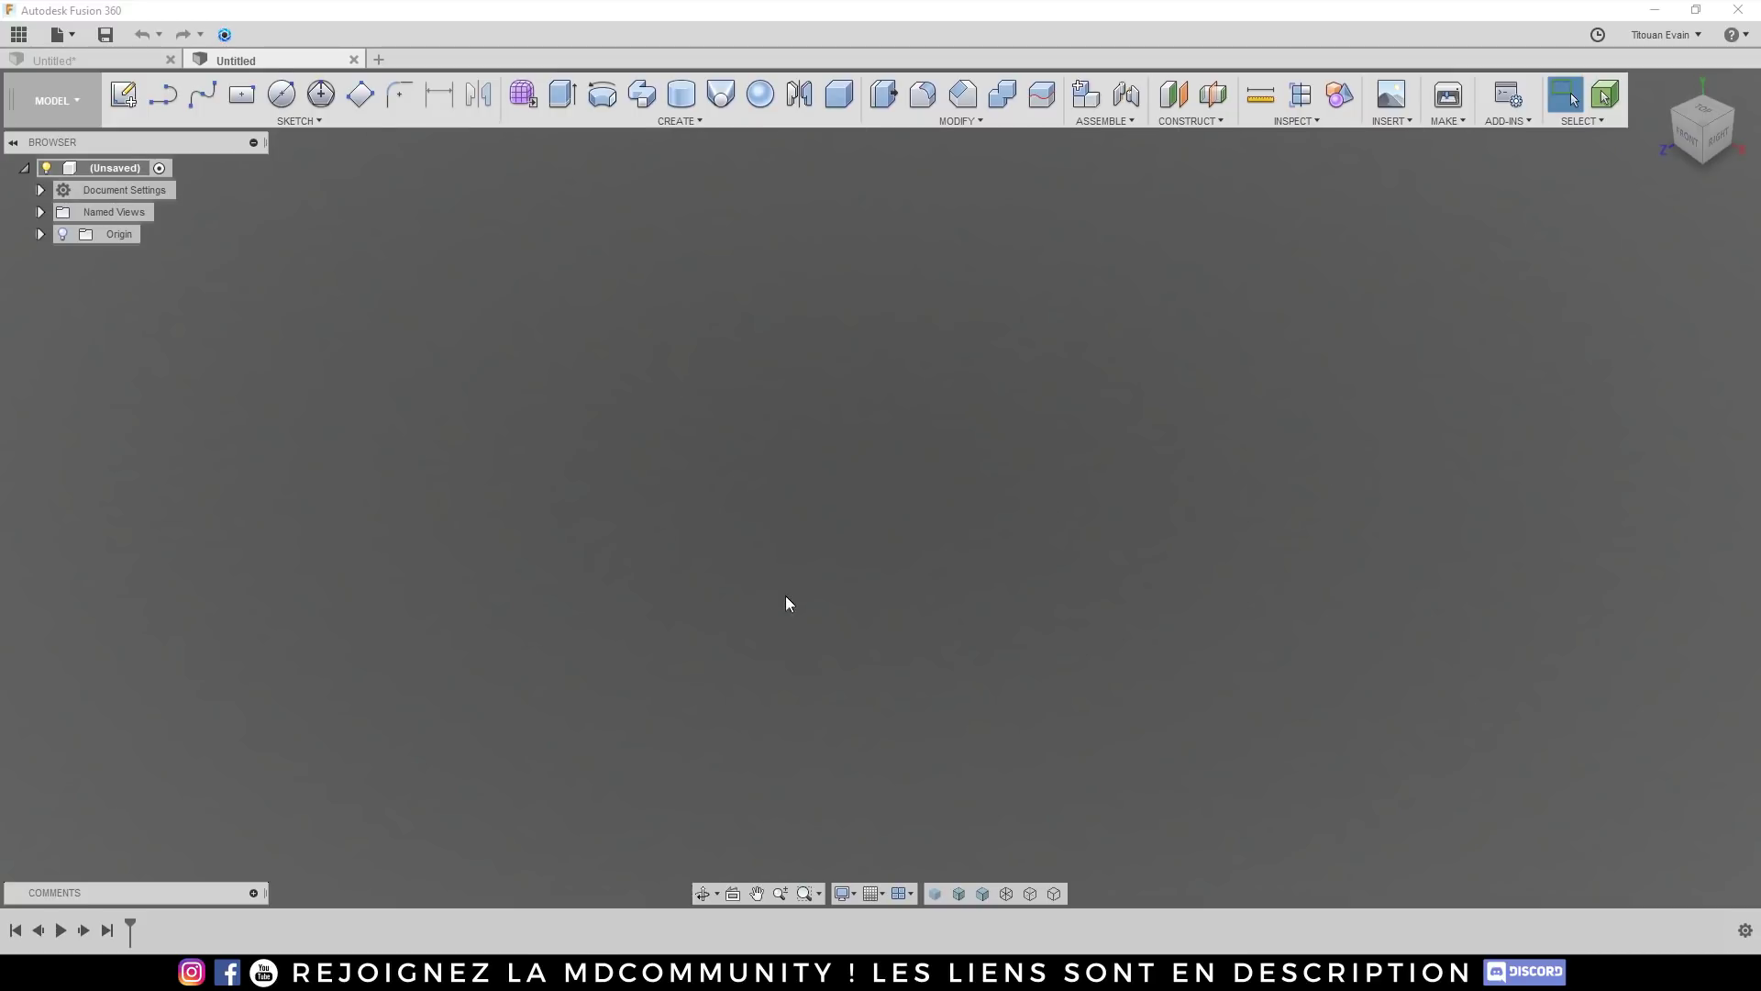
# Step: Turn the layout grid on and back off
pyautogui.click(884, 894)
pyautogui.click(872, 777)
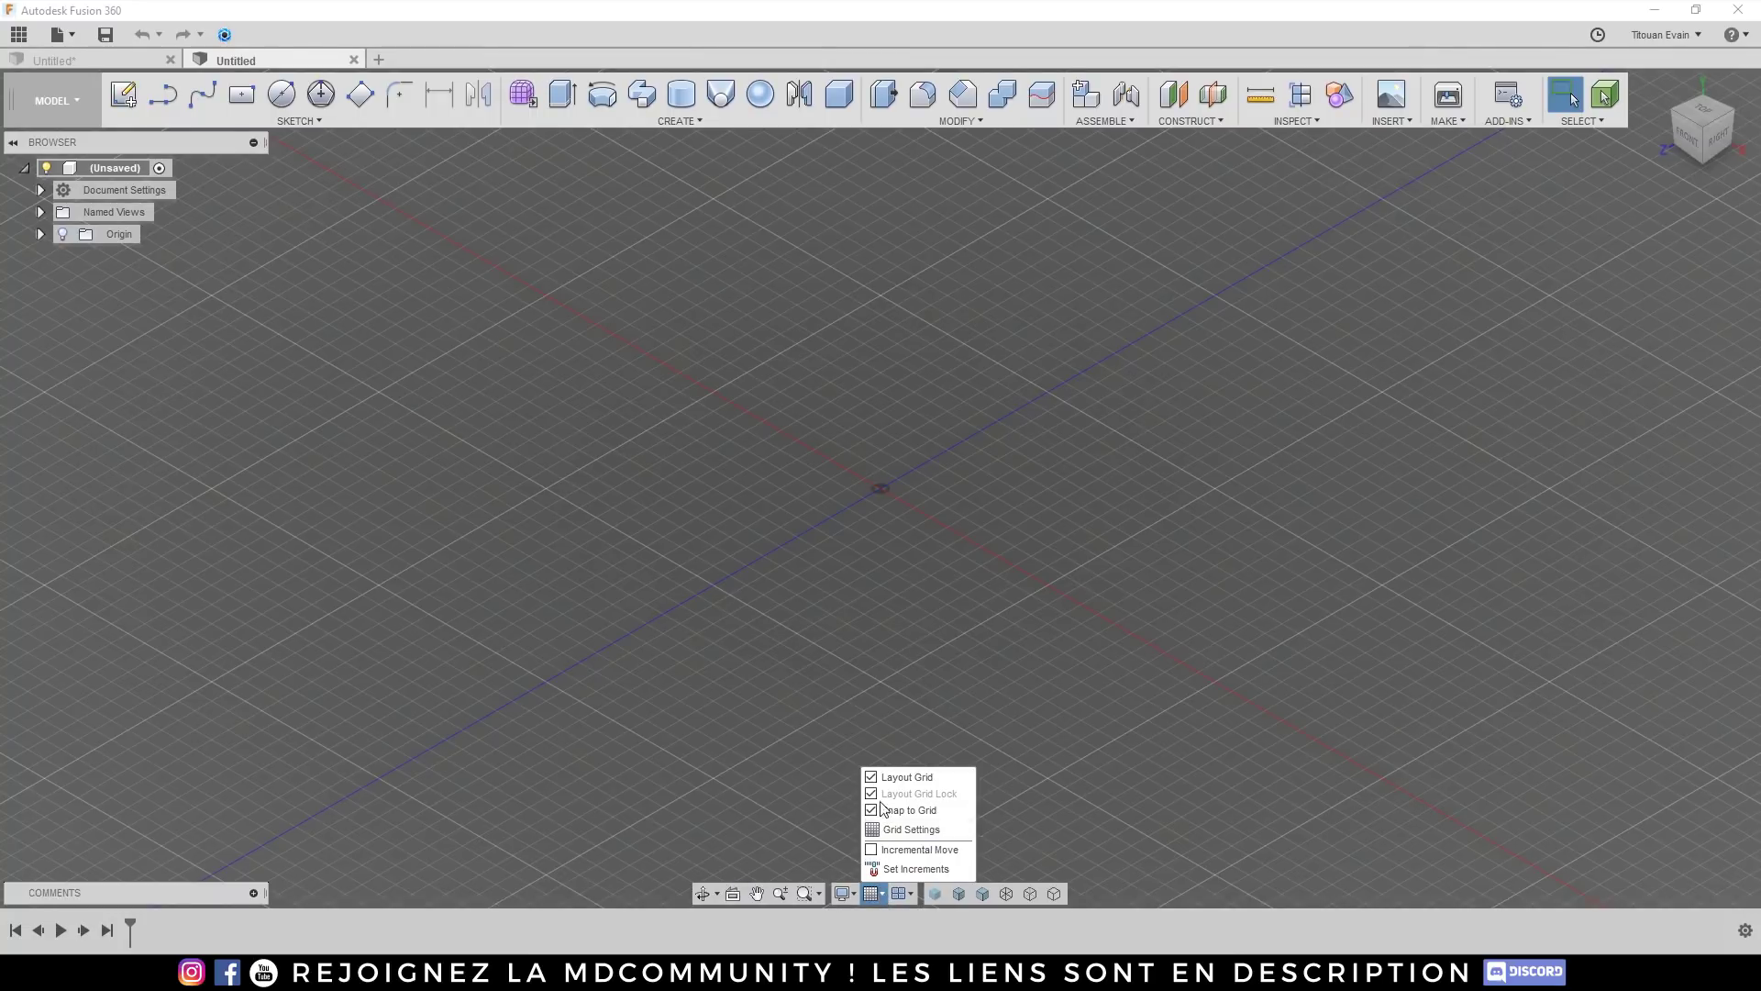
pyautogui.click(873, 777)
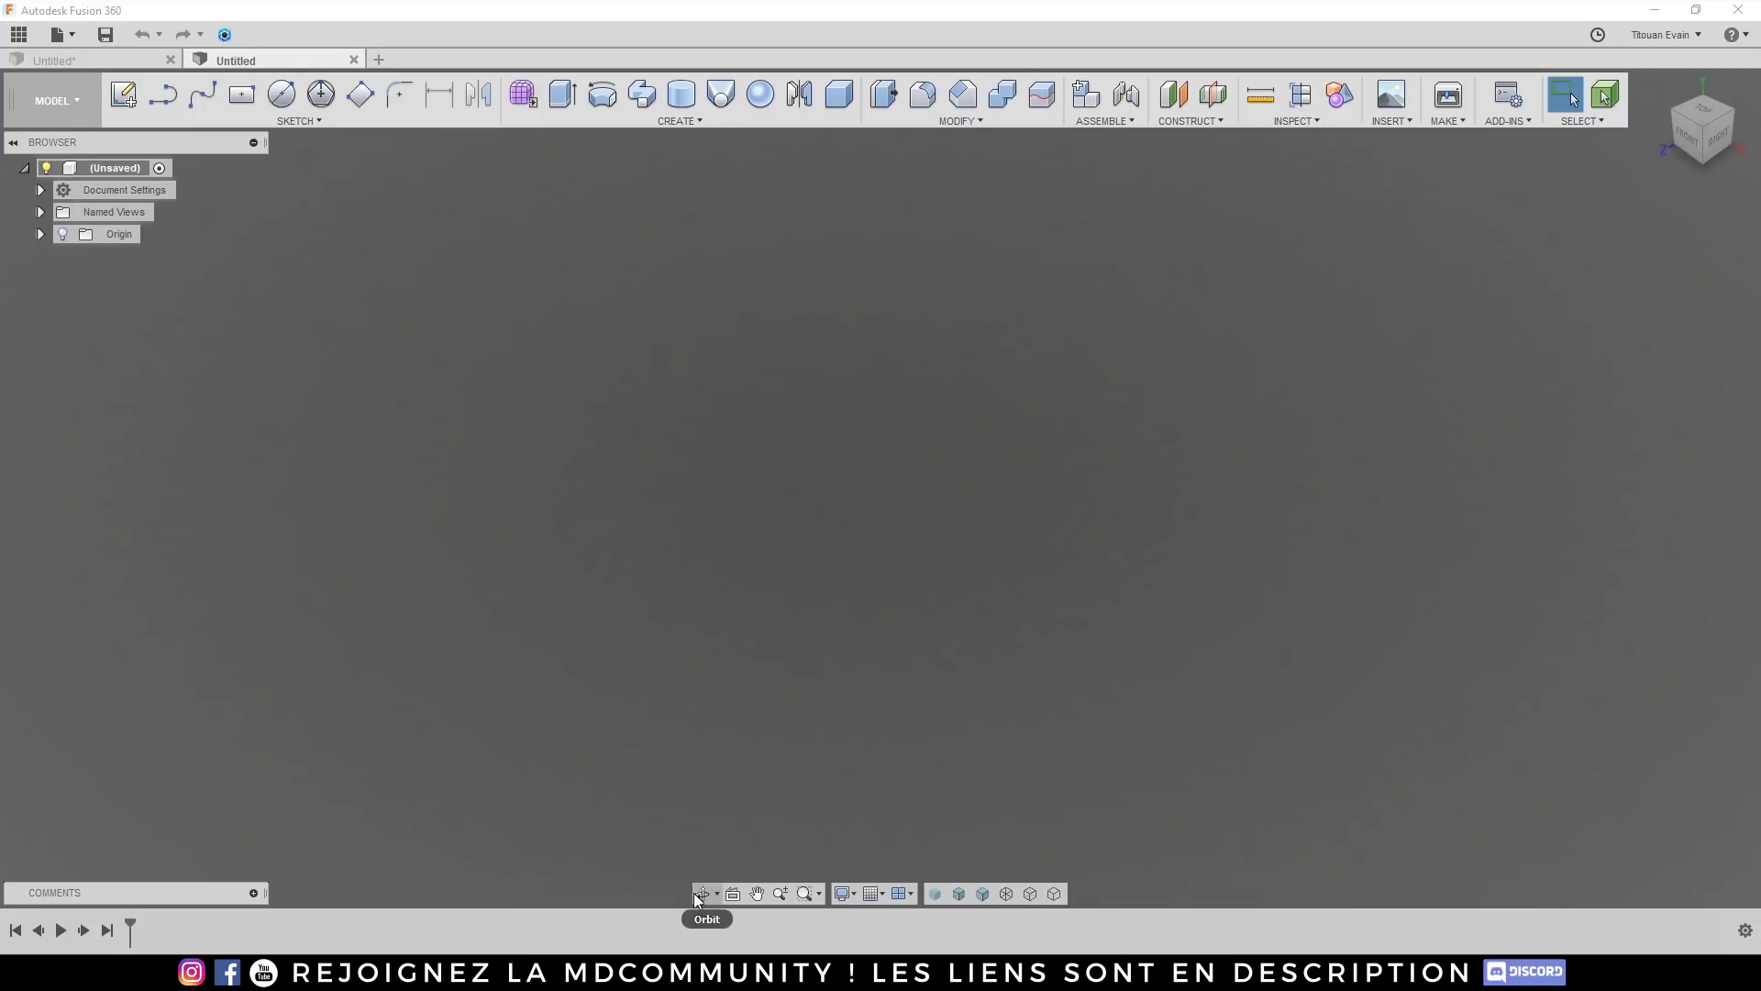
pyautogui.click(851, 895)
pyautogui.moveTo(873, 706)
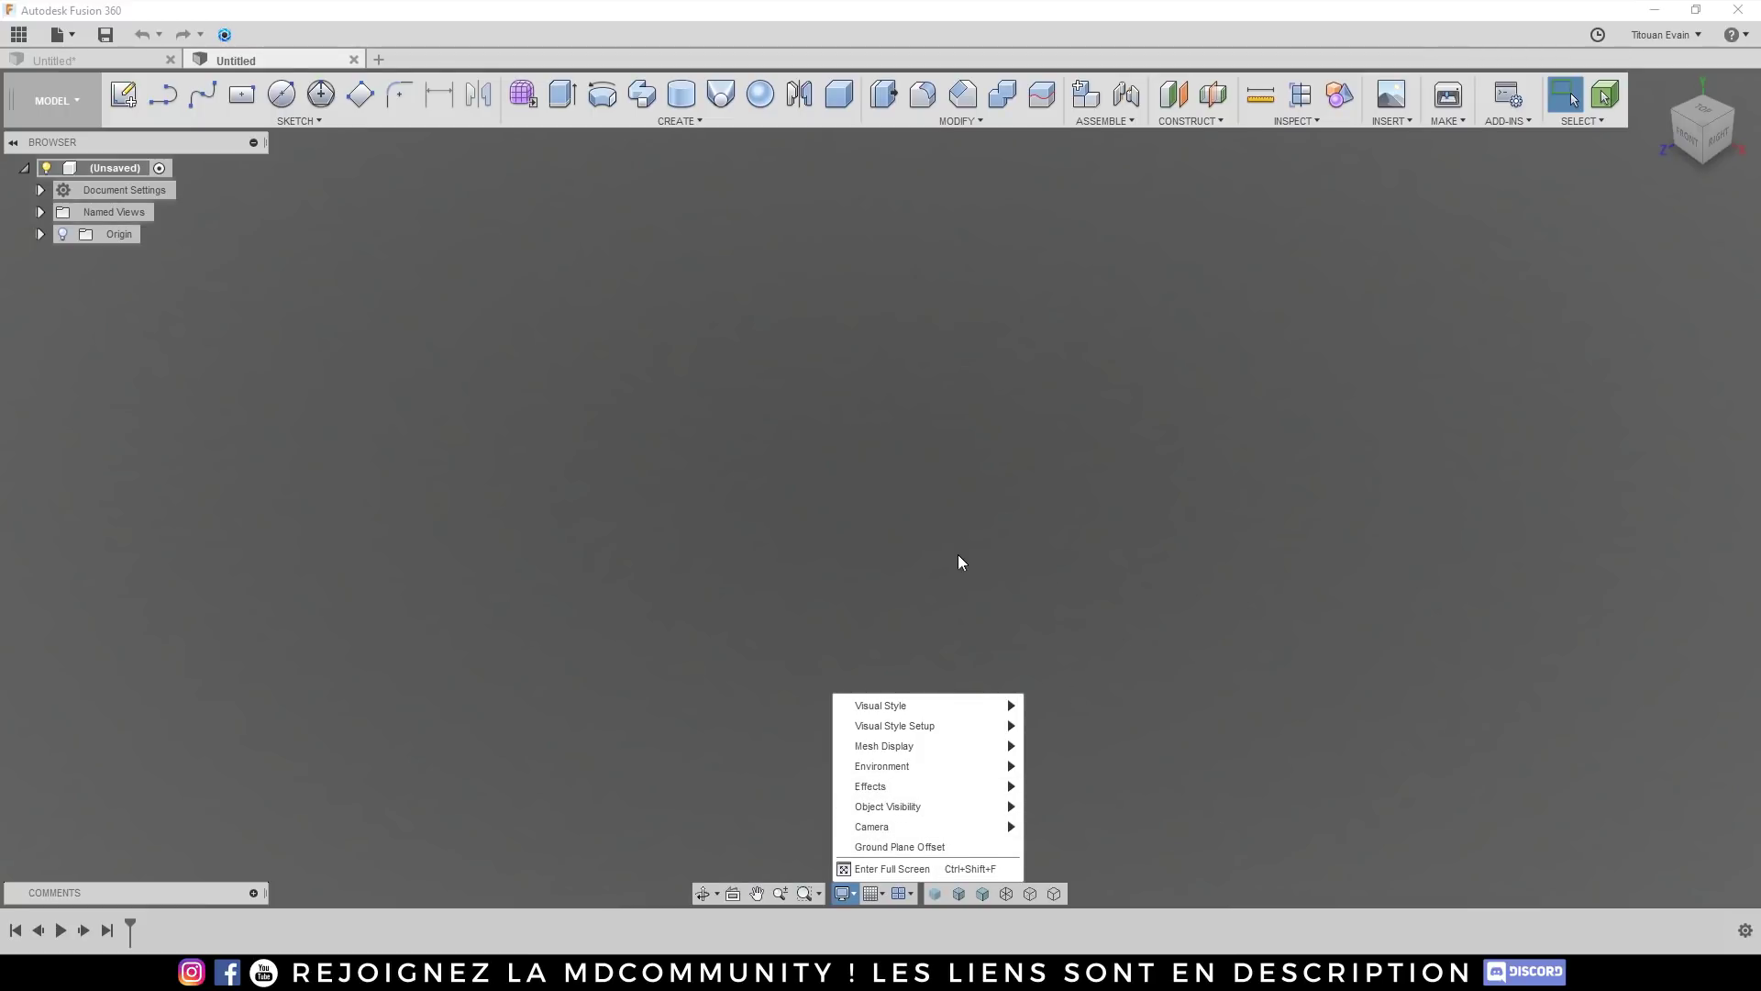
pyautogui.click(958, 554)
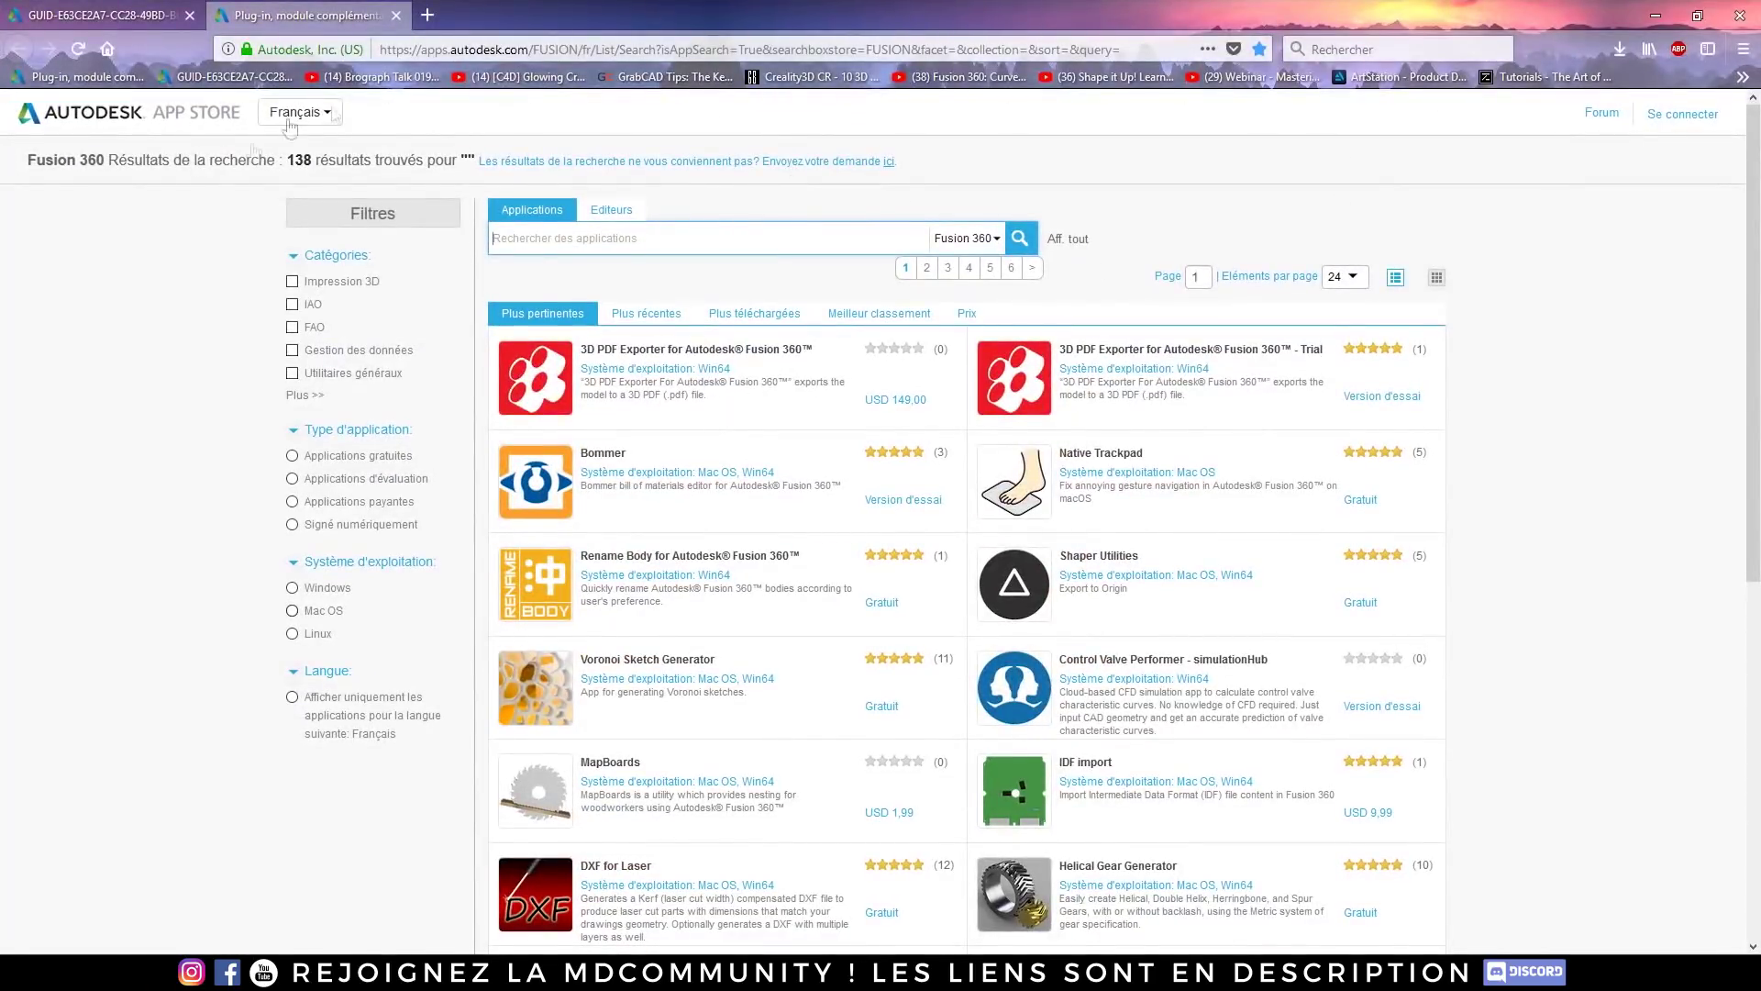
# Step: Browse the Fusion 360 apps in the Autodesk App Store through to page 2 and open the Visual Styles add-in's details
pyautogui.scroll(-3, 1467, 495)
pyautogui.middleClick(1566, 387)
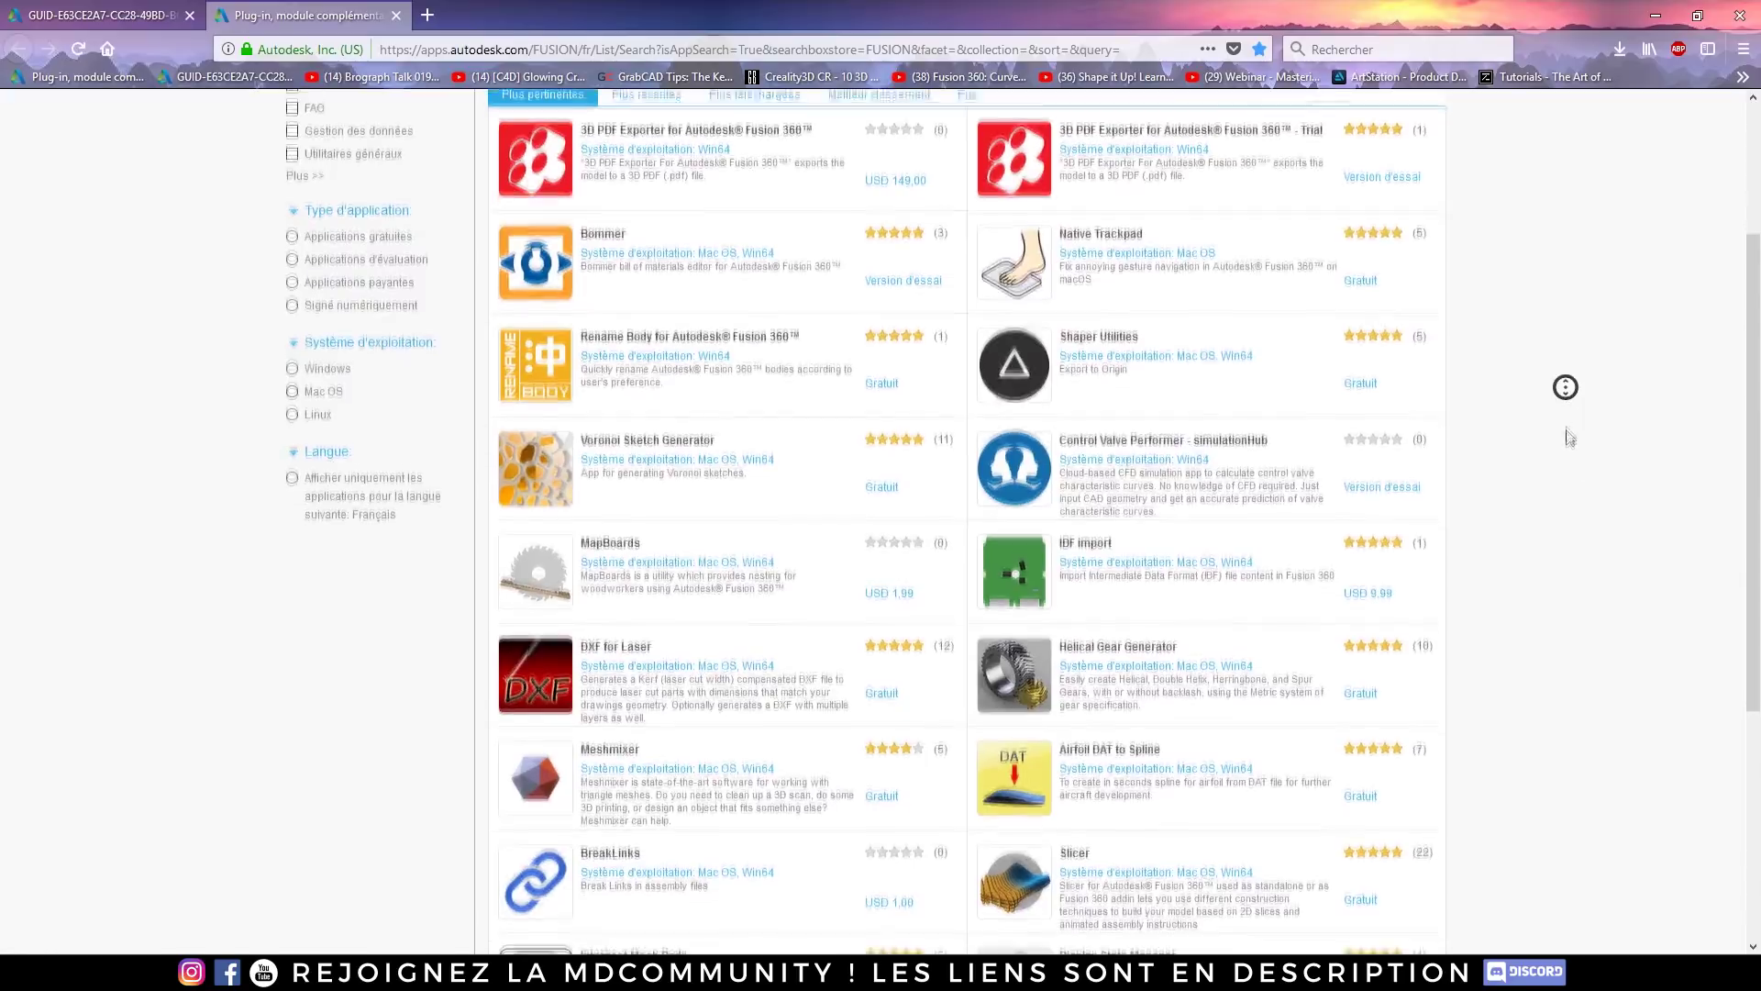
pyautogui.middleClick(1568, 502)
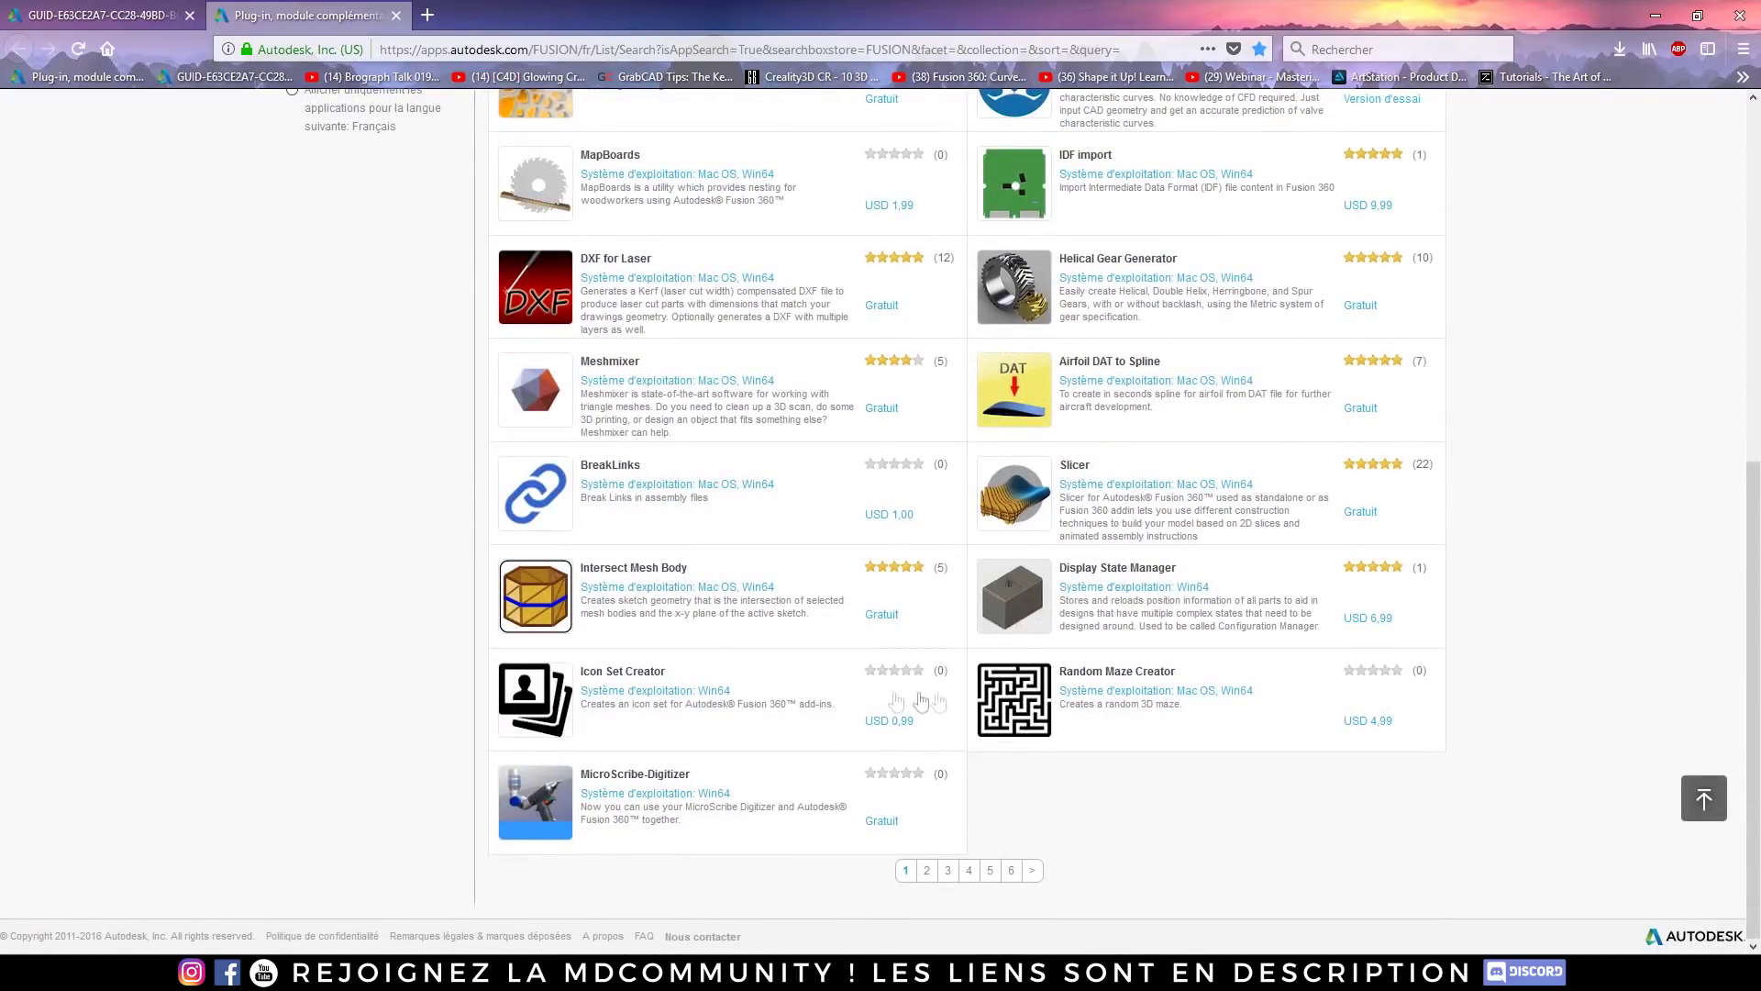
pyautogui.click(945, 879)
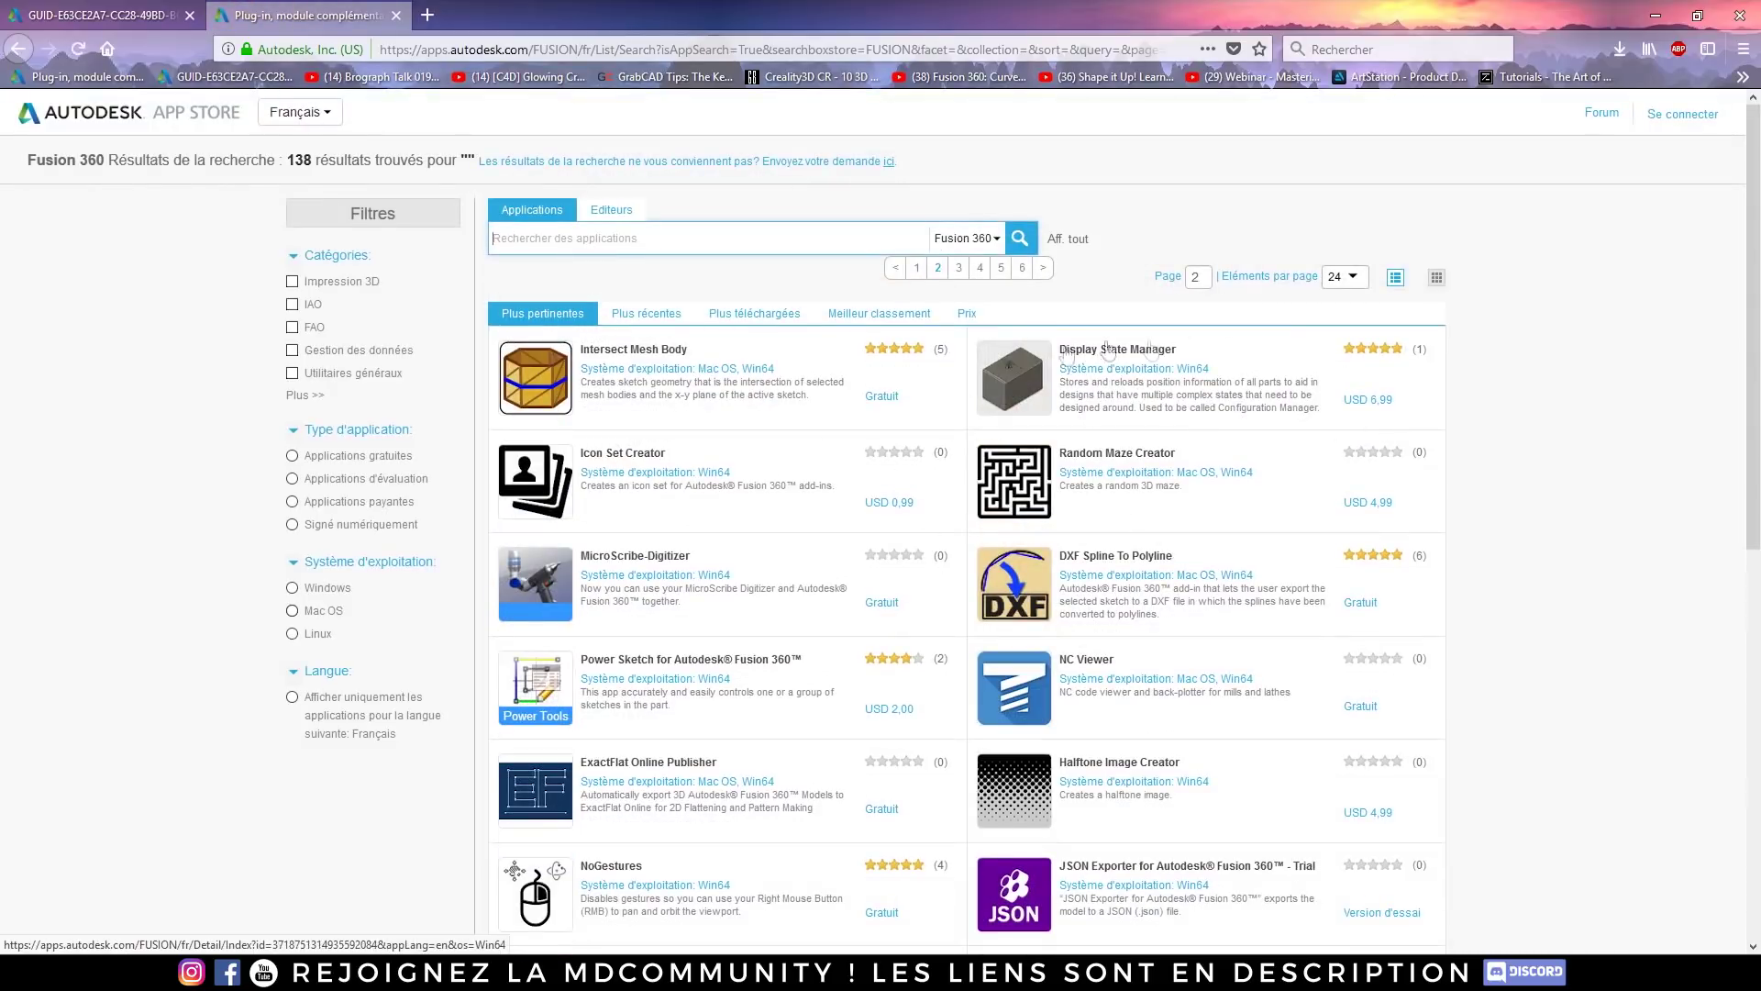
pyautogui.scroll(-2, 607, 542)
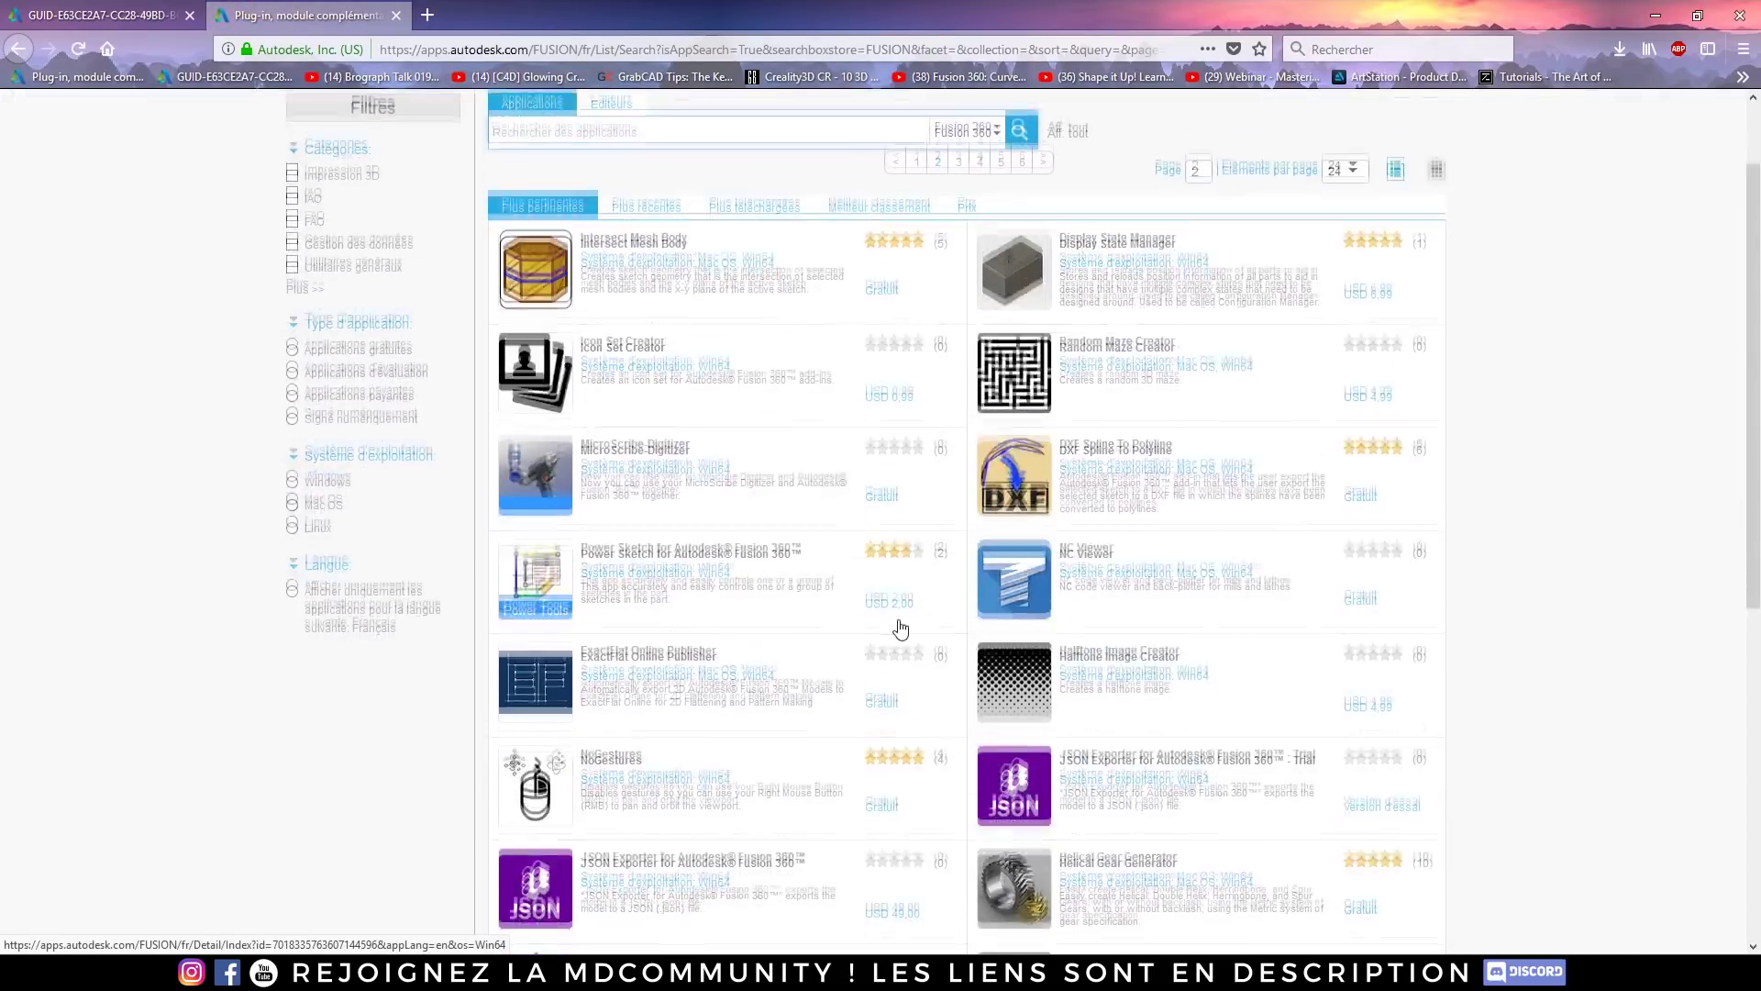
pyautogui.scroll(-3, 900, 630)
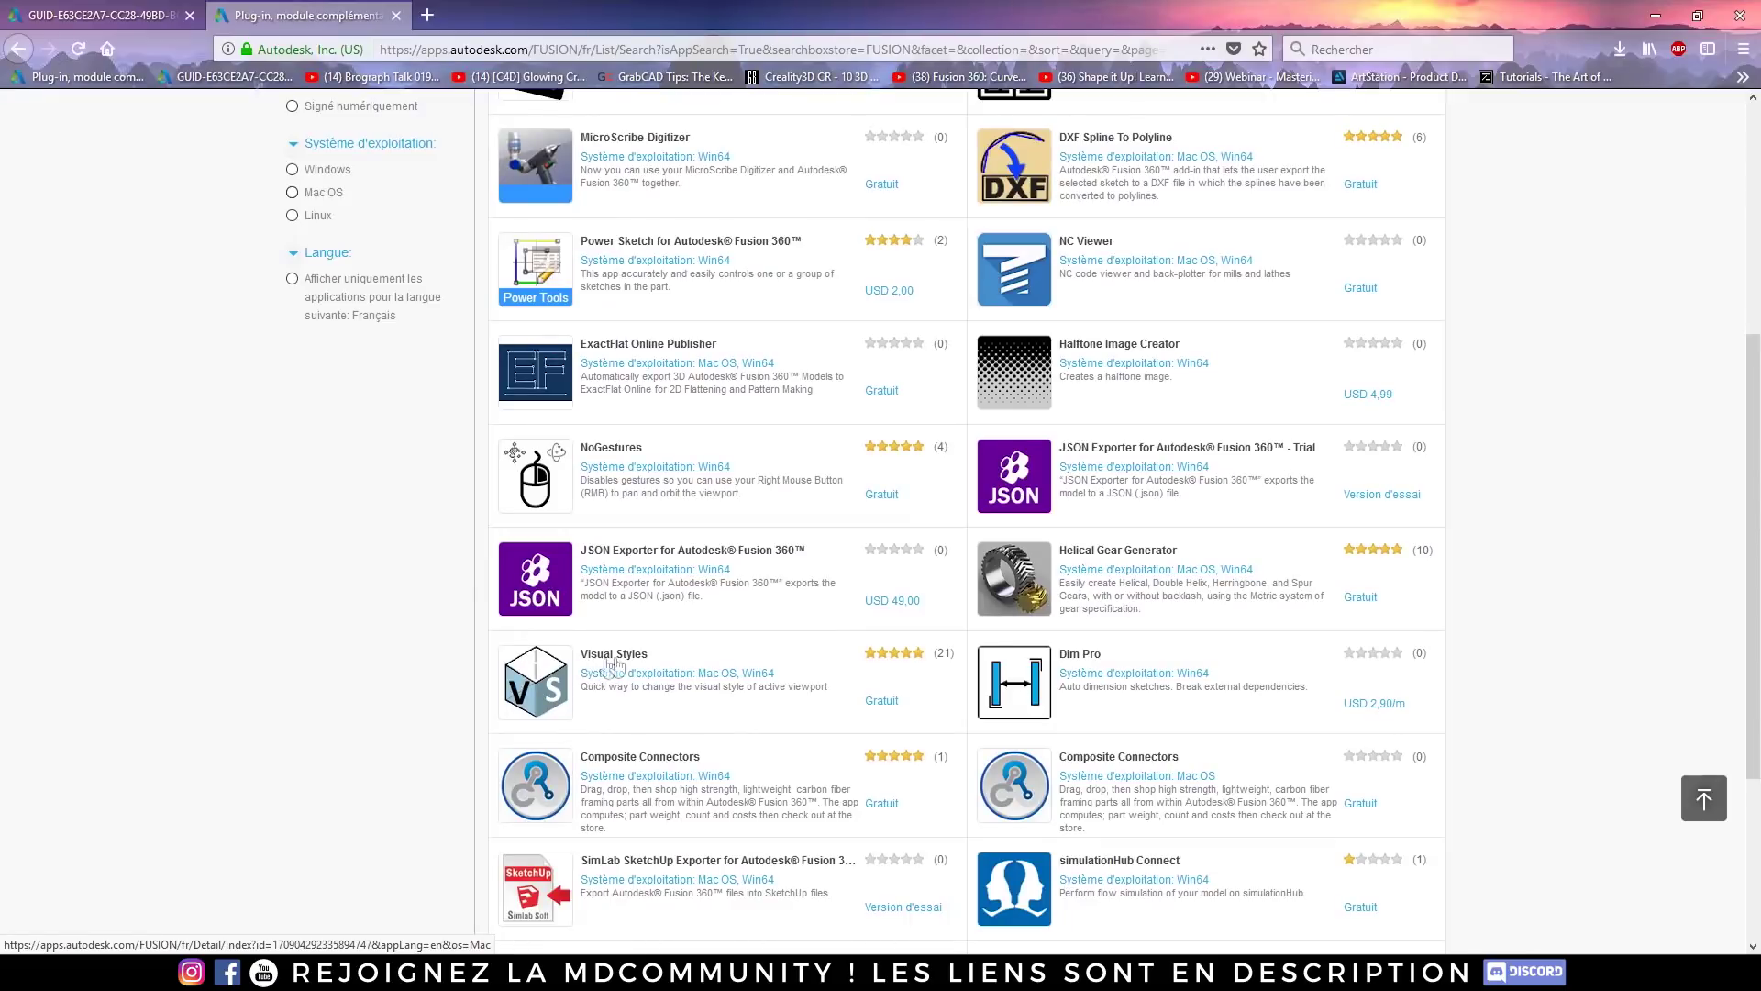
pyautogui.click(562, 697)
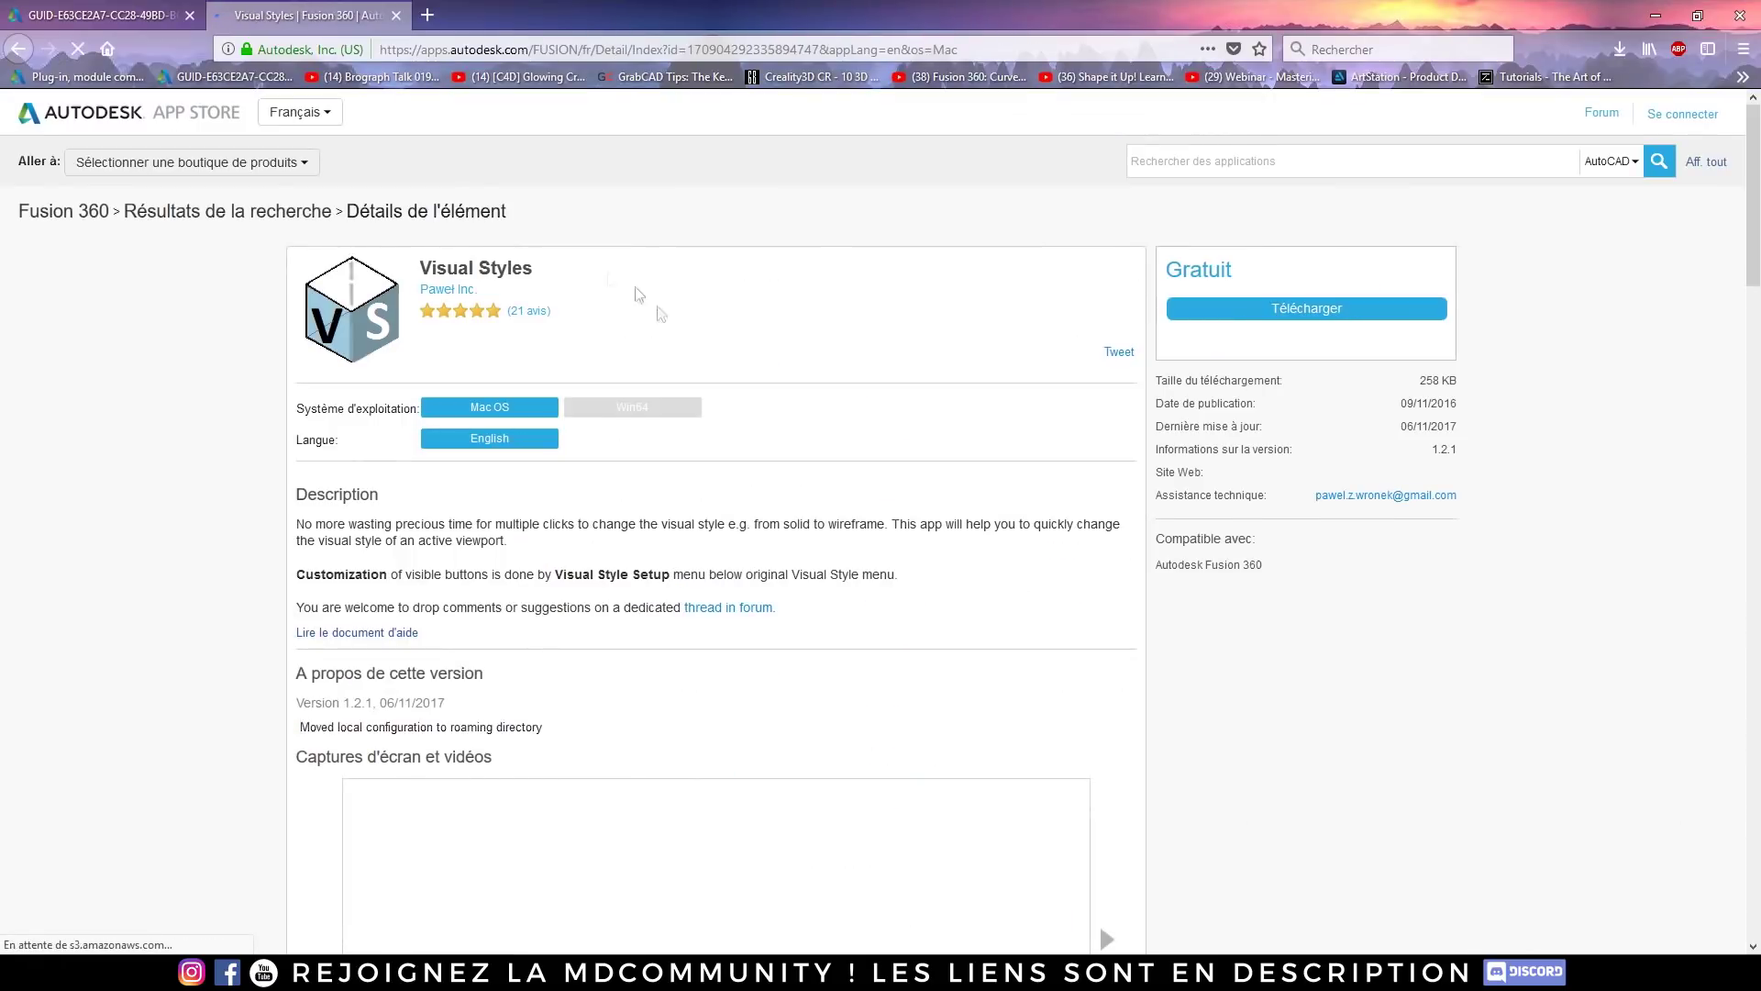
# Step: Move the browser window aside, switch to Fusion 360 and choose the Shaded with Visible Edges Only visual style
pyautogui.moveTo(1037, 14); pyautogui.dragTo(395, 418)
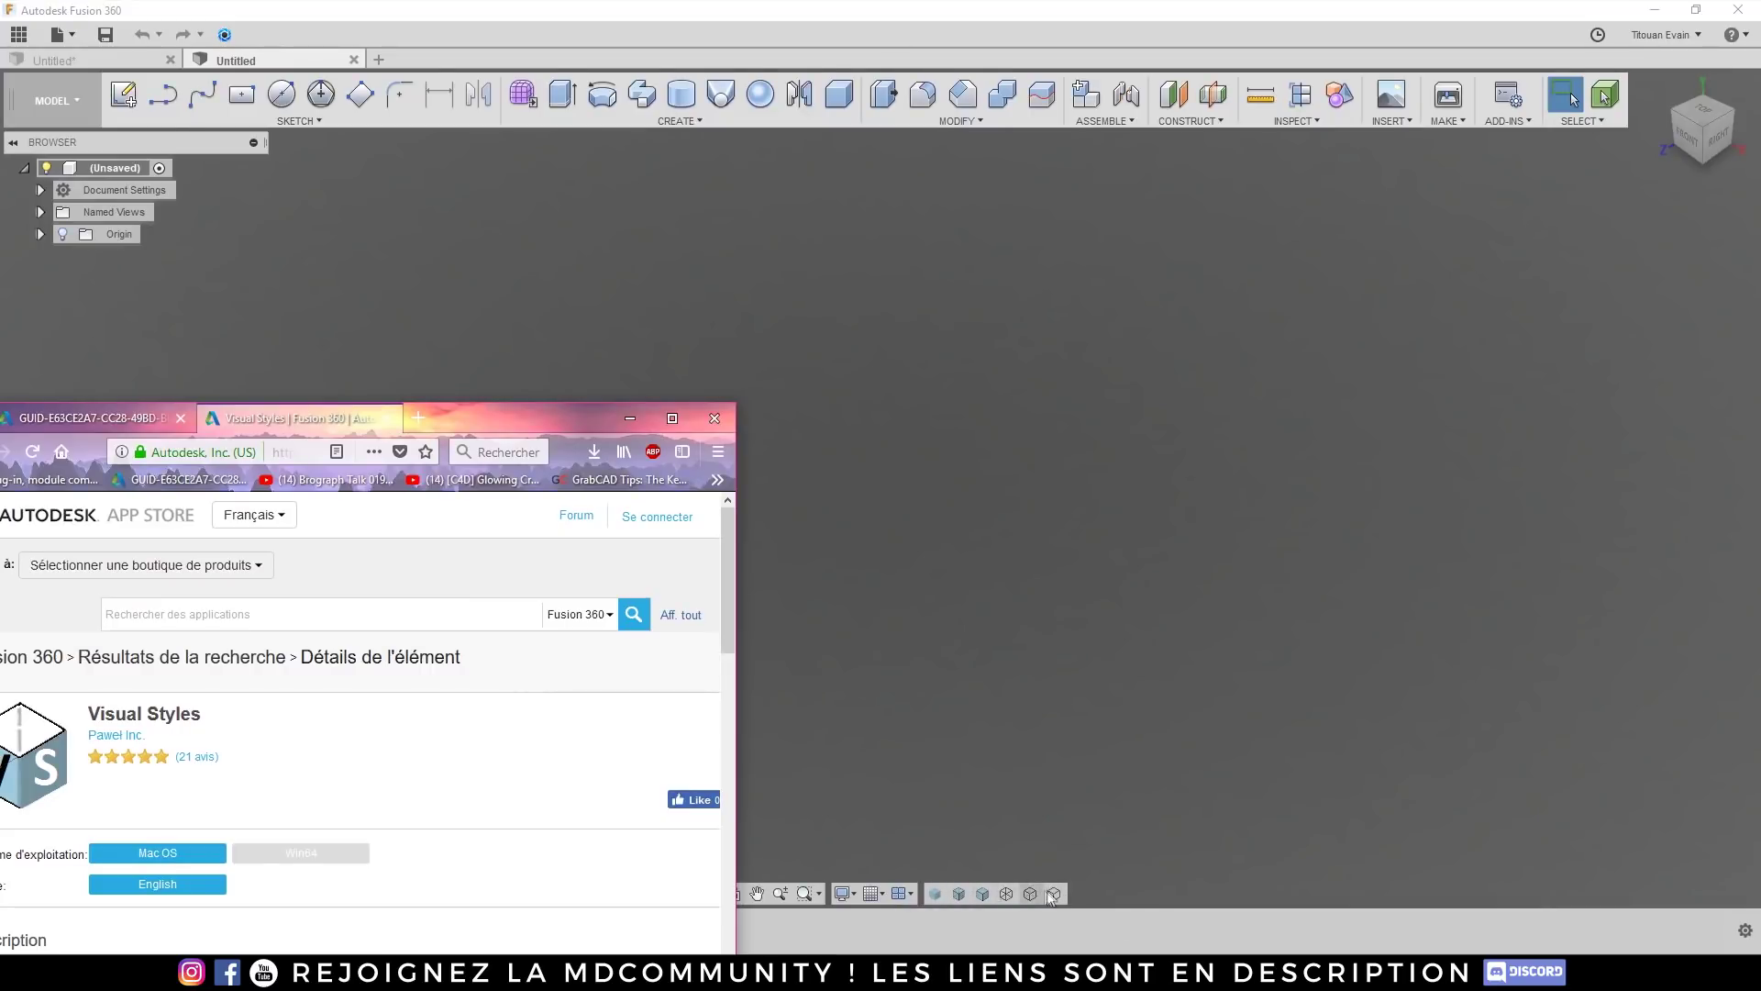
pyautogui.click(842, 893)
pyautogui.moveTo(900, 711)
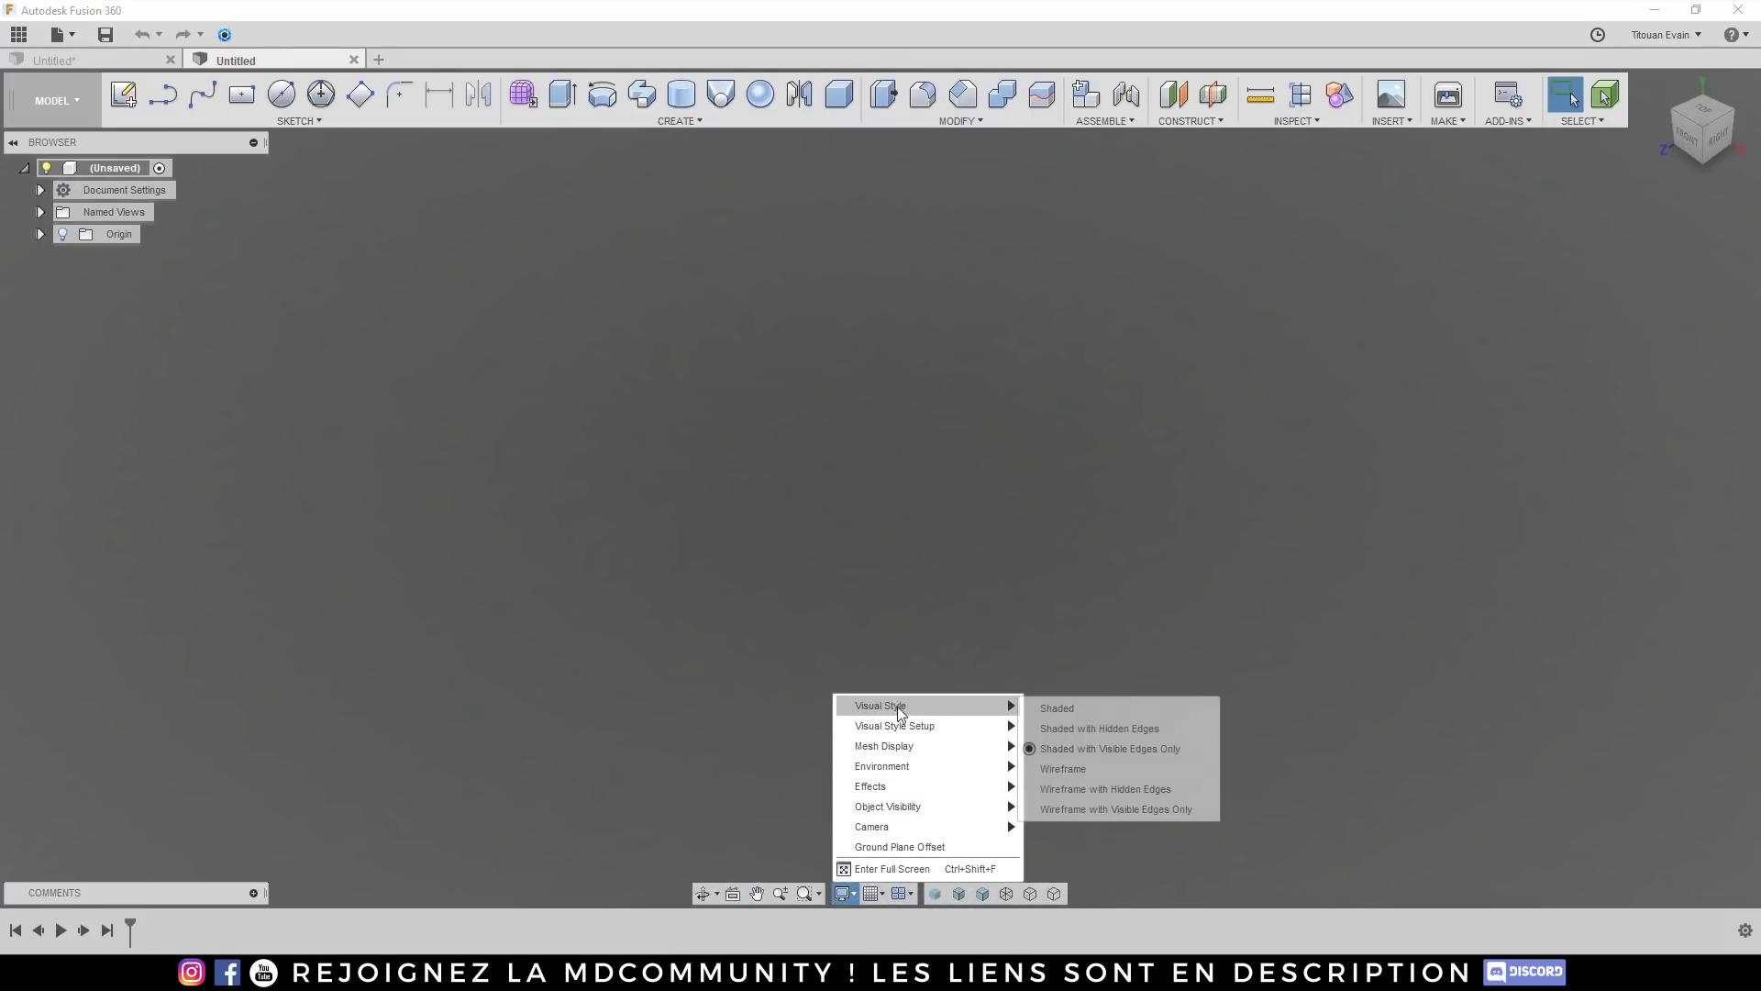
pyautogui.click(1043, 750)
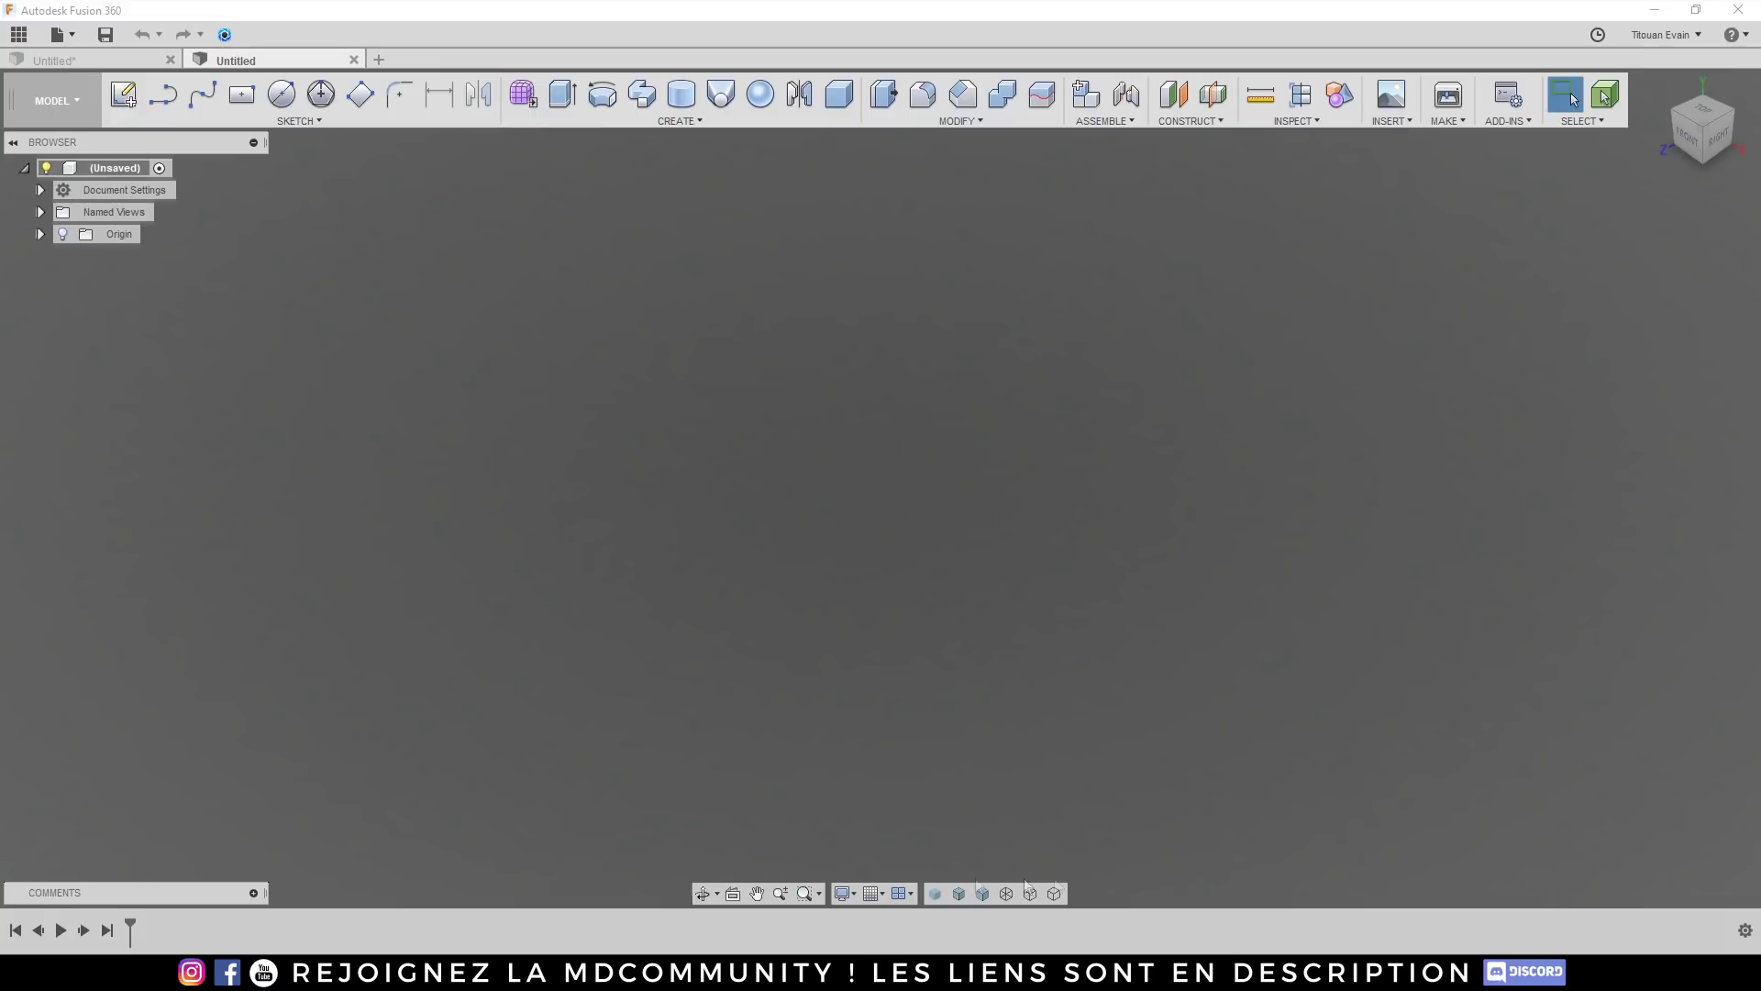
# Step: Switch back to the browser and maximize the window with the Visual Styles add-in page
pyautogui.moveTo(394, 973)
pyautogui.click(468, 883)
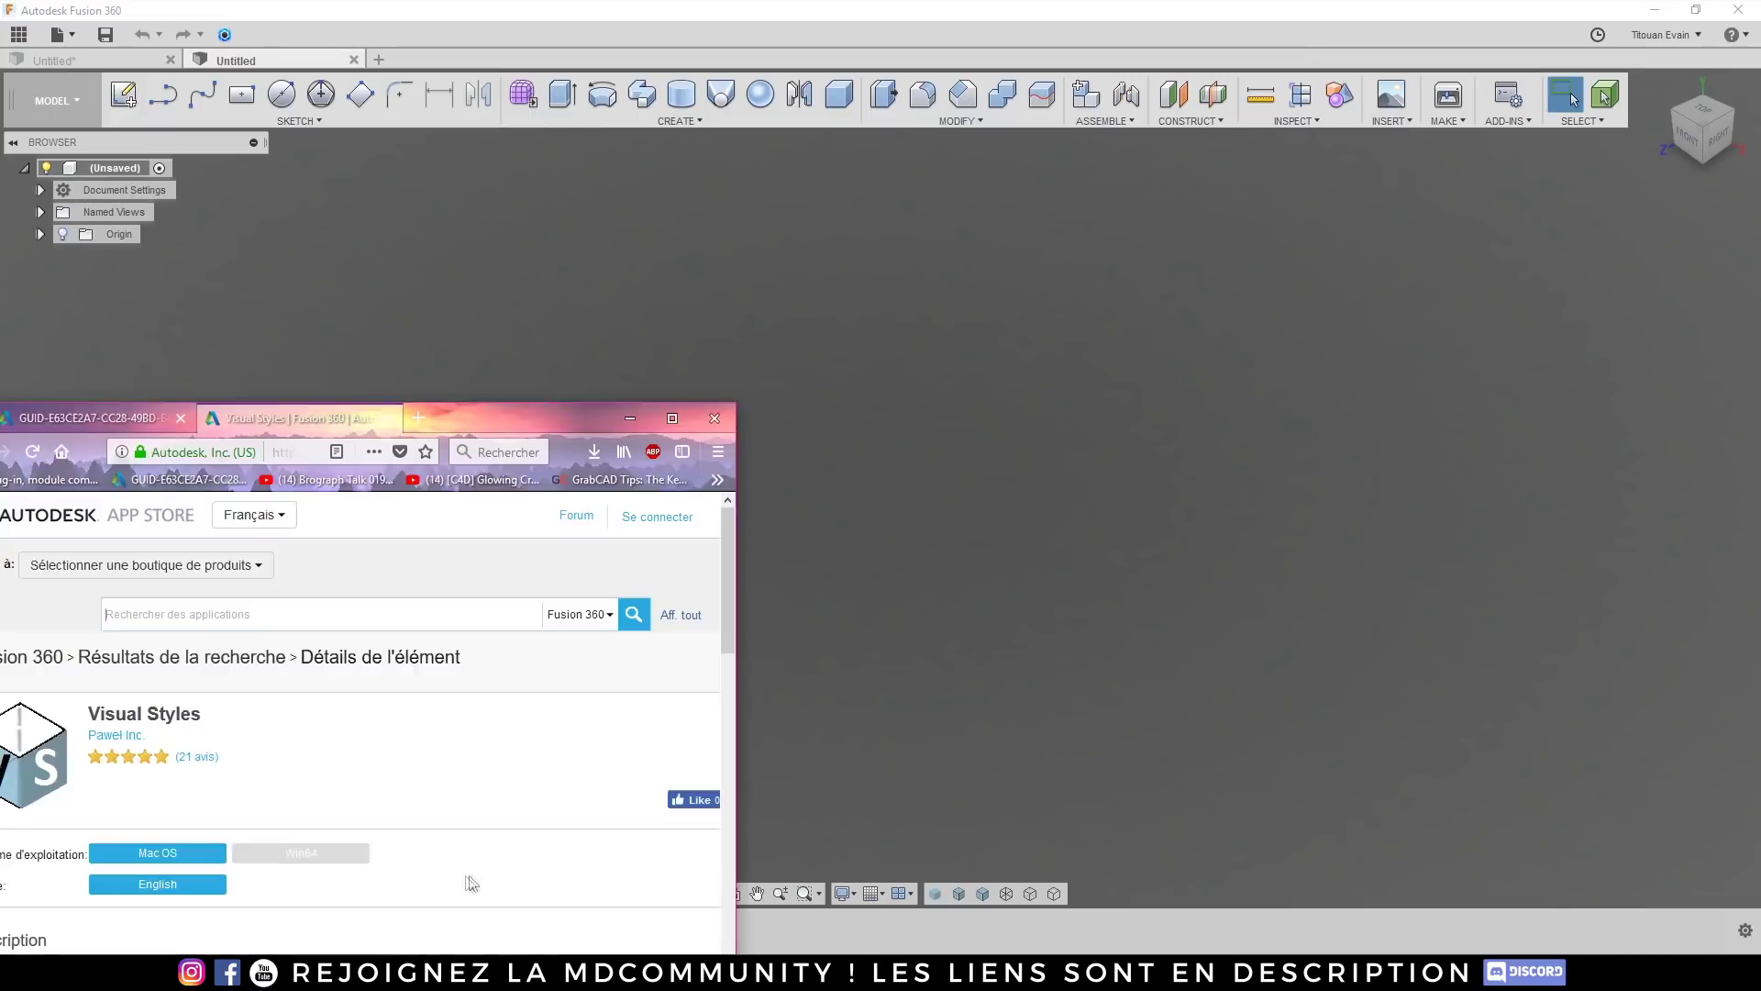
pyautogui.doubleClick(500, 417)
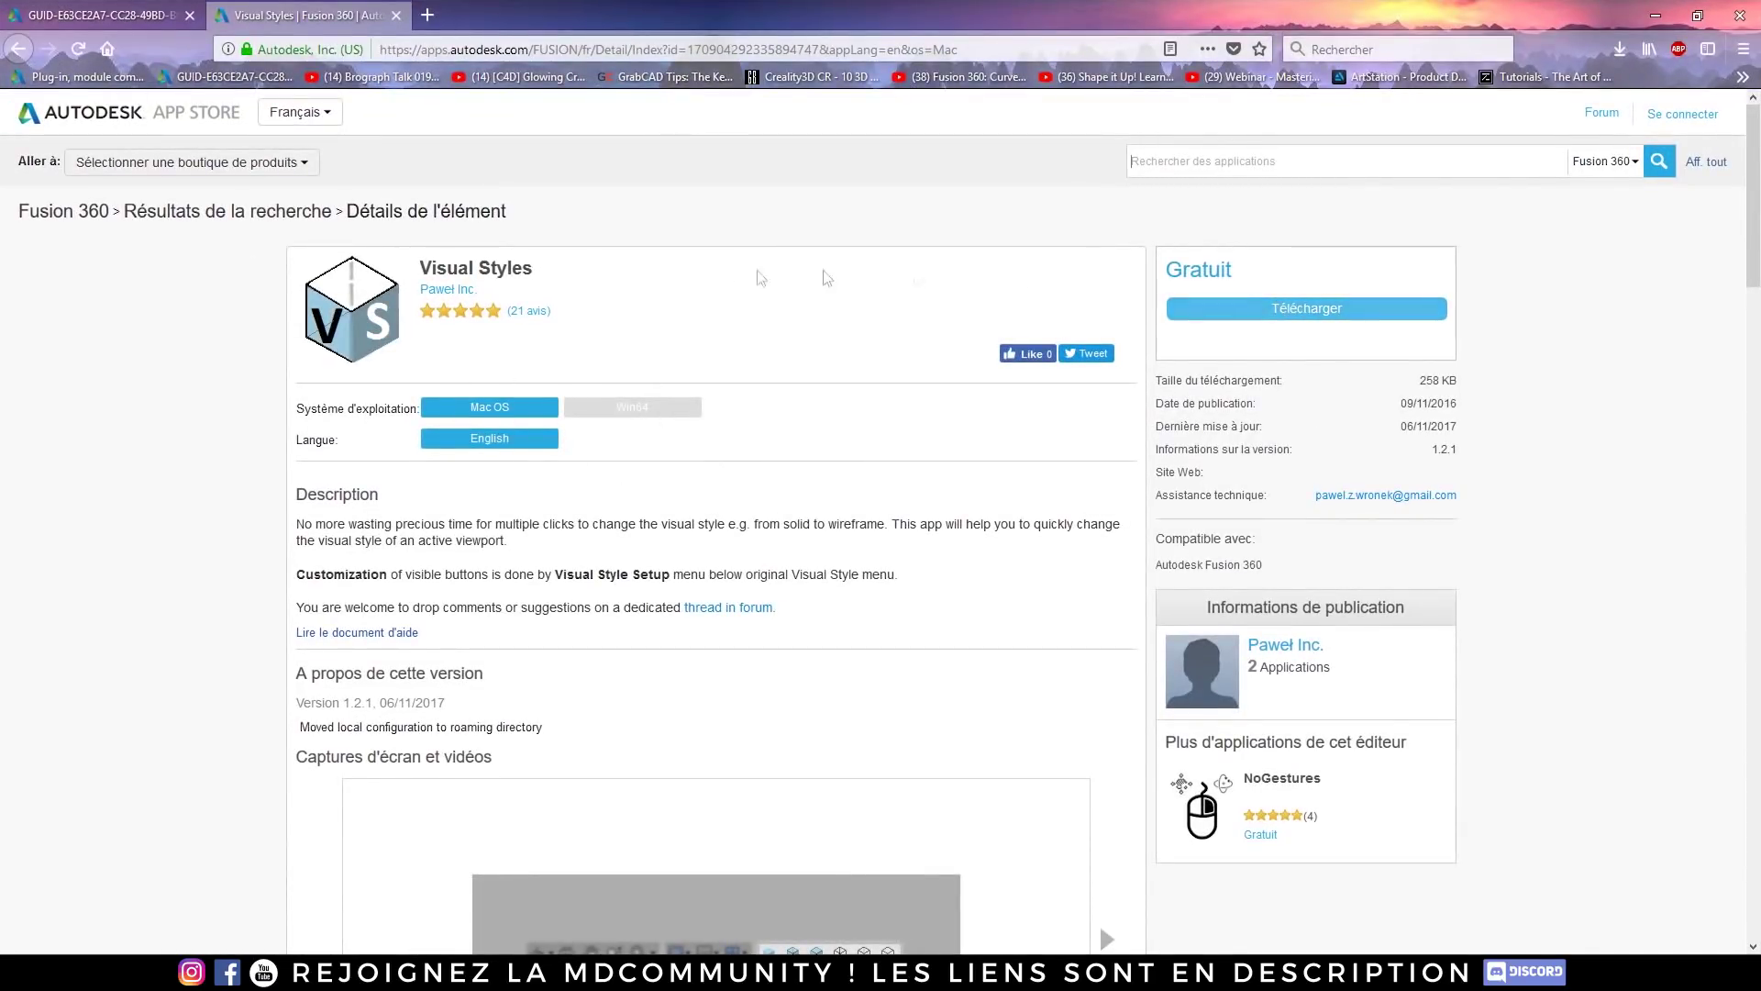
# Step: Examine the Fusion 360 keyboard shortcut sheet in the other browser tab, both enlarged and whole, and return to Fusion 360
pyautogui.hotkey('ctrl', 'Tab')
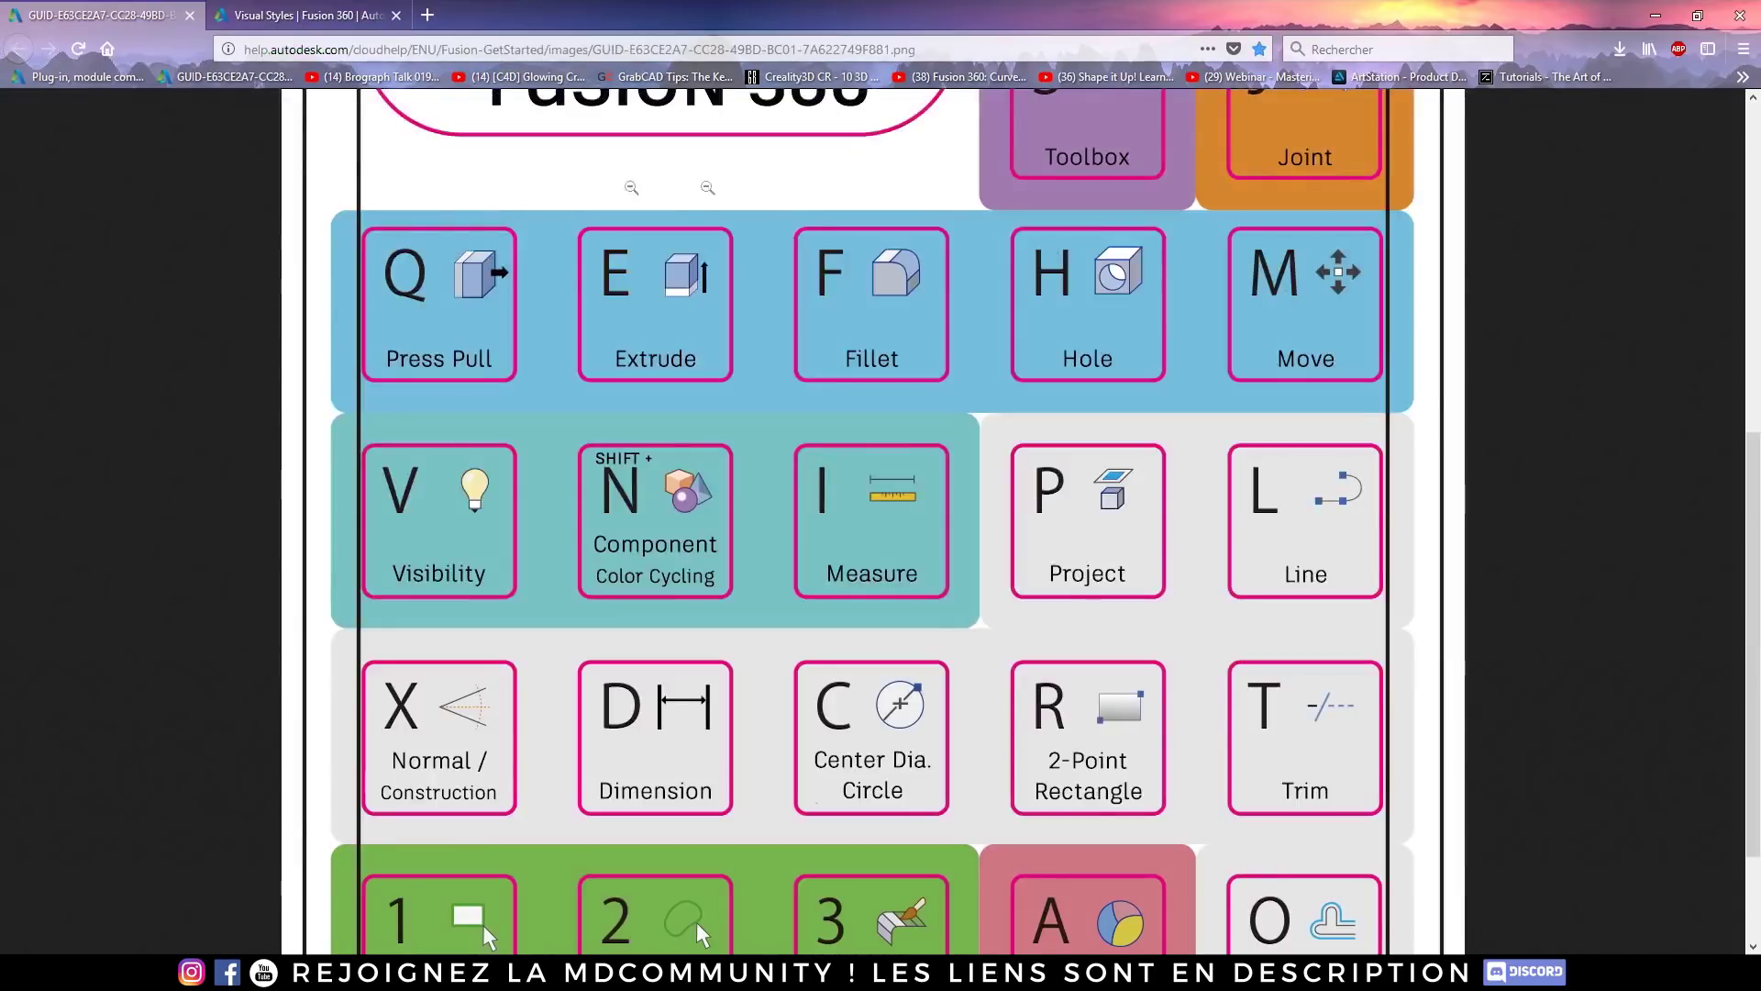
pyautogui.click(812, 380)
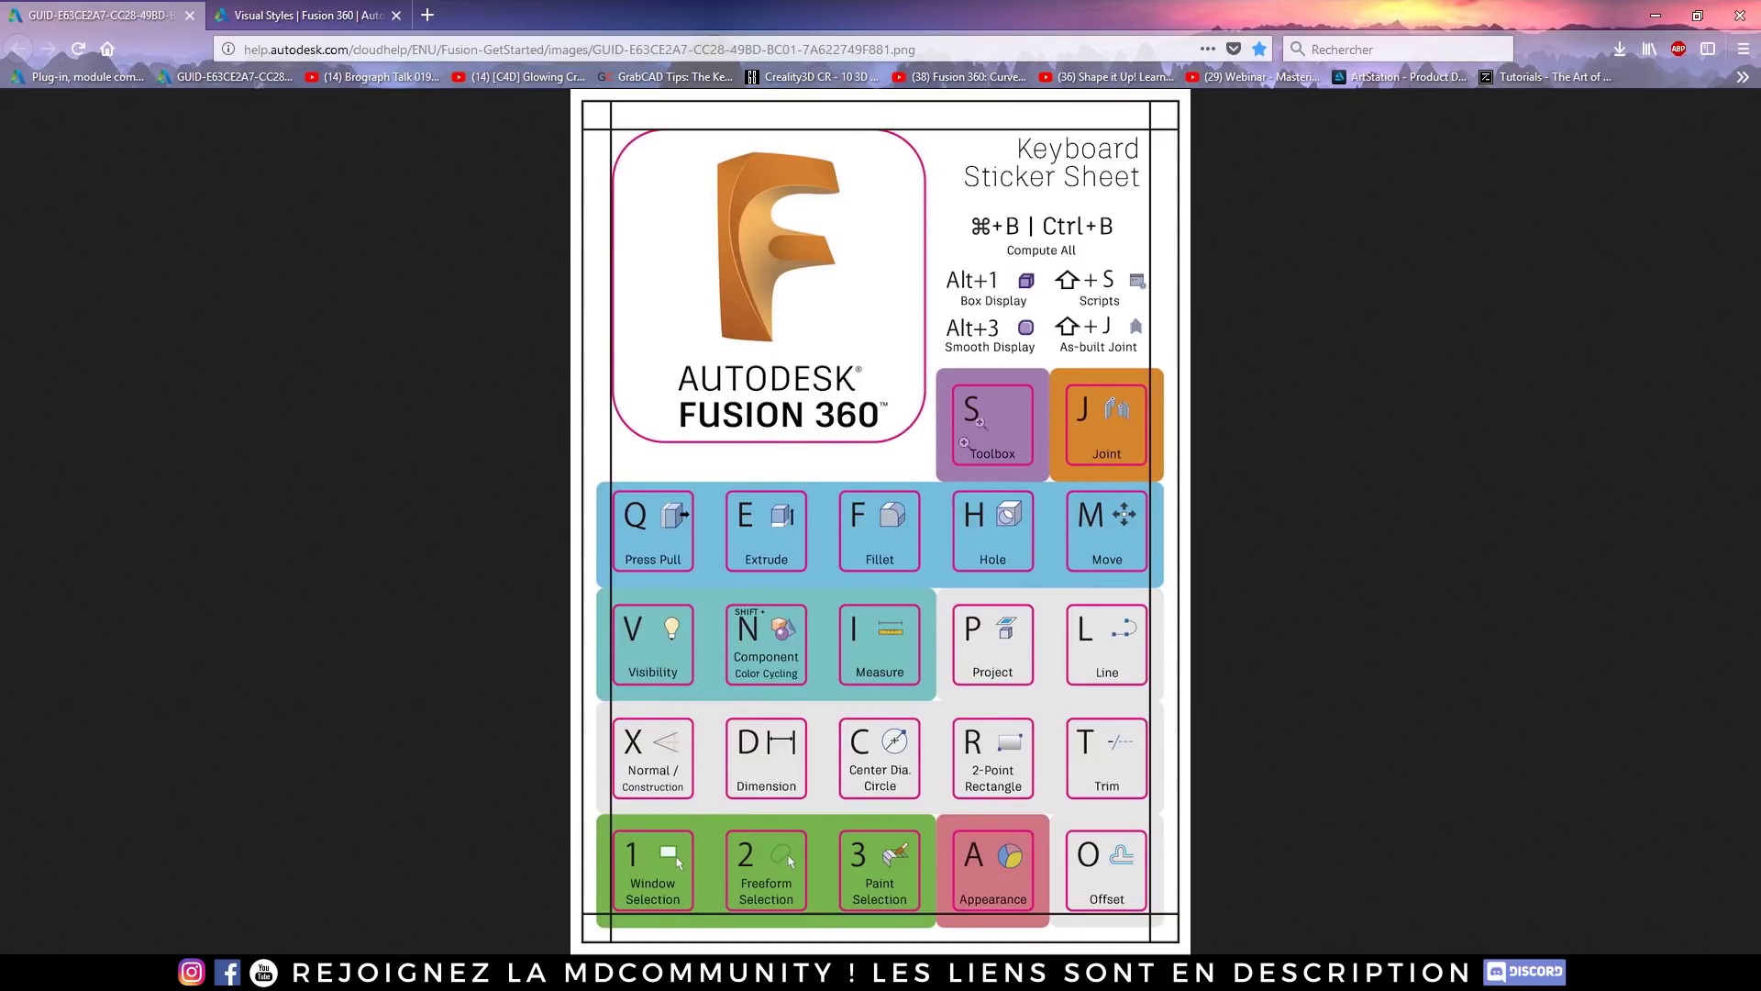
pyautogui.moveTo(1247, 9); pyautogui.dragTo(1137, 5)
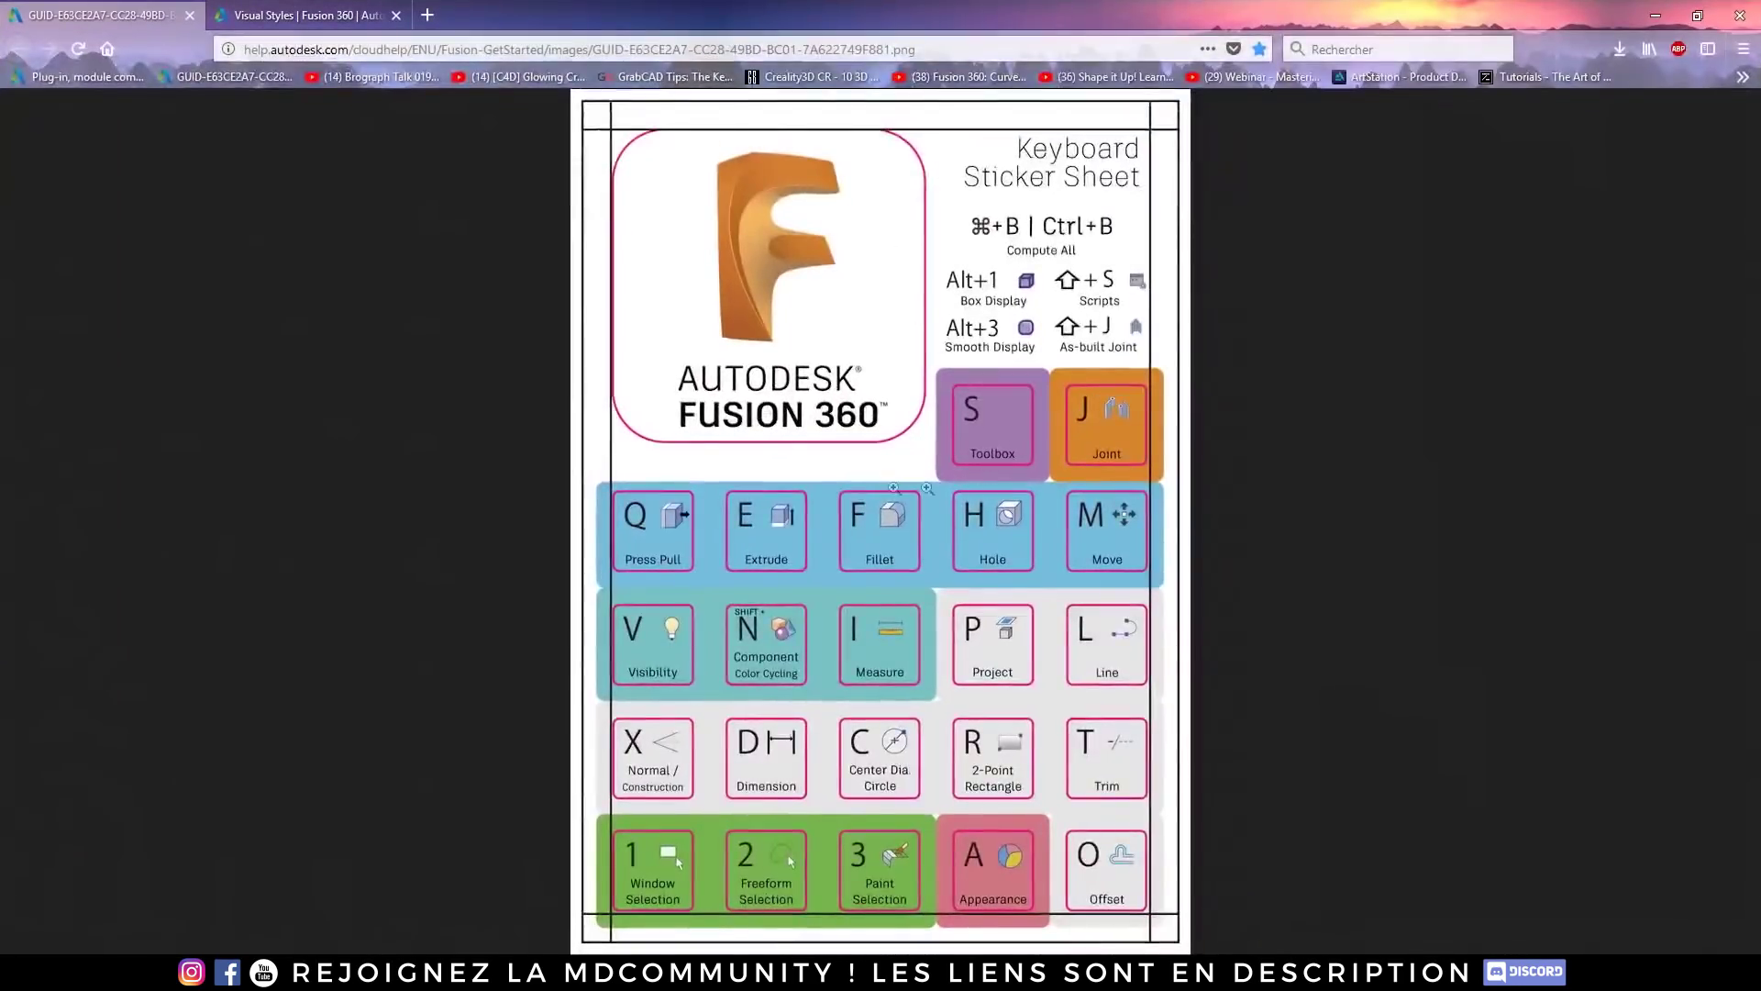
pyautogui.click(881, 358)
pyautogui.scroll(-3, 1009, 550)
pyautogui.scroll(8, 1105, 587)
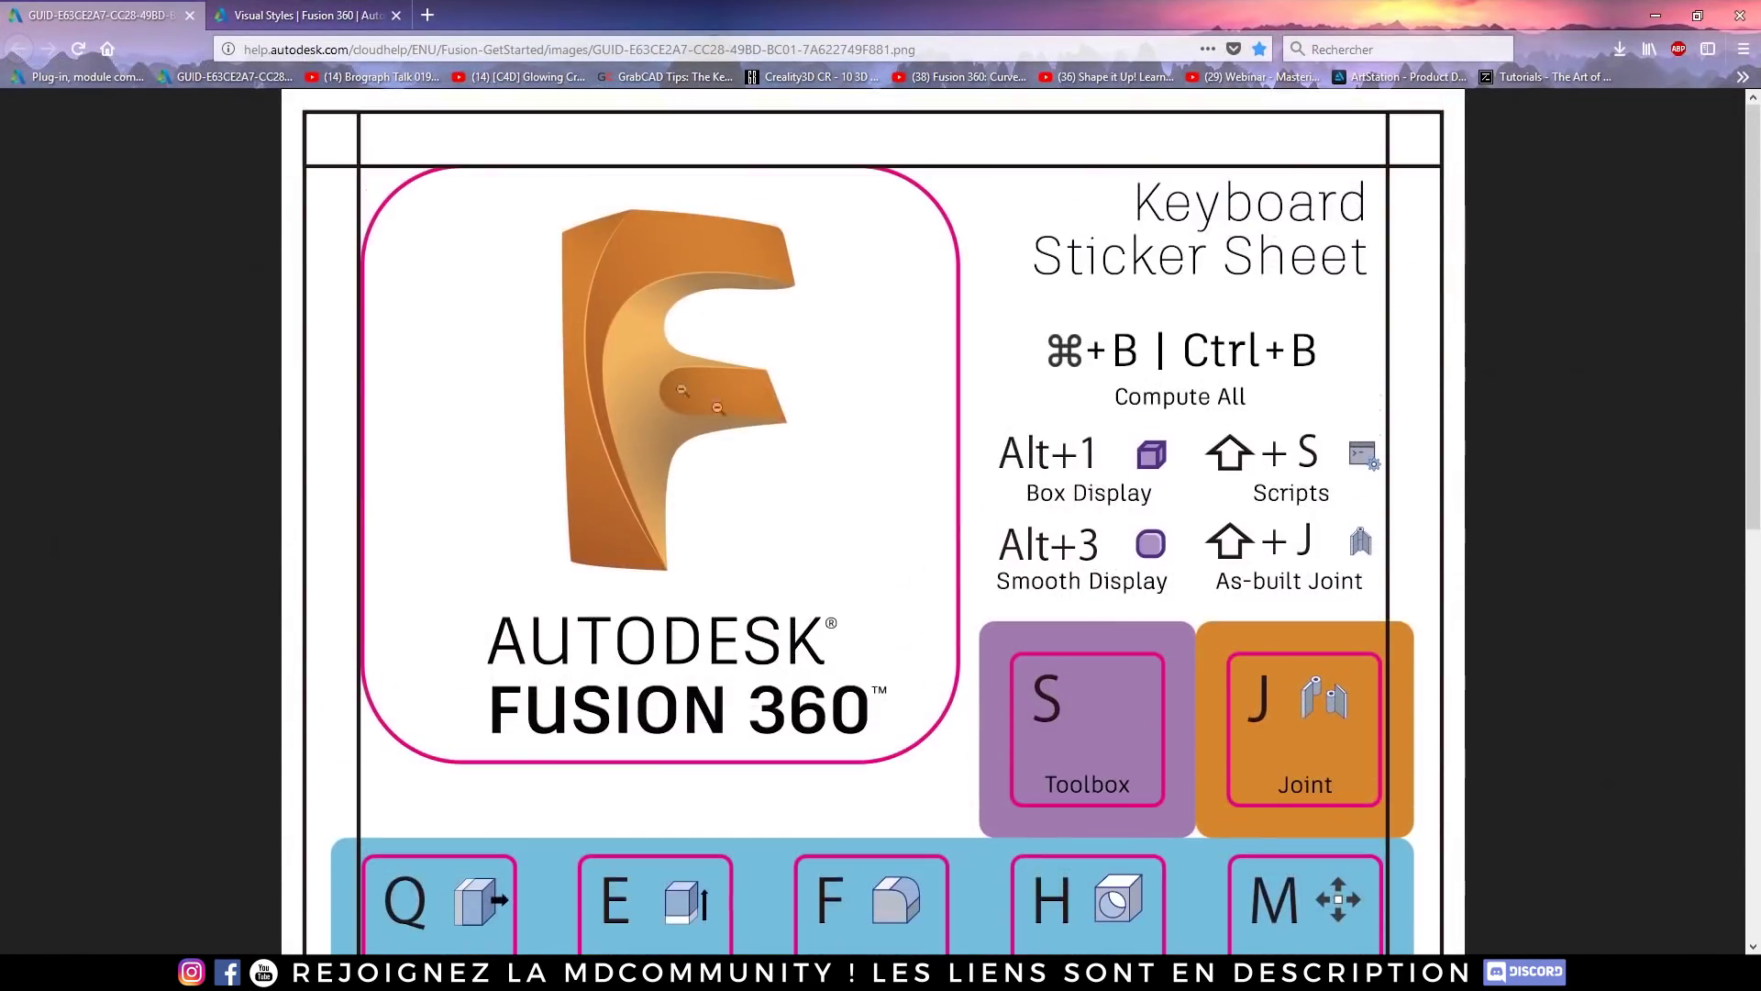
pyautogui.click(856, 393)
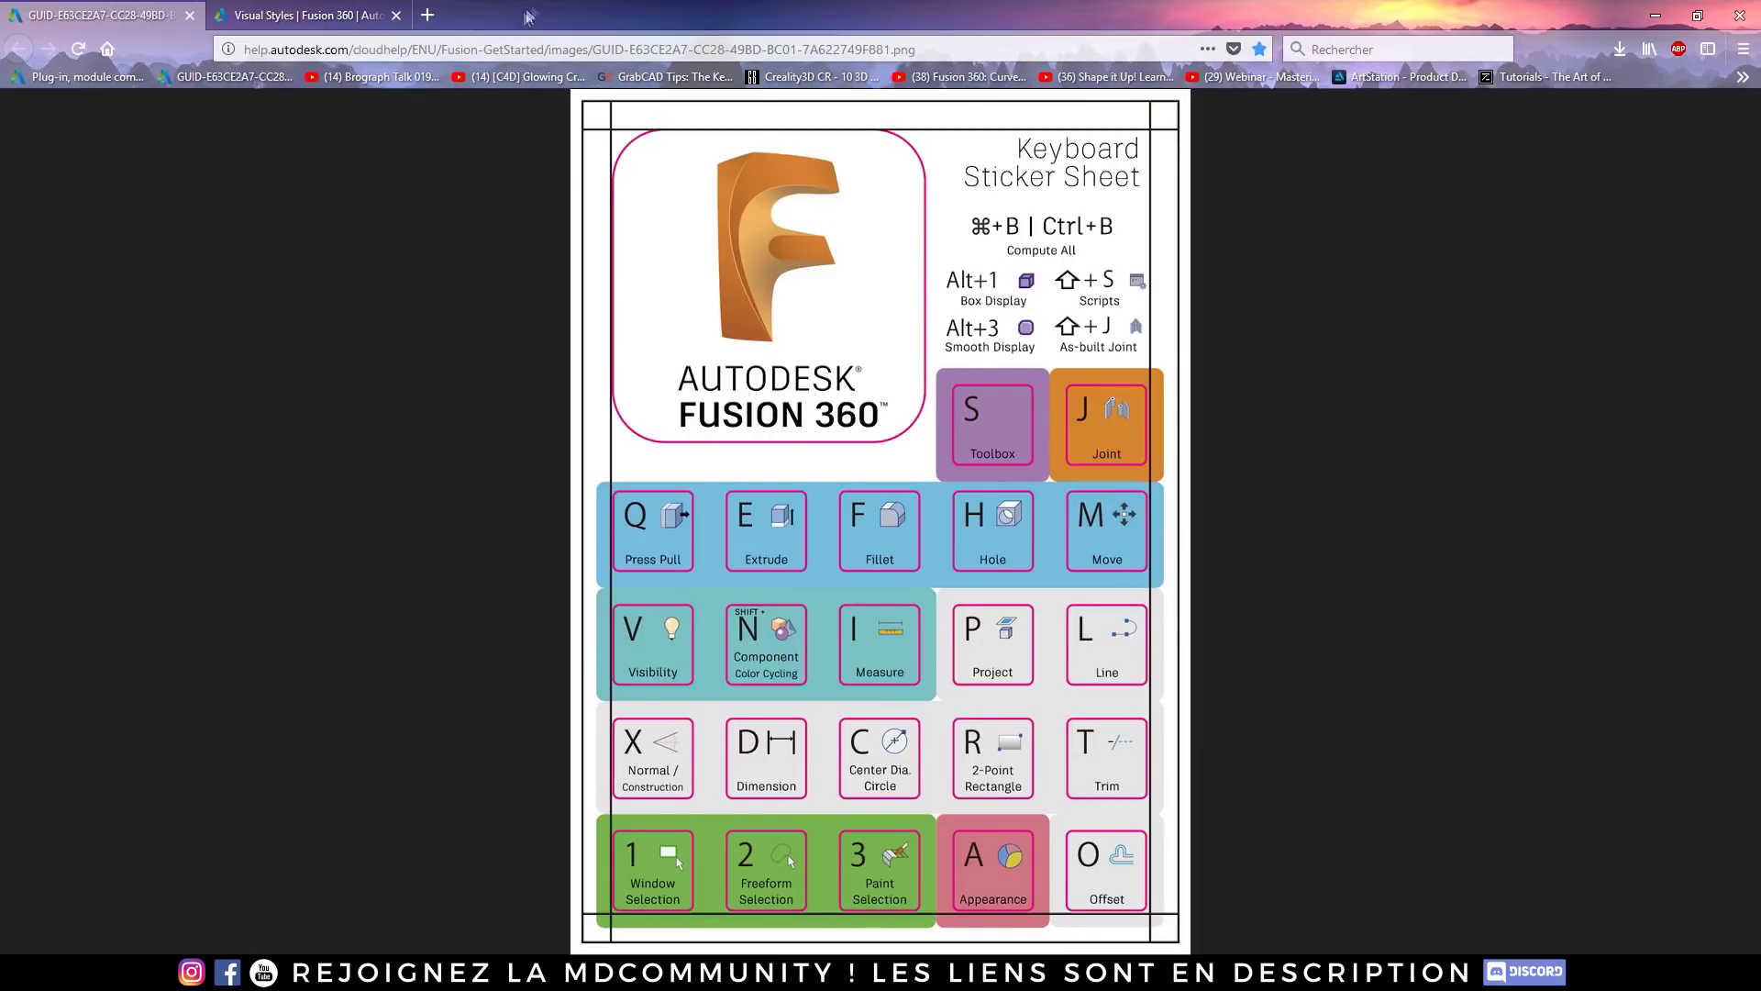
pyautogui.click(1655, 16)
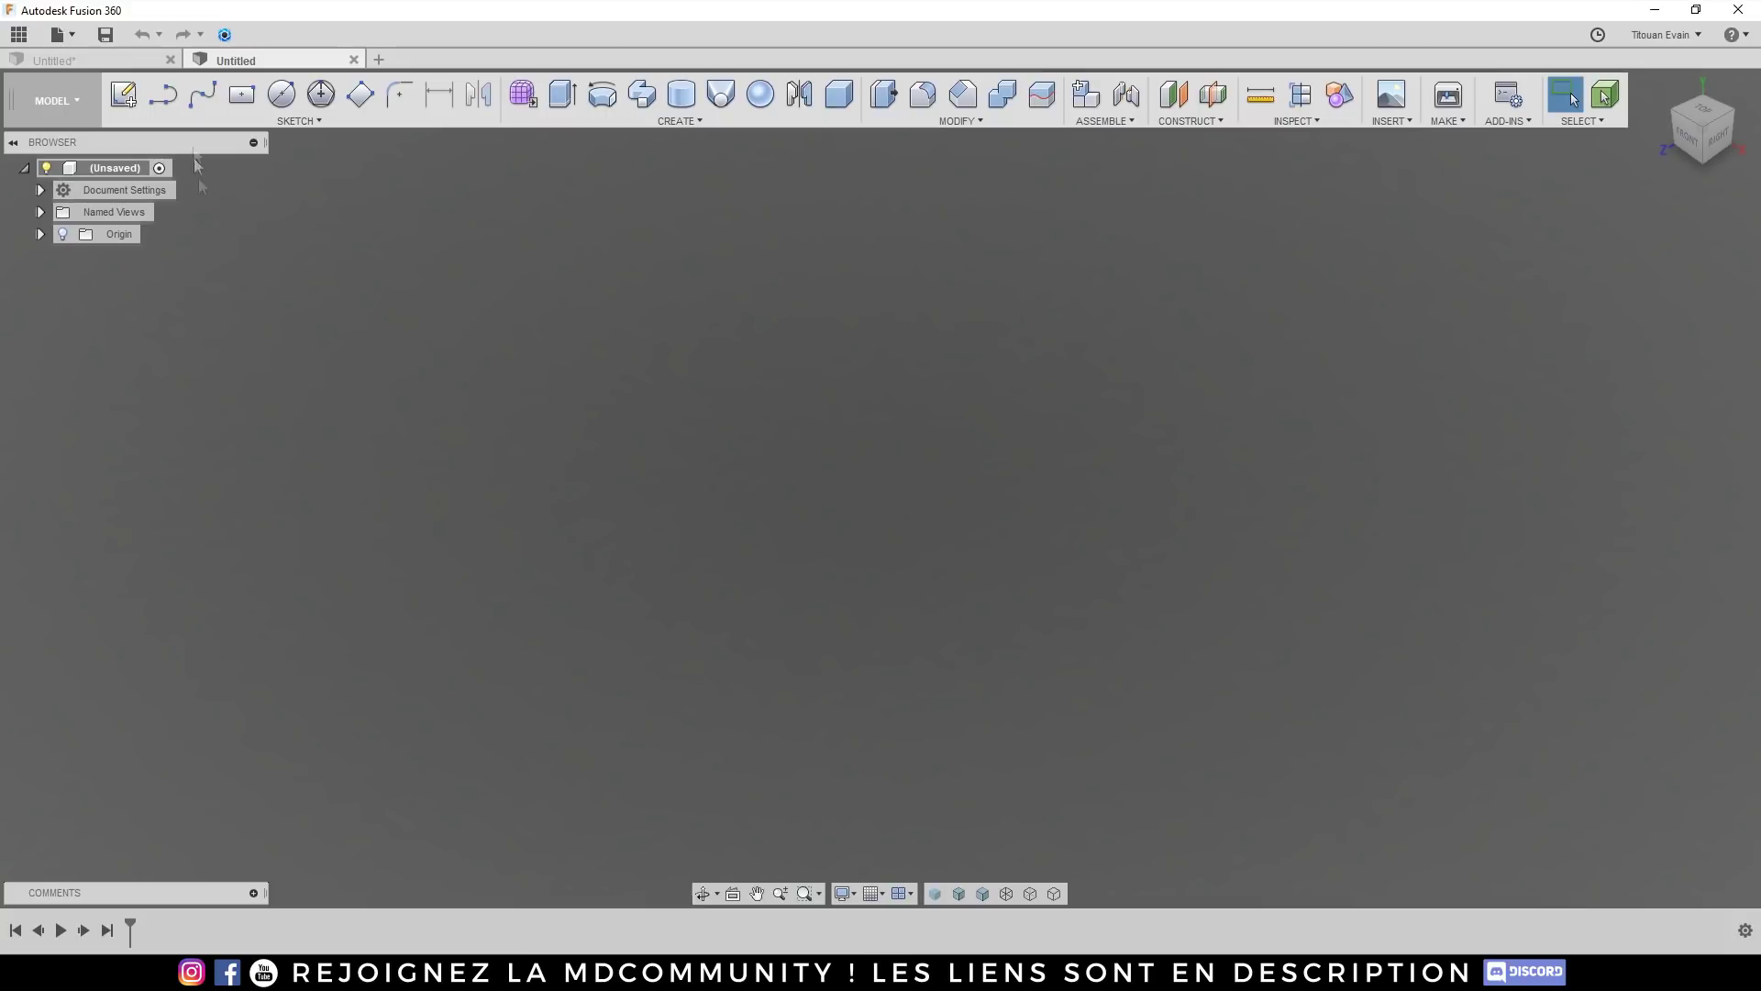
# Step: Start a sketch on the YZ plane and draw a vertical line about 100 mm long upward from the origin
pyautogui.click(165, 96)
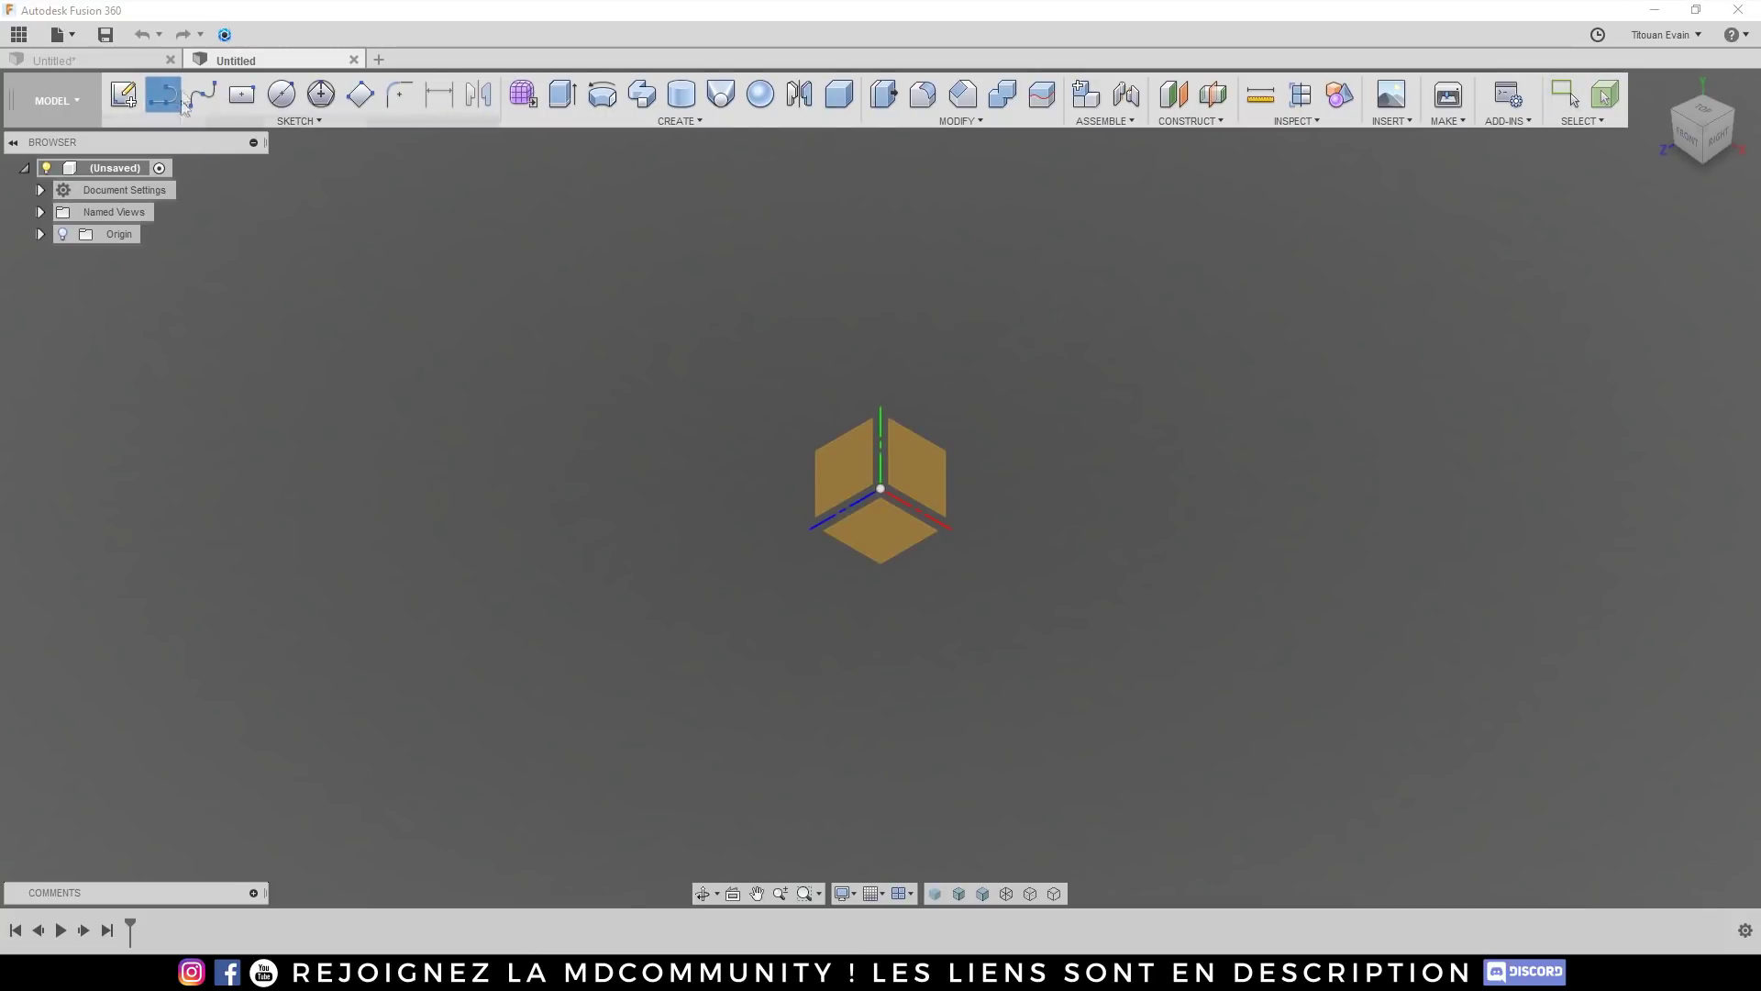
pyautogui.click(849, 475)
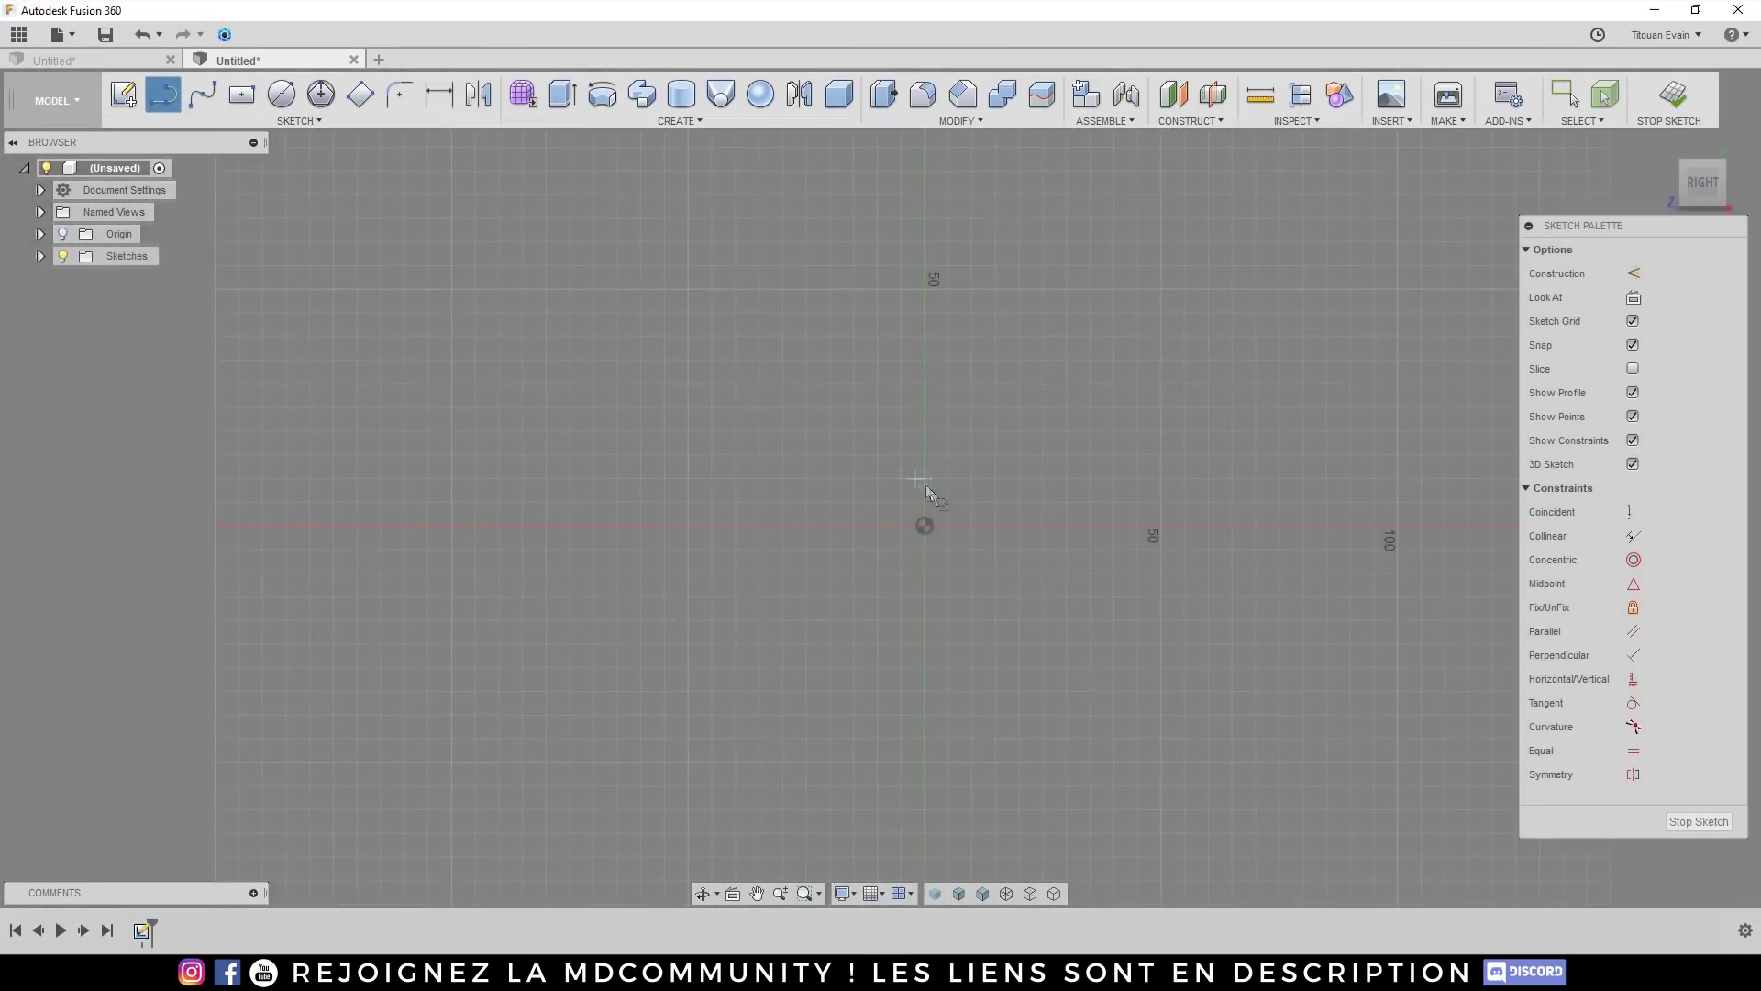
pyautogui.click(924, 525)
pyautogui.scroll(-3, 907, 603)
pyautogui.click(919, 261)
pyautogui.press('Escape')
pyautogui.scroll(2, 1009, 350)
pyautogui.scroll(2, 1006, 333)
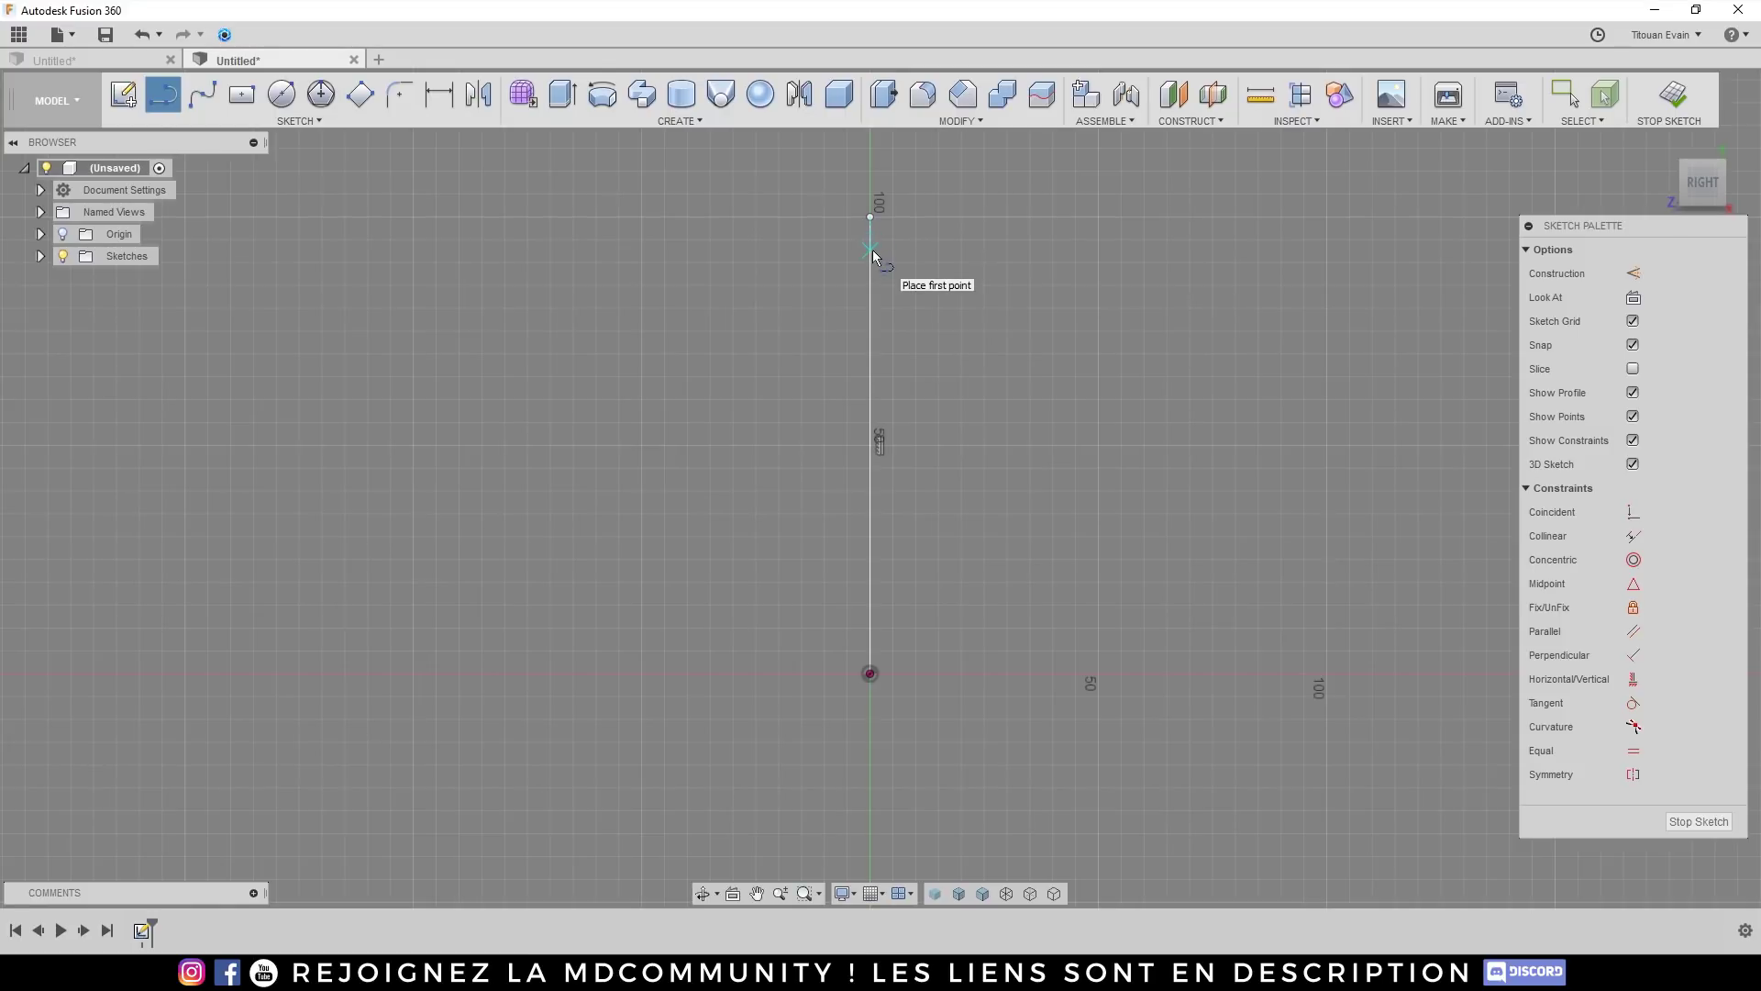
# Step: Add a length dimension of 150 mm to the vertical line, placed to its left
pyautogui.click(427, 107)
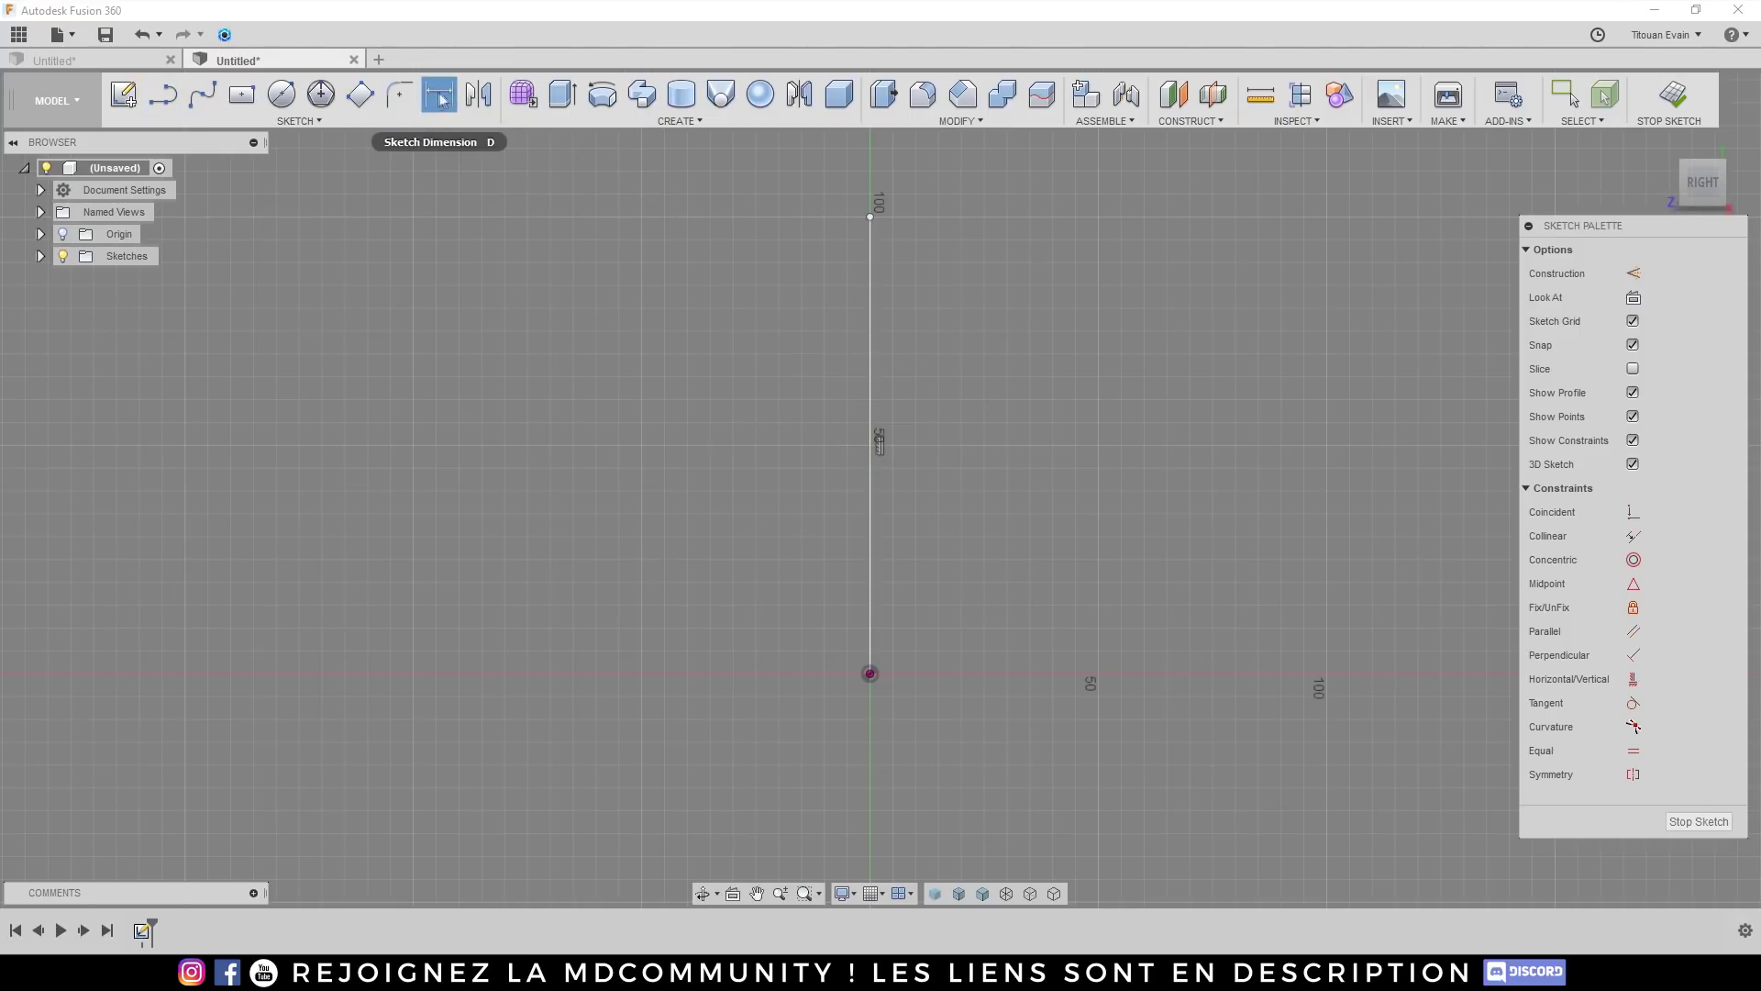
pyautogui.click(869, 365)
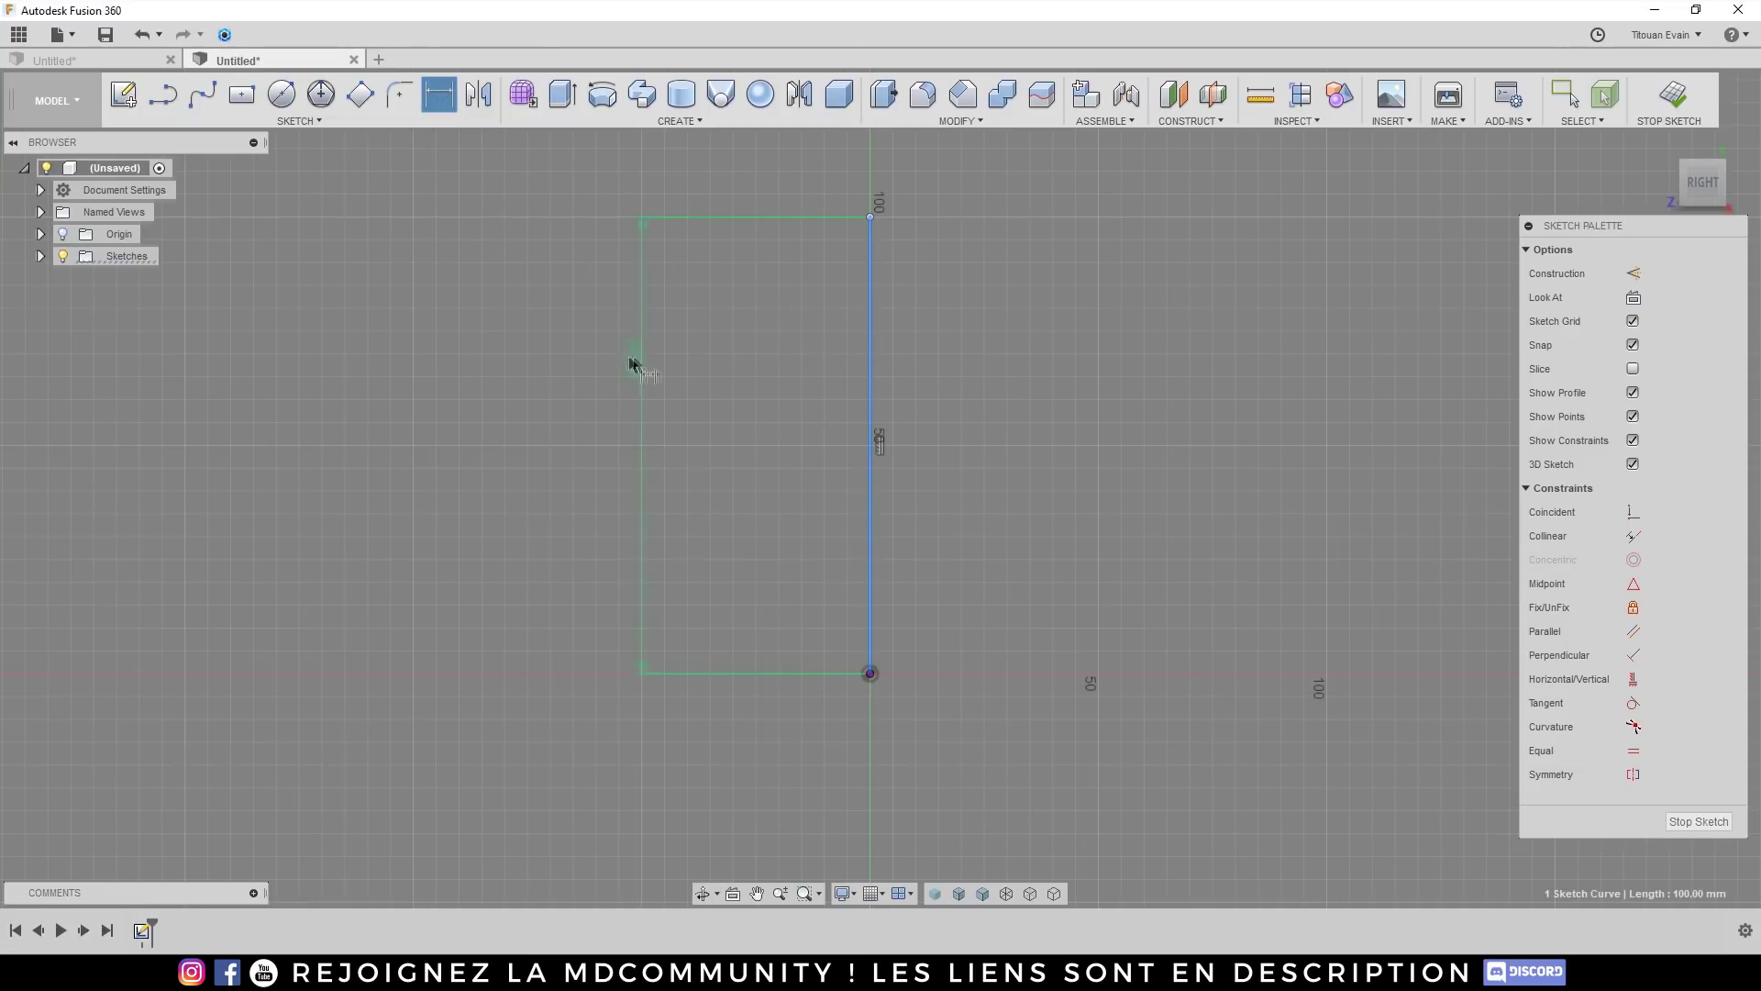
pyautogui.click(633, 365)
pyautogui.write('150')
pyautogui.press('Return')
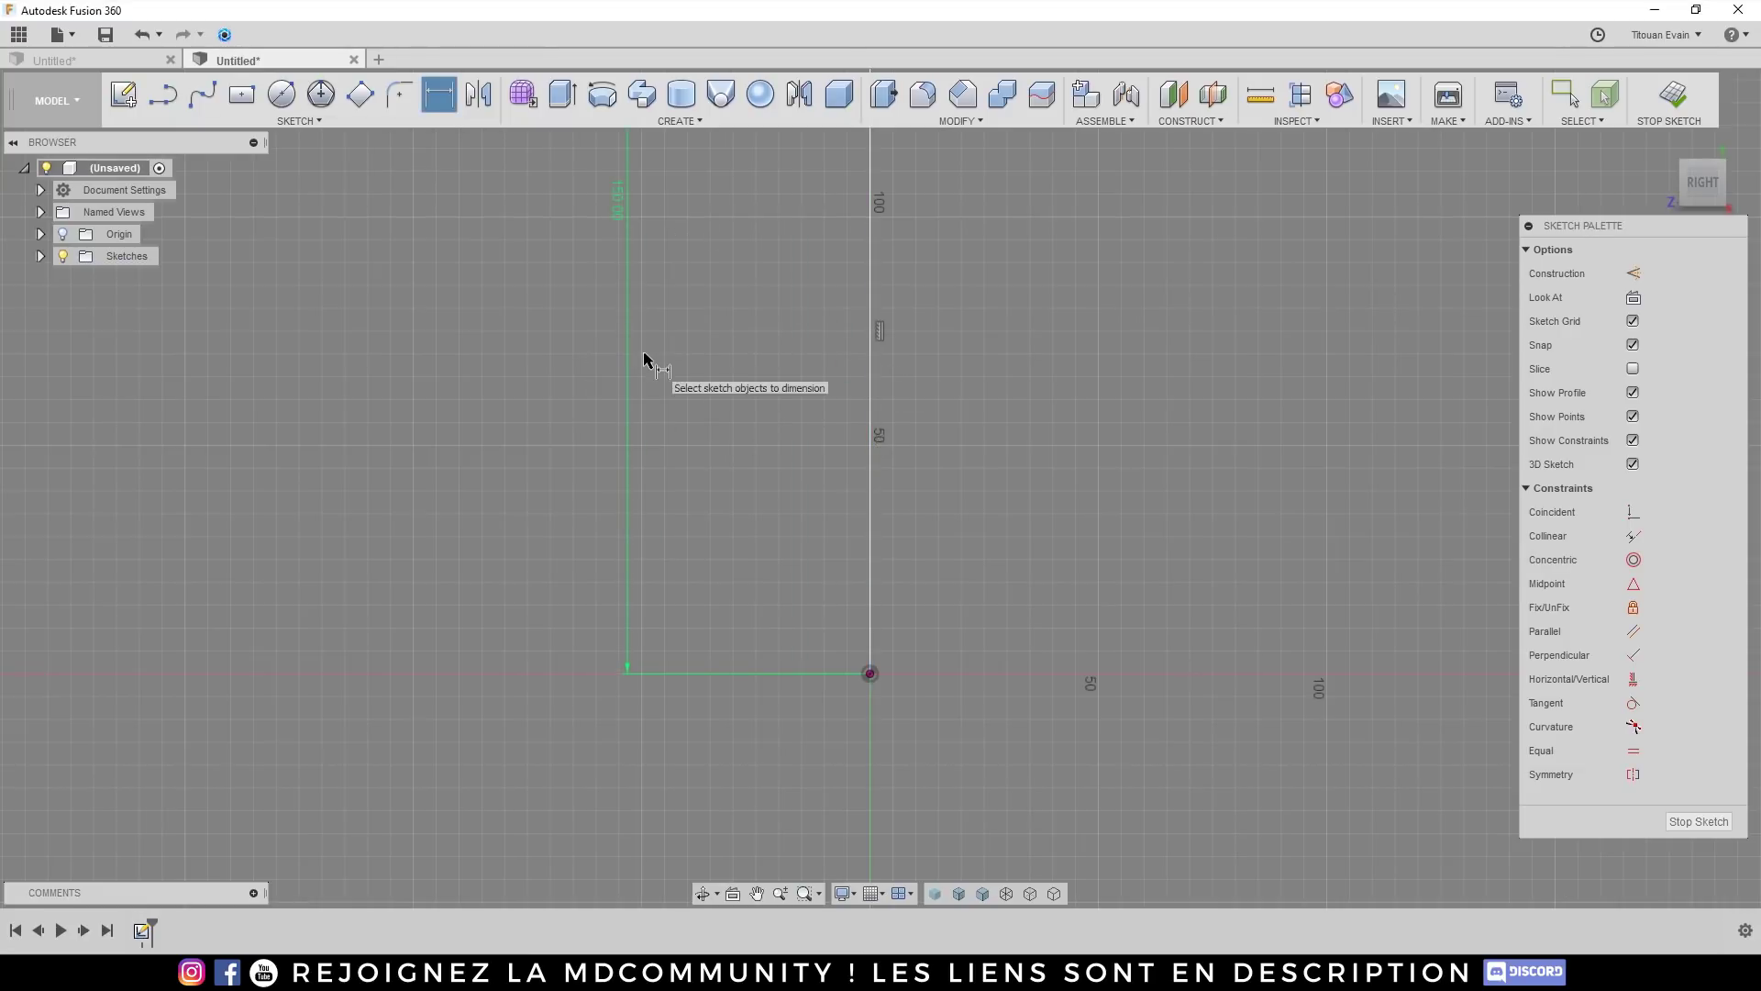
# Step: Set the vertical line's length dimension to 100 mm and finish the sketch
pyautogui.doubleClick(625, 196)
pyautogui.write('100')
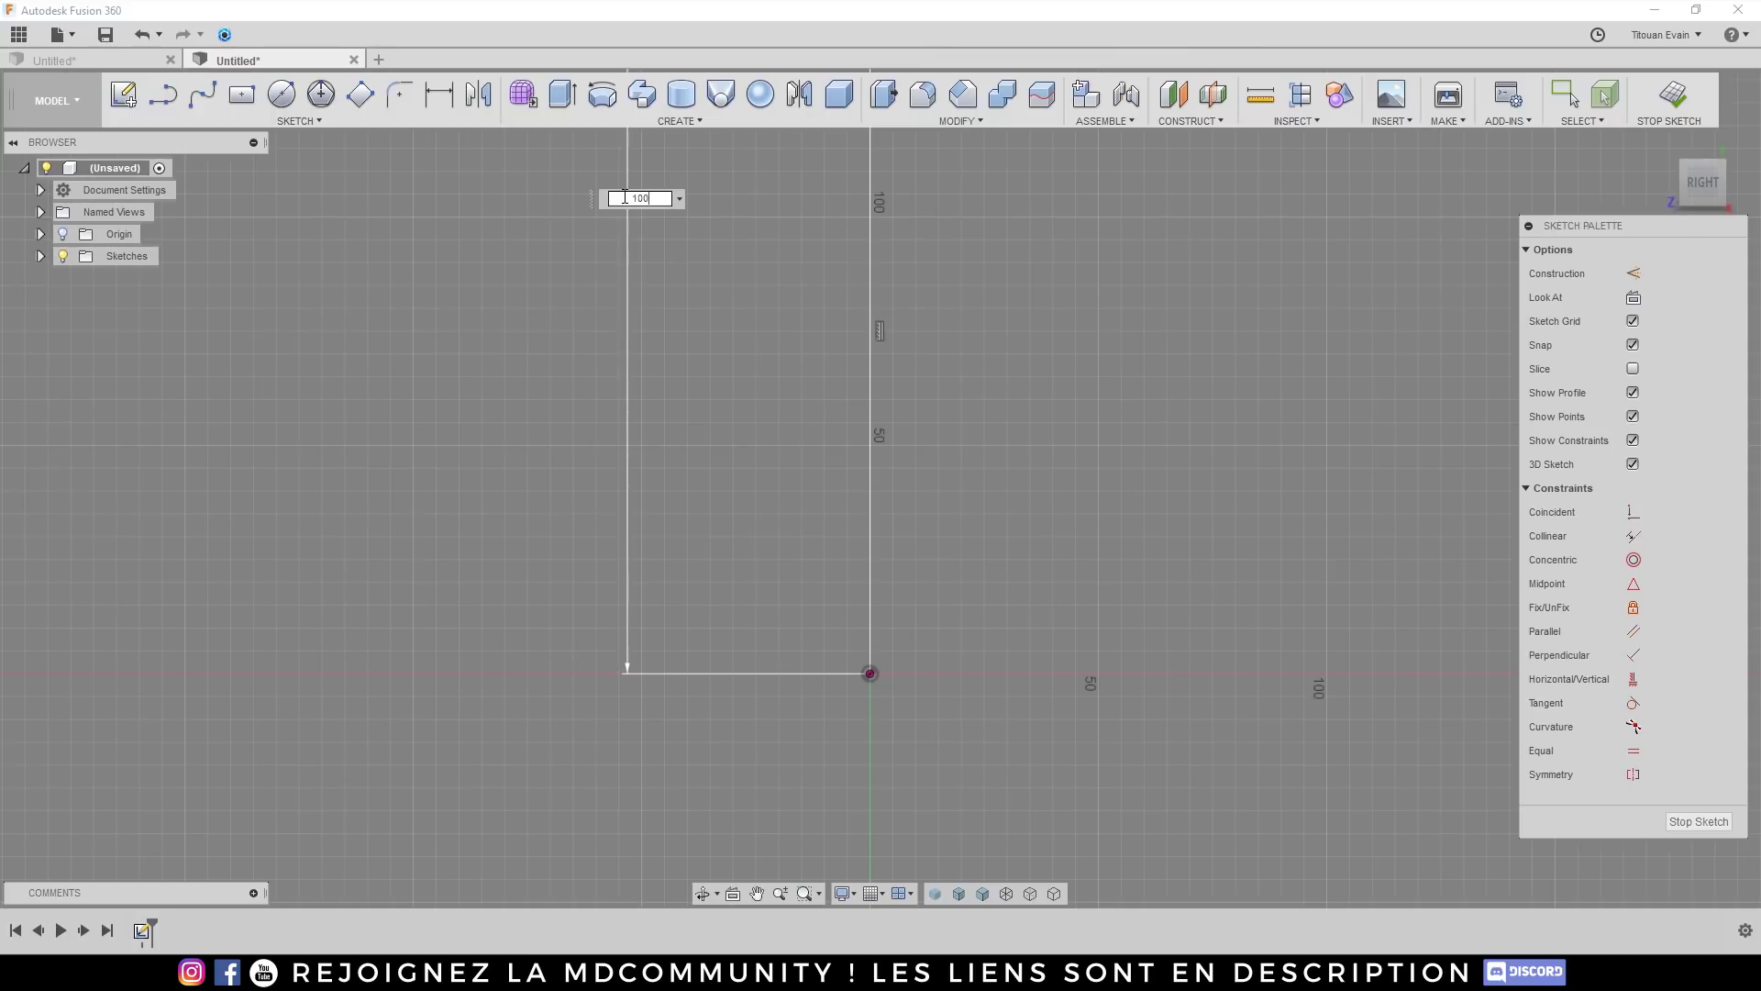
pyautogui.press('Return')
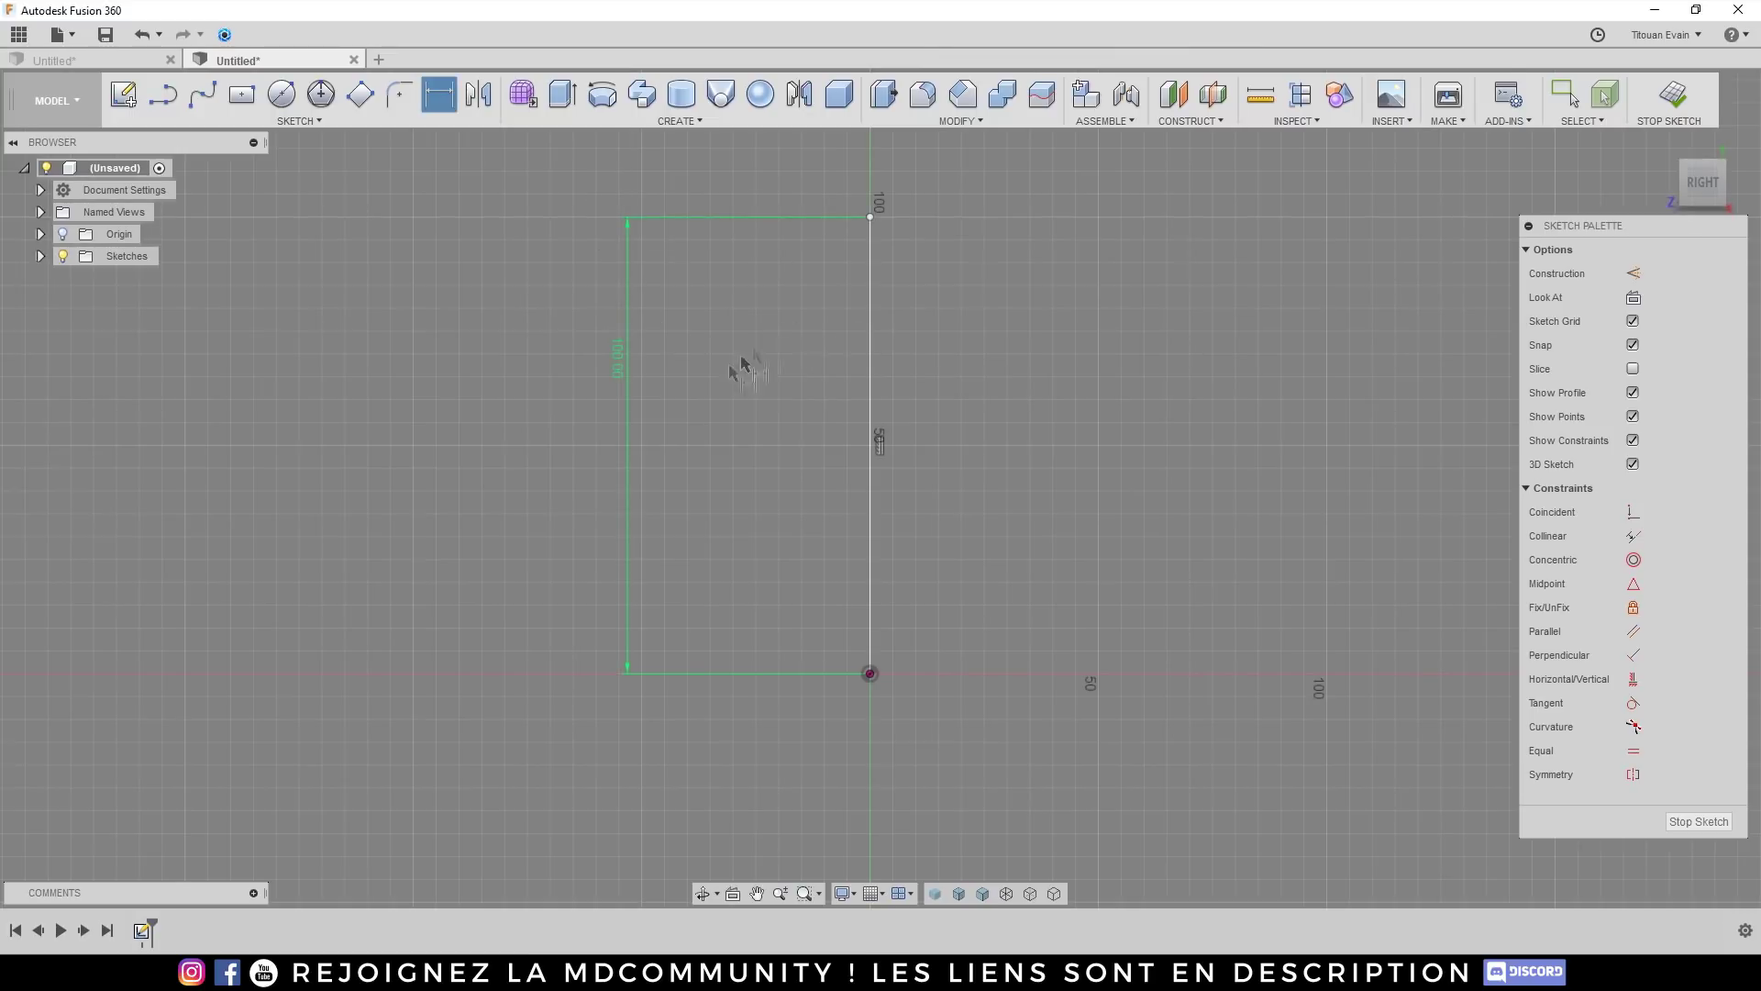
pyautogui.click(1698, 822)
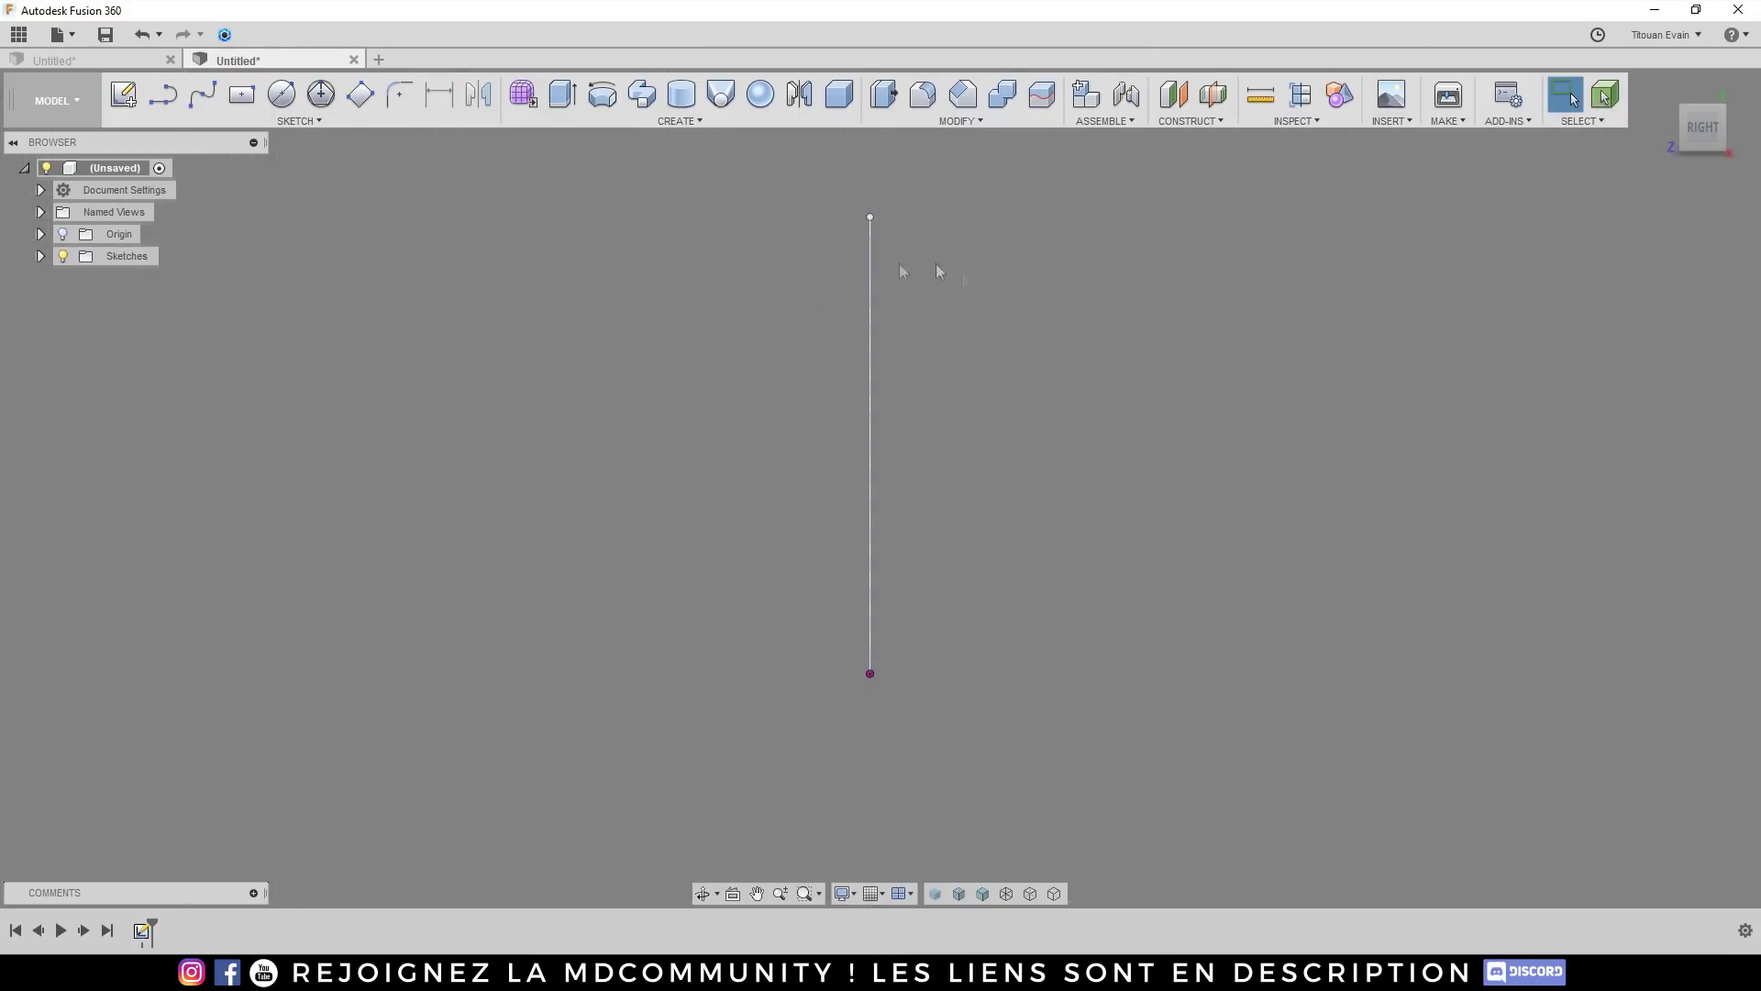
# Step: Insert an attached canvas on the YZ plane using the M-84 flash-bang grenade reference photo
pyautogui.click(1392, 123)
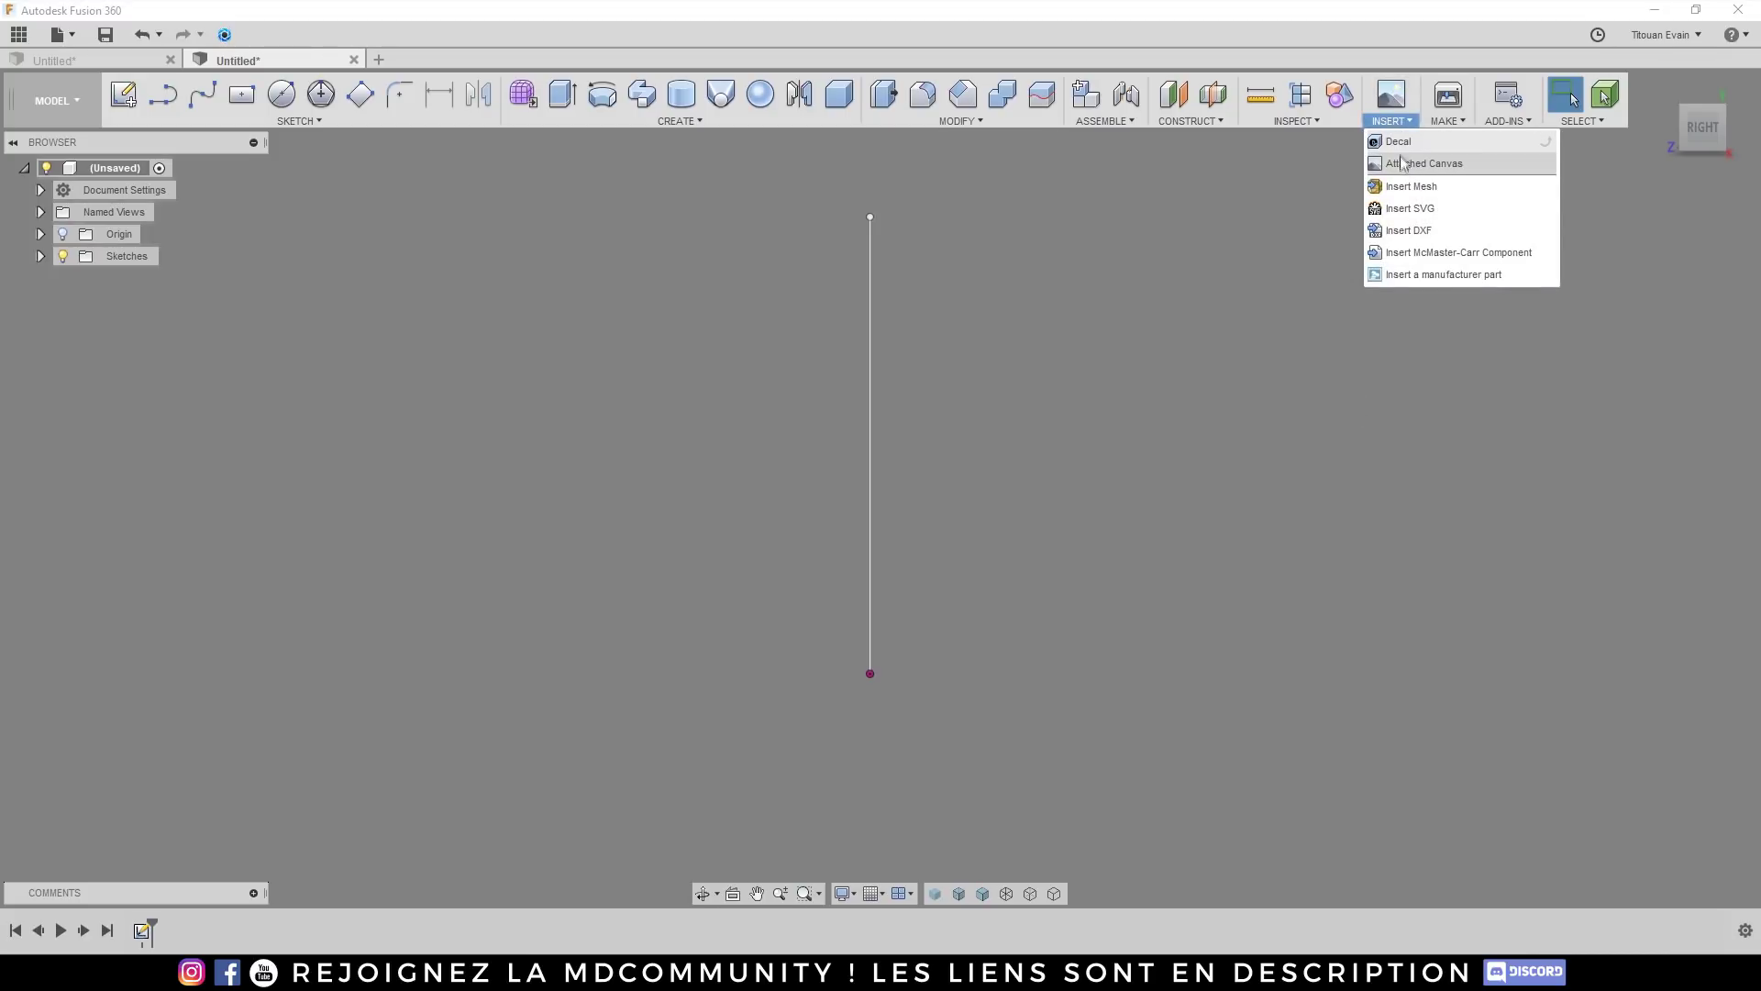
pyautogui.click(1403, 165)
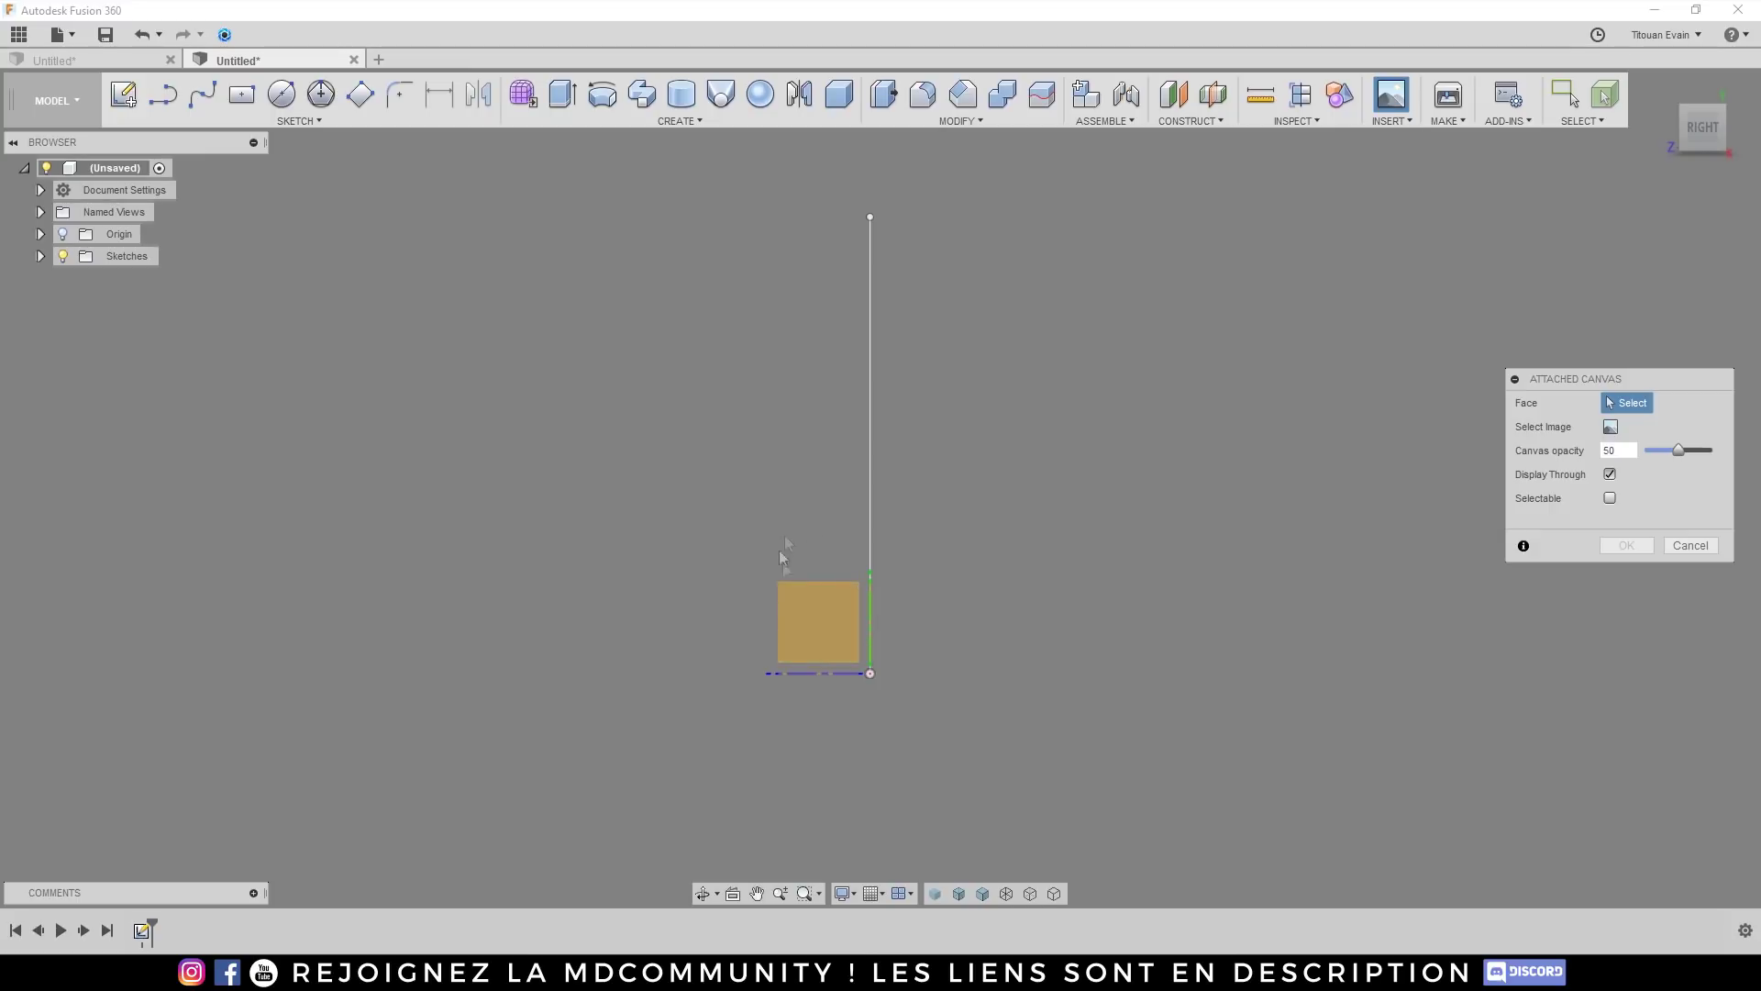
pyautogui.click(826, 619)
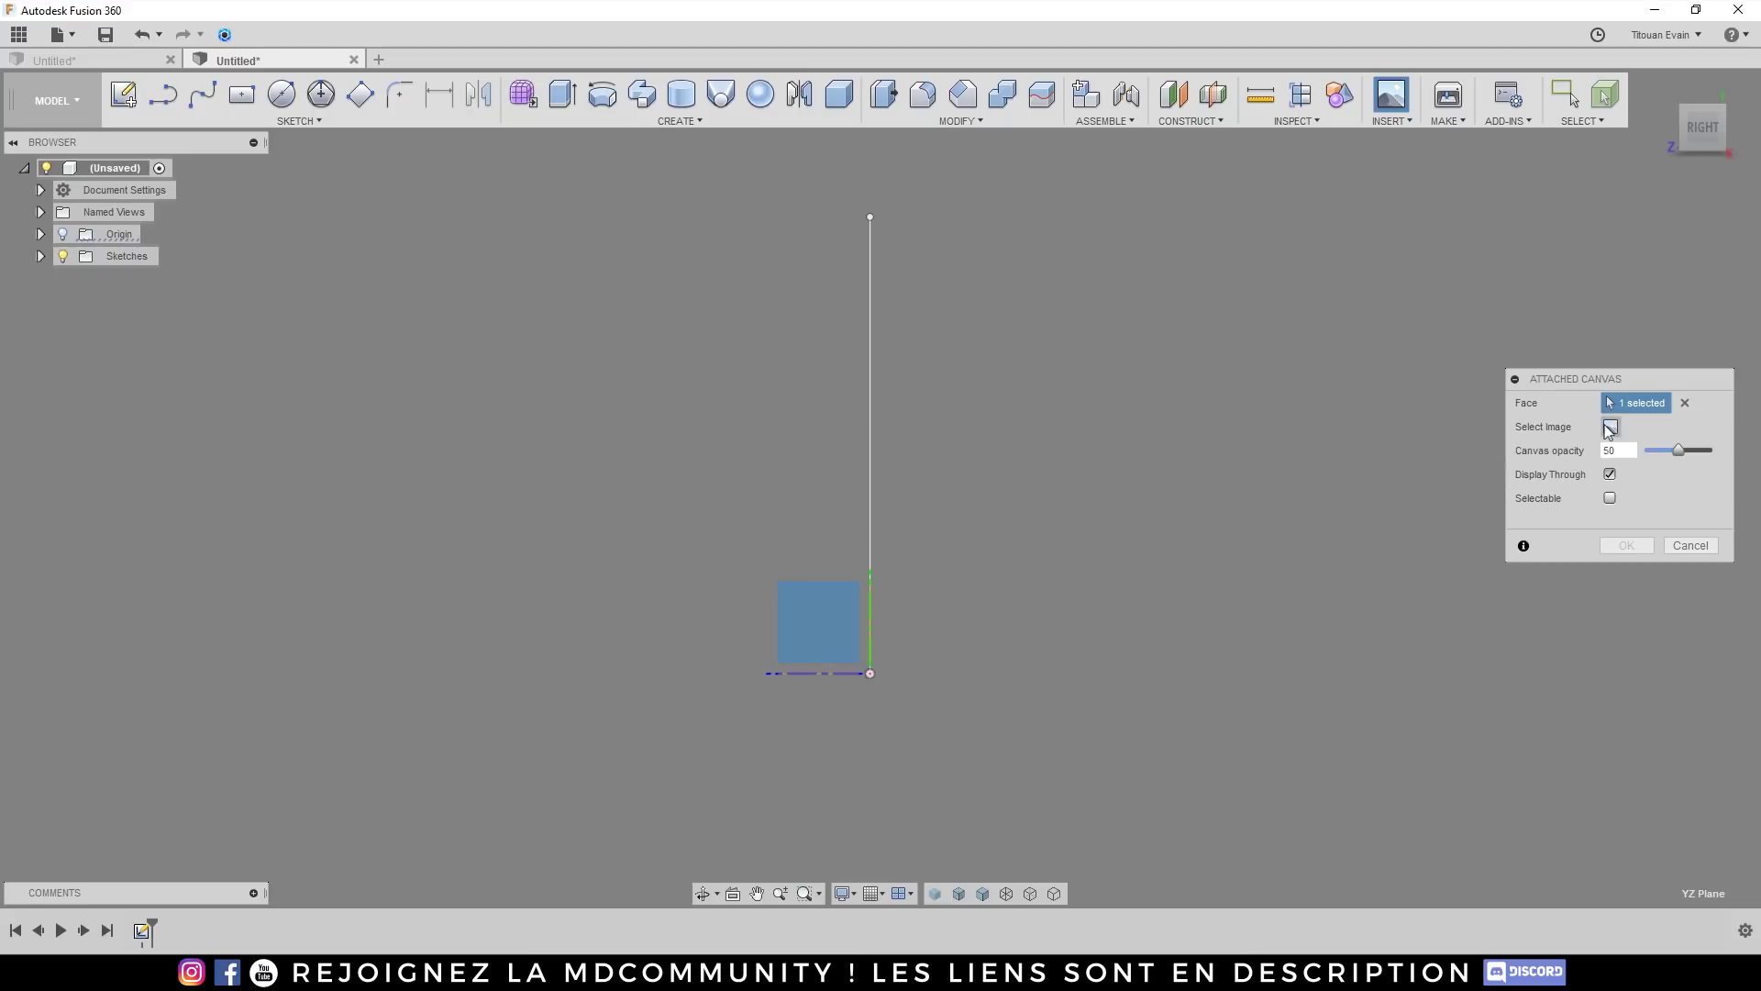
pyautogui.click(1609, 428)
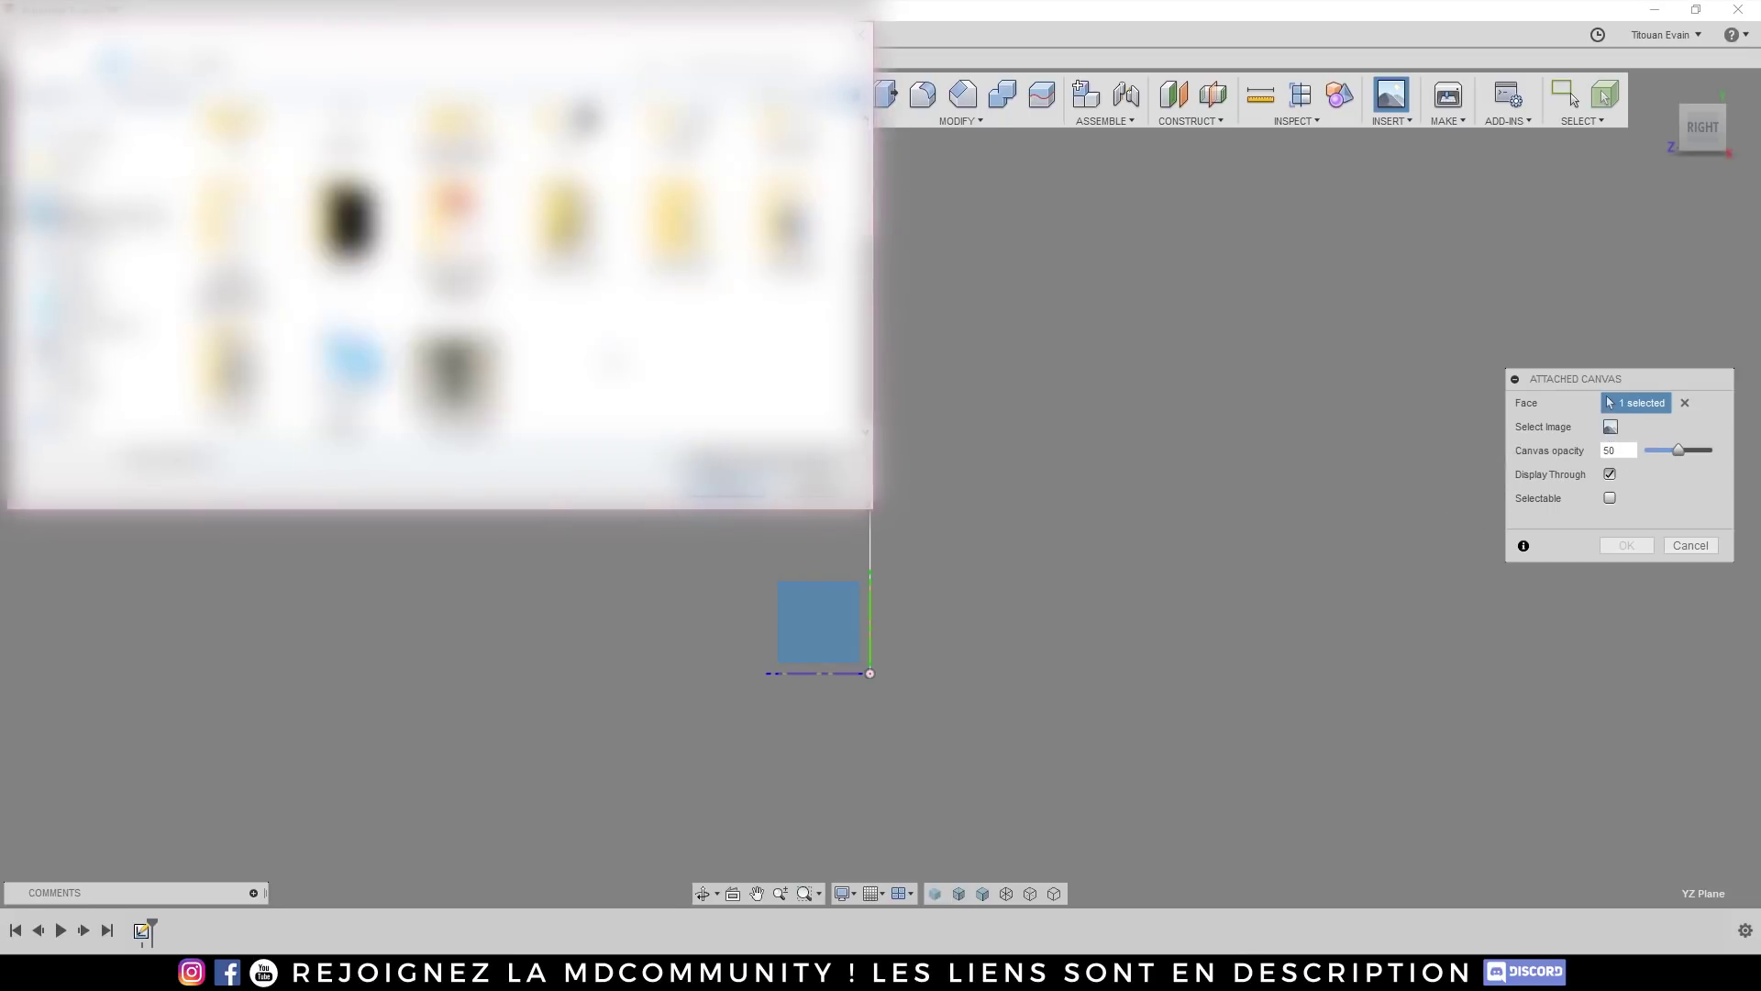
pyautogui.doubleClick(356, 365)
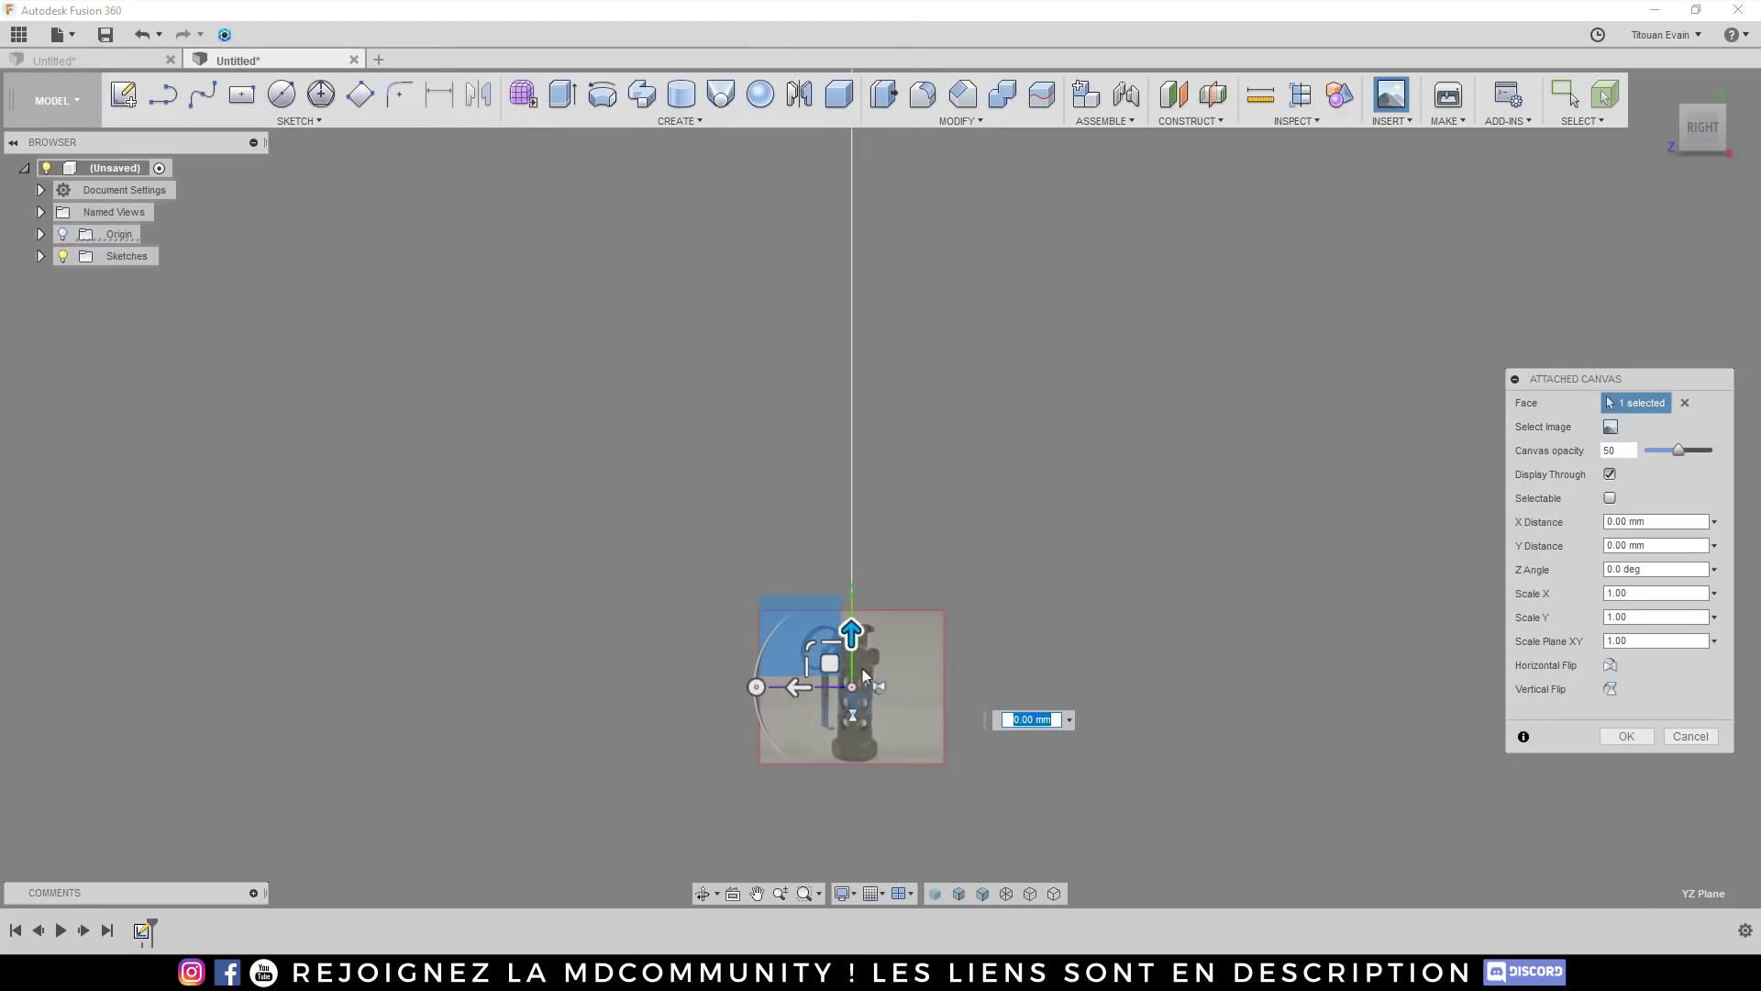
# Step: Enlarge and move the canvas so the grenade stands on the origin and roughly matches the height of the vertical reference line
pyautogui.moveTo(816, 656); pyautogui.dragTo(822, 363)
pyautogui.scroll(-4, 811, 596)
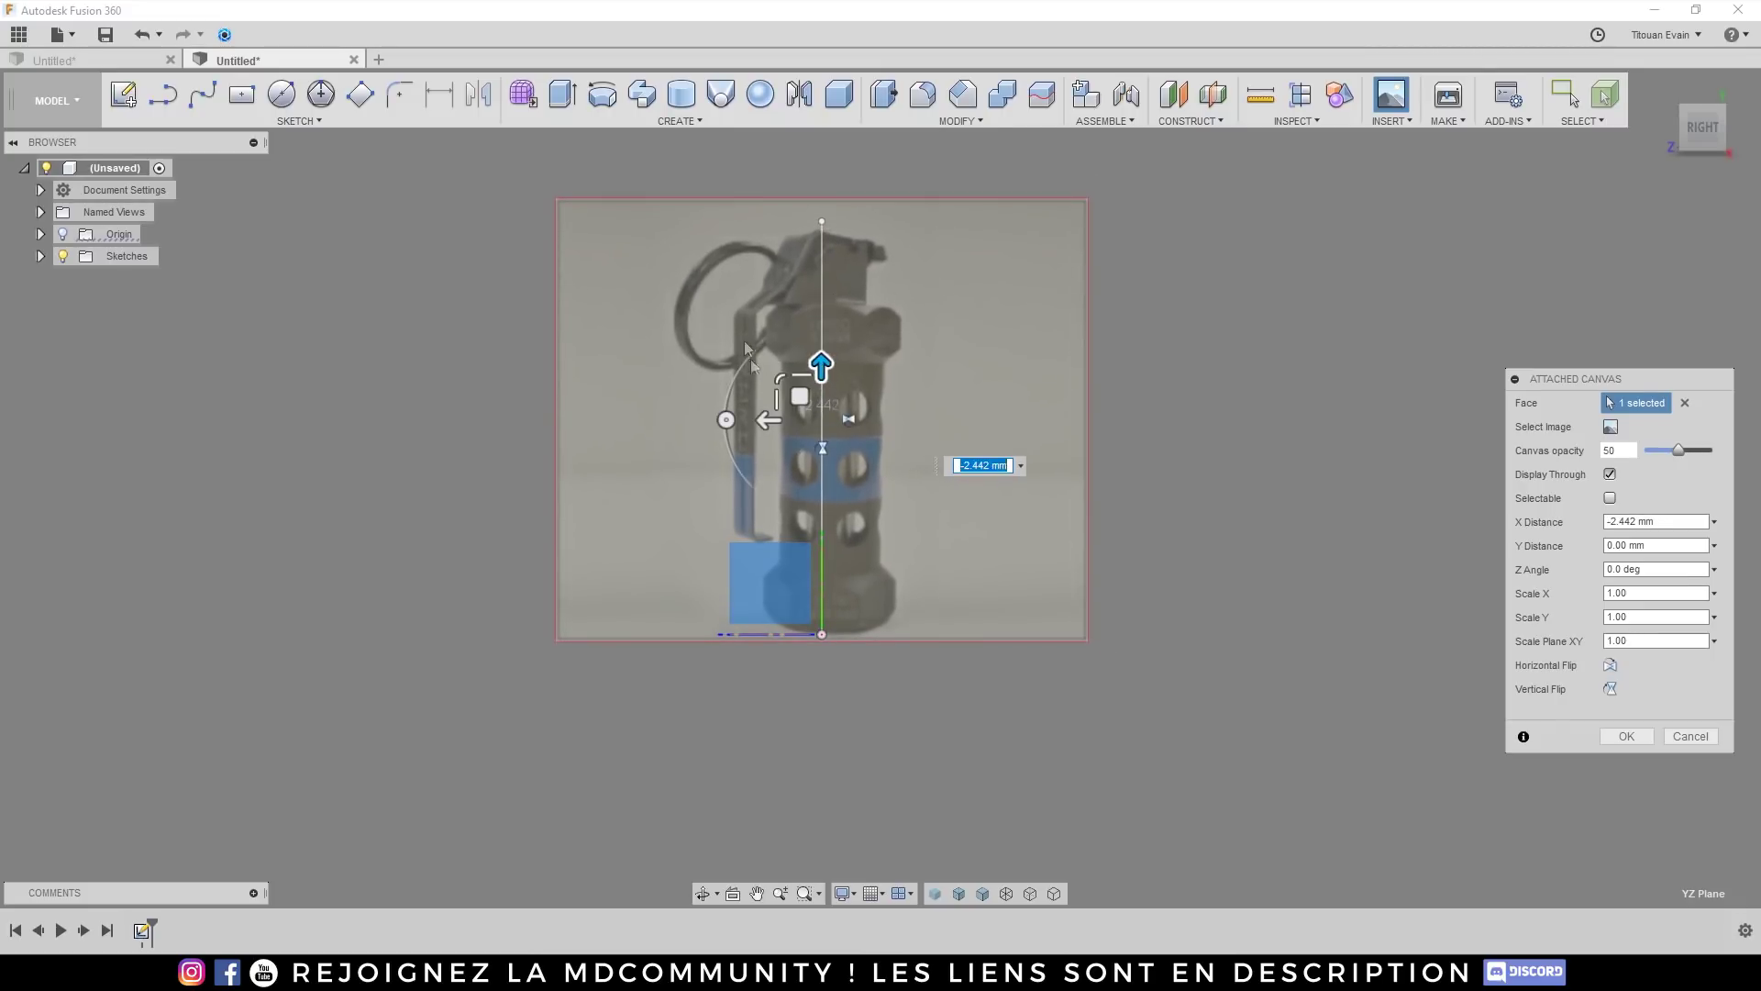
pyautogui.scroll(2, 851, 376)
# Step: Rotate the canvas to a Z angle of 1 degree and confirm its placement
pyautogui.moveTo(710, 444)
pyautogui.mouseDown()
pyautogui.moveTo(722, 464)
pyautogui.moveTo(722, 399)
pyautogui.moveTo(720, 469)
pyautogui.moveTo(720, 411)
pyautogui.moveTo(724, 445)
pyautogui.mouseUp()
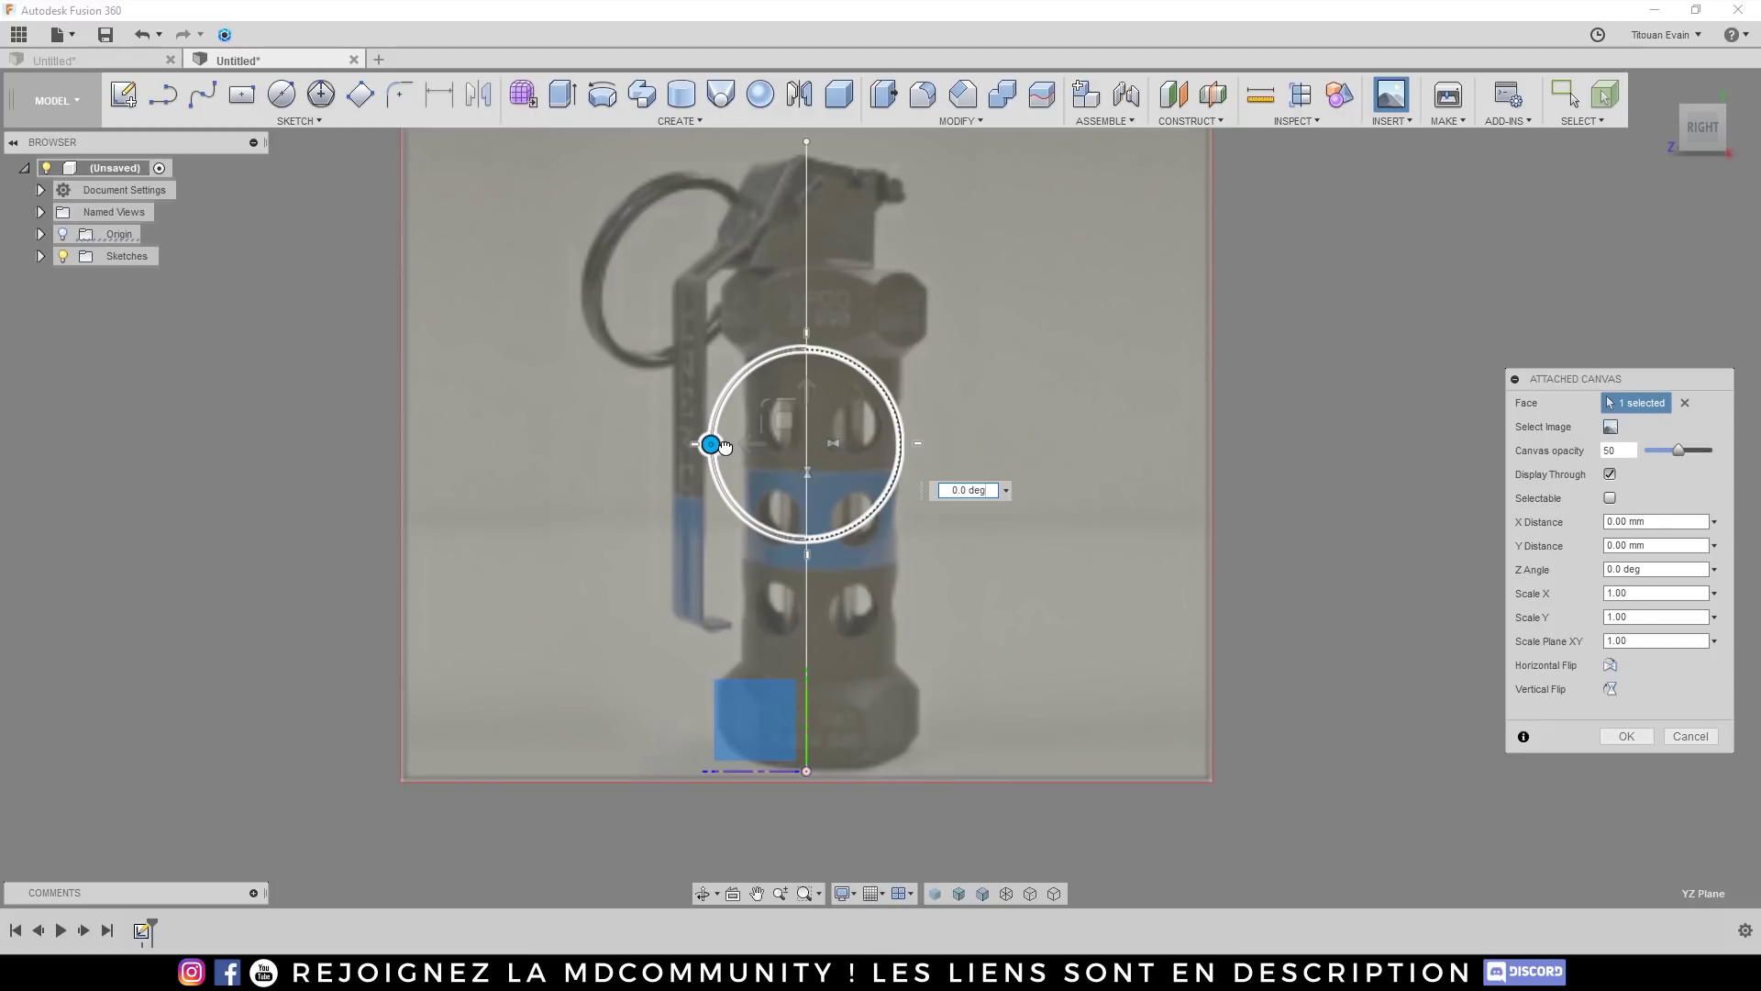
pyautogui.write('-1')
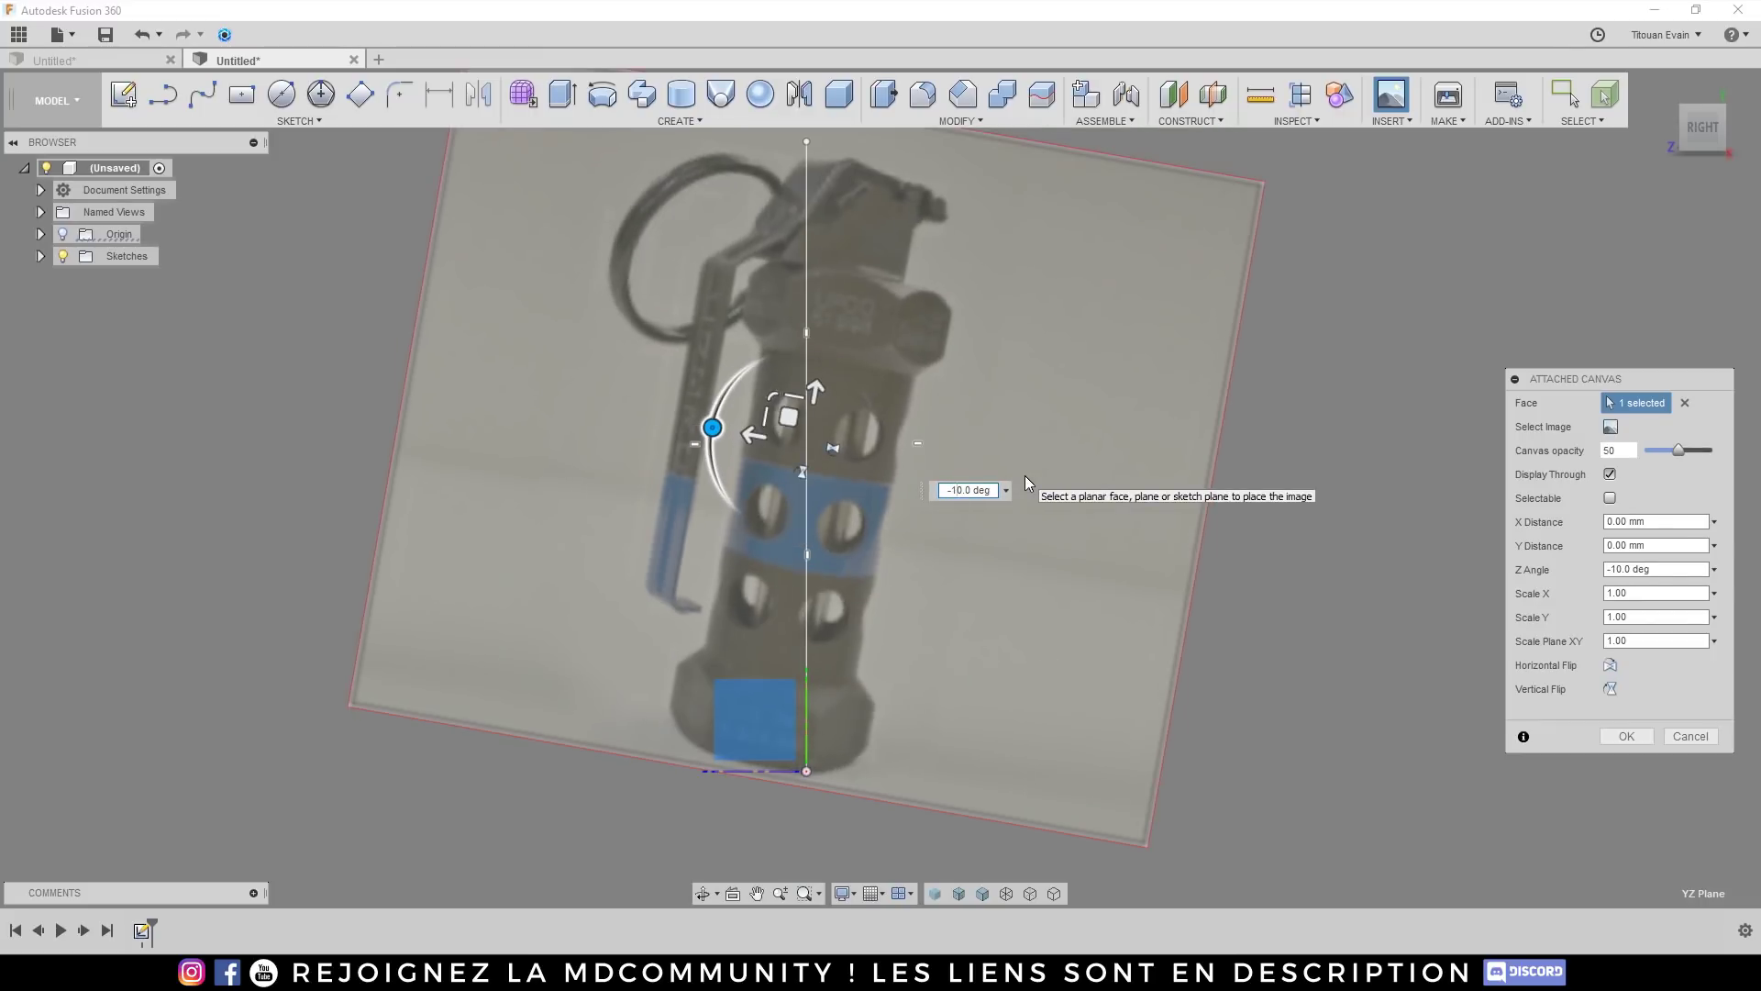
pyautogui.press('BackSpace')
pyautogui.press('BackSpace')
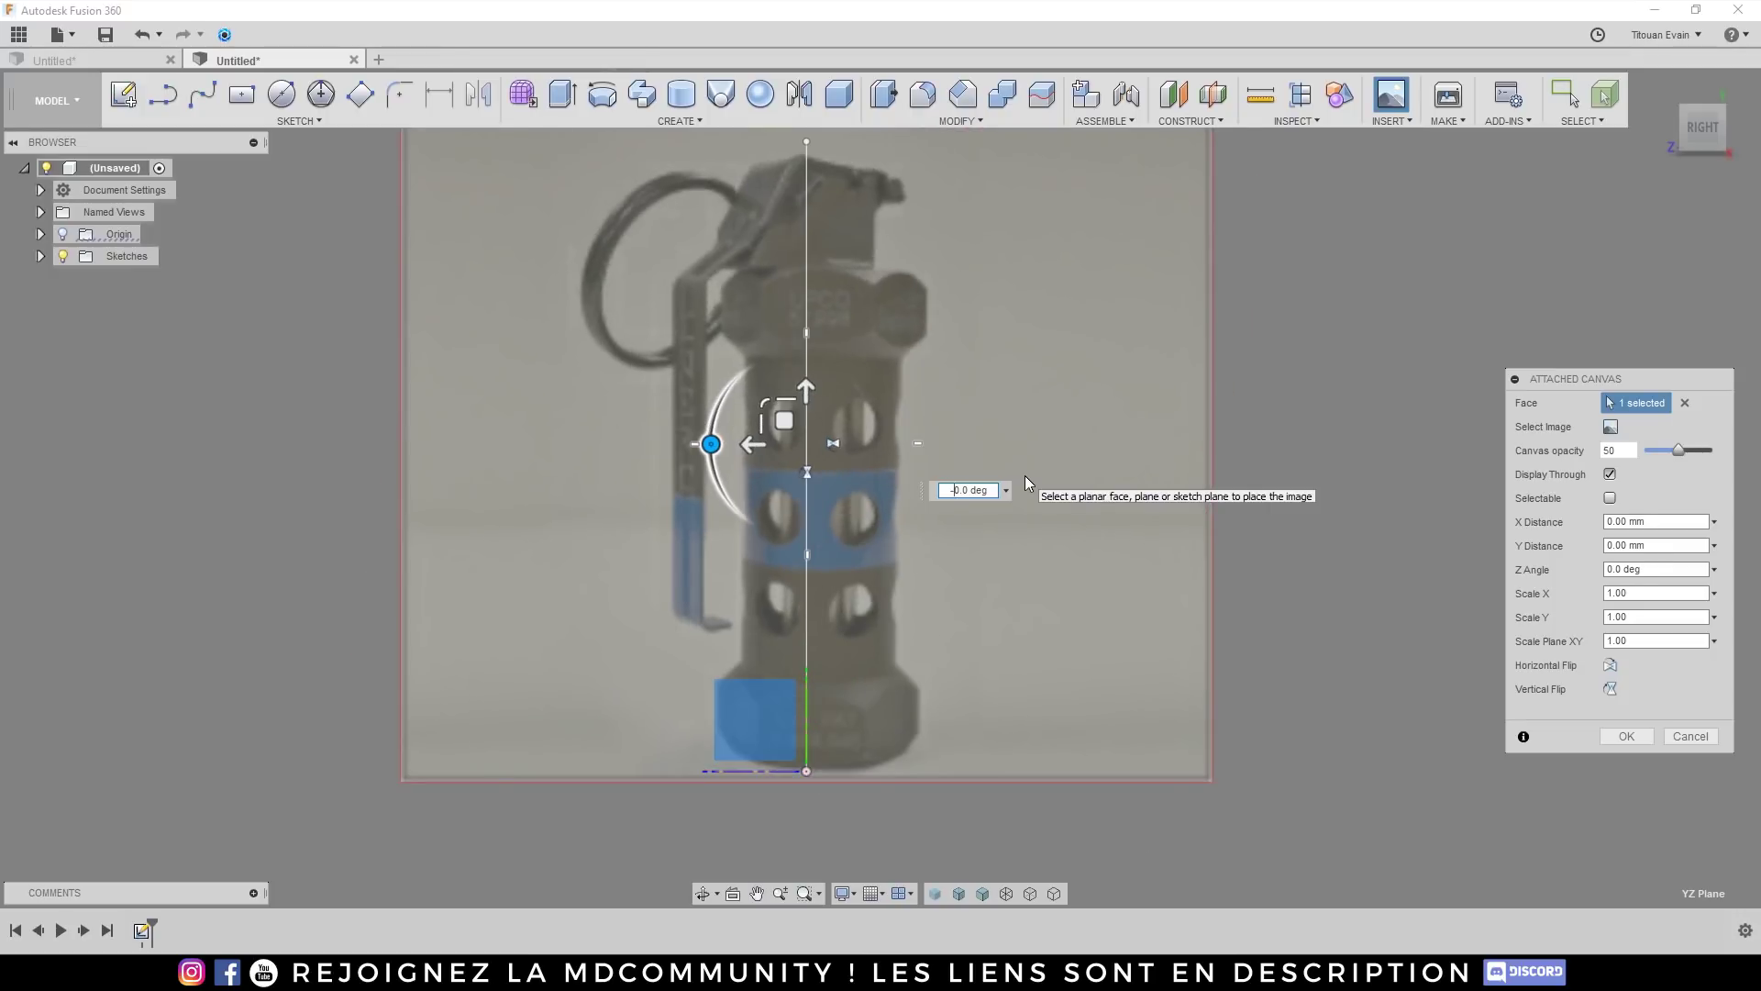
pyautogui.write('5')
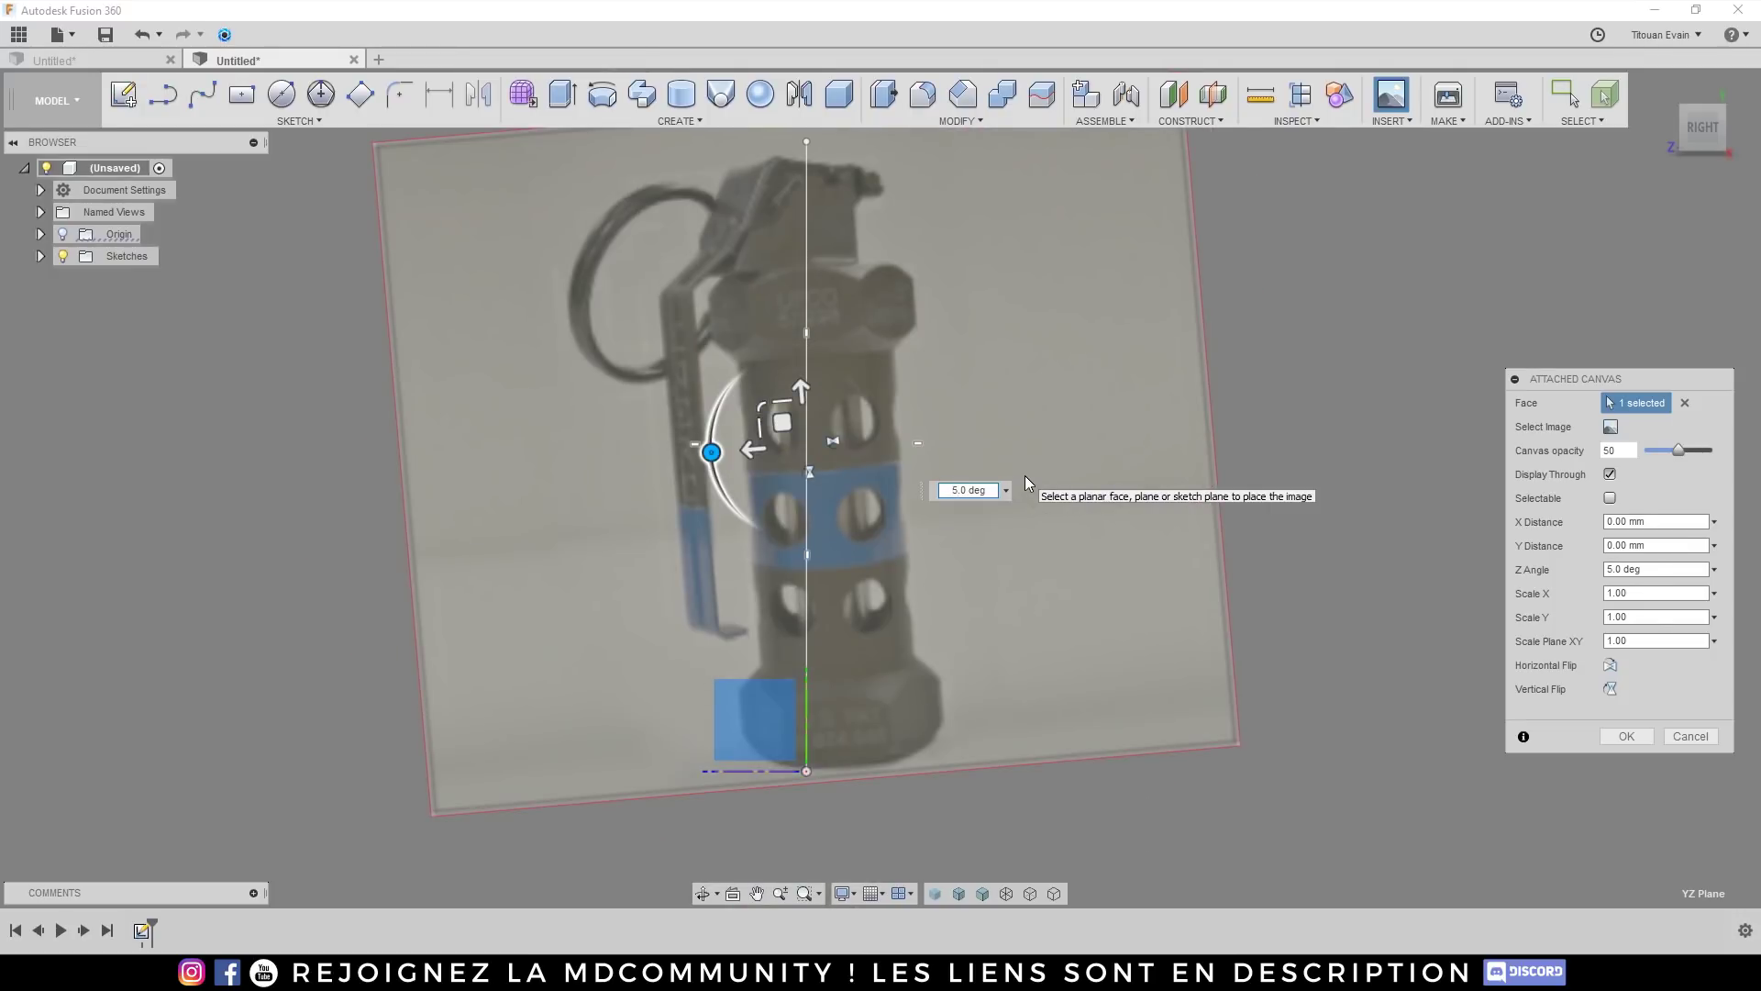
pyautogui.press('BackSpace')
pyautogui.write('1')
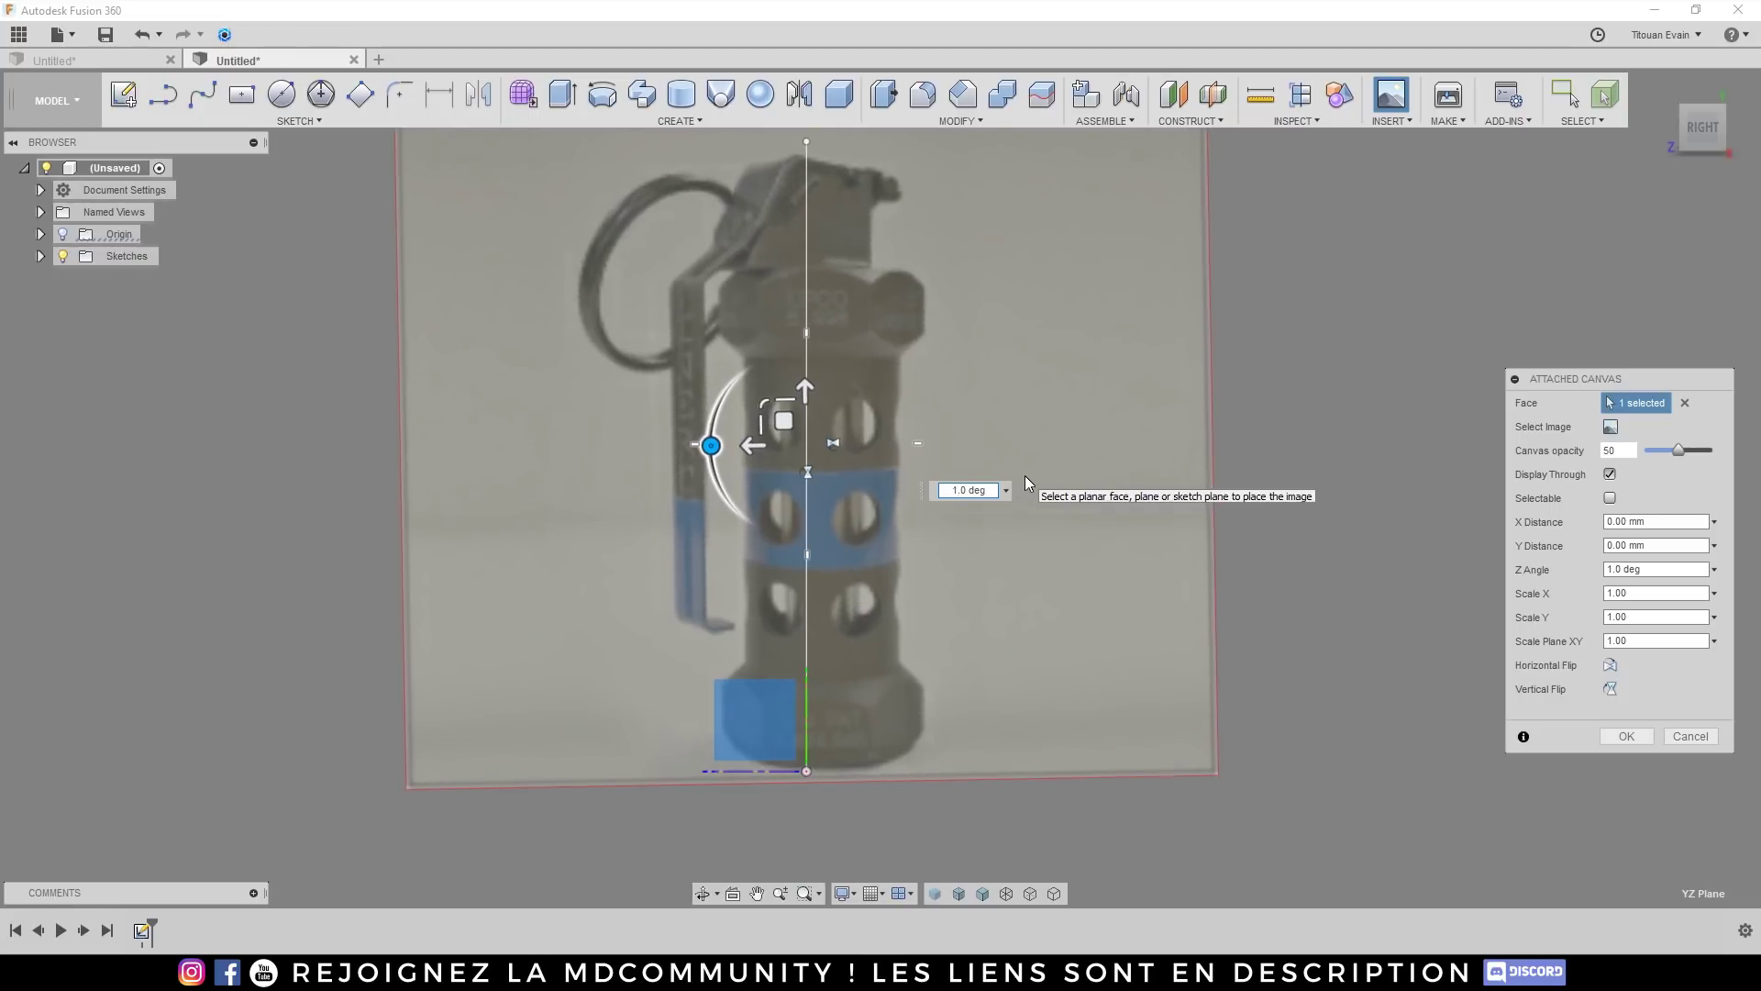
pyautogui.press('Return')
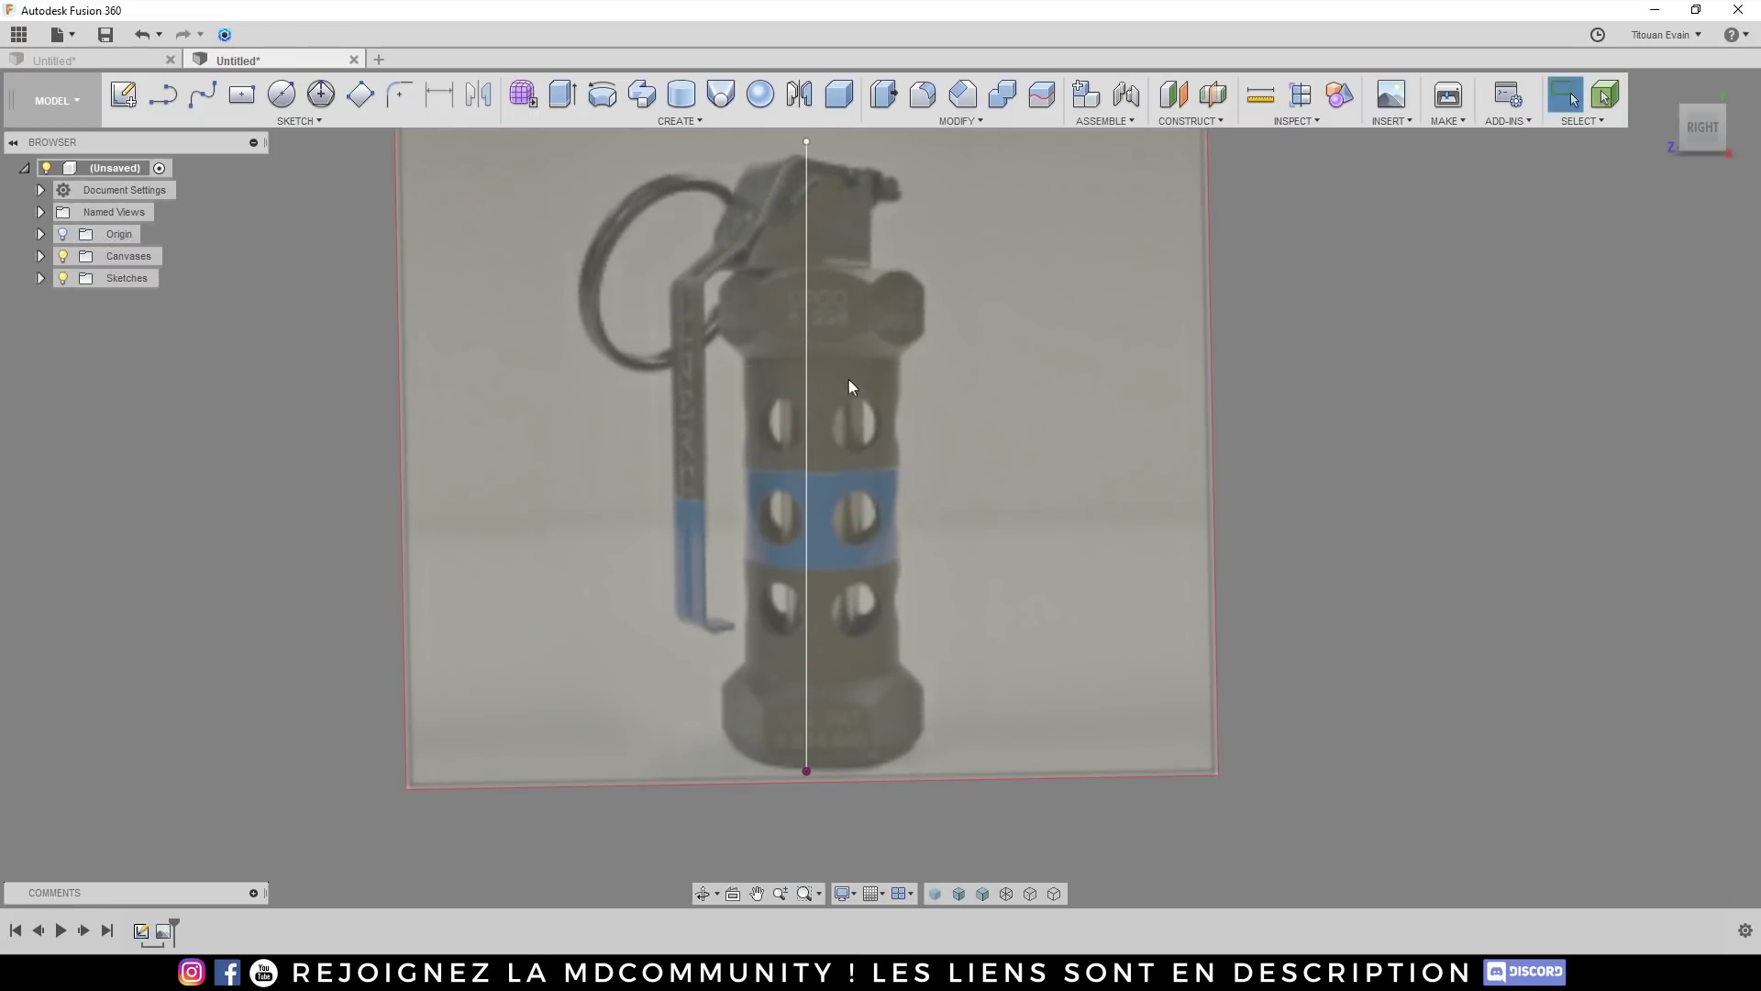
# Step: Edit the canvas and shift it by about -0.35 mm in X and 2.1 mm in Y to centre the grenade body on the line
pyautogui.rightClick(163, 931)
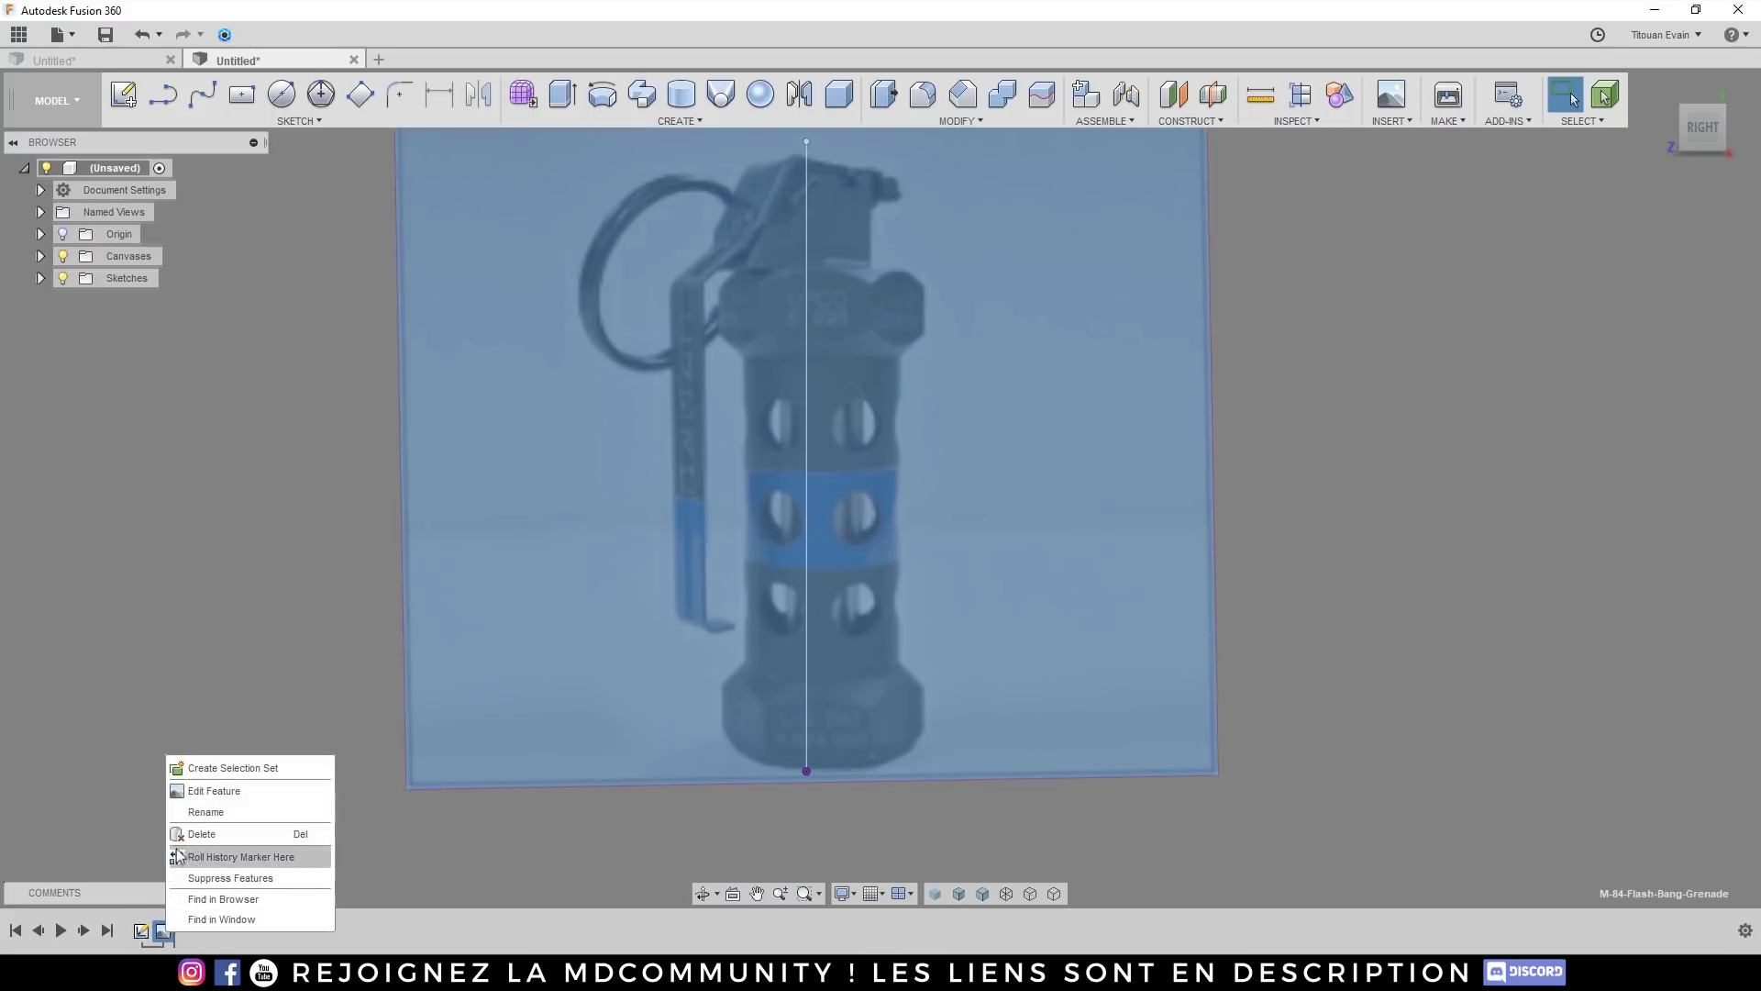
pyautogui.click(193, 790)
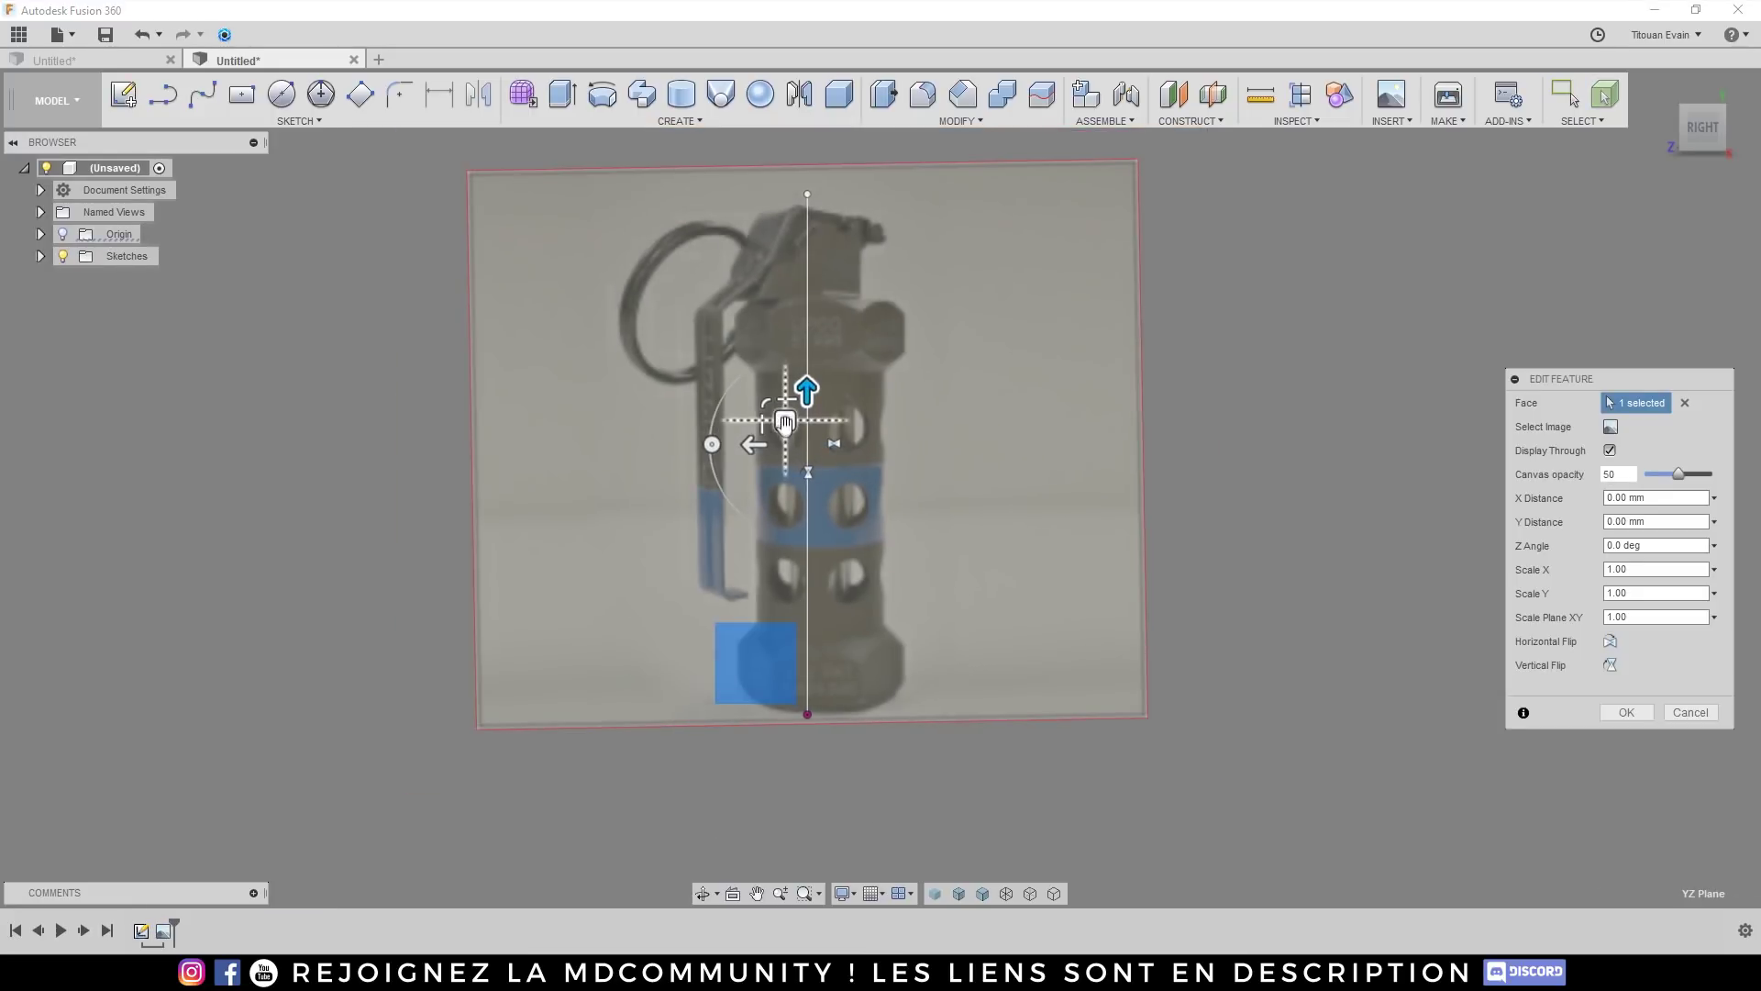
pyautogui.moveTo(784, 415); pyautogui.dragTo(774, 422)
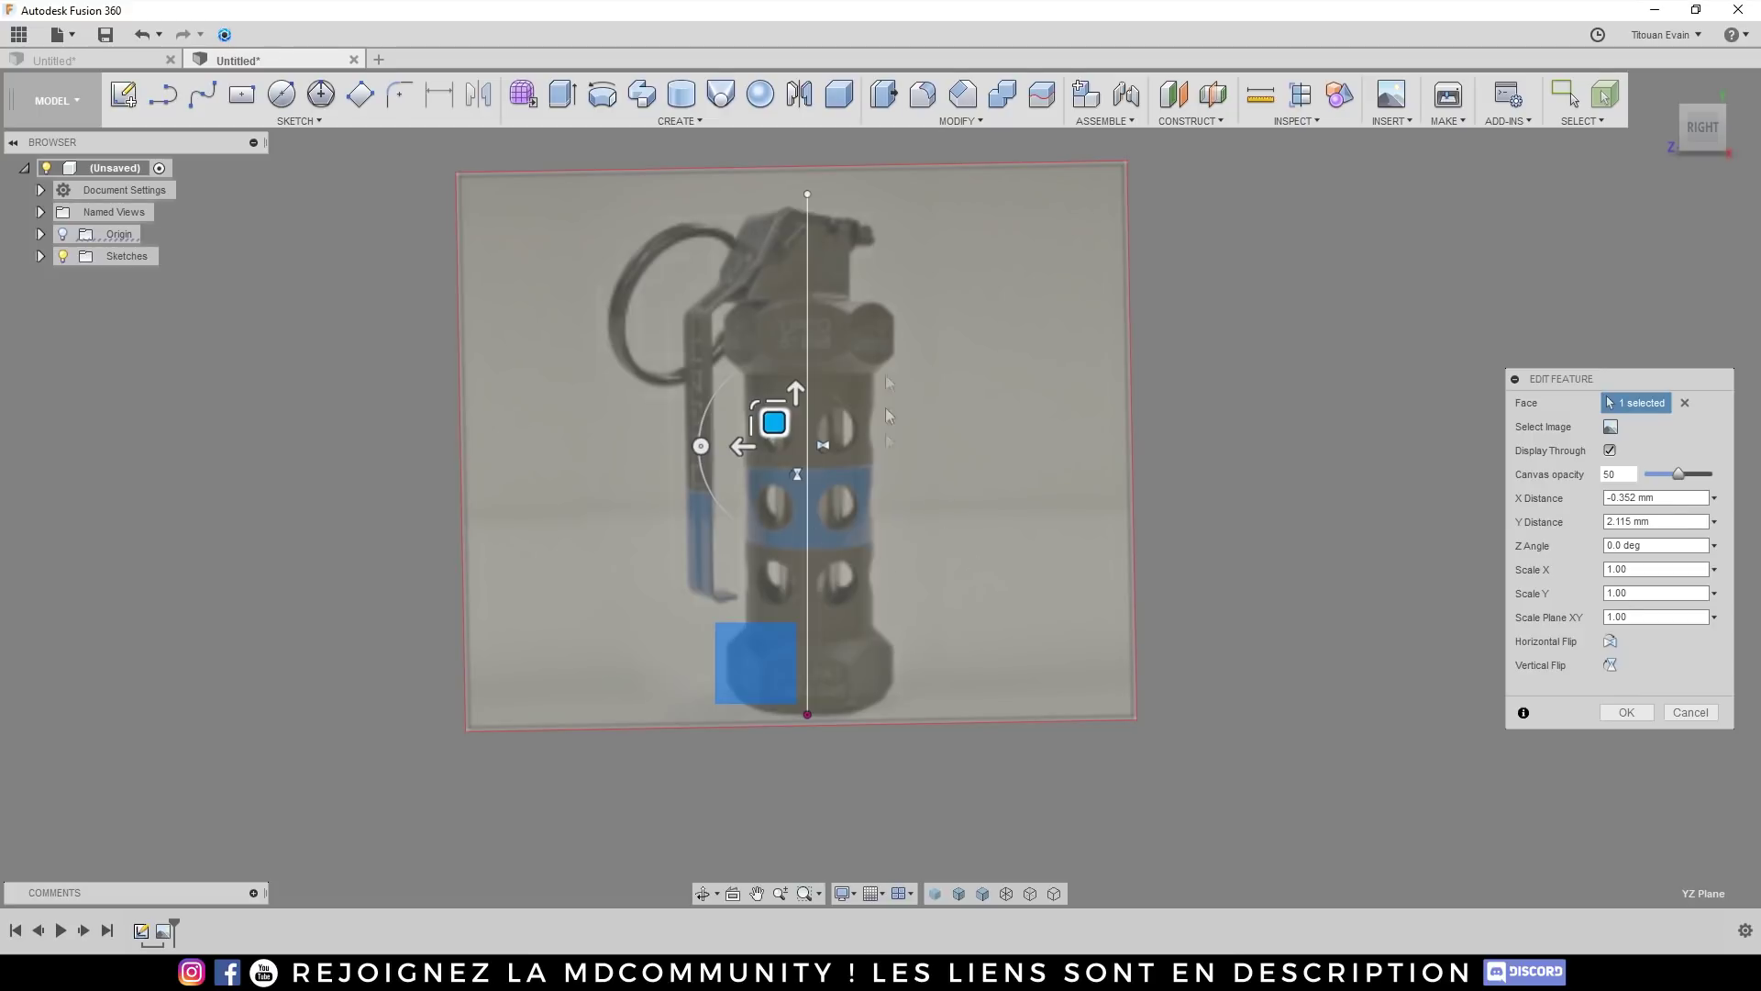
pyautogui.scroll(3, 818, 233)
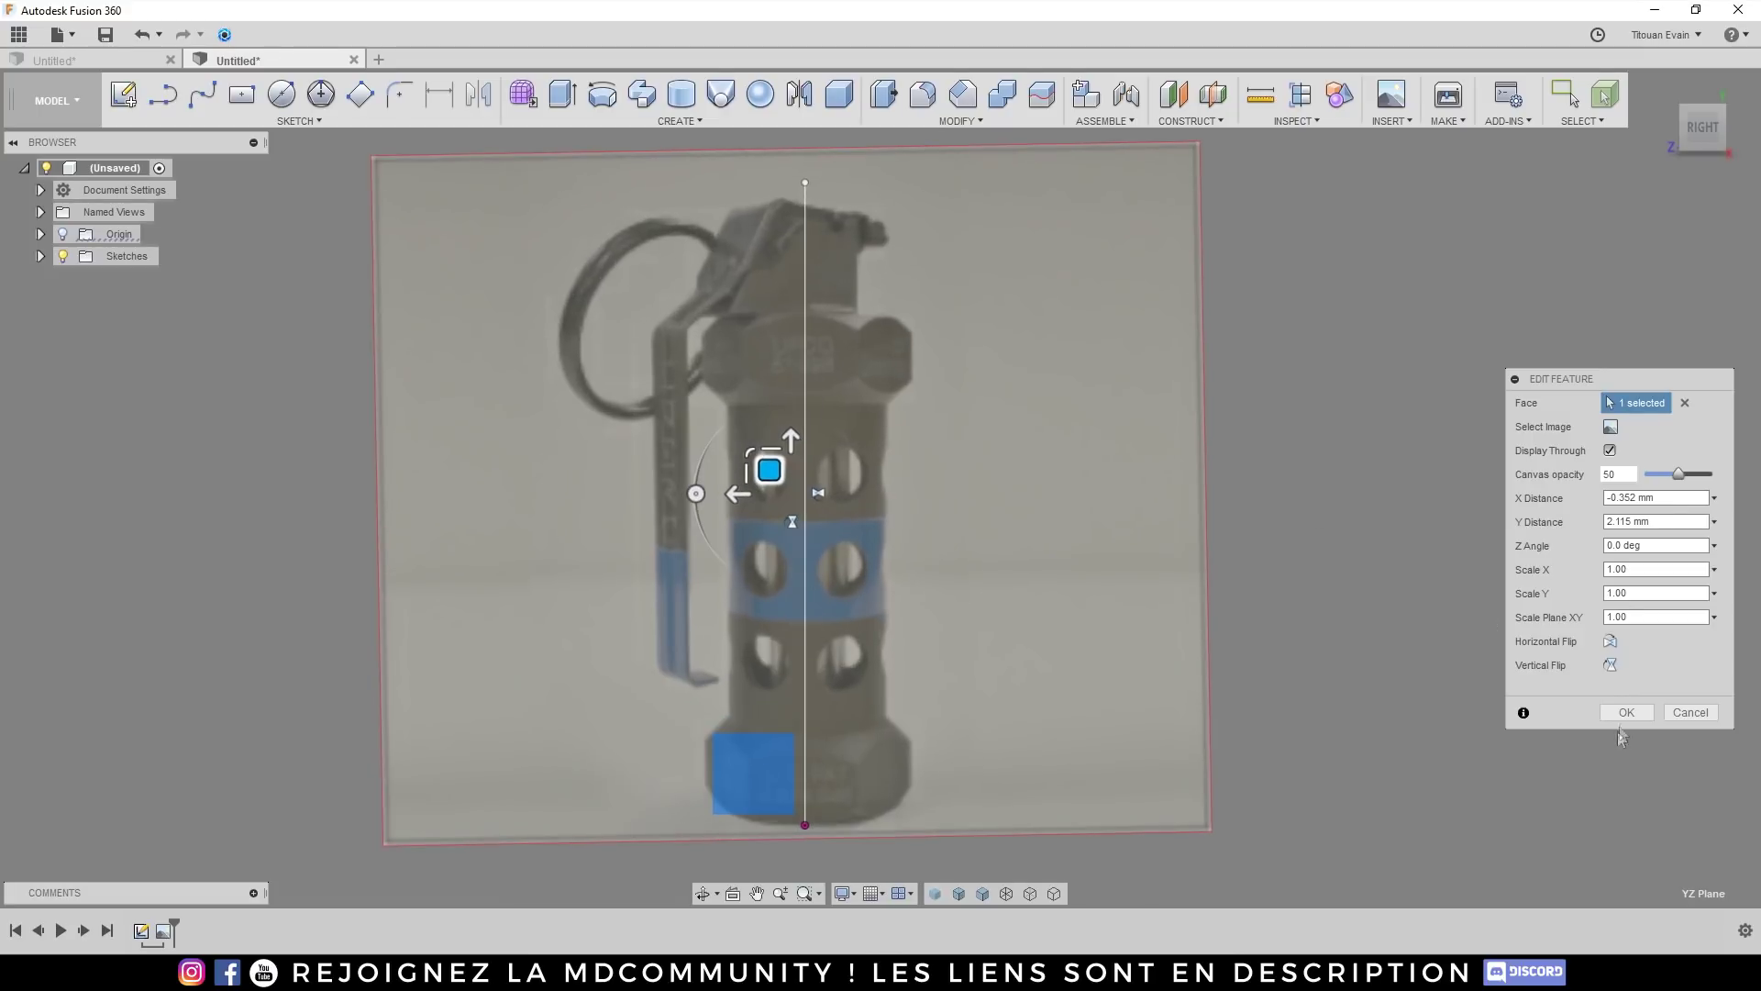
pyautogui.click(1626, 712)
pyautogui.scroll(-2, 658, 481)
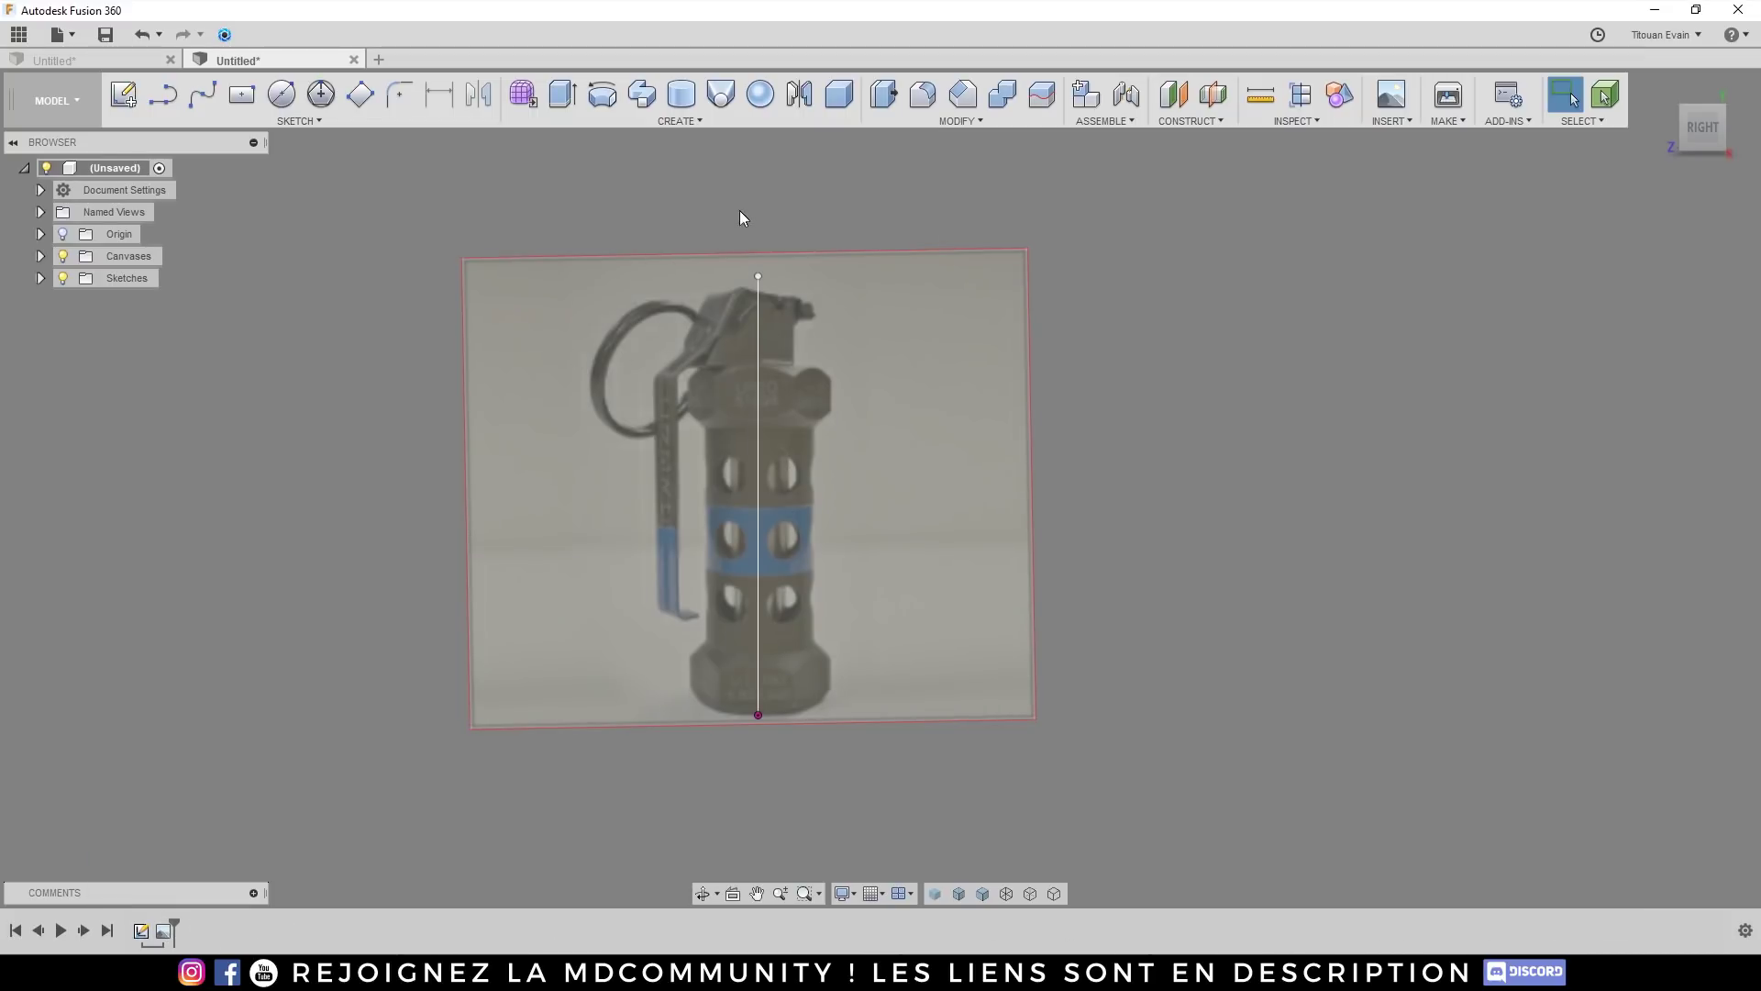
# Step: Examine the Design History options in the Design preferences and close the preferences
pyautogui.click(1665, 35)
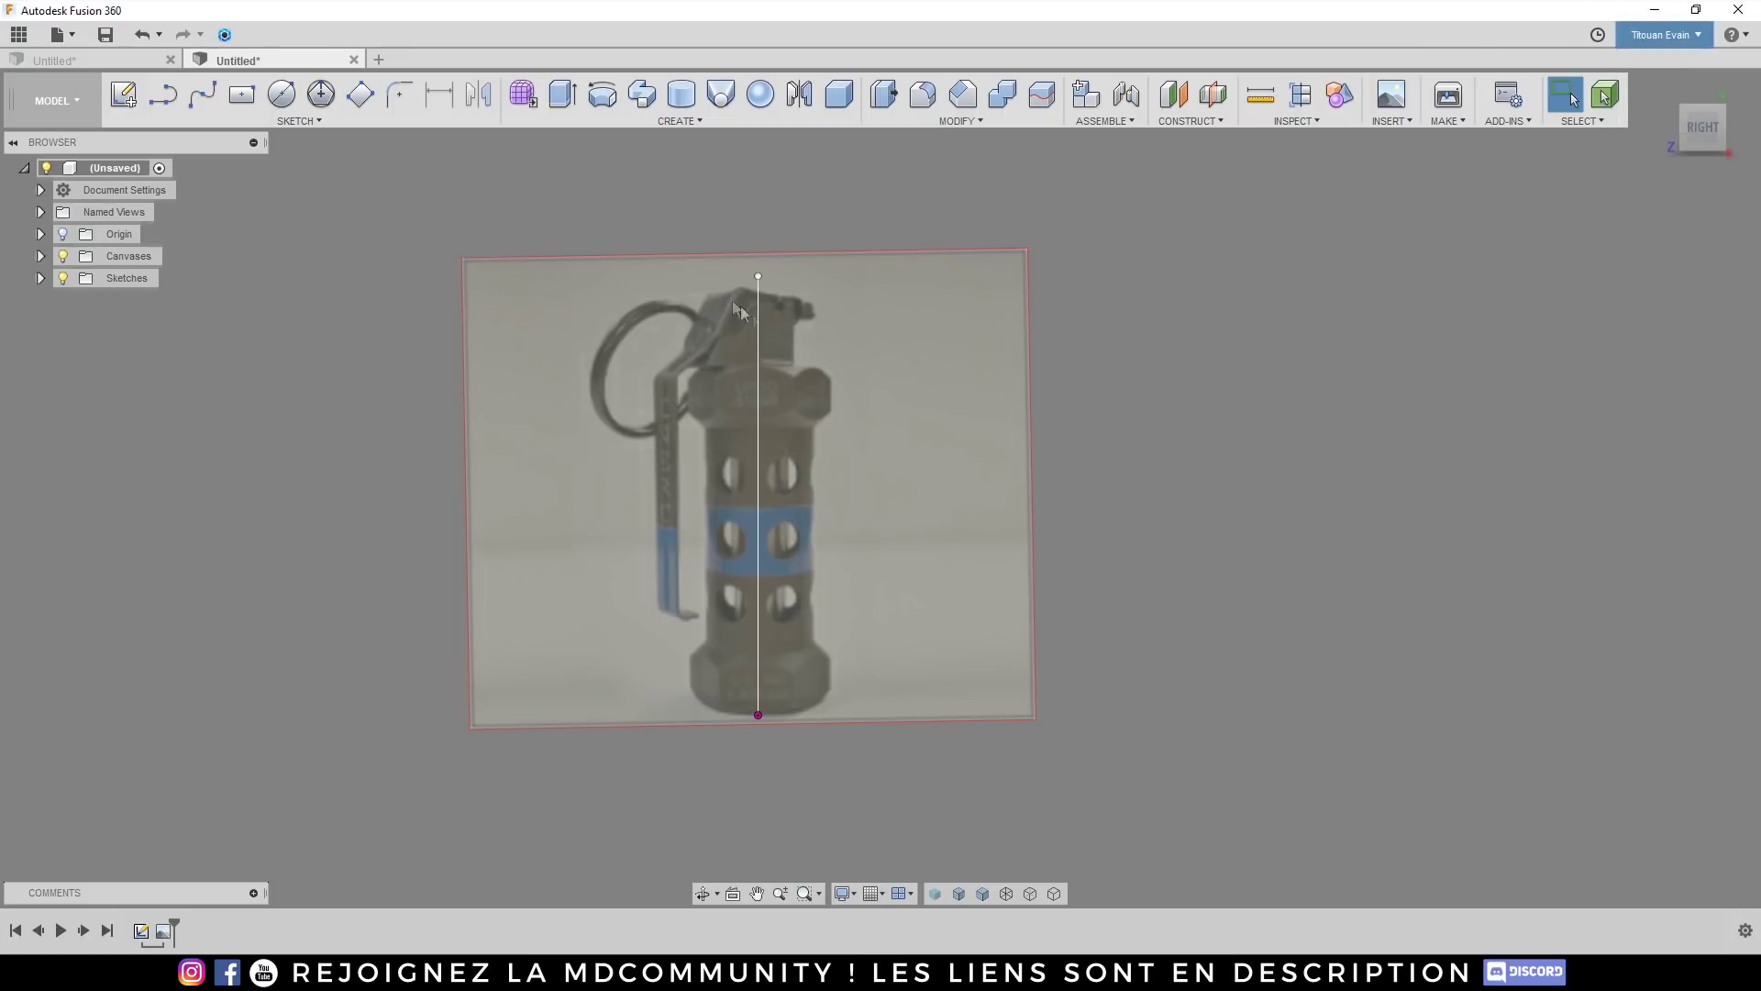
pyautogui.click(556, 278)
pyautogui.click(1103, 306)
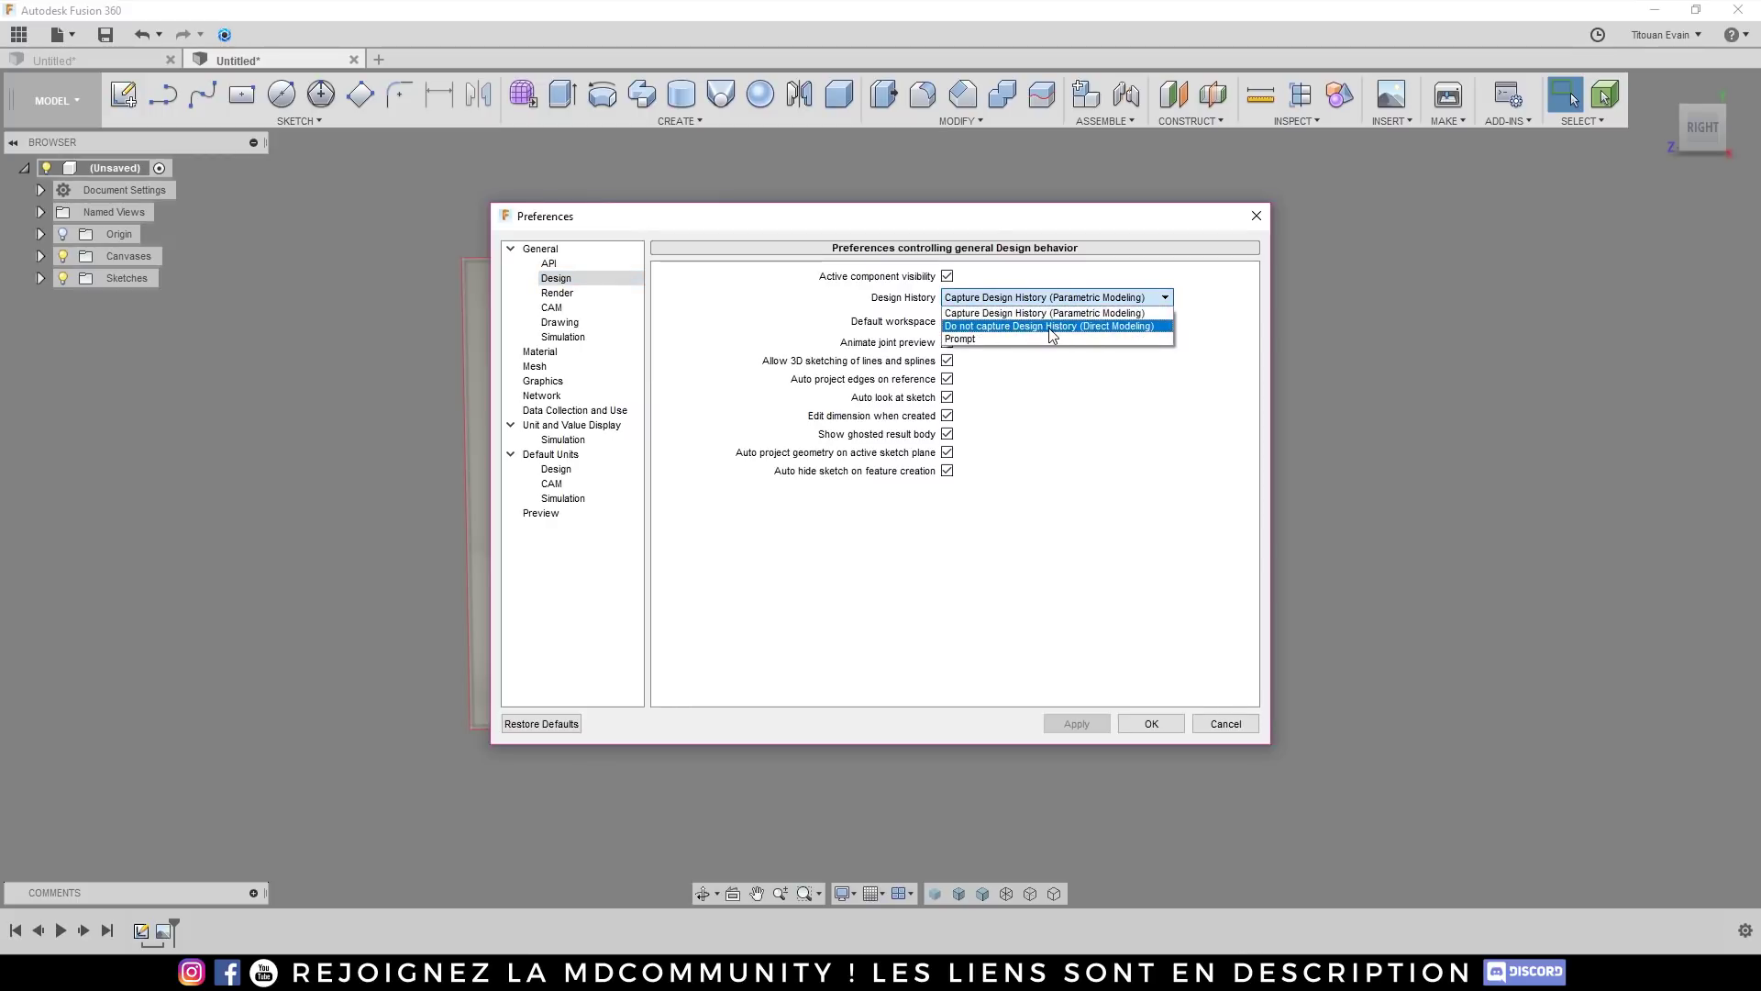
pyautogui.click(1099, 441)
pyautogui.click(1162, 716)
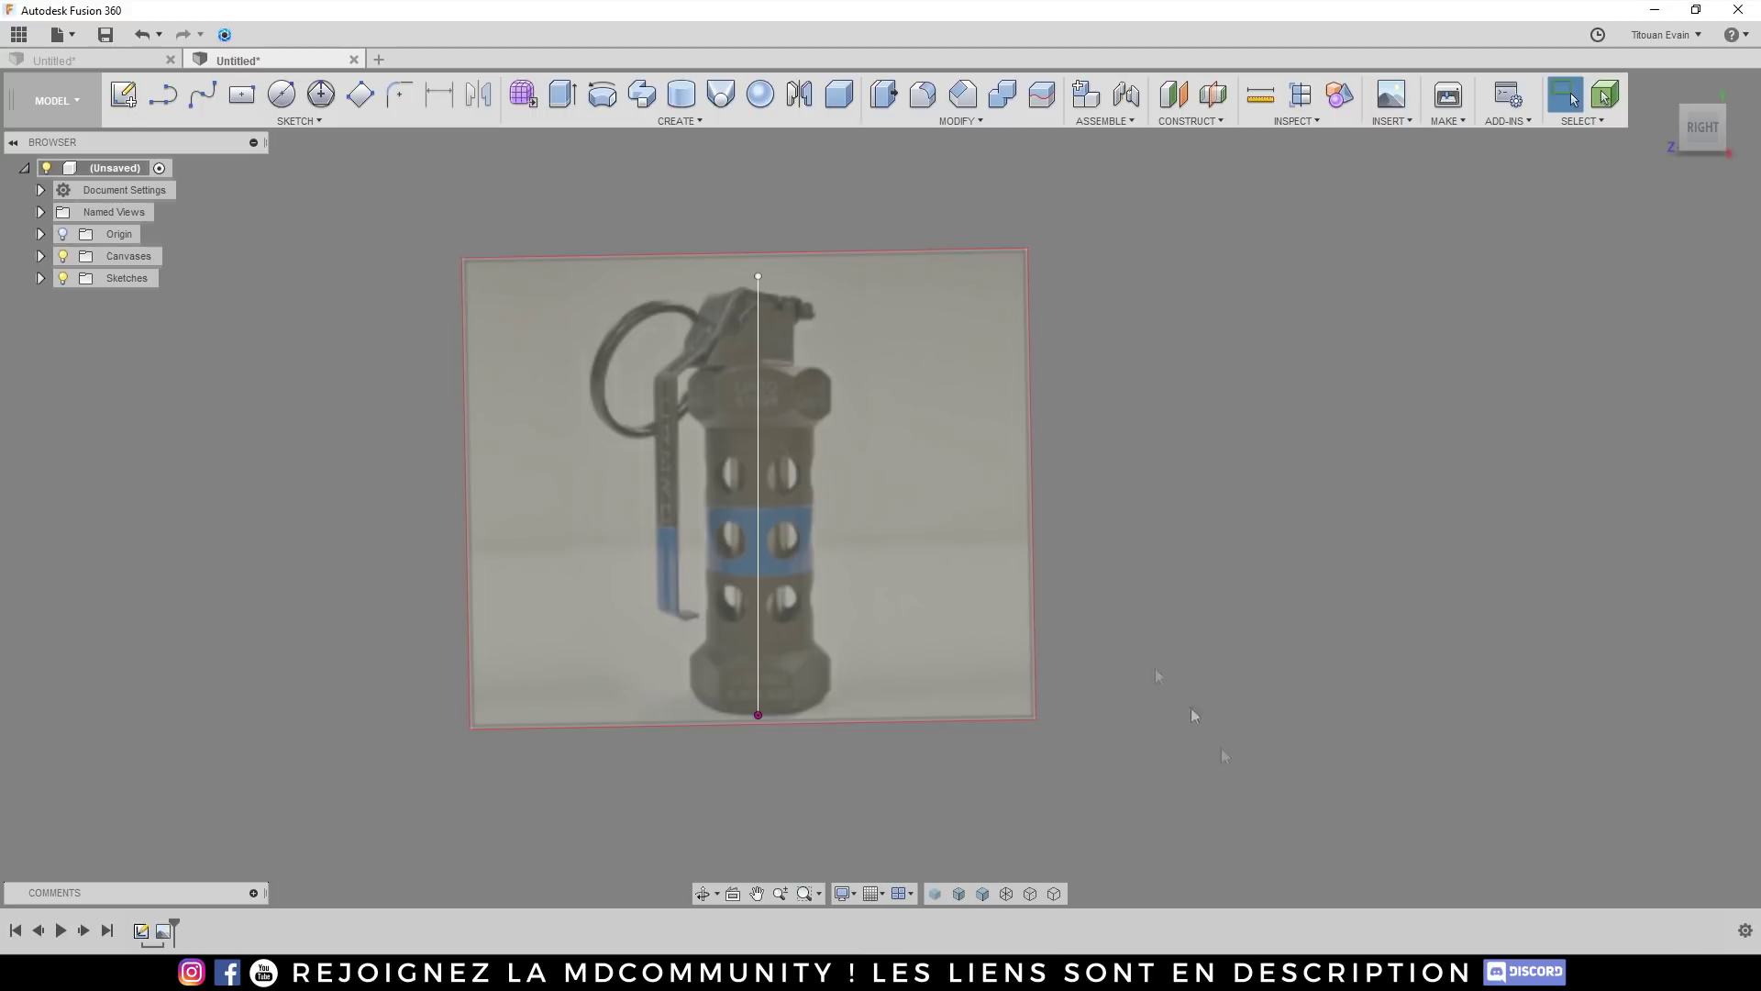
pyautogui.press('l')
pyautogui.click(708, 662)
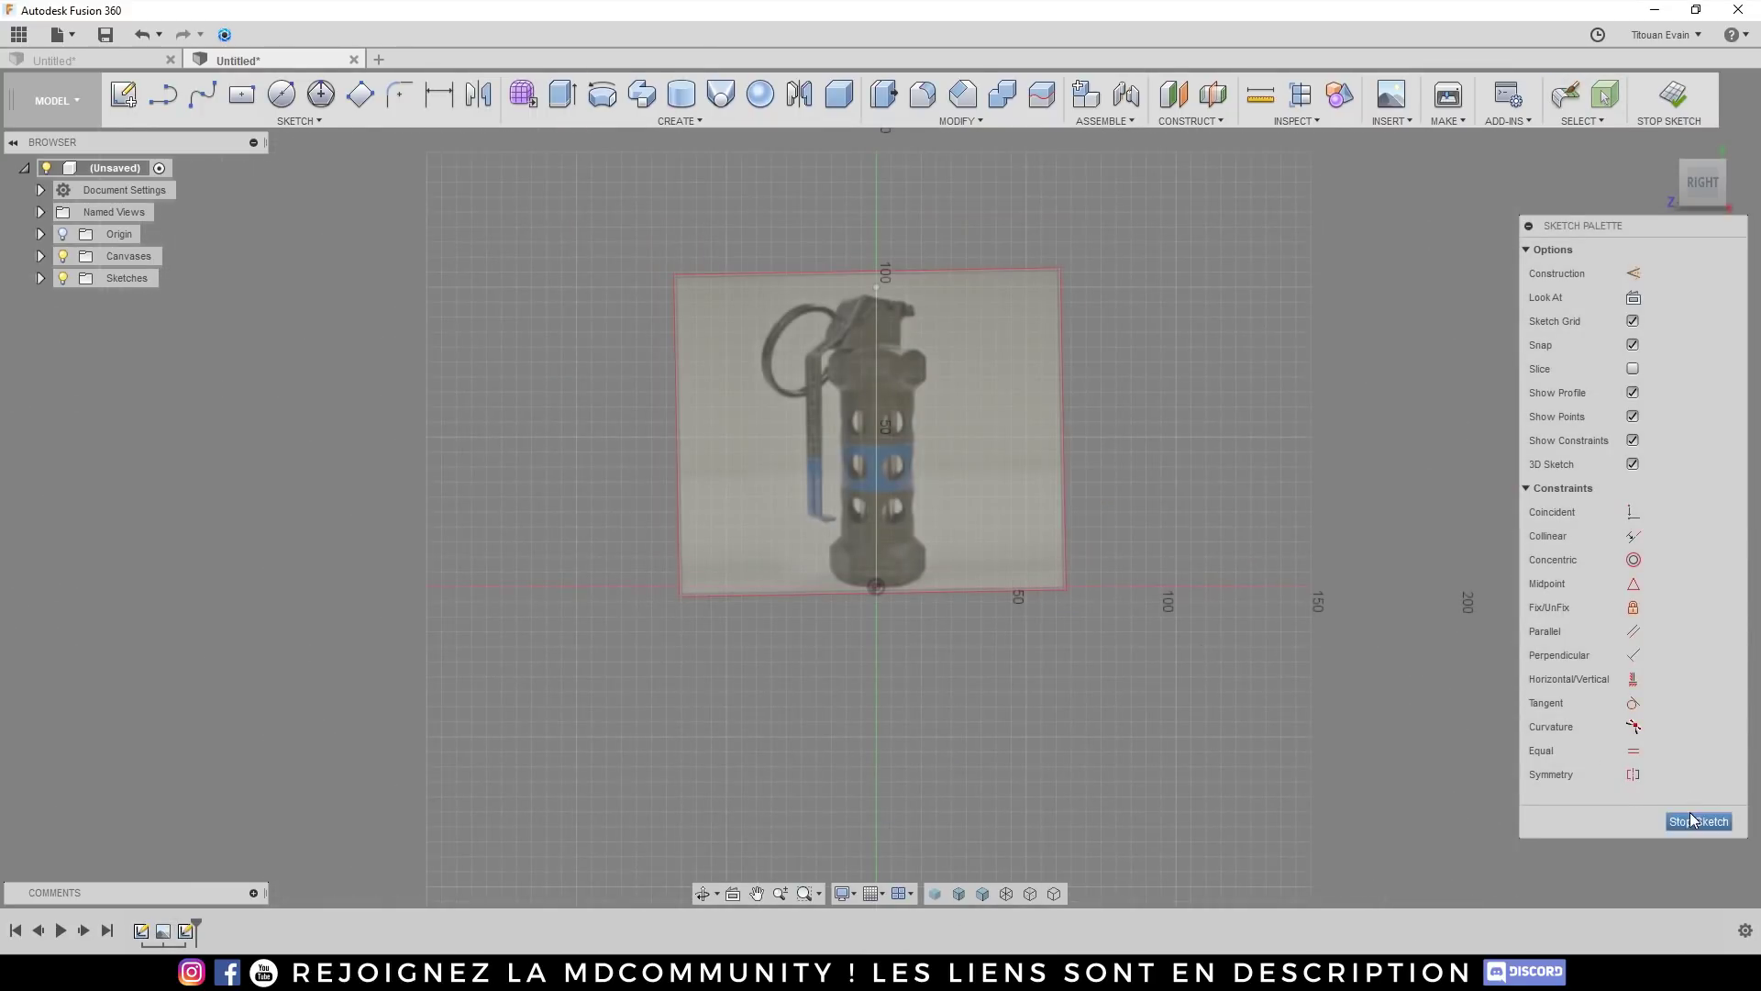
pyautogui.click(1699, 813)
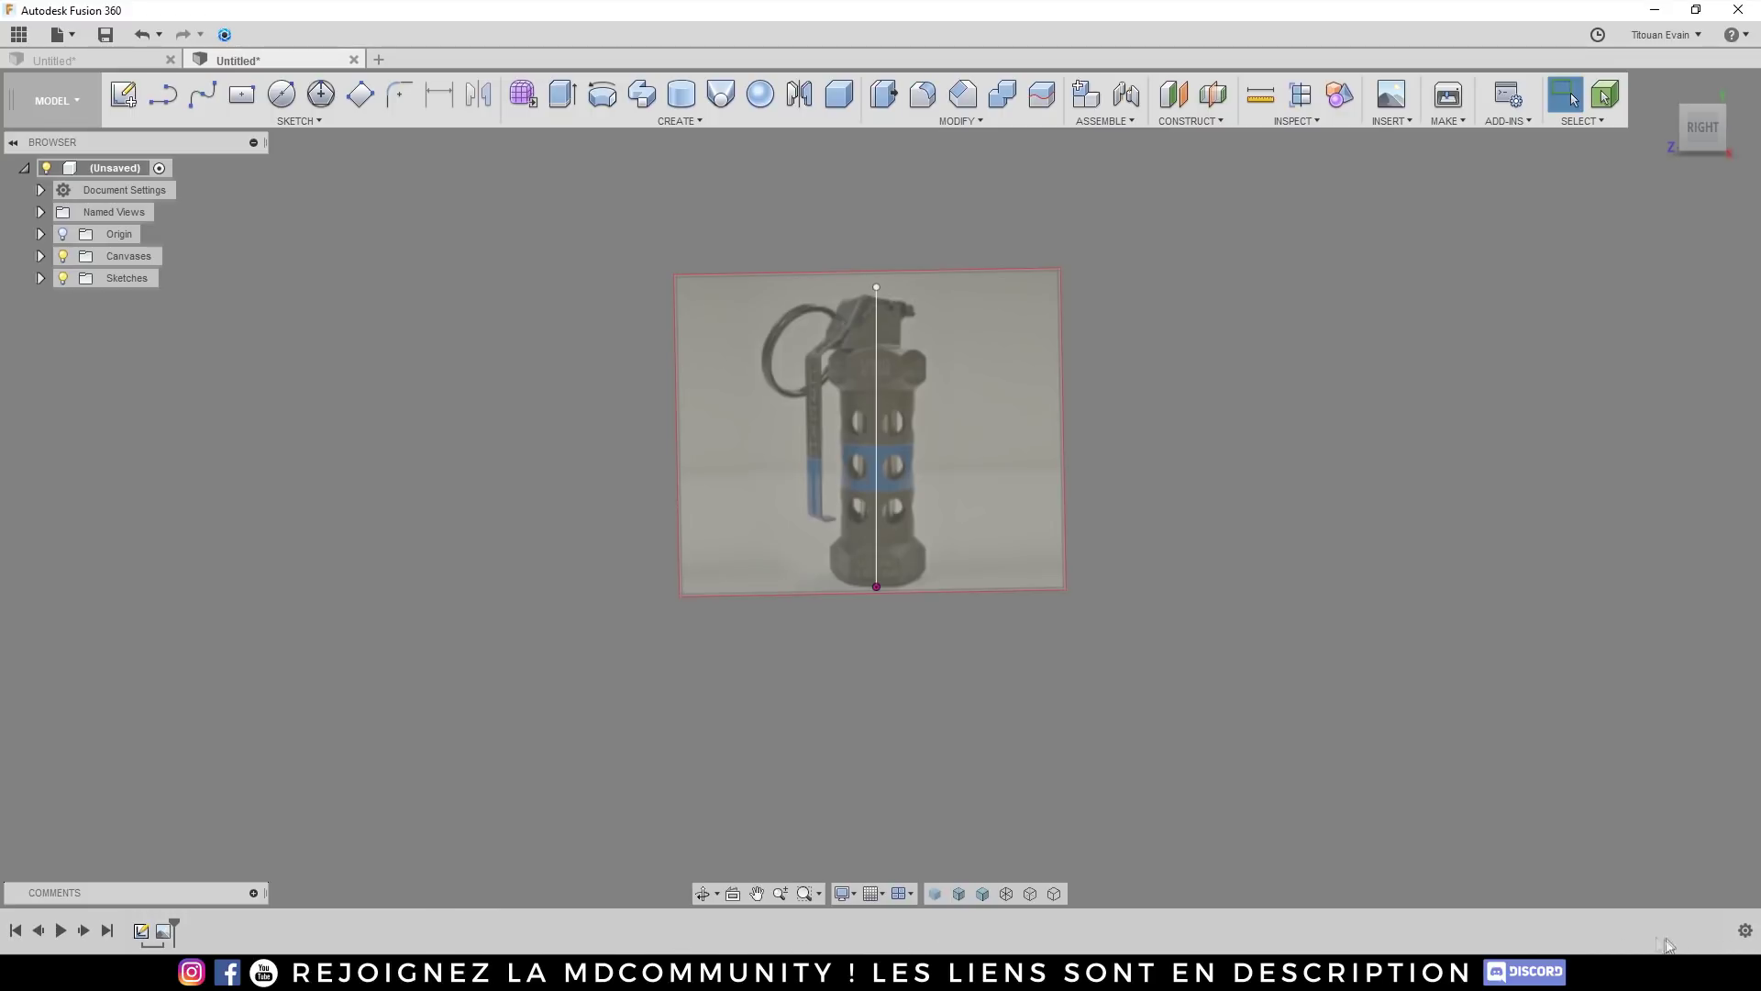
# Step: Add the Torus command to the toolbar as a shortcut and remove it again
pyautogui.scroll(-1, 927, 664)
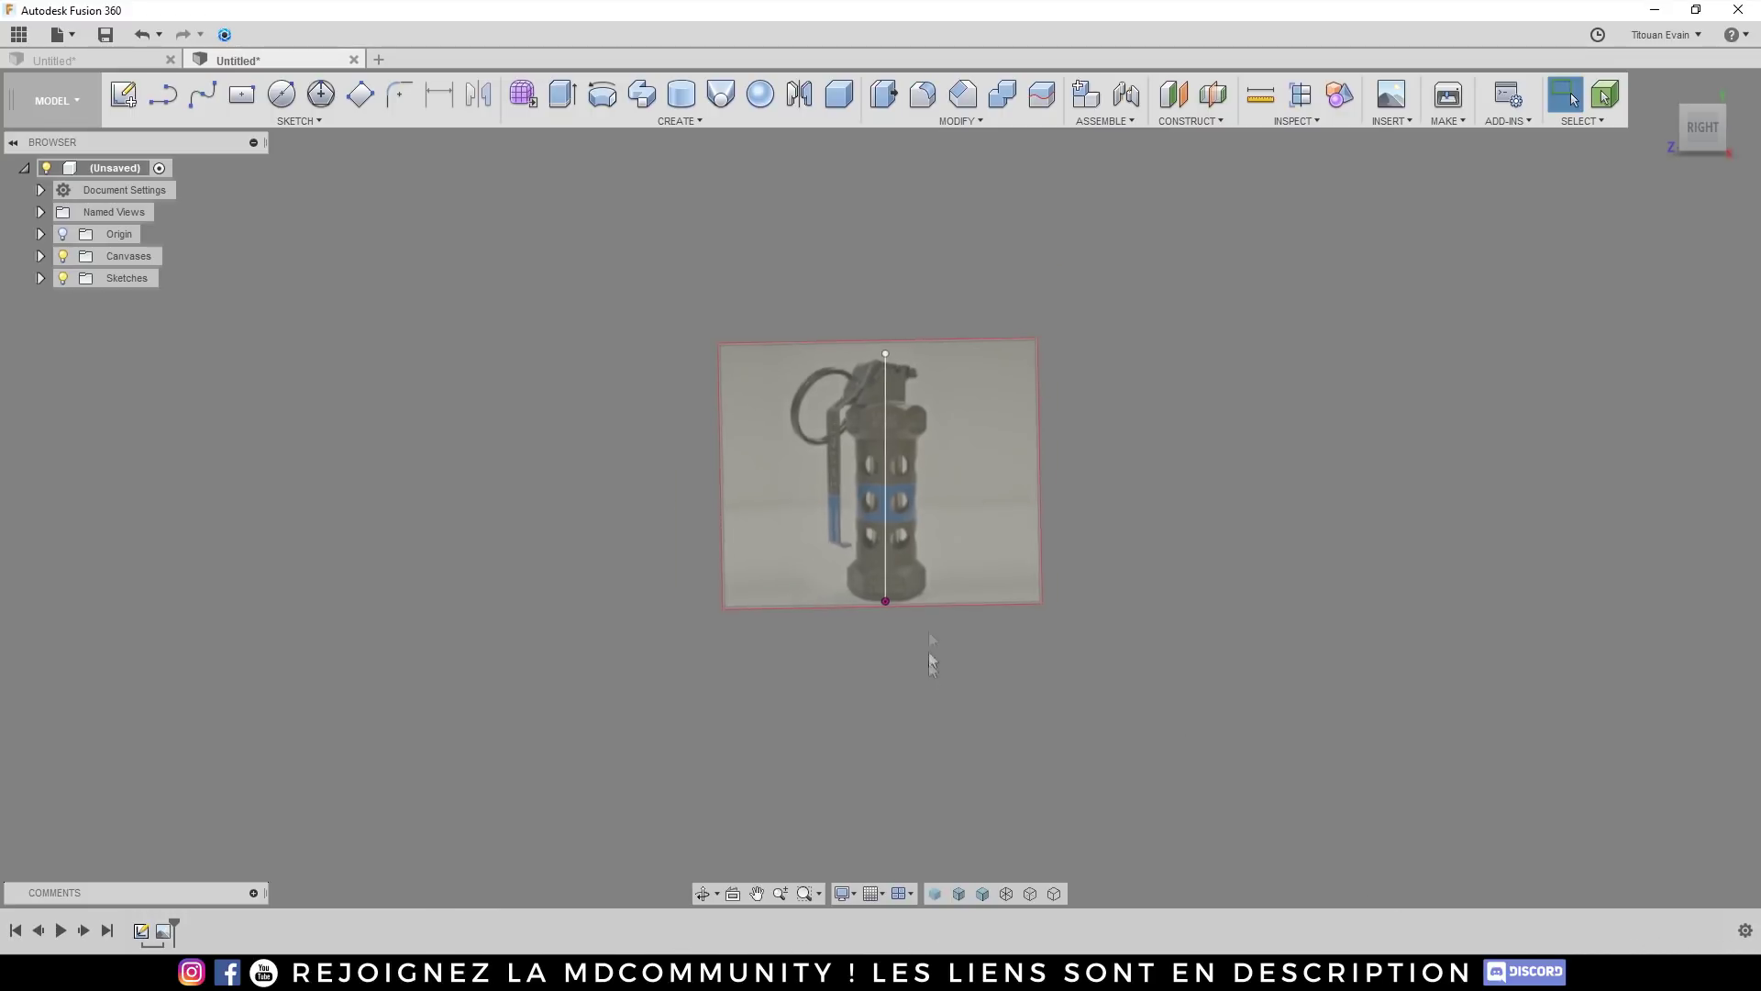
pyautogui.scroll(5, 884, 420)
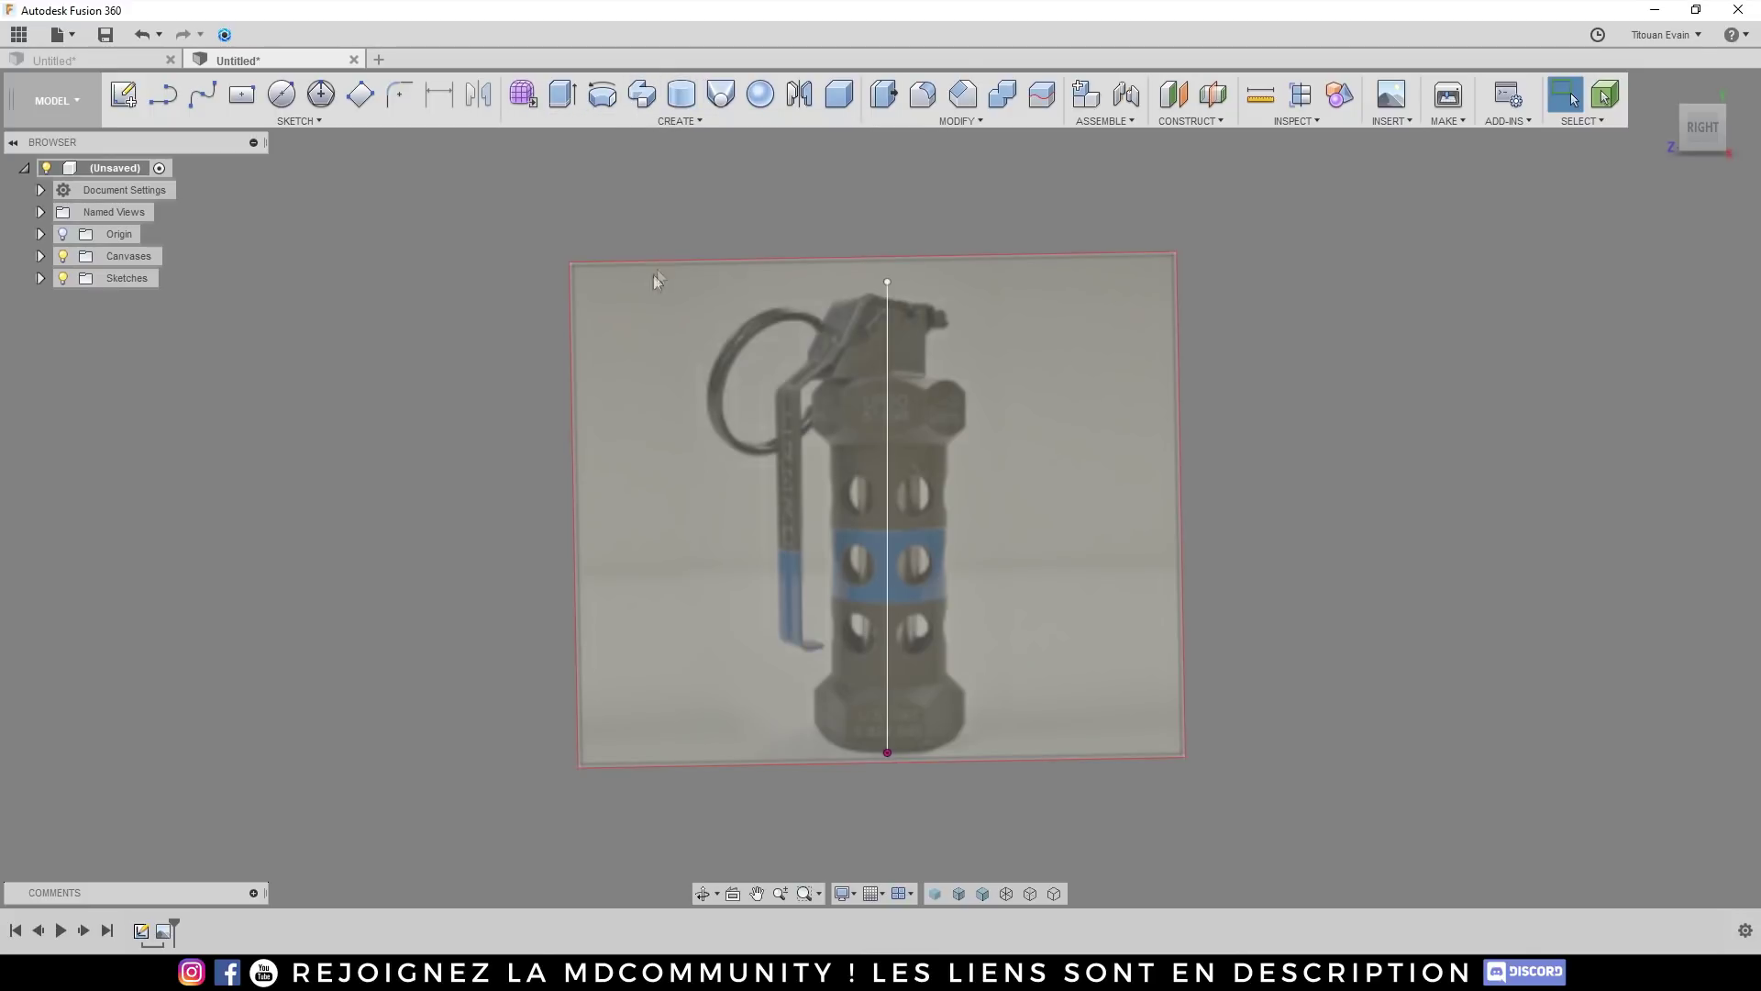
pyautogui.click(673, 120)
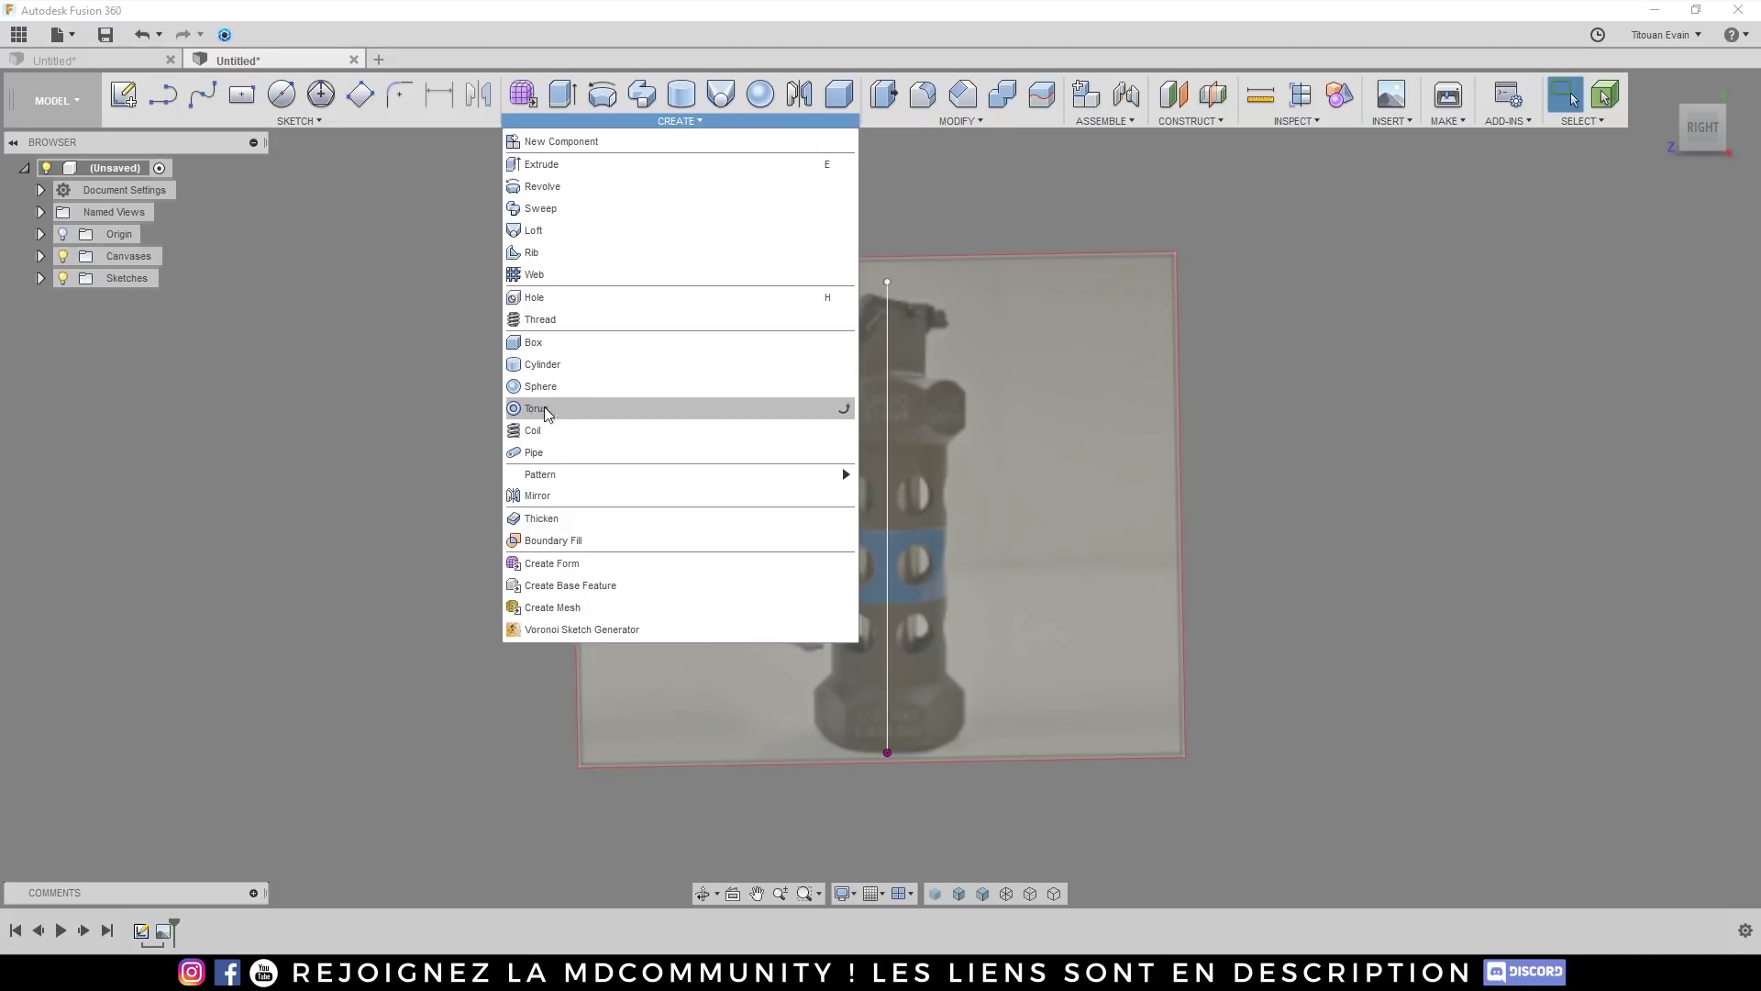
pyautogui.click(845, 410)
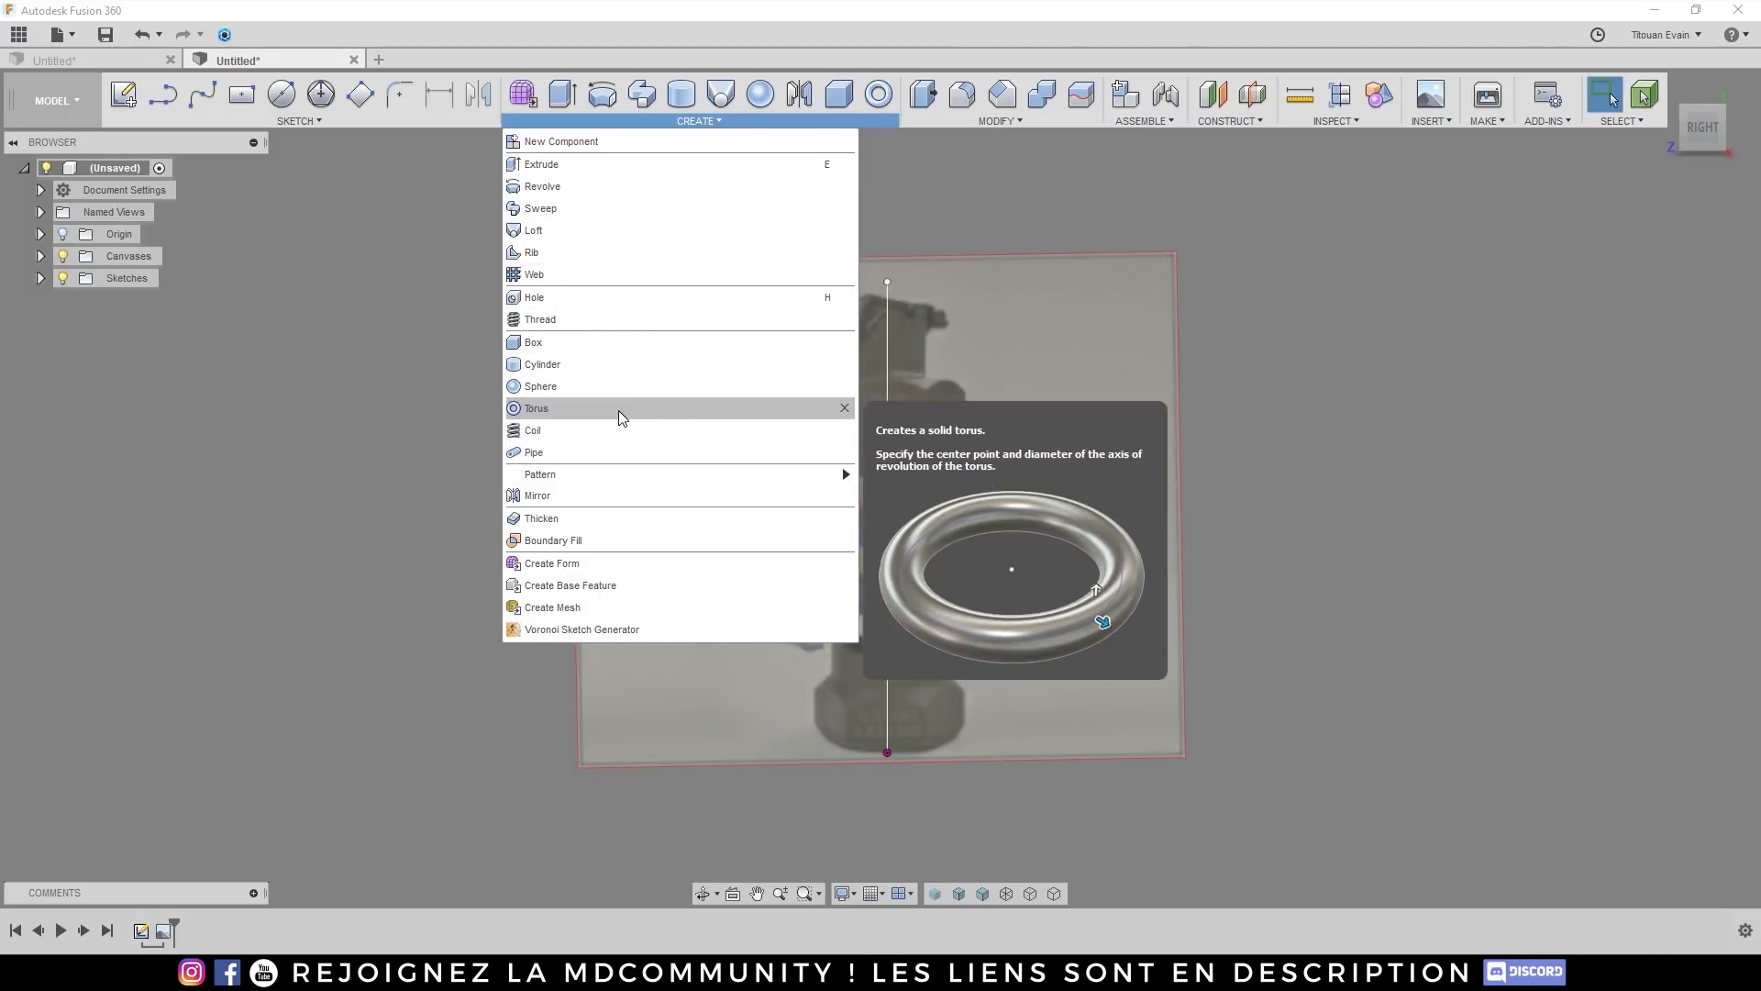
pyautogui.click(845, 409)
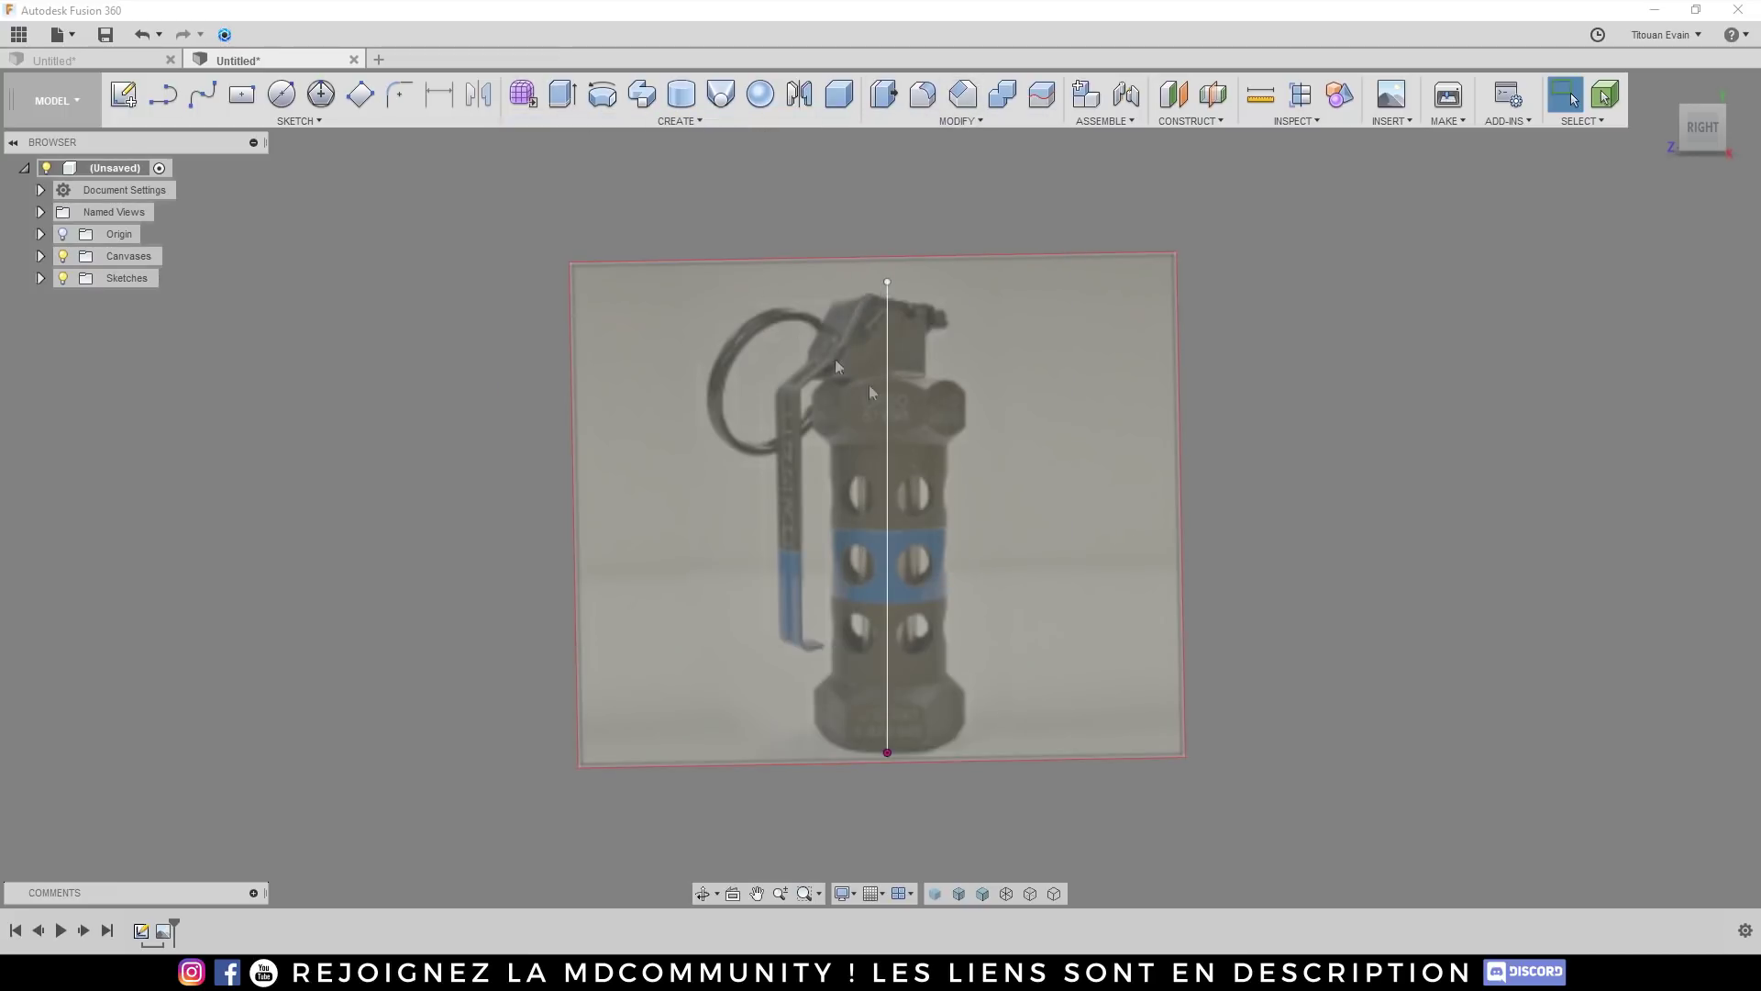
# Step: Hide Sketch1, which contains the vertical reference line
pyautogui.scroll(3, 947, 587)
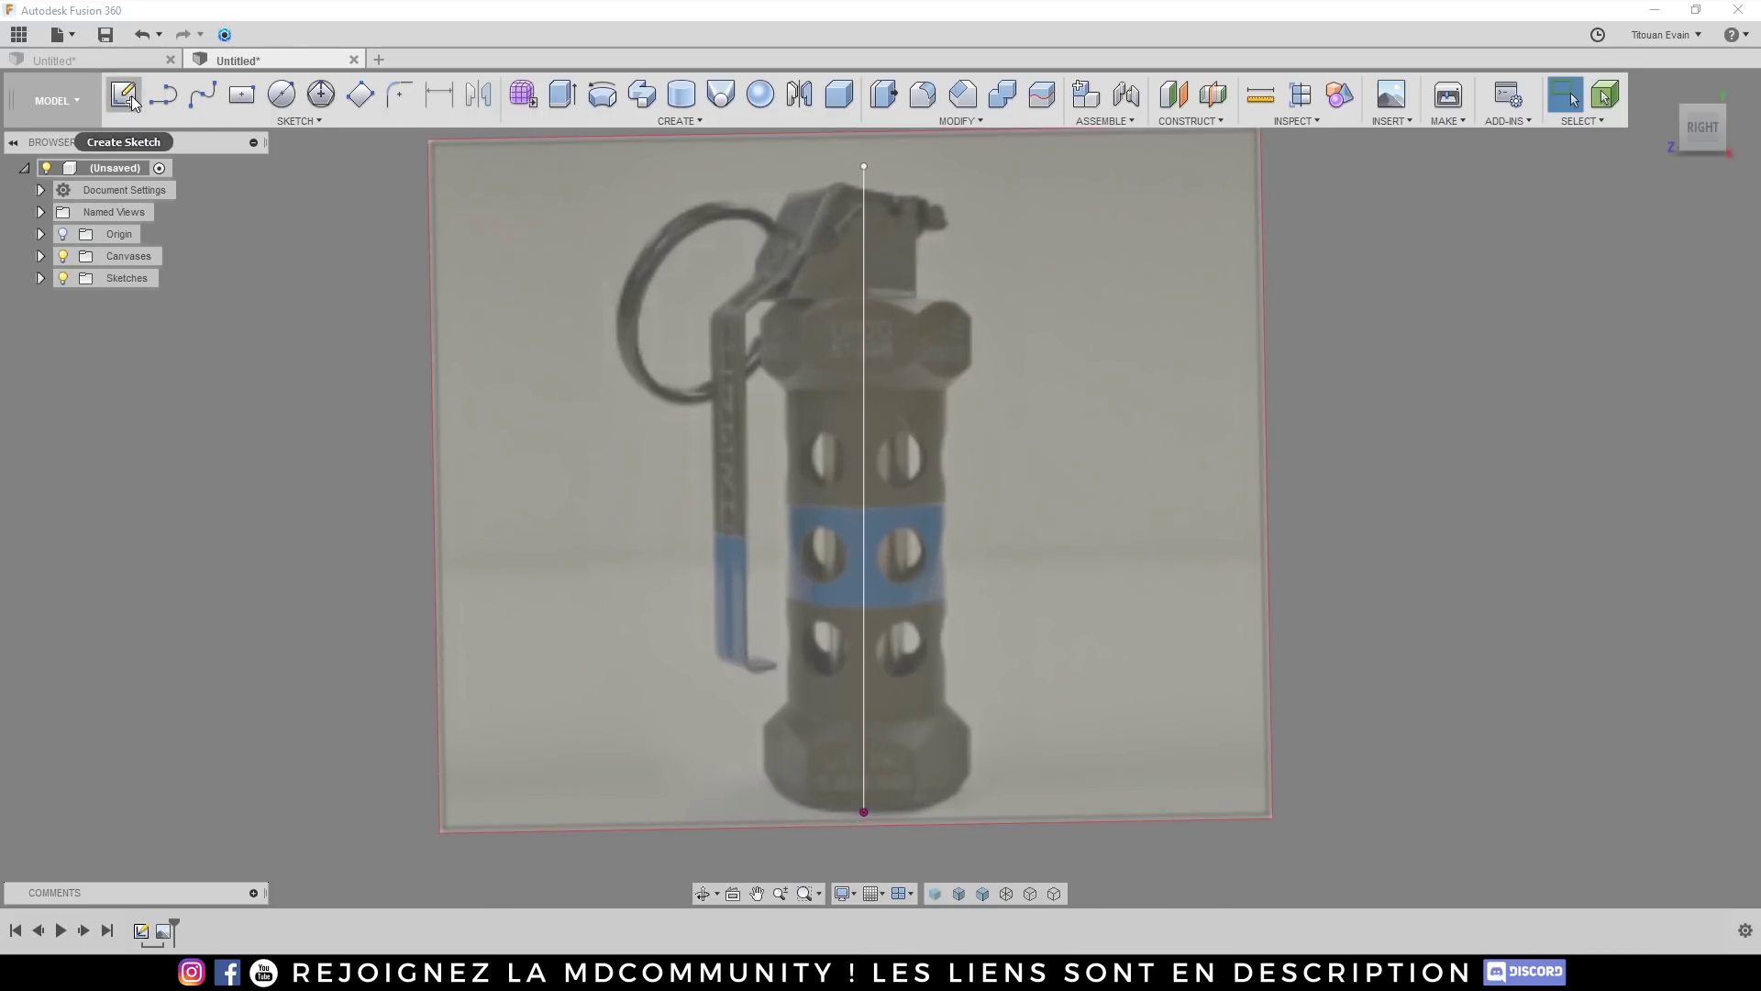
pyautogui.click(40, 278)
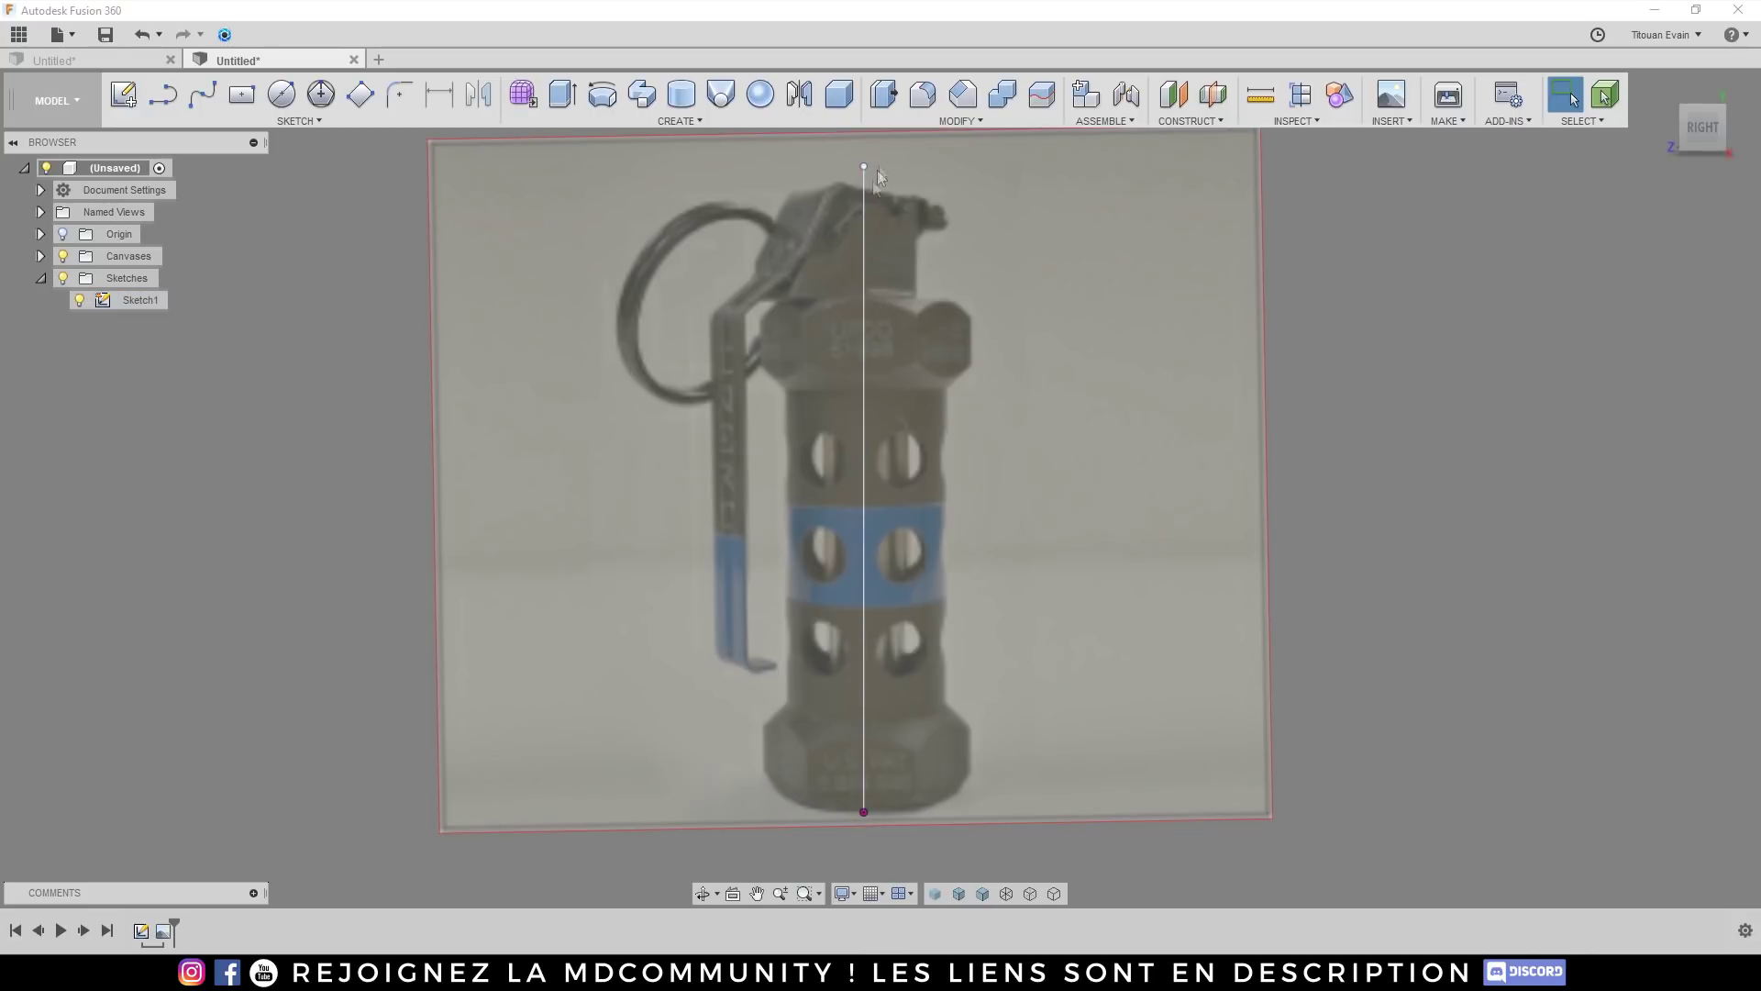
pyautogui.click(93, 301)
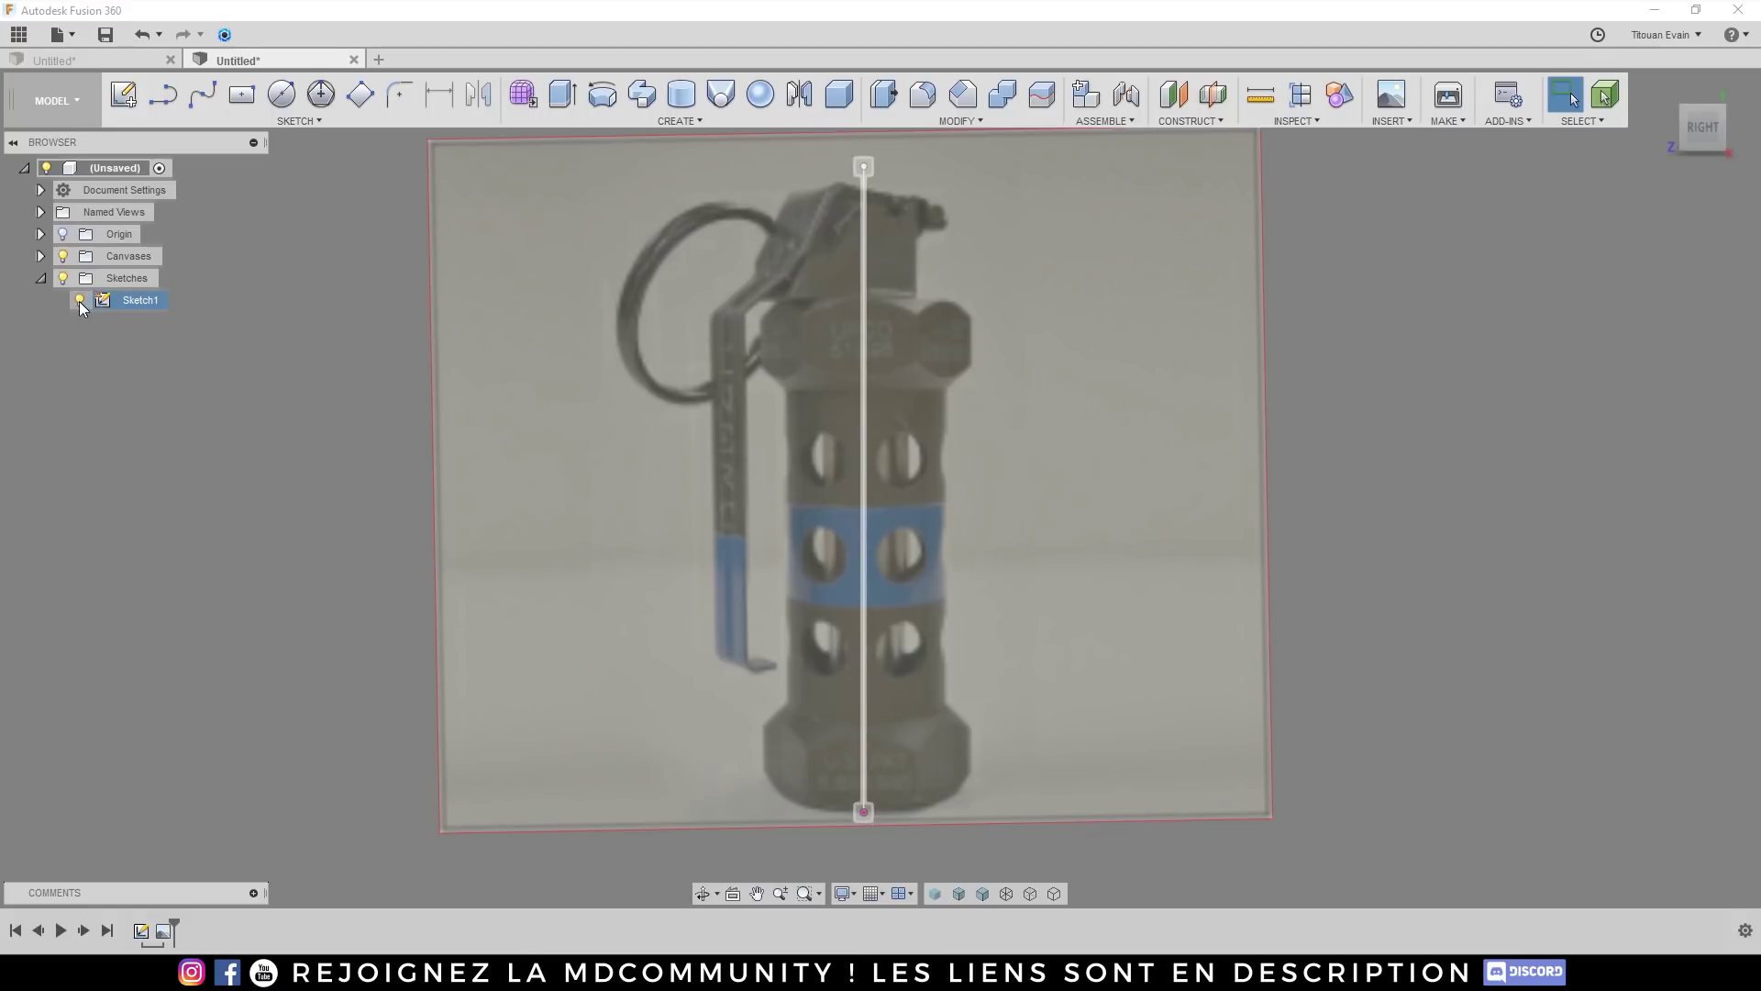
pyautogui.click(79, 300)
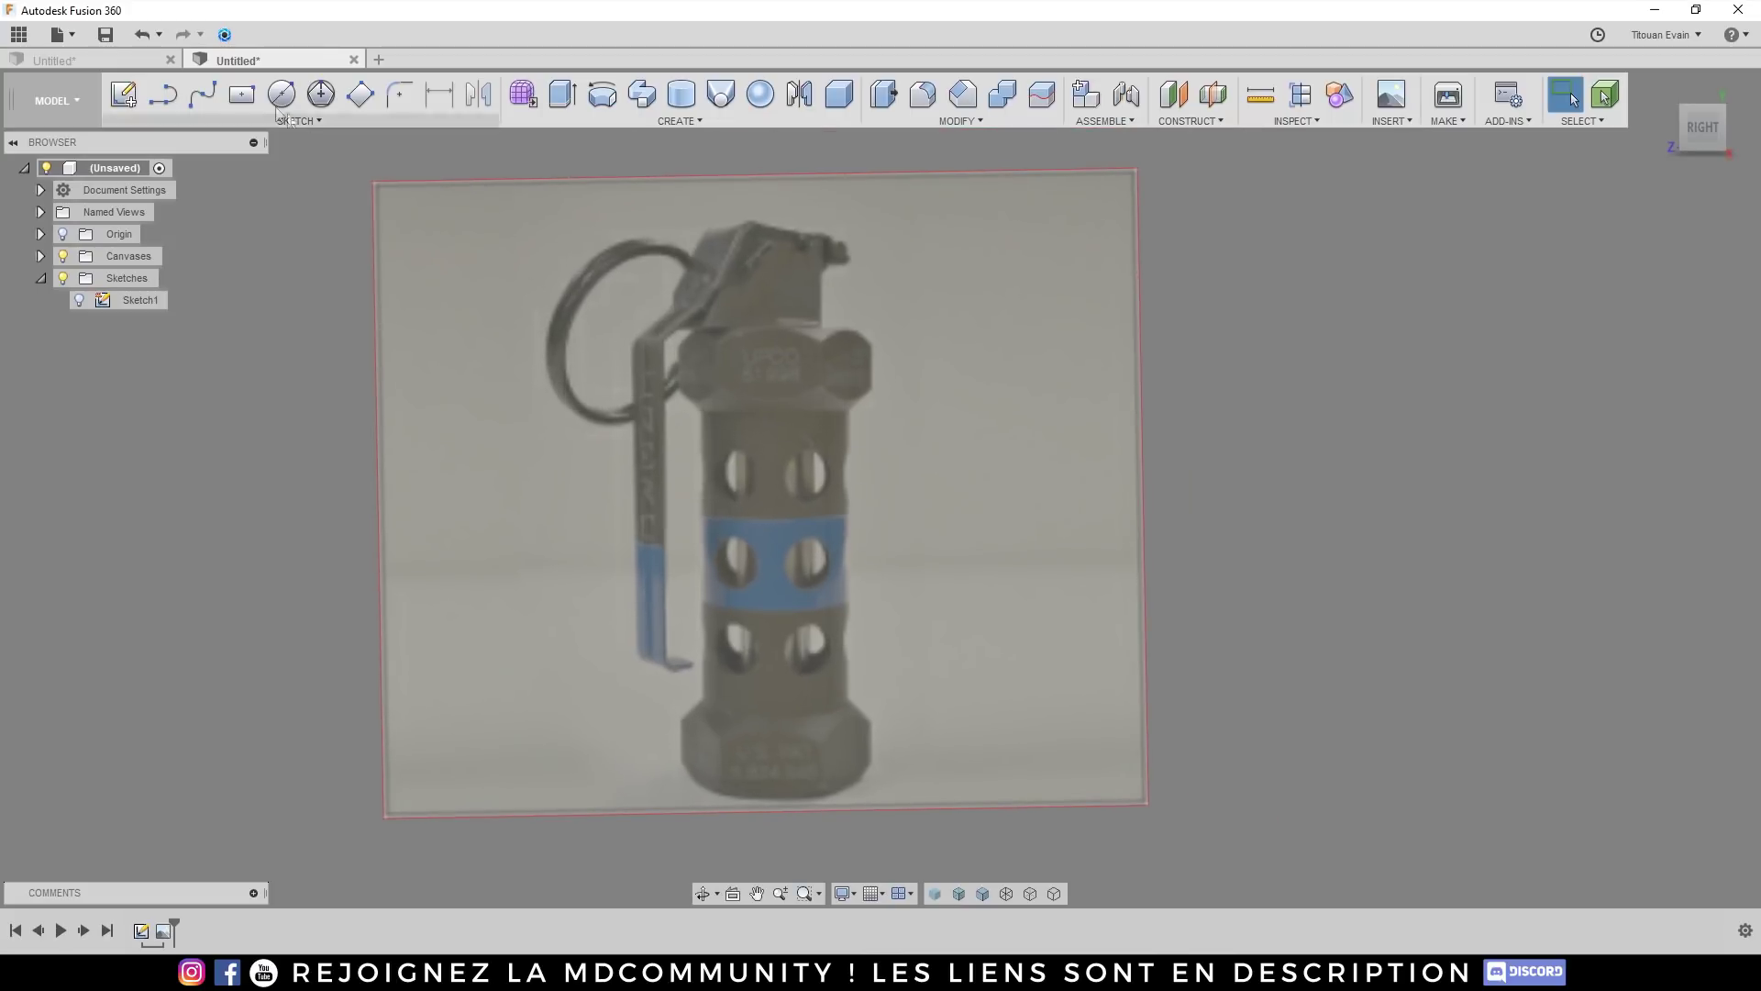
# Step: Start a new sketch on the YZ plane over the canvas image
pyautogui.click(125, 93)
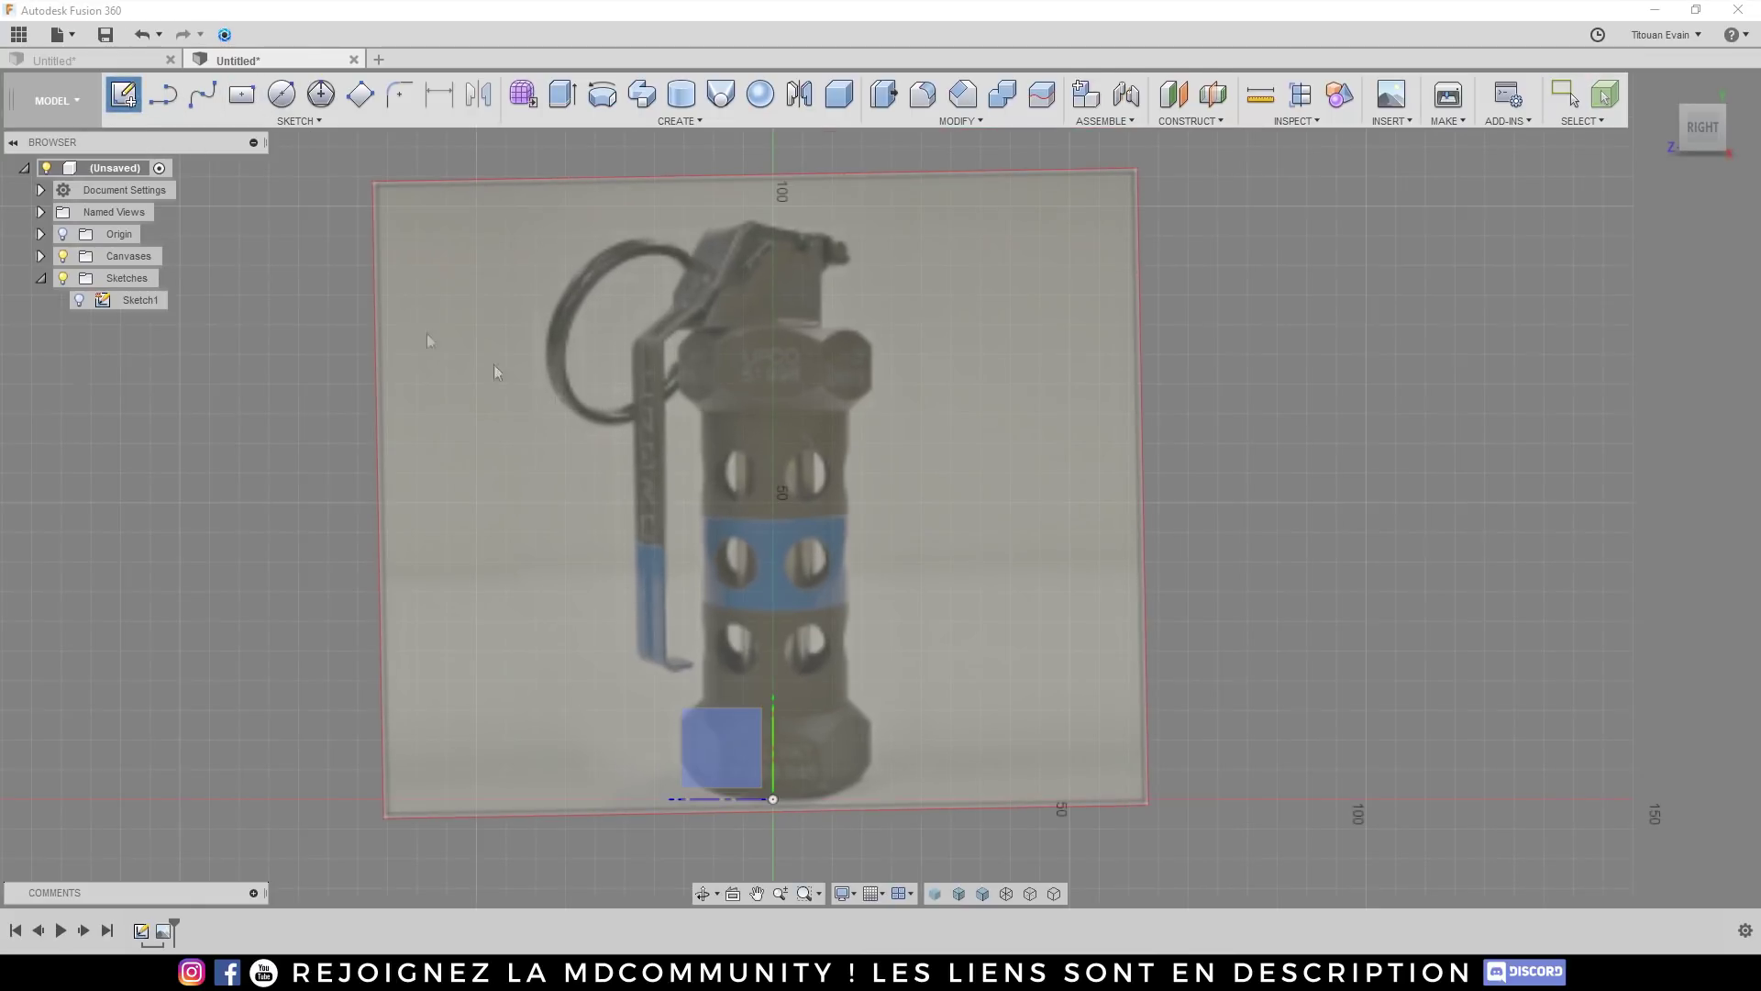
pyautogui.click(719, 725)
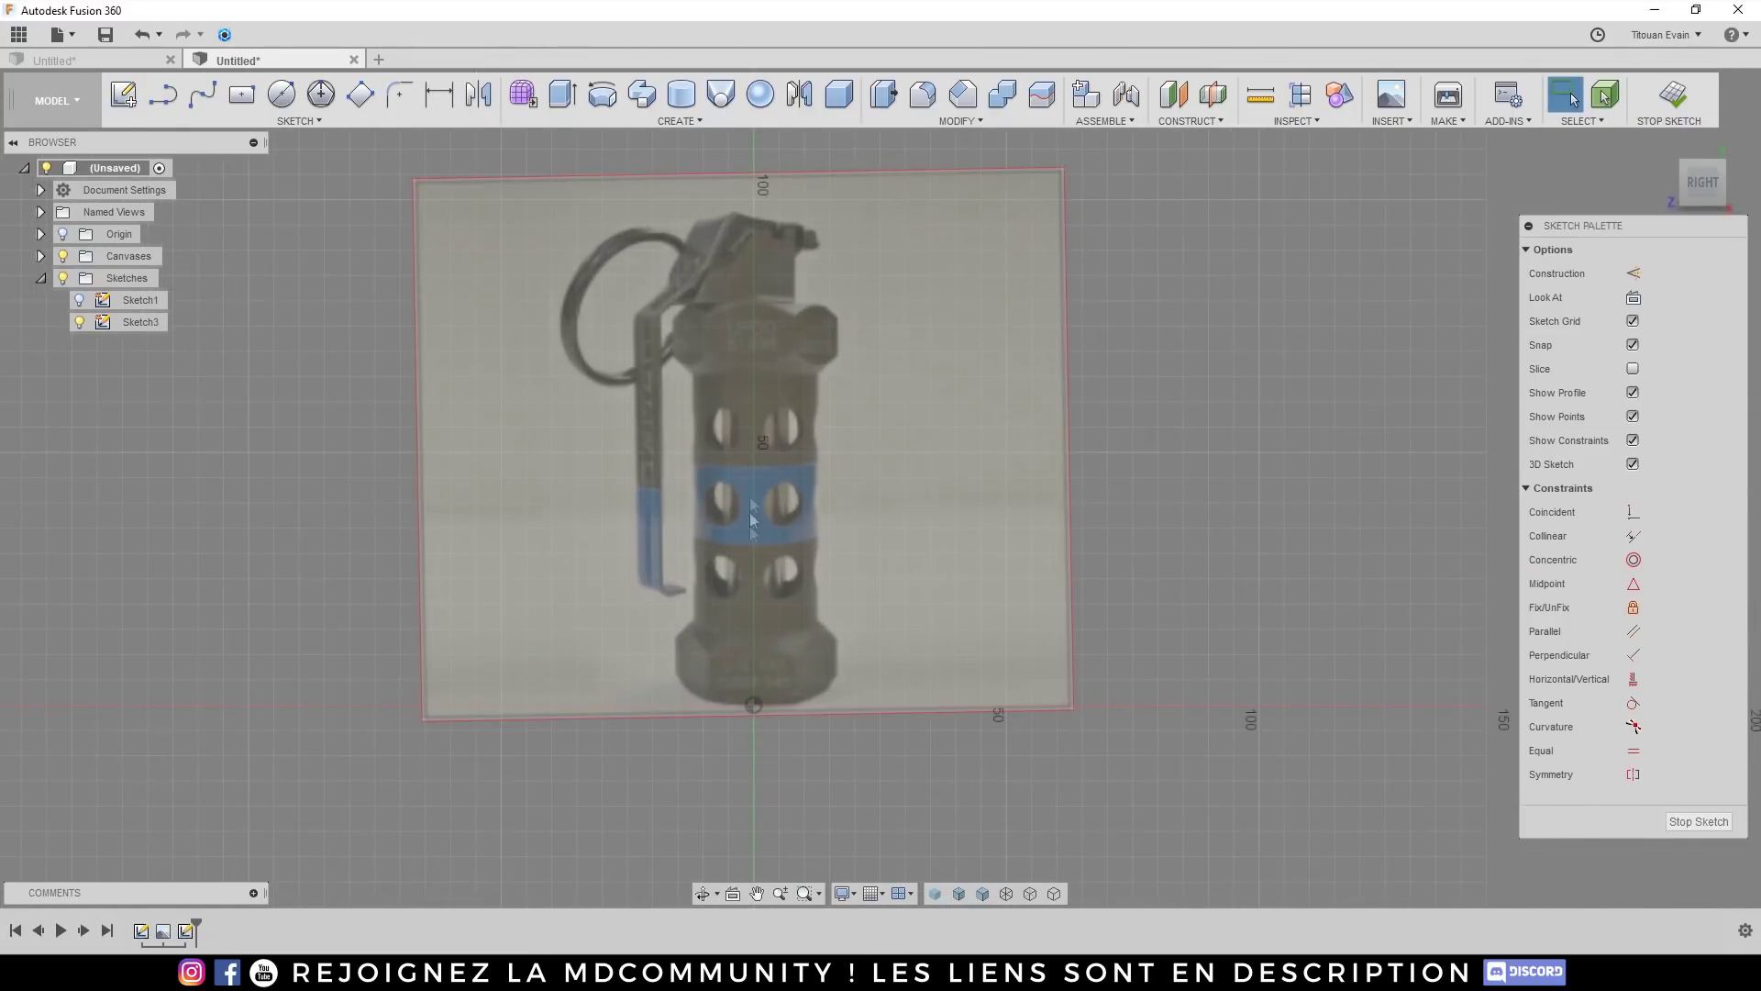
pyautogui.scroll(-3, 755, 729)
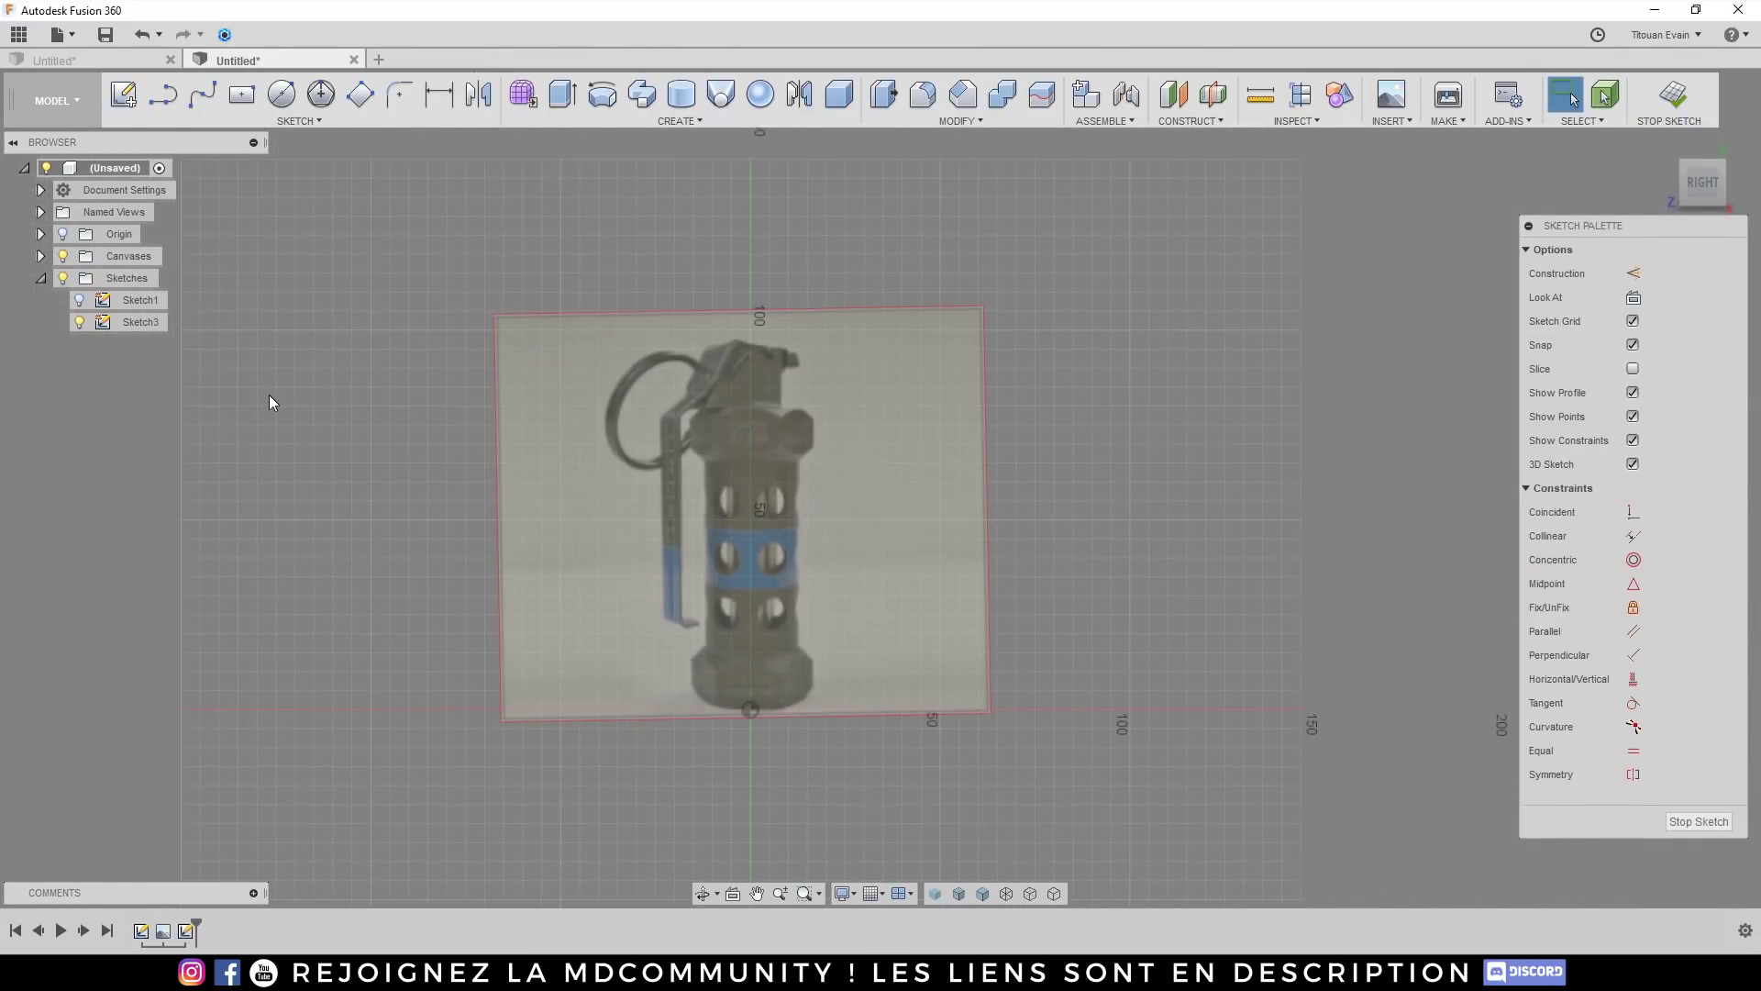
pyautogui.scroll(1, 800, 464)
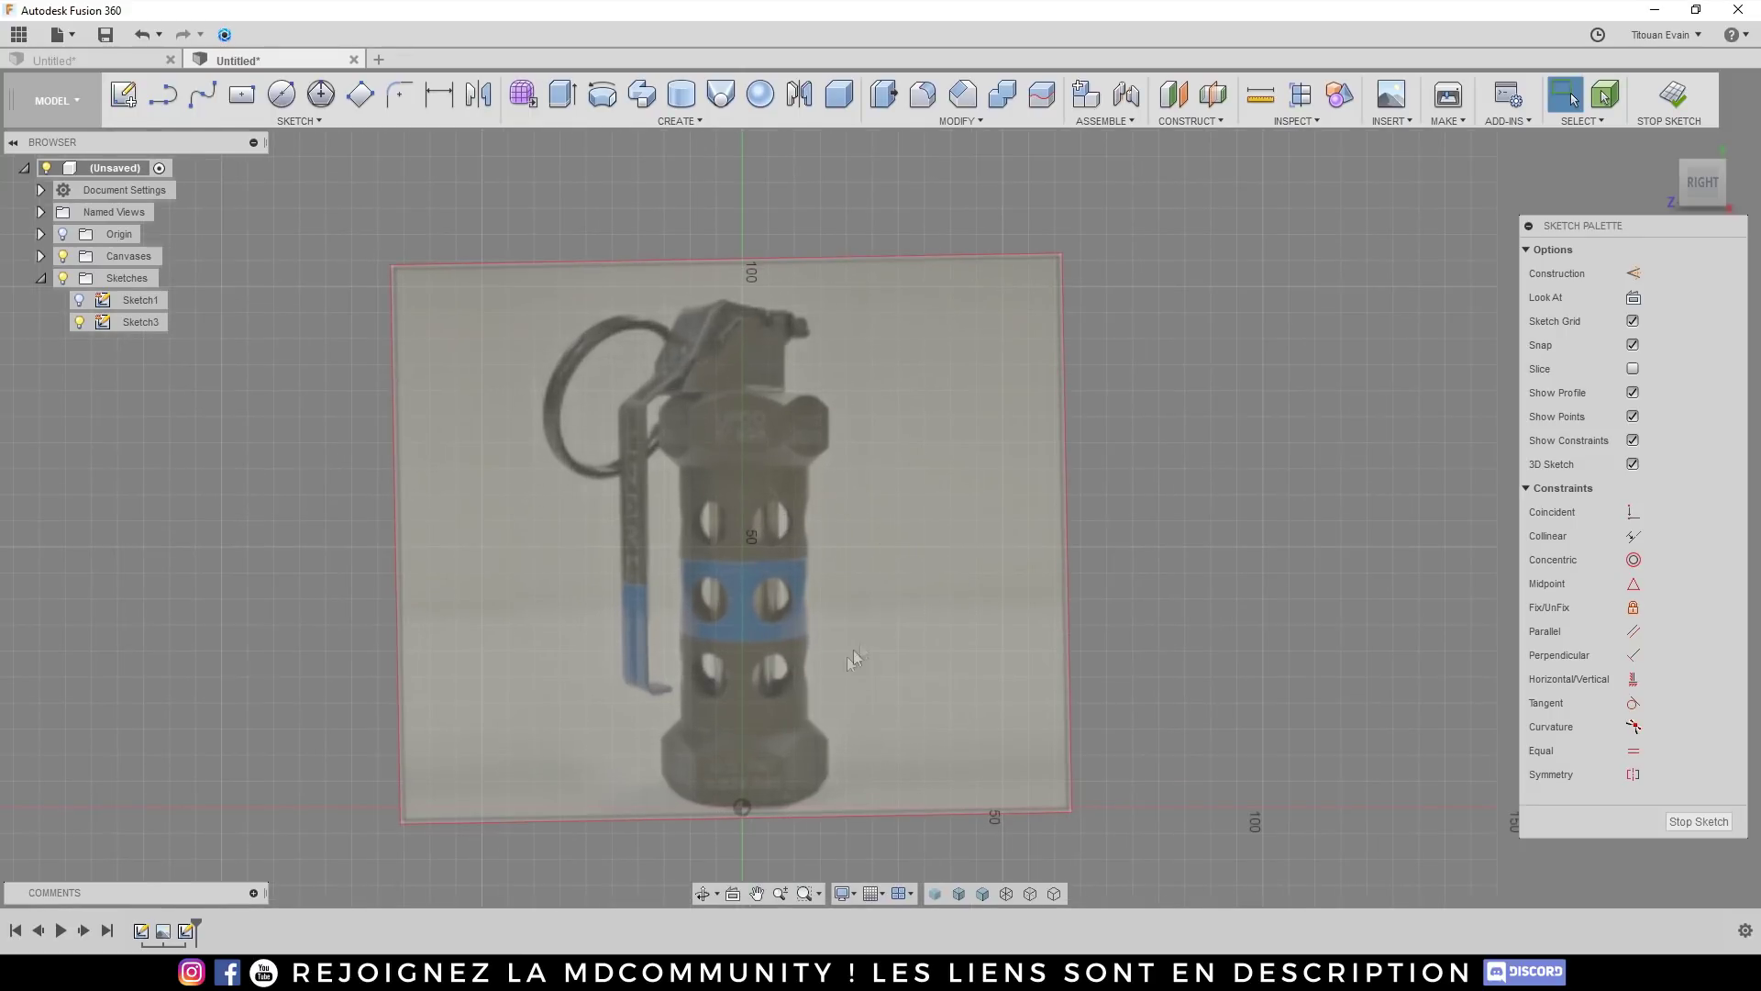
# Step: Draw an 80 mm vertical centre line from the top of the grenade body down to the origin
pyautogui.click(166, 108)
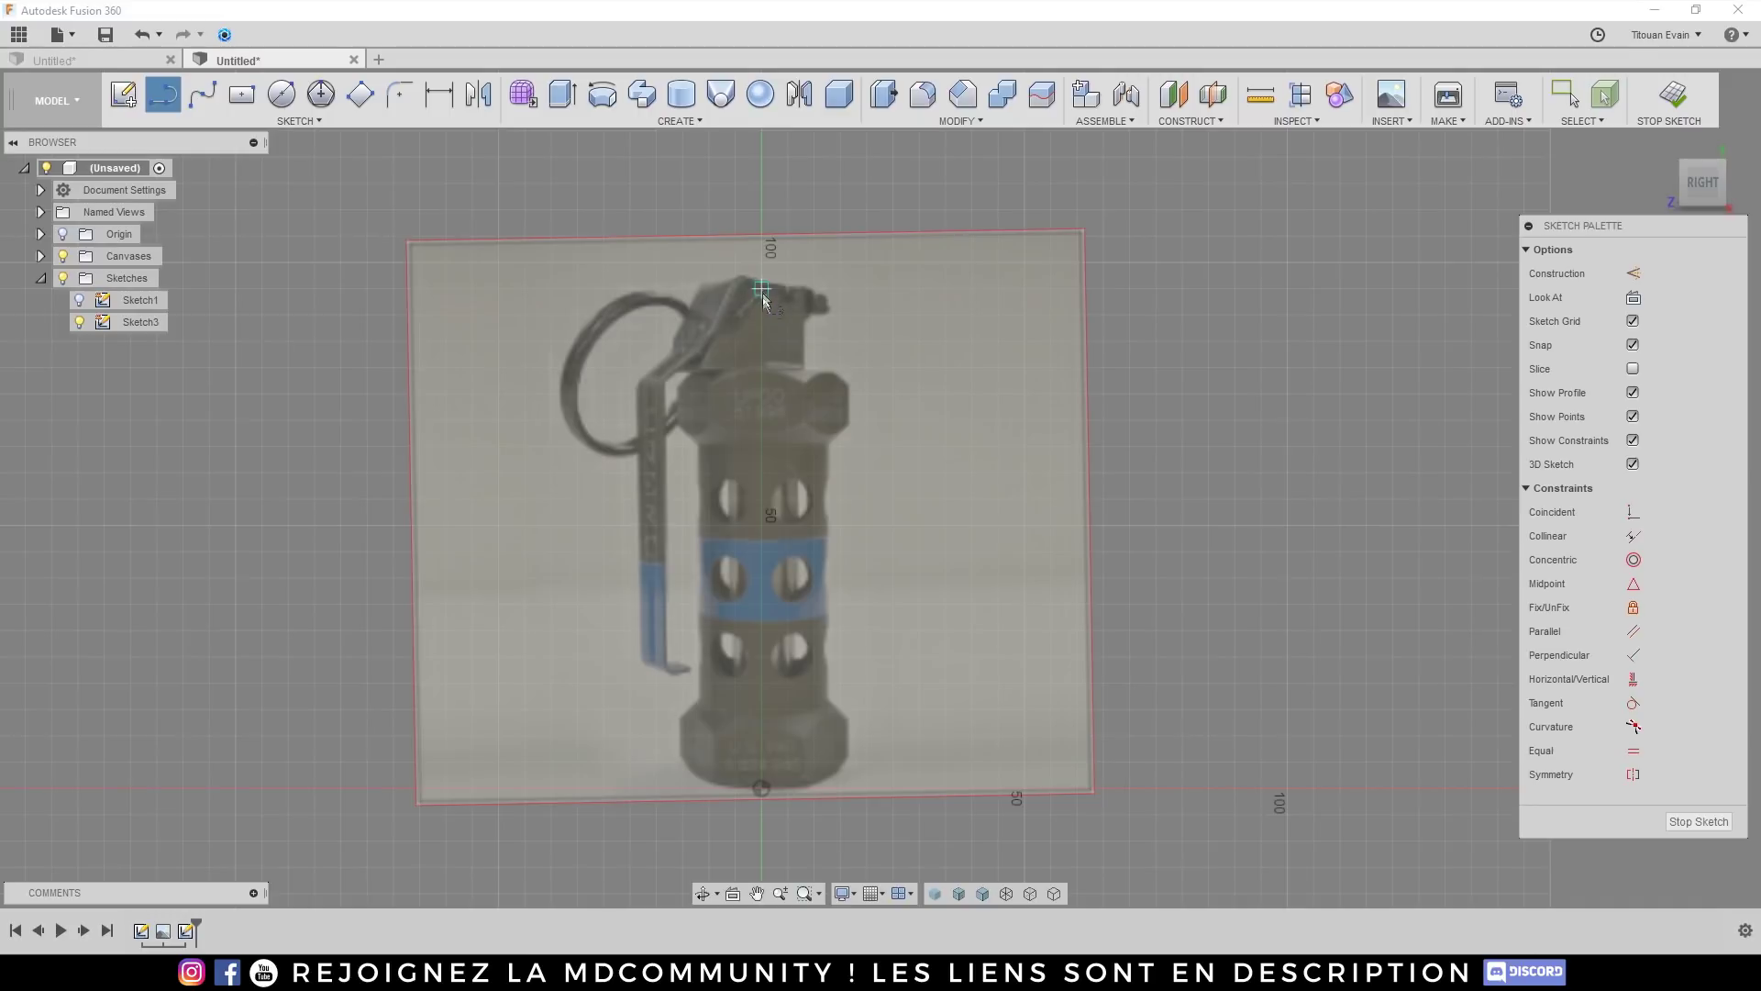
pyautogui.click(761, 367)
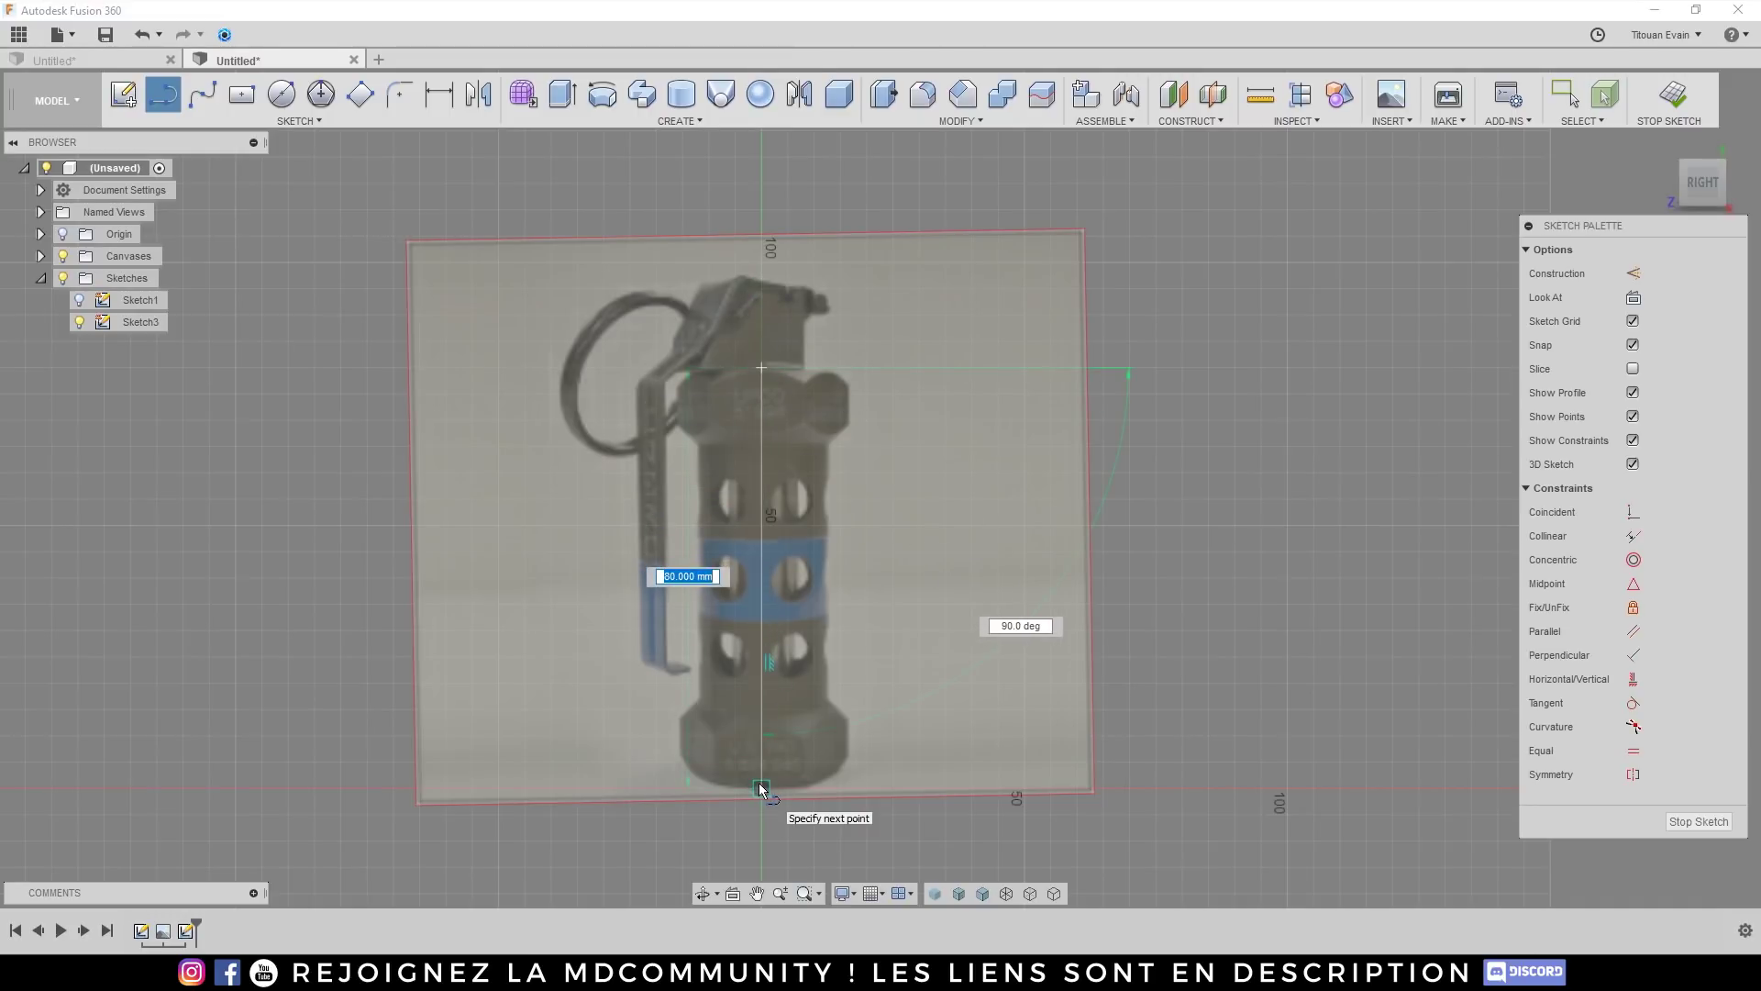
pyautogui.click(760, 786)
pyautogui.press('Escape')
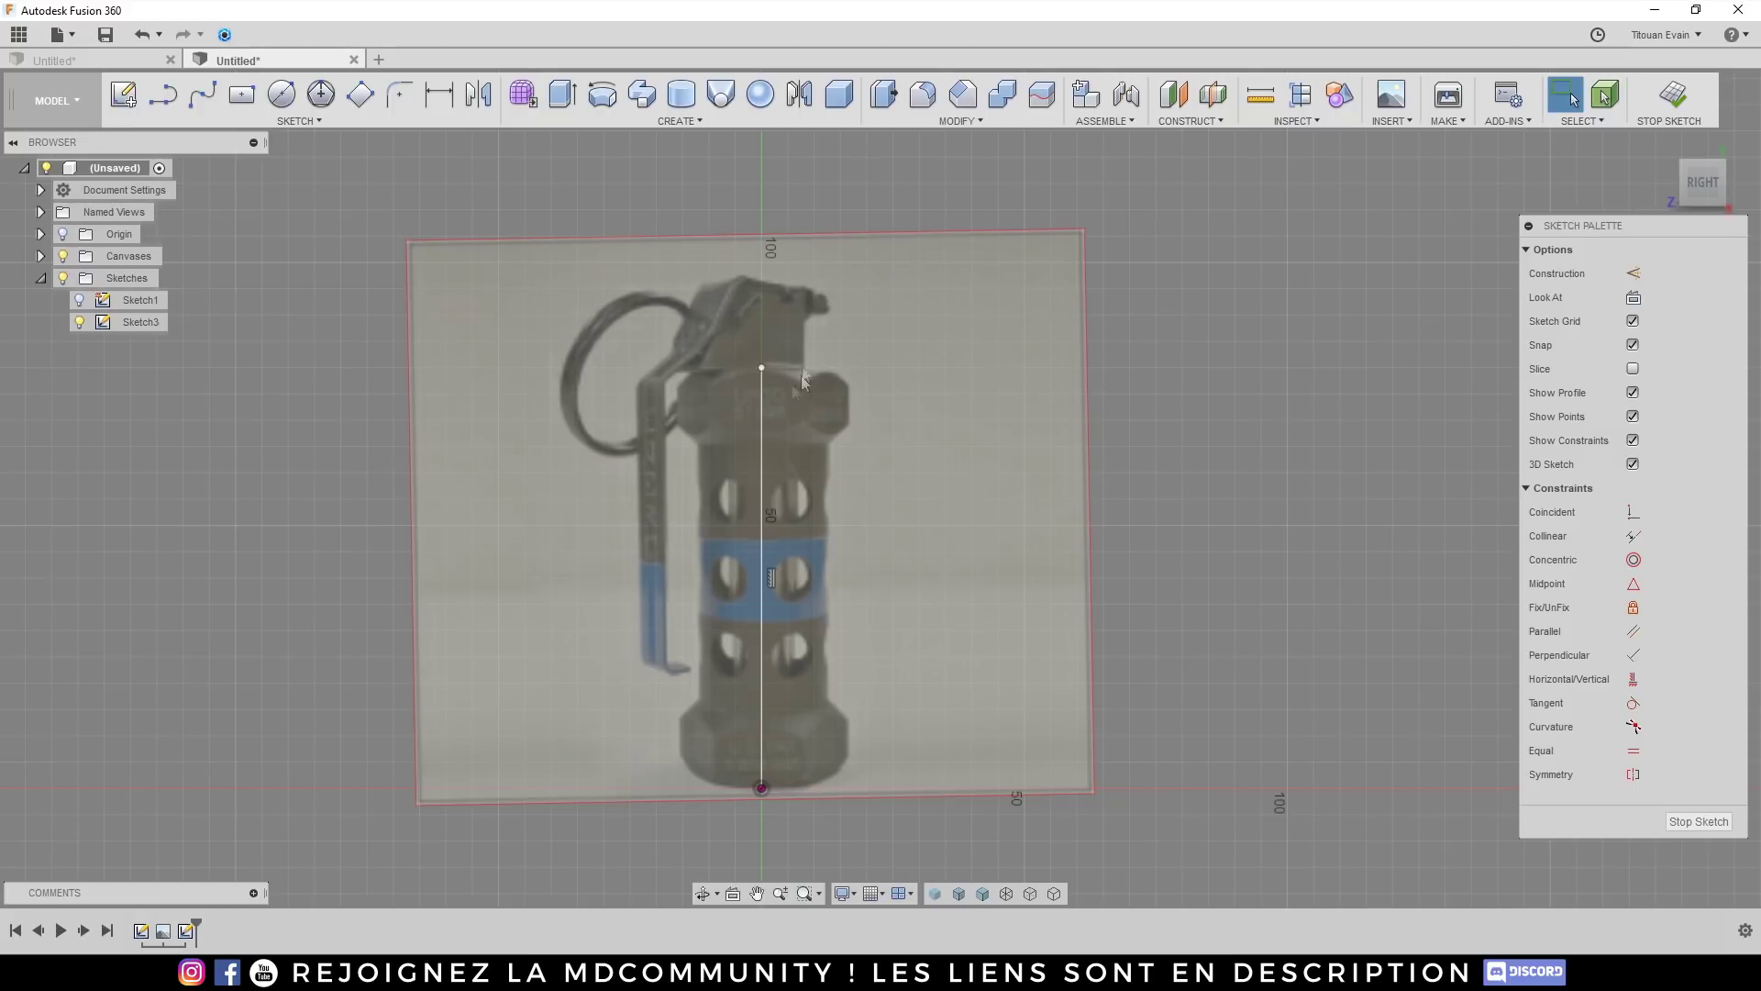
# Step: Draw the upper collar outline from the centre line's top: about 16 mm outward, down the collar's side, and about 3.8 mm inward
pyautogui.click(163, 94)
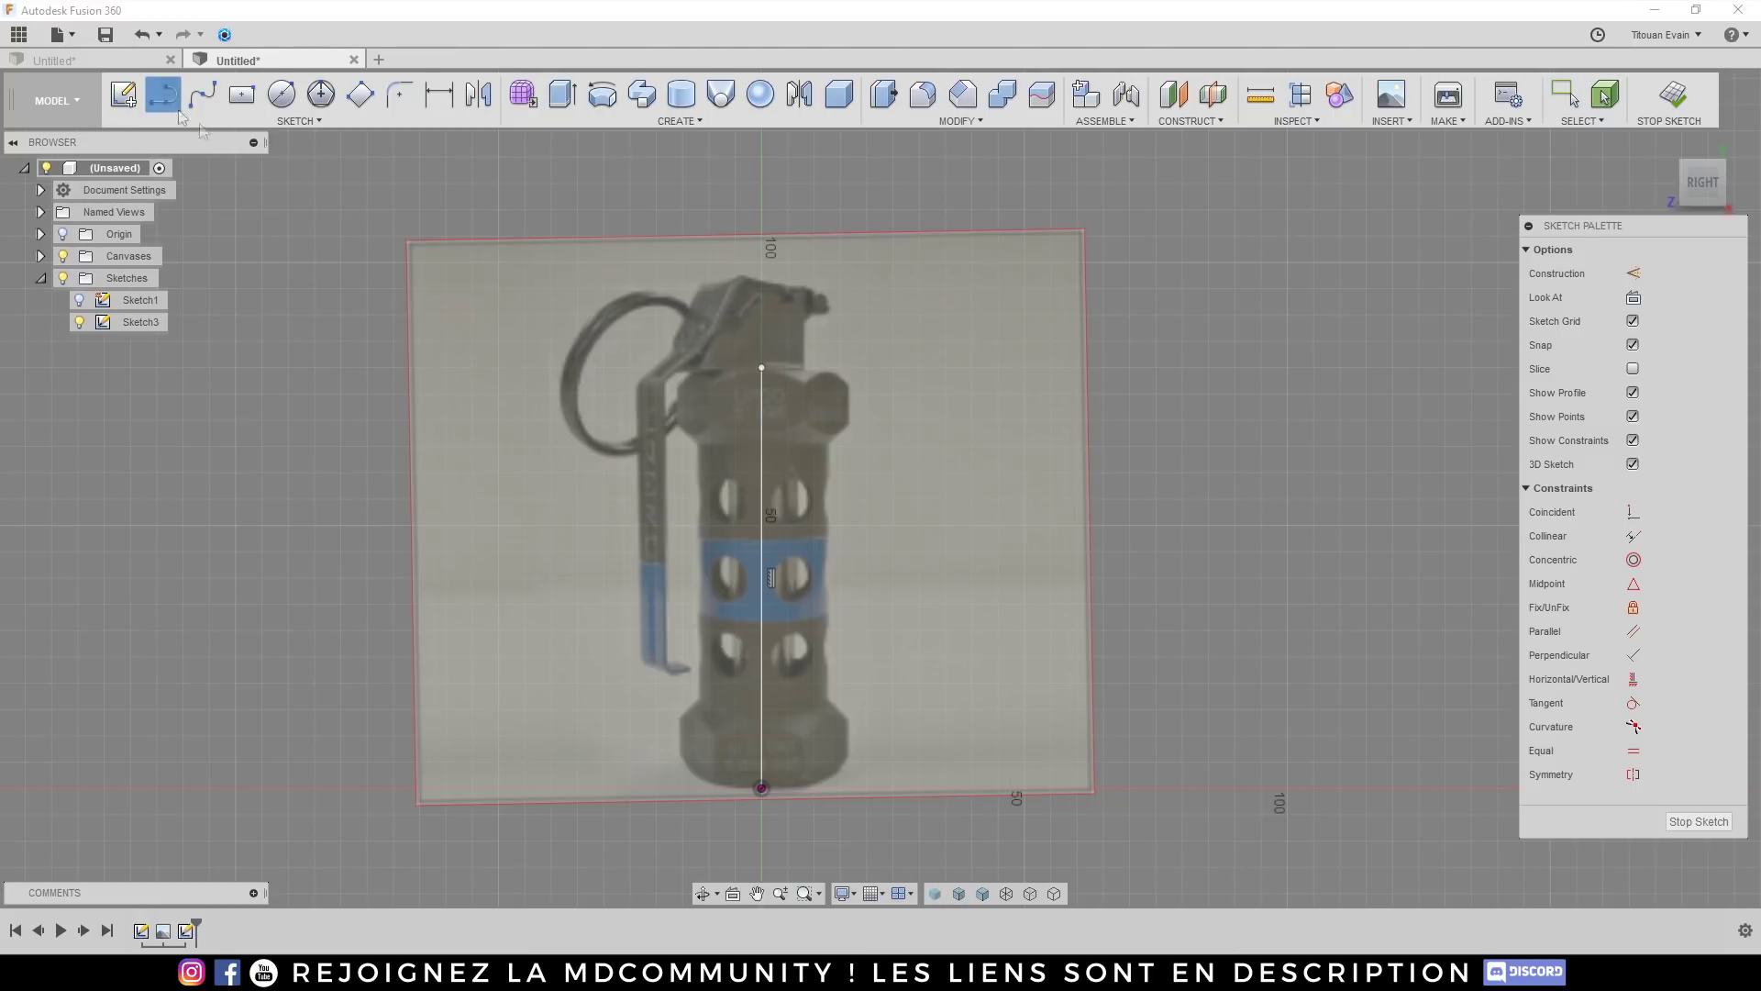
pyautogui.click(760, 367)
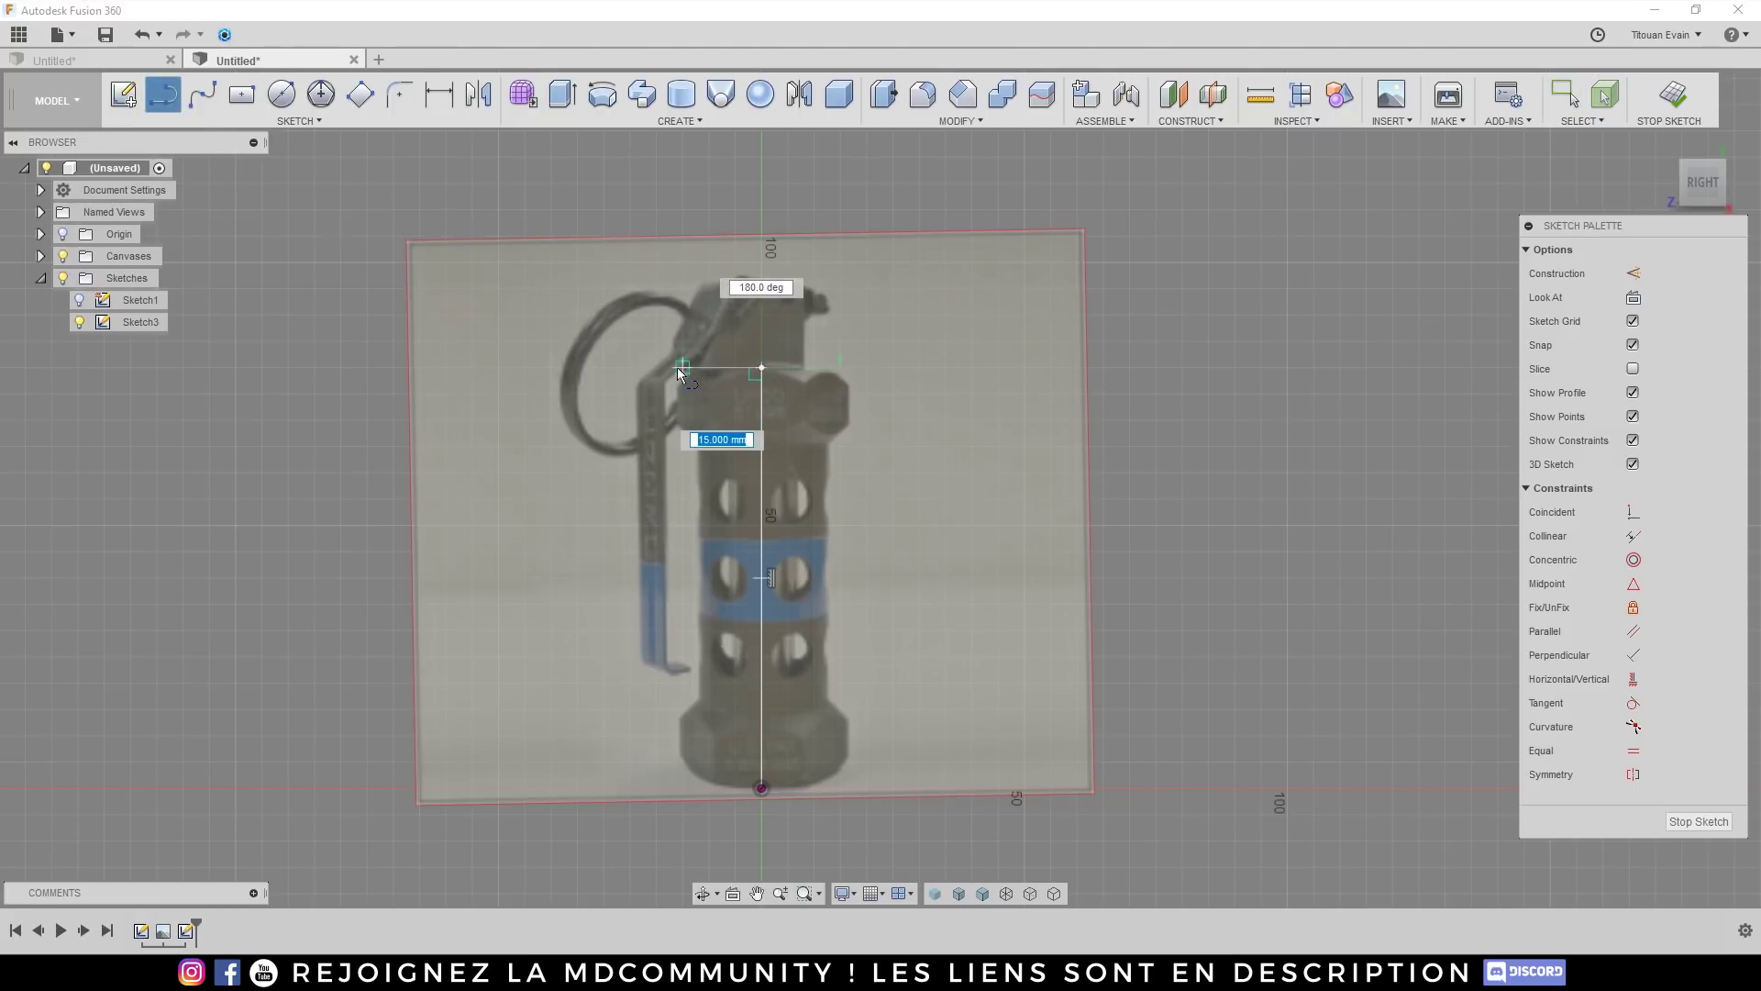
pyautogui.scroll(2, 688, 367)
pyautogui.scroll(2, 683, 369)
pyautogui.click(675, 367)
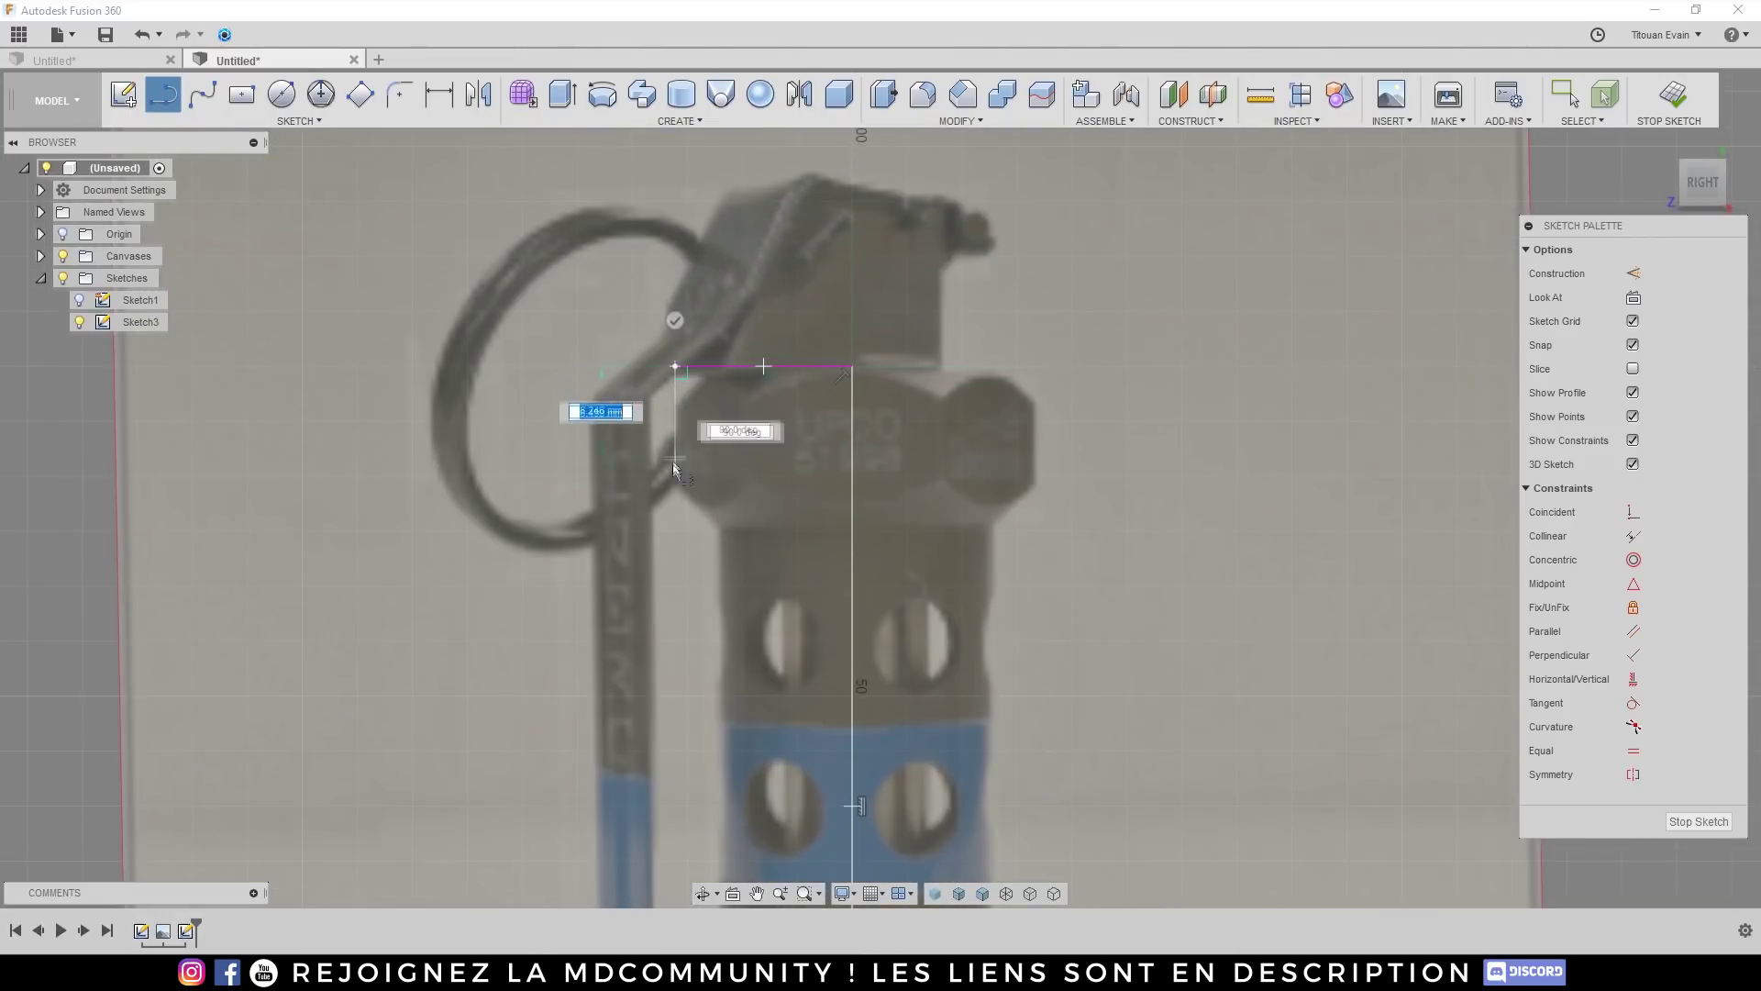
pyautogui.click(675, 529)
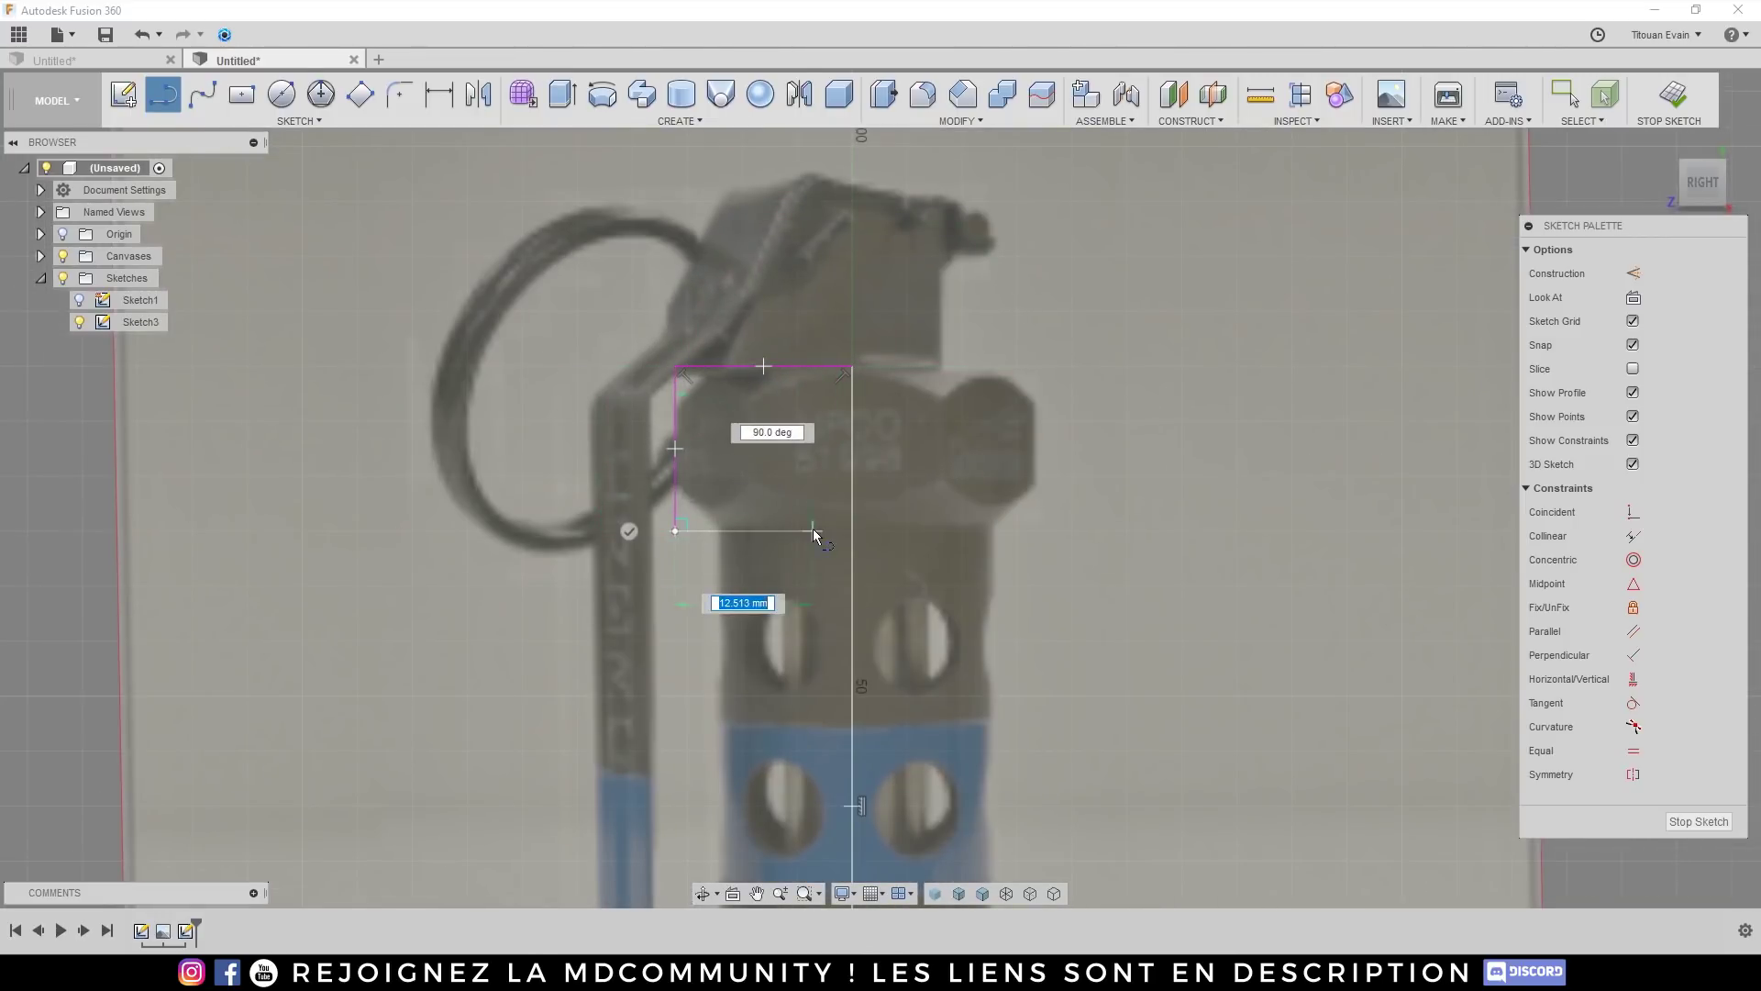
pyautogui.click(718, 530)
# Step: Continue the outline down the body's side to the base and outward about 3.9 mm to the base's edge
pyautogui.scroll(-5, 718, 530)
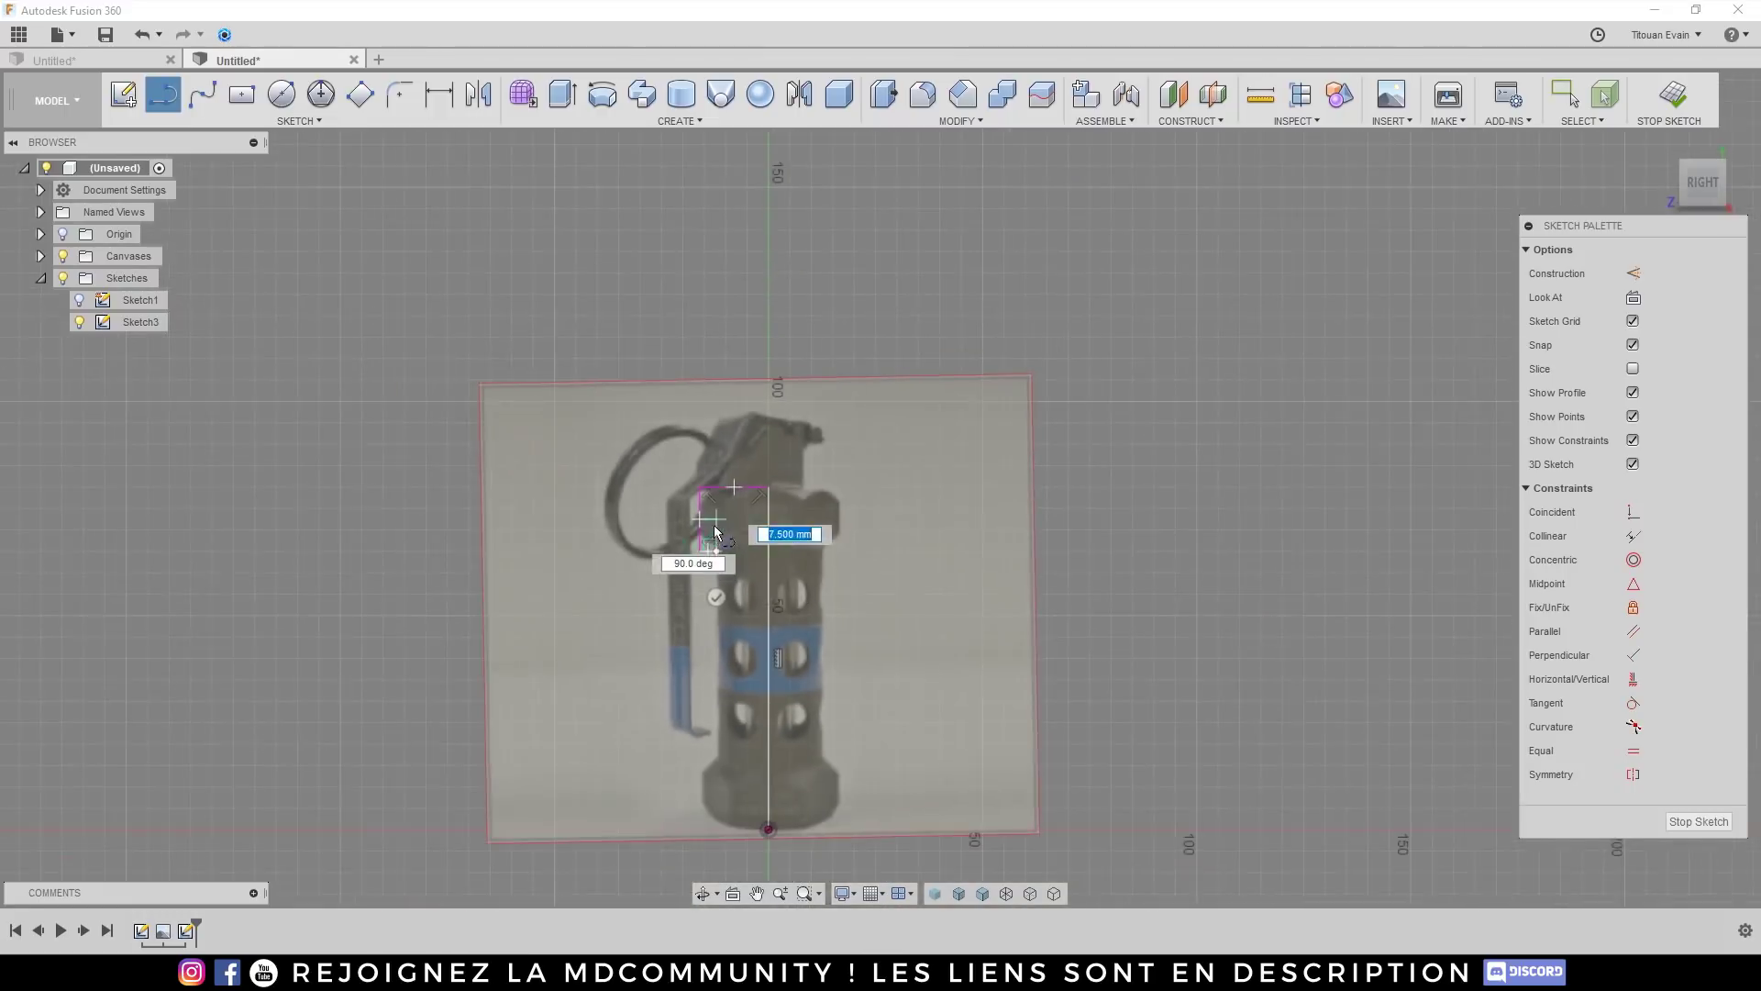
pyautogui.scroll(3, 716, 714)
pyautogui.scroll(2, 719, 823)
pyautogui.scroll(-4, 715, 817)
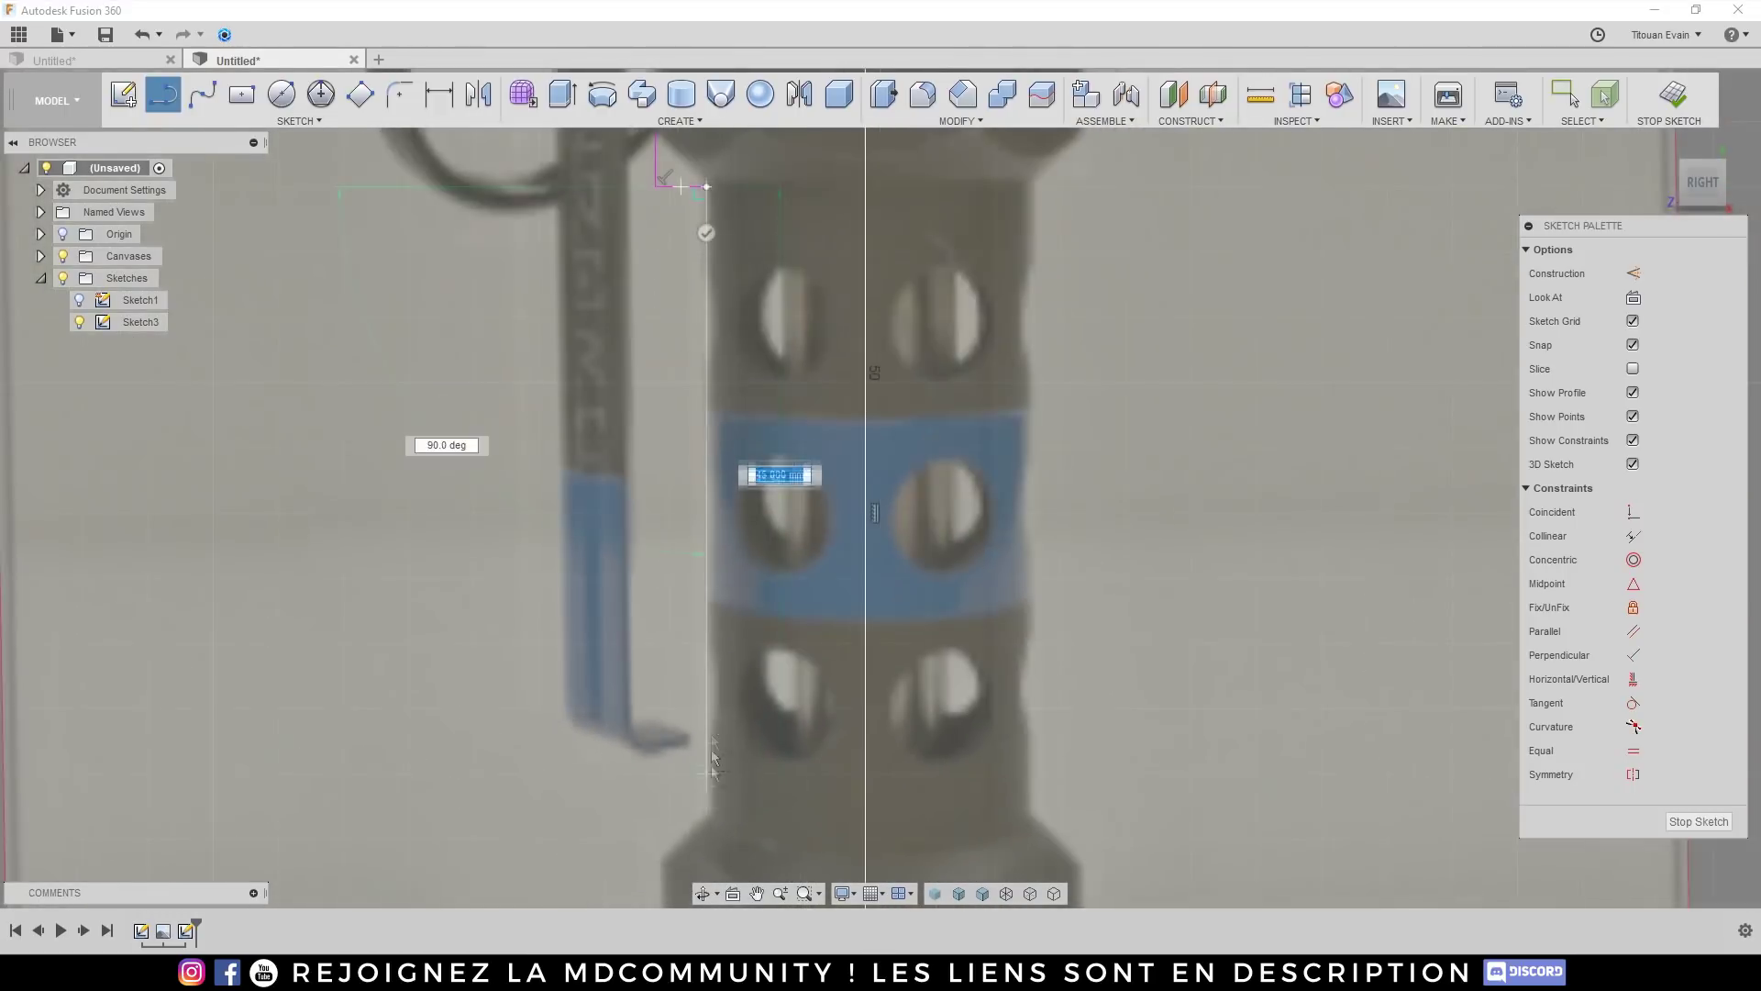
pyautogui.scroll(6, 712, 448)
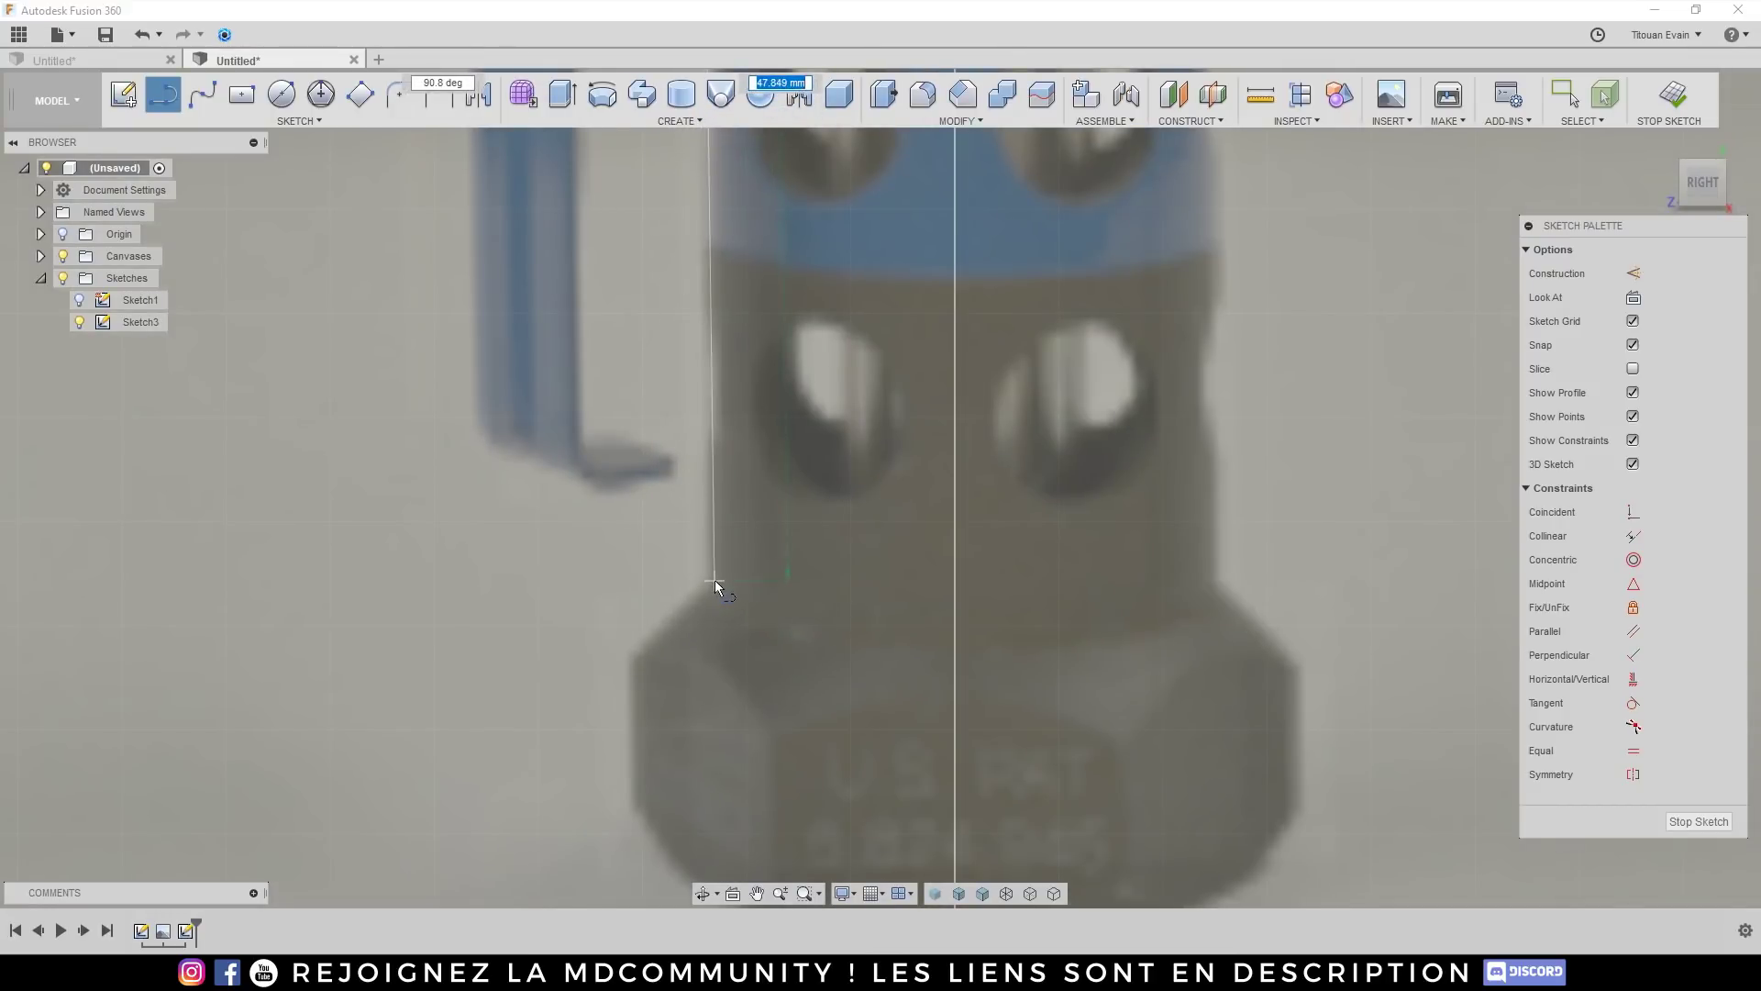
pyautogui.click(712, 650)
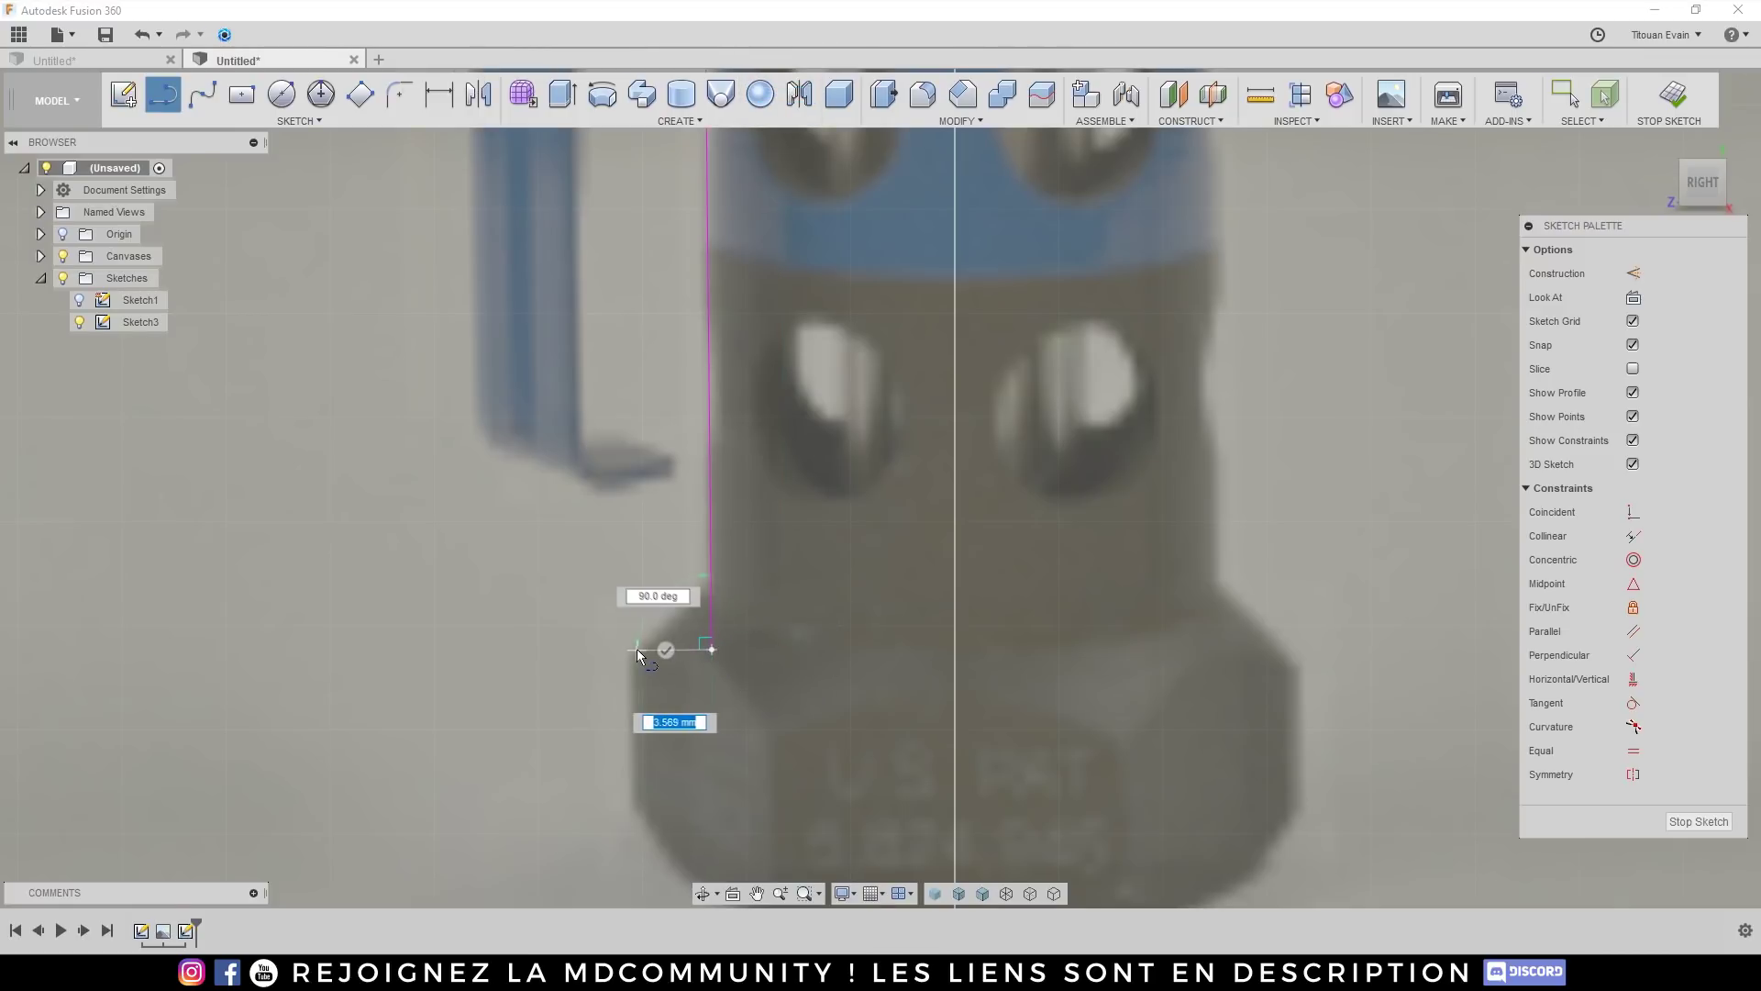
pyautogui.click(629, 648)
# Step: Close the half-profile with the base's vertical side and a bottom line about 15.4 mm long back to the origin
pyautogui.scroll(-3, 630, 839)
pyautogui.scroll(-2, 630, 812)
pyautogui.scroll(5, 633, 816)
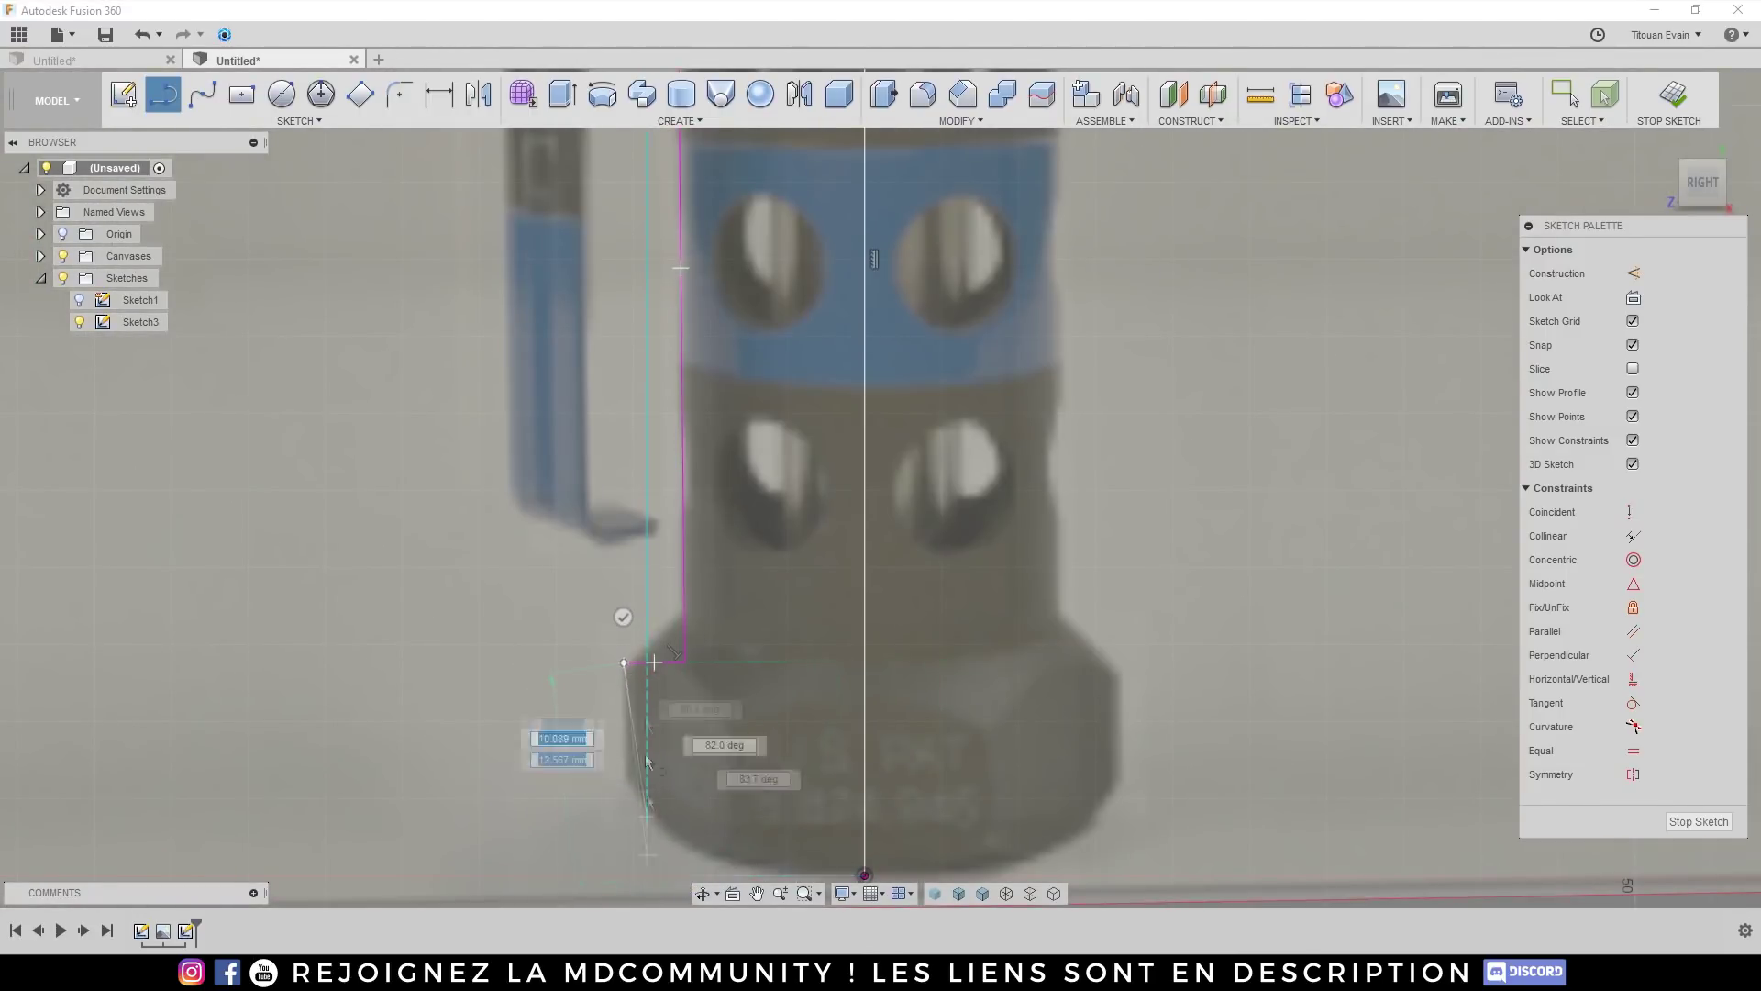
pyautogui.scroll(-3, 640, 500)
pyautogui.scroll(5, 633, 656)
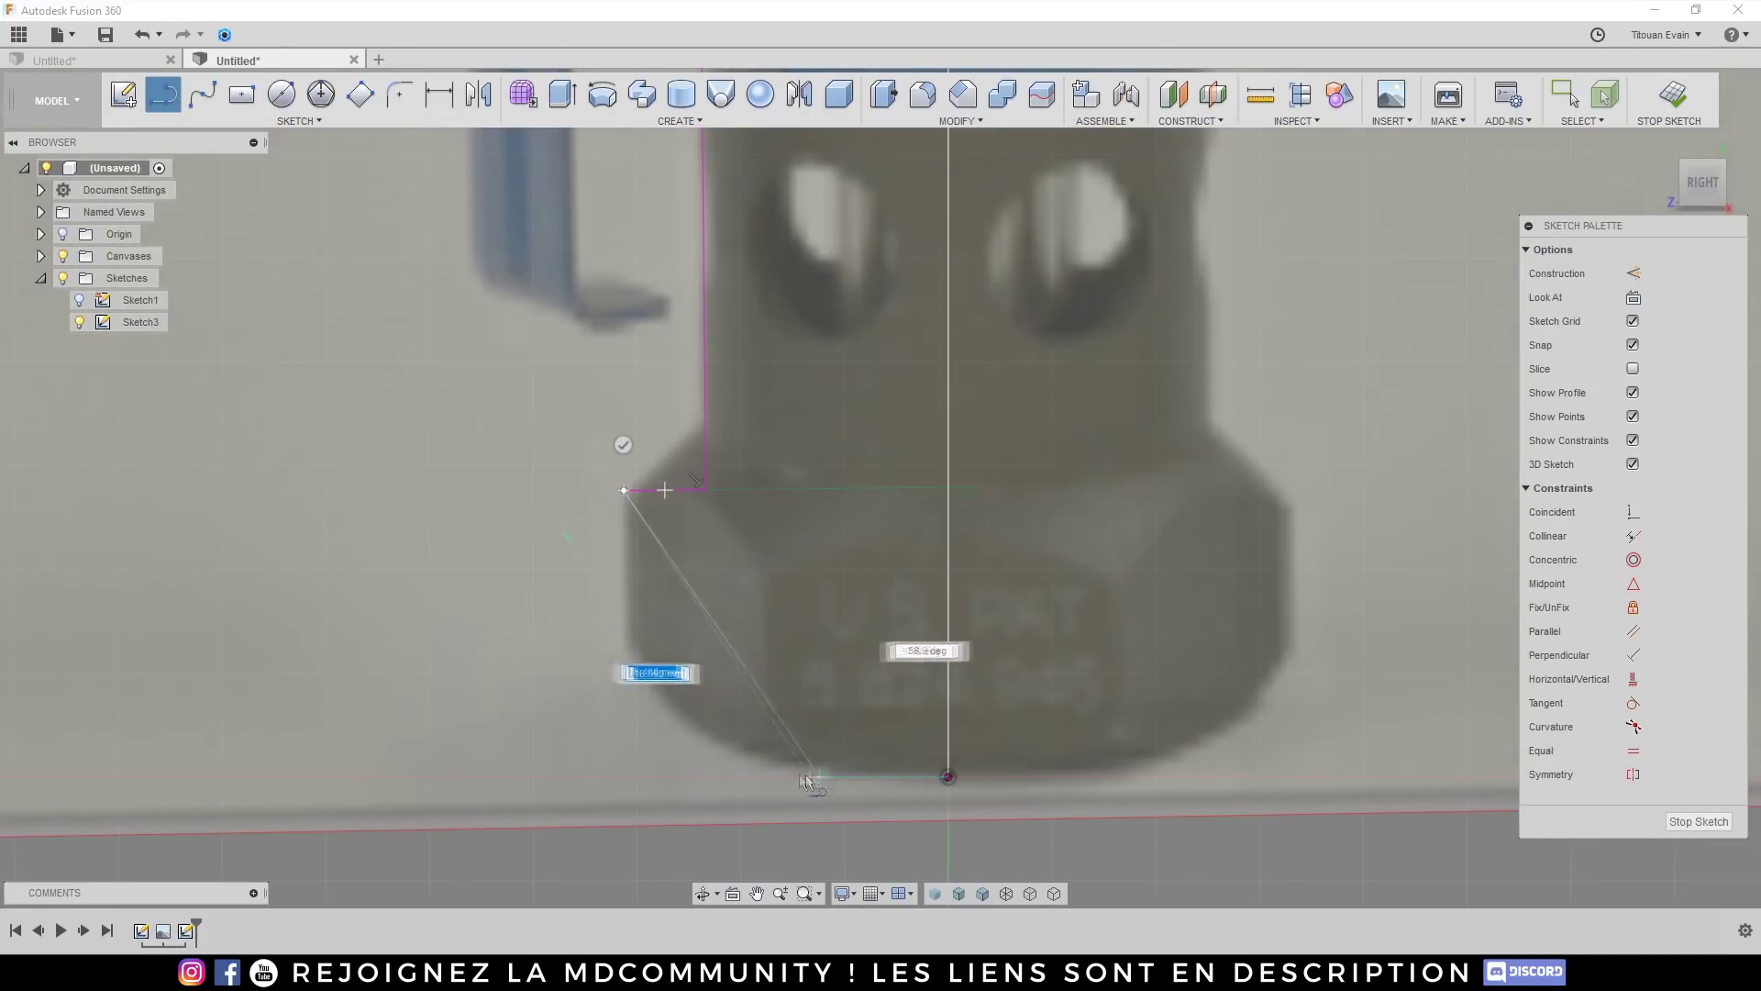
pyautogui.click(625, 776)
pyautogui.click(950, 778)
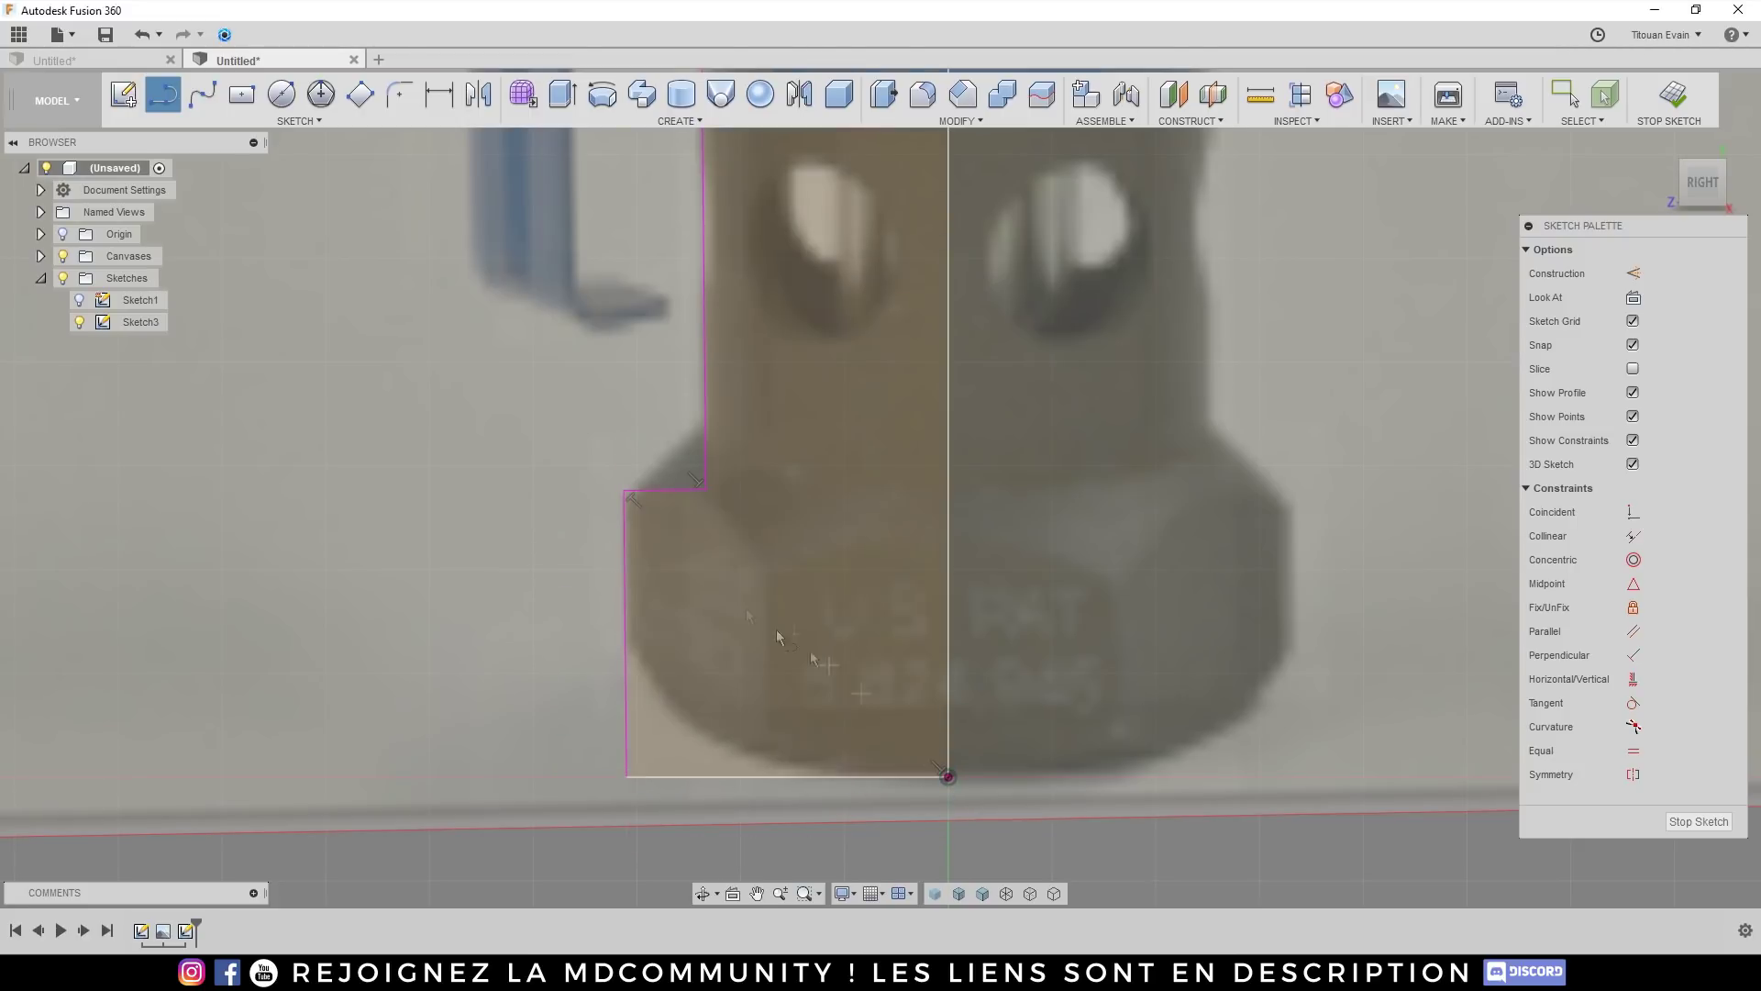
pyautogui.press('Escape')
# Step: Dimension the profile's top line as 16 mm
pyautogui.scroll(-6, 925, 563)
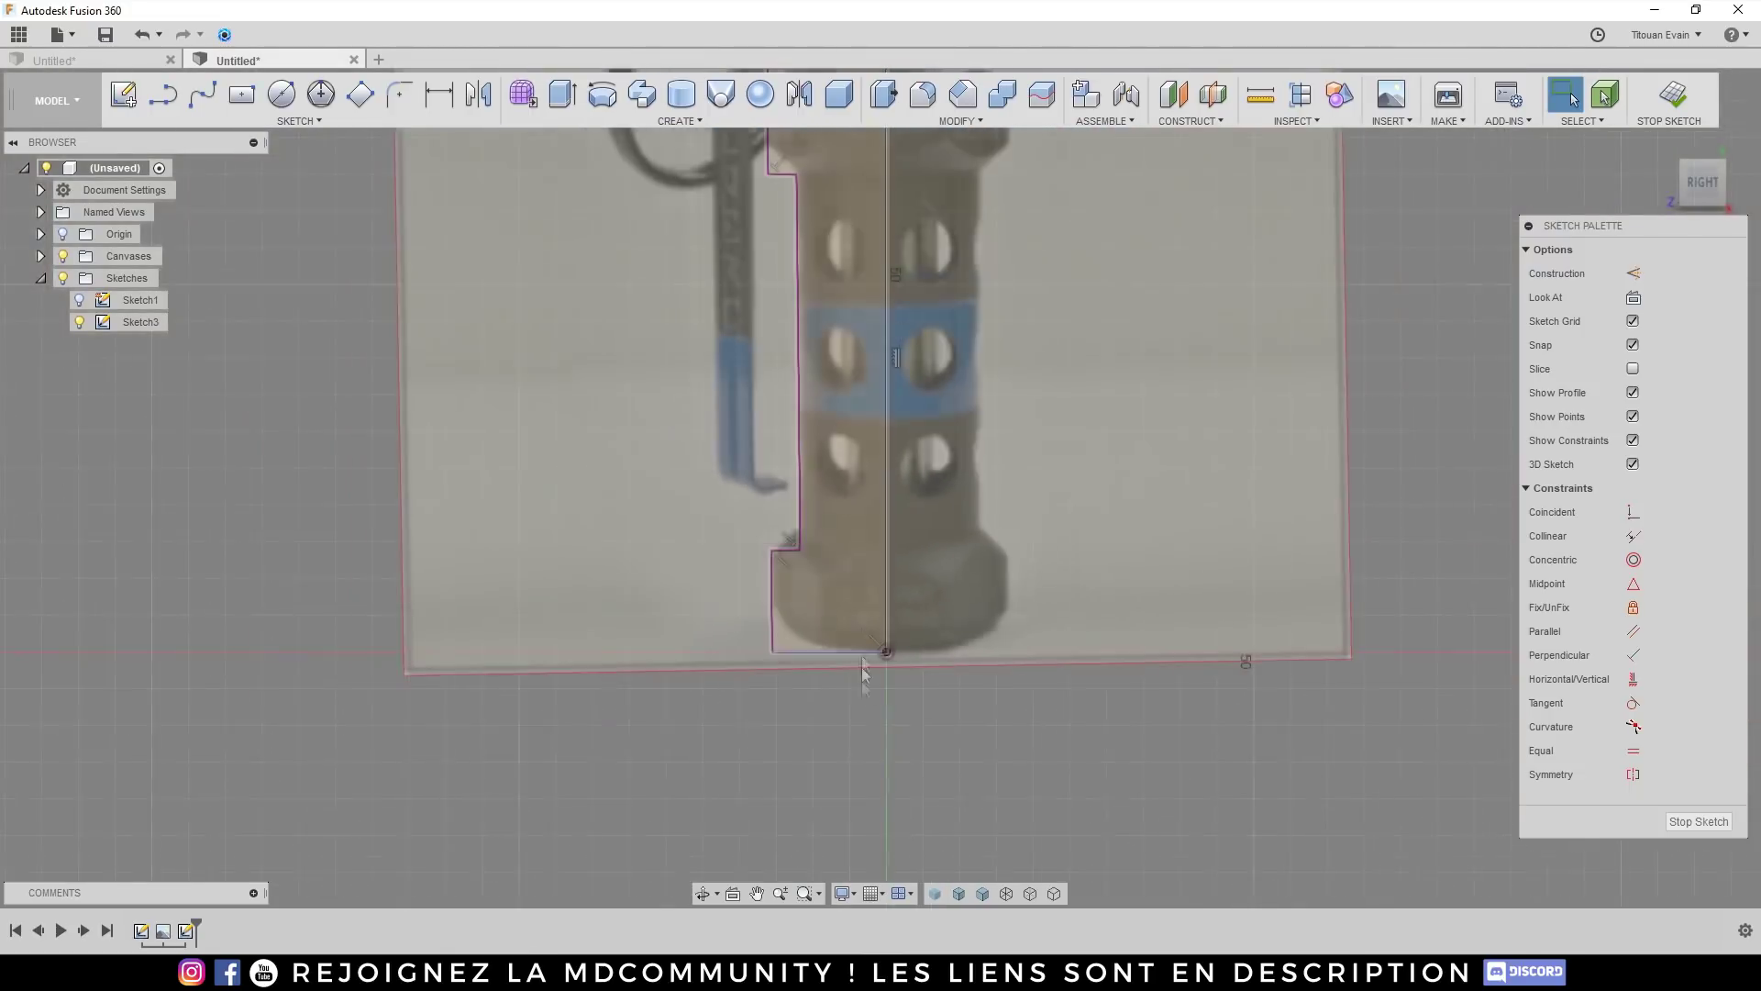
pyautogui.scroll(2, 871, 344)
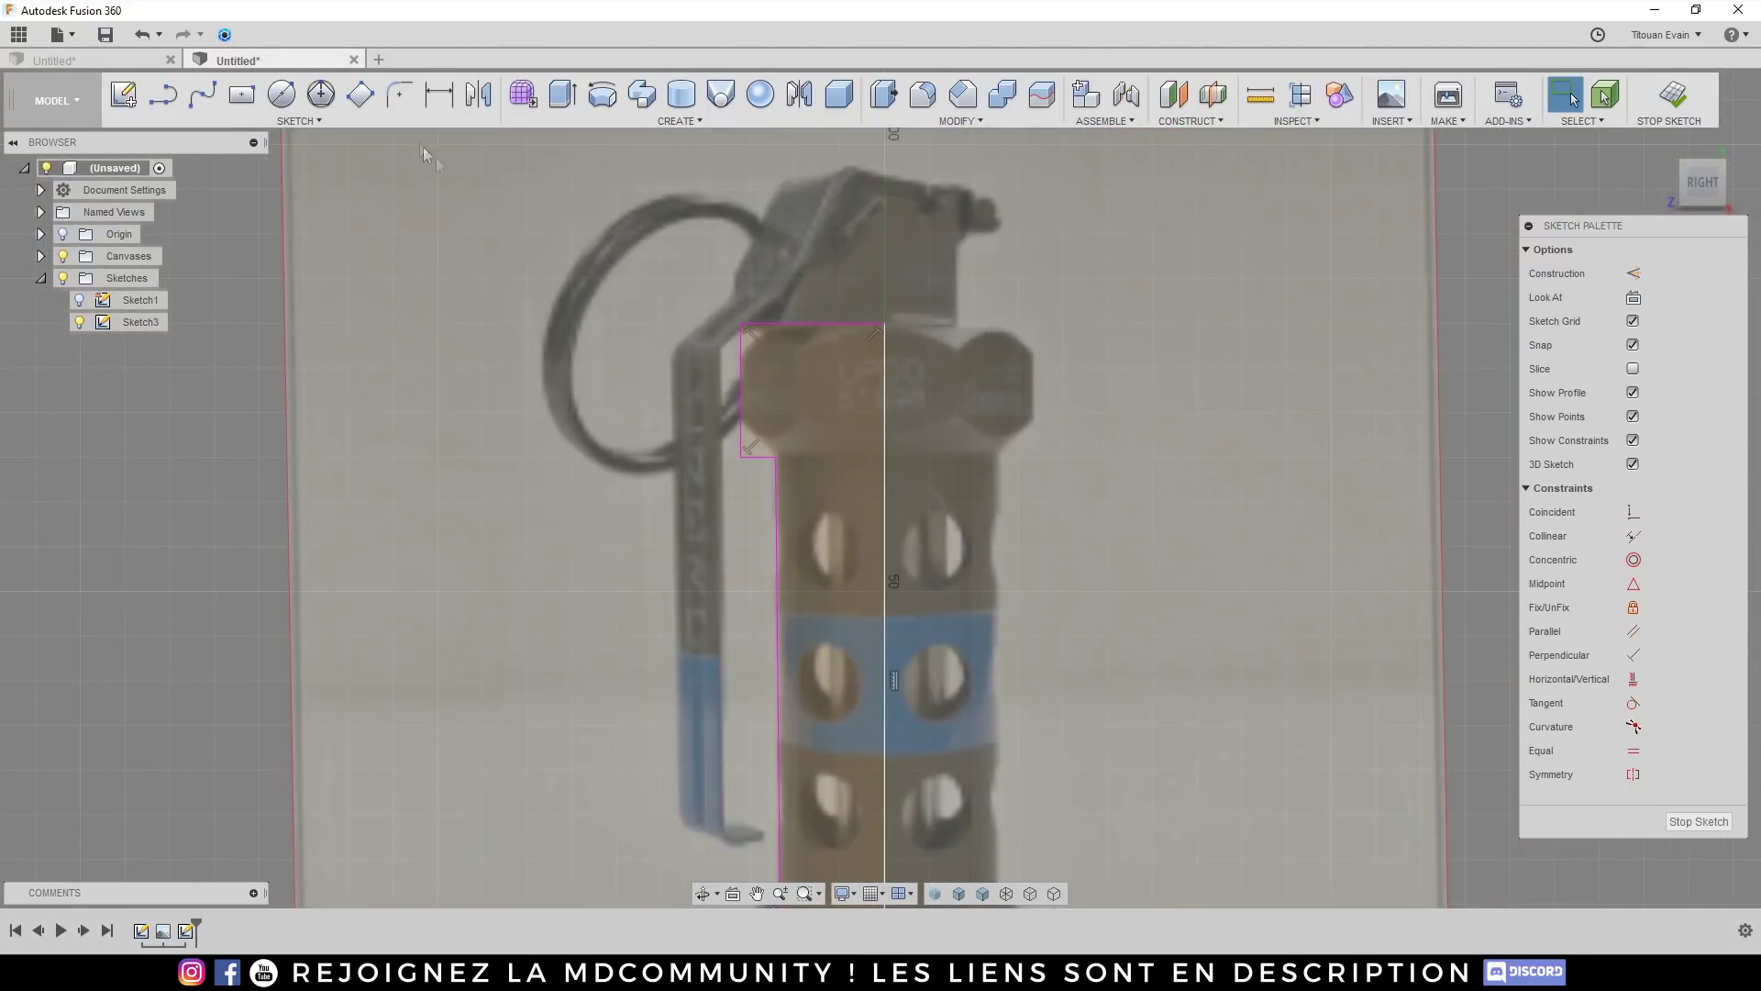
pyautogui.press('d')
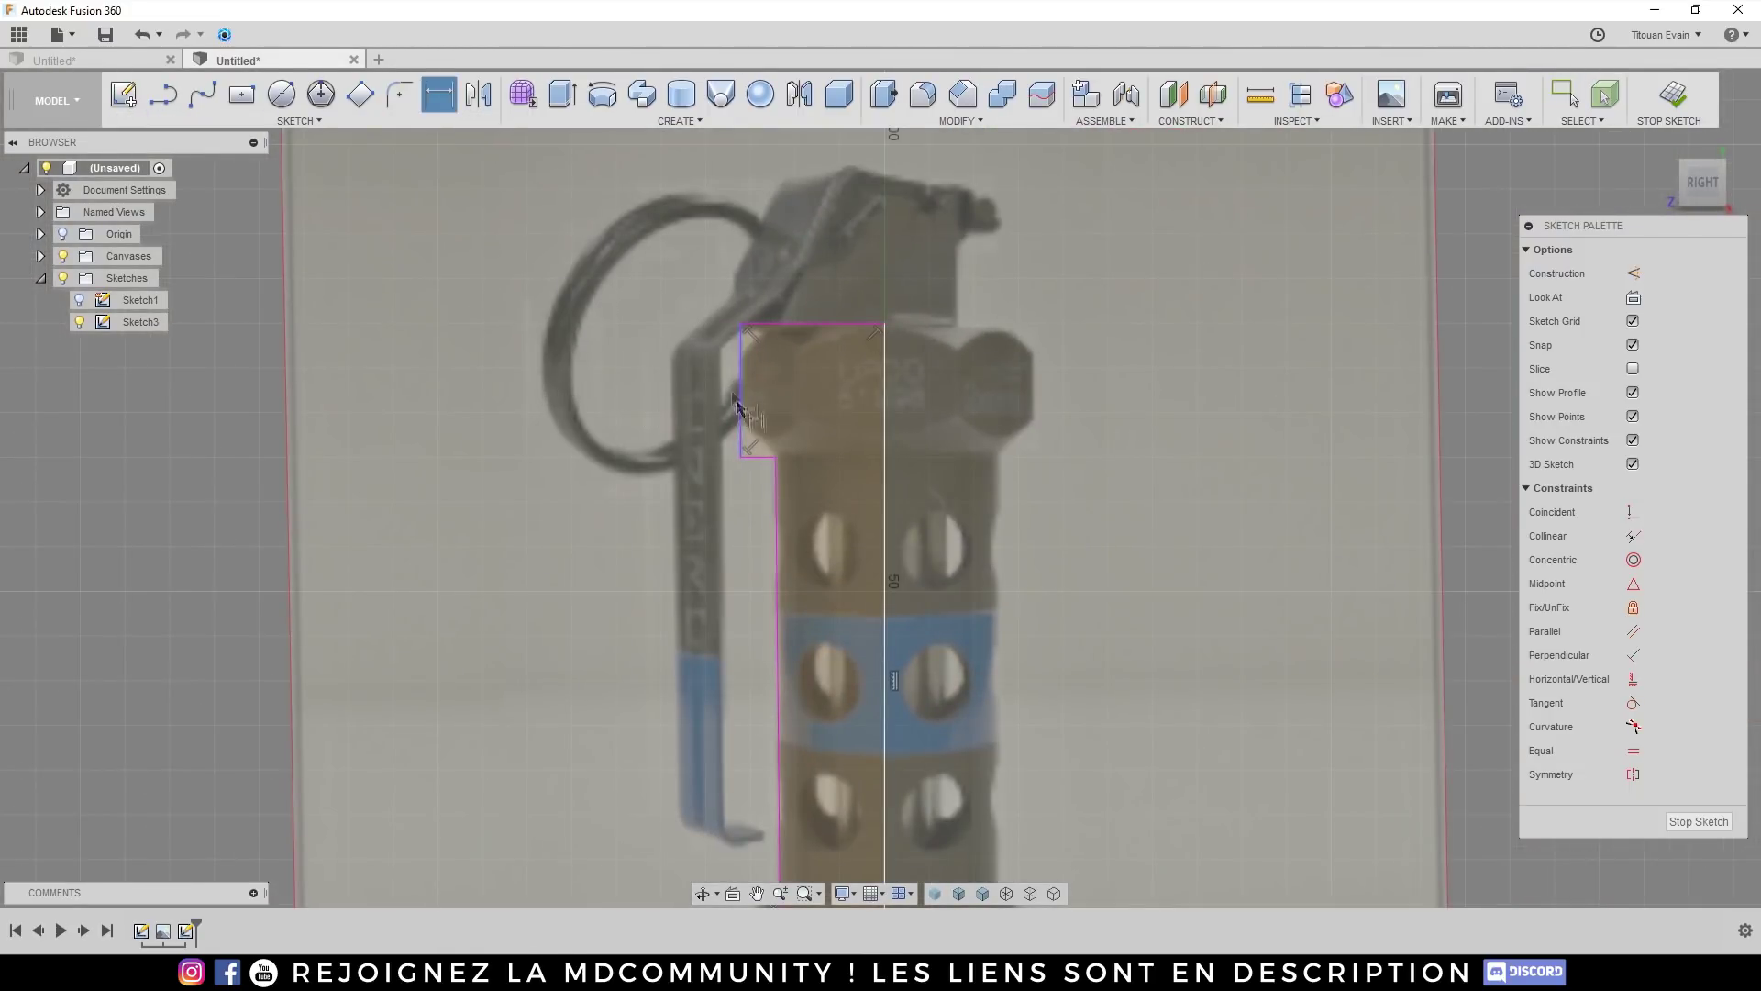
pyautogui.click(785, 324)
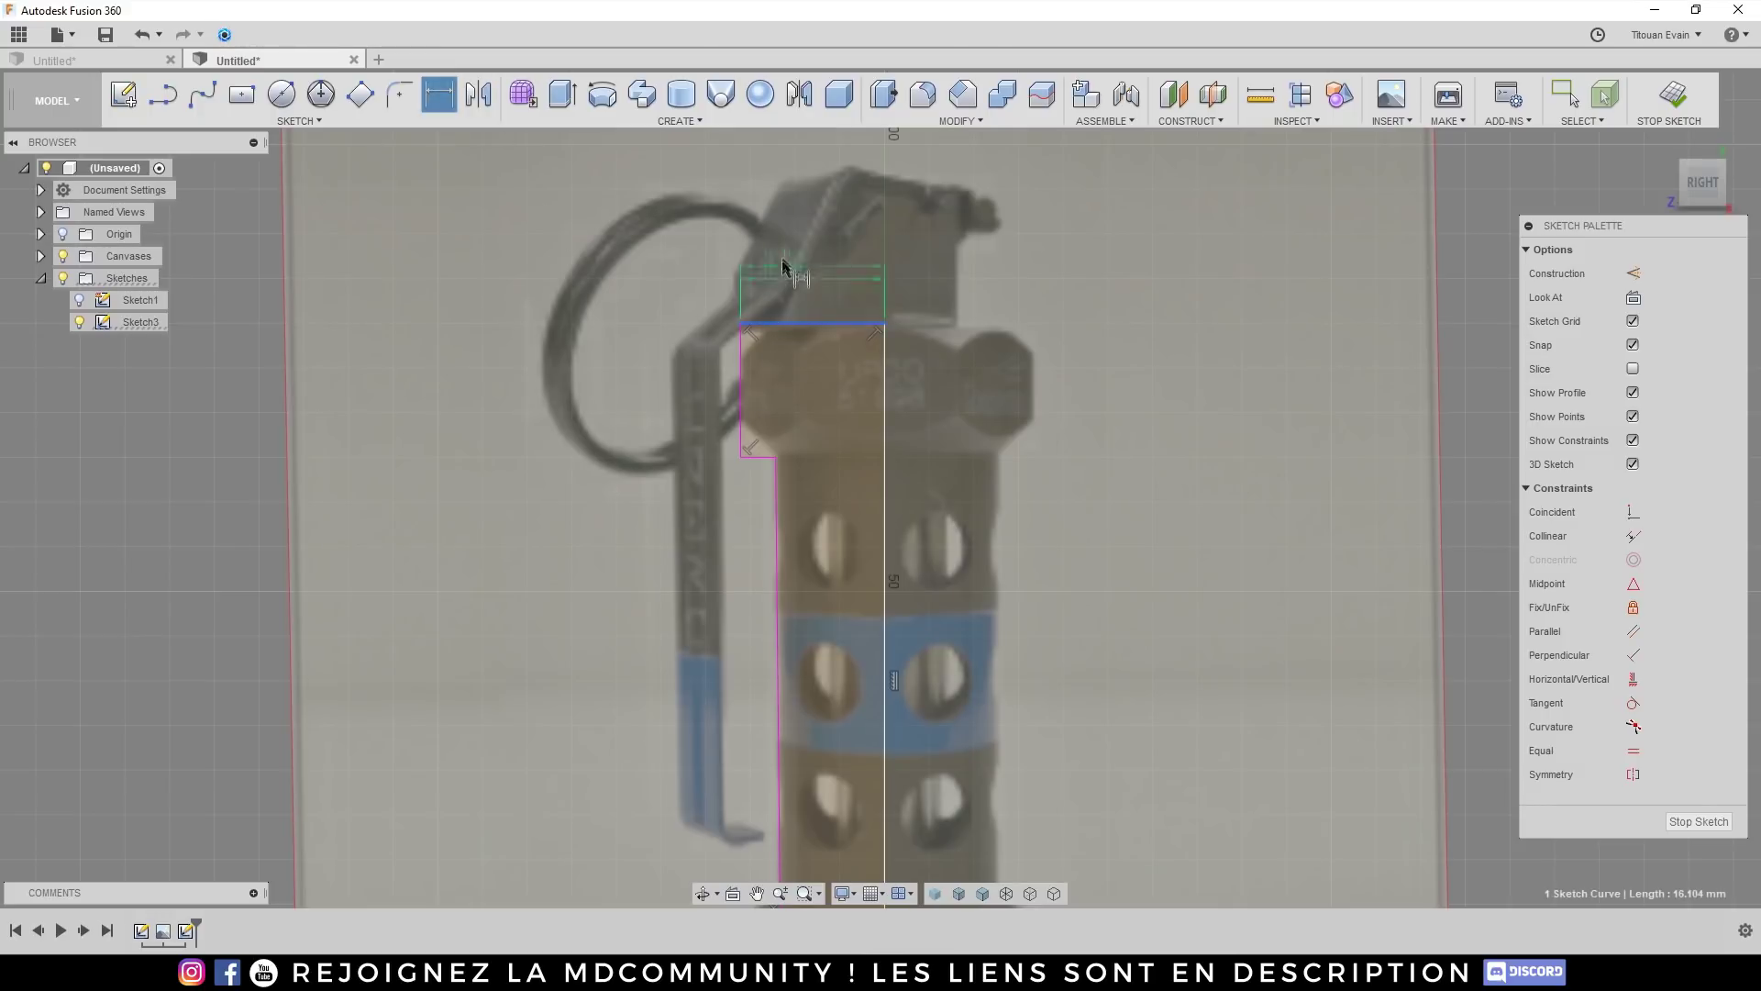
pyautogui.click(800, 255)
pyautogui.write('13')
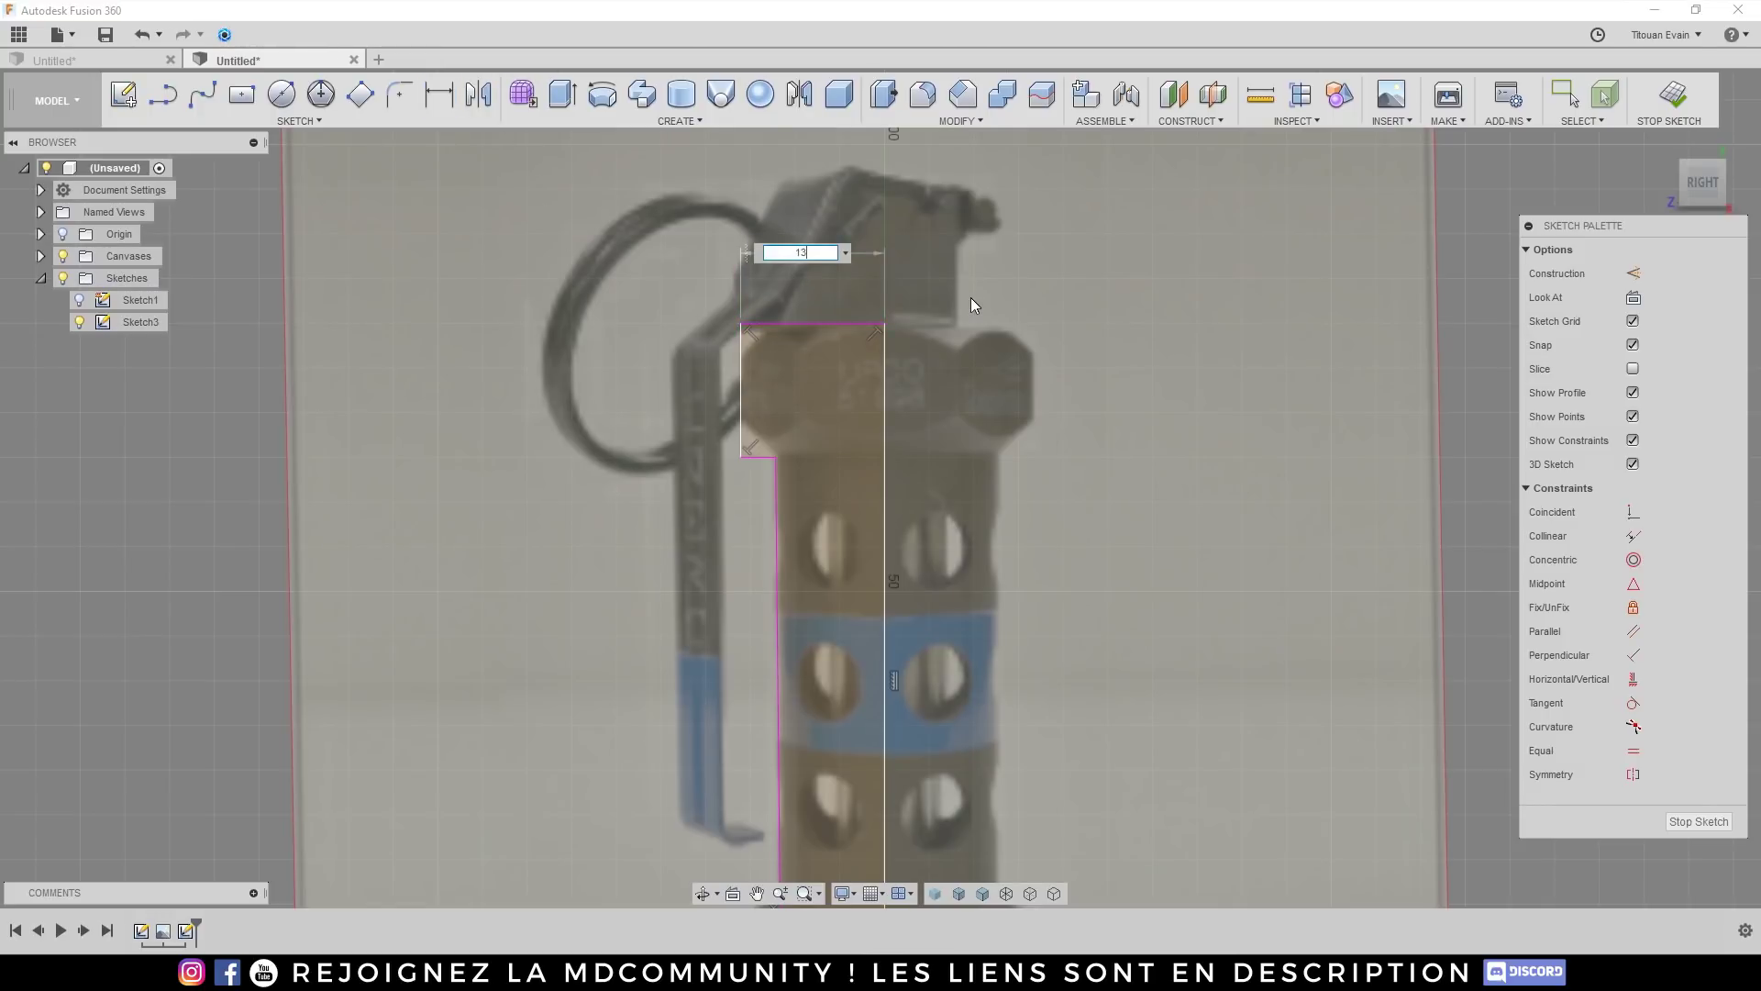
pyautogui.write('6')
pyautogui.press('Return')
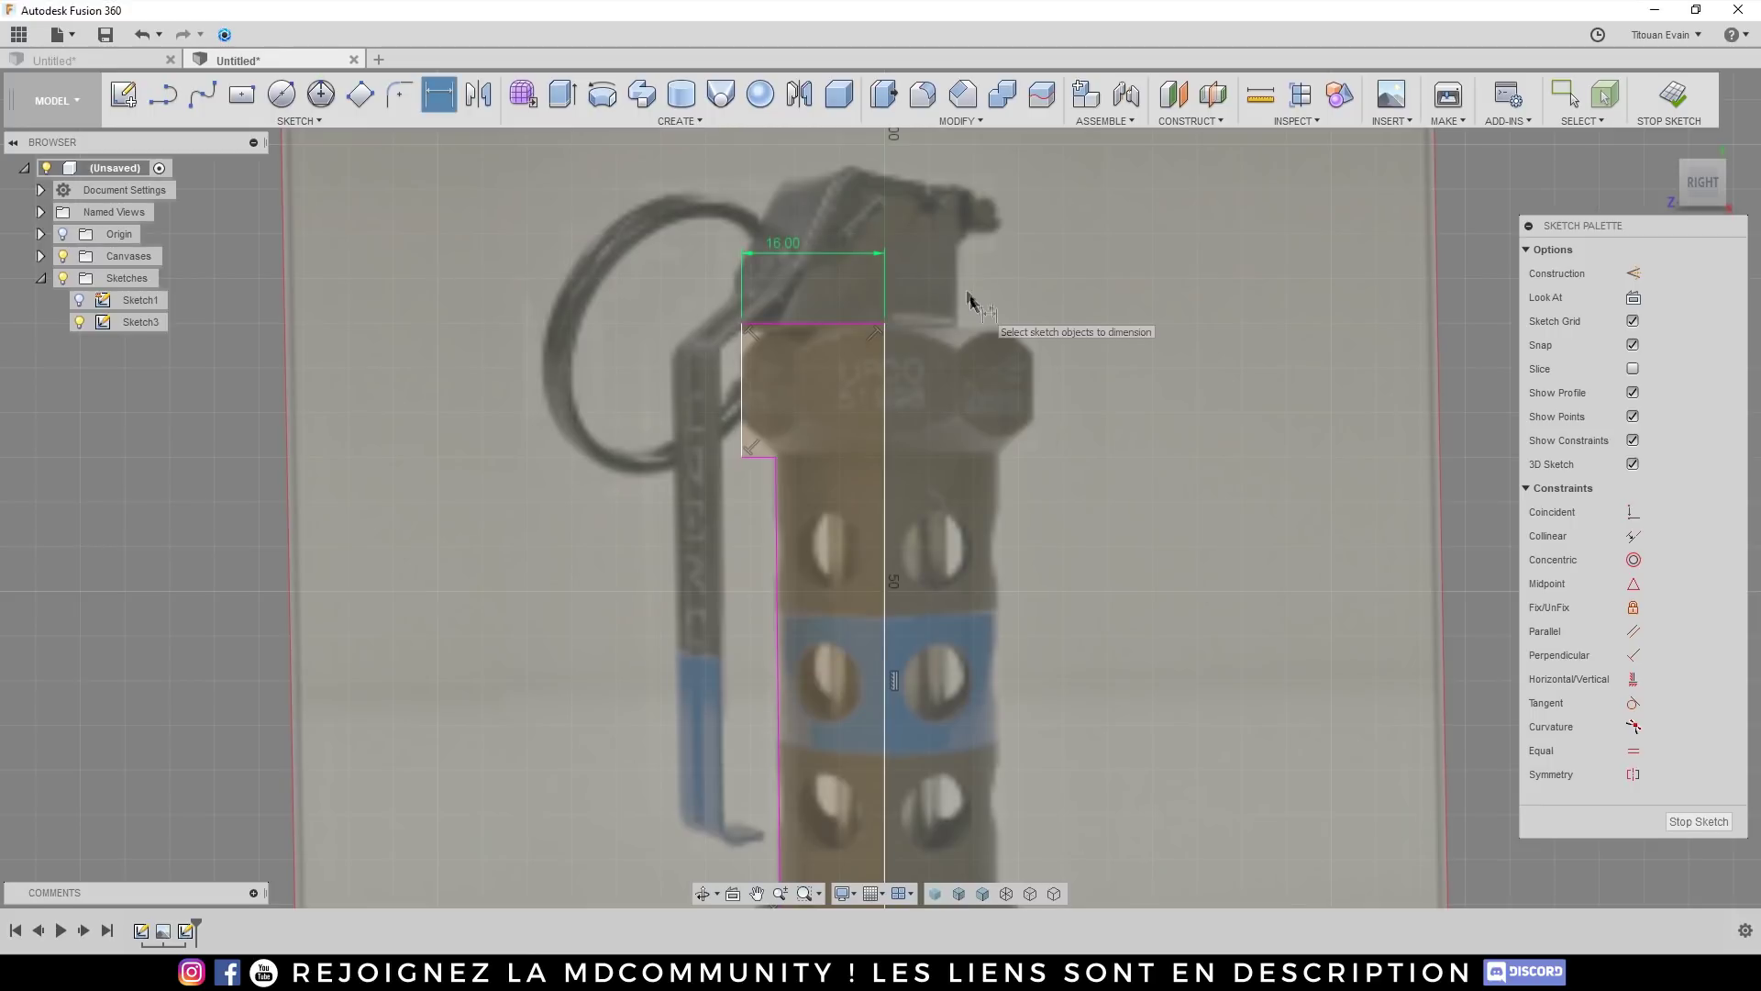
# Step: Dimension the upper collar's height as 15 mm and its inward step as 4 mm
pyautogui.click(742, 403)
pyautogui.click(568, 403)
pyautogui.write('15')
pyautogui.press('Return')
pyautogui.click(765, 456)
pyautogui.click(701, 512)
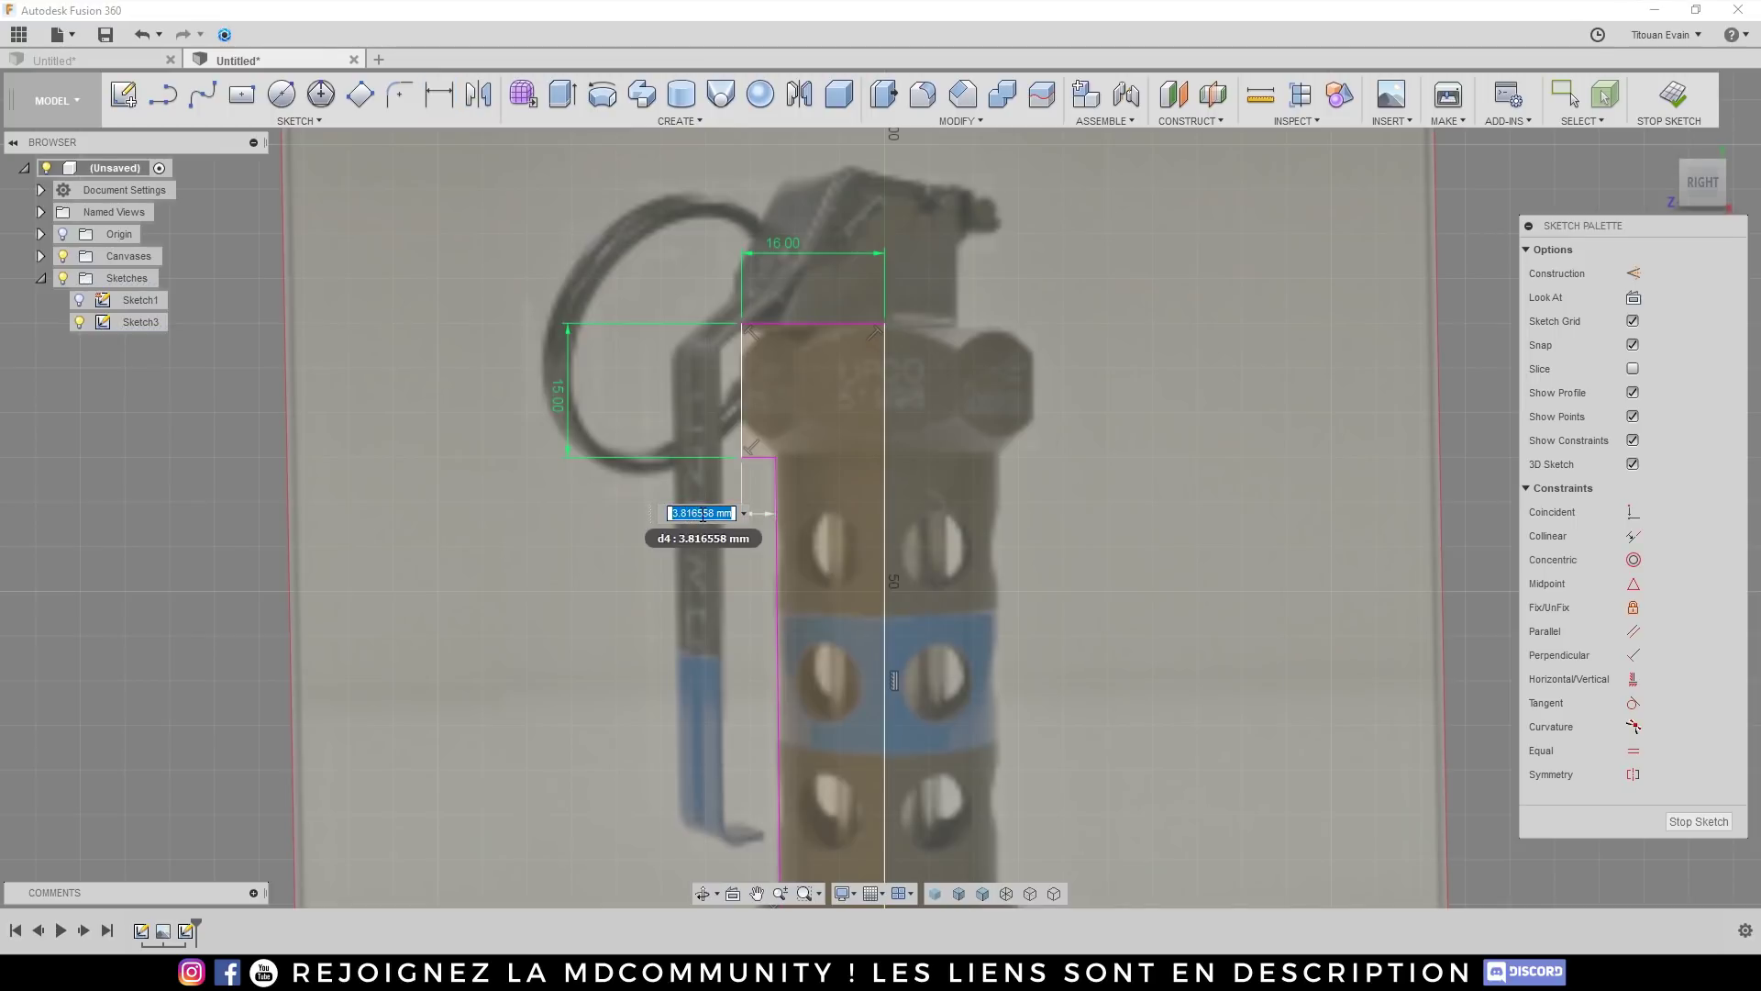
pyautogui.write('4')
pyautogui.press('Return')
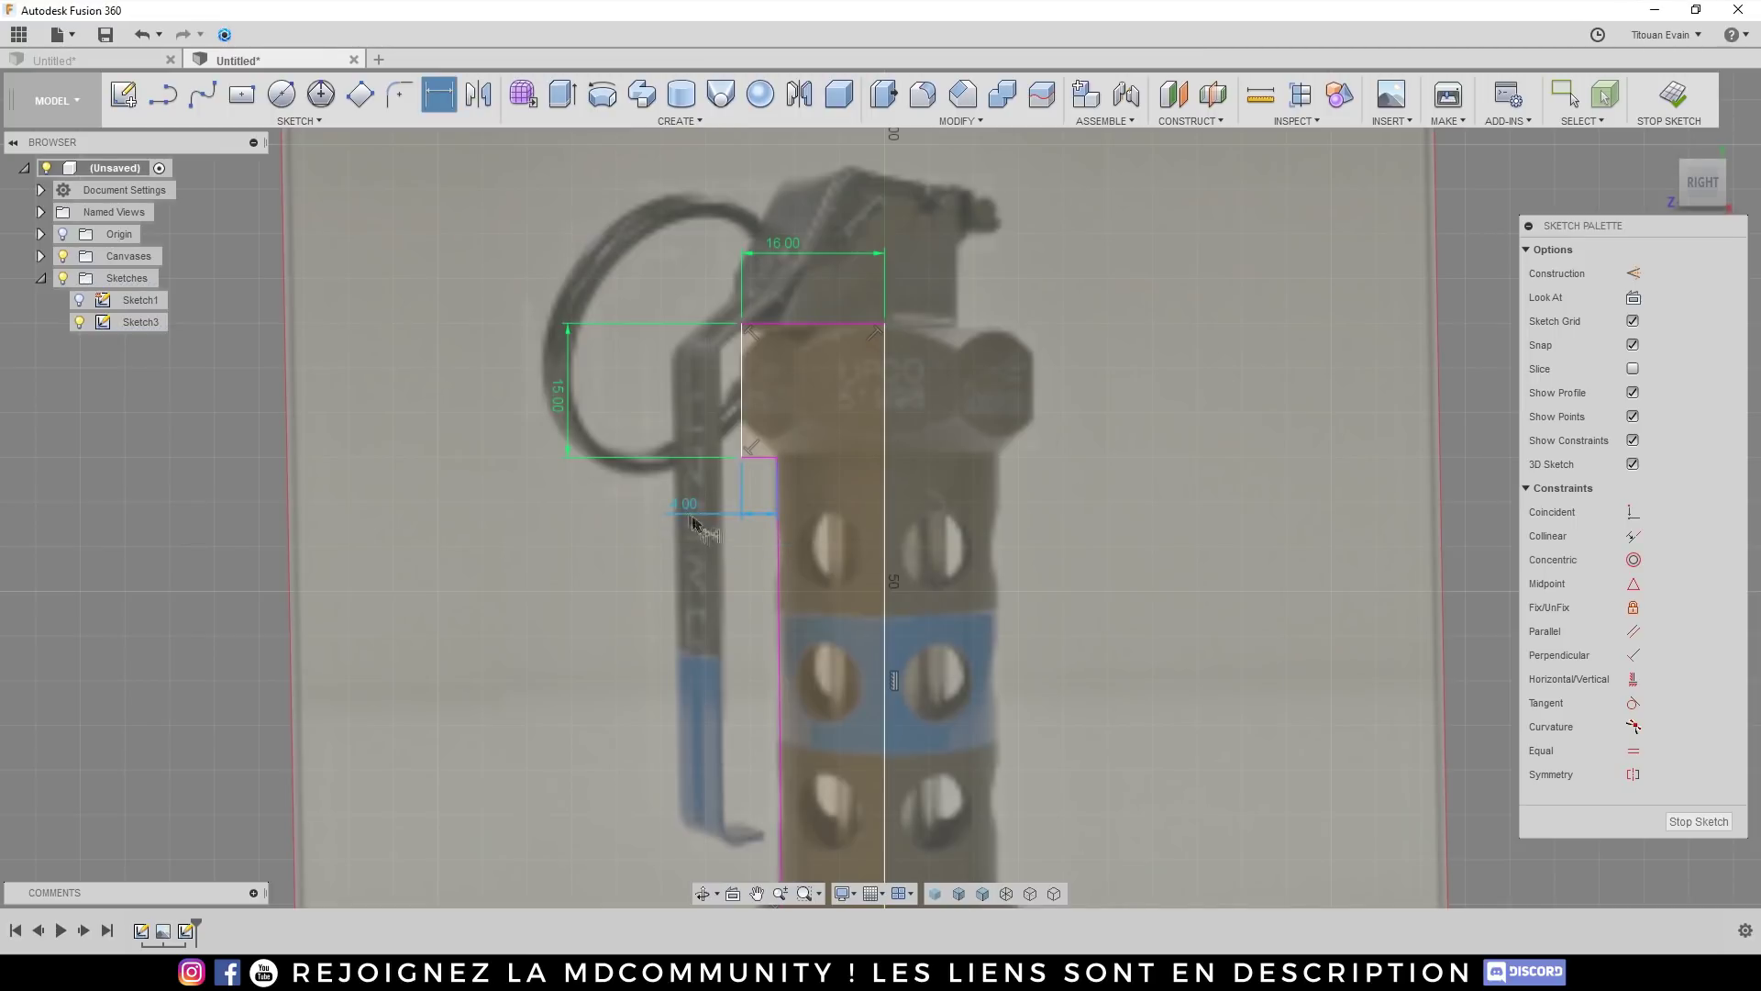
# Step: Dimension the base's outward step as 4 mm and the base's height as 15 mm
pyautogui.scroll(-3, 807, 344)
pyautogui.scroll(5, 803, 789)
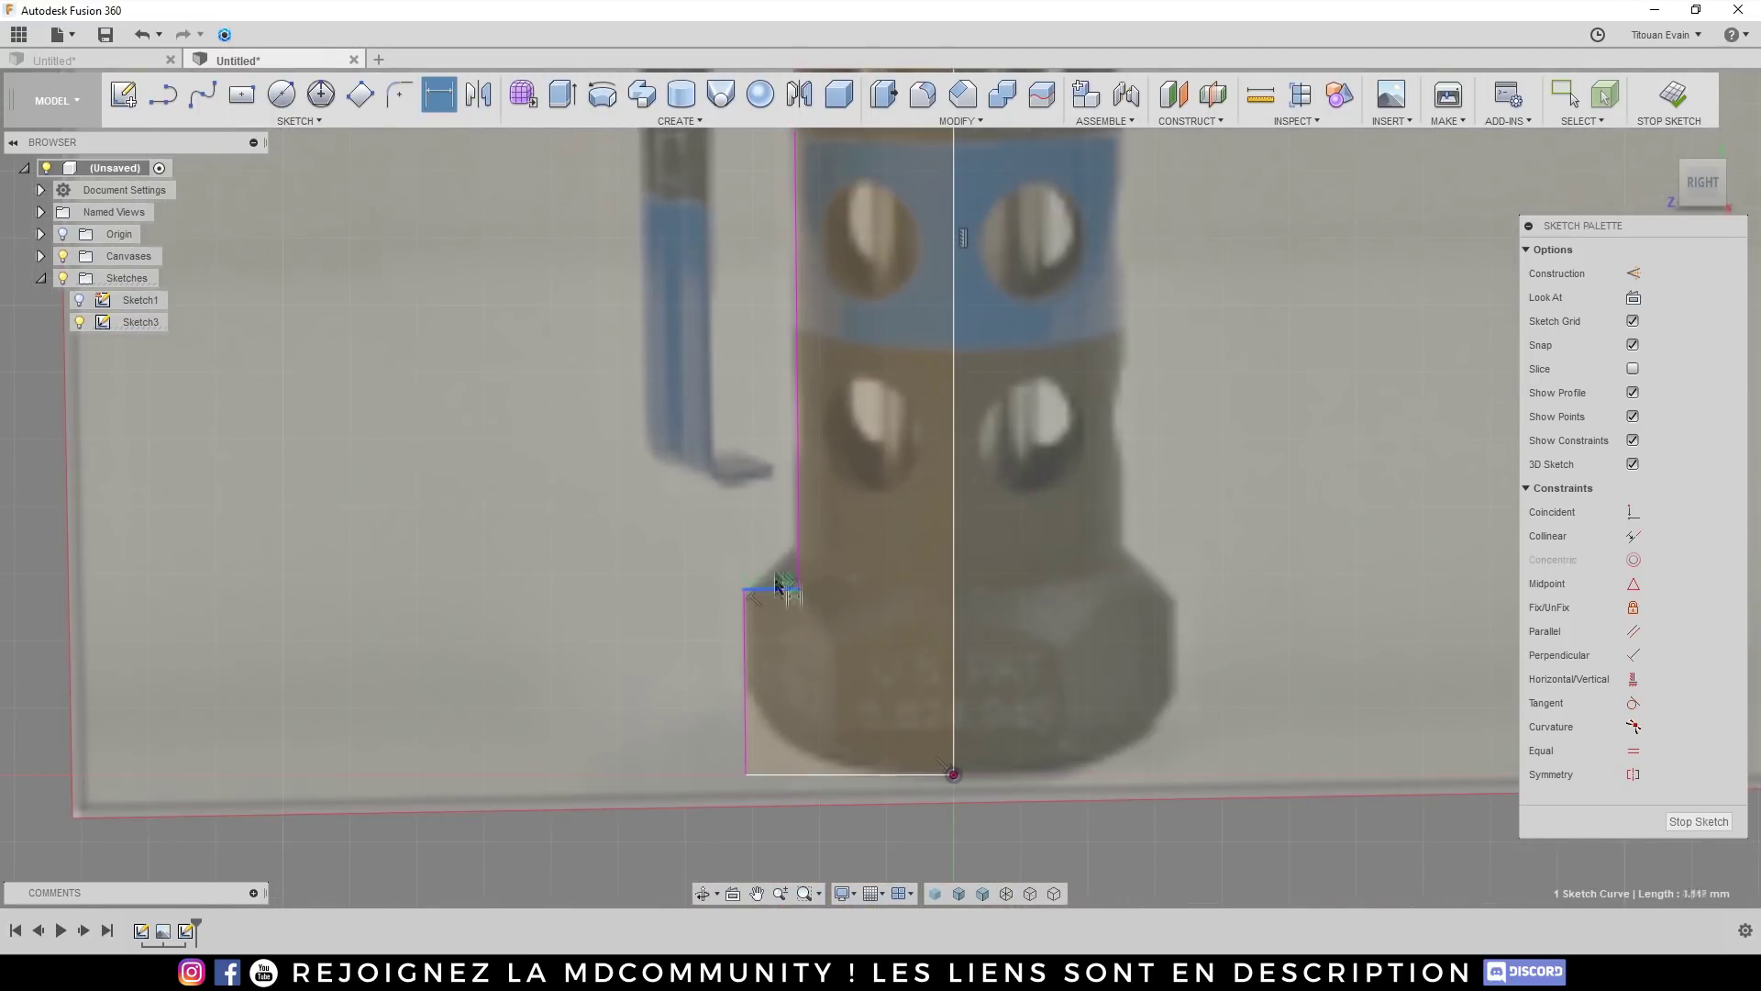
pyautogui.click(775, 588)
pyautogui.click(849, 550)
pyautogui.write('4')
pyautogui.press('Return')
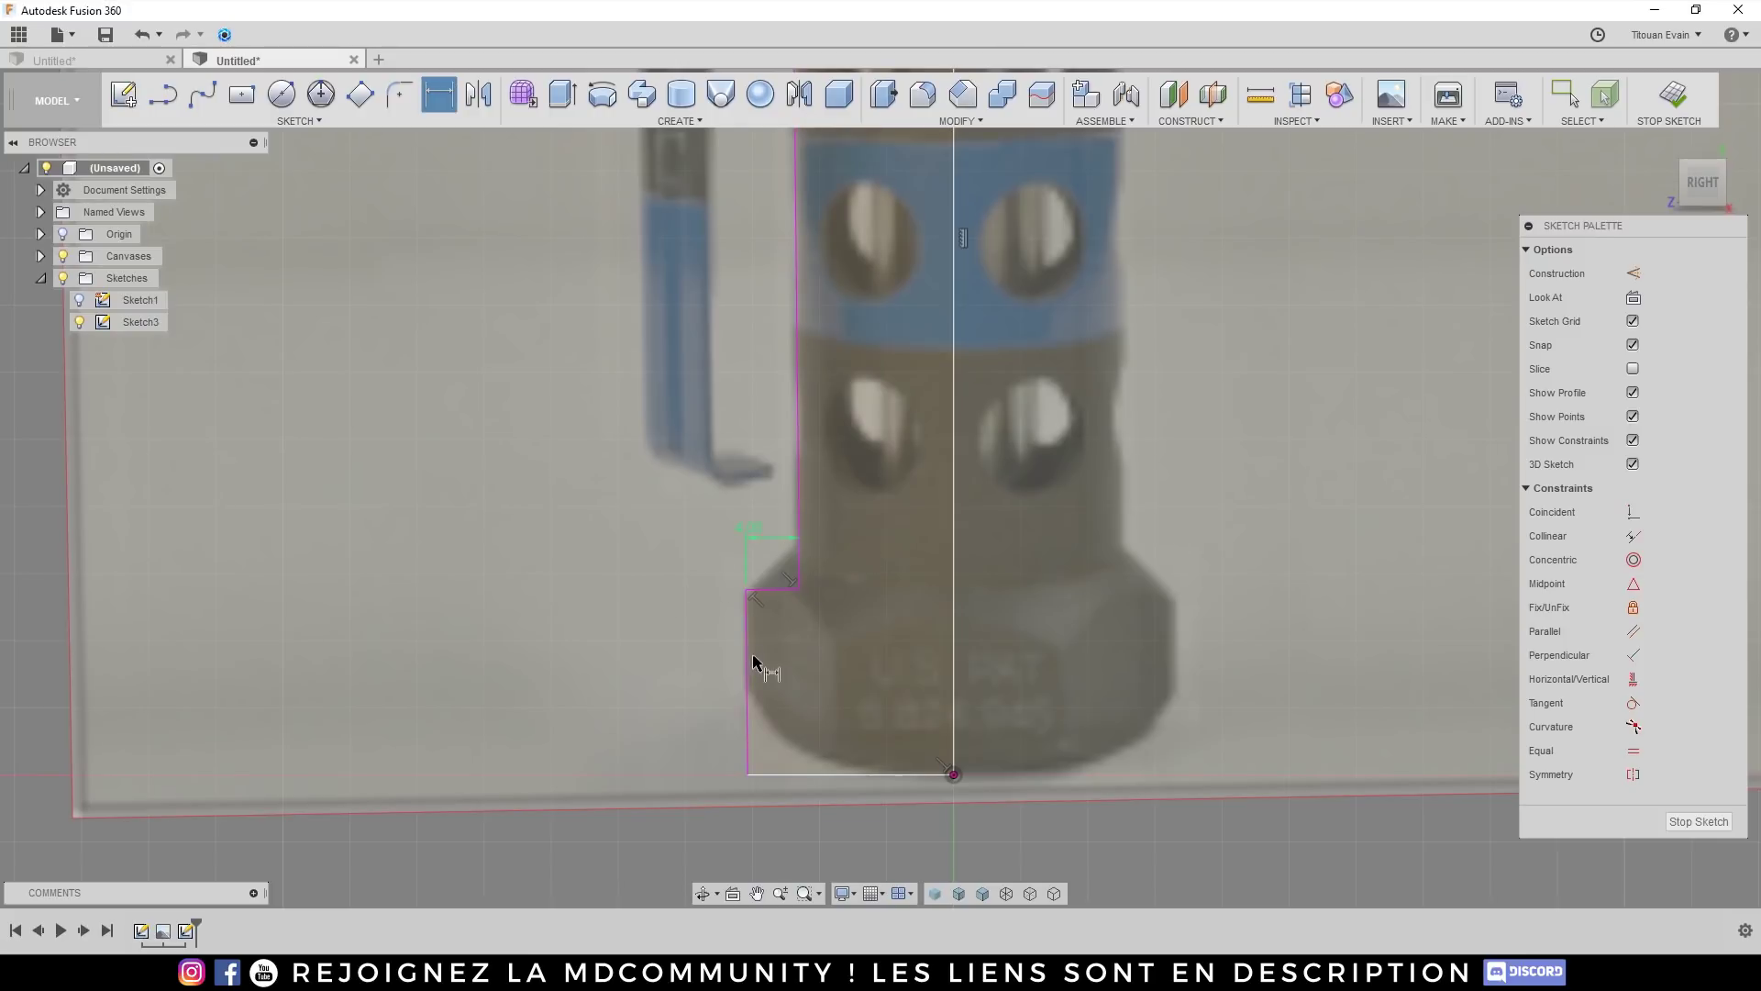
pyautogui.click(563, 655)
pyautogui.write('15')
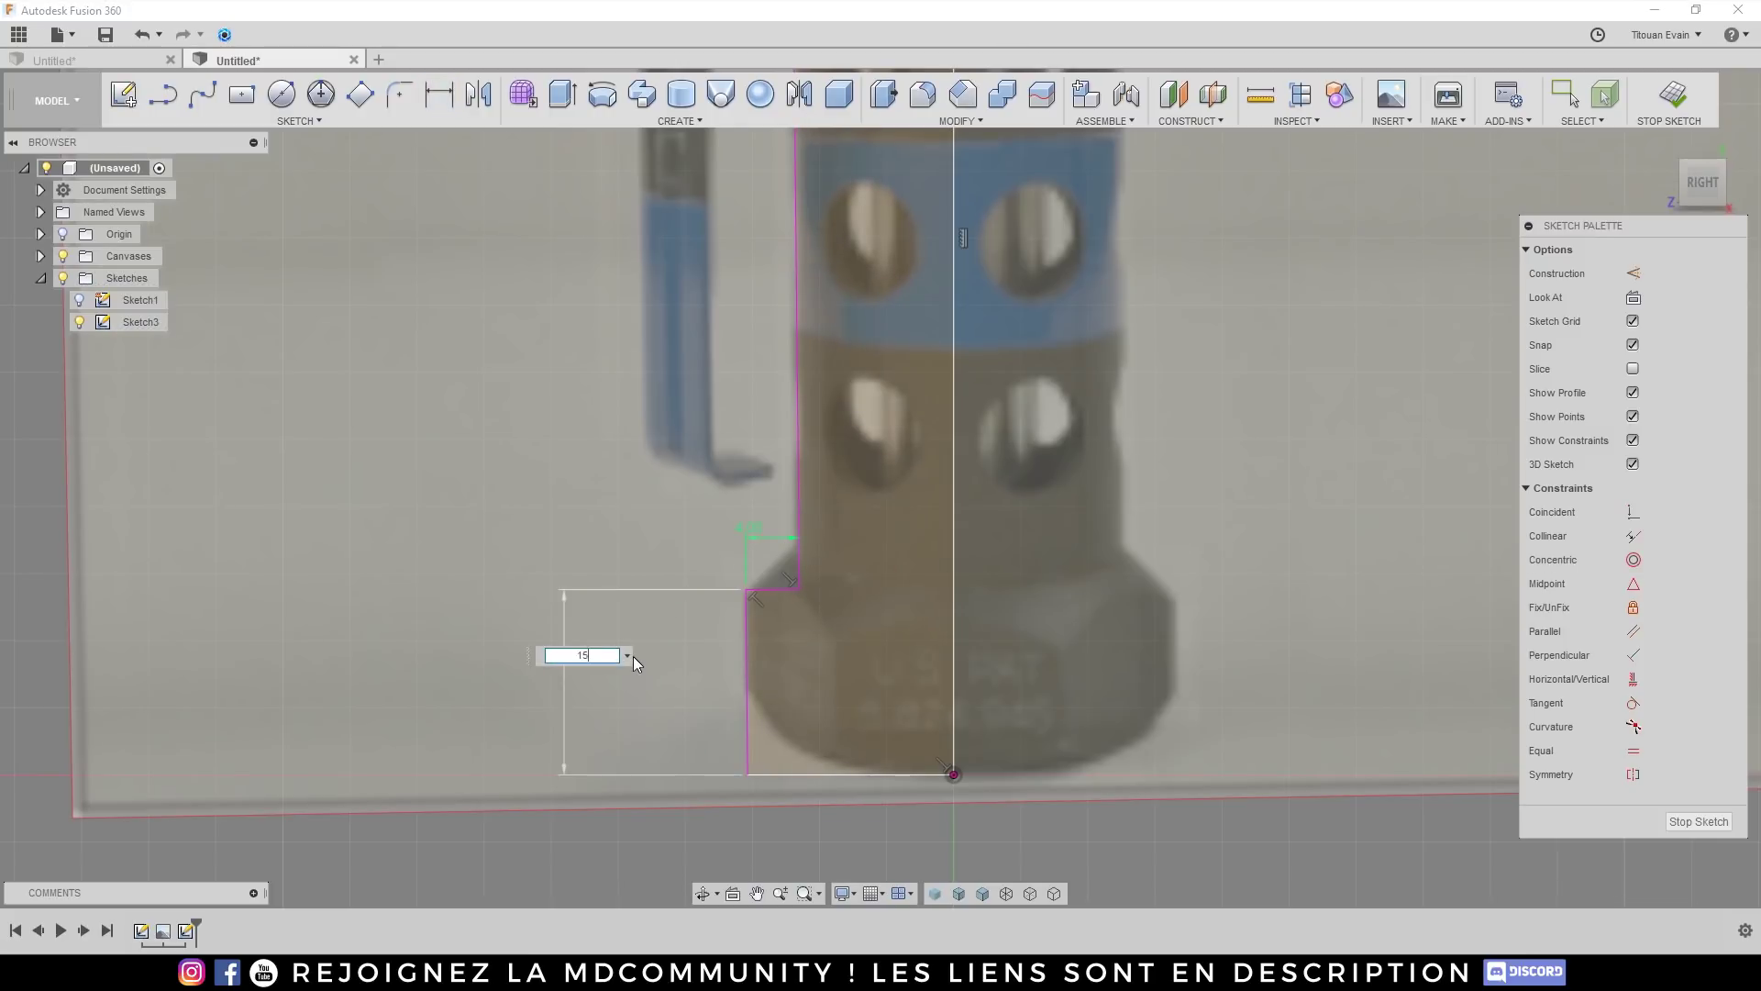
pyautogui.press('Return')
# Step: Dimension the profile's bottom line as 16 mm
pyautogui.click(770, 776)
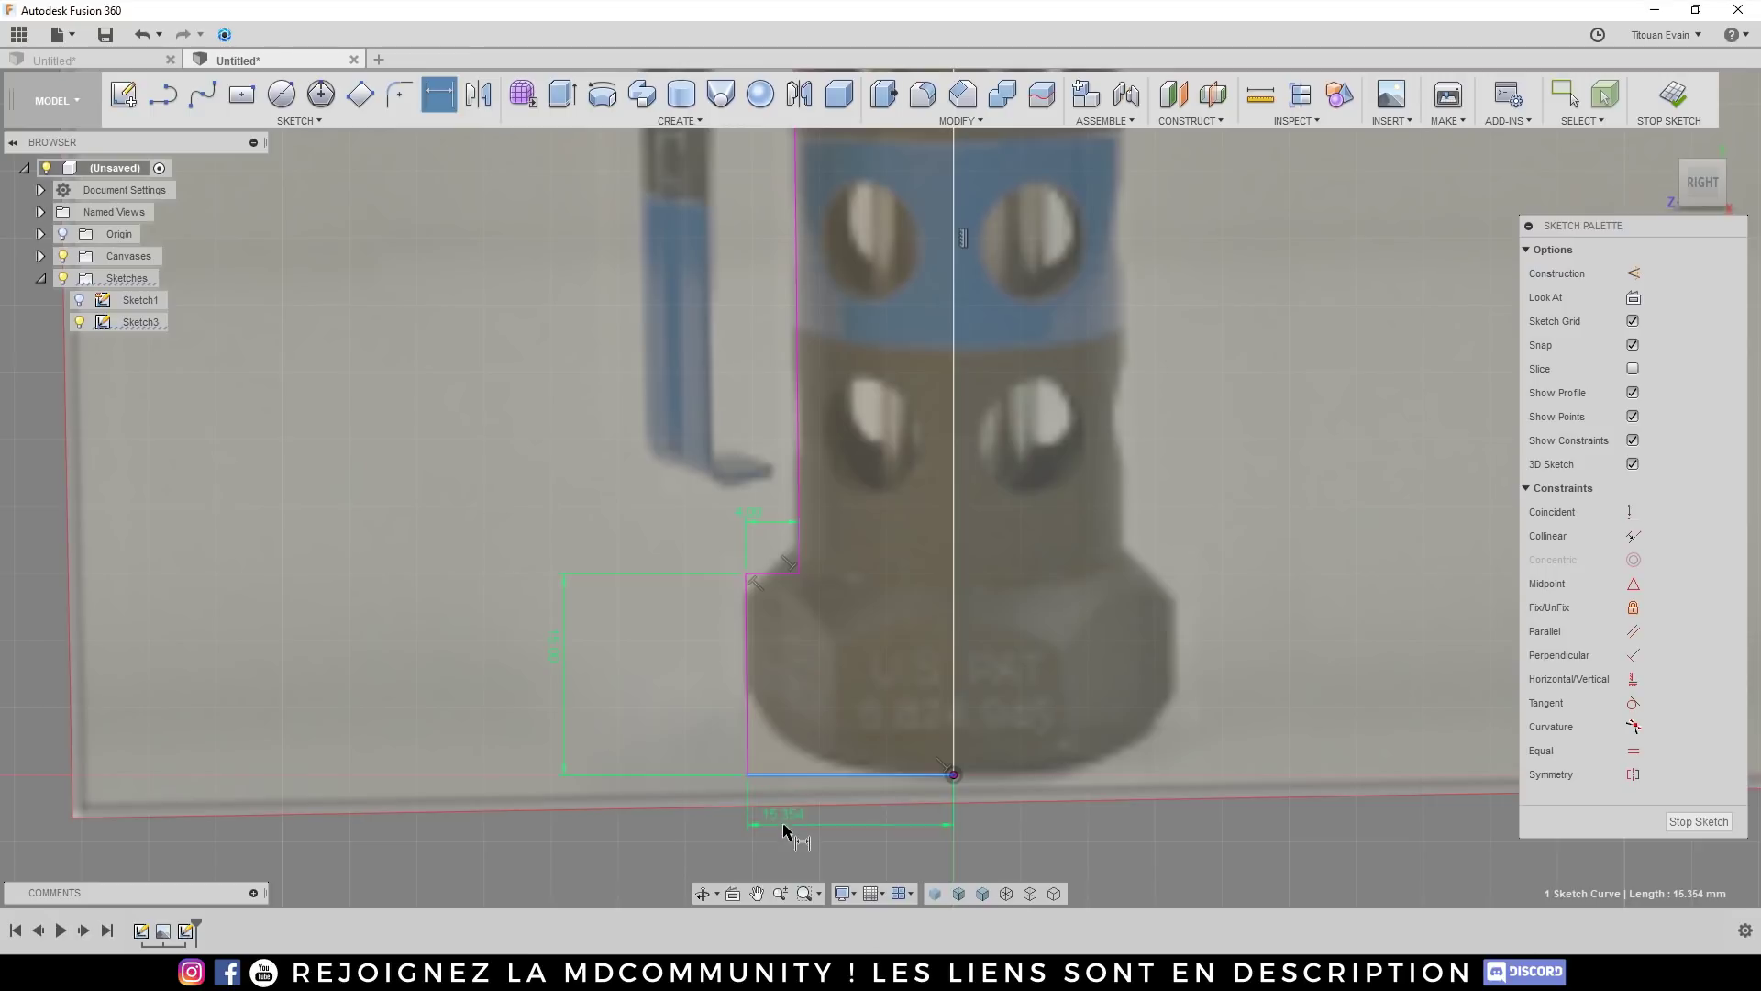
pyautogui.click(800, 825)
pyautogui.scroll(-5, 956, 828)
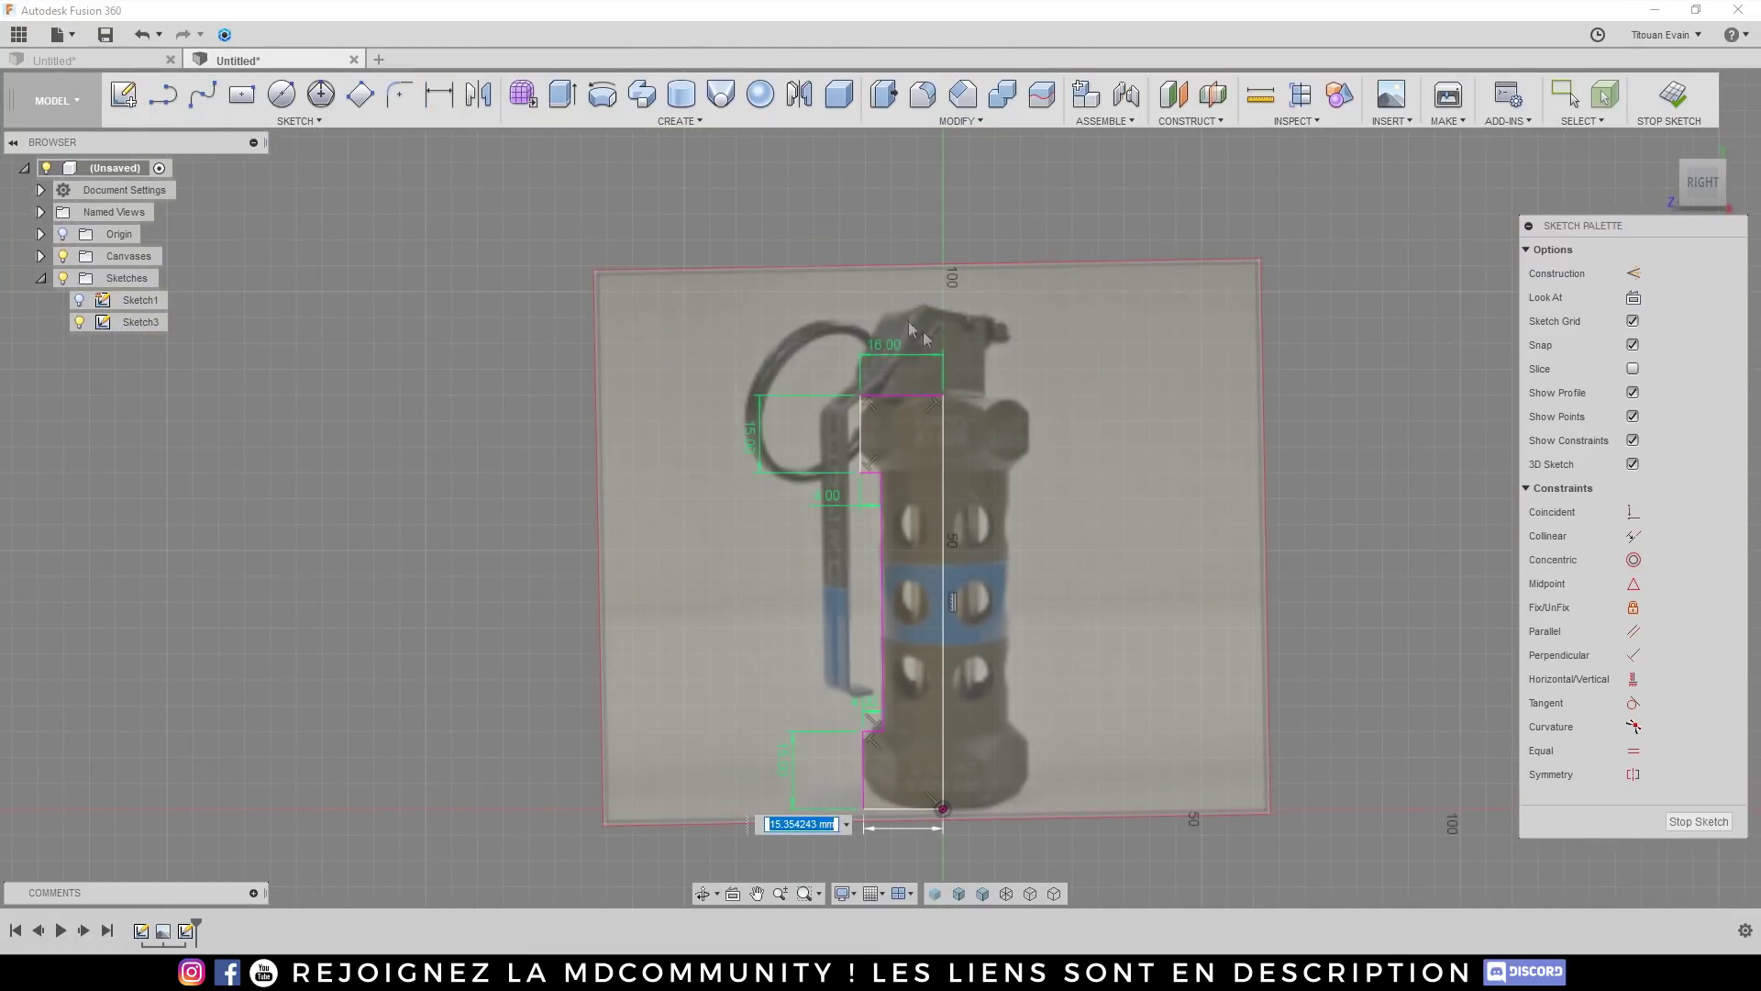
pyautogui.write('16')
pyautogui.press('Return')
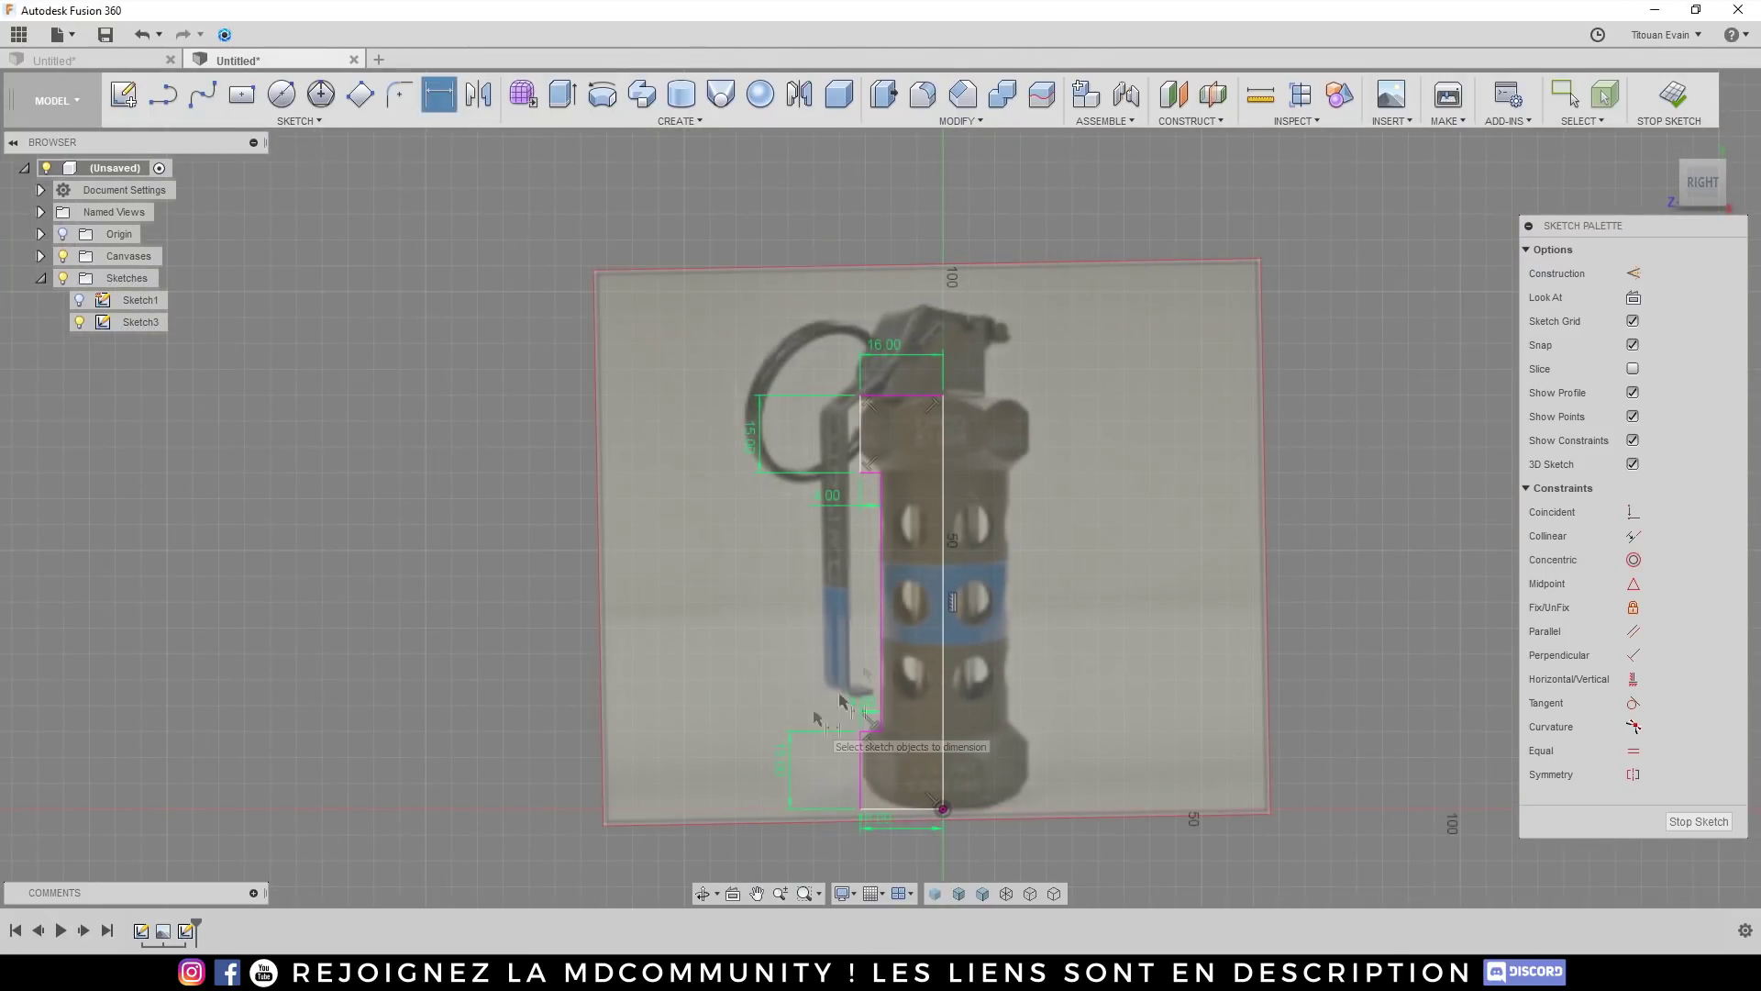
# Step: Add a 90° angle dimension between the base's vertical side and the bottom line
pyautogui.scroll(3, 937, 706)
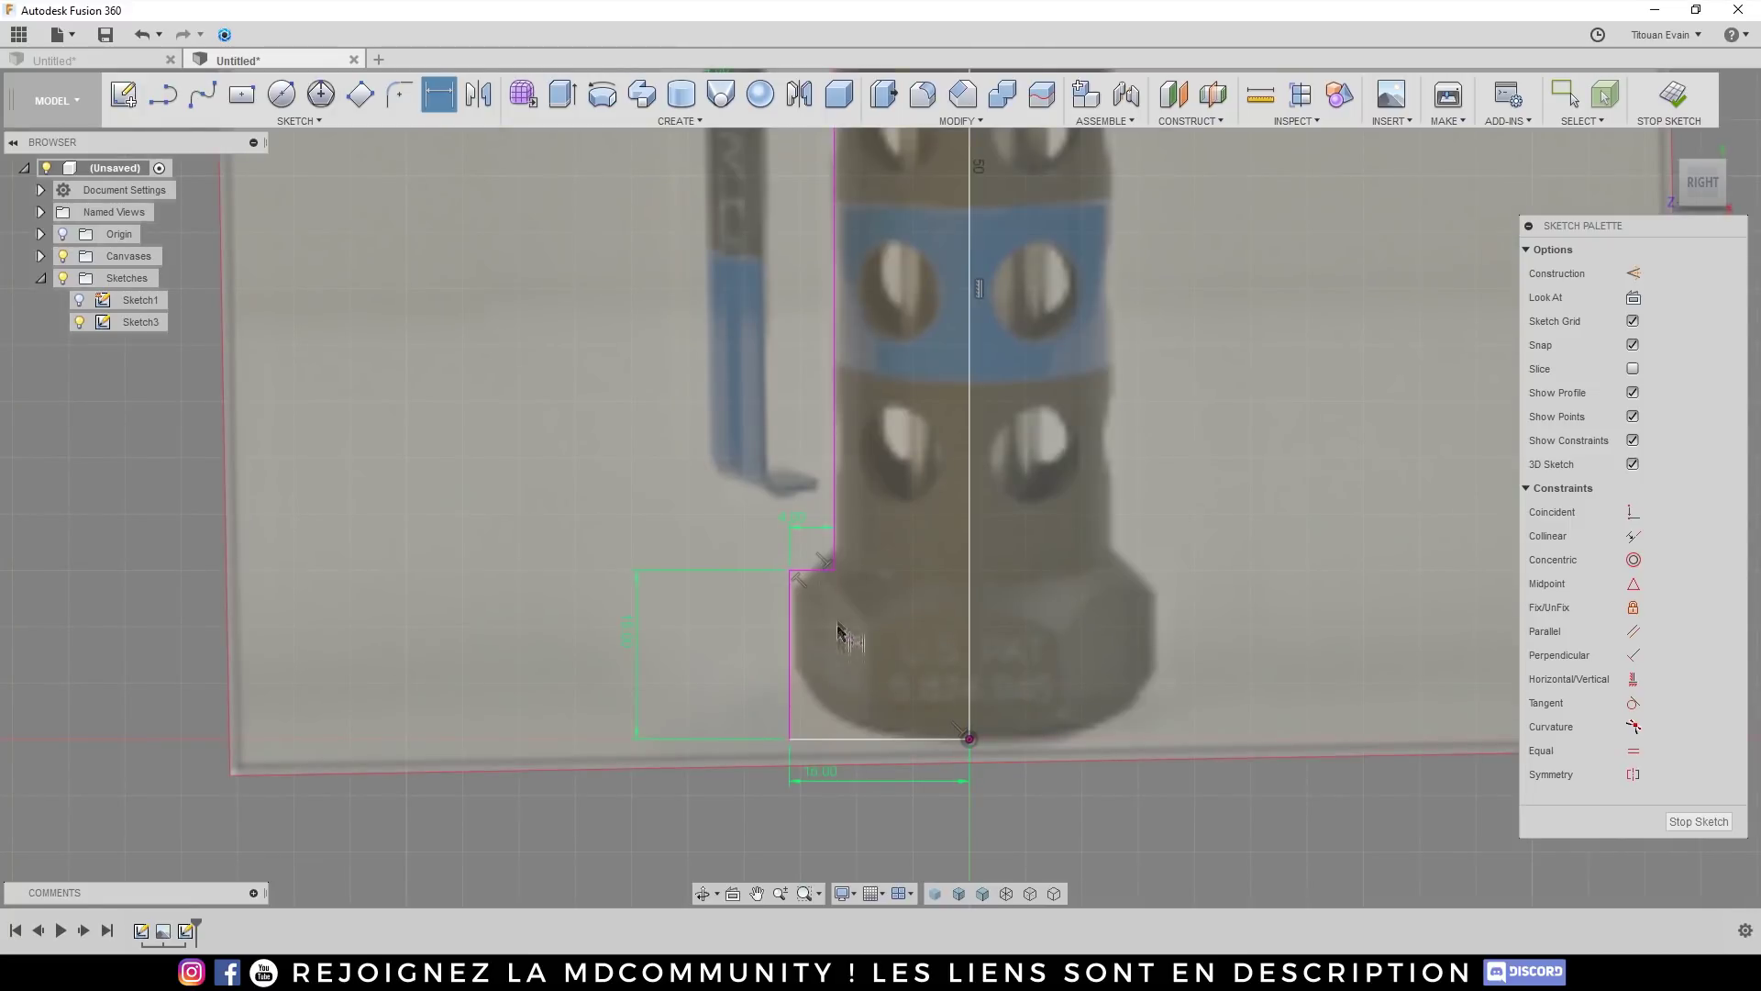
pyautogui.click(790, 662)
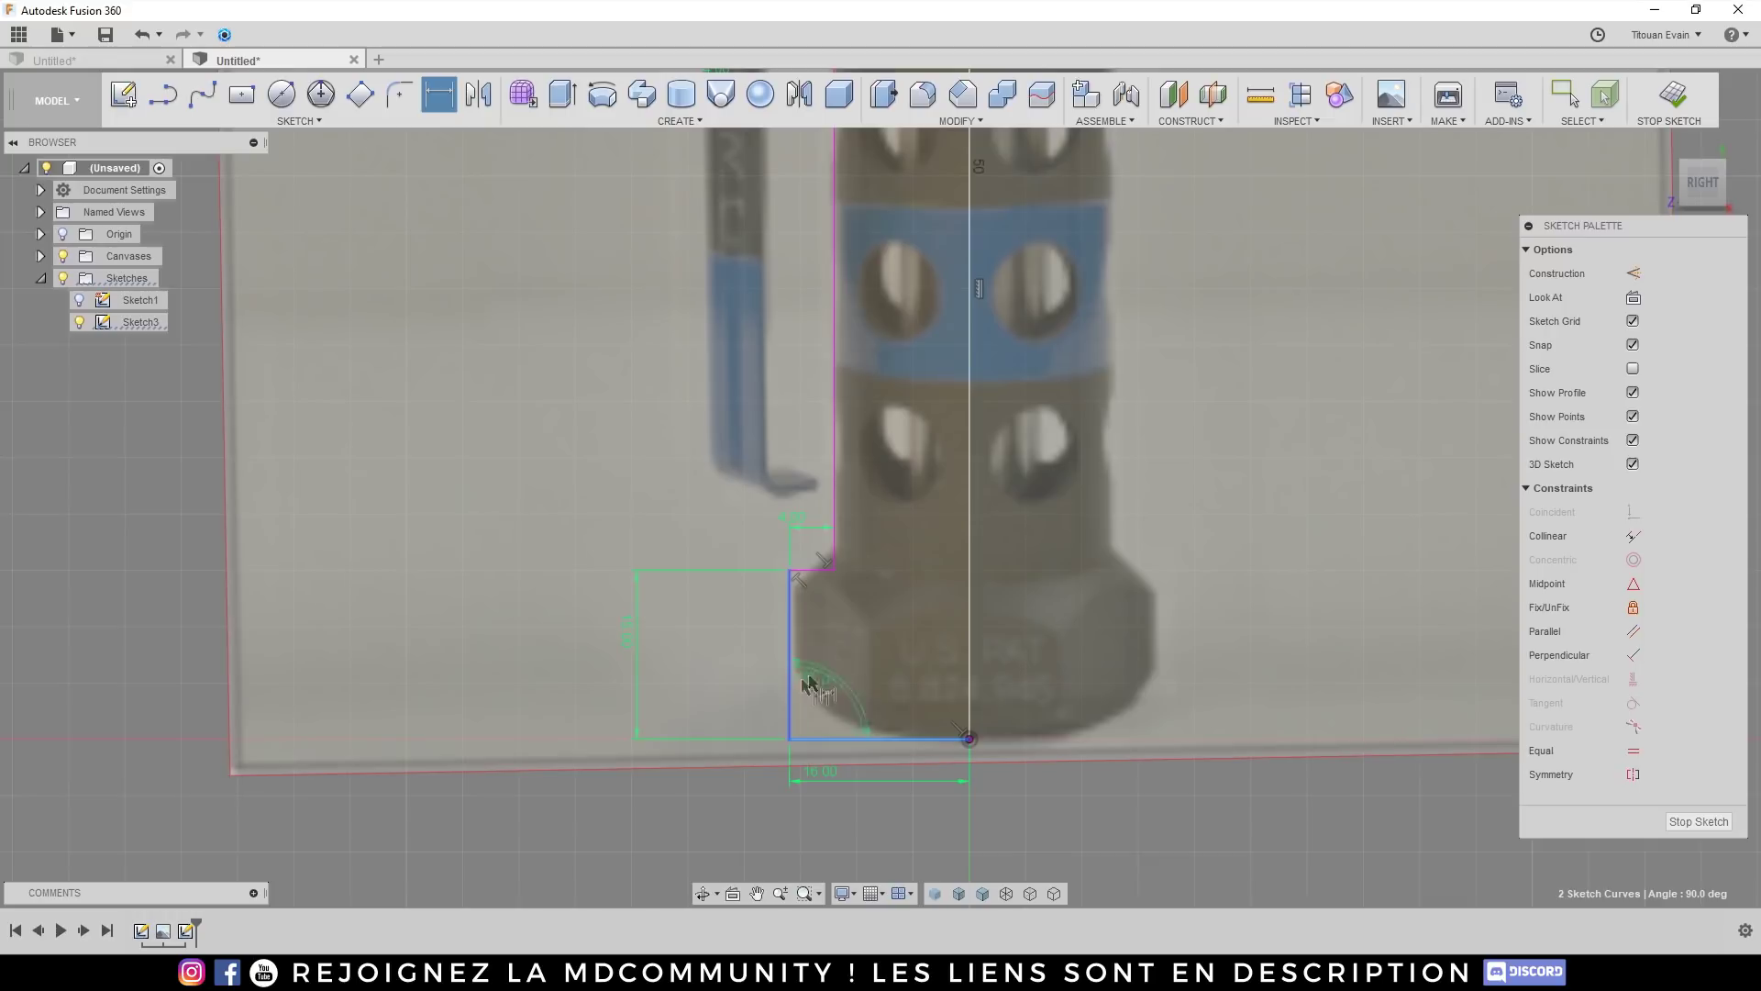
pyautogui.click(820, 684)
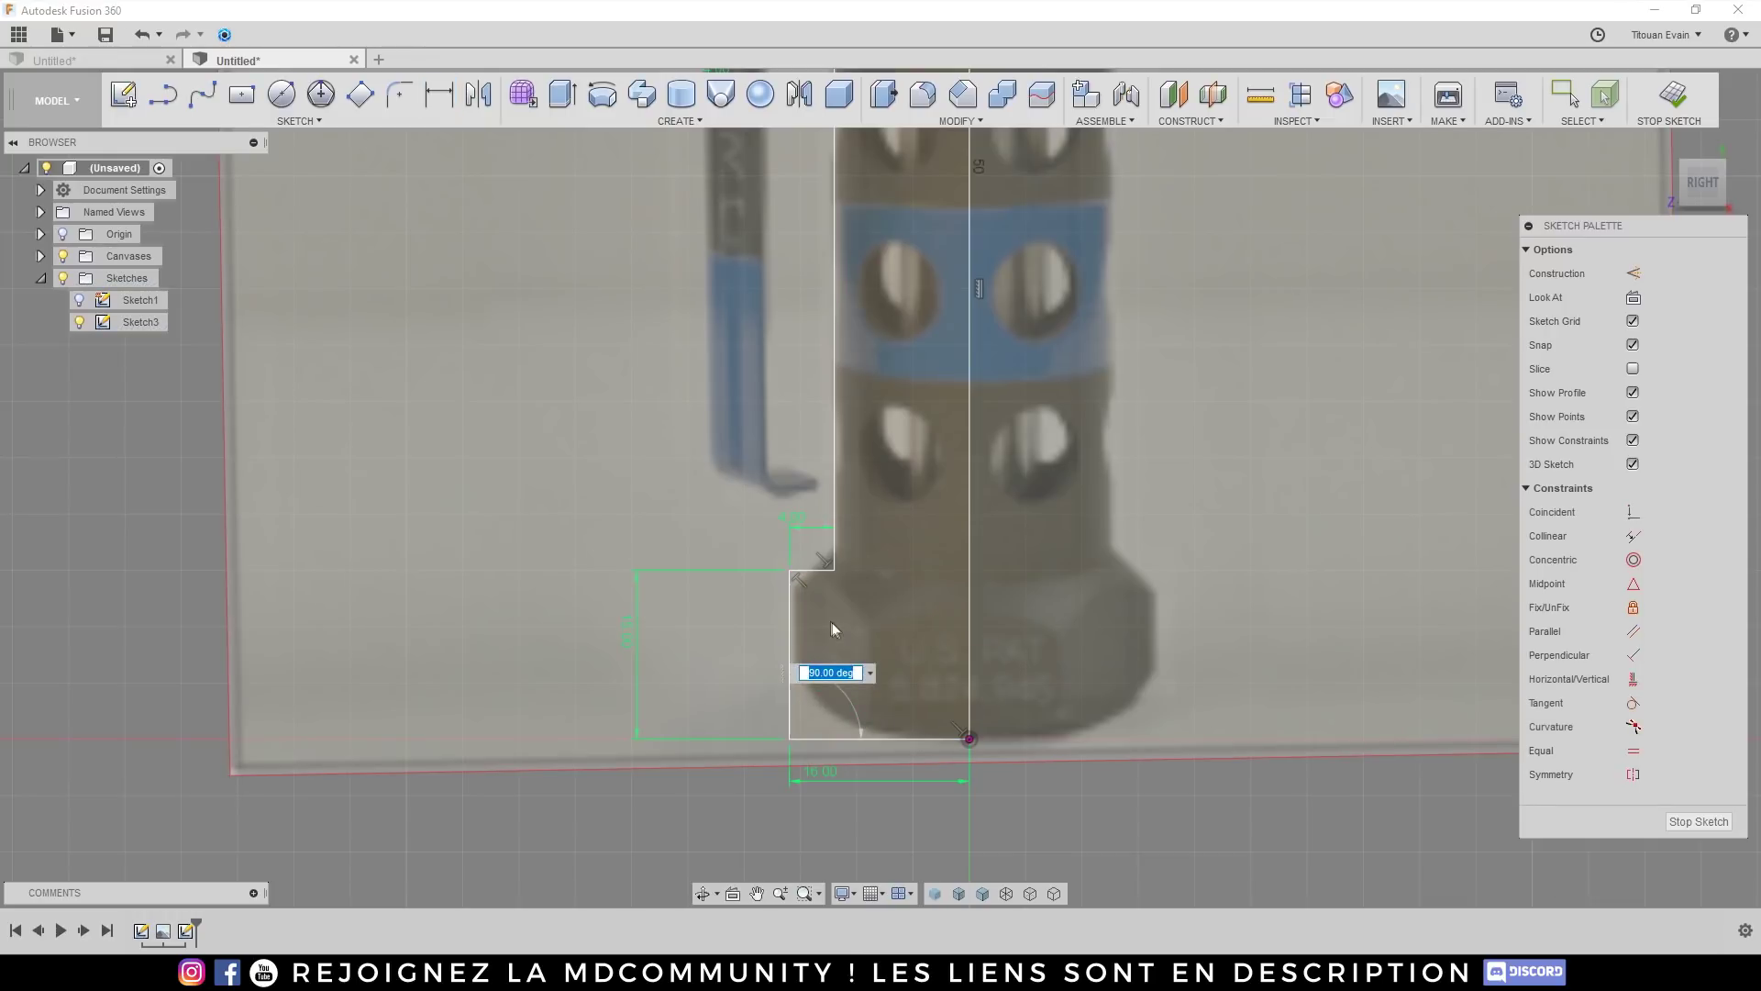
pyautogui.press('Return')
# Step: Try to apply a Perpendicular constraint between the profile's bottom line and the base's vertical side
pyautogui.scroll(-2, 853, 642)
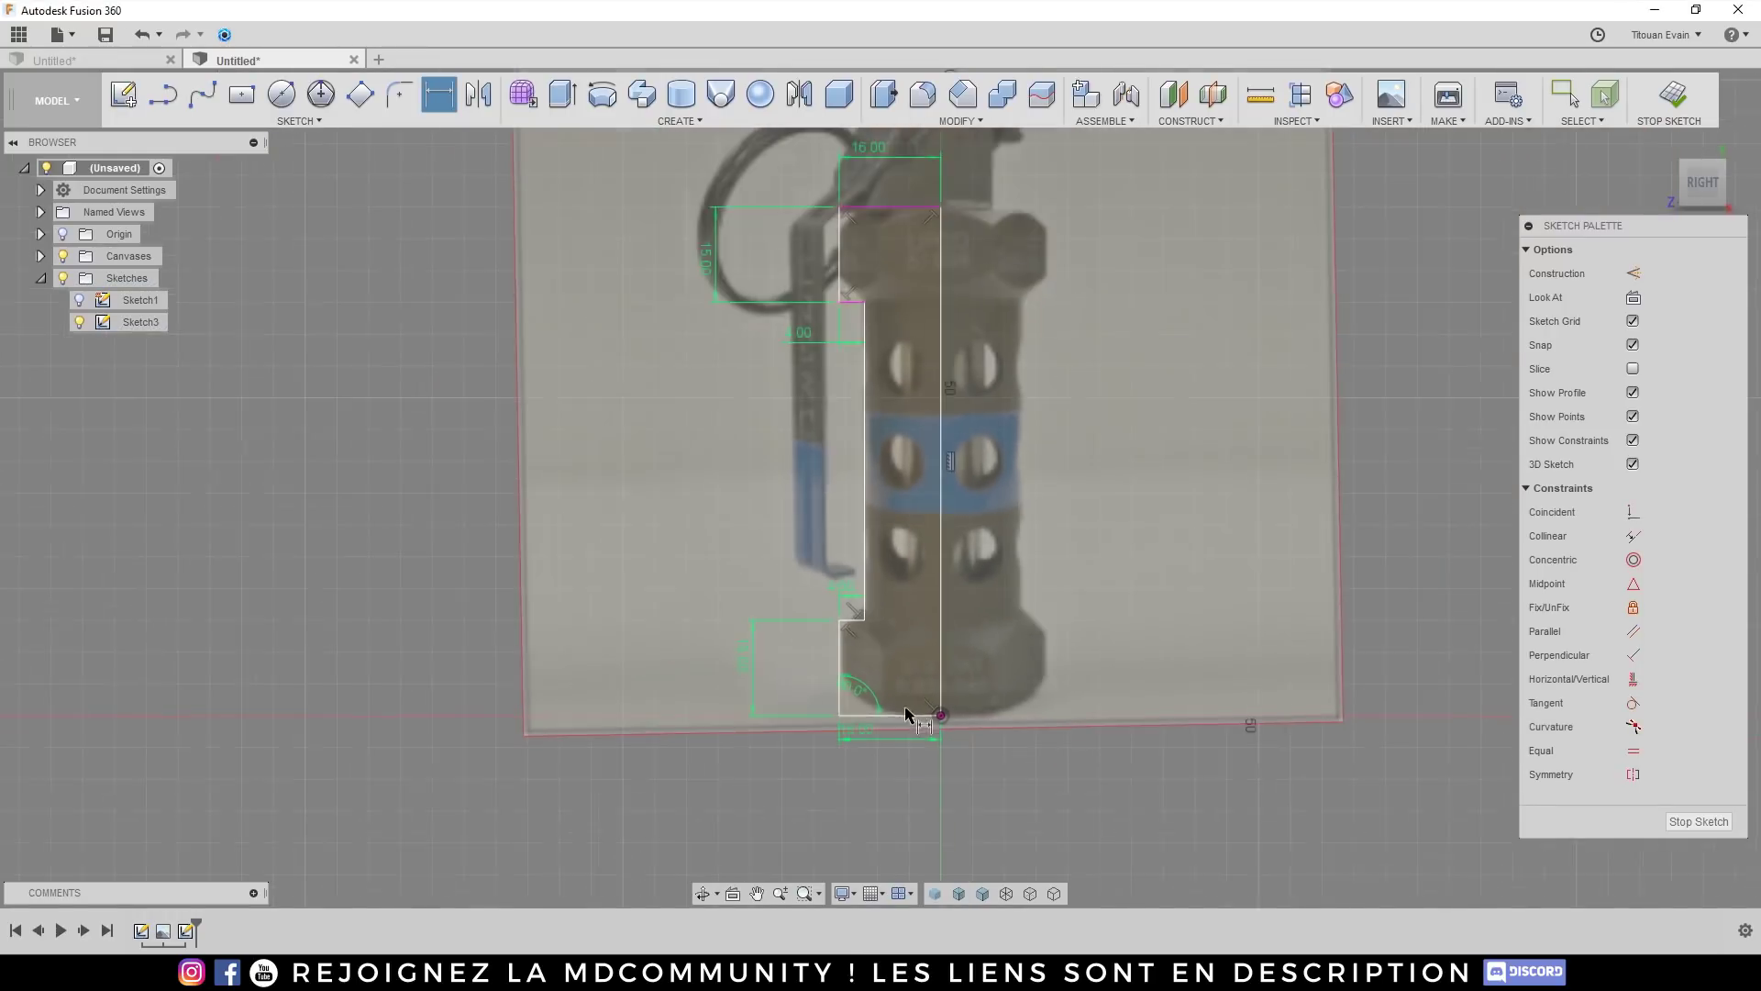
pyautogui.scroll(2, 882, 659)
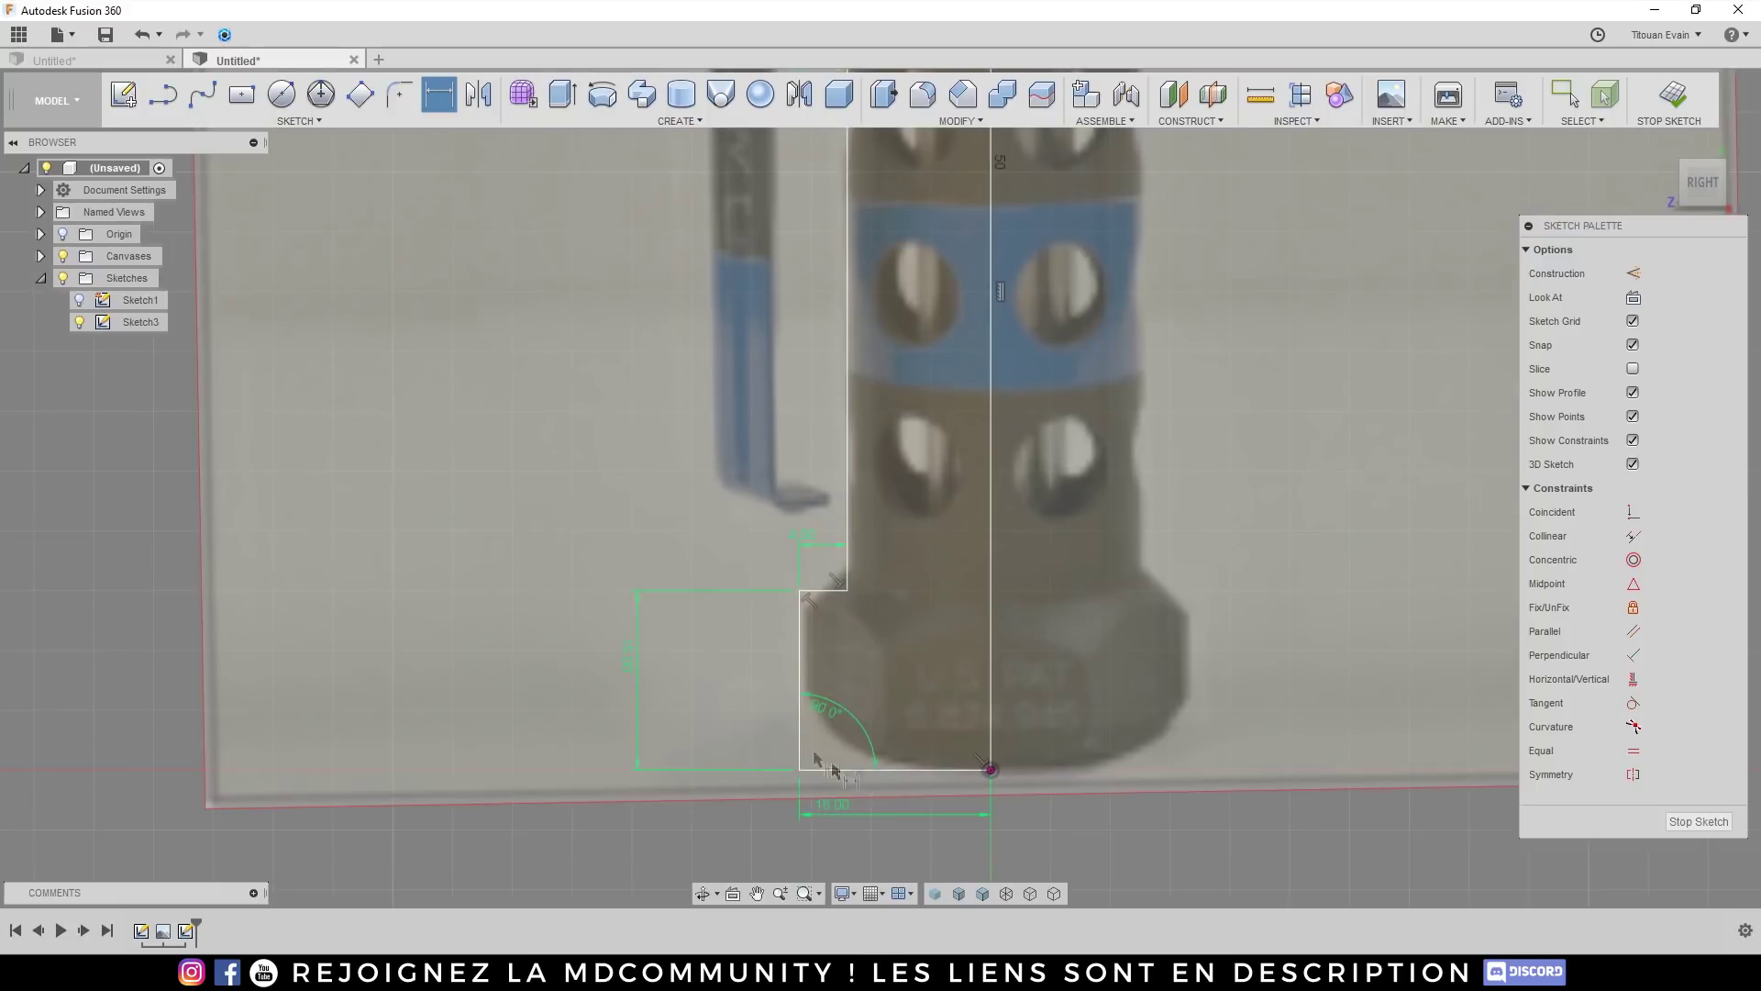
pyautogui.click(1637, 656)
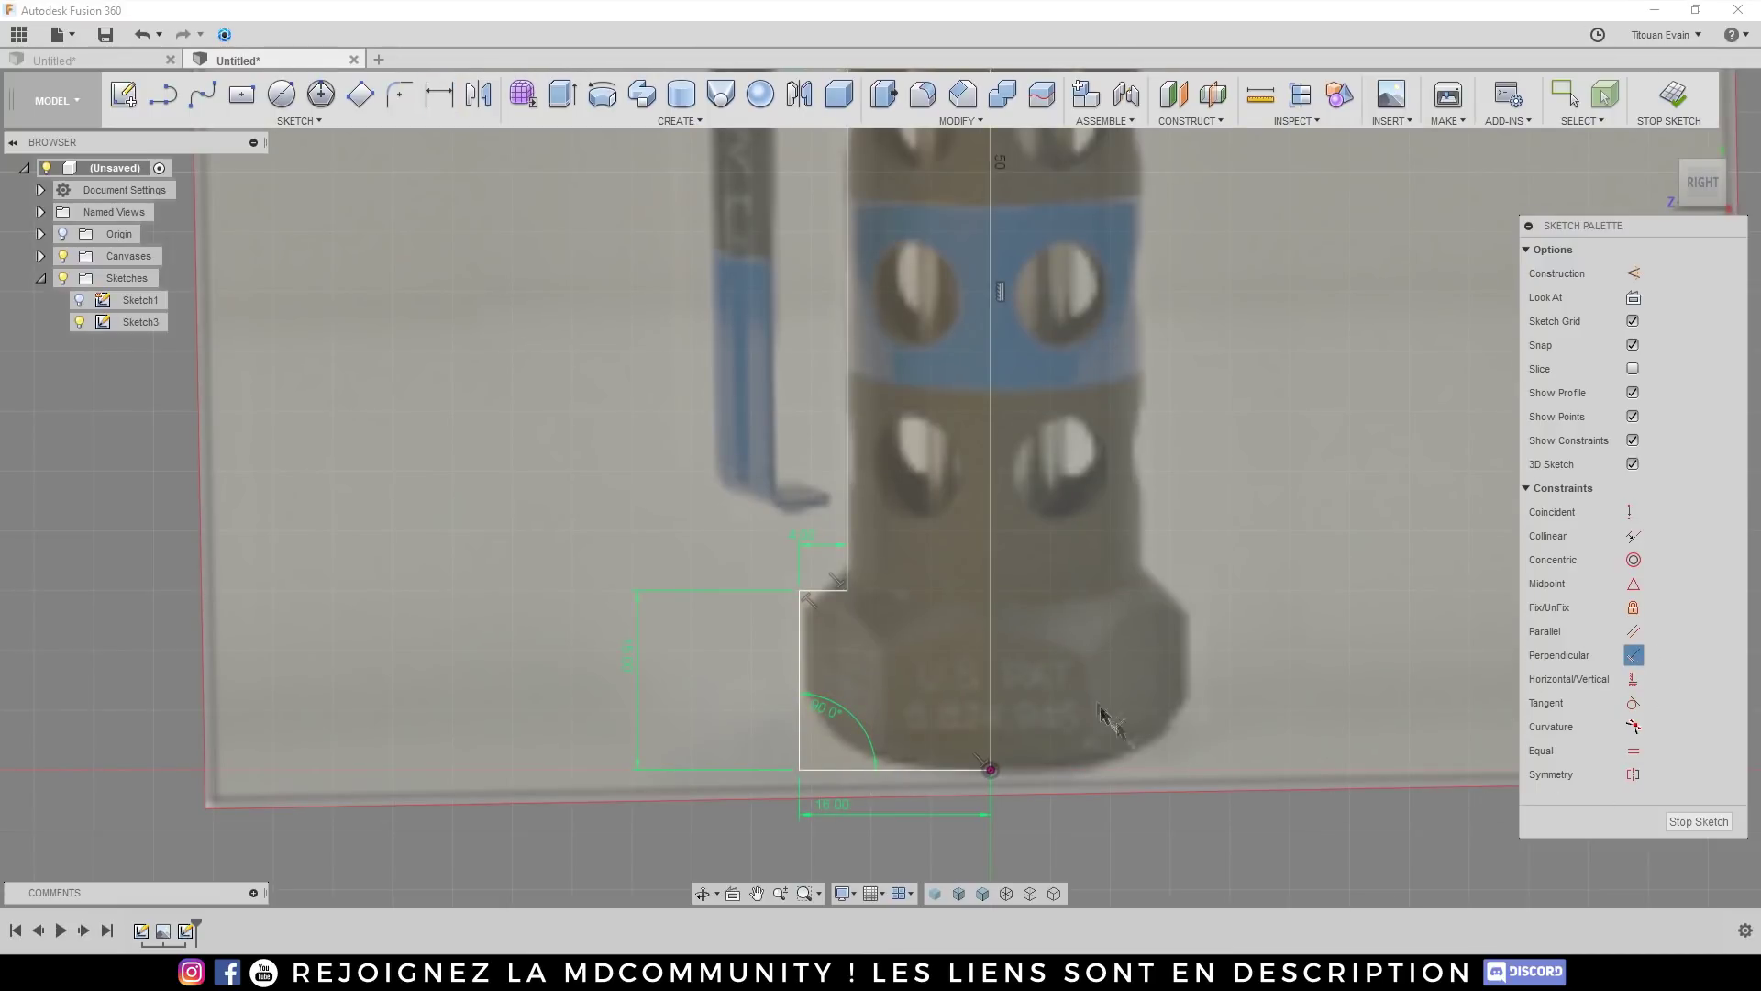
pyautogui.click(895, 770)
pyautogui.click(798, 729)
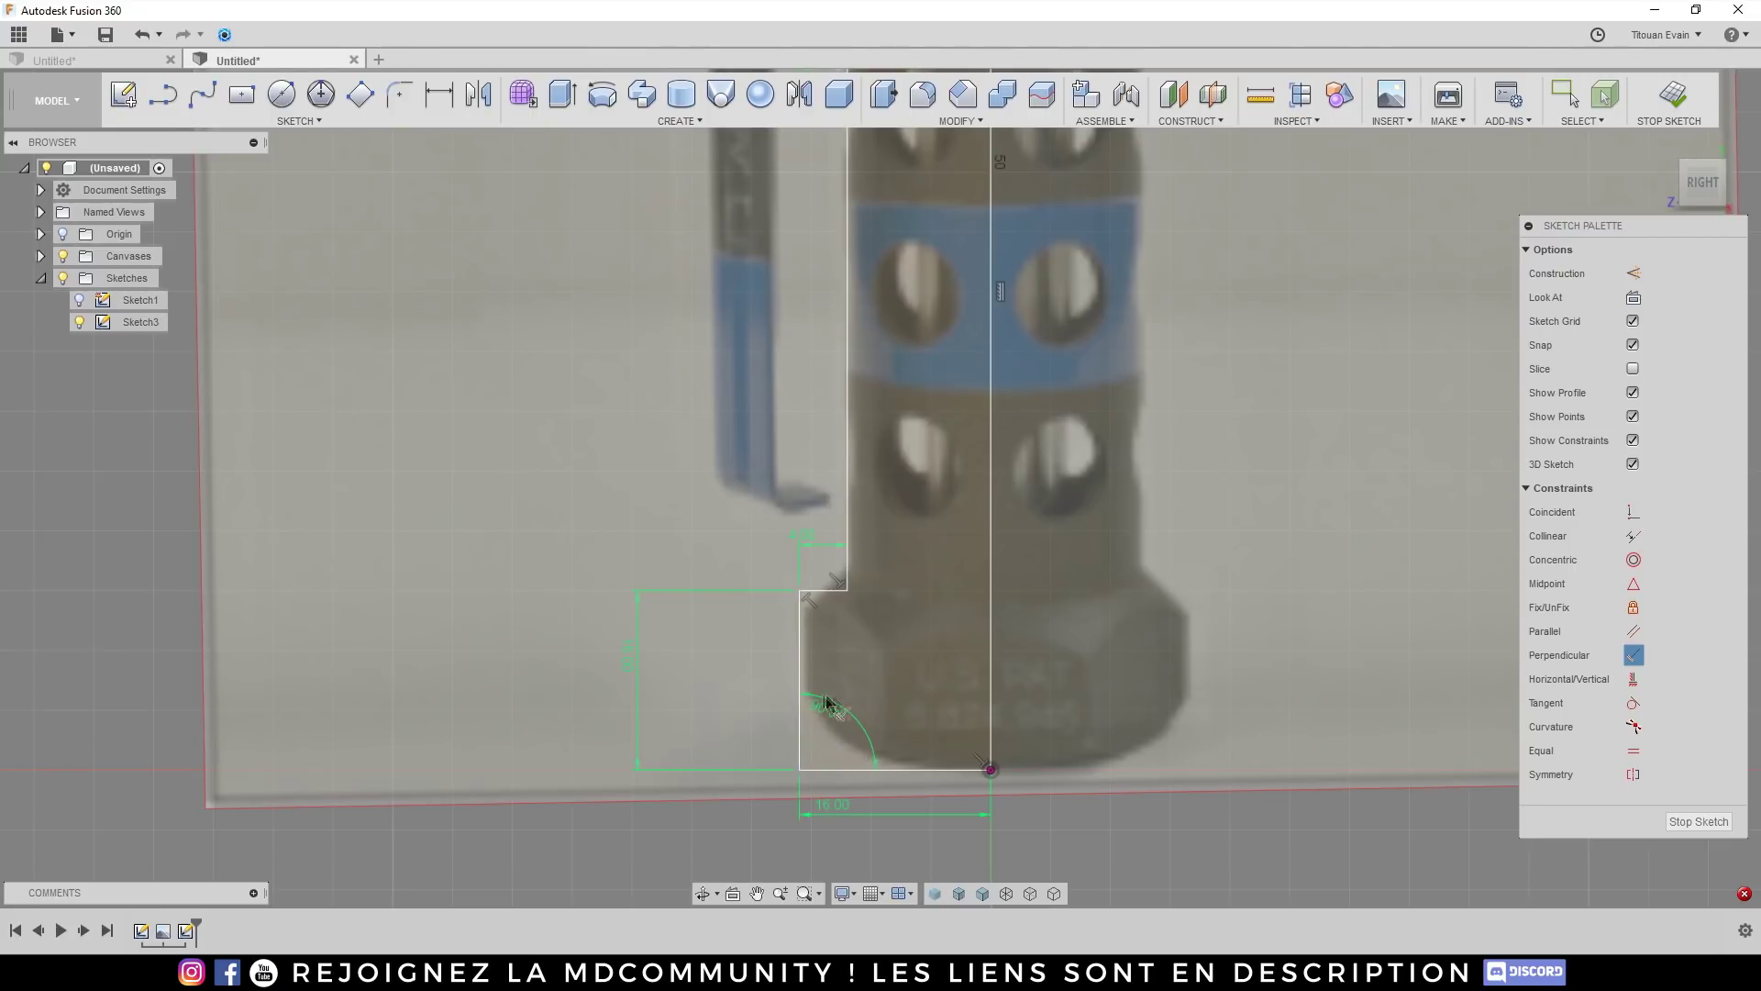
pyautogui.scroll(-5, 955, 739)
pyautogui.moveTo(1743, 893)
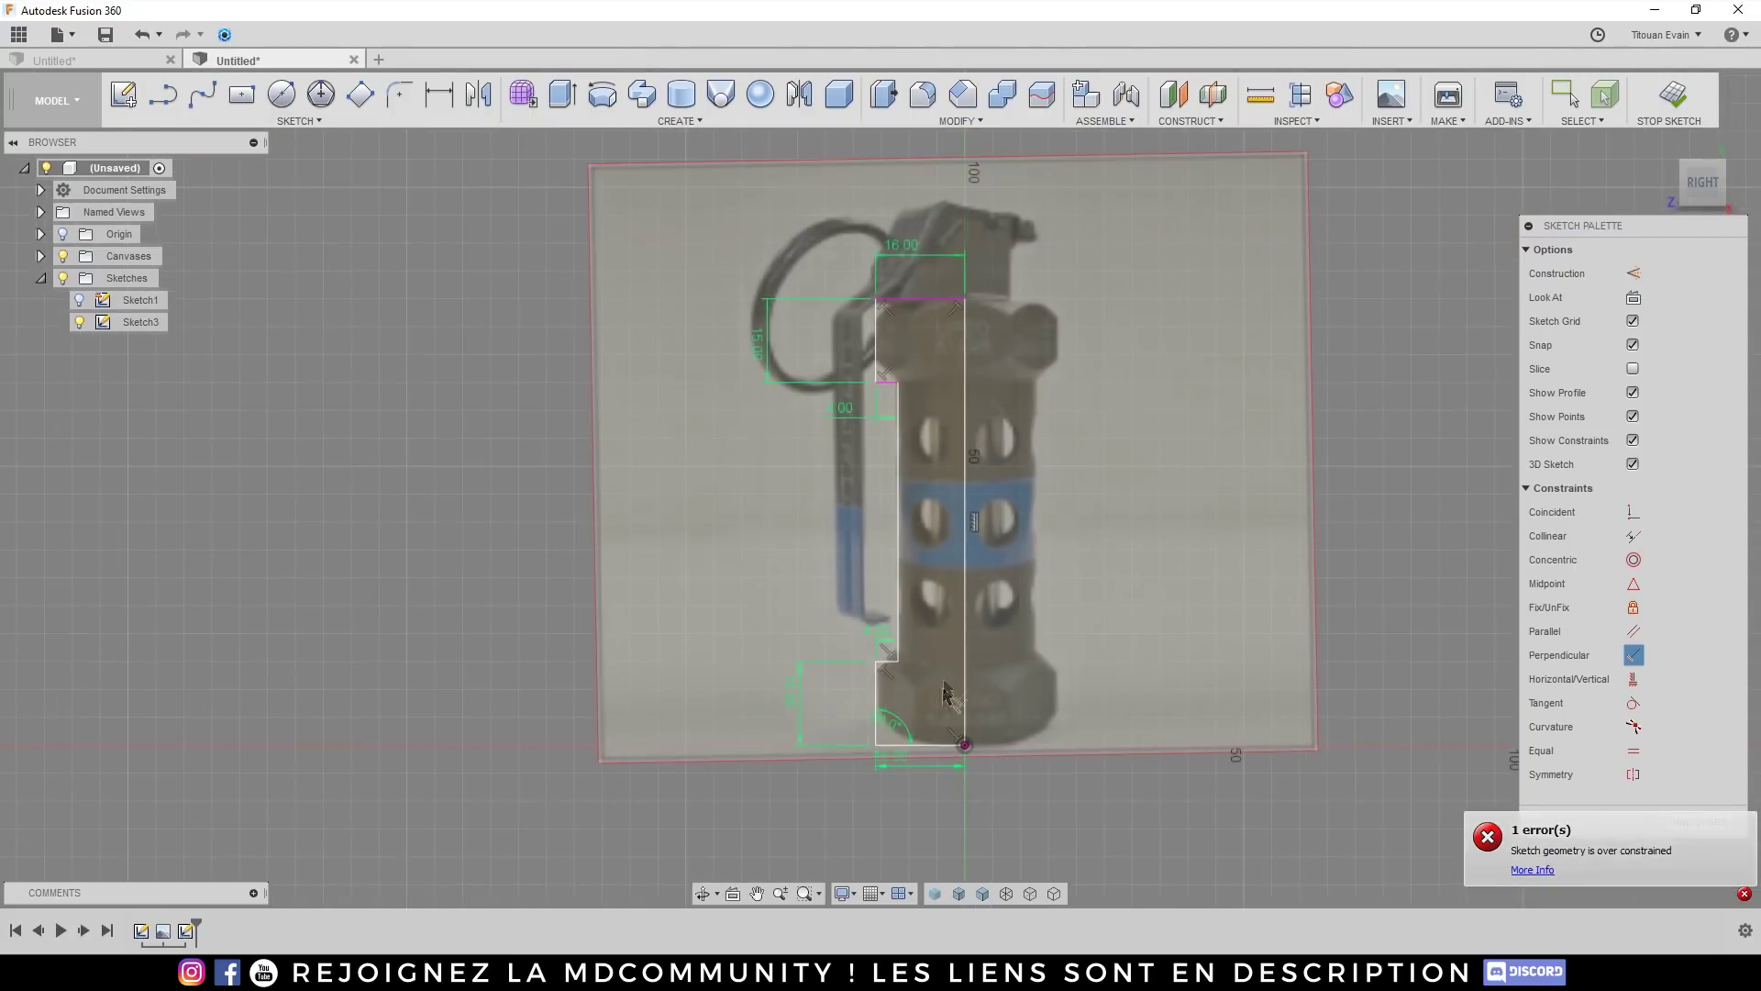
pyautogui.press('Escape')
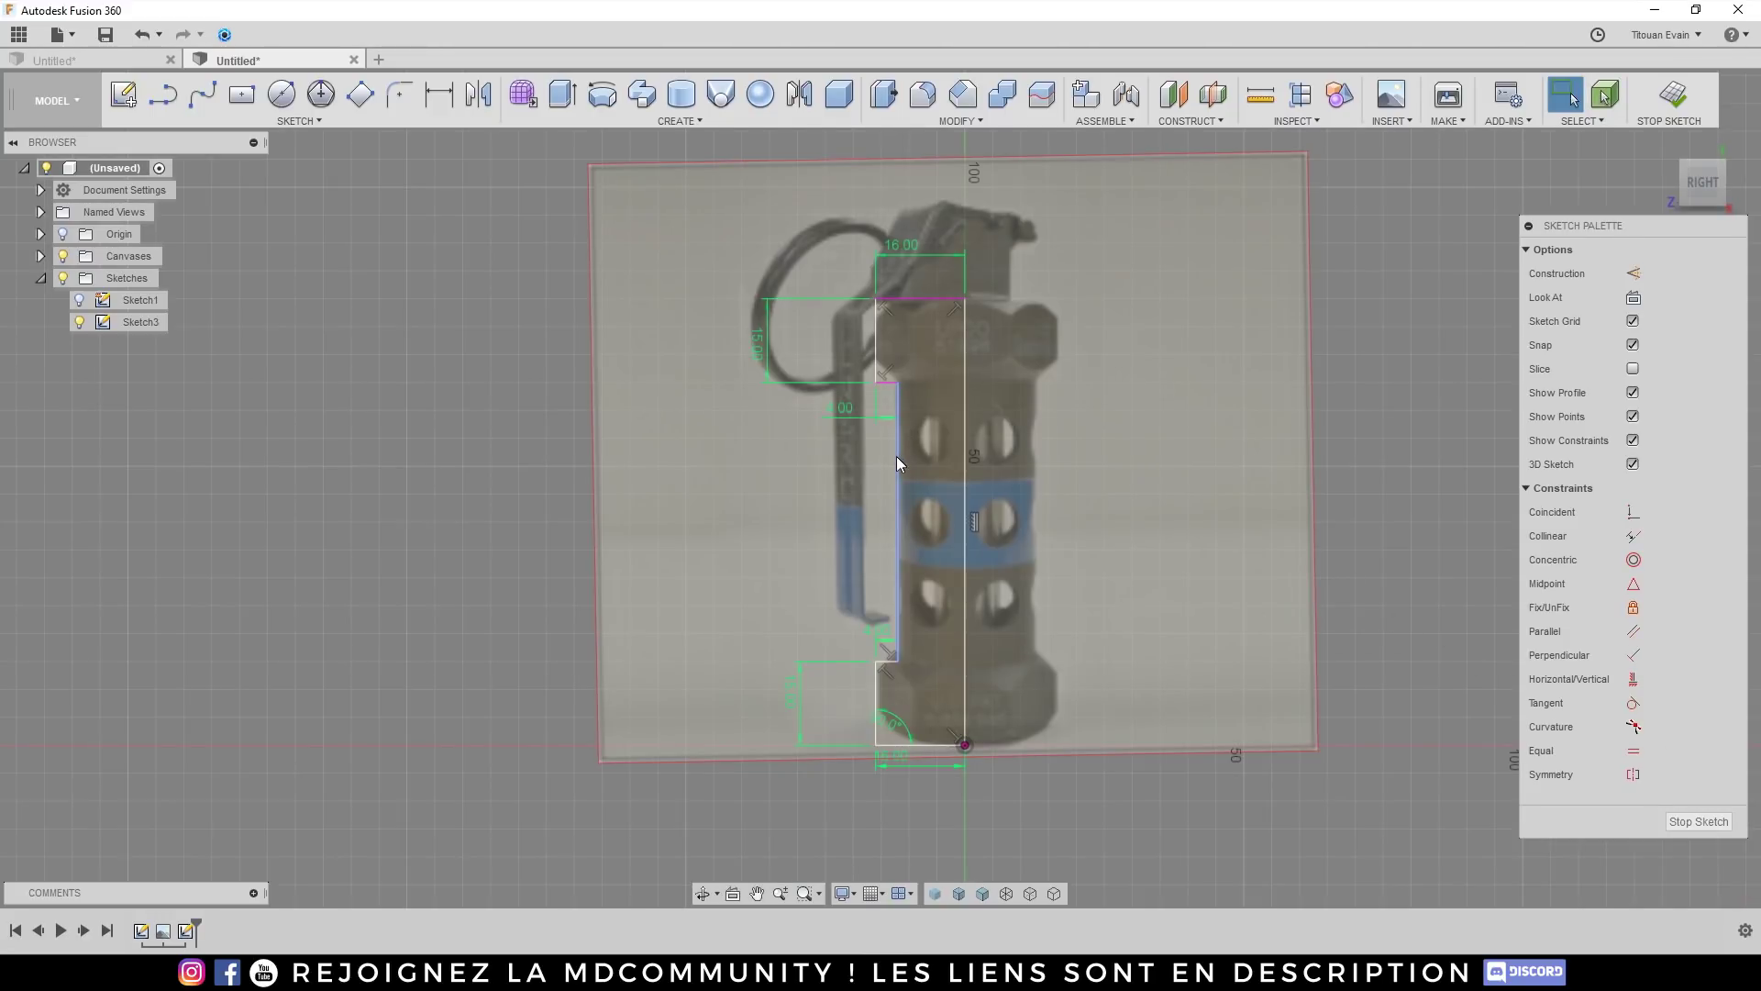
pyautogui.click(896, 456)
pyautogui.click(877, 333)
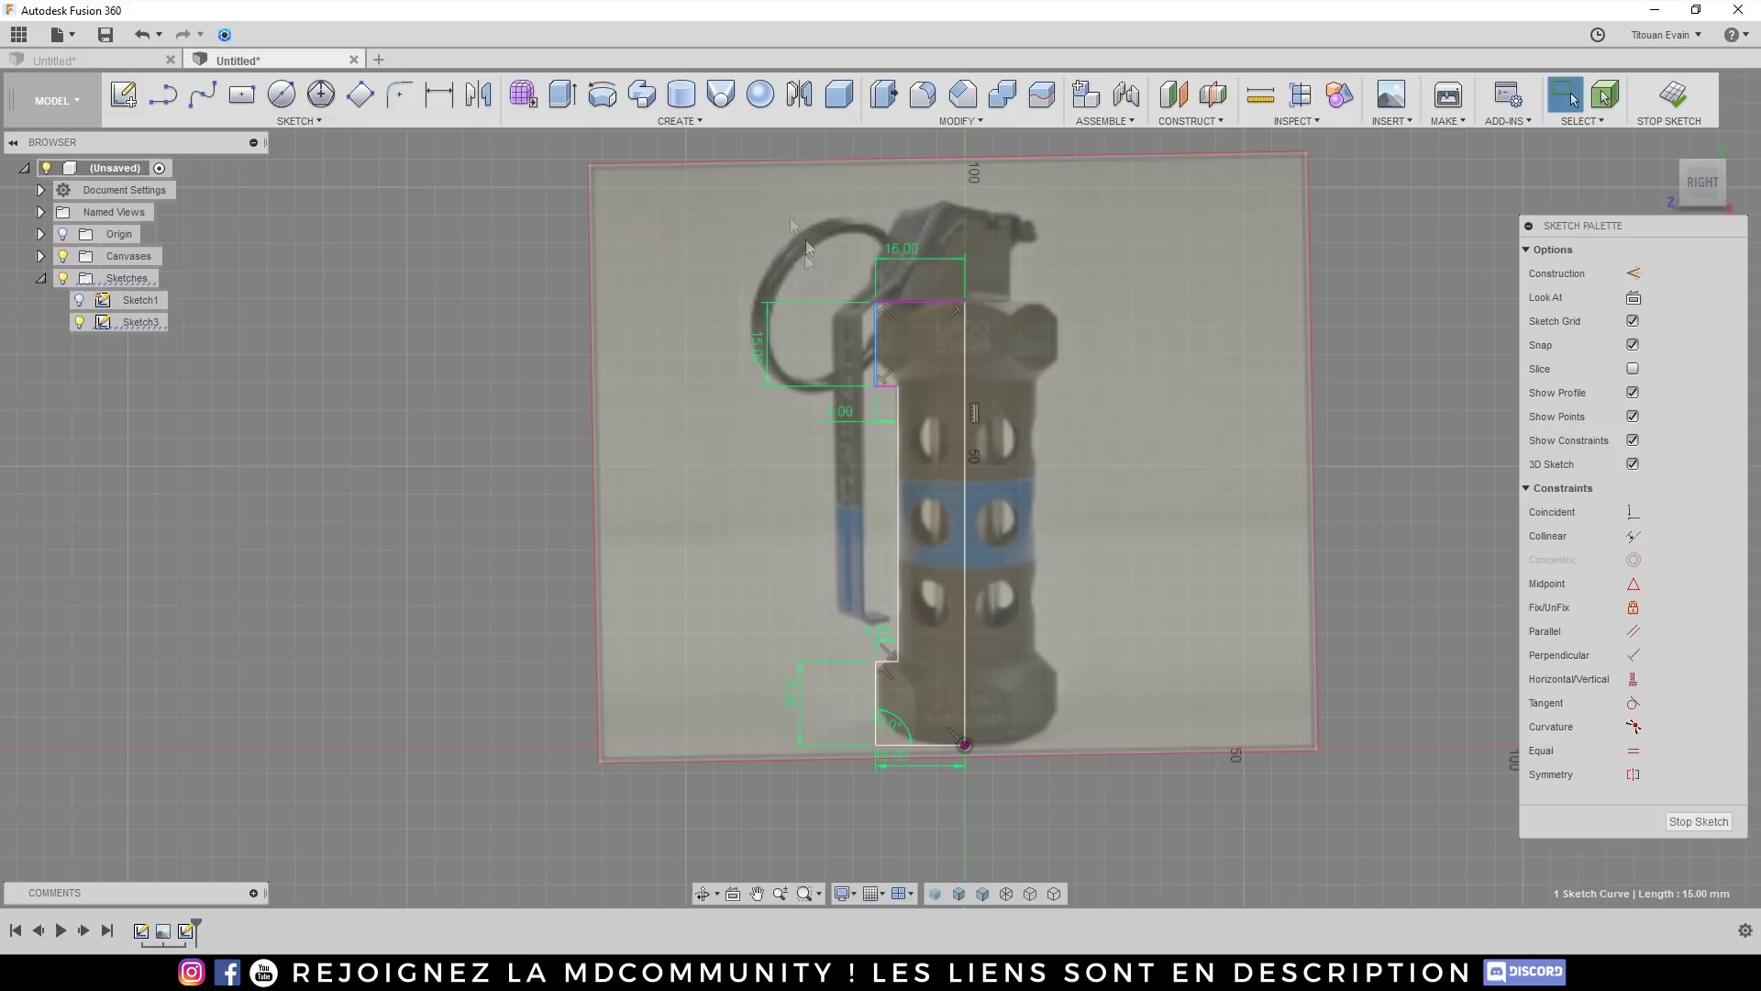
# Step: Revolve the half-profile 360° as a new body, replacing the preselected axis with the profile's vertical centre line
pyautogui.click(601, 95)
pyautogui.click(921, 329)
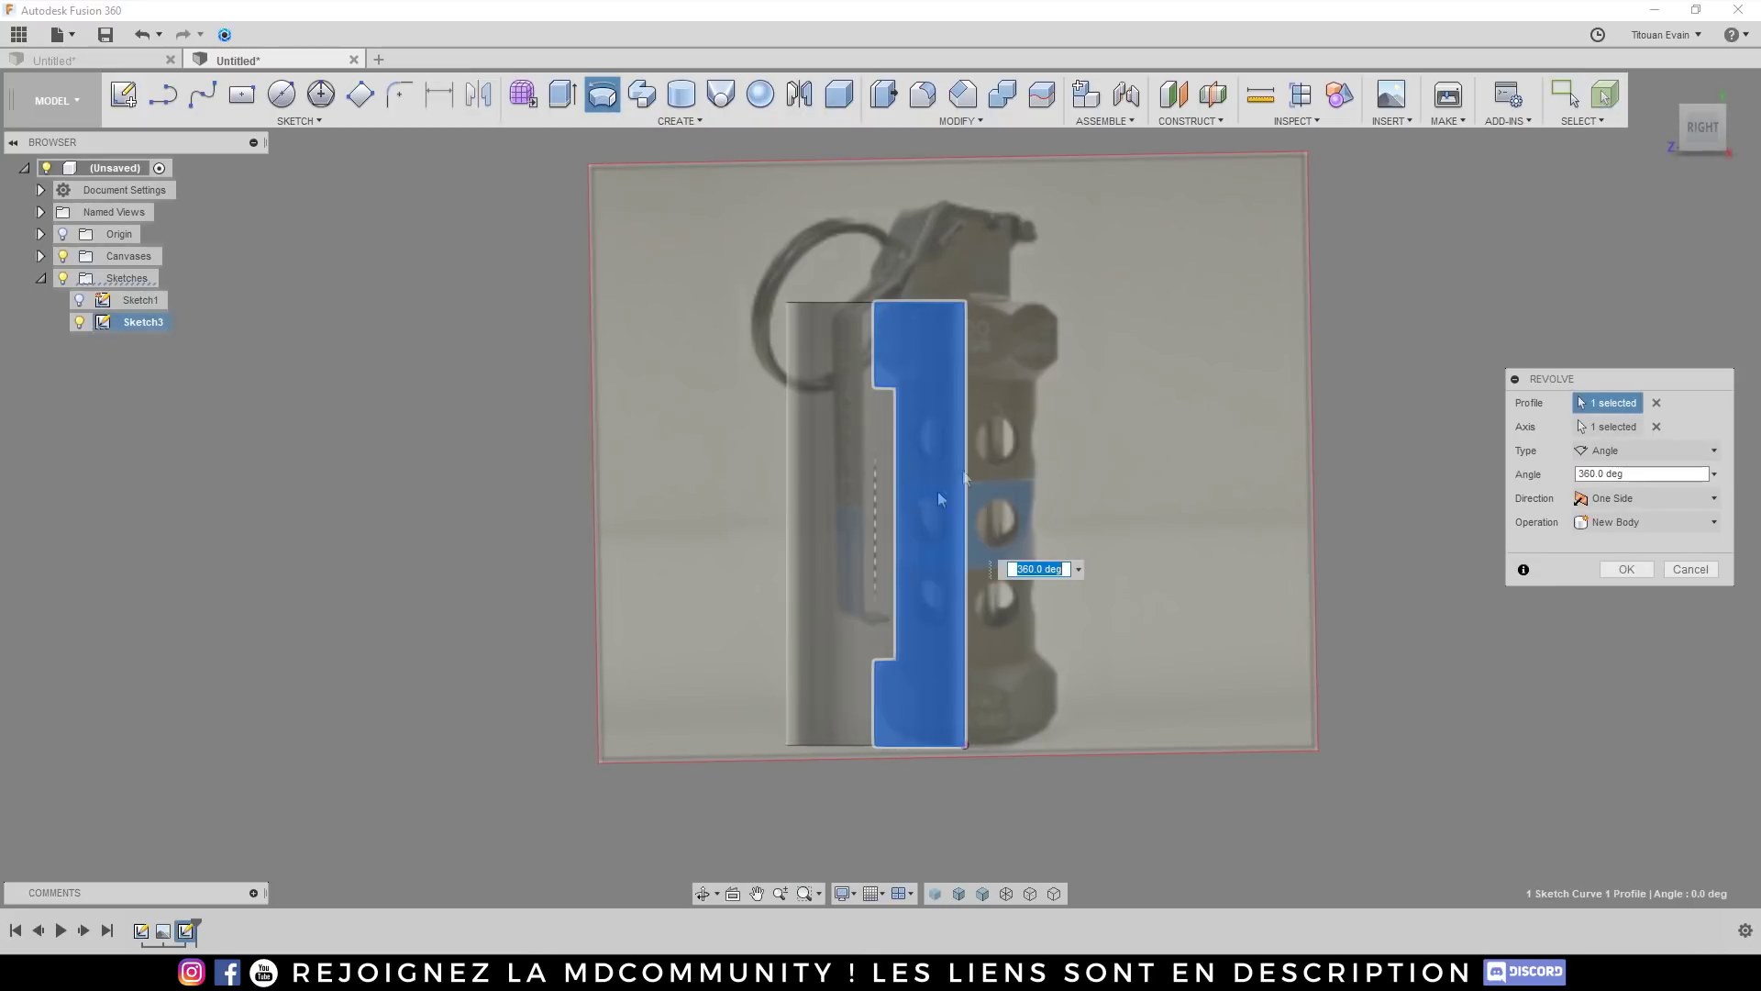
pyautogui.click(1657, 427)
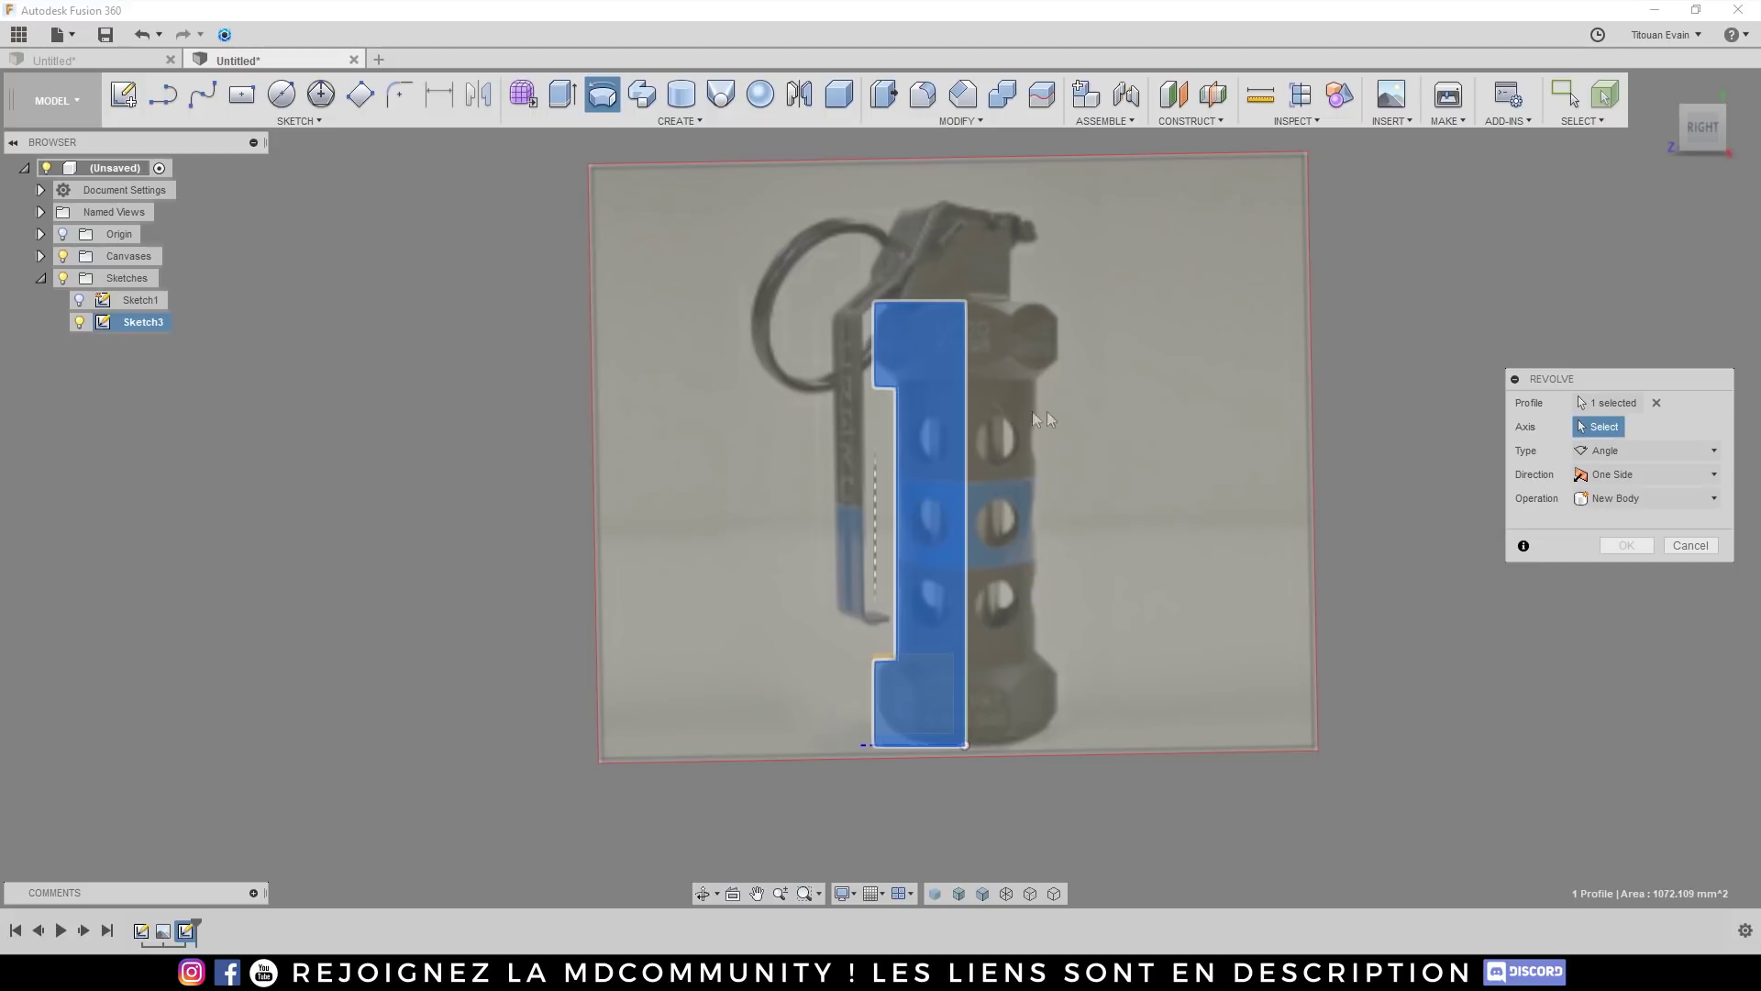
pyautogui.click(965, 410)
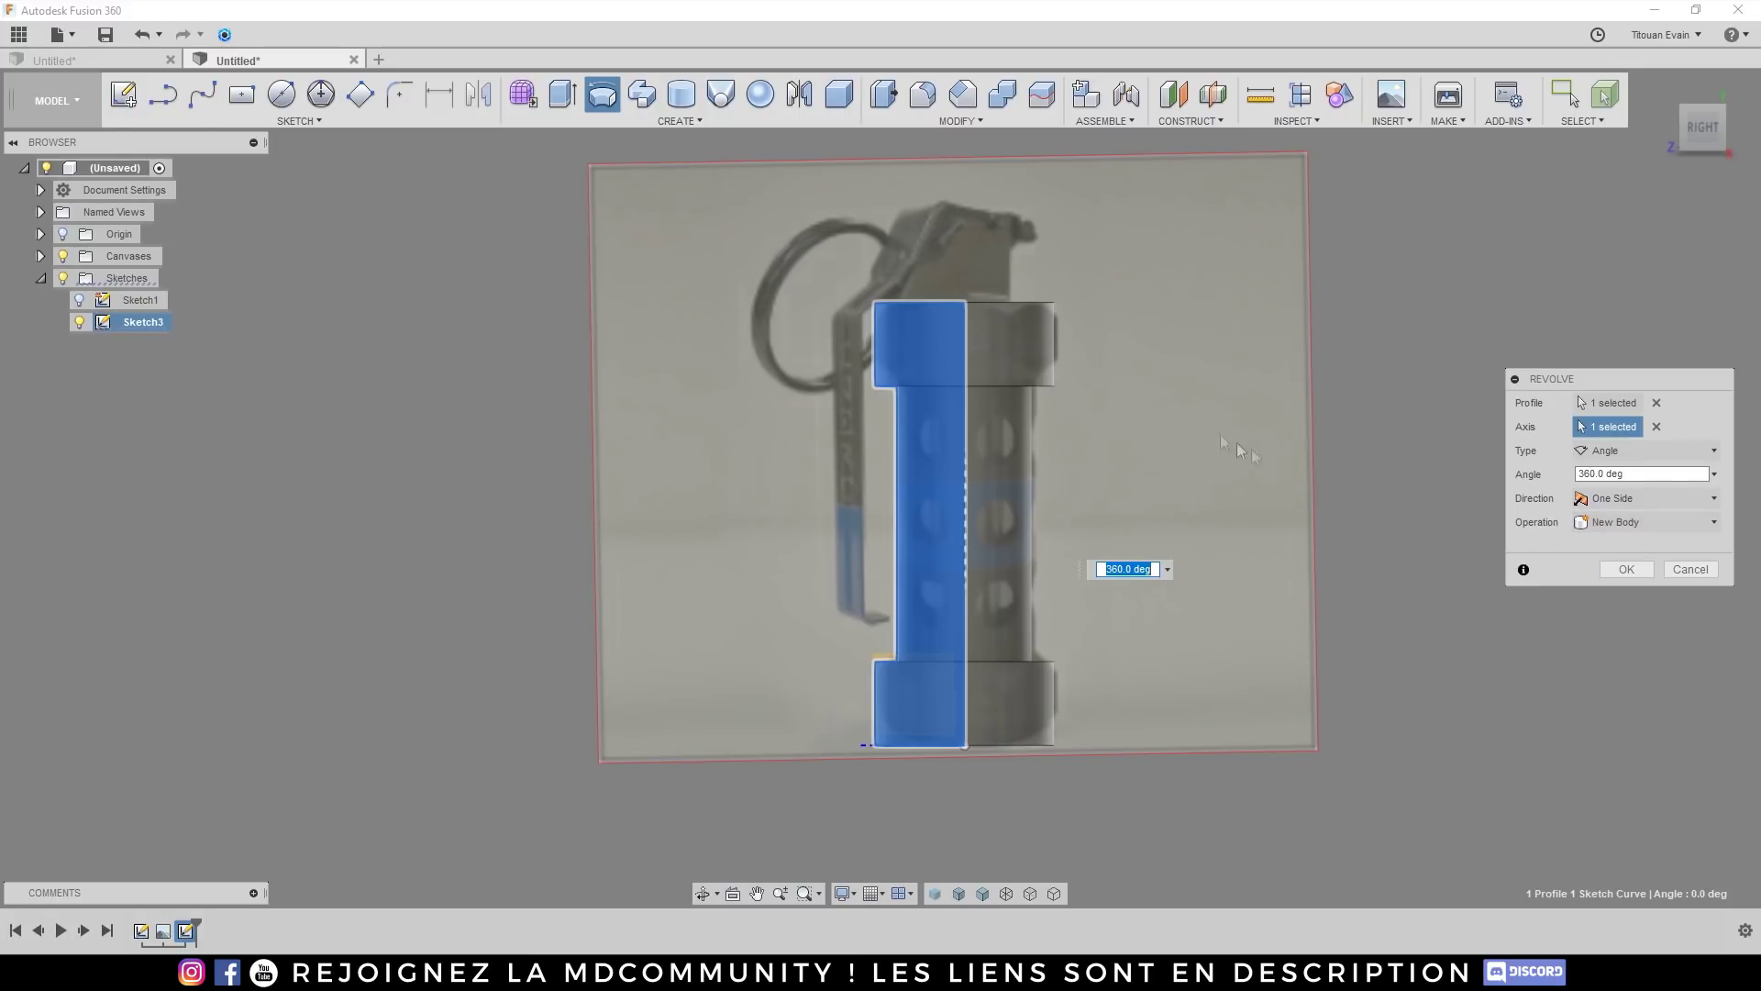
pyautogui.click(1616, 524)
pyautogui.click(1619, 523)
pyautogui.click(1625, 568)
# Step: Hide the canvas and inspect the revolved body from several angles
pyautogui.scroll(5, 960, 398)
pyautogui.keyDown('shift'); pyautogui.moveTo(960, 398); pyautogui.dragTo(986, 486, button='middle'); pyautogui.keyUp('shift')
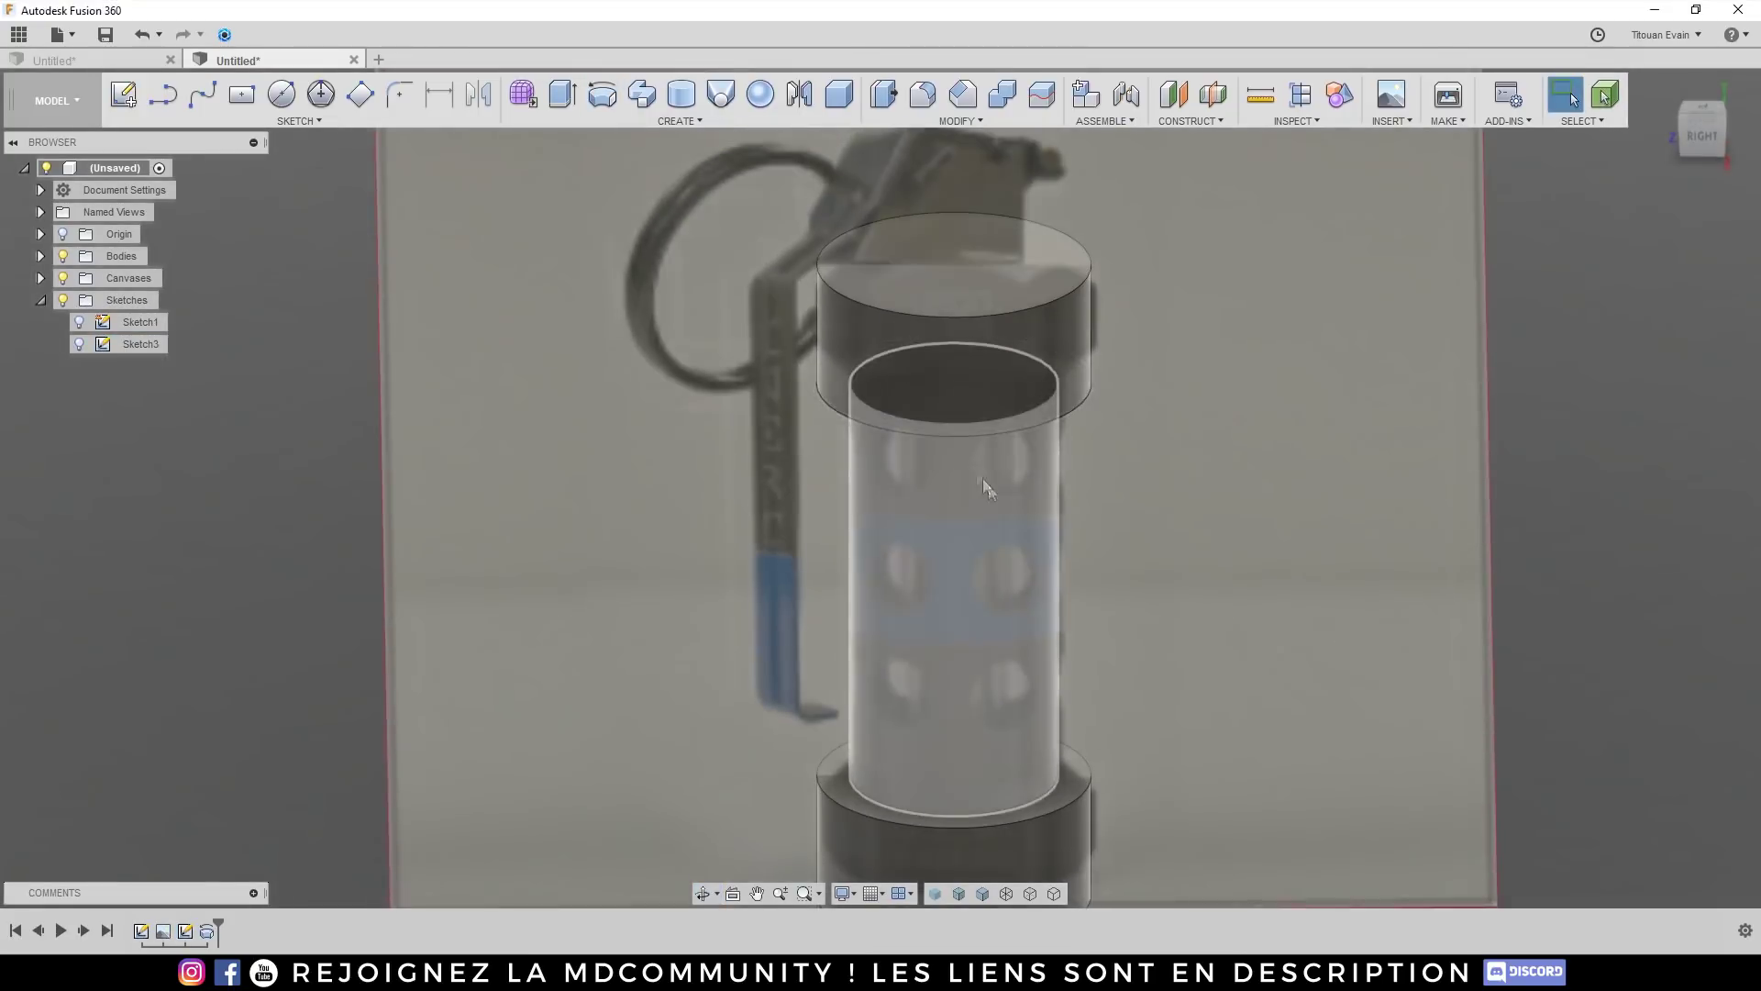
pyautogui.scroll(-5, 986, 486)
pyautogui.click(63, 278)
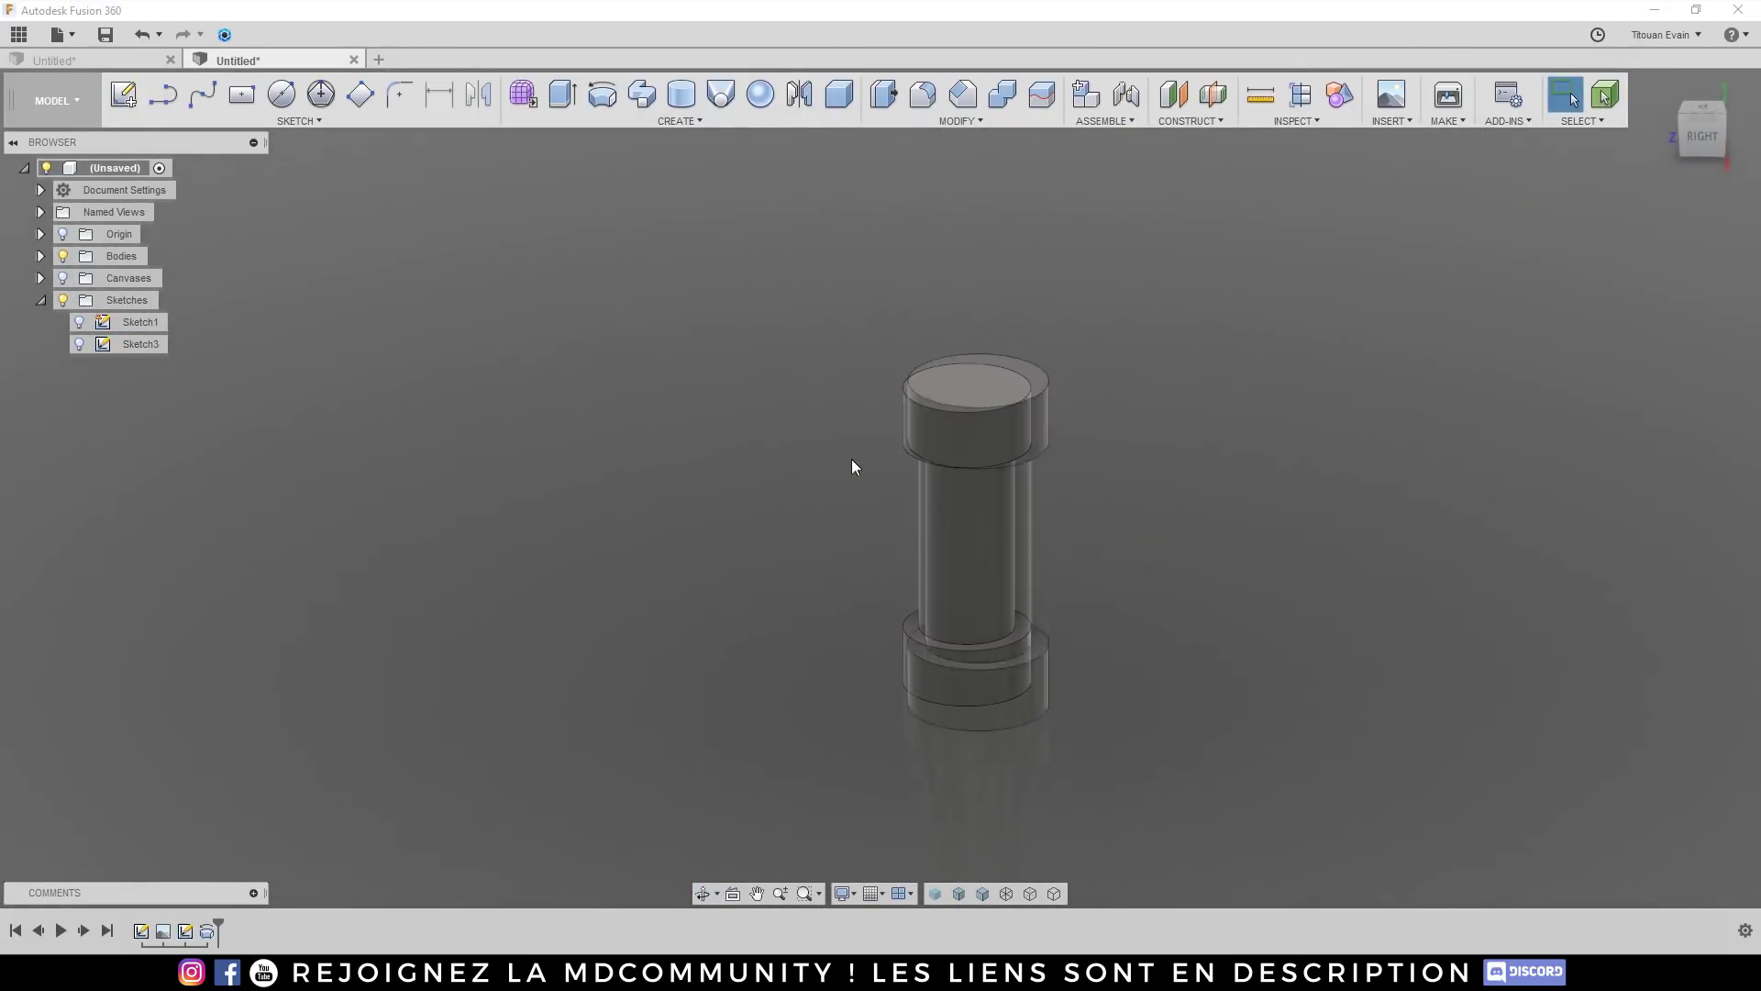
pyautogui.keyDown('shift'); pyautogui.moveTo(852, 459); pyautogui.dragTo(1058, 526, button='middle'); pyautogui.keyUp('shift')
pyautogui.scroll(2, 1031, 491)
pyautogui.keyDown('shift'); pyautogui.moveTo(937, 449); pyautogui.dragTo(978, 431, button='middle'); pyautogui.keyUp('shift')
pyautogui.scroll(3, 917, 376)
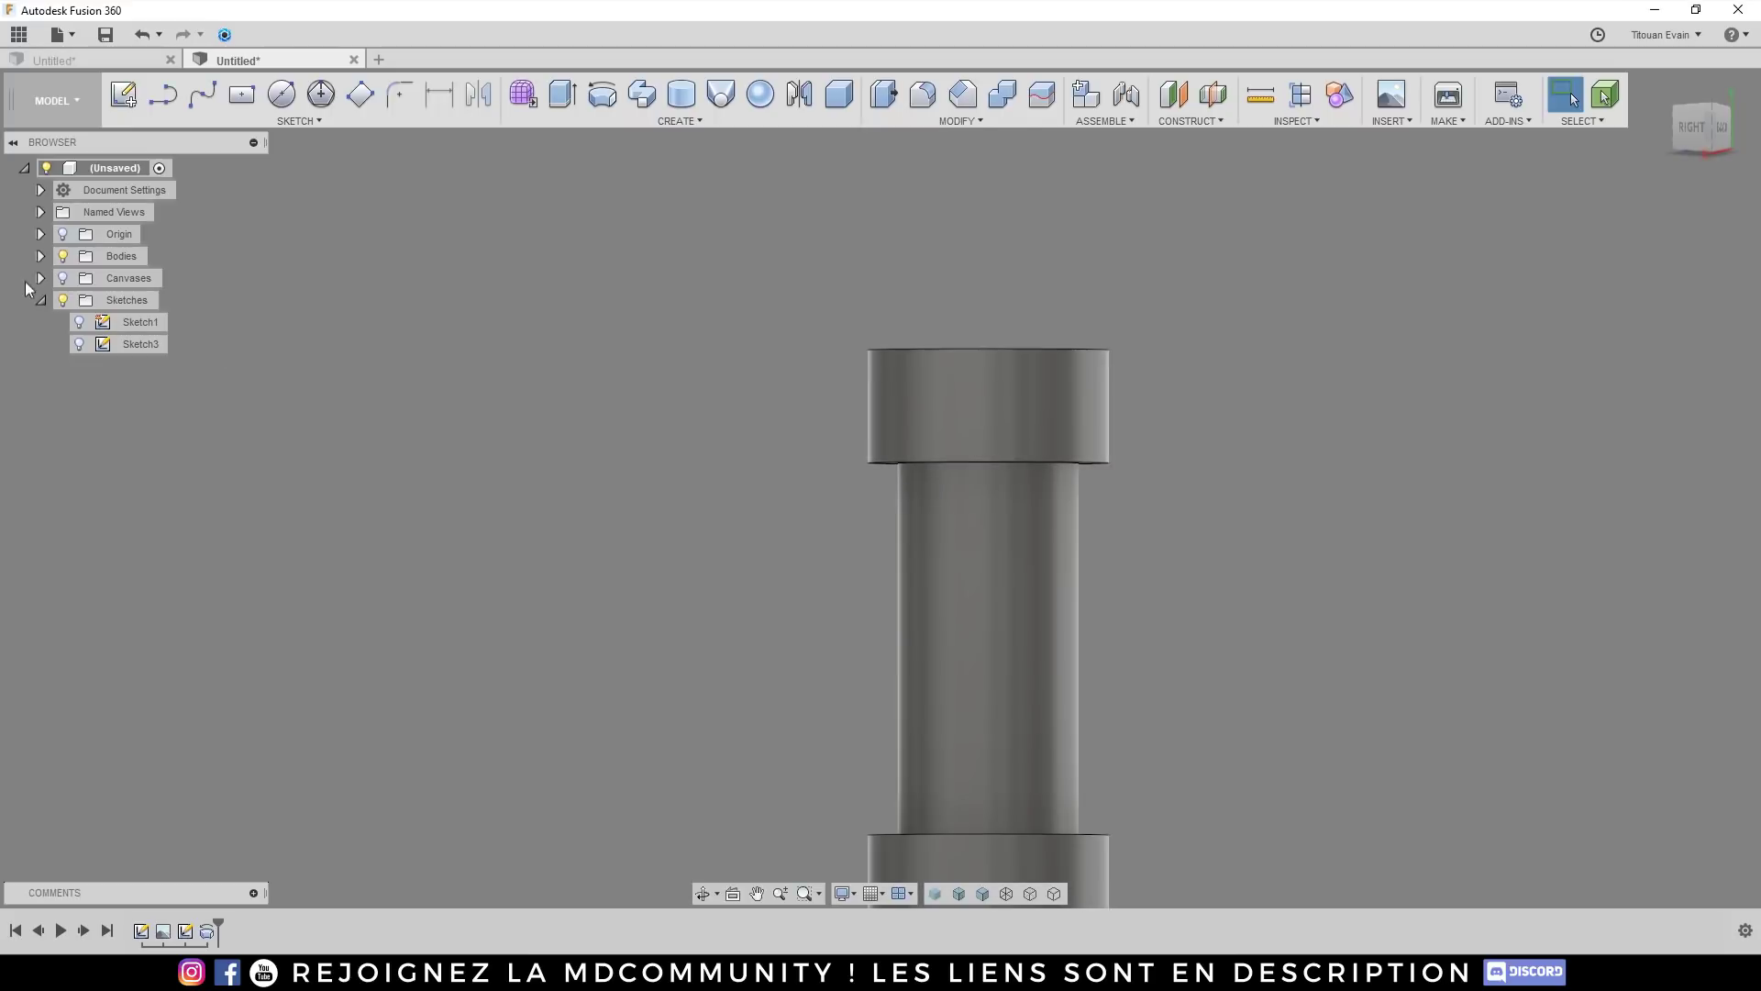
# Step: Hide the revolved body, show the canvas again and examine the grenade photo's upper collar and whole shape from the right view
pyautogui.click(41, 256)
pyautogui.click(79, 277)
pyautogui.click(62, 300)
pyautogui.scroll(-2, 833, 393)
pyautogui.scroll(6, 901, 367)
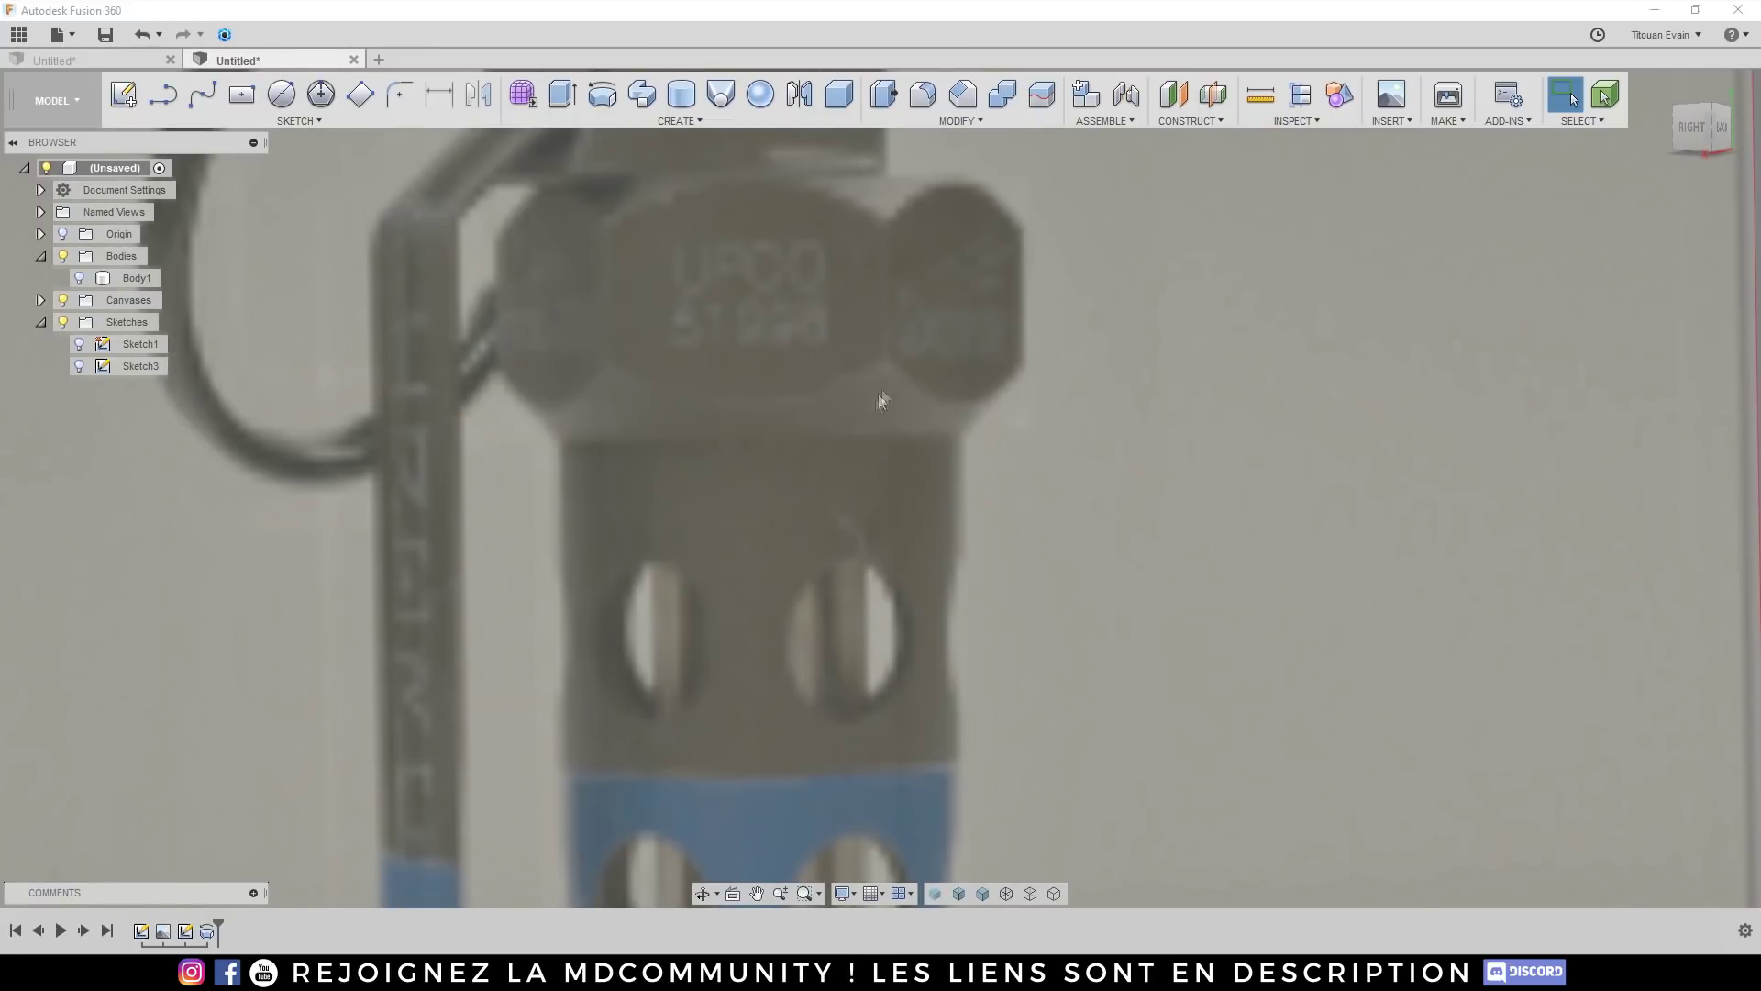
pyautogui.scroll(-5, 849, 370)
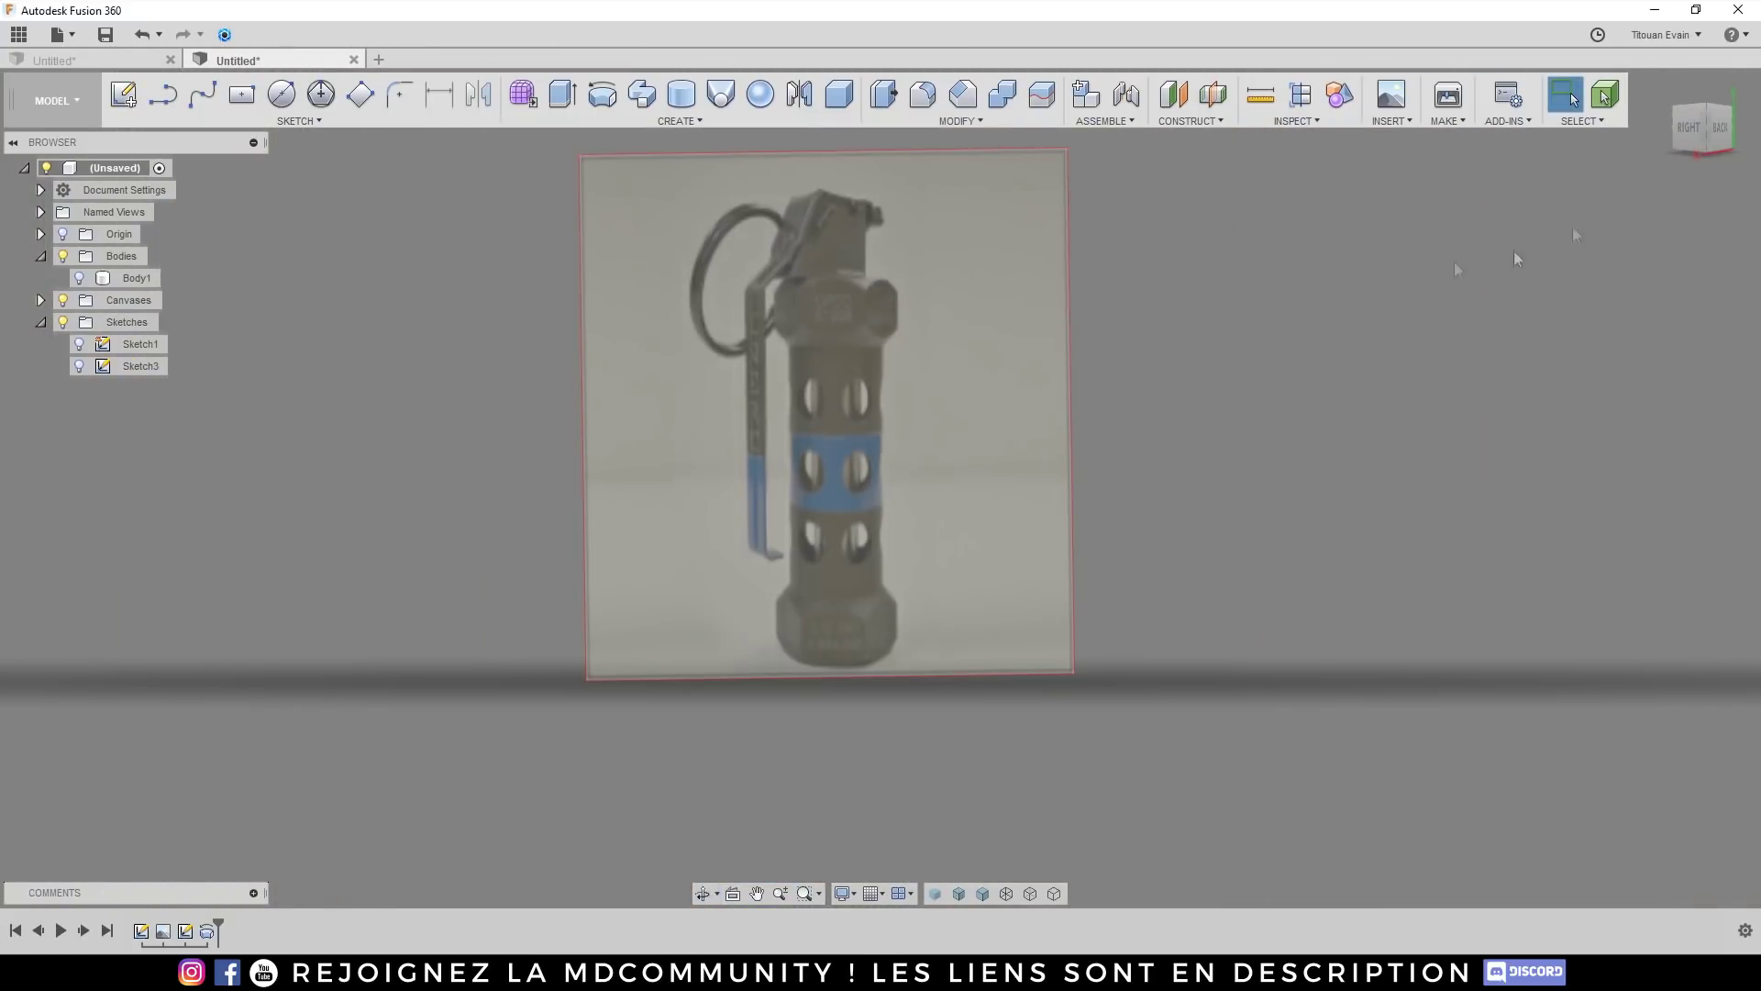
pyautogui.click(1688, 126)
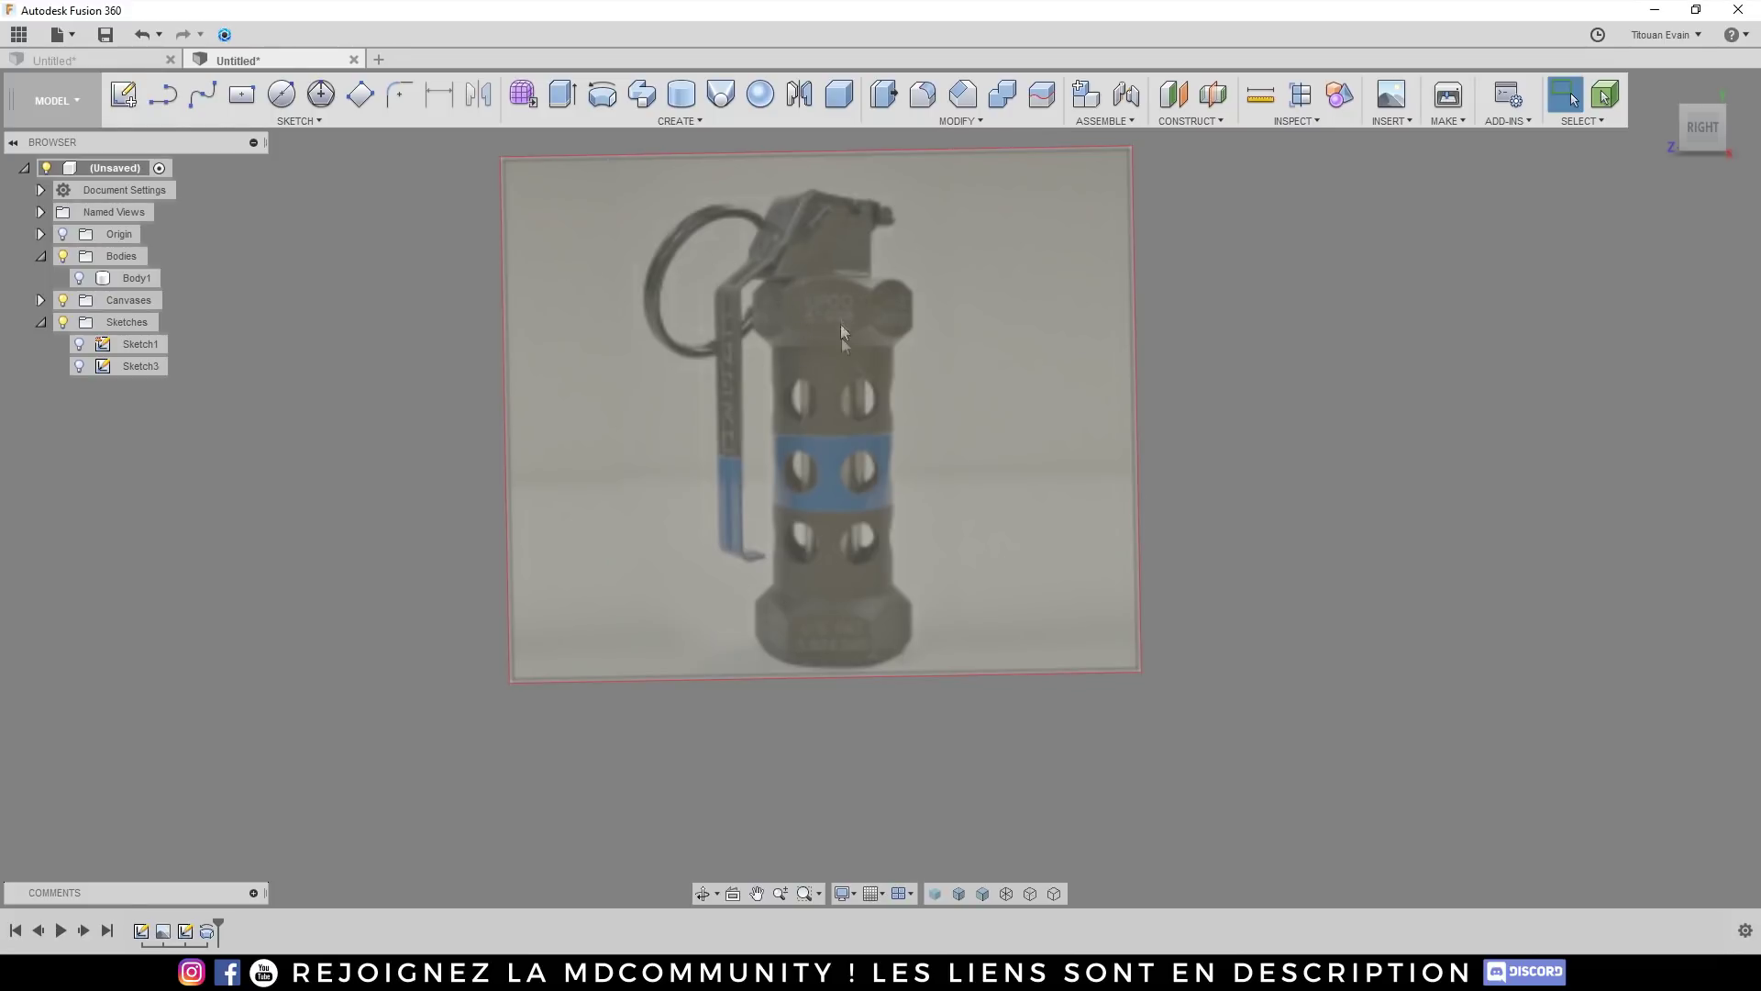
# Step: Switch to the other open design and add a cylinder centred on the hexagonal body's flat top face
pyautogui.click(101, 59)
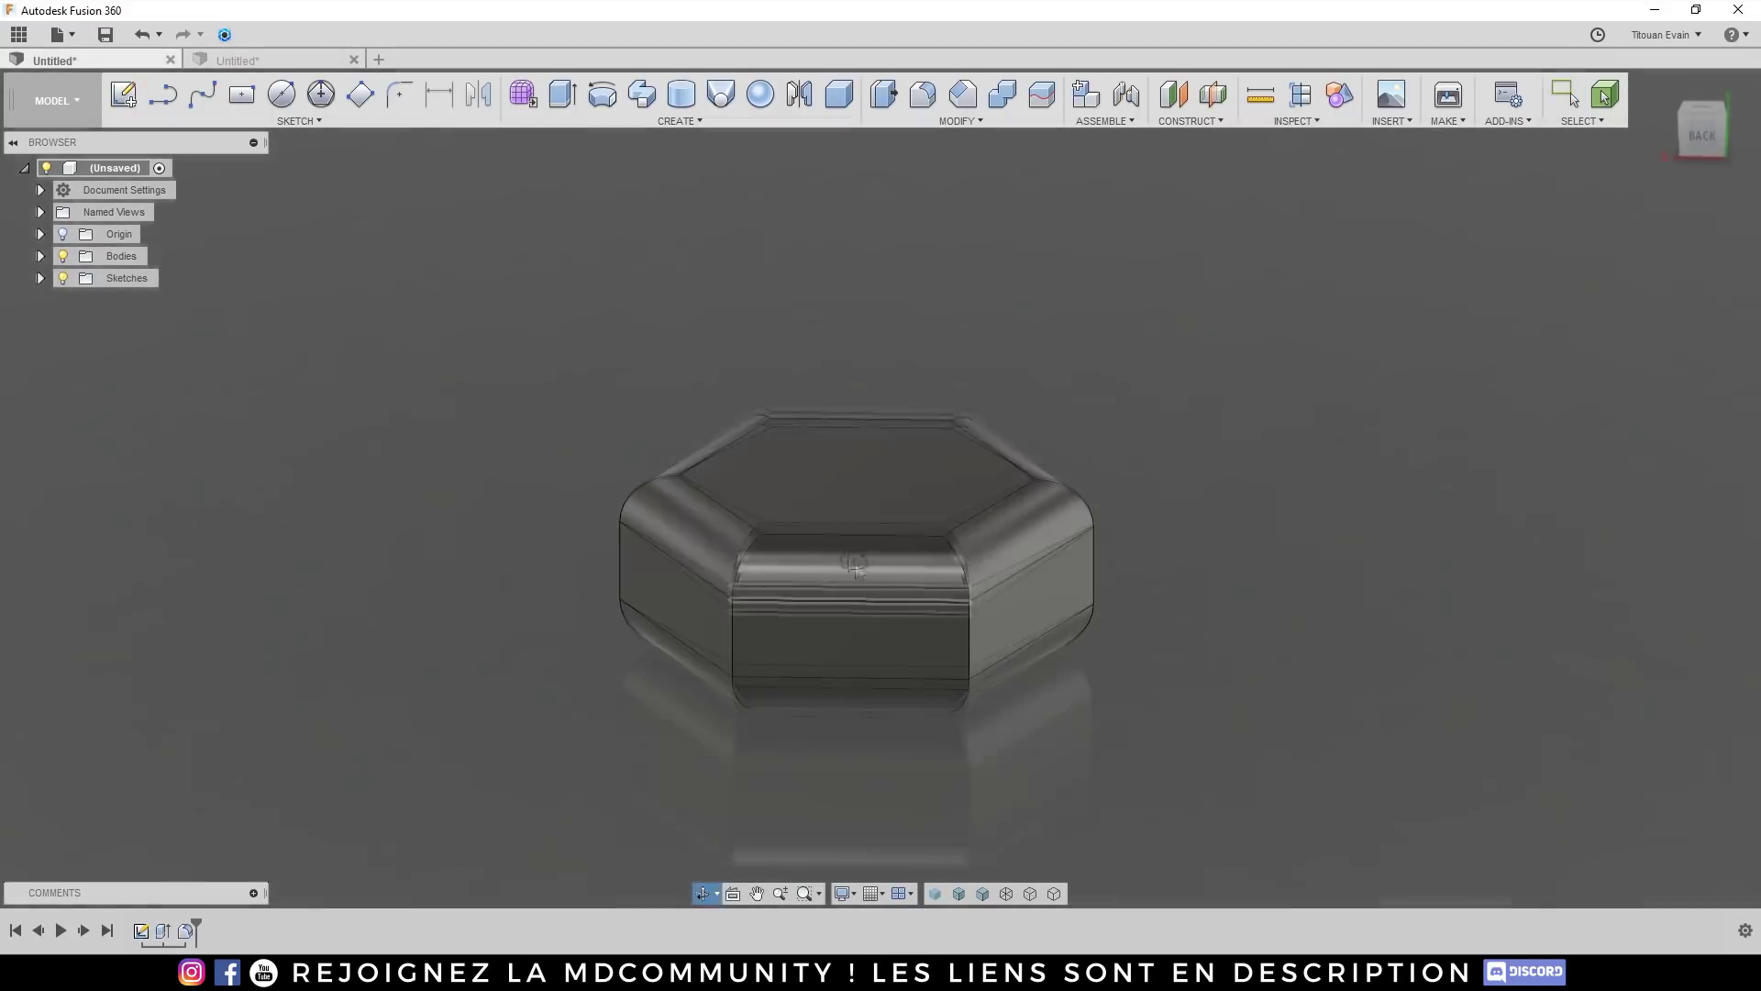
pyautogui.click(855, 477)
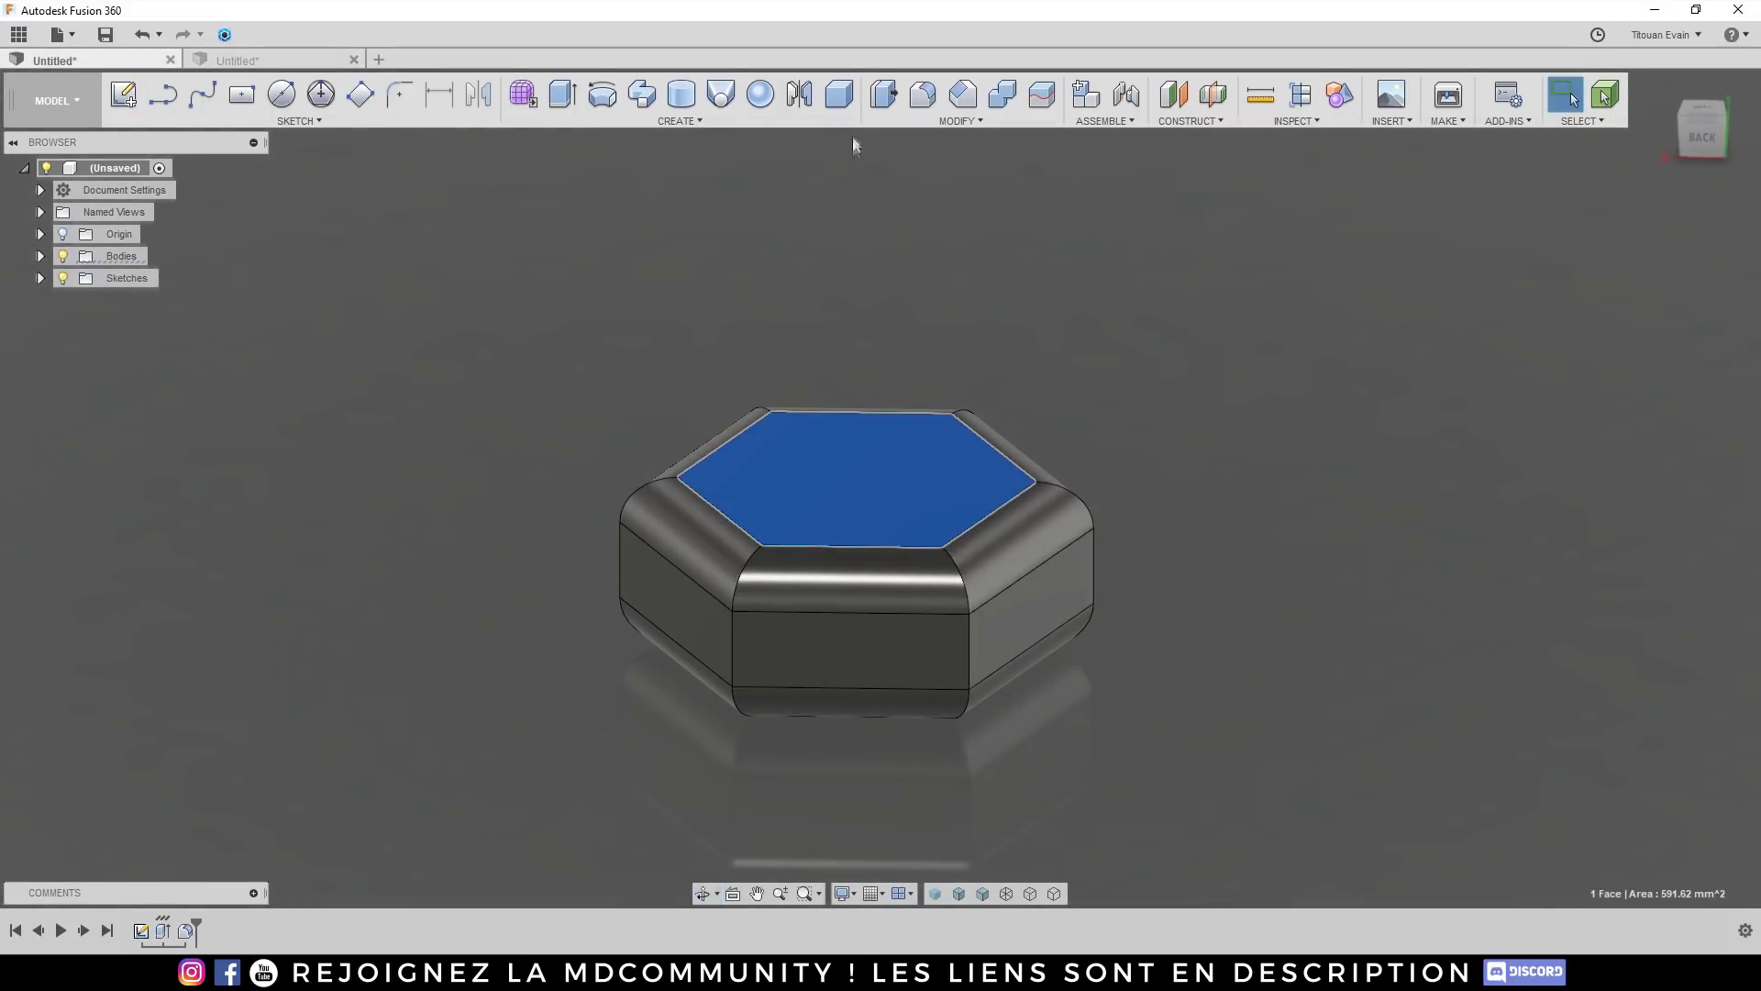
pyautogui.press('c')
pyautogui.click(856, 479)
pyautogui.click(938, 427)
pyautogui.click(1622, 521)
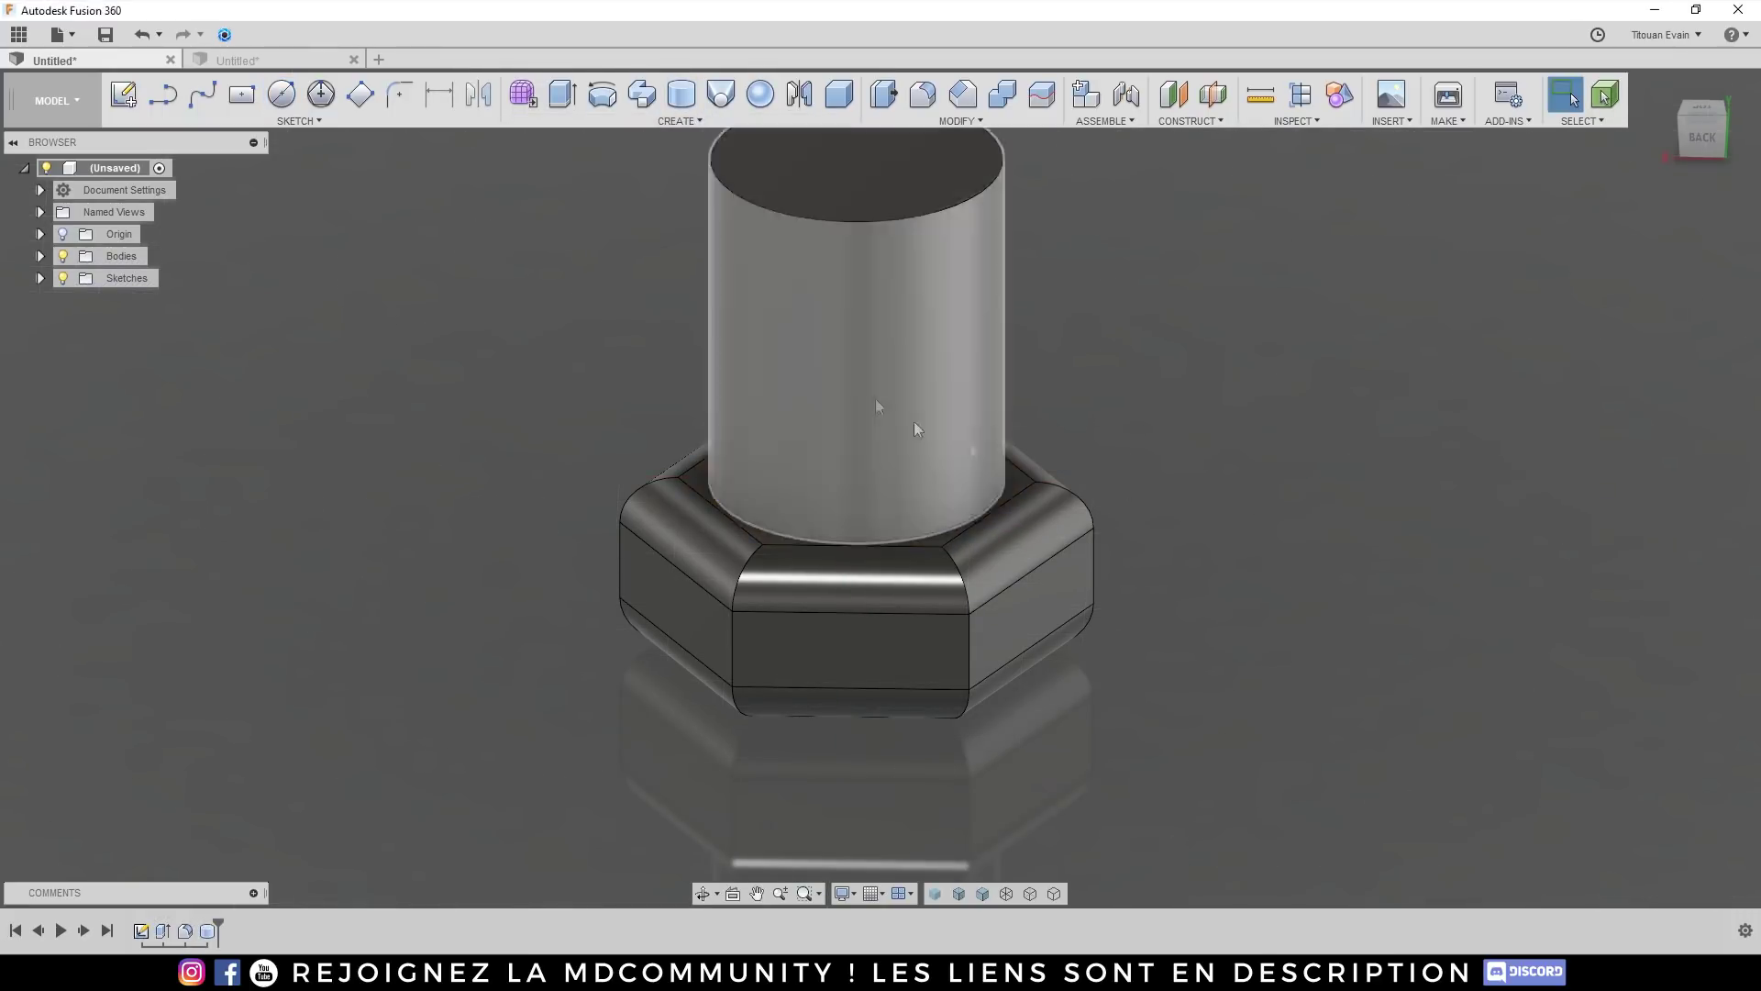
# Step: Compare the hexagonal base and cylinder with the base of the grenade in the photo design
pyautogui.scroll(-3, 913, 421)
pyautogui.scroll(5, 889, 422)
pyautogui.keyDown('shift'); pyautogui.moveTo(889, 422); pyautogui.dragTo(933, 551, button='middle'); pyautogui.keyUp('shift')
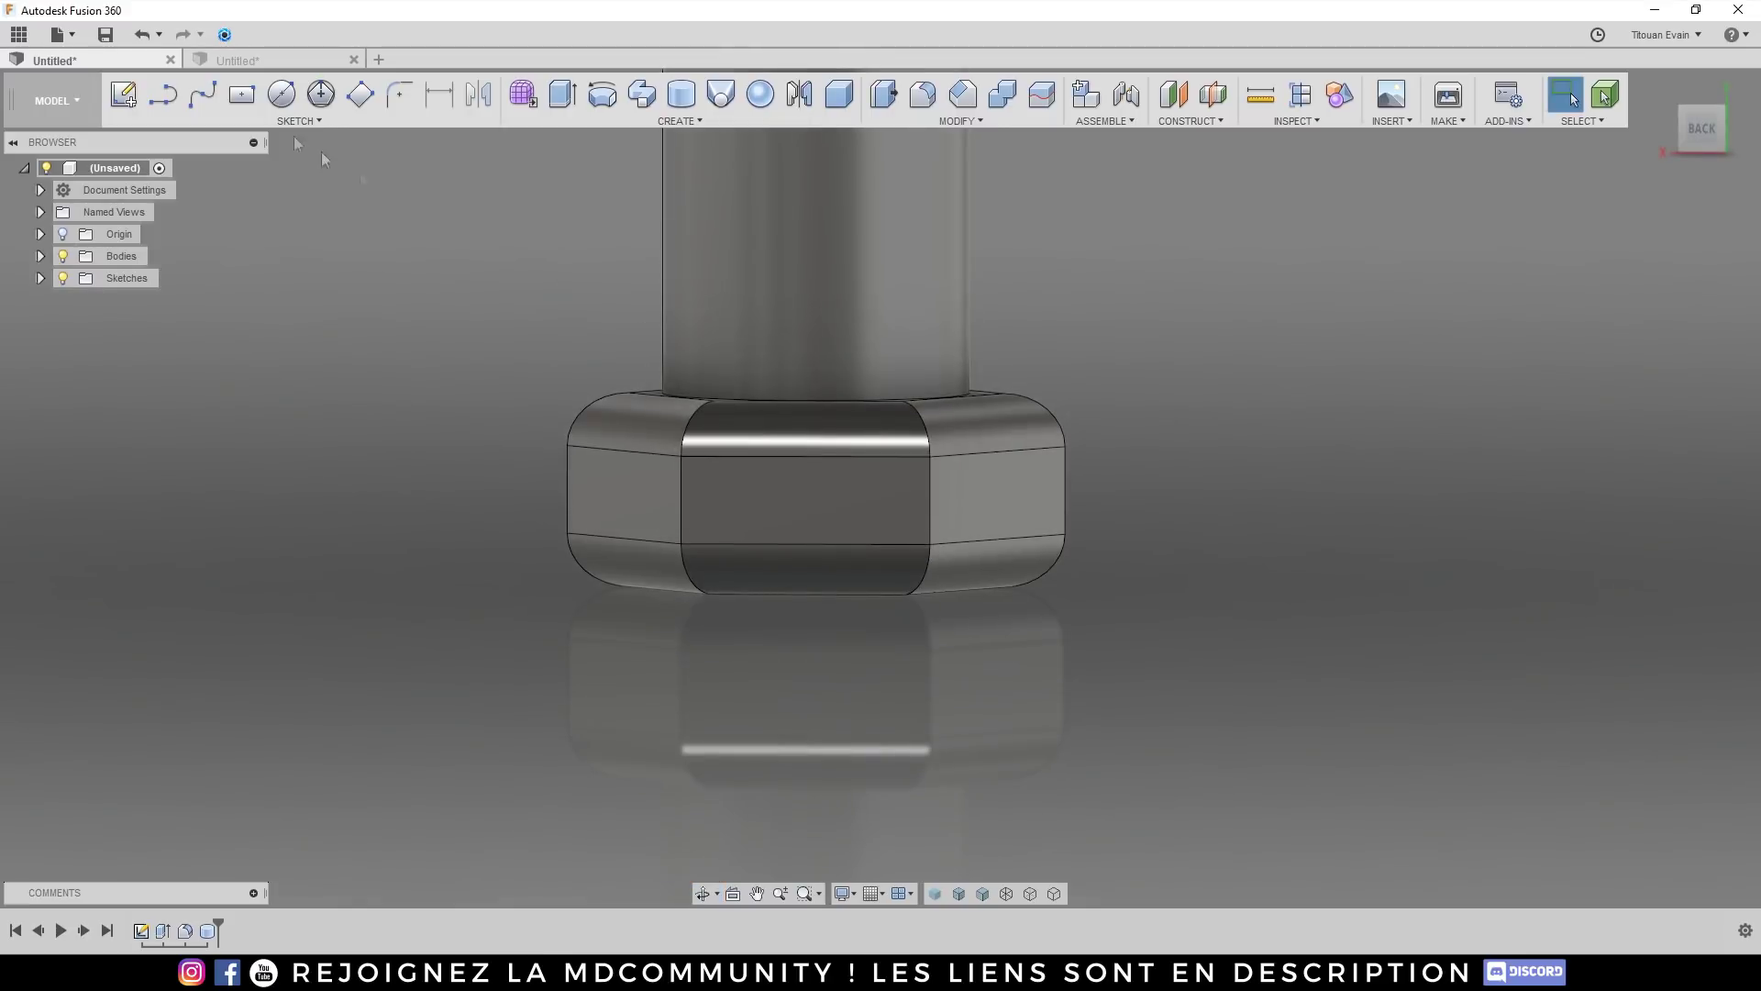
pyautogui.click(198, 61)
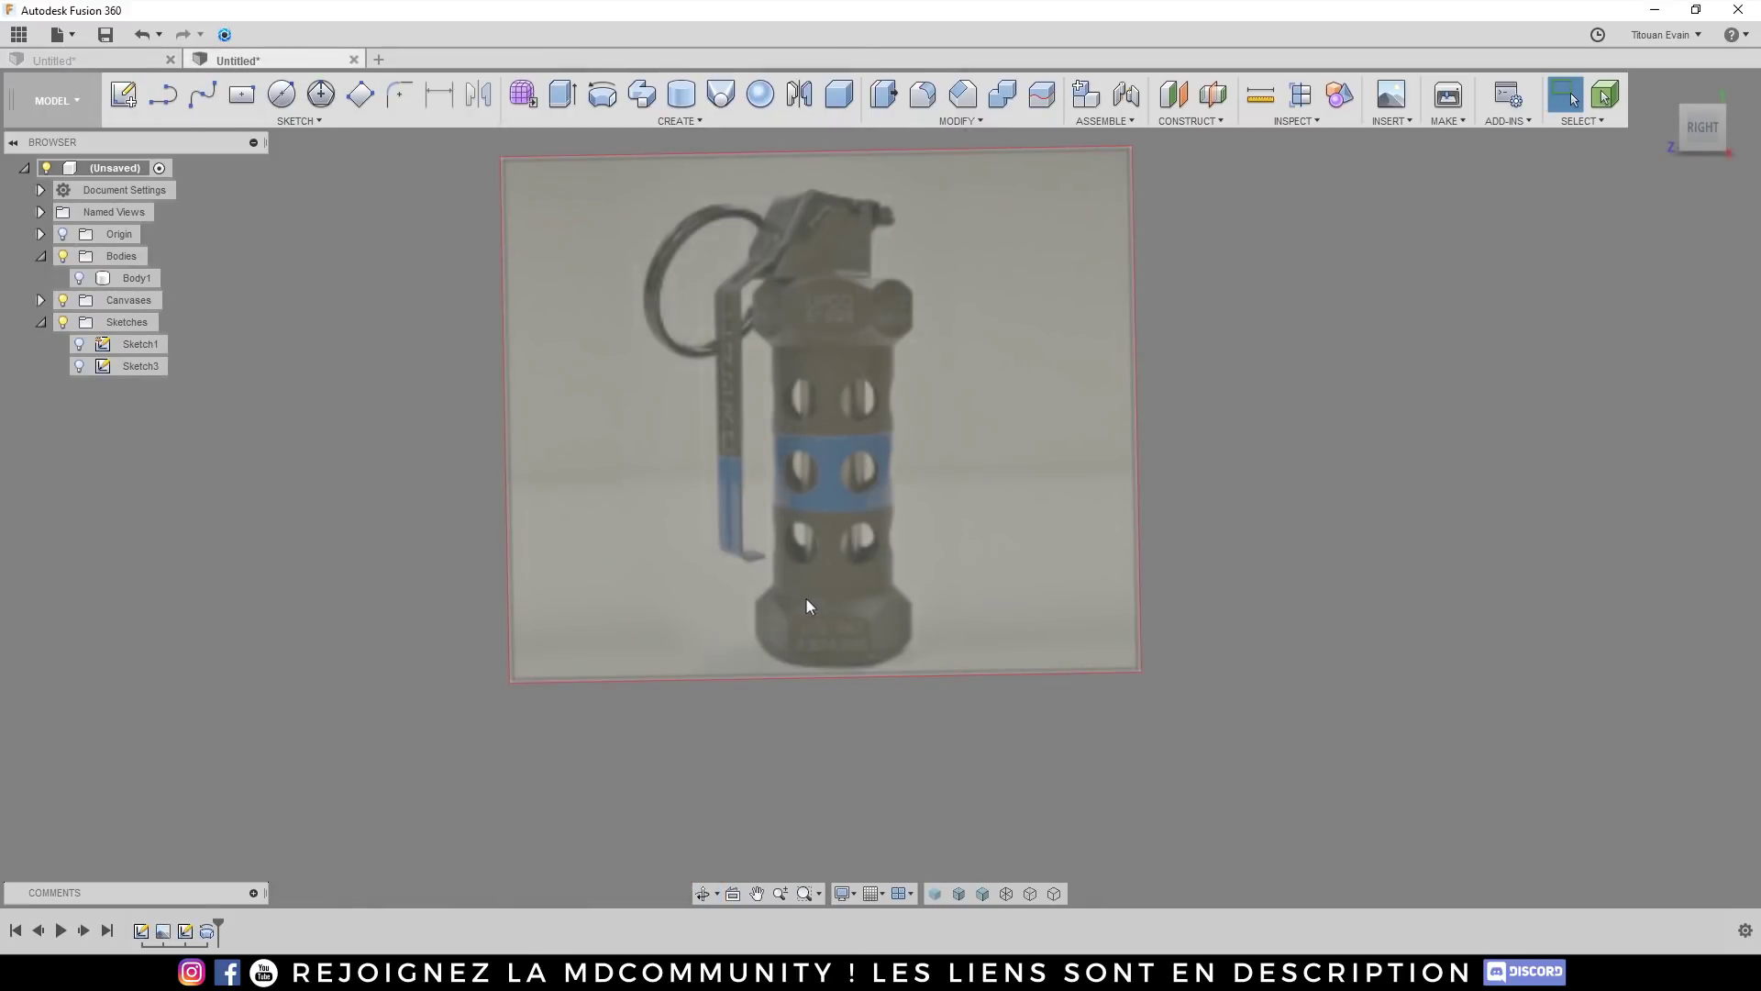
pyautogui.click(121, 62)
pyautogui.keyDown('shift'); pyautogui.moveTo(687, 404); pyautogui.dragTo(774, 481, button='middle'); pyautogui.keyUp('shift')
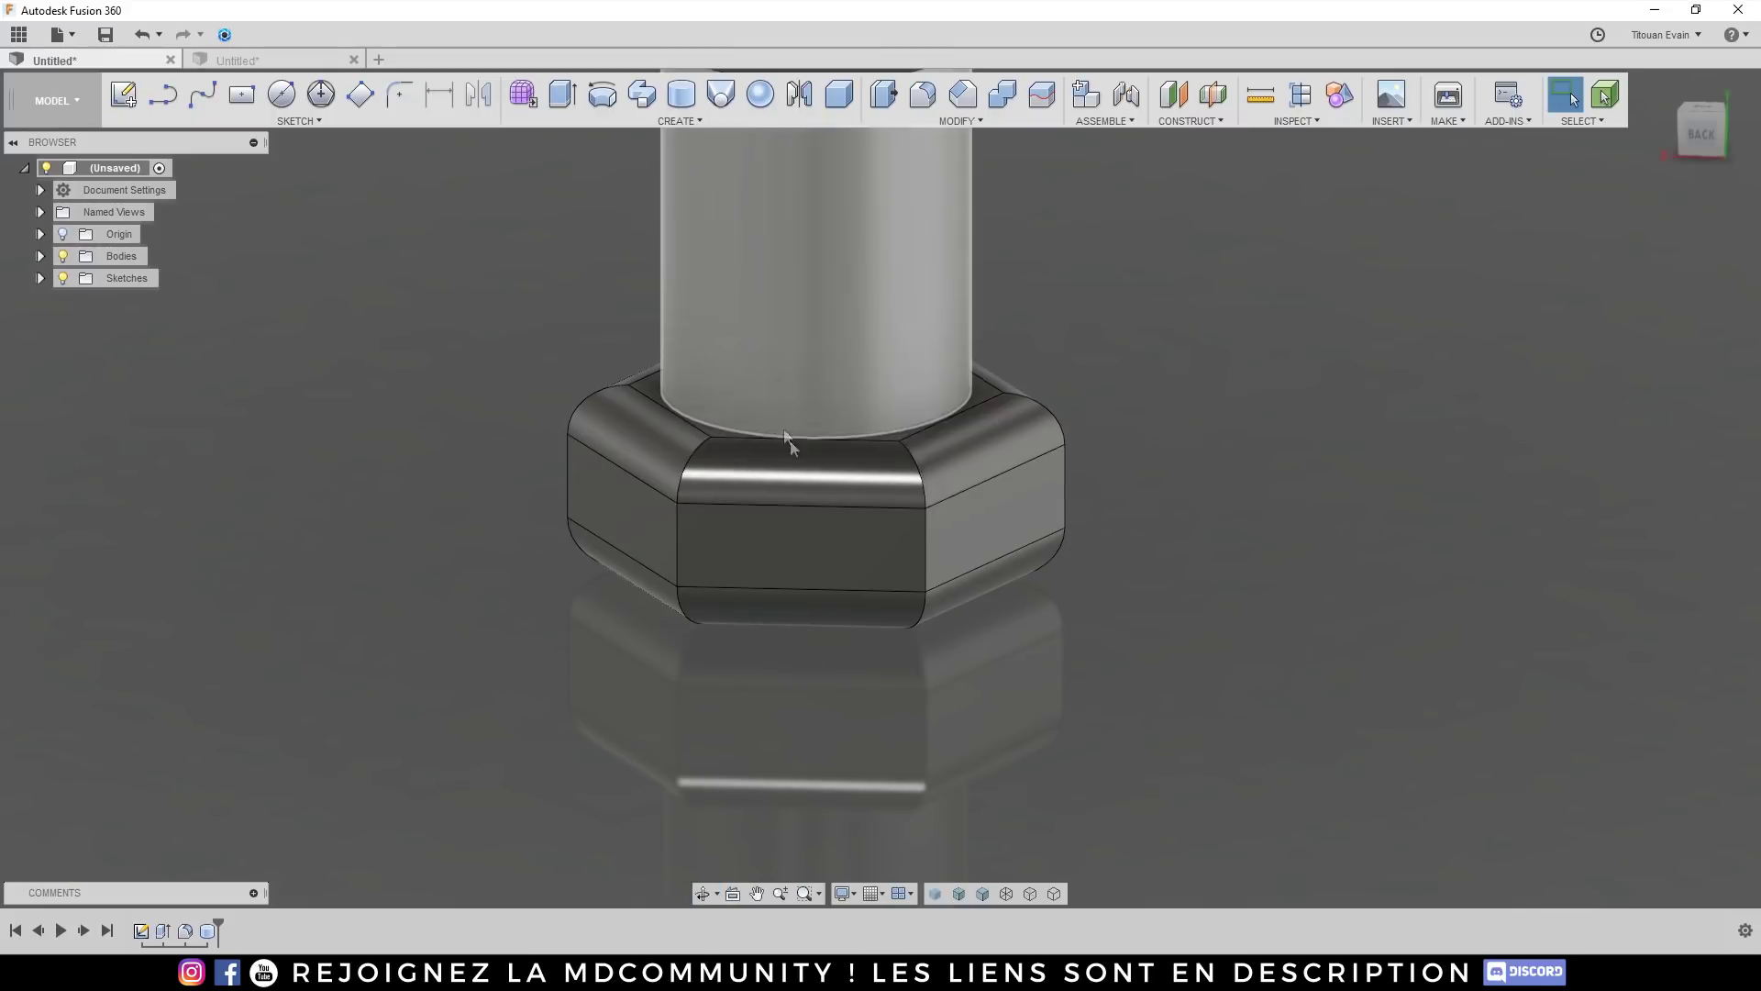
pyautogui.scroll(-5, 819, 498)
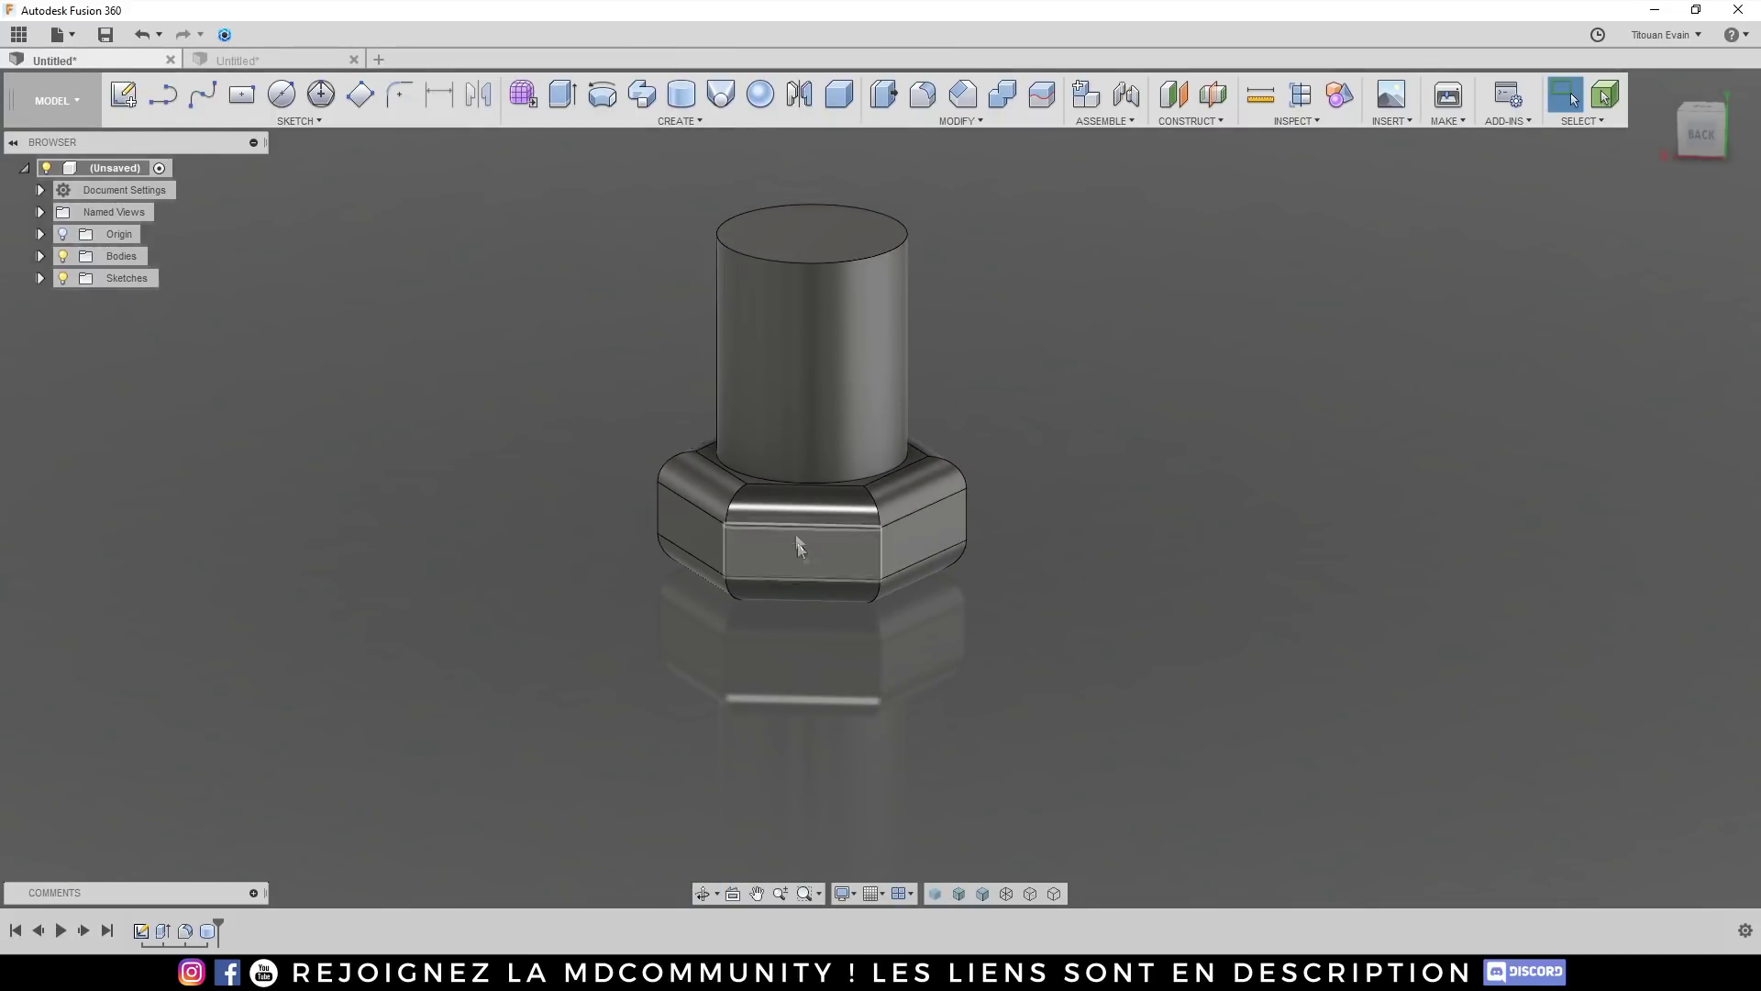
pyautogui.click(824, 547)
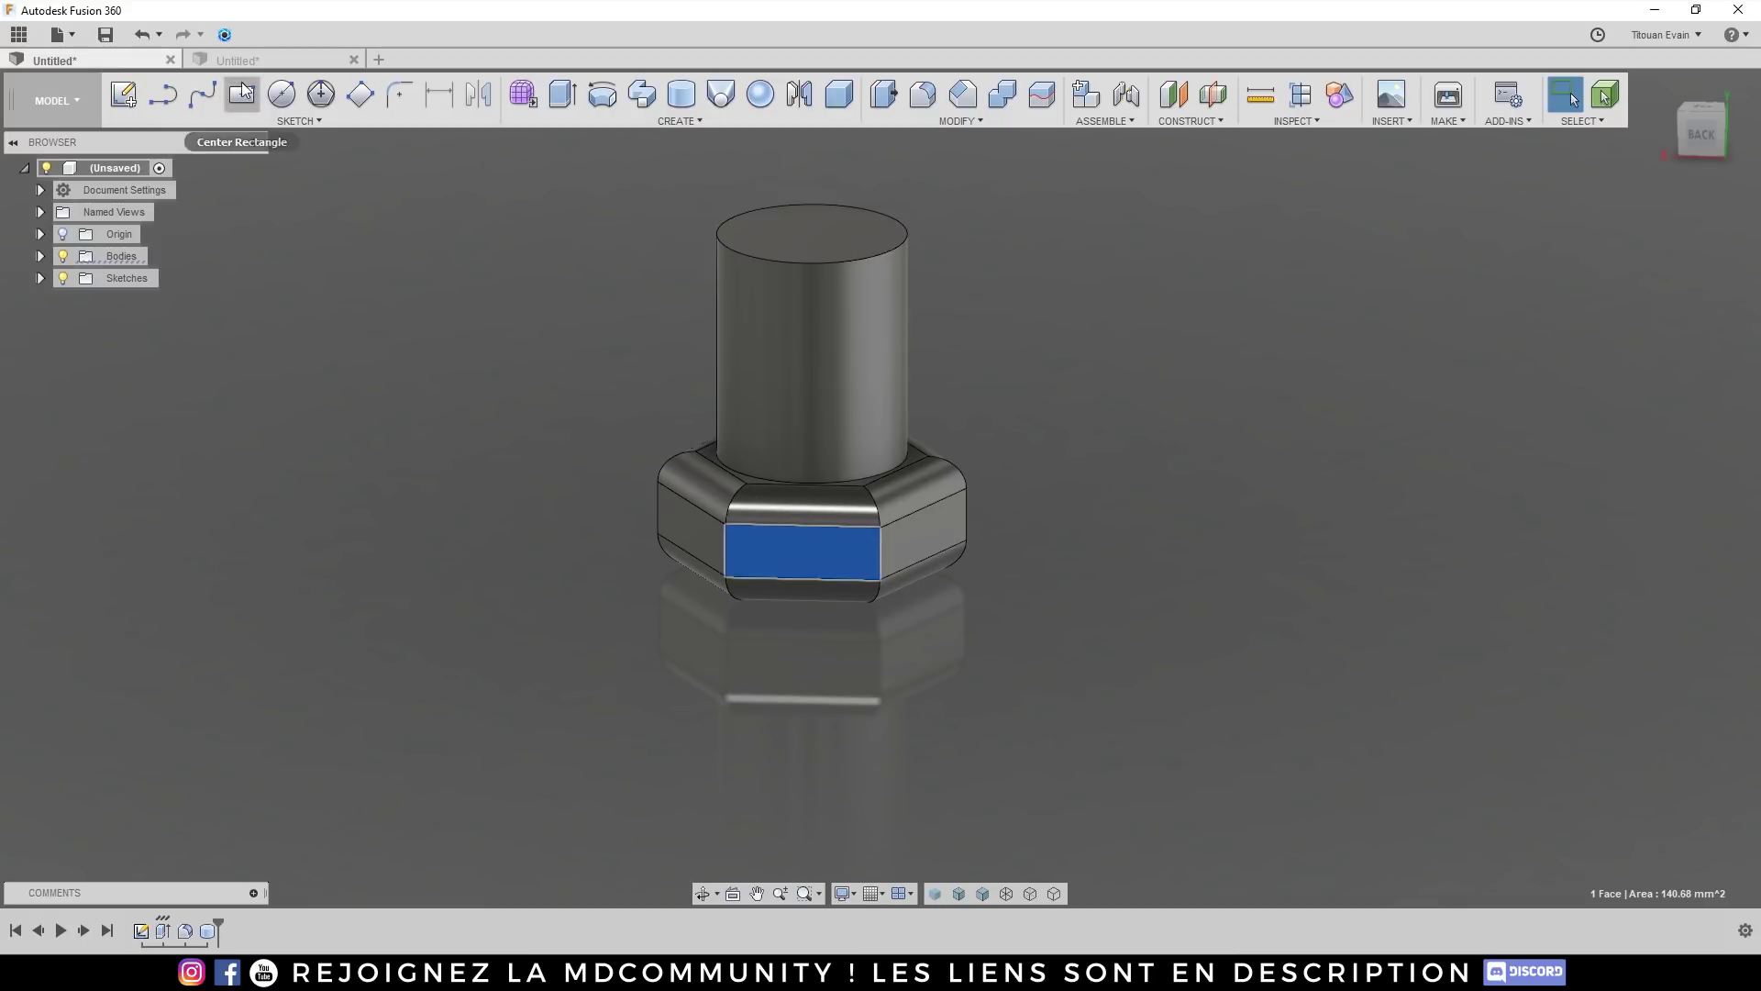
# Step: Return to the grenade design, show the revolved body and hide the canvas
pyautogui.click(242, 54)
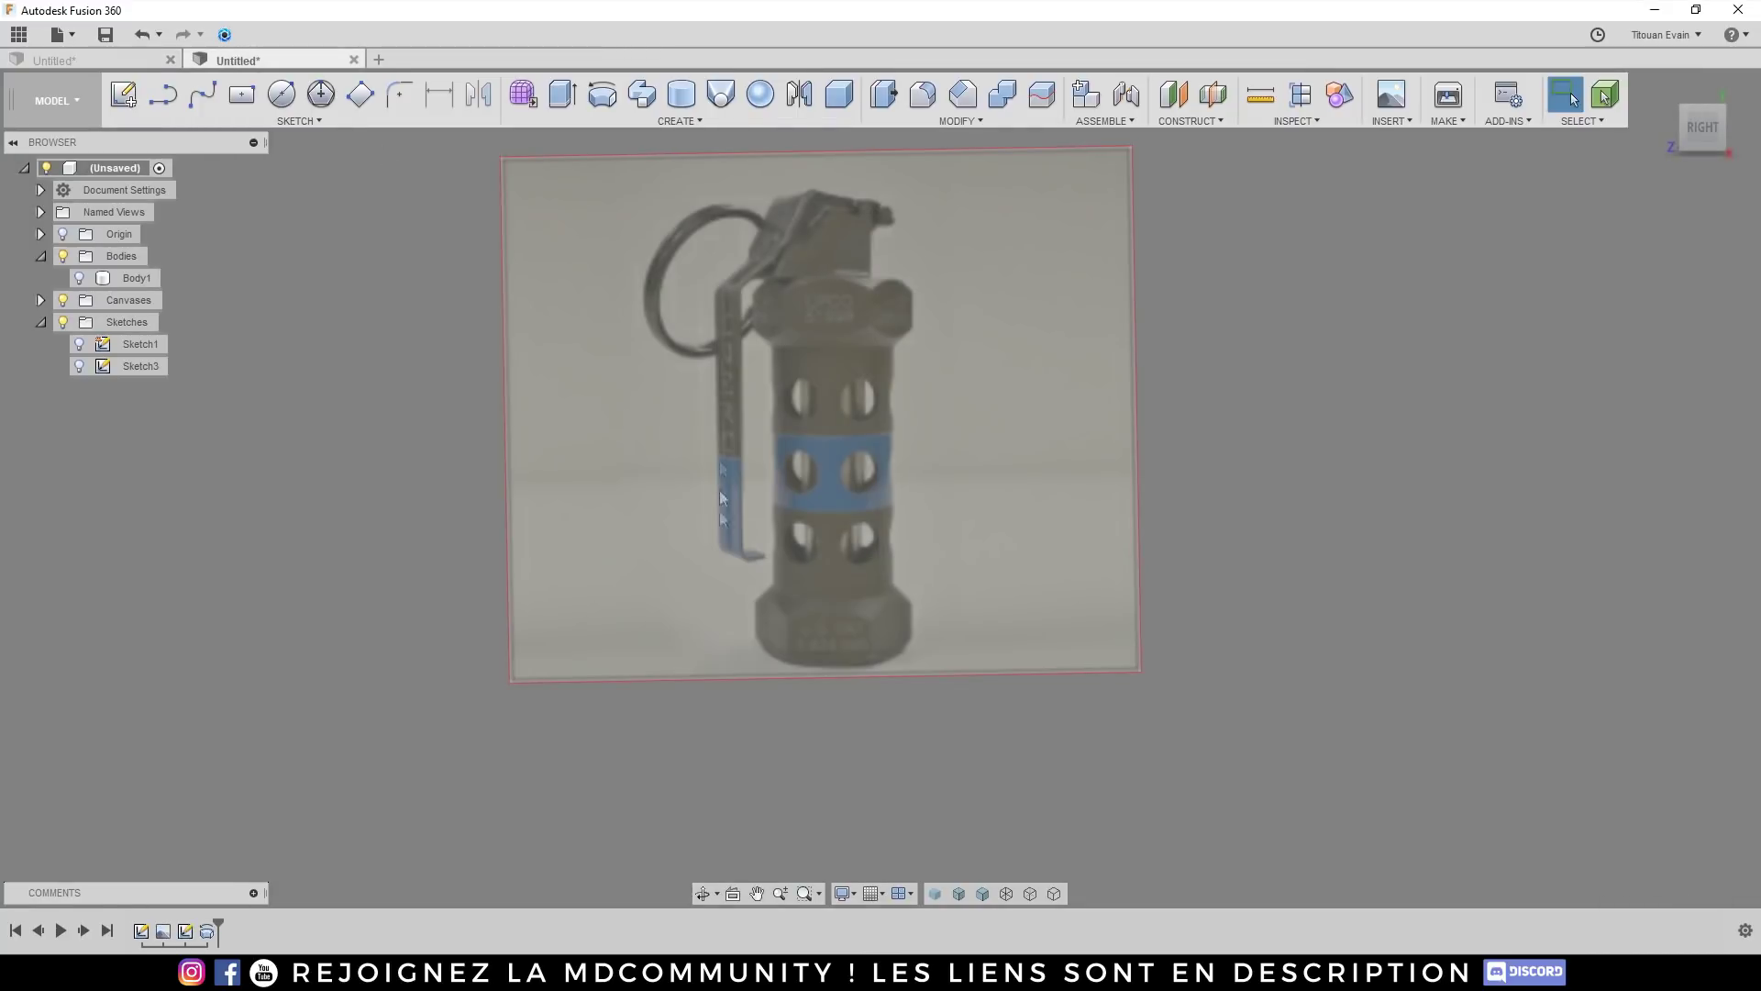
pyautogui.click(79, 278)
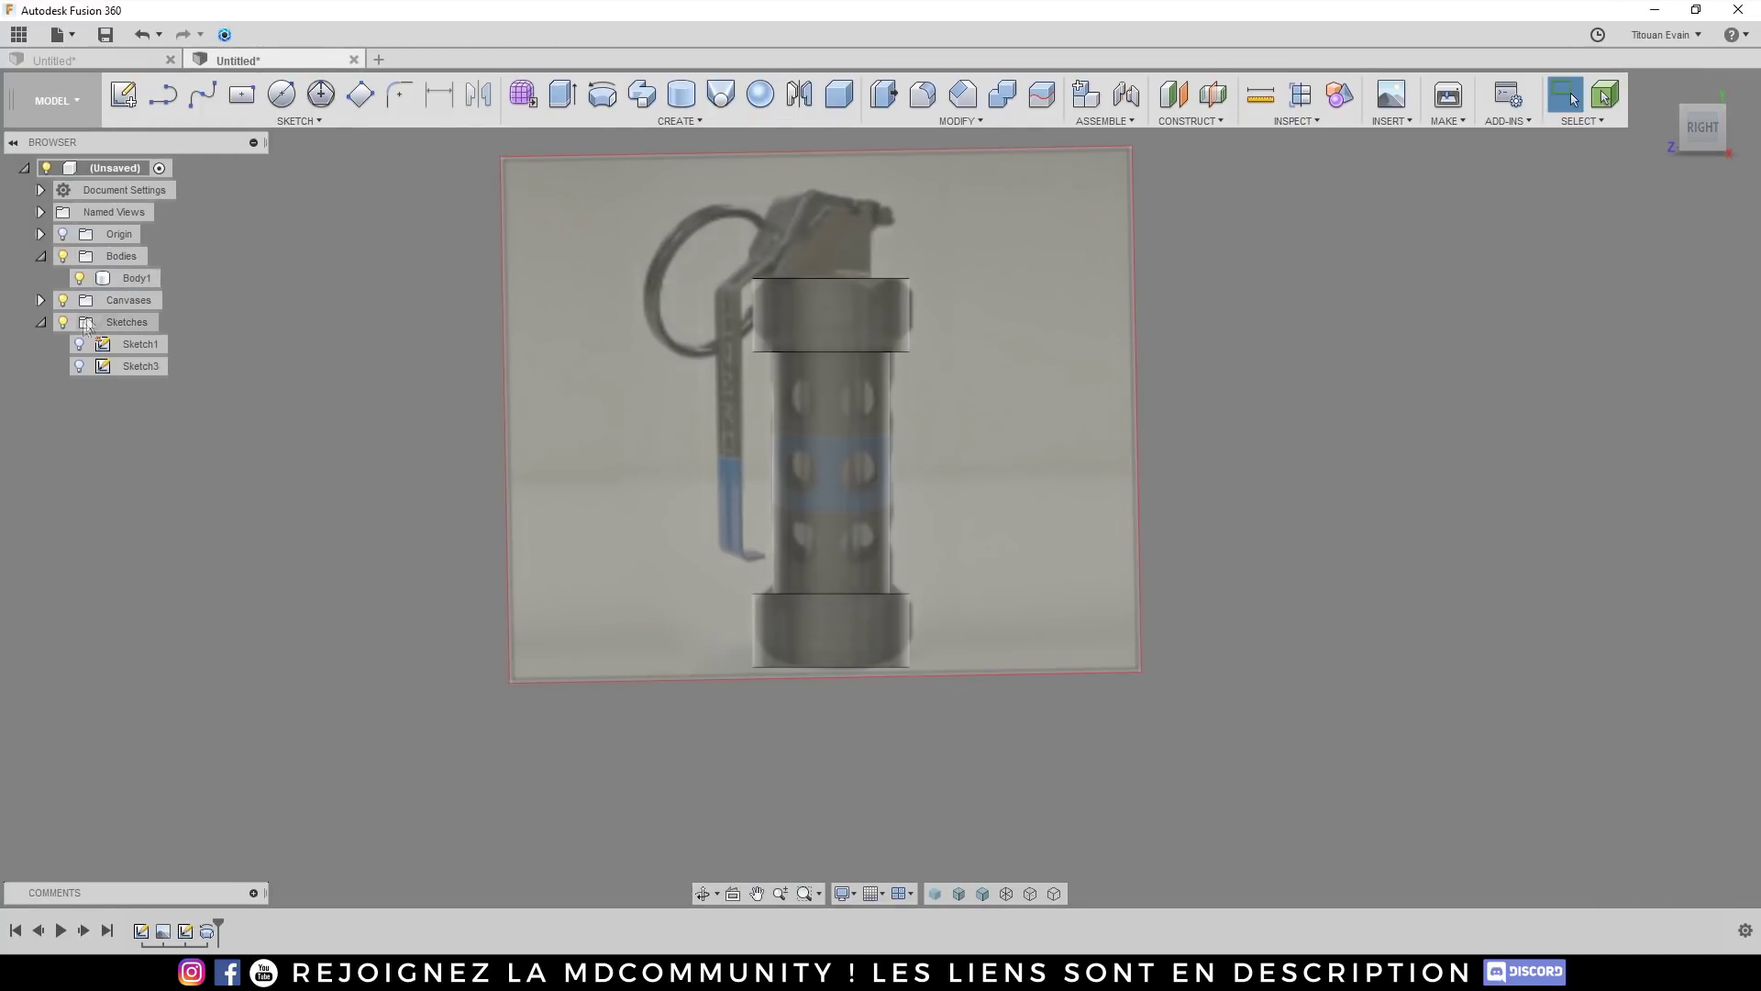
pyautogui.click(62, 300)
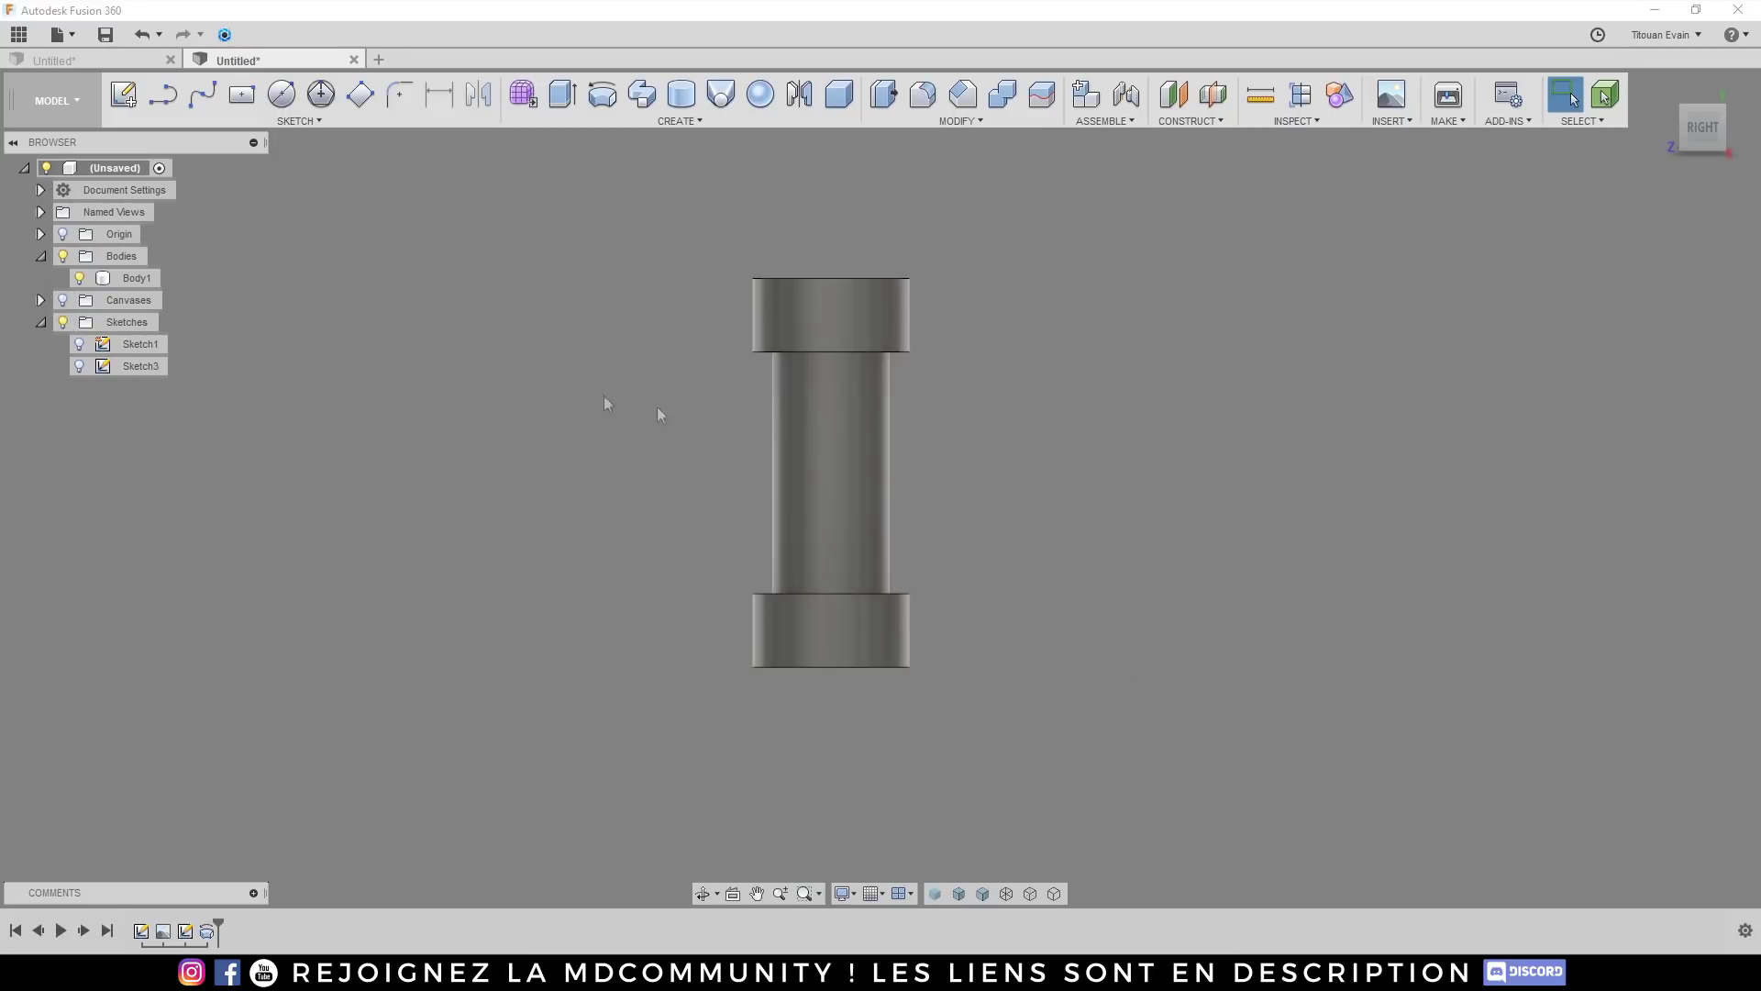
# Step: Fillet the upper and lower outer rim edges of both end collars with one shared constant radius
pyautogui.scroll(5, 888, 321)
pyautogui.press('f')
pyautogui.keyDown('shift'); pyautogui.moveTo(791, 180); pyautogui.dragTo(903, 301, button='middle'); pyautogui.keyUp('shift')
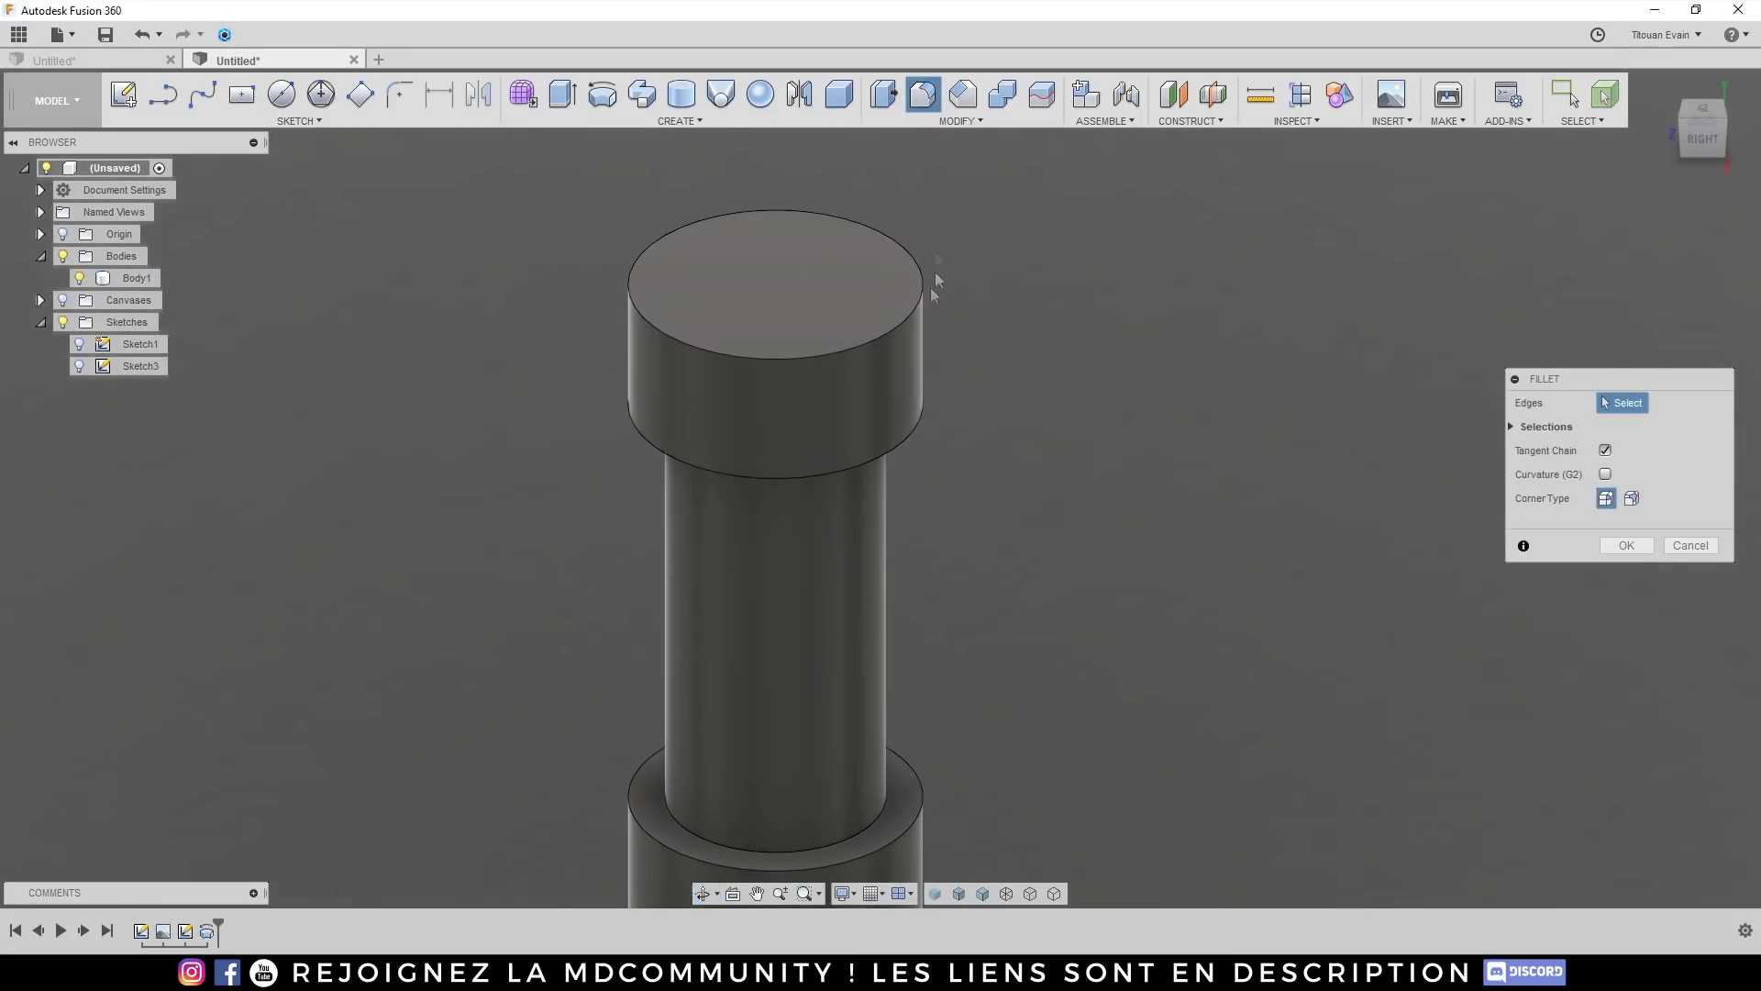
pyautogui.click(735, 213)
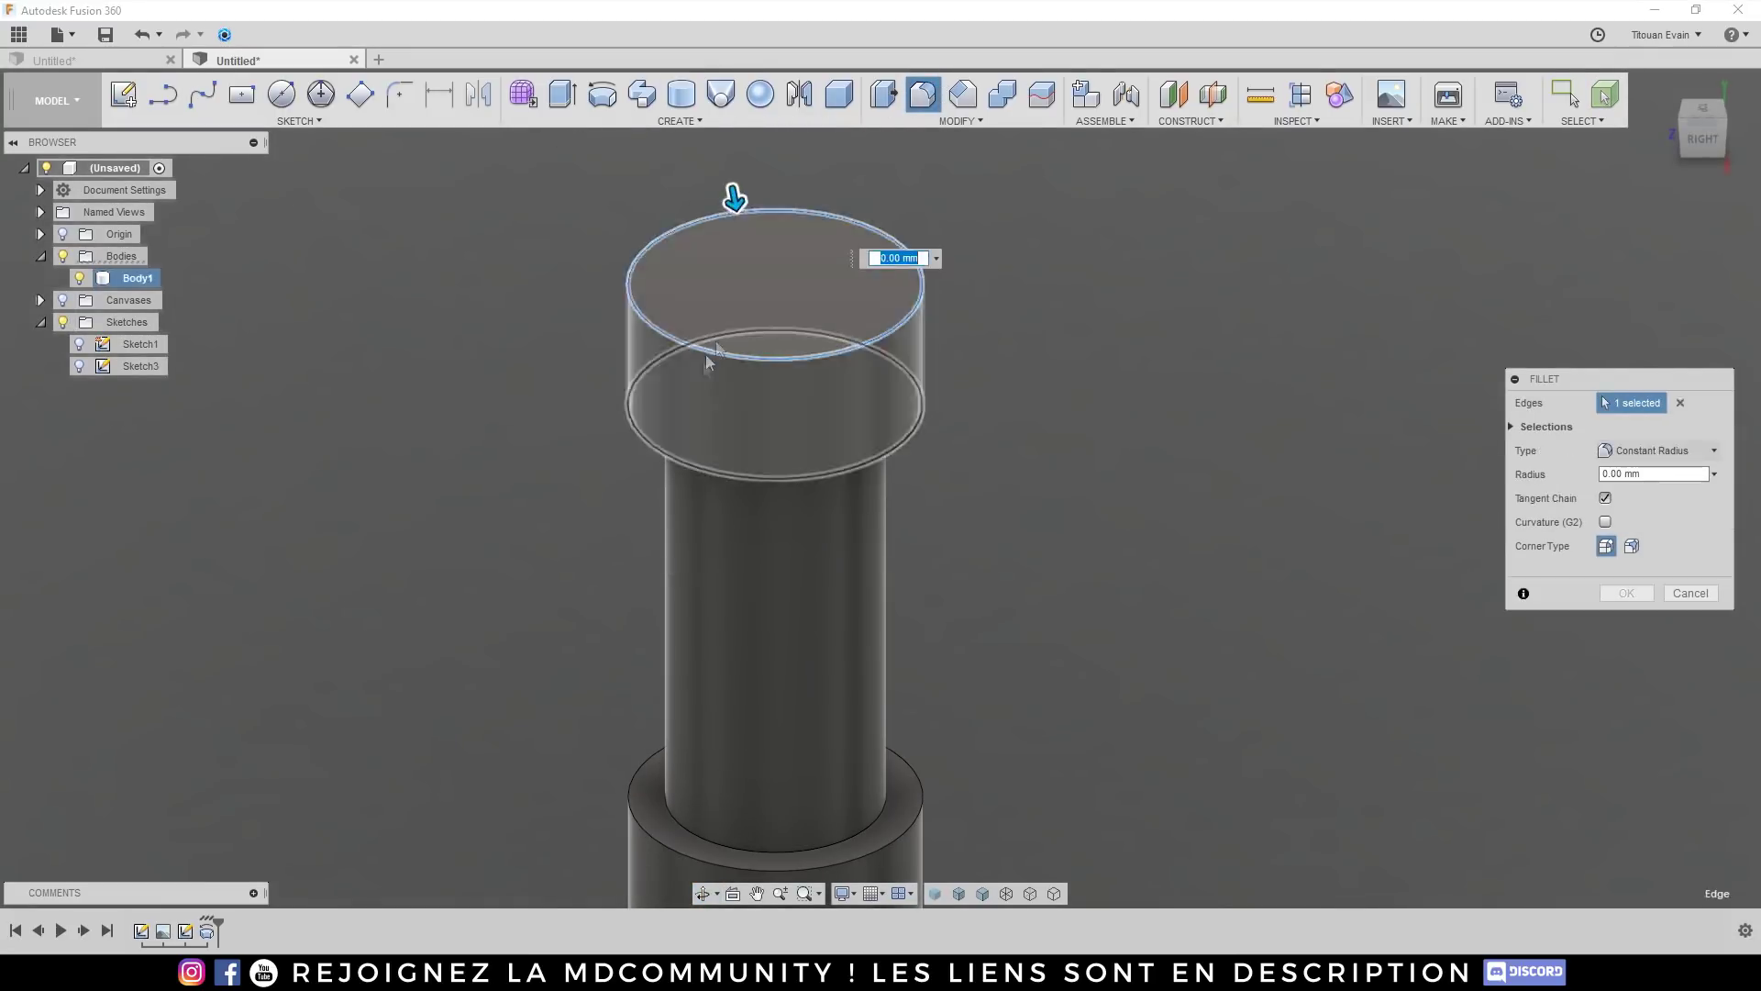
pyautogui.click(706, 467)
pyautogui.scroll(-3, 706, 477)
pyautogui.scroll(5, 734, 642)
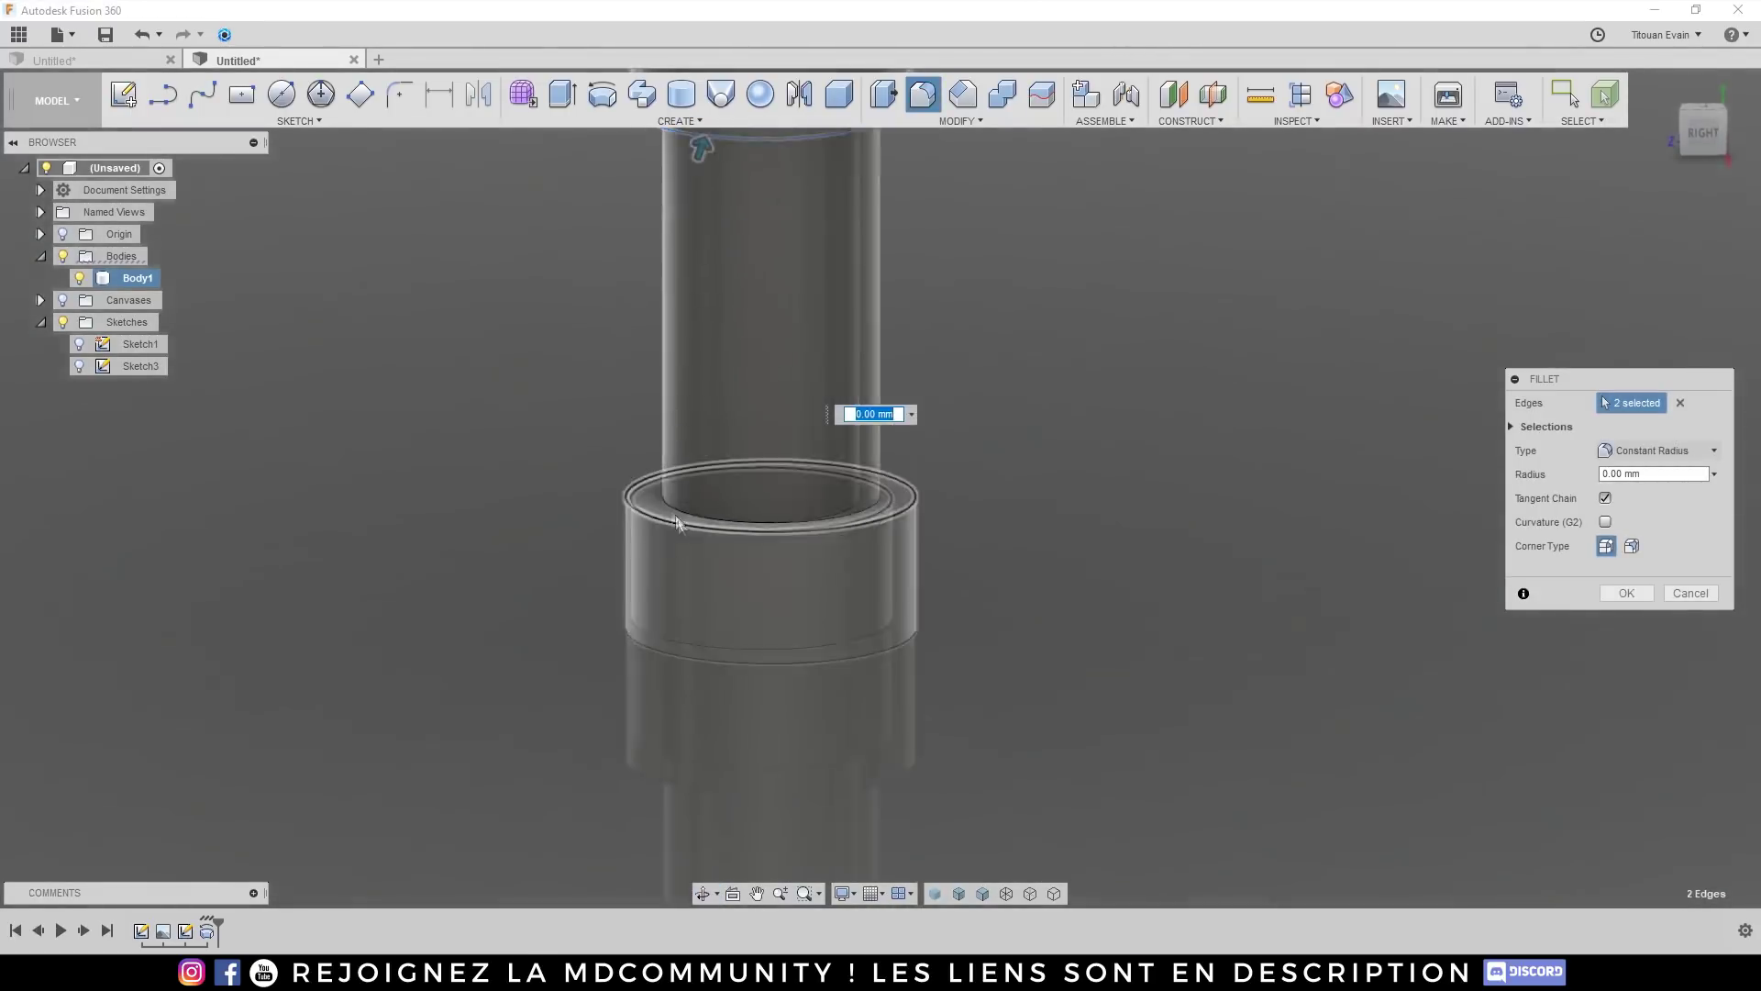
pyautogui.click(621, 500)
pyautogui.click(617, 687)
pyautogui.scroll(-5, 647, 678)
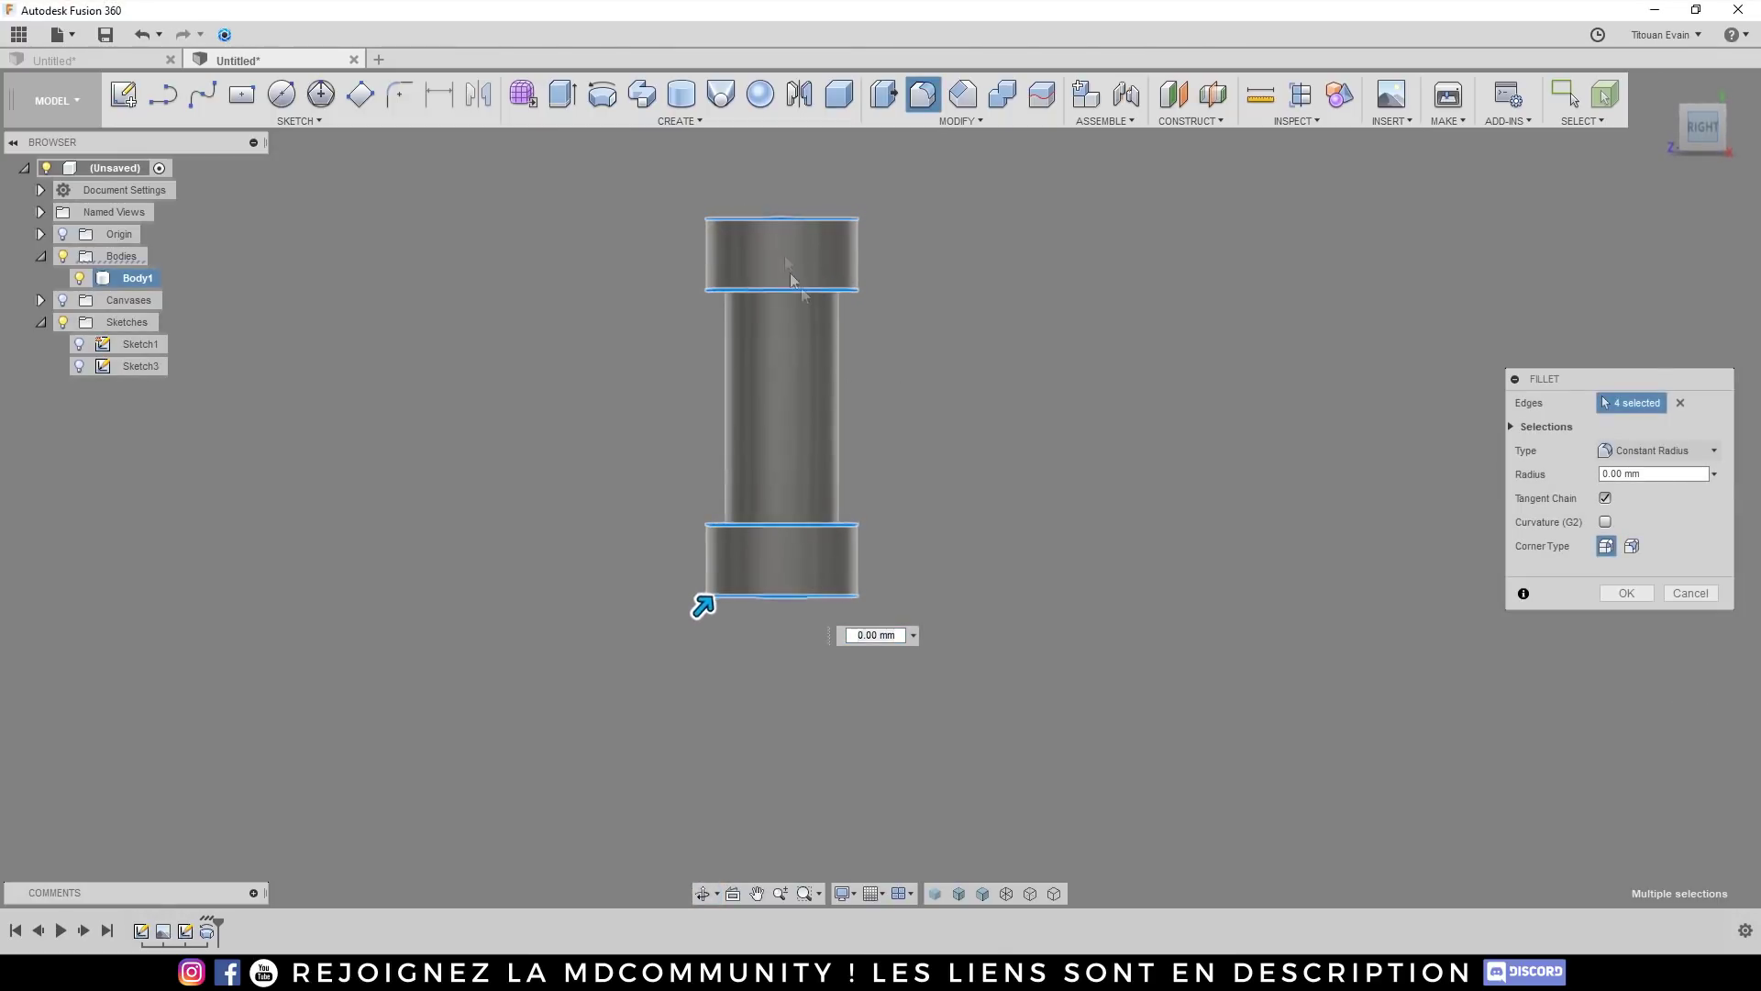
pyautogui.scroll(2, 798, 321)
pyautogui.moveTo(672, 712)
pyautogui.mouseDown()
pyautogui.moveTo(707, 672)
pyautogui.moveTo(679, 694)
pyautogui.moveTo(692, 617)
pyautogui.moveTo(668, 688)
pyautogui.moveTo(685, 700)
pyautogui.mouseUp()
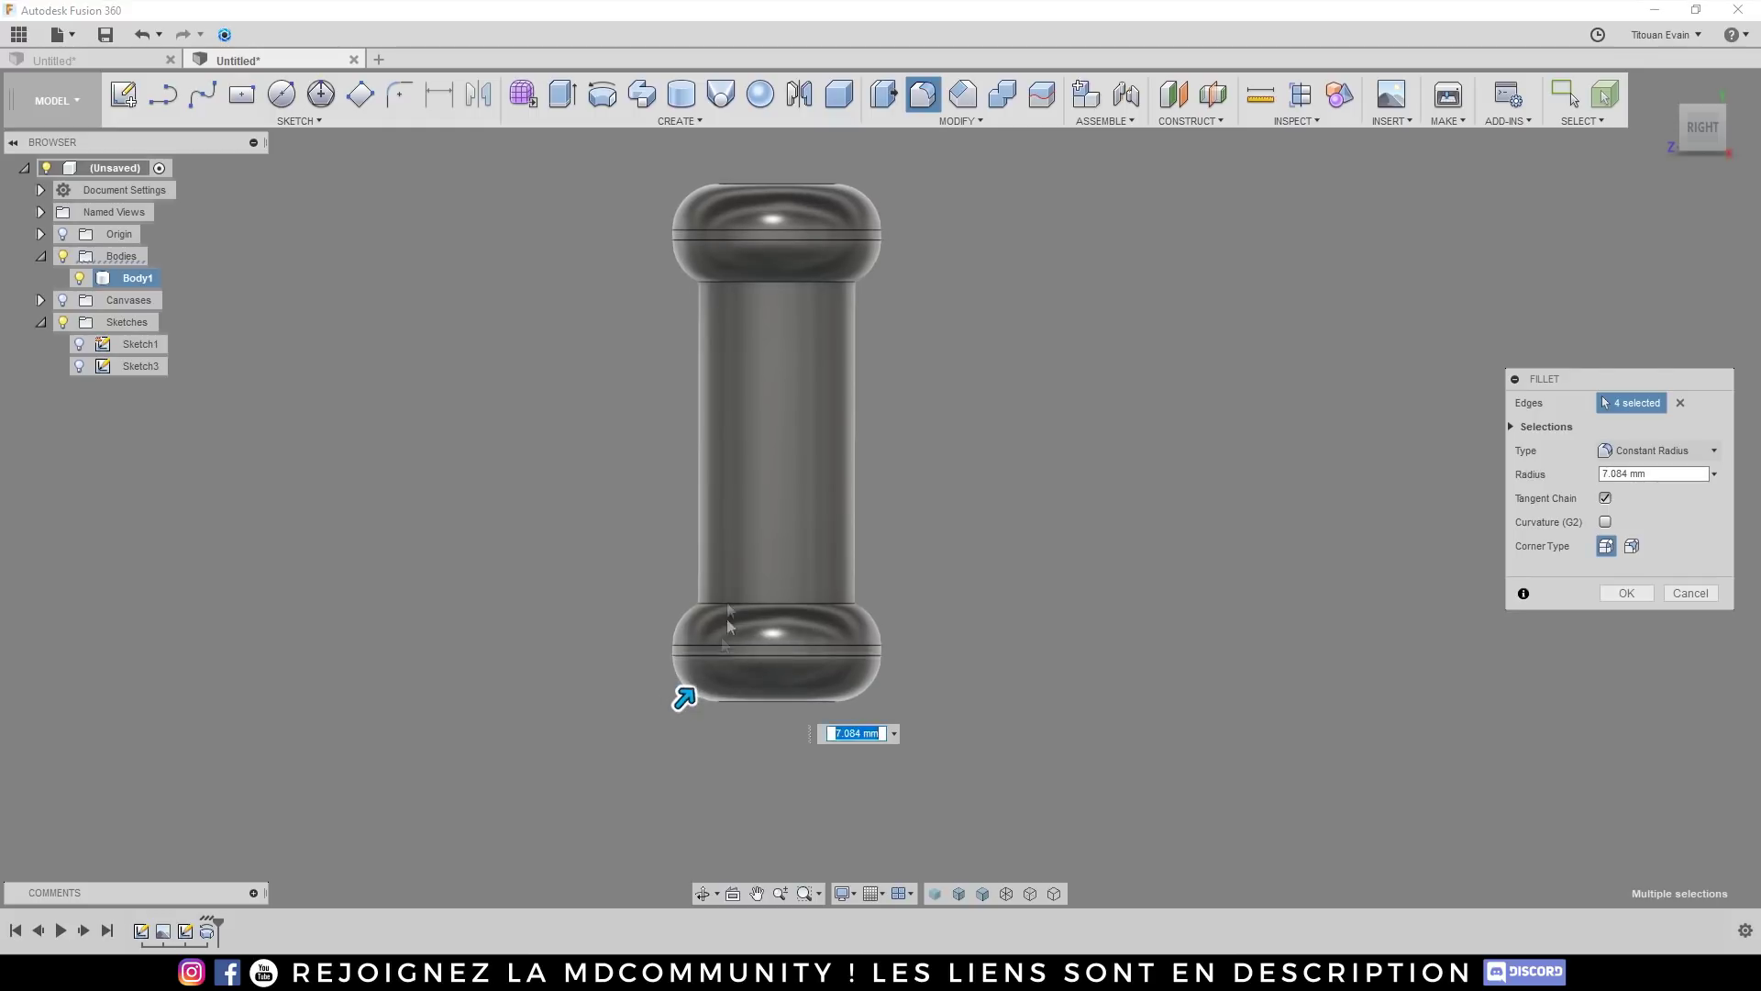
pyautogui.keyDown('shift'); pyautogui.moveTo(684, 699); pyautogui.dragTo(680, 700, button='middle'); pyautogui.keyUp('shift')
pyautogui.scroll(5, 680, 699)
pyautogui.moveTo(635, 771); pyautogui.dragTo(628, 780)
pyautogui.click(1610, 473)
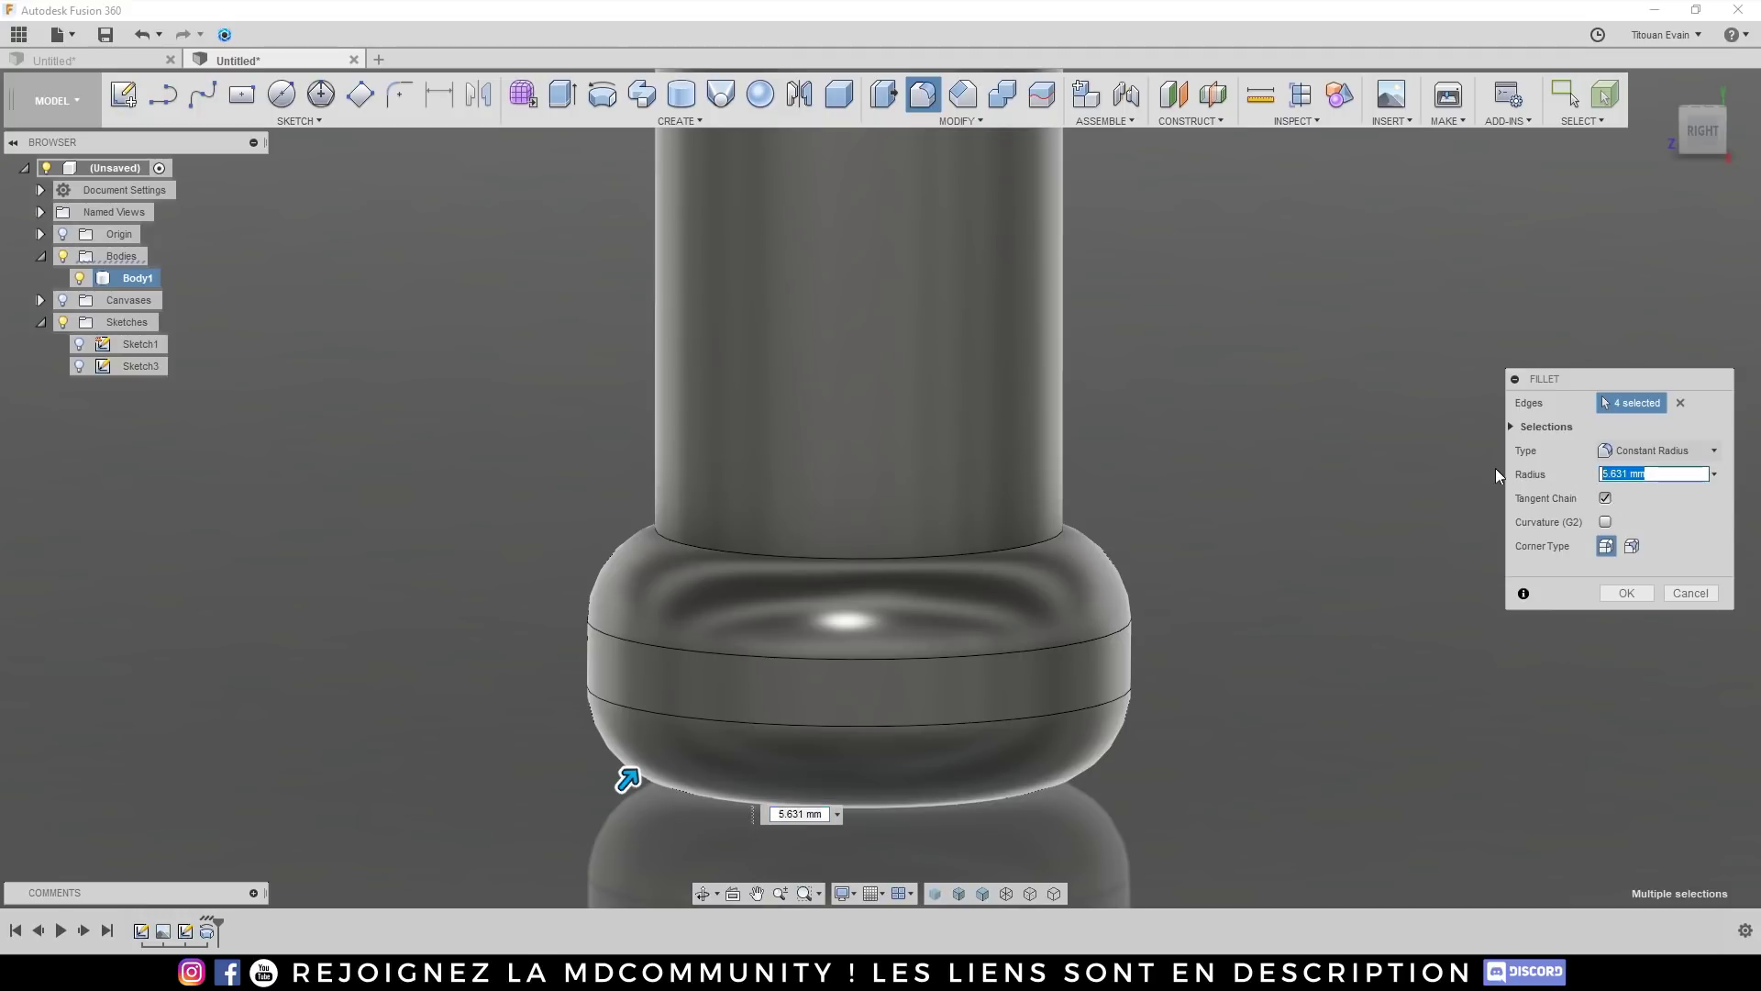
pyautogui.press('Return')
# Step: Show the canvas to compare the filleted body with the photo, and hide the body to examine the photographed collars
pyautogui.scroll(-6, 936, 633)
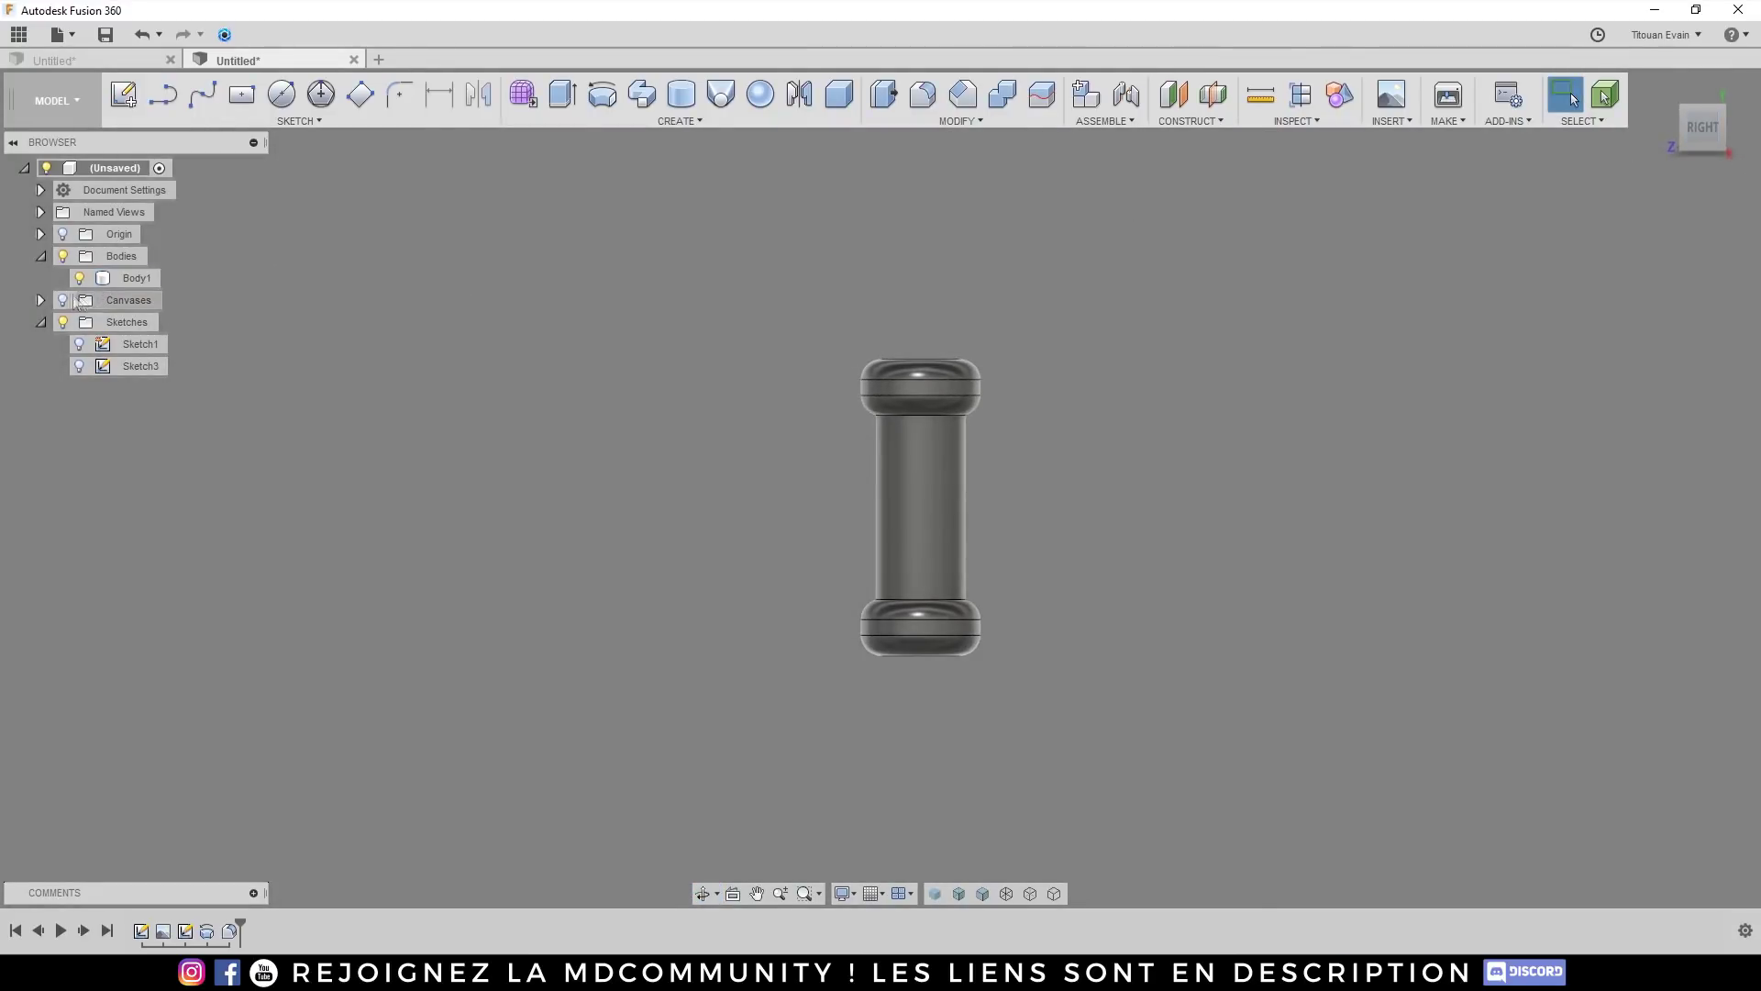
pyautogui.click(63, 301)
pyautogui.scroll(5, 941, 459)
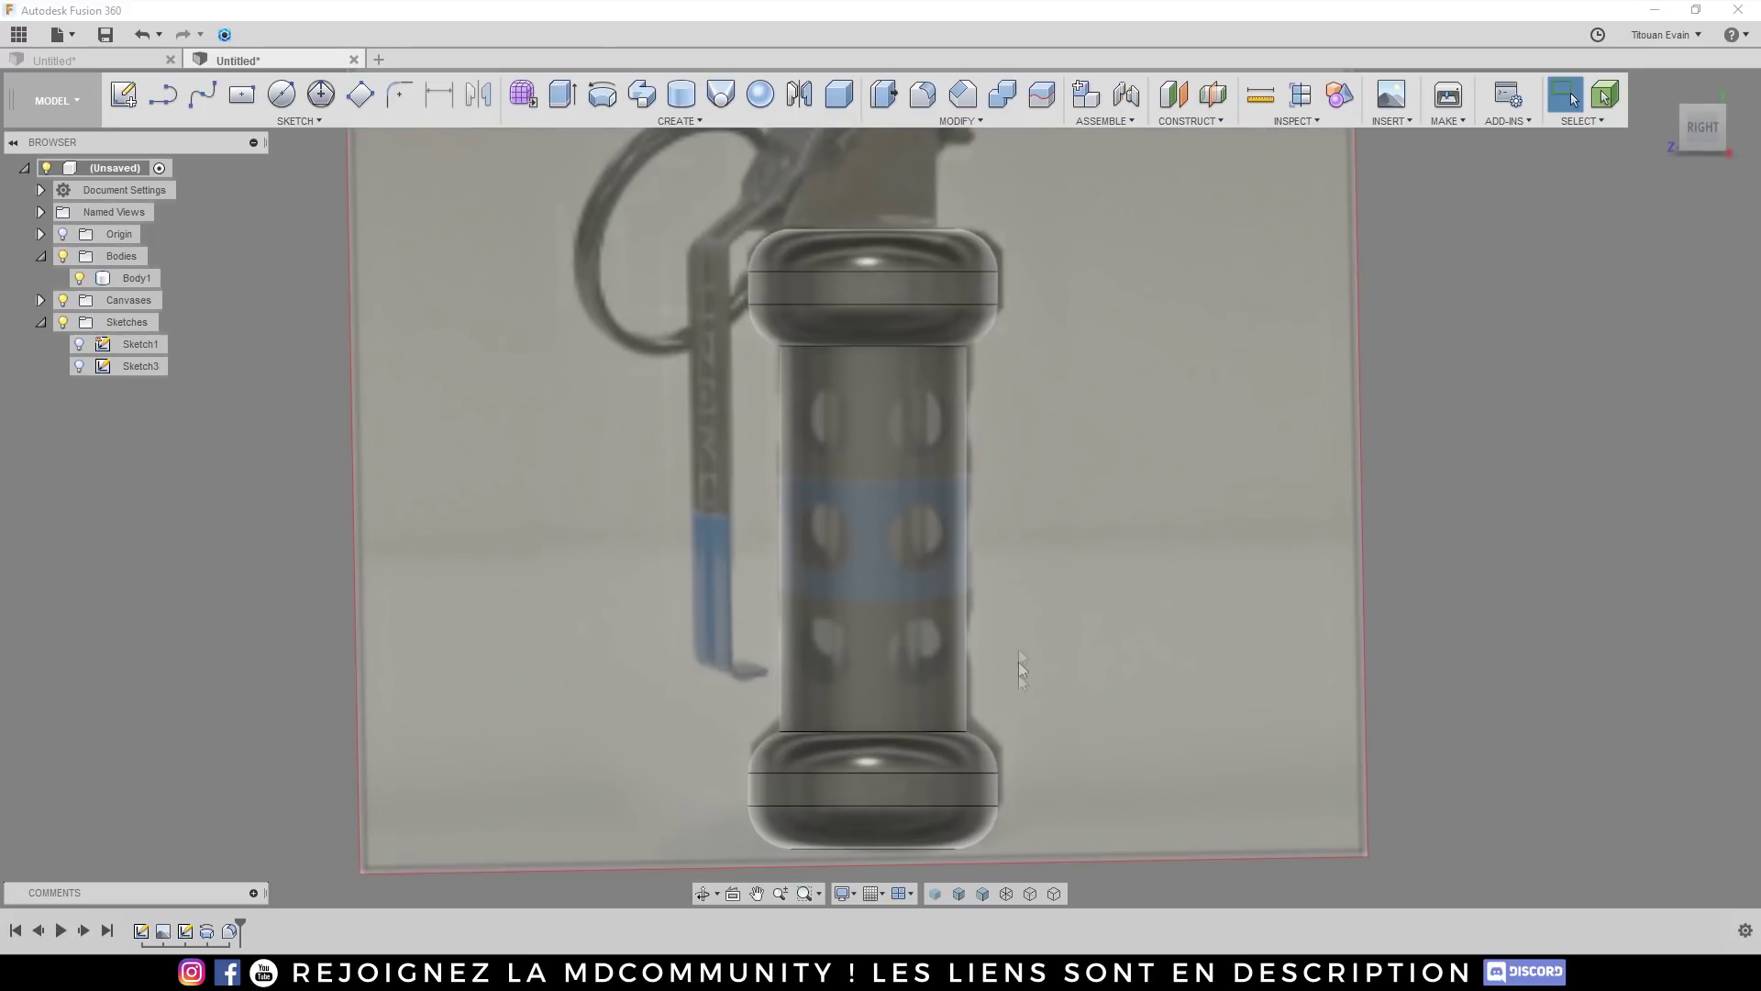
pyautogui.click(62, 256)
pyautogui.scroll(4, 1011, 334)
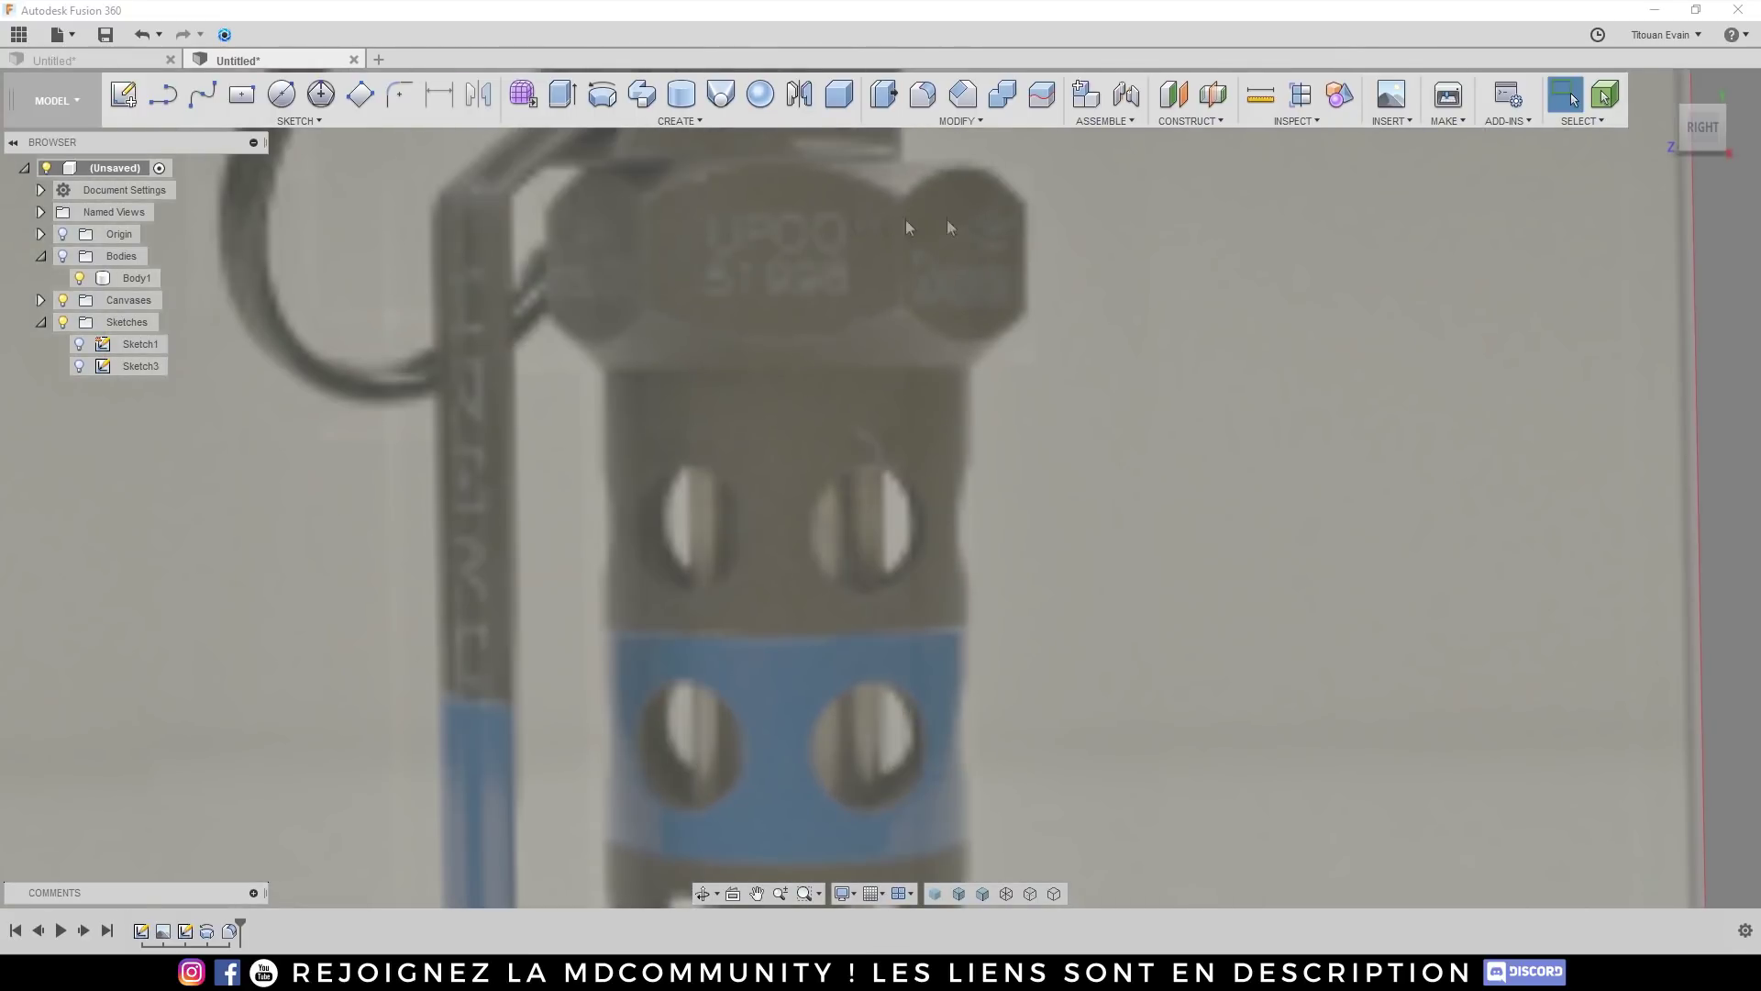
pyautogui.scroll(-5, 915, 348)
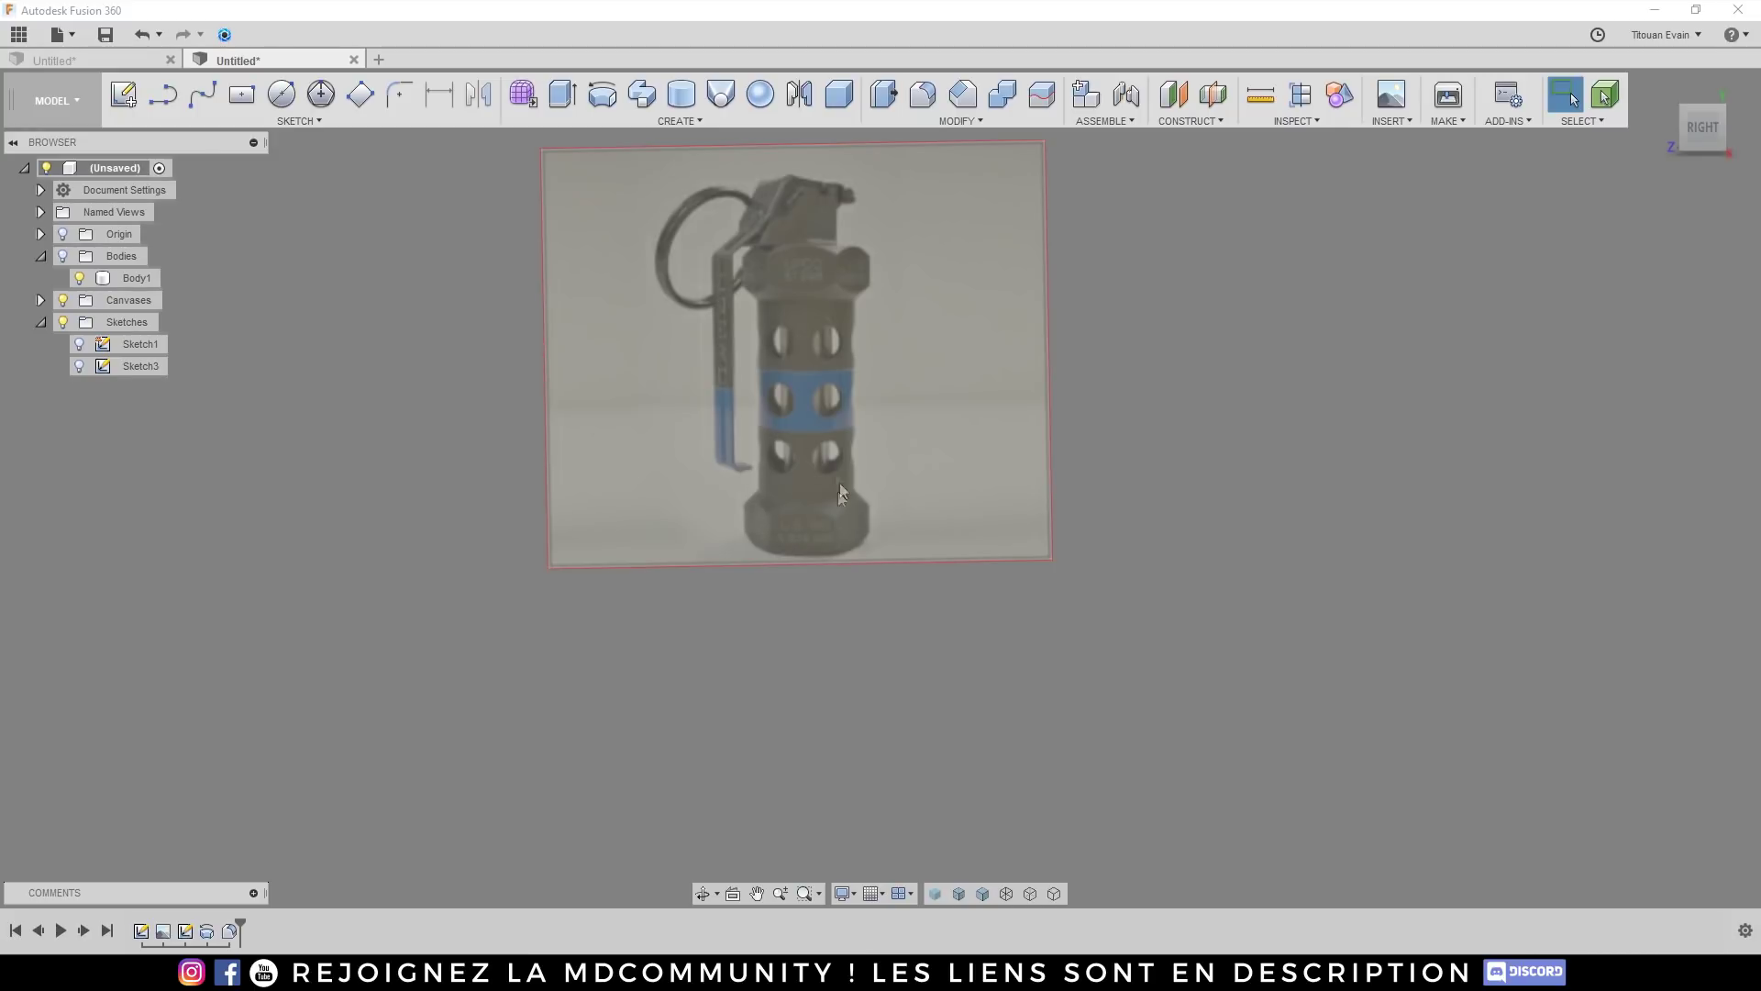
# Step: Hide the photo canvas and show the grenade body again
pyautogui.click(62, 300)
pyautogui.click(62, 256)
pyautogui.click(137, 278)
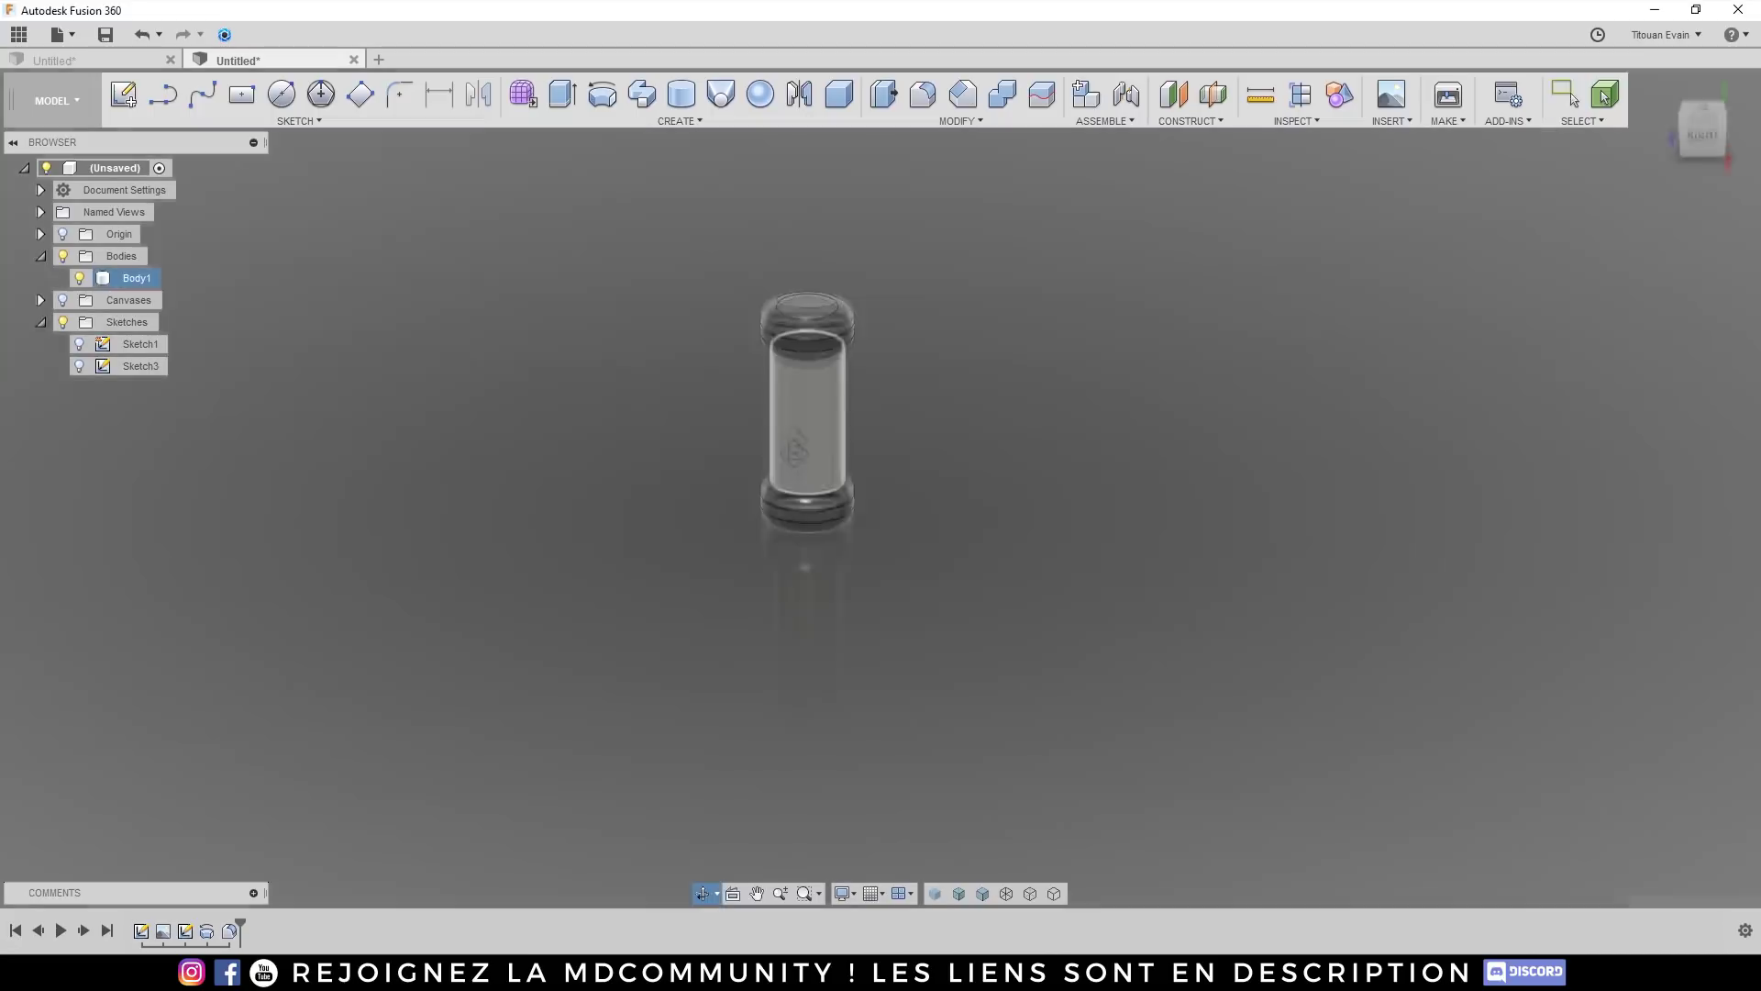
# Step: Start a sketch on the flat top face of the upper collar and activate the Inscribed Polygon tool
pyautogui.keyDown('shift'); pyautogui.moveTo(807, 432); pyautogui.dragTo(809, 402, button='middle'); pyautogui.keyUp('shift')
pyautogui.click(810, 400)
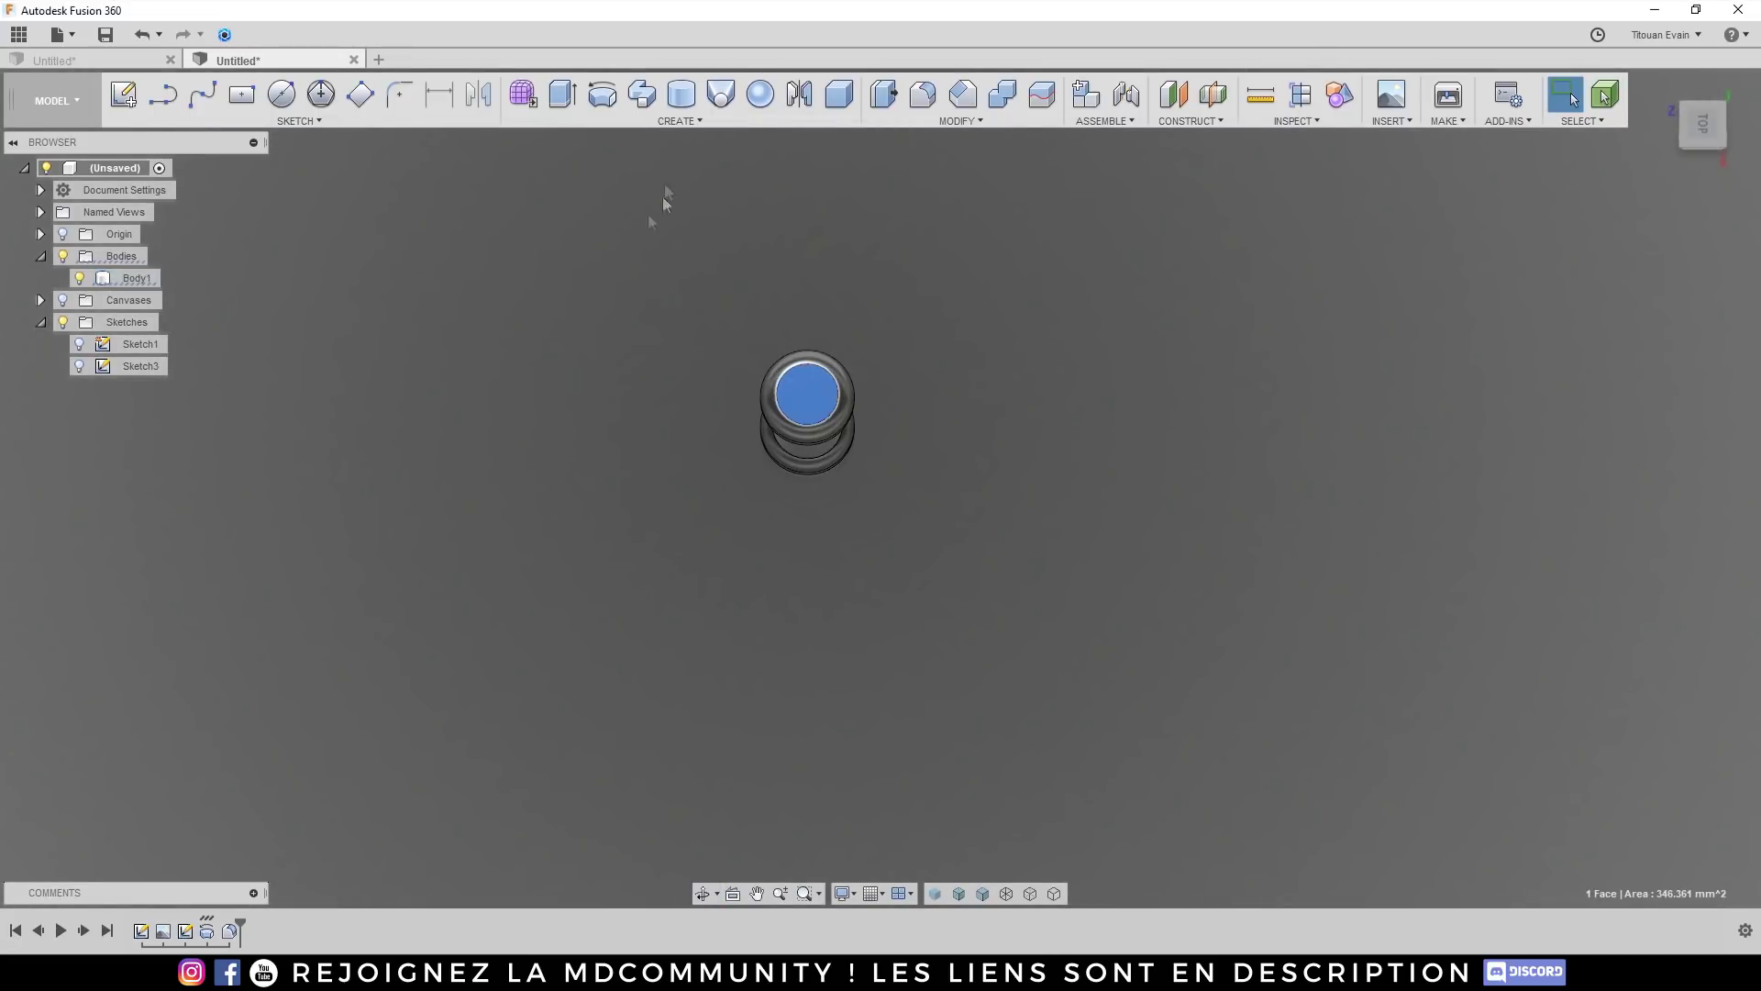
pyautogui.click(123, 97)
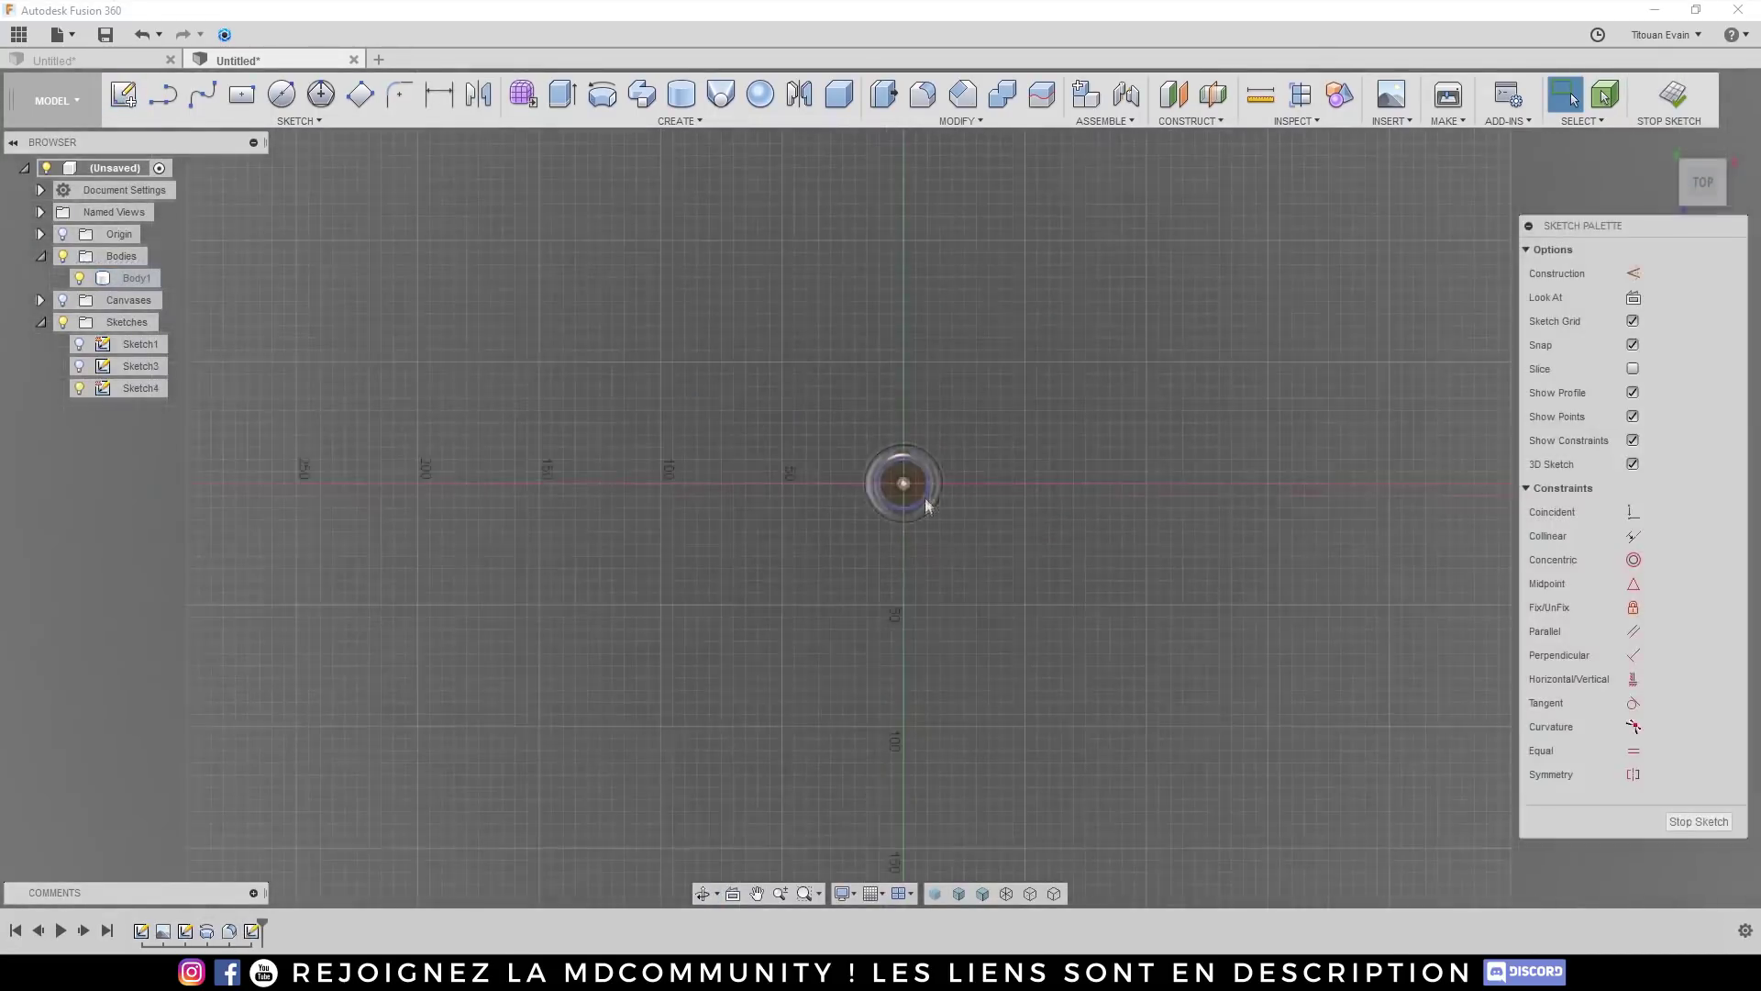
pyautogui.click(299, 121)
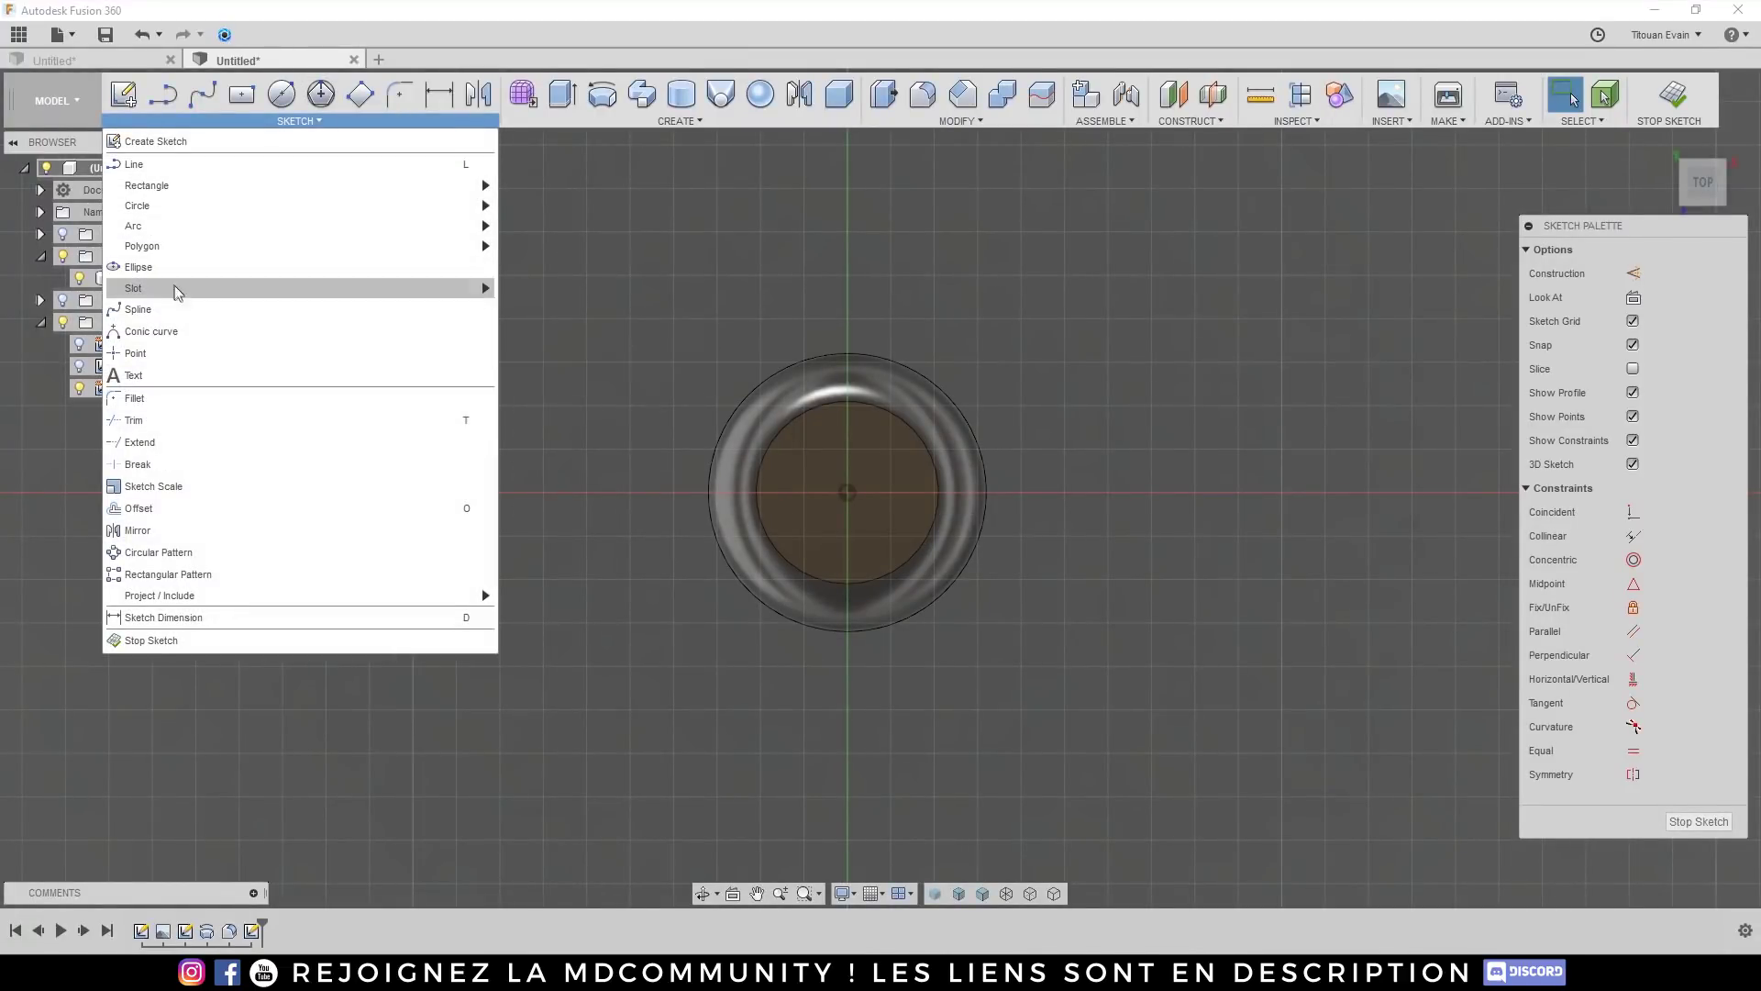
pyautogui.moveTo(393, 246)
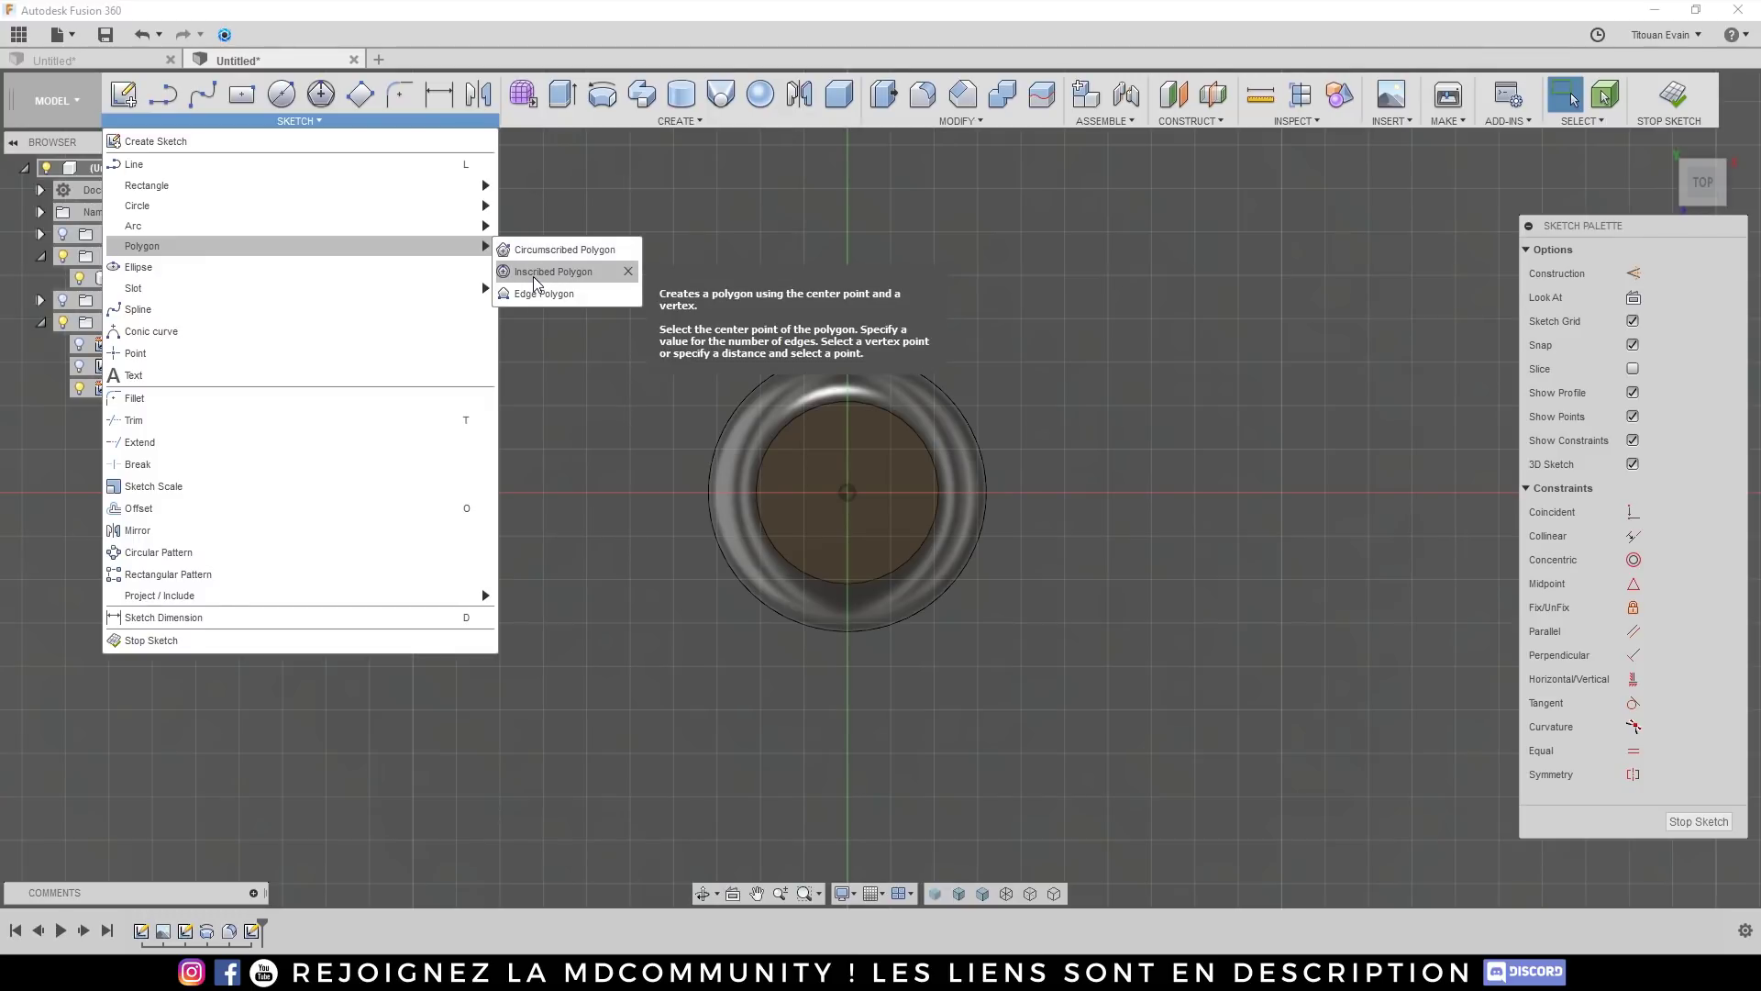
pyautogui.click(537, 271)
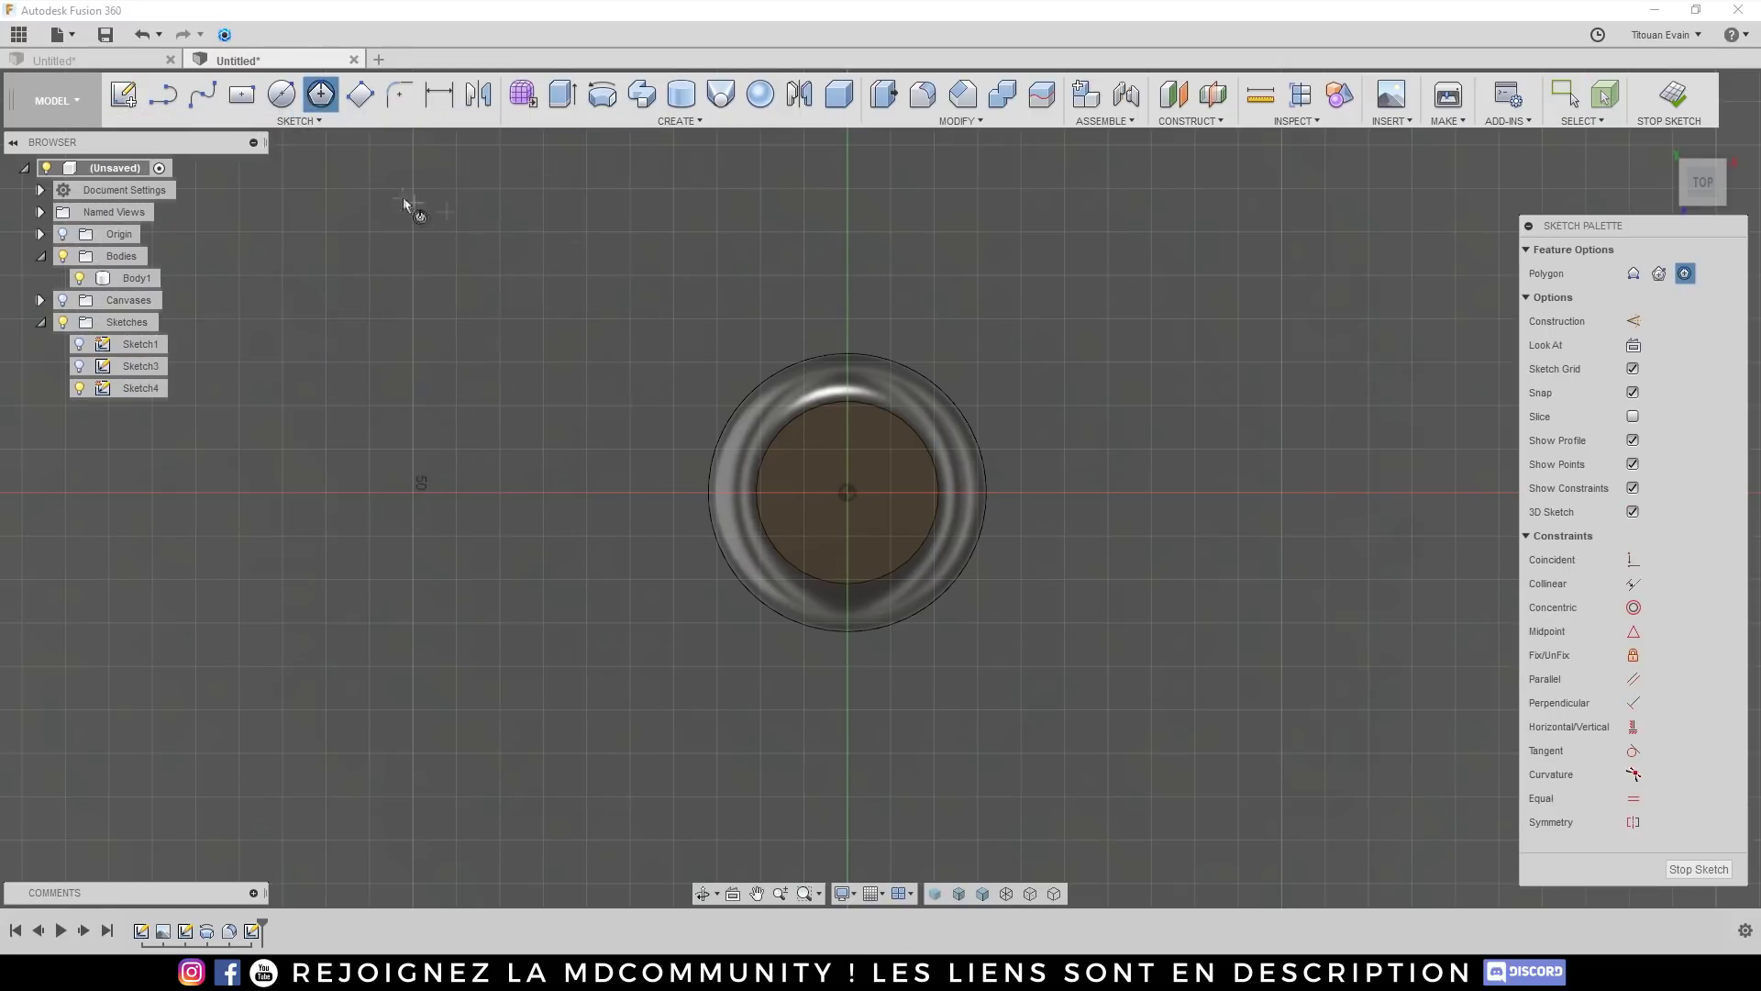
pyautogui.click(845, 491)
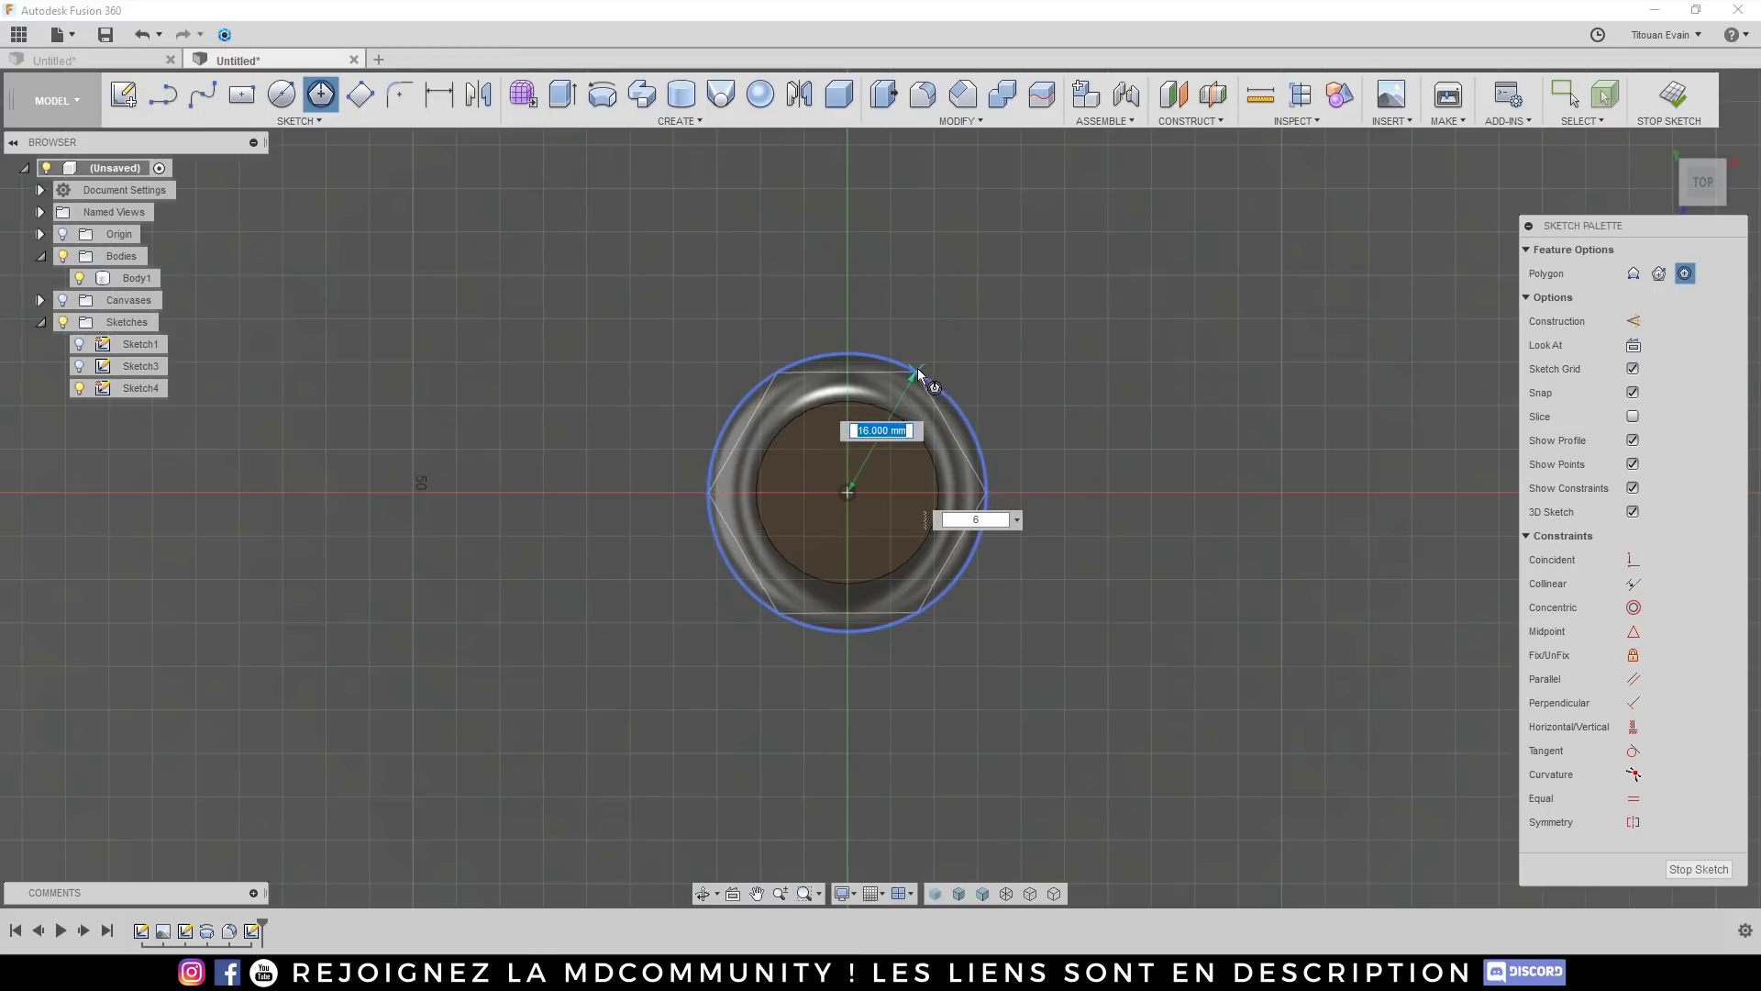
pyautogui.keyDown('shift'); pyautogui.moveTo(937, 383); pyautogui.dragTo(862, 319, button='middle'); pyautogui.keyUp('shift')
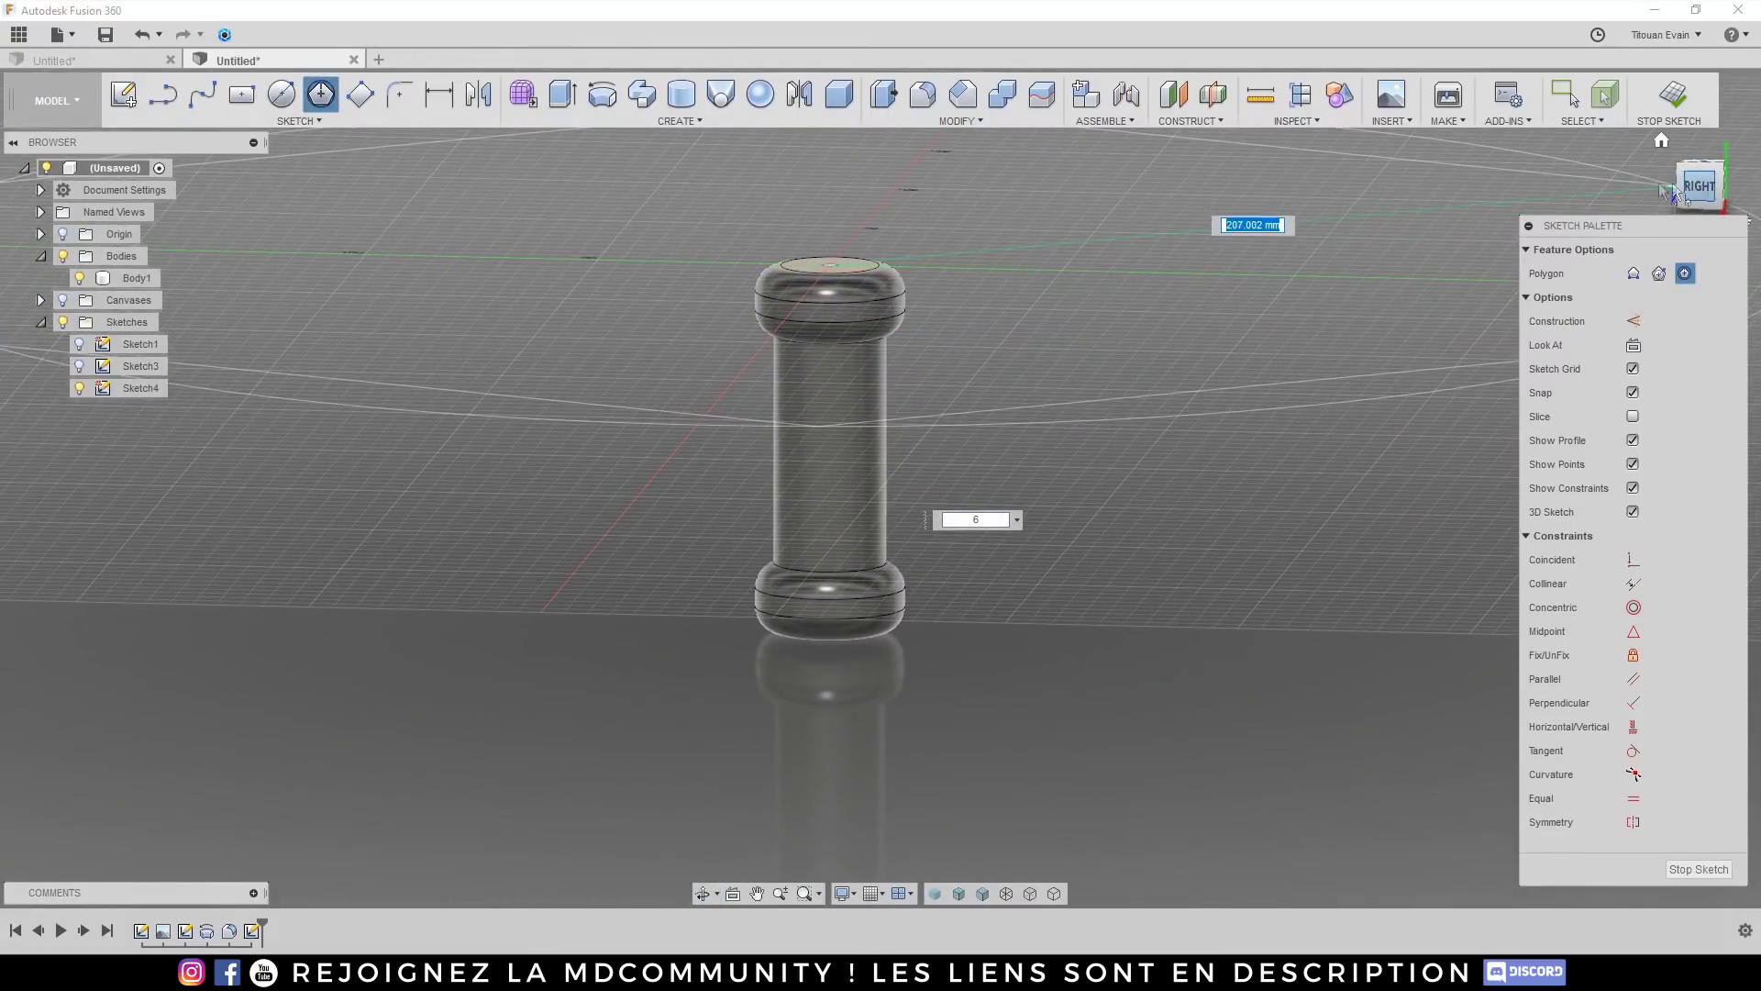
pyautogui.click(1634, 347)
pyautogui.scroll(5, 899, 427)
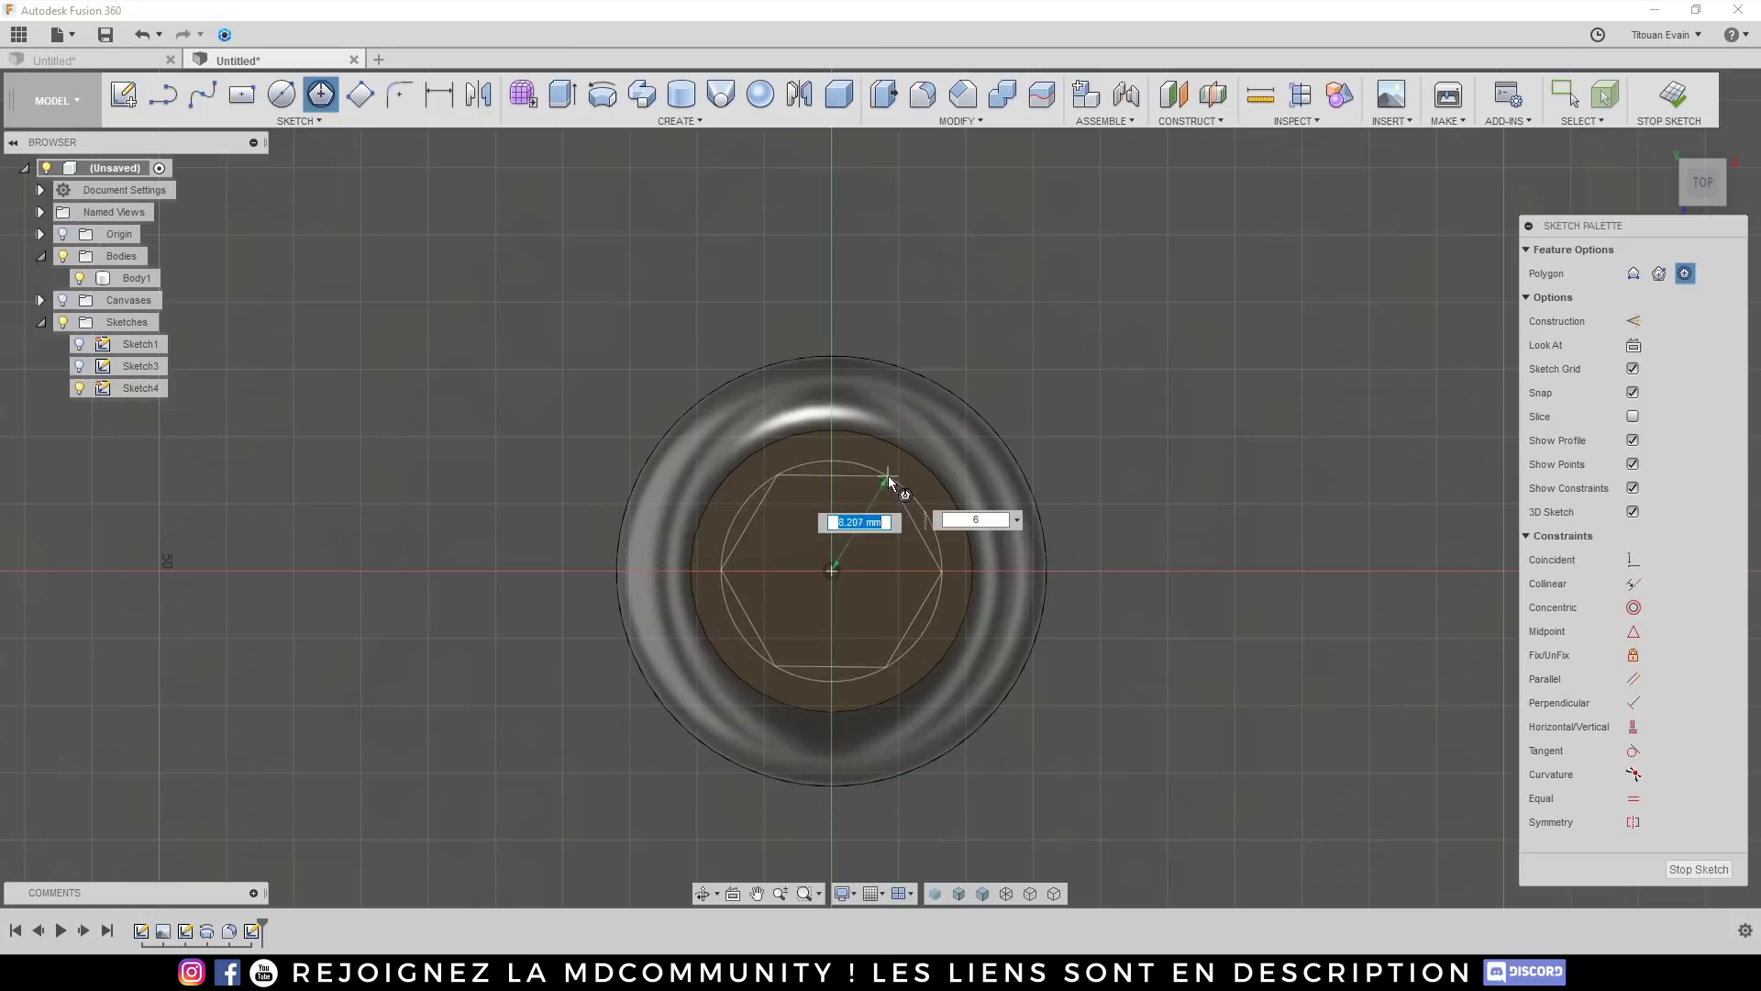
pyautogui.click(990, 388)
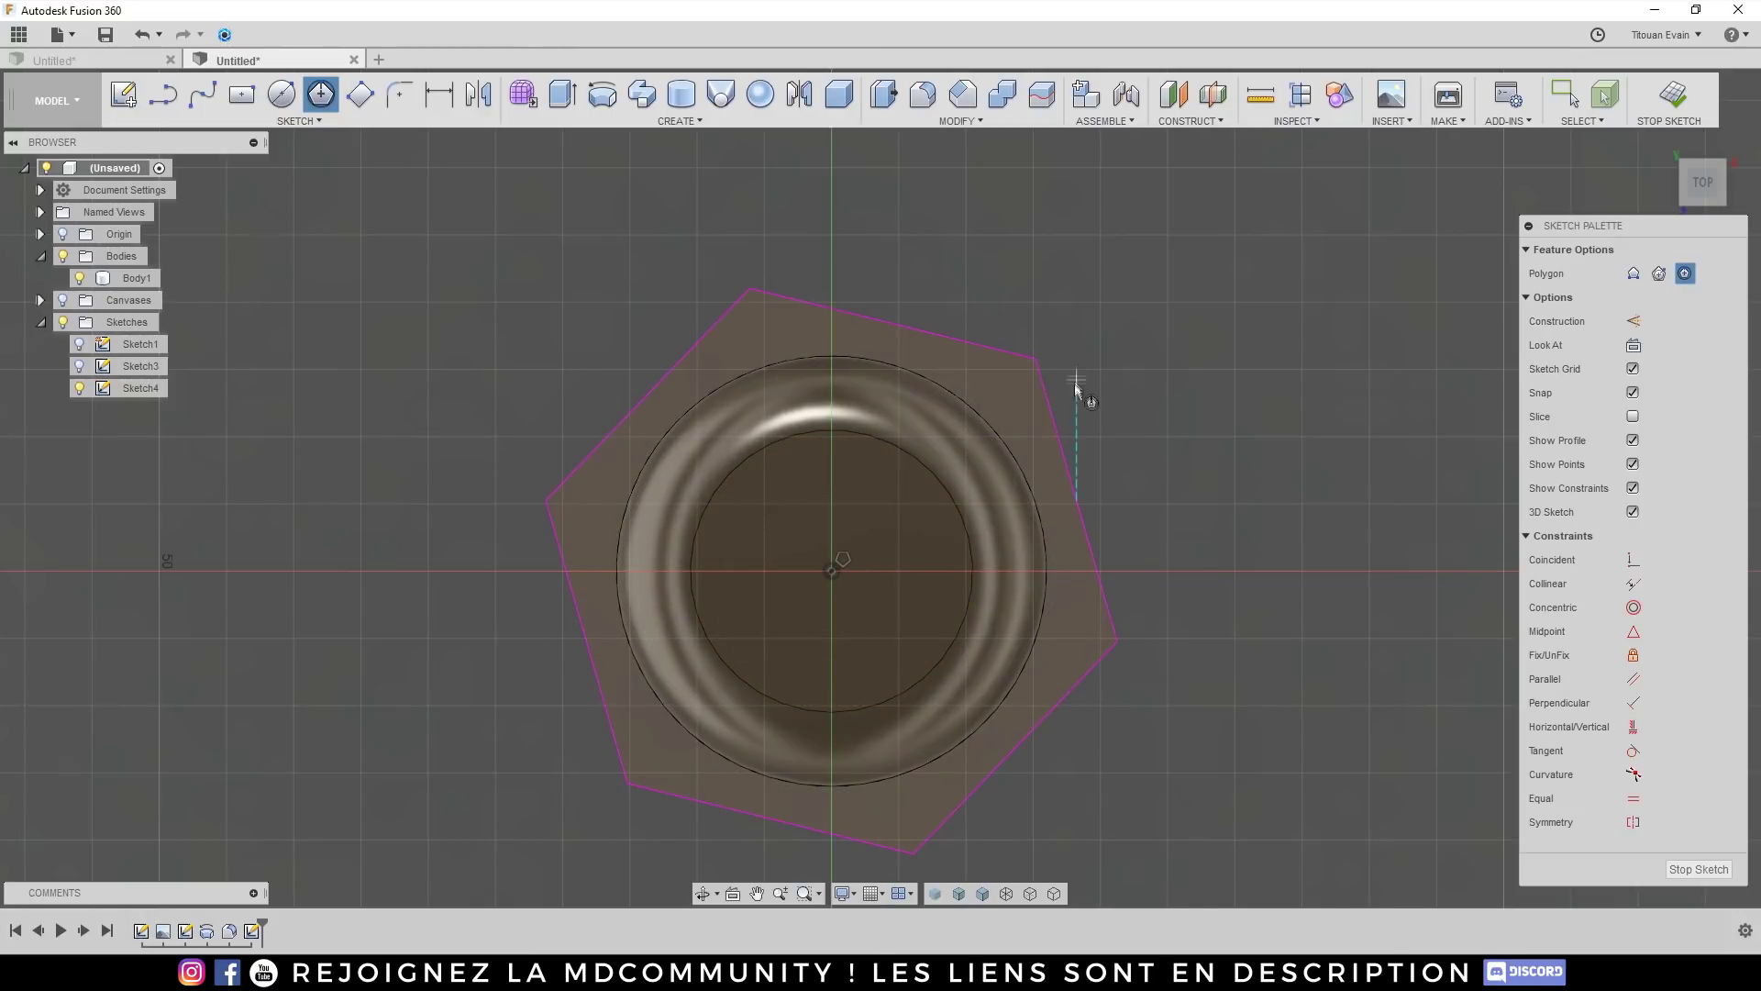
pyautogui.hotkey('ctrl', 'z')
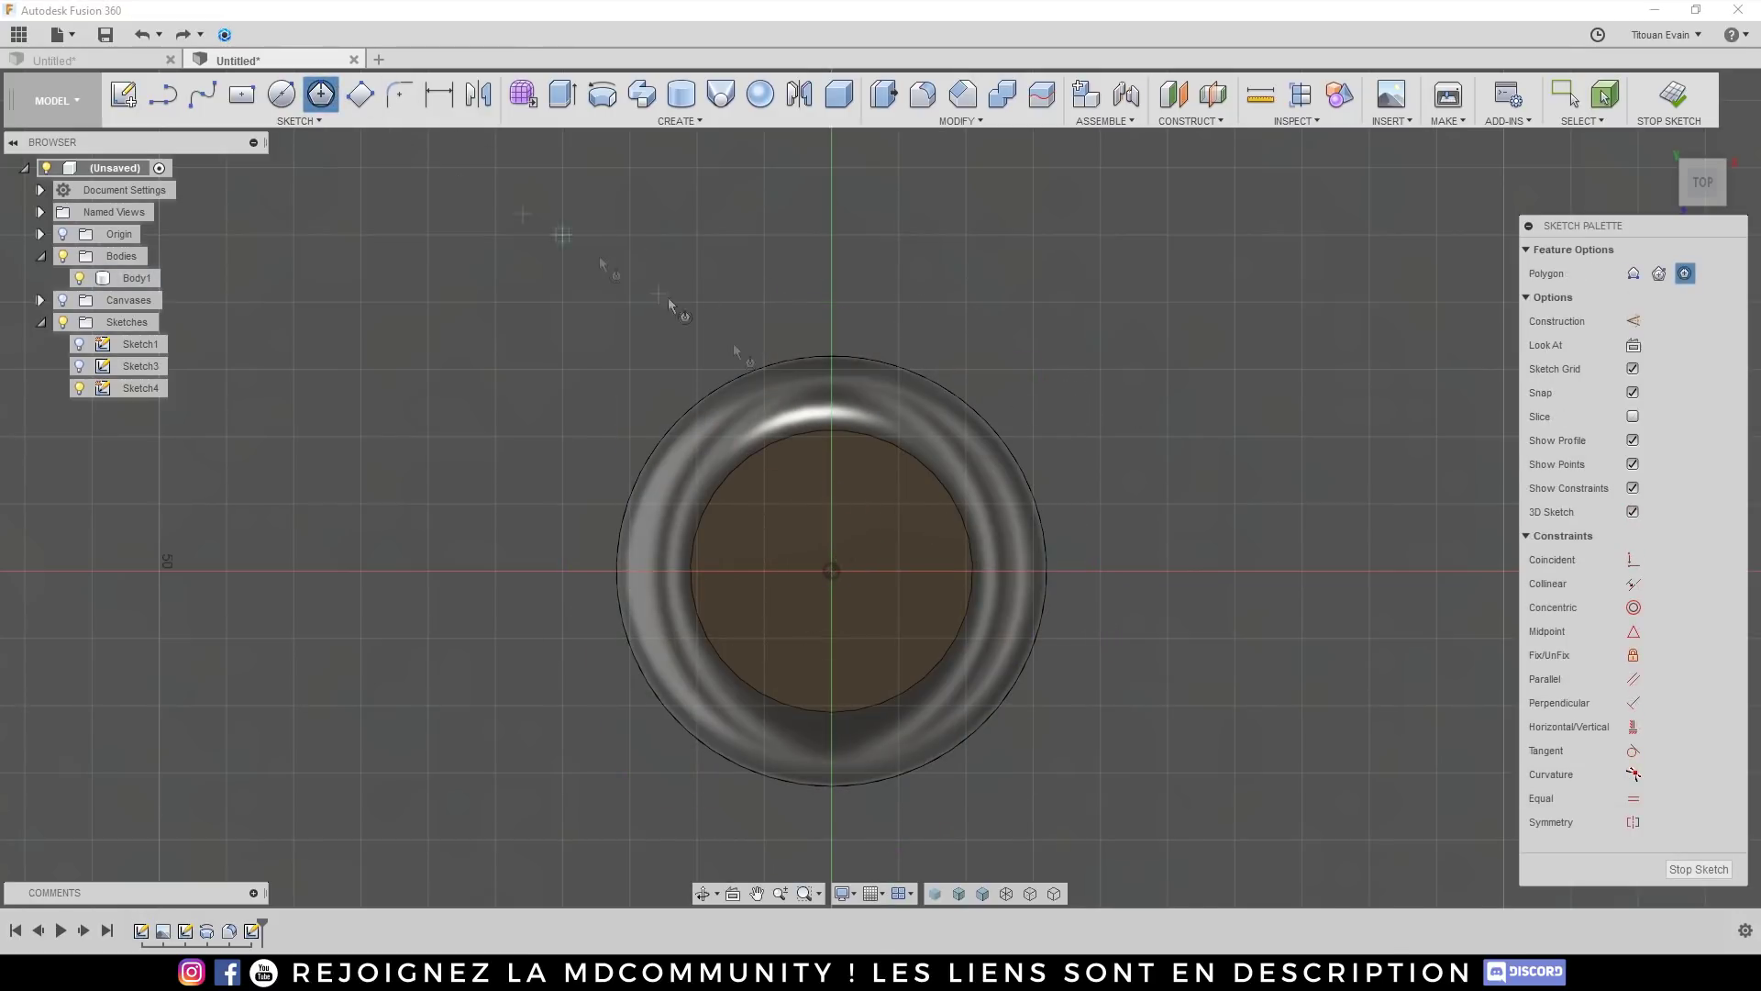
# Step: Draw an inscribed hexagon of 16 mm radius from the origin to the collar's outer circle and constrain its upper edge horizontal
pyautogui.click(832, 572)
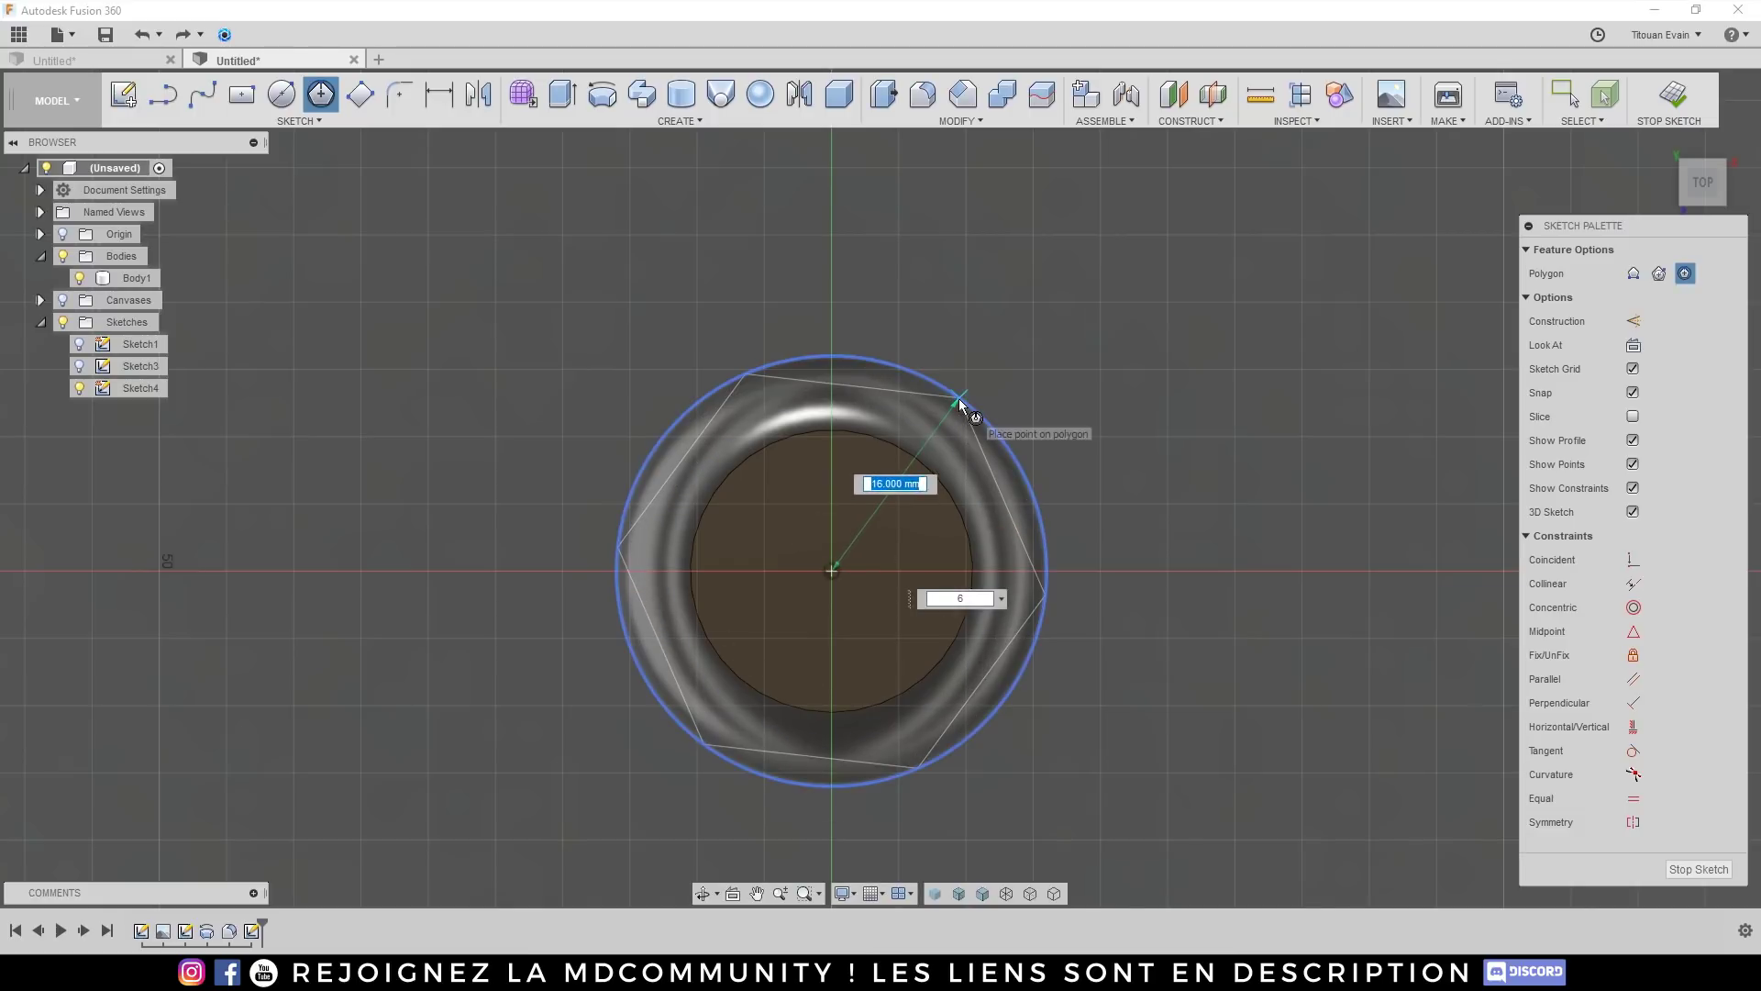
pyautogui.click(959, 398)
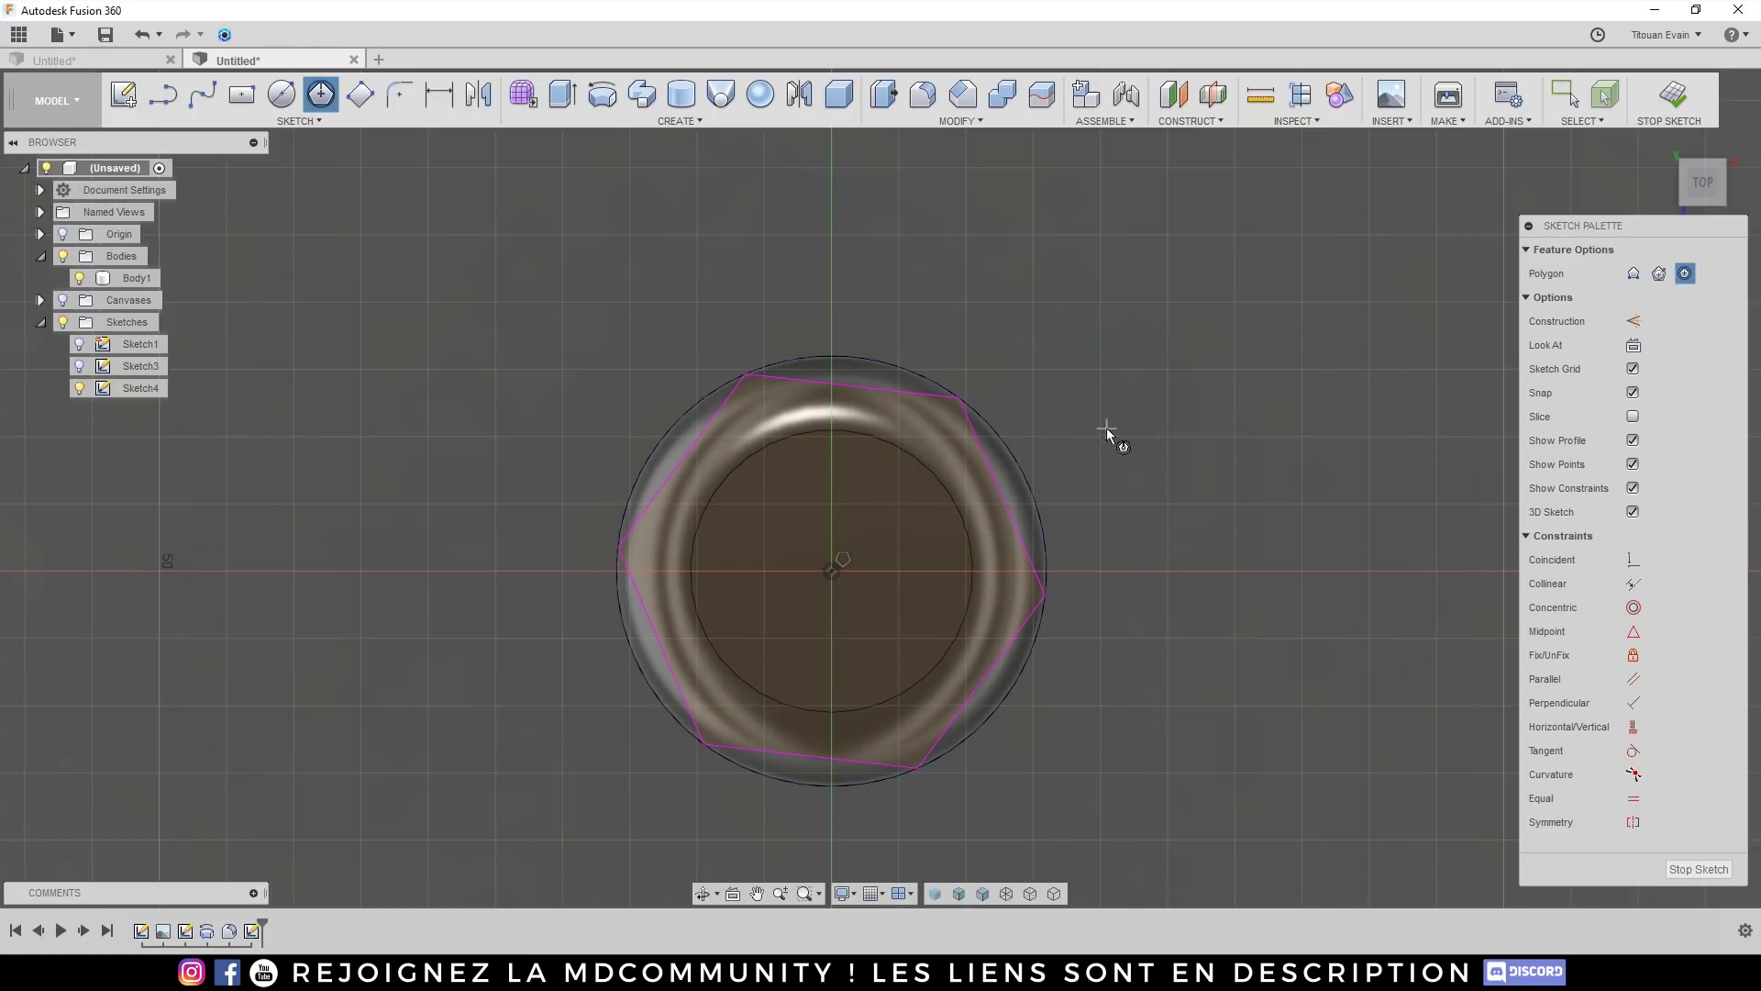
pyautogui.press('Escape')
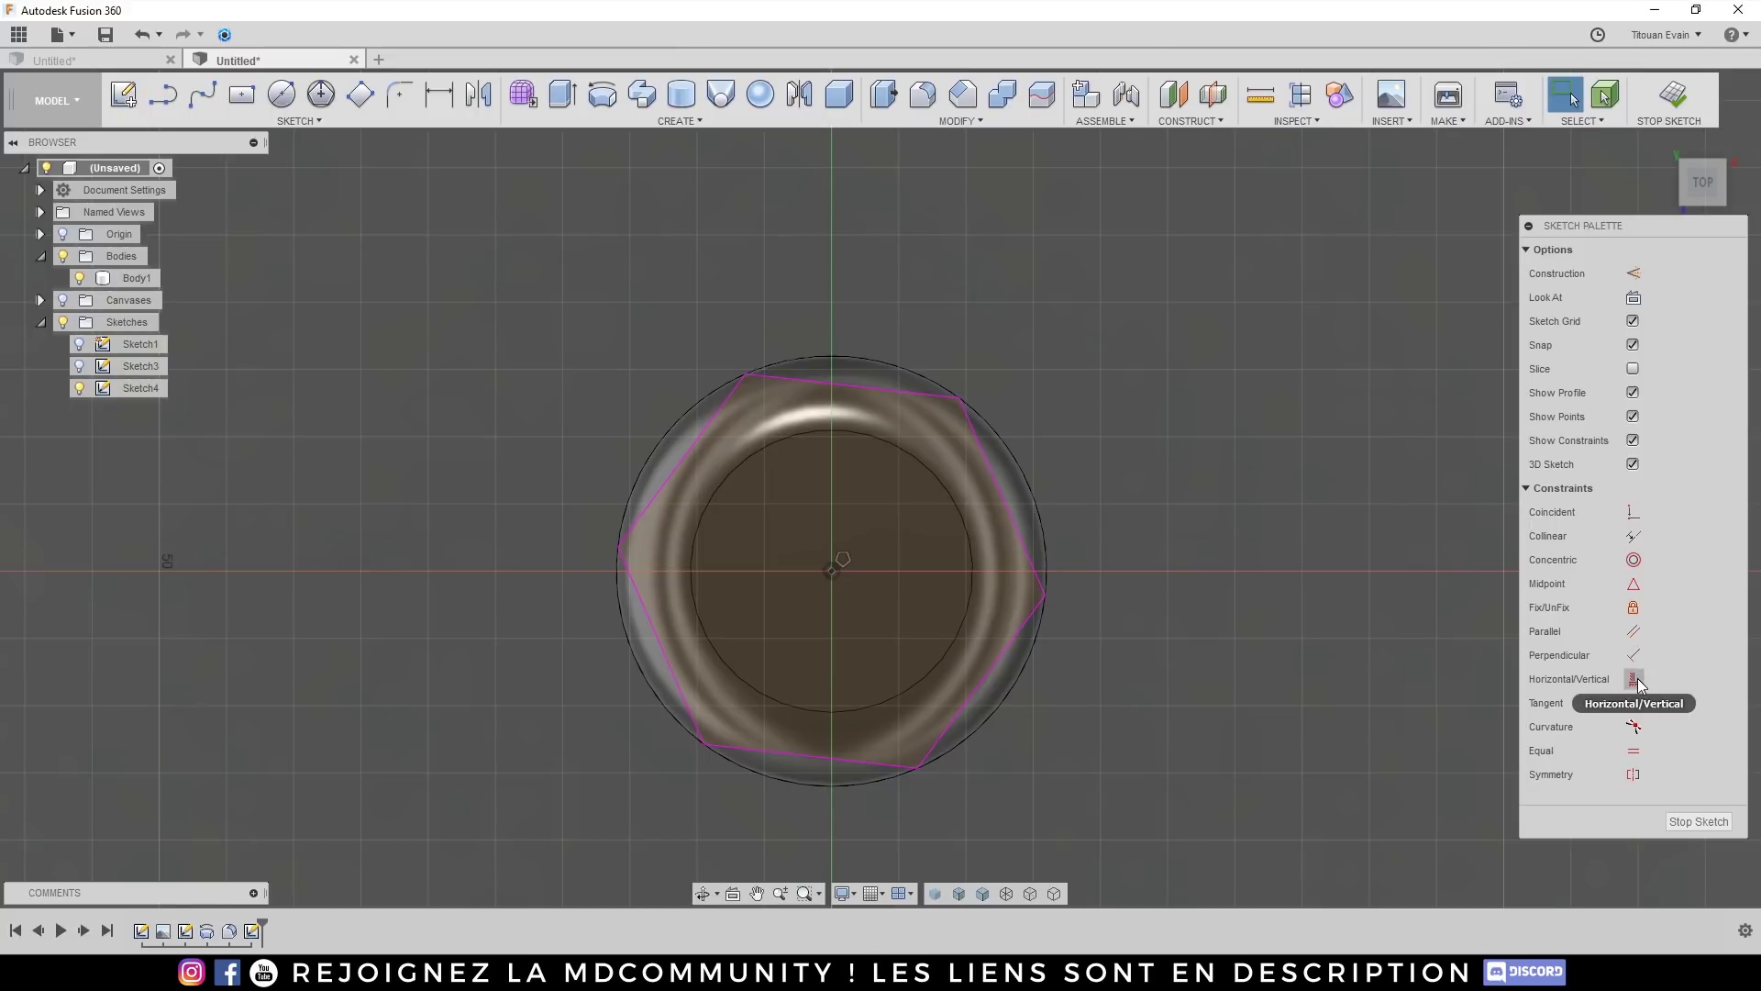
pyautogui.click(1634, 680)
pyautogui.click(895, 400)
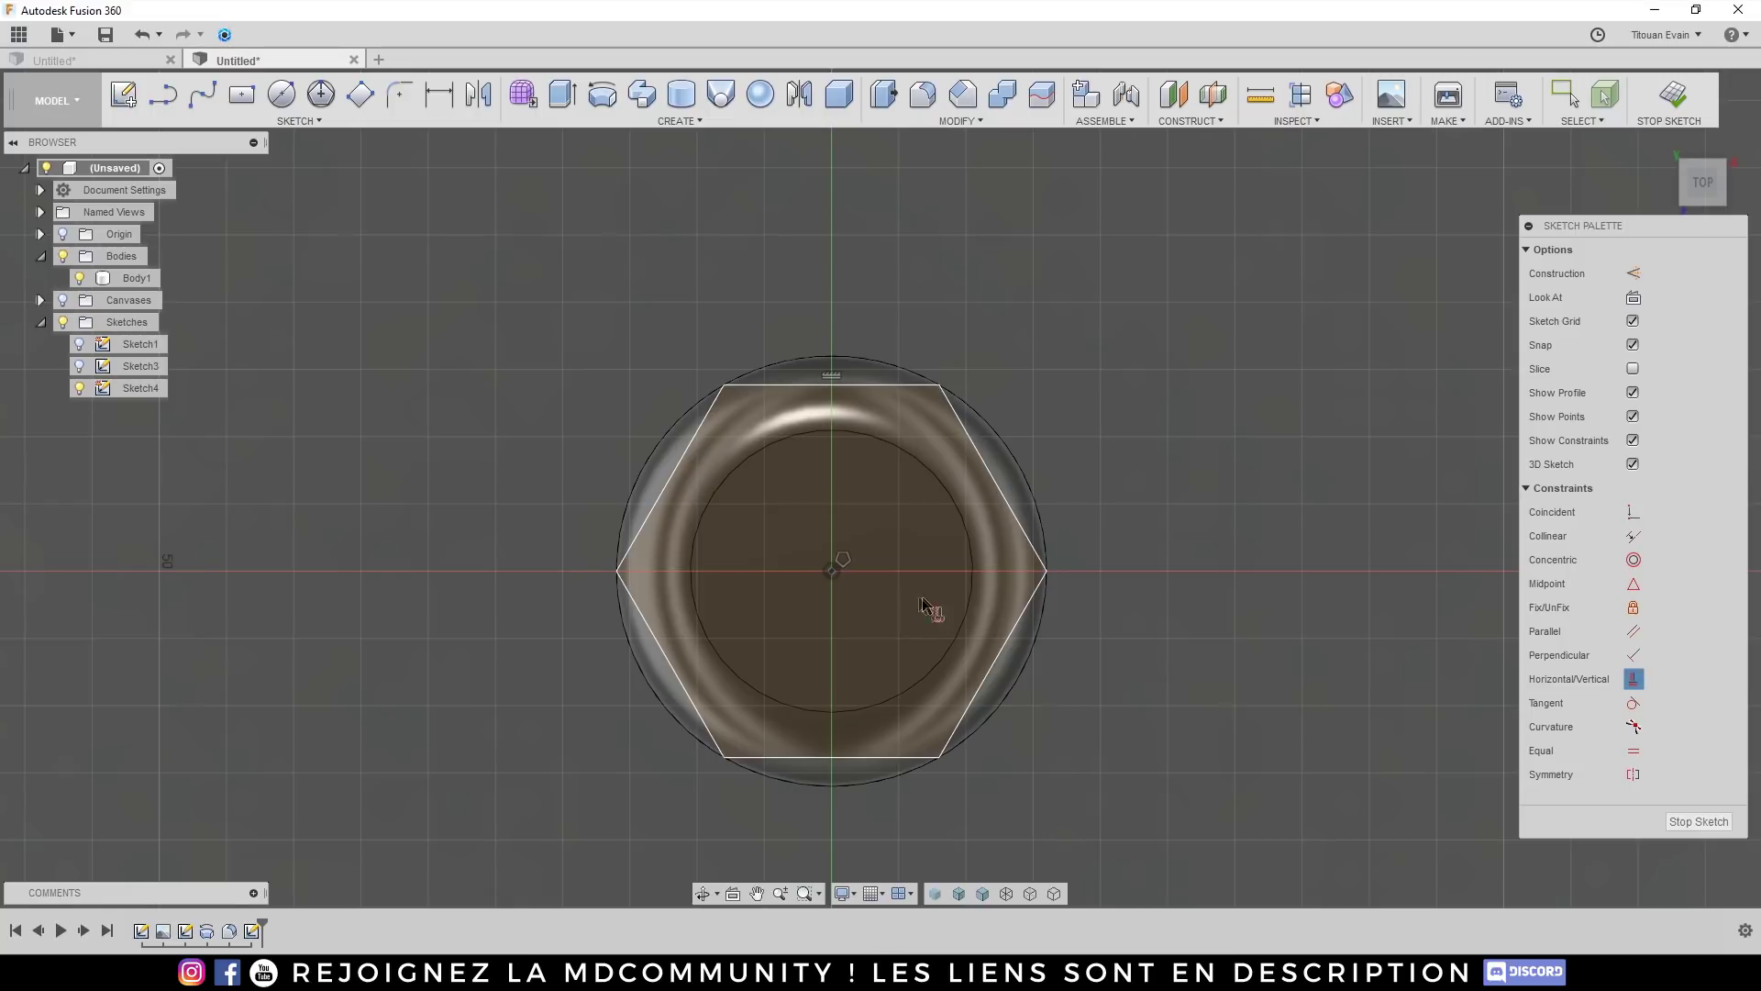
# Step: Sketch a circle centred on the origin, clearly larger than the hexagon and the collar
pyautogui.press('c')
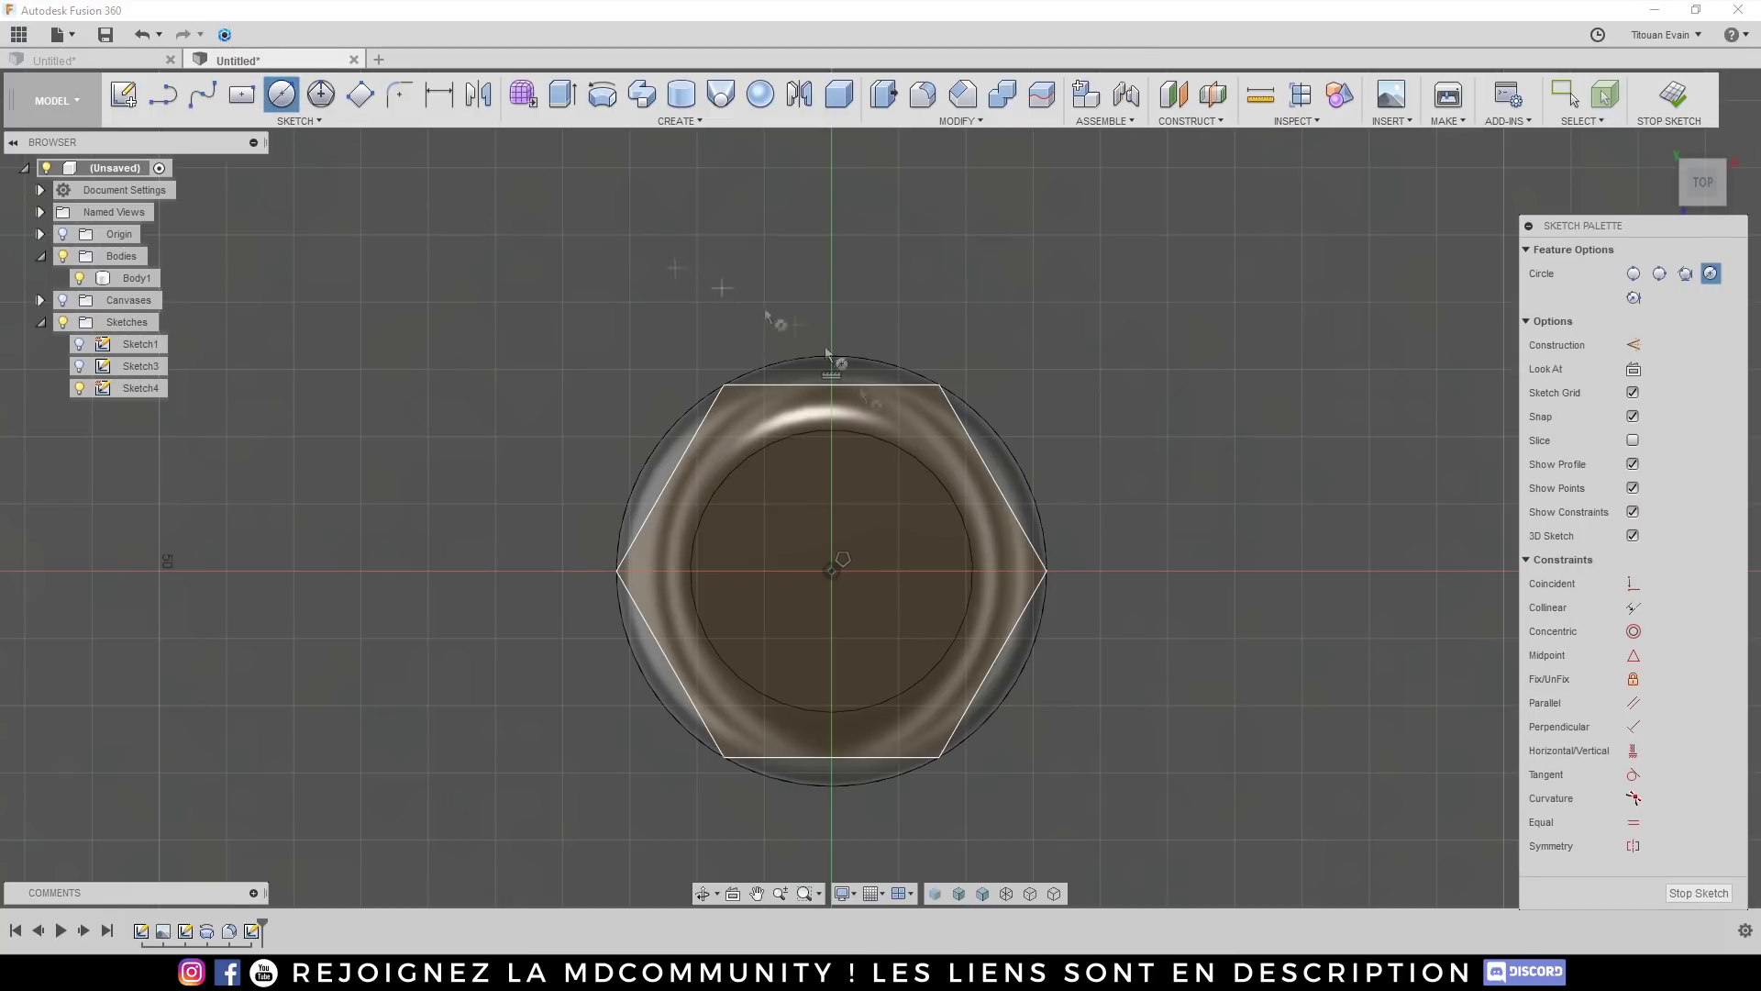
pyautogui.click(832, 571)
pyautogui.click(570, 393)
# Step: Extrude the ring between circle and hexagon as a cut of -82.282 mm along the whole body to make both collars hexagonal
pyautogui.keyDown('shift'); pyautogui.moveTo(823, 567); pyautogui.dragTo(556, 149, button='middle'); pyautogui.keyUp('shift')
pyautogui.click(562, 95)
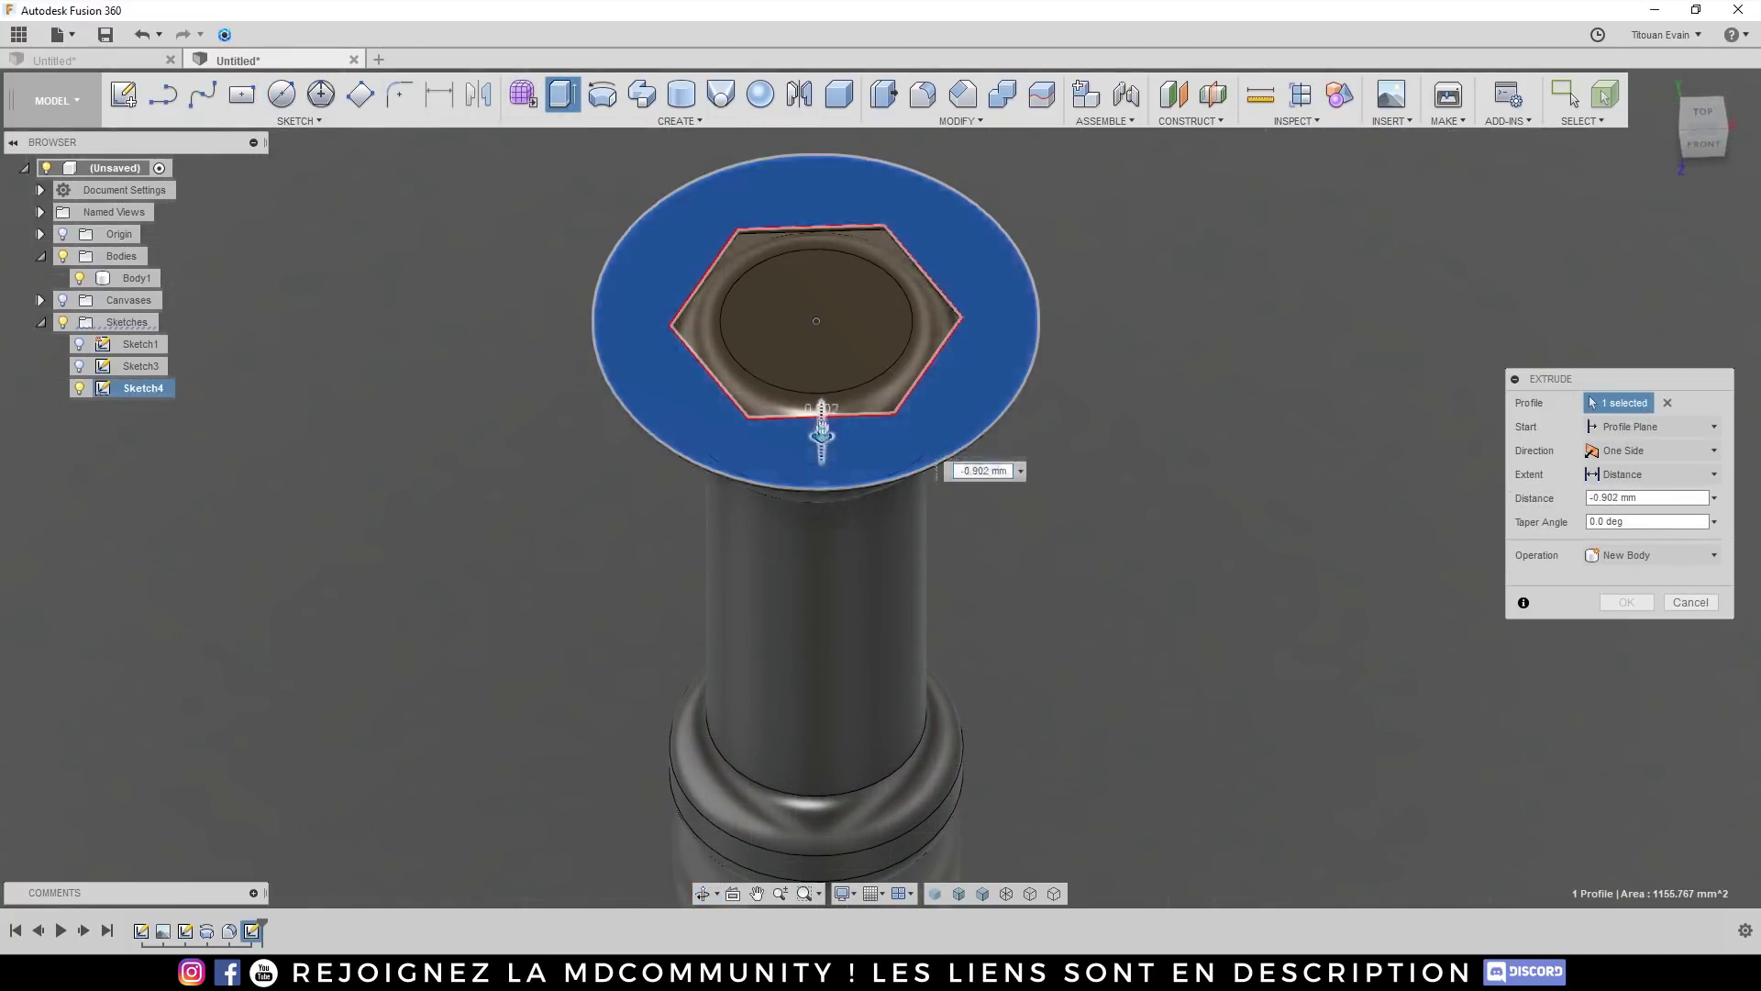
pyautogui.moveTo(821, 406); pyautogui.dragTo(821, 587)
pyautogui.keyDown('shift'); pyautogui.moveTo(821, 587); pyautogui.dragTo(822, 460, button='middle'); pyautogui.keyUp('shift')
pyautogui.moveTo(822, 459); pyautogui.dragTo(821, 807)
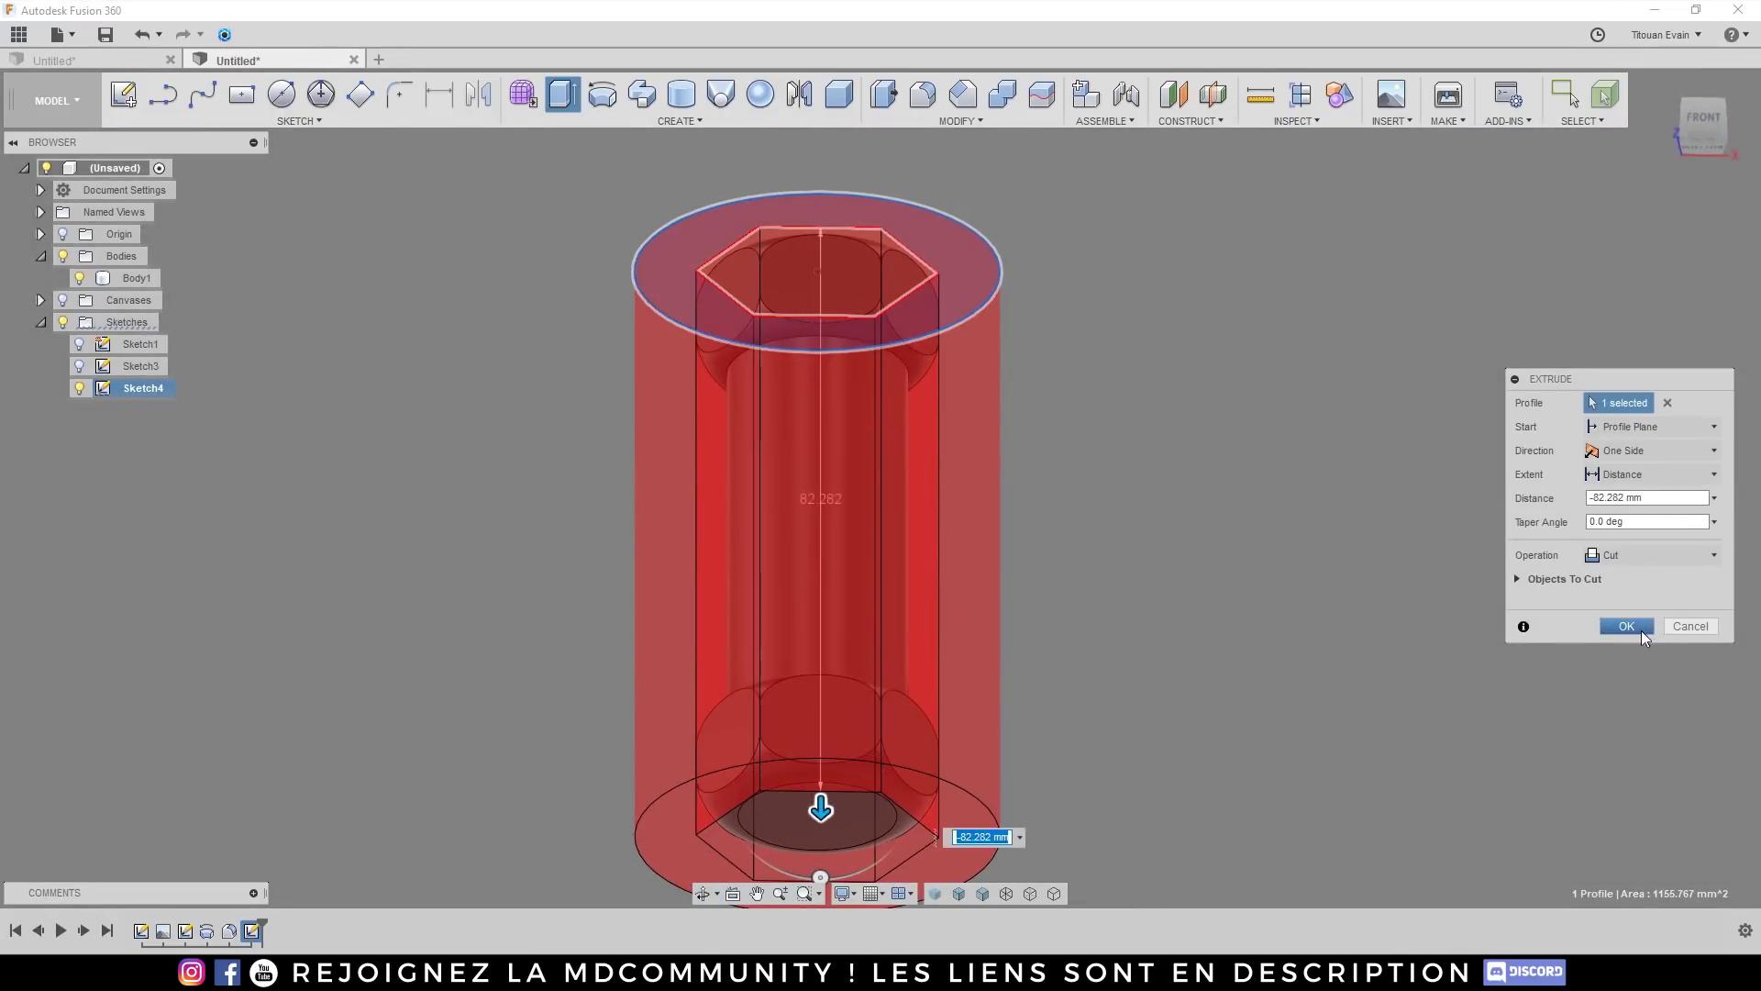
pyautogui.click(1641, 631)
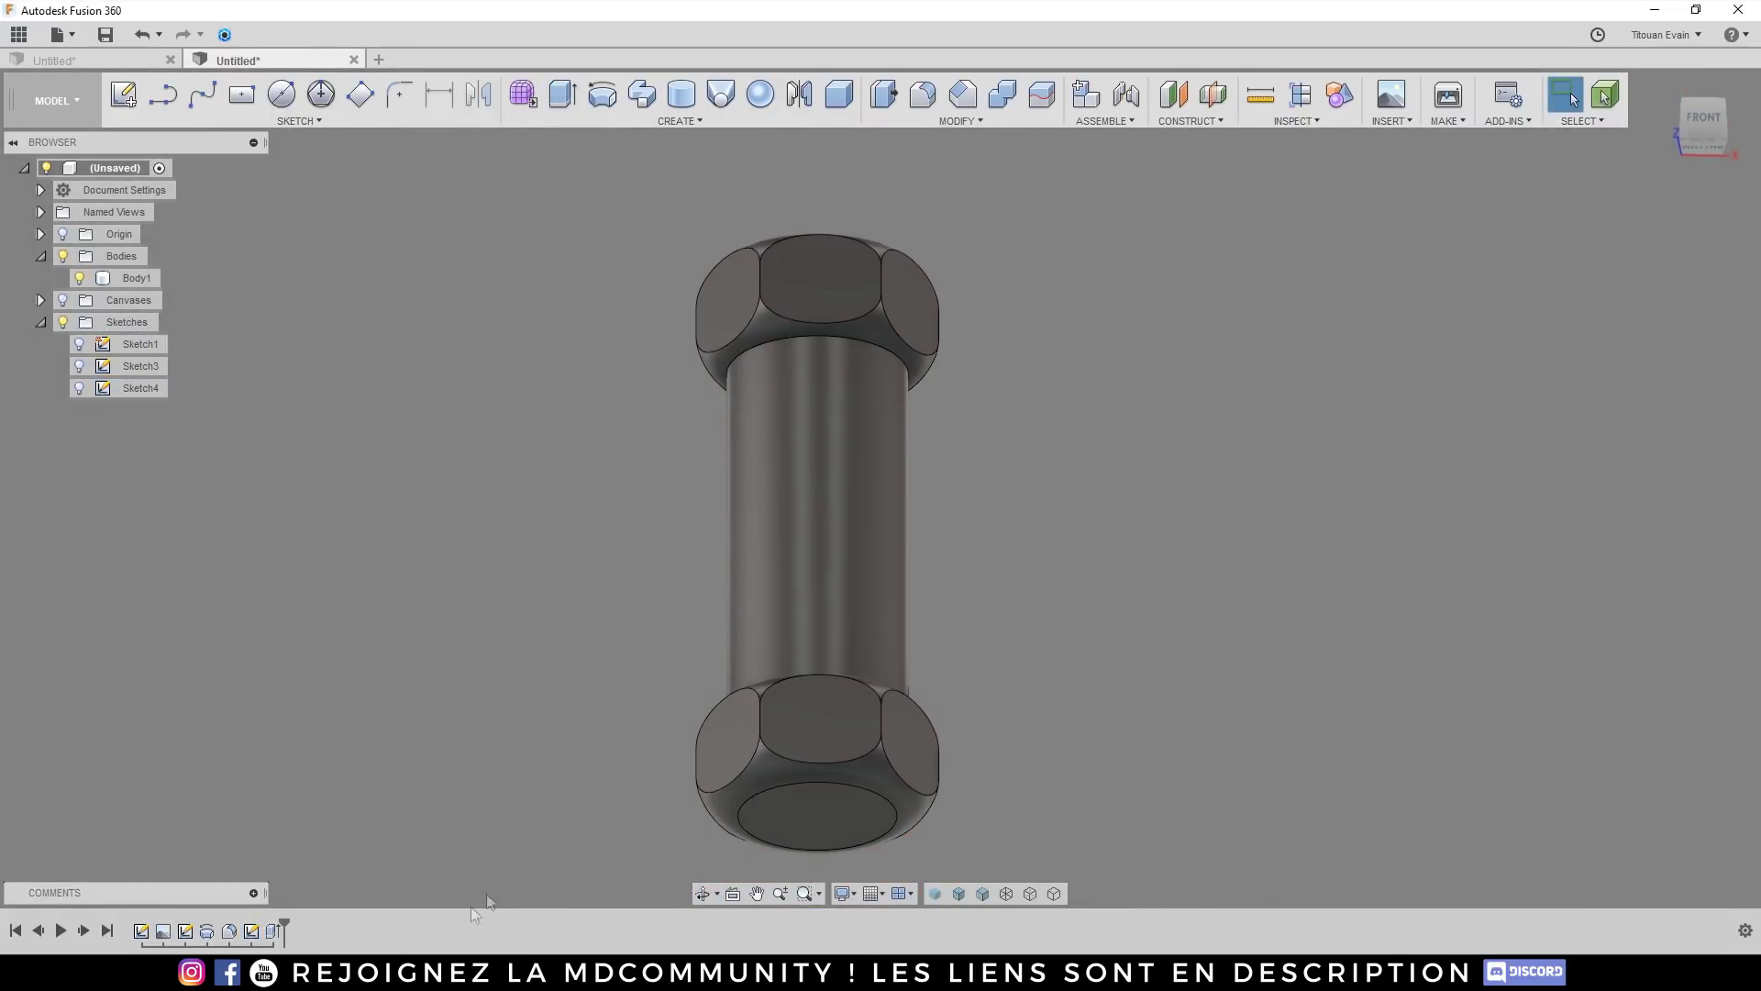
# Step: Edit the cut extrusion, try the Join operation on it and restore the Cut operation
pyautogui.rightClick(275, 931)
pyautogui.click(316, 741)
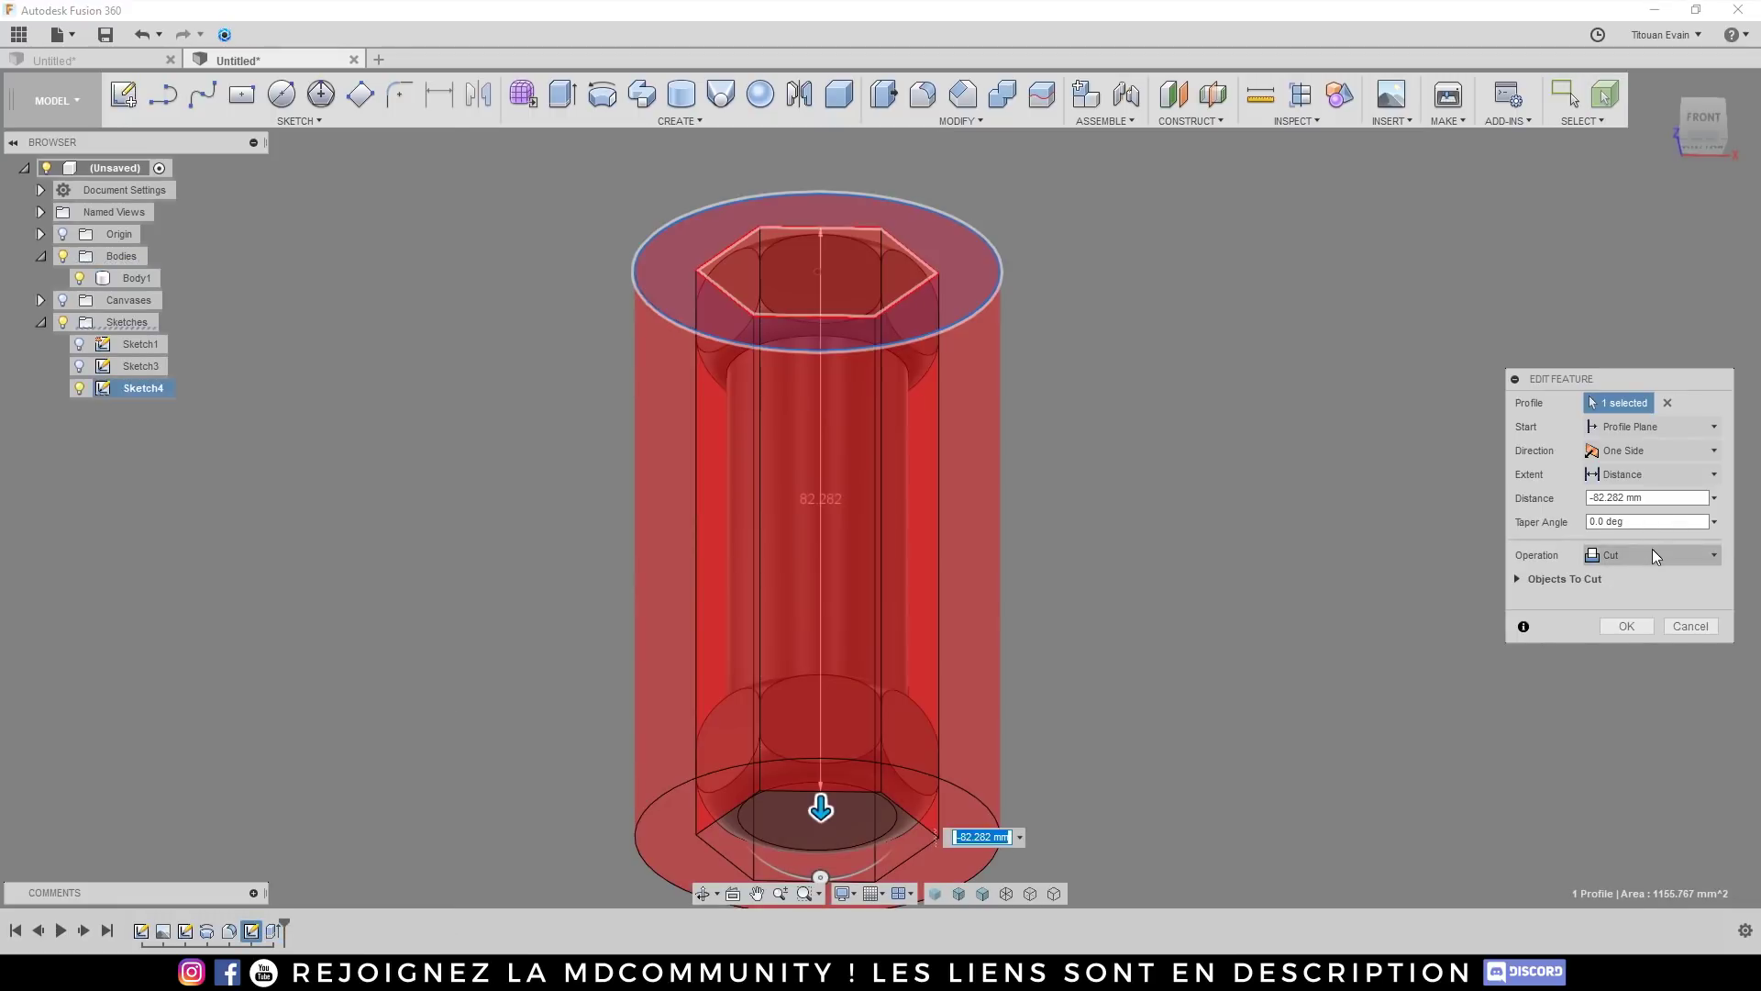
pyautogui.click(1653, 556)
pyautogui.click(1614, 579)
pyautogui.keyDown('shift'); pyautogui.moveTo(954, 420); pyautogui.dragTo(949, 475, button='middle'); pyautogui.keyUp('shift')
pyautogui.click(1651, 555)
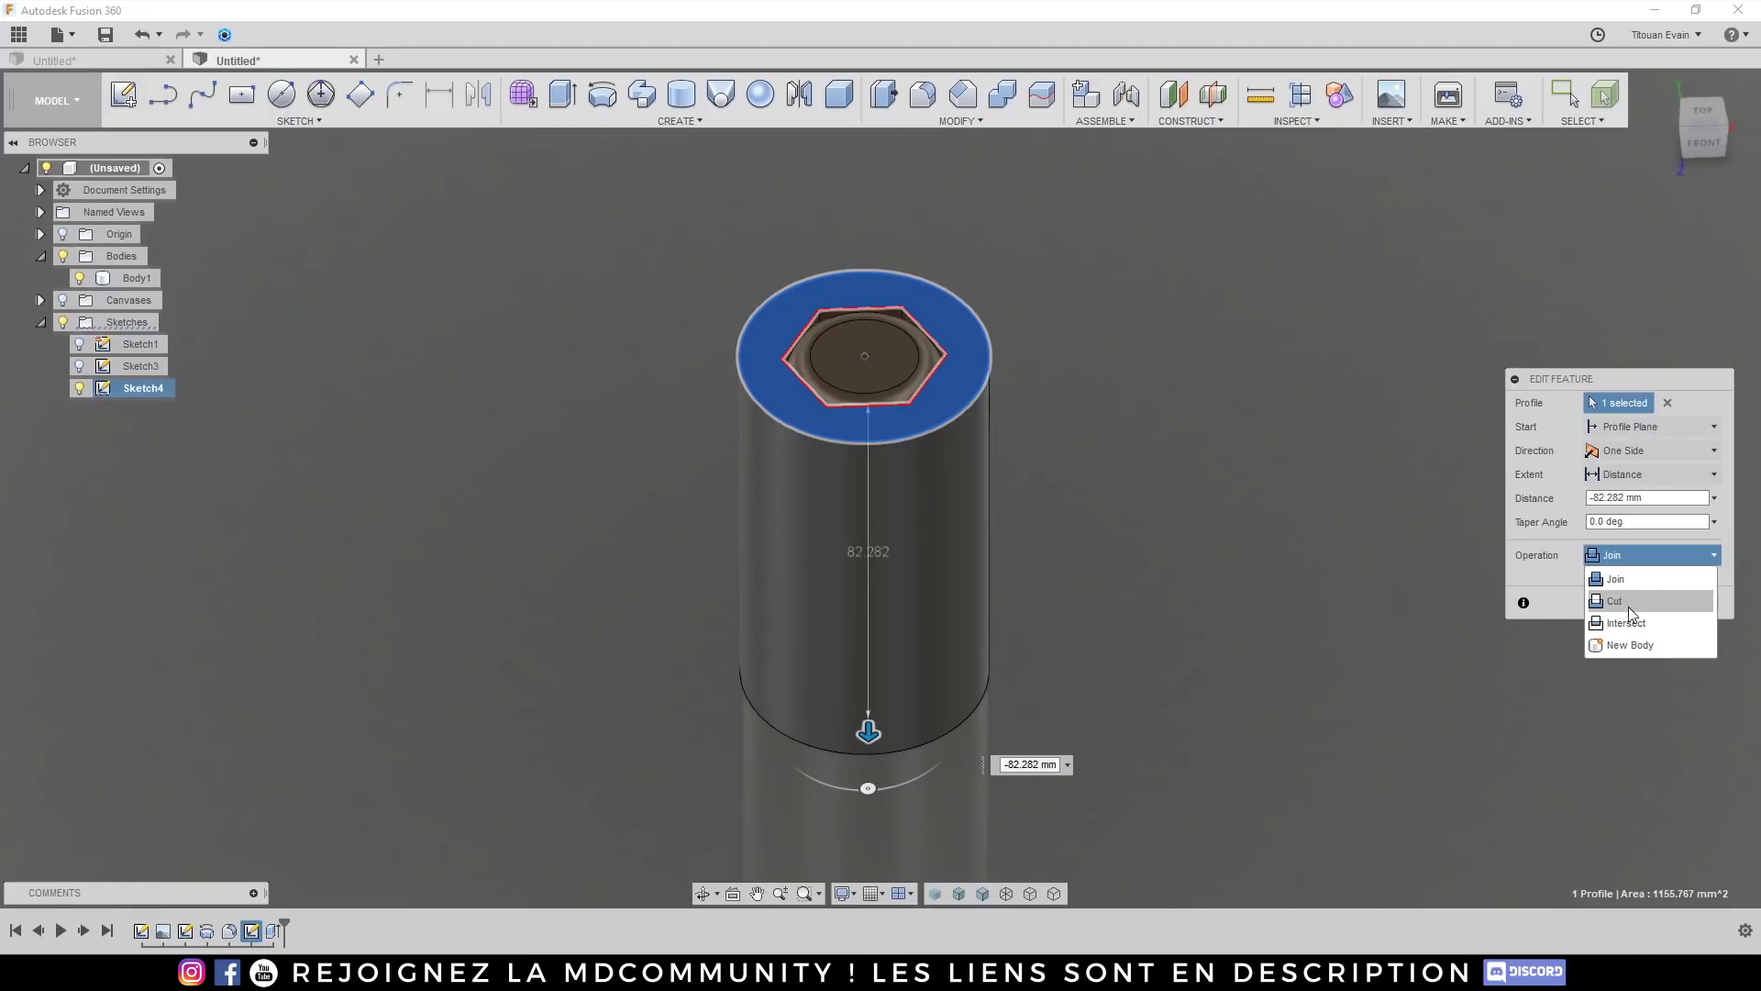
pyautogui.click(1627, 607)
pyautogui.keyDown('shift'); pyautogui.moveTo(895, 441); pyautogui.dragTo(901, 275, button='middle'); pyautogui.keyUp('shift')
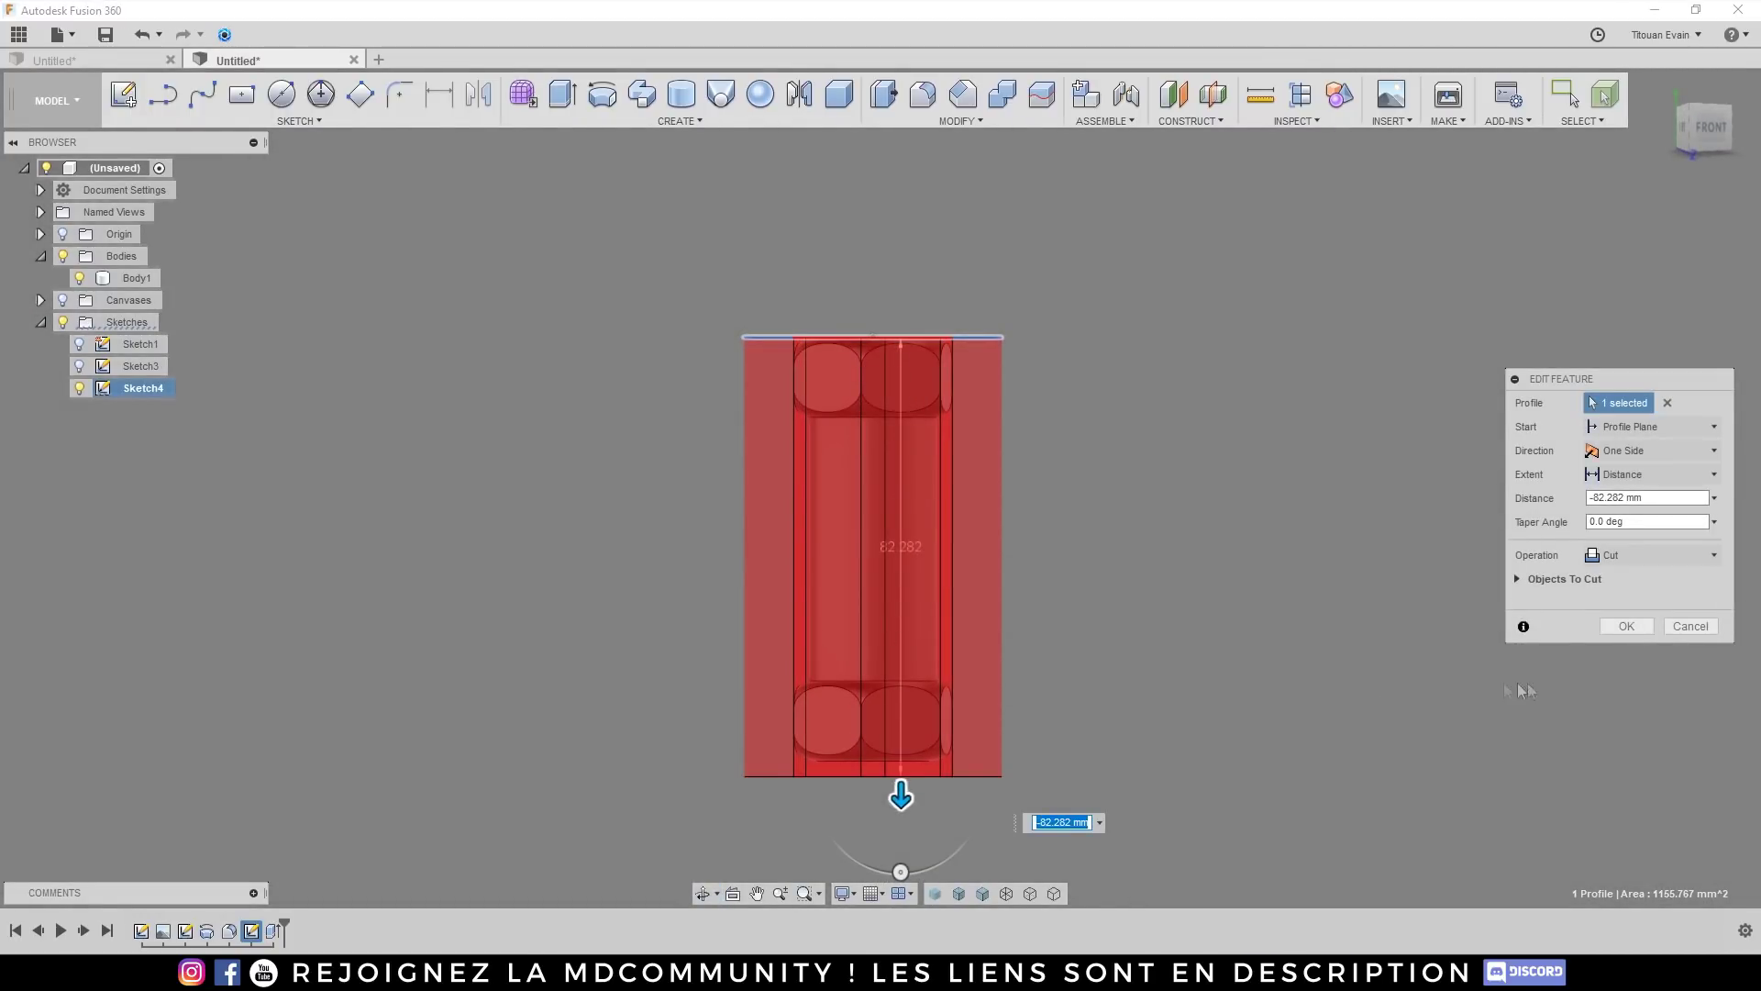
pyautogui.click(1624, 627)
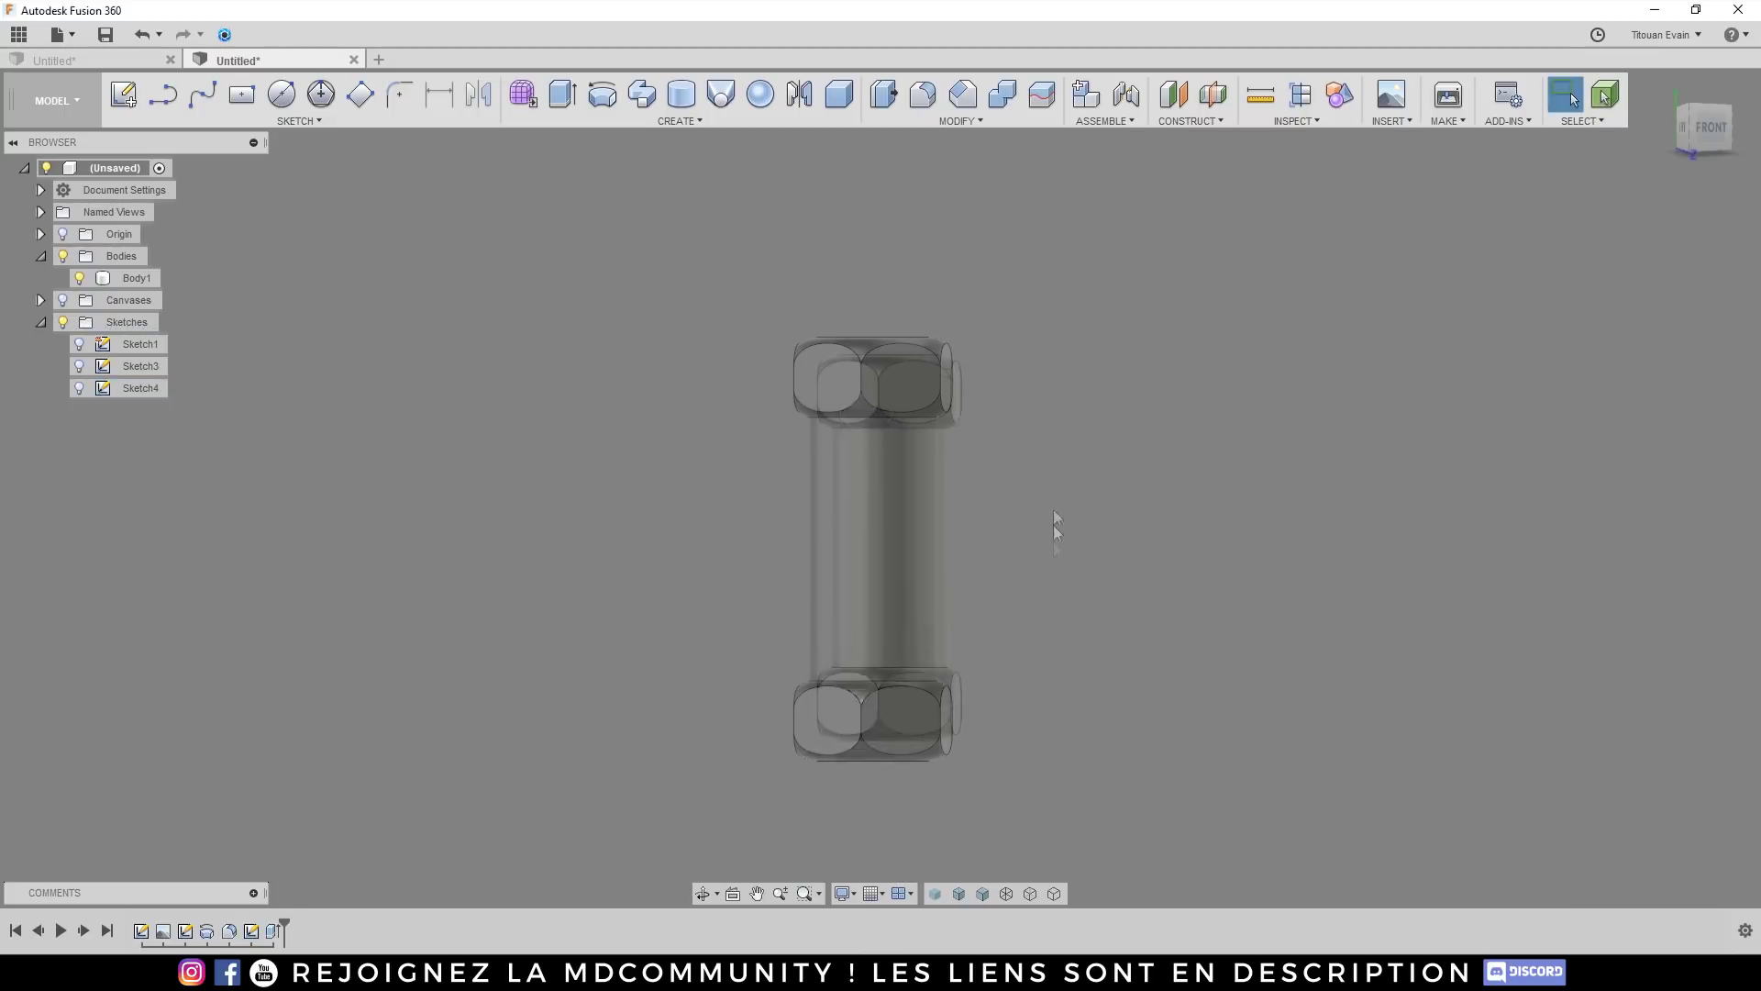
# Step: Examine the flat hexagonal faces and curved edge transitions of the upper collar from several angles
pyautogui.keyDown('shift'); pyautogui.moveTo(977, 486); pyautogui.dragTo(958, 431, button='middle'); pyautogui.keyUp('shift')
pyautogui.scroll(6, 857, 398)
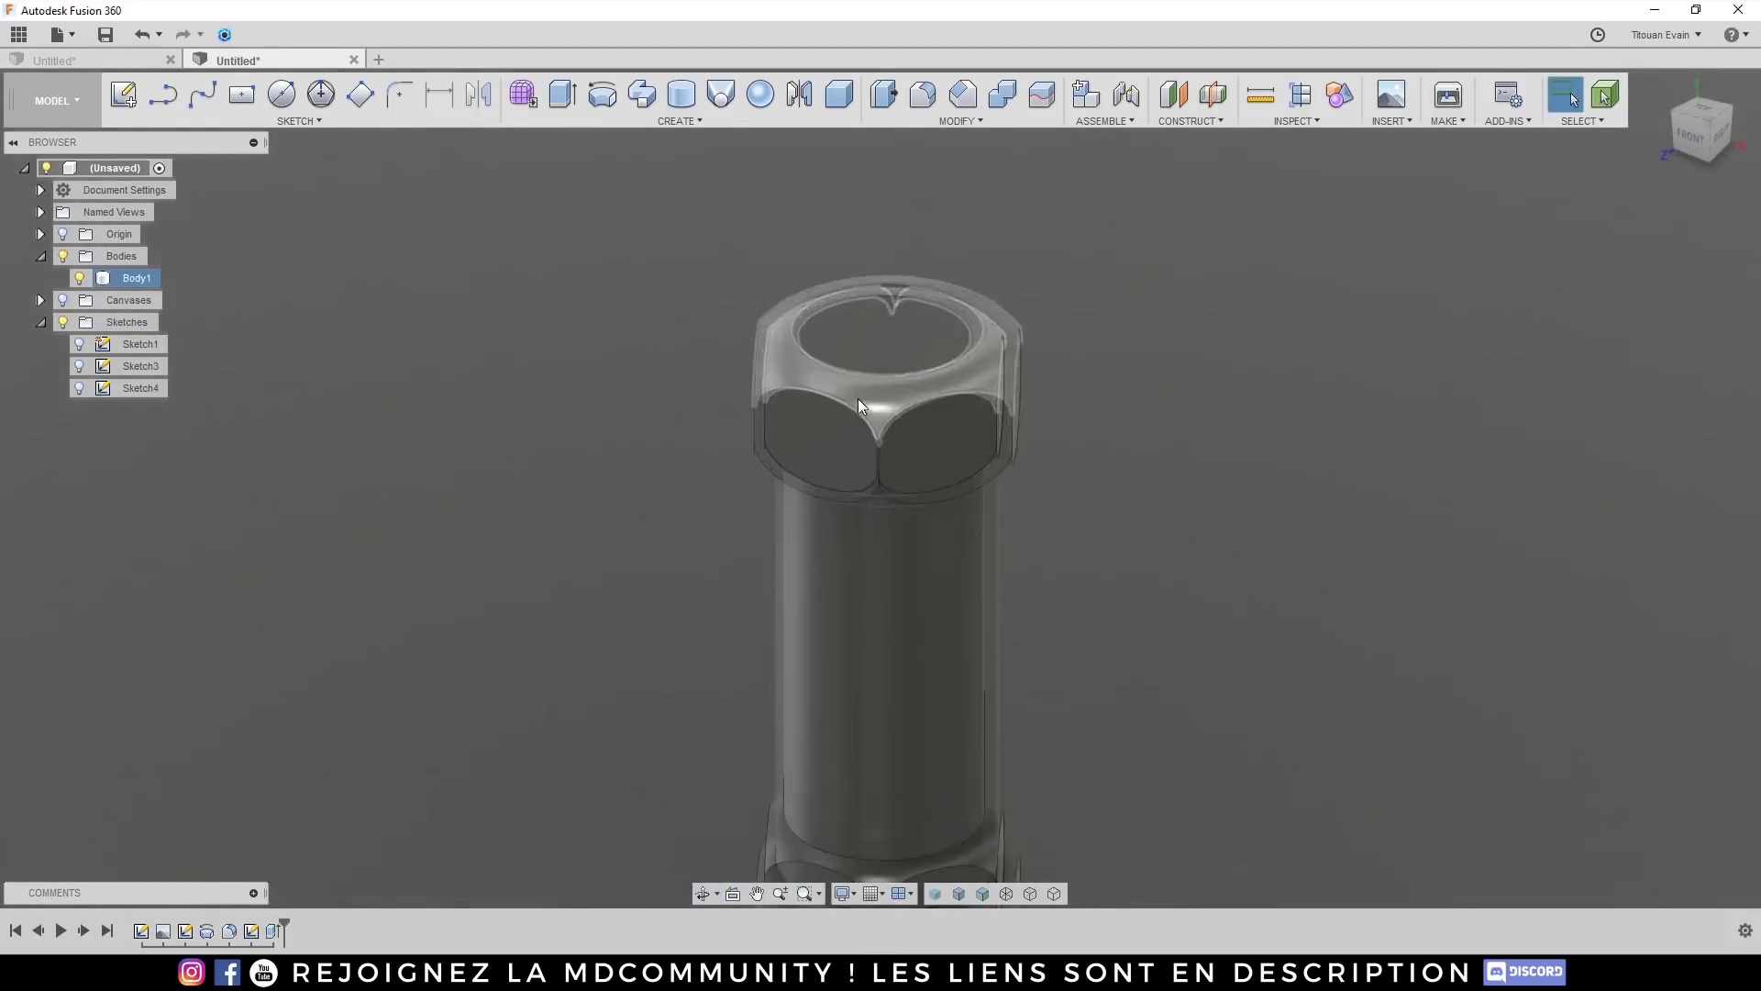
pyautogui.scroll(-6, 879, 425)
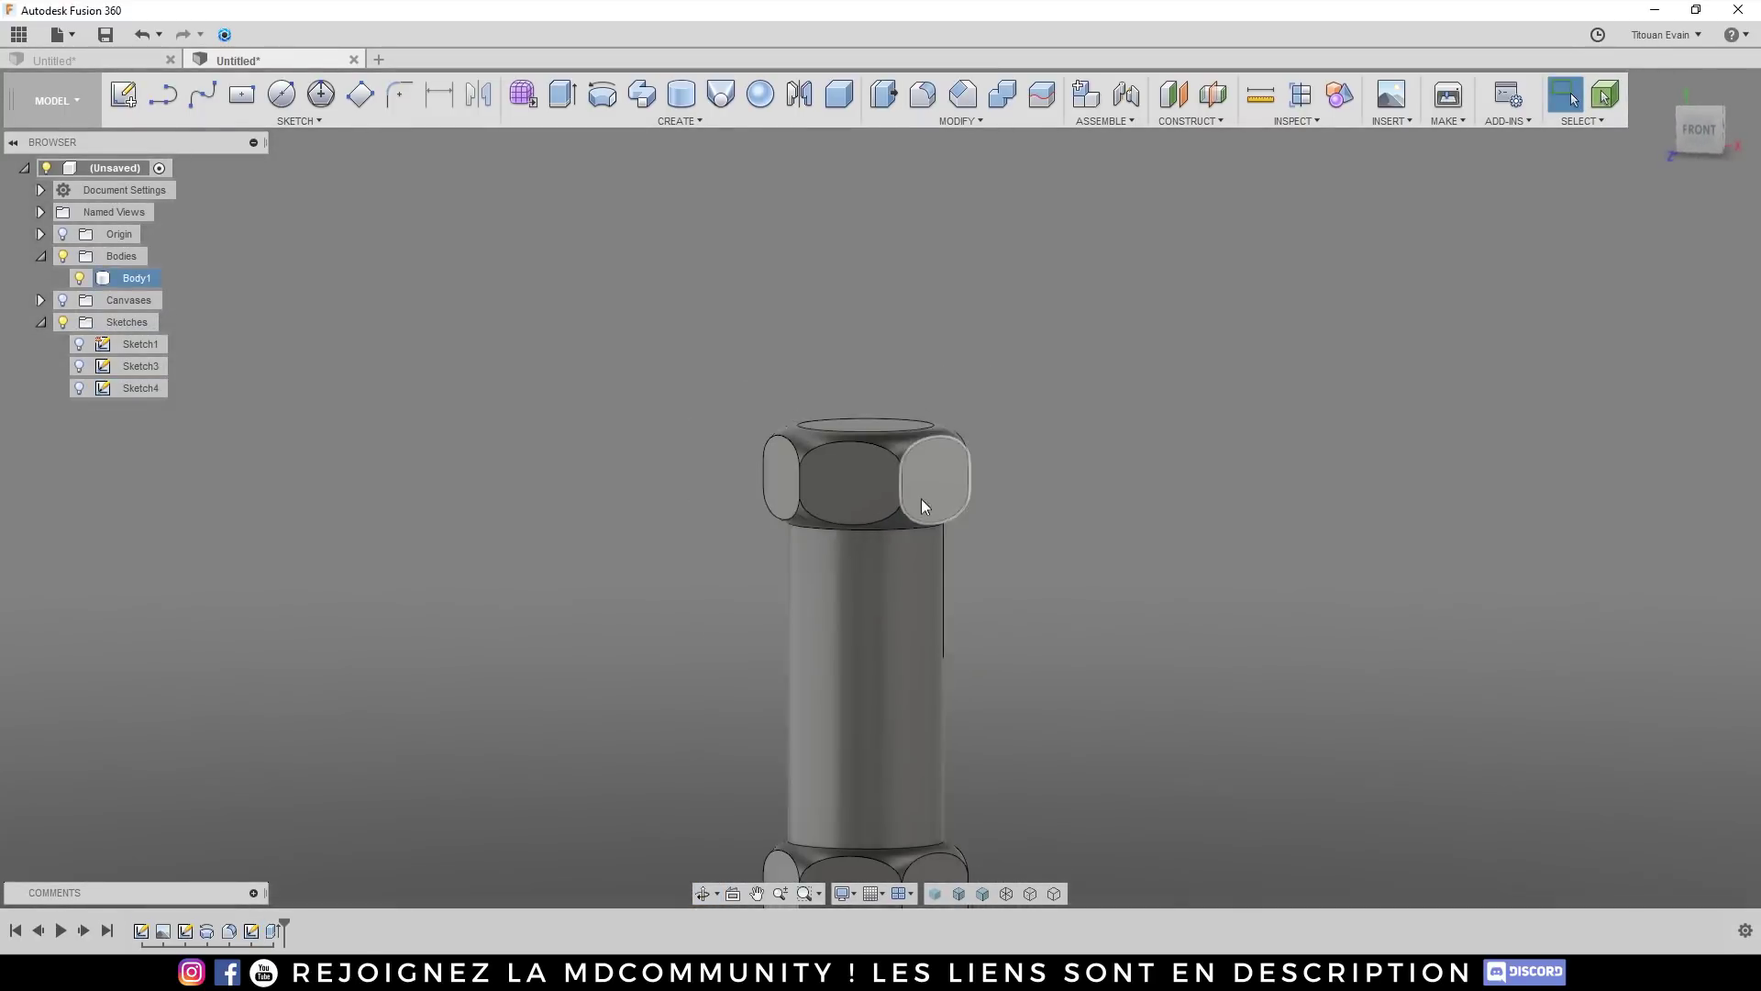
pyautogui.keyDown('shift'); pyautogui.moveTo(921, 498); pyautogui.dragTo(927, 515, button='middle'); pyautogui.keyUp('shift')
pyautogui.scroll(3, 927, 515)
pyautogui.scroll(5, 901, 523)
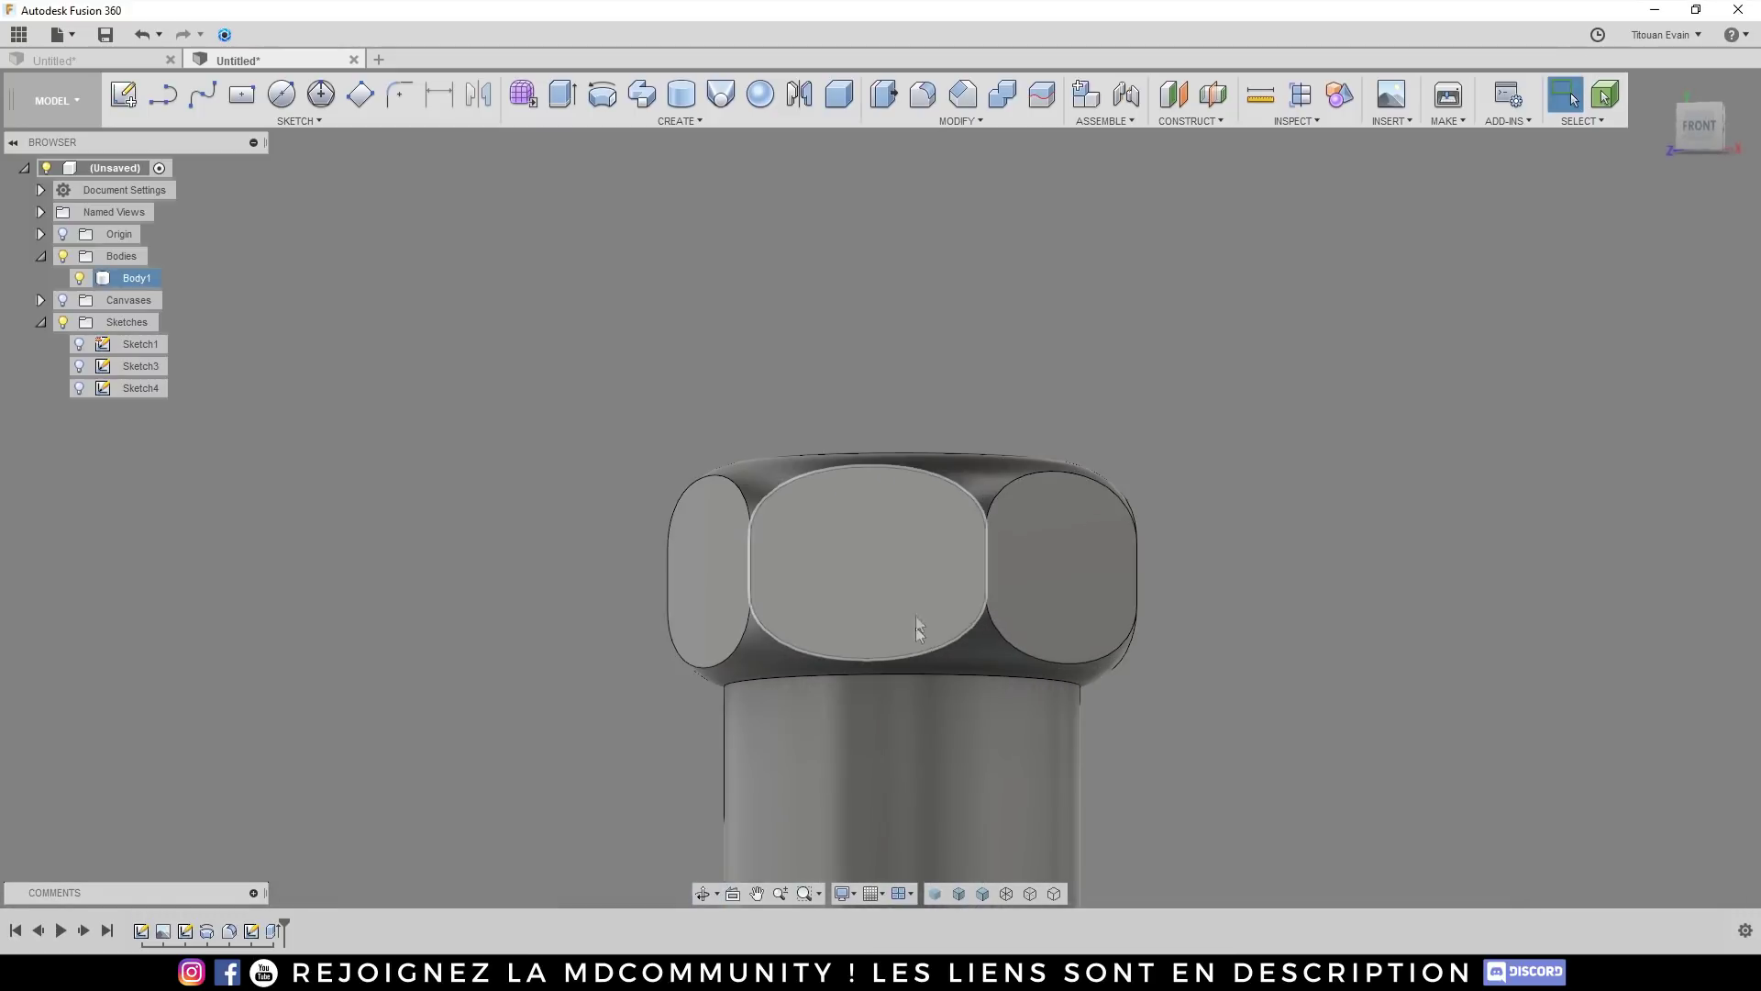
pyautogui.moveTo(1697, 131); pyautogui.dragTo(1563, 228)
pyautogui.click(1694, 129)
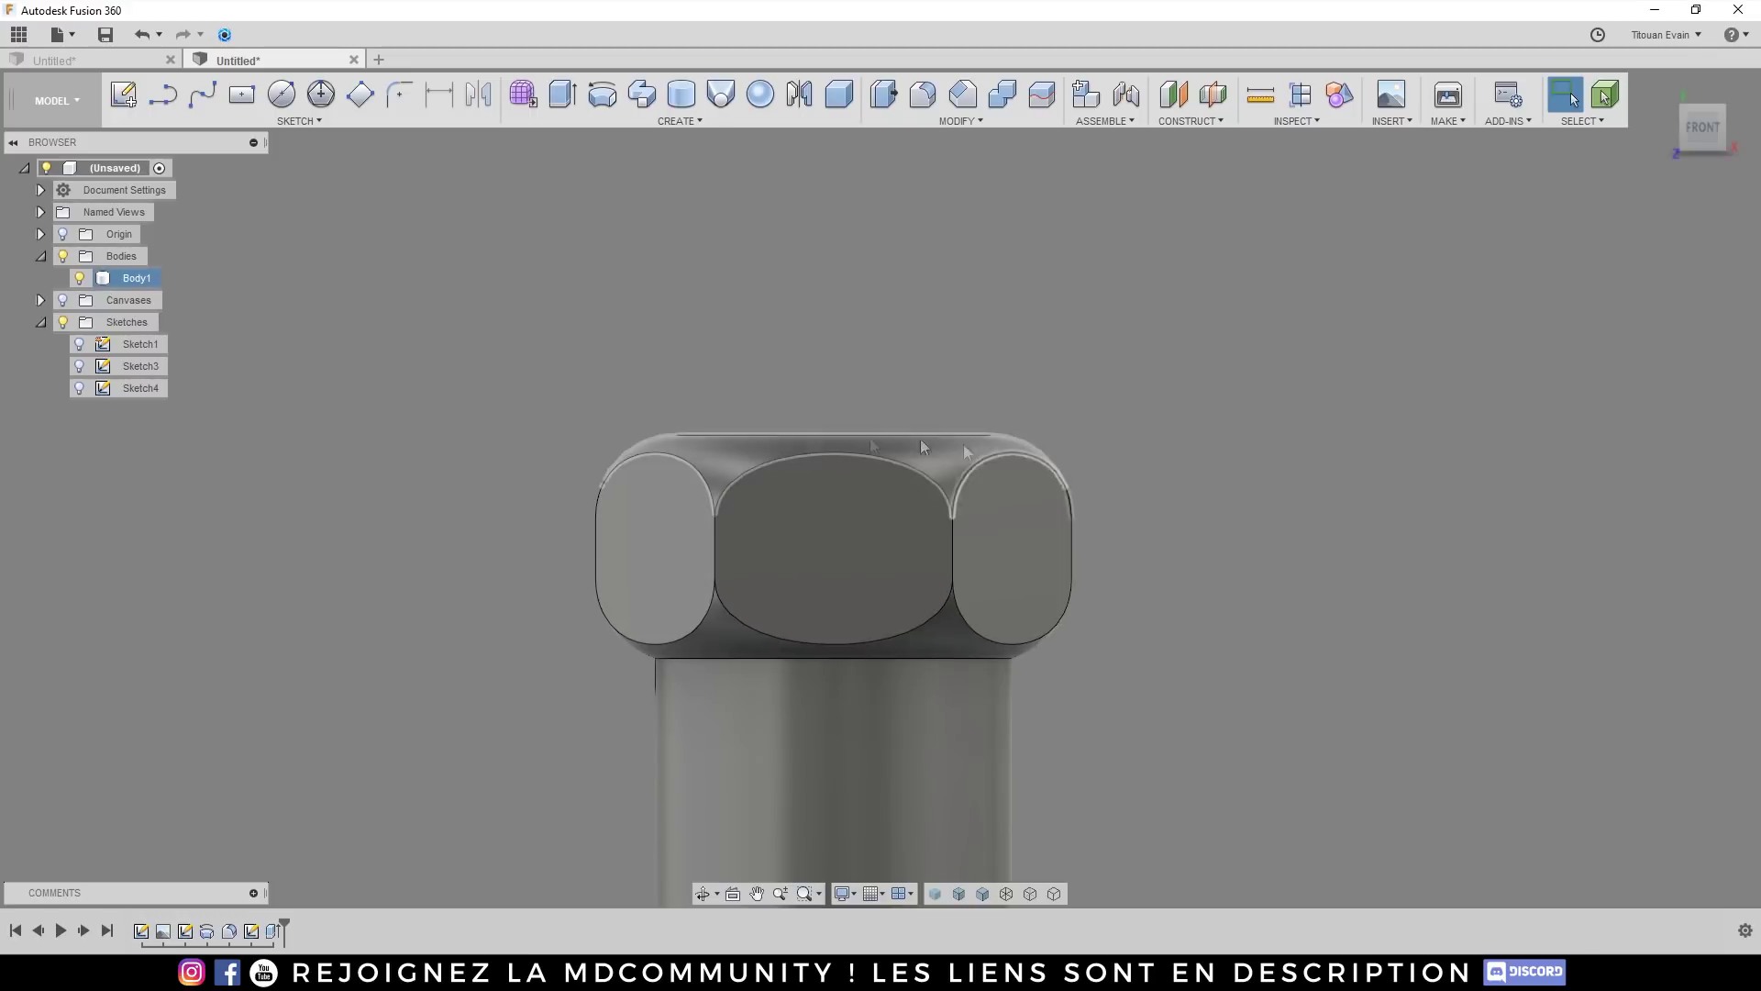
pyautogui.click(934, 893)
pyautogui.scroll(3, 920, 629)
pyautogui.keyDown('shift'); pyautogui.moveTo(920, 630); pyautogui.dragTo(1593, 413, button='middle'); pyautogui.keyUp('shift')
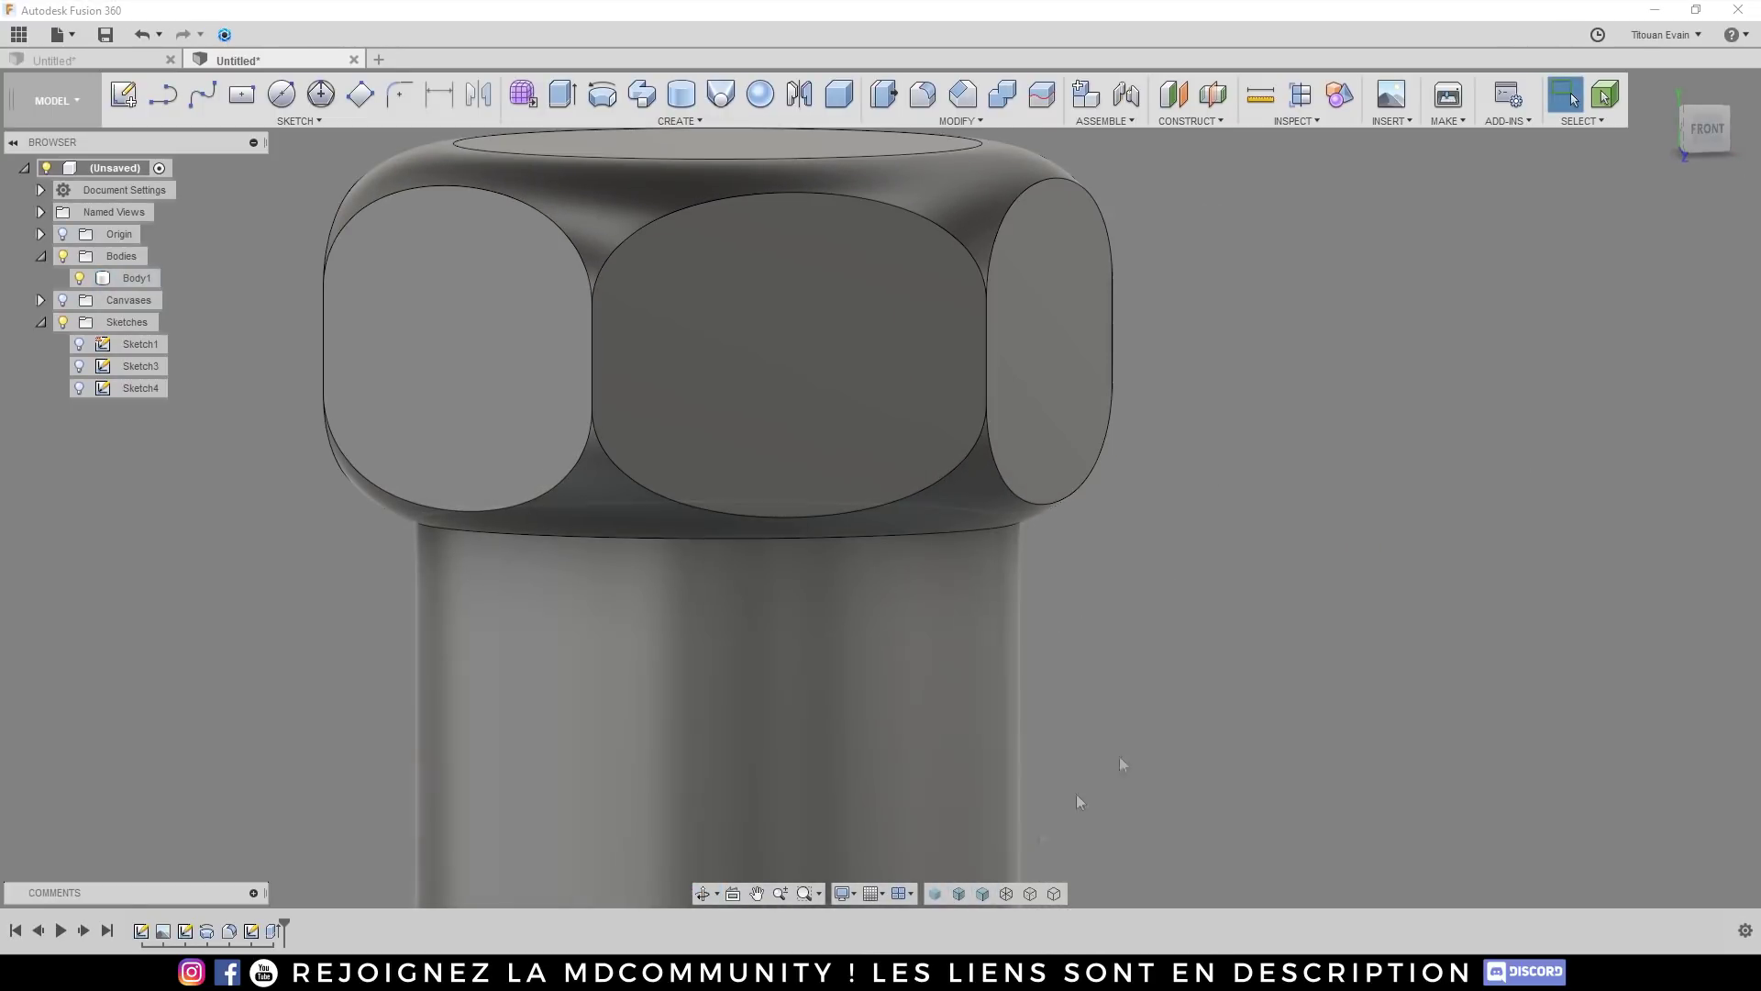
# Step: Start a constant-radius fillet and select the edges around the hexagonal faces of both end collars from the right view
pyautogui.click(1715, 135)
pyautogui.moveTo(1677, 133); pyautogui.dragTo(1747, 136)
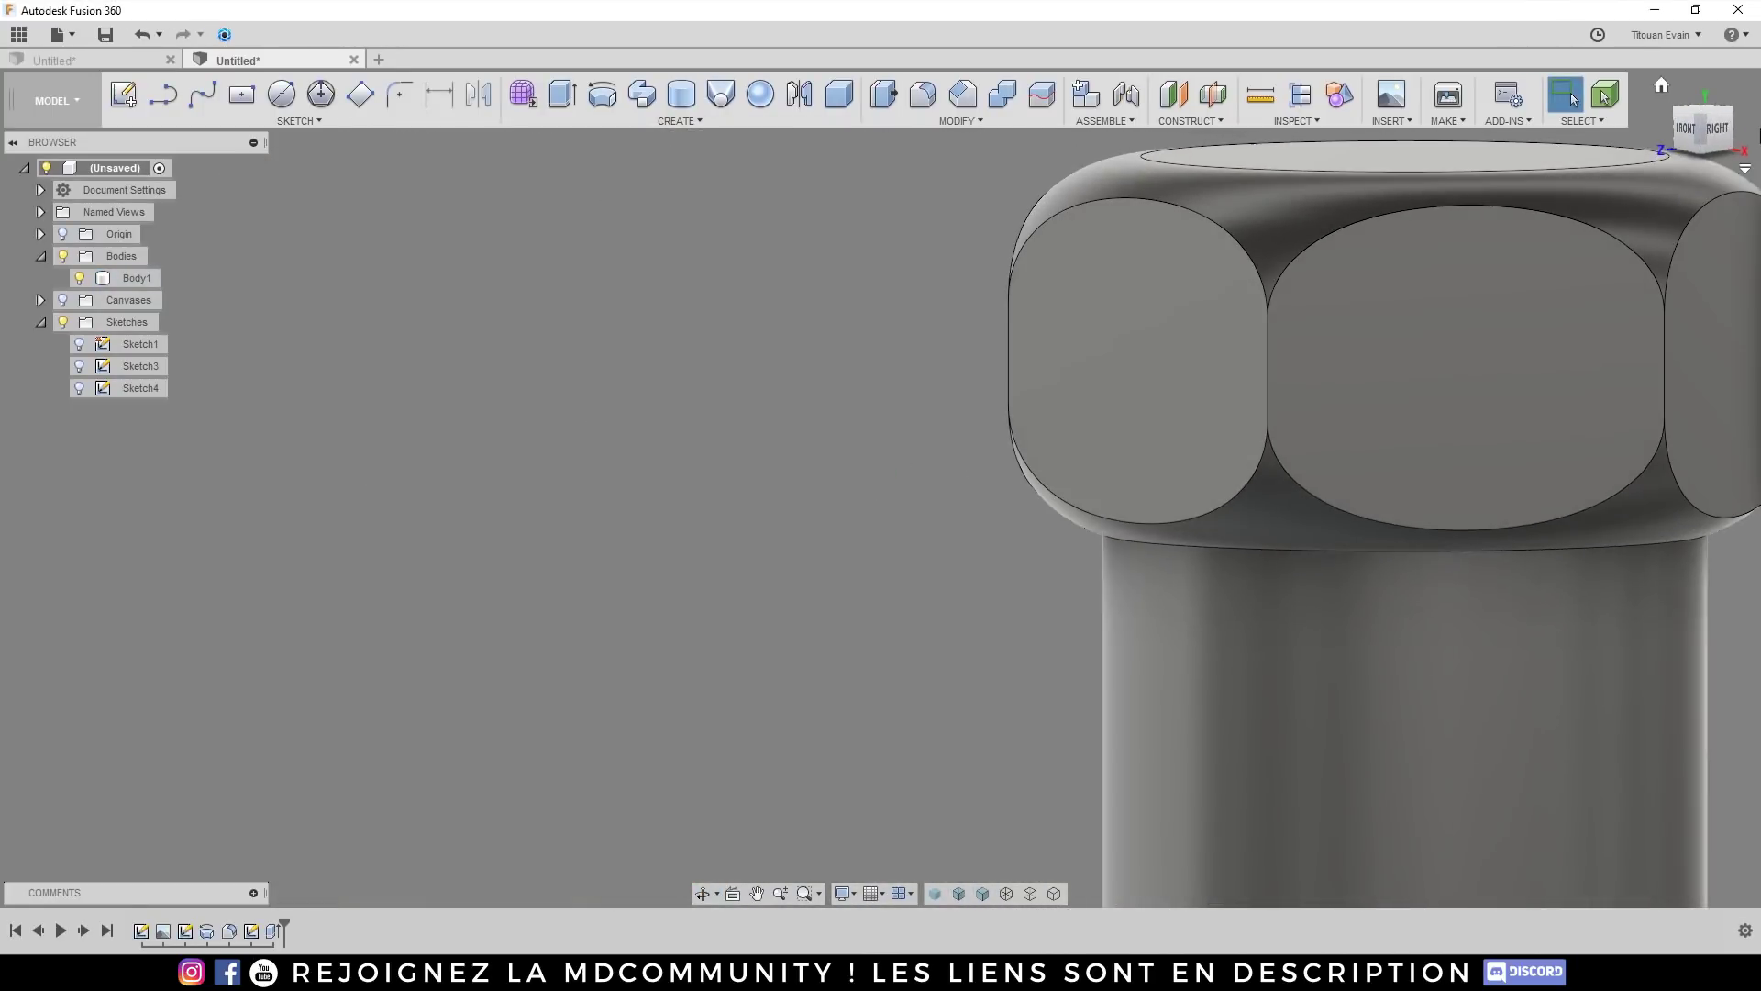
pyautogui.click(1716, 131)
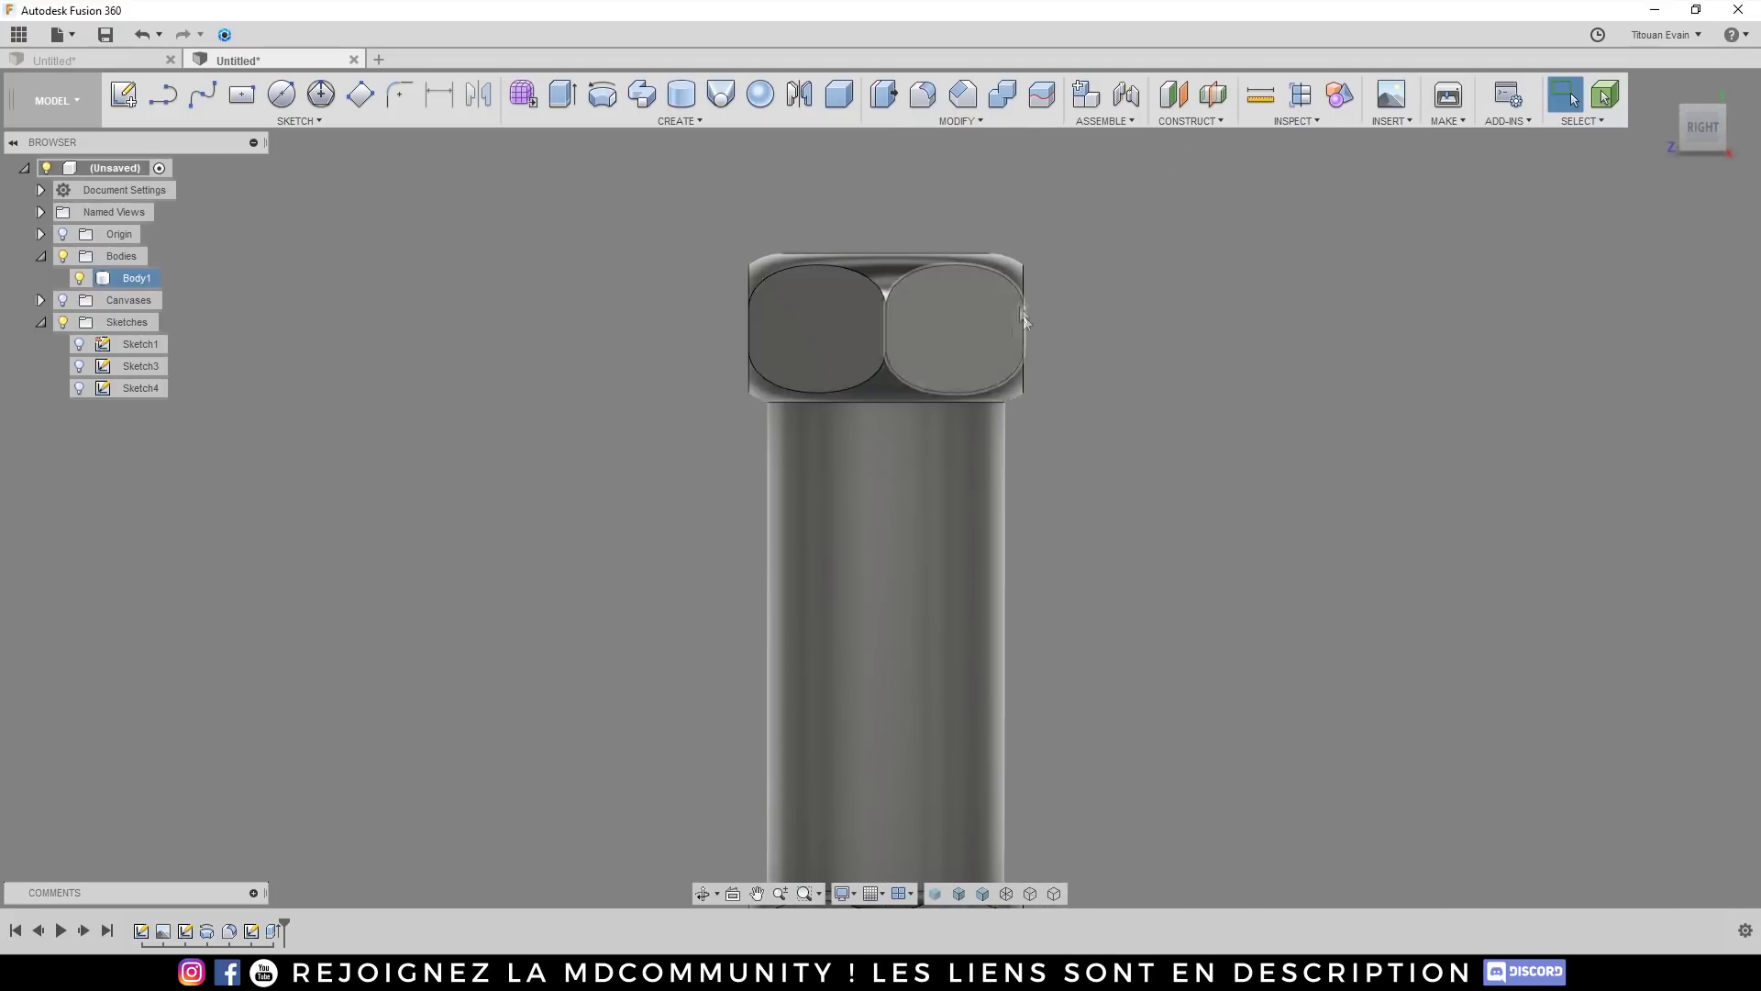
pyautogui.press('f')
pyautogui.moveTo(1110, 435); pyautogui.dragTo(704, 246)
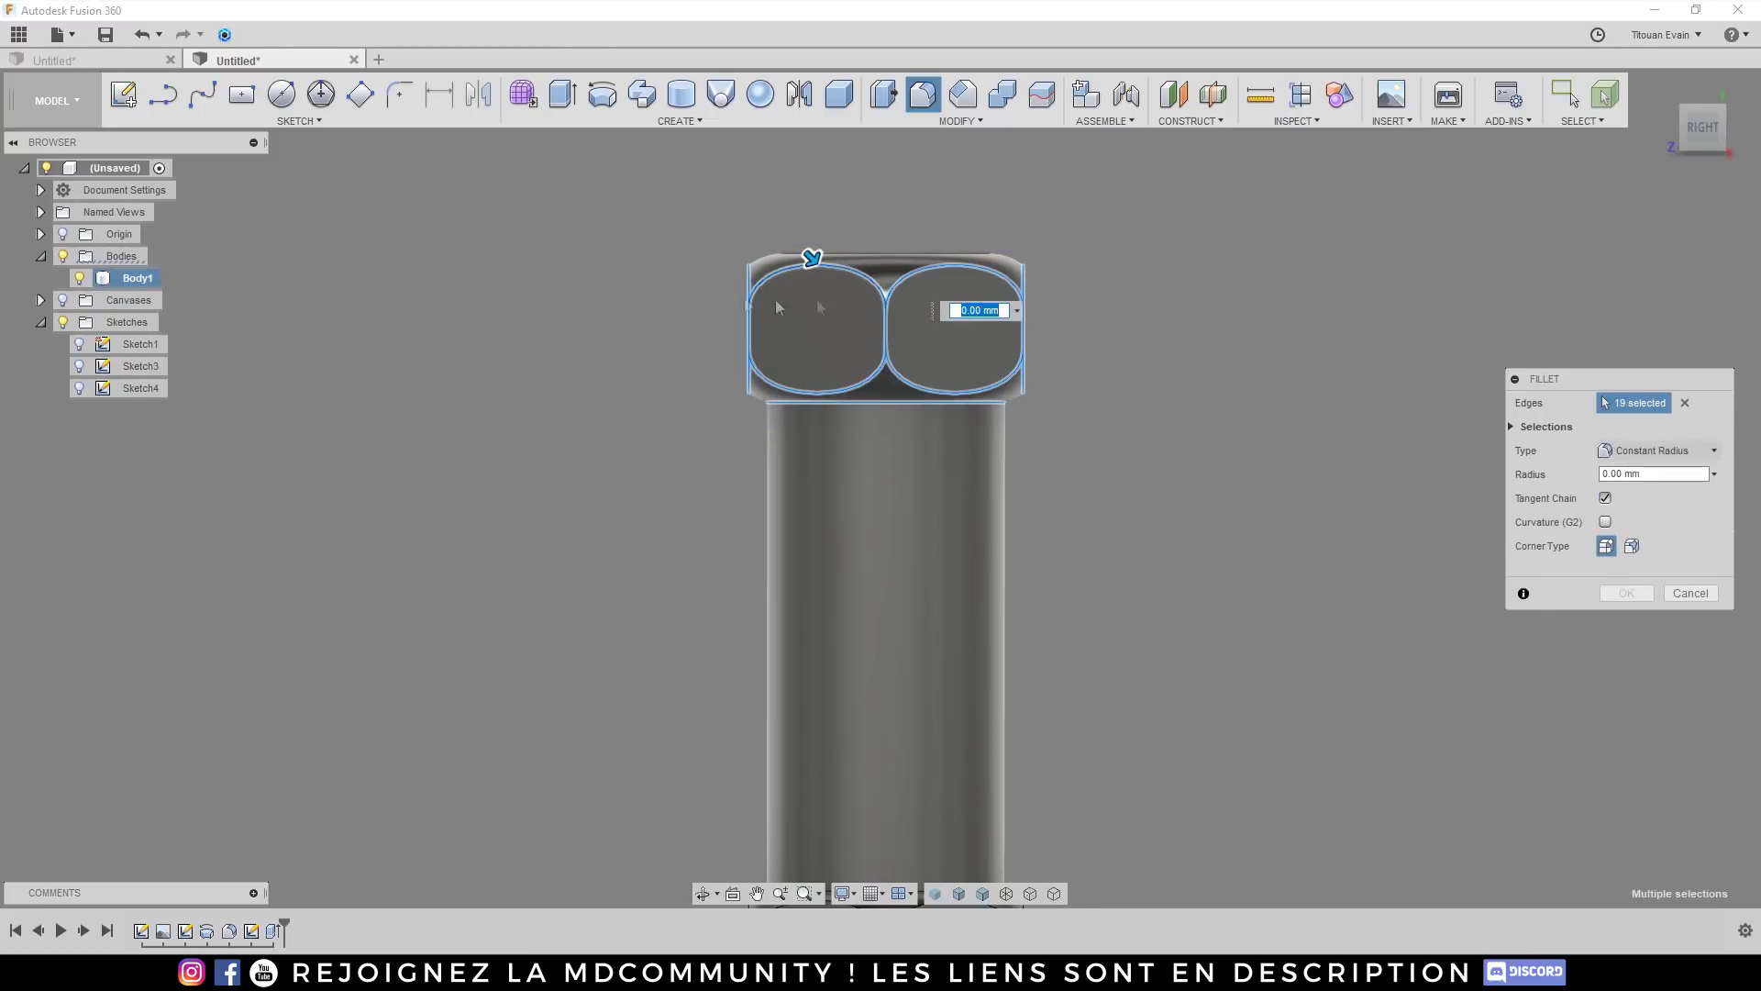
pyautogui.scroll(-5, 915, 292)
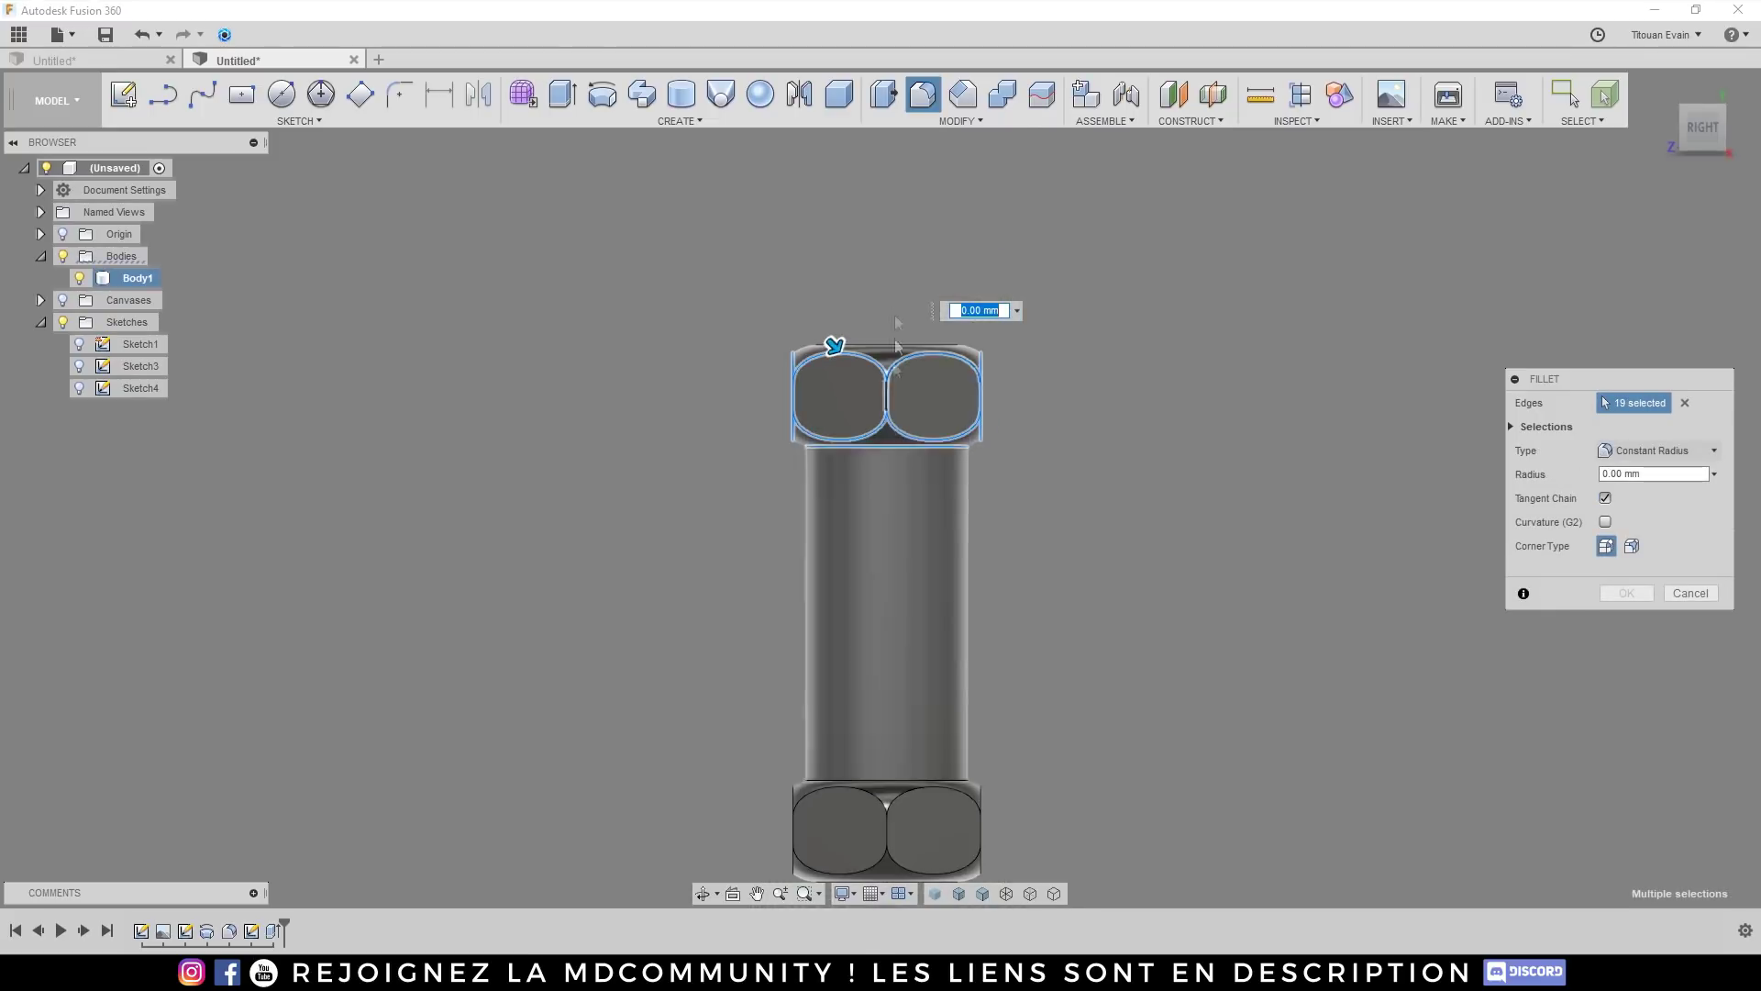
pyautogui.scroll(5, 960, 572)
pyautogui.moveTo(1021, 565); pyautogui.dragTo(745, 449)
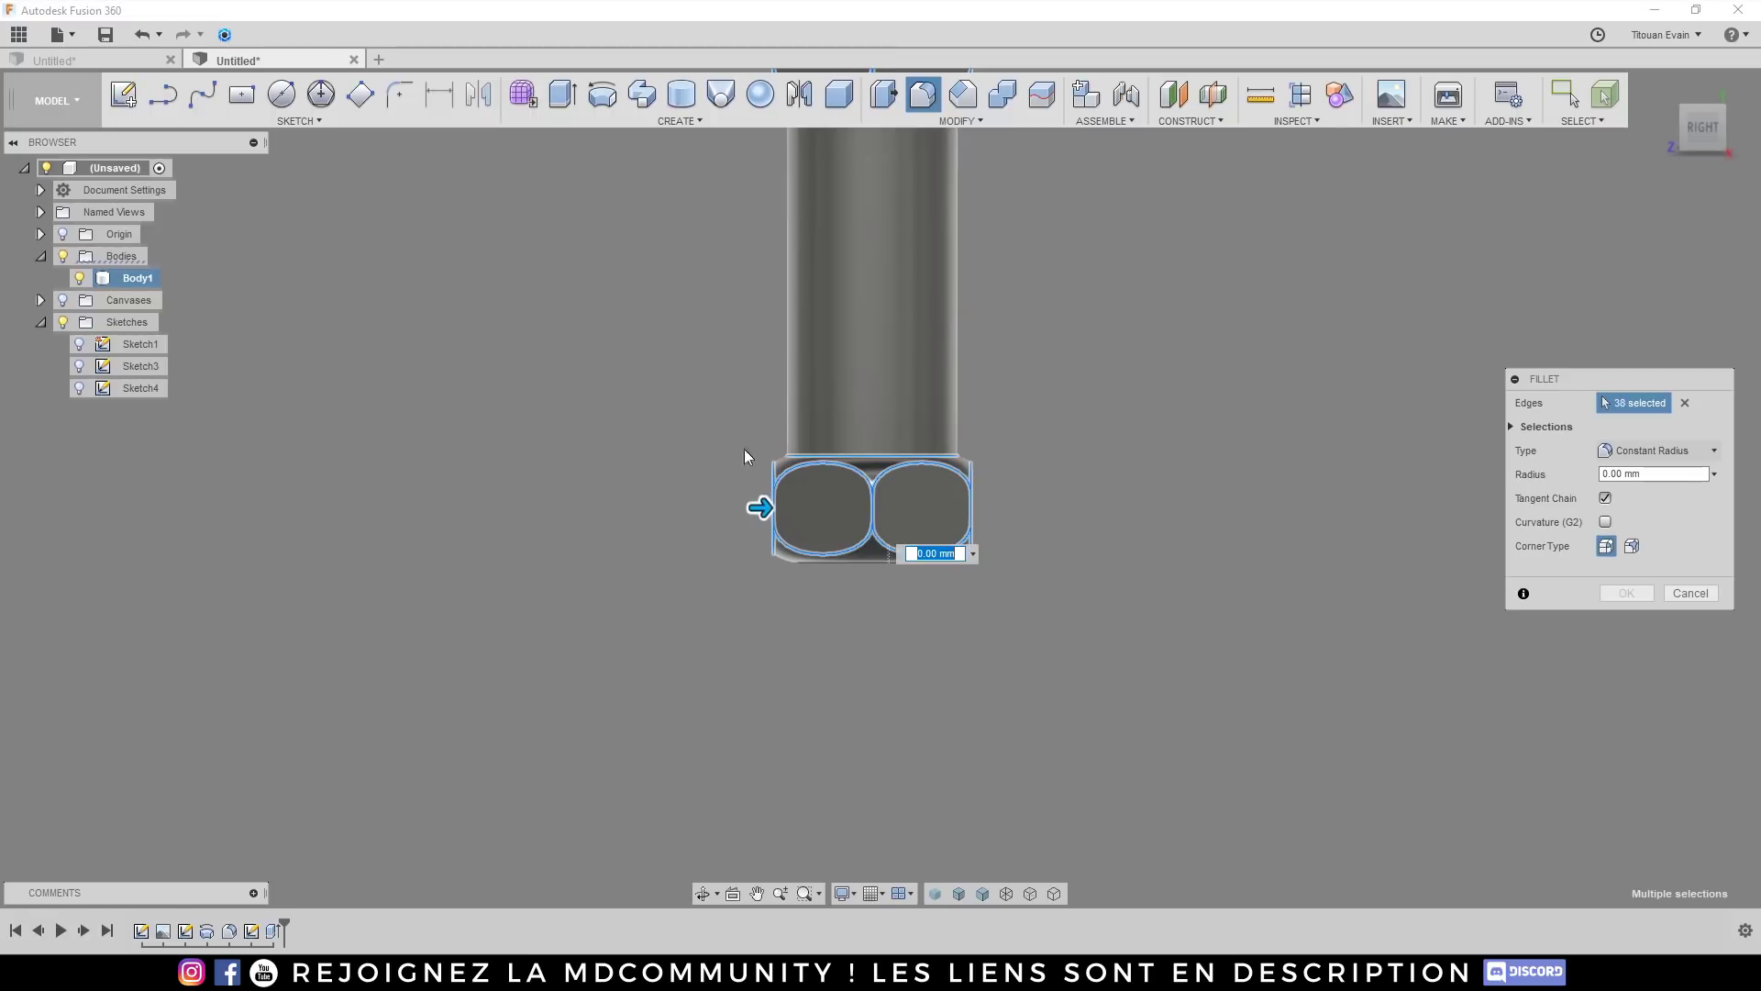
# Step: Remove the two circular edges where the tube meets the end collars from the fillet's edge selection
pyautogui.scroll(3, 857, 376)
pyautogui.keyDown('shift'); pyautogui.moveTo(857, 376); pyautogui.dragTo(1097, 512, button='middle'); pyautogui.keyUp('shift')
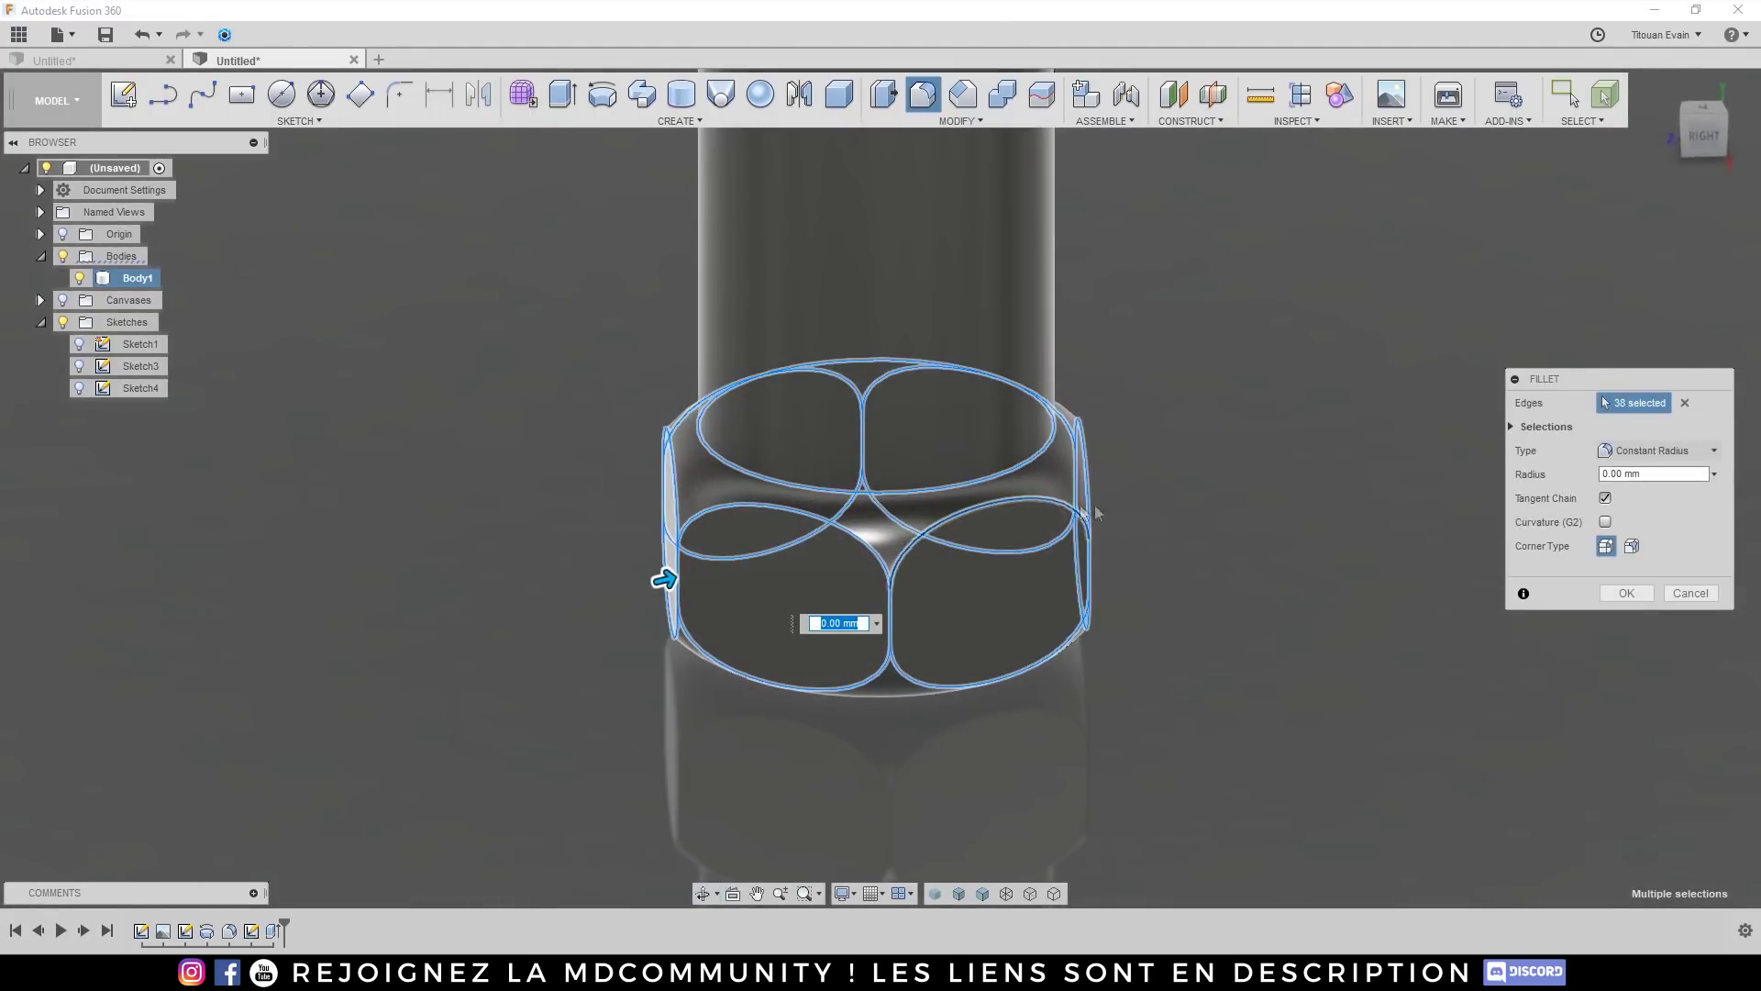
pyautogui.click(964, 493)
pyautogui.scroll(-5, 975, 735)
pyautogui.scroll(4, 971, 405)
pyautogui.keyDown('shift'); pyautogui.moveTo(972, 405); pyautogui.dragTo(919, 179, button='middle'); pyautogui.keyUp('shift')
pyautogui.scroll(2, 930, 421)
pyautogui.click(927, 503)
pyautogui.scroll(-5, 826, 786)
pyautogui.keyDown('shift'); pyautogui.moveTo(826, 786); pyautogui.dragTo(1052, 557, button='middle'); pyautogui.keyUp('shift')
pyautogui.scroll(6, 1022, 523)
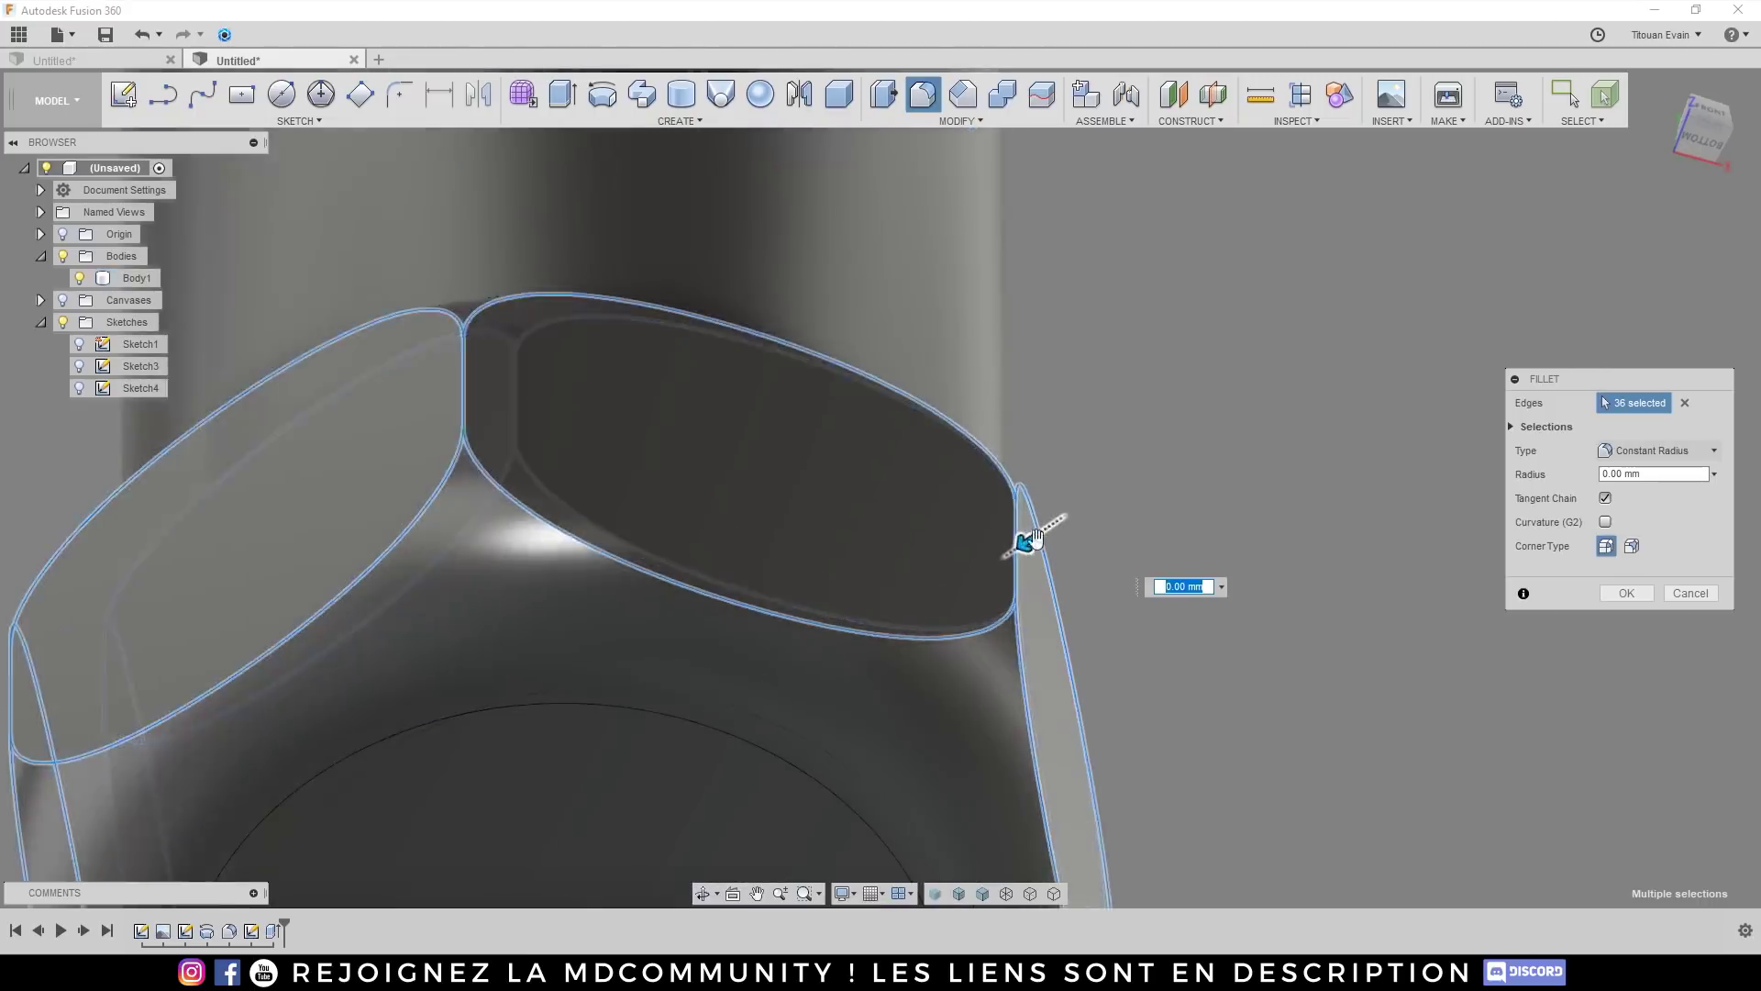
# Step: Set the fillet radius on the hexagonal collar edges to about 0.8 mm
pyautogui.scroll(-4, 1032, 539)
pyautogui.keyDown('shift'); pyautogui.moveTo(991, 636); pyautogui.dragTo(983, 499, button='middle'); pyautogui.keyUp('shift')
pyautogui.scroll(6, 999, 504)
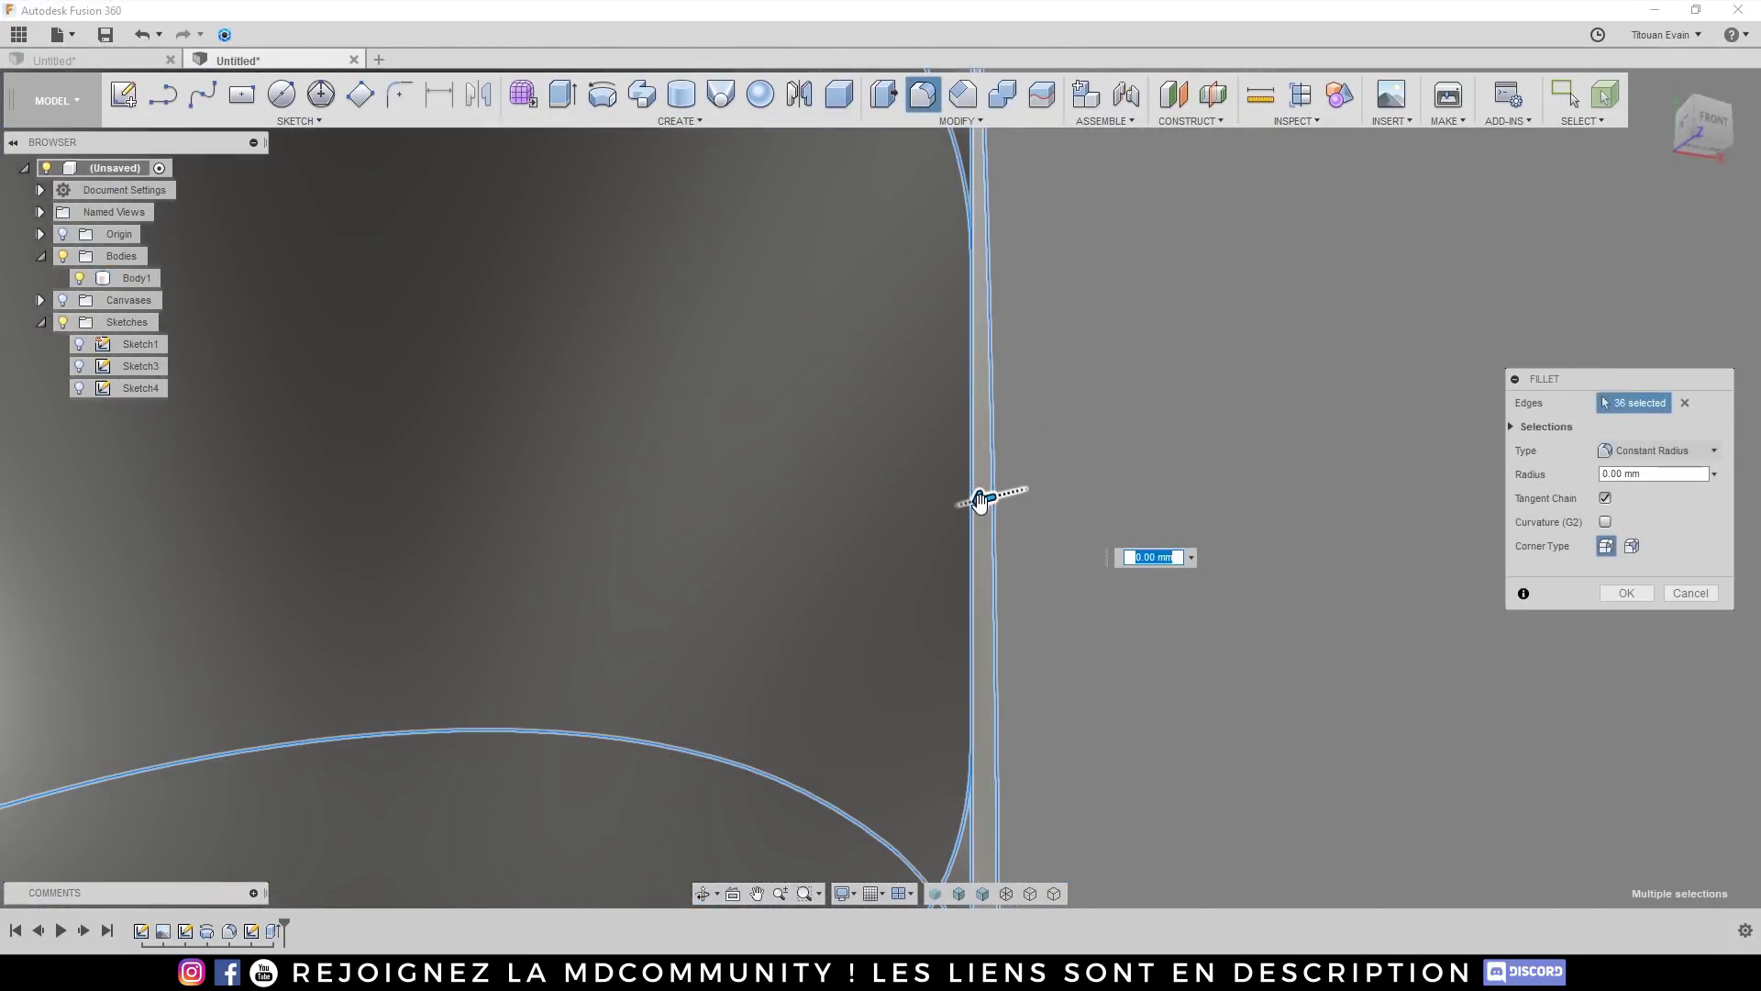
pyautogui.moveTo(983, 499); pyautogui.dragTo(696, 462)
pyautogui.scroll(-3, 696, 464)
pyautogui.keyDown('shift'); pyautogui.moveTo(664, 460); pyautogui.dragTo(614, 499, button='middle'); pyautogui.keyUp('shift')
pyautogui.keyDown('shift'); pyautogui.moveTo(829, 574); pyautogui.dragTo(801, 449, button='middle'); pyautogui.keyUp('shift')
pyautogui.scroll(5, 801, 424)
pyautogui.moveTo(806, 452); pyautogui.dragTo(814, 452)
pyautogui.scroll(-5, 832, 521)
pyautogui.keyDown('shift'); pyautogui.moveTo(834, 521); pyautogui.dragTo(842, 343, button='middle'); pyautogui.keyUp('shift')
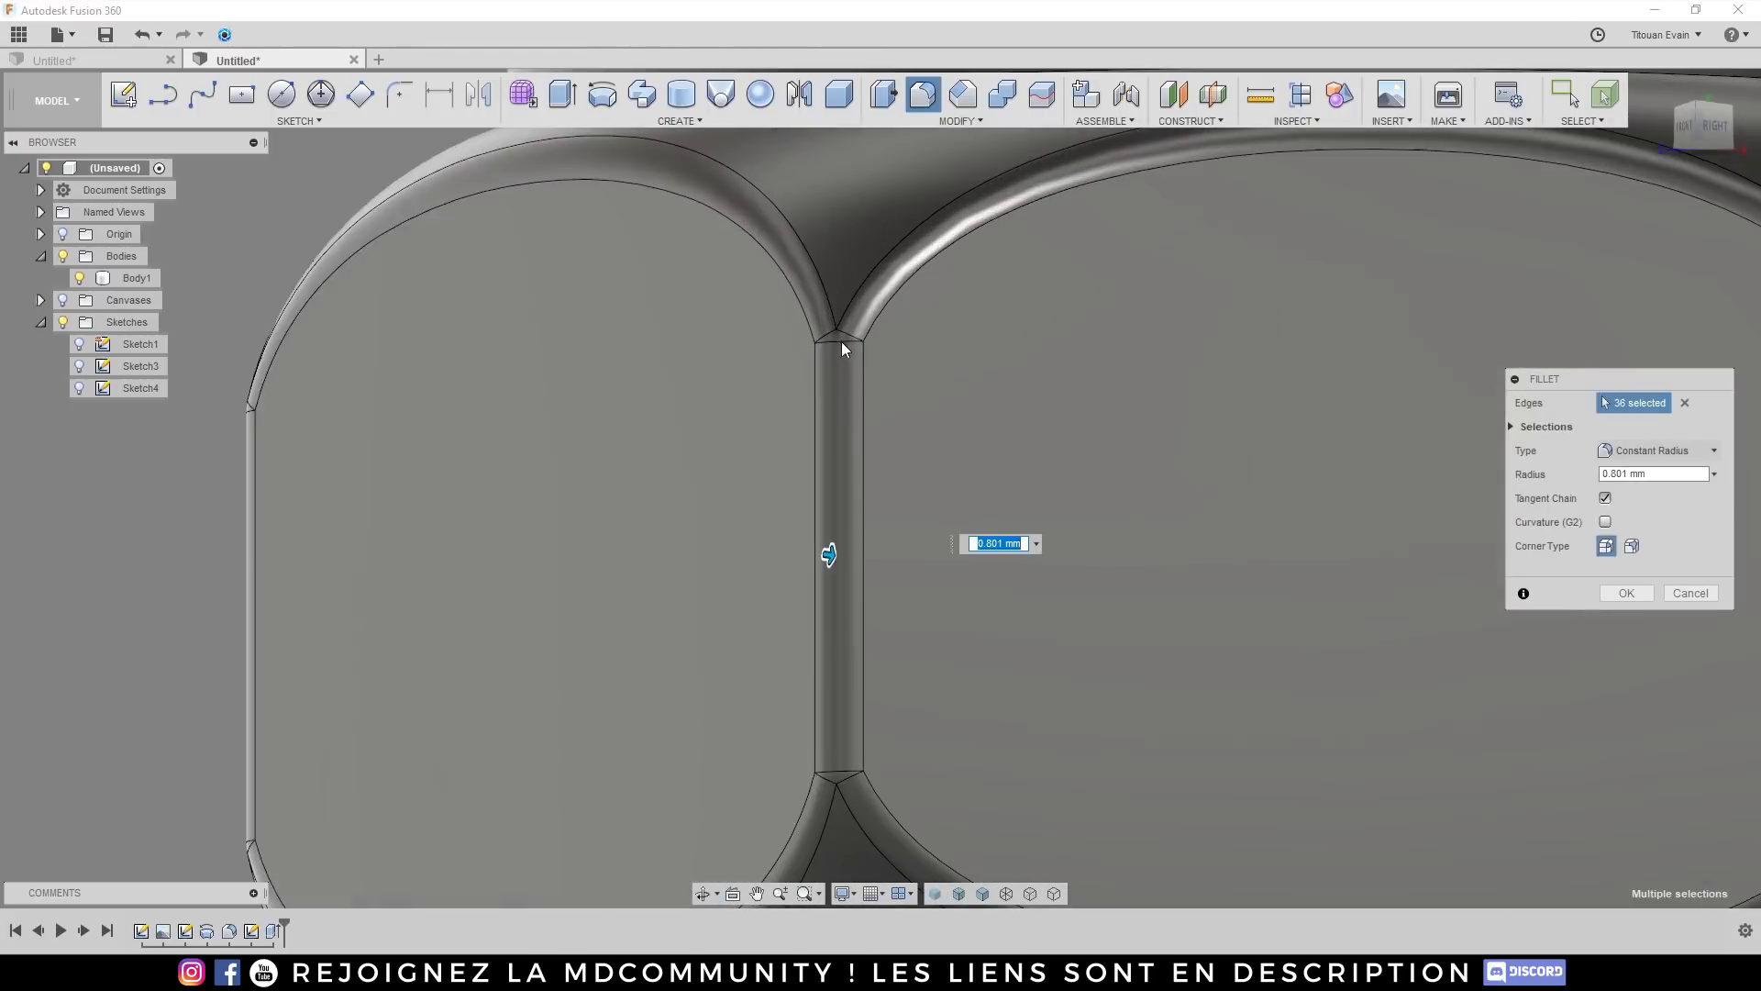
# Step: Switch the collar fillet's corner type to Setback, check the blended corners and apply the fillet
pyautogui.scroll(5, 842, 347)
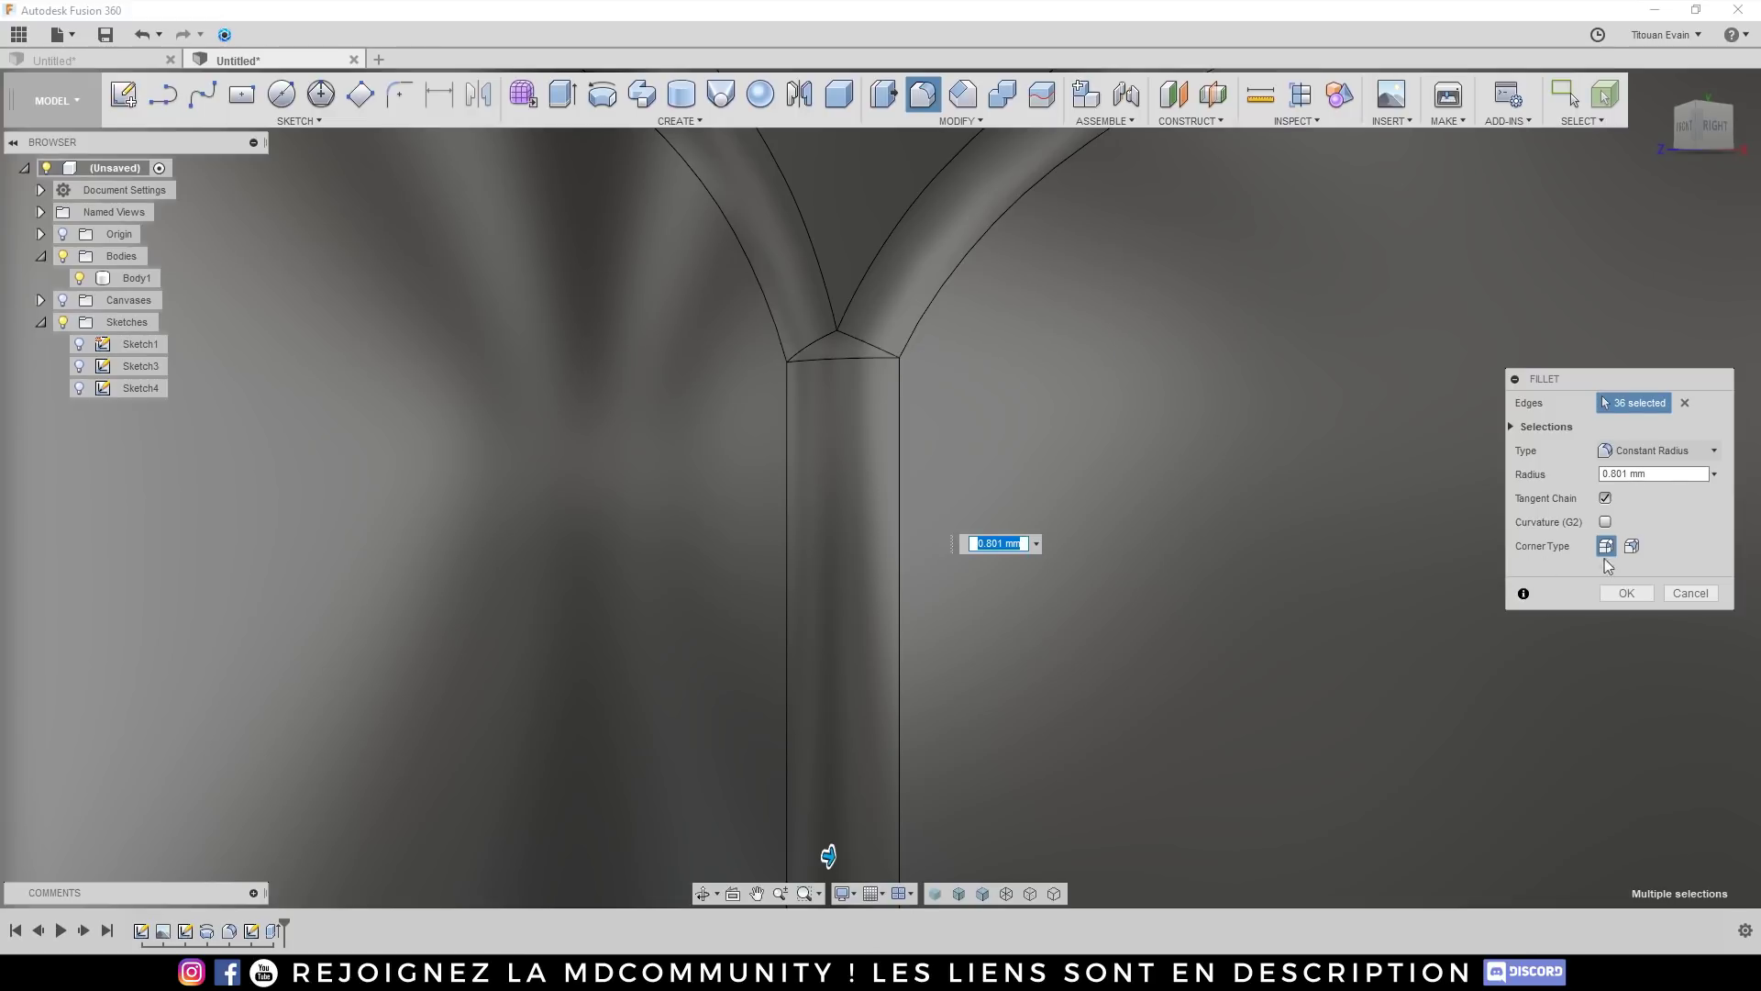
pyautogui.click(1630, 548)
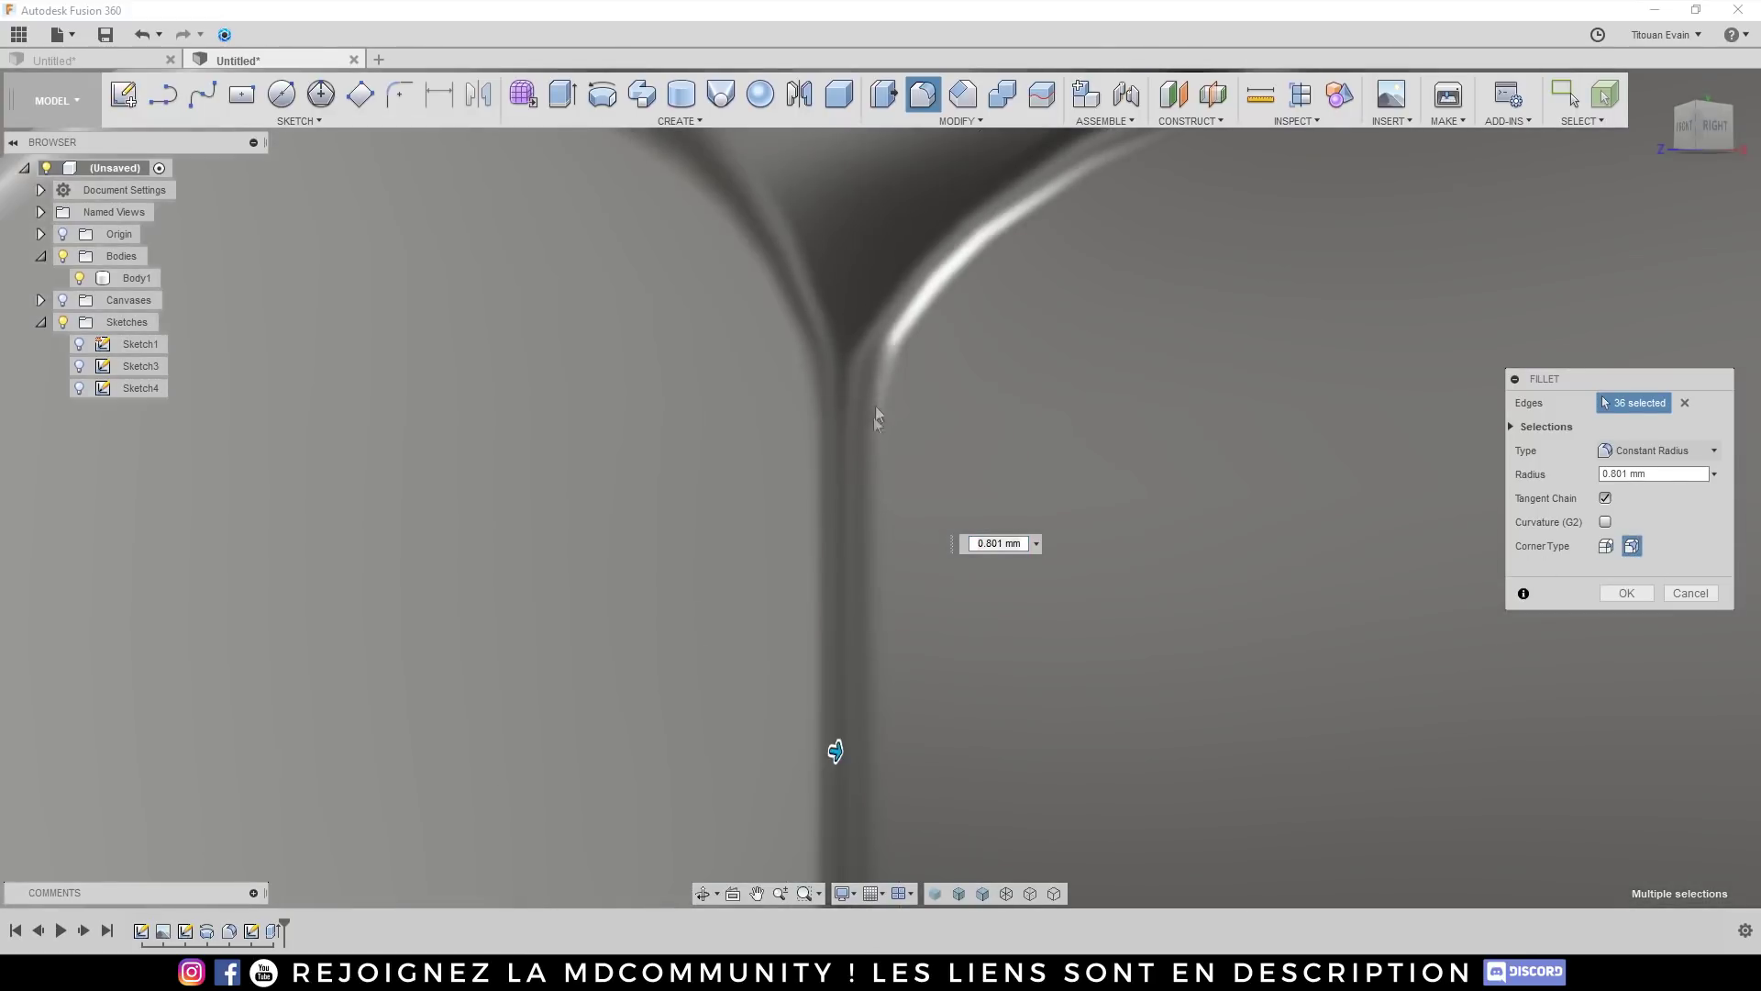
pyautogui.scroll(-5, 868, 404)
pyautogui.click(981, 895)
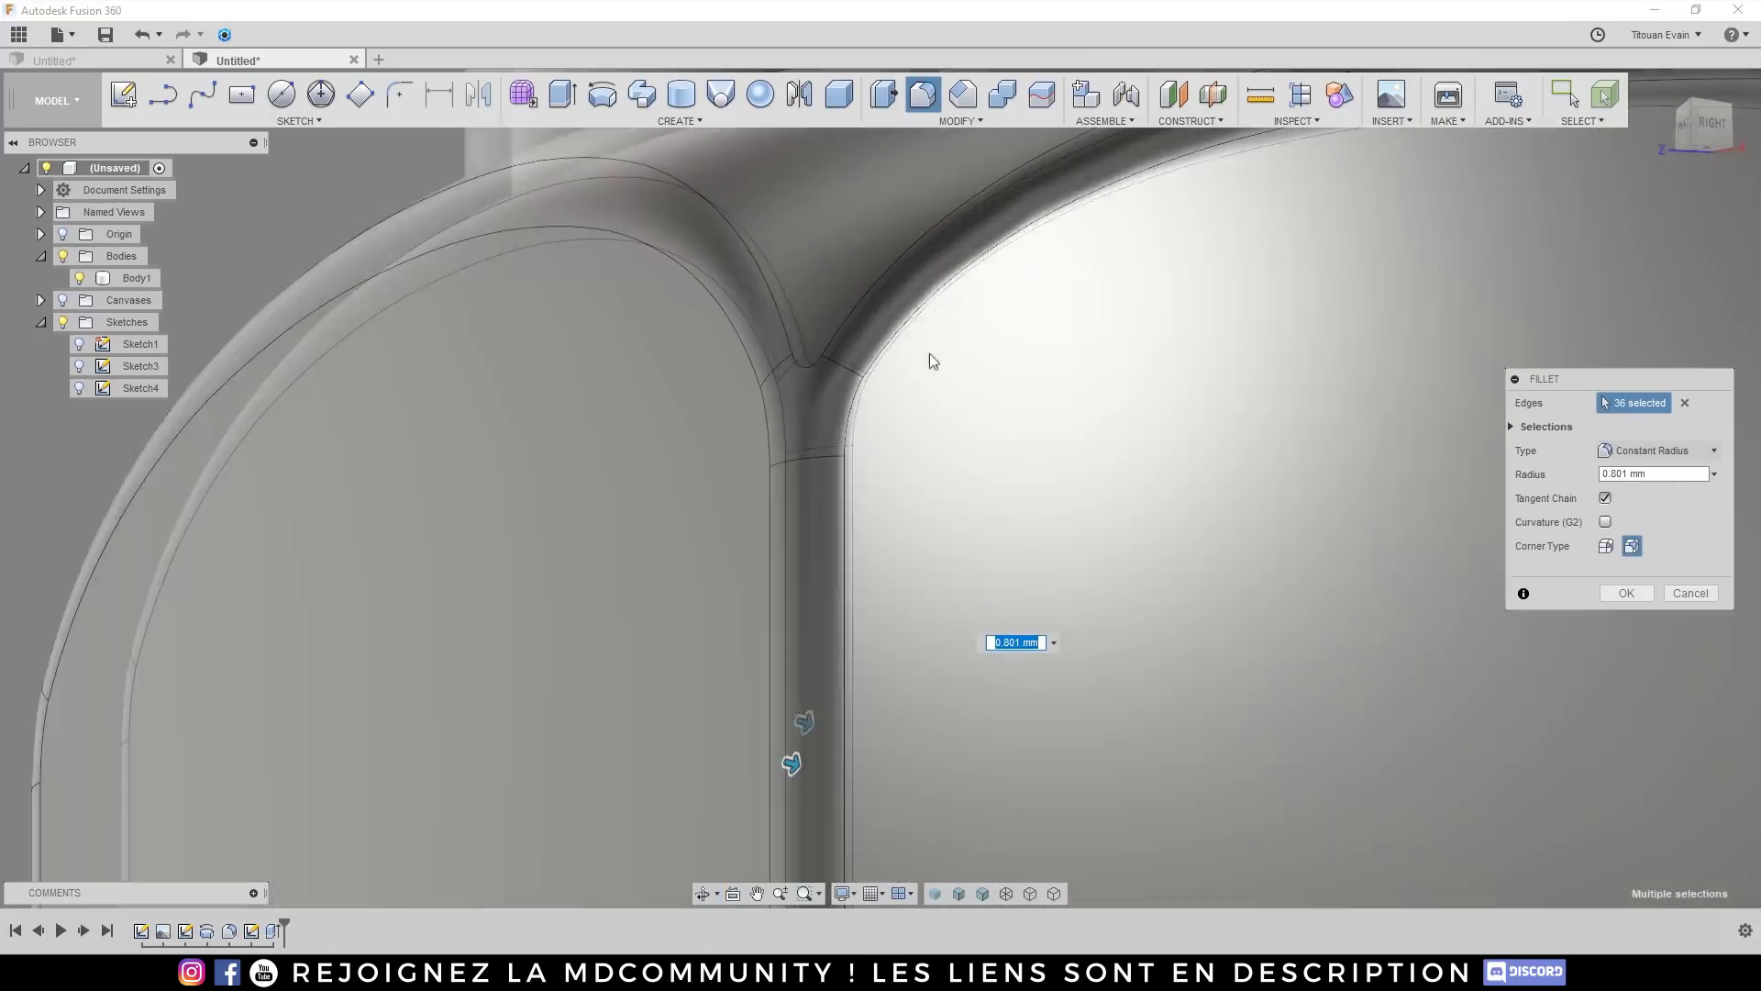
pyautogui.keyDown('shift'); pyautogui.moveTo(932, 361); pyautogui.dragTo(890, 461, button='middle'); pyautogui.keyUp('shift')
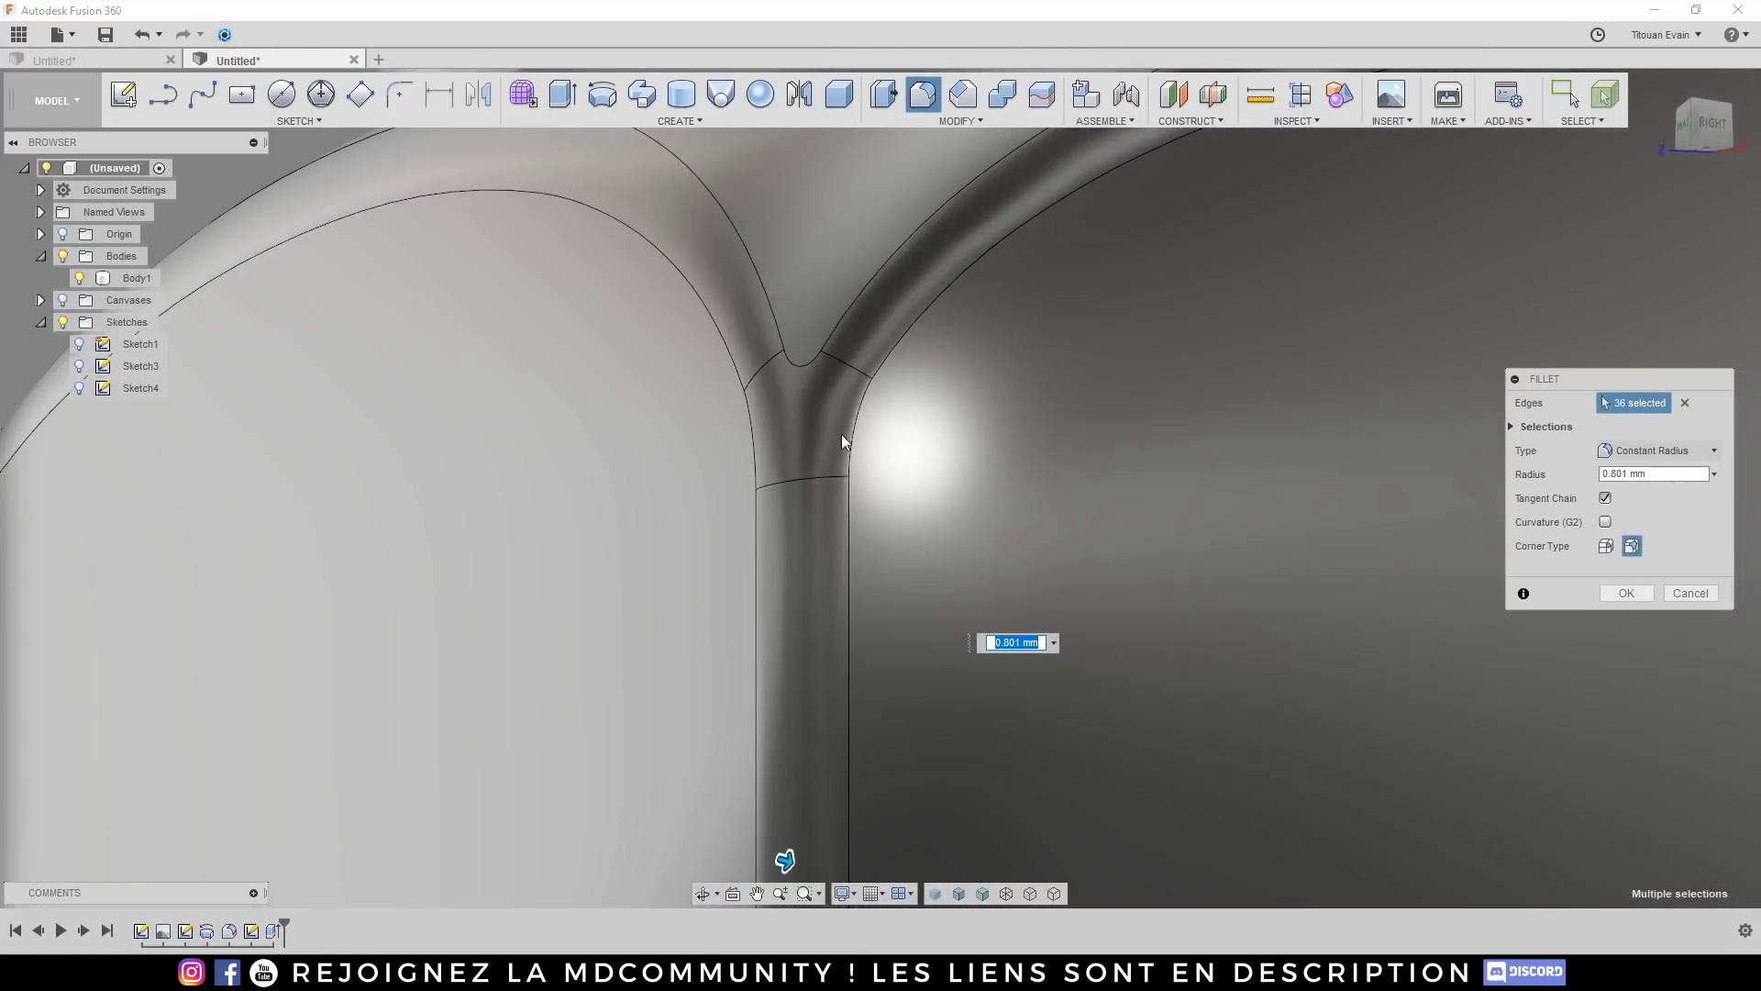
pyautogui.keyDown('shift'); pyautogui.moveTo(784, 861); pyautogui.dragTo(878, 575, button='middle'); pyautogui.keyUp('shift')
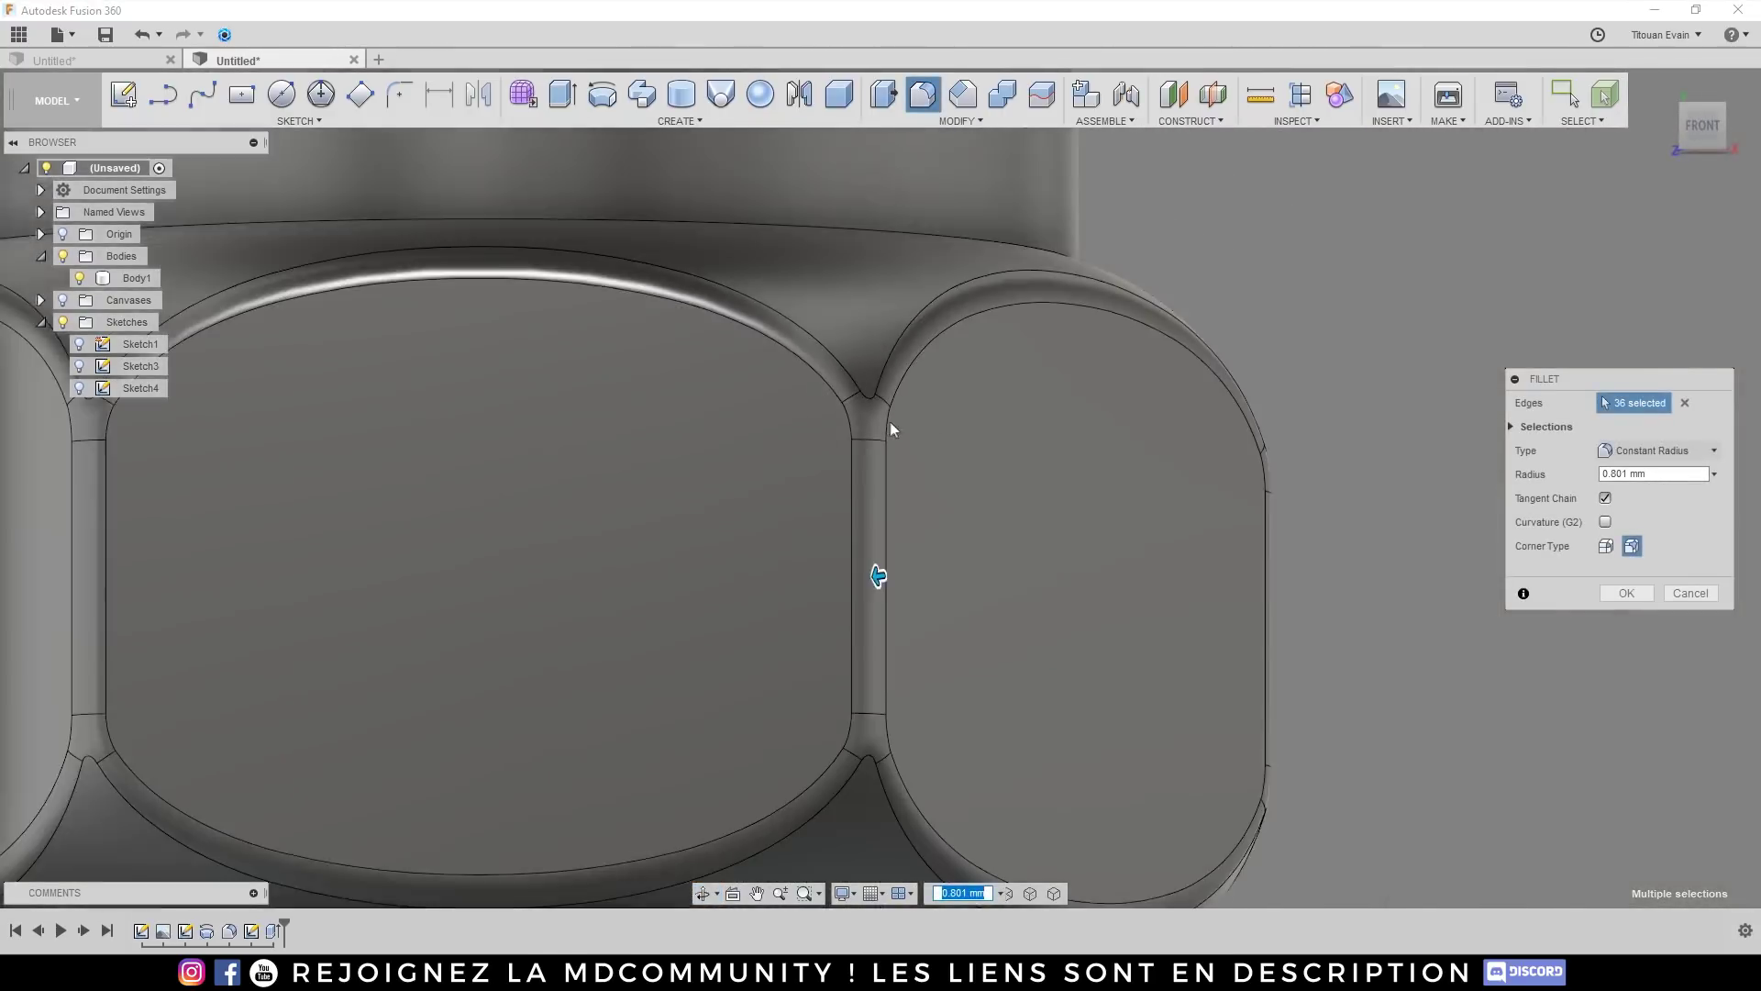
pyautogui.scroll(-3, 890, 428)
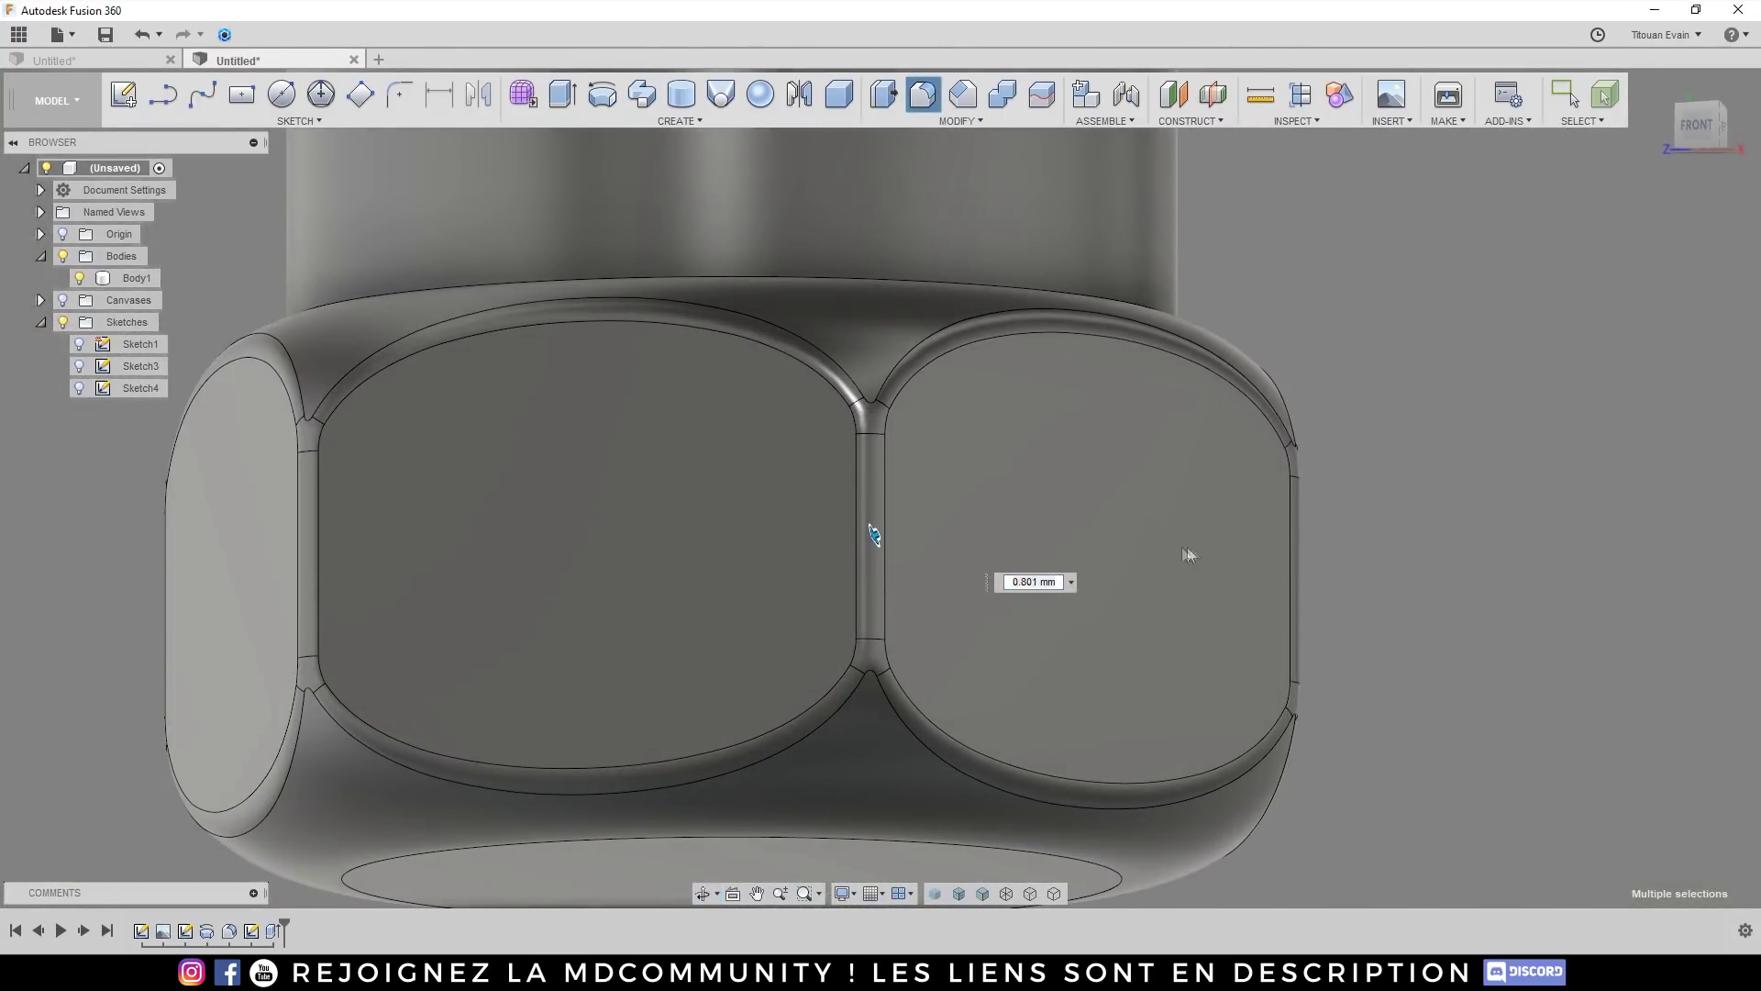
pyautogui.press('Return')
# Step: Examine the filleted edges on the whole body and look at it from the right view
pyautogui.scroll(-3, 1154, 521)
pyautogui.keyDown('shift'); pyautogui.moveTo(1154, 521); pyautogui.dragTo(943, 767, button='middle'); pyautogui.keyUp('shift')
pyautogui.scroll(-3, 904, 758)
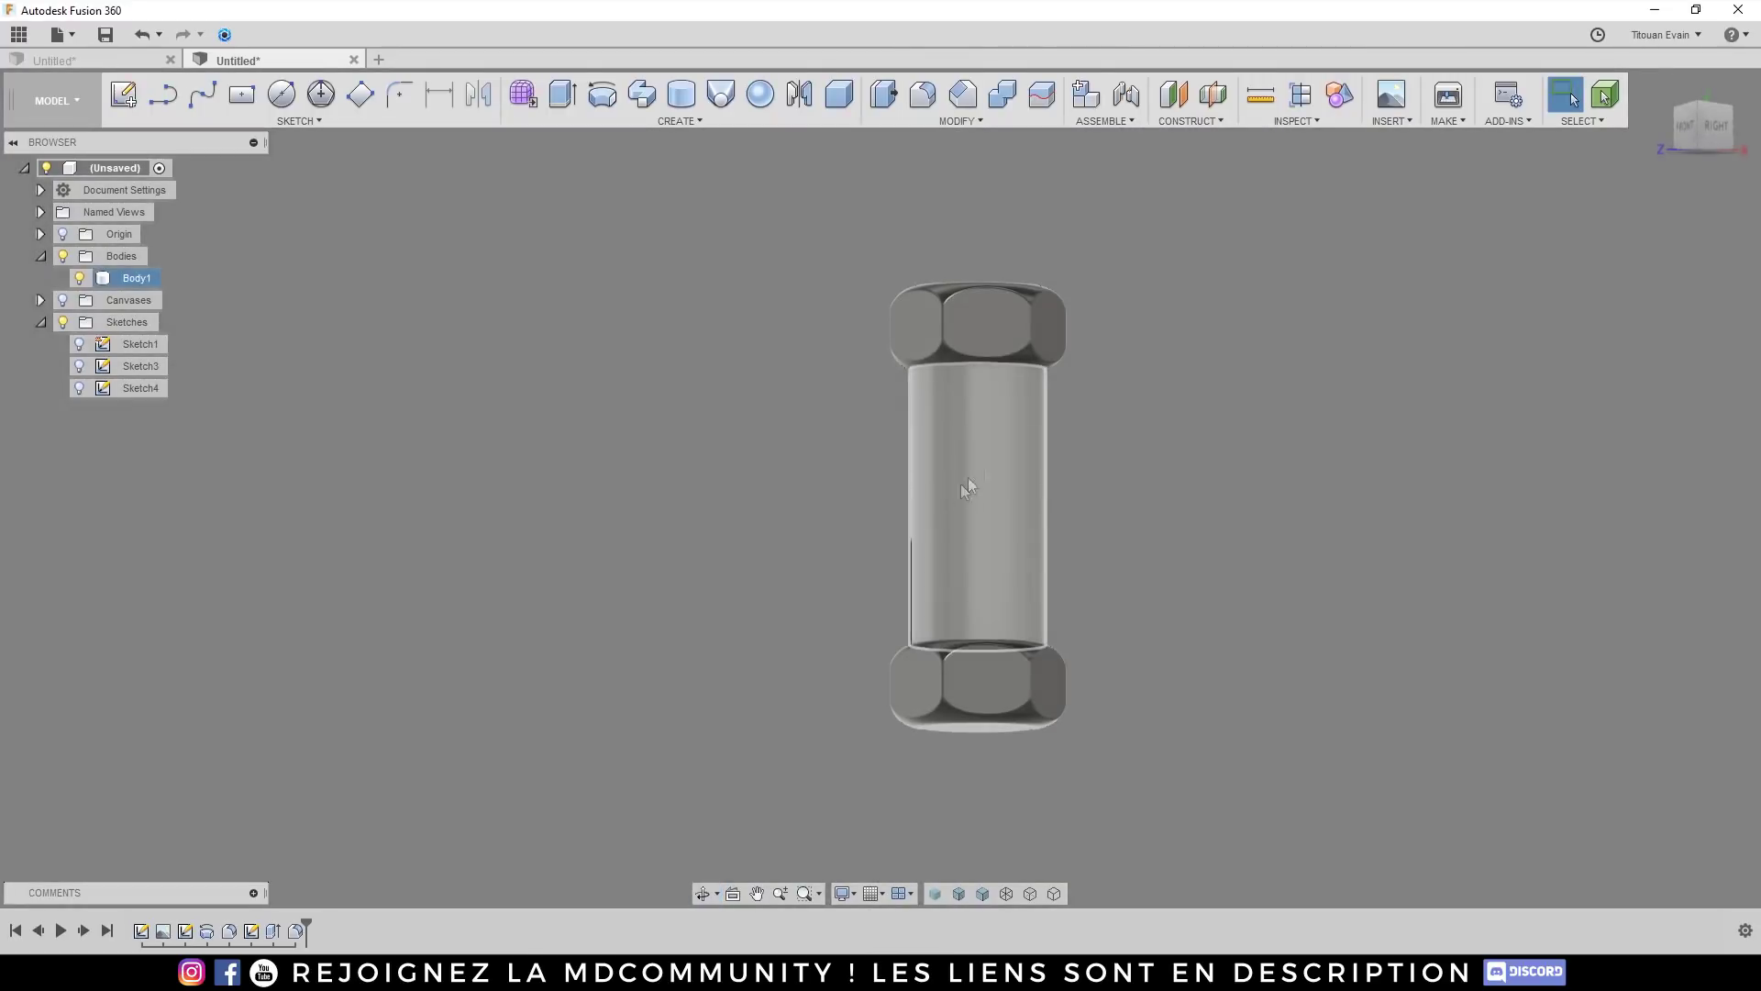
pyautogui.click(1713, 125)
pyautogui.click(982, 894)
pyautogui.scroll(2, 845, 728)
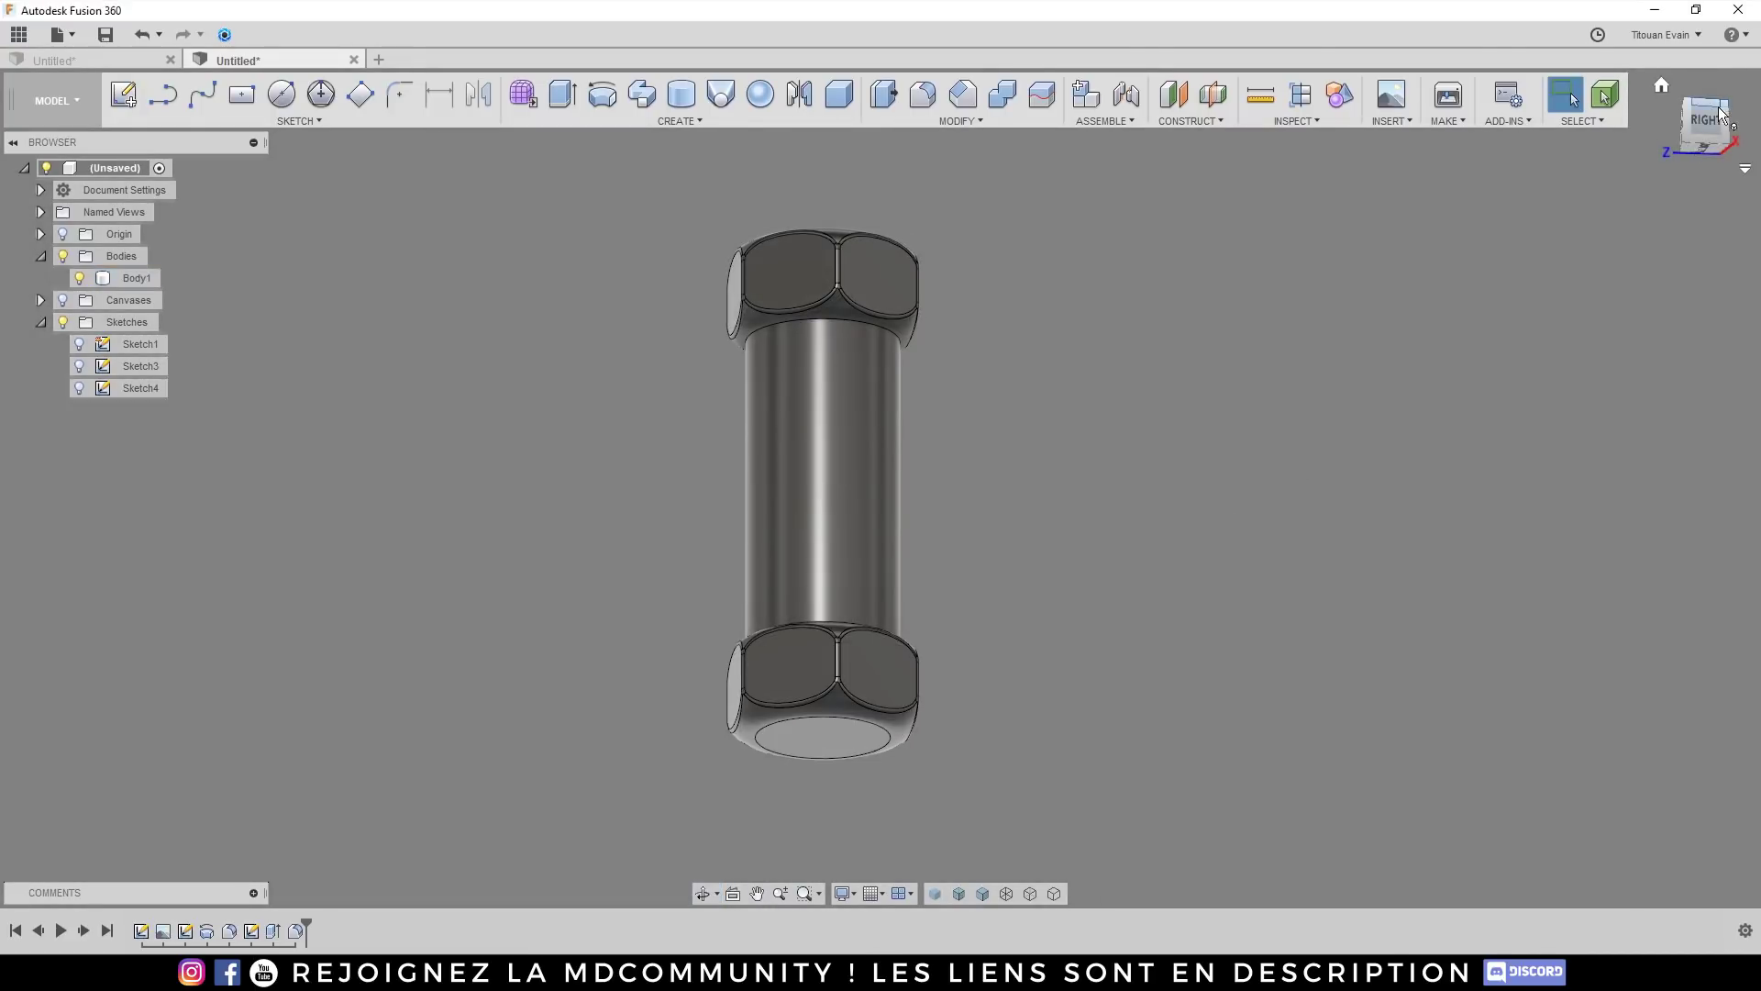
pyautogui.click(1717, 125)
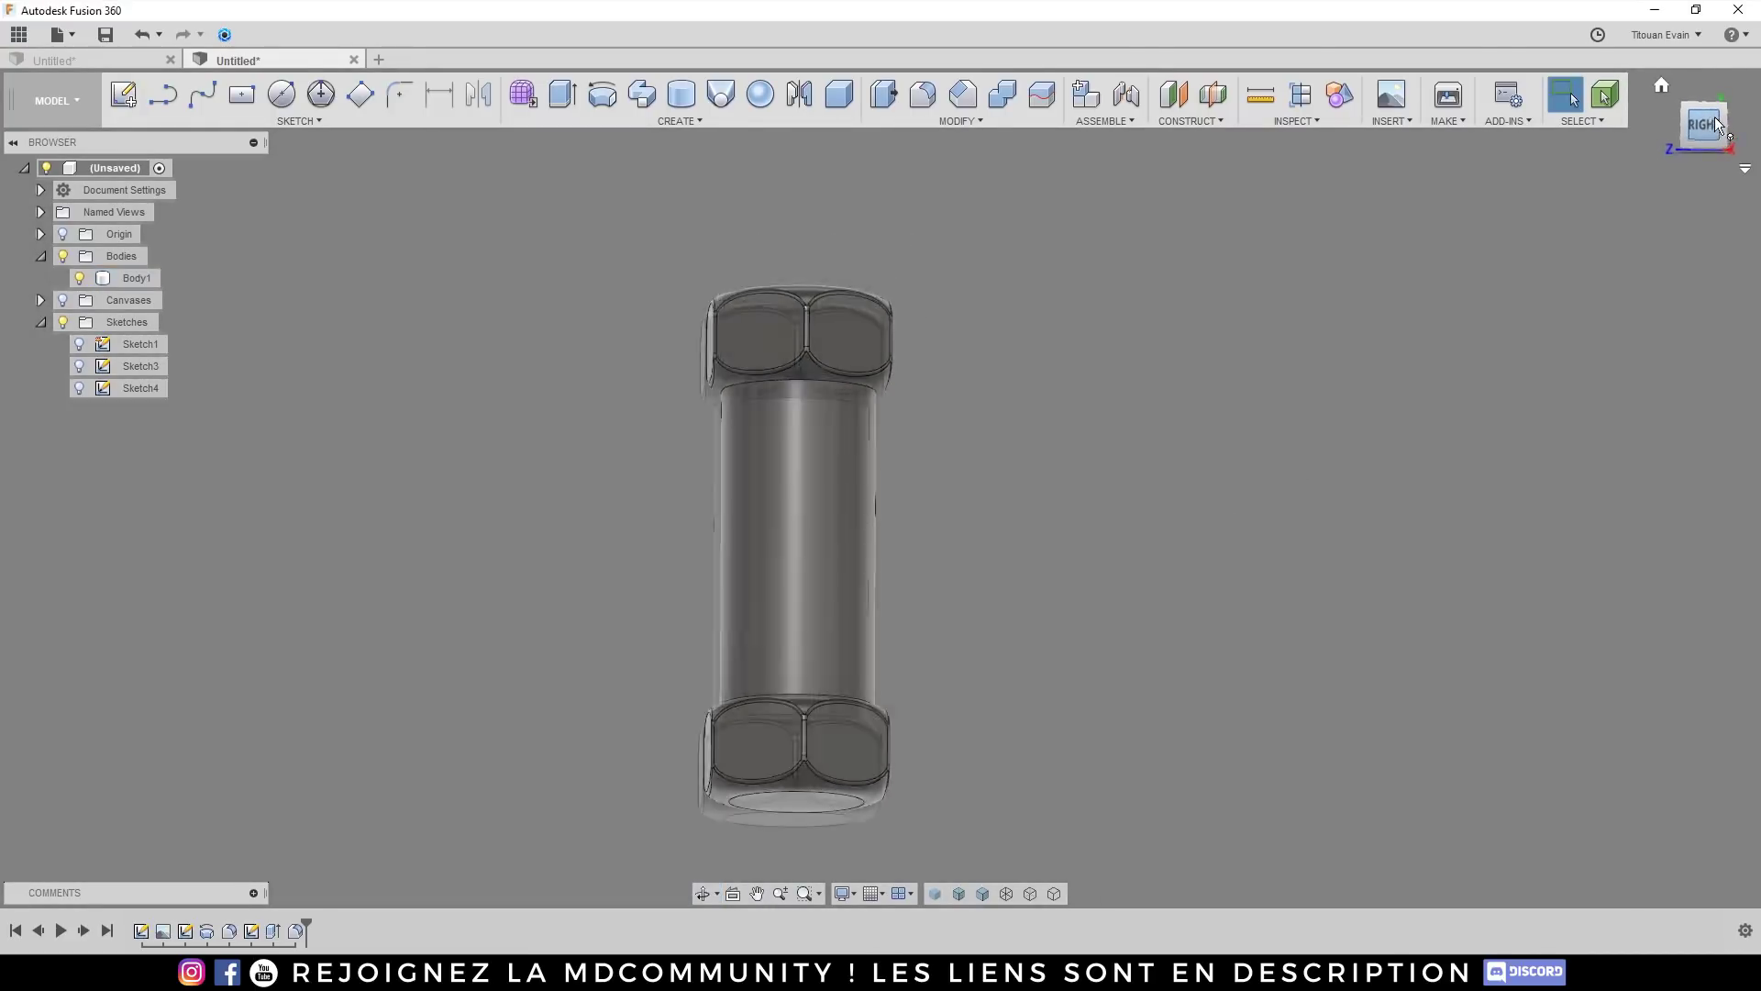
pyautogui.scroll(1, 1004, 574)
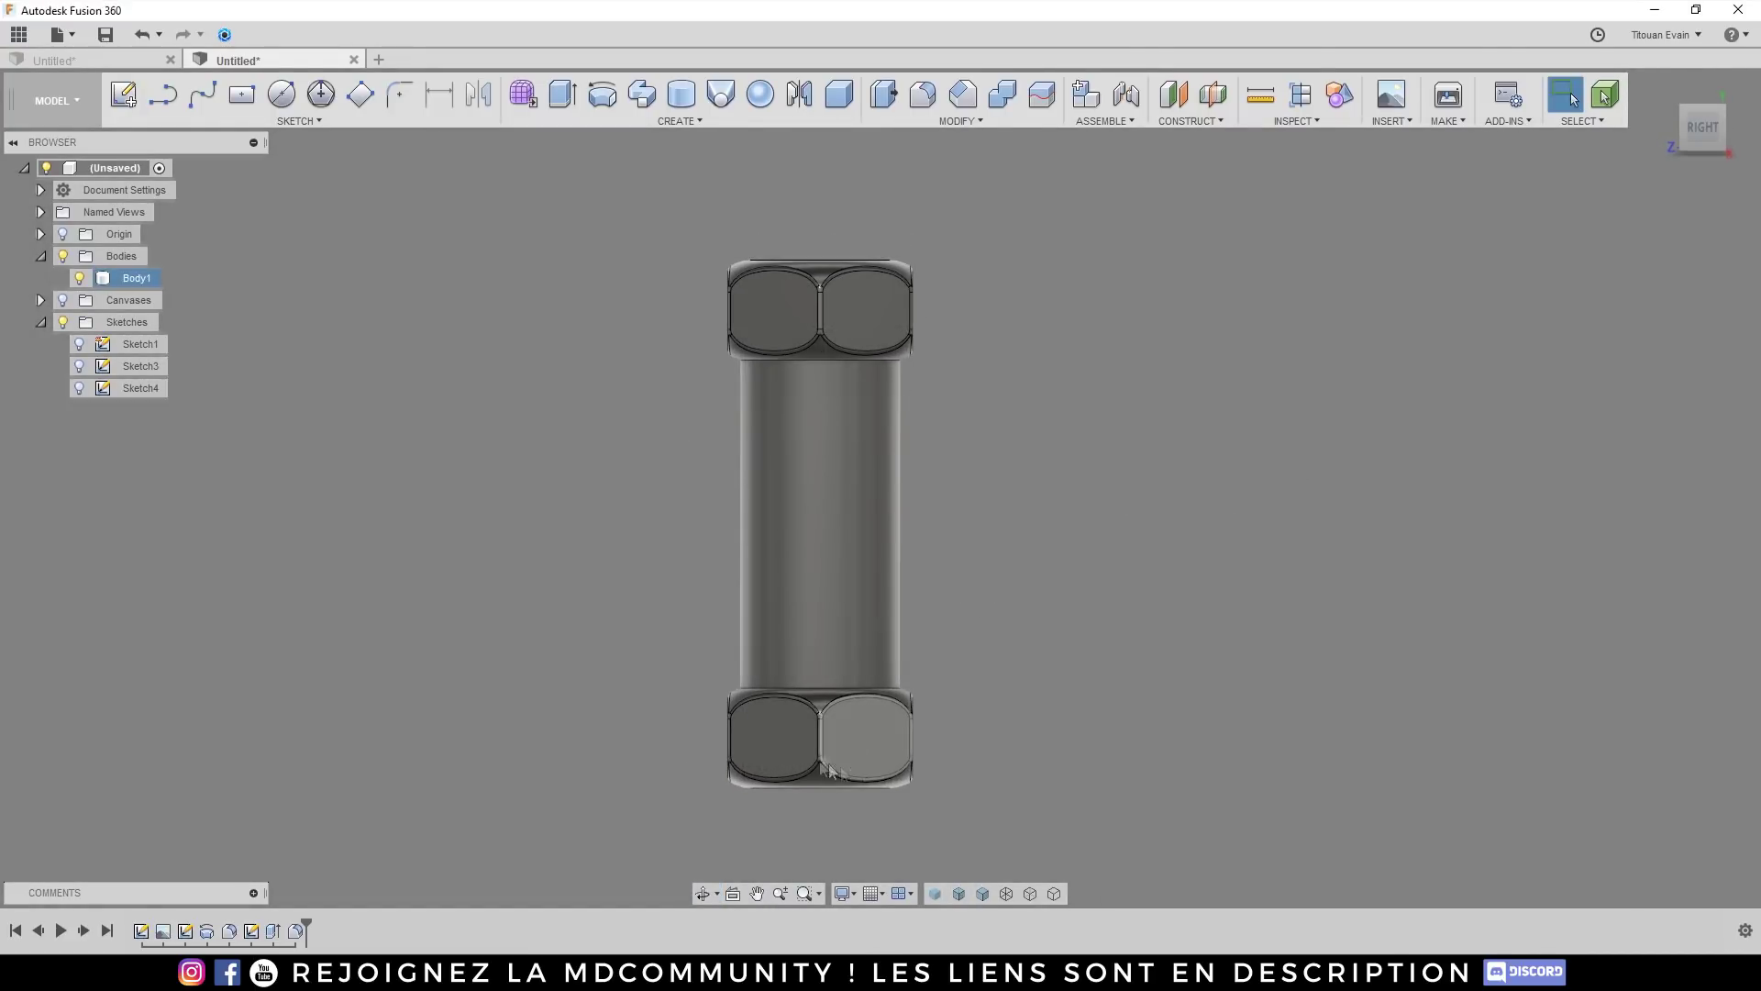
pyautogui.scroll(1, 846, 775)
pyautogui.scroll(-1, 830, 421)
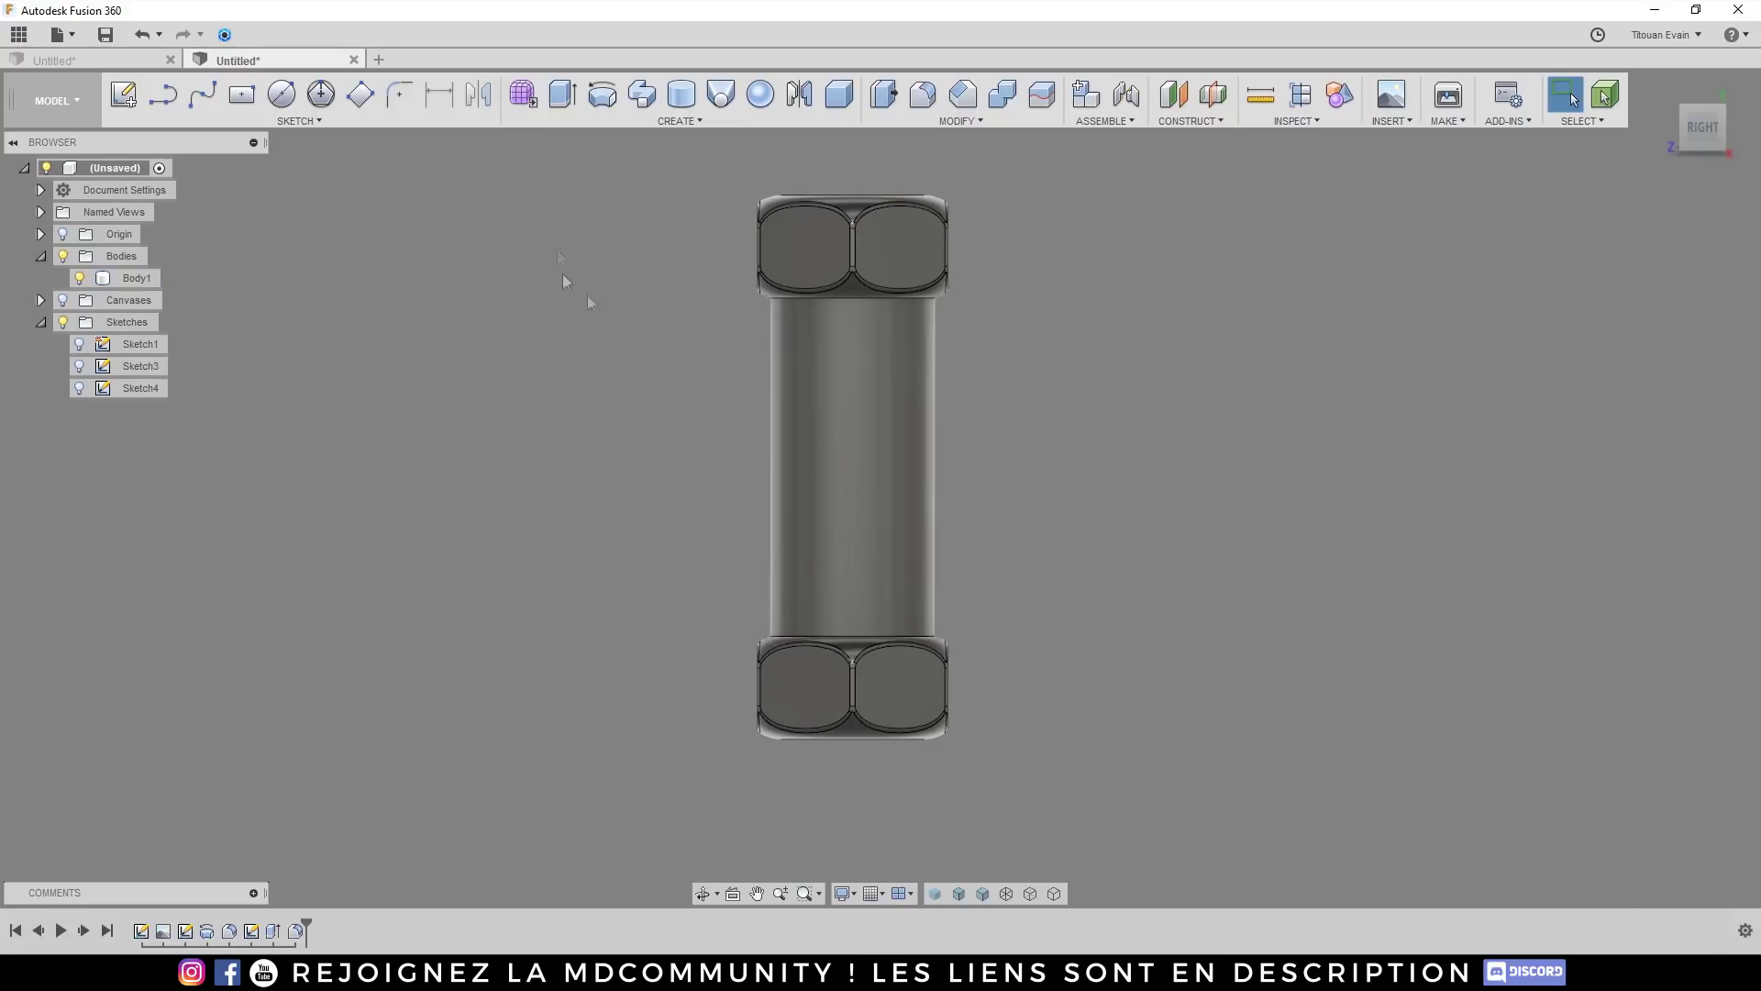
# Step: Send the model to KeyShot and examine its rendered hexagonal collars from a lower angle
pyautogui.click(220, 36)
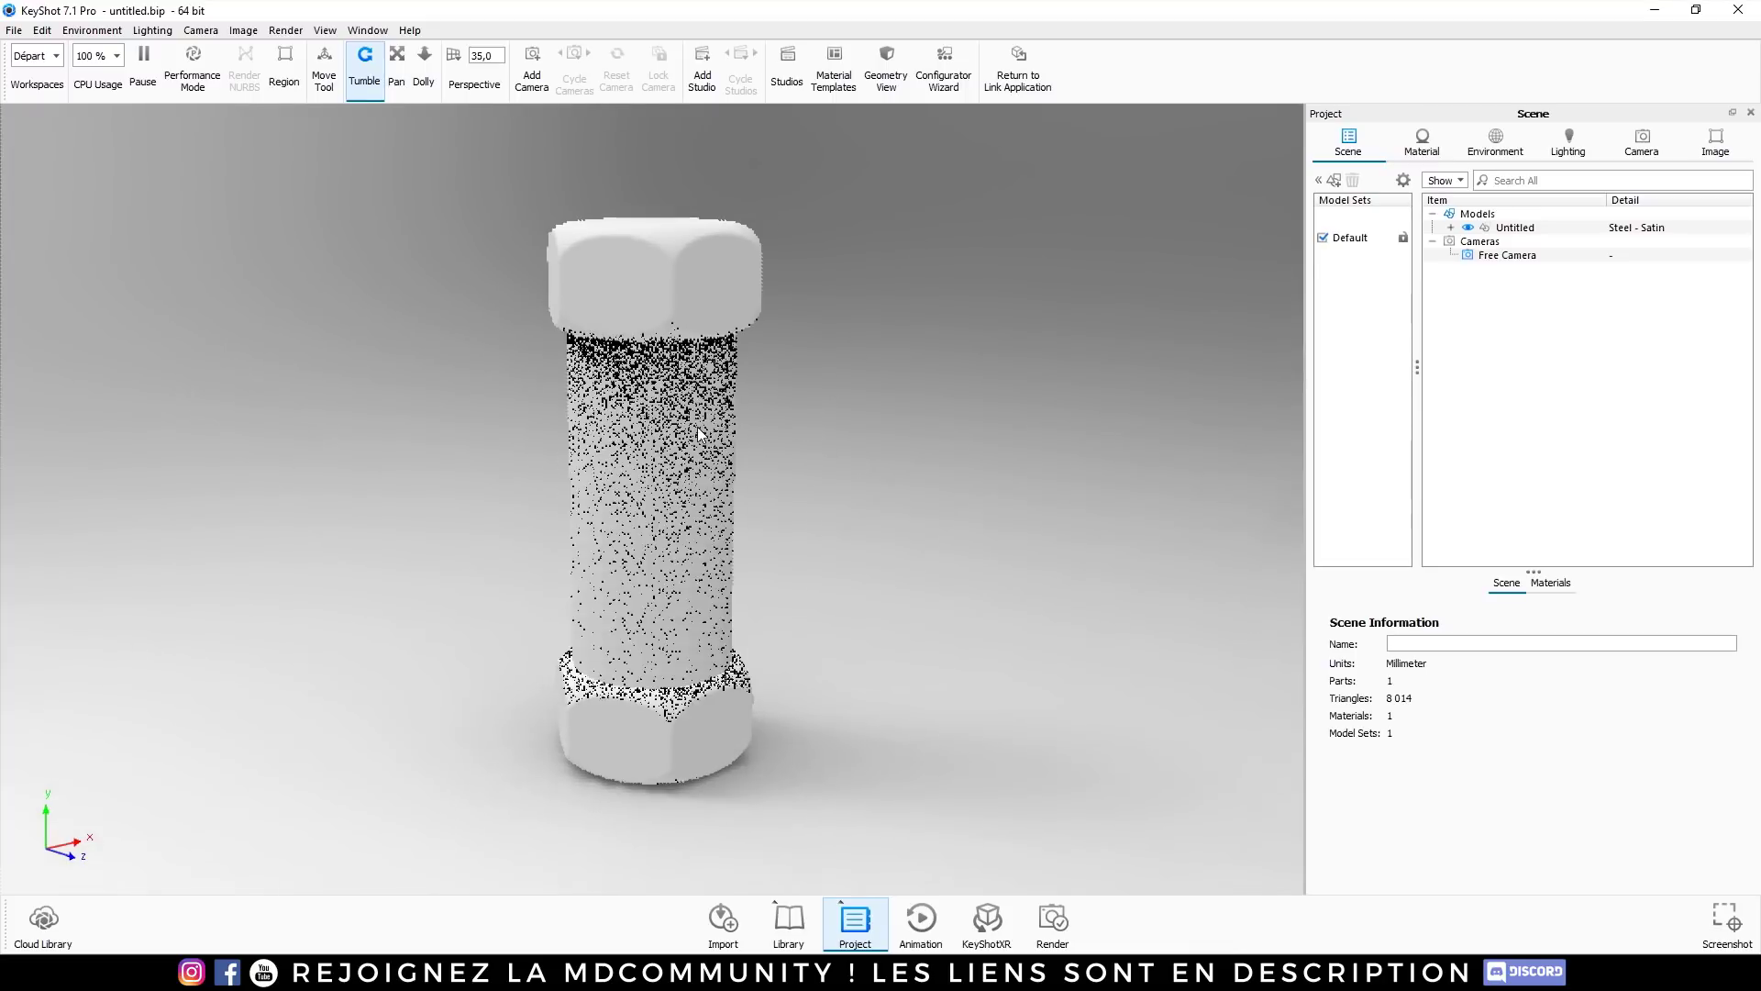
pyautogui.moveTo(708, 421); pyautogui.dragTo(666, 293)
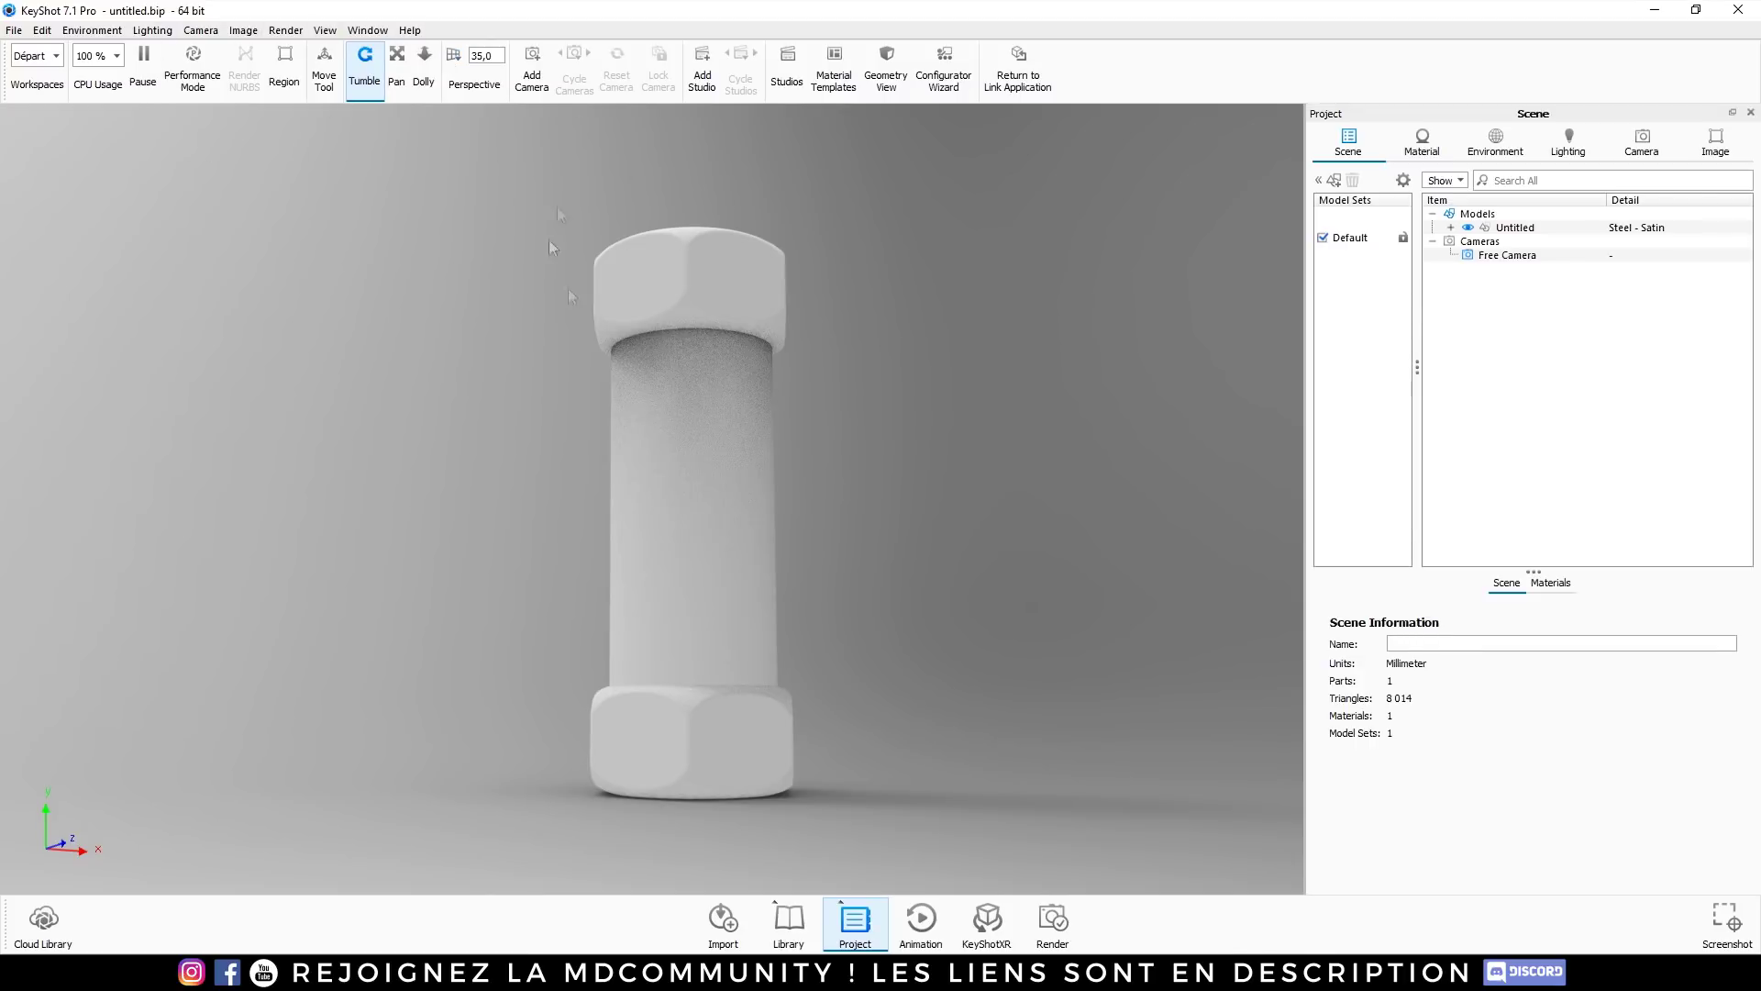
# Step: Check the Live Linking option in KeyShot's Advanced preferences, then close KeyShot and discard the scene to return to Fusion 360
pyautogui.click(46, 30)
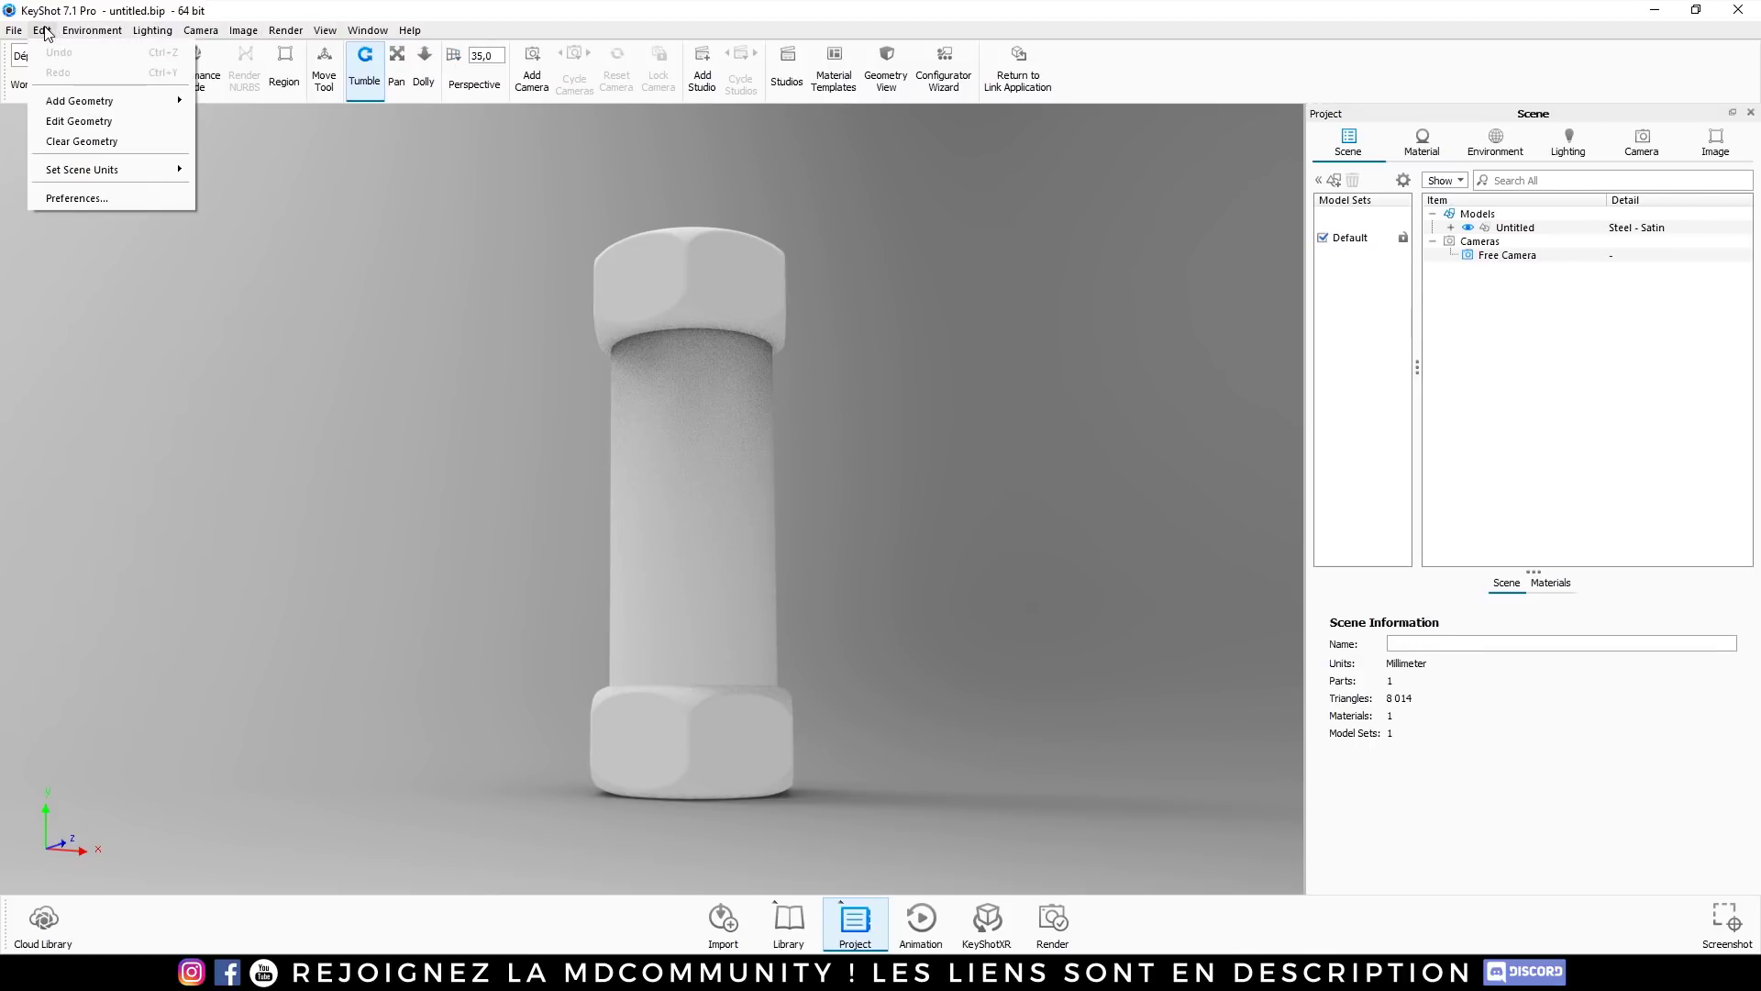
pyautogui.click(74, 211)
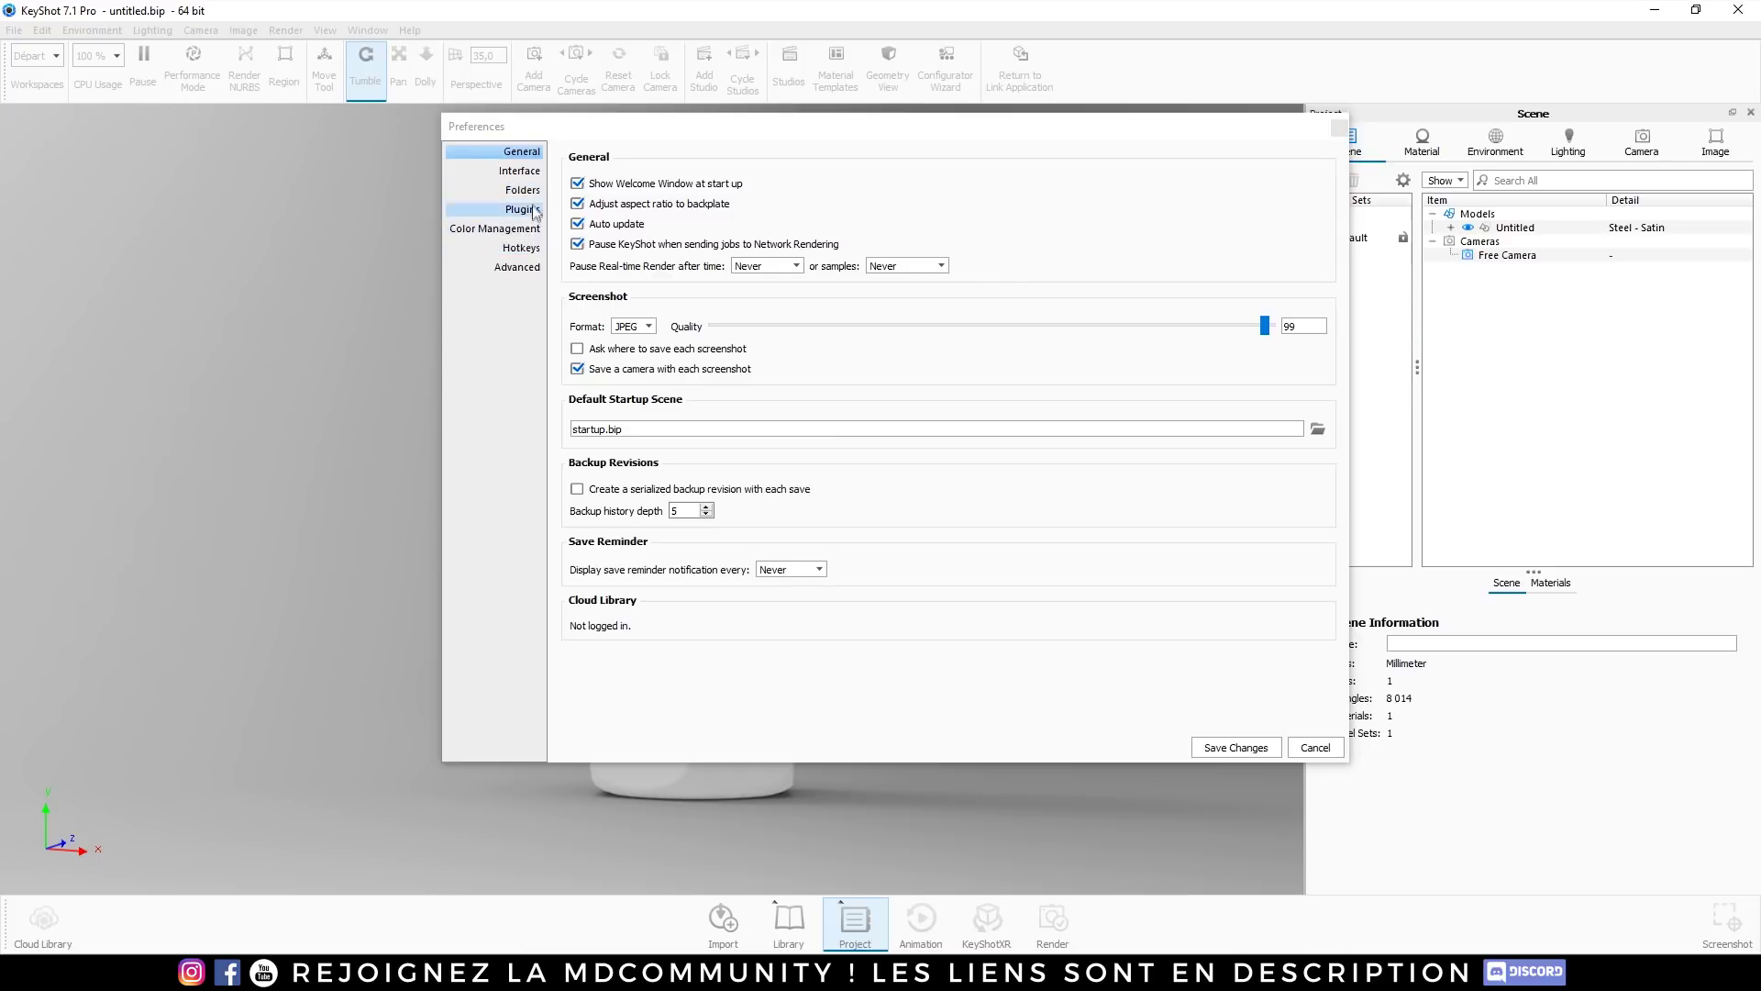
pyautogui.click(523, 270)
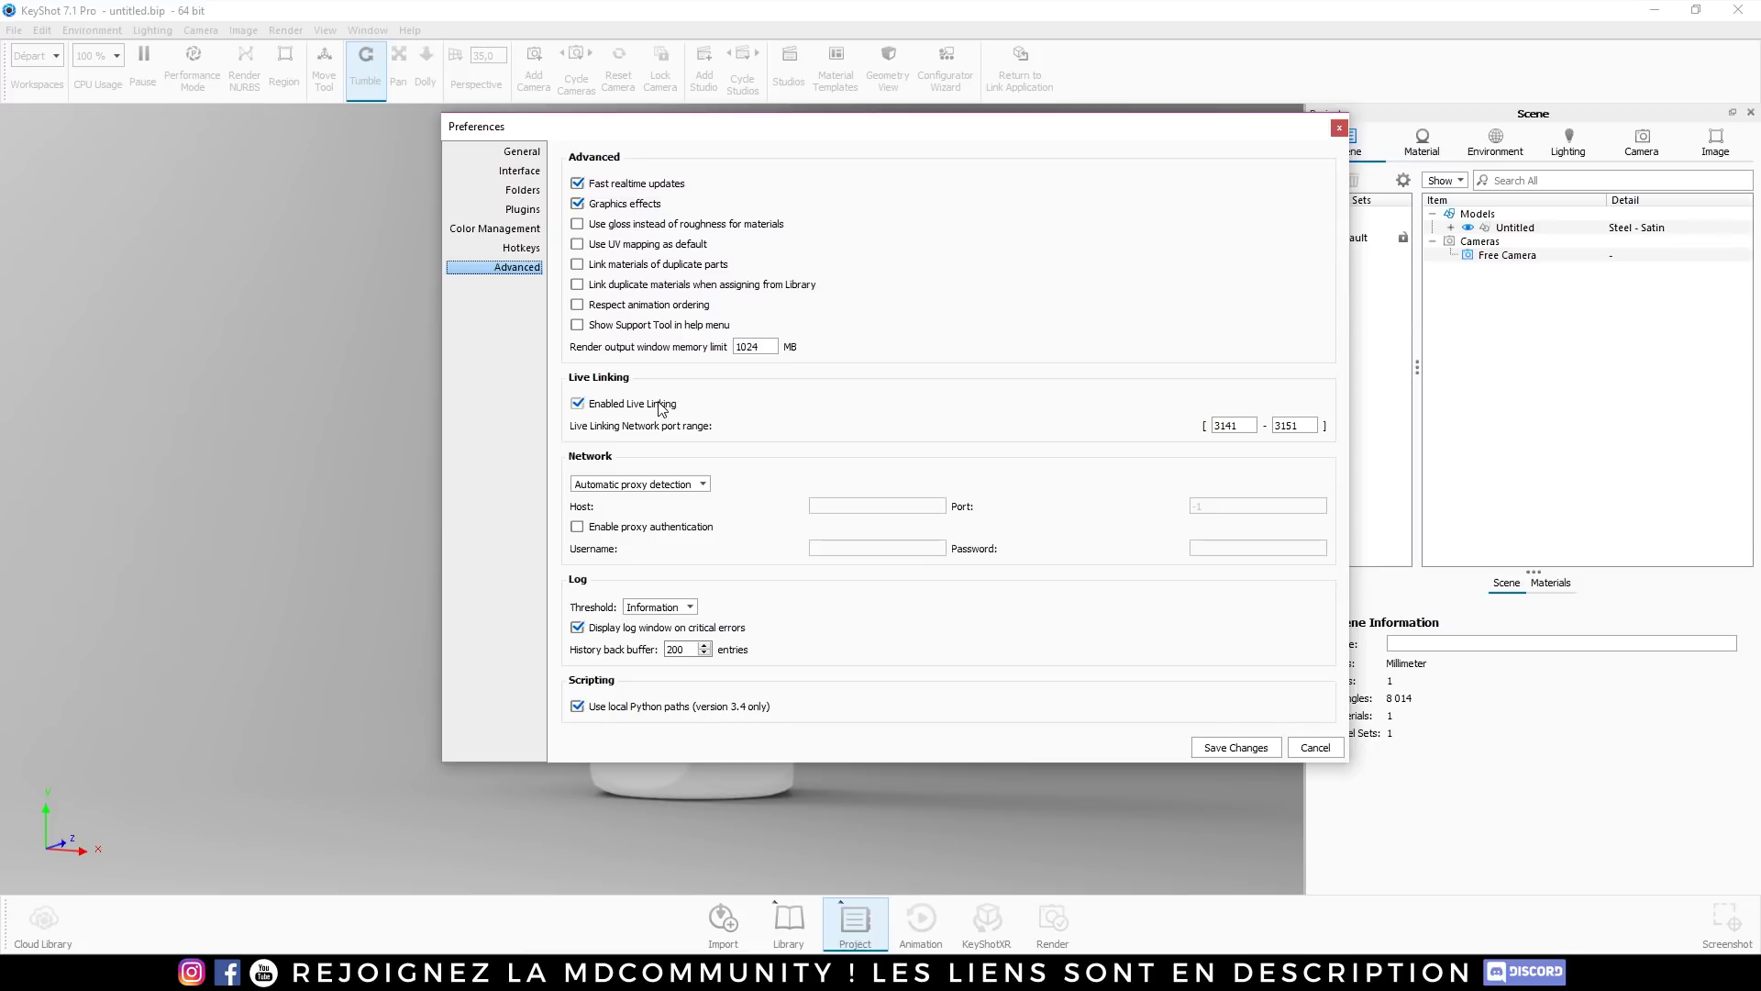
pyautogui.click(1311, 747)
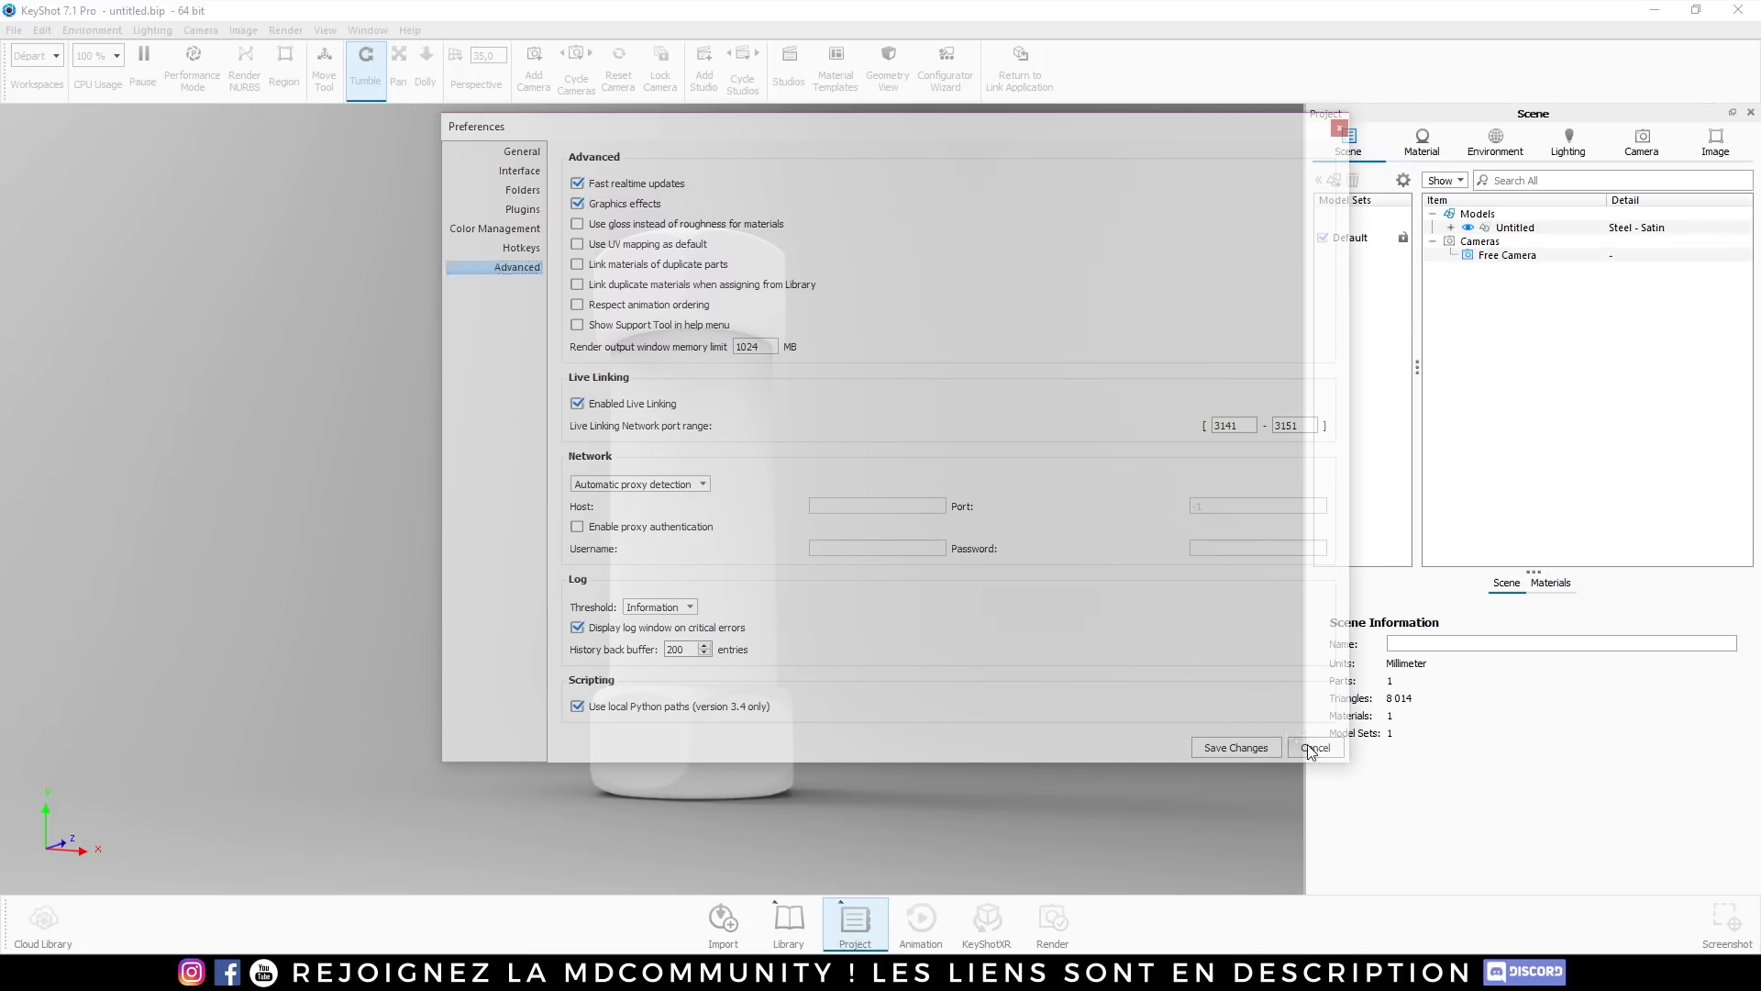
pyautogui.click(1738, 9)
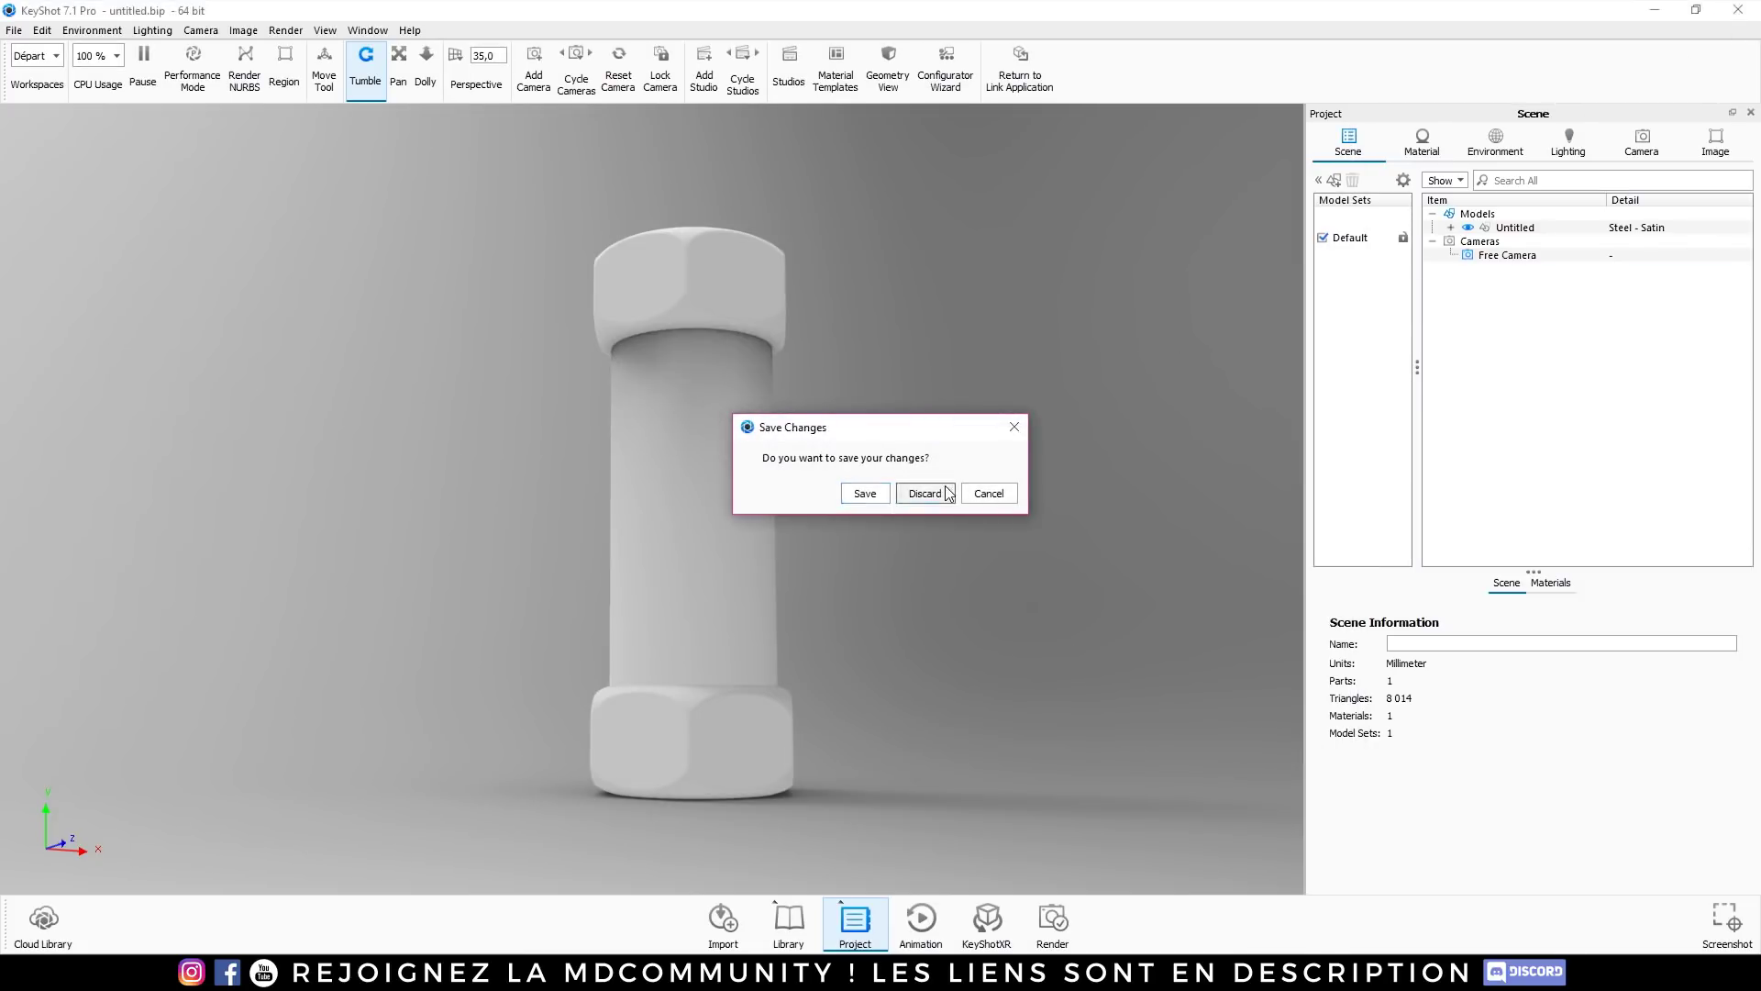
pyautogui.click(925, 494)
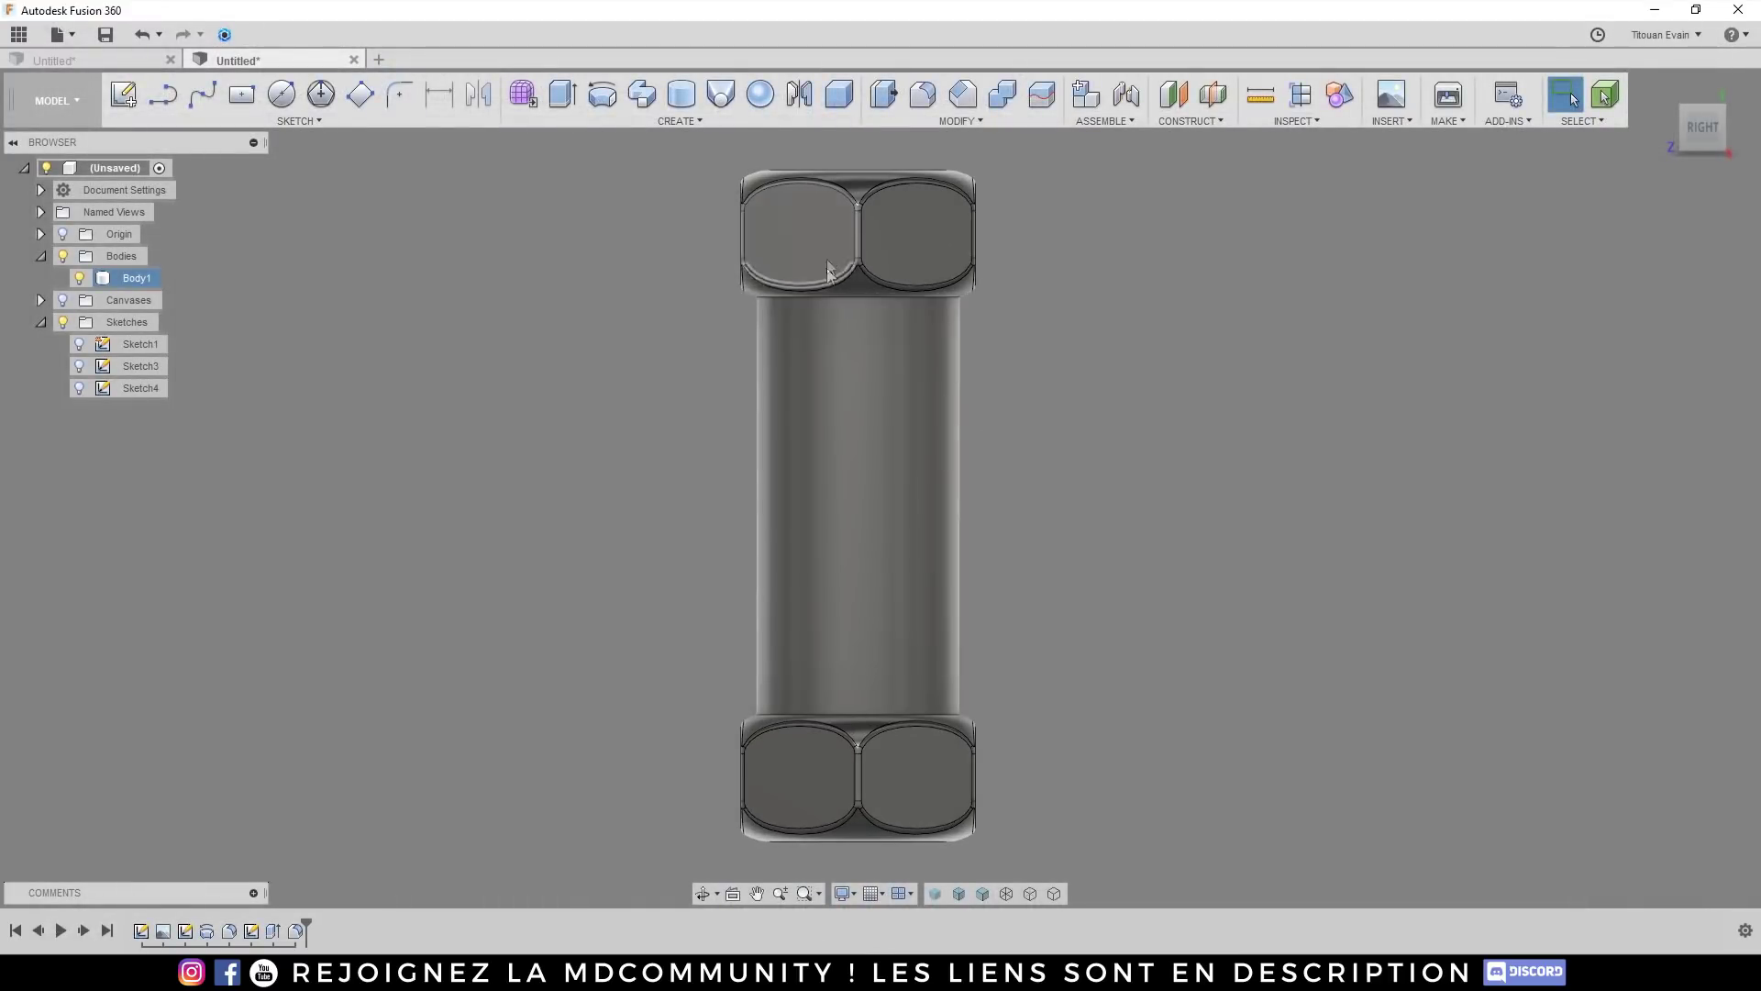
# Step: Show the photo canvas with the bodies hidden to study the holes in the tube, then restore the body-only display
pyautogui.scroll(-3, 855, 297)
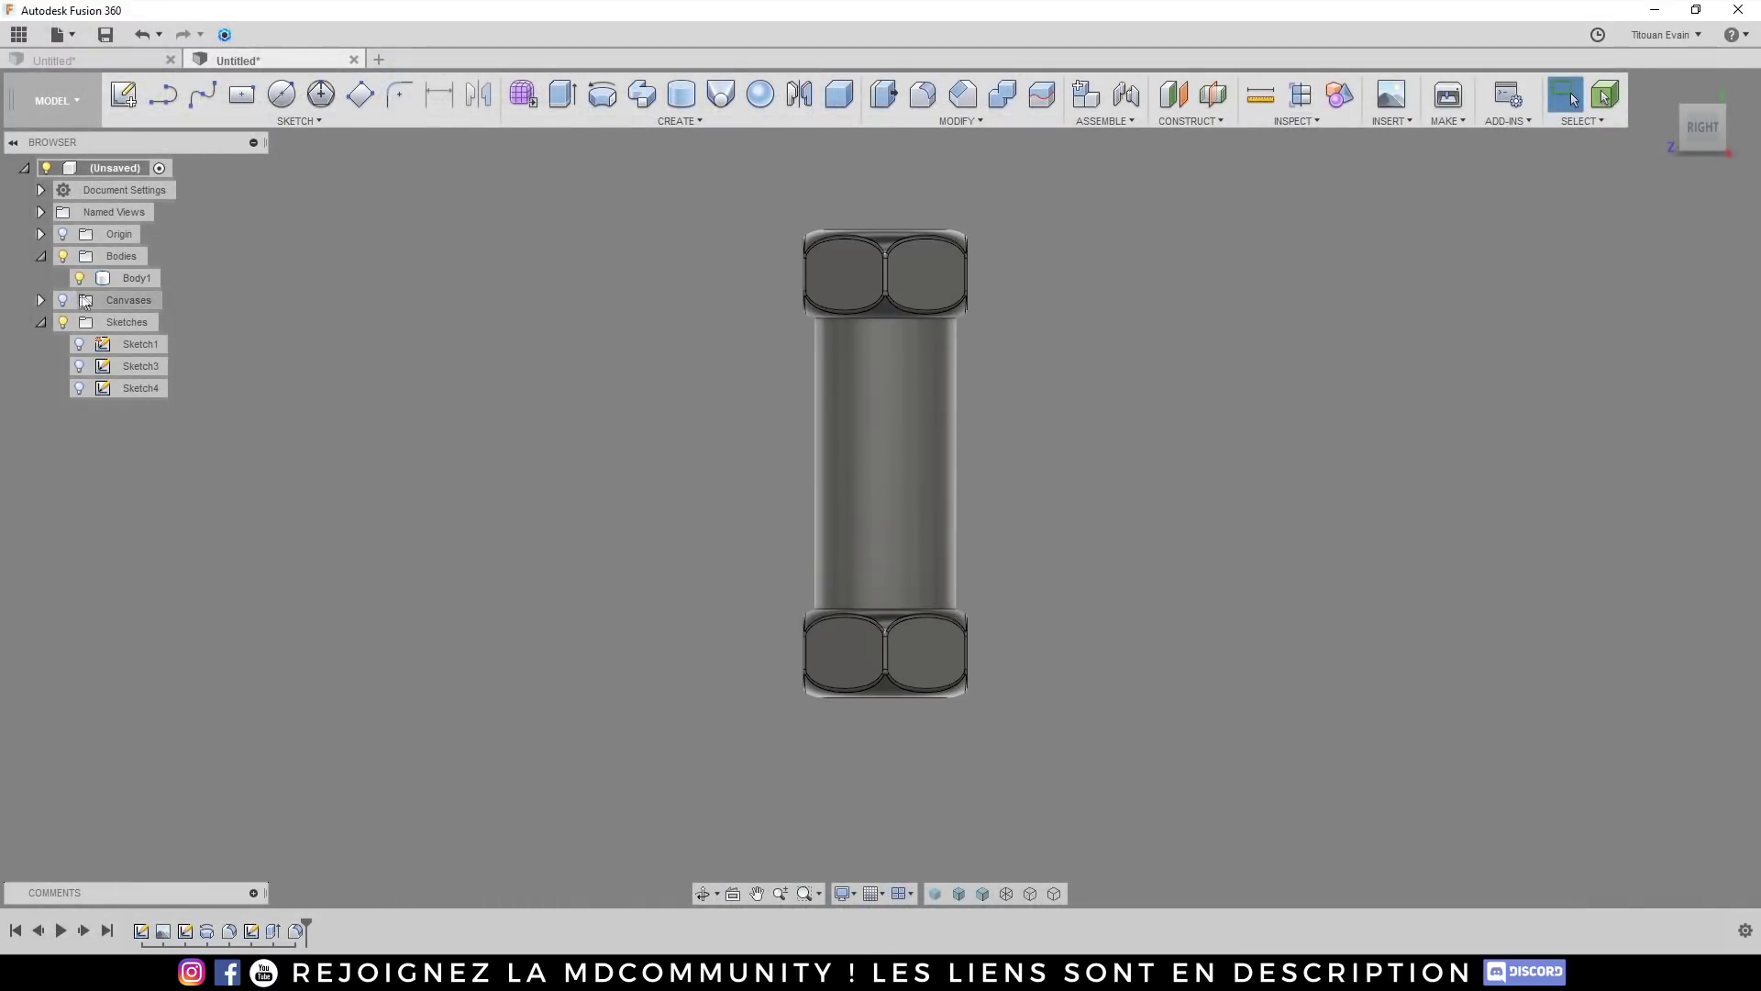
pyautogui.keyDown('shift'); pyautogui.moveTo(807, 303); pyautogui.dragTo(855, 387, button='middle'); pyautogui.keyUp('shift')
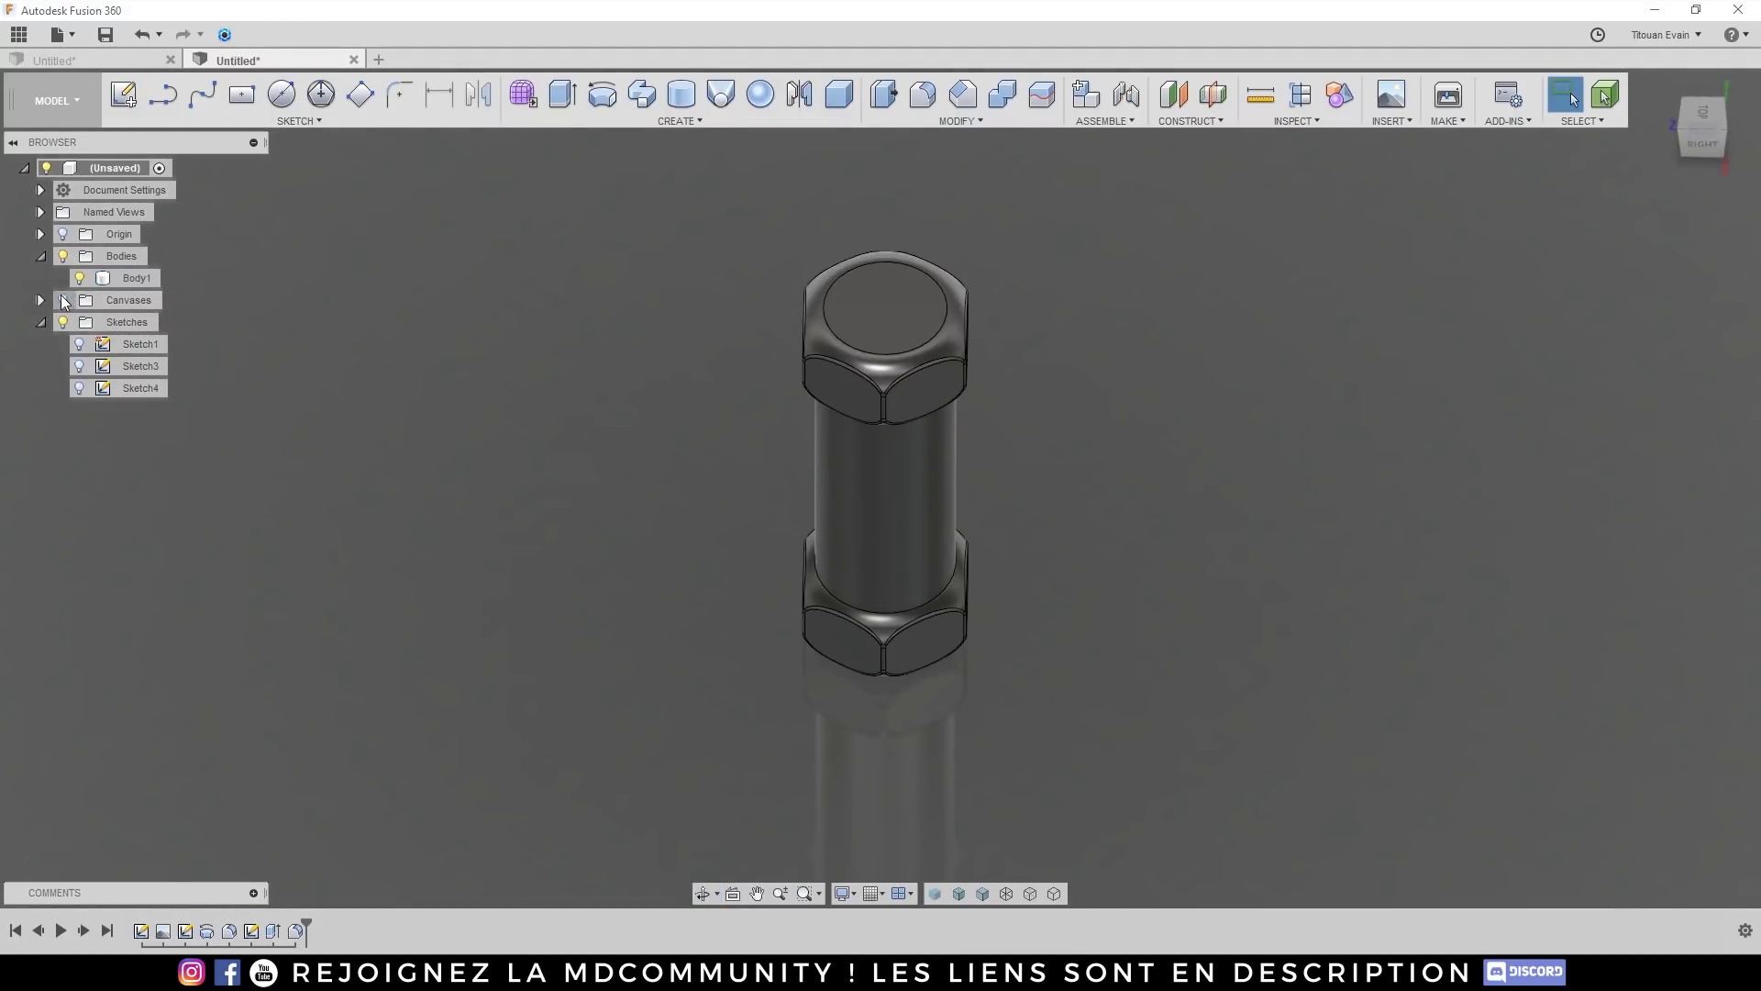
pyautogui.click(63, 300)
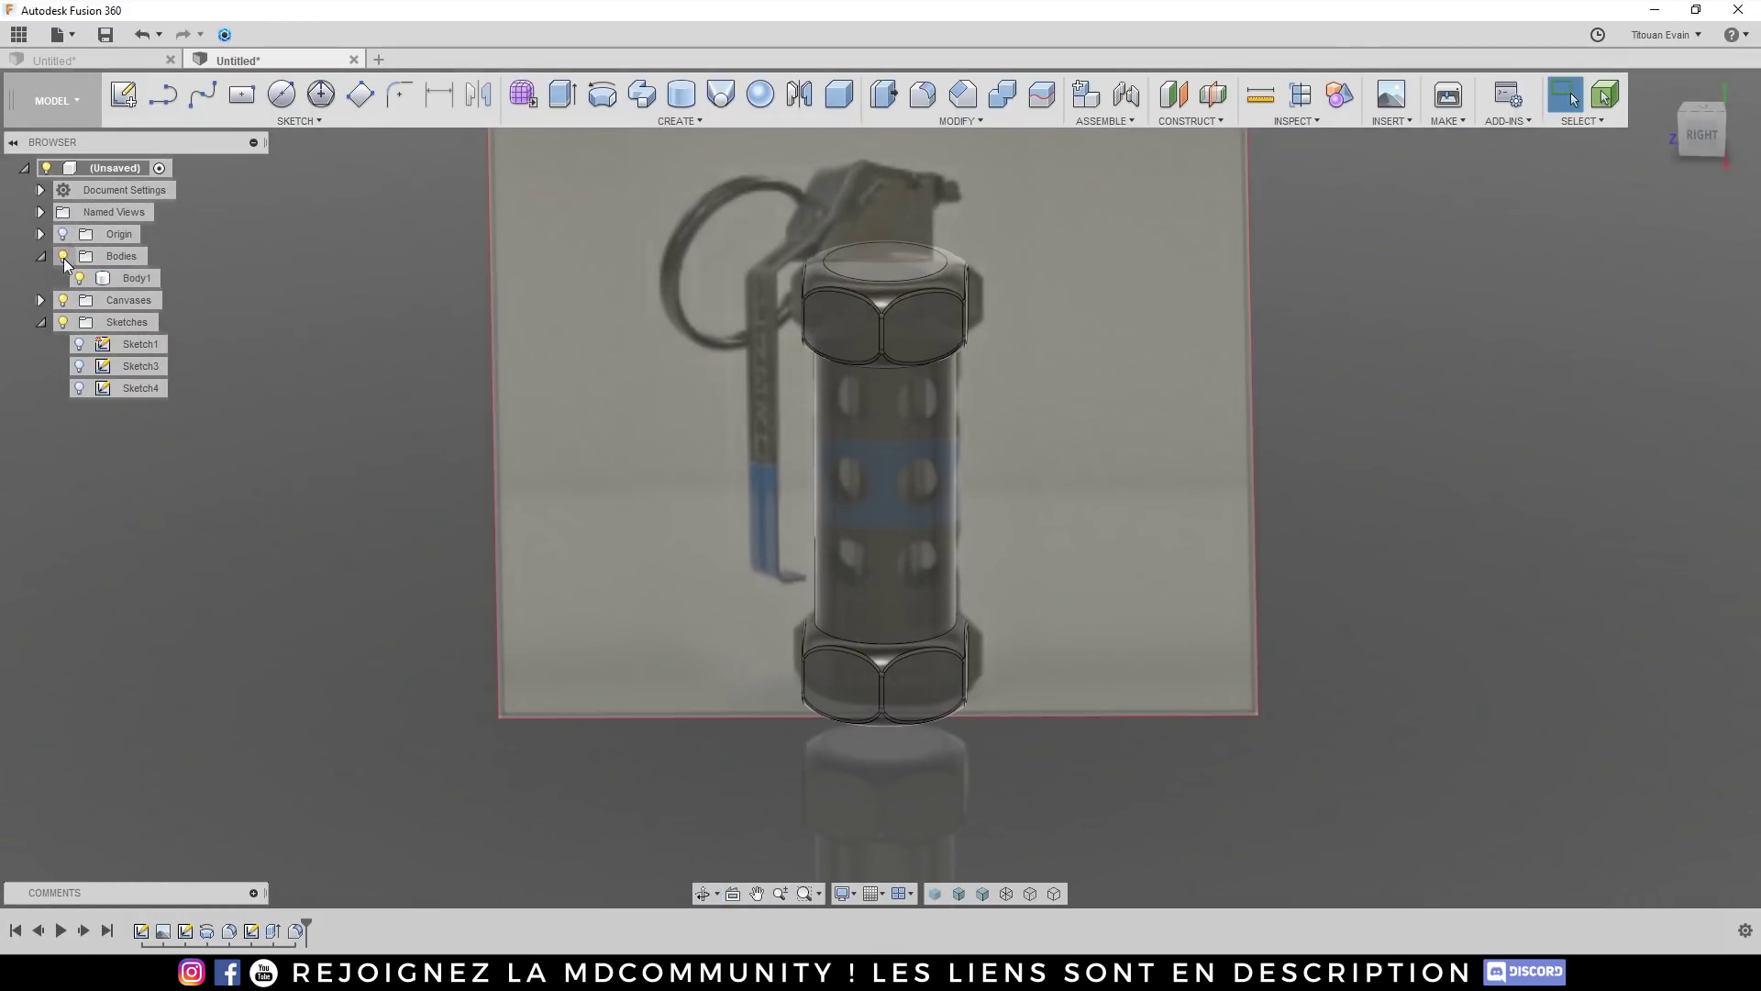
pyautogui.click(64, 257)
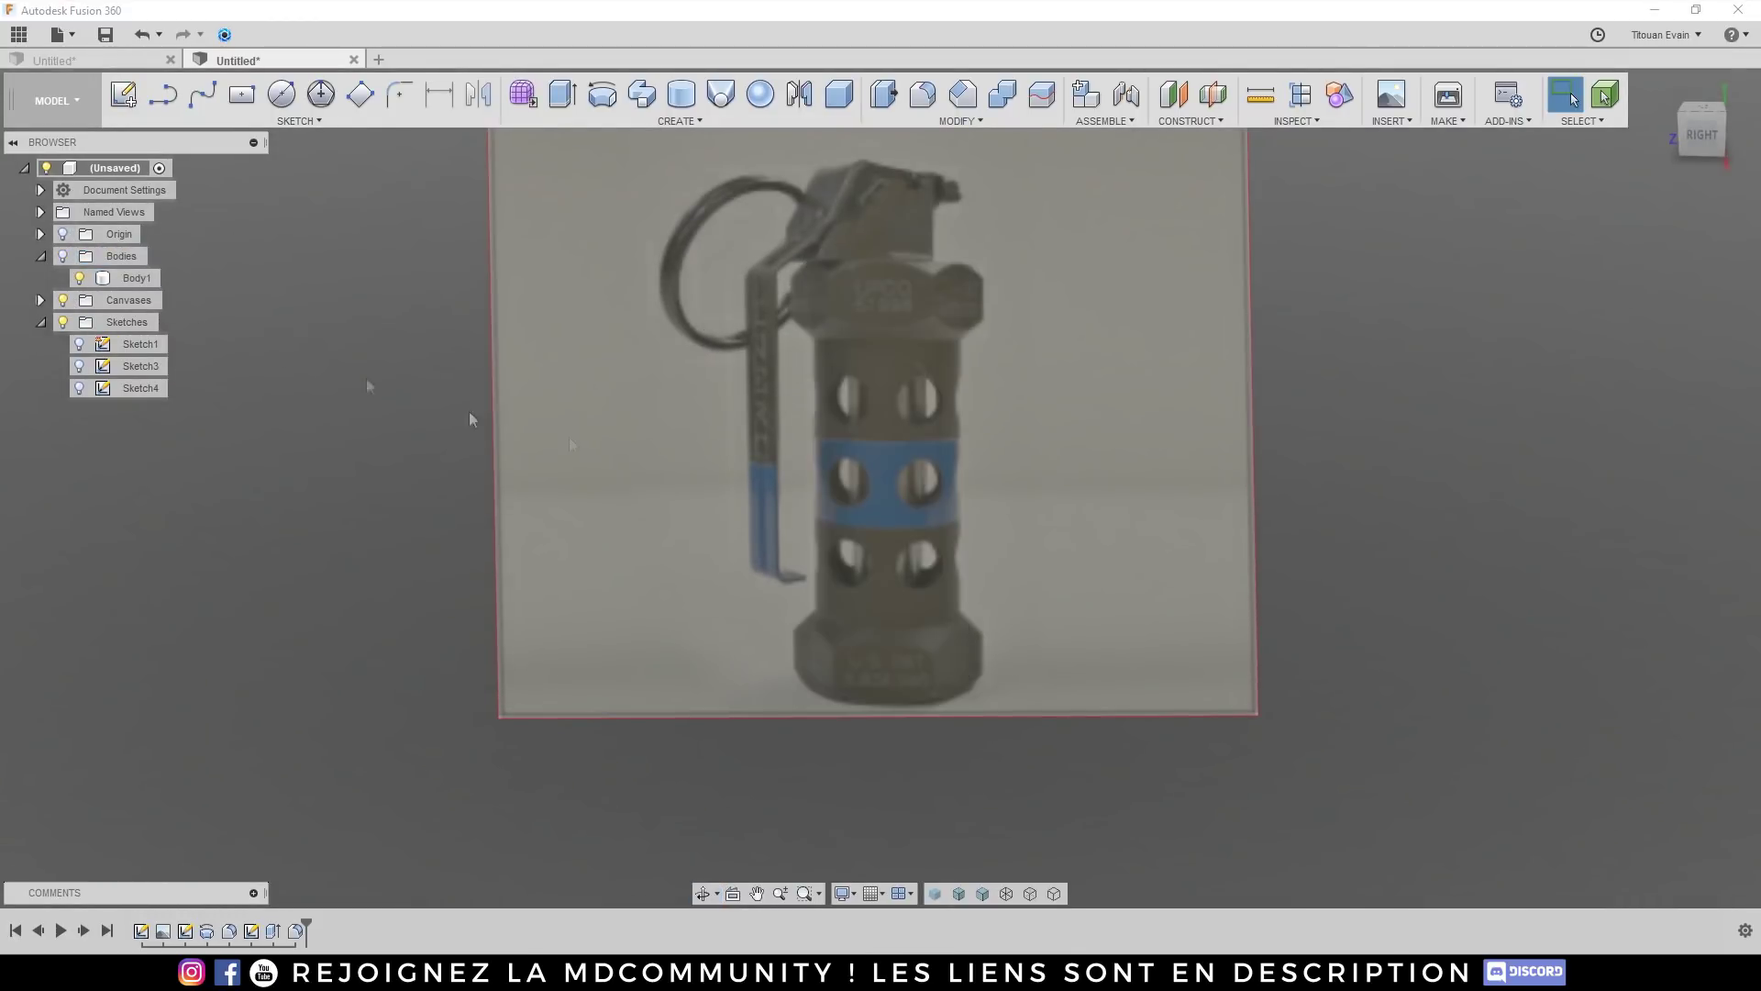
pyautogui.scroll(3, 884, 405)
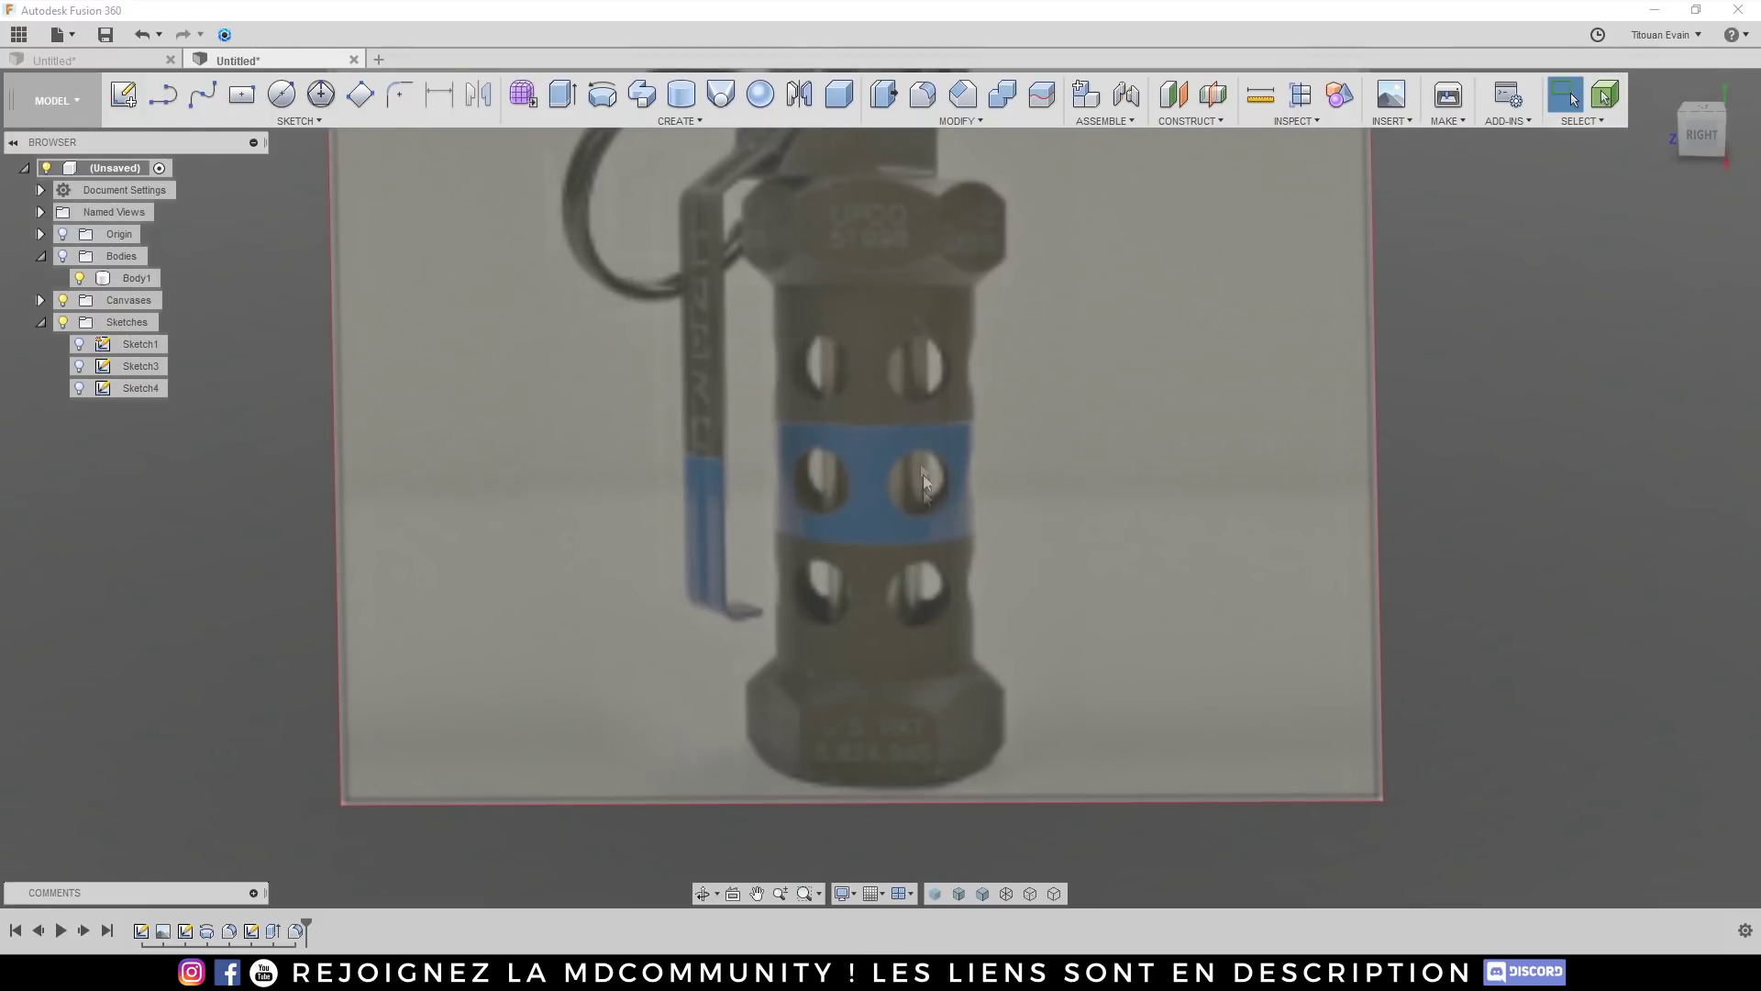
pyautogui.scroll(-3, 923, 499)
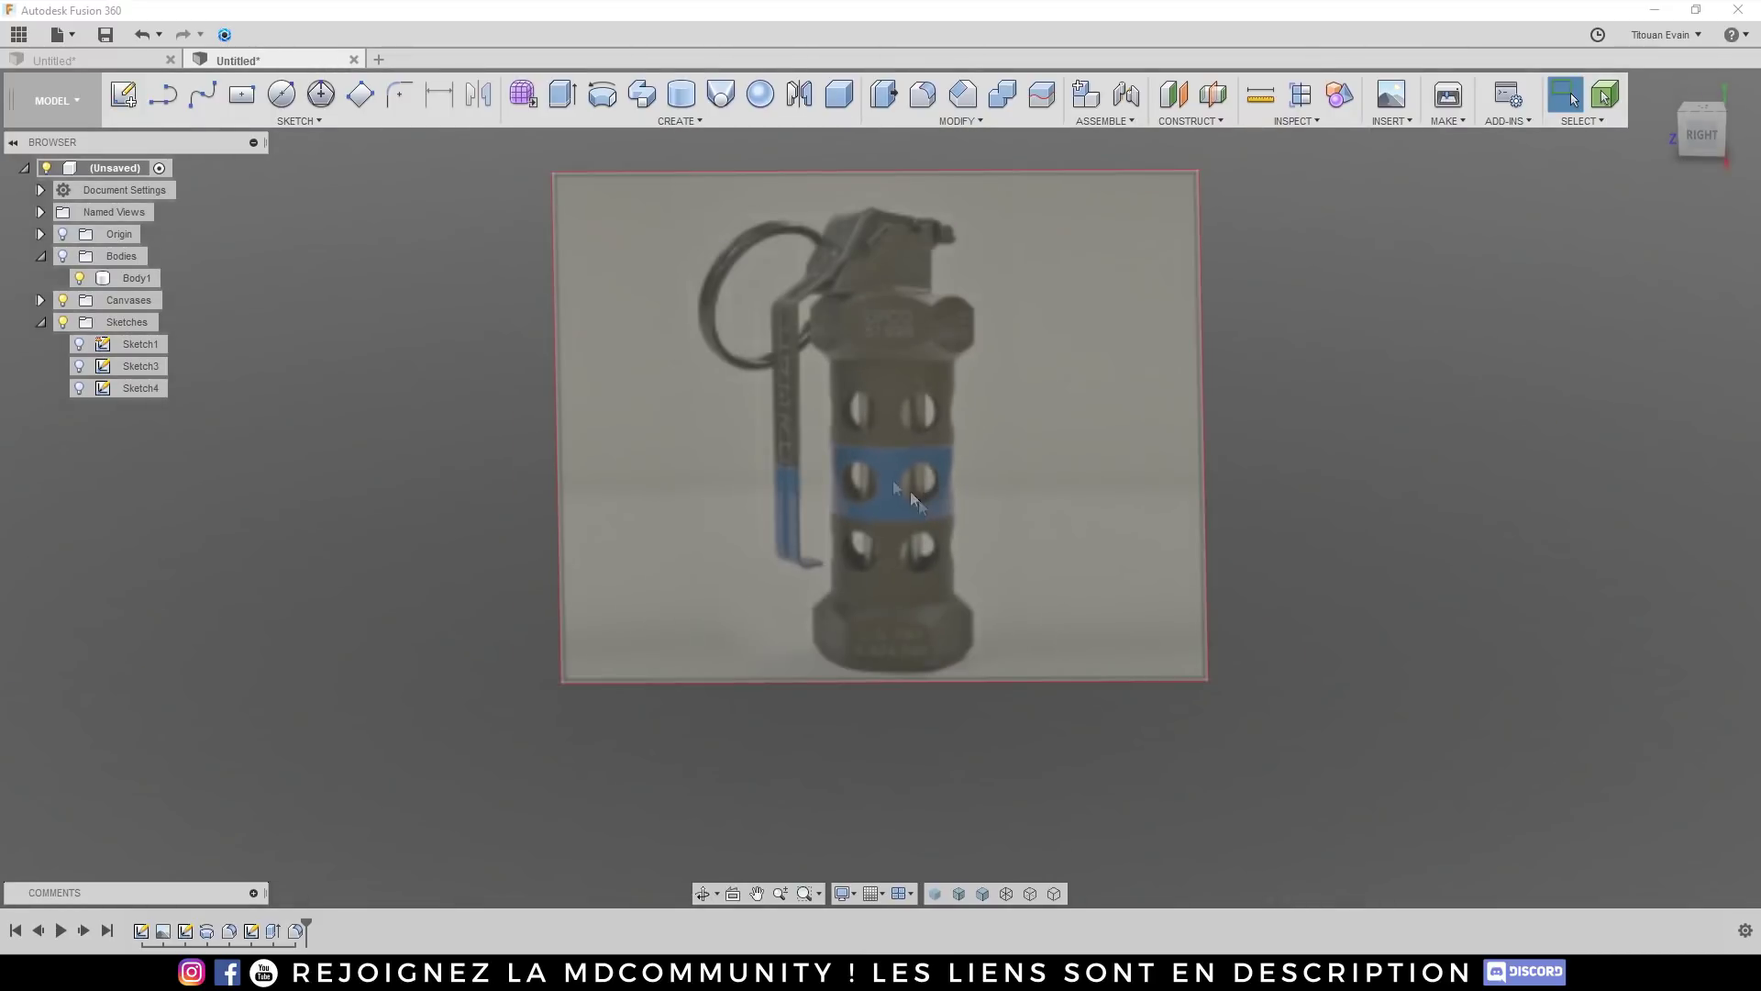
pyautogui.click(63, 257)
pyautogui.click(63, 301)
# Step: Start a Shell with Tangent Chain off and only the circular end face of the upper collar selected
pyautogui.keyDown('shift'); pyautogui.moveTo(883, 348); pyautogui.dragTo(886, 416, button='middle'); pyautogui.keyUp('shift')
pyautogui.click(887, 415)
pyautogui.scroll(5, 936, 411)
pyautogui.click(960, 120)
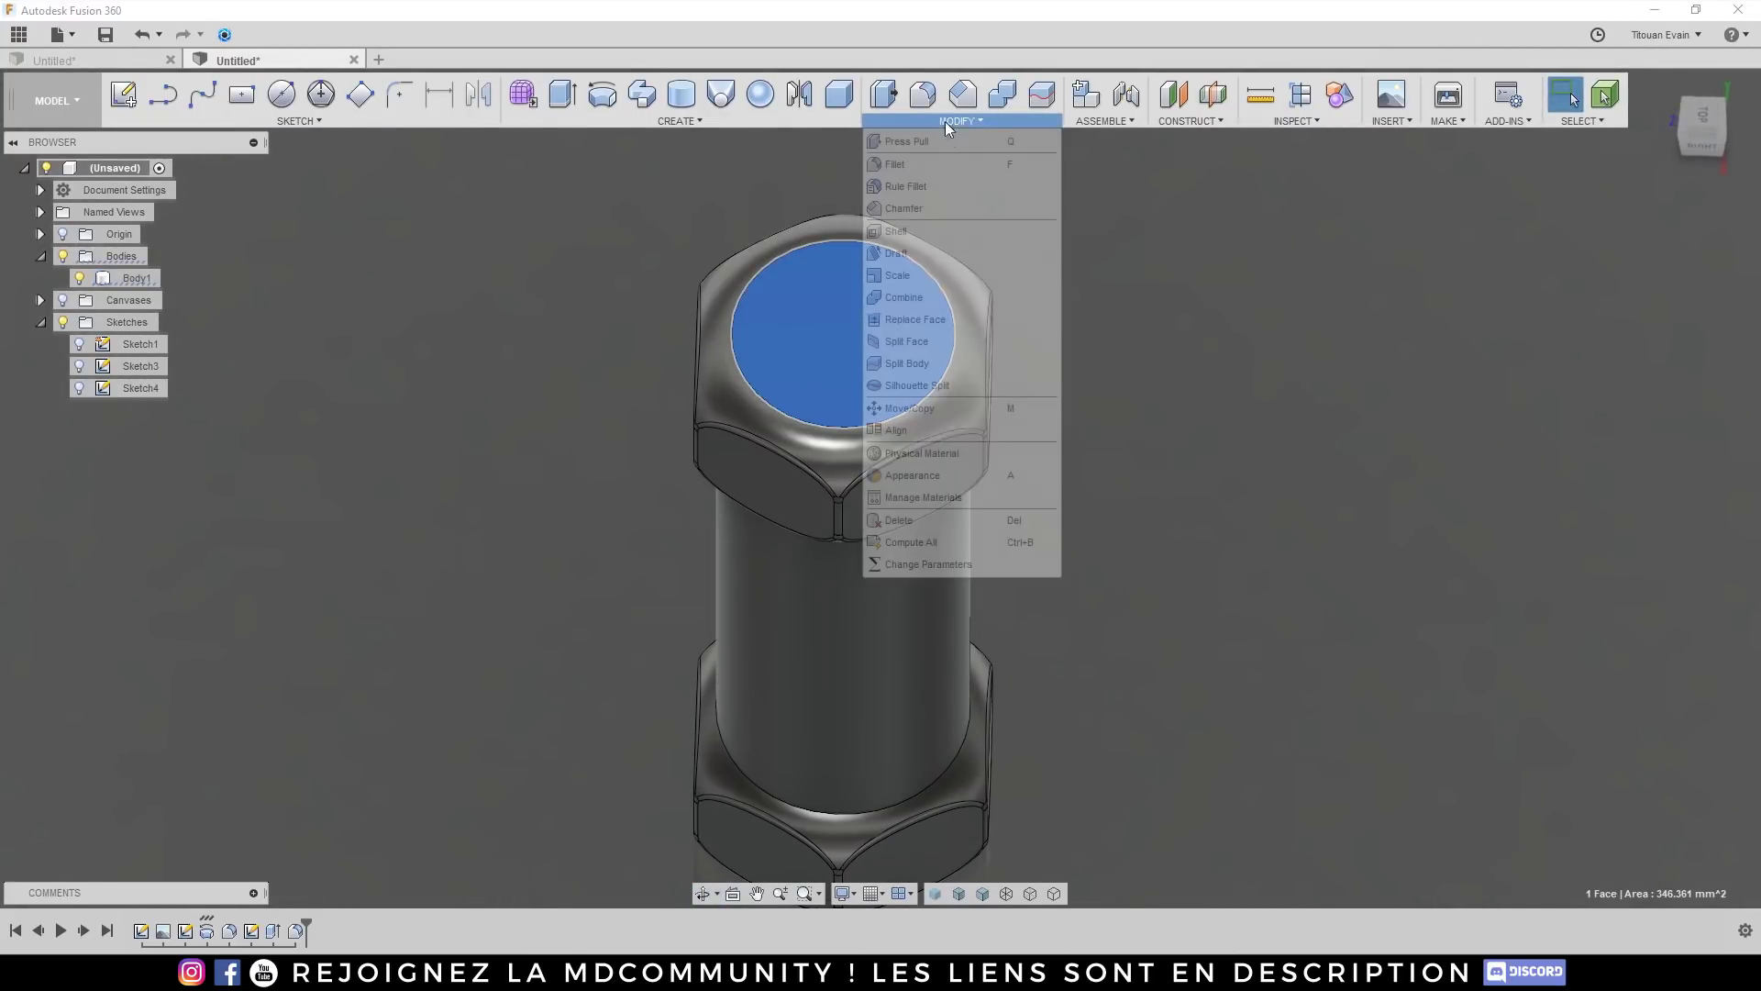
pyautogui.click(954, 232)
pyautogui.keyDown('shift'); pyautogui.moveTo(979, 346); pyautogui.dragTo(892, 275, button='middle'); pyautogui.keyUp('shift')
pyautogui.scroll(4, 817, 250)
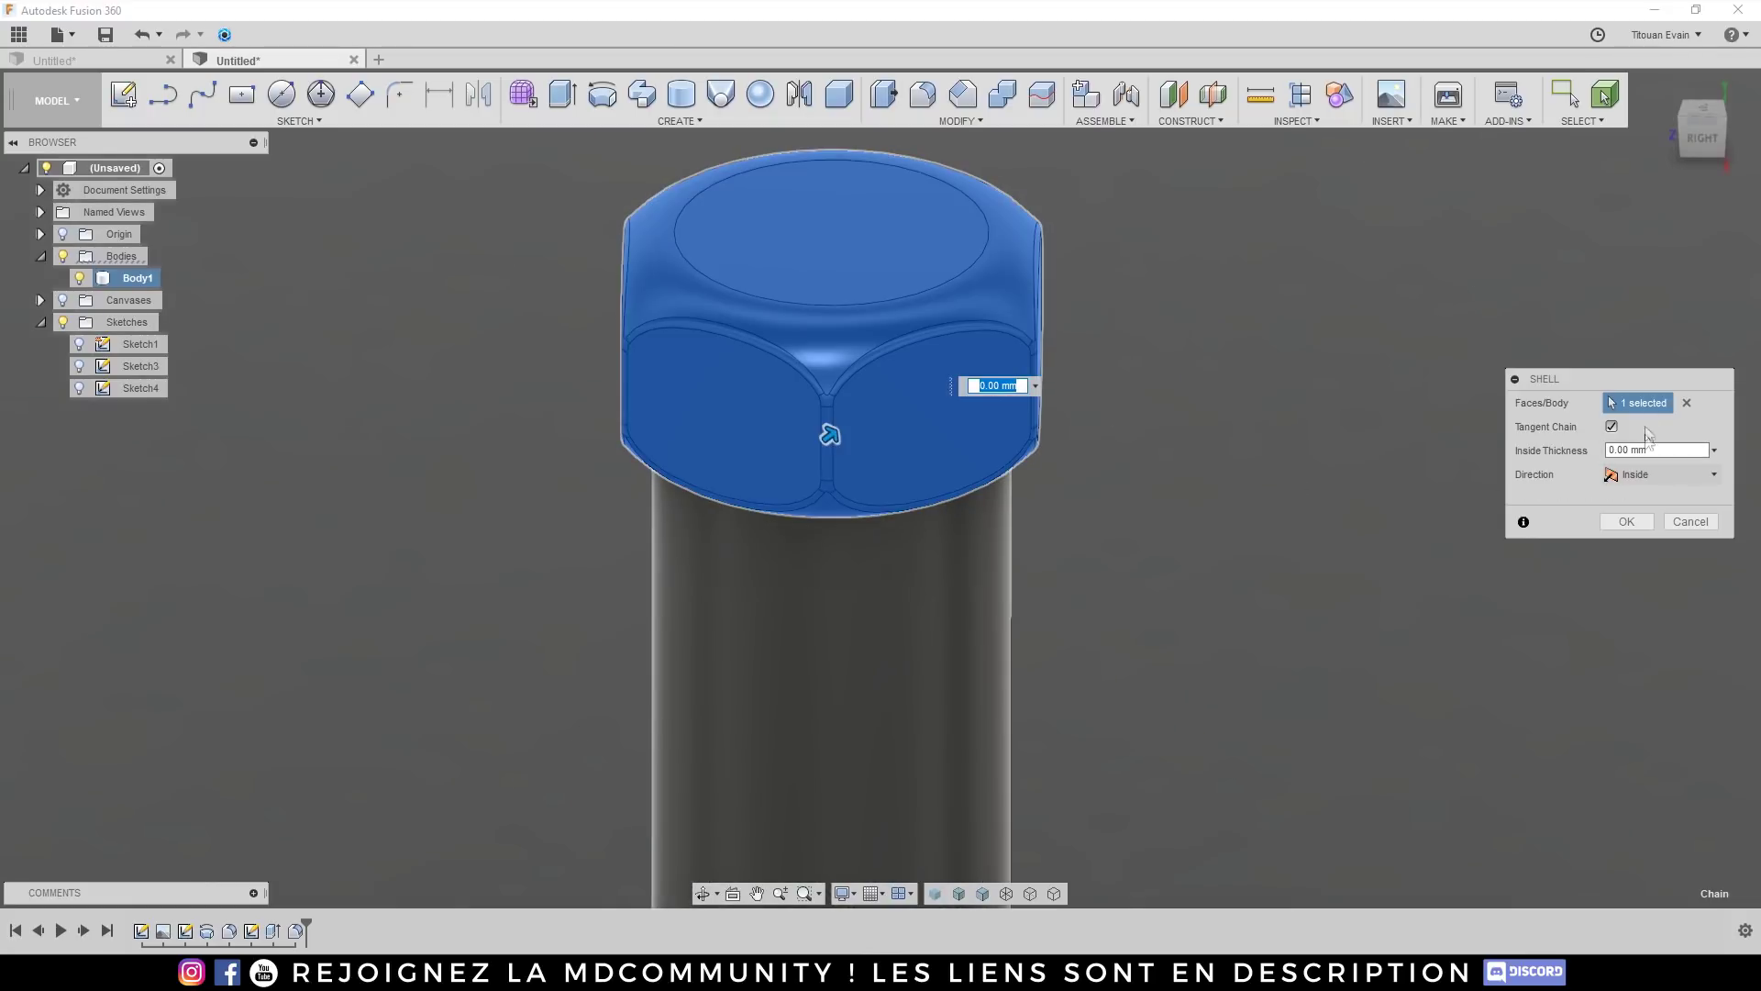
pyautogui.click(1686, 403)
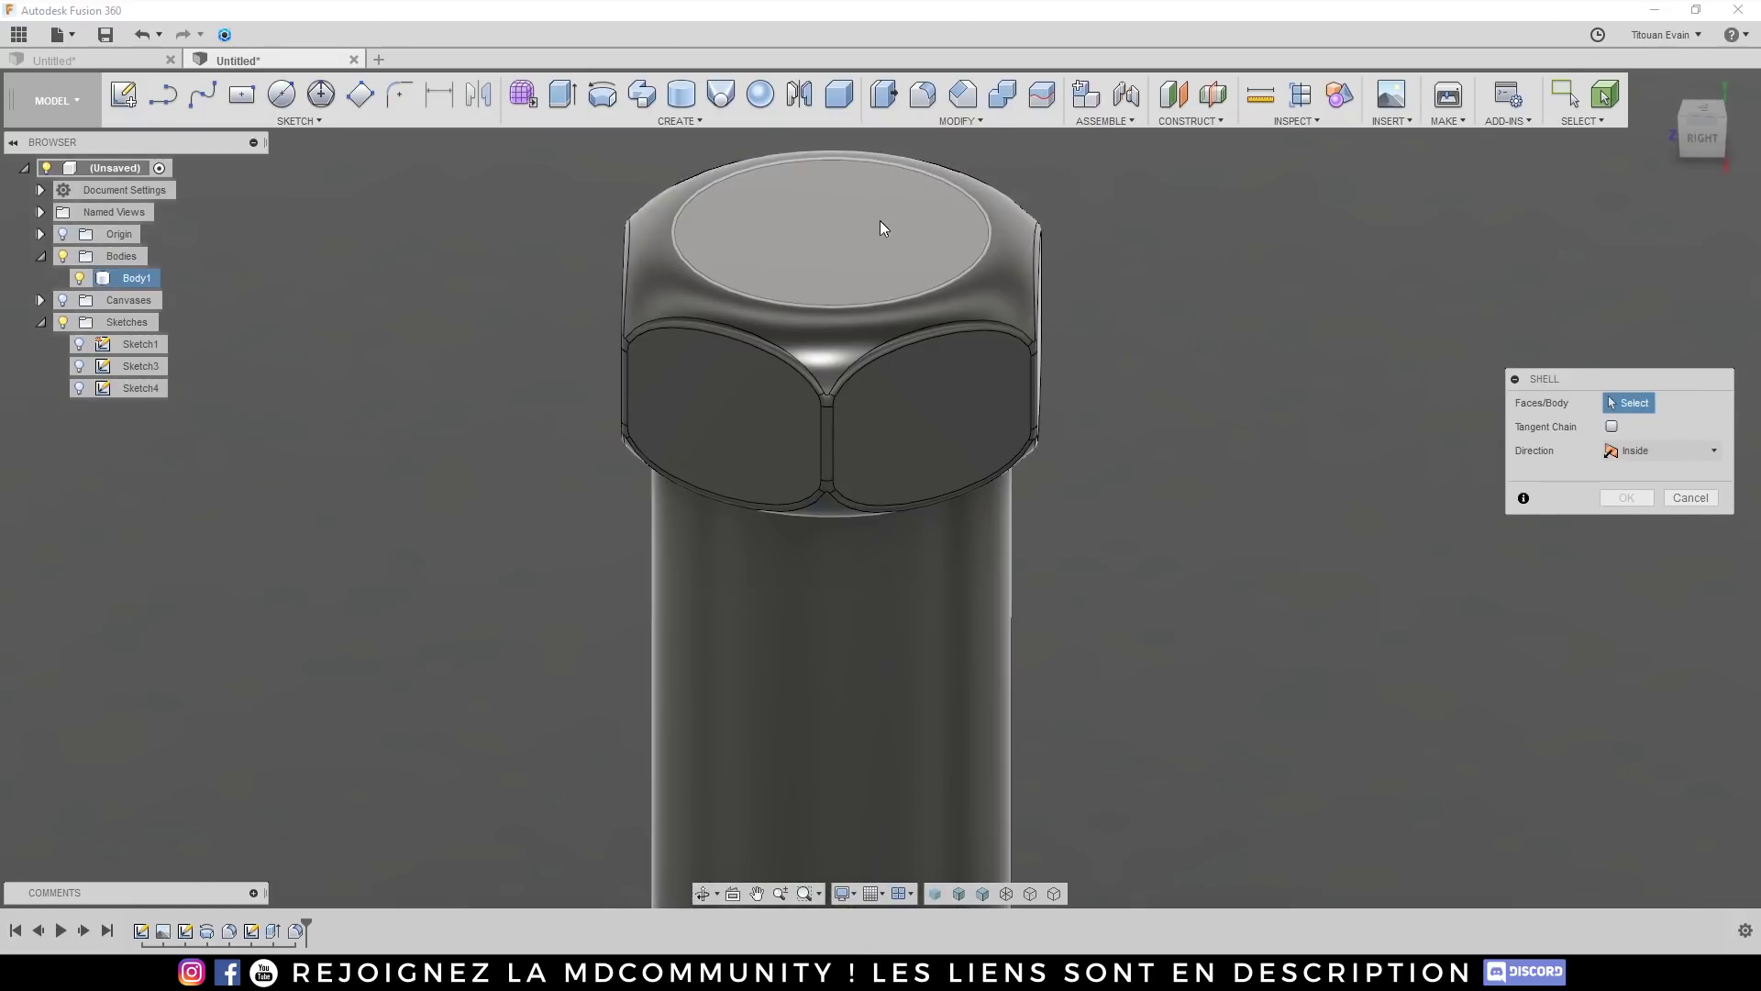
pyautogui.click(881, 225)
# Step: Shell the body from the upper collar's circular end face with an inside thickness of about 0.4 mm
pyautogui.scroll(-2, 947, 411)
pyautogui.scroll(3, 940, 231)
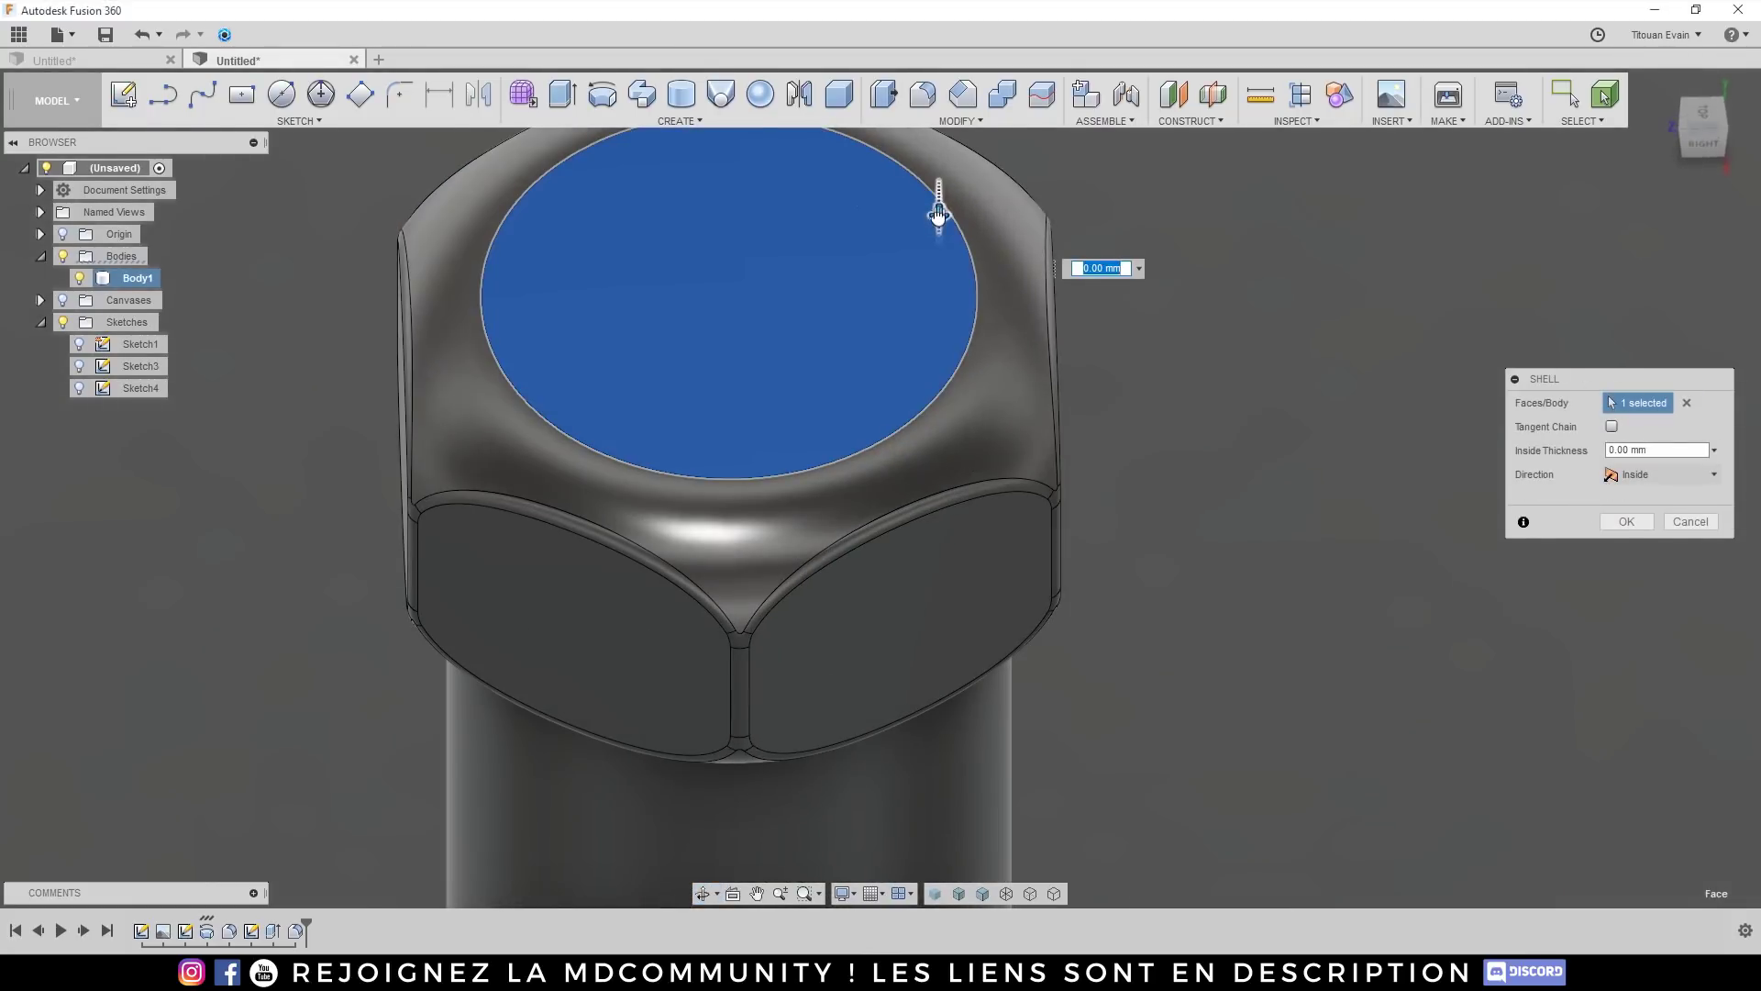
pyautogui.moveTo(938, 220); pyautogui.dragTo(803, 275)
pyautogui.keyDown('shift'); pyautogui.moveTo(743, 280); pyautogui.dragTo(679, 486, button='middle'); pyautogui.keyUp('shift')
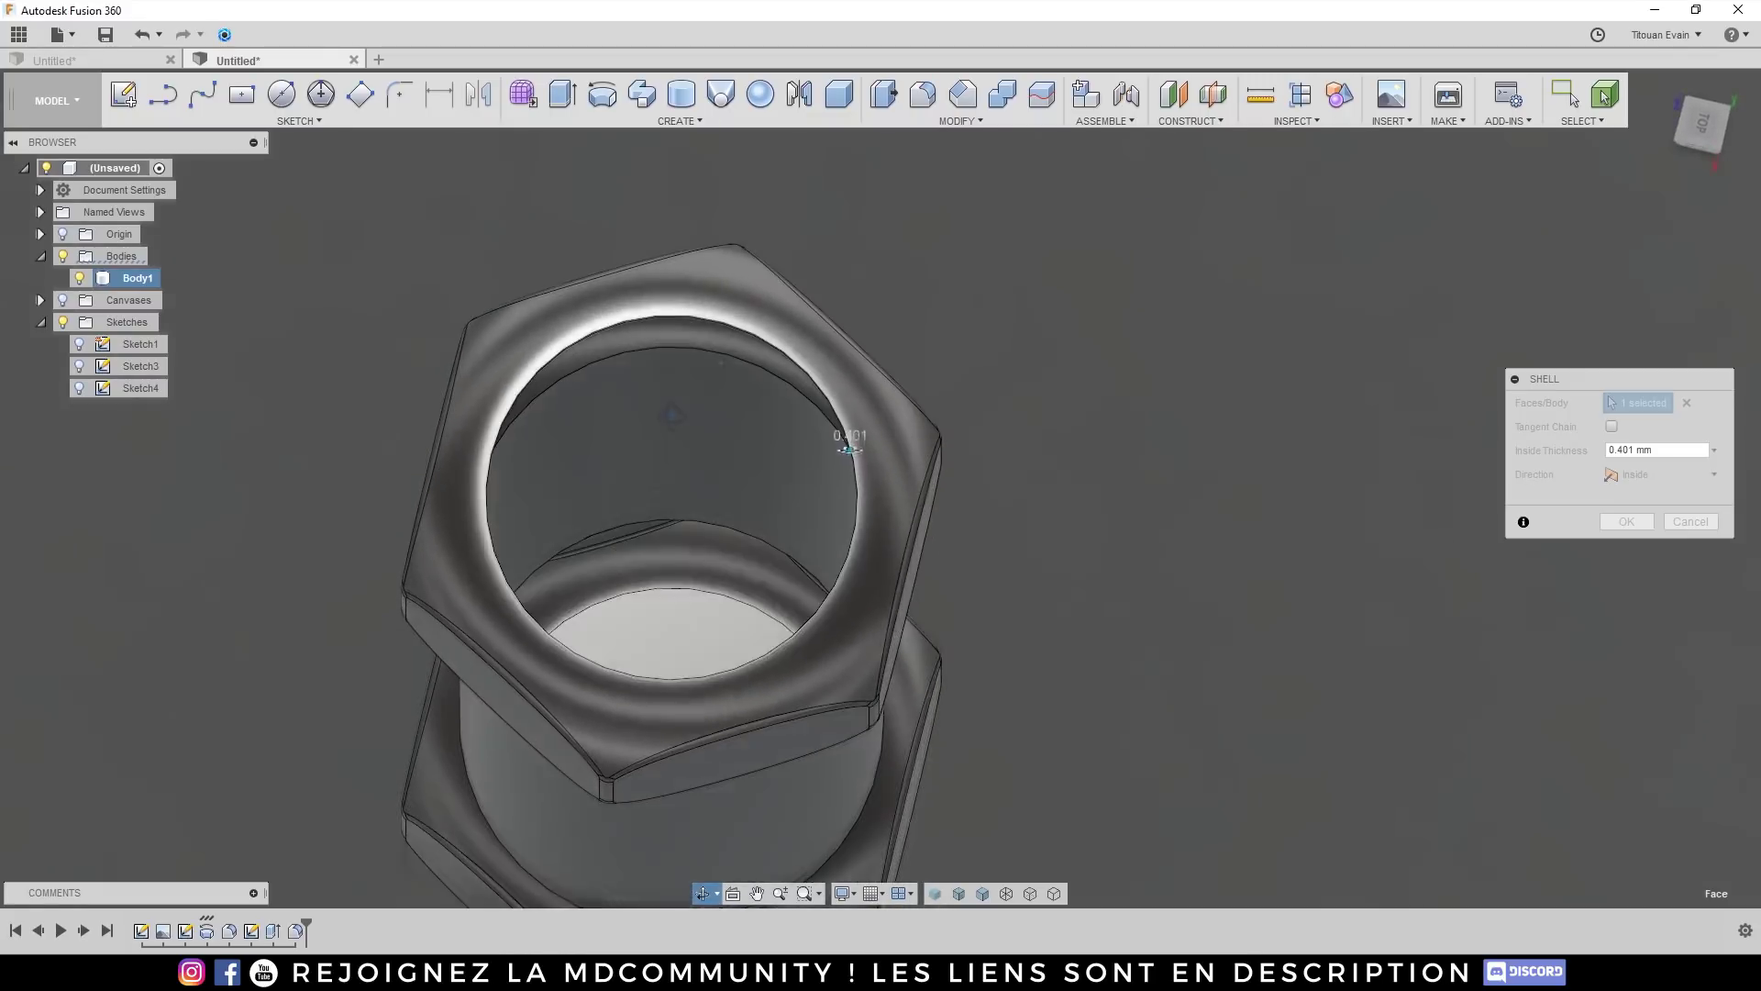
pyautogui.keyDown('shift'); pyautogui.moveTo(673, 416); pyautogui.dragTo(695, 330, button='middle'); pyautogui.keyUp('shift')
pyautogui.scroll(-5, 704, 472)
pyautogui.keyDown('shift'); pyautogui.moveTo(707, 475); pyautogui.dragTo(865, 377, button='middle'); pyautogui.keyUp('shift')
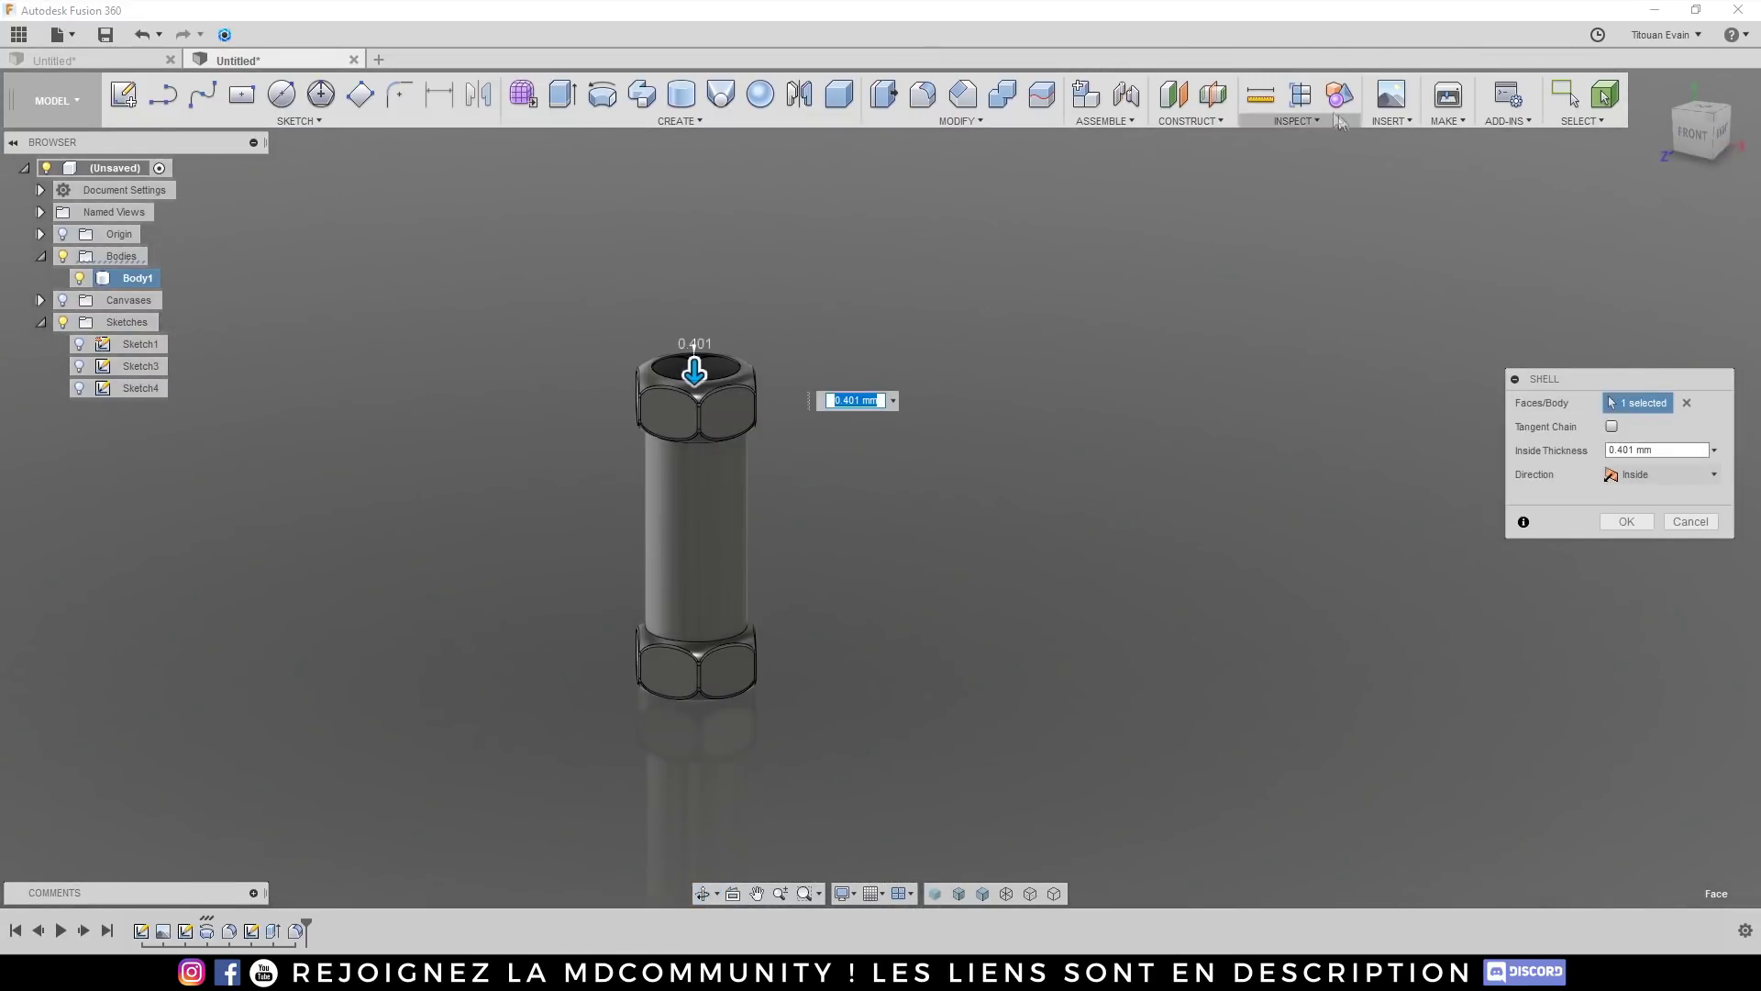
pyautogui.click(1626, 521)
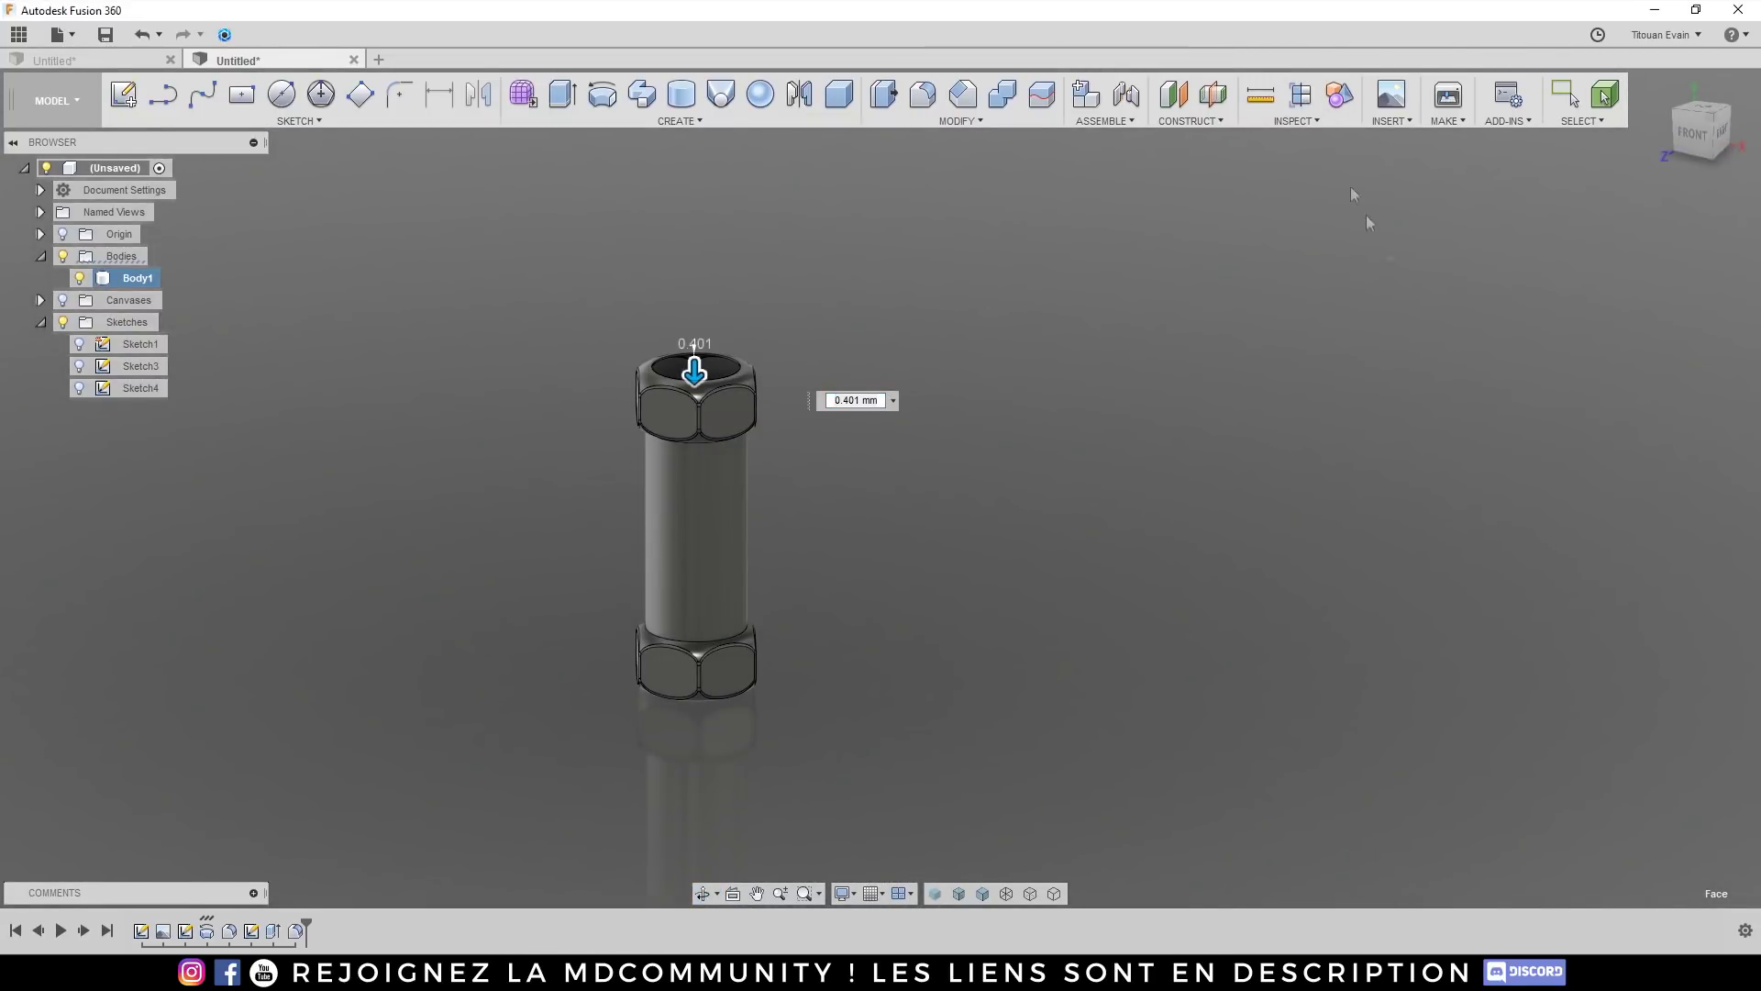
# Step: Create a section analysis through the body on the vertical YZ origin plane, showing the origin planes only for the selection
pyautogui.click(1303, 97)
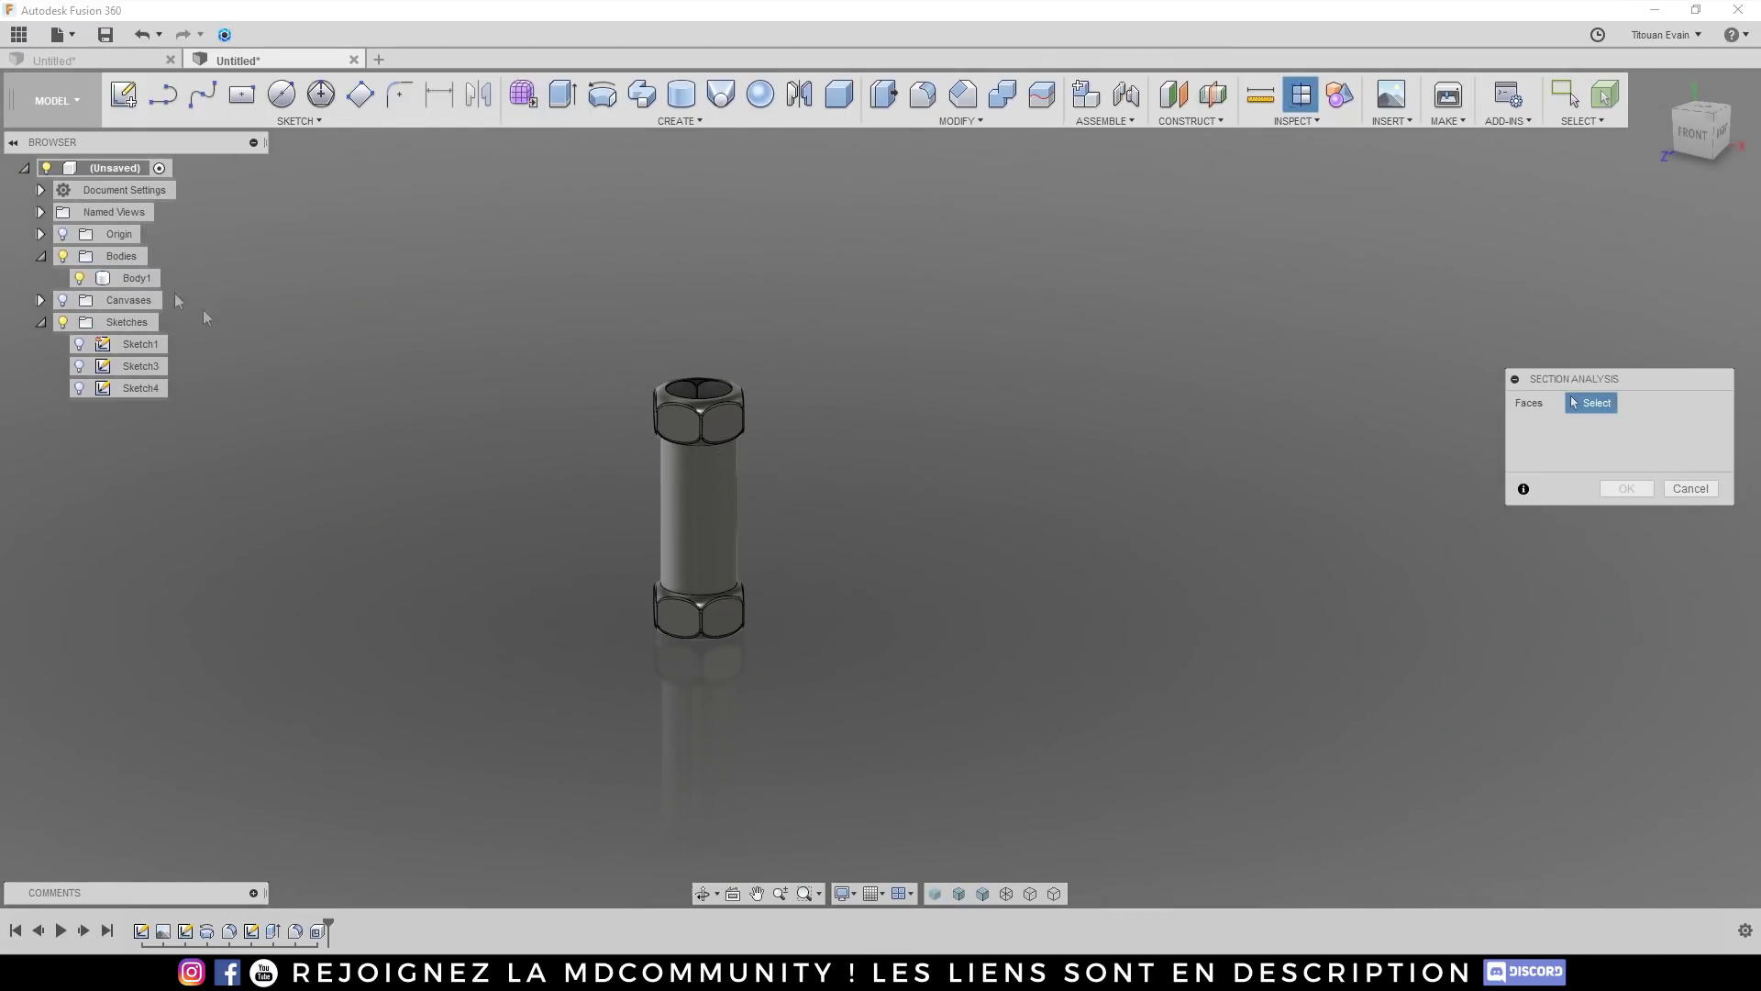
pyautogui.click(63, 235)
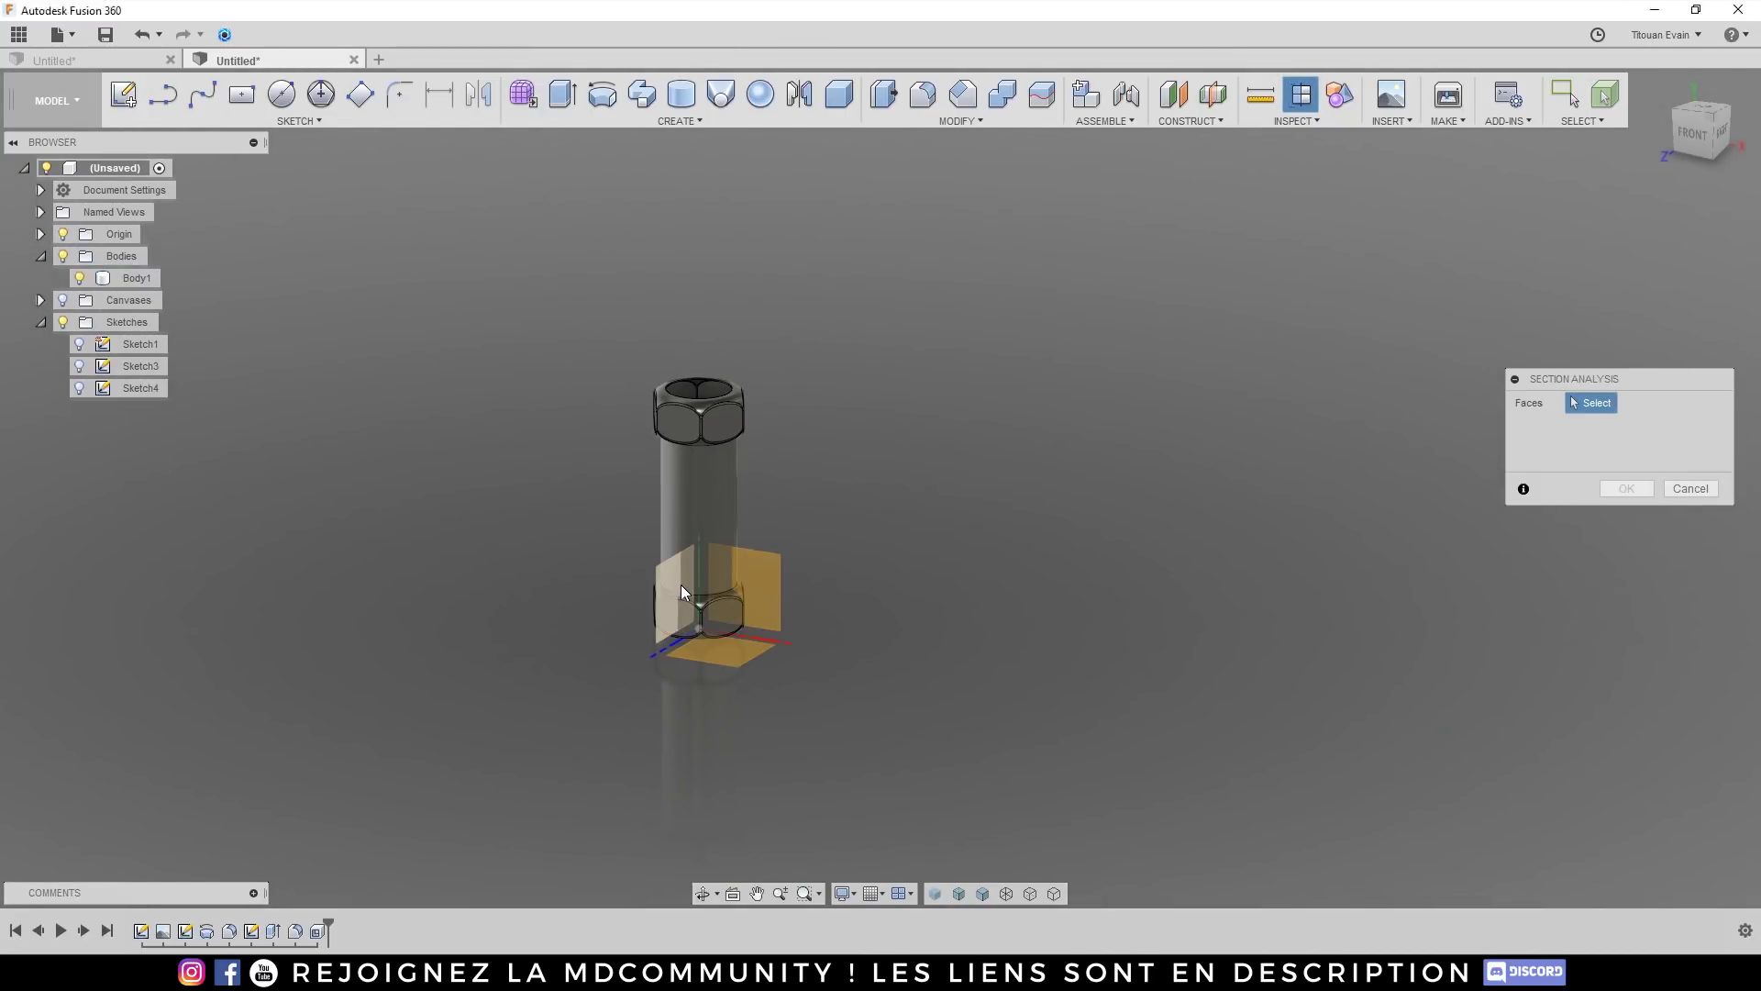
pyautogui.click(682, 592)
pyautogui.click(1626, 569)
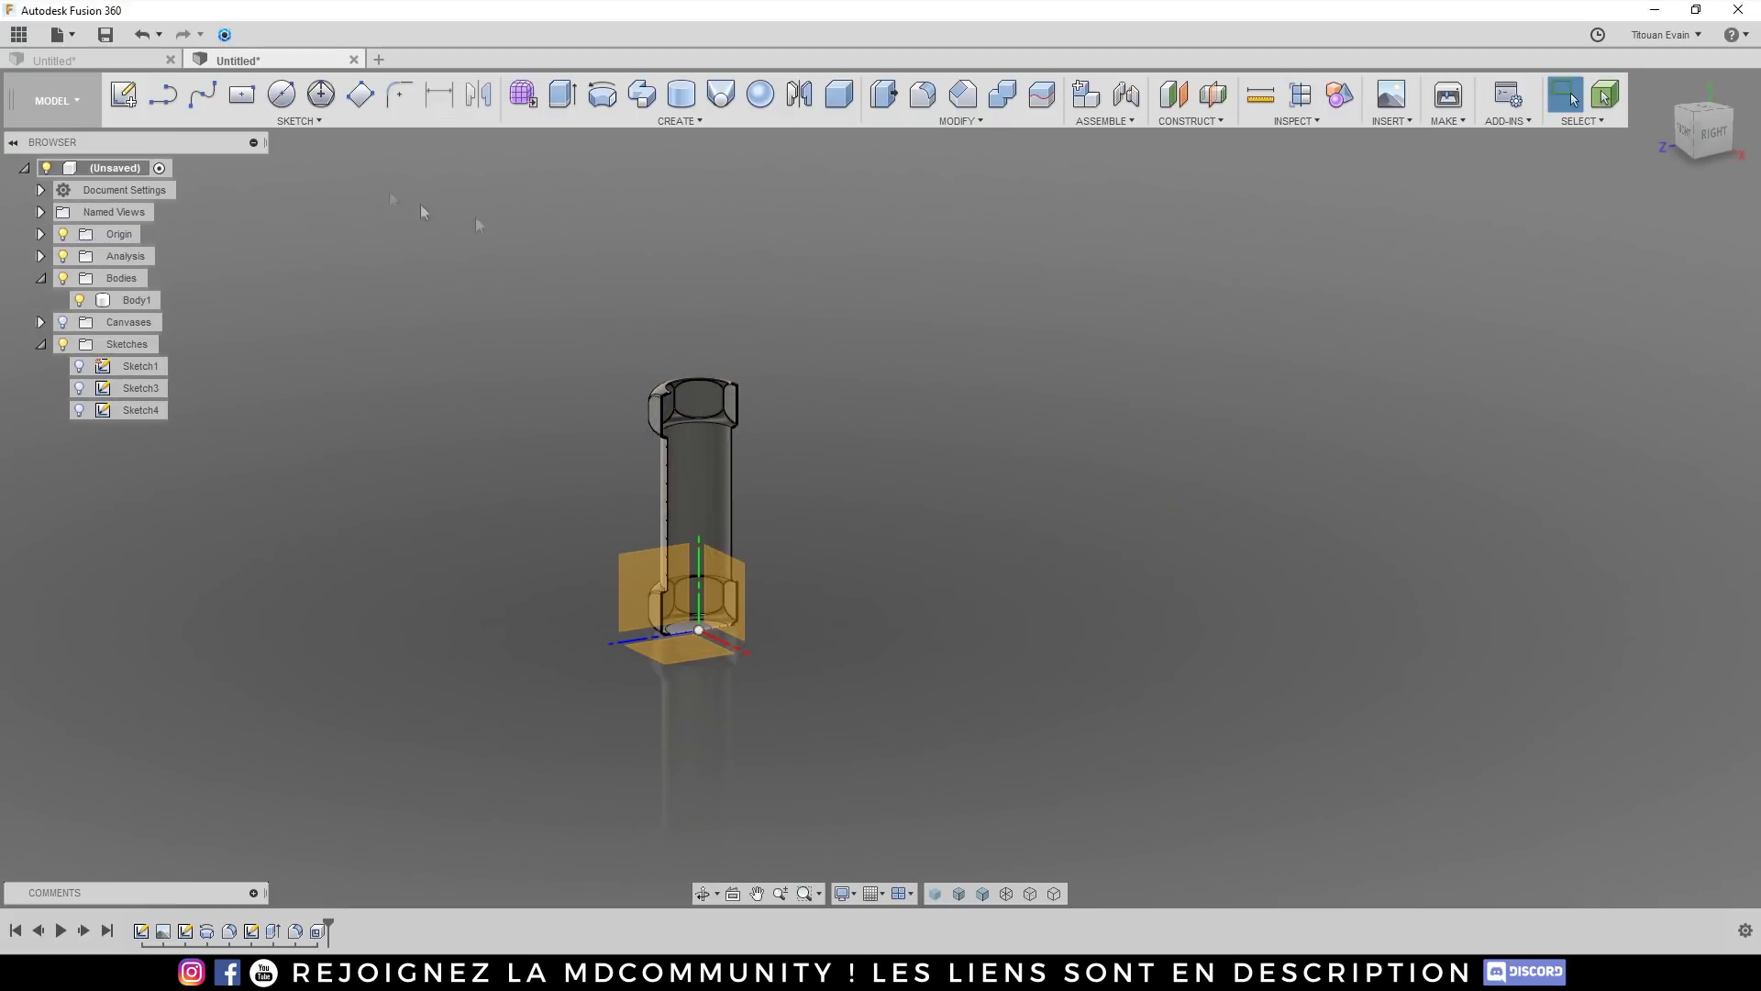
pyautogui.click(63, 234)
# Step: Examine the sectioned body's wall thickness inside both hexagonal collars, the tube and the closed lower end
pyautogui.click(714, 442)
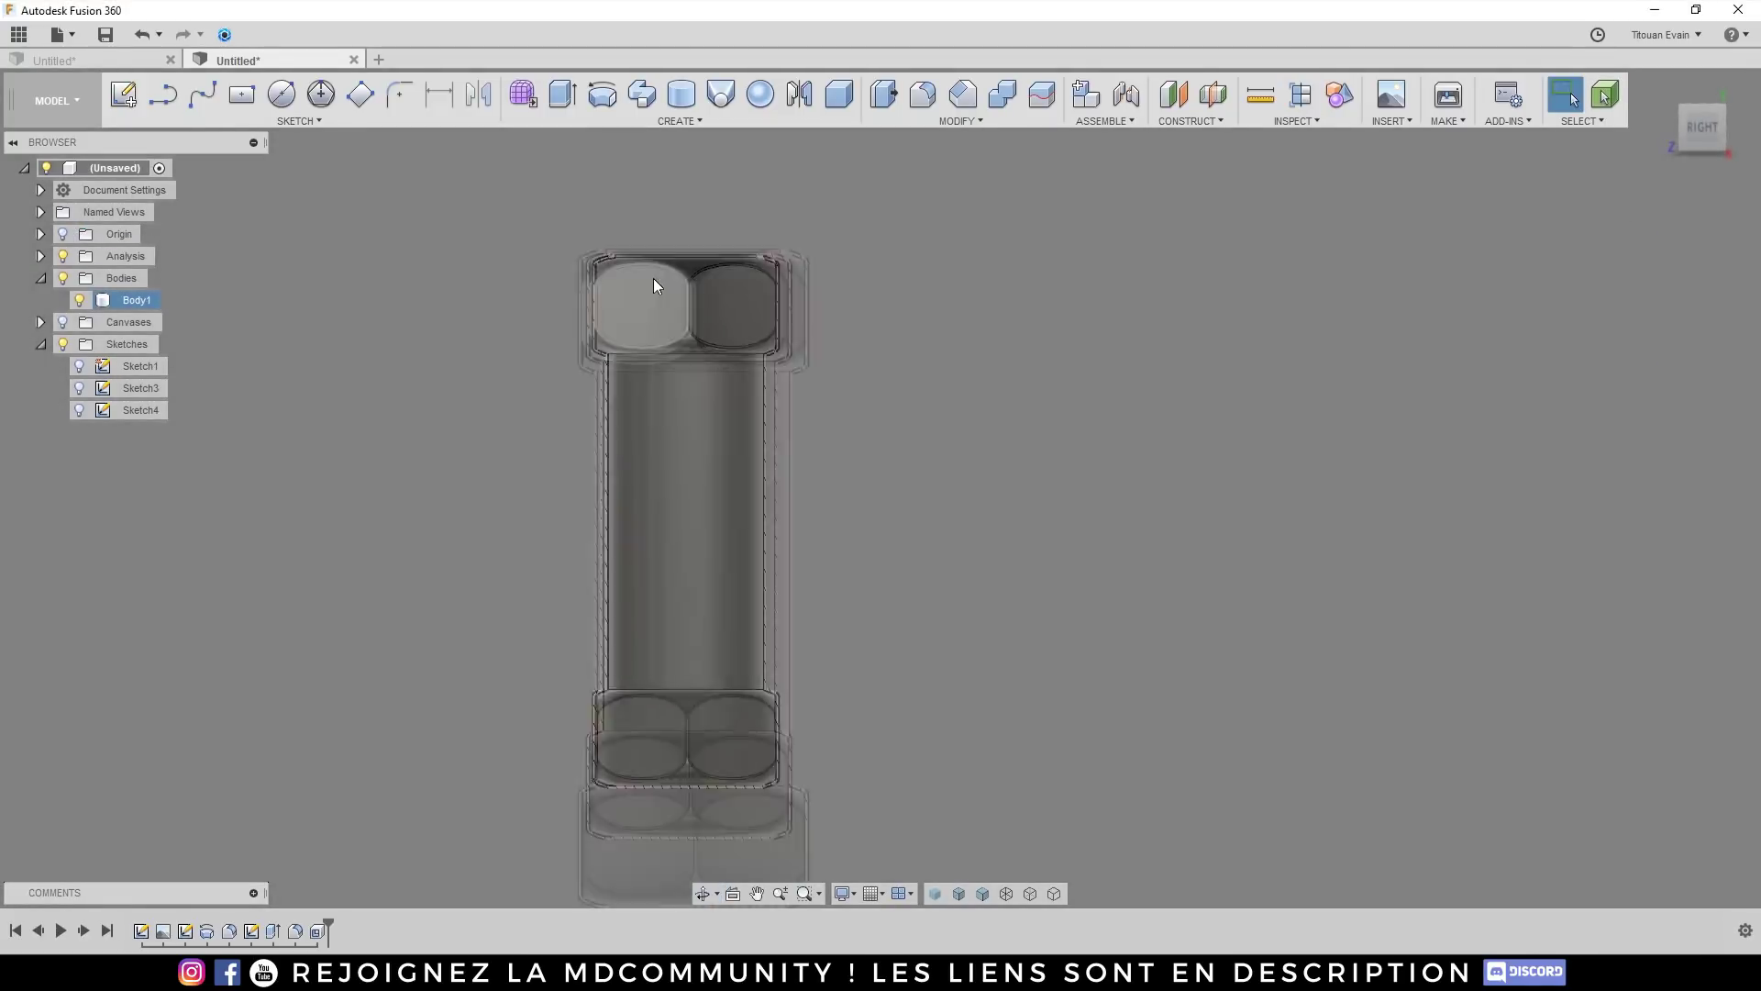
pyautogui.scroll(4, 653, 278)
pyautogui.keyDown('shift'); pyautogui.moveTo(644, 404); pyautogui.dragTo(551, 495, button='middle'); pyautogui.keyUp('shift')
pyautogui.scroll(-3, 550, 493)
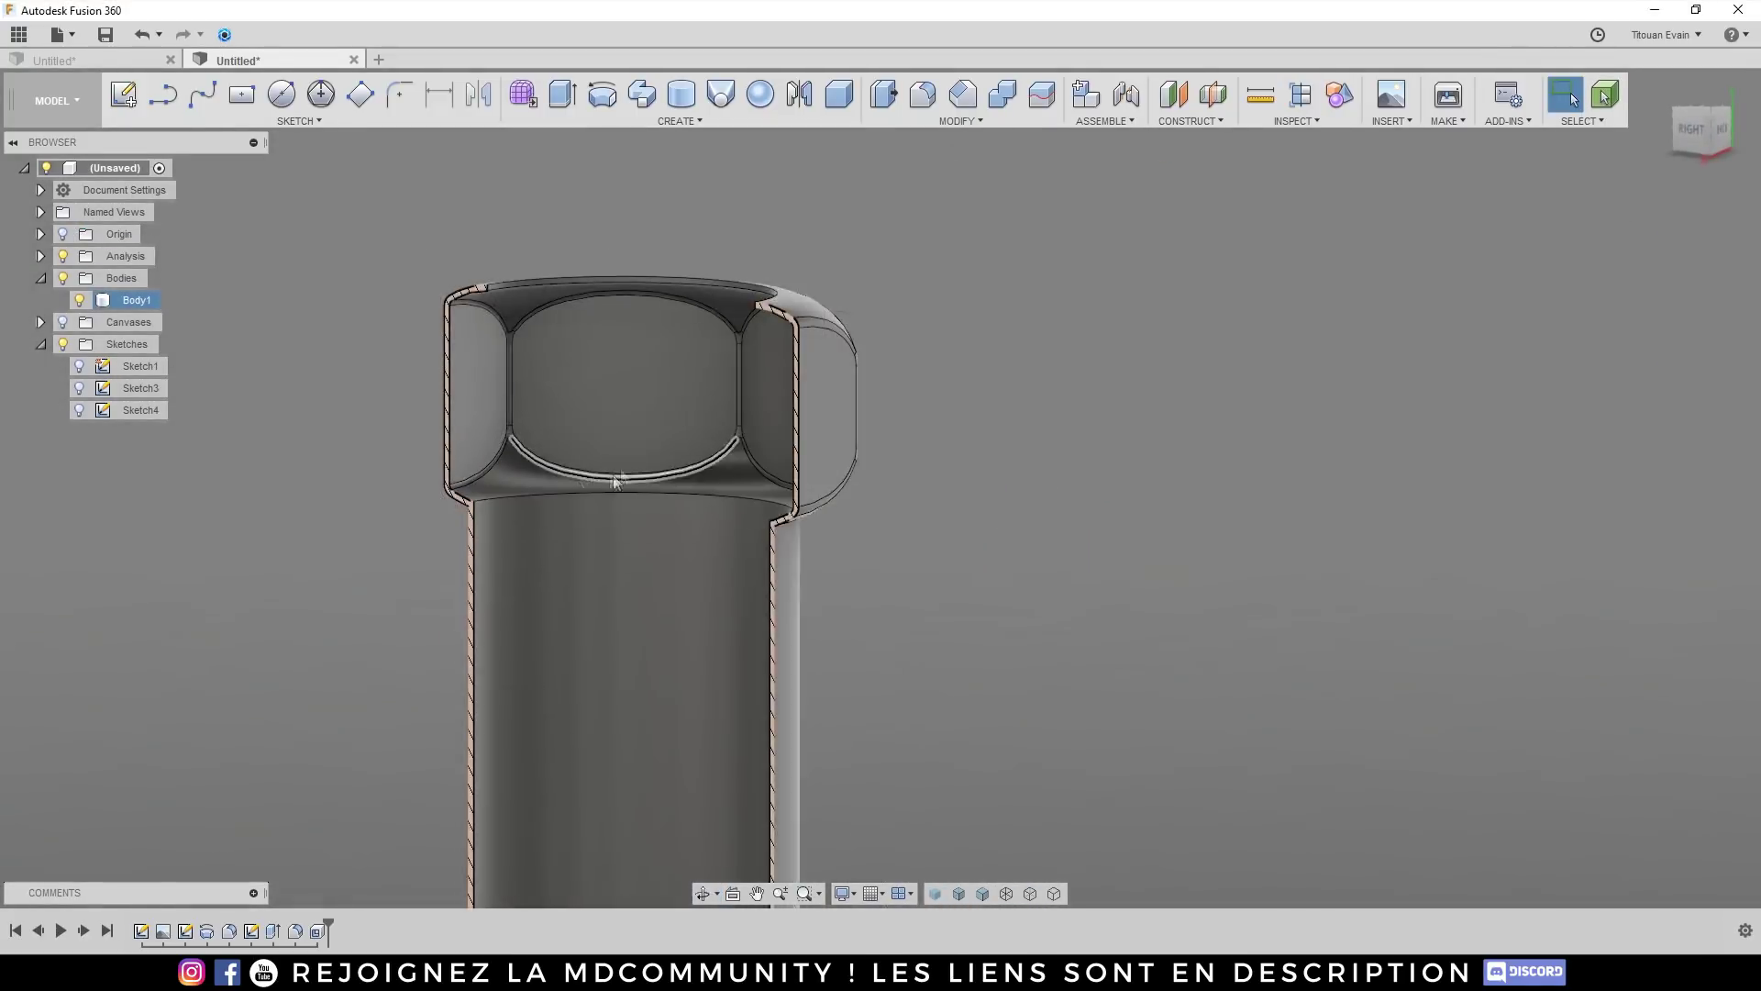
pyautogui.scroll(-3, 720, 342)
pyautogui.scroll(-3, 736, 333)
pyautogui.scroll(5, 660, 712)
pyautogui.keyDown('shift'); pyautogui.moveTo(617, 657); pyautogui.dragTo(911, 569, button='middle'); pyautogui.keyUp('shift')
pyautogui.scroll(-2, 683, 450)
pyautogui.scroll(3, 877, 579)
pyautogui.scroll(3, 922, 601)
pyautogui.scroll(-3, 921, 602)
pyautogui.scroll(2, 1055, 467)
pyautogui.scroll(-5, 911, 570)
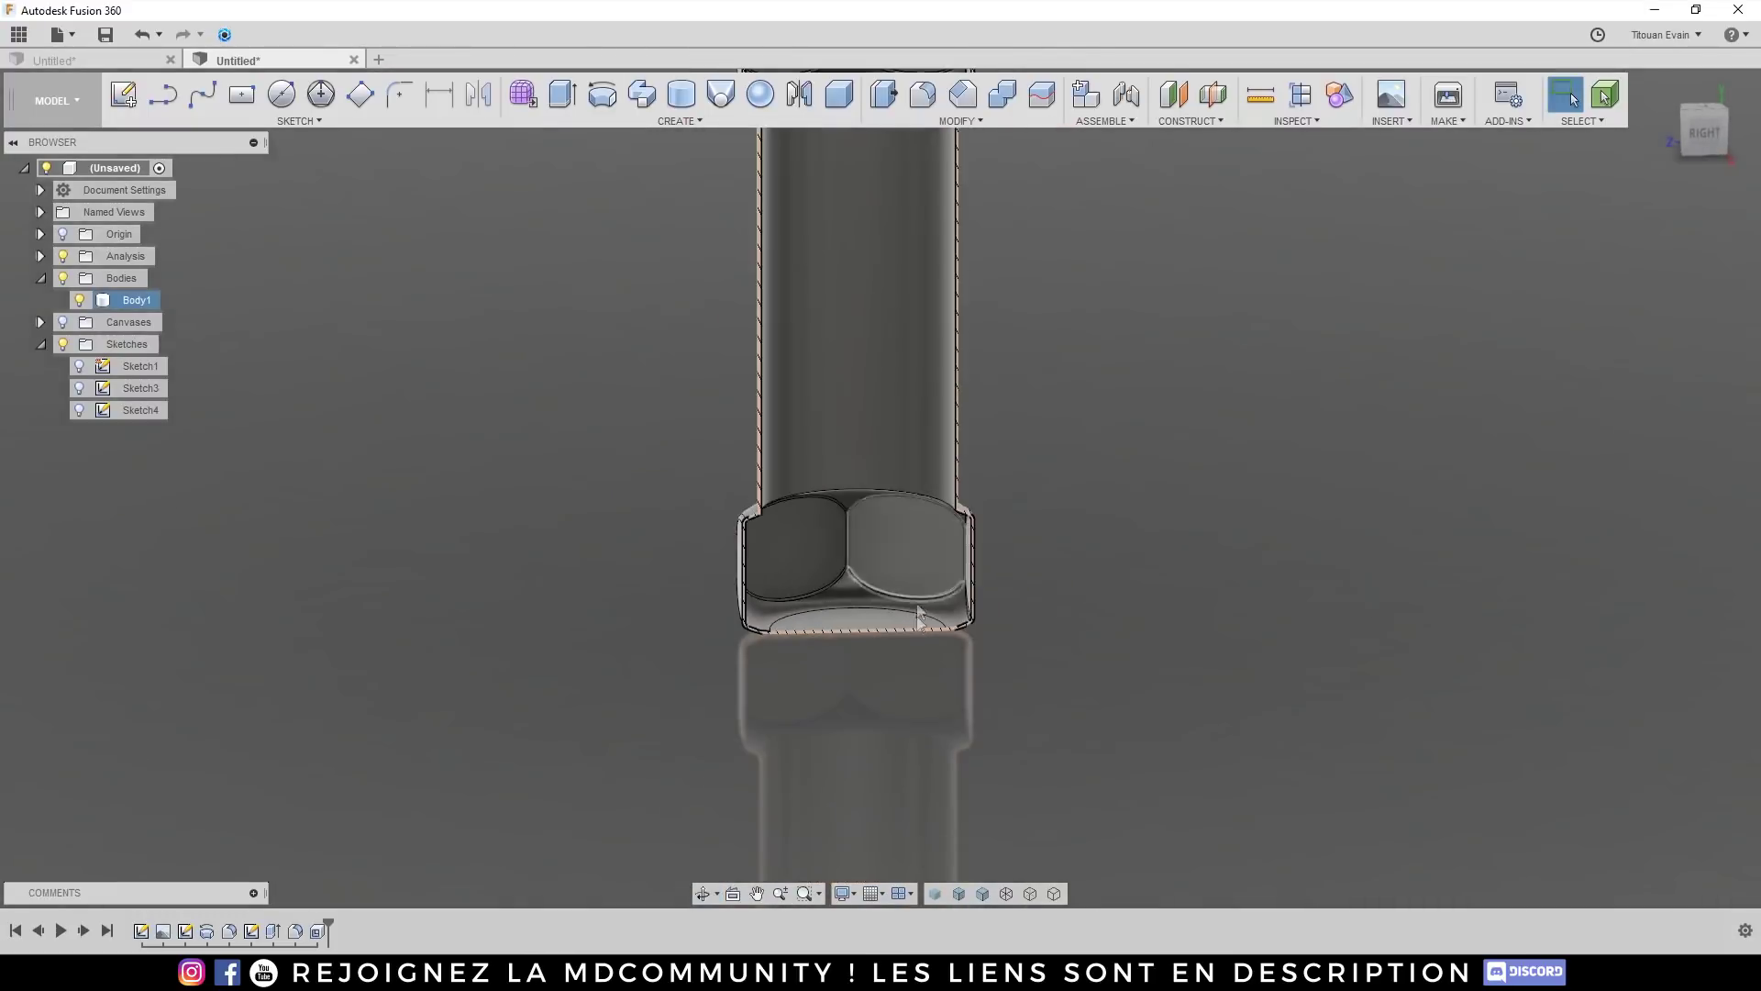
pyautogui.scroll(2, 654, 633)
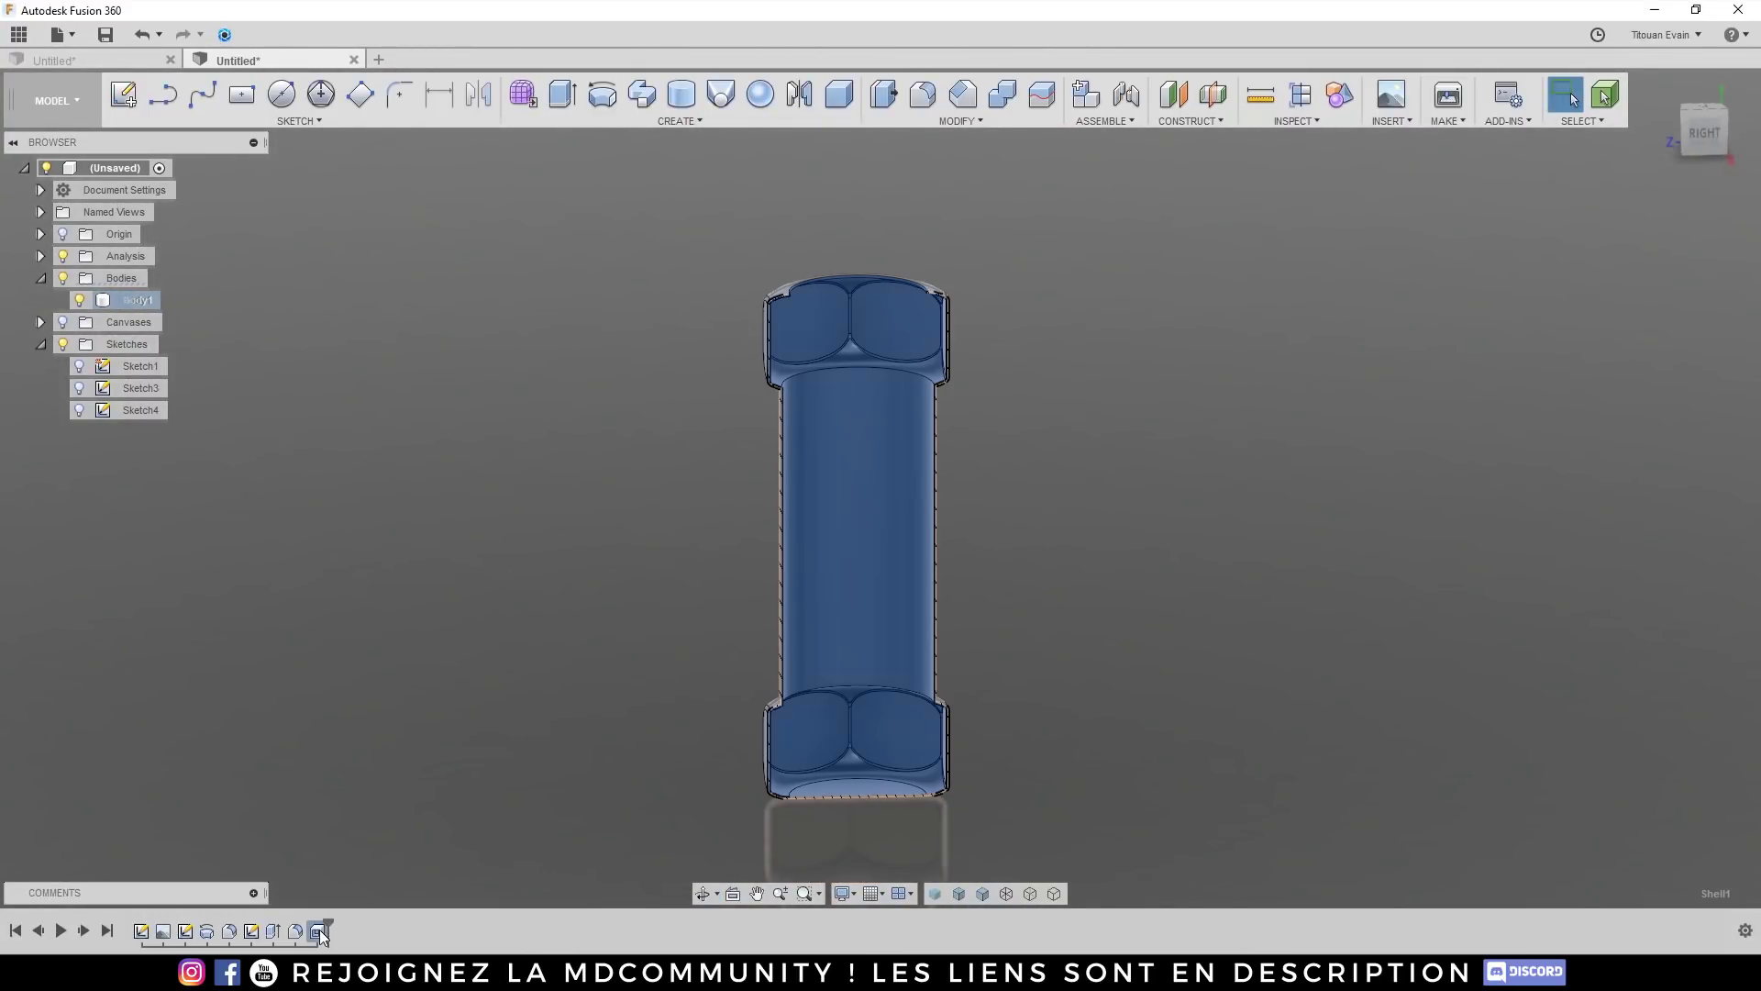
# Step: Remove the shell feature and start a circle sketch on the upper collar's circular end face, leaving it without drawing anything
pyautogui.moveTo(328, 929); pyautogui.dragTo(306, 929)
pyautogui.keyDown('shift'); pyautogui.moveTo(982, 490); pyautogui.dragTo(828, 483, button='middle'); pyautogui.keyUp('shift')
pyautogui.click(845, 405)
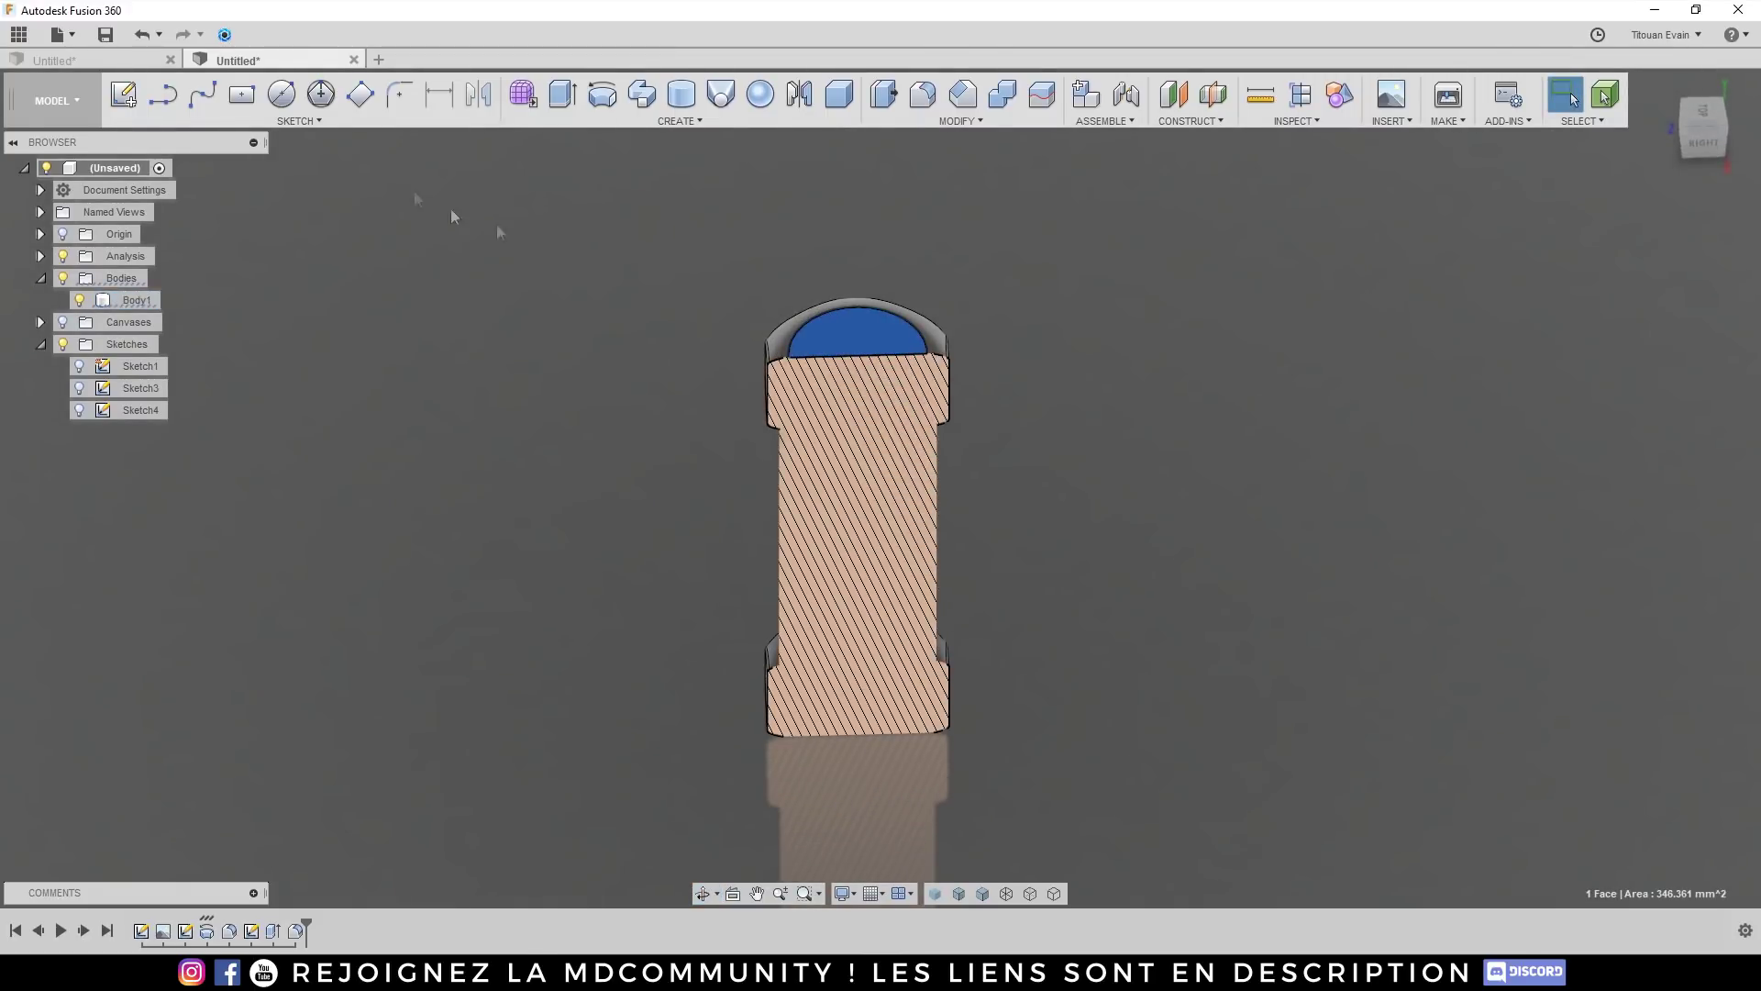
pyautogui.click(282, 93)
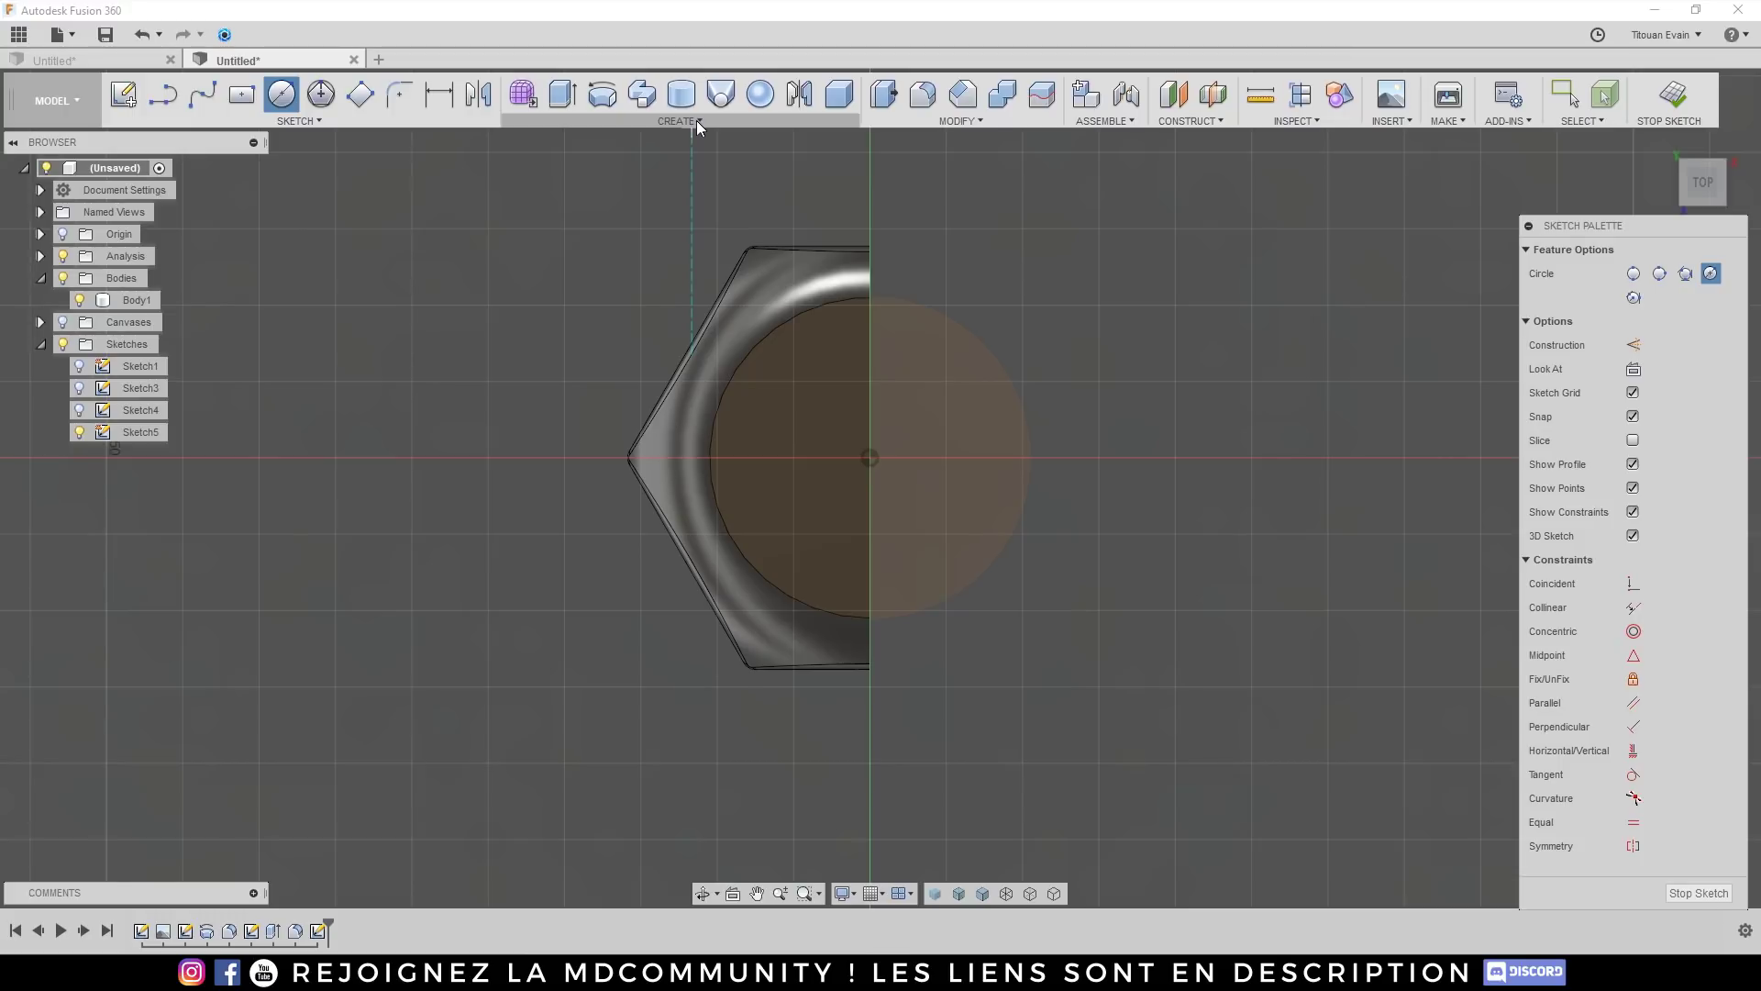
pyautogui.press('Escape')
pyautogui.click(1656, 800)
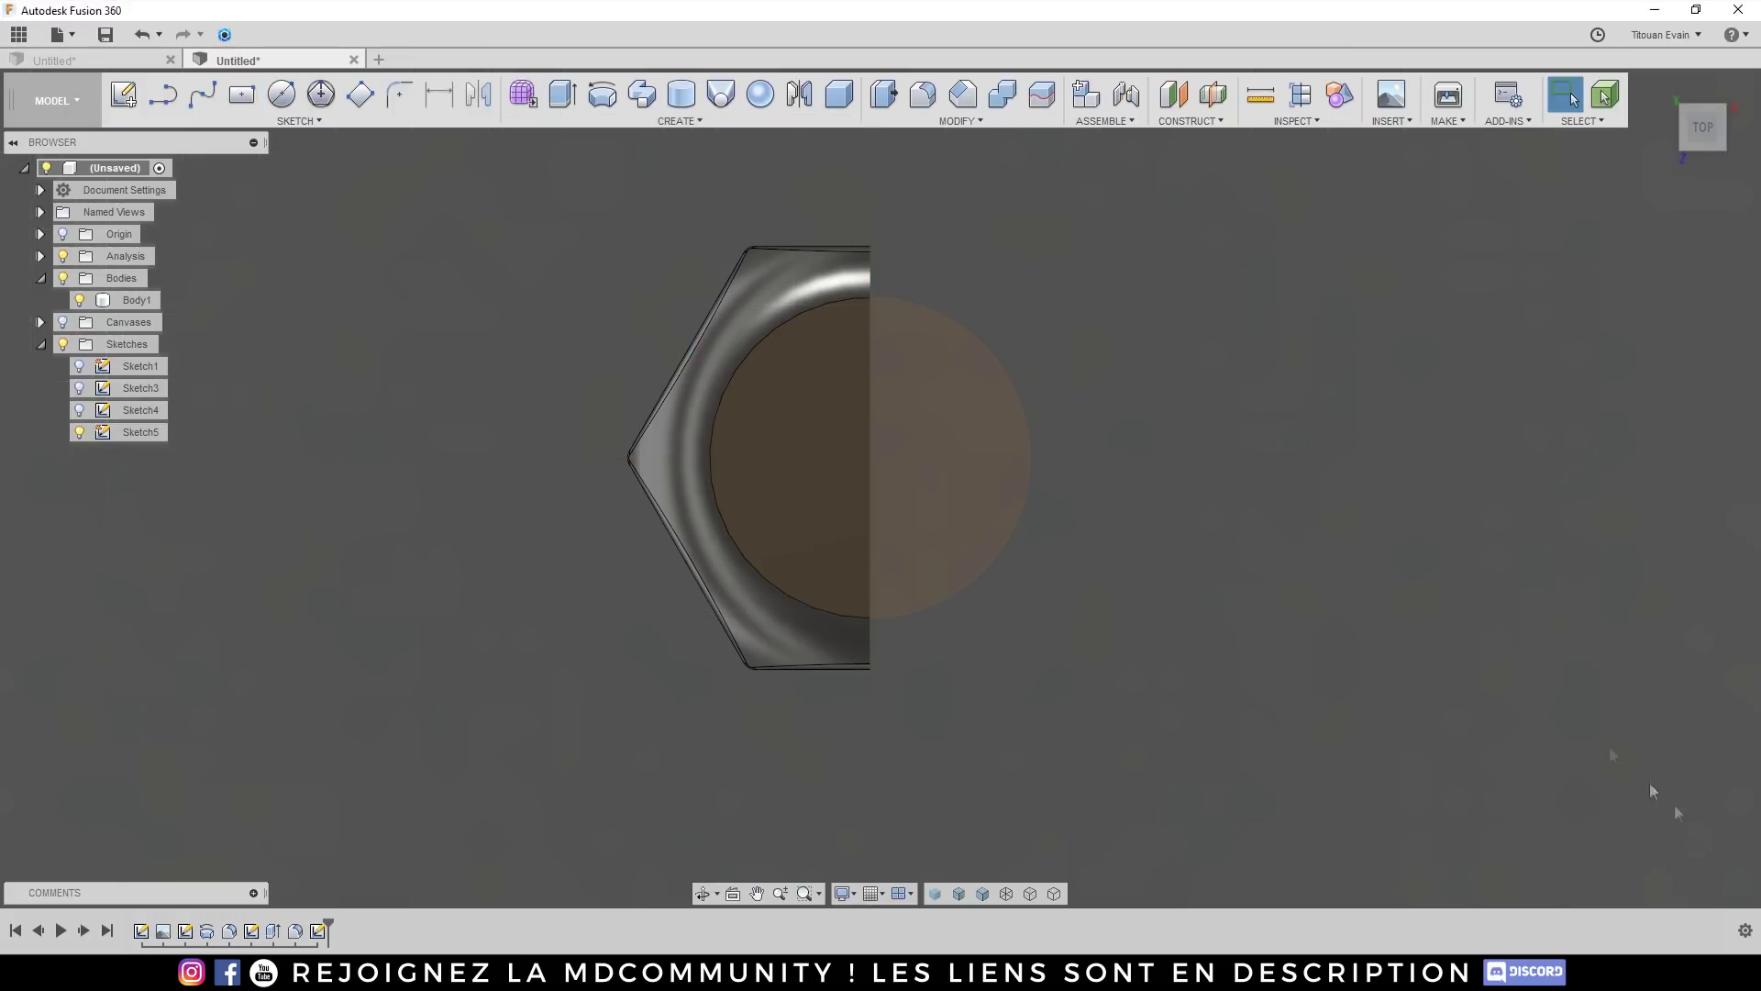
# Step: Cut a cylinder centred on the upper collar's end face down through the body, keeping a floor at the lower end
pyautogui.press('c')
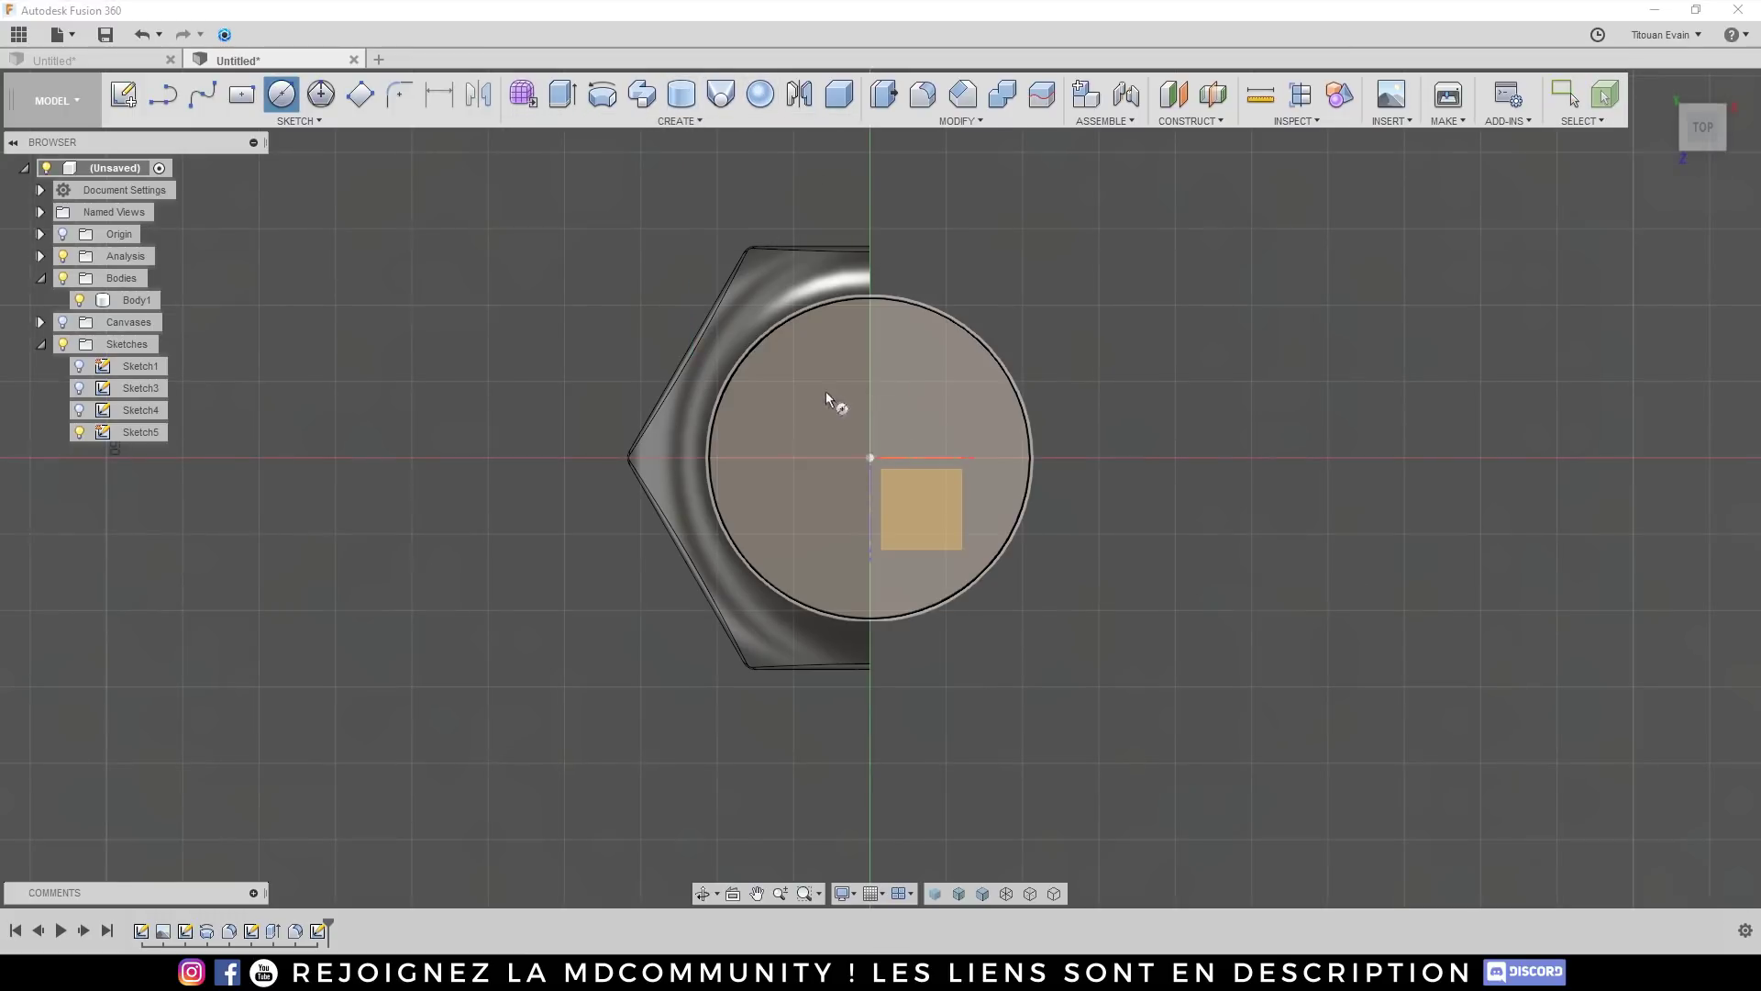
pyautogui.click(828, 393)
pyautogui.click(869, 457)
pyautogui.click(809, 324)
pyautogui.keyDown('shift'); pyautogui.moveTo(714, 504); pyautogui.dragTo(727, 290, button='middle'); pyautogui.keyUp('shift')
pyautogui.scroll(-5, 882, 460)
pyautogui.moveTo(858, 227); pyautogui.dragTo(860, 555)
pyautogui.click(1627, 545)
pyautogui.keyDown('shift'); pyautogui.moveTo(911, 365); pyautogui.dragTo(902, 385, button='middle'); pyautogui.keyUp('shift')
pyautogui.scroll(-2, 902, 385)
pyautogui.click(487, 615)
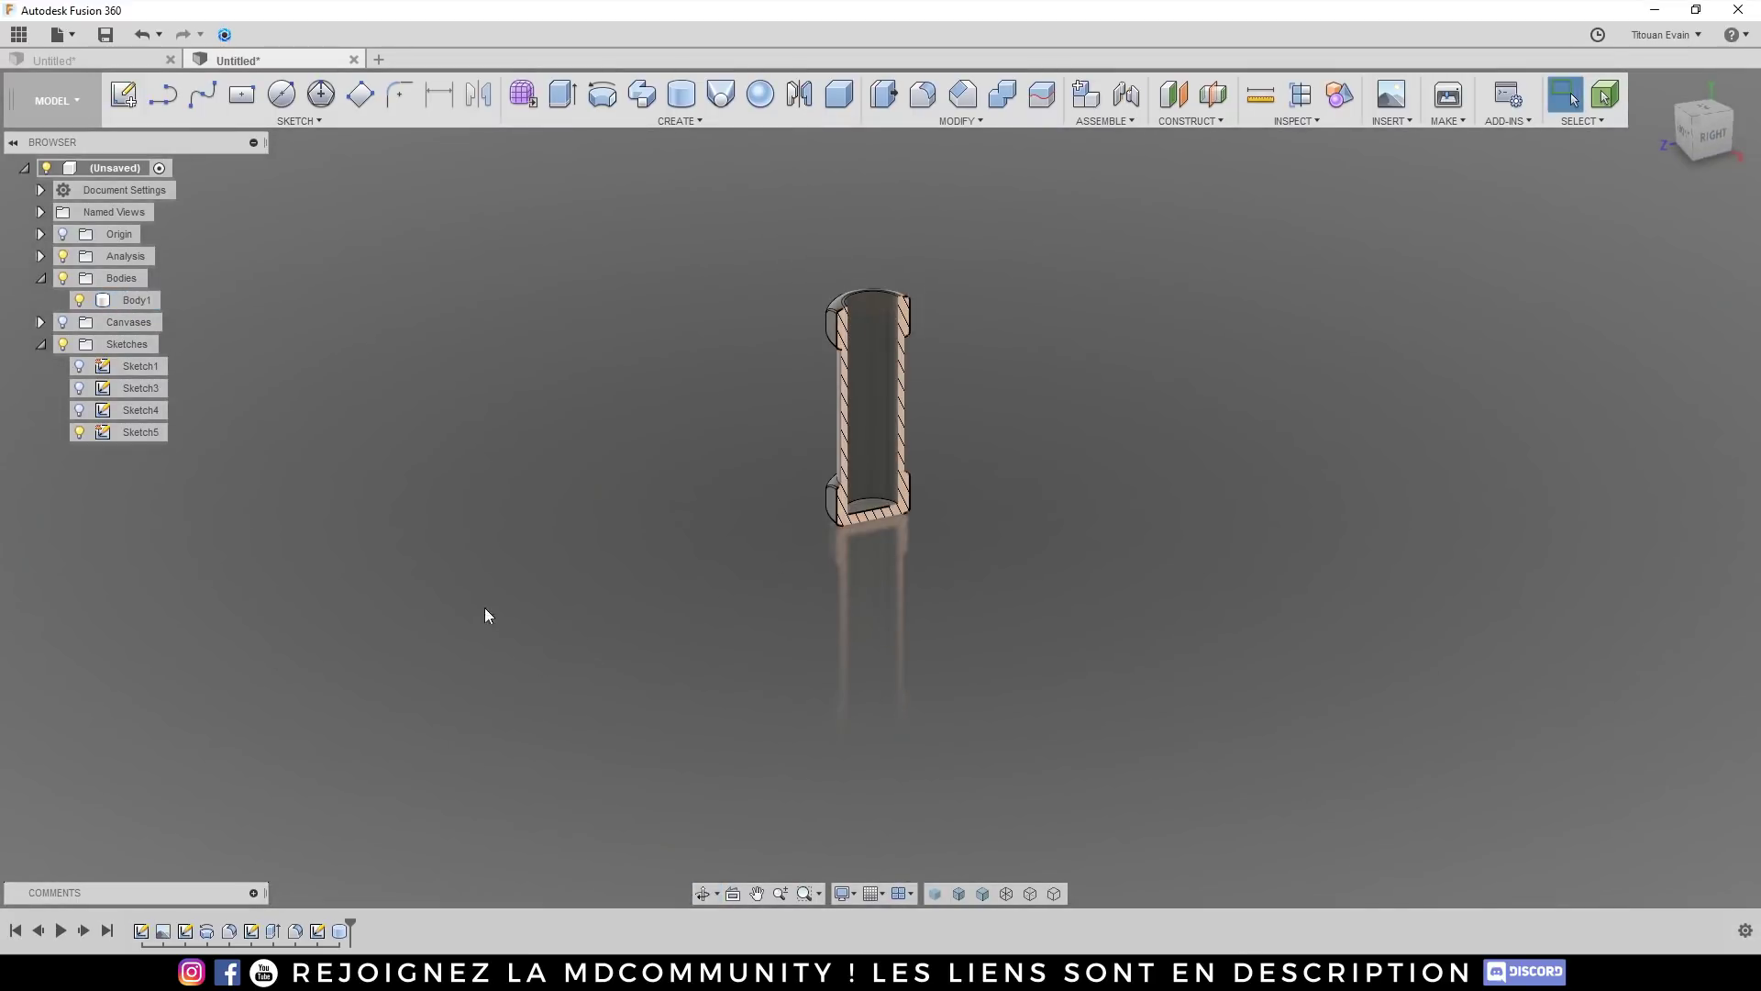
pyautogui.click(317, 931)
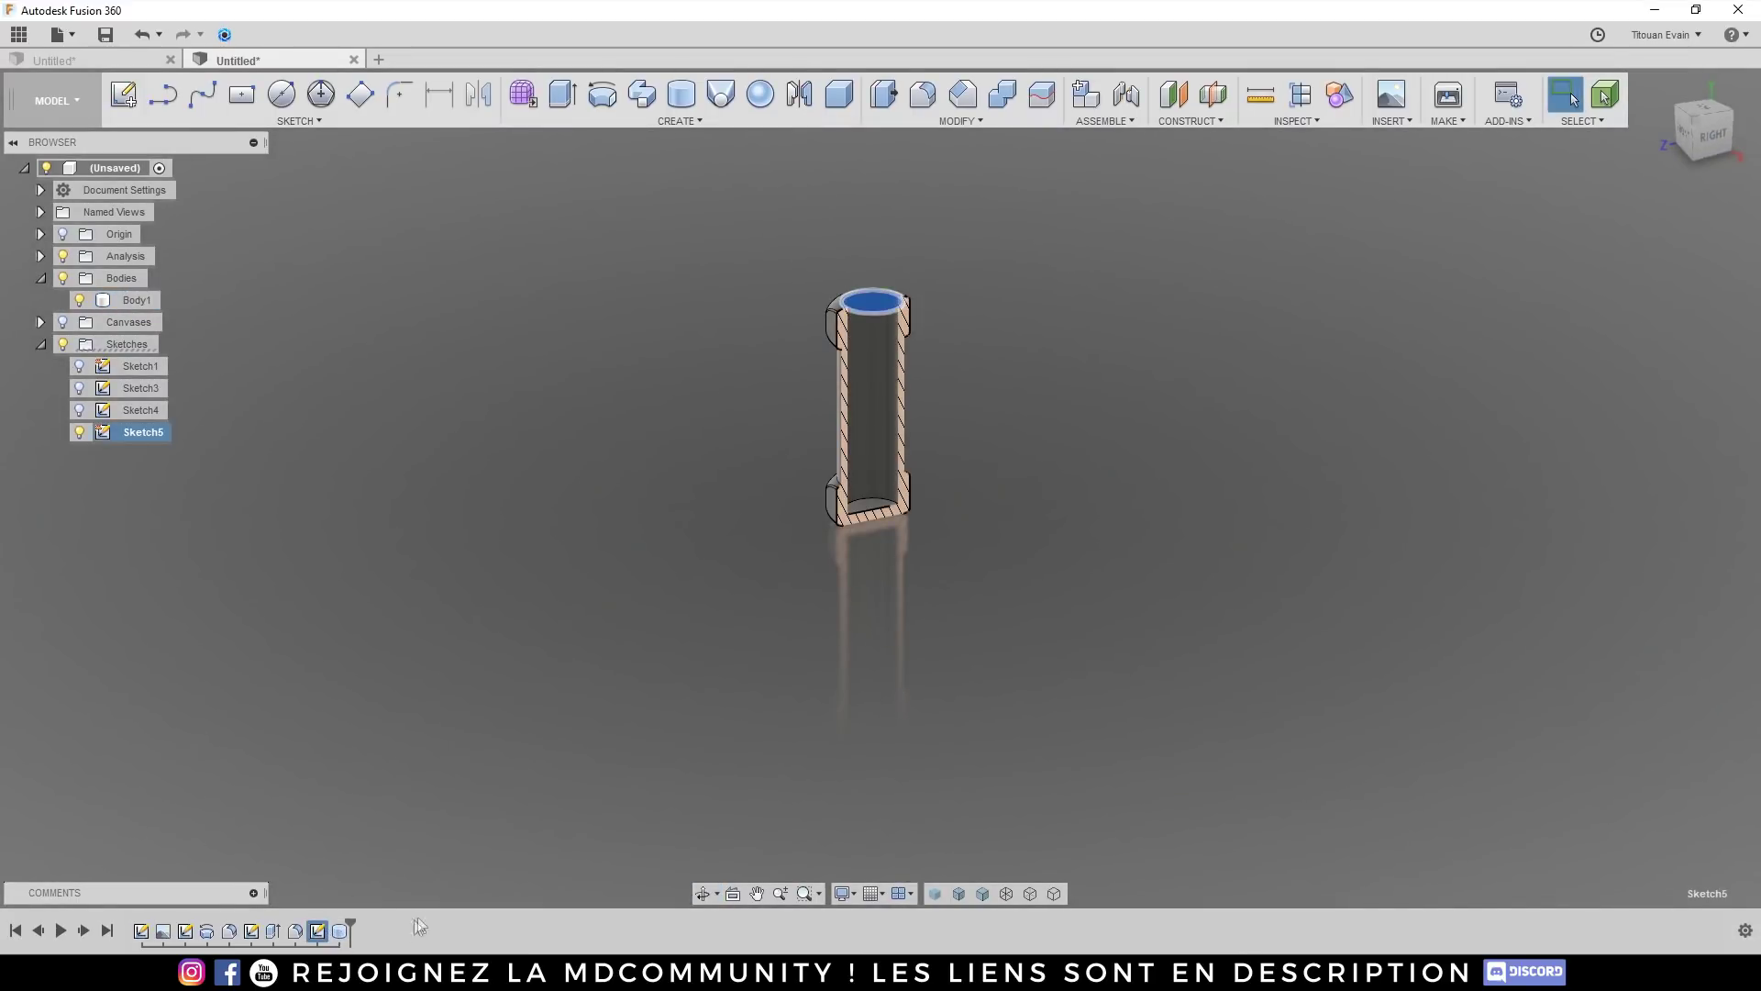
pyautogui.press('Delete')
pyautogui.click(941, 520)
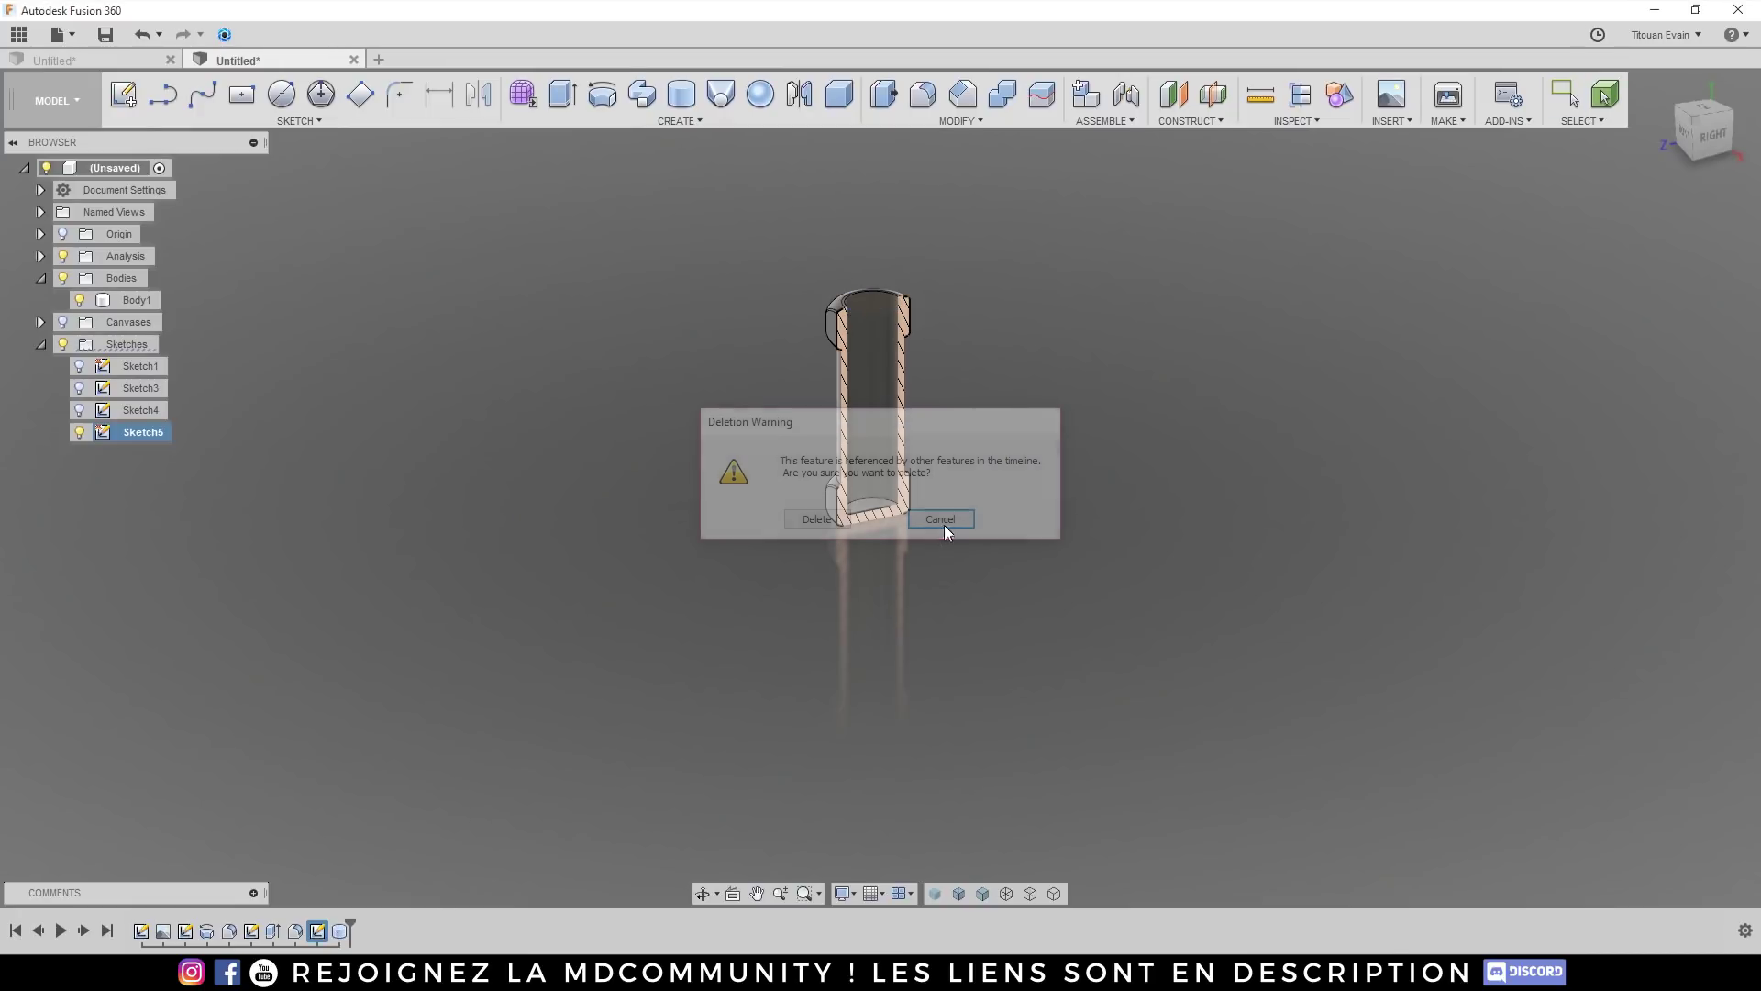
# Step: Compare the editing options available for the cylinder cut and the collars' extrude in the feature history
pyautogui.click(340, 931)
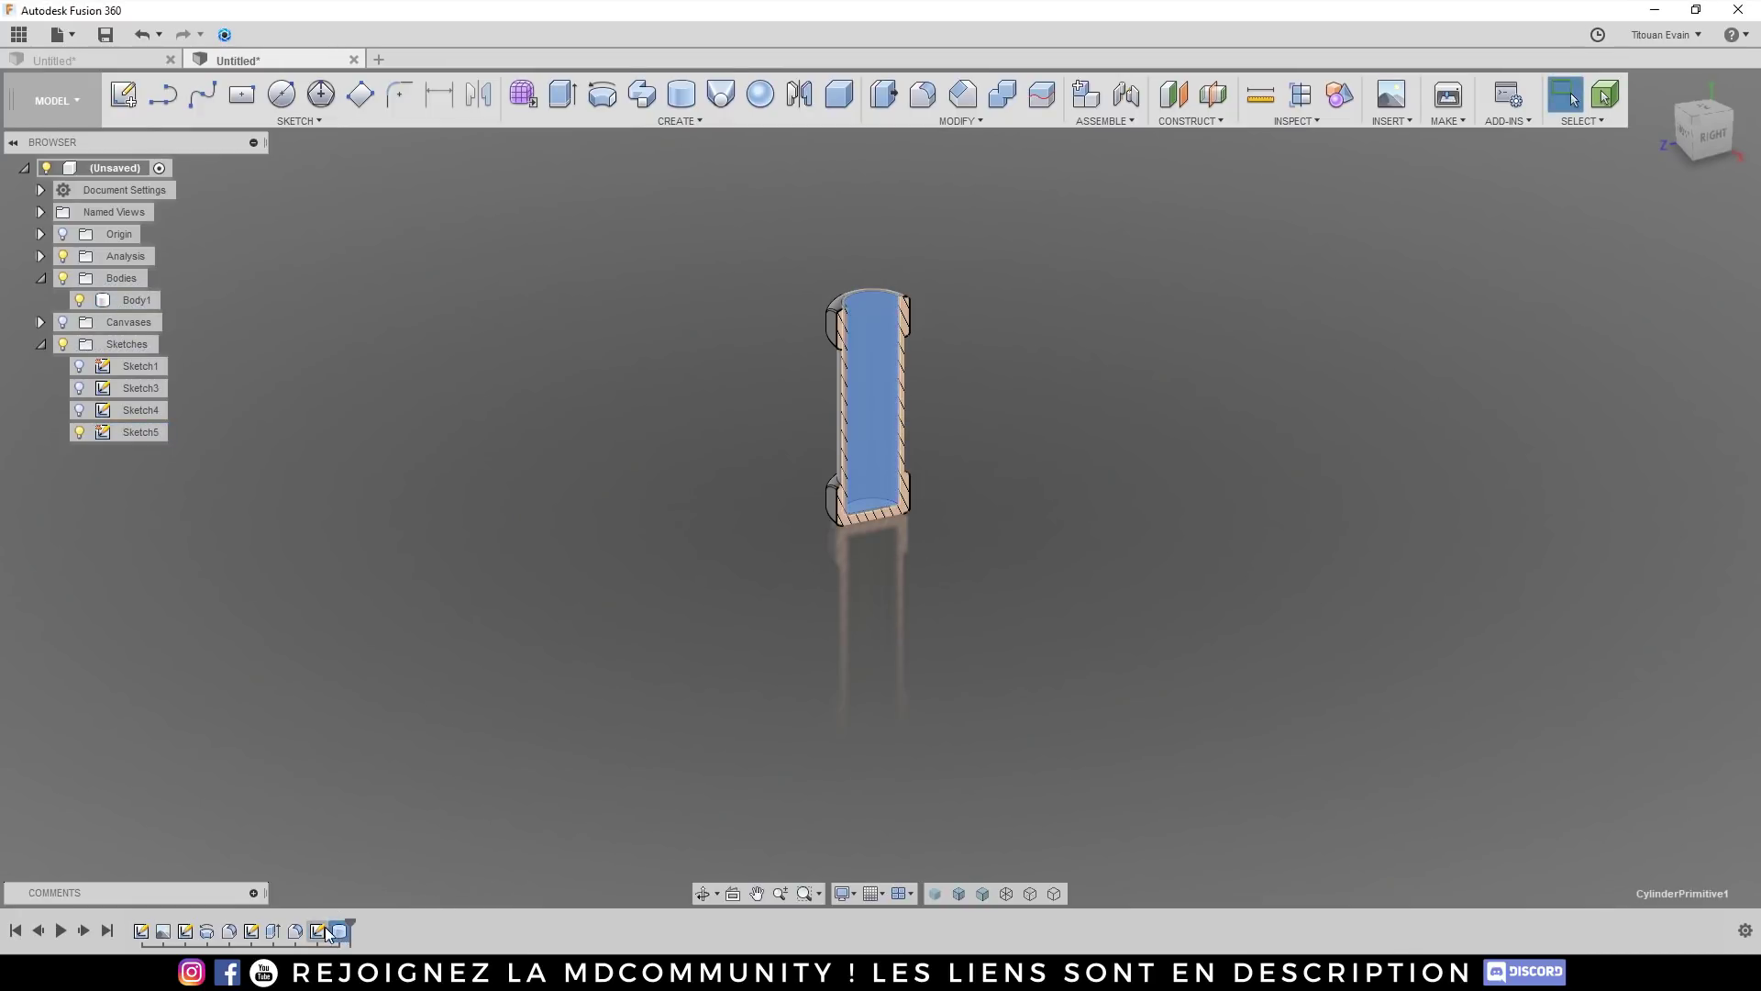
pyautogui.click(317, 931)
pyautogui.scroll(-3, 536, 706)
pyautogui.scroll(5, 787, 523)
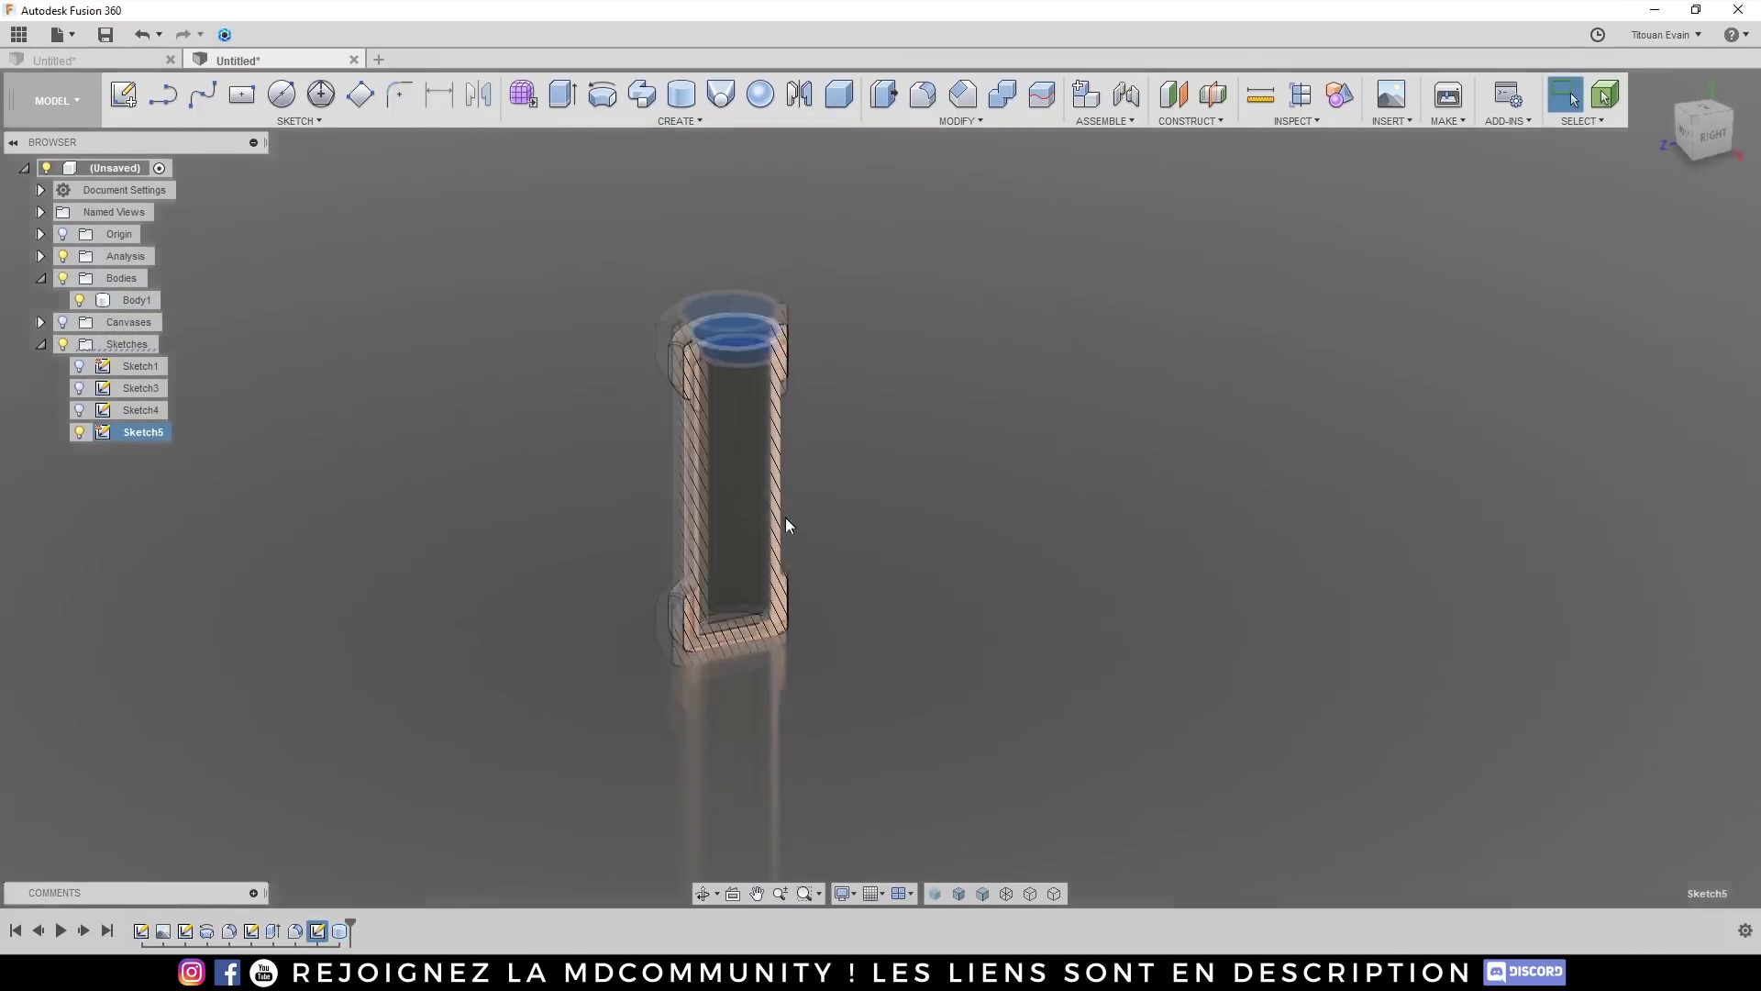
pyautogui.click(342, 931)
pyautogui.rightClick(344, 931)
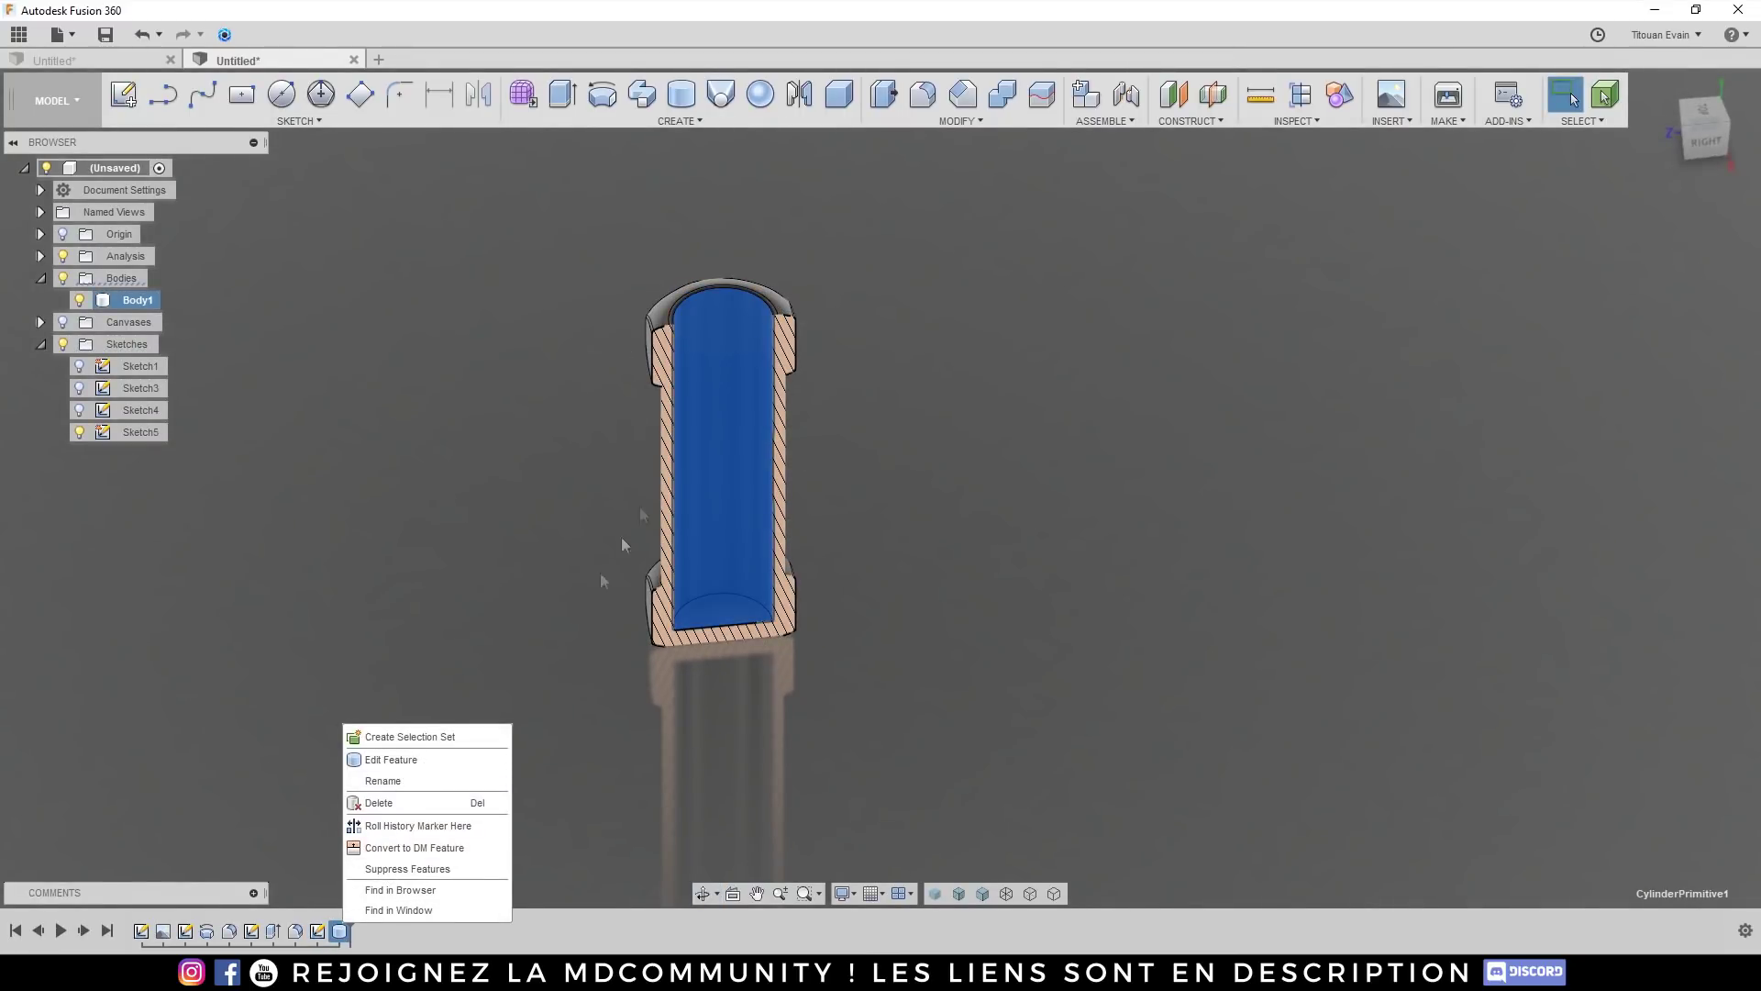
pyautogui.press('Escape')
pyautogui.rightClick(270, 933)
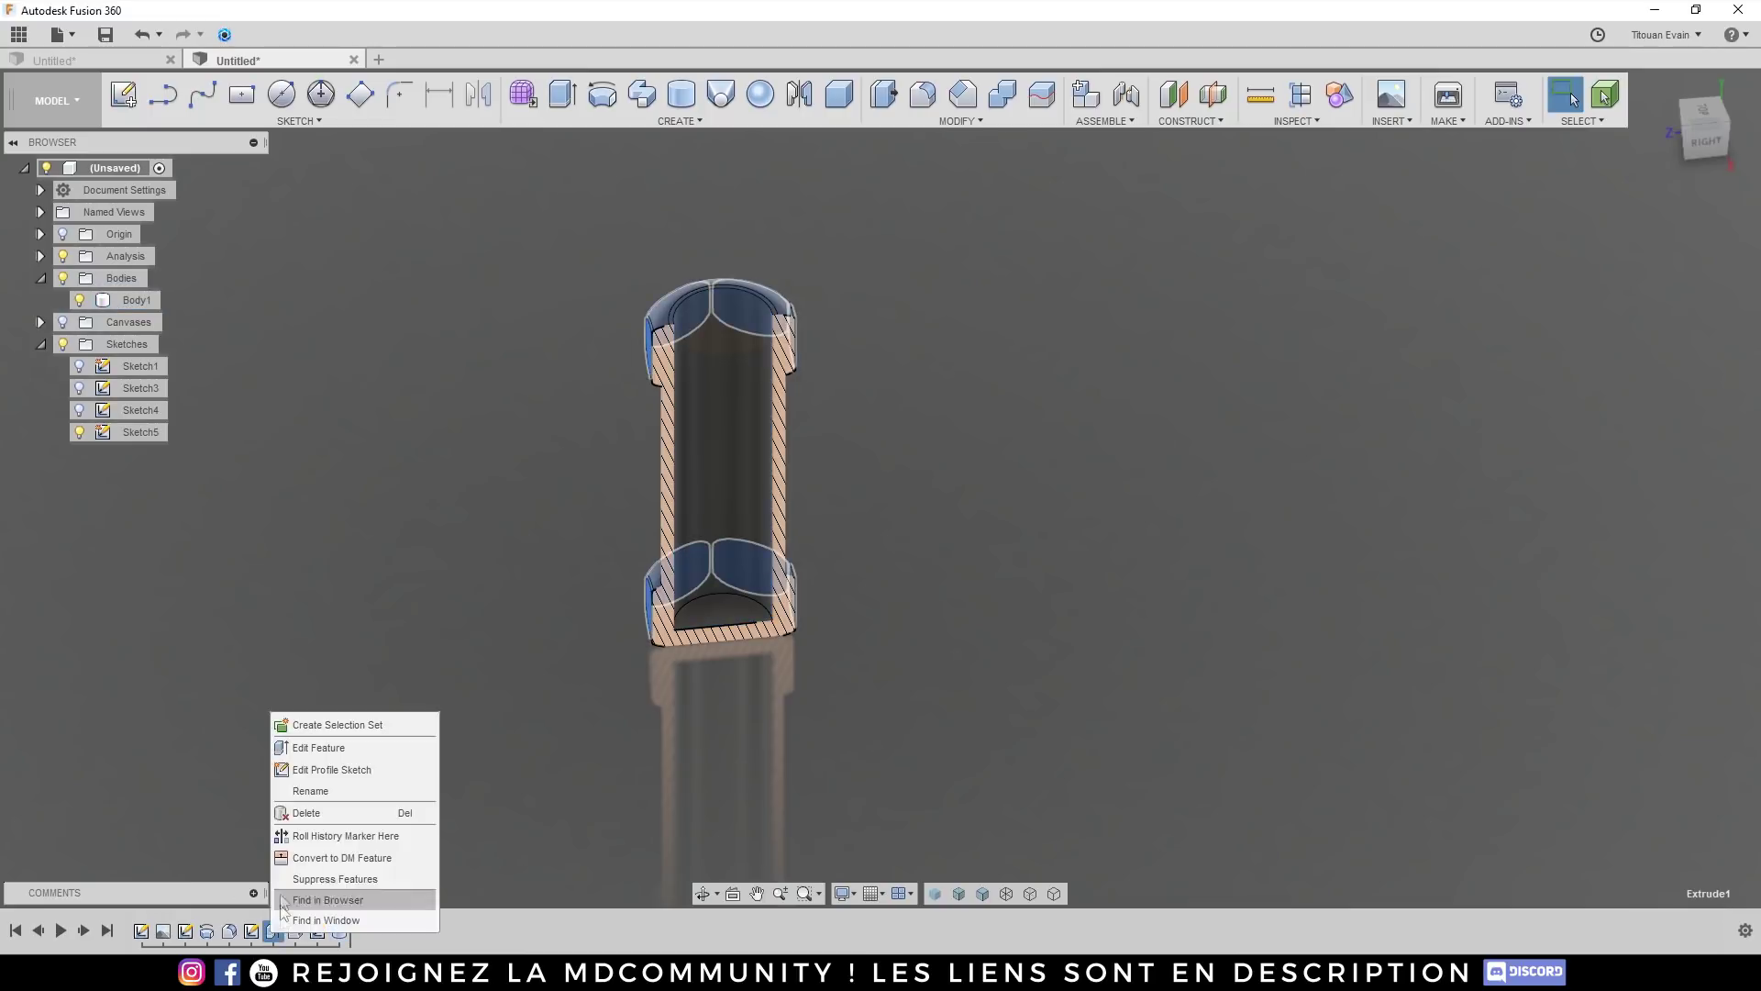
pyautogui.click(475, 805)
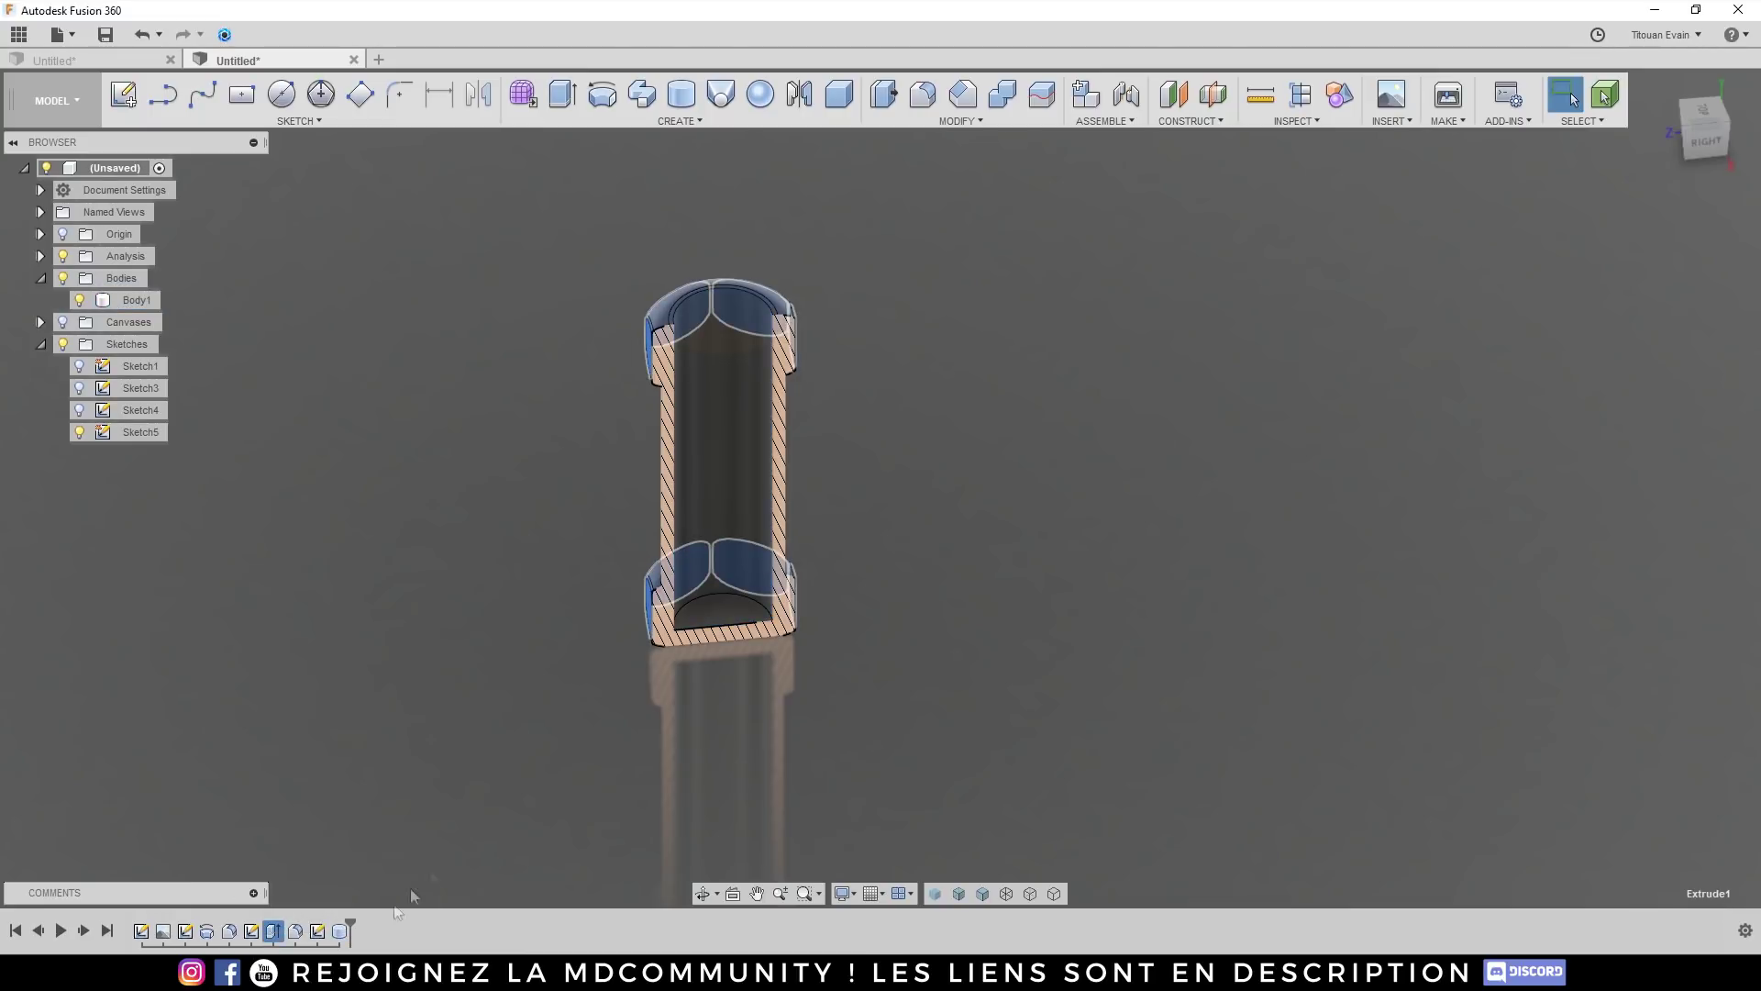
pyautogui.scroll(-3, 633, 562)
pyautogui.click(707, 723)
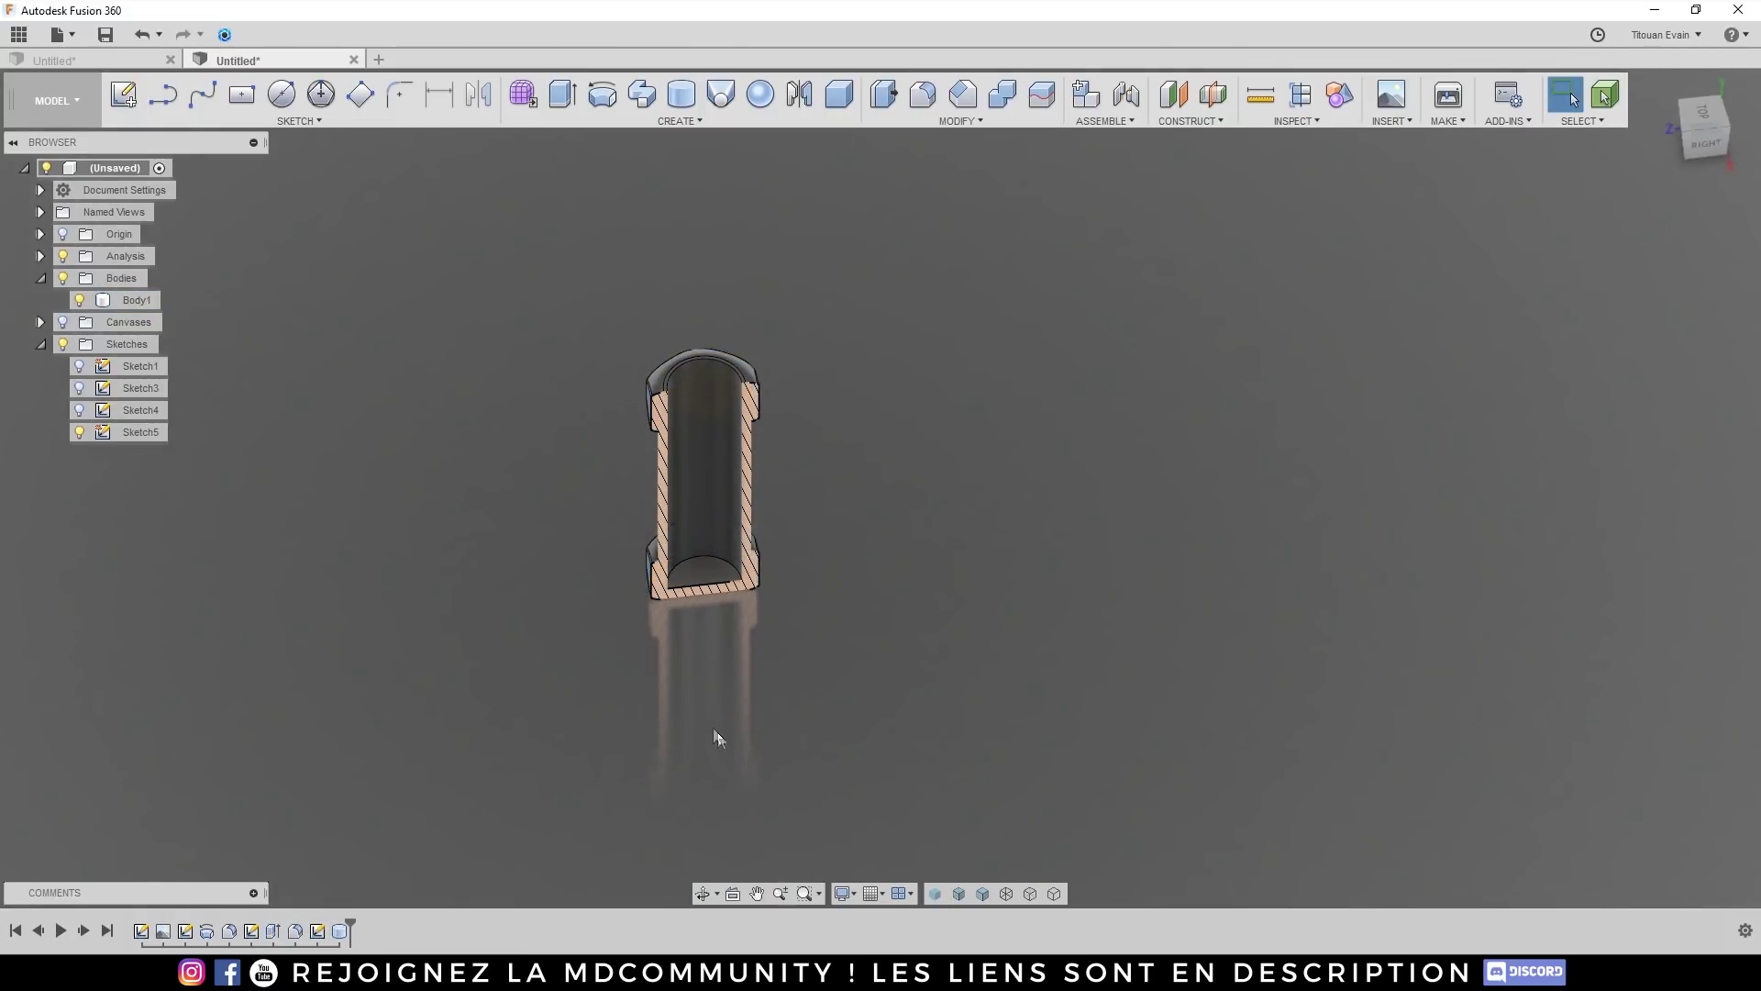
pyautogui.keyDown('shift'); pyautogui.moveTo(708, 724); pyautogui.dragTo(734, 669, button='middle'); pyautogui.keyUp('shift')
pyautogui.press('Escape')
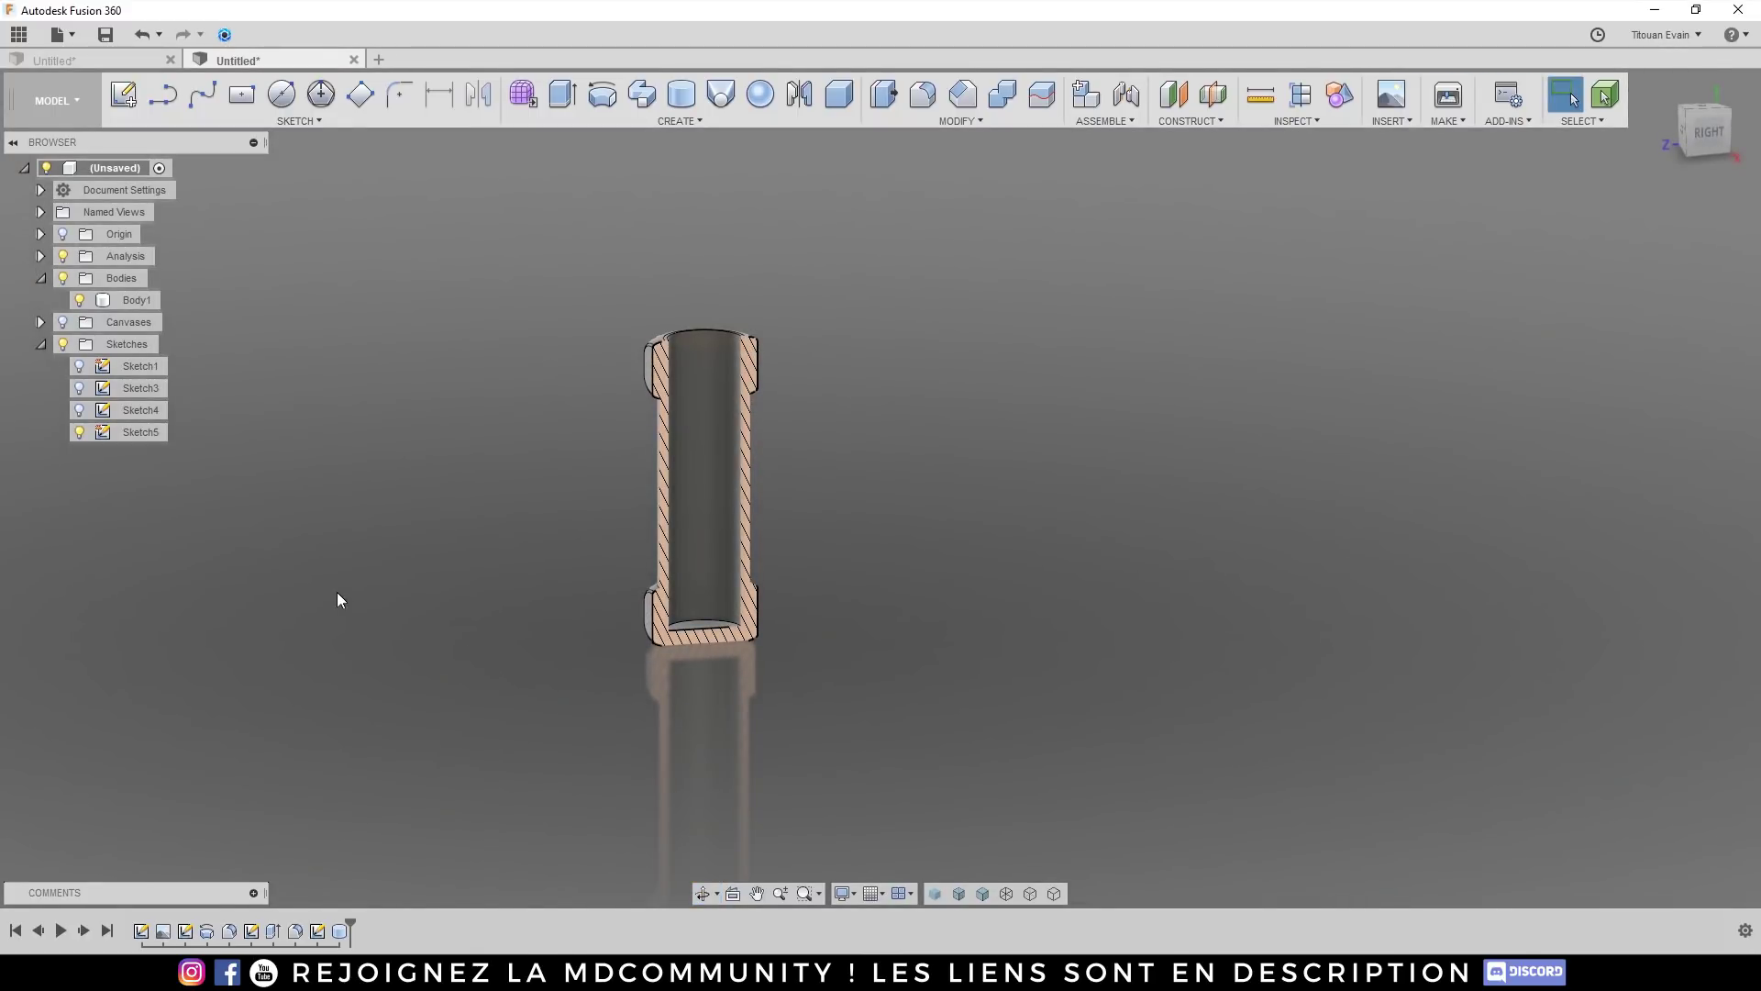
# Step: Discard the cylinder cut by rolling the feature history back before it, and delete the sketch left on the end face
pyautogui.moveTo(349, 928); pyautogui.dragTo(328, 929)
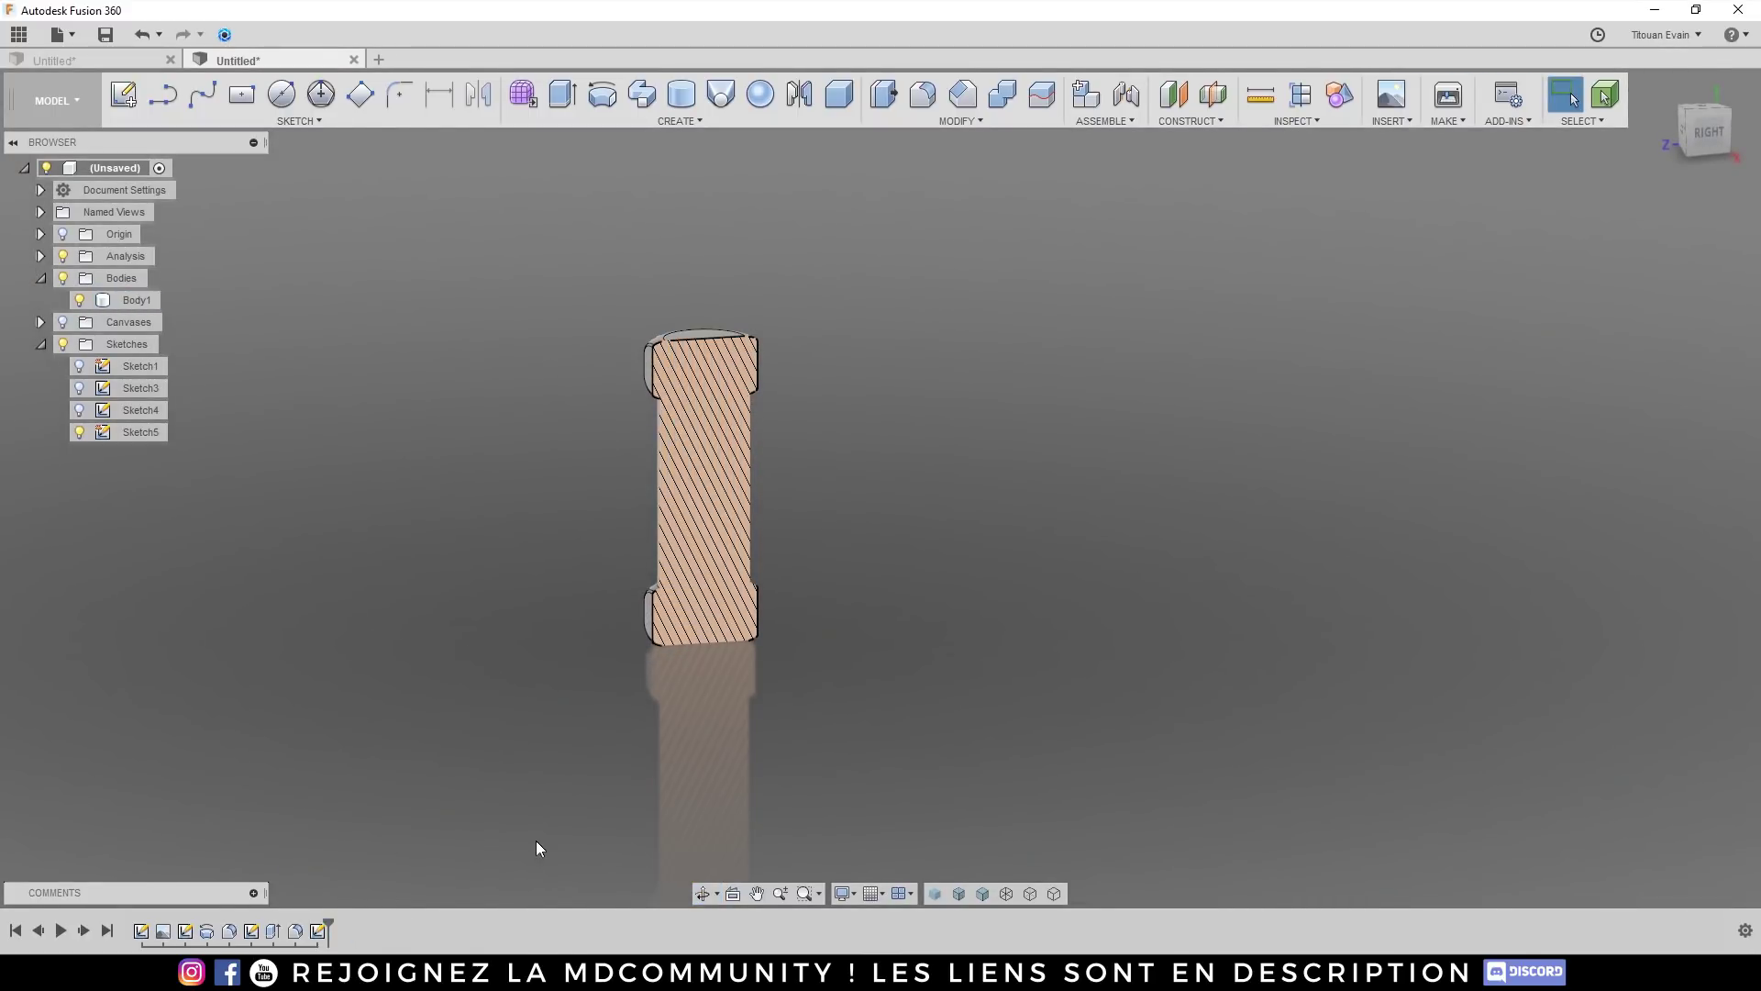
pyautogui.click(317, 931)
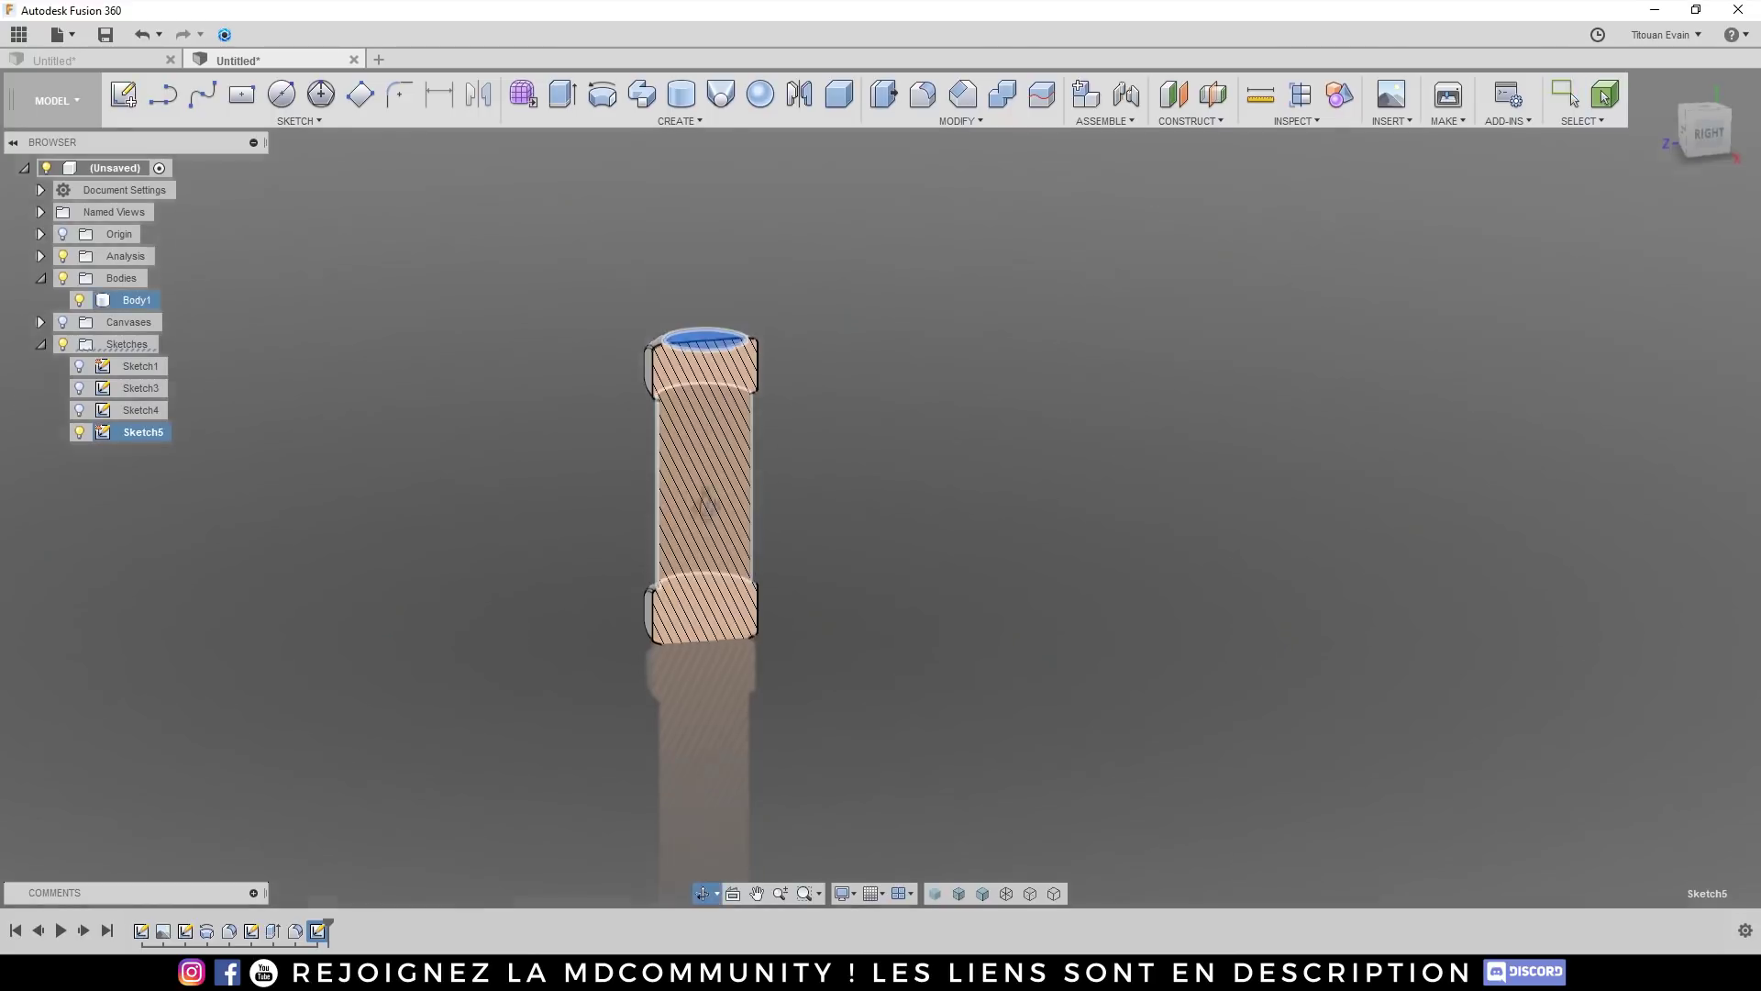
pyautogui.keyDown('shift'); pyautogui.moveTo(426, 700); pyautogui.dragTo(425, 784, button='middle'); pyautogui.keyUp('shift')
pyautogui.press('Delete')
# Step: Sketch a circle of about 298 mm² area on the upper collar's end face, concentric with it and slightly smaller
pyautogui.press('c')
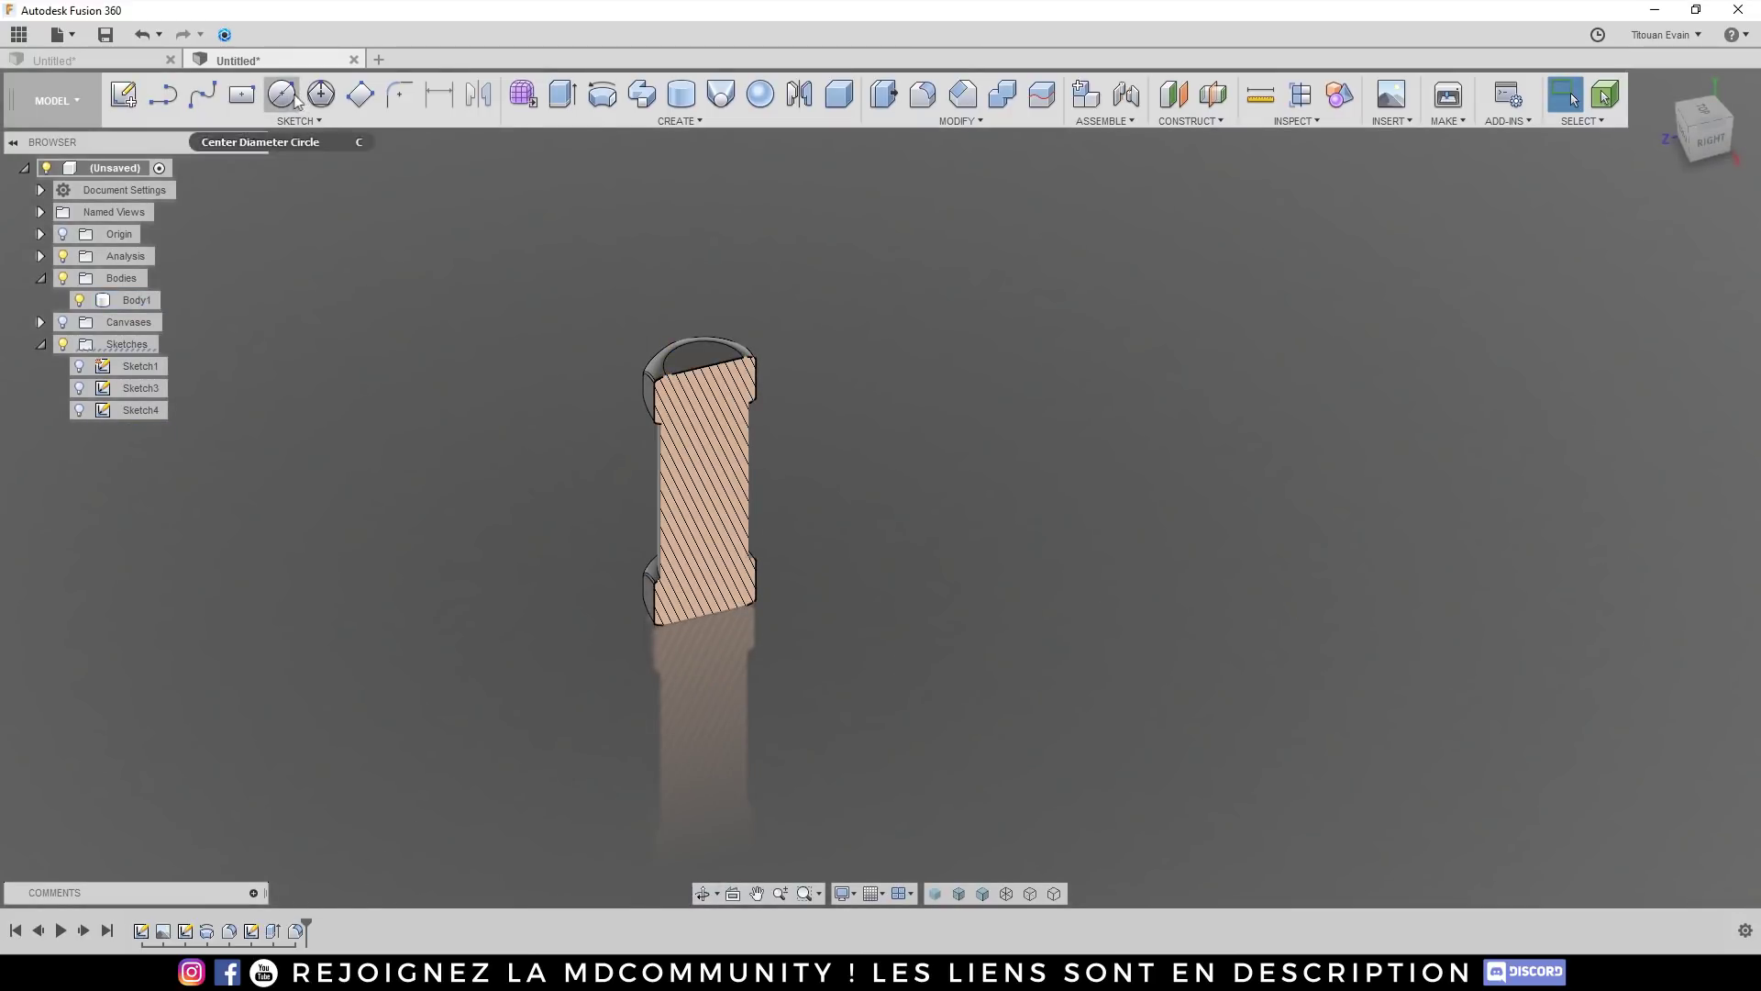
pyautogui.click(683, 356)
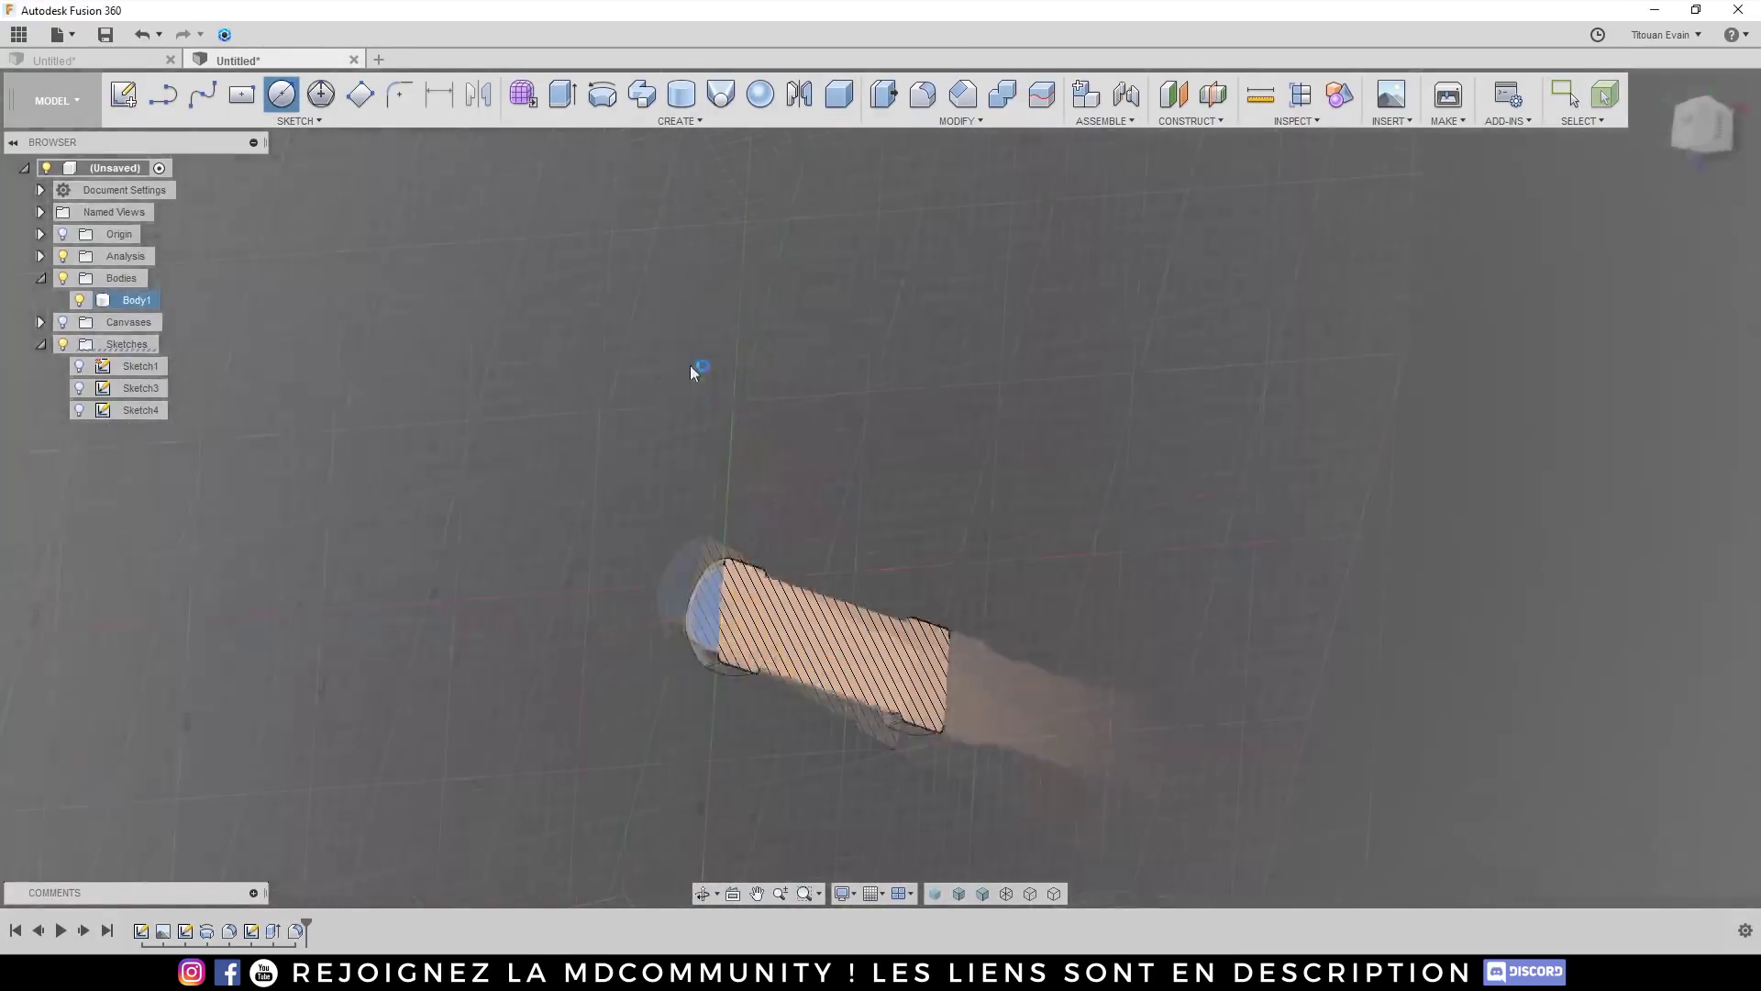
pyautogui.click(831, 499)
pyautogui.click(730, 359)
pyautogui.keyDown('shift'); pyautogui.moveTo(730, 360); pyautogui.dragTo(780, 449, button='middle'); pyautogui.keyUp('shift')
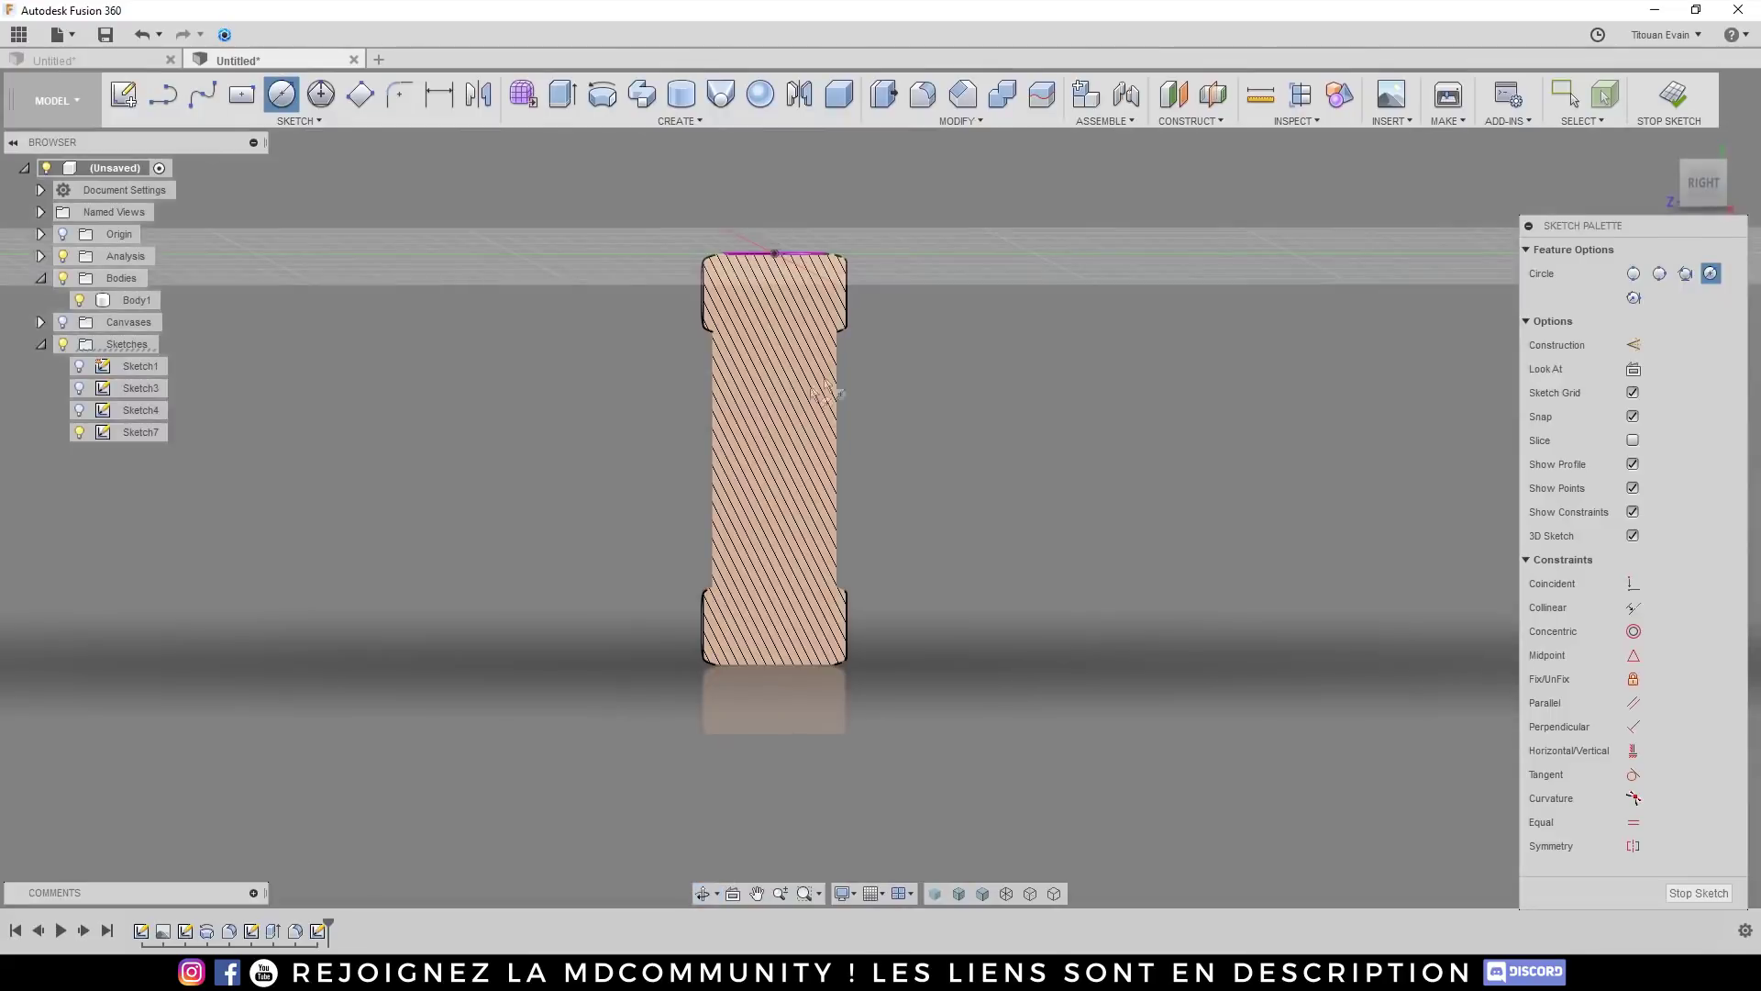
pyautogui.click(1699, 187)
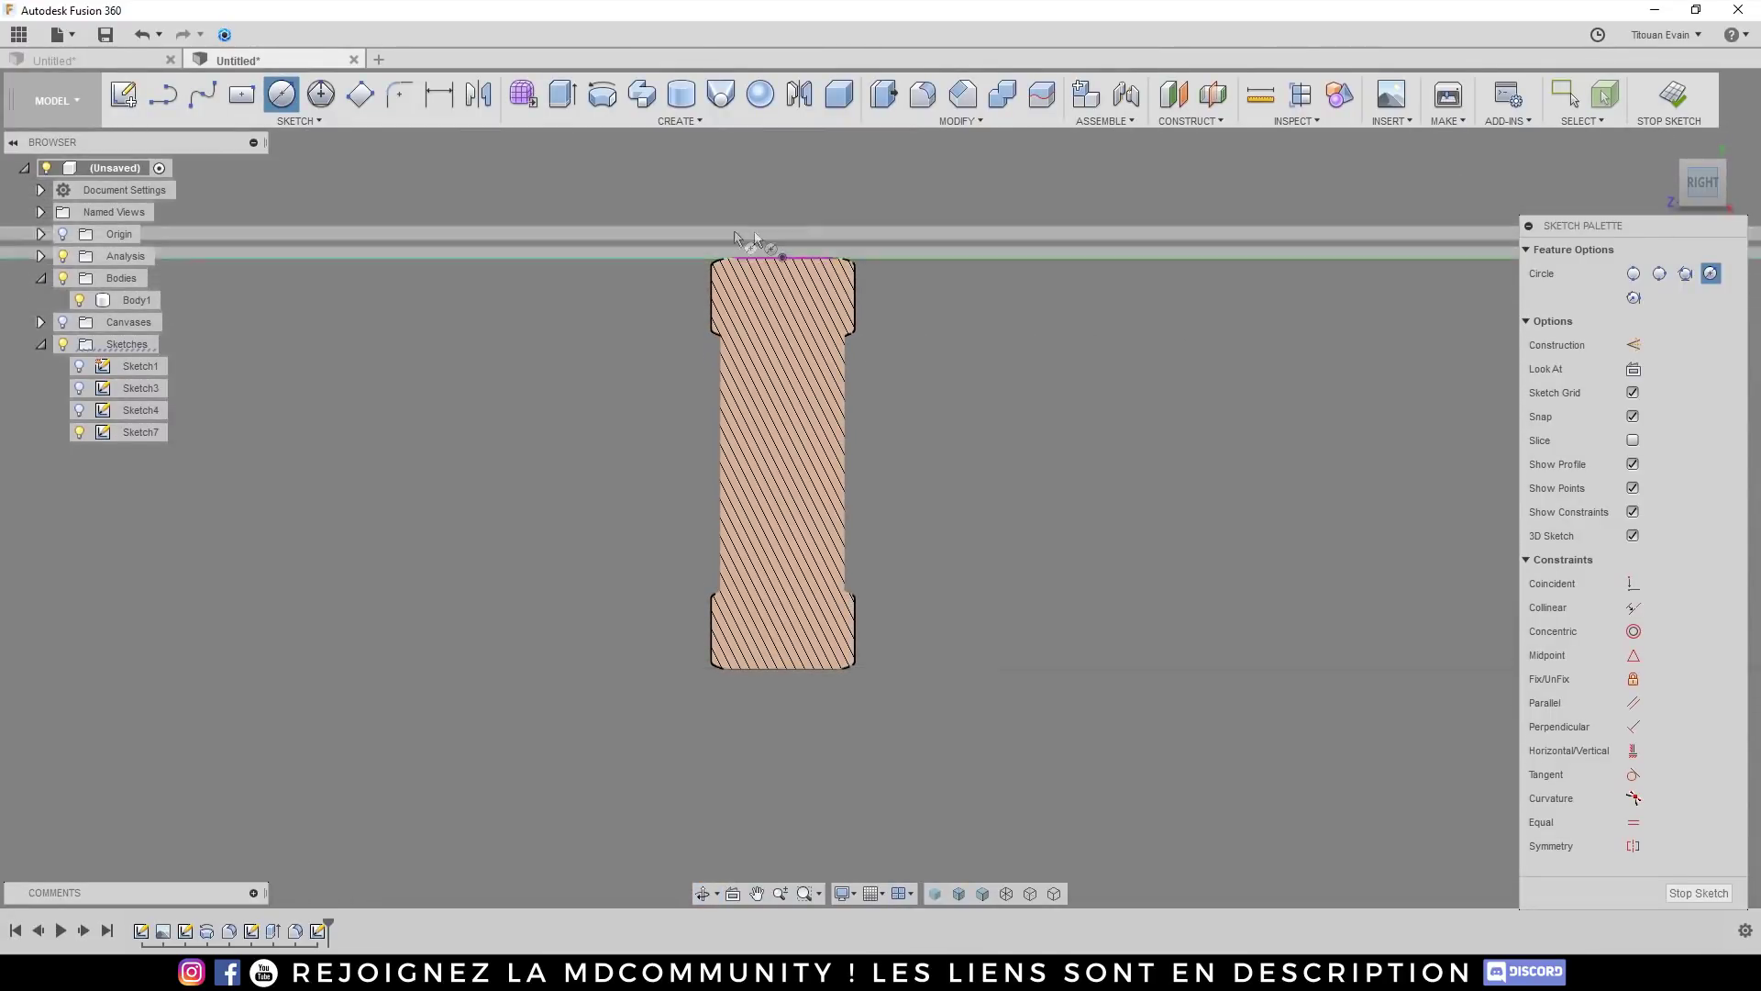
# Step: Extrude the circle about 77.18 mm down into the body as a cut, keeping the lower end closed, and collapse the sketch list
pyautogui.click(562, 94)
pyautogui.click(820, 257)
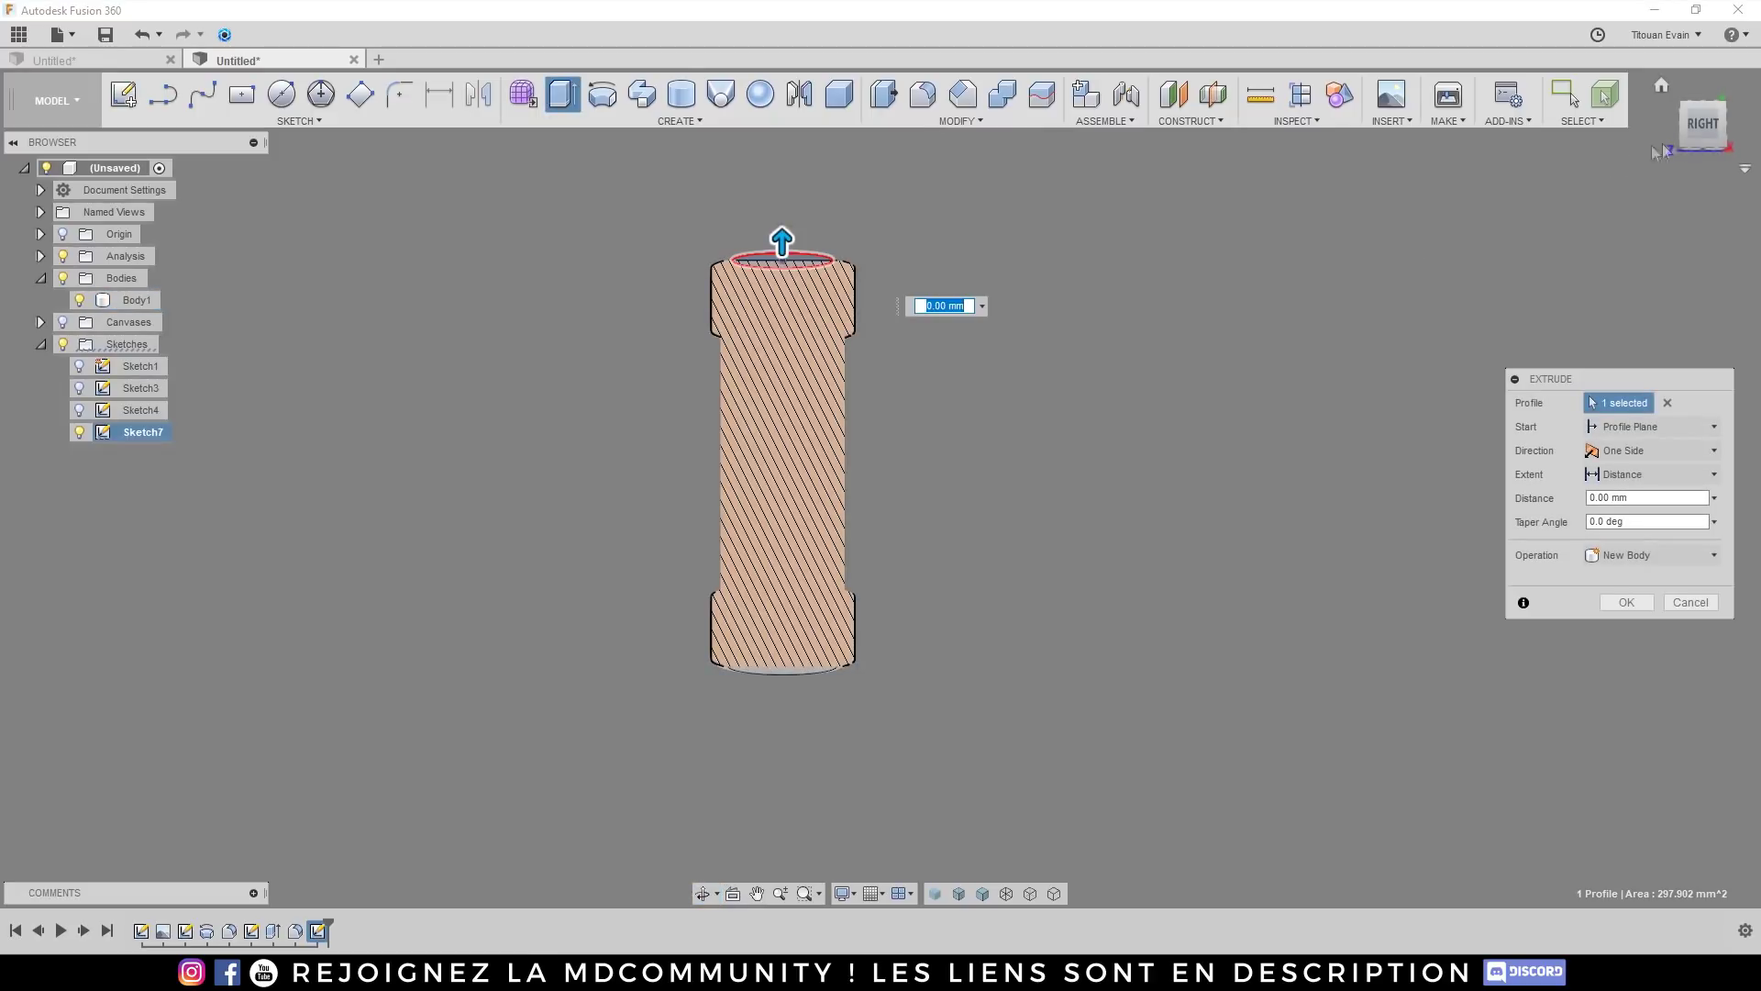
pyautogui.moveTo(785, 204); pyautogui.dragTo(785, 645)
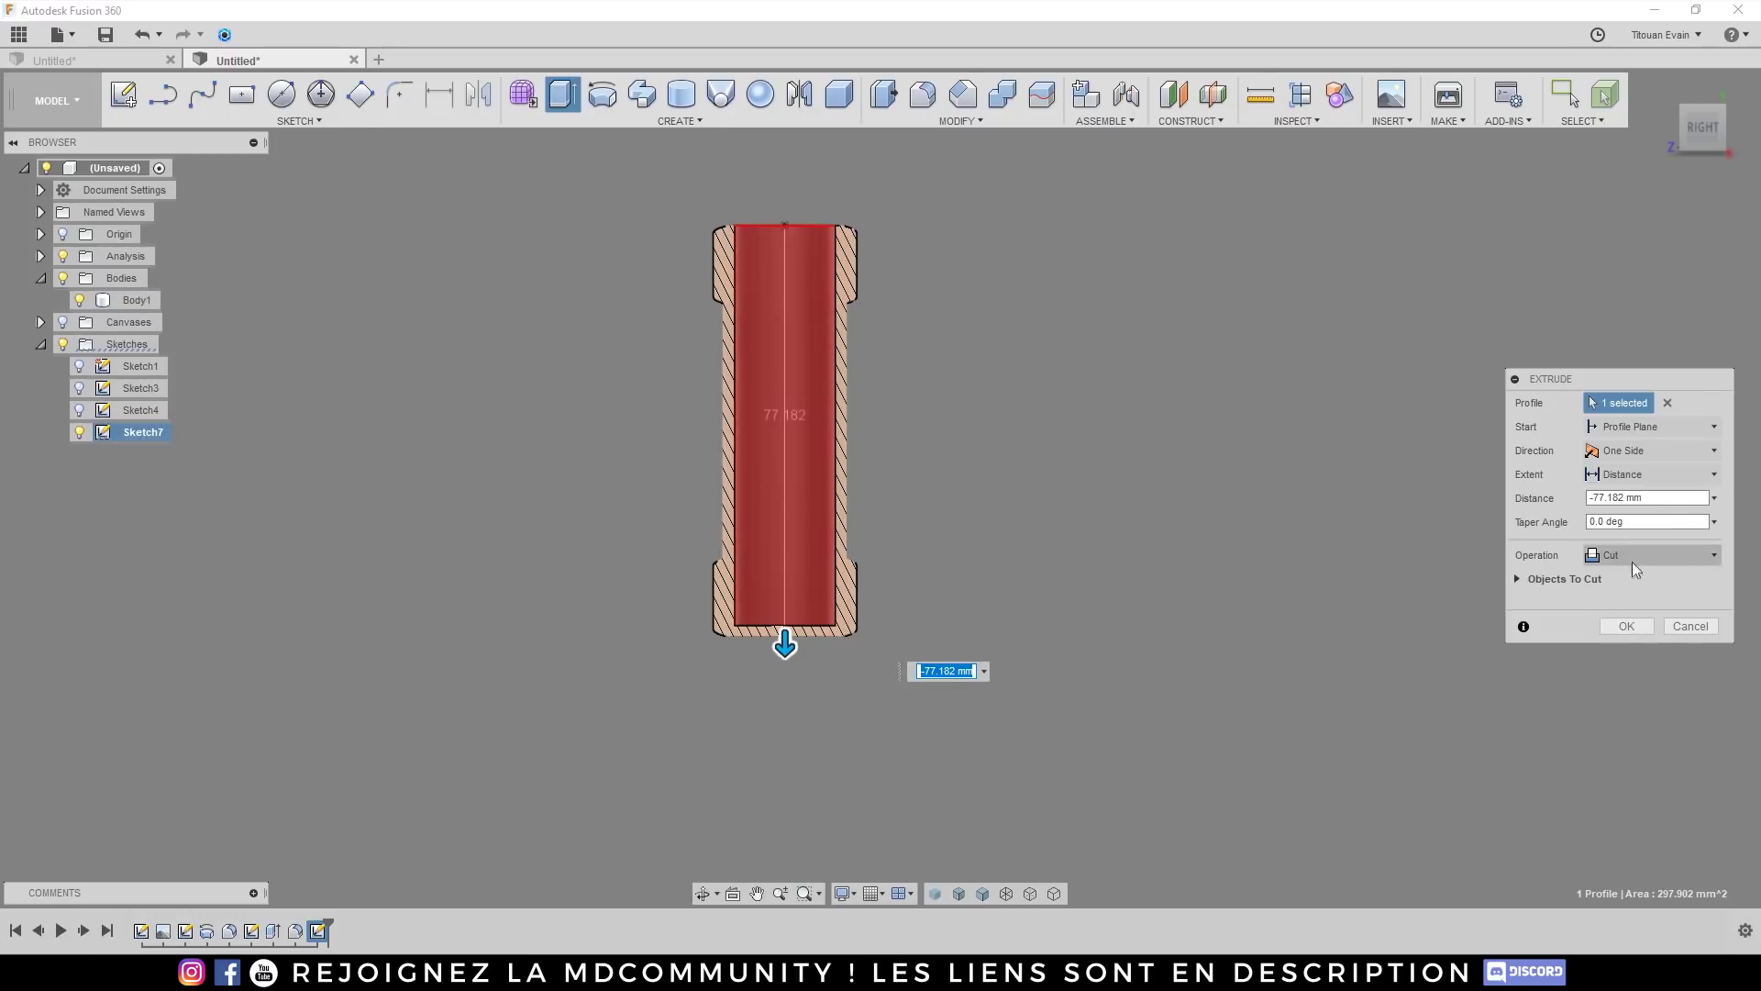
pyautogui.click(1626, 627)
pyautogui.keyDown('shift'); pyautogui.moveTo(905, 421); pyautogui.dragTo(1180, 460, button='middle'); pyautogui.keyUp('shift')
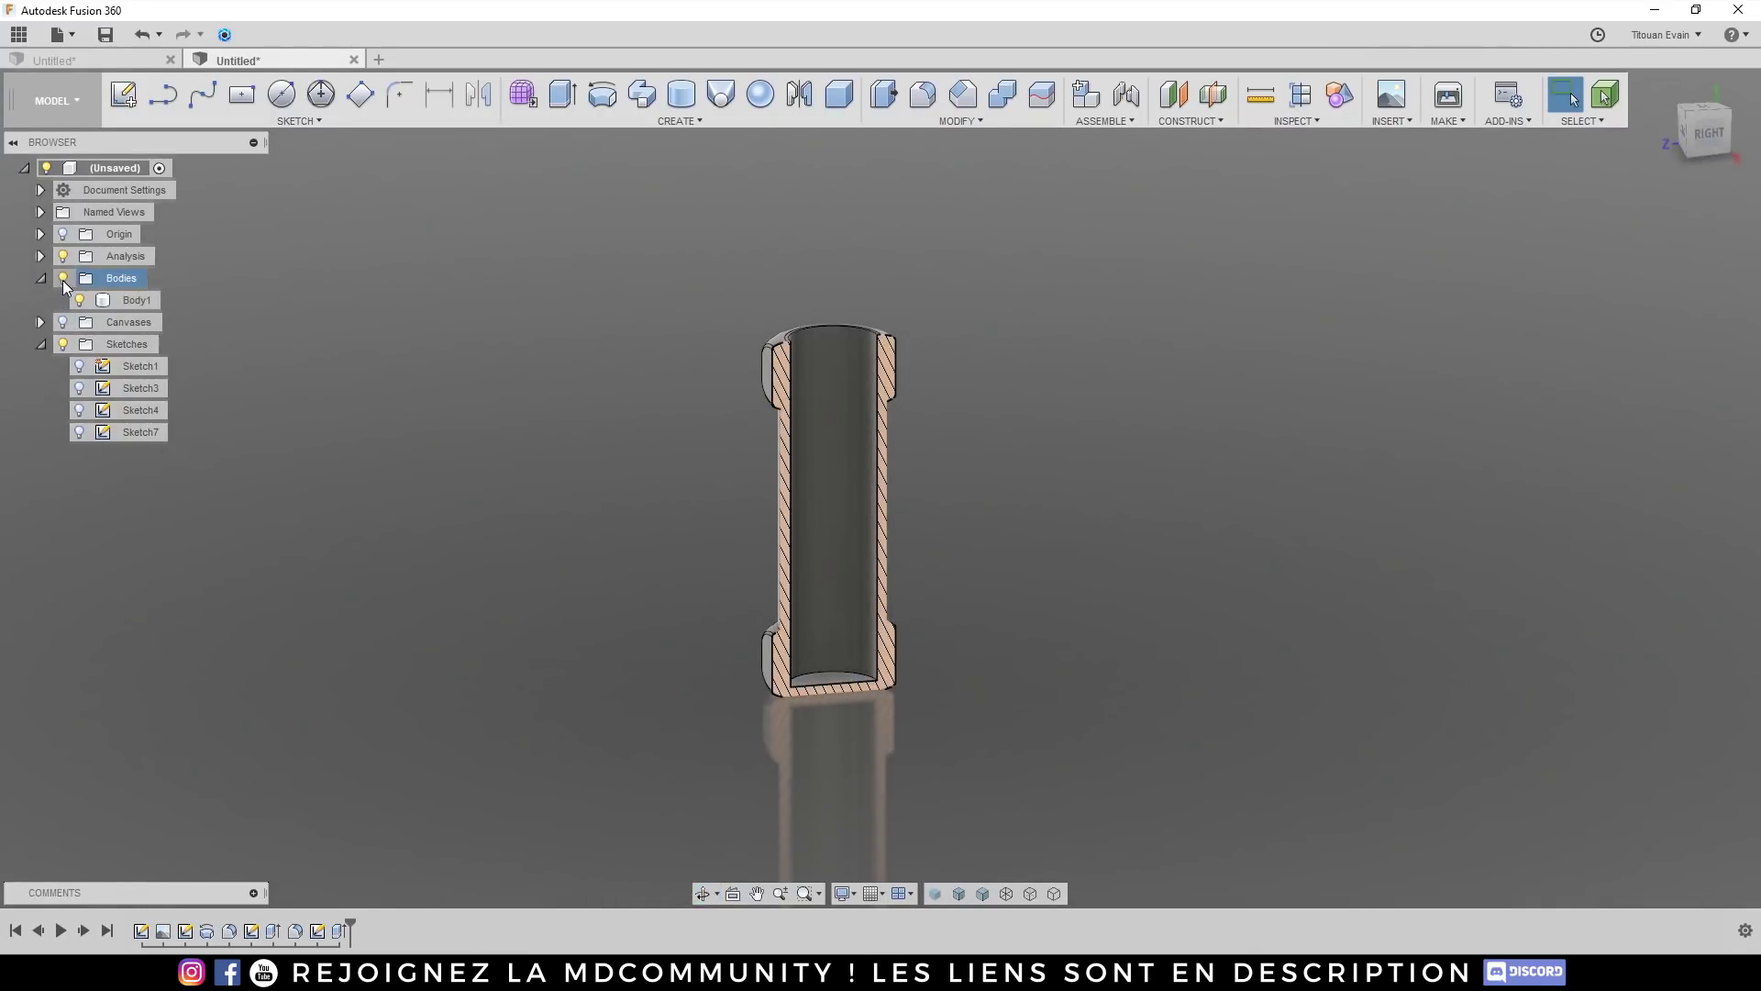
pyautogui.click(41, 344)
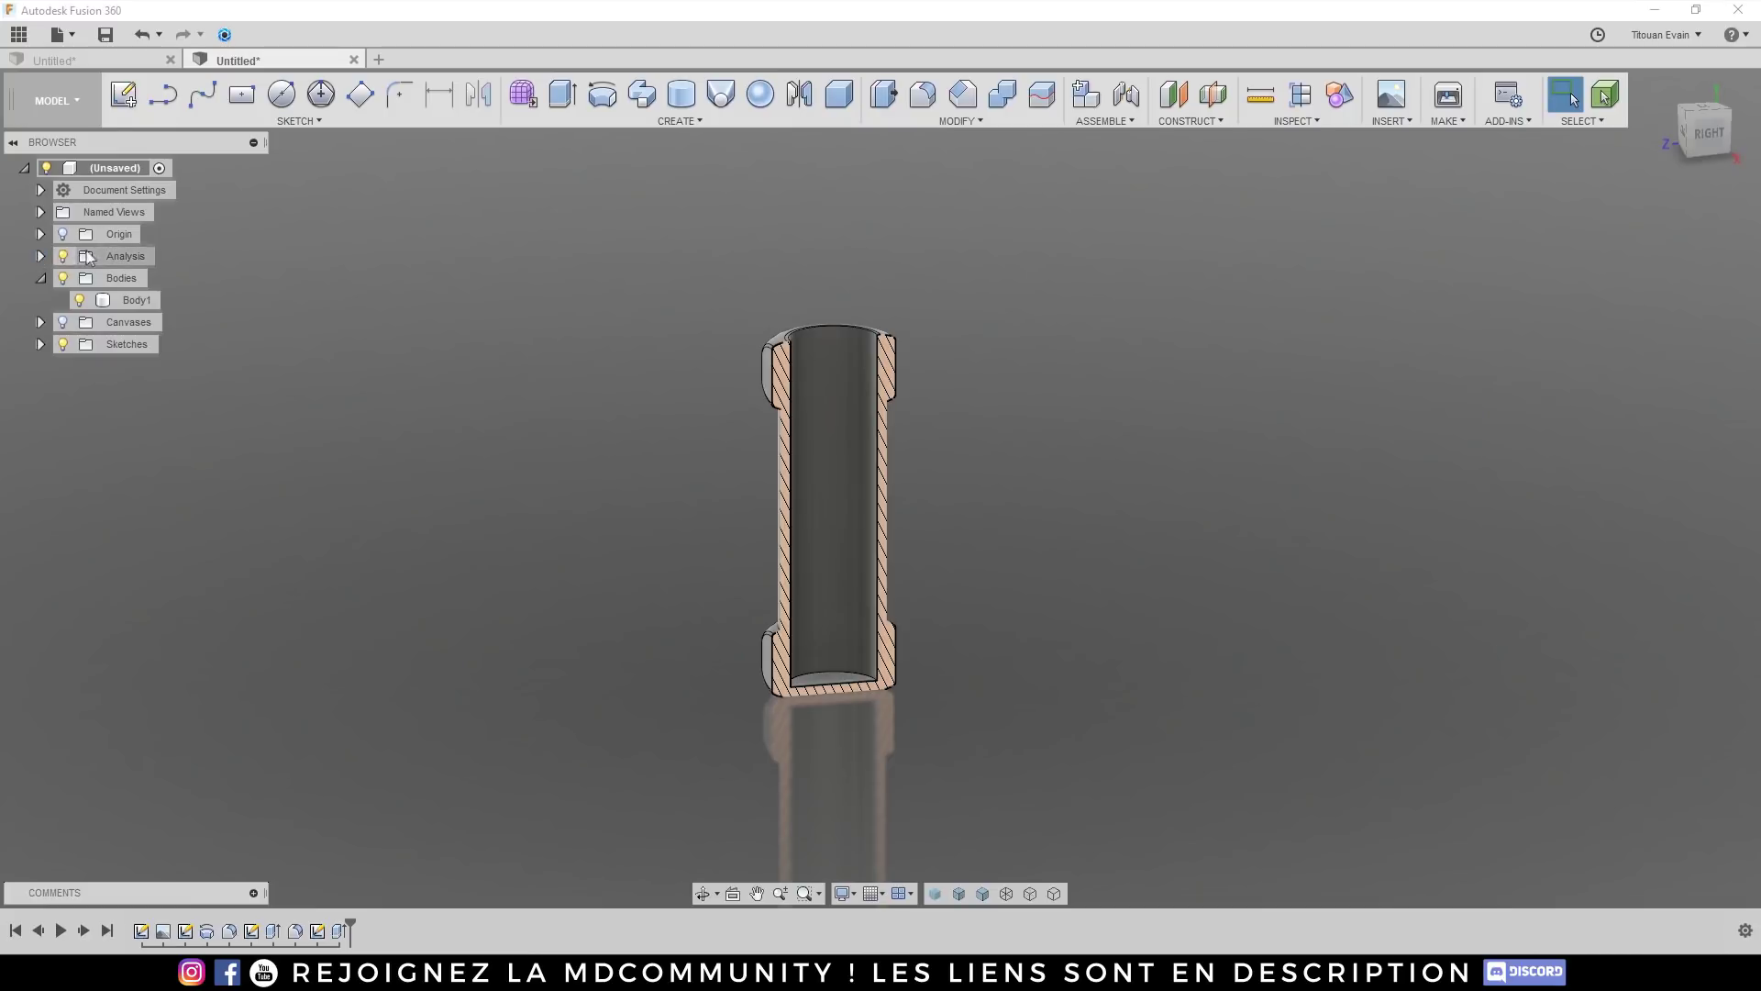
# Step: Turn off the section analysis and view the whole body straight from the right side
pyautogui.click(63, 256)
pyautogui.keyDown('shift'); pyautogui.moveTo(825, 550); pyautogui.dragTo(821, 417, button='middle'); pyautogui.keyUp('shift')
pyautogui.click(1704, 136)
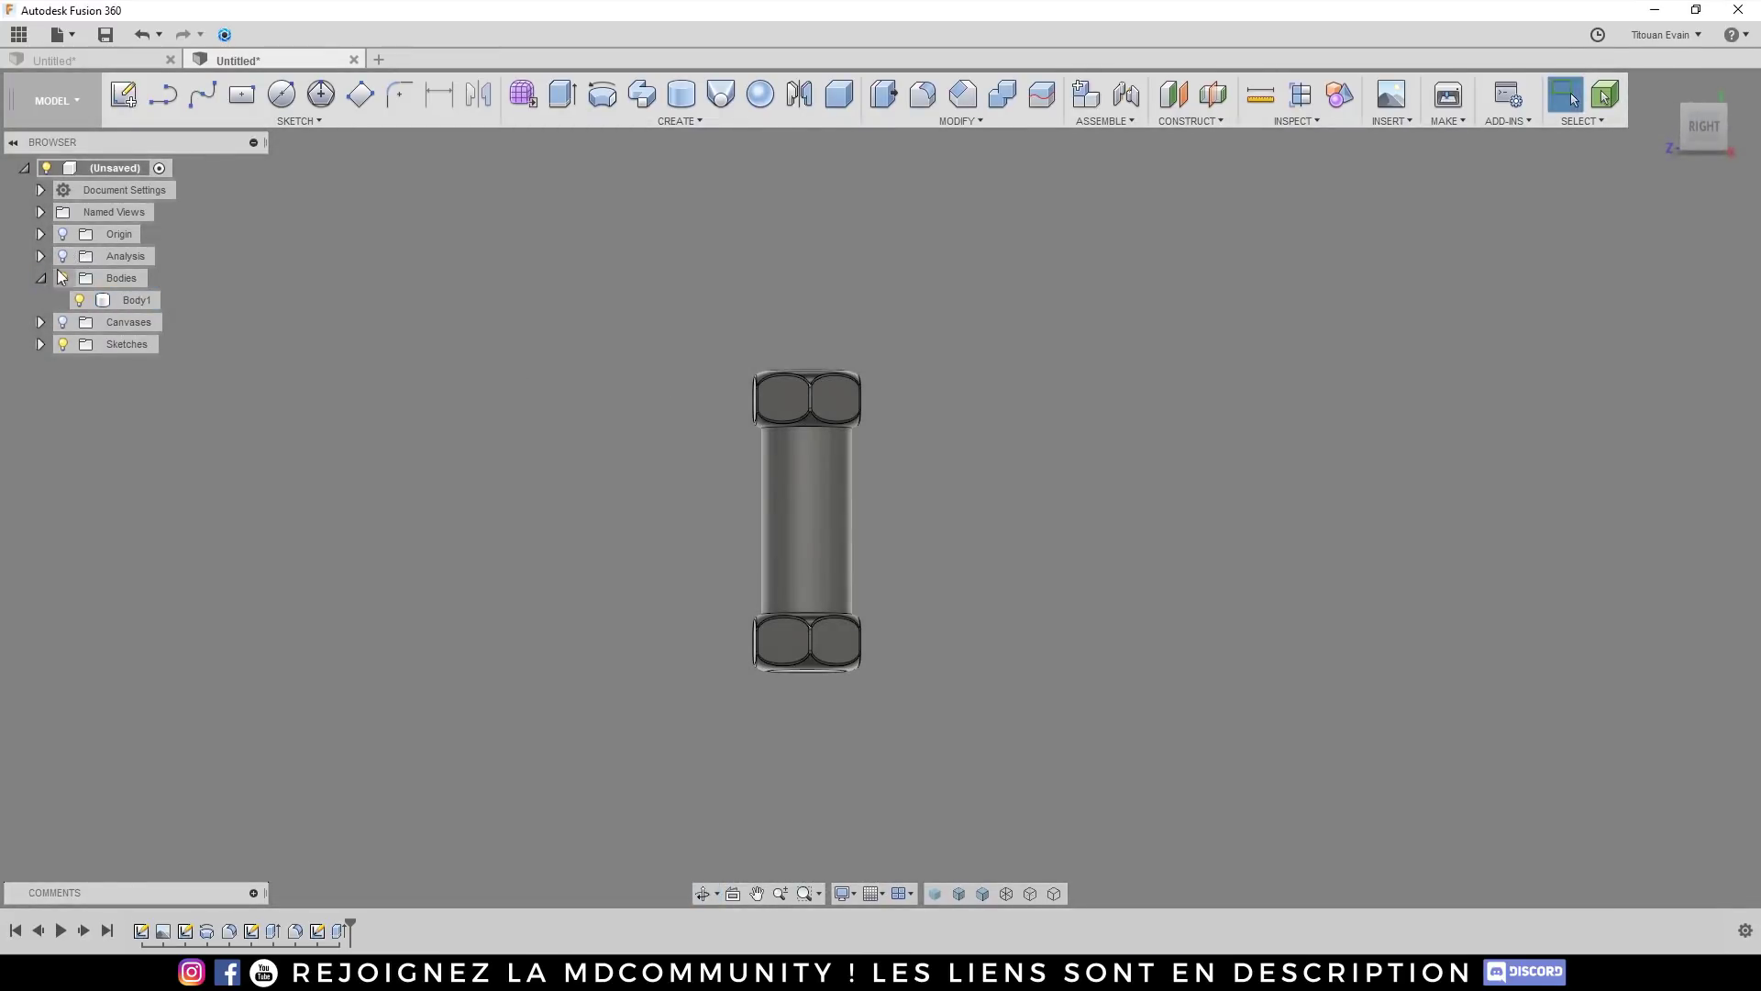
# Step: Examine the hole layout in the reference photo with the body hidden, compare it with the body, and leave only the body displayed
pyautogui.click(63, 278)
pyautogui.click(62, 322)
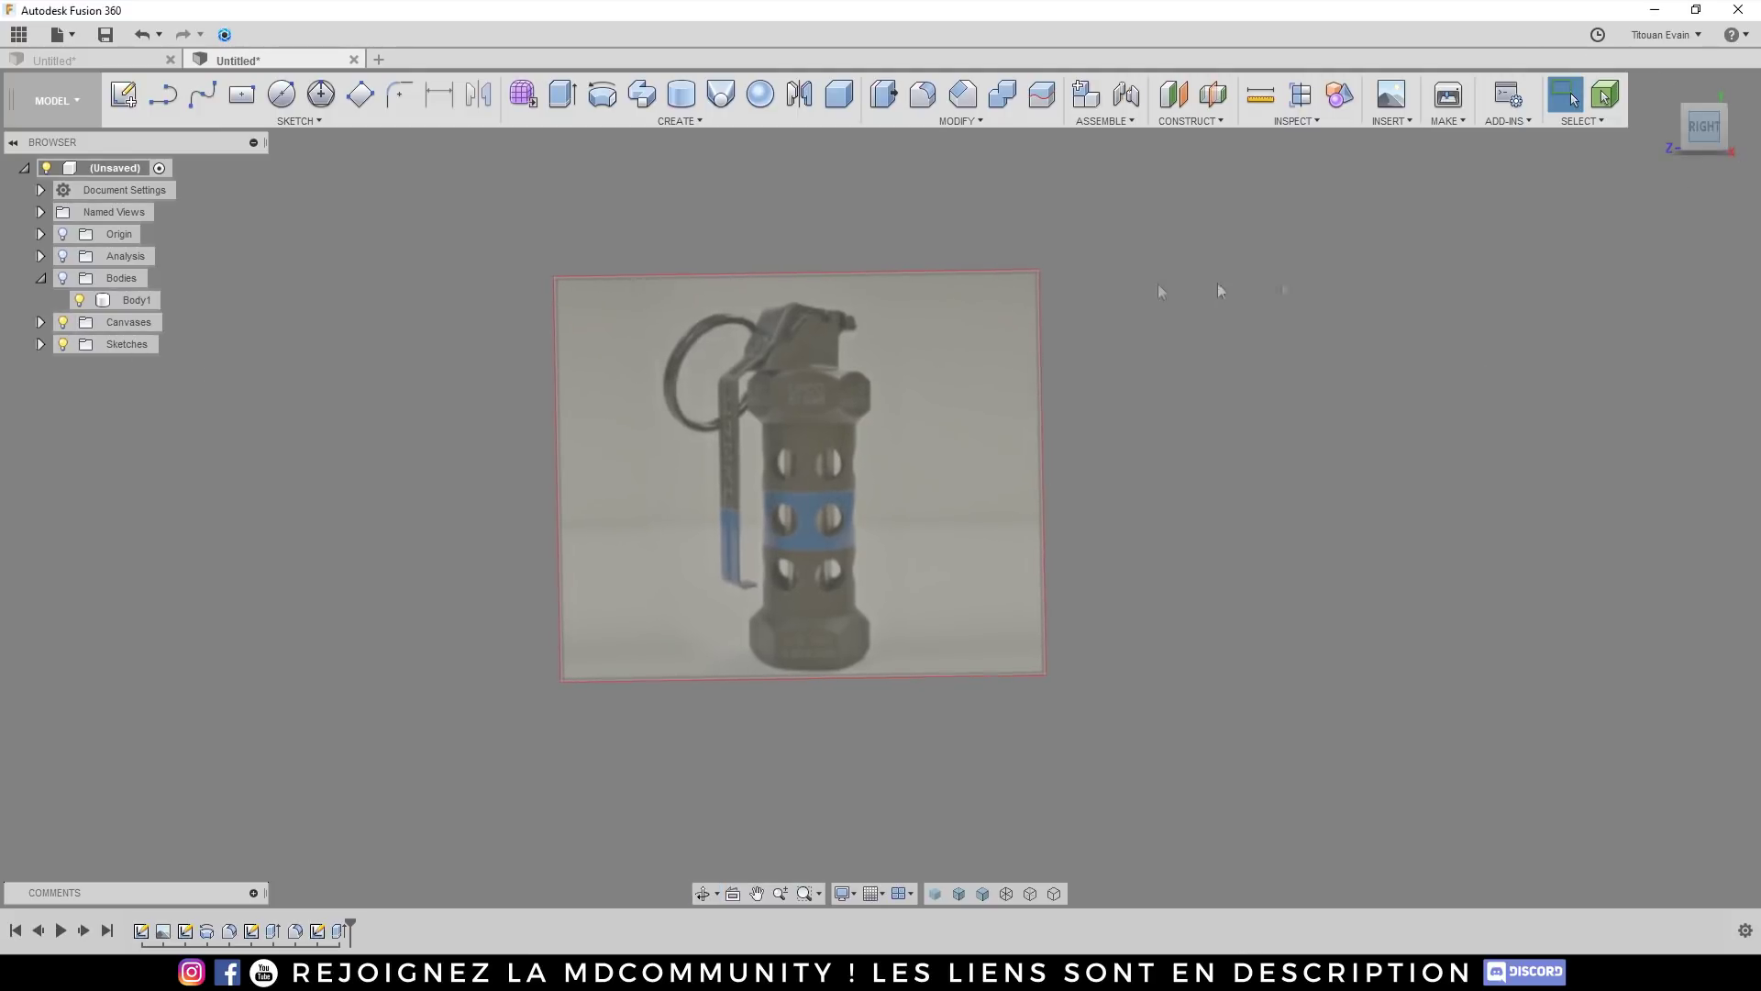
pyautogui.keyDown('shift'); pyautogui.moveTo(1218, 283); pyautogui.dragTo(893, 371, button='middle'); pyautogui.keyUp('shift')
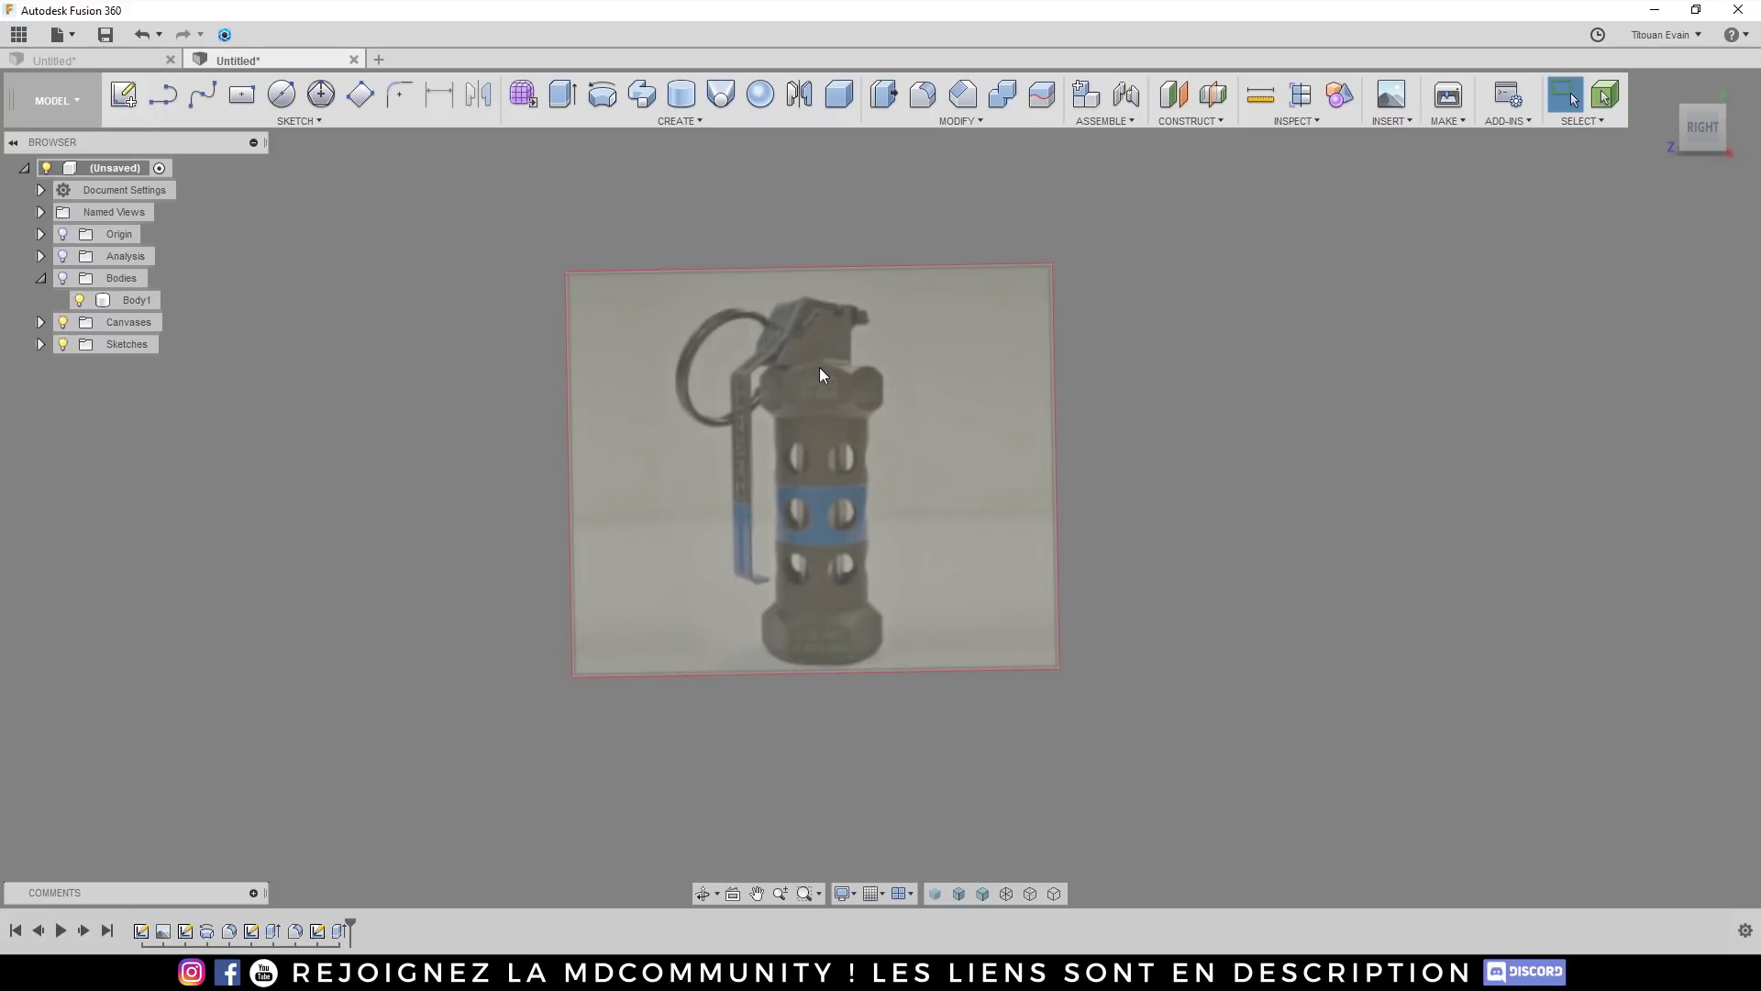
pyautogui.click(63, 279)
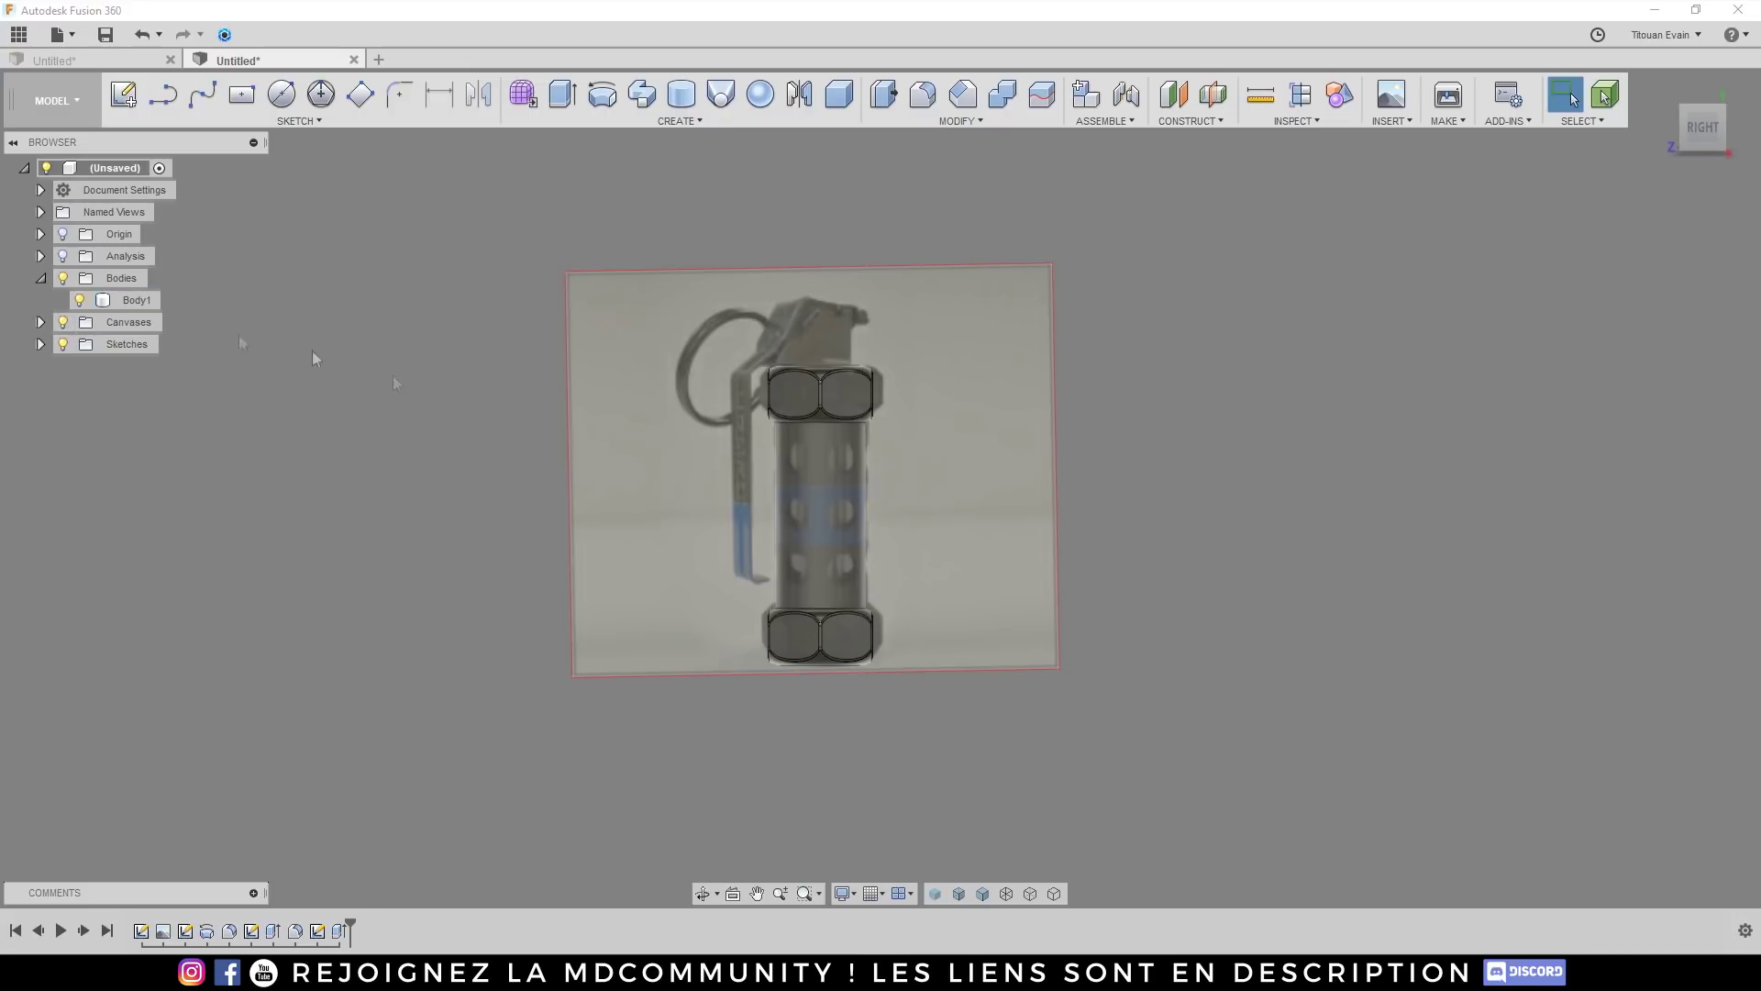
pyautogui.click(64, 323)
pyautogui.scroll(3, 762, 480)
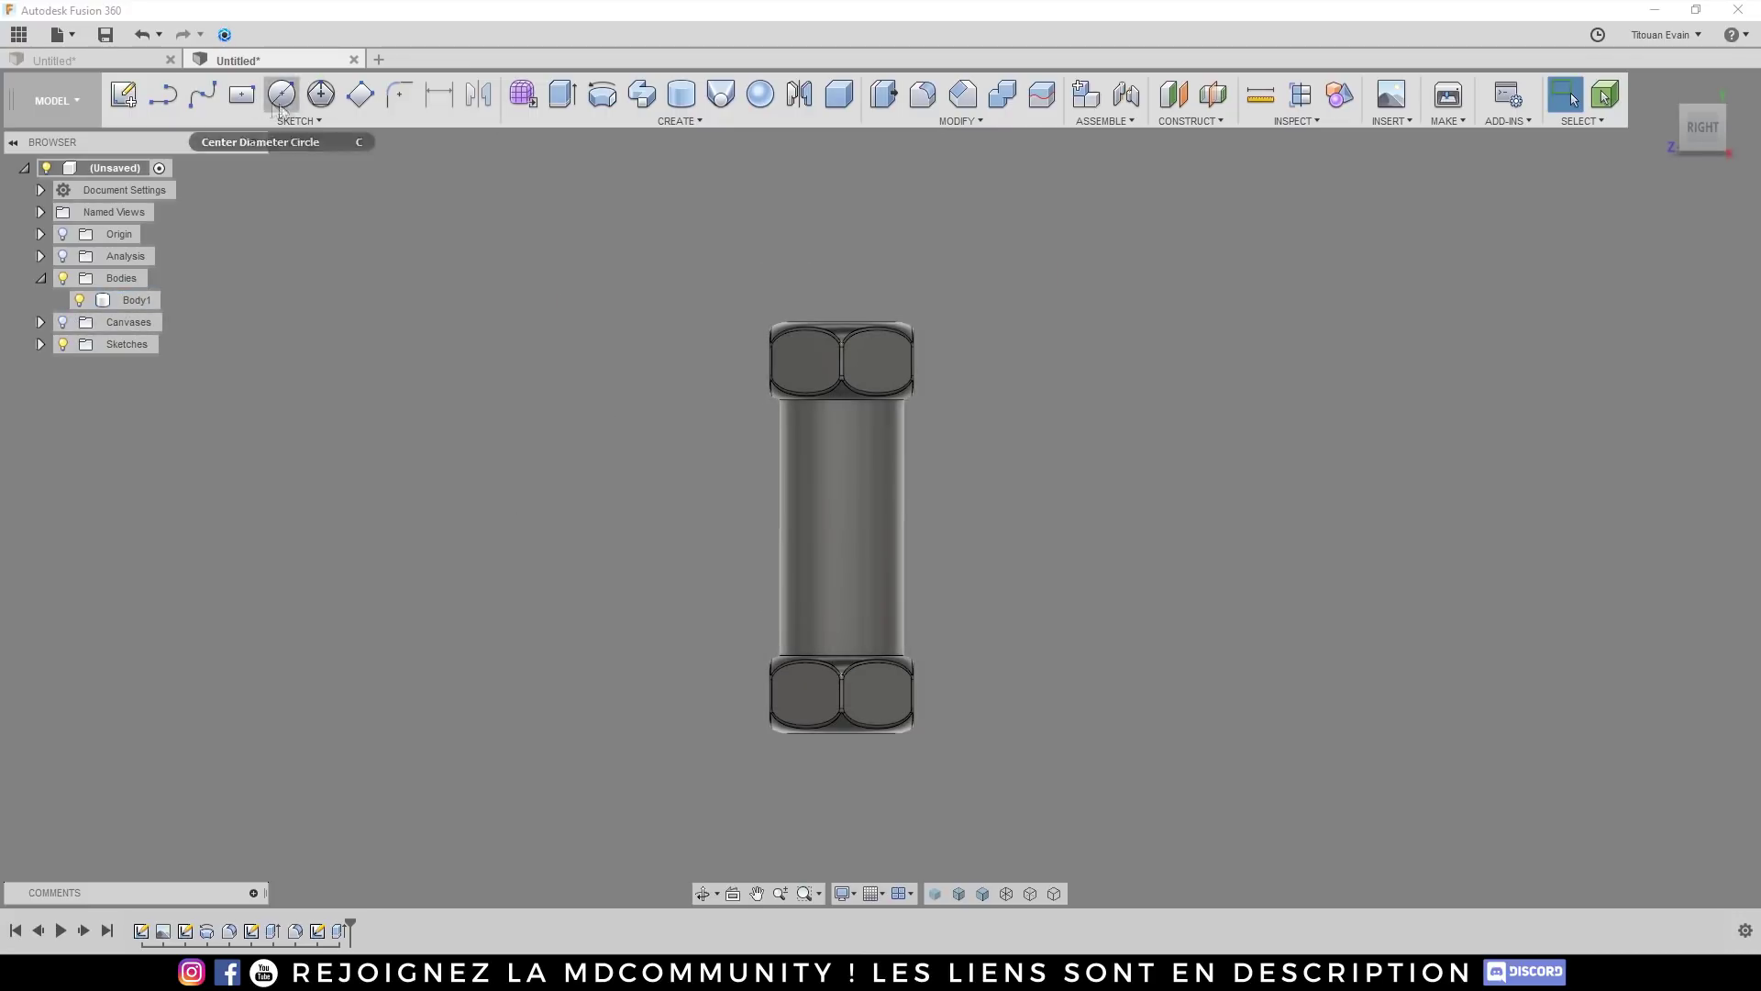
# Step: Start a sketch on the right-side origin plane and draw a vertical line about 92 mm long, running past both collars
pyautogui.click(133, 101)
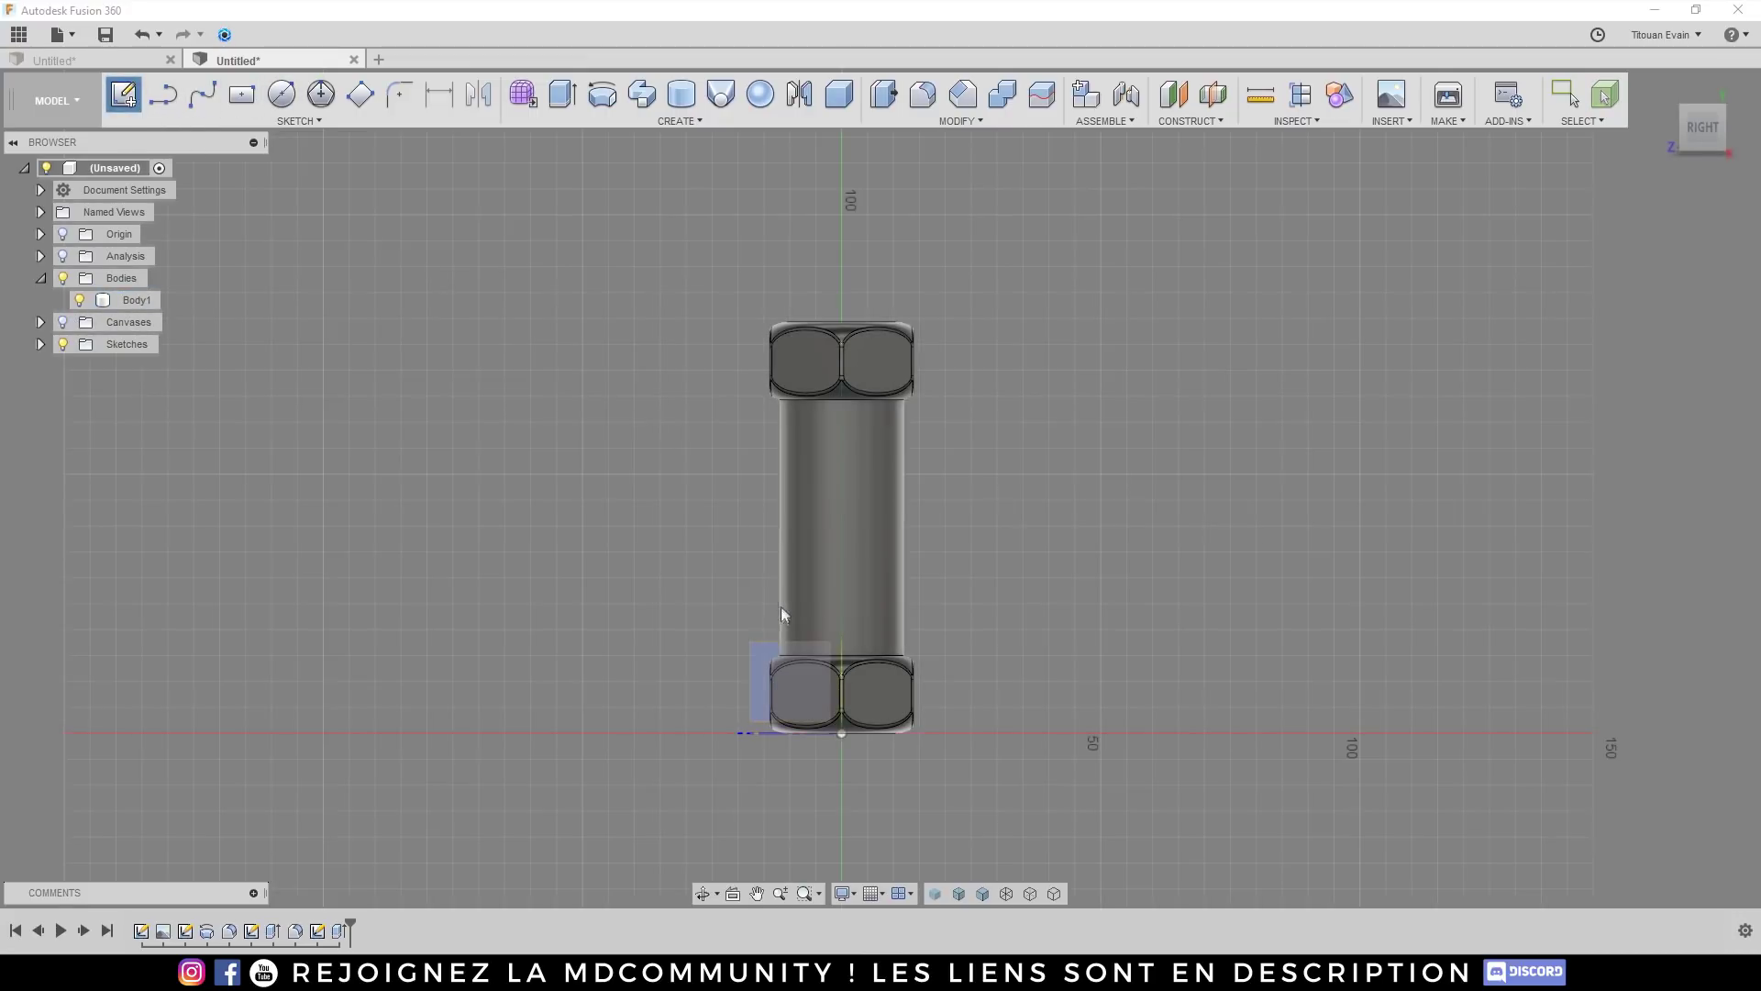
pyautogui.click(762, 653)
pyautogui.click(281, 94)
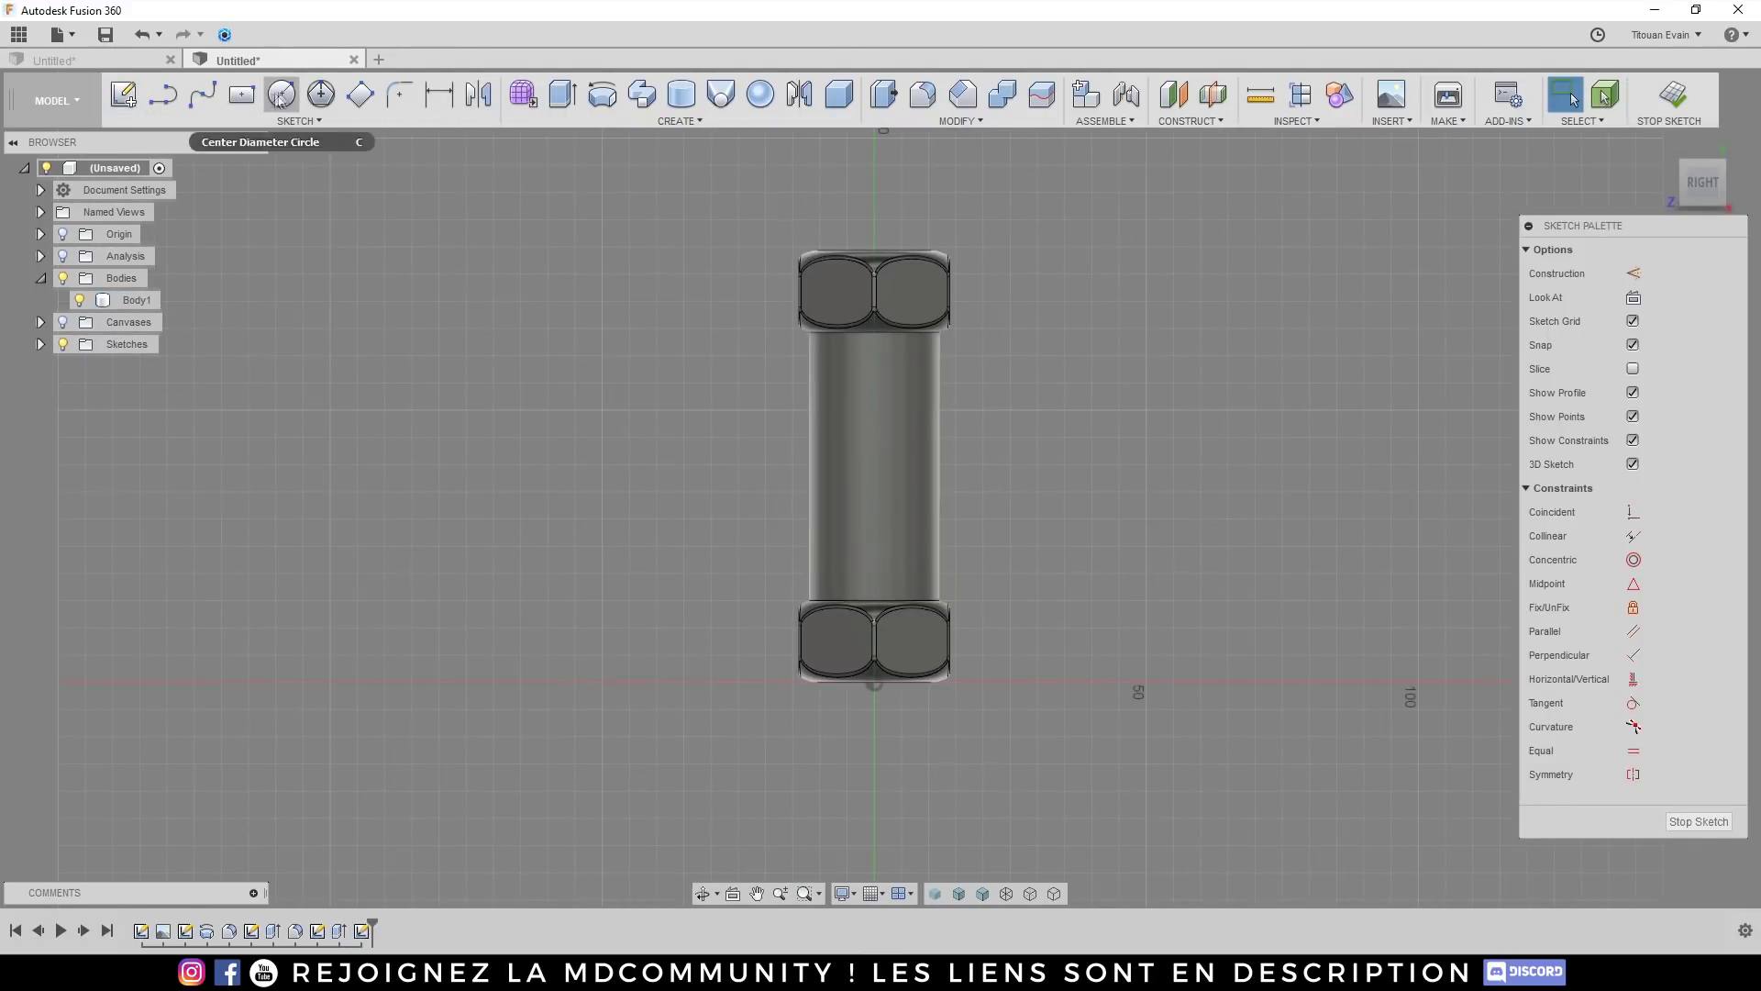
pyautogui.scroll(2, 879, 409)
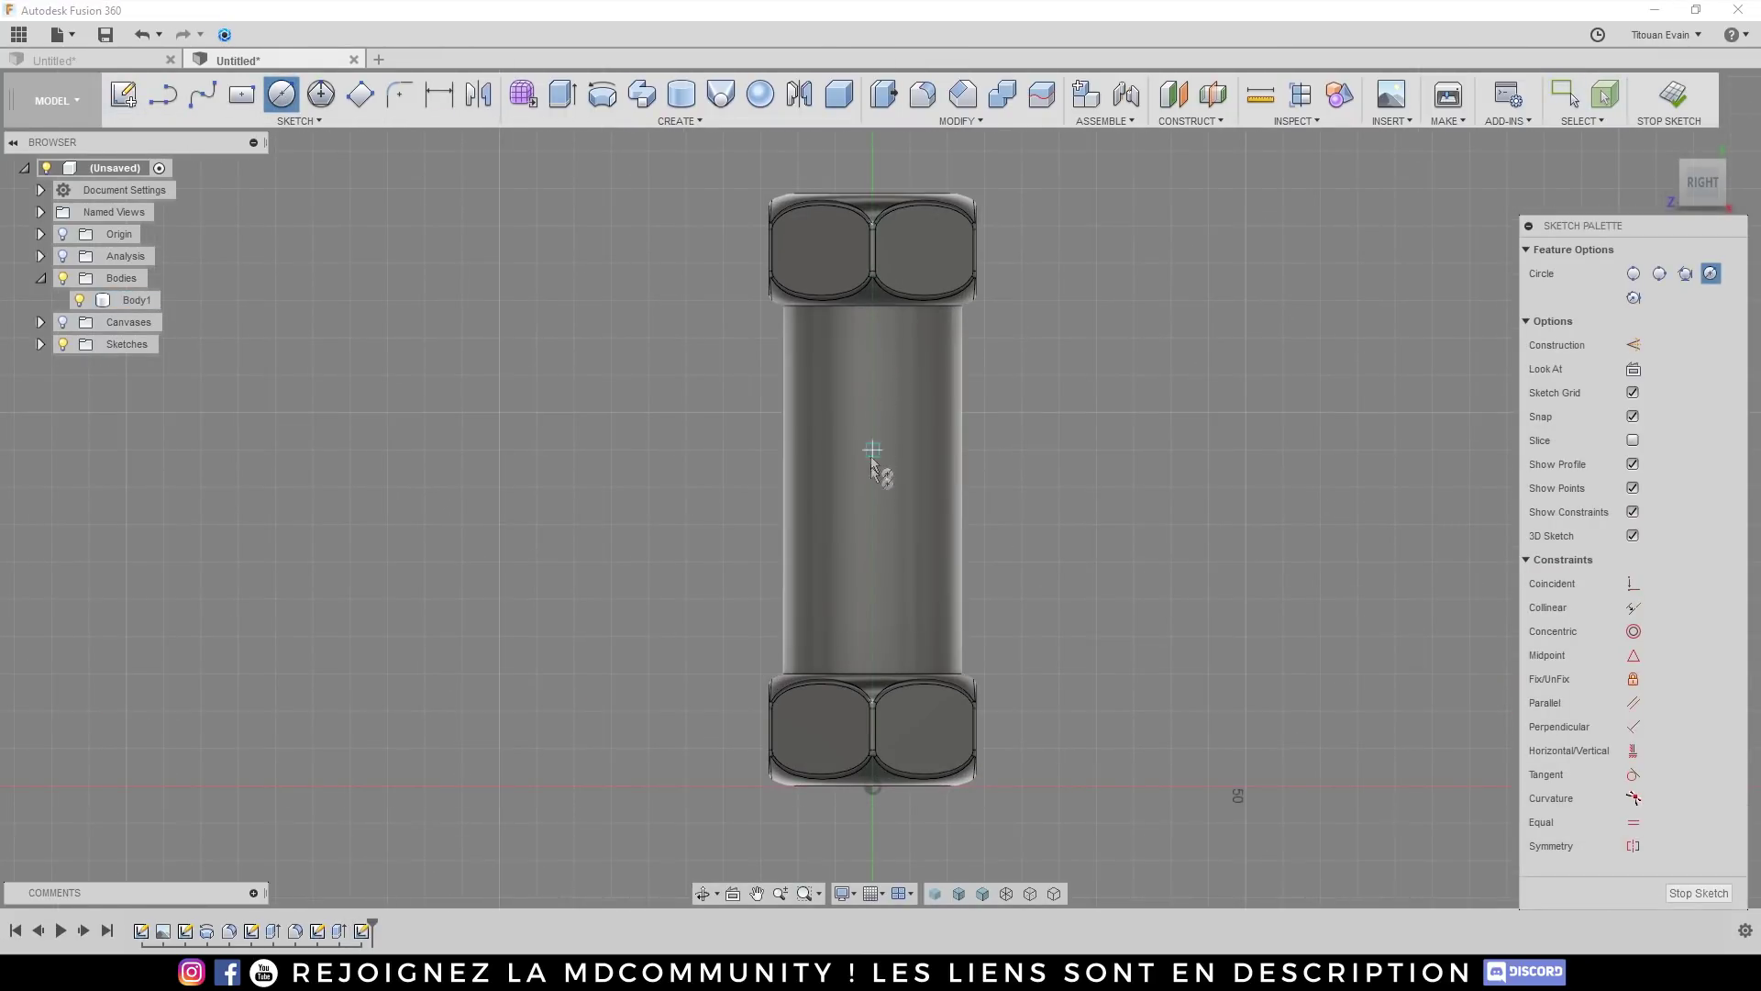
pyautogui.click(174, 97)
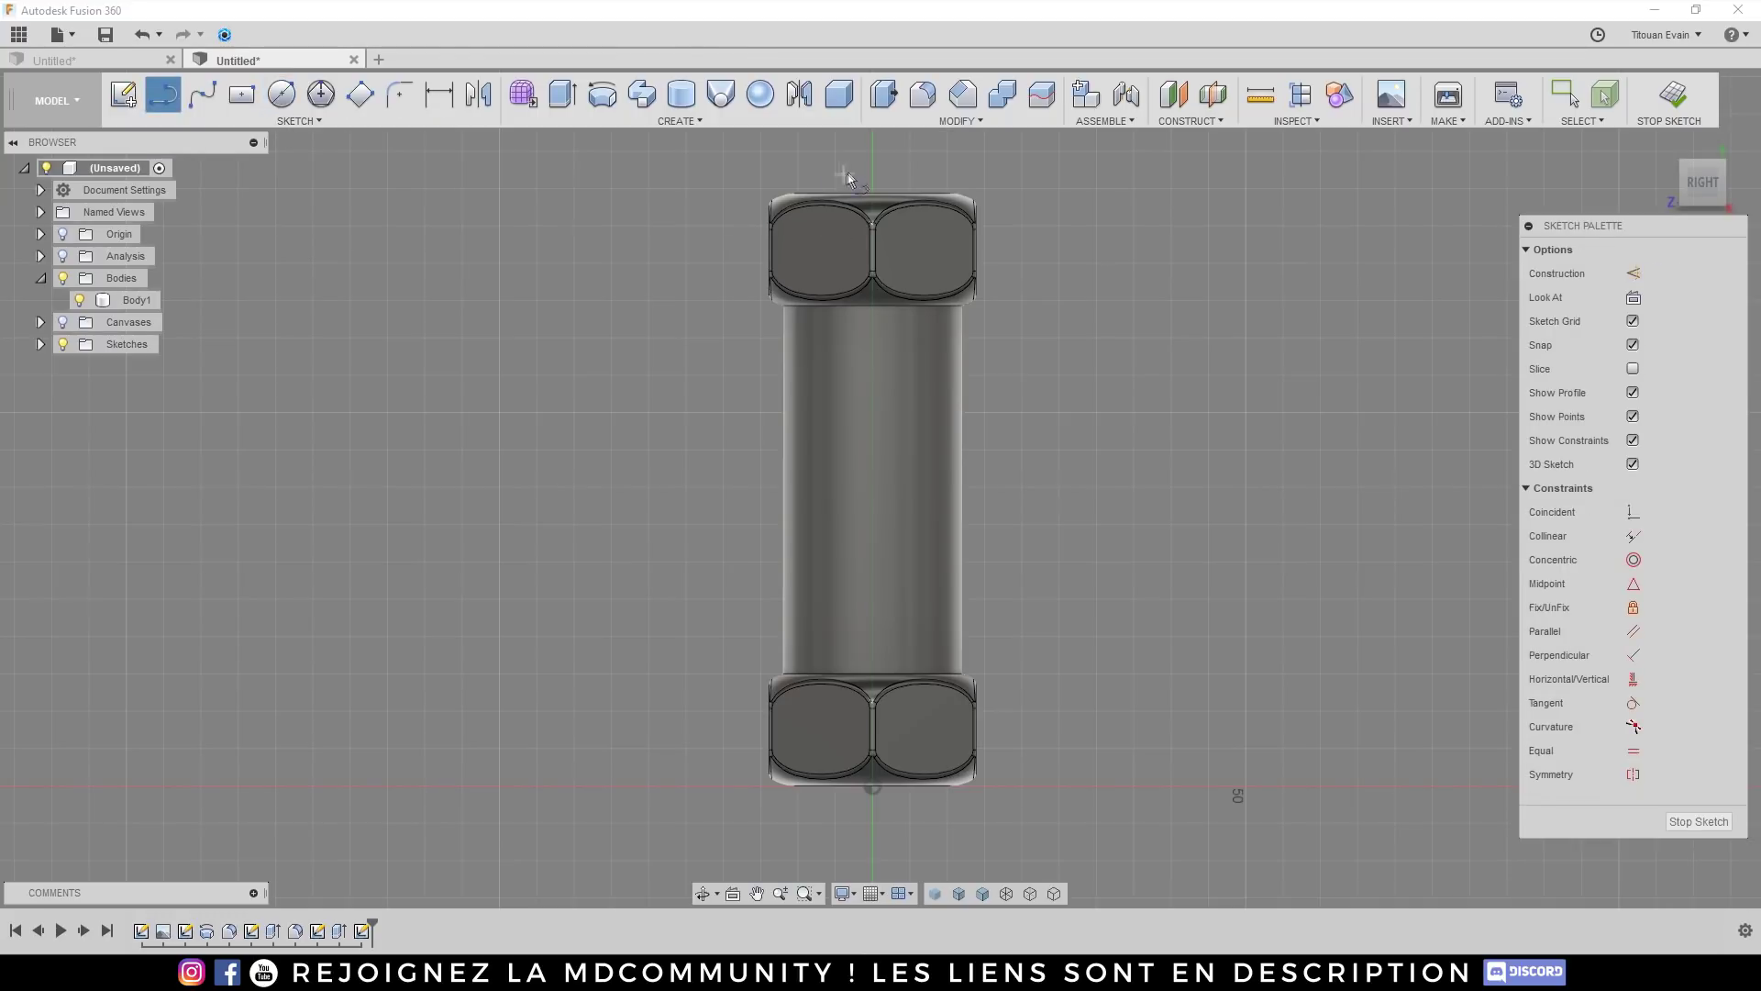
pyautogui.click(872, 151)
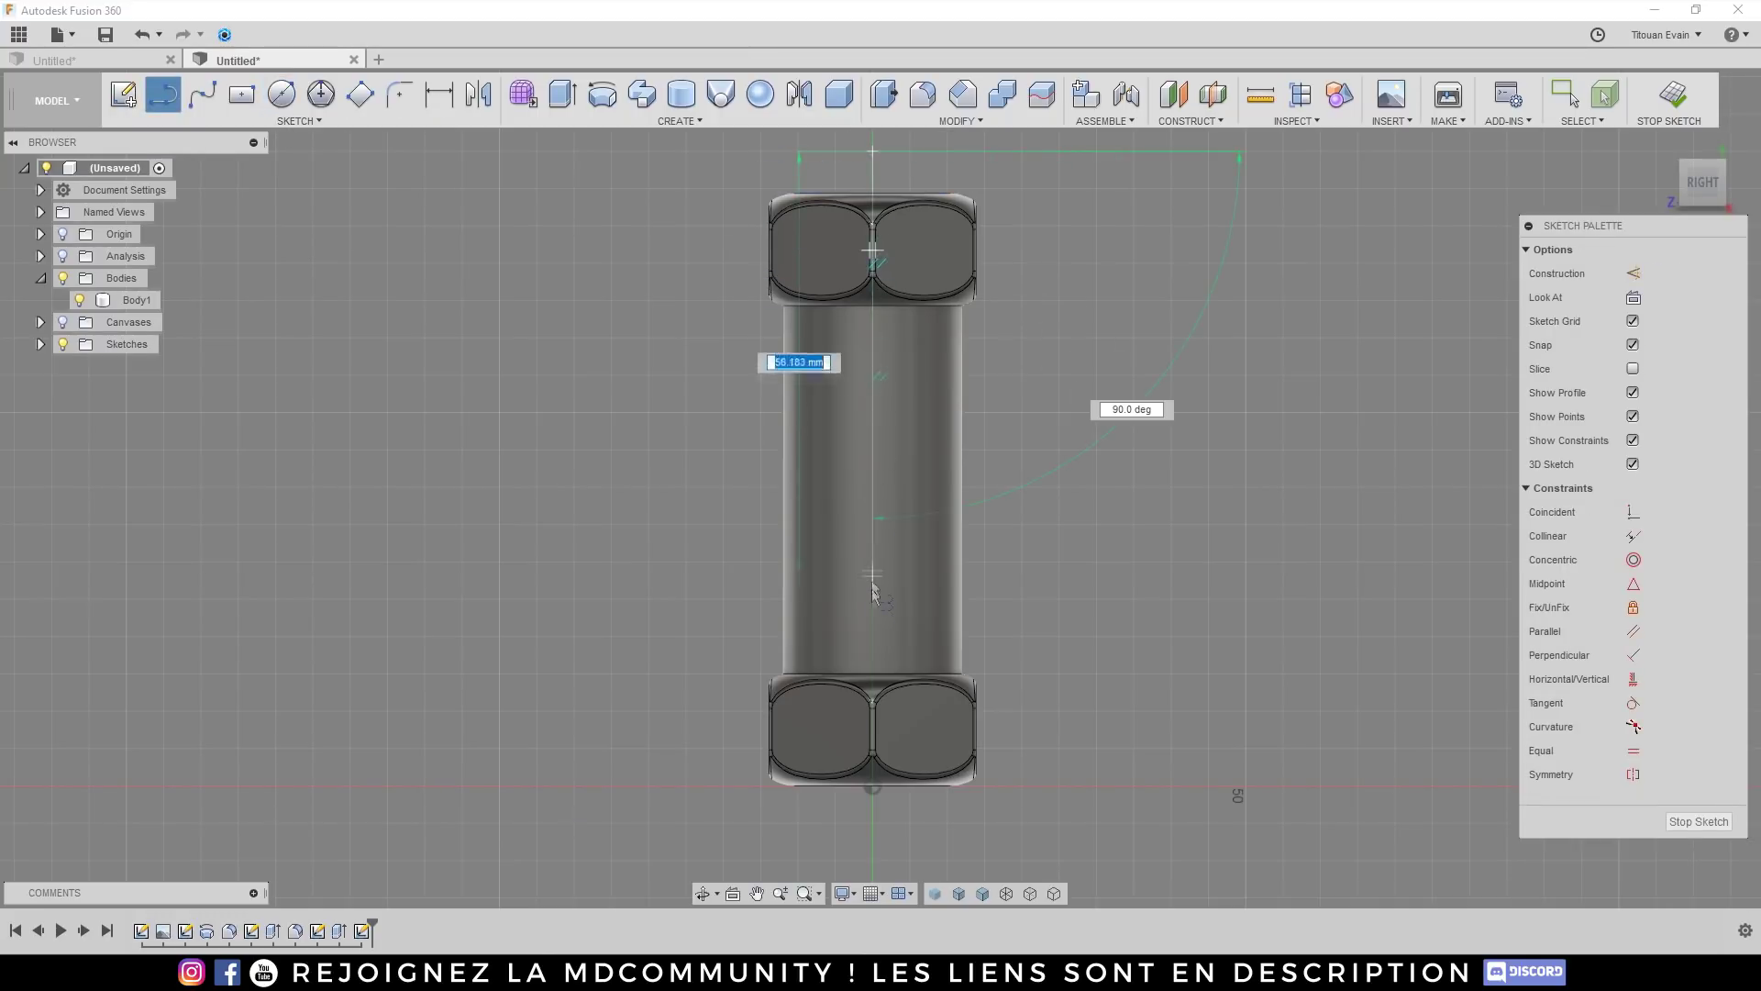
pyautogui.click(872, 839)
pyautogui.press('Escape')
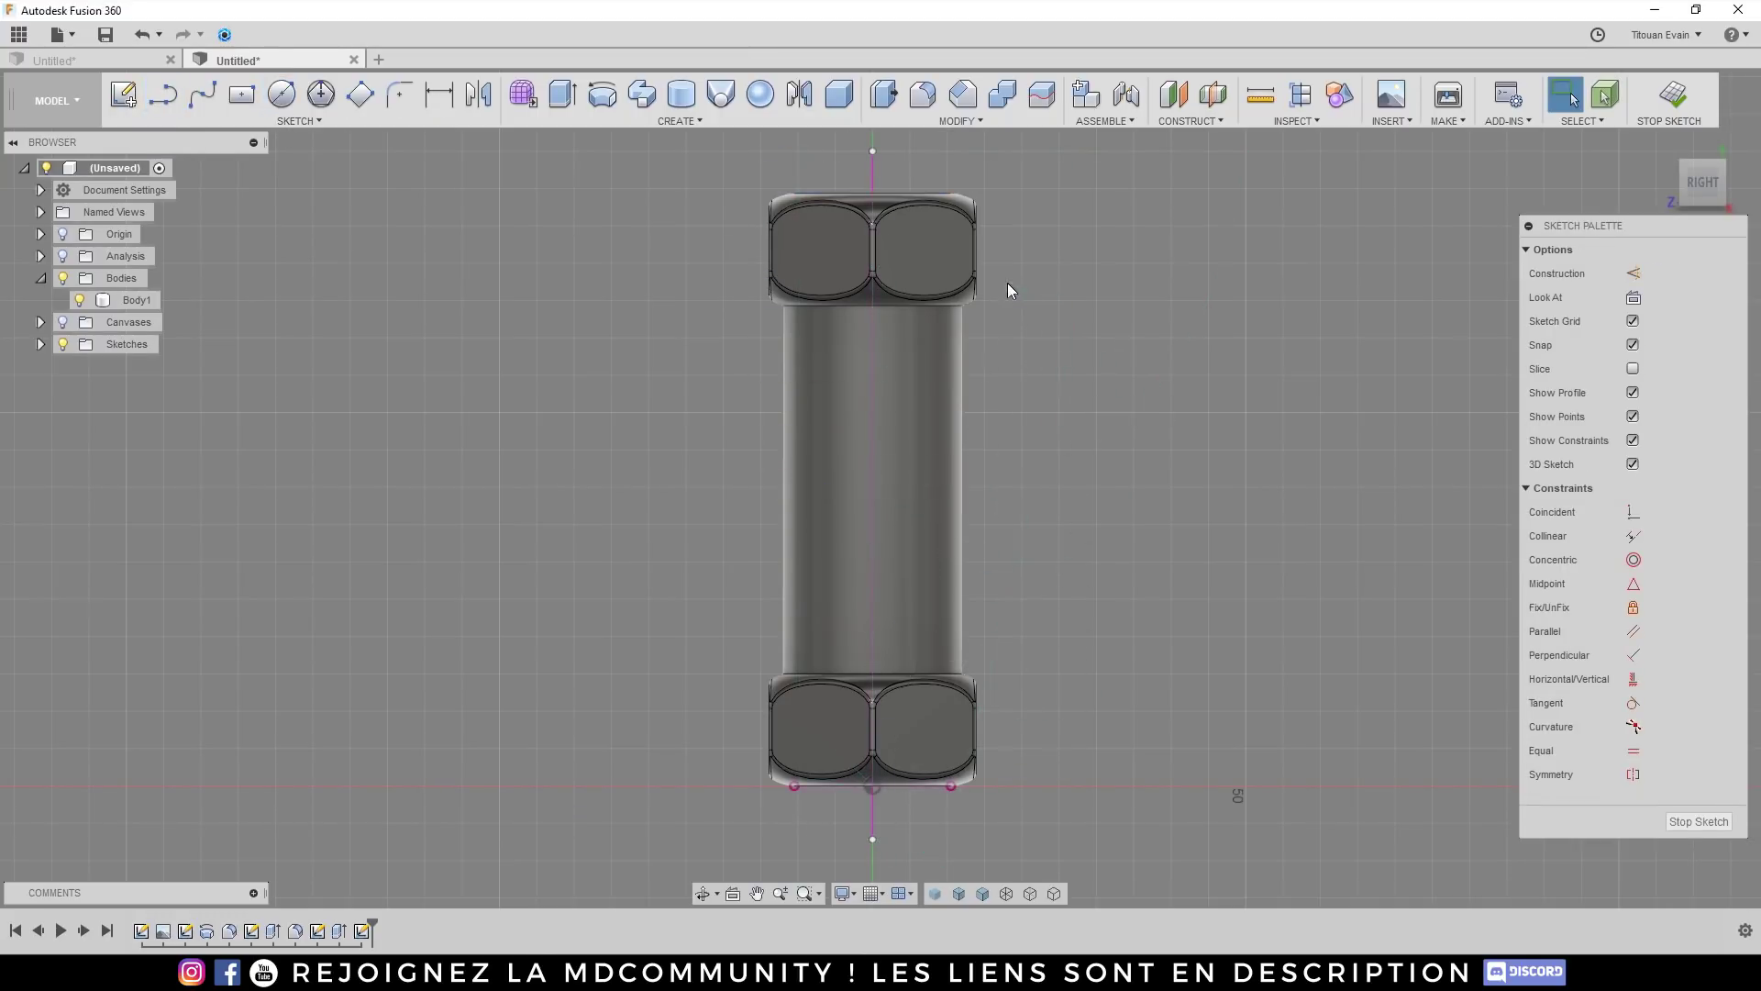
# Step: Sketch a small circle centred on the vertical line just below the upper collar, about 59.4 mm above the base
pyautogui.click(282, 93)
pyautogui.click(872, 339)
pyautogui.press('Escape')
pyautogui.scroll(2, 928, 317)
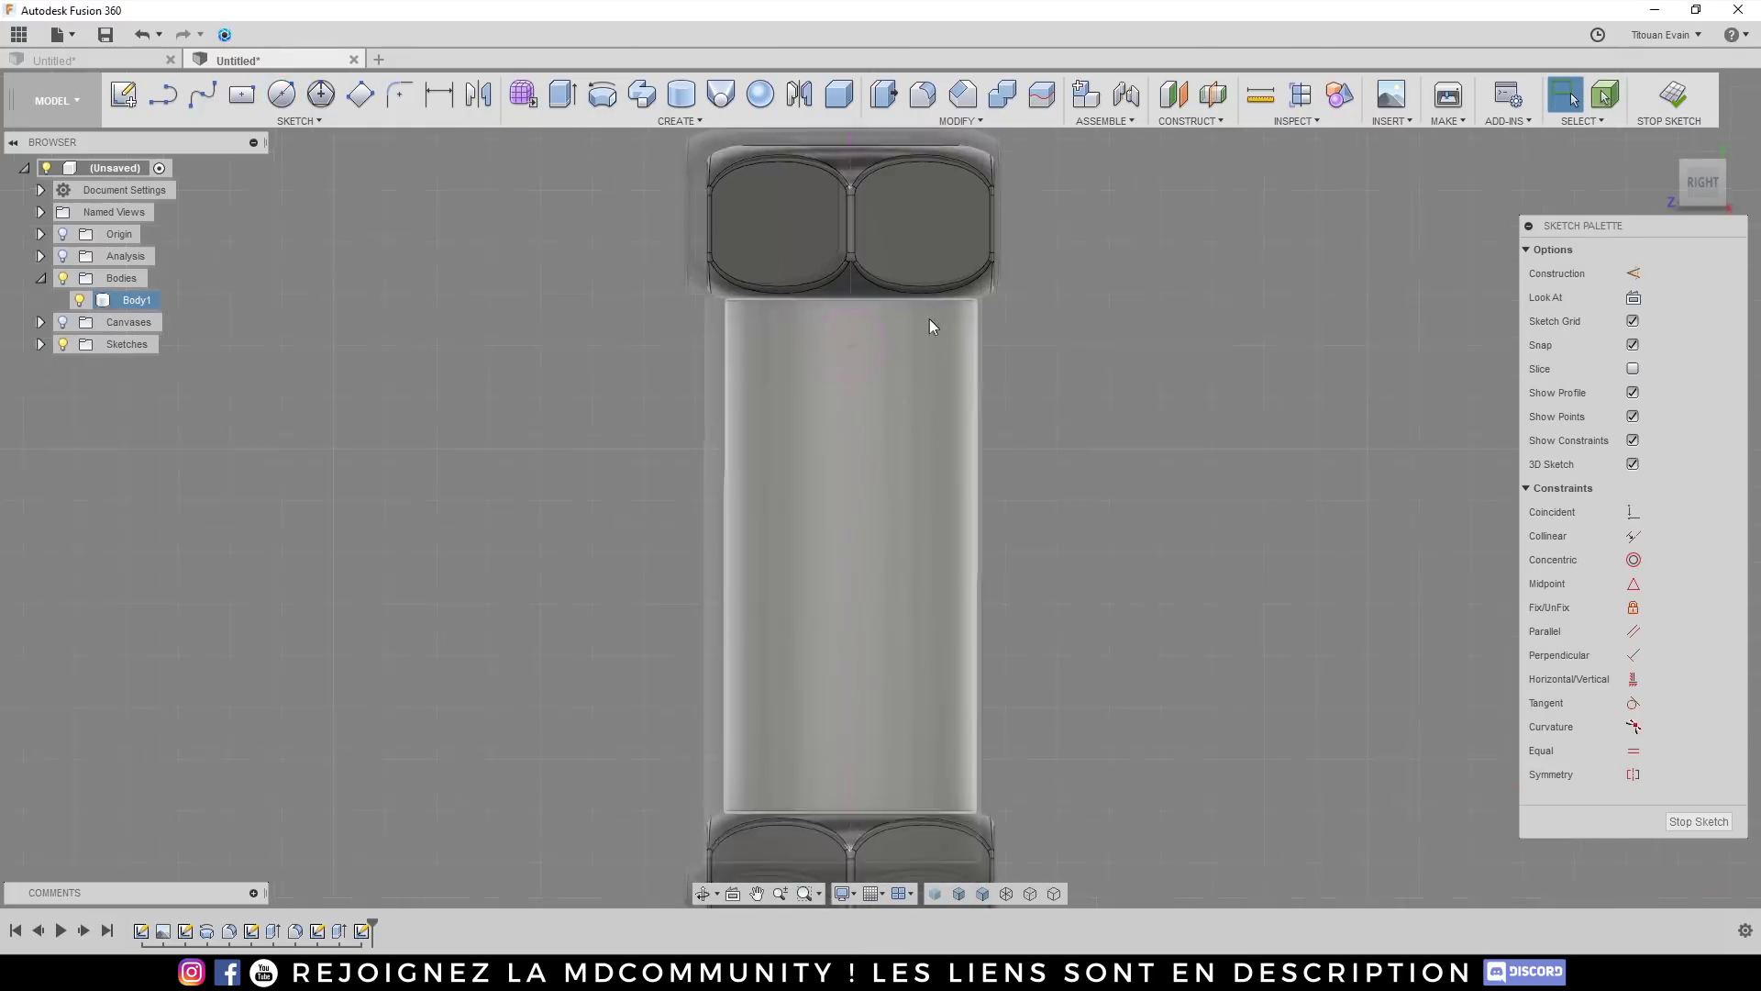
pyautogui.click(839, 352)
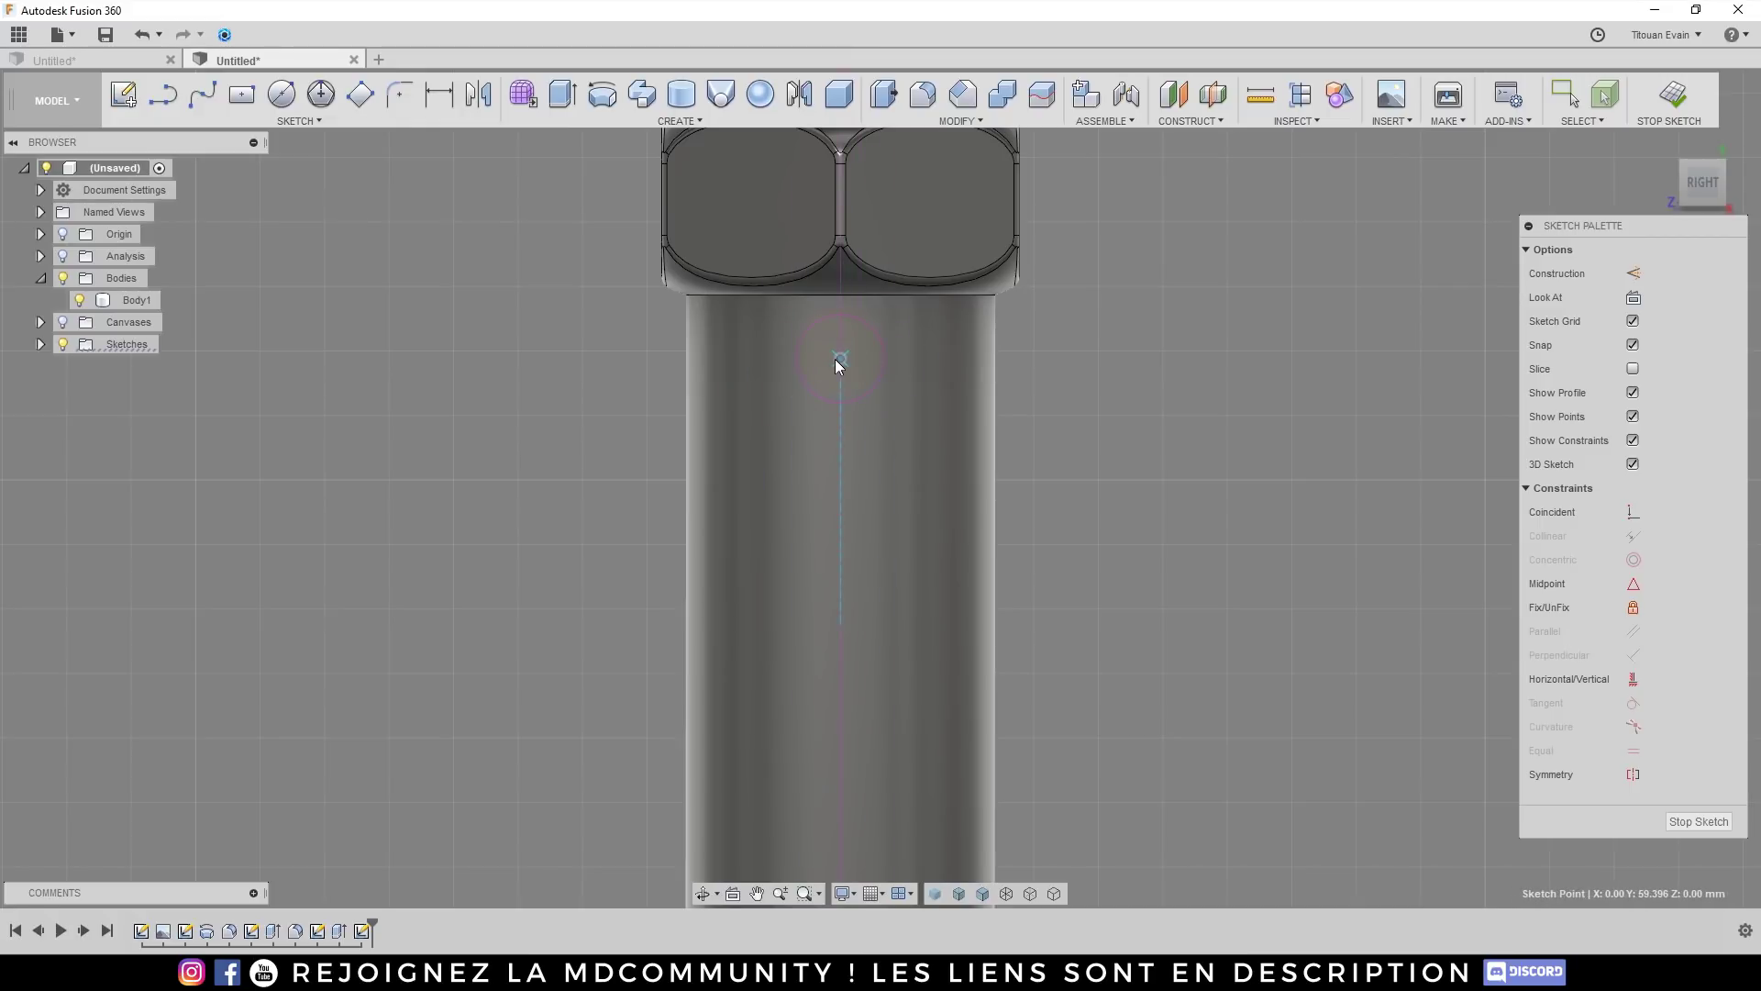
pyautogui.press('Escape')
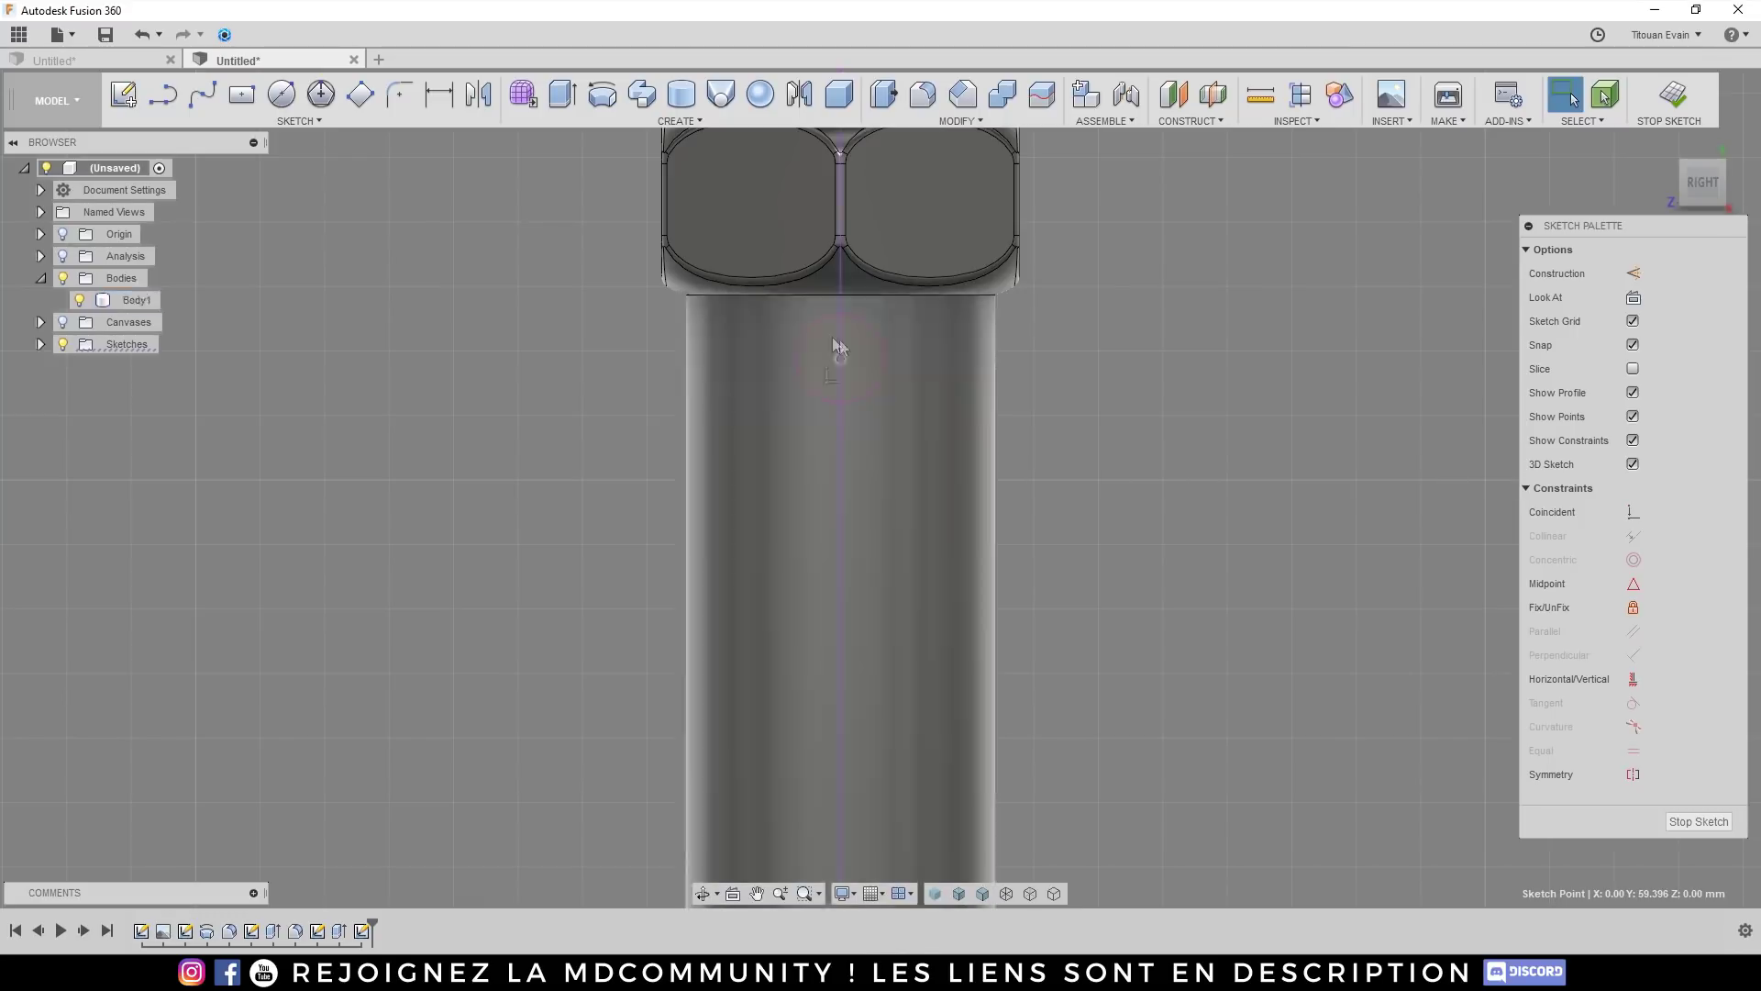
# Step: Try moving the circle's centre down to a height of about 56.9 mm and applying a coincident constraint to hold it centrally
pyautogui.moveTo(840, 357); pyautogui.dragTo(844, 394)
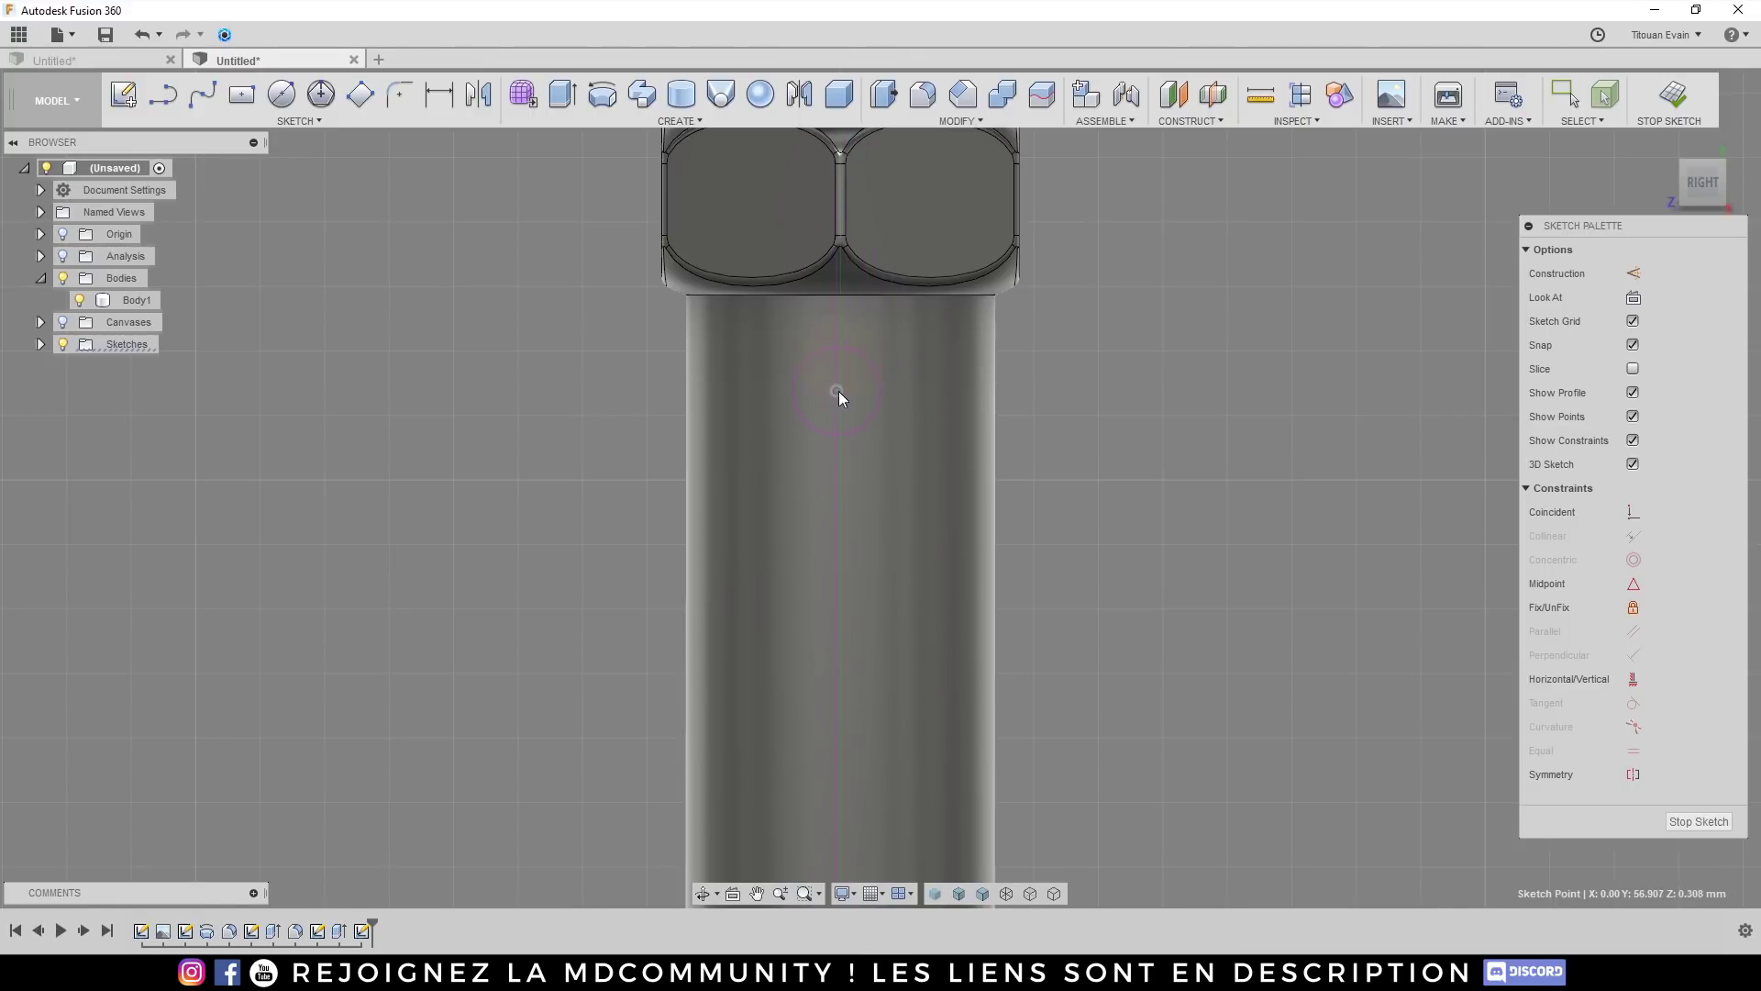
pyautogui.click(840, 392)
pyautogui.press('Escape')
pyautogui.scroll(-2, 1146, 422)
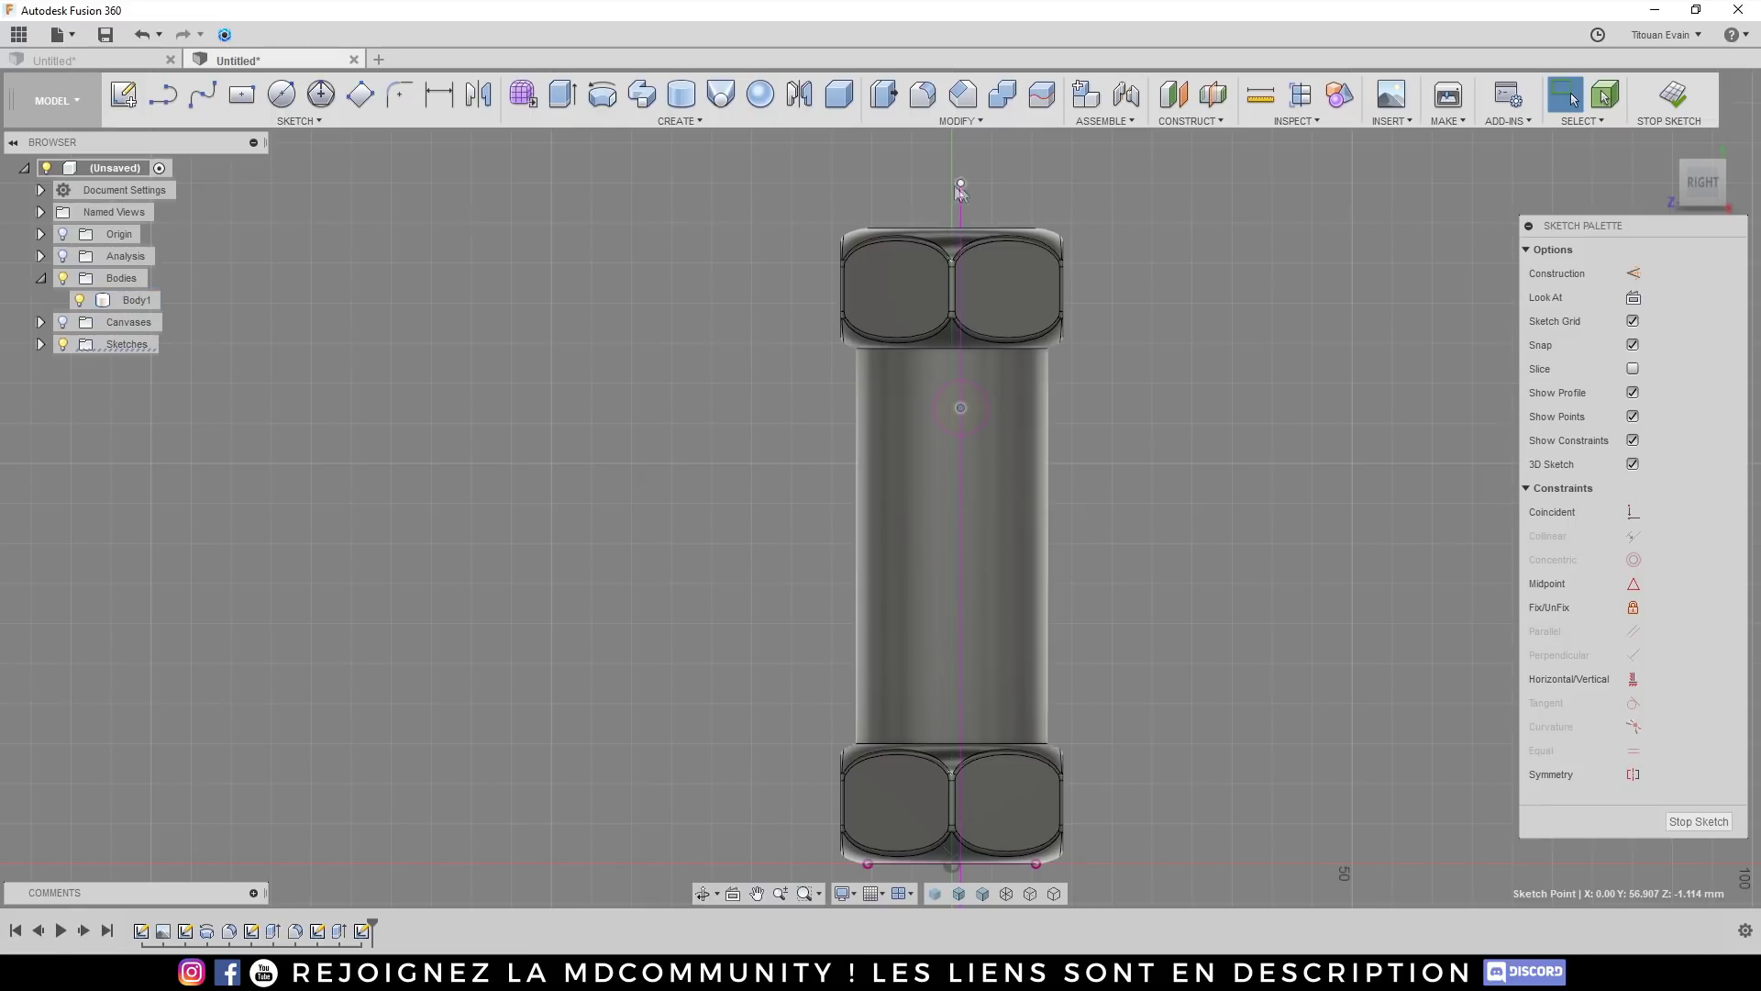
pyautogui.click(1636, 519)
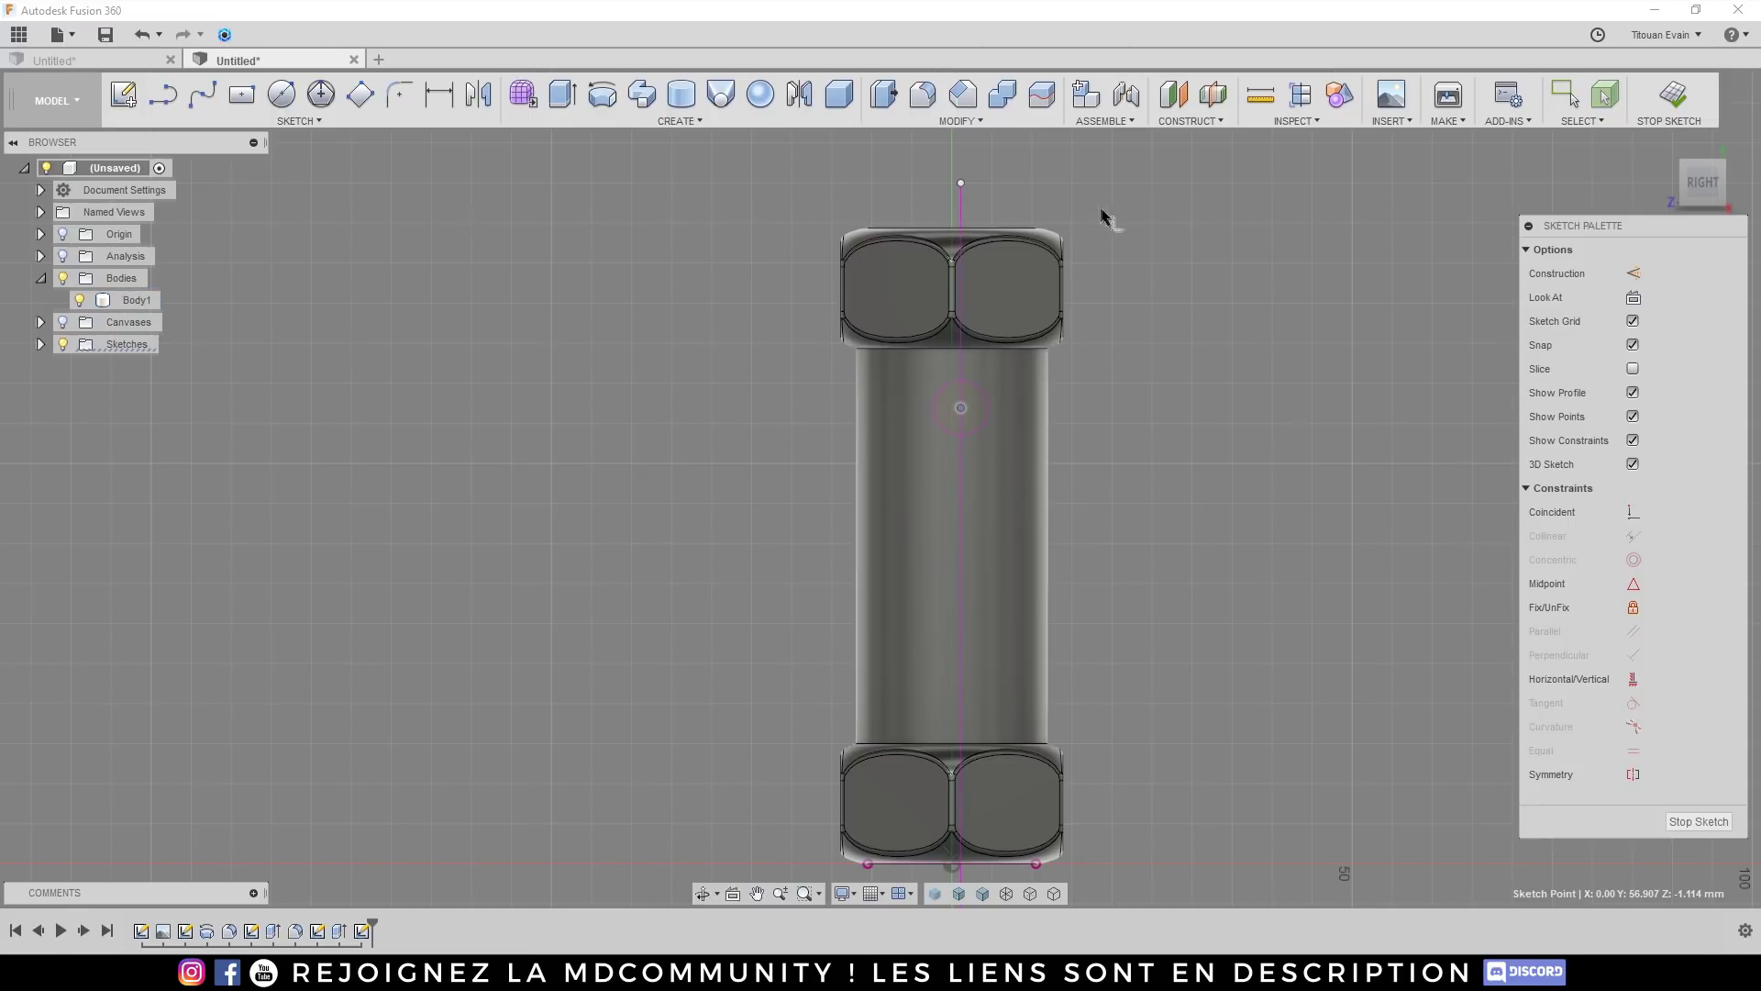
pyautogui.press('Escape')
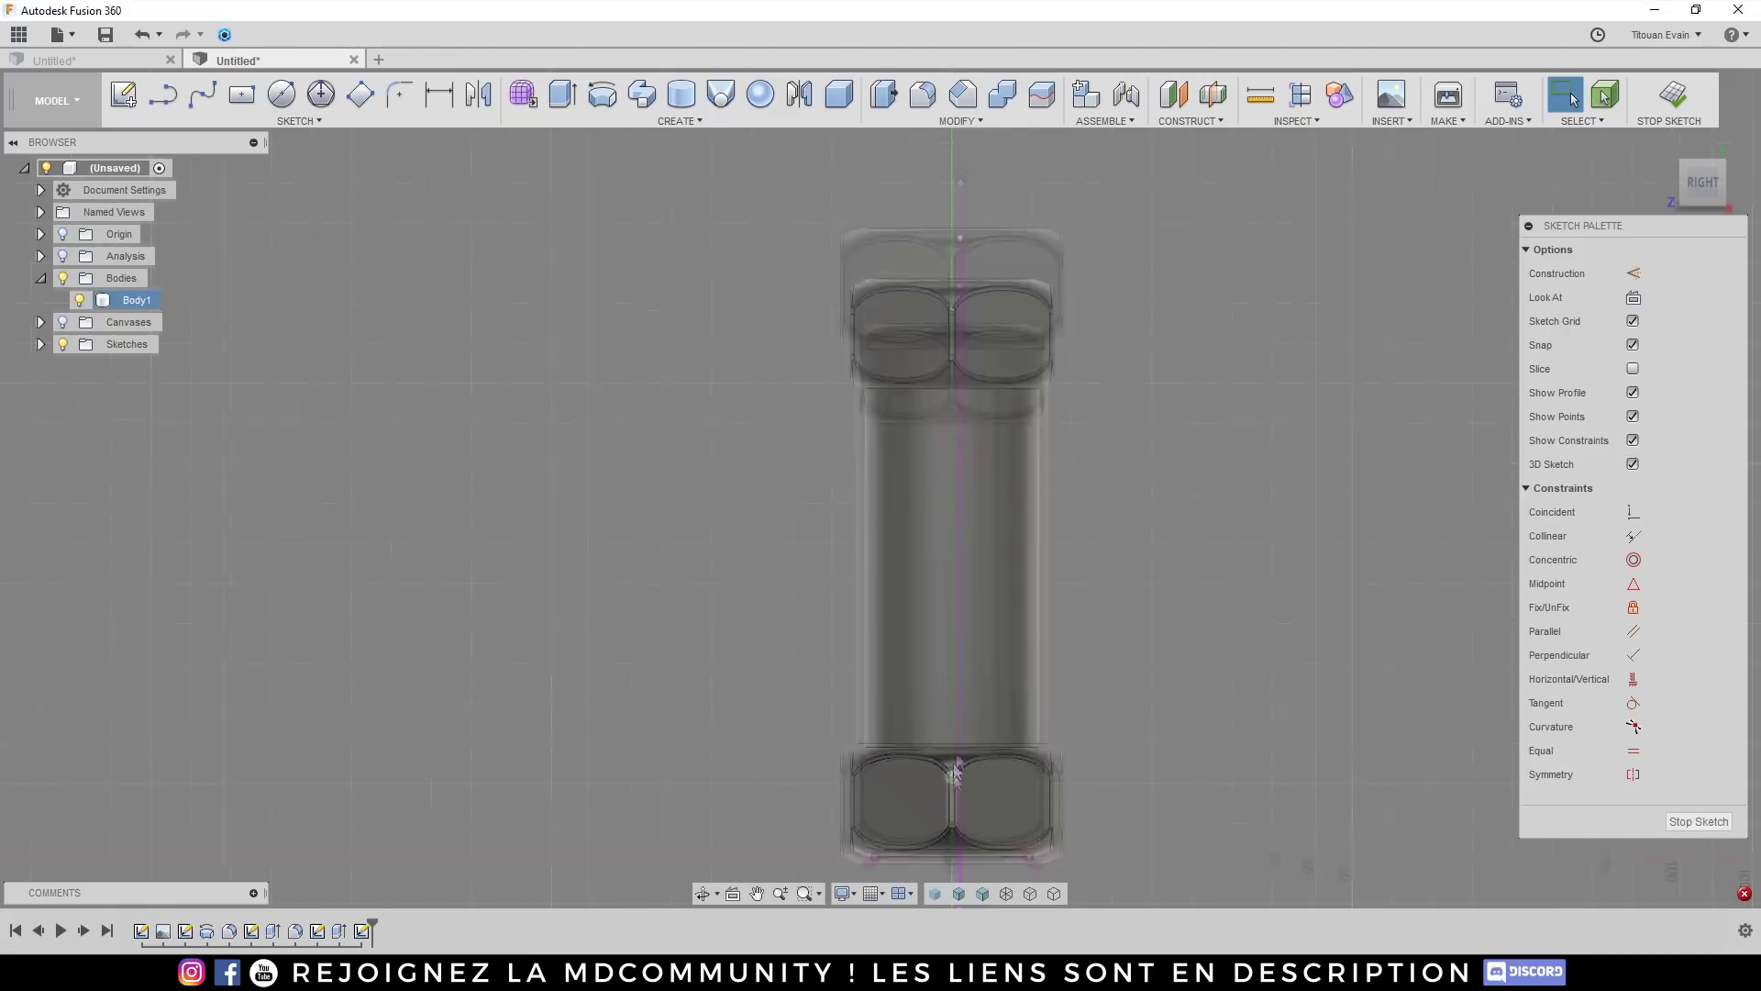
# Step: Show the origin geometry and, with the body hidden, try to make the vertical line coincident with the Y axis
pyautogui.keyDown('shift'); pyautogui.moveTo(960, 655); pyautogui.dragTo(1014, 683, button='middle'); pyautogui.keyUp('shift')
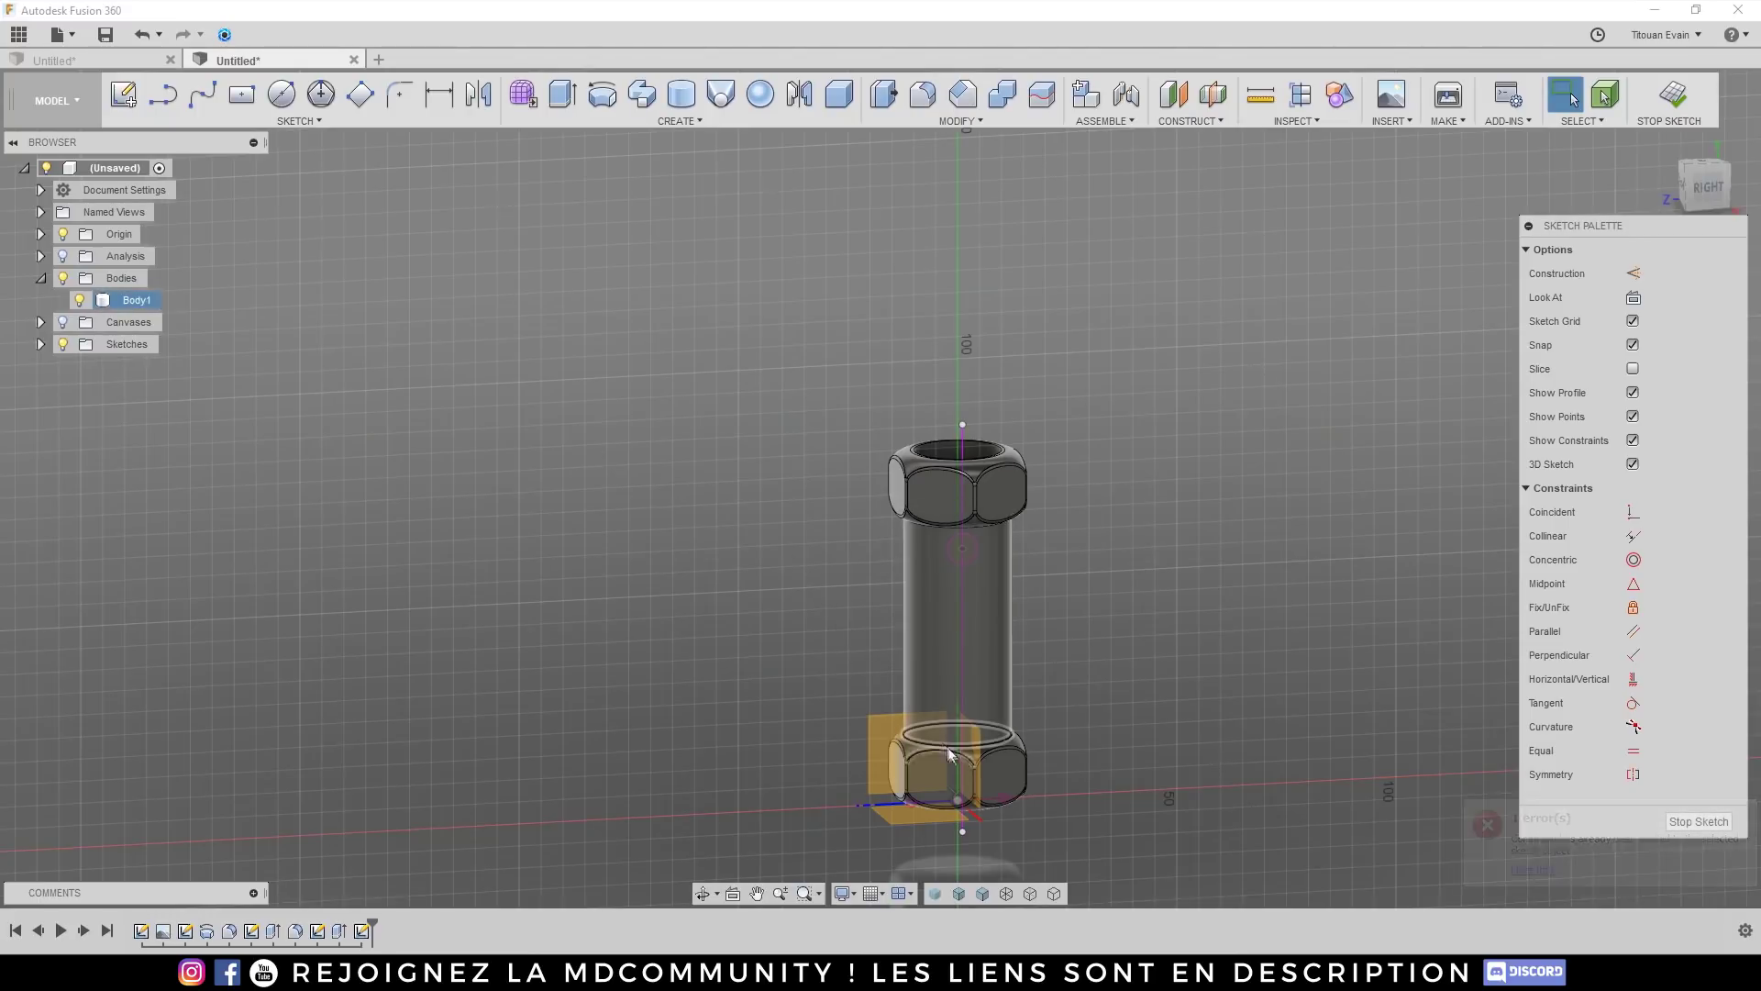
pyautogui.scroll(-3, 959, 779)
pyautogui.keyDown('shift'); pyautogui.moveTo(959, 778); pyautogui.dragTo(976, 756, button='middle'); pyautogui.keyUp('shift')
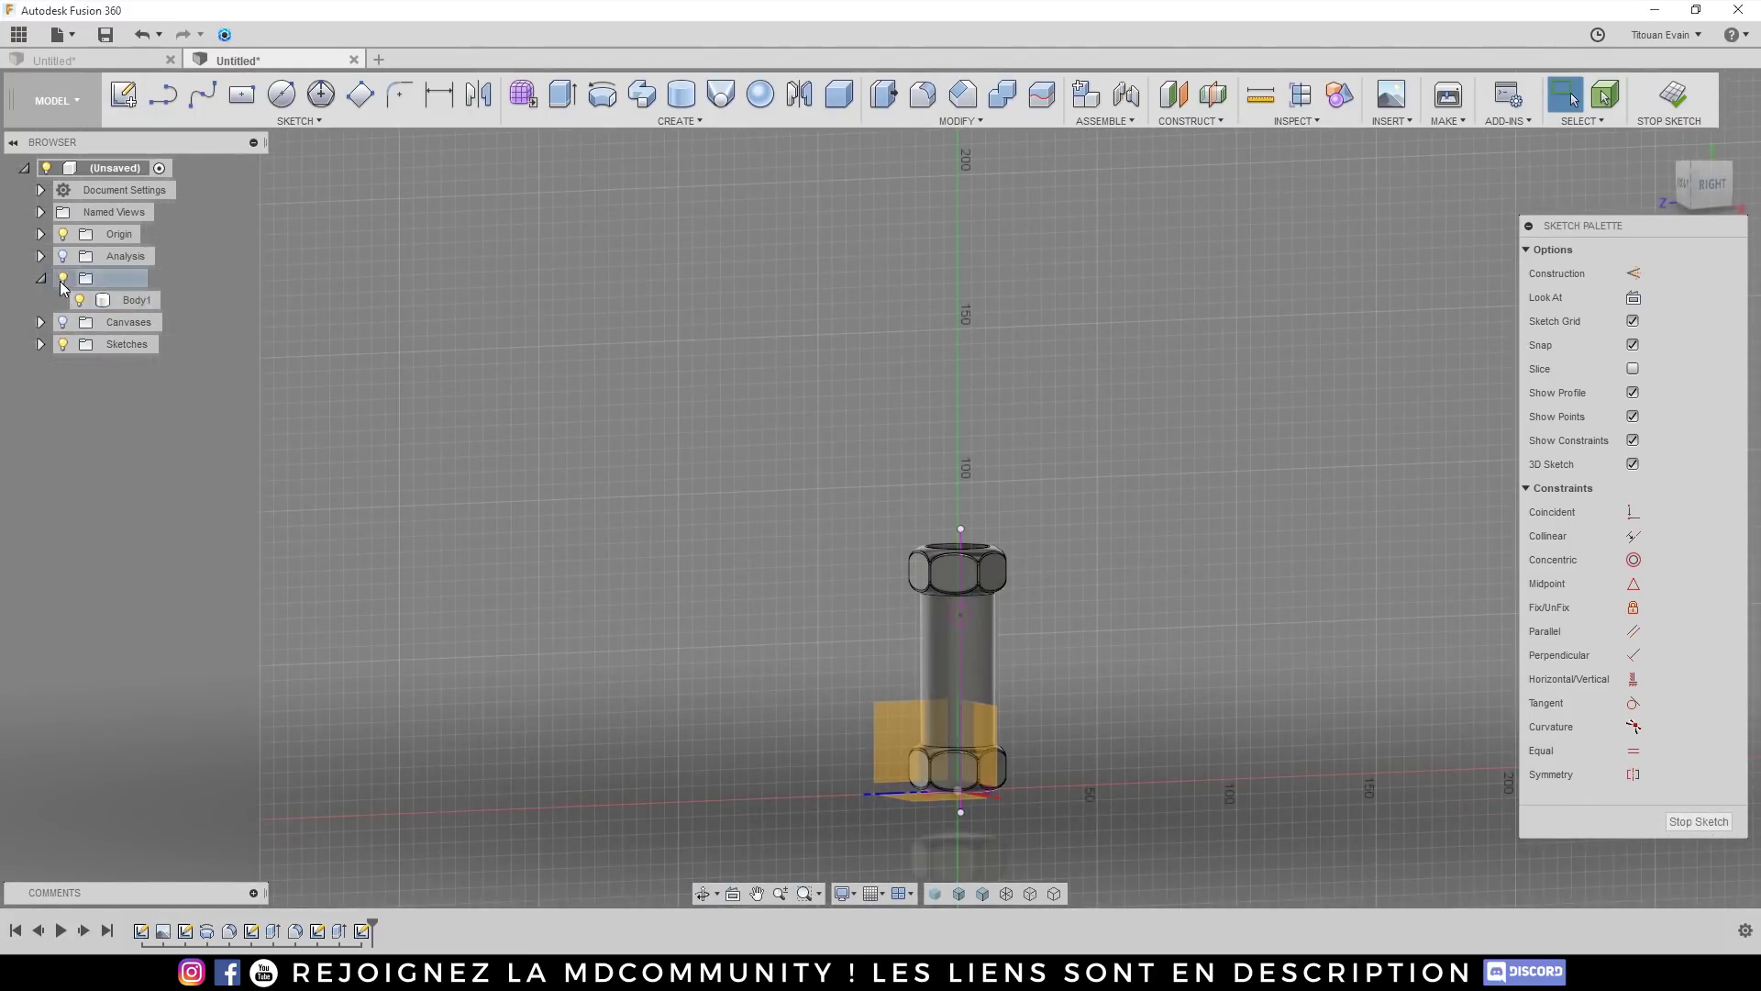
pyautogui.click(63, 277)
pyautogui.moveTo(956, 713)
pyautogui.keyDown('shift'); pyautogui.mouseDown(button='middle')
pyautogui.moveTo(963, 679)
pyautogui.moveTo(963, 758)
pyautogui.moveTo(933, 835)
pyautogui.mouseUp(button='middle'); pyautogui.keyUp('shift')
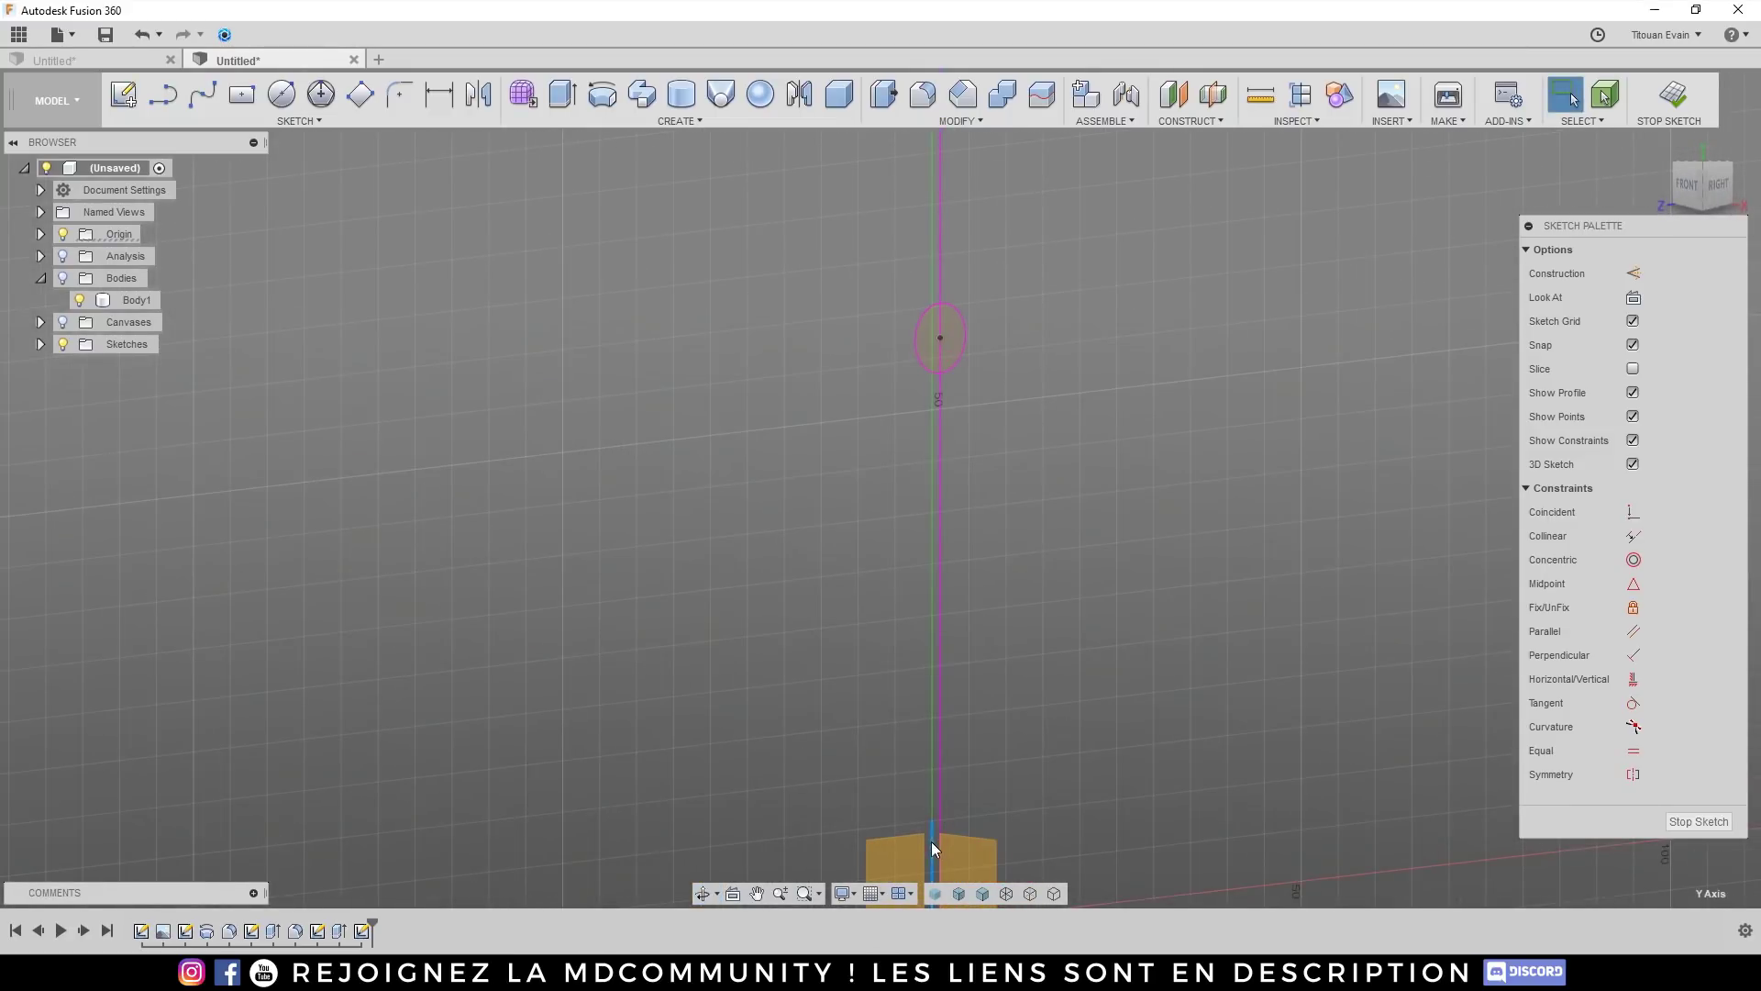
pyautogui.keyDown('shift'); pyautogui.moveTo(925, 736); pyautogui.dragTo(960, 726, button='middle'); pyautogui.keyUp('shift')
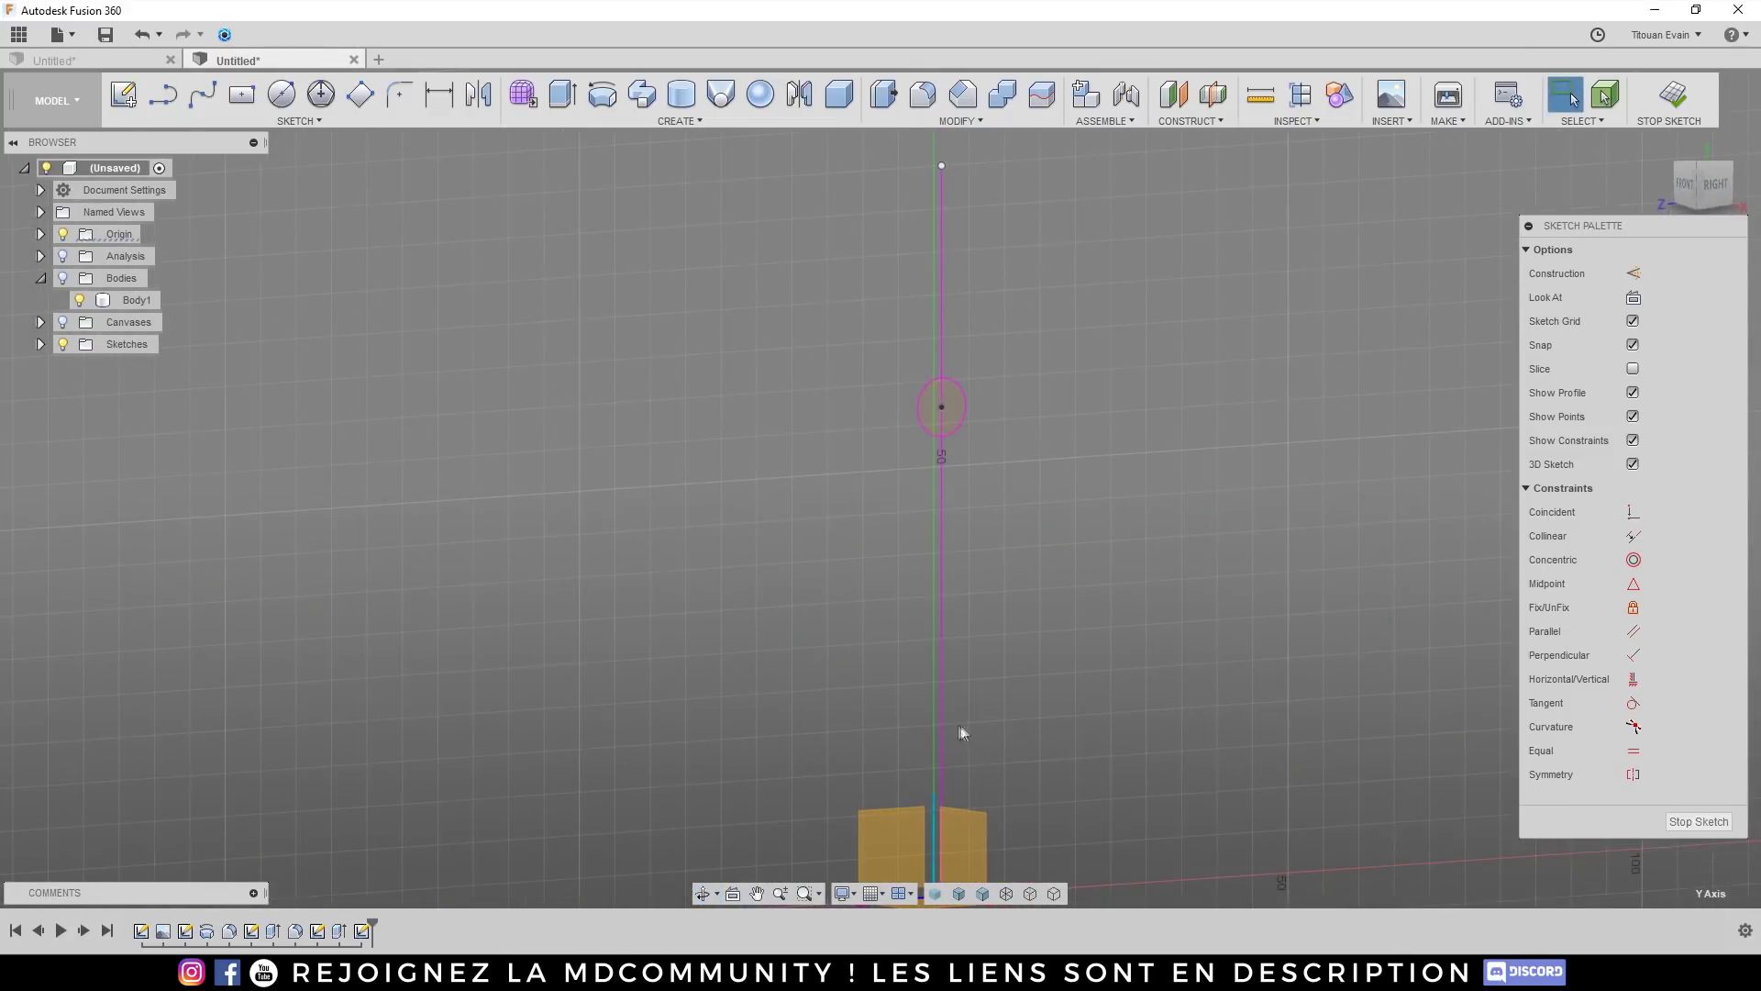
pyautogui.click(1634, 514)
pyautogui.click(944, 511)
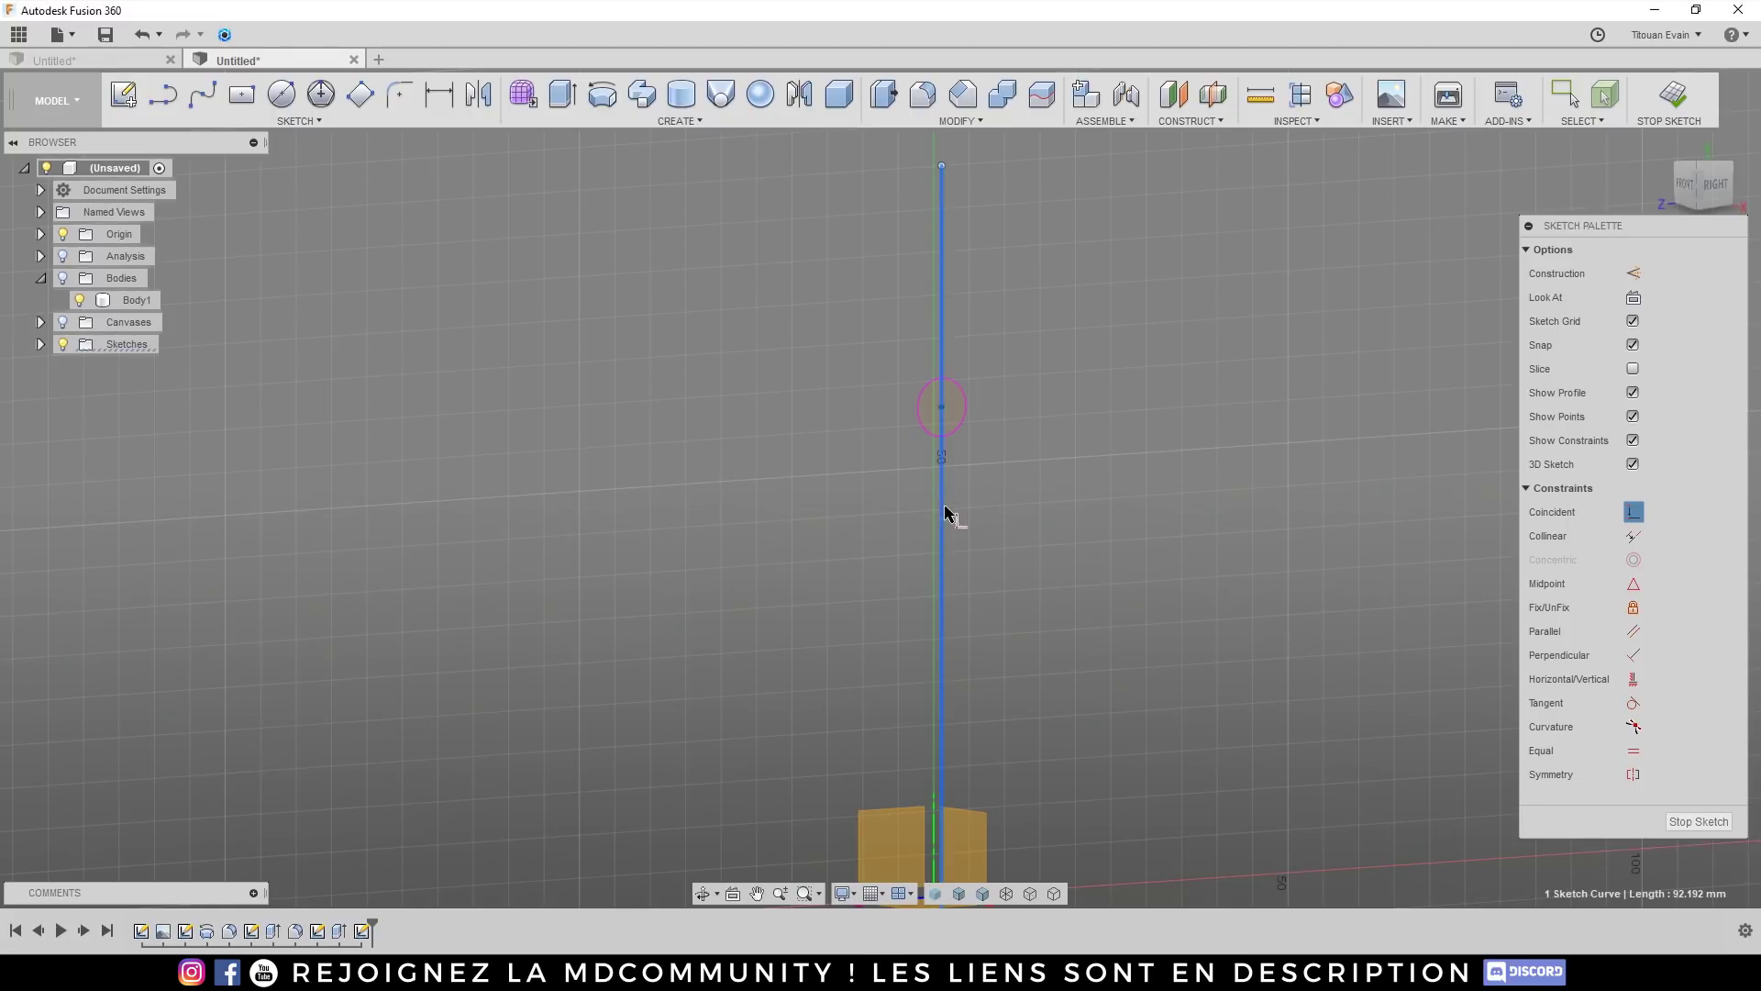
pyautogui.click(934, 815)
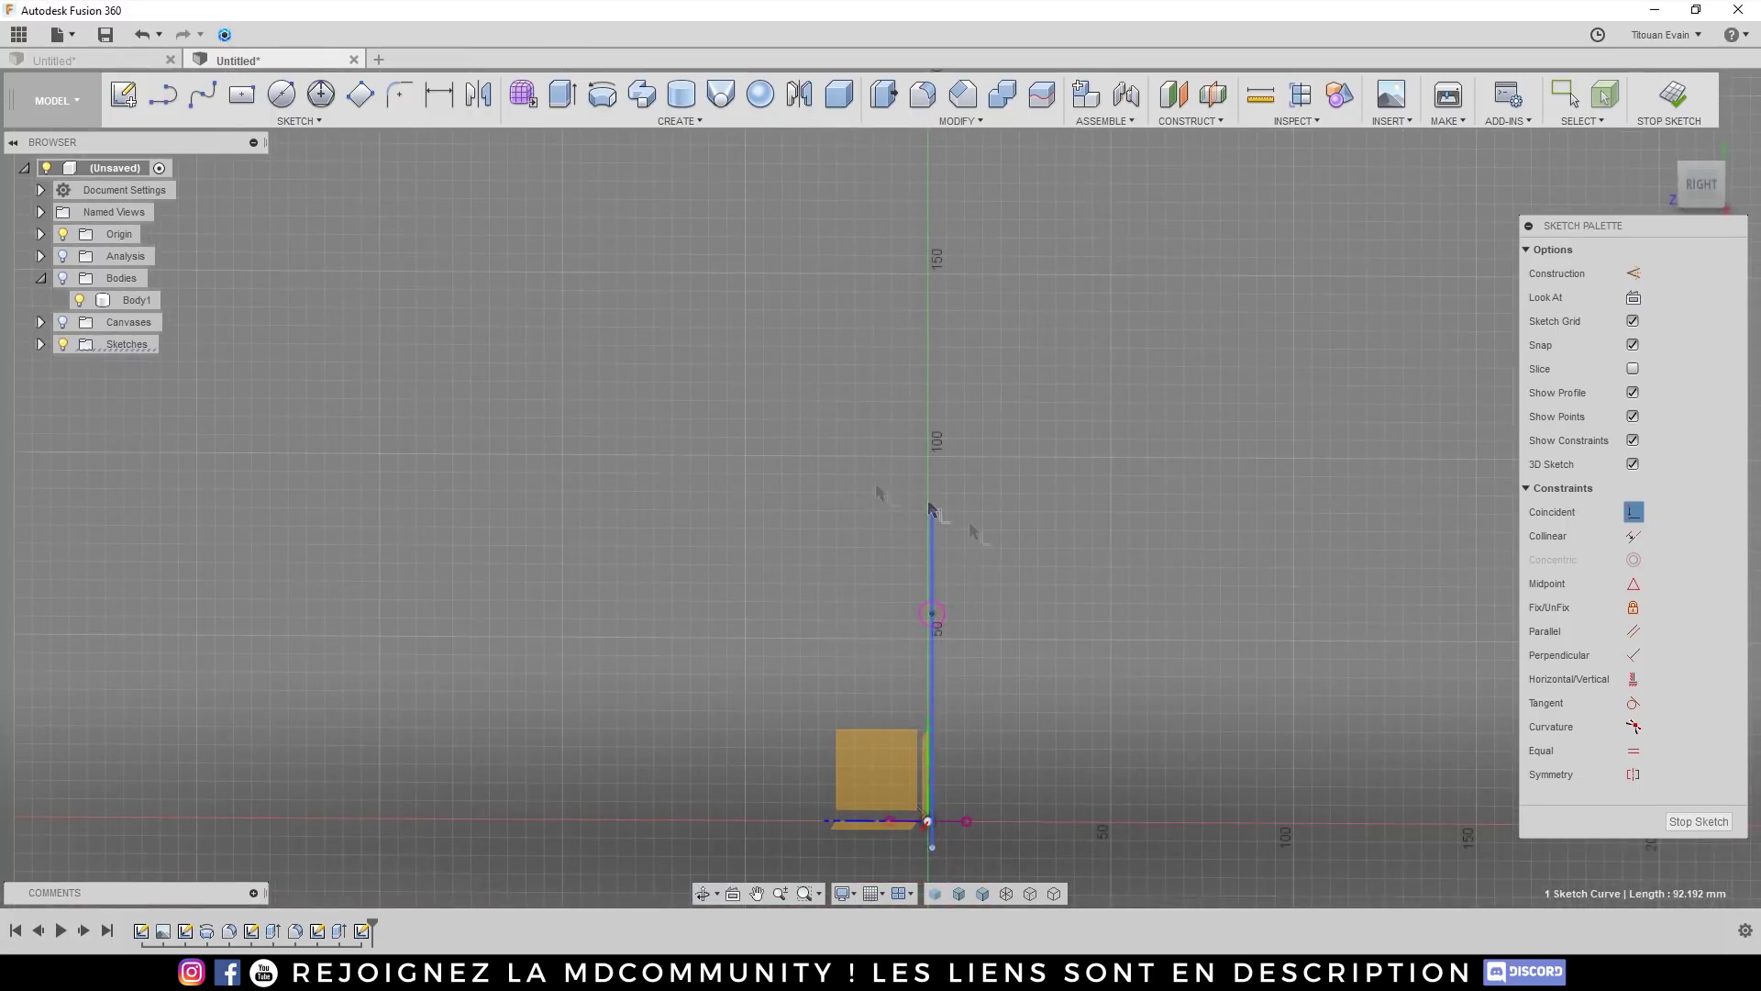
pyautogui.press('Escape')
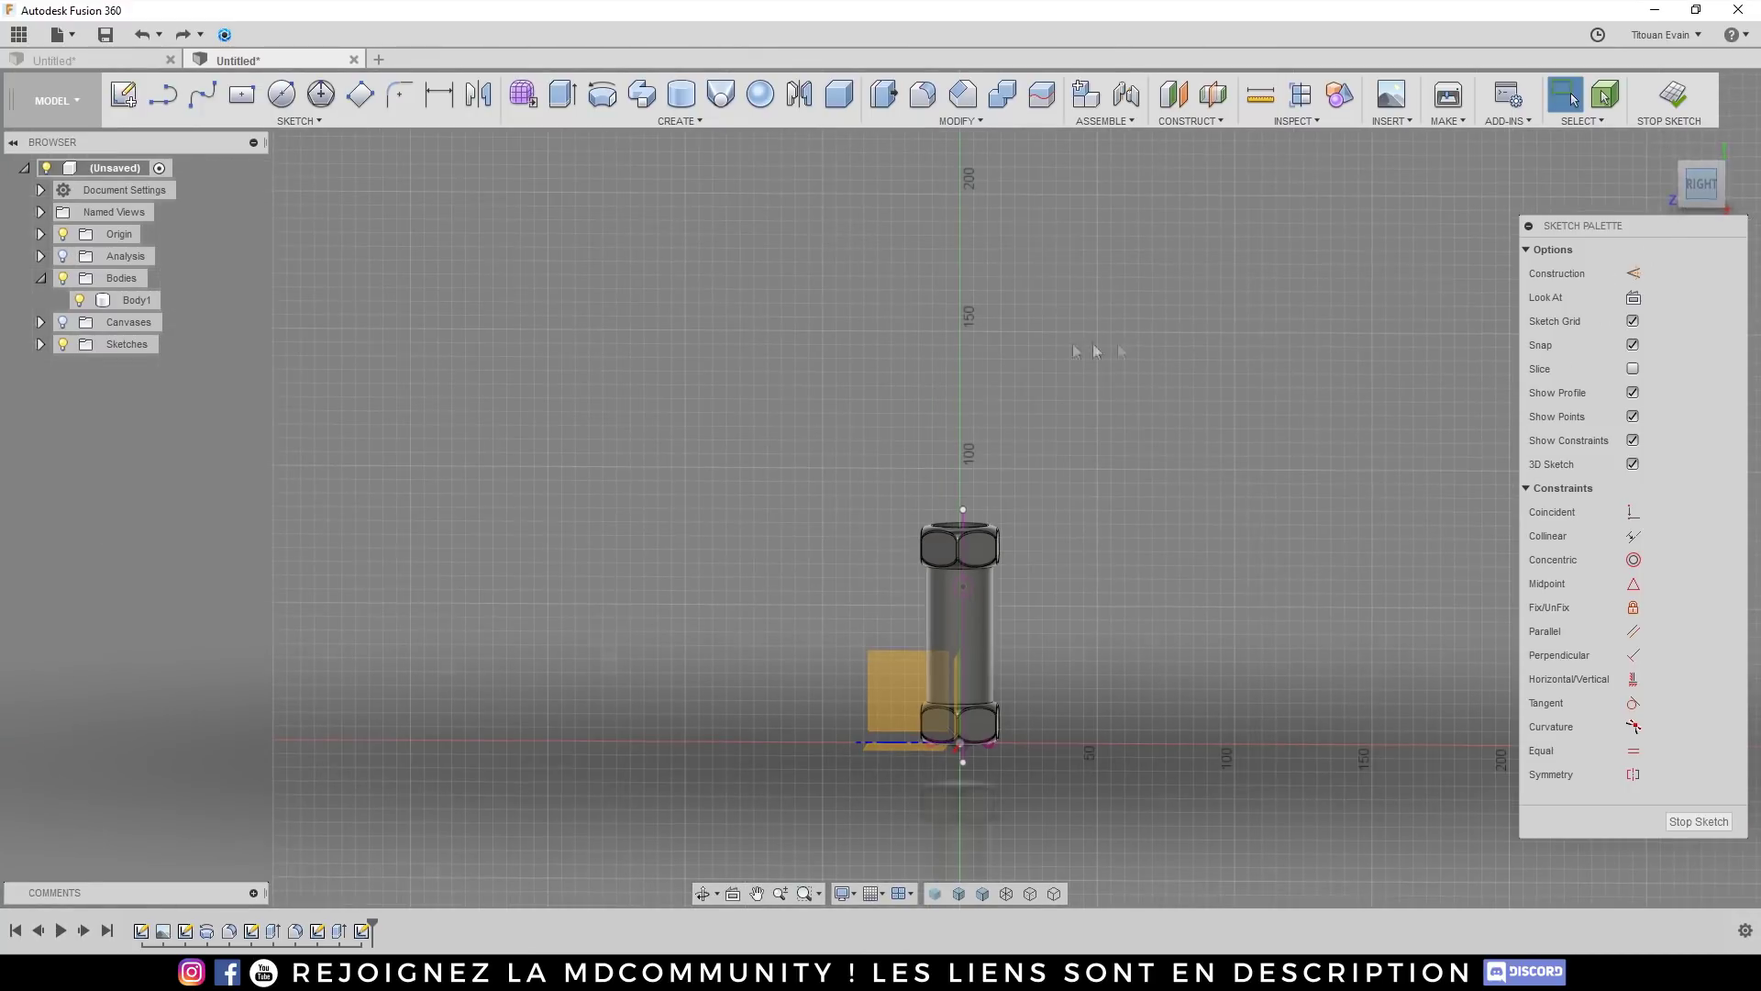
# Step: Delete the off-axis vertical line from the sketch, keeping the circle
pyautogui.click(1000, 587)
pyautogui.scroll(3, 968, 642)
pyautogui.scroll(-3, 965, 642)
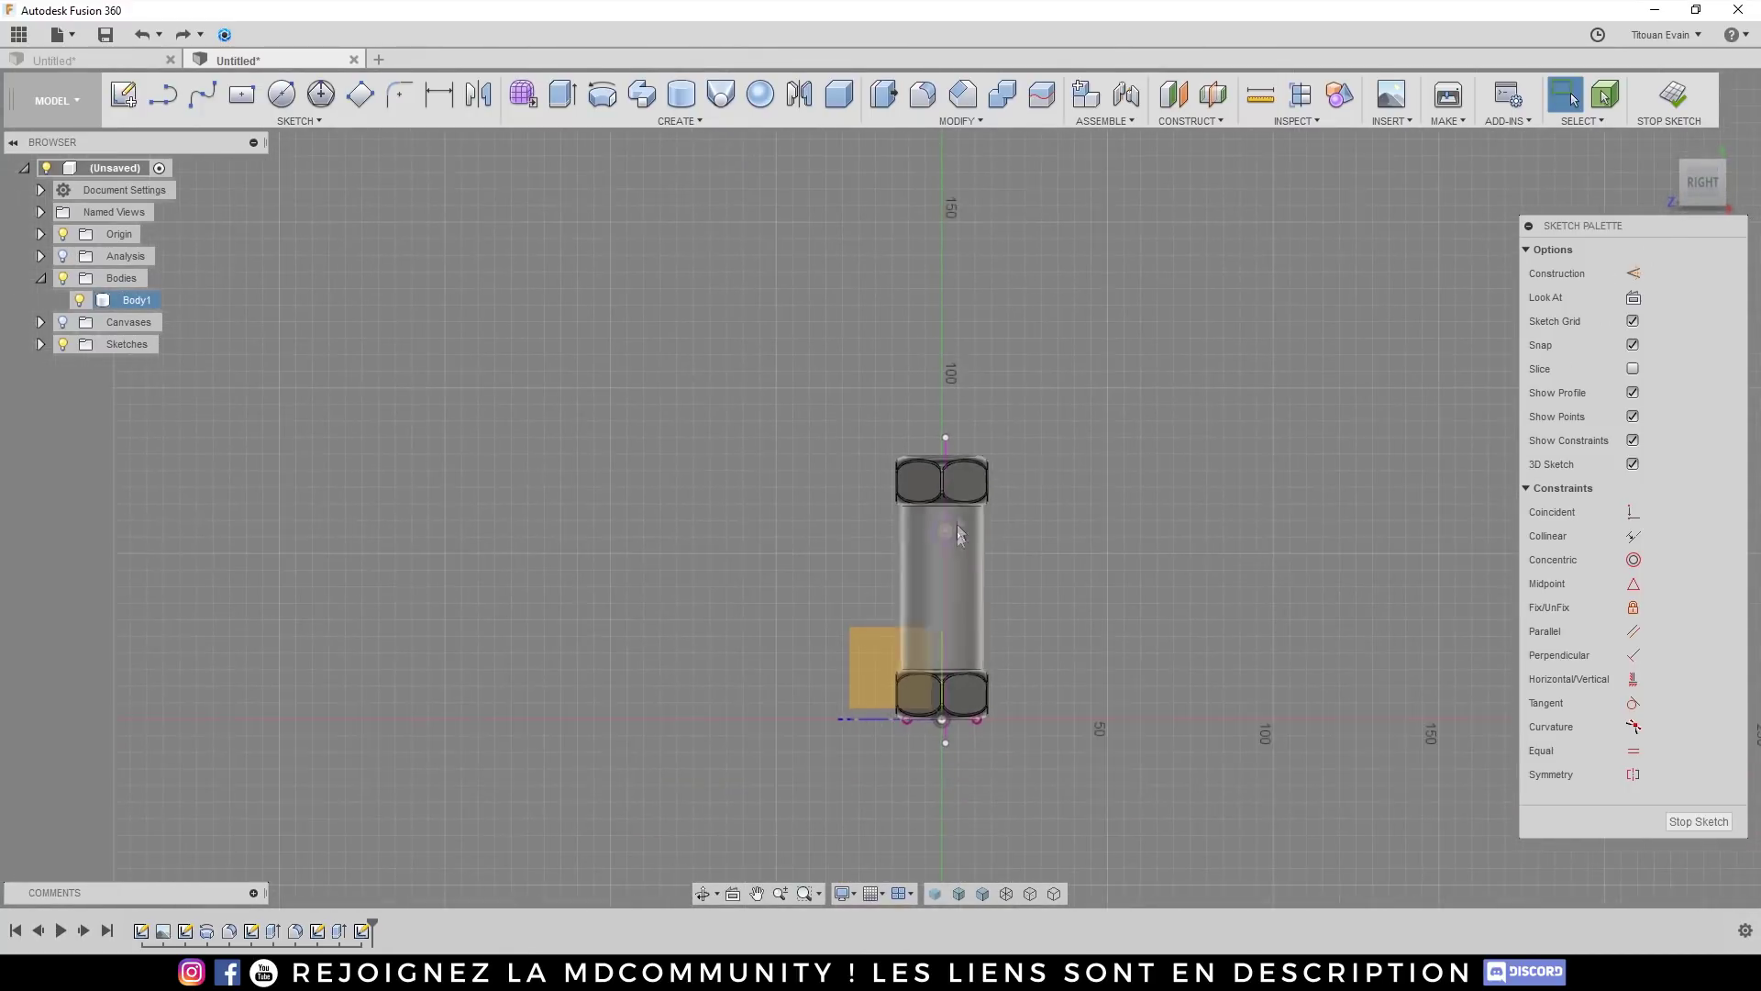
pyautogui.scroll(3, 955, 624)
pyautogui.click(944, 586)
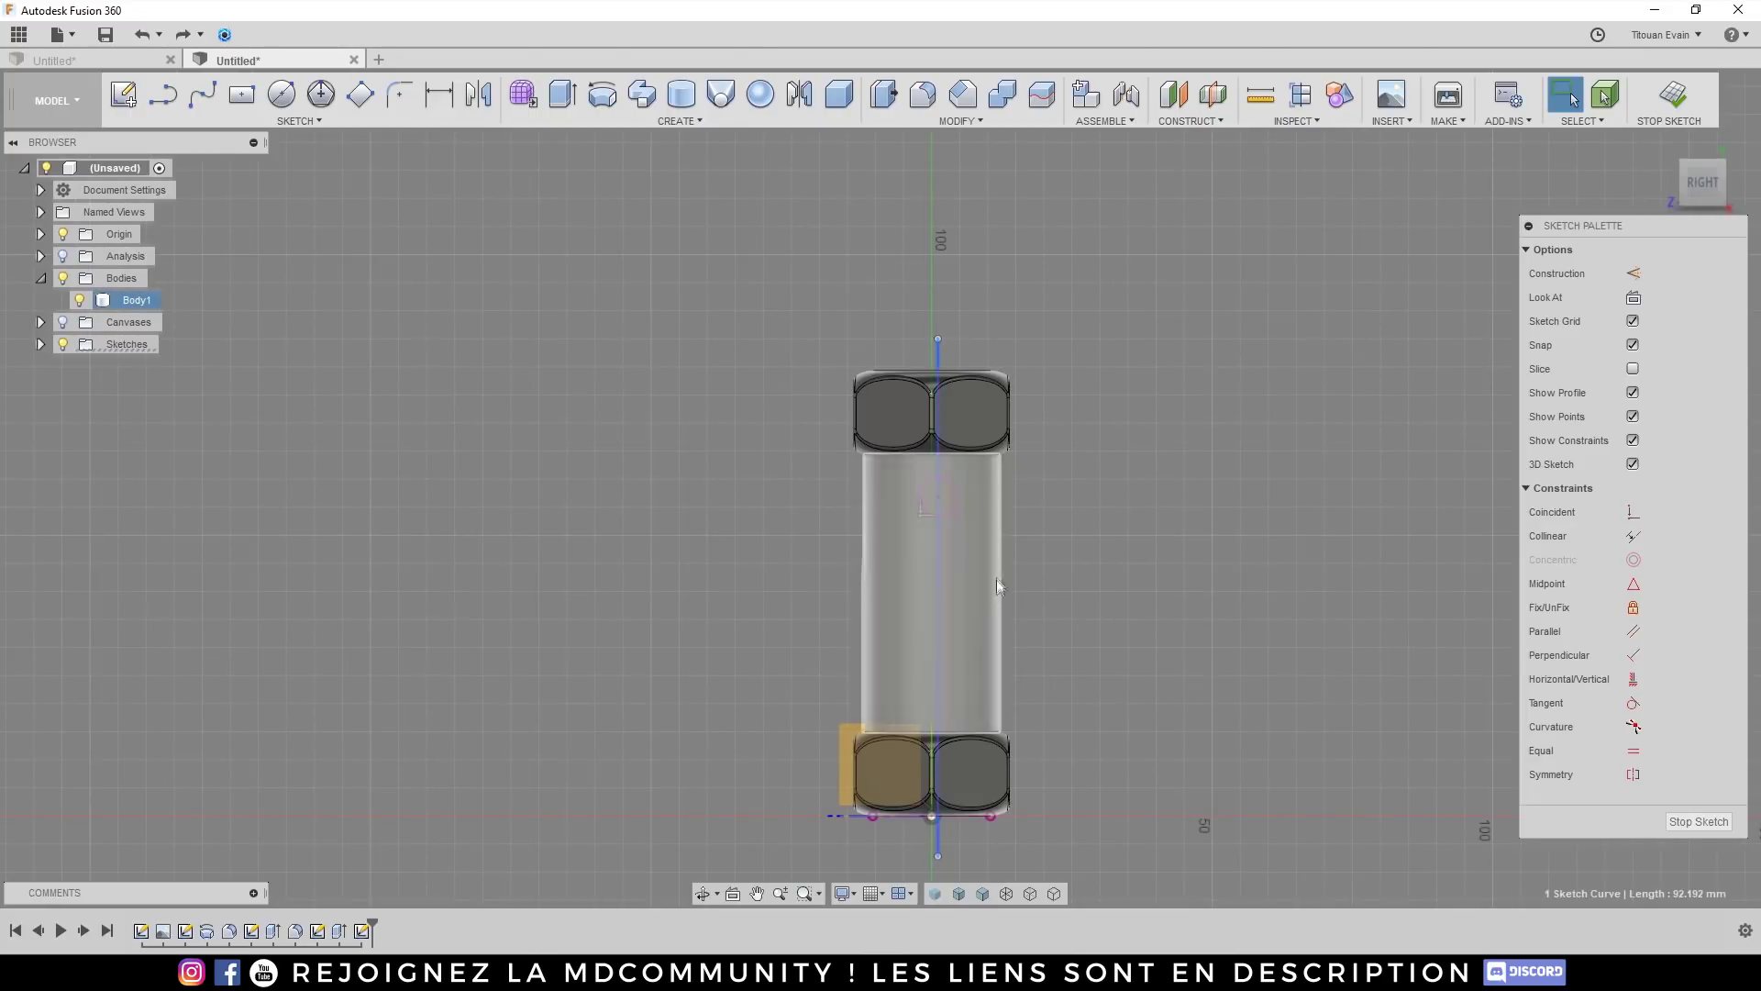
# Step: Draw a vertical centre line from the midpoint of the upper collar's top edge down to the origin
pyautogui.click(163, 93)
pyautogui.scroll(5, 917, 400)
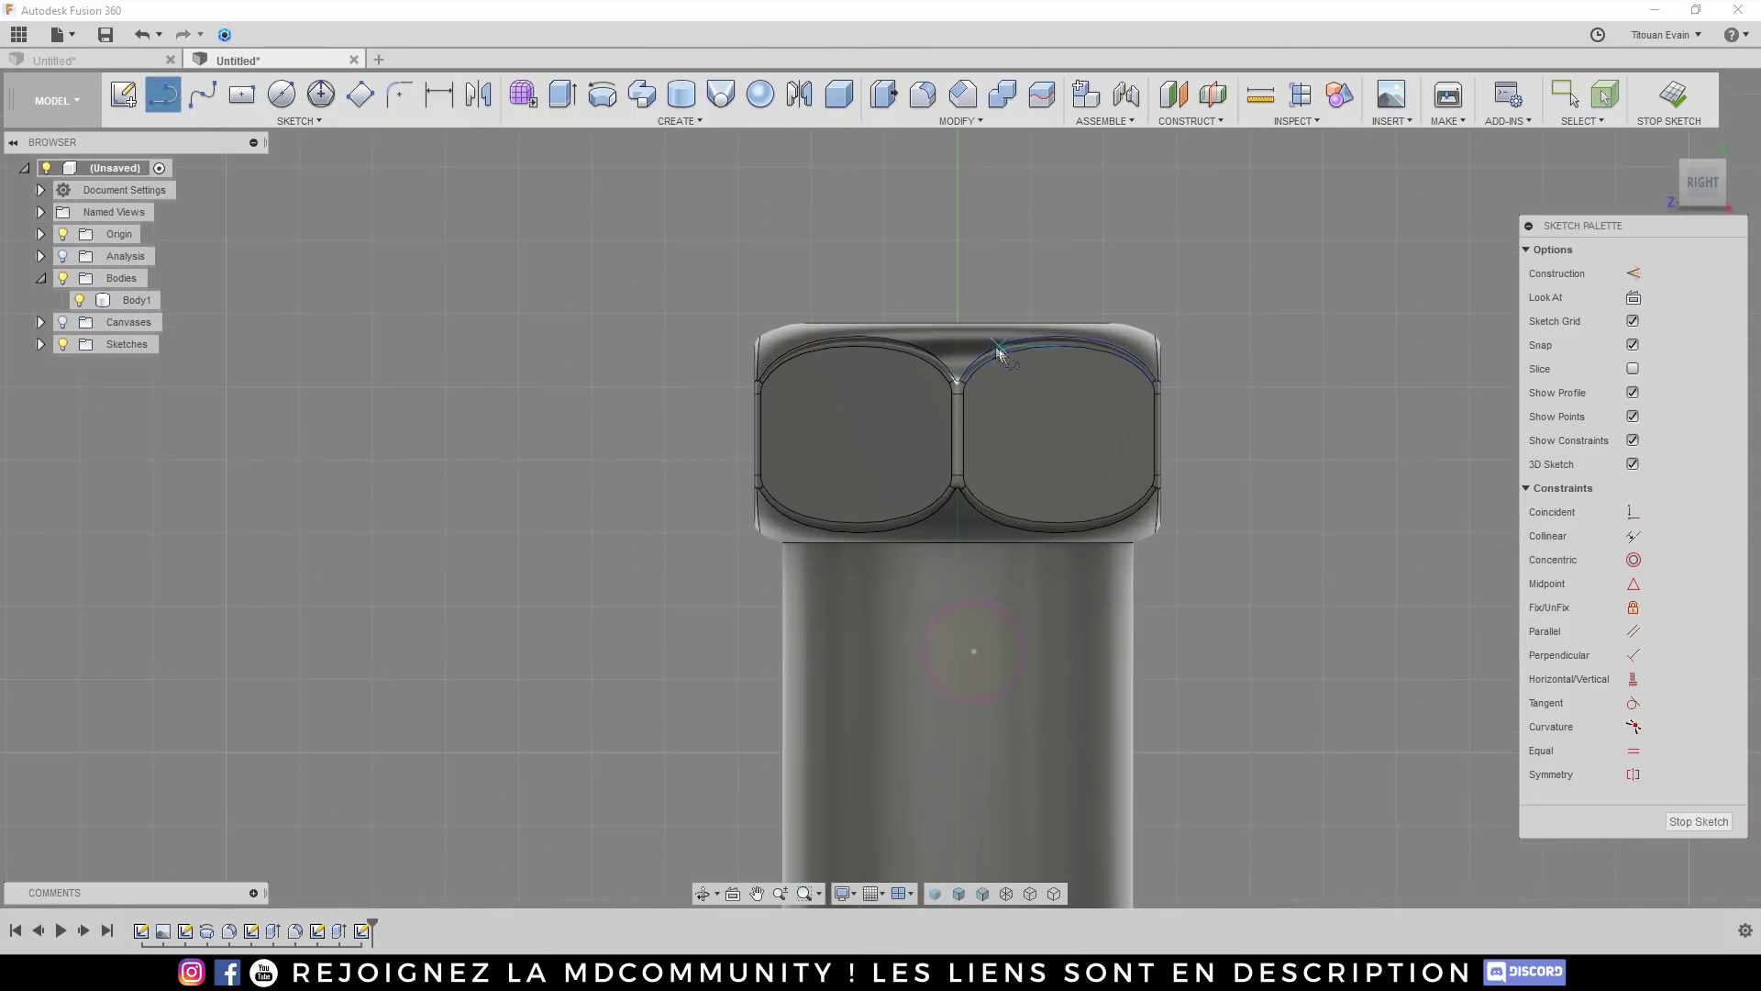
pyautogui.click(958, 326)
pyautogui.scroll(-3, 963, 642)
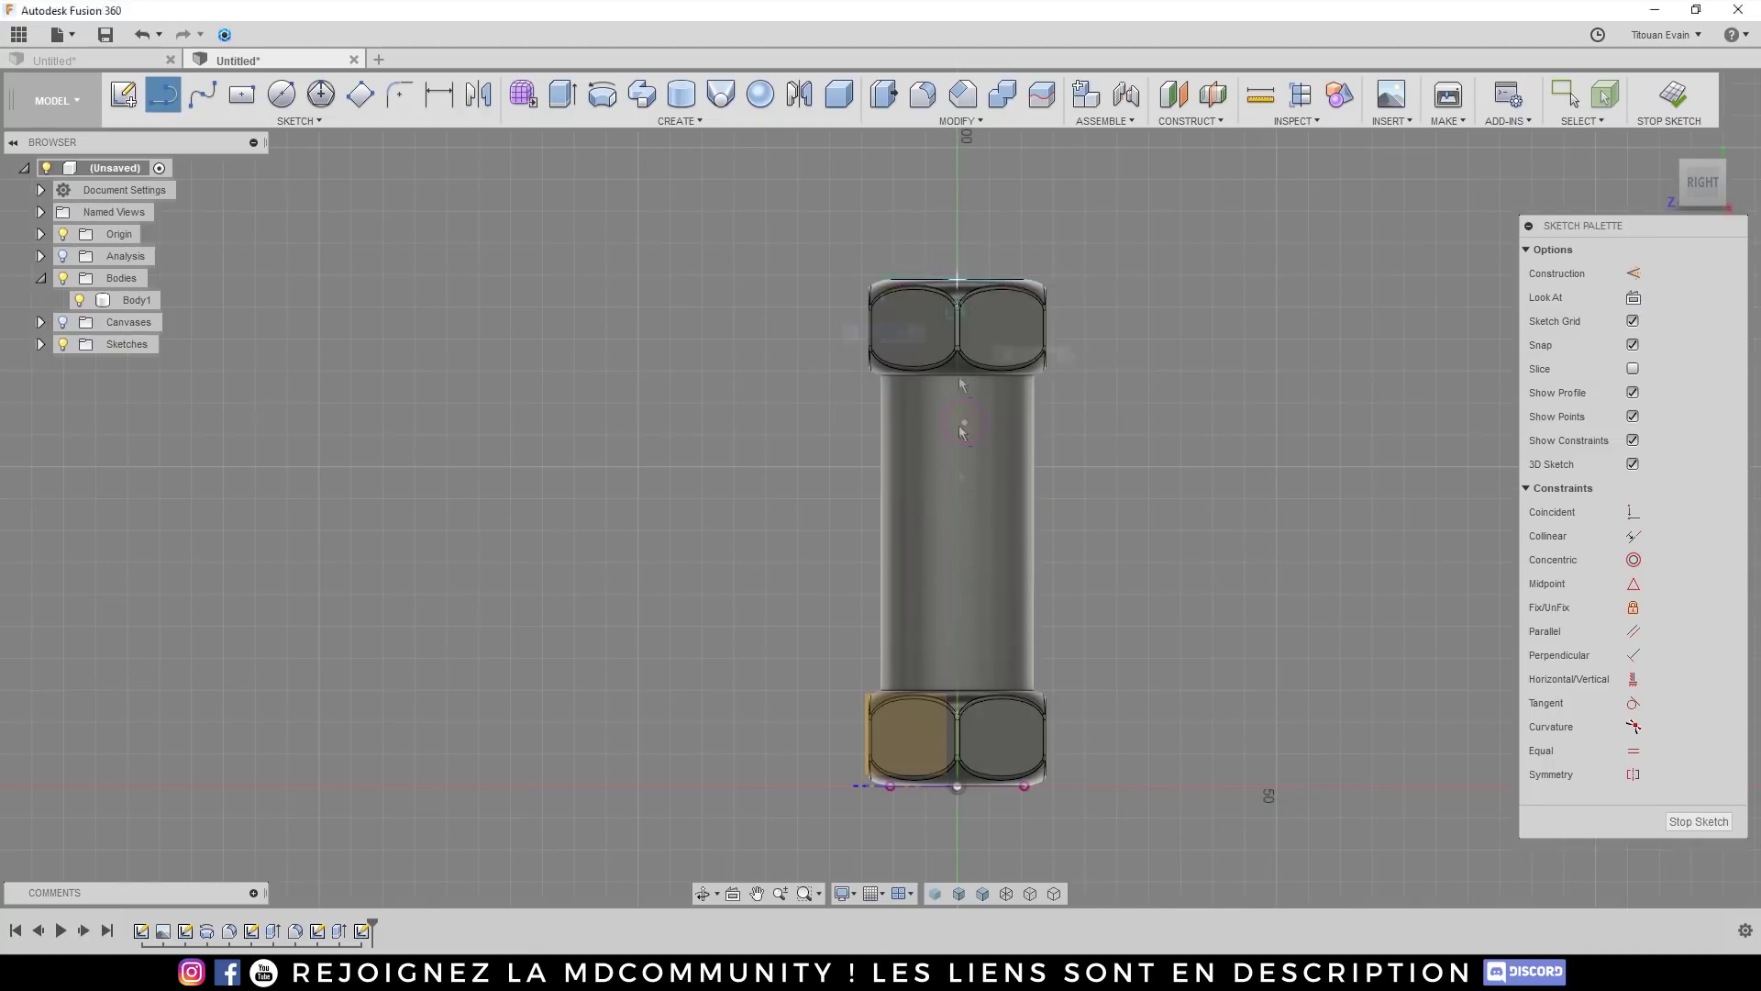
pyautogui.scroll(5, 972, 821)
pyautogui.click(961, 802)
pyautogui.scroll(-5, 1055, 798)
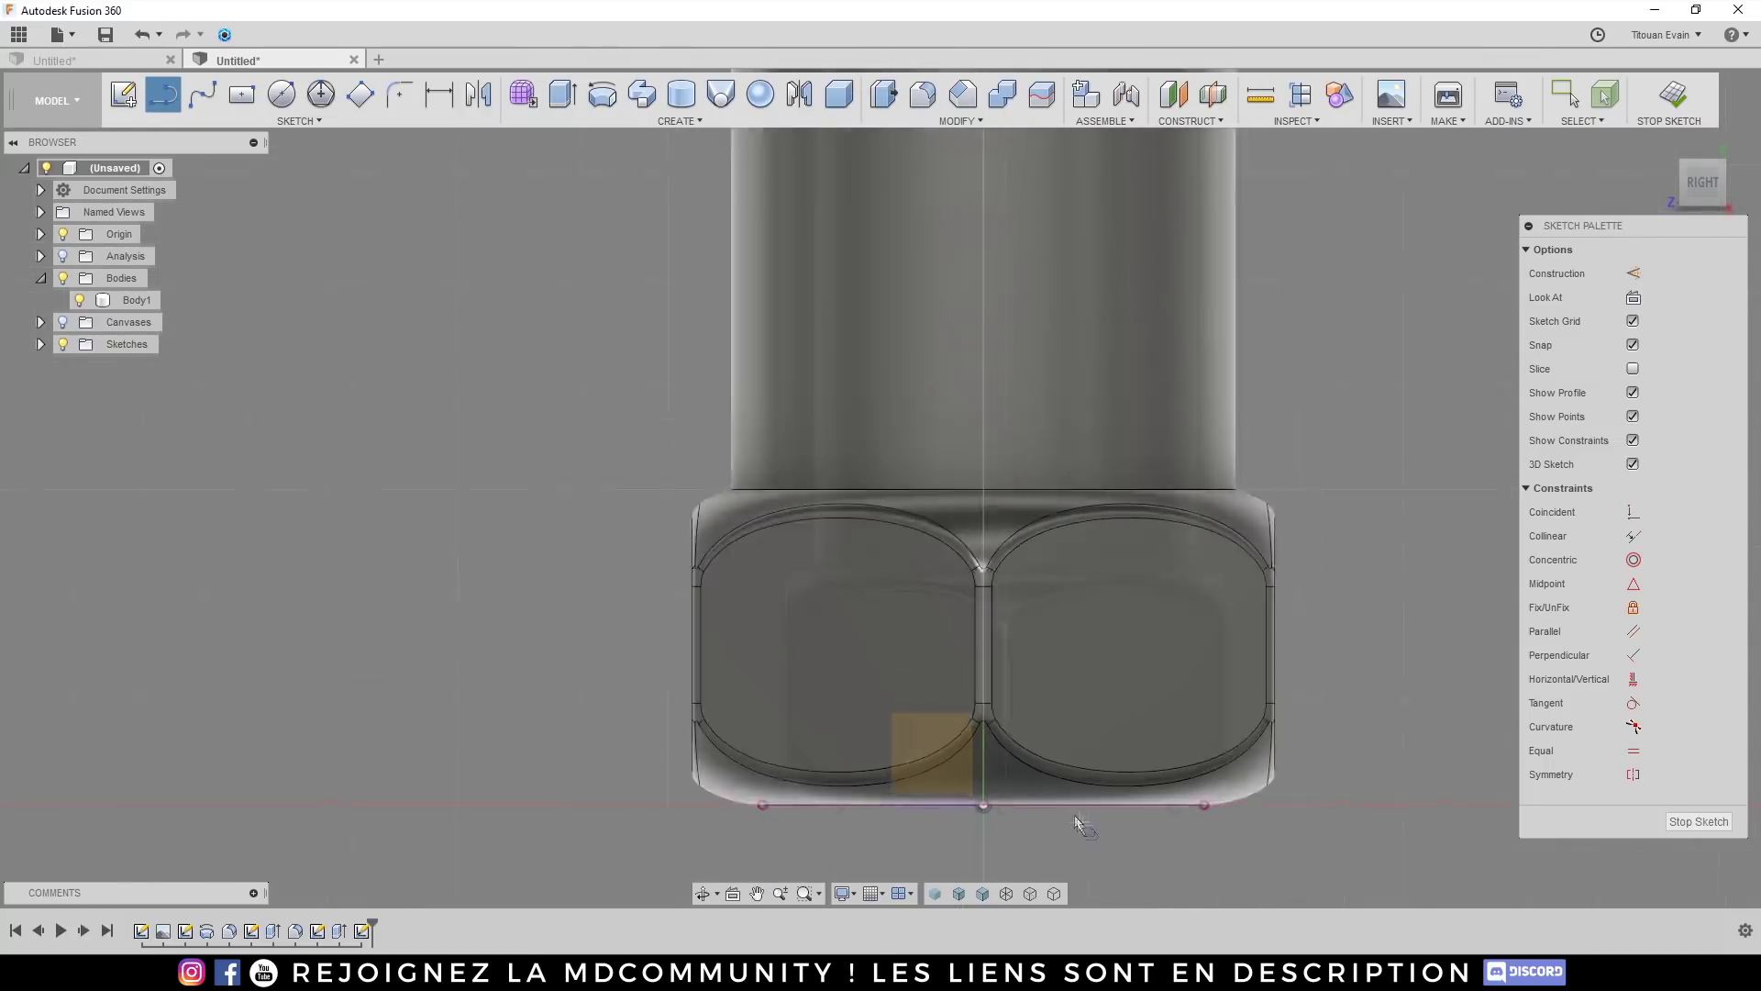
pyautogui.press('Escape')
# Step: Snap the circle's centre onto the new centre line and slide it to about 55.5 mm above the origin
pyautogui.scroll(5, 1016, 506)
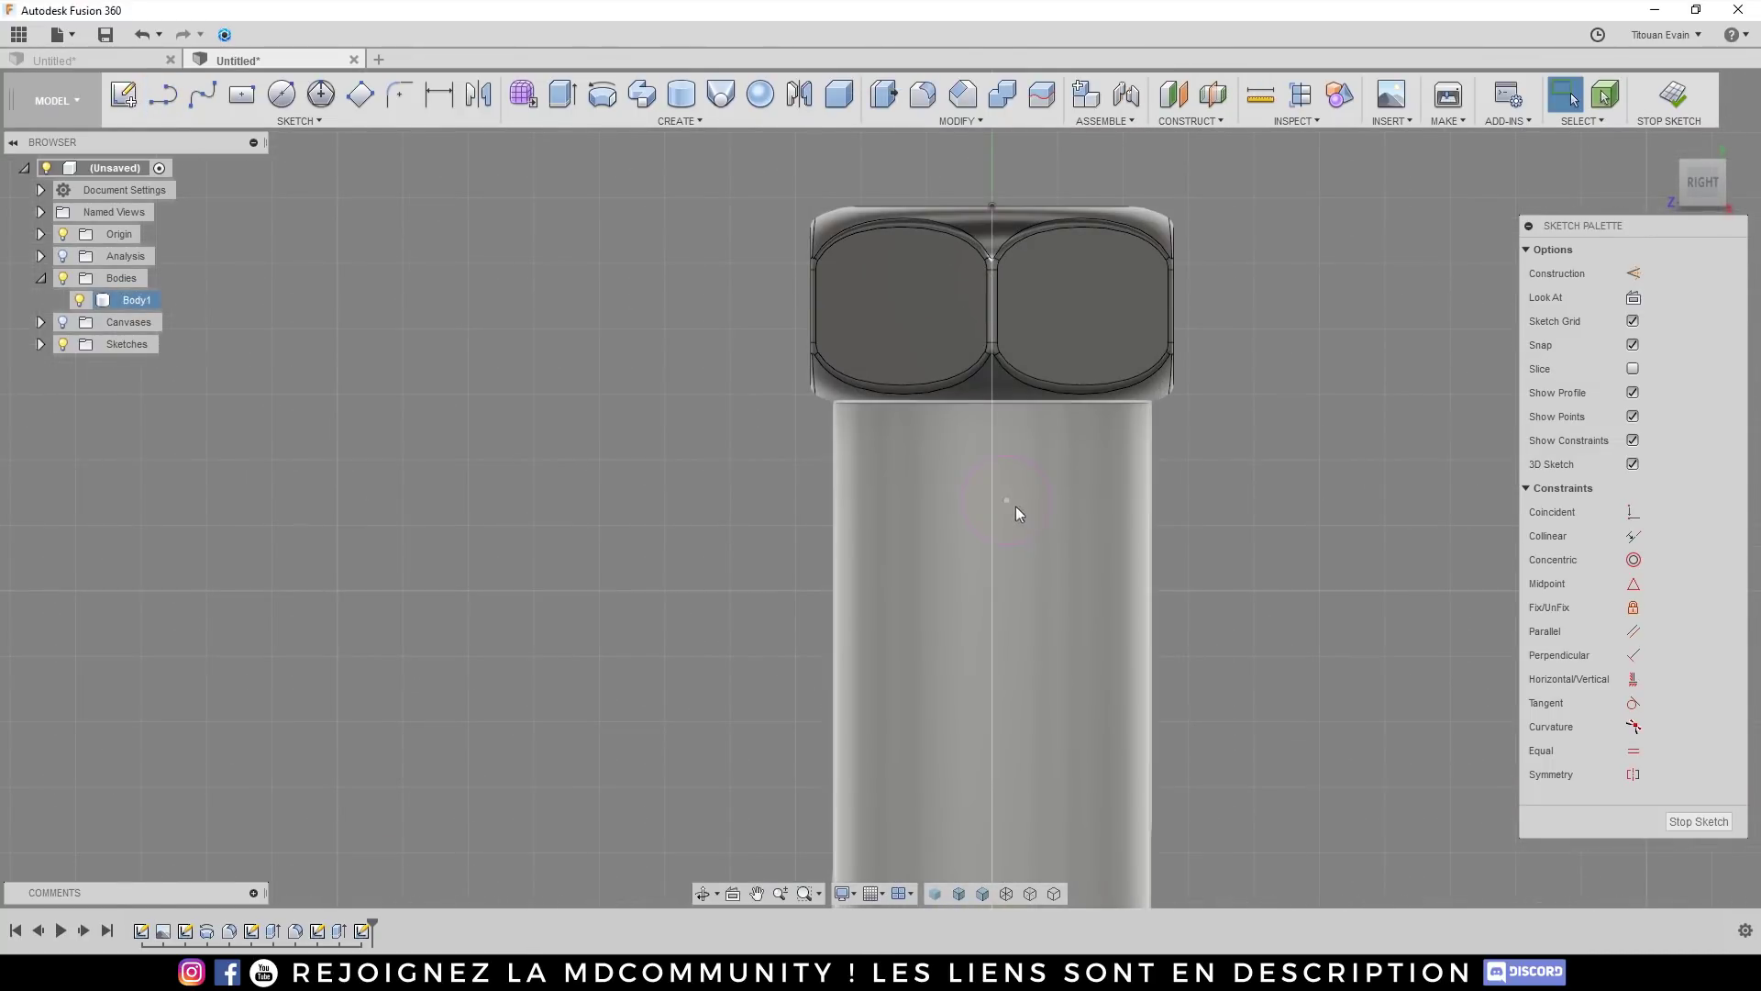
pyautogui.click(993, 499)
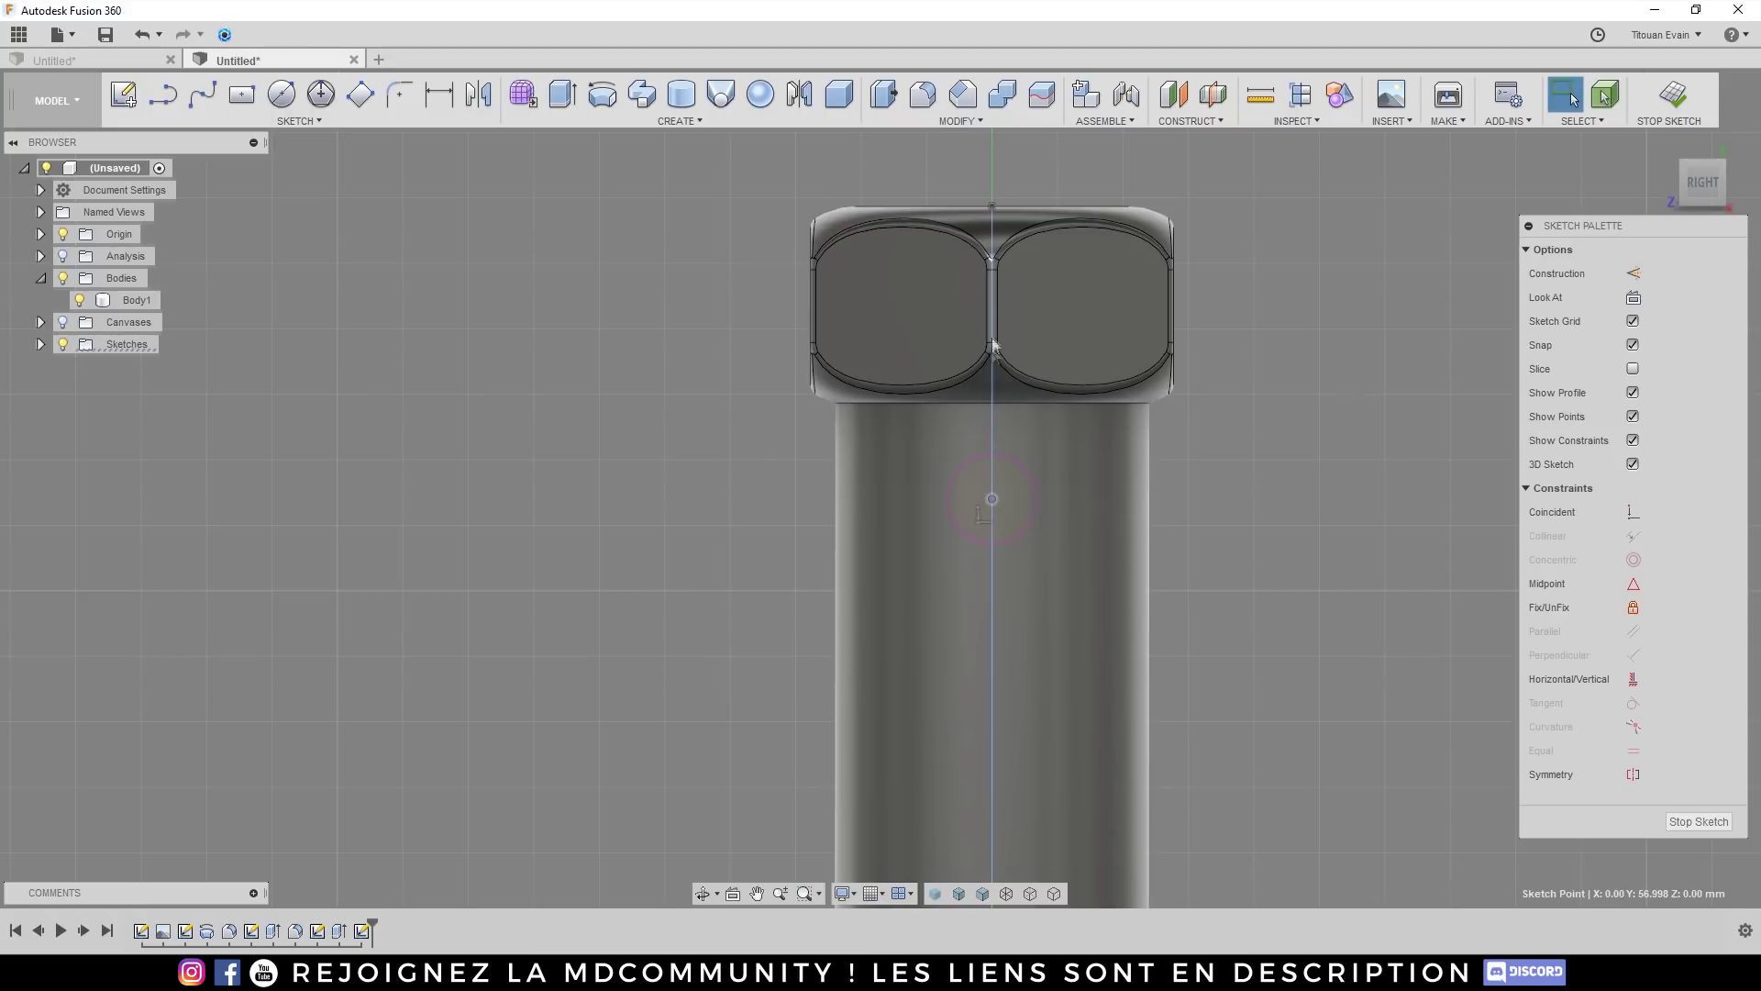
pyautogui.moveTo(993, 499)
pyautogui.mouseDown()
pyautogui.moveTo(1029, 507)
pyautogui.moveTo(938, 541)
pyautogui.mouseUp()
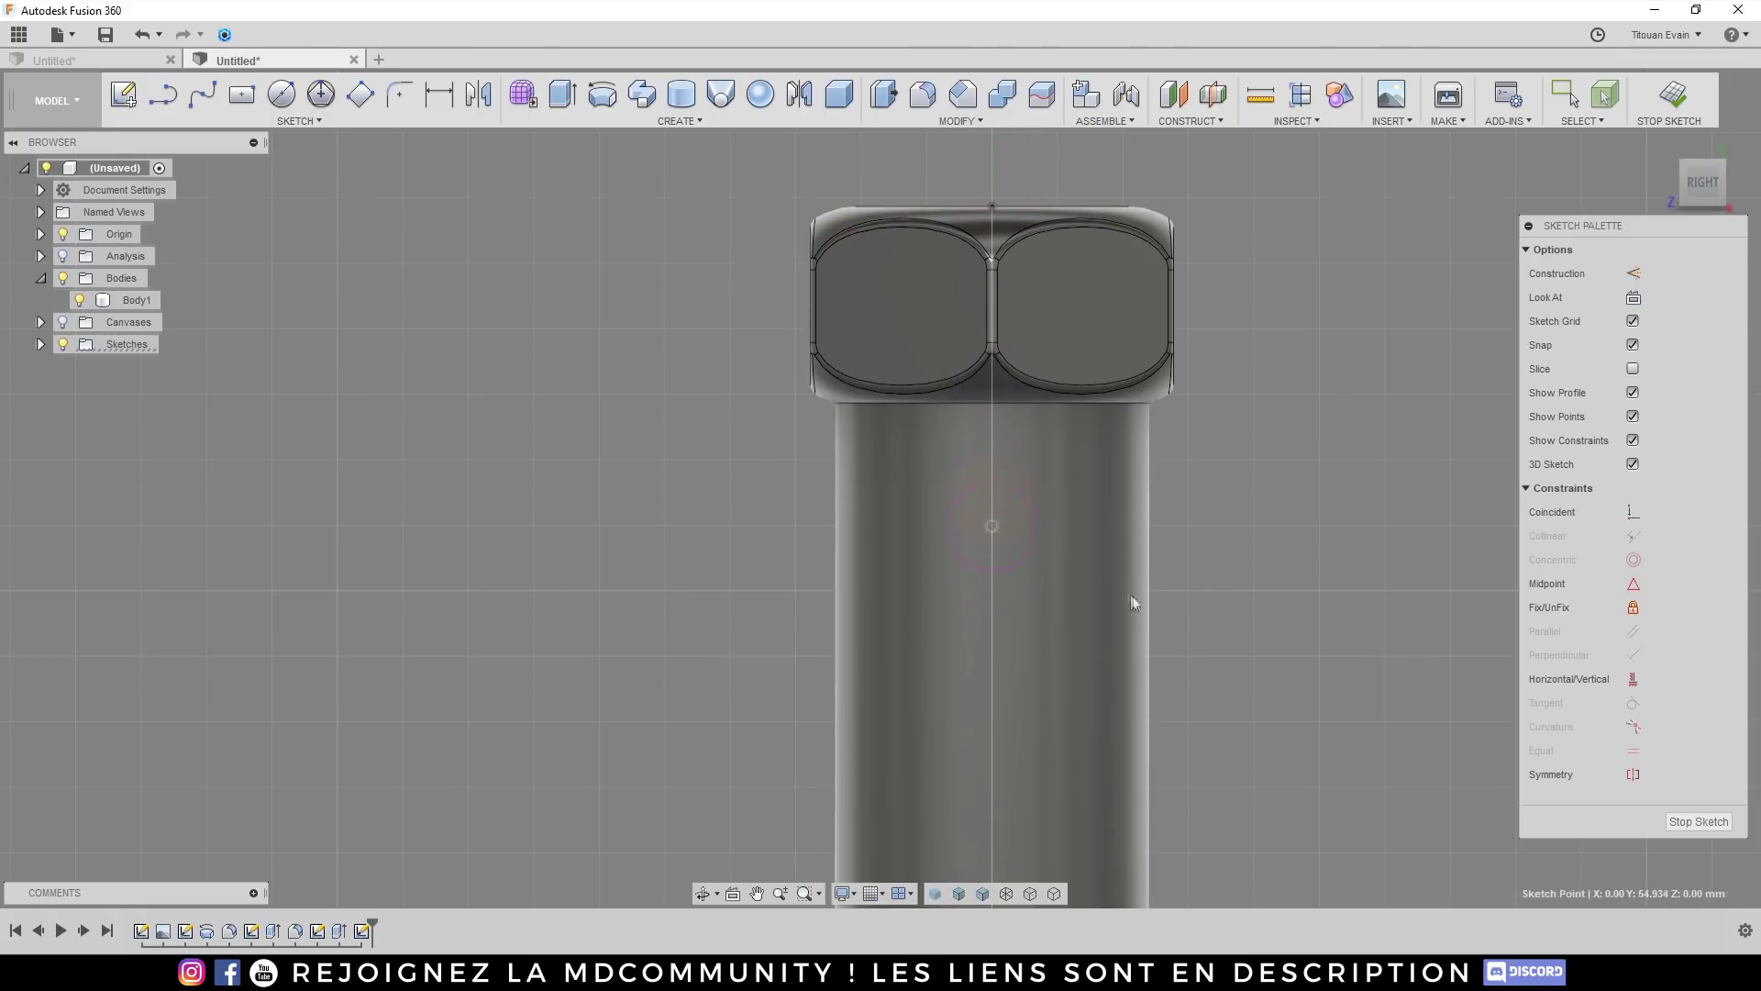
pyautogui.scroll(-3, 1064, 527)
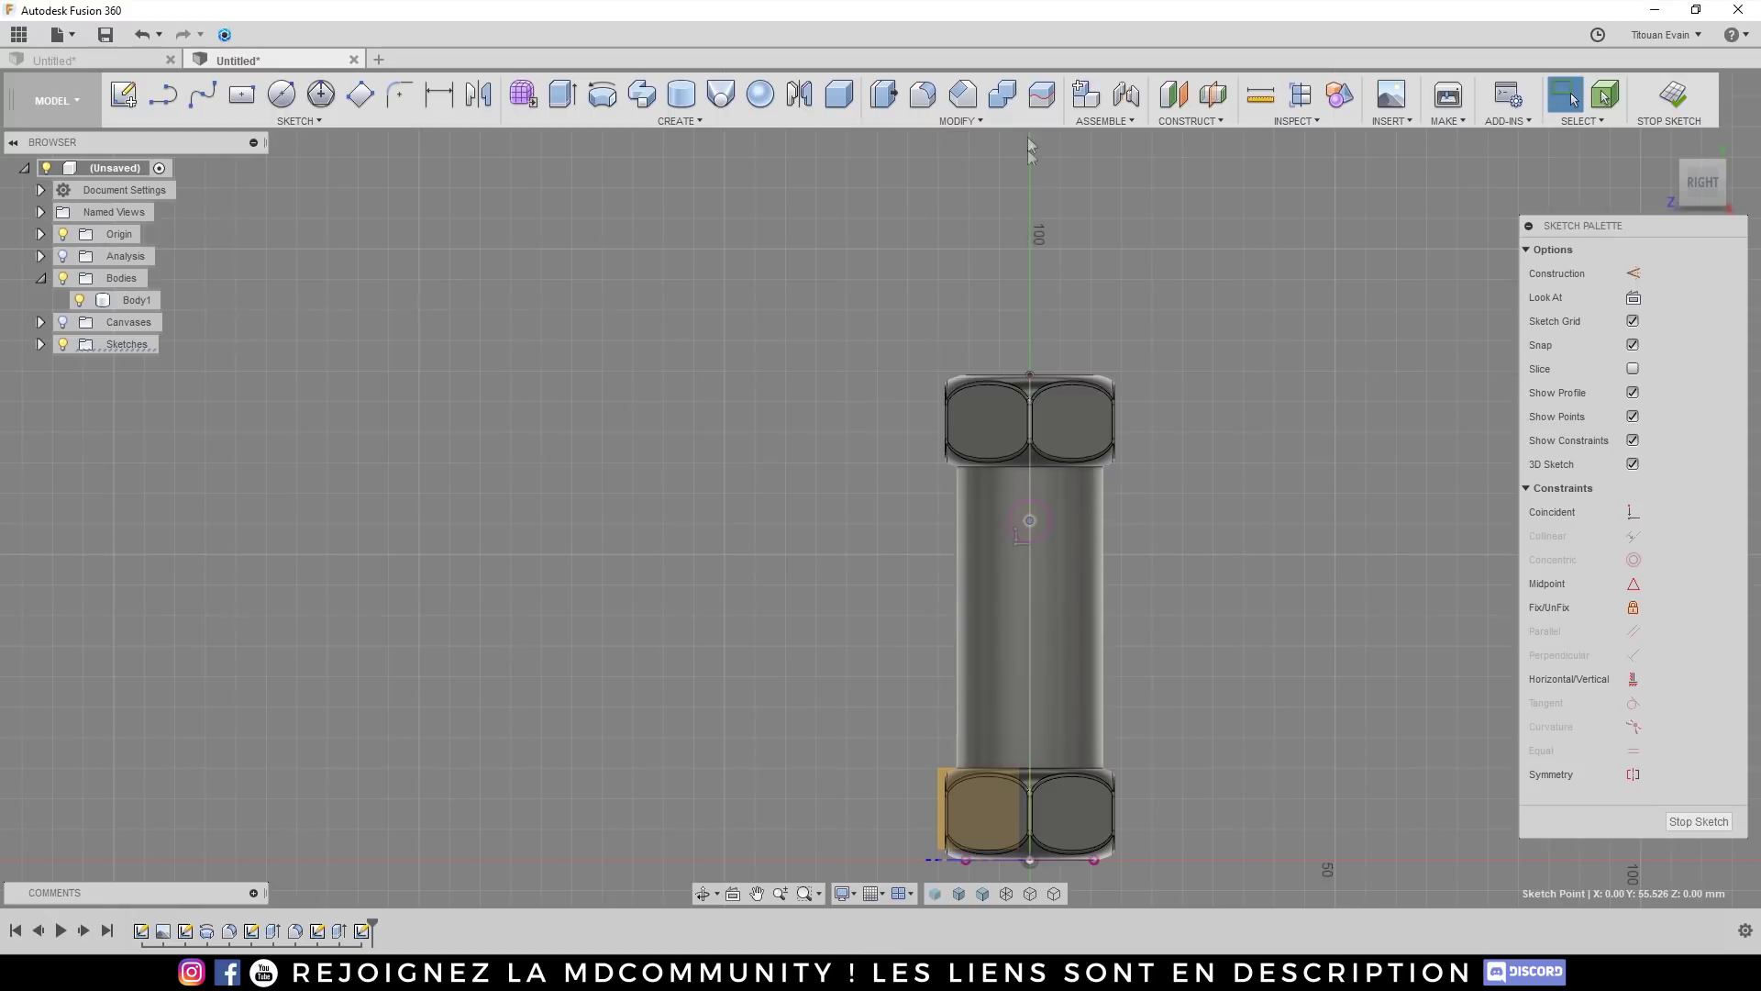
pyautogui.scroll(-3, 857, 318)
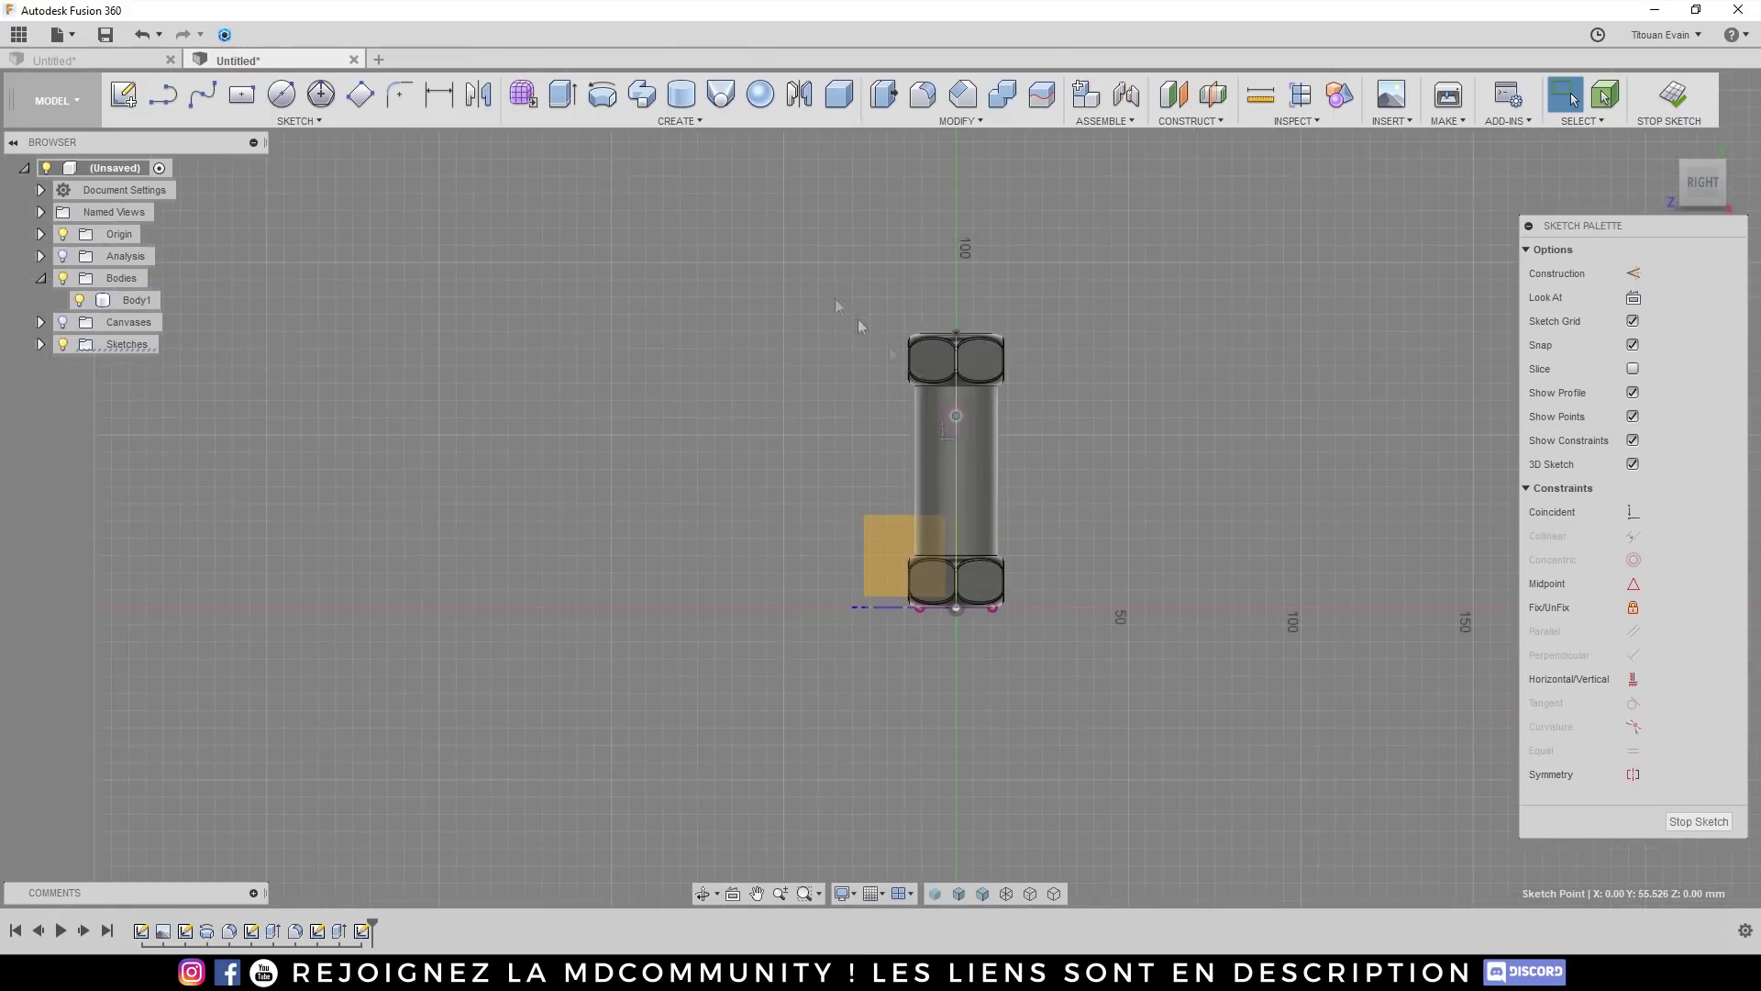
# Step: Inspect the centre line's upper endpoint against the top edge of the upper collar
pyautogui.scroll(2, 981, 424)
pyautogui.scroll(2, 935, 259)
pyautogui.scroll(3, 935, 256)
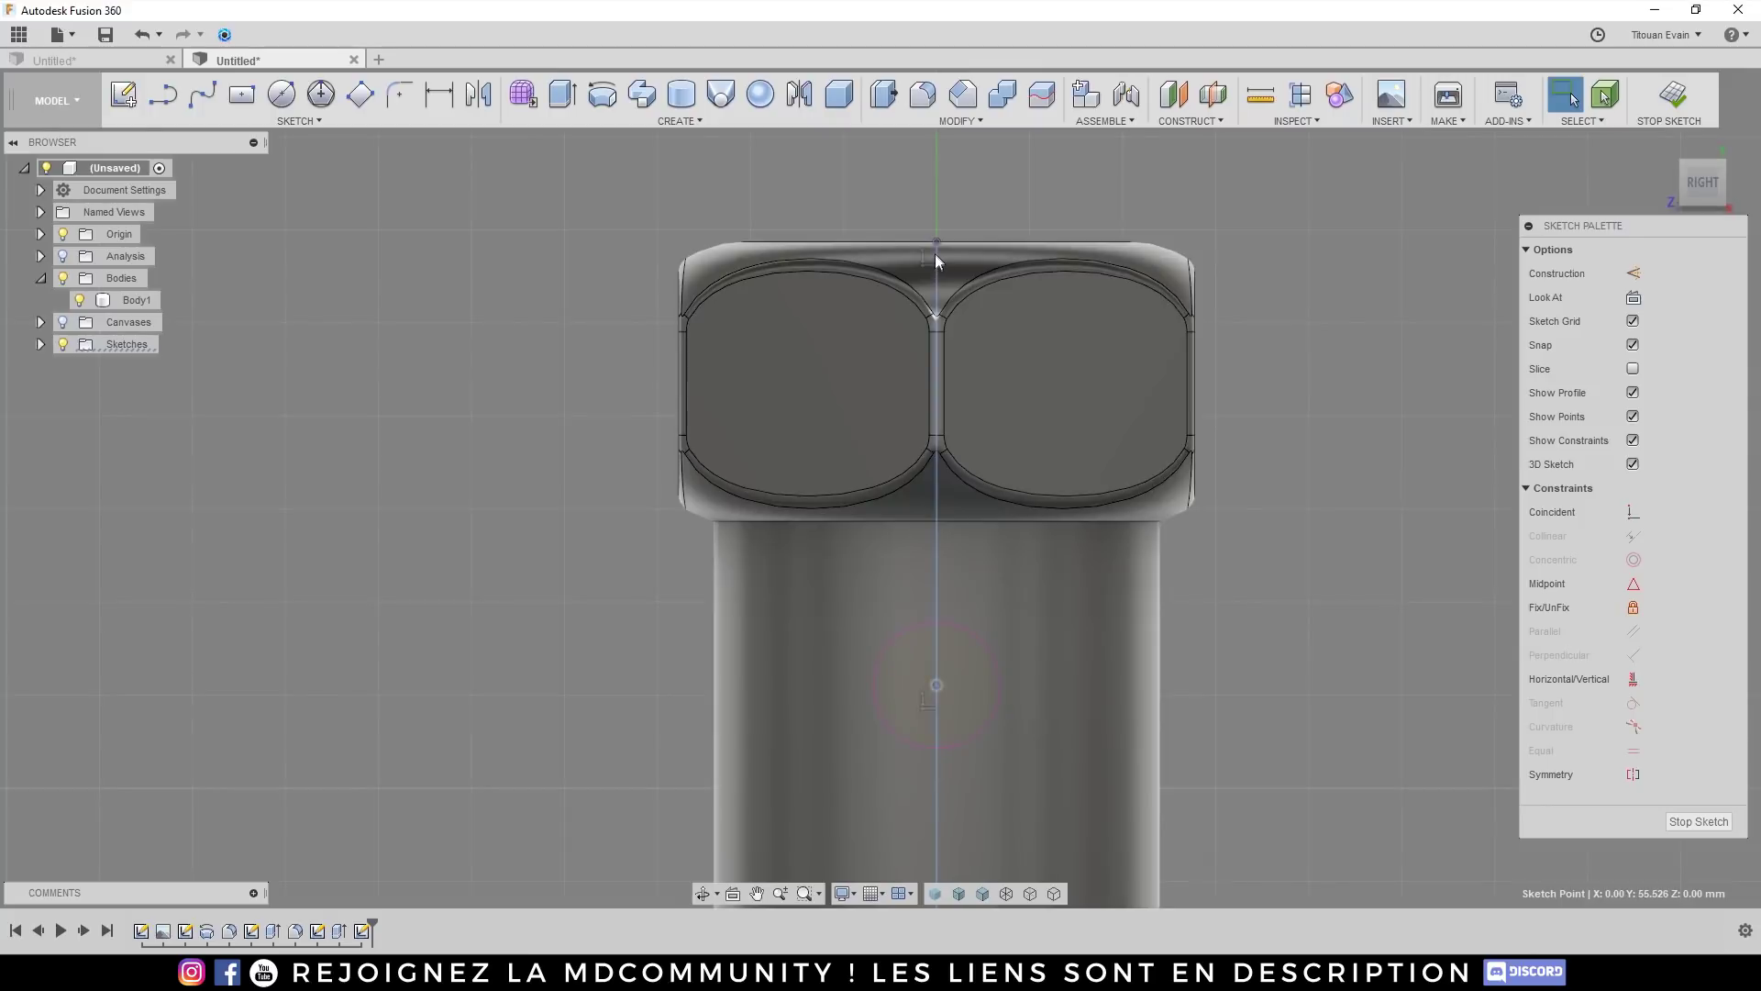
pyautogui.scroll(4, 932, 255)
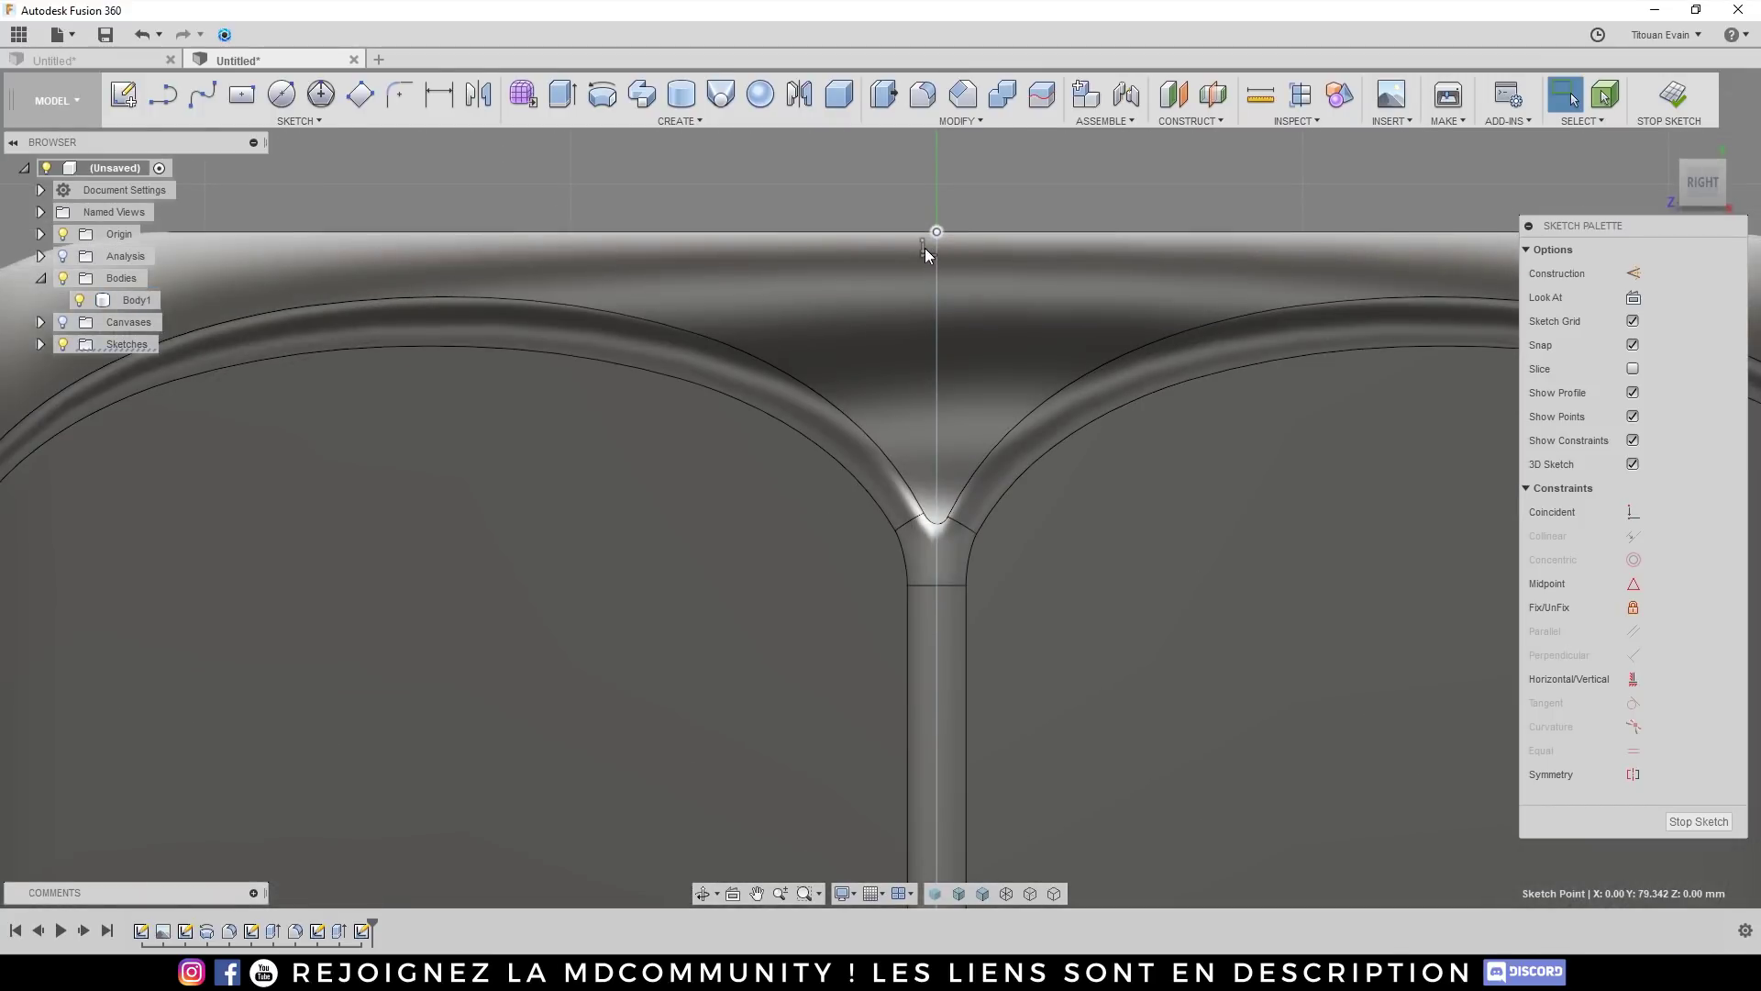
pyautogui.scroll(-5, 923, 250)
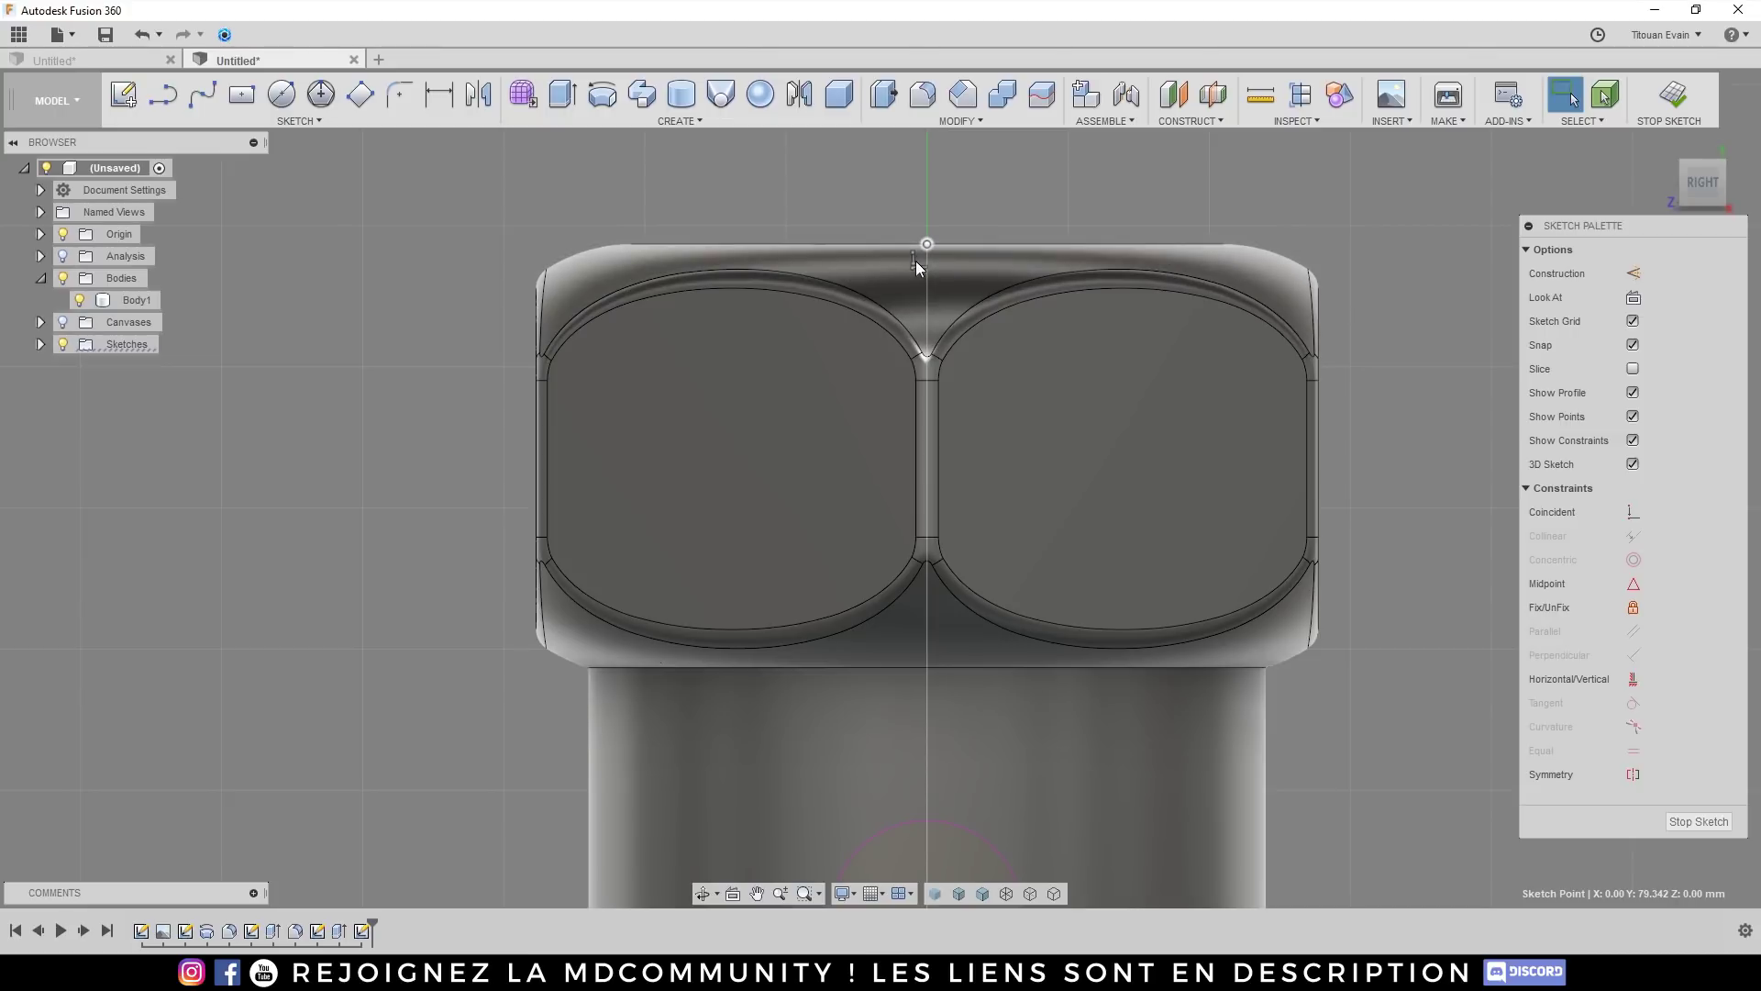
pyautogui.click(745, 244)
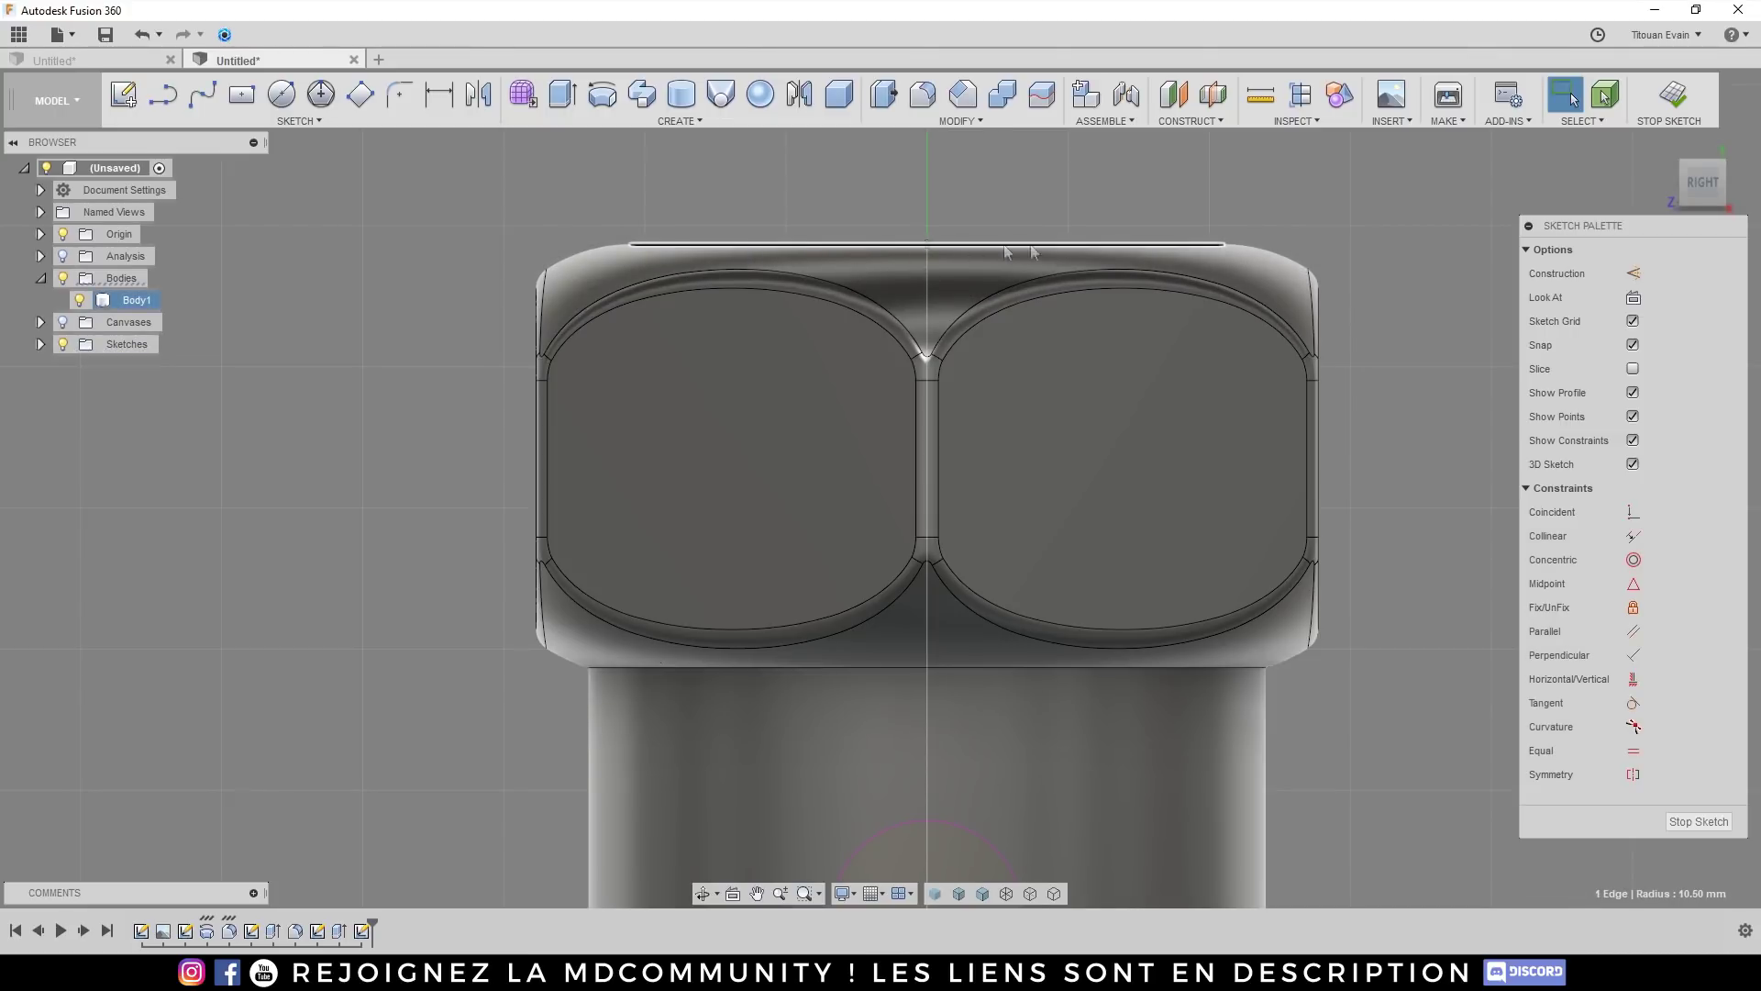
pyautogui.scroll(-3, 929, 290)
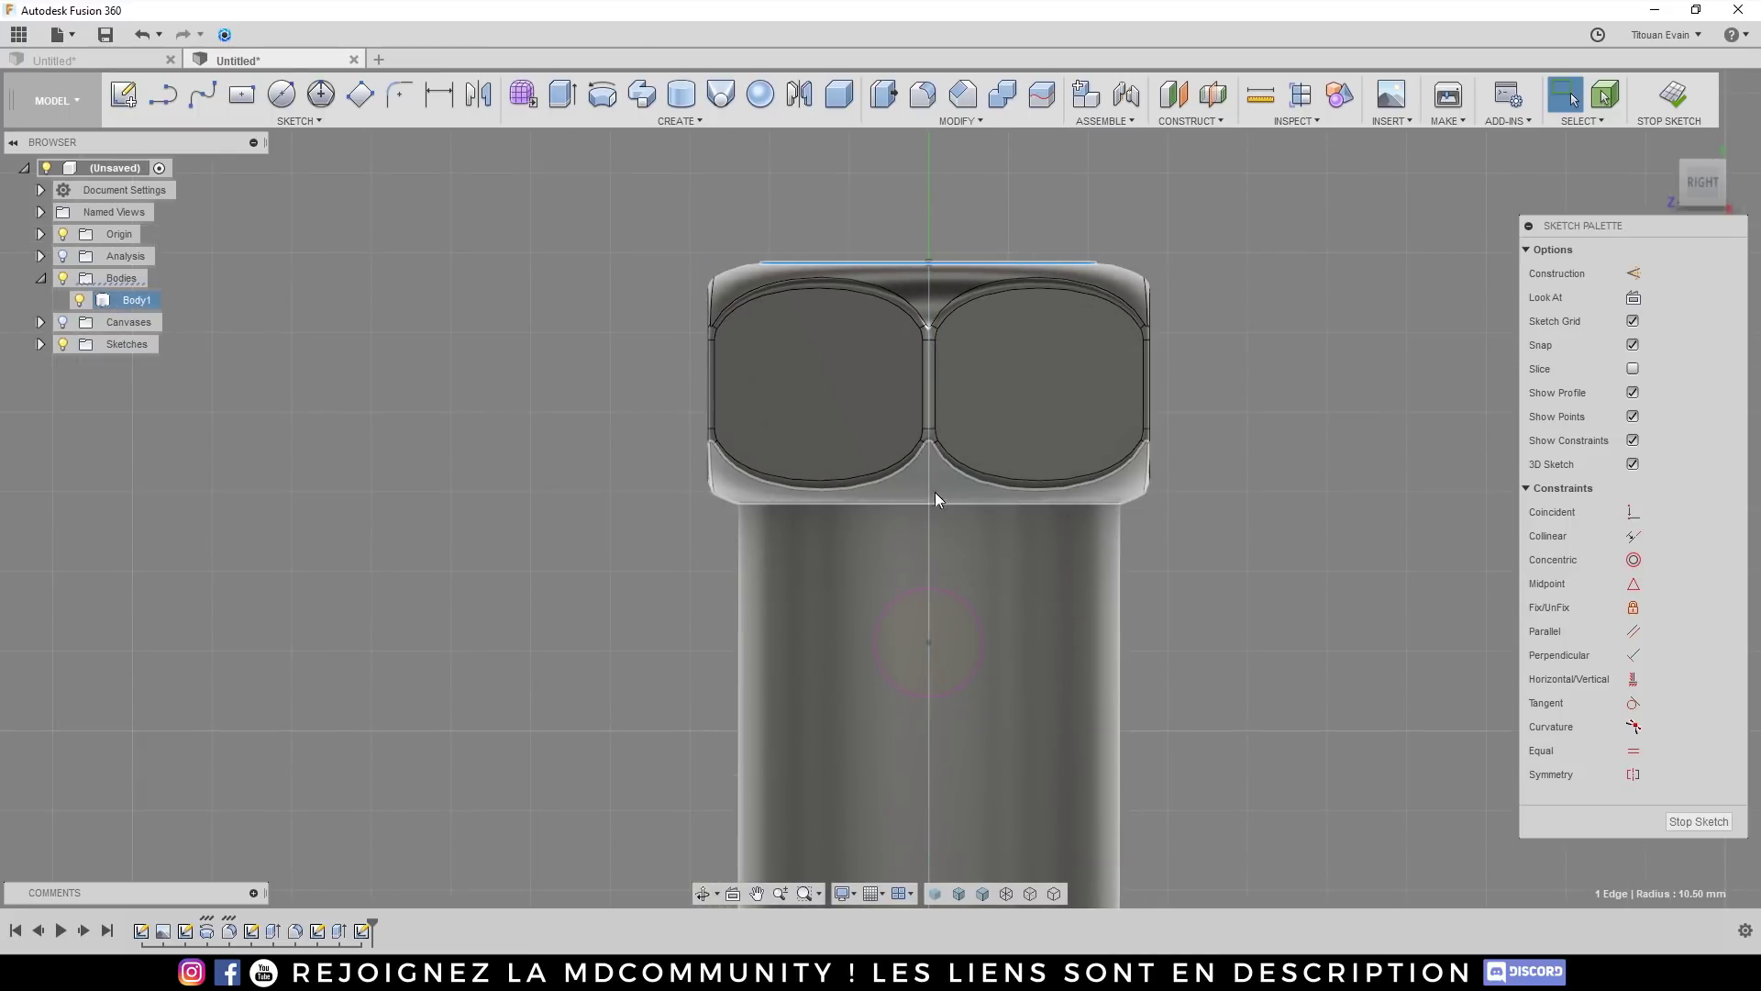
pyautogui.press('p')
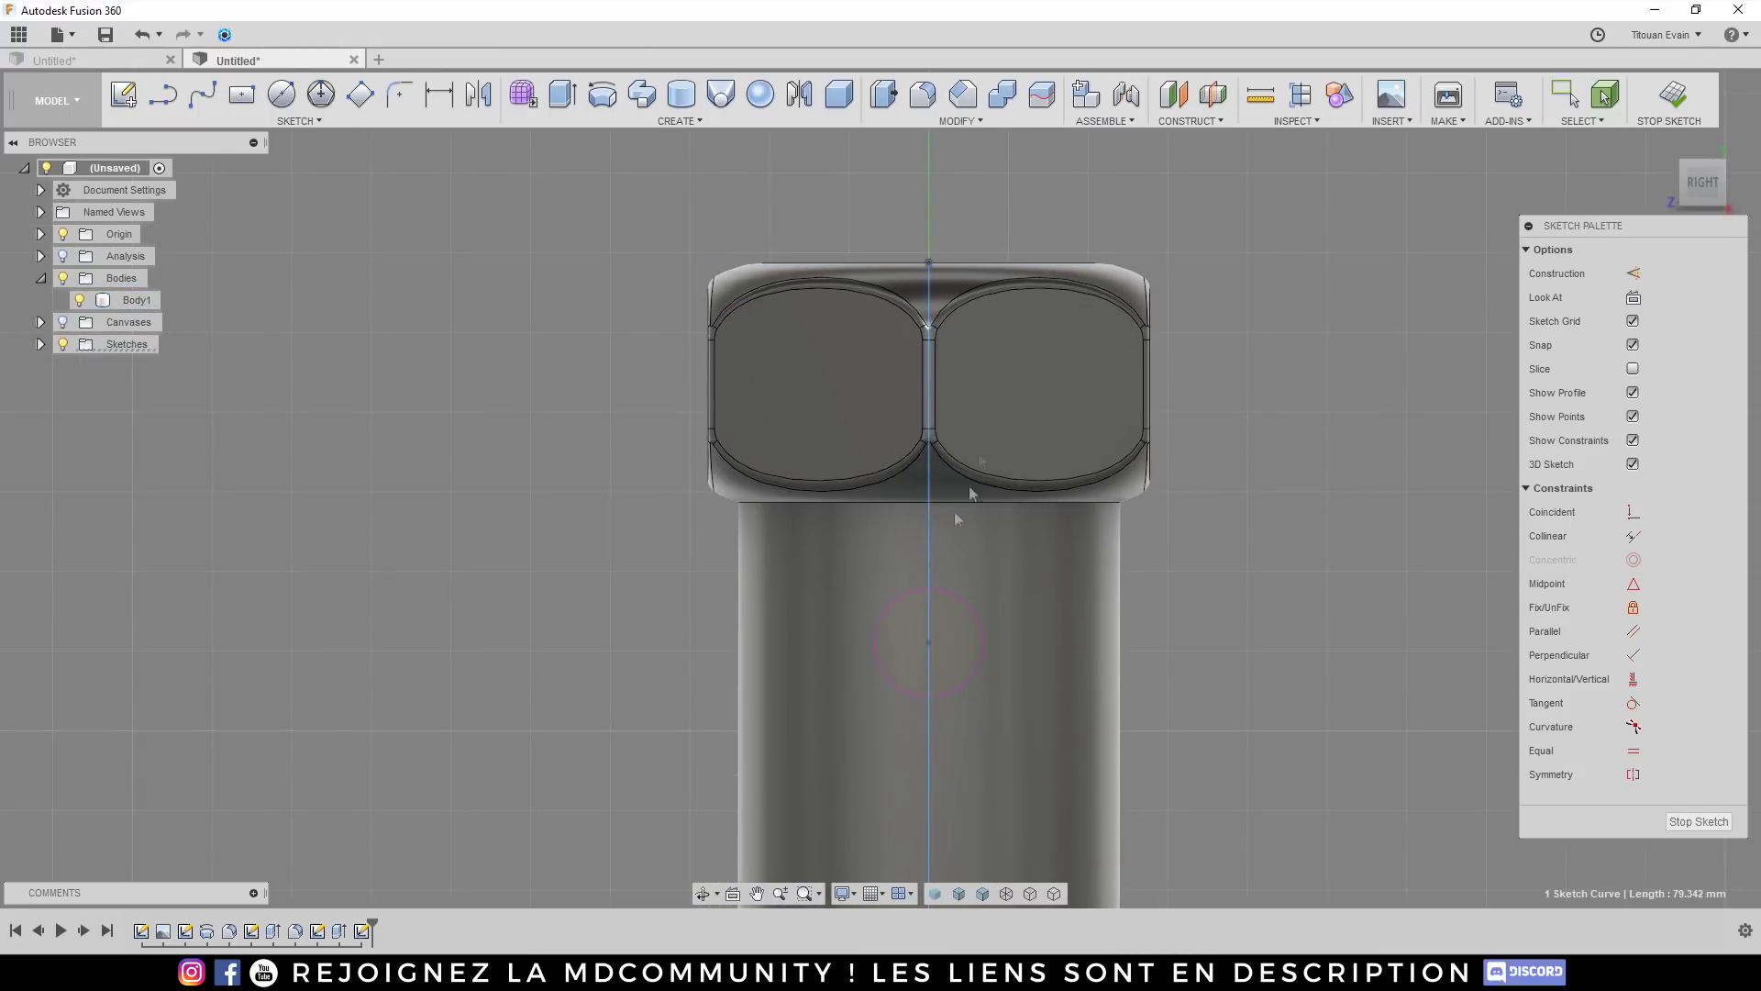
pyautogui.scroll(-3, 944, 465)
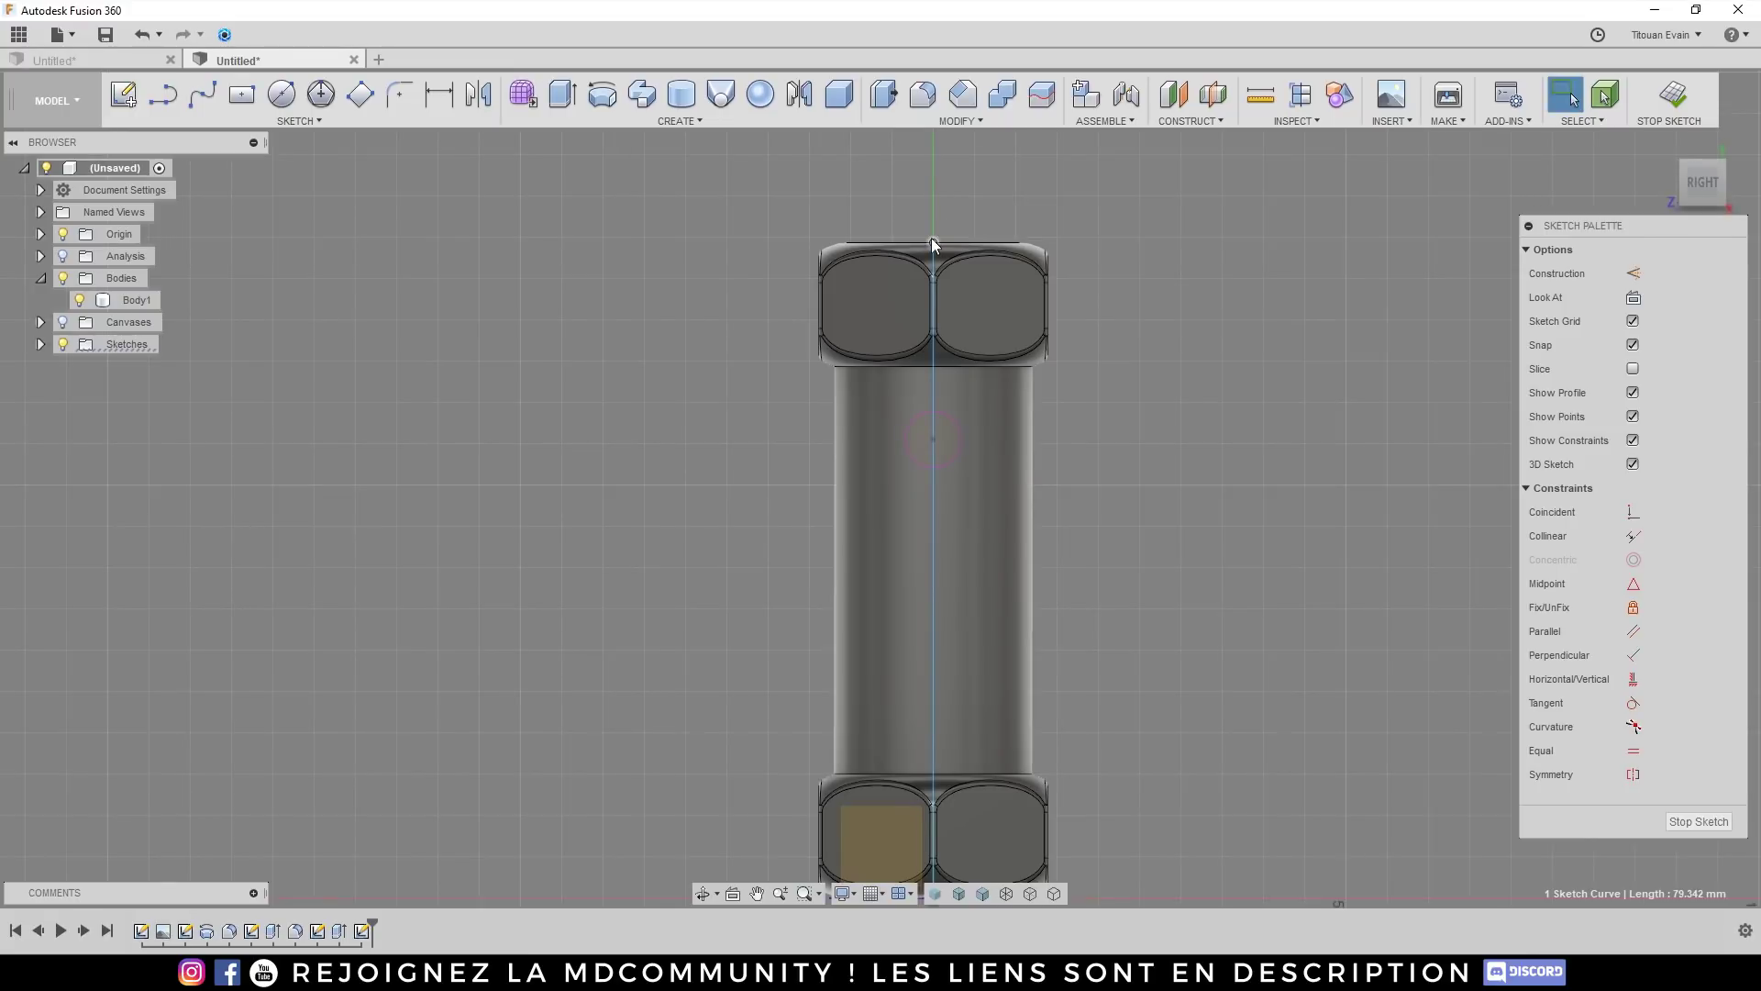
pyautogui.scroll(-1, 932, 816)
pyautogui.press('Escape')
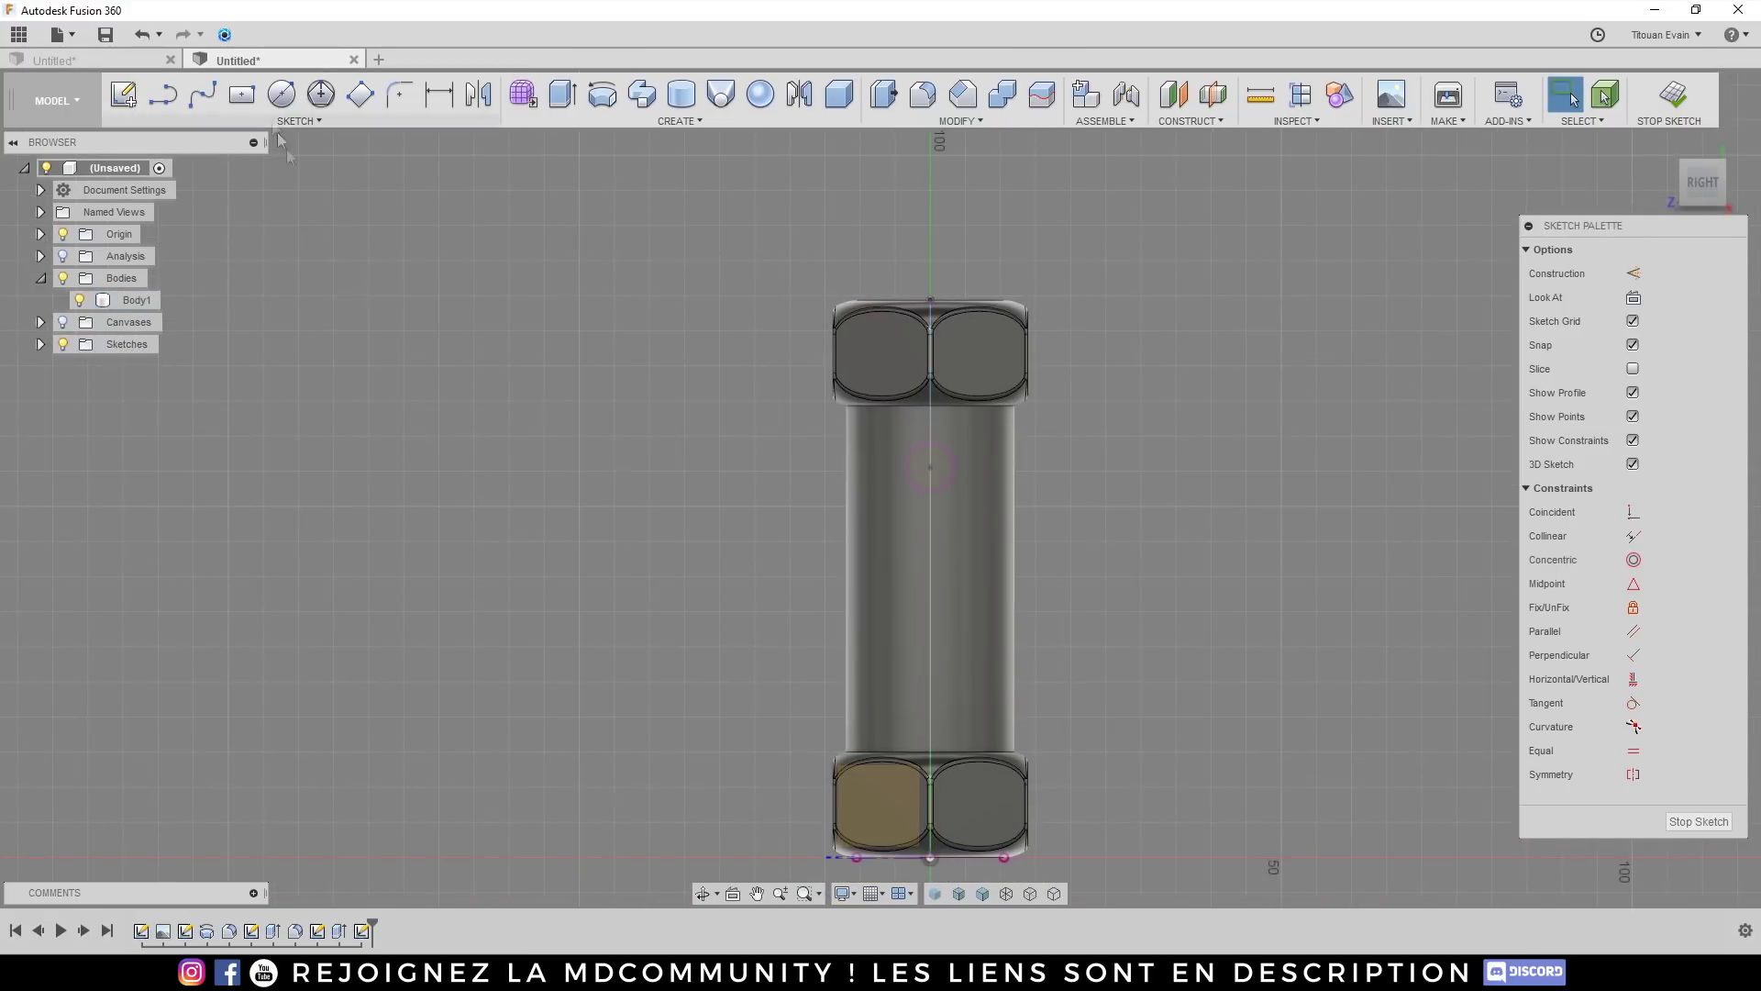
pyautogui.click(438, 94)
pyautogui.click(929, 532)
pyautogui.click(1207, 532)
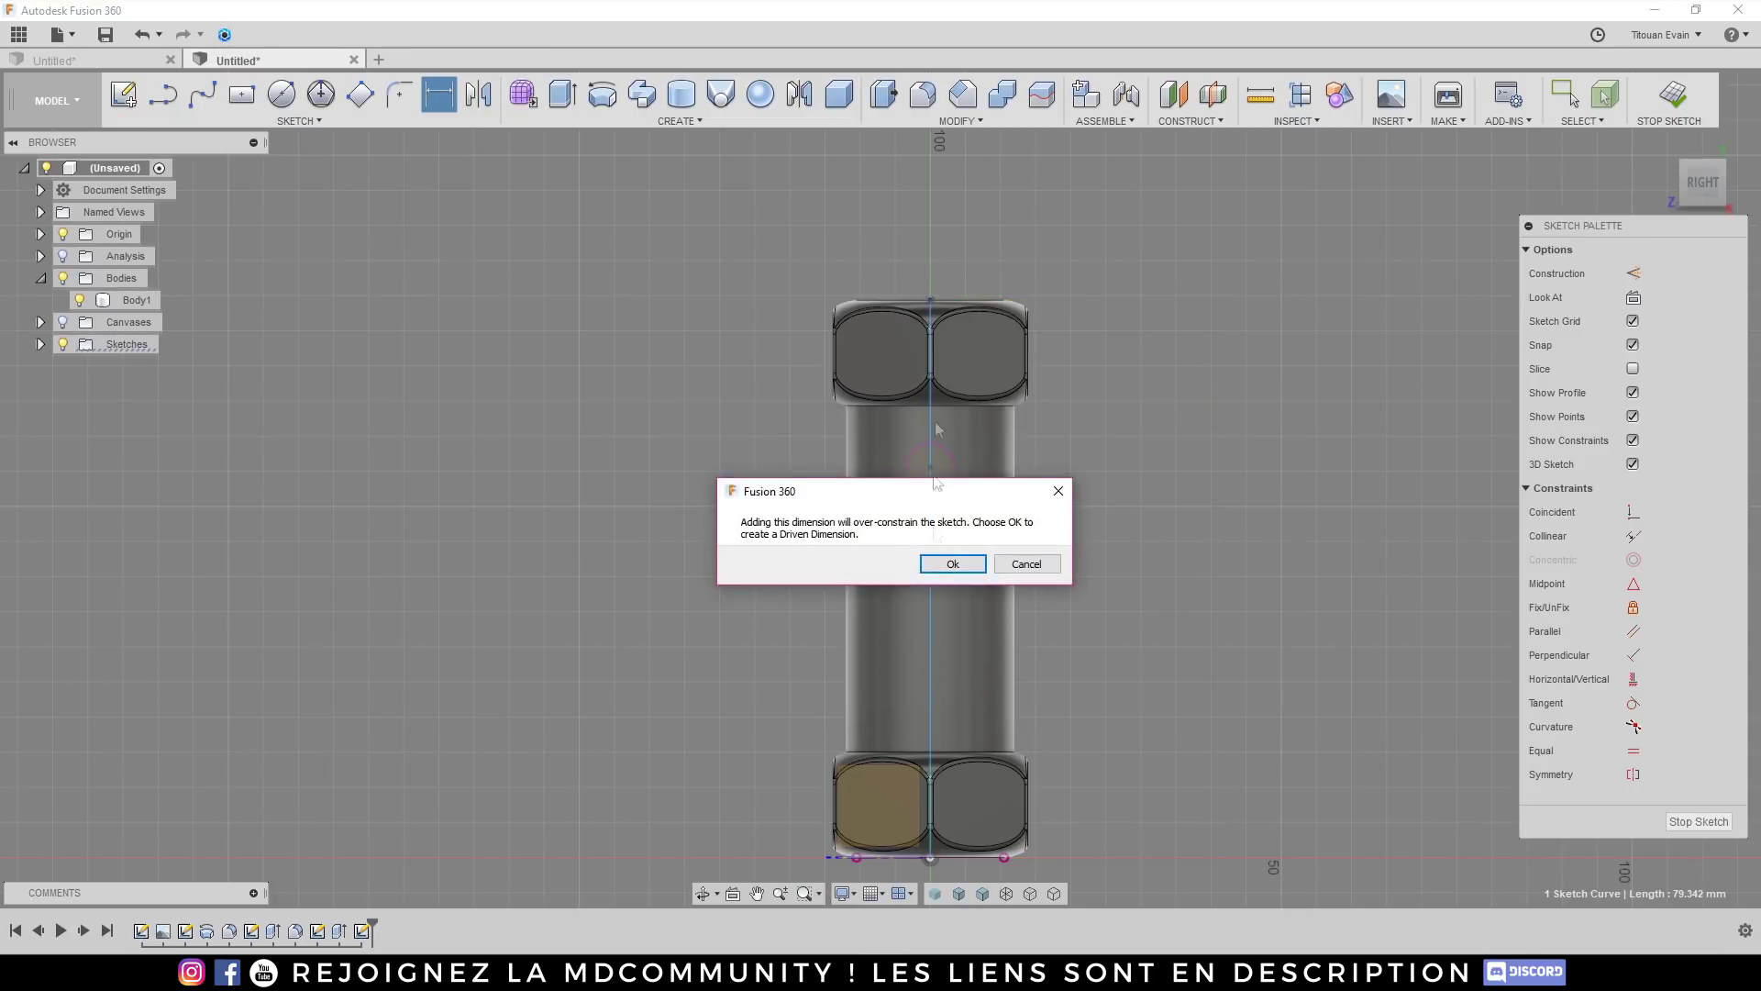
pyautogui.click(1024, 564)
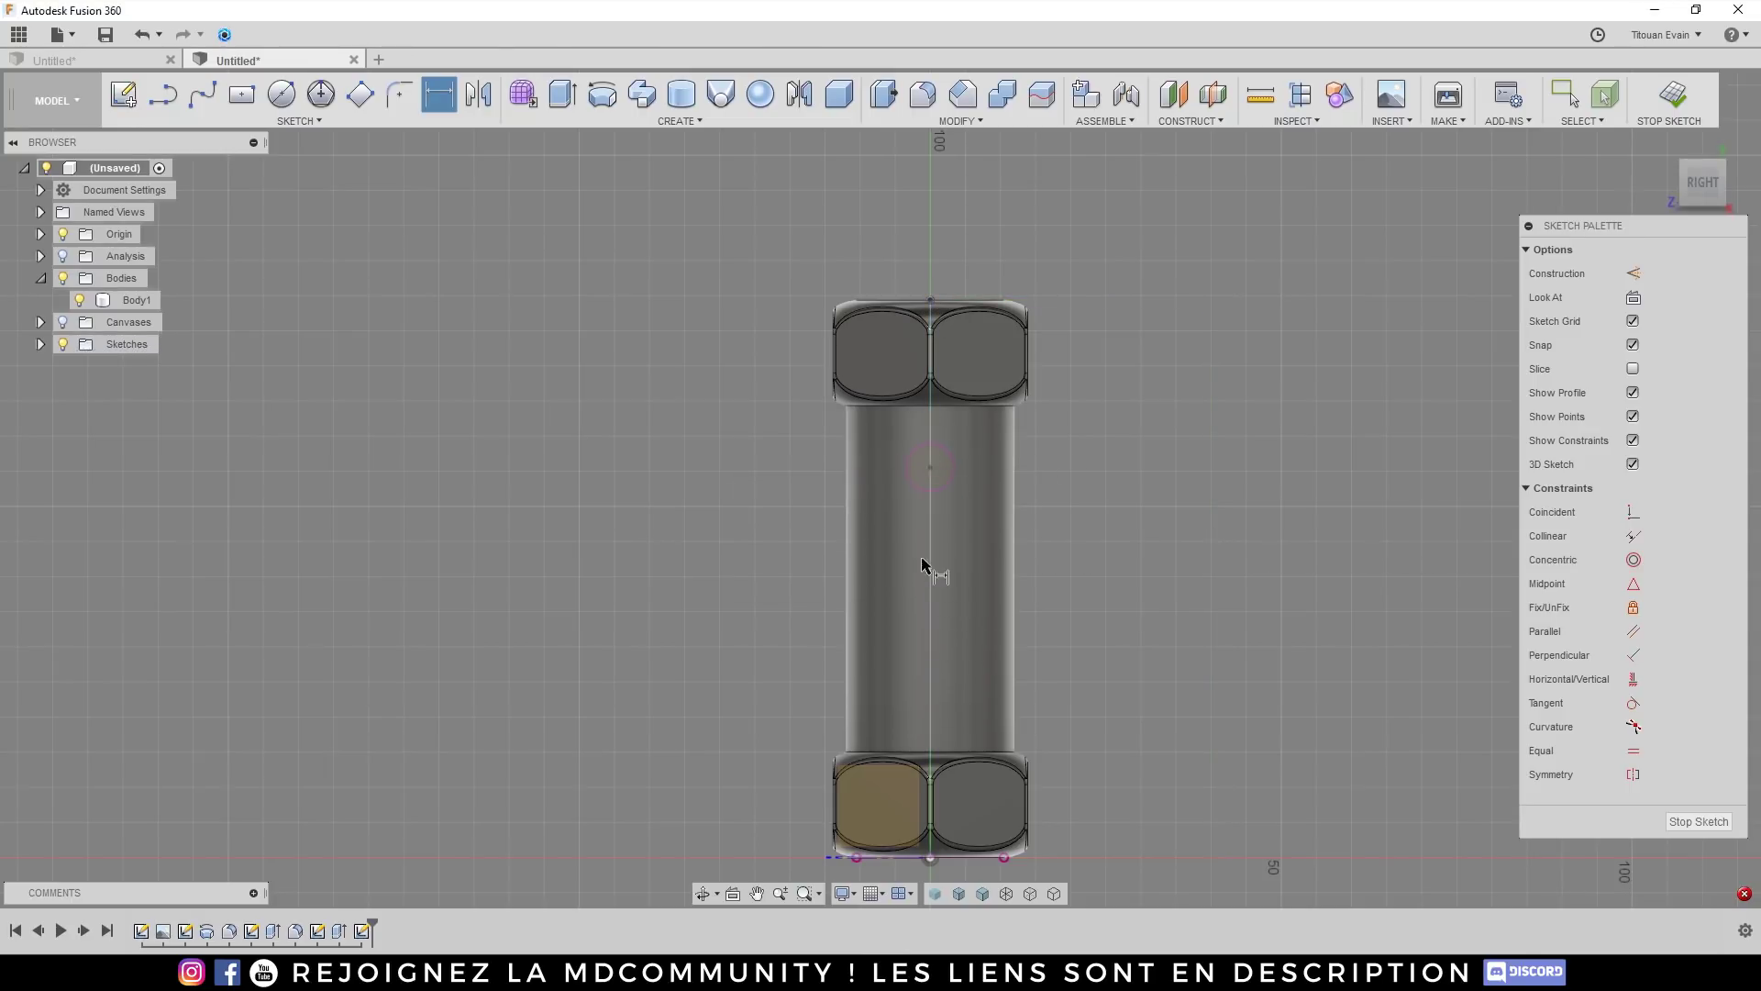
pyautogui.press('Escape')
# Step: Move the circle slightly up the centre line and dimension its centre 22.5 mm below the line's upper endpoint
pyautogui.scroll(5, 922, 464)
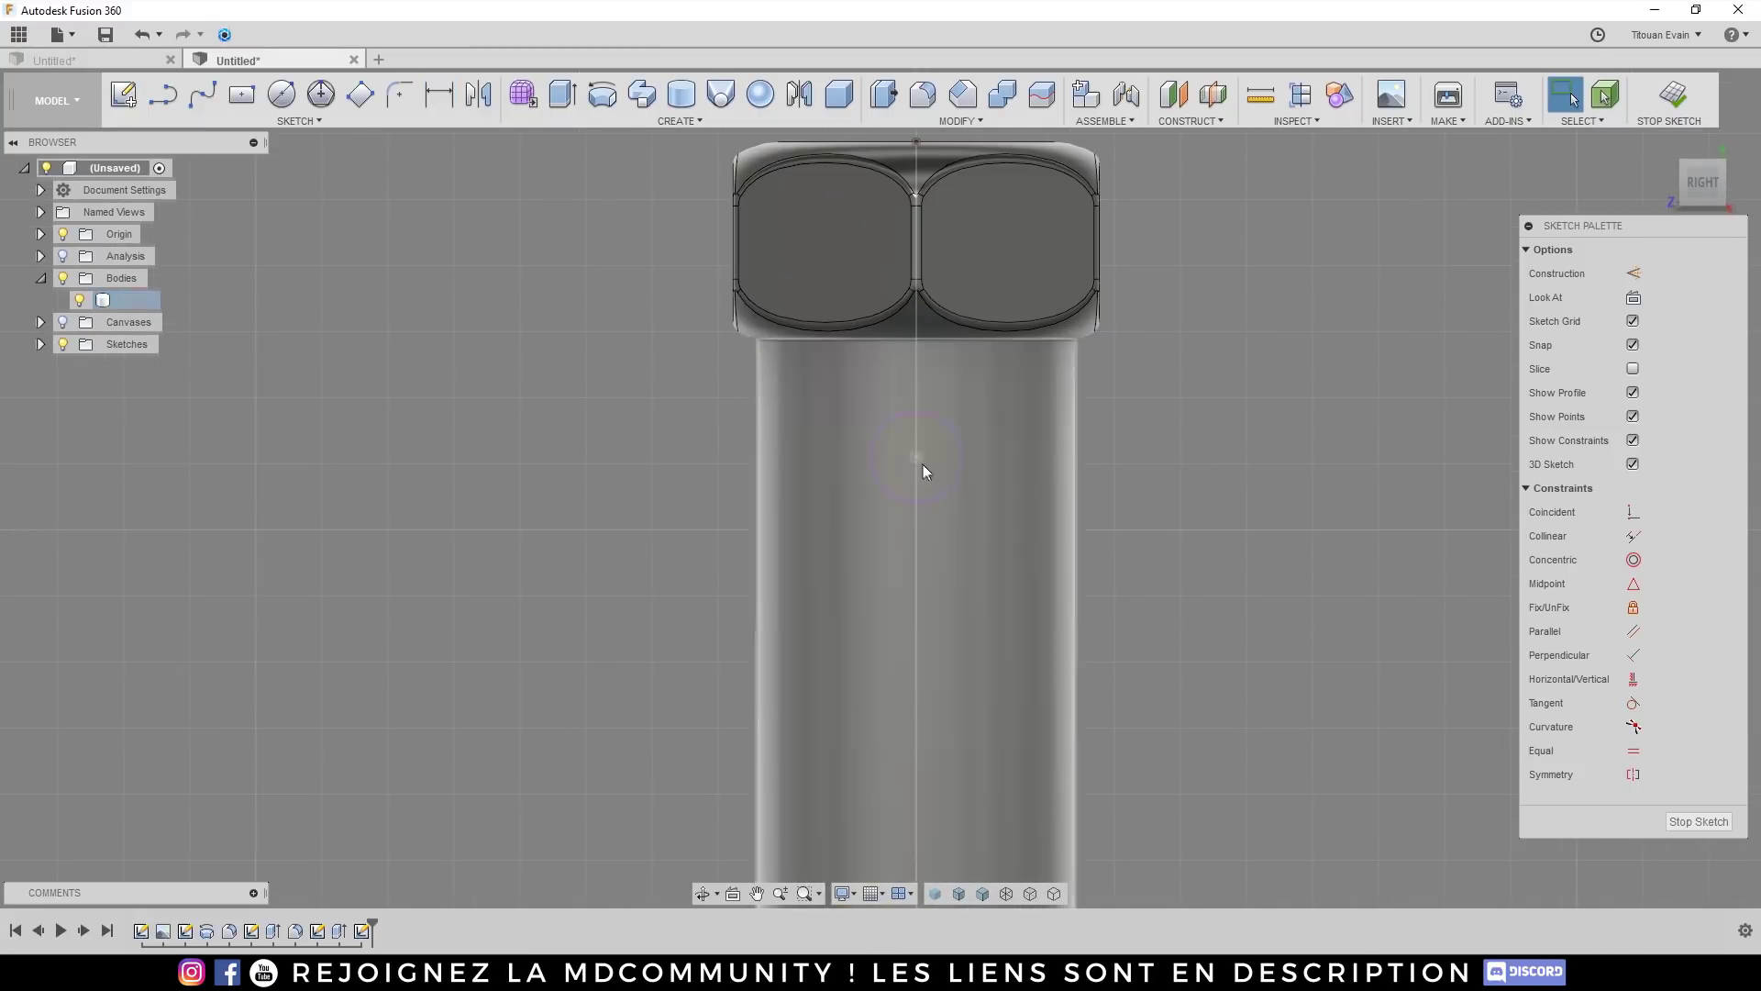
pyautogui.moveTo(918, 429); pyautogui.dragTo(918, 430)
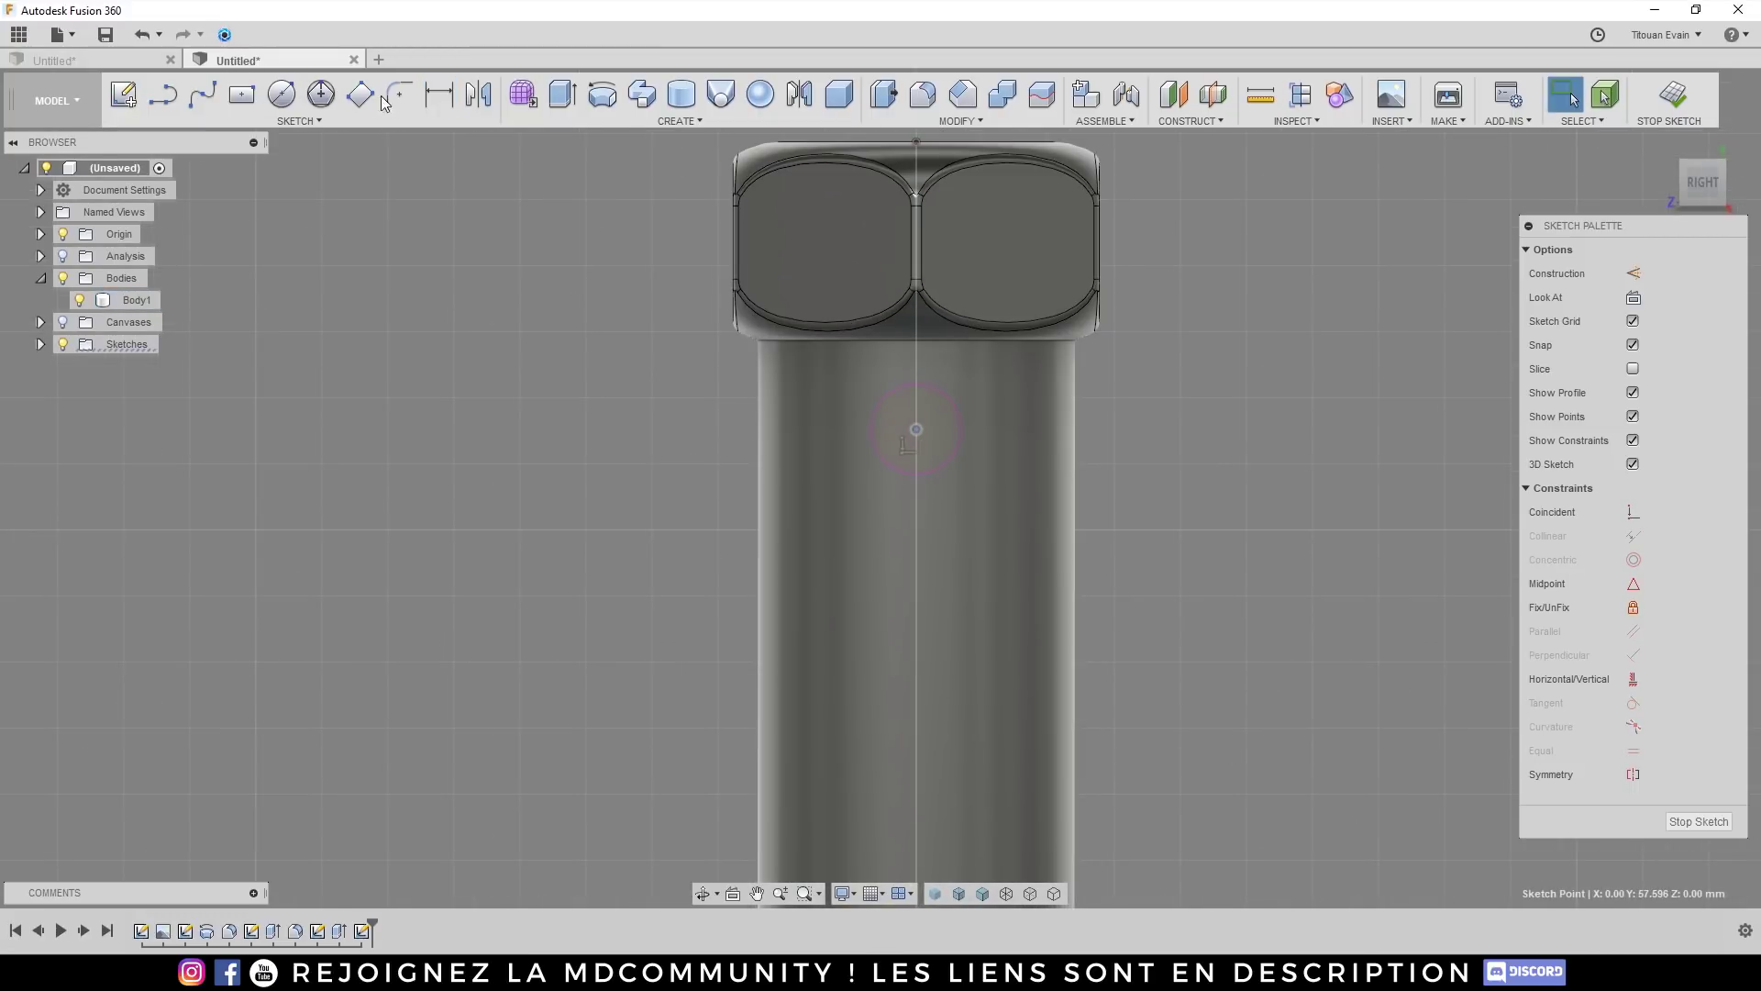
pyautogui.click(438, 94)
pyautogui.click(915, 143)
pyautogui.click(916, 430)
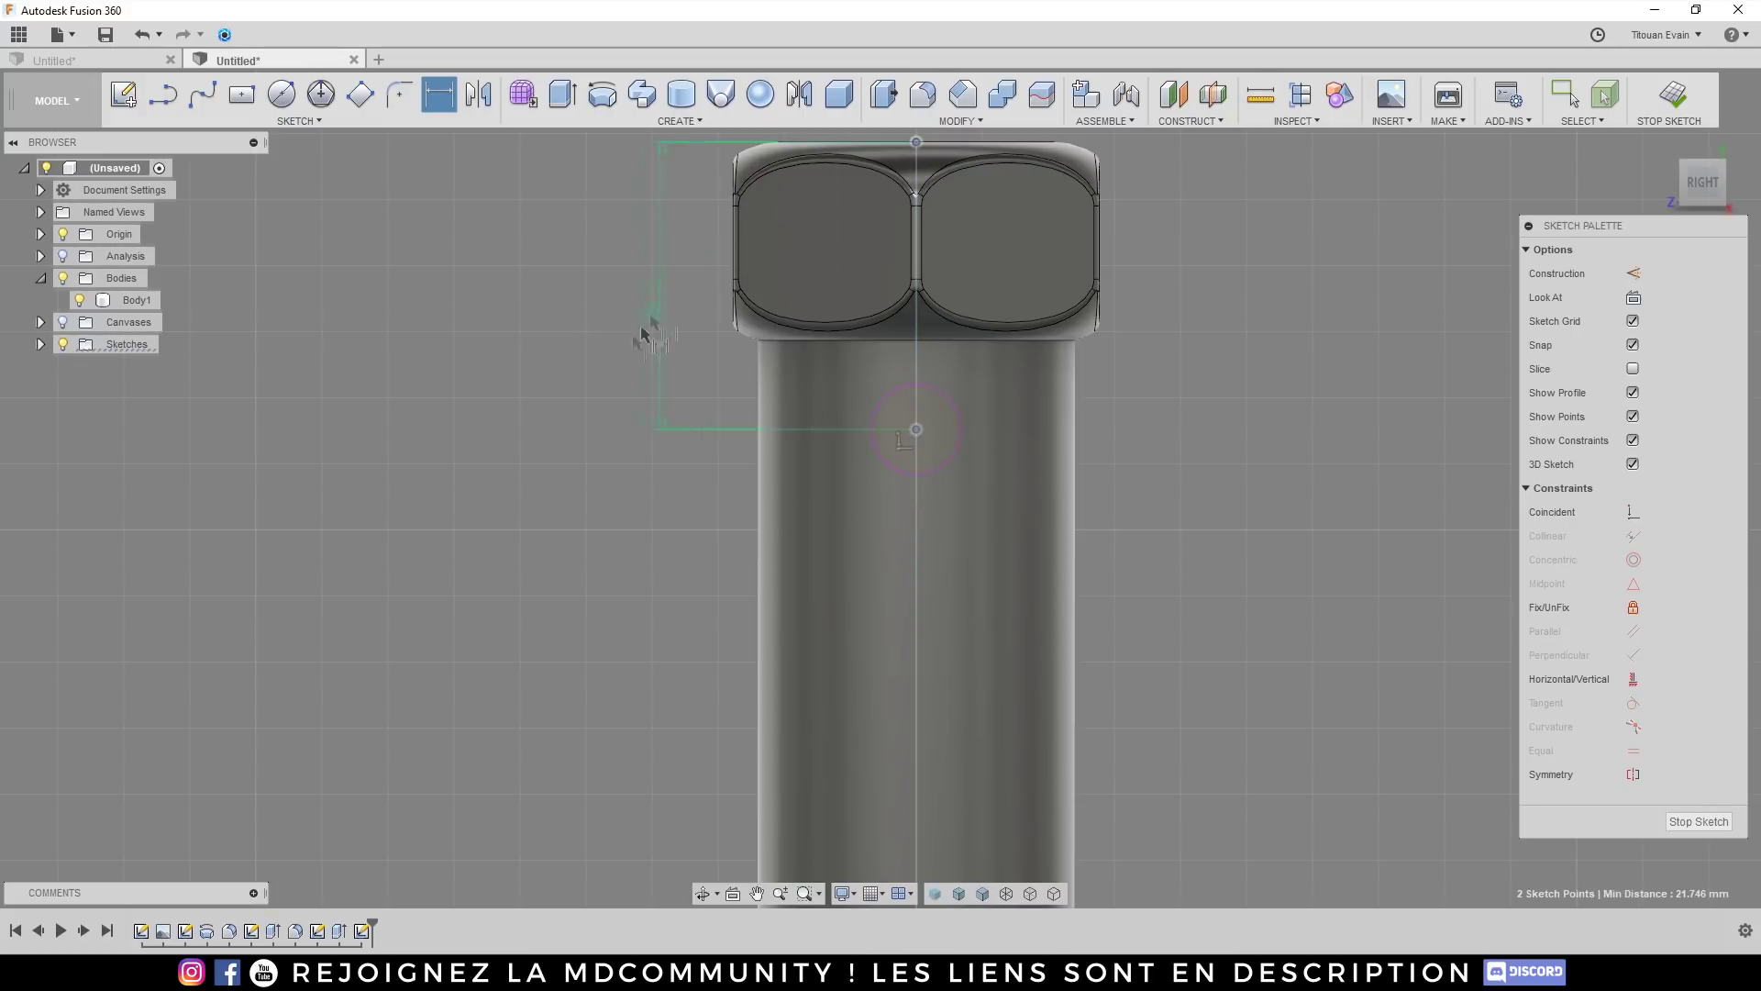
pyautogui.click(617, 347)
pyautogui.write('22.5')
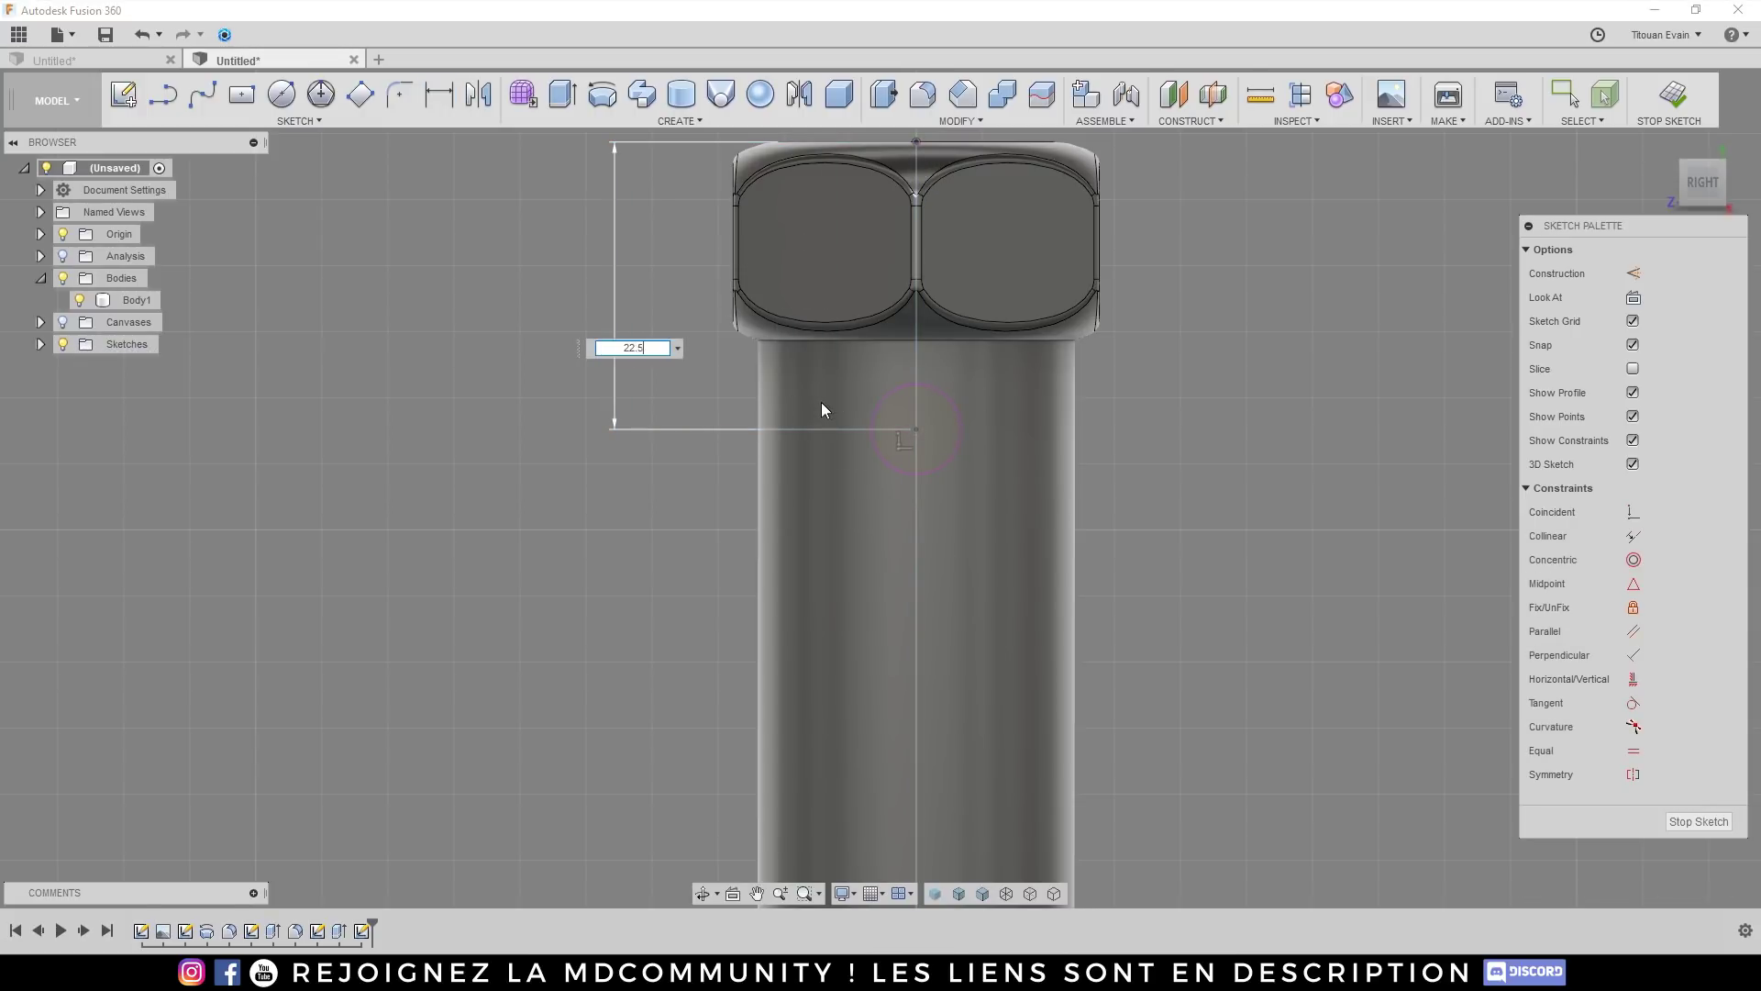
pyautogui.press('Return')
# Step: Set up a rectangular pattern of the circle with three instances extending about 33.15 mm down the tube
pyautogui.scroll(-3, 838, 425)
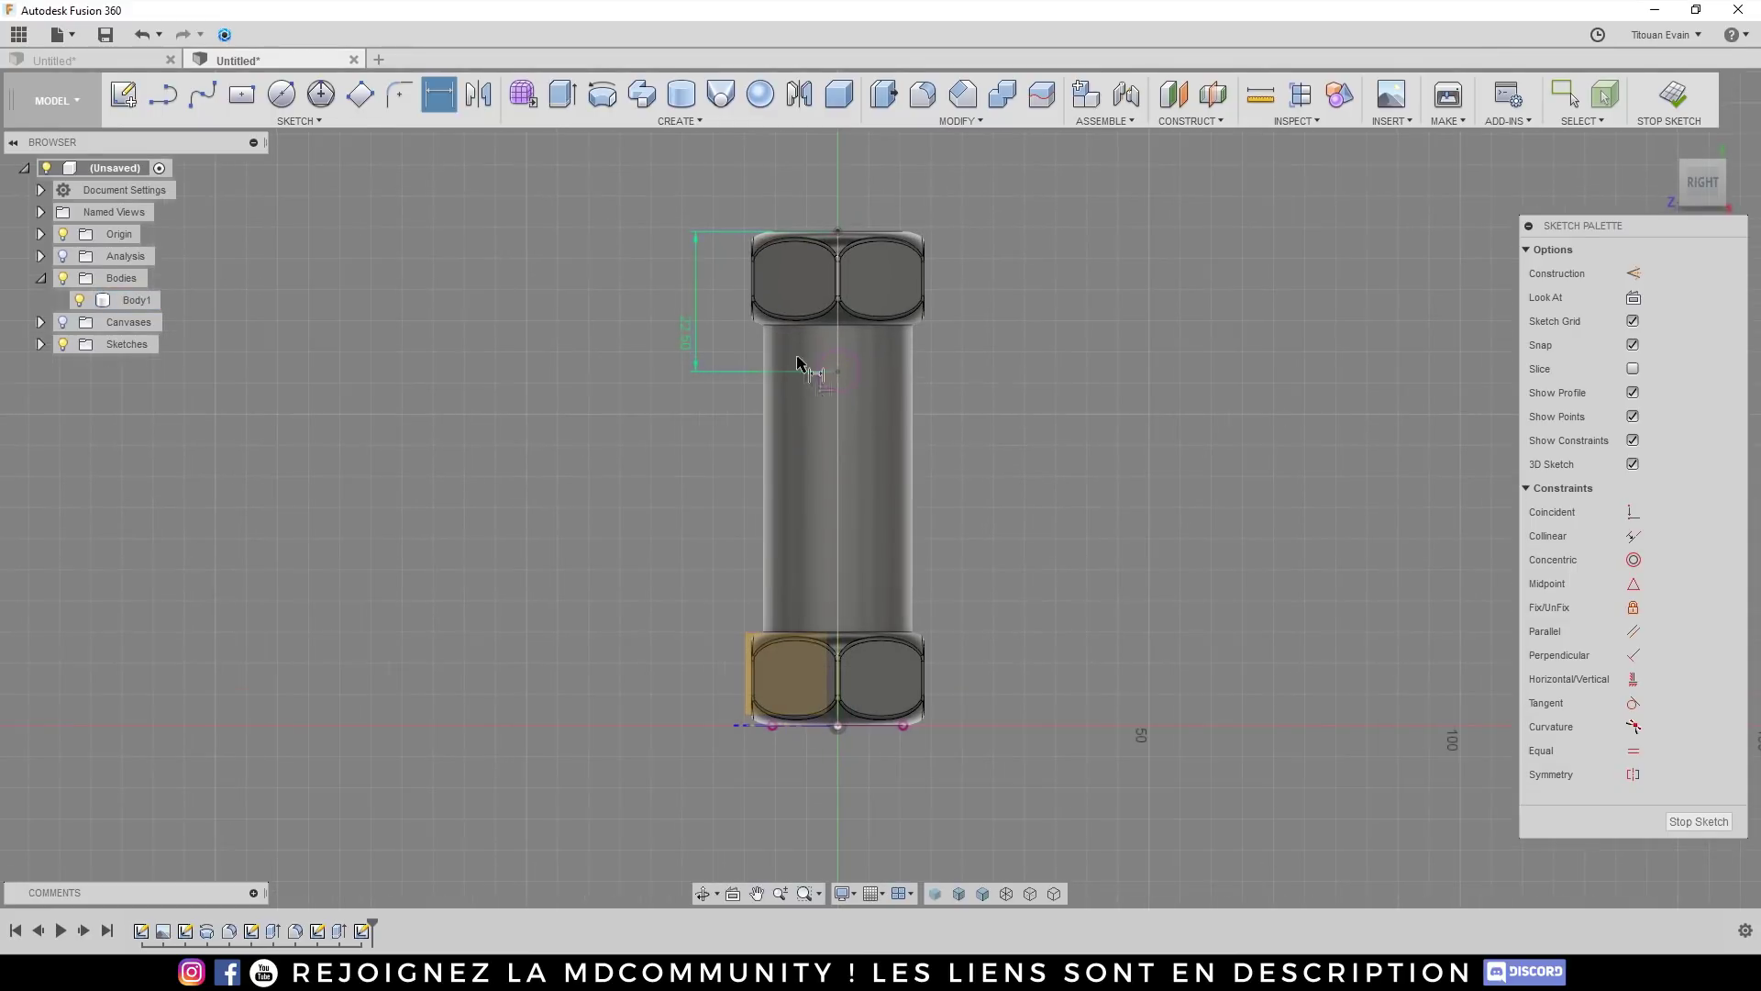
pyautogui.click(307, 120)
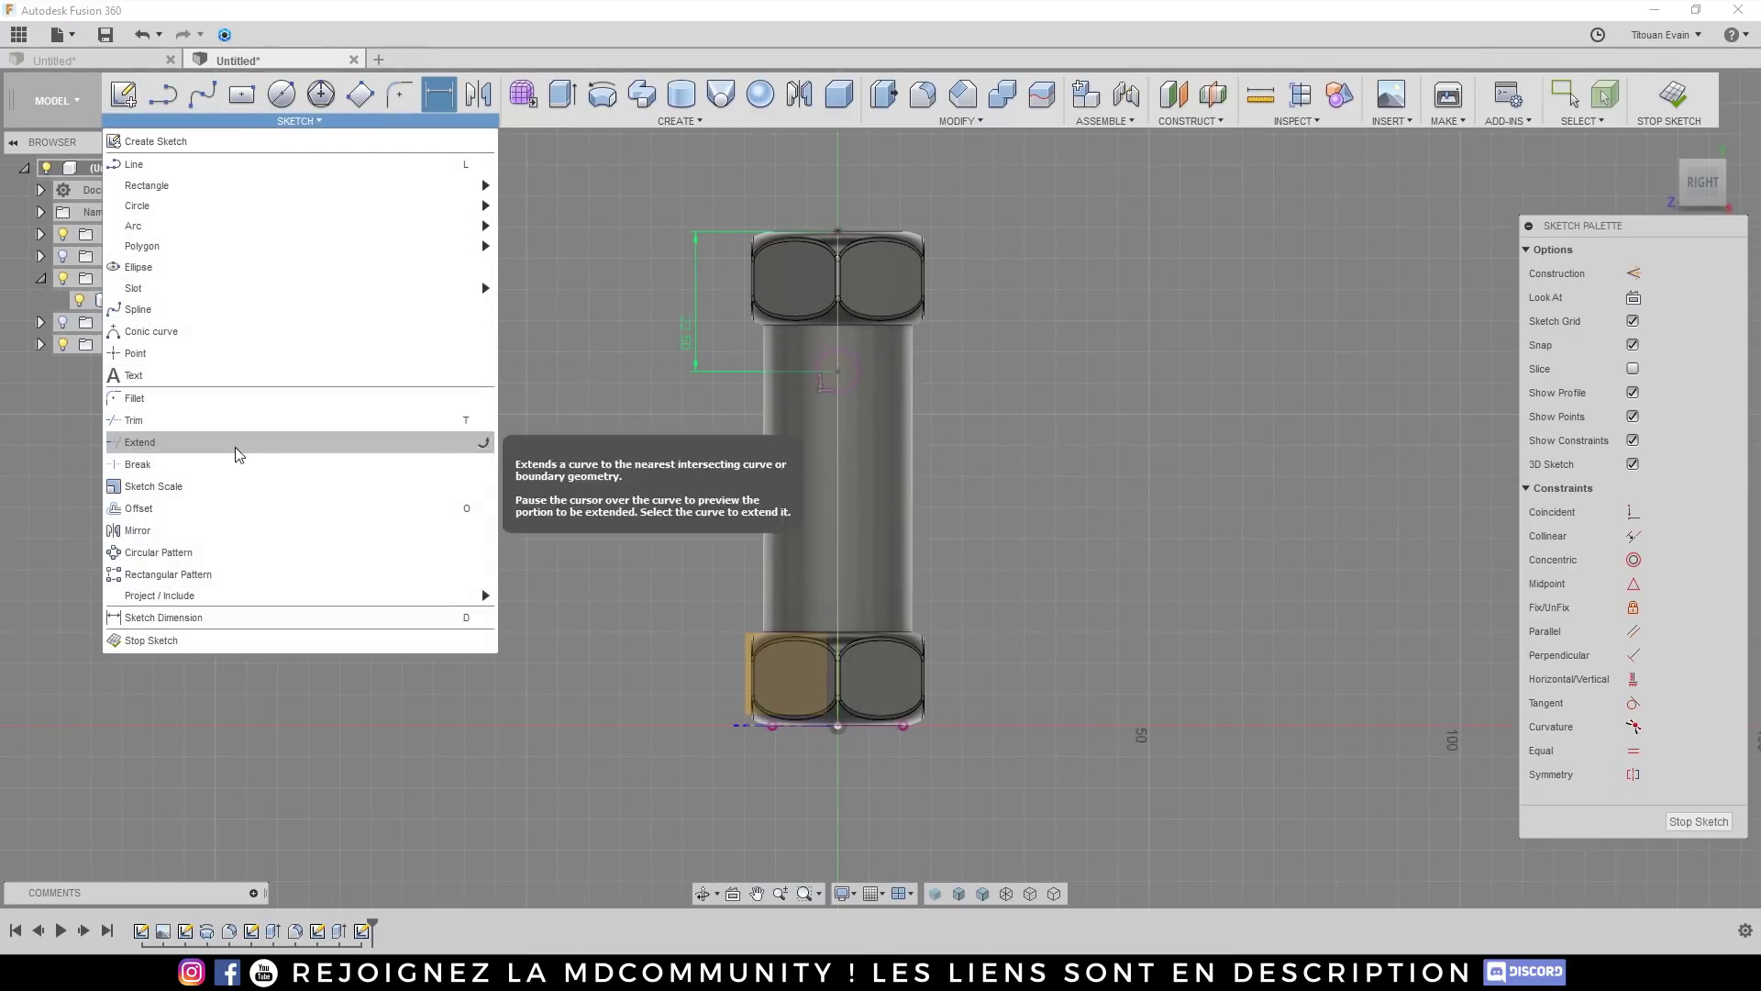
pyautogui.click(253, 576)
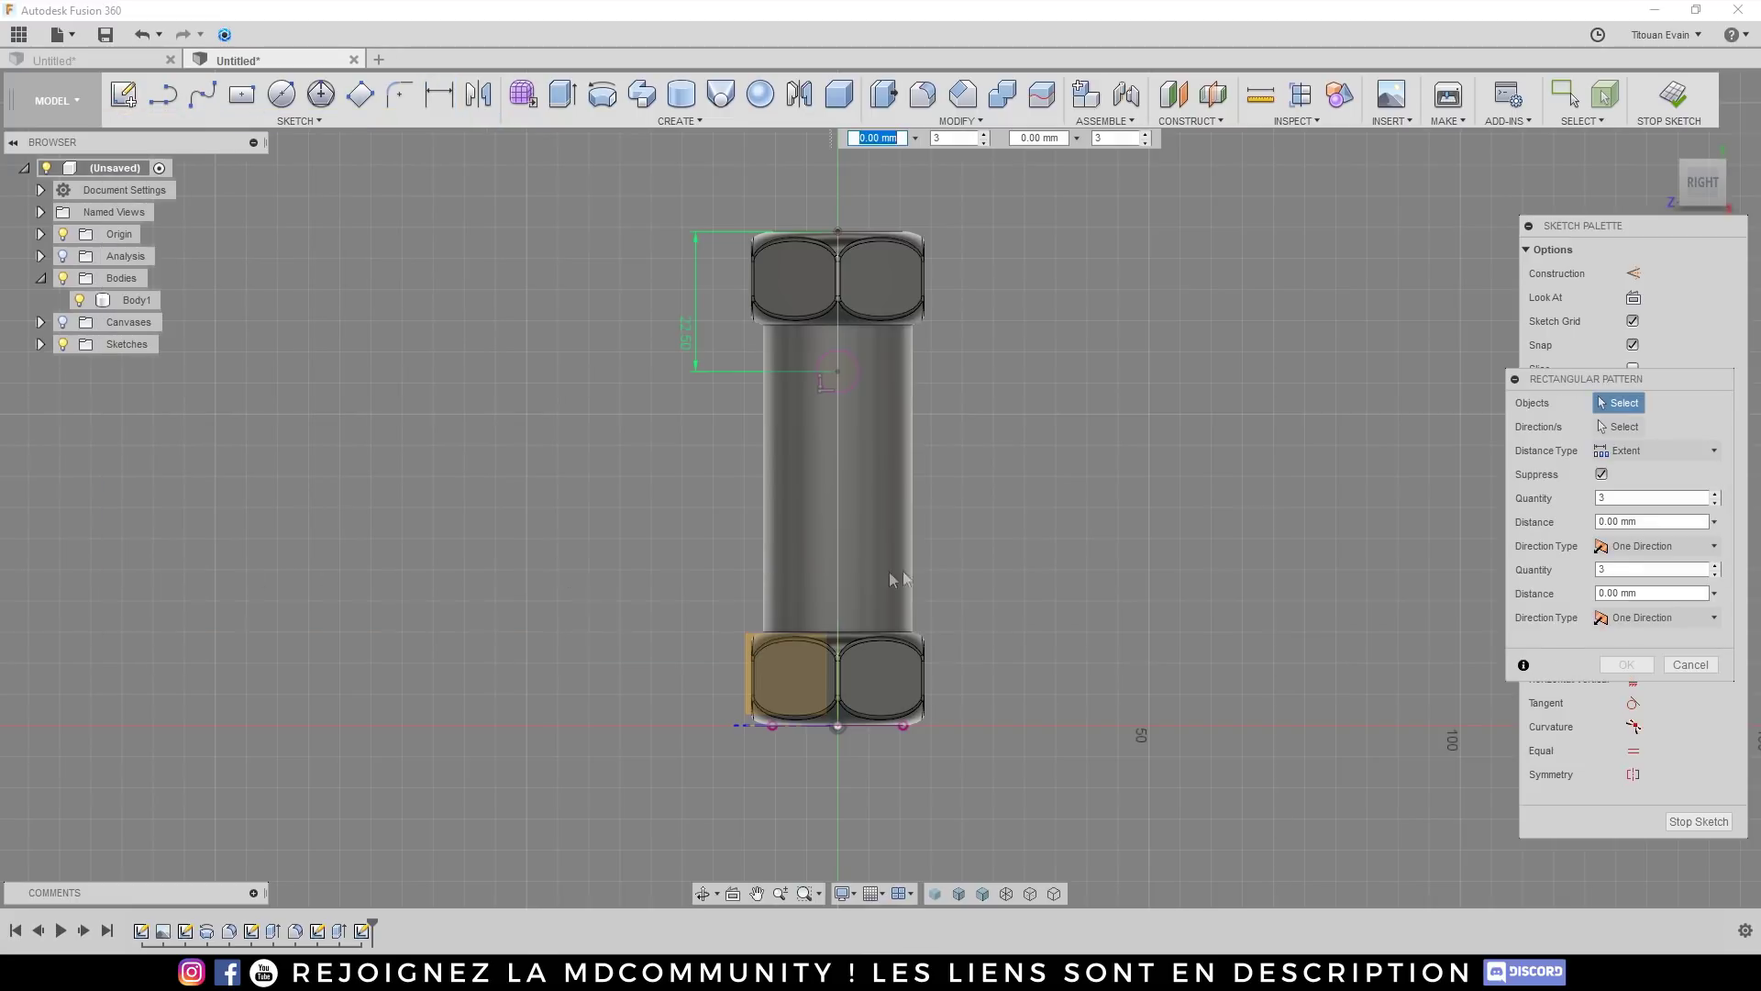
pyautogui.click(854, 371)
pyautogui.moveTo(838, 354); pyautogui.dragTo(842, 559)
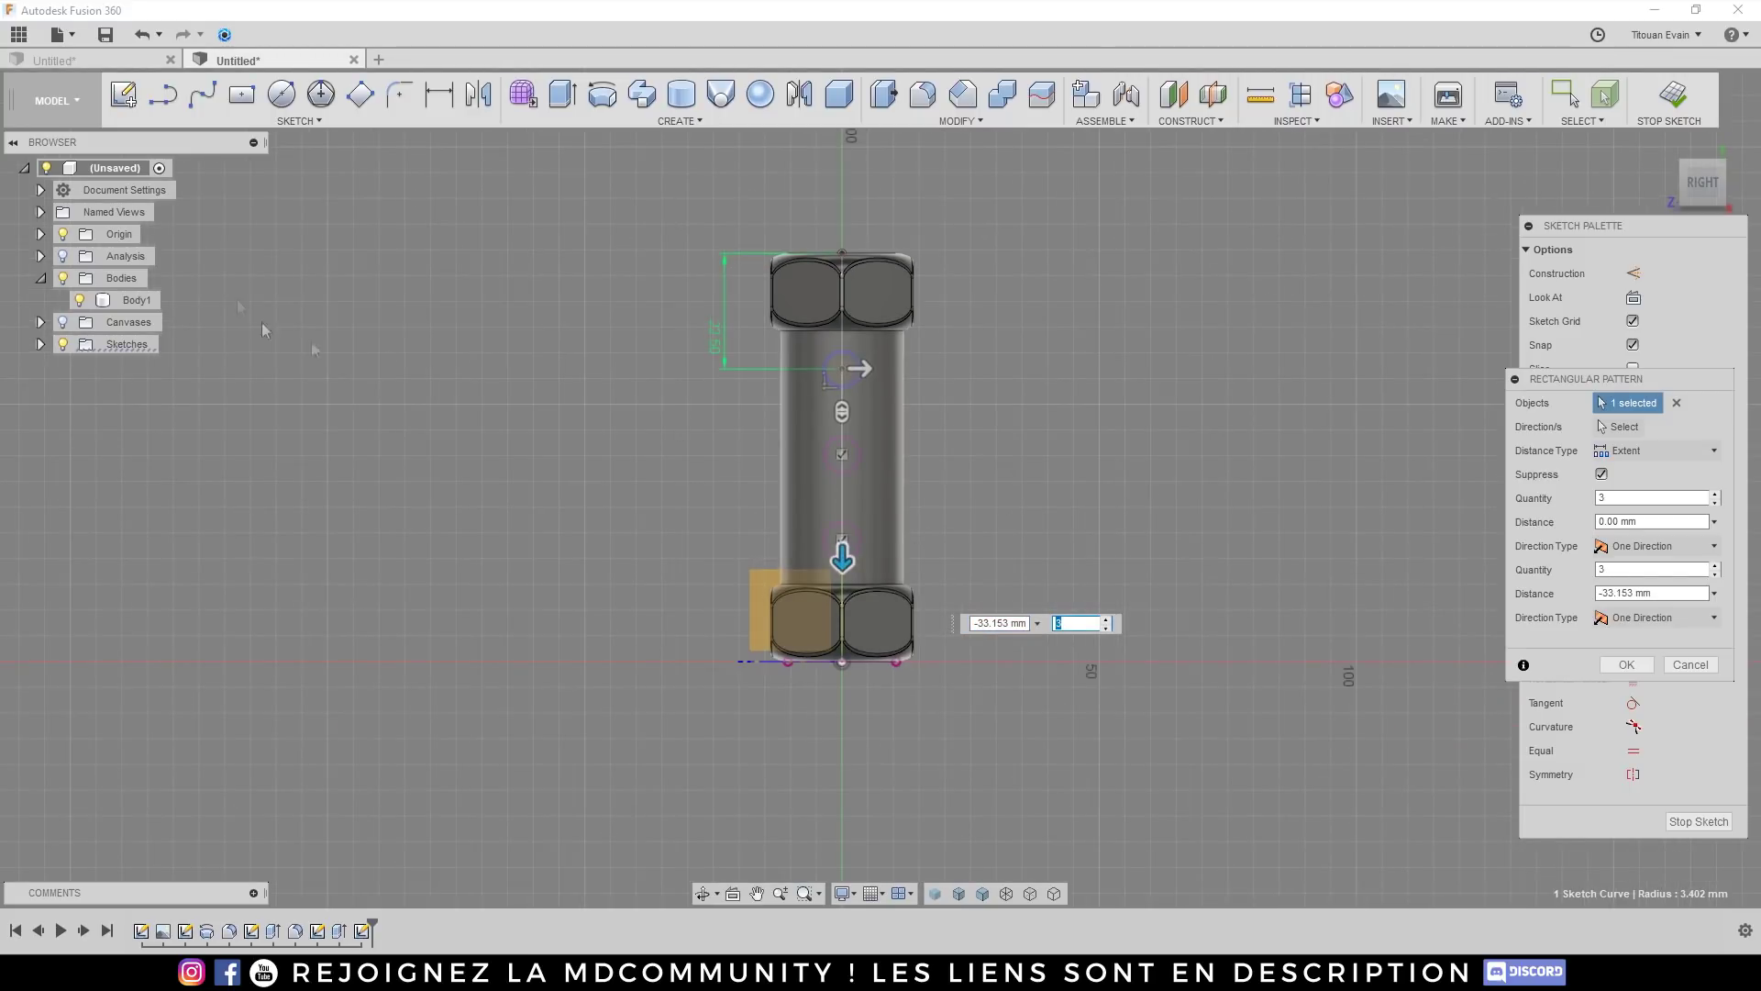
# Step: Compare the circle pattern with the photo canvas while the body is hidden, restore the visibility and complete the pattern
pyautogui.click(62, 278)
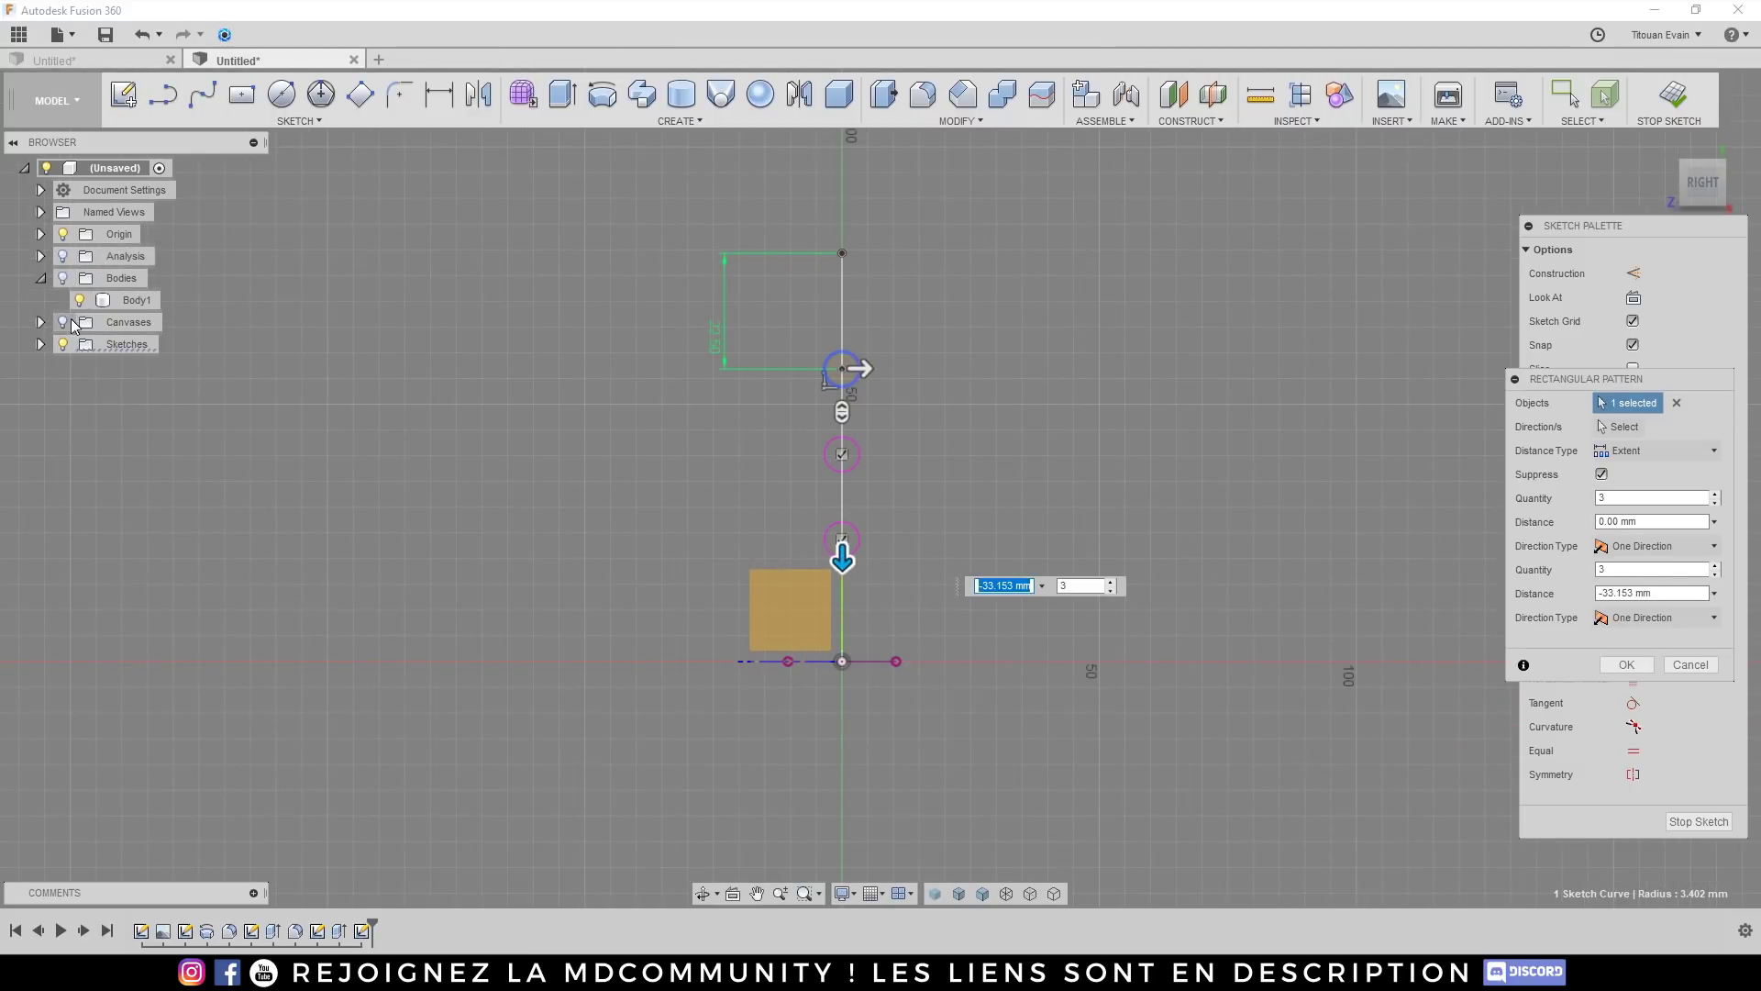
pyautogui.click(66, 322)
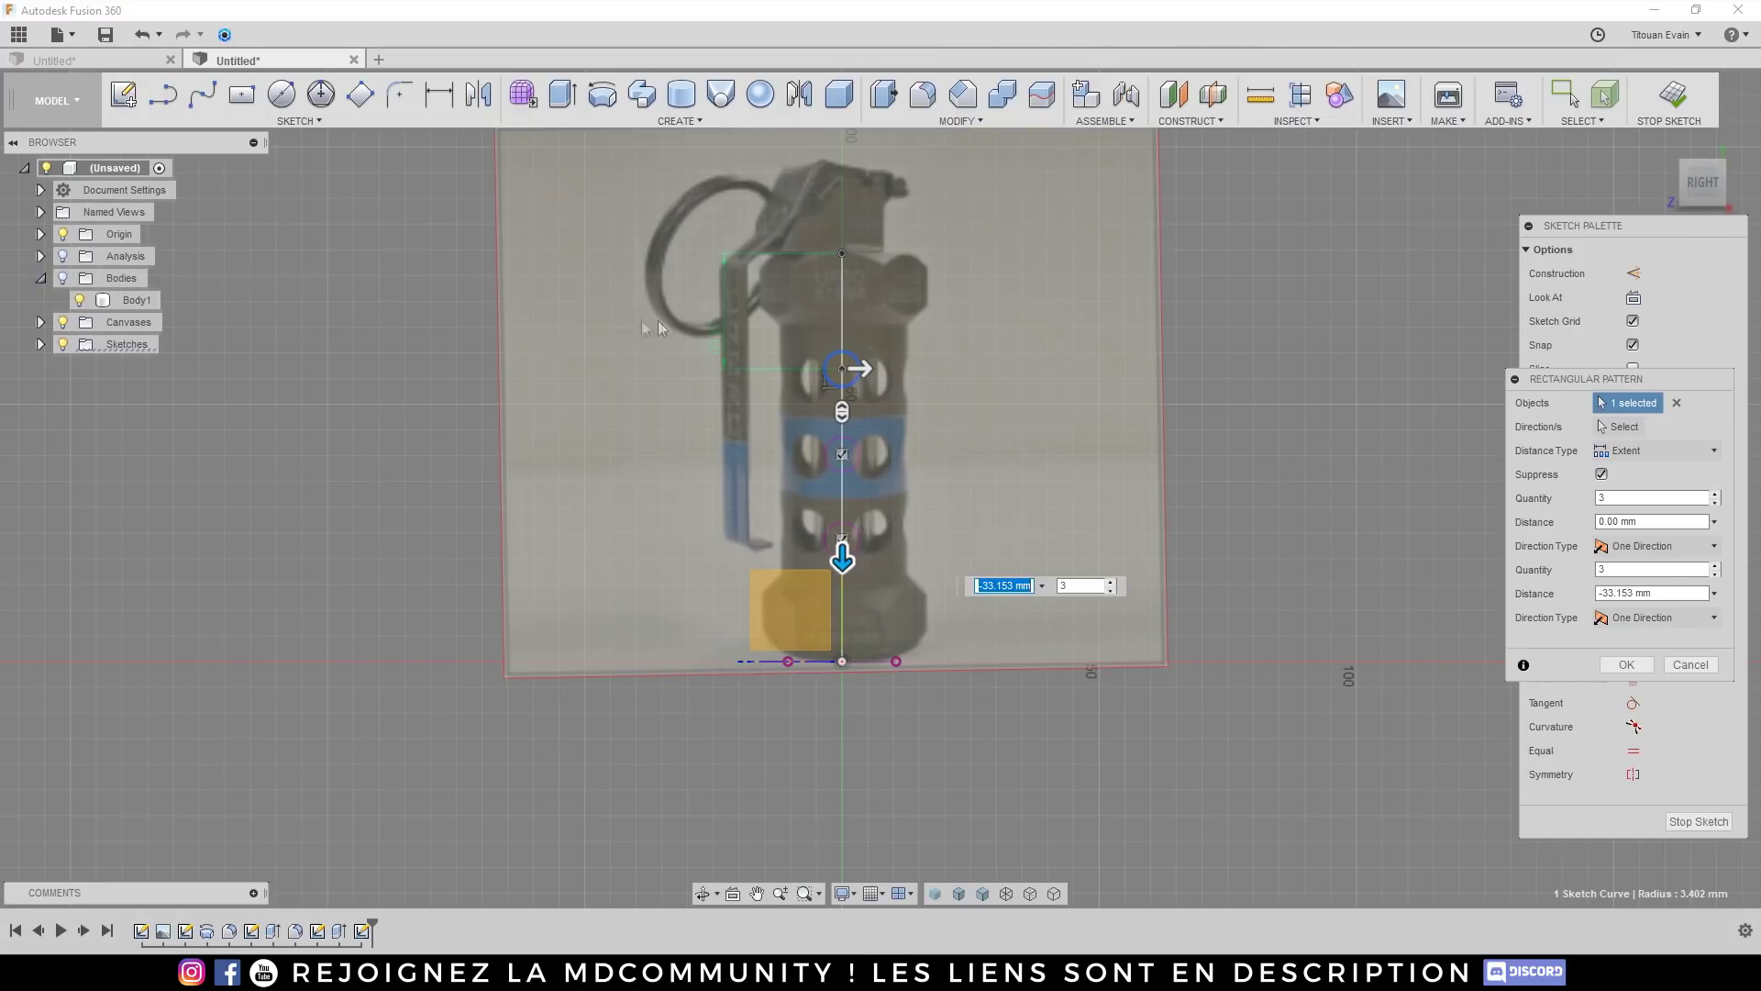
pyautogui.click(66, 322)
pyautogui.click(62, 278)
pyautogui.scroll(3, 867, 483)
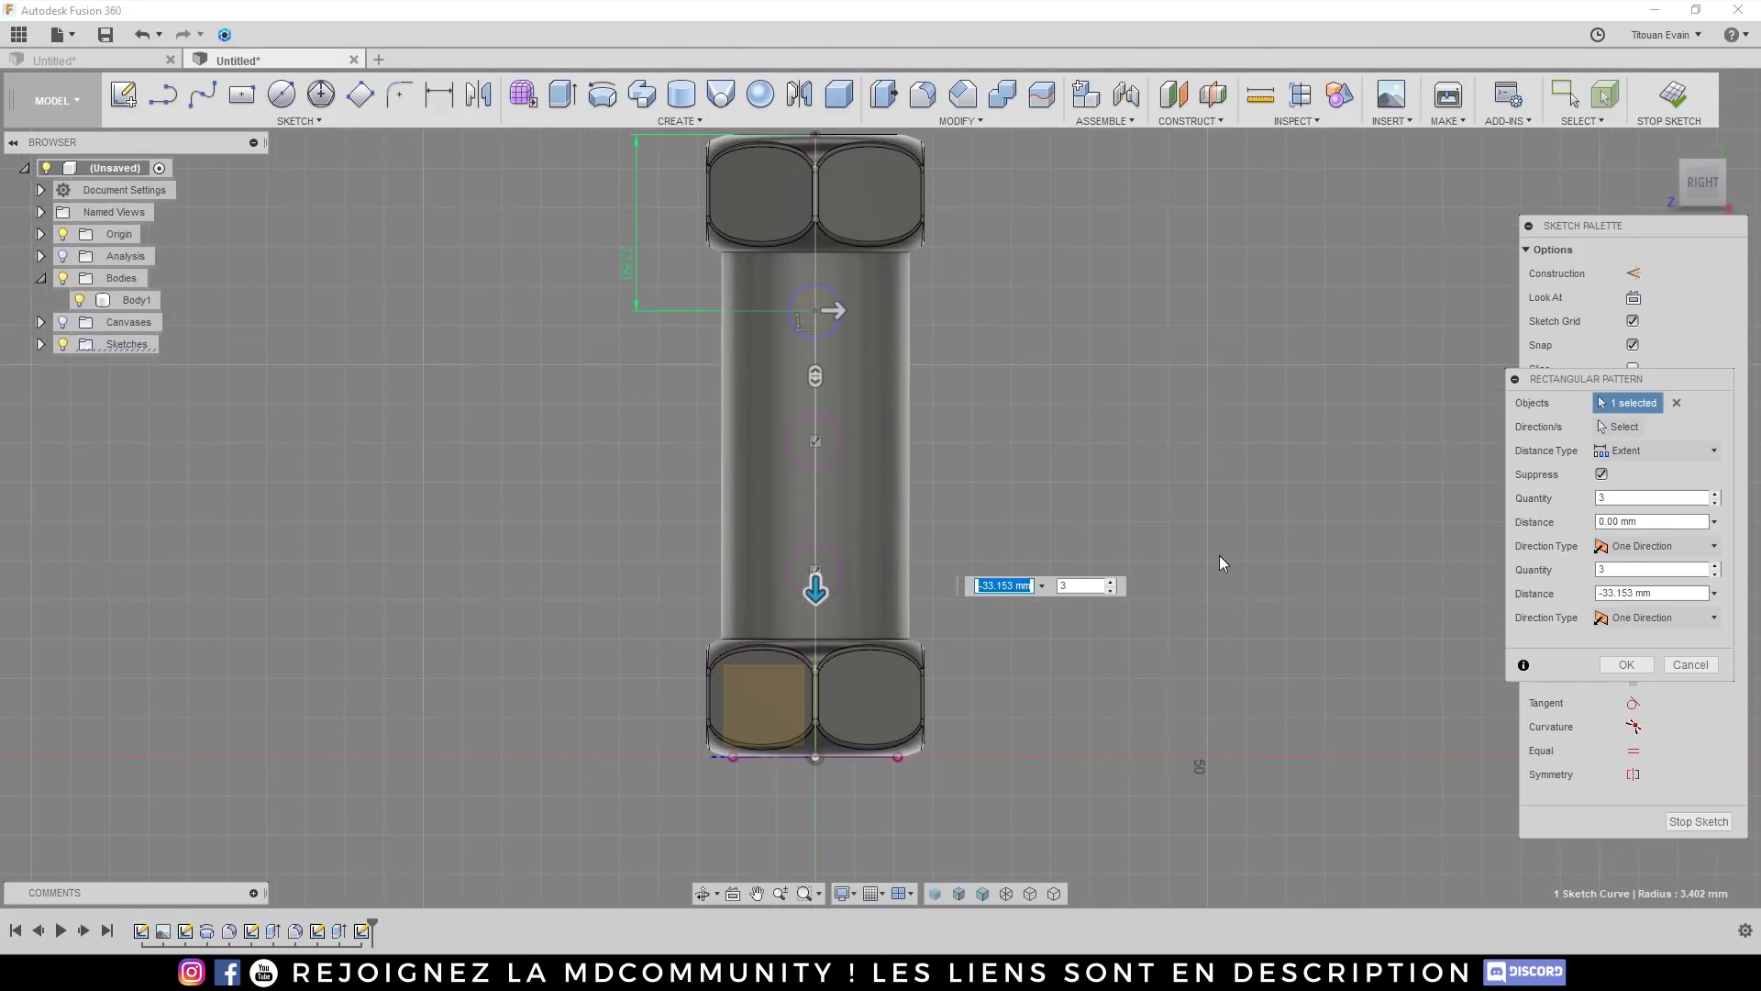
pyautogui.press('Return')
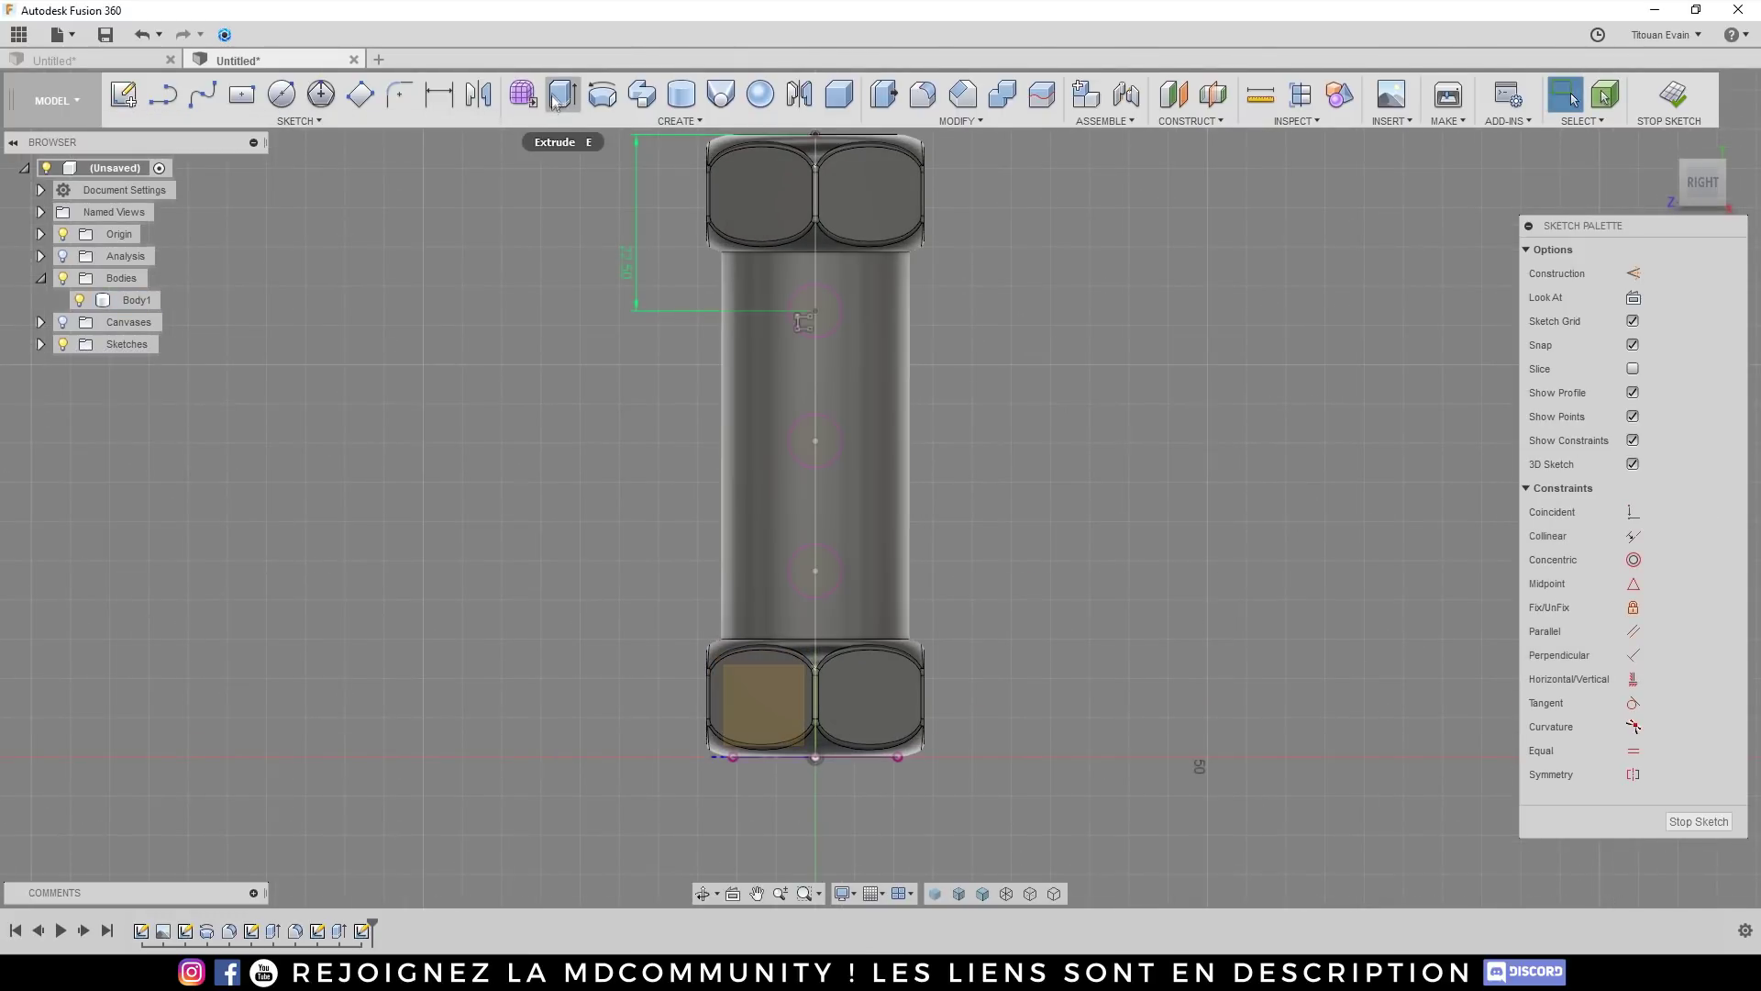
# Step: Start an extrusion with both halves of all three circles as profiles
pyautogui.click(561, 95)
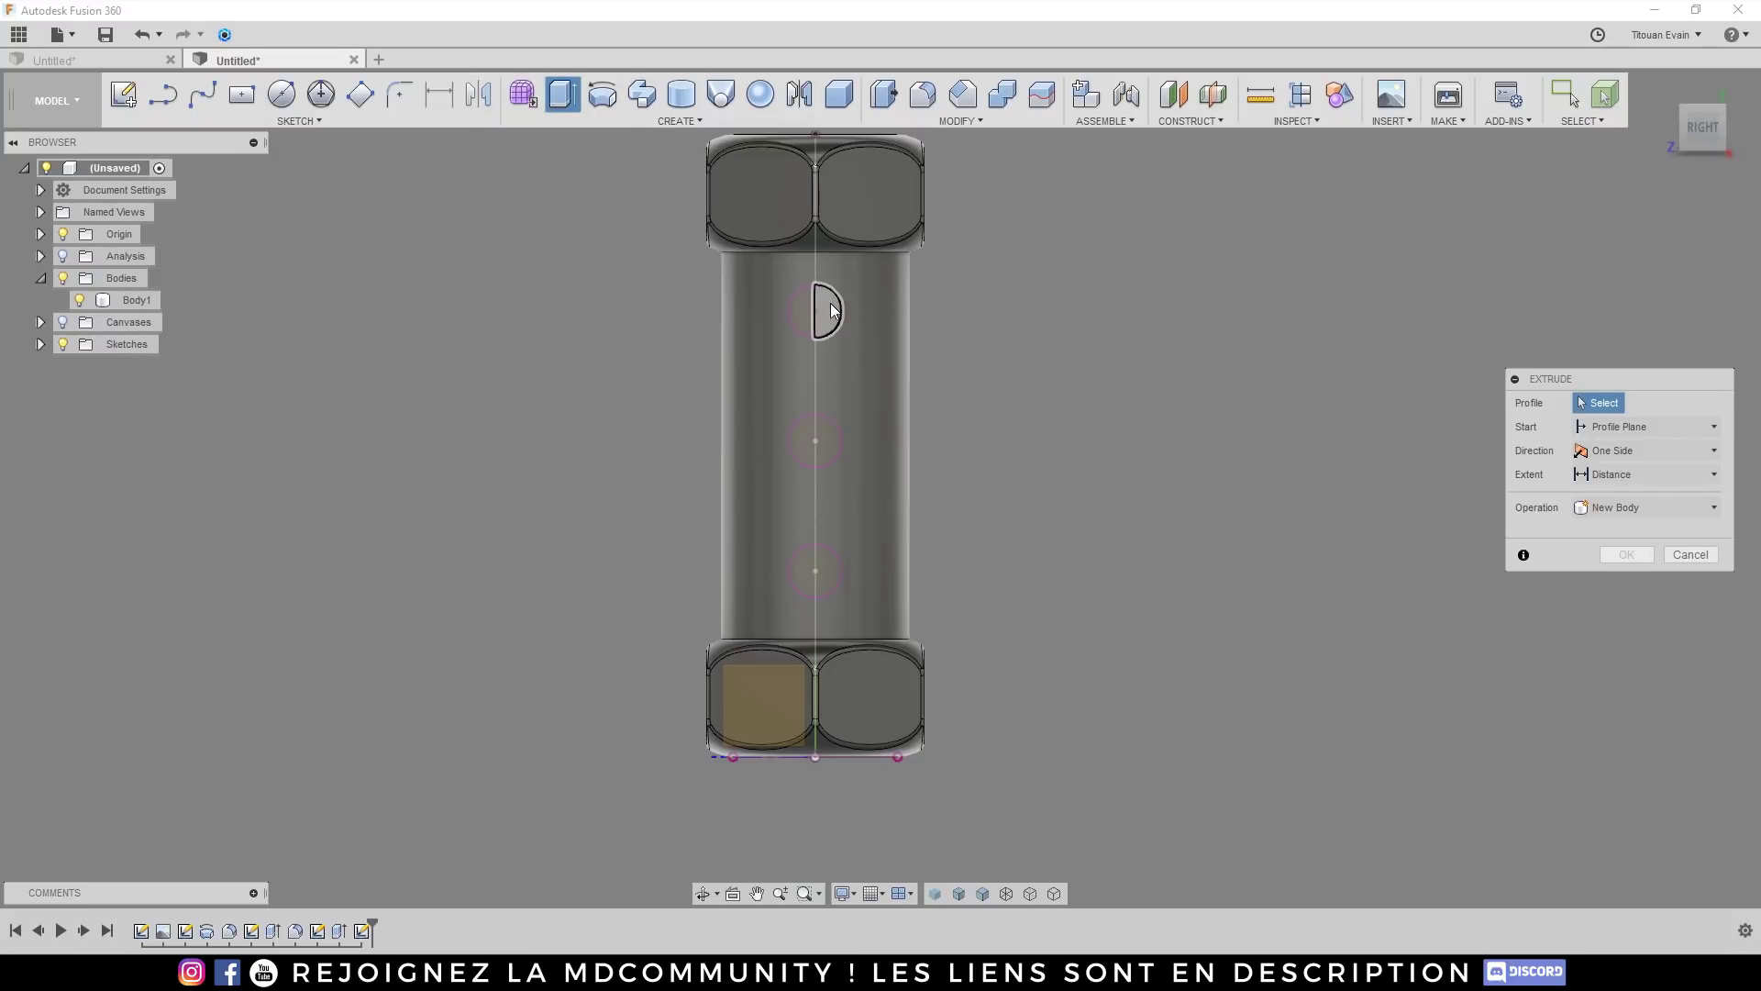
pyautogui.click(830, 310)
pyautogui.click(802, 312)
pyautogui.click(828, 441)
pyautogui.click(803, 441)
pyautogui.click(826, 570)
pyautogui.click(805, 573)
pyautogui.keyDown('shift'); pyautogui.moveTo(806, 573); pyautogui.dragTo(833, 587, button='middle'); pyautogui.keyUp('shift')
pyautogui.scroll(3, 824, 466)
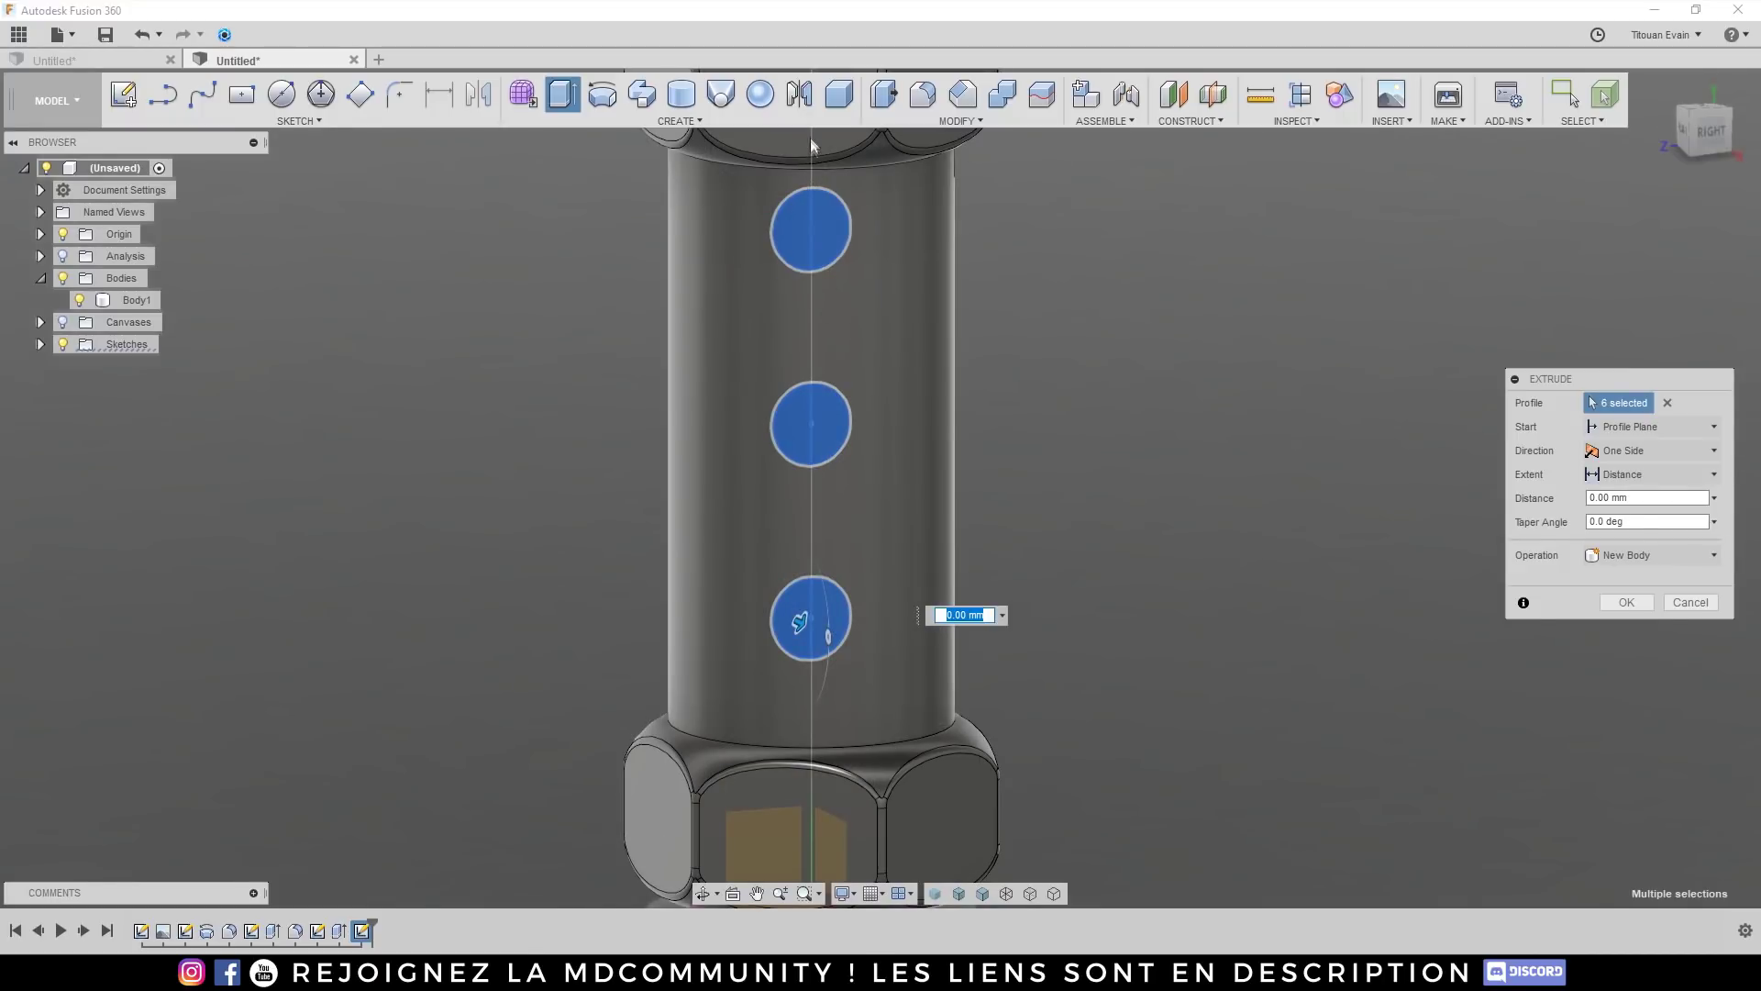
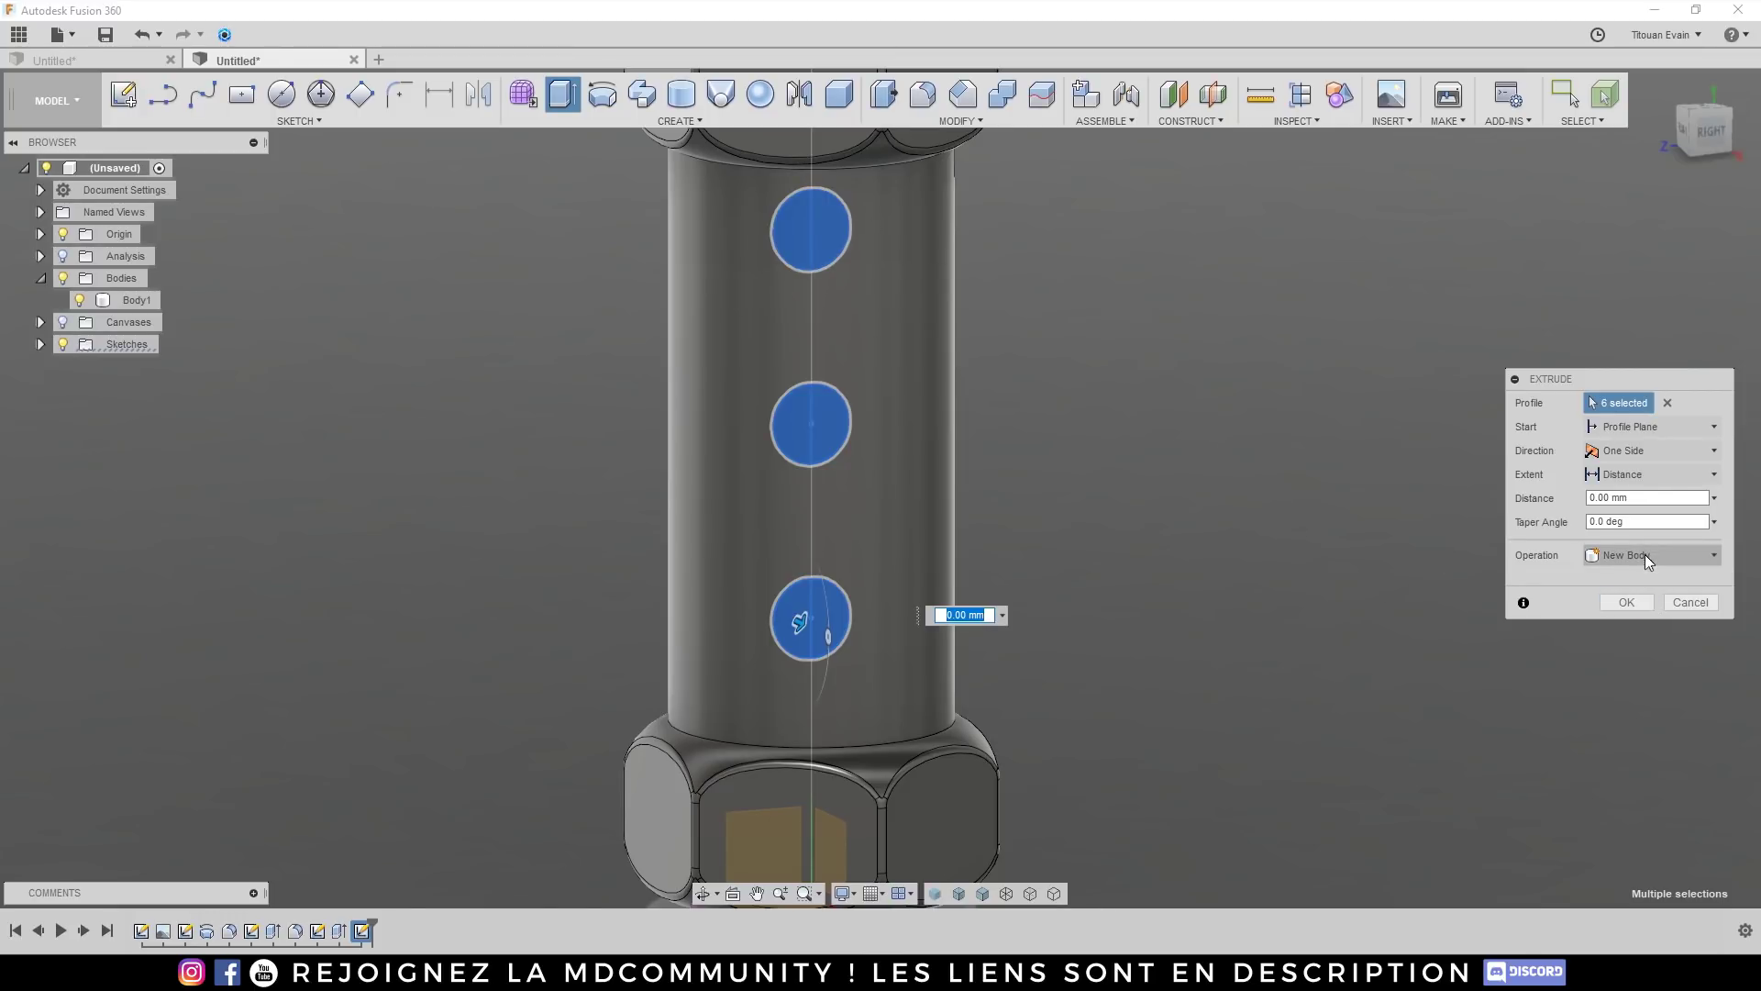
# Step: Make the extrusion a symmetric cut with a distance of about 40.9 mm
pyautogui.click(1629, 561)
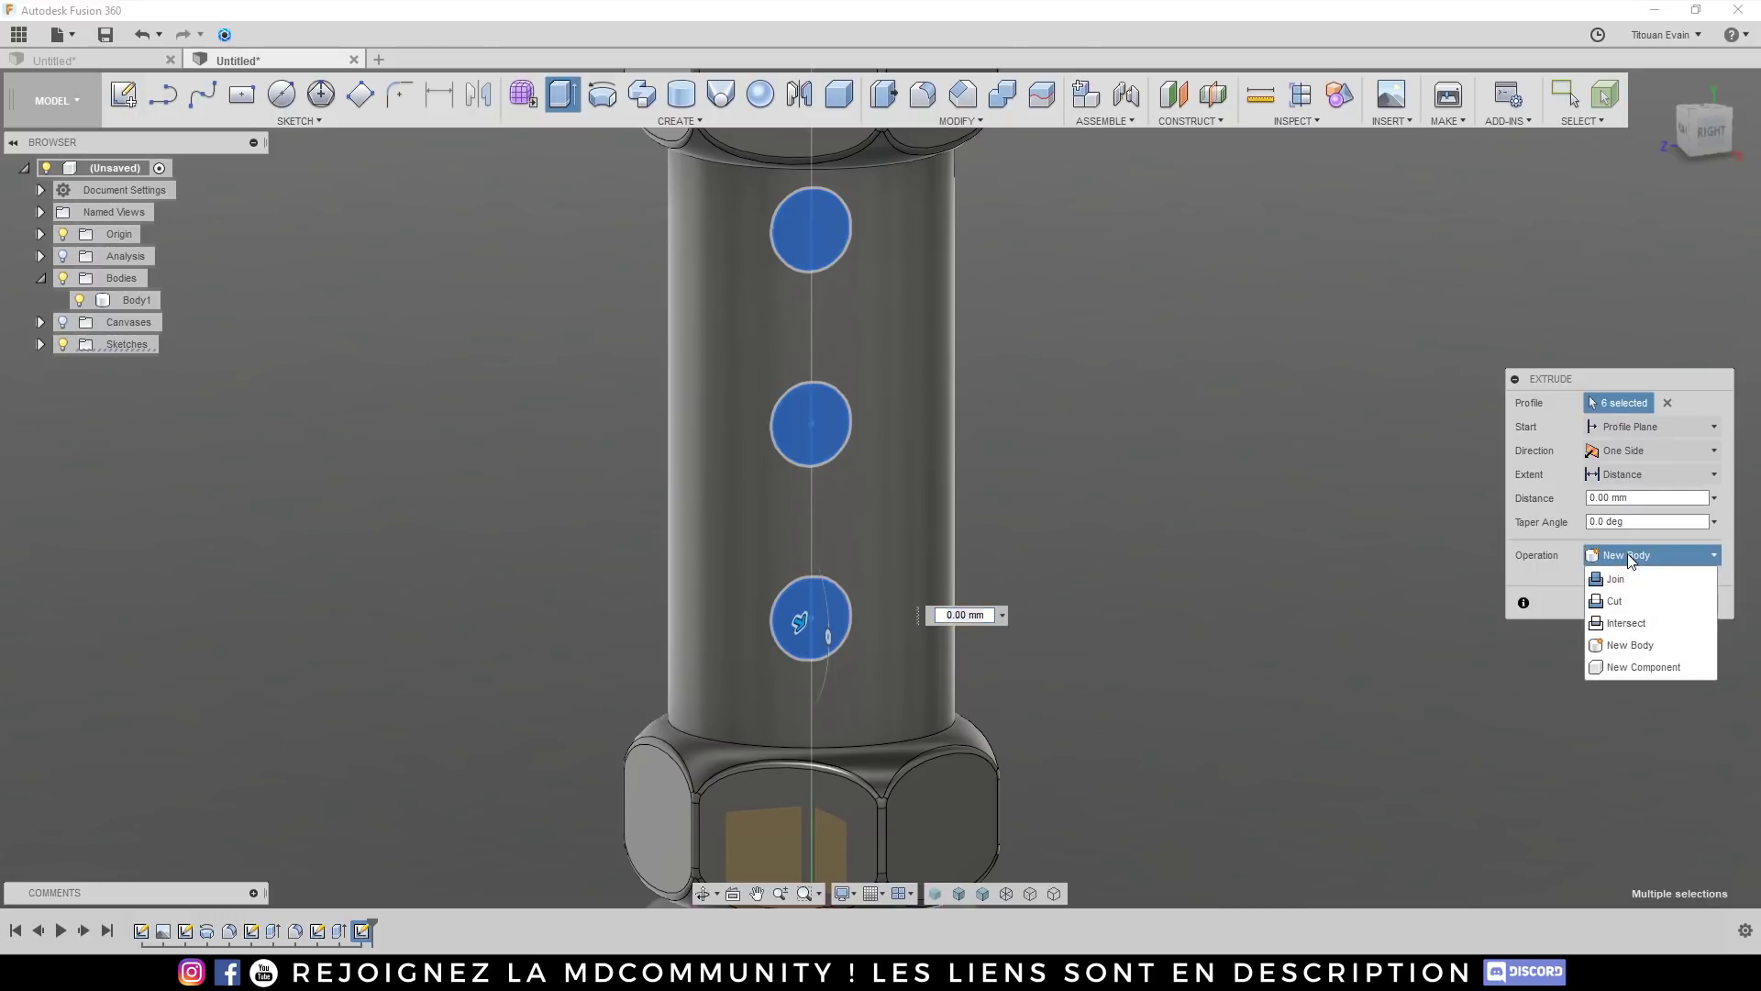
pyautogui.click(1613, 601)
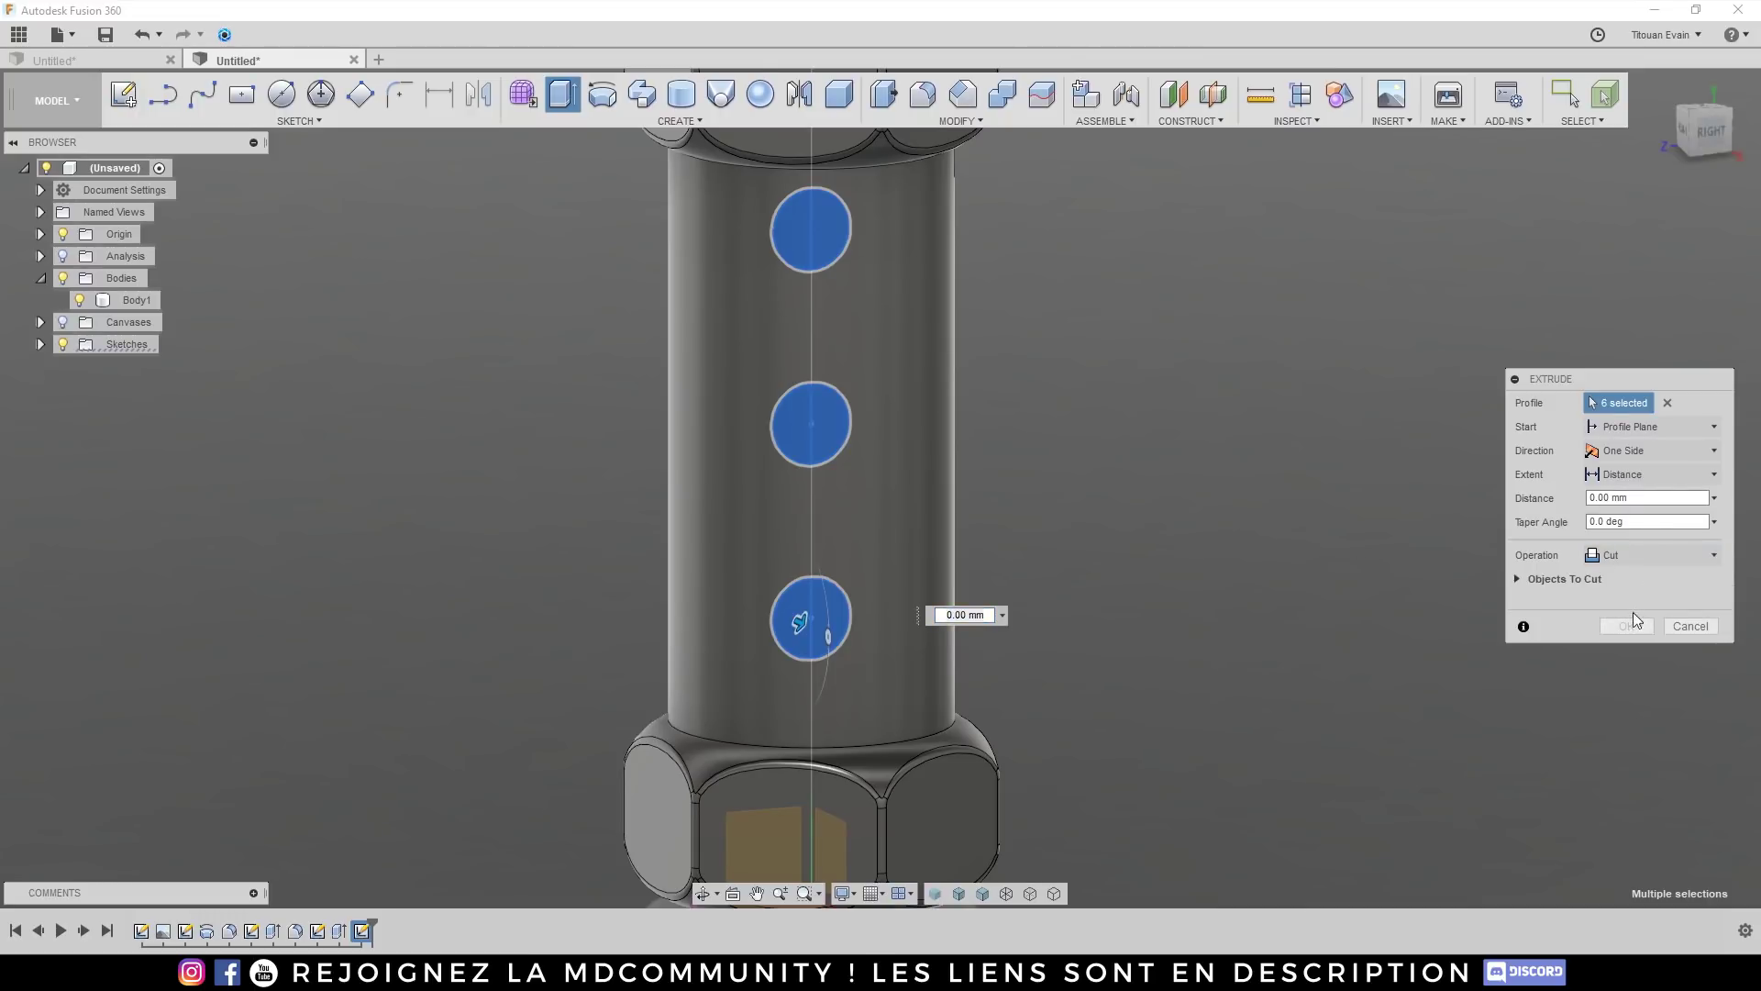
pyautogui.scroll(-4, 1035, 444)
pyautogui.keyDown('shift'); pyautogui.moveTo(946, 504); pyautogui.dragTo(1027, 548, button='middle'); pyautogui.keyUp('shift')
pyautogui.moveTo(888, 537); pyautogui.dragTo(1144, 559)
pyautogui.scroll(3, 999, 445)
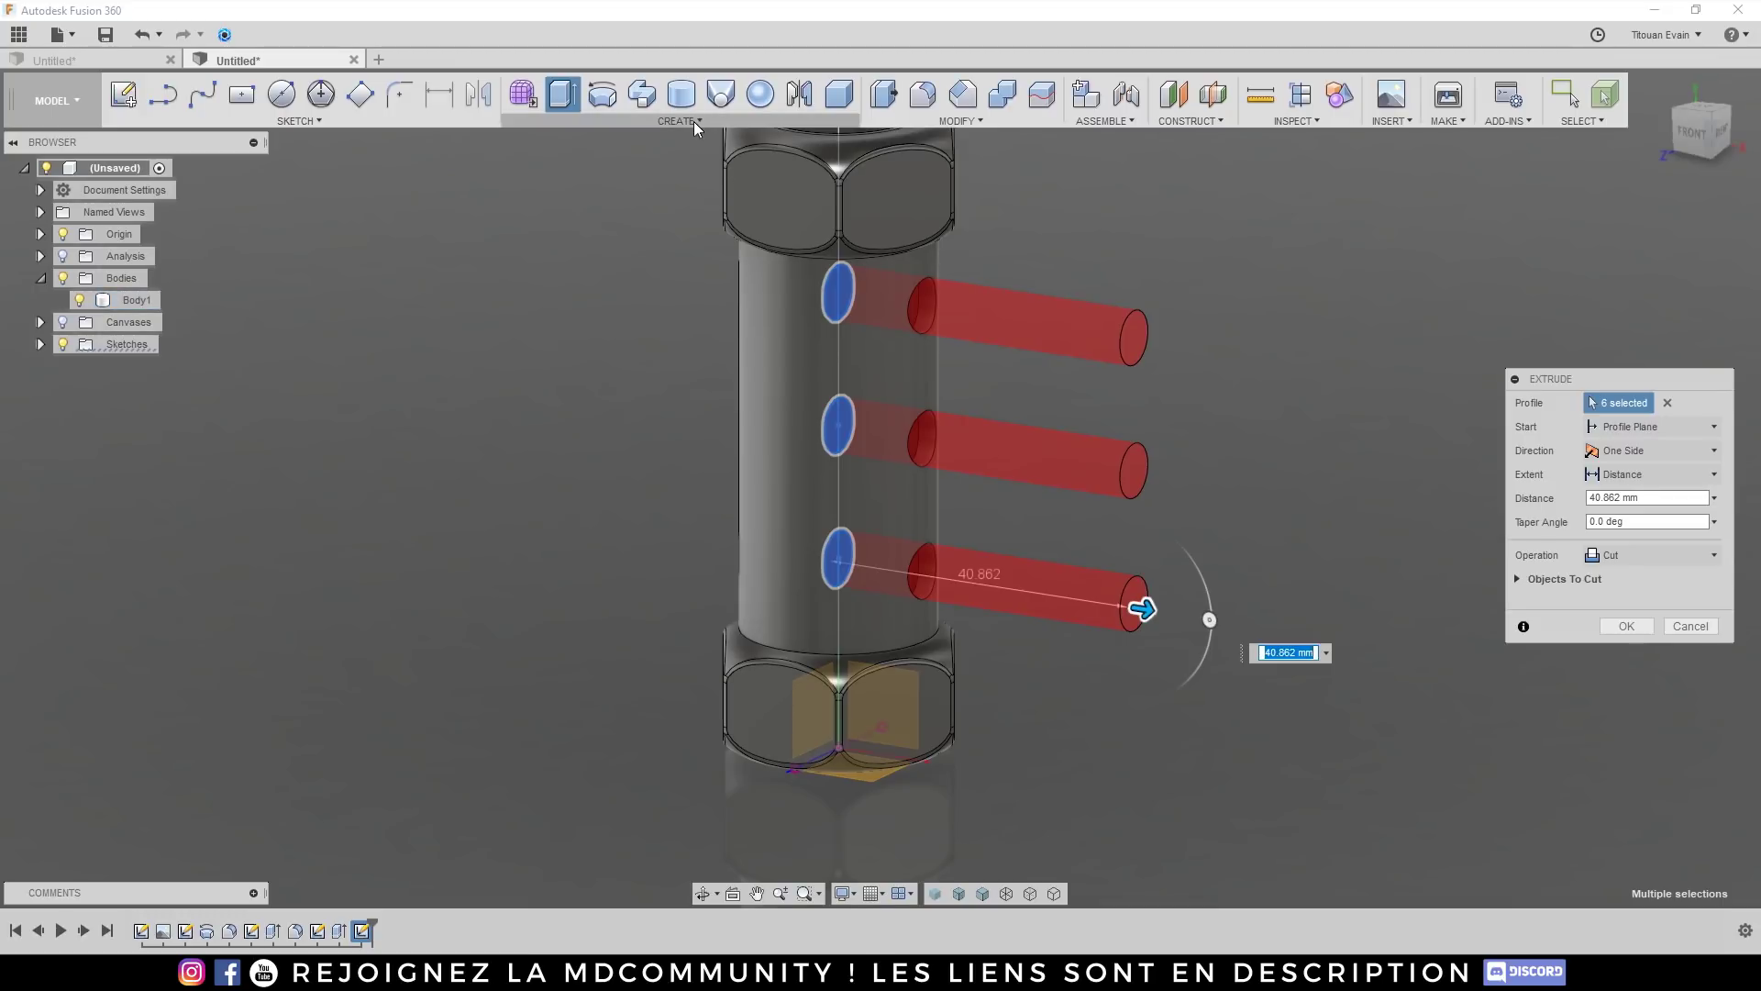
pyautogui.click(1662, 450)
pyautogui.click(1651, 519)
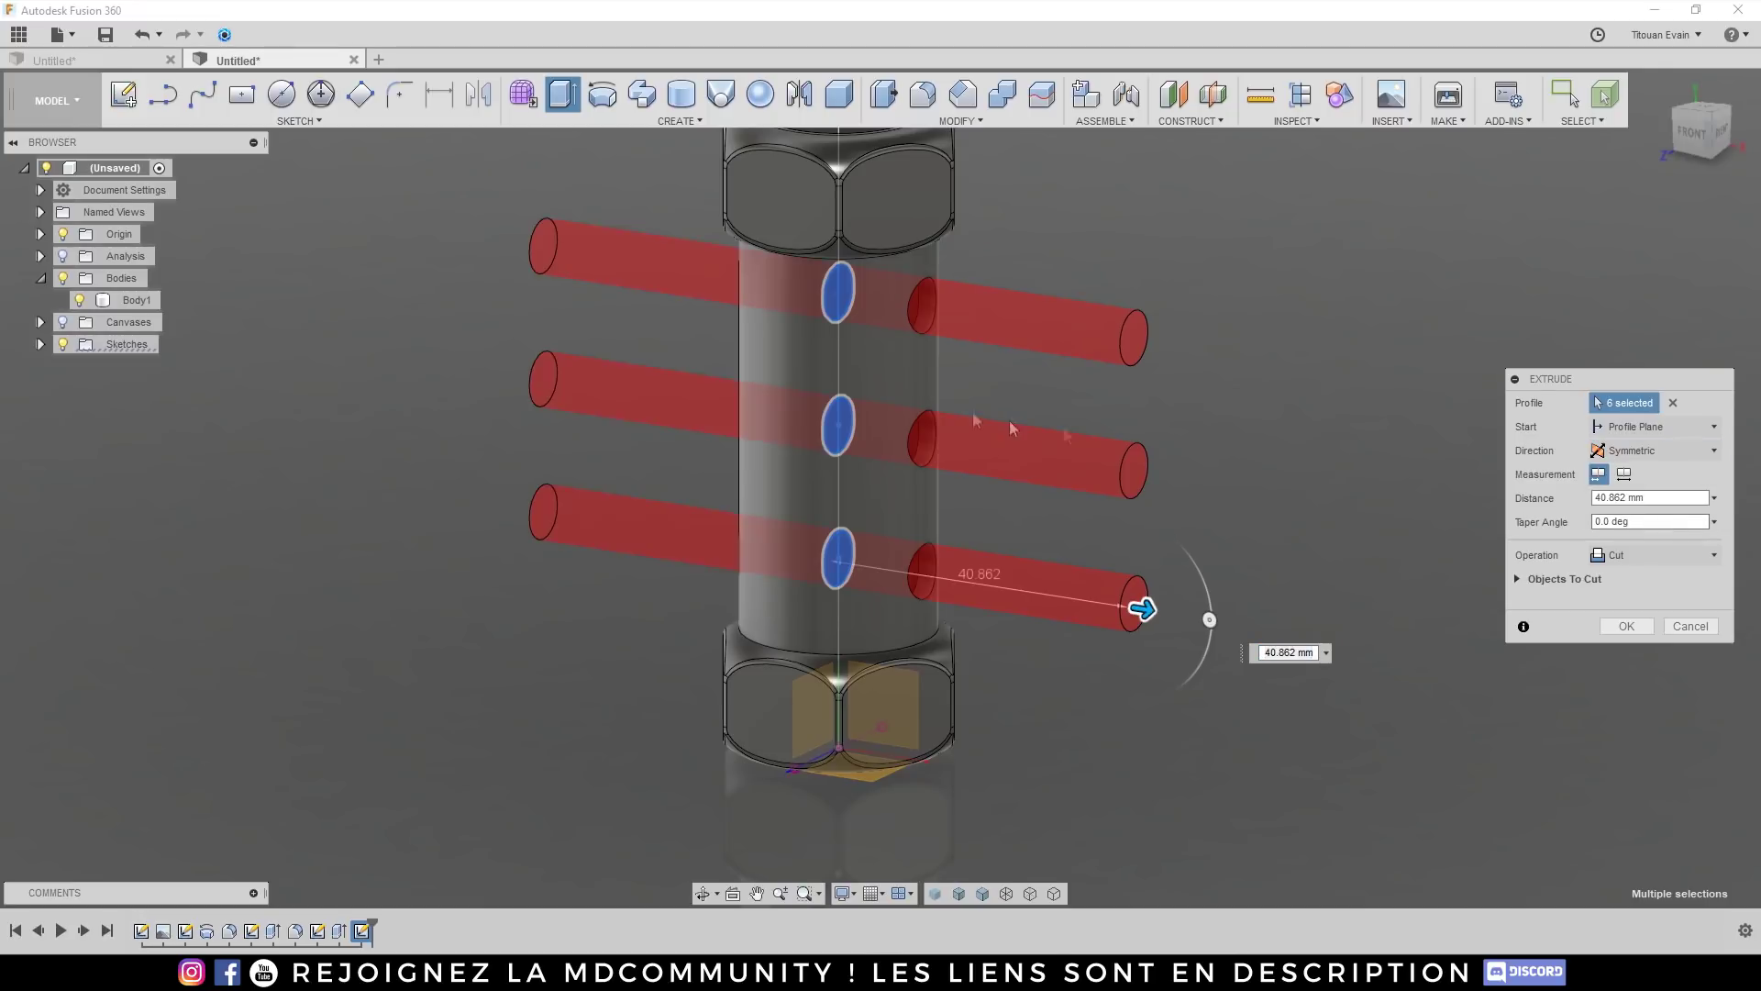
# Step: Adjust the symmetric cut distance to about 28.6 mm and complete the through holes in the tube
pyautogui.keyDown('shift'); pyautogui.moveTo(1036, 464); pyautogui.dragTo(1050, 477, button='middle'); pyautogui.keyUp('shift')
pyautogui.moveTo(1143, 500); pyautogui.dragTo(1020, 512)
pyautogui.keyDown('shift'); pyautogui.moveTo(1074, 493); pyautogui.dragTo(997, 551, button='middle'); pyautogui.keyUp('shift')
pyautogui.moveTo(1038, 558); pyautogui.dragTo(913, 559)
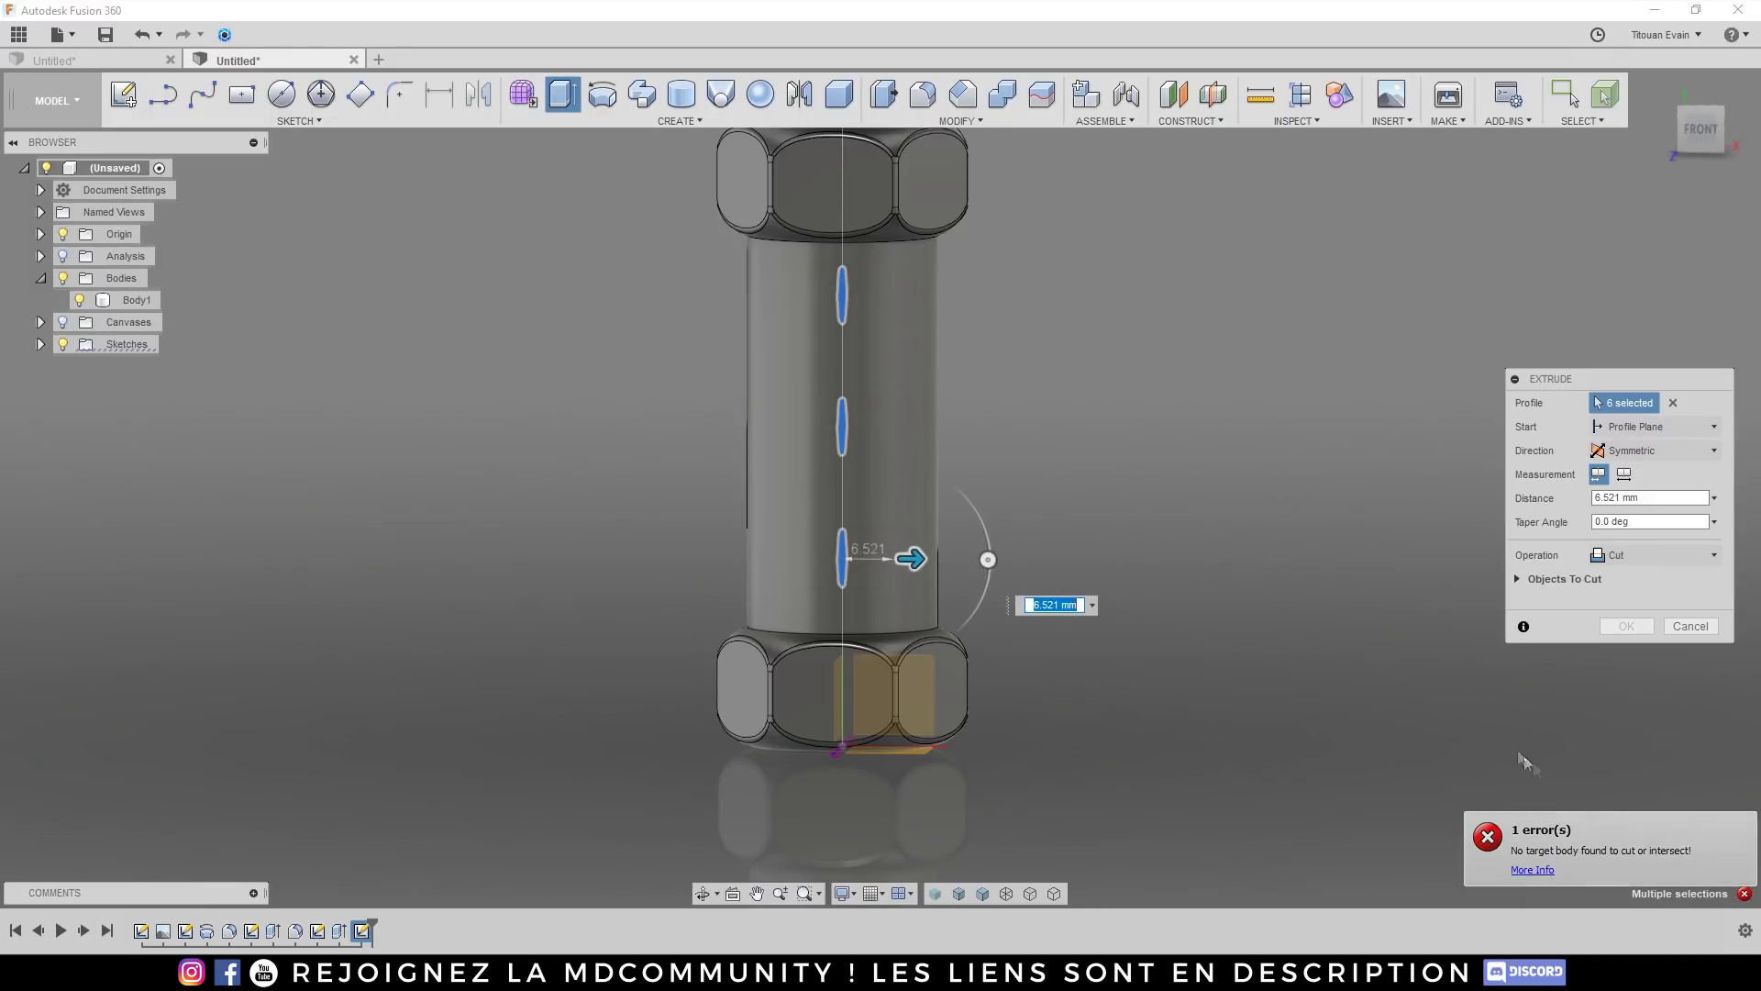
pyautogui.moveTo(913, 559); pyautogui.dragTo(1080, 557)
pyautogui.keyDown('shift'); pyautogui.moveTo(1080, 558); pyautogui.dragTo(1127, 506, button='middle'); pyautogui.keyUp('shift')
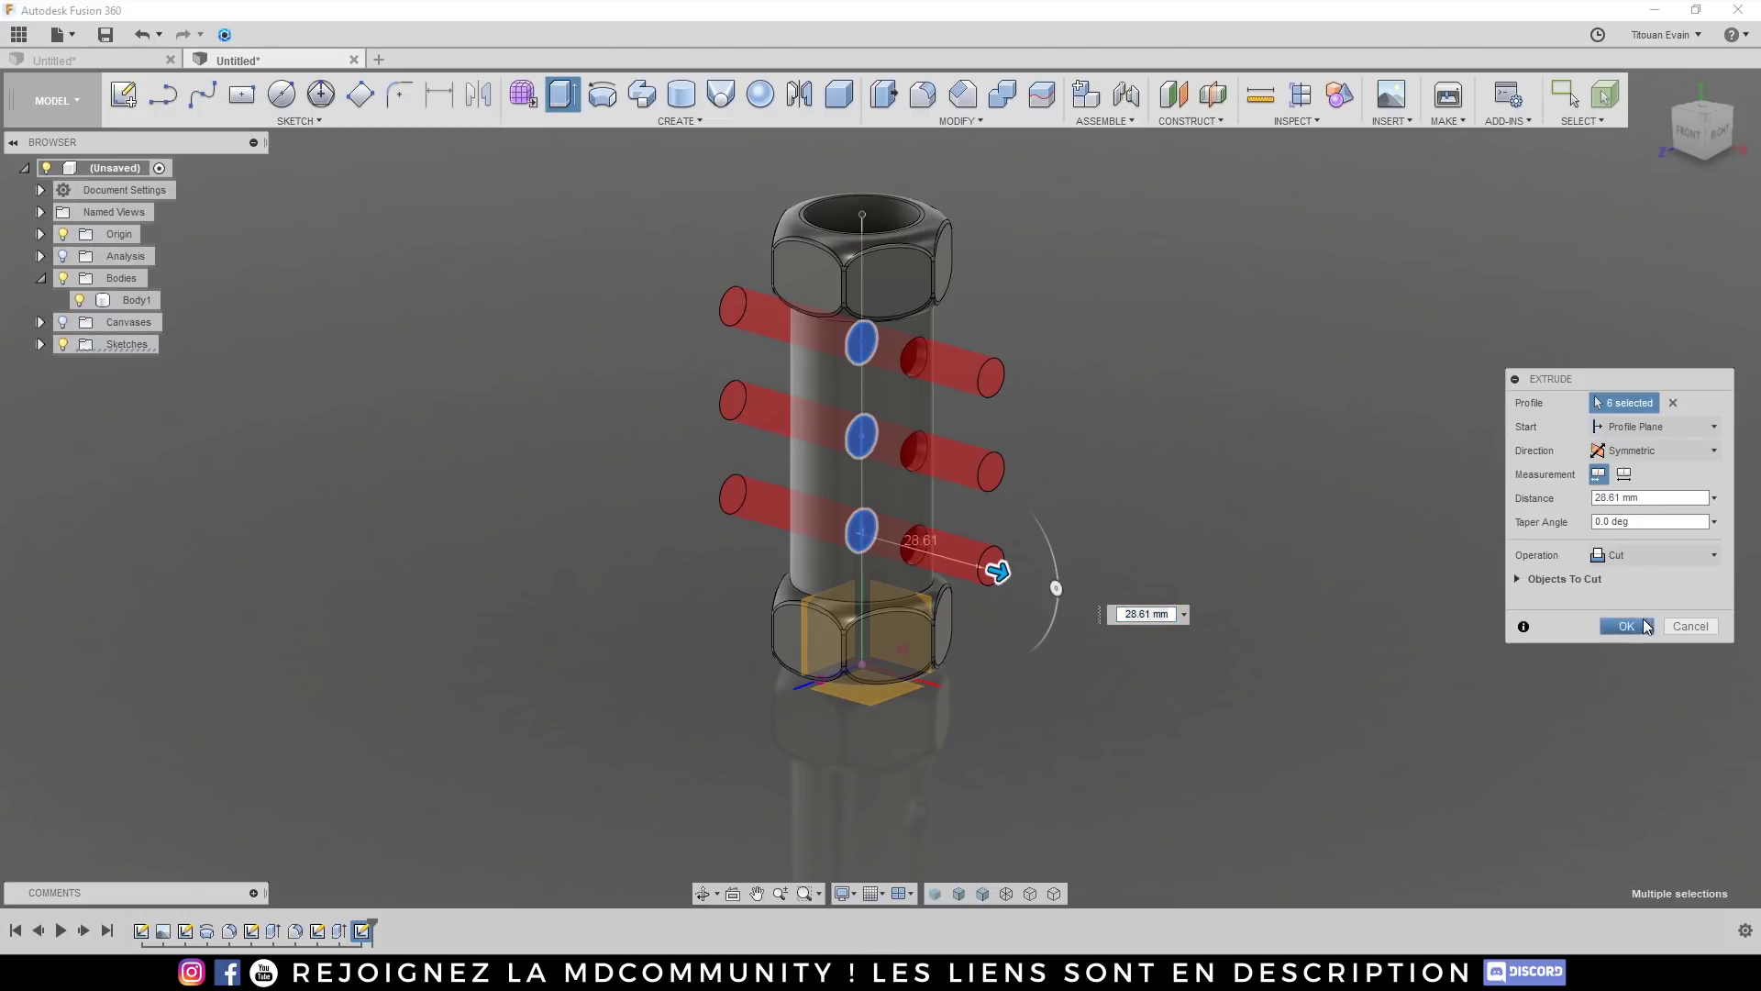
pyautogui.click(1627, 625)
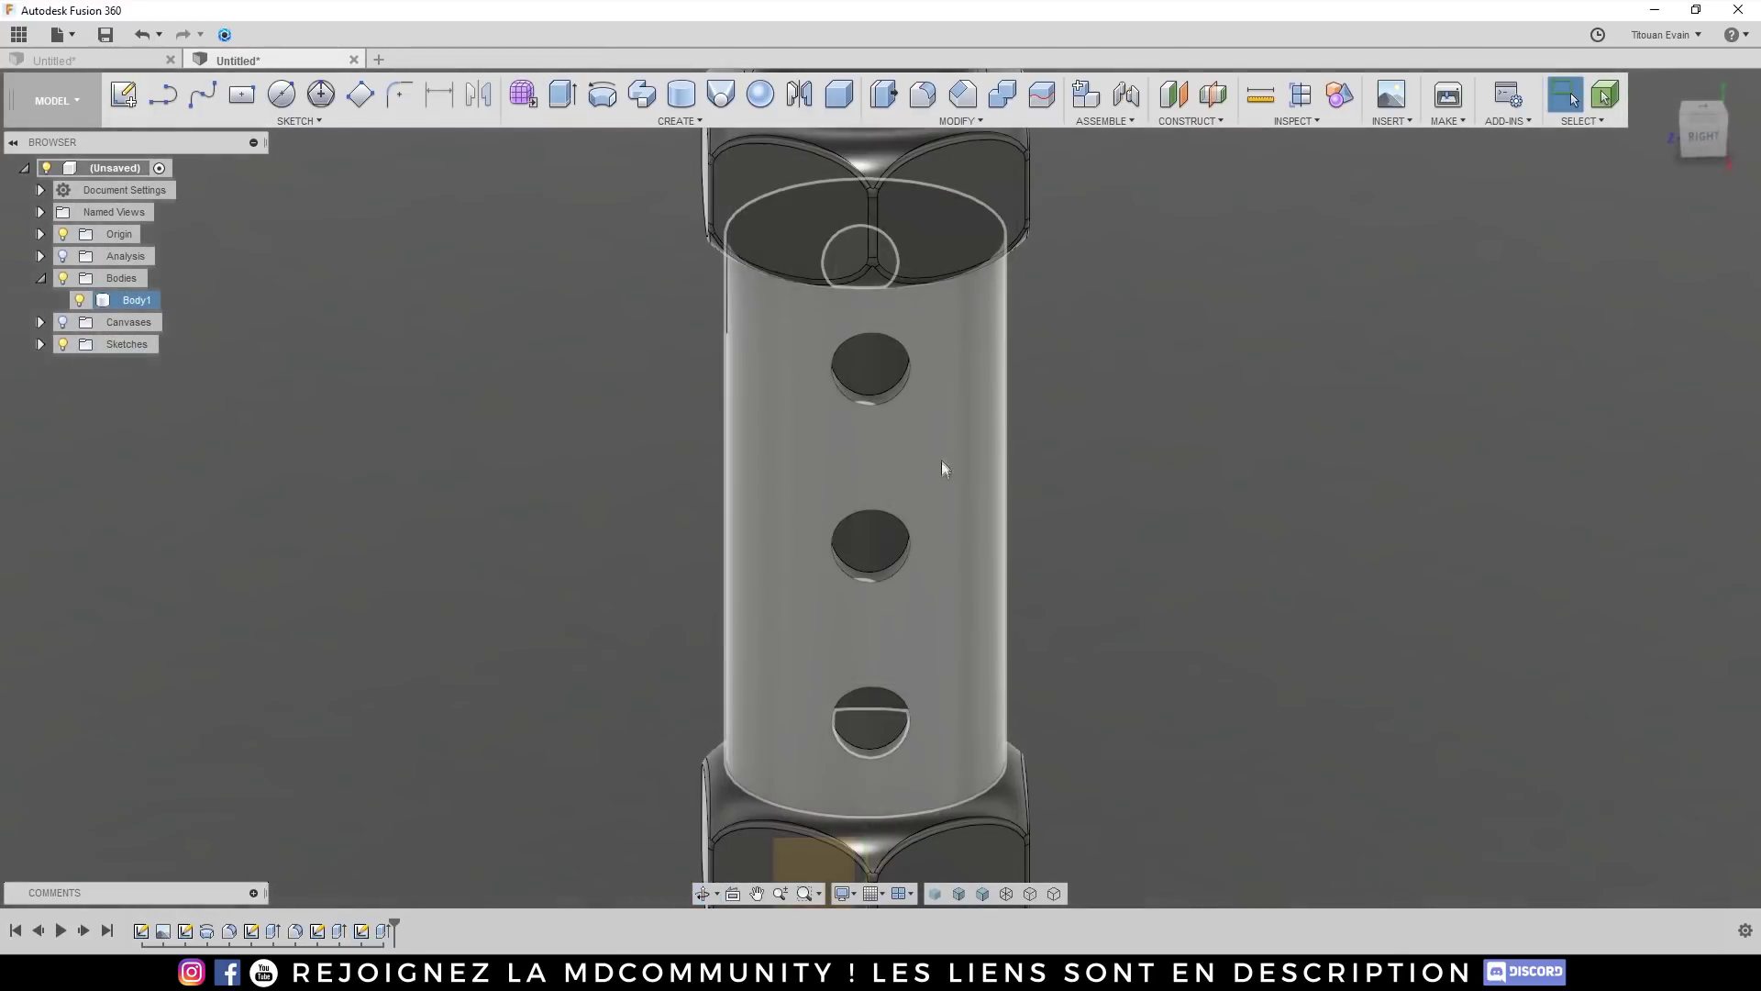
# Step: Start a fillet with the edges of all six side-hole openings, inside and outside the tube, selected from the right view
pyautogui.keyDown('shift'); pyautogui.moveTo(941, 459); pyautogui.dragTo(903, 475, button='middle'); pyautogui.keyUp('shift')
pyautogui.scroll(-2, 1051, 502)
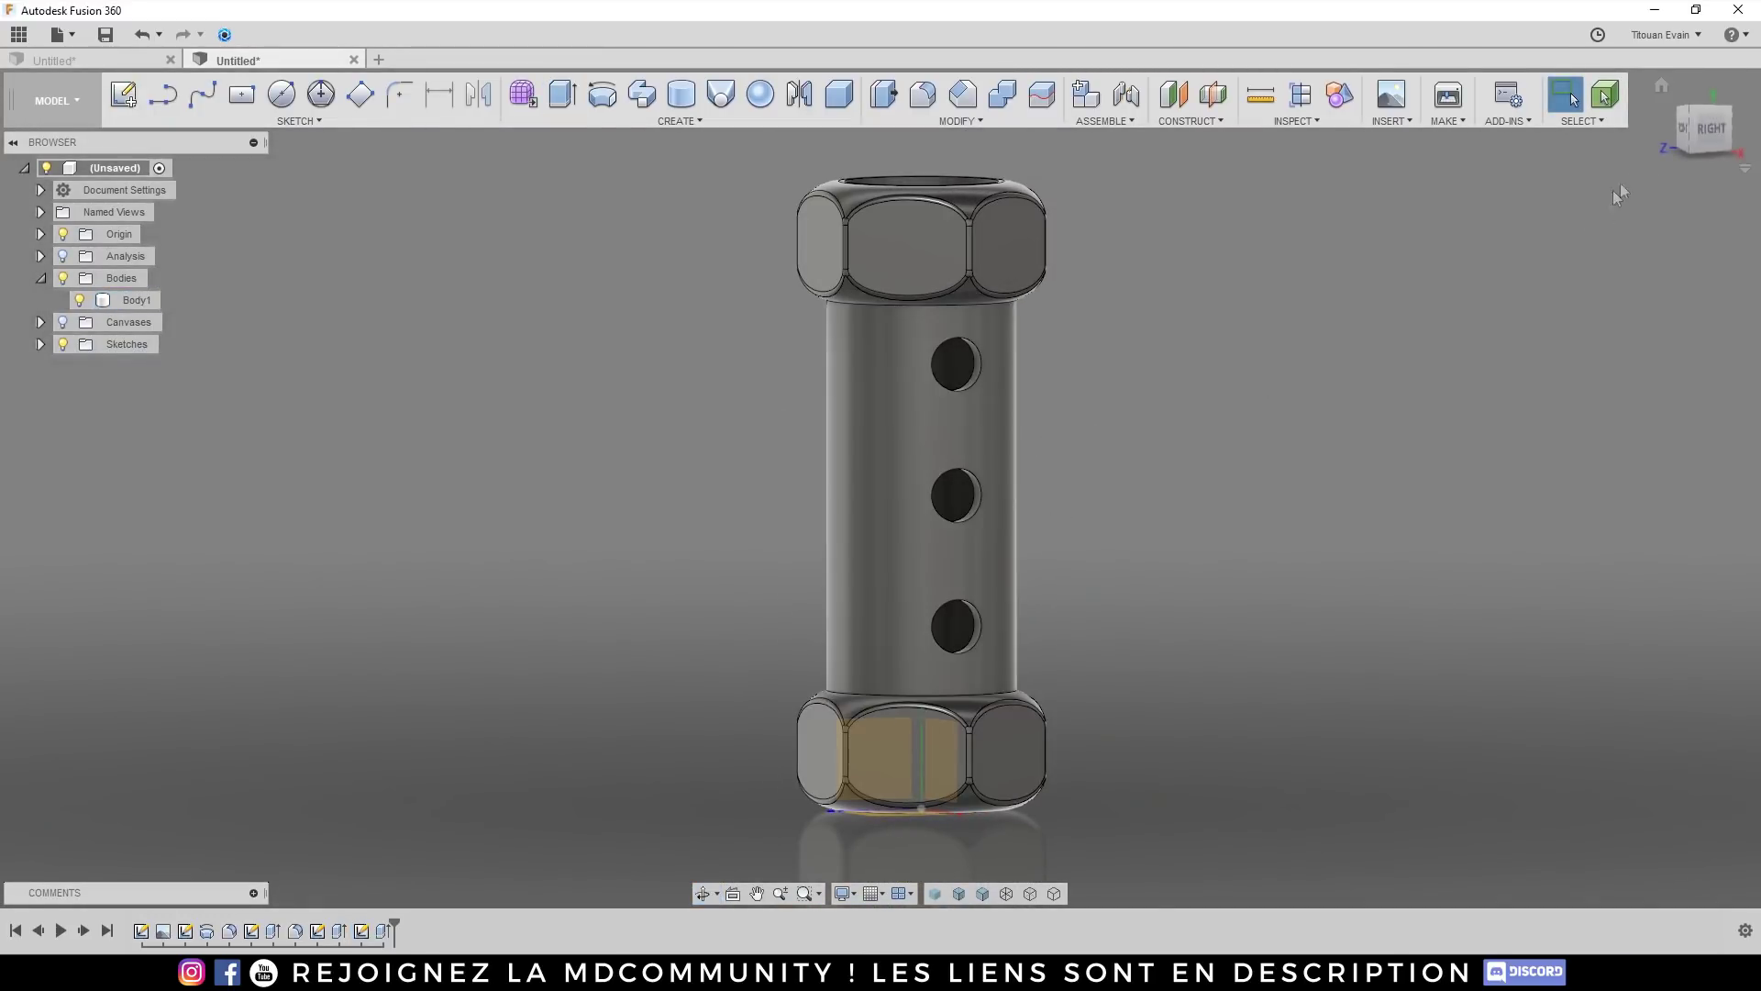
pyautogui.click(1712, 133)
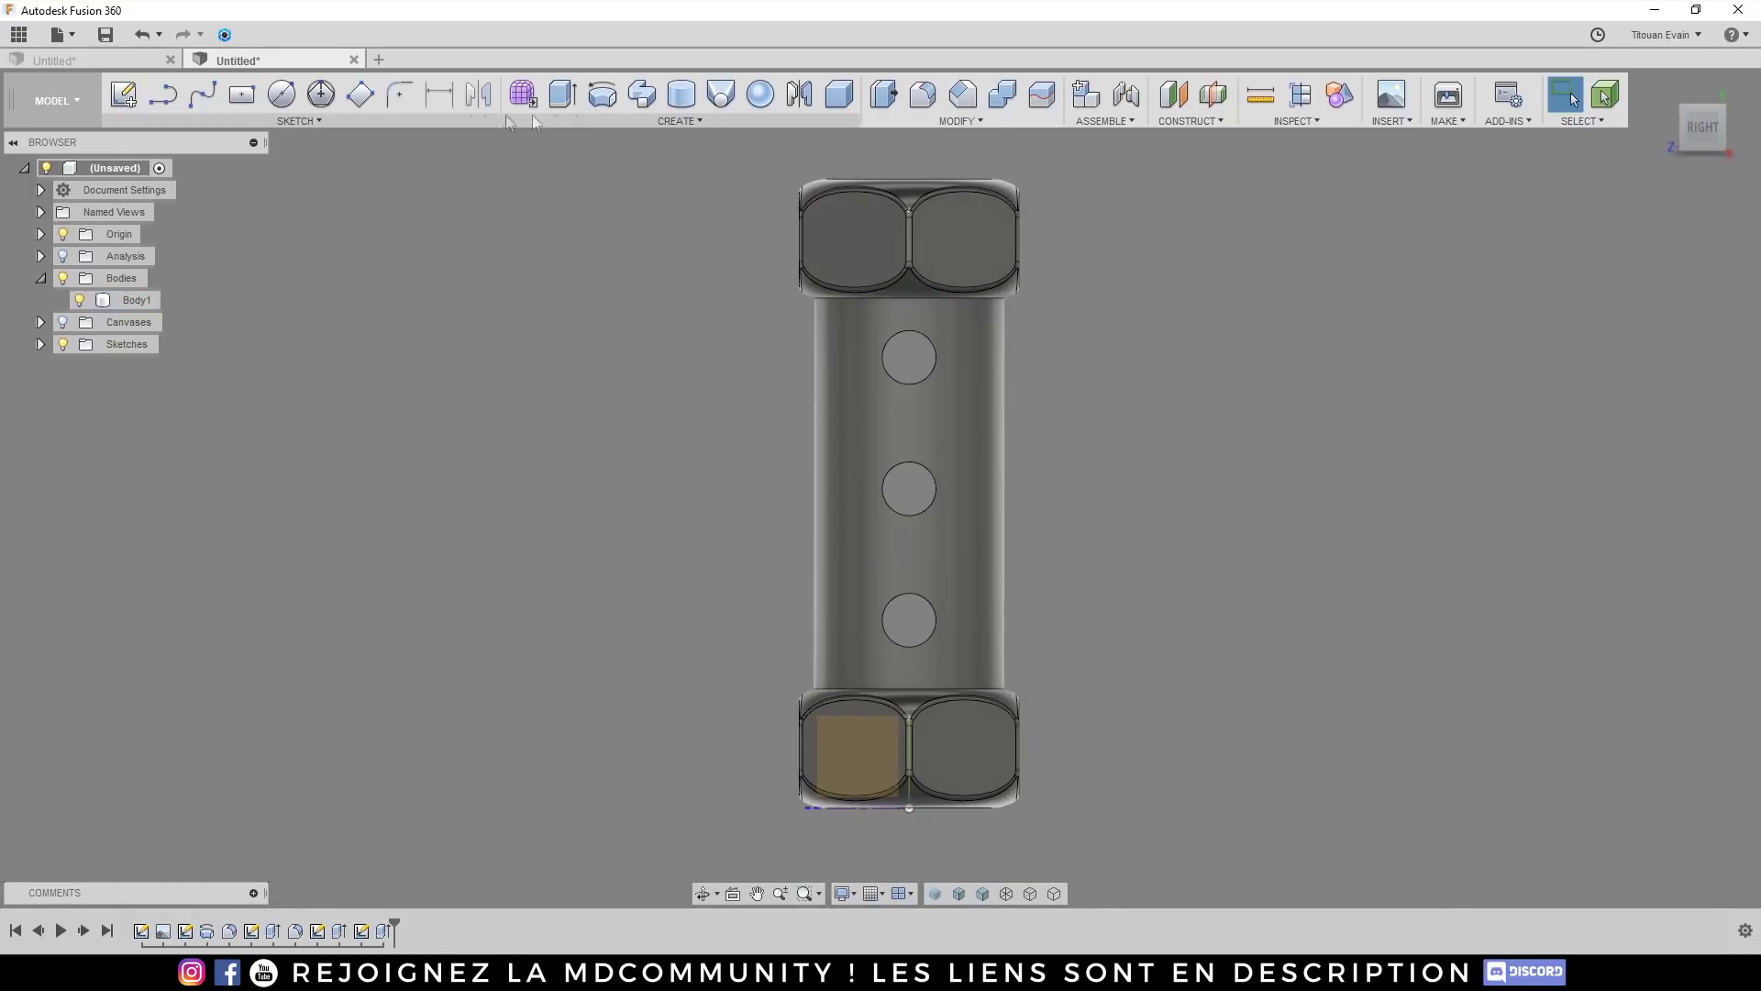
pyautogui.press('f')
pyautogui.moveTo(856, 318); pyautogui.dragTo(962, 664)
pyautogui.keyDown('shift'); pyautogui.moveTo(961, 664); pyautogui.dragTo(914, 419, button='middle'); pyautogui.keyUp('shift')
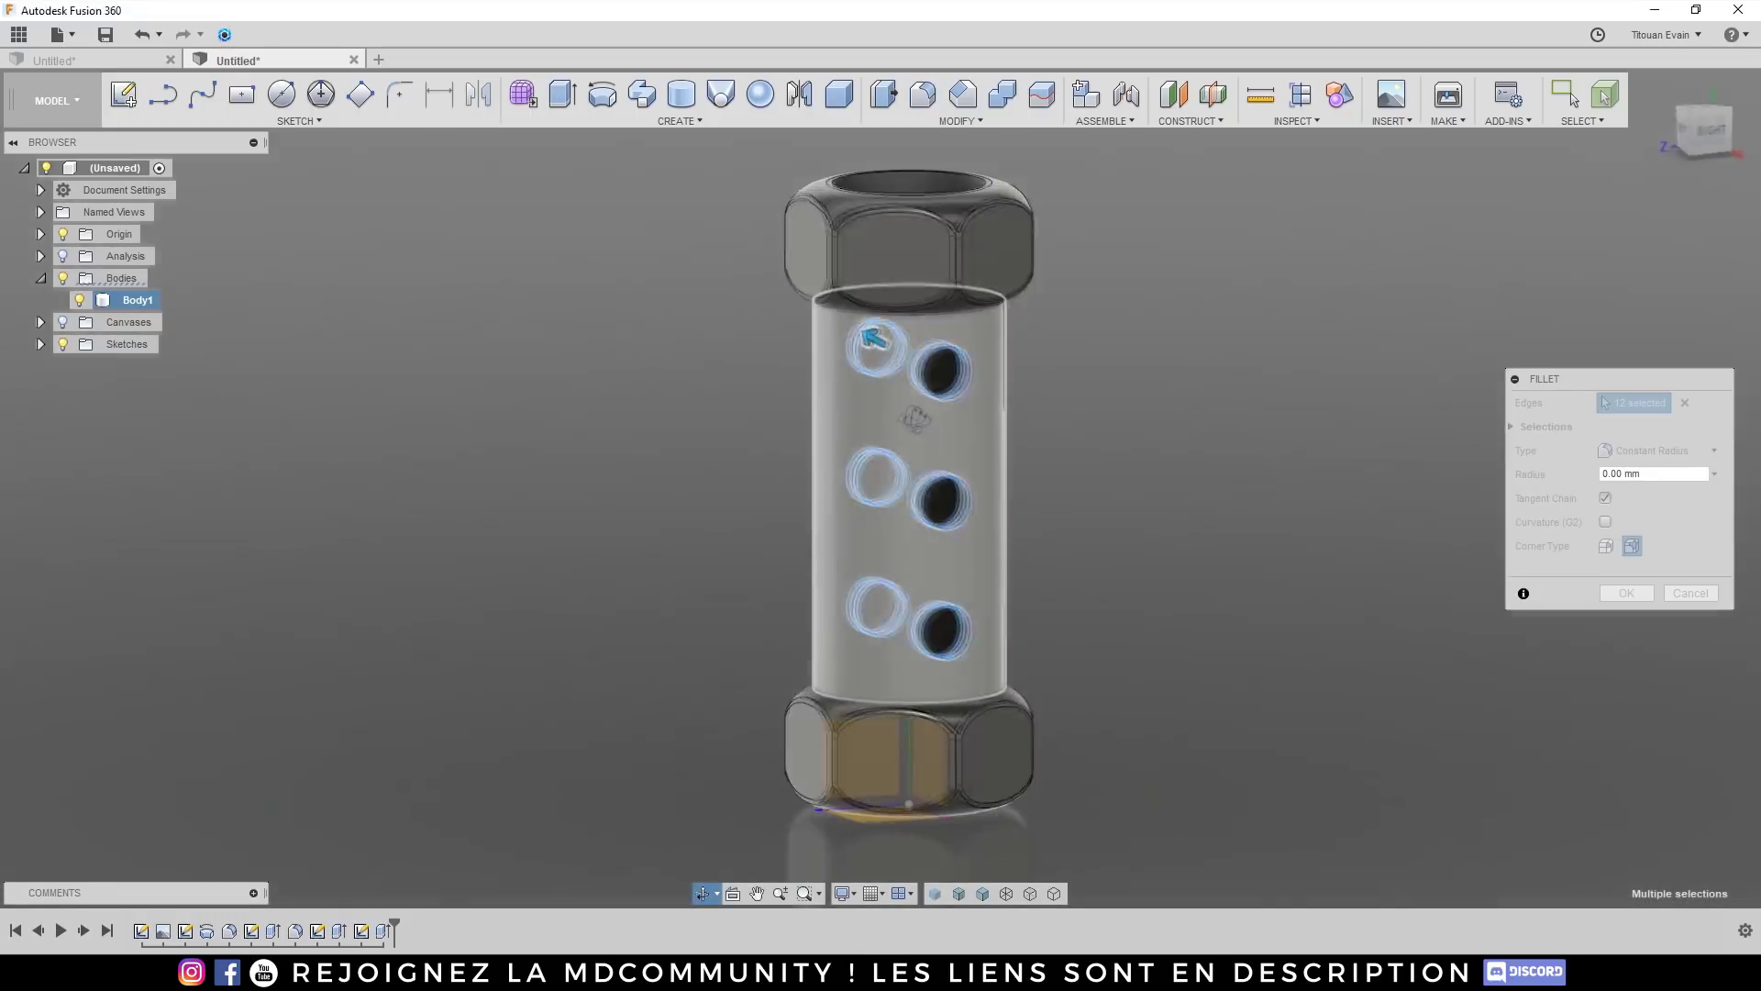
# Step: Set the fillet radius on the side-hole edges to about 0.235 mm and complete the fillet
pyautogui.scroll(8, 834, 373)
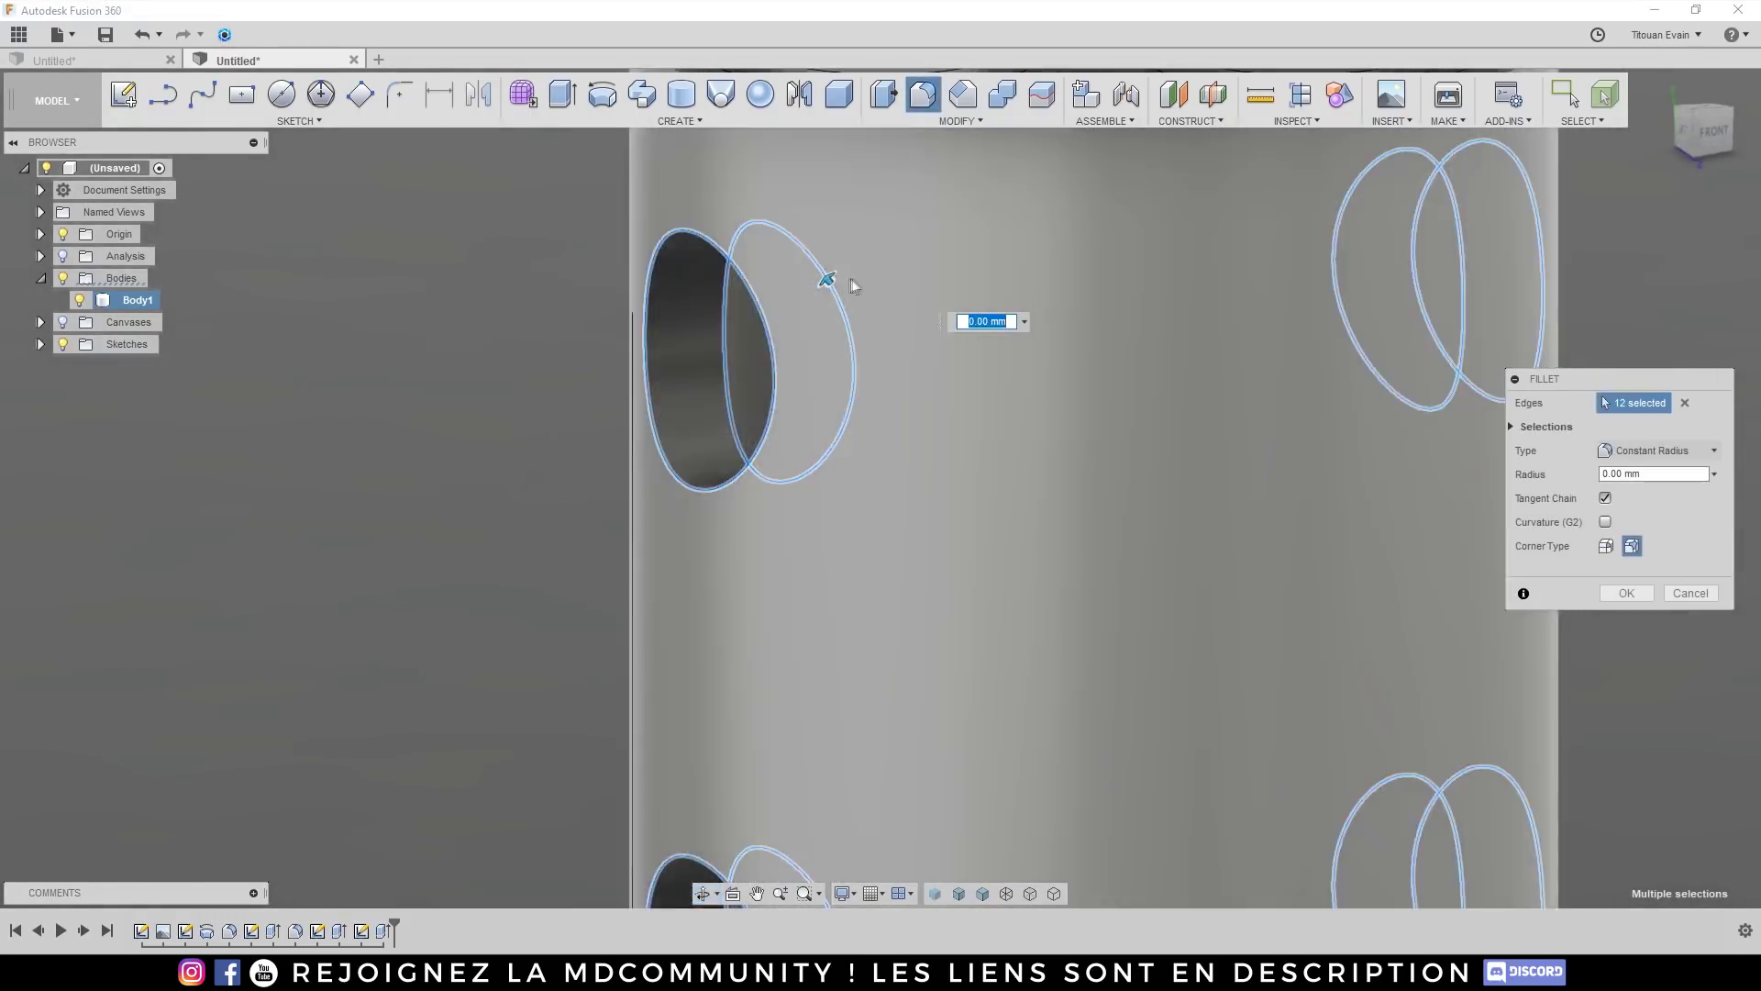
pyautogui.scroll(2, 853, 286)
pyautogui.moveTo(853, 285)
pyautogui.keyDown('shift'); pyautogui.mouseDown(button='middle')
pyautogui.moveTo(886, 243)
pyautogui.moveTo(825, 280)
pyautogui.mouseUp(button='middle'); pyautogui.keyUp('shift')
pyautogui.scroll(3, 823, 266)
pyautogui.moveTo(823, 265); pyautogui.dragTo(817, 267)
pyautogui.scroll(-3, 825, 303)
pyautogui.keyDown('shift'); pyautogui.moveTo(825, 303); pyautogui.dragTo(763, 384, button='middle'); pyautogui.keyUp('shift')
pyautogui.scroll(-3, 763, 385)
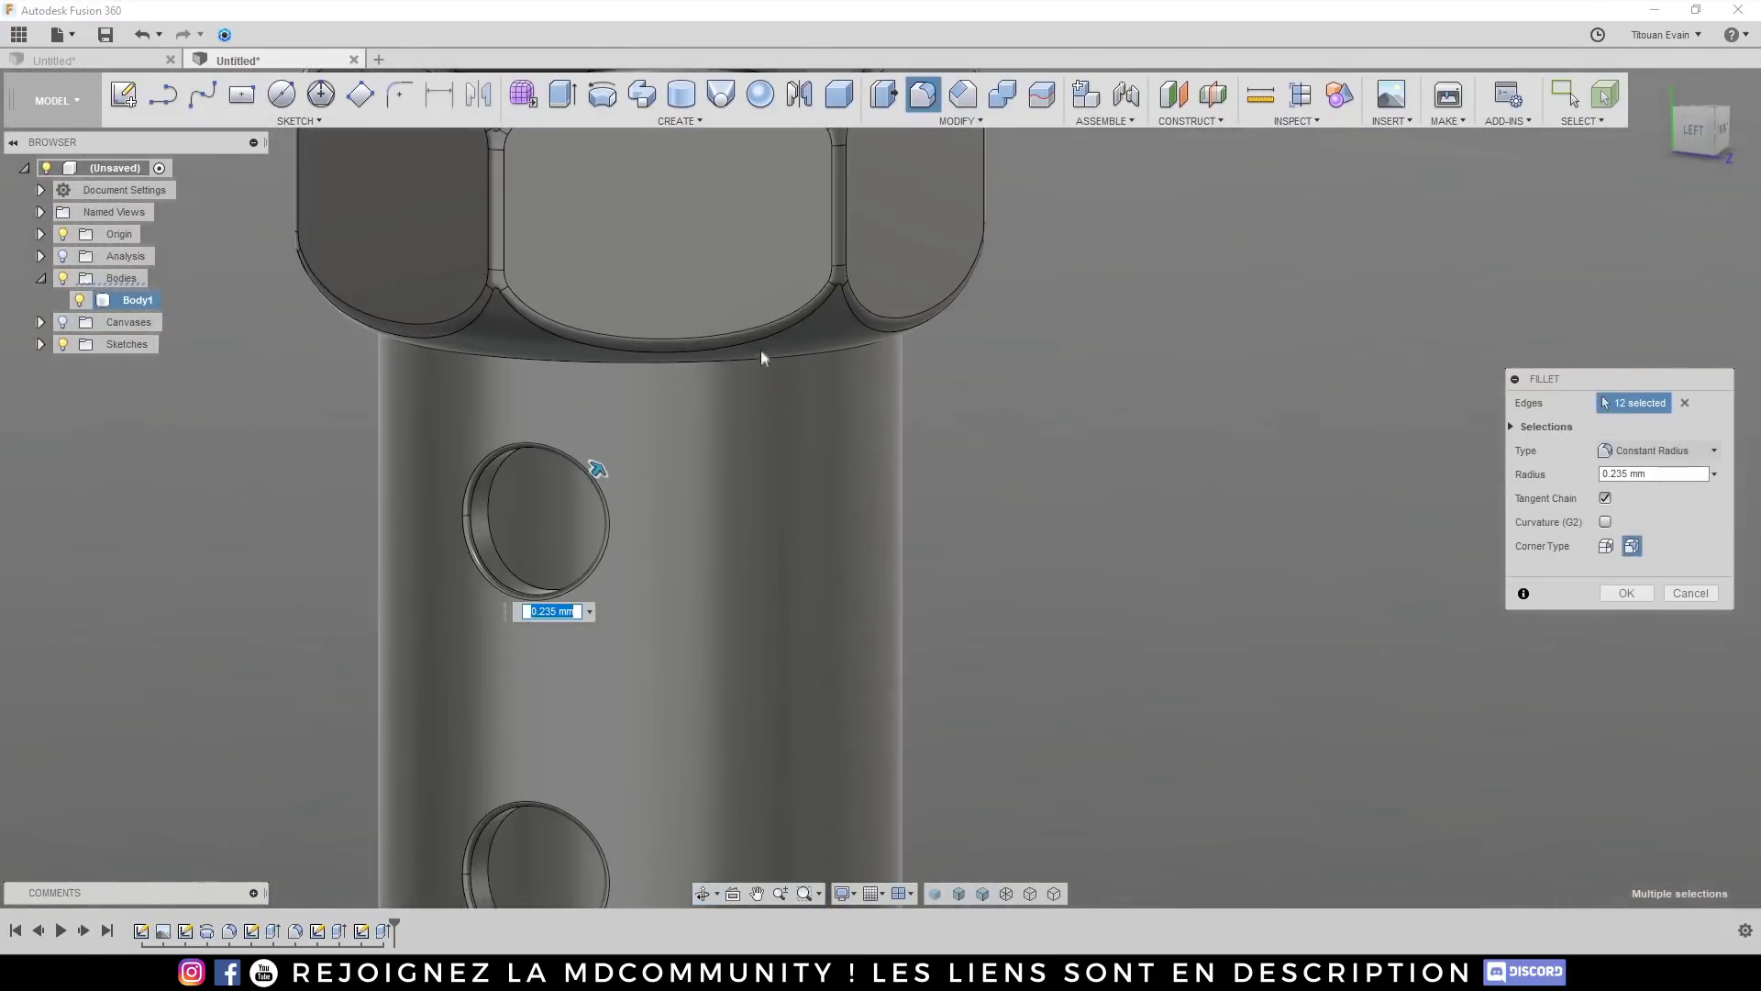
pyautogui.click(1627, 593)
# Step: Start a circular pattern of features with the hole cut and its edge fillet as the objects
pyautogui.scroll(-3, 862, 381)
pyautogui.keyDown('shift'); pyautogui.moveTo(863, 382); pyautogui.dragTo(734, 510, button='middle'); pyautogui.keyUp('shift')
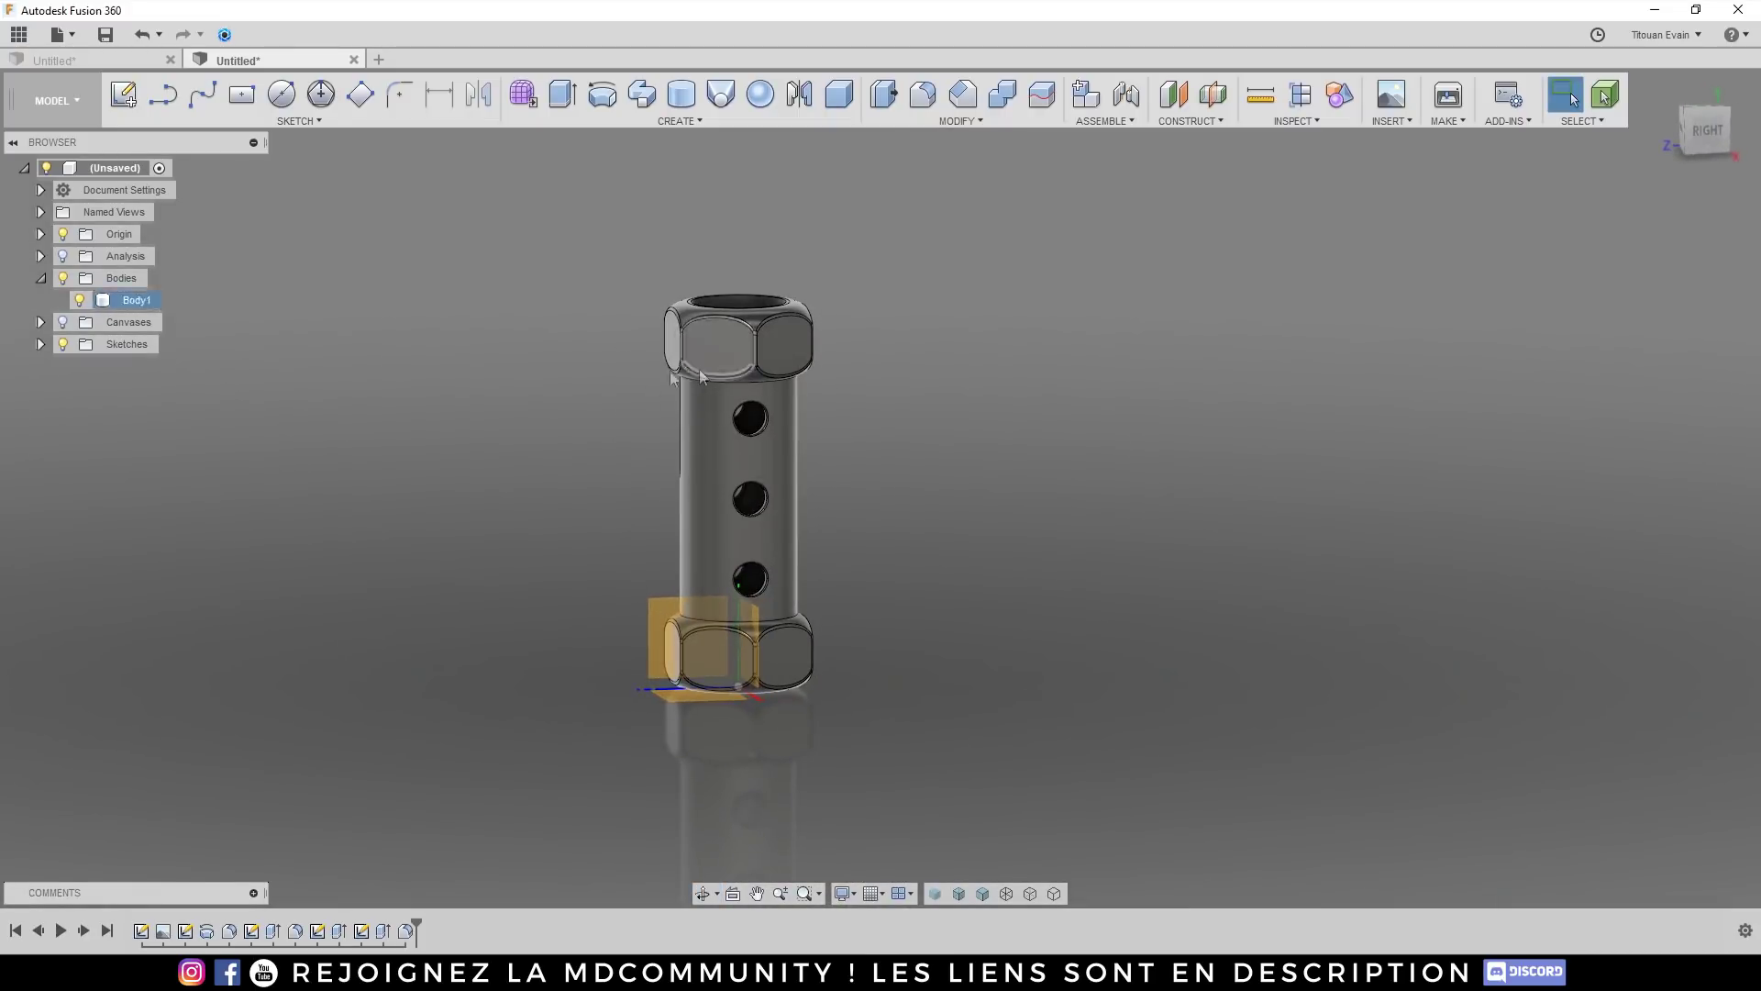
pyautogui.click(666, 120)
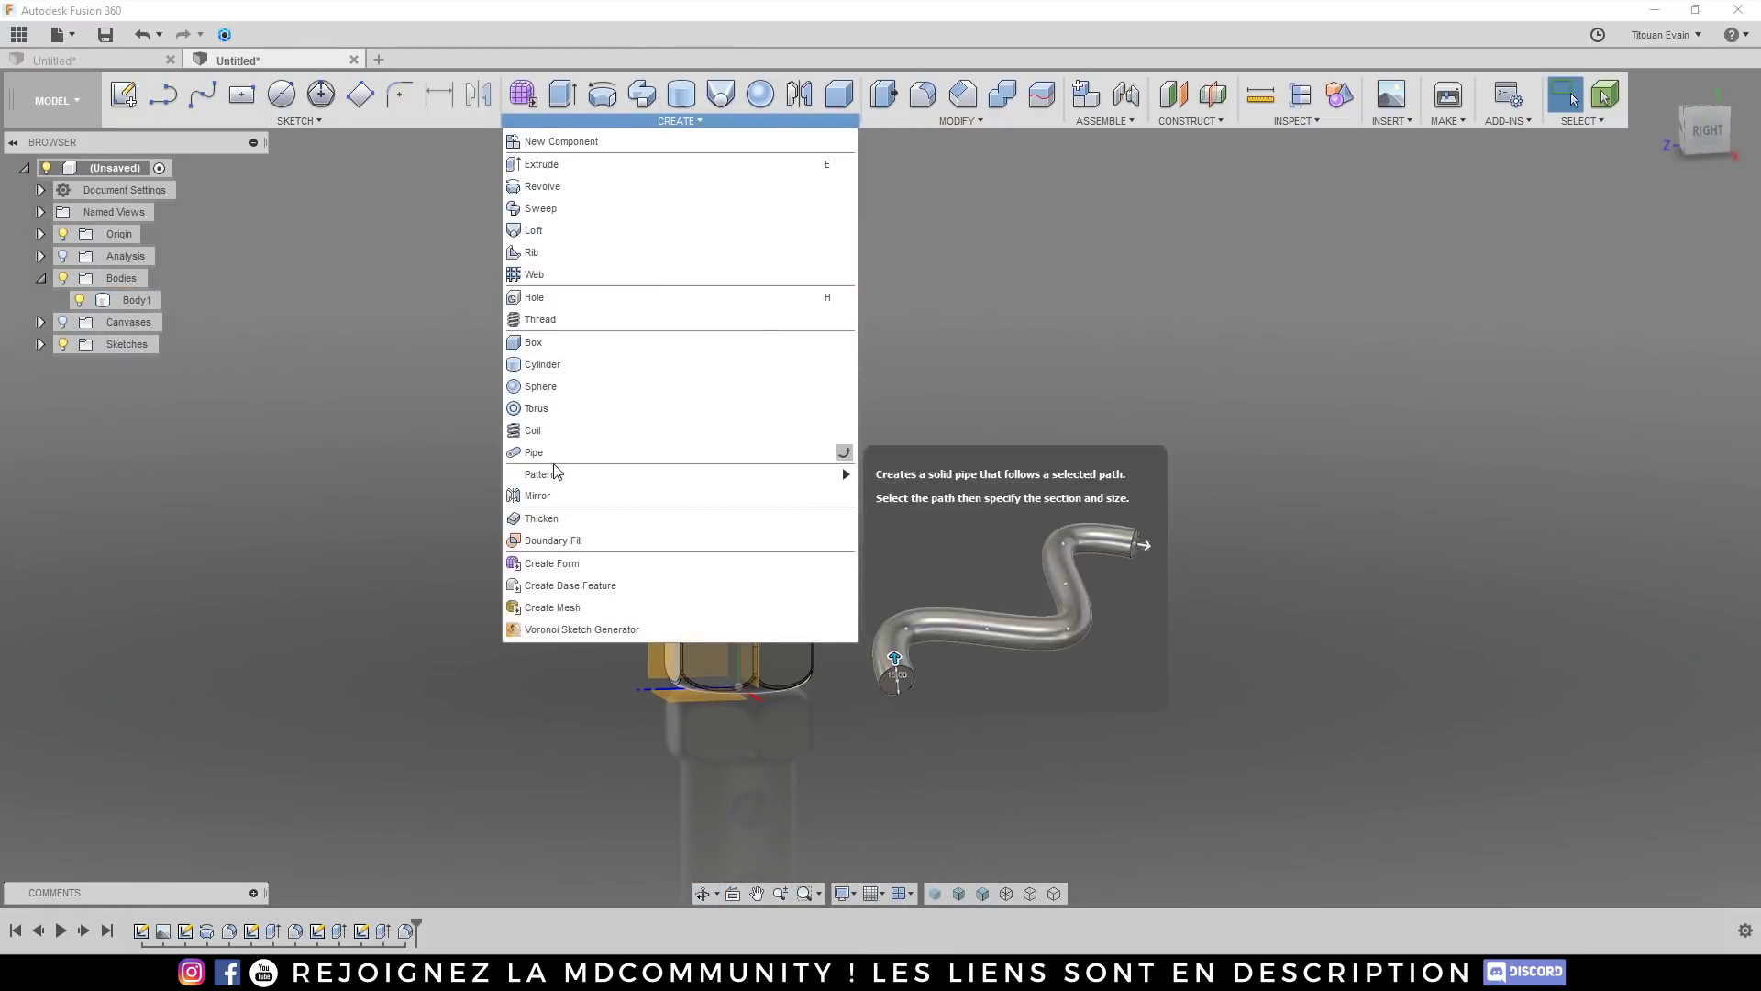
pyautogui.moveTo(807, 474)
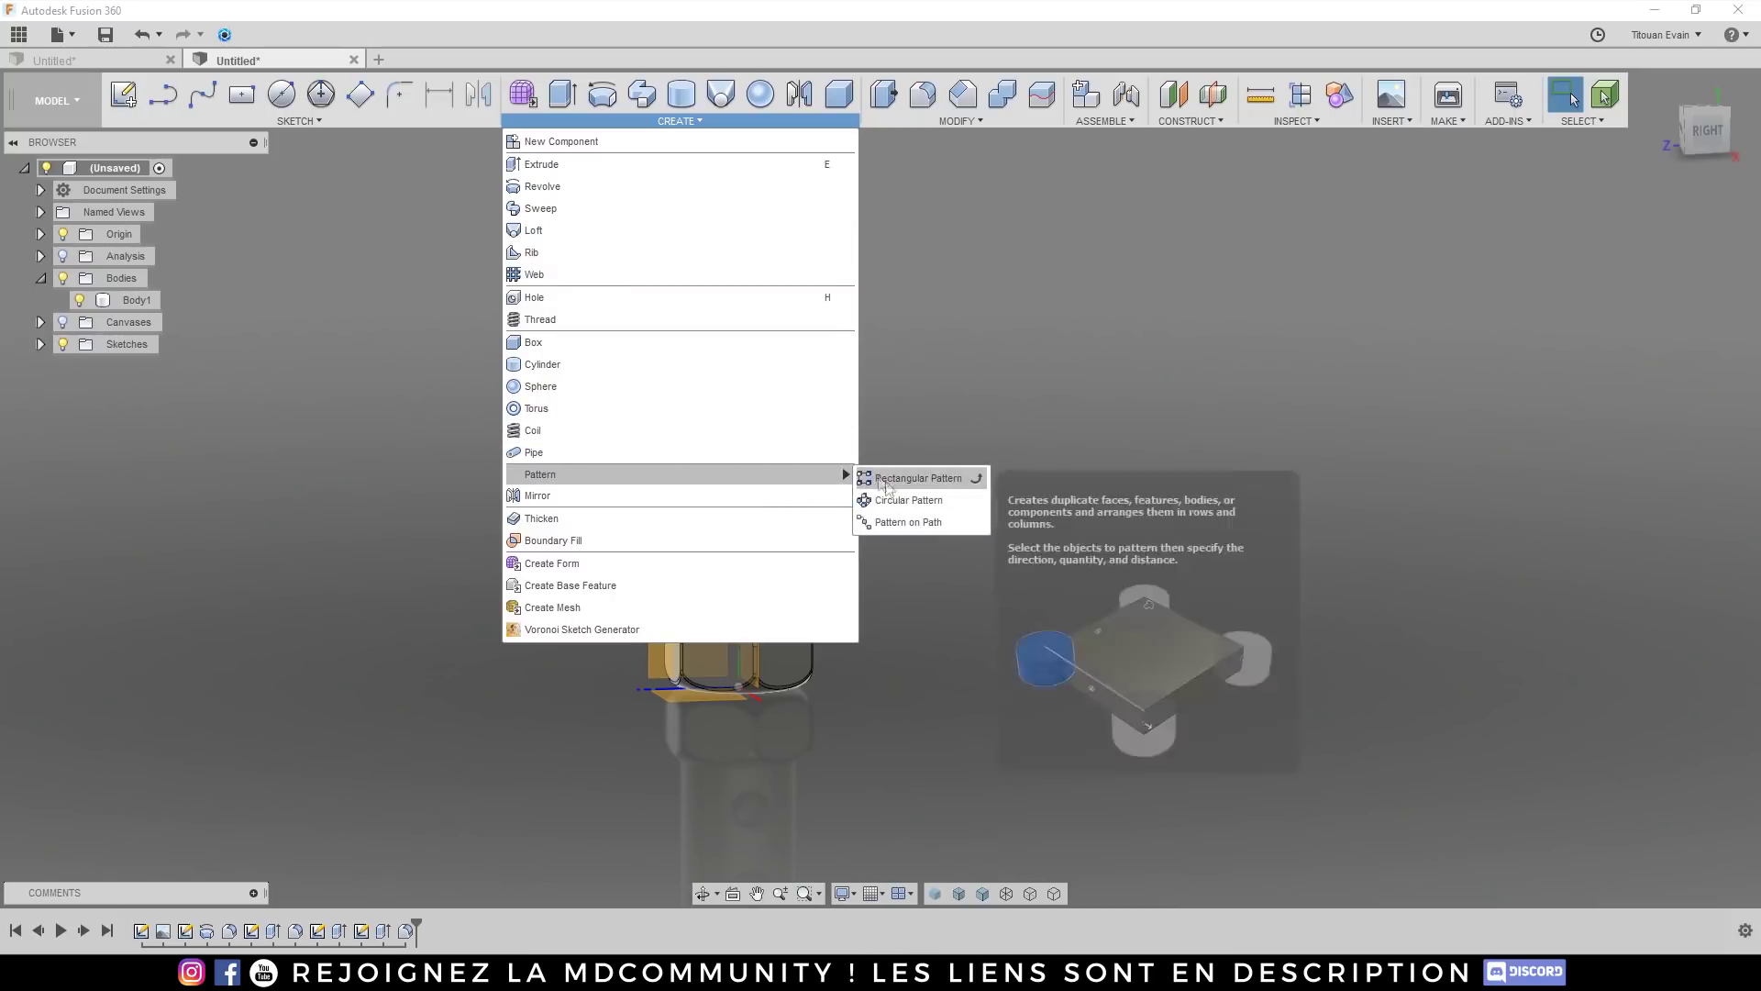
pyautogui.click(900, 497)
pyautogui.scroll(3, 738, 459)
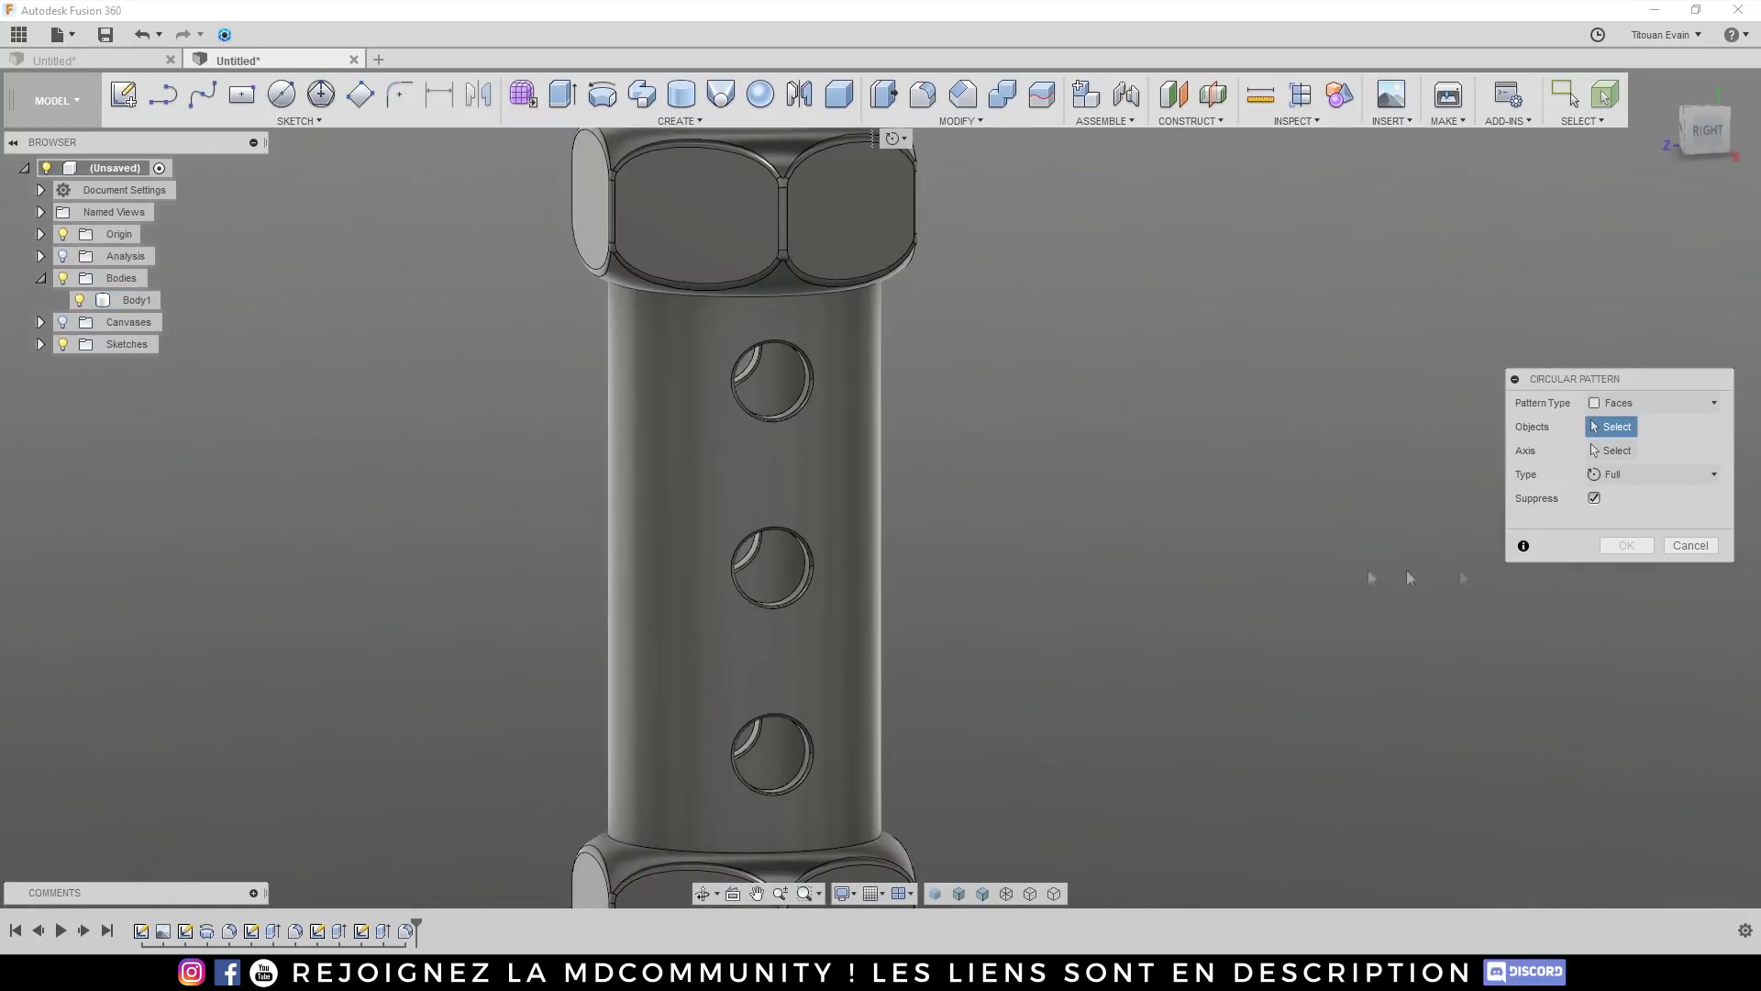
pyautogui.click(1634, 405)
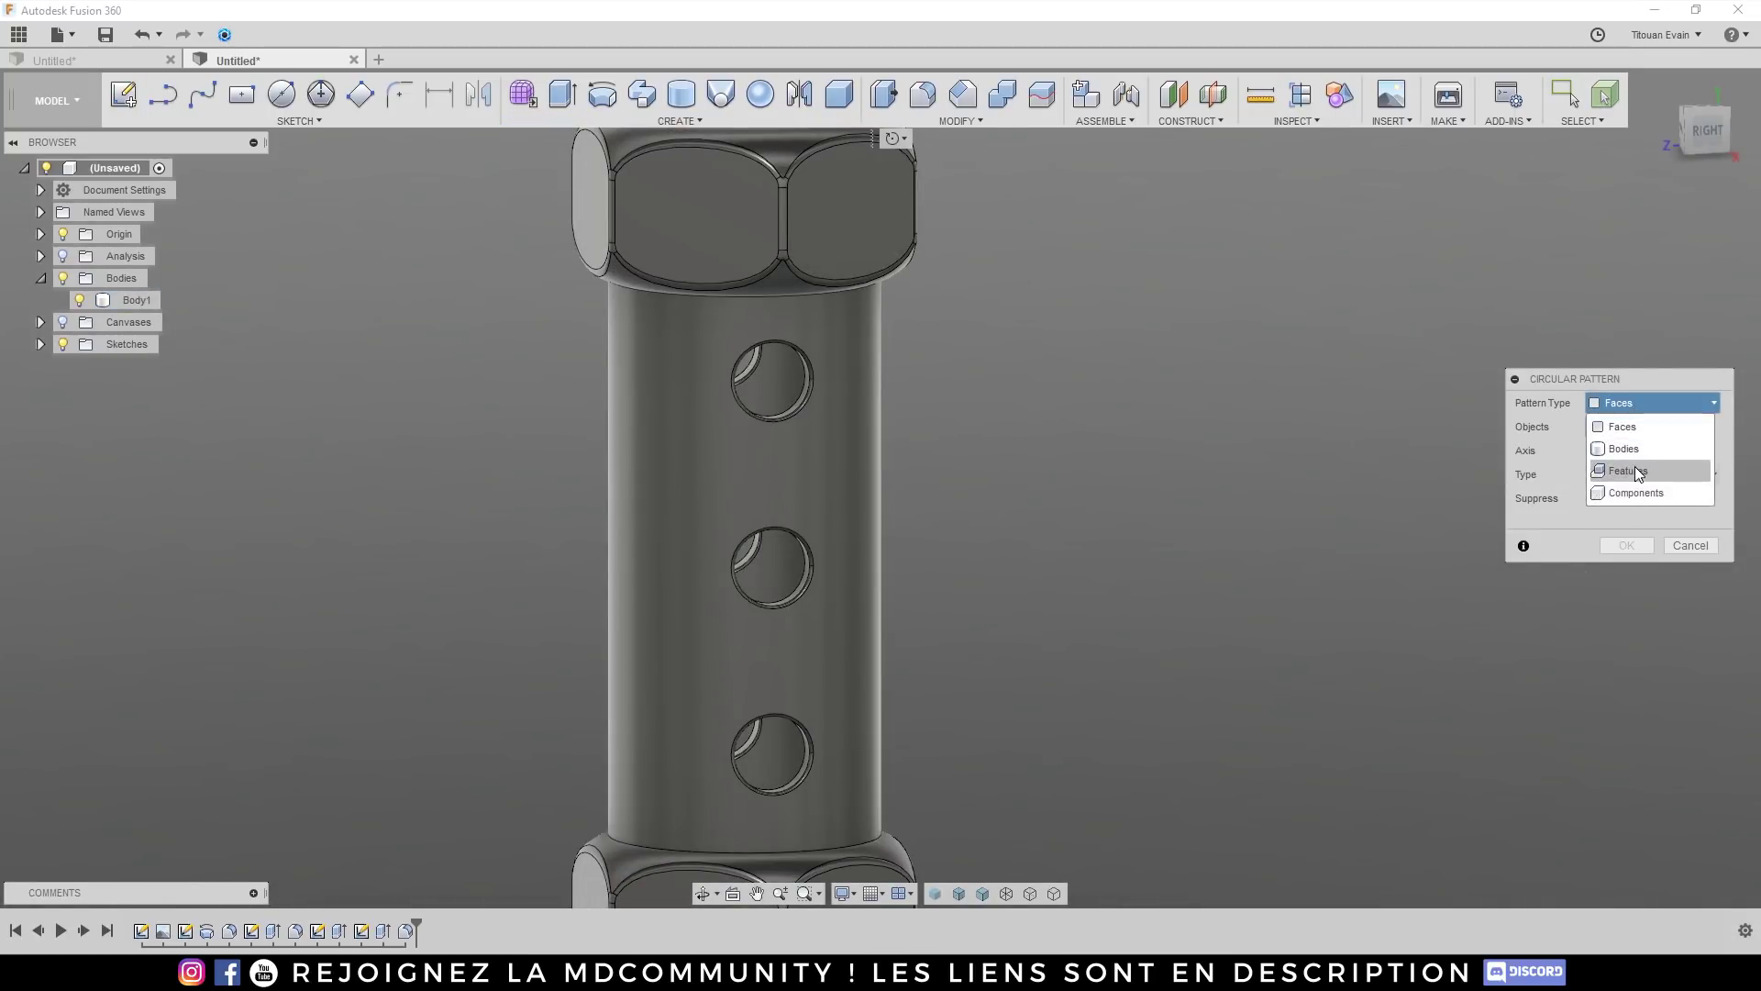
pyautogui.click(1634, 466)
pyautogui.click(405, 930)
pyautogui.click(383, 930)
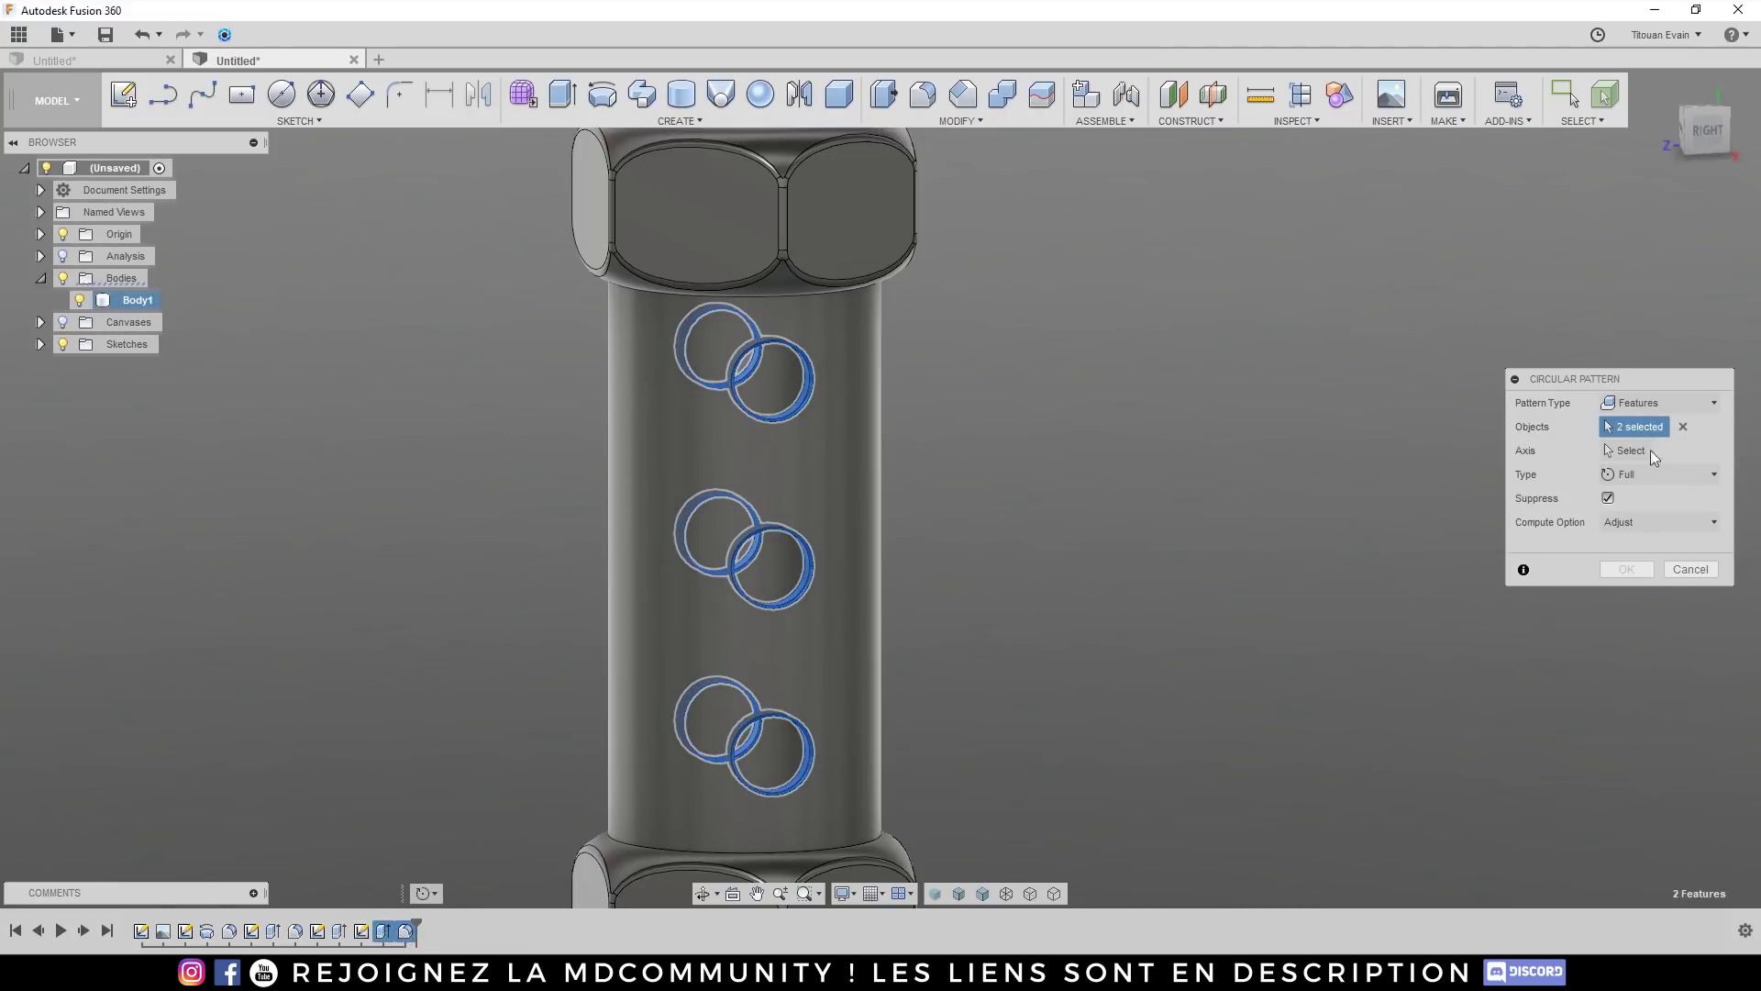
# Step: Use the circular edge of the tube's upper opening as the pattern axis, try a quantity of 4, and set it to 3
pyautogui.keyDown('shift'); pyautogui.moveTo(822, 152); pyautogui.dragTo(1461, 554, button='middle'); pyautogui.keyUp('shift')
pyautogui.click(854, 393)
pyautogui.click(1712, 527)
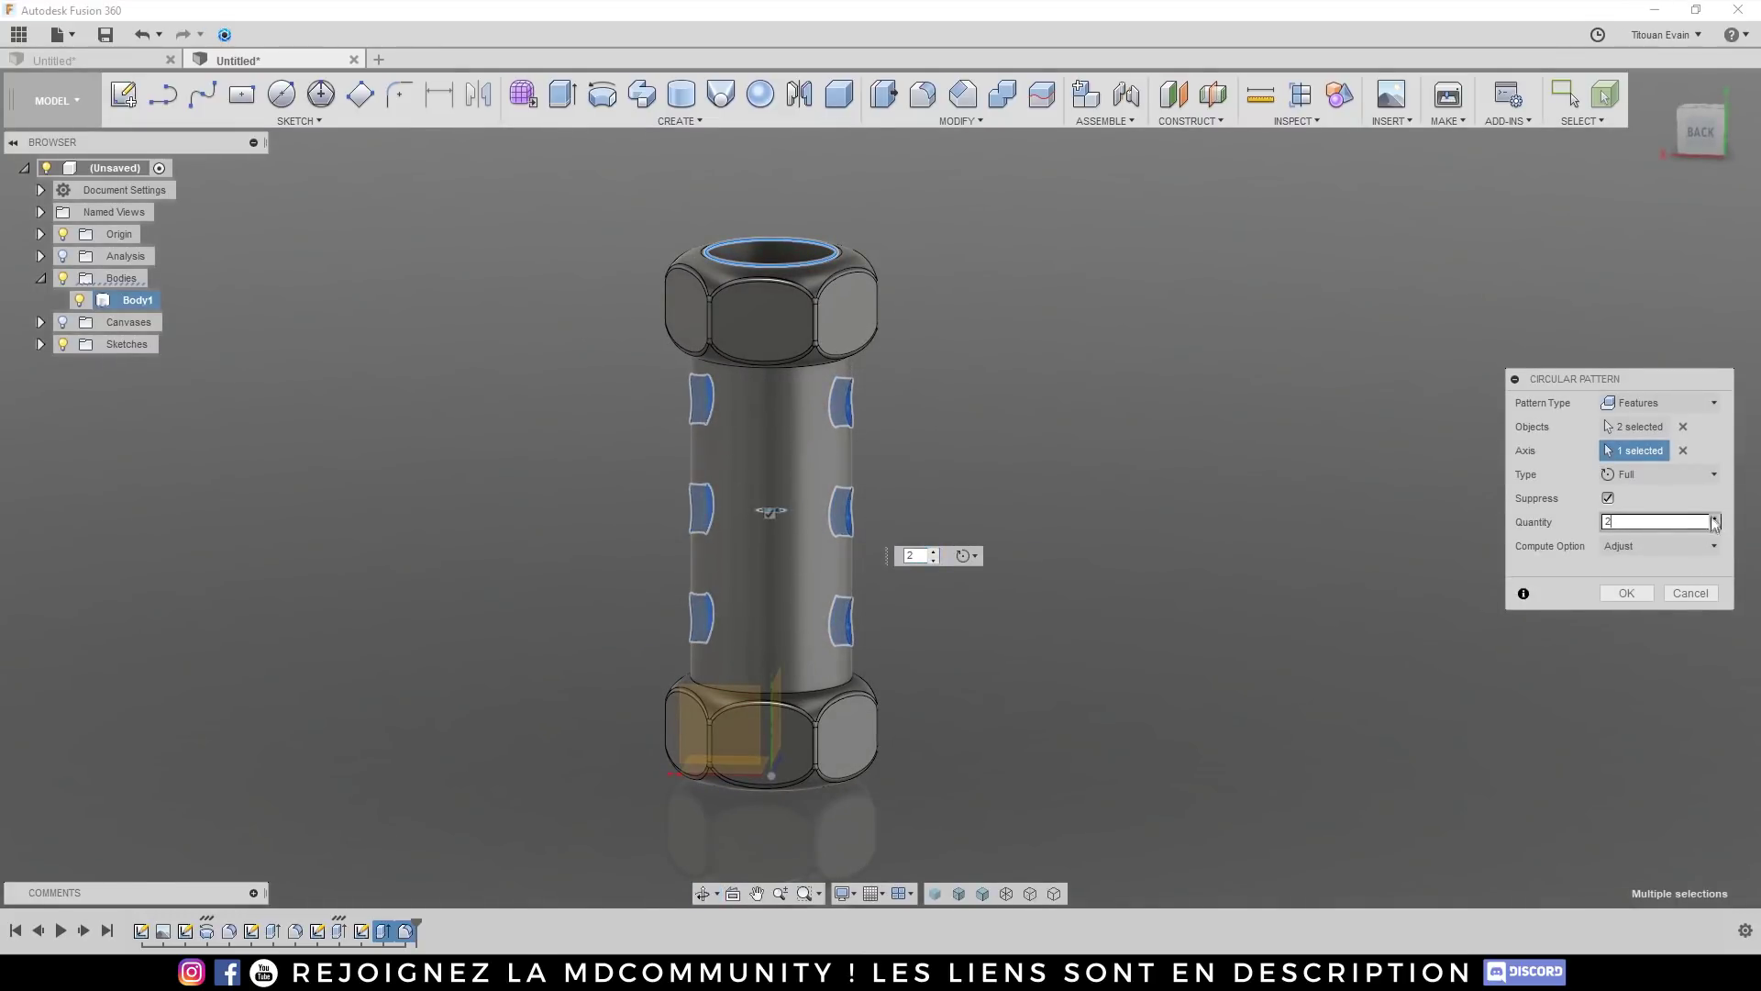
pyautogui.click(1713, 516)
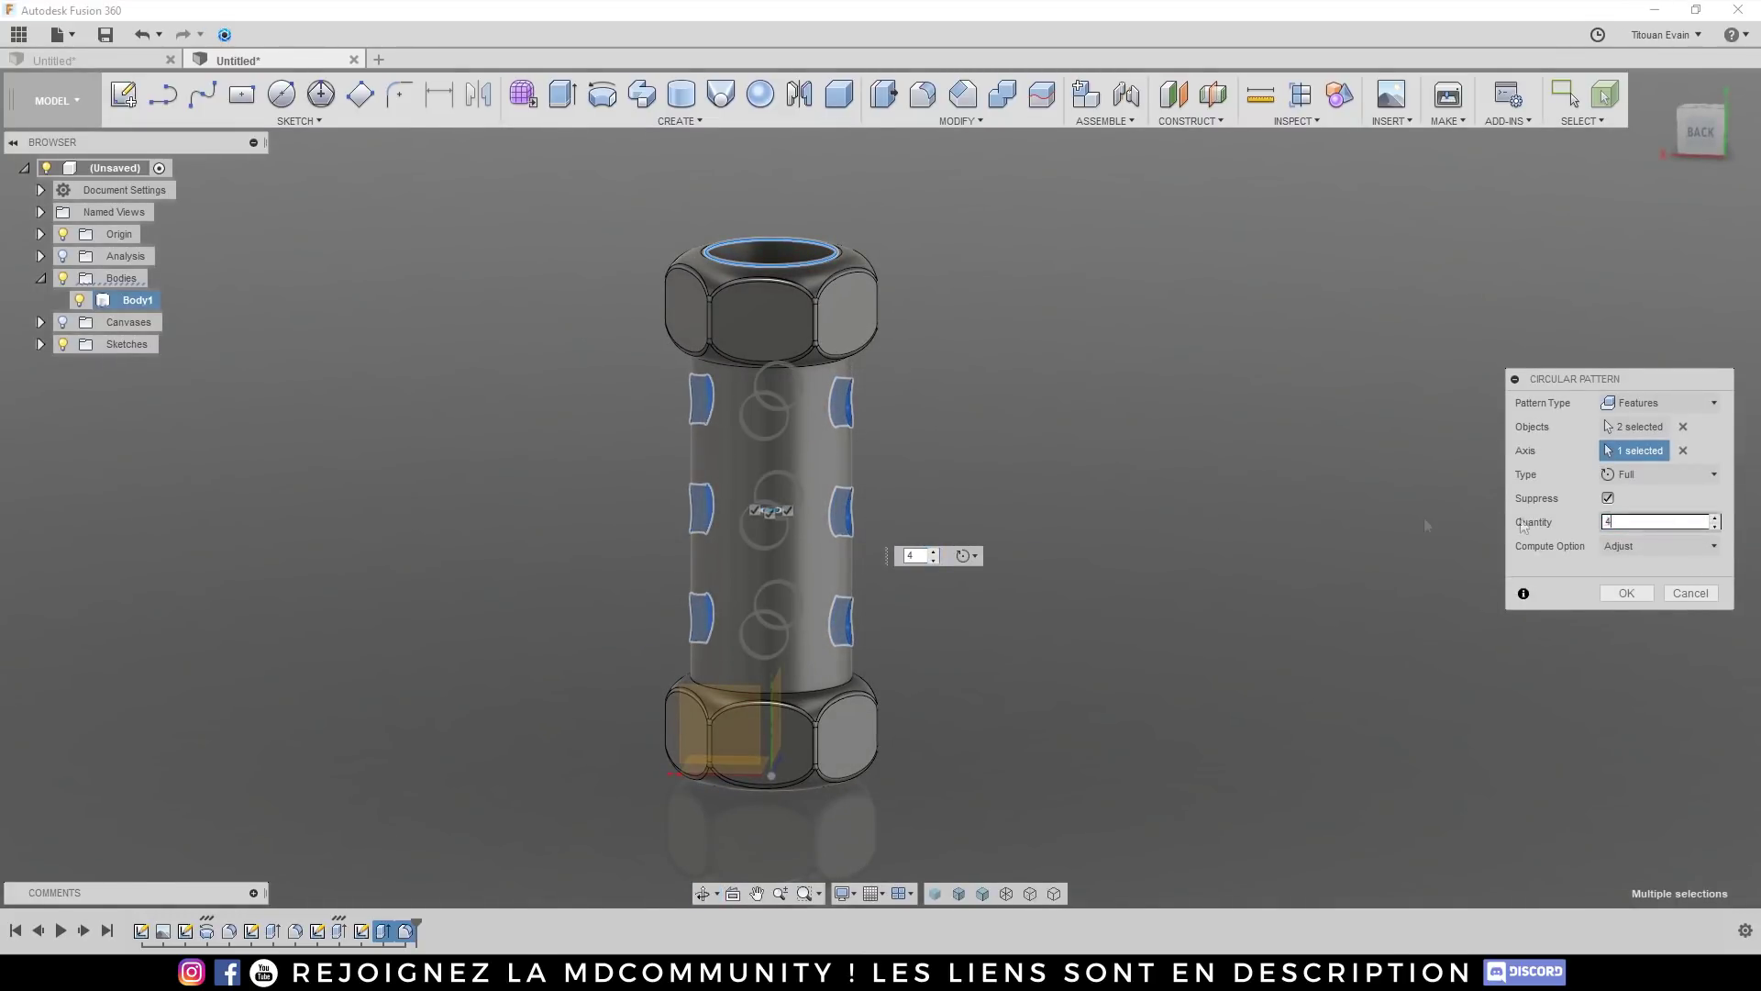
pyautogui.click(1713, 517)
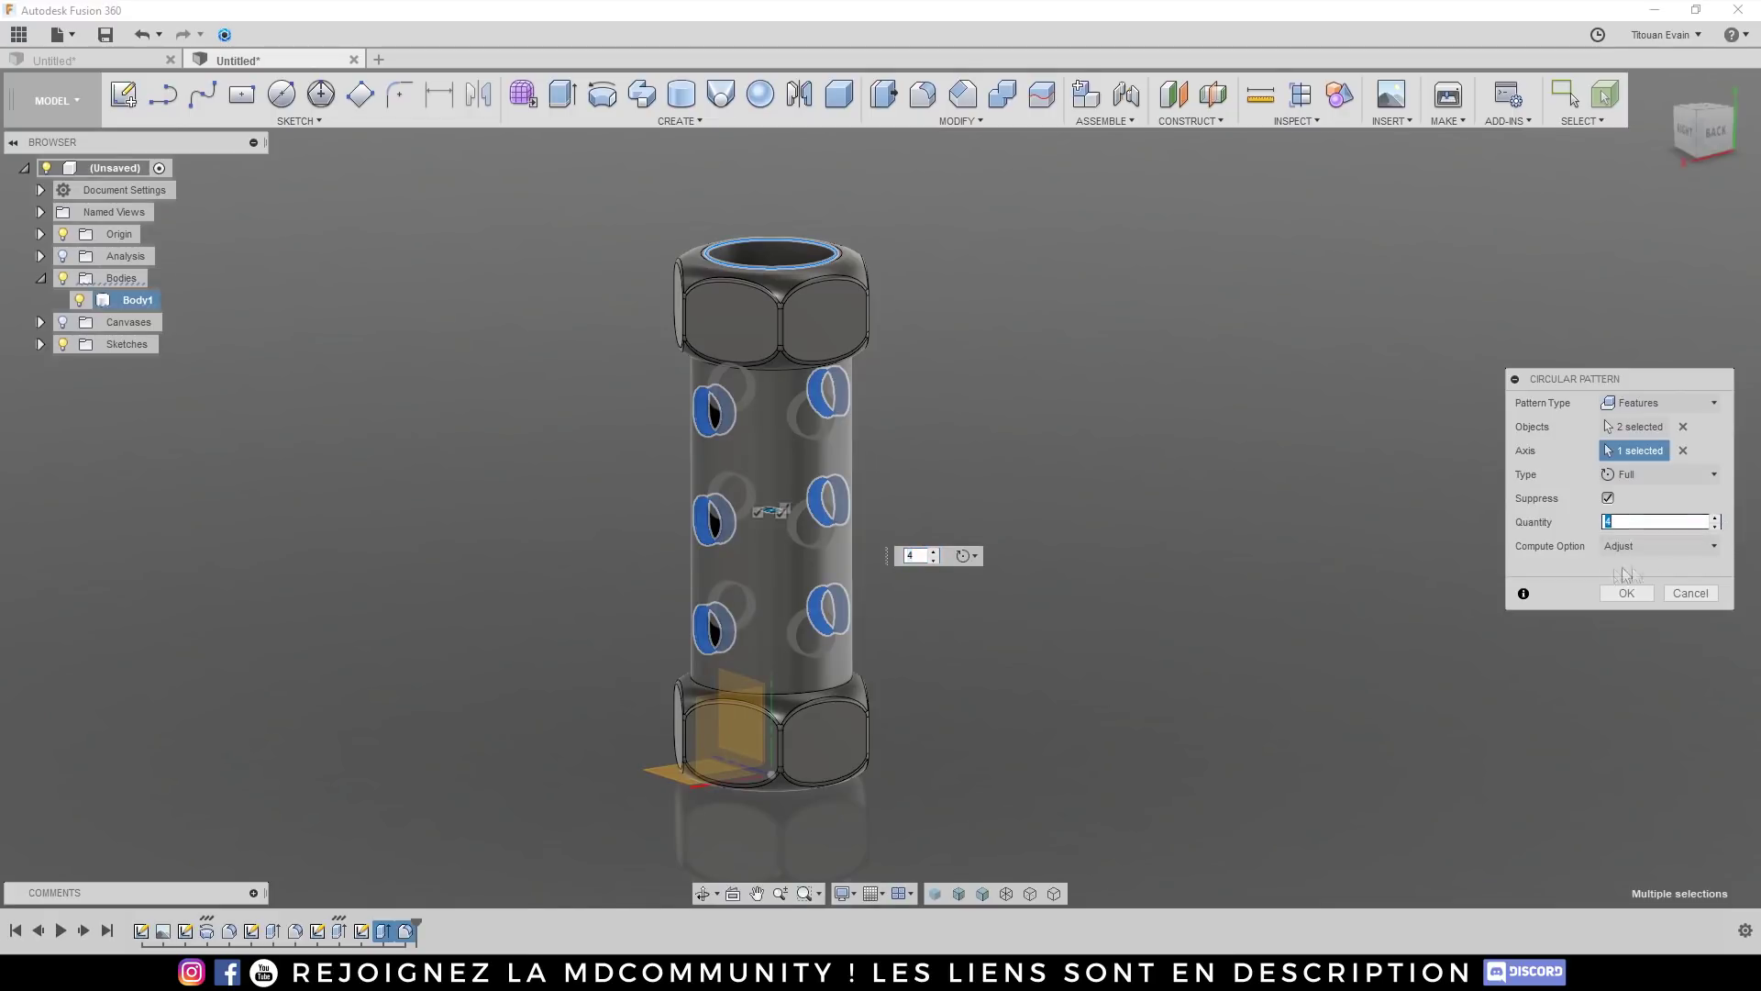
pyautogui.click(1713, 528)
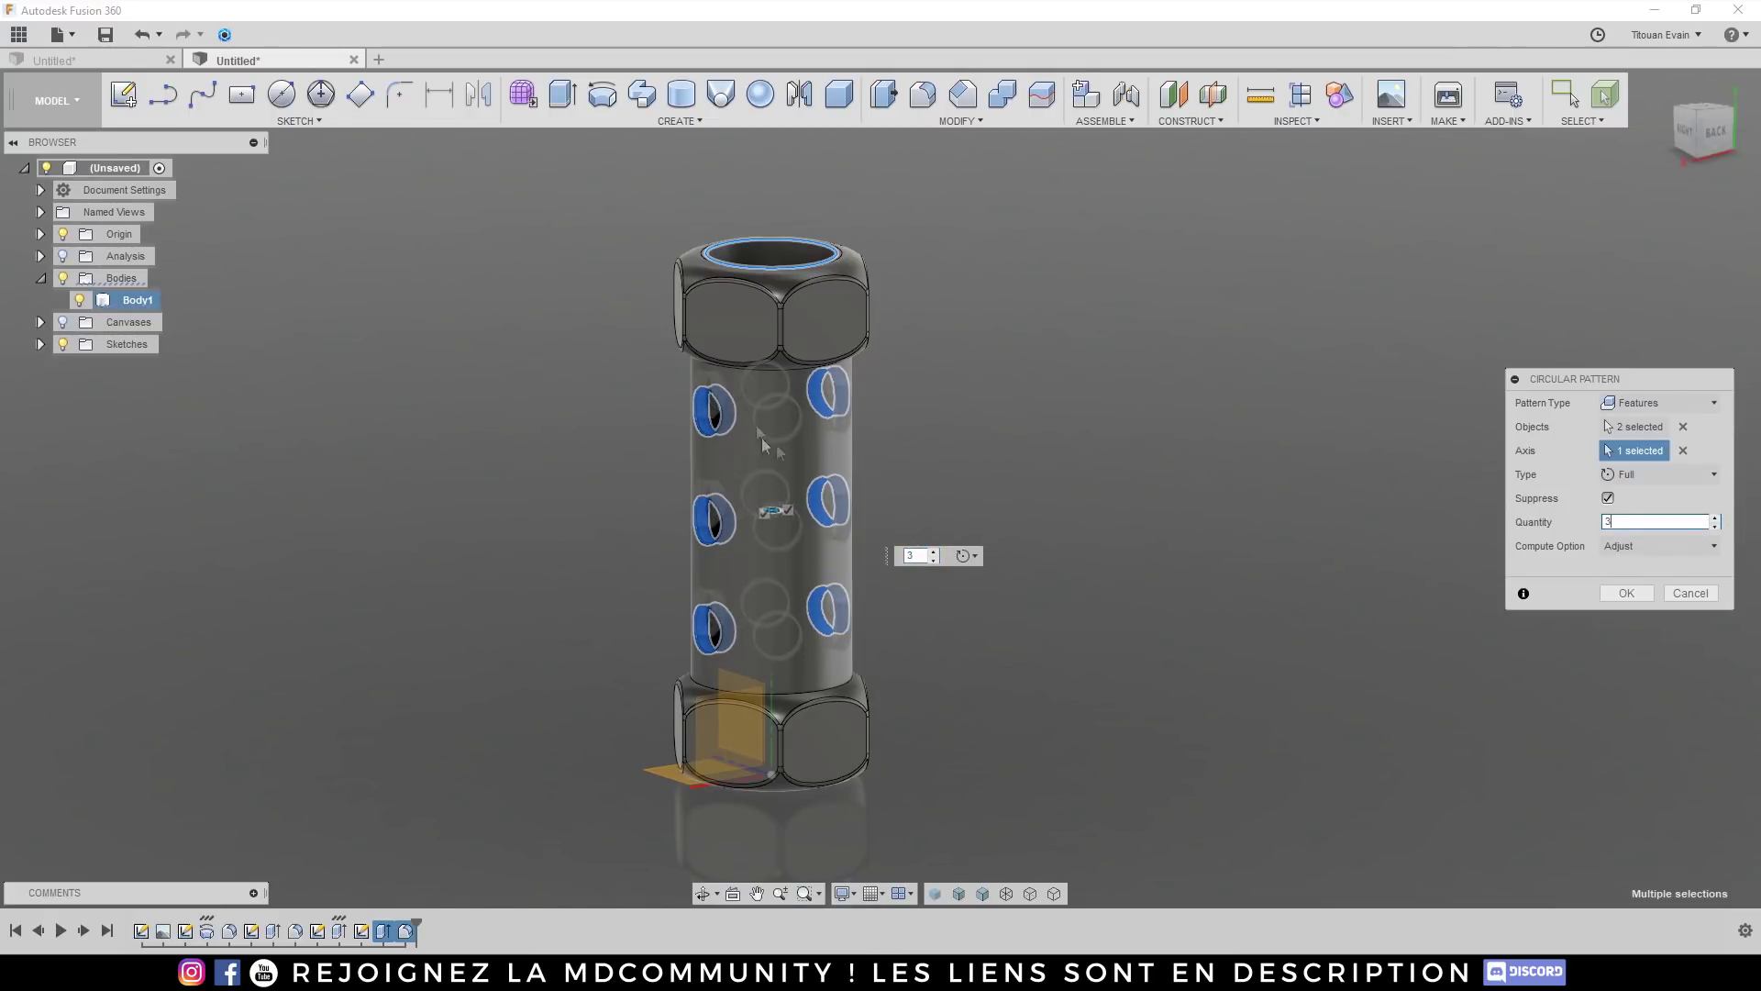
pyautogui.moveTo(790, 502)
pyautogui.keyDown('shift'); pyautogui.mouseDown(button='middle')
pyautogui.moveTo(780, 473)
pyautogui.moveTo(773, 515)
pyautogui.mouseUp(button='middle'); pyautogui.keyUp('shift')
pyautogui.scroll(2, 786, 465)
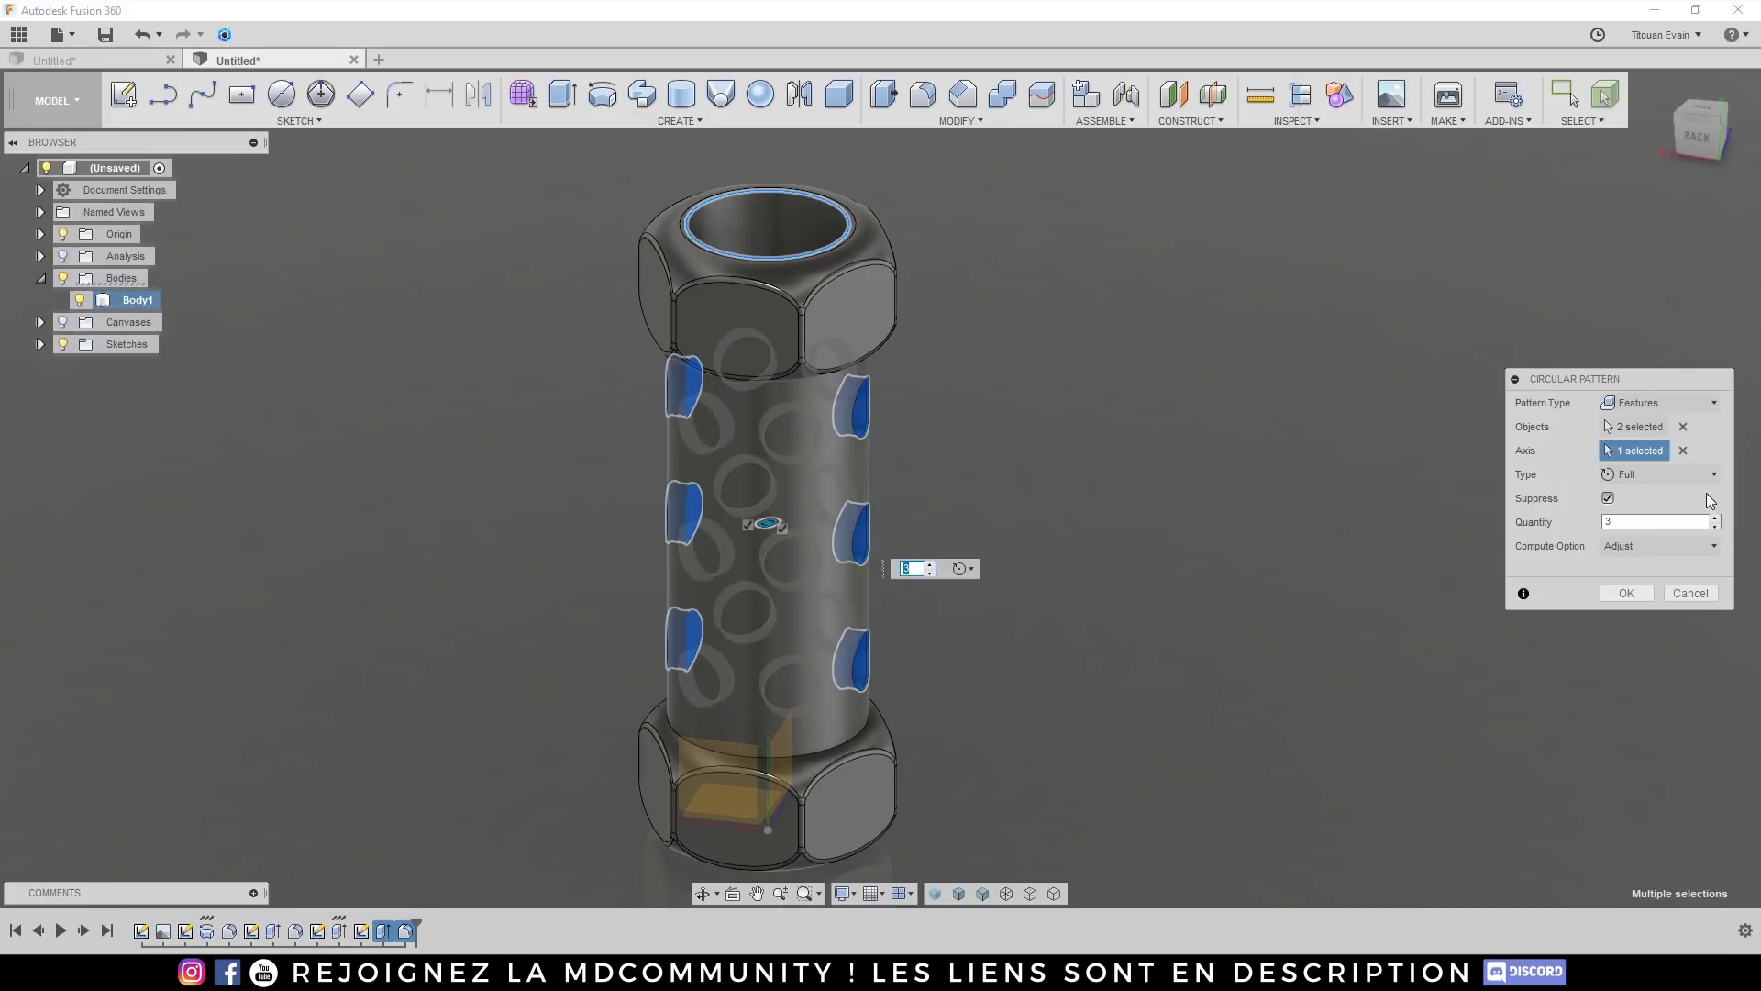
# Step: Compare pattern quantities of 4, 5 and 6, set the quantity to 3 and complete the circular pattern
pyautogui.click(1716, 518)
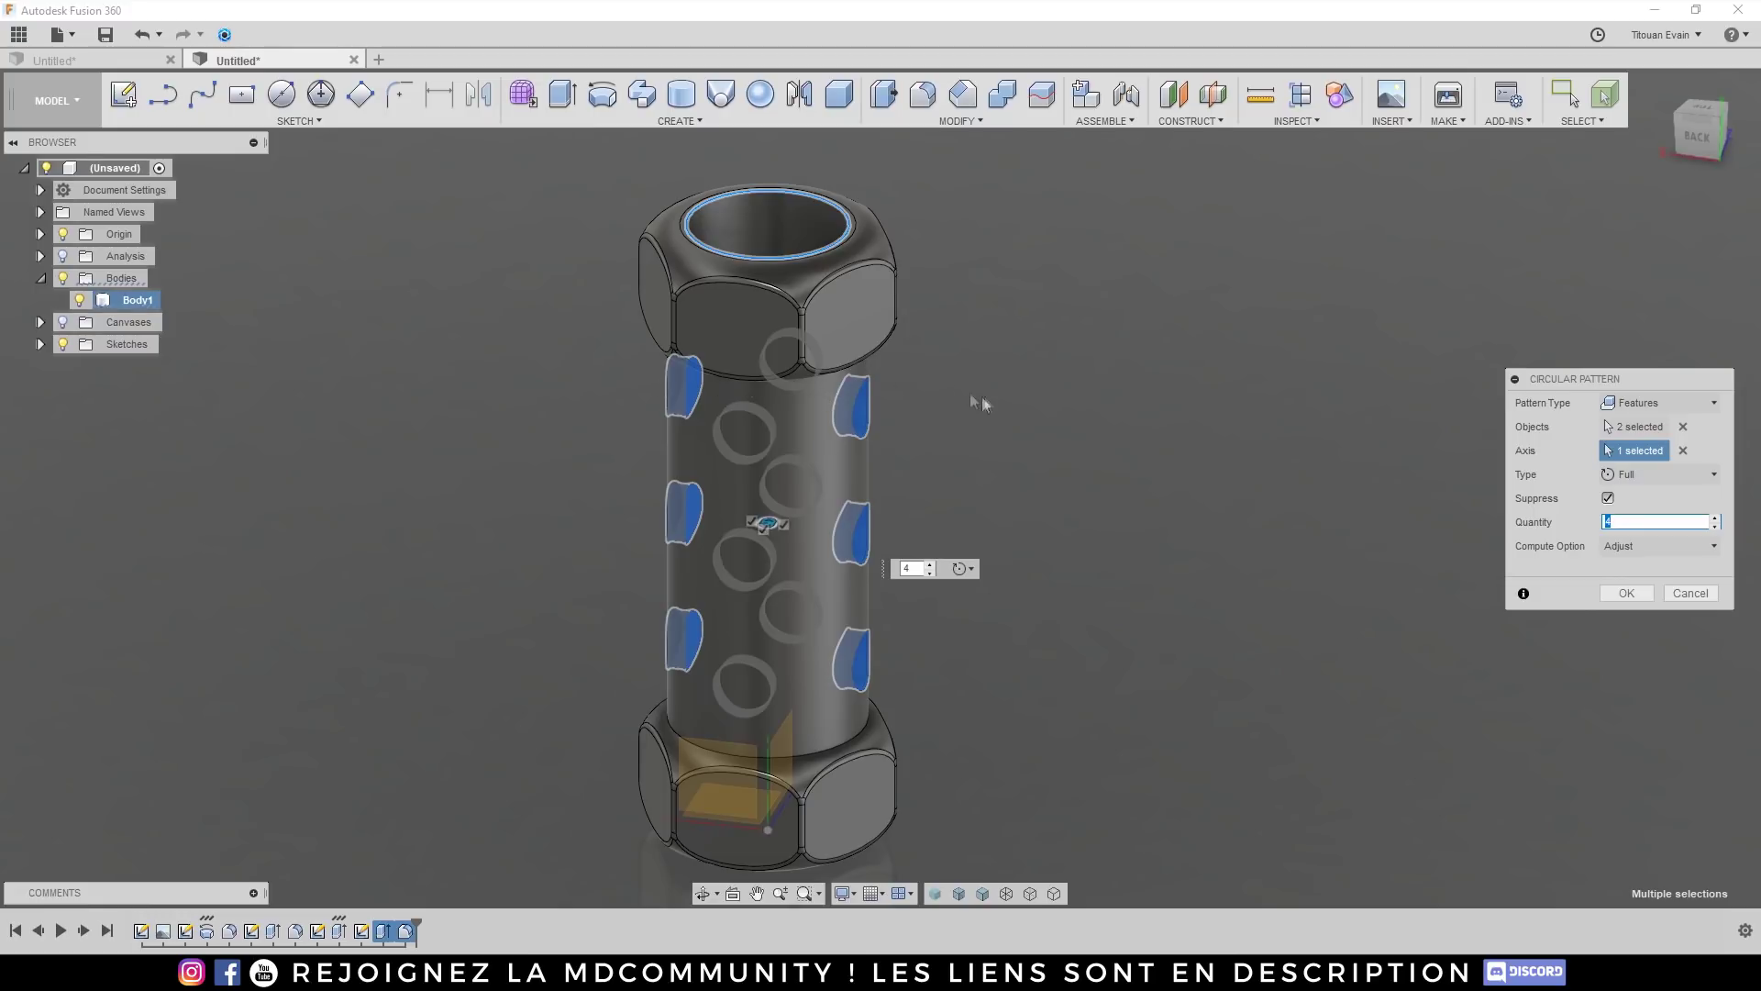
pyautogui.click(1715, 519)
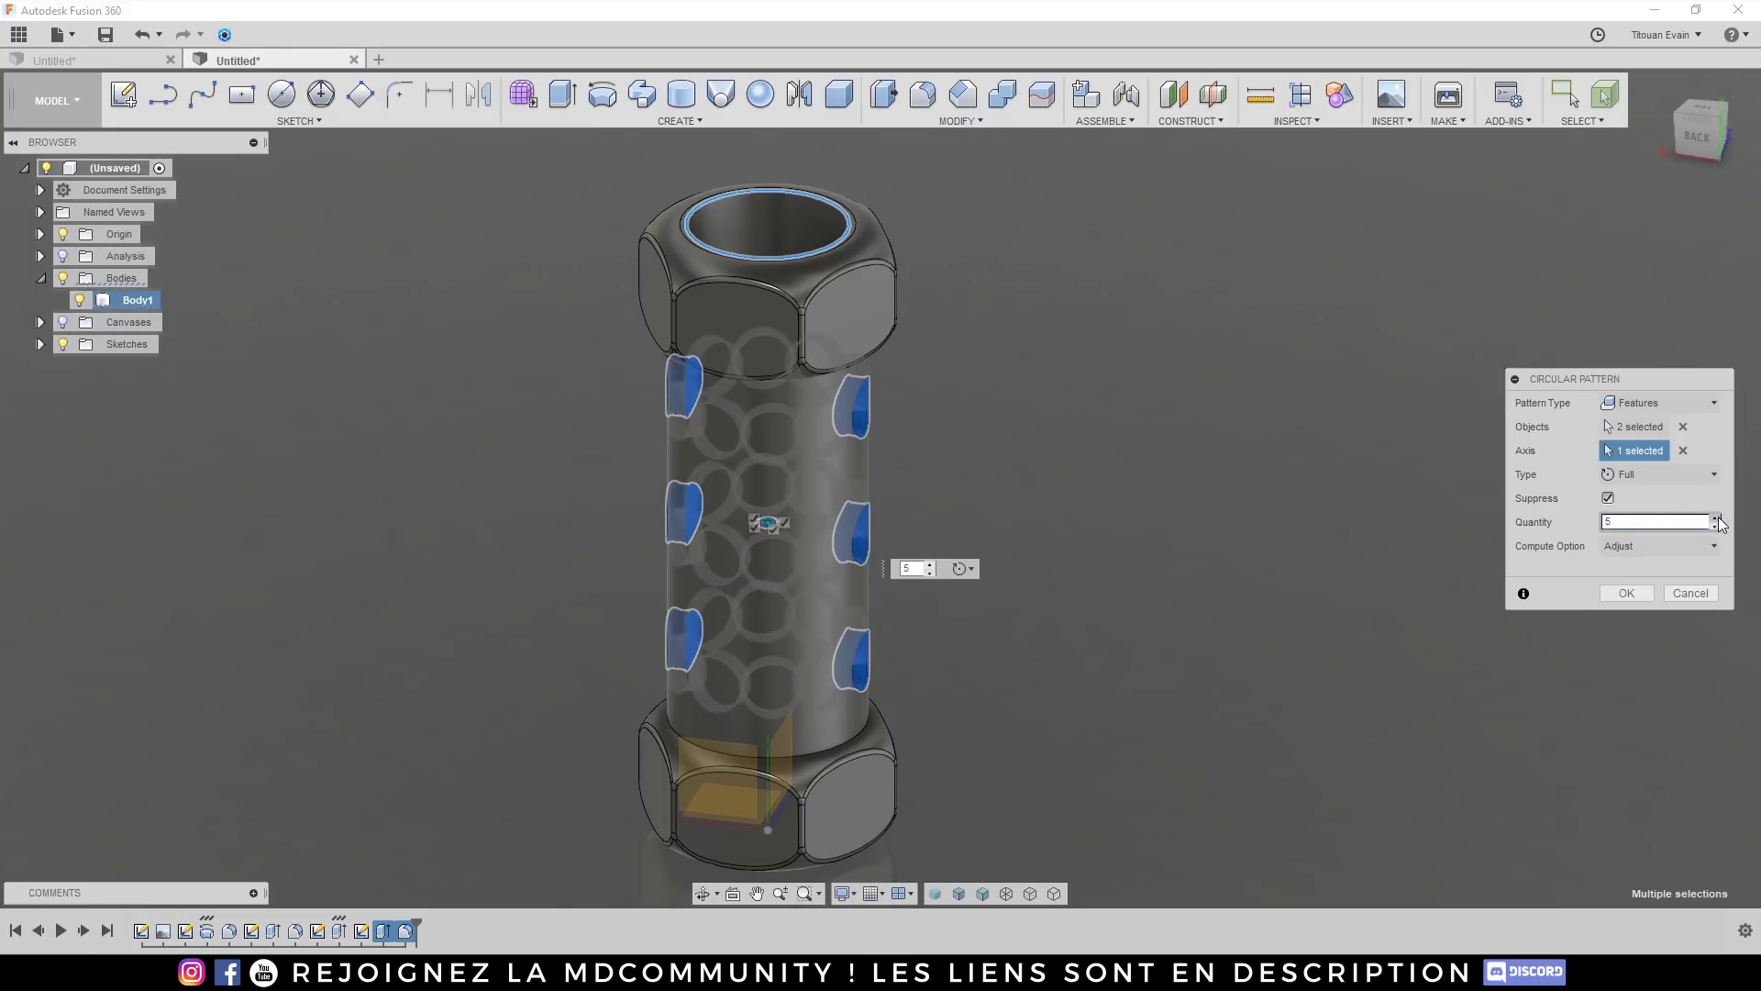
pyautogui.click(1715, 518)
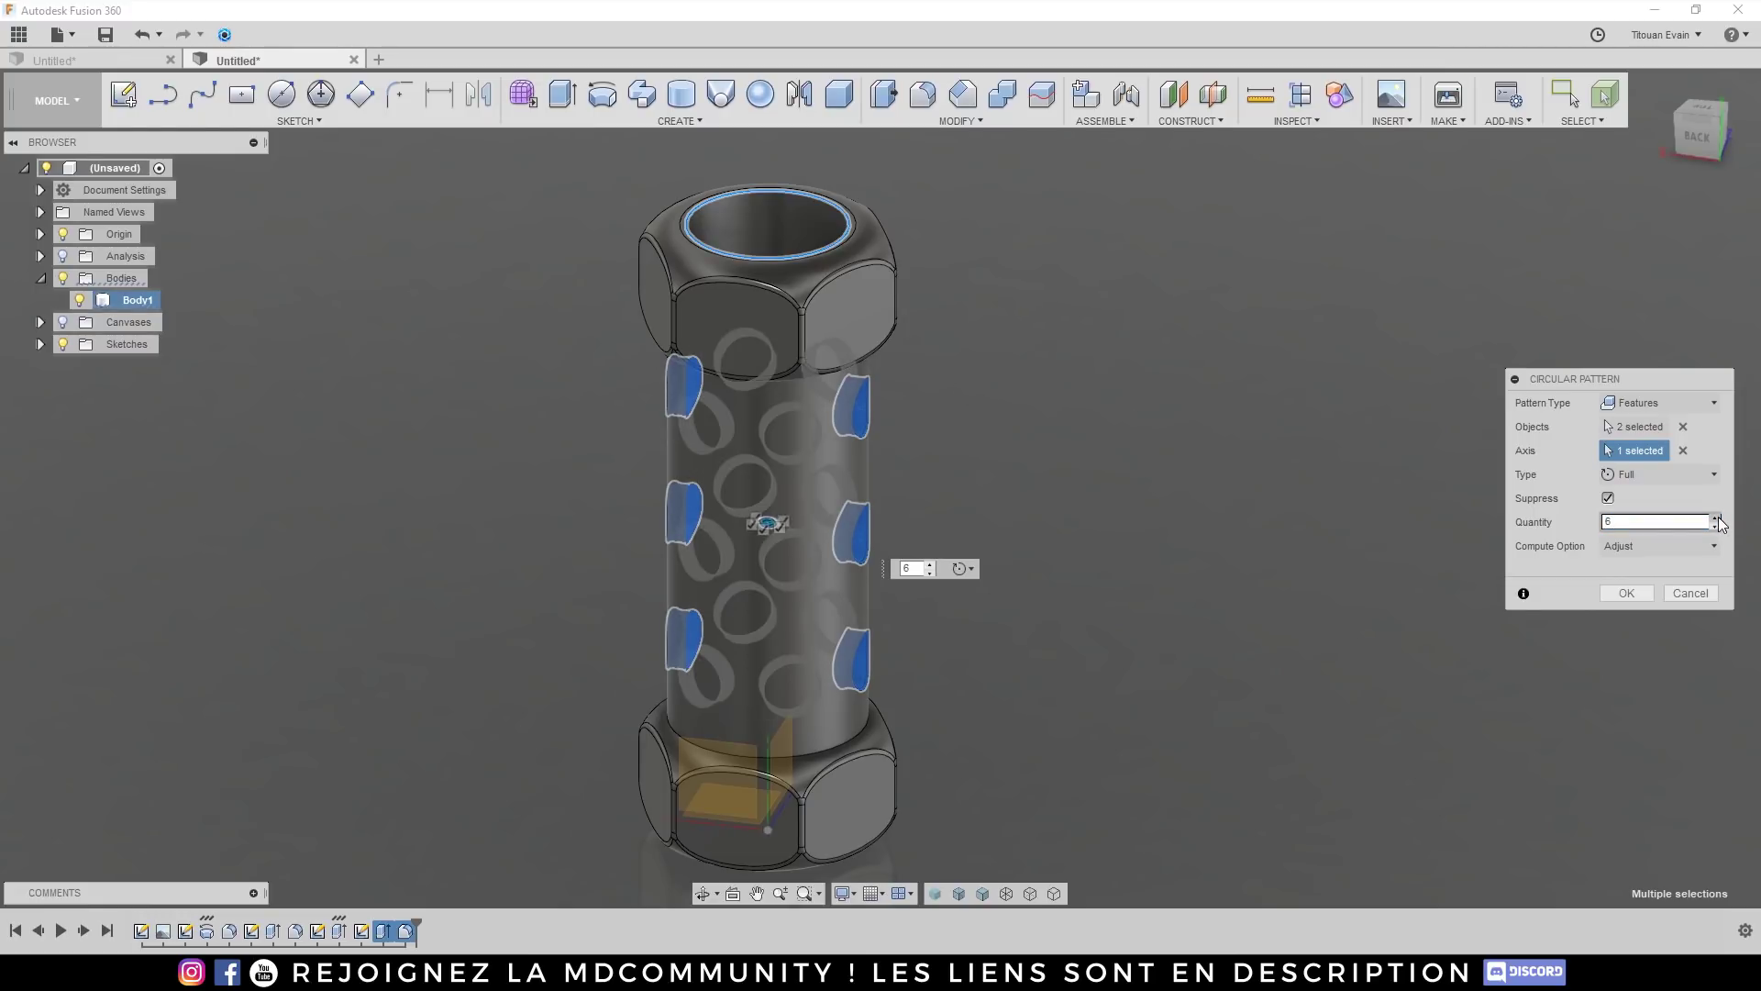
pyautogui.keyDown('shift'); pyautogui.moveTo(815, 501); pyautogui.dragTo(872, 466, button='middle'); pyautogui.keyUp('shift')
pyautogui.write('6')
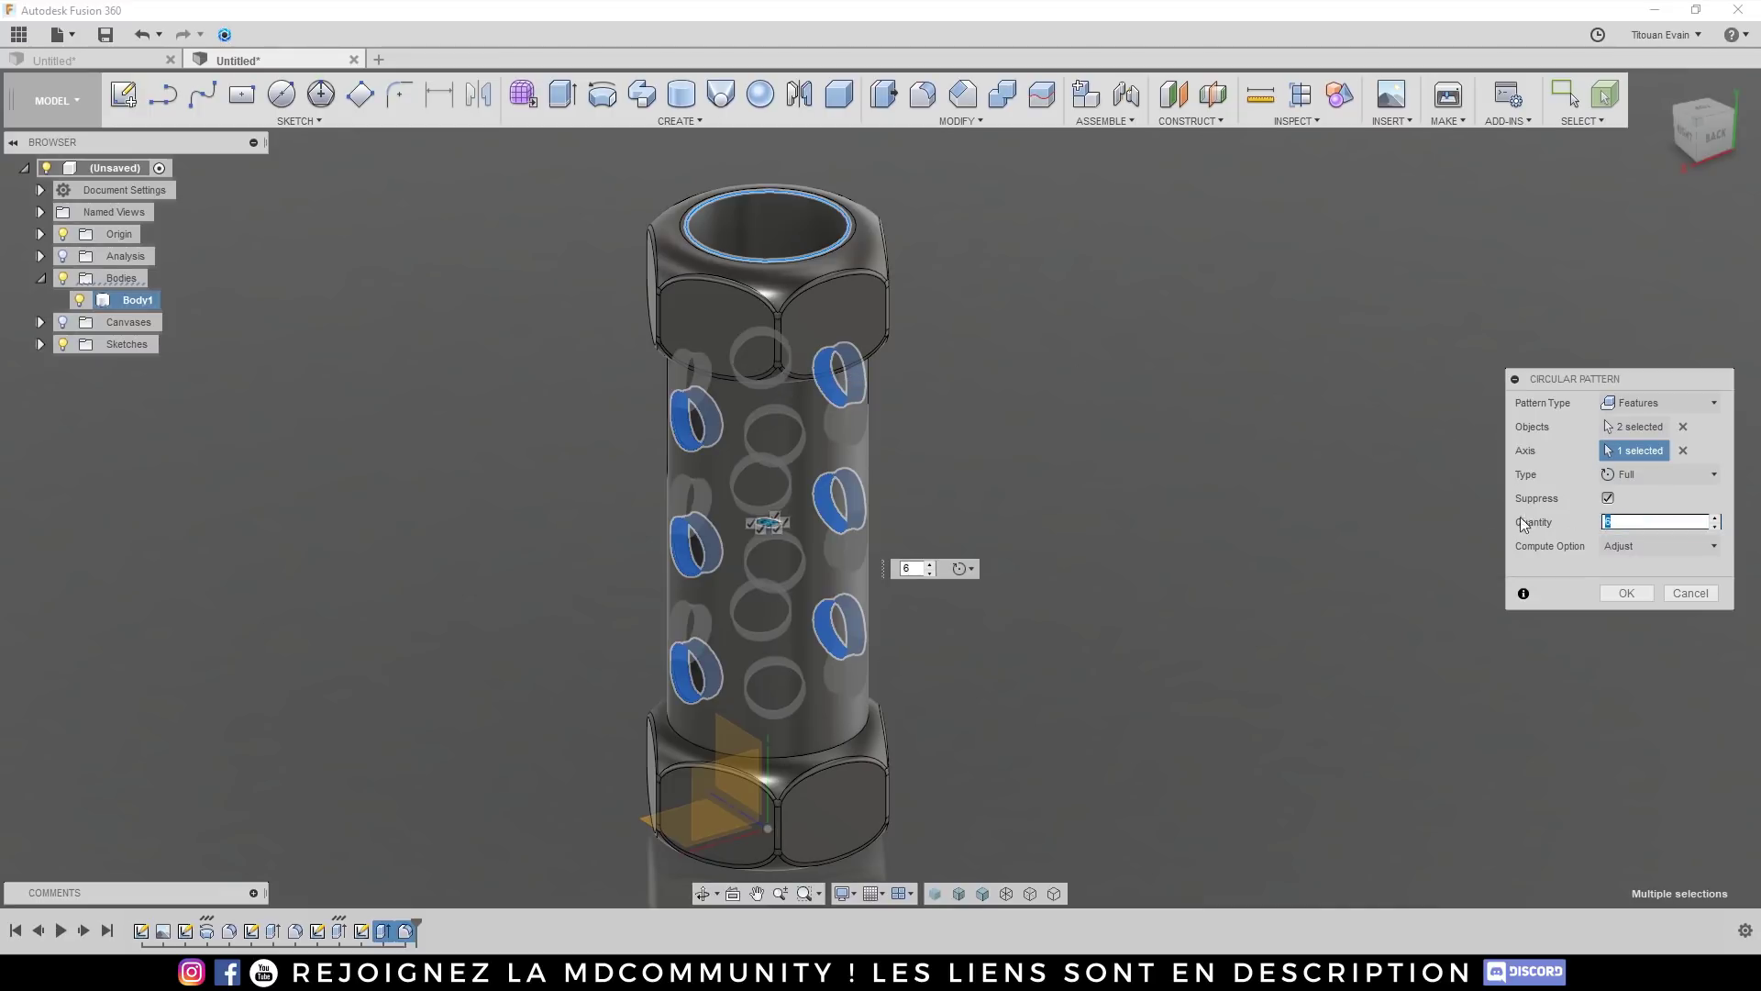
pyautogui.write('3')
pyautogui.press('Return')
# Step: Hide the origin planes and axes so only the perforated body is displayed
pyautogui.keyDown('shift'); pyautogui.moveTo(1479, 516); pyautogui.dragTo(896, 574, button='middle'); pyautogui.keyUp('shift')
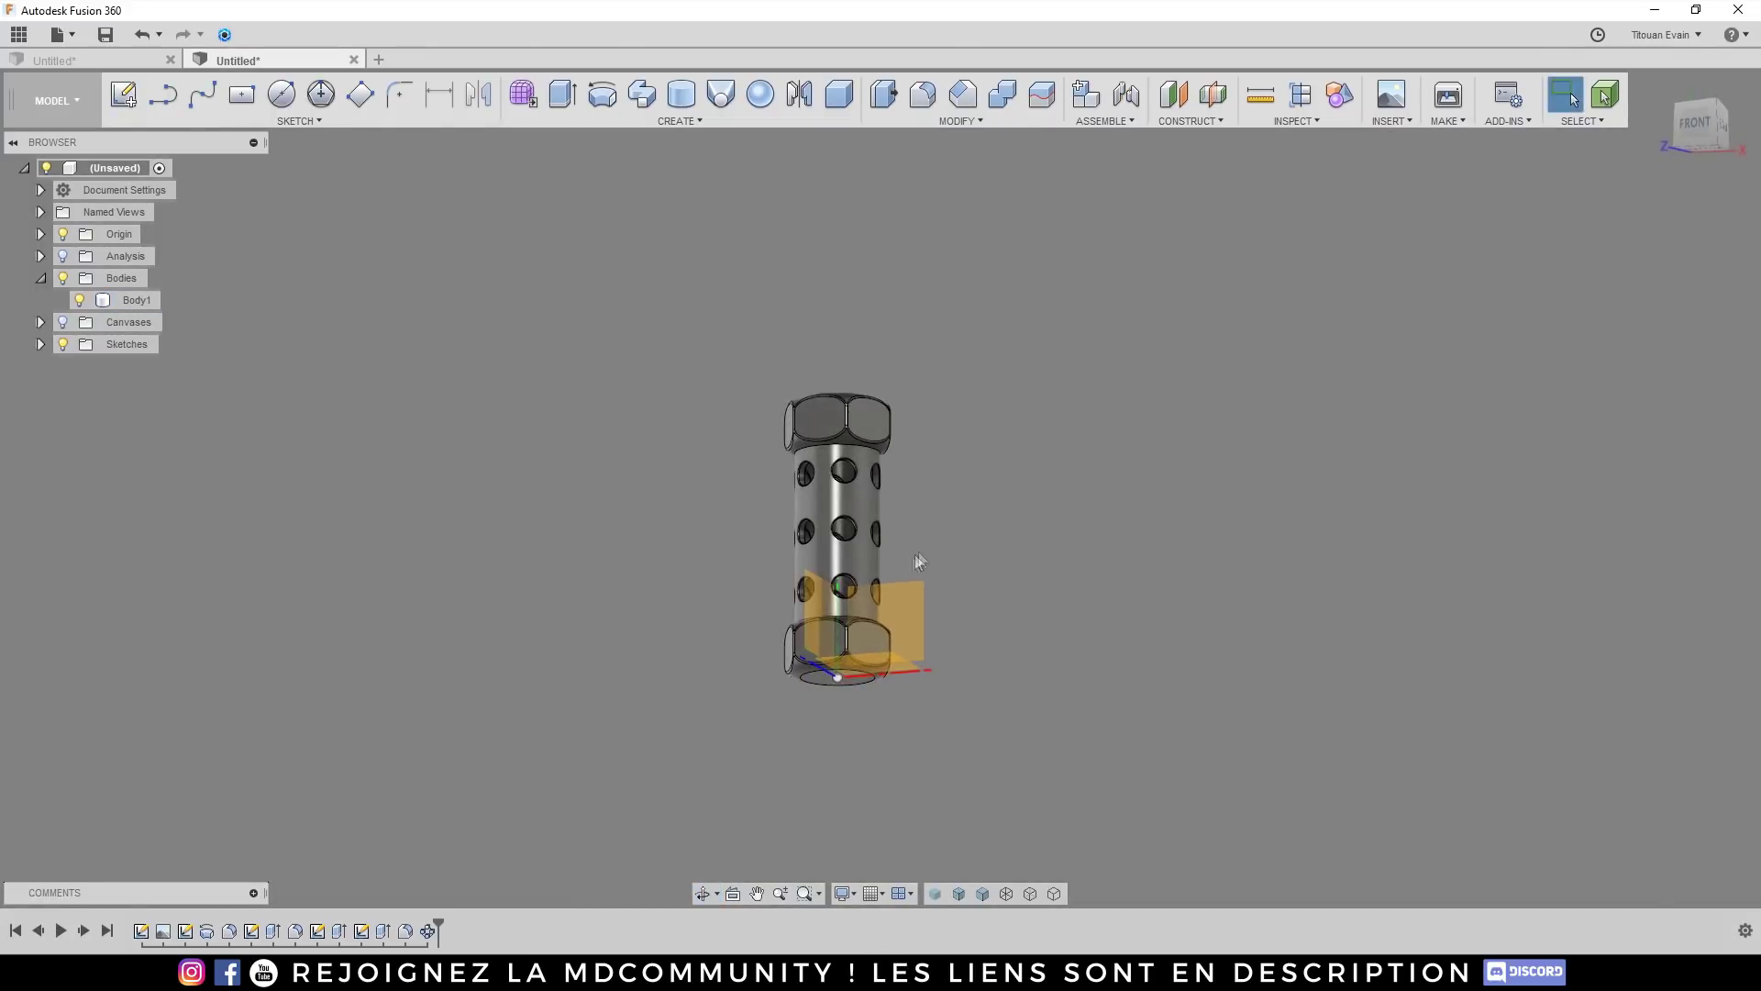
pyautogui.scroll(3, 916, 554)
pyautogui.click(64, 235)
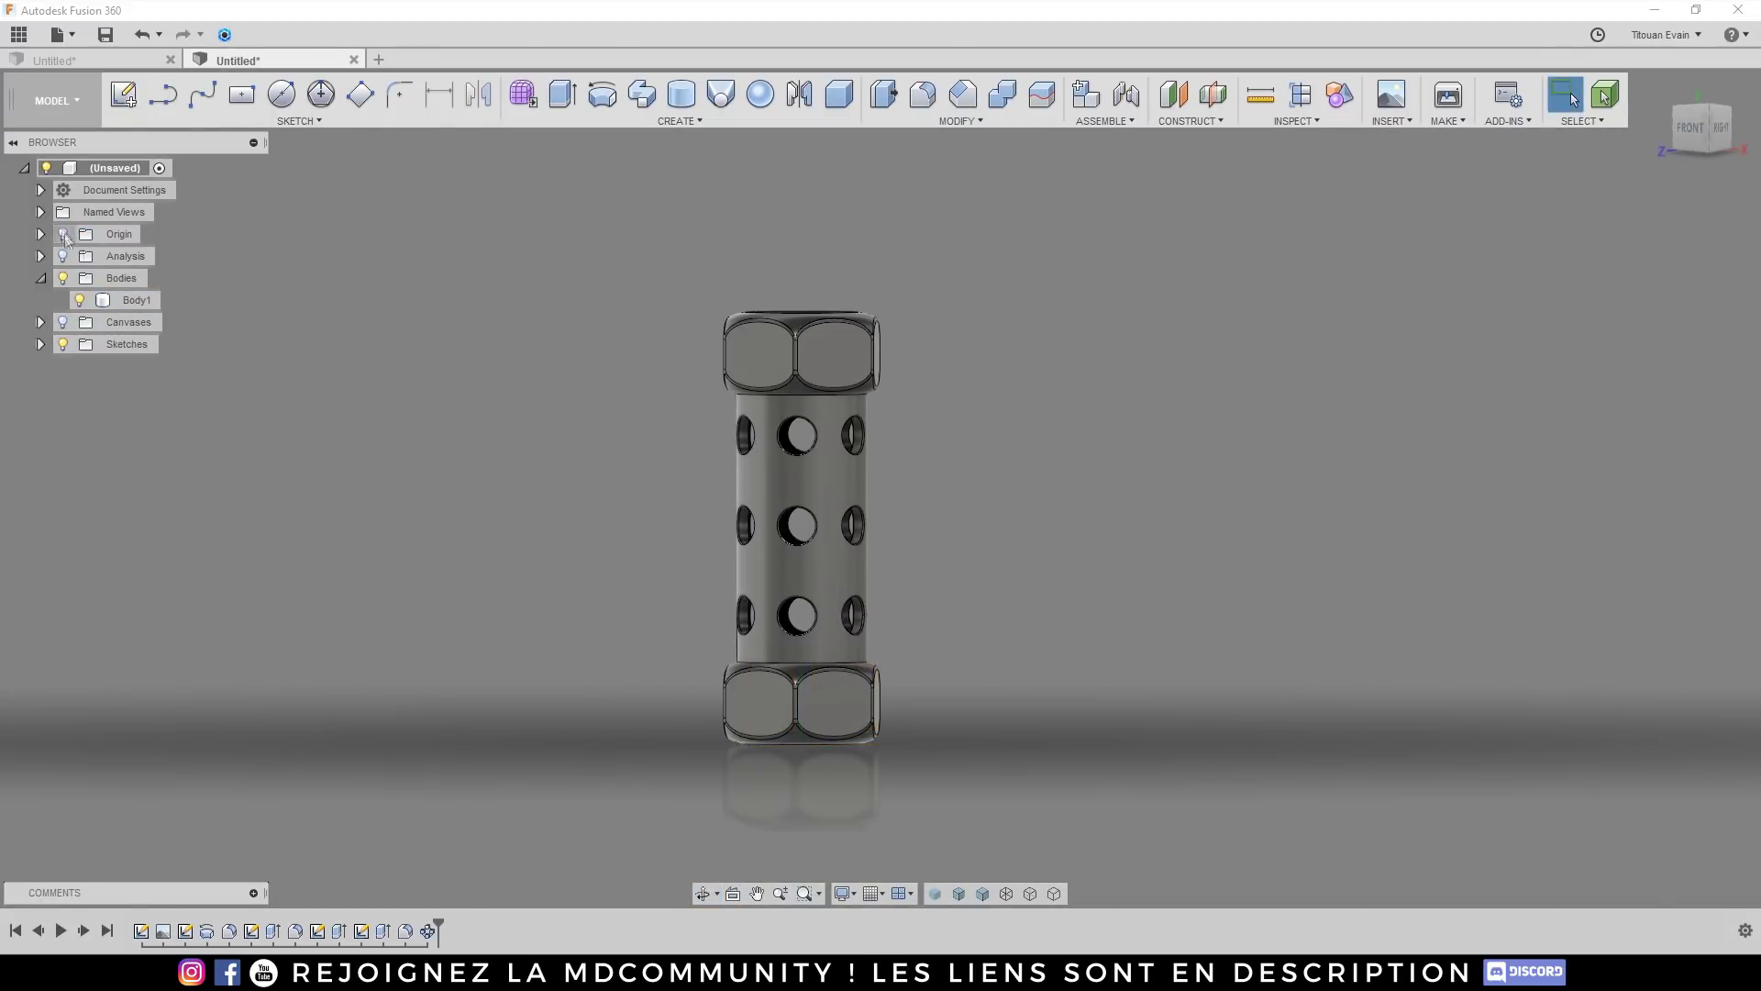
pyautogui.scroll(3, 656, 496)
pyautogui.keyDown('shift'); pyautogui.moveTo(655, 496); pyautogui.dragTo(701, 378, button='middle'); pyautogui.keyUp('shift')
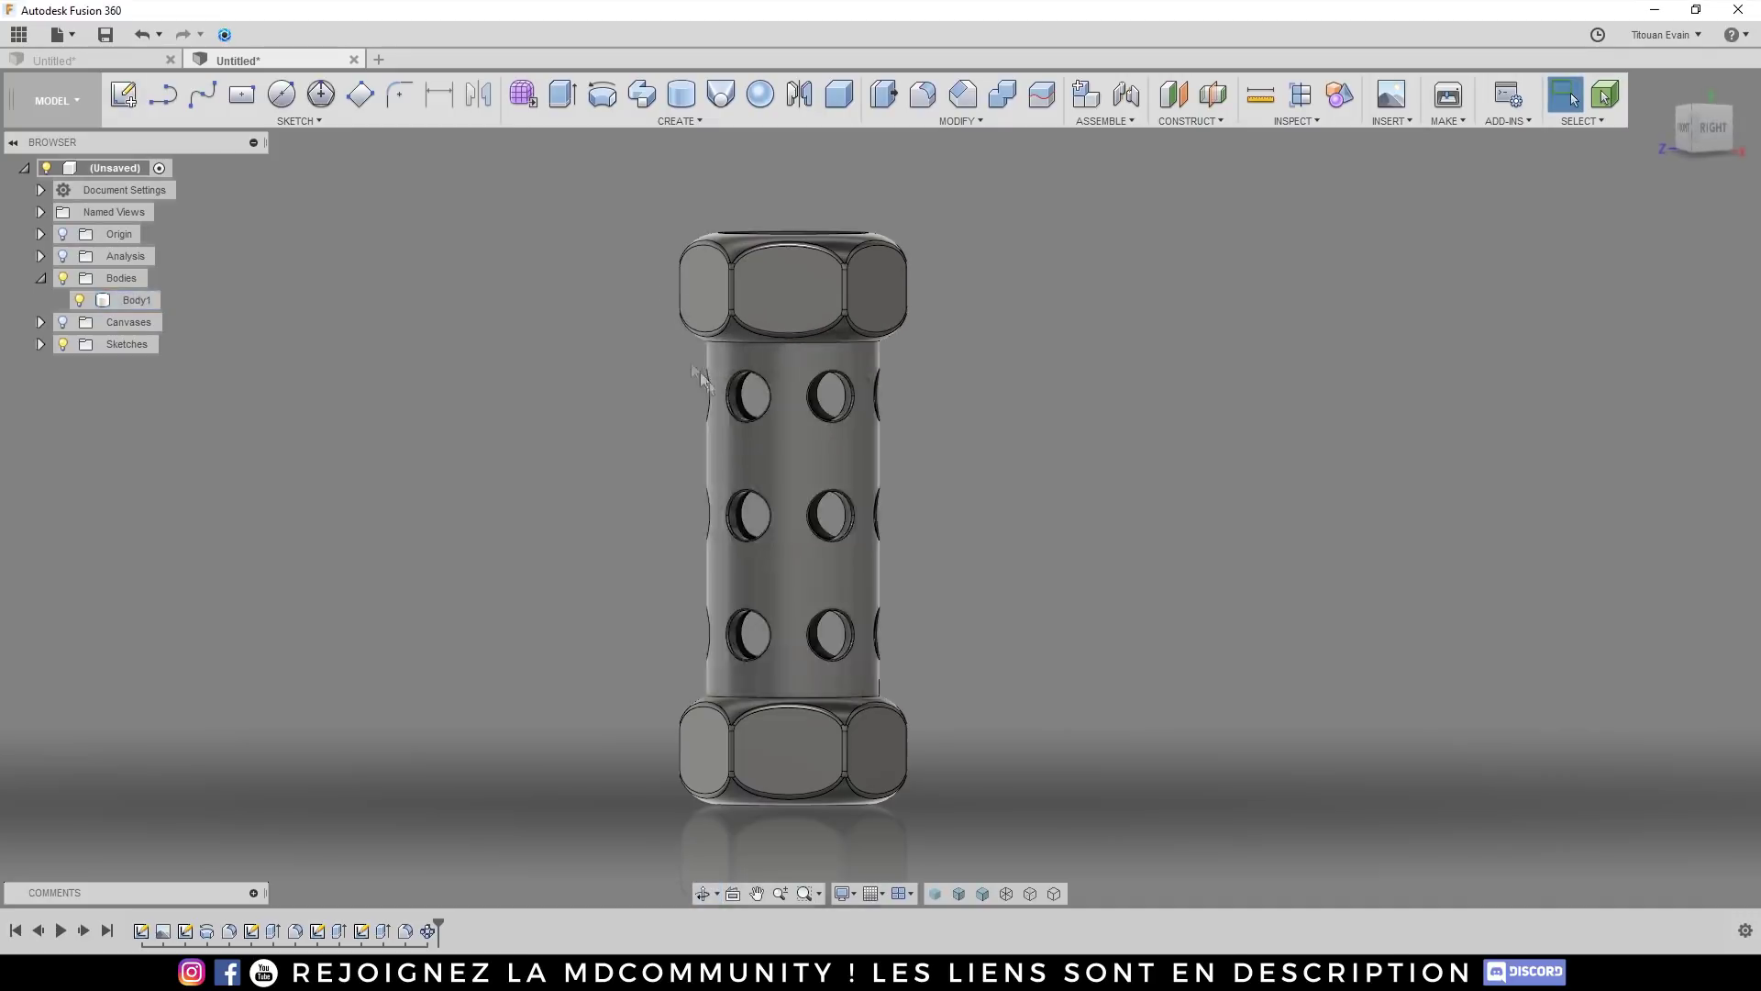
# Step: Save the design under the default name Untitled and inspect the perforated body from several sides
pyautogui.click(114, 39)
pyautogui.click(1144, 363)
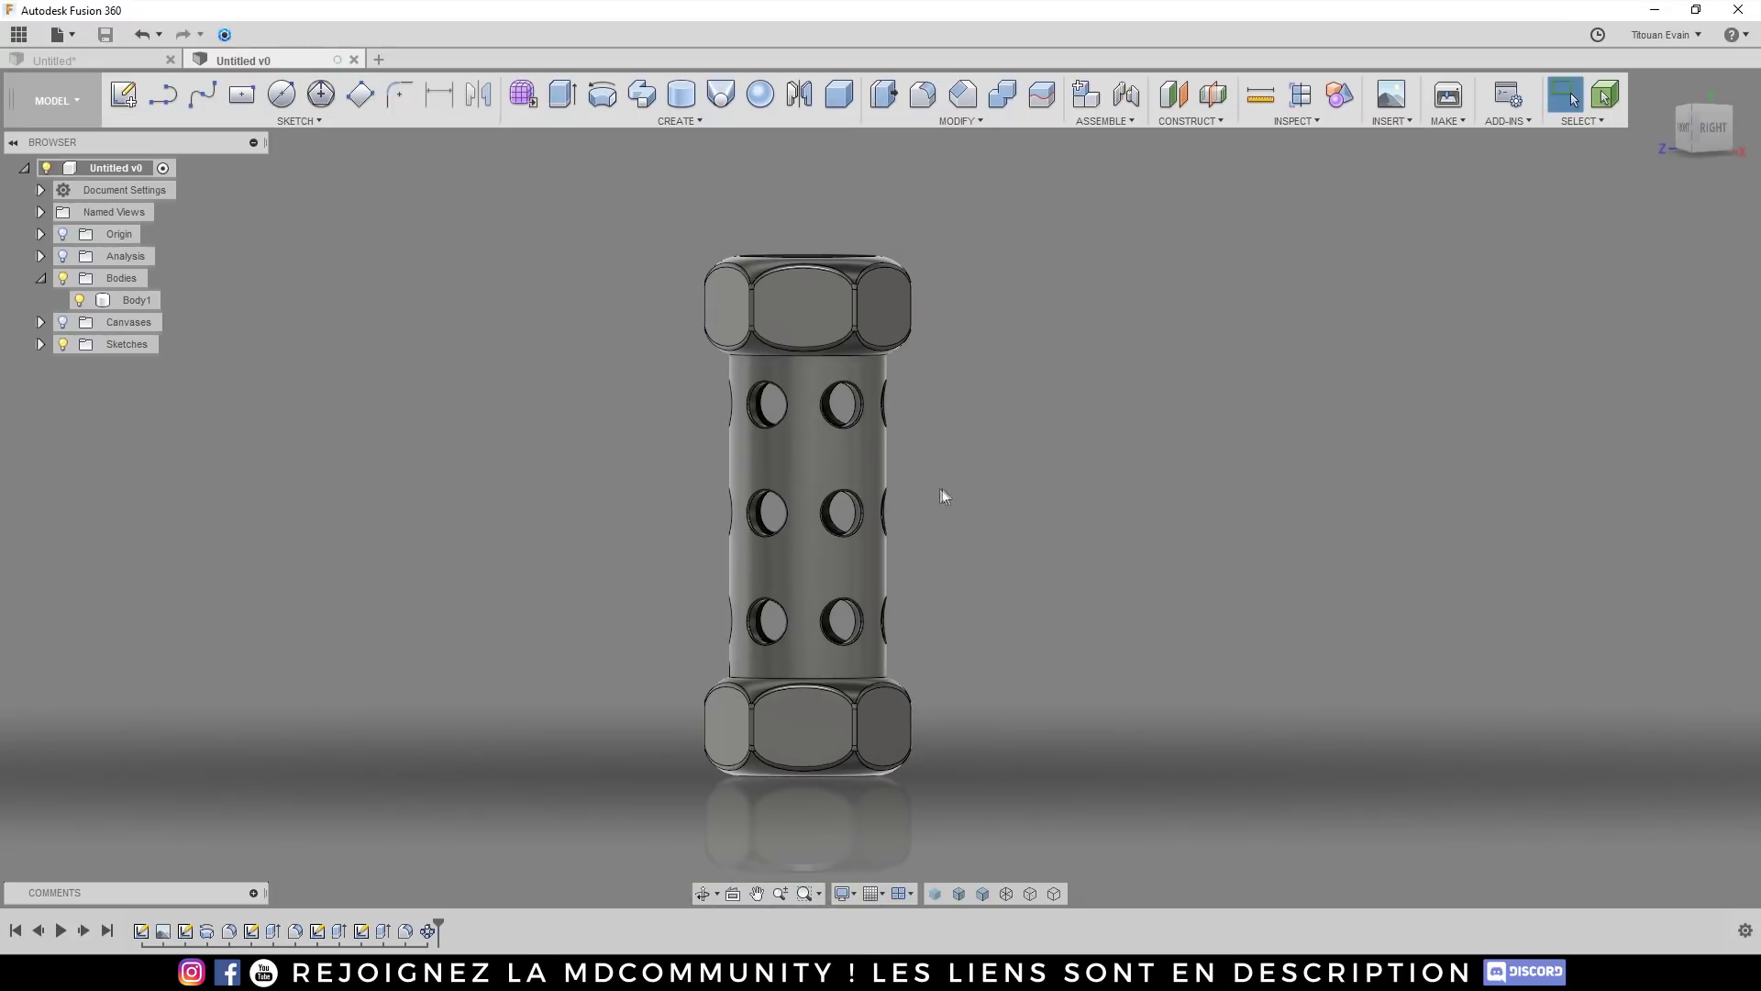
pyautogui.moveTo(937, 894)
pyautogui.keyDown('shift'); pyautogui.mouseDown(button='middle')
pyautogui.moveTo(924, 552)
pyautogui.moveTo(928, 615)
pyautogui.moveTo(934, 551)
pyautogui.moveTo(938, 587)
pyautogui.mouseUp(button='middle'); pyautogui.keyUp('shift')
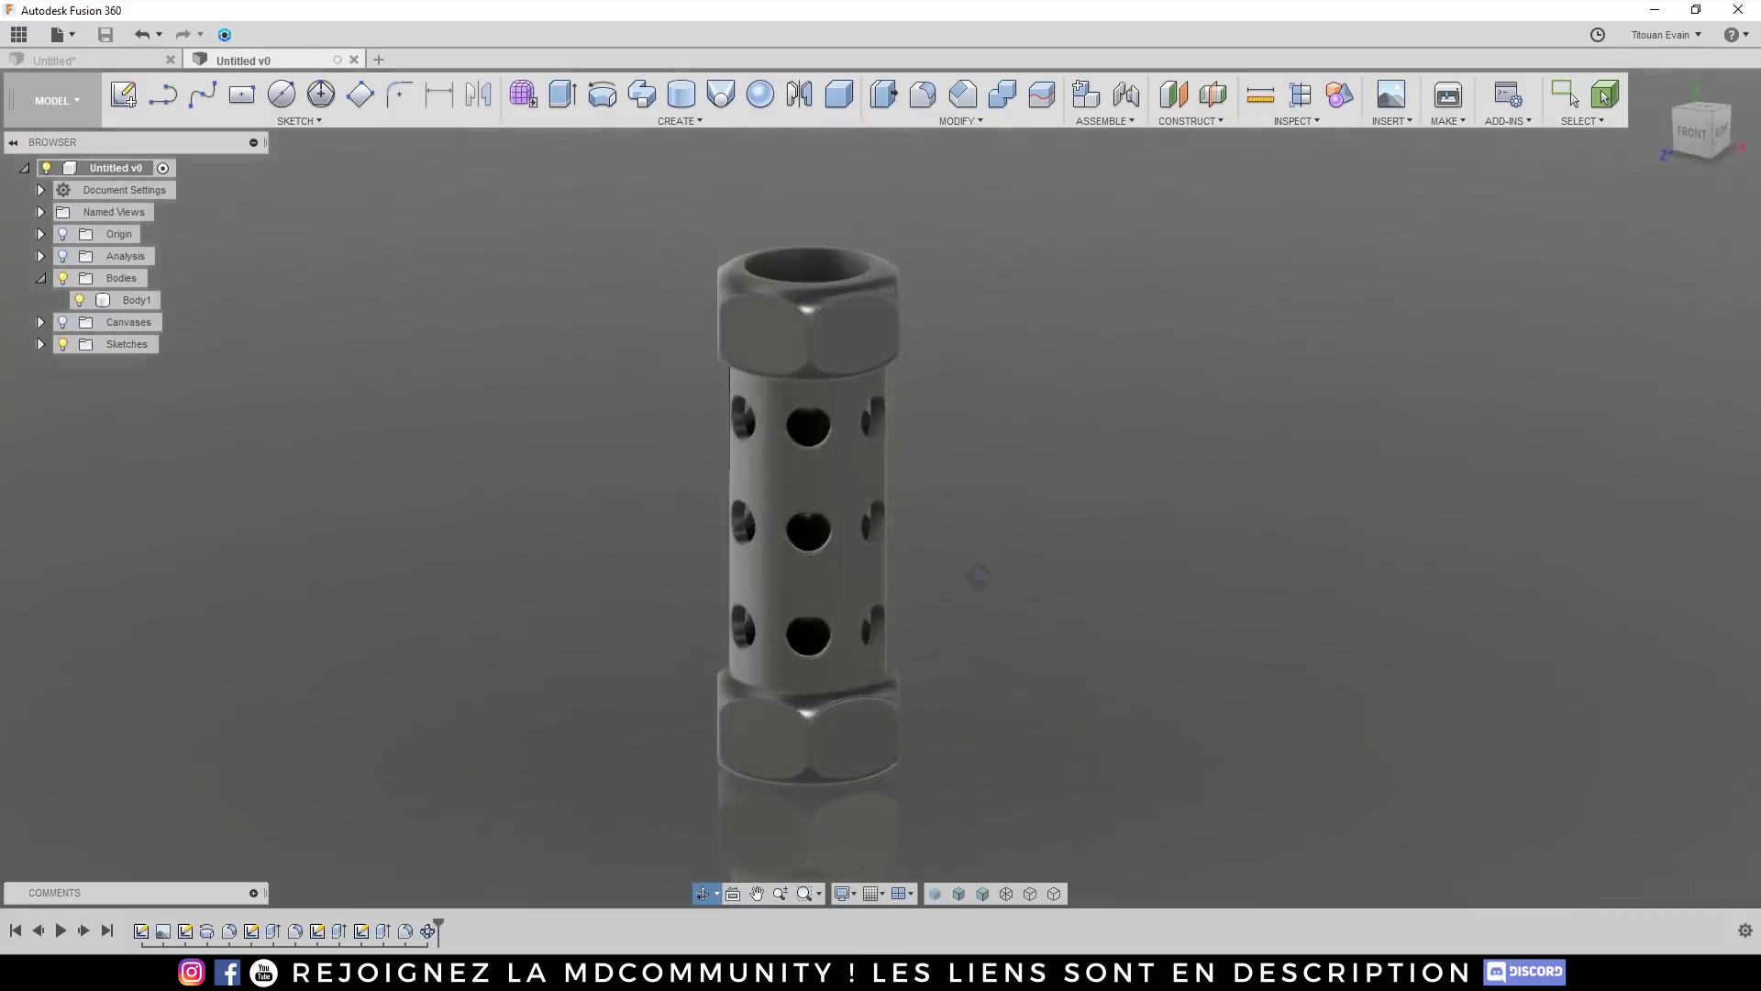
pyautogui.press('Escape')
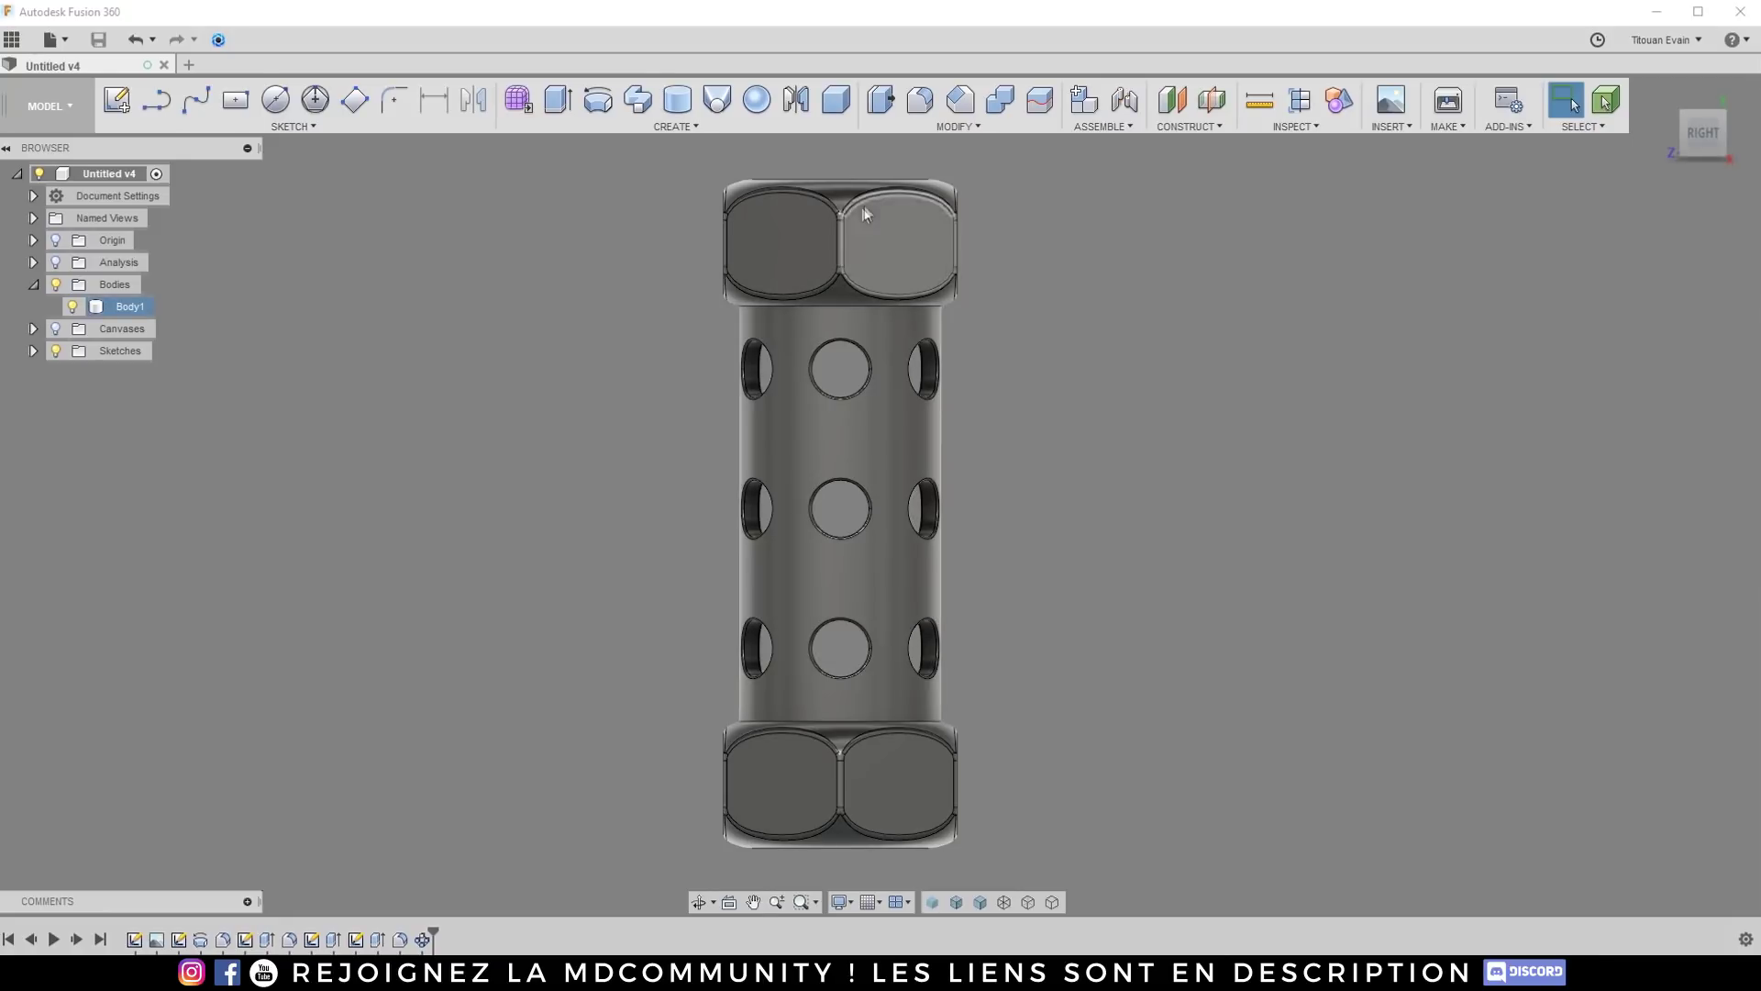
# Step: Compare the body with the photo canvas by toggling their visibility, leaving the body shown and the canvas hidden
pyautogui.scroll(-3, 831, 427)
pyautogui.scroll(6, 831, 161)
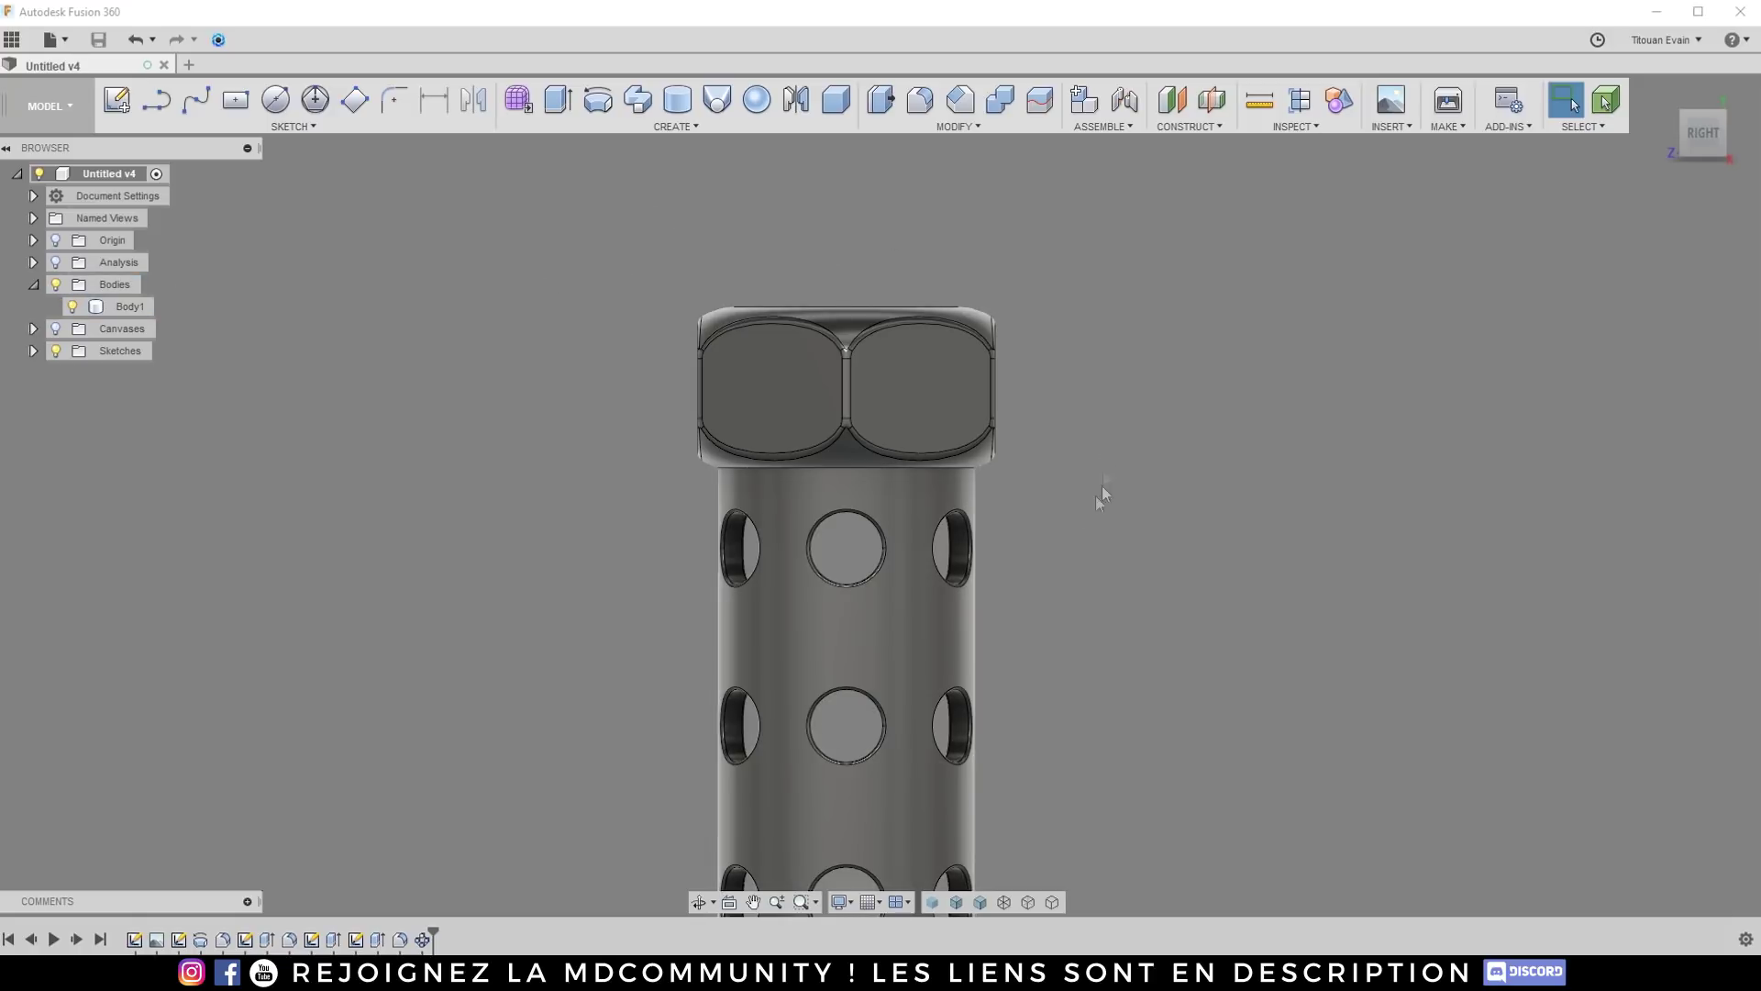
pyautogui.click(33, 285)
pyautogui.keyDown('shift'); pyautogui.moveTo(825, 385); pyautogui.dragTo(801, 315, button='middle'); pyautogui.keyUp('shift')
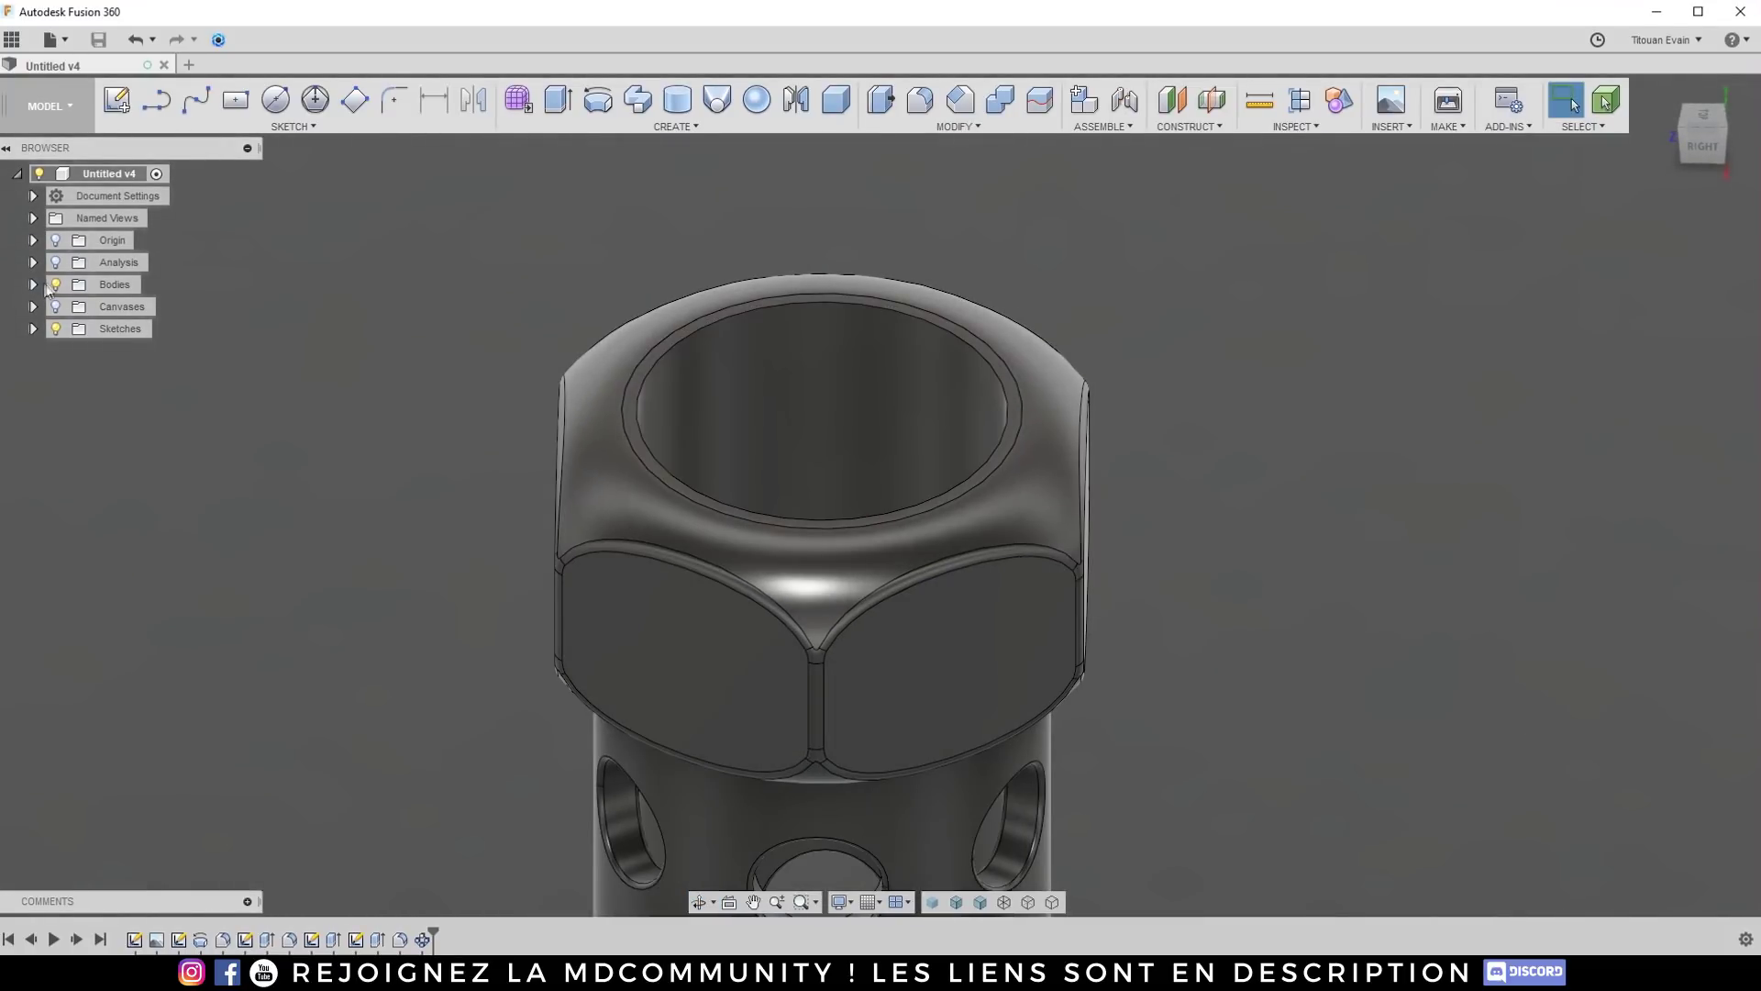
pyautogui.click(56, 284)
pyautogui.click(56, 306)
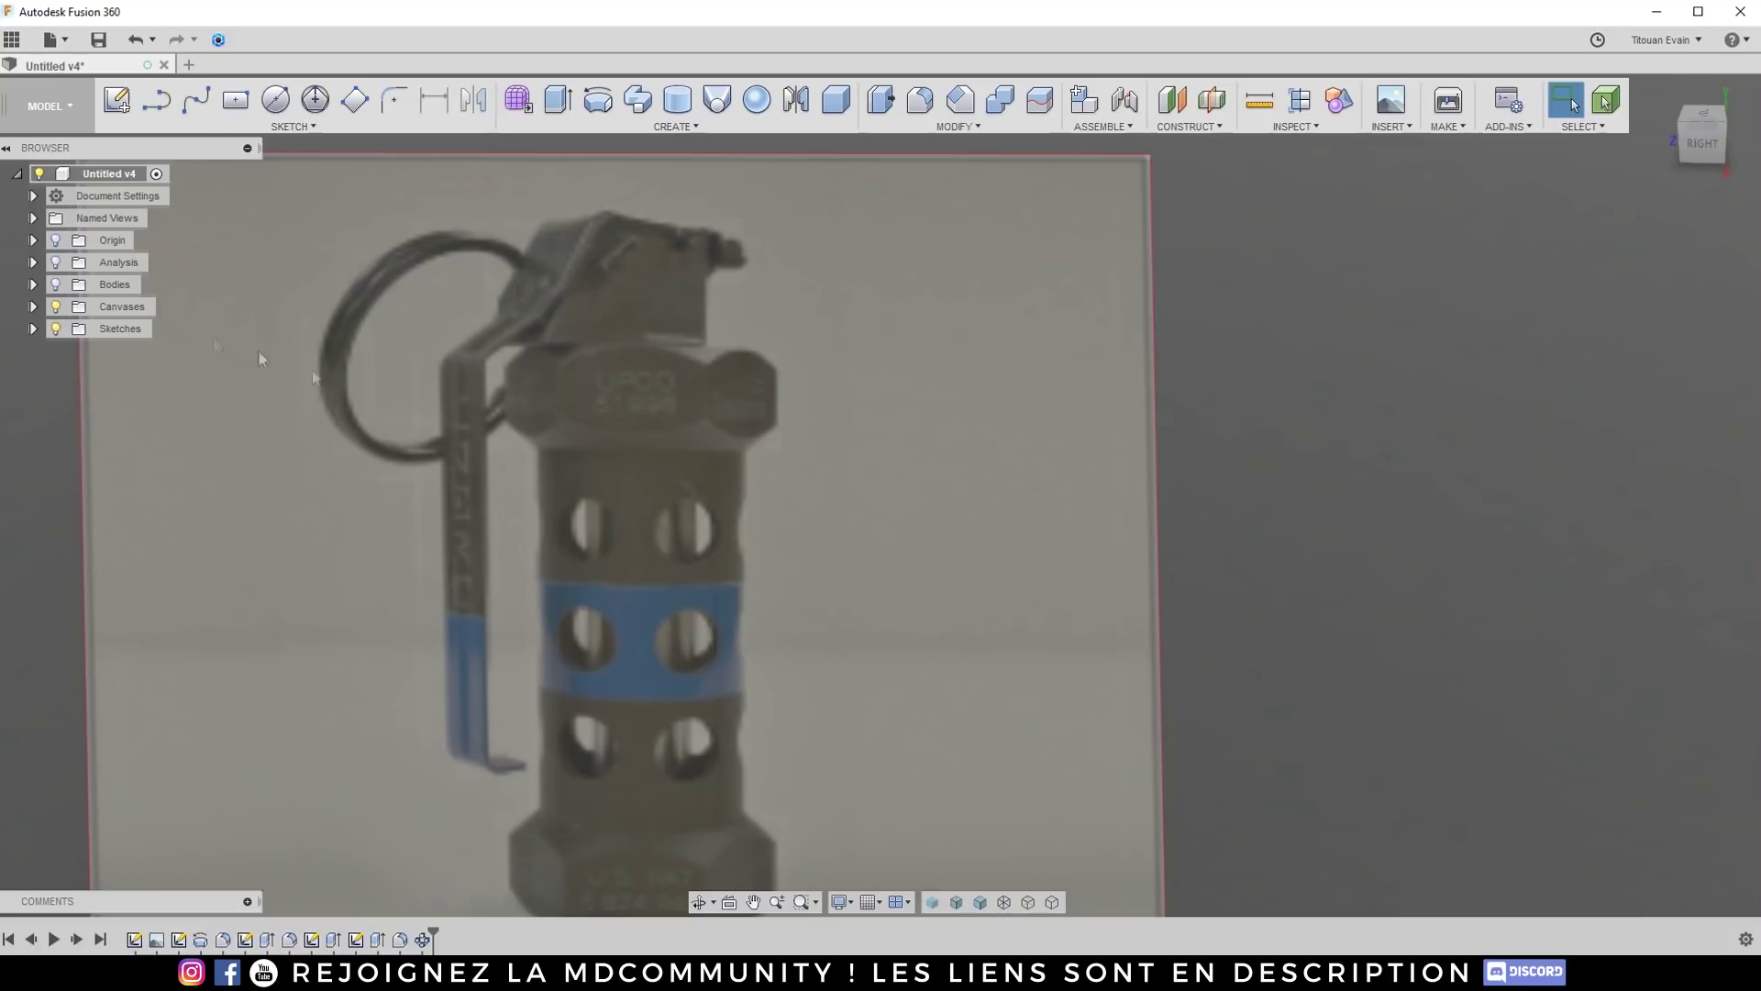
pyautogui.click(56, 285)
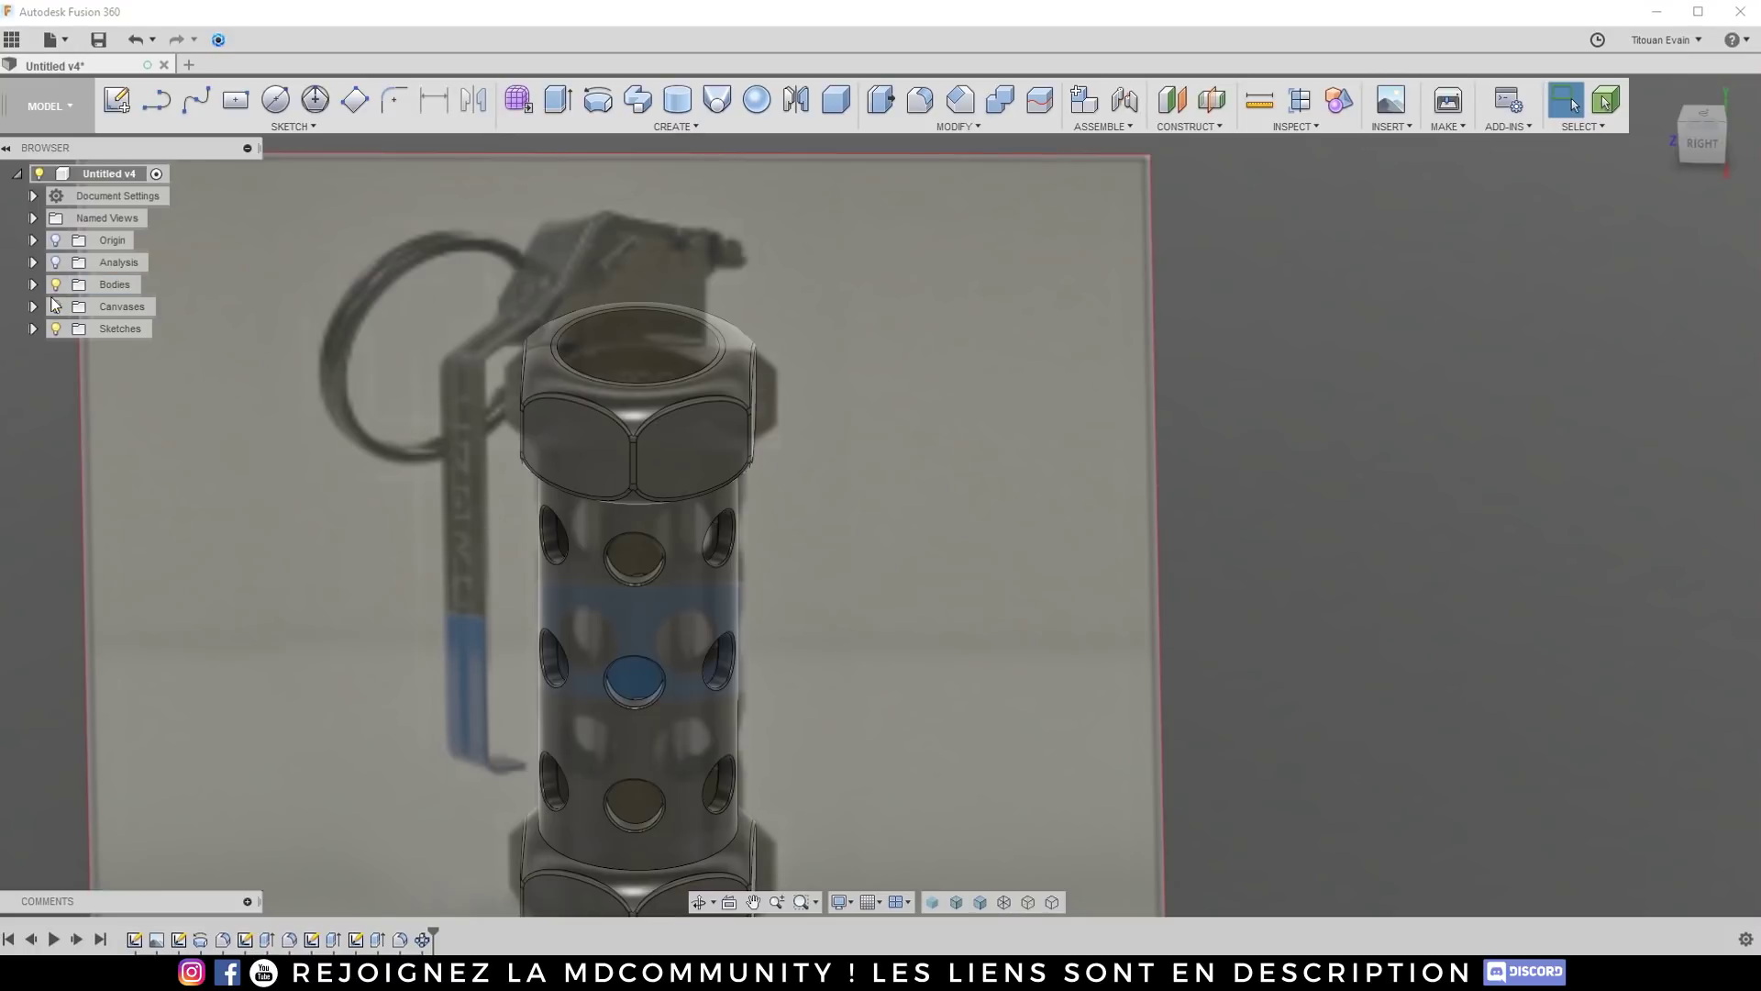
pyautogui.click(56, 306)
# Step: Examine the rim of the body's upper opening and the lower collar from several angles
pyautogui.scroll(5, 633, 326)
pyautogui.scroll(2, 618, 326)
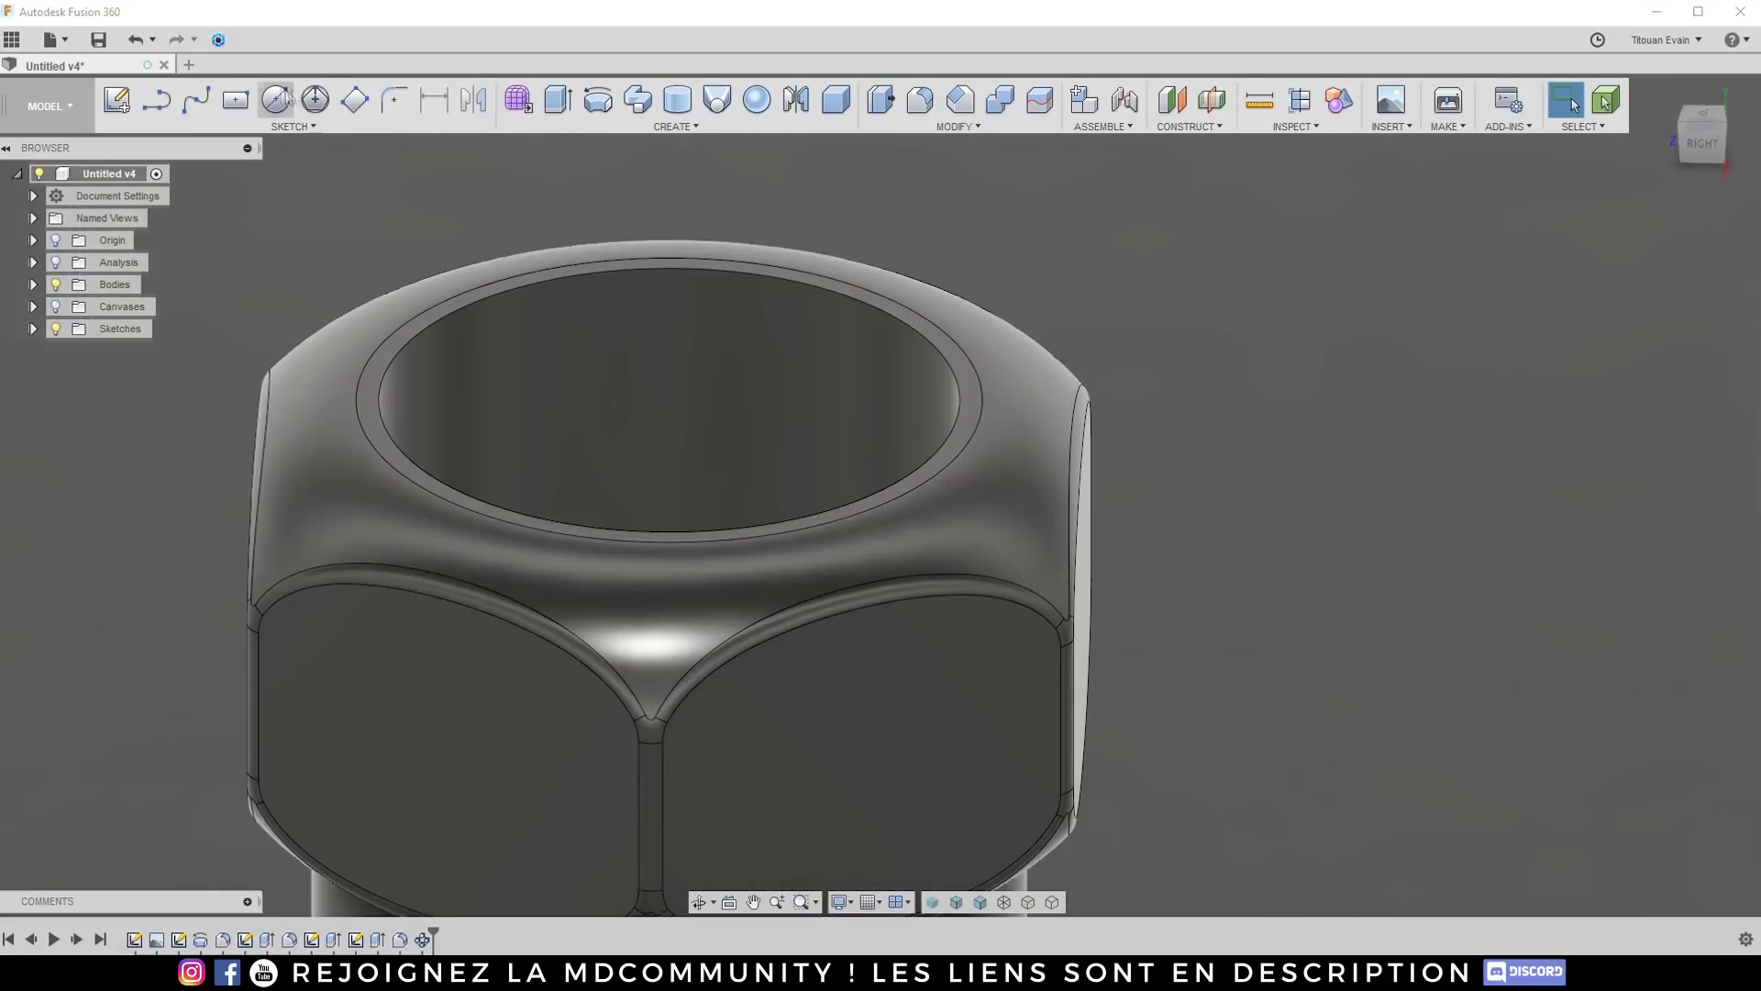
pyautogui.click(679, 101)
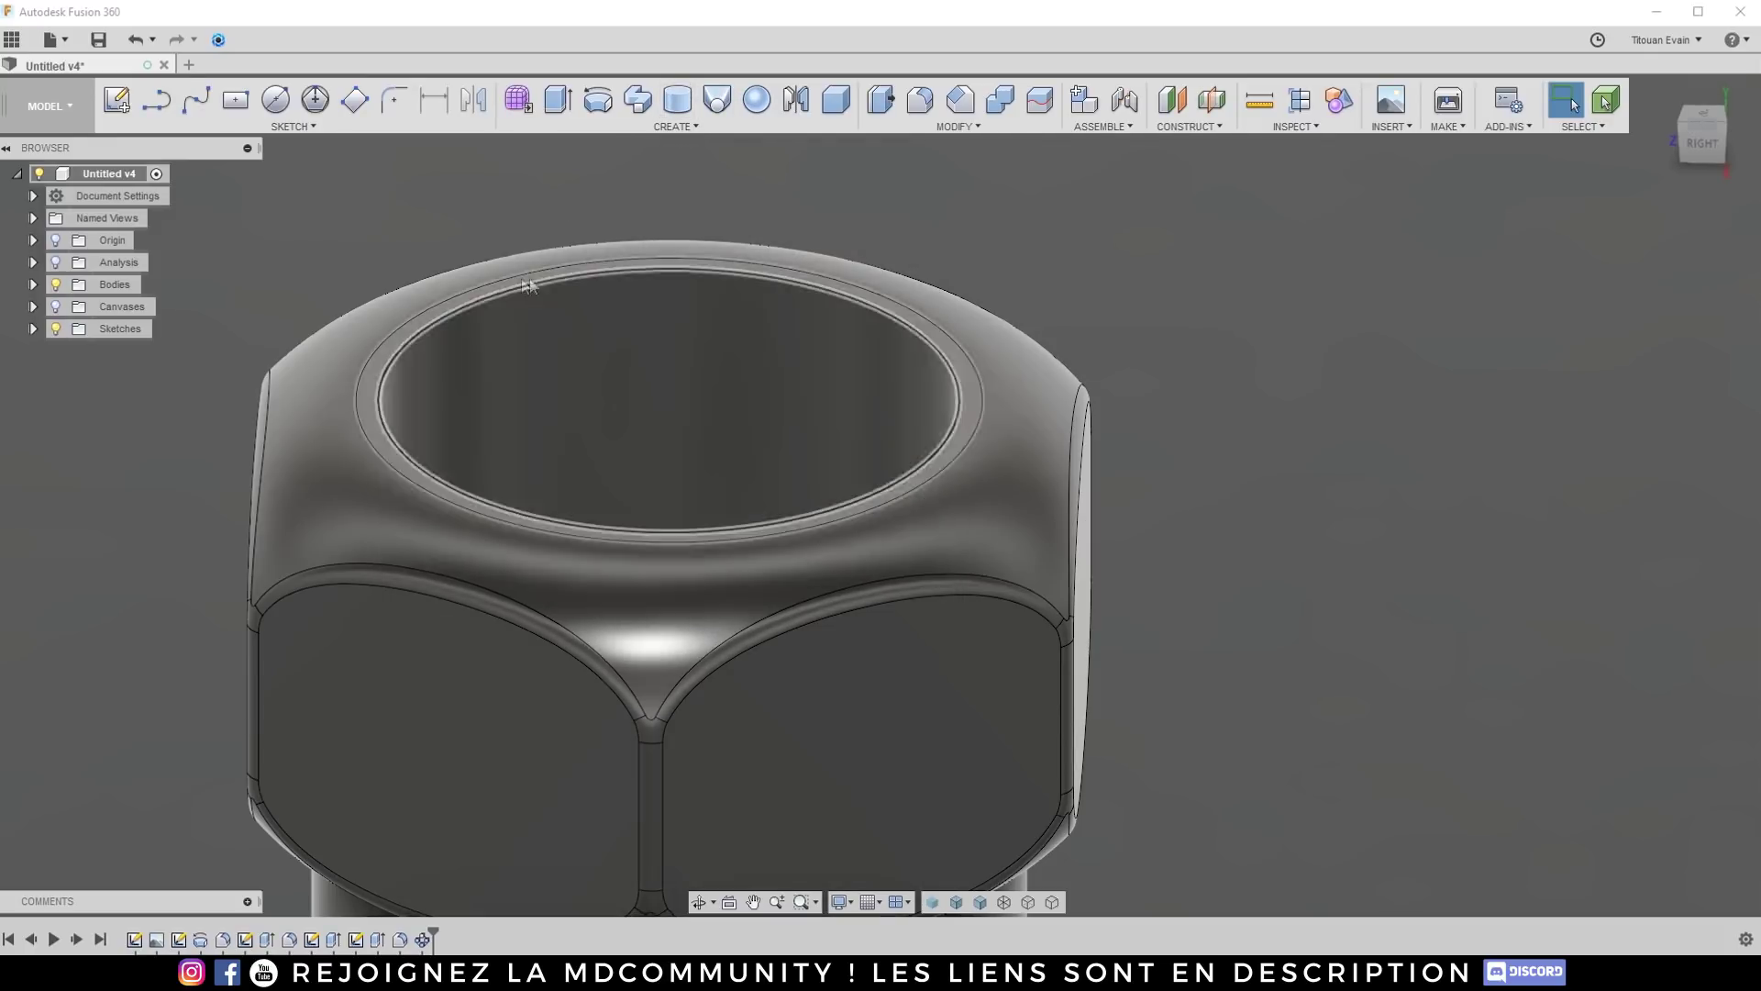
pyautogui.click(478, 295)
pyautogui.scroll(-8, 550, 299)
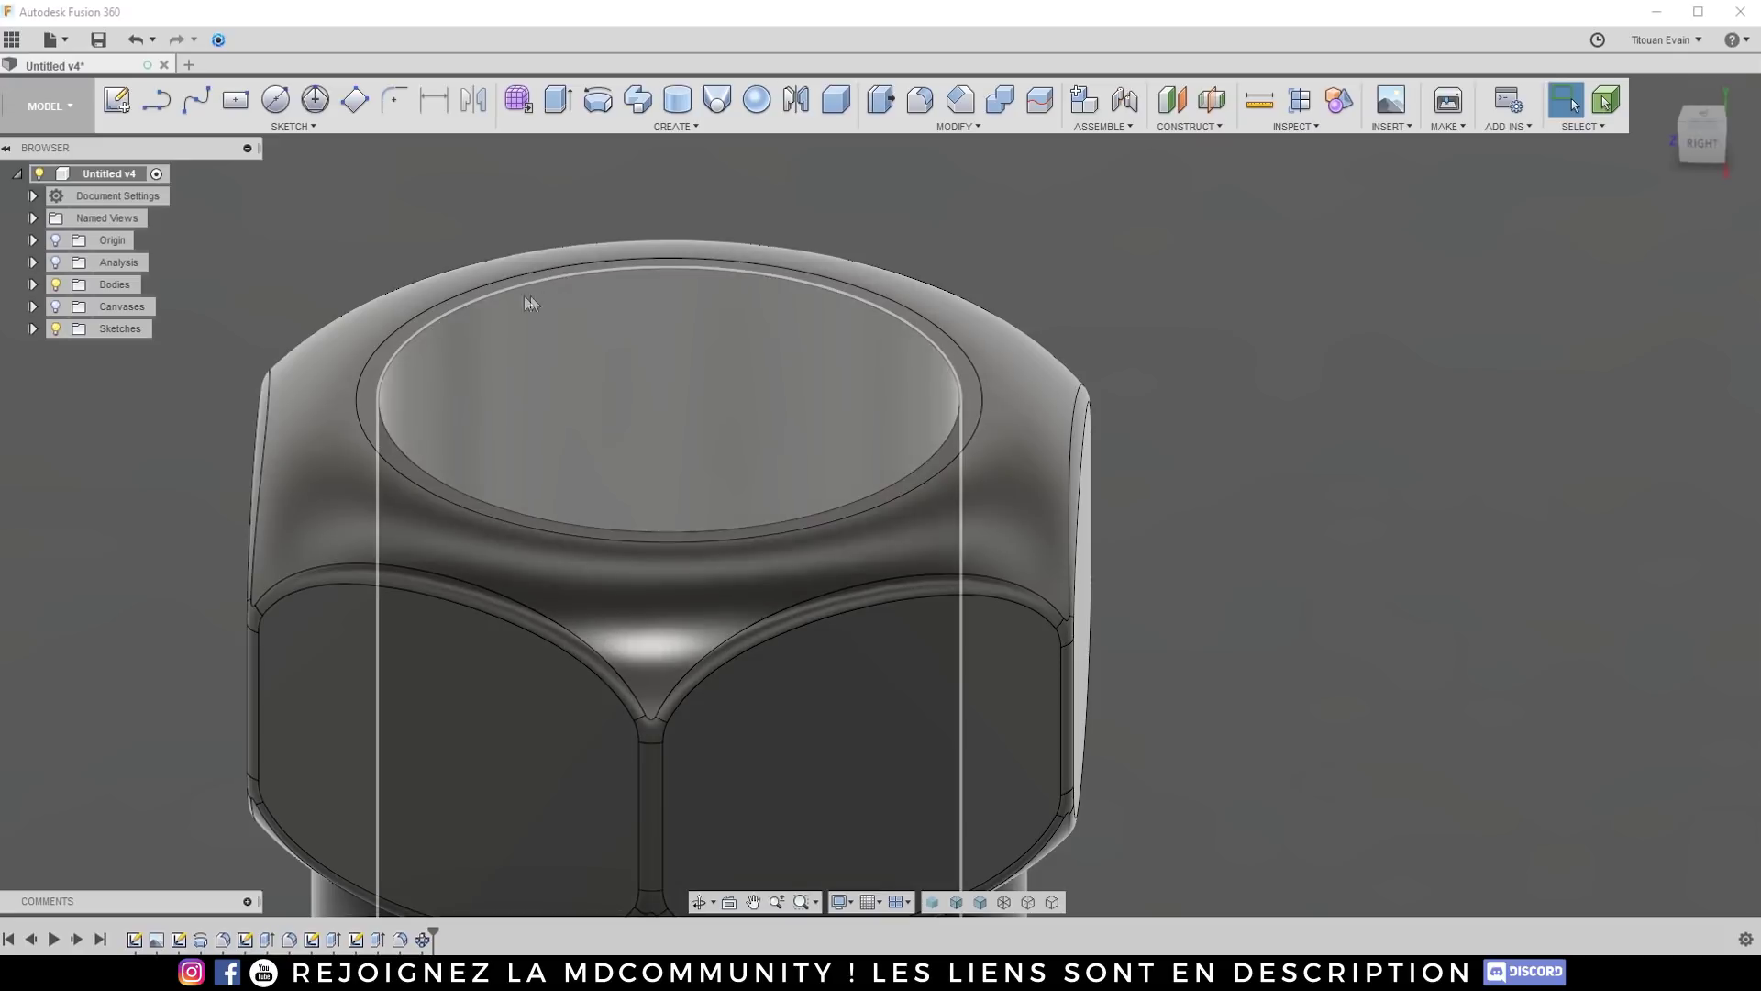
pyautogui.scroll(10, 734, 326)
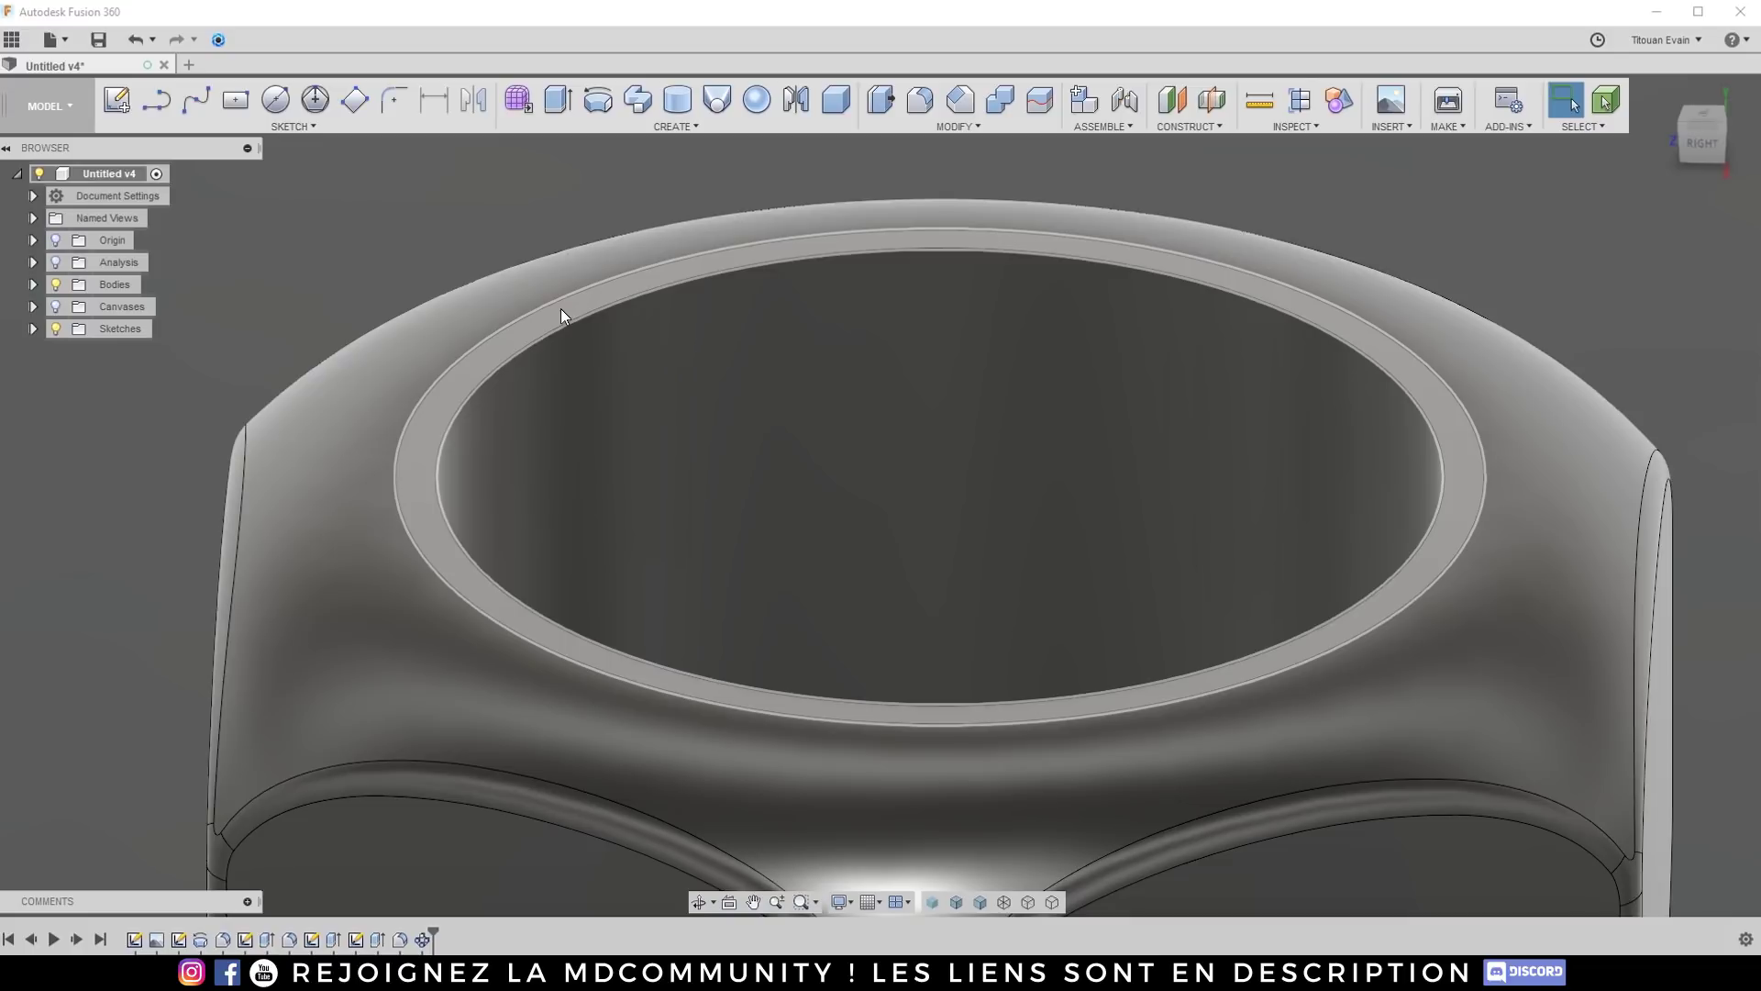
pyautogui.click(560, 314)
pyautogui.scroll(-5, 562, 317)
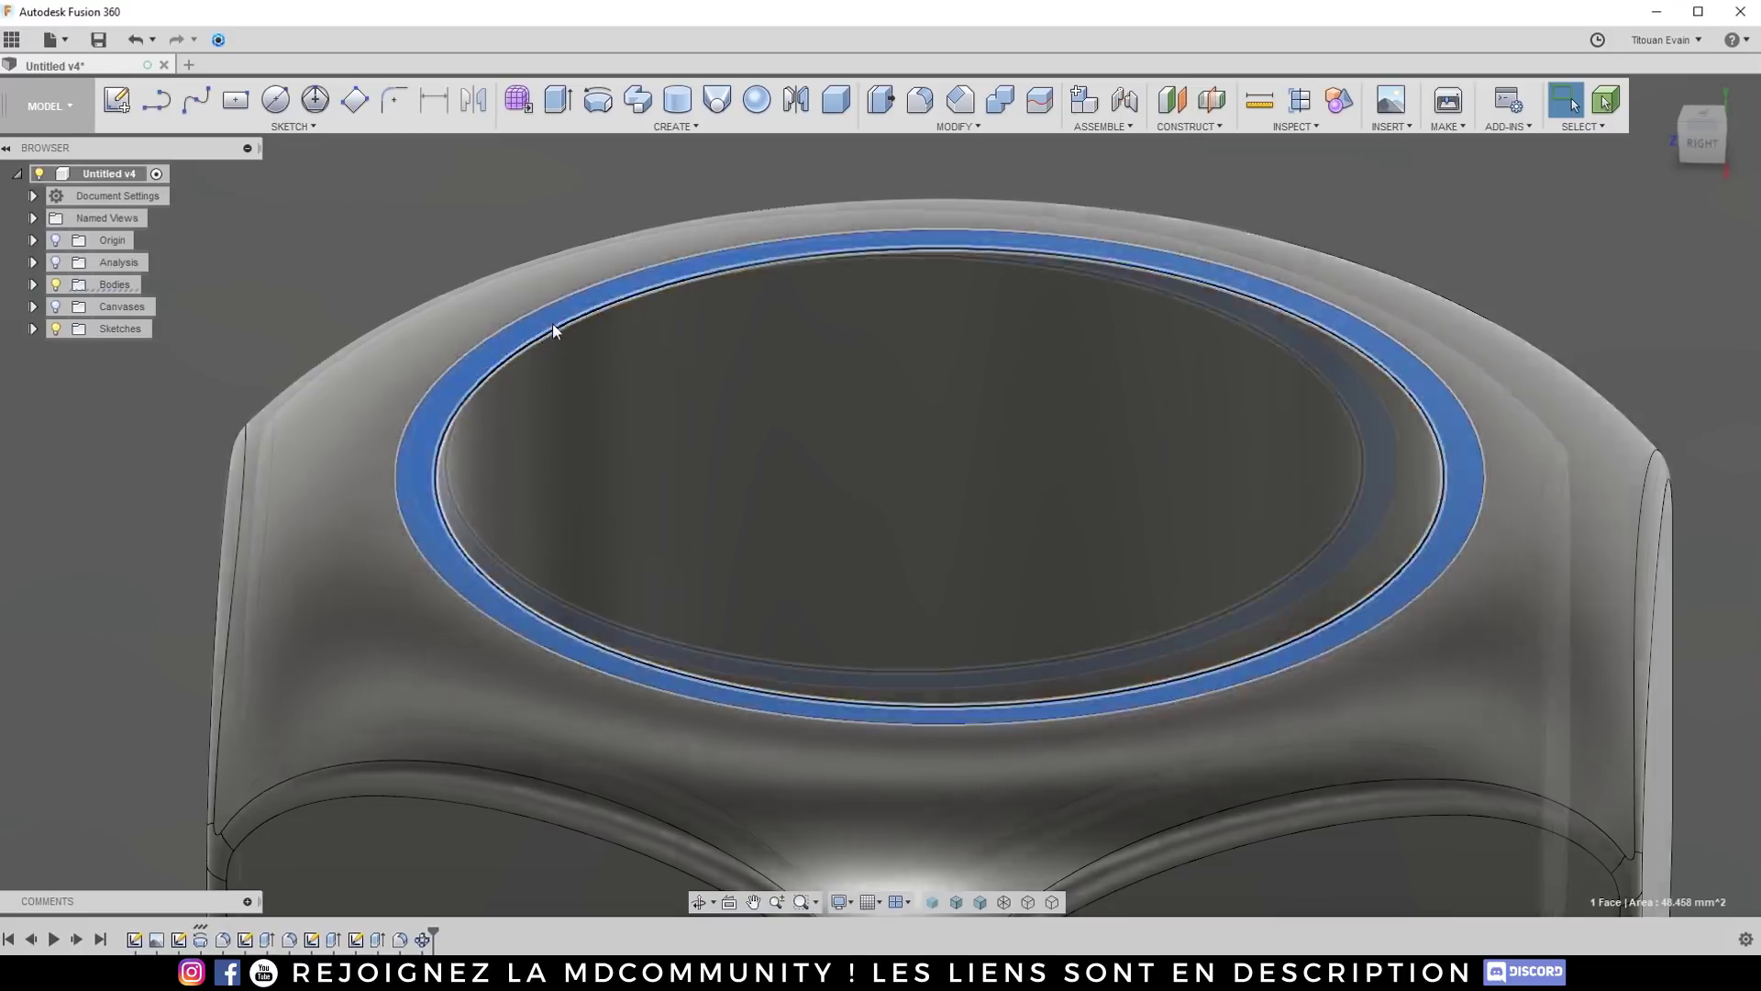
pyautogui.scroll(-3, 564, 303)
pyautogui.scroll(10, 550, 312)
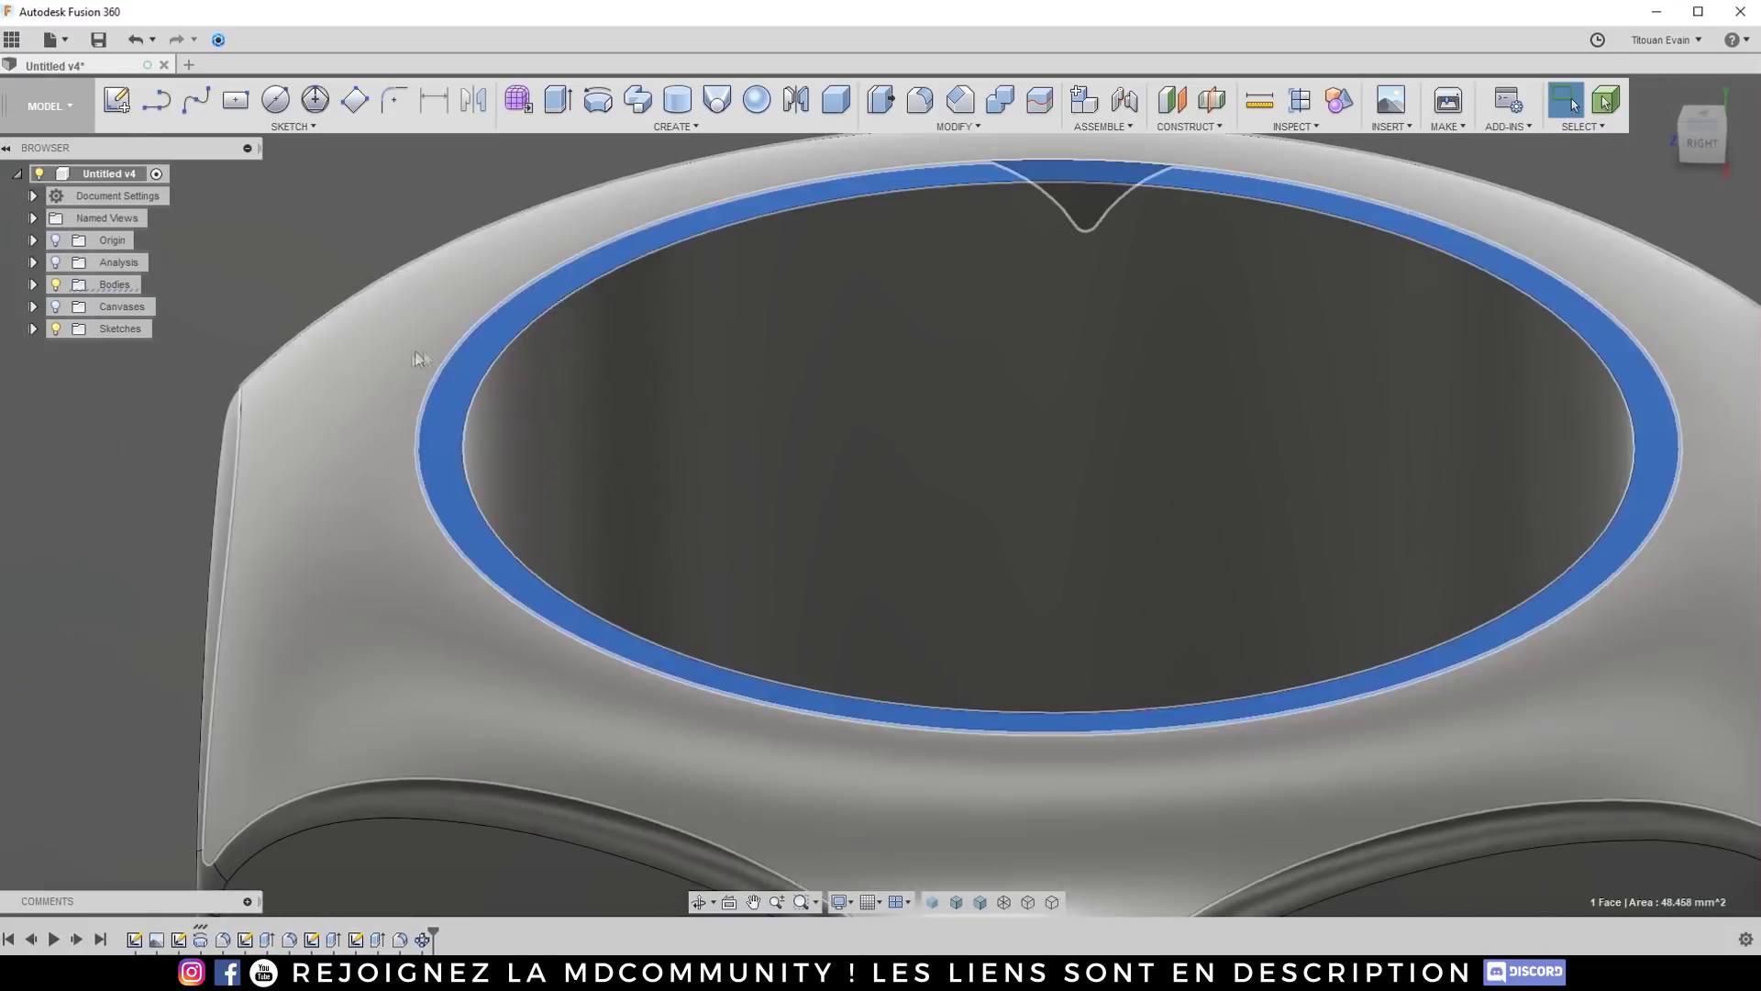
pyautogui.scroll(-10, 508, 323)
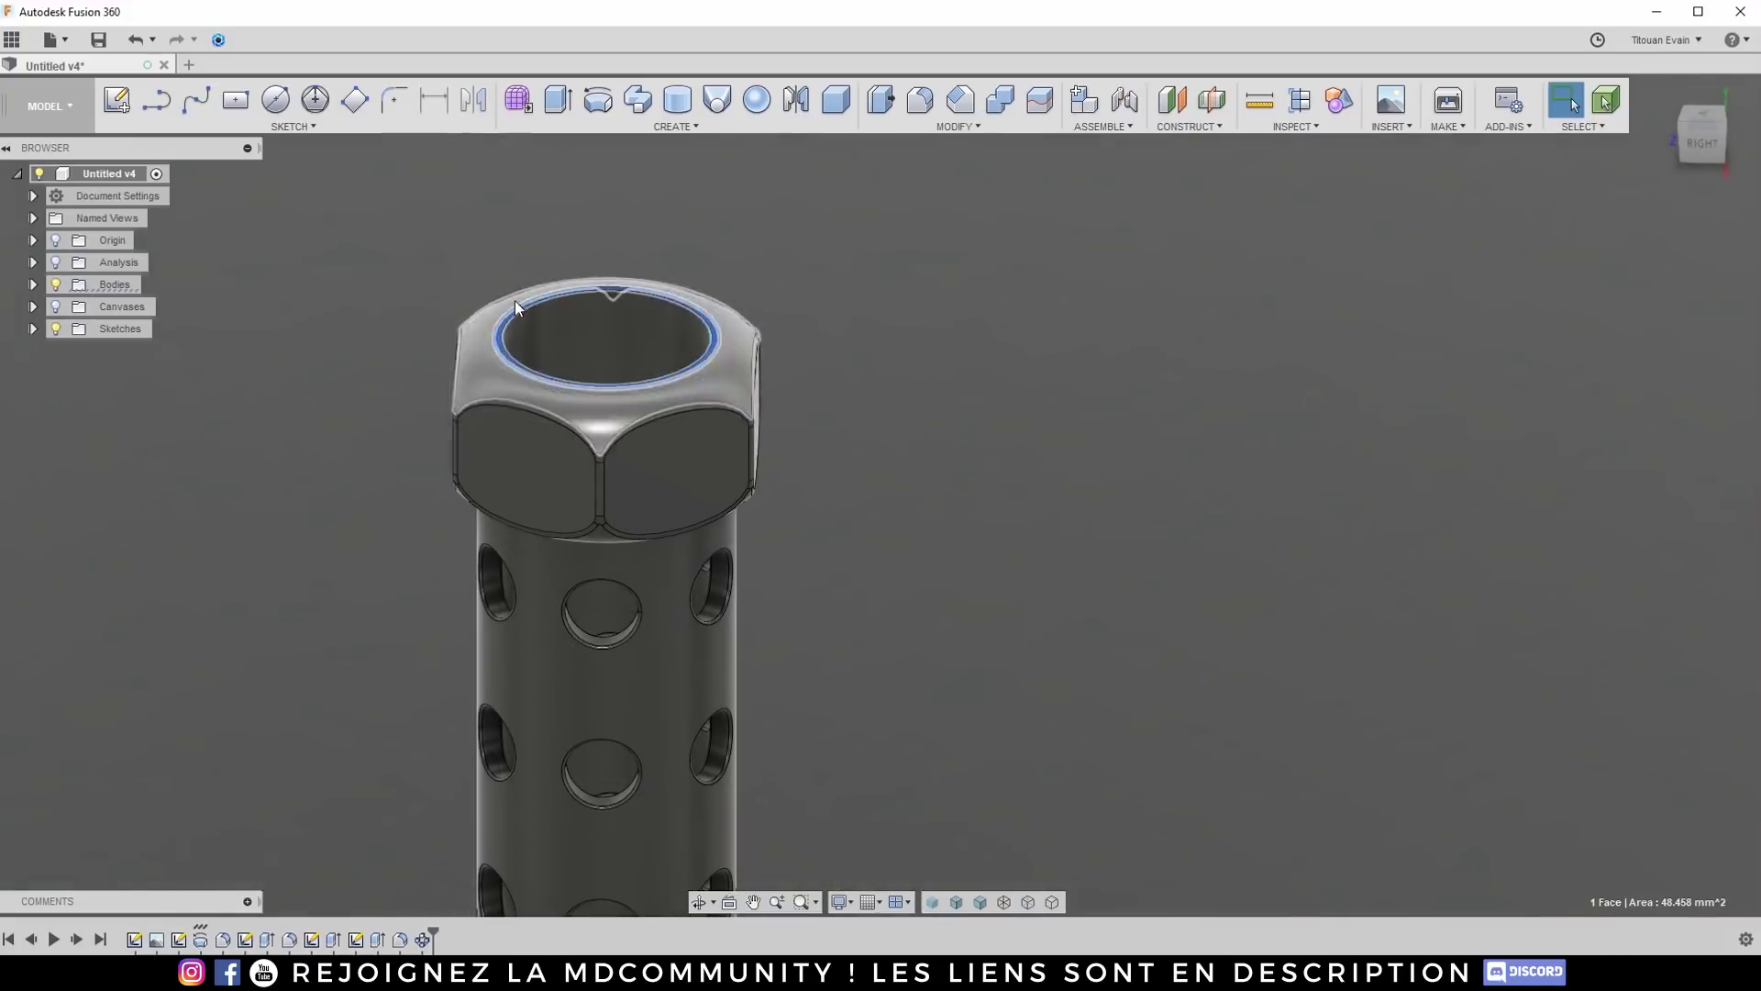
pyautogui.scroll(-5, 679, 259)
pyautogui.keyDown('shift'); pyautogui.moveTo(690, 551); pyautogui.dragTo(686, 450, button='middle'); pyautogui.keyUp('shift')
pyautogui.scroll(5, 680, 577)
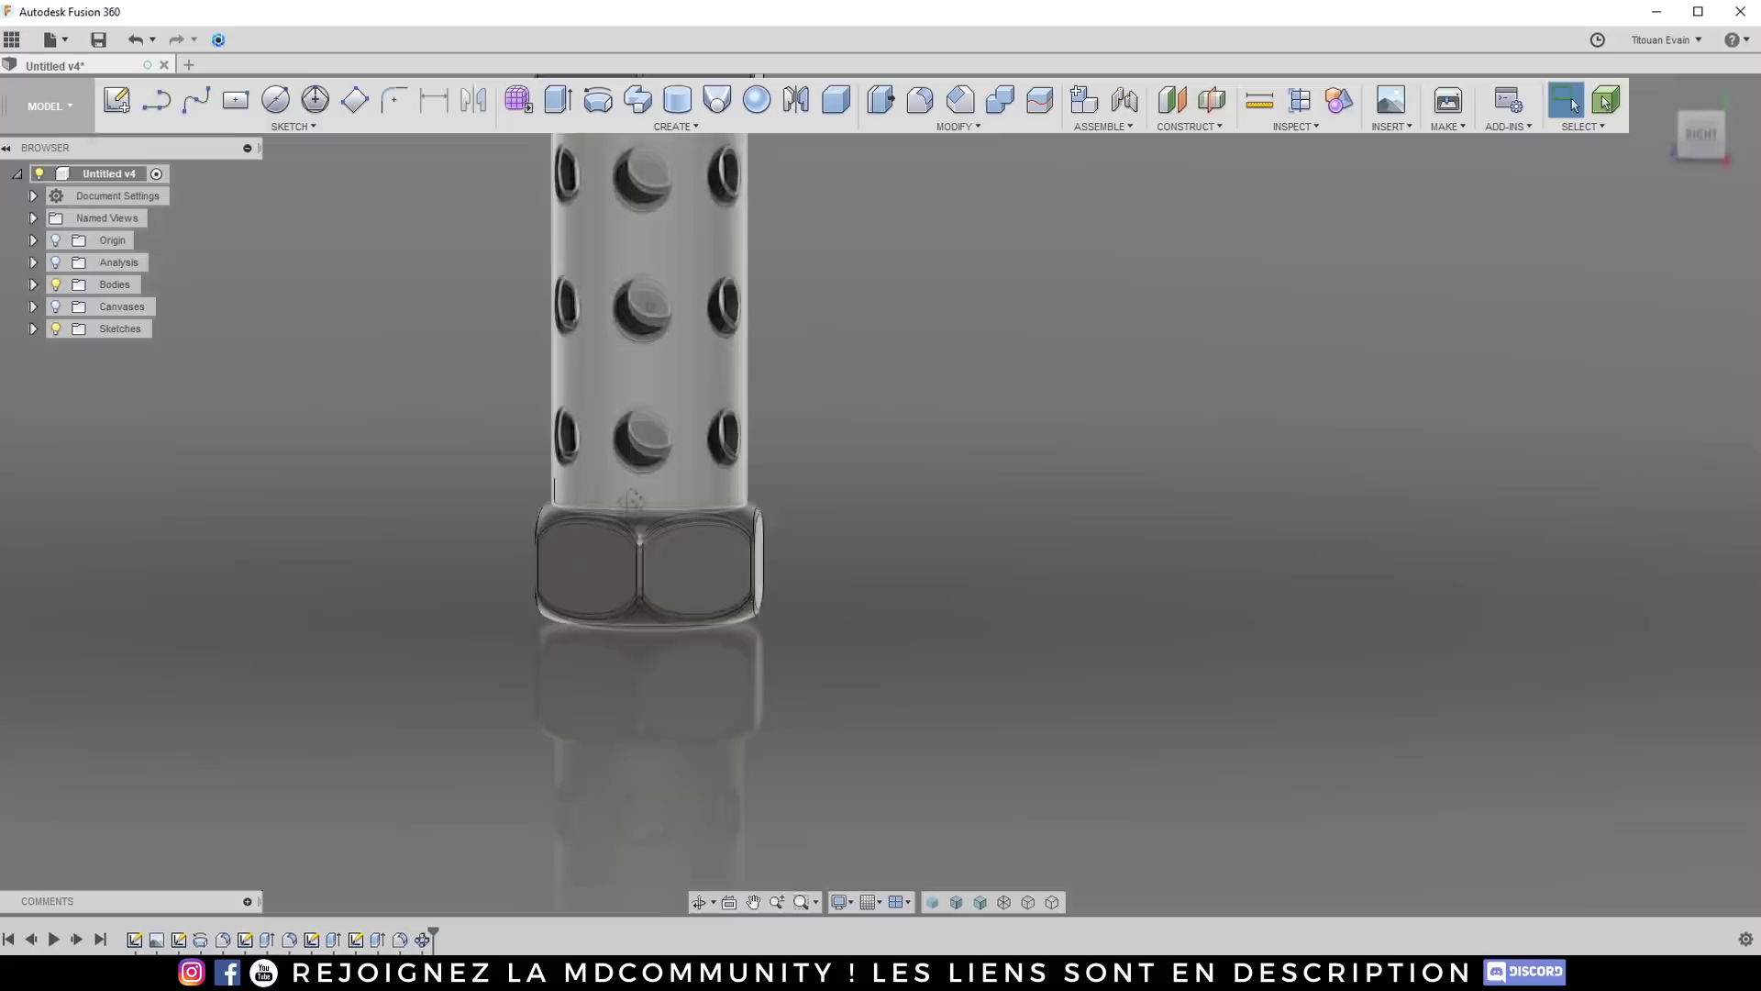
pyautogui.keyDown('shift'); pyautogui.moveTo(653, 697); pyautogui.dragTo(676, 384, button='middle'); pyautogui.keyUp('shift')
pyautogui.scroll(5, 626, 381)
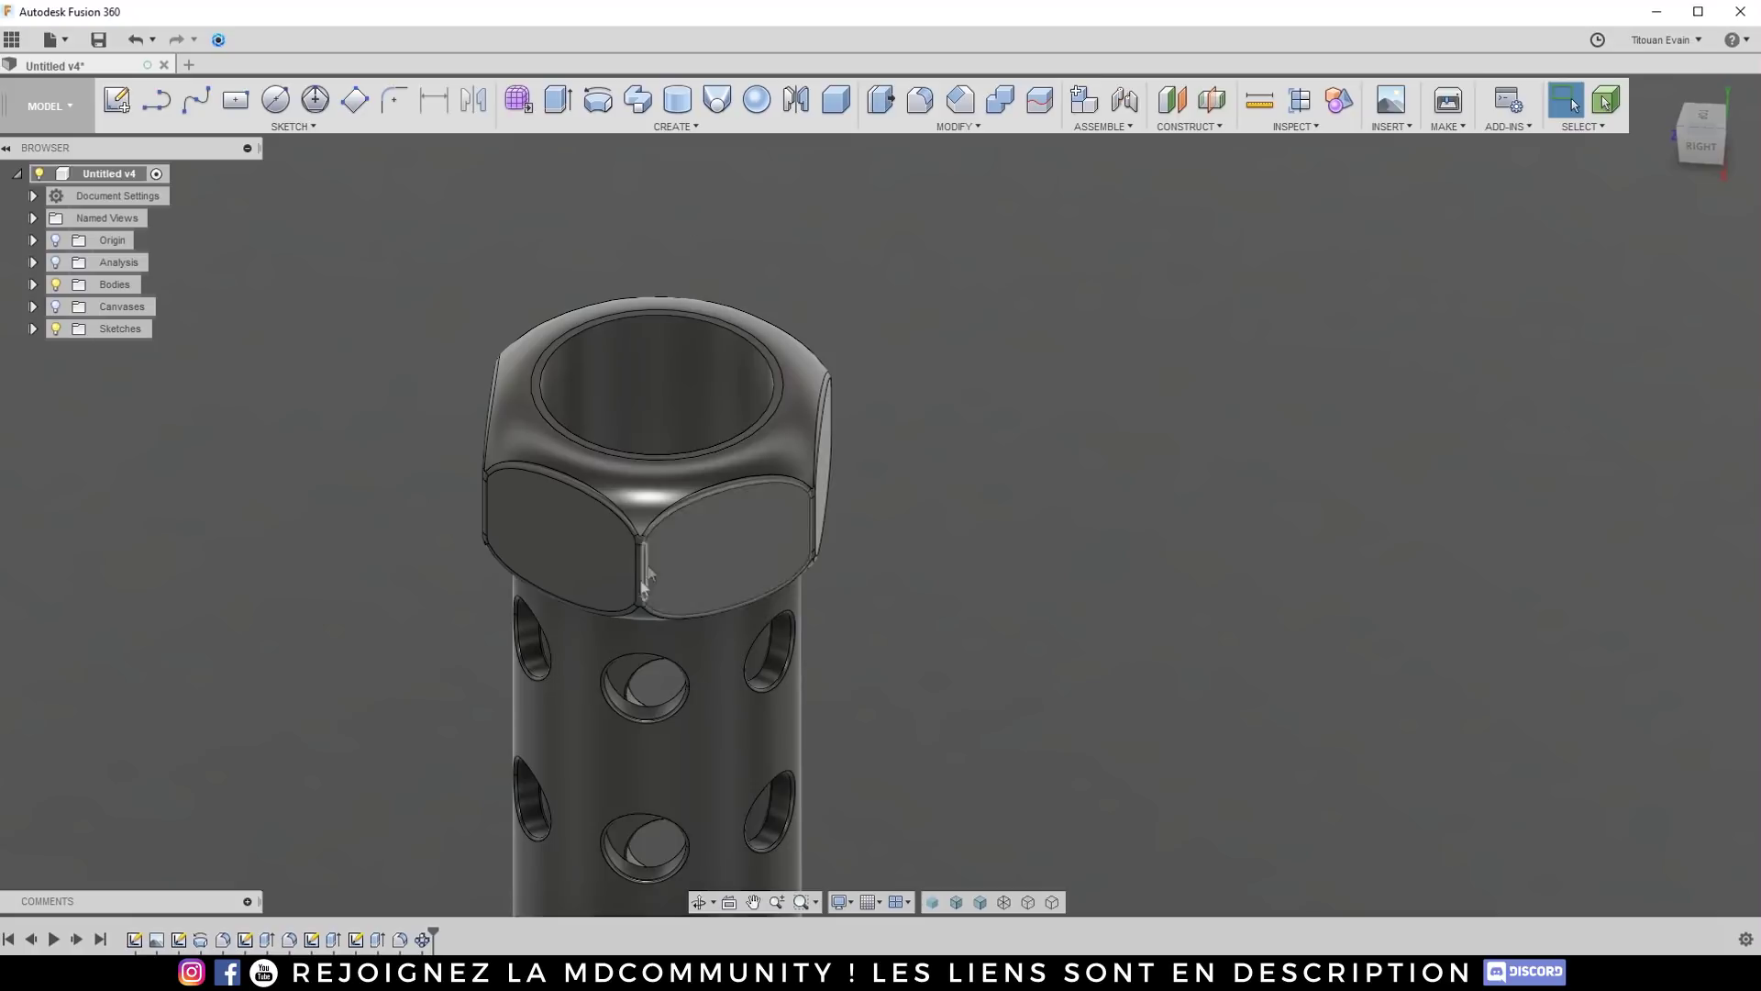
pyautogui.scroll(3, 624, 294)
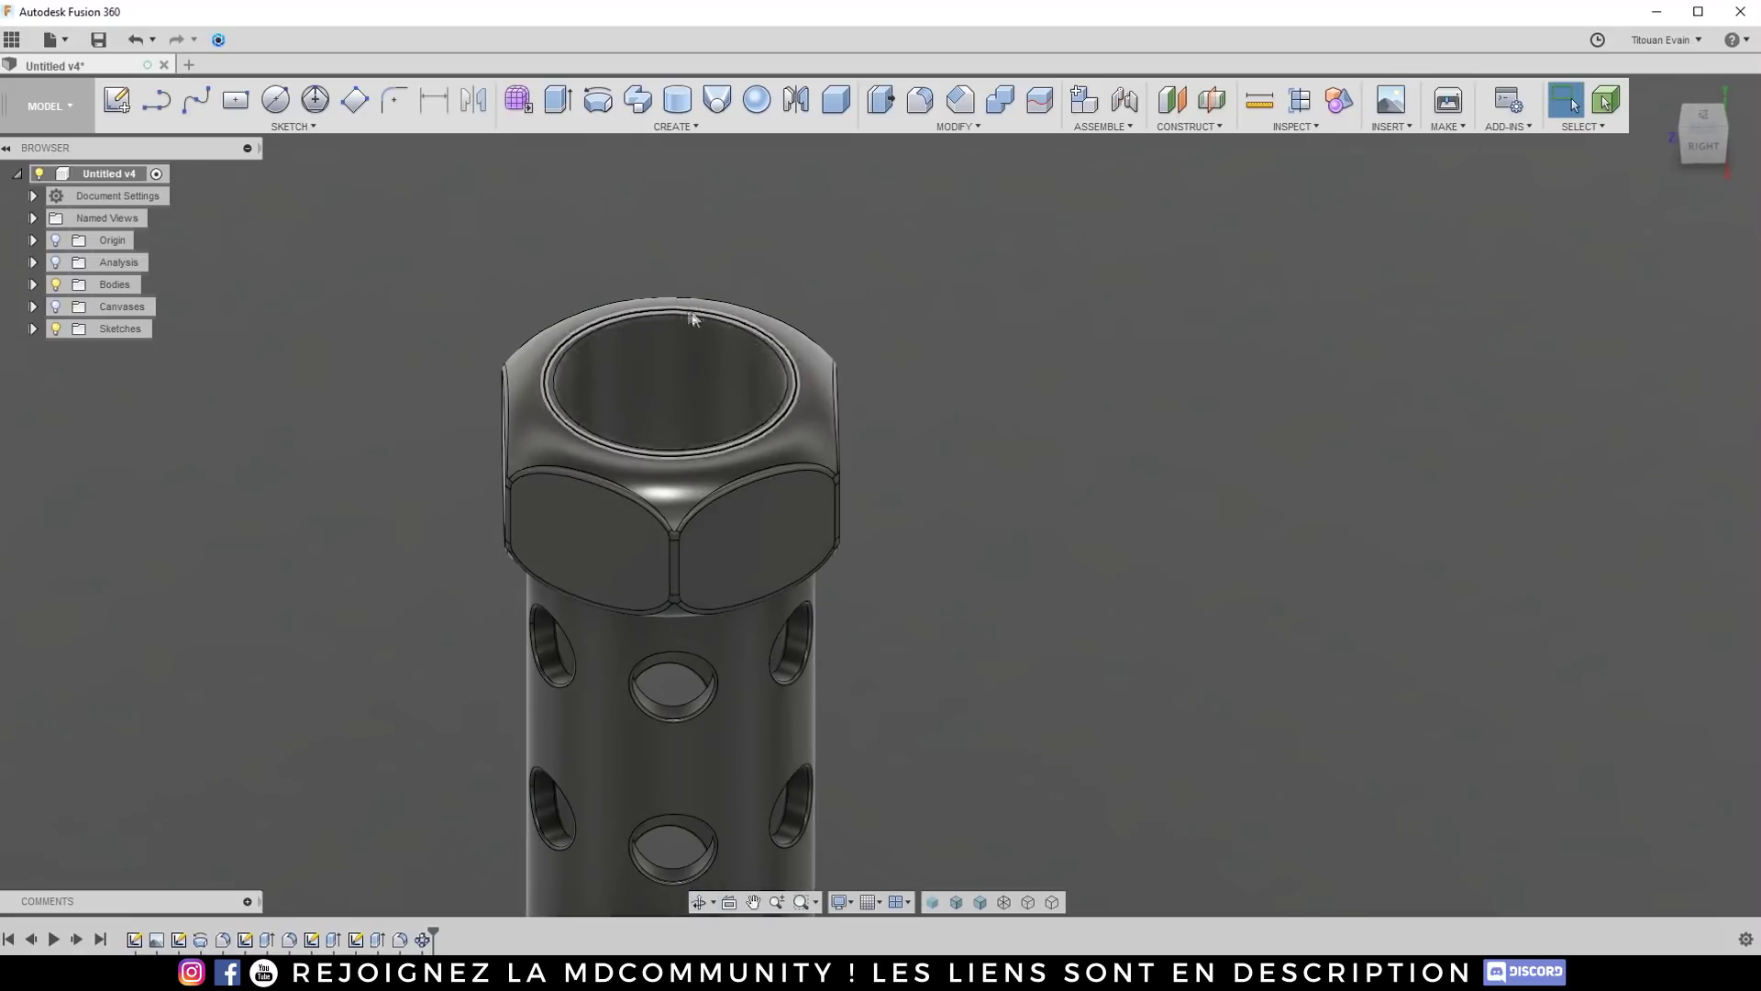
# Step: Create a cylinder 19.476 mm in diameter and 1 mm high as a new body, centred over the upper opening
pyautogui.click(558, 339)
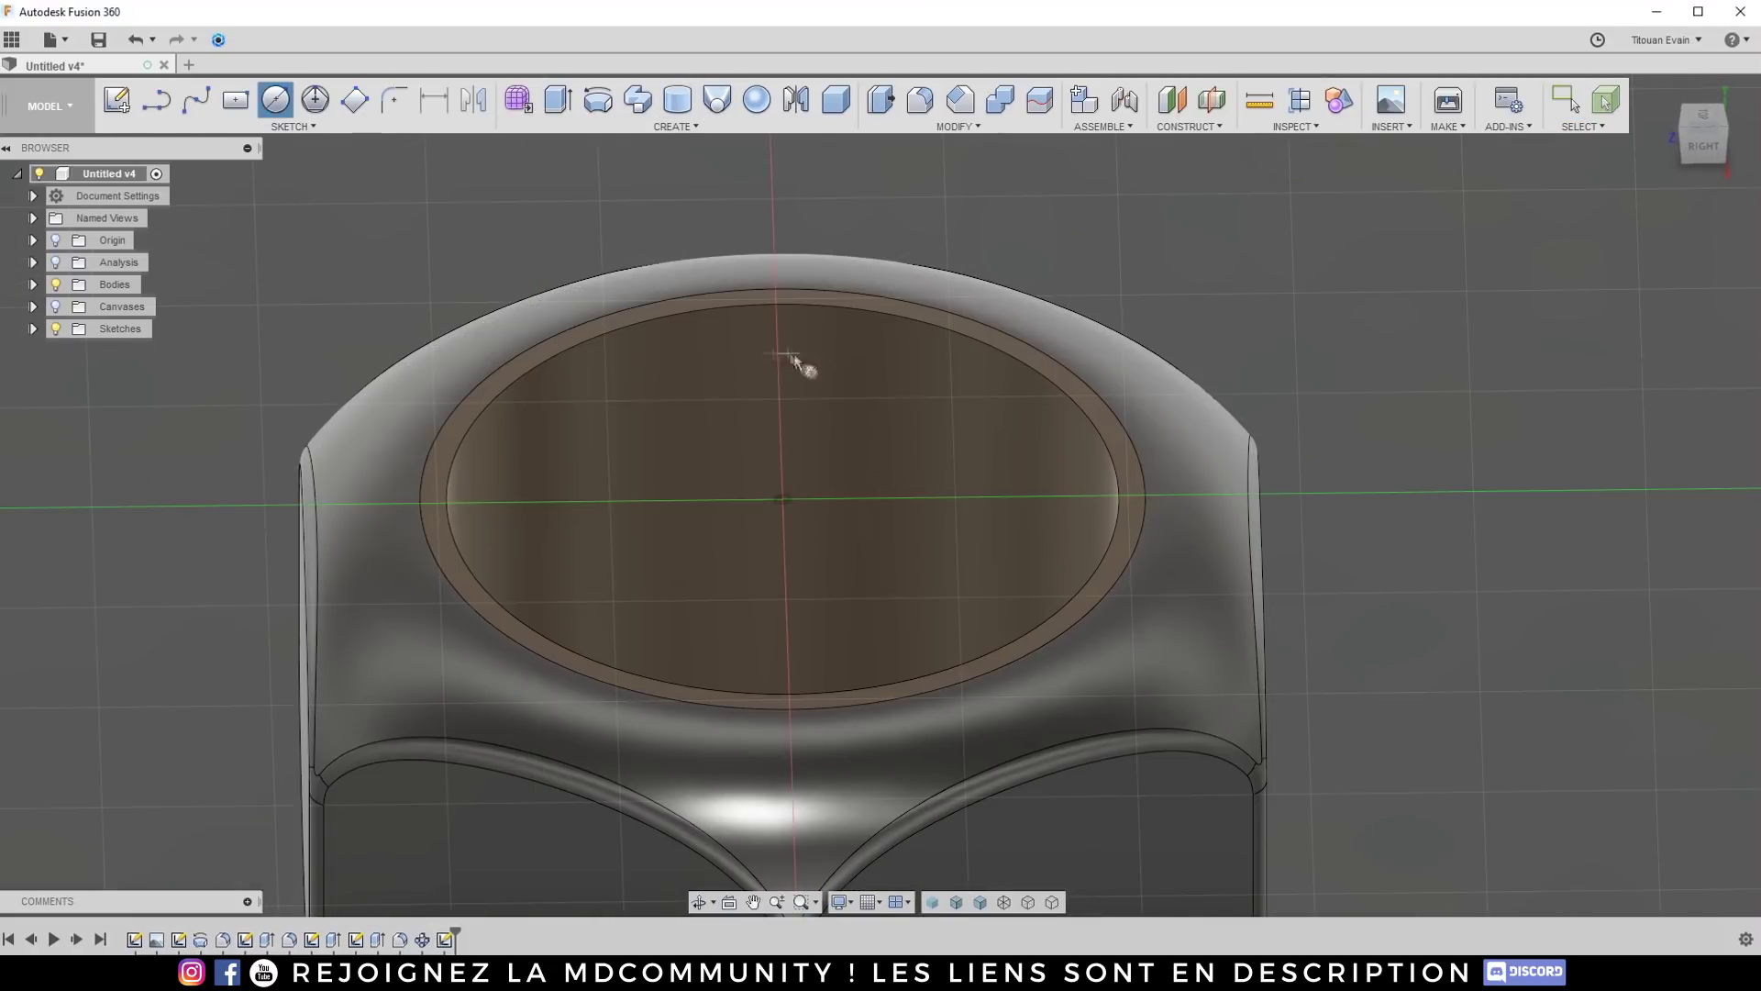
pyautogui.click(782, 499)
pyautogui.click(586, 345)
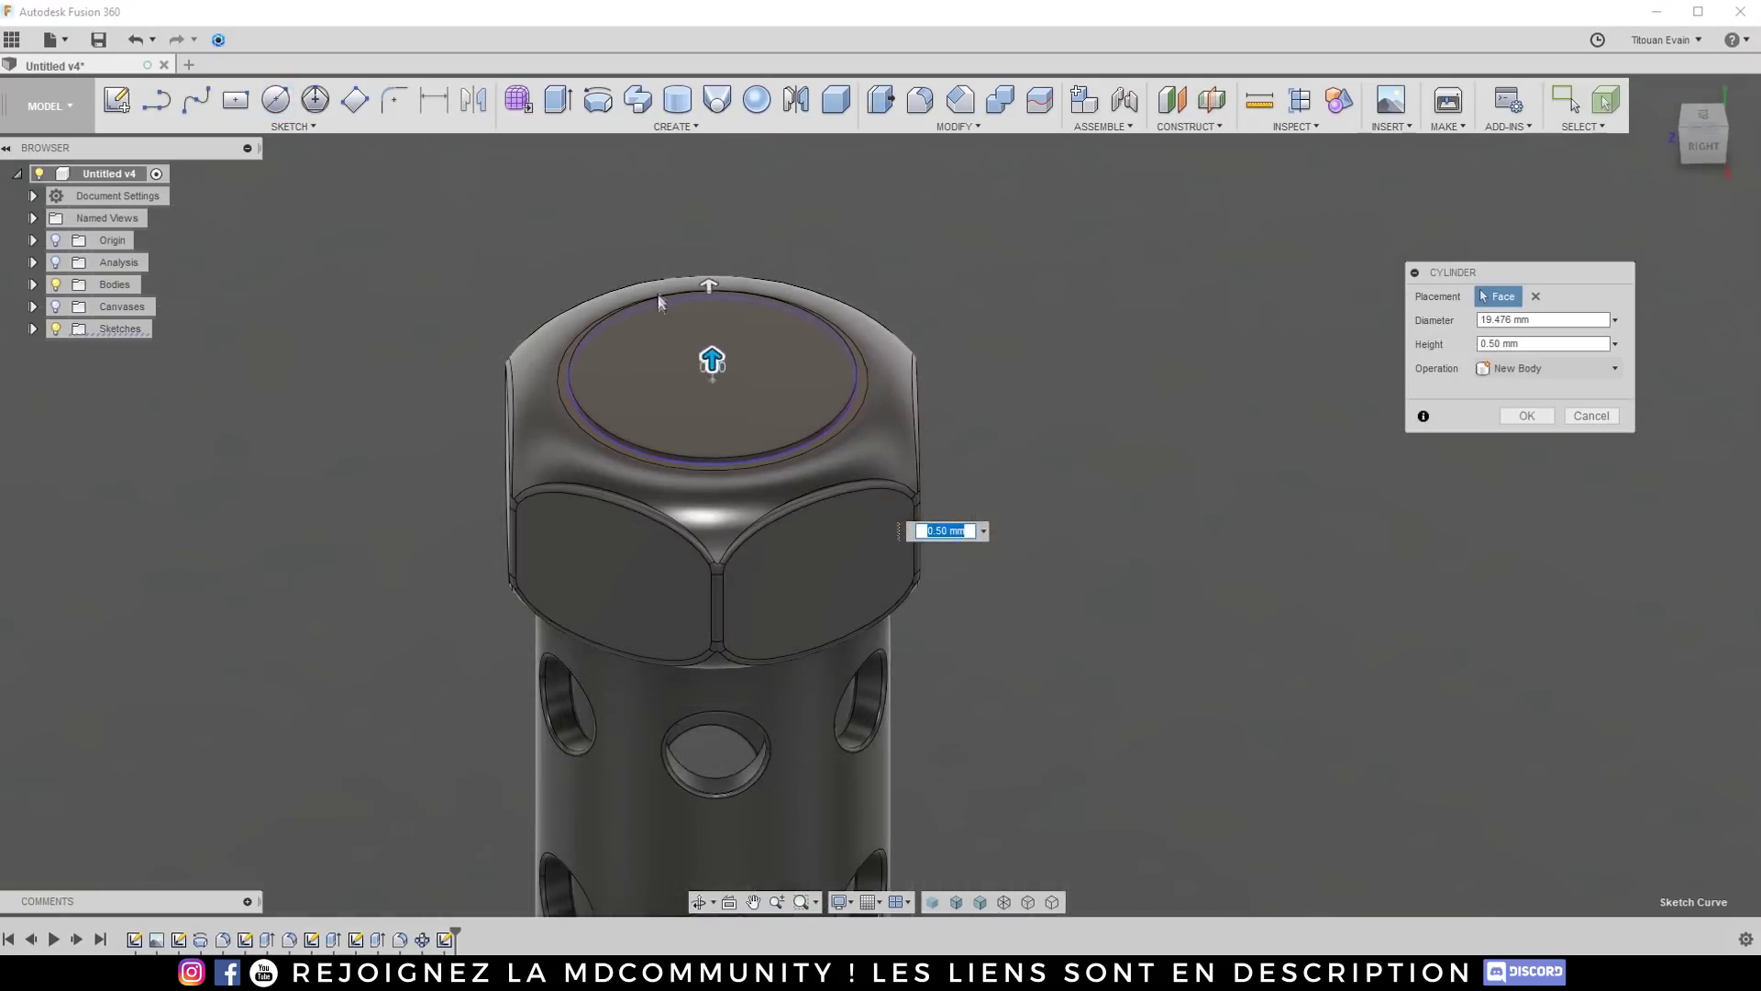
pyautogui.scroll(3, 682, 343)
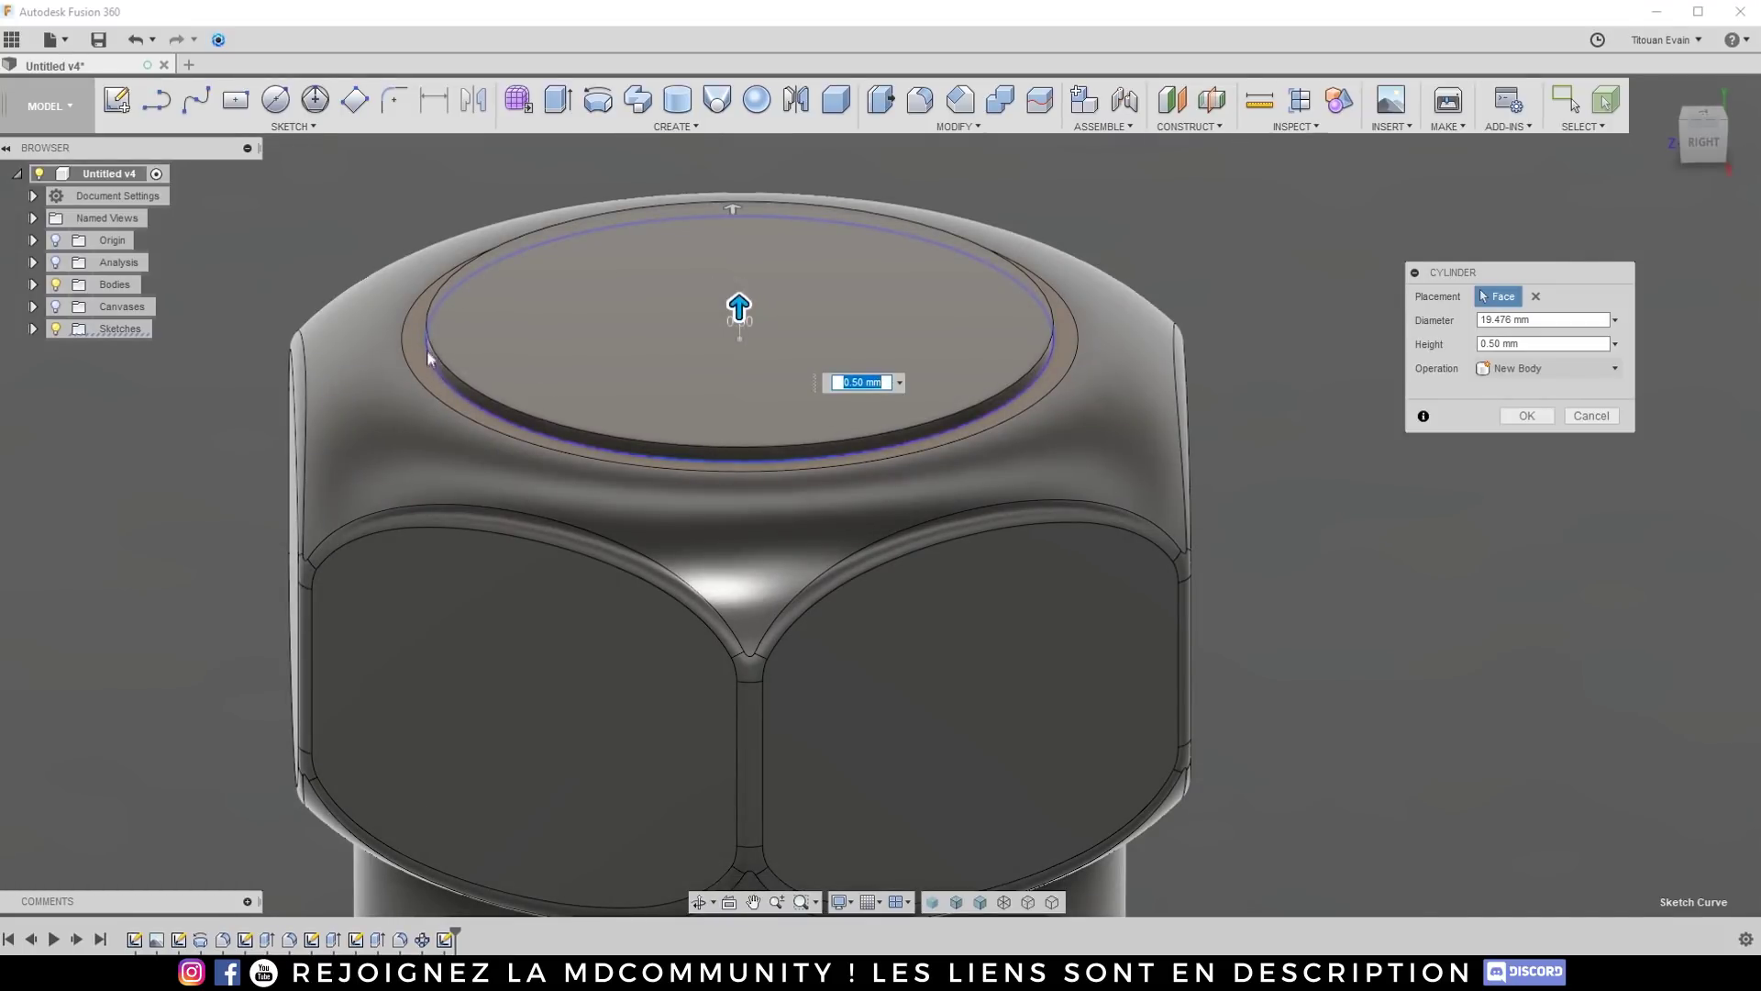
pyautogui.click(1692, 143)
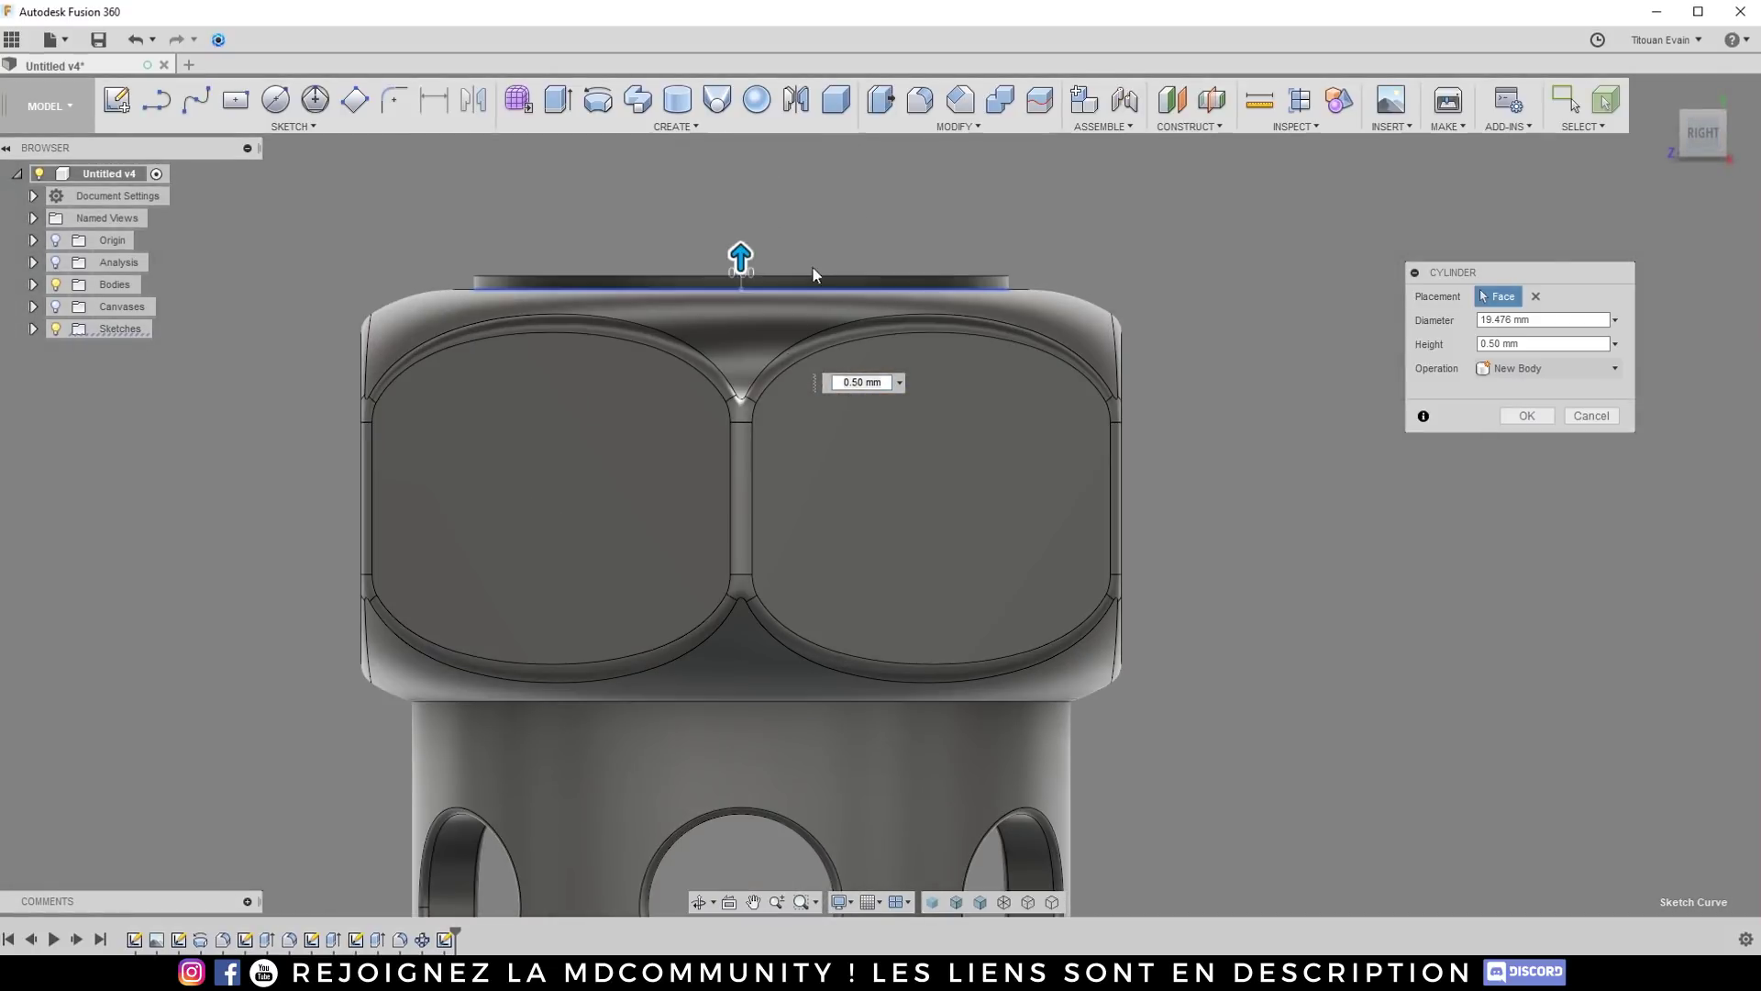
pyautogui.doubleClick(870, 382)
pyautogui.write('1')
pyautogui.press('Return')
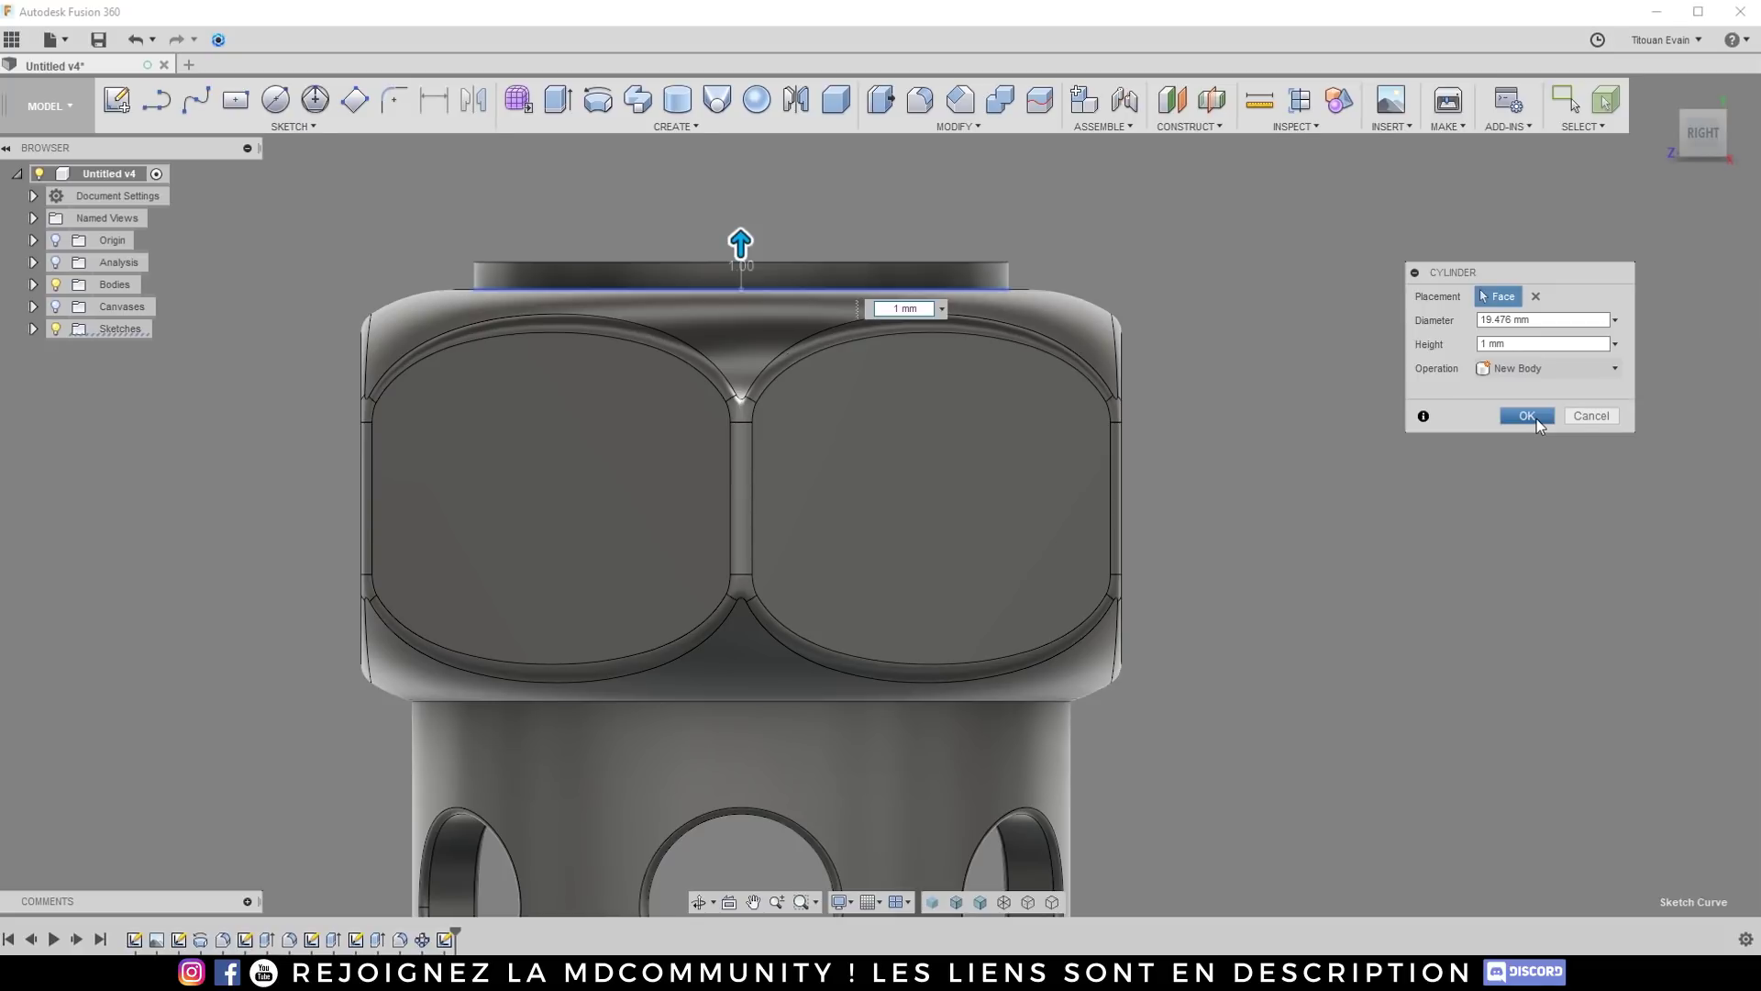
pyautogui.click(1526, 416)
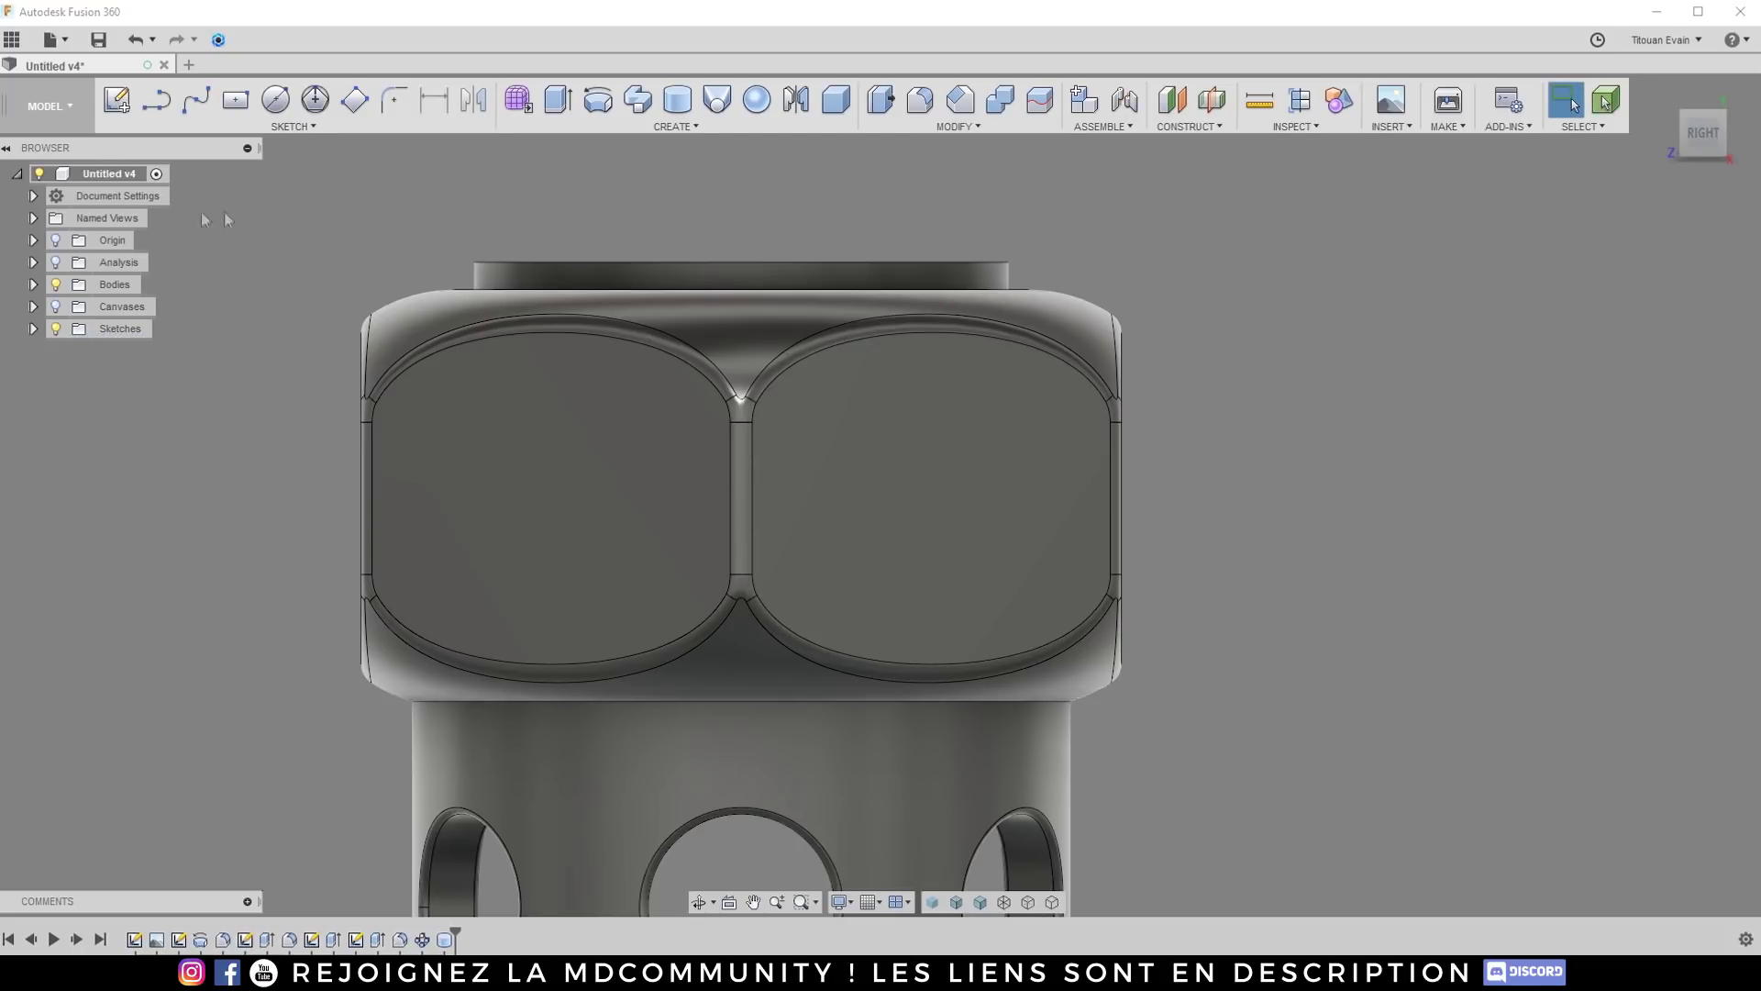
# Step: Move the new disc about 1.479 mm down into the opening using the section analysis, and hide the analysis
pyautogui.click(34, 285)
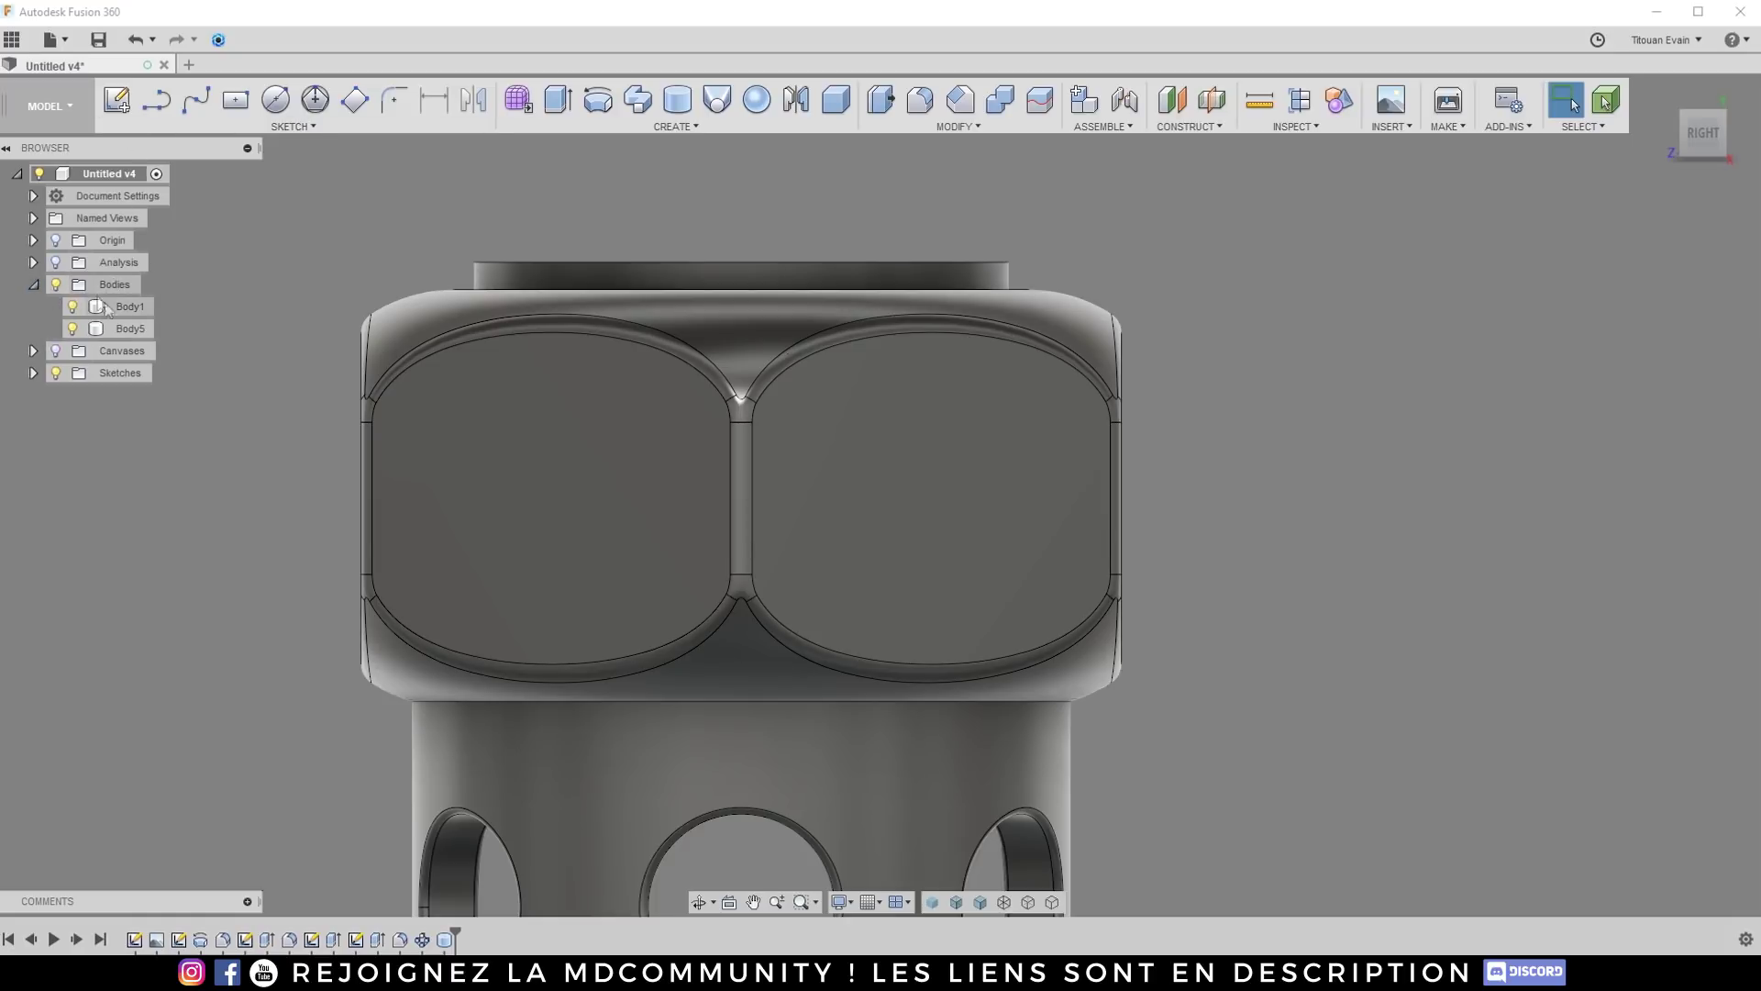
pyautogui.click(120, 328)
pyautogui.press('m')
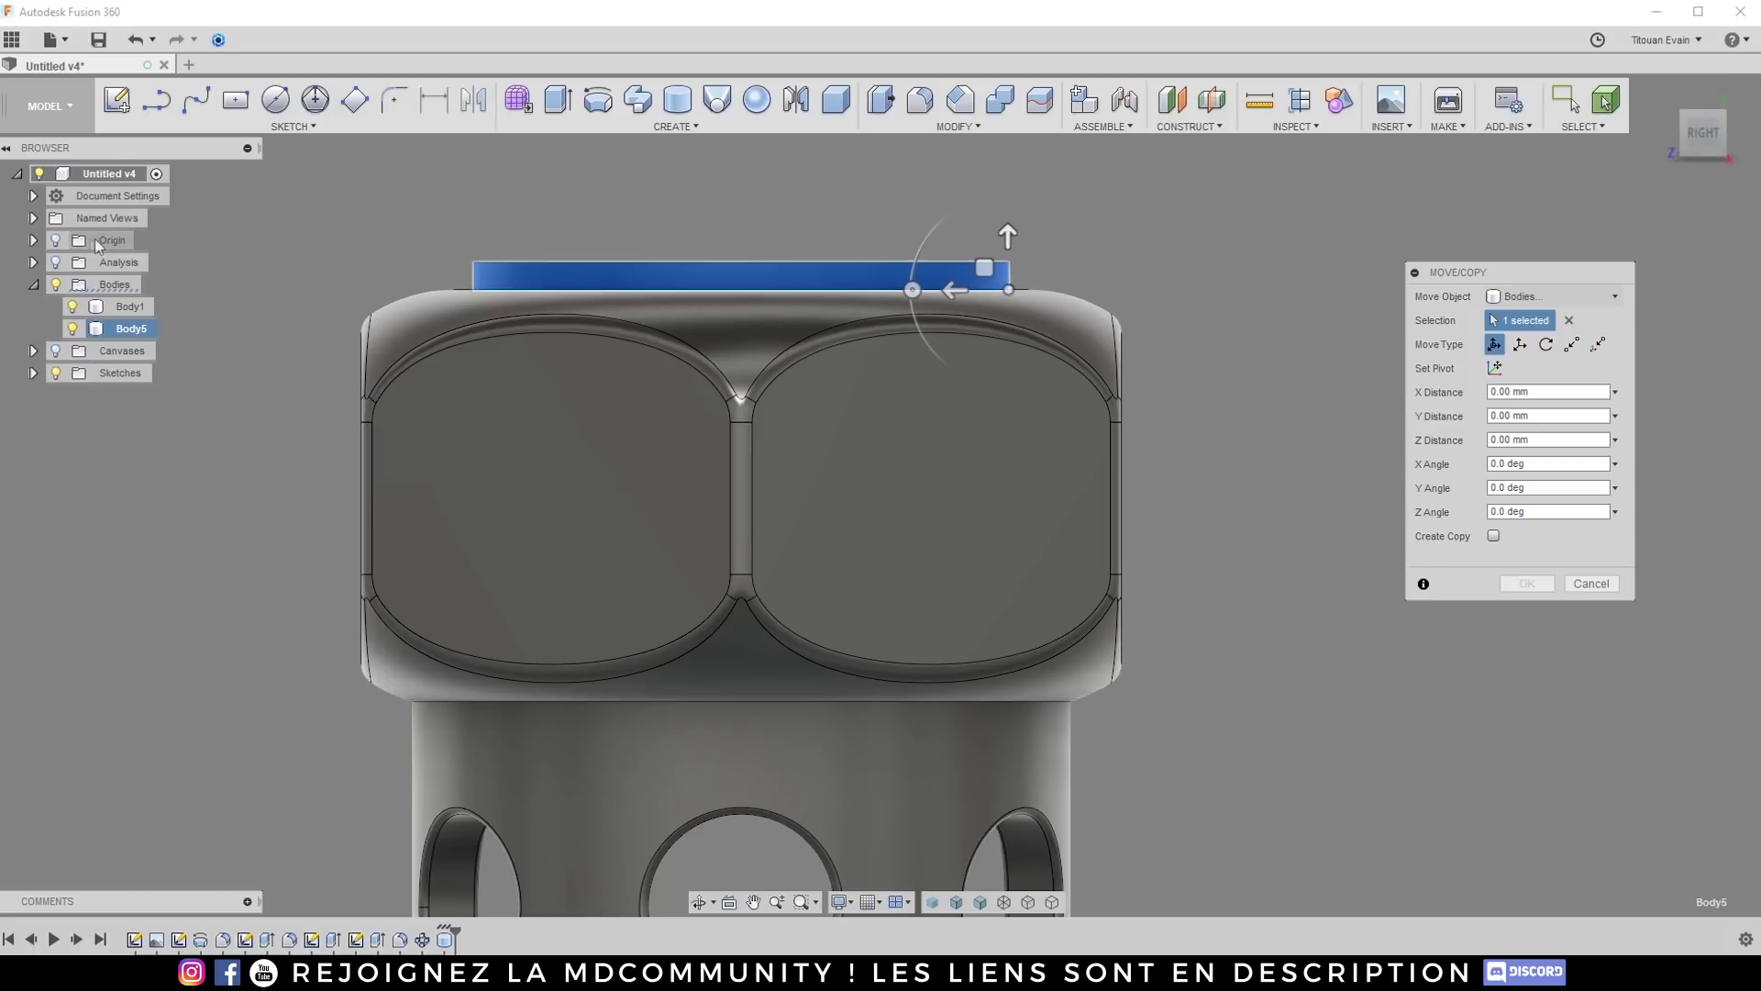
pyautogui.click(55, 262)
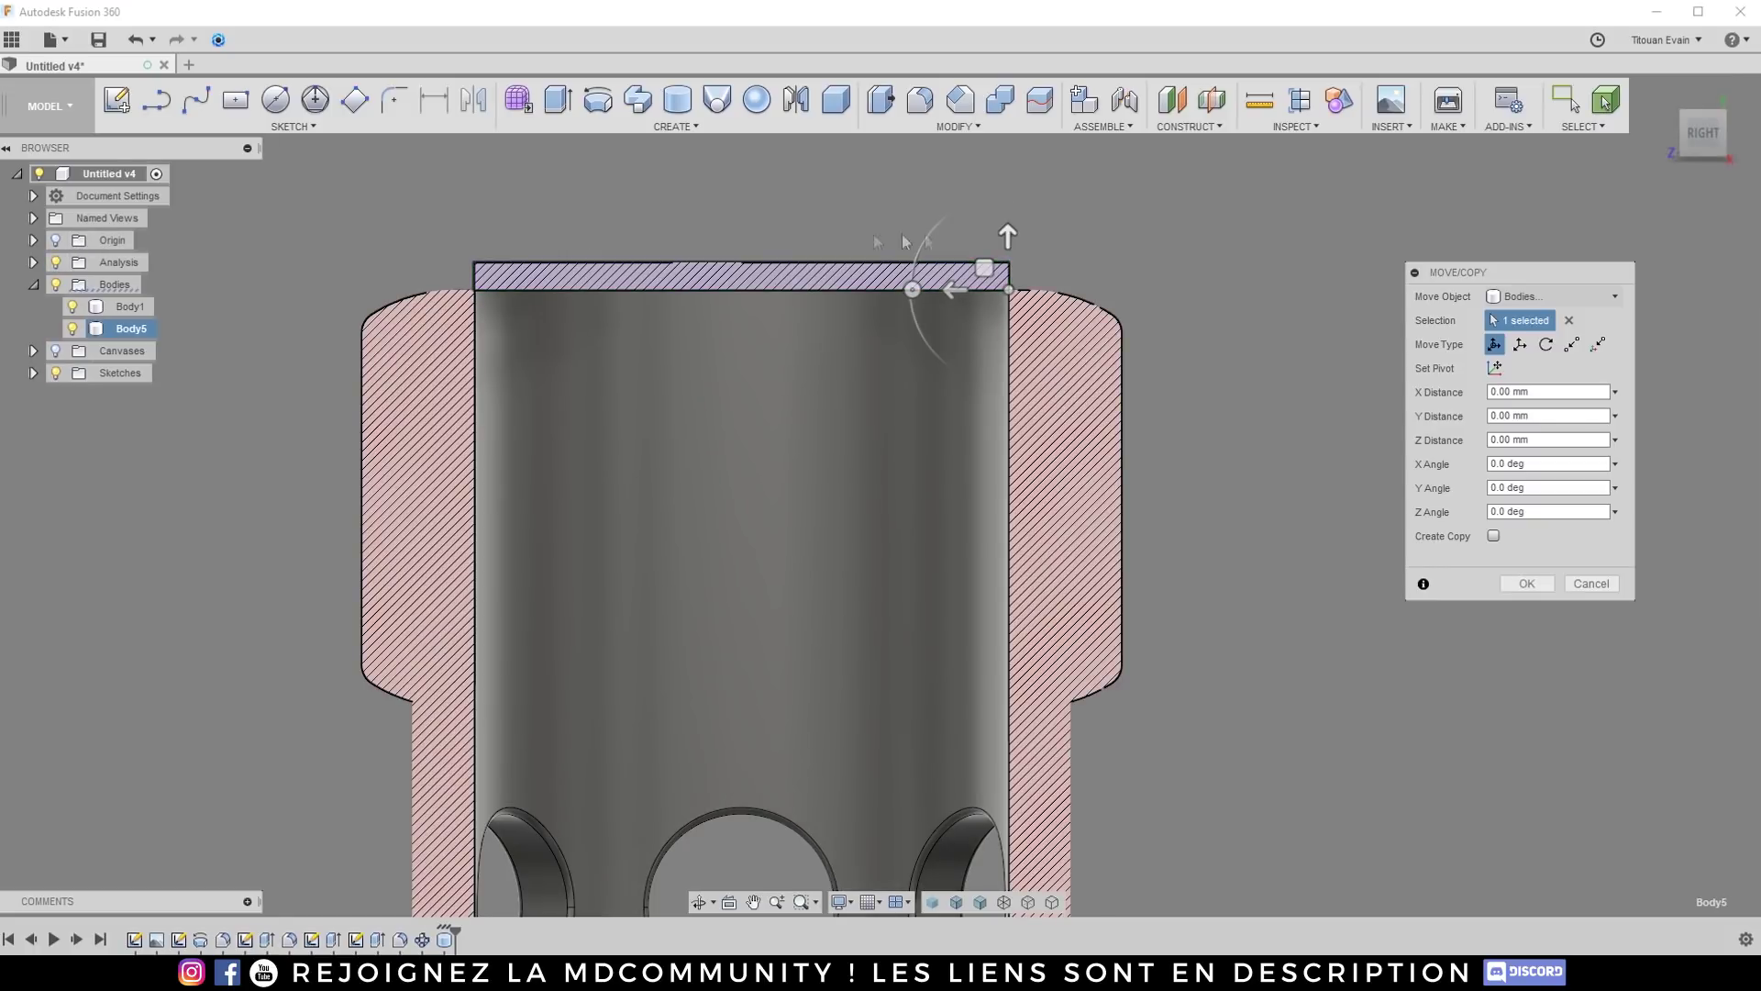
pyautogui.moveTo(1008, 234)
pyautogui.mouseDown()
pyautogui.moveTo(1008, 282)
pyautogui.moveTo(1007, 266)
pyautogui.mouseUp()
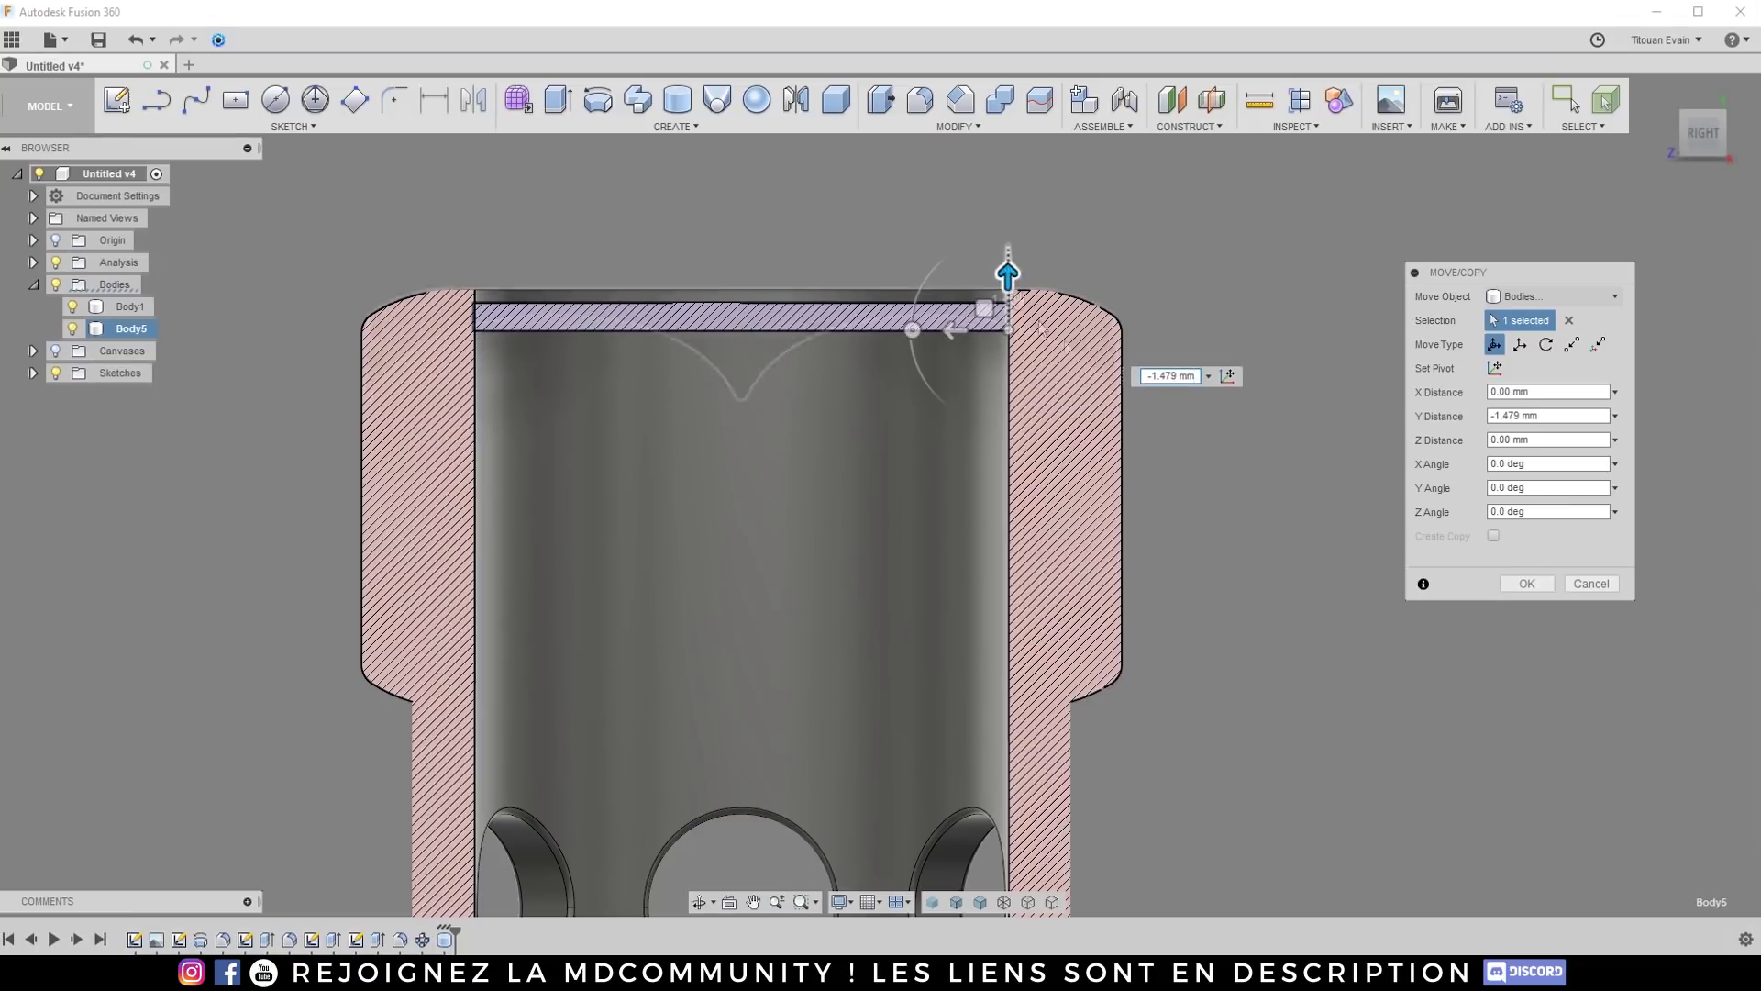
pyautogui.click(1527, 583)
pyautogui.keyDown('shift'); pyautogui.moveTo(642, 458); pyautogui.dragTo(354, 344, button='middle'); pyautogui.keyUp('shift')
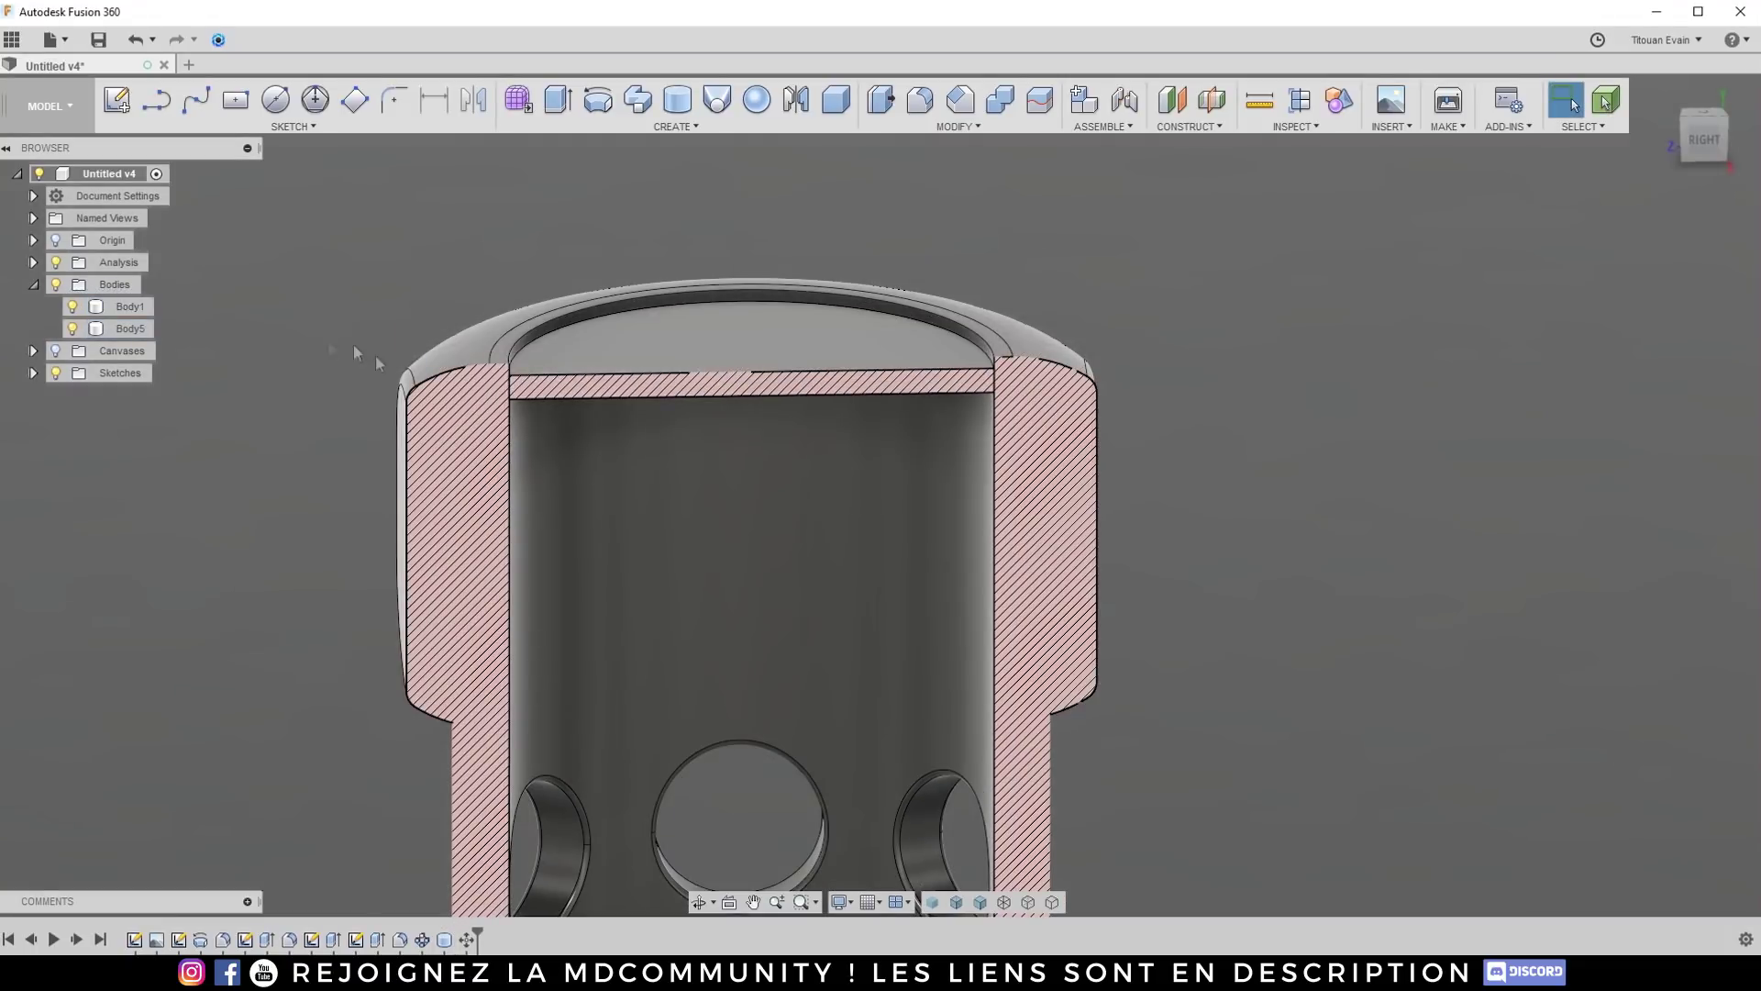
pyautogui.click(56, 262)
# Step: Sketch a 17.5 mm diameter circle centred on the disc's top face
pyautogui.click(623, 330)
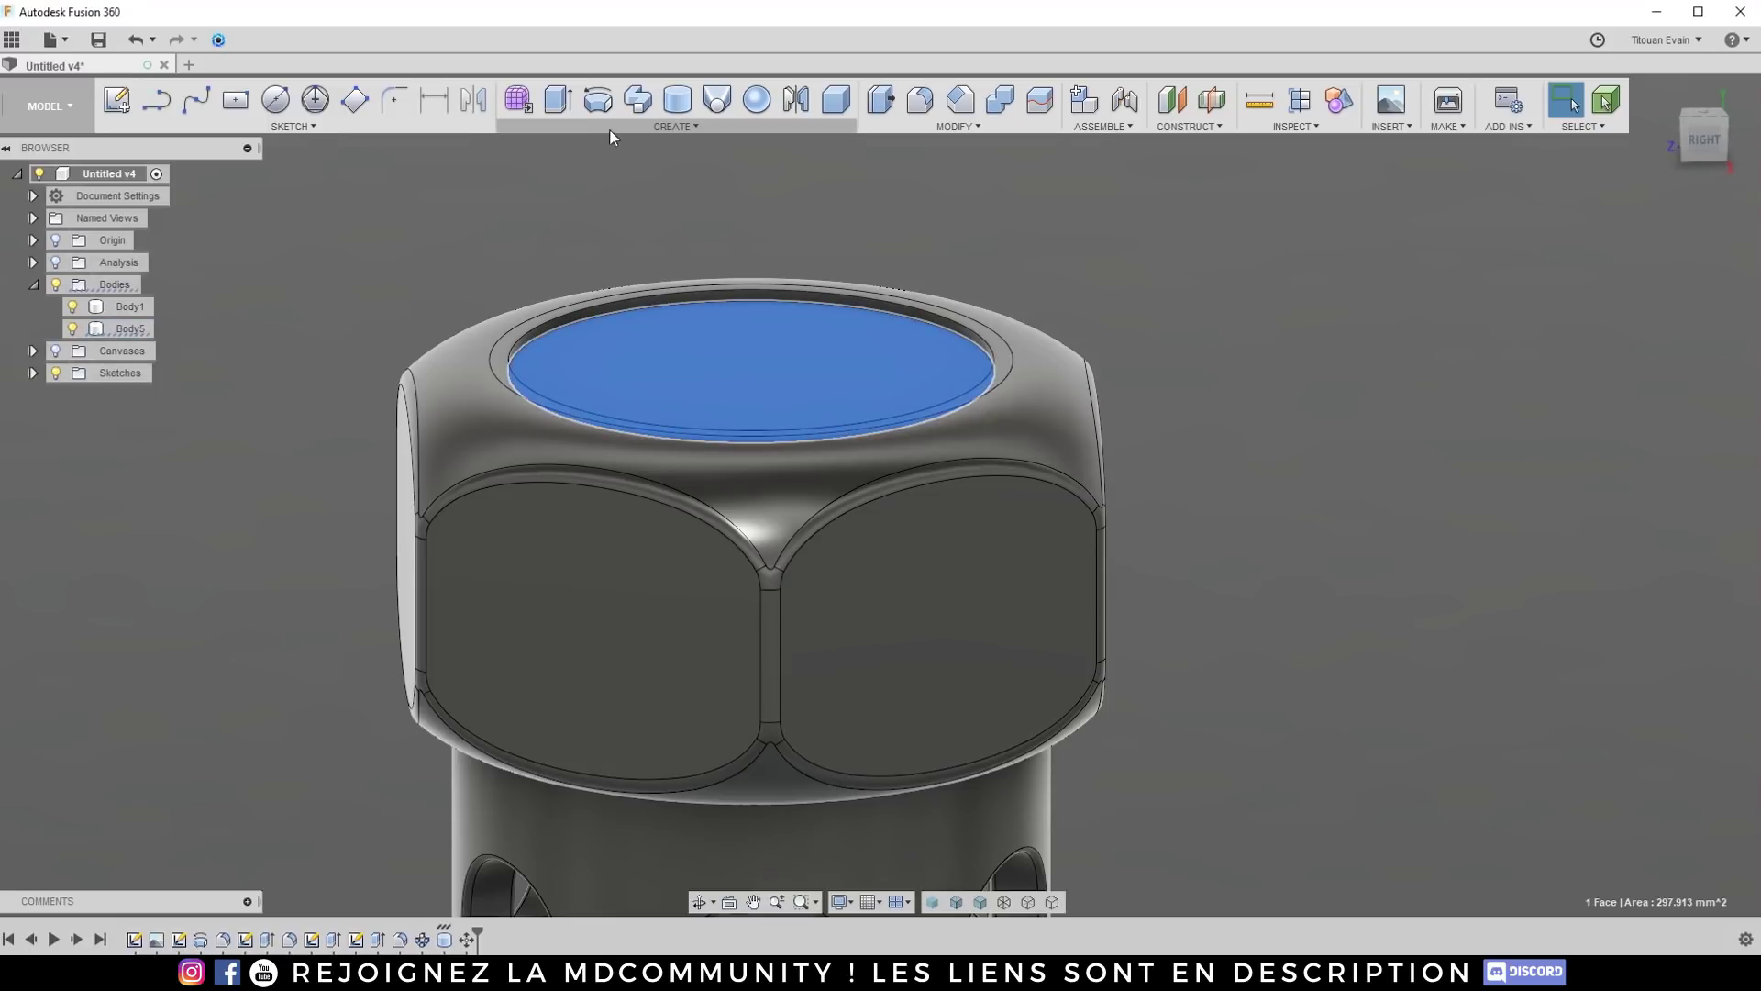
pyautogui.click(275, 98)
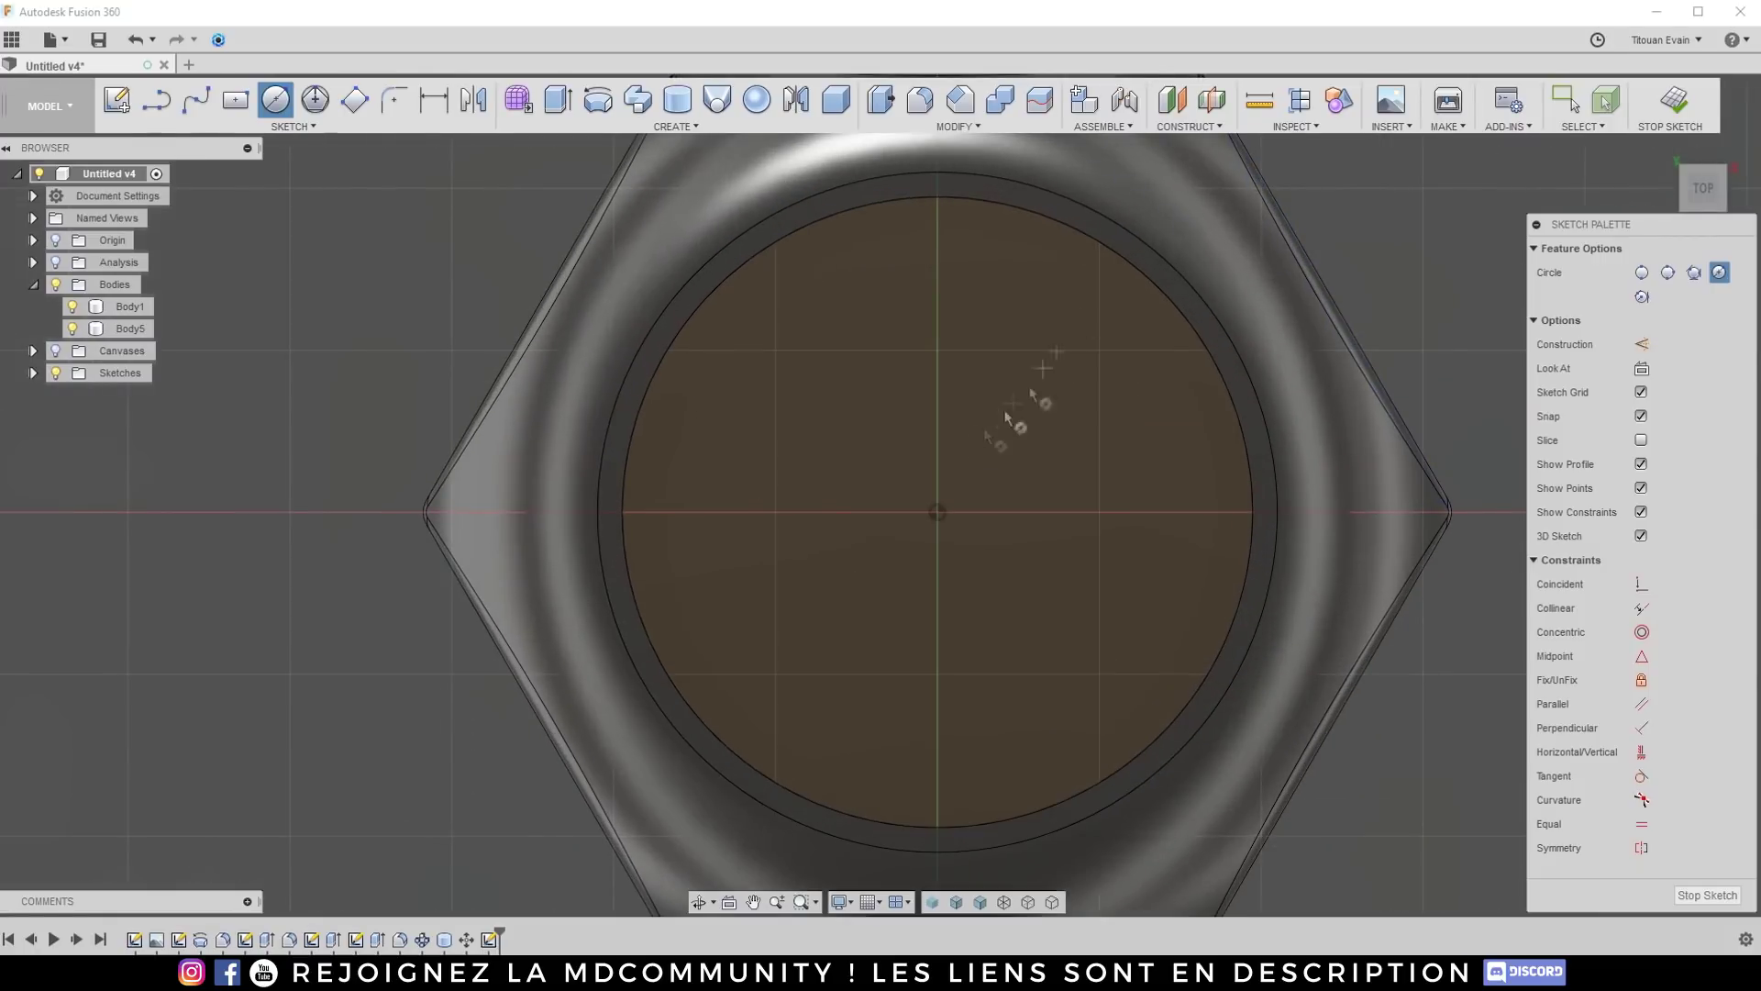
pyautogui.click(937, 512)
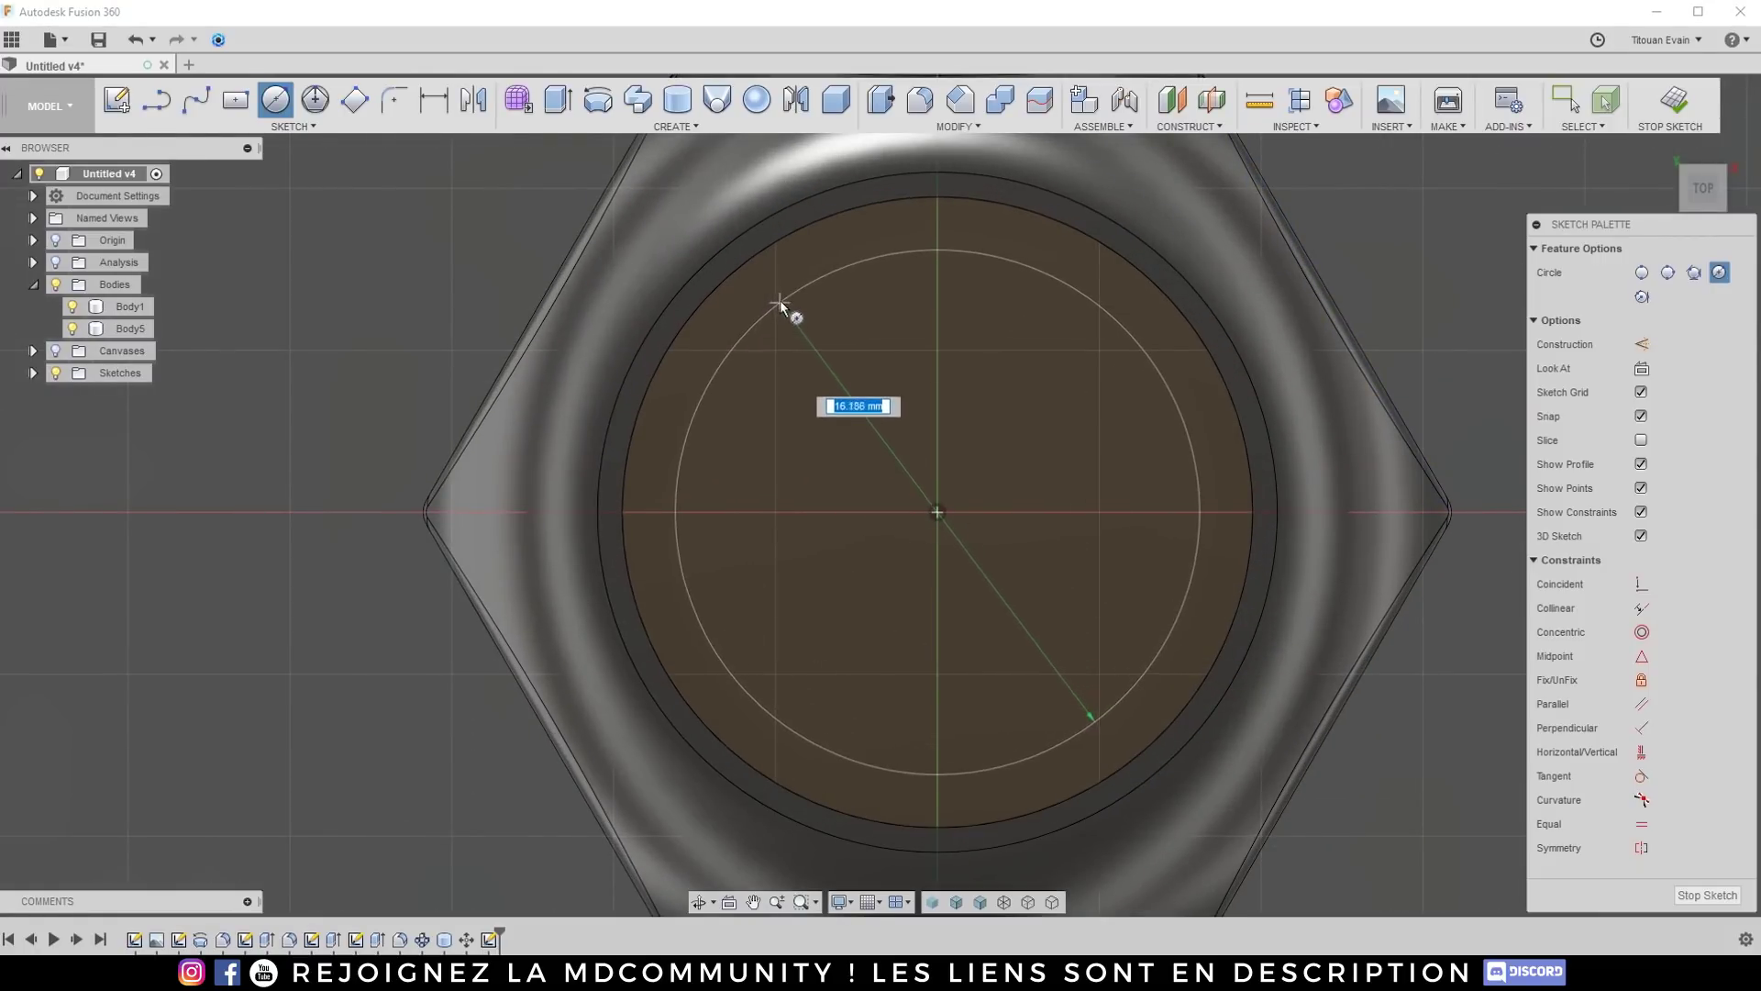
pyautogui.write('17.5')
pyautogui.press('Tab')
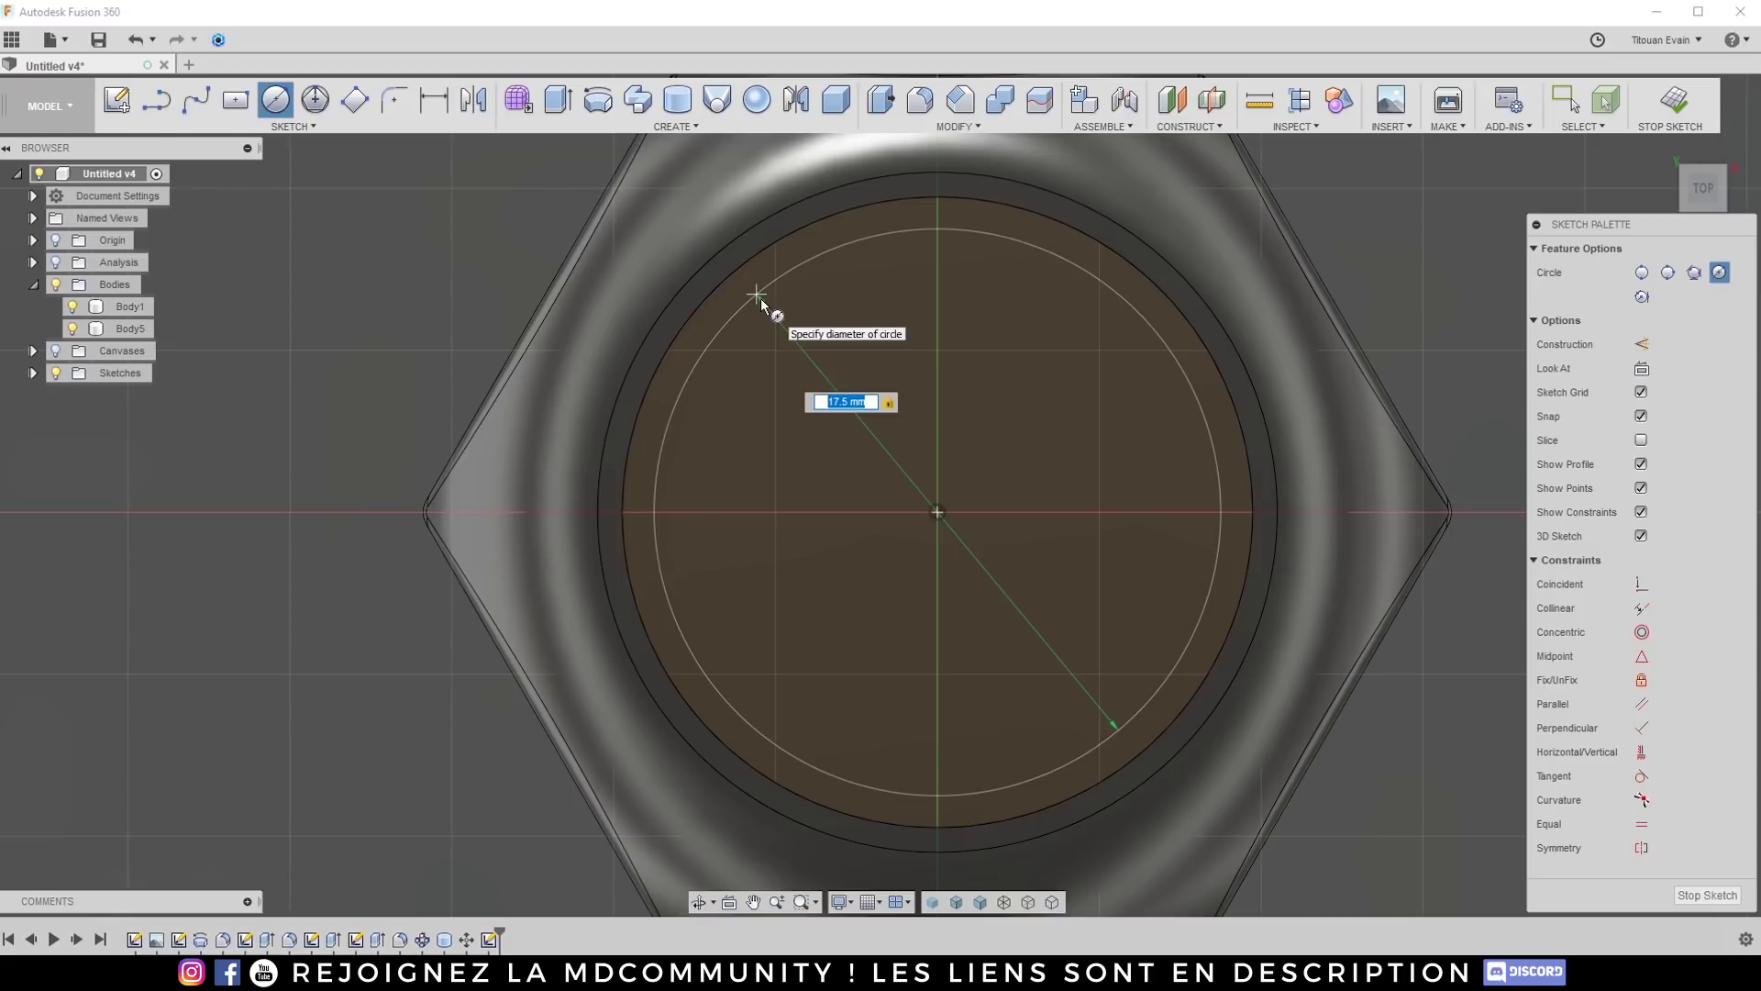
pyautogui.press('Return')
pyautogui.press('Escape')
# Step: Start an extrusion about 2.4 mm upward and replace the outer ring profile with the inner 17.5 mm circle
pyautogui.scroll(-5, 1009, 451)
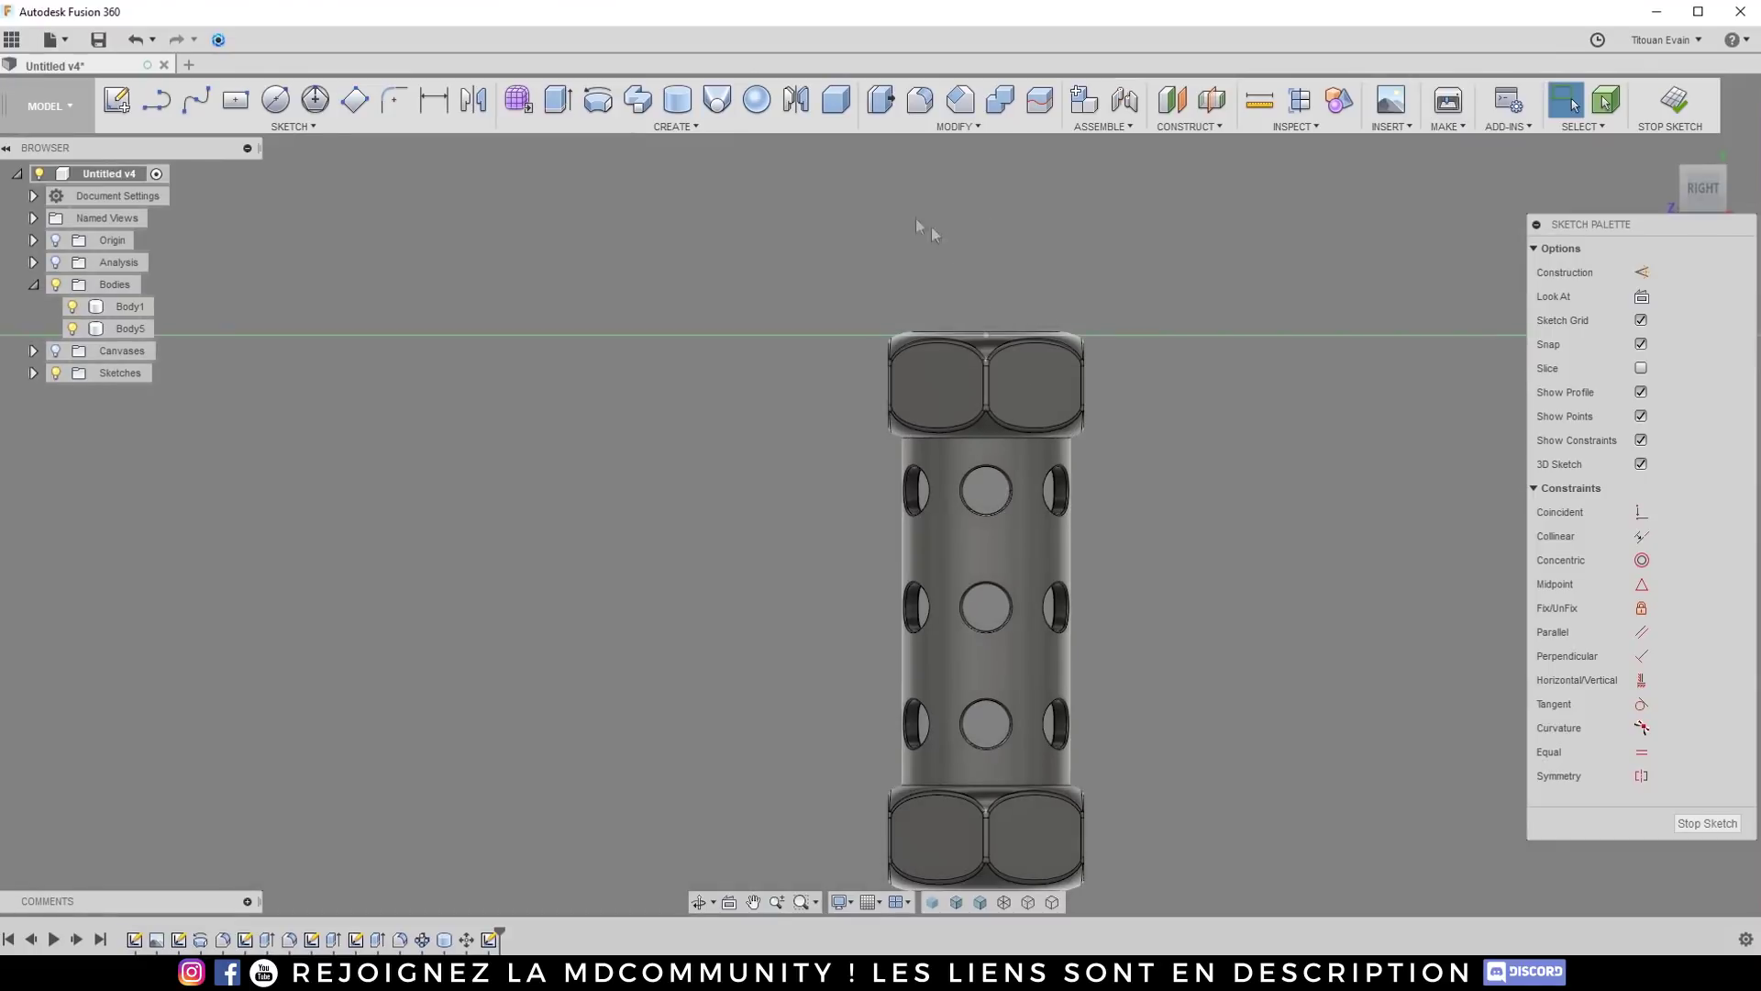
pyautogui.click(558, 99)
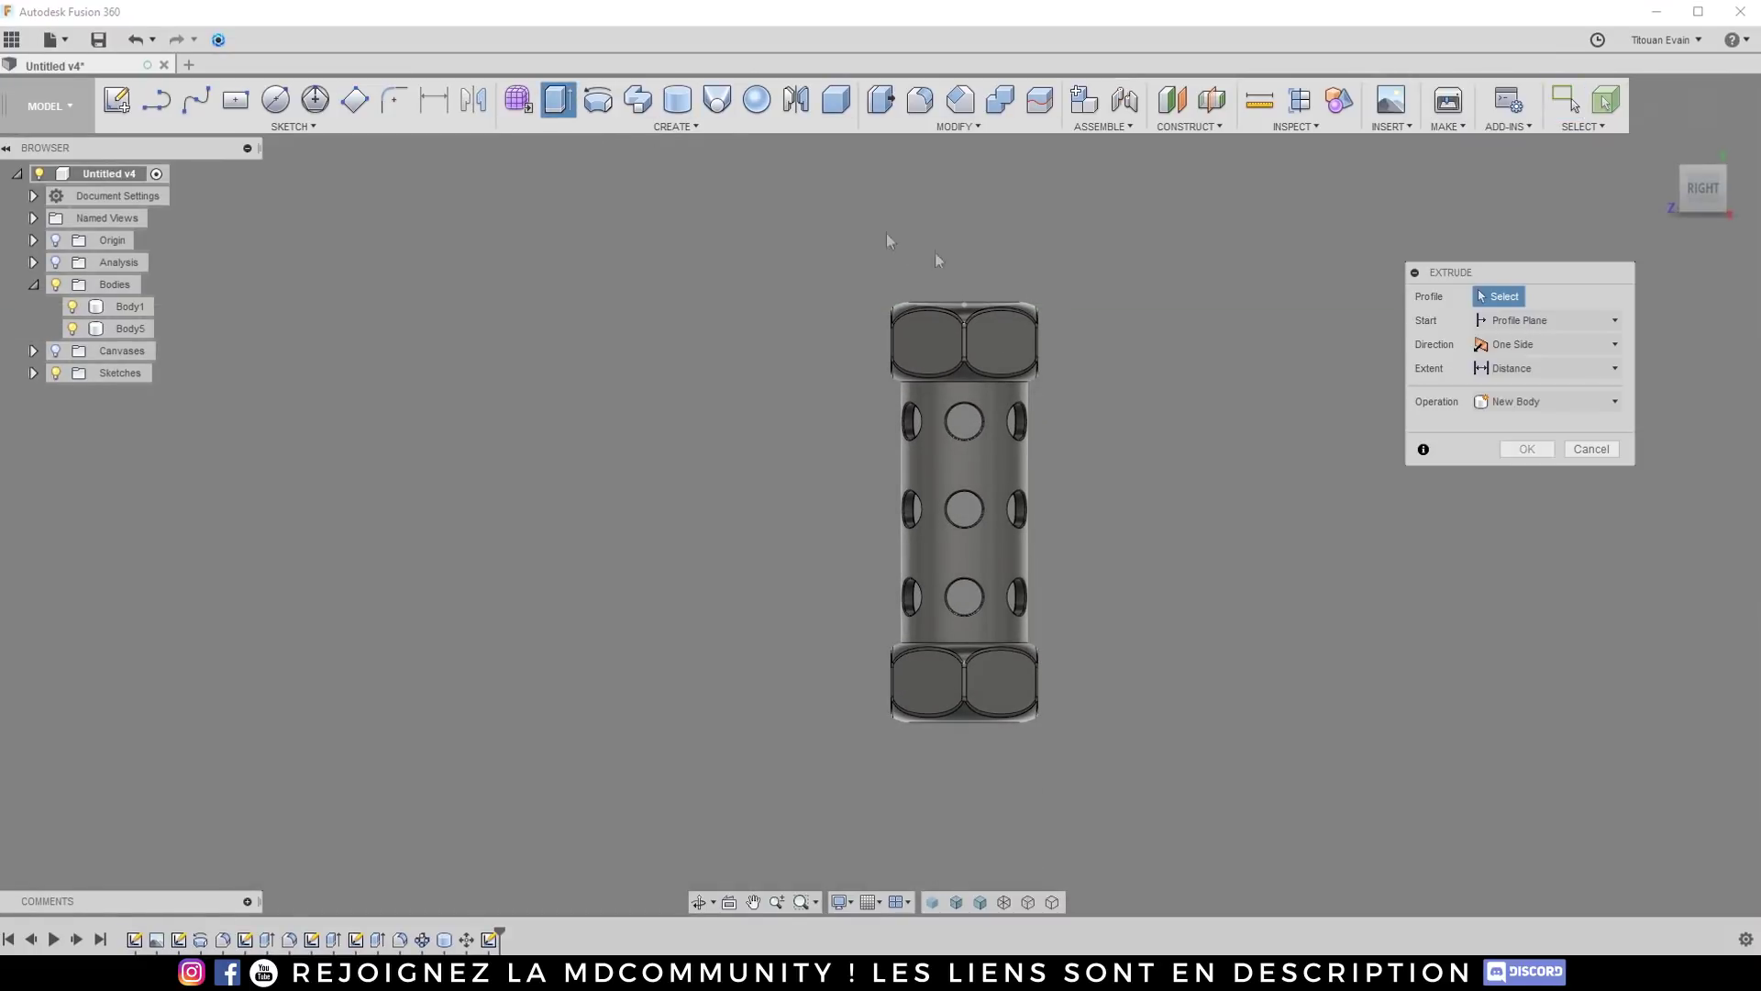
pyautogui.click(965, 306)
pyautogui.moveTo(960, 284); pyautogui.dragTo(959, 273)
pyautogui.keyDown('shift'); pyautogui.moveTo(1060, 328); pyautogui.dragTo(917, 317, button='middle'); pyautogui.keyUp('shift')
pyautogui.scroll(8, 859, 314)
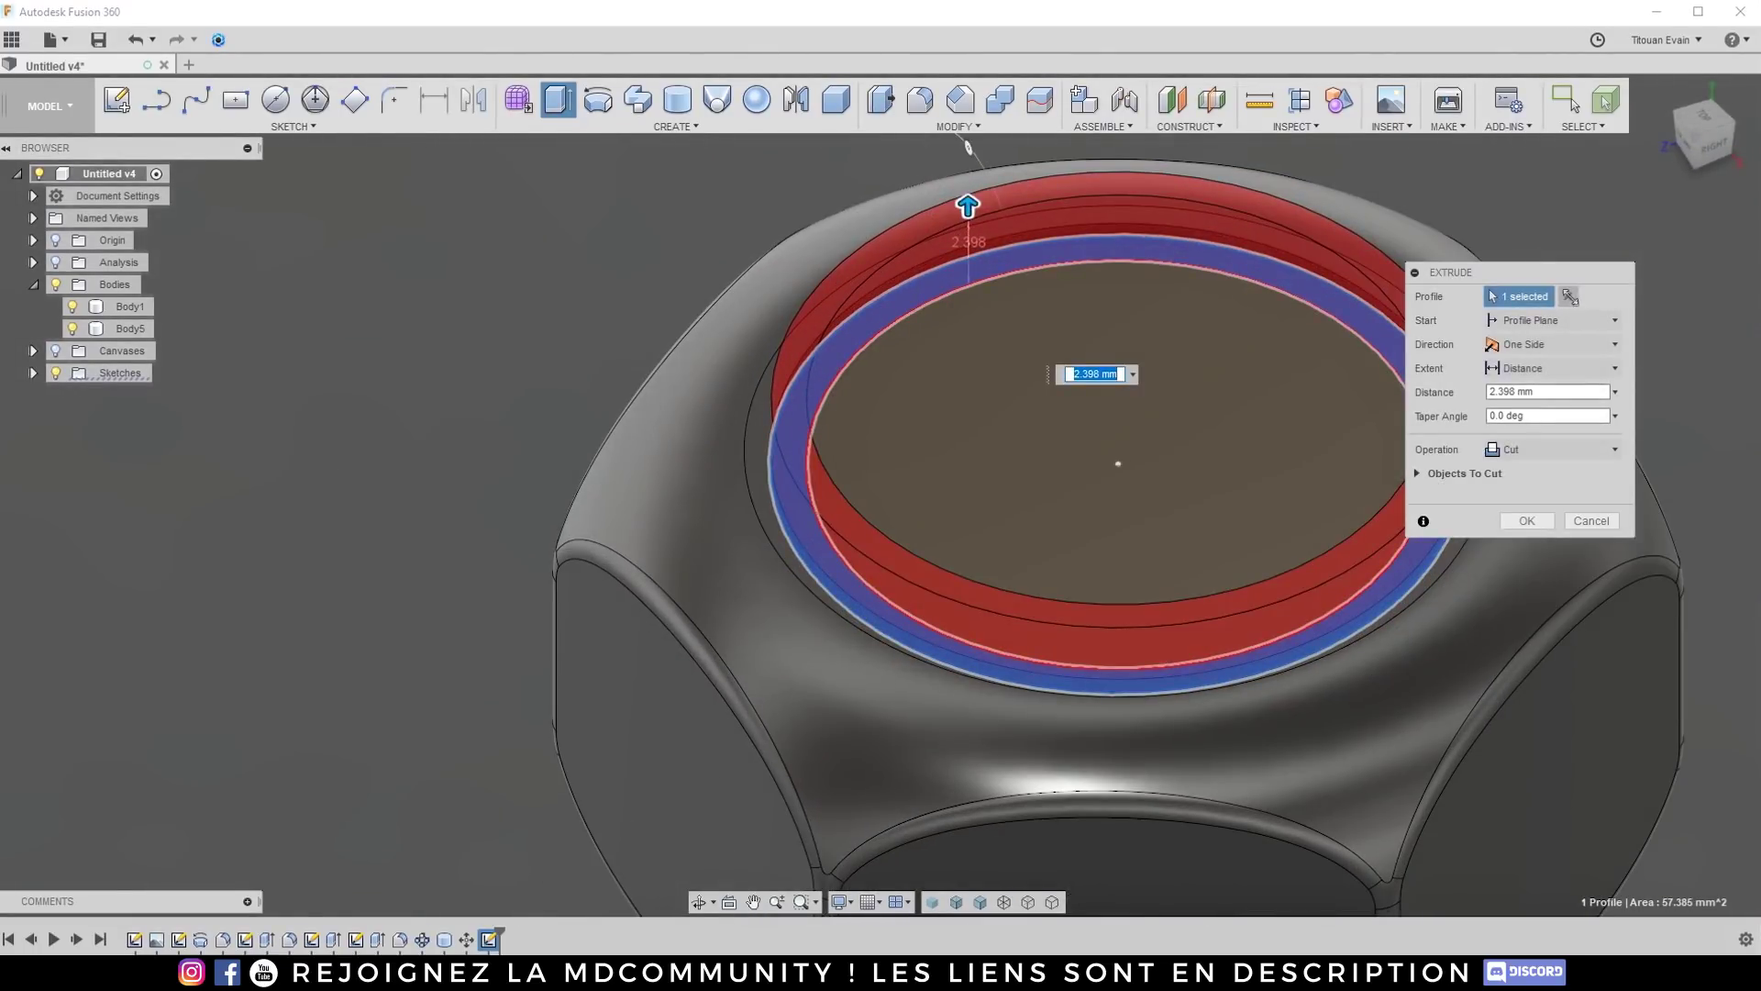
pyautogui.click(1570, 297)
pyautogui.click(1101, 333)
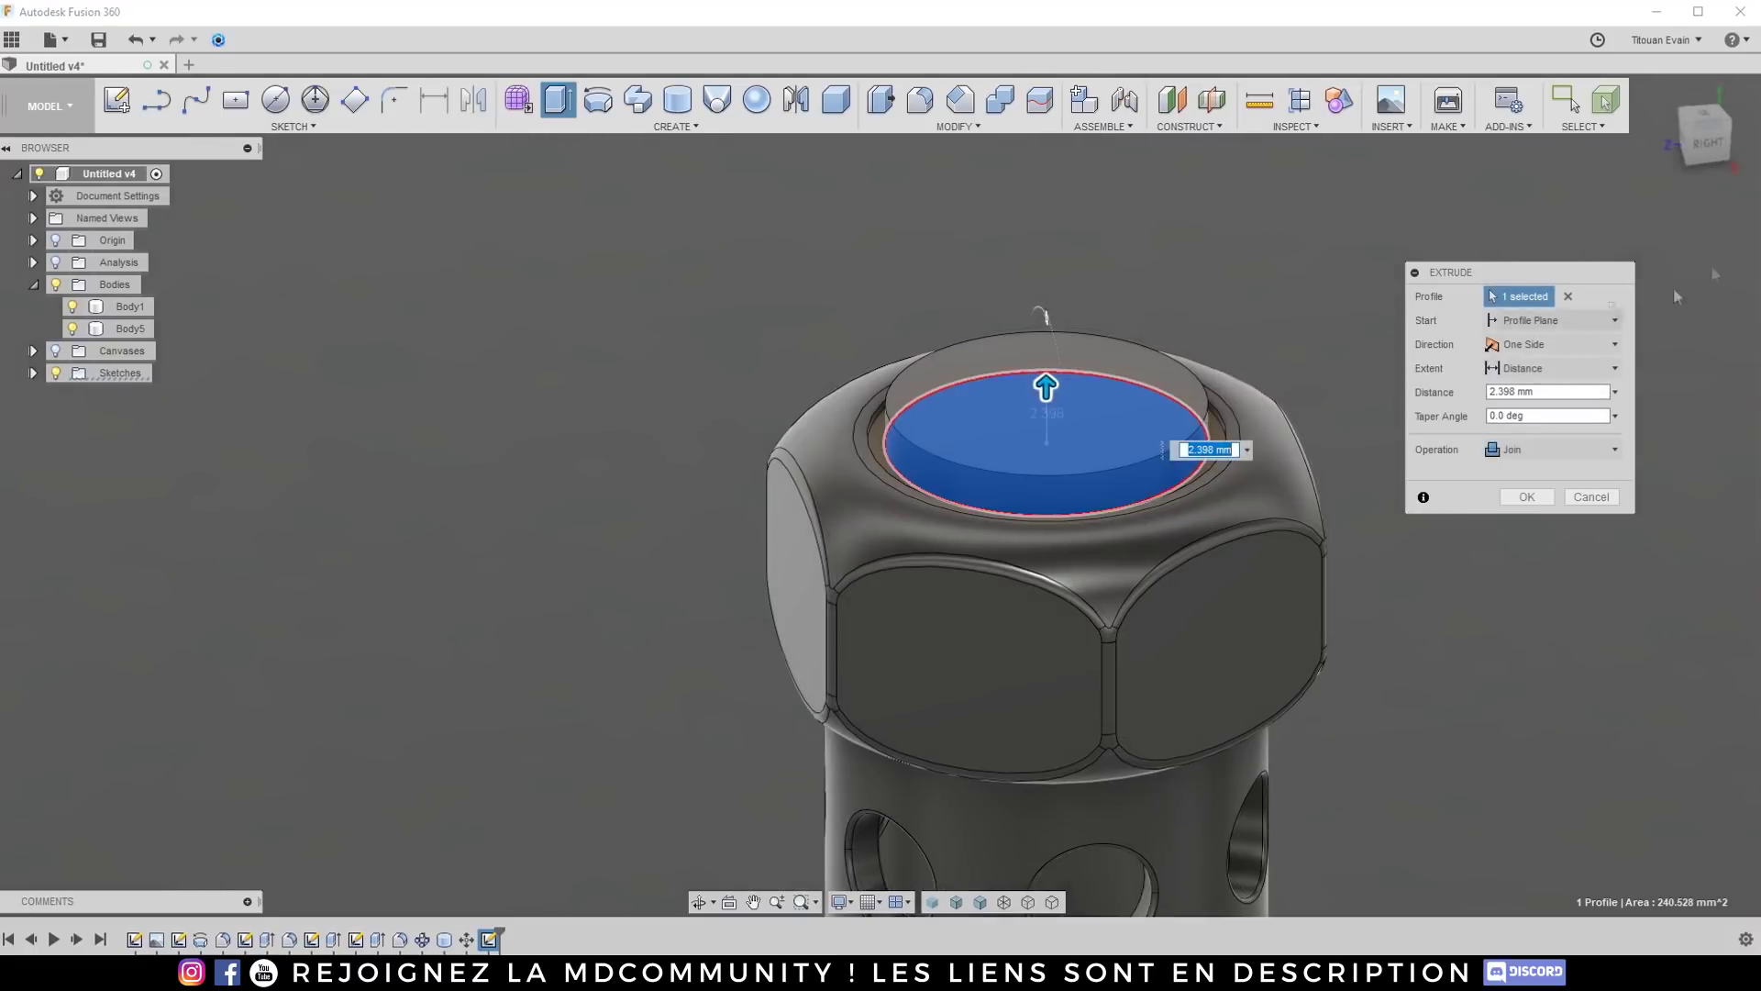
# Step: Set the extrusion to Two Sides and, with the section analysis shown, extend the second side about 70.7 mm down inside the body
pyautogui.keyDown('shift'); pyautogui.moveTo(1041, 315); pyautogui.dragTo(990, 138, button='middle'); pyautogui.keyUp('shift')
pyautogui.scroll(-1, 991, 138)
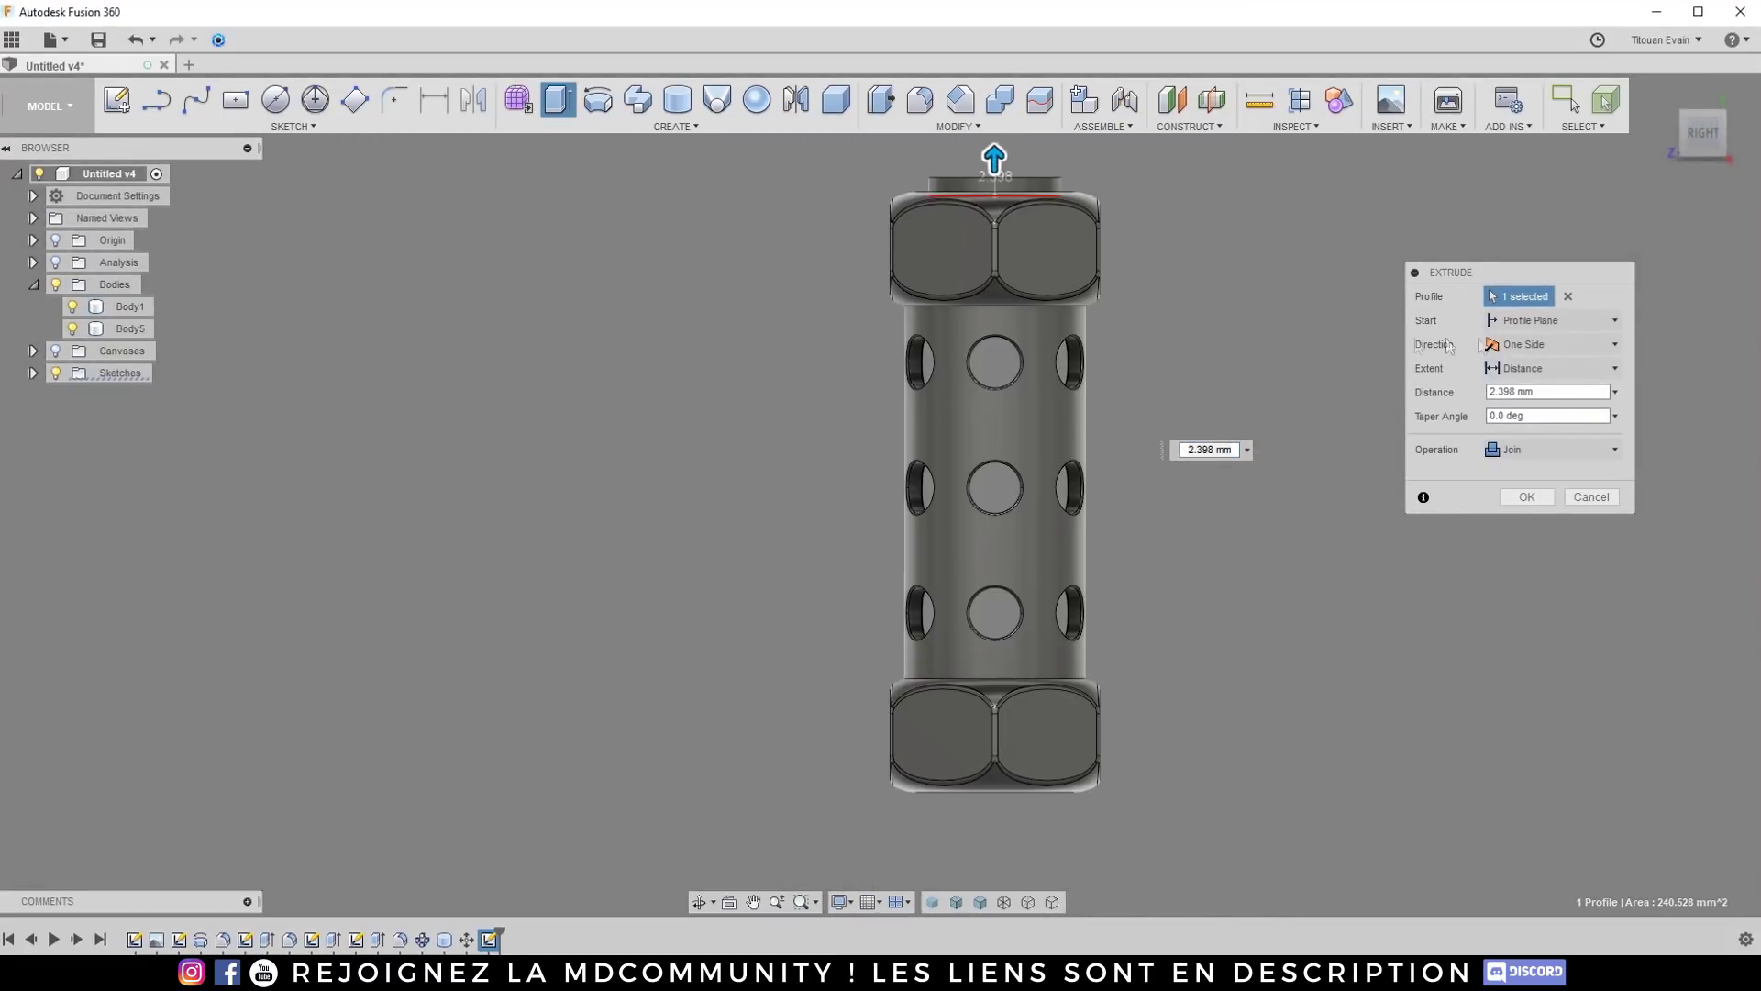
pyautogui.click(1550, 344)
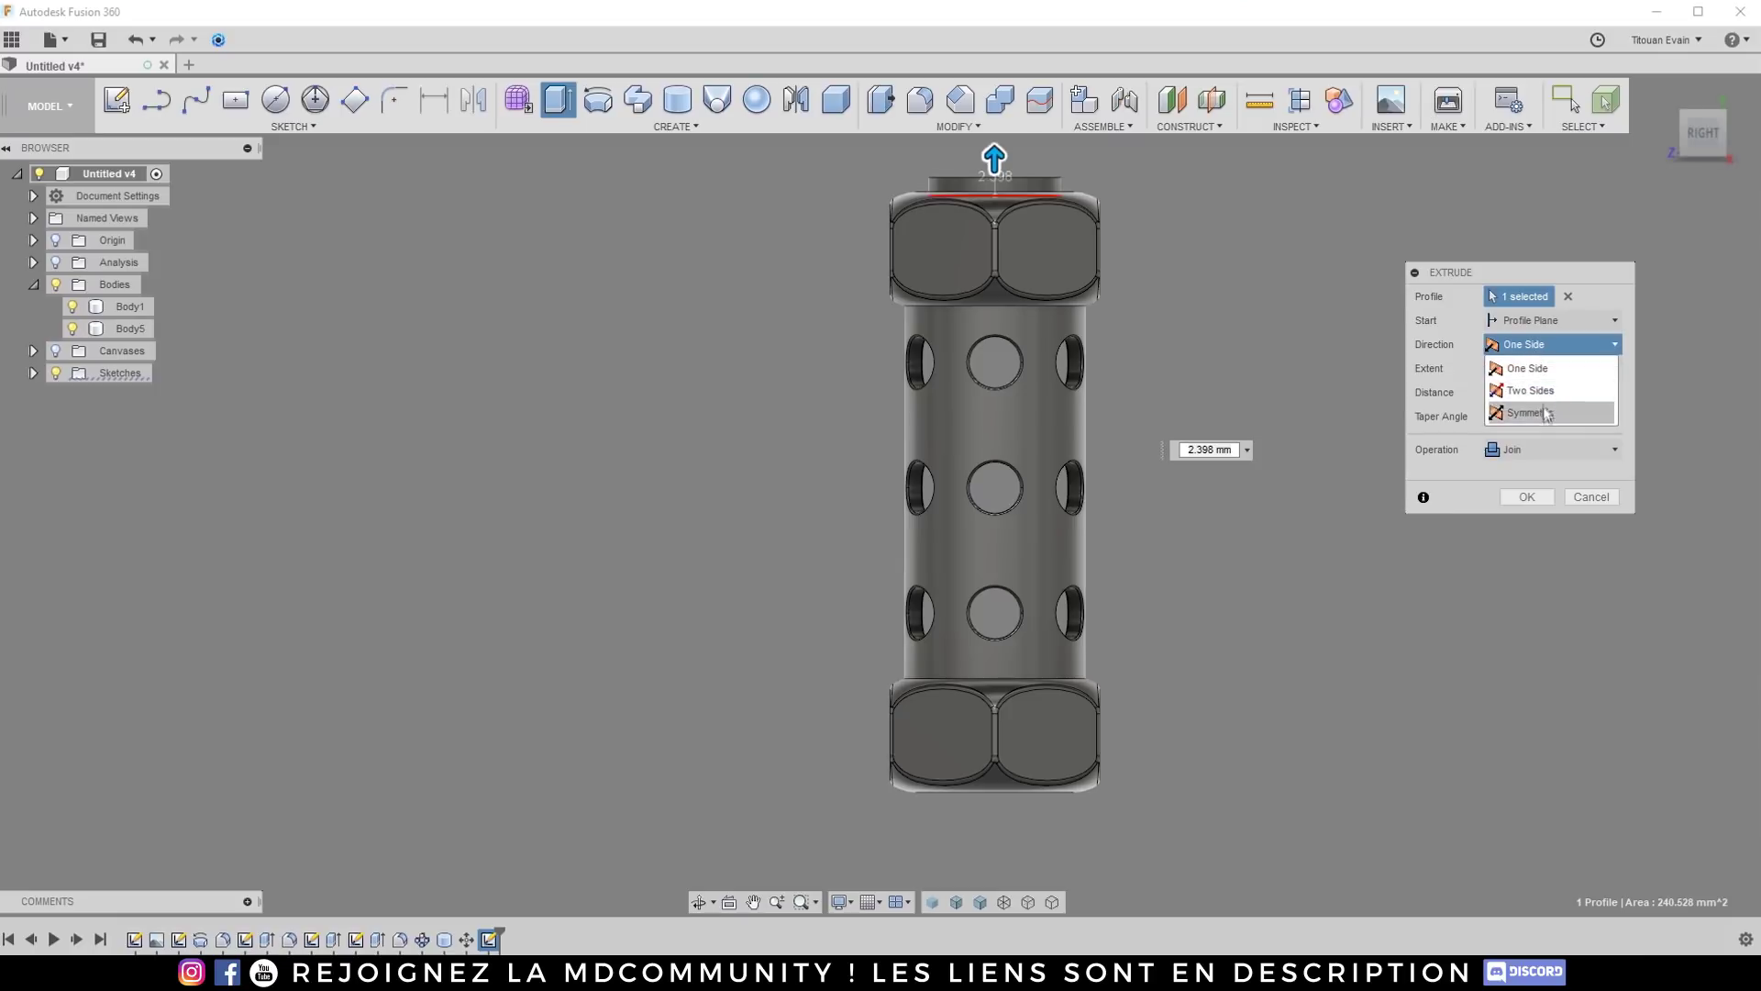
pyautogui.click(1530, 390)
pyautogui.moveTo(993, 218); pyautogui.dragTo(996, 734)
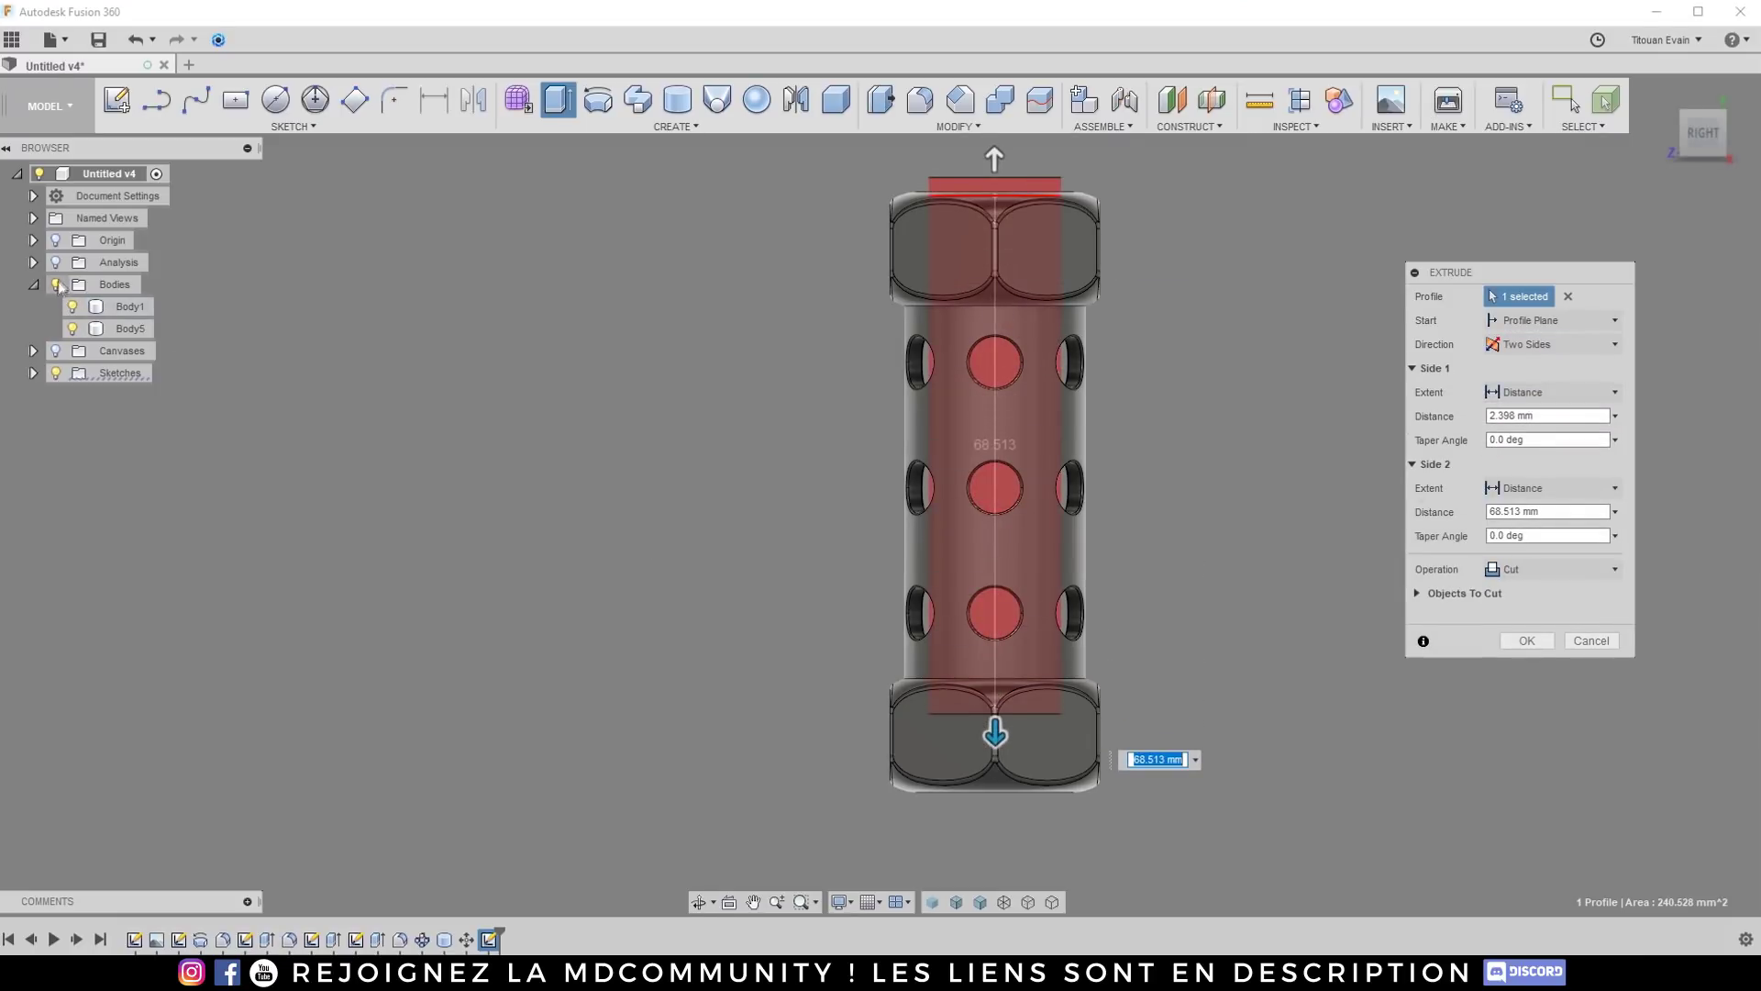
pyautogui.click(56, 262)
pyautogui.moveTo(994, 731); pyautogui.dragTo(995, 748)
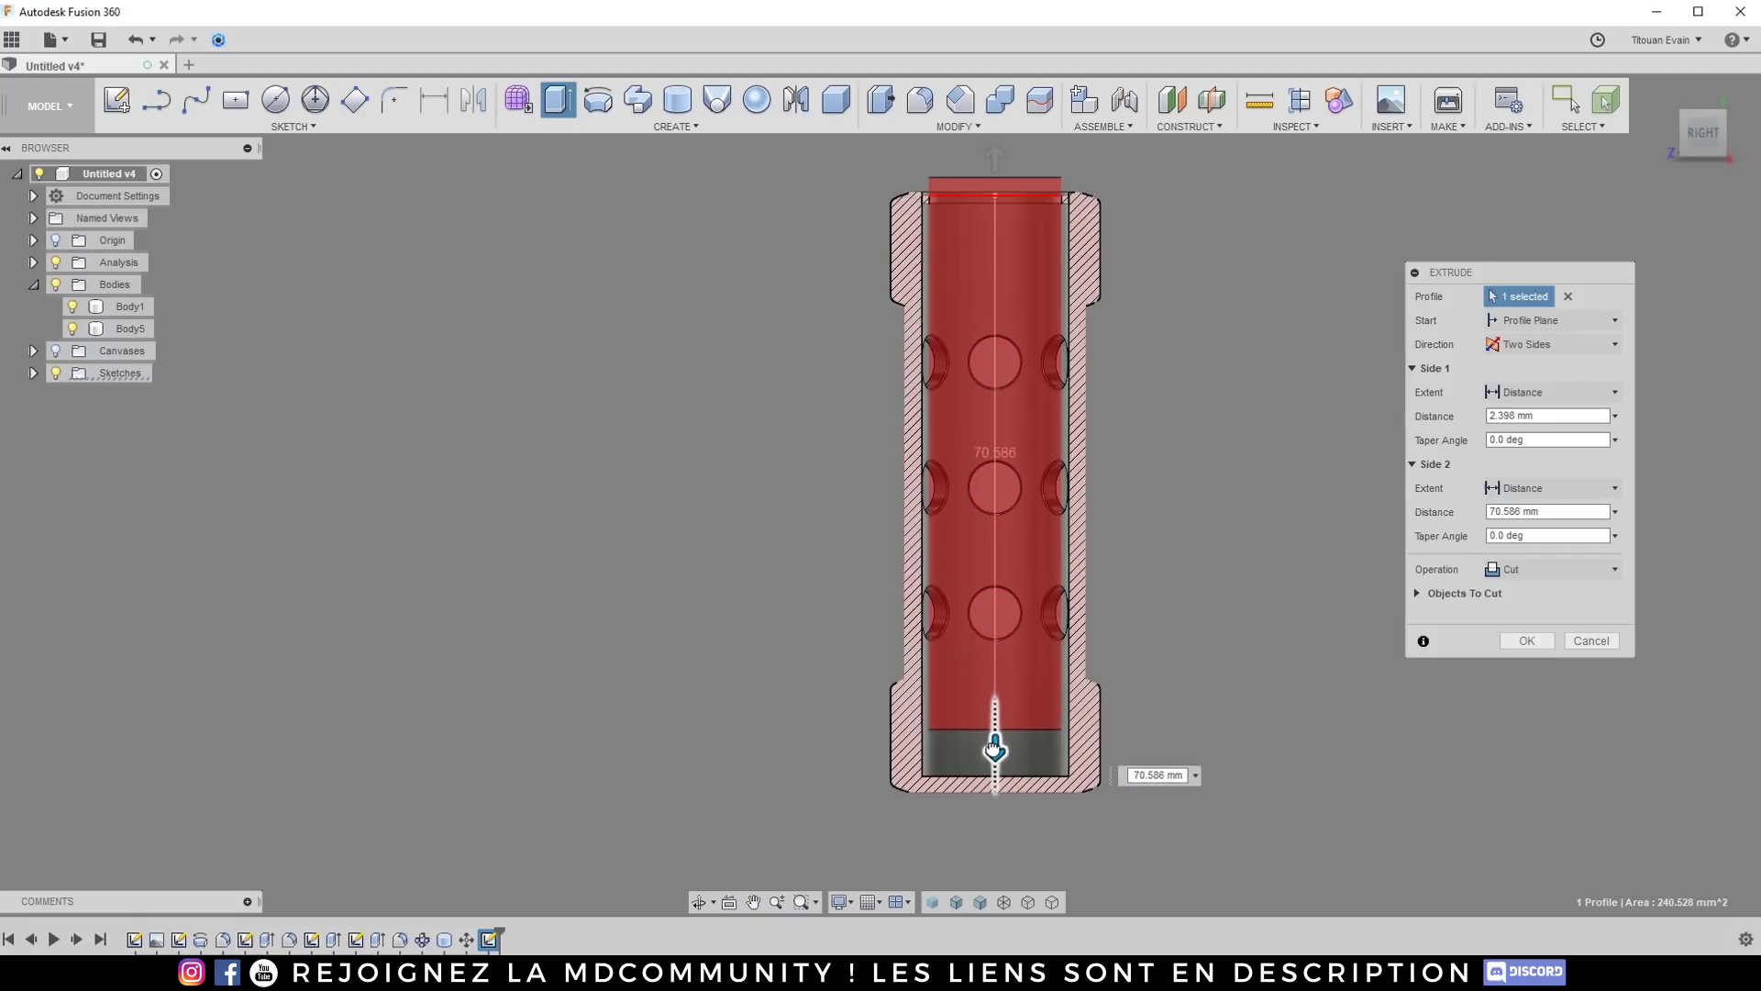
# Step: Set the core extrusion to create a new body, with its upper side 1.5 mm high, and finish it
pyautogui.click(1538, 570)
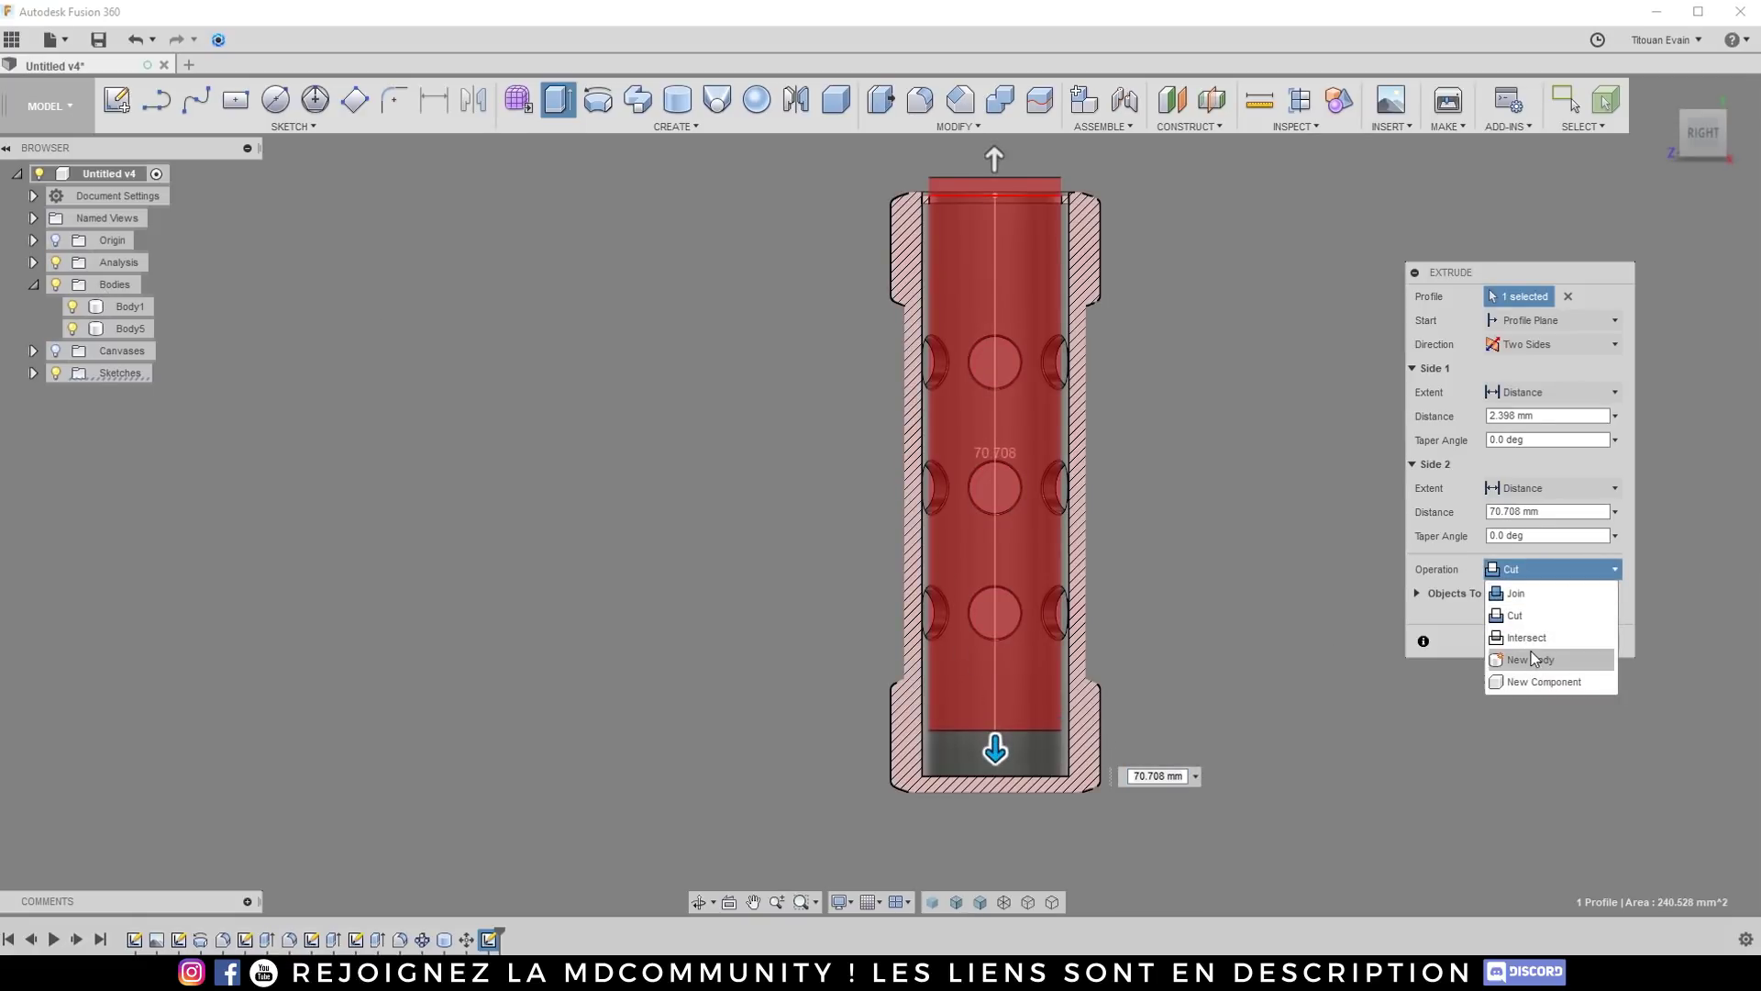
pyautogui.click(1533, 659)
pyautogui.scroll(5, 1010, 240)
pyautogui.moveTo(1010, 241); pyautogui.dragTo(1010, 250)
pyautogui.write('1')
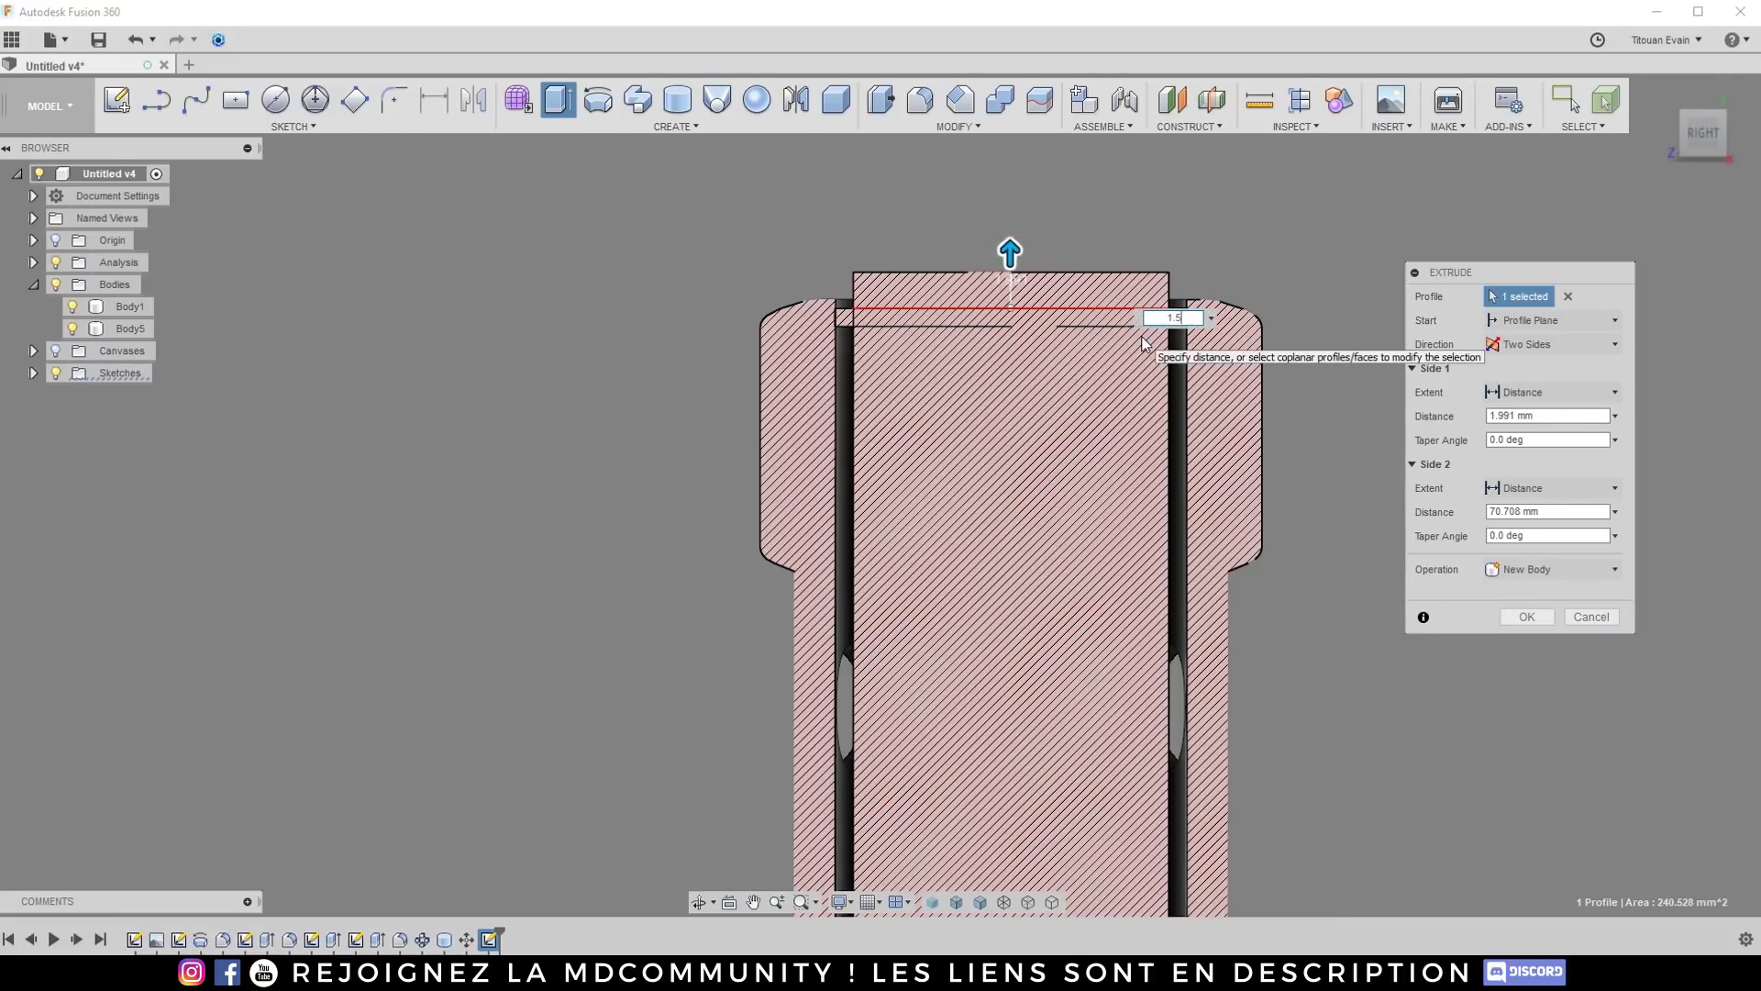
pyautogui.write('.5')
pyautogui.press('Return')
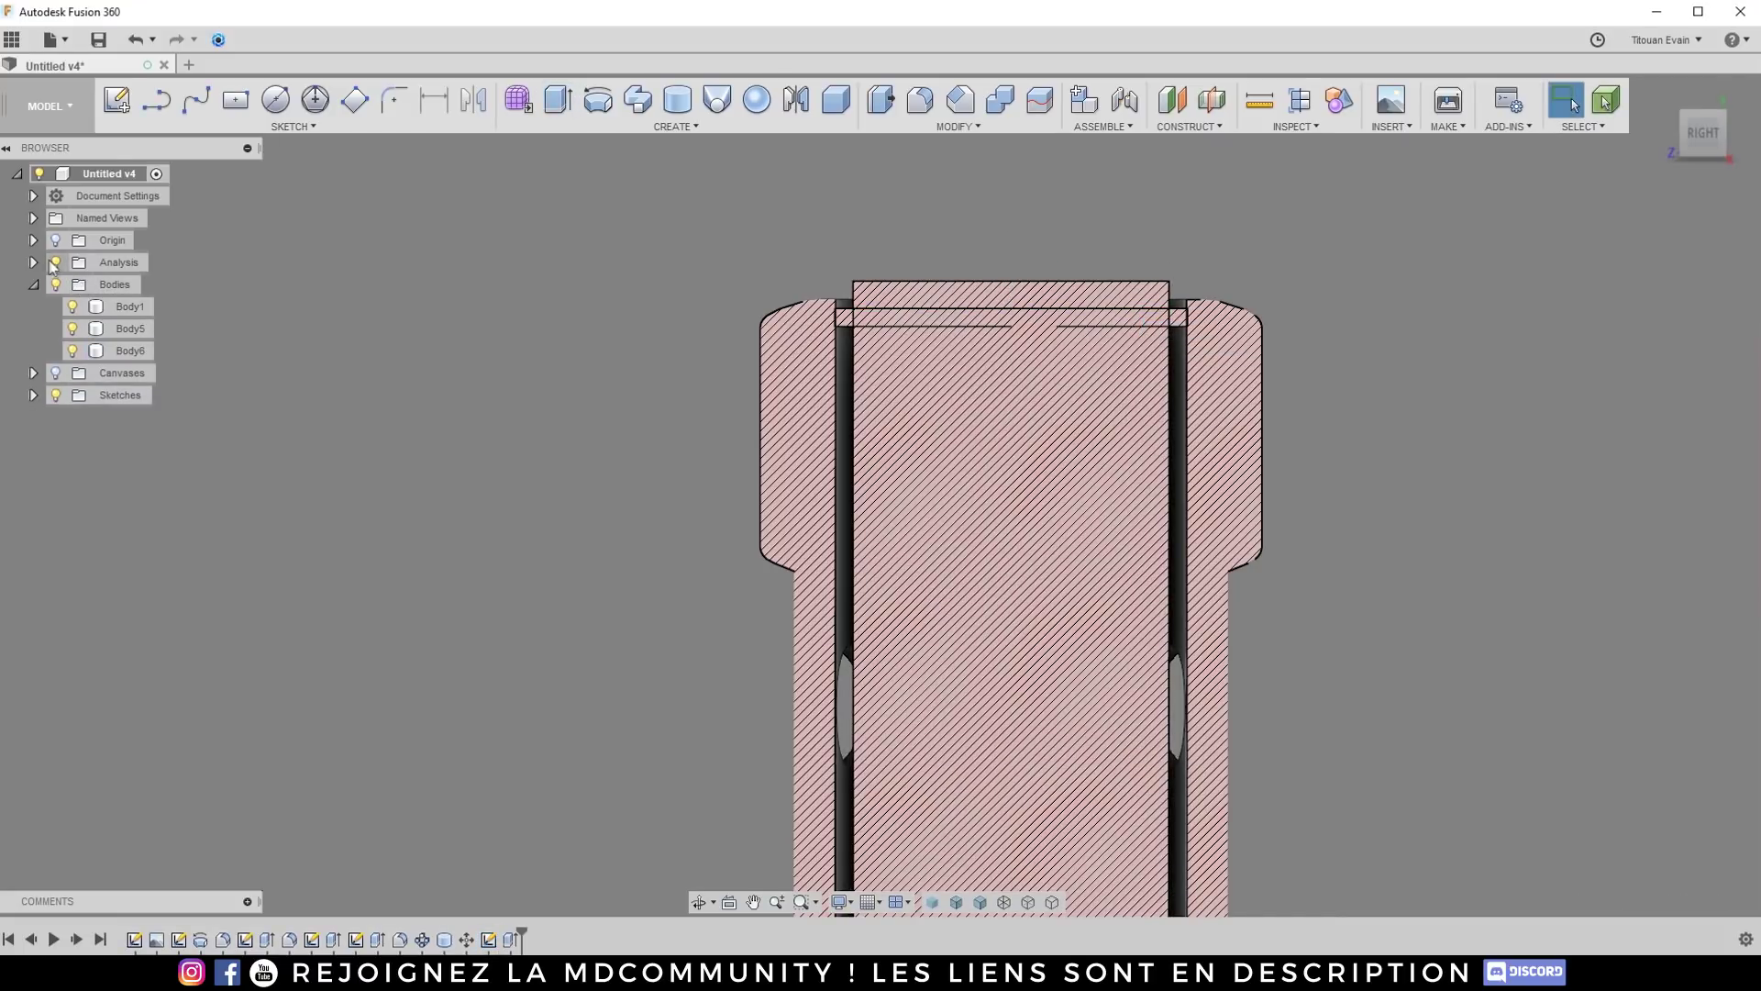
# Step: Edit the core extrusion so it joins the closing disc, and hide the section analysis
pyautogui.rightClick(514, 940)
pyautogui.click(547, 758)
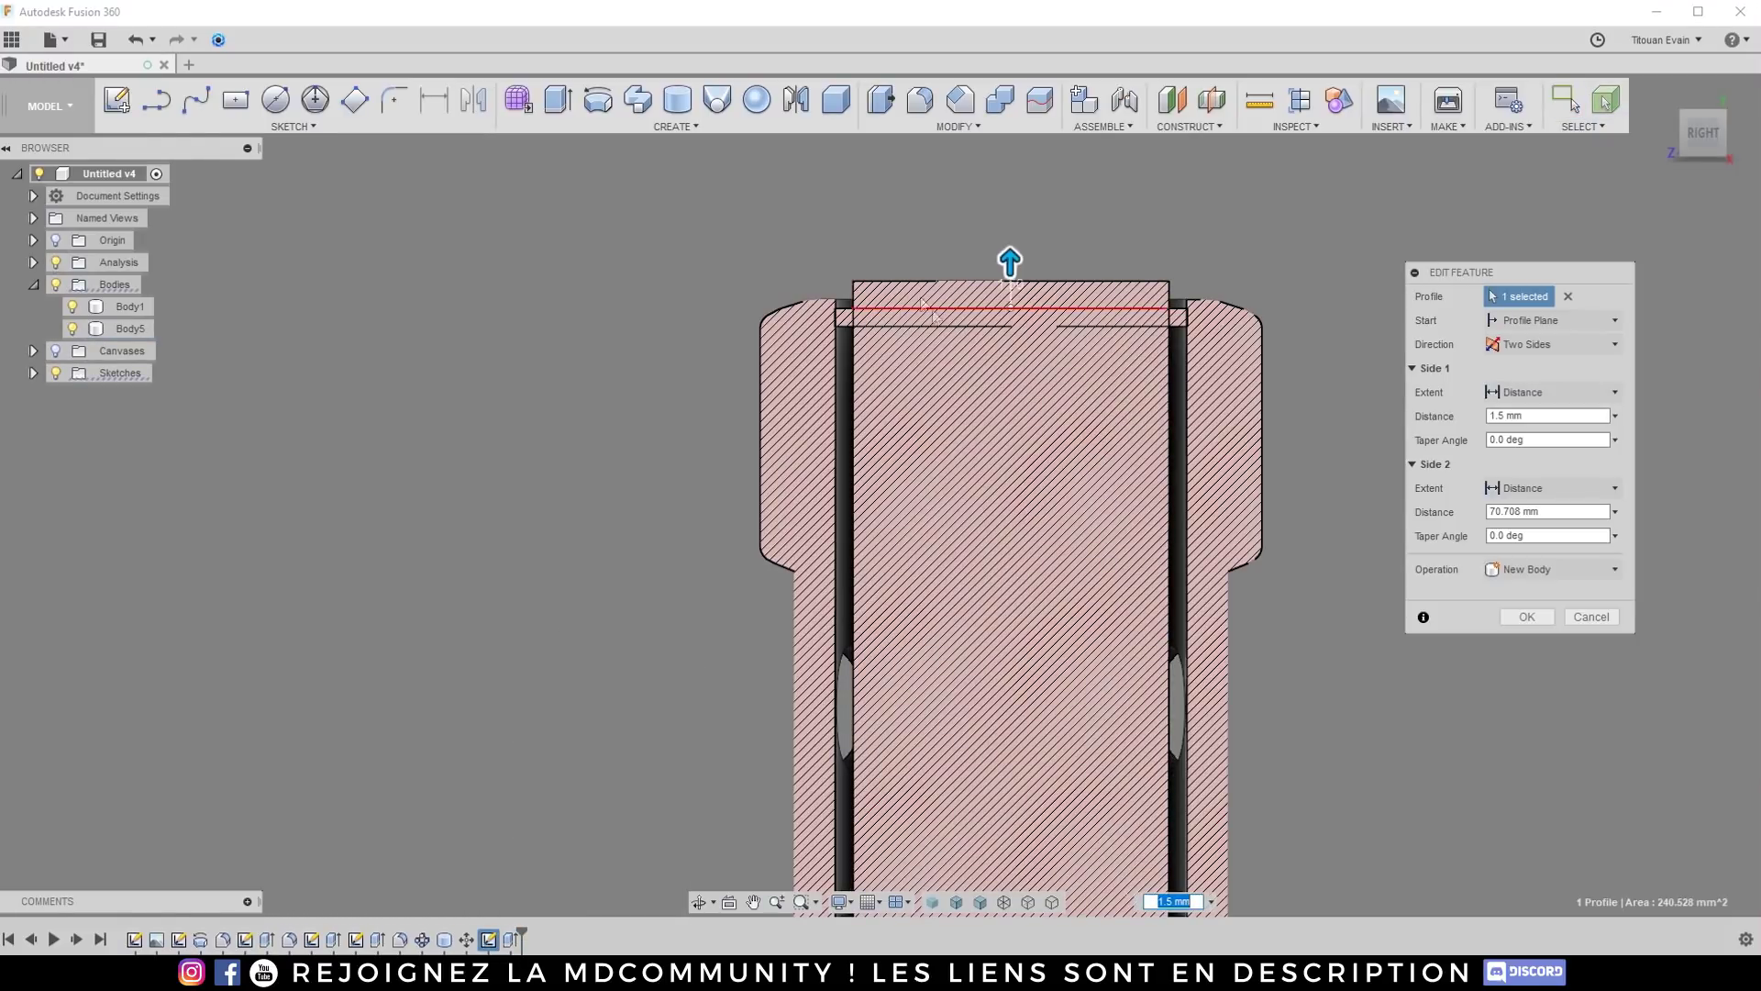
pyautogui.click(1555, 569)
pyautogui.click(1534, 595)
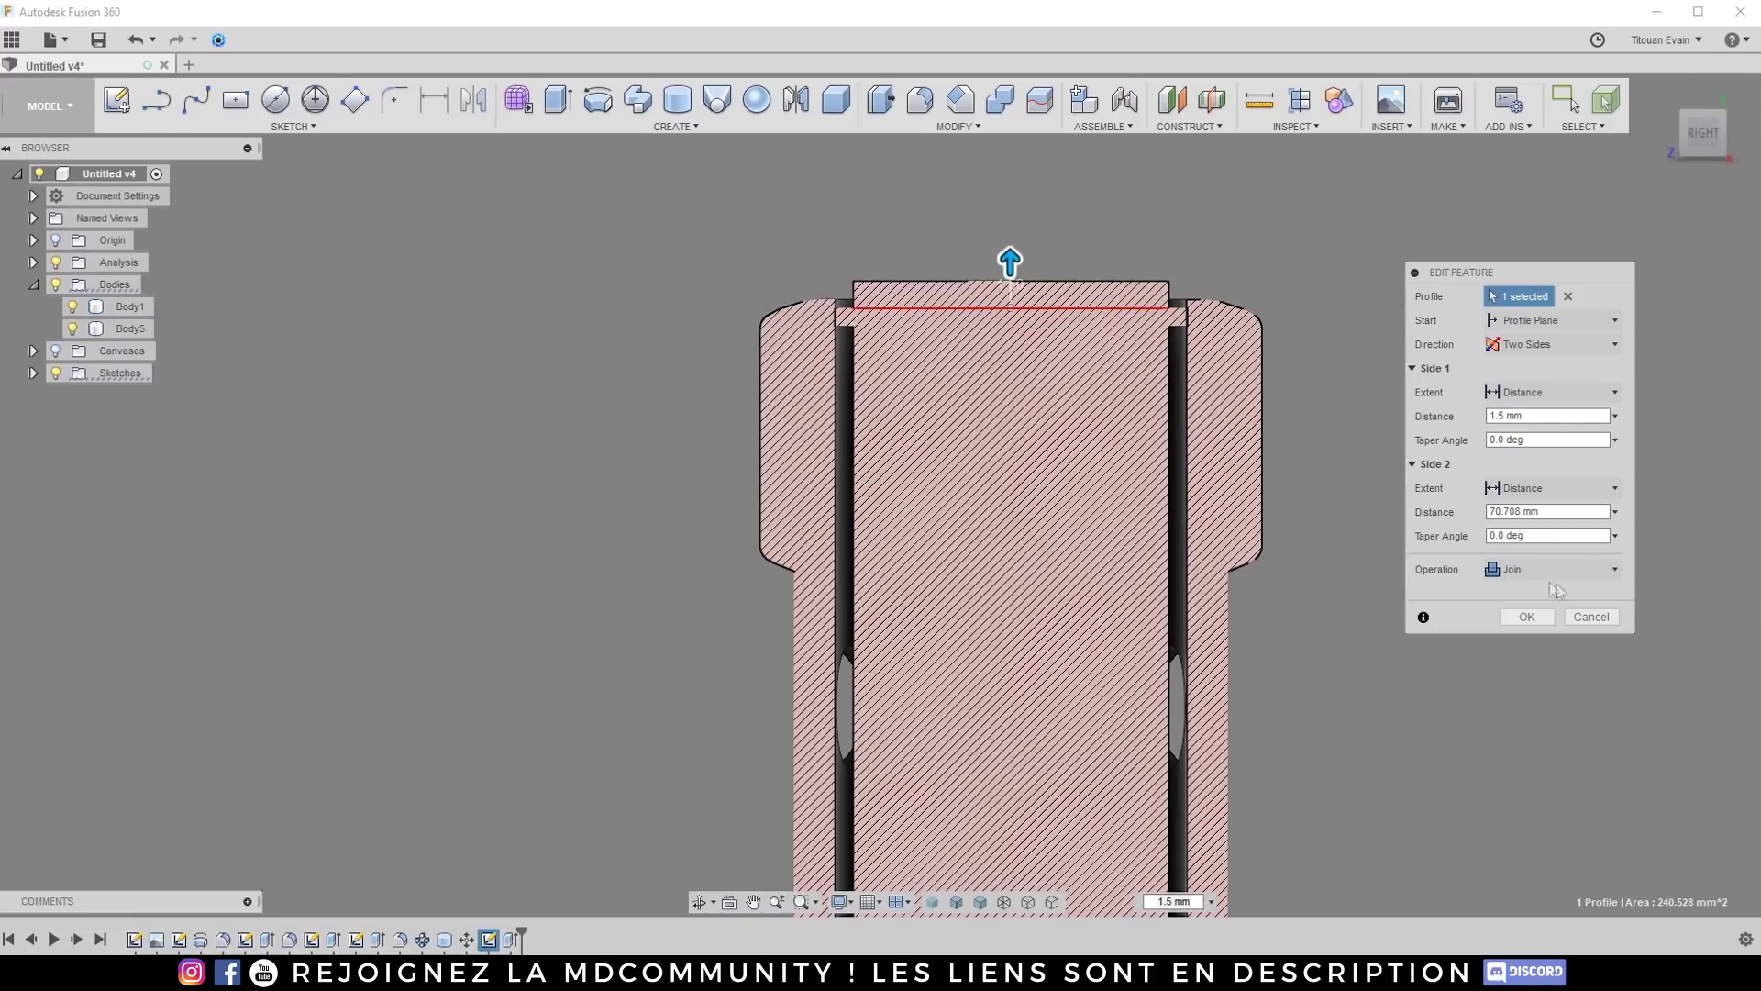
pyautogui.click(1527, 617)
pyautogui.keyDown('shift'); pyautogui.moveTo(1395, 609); pyautogui.dragTo(170, 282, button='middle'); pyautogui.keyUp('shift')
pyautogui.click(58, 262)
# Step: Examine the raised core end in the top opening and the core behind the side holes
pyautogui.scroll(-8, 720, 266)
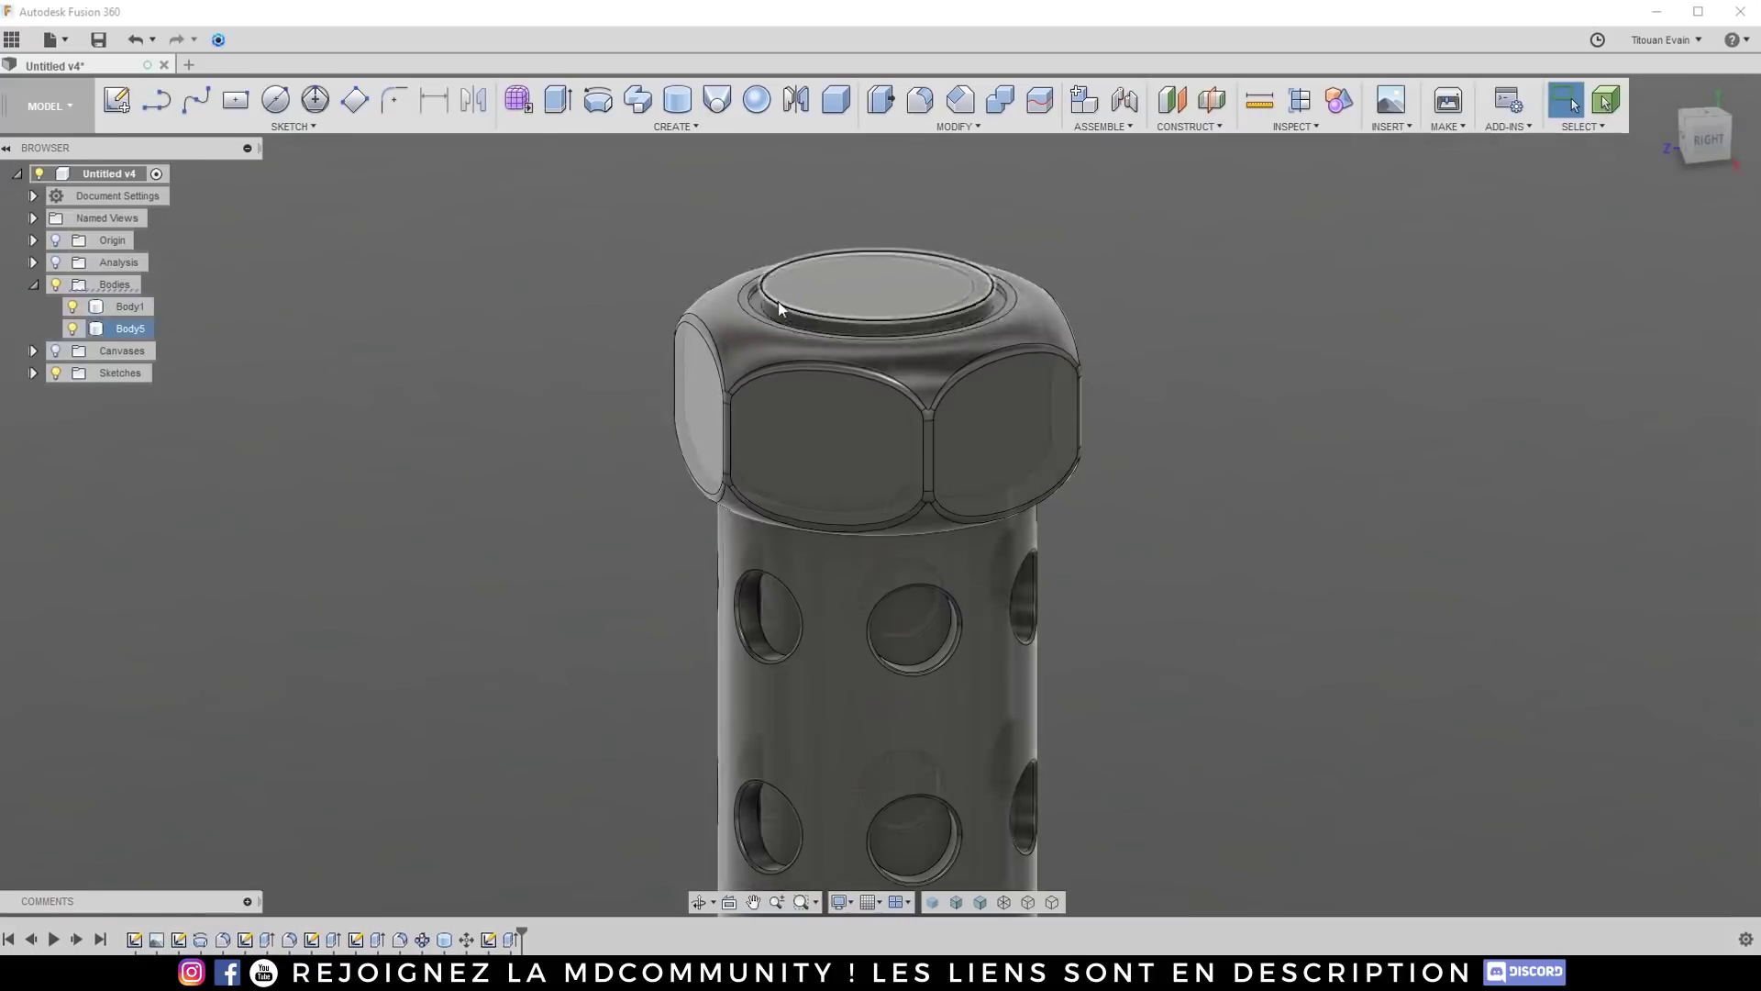
pyautogui.scroll(3, 871, 426)
pyautogui.keyDown('shift'); pyautogui.moveTo(816, 523); pyautogui.dragTo(916, 376, button='middle'); pyautogui.keyUp('shift')
pyautogui.scroll(4, 871, 425)
pyautogui.scroll(3, 830, 399)
pyautogui.scroll(-3, 894, 440)
pyautogui.scroll(-3, 898, 438)
pyautogui.scroll(3, 917, 376)
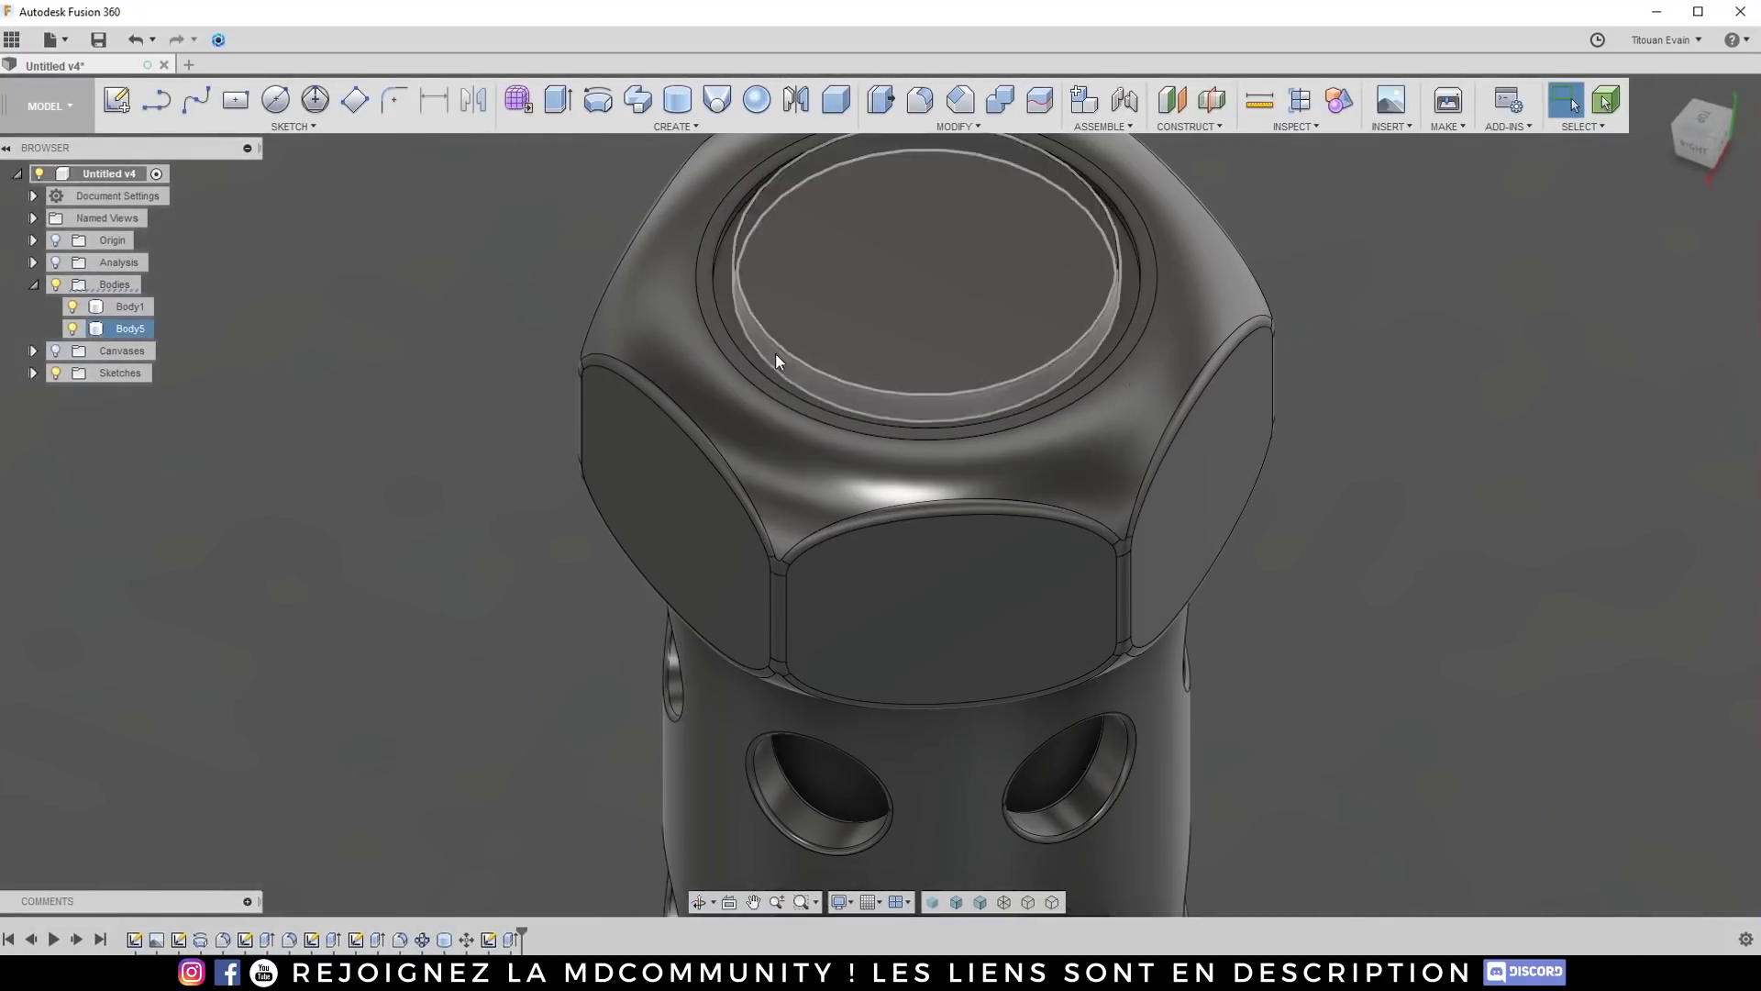
pyautogui.scroll(-3, 774, 354)
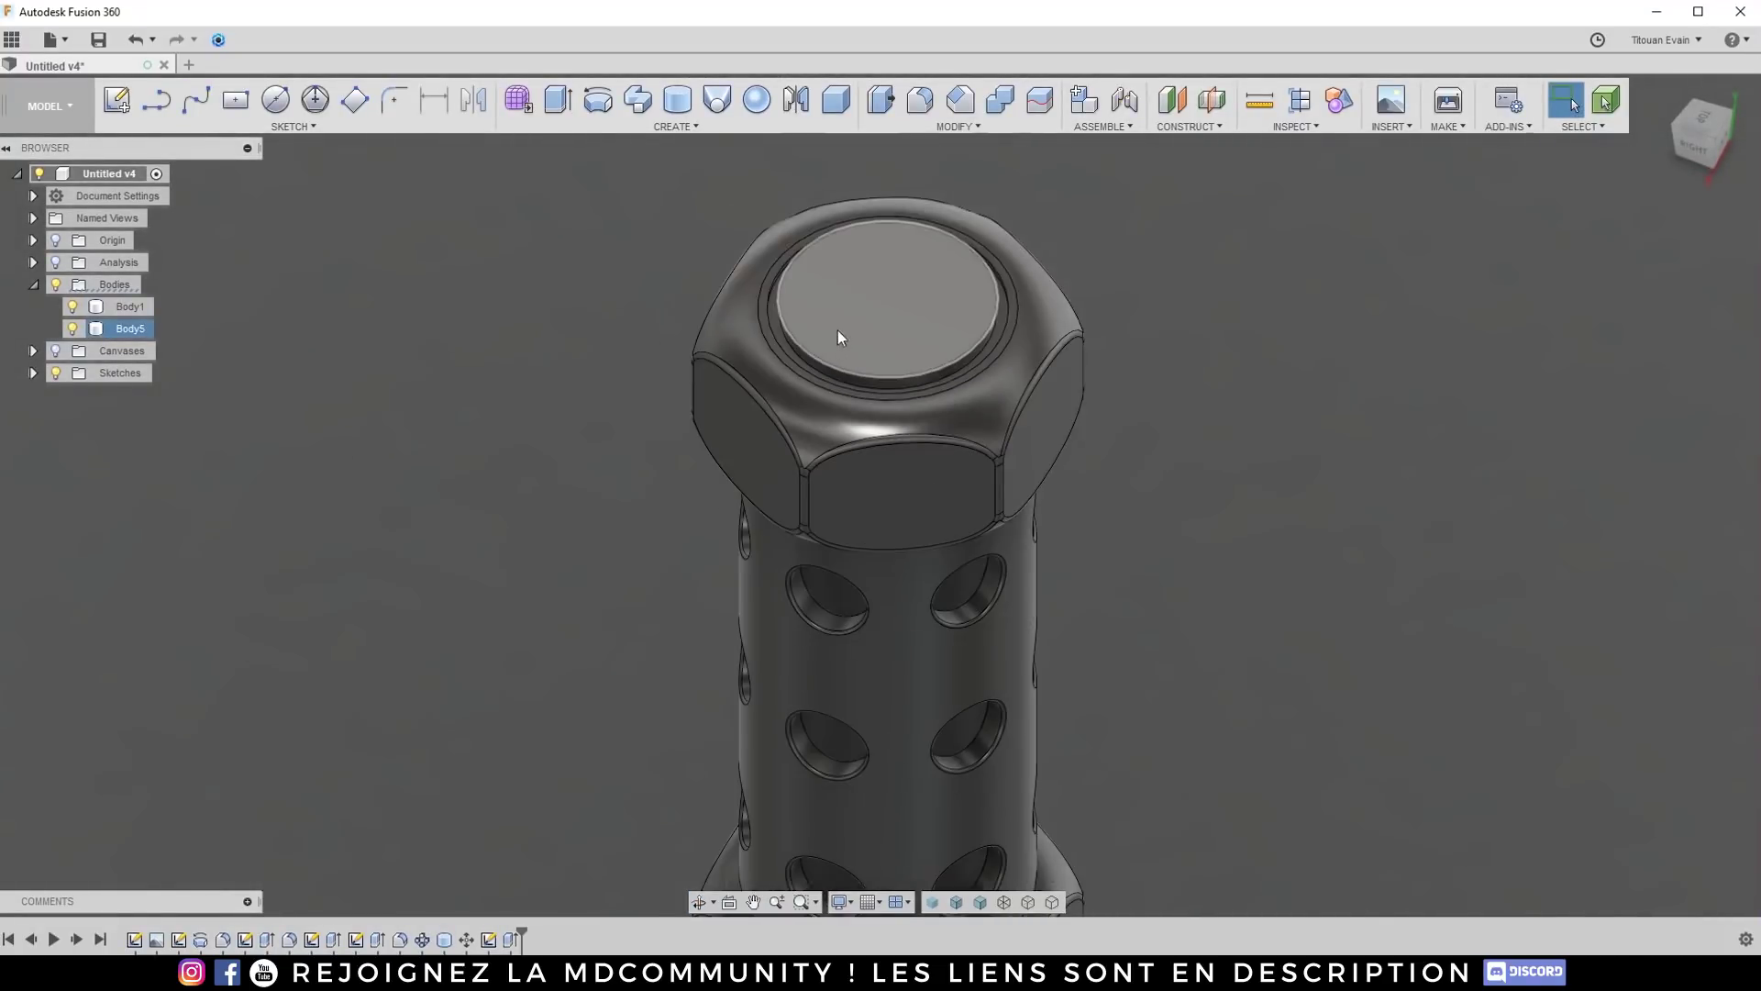
# Step: Edit the core's profile sketch, setting the circle's diameter to 15 mm, and finish the sketch
pyautogui.rightClick(511, 939)
pyautogui.click(568, 751)
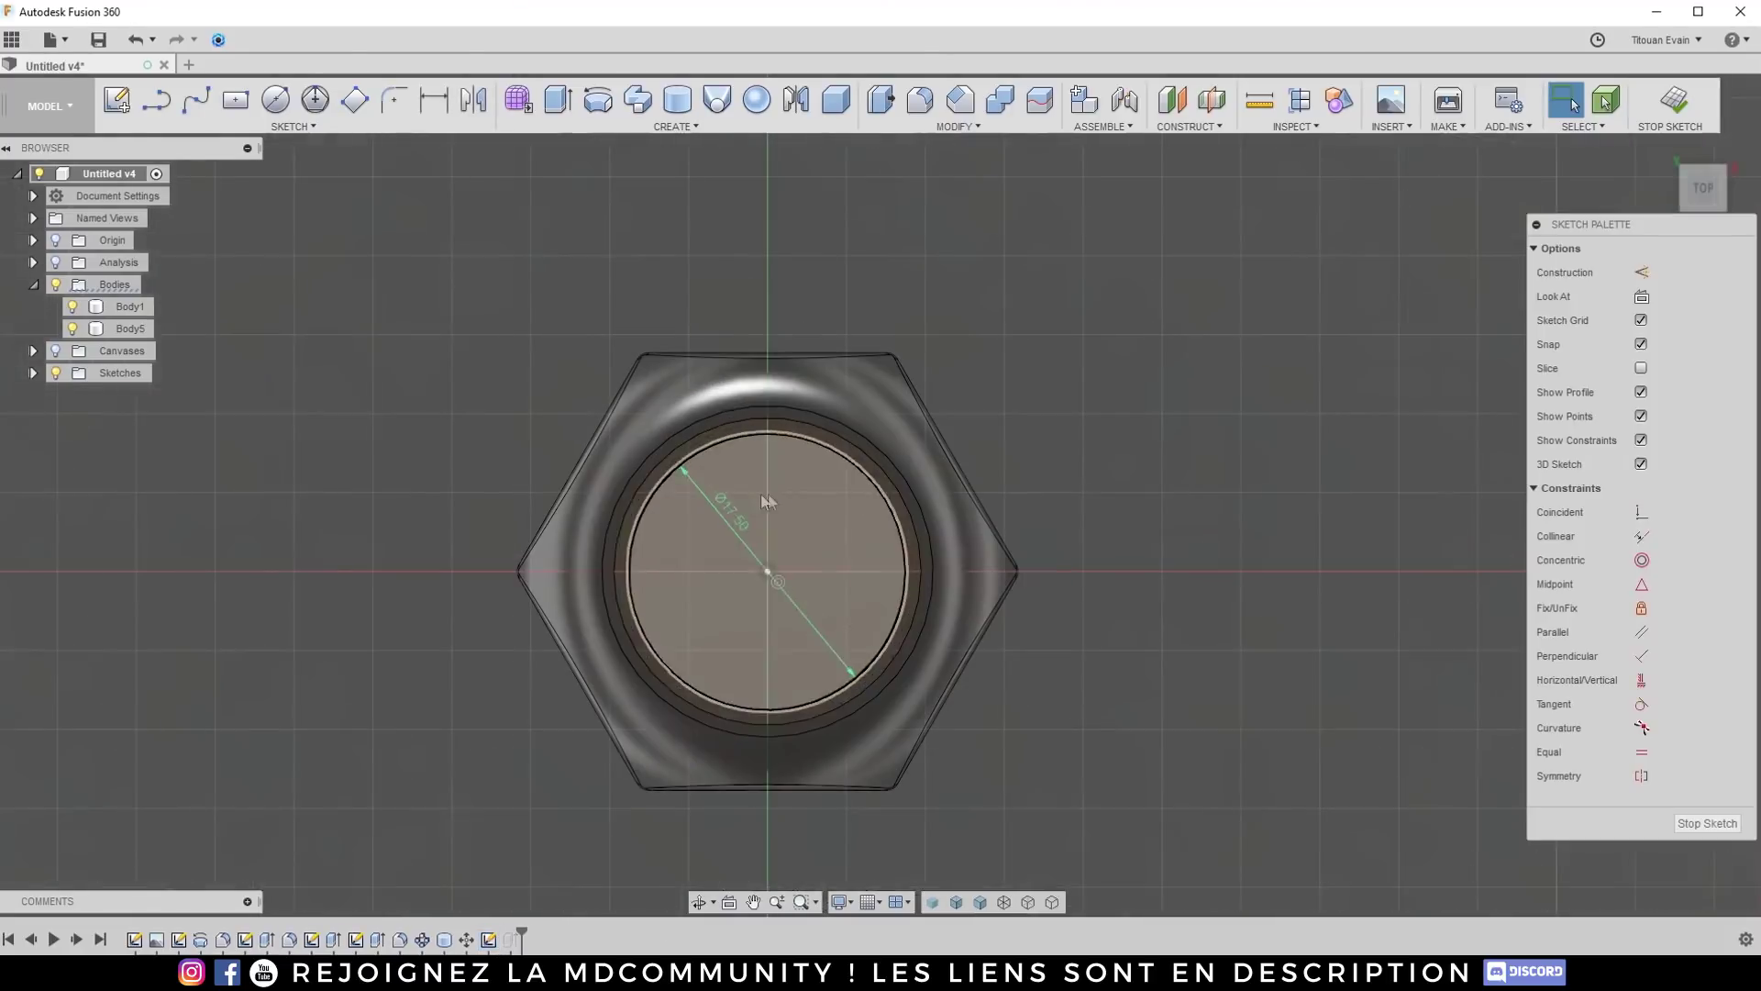
pyautogui.doubleClick(729, 510)
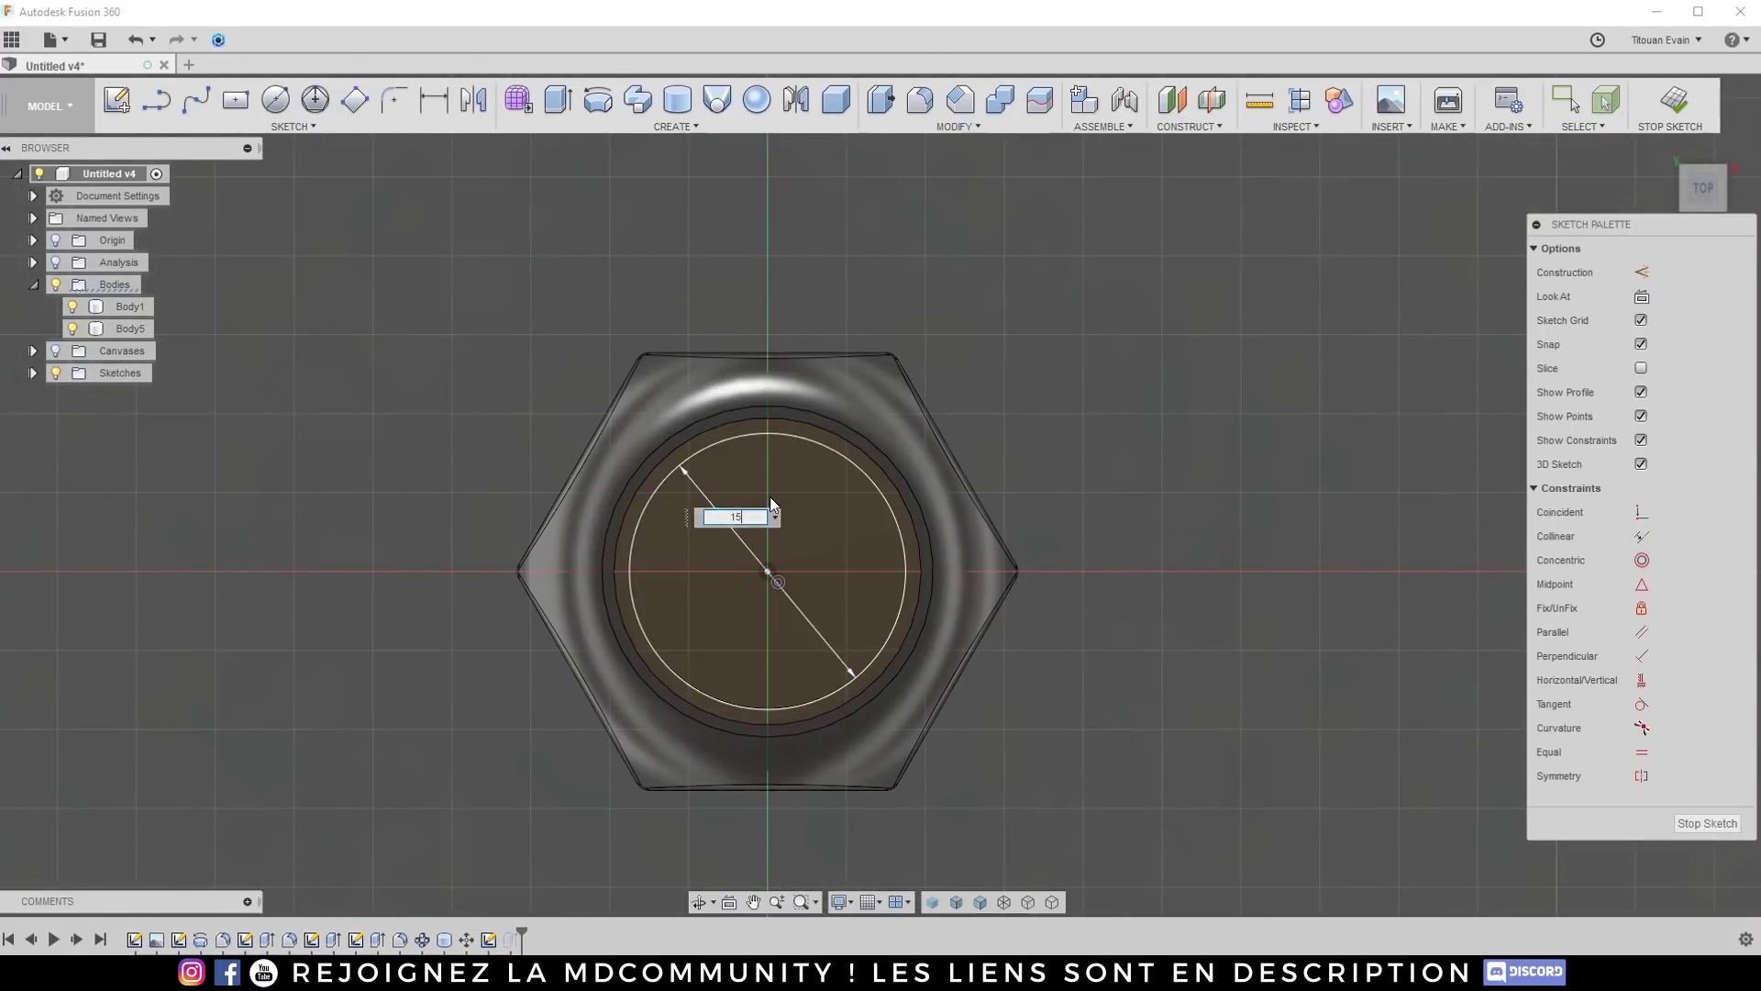
pyautogui.write('15')
pyautogui.press('Return')
pyautogui.click(1699, 829)
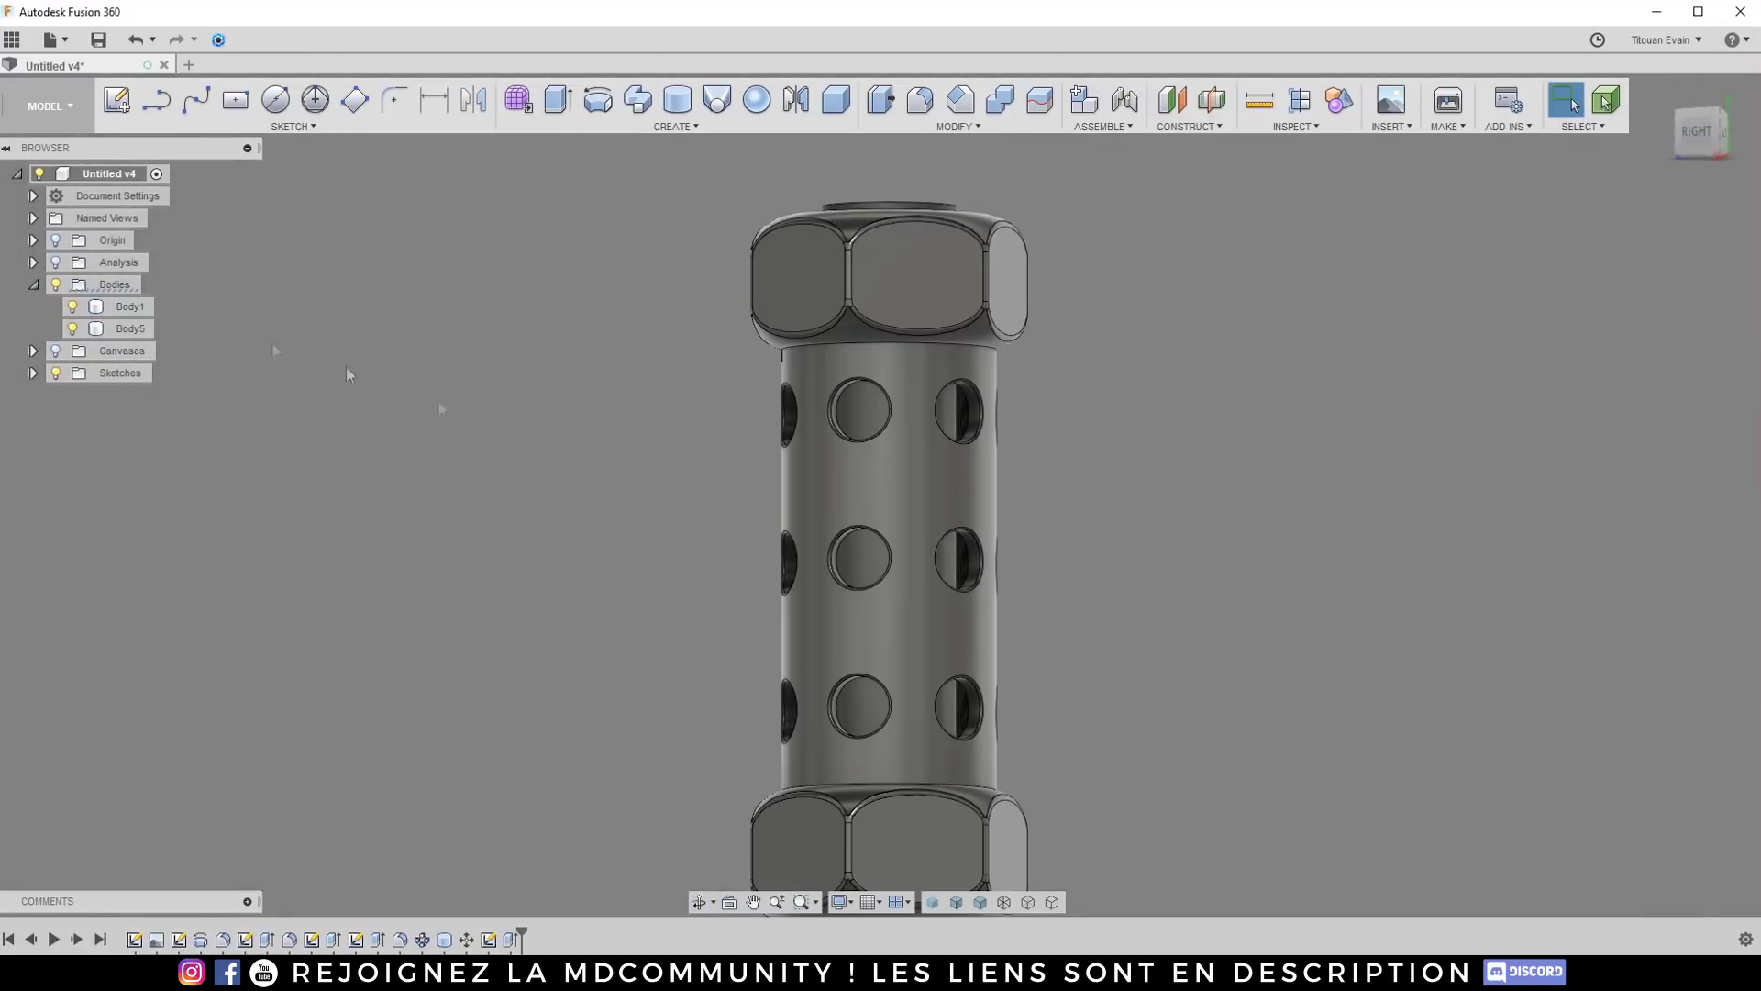
# Step: Check the narrowed core inside the perforated body with the section analysis, and hide the analysis again
pyautogui.click(56, 262)
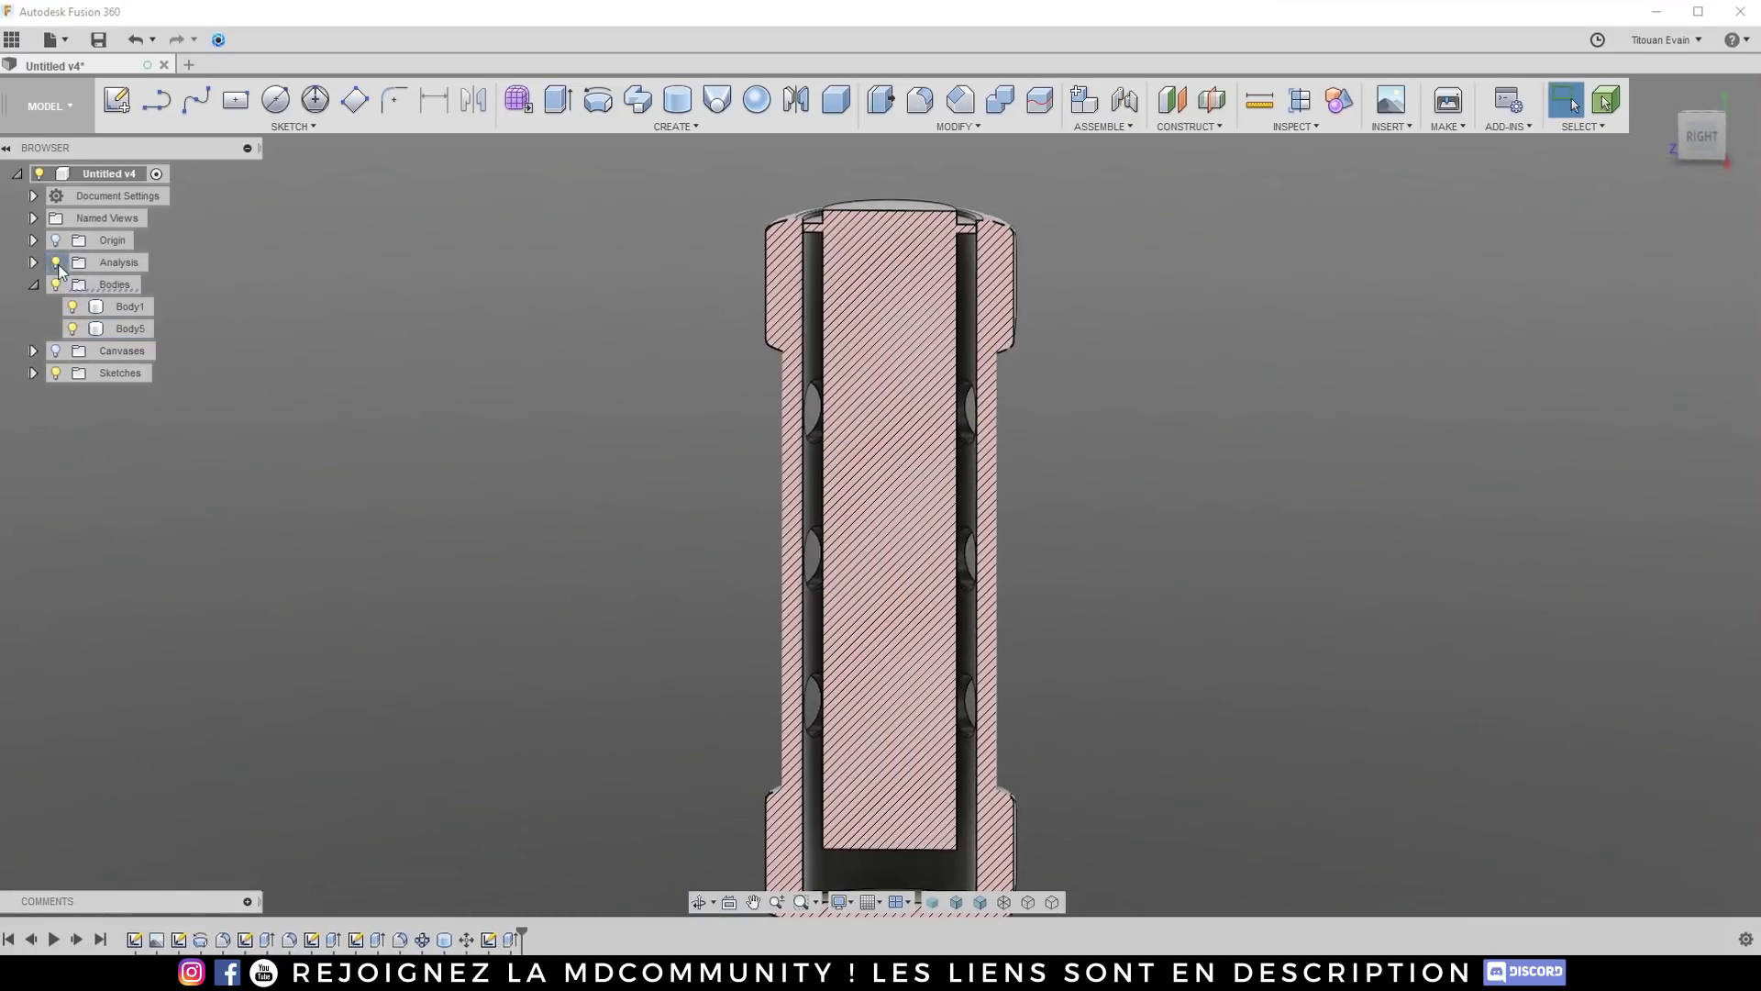
pyautogui.click(56, 262)
pyautogui.scroll(-3, 890, 514)
pyautogui.scroll(3, 905, 449)
pyautogui.scroll(2, 895, 420)
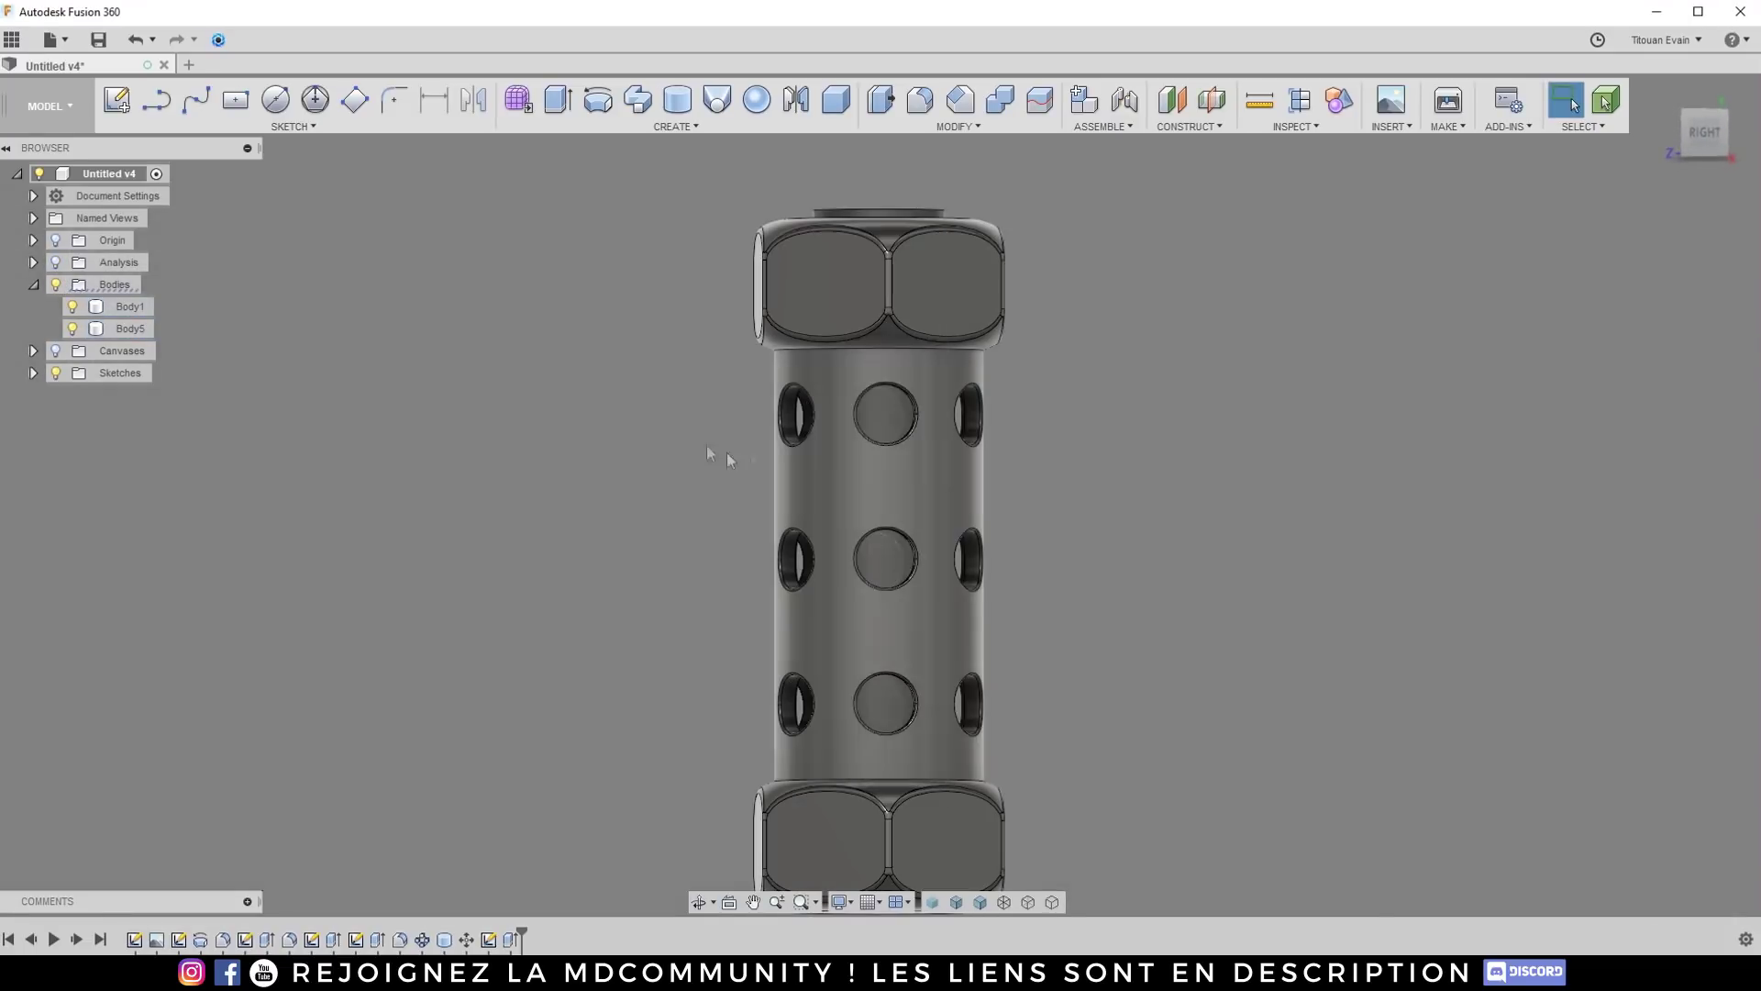
# Step: Apply Aluminum - Anodized Glossy (Red) to the core body and remove the unused orange appearance from the design
pyautogui.rightClick(136, 332)
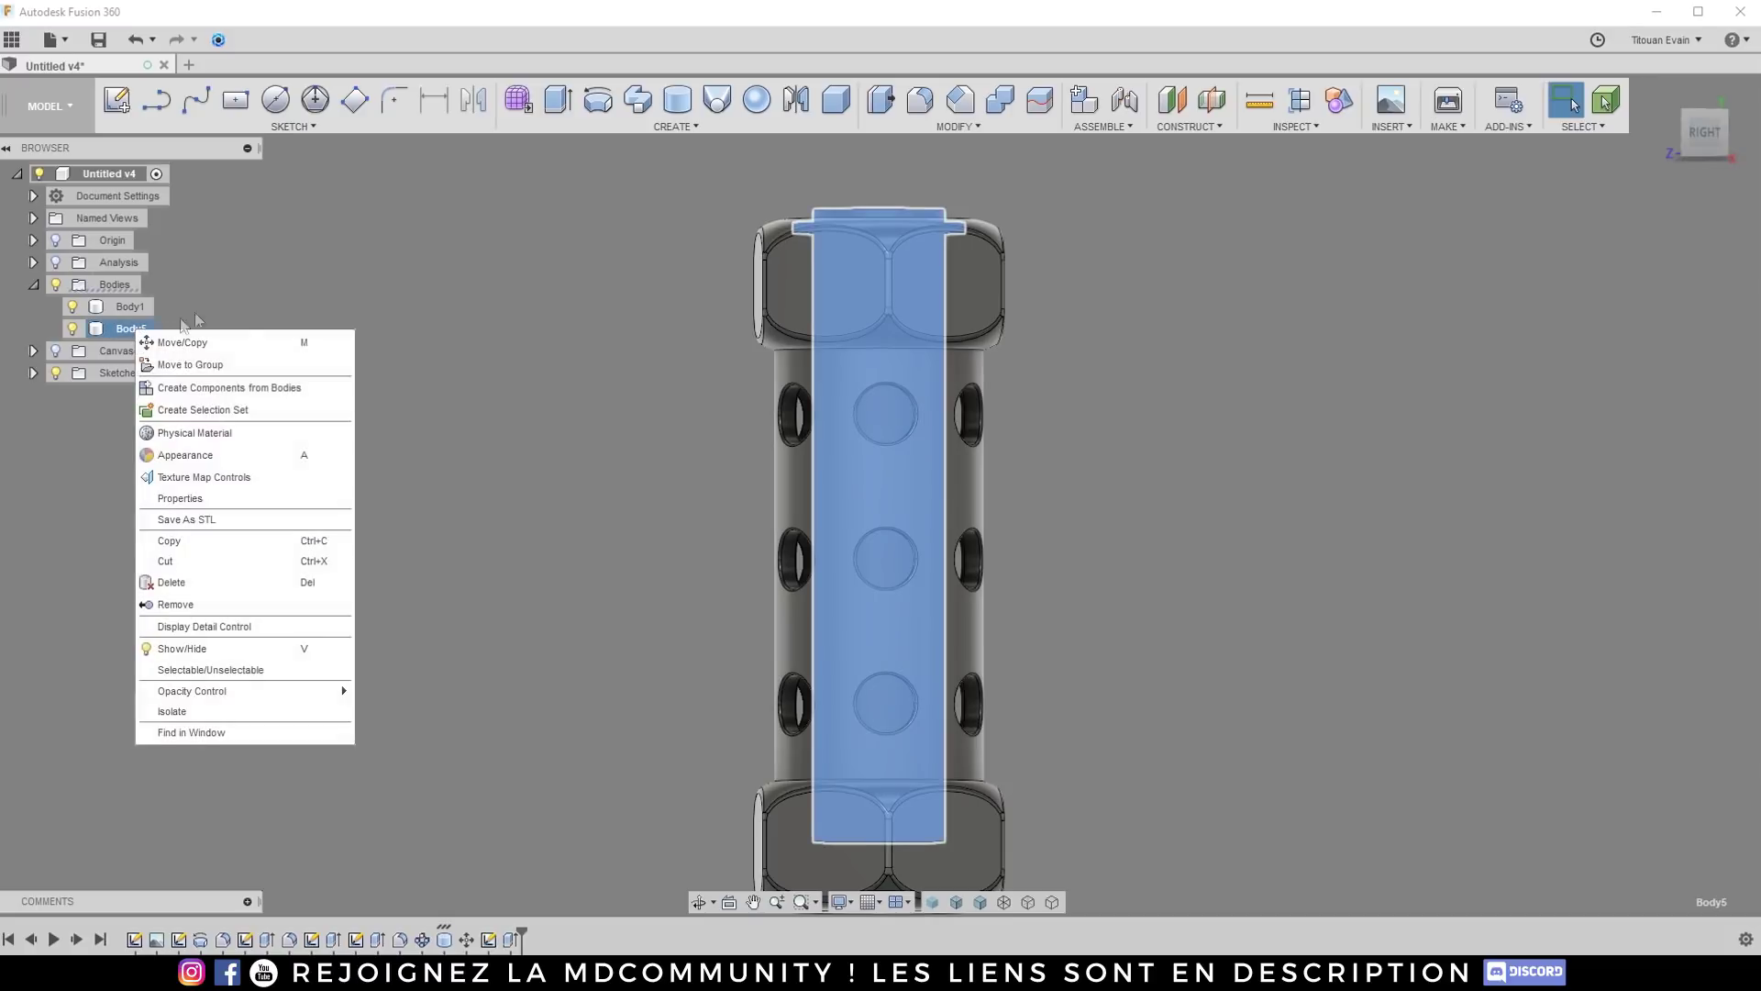
pyautogui.click(200, 445)
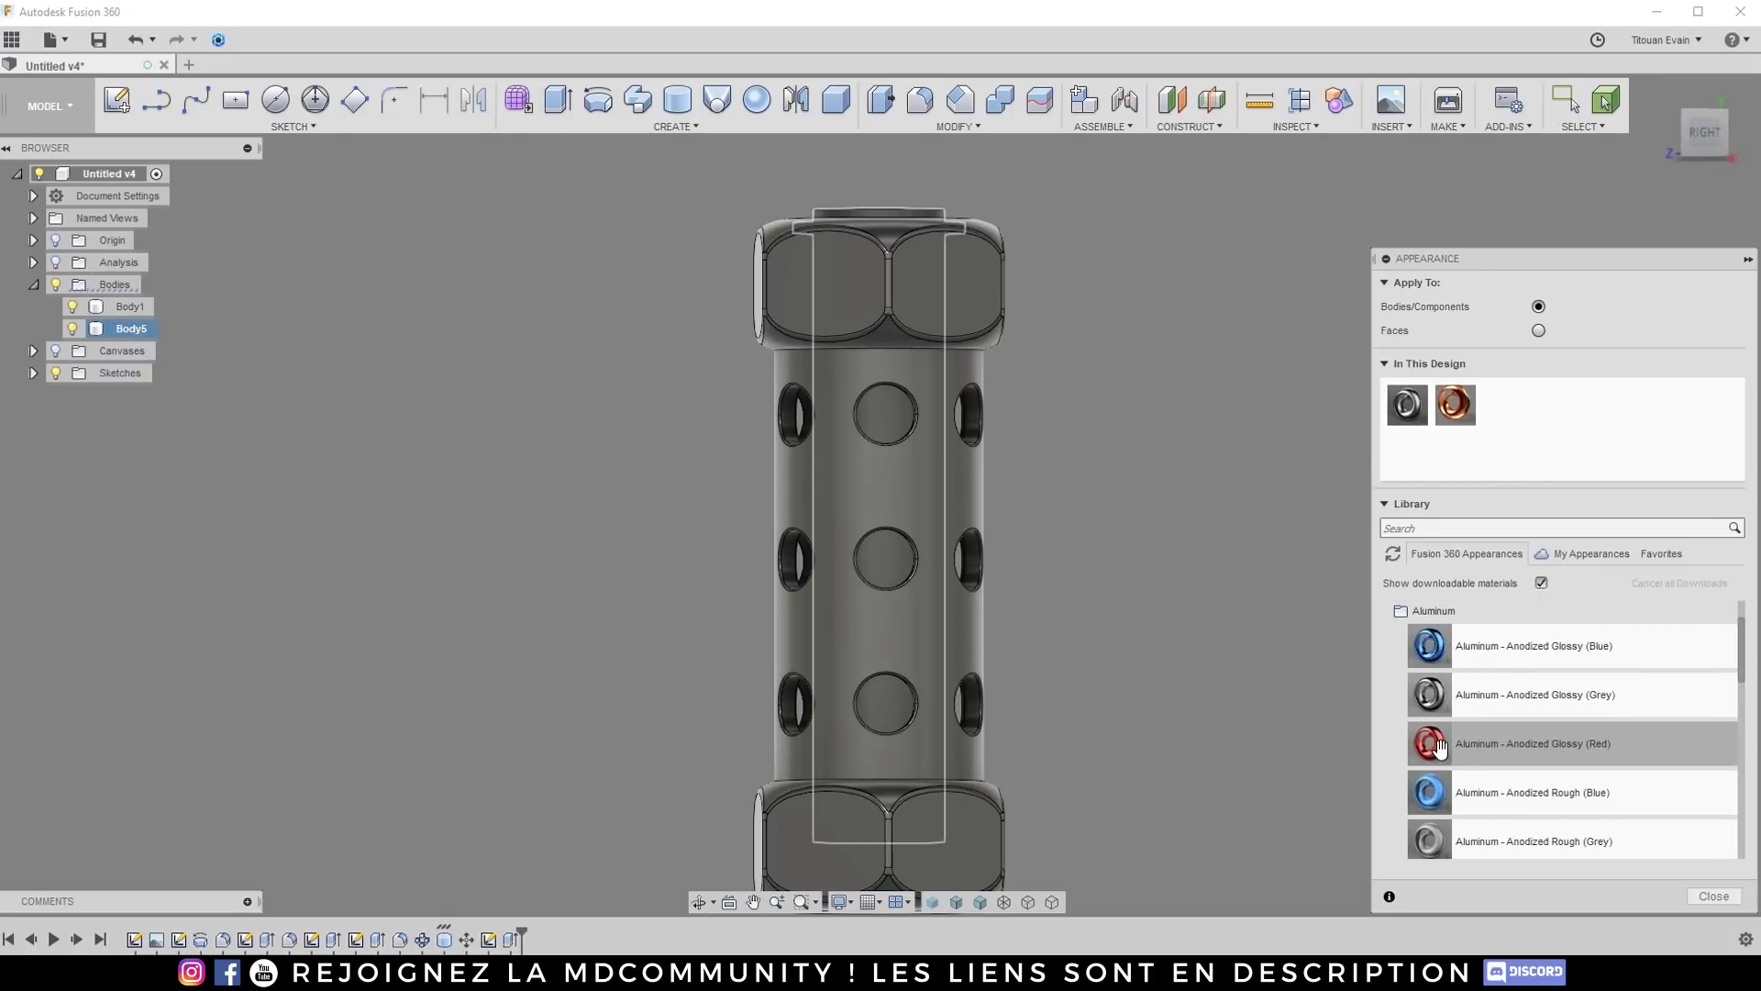
pyautogui.scroll(1, 1470, 757)
pyautogui.click(1410, 672)
pyautogui.click(1413, 653)
pyautogui.click(1421, 653)
pyautogui.click(1440, 675)
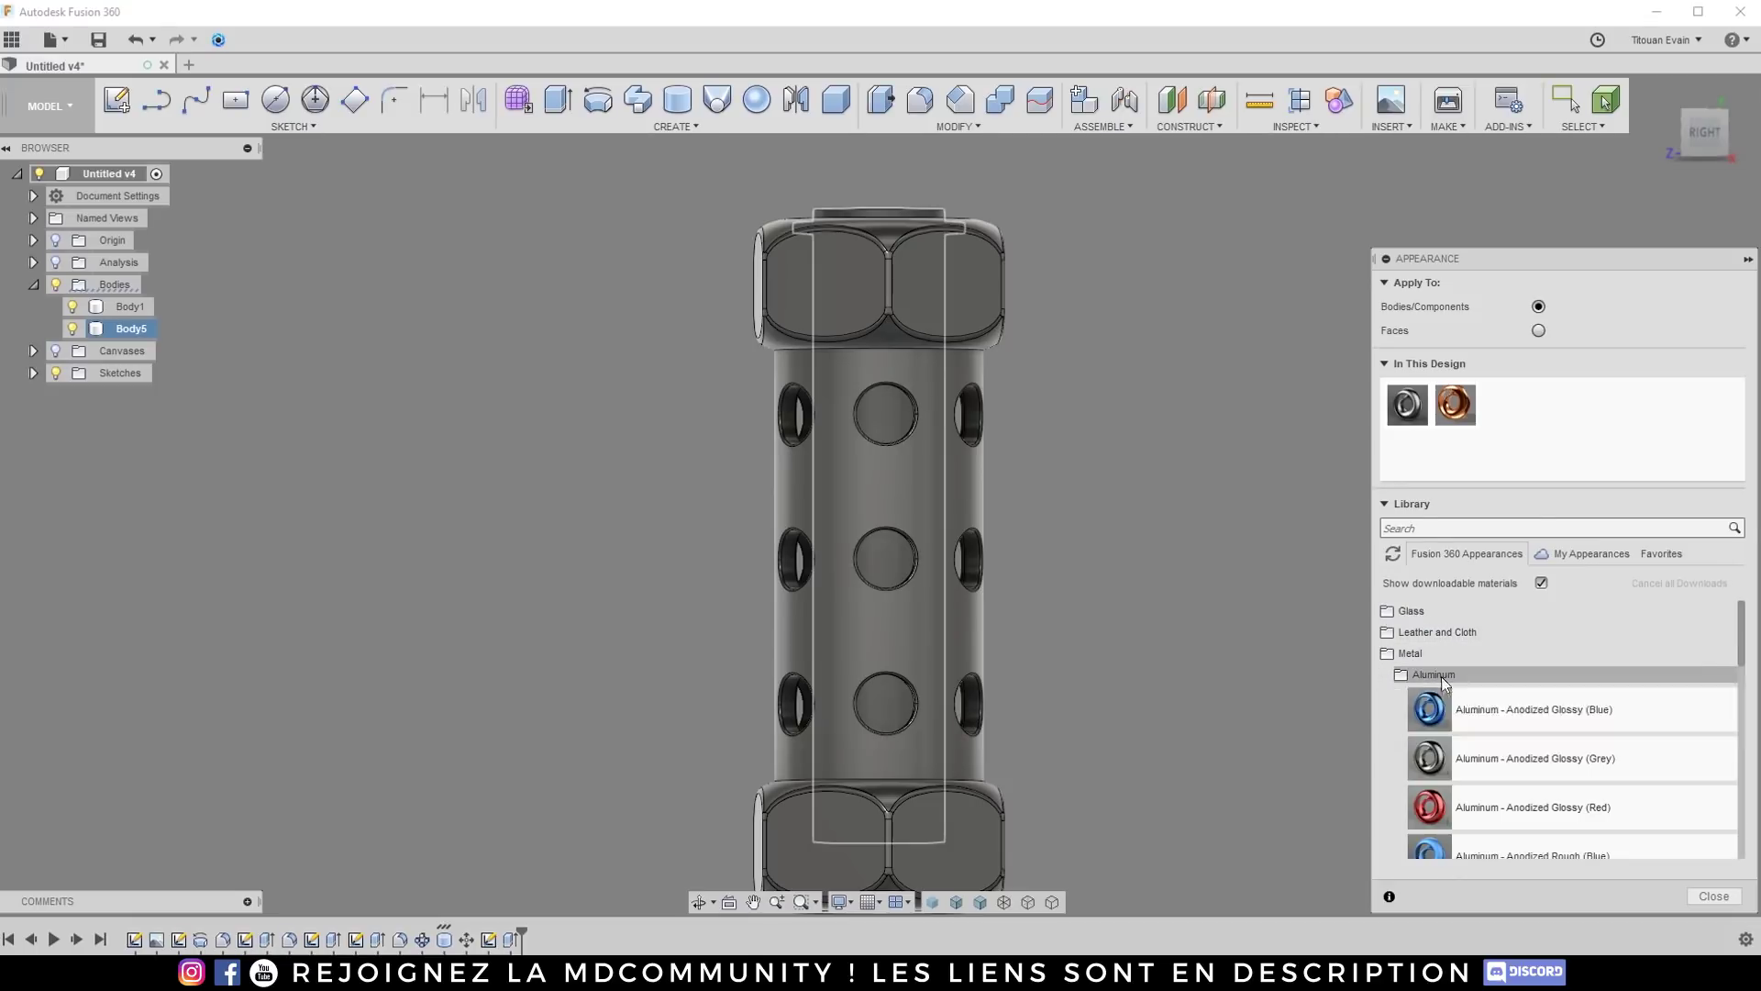
pyautogui.moveTo(1431, 805); pyautogui.dragTo(909, 578)
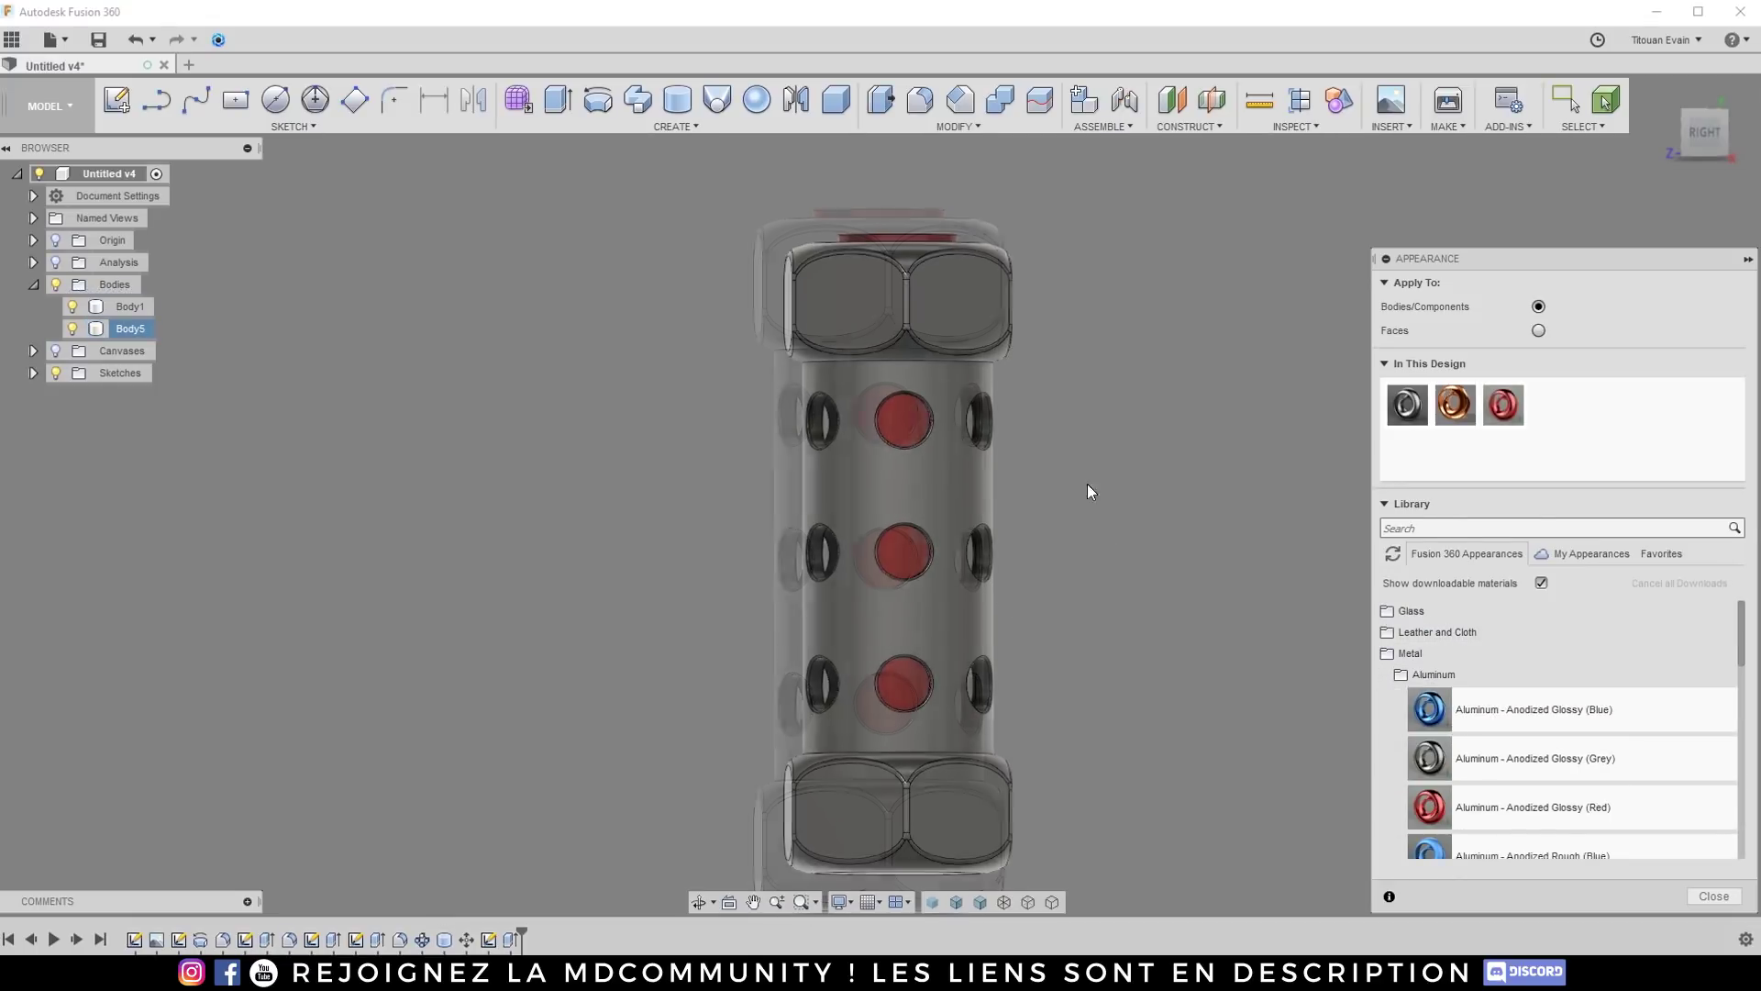
pyautogui.rightClick(1459, 412)
pyautogui.click(1514, 464)
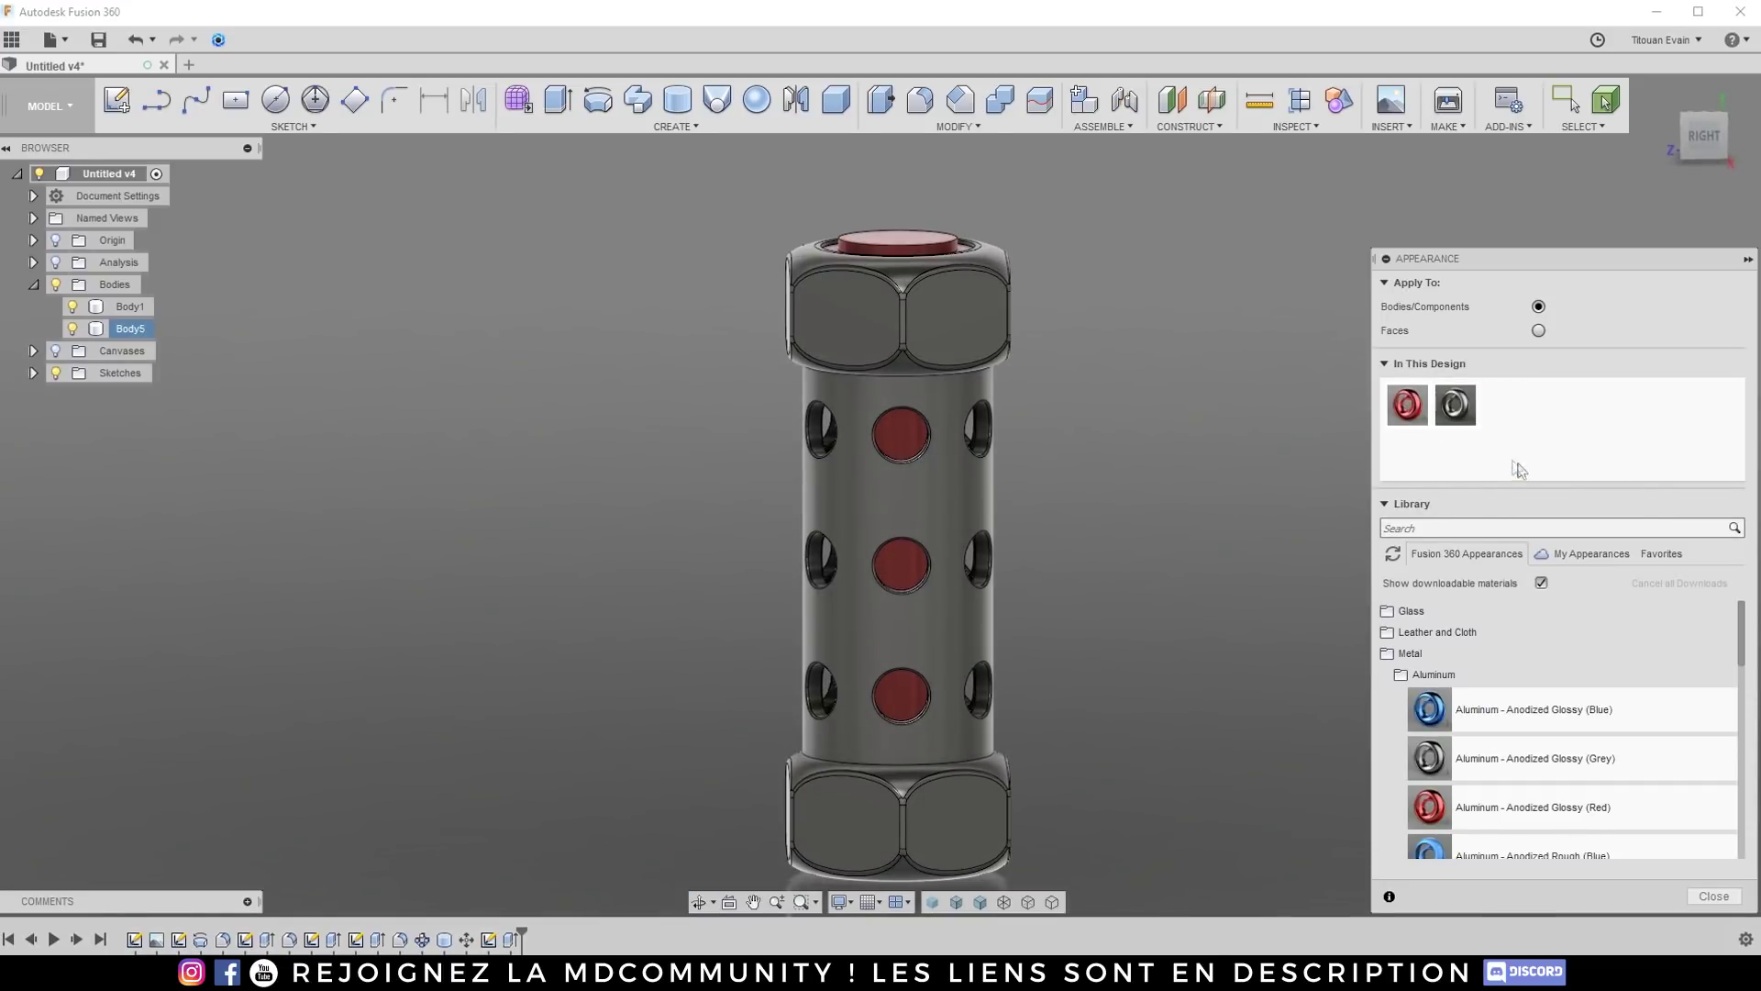
# Step: Edit the core's red anodized appearance, changing its colour to a light orange of RGB 229, 167, 119
pyautogui.doubleClick(1413, 406)
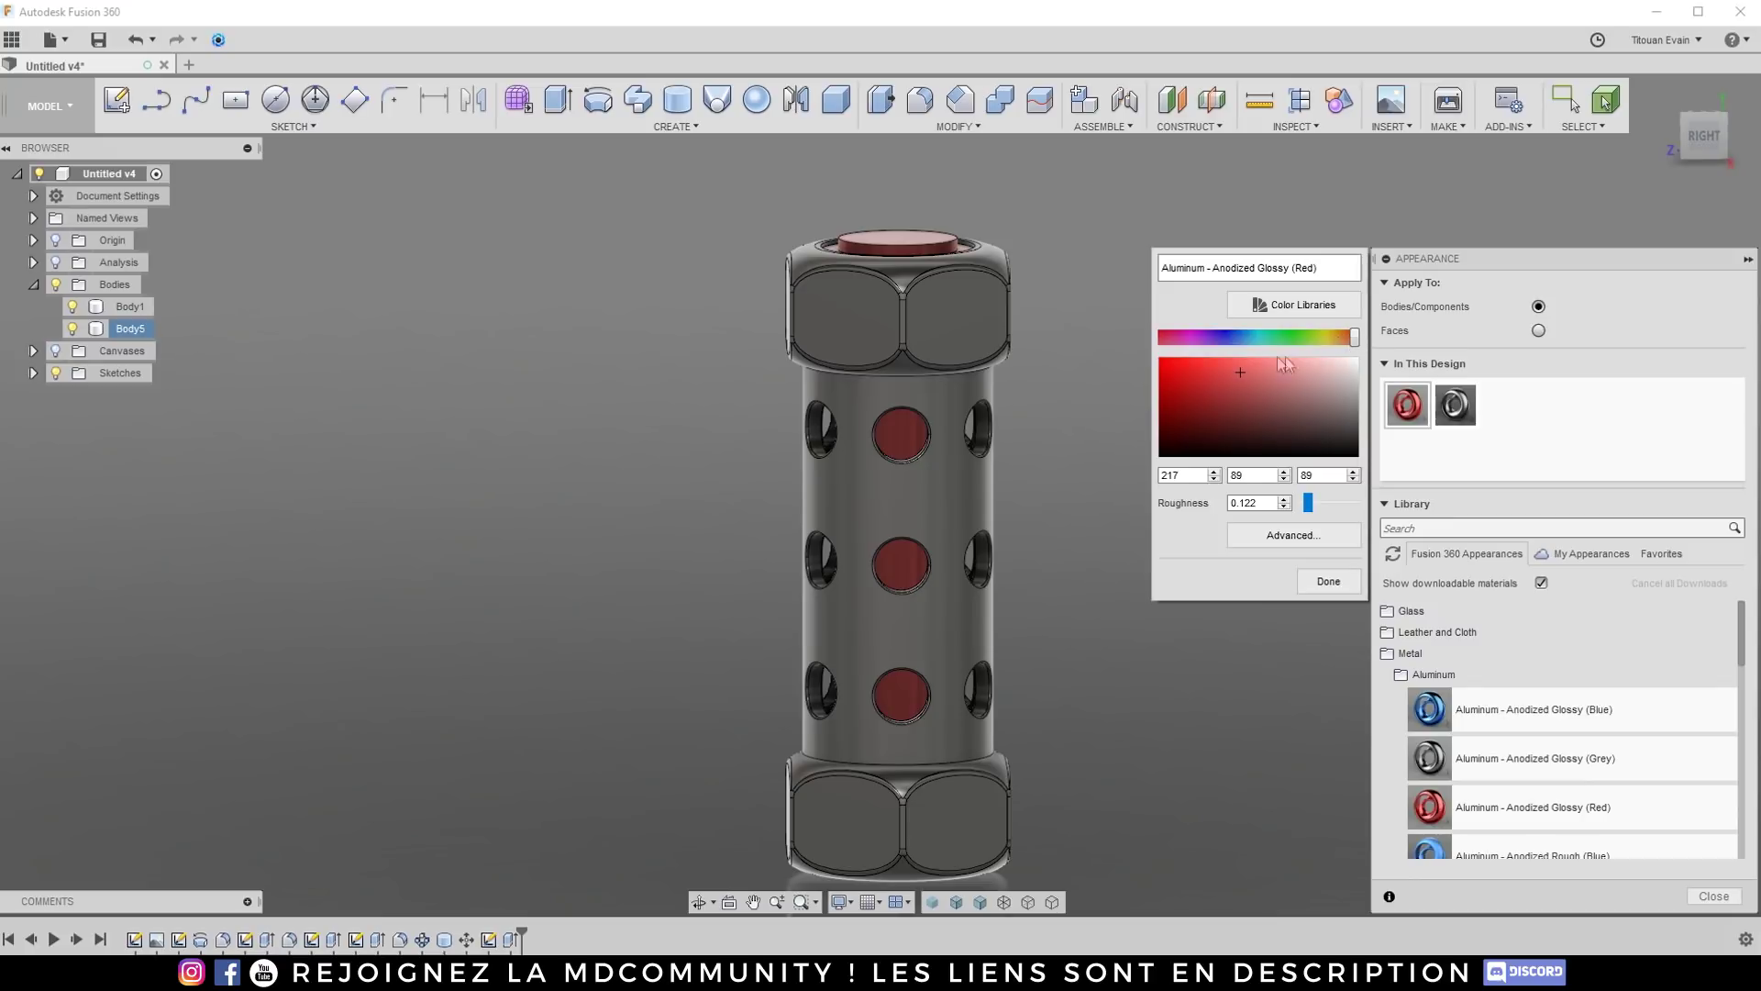
pyautogui.click(1238, 377)
pyautogui.moveTo(1239, 378); pyautogui.dragTo(1341, 339)
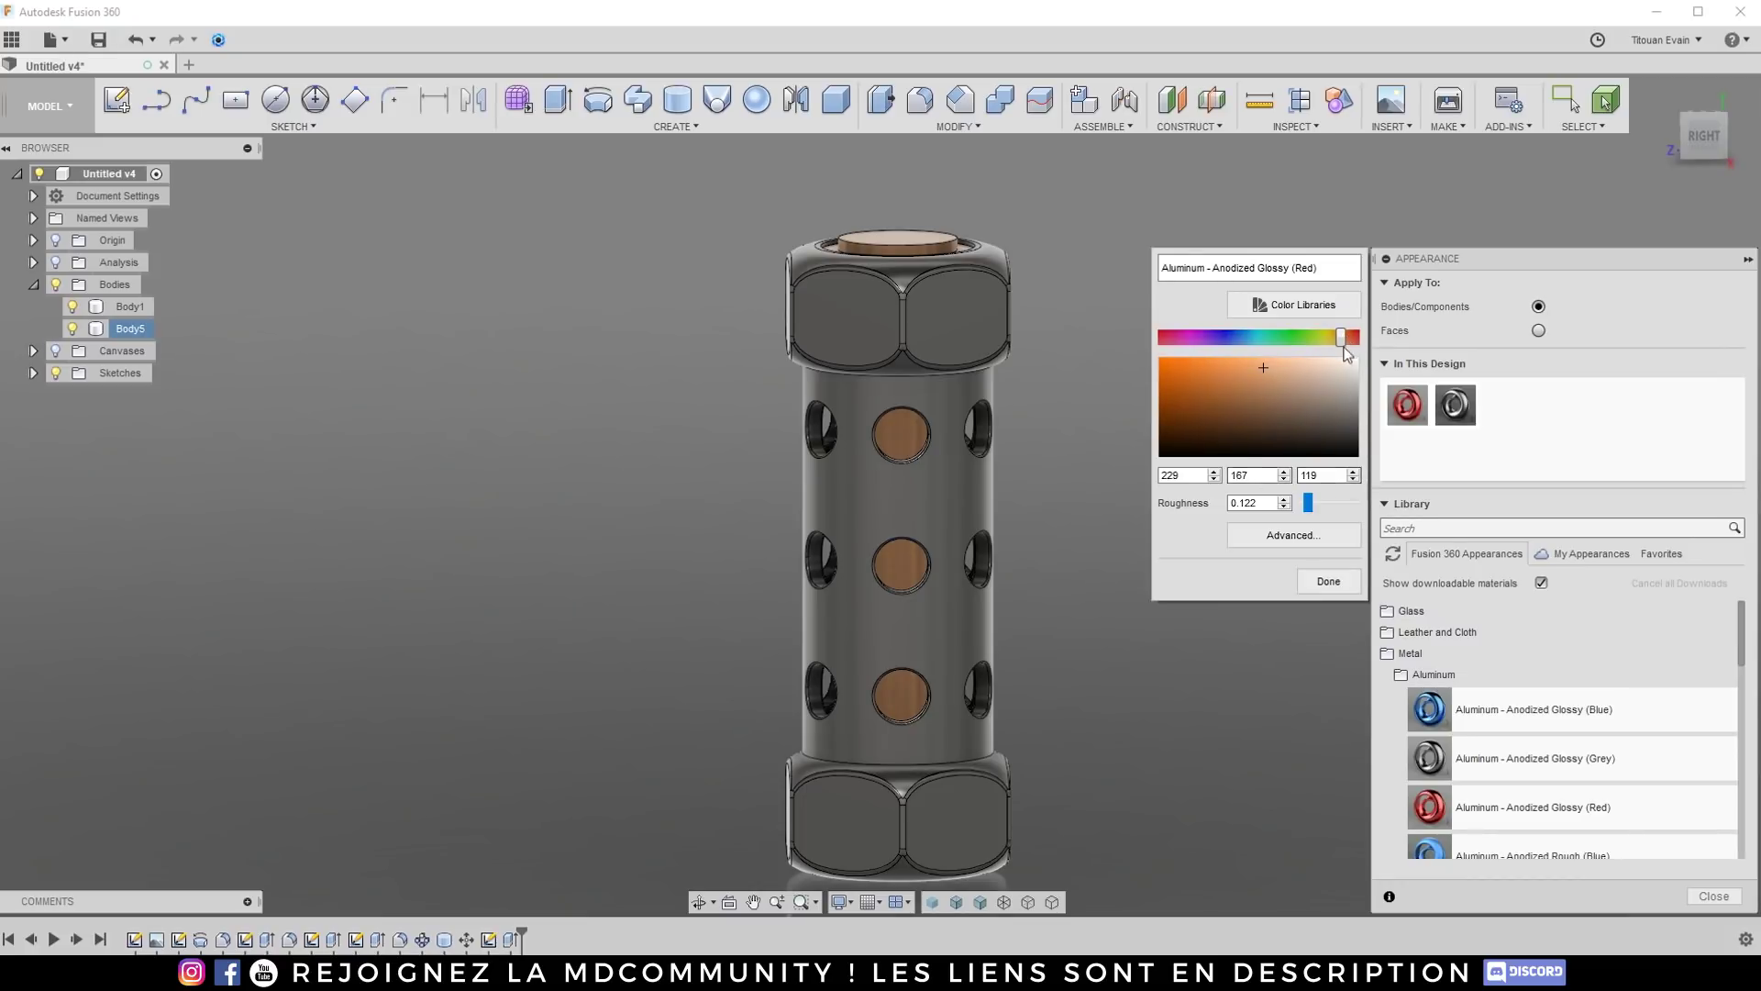
# Step: Recolour the inner core's anodized aluminum appearance to copper orange, RGB 198, 119, 58, and close the appearance settings
pyautogui.moveTo(1263, 368); pyautogui.dragTo(1218, 380)
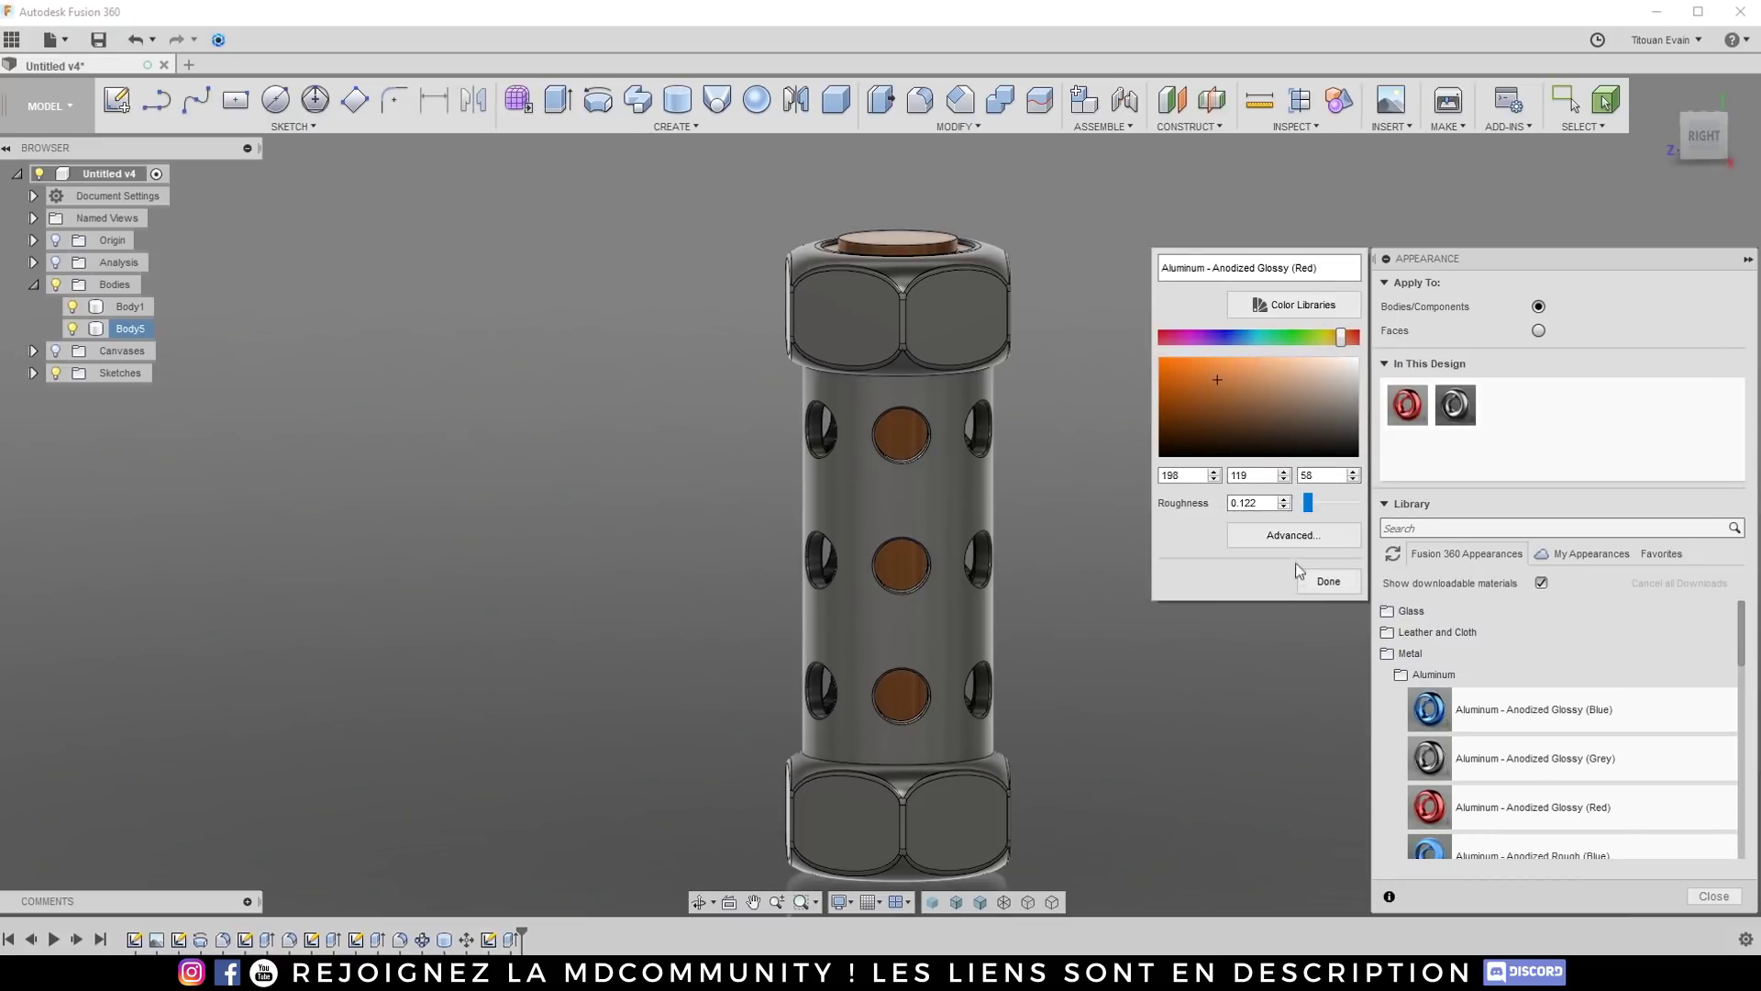
pyautogui.click(1328, 582)
pyautogui.keyDown('shift'); pyautogui.moveTo(1053, 574); pyautogui.dragTo(1009, 541, button='middle'); pyautogui.keyUp('shift')
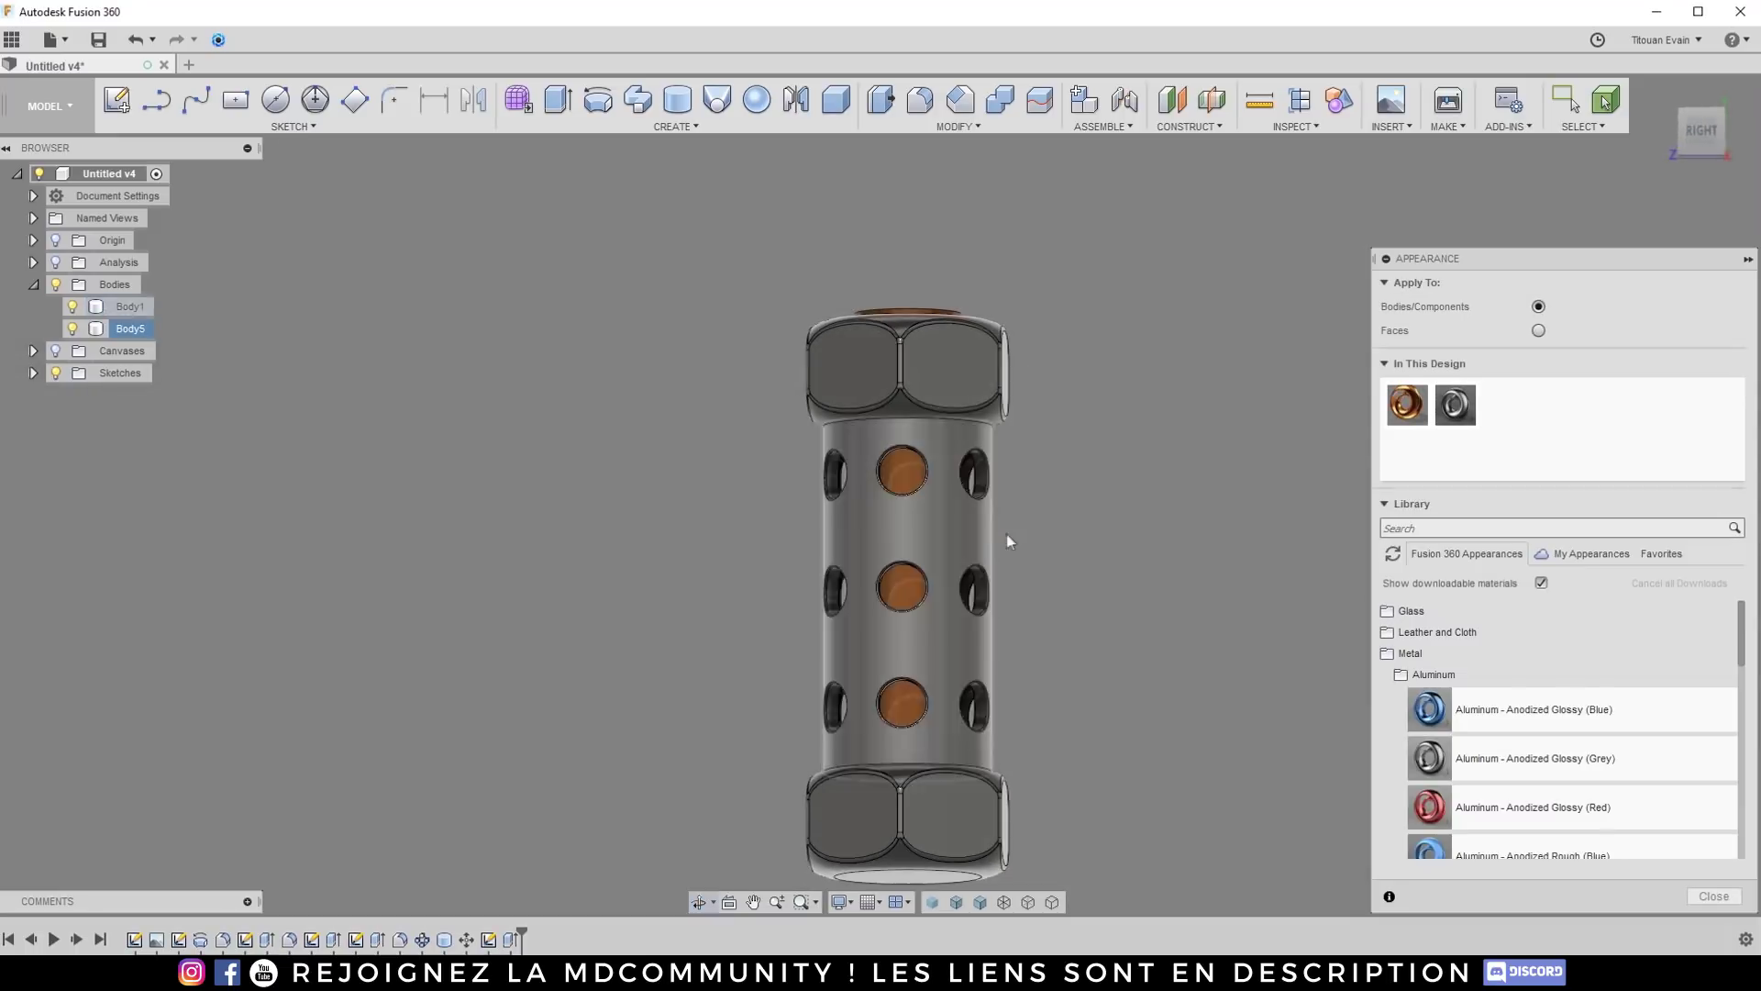
pyautogui.click(1748, 260)
pyautogui.moveTo(1383, 561); pyautogui.dragTo(910, 427)
pyautogui.keyDown('shift'); pyautogui.moveTo(911, 427); pyautogui.dragTo(1033, 594, button='middle'); pyautogui.keyUp('shift')
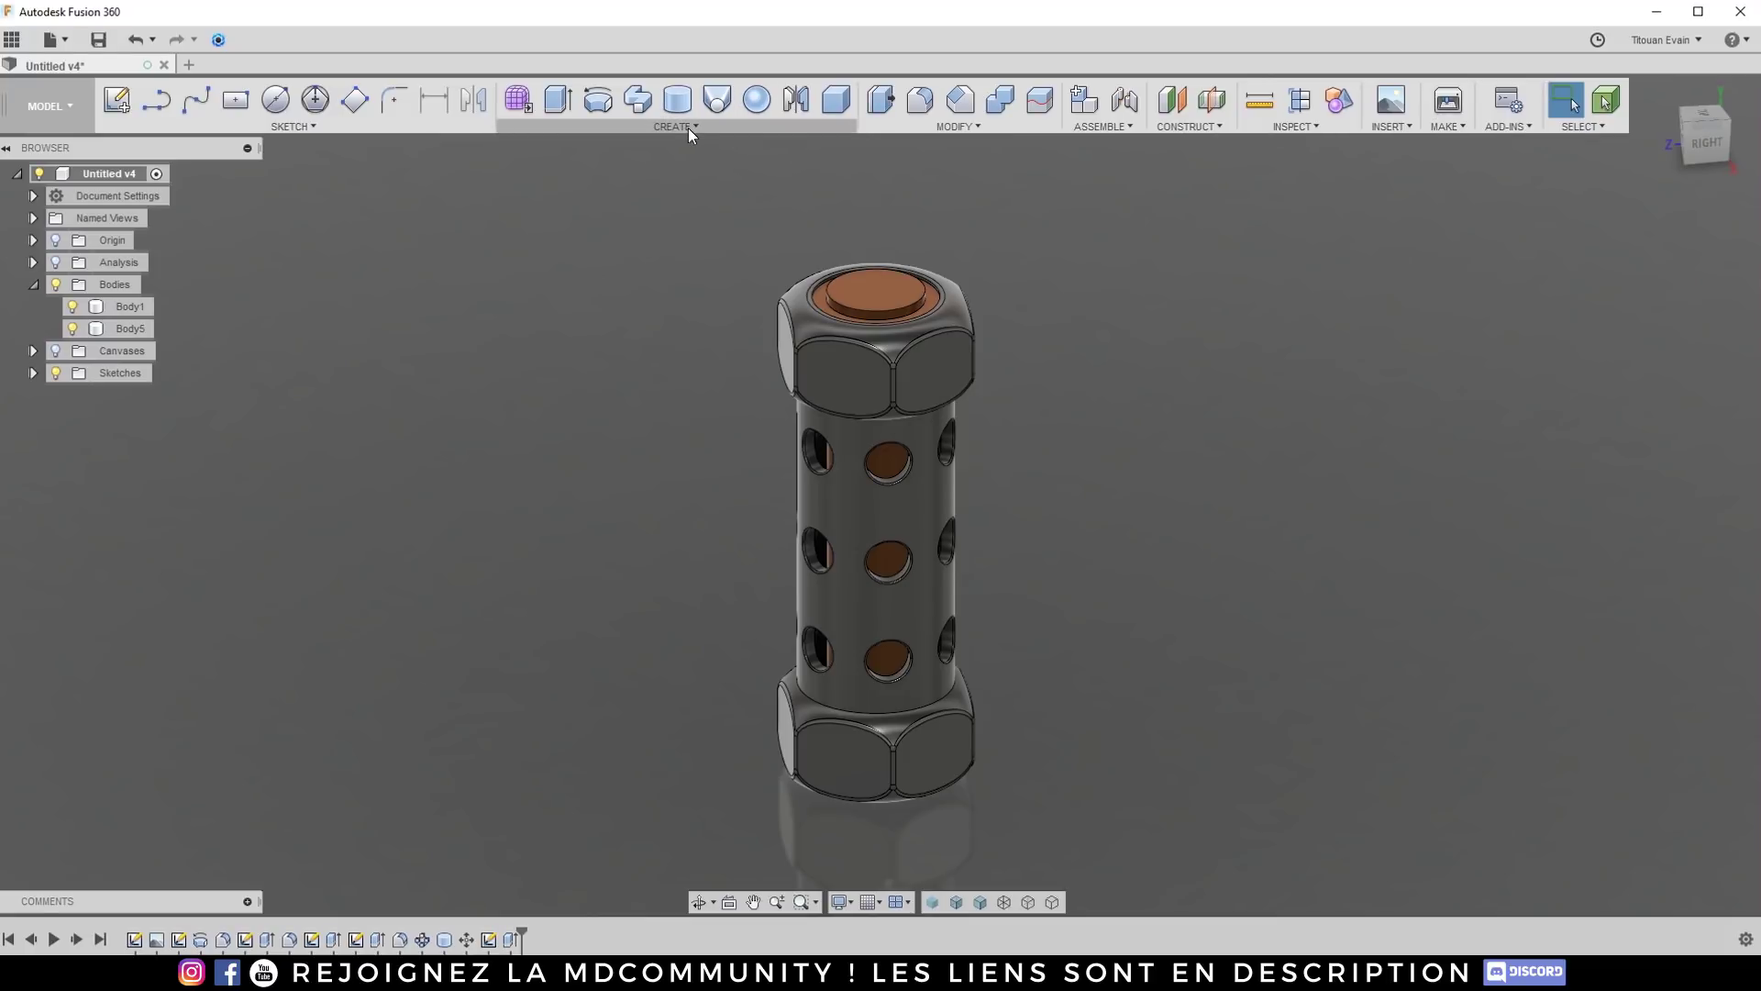
# Step: Create a component from Body1, the perforated outer shell with hexagonal ends
pyautogui.scroll(-2, 869, 291)
pyautogui.keyDown('shift'); pyautogui.moveTo(872, 298); pyautogui.dragTo(869, 239, button='middle'); pyautogui.keyUp('shift')
pyautogui.scroll(2, 901, 345)
pyautogui.keyDown('shift'); pyautogui.moveTo(902, 396); pyautogui.dragTo(908, 376, button='middle'); pyautogui.keyUp('shift')
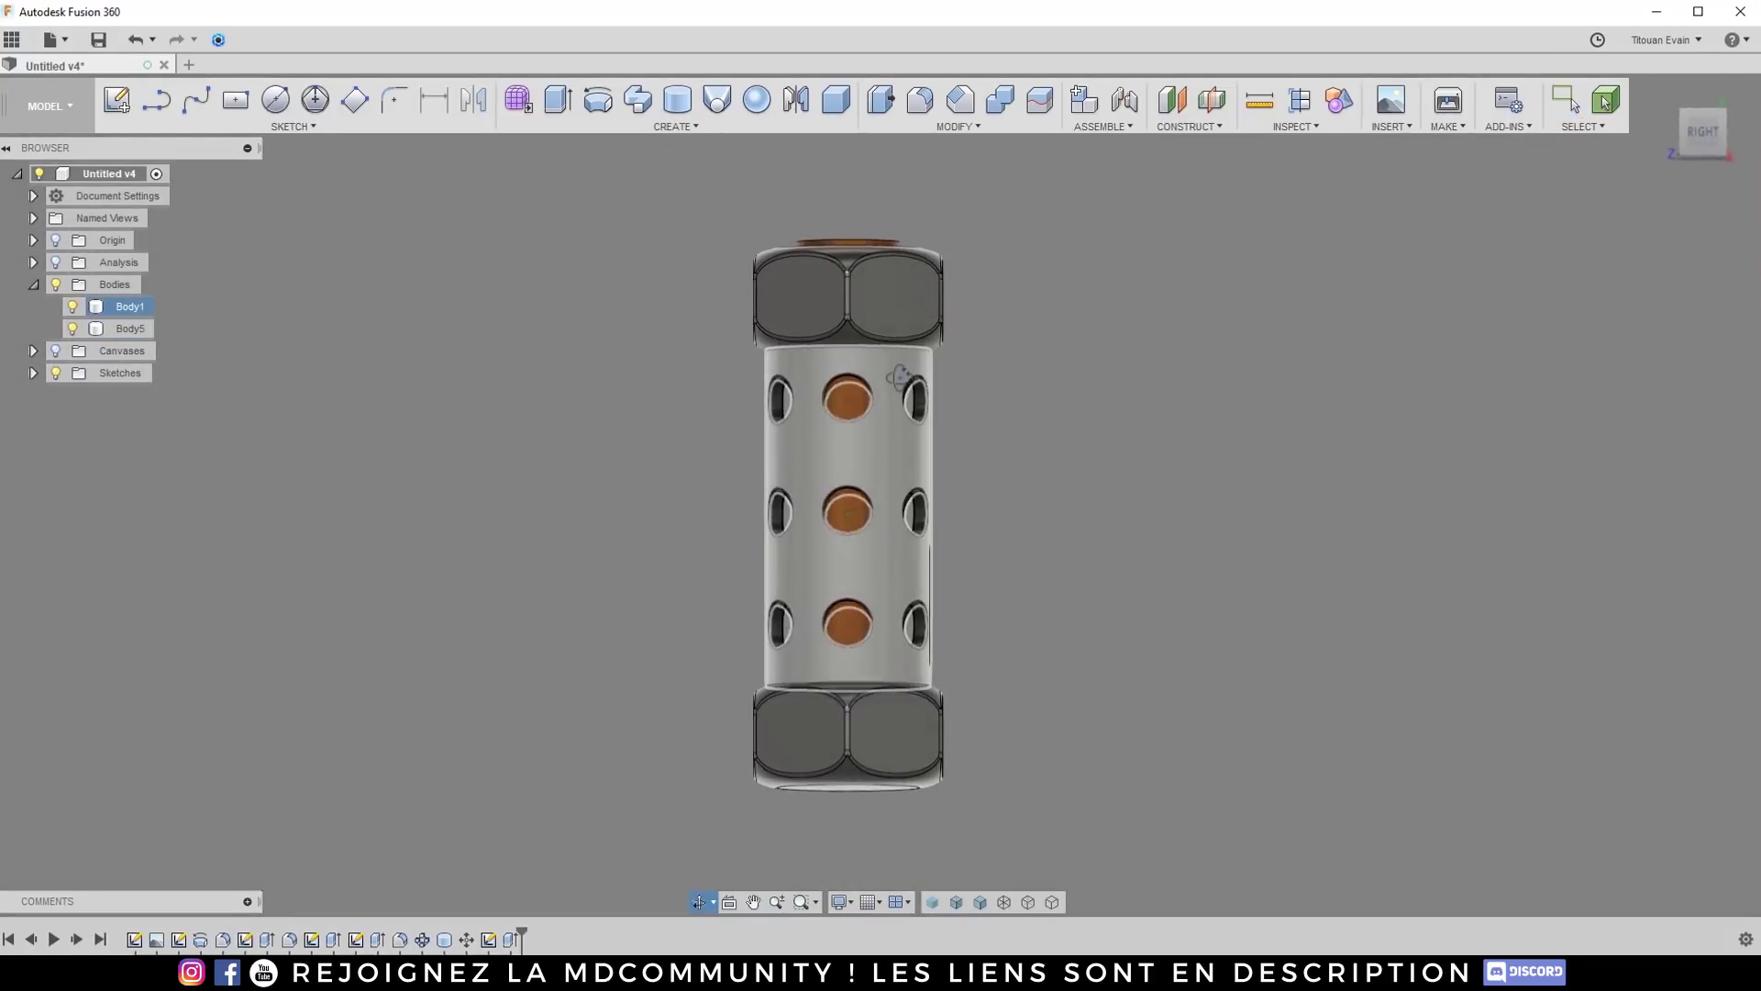
pyautogui.click(1721, 137)
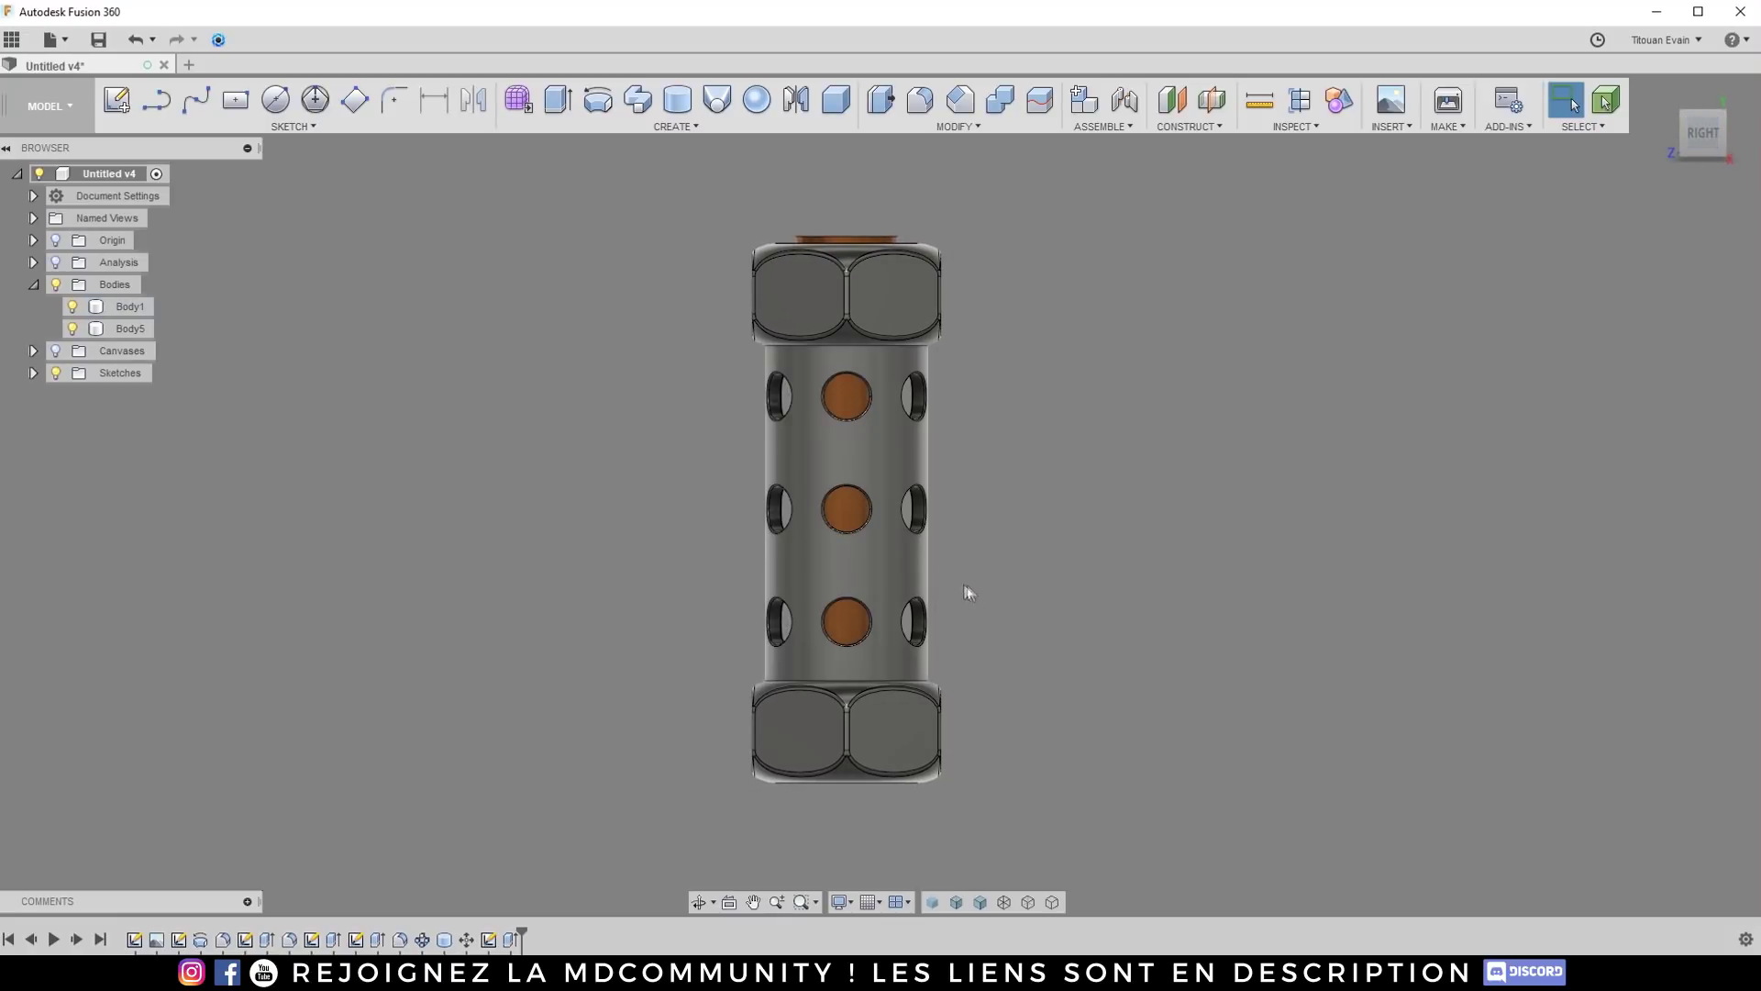
pyautogui.rightClick(124, 308)
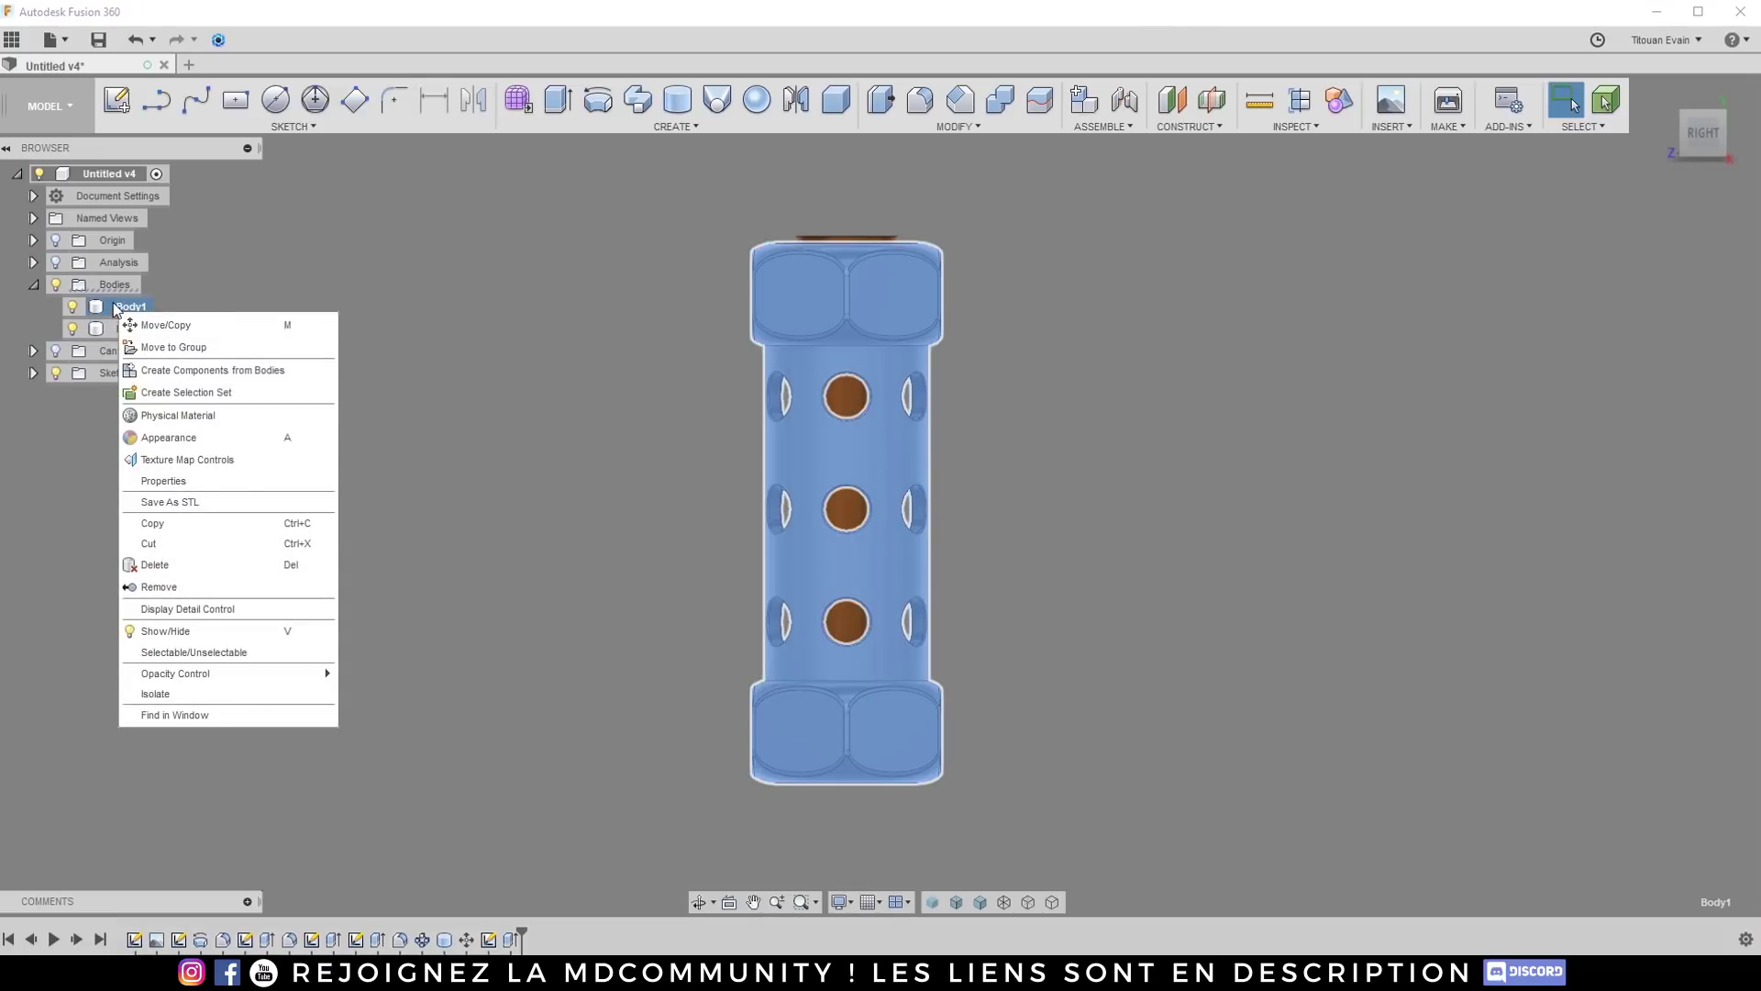
pyautogui.click(196, 370)
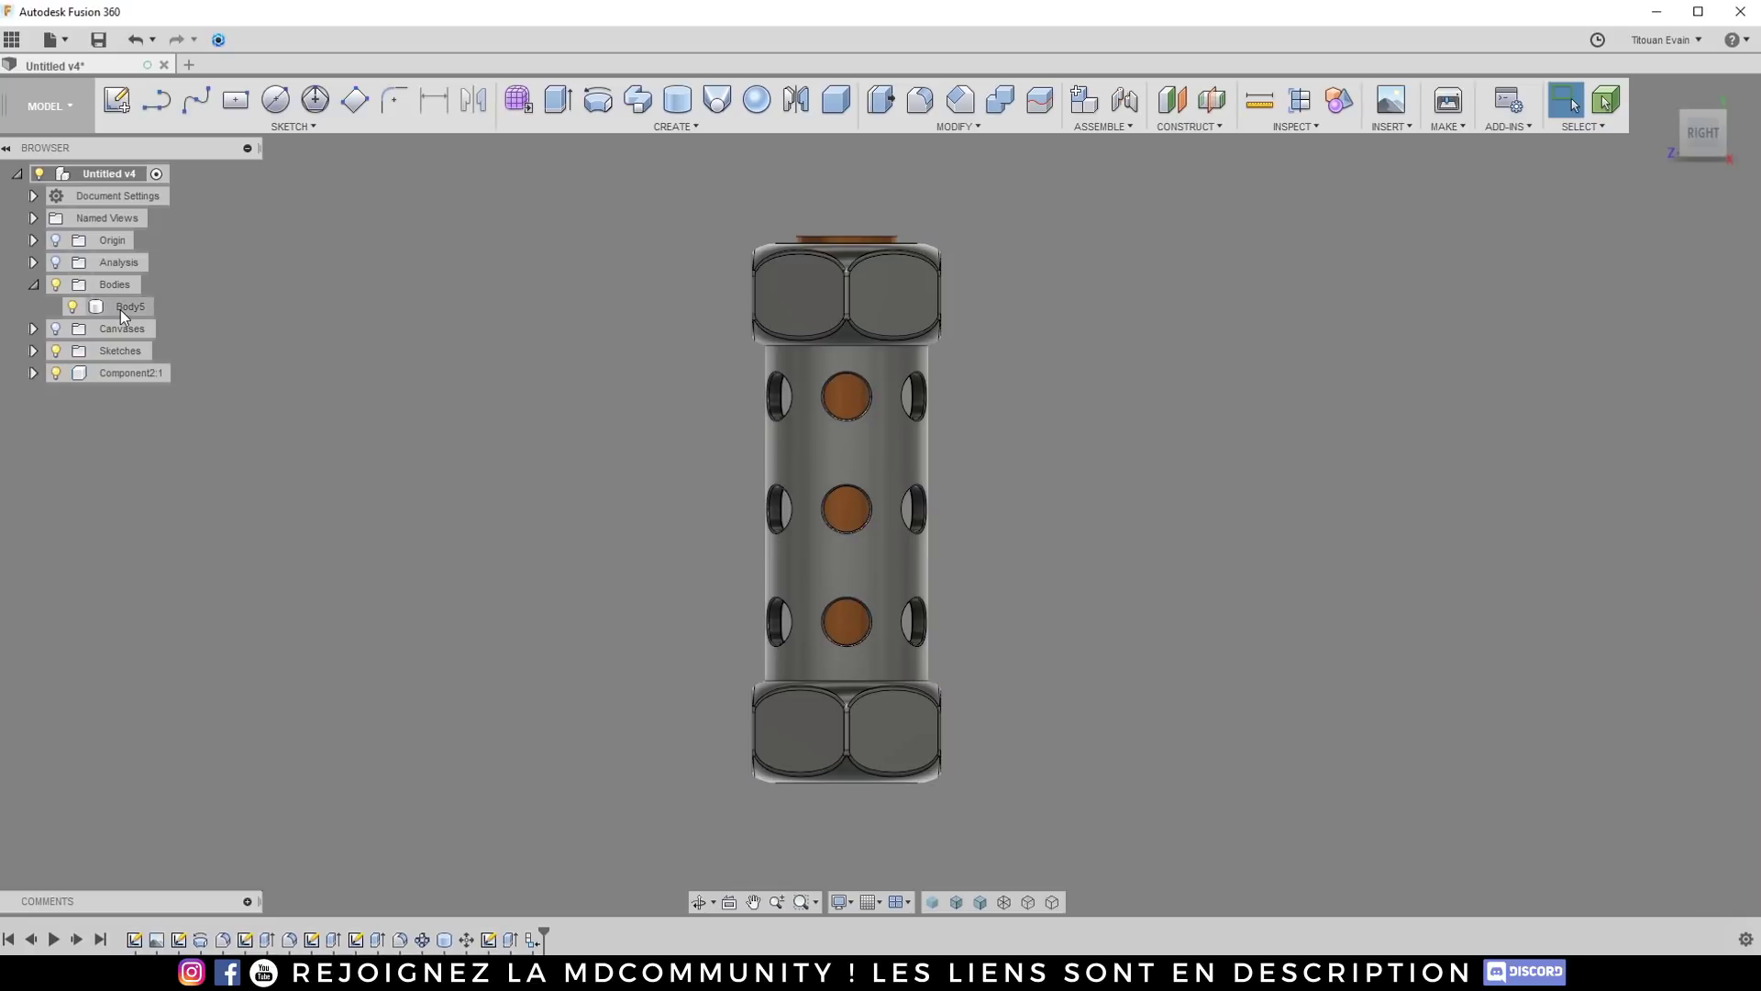
# Step: Examine the contents of the shell's component and the commands available for it
pyautogui.click(123, 372)
pyautogui.click(33, 372)
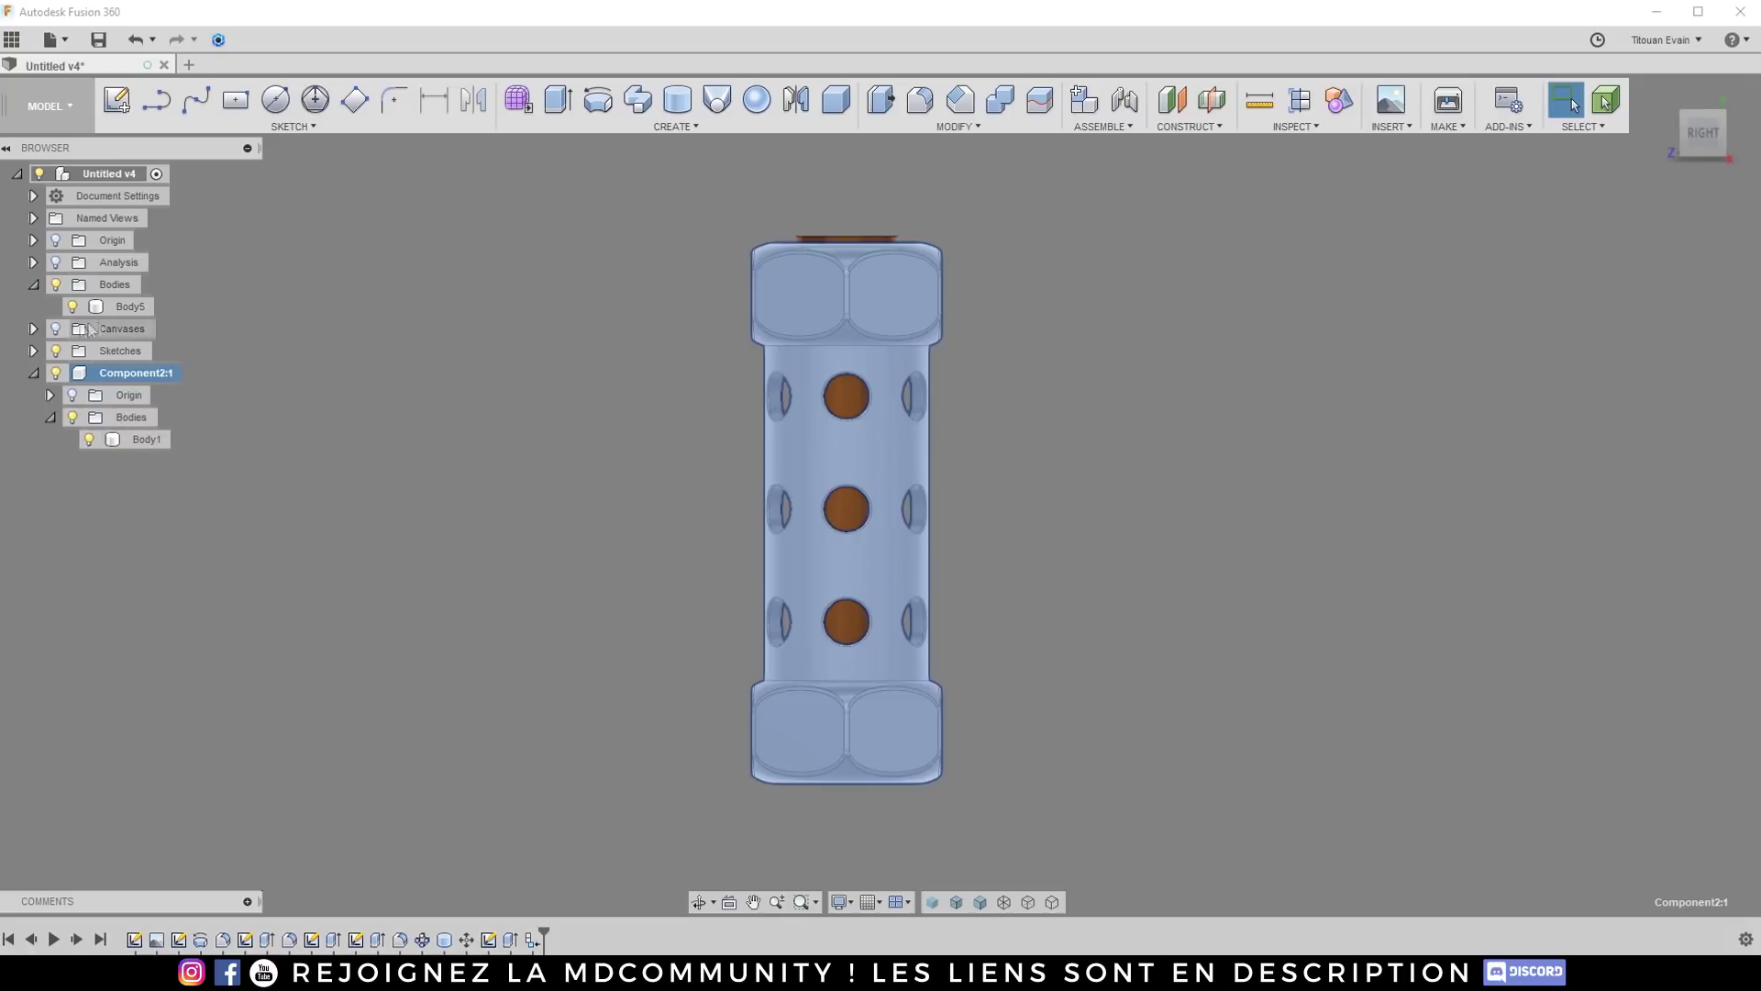
pyautogui.press('Escape')
pyautogui.click(36, 373)
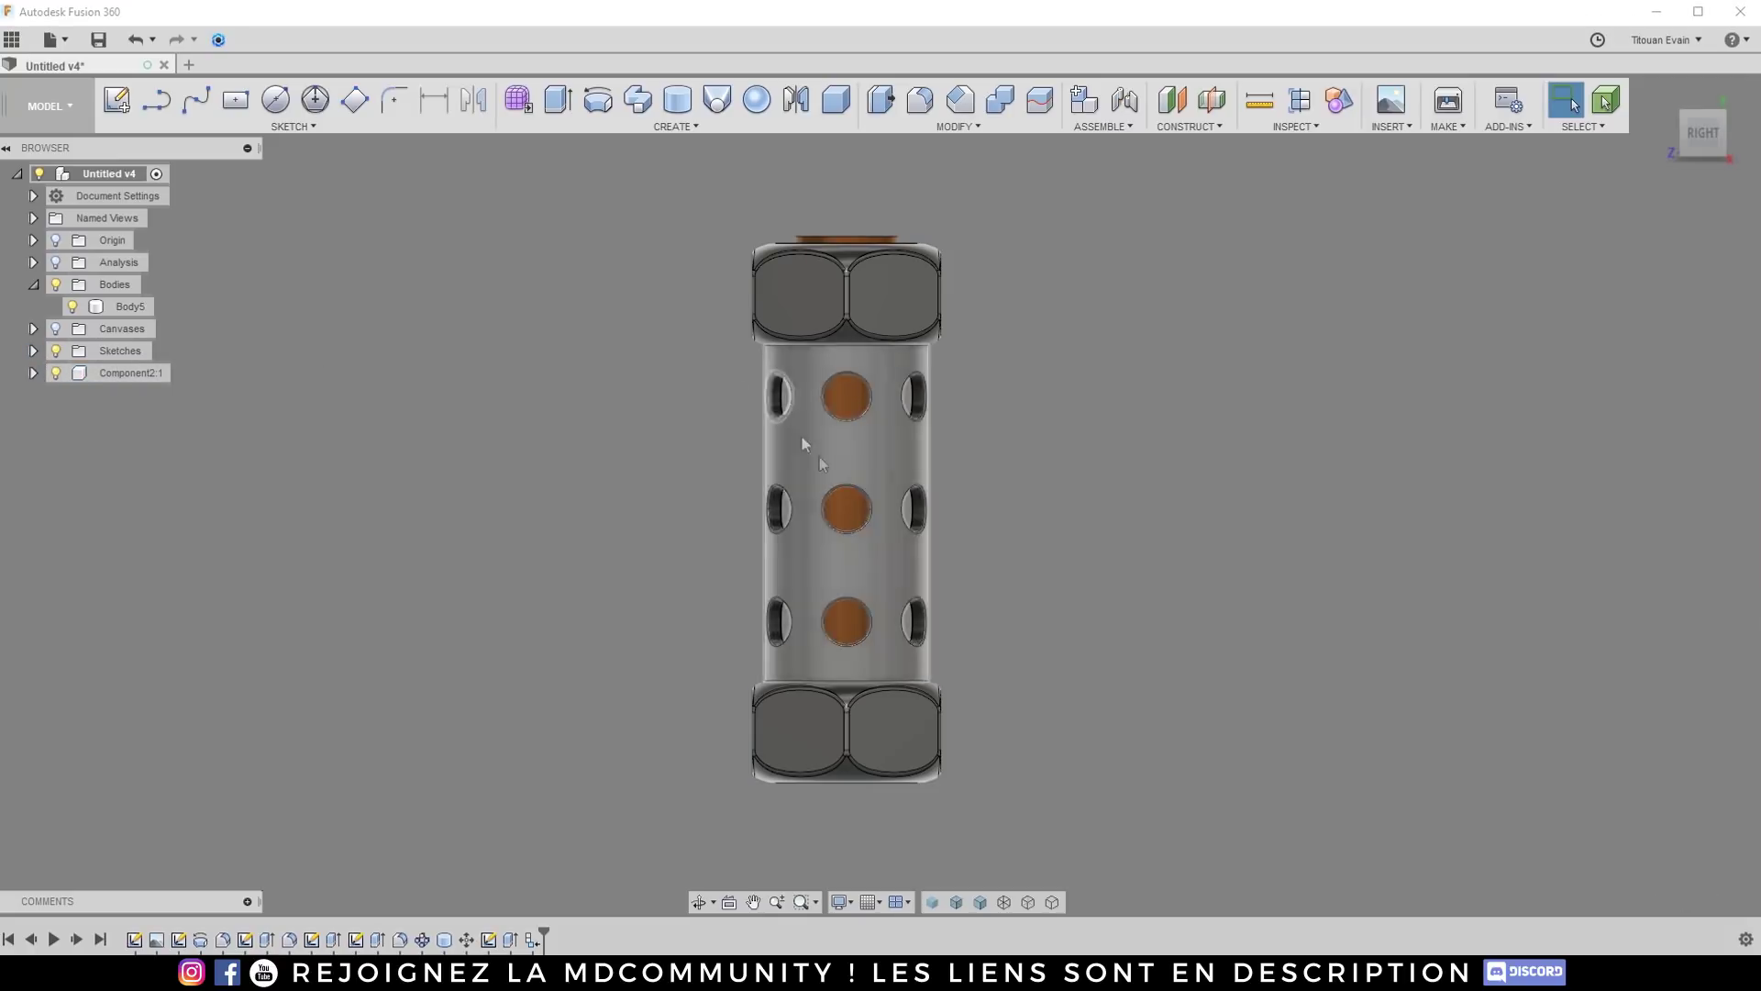
pyautogui.rightClick(121, 374)
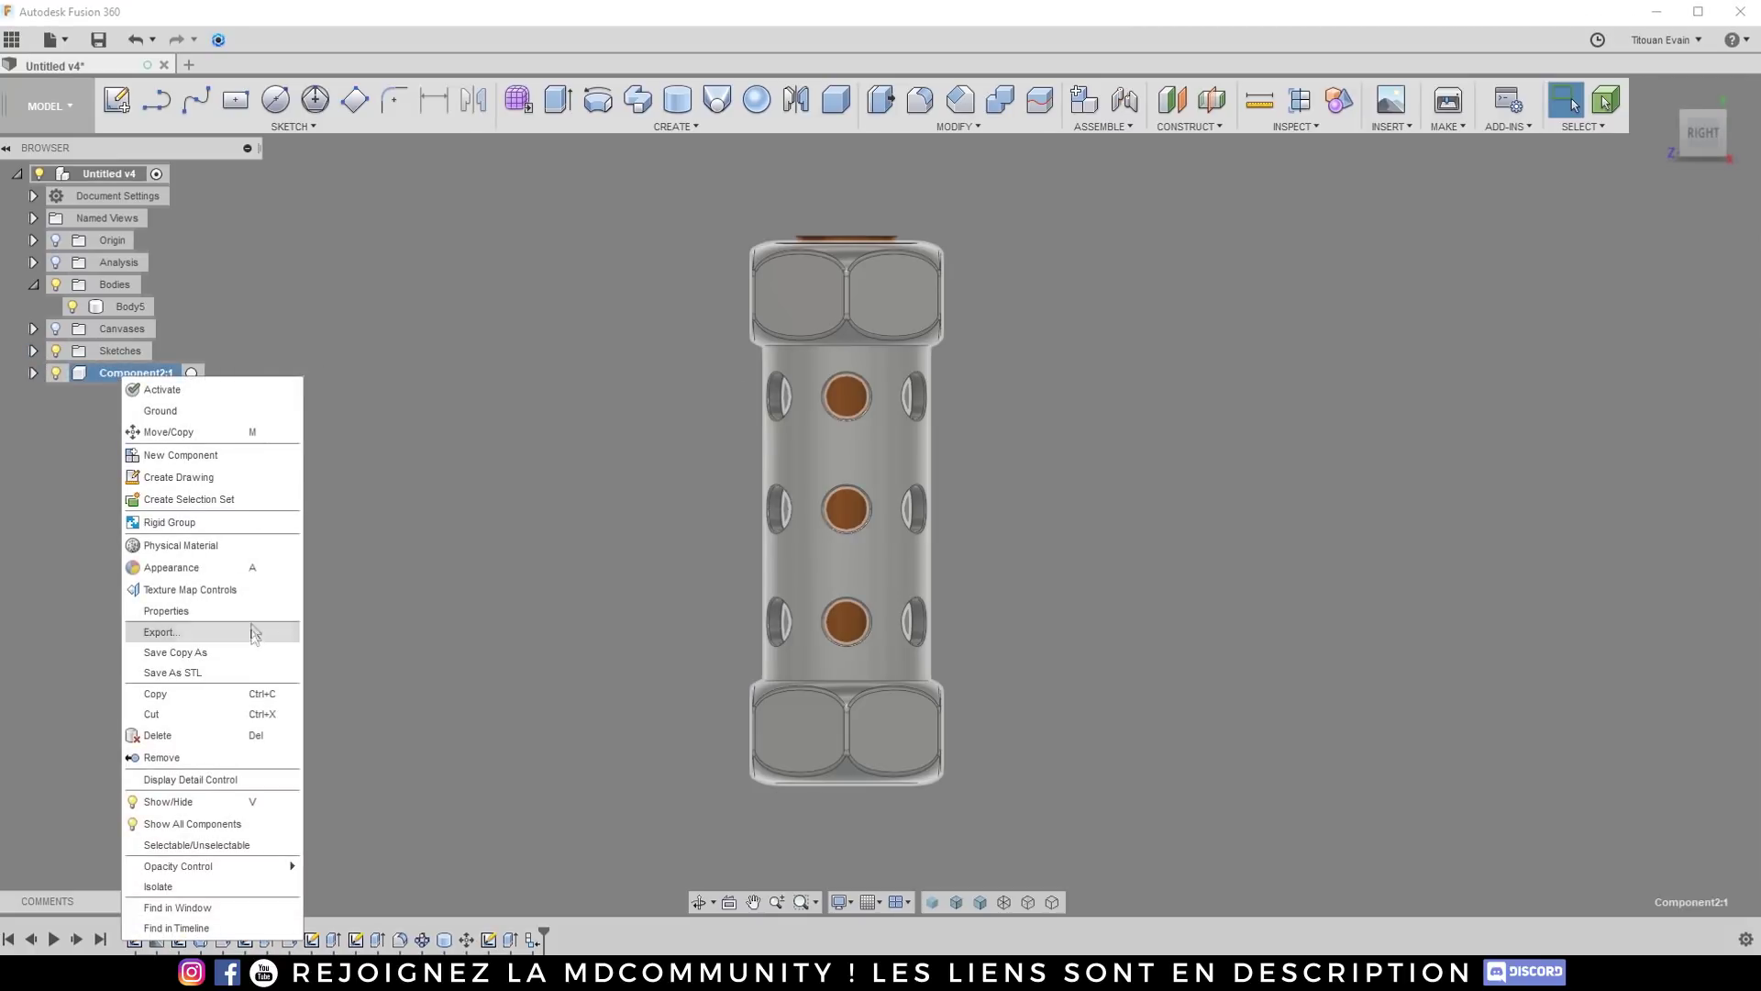
pyautogui.click(235, 651)
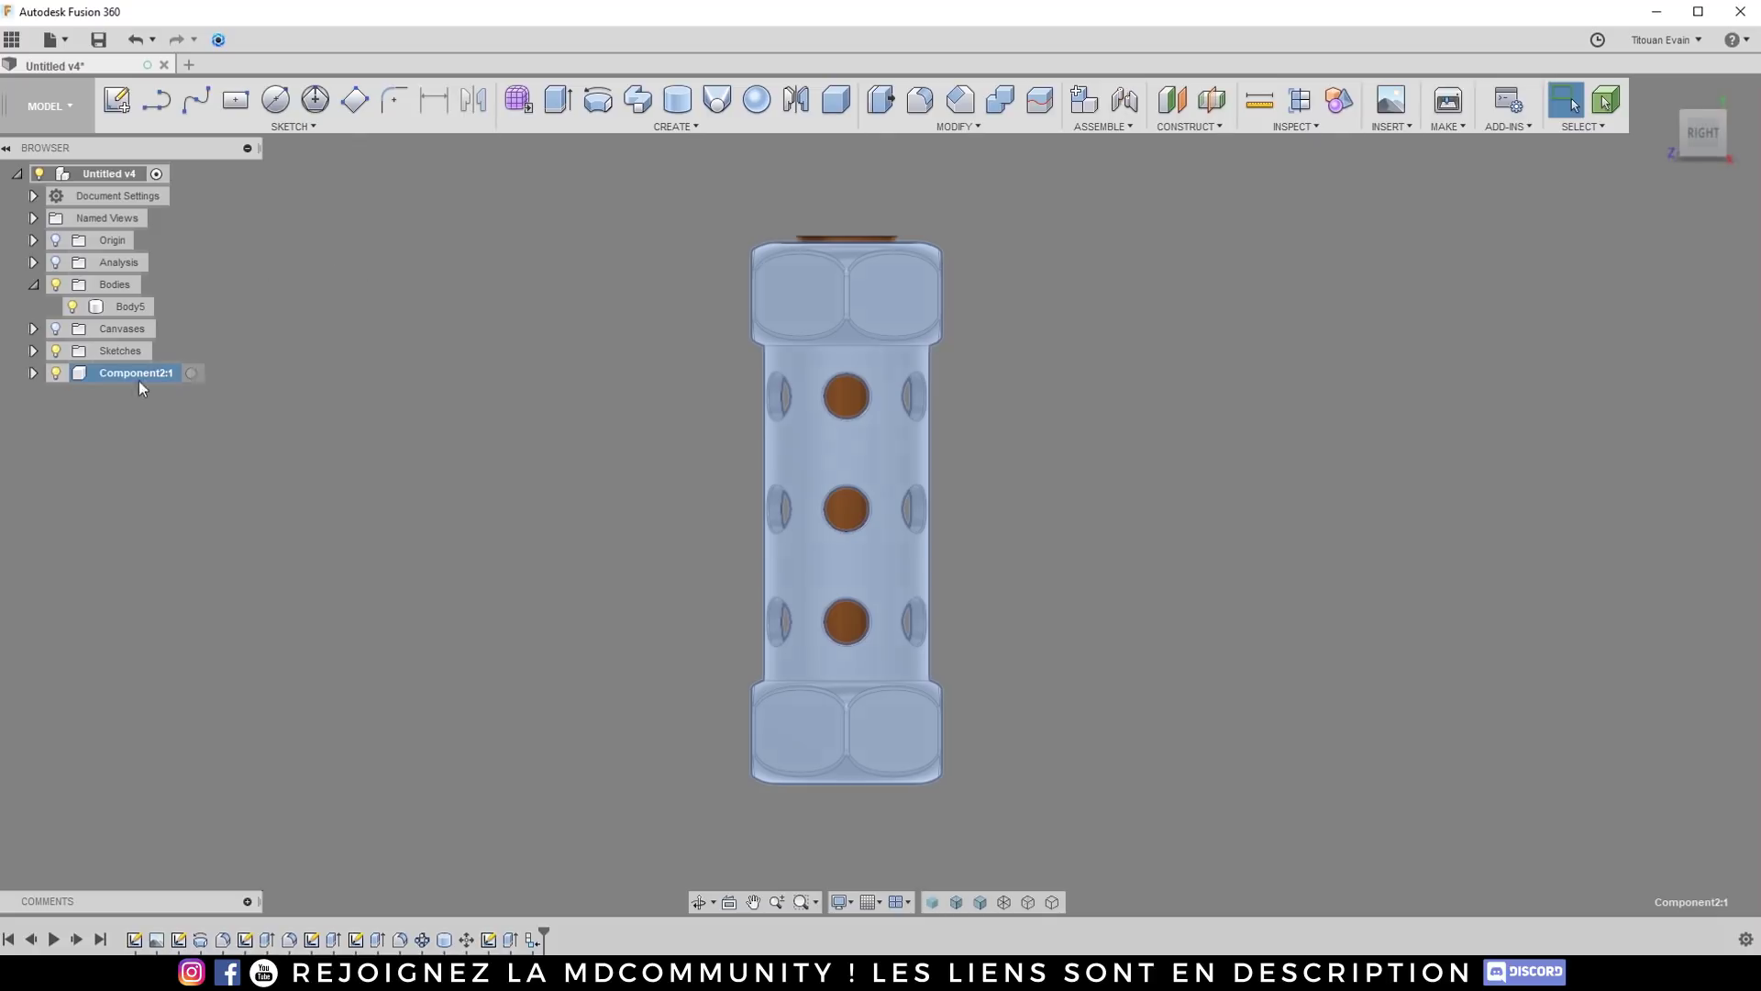
pyautogui.rightClick(116, 376)
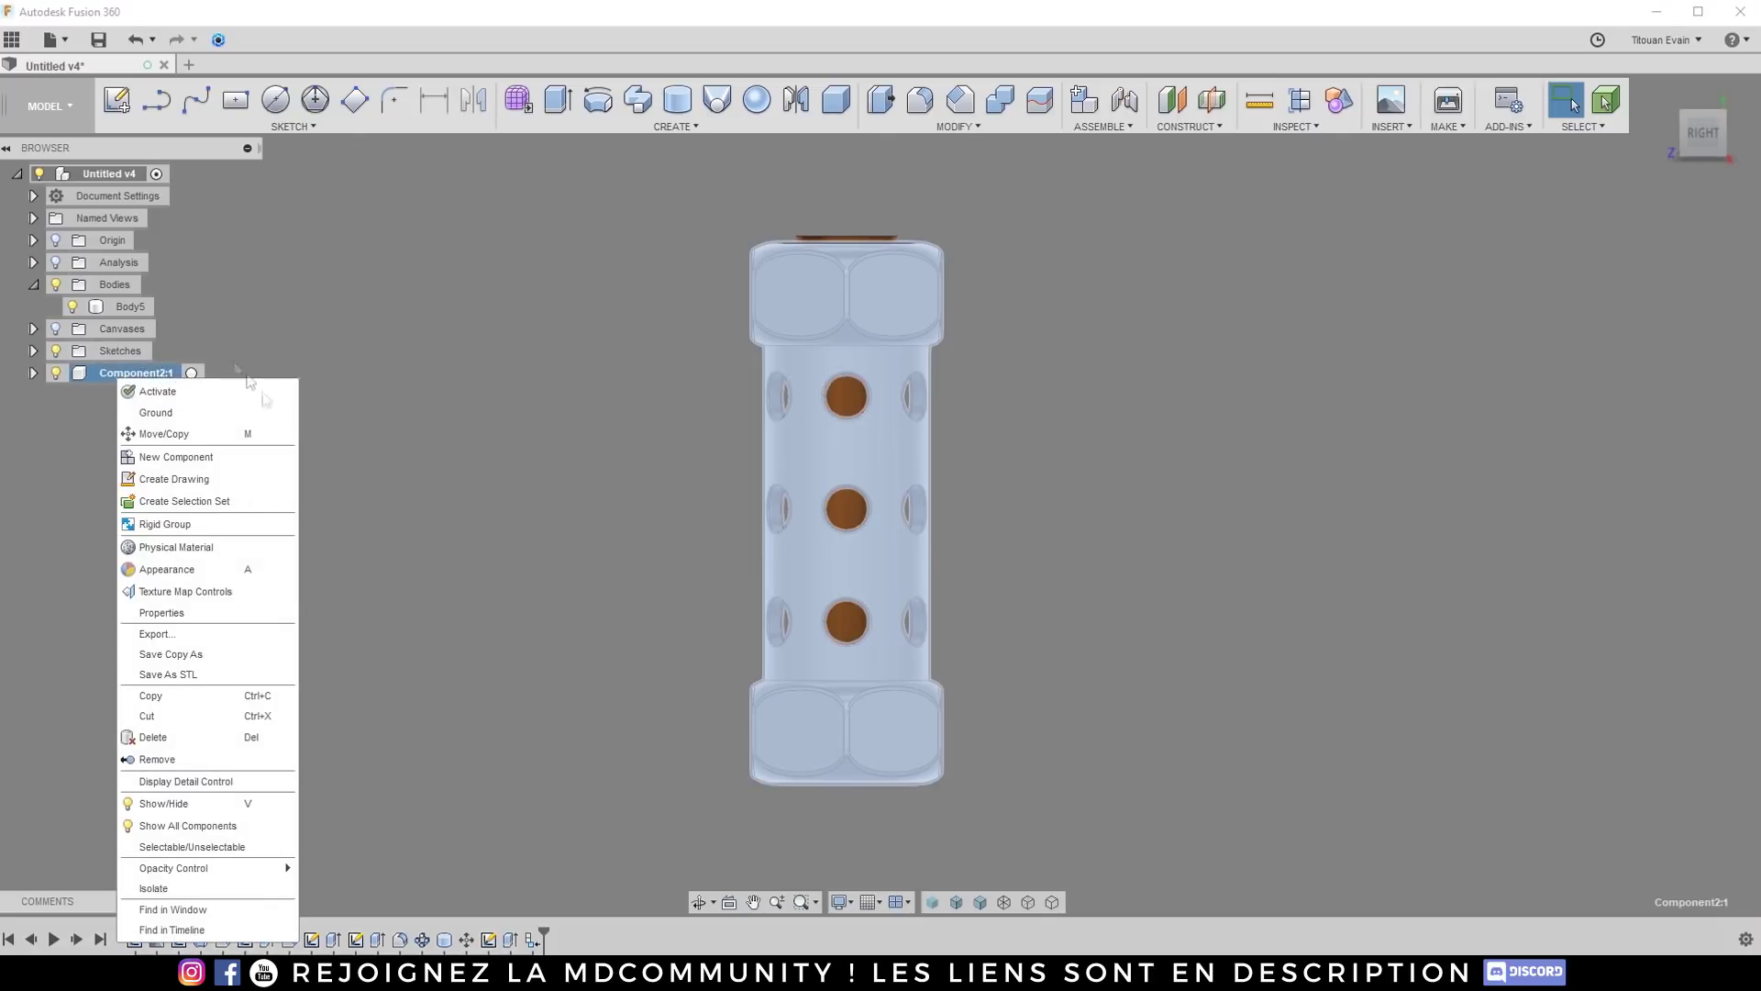
pyautogui.click(729, 224)
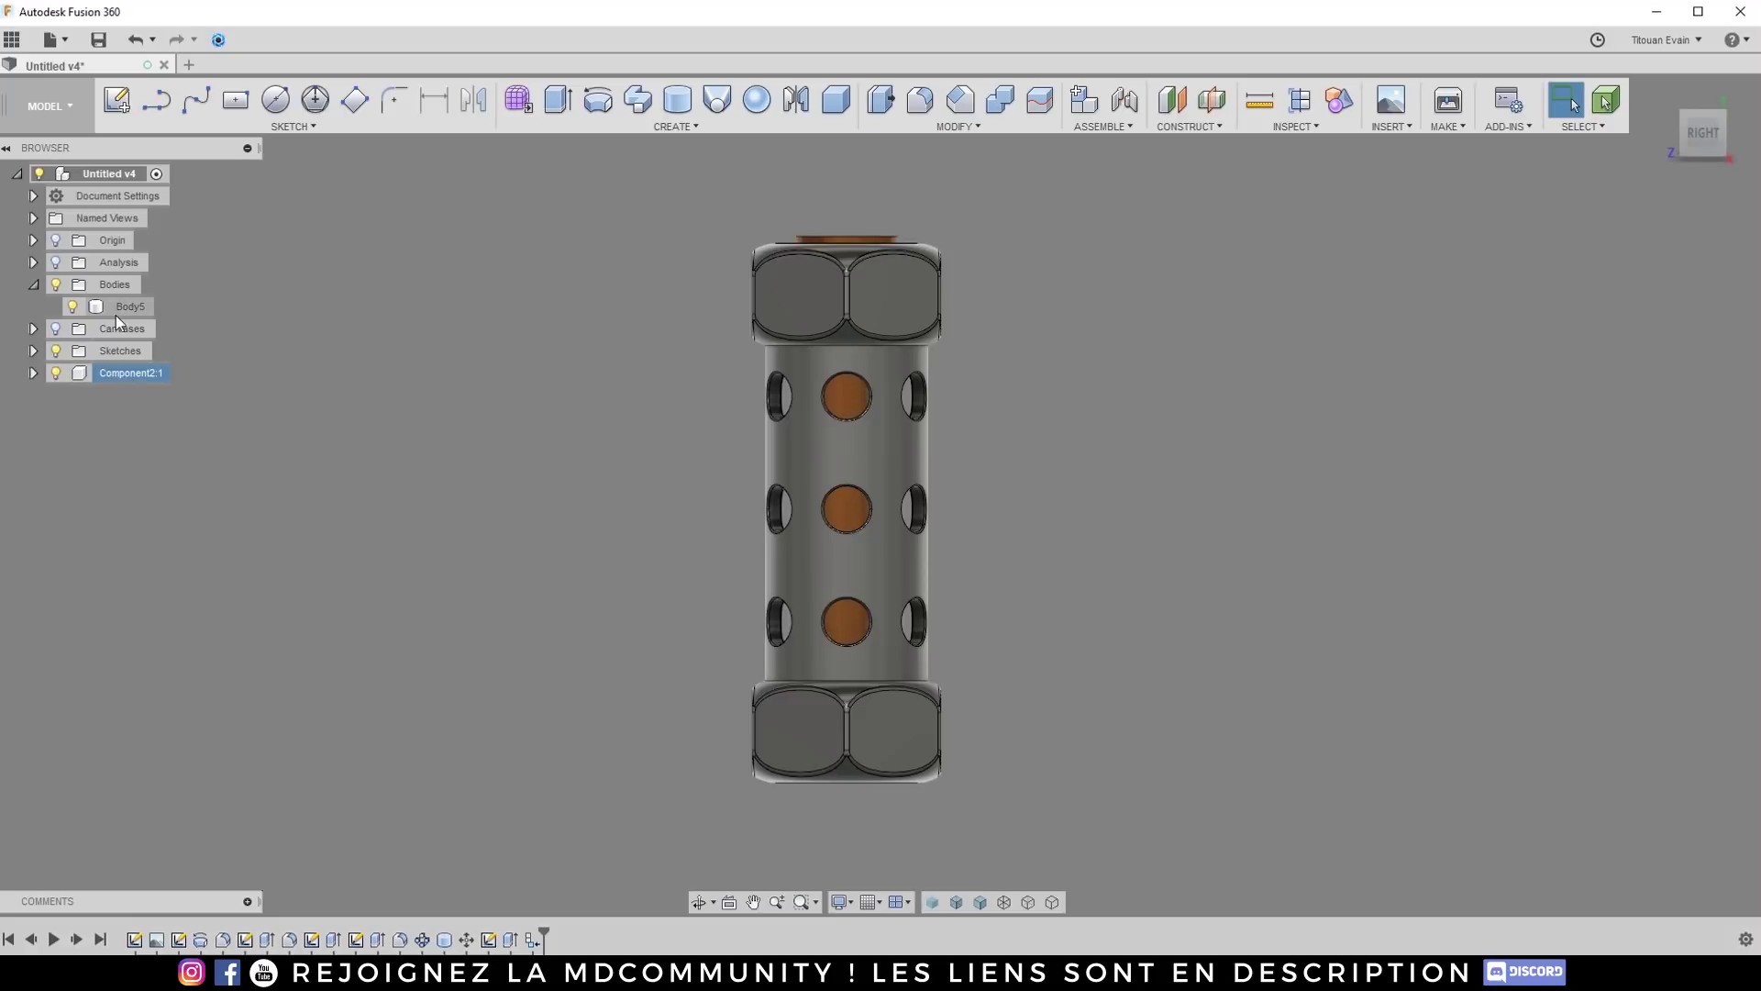
pyautogui.moveTo(119, 310)
pyautogui.mouseDown()
pyautogui.moveTo(129, 378)
pyautogui.moveTo(151, 358)
pyautogui.moveTo(124, 315)
pyautogui.mouseUp()
pyautogui.rightClick(117, 372)
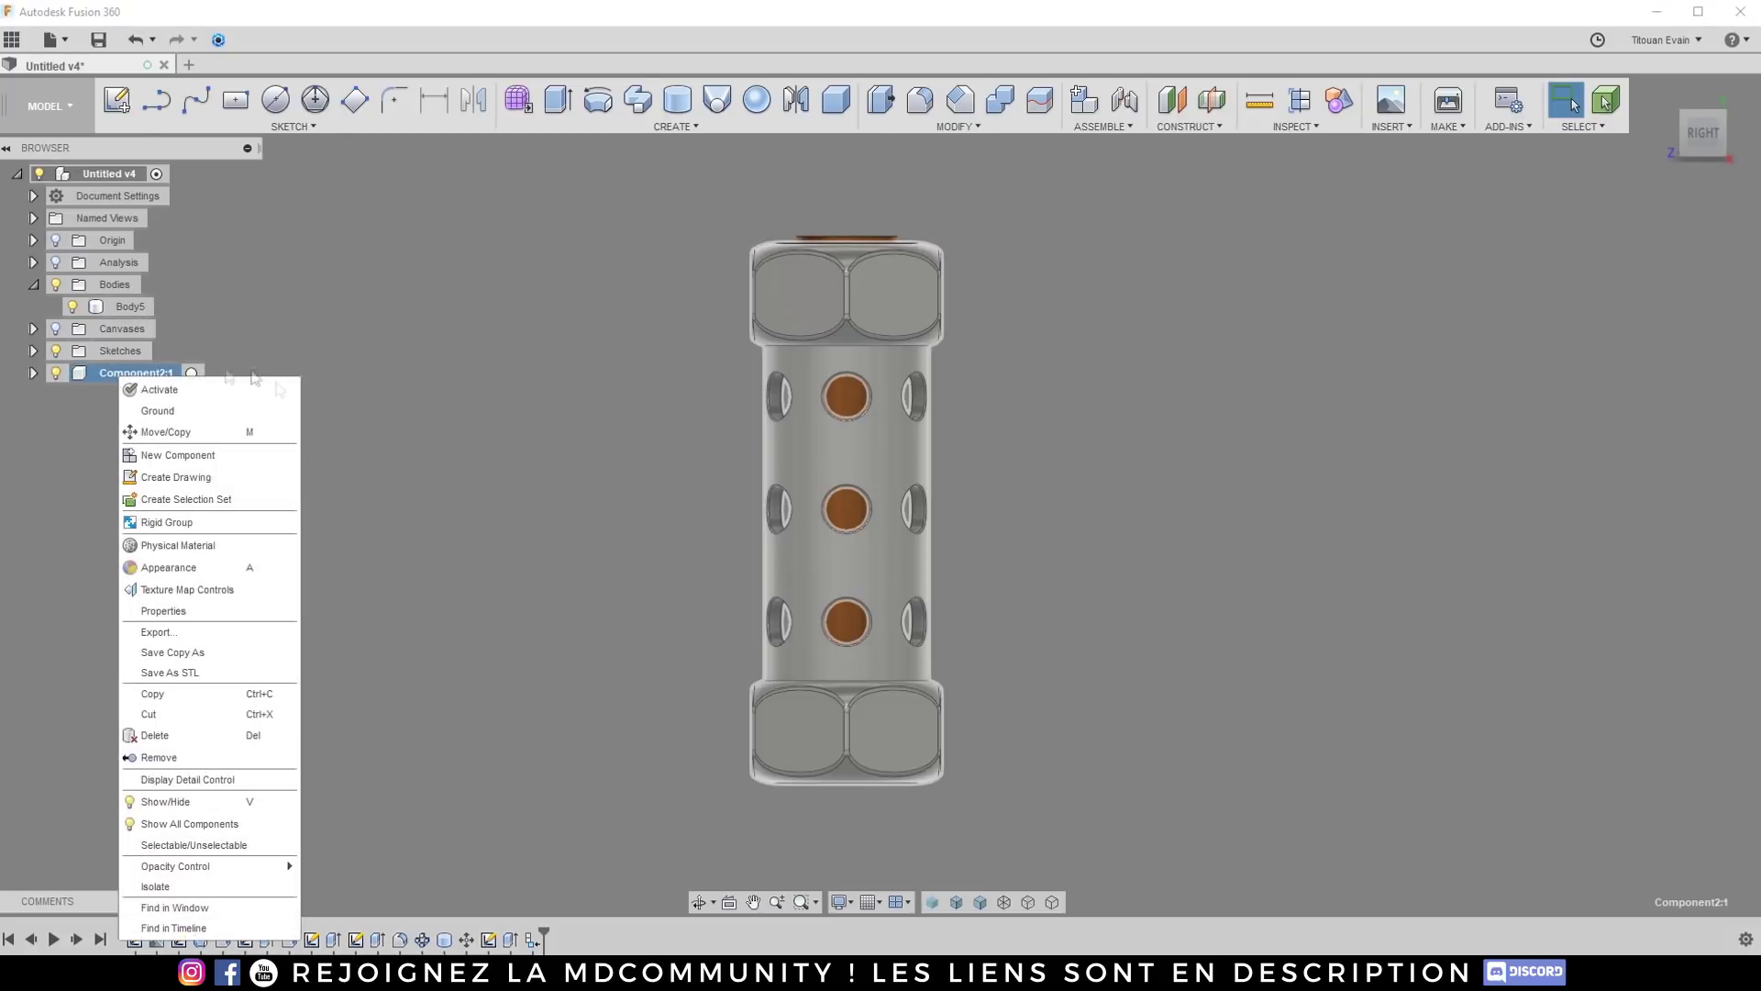
pyautogui.click(157, 409)
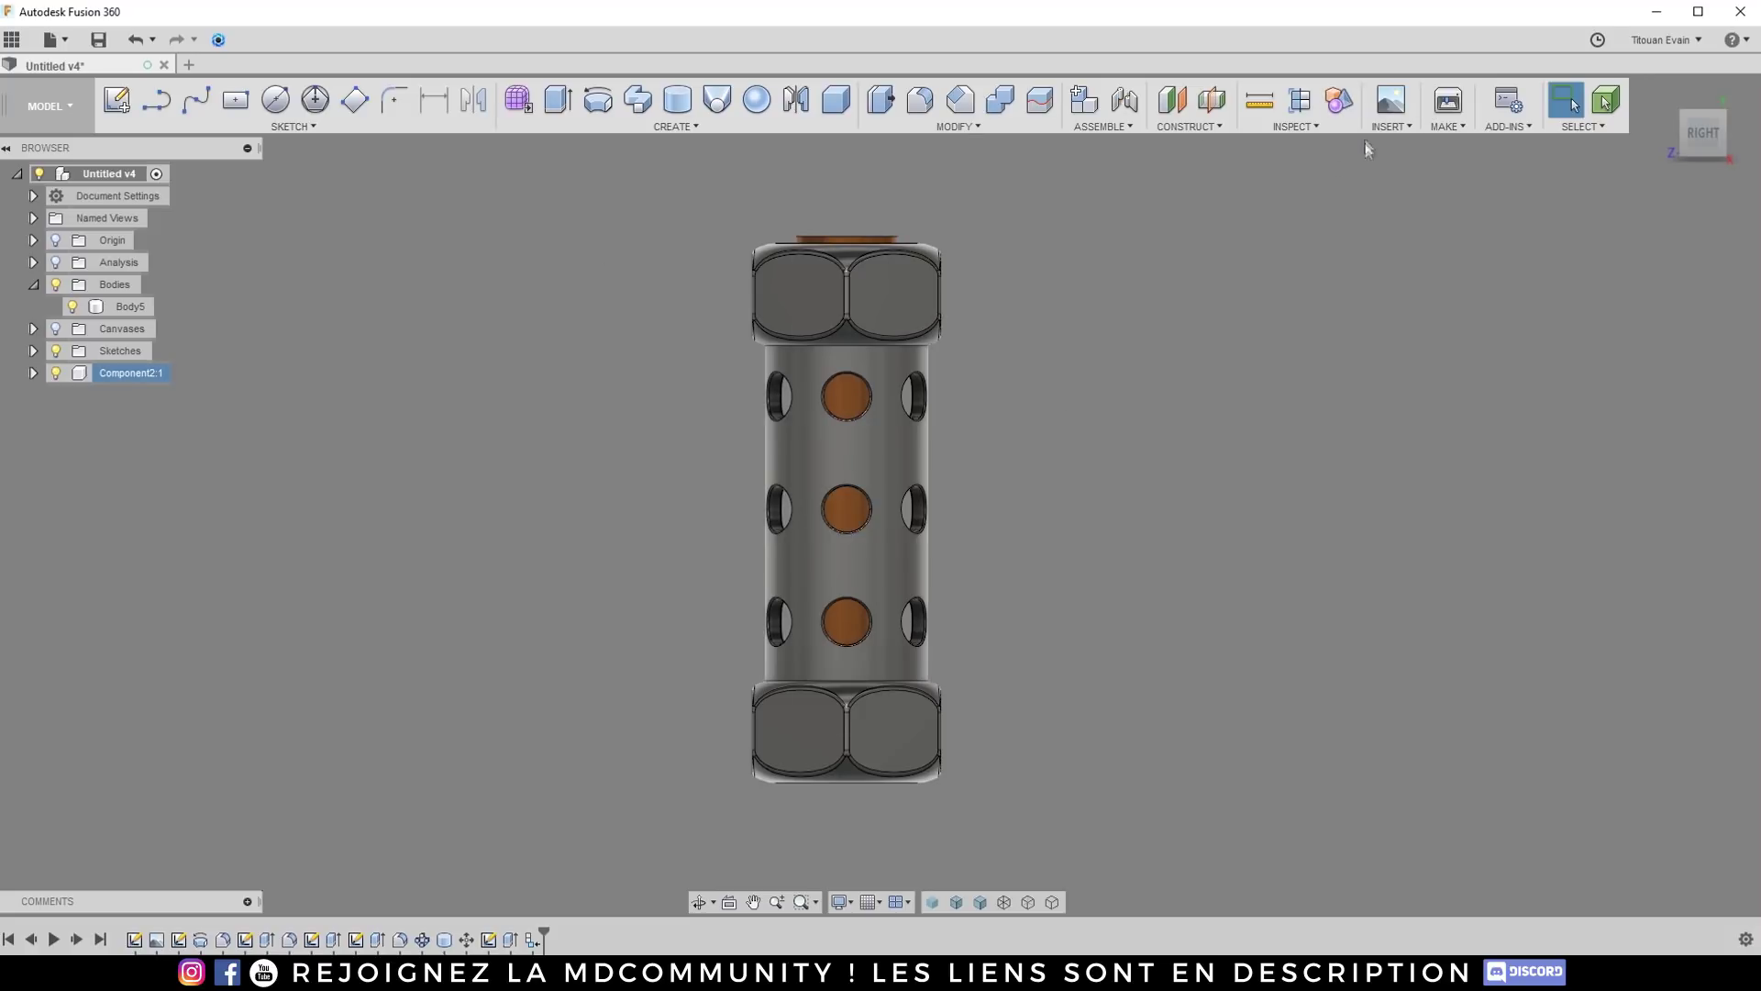
# Step: Turn on component color cycling to tell the parts apart, and undo the component creation
pyautogui.click(1341, 103)
pyautogui.keyDown('shift'); pyautogui.moveTo(1220, 324); pyautogui.dragTo(1059, 388, button='middle'); pyautogui.keyUp('shift')
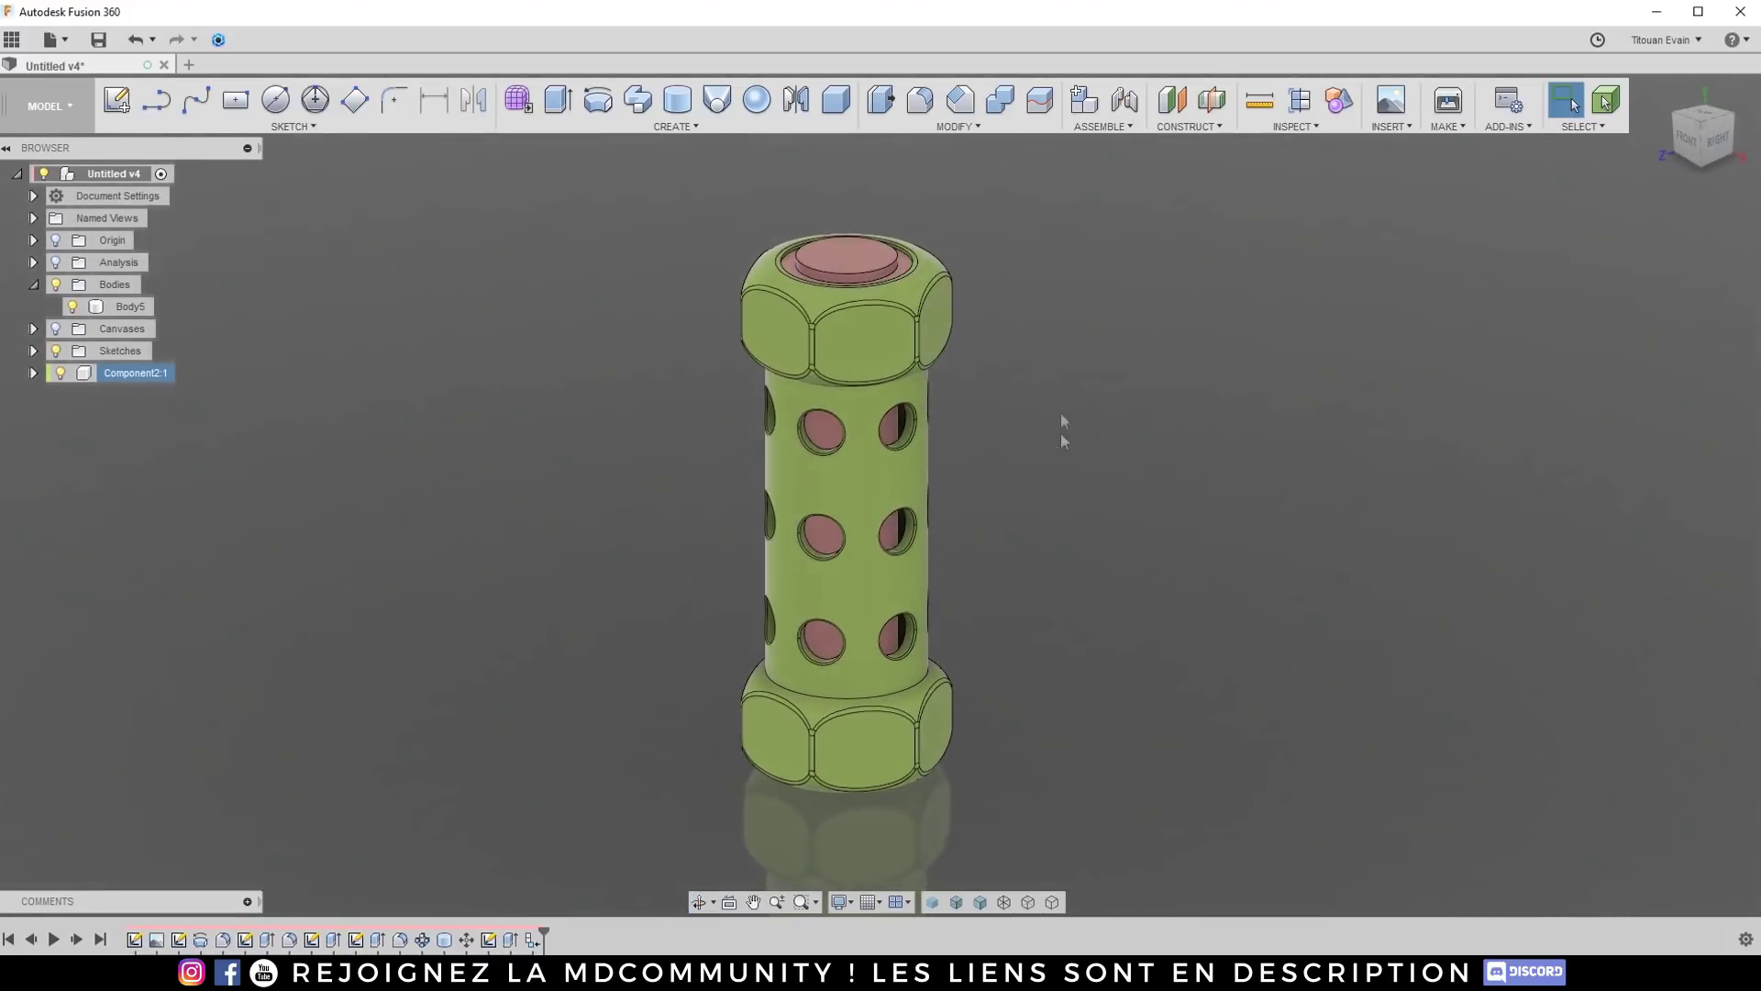
pyautogui.keyDown('shift'); pyautogui.moveTo(952, 244); pyautogui.dragTo(725, 431, button='middle'); pyautogui.keyUp('shift')
pyautogui.click(1706, 139)
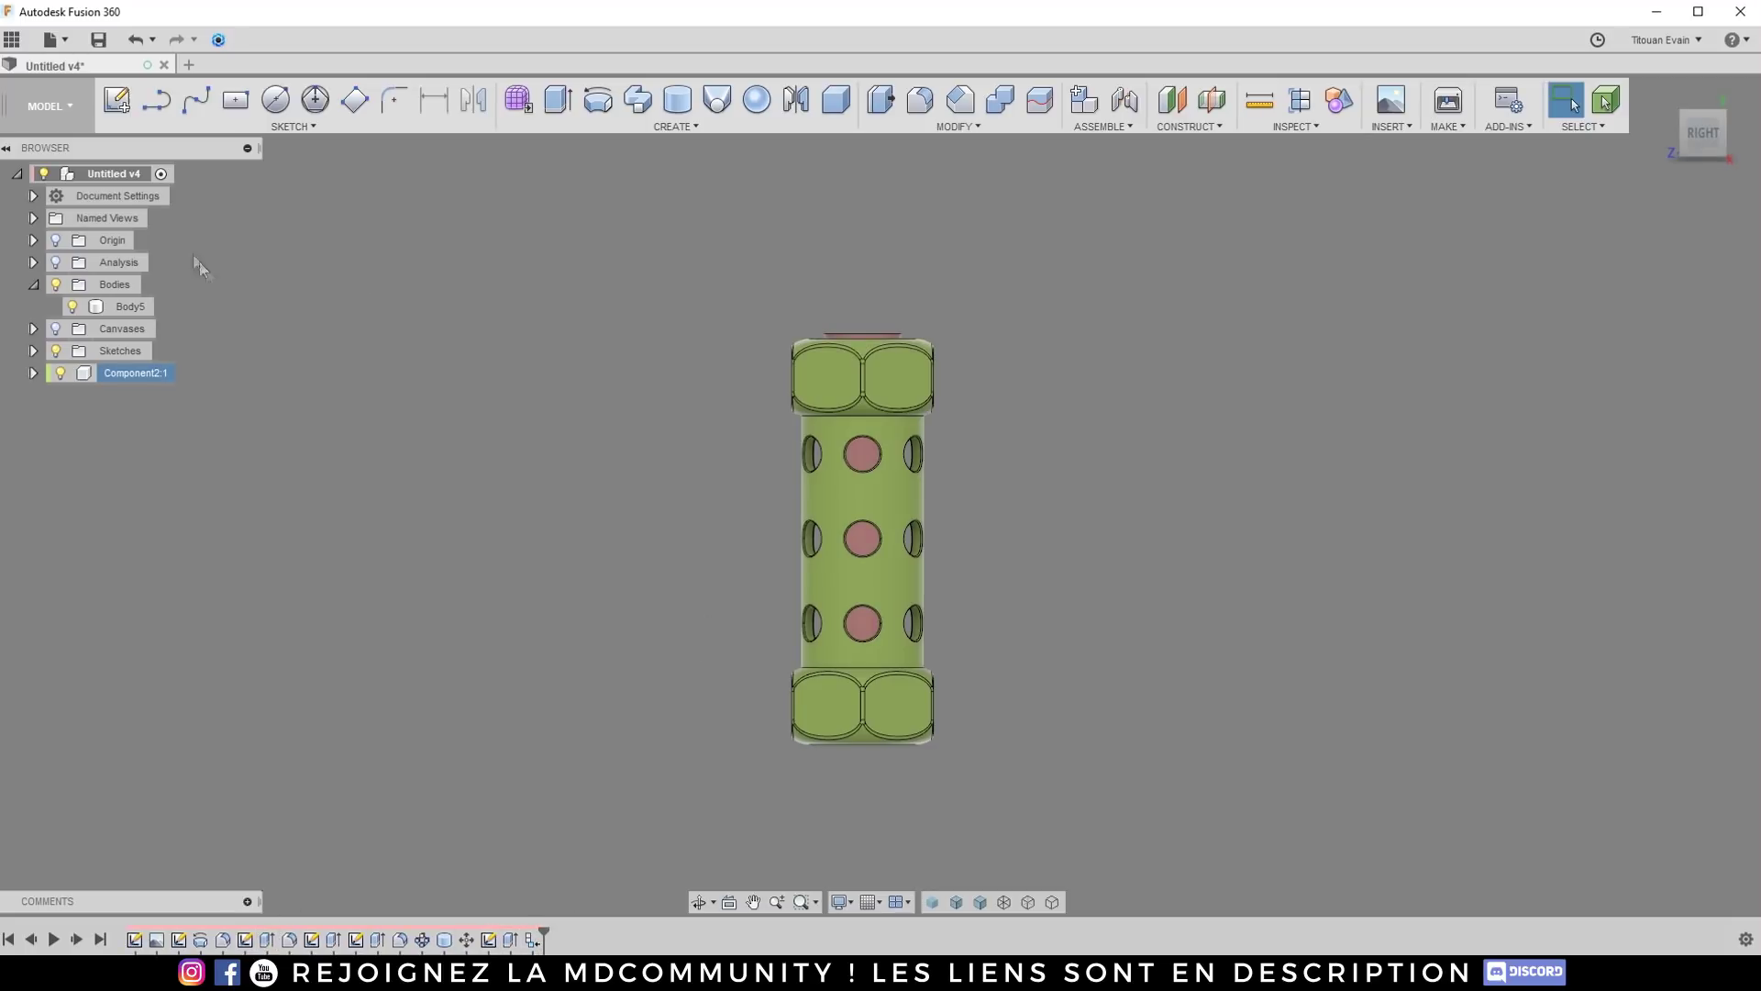
pyautogui.click(129, 371)
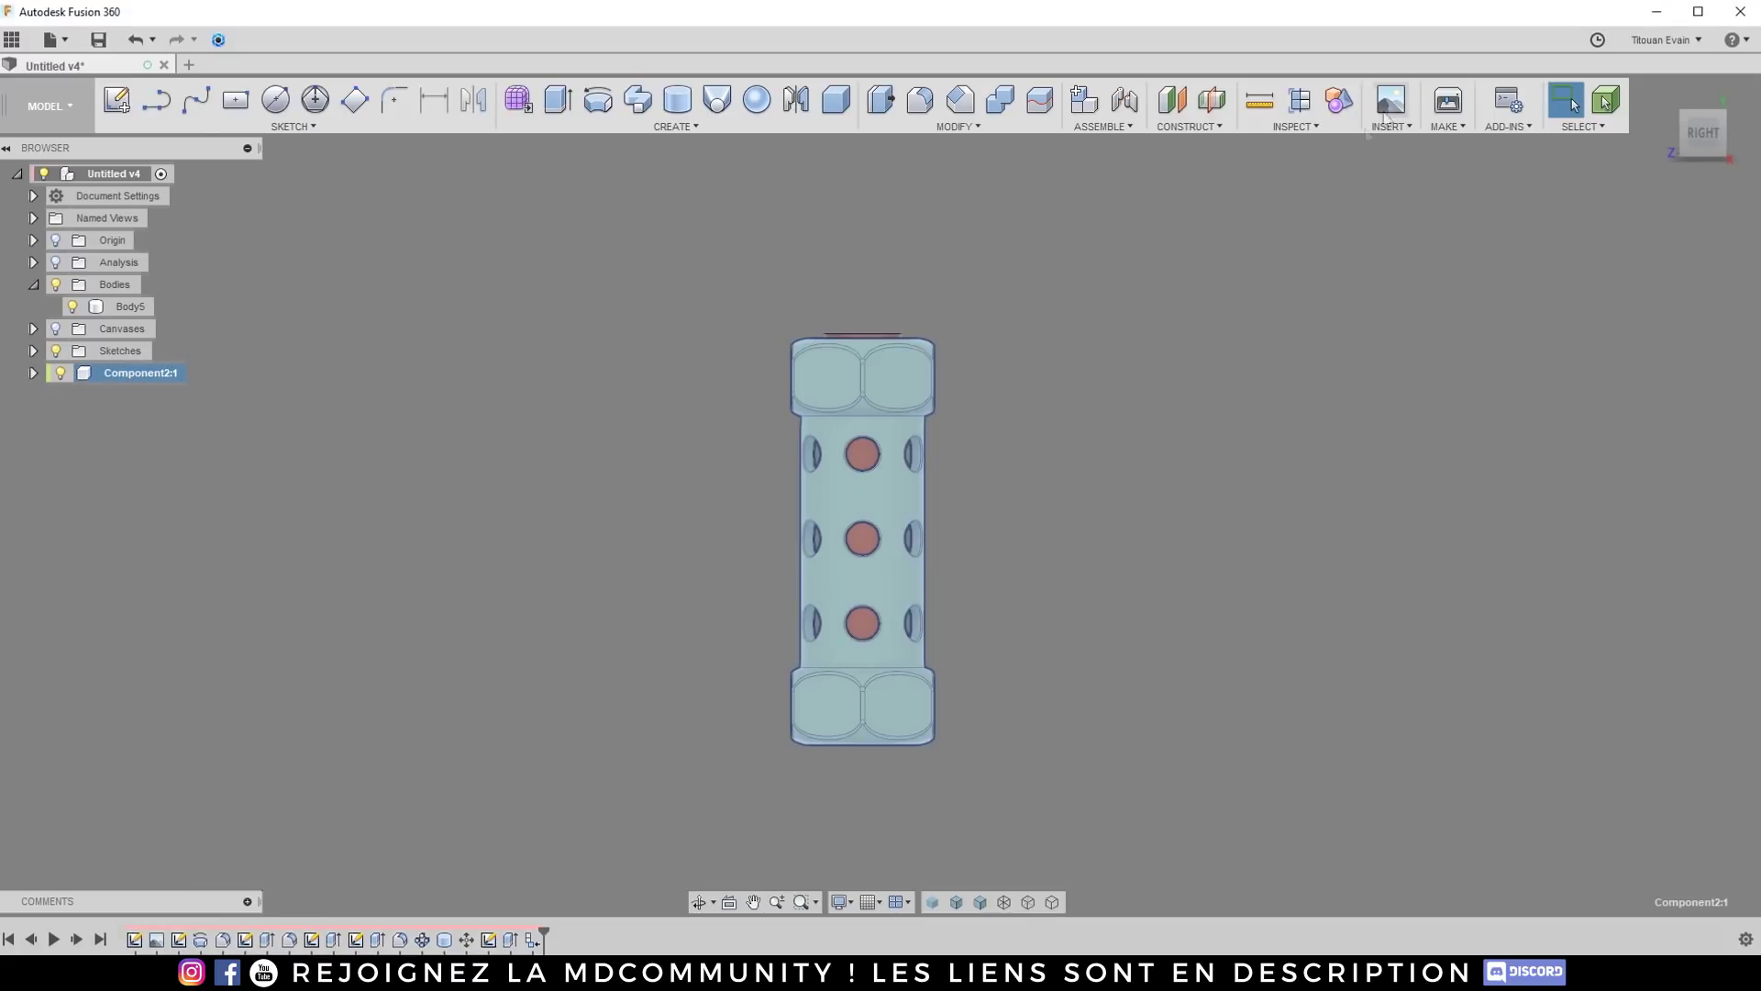
pyautogui.hotkey('ctrl', 'z')
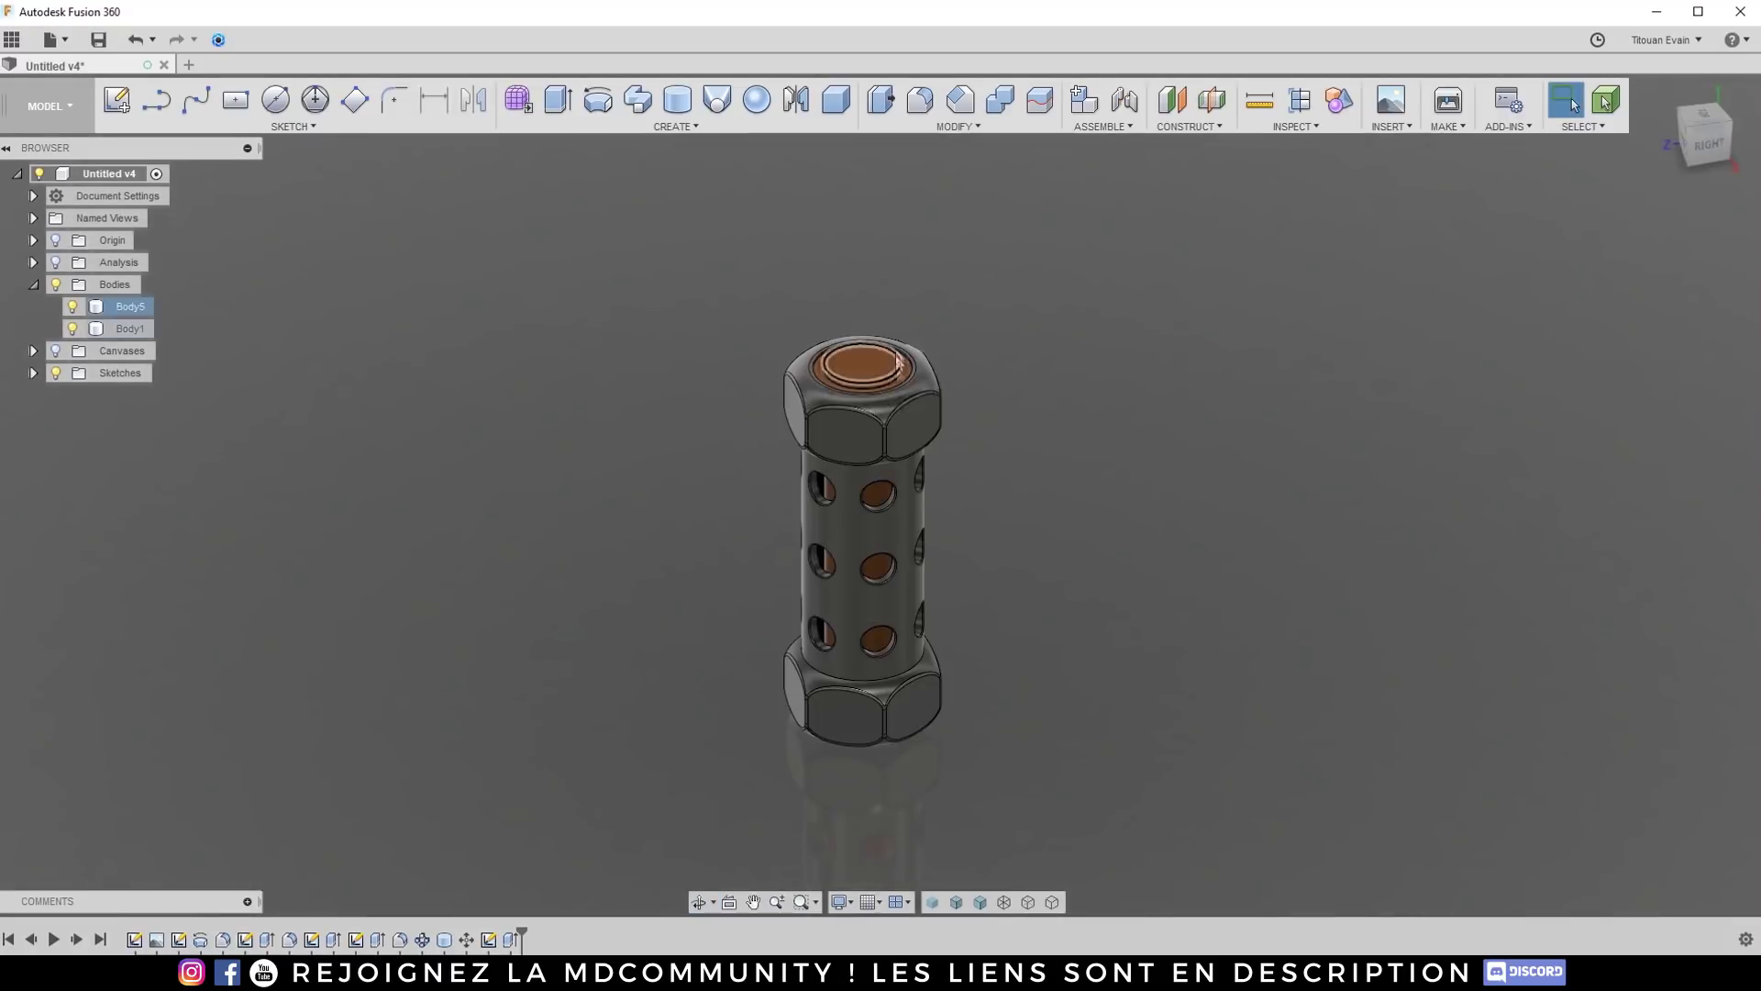
# Step: Fillet the upper and base edges of the raised copper disc on the core's end with a small radius
pyautogui.scroll(5, 897, 376)
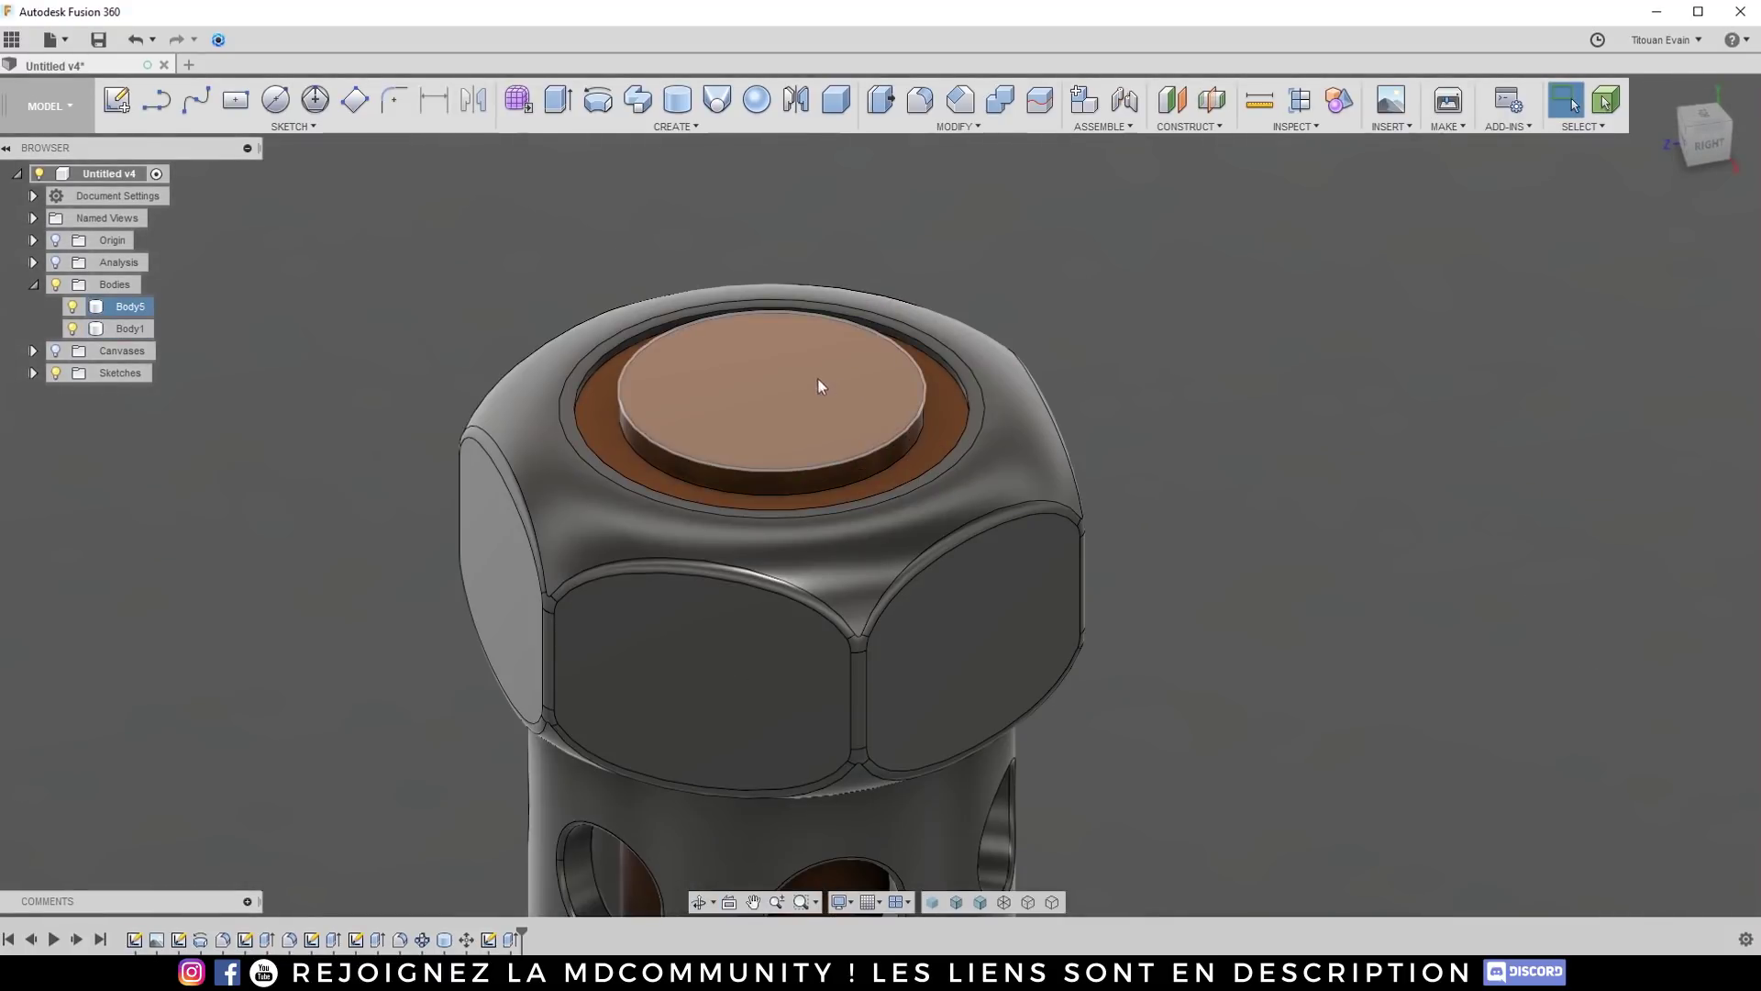
pyautogui.scroll(-2, 794, 375)
pyautogui.click(731, 394)
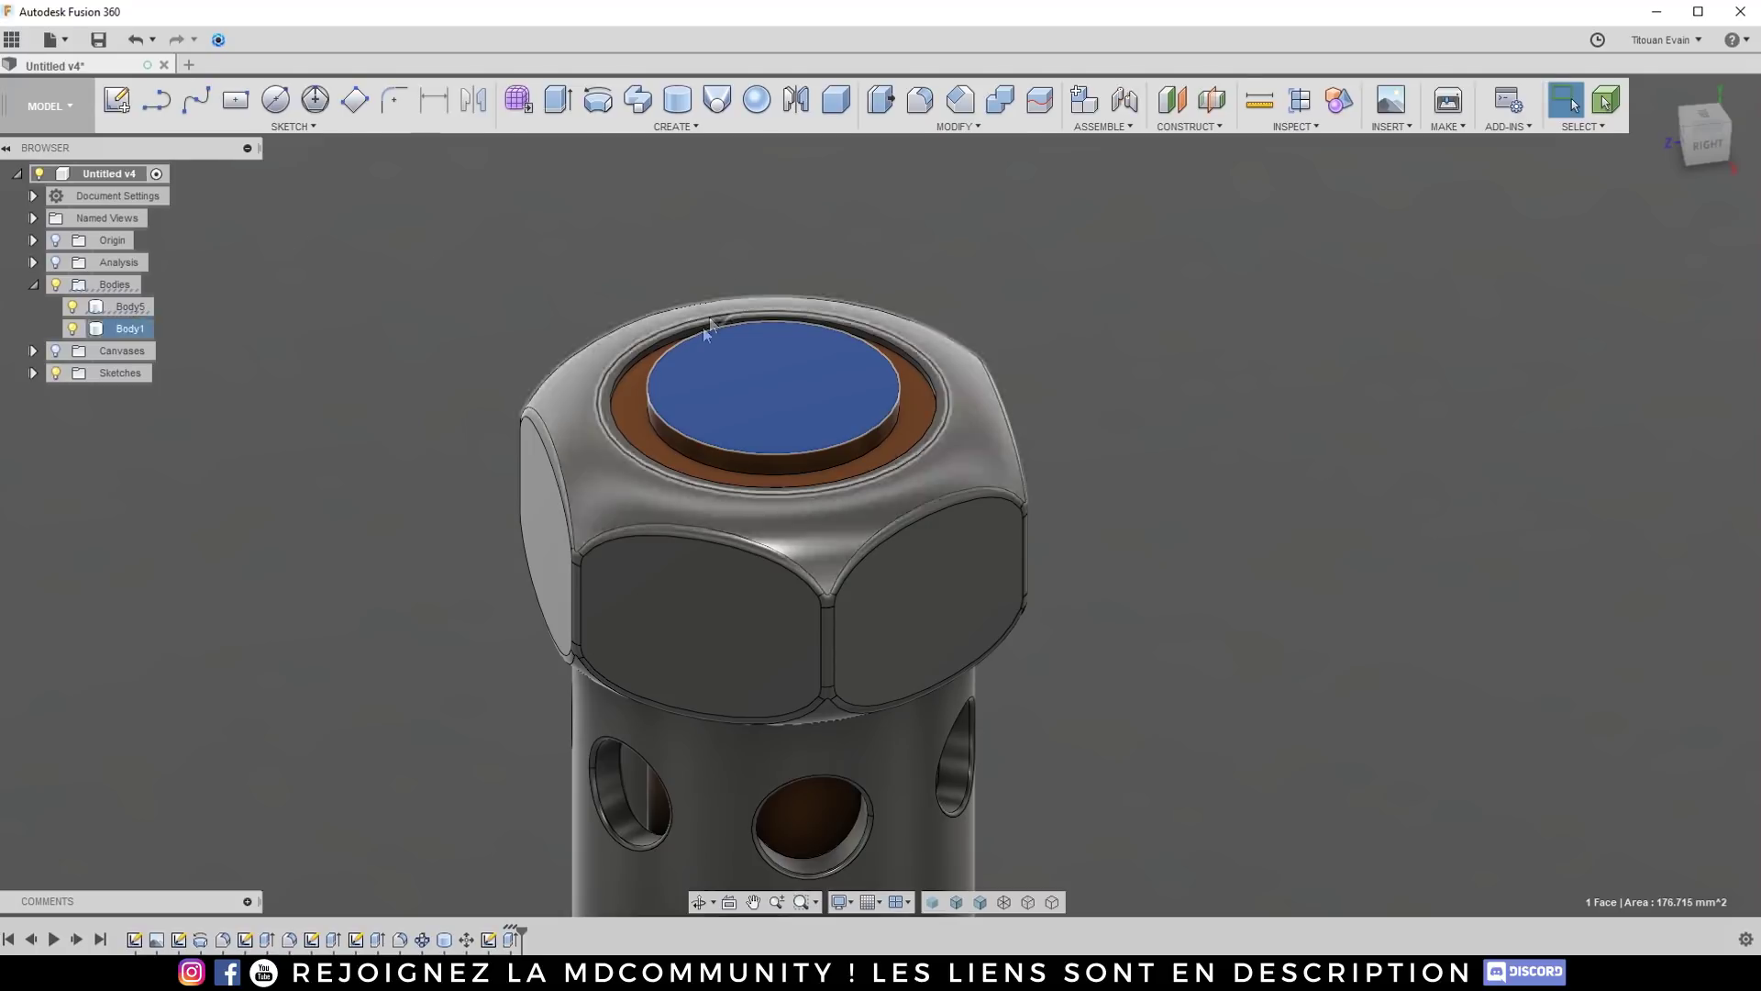
pyautogui.scroll(3, 536, 288)
pyautogui.scroll(3, 649, 367)
pyautogui.press('f')
pyautogui.keyDown('shift'); pyautogui.moveTo(621, 354); pyautogui.dragTo(732, 332, button='middle'); pyautogui.keyUp('shift')
pyautogui.click(592, 325)
pyautogui.scroll(3, 728, 287)
pyautogui.click(702, 291)
pyautogui.keyDown('shift'); pyautogui.moveTo(787, 374); pyautogui.dragTo(765, 393, button='middle'); pyautogui.keyUp('shift')
pyautogui.click(718, 408)
pyautogui.moveTo(702, 393)
pyautogui.mouseDown()
pyautogui.moveTo(677, 374)
pyautogui.moveTo(693, 386)
pyautogui.mouseUp()
pyautogui.press('Return')
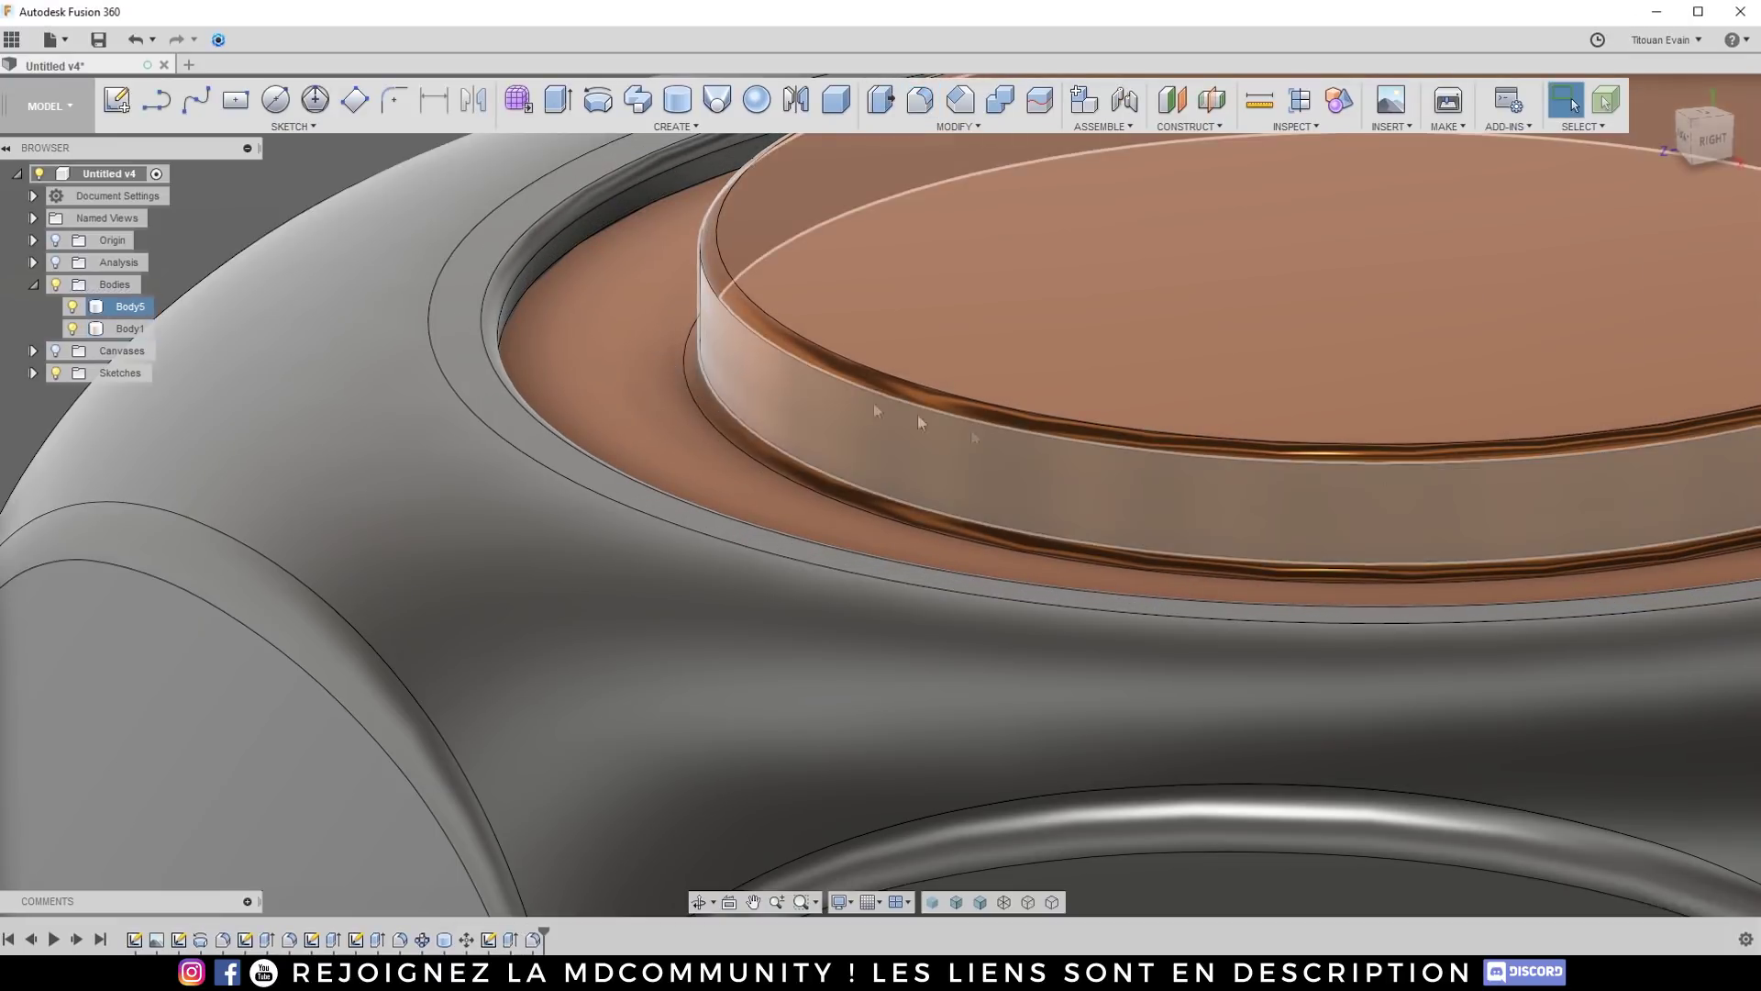
# Step: Try a small equal-distance chamfer on the outer rim of the copper core, inside the hexagonal end
pyautogui.scroll(-5, 820, 388)
pyautogui.moveTo(820, 389)
pyautogui.keyDown('shift'); pyautogui.mouseDown(button='middle')
pyautogui.moveTo(776, 451)
pyautogui.moveTo(788, 377)
pyautogui.mouseUp(button='middle'); pyautogui.keyUp('shift')
pyautogui.scroll(8, 788, 376)
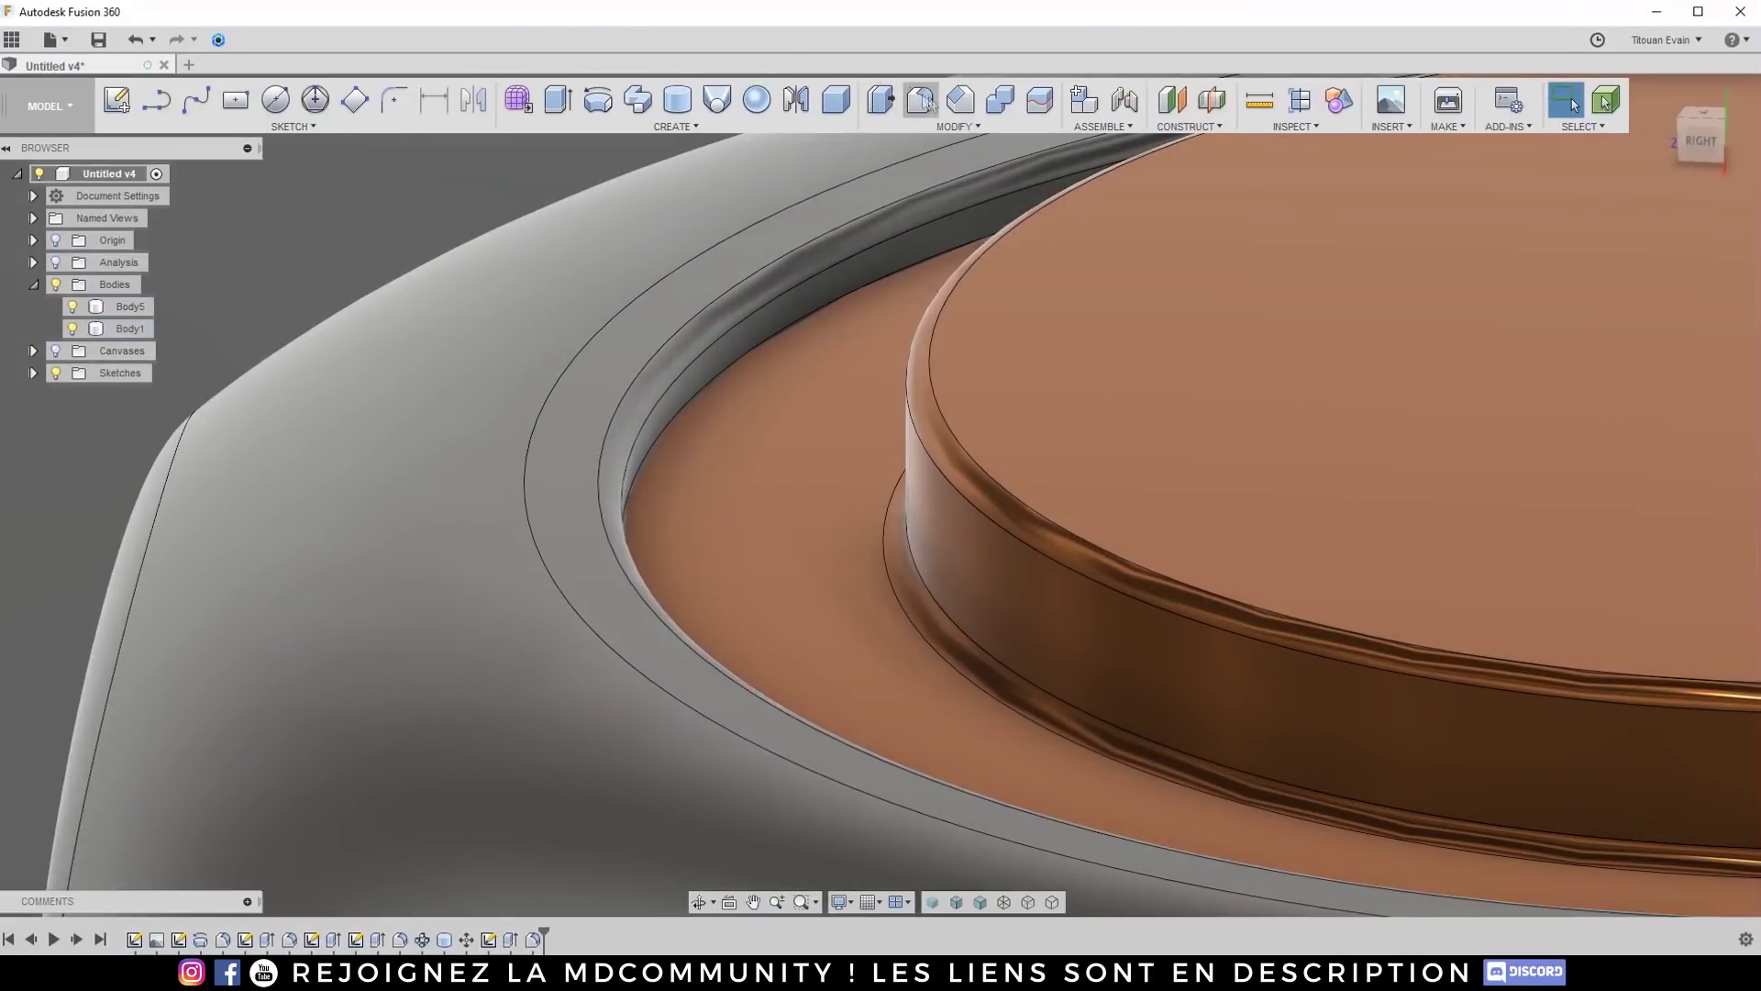
pyautogui.click(920, 99)
pyautogui.click(712, 361)
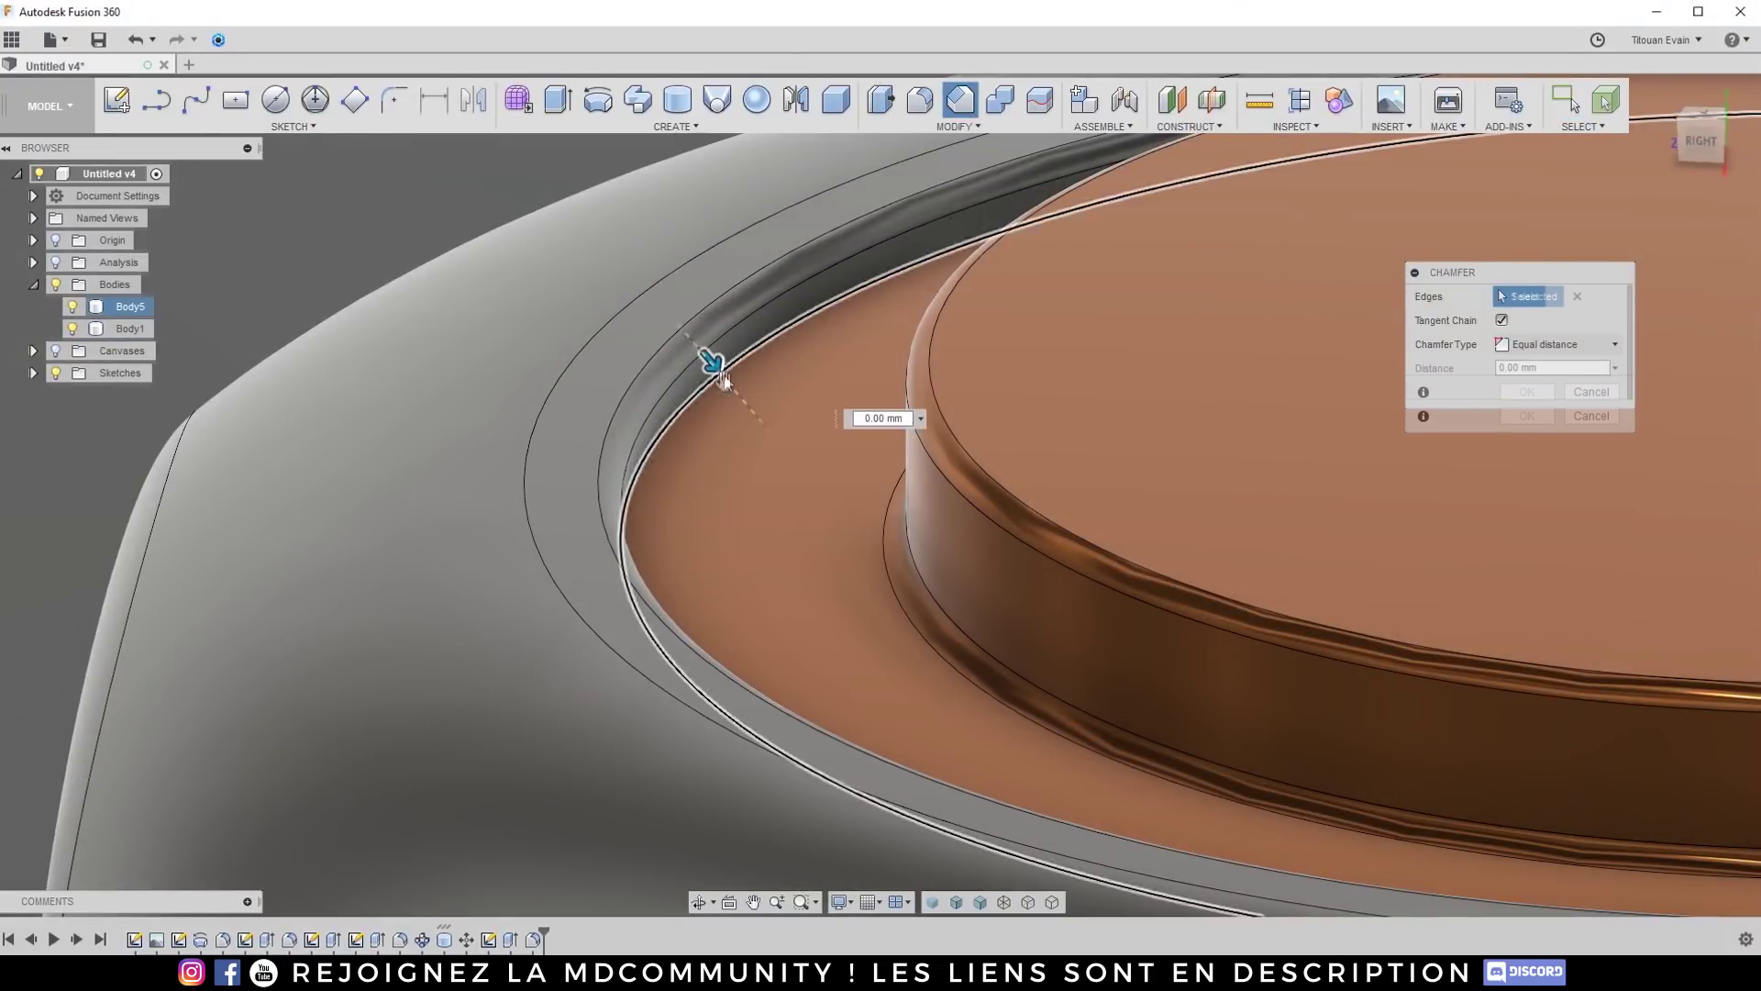
pyautogui.scroll(5, 697, 364)
pyautogui.scroll(-2, 697, 364)
pyautogui.moveTo(696, 366)
pyautogui.mouseDown()
pyautogui.moveTo(771, 447)
pyautogui.moveTo(725, 376)
pyautogui.mouseUp()
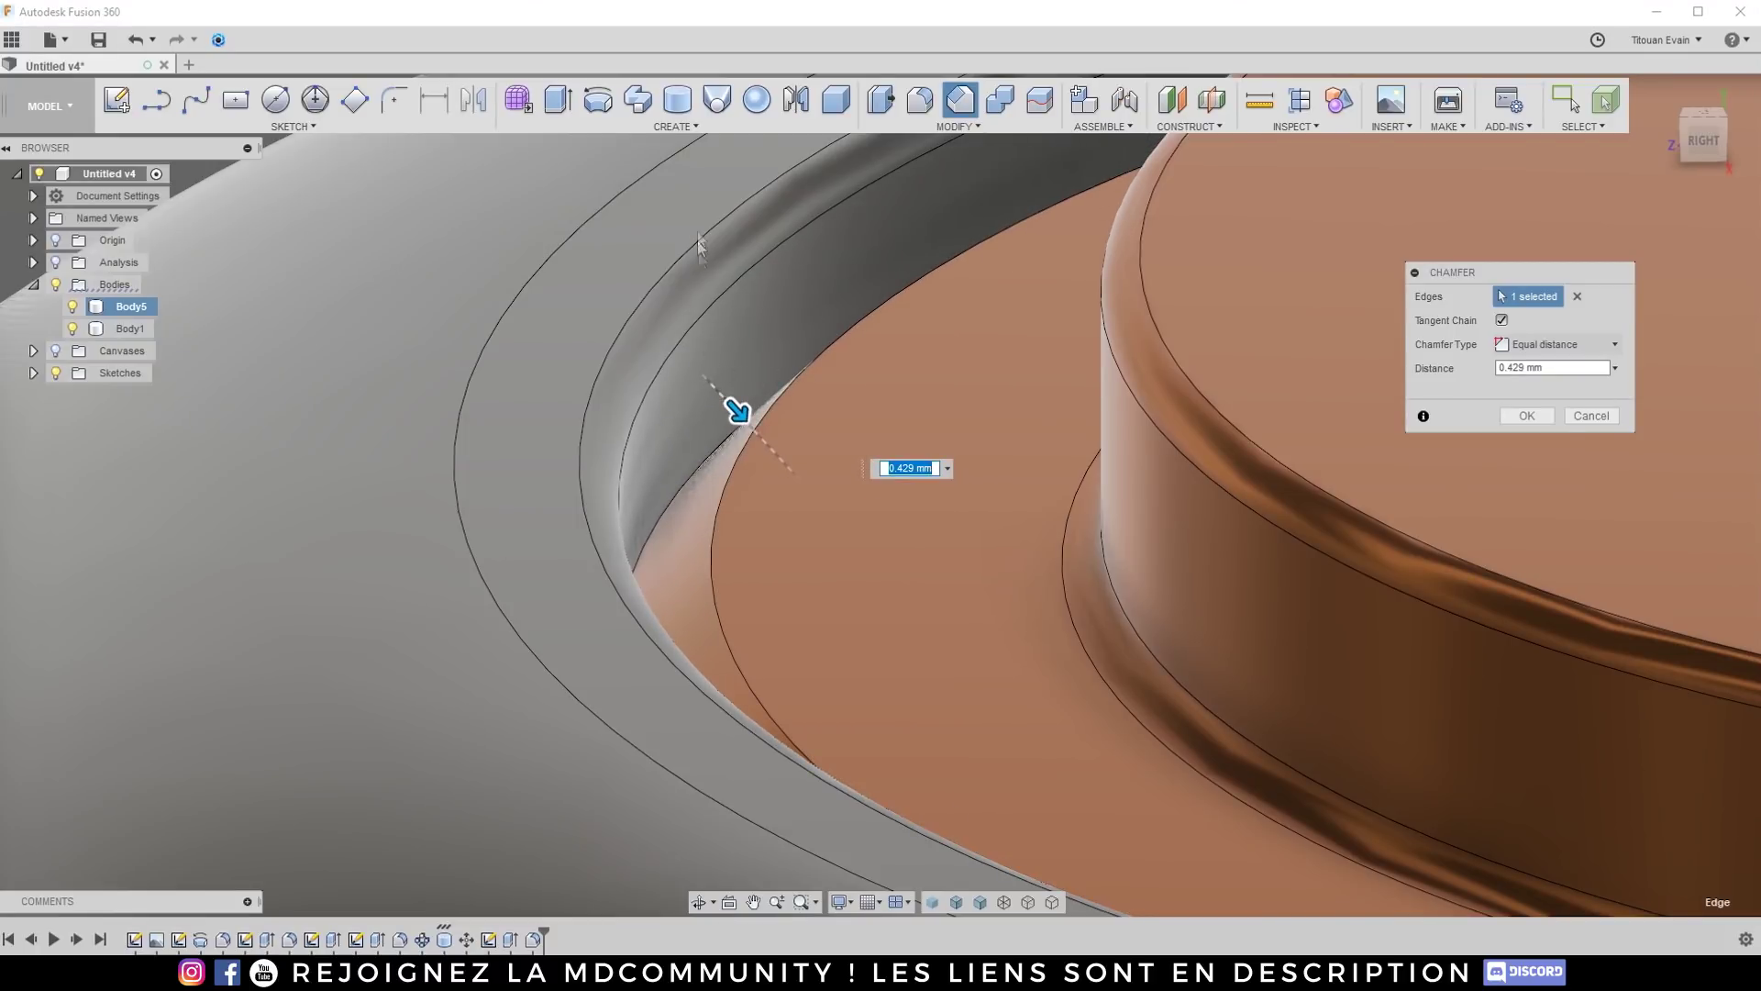
pyautogui.moveTo(736, 410); pyautogui.dragTo(726, 392)
pyautogui.scroll(-5, 769, 393)
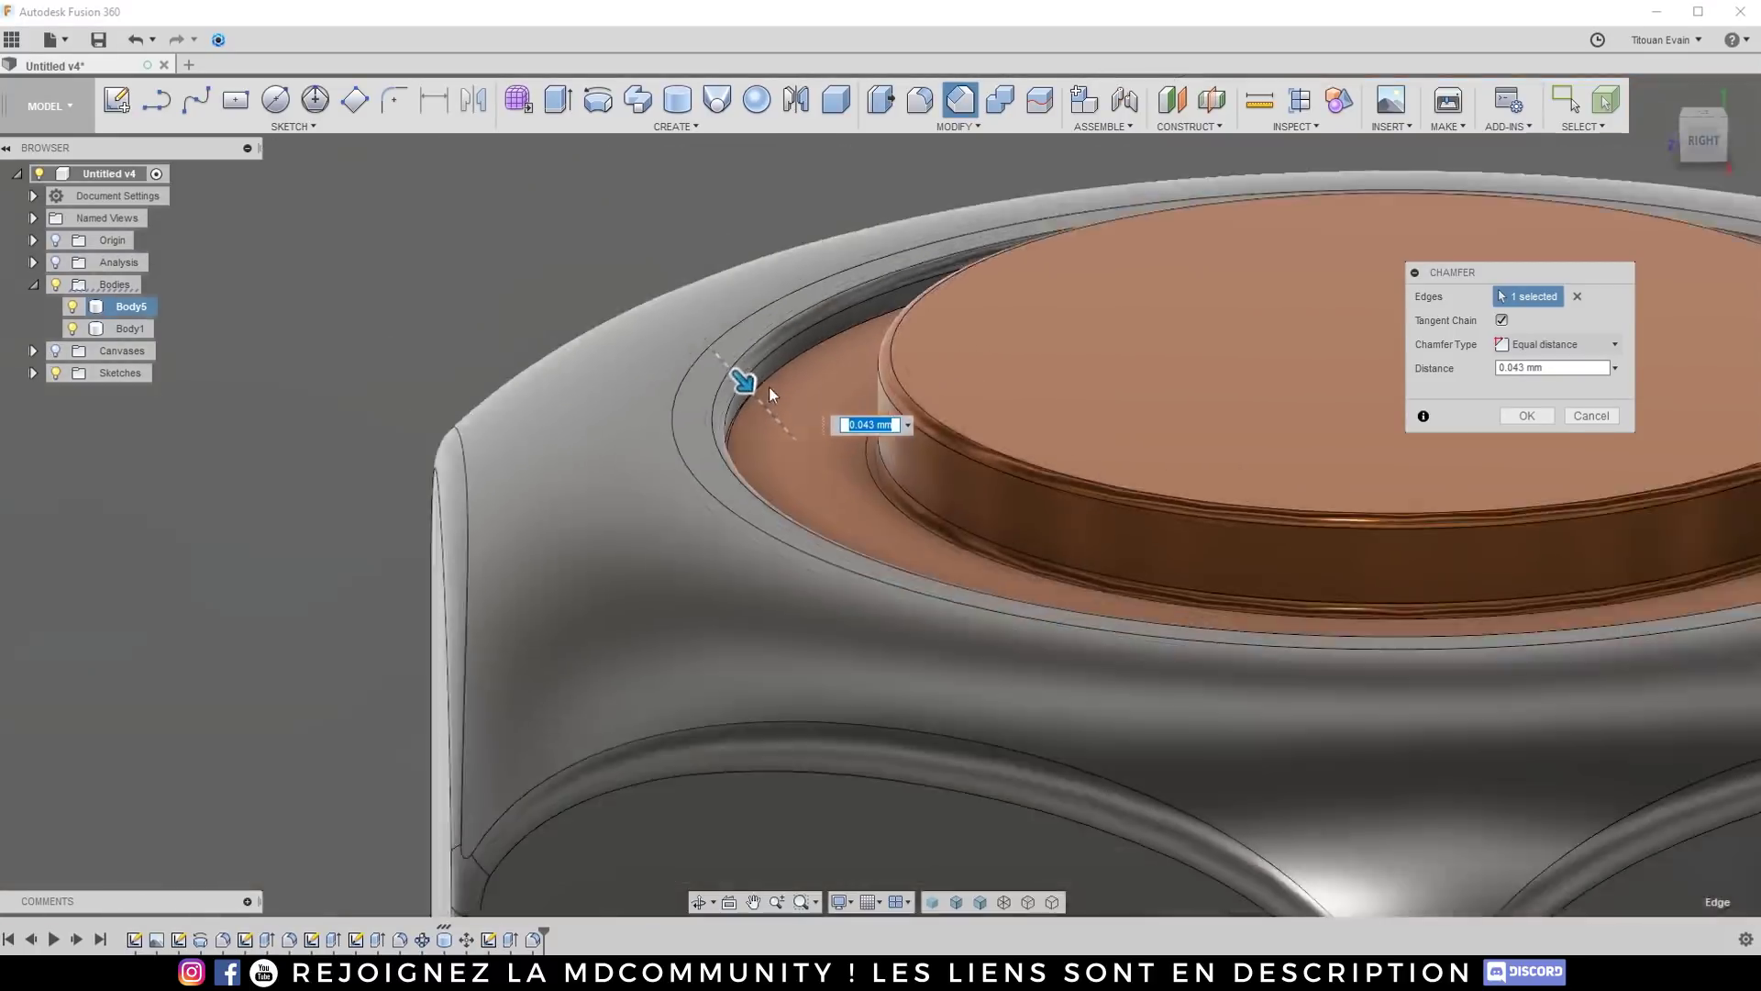
pyautogui.scroll(-3, 769, 387)
pyautogui.moveTo(768, 410)
pyautogui.mouseDown()
pyautogui.moveTo(729, 357)
pyautogui.moveTo(753, 380)
pyautogui.mouseUp()
pyautogui.click(1594, 419)
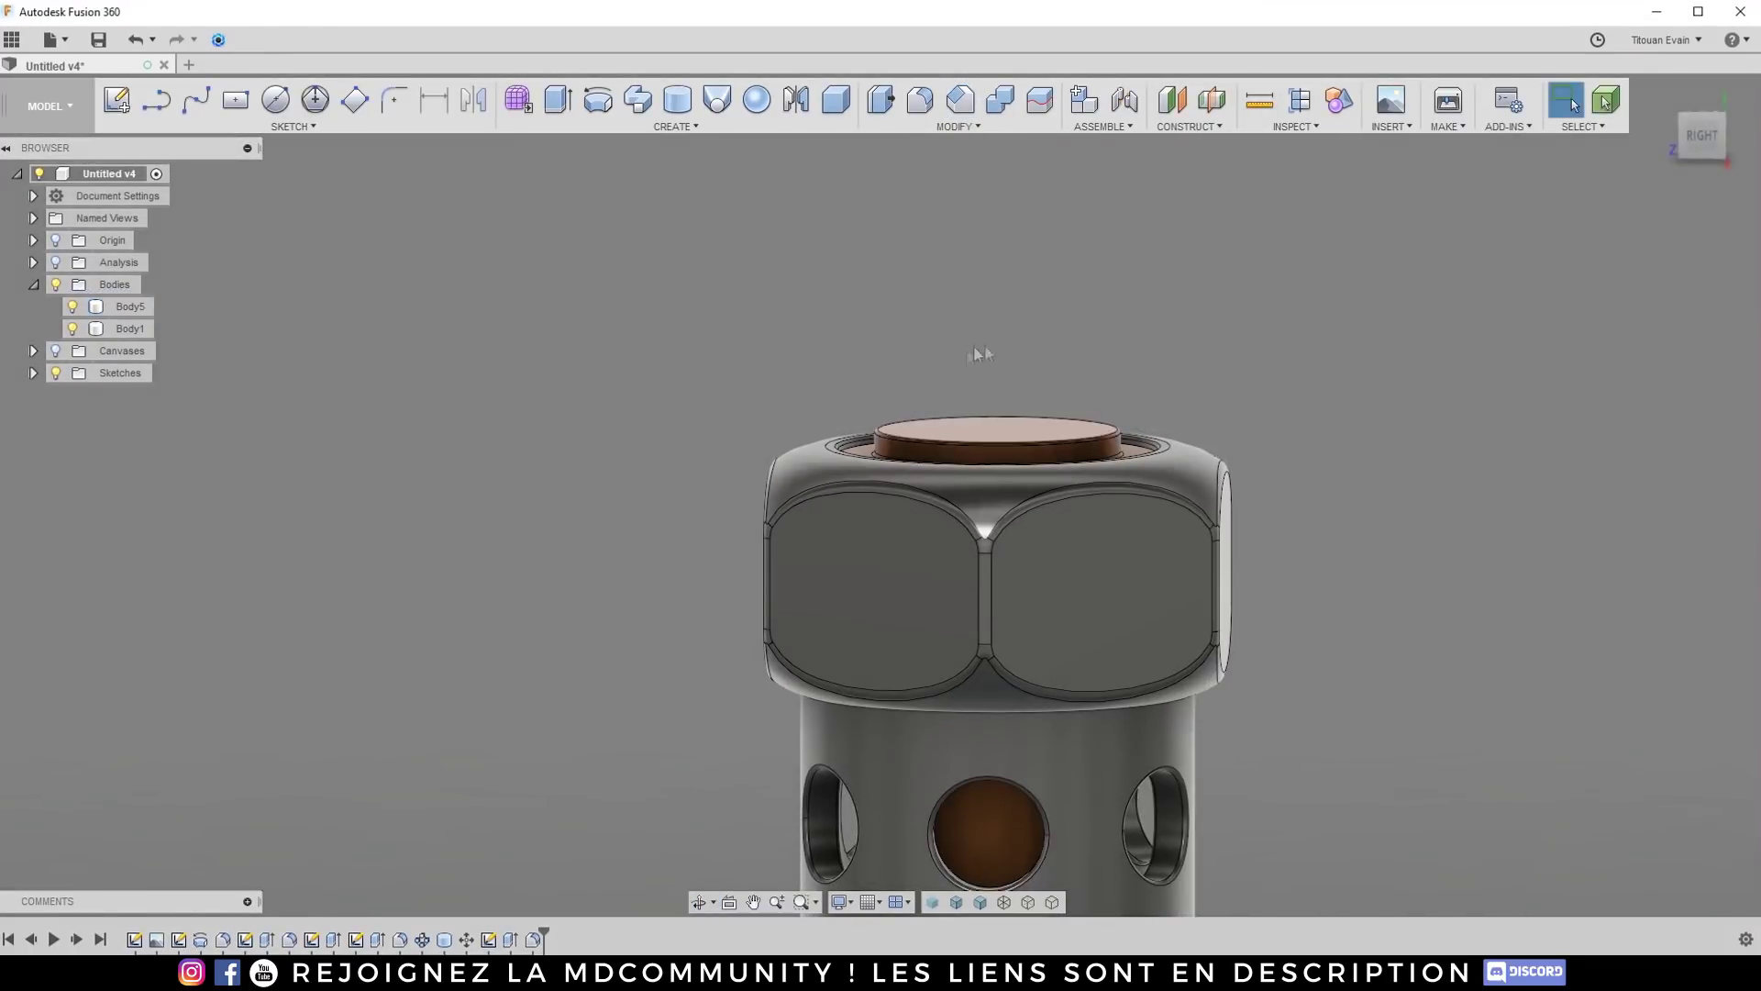
pyautogui.keyDown('shift'); pyautogui.moveTo(1009, 359); pyautogui.dragTo(1010, 409, button='middle'); pyautogui.keyUp('shift')
pyautogui.click(1010, 409)
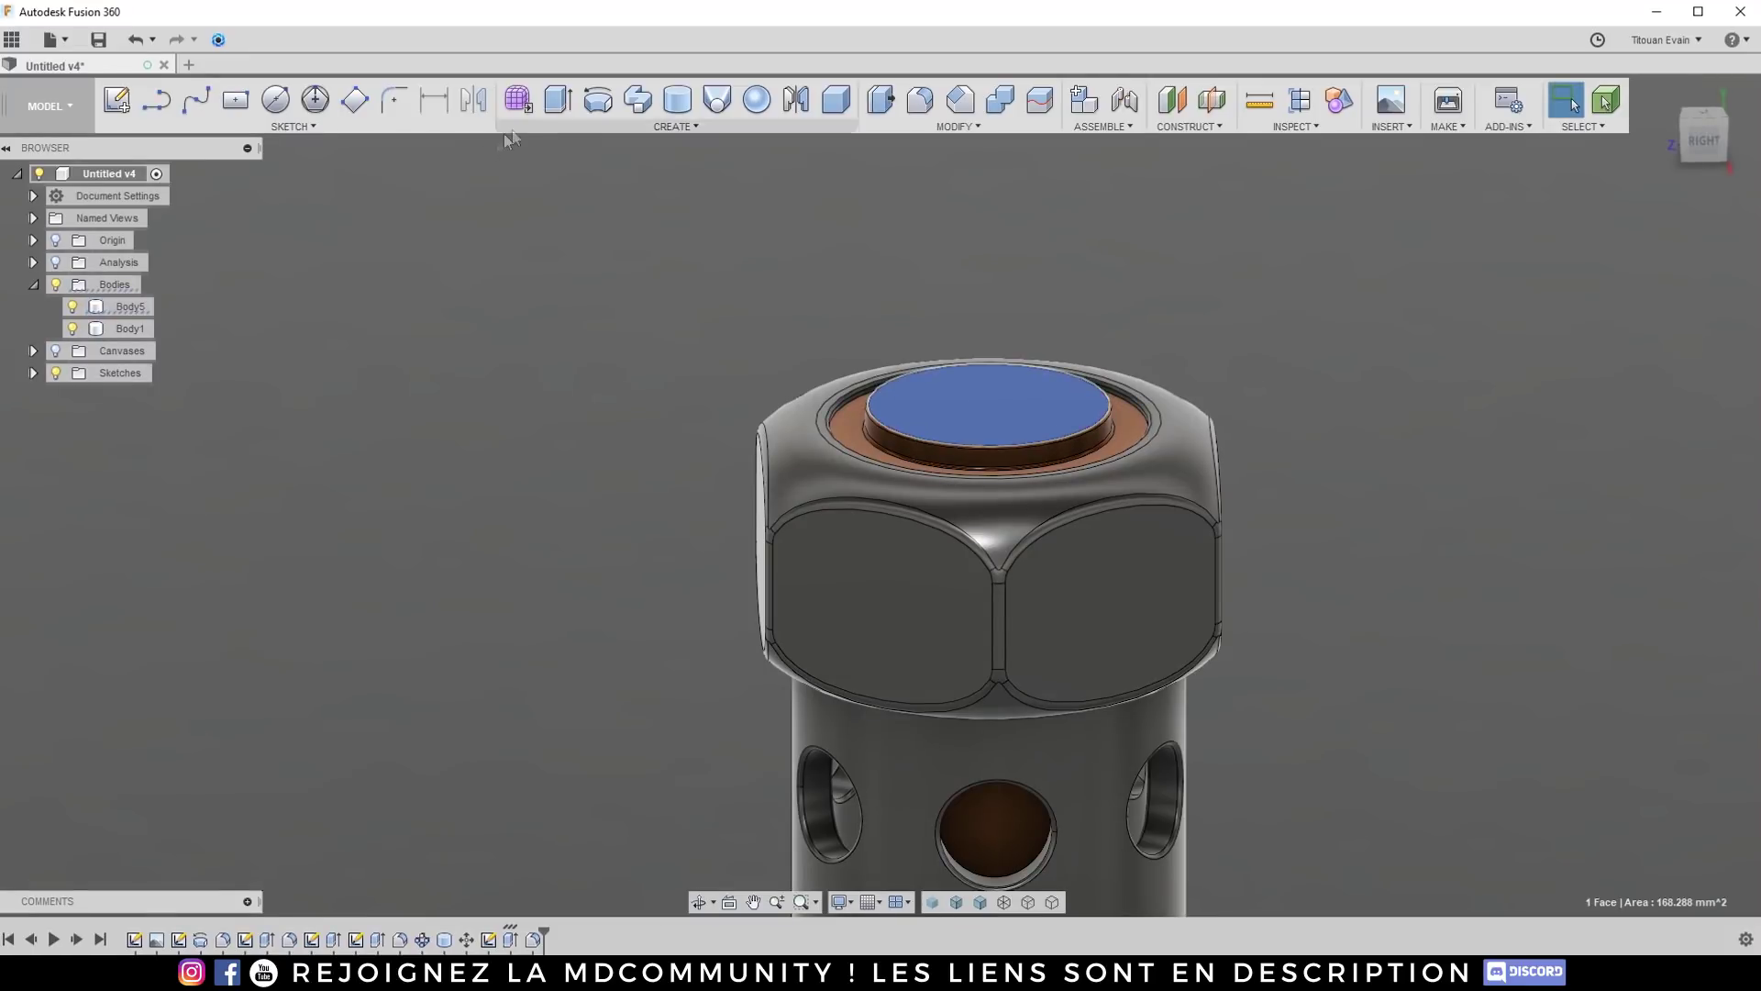
pyautogui.click(569, 103)
pyautogui.click(1570, 503)
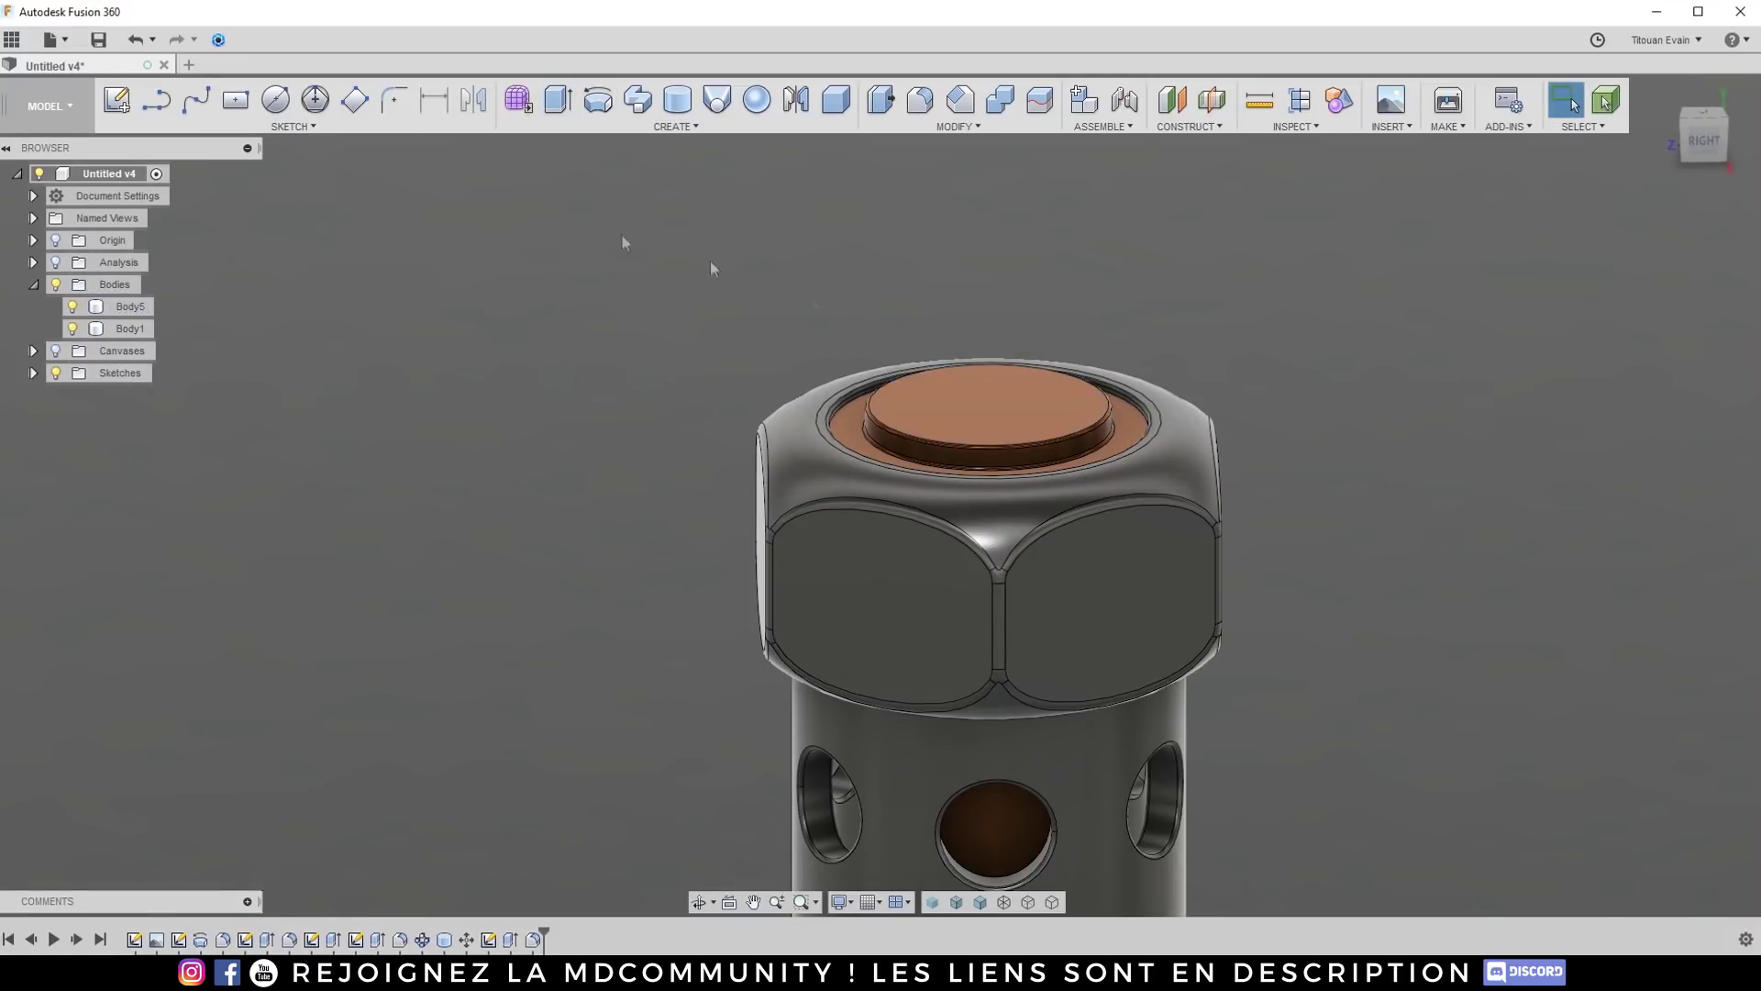
# Step: Sketch a circle of about 78.5 mm² centred on the top face of the raised copper disc
pyautogui.click(264, 112)
pyautogui.click(1009, 394)
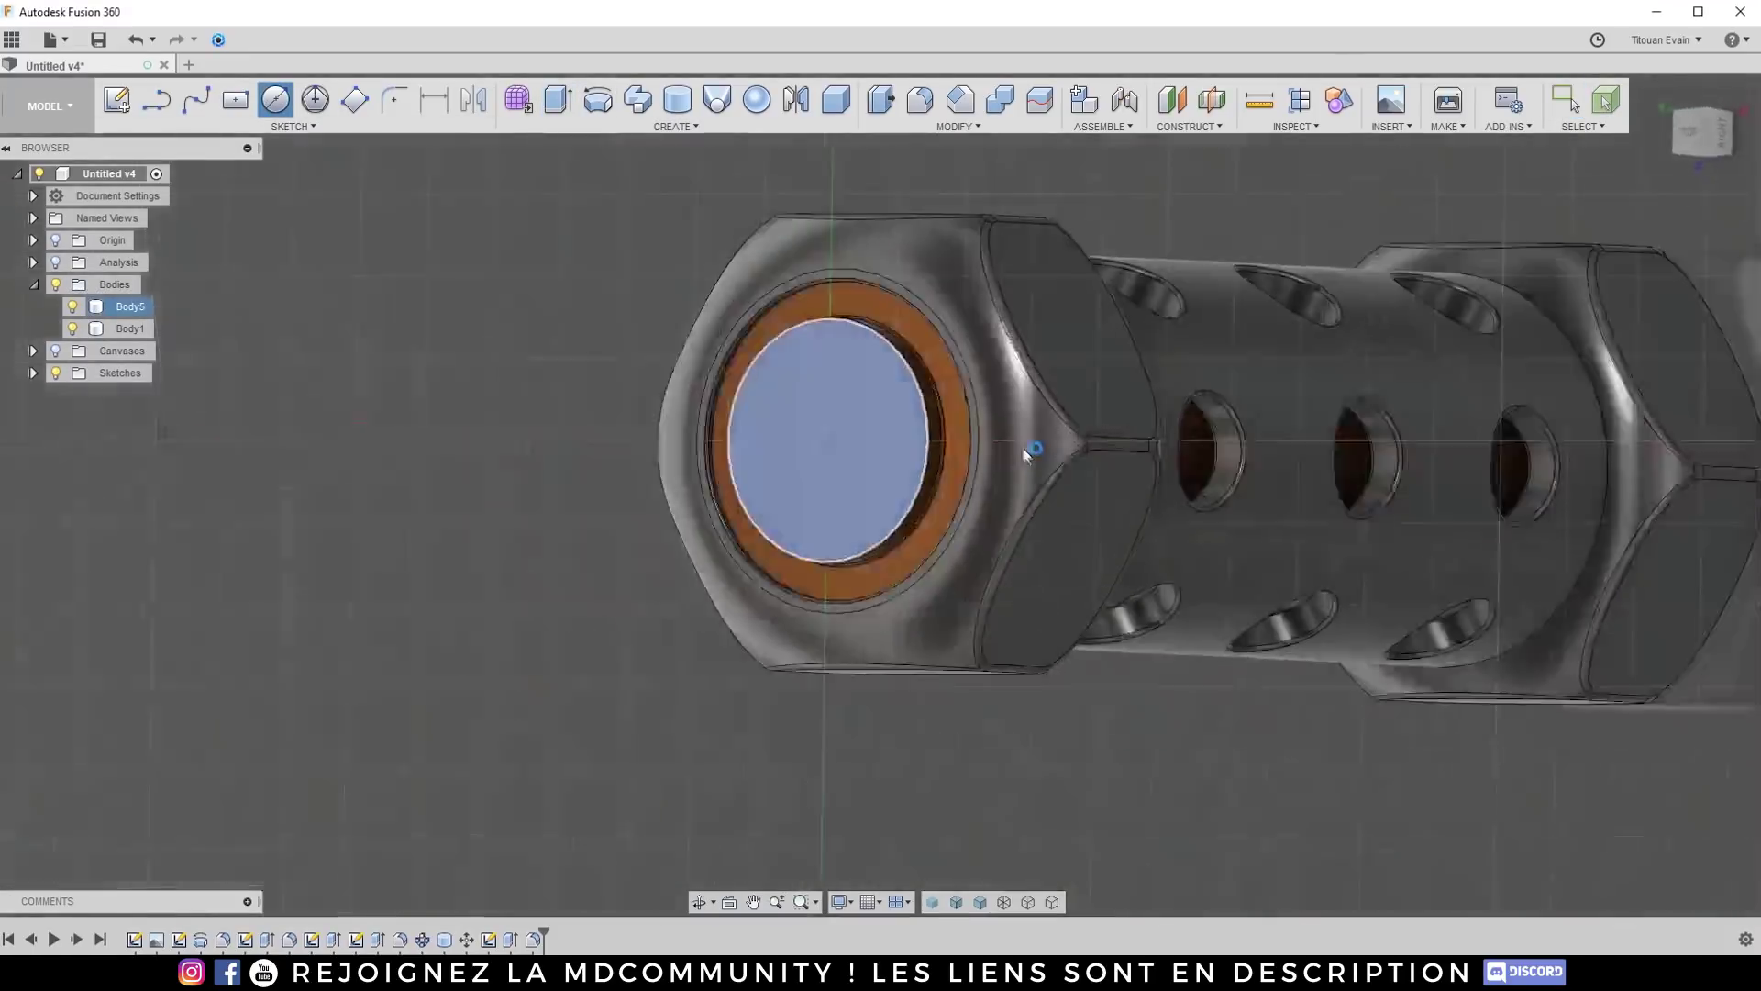
pyautogui.click(873, 501)
pyautogui.click(874, 424)
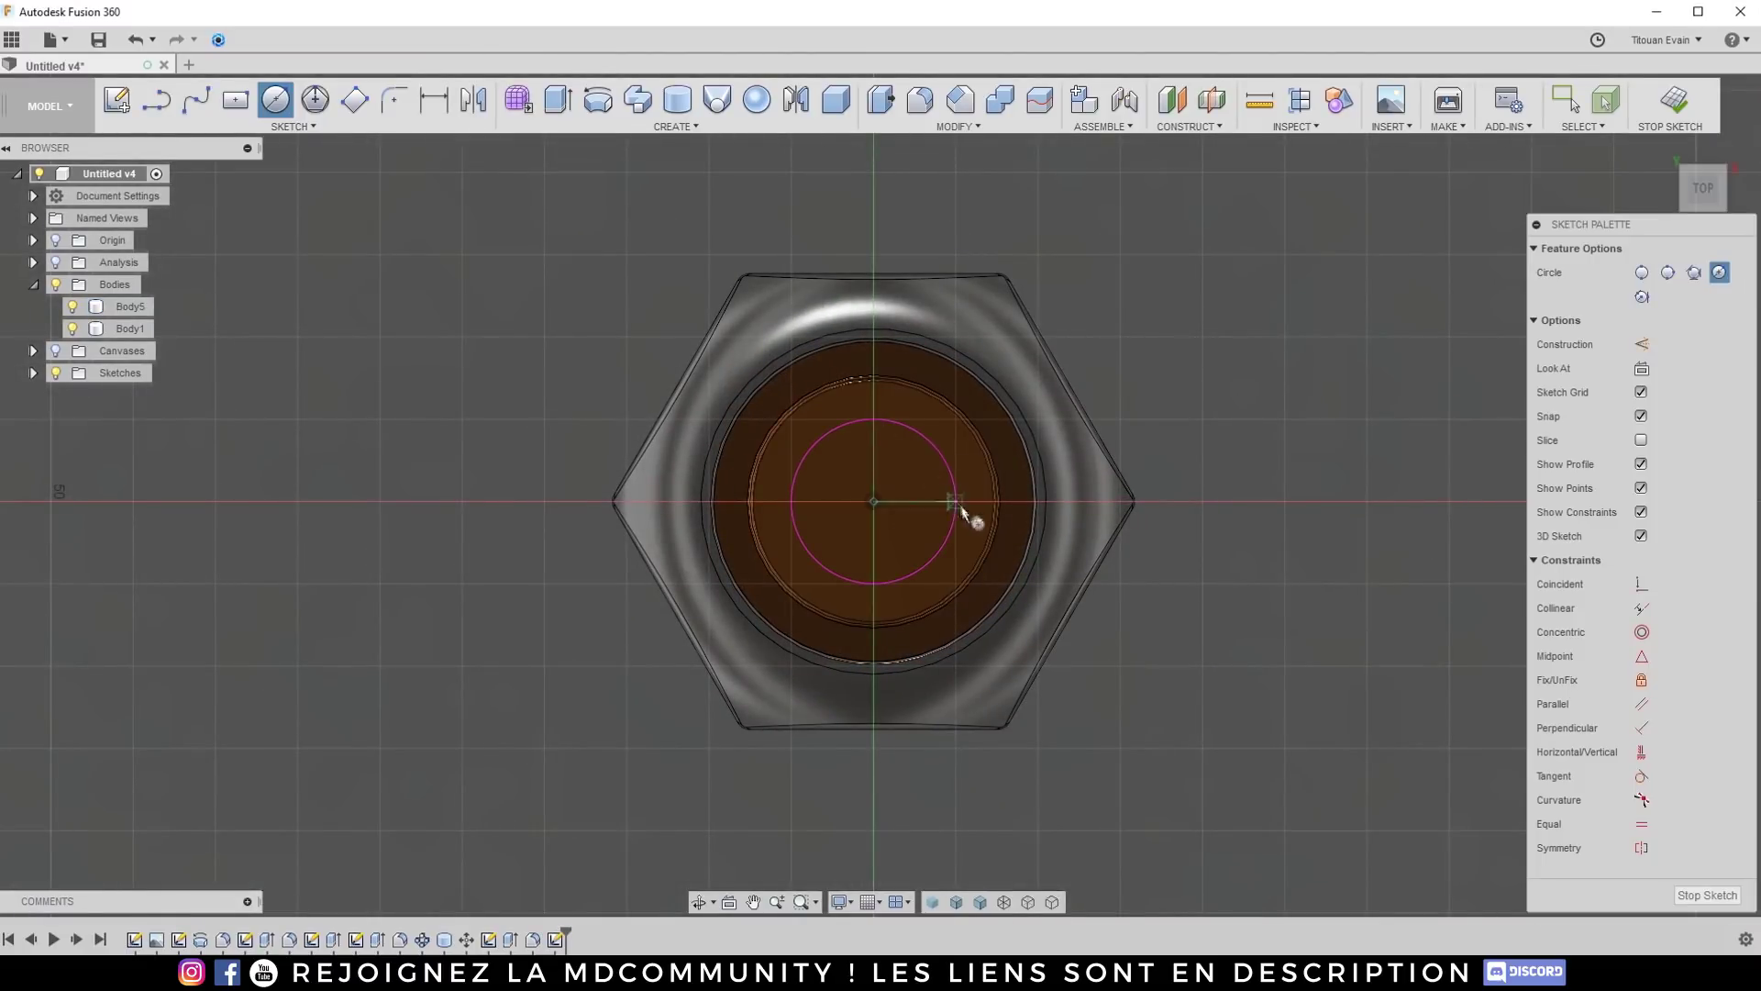
pyautogui.keyDown('shift'); pyautogui.moveTo(951, 497); pyautogui.dragTo(826, 443, button='middle'); pyautogui.keyUp('shift')
pyautogui.moveTo(895, 312)
pyautogui.keyDown('shift'); pyautogui.mouseDown(button='middle')
pyautogui.moveTo(900, 590)
pyautogui.moveTo(859, 357)
pyautogui.mouseUp(button='middle'); pyautogui.keyUp('shift')
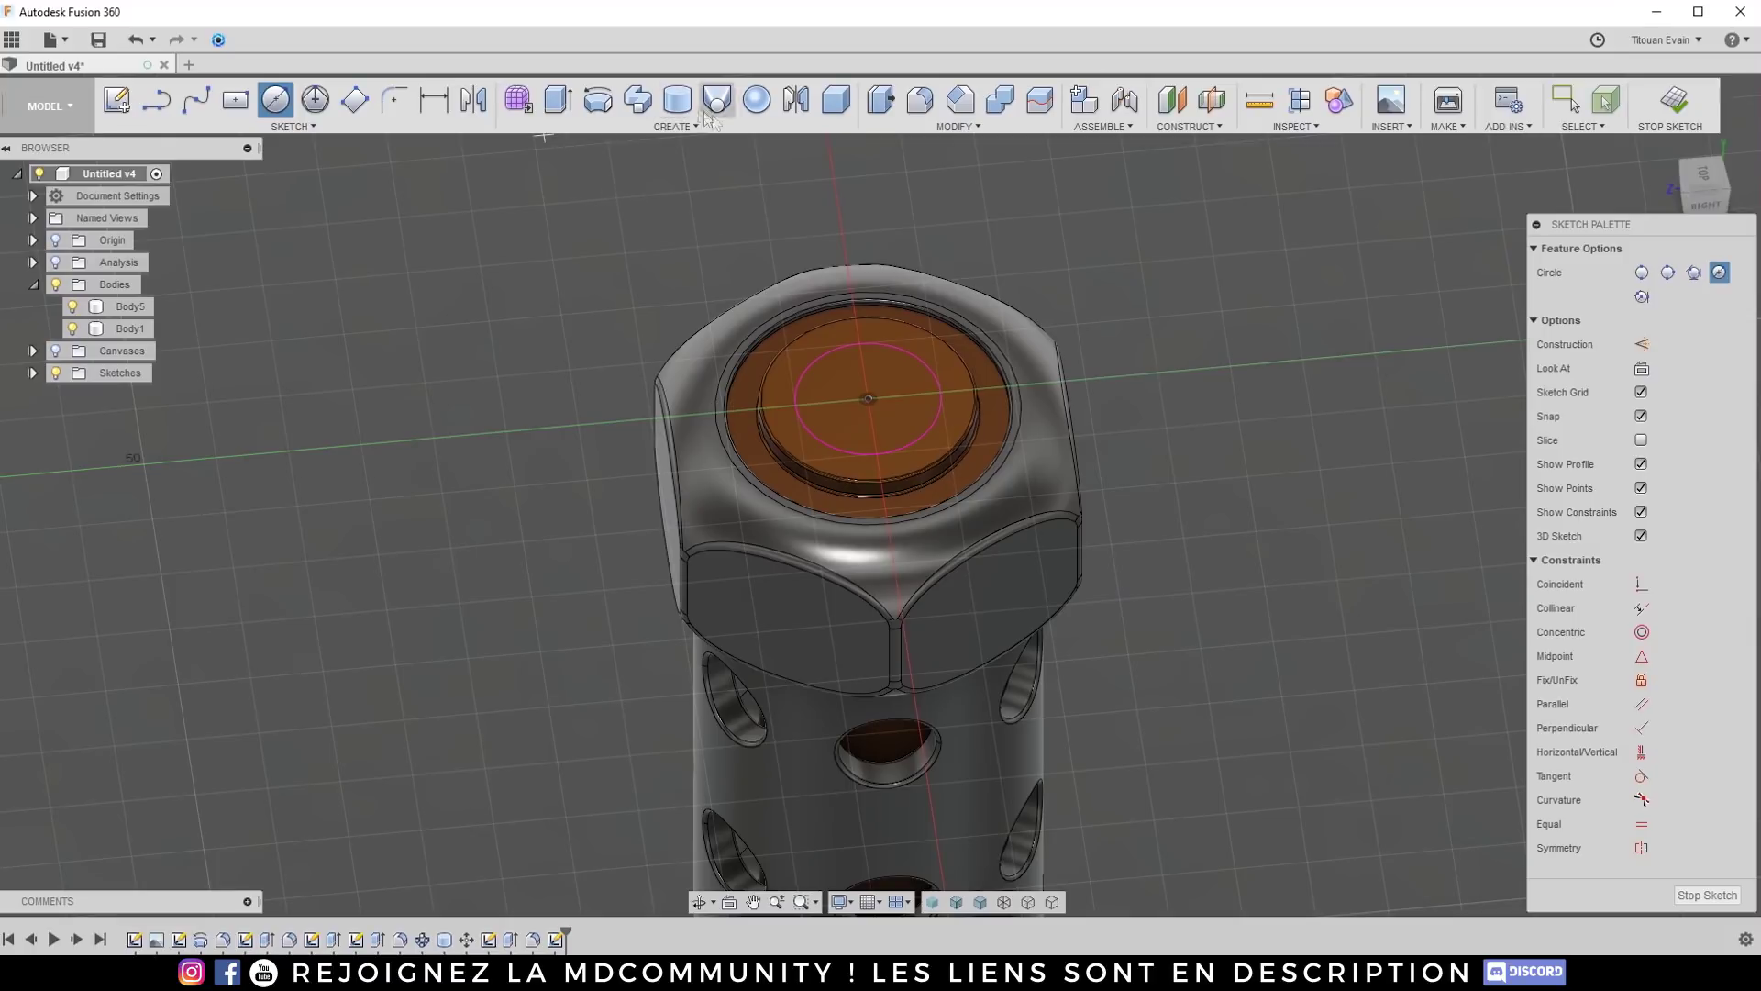
# Step: Extrude the circle on the copper disc symmetrically by about 1.1 mm as a new body
pyautogui.click(557, 99)
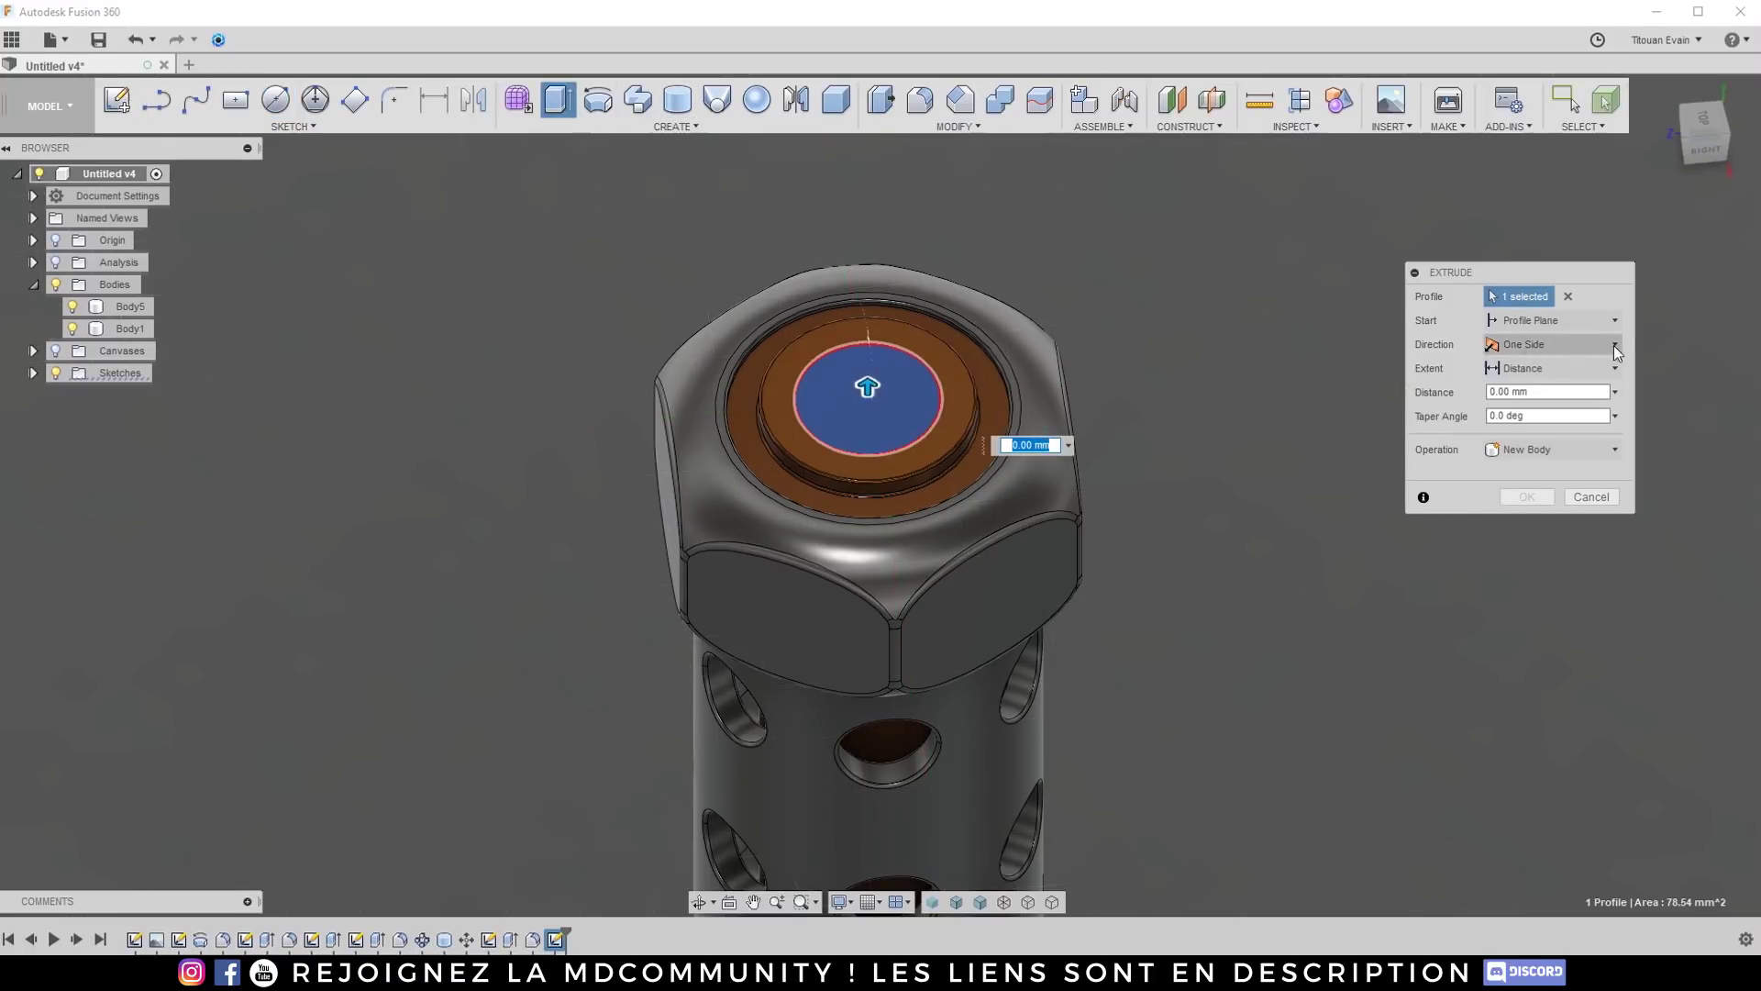
pyautogui.click(1559, 344)
pyautogui.click(1536, 411)
pyautogui.keyDown('shift'); pyautogui.moveTo(953, 431); pyautogui.dragTo(904, 325, button='middle'); pyautogui.keyUp('shift')
pyautogui.moveTo(874, 316); pyautogui.dragTo(875, 298)
pyautogui.keyDown('shift'); pyautogui.moveTo(895, 354); pyautogui.dragTo(897, 320, button='middle'); pyautogui.keyUp('shift')
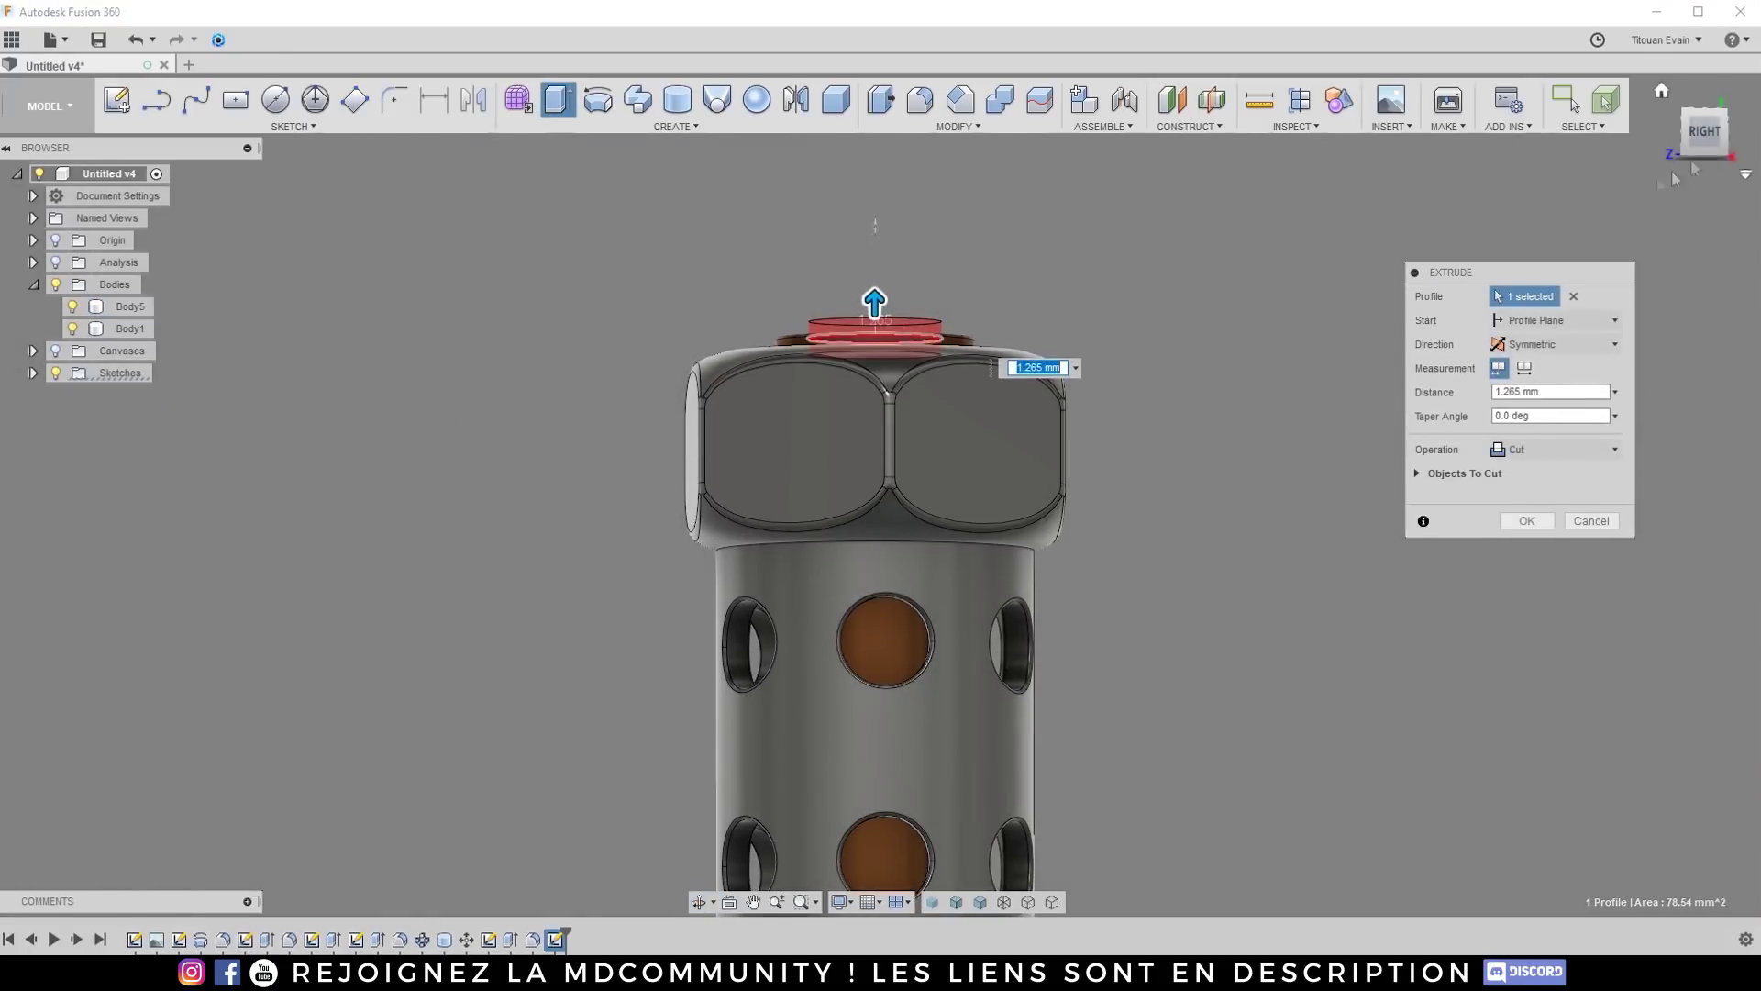
pyautogui.scroll(3, 940, 248)
pyautogui.moveTo(862, 344); pyautogui.dragTo(863, 350)
pyautogui.click(1551, 452)
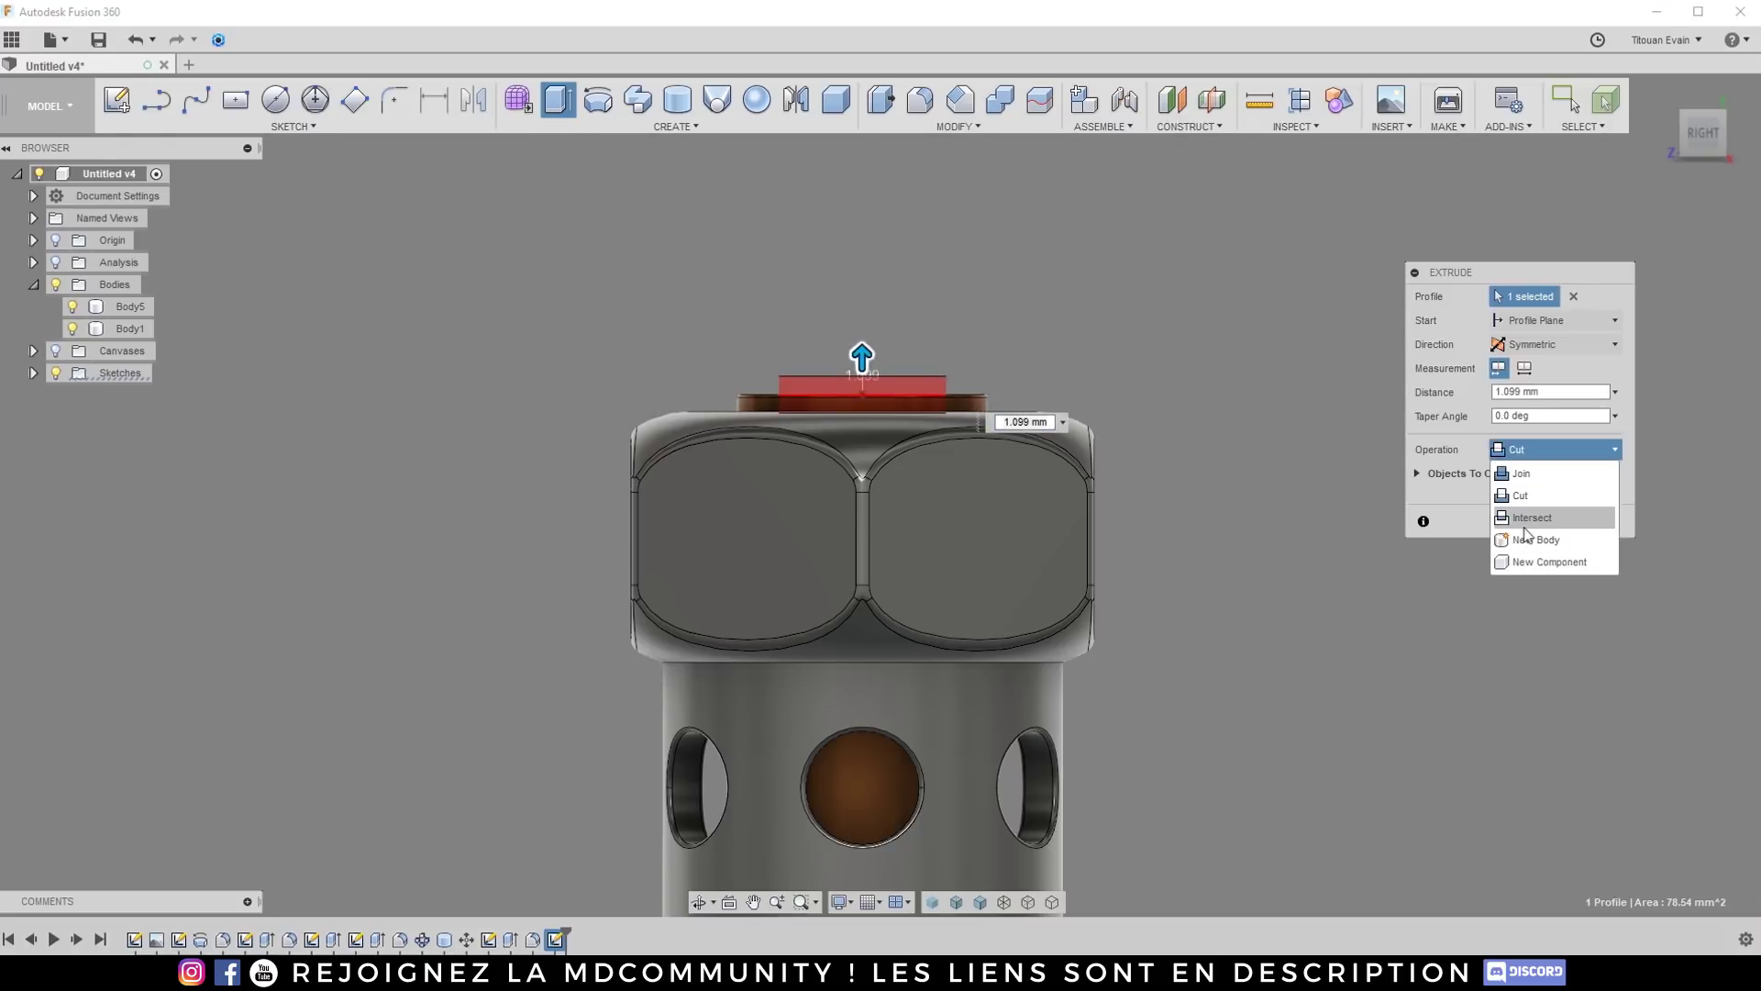
pyautogui.click(1534, 541)
pyautogui.click(1524, 502)
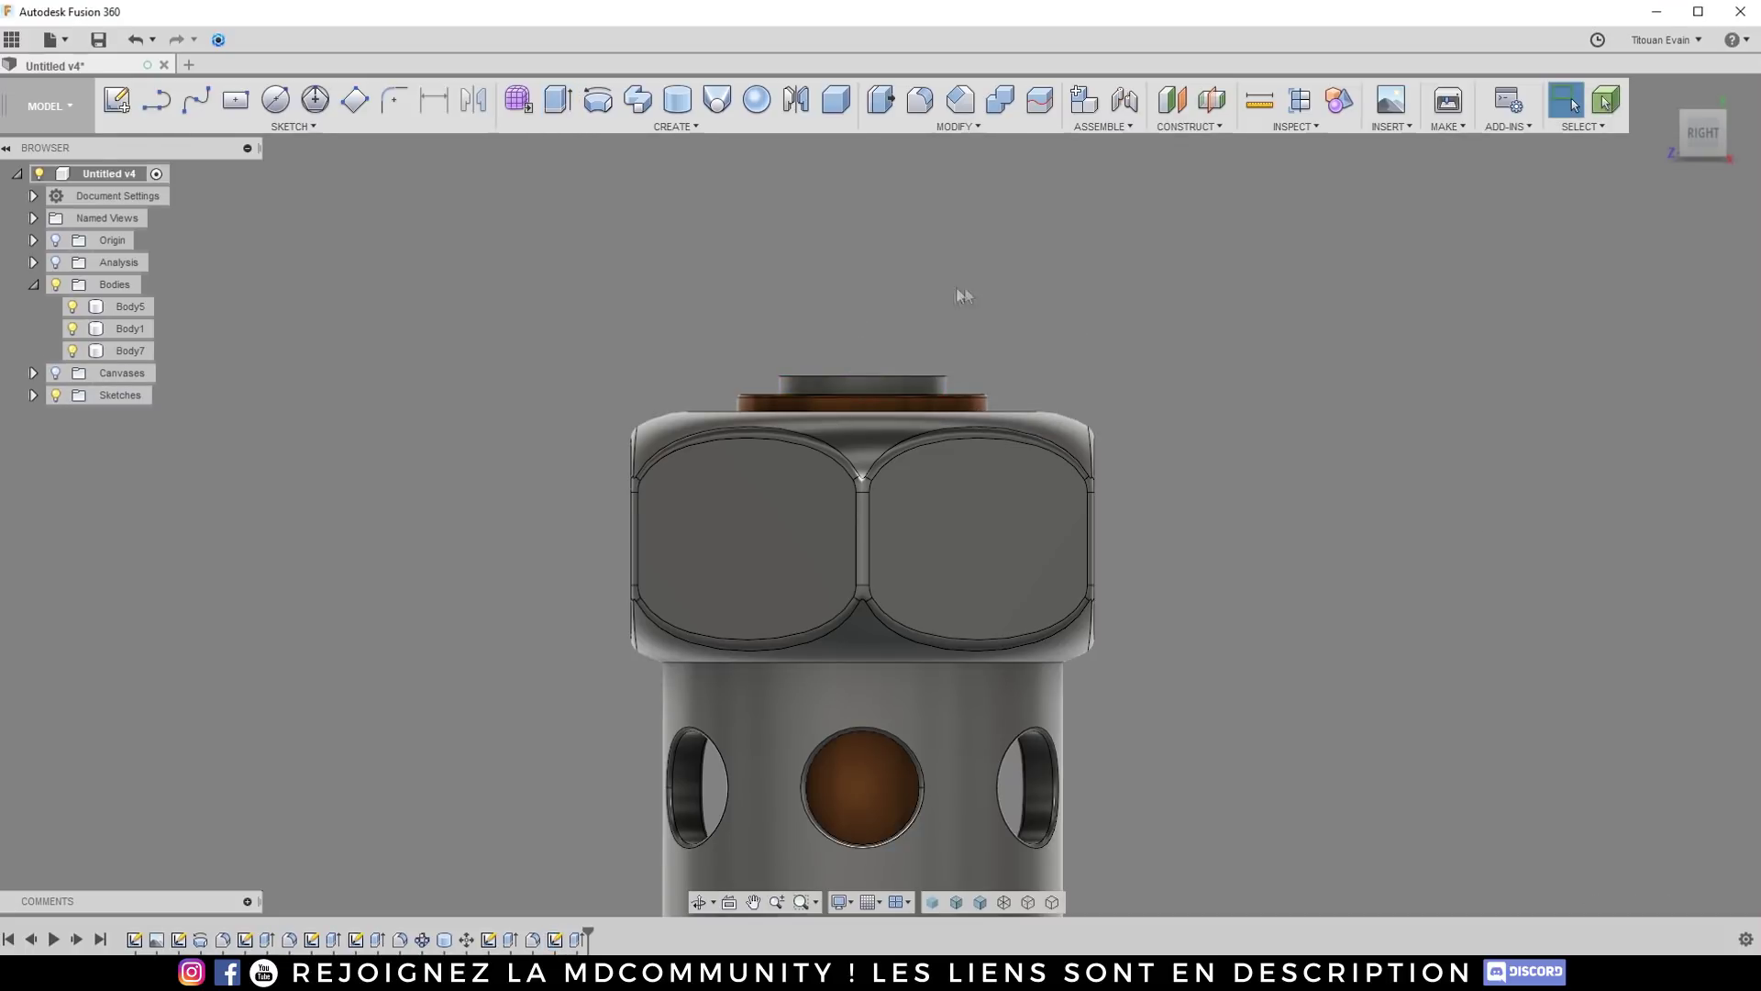
# Step: Cut the new cylindrical plug out of the copper core with Combine, keeping the tool body
pyautogui.keyDown('shift'); pyautogui.moveTo(956, 288); pyautogui.dragTo(949, 385, button='middle'); pyautogui.keyUp('shift')
pyautogui.scroll(5, 754, 381)
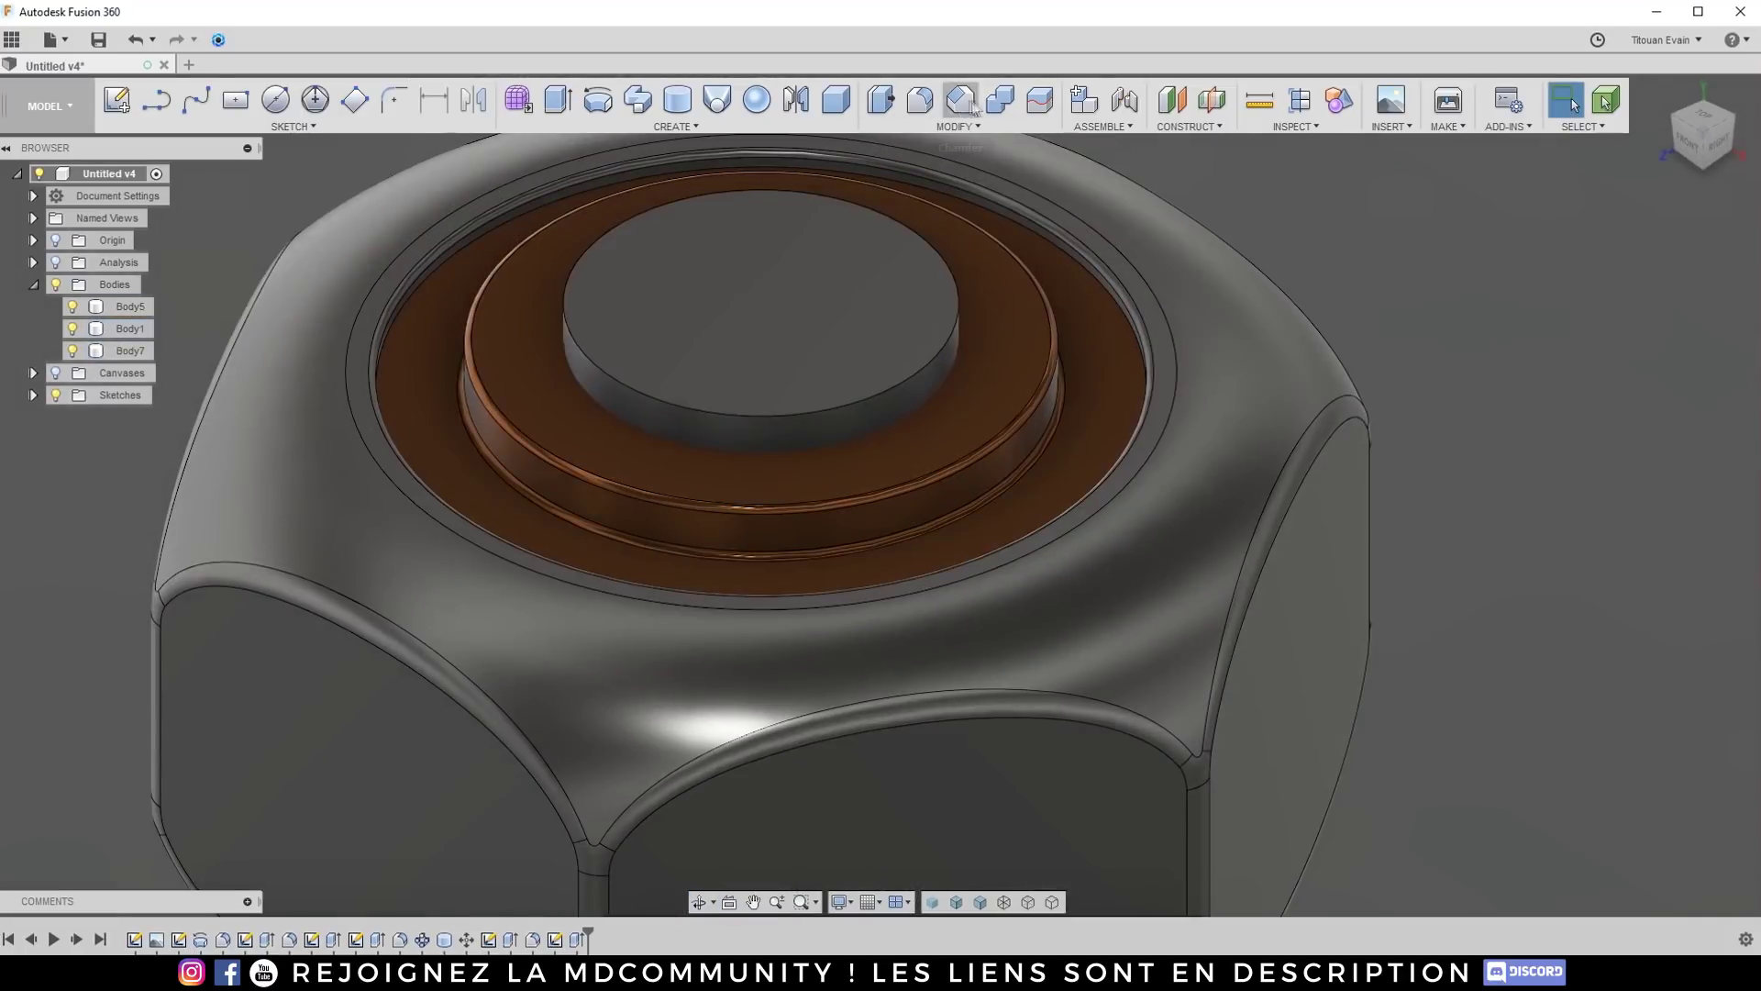
pyautogui.click(1000, 99)
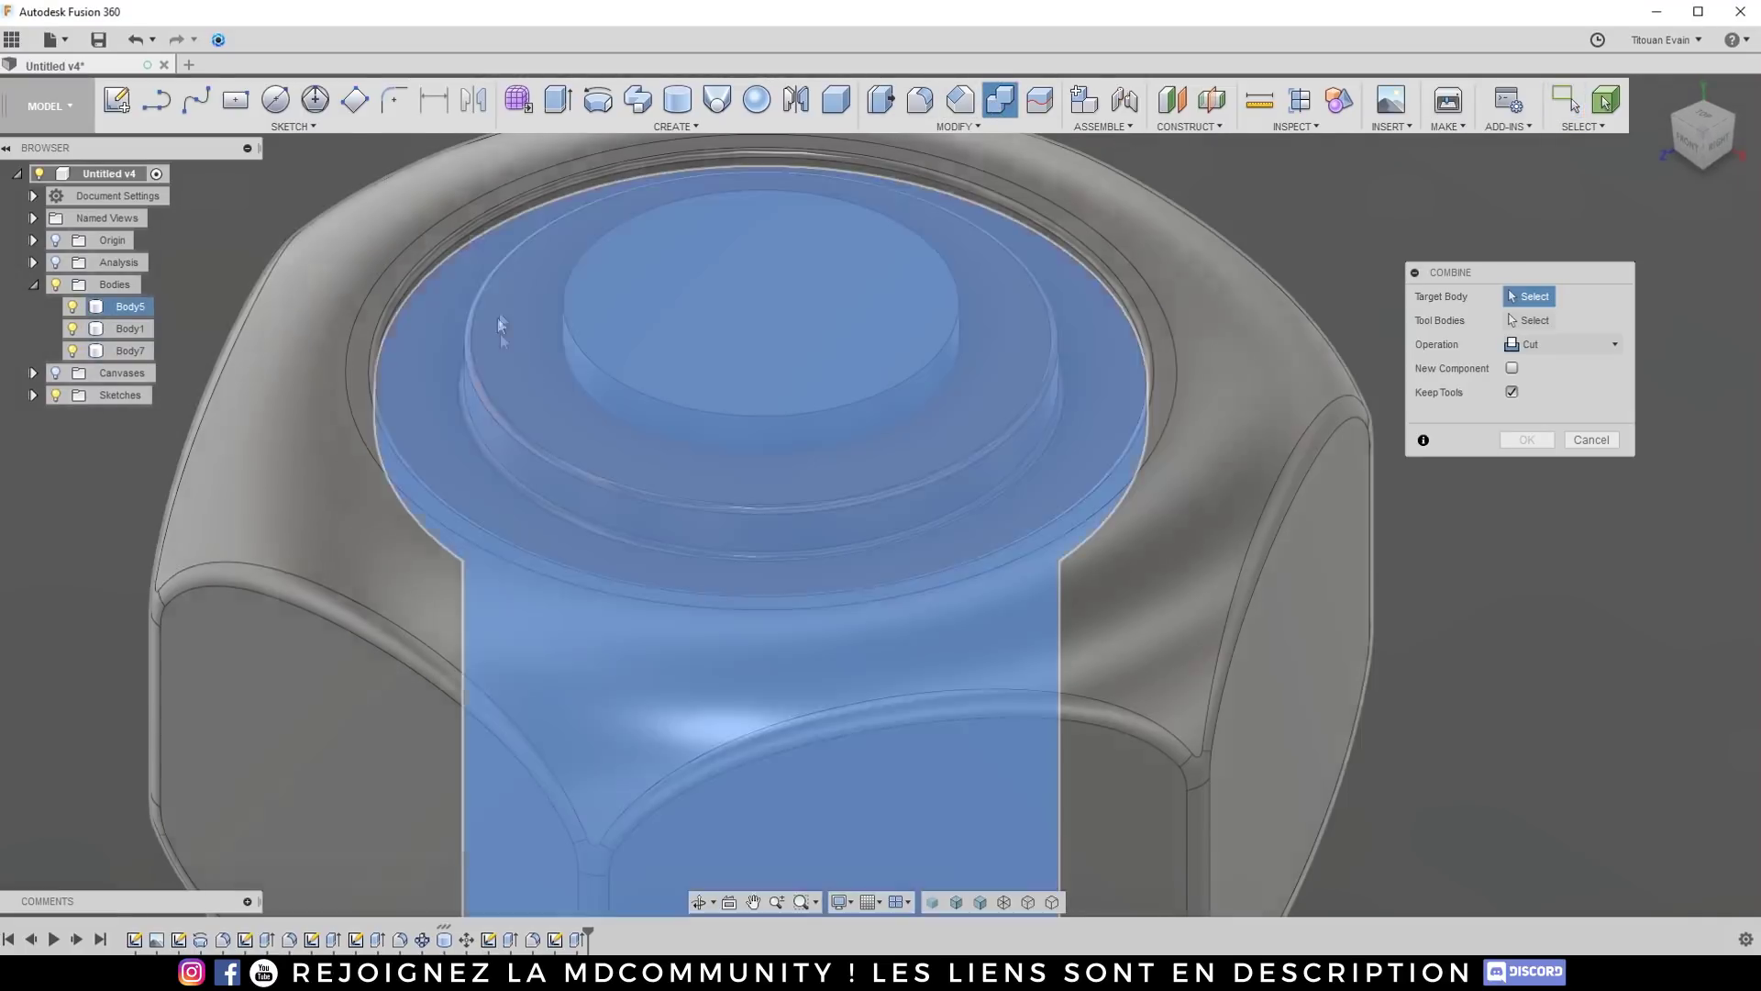
pyautogui.click(500, 321)
pyautogui.click(759, 307)
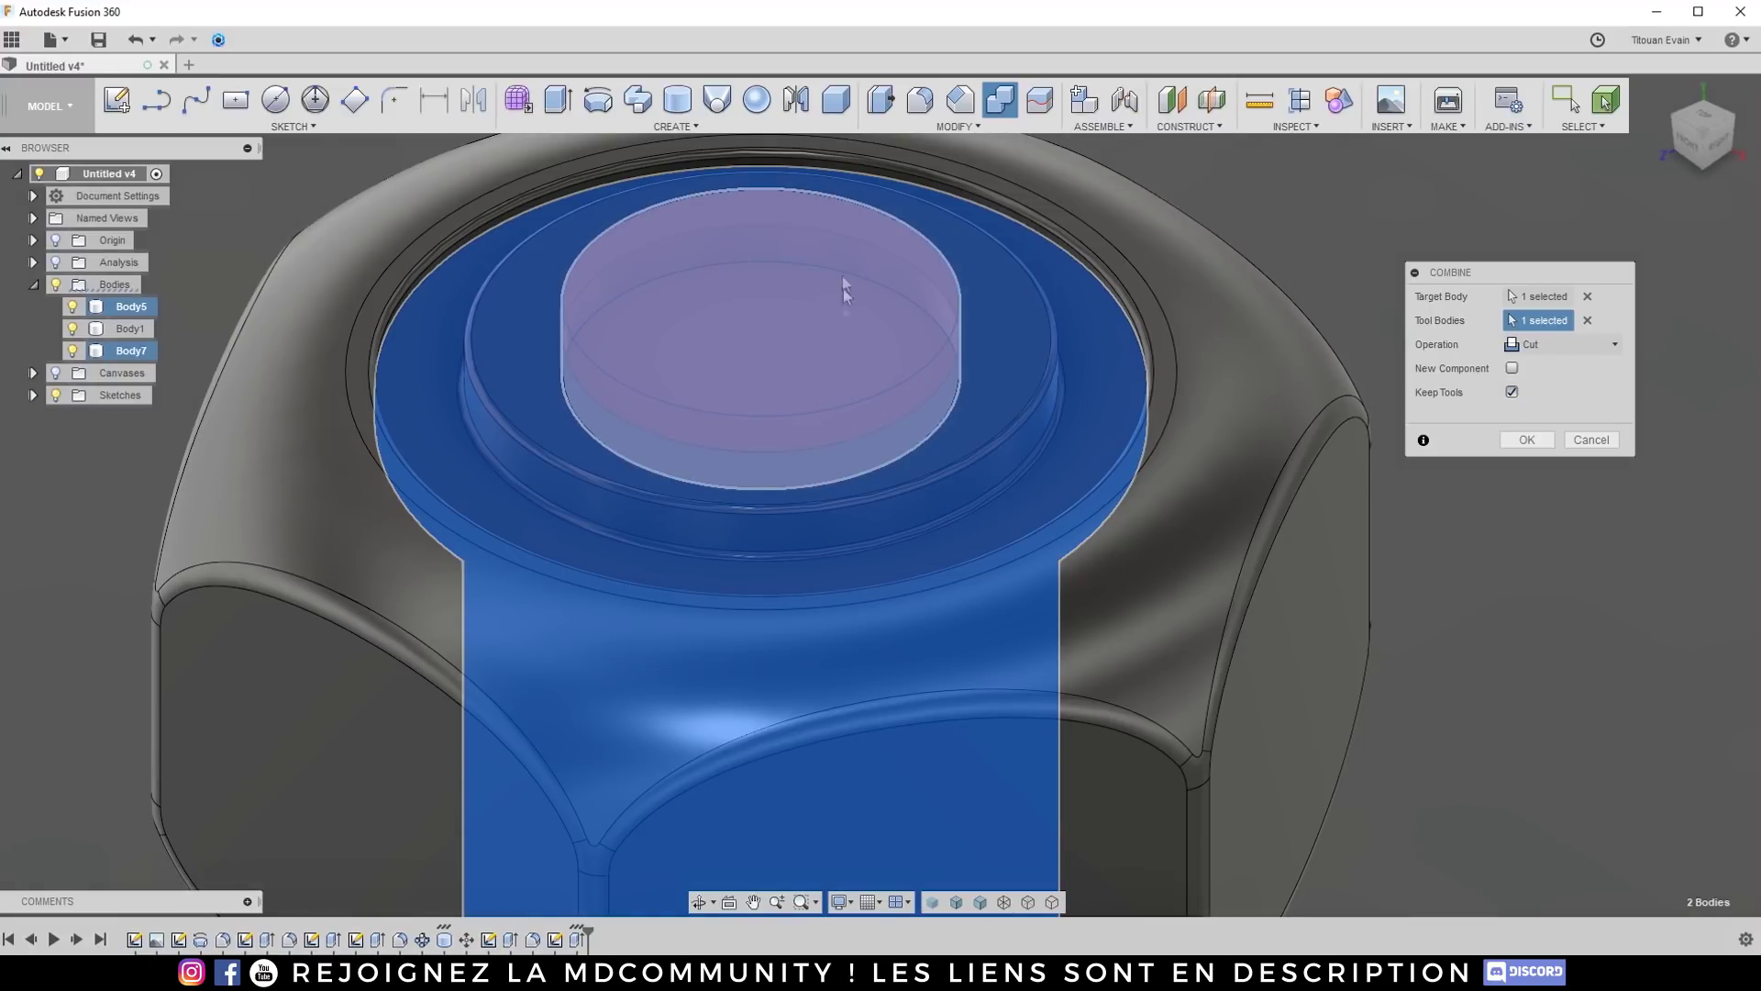
pyautogui.click(1526, 439)
pyautogui.scroll(2, 825, 285)
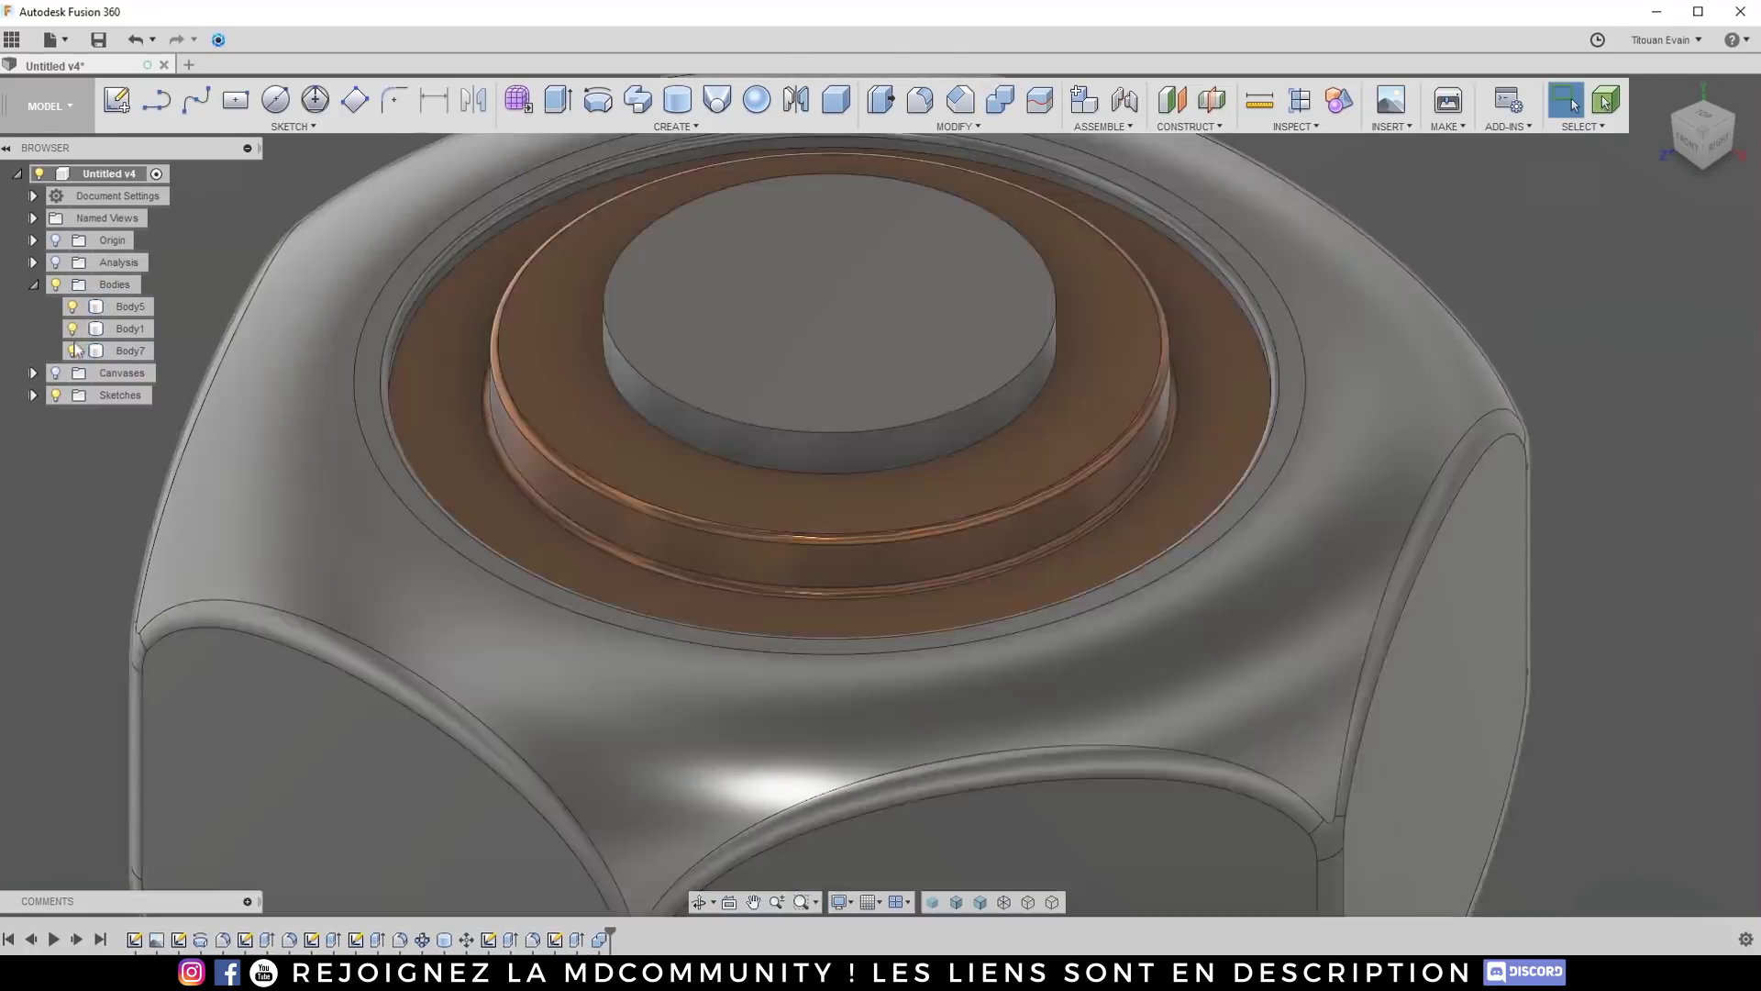
# Step: Hide the plug, widen the recess in the copper disc by offsetting its cylindrical wall about -0.086 mm, and show the plug again
pyautogui.click(73, 350)
pyautogui.scroll(3, 714, 279)
pyautogui.click(743, 266)
pyautogui.moveTo(806, 260); pyautogui.dragTo(752, 256, button='right')
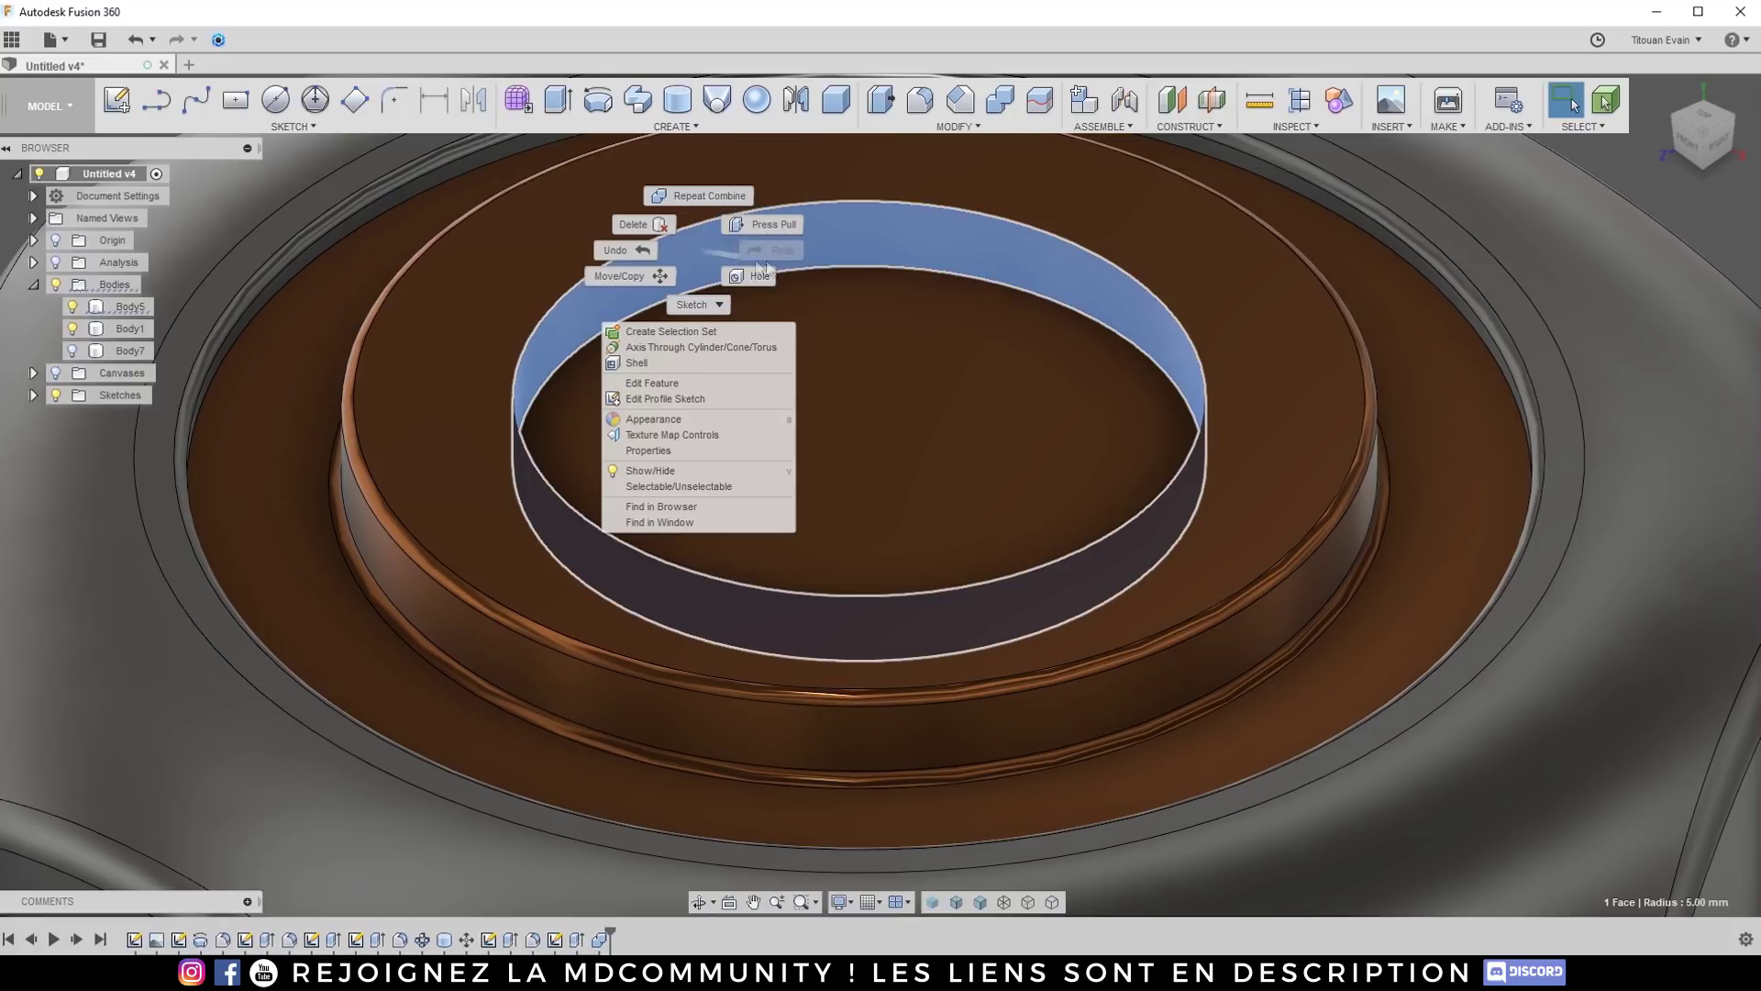
pyautogui.click(771, 224)
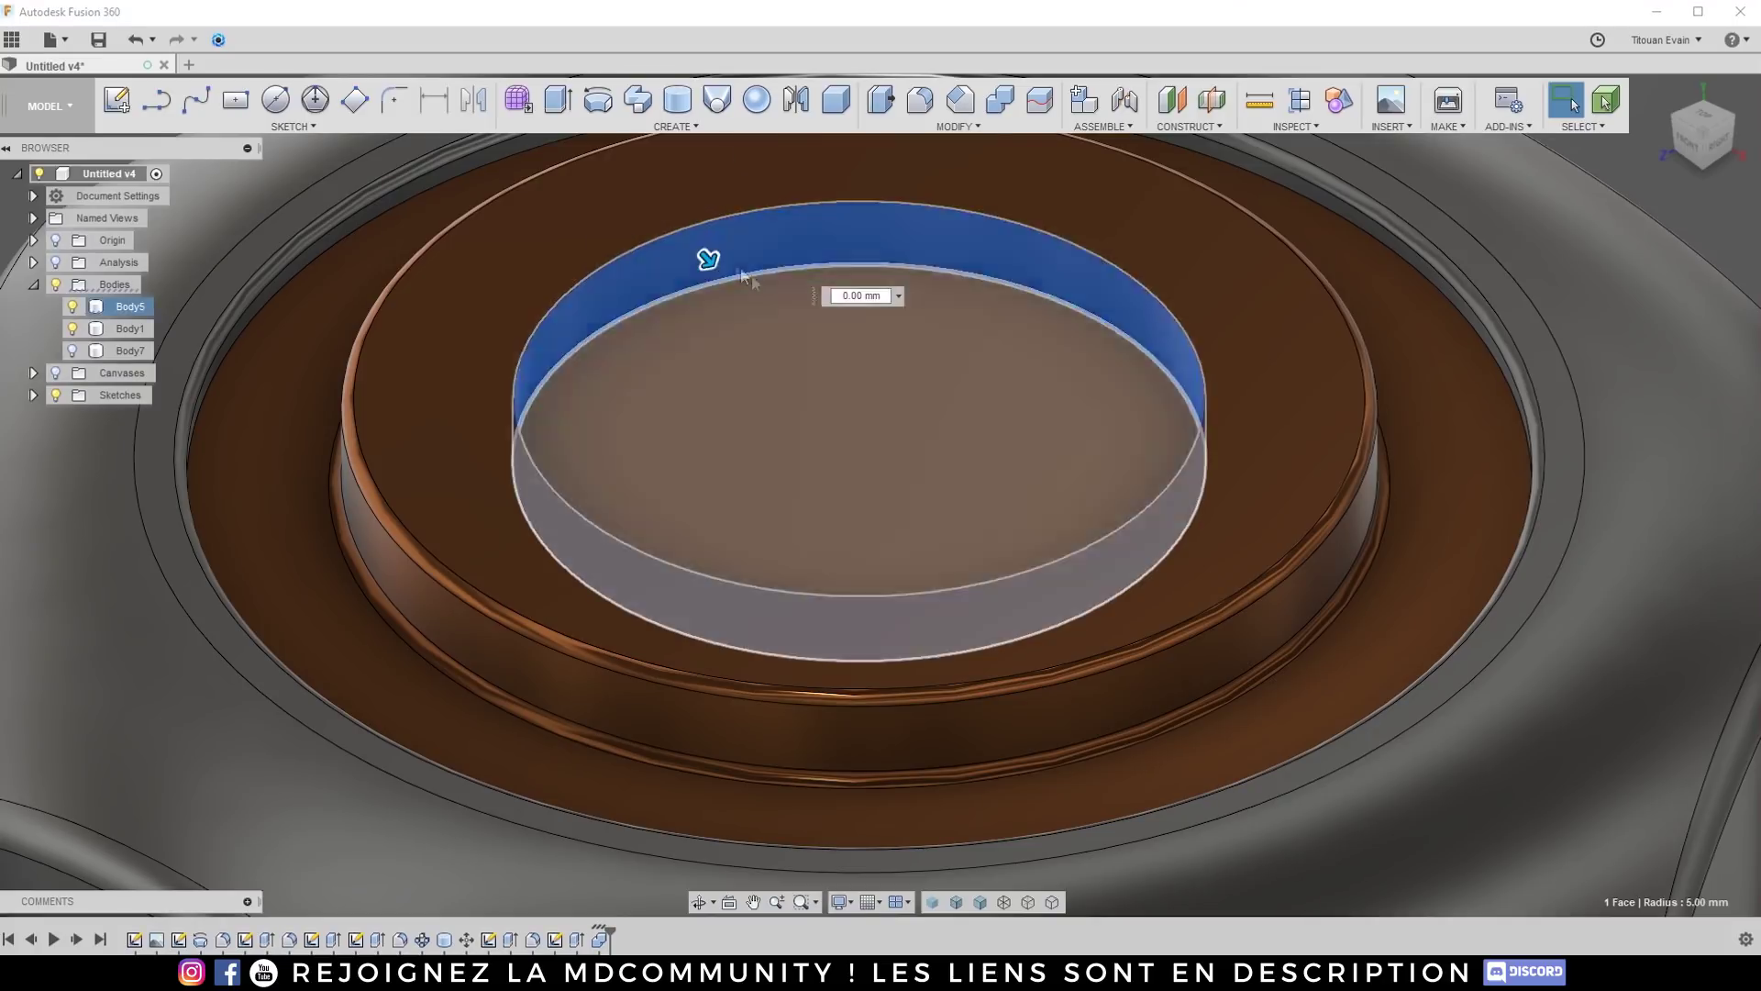
pyautogui.moveTo(711, 261); pyautogui.dragTo(686, 238)
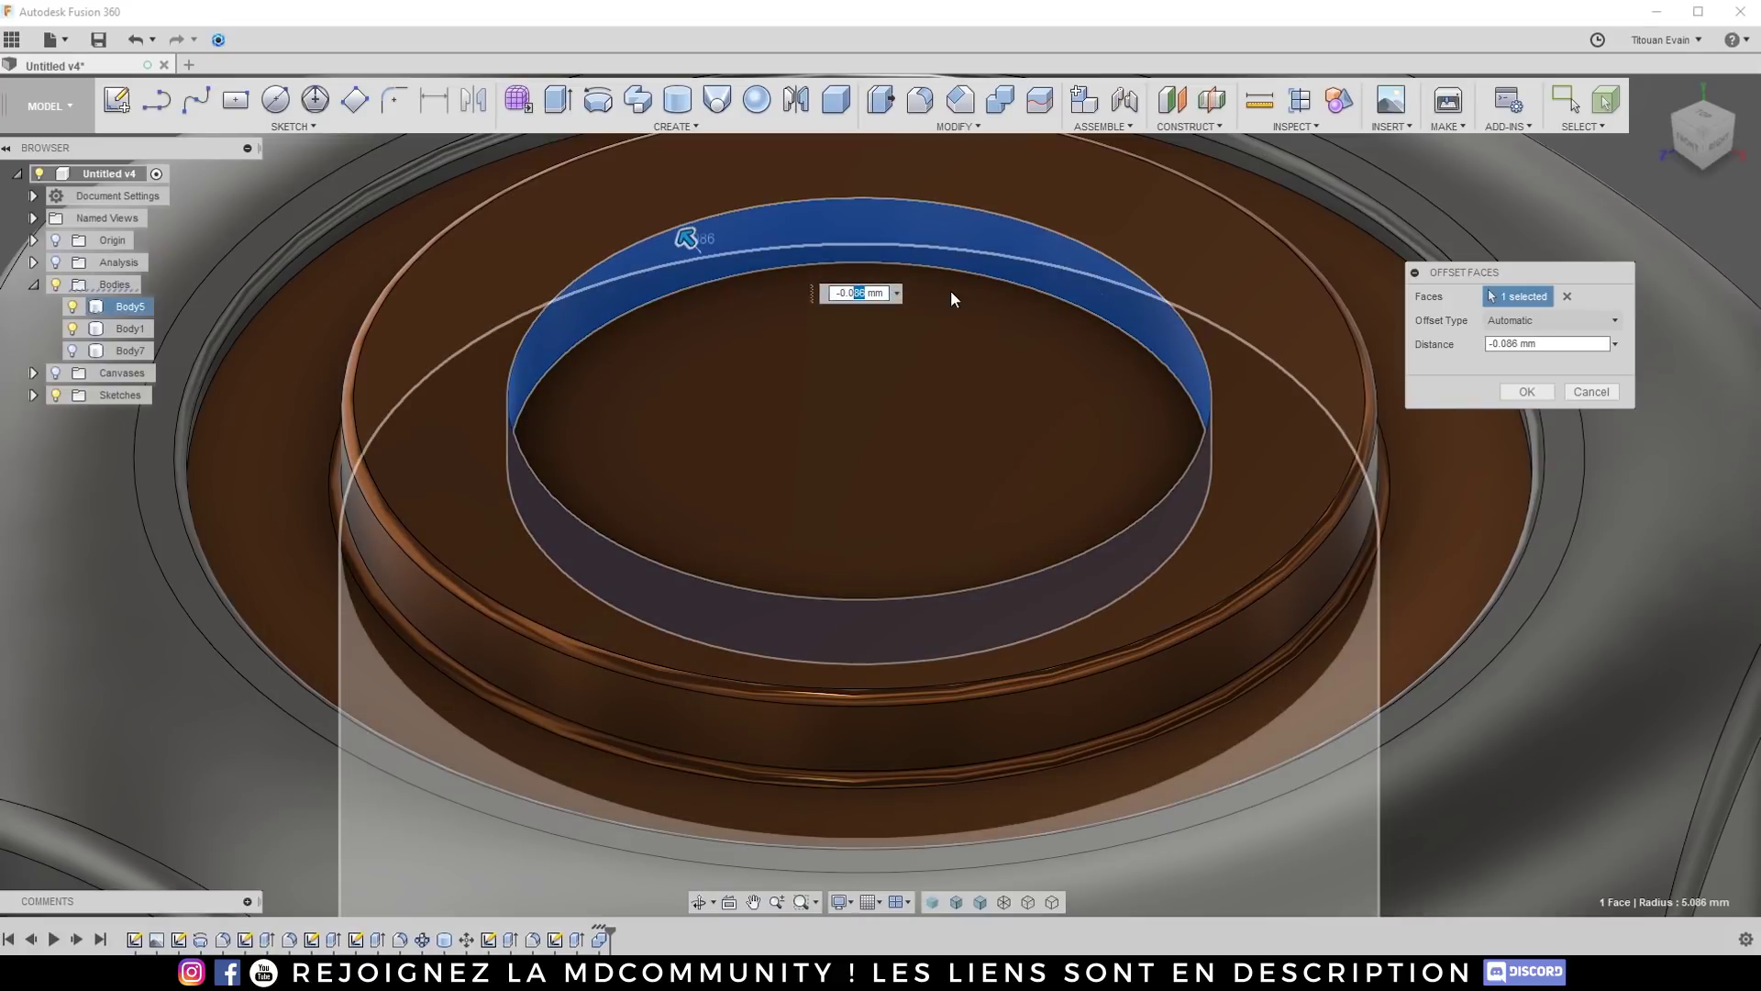
pyautogui.press('Return')
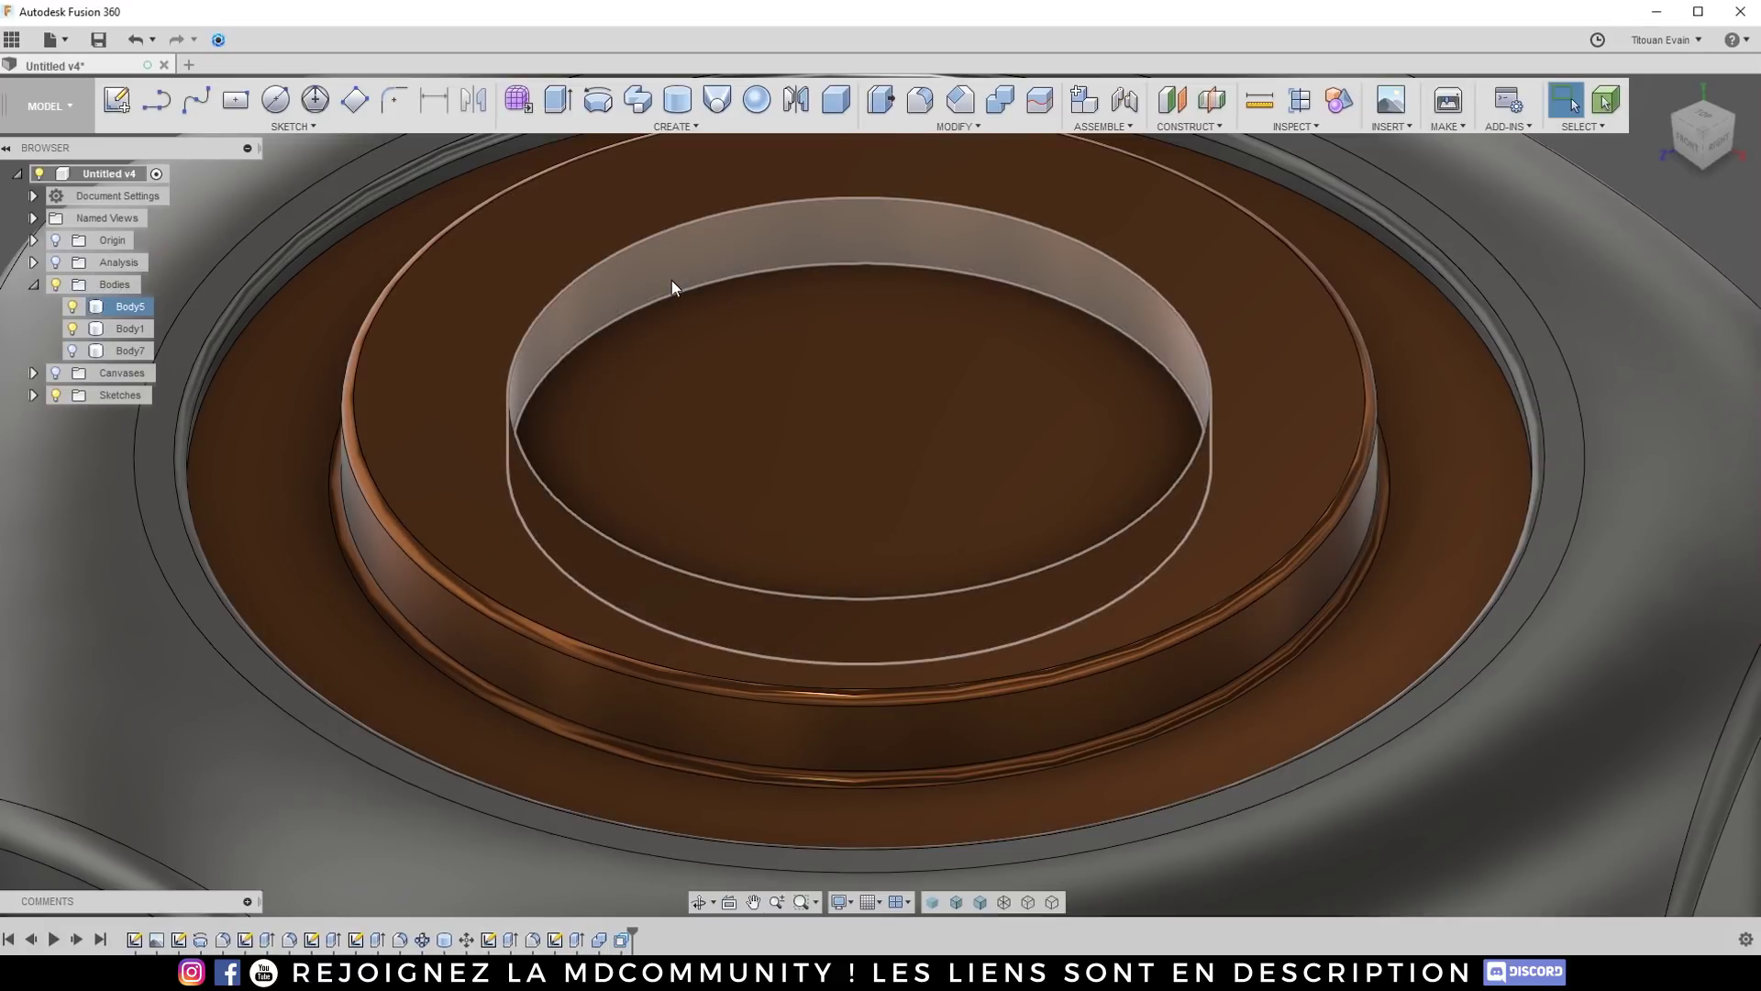
pyautogui.click(130, 350)
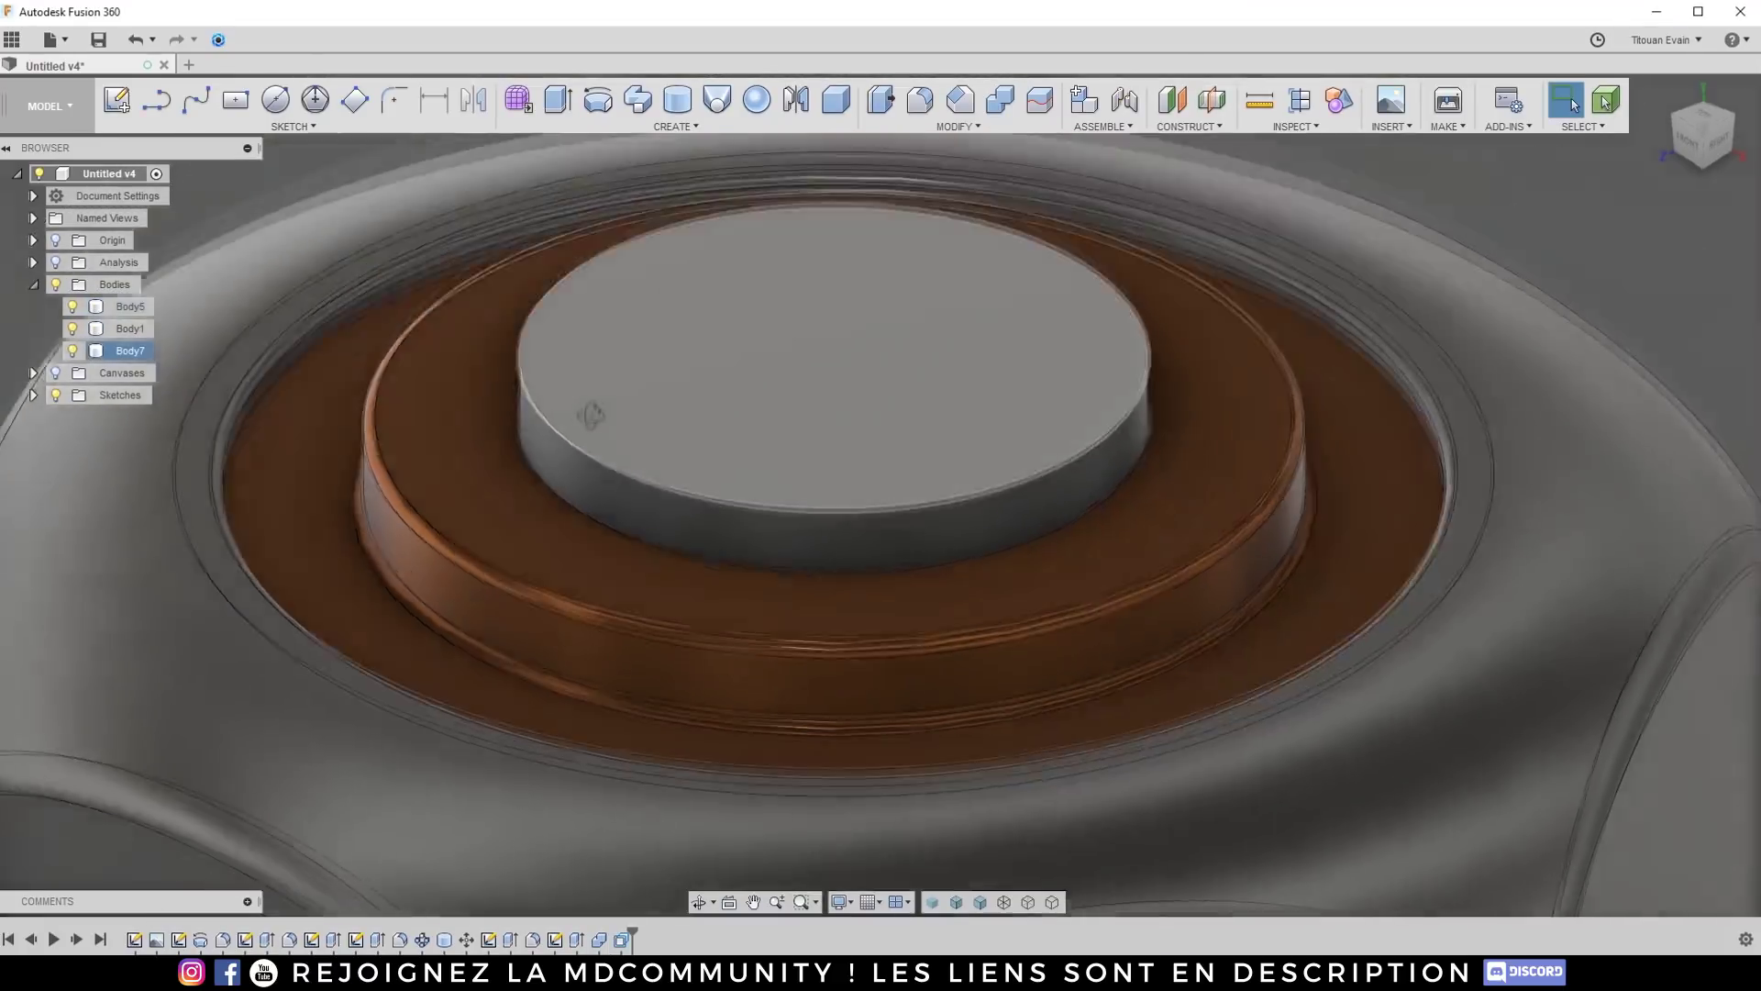
# Step: Fillet the upper edge of the recess around the plug in the copper disc with a very small radius
pyautogui.scroll(5, 520, 367)
pyautogui.press('f')
pyautogui.click(501, 445)
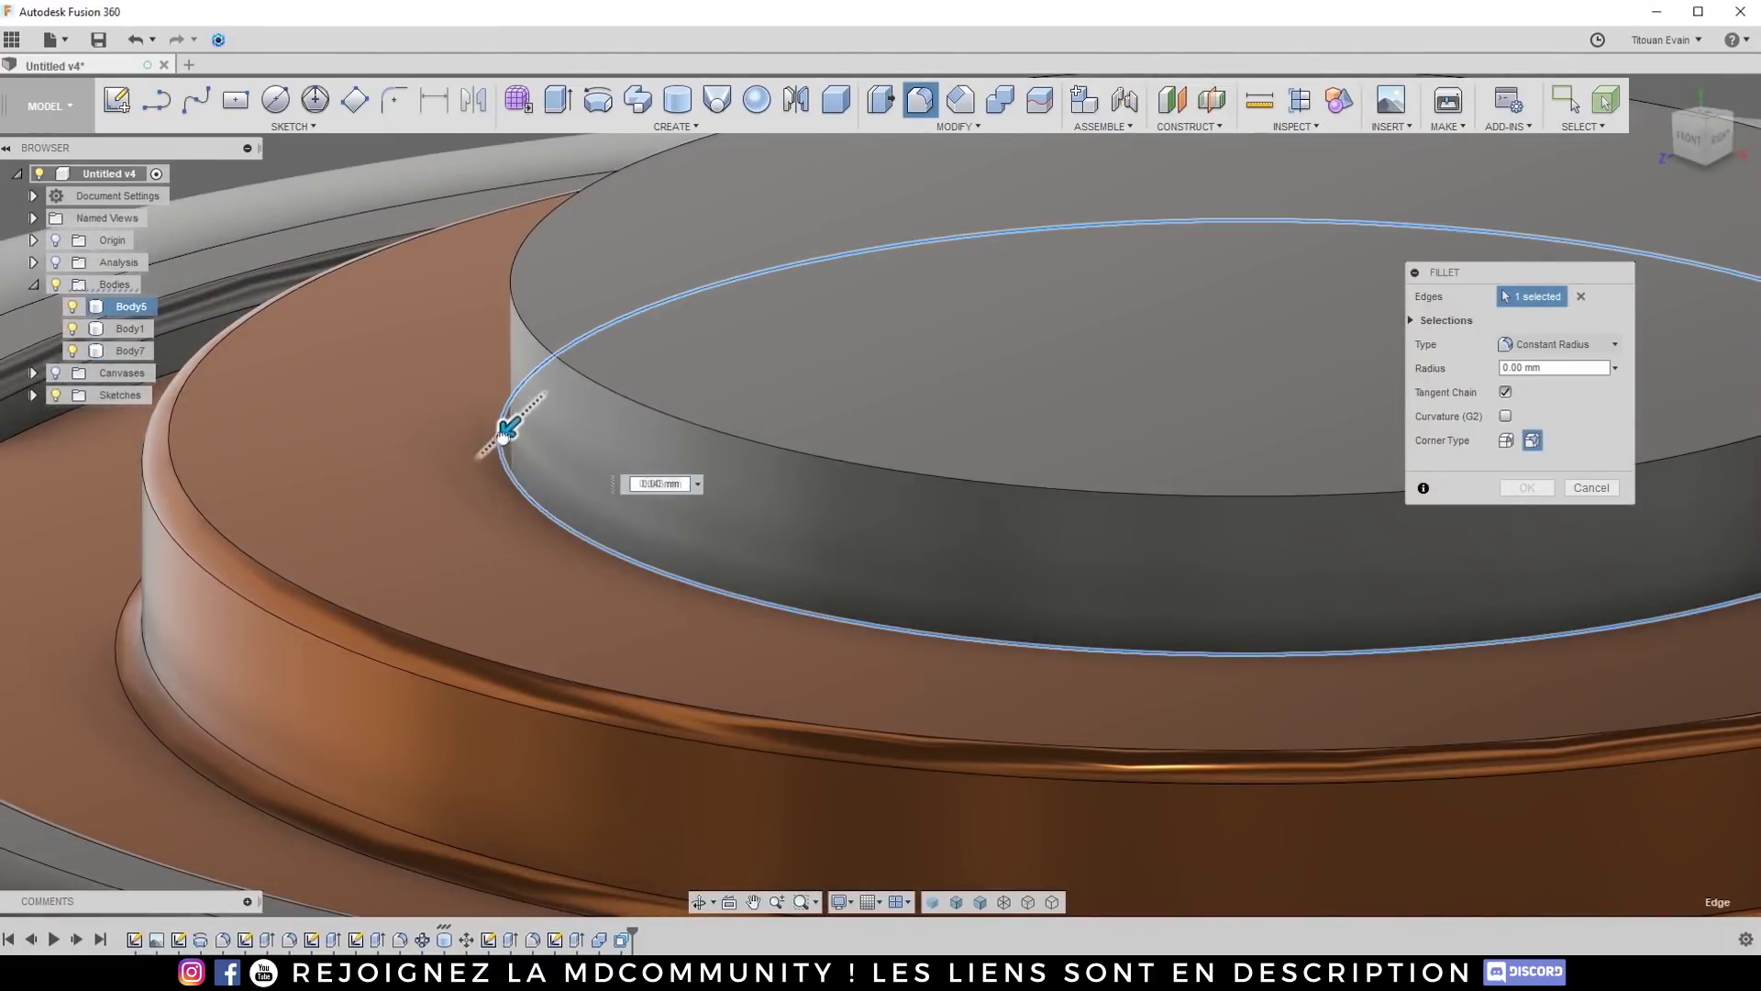
pyautogui.press('Return')
pyautogui.scroll(-5, 724, 473)
pyautogui.scroll(-5, 725, 473)
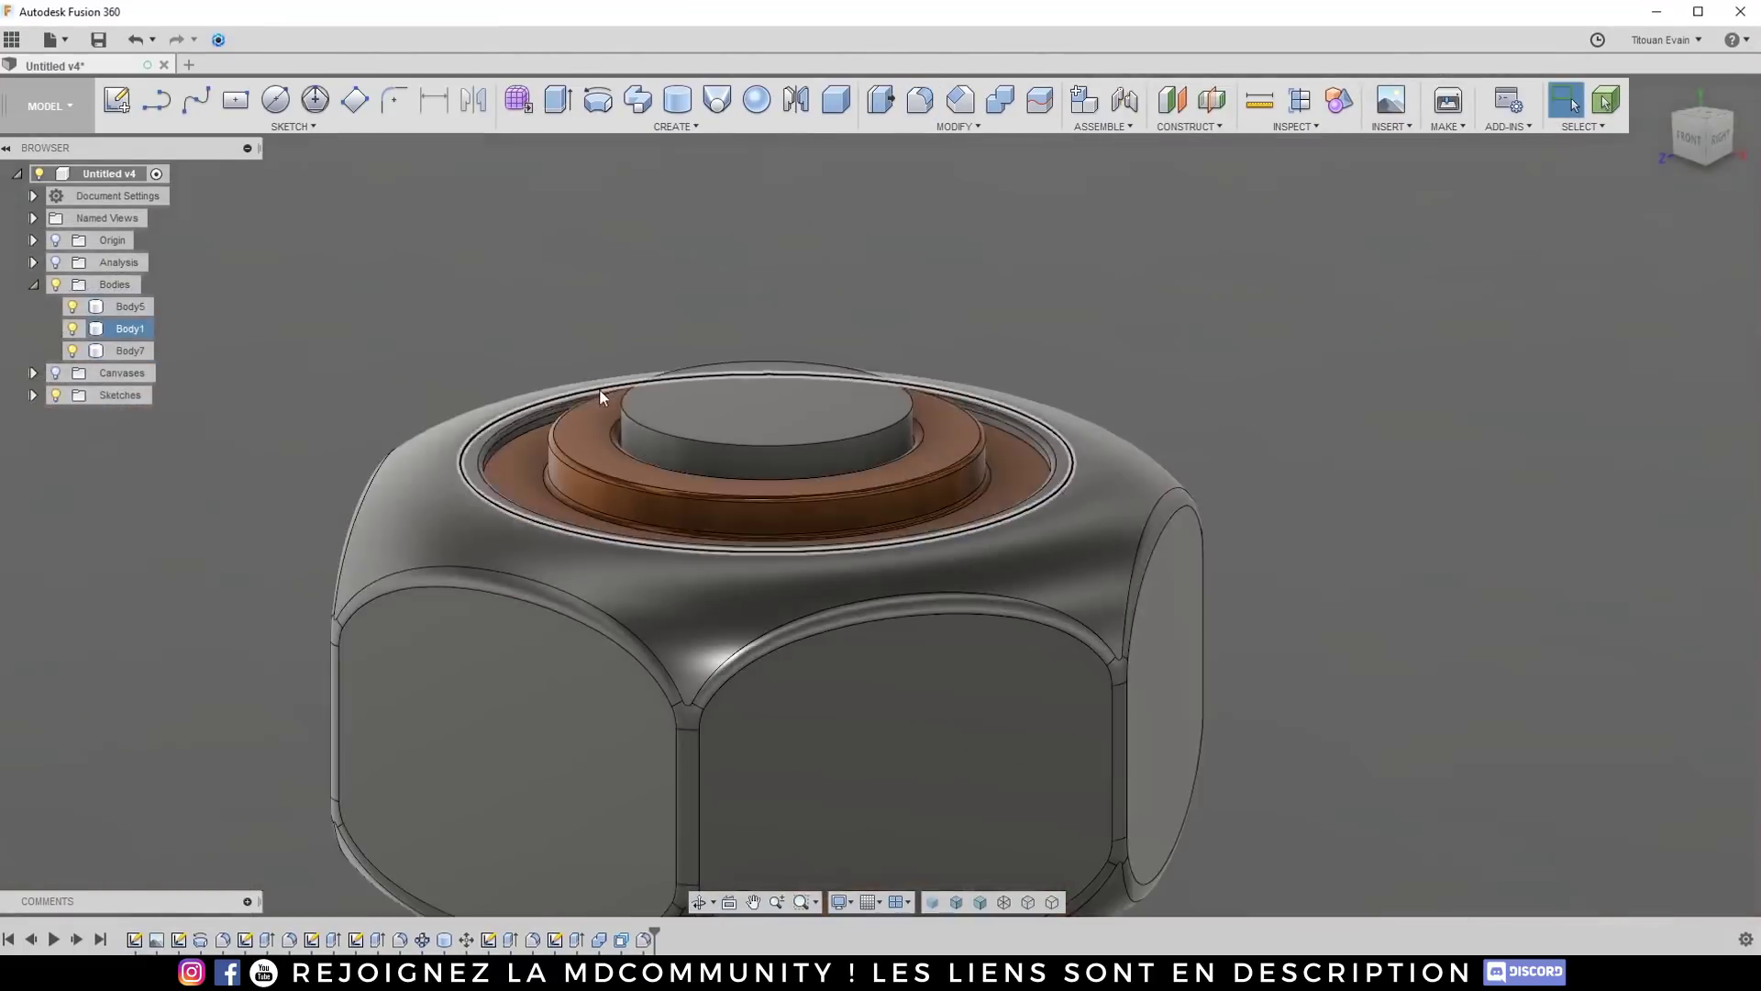
pyautogui.keyDown('shift'); pyautogui.moveTo(598, 389); pyautogui.dragTo(641, 476, button='middle'); pyautogui.keyUp('shift')
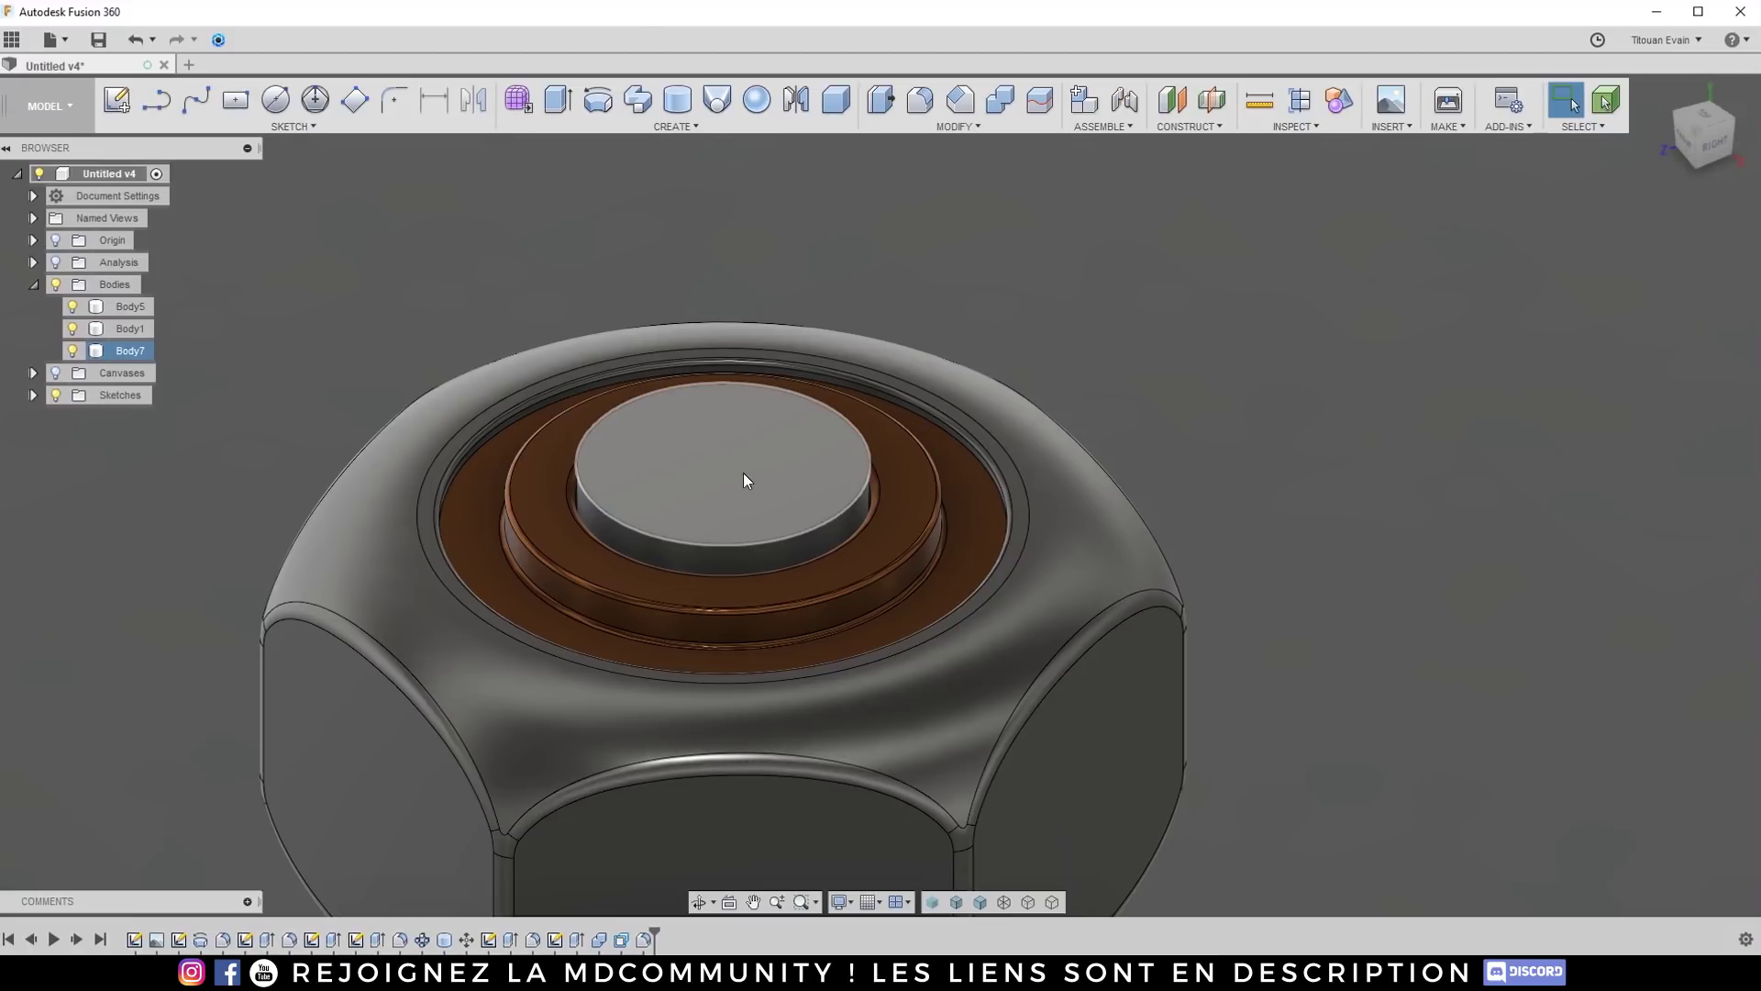
pyautogui.moveTo(995, 285)
pyautogui.mouseDown()
pyautogui.moveTo(1207, 433)
pyautogui.moveTo(899, 302)
pyautogui.moveTo(697, 317)
pyautogui.moveTo(1376, 456)
pyautogui.moveTo(1192, 261)
pyautogui.moveTo(1252, 385)
pyautogui.moveTo(293, 431)
pyautogui.moveTo(972, 449)
pyautogui.mouseUp()
pyautogui.click(953, 309)
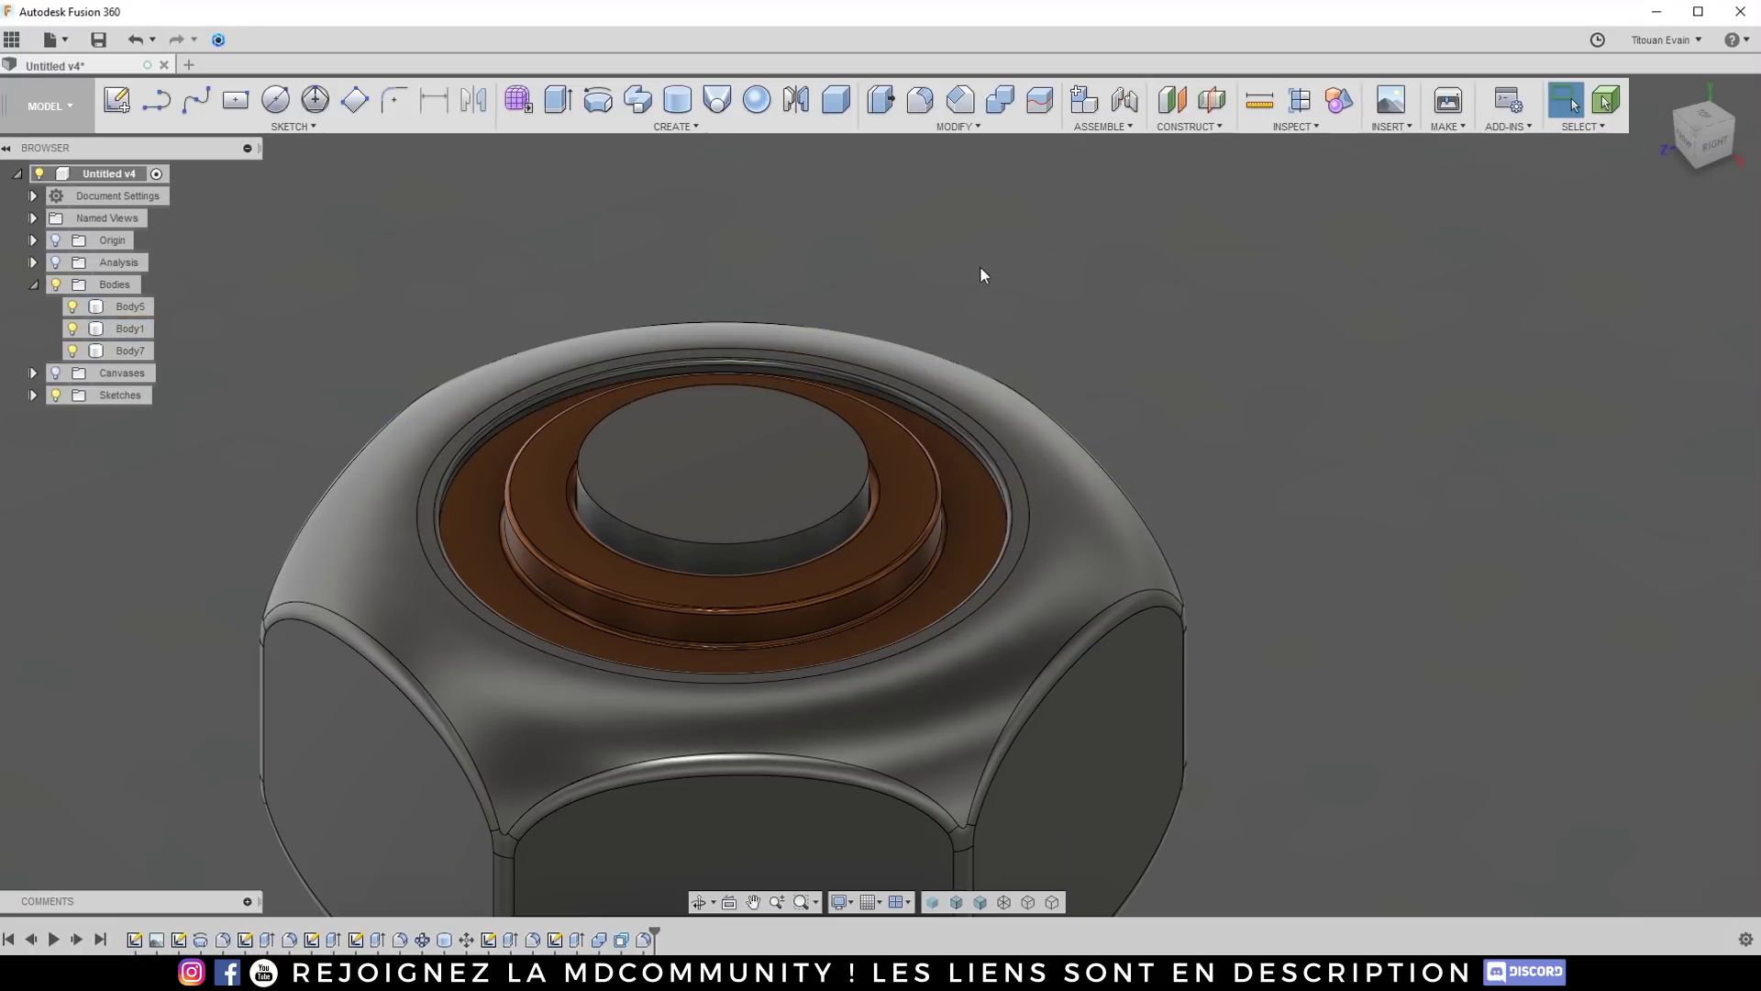
pyautogui.rightClick(897, 266)
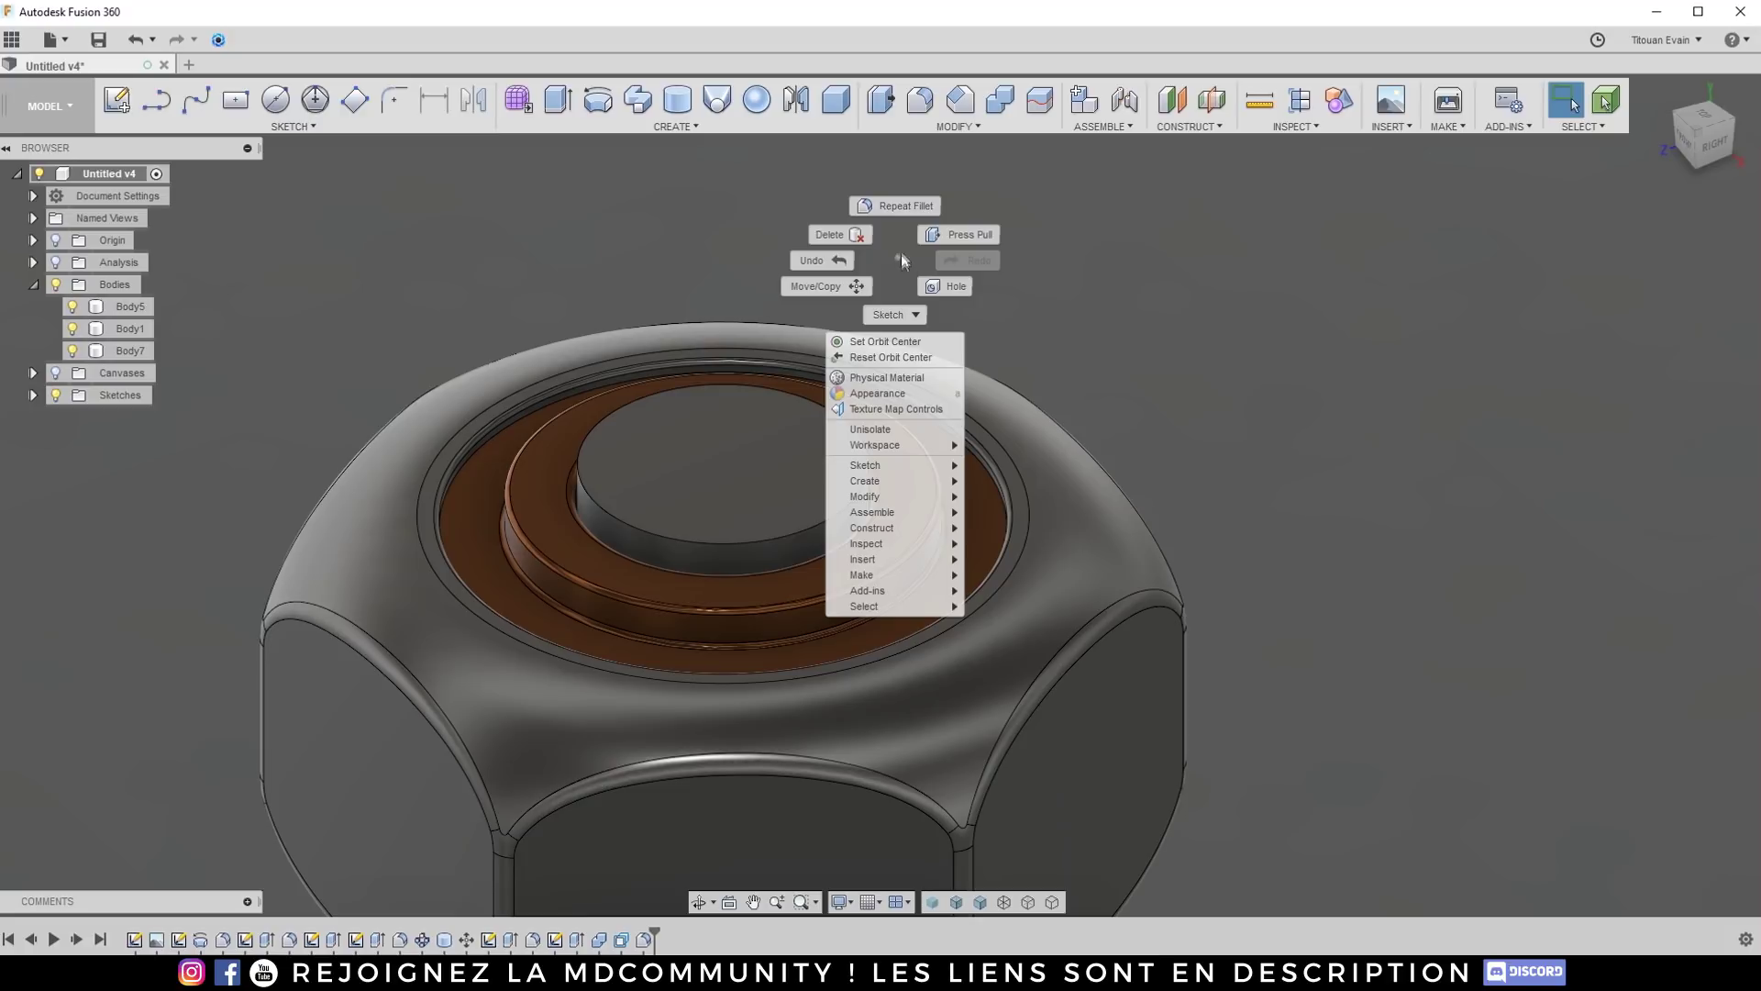
pyautogui.rightClick(1050, 275)
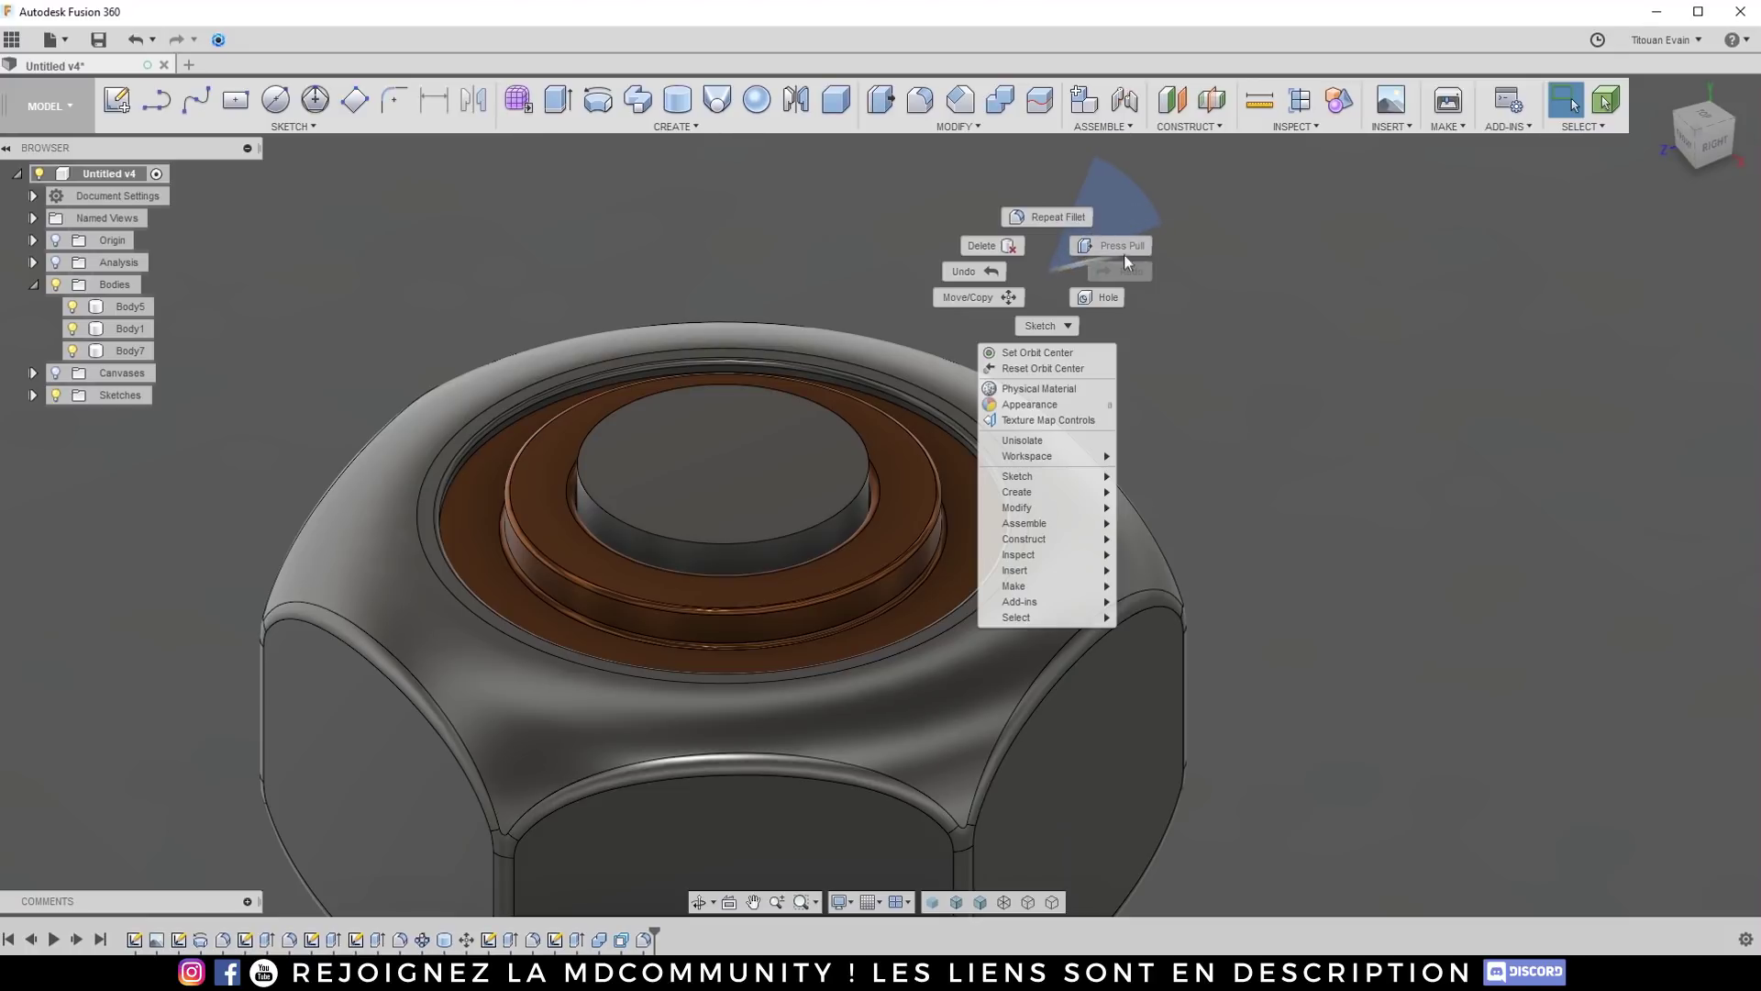
pyautogui.click(1223, 355)
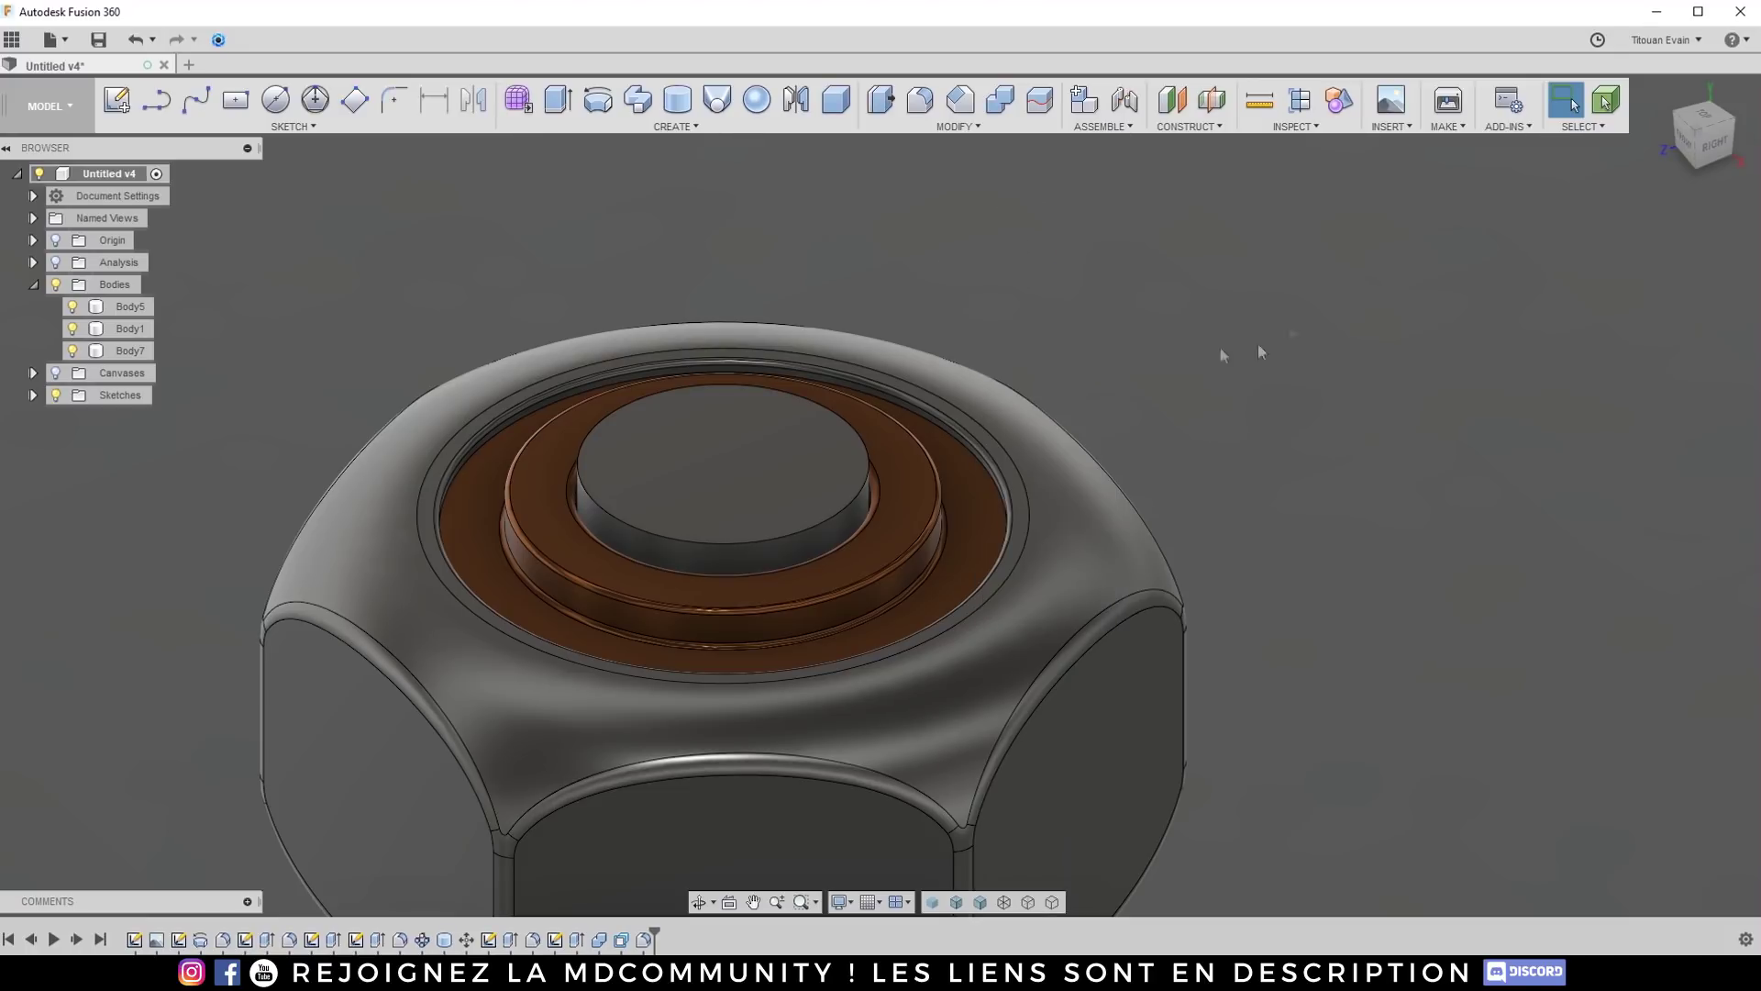
pyautogui.rightClick(917, 272)
pyautogui.click(1144, 305)
pyautogui.moveTo(1350, 273)
pyautogui.mouseDown(button='right')
pyautogui.moveTo(1372, 312)
pyautogui.moveTo(1183, 266)
pyautogui.moveTo(1162, 307)
pyautogui.mouseUp(button='right')
pyautogui.moveTo(1341, 415); pyautogui.dragTo(961, 278, button='right')
pyautogui.moveTo(1130, 190); pyautogui.dragTo(1236, 127, button='right')
pyautogui.click(1612, 386)
pyautogui.rightClick(1122, 300)
pyautogui.moveTo(1055, 343); pyautogui.dragTo(1327, 137, button='right')
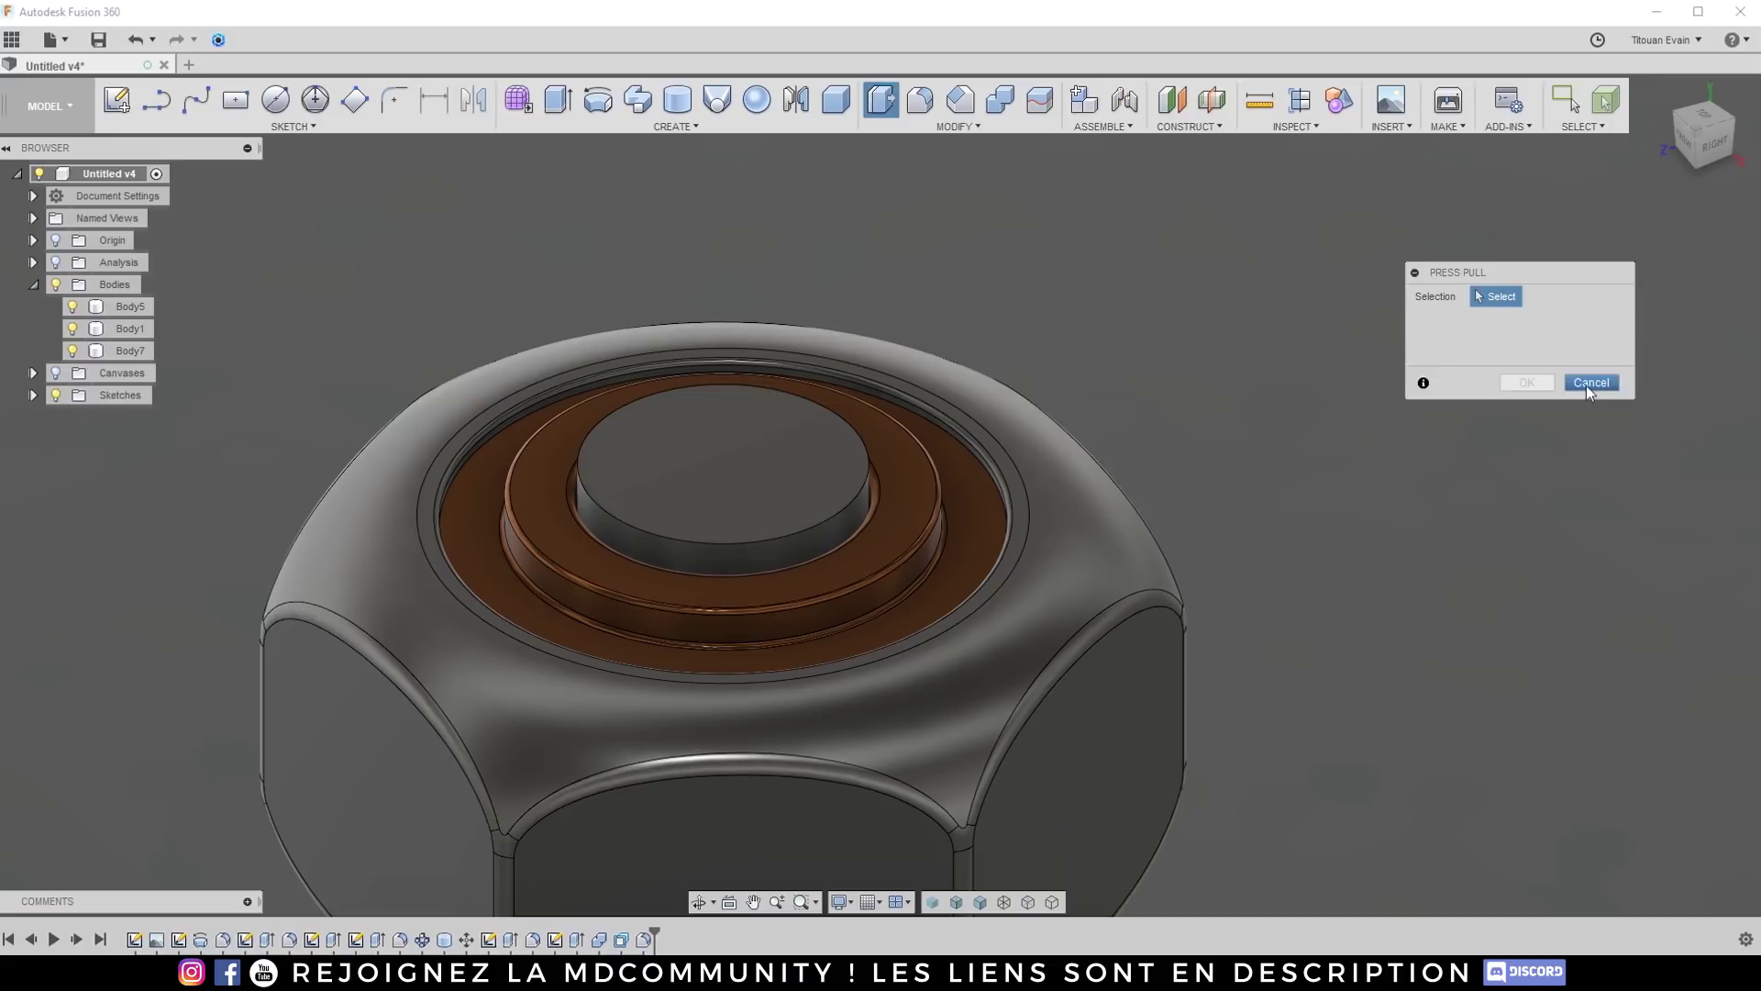
pyautogui.click(1589, 382)
# Step: Compare the model's upper end with the reference canvas in the right view, and hide the canvas again
pyautogui.keyDown('shift'); pyautogui.moveTo(825, 477); pyautogui.dragTo(842, 360, button='middle'); pyautogui.keyUp('shift')
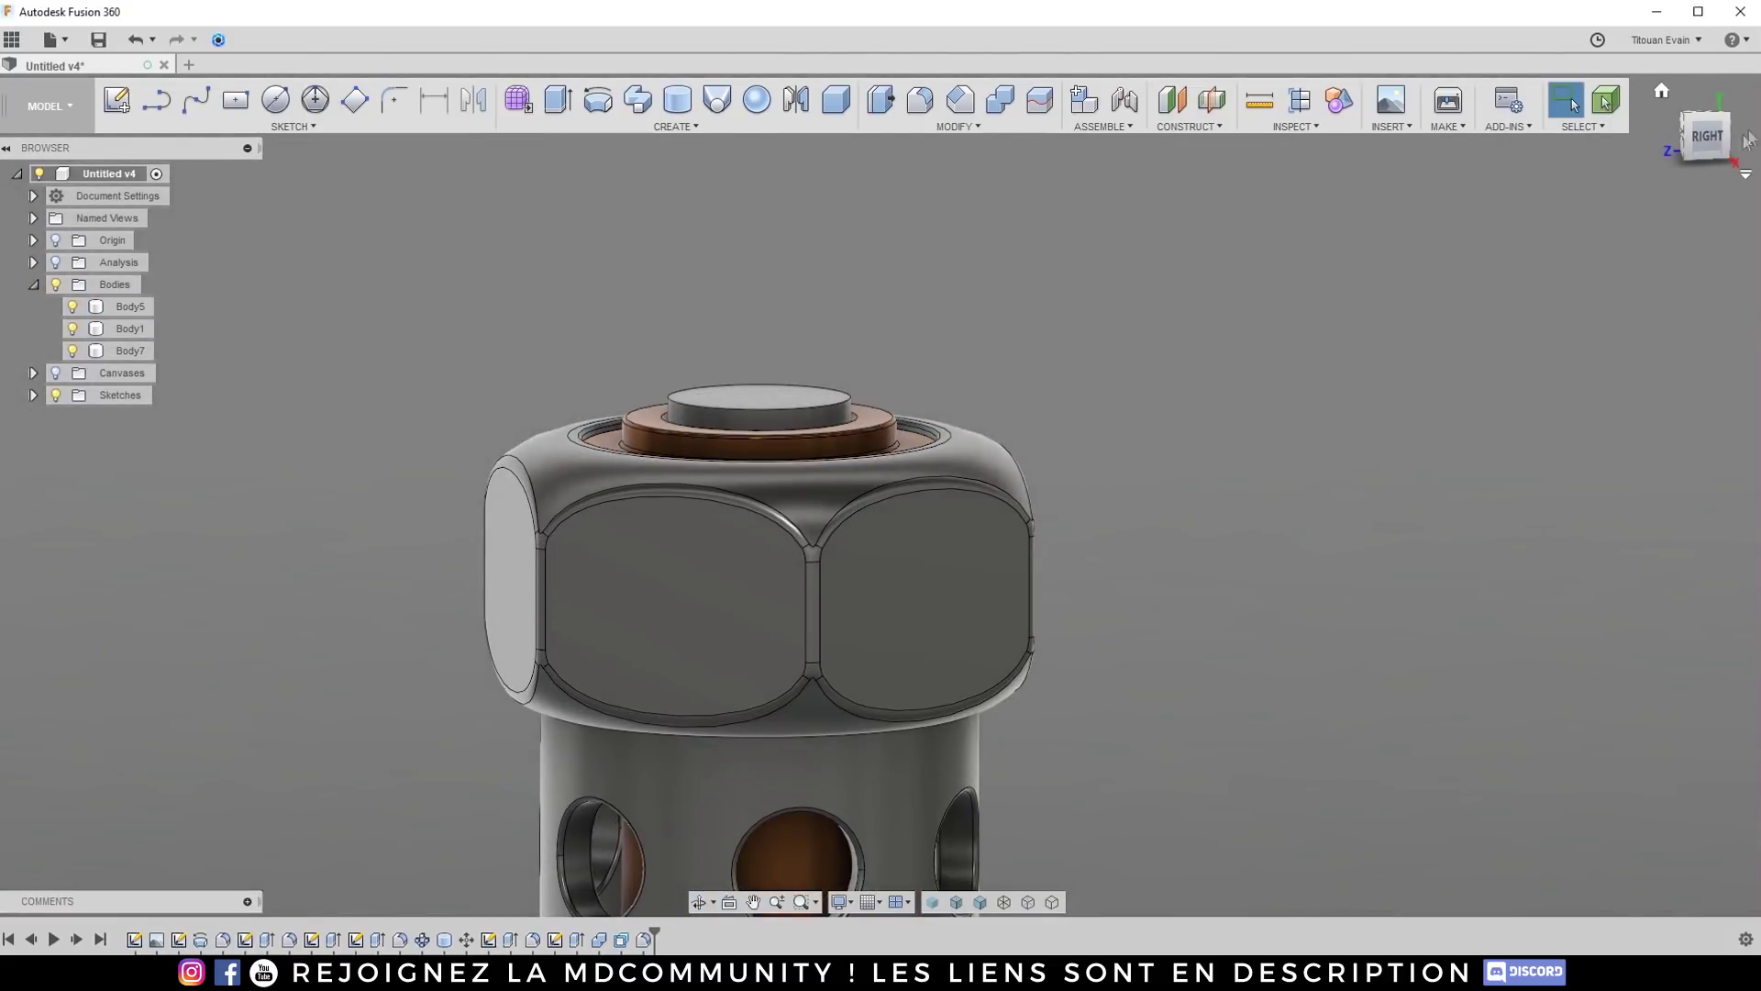
pyautogui.click(1708, 139)
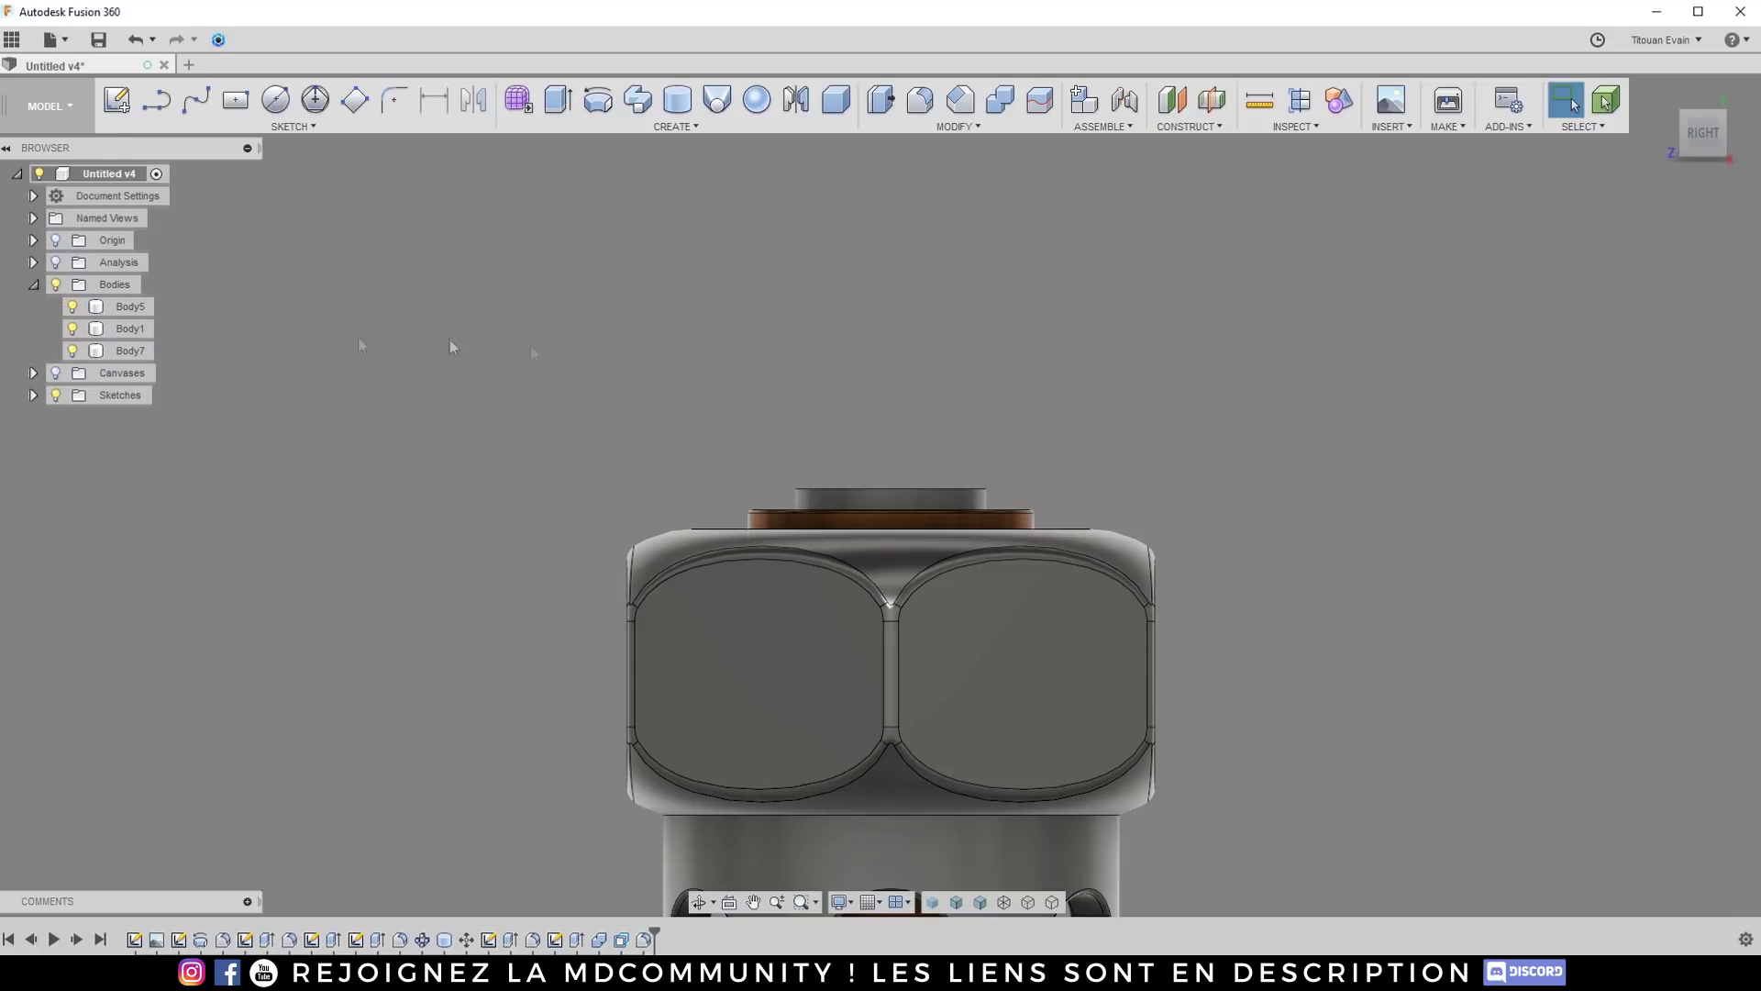
pyautogui.click(55, 373)
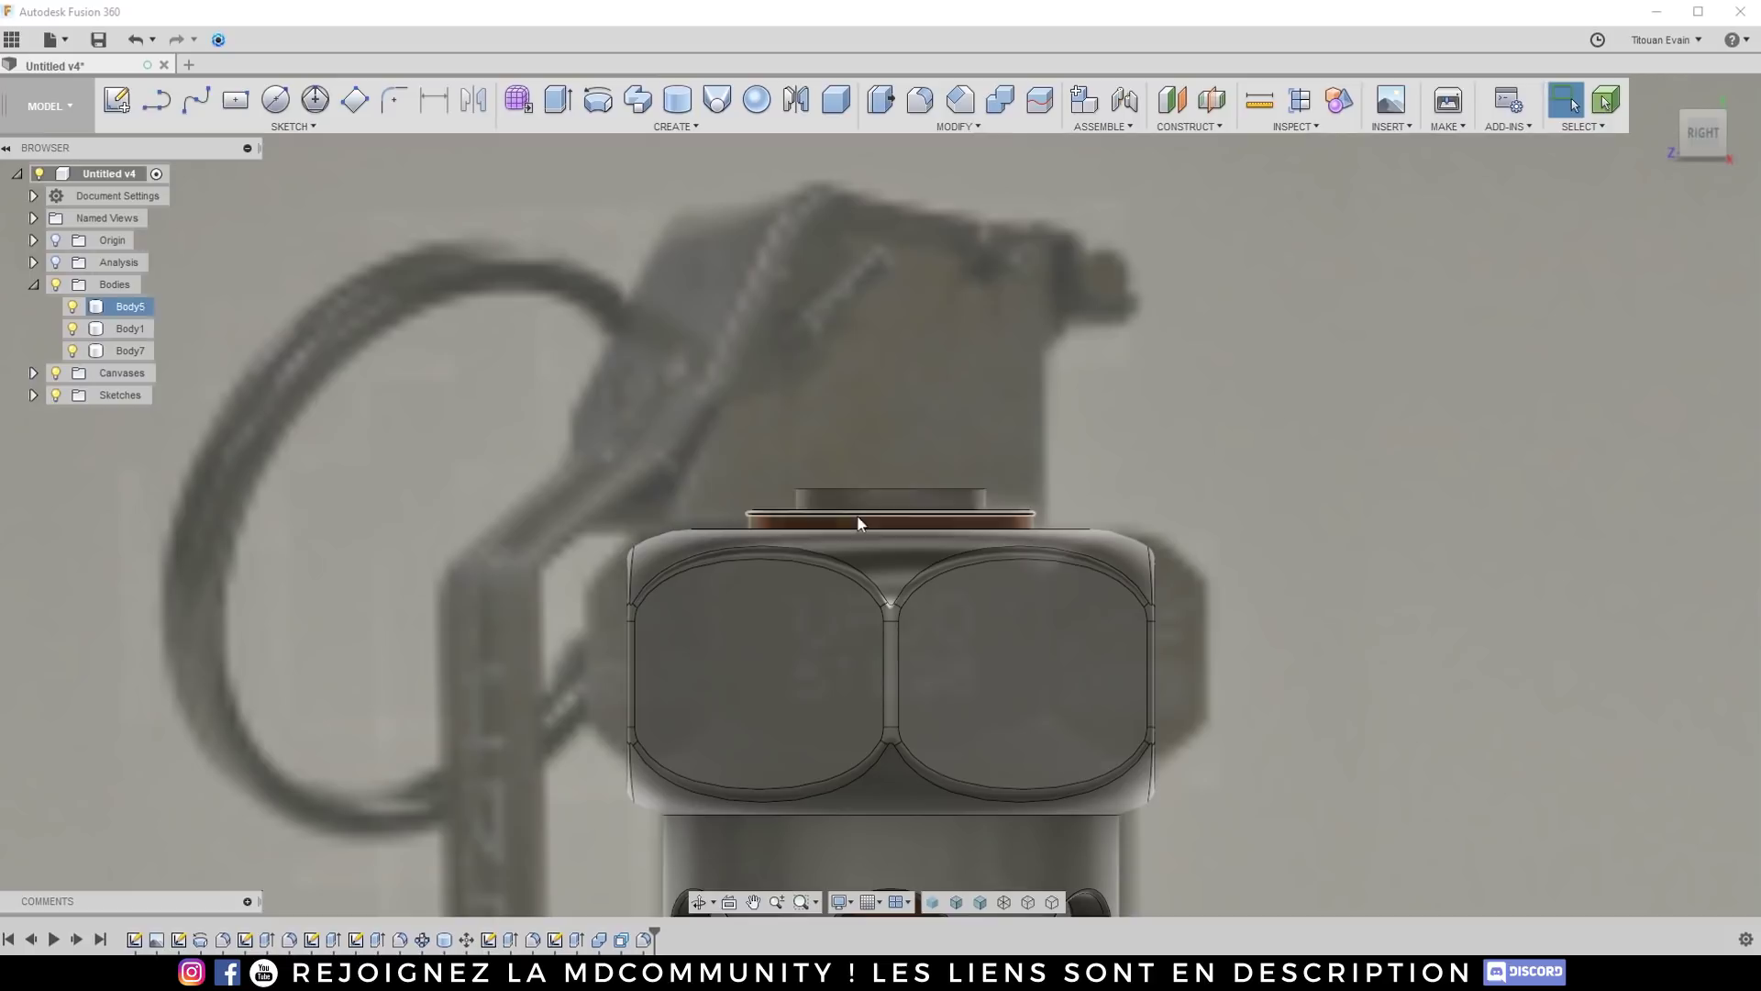
pyautogui.click(57, 372)
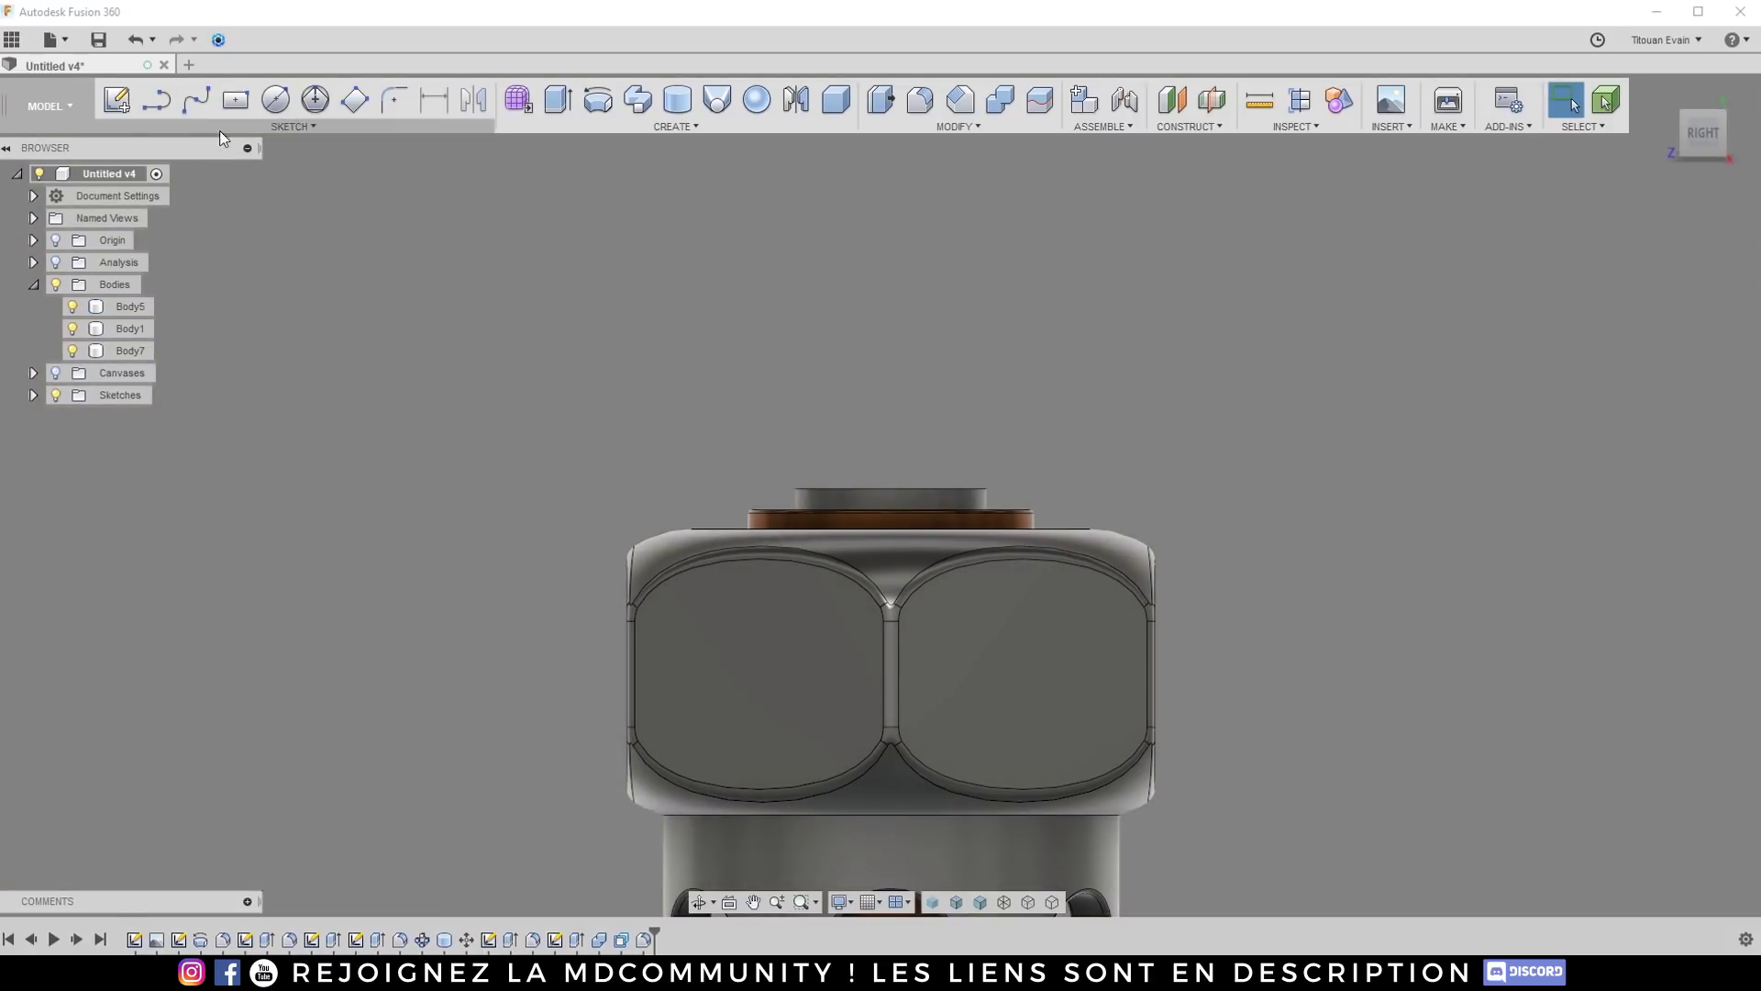
# Step: Start a line sketch on the side plane above the plug, with a 25 mm horizontal top edge and a slanted edge about 15.8 mm long
pyautogui.click(157, 99)
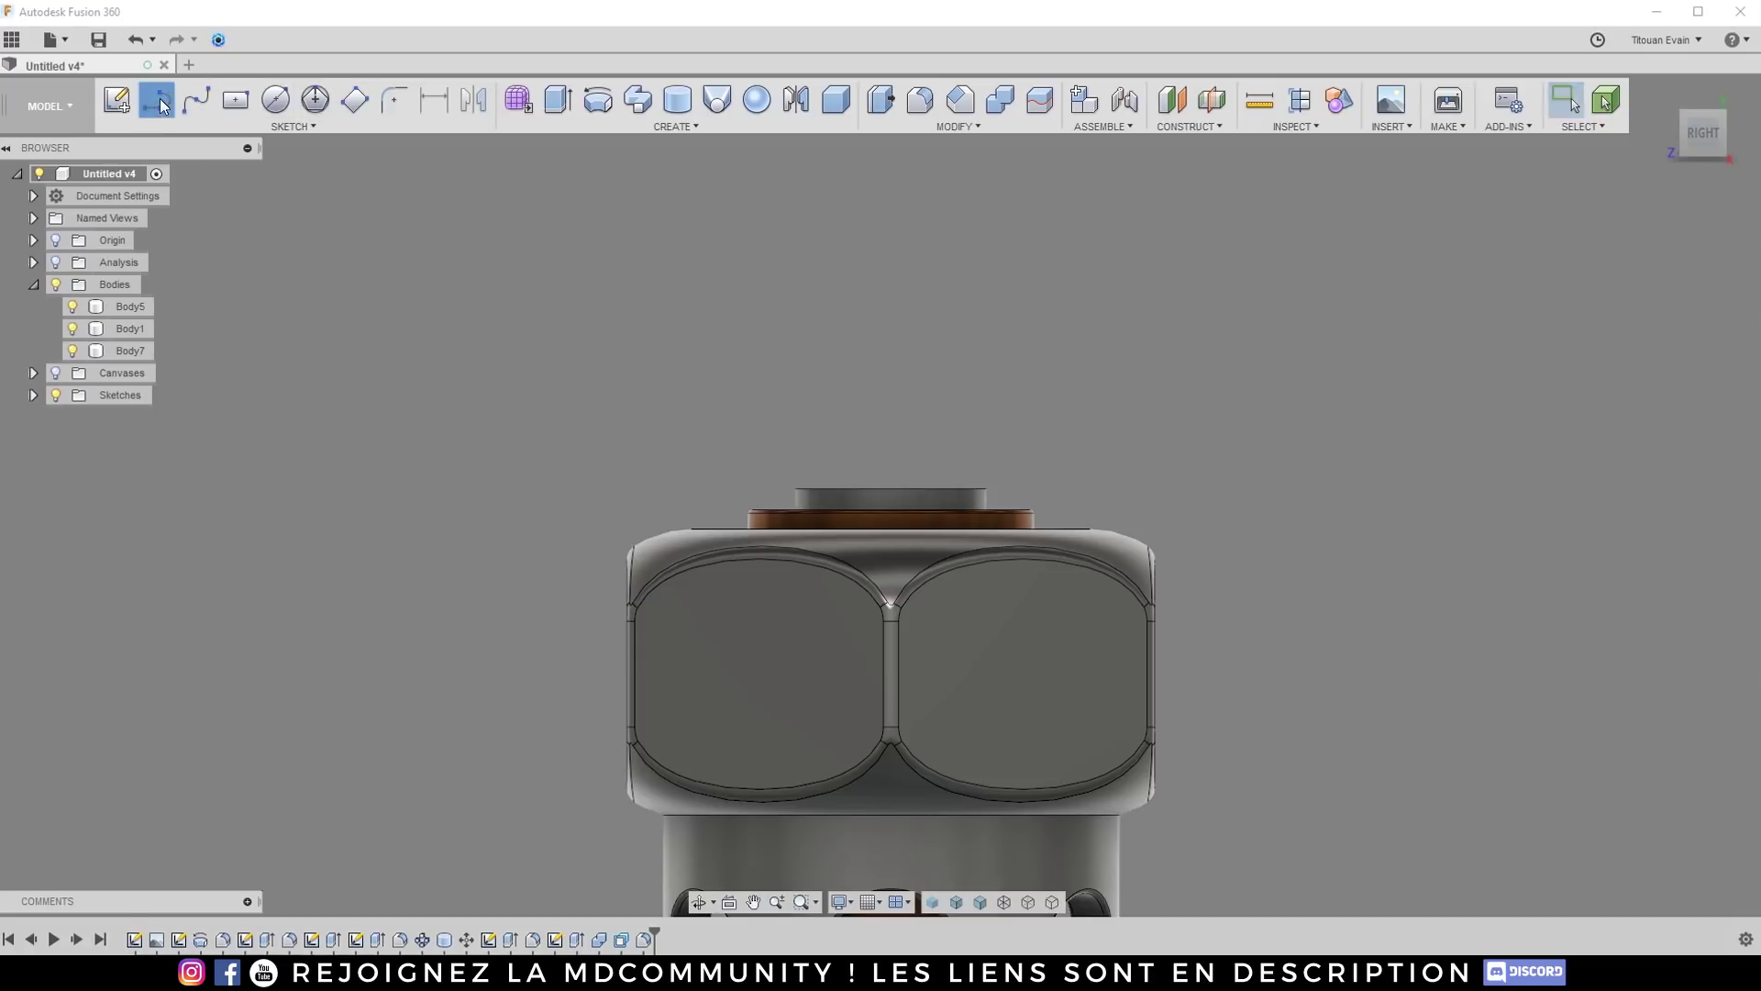
pyautogui.scroll(-5, 582, 278)
pyautogui.click(607, 602)
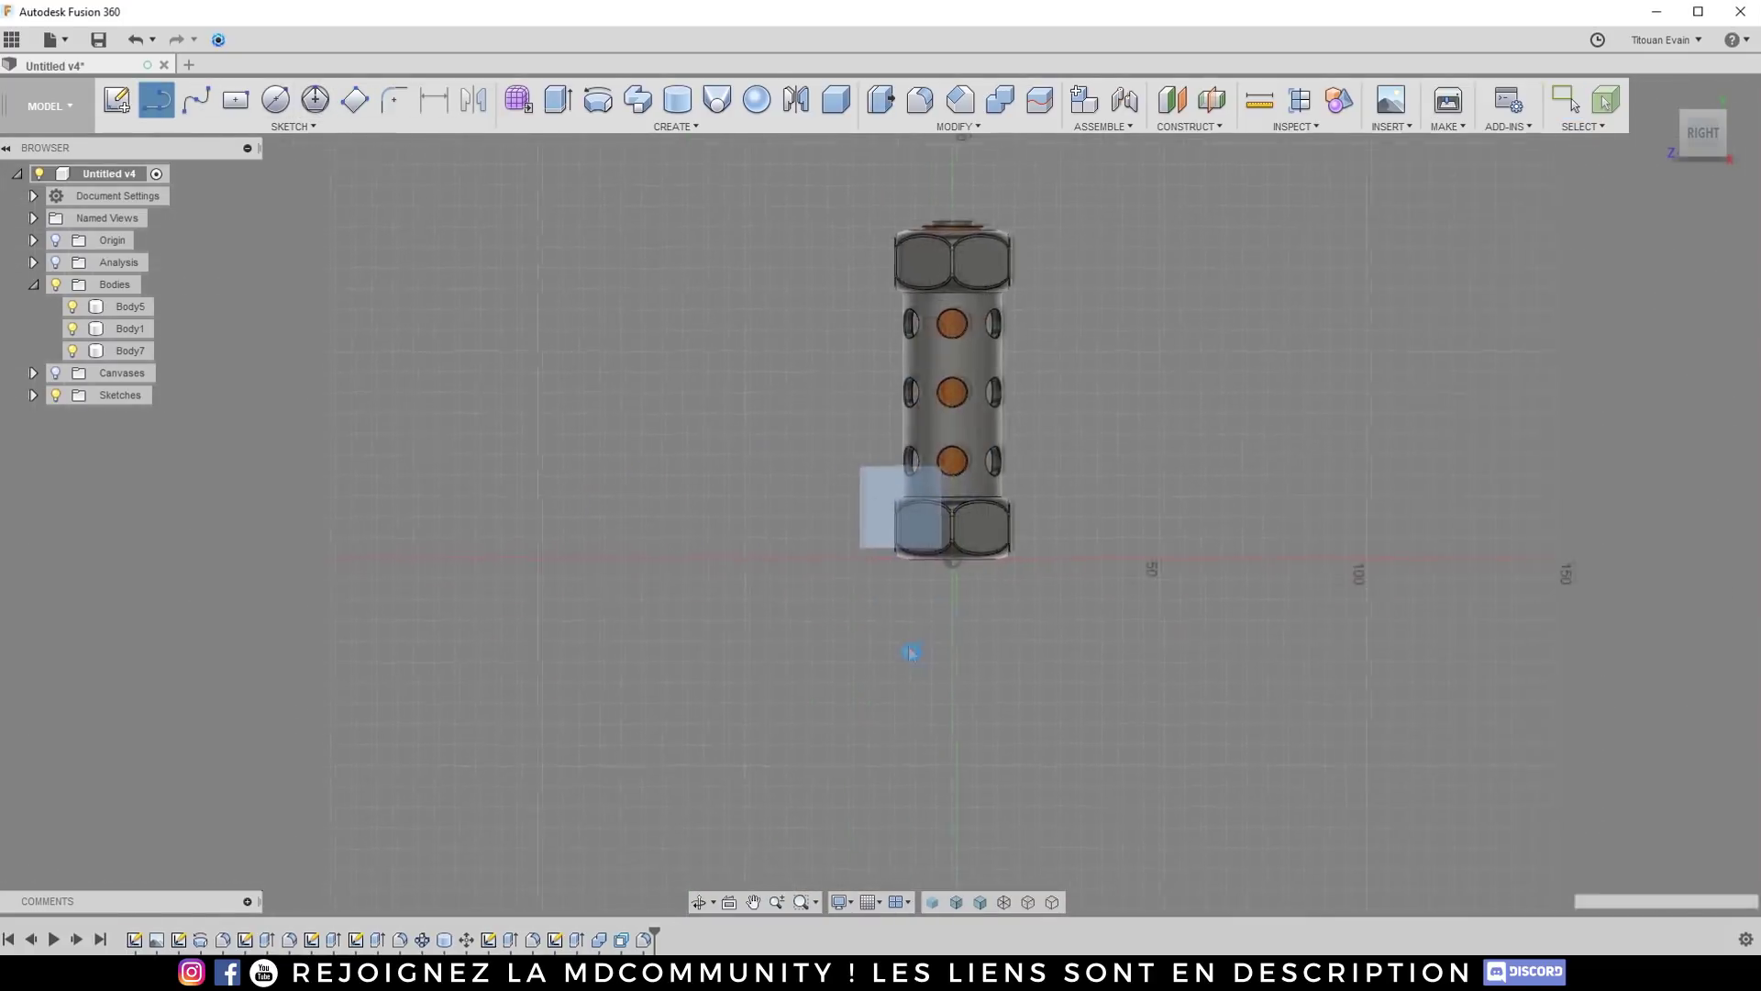
pyautogui.scroll(2, 945, 353)
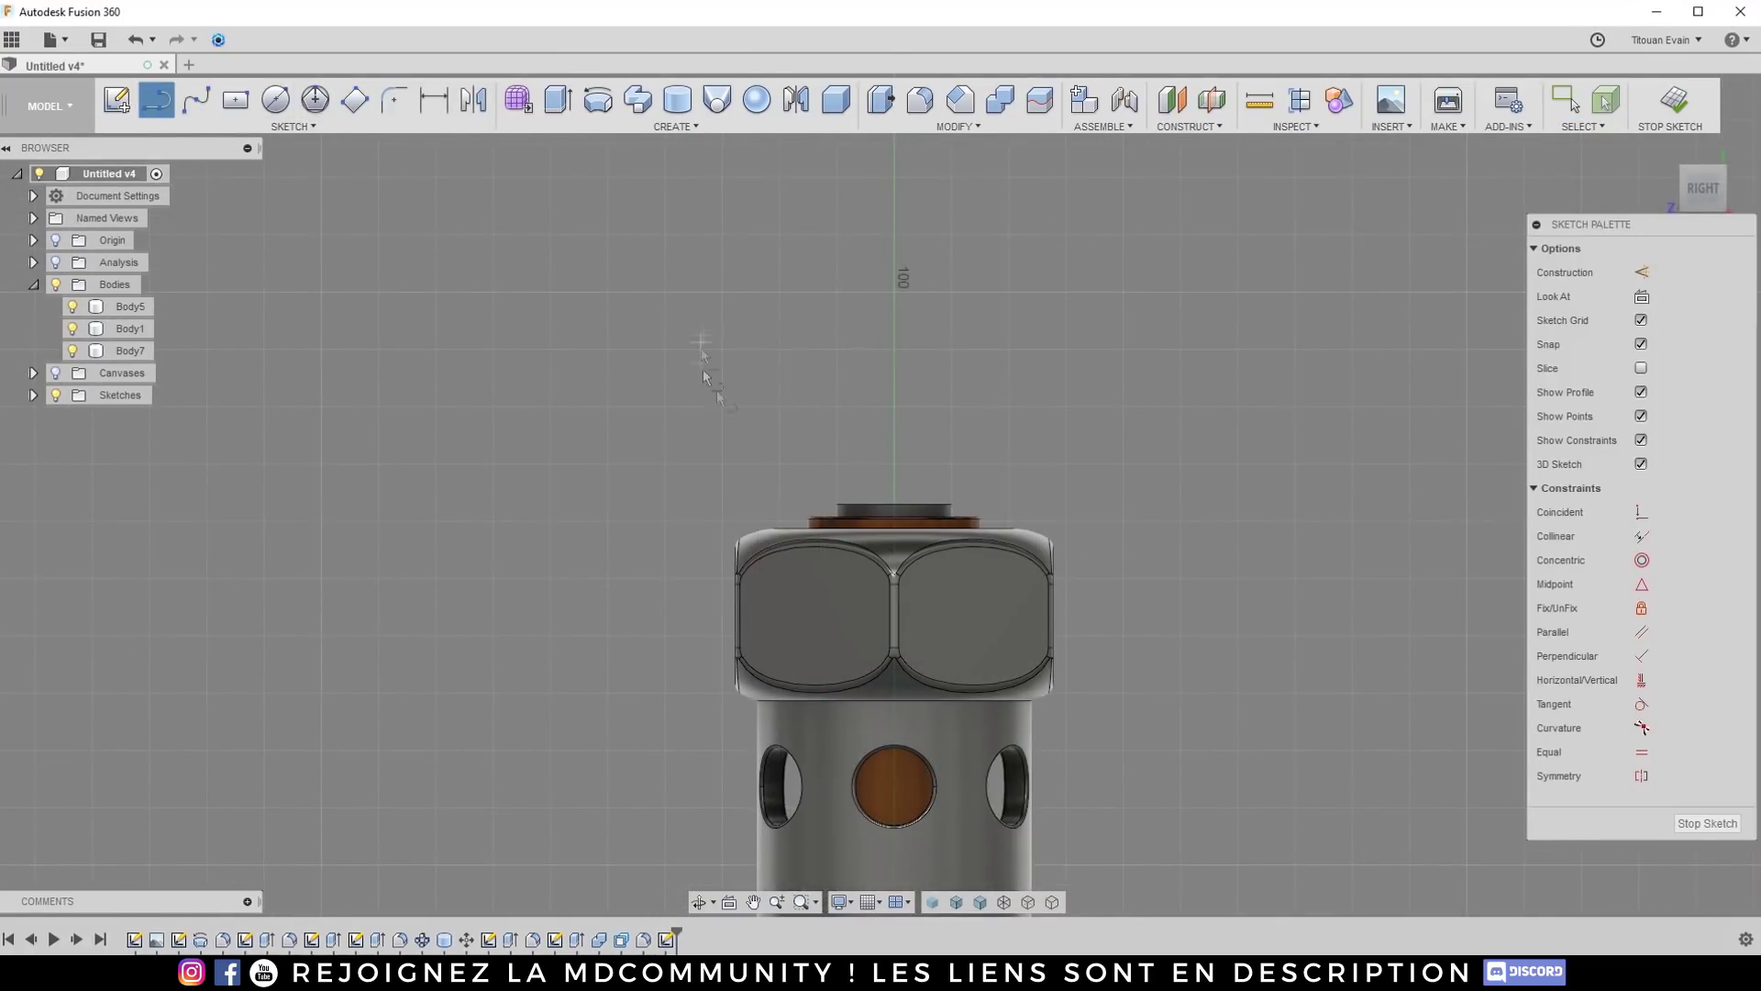
pyautogui.scroll(2, 977, 473)
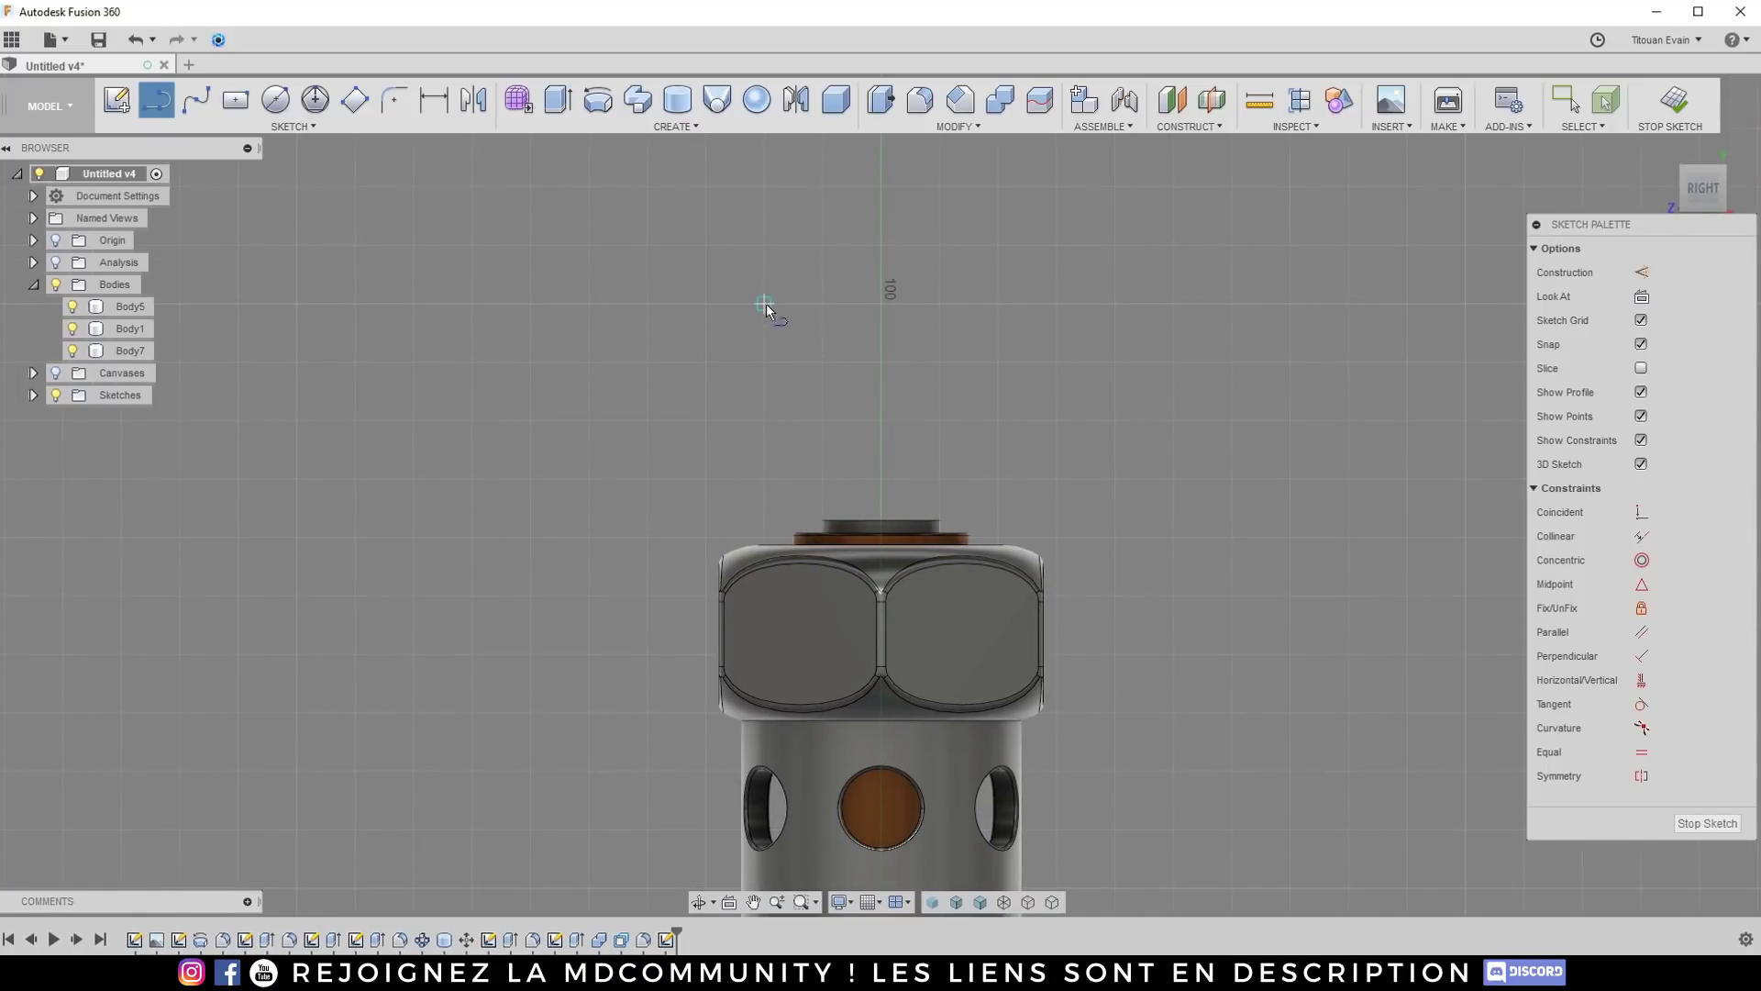
pyautogui.click(765, 304)
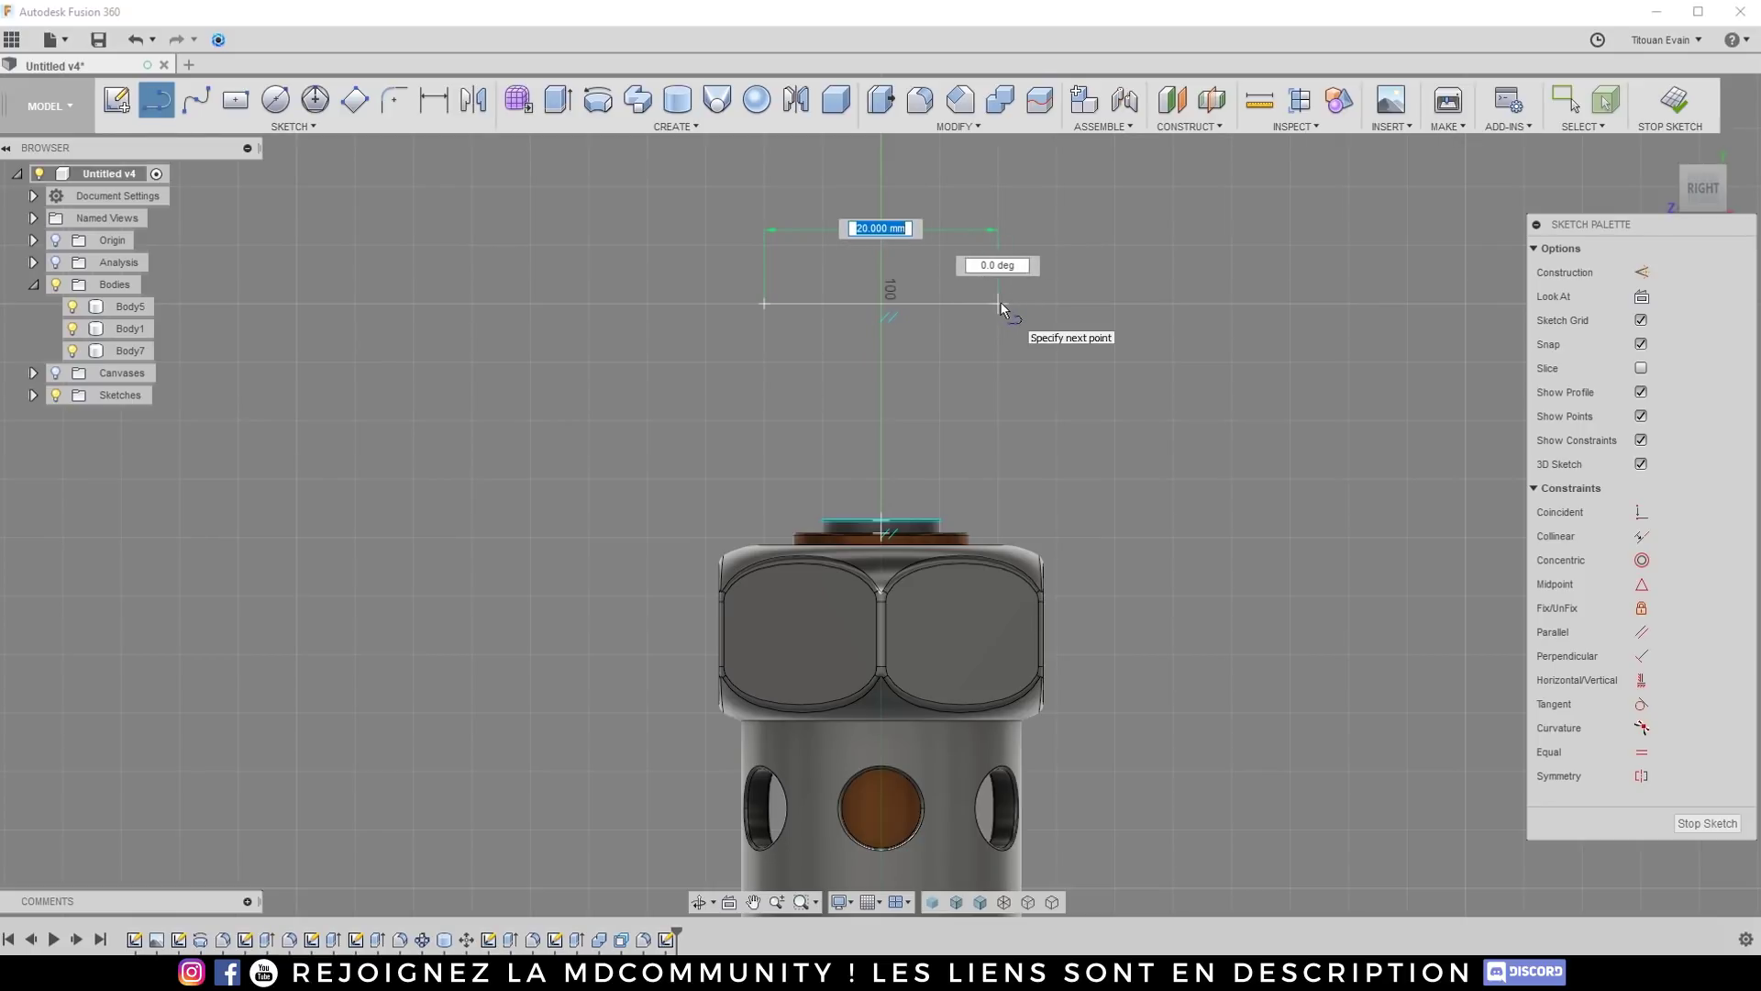
pyautogui.click(1057, 304)
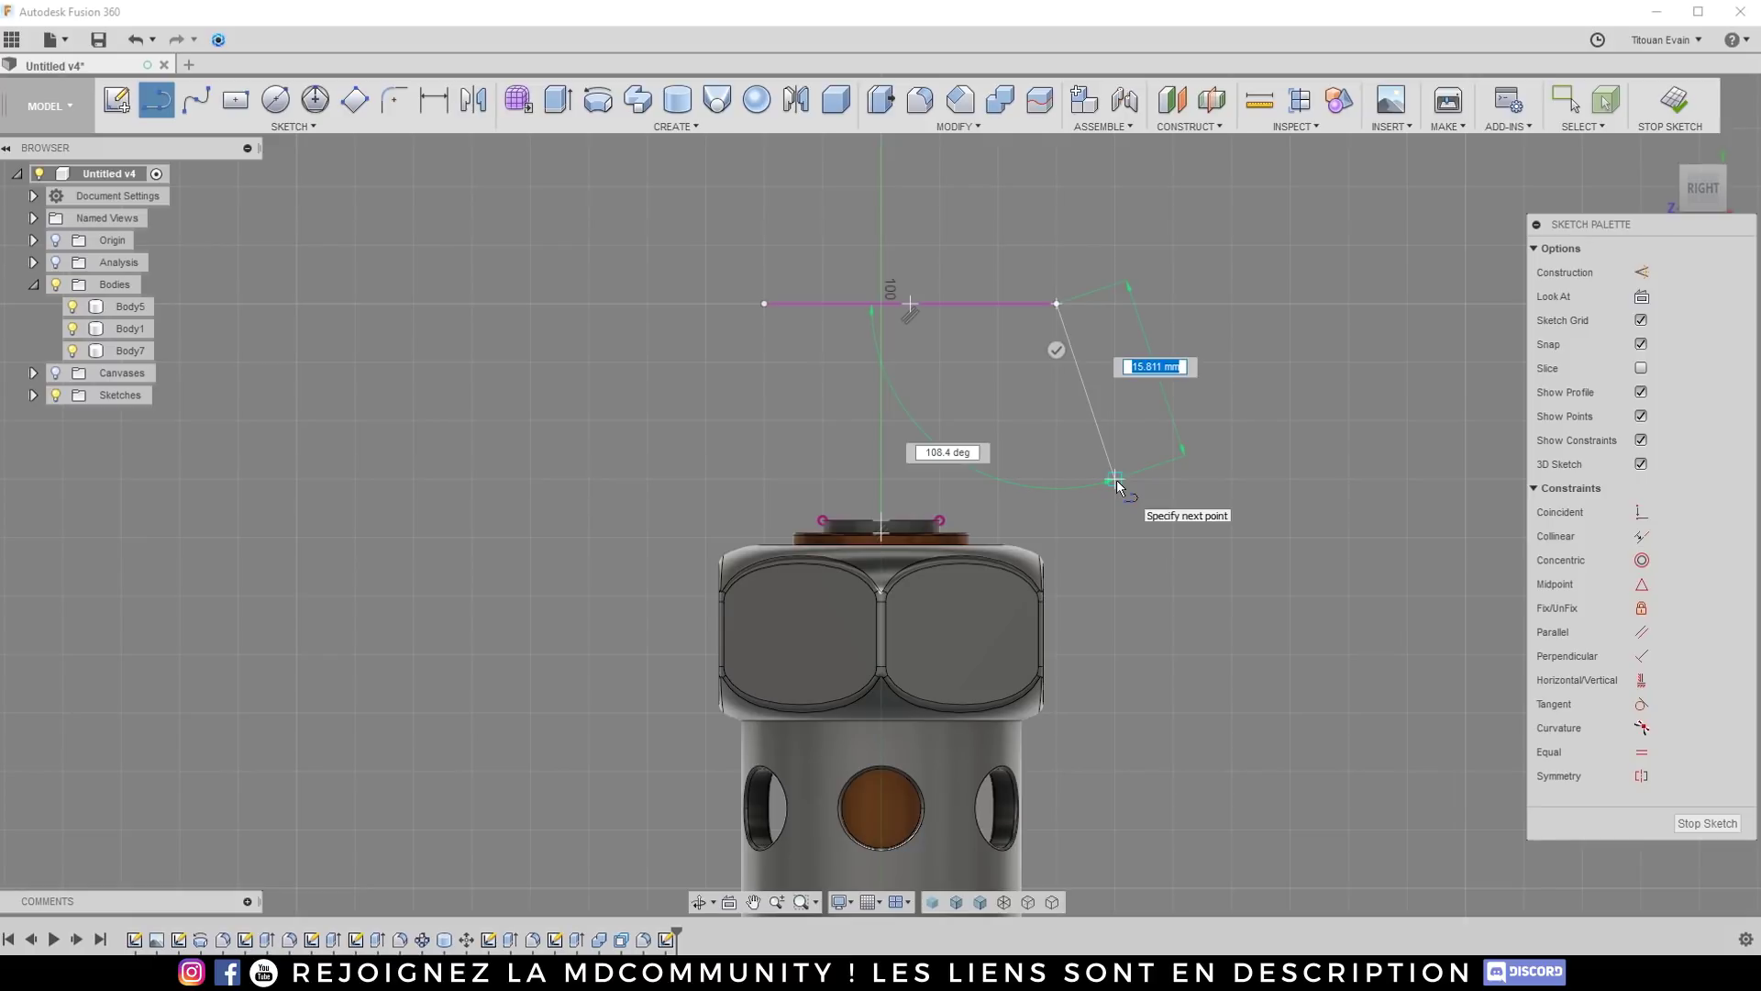
pyautogui.click(1116, 480)
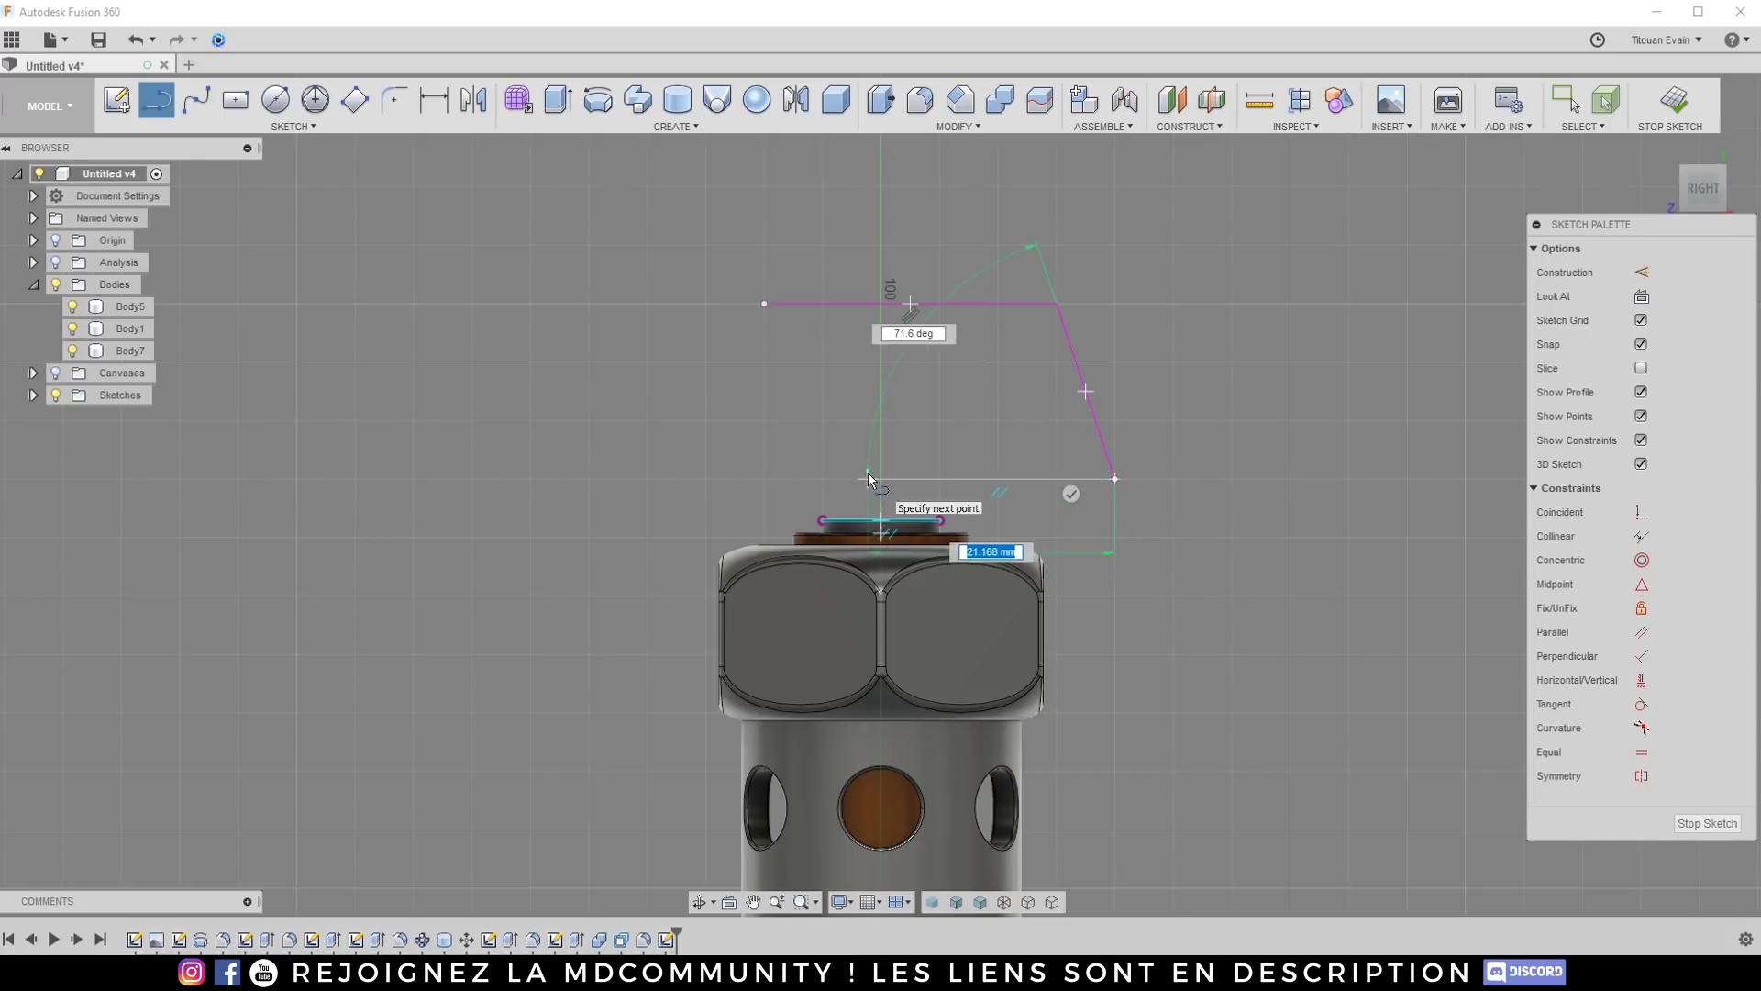
# Step: Close the profile with a short lip end about 3 mm wide, a diagonal, a horizontal underside about 20 mm long and a vertical edge
pyautogui.scroll(3, 1076, 471)
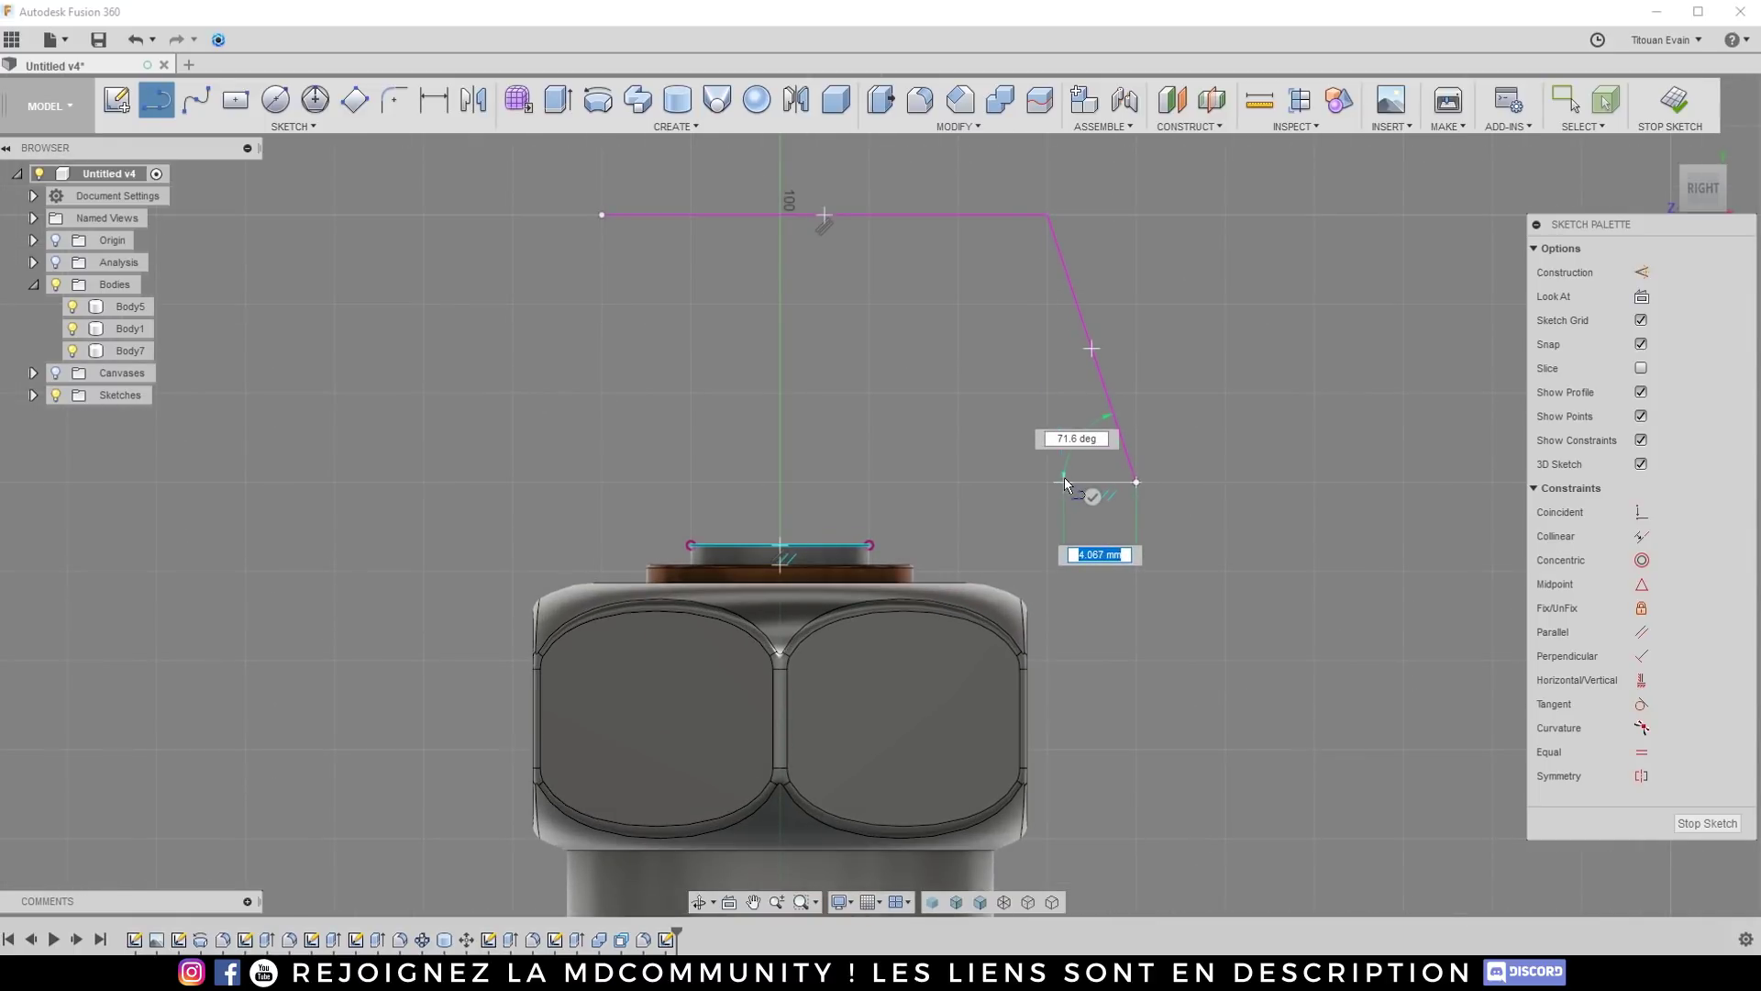
pyautogui.click(1084, 481)
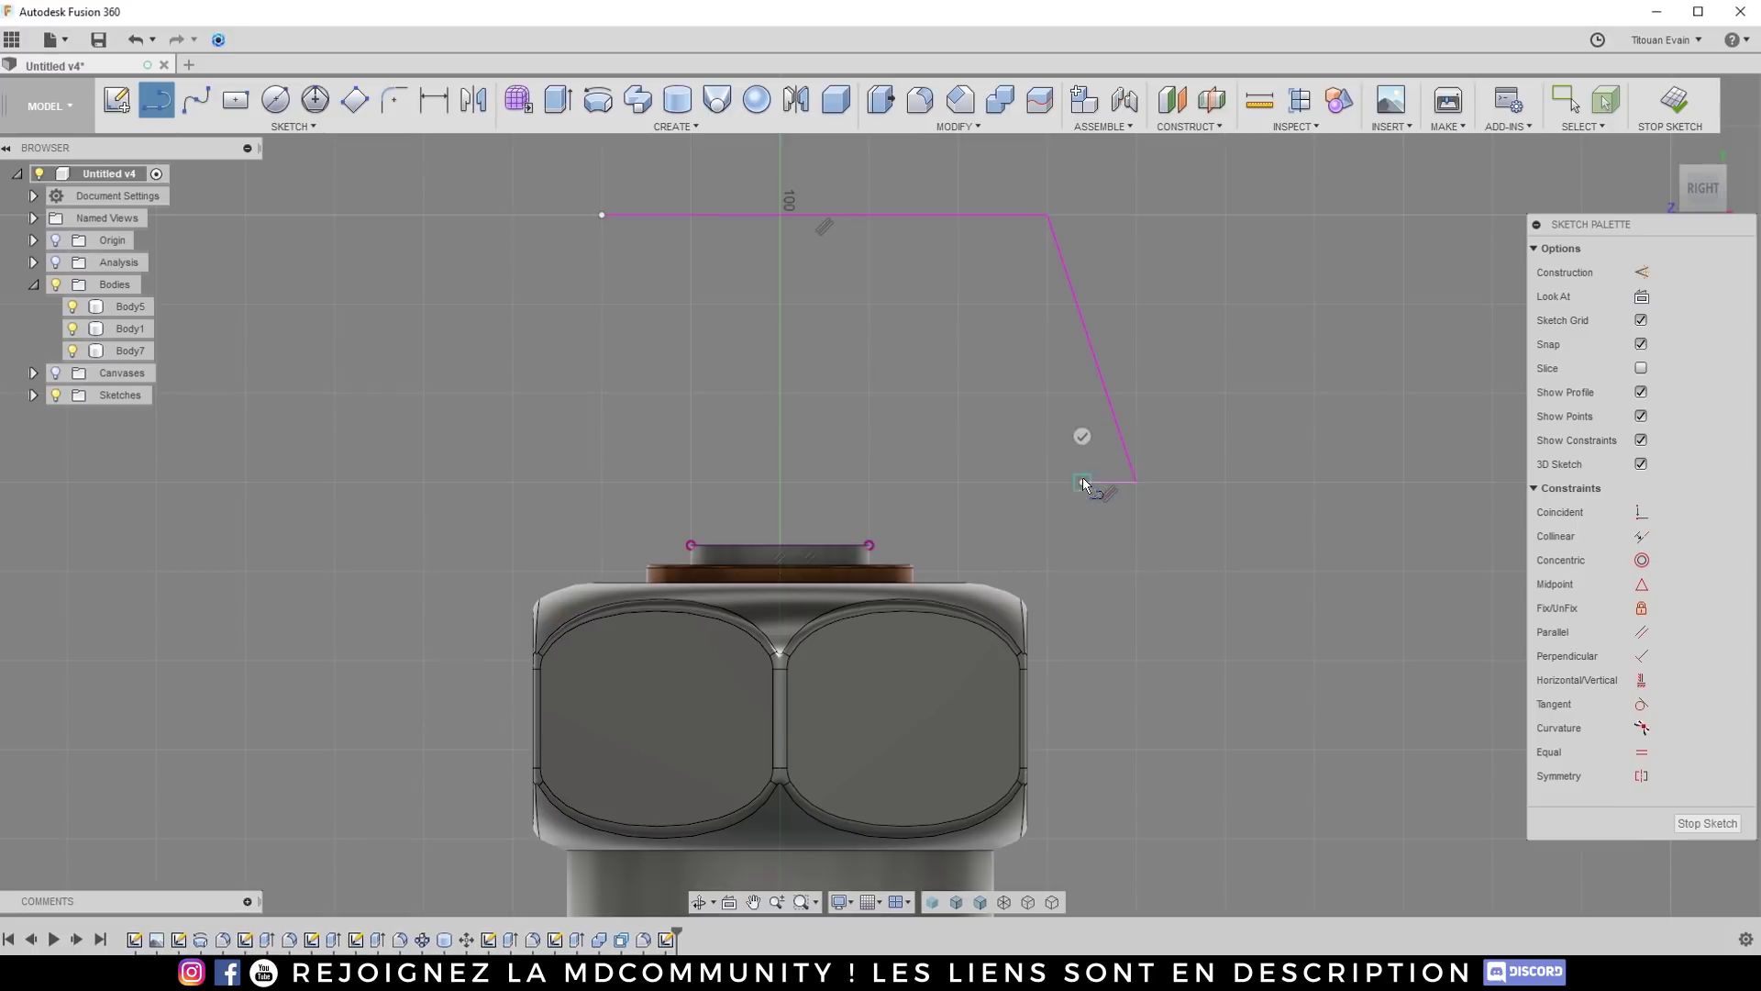
pyautogui.click(959, 393)
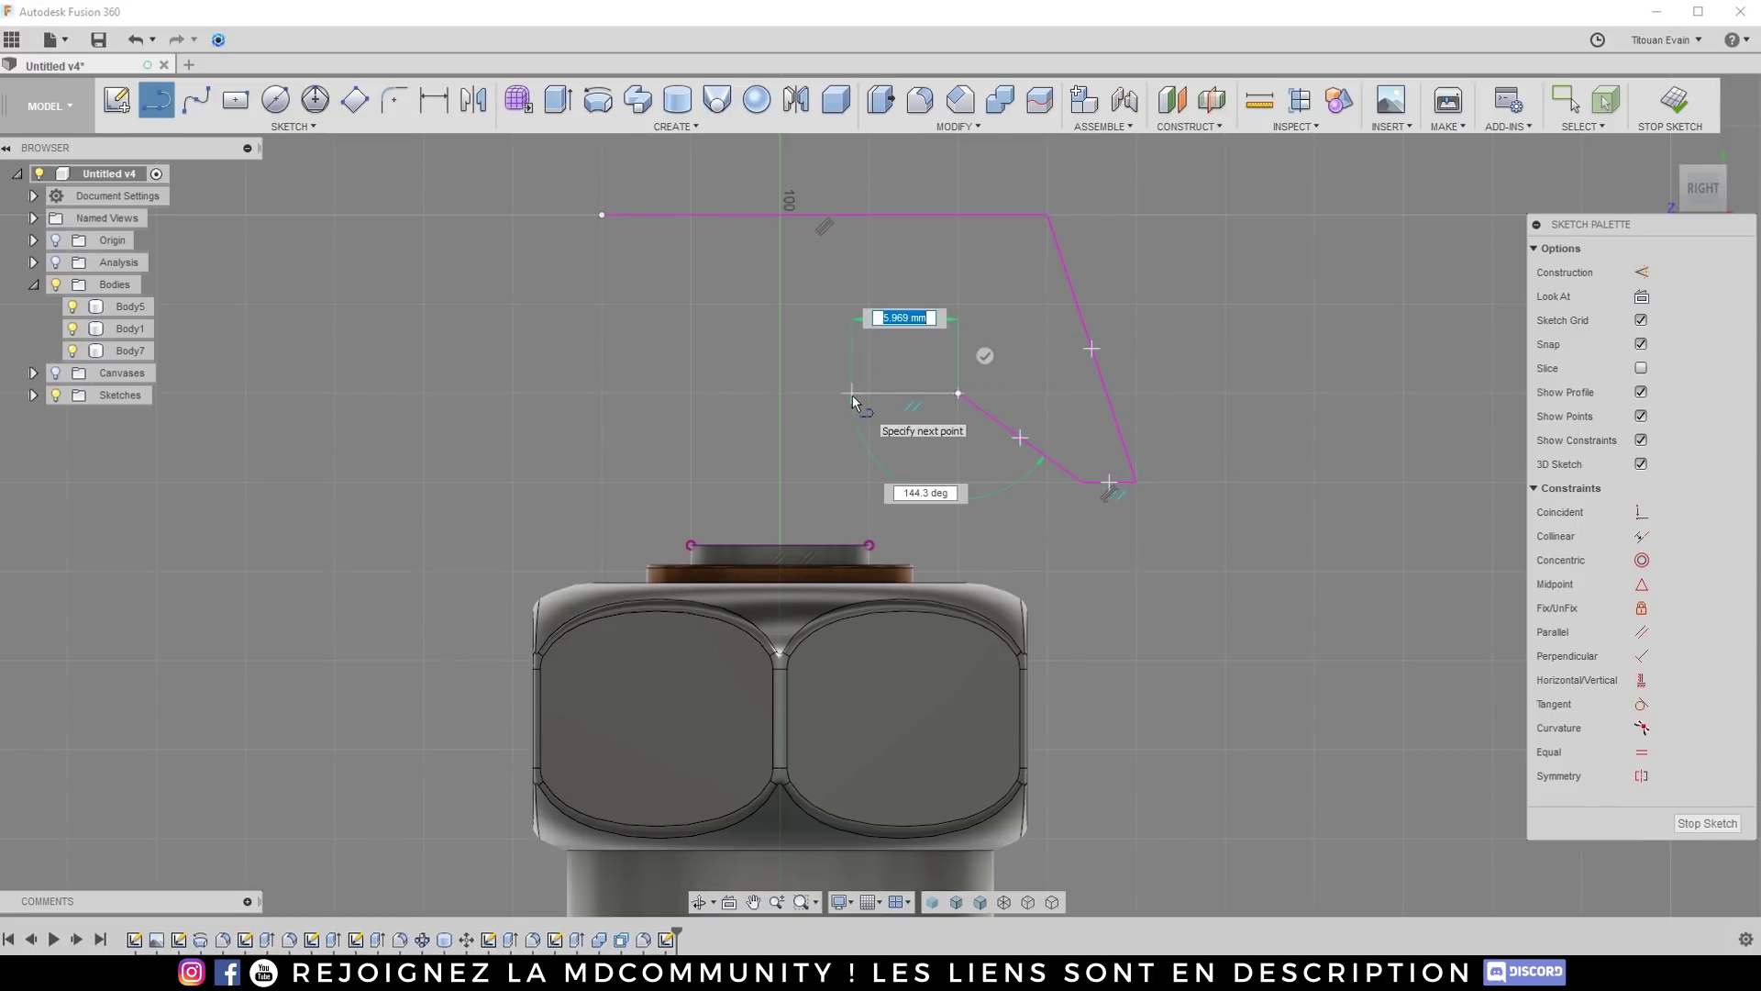
pyautogui.click(602, 394)
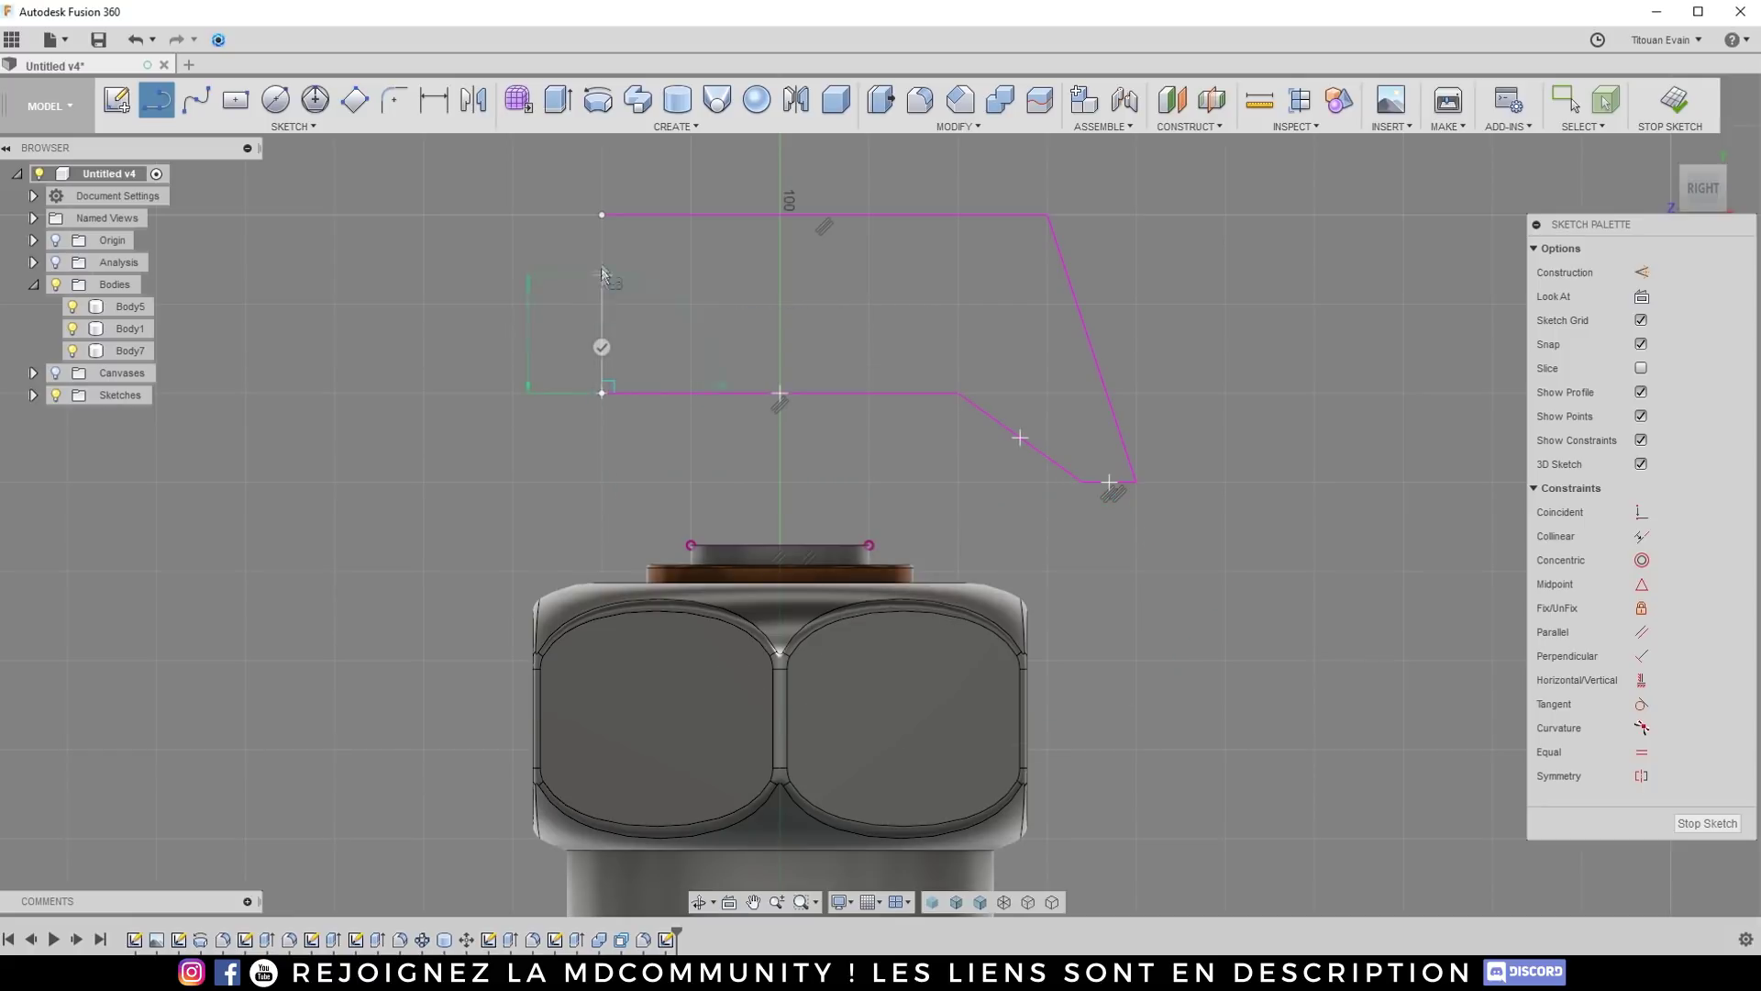
pyautogui.click(601, 216)
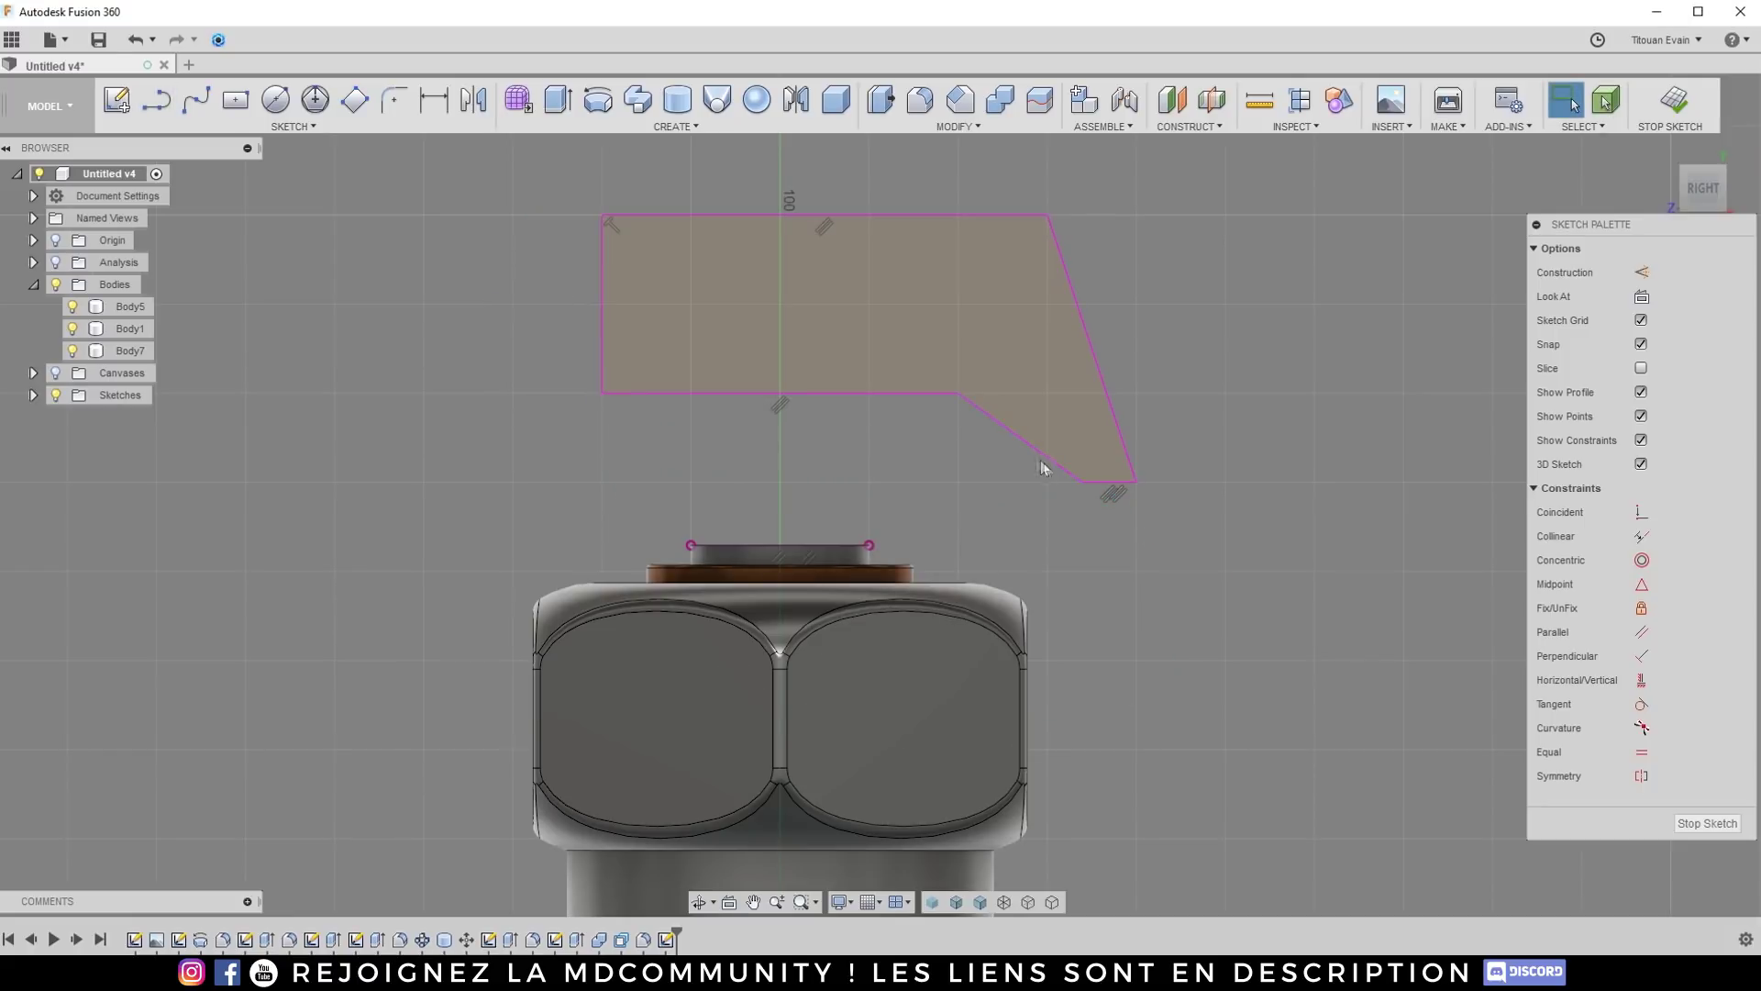
pyautogui.moveTo(1108, 484); pyautogui.dragTo(1082, 512)
pyautogui.moveTo(1097, 488); pyautogui.dragTo(1128, 481)
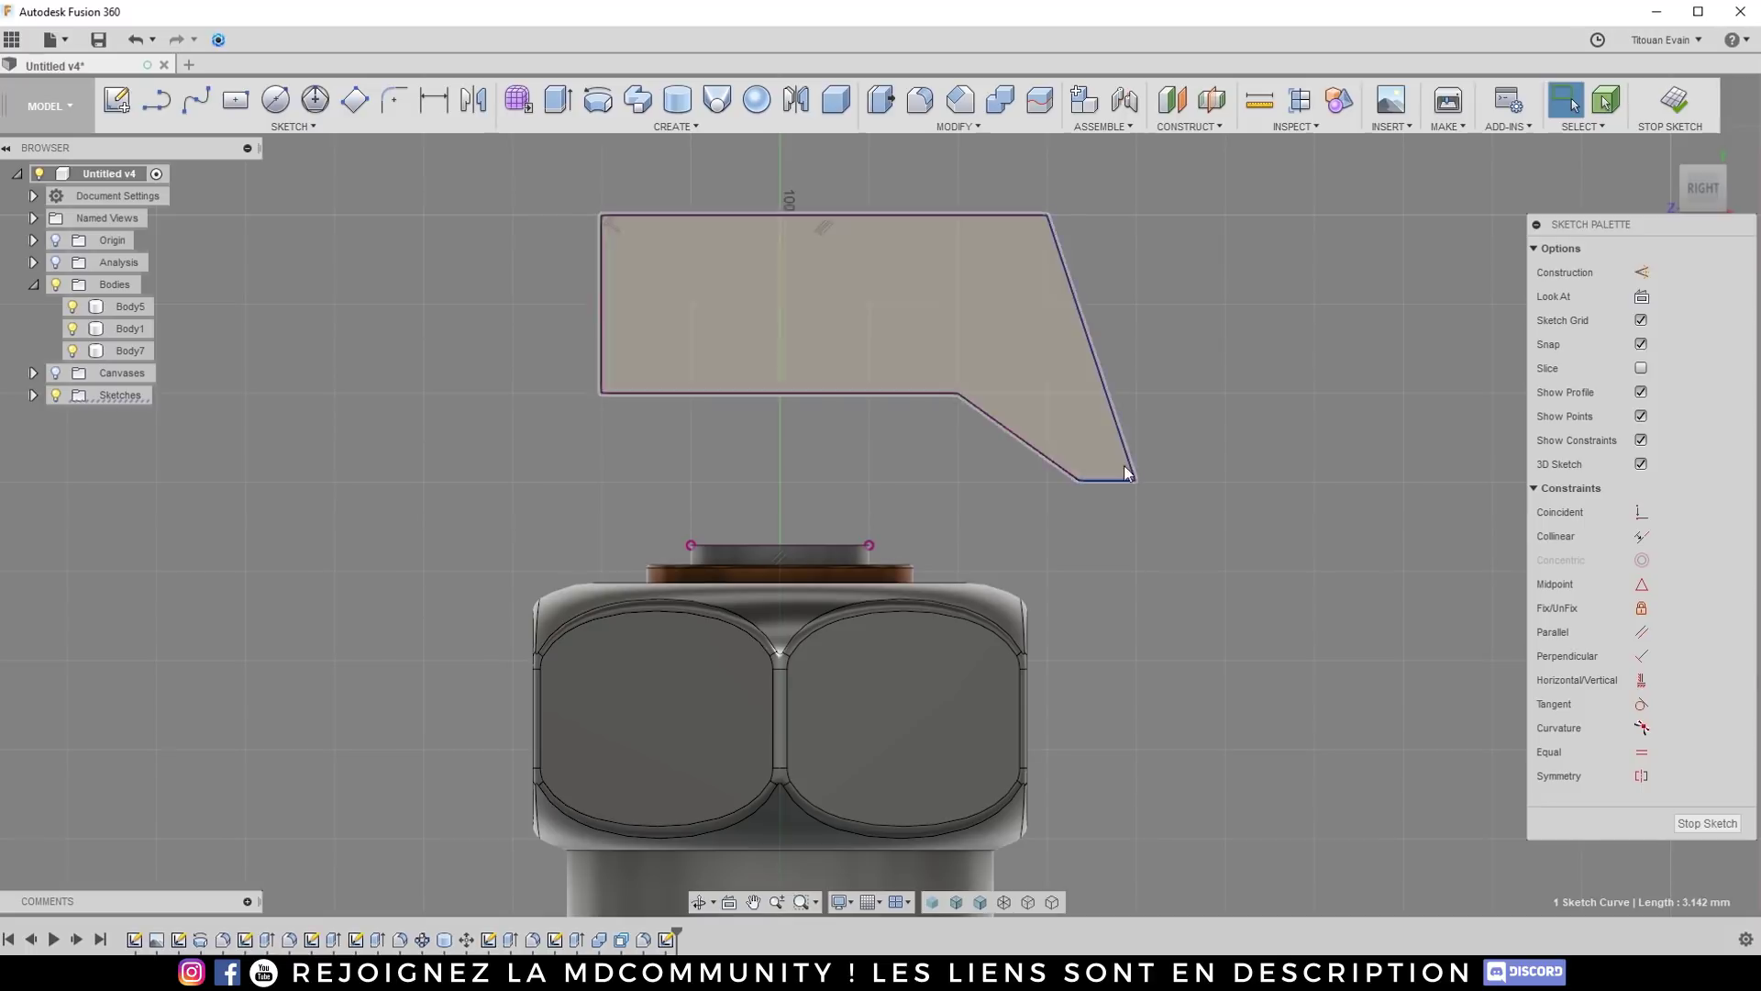
pyautogui.click(449, 199)
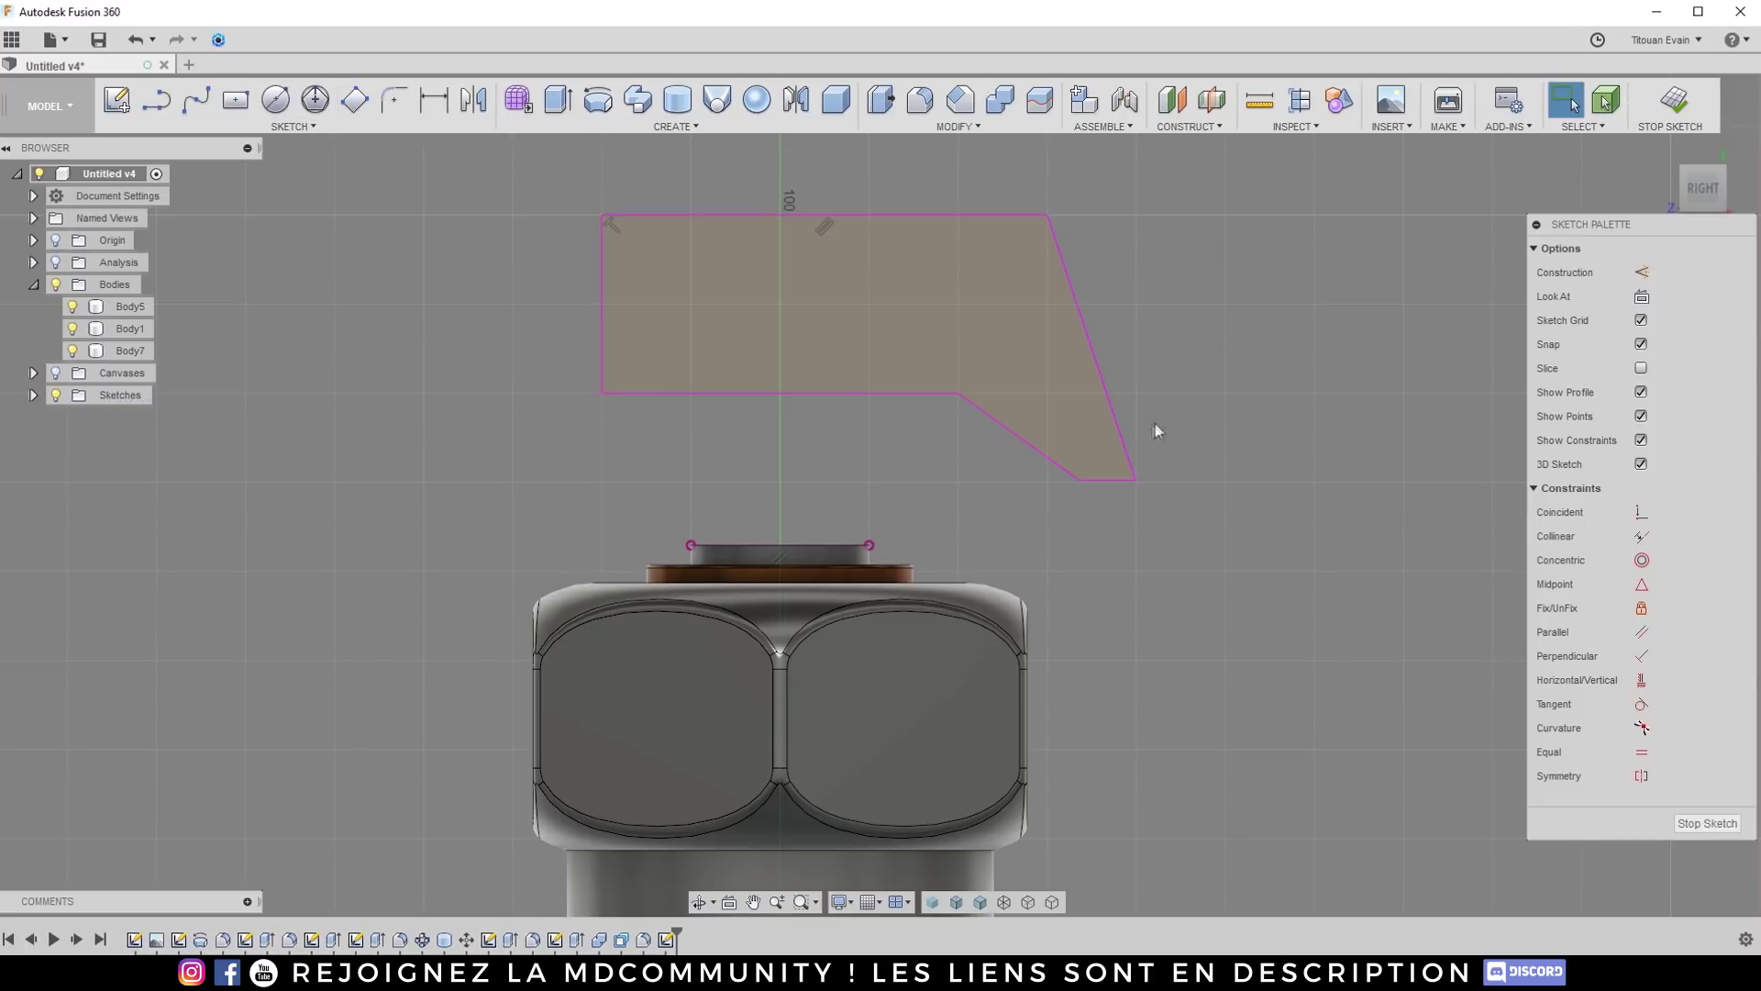
pyautogui.press('l')
pyautogui.click(1135, 480)
pyautogui.press('Escape')
# Step: Move the profile's lip end and underside down about 5 mm each, leaving the lip end about 3.3 mm wide
pyautogui.moveTo(1136, 480); pyautogui.dragTo(1135, 572)
pyautogui.moveTo(1082, 481); pyautogui.dragTo(1062, 543)
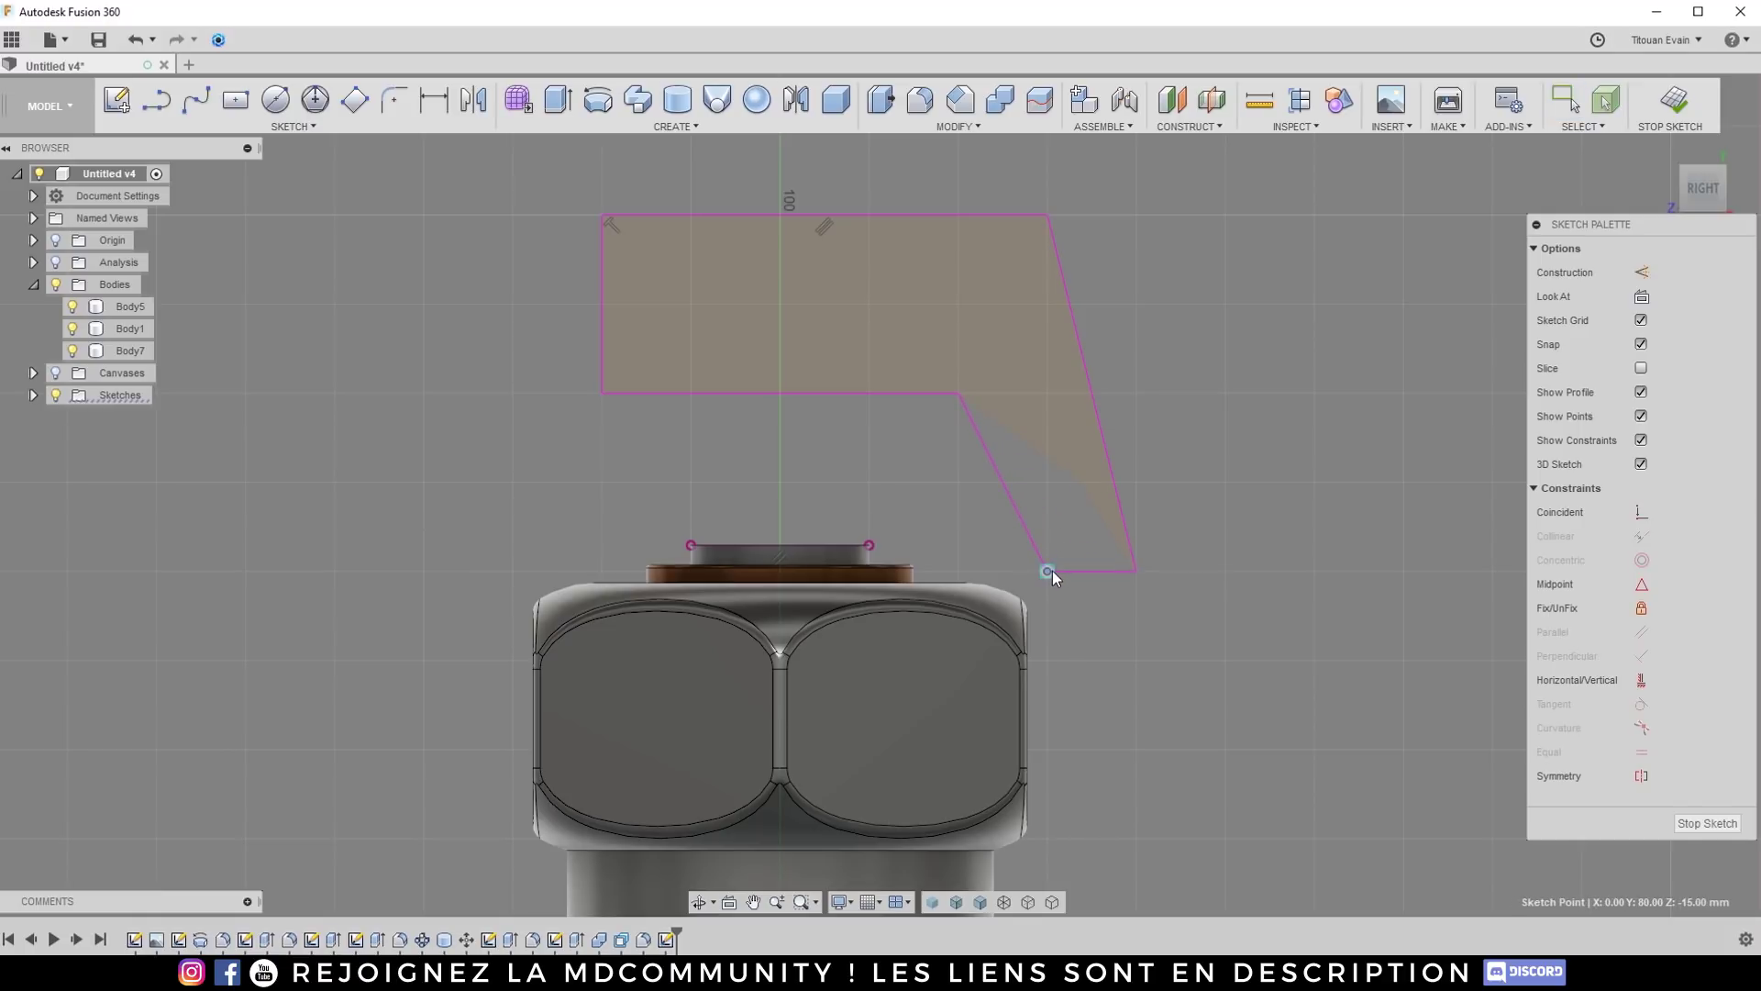
pyautogui.moveTo(906, 395)
pyautogui.mouseDown()
pyautogui.moveTo(907, 487)
pyautogui.moveTo(1042, 480)
pyautogui.moveTo(1003, 482)
pyautogui.mouseUp()
pyautogui.click(1044, 587)
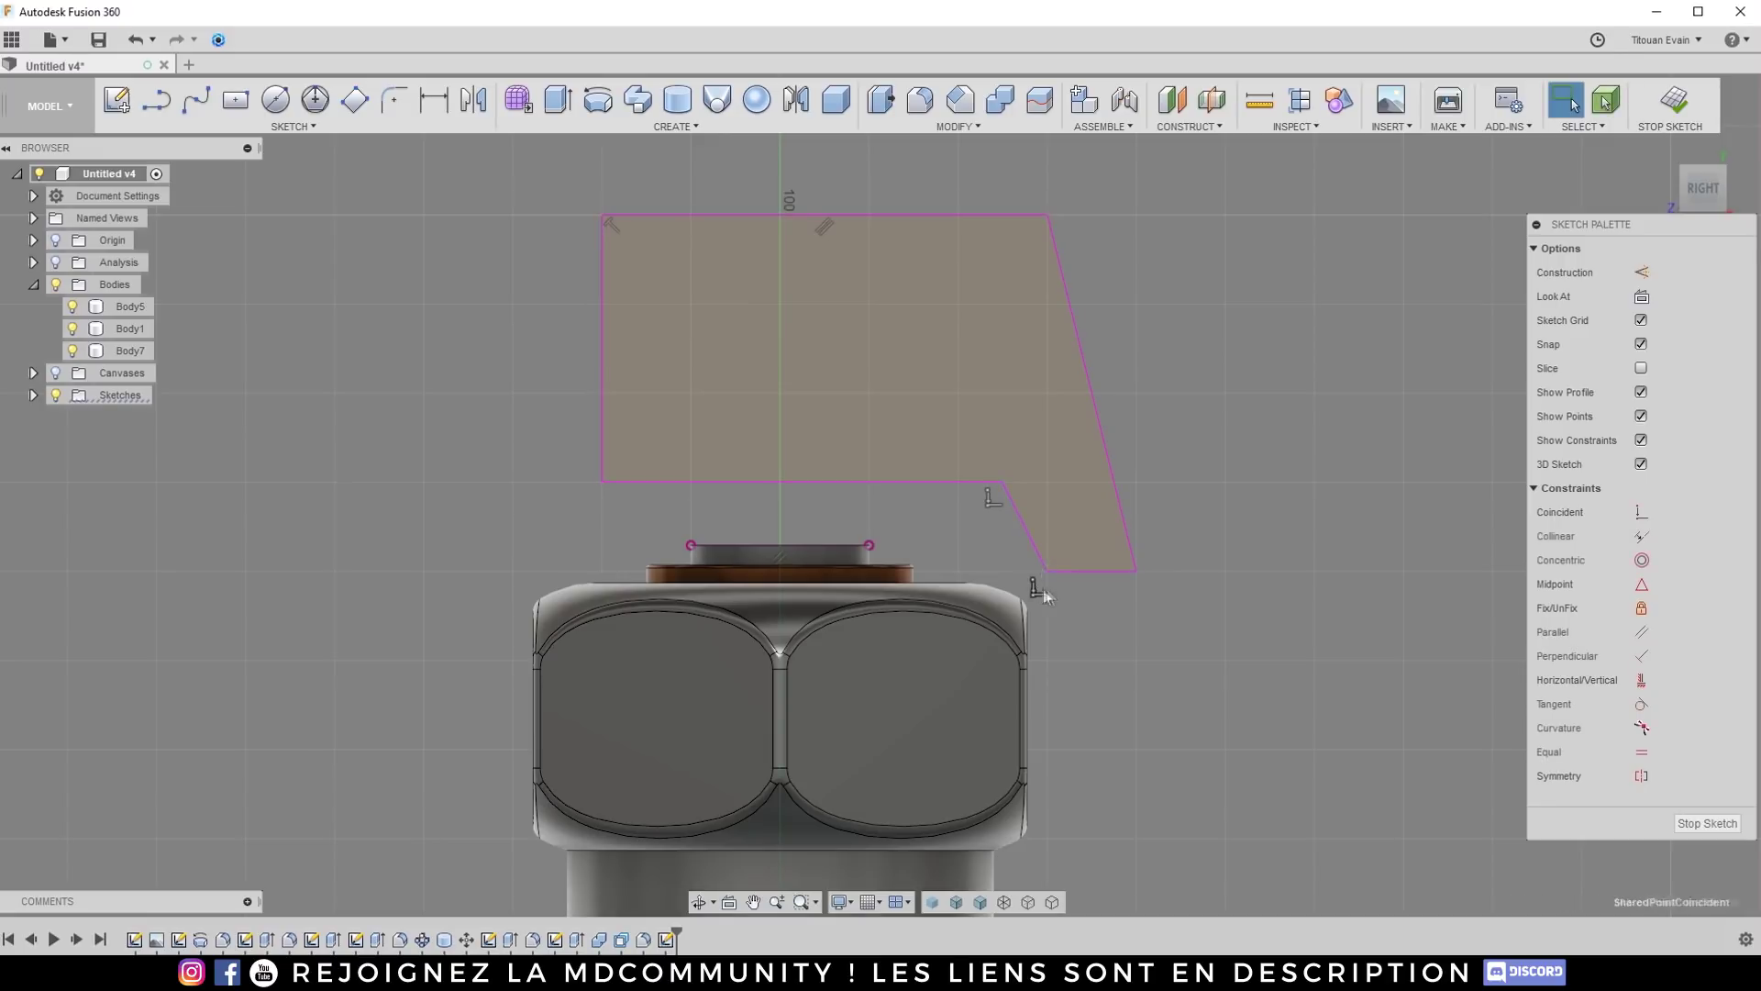
pyautogui.moveTo(1055, 575); pyautogui.dragTo(1072, 570)
# Step: Dimension the bottom edge of the profile's lip at 3 mm
pyautogui.click(433, 99)
pyautogui.click(1109, 571)
pyautogui.click(1112, 668)
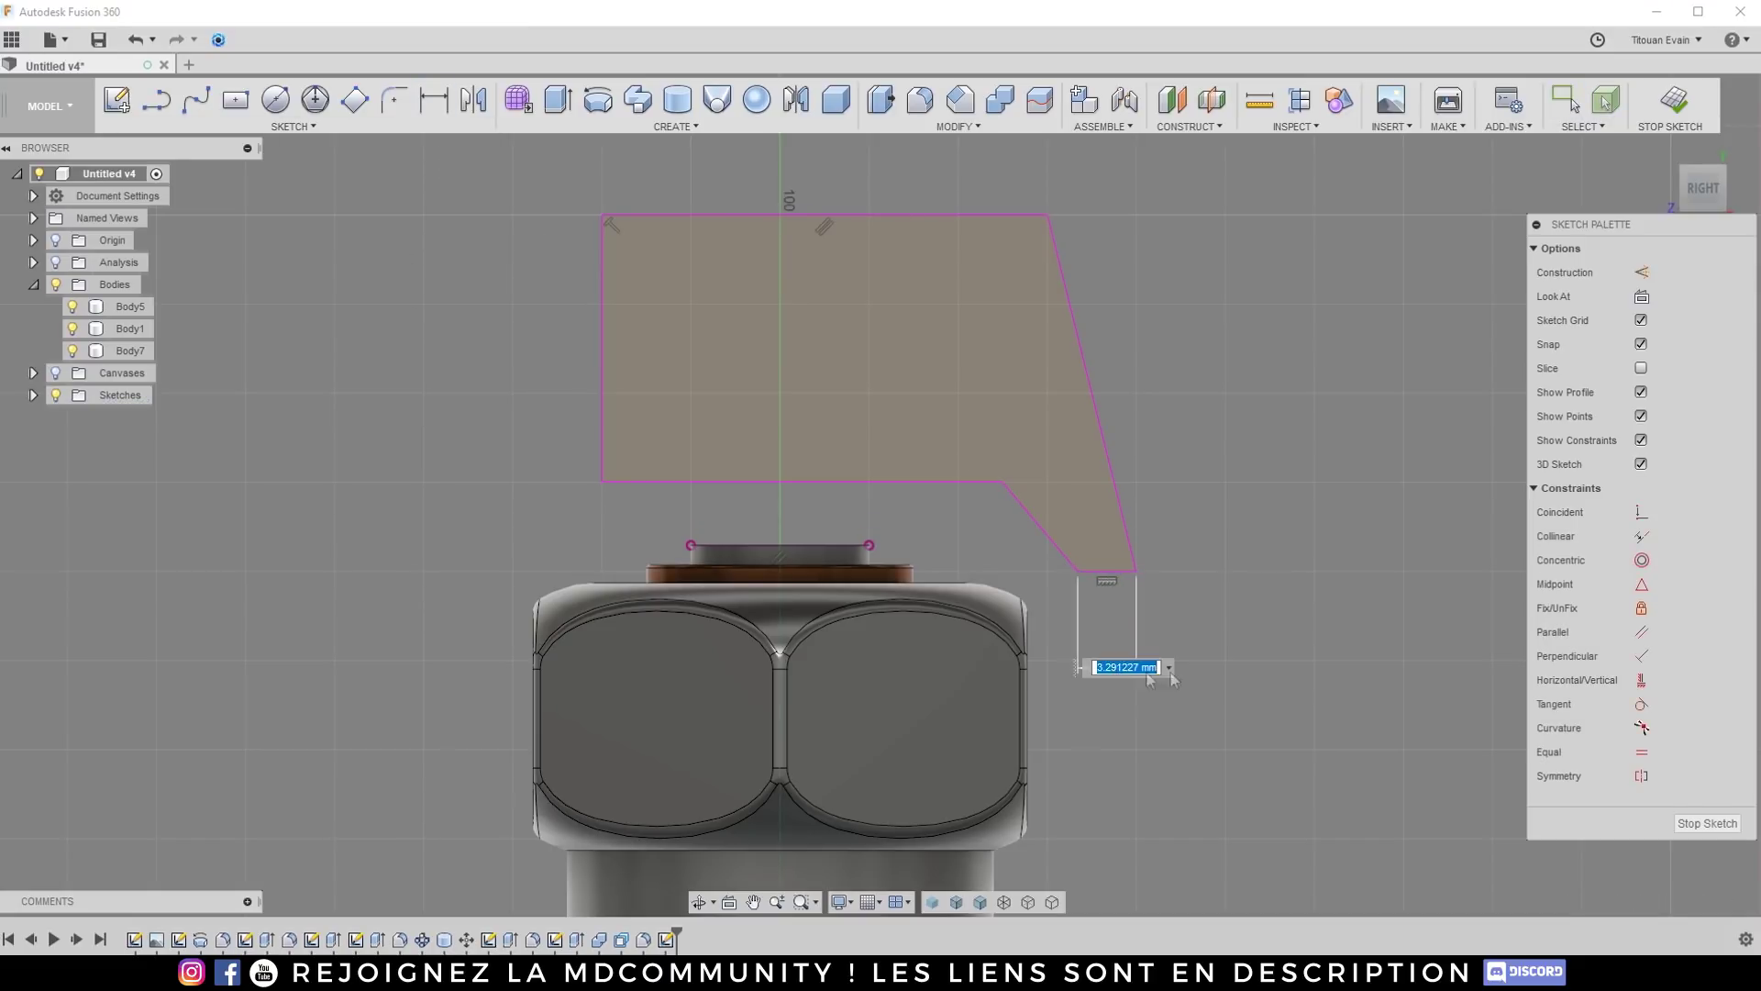
pyautogui.write('3')
pyautogui.press('Return')
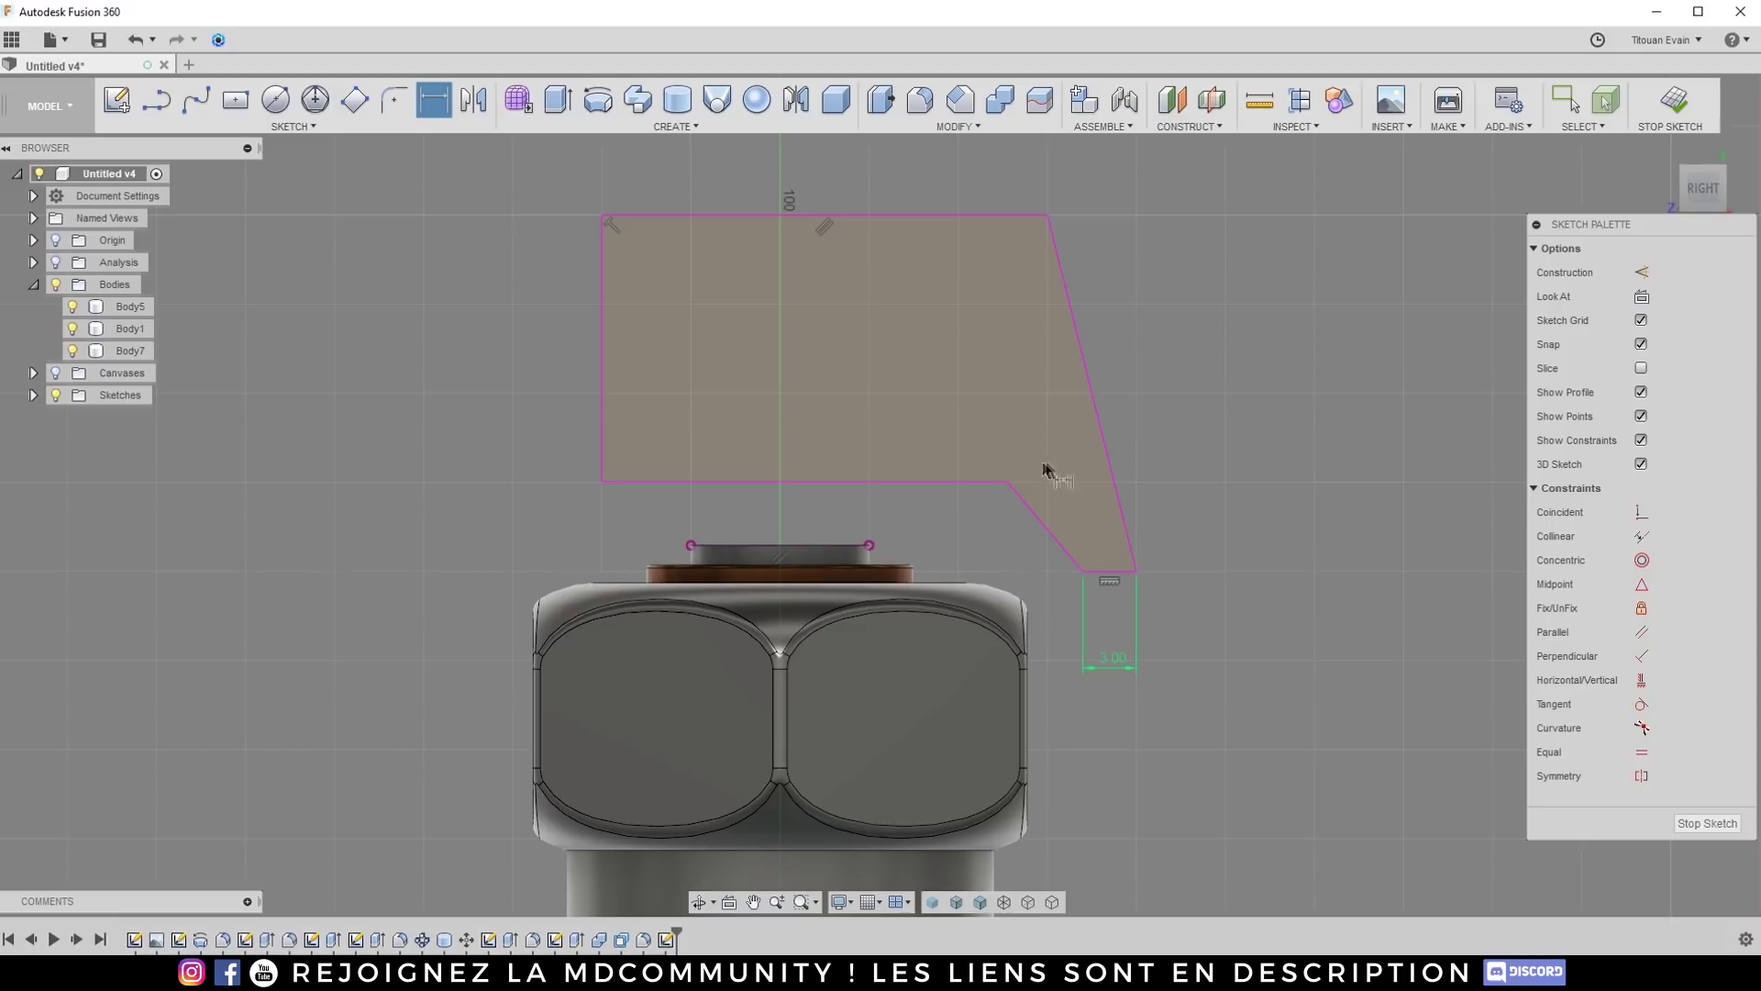
# Step: Dimension the profile's horizontal top edge at 25 mm
pyautogui.scroll(2, 995, 485)
pyautogui.scroll(-2, 593, 382)
pyautogui.click(769, 232)
pyautogui.click(757, 203)
pyautogui.press('Return')
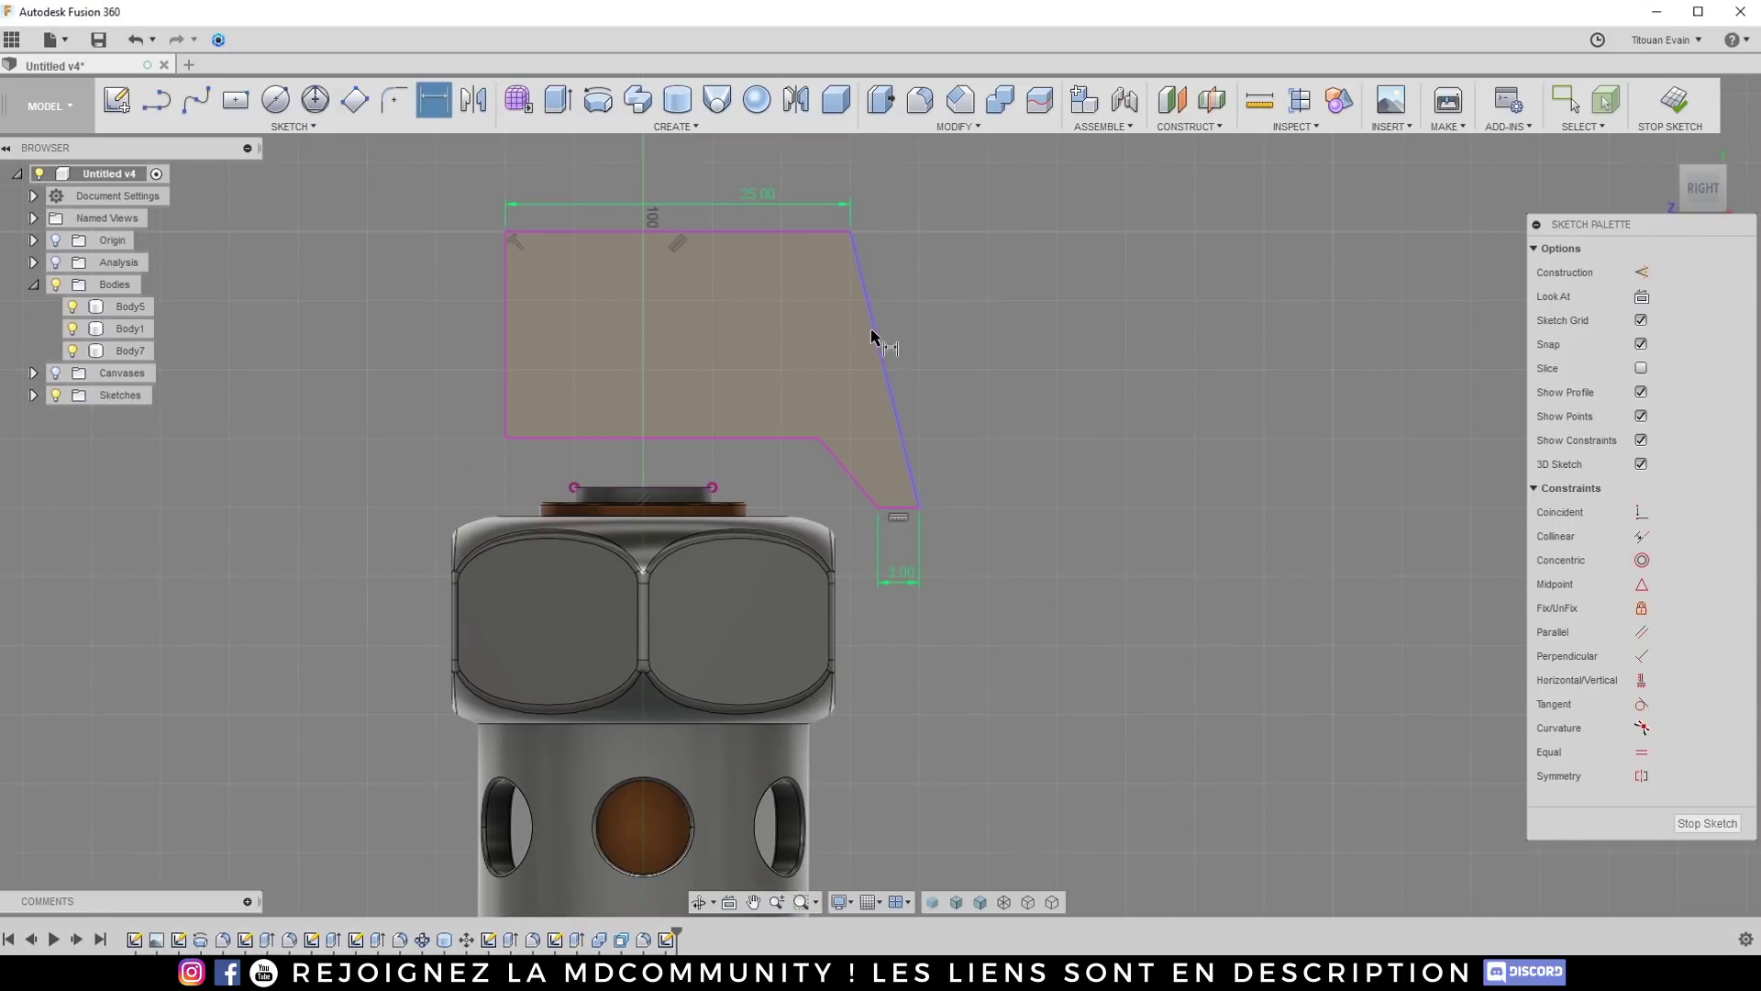
# Step: Try to dimension the profile's slanted outer edge at 20.5 mm
pyautogui.click(908, 328)
pyautogui.click(935, 223)
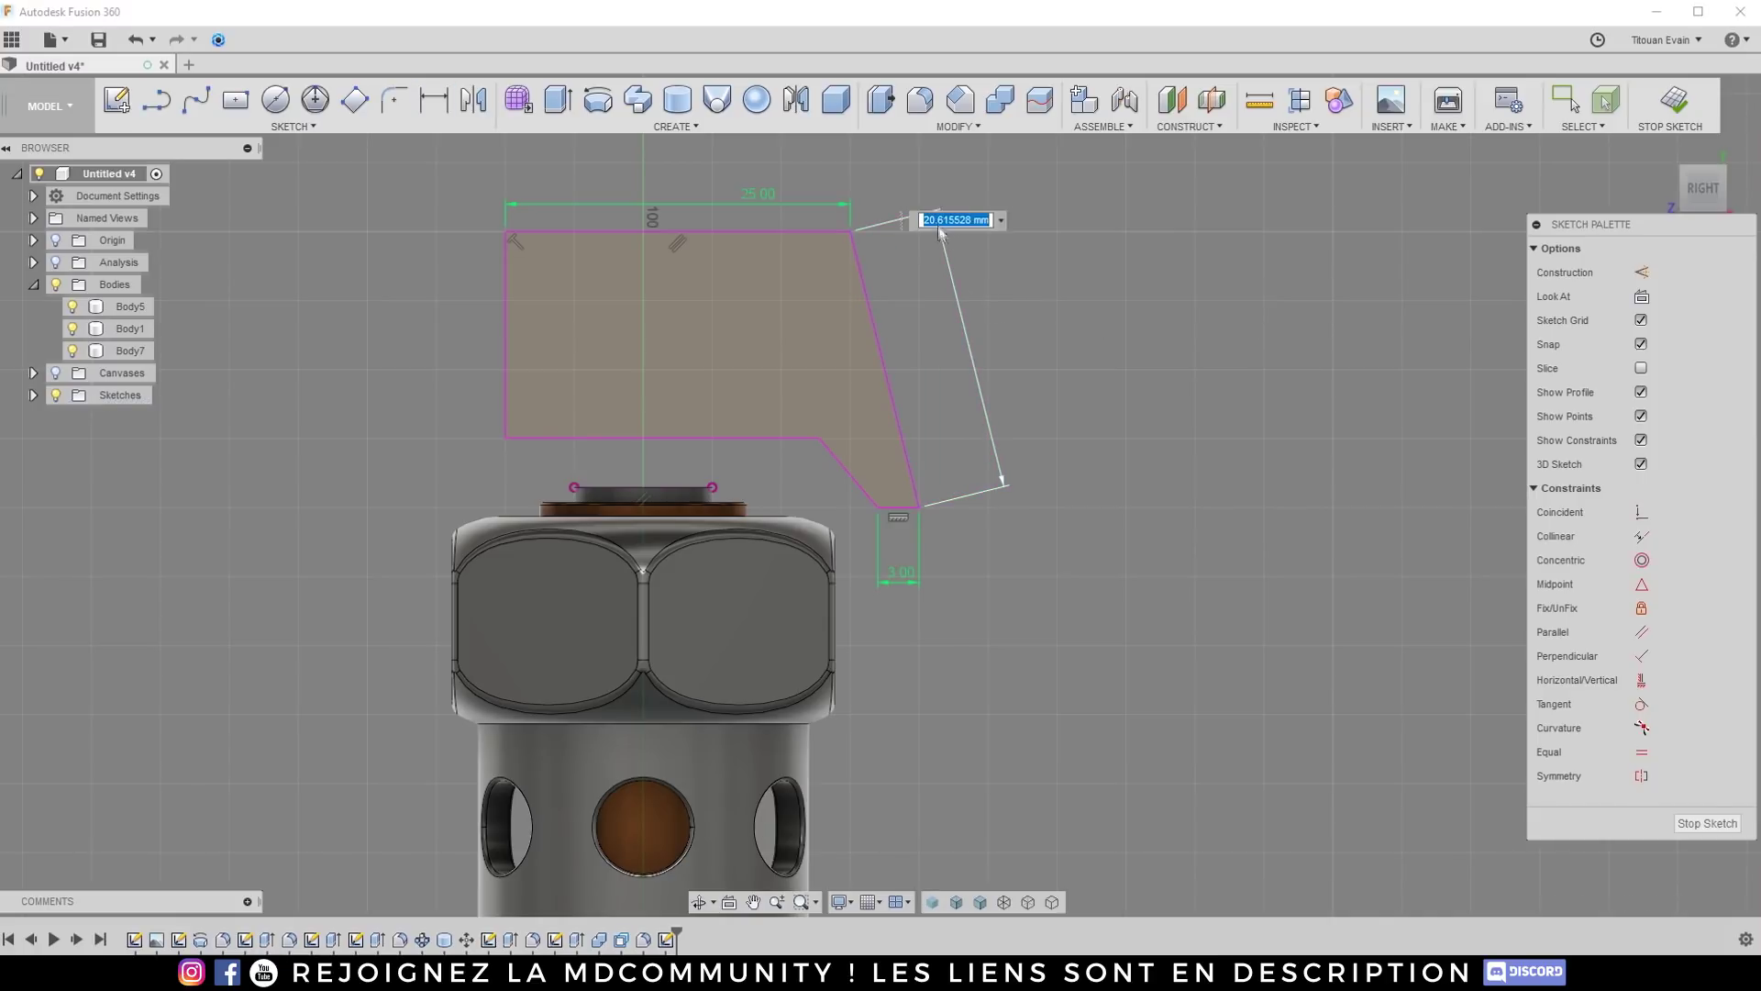
pyautogui.write('20.5')
pyautogui.press('Return')
pyautogui.scroll(5, 917, 532)
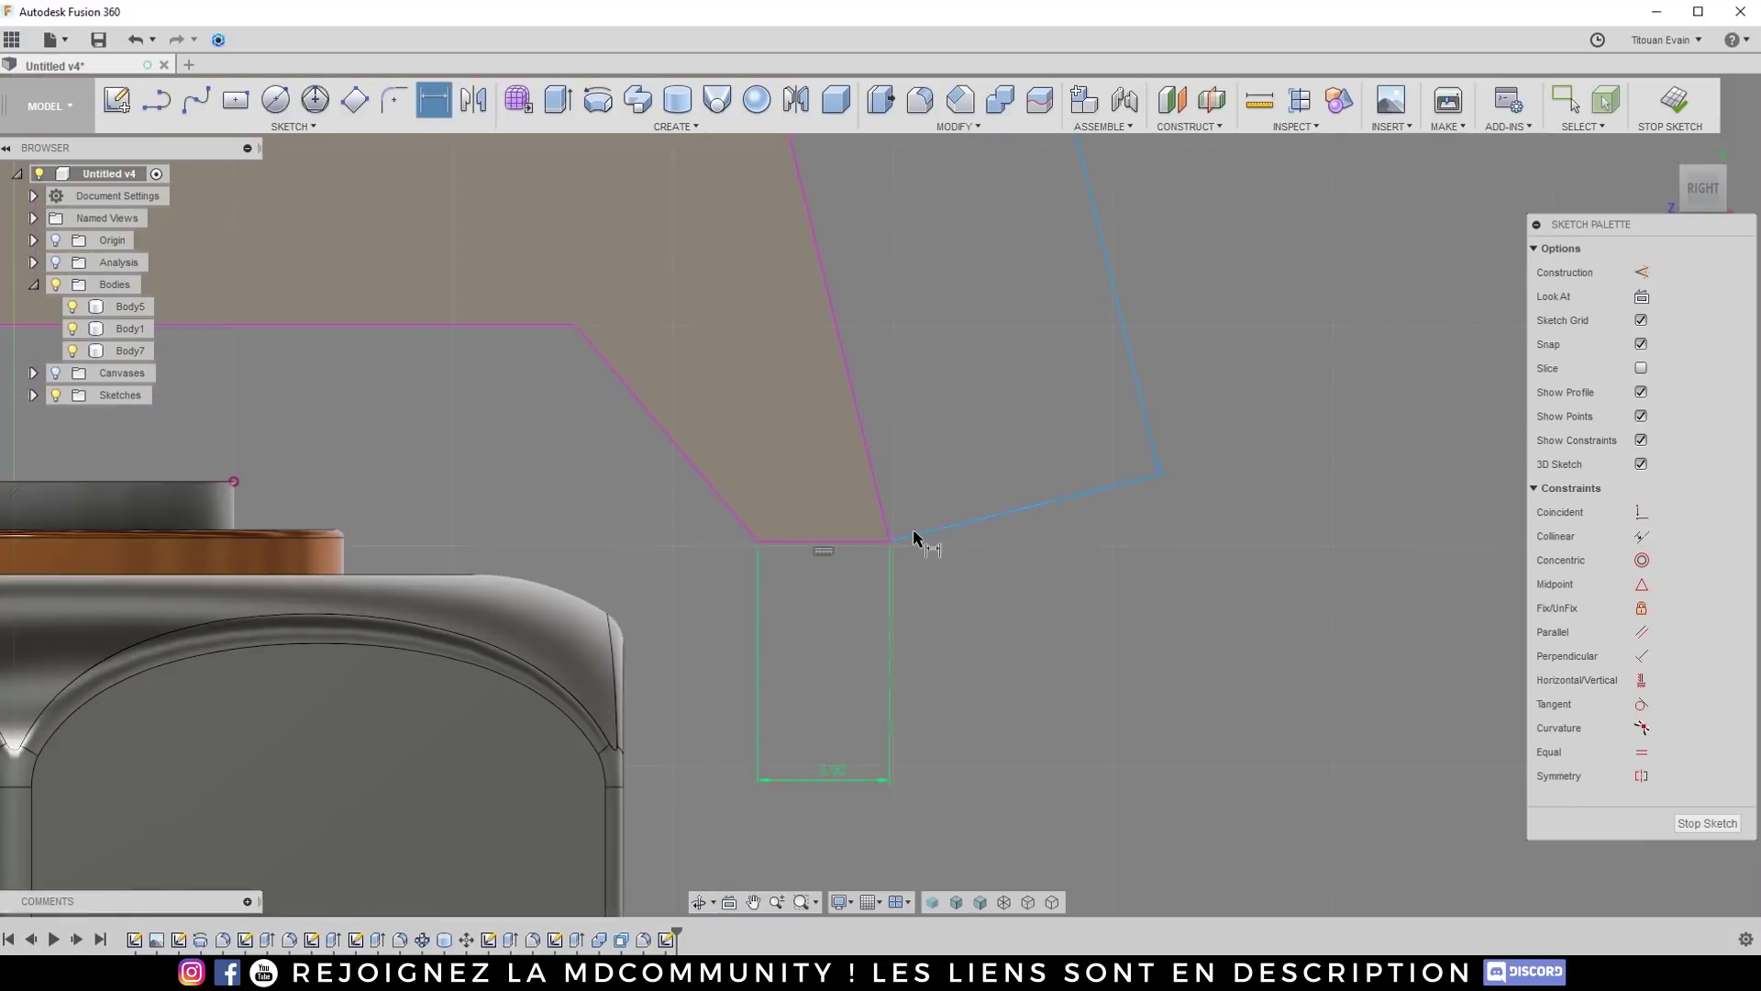
pyautogui.scroll(-5, 914, 537)
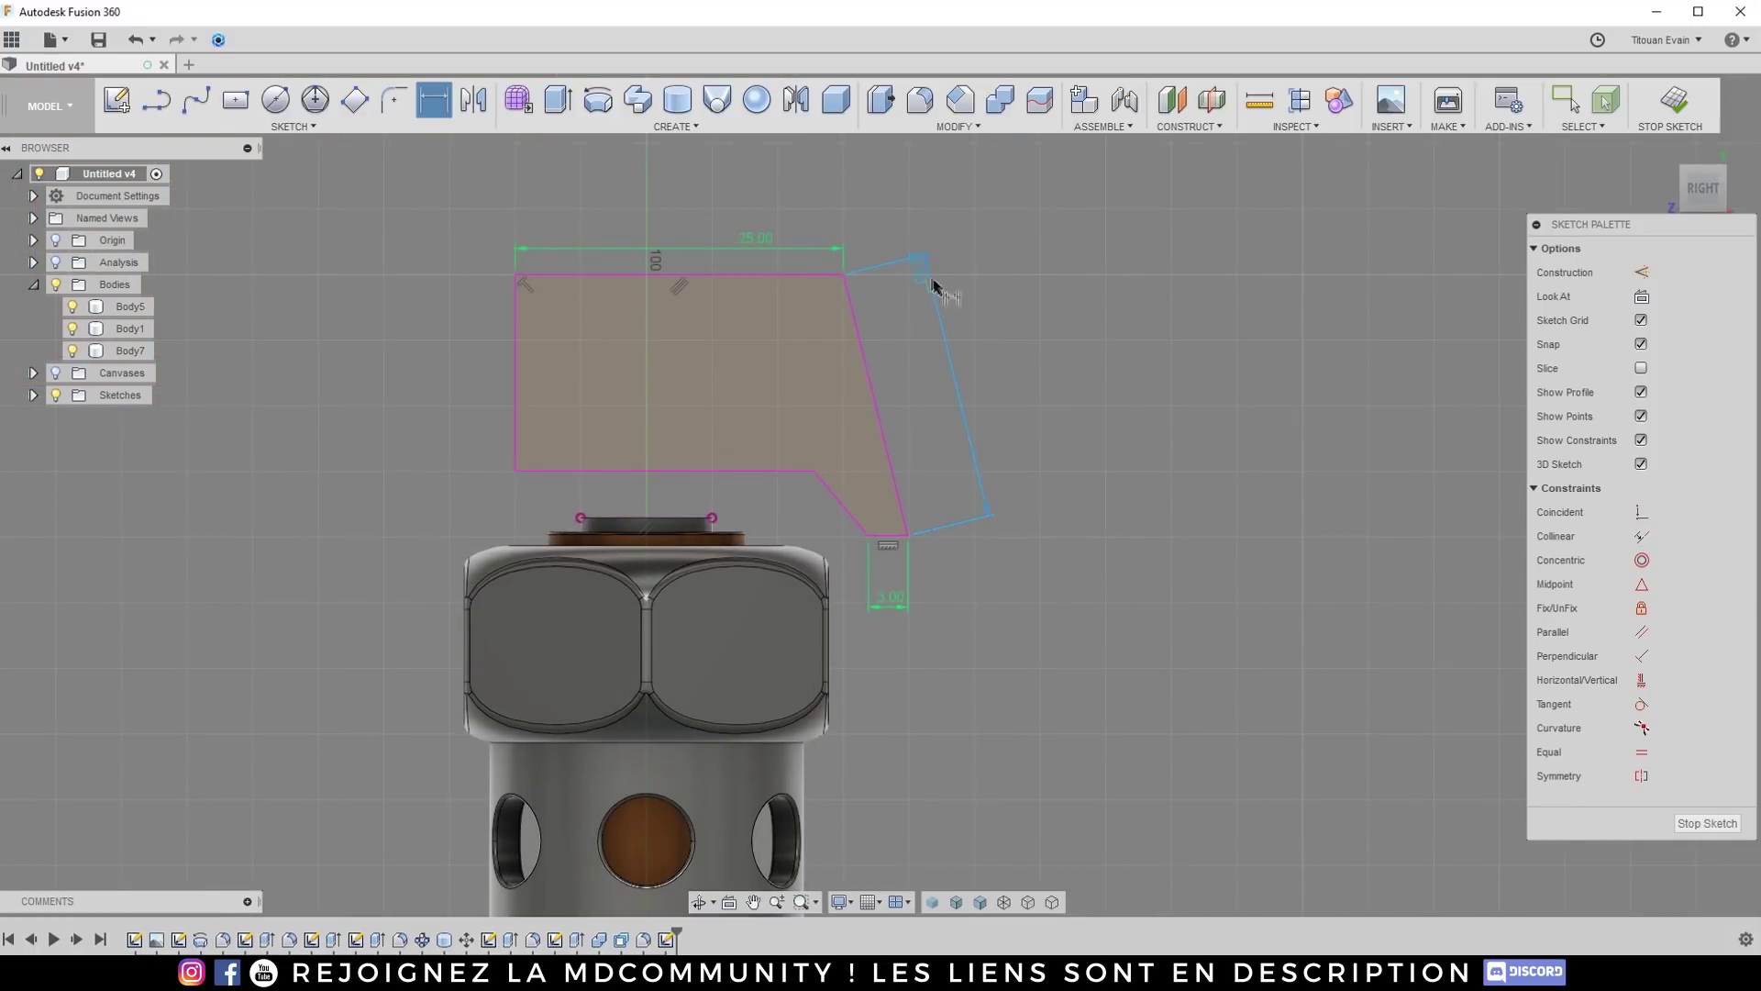
pyautogui.scroll(3, 896, 397)
pyautogui.press('Escape')
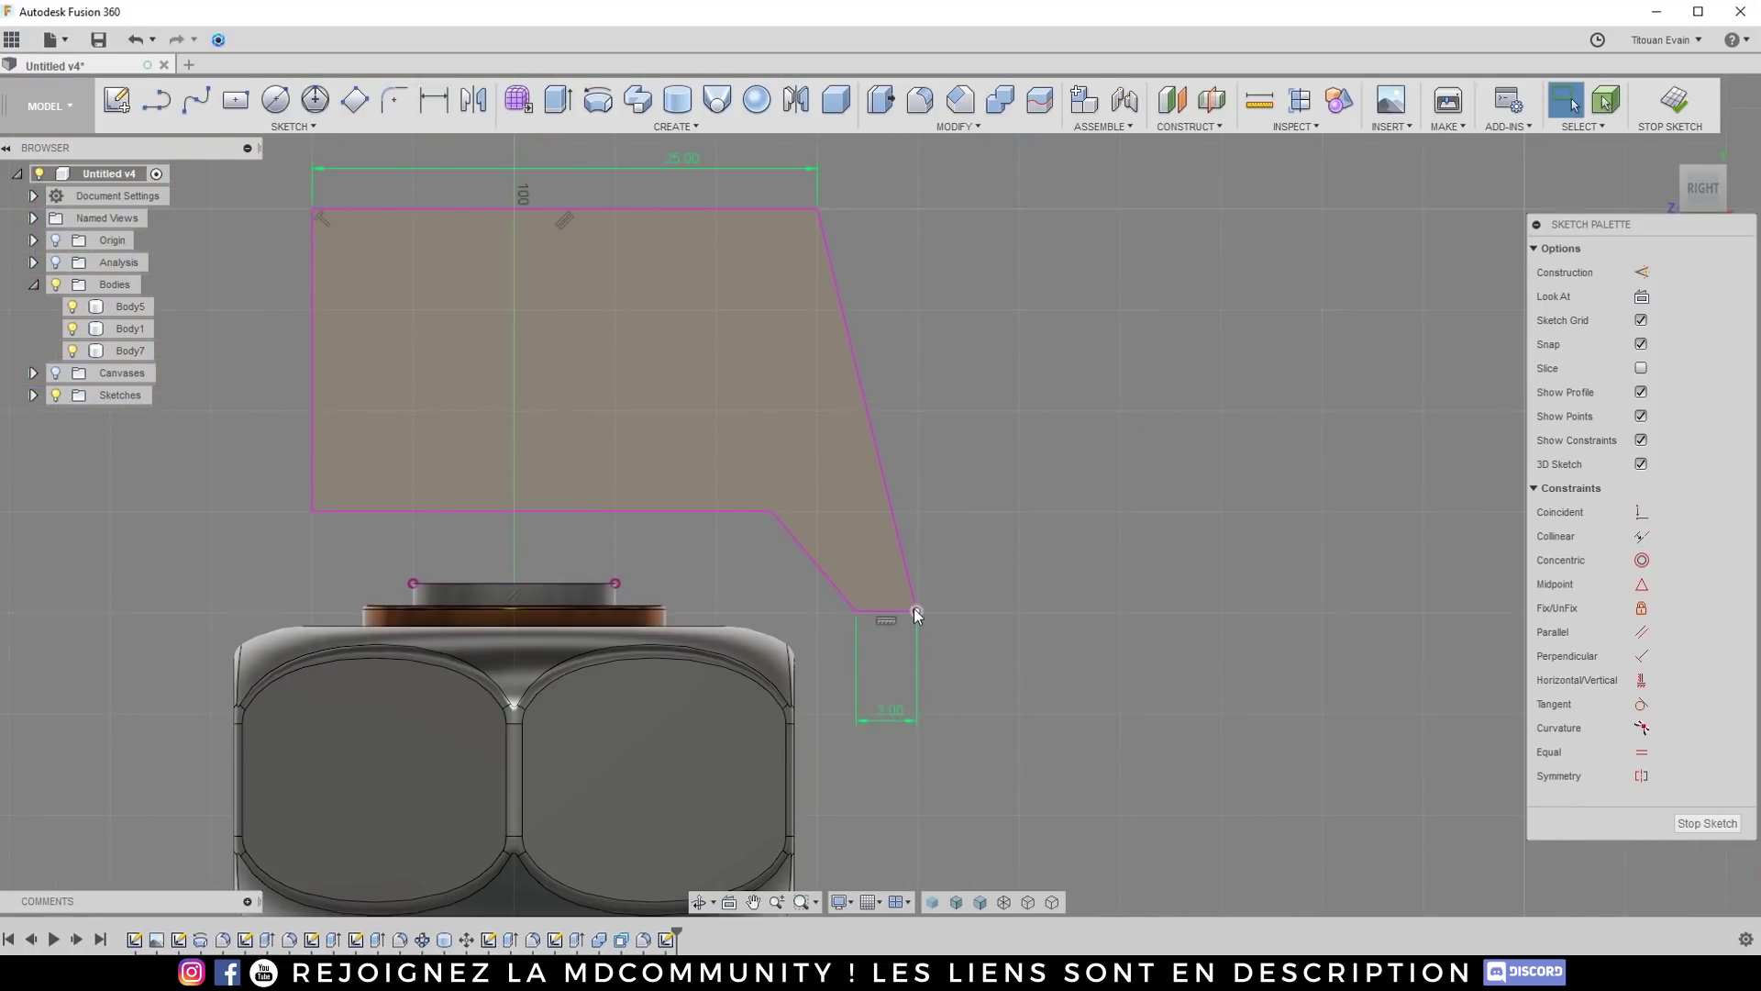
# Step: Try to adjust the profile's underside and the vertical edge opposite the lip freehand
pyautogui.click(914, 609)
pyautogui.scroll(-1, 1119, 520)
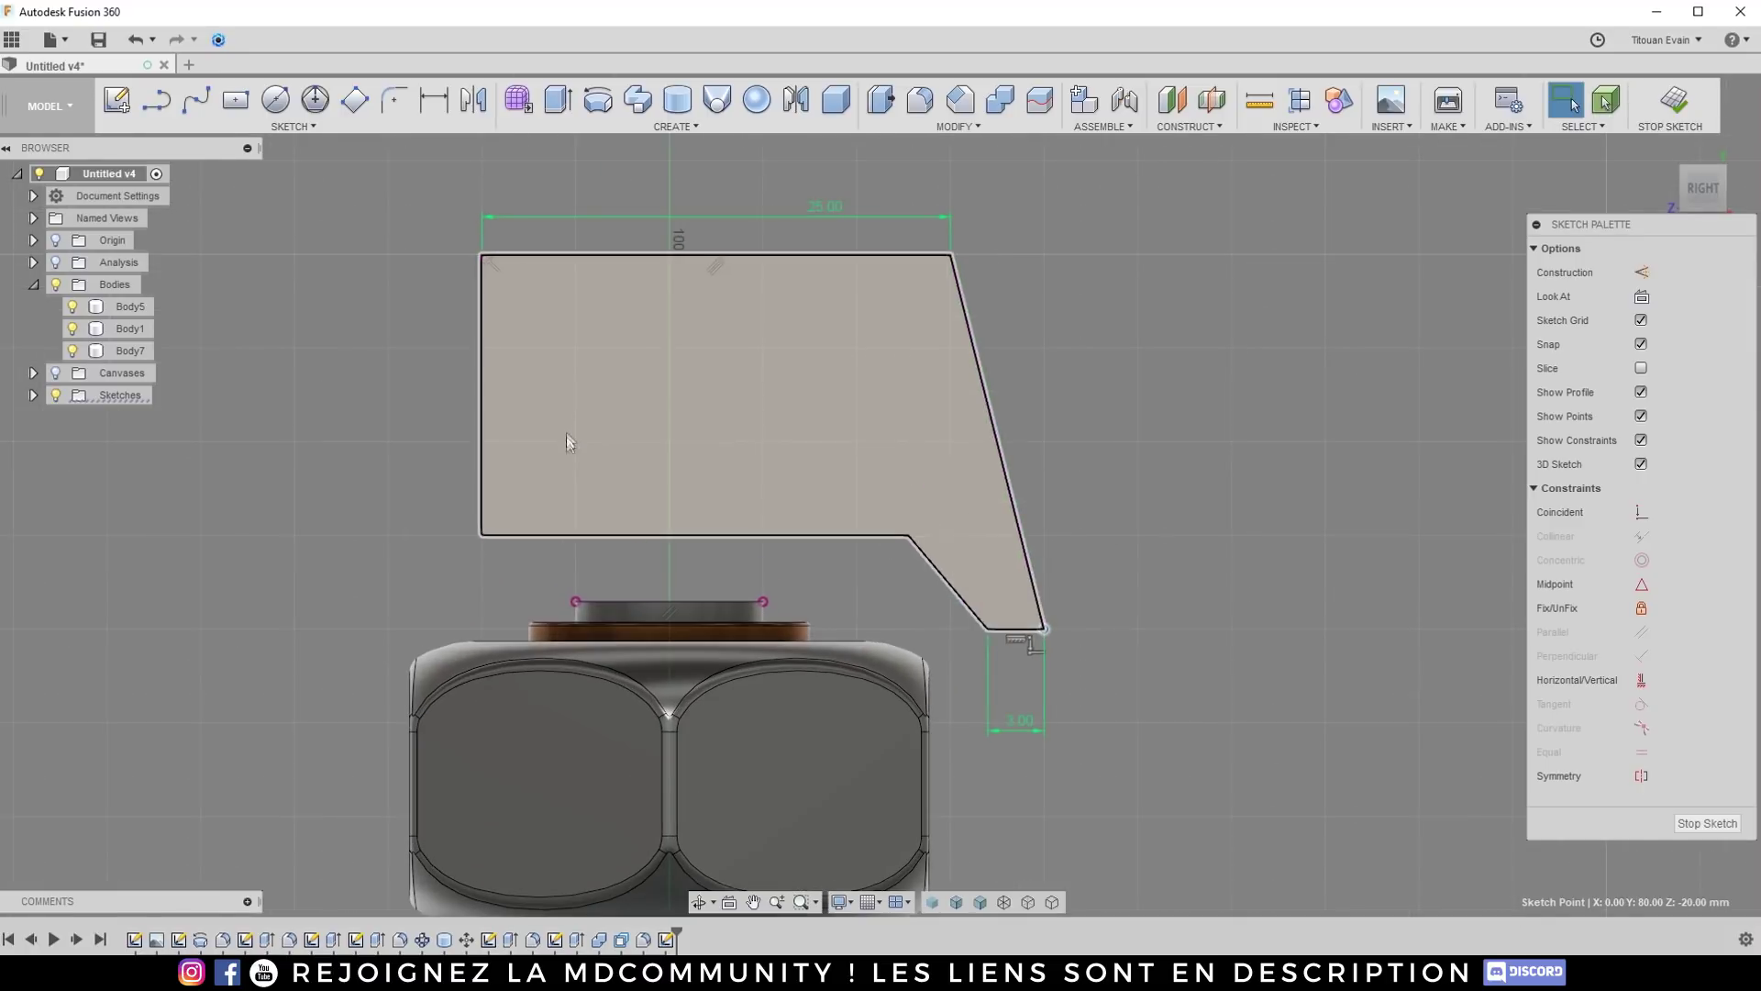
pyautogui.moveTo(563, 535)
pyautogui.mouseDown()
pyautogui.moveTo(570, 385)
pyautogui.moveTo(566, 550)
pyautogui.mouseUp()
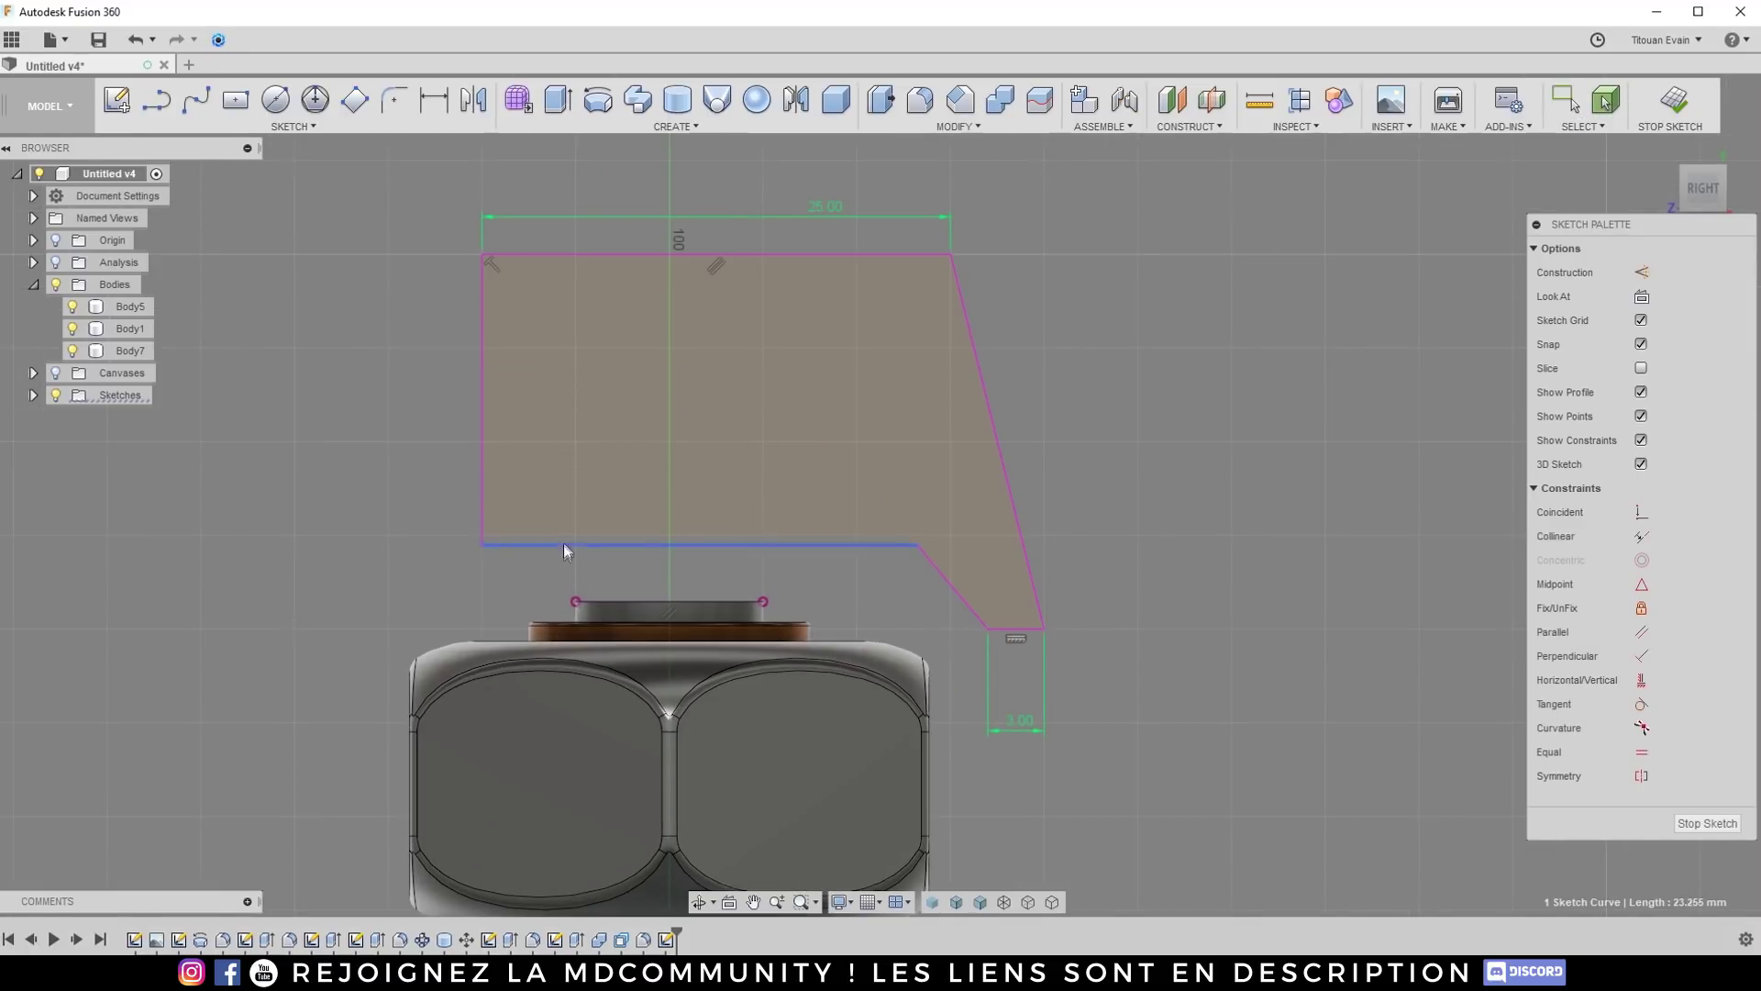
pyautogui.moveTo(480, 394)
pyautogui.mouseDown()
pyautogui.moveTo(433, 393)
pyautogui.moveTo(479, 390)
pyautogui.mouseUp()
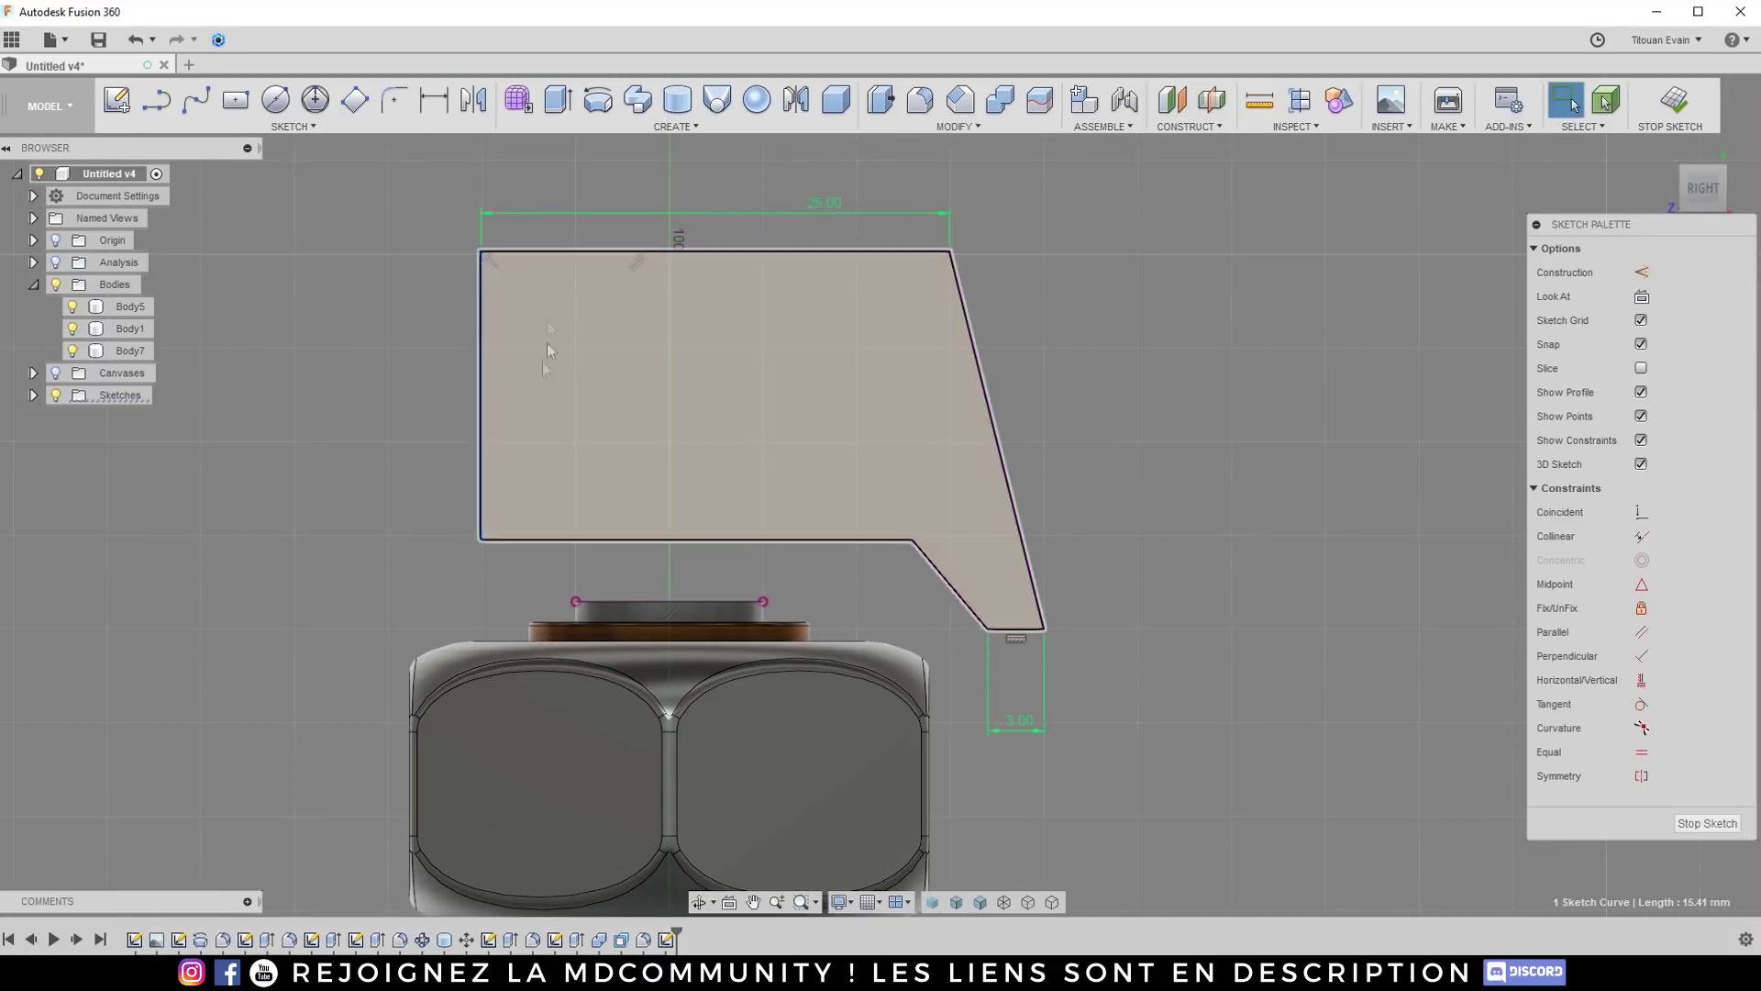
pyautogui.moveTo(484, 314); pyautogui.dragTo(470, 323)
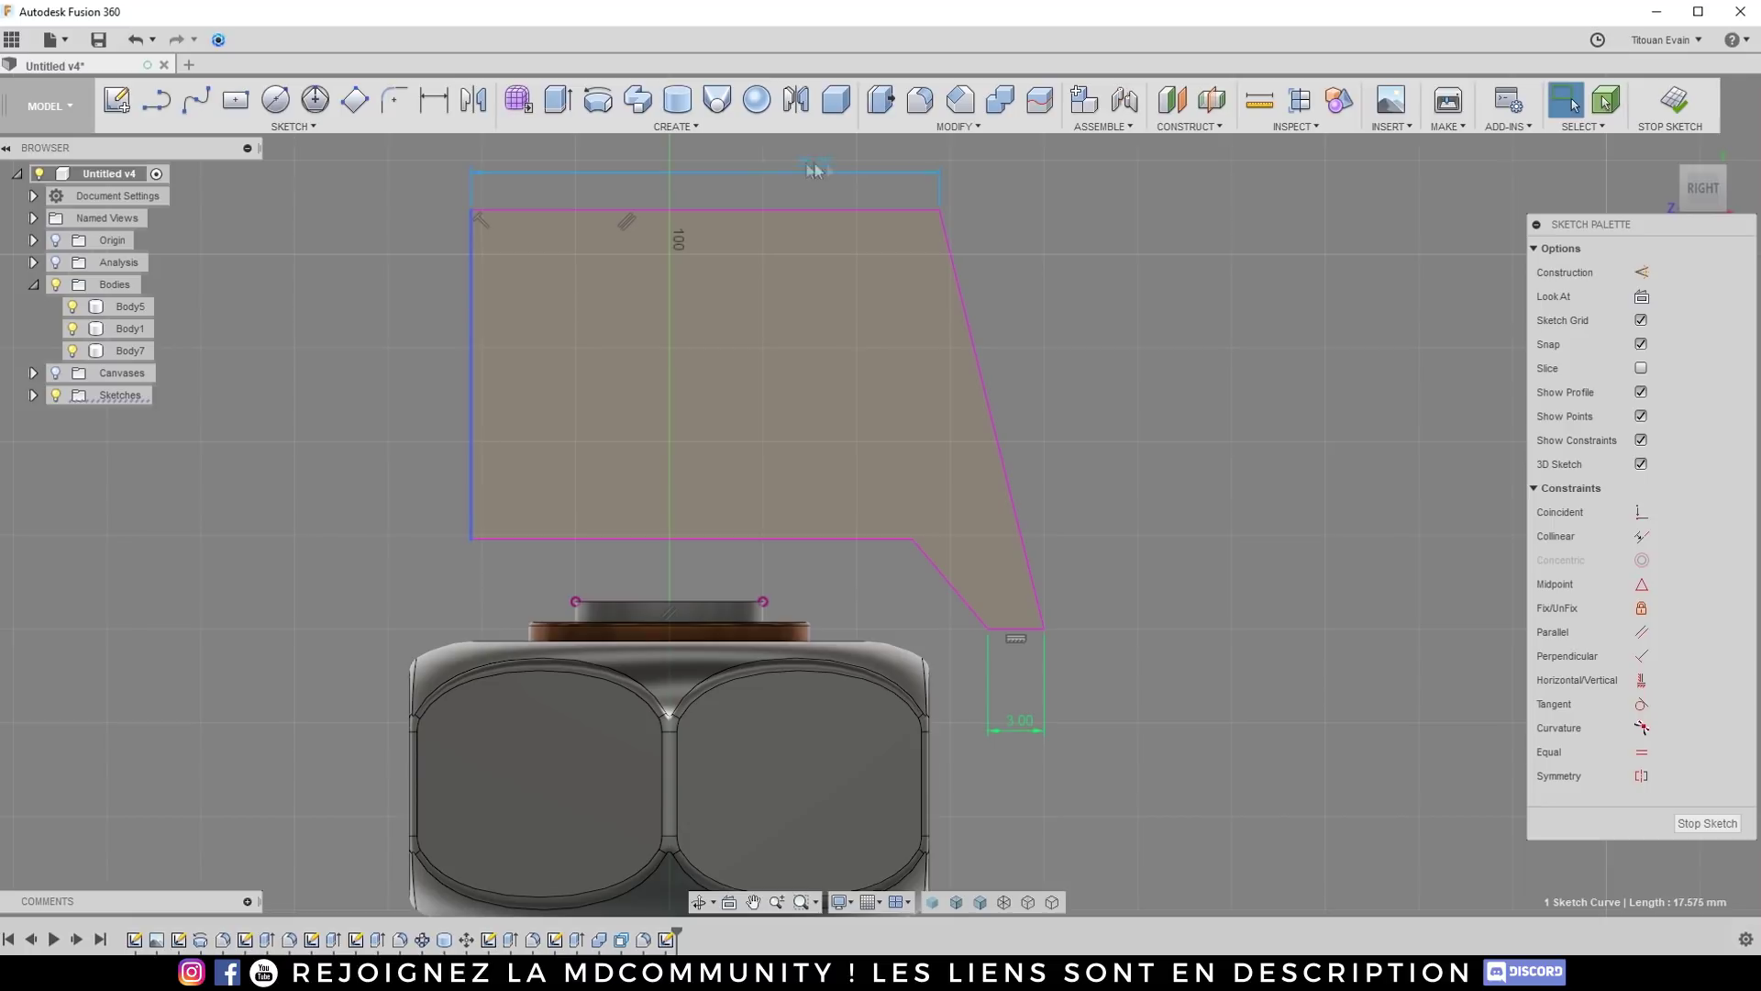
# Step: Try to move the vertical edge with the 25 mm top dimension deleted, and undo these changes
pyautogui.click(814, 171)
pyautogui.press('Delete')
pyautogui.moveTo(471, 266); pyautogui.dragTo(515, 268)
pyautogui.hotkey('ctrl', 'z')
pyautogui.hotkey('ctrl', 'z')
pyautogui.moveTo(470, 266); pyautogui.dragTo(443, 273)
pyautogui.click(116, 99)
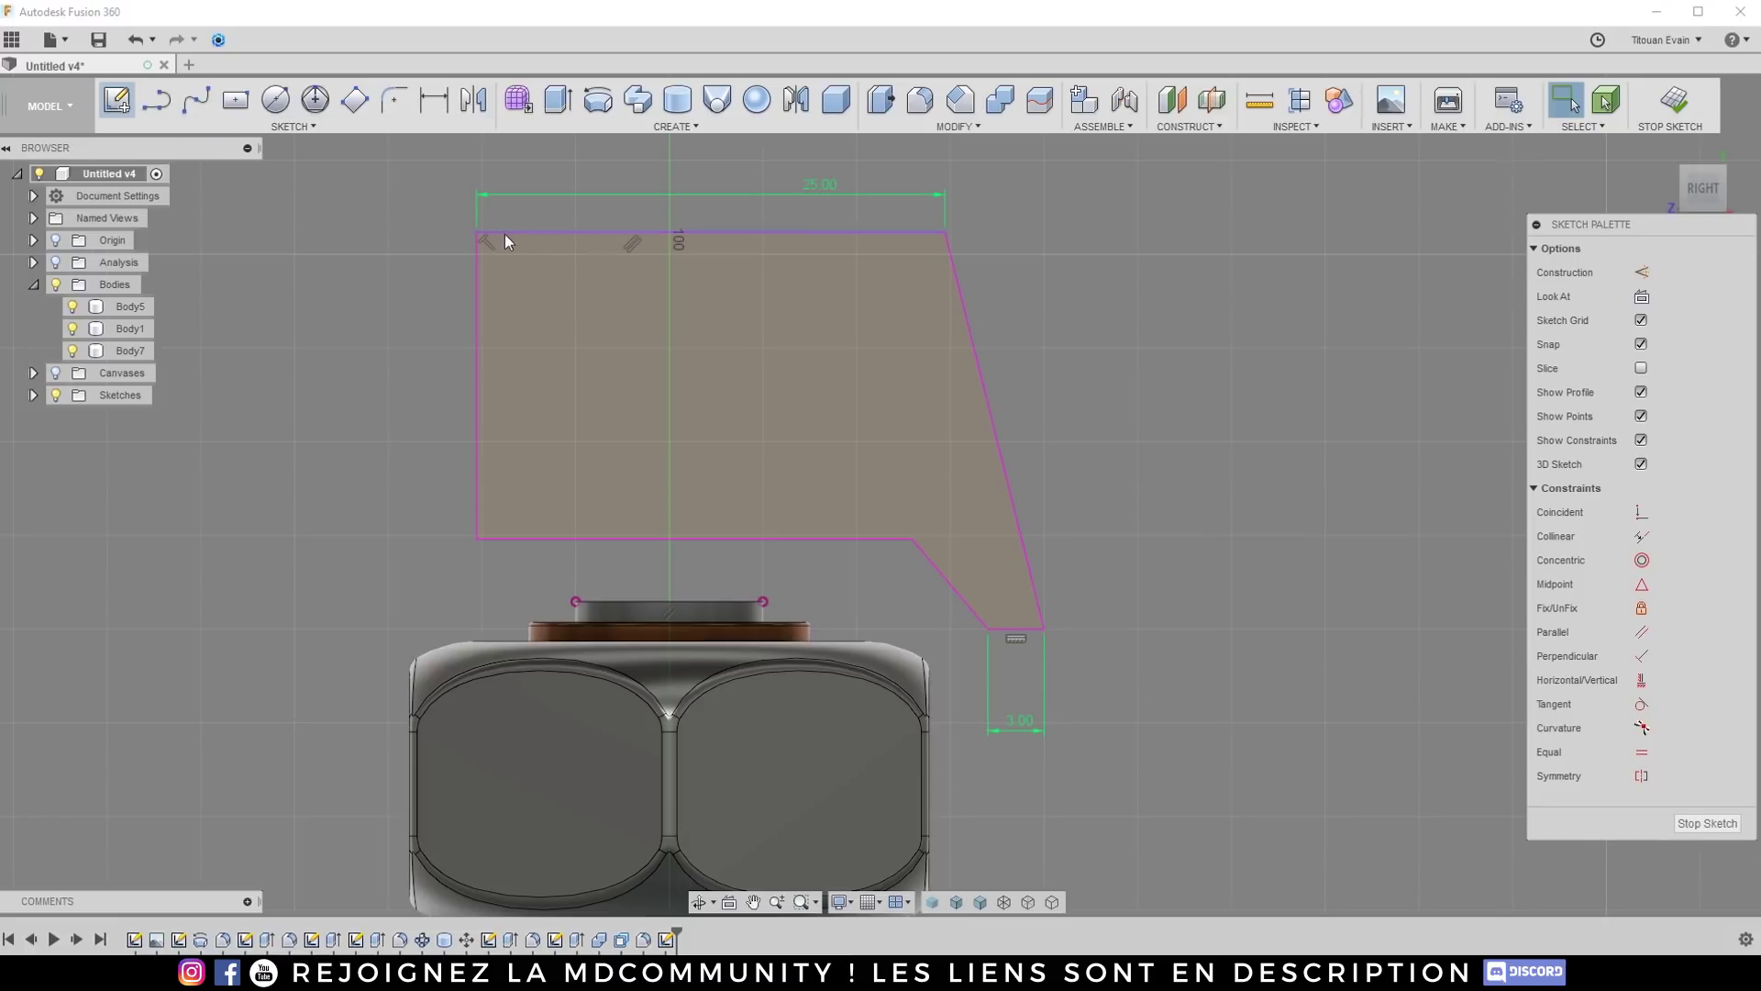
# Step: Snap the vertical edge's upper corner to Y 100, Z 10 and its lower corner to Y 85, Z 10, and level the underside's inner corner
pyautogui.moveTo(478, 234); pyautogui.dragTo(482, 254)
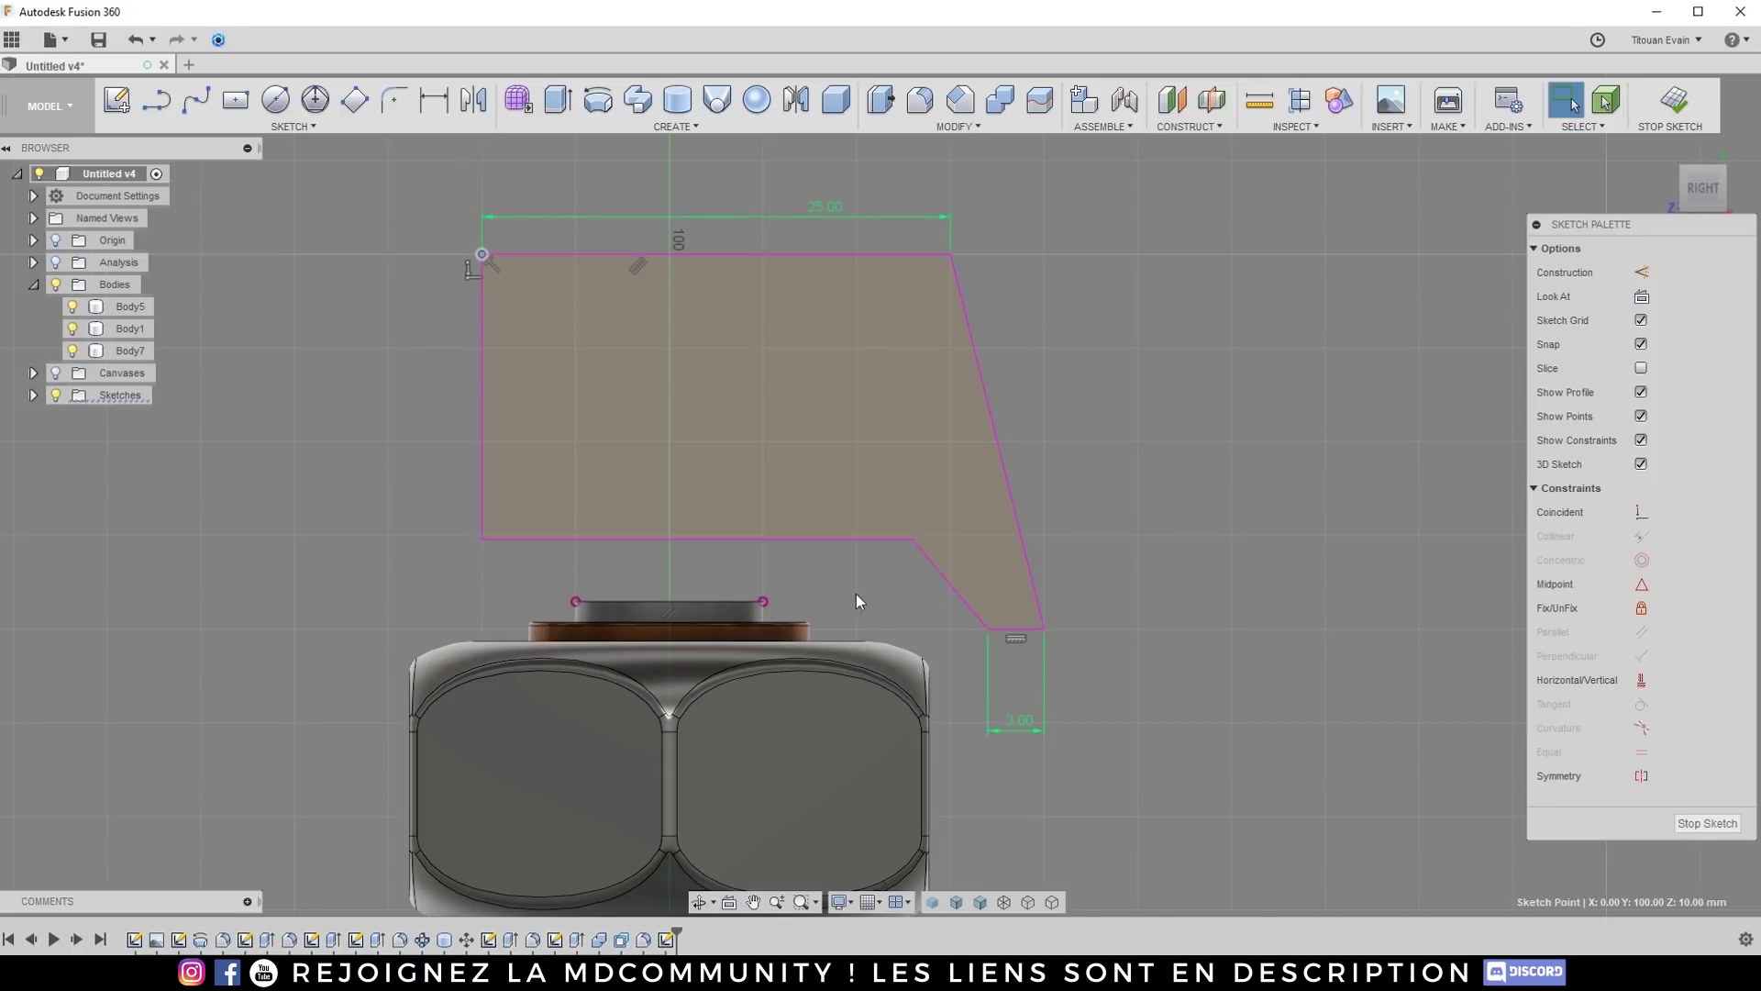
pyautogui.scroll(-1, 679, 355)
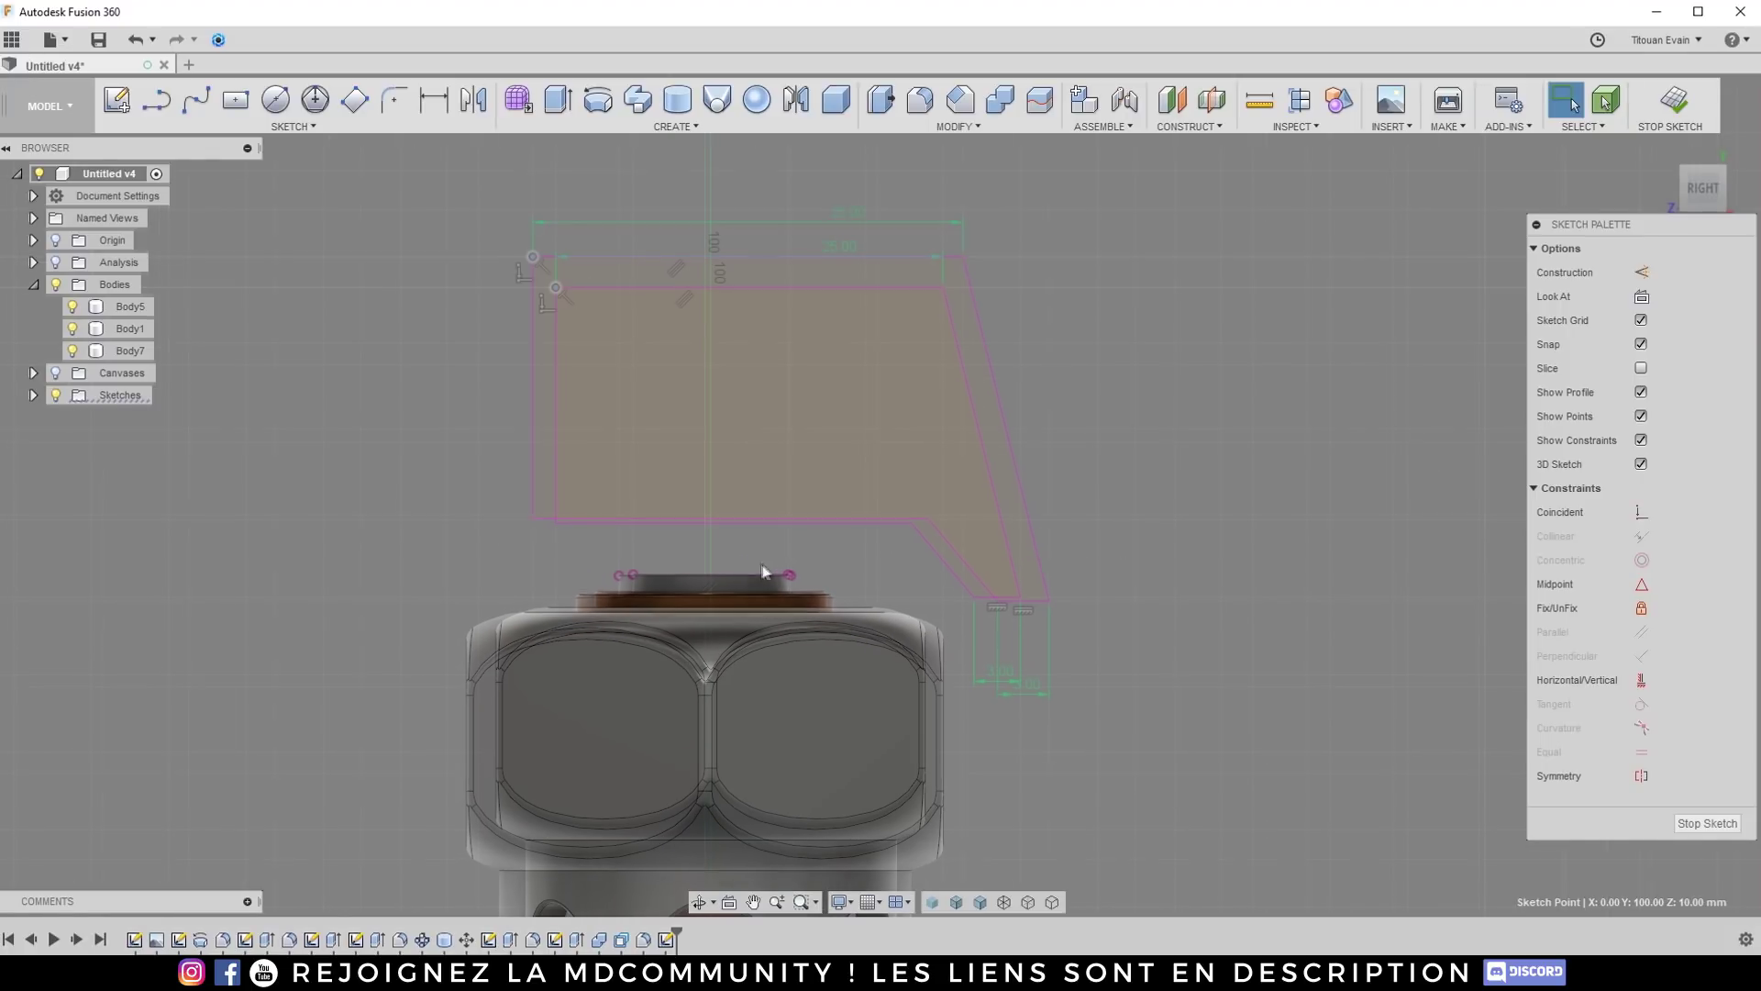
pyautogui.moveTo(709, 516); pyautogui.dragTo(537, 499)
pyautogui.scroll(-2, 626, 469)
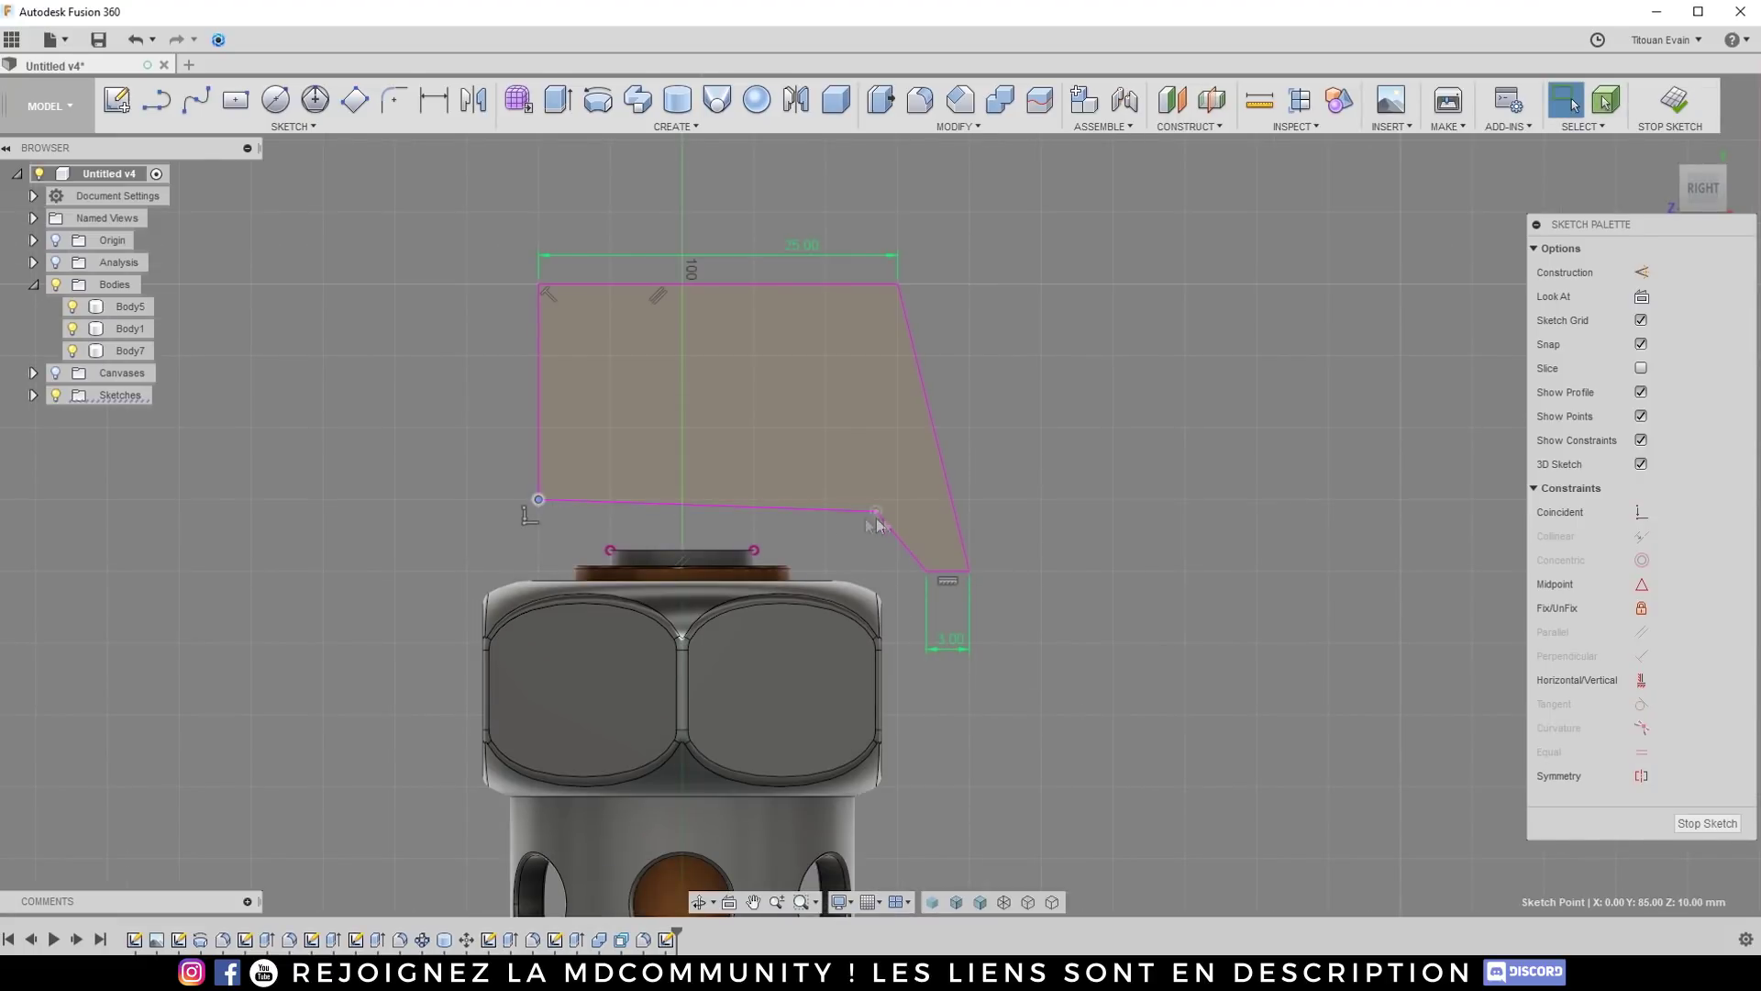
pyautogui.moveTo(876, 512)
pyautogui.mouseDown()
pyautogui.moveTo(897, 501)
pyautogui.moveTo(826, 500)
pyautogui.moveTo(868, 501)
pyautogui.moveTo(842, 507)
pyautogui.moveTo(848, 458)
pyautogui.moveTo(878, 498)
pyautogui.moveTo(837, 503)
pyautogui.moveTo(851, 499)
pyautogui.mouseUp()
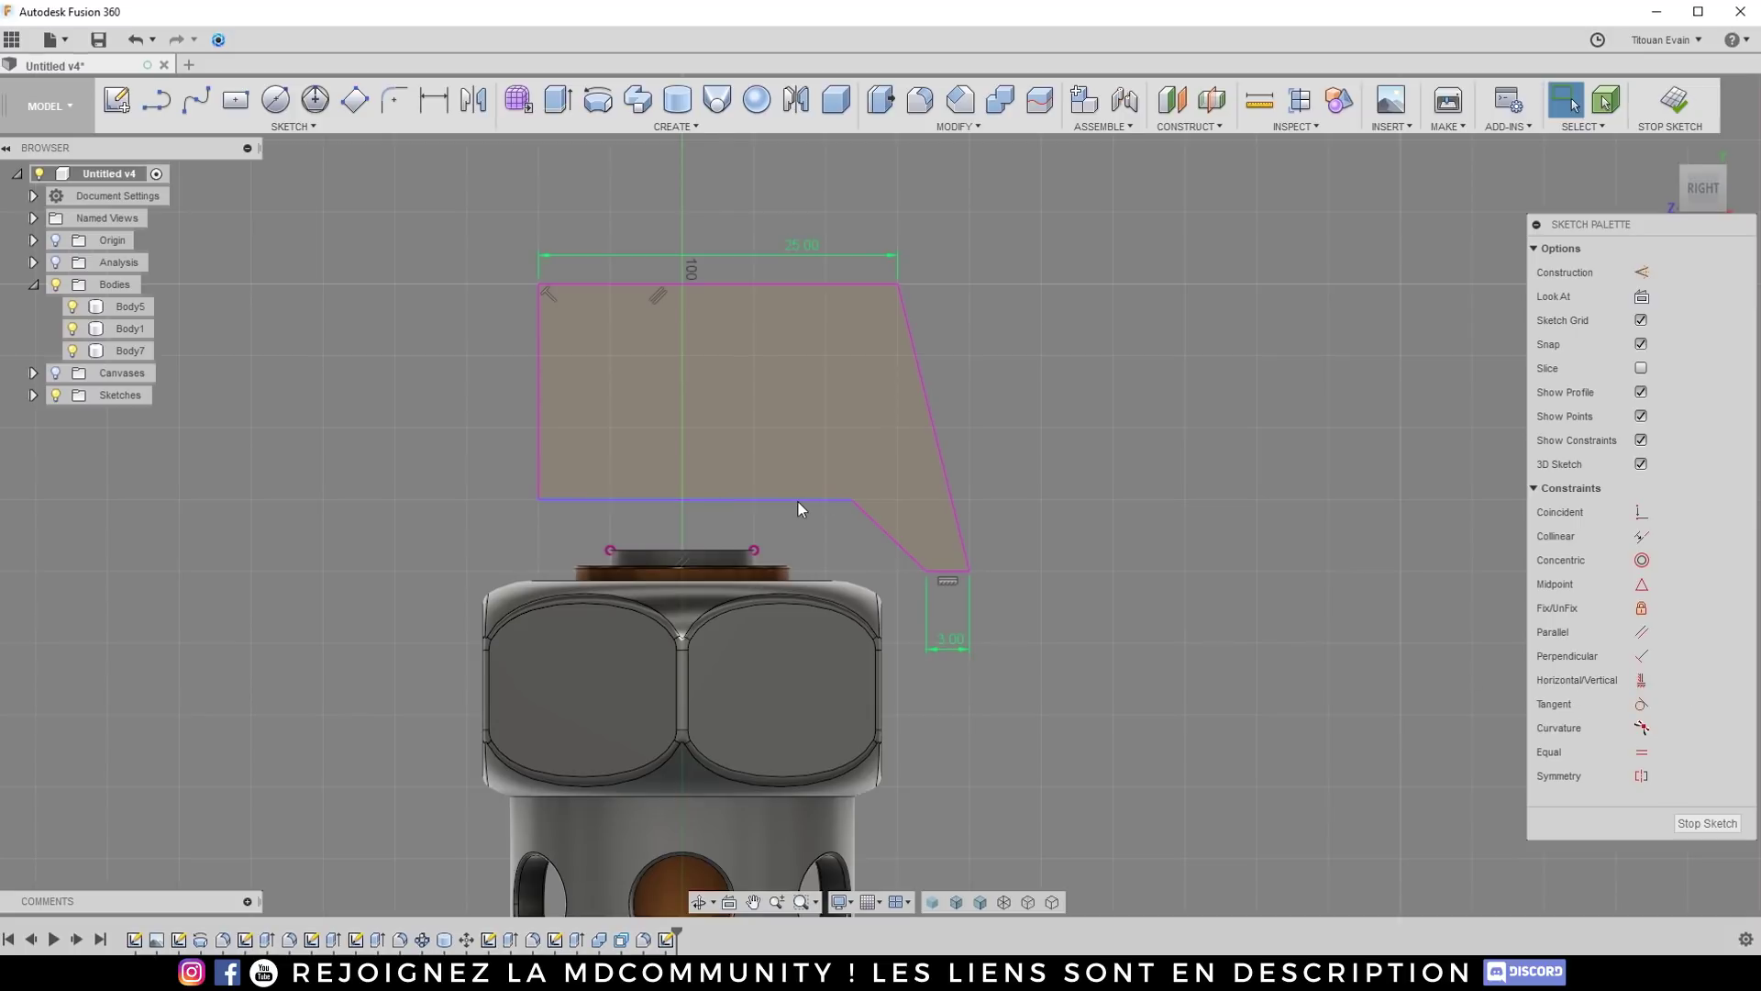
# Step: Apply a horizontal constraint to the profile's underside with its inner corner shifted, and raise the edge to about 15 mm below the top edge
pyautogui.moveTo(851, 500); pyautogui.dragTo(845, 525)
pyautogui.click(1640, 707)
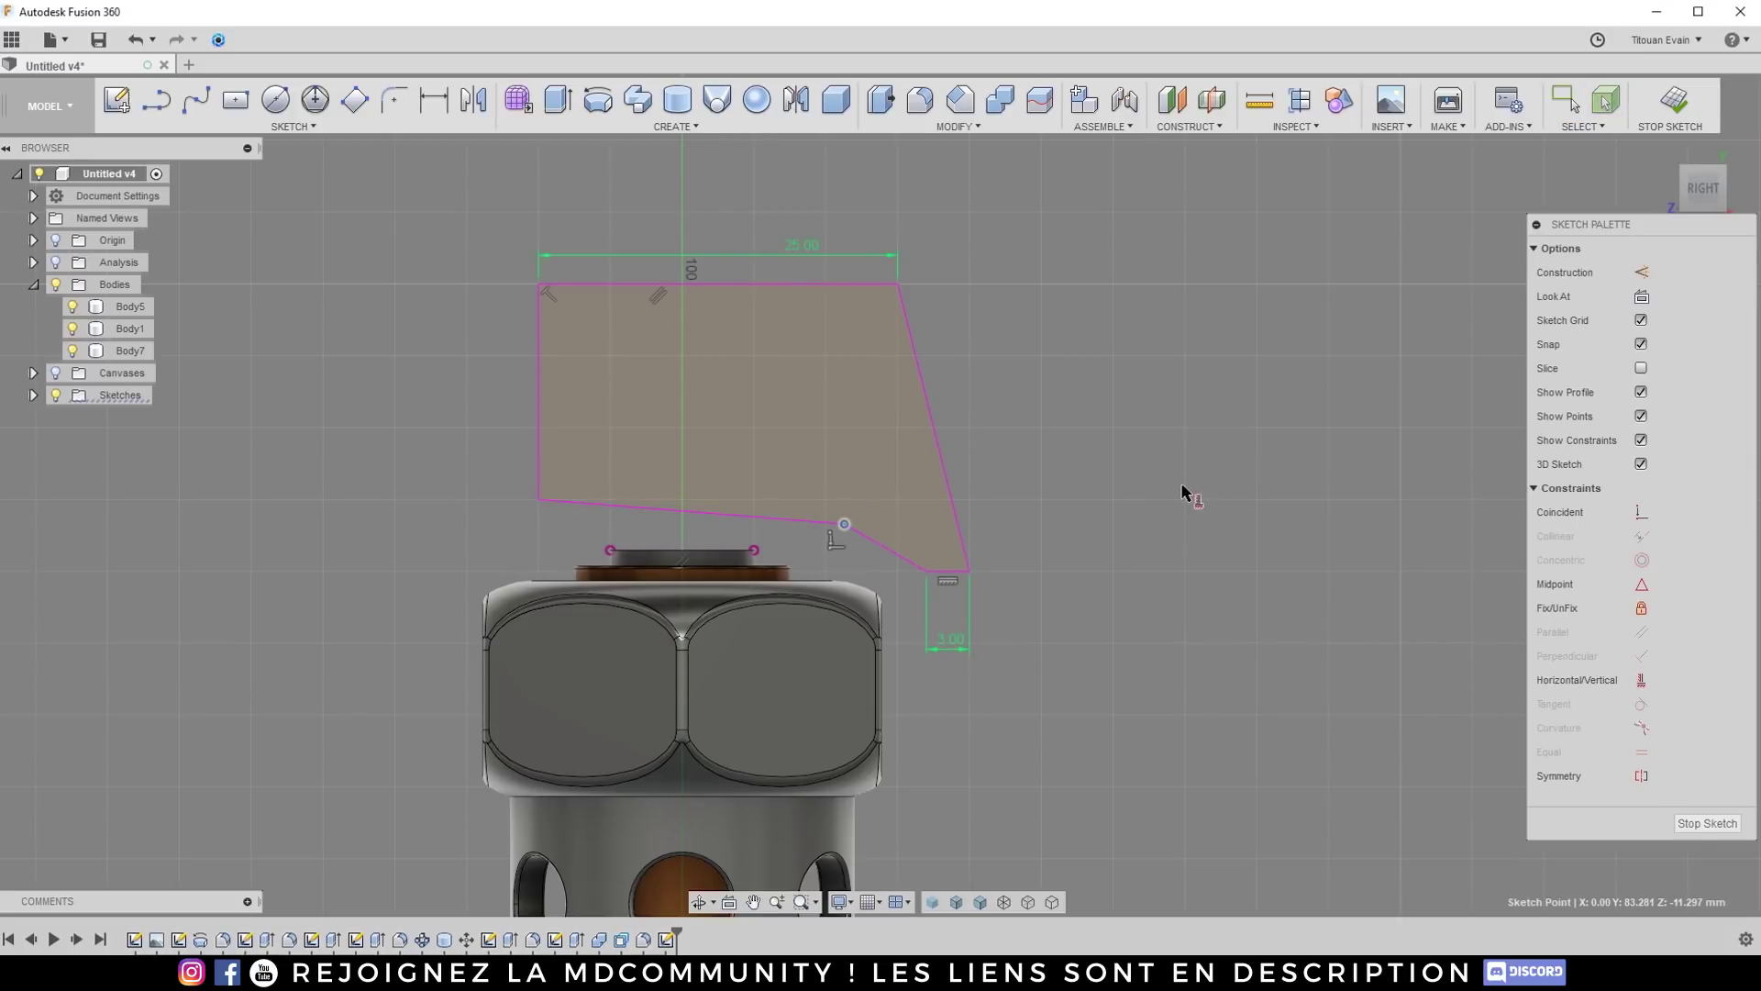
pyautogui.press('Escape')
pyautogui.click(1640, 683)
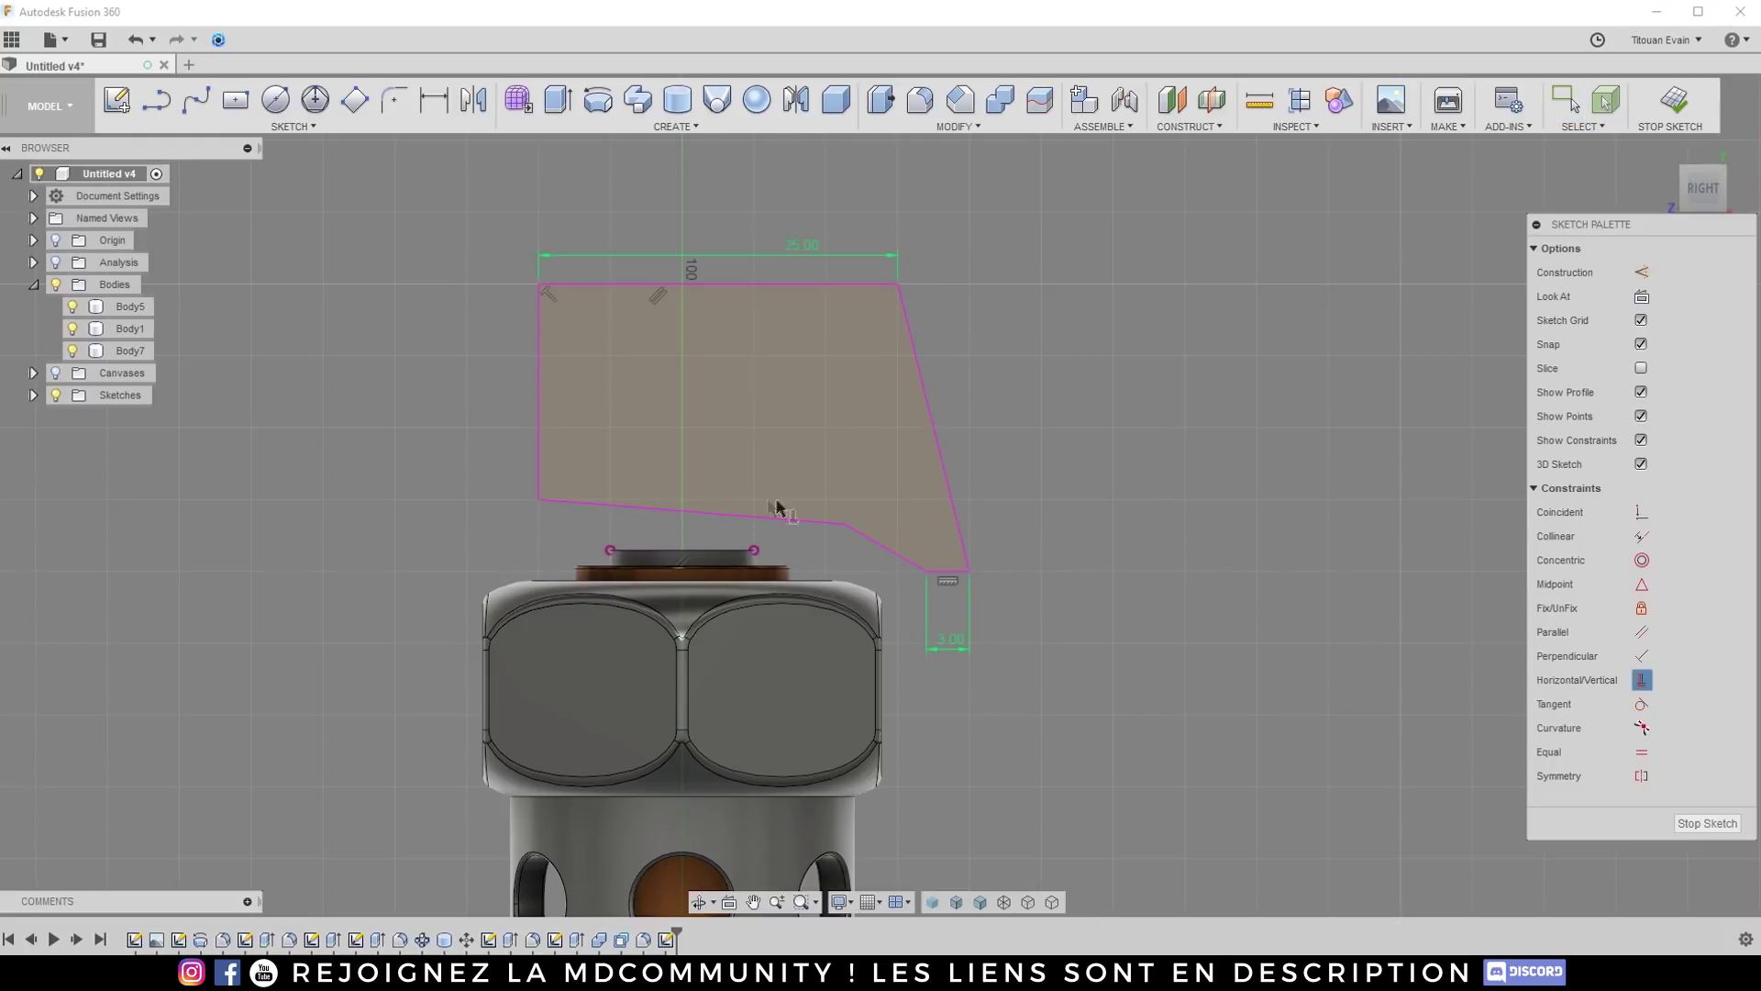
pyautogui.click(757, 521)
pyautogui.scroll(3, 688, 519)
pyautogui.press('Escape')
pyautogui.scroll(-4, 569, 523)
pyautogui.moveTo(504, 524); pyautogui.dragTo(502, 503)
pyautogui.click(631, 512)
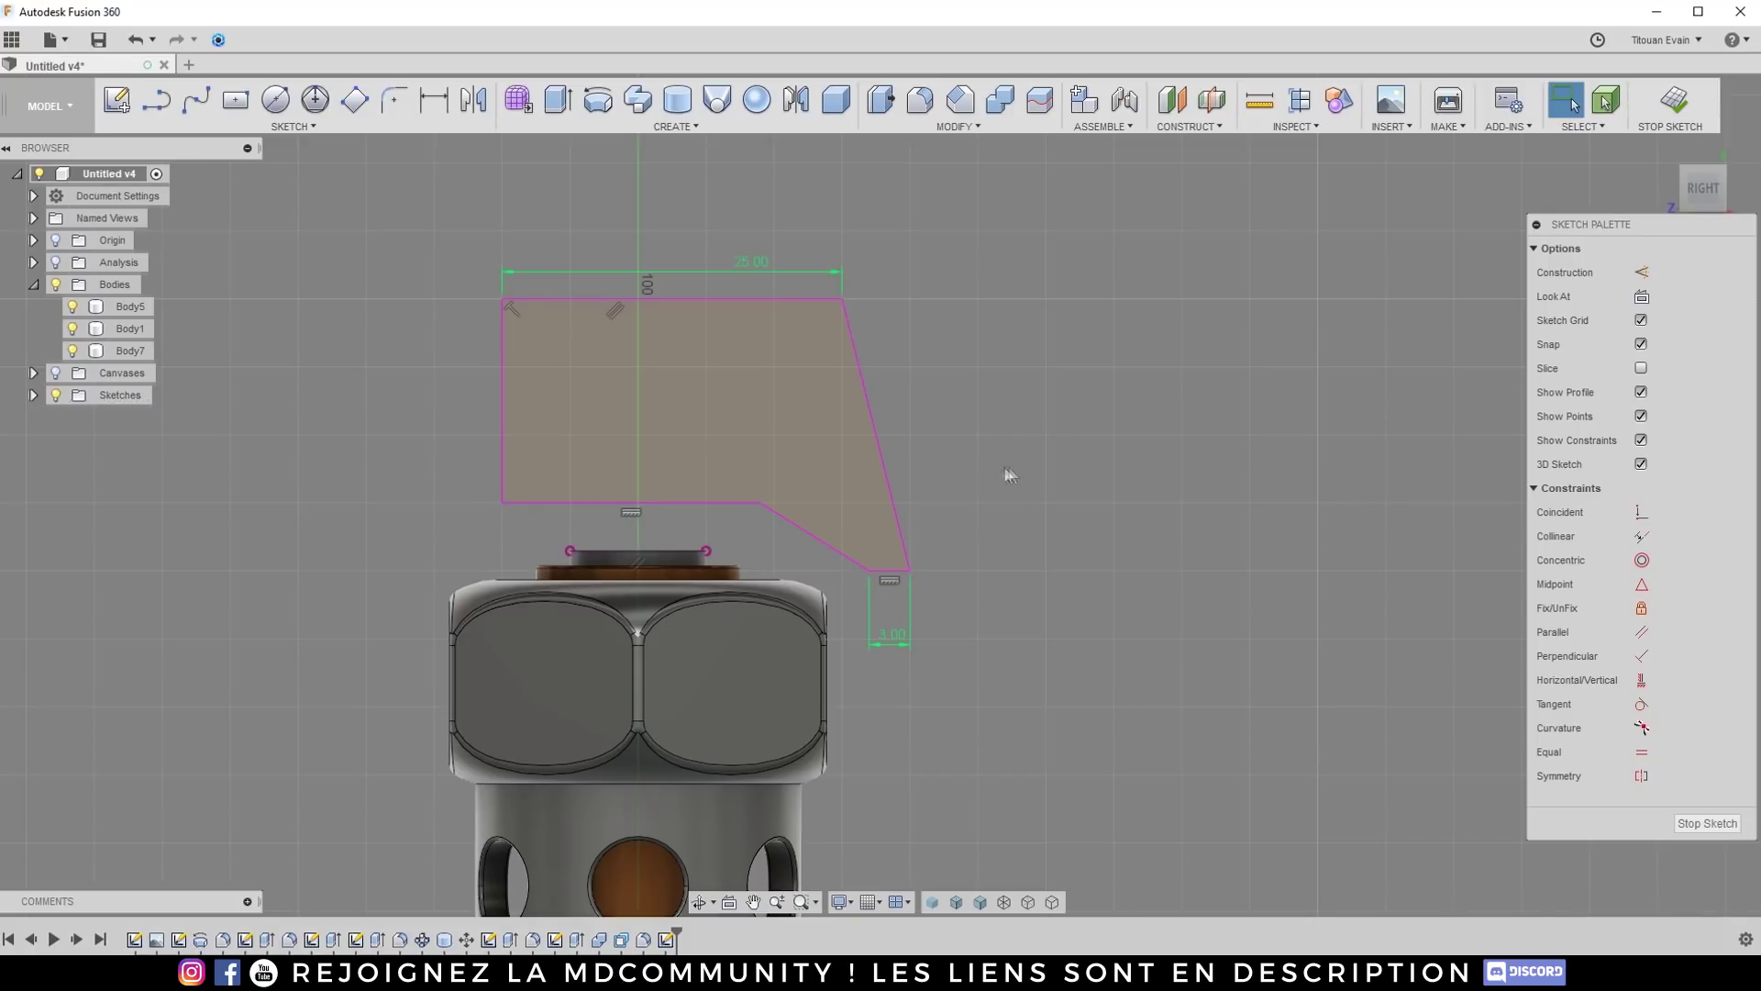
# Step: Extrude the side profile symmetrically as a new body, 6 mm to each side of the sketch plane
pyautogui.scroll(-10, 955, 421)
pyautogui.scroll(5, 758, 413)
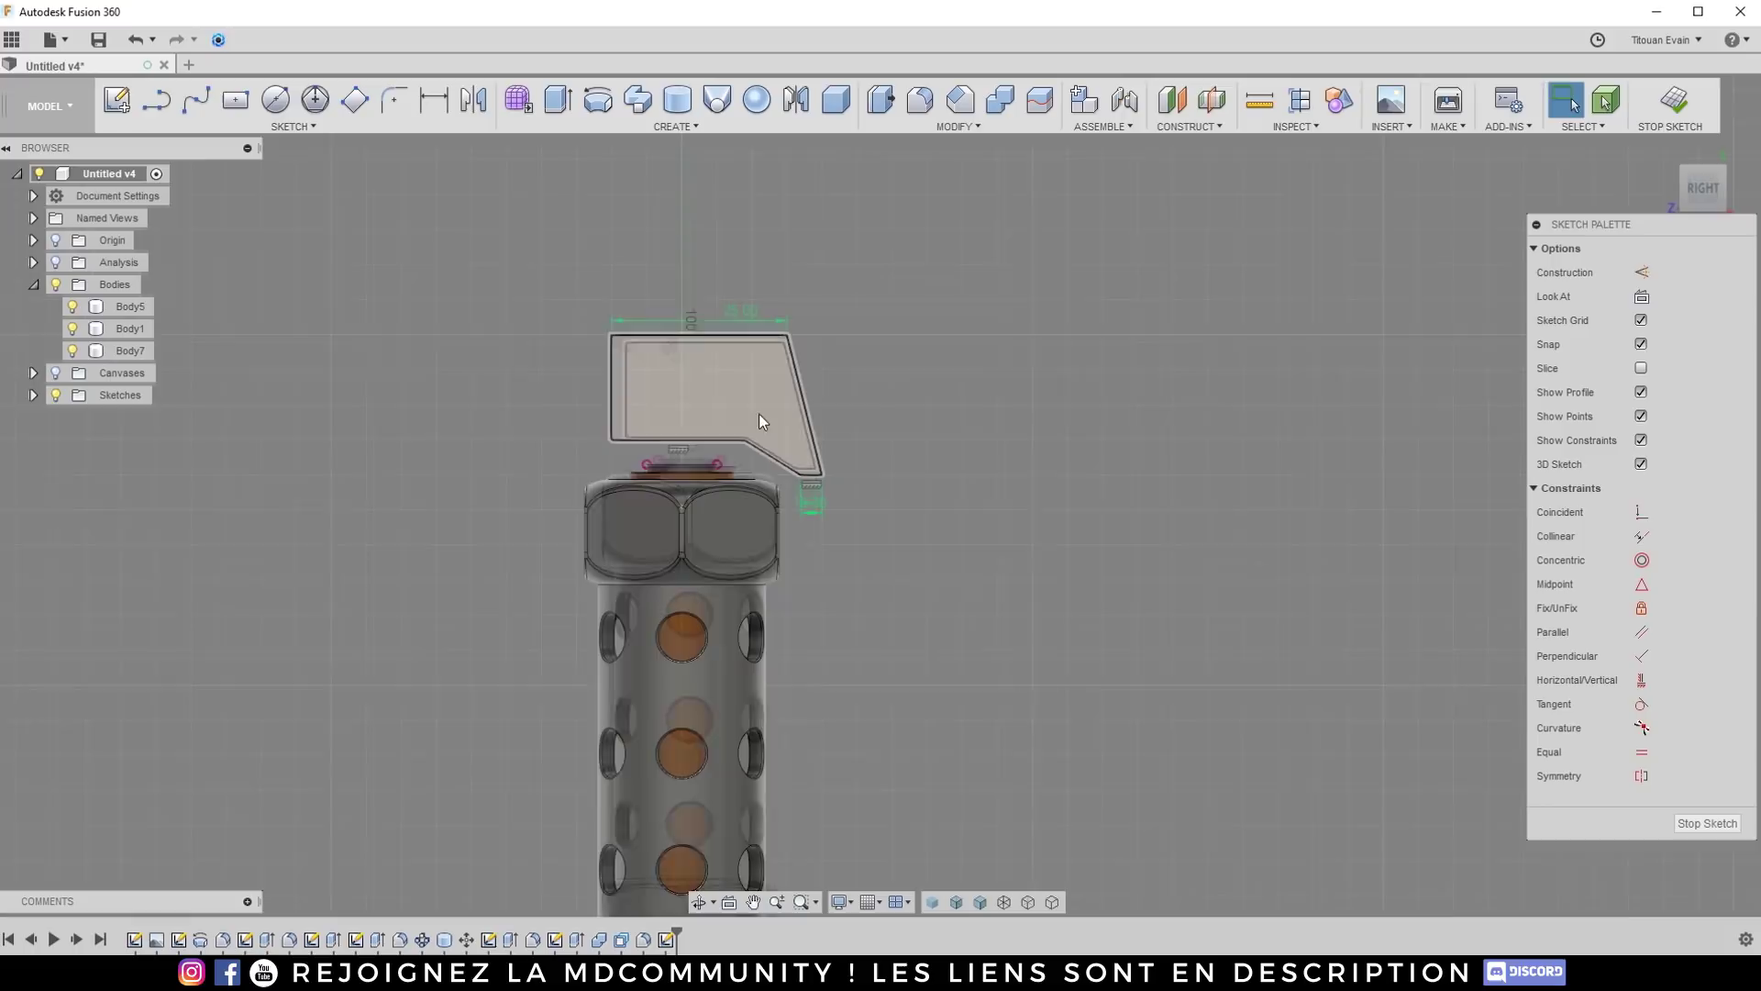
pyautogui.scroll(3, 778, 393)
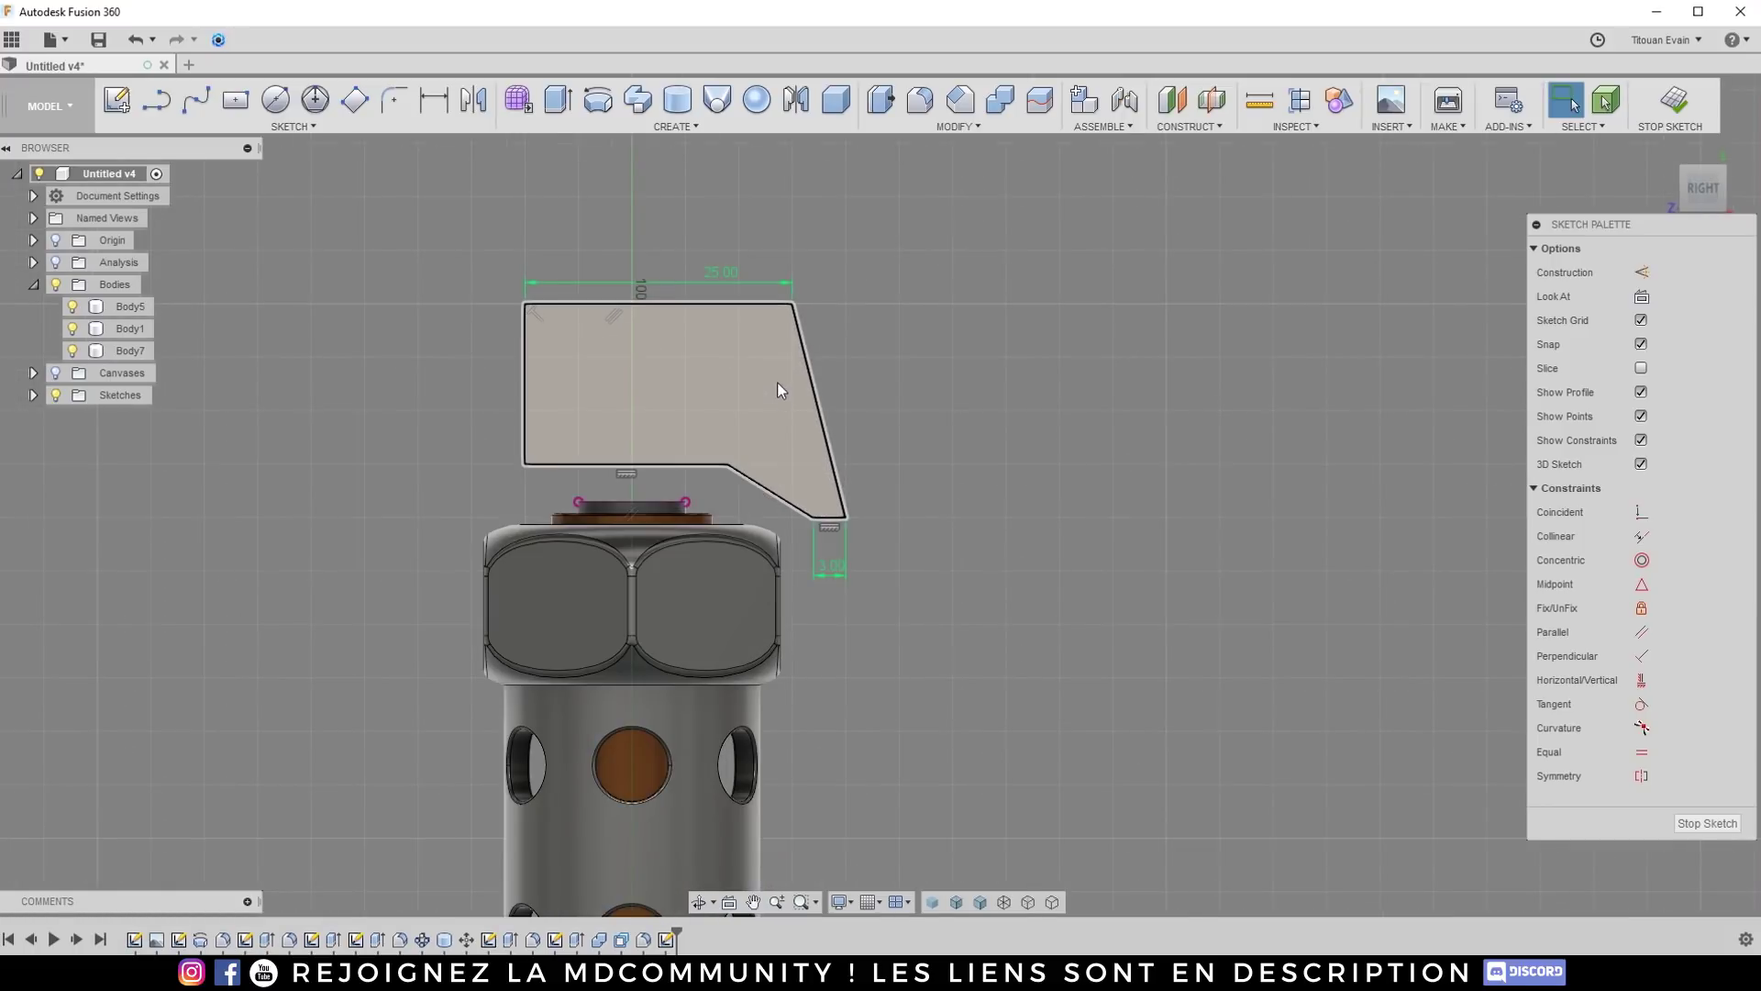
pyautogui.click(693, 388)
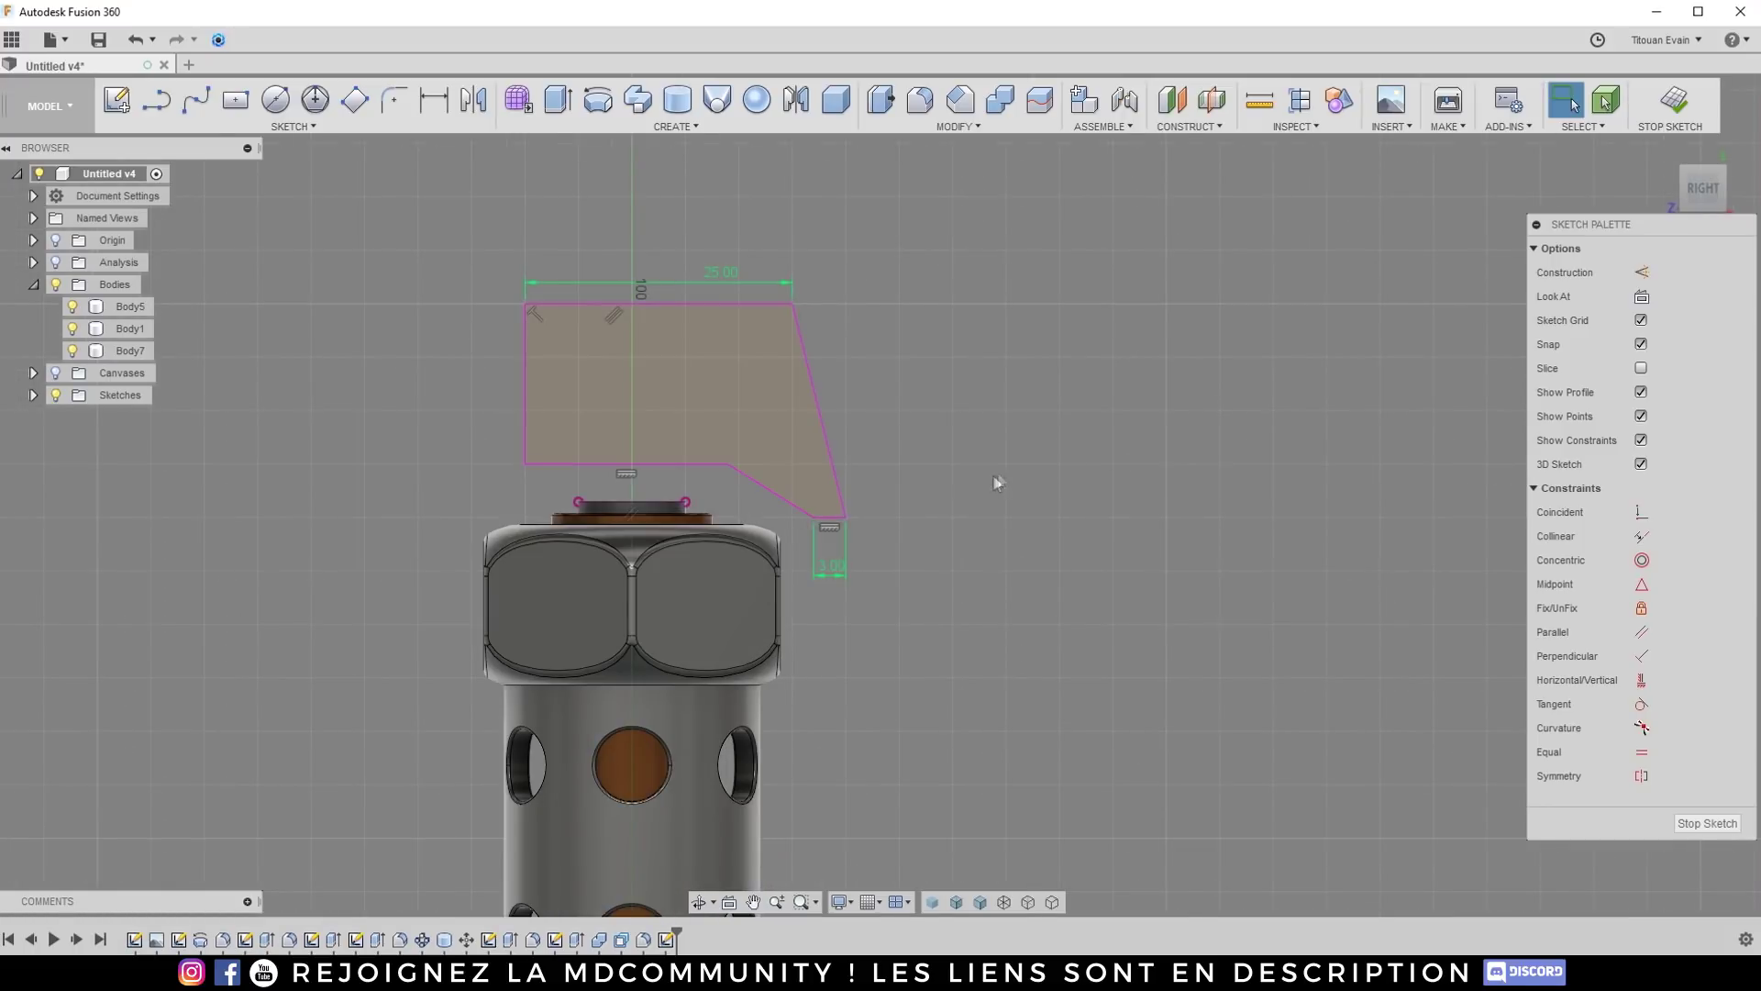
pyautogui.click(558, 103)
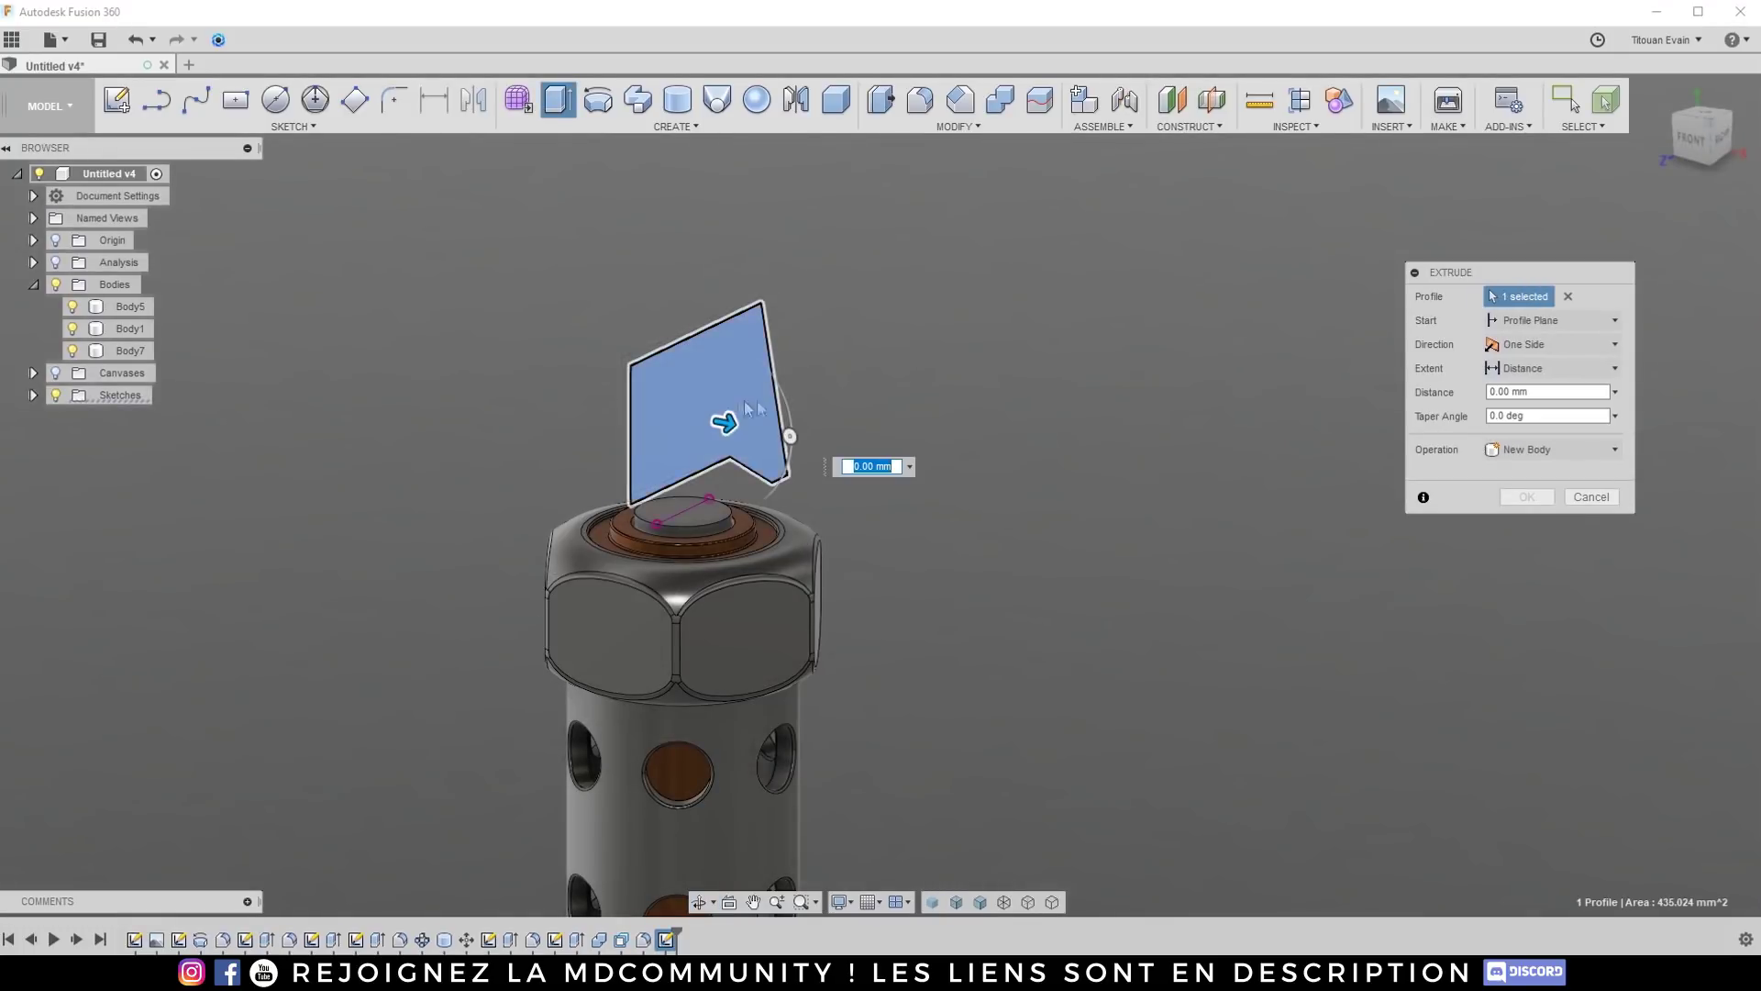
pyautogui.click(1559, 344)
pyautogui.click(1540, 407)
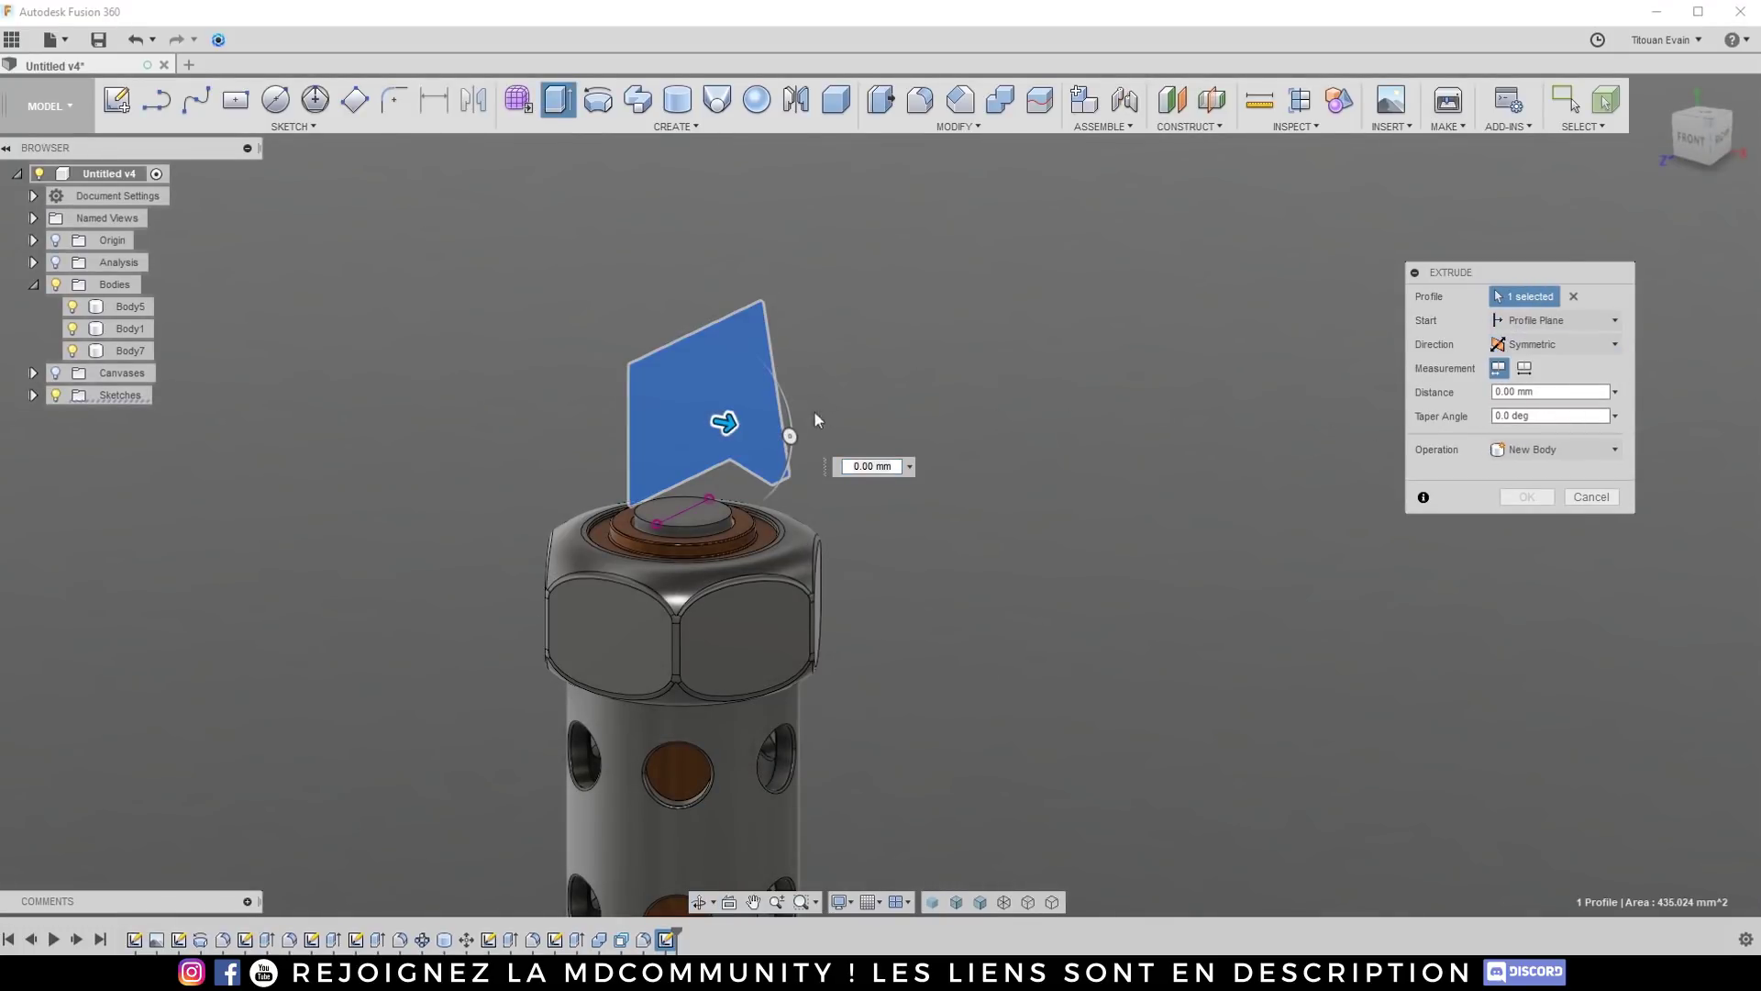
pyautogui.keyDown('shift'); pyautogui.moveTo(816, 411); pyautogui.dragTo(1244, 362, button='middle'); pyautogui.keyUp('shift')
pyautogui.click(1703, 136)
pyautogui.moveTo(783, 403); pyautogui.dragTo(845, 401)
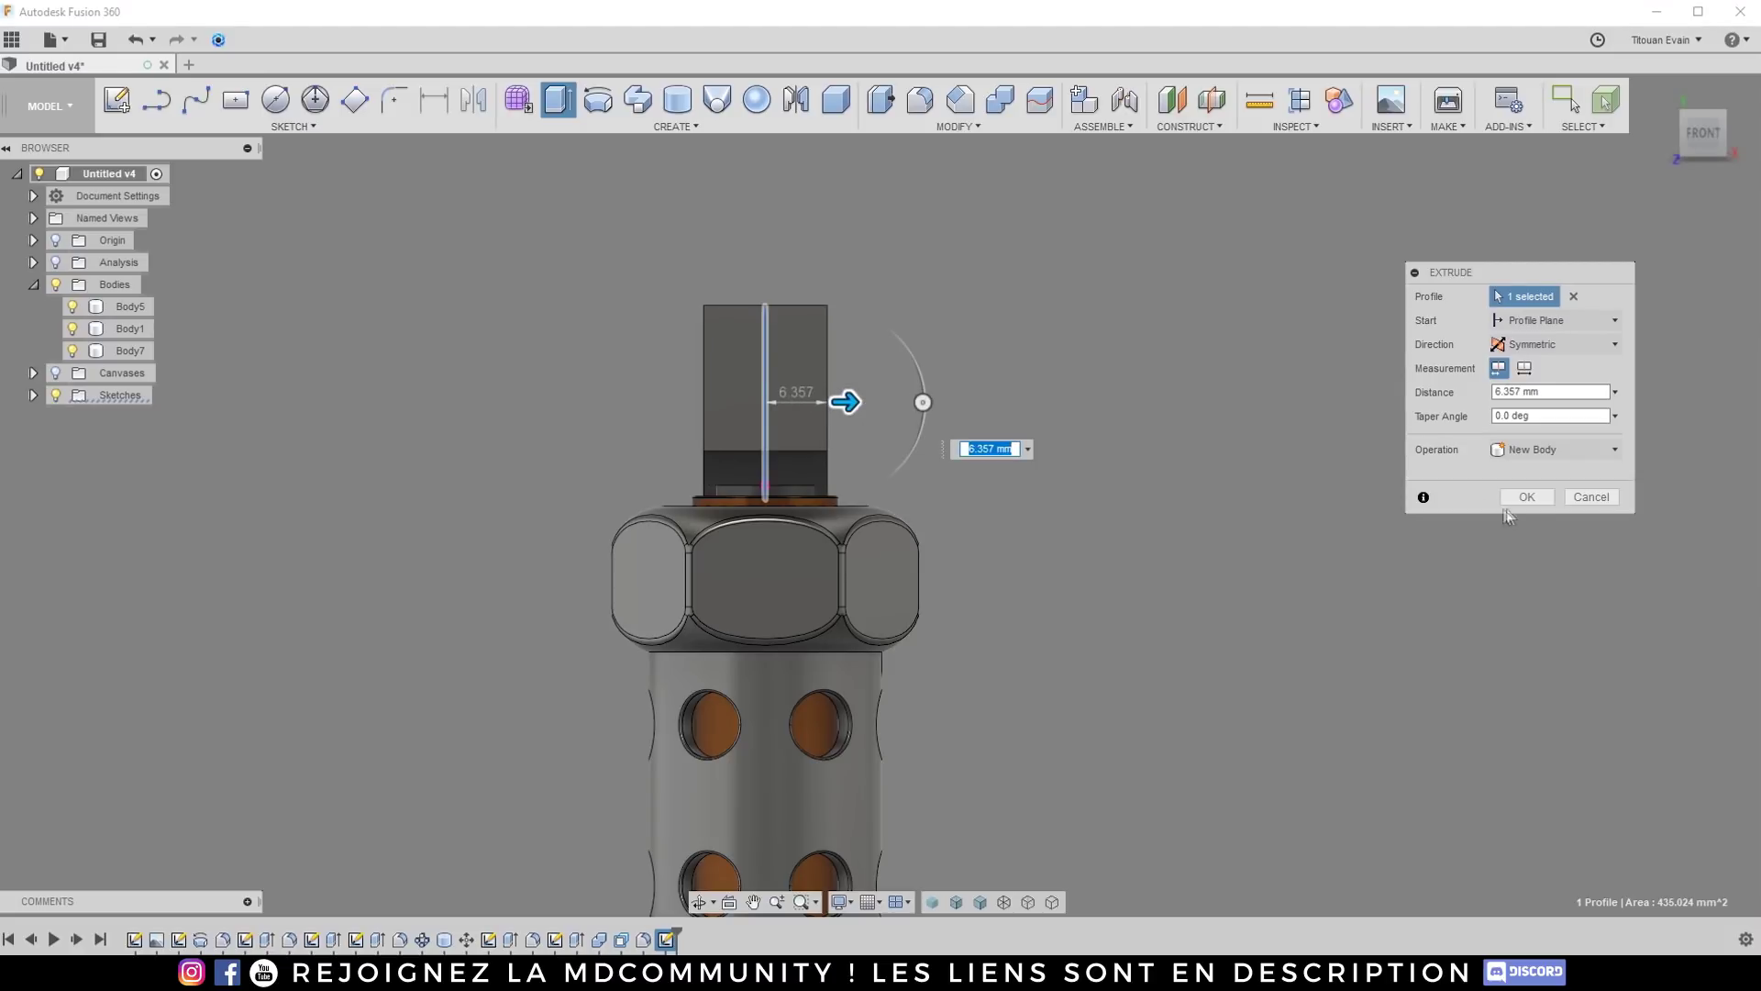
pyautogui.scroll(2, 917, 413)
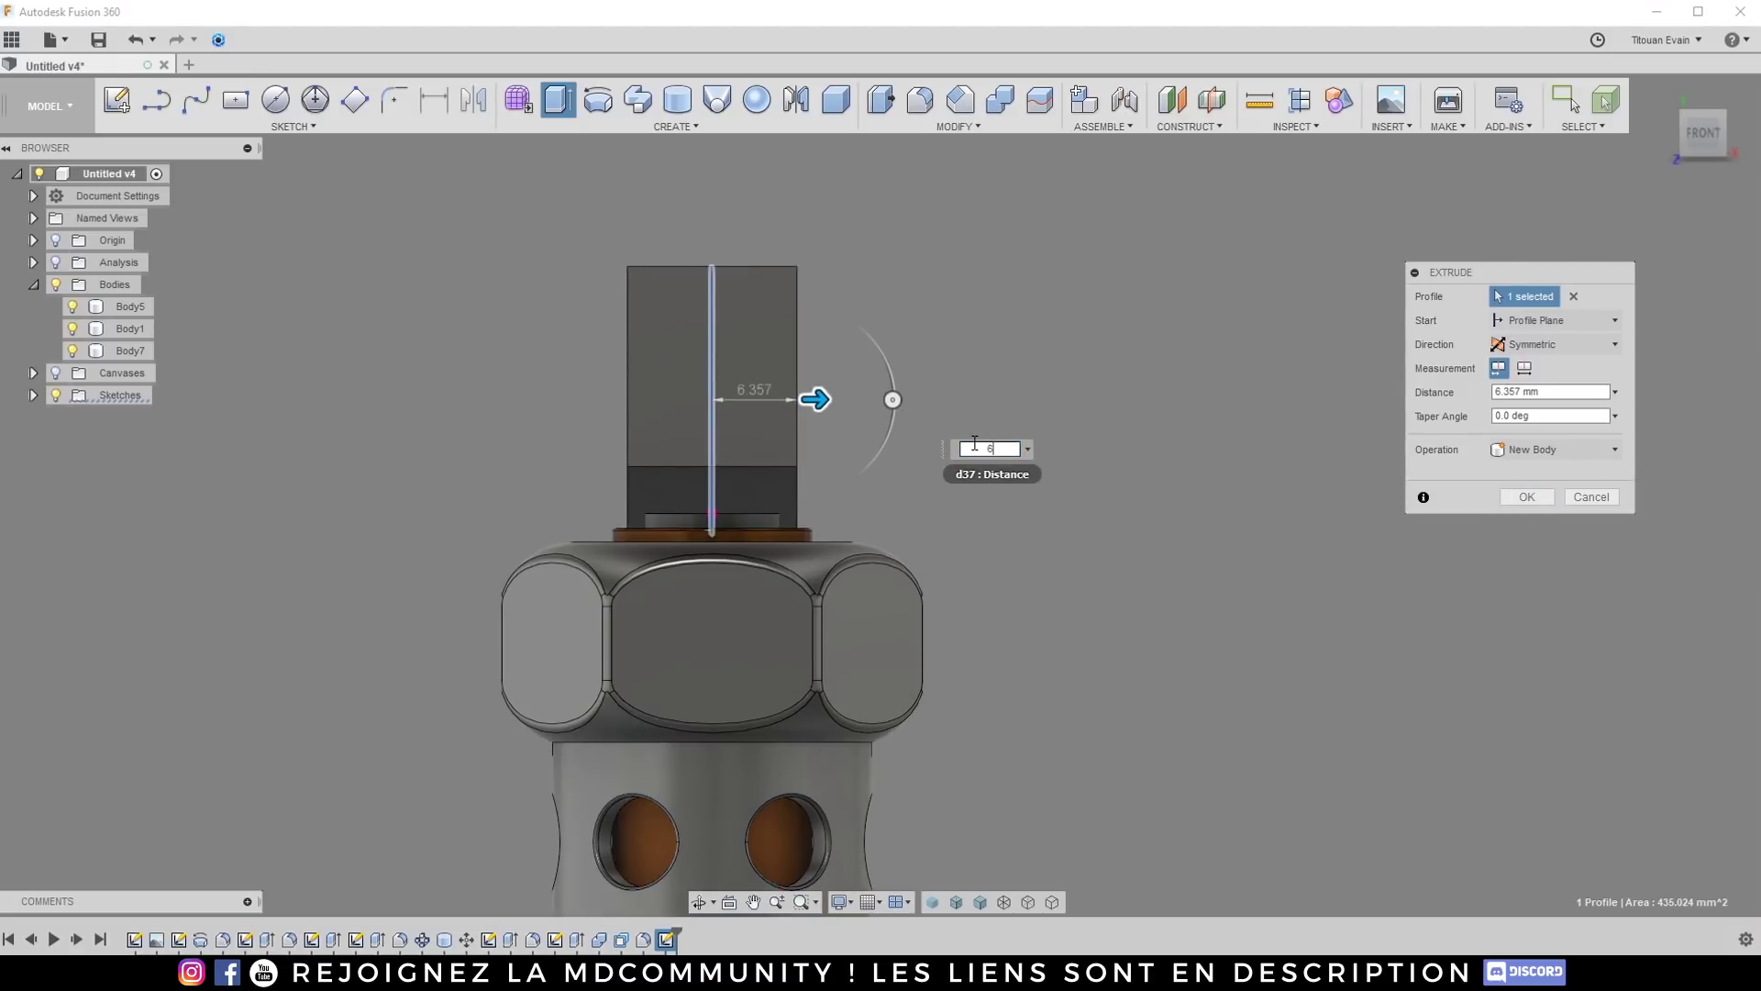
pyautogui.press('Return')
# Step: Offset the central plug's top face upward by about 6.7 mm so that it reaches into the new block
pyautogui.keyDown('shift'); pyautogui.moveTo(972, 442); pyautogui.dragTo(895, 444, button='middle'); pyautogui.keyUp('shift')
pyautogui.scroll(5, 914, 450)
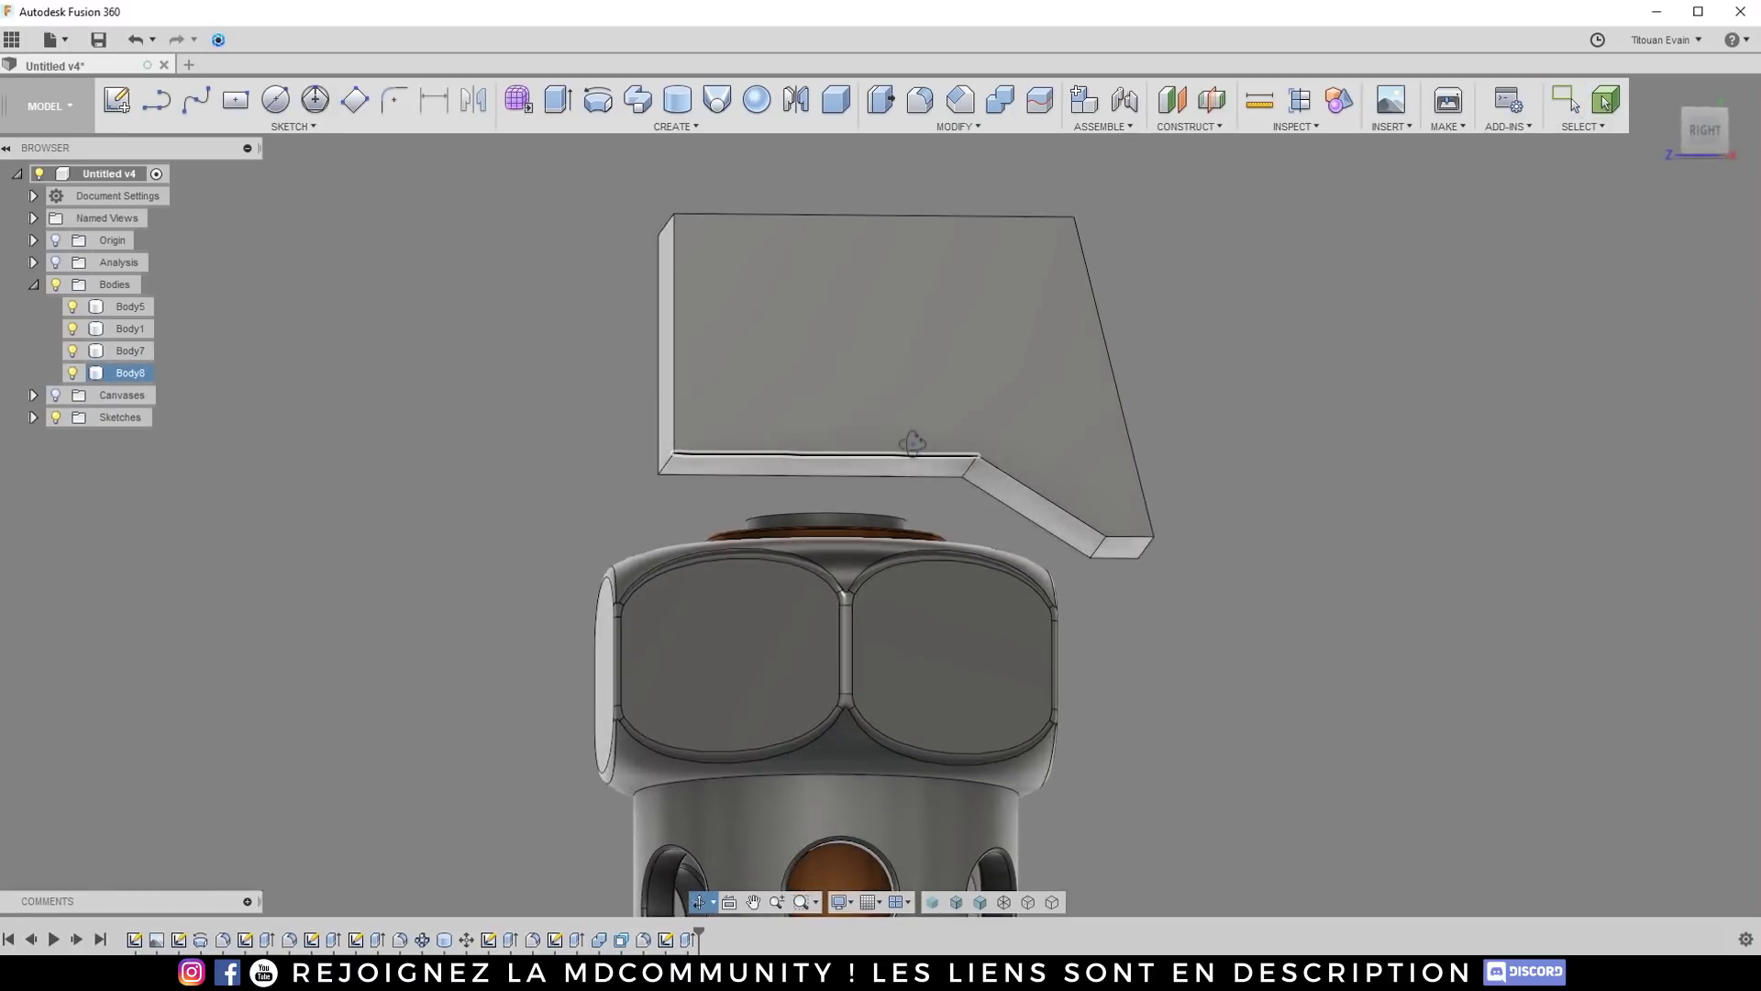
pyautogui.scroll(-5, 911, 458)
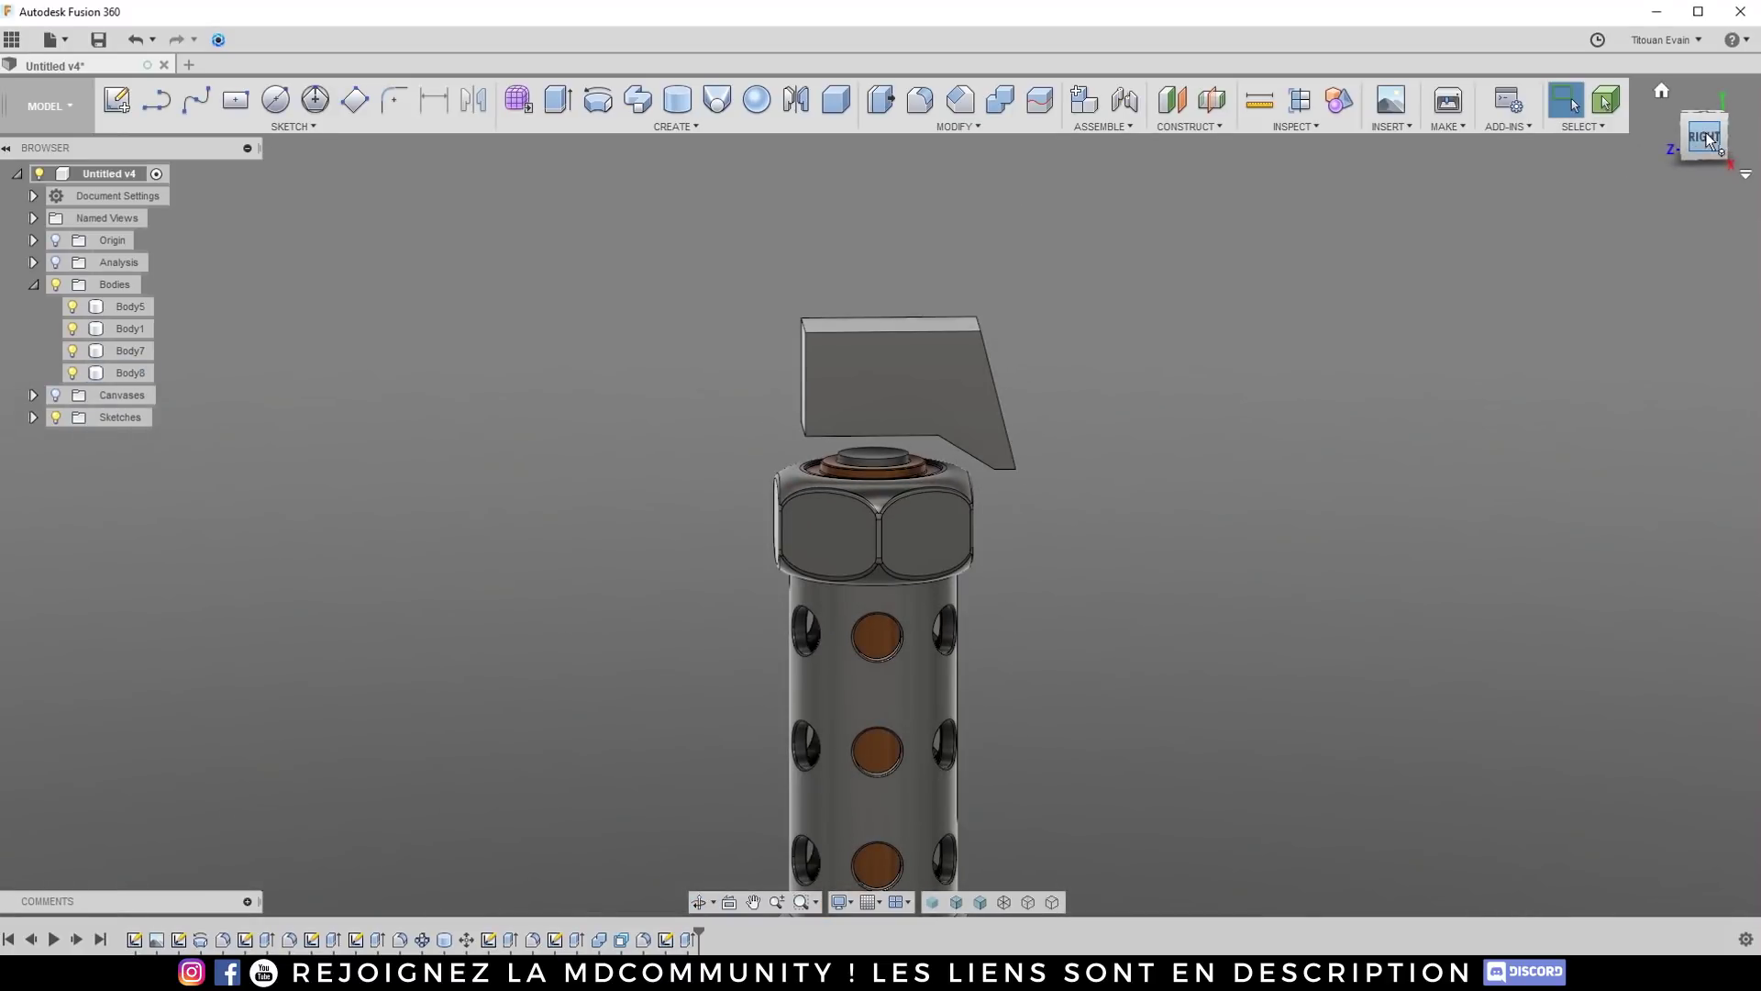
pyautogui.click(1706, 137)
pyautogui.click(144, 372)
pyautogui.keyDown('shift'); pyautogui.moveTo(825, 514); pyautogui.dragTo(862, 466, button='middle'); pyautogui.keyUp('shift')
pyautogui.rightClick(881, 463)
pyautogui.click(920, 458)
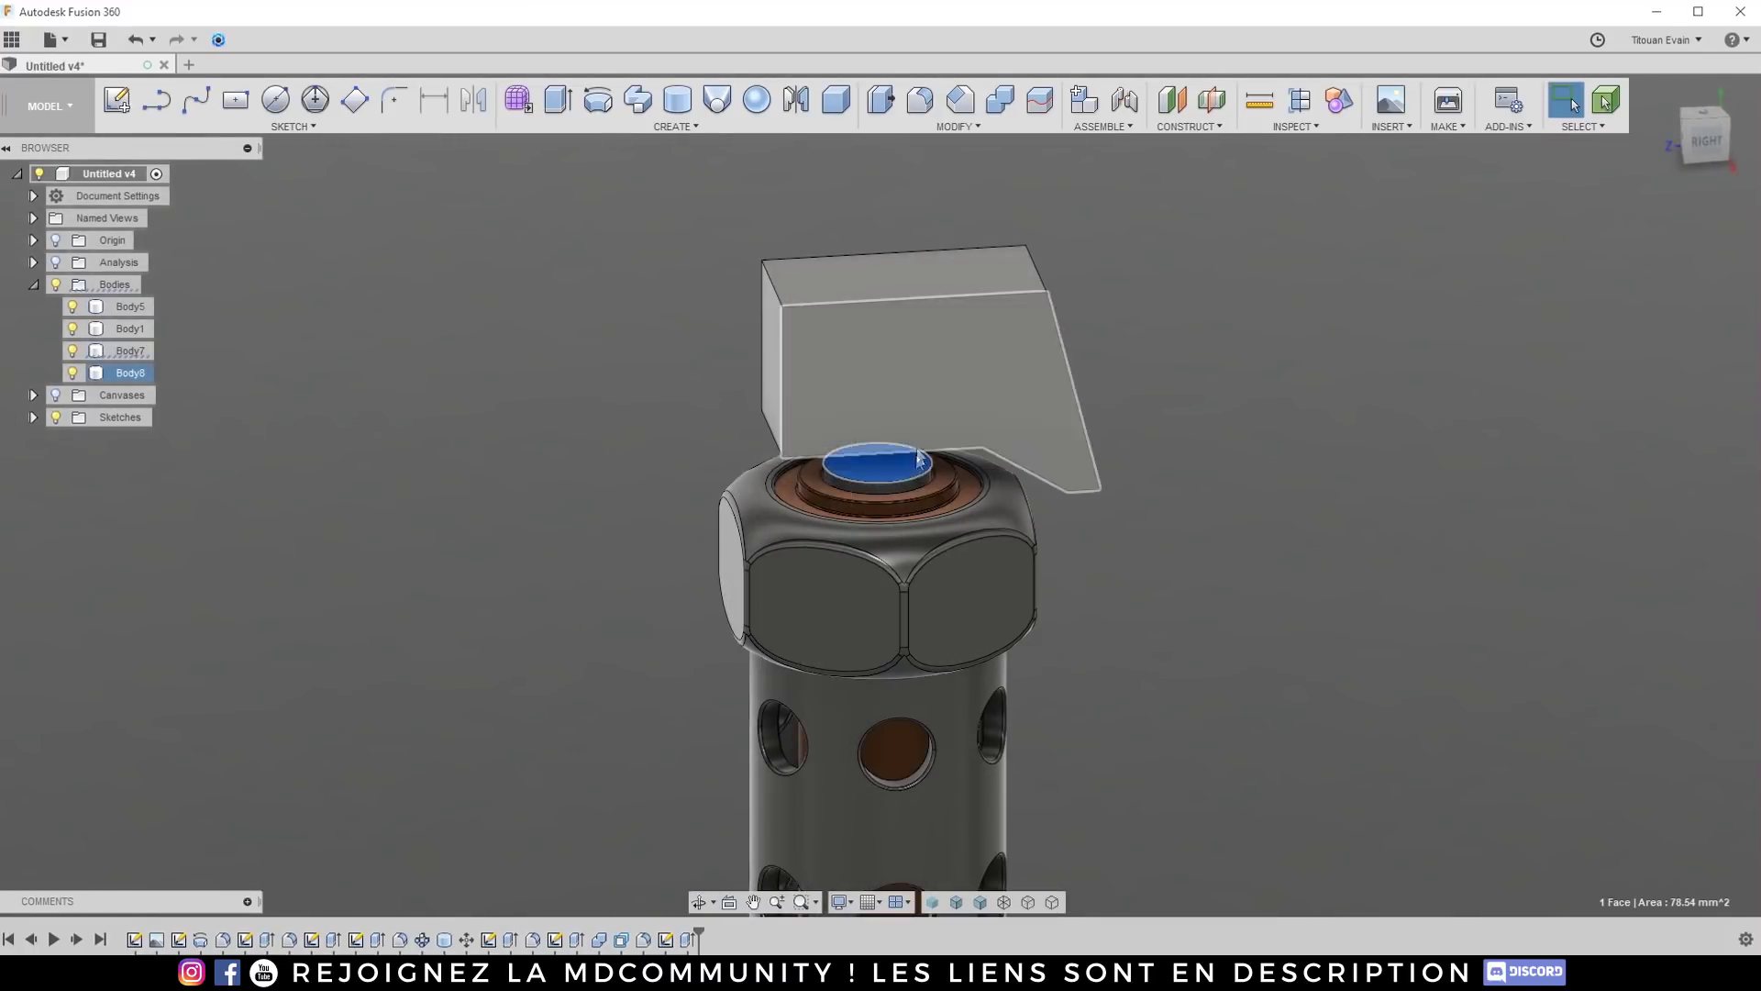
pyautogui.press('q')
pyautogui.scroll(5, 871, 440)
pyautogui.moveTo(857, 395); pyautogui.dragTo(862, 323)
pyautogui.keyDown('shift'); pyautogui.moveTo(1069, 302); pyautogui.dragTo(977, 310, button='middle'); pyautogui.keyUp('shift')
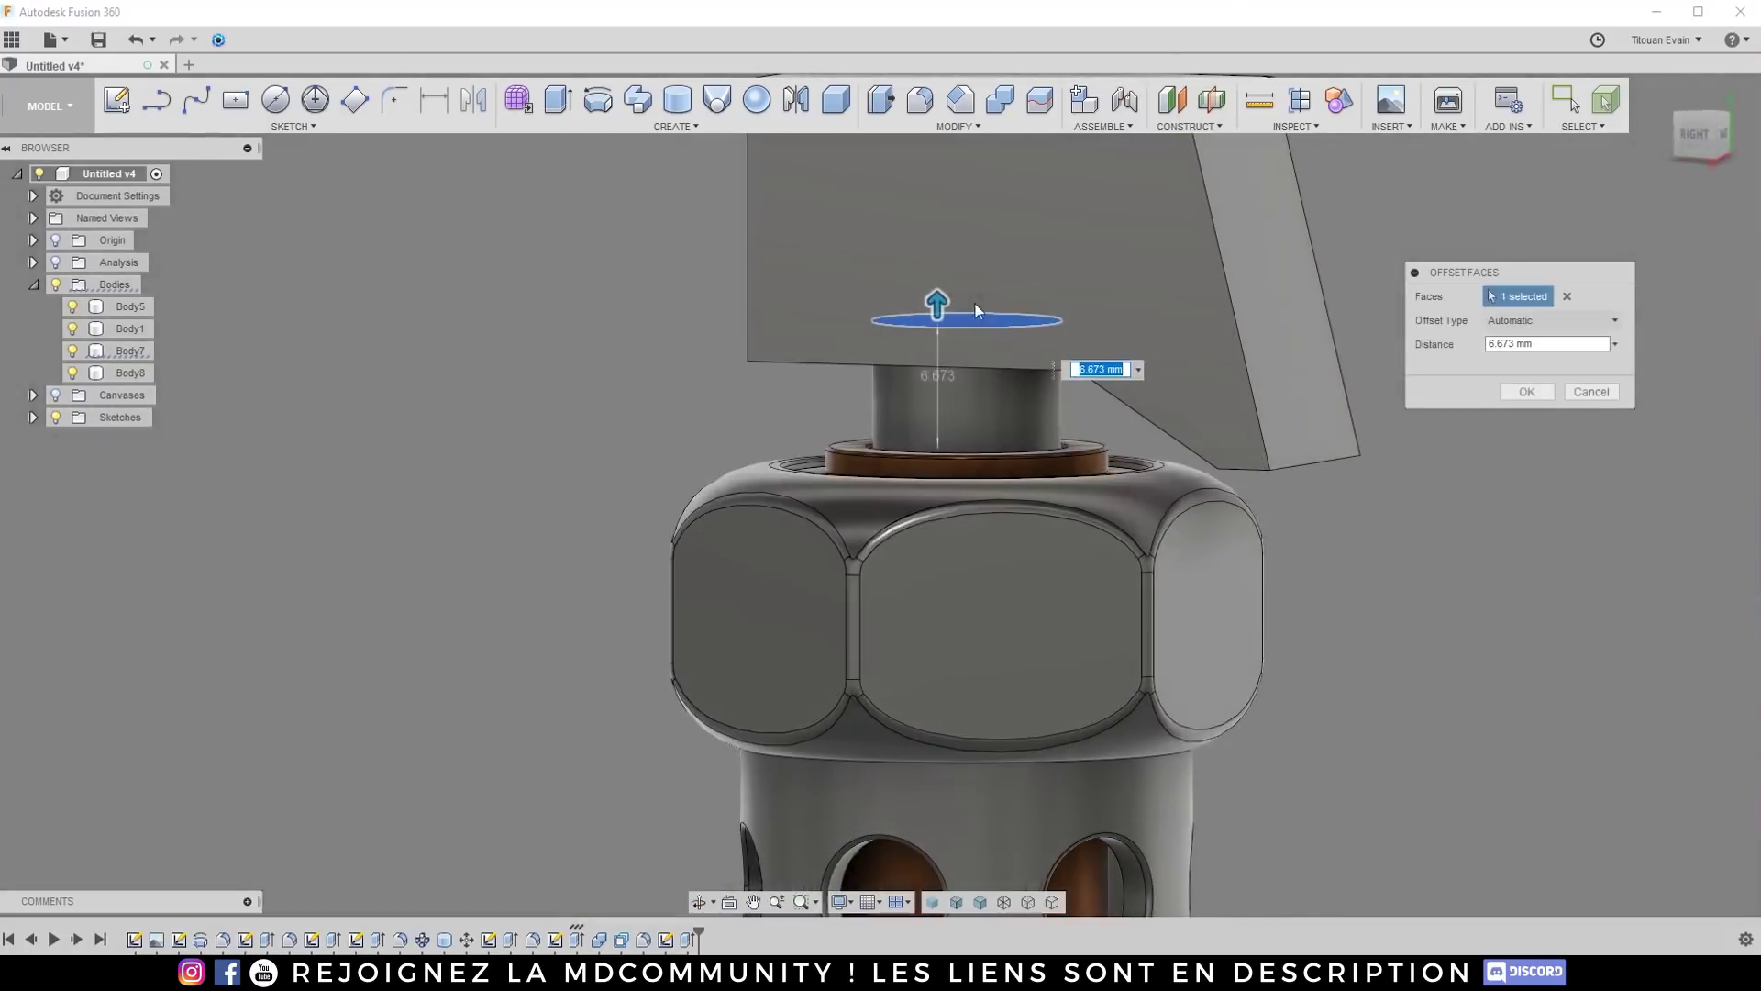
pyautogui.click(55, 261)
pyautogui.click(55, 261)
pyautogui.click(1526, 391)
# Step: Move the extruded block down closer to the hex end and shift it about -0.155 mm along Z
pyautogui.click(1697, 136)
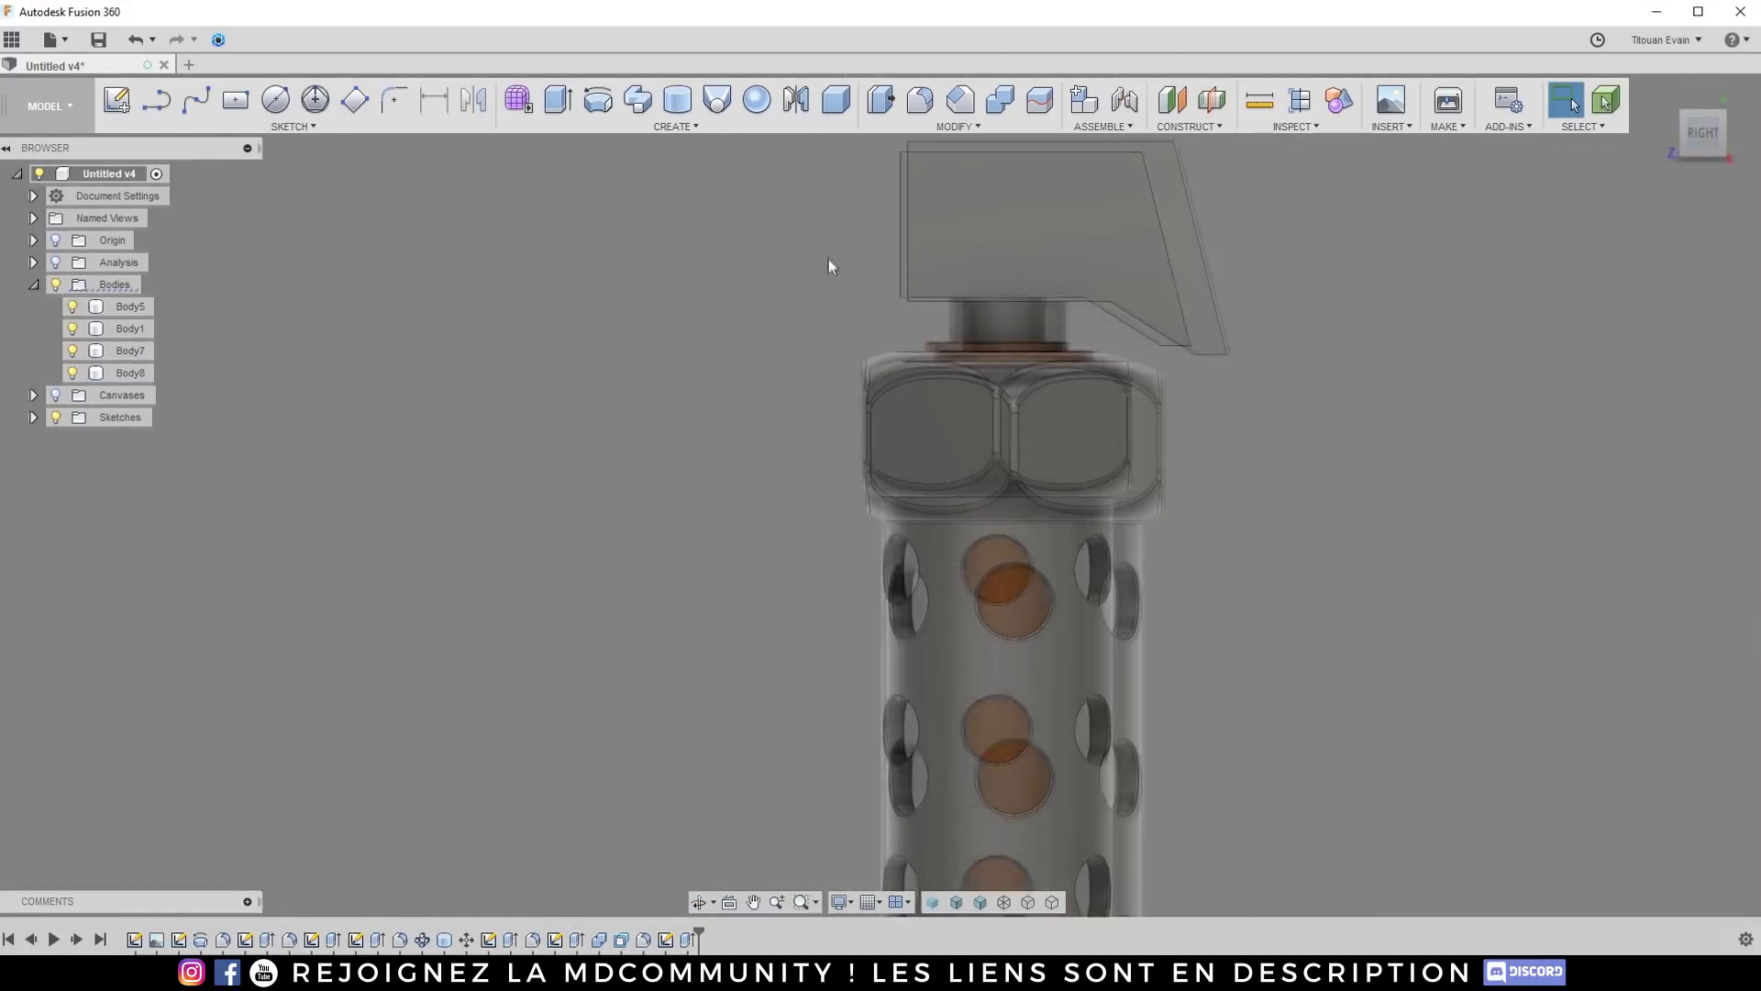
pyautogui.scroll(5, 995, 336)
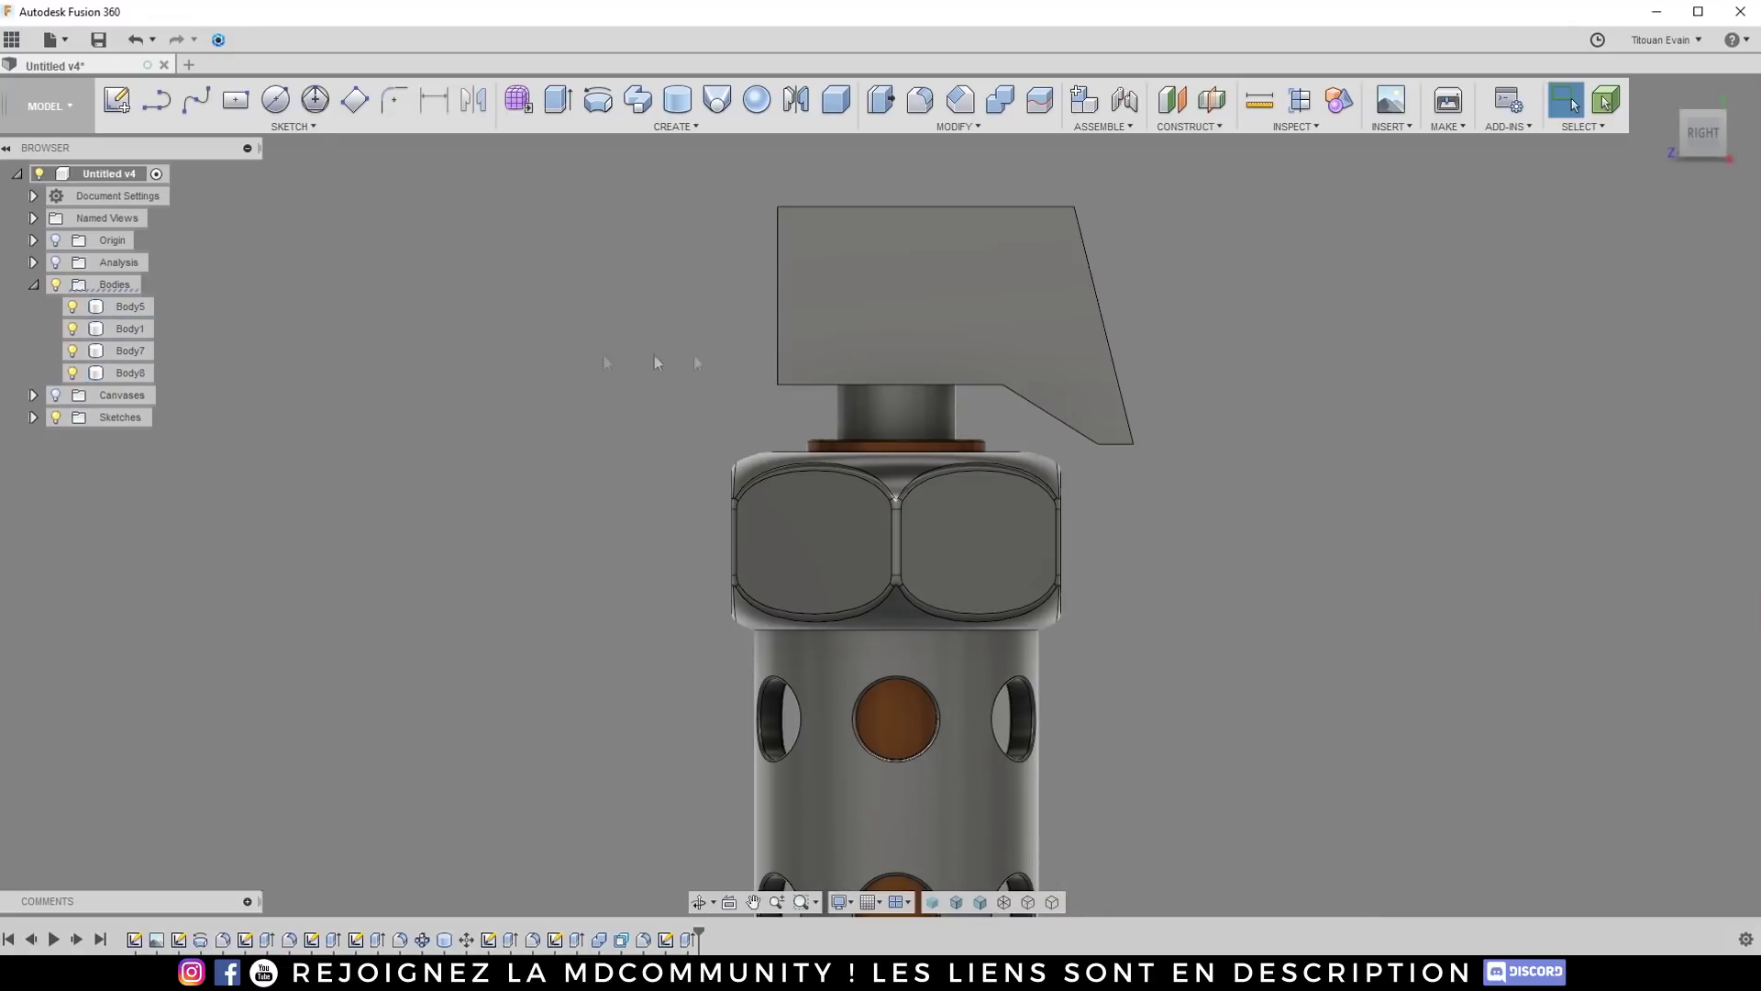
pyautogui.click(108, 371)
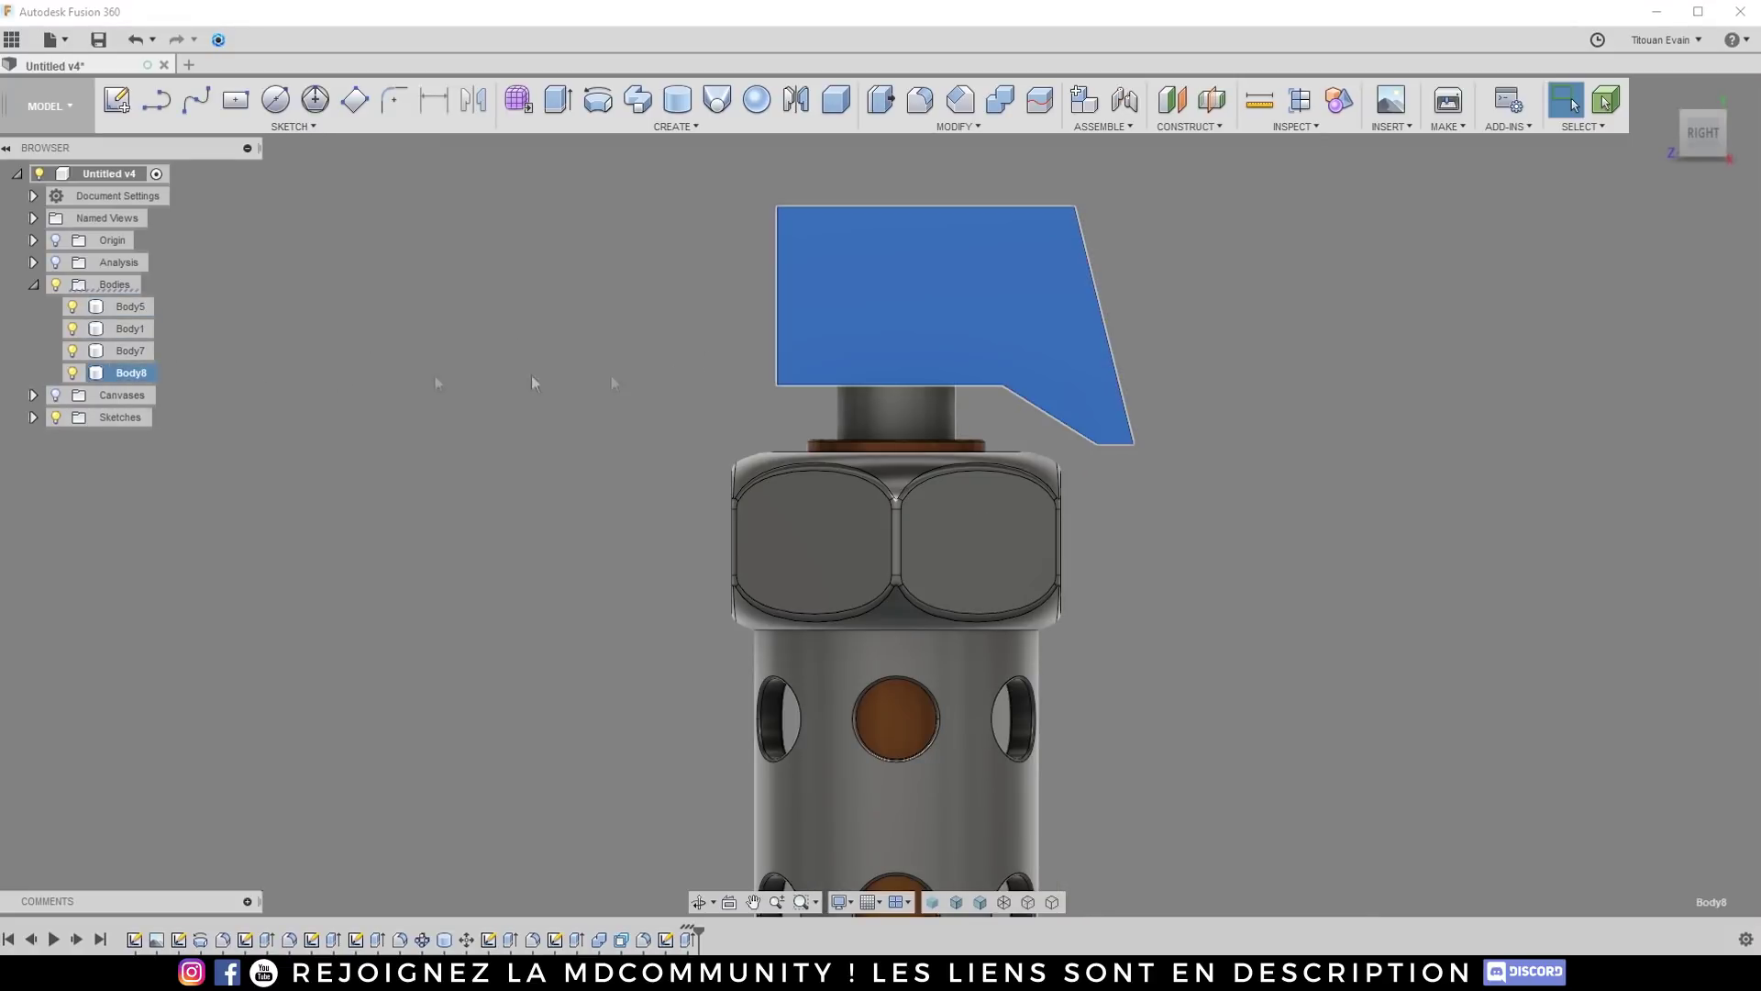
pyautogui.press('m')
pyautogui.click(1075, 446)
pyautogui.moveTo(1120, 392)
pyautogui.mouseDown()
pyautogui.moveTo(1124, 420)
pyautogui.moveTo(1075, 470)
pyautogui.moveTo(1131, 416)
pyautogui.mouseUp()
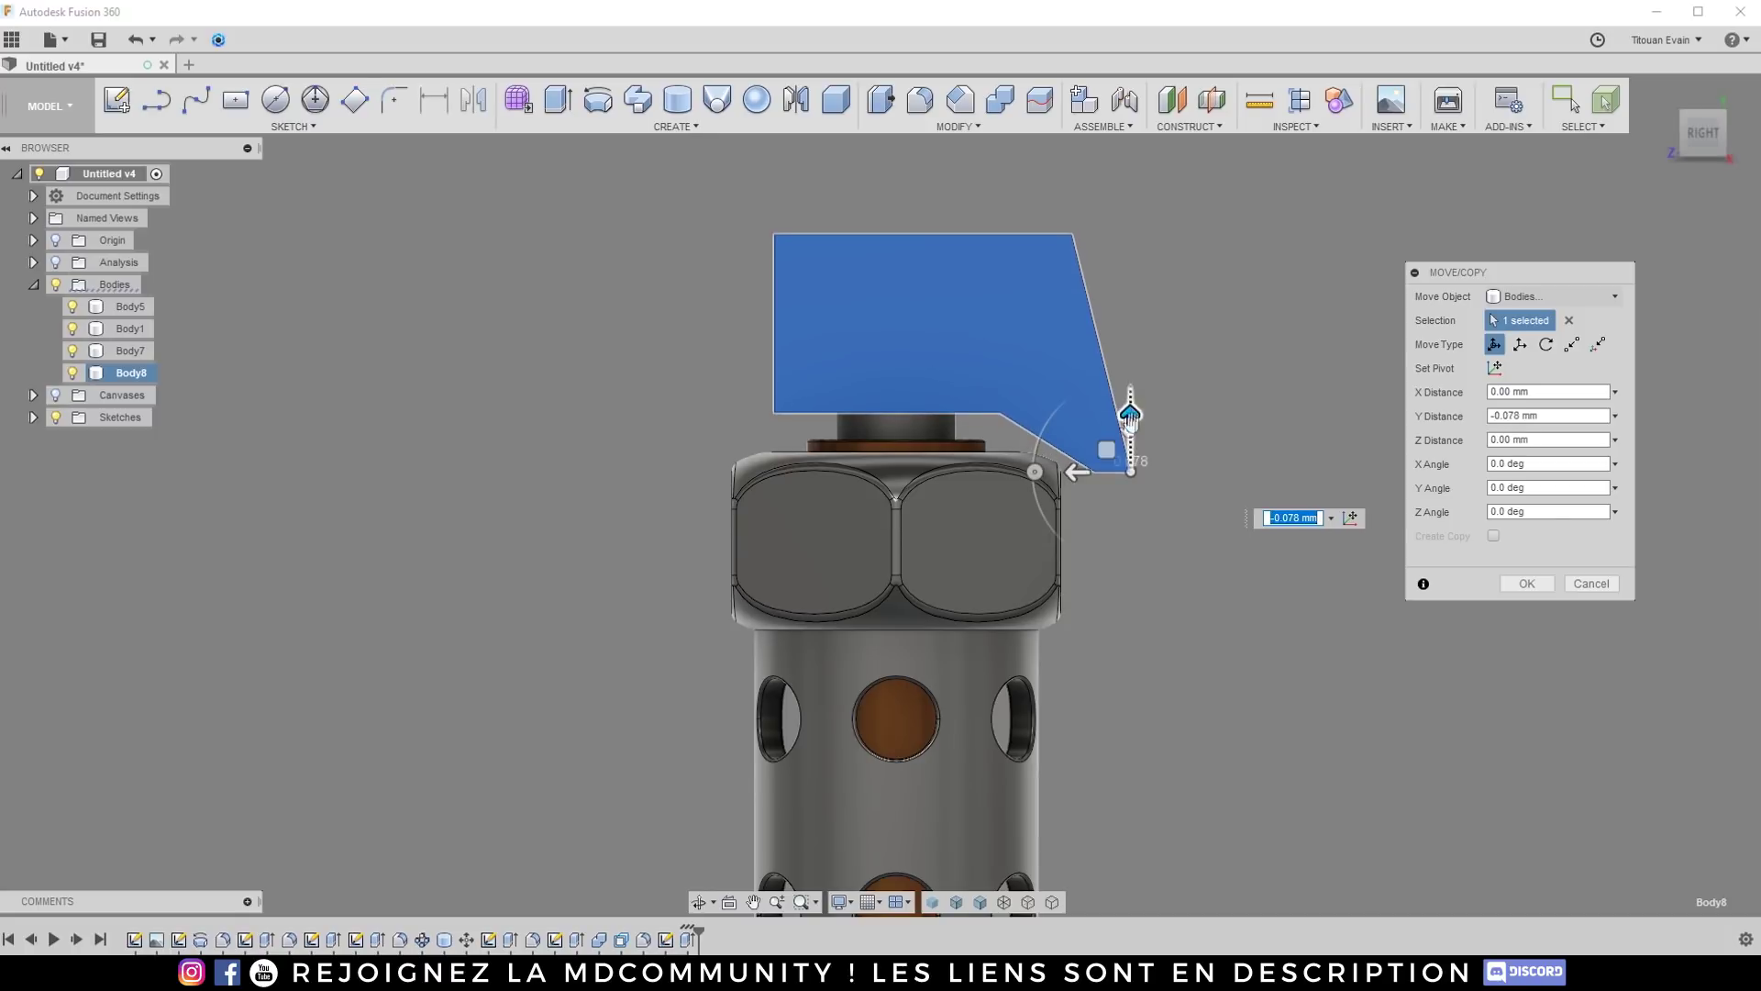
pyautogui.moveTo(1078, 470); pyautogui.dragTo(1083, 475)
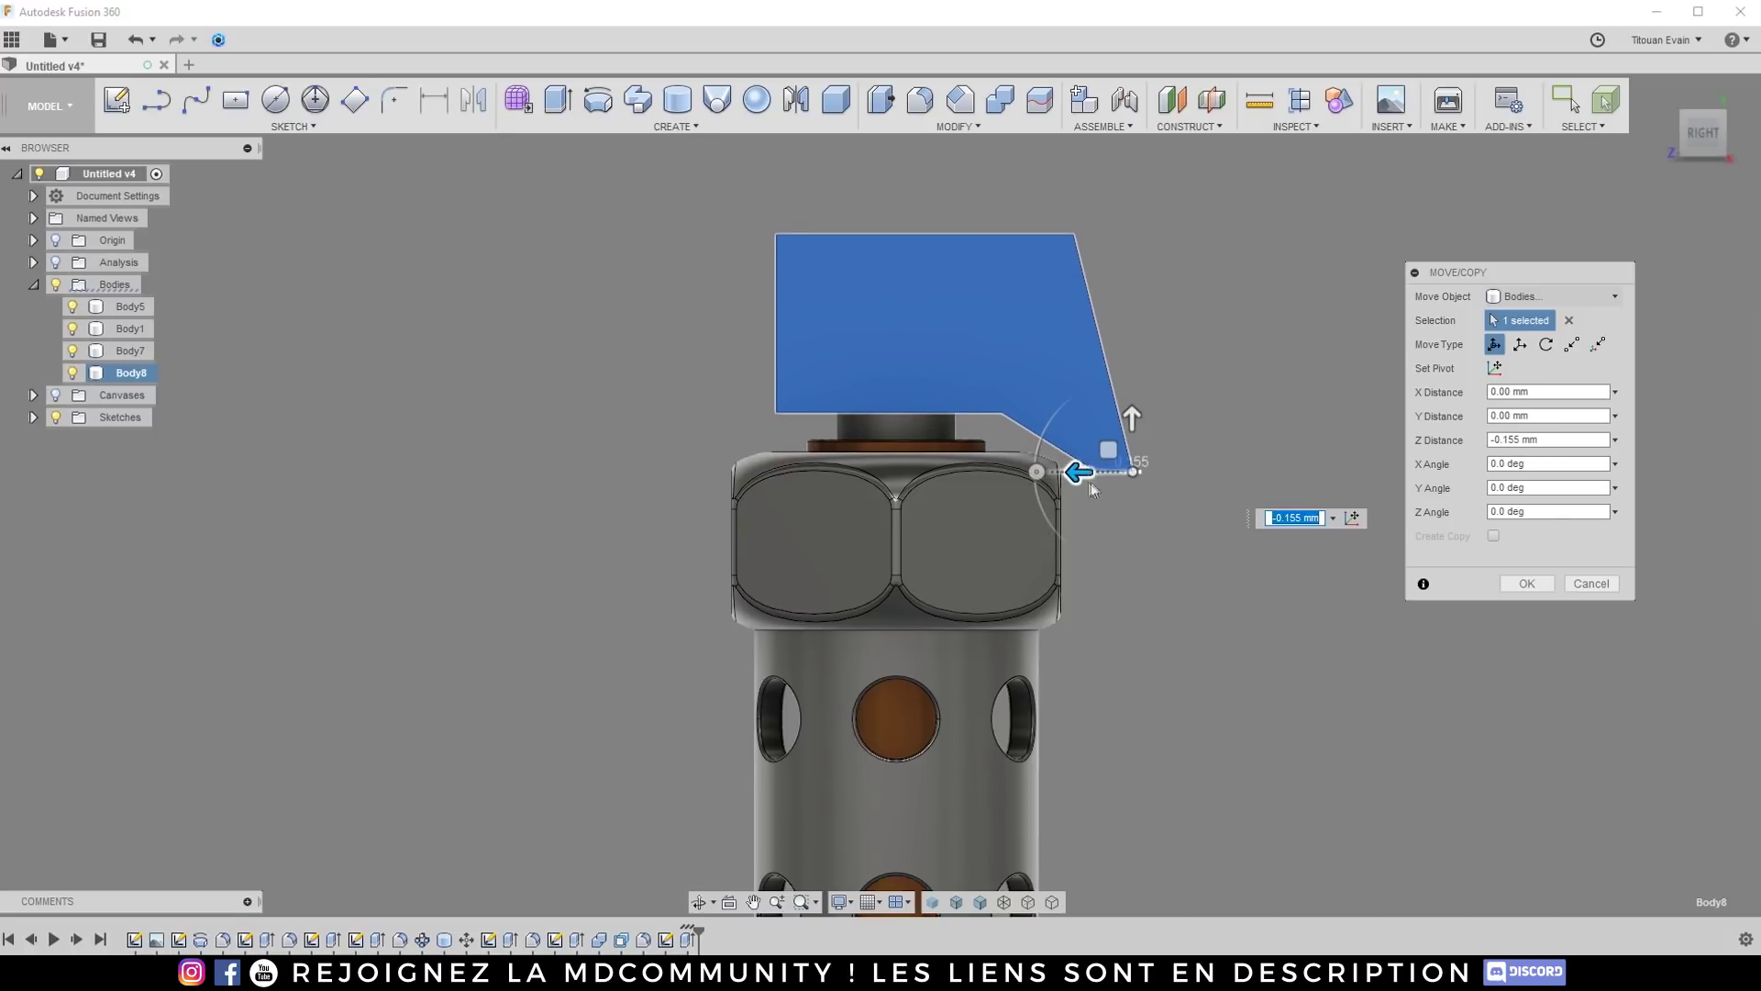
pyautogui.click(1525, 585)
pyautogui.scroll(-2, 1152, 380)
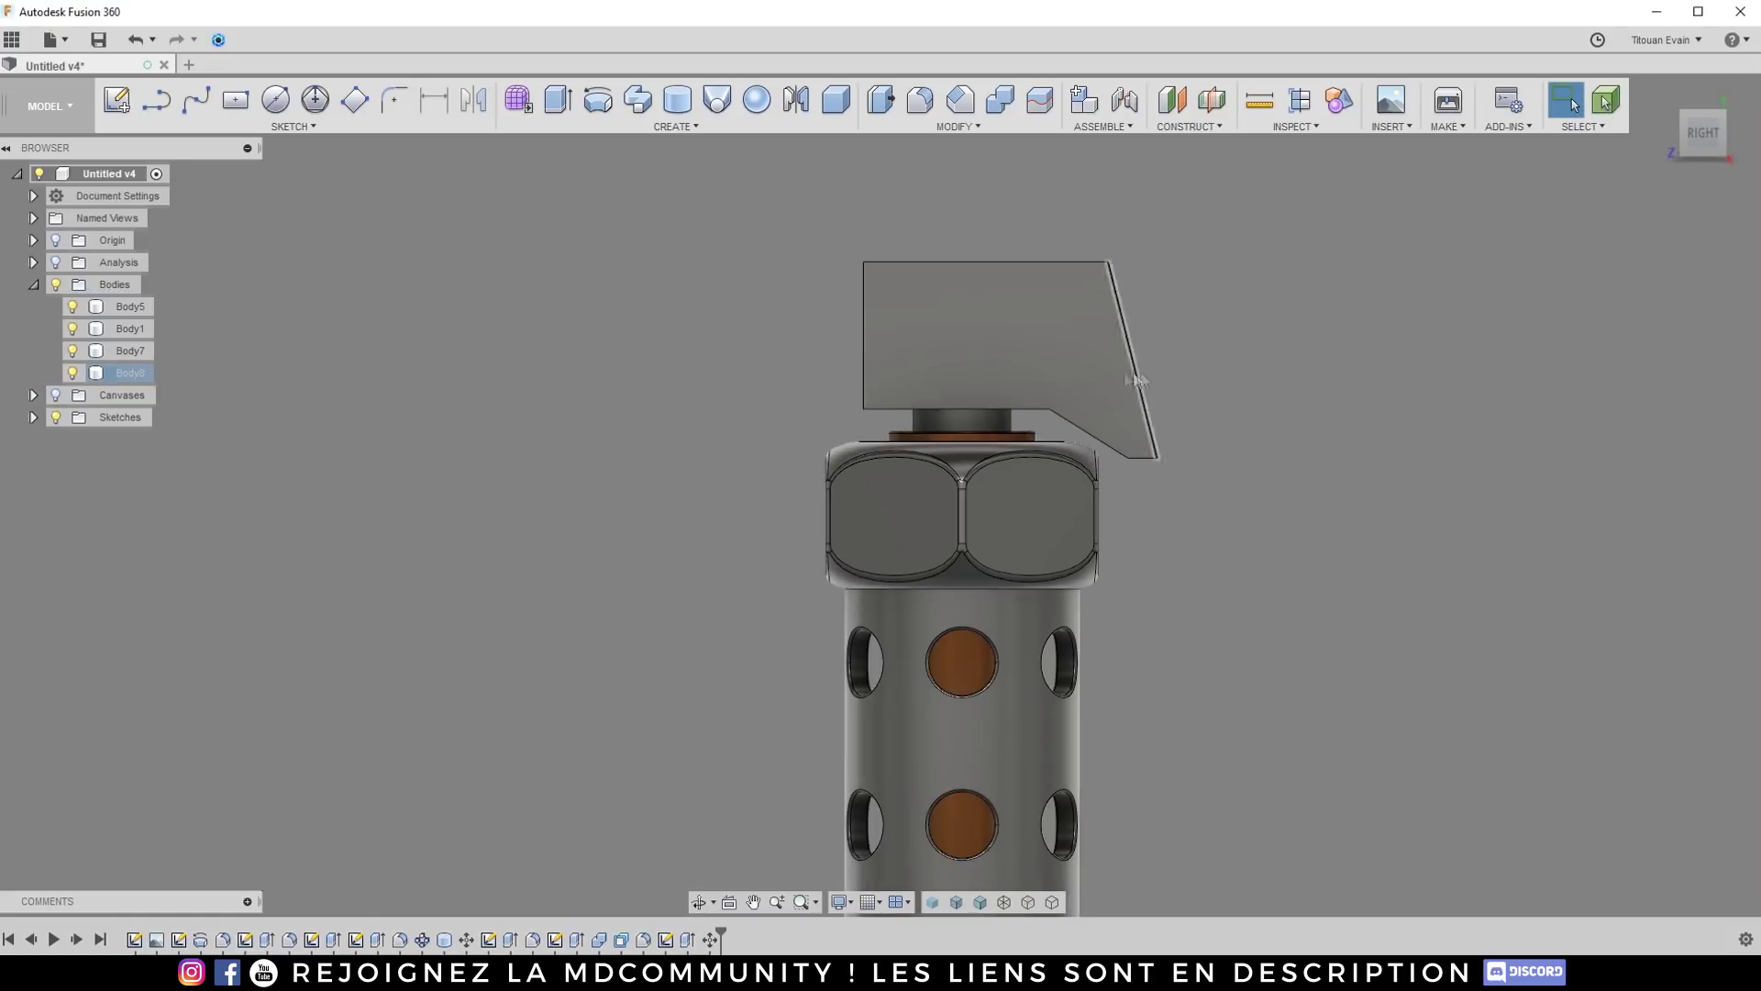
pyautogui.scroll(-2, 1152, 380)
pyautogui.scroll(5, 1219, 361)
pyautogui.keyDown('shift'); pyautogui.moveTo(986, 348); pyautogui.dragTo(1068, 455, button='middle'); pyautogui.keyUp('shift')
pyautogui.press('f')
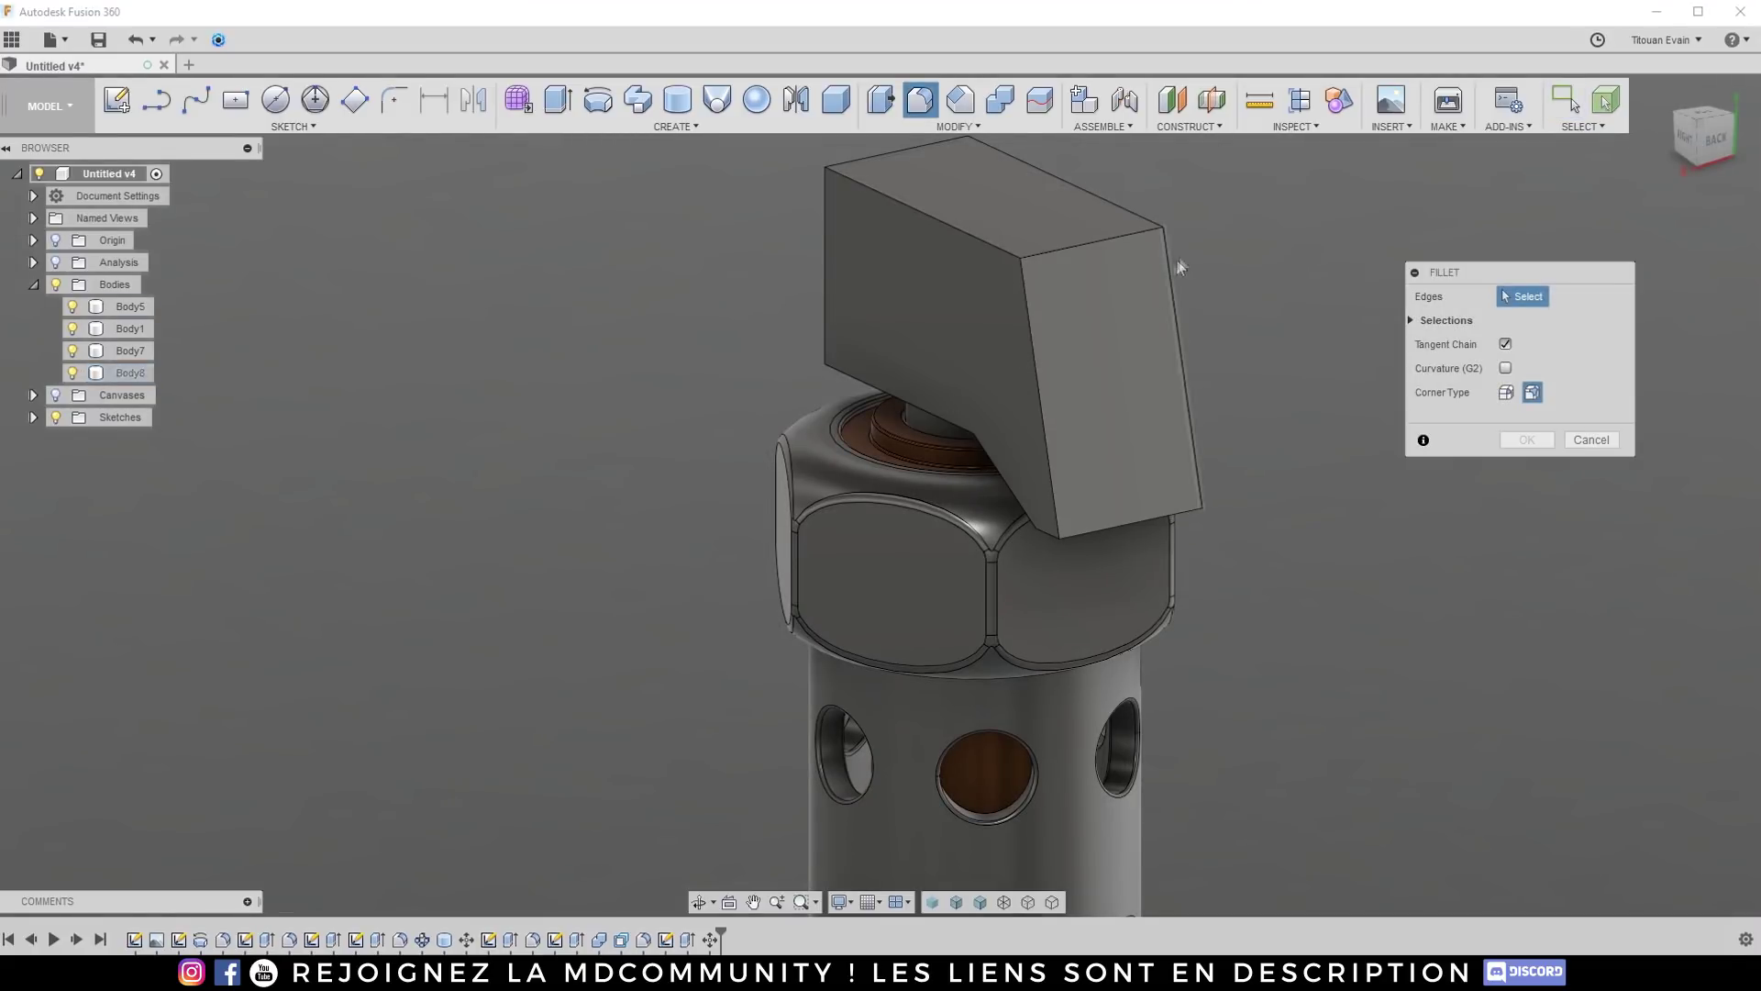
pyautogui.click(1097, 244)
pyautogui.scroll(4, 1110, 289)
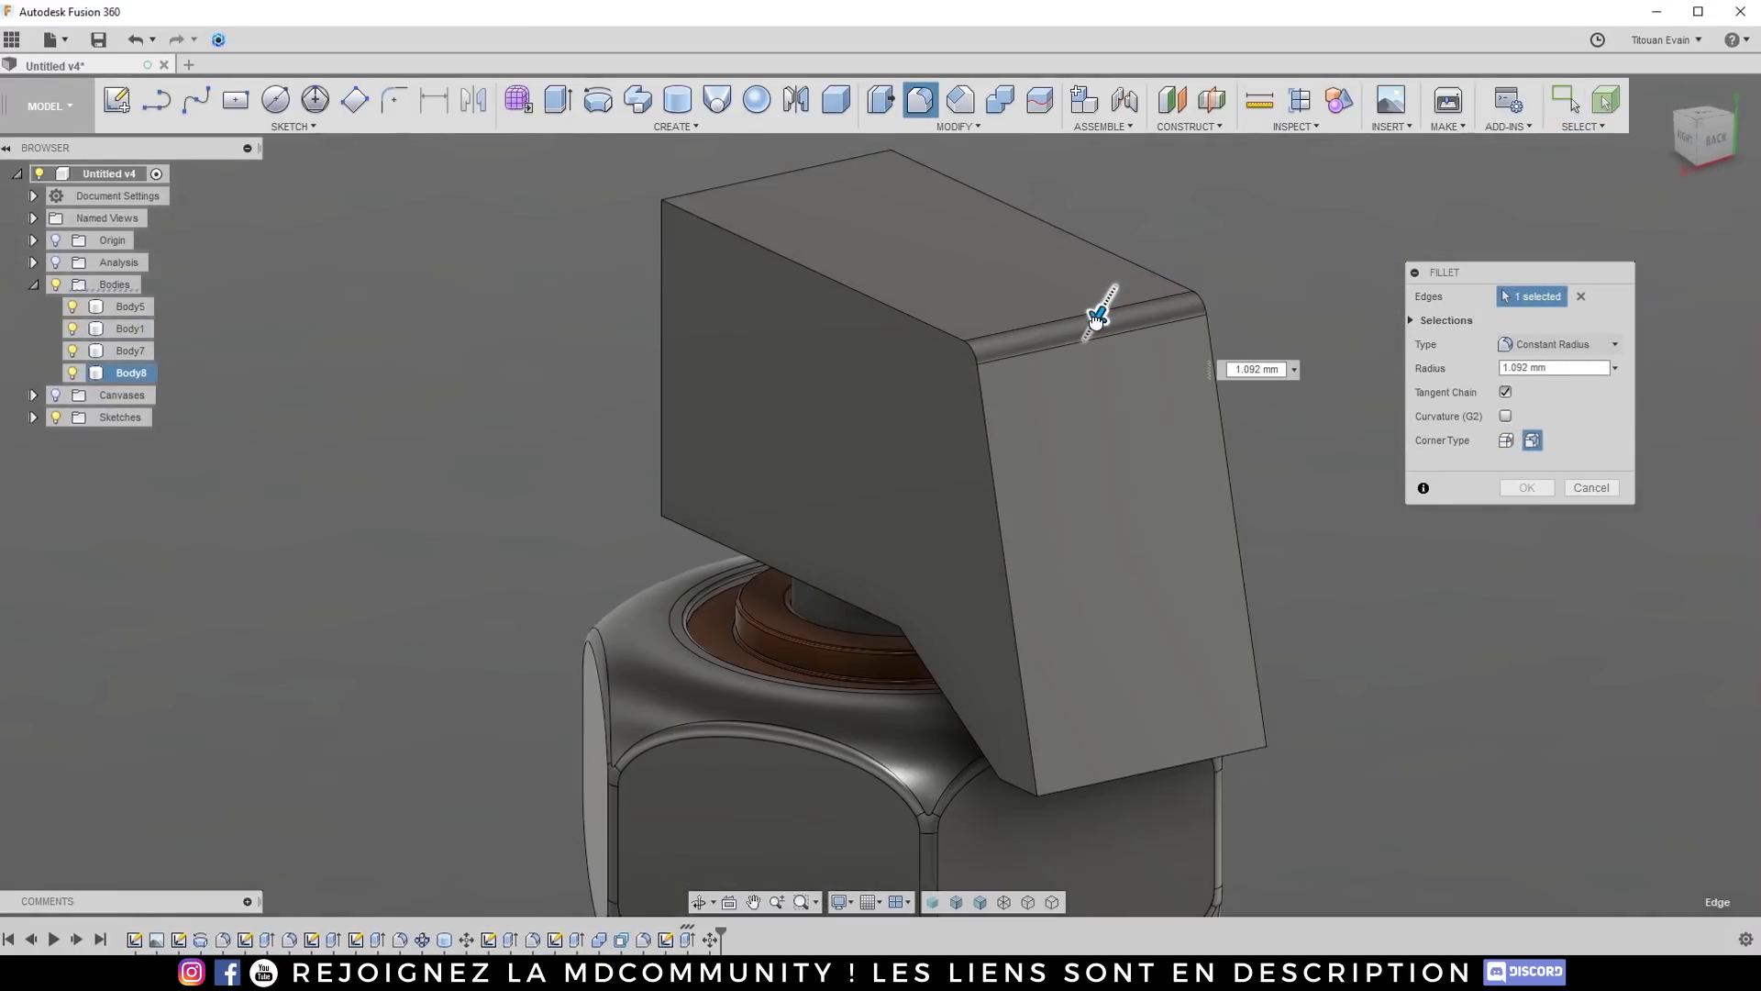
pyautogui.click(1582, 487)
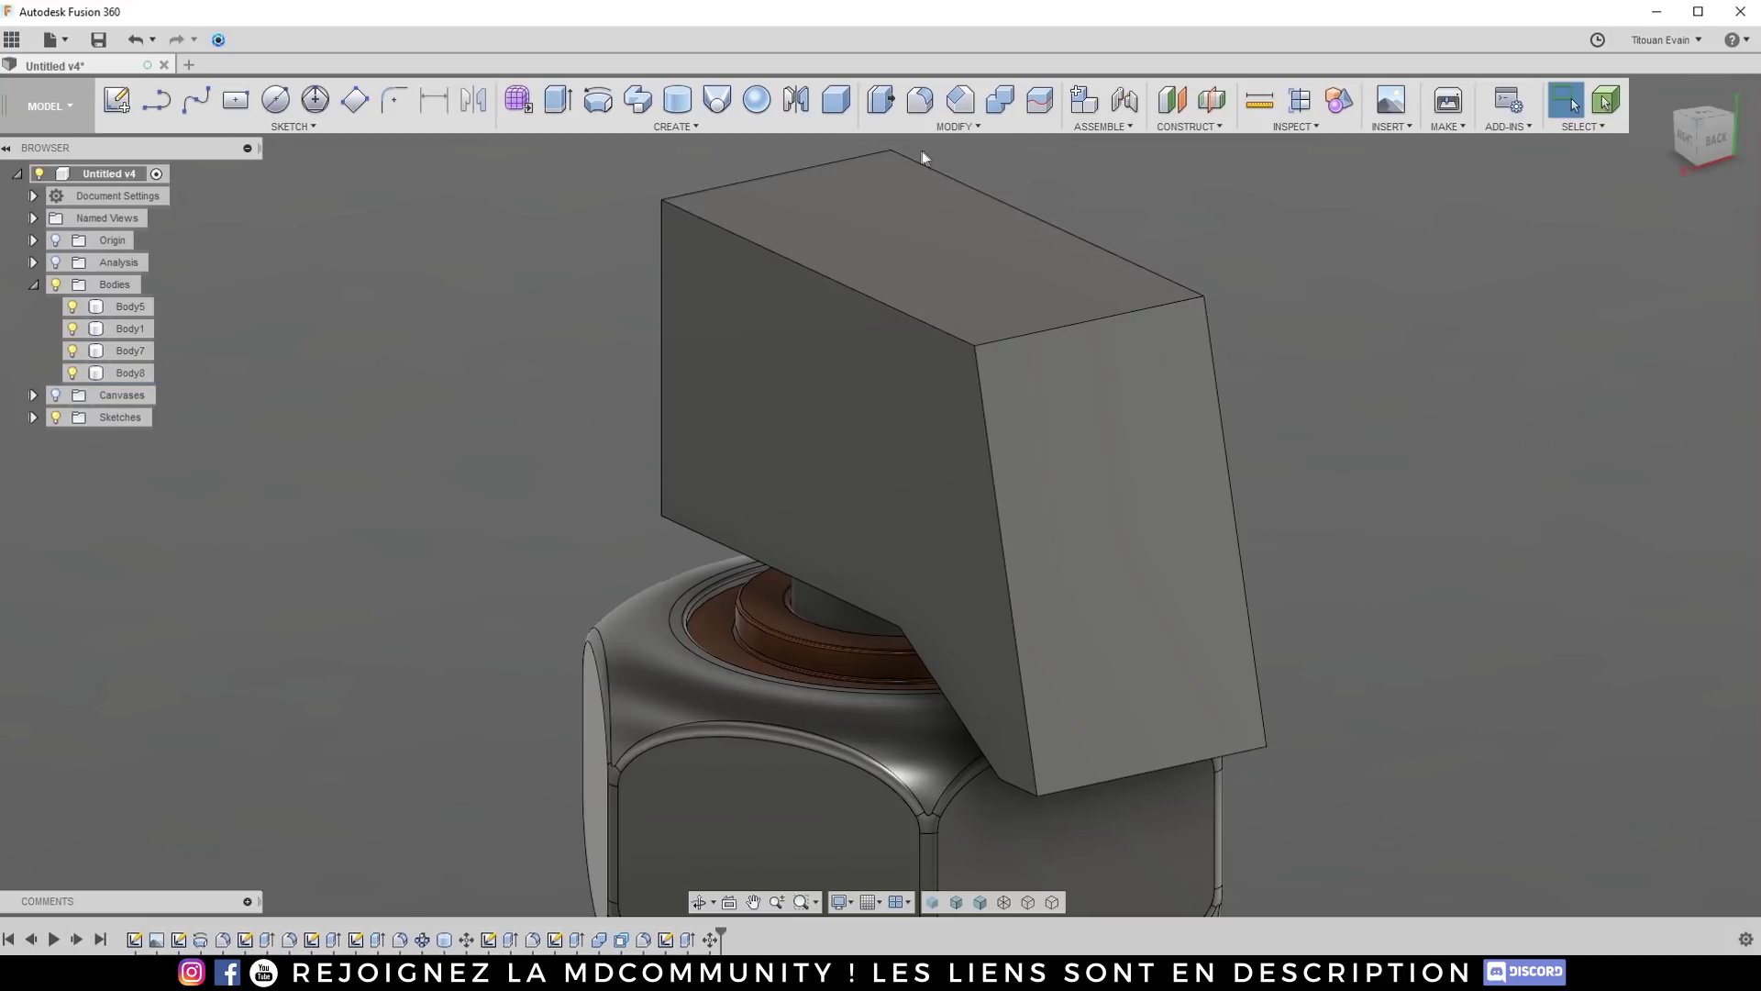
# Step: Try to shell the block about 1 mm thick inward with its top and sloped faces open
pyautogui.click(955, 126)
pyautogui.click(918, 236)
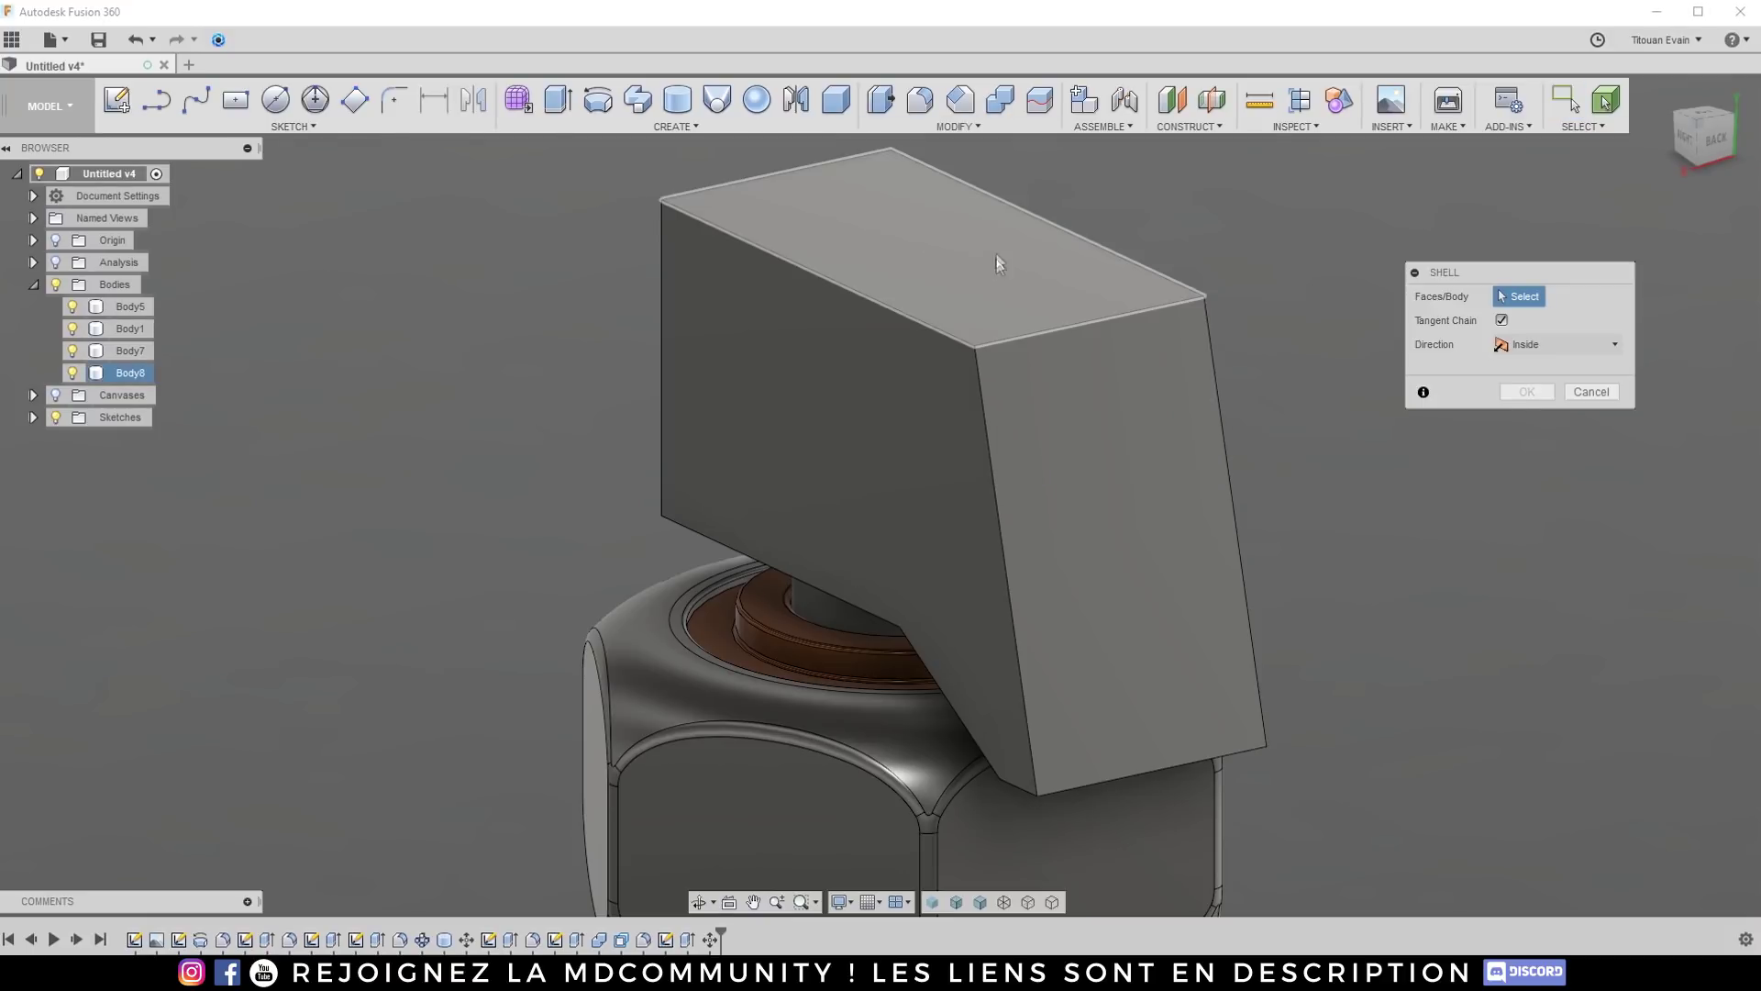
pyautogui.click(957, 262)
pyautogui.click(1113, 421)
pyautogui.keyDown('shift'); pyautogui.moveTo(1114, 422); pyautogui.dragTo(1014, 432, button='middle'); pyautogui.keyUp('shift')
pyautogui.moveTo(1014, 432); pyautogui.dragTo(1035, 429)
pyautogui.keyDown('shift'); pyautogui.moveTo(1200, 381); pyautogui.dragTo(1216, 348, button='middle'); pyautogui.keyUp('shift')
pyautogui.scroll(3, 1203, 384)
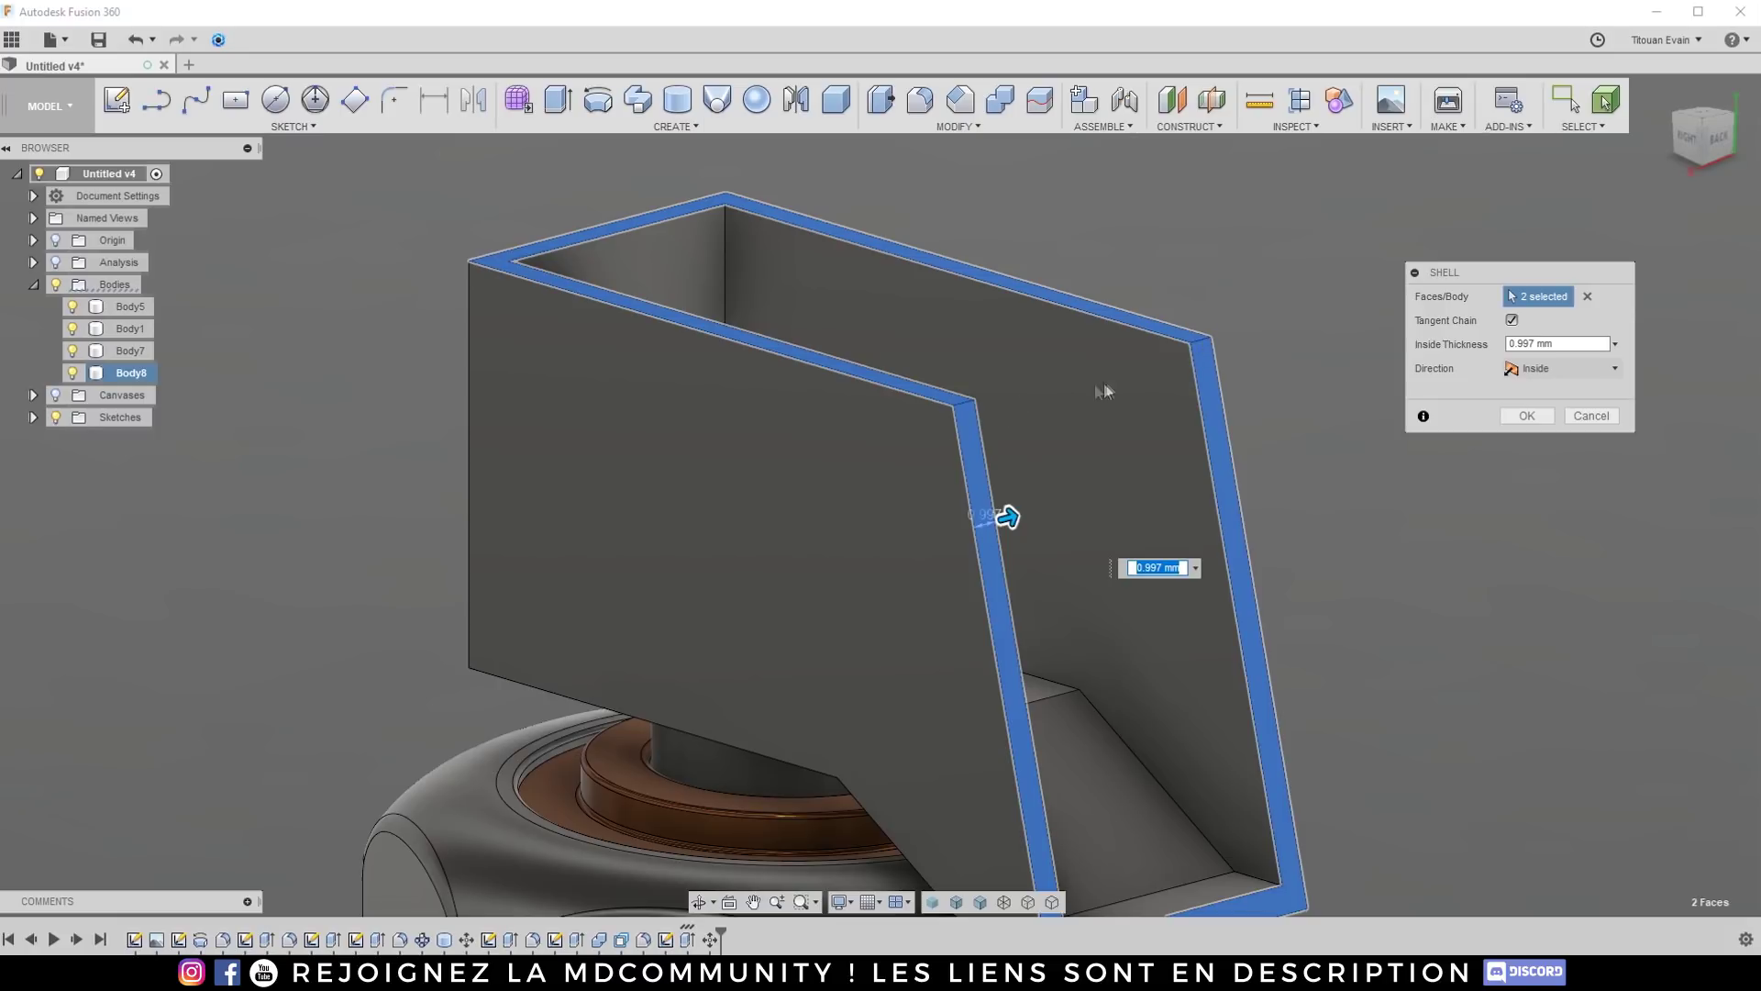
pyautogui.click(1591, 416)
# Step: Fillet the edge between the block's top and sloped faces with a radius of about 8.6 mm
pyautogui.scroll(-3, 1047, 409)
pyautogui.keyDown('shift'); pyautogui.moveTo(1048, 409); pyautogui.dragTo(1060, 387, button='middle'); pyautogui.keyUp('shift')
pyautogui.press('f')
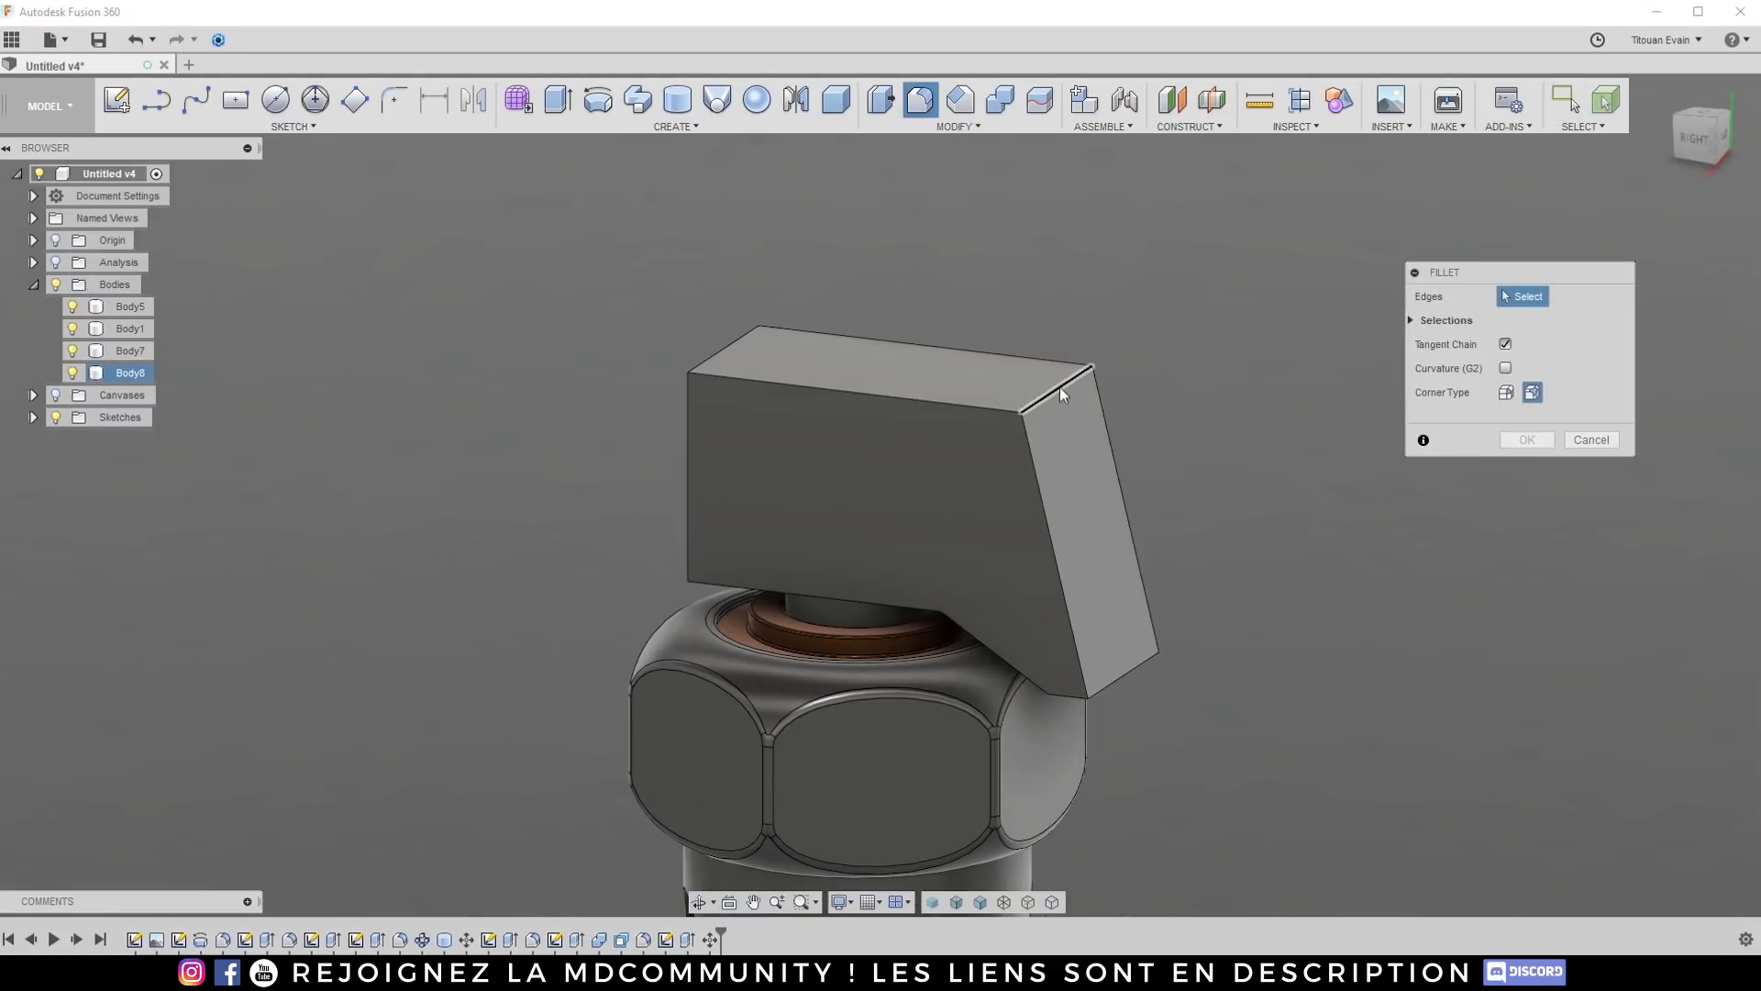
pyautogui.click(1071, 393)
pyautogui.scroll(2, 1076, 394)
pyautogui.click(1699, 145)
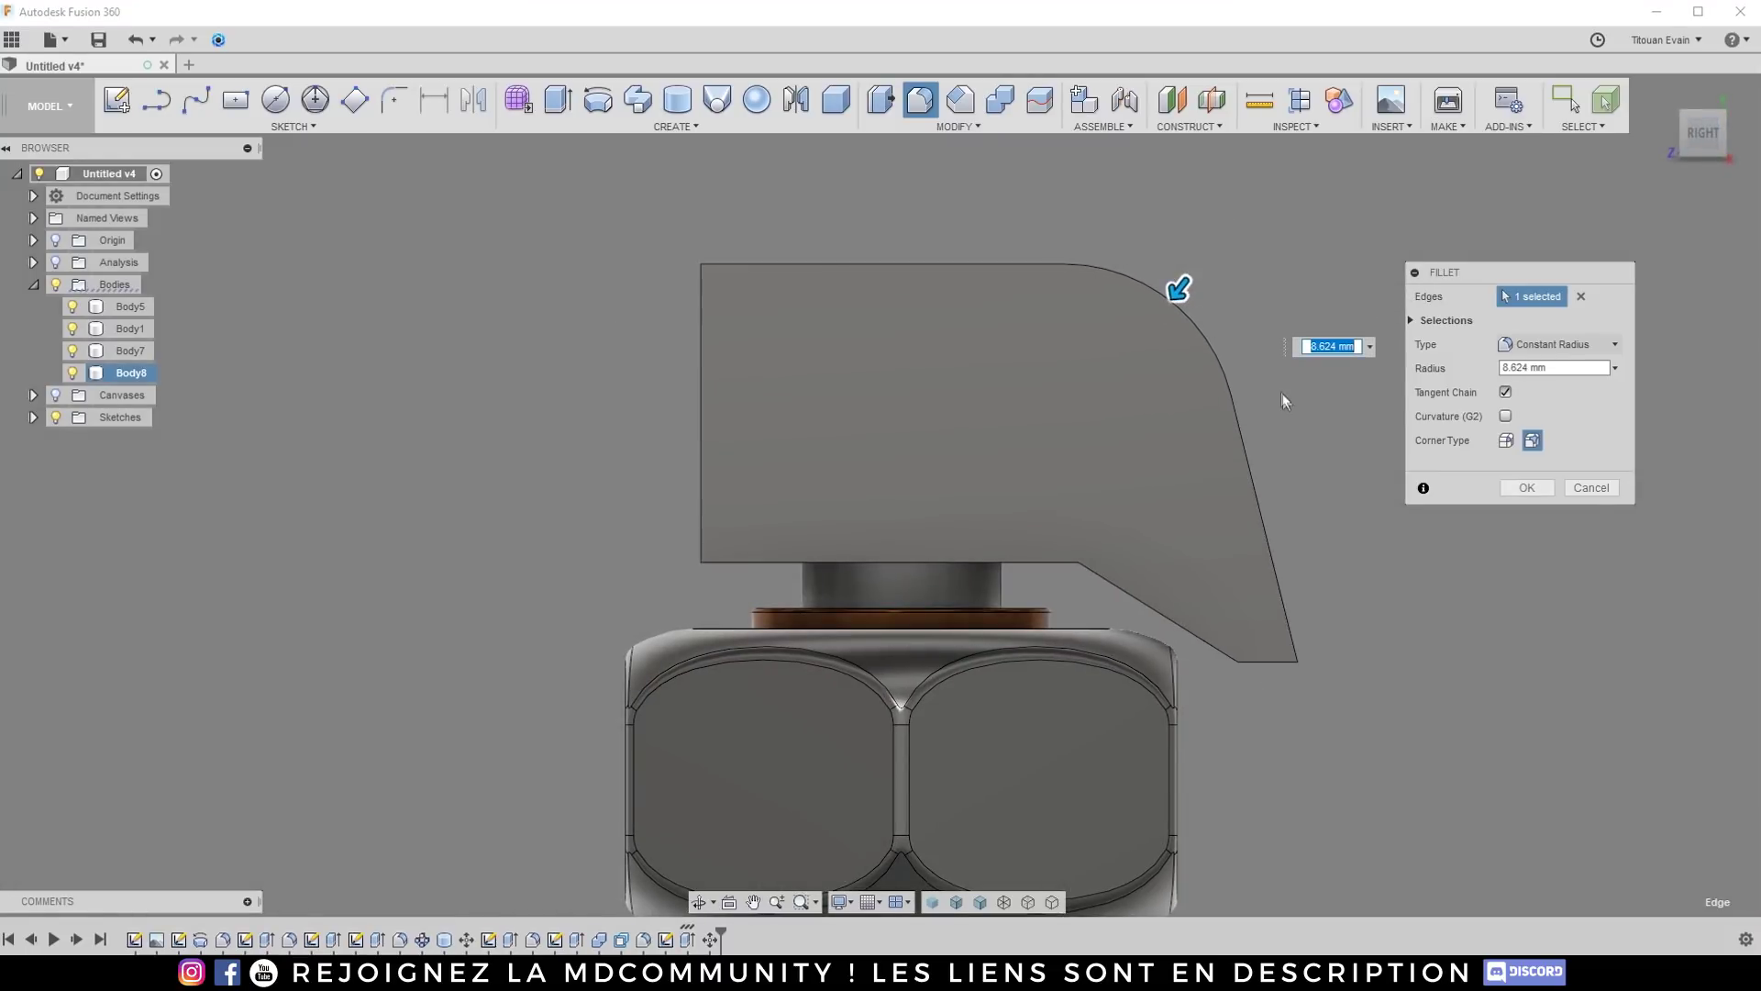
pyautogui.click(1526, 487)
# Step: Shell the block inward about 1 mm thick, opening the tangent chain of top, rounded and sloped faces
pyautogui.press('F6')
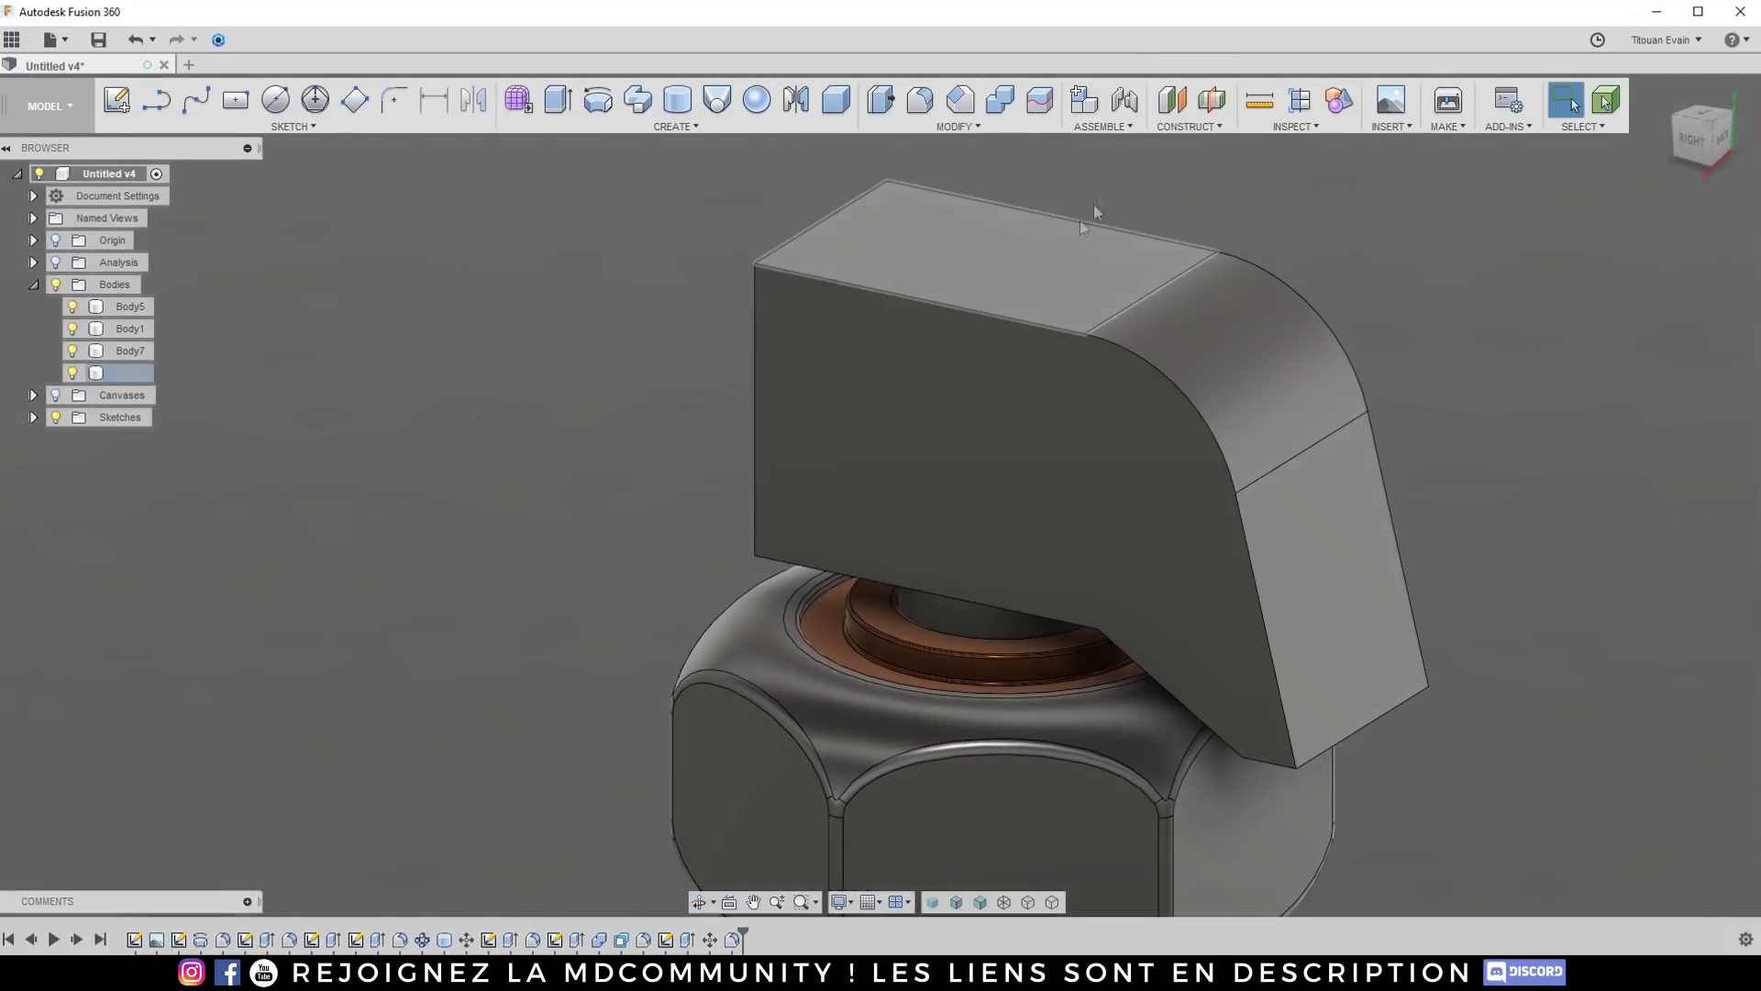
pyautogui.click(978, 125)
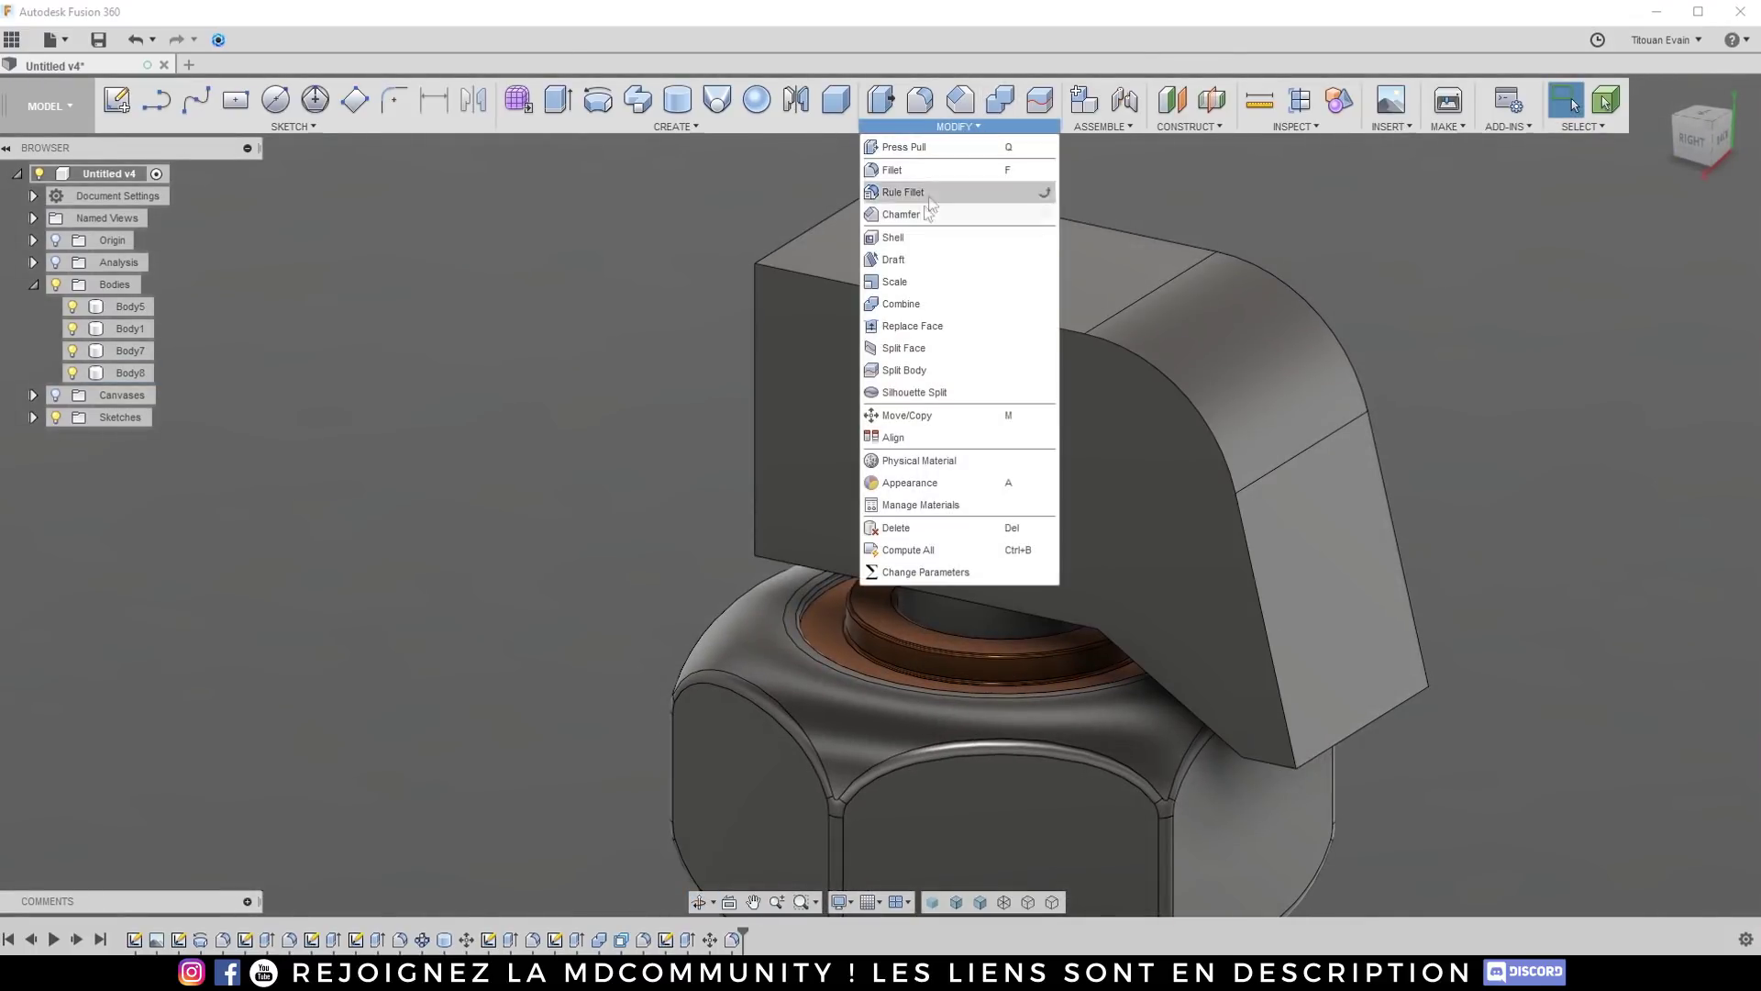
pyautogui.click(908, 231)
pyautogui.click(1169, 321)
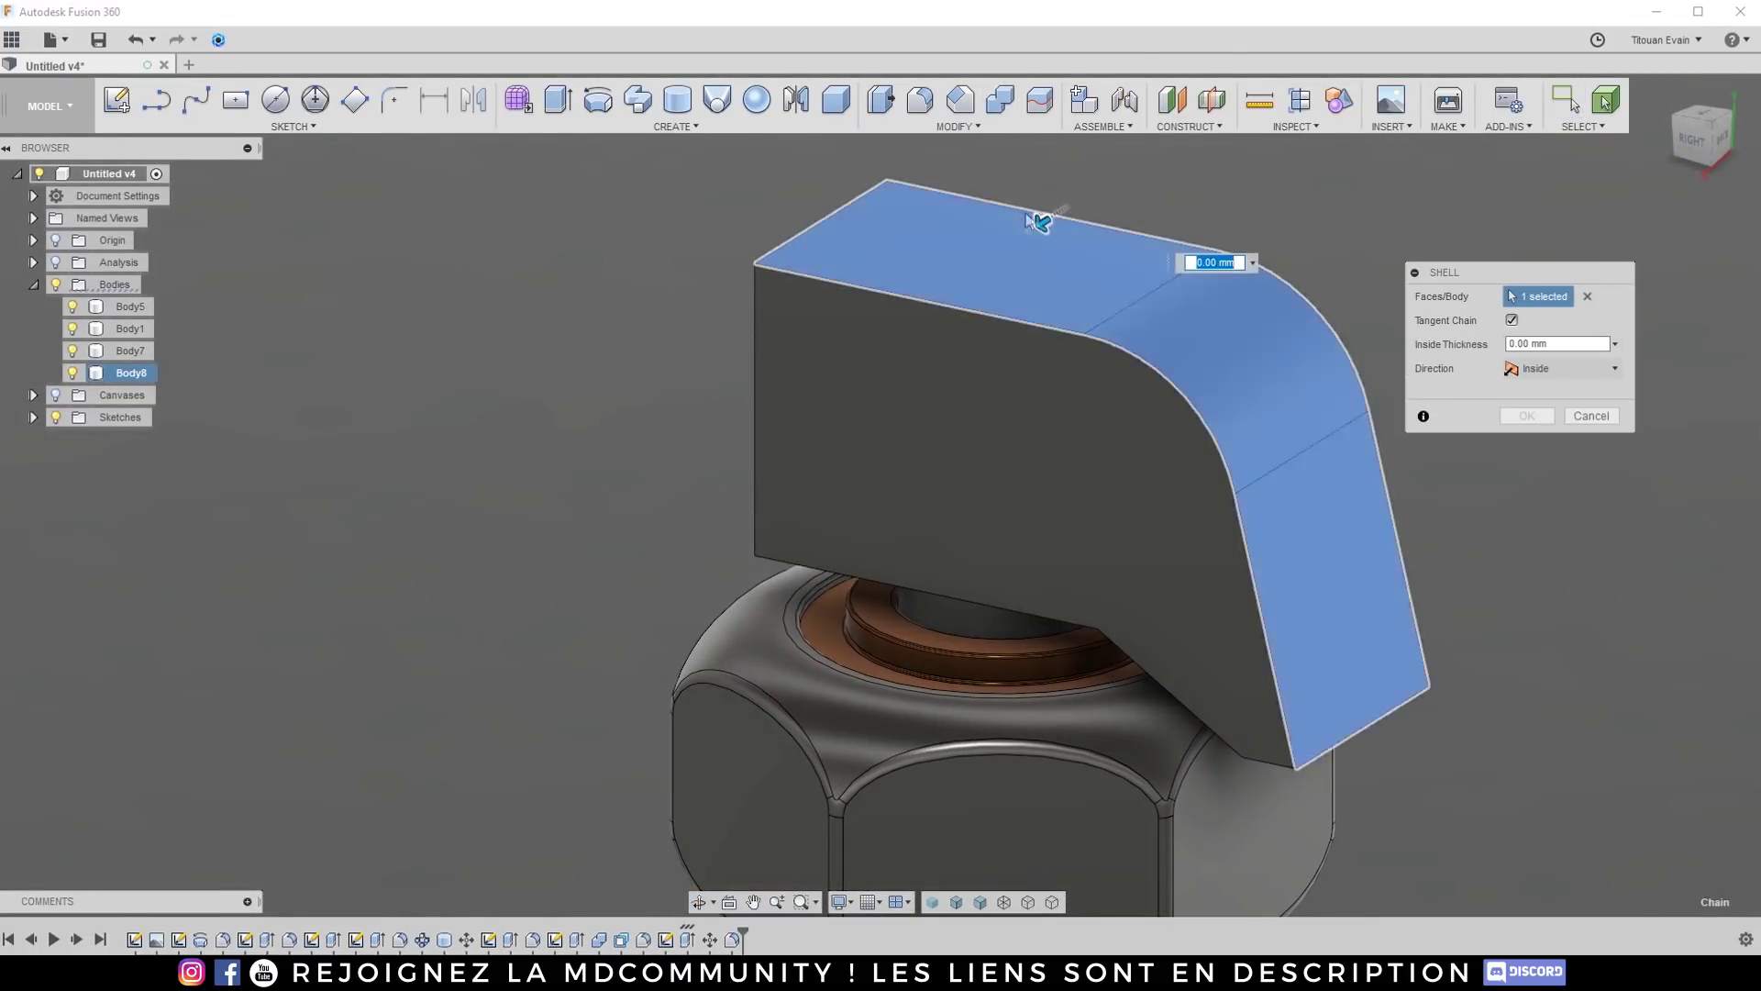
pyautogui.keyDown('shift'); pyautogui.moveTo(1027, 220); pyautogui.dragTo(1042, 302, button='middle'); pyautogui.keyUp('shift')
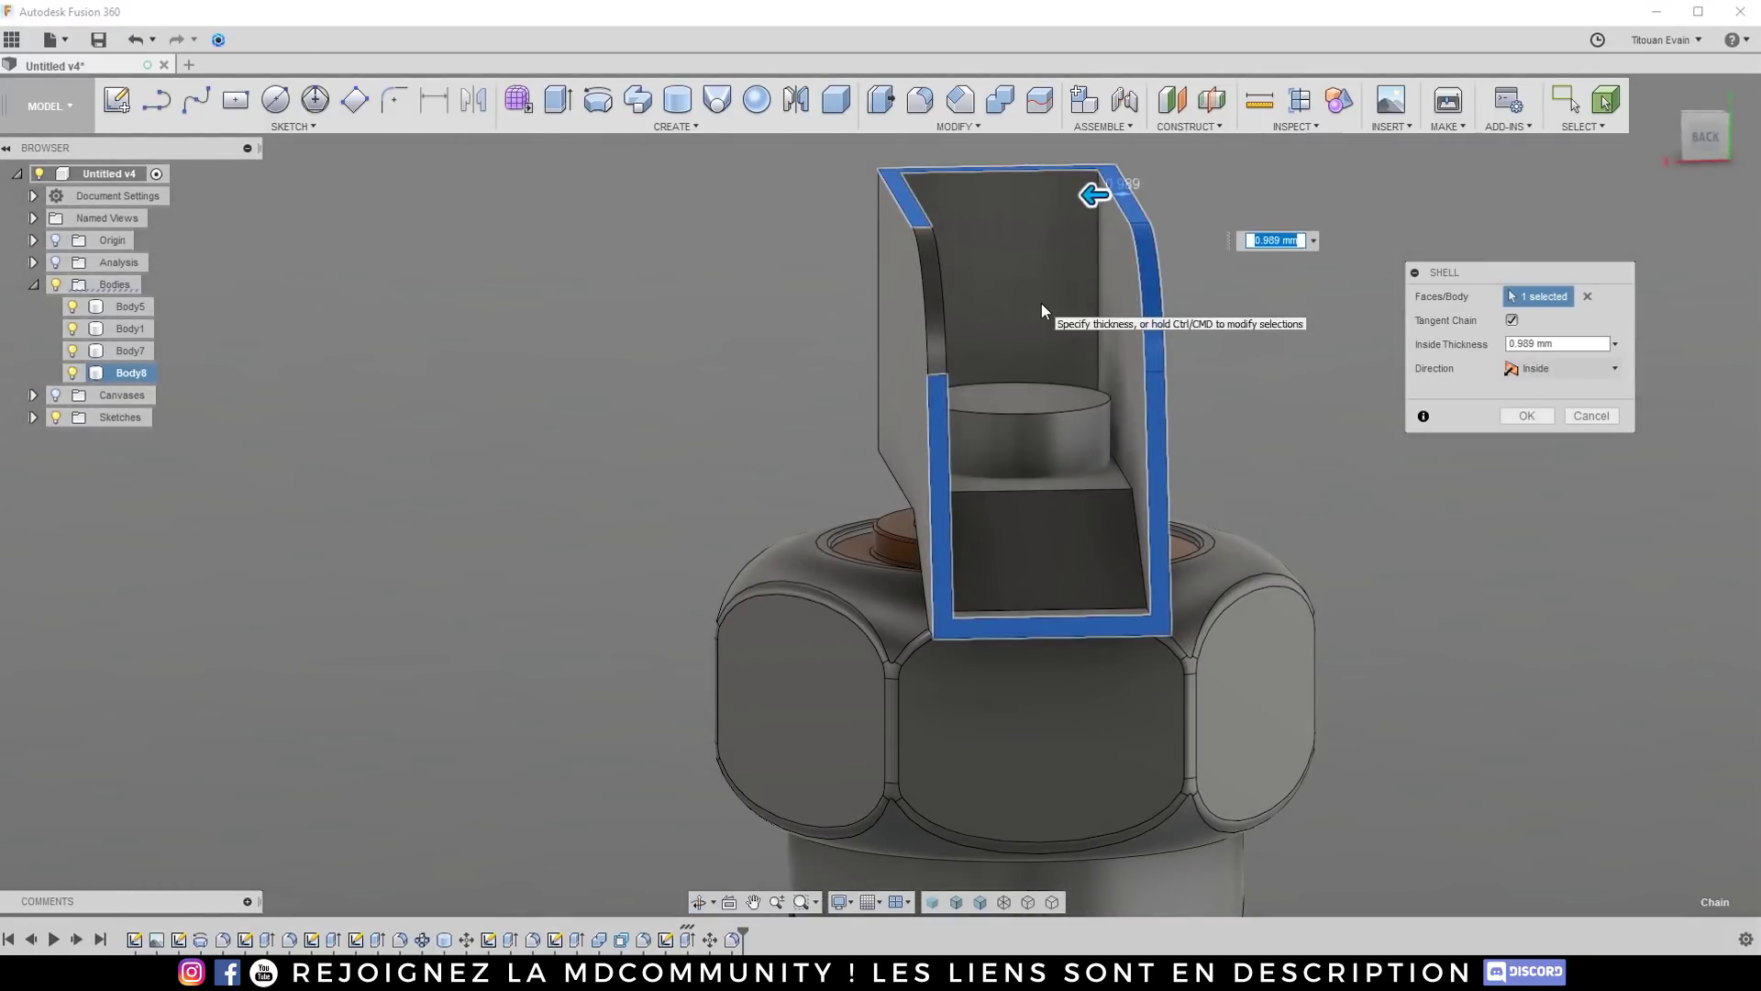
pyautogui.press('Return')
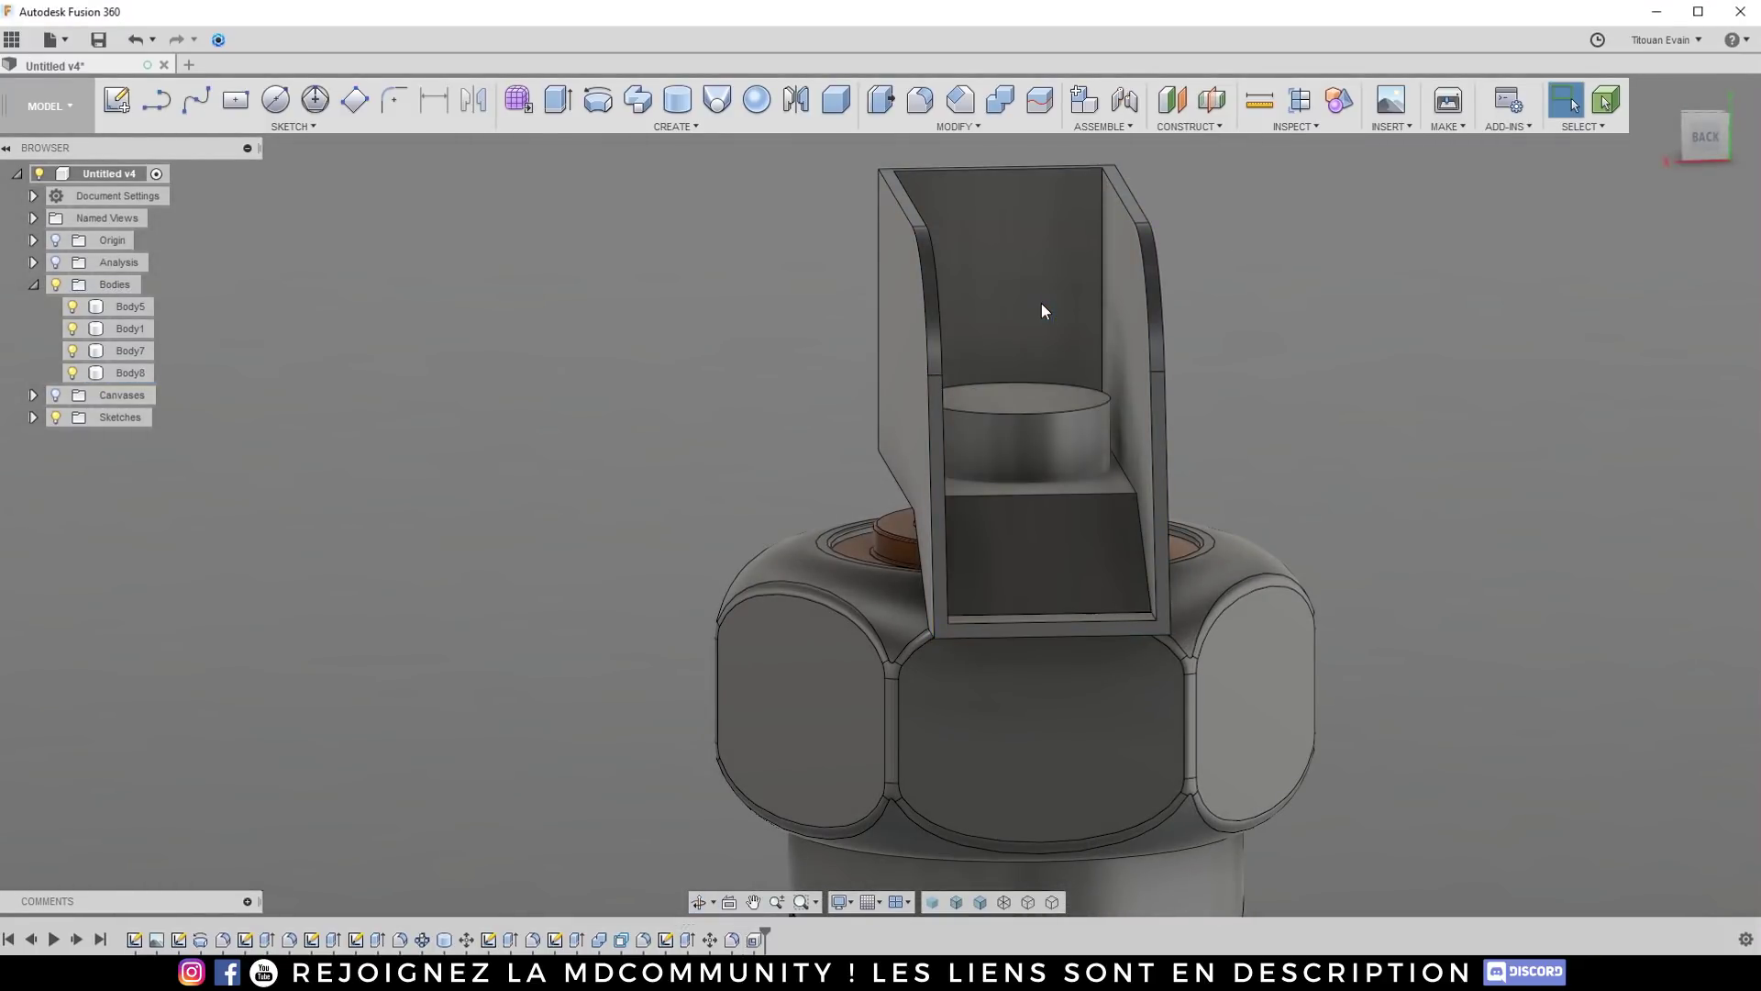
# Step: Set up a fillet of about 0.97 mm on the outer and inner edges between the shell's vertical end wall and floor, with the section analysis shown
pyautogui.click(1042, 303)
pyautogui.scroll(-3, 1042, 303)
pyautogui.keyDown('shift'); pyautogui.moveTo(1042, 302); pyautogui.dragTo(830, 561, button='middle'); pyautogui.keyUp('shift')
pyautogui.scroll(3, 886, 363)
pyautogui.scroll(4, 830, 564)
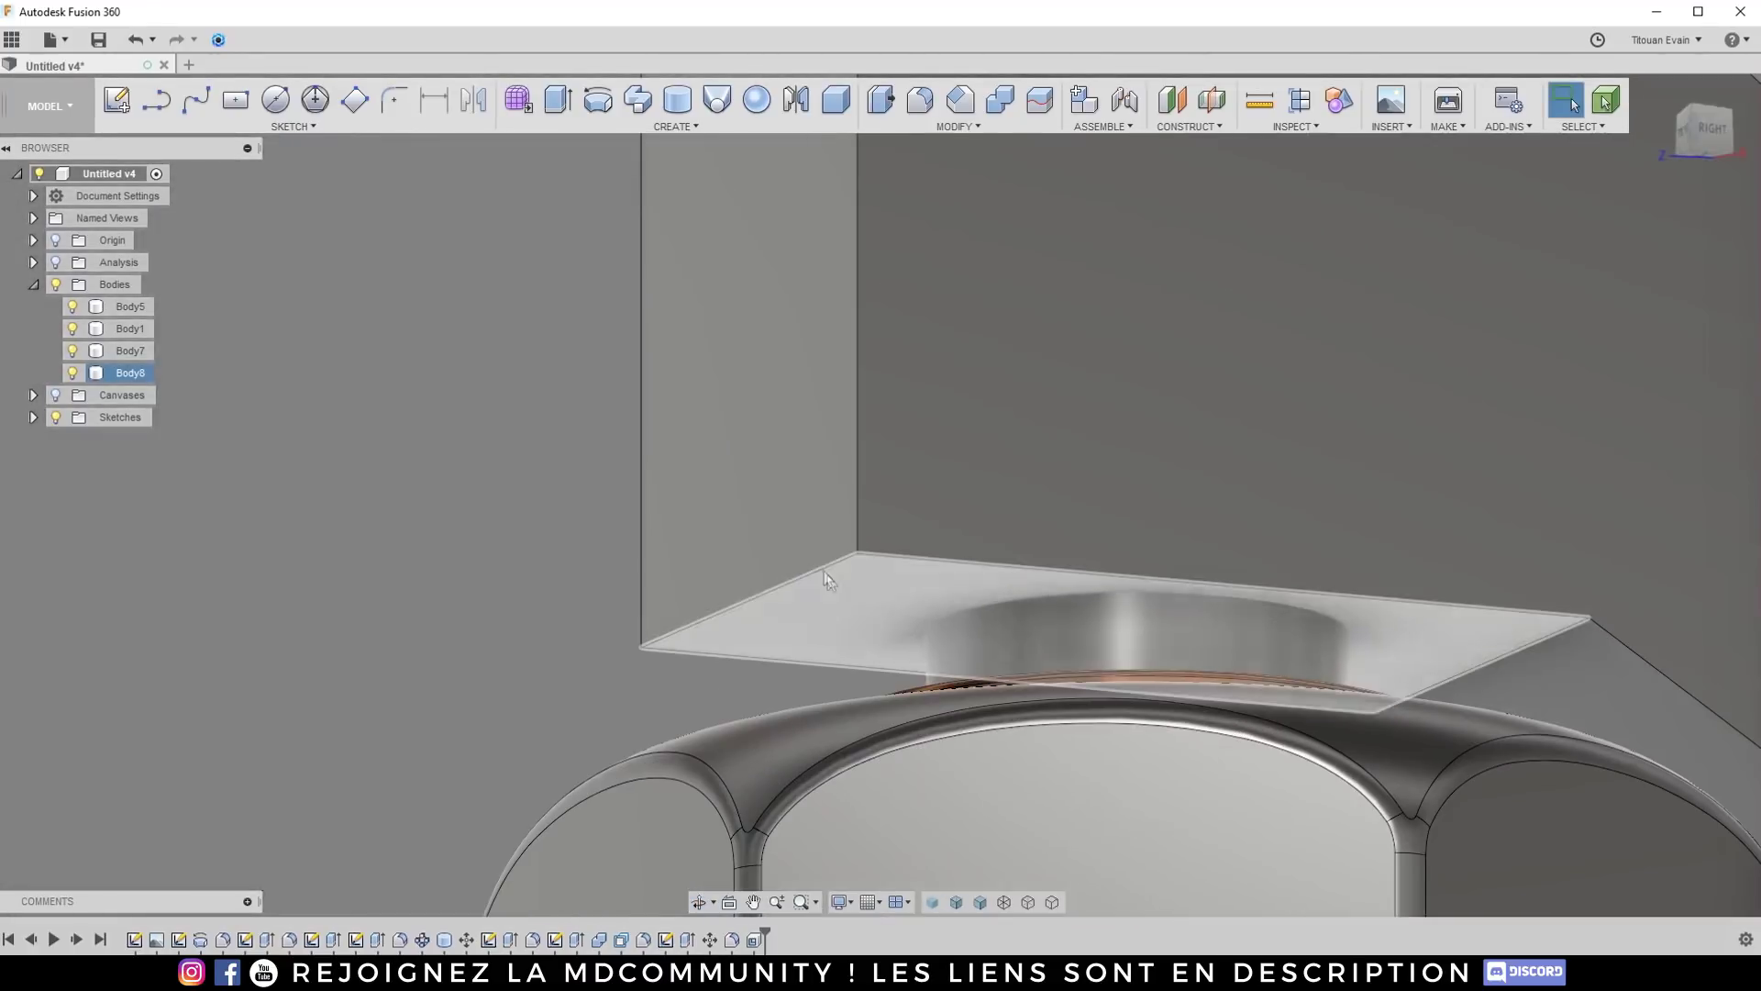
pyautogui.press('f')
pyautogui.click(808, 578)
pyautogui.keyDown('shift'); pyautogui.moveTo(866, 574); pyautogui.dragTo(981, 511, button='middle'); pyautogui.keyUp('shift')
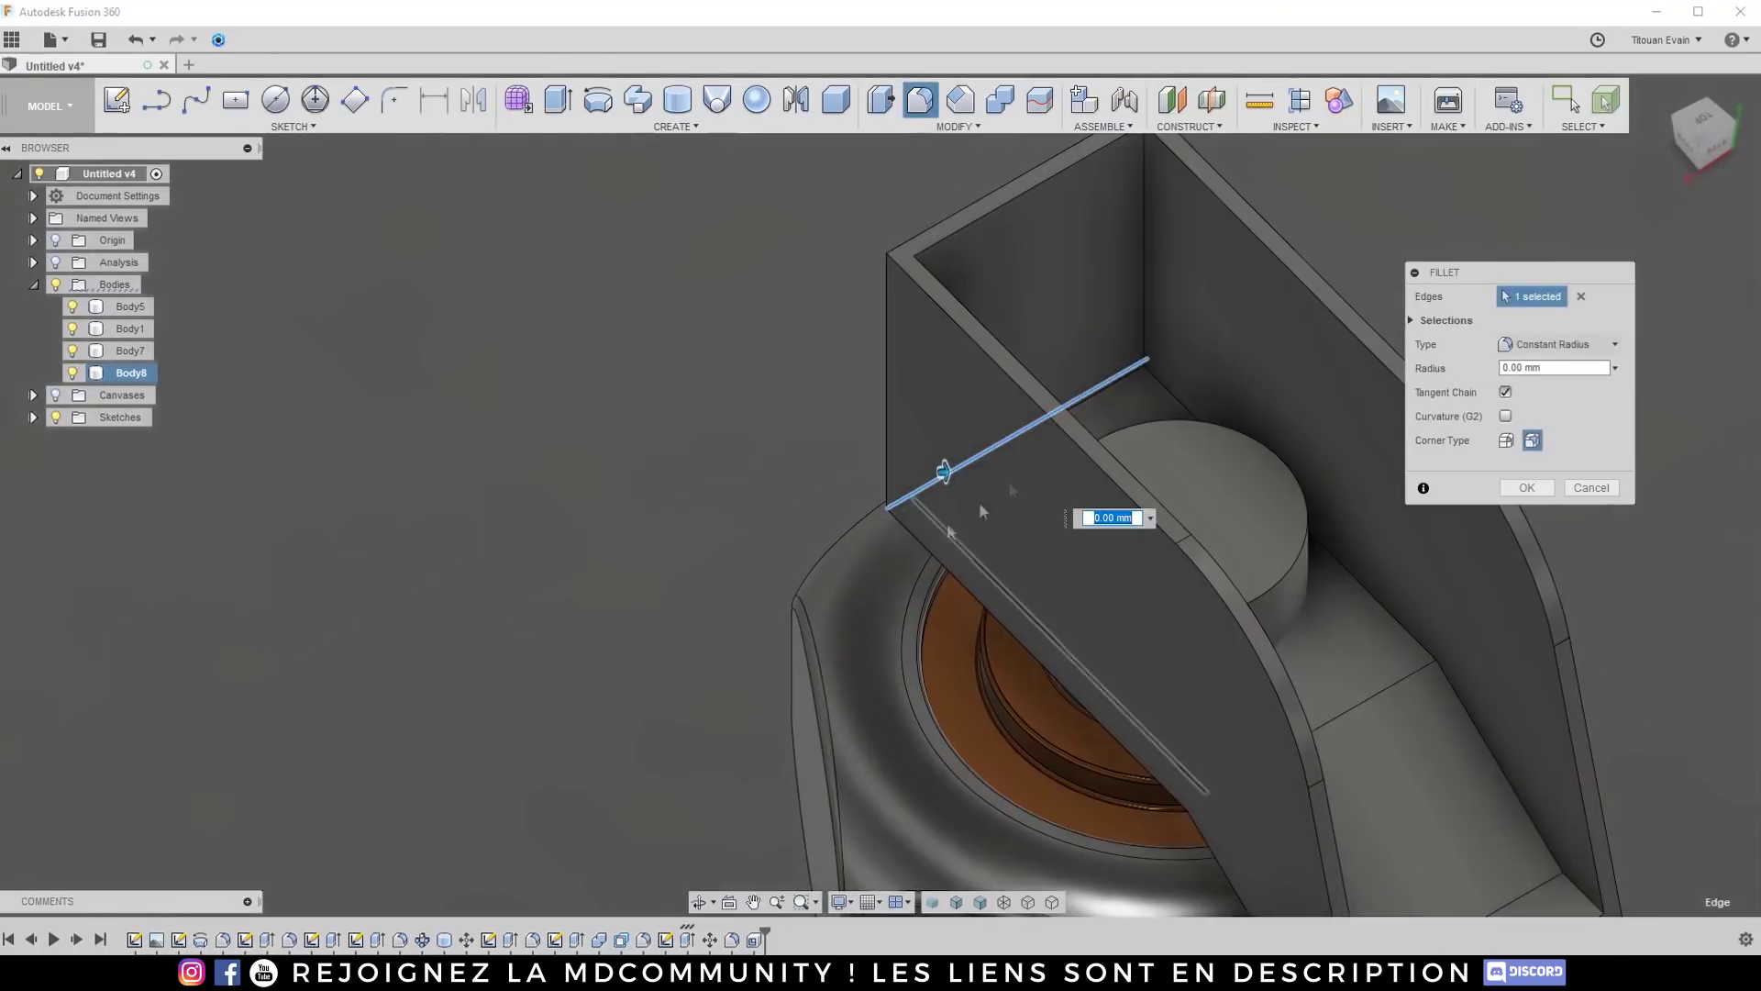
pyautogui.click(1119, 382)
pyautogui.scroll(5, 1124, 377)
pyautogui.keyDown('shift'); pyautogui.moveTo(1113, 373); pyautogui.dragTo(1137, 369, button='middle'); pyautogui.keyUp('shift')
pyautogui.click(55, 262)
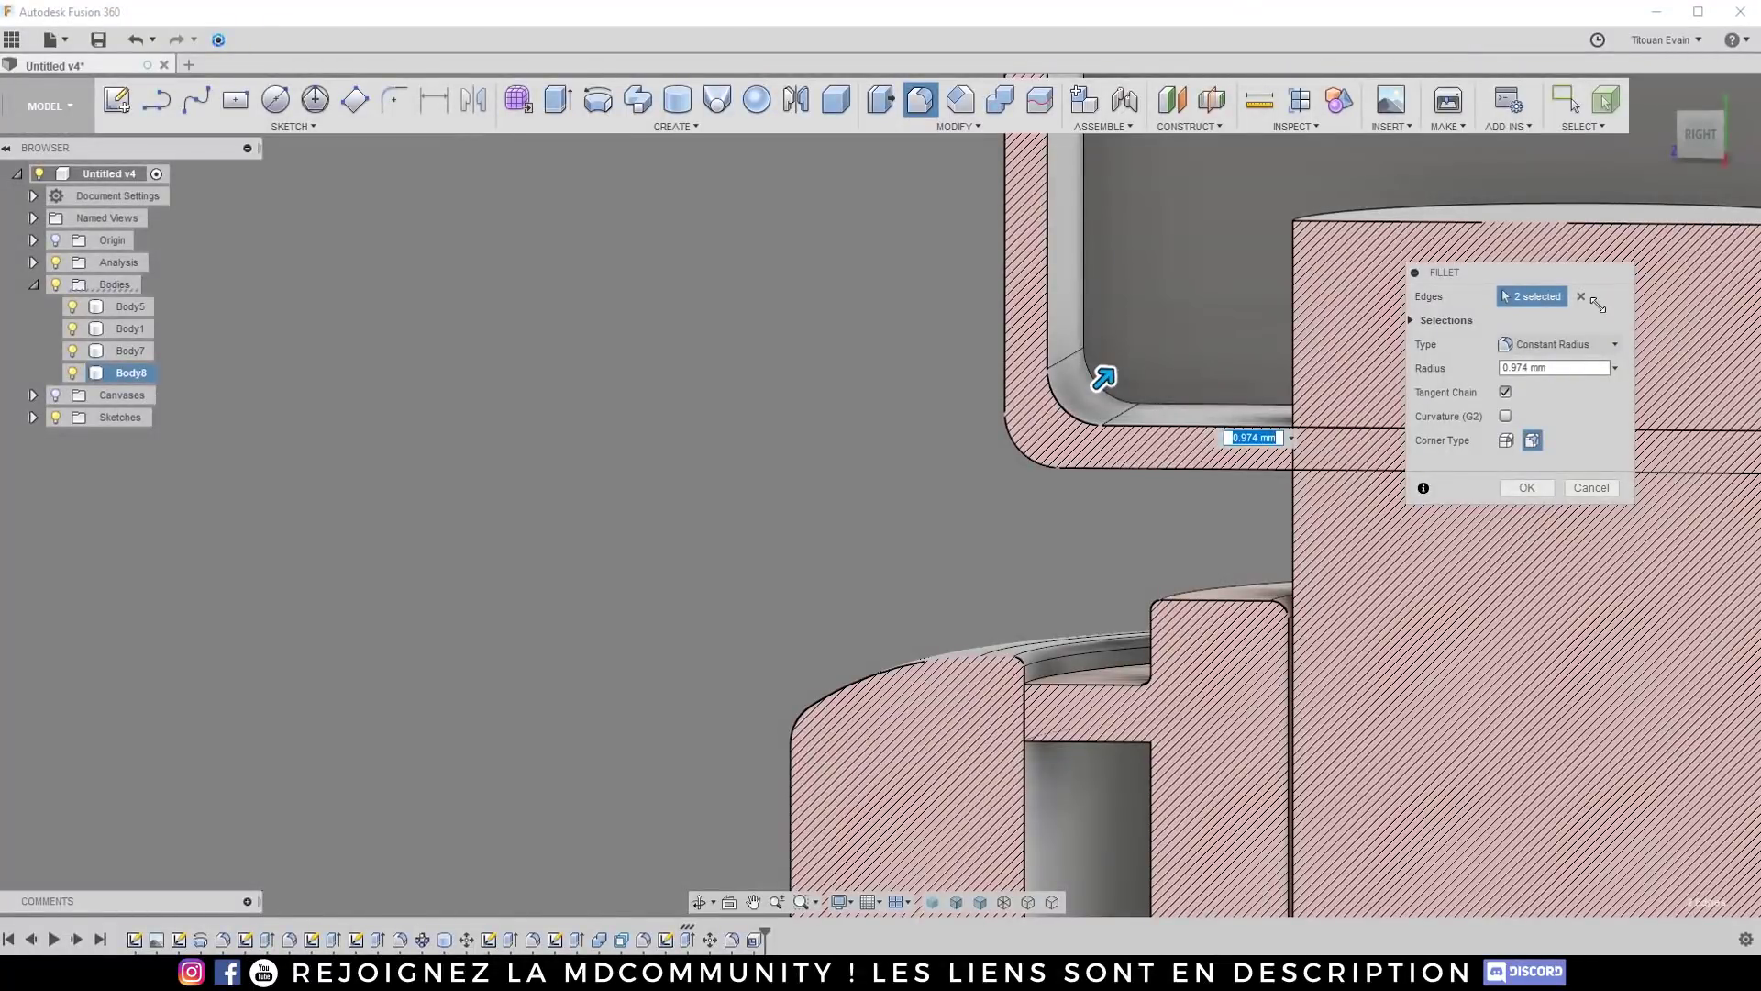
# Step: Fillet the outer and inner edges between the shell's vertical end wall and floor with a radius of about 2.03 mm
pyautogui.moveTo(1014, 463); pyautogui.dragTo(1067, 469, button='middle')
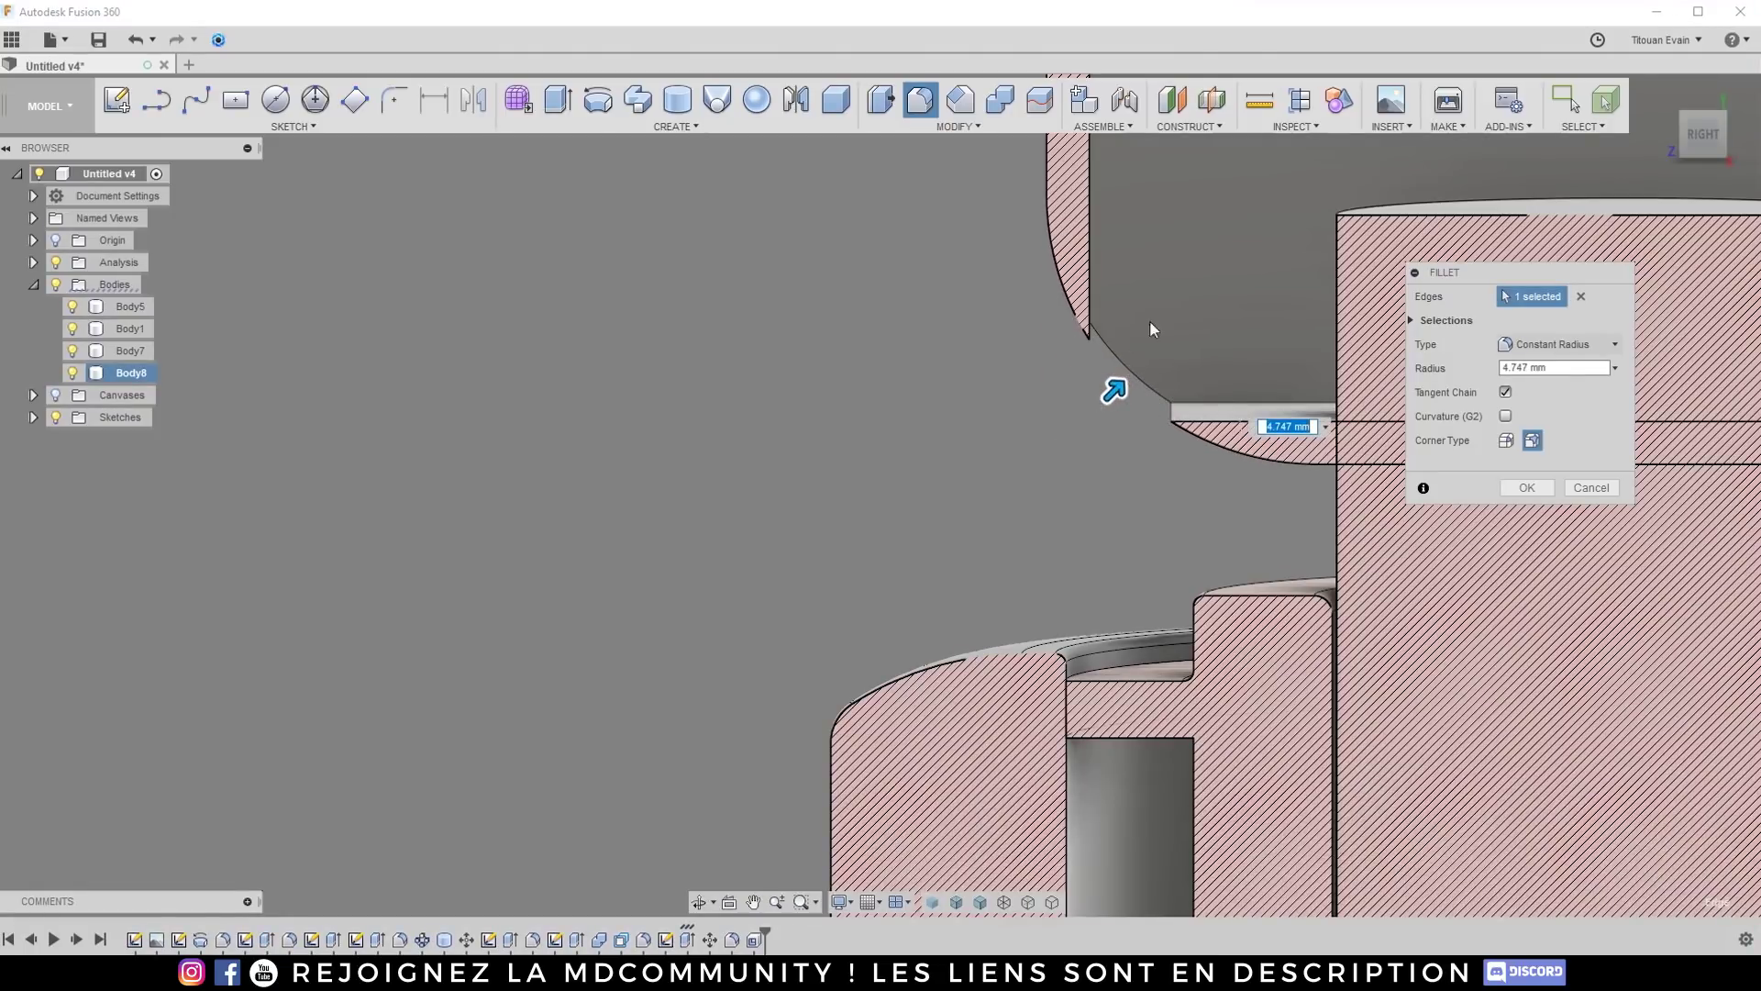
pyautogui.click(1580, 297)
pyautogui.keyDown('shift'); pyautogui.moveTo(1117, 410); pyautogui.dragTo(1006, 487, button='middle'); pyautogui.keyUp('shift')
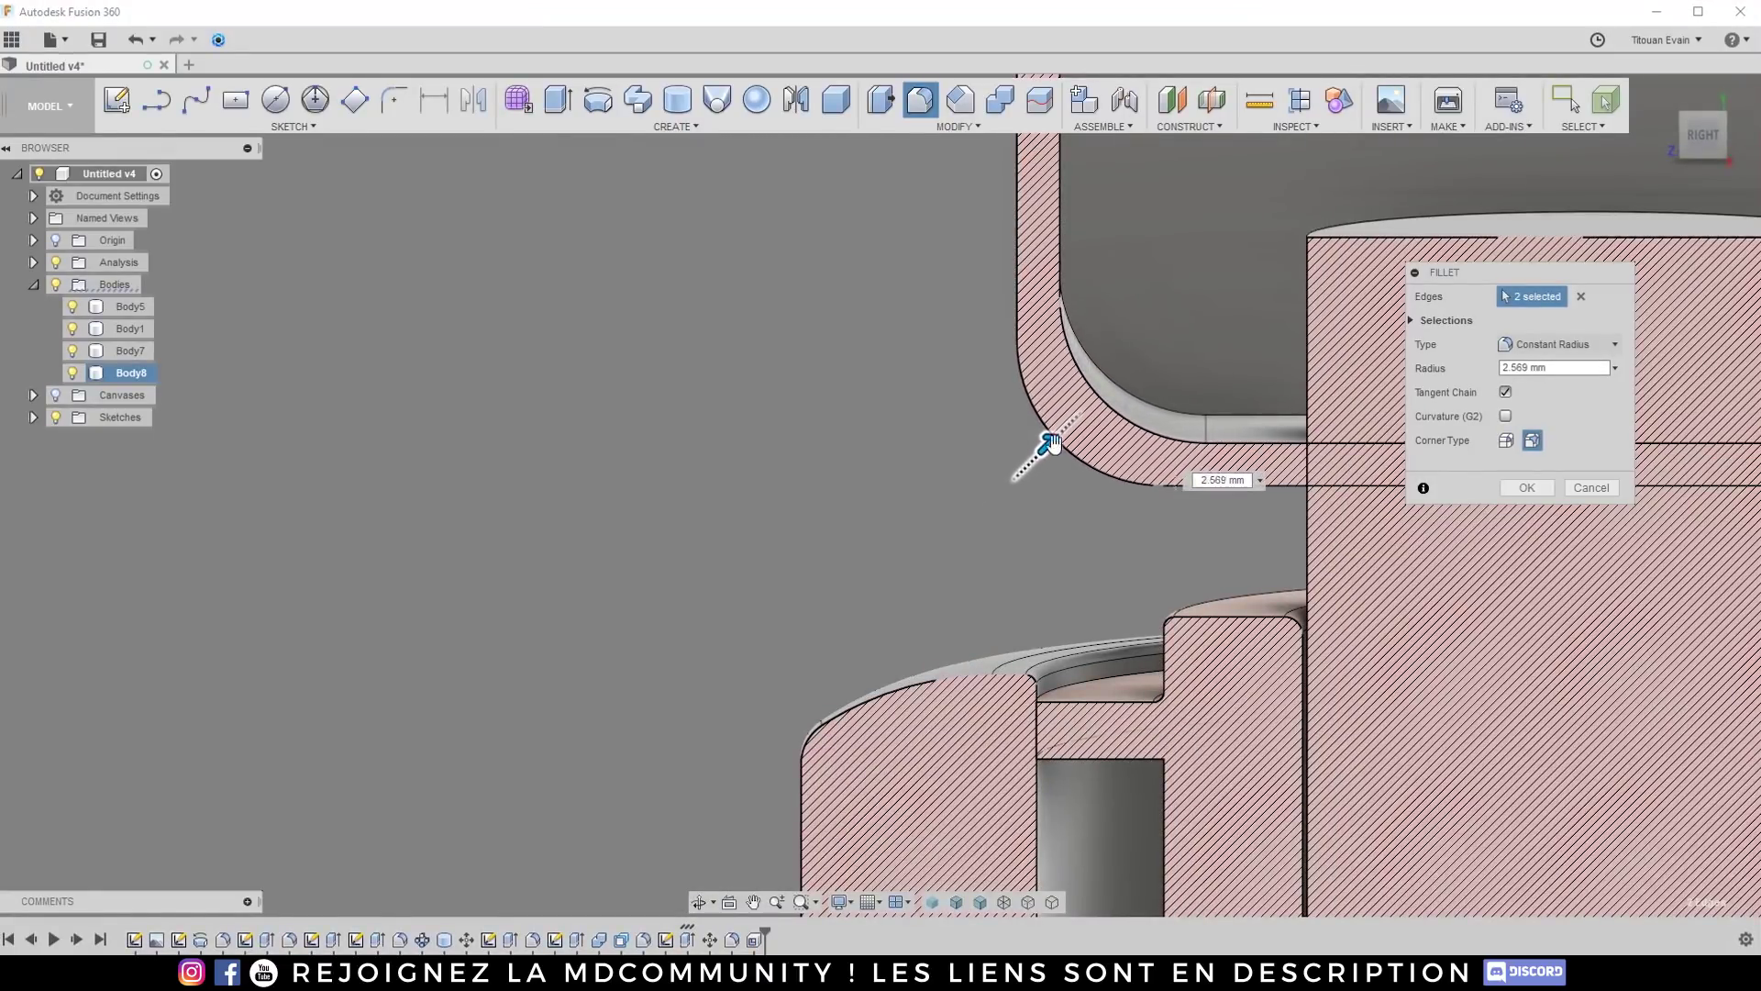
pyautogui.keyDown('shift'); pyautogui.moveTo(1112, 356); pyautogui.dragTo(1020, 459, button='middle'); pyautogui.keyUp('shift')
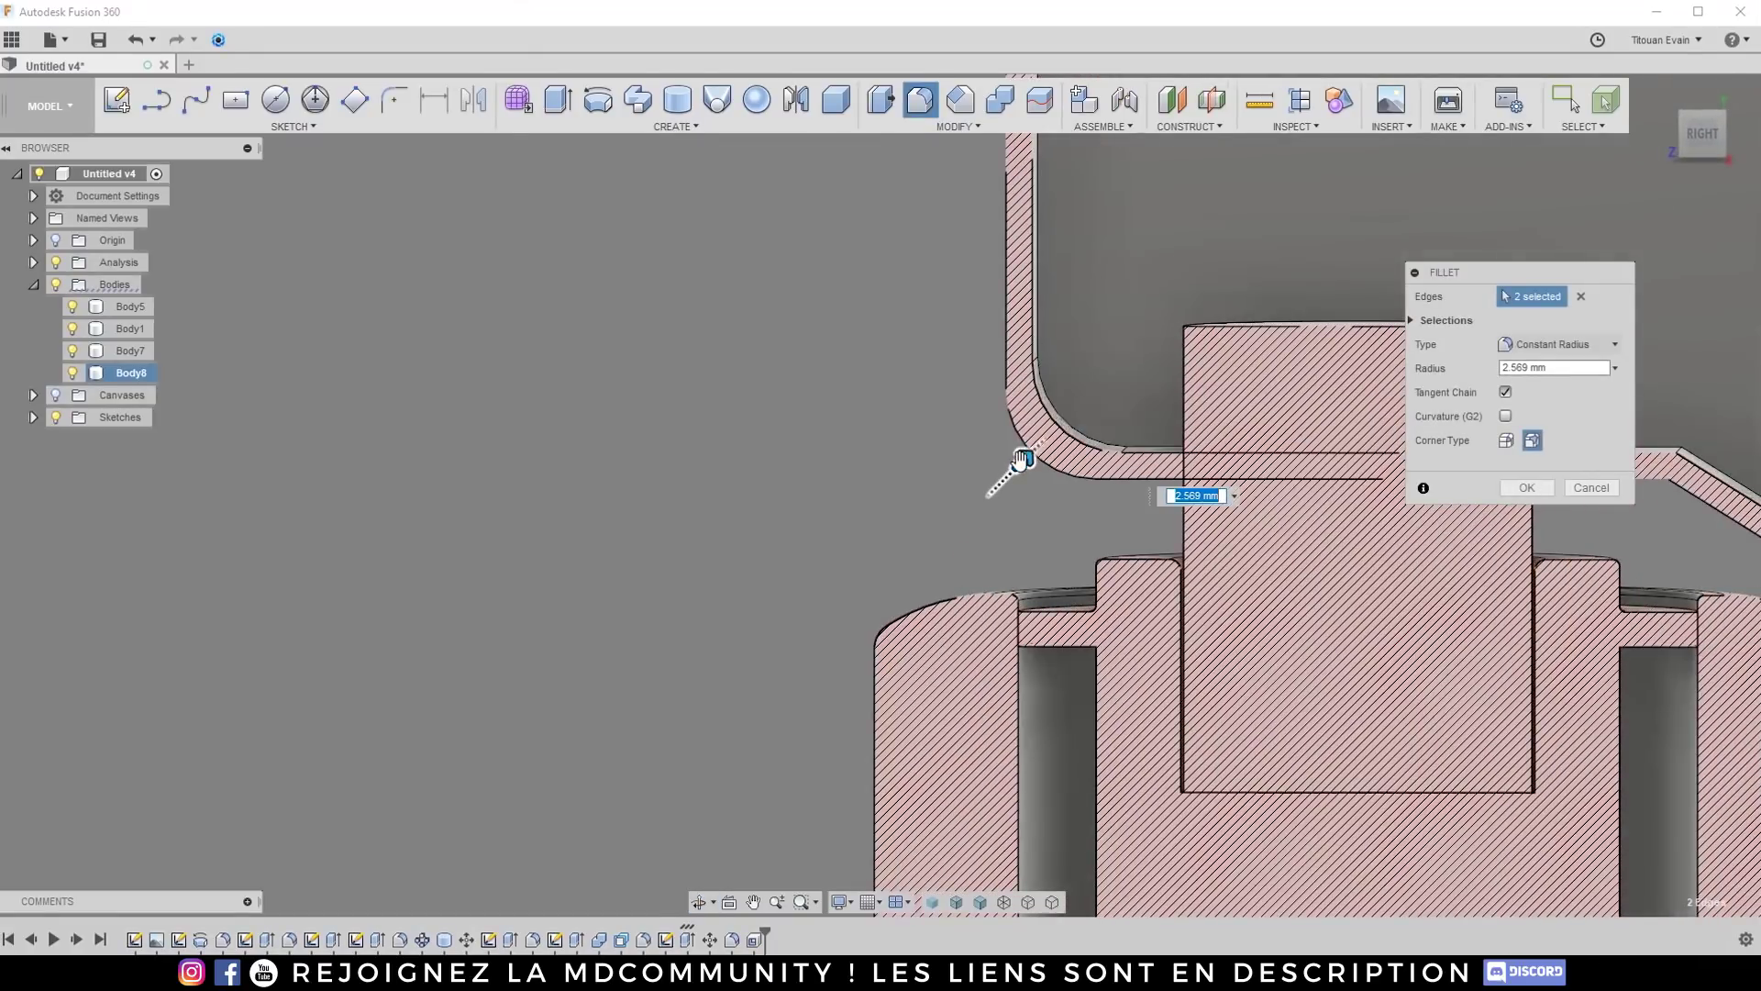
pyautogui.moveTo(1017, 466)
pyautogui.keyDown('shift'); pyautogui.mouseDown(button='middle')
pyautogui.moveTo(1049, 456)
pyautogui.moveTo(1037, 471)
pyautogui.mouseUp(button='middle'); pyautogui.keyUp('shift')
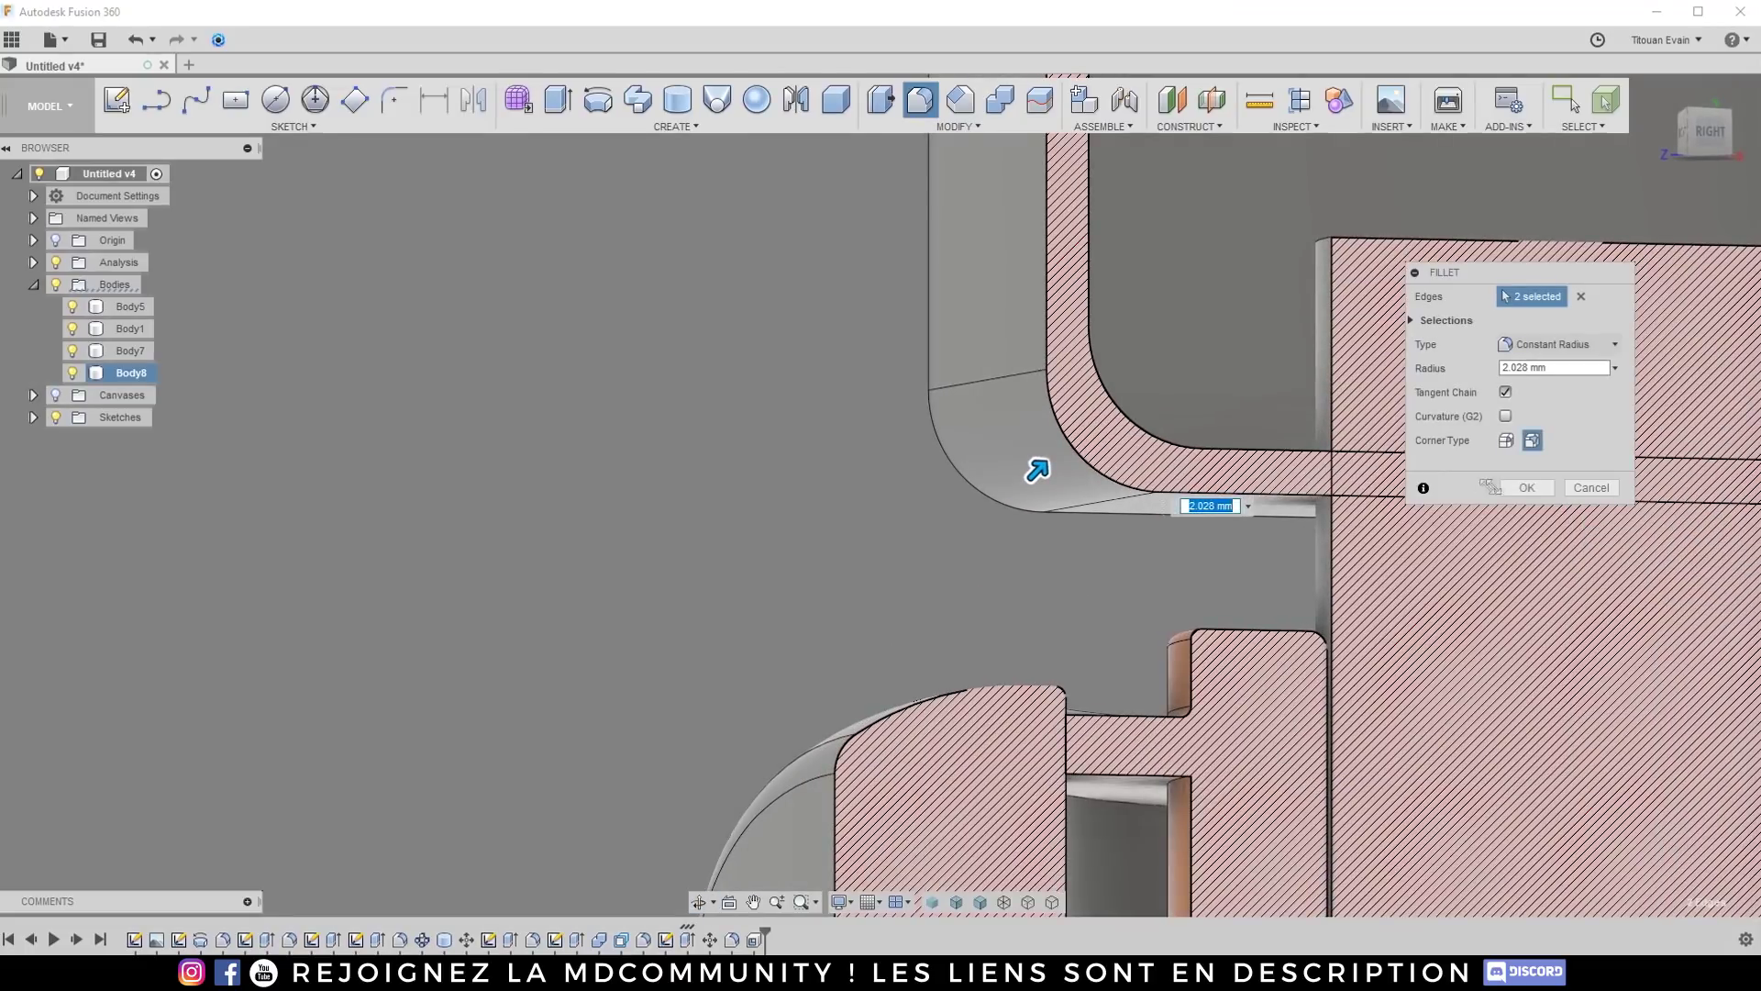
pyautogui.click(1523, 488)
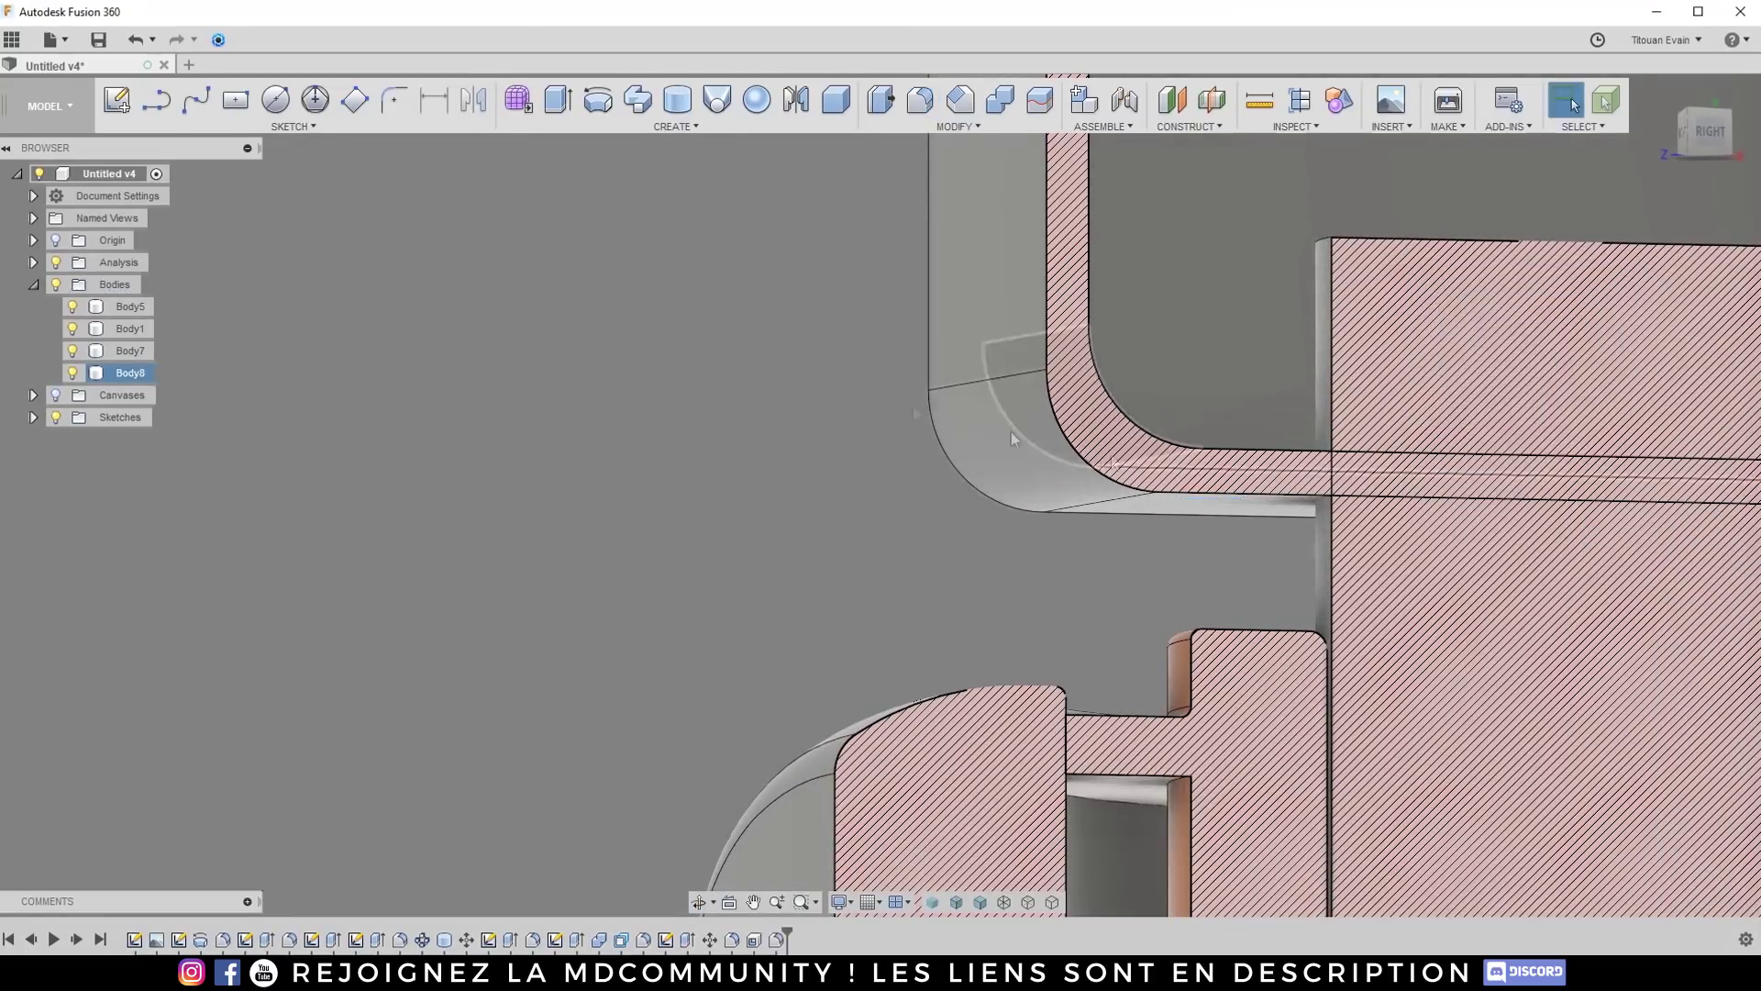
# Step: Hide the section analysis to show the complete shelled body
pyautogui.click(56, 264)
pyautogui.click(845, 350)
pyautogui.keyDown('shift'); pyautogui.moveTo(846, 350); pyautogui.dragTo(1069, 532, button='middle'); pyautogui.keyUp('shift')
# Step: Fillet the outer and inner edges at both bends of the shell's sloped floor with one constant radius
pyautogui.press('f')
pyautogui.click(1047, 550)
pyautogui.scroll(5, 1083, 529)
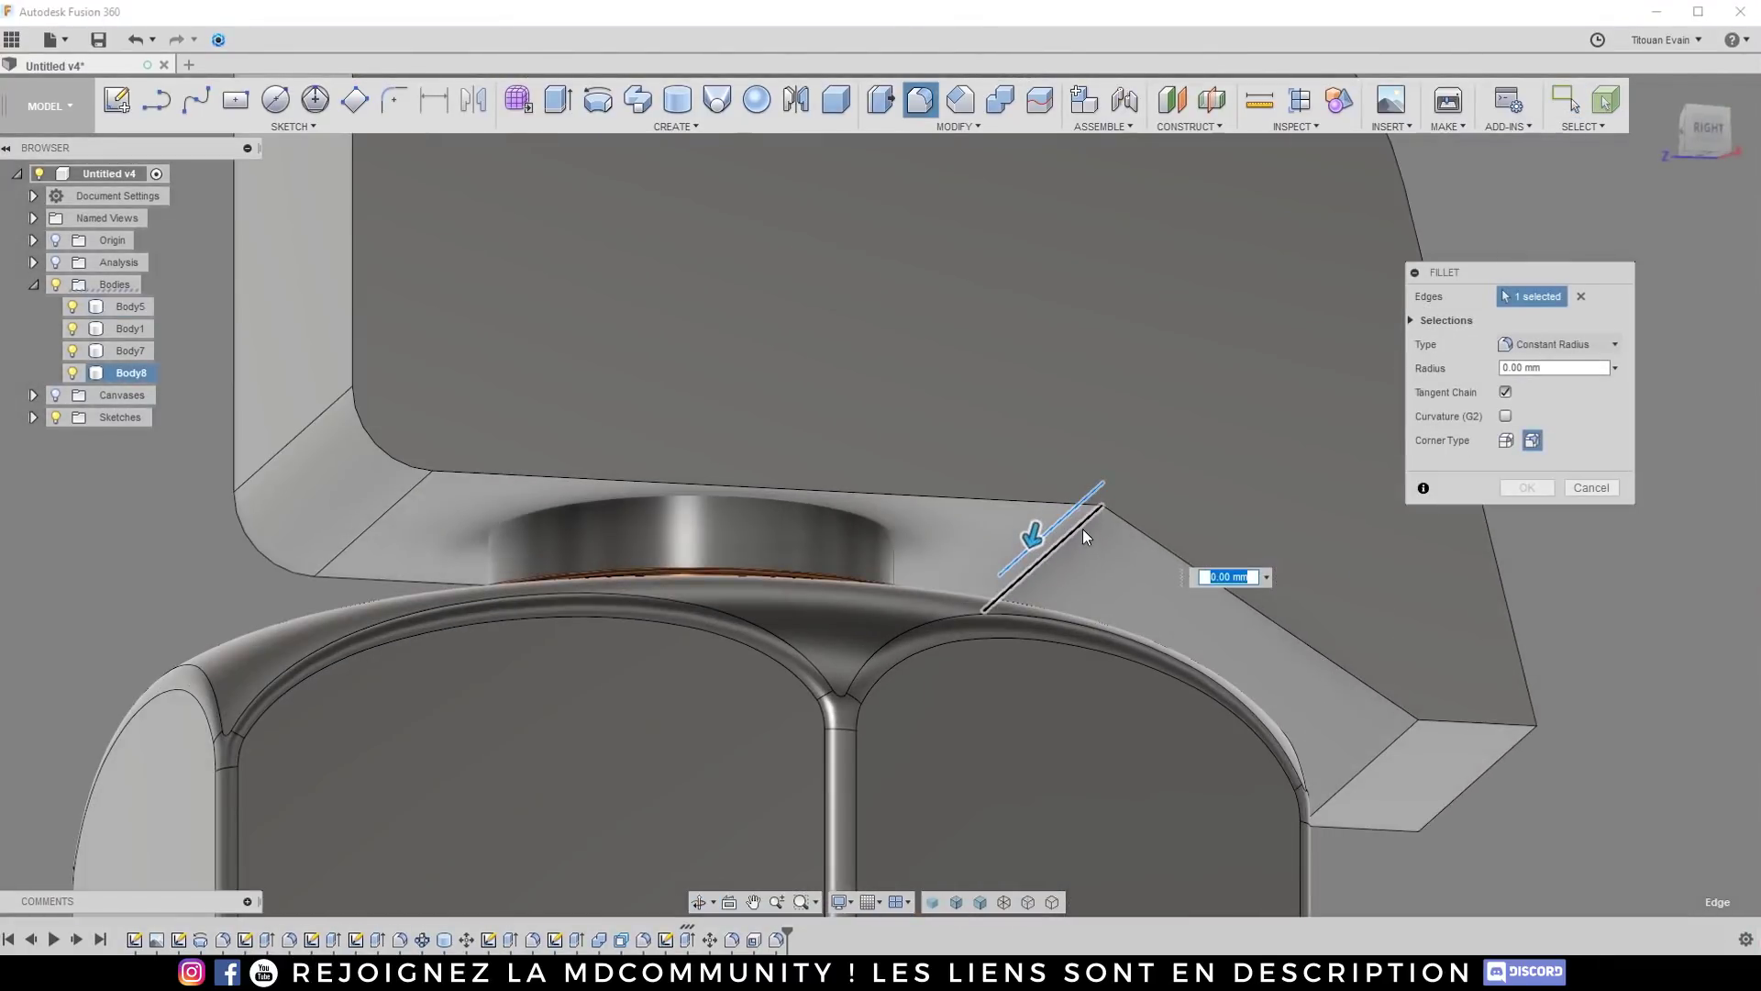
pyautogui.click(1396, 681)
pyautogui.keyDown('shift'); pyautogui.moveTo(1396, 681); pyautogui.dragTo(1093, 651, button='middle'); pyautogui.keyUp('shift')
pyautogui.scroll(-3, 1093, 651)
pyautogui.scroll(5, 1423, 670)
pyautogui.keyDown('shift'); pyautogui.moveTo(1340, 692); pyautogui.dragTo(1256, 722, button='middle'); pyautogui.keyUp('shift')
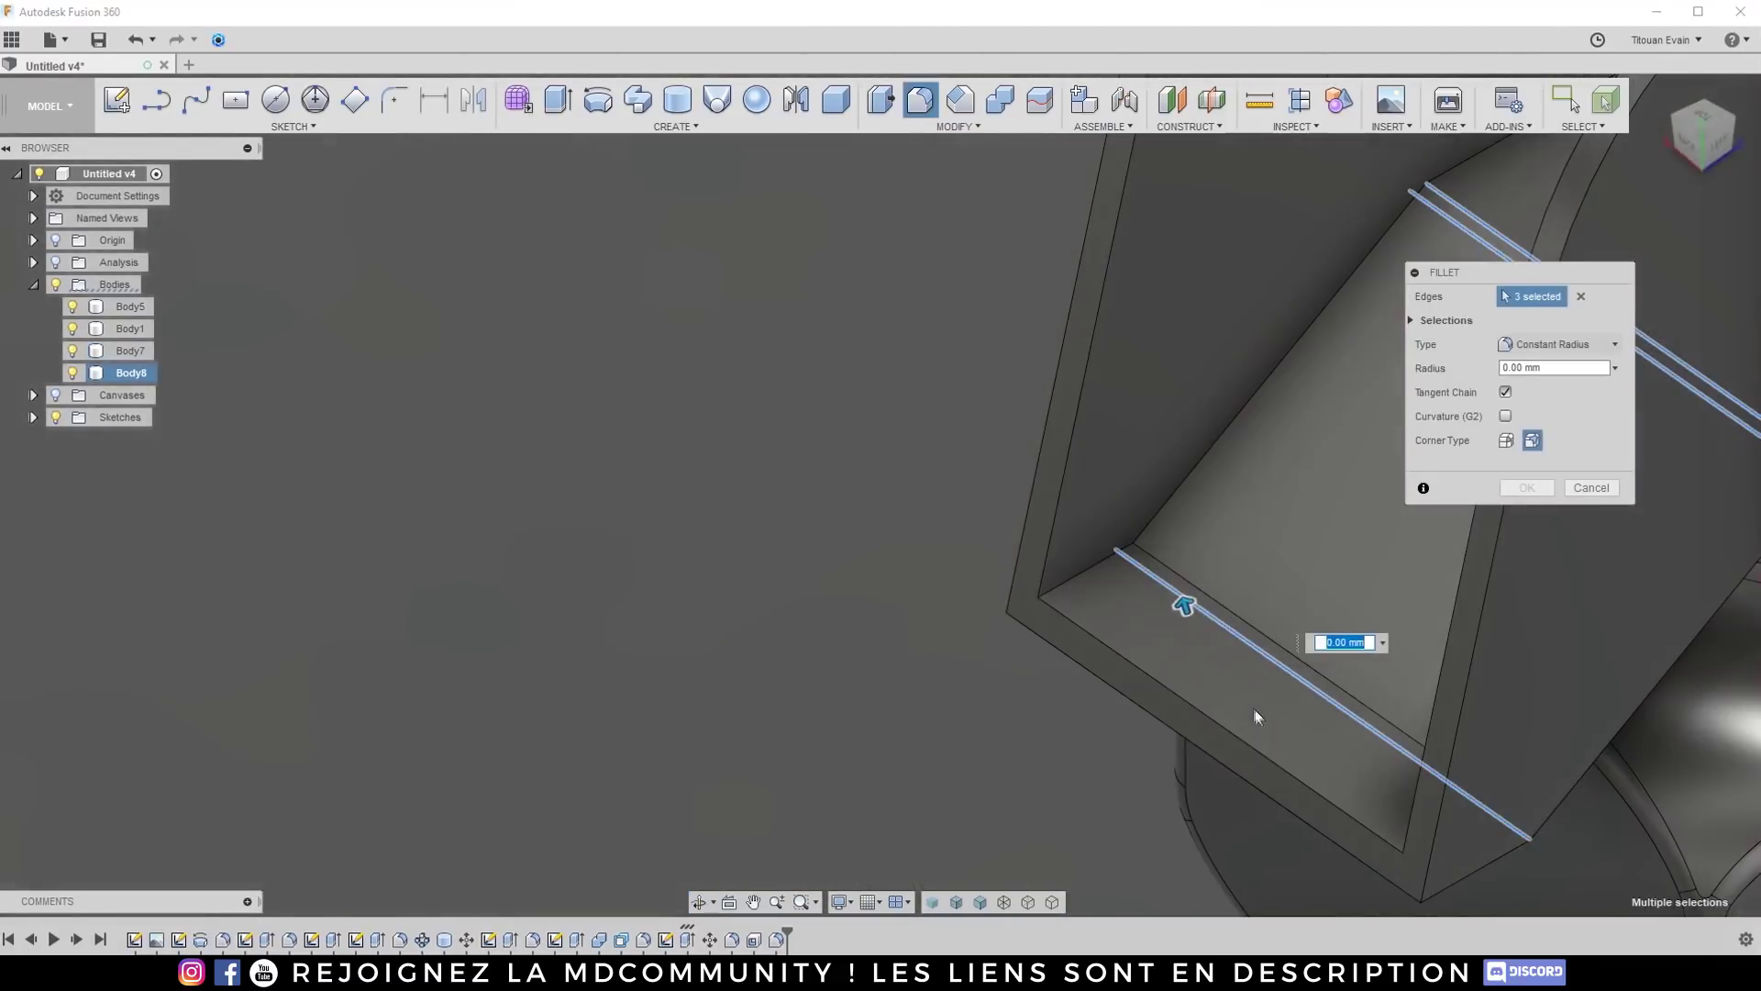
pyautogui.click(1266, 642)
pyautogui.keyDown('shift'); pyautogui.moveTo(1266, 642); pyautogui.dragTo(1234, 495, button='middle'); pyautogui.keyUp('shift')
pyautogui.keyDown('shift'); pyautogui.moveTo(1130, 701); pyautogui.dragTo(1094, 669, button='middle'); pyautogui.keyUp('shift')
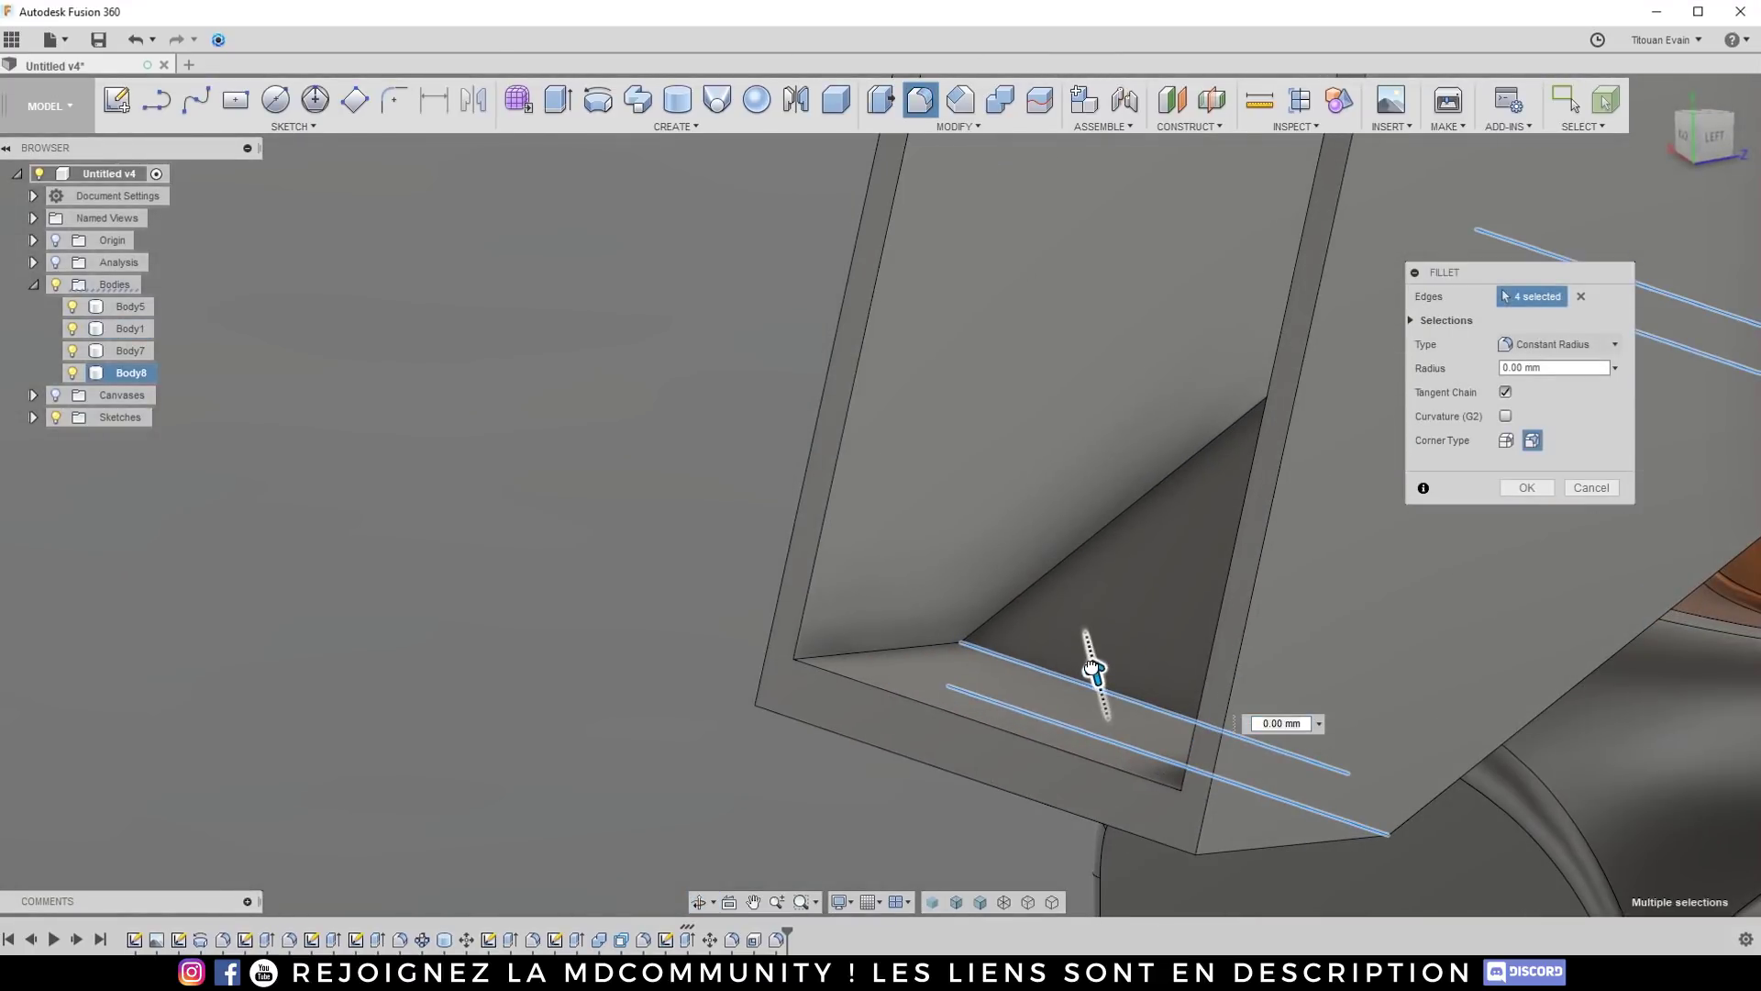
pyautogui.moveTo(1091, 667); pyautogui.dragTo(1097, 649)
pyautogui.keyDown('shift'); pyautogui.moveTo(1097, 649); pyautogui.dragTo(1348, 566, button='middle'); pyautogui.keyUp('shift')
pyautogui.click(1526, 487)
# Step: Fillet the two inner edge chains where the side walls meet the end wall and floor, radius about 0.65 mm
pyautogui.keyDown('shift'); pyautogui.moveTo(1526, 487); pyautogui.dragTo(918, 272, button='middle'); pyautogui.keyUp('shift')
pyautogui.scroll(-5, 1130, 495)
pyautogui.scroll(5, 1121, 200)
pyautogui.press('f')
pyautogui.click(1120, 200)
pyautogui.scroll(-3, 904, 177)
pyautogui.scroll(3, 920, 236)
pyautogui.scroll(4, 935, 208)
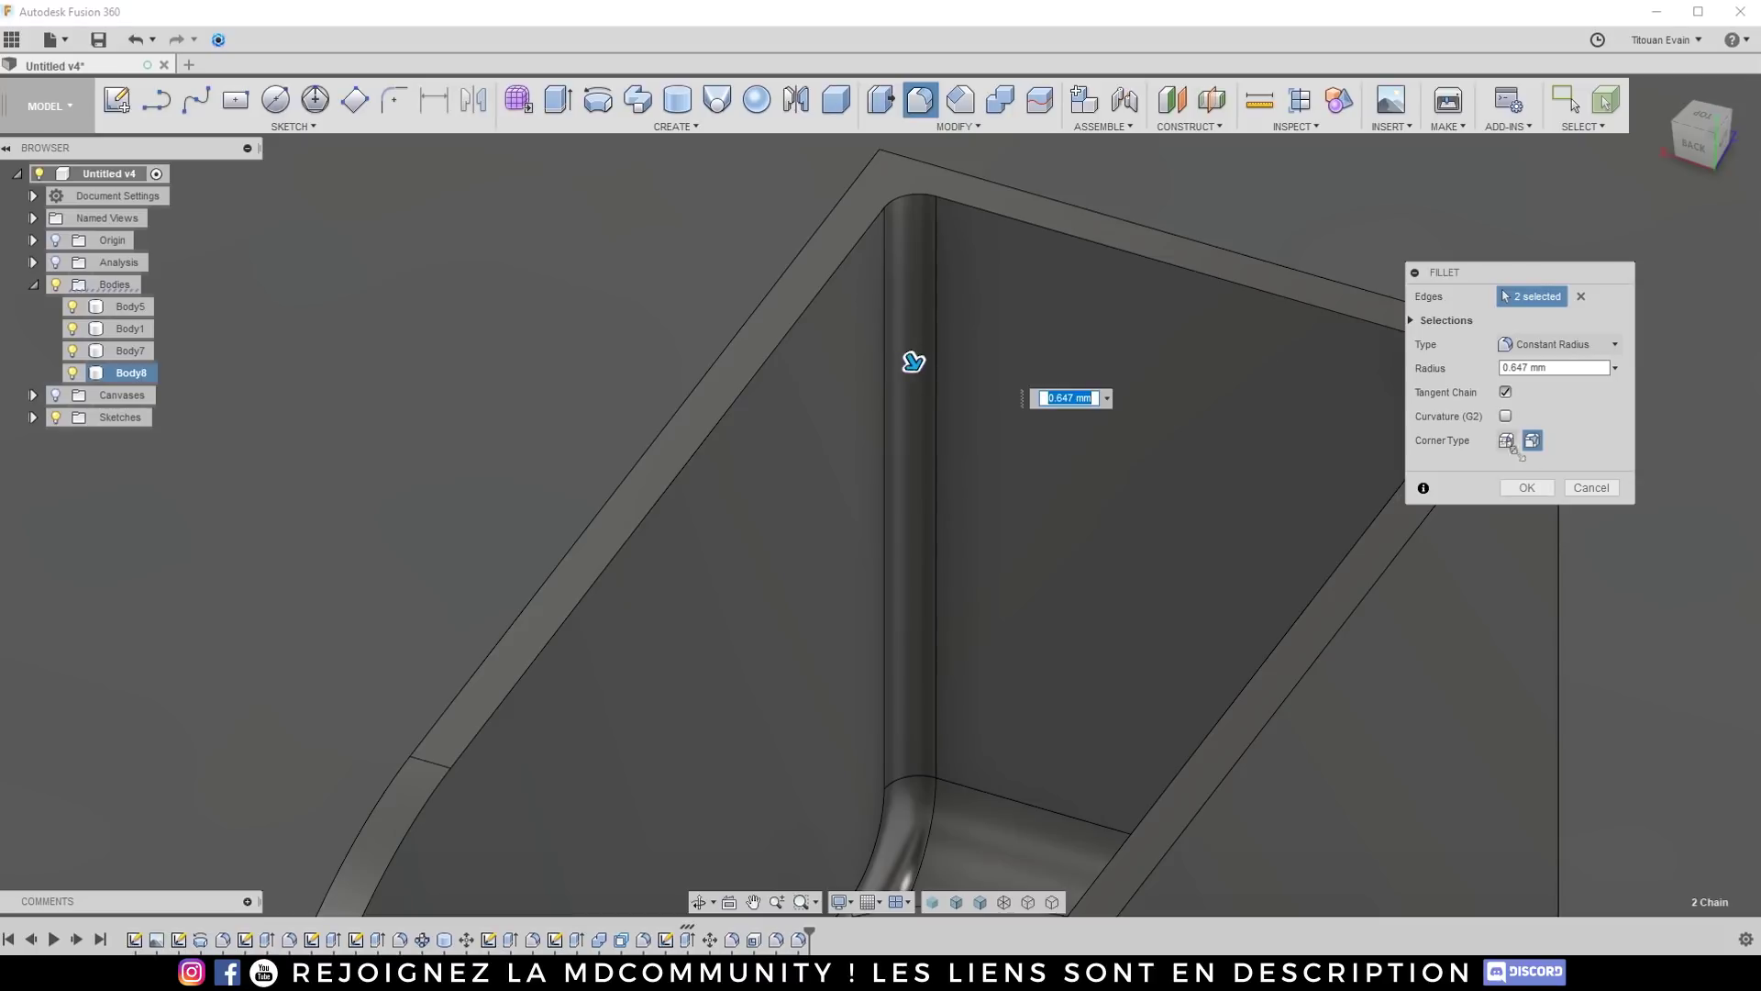
pyautogui.click(1526, 487)
pyautogui.scroll(-3, 1326, 399)
pyautogui.keyDown('shift'); pyautogui.moveTo(1327, 399); pyautogui.dragTo(1143, 283, button='middle'); pyautogui.keyUp('shift')
pyautogui.scroll(2, 1328, 565)
pyautogui.keyDown('shift'); pyautogui.moveTo(1329, 565); pyautogui.dragTo(1180, 284, button='middle'); pyautogui.keyUp('shift')
pyautogui.scroll(-2, 1269, 543)
pyautogui.scroll(2, 1209, 334)
pyautogui.press('f')
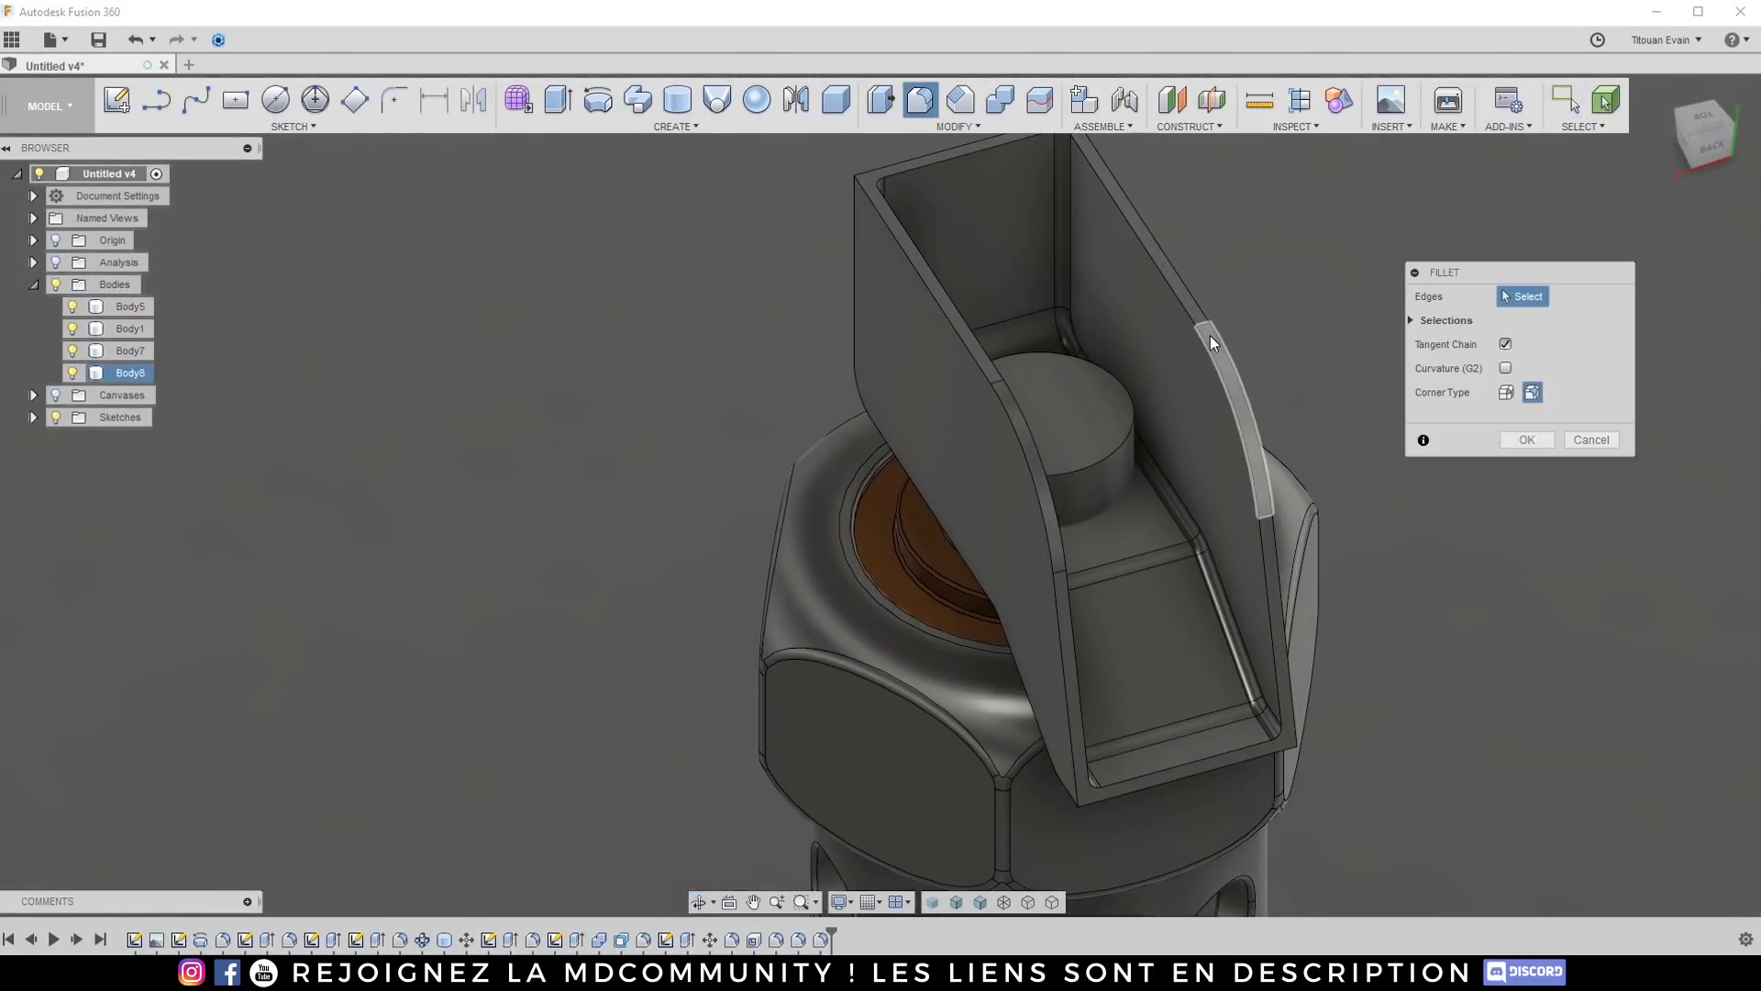
pyautogui.scroll(-3, 1142, 318)
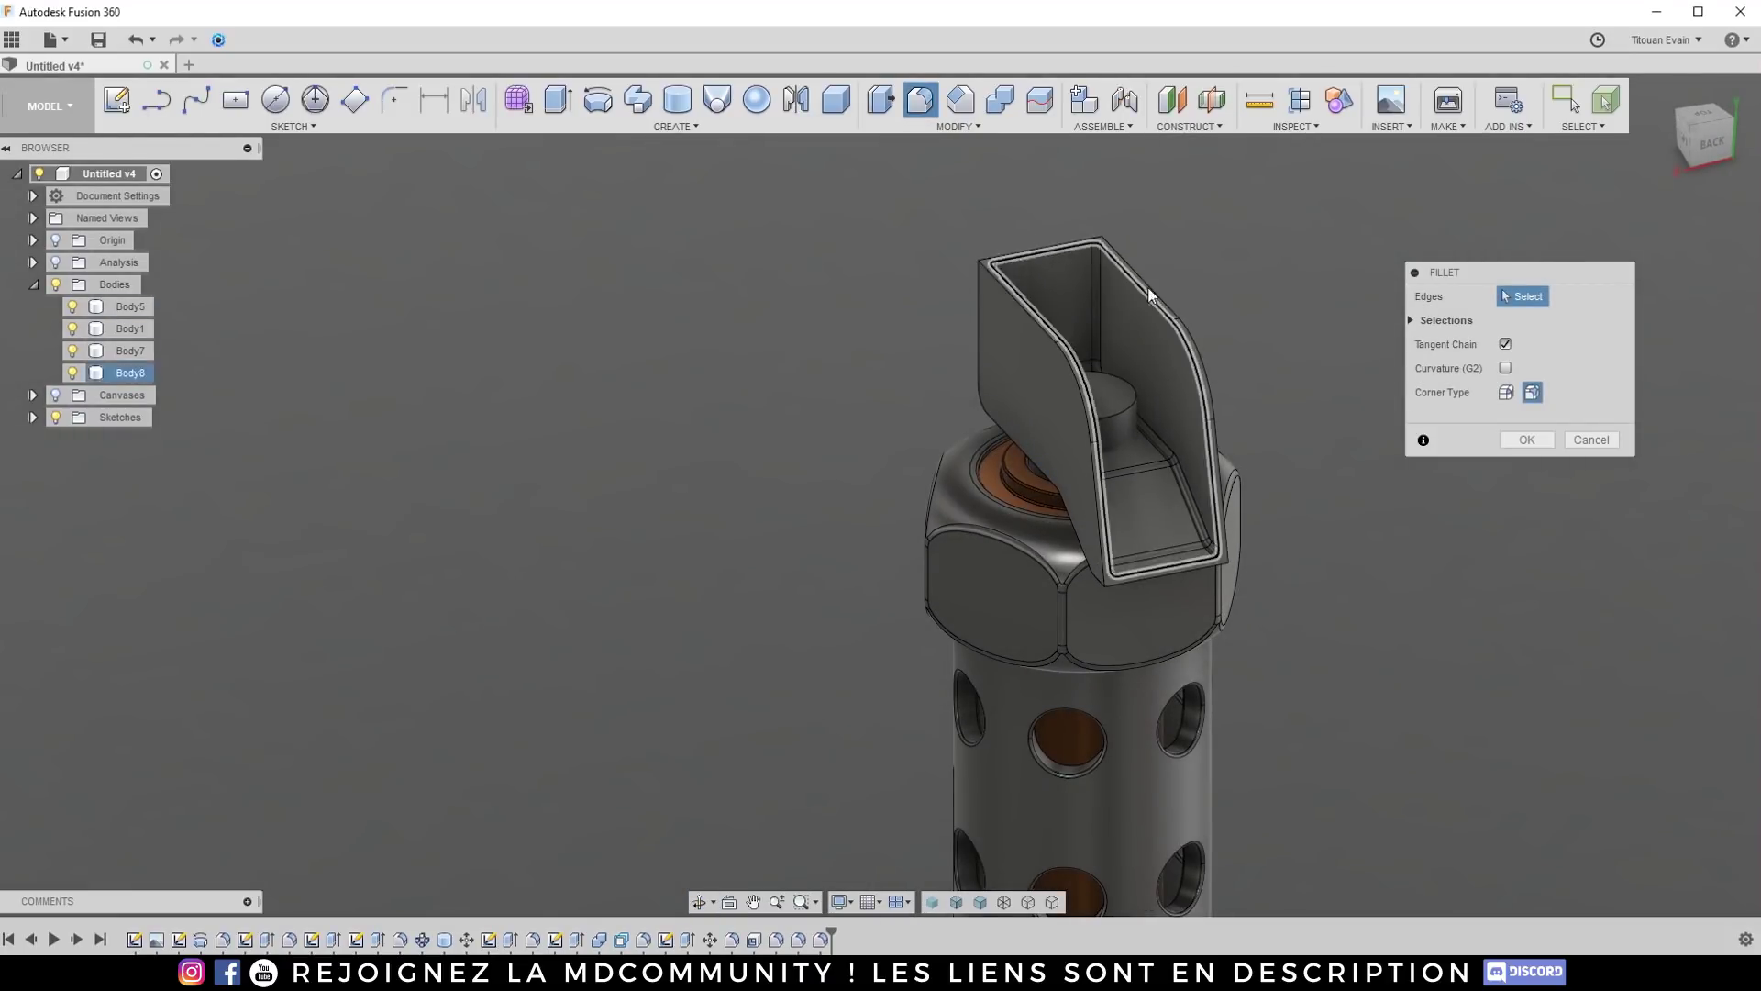
pyautogui.click(1583, 440)
# Step: Fillet the two outer edge chains running down the end wall and along the underside with a radius of about 0.94 mm
pyautogui.click(1013, 266)
pyautogui.scroll(6, 972, 265)
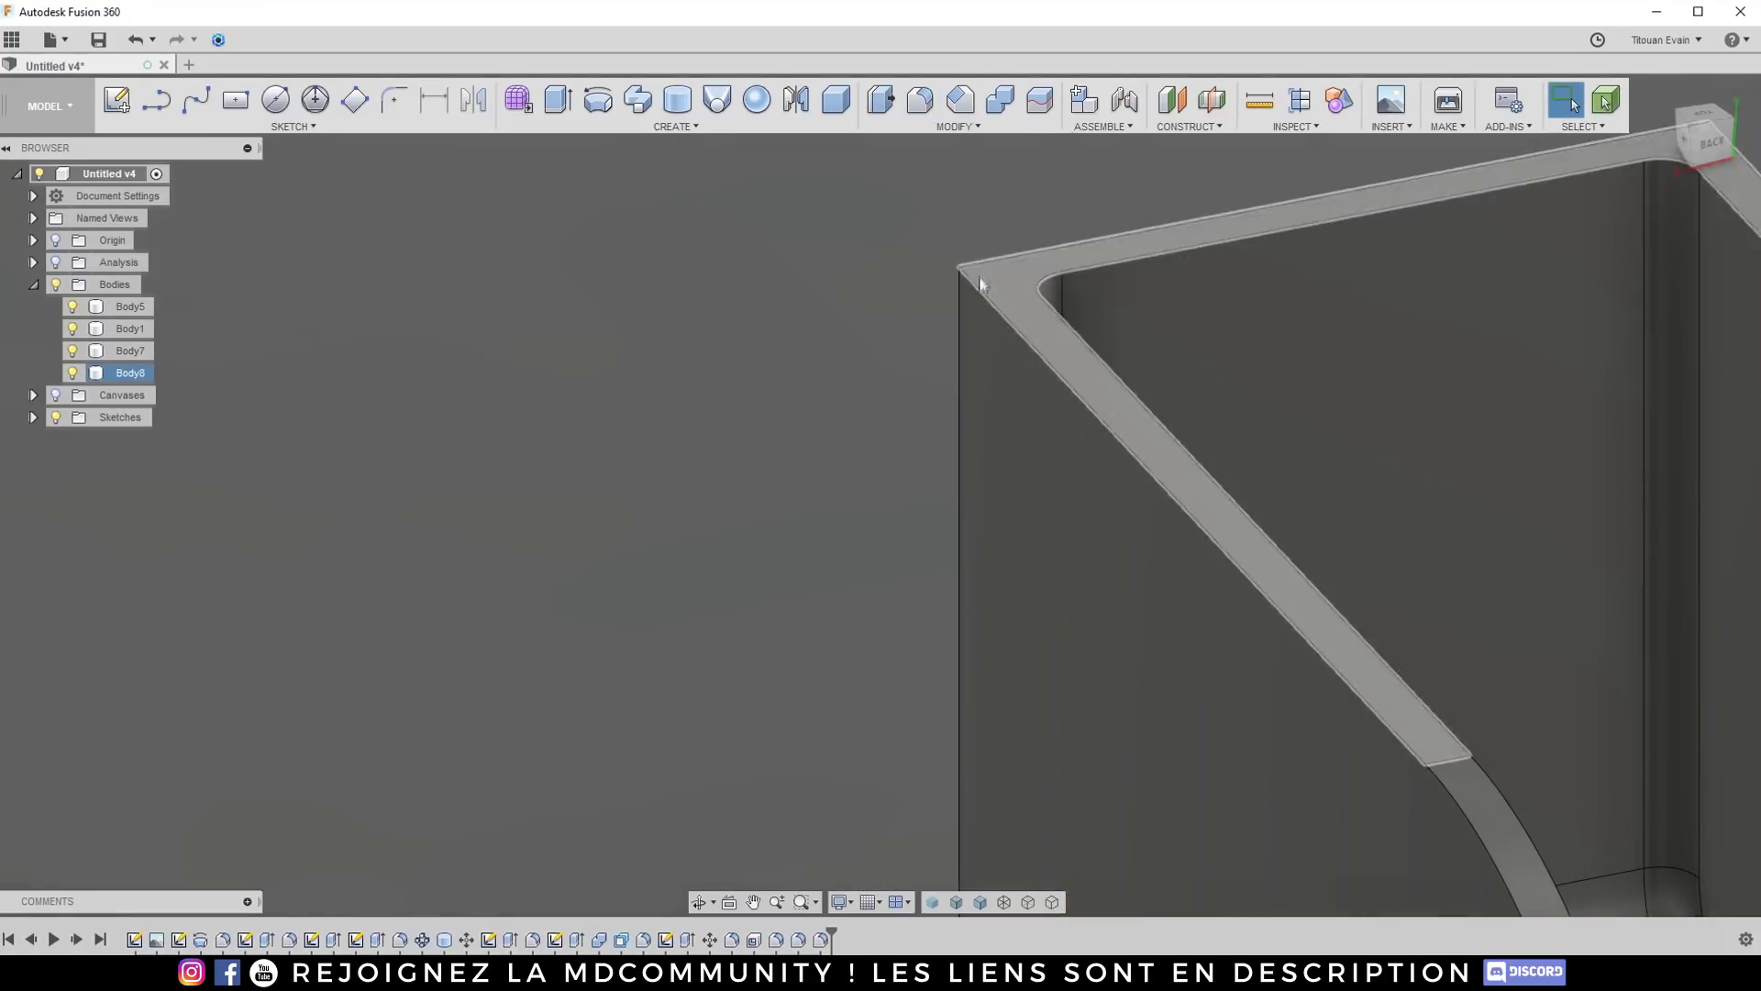
pyautogui.keyDown('shift'); pyautogui.moveTo(1000, 268); pyautogui.dragTo(1160, 231, button='middle'); pyautogui.keyUp('shift')
pyautogui.scroll(-3, 1017, 343)
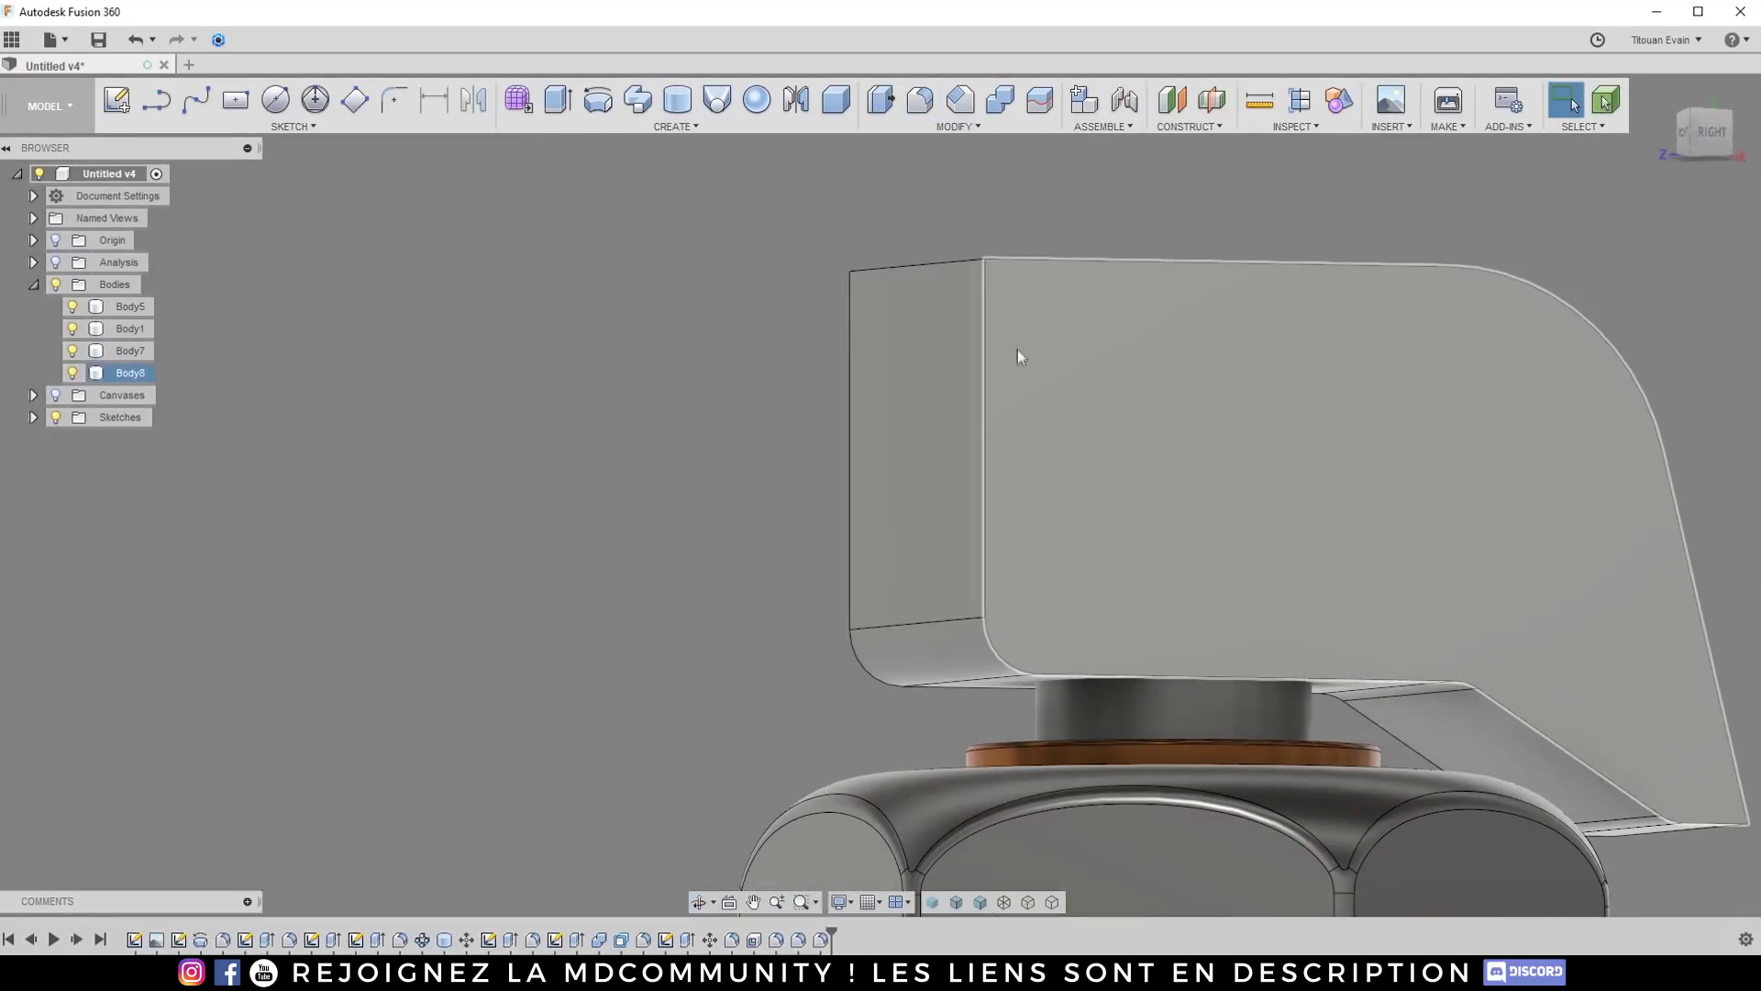
pyautogui.press('f')
pyautogui.click(987, 357)
pyautogui.keyDown('shift'); pyautogui.moveTo(987, 358); pyautogui.dragTo(1070, 321, button='middle'); pyautogui.keyUp('shift')
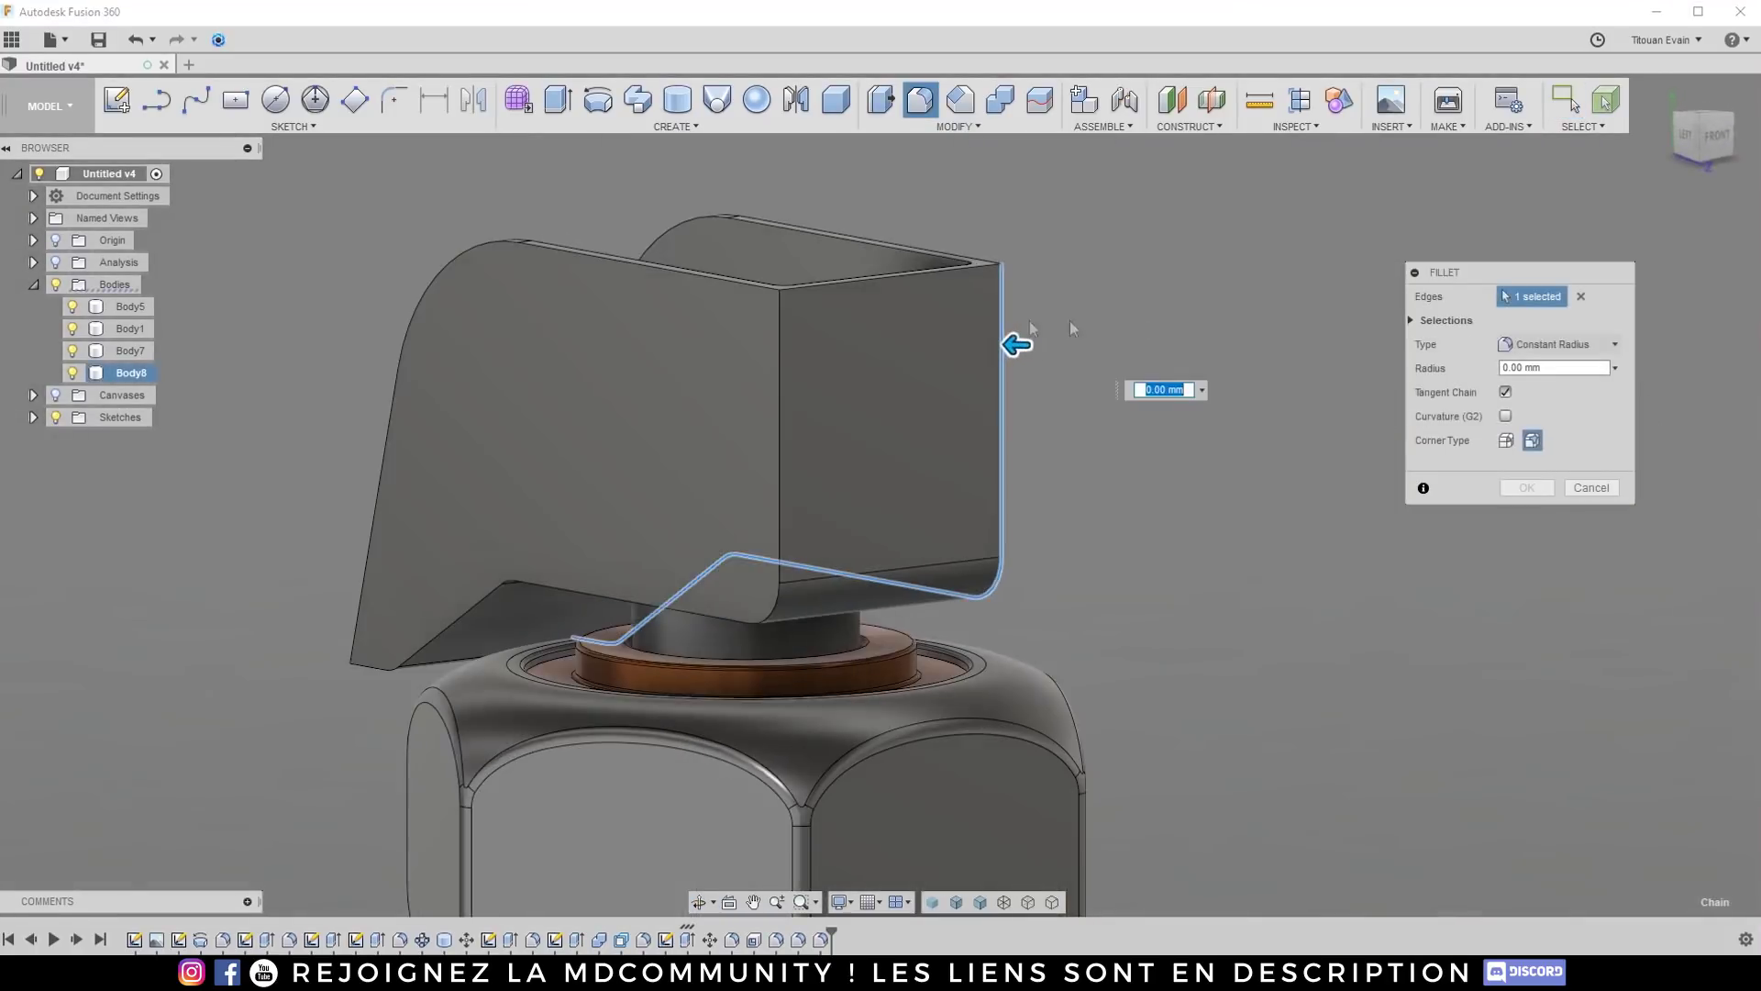
pyautogui.click(777, 332)
pyautogui.scroll(3, 785, 351)
pyautogui.keyDown('shift'); pyautogui.moveTo(785, 351); pyautogui.dragTo(727, 325, button='middle'); pyautogui.keyUp('shift')
pyautogui.scroll(2, 735, 330)
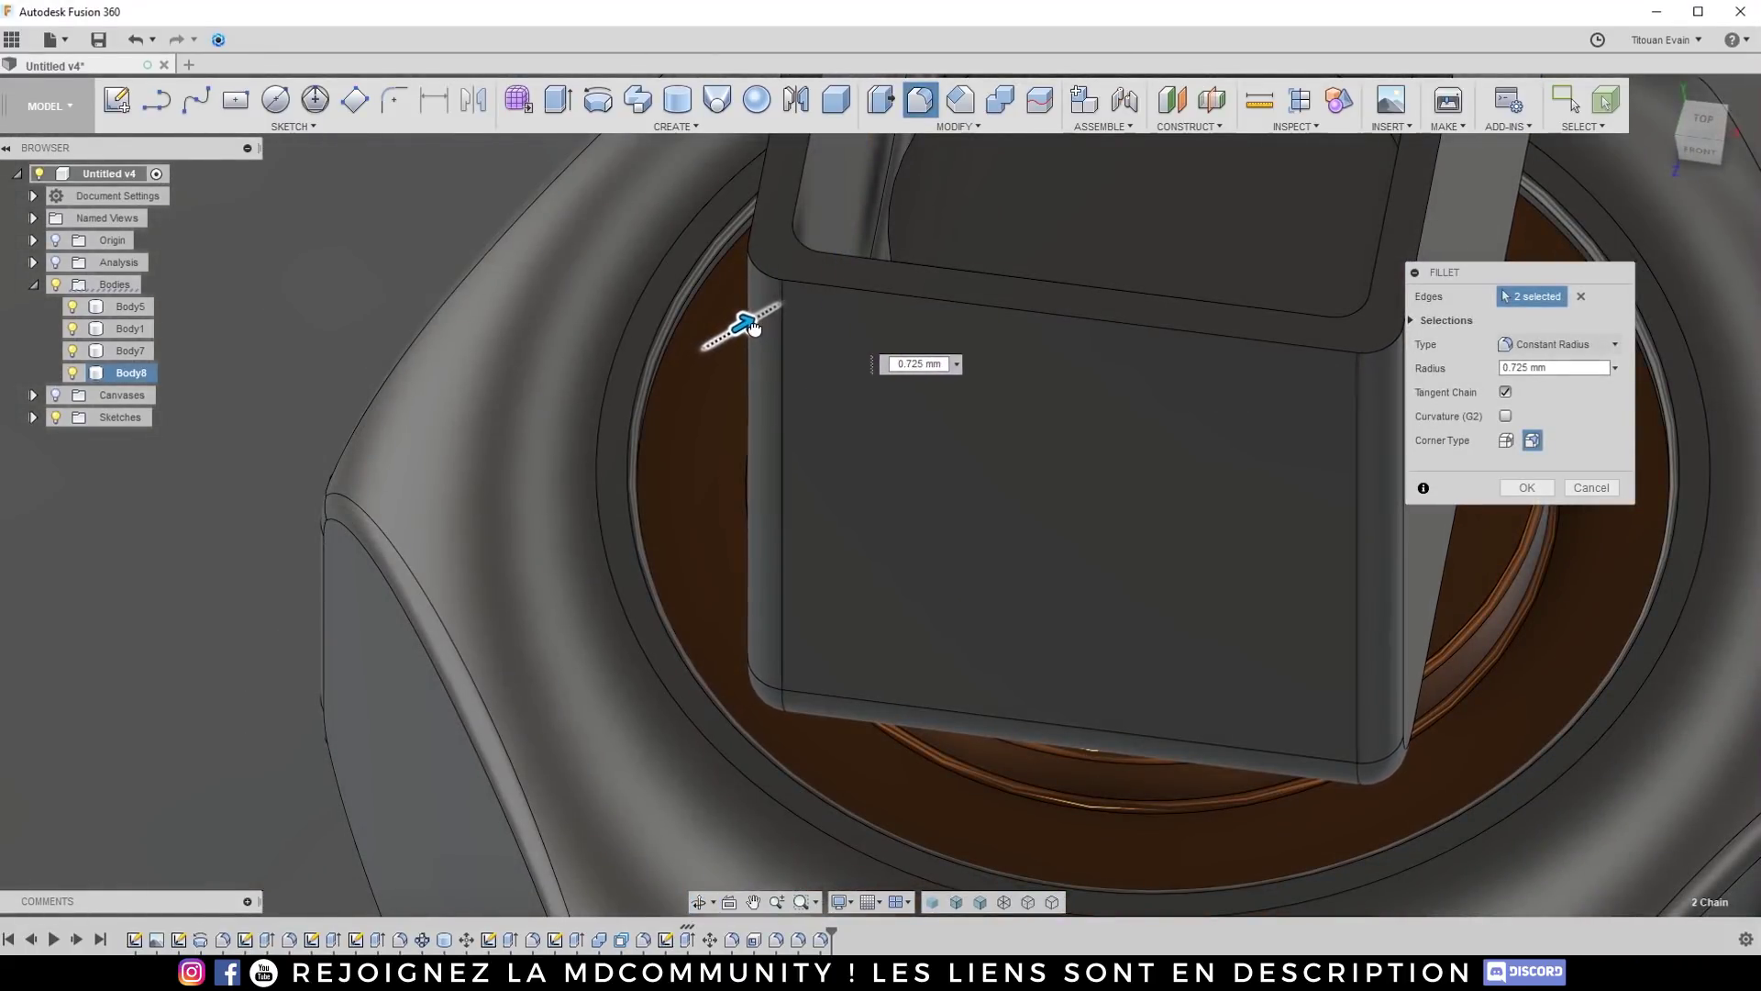
pyautogui.scroll(-3, 752, 322)
pyautogui.keyDown('shift'); pyautogui.moveTo(782, 342); pyautogui.dragTo(1245, 472, button='middle'); pyautogui.keyUp('shift')
pyautogui.scroll(3, 984, 489)
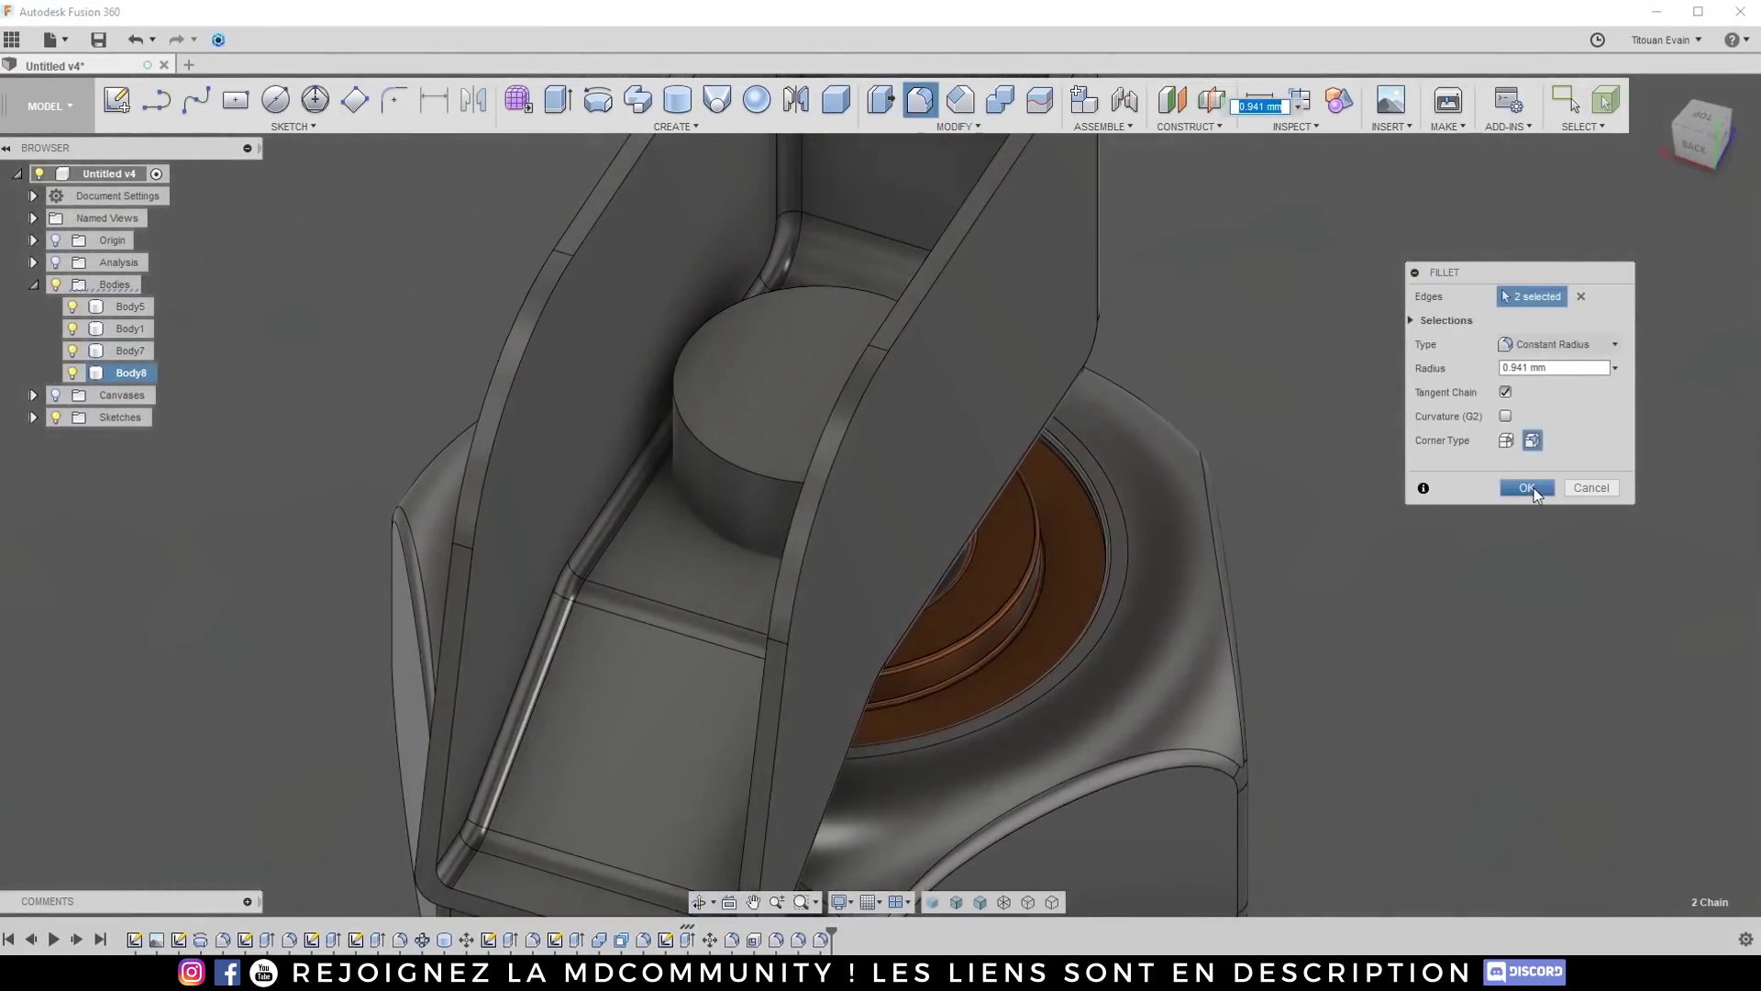
pyautogui.click(1527, 486)
# Step: Fillet the inner and outer edge chains of the shell's open rim with a radius of about 0.32 mm
pyautogui.scroll(-5, 881, 404)
pyautogui.keyDown('shift'); pyautogui.moveTo(881, 404); pyautogui.dragTo(972, 238, button='middle'); pyautogui.keyUp('shift')
pyautogui.press('f')
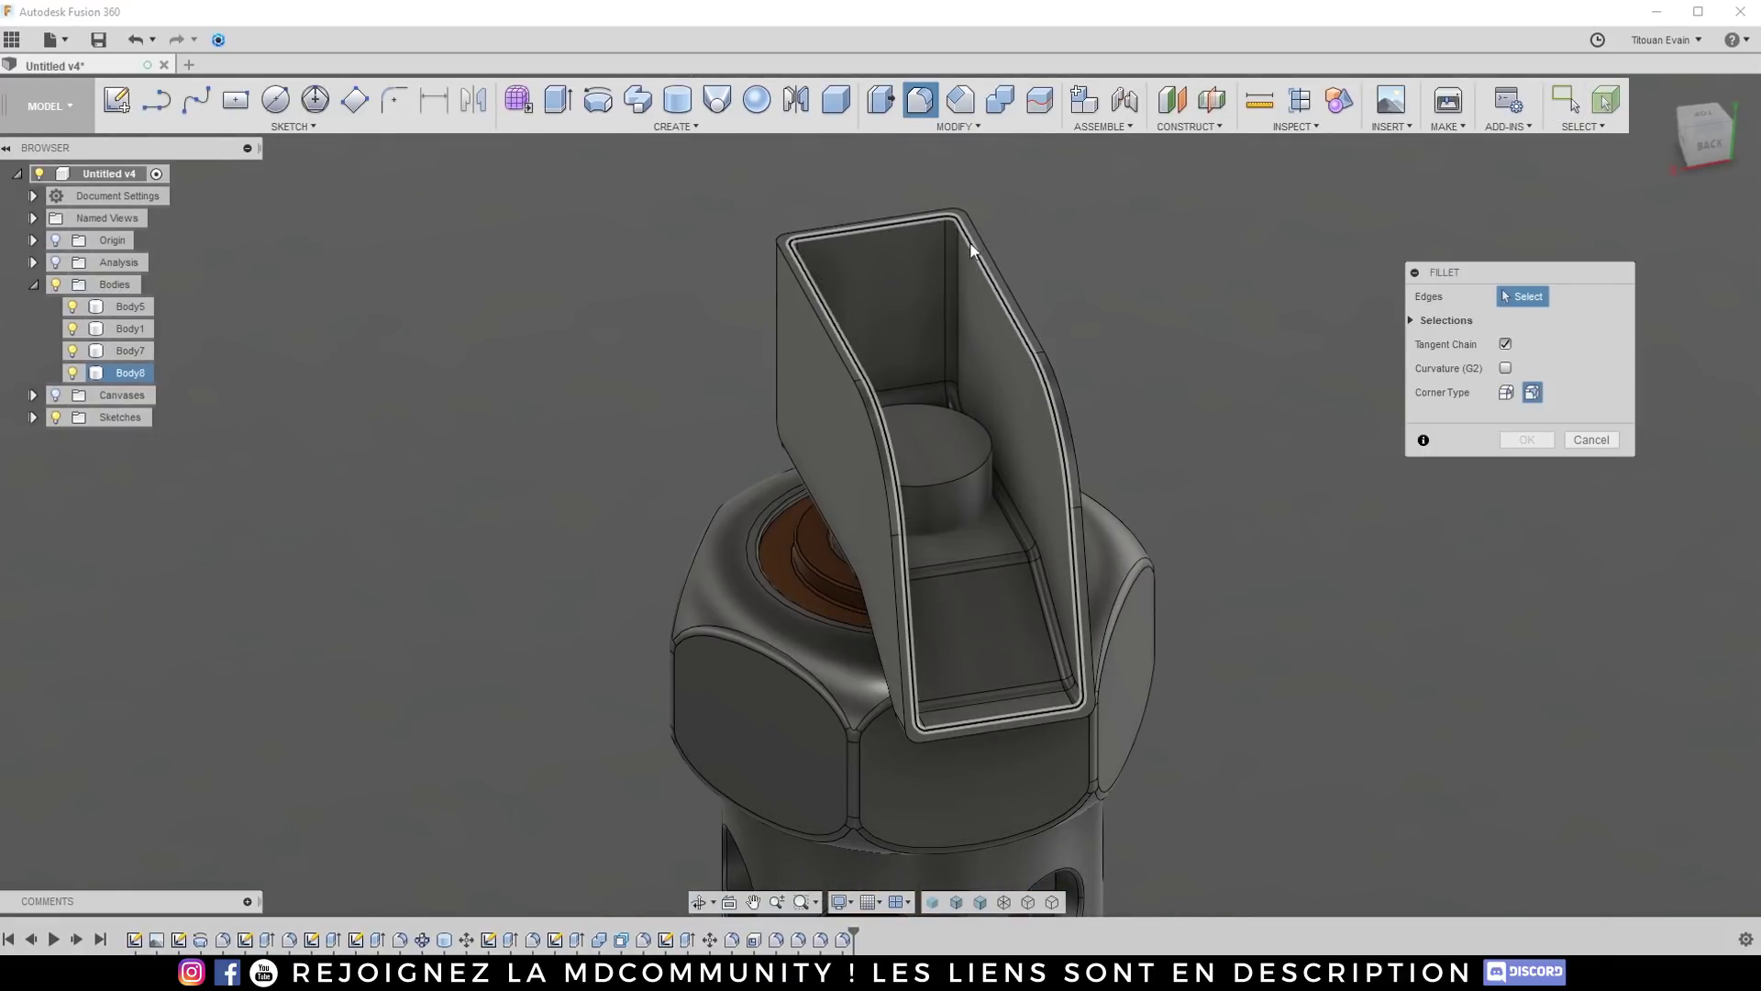
pyautogui.click(972, 252)
pyautogui.scroll(6, 986, 292)
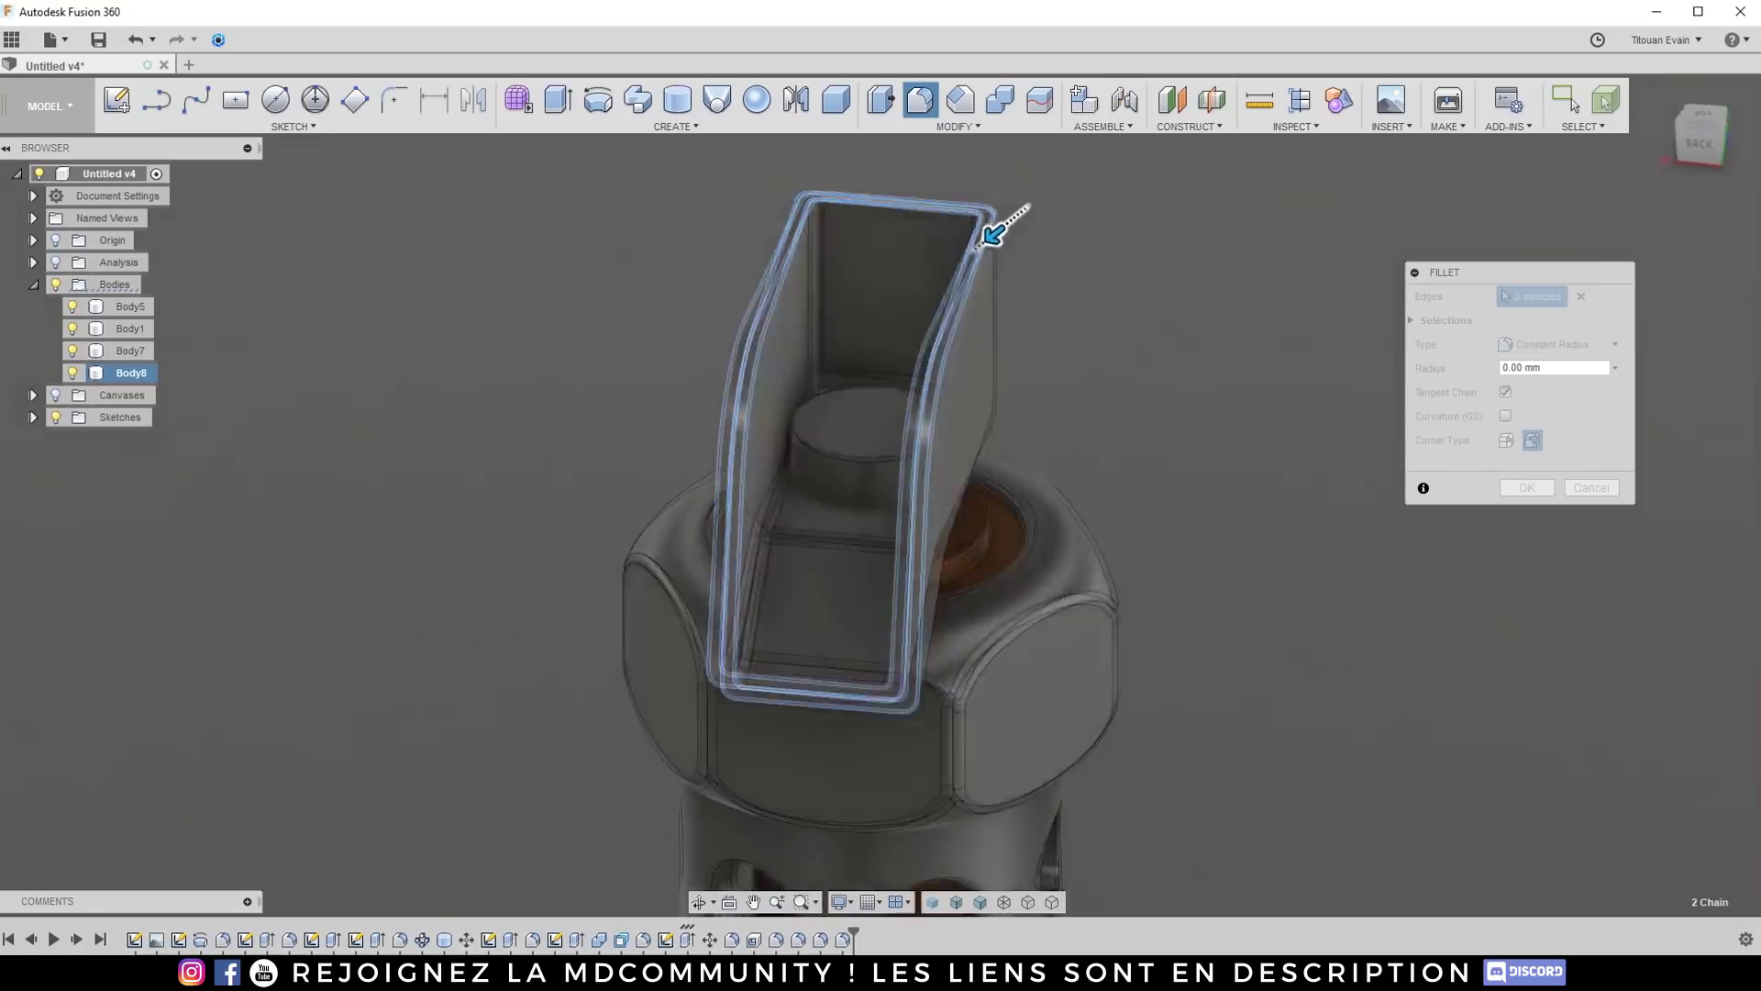
pyautogui.moveTo(968, 265); pyautogui.dragTo(961, 269)
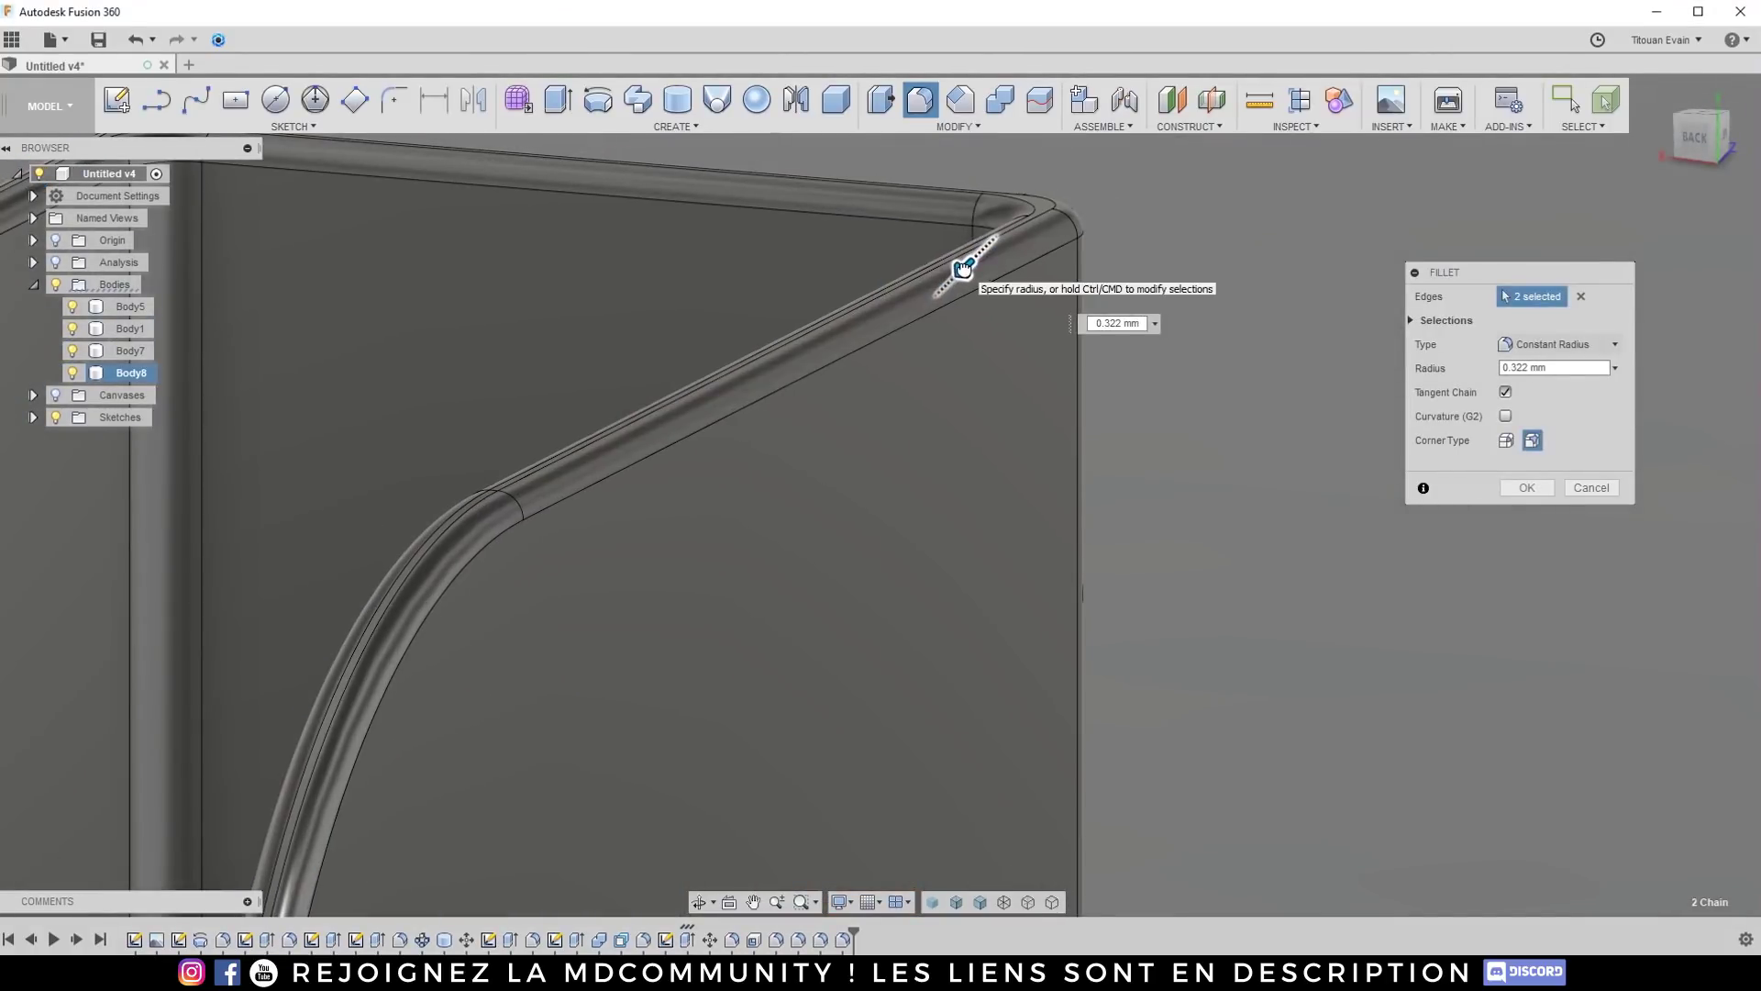
pyautogui.scroll(-6, 853, 316)
pyautogui.keyDown('shift'); pyautogui.moveTo(791, 330); pyautogui.dragTo(205, 395, button='middle'); pyautogui.keyUp('shift')
pyautogui.press('Return')
# Step: Isolate the shelled body to inspect it from several sides and bring the other bodies back into view
pyautogui.rightClick(118, 367)
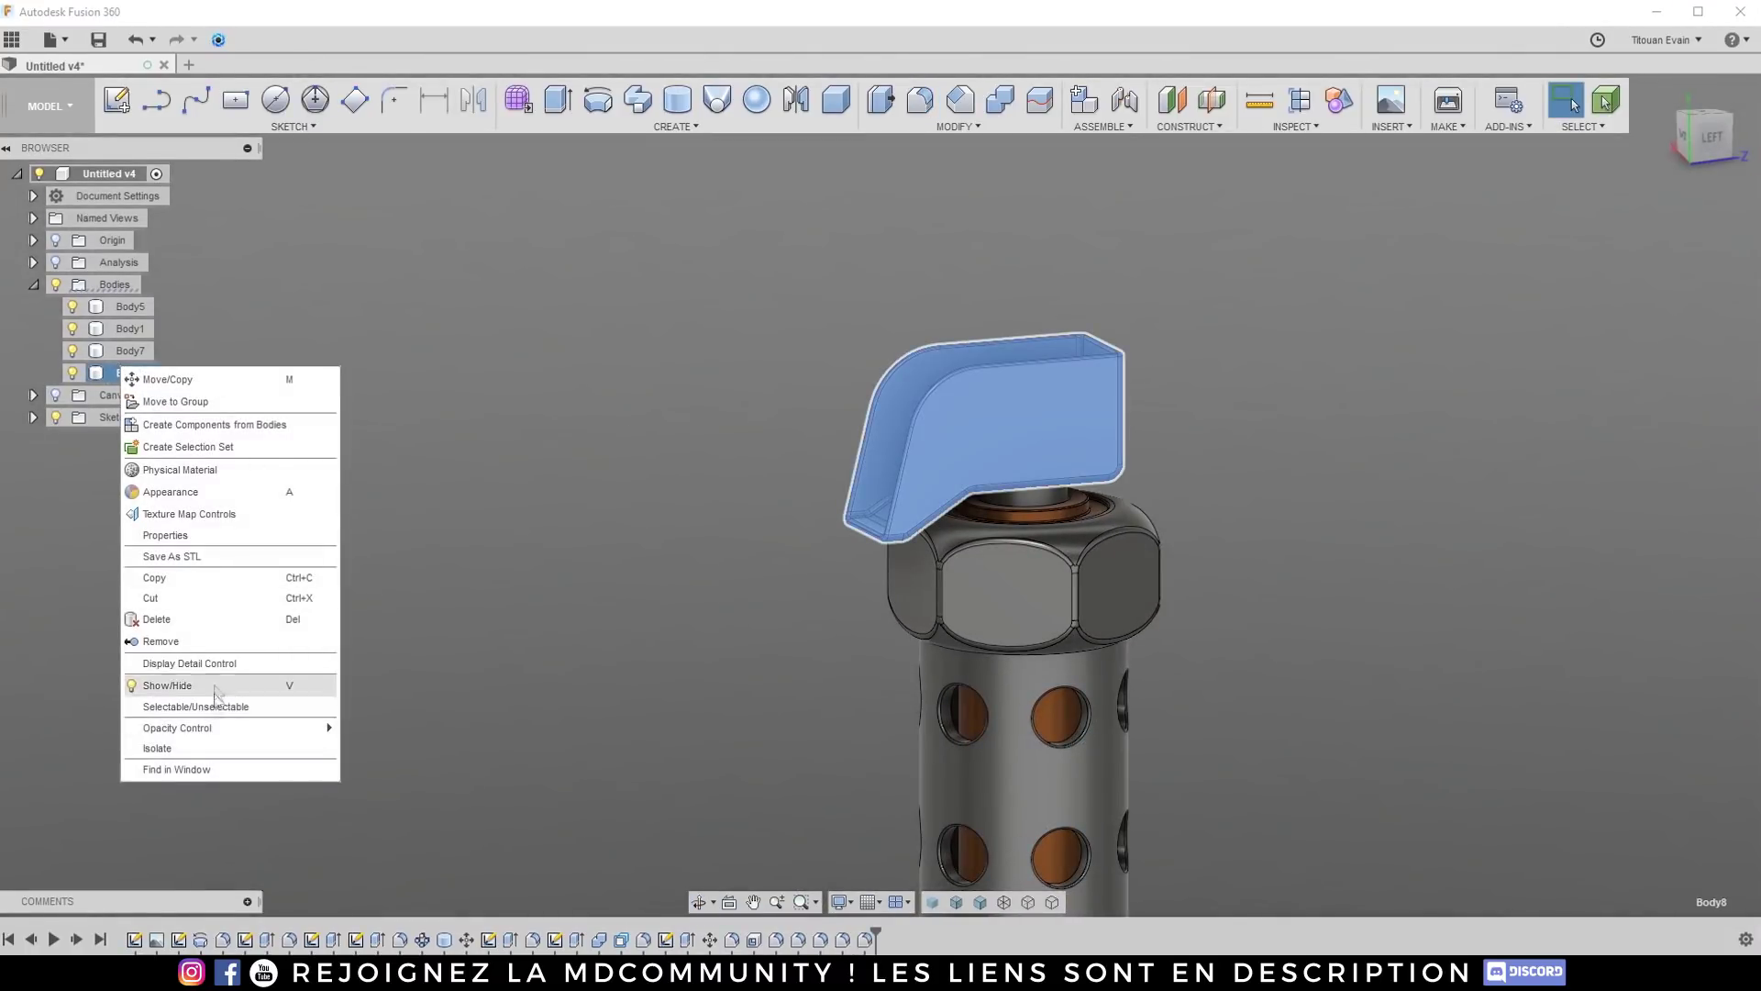
pyautogui.click(278, 743)
pyautogui.keyDown('shift'); pyautogui.moveTo(1137, 431); pyautogui.dragTo(991, 276, button='middle'); pyautogui.keyUp('shift')
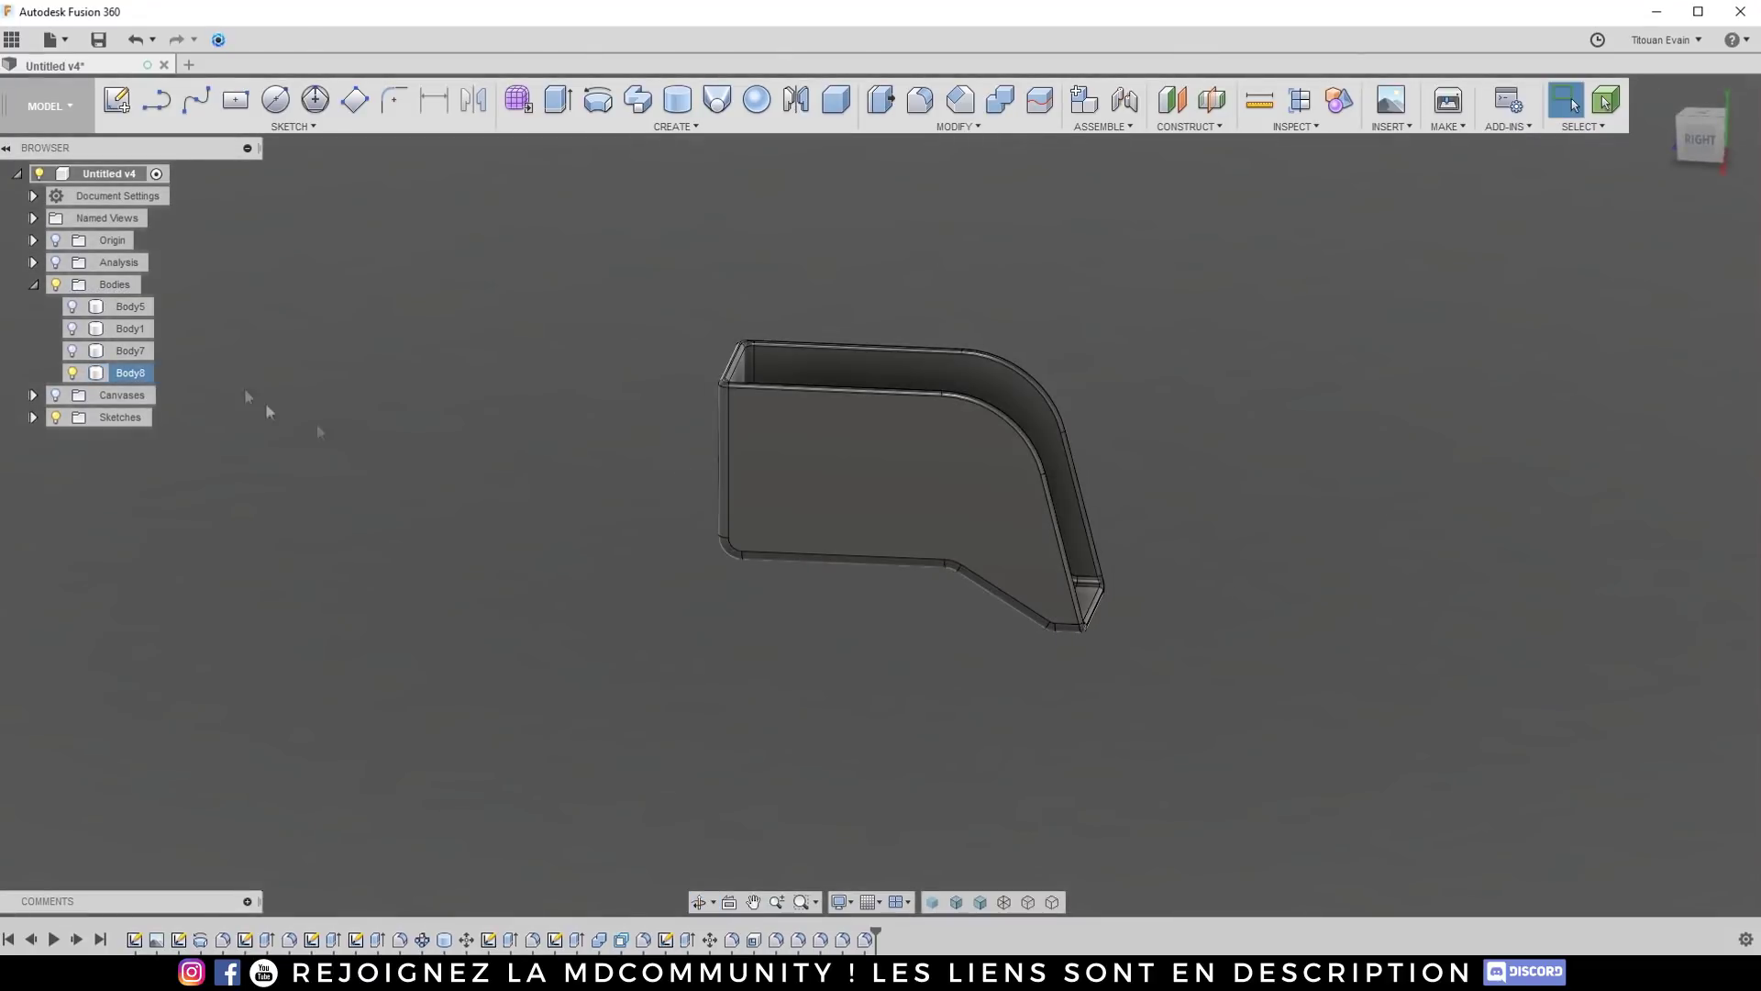
pyautogui.rightClick(129, 371)
pyautogui.click(183, 753)
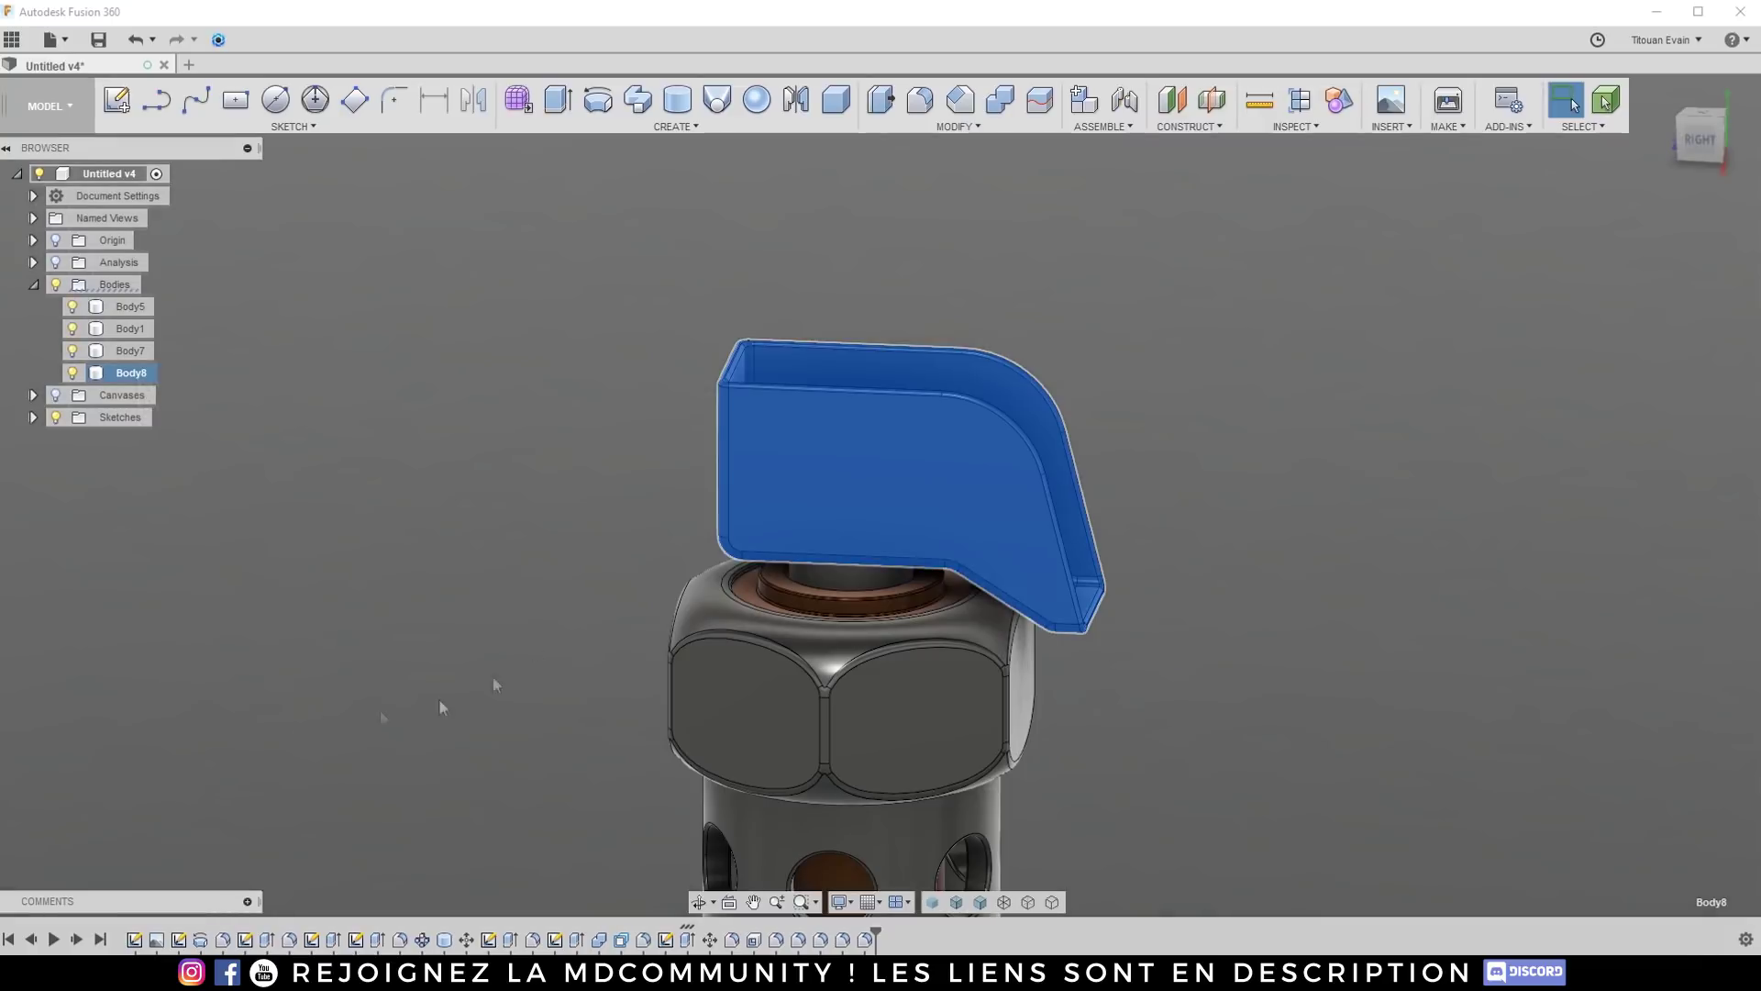
# Step: Cut the cylindrical plug out of the shelled body with Combine, keeping the tool body
pyautogui.scroll(6, 866, 458)
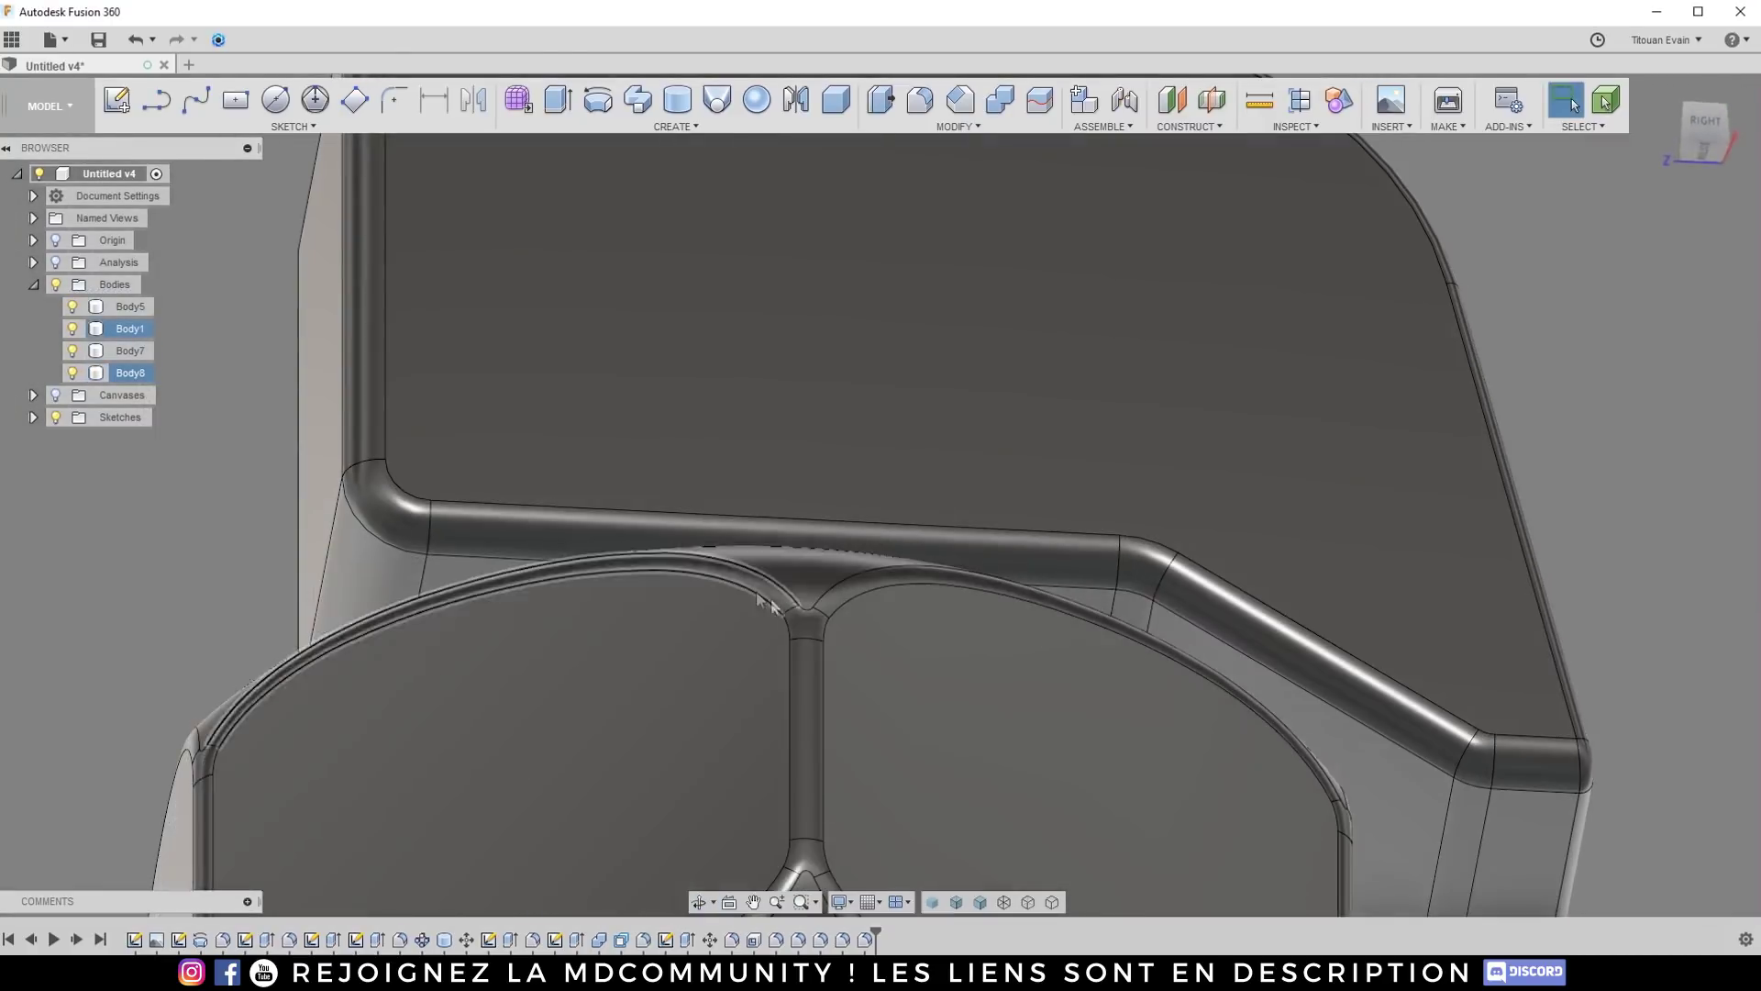
pyautogui.keyDown('shift'); pyautogui.moveTo(771, 597); pyautogui.dragTo(1046, 240, button='middle'); pyautogui.keyUp('shift')
pyautogui.click(1000, 99)
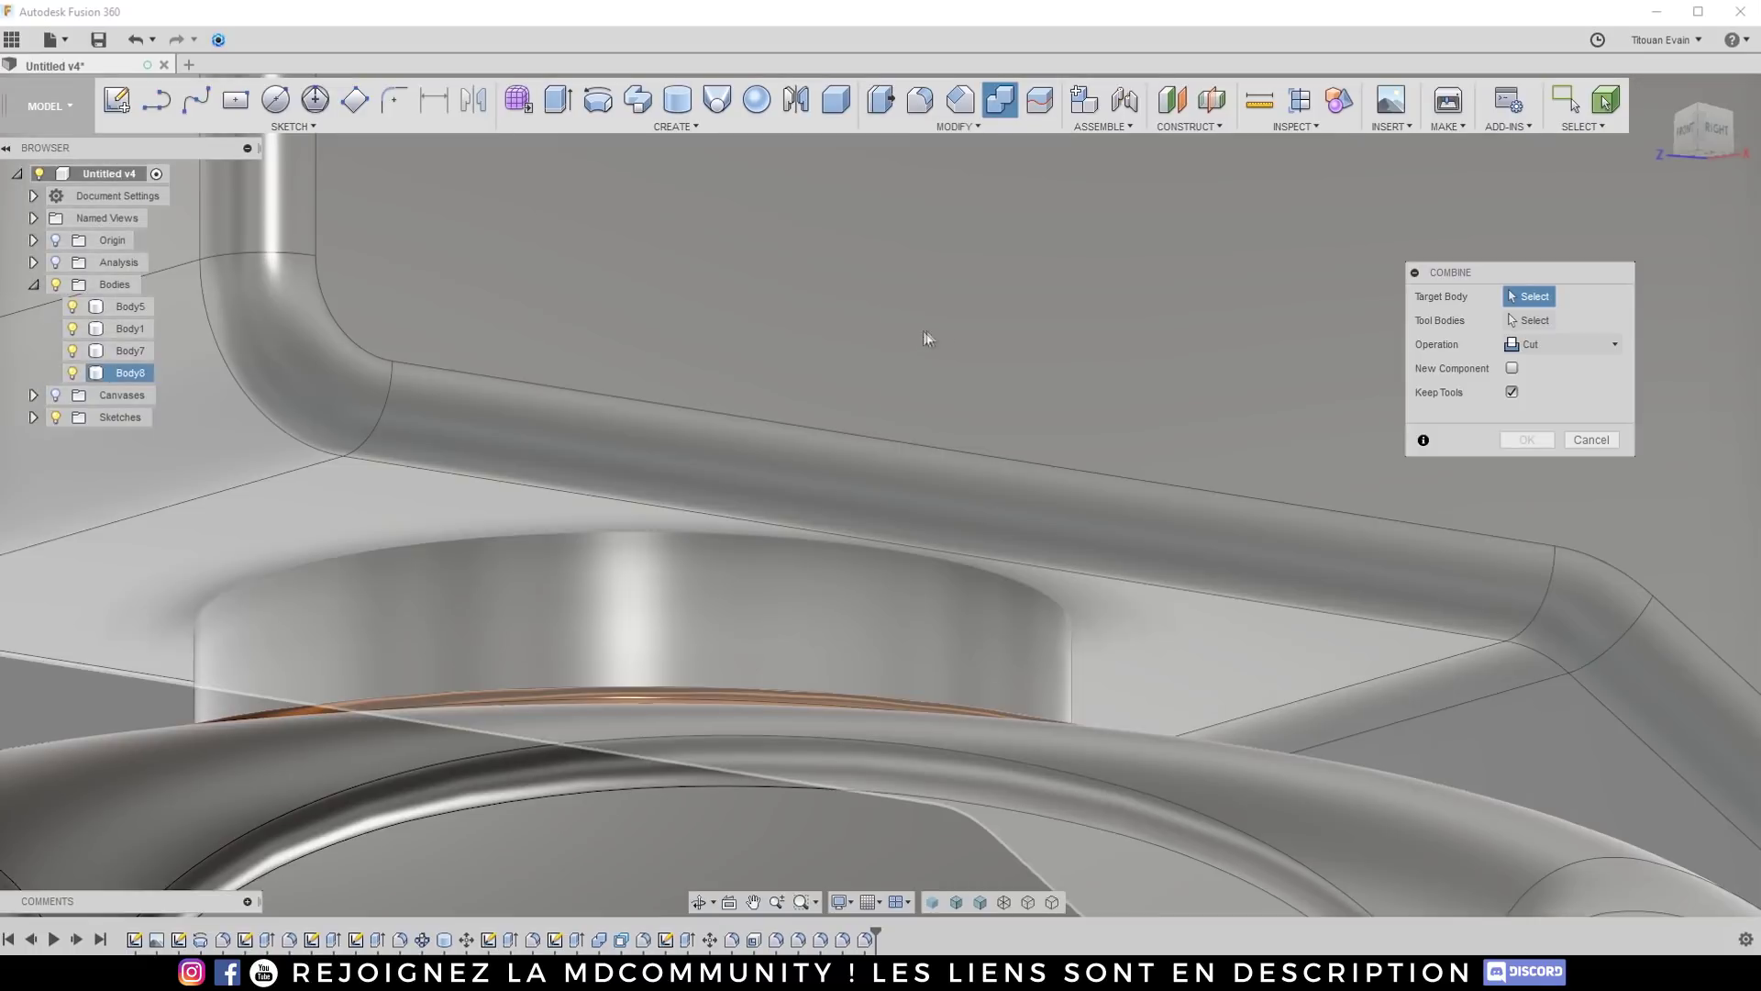
pyautogui.click(925, 338)
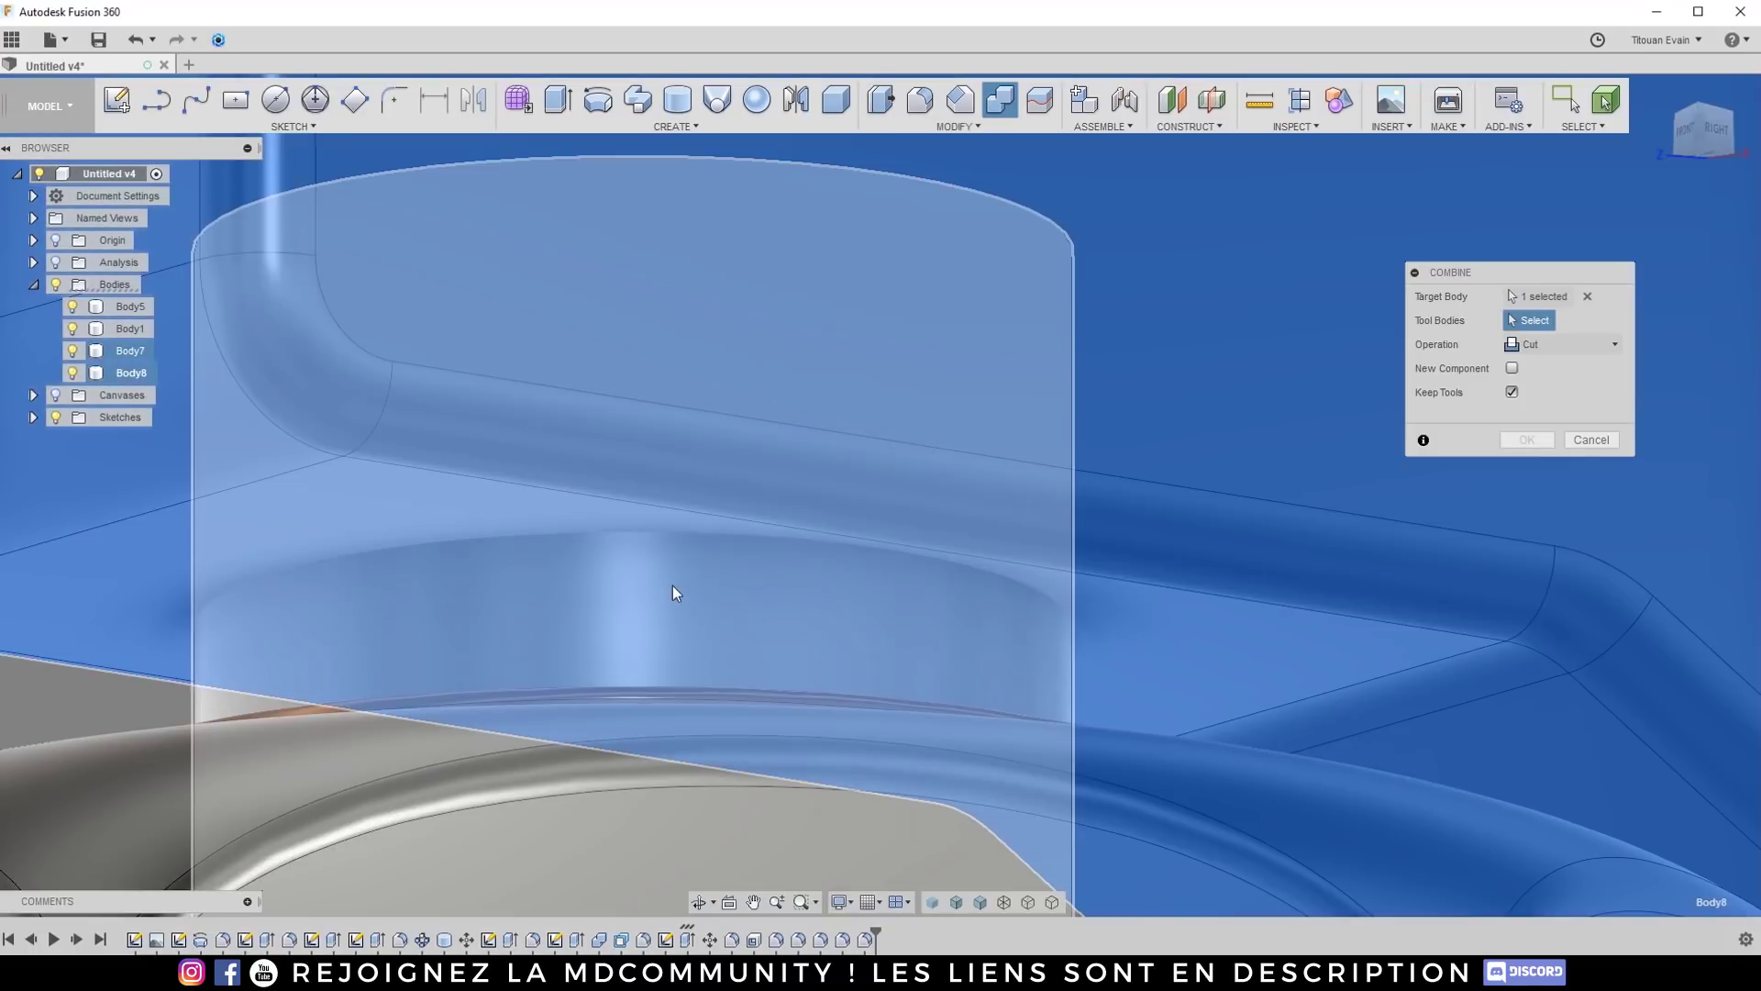
pyautogui.click(676, 590)
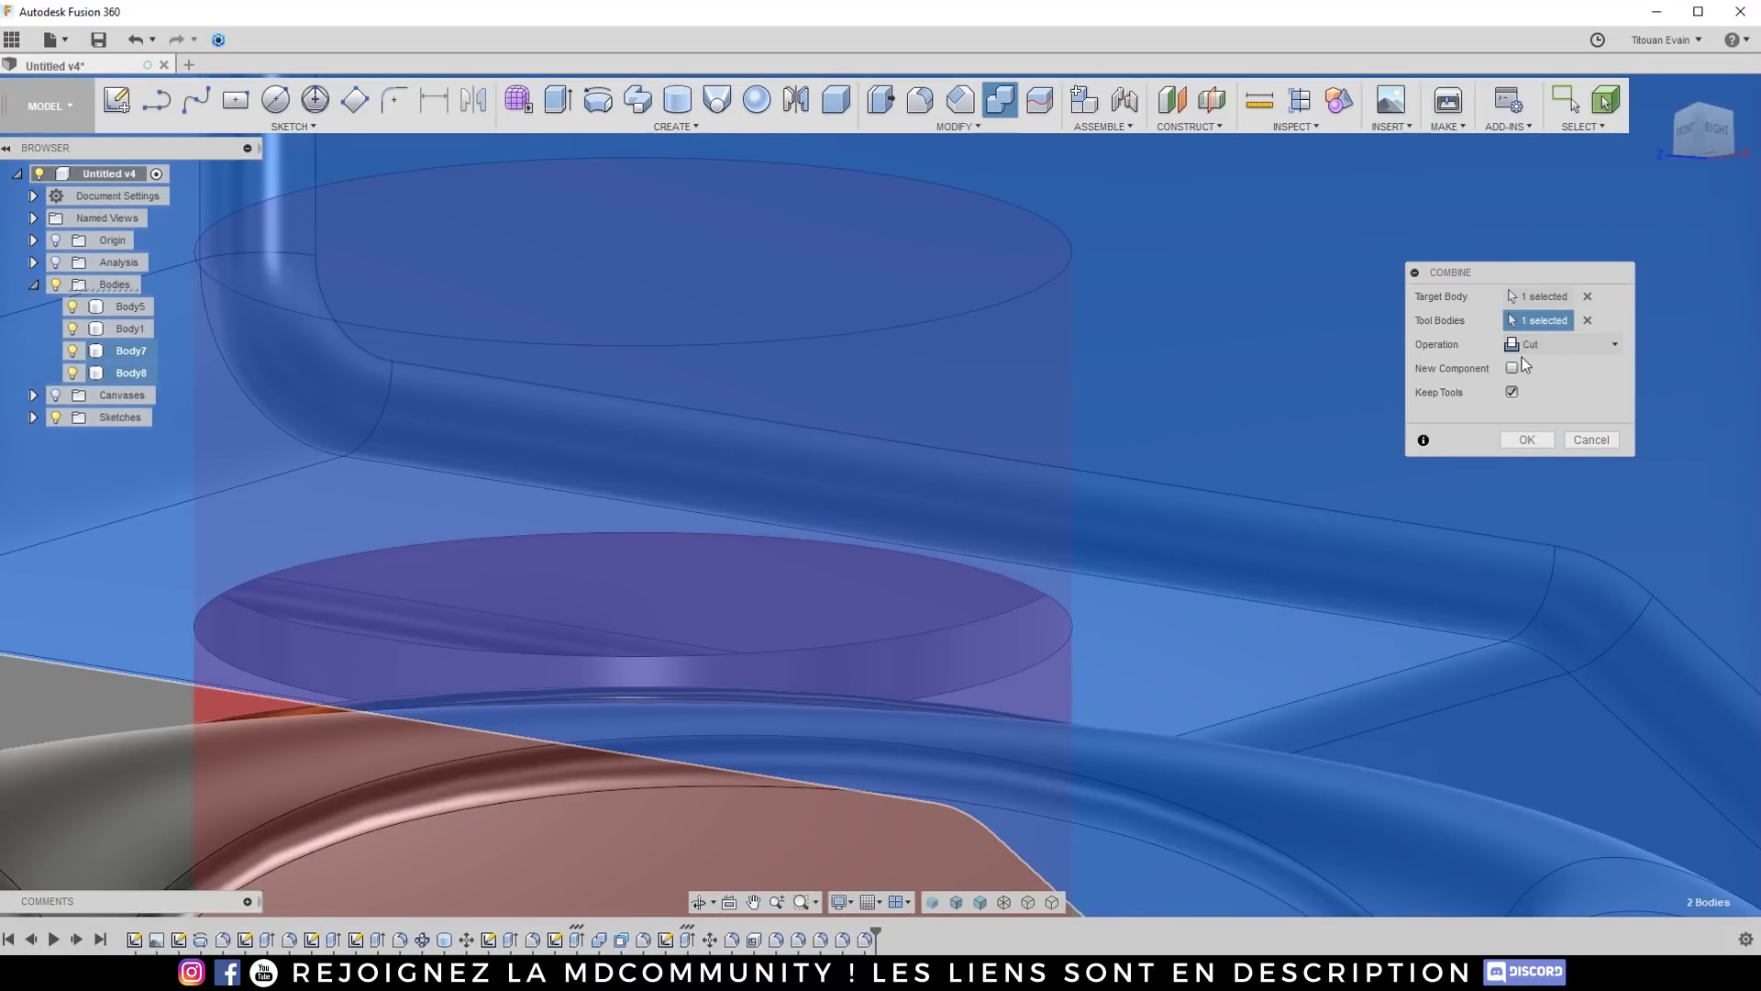
pyautogui.click(1530, 442)
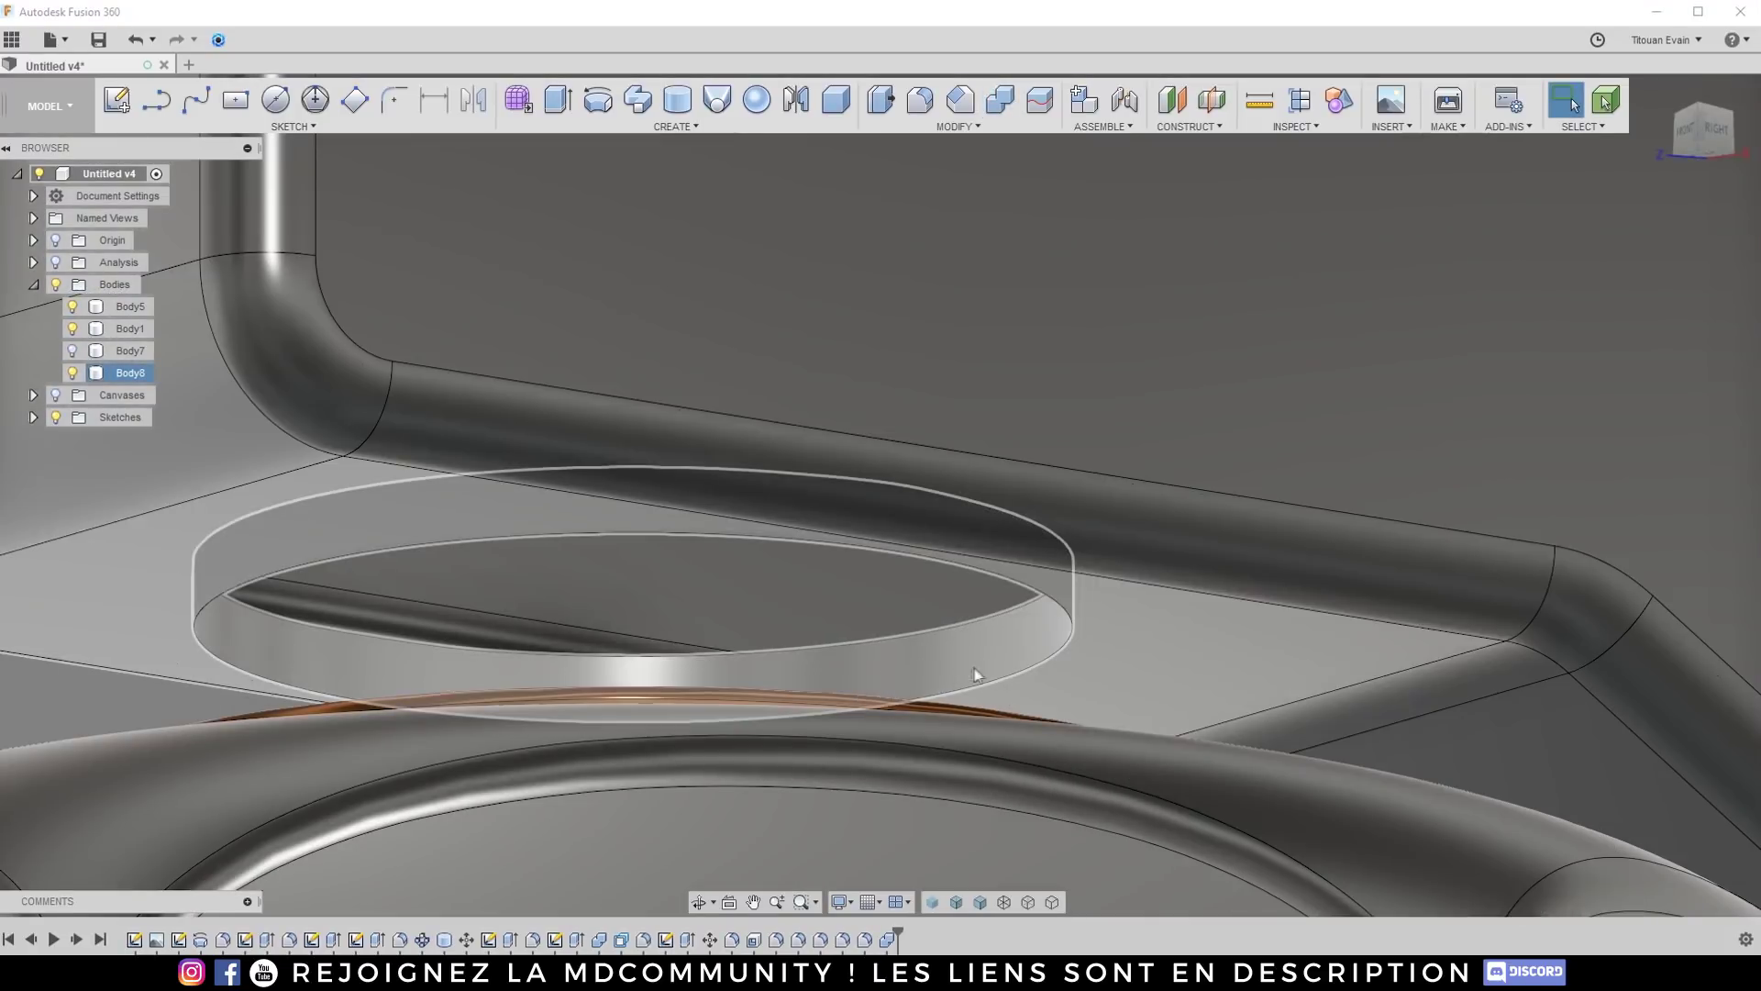
# Step: Offset the cylindrical face of the plug hole in the shell's floor by about -0.085 mm for clearance
pyautogui.click(996, 659)
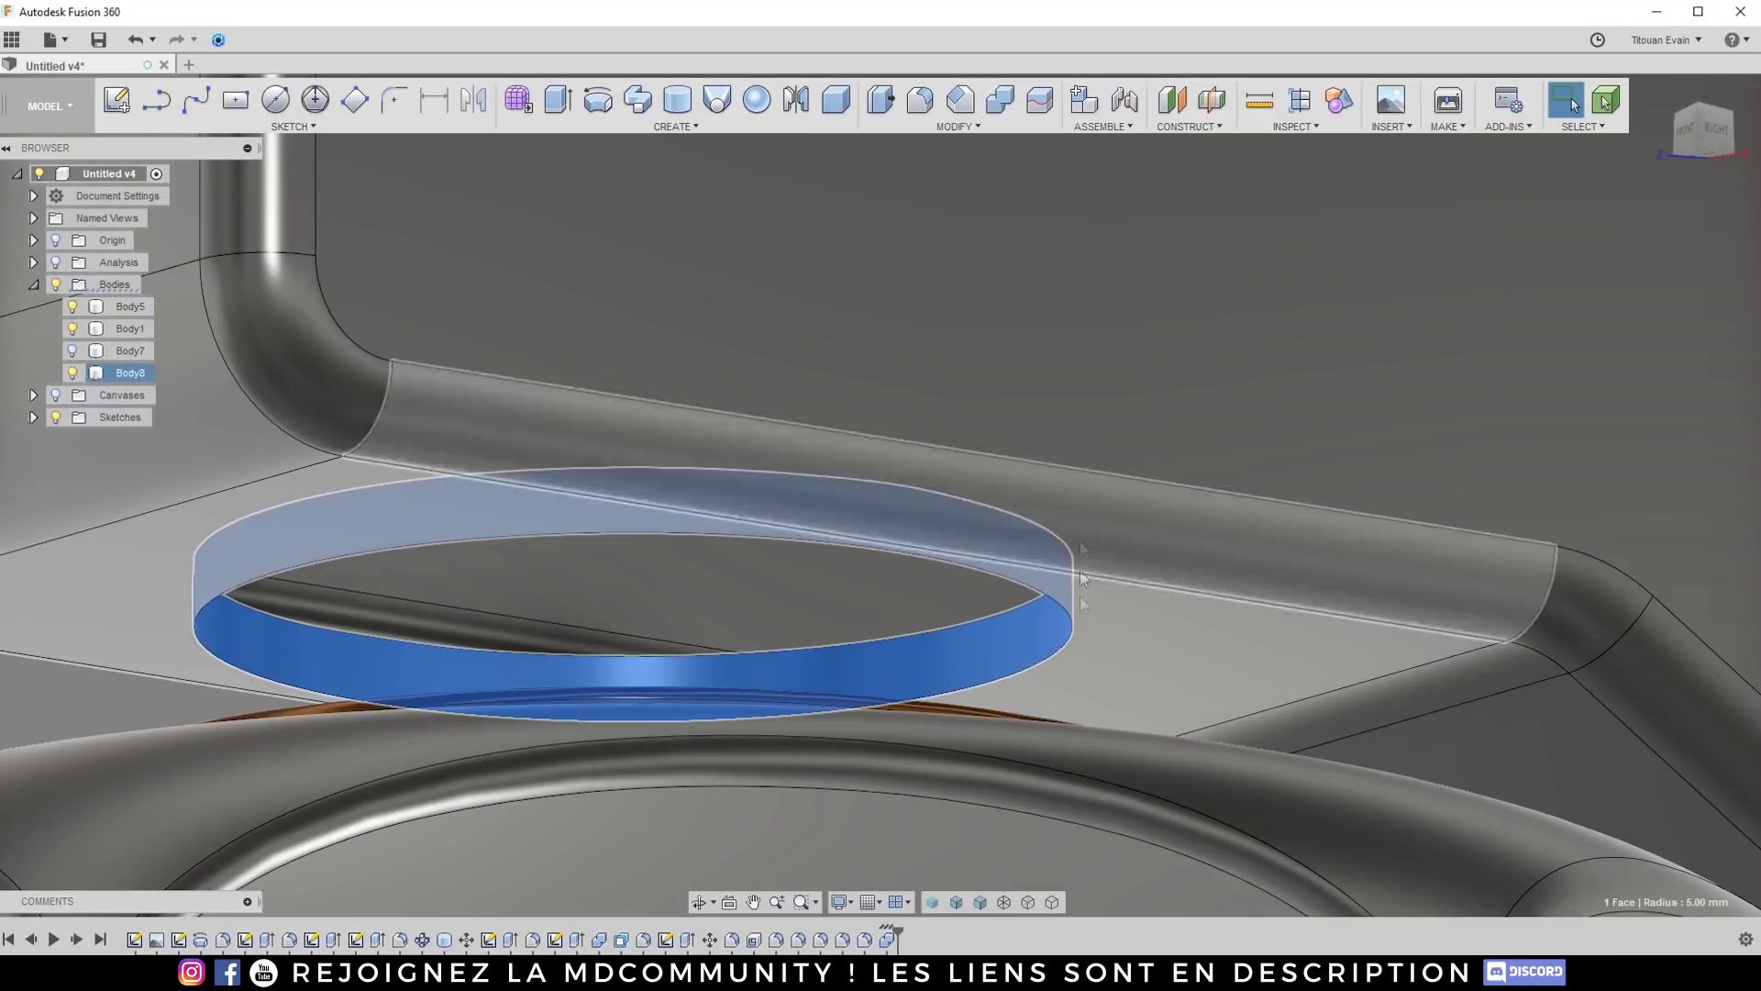
pyautogui.rightClick(1040, 643)
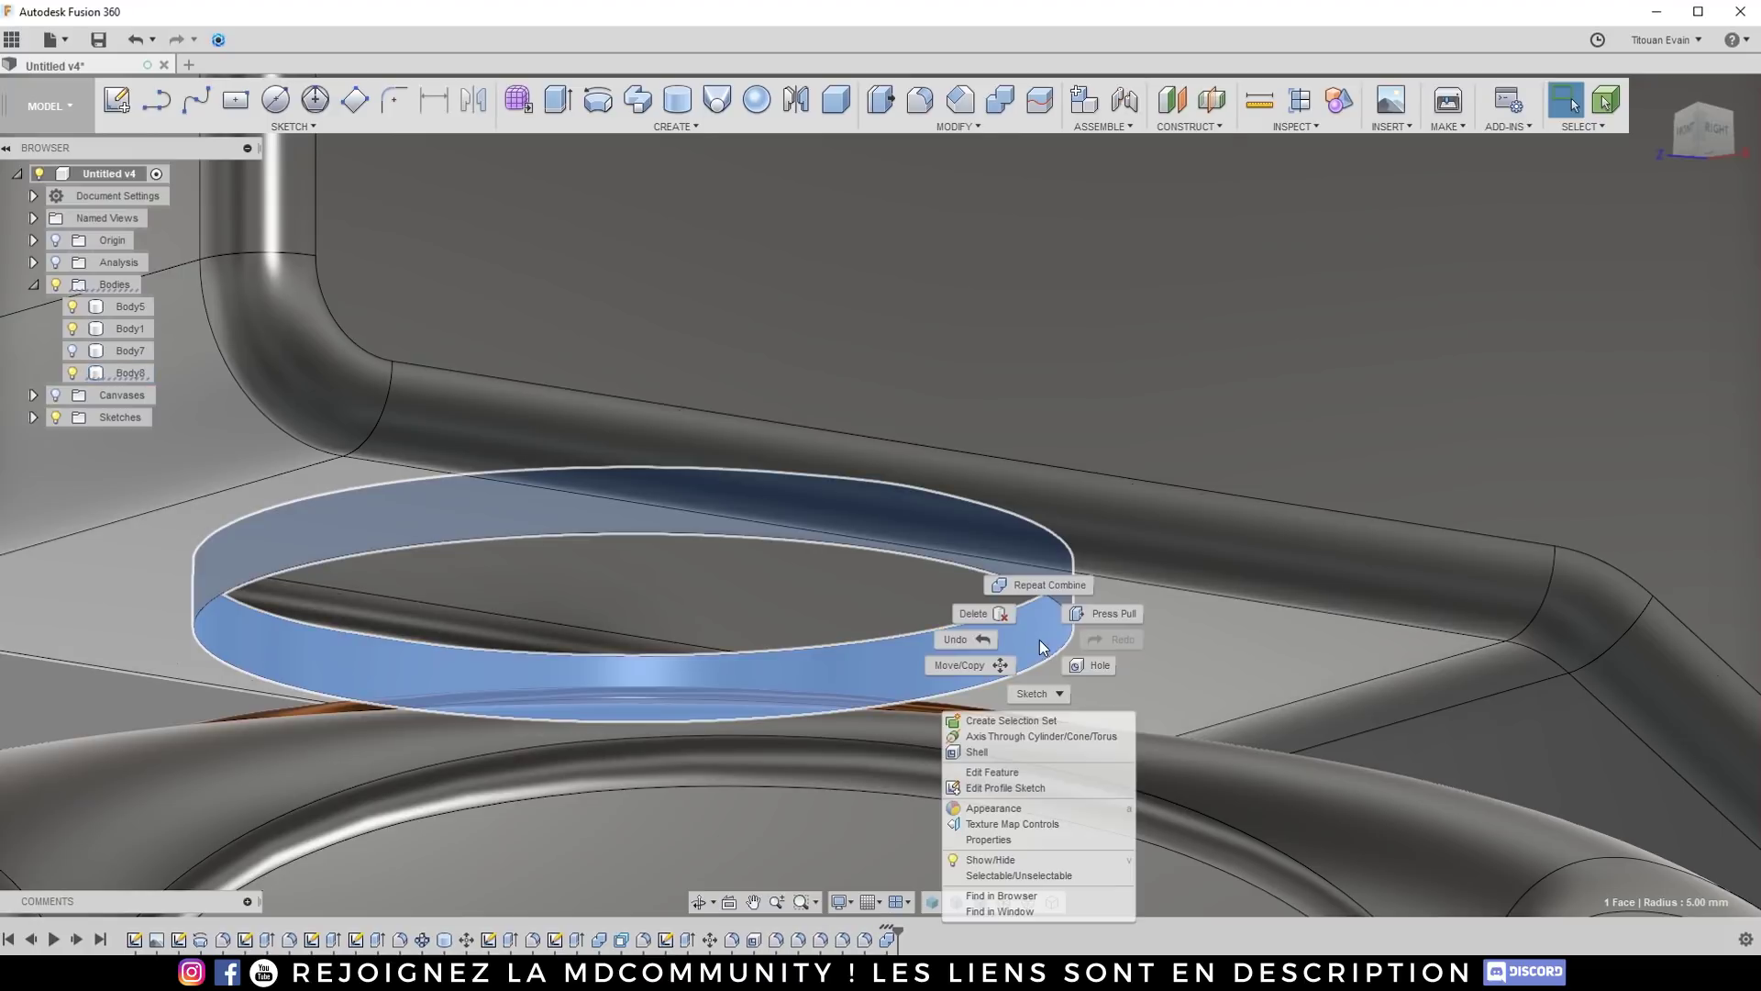
pyautogui.click(1093, 613)
pyautogui.scroll(3, 963, 660)
pyautogui.moveTo(937, 677); pyautogui.dragTo(1067, 704)
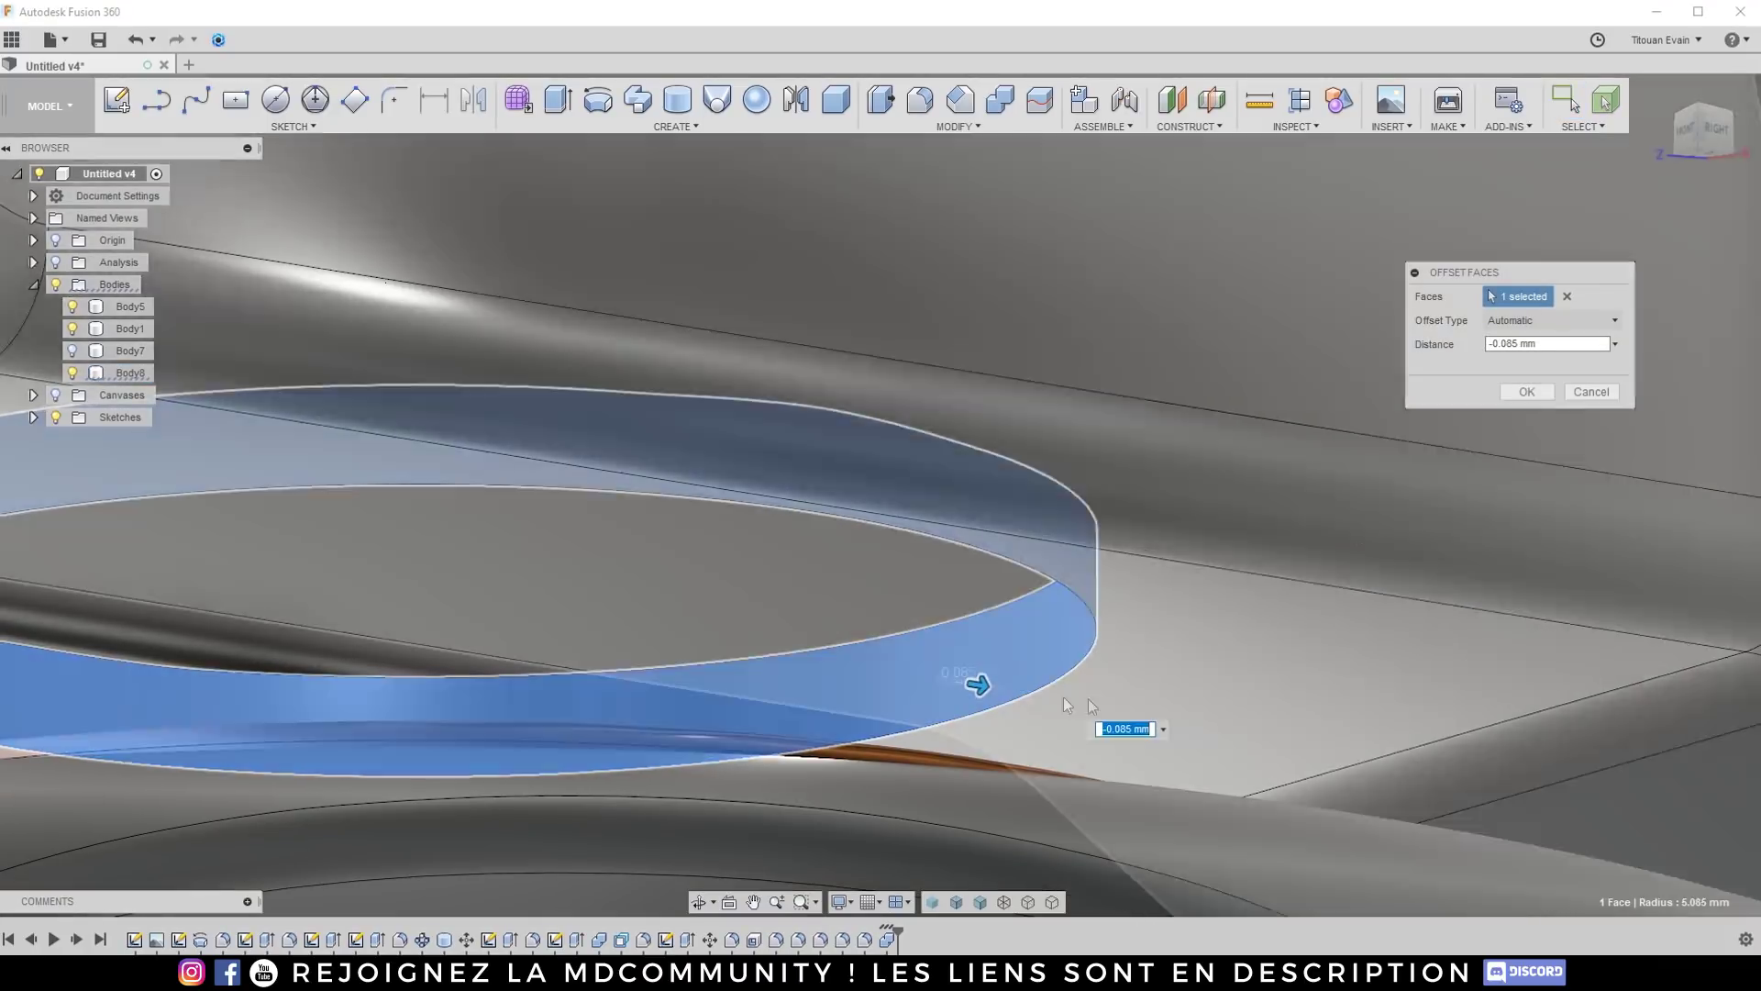
pyautogui.click(1527, 392)
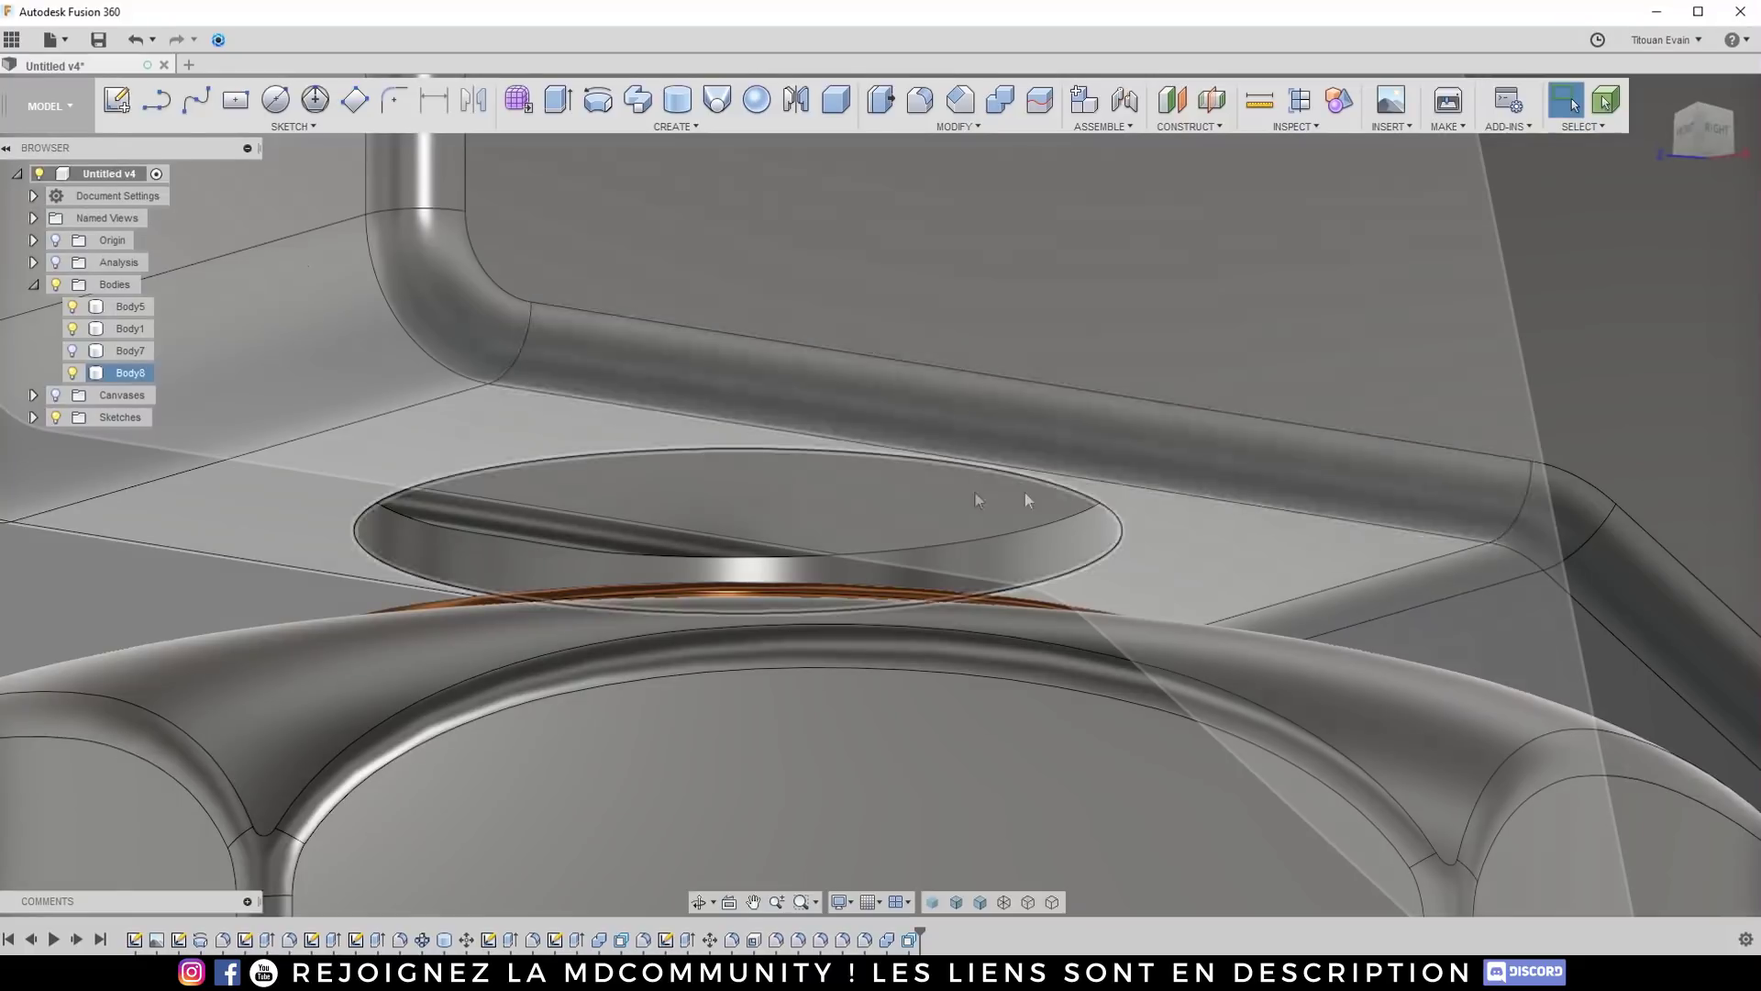
# Step: Fillet the lower edge of the plug hole with a radius of 0.35 mm and display the model shaded without edges
pyautogui.press('f')
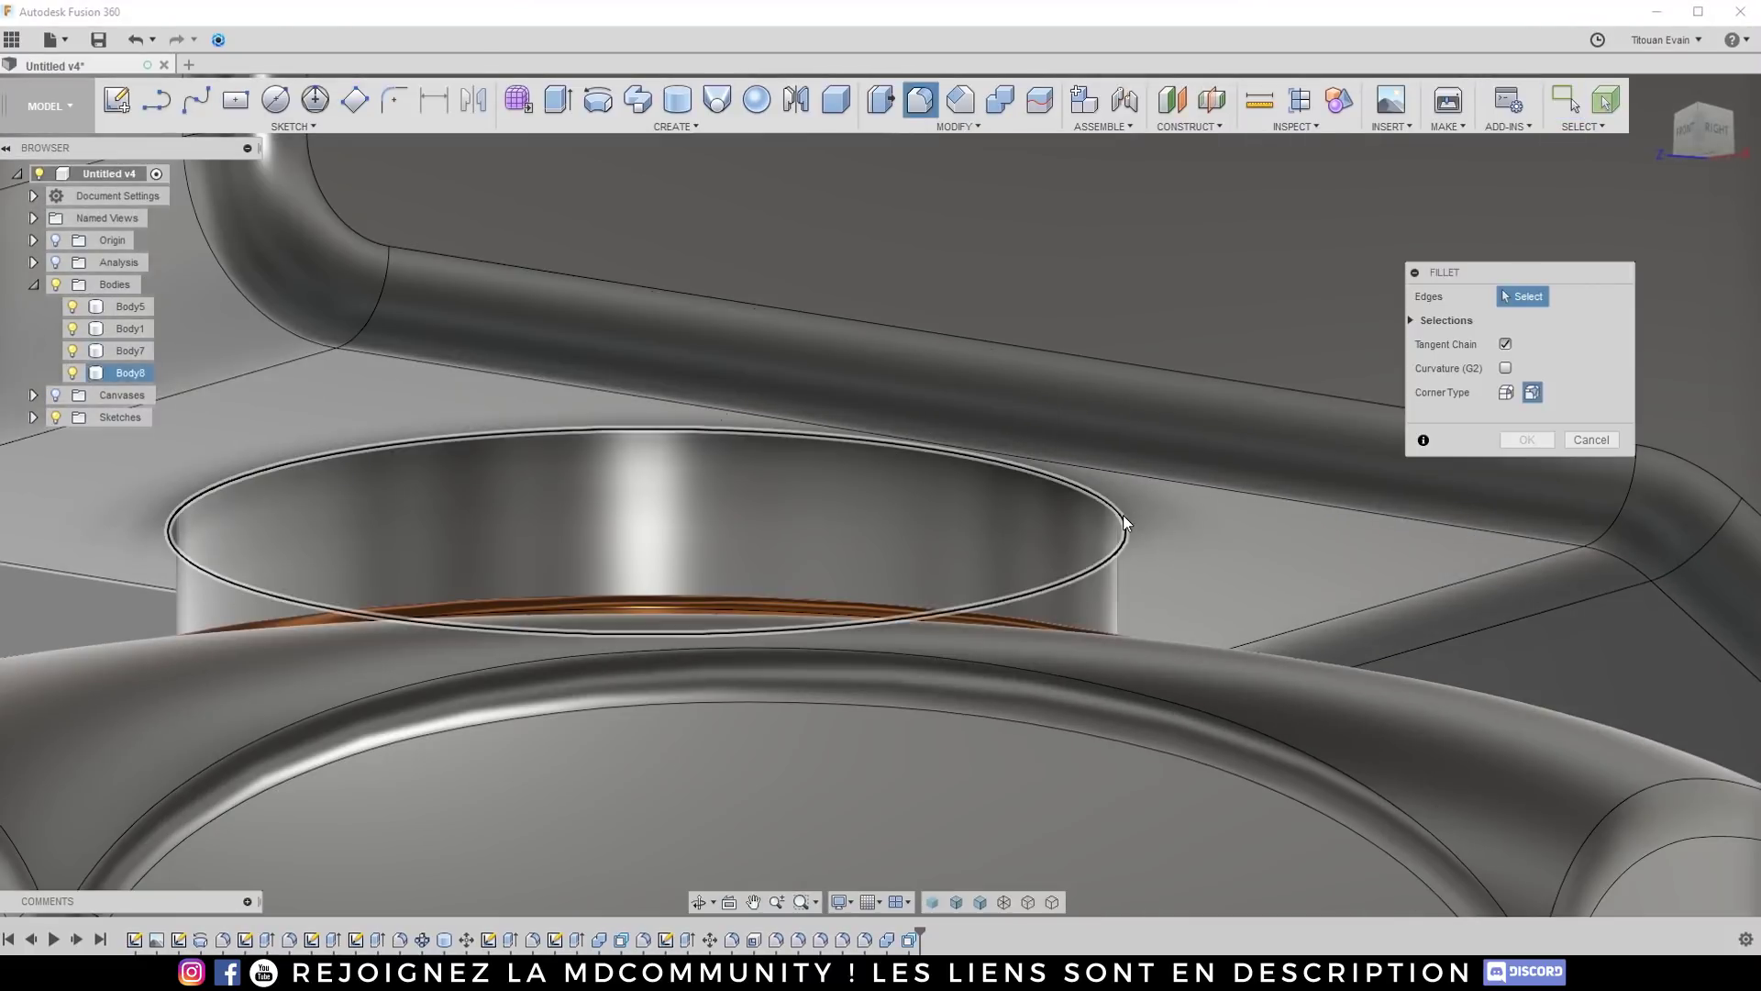
pyautogui.click(1124, 517)
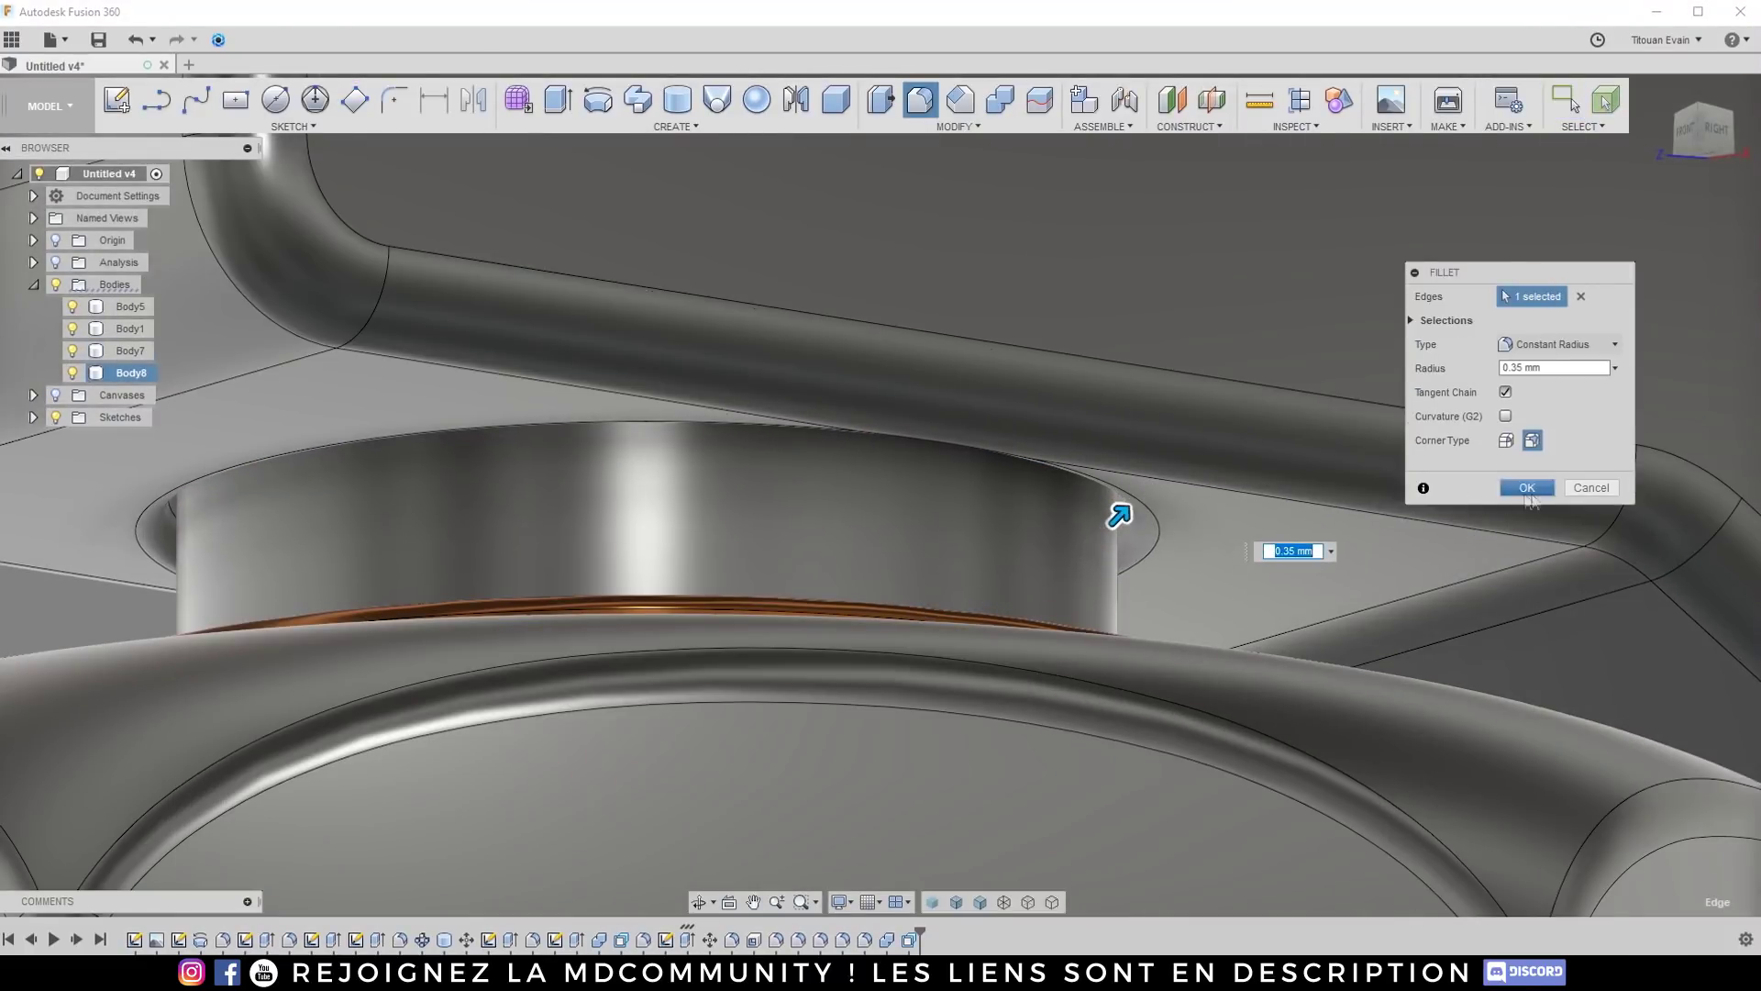
pyautogui.click(1528, 492)
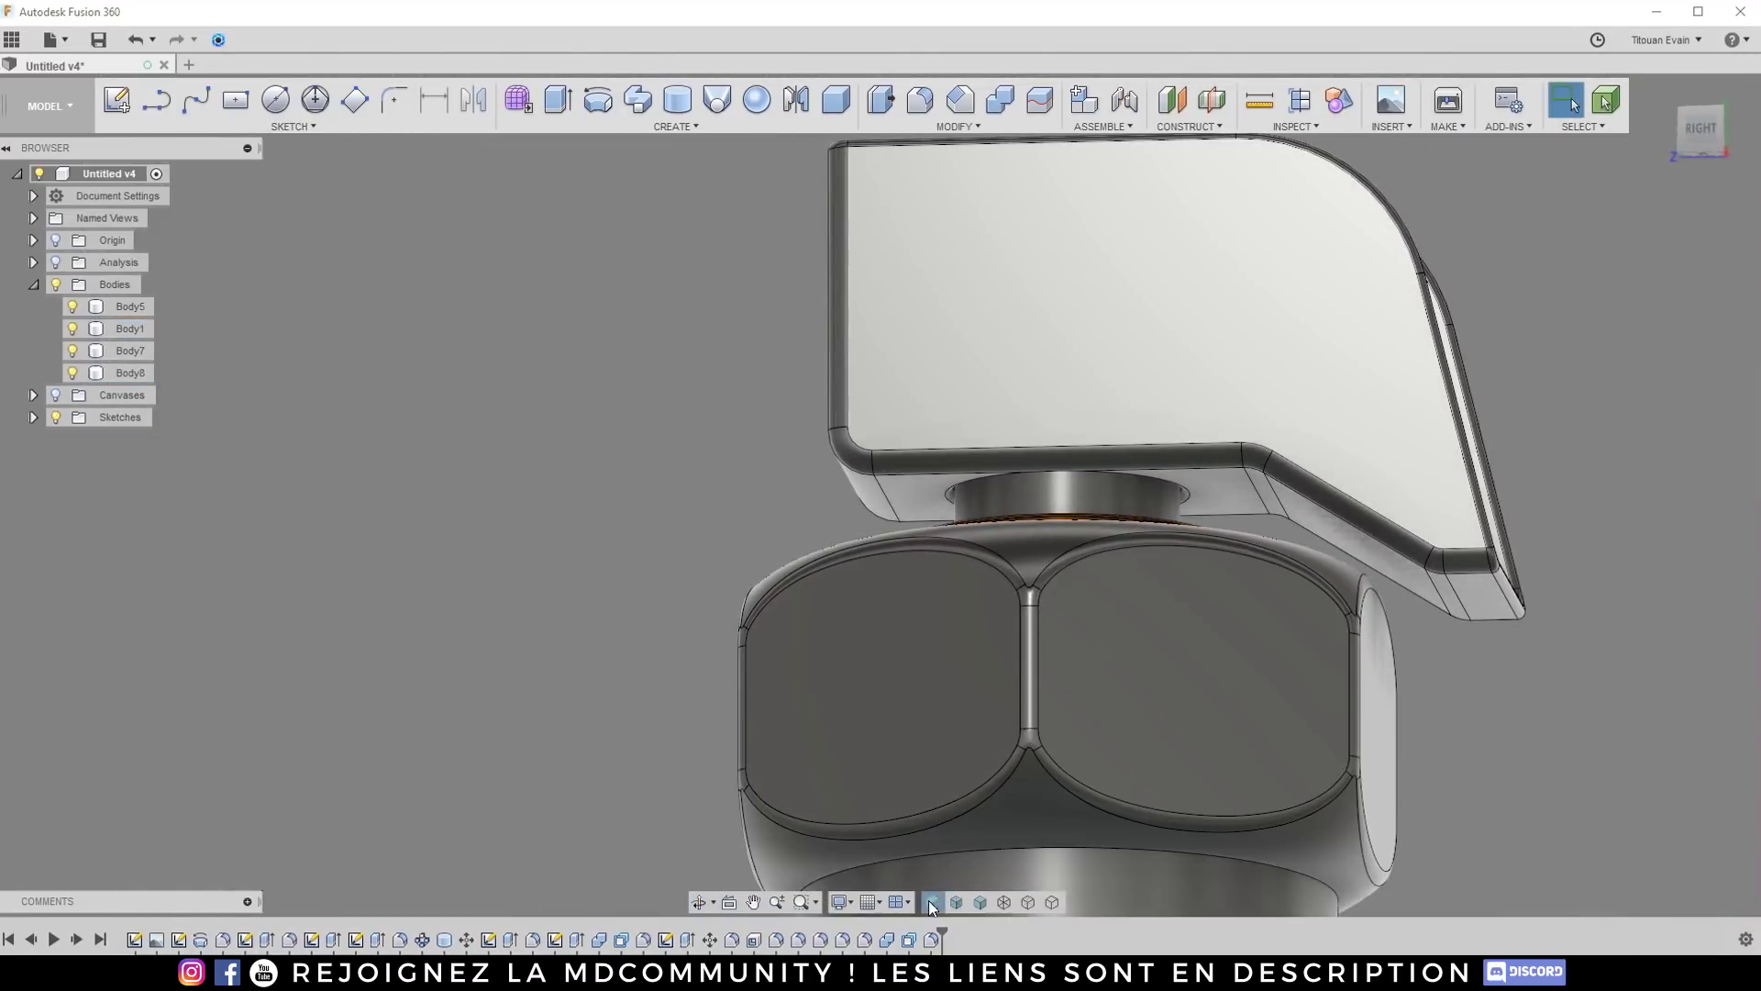
pyautogui.click(930, 902)
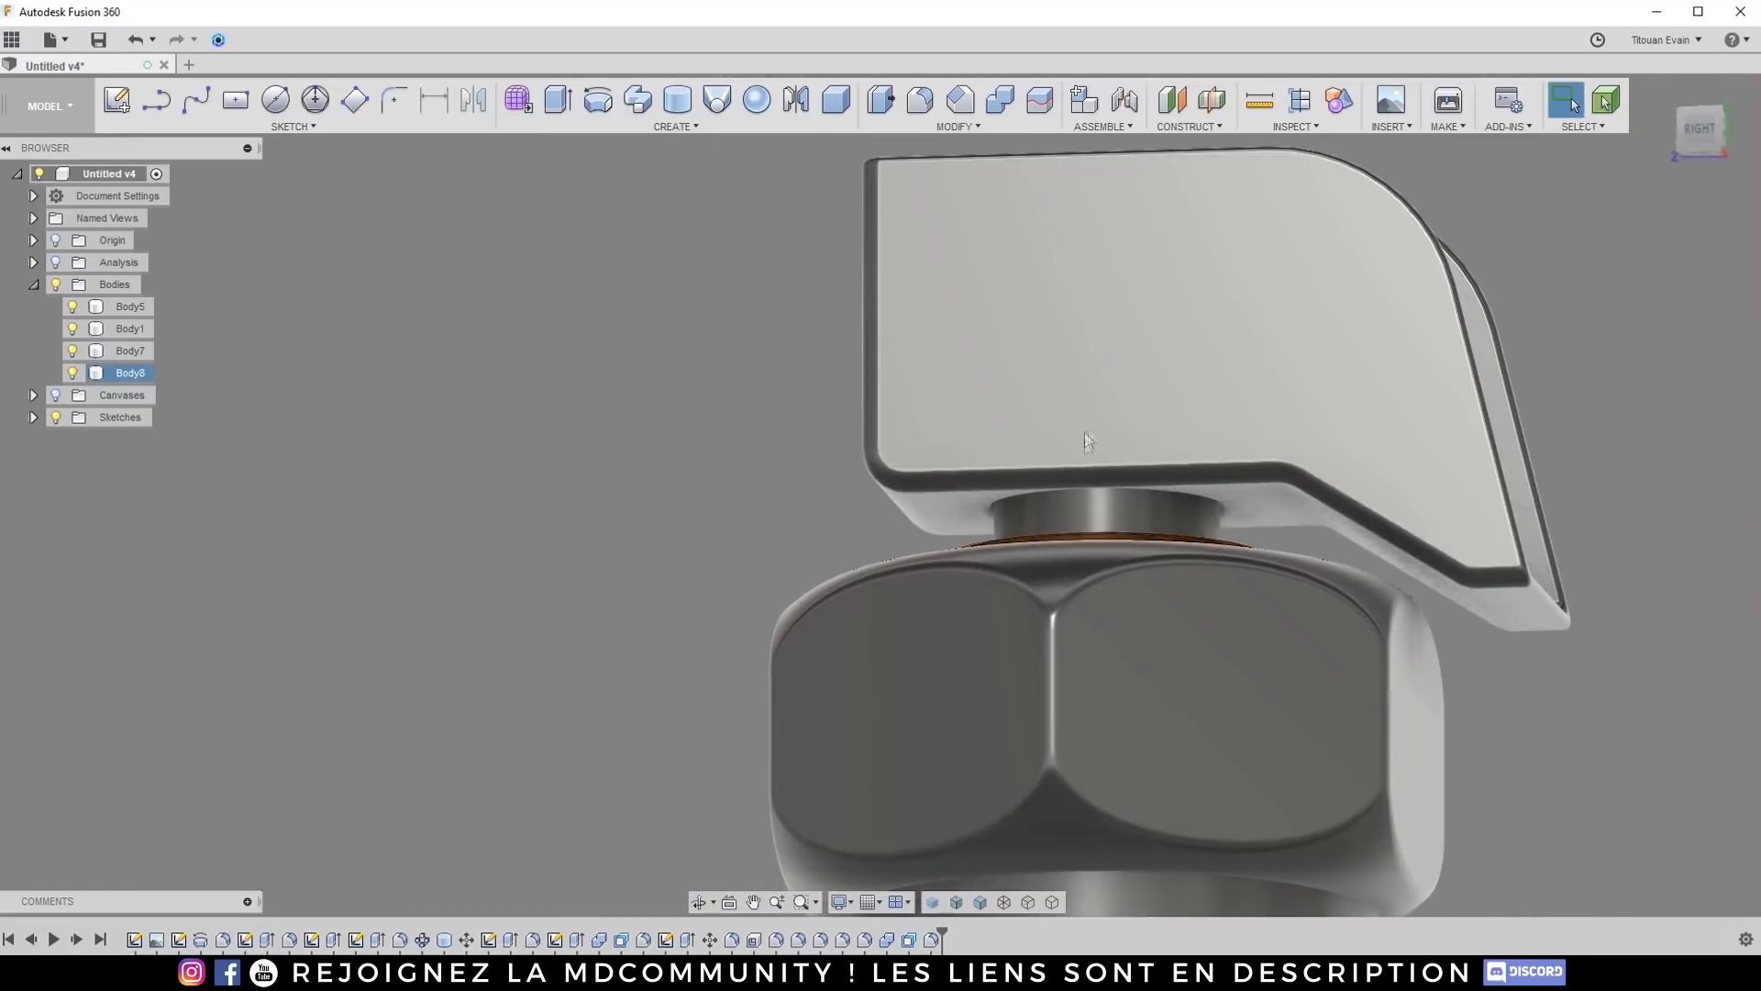
# Step: Examine the upper body's fit on the plug and the shape of its pointed lower tip from the side
pyautogui.click(1031, 496)
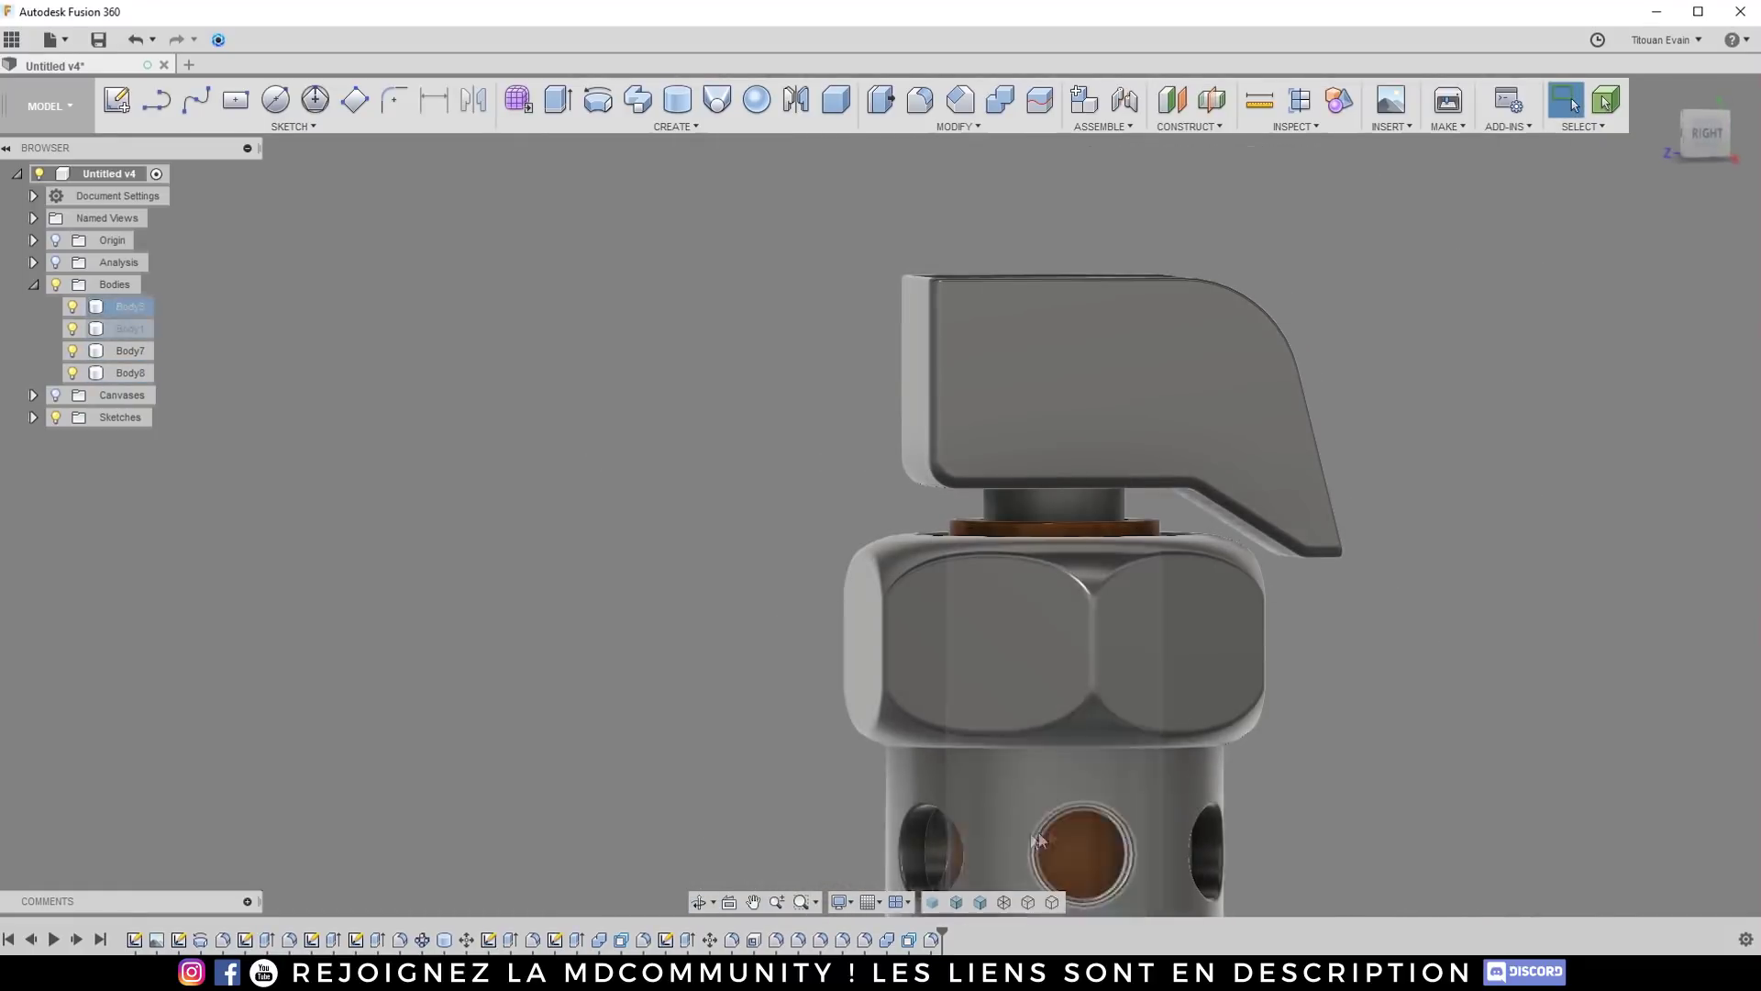
pyautogui.click(1036, 629)
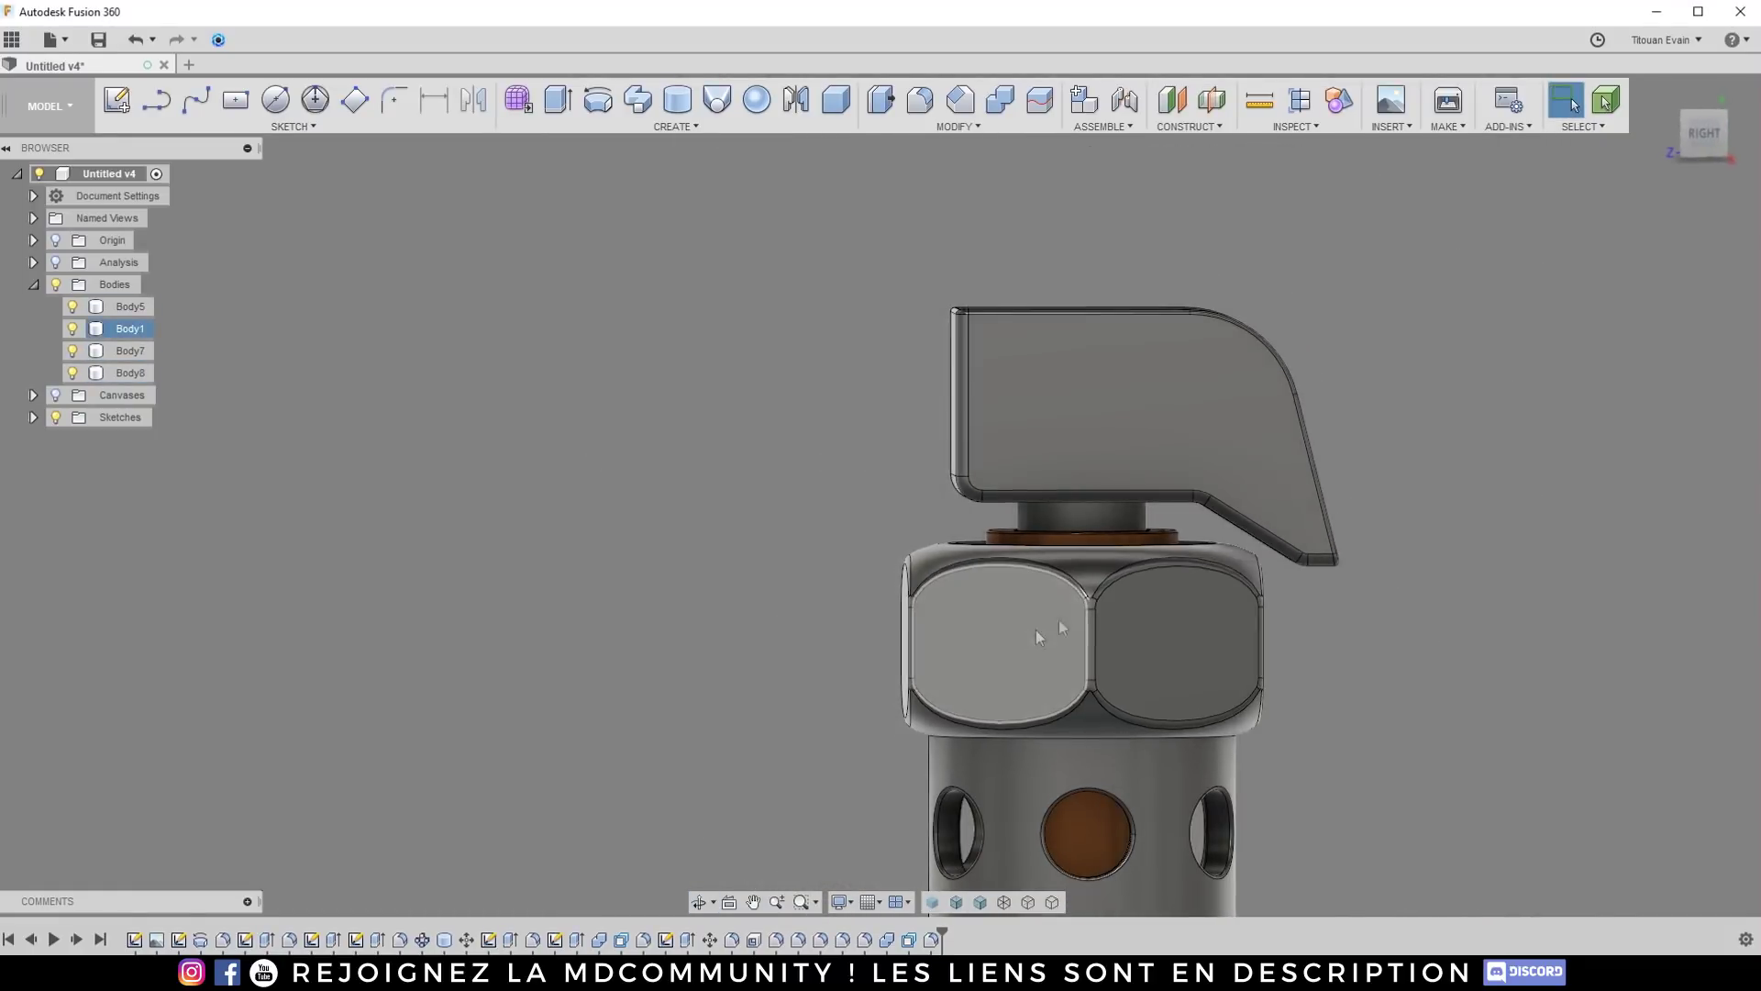
pyautogui.scroll(-5, 825, 248)
pyautogui.click(908, 489)
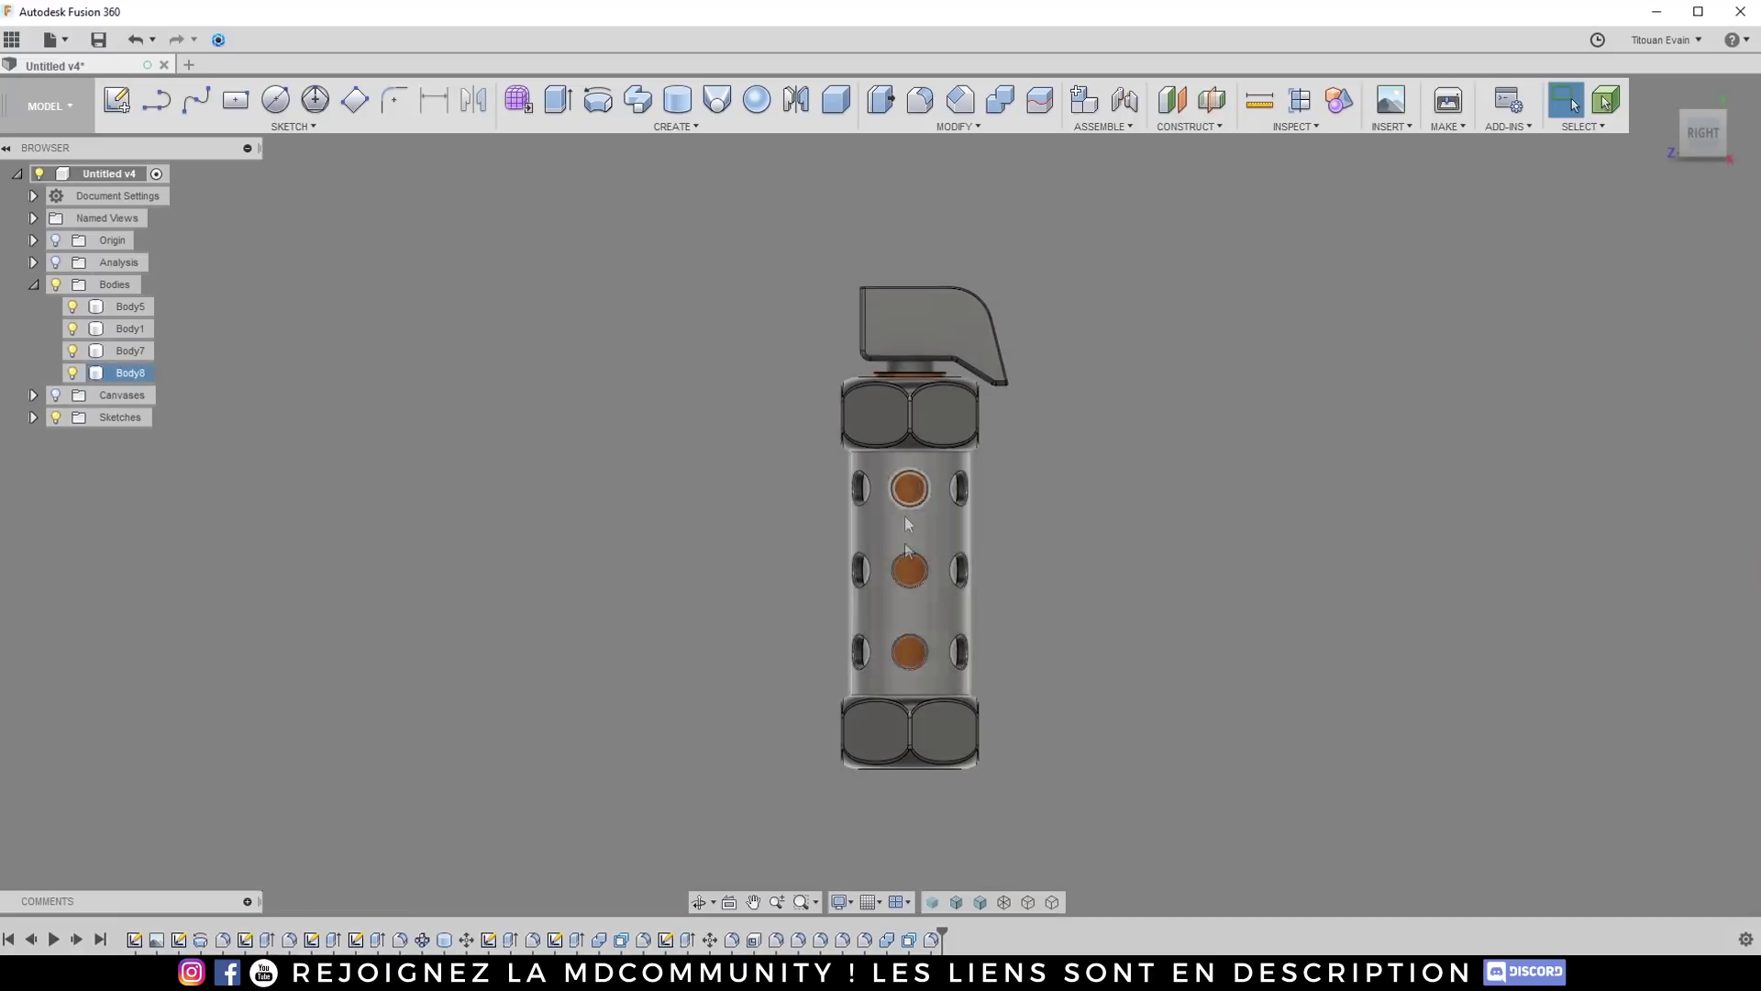
pyautogui.scroll(2, 896, 655)
pyautogui.click(896, 655)
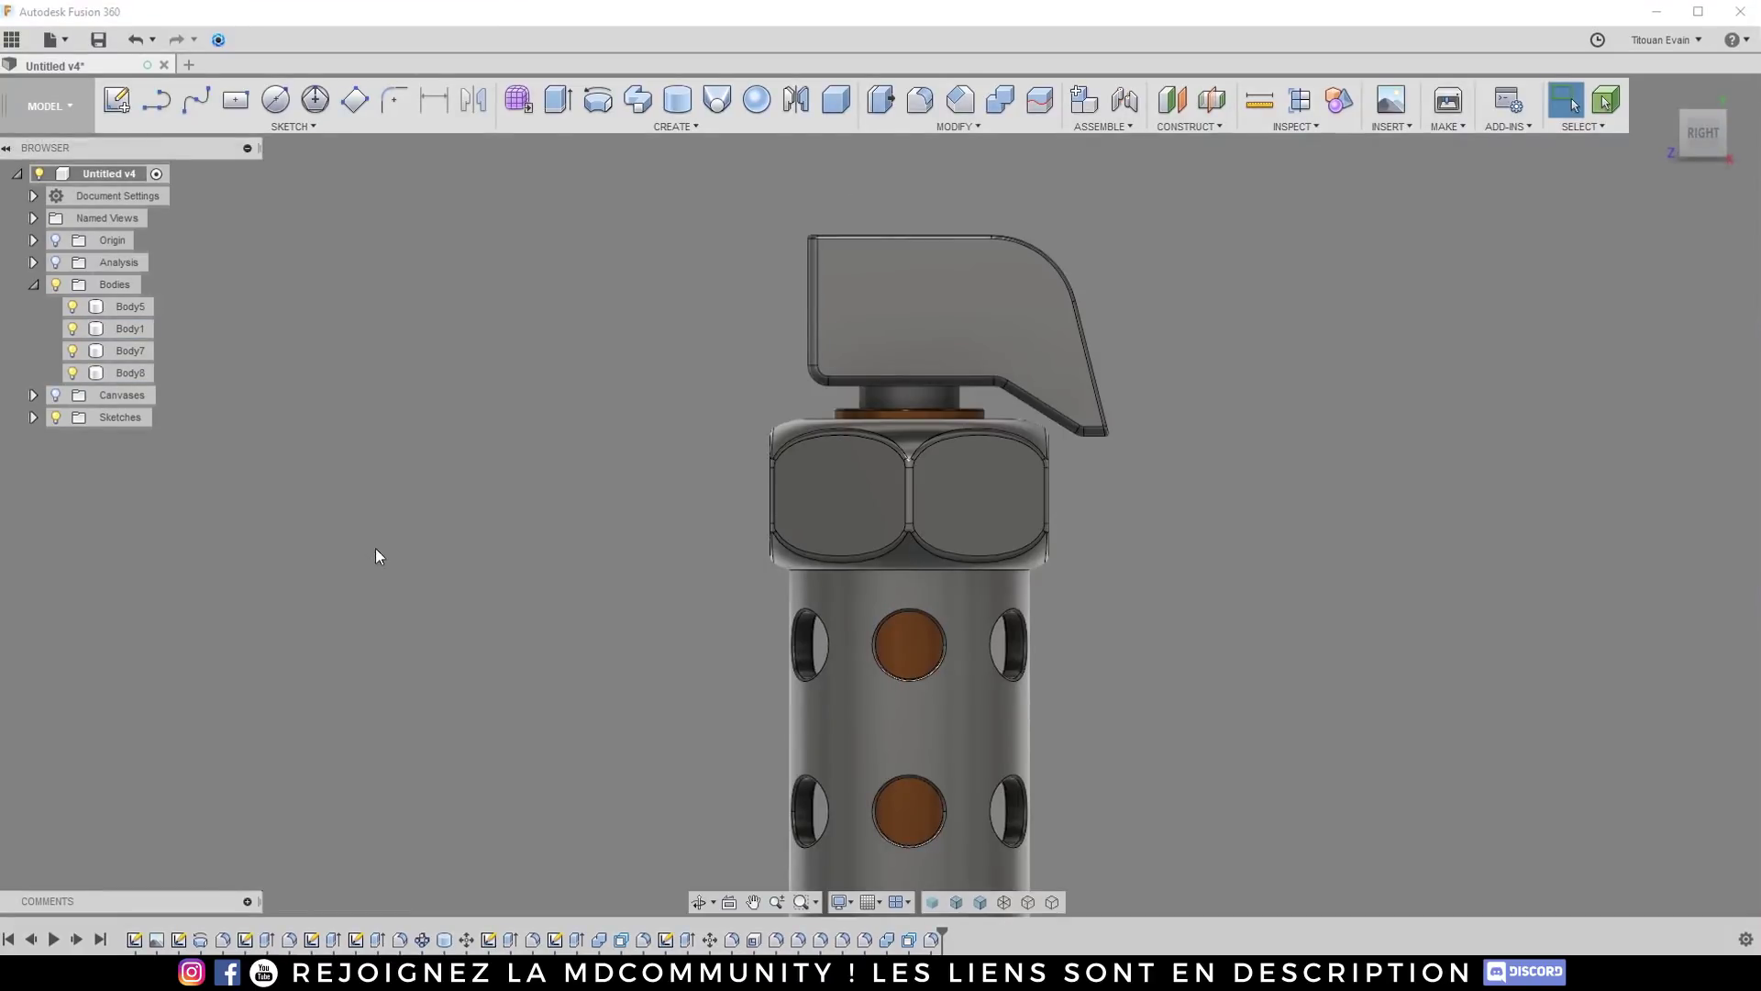
pyautogui.scroll(4, 1133, 286)
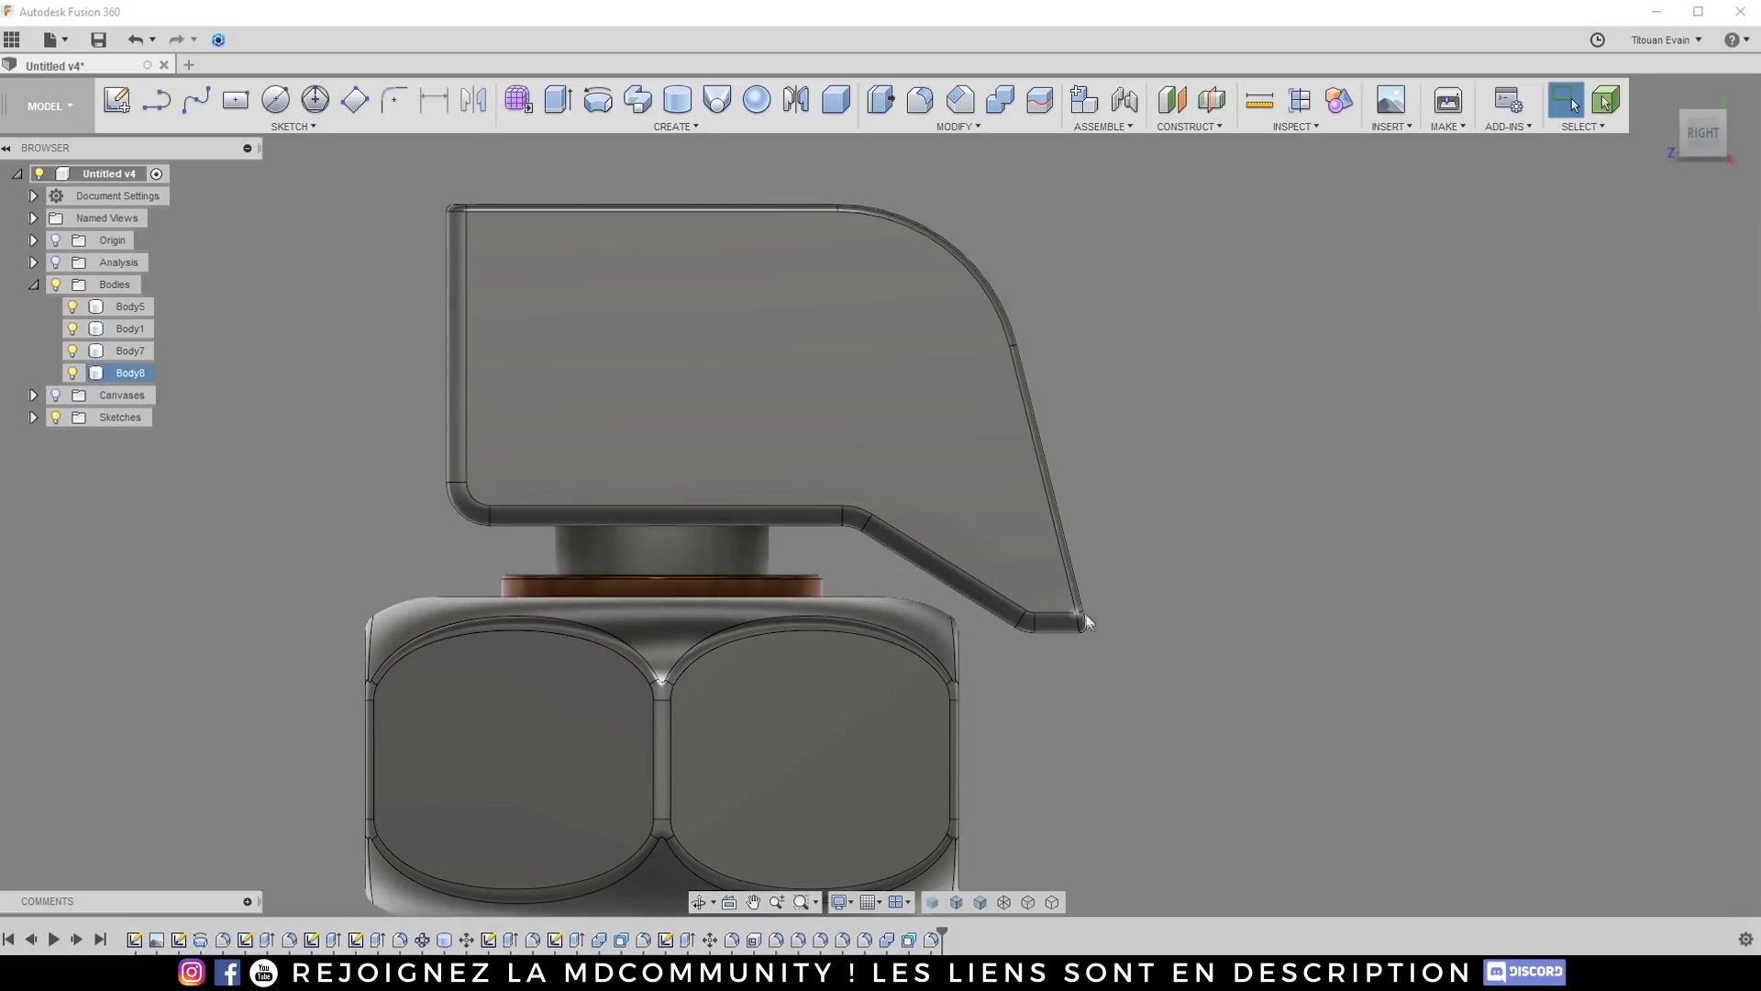
pyautogui.scroll(3, 1083, 629)
pyautogui.scroll(-3, 1071, 633)
pyautogui.keyDown('shift'); pyautogui.moveTo(1071, 631); pyautogui.dragTo(1070, 650, button='middle'); pyautogui.keyUp('shift')
pyautogui.scroll(3, 1071, 649)
pyautogui.click(1680, 134)
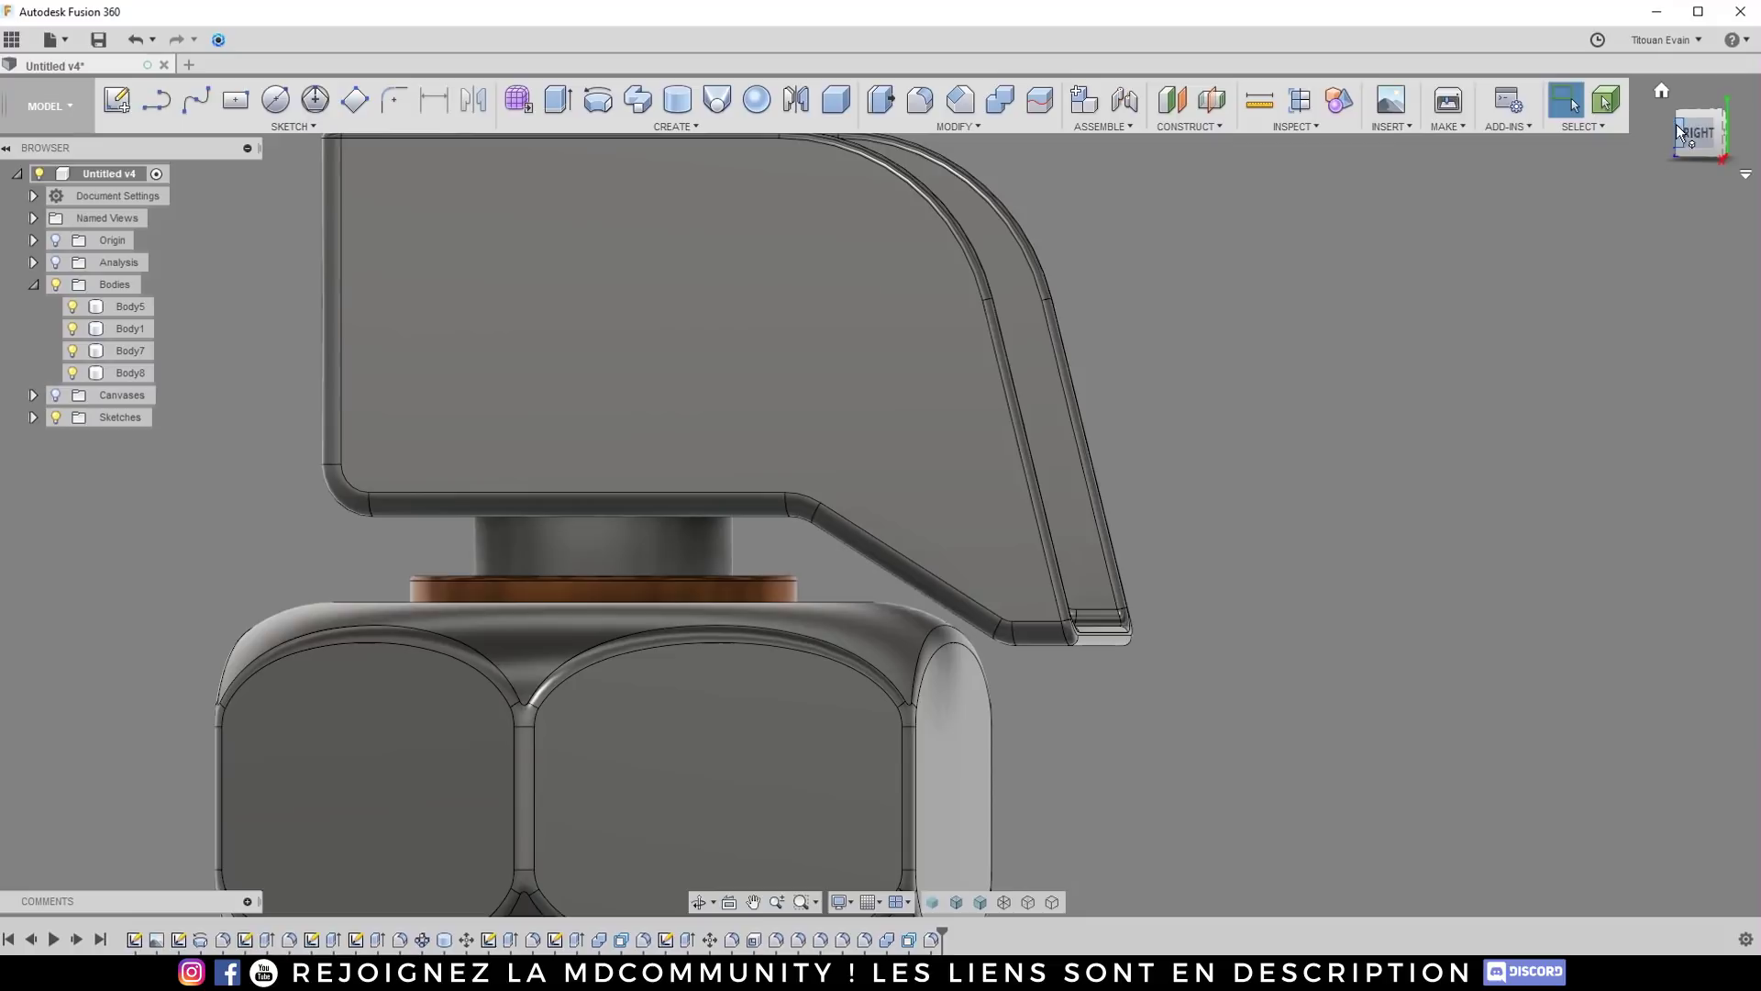
pyautogui.scroll(4, 1248, 653)
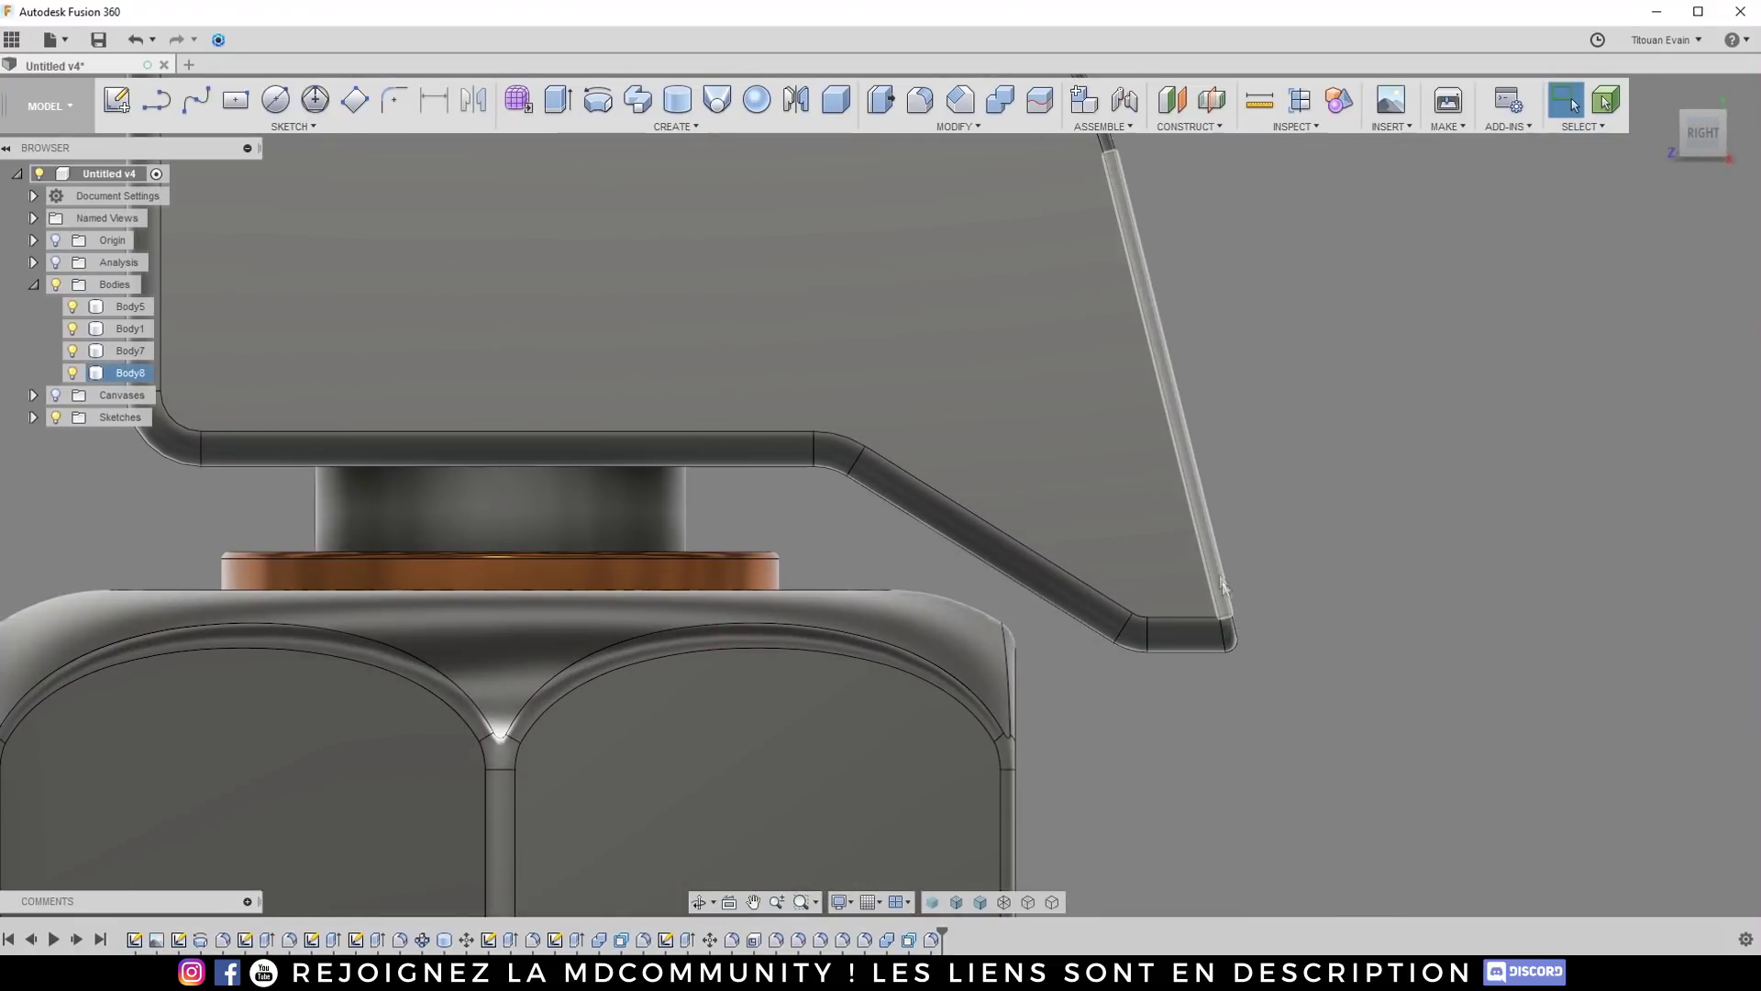
# Step: Roll the timeline back before the plug cut and remove the upper body's existing edge fillets
pyautogui.scroll(-5, 1212, 544)
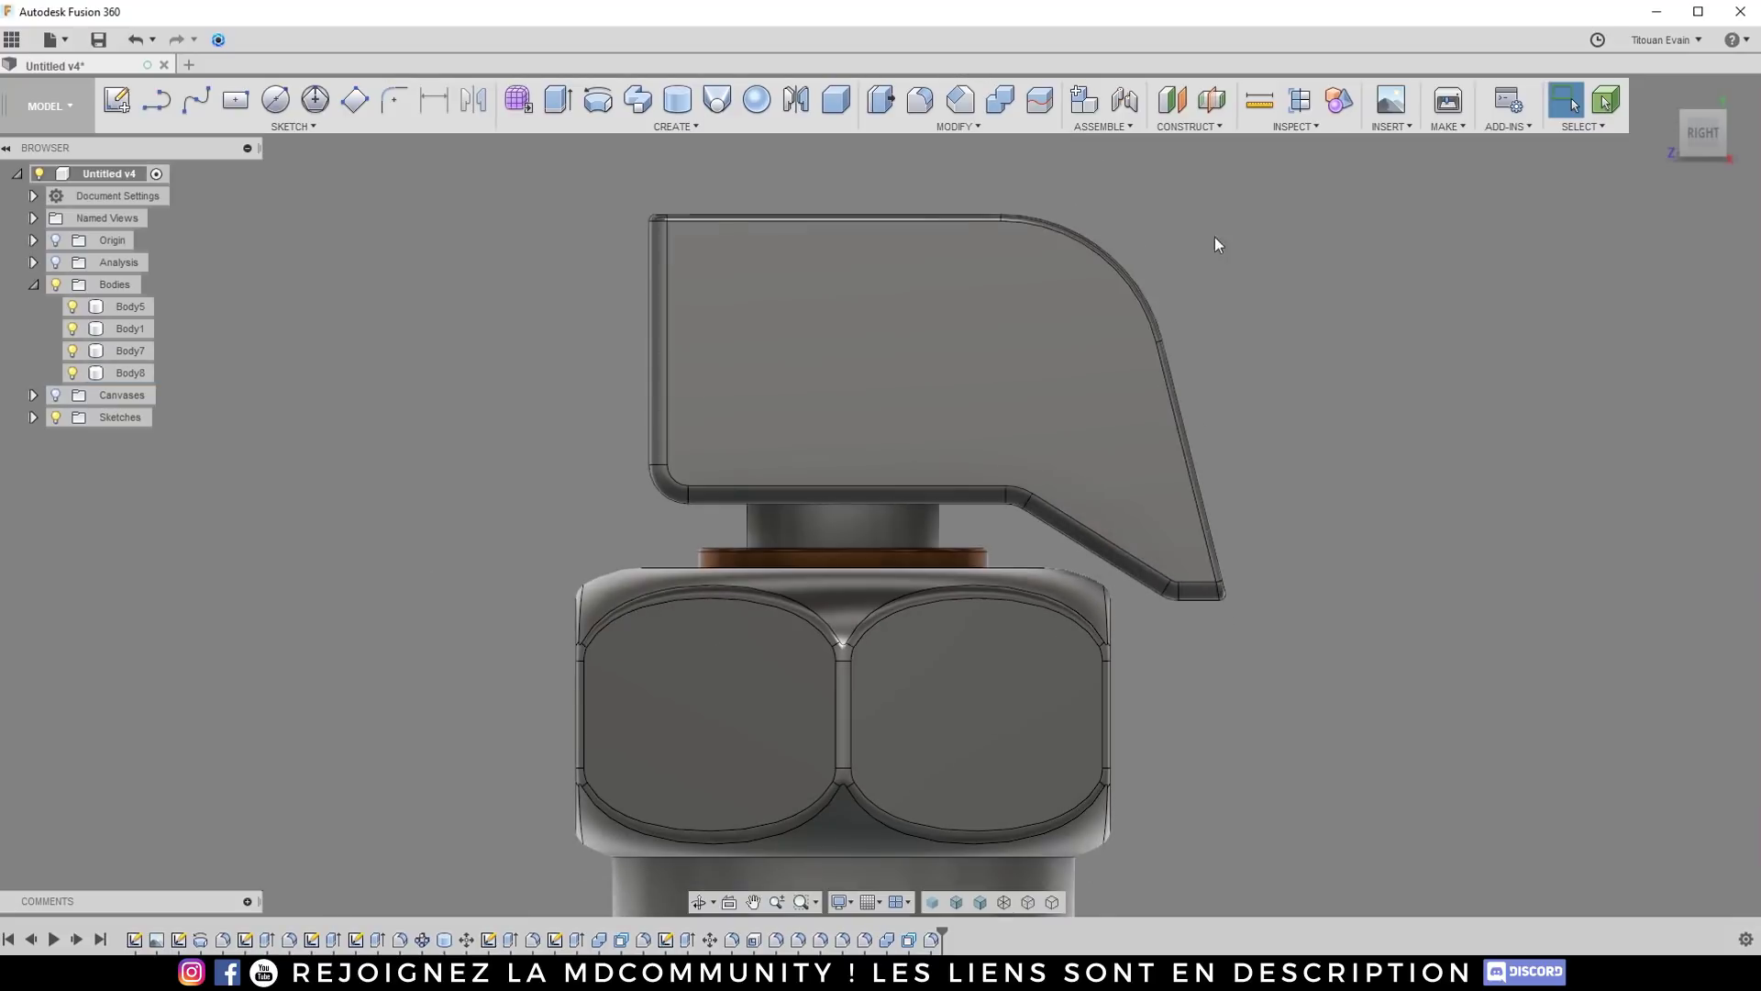
pyautogui.scroll(2, 1214, 237)
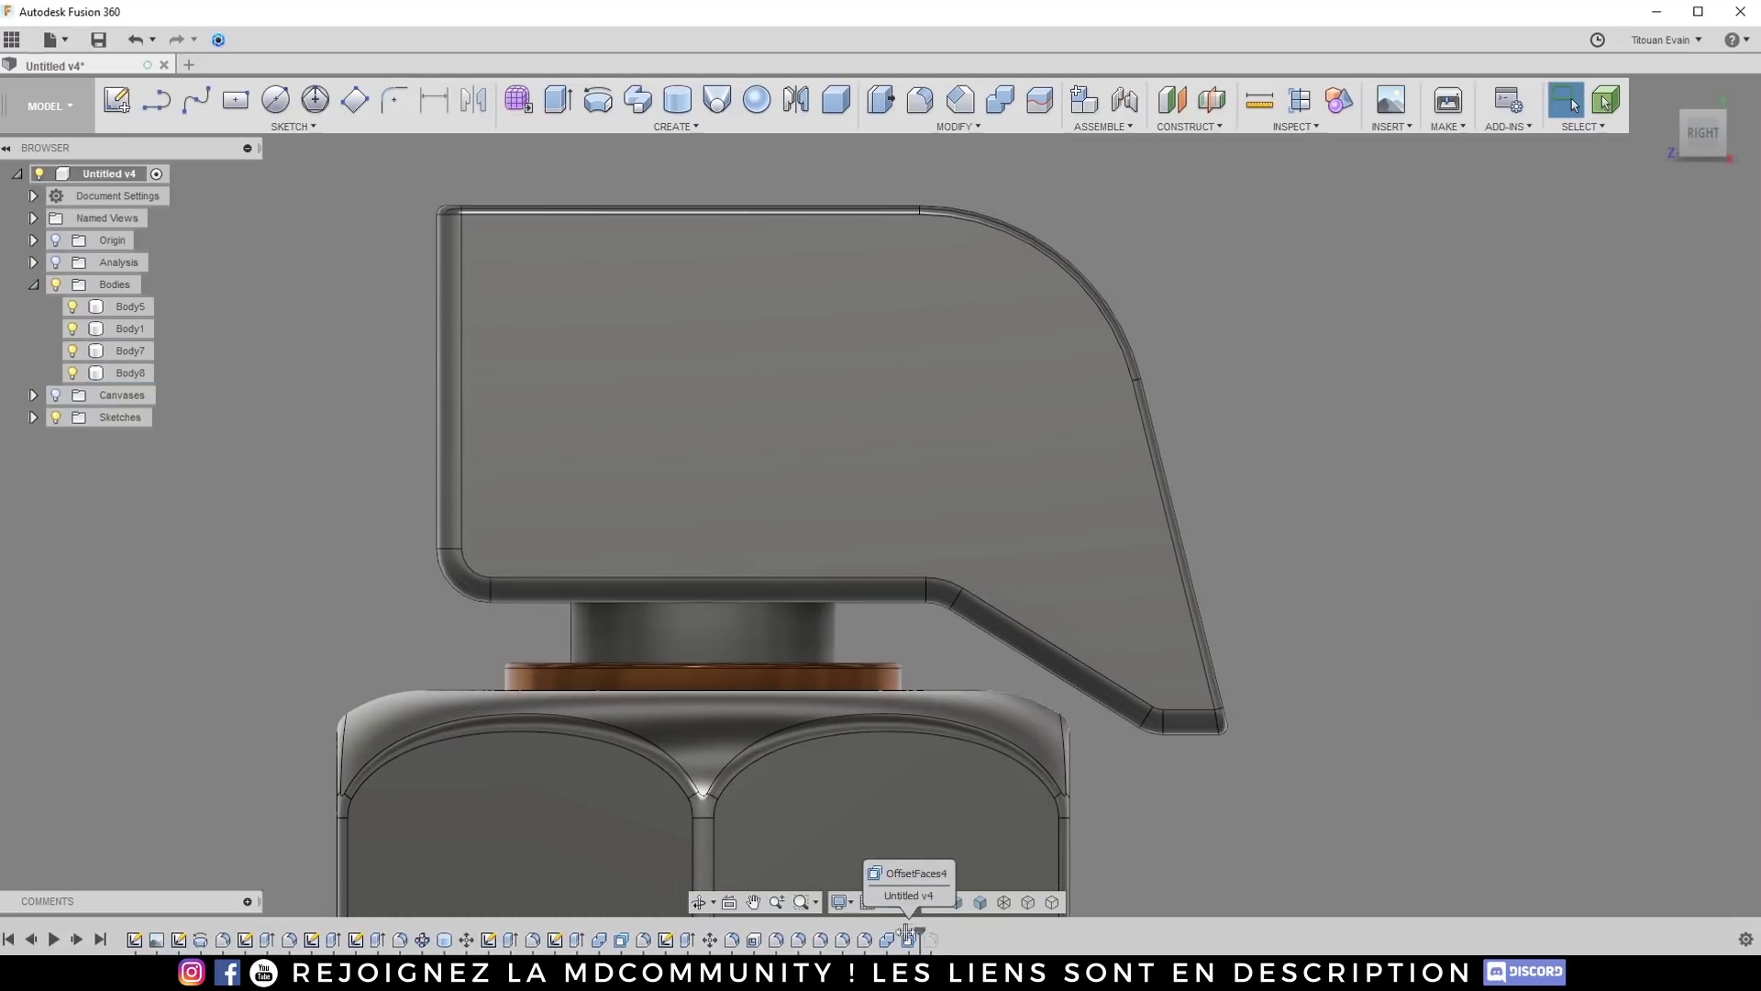
pyautogui.doubleClick(843, 941)
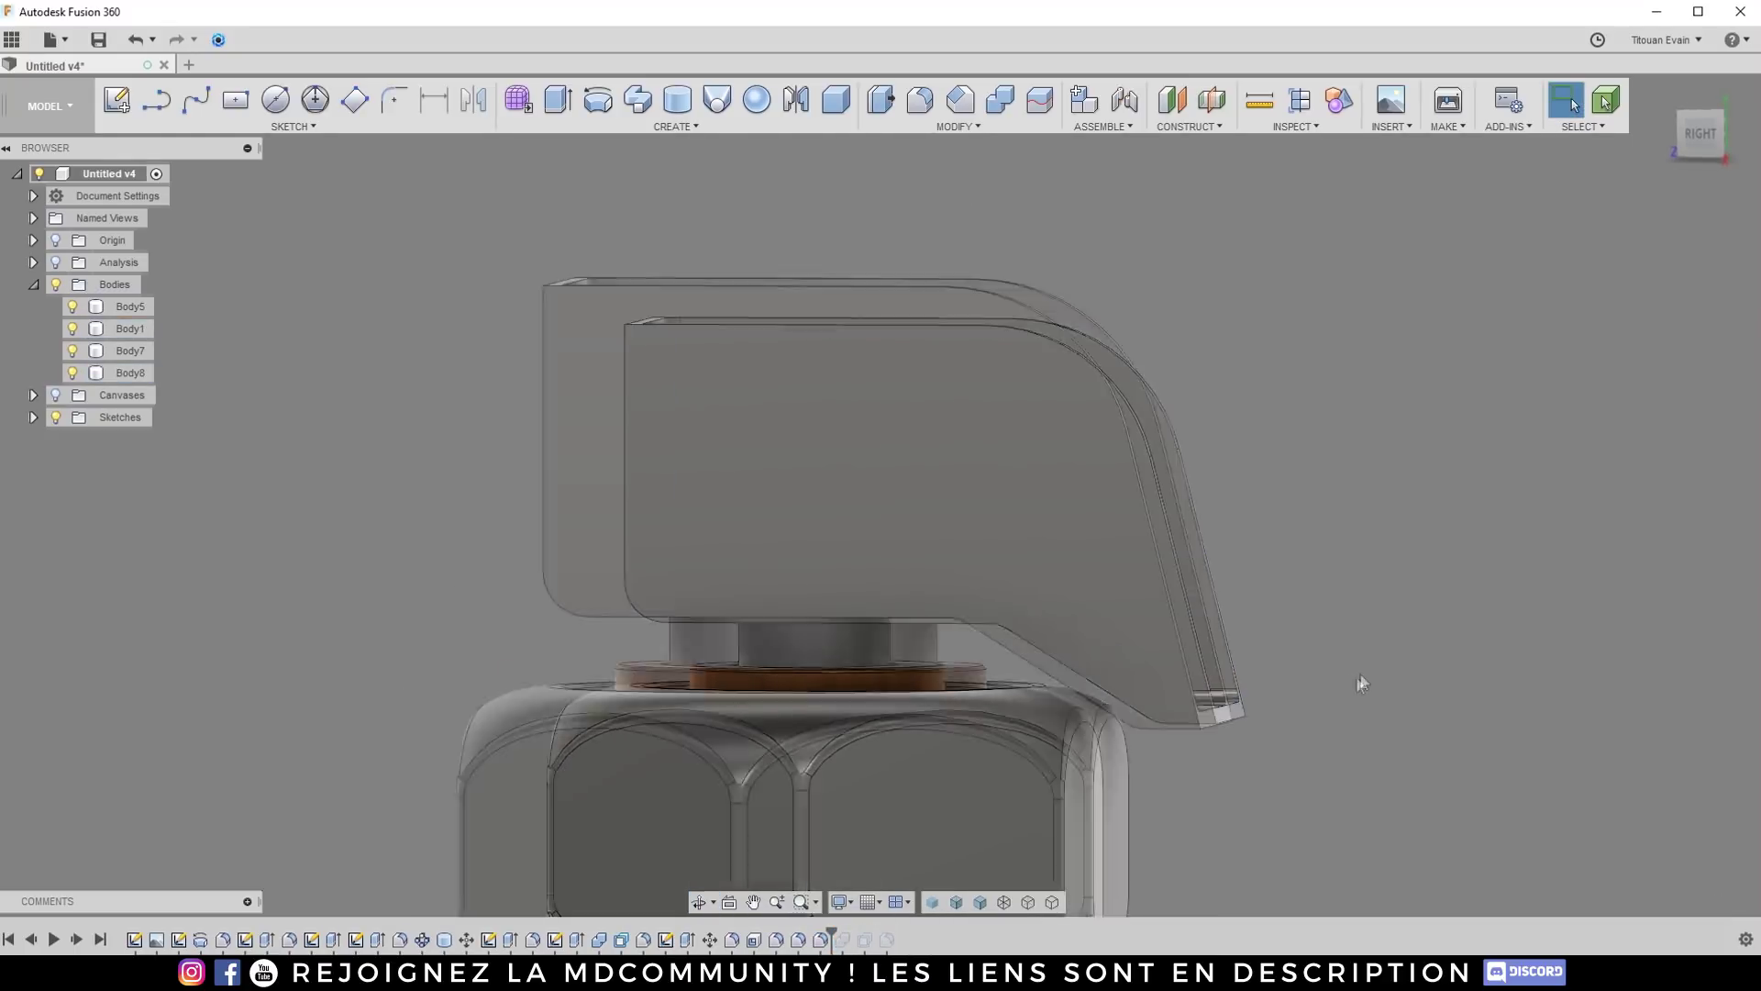
# Step: Fillet the lower outer edge across the upper body's pointed tip
pyautogui.scroll(5, 1281, 699)
pyautogui.click(1152, 725)
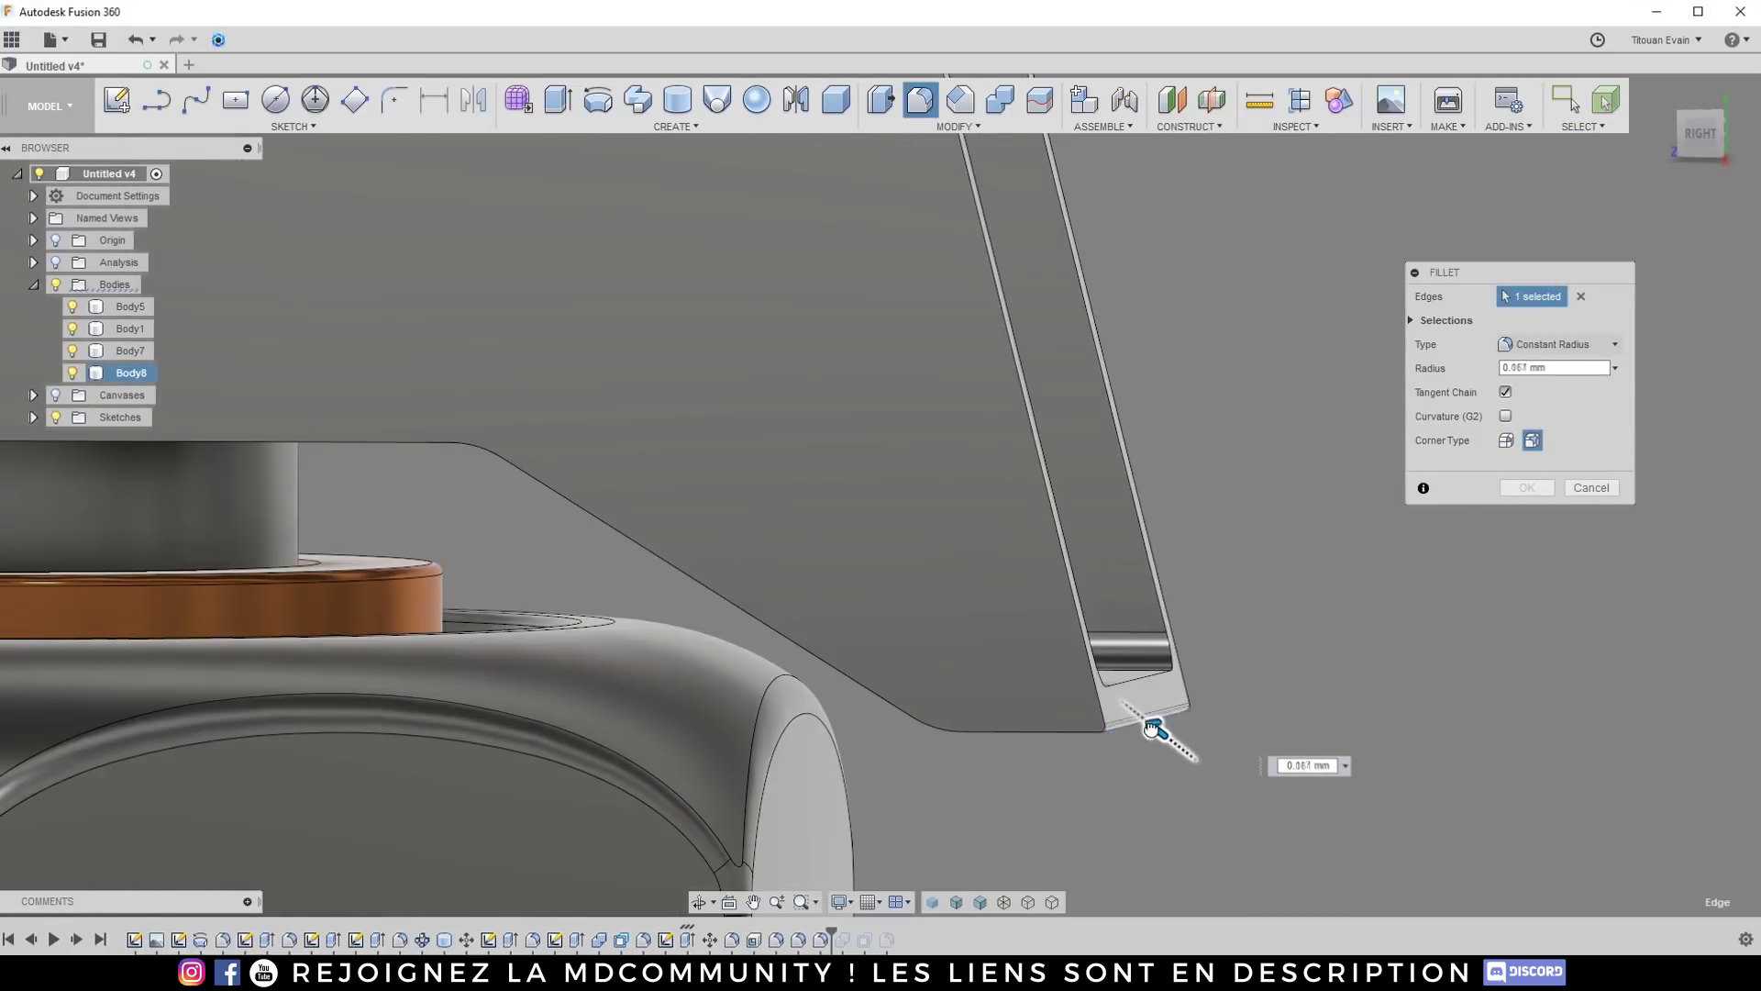
pyautogui.moveTo(1142, 718); pyautogui.dragTo(1143, 720)
pyautogui.click(1526, 487)
pyautogui.scroll(-5, 1131, 658)
pyautogui.keyDown('shift'); pyautogui.moveTo(1138, 679); pyautogui.dragTo(1203, 716, button='middle'); pyautogui.keyUp('shift')
# Step: Fillet the upper body's two outer side outlines and the outer top edge of its end wall with 0.398 mm radius and setback corners
pyautogui.press('f')
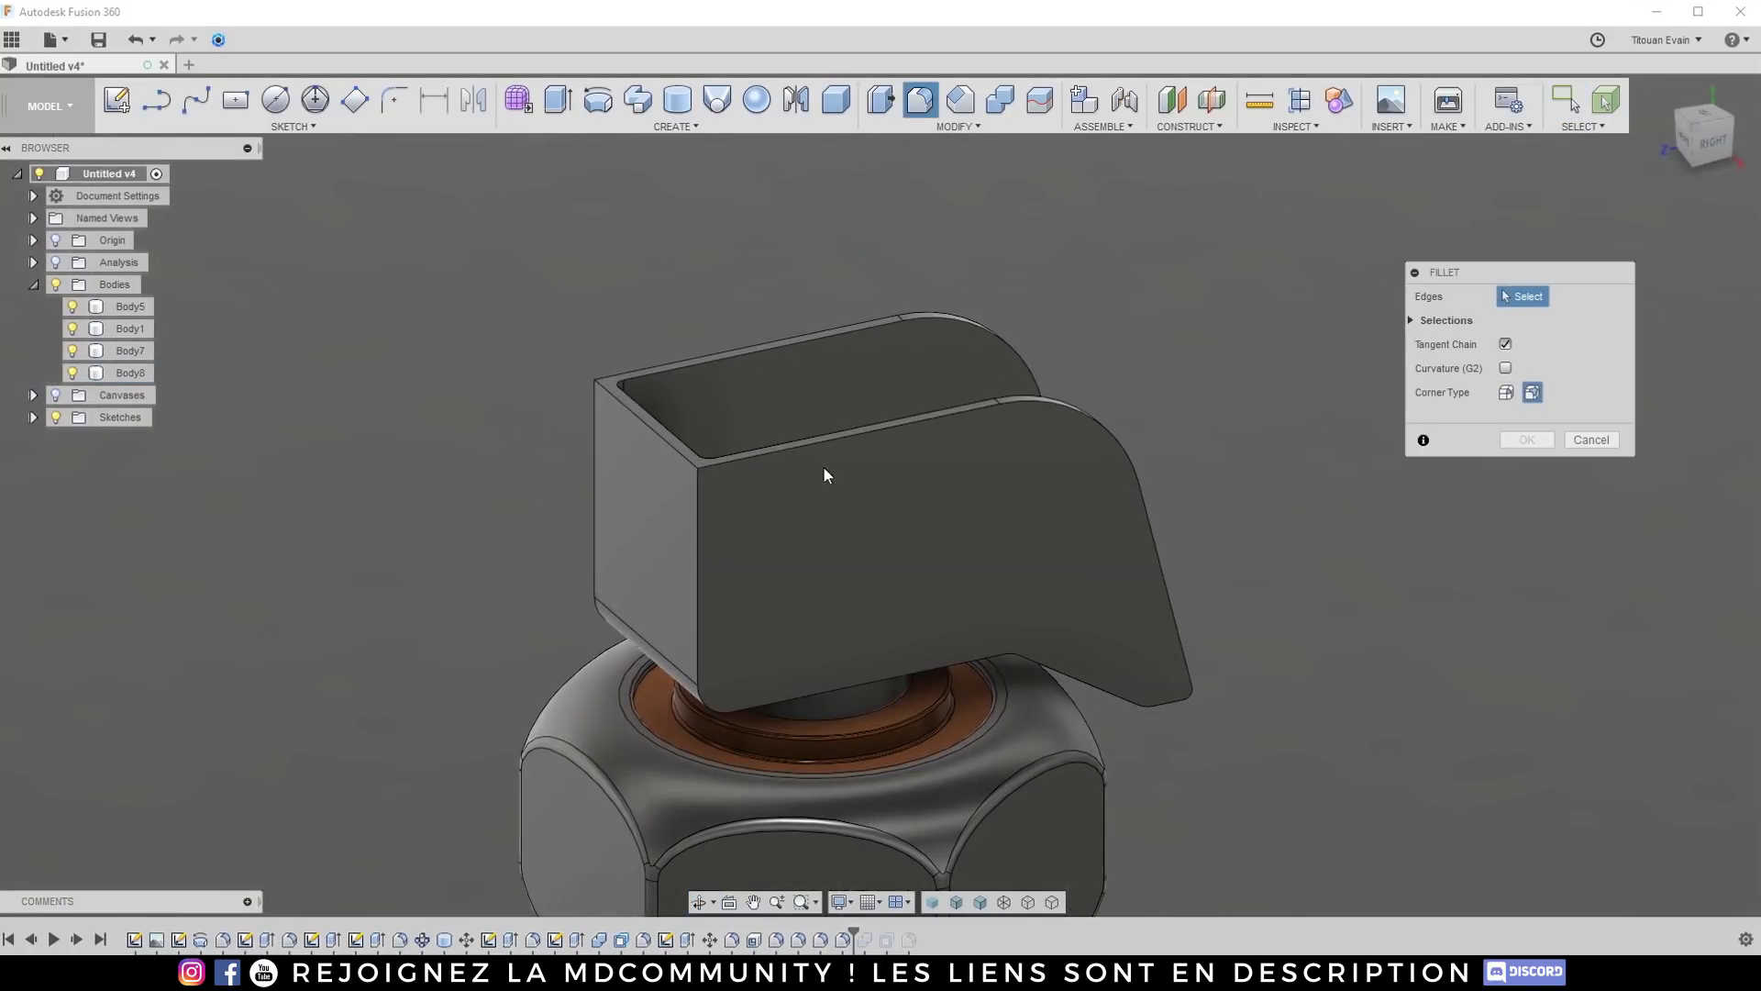
pyautogui.click(809, 444)
pyautogui.keyDown('shift'); pyautogui.moveTo(809, 444); pyautogui.dragTo(752, 431, button='middle'); pyautogui.keyUp('shift')
pyautogui.click(463, 459)
pyautogui.scroll(3, 548, 491)
pyautogui.click(551, 486)
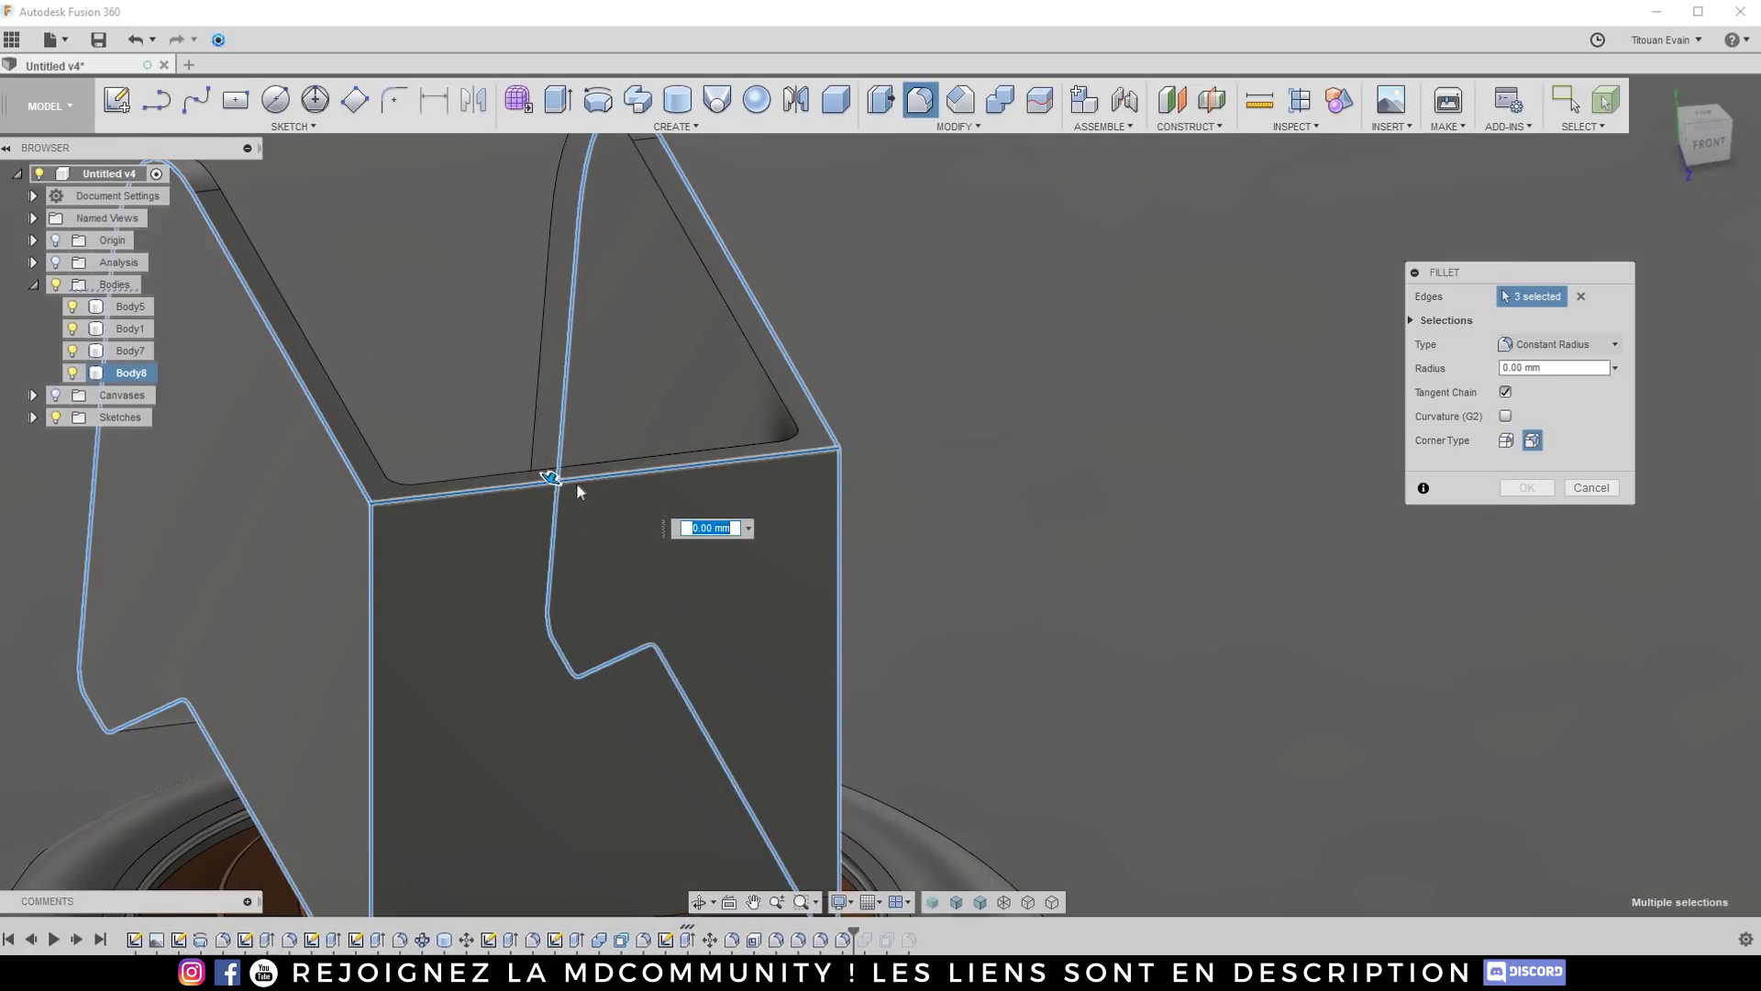
pyautogui.keyDown('shift'); pyautogui.moveTo(550, 477); pyautogui.dragTo(1239, 344, button='middle'); pyautogui.keyUp('shift')
pyautogui.scroll(5, 1243, 321)
pyautogui.moveTo(1250, 327); pyautogui.dragTo(1243, 336)
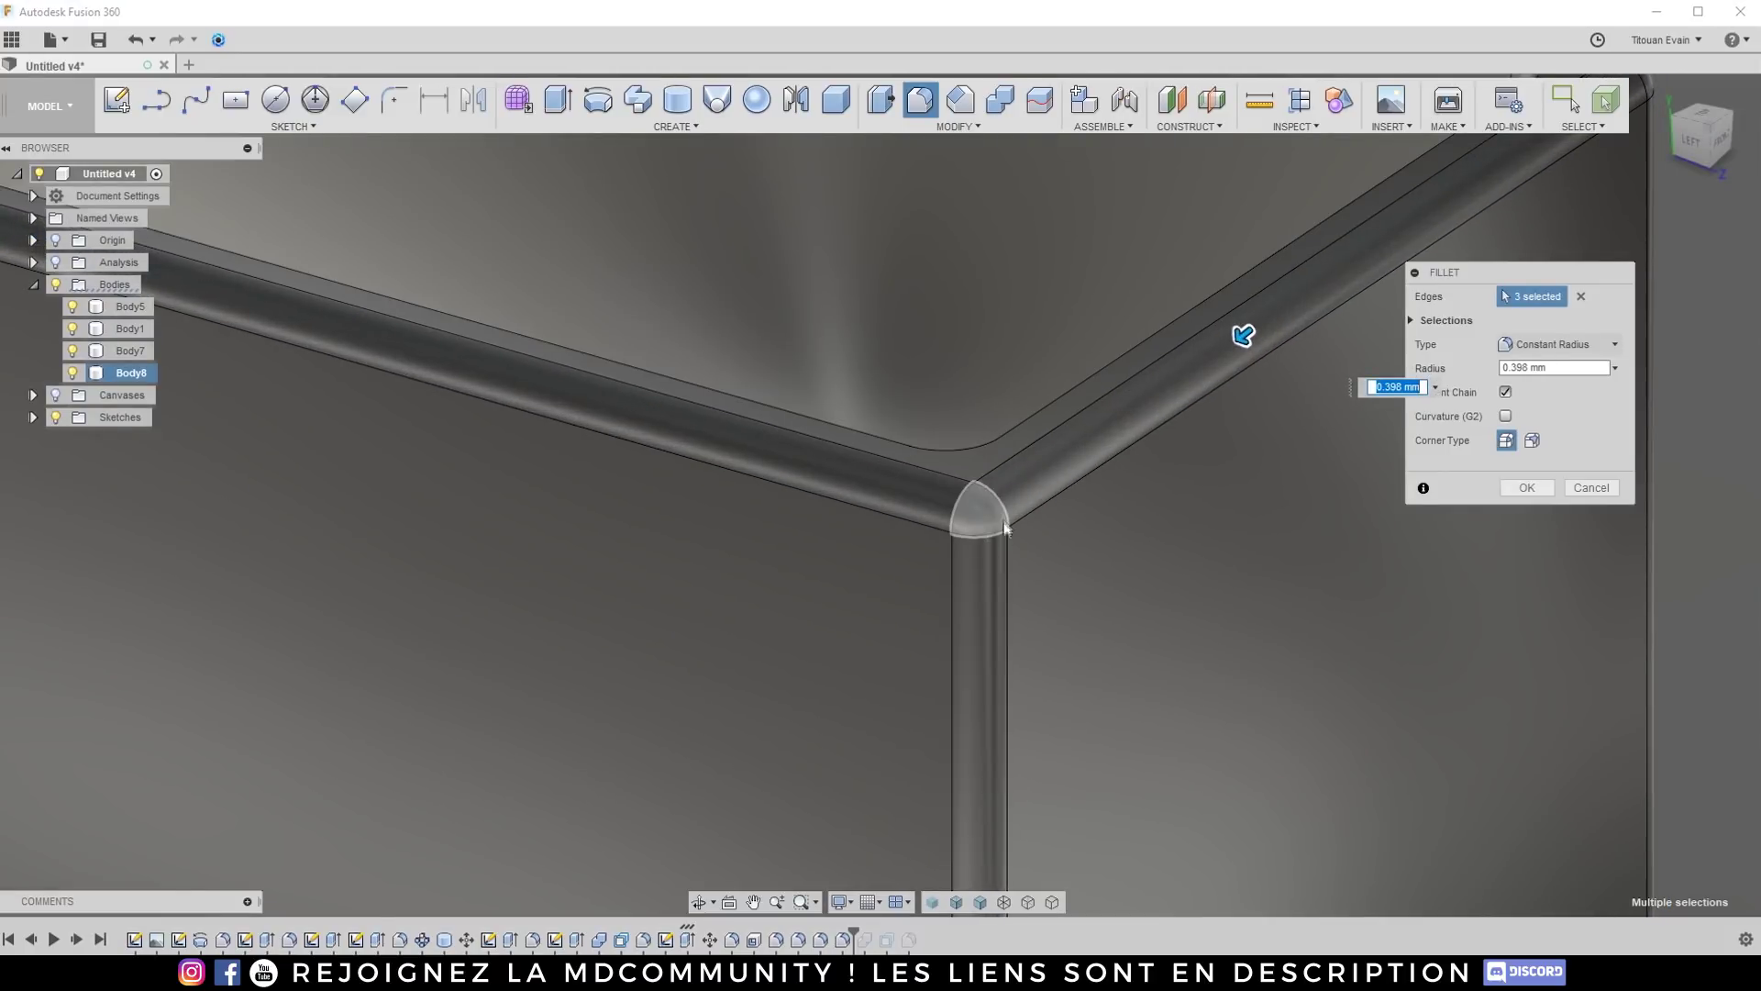
pyautogui.click(1532, 441)
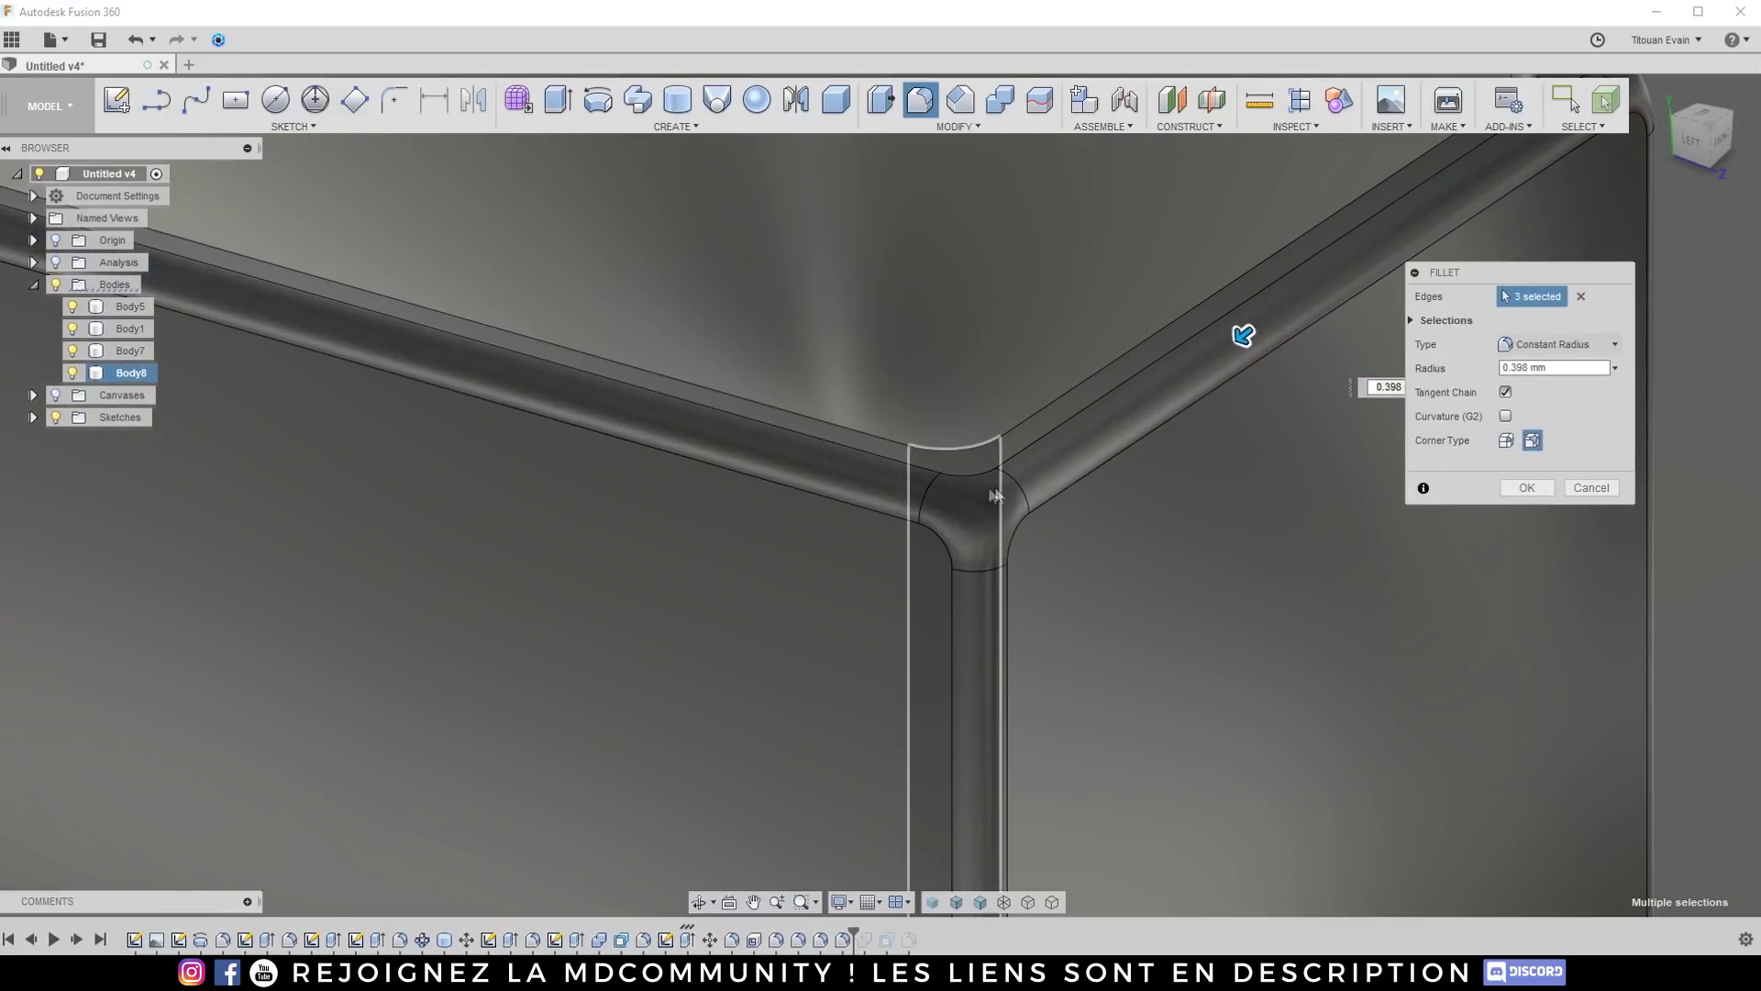
# Step: Examine the previewed edge rounds and corner blends around the upper body from several sides
pyautogui.scroll(-5, 1138, 505)
pyautogui.keyDown('shift'); pyautogui.moveTo(1138, 514); pyautogui.dragTo(888, 500, button='middle'); pyautogui.keyUp('shift')
pyautogui.scroll(-6, 939, 534)
pyautogui.scroll(-2, 904, 521)
pyautogui.scroll(10, 927, 533)
pyautogui.keyDown('shift'); pyautogui.moveTo(1146, 633); pyautogui.dragTo(1192, 653, button='middle'); pyautogui.keyUp('shift')
pyautogui.scroll(-8, 1190, 647)
pyautogui.scroll(8, 927, 197)
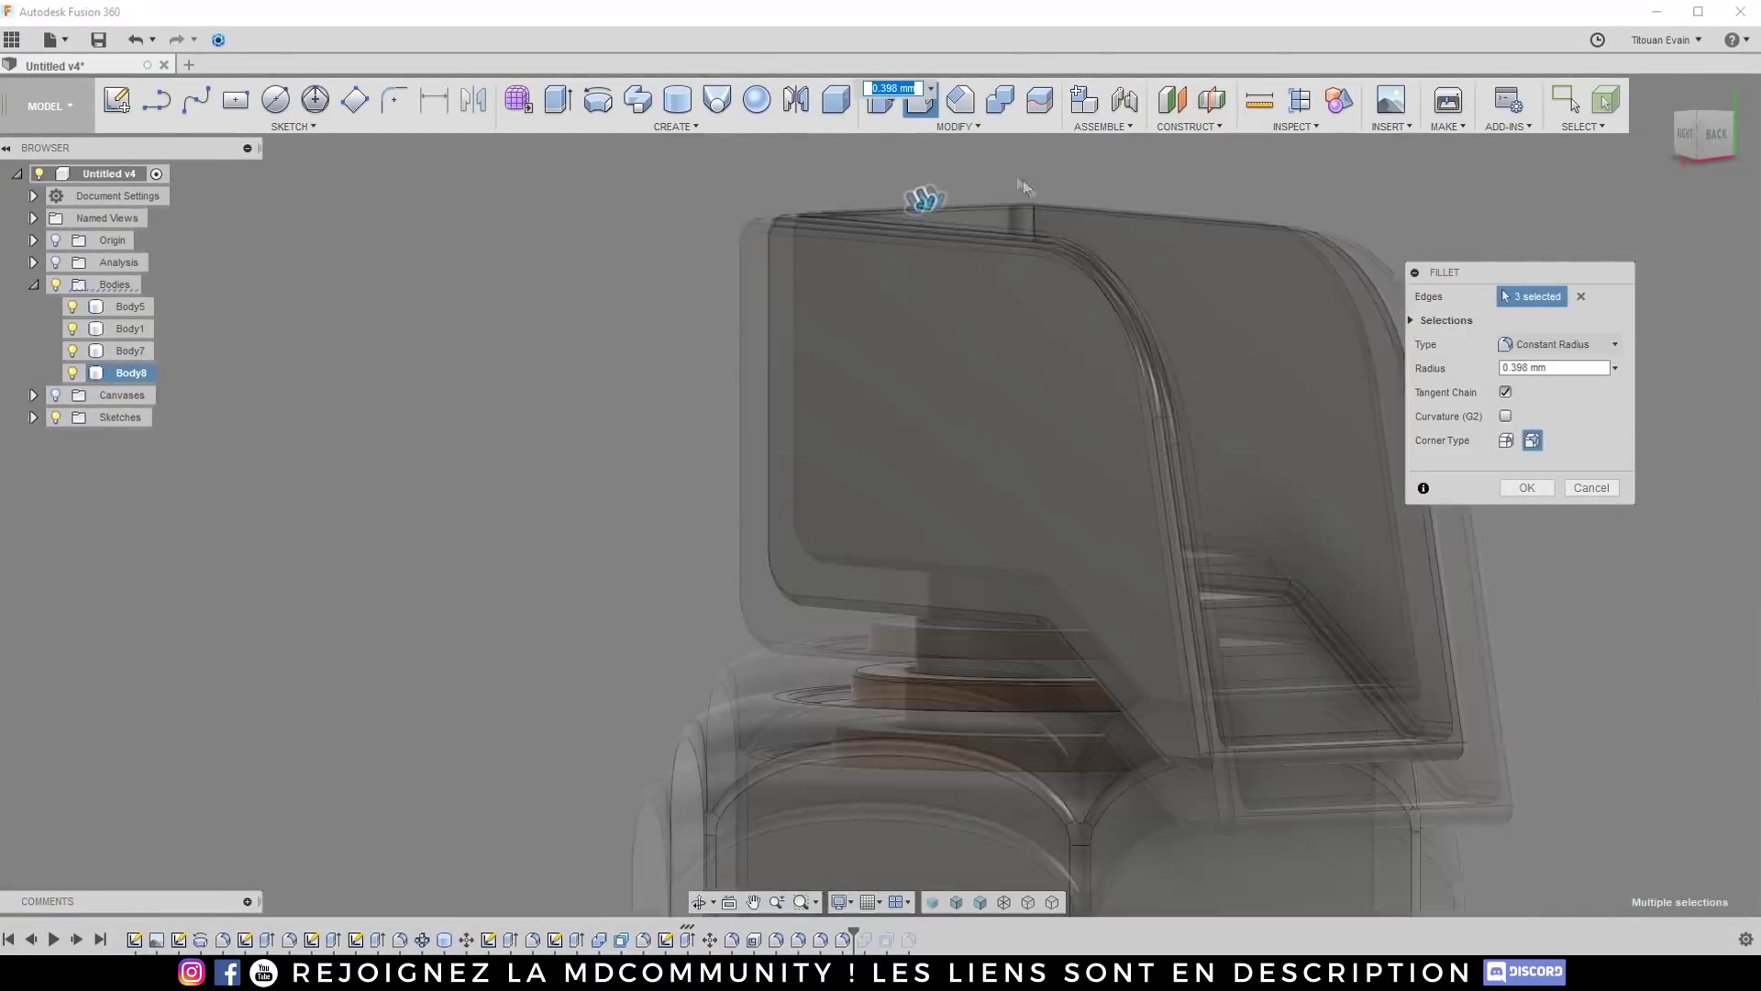
# Step: Try adding the opening's inner rim loop to the same 0.398 mm fillet, and deselect it again
pyautogui.click(876, 225)
pyautogui.moveTo(879, 228)
pyautogui.keyDown('shift'); pyautogui.mouseDown(button='middle')
pyautogui.moveTo(861, 271)
pyautogui.moveTo(886, 216)
pyautogui.mouseUp(button='middle'); pyautogui.keyUp('shift')
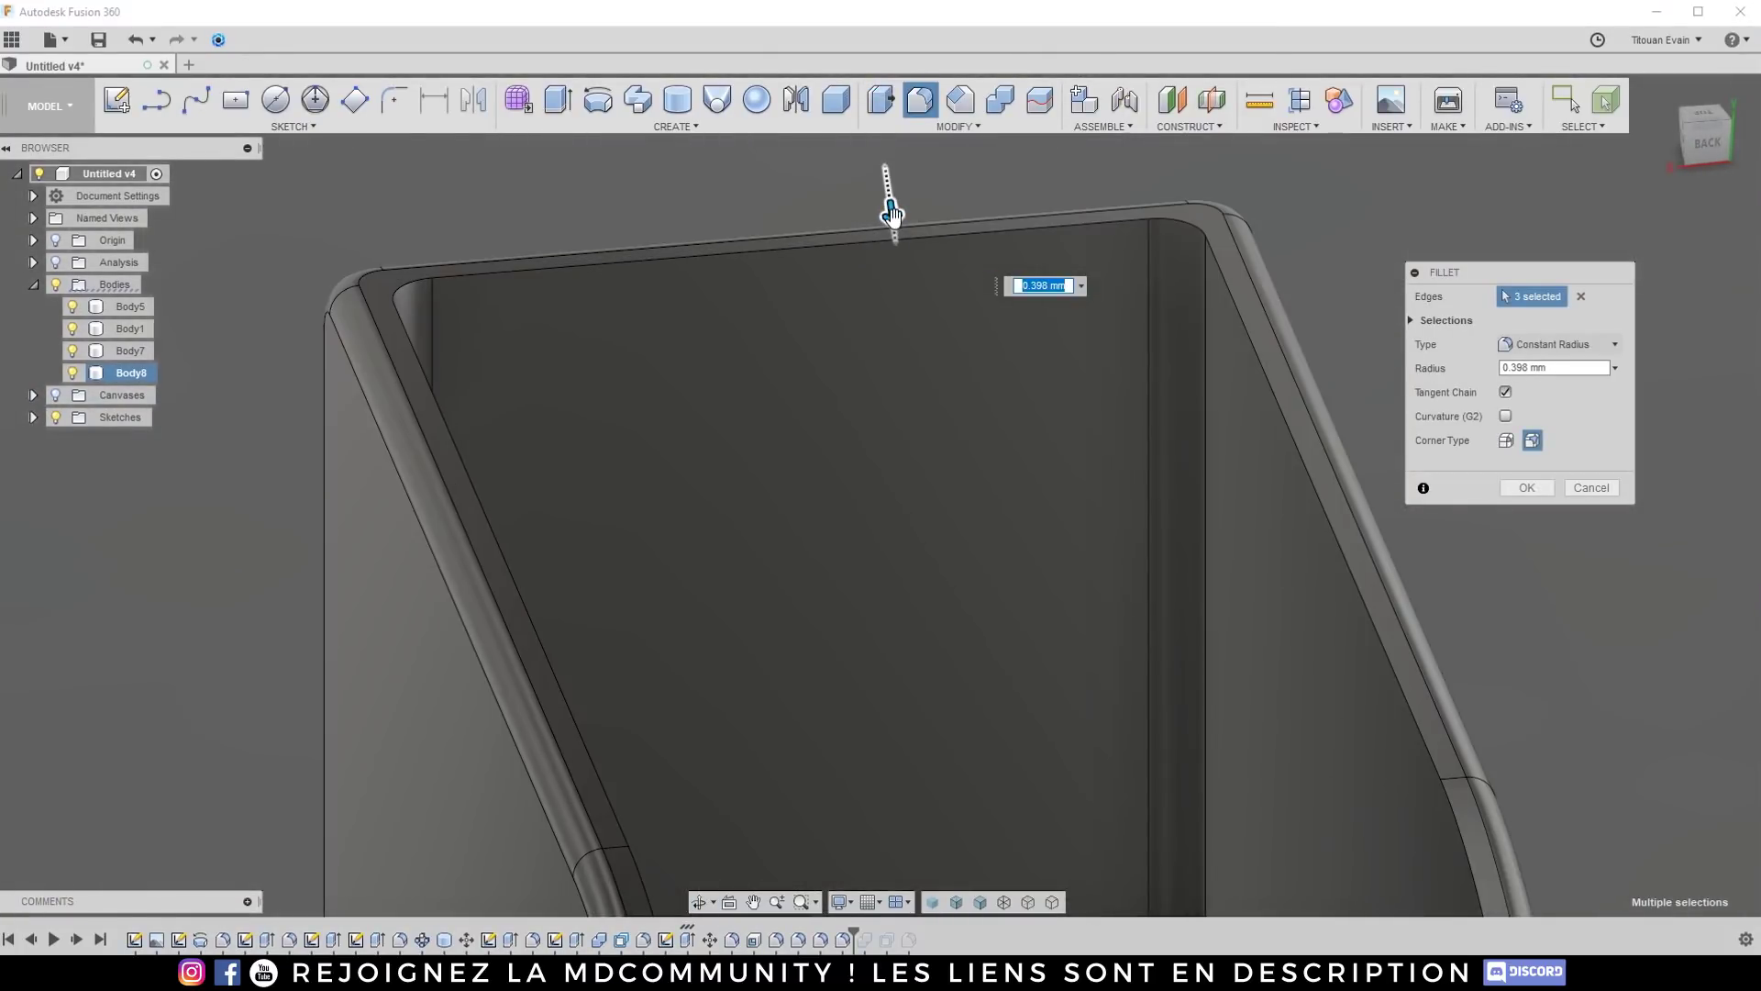
pyautogui.click(769, 252)
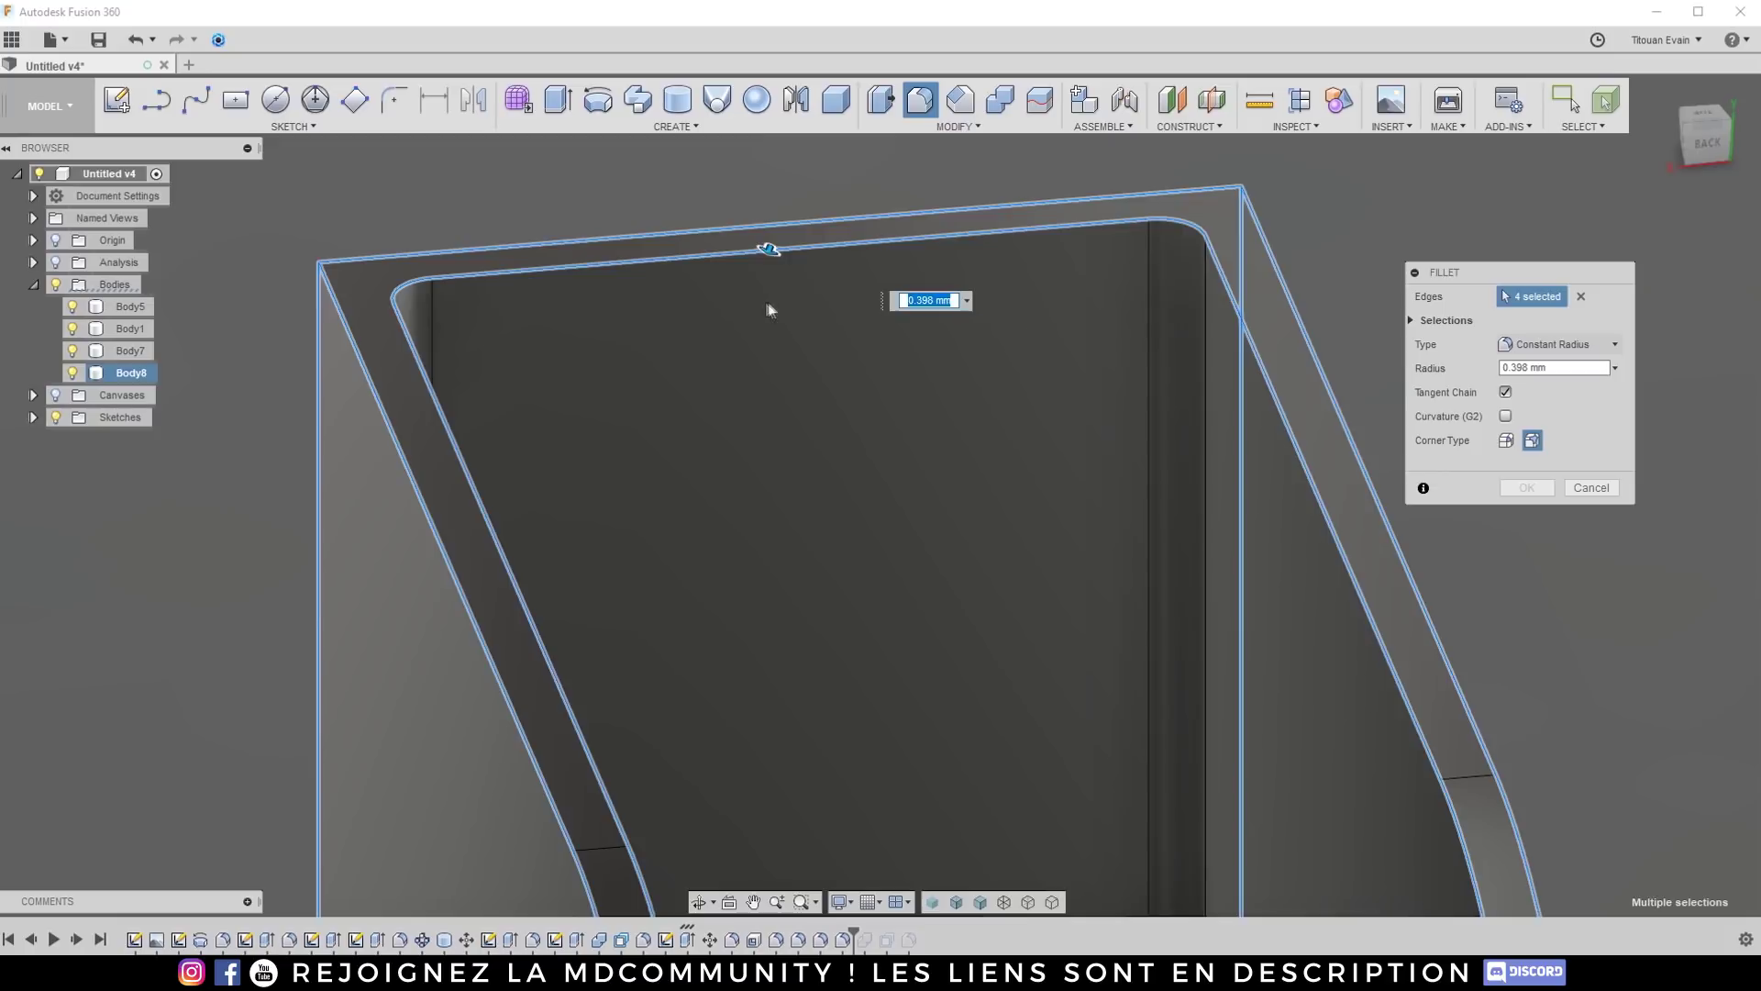
pyautogui.scroll(-5, 922, 292)
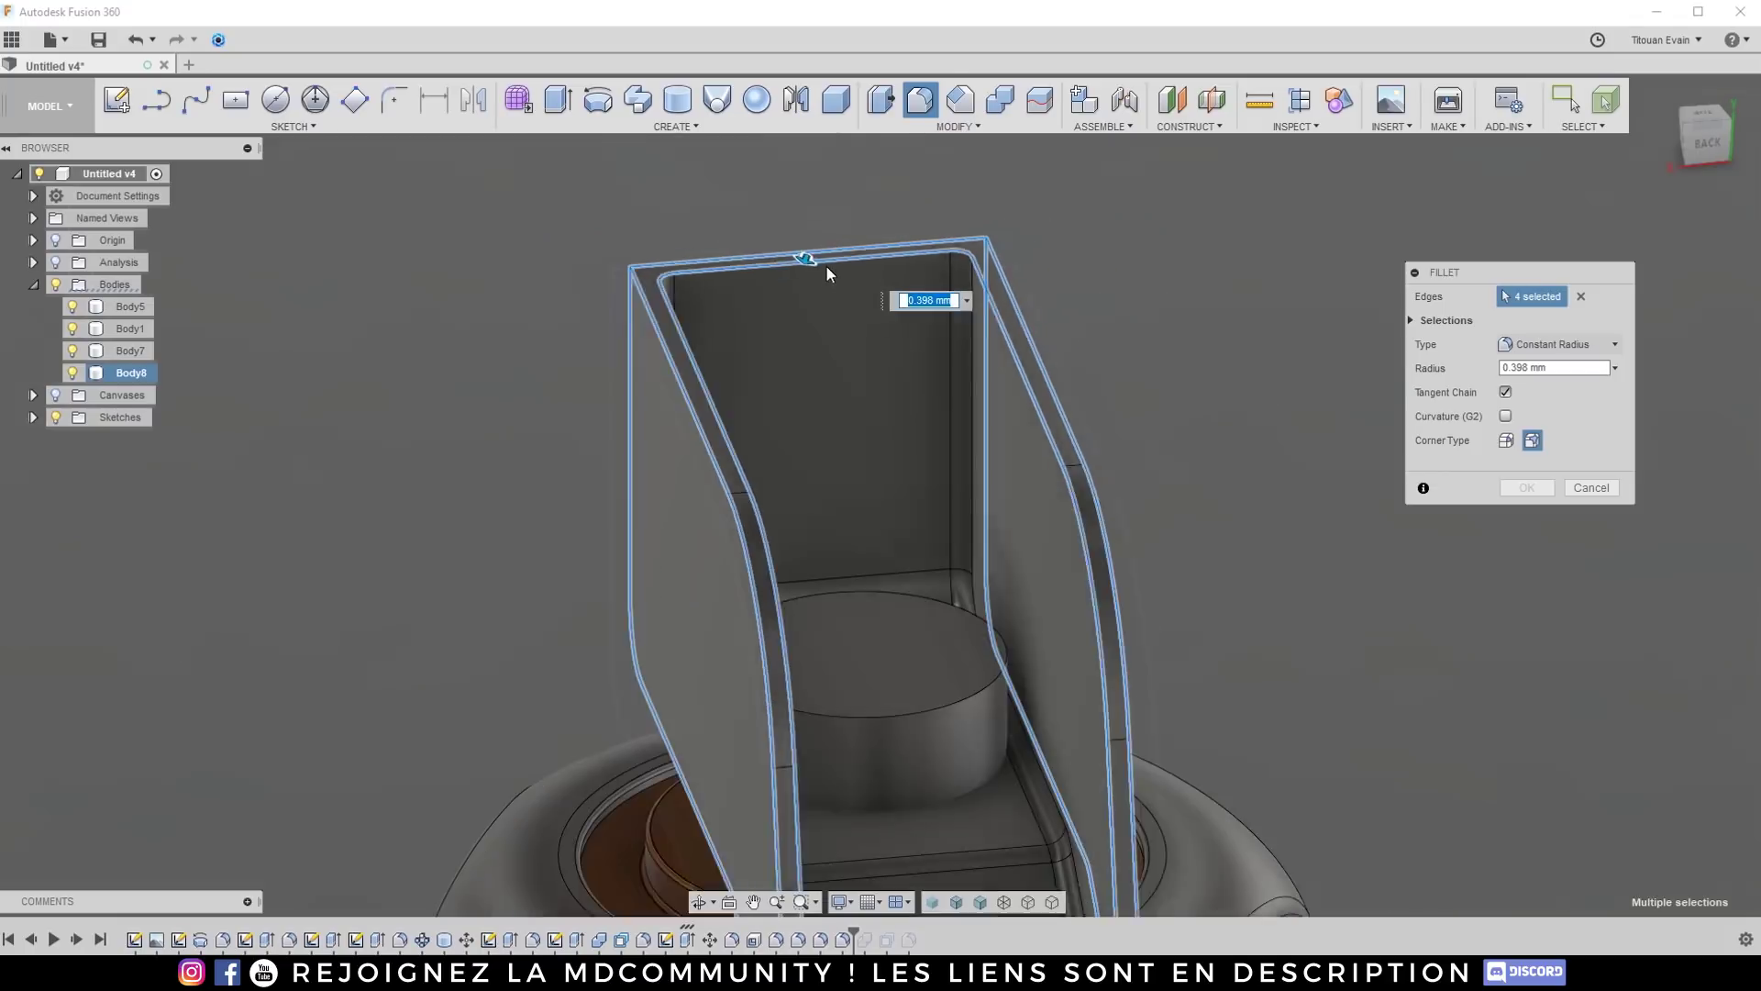
pyautogui.scroll(5, 1027, 697)
pyautogui.keyDown('shift'); pyautogui.moveTo(1009, 661); pyautogui.dragTo(1024, 626, button='middle'); pyautogui.keyUp('shift')
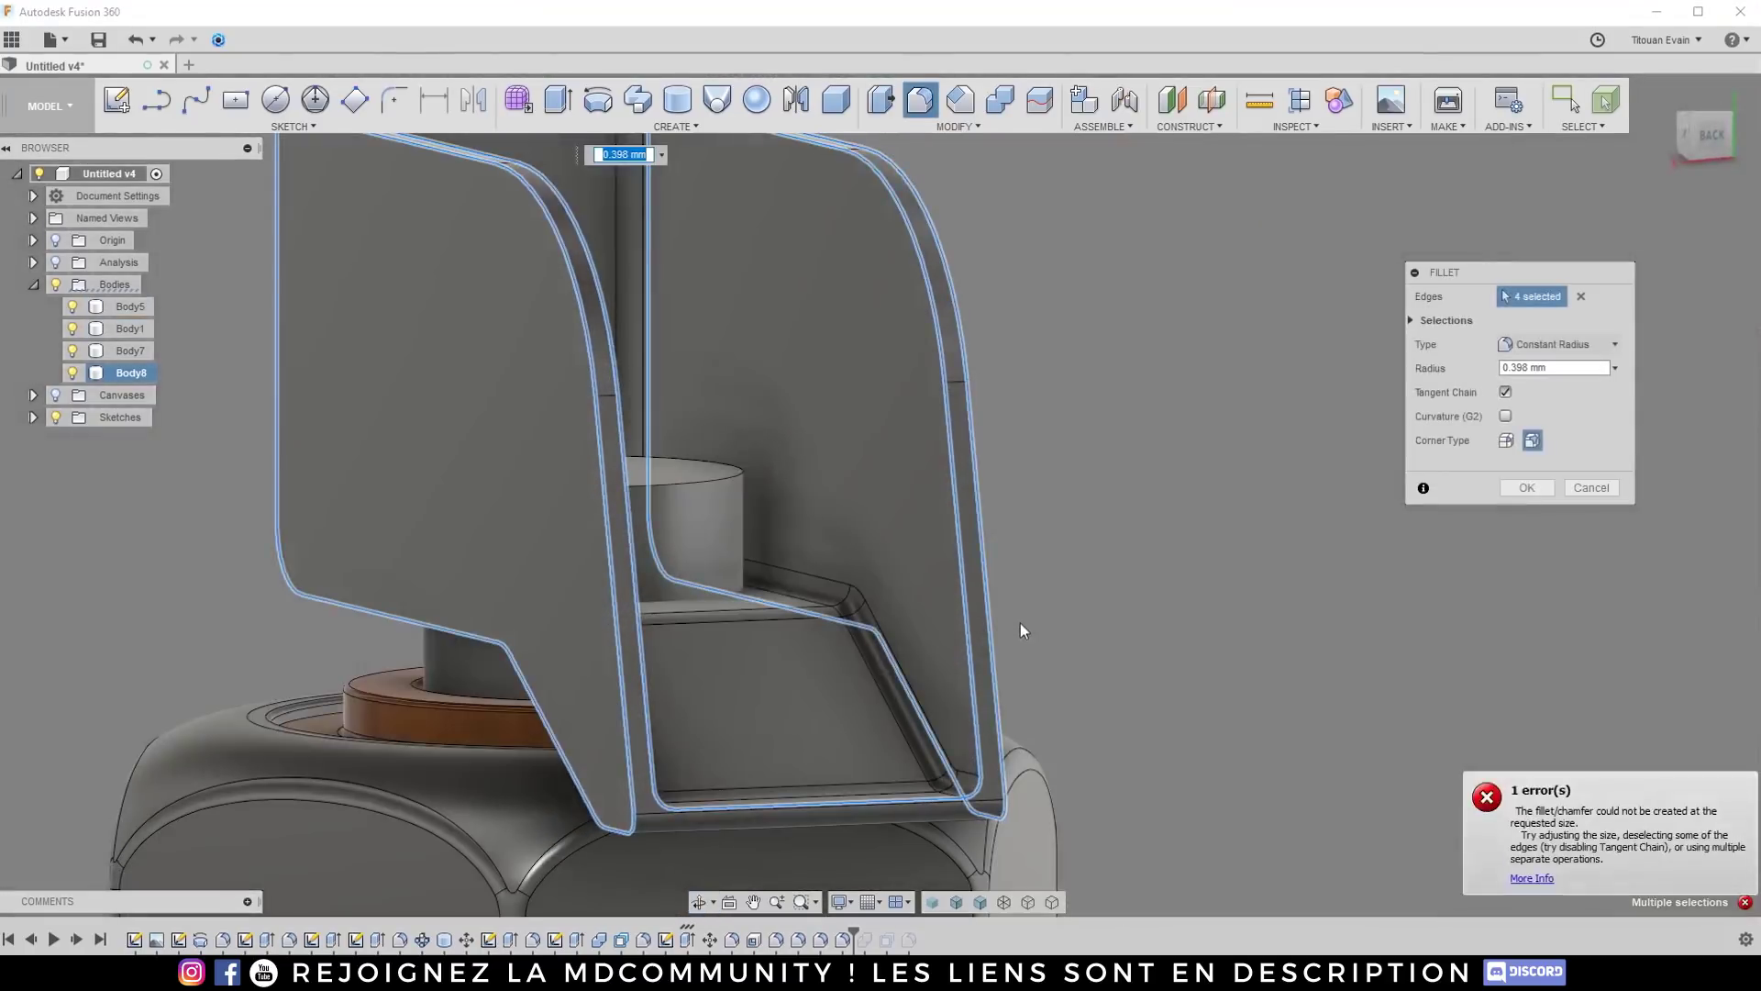
pyautogui.scroll(4, 862, 790)
pyautogui.keyDown('shift'); pyautogui.moveTo(862, 791); pyautogui.dragTo(511, 819, button='middle'); pyautogui.keyUp('shift')
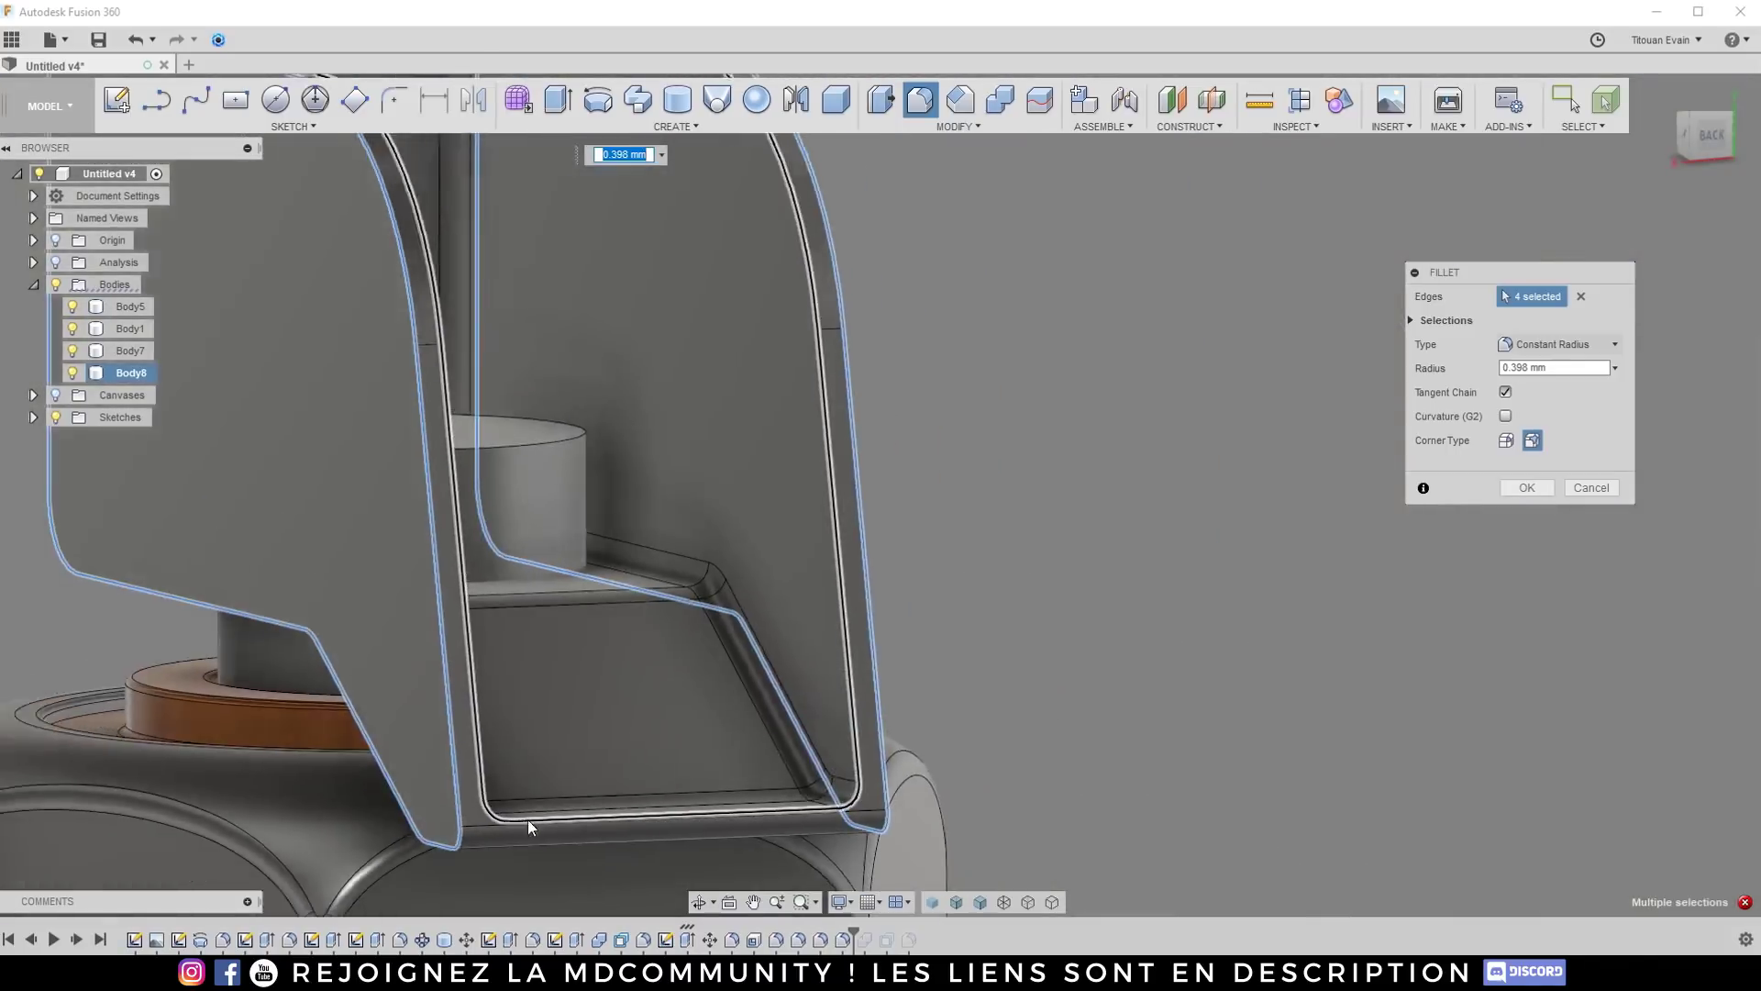
pyautogui.scroll(-5, 386, 346)
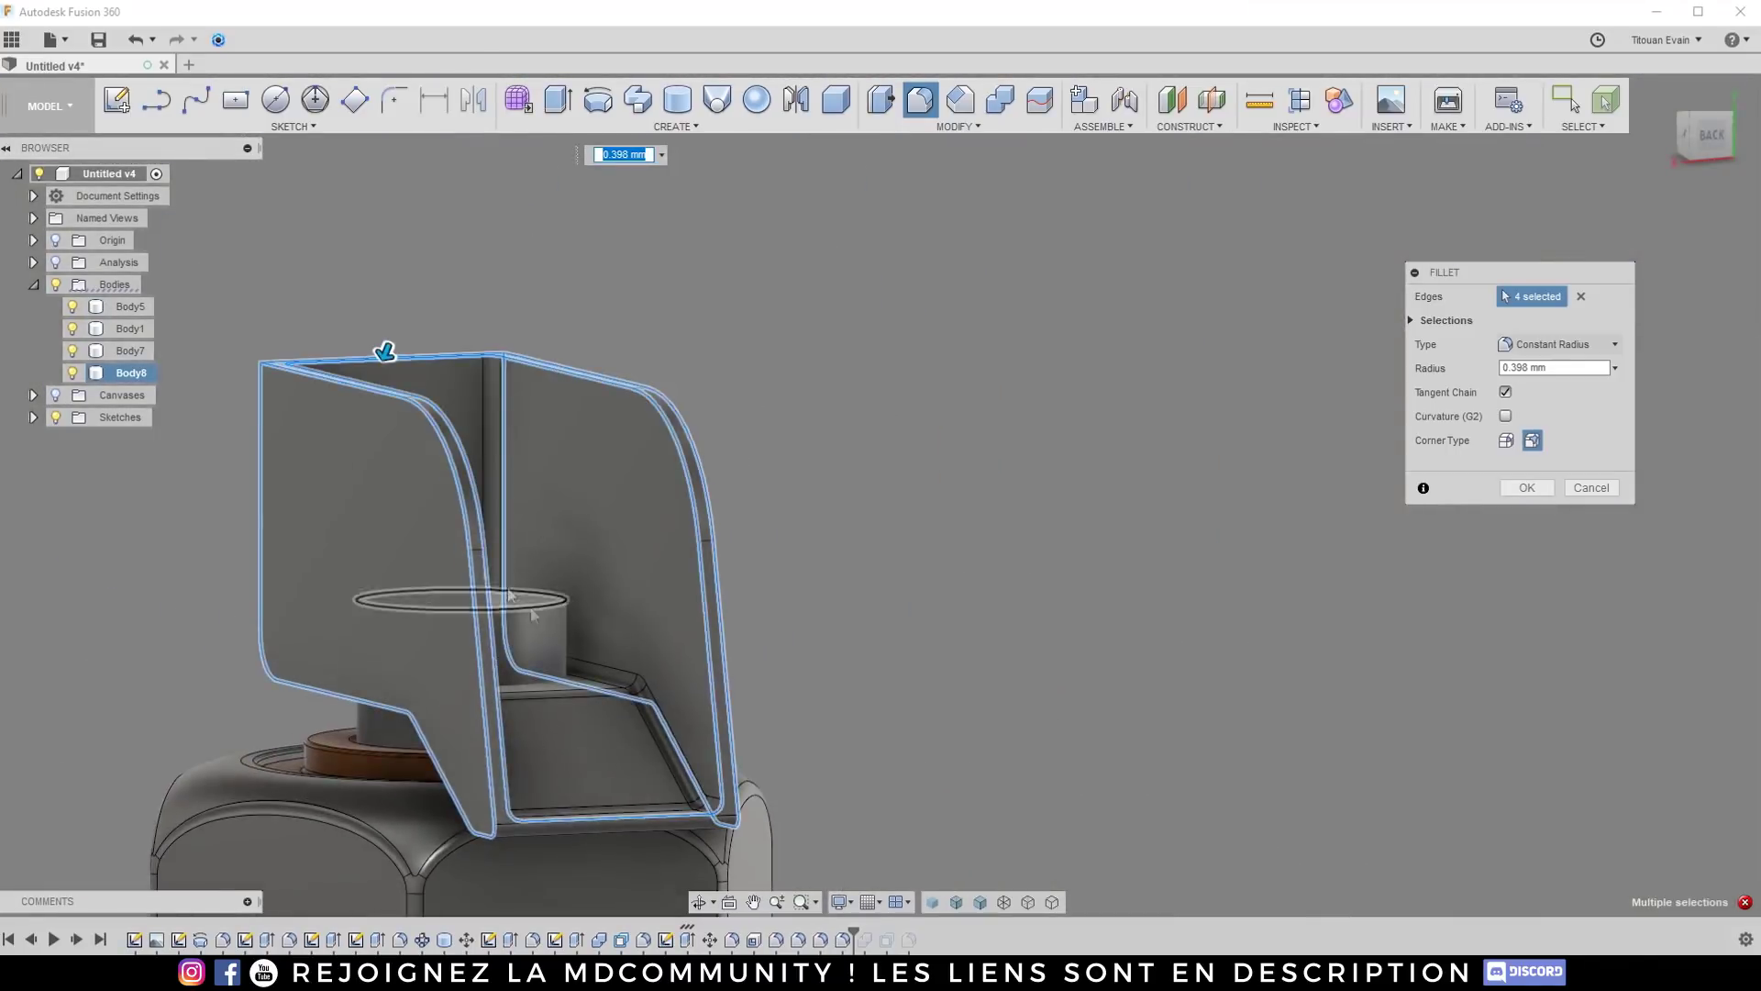
pyautogui.scroll(5, 377, 294)
pyautogui.click(382, 298)
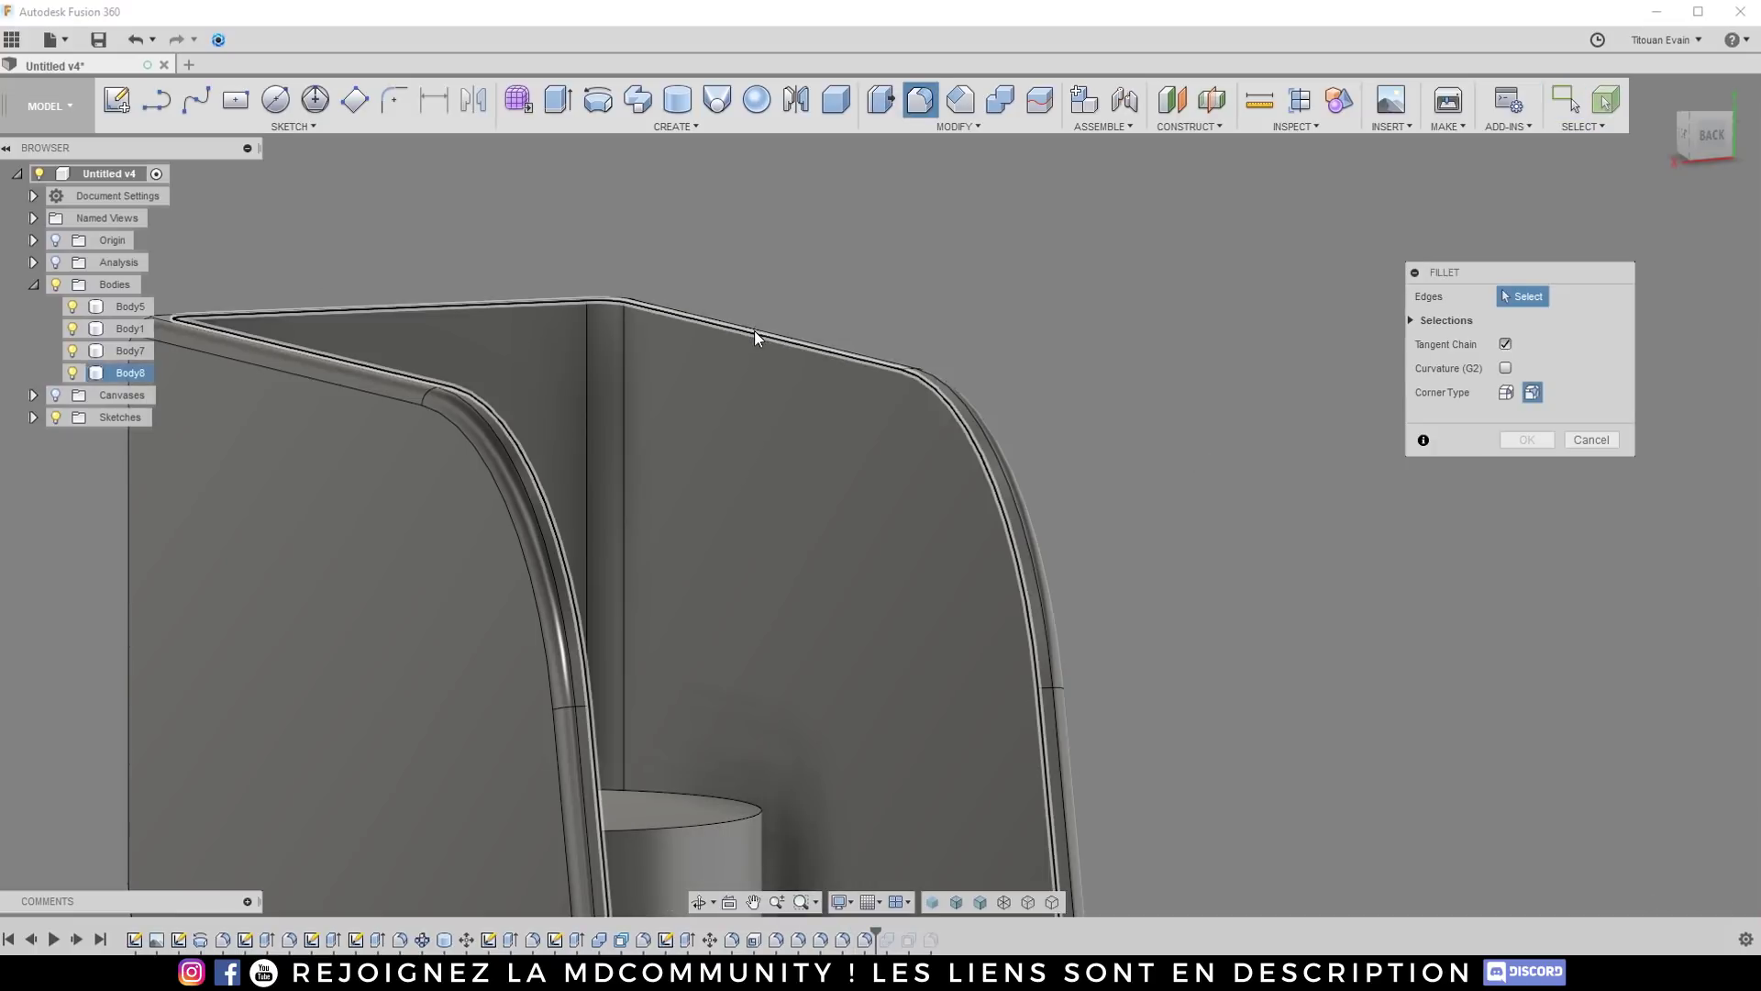
# Step: Set up a separate fillet on the opening's inner rim loop with a radius of about 0.289 mm and rolling-ball corners
pyautogui.scroll(-3, 754, 330)
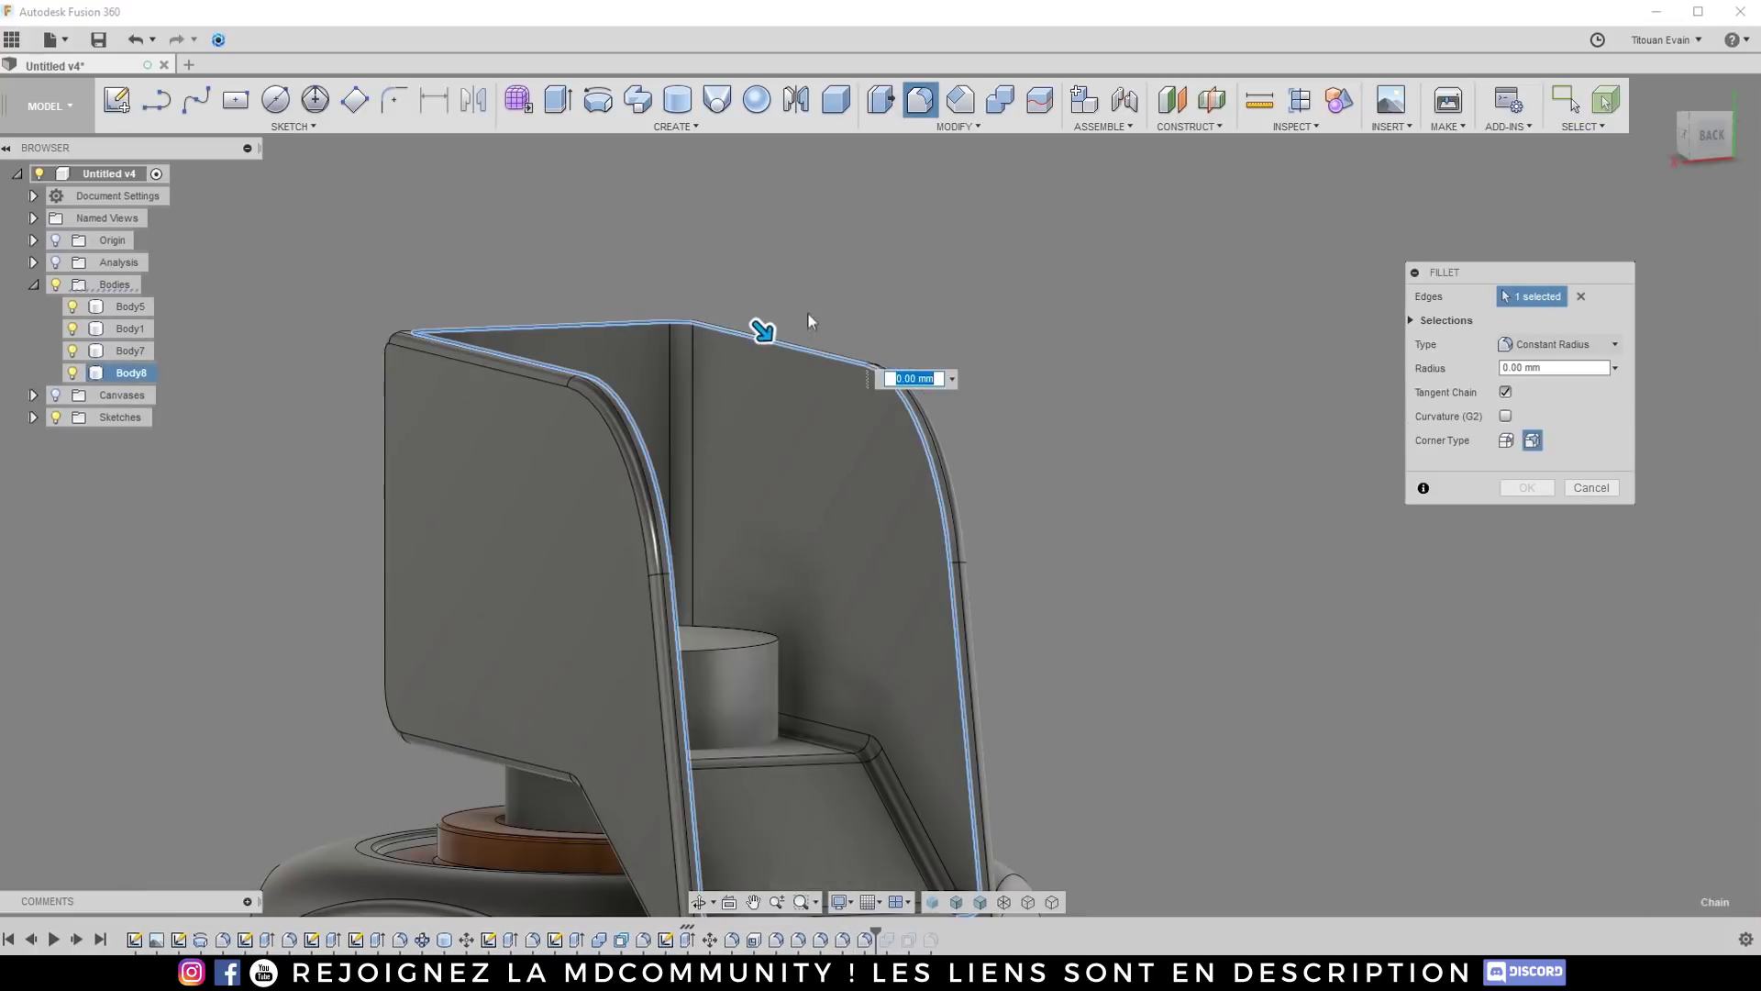
pyautogui.keyDown('shift'); pyautogui.moveTo(780, 319); pyautogui.dragTo(760, 317, button='middle'); pyautogui.keyUp('shift')
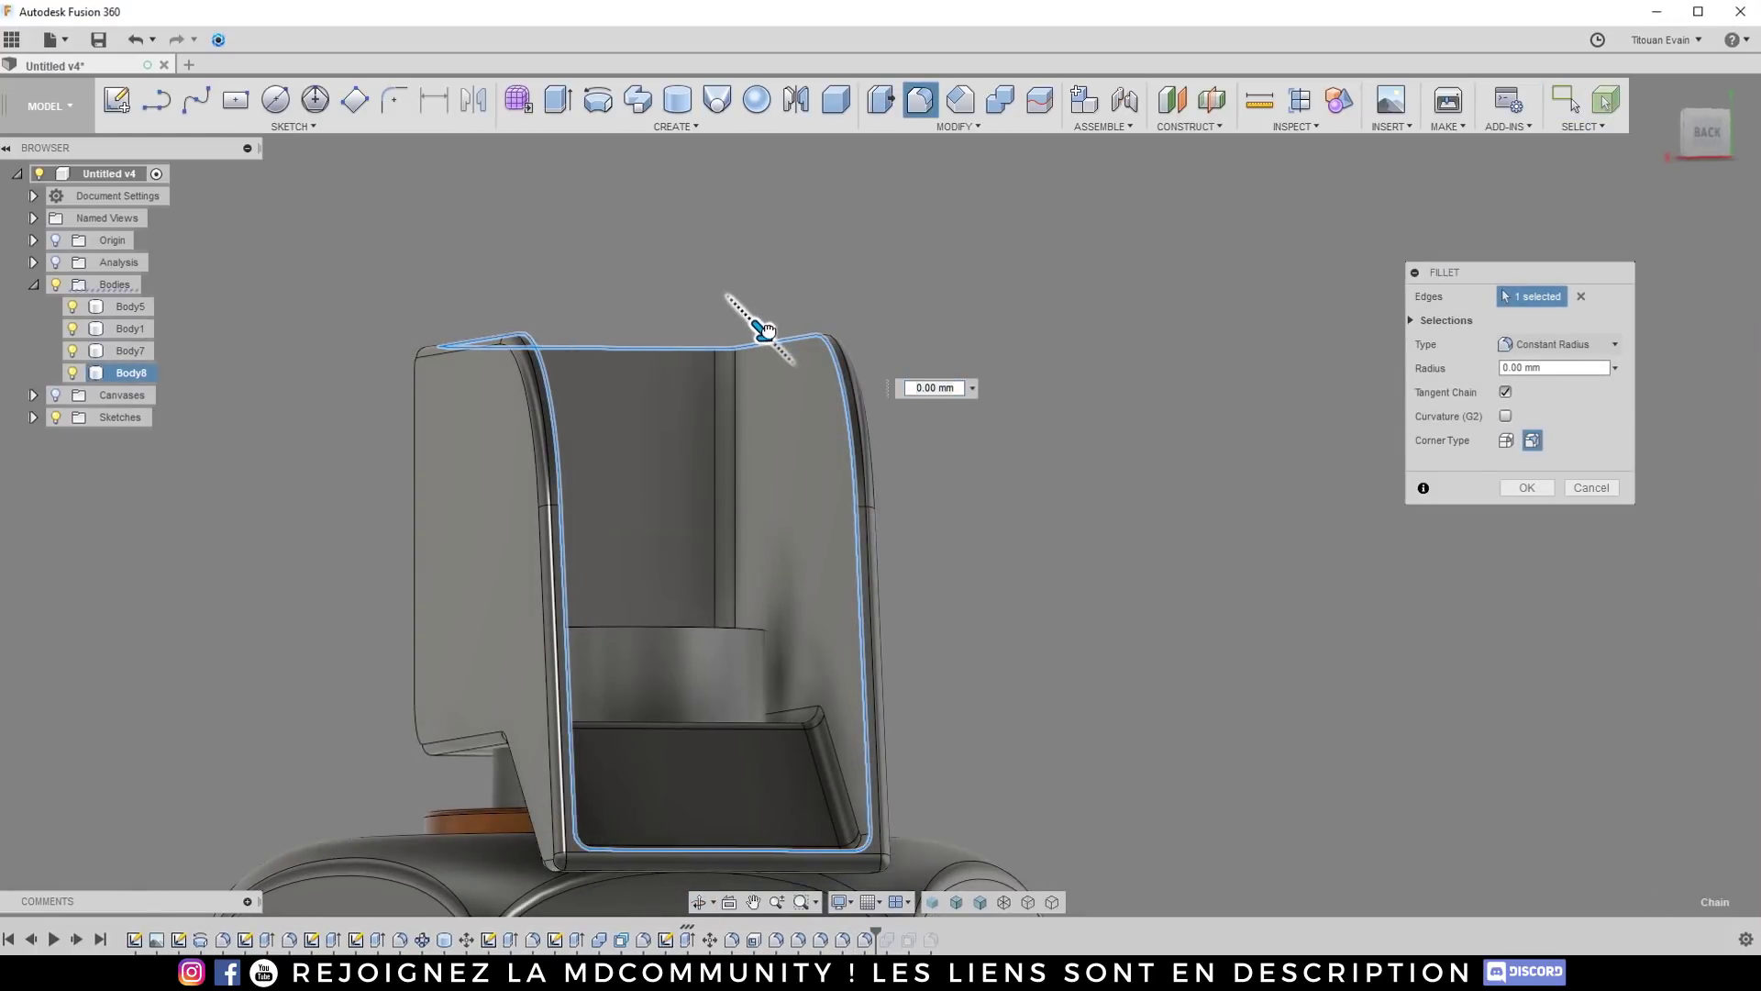
pyautogui.moveTo(766, 330)
pyautogui.mouseDown()
pyautogui.moveTo(746, 322)
pyautogui.moveTo(770, 338)
pyautogui.mouseUp()
pyautogui.scroll(1, 727, 221)
pyautogui.scroll(5, 828, 872)
pyautogui.scroll(-3, 819, 569)
pyautogui.scroll(7, 838, 779)
pyautogui.keyDown('shift'); pyautogui.moveTo(877, 767); pyautogui.dragTo(712, 743, button='middle'); pyautogui.keyUp('shift')
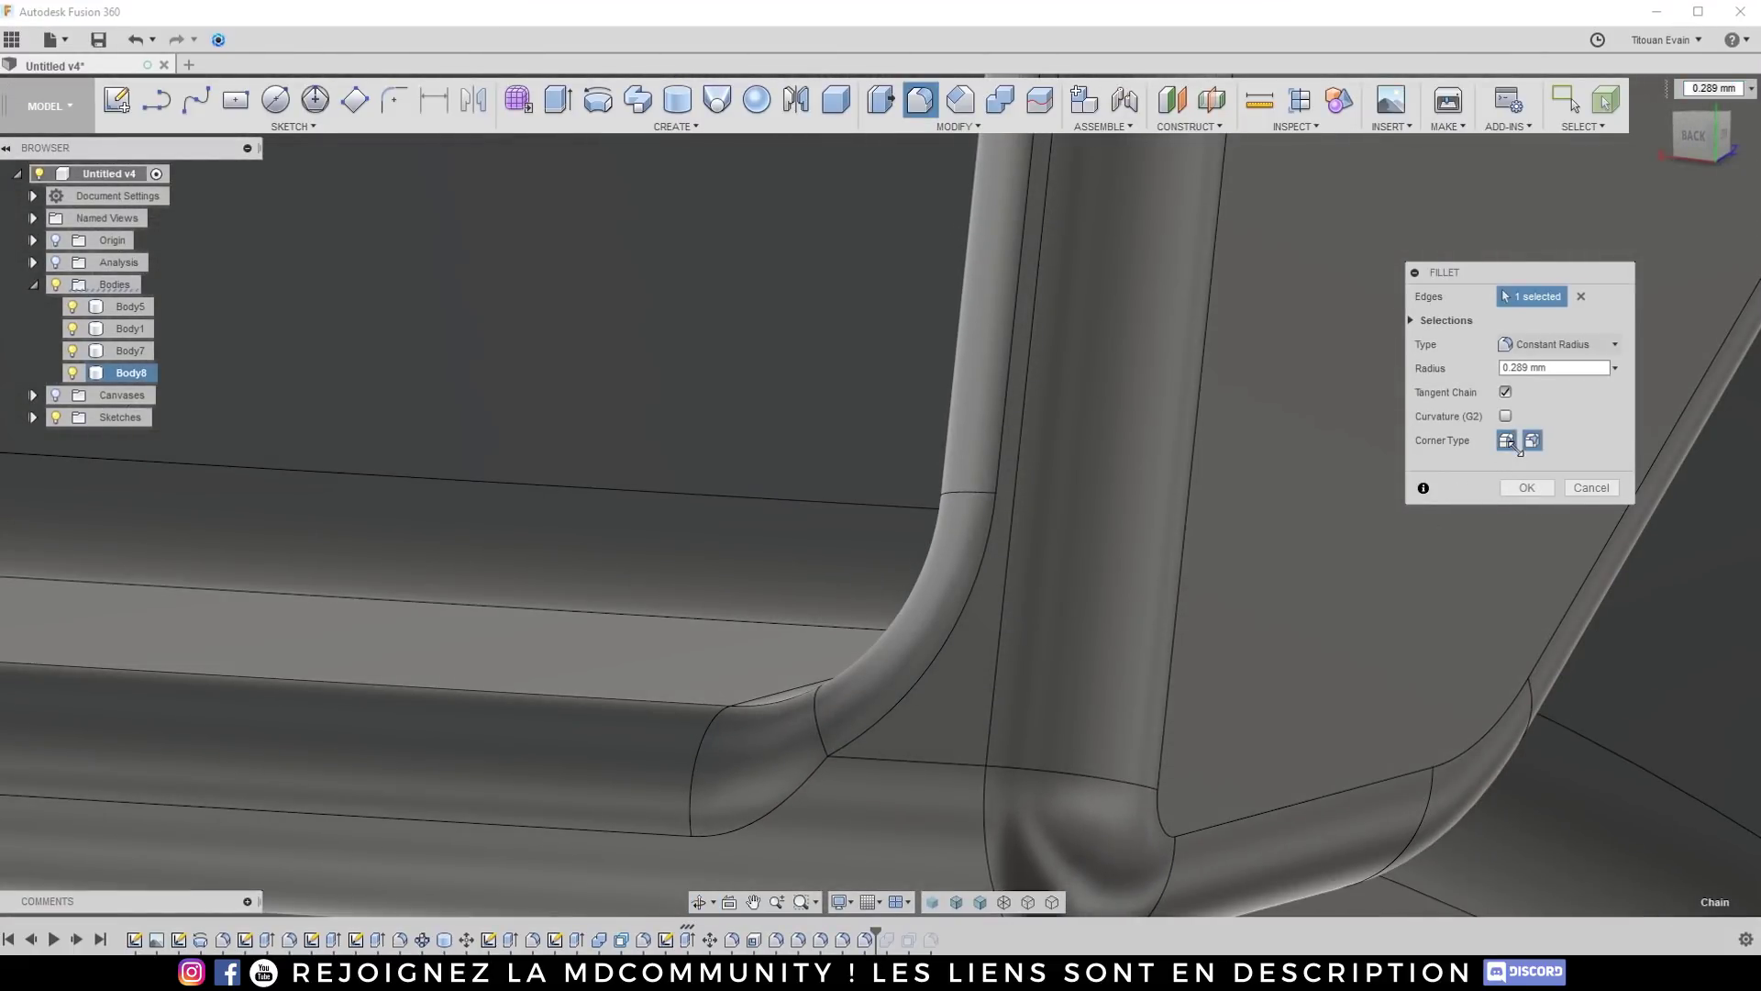
pyautogui.keyDown('shift'); pyautogui.moveTo(894, 629); pyautogui.dragTo(998, 724, button='middle'); pyautogui.keyUp('shift')
pyautogui.scroll(-3, 1009, 725)
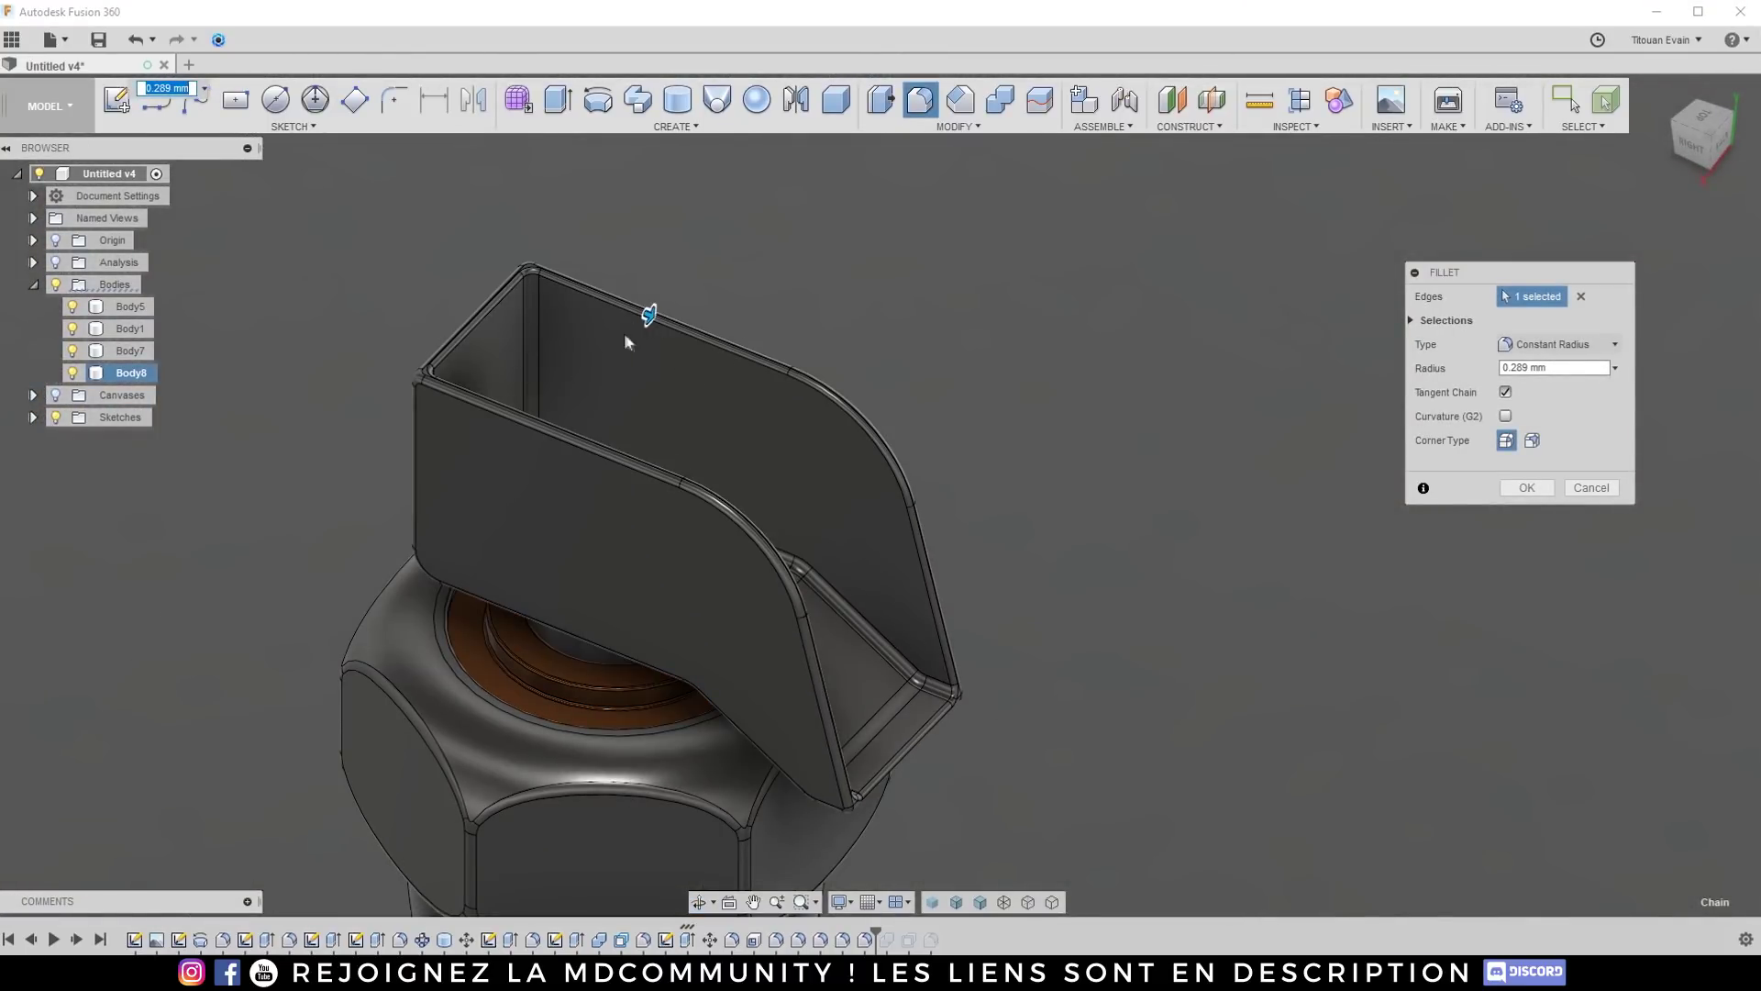
# Step: Reduce the inner rim fillet's radius to 0.05 mm and apply it
pyautogui.scroll(10, 626, 342)
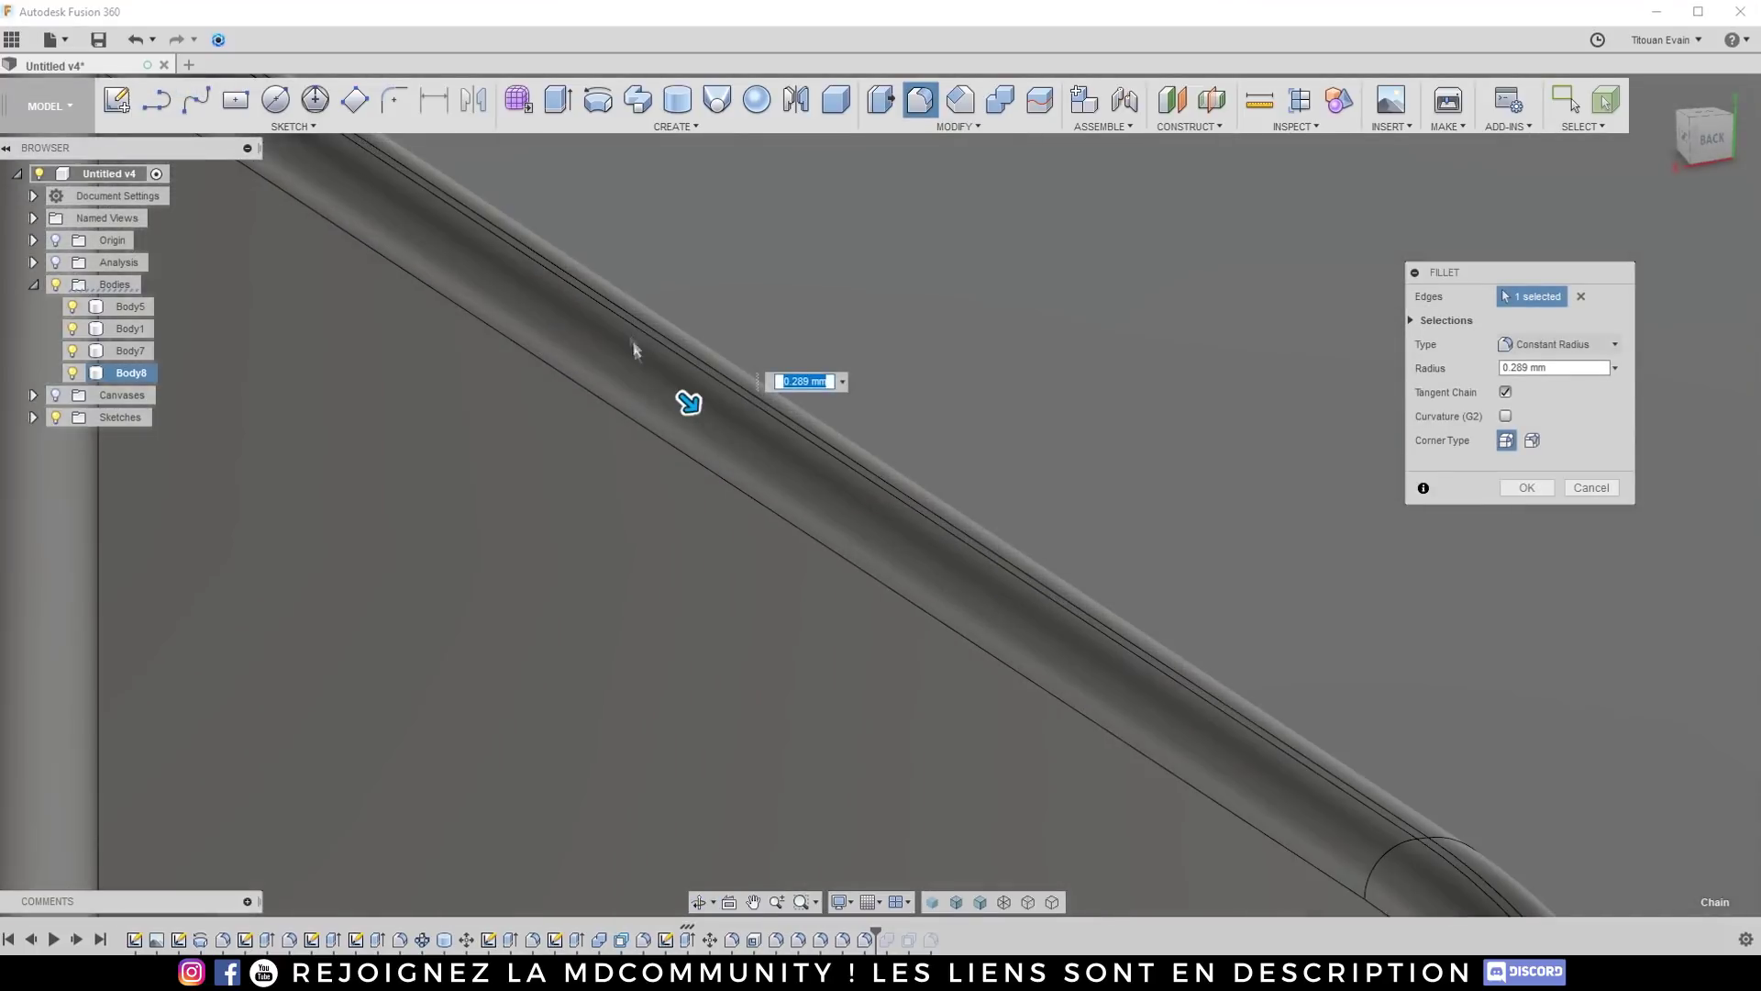
pyautogui.keyDown('shift'); pyautogui.moveTo(633, 348); pyautogui.dragTo(676, 397, button='middle'); pyautogui.keyUp('shift')
pyautogui.moveTo(690, 407); pyautogui.dragTo(669, 382)
pyautogui.scroll(-10, 688, 397)
pyautogui.keyDown('shift'); pyautogui.moveTo(724, 438); pyautogui.dragTo(690, 727, button='middle'); pyautogui.keyUp('shift')
pyautogui.scroll(10, 750, 804)
pyautogui.scroll(-10, 751, 803)
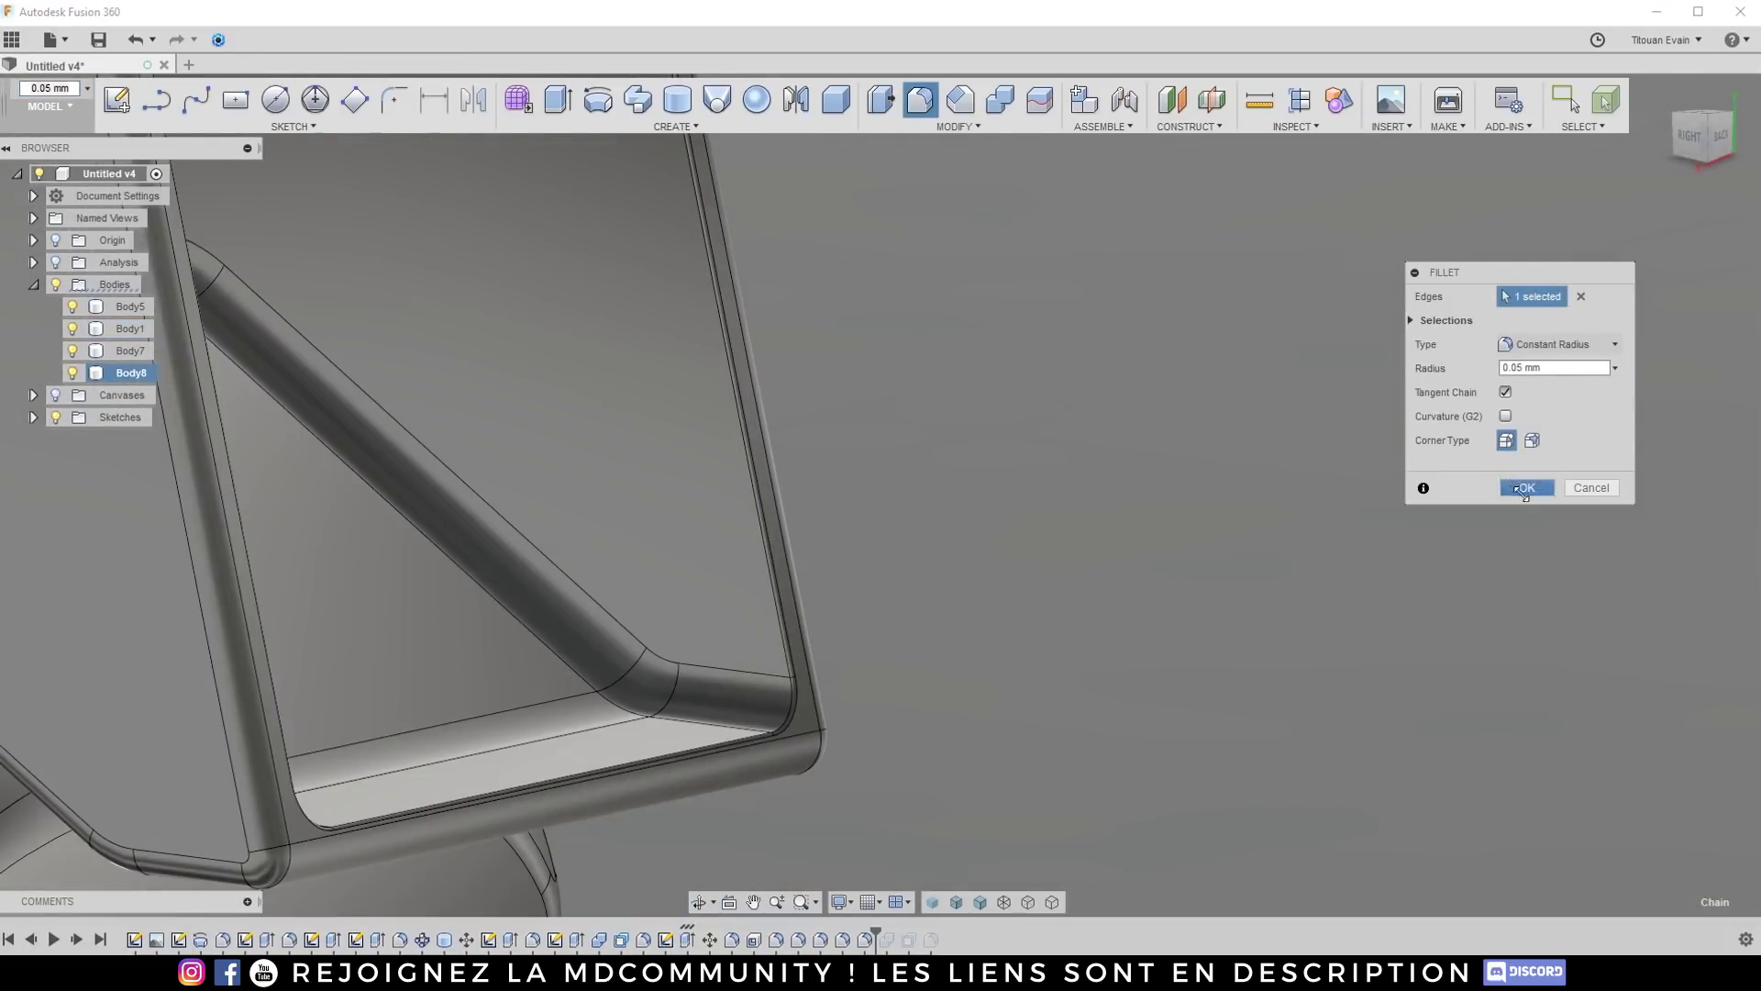
pyautogui.click(1522, 491)
# Step: Save the document with the refilleted upper body
pyautogui.scroll(-6, 954, 554)
pyautogui.keyDown('shift'); pyautogui.moveTo(829, 382); pyautogui.dragTo(888, 314, button='middle'); pyautogui.keyUp('shift')
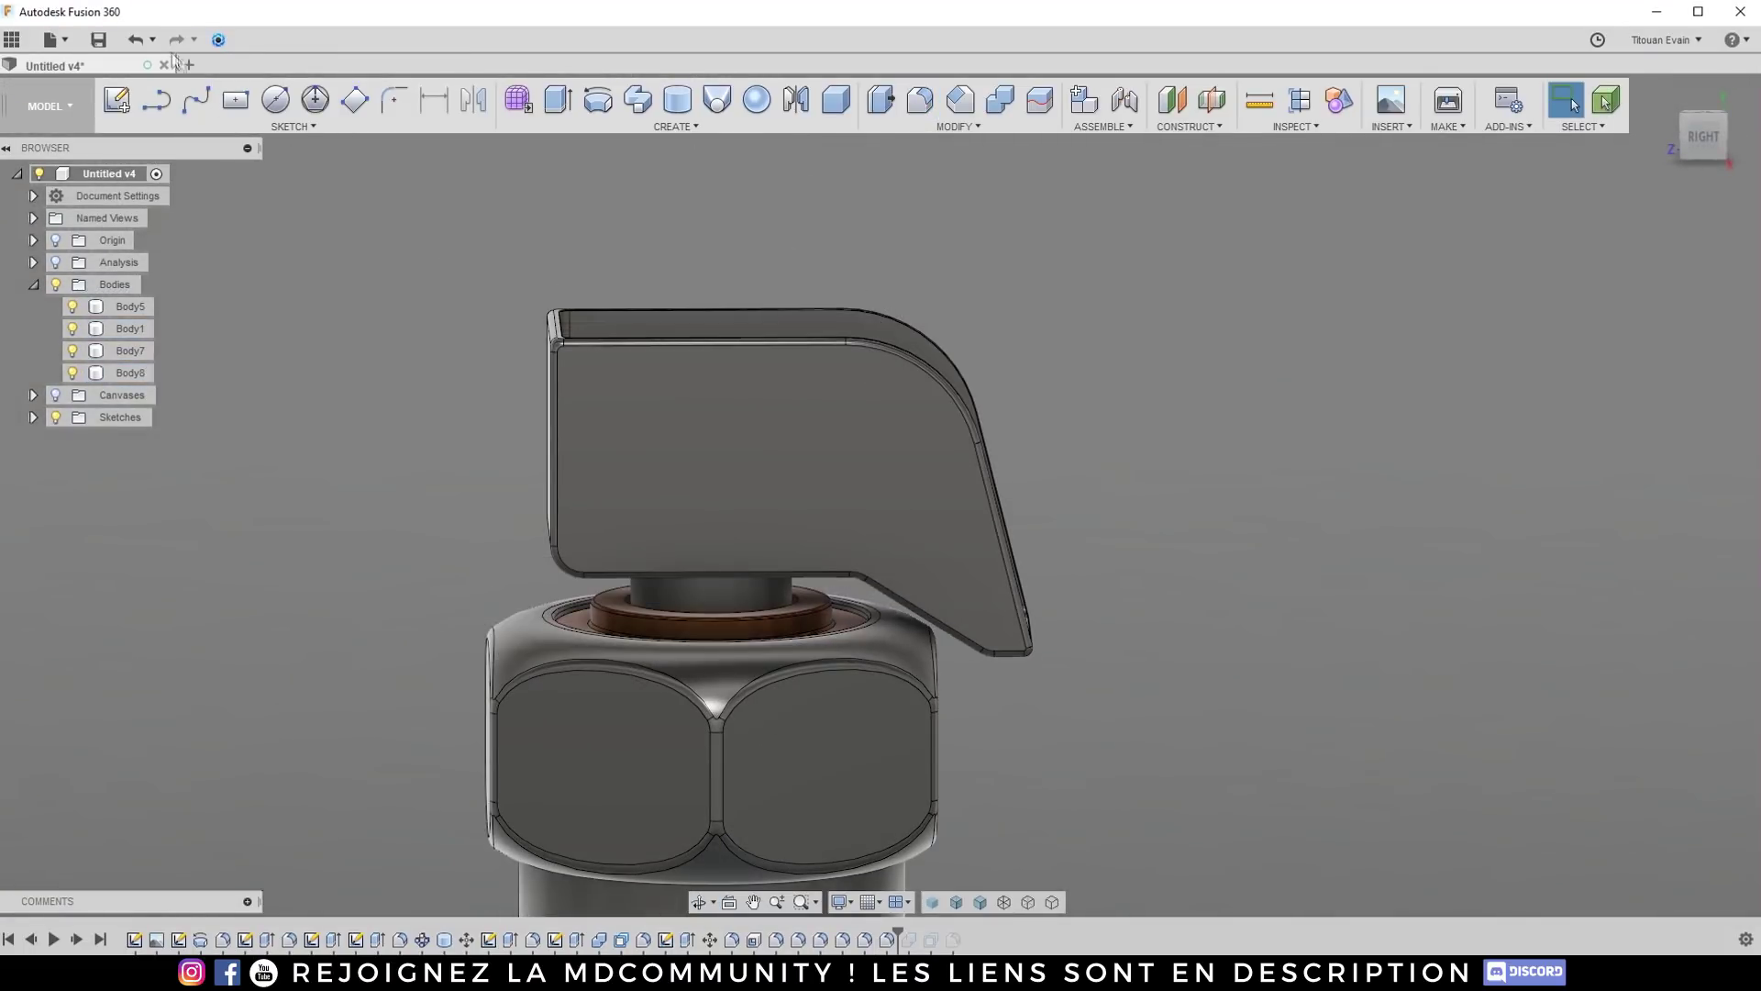
pyautogui.click(98, 40)
pyautogui.click(897, 481)
pyautogui.scroll(-3, 956, 450)
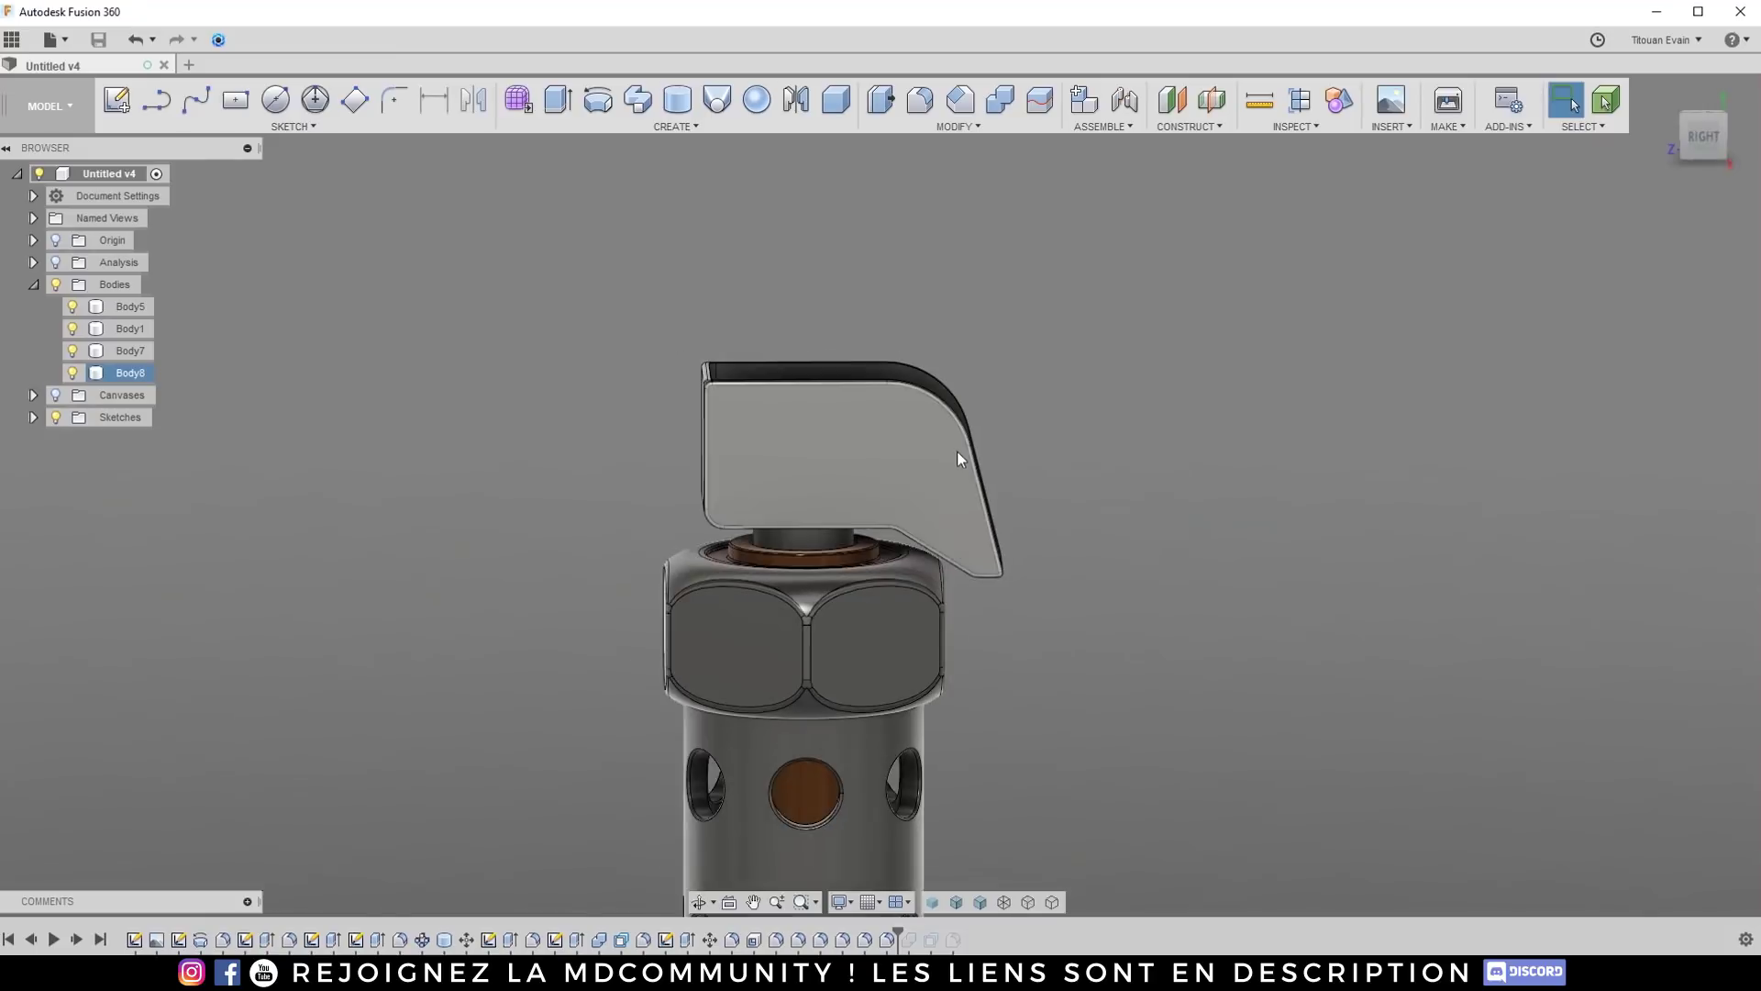
pyautogui.click(1702, 136)
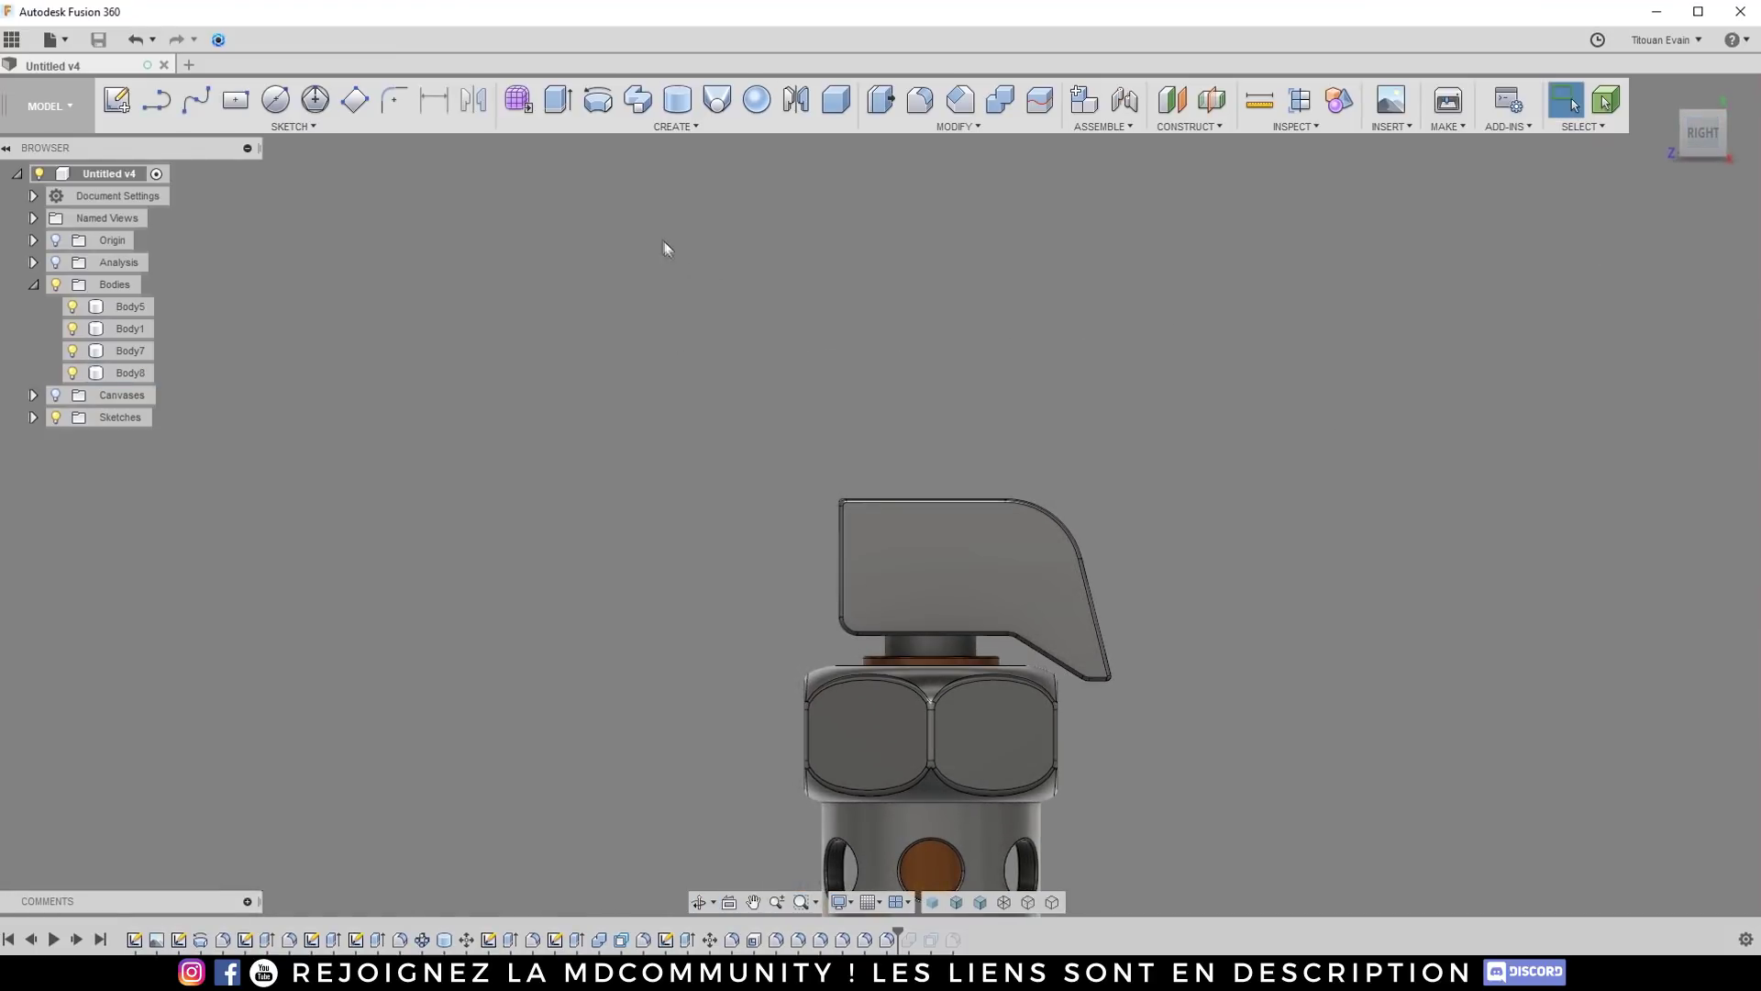
pyautogui.scroll(-2, 662, 239)
pyautogui.scroll(3, 917, 514)
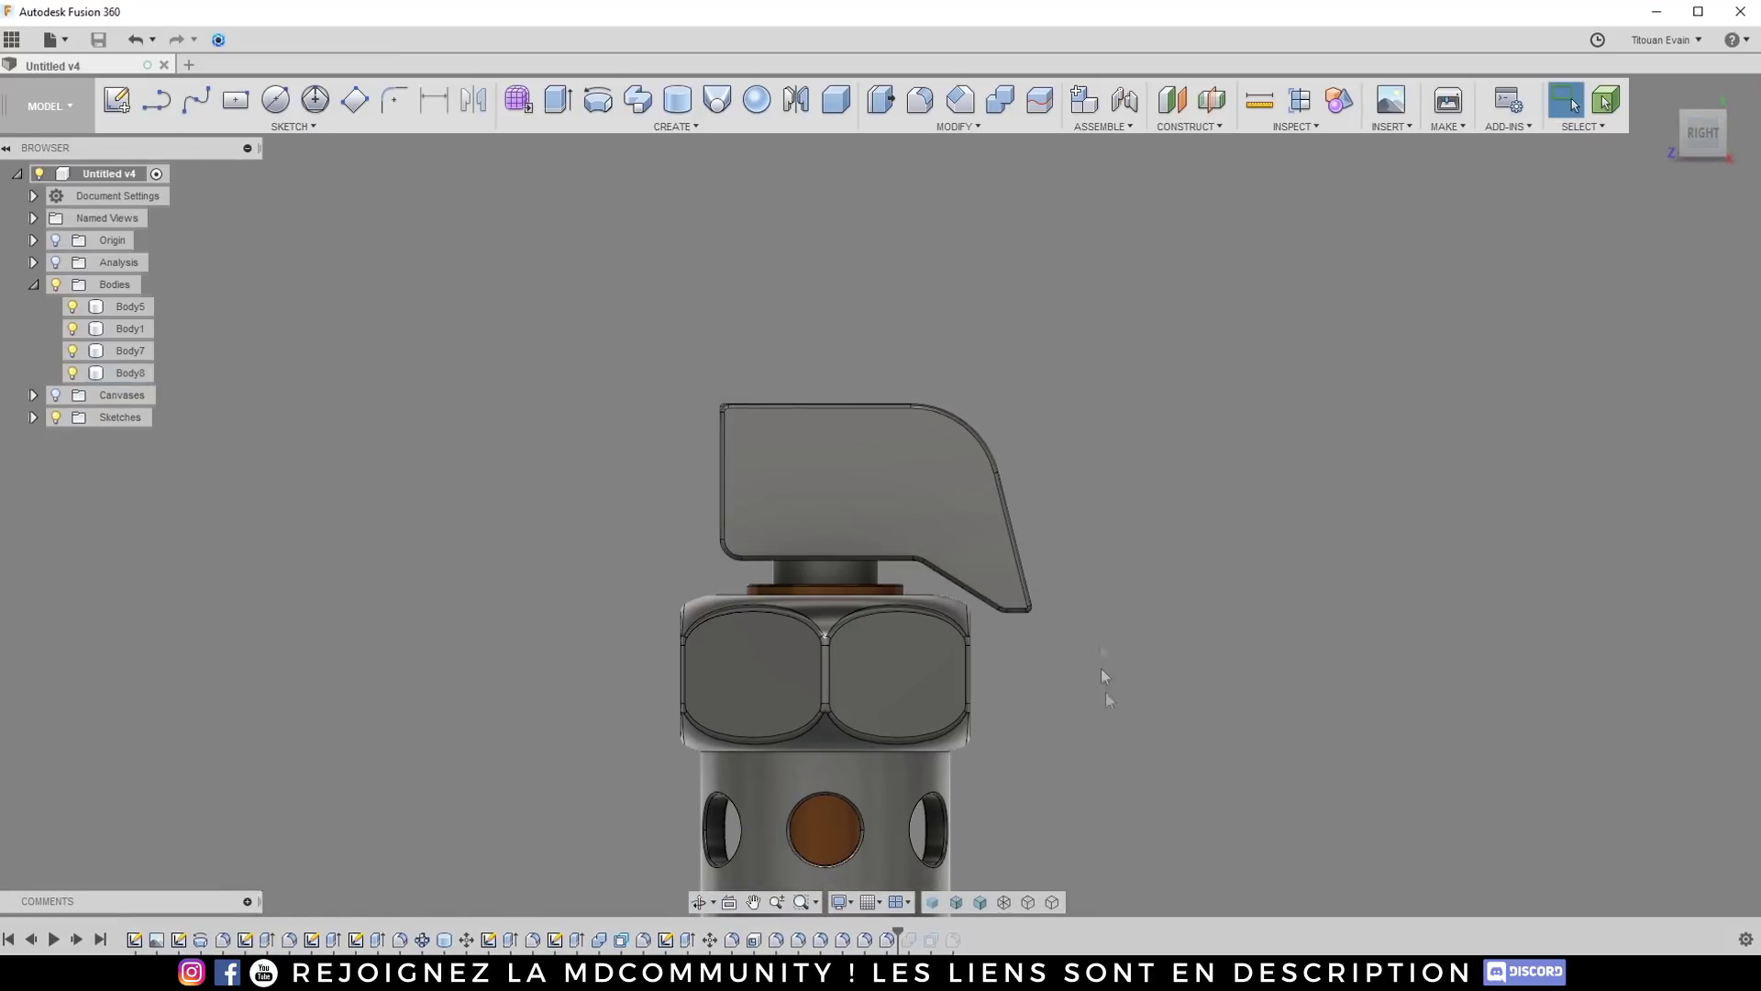
pyautogui.scroll(-3, 888, 380)
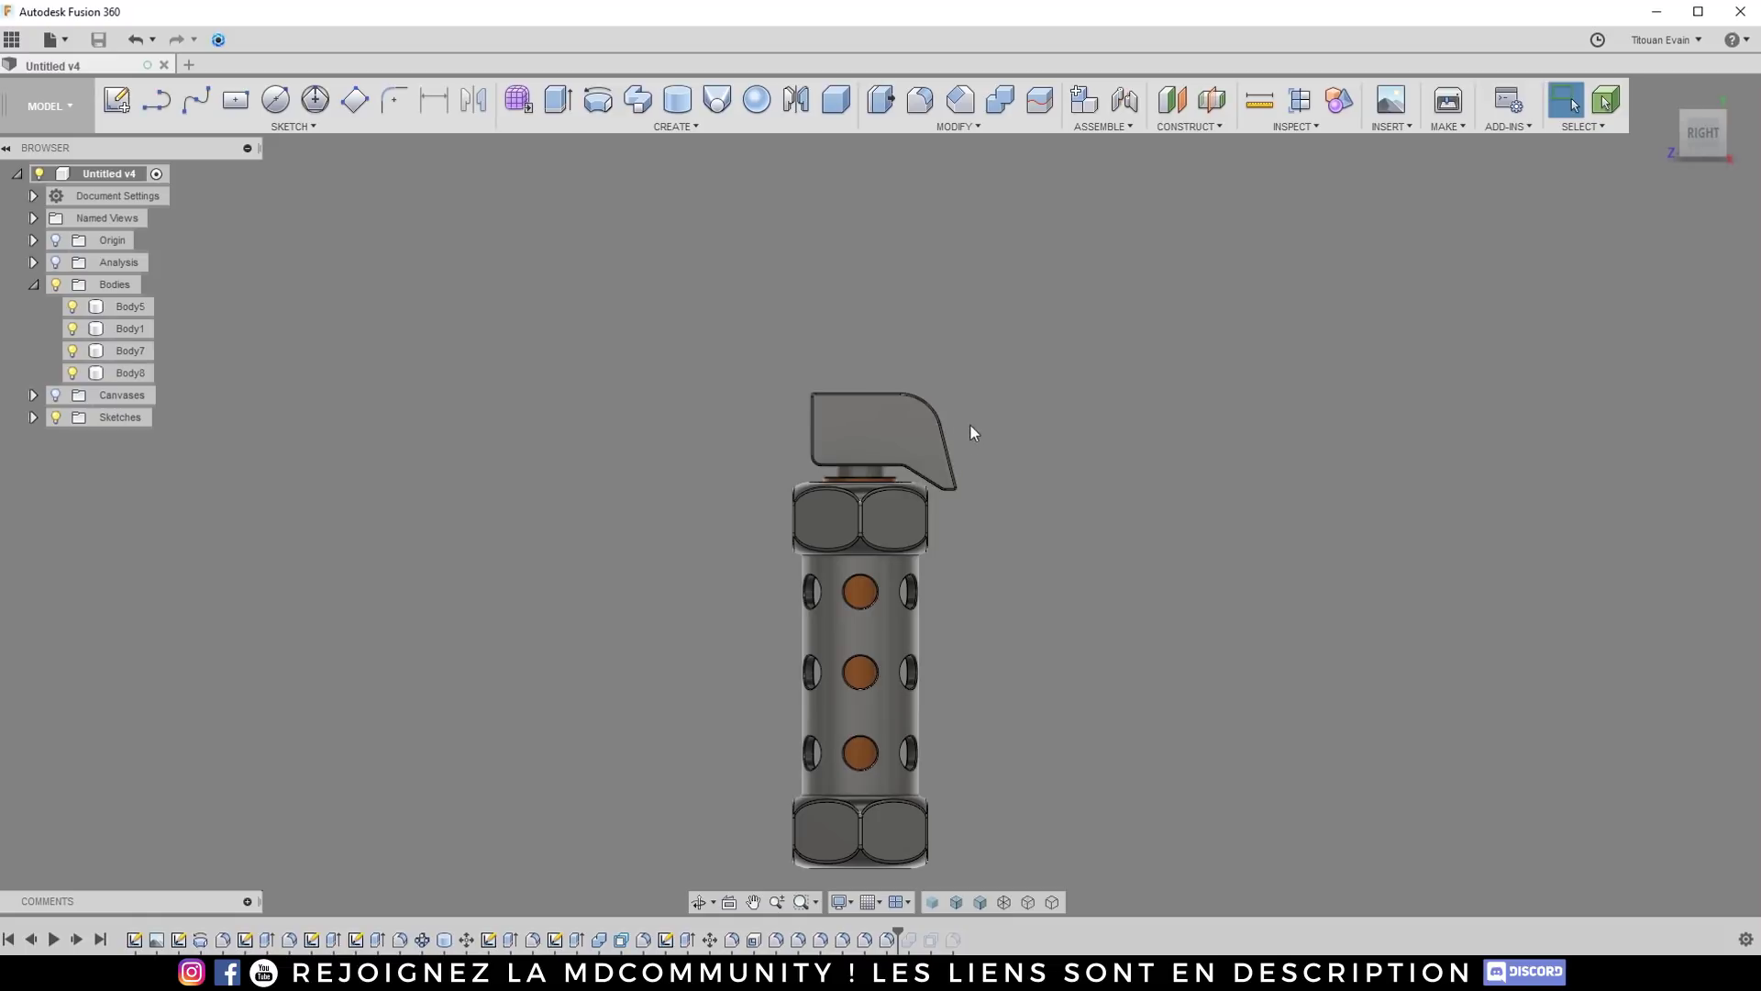
pyautogui.scroll(4, 866, 354)
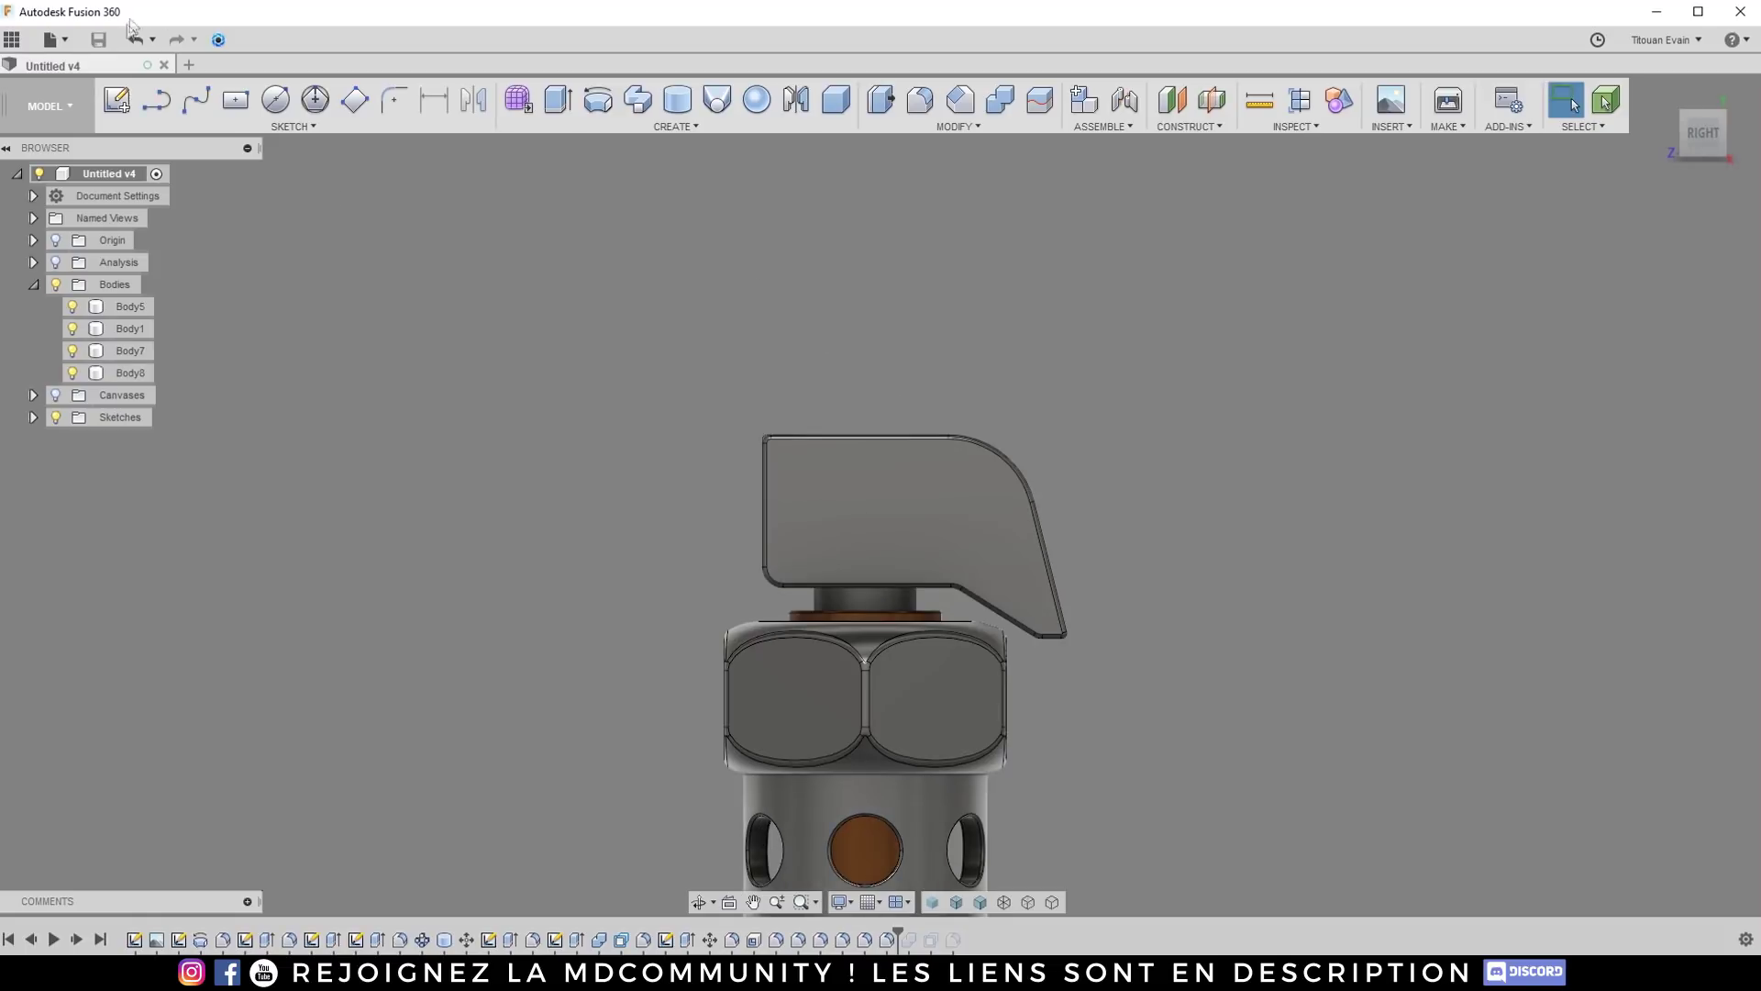
# Step: Start a sketch on the vertical centre plane that faces the right view
pyautogui.click(120, 101)
pyautogui.click(604, 665)
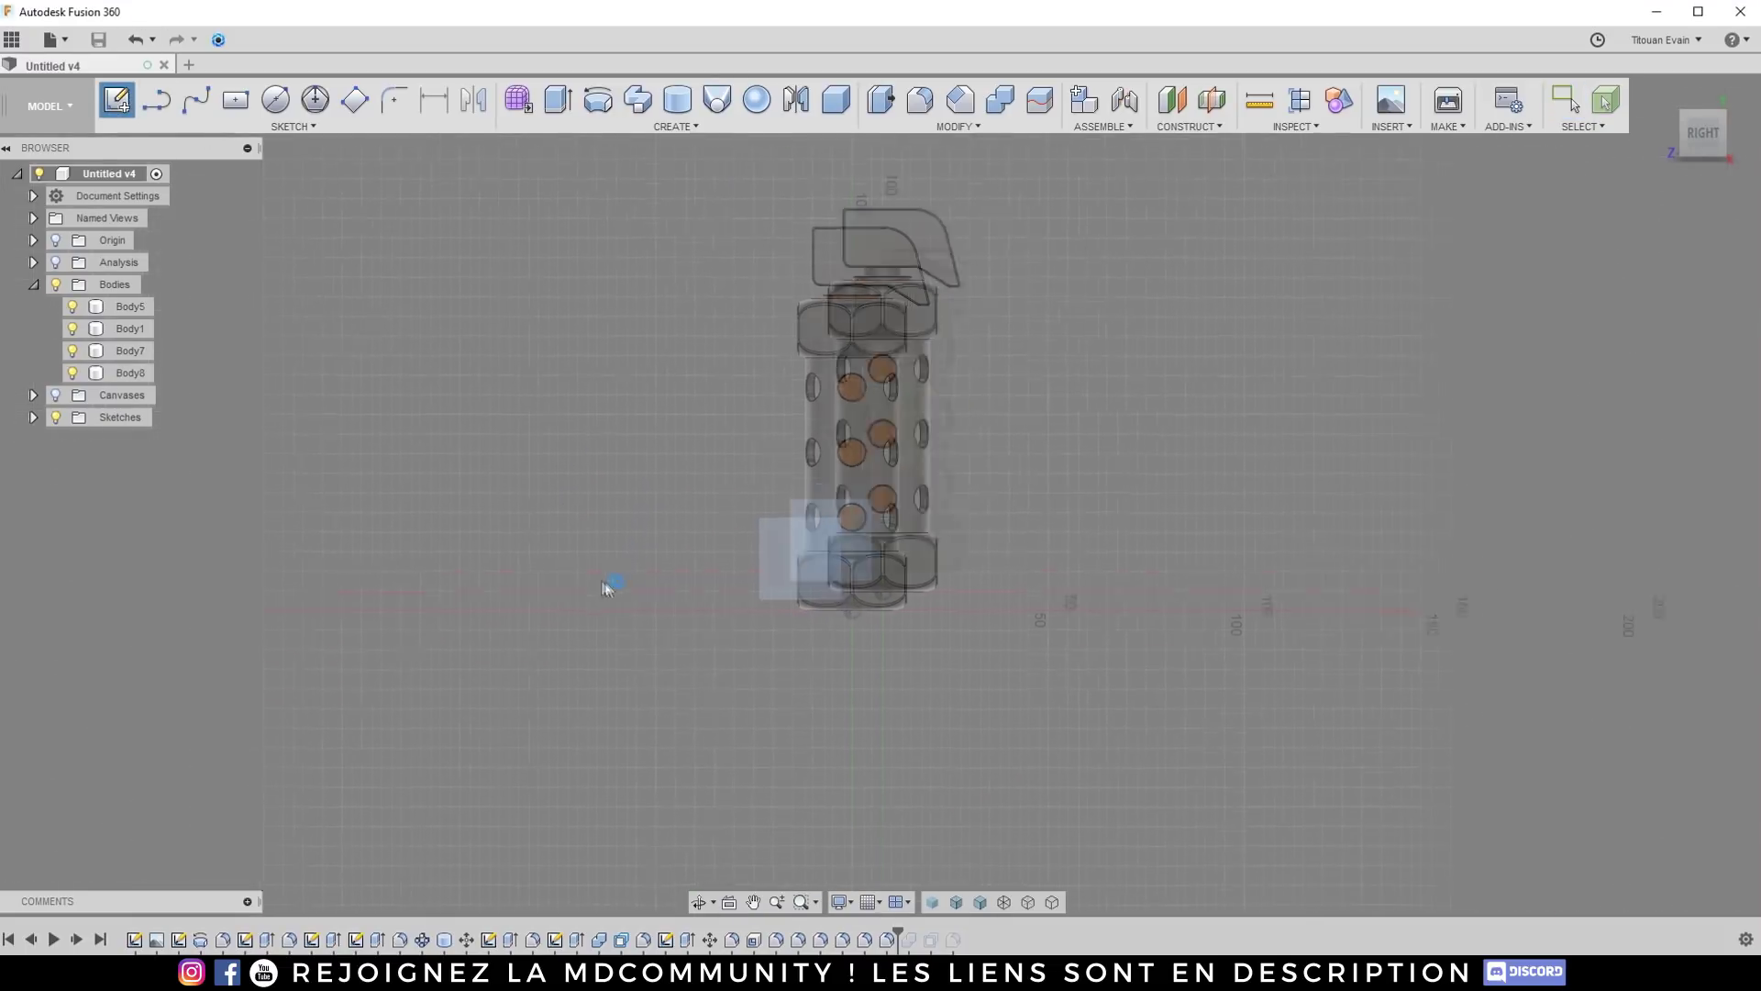
pyautogui.scroll(8, 857, 275)
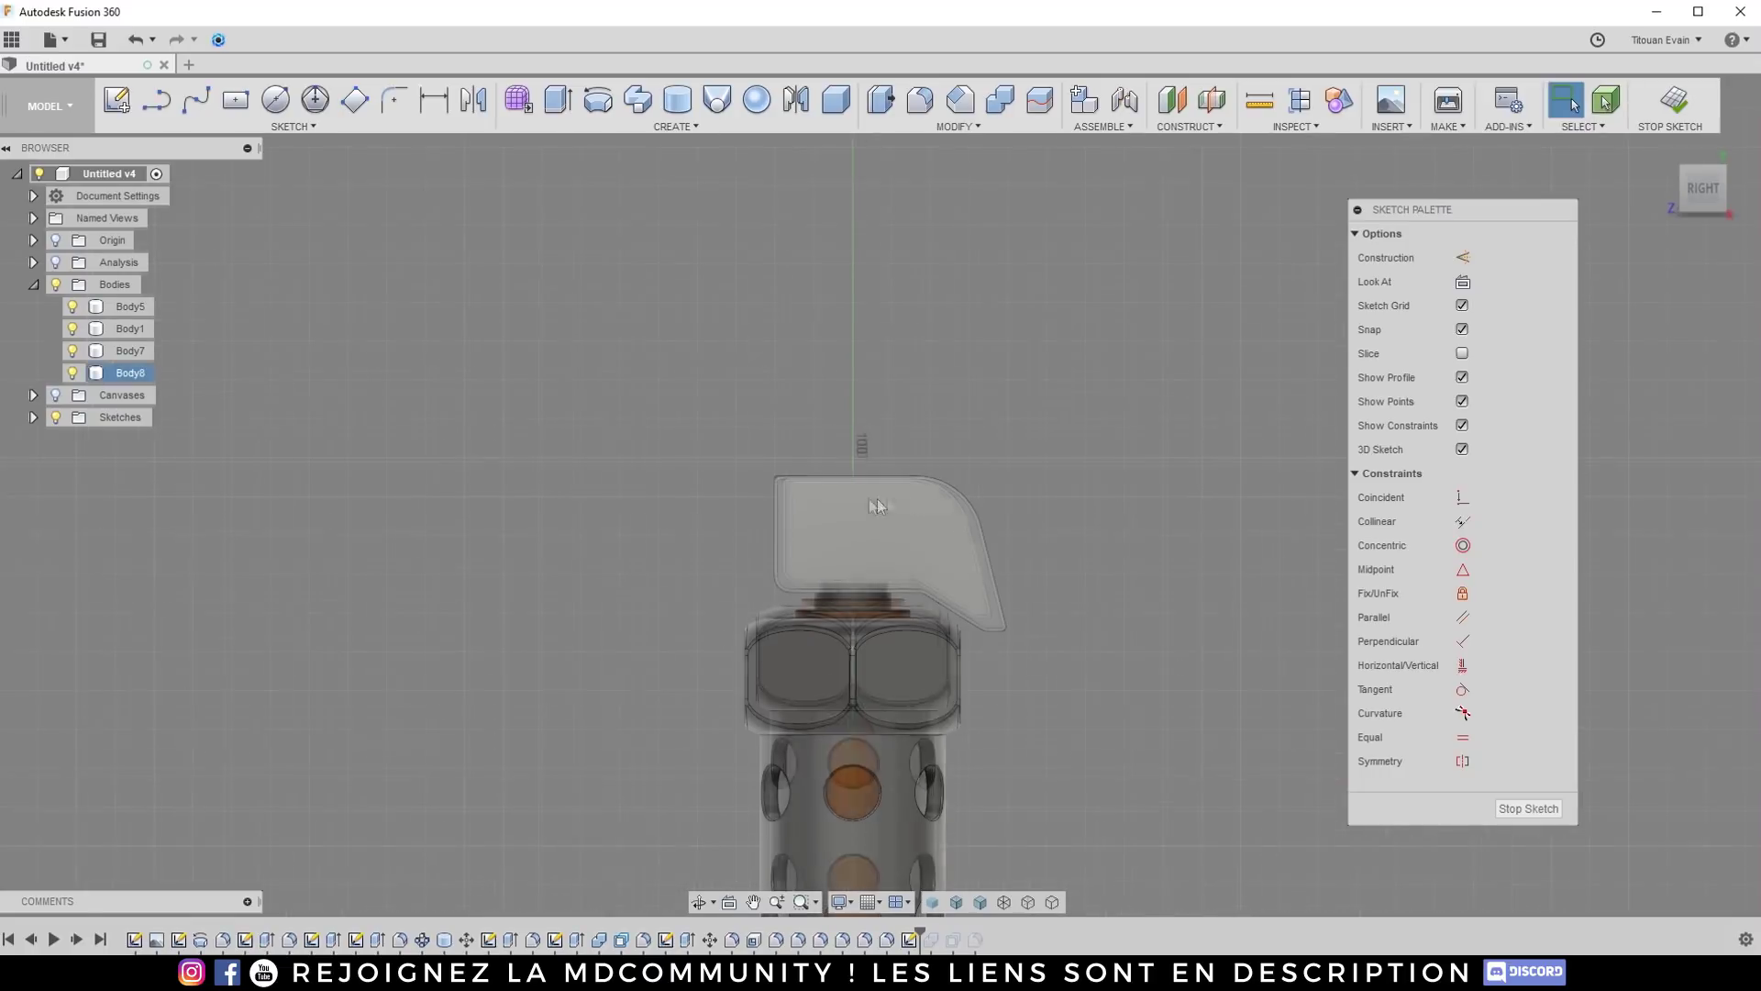
pyautogui.scroll(3, 954, 472)
pyautogui.click(740, 461)
pyautogui.press('o')
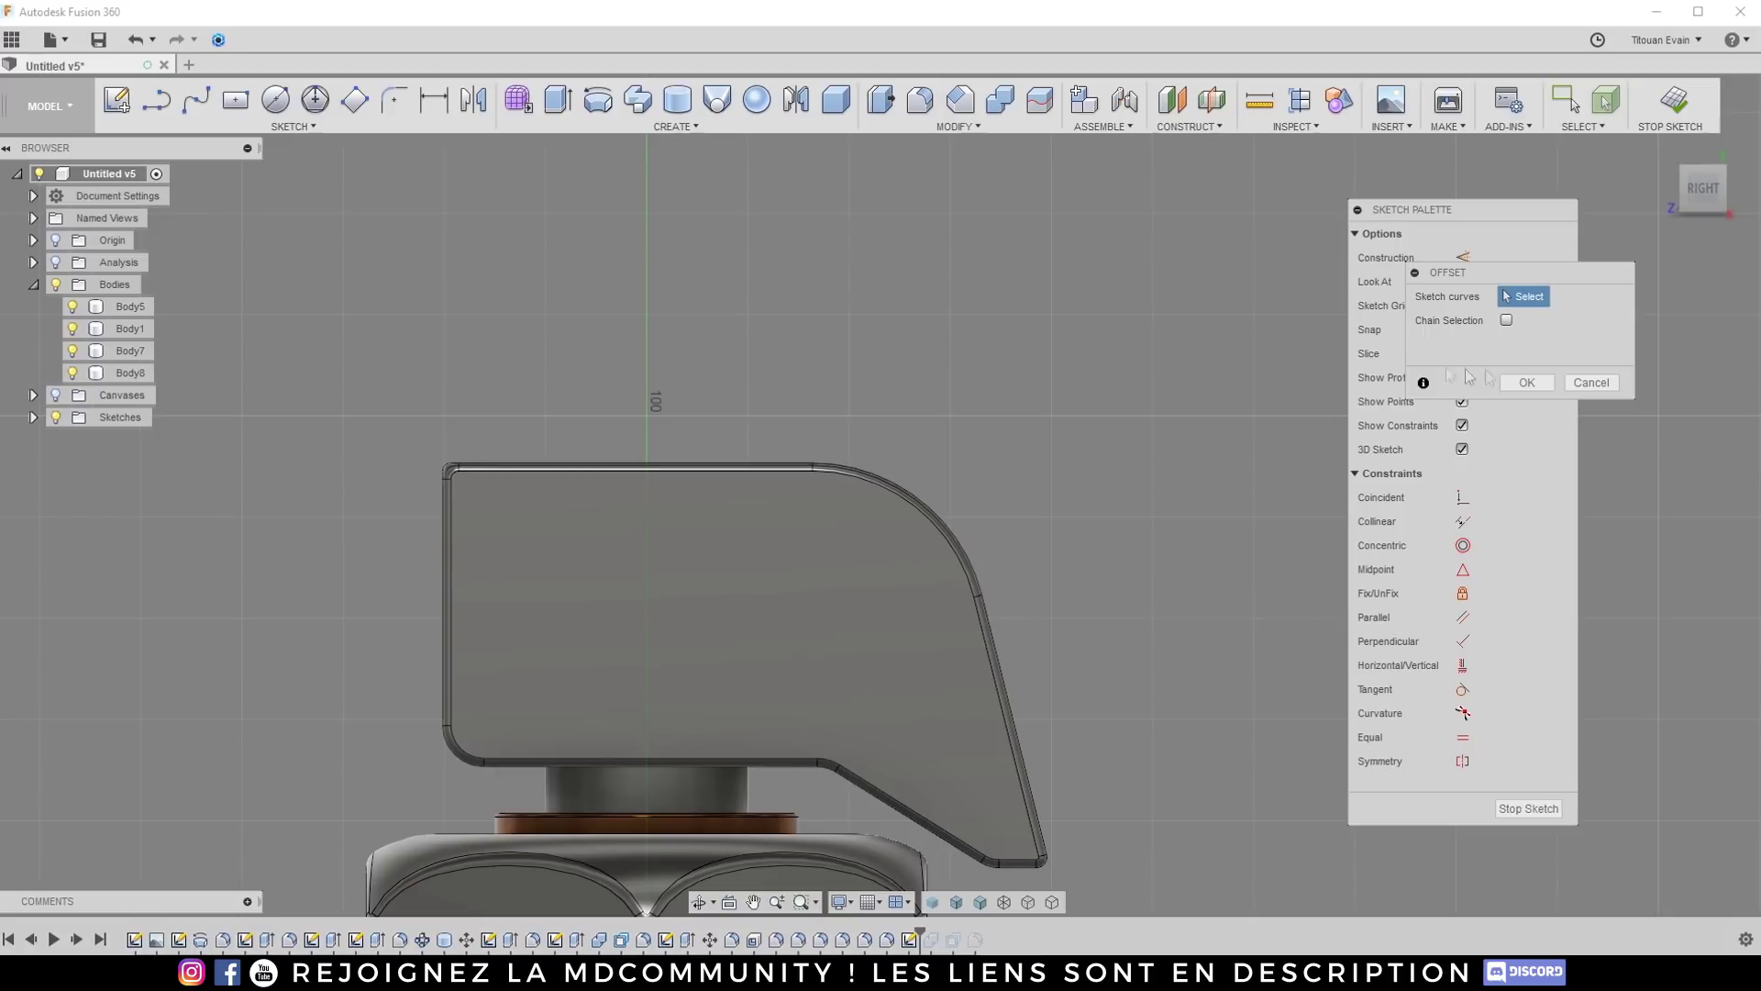
pyautogui.click(1590, 383)
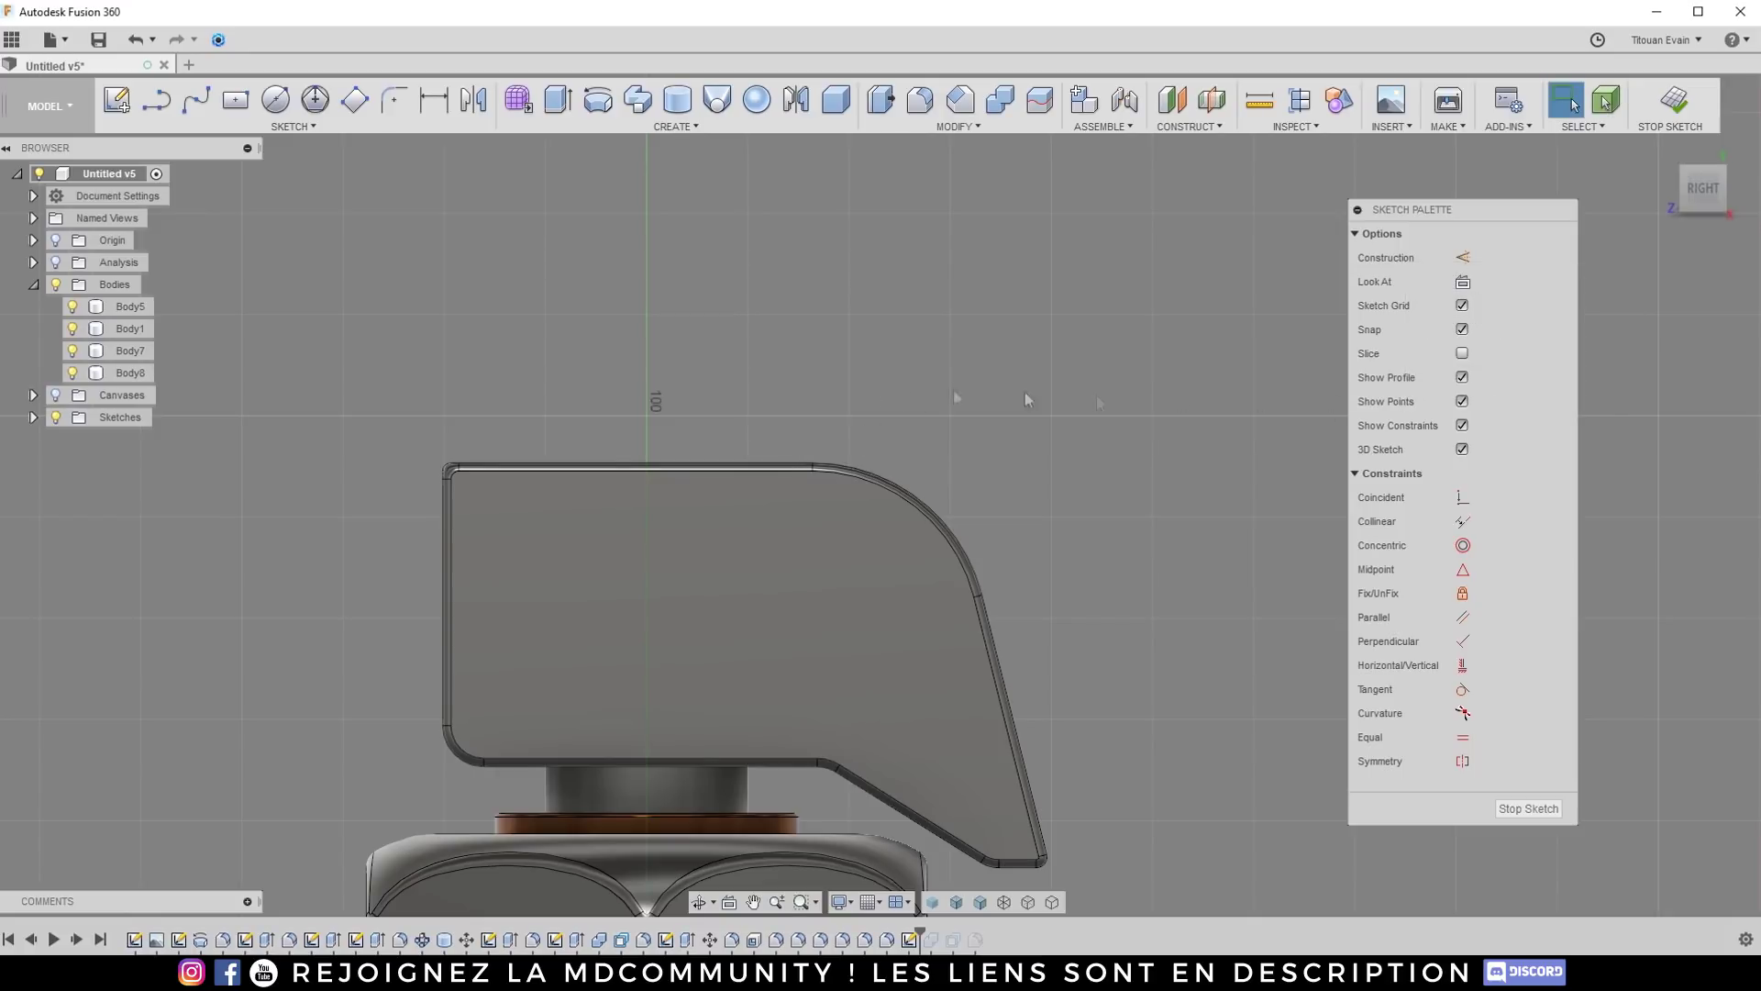
# Step: Project the upper body's flat top edge, rounded corner and long slanted edge into the sketch
pyautogui.click(740, 466)
pyautogui.scroll(5, 740, 466)
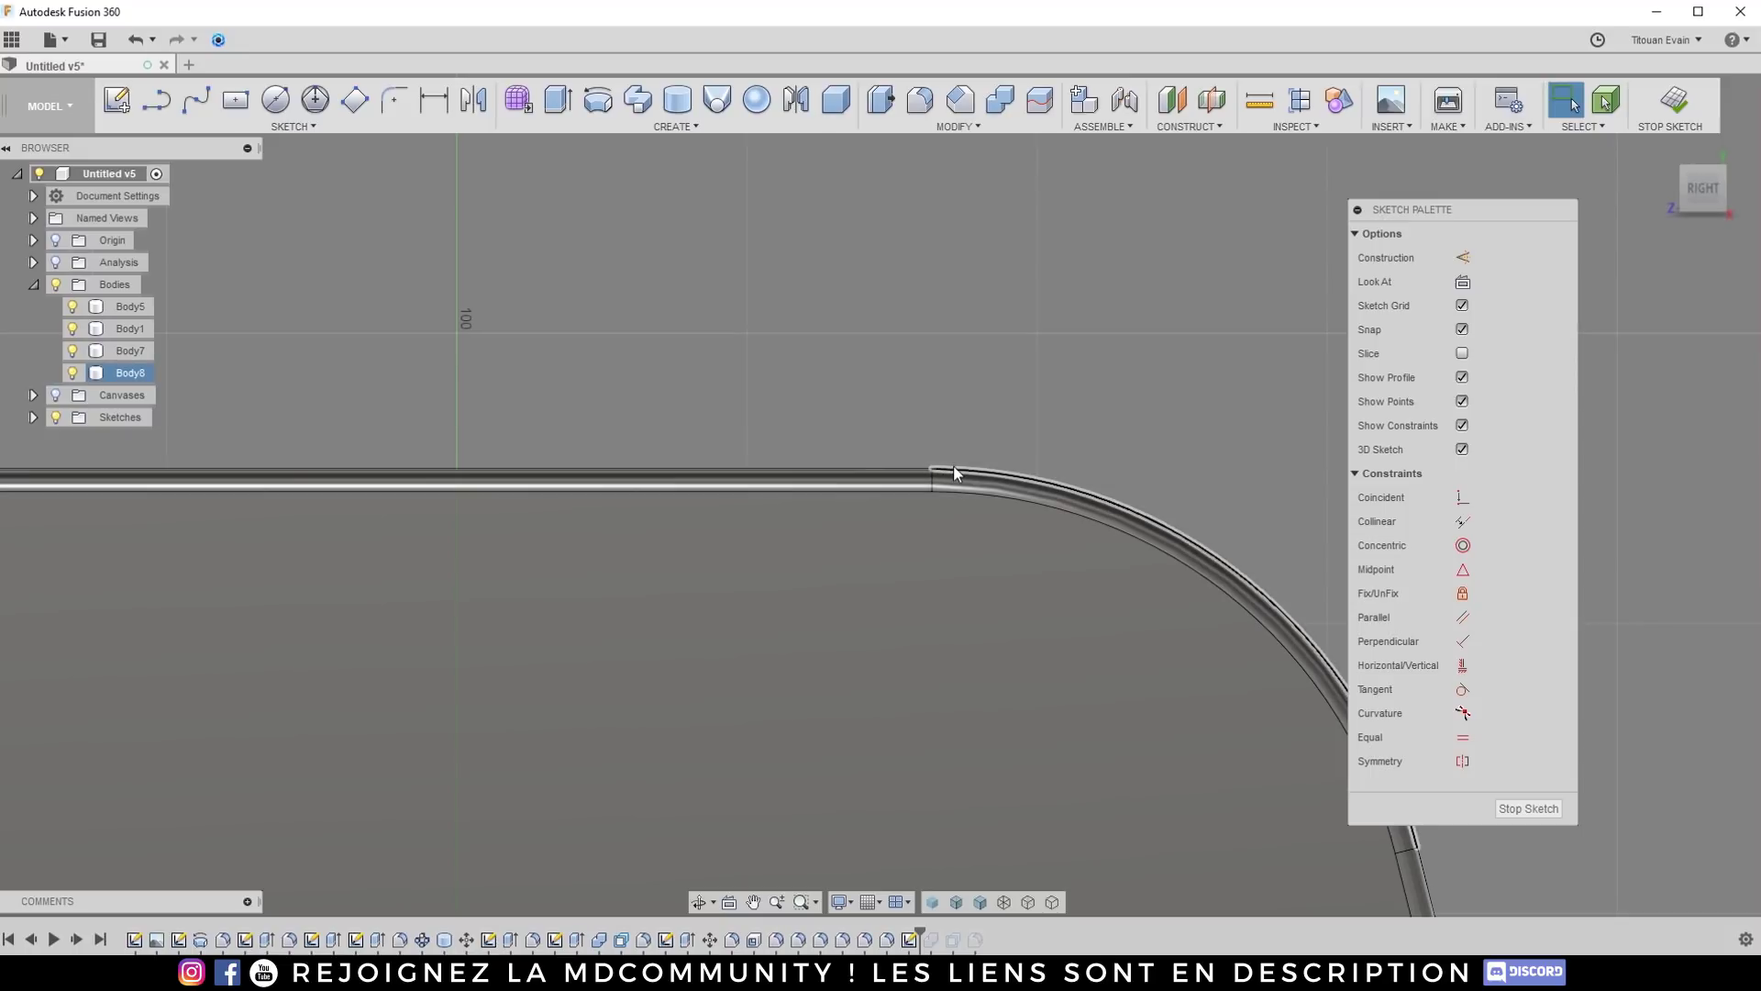
pyautogui.press('p')
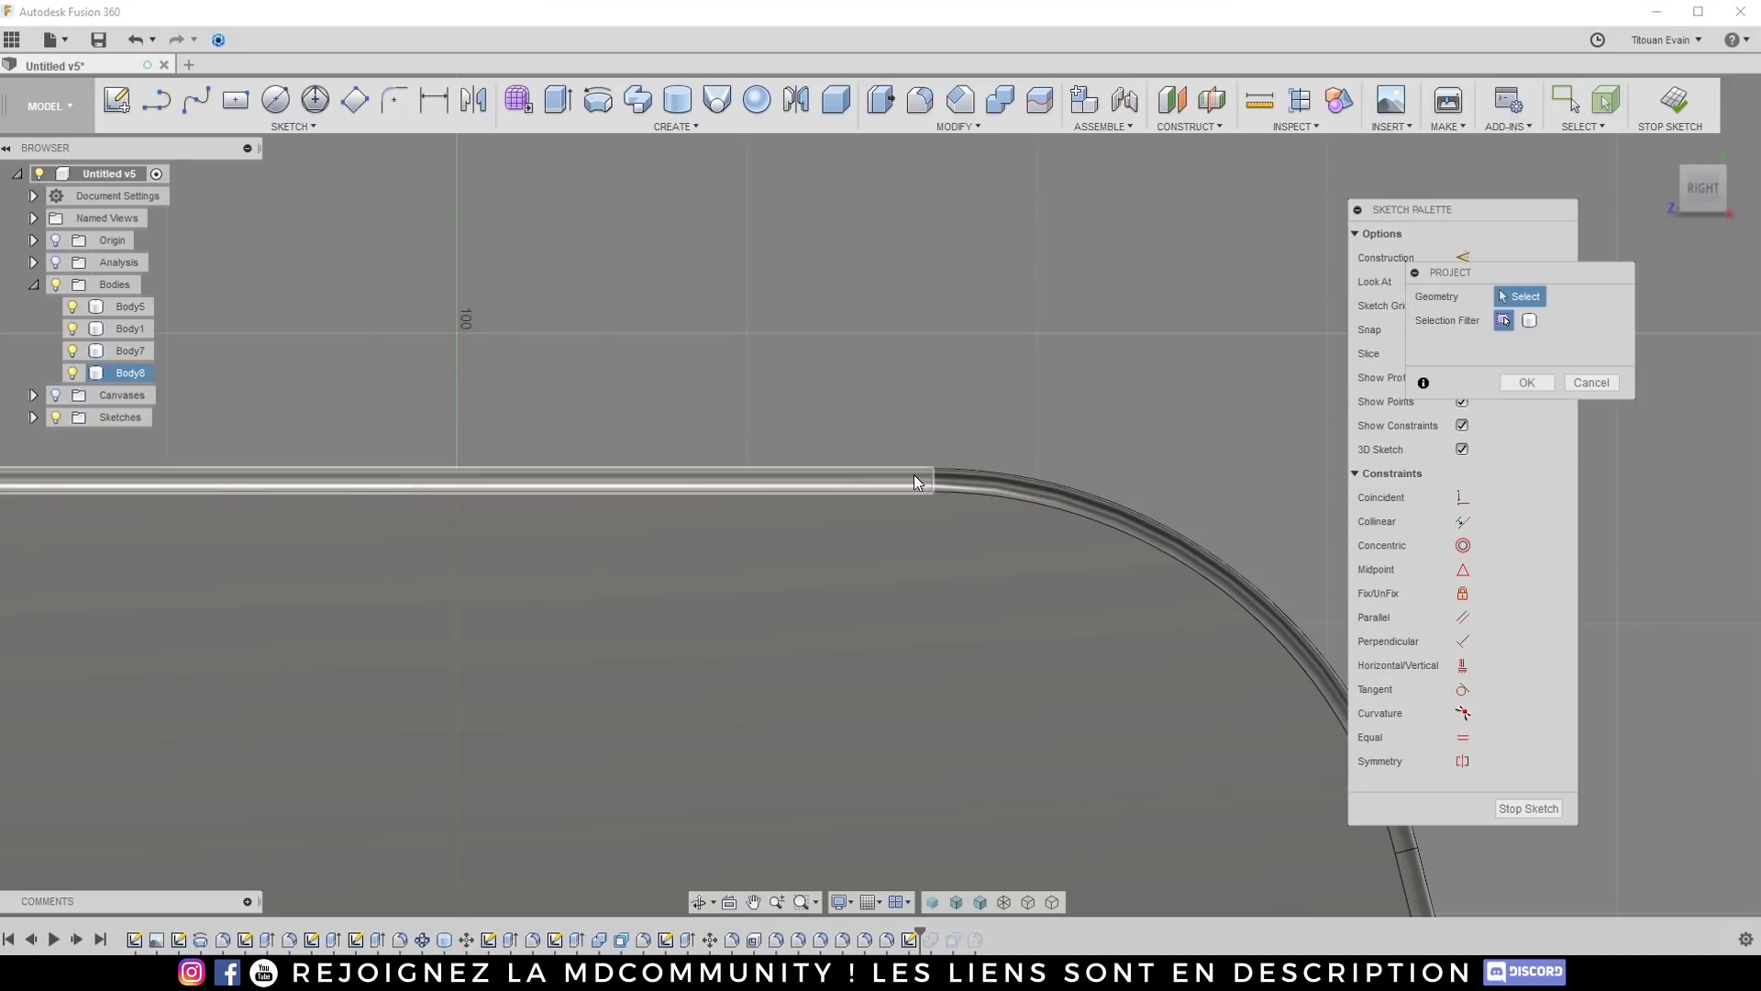
pyautogui.click(1031, 483)
pyautogui.scroll(5, 932, 571)
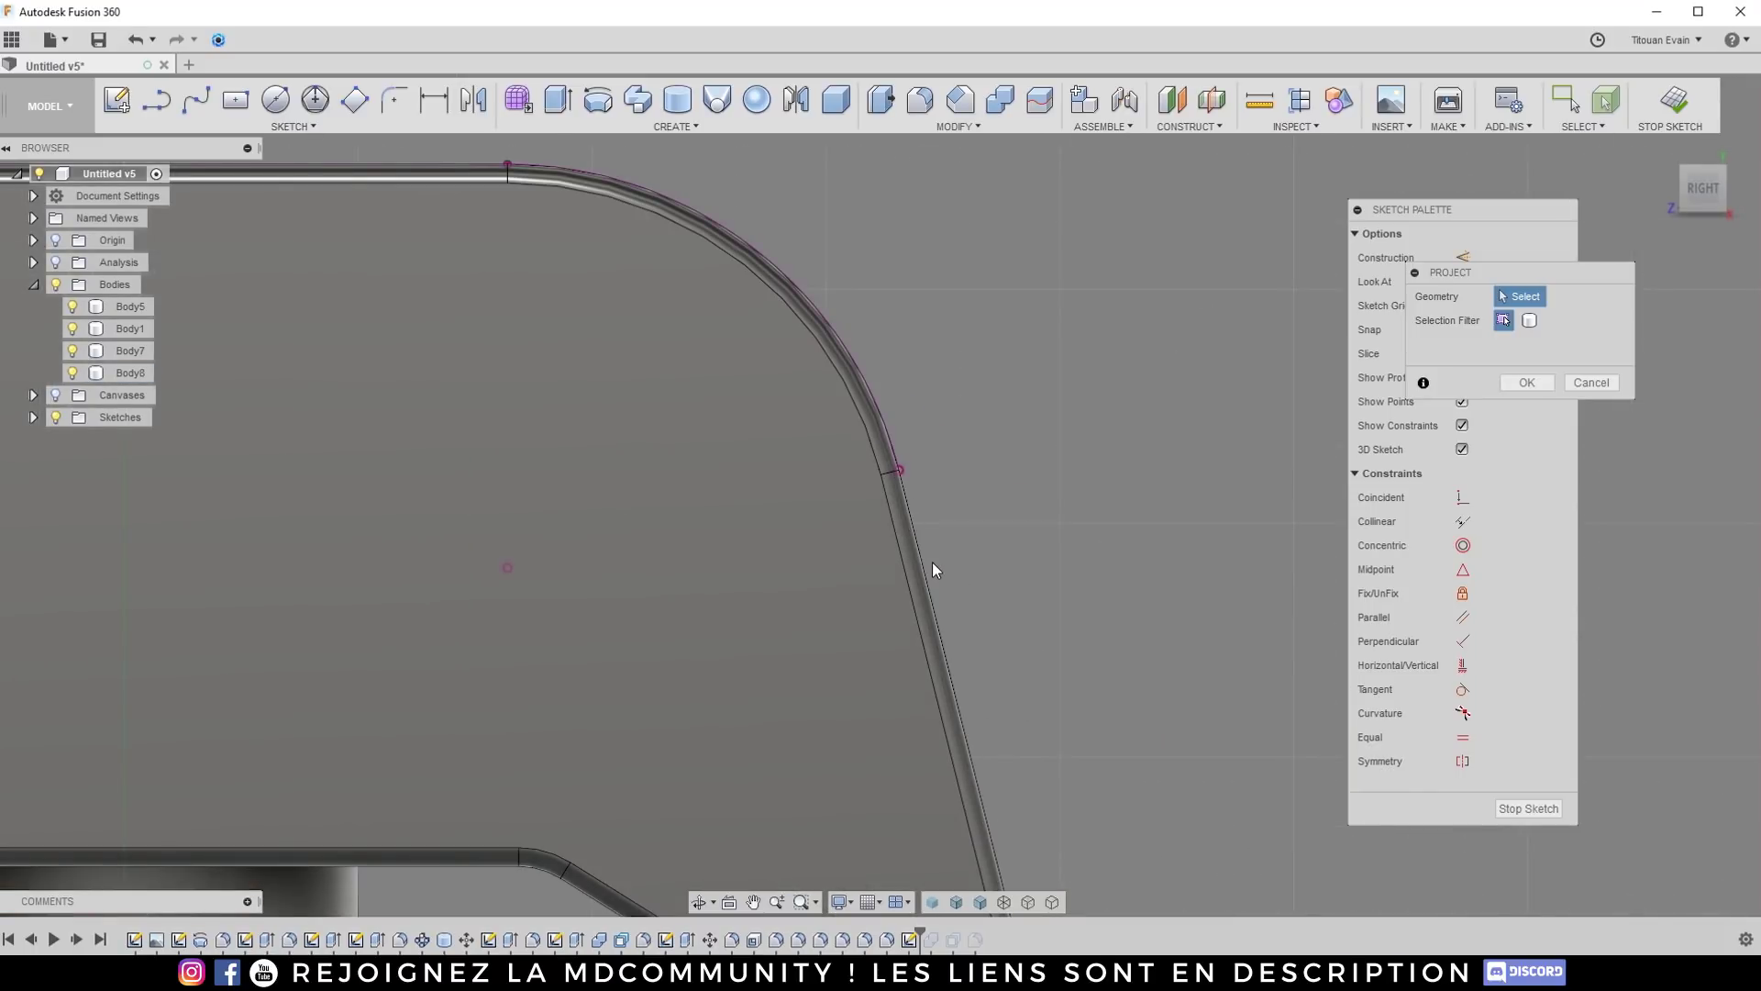
pyautogui.click(927, 563)
pyautogui.scroll(-4, 901, 386)
pyautogui.click(1526, 383)
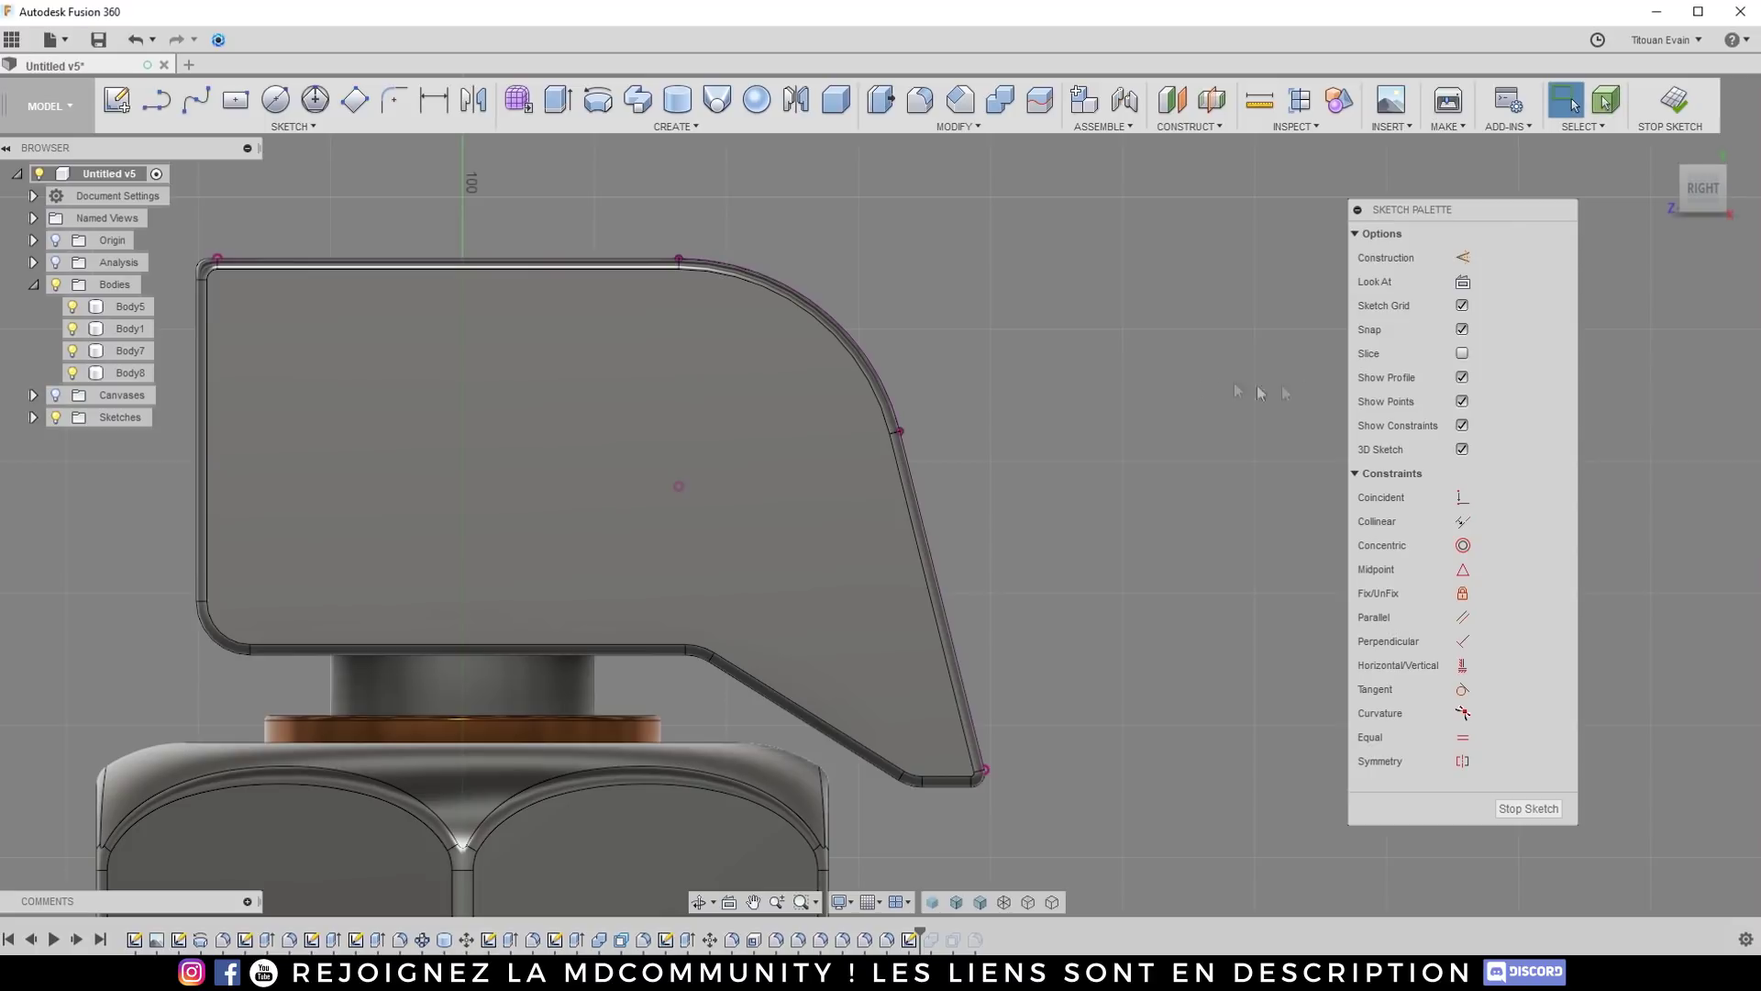
# Step: Offset the whole chain of projected edges outward by 0.75 mm, using chain selection
pyautogui.press('o')
pyautogui.click(887, 387)
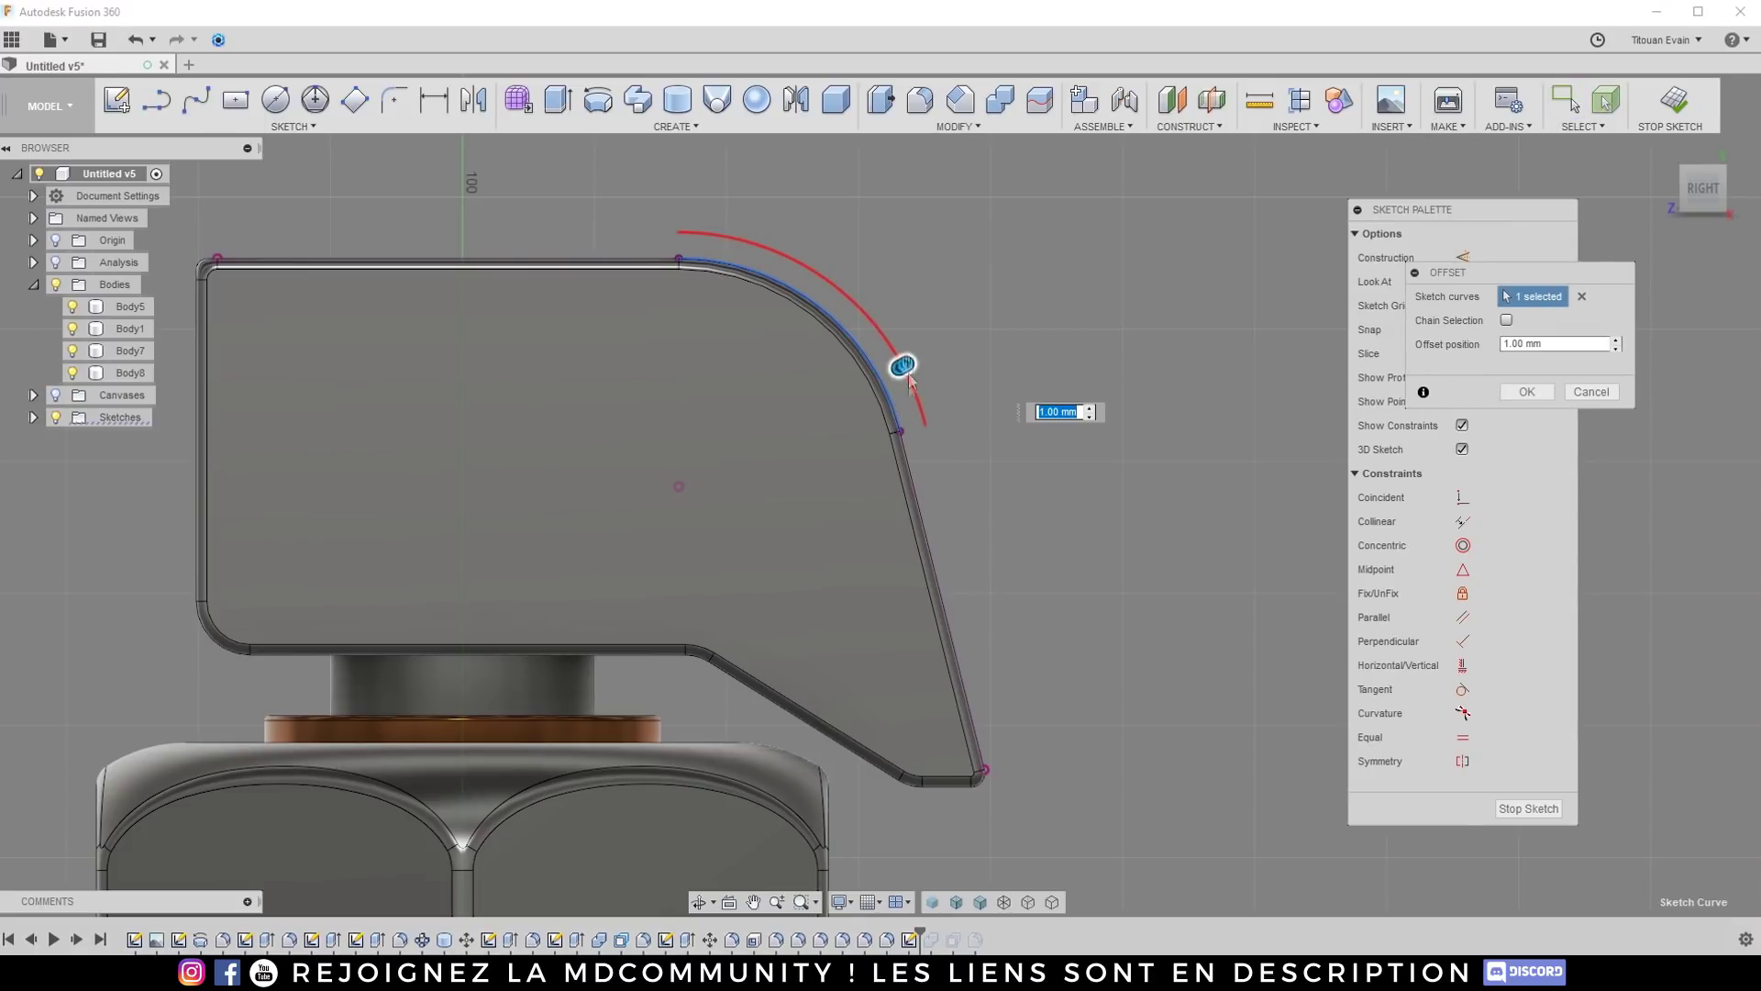
pyautogui.moveTo(903, 367); pyautogui.dragTo(989, 354)
pyautogui.click(1581, 296)
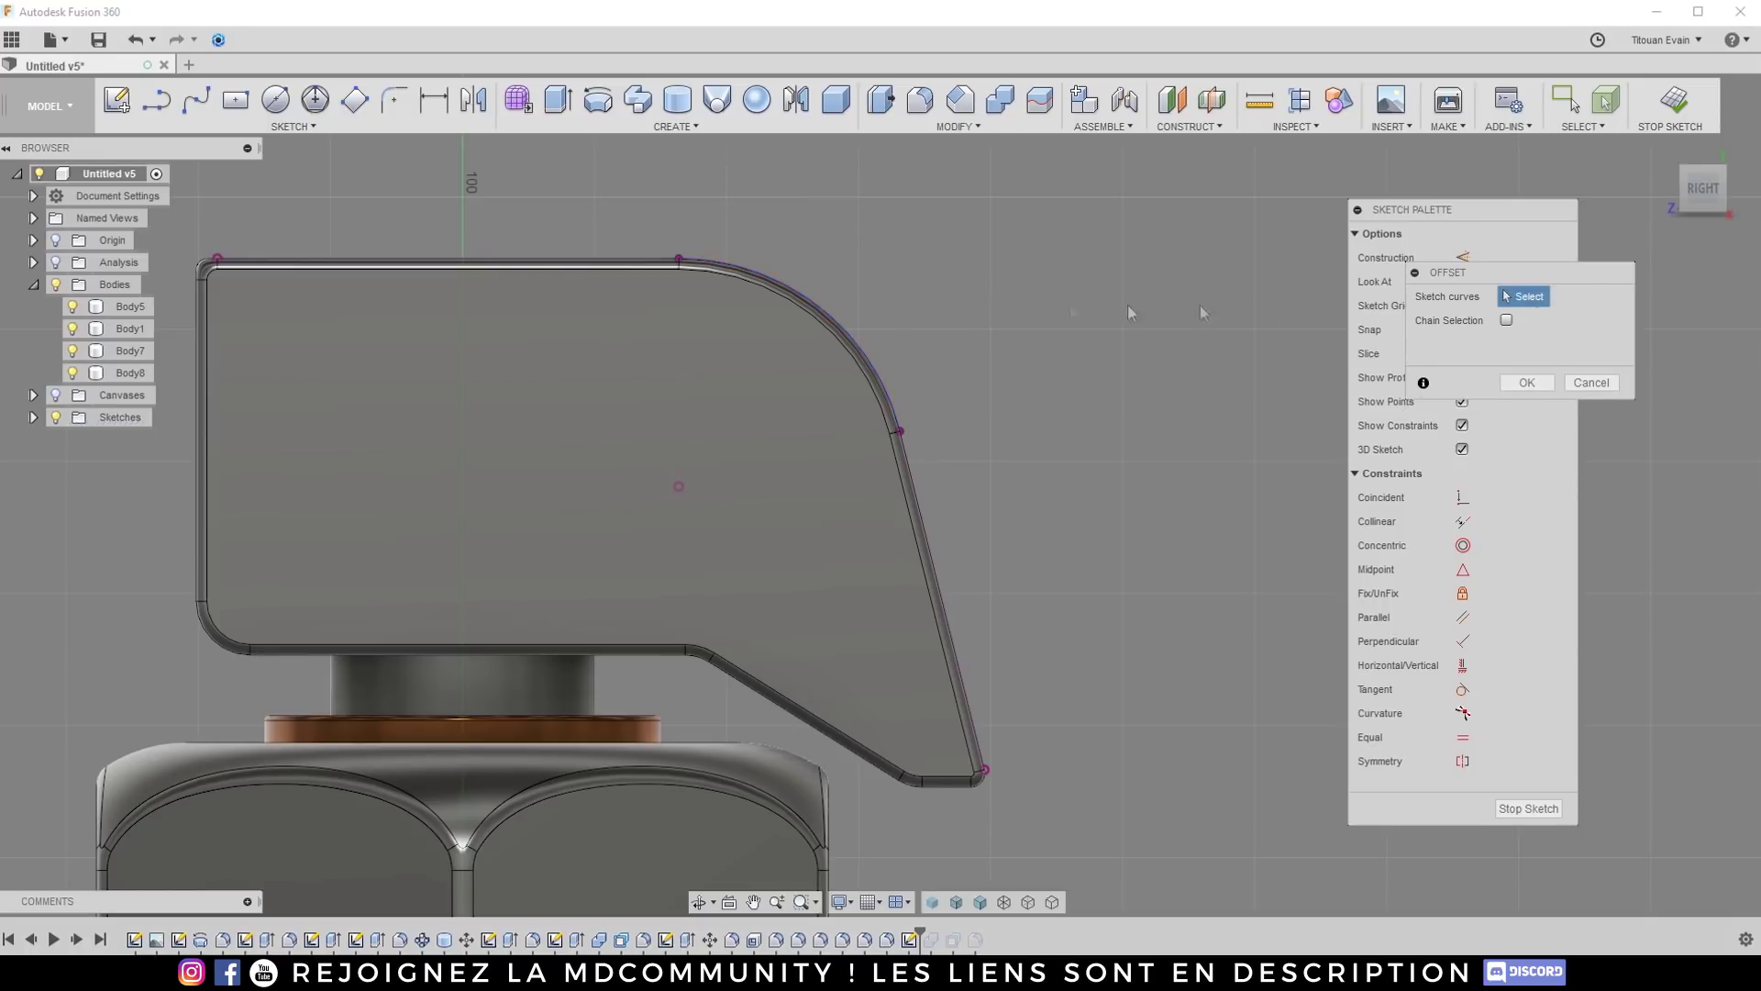
pyautogui.click(661, 266)
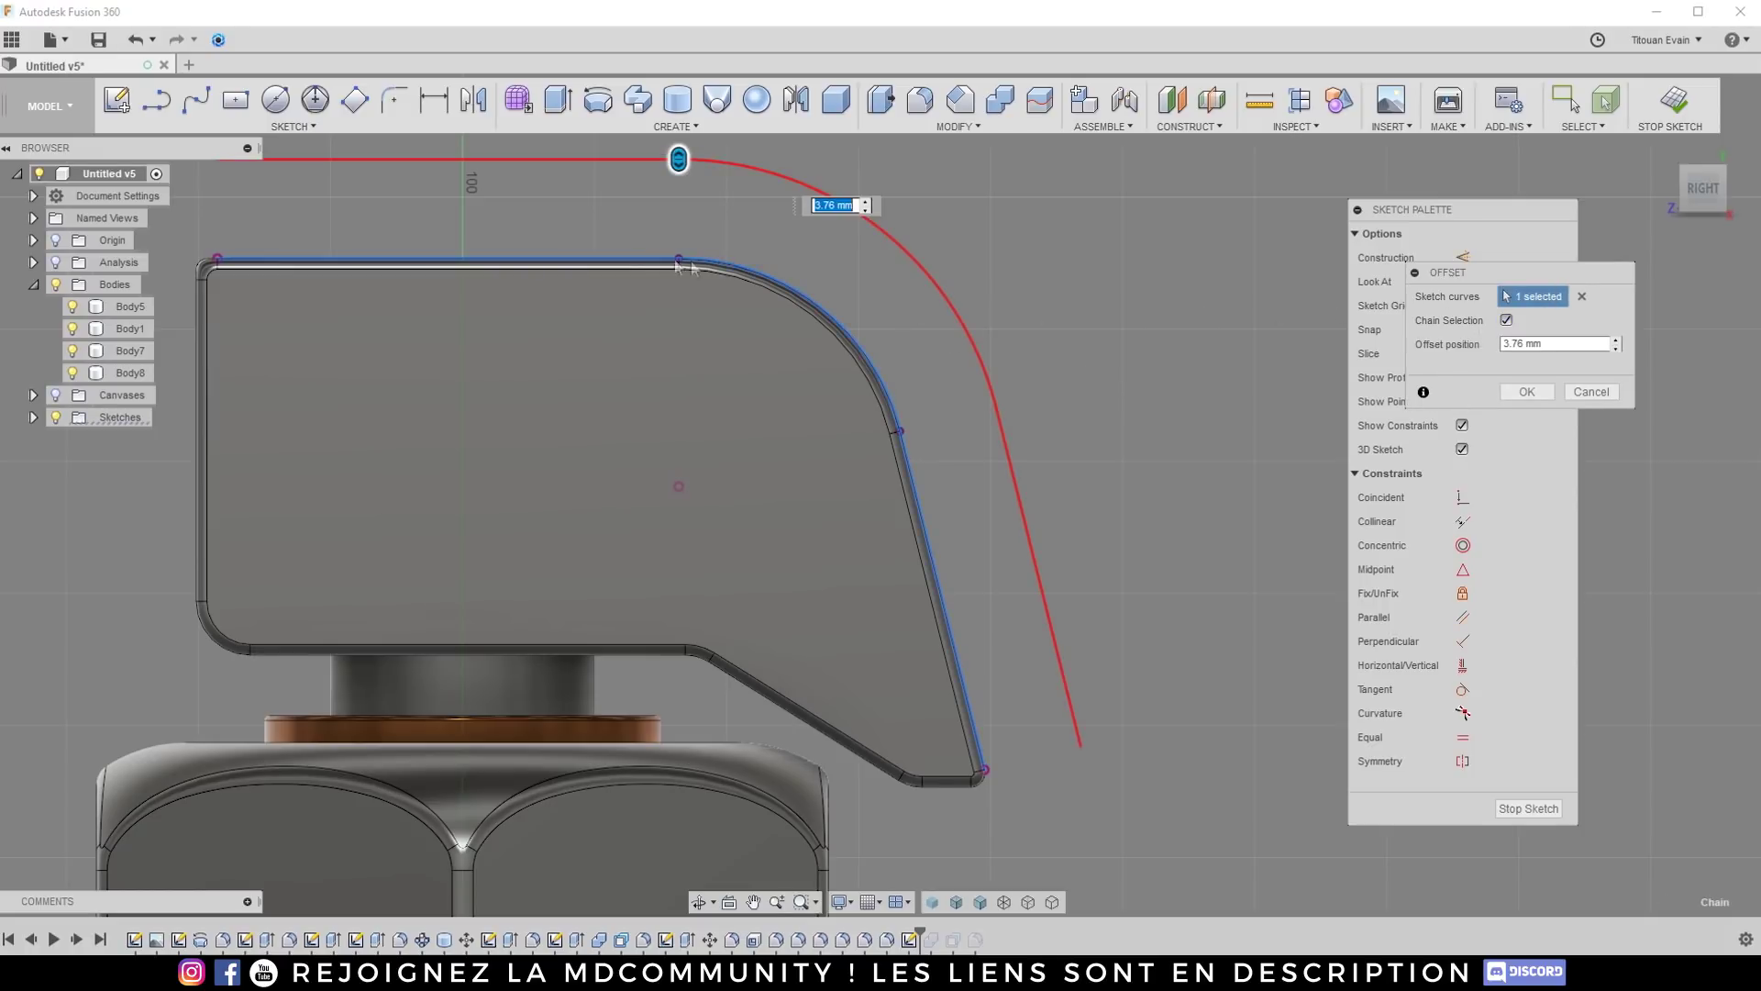
pyautogui.moveTo(679, 158); pyautogui.dragTo(679, 232)
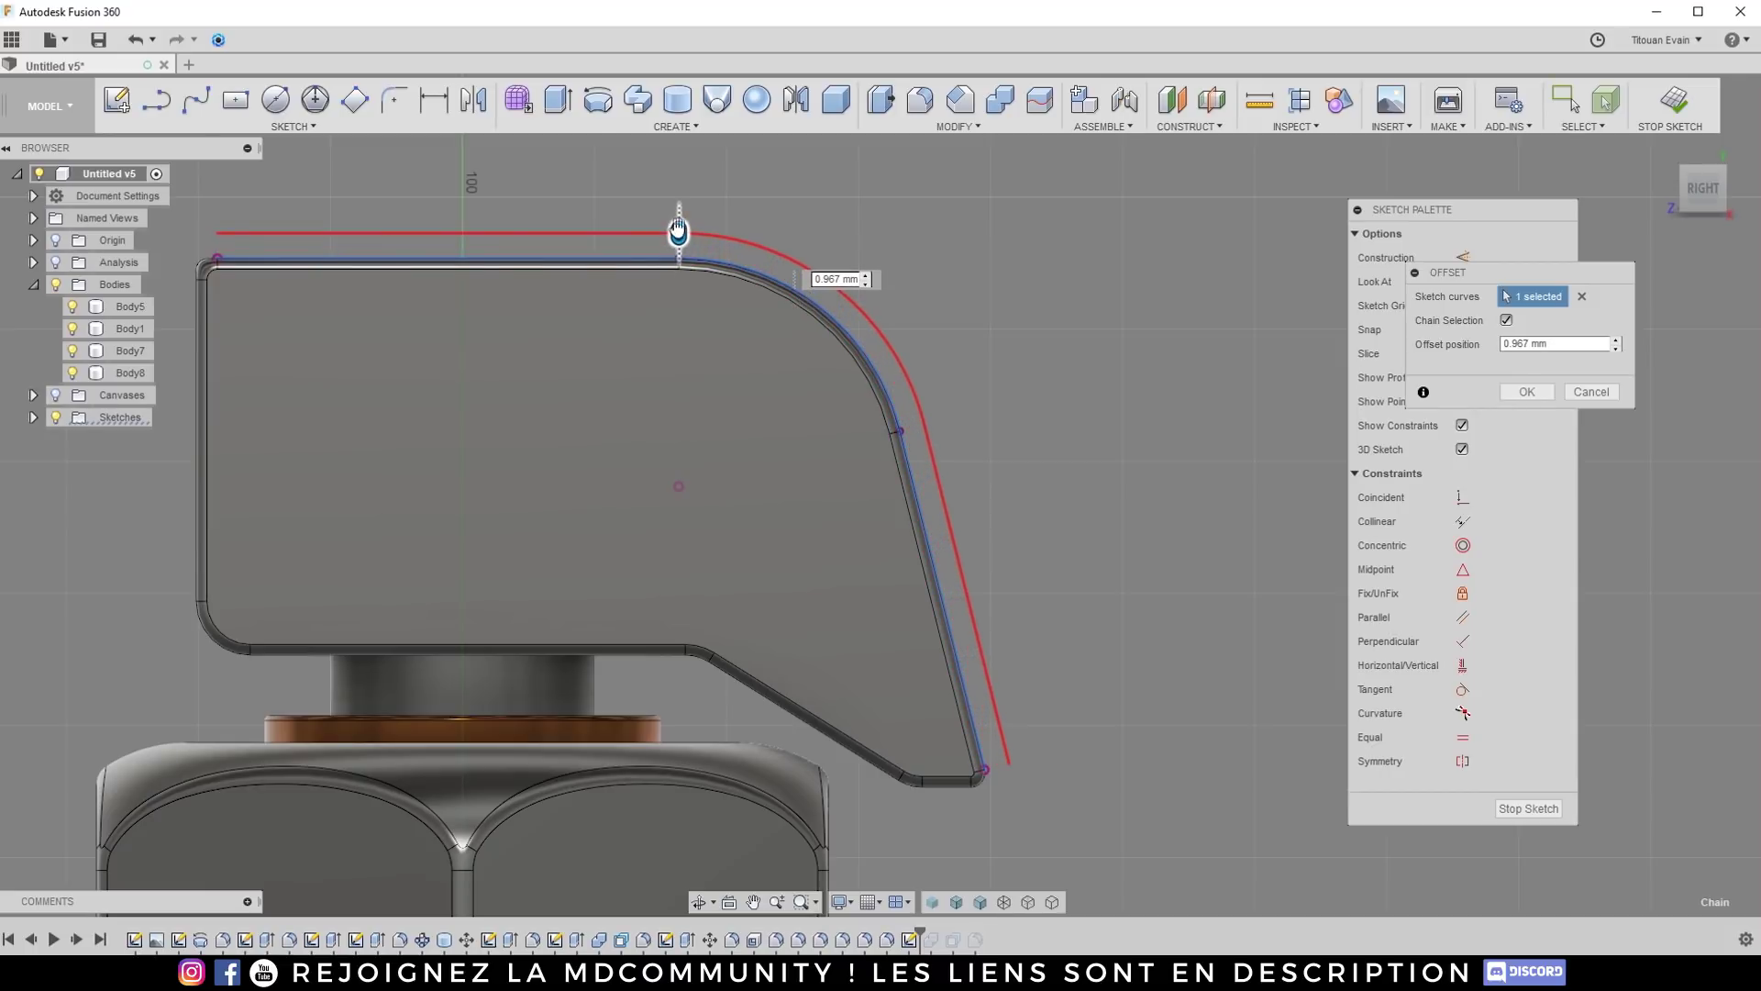
pyautogui.write('0')
pyautogui.write('.75')
pyautogui.press('Return')
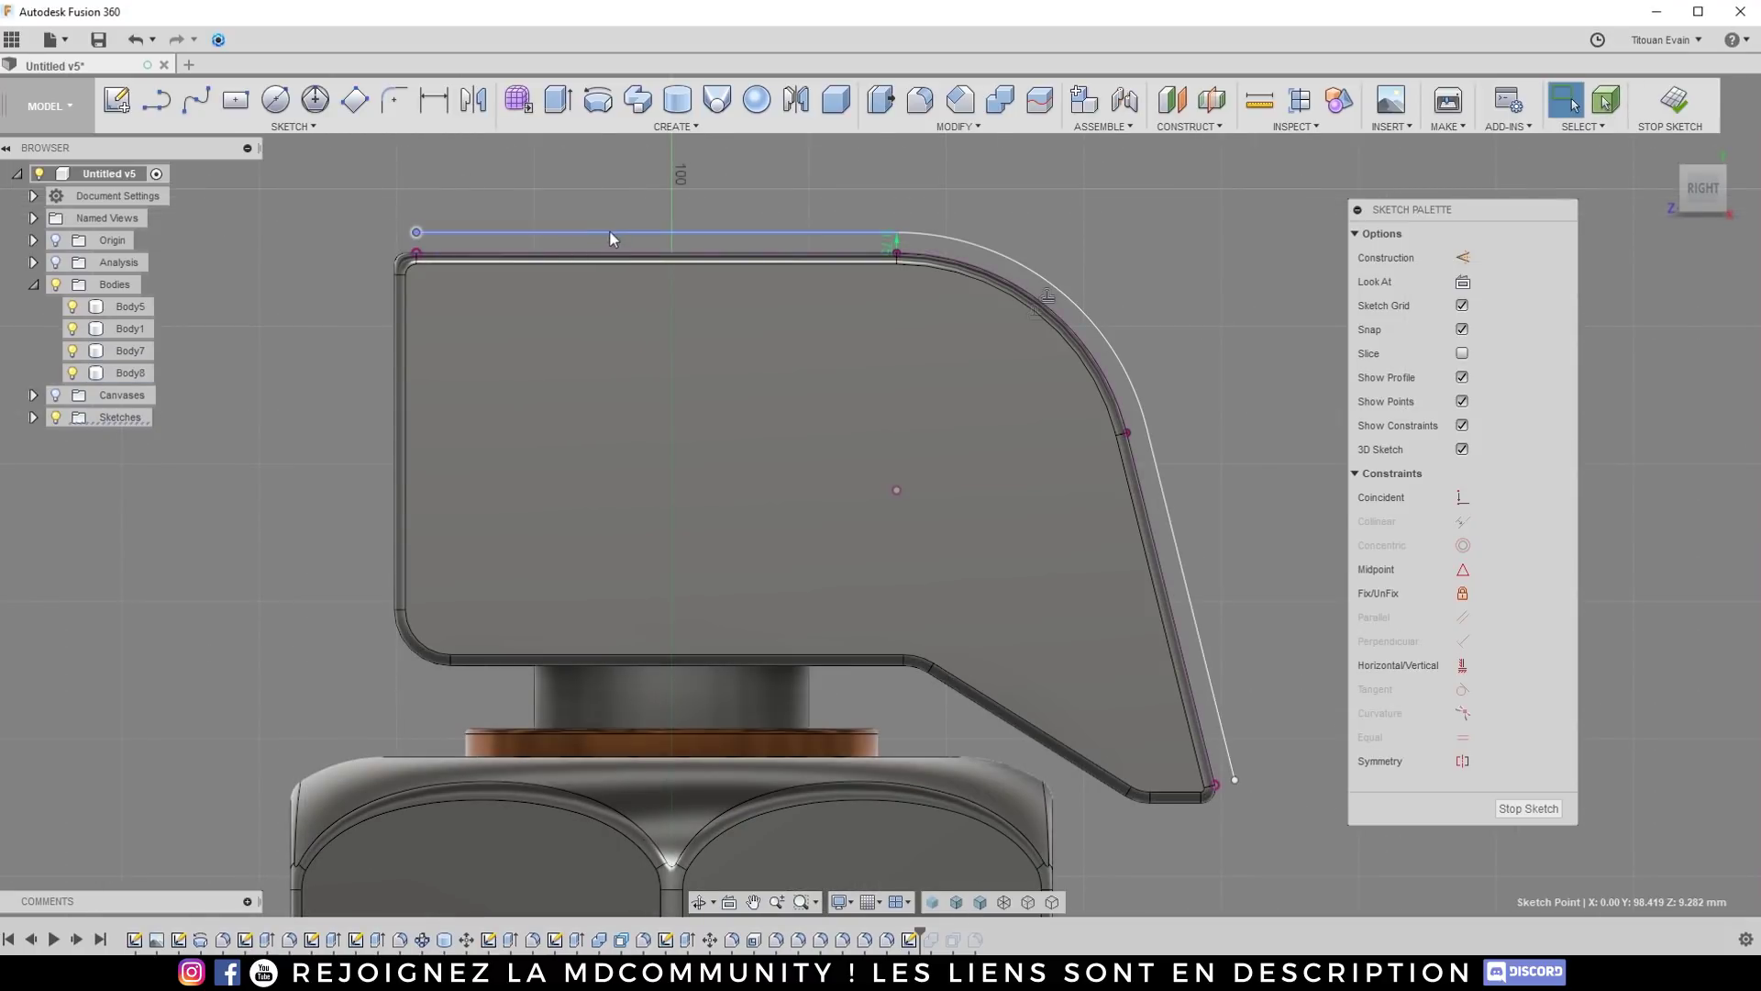
# Step: Sketch a five-segment zigzag line from the slanted offset line across the upper body to just beyond its straight back edge
pyautogui.click(609, 234)
pyautogui.scroll(-5, 928, 267)
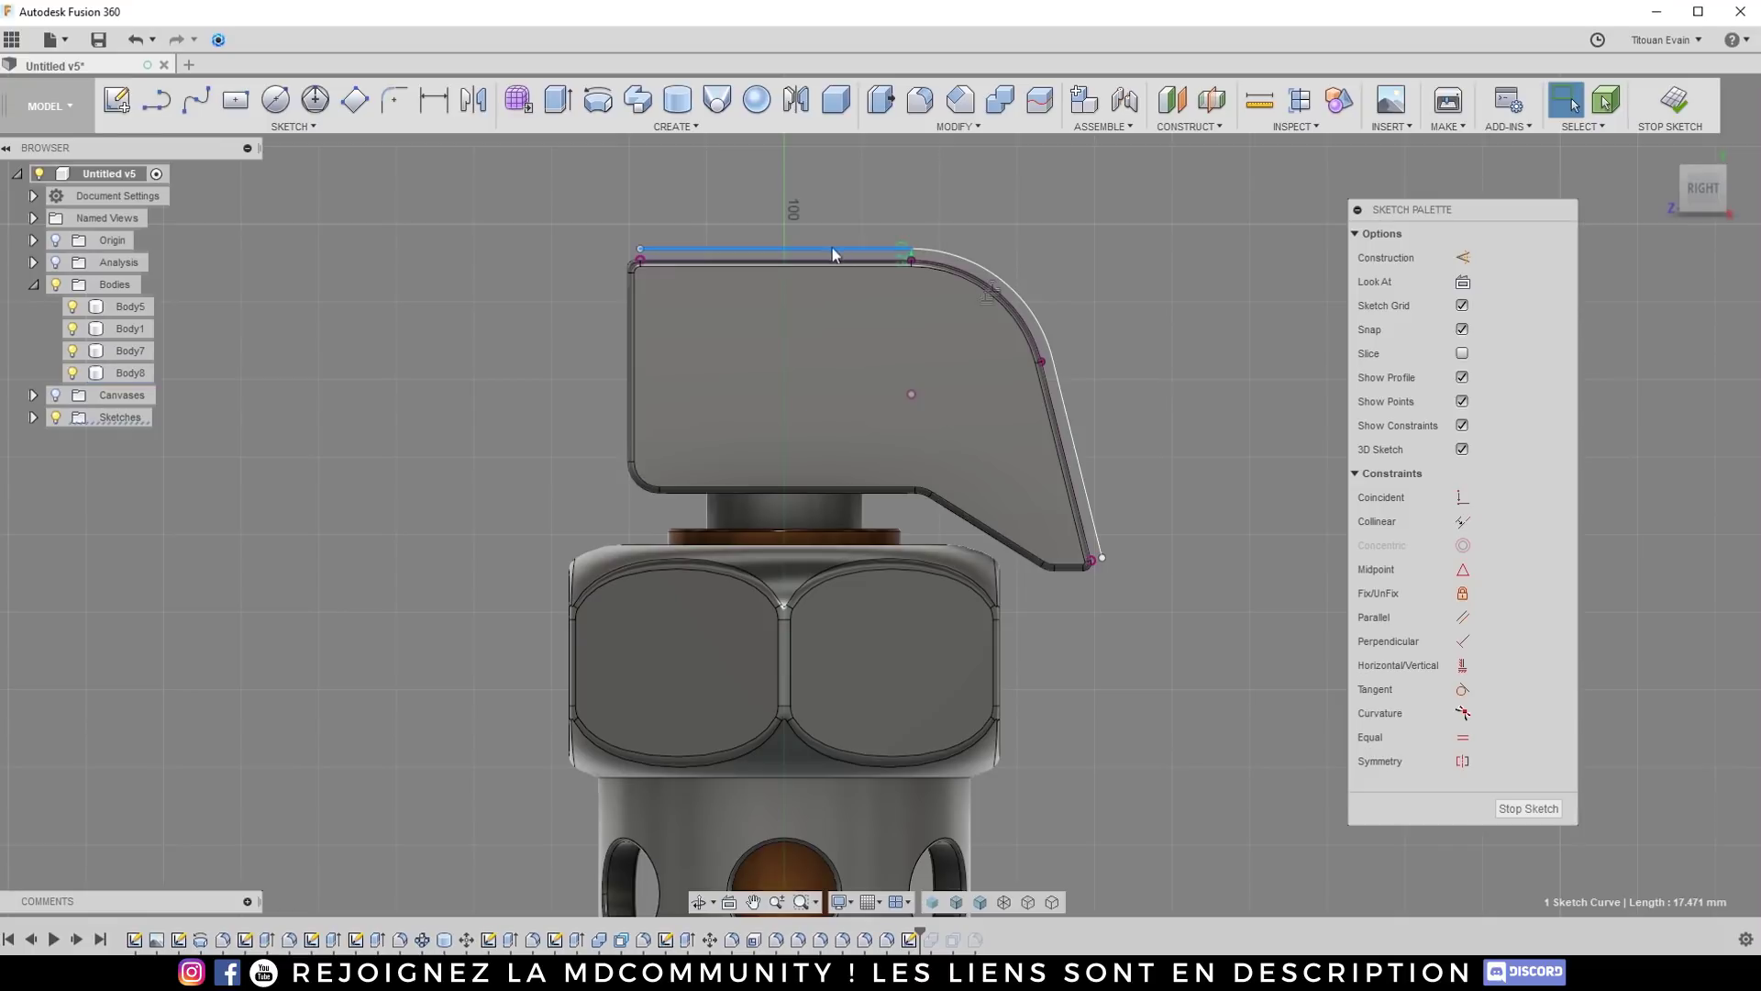
pyautogui.click(1039, 210)
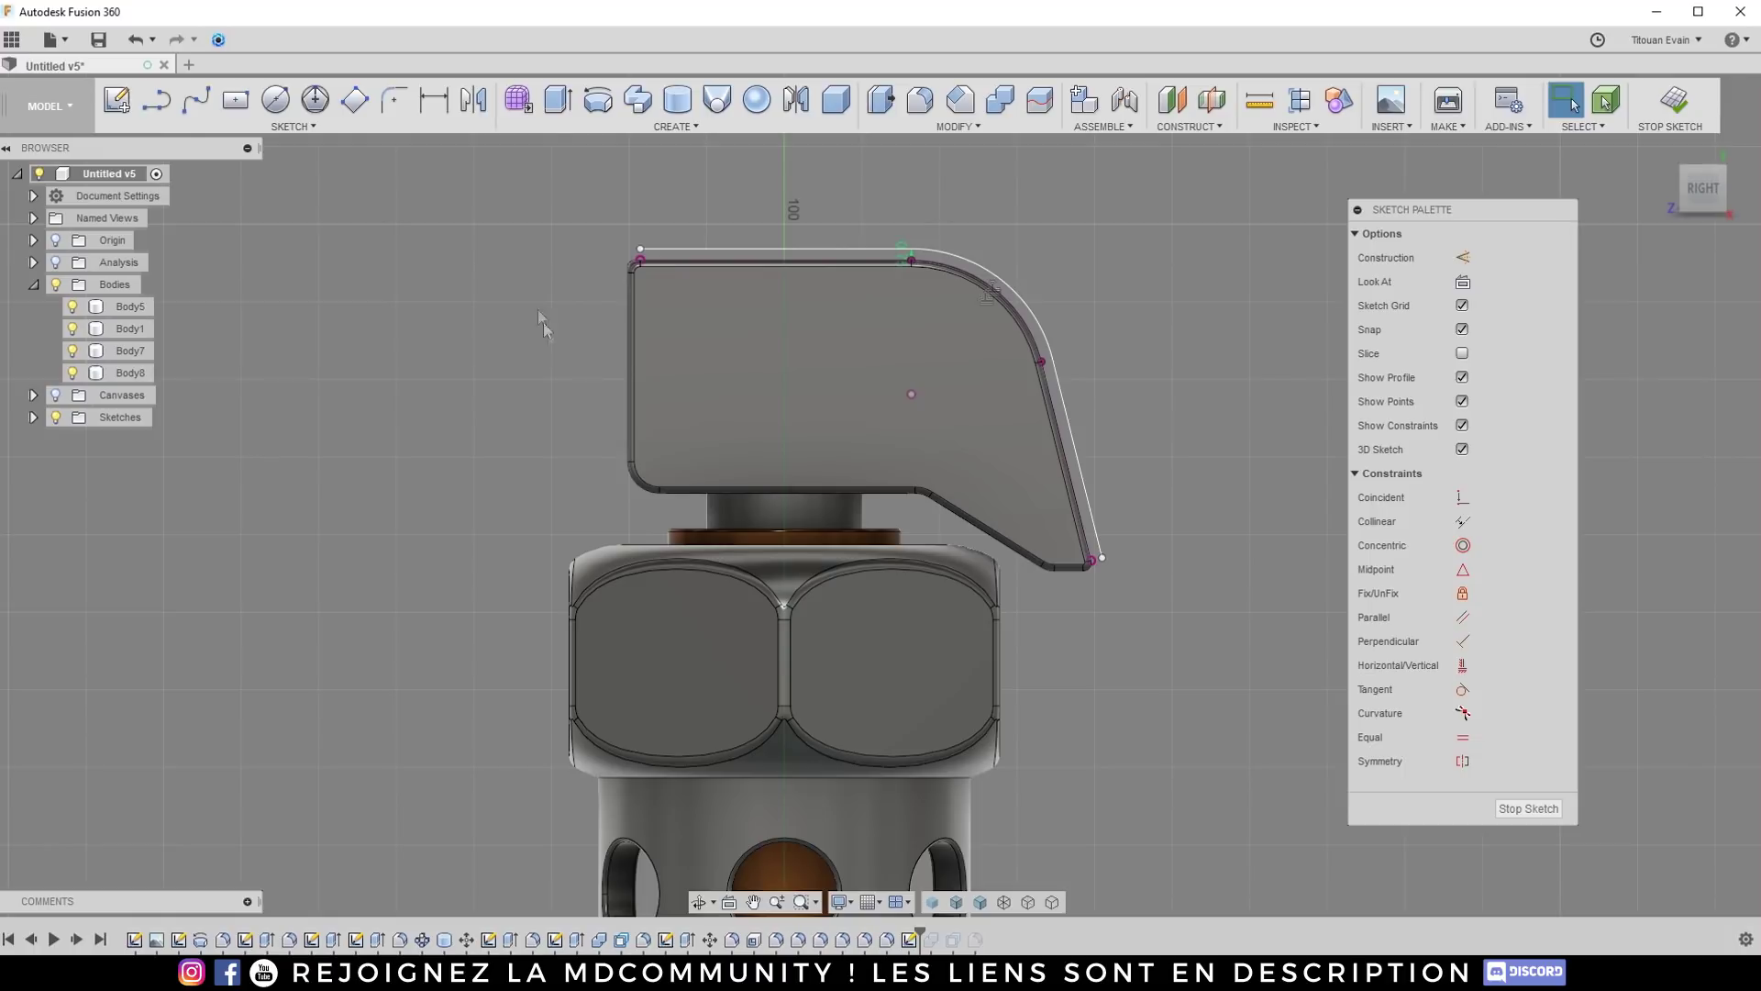
pyautogui.press('l')
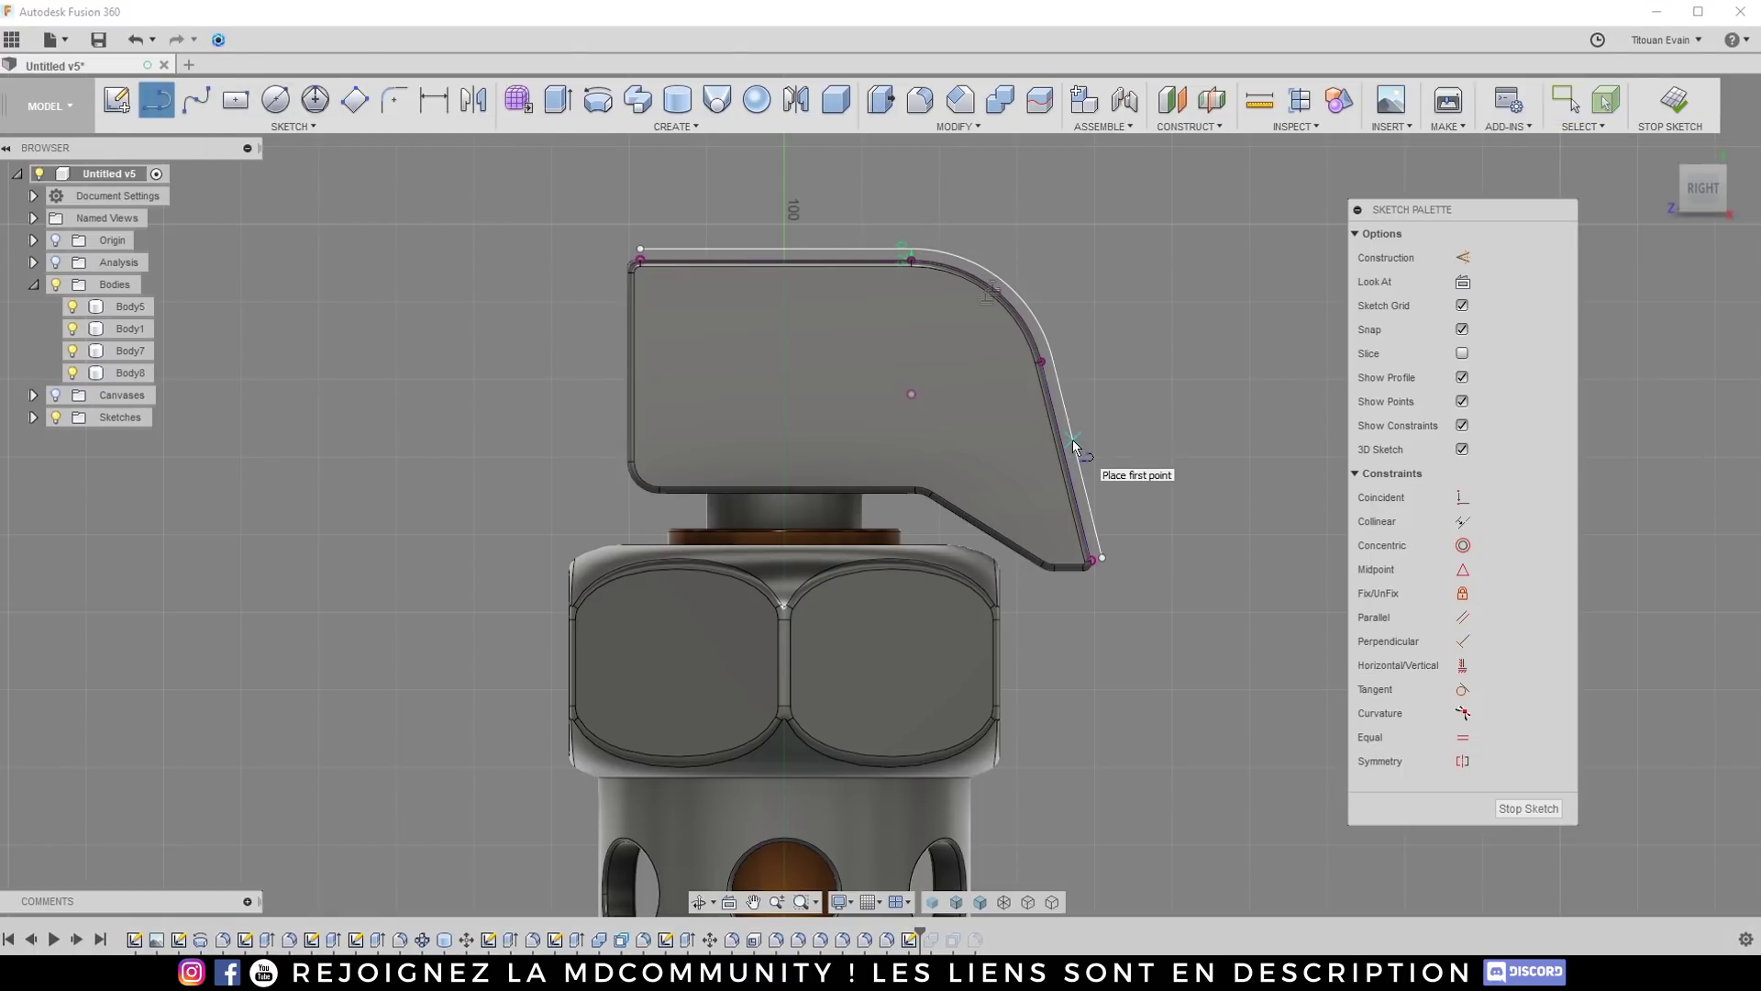
pyautogui.click(1072, 440)
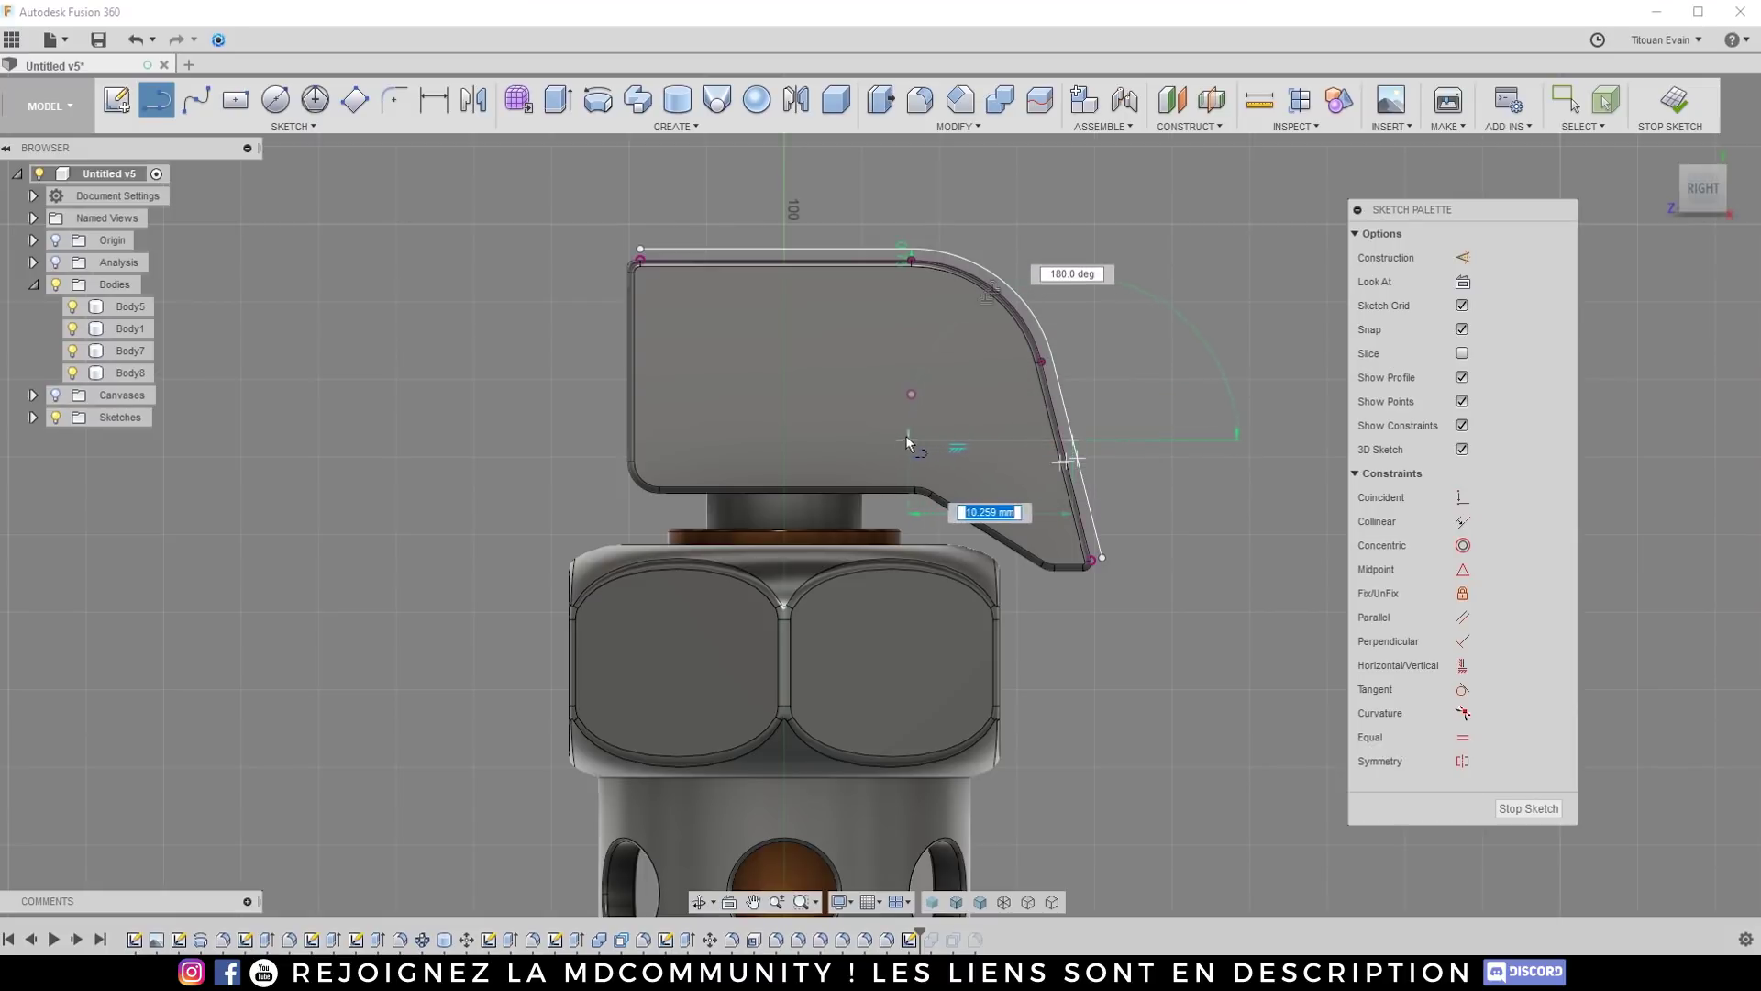
pyautogui.click(892, 440)
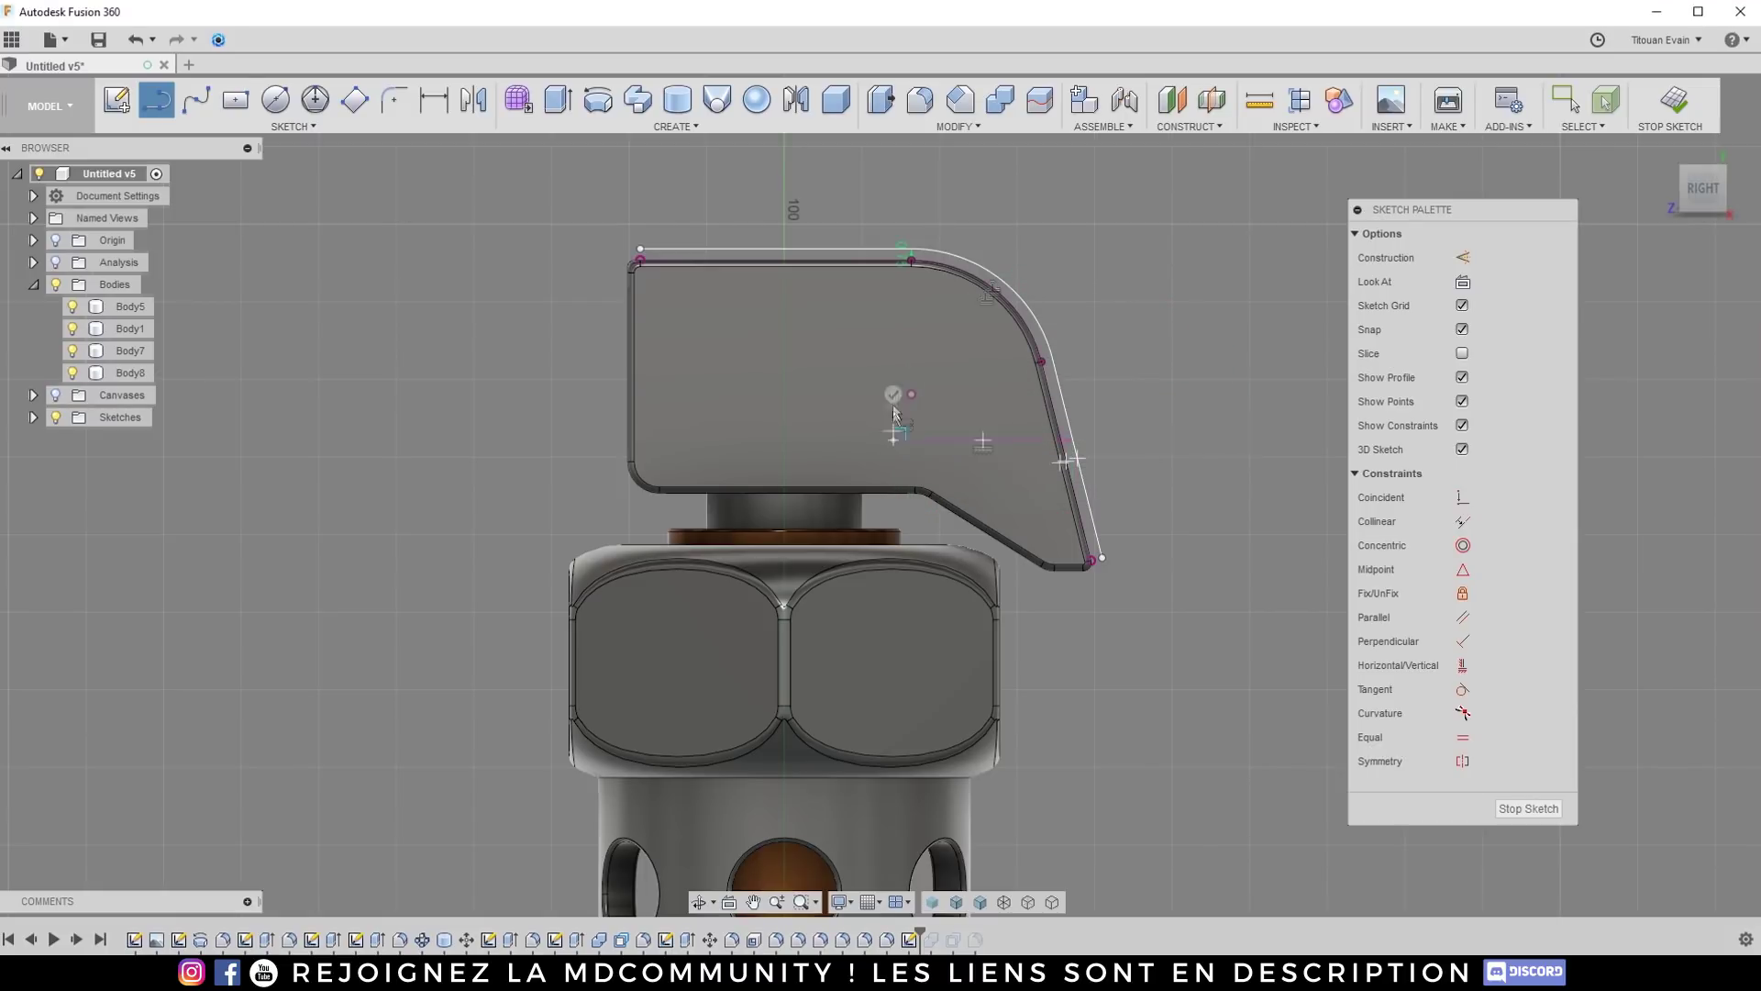
pyautogui.click(858, 346)
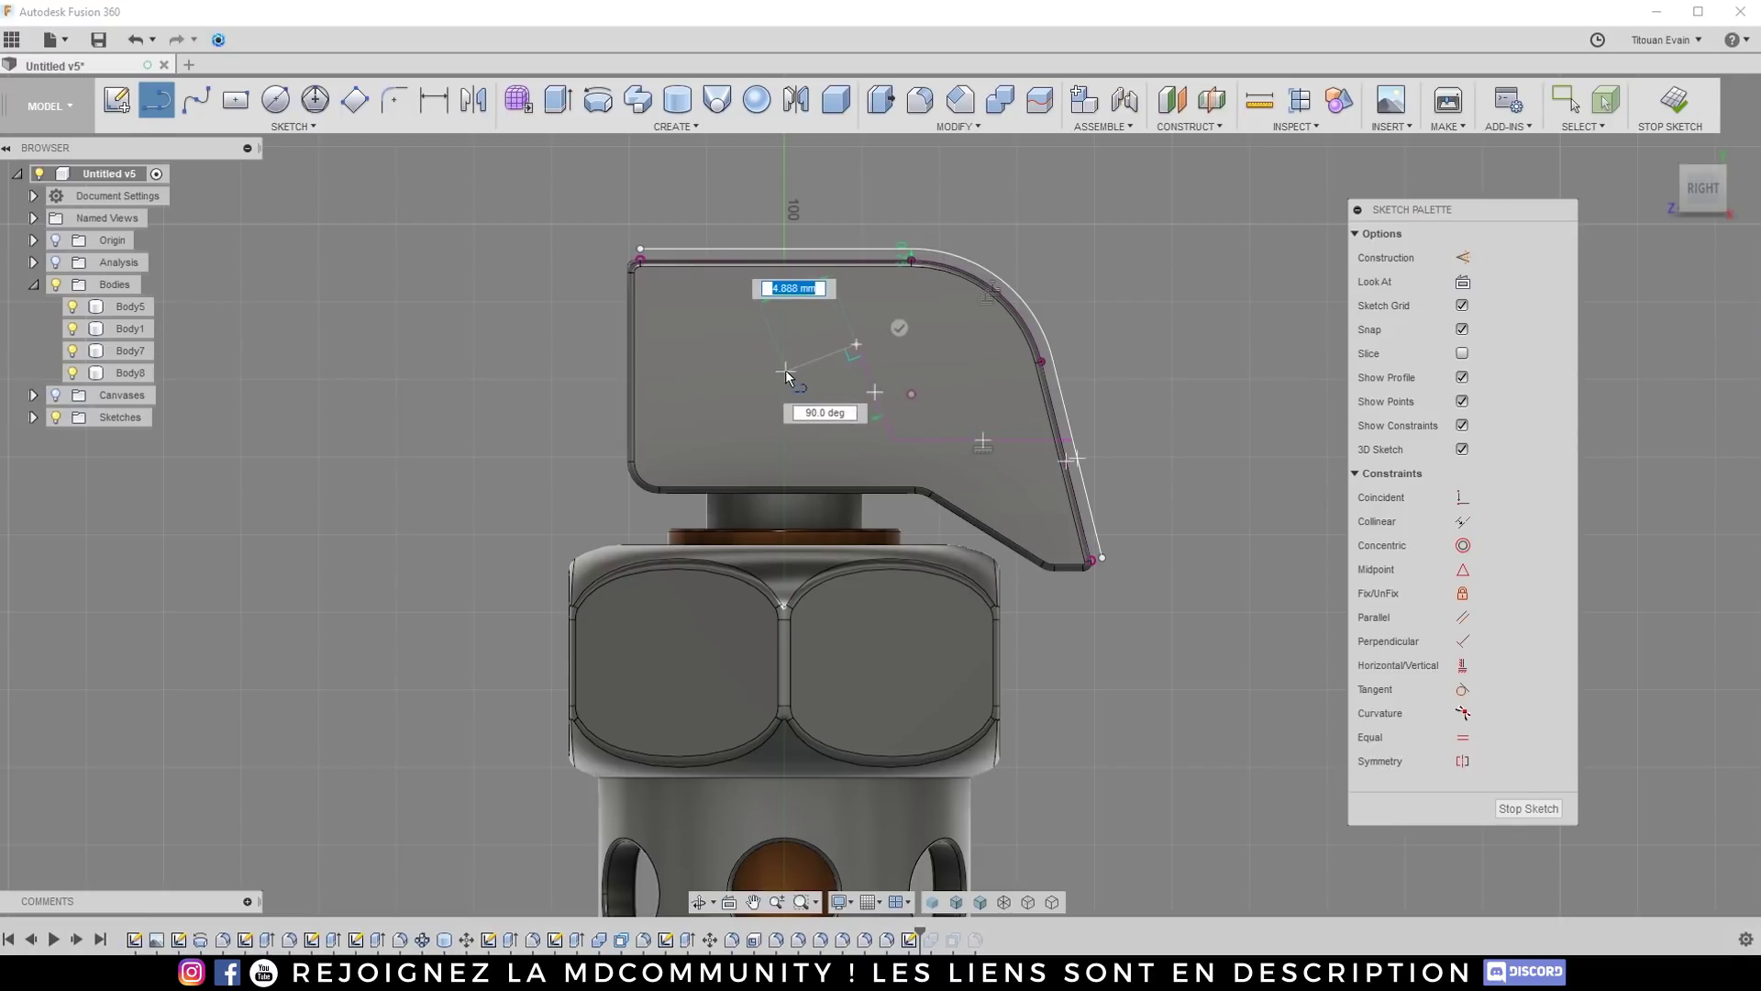
pyautogui.click(786, 373)
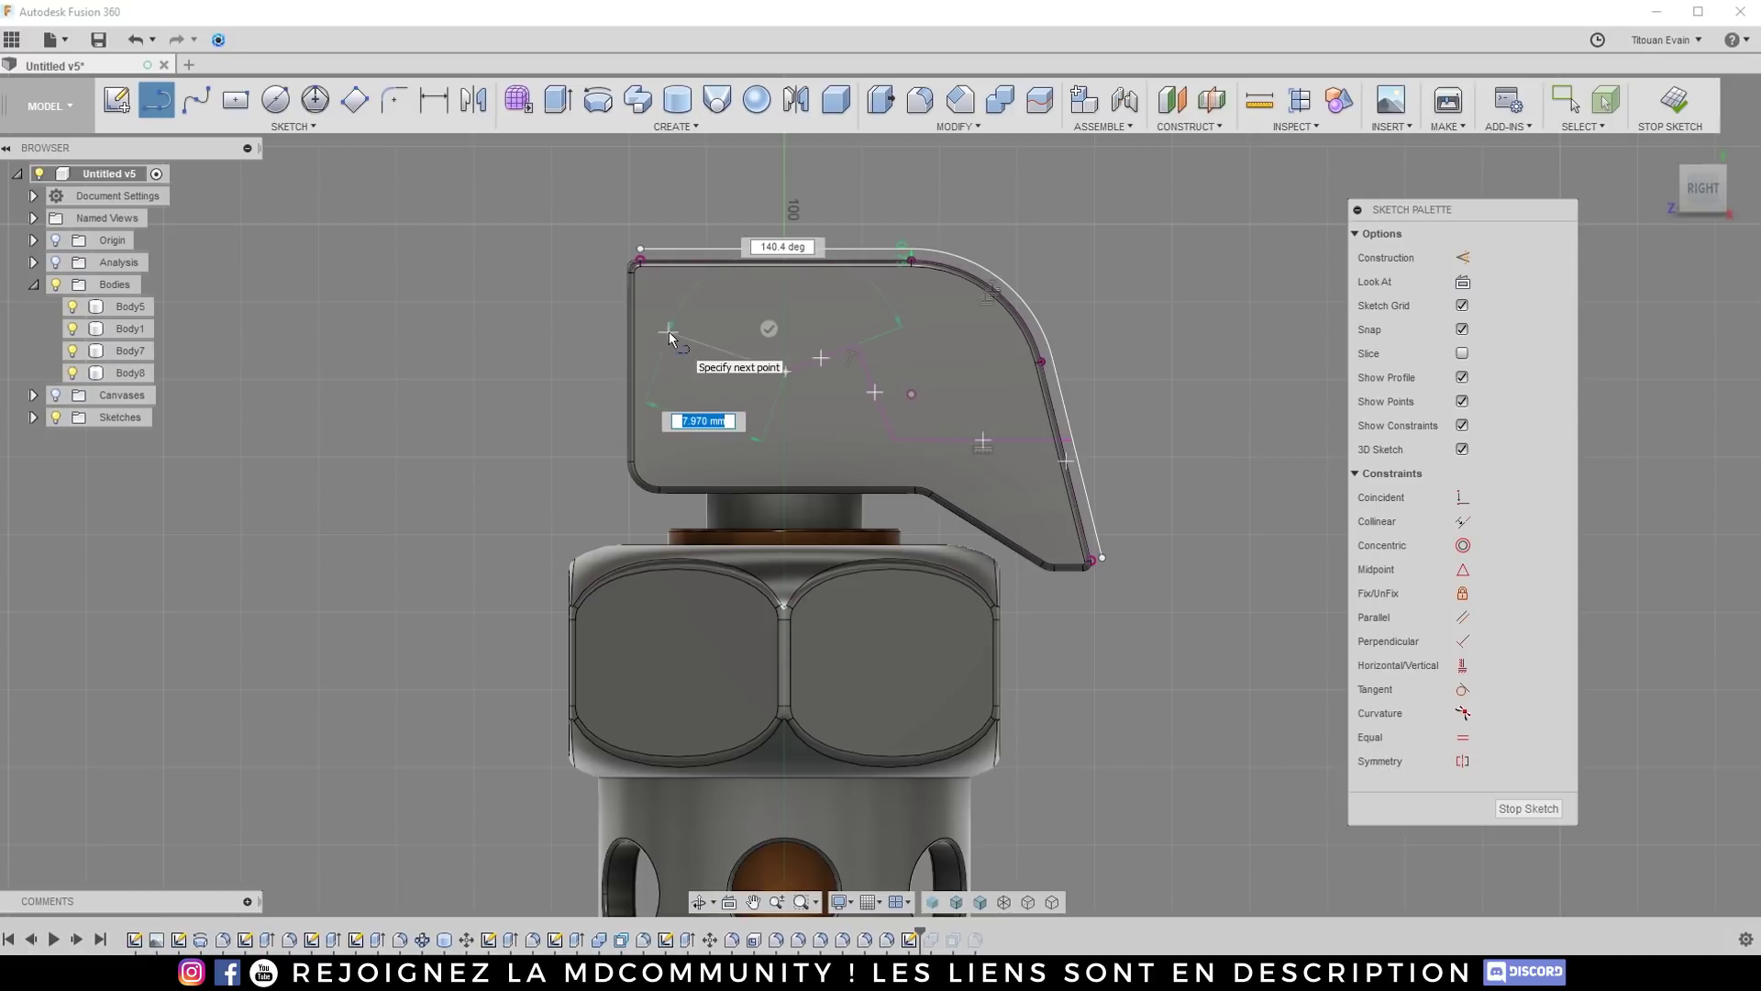
pyautogui.click(609, 315)
pyautogui.click(574, 418)
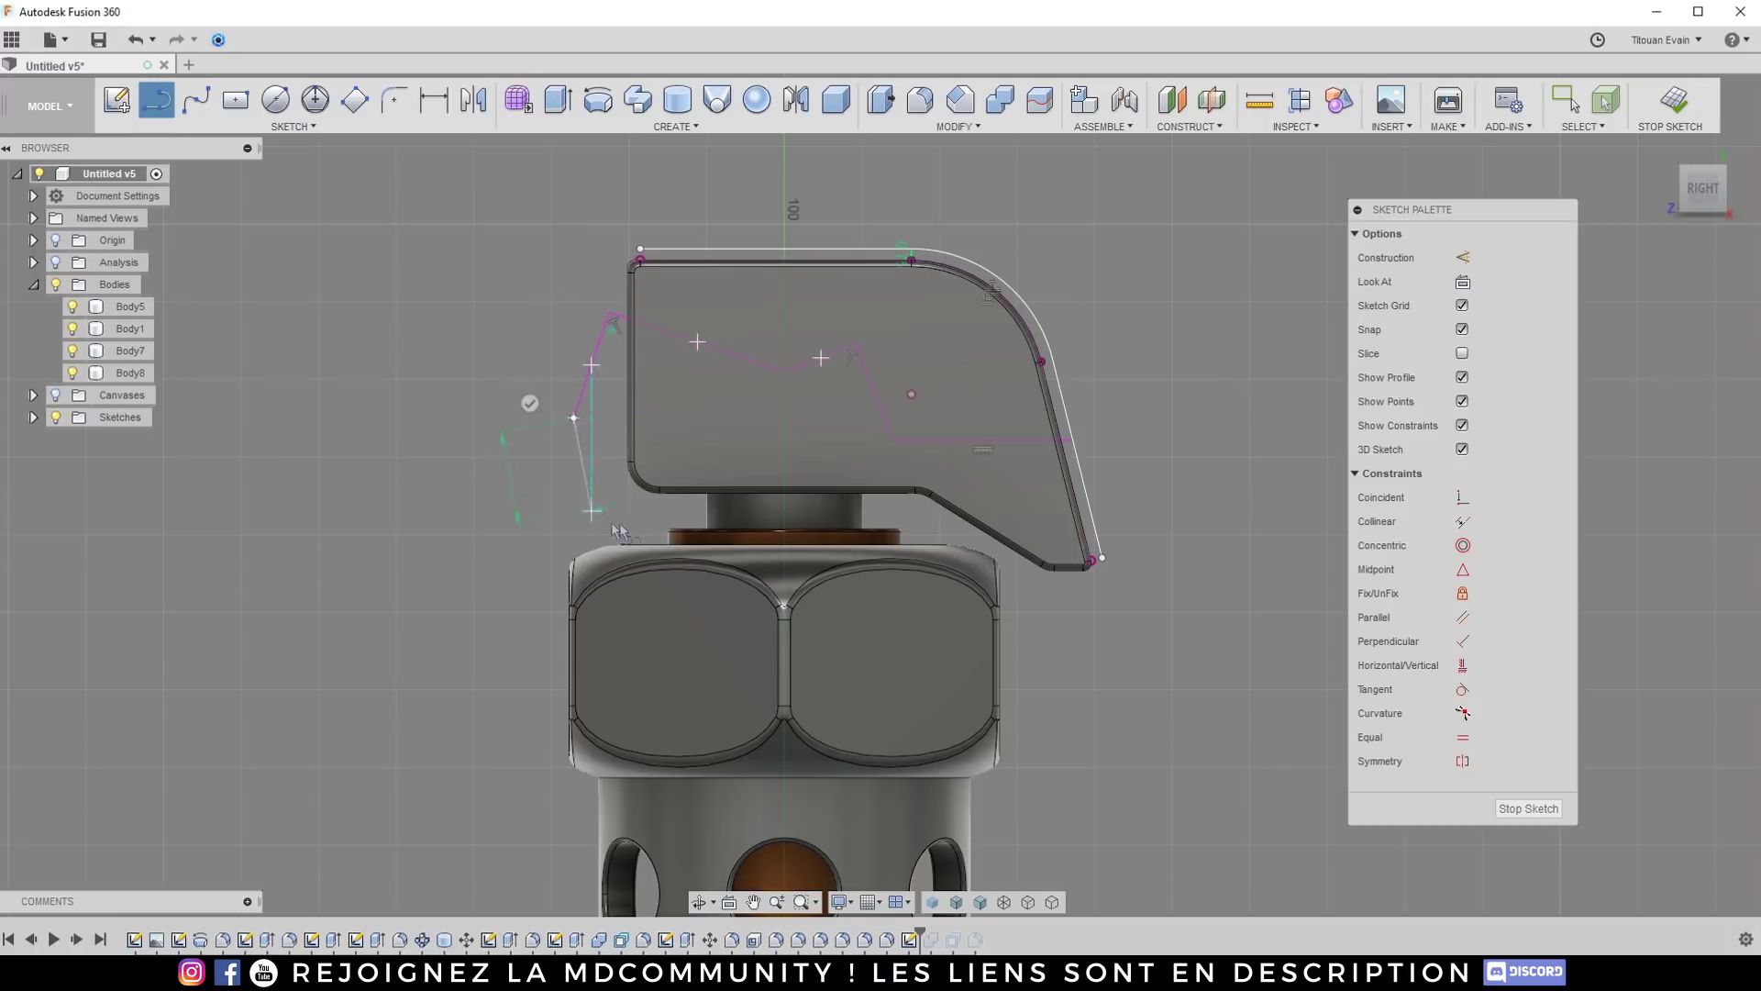
pyautogui.press('Escape')
# Step: Sketch a 3 mm diameter circle outside the upper body, beside the zigzag line's free end
pyautogui.click(276, 100)
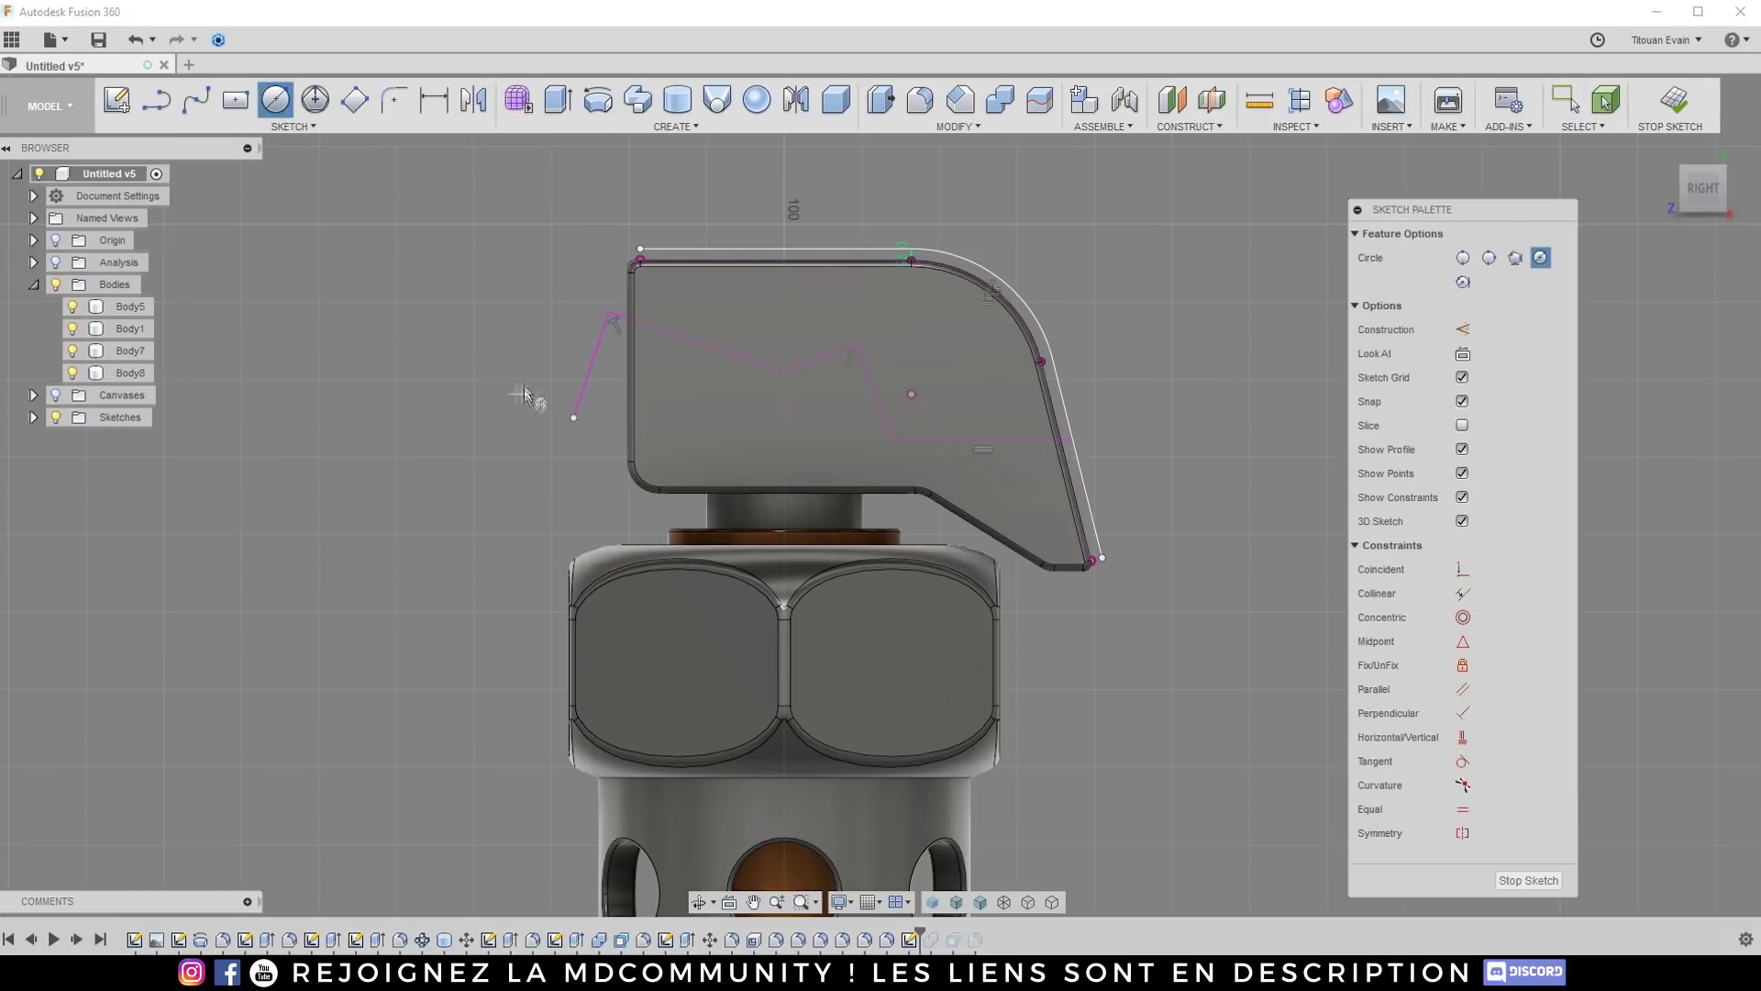
pyautogui.click(473, 302)
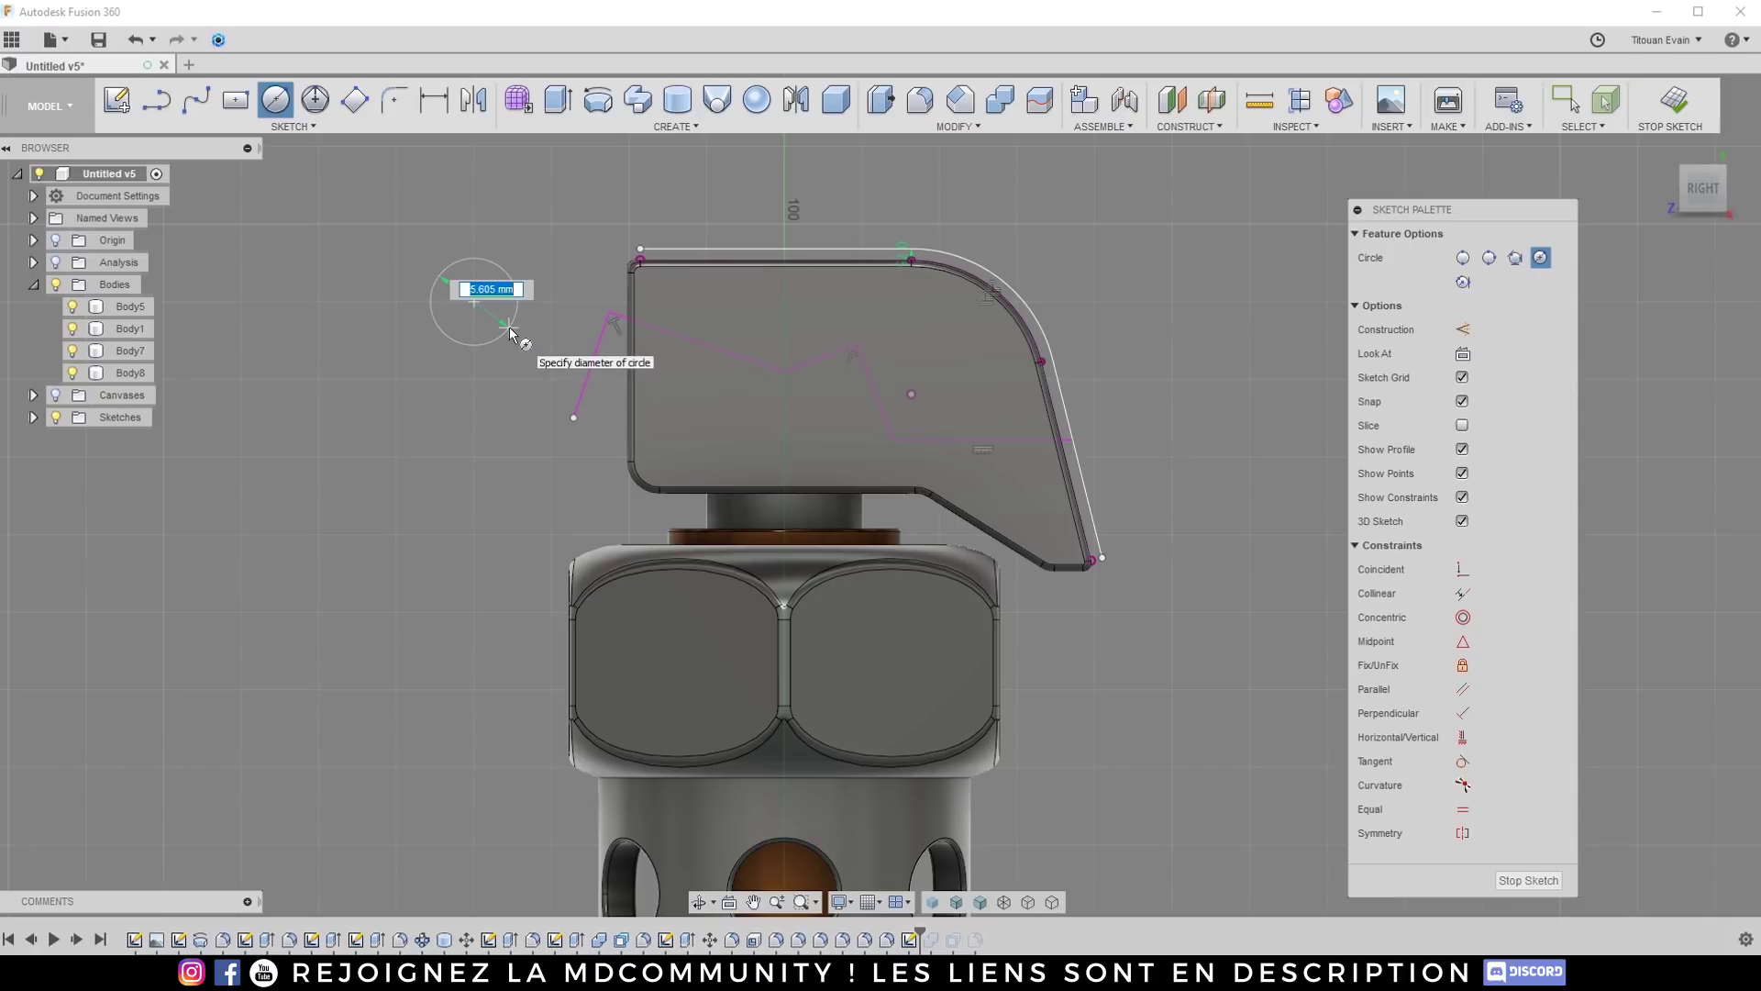
pyautogui.write('2.5')
pyautogui.press('Tab')
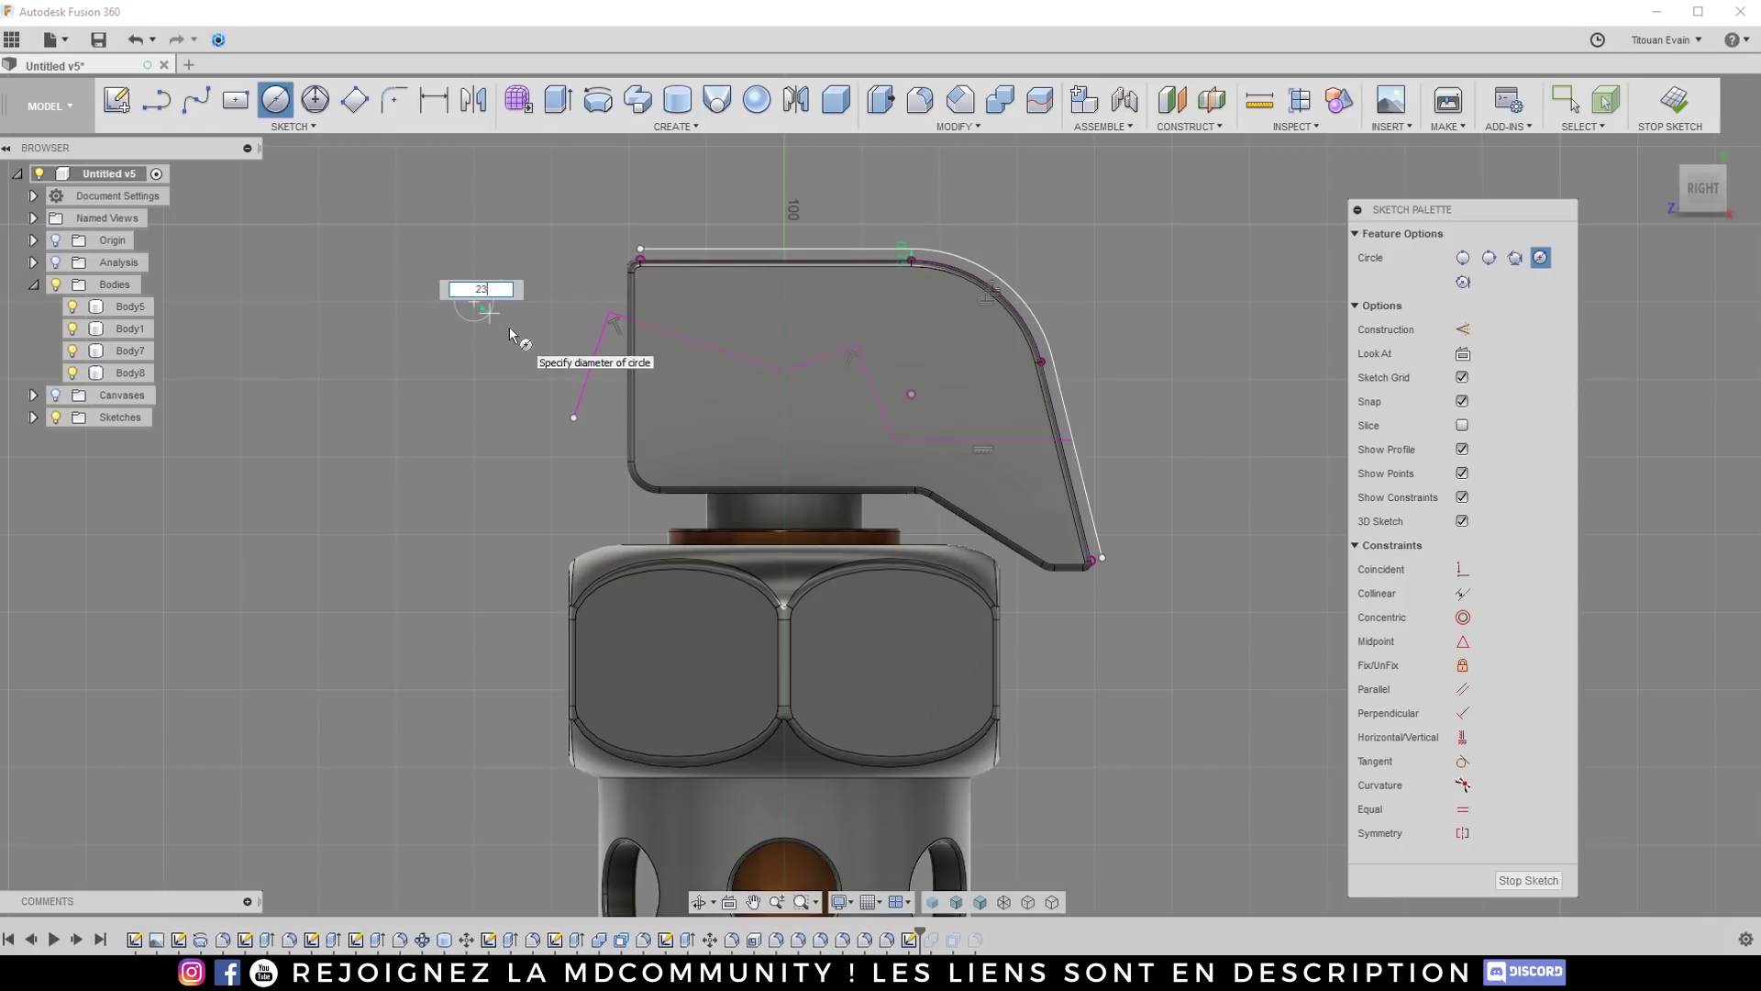
pyautogui.write('23')
pyautogui.press('Return')
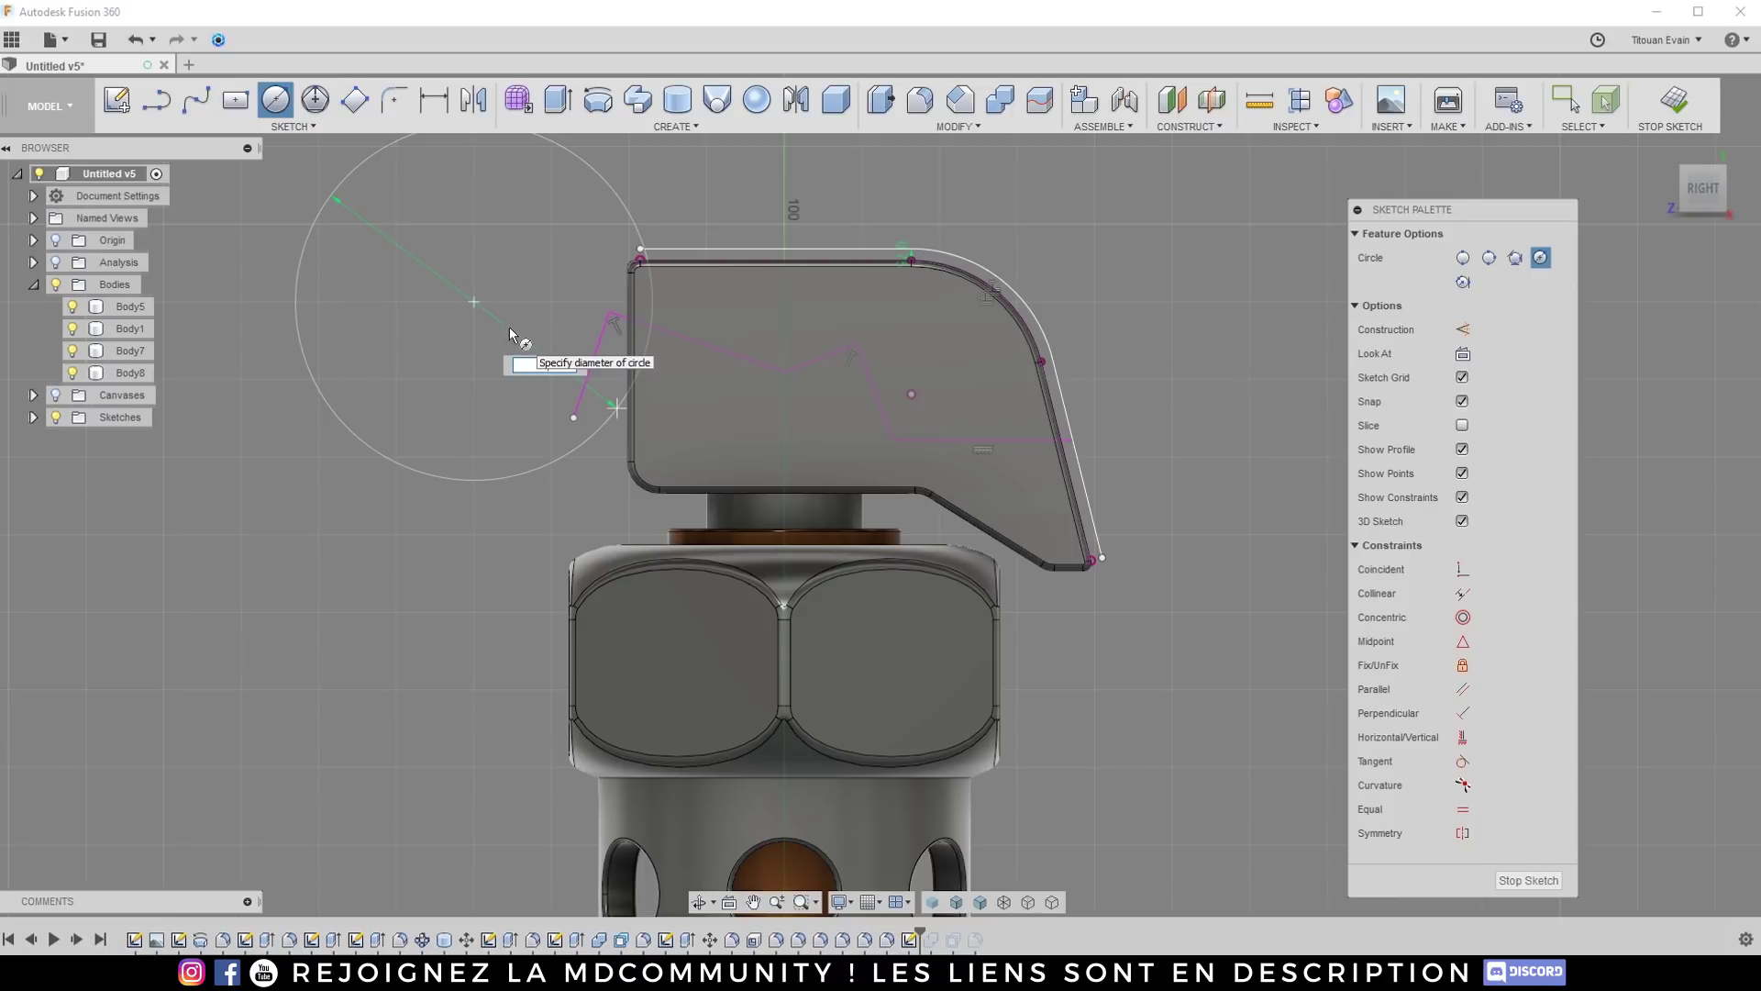
pyautogui.write('3')
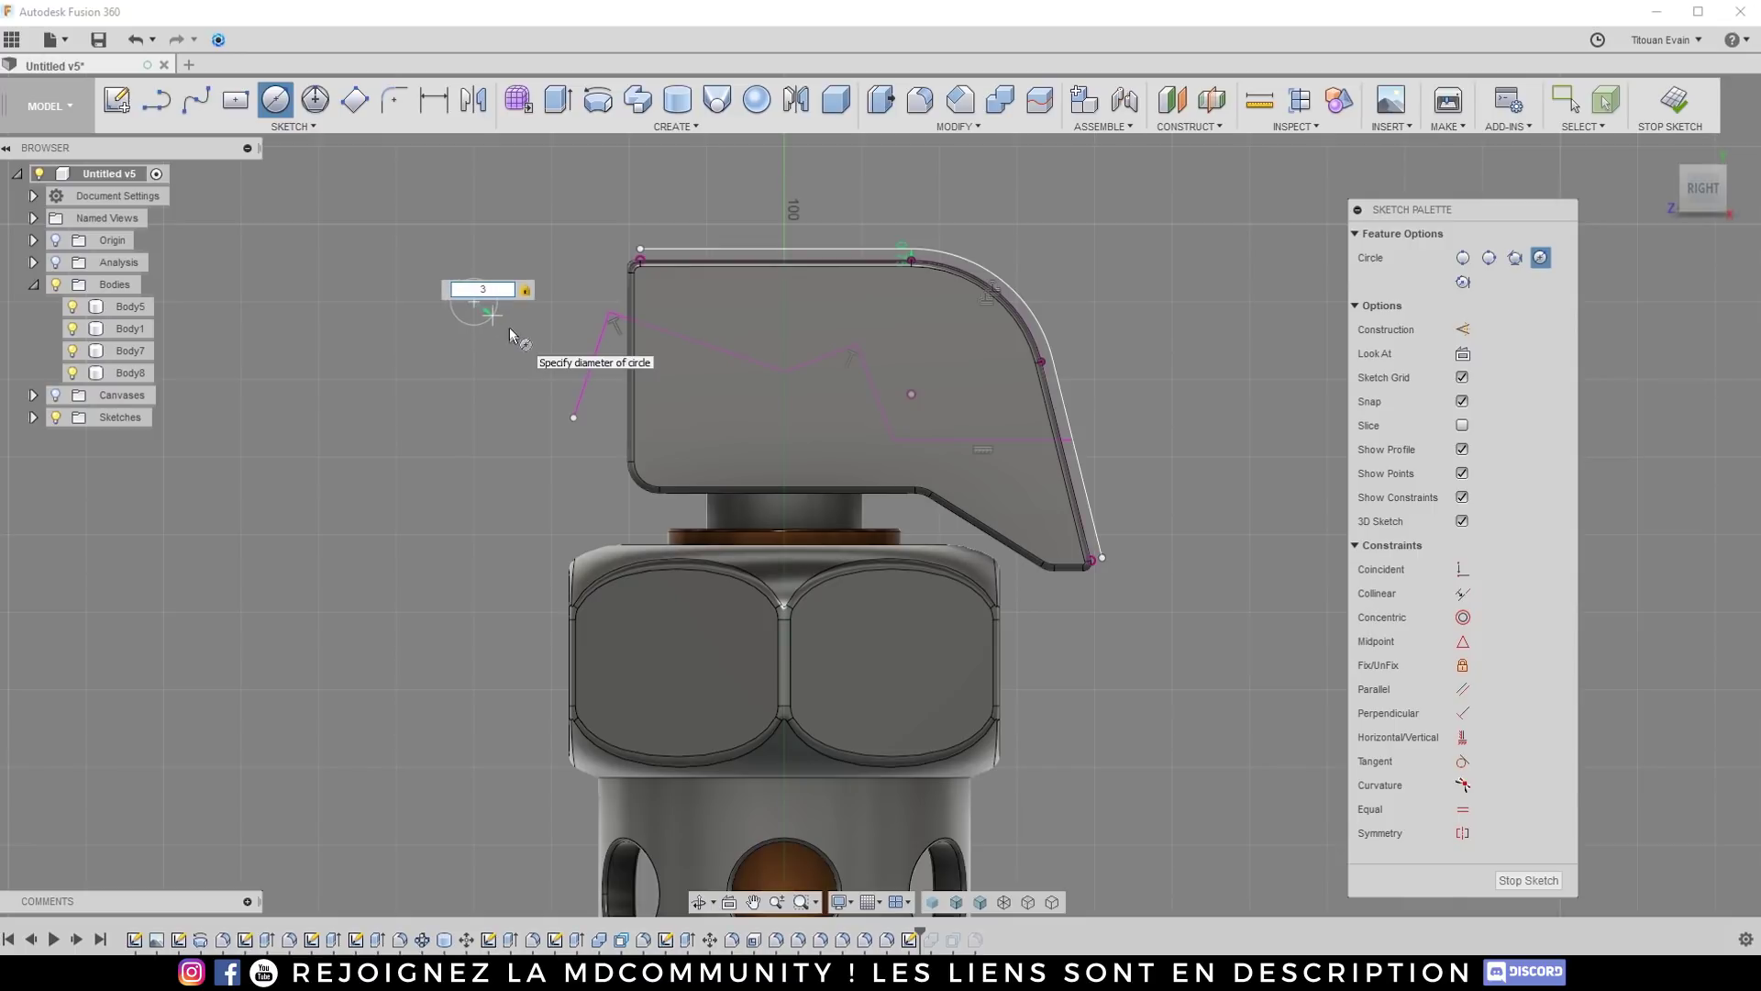
pyautogui.press('Return')
pyautogui.press('Escape')
pyautogui.doubleClick(494, 327)
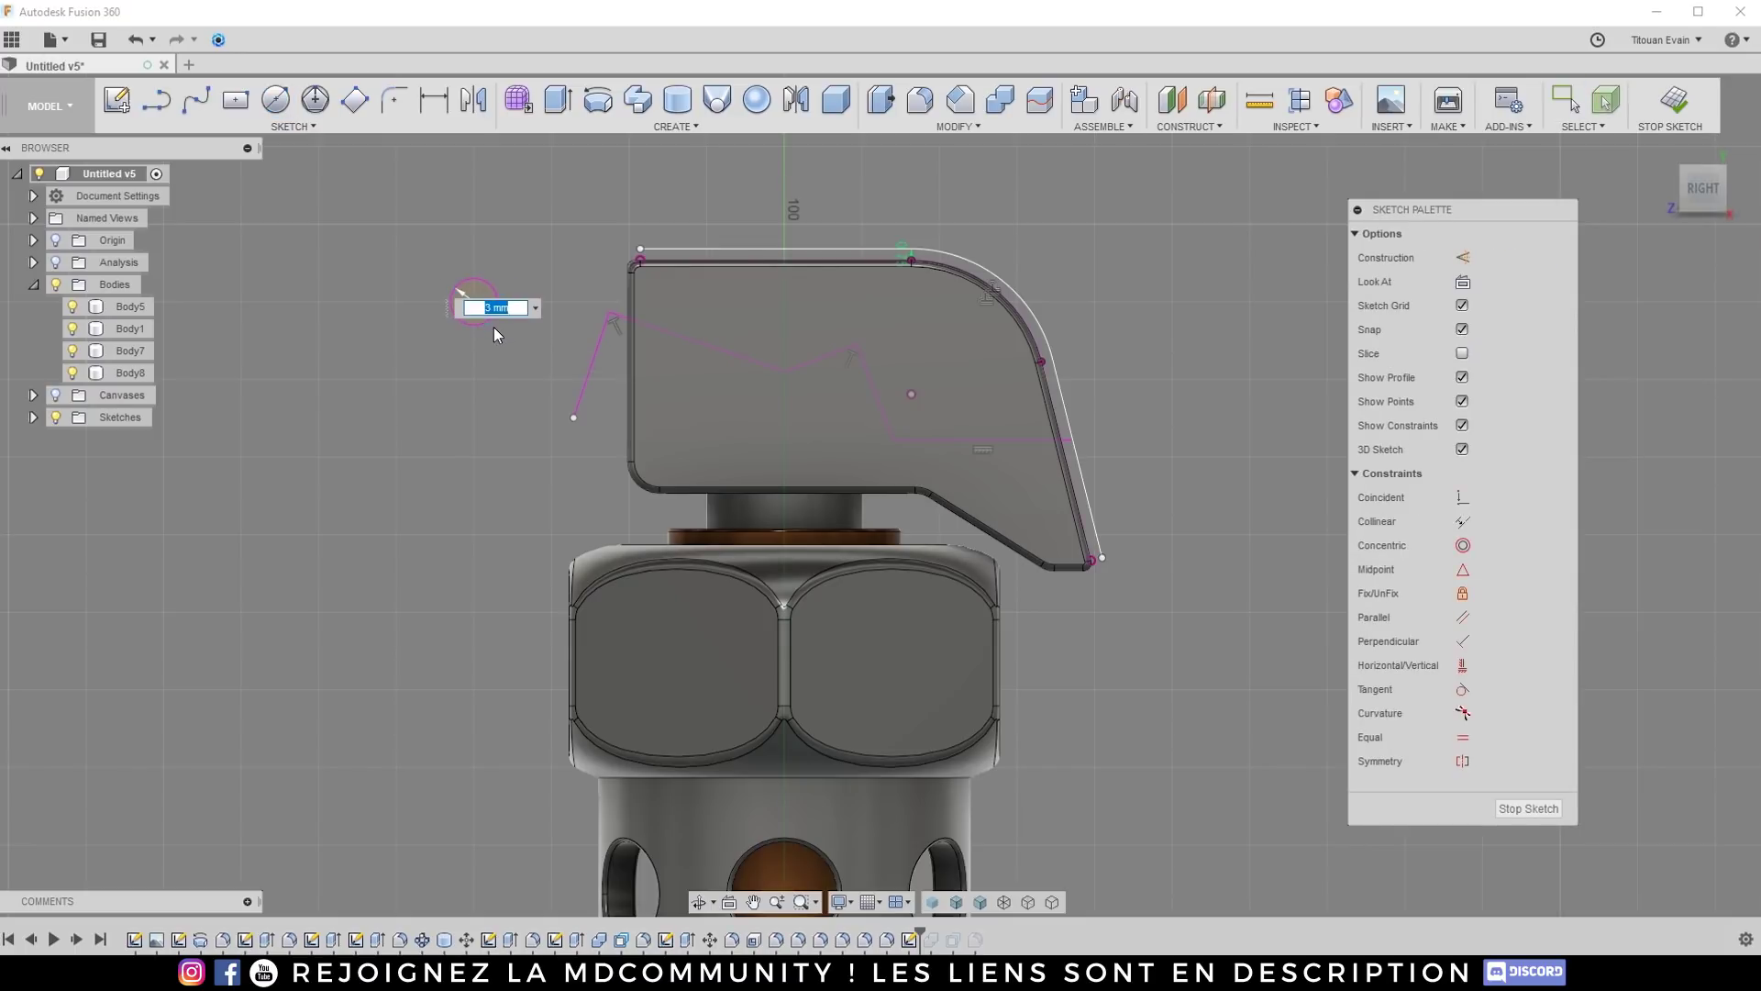
pyautogui.write('3')
pyautogui.press('Return')
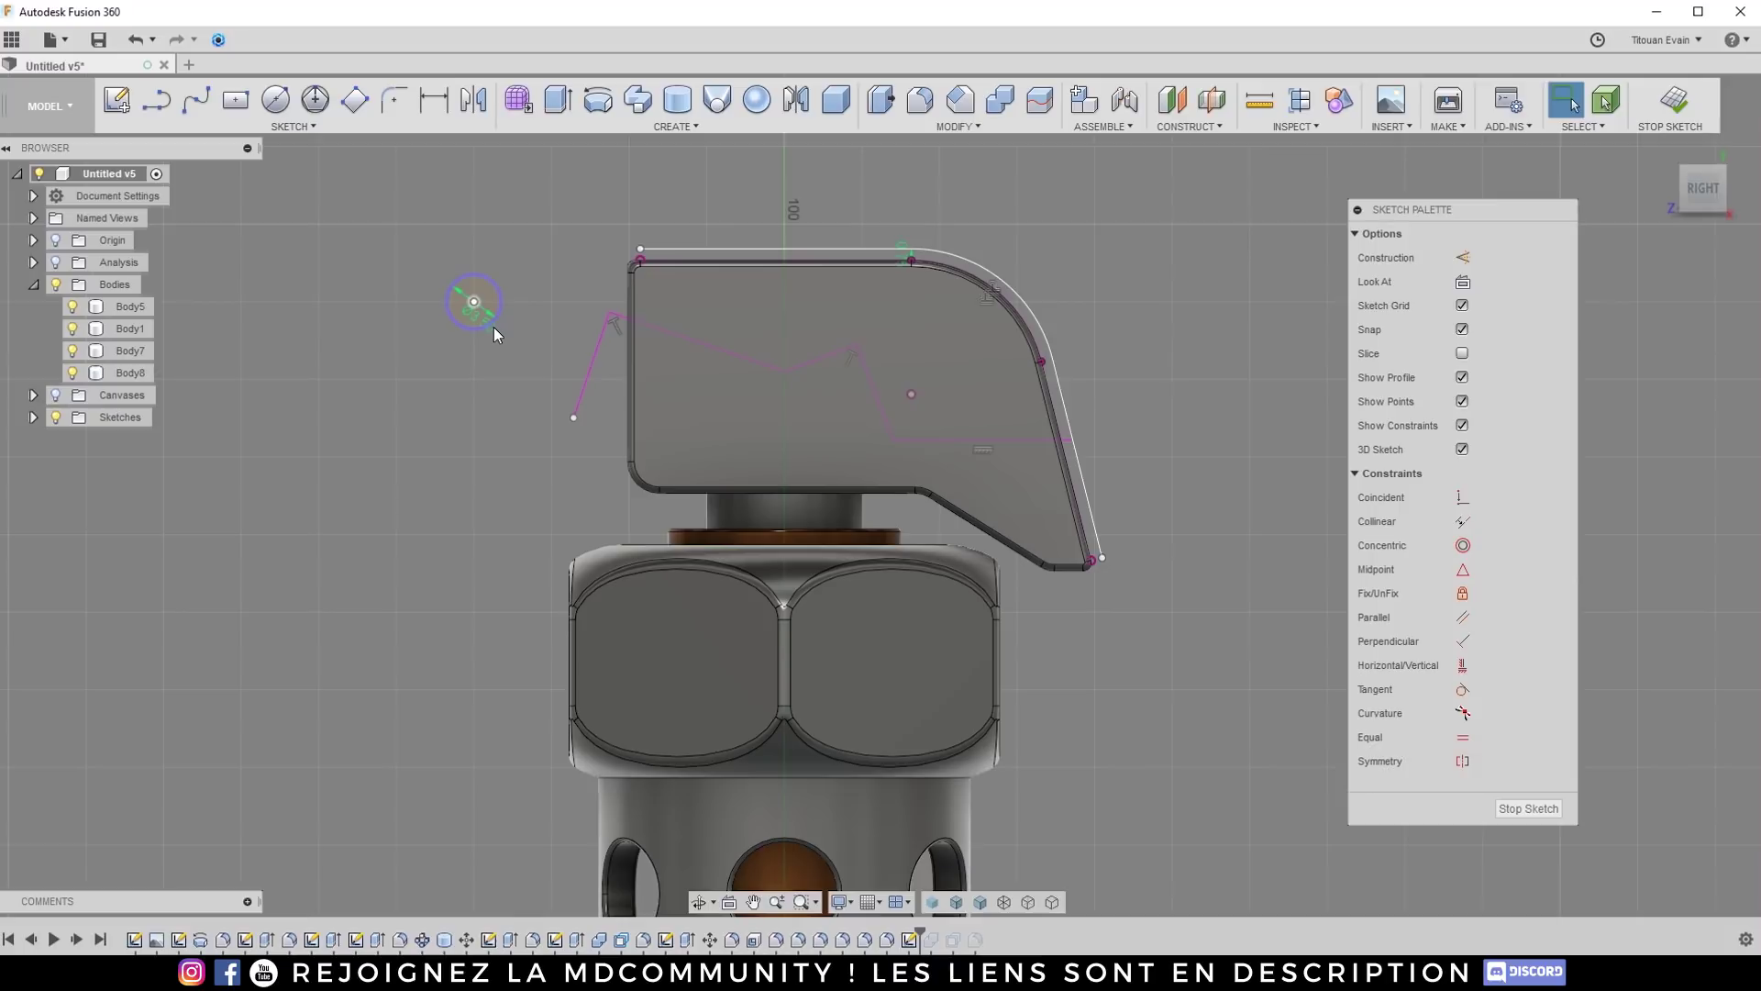
# Step: Make the 3 mm circle tangent to the zigzag line's outer end segment and finish the sketch
pyautogui.moveTo(474, 302); pyautogui.dragTo(557, 350)
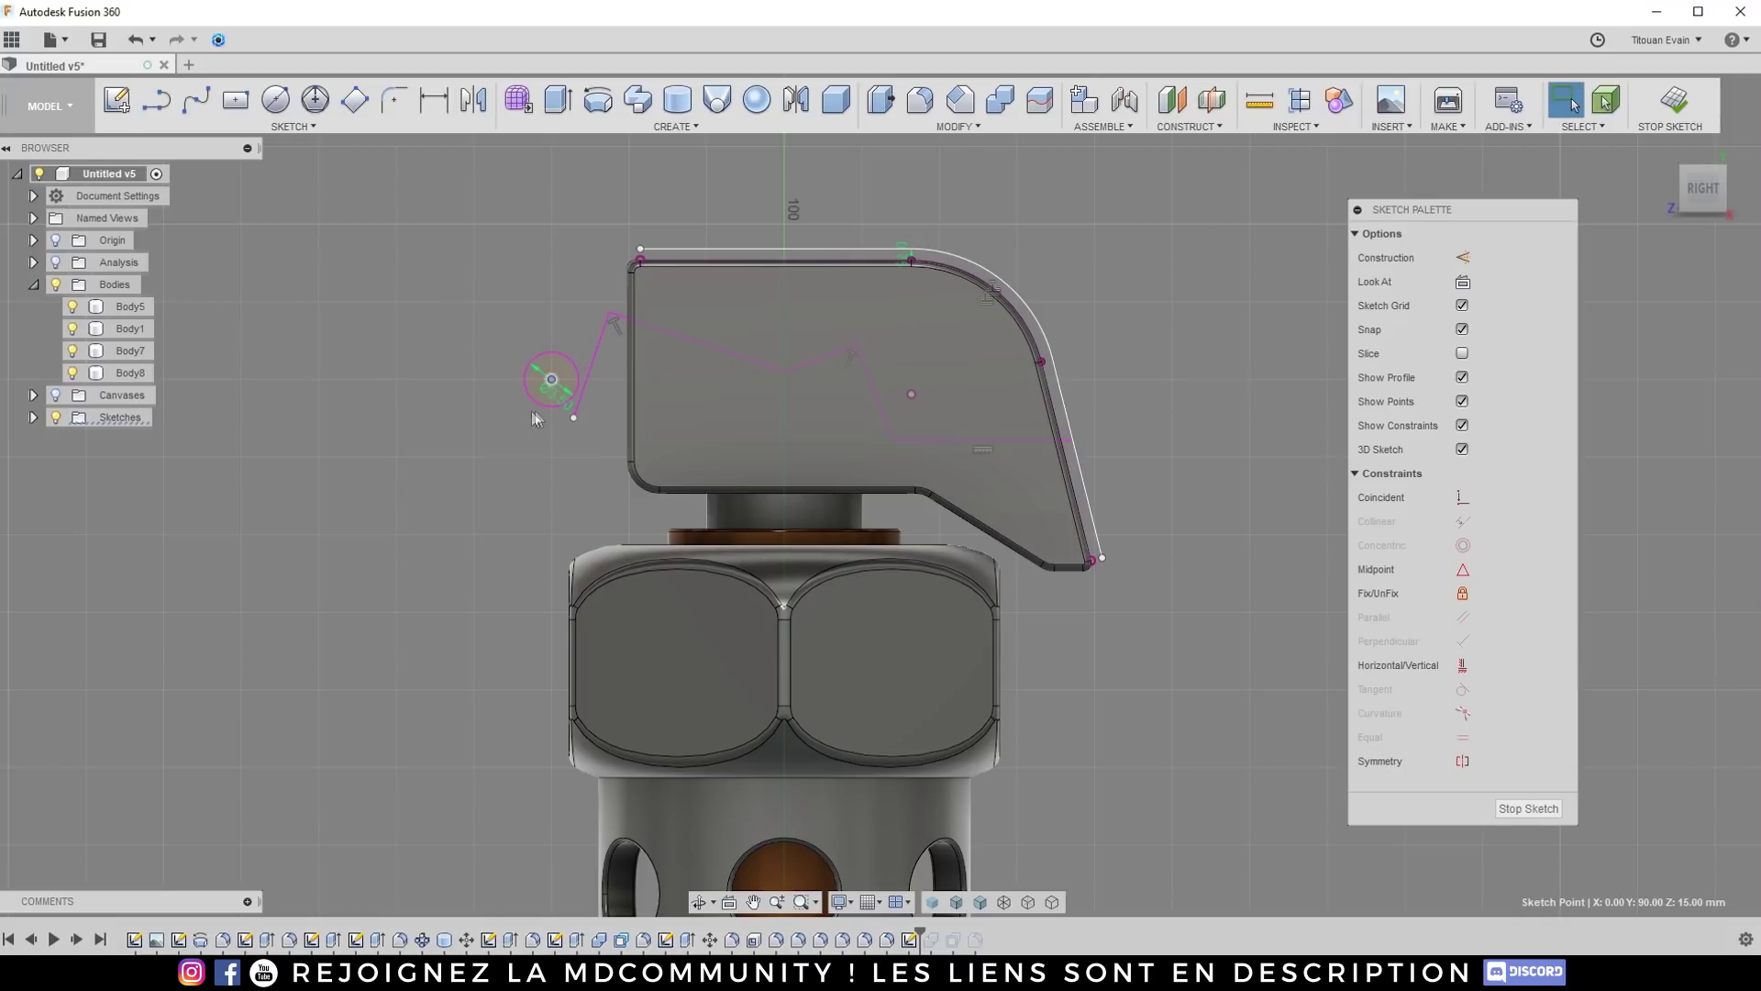
pyautogui.scroll(3, 620, 328)
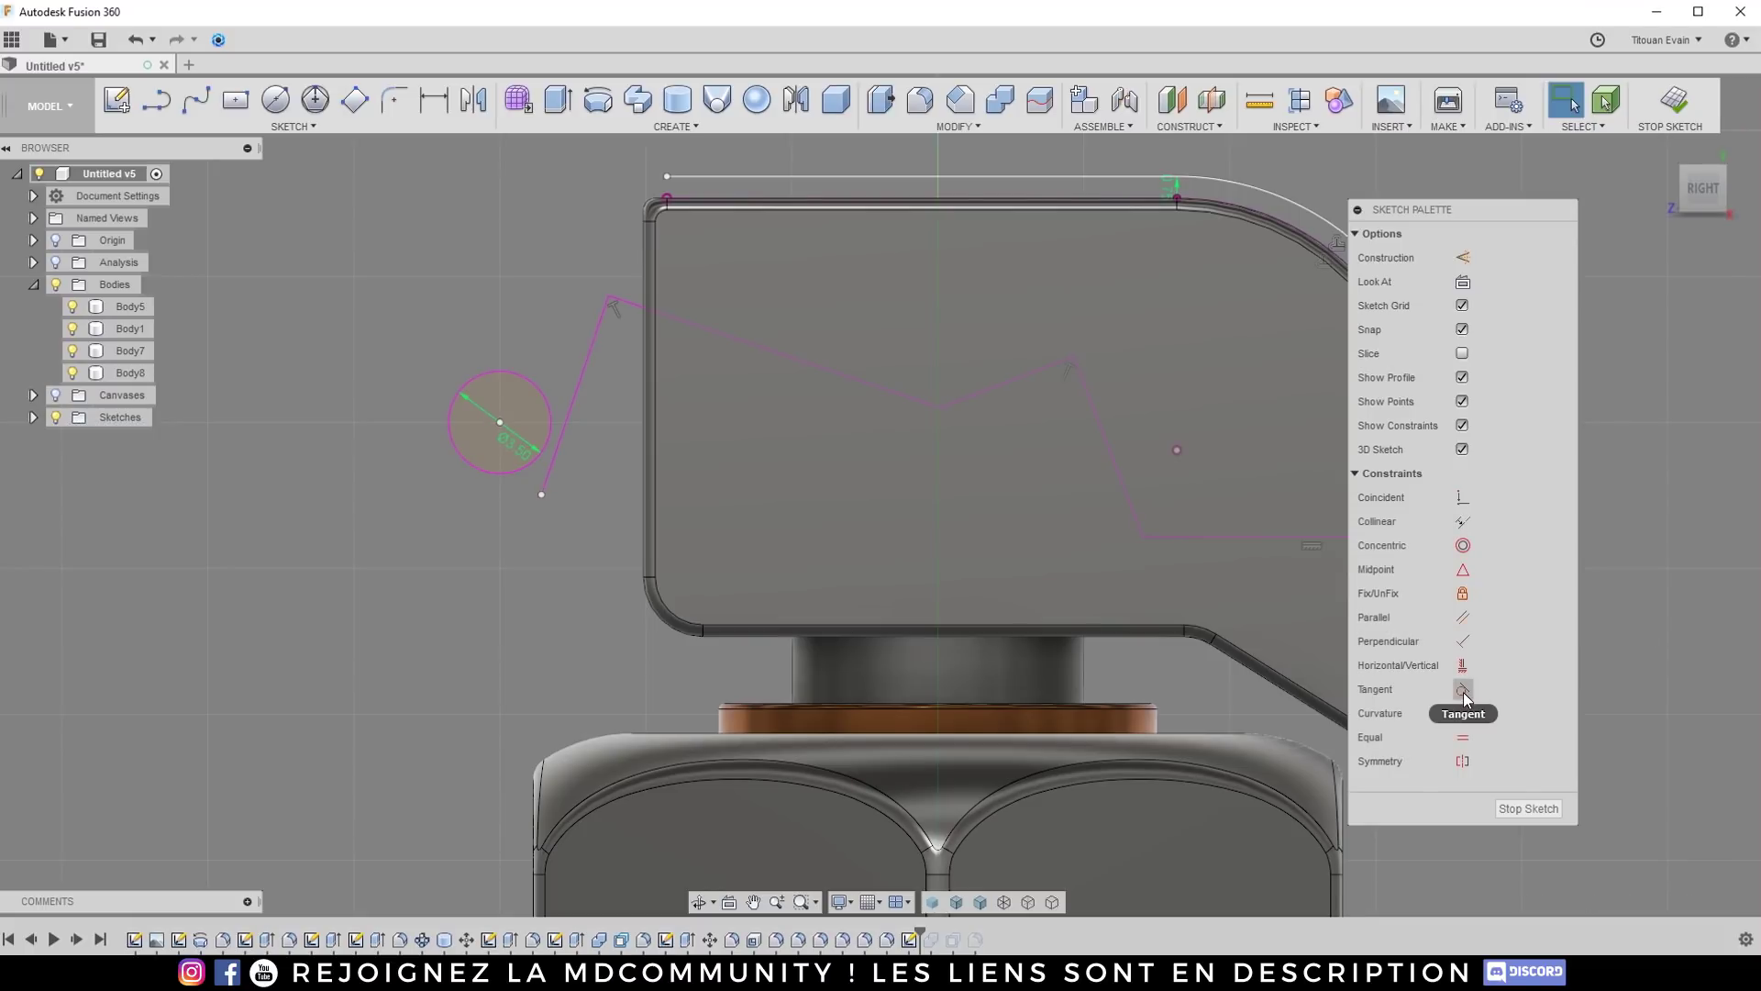
pyautogui.click(1463, 690)
pyautogui.click(549, 436)
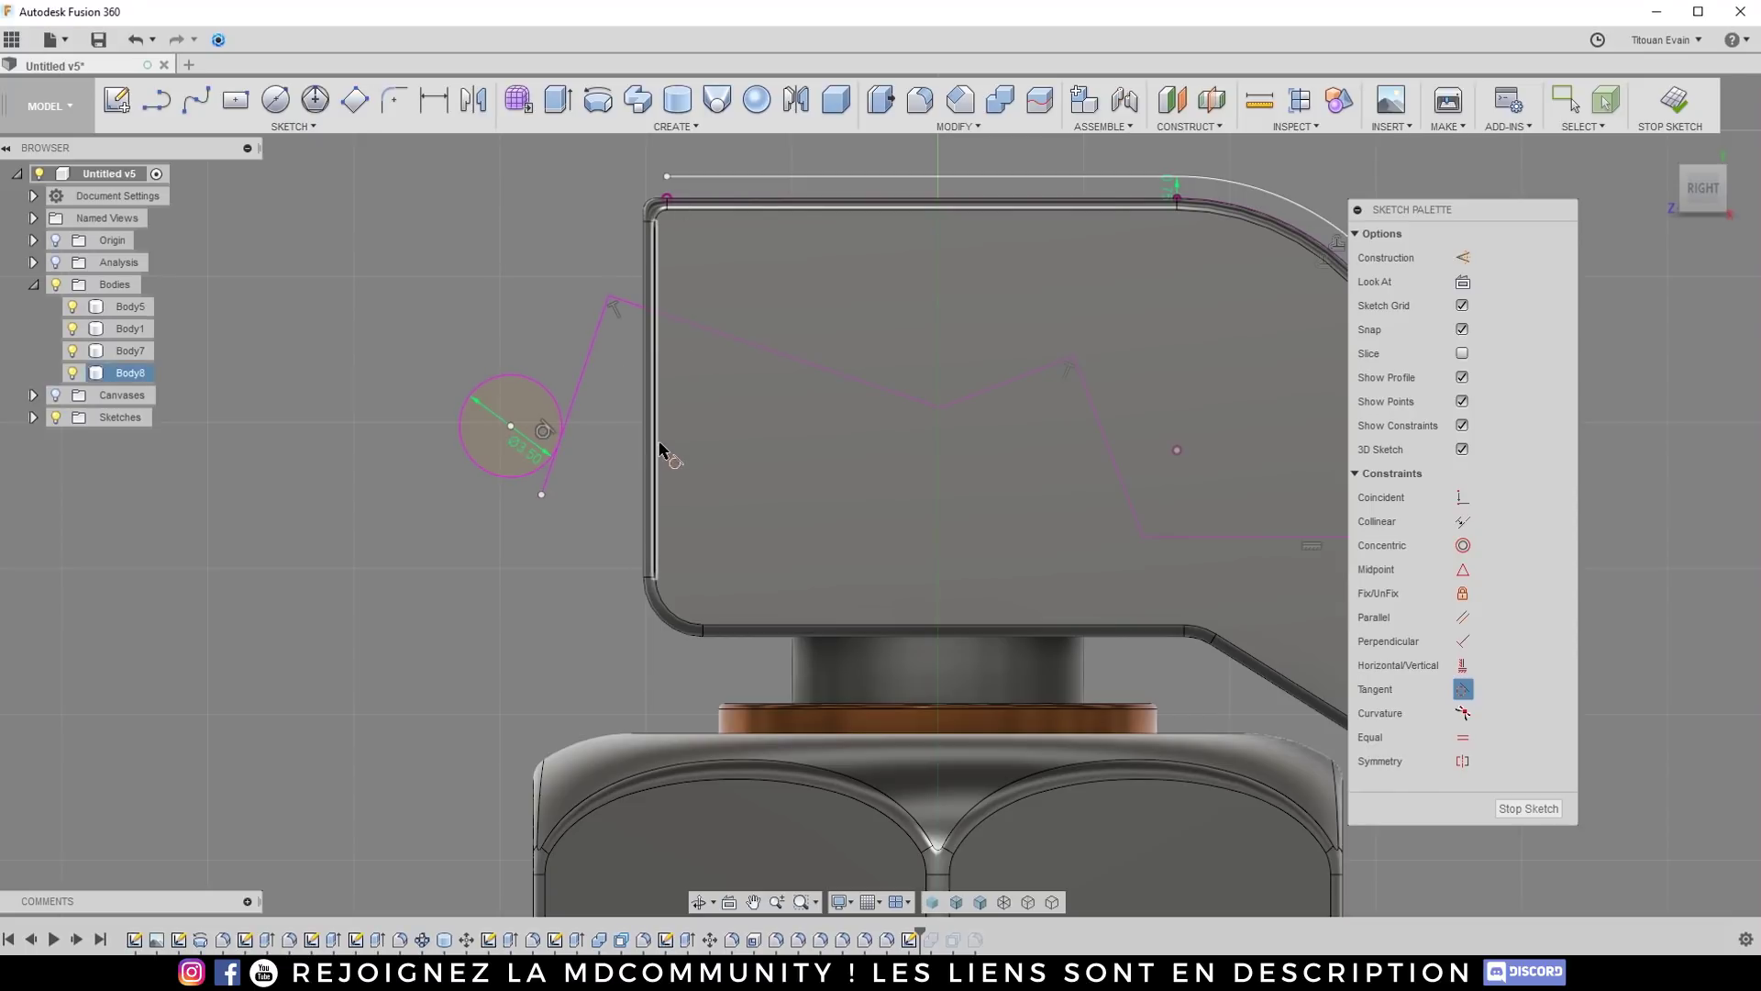
pyautogui.click(1529, 809)
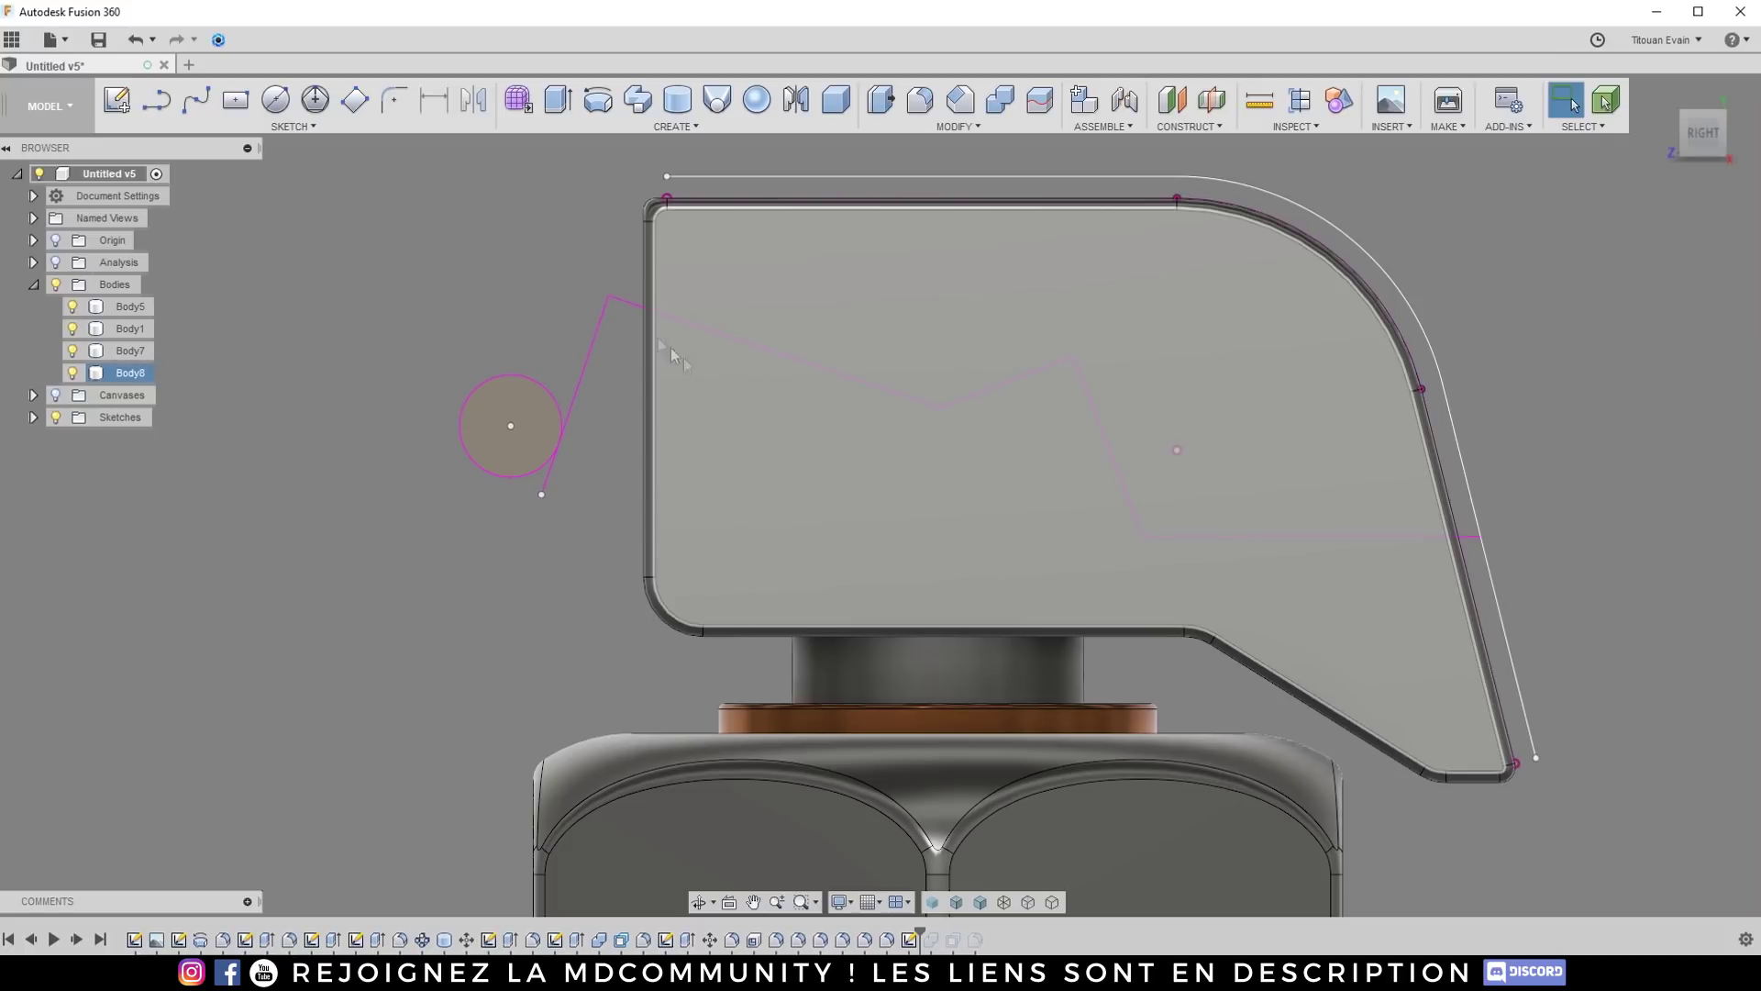
# Step: Roll the design history forward to its end and delete the extra empty sketch
pyautogui.press('l')
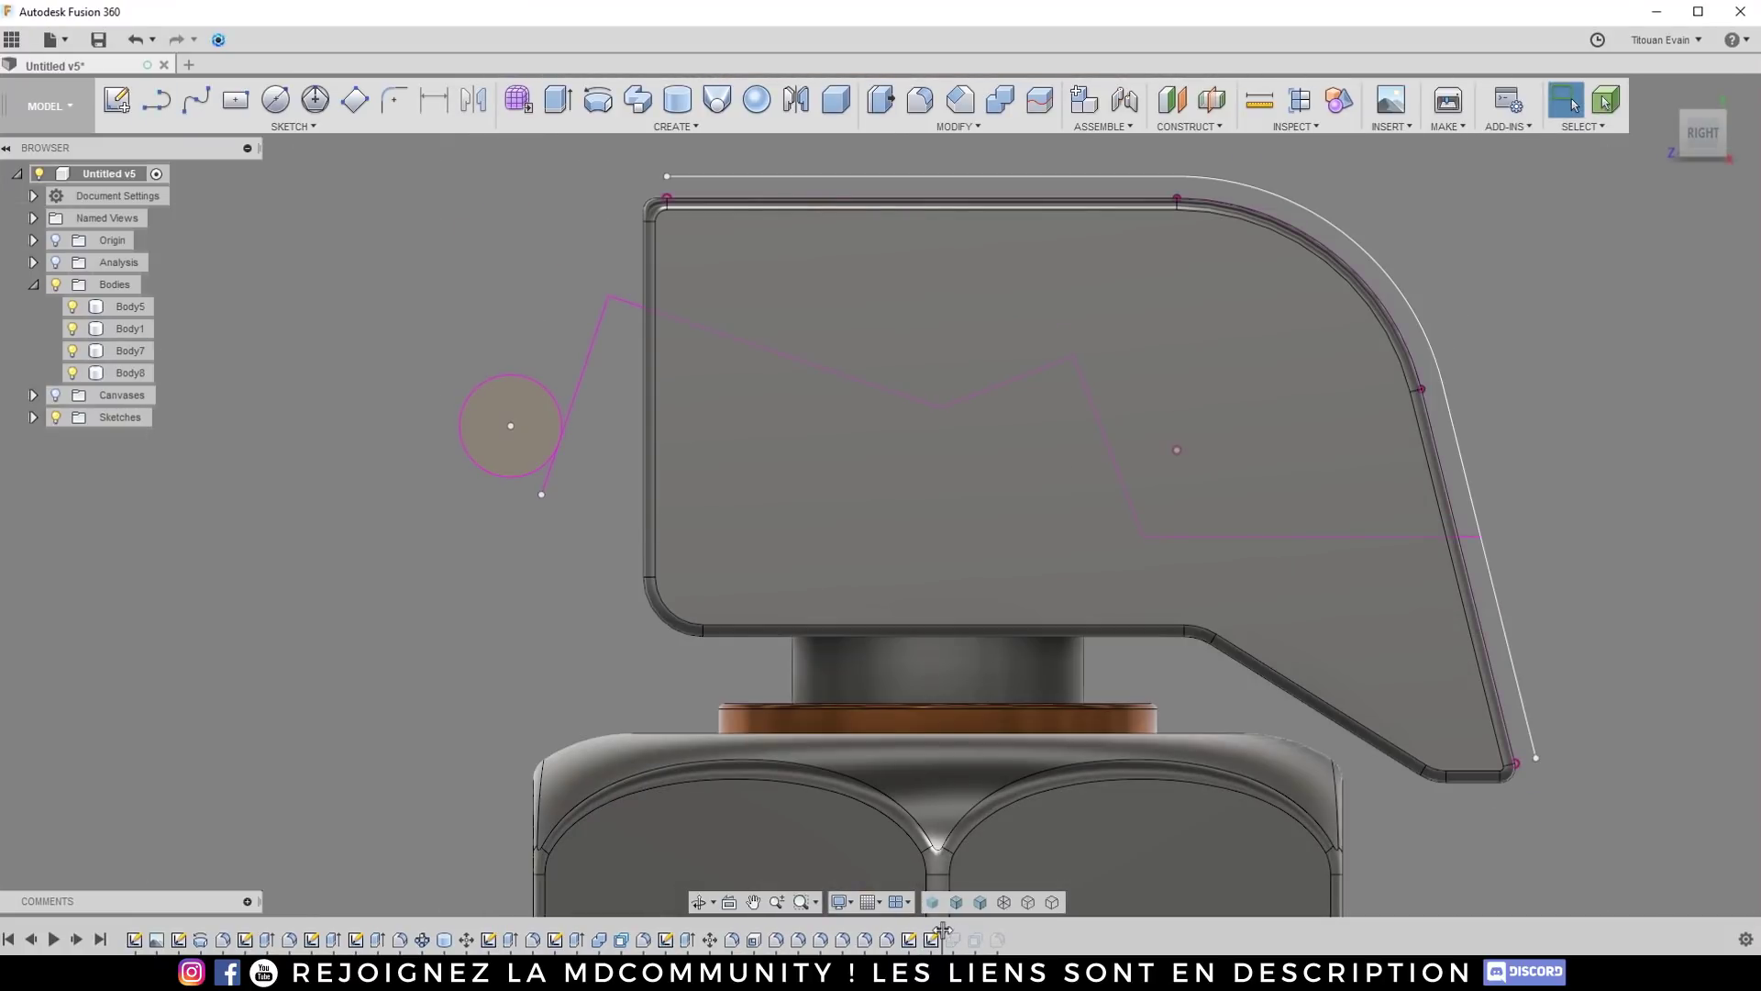
pyautogui.moveTo(943, 931); pyautogui.dragTo(1008, 934)
pyautogui.click(907, 940)
pyautogui.click(929, 940)
pyautogui.scroll(-6, 834, 569)
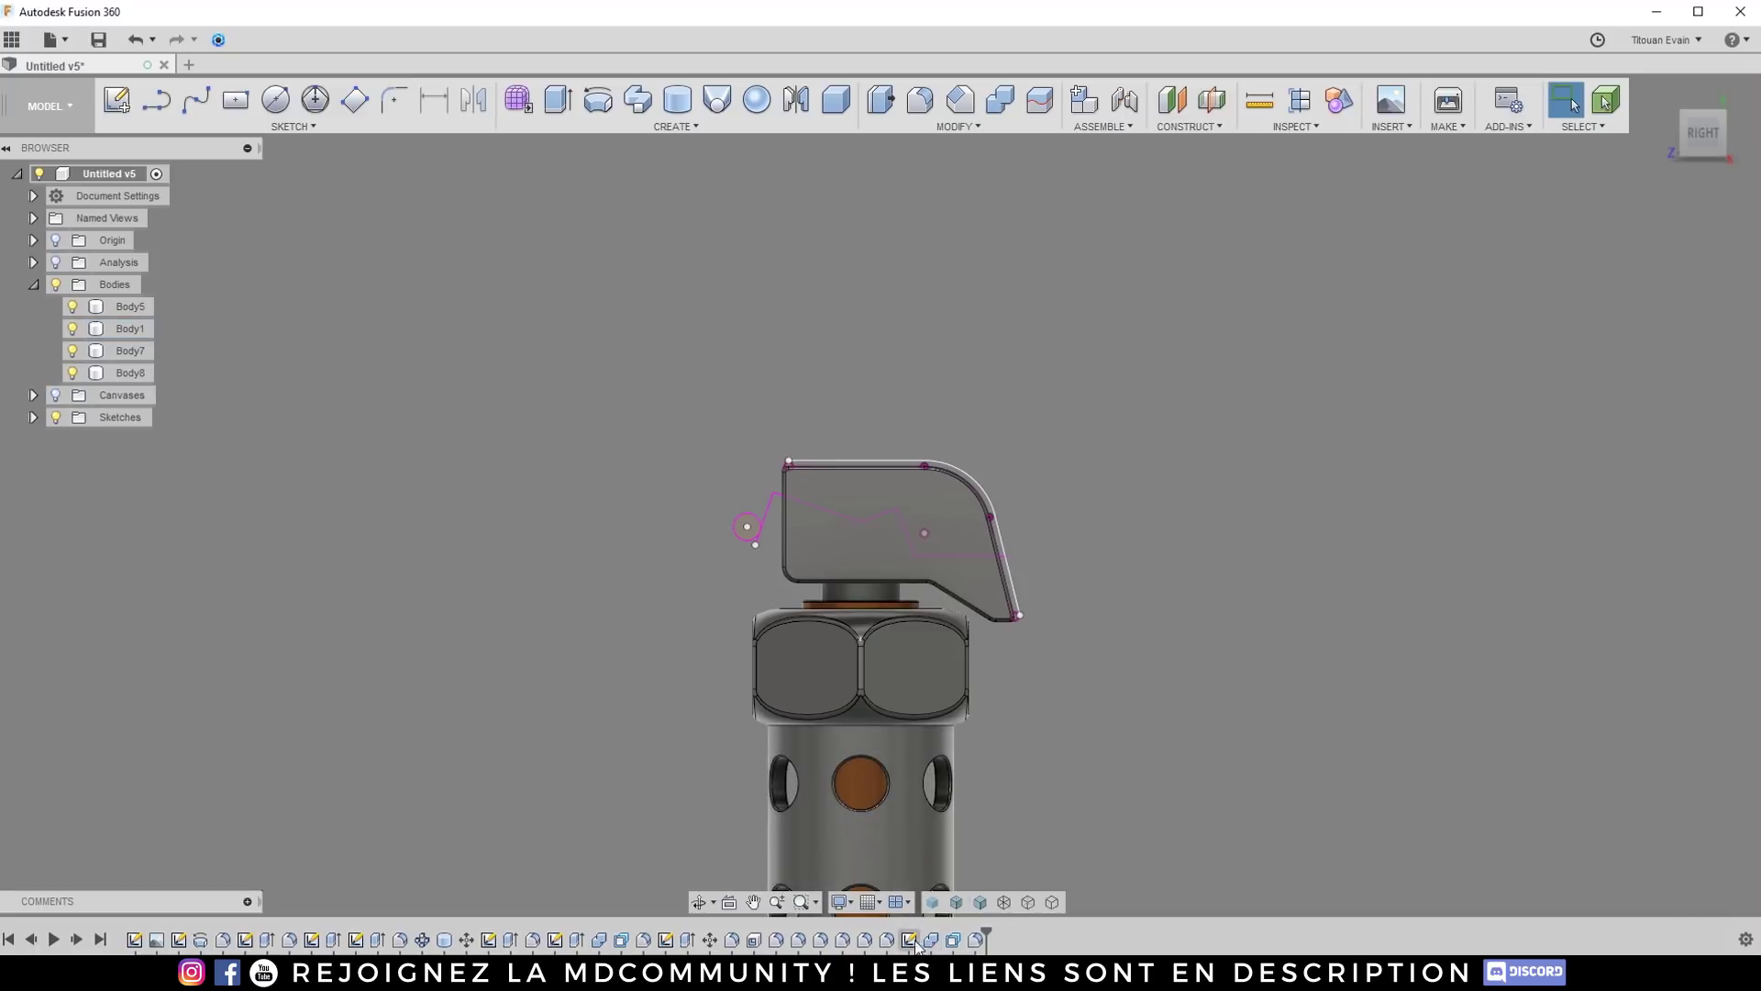
pyautogui.press('Delete')
# Step: Move the offset outline sketch behind the last feature in the design history
pyautogui.click(989, 943)
pyautogui.scroll(5, 746, 514)
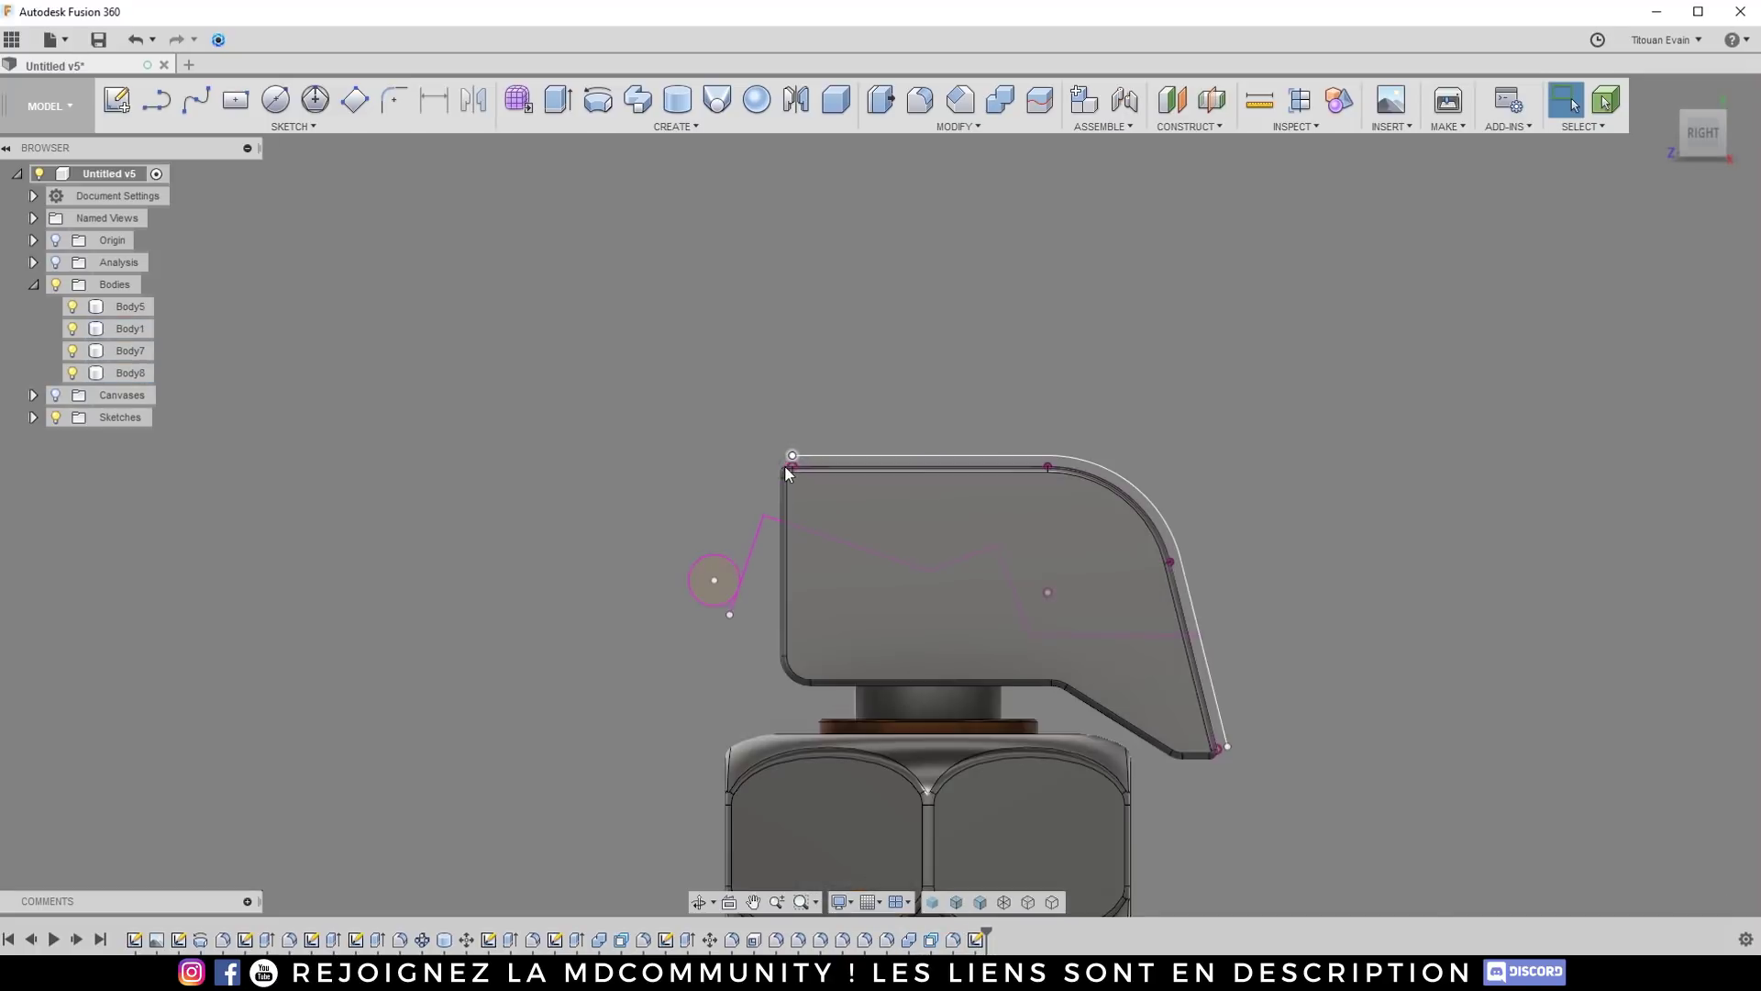
# Step: Open the offset outline sketch at the end of the design history for editing
pyautogui.scroll(2, 744, 404)
pyautogui.press('l')
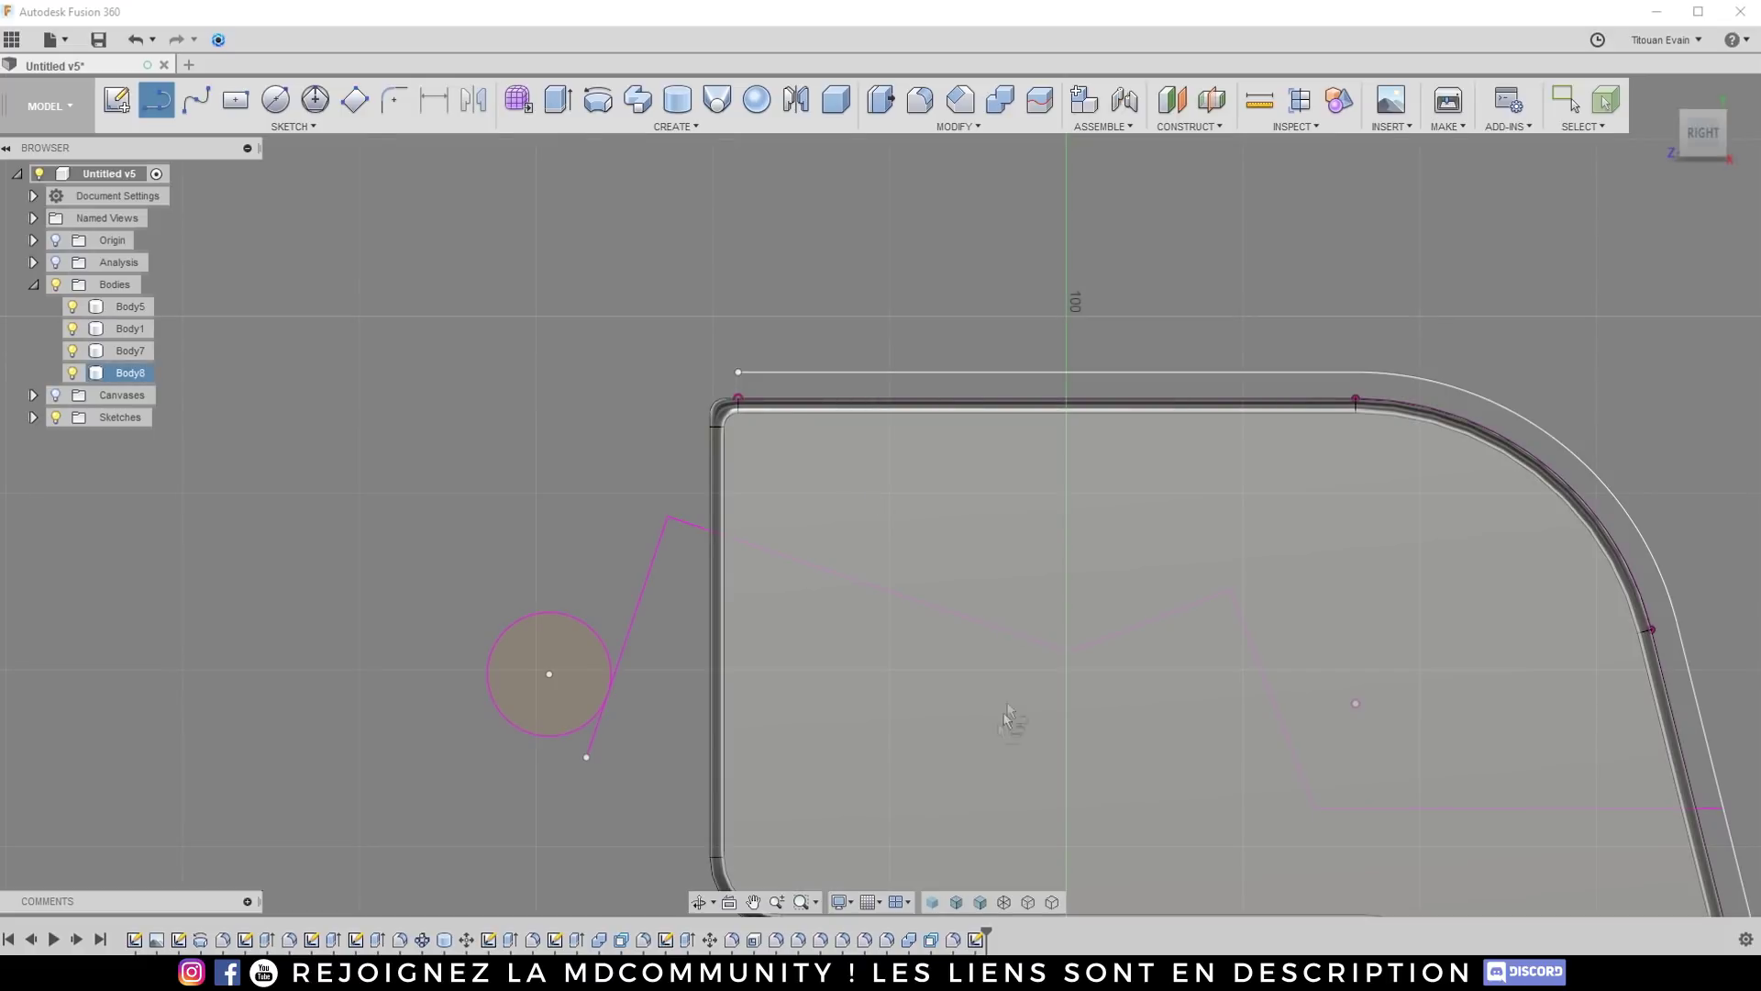
pyautogui.press('Escape')
pyautogui.click(978, 939)
pyautogui.rightClick(980, 940)
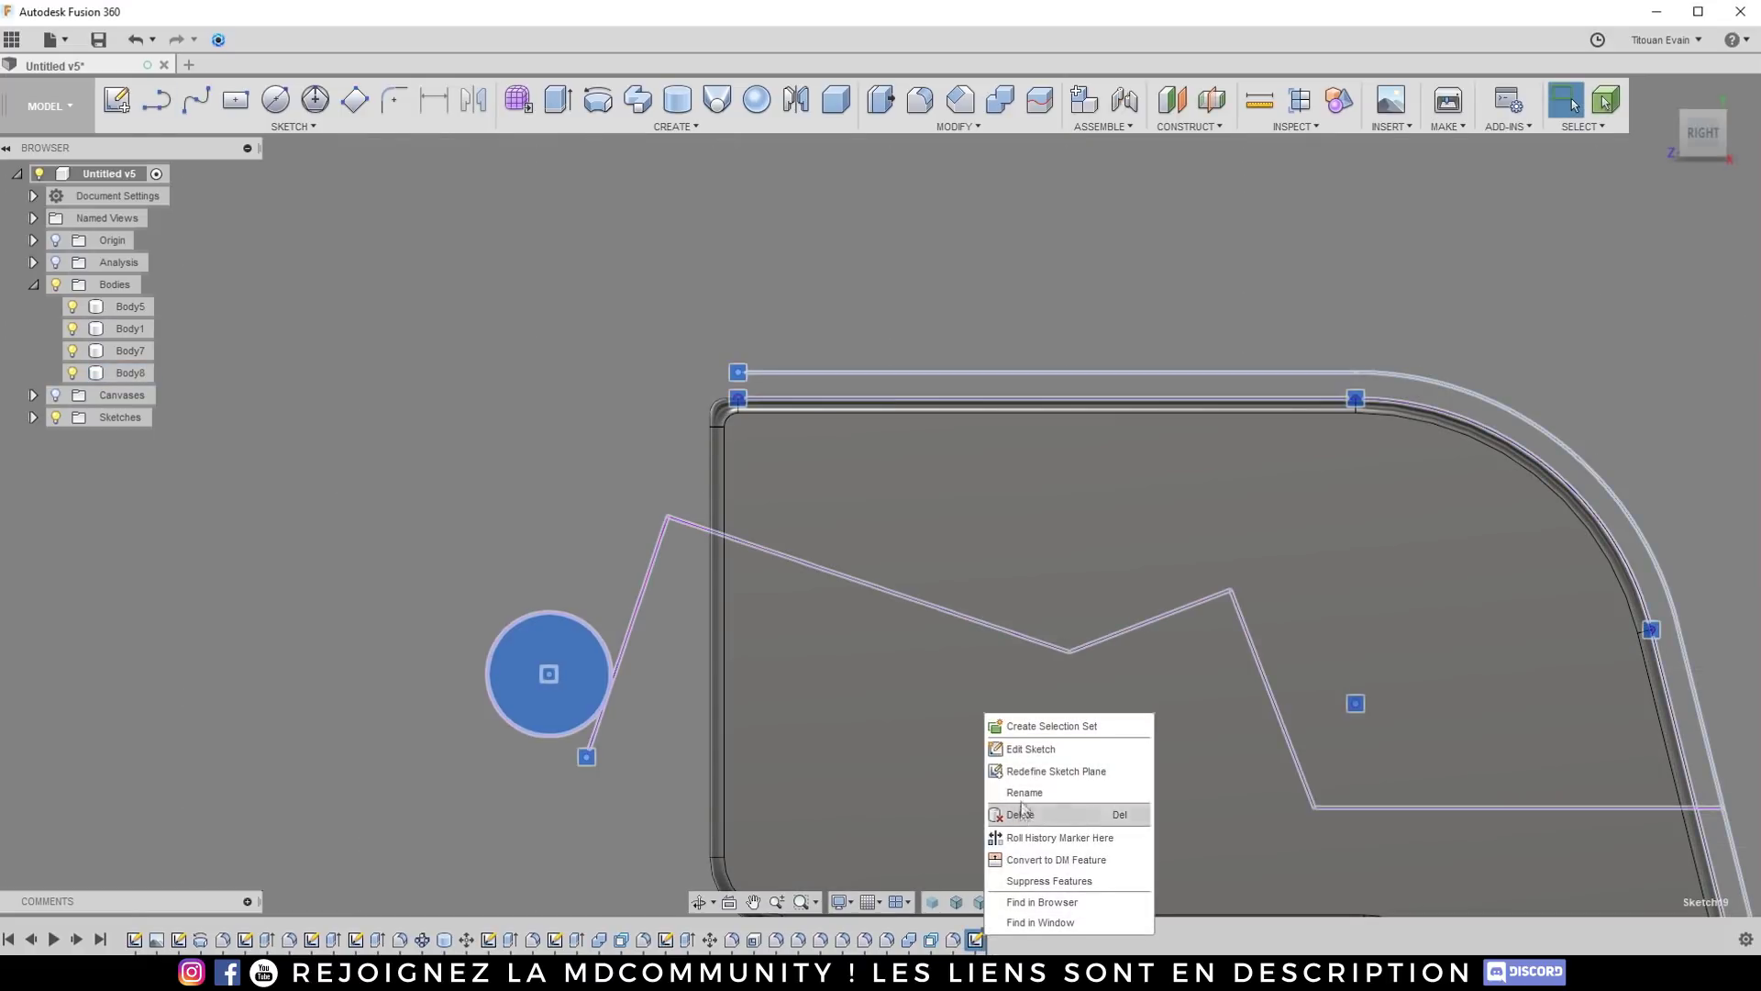
pyautogui.click(1018, 748)
# Step: Draw a slanted line up from the 3 mm circle, ending in an arc that joins the free end of the offset outline
pyautogui.press('l')
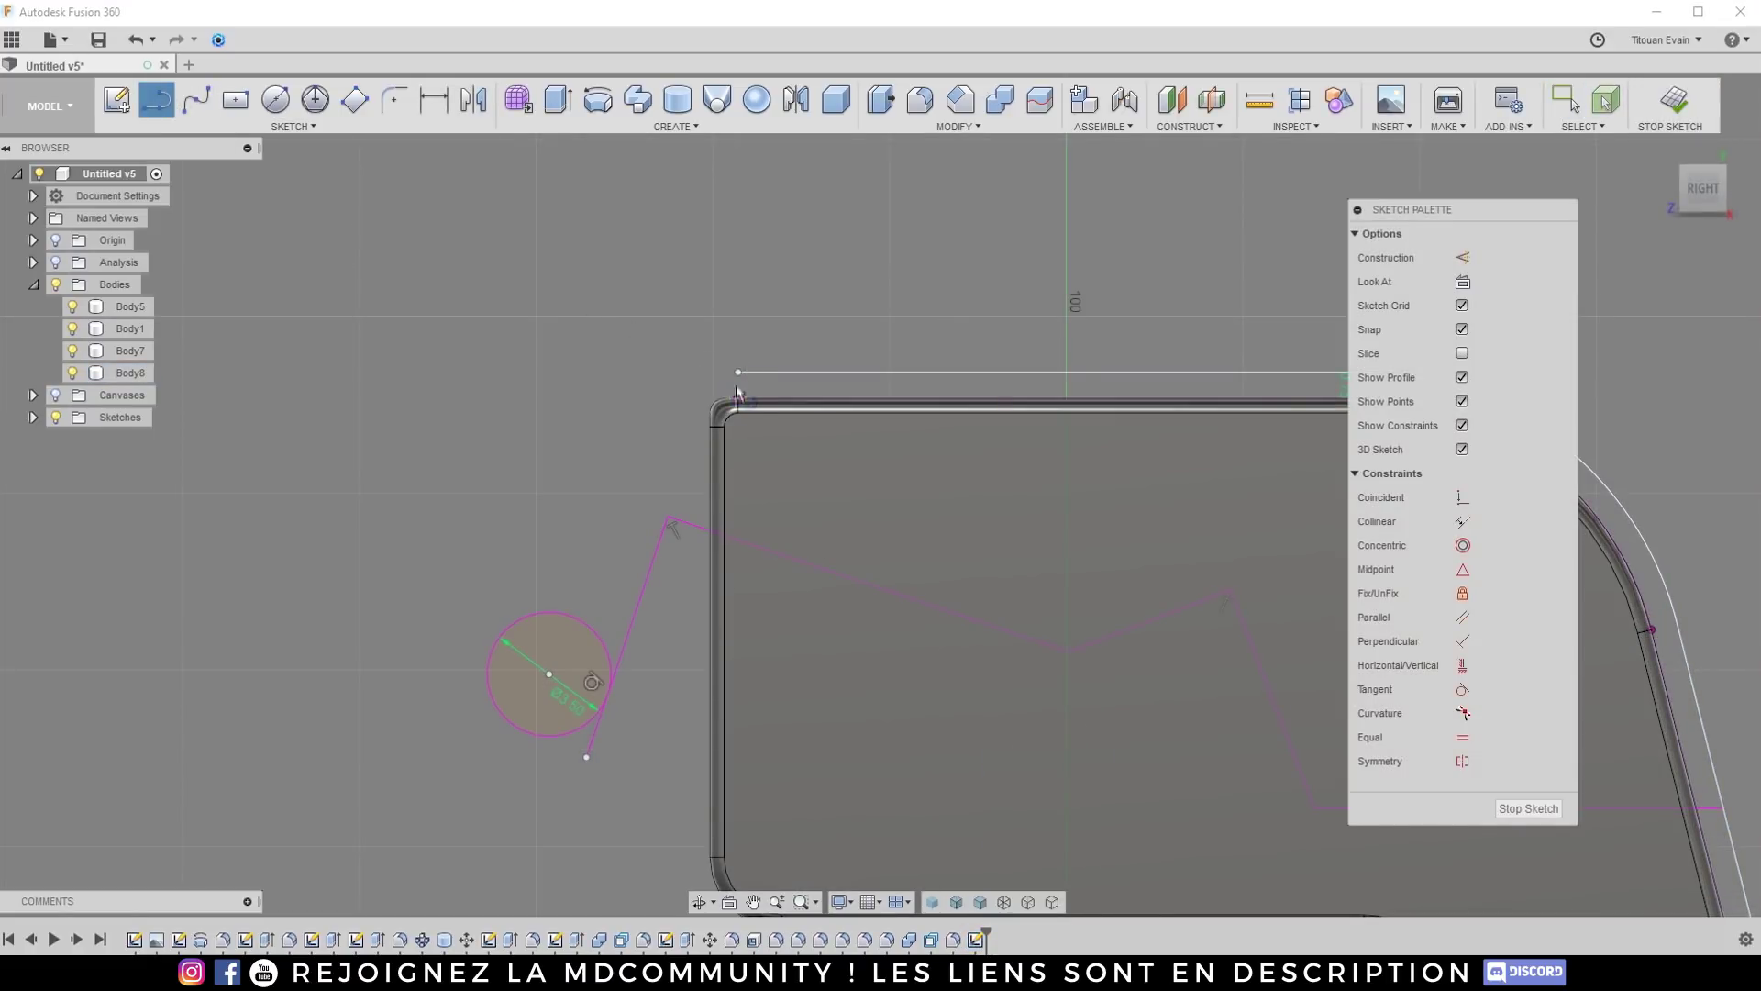
pyautogui.click(598, 636)
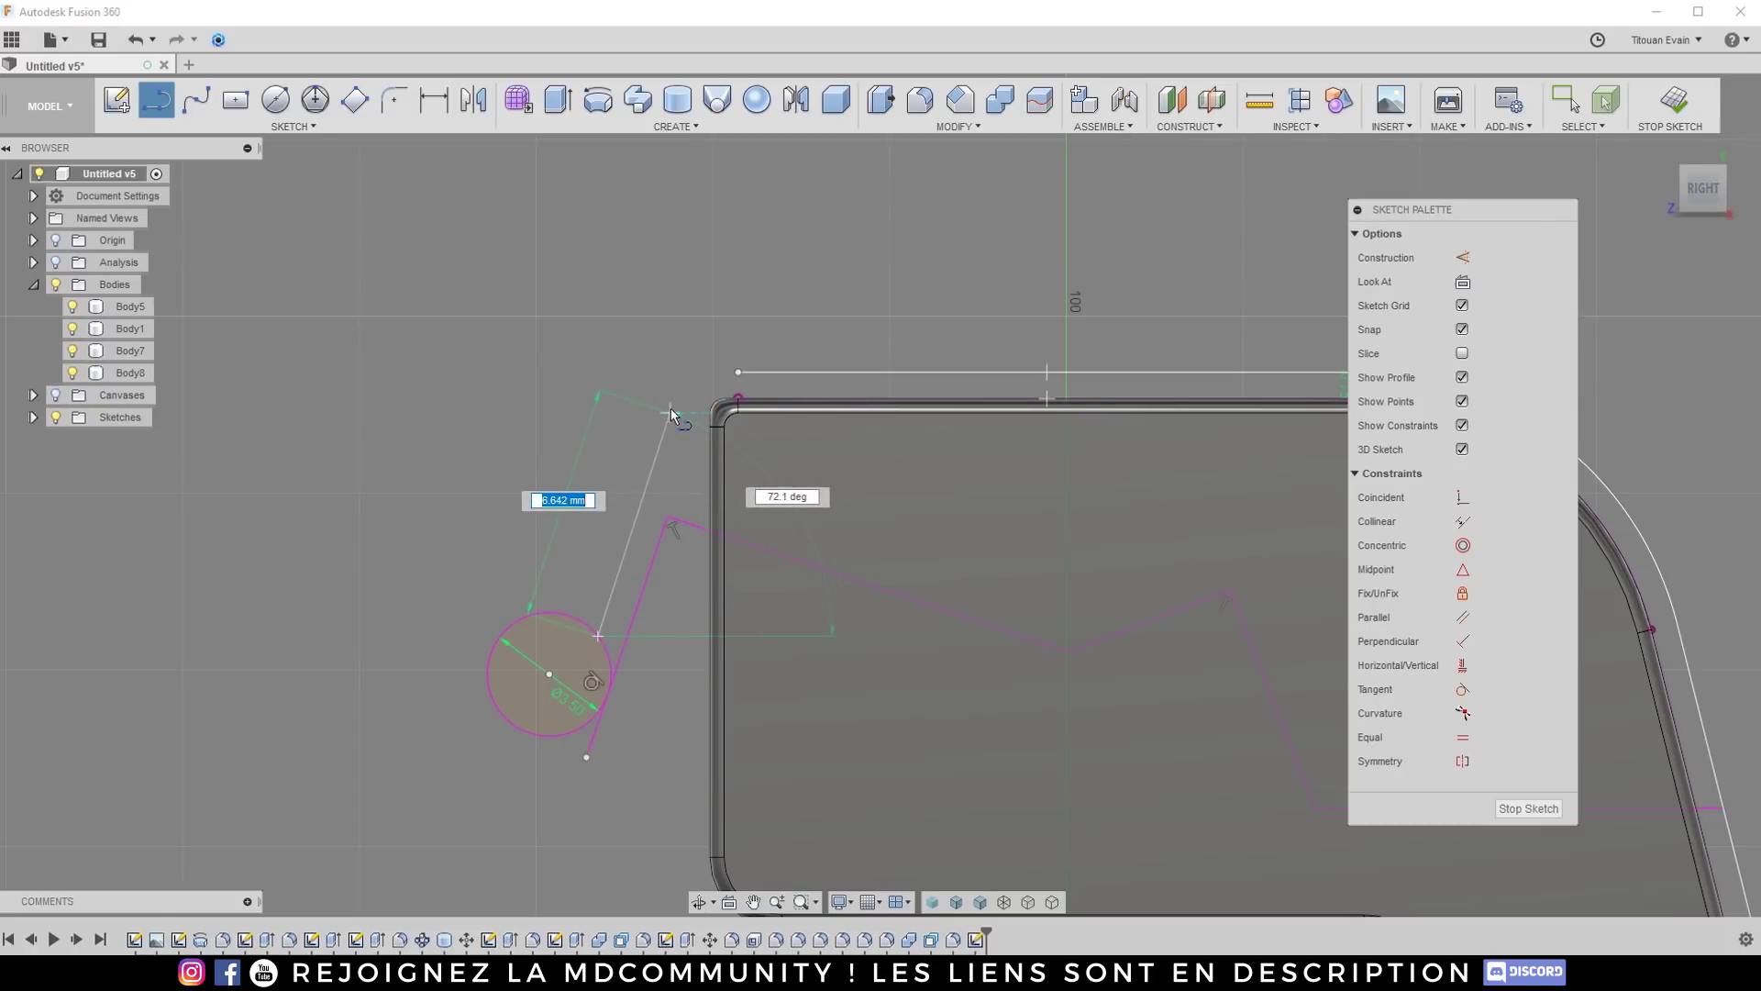
pyautogui.click(669, 434)
pyautogui.moveTo(669, 435); pyautogui.dragTo(738, 378)
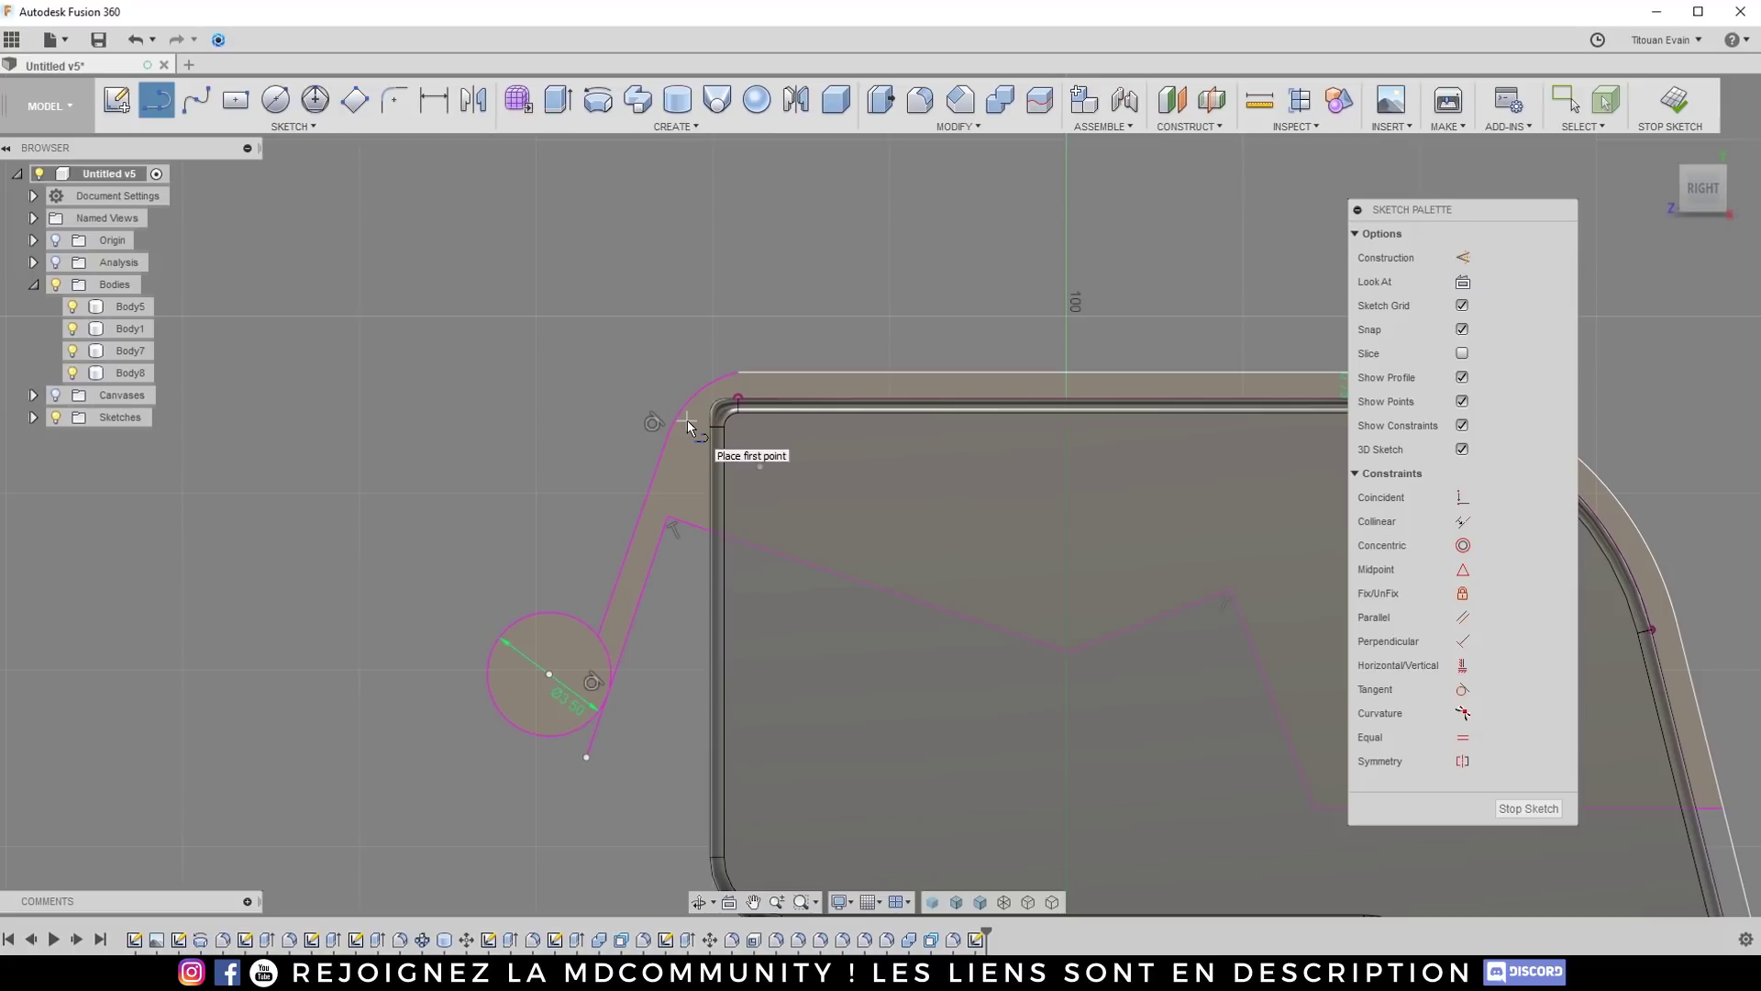
pyautogui.press('Escape')
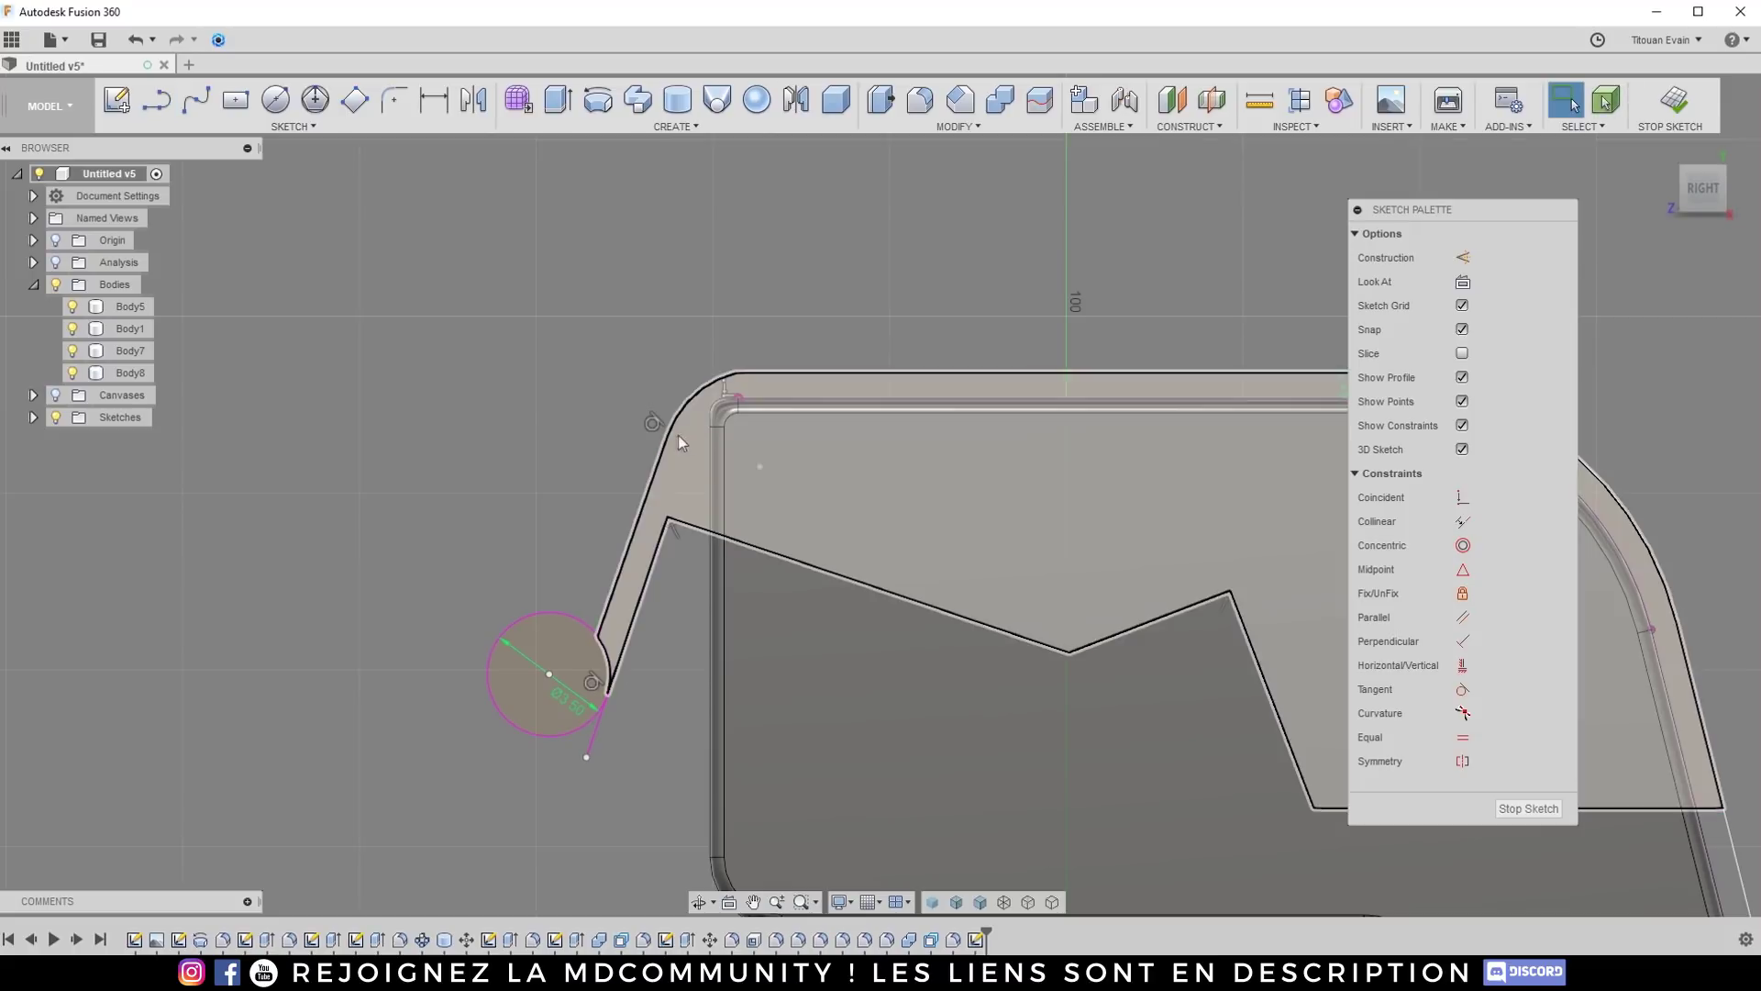
pyautogui.click(670, 423)
pyautogui.moveTo(671, 422)
pyautogui.mouseDown()
pyautogui.moveTo(734, 437)
pyautogui.moveTo(728, 415)
pyautogui.moveTo(762, 473)
pyautogui.moveTo(853, 550)
pyautogui.moveTo(801, 486)
pyautogui.moveTo(759, 531)
pyautogui.moveTo(796, 576)
pyautogui.moveTo(861, 582)
pyautogui.mouseUp()
pyautogui.hotkey('ctrl', 'z')
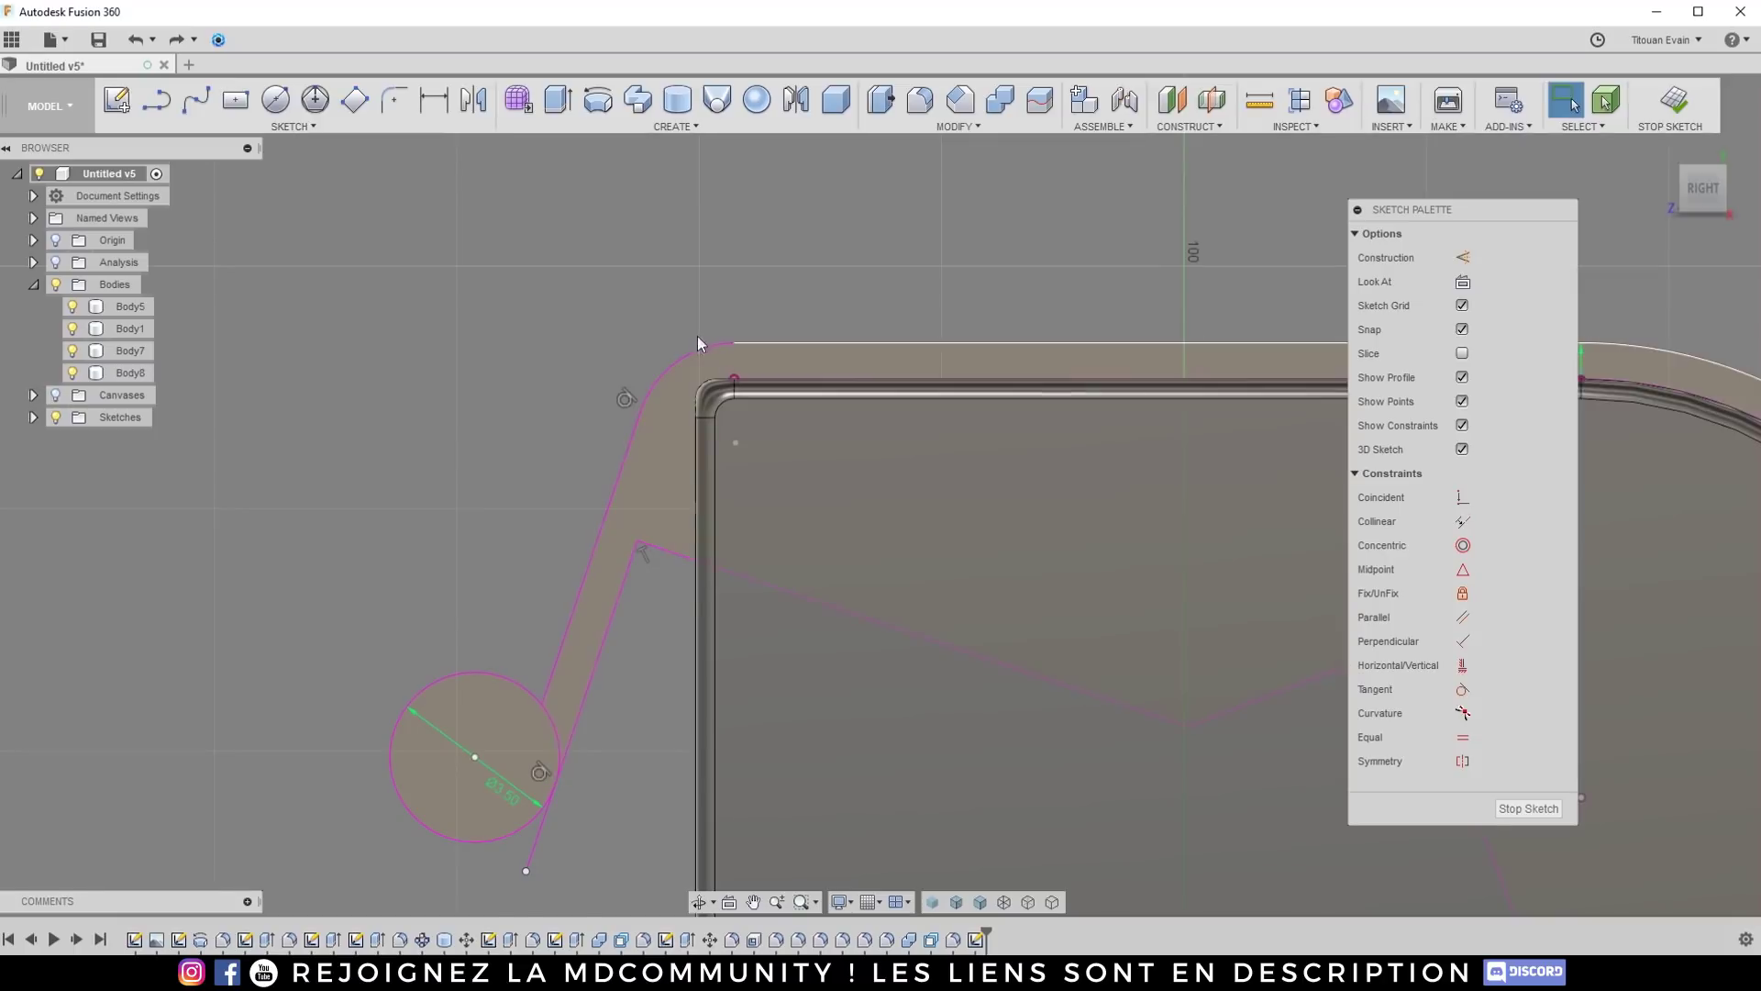
# Step: Make the new corner arc tangent to the offset outline's straight upper line and to the slanted line
pyautogui.click(1462, 689)
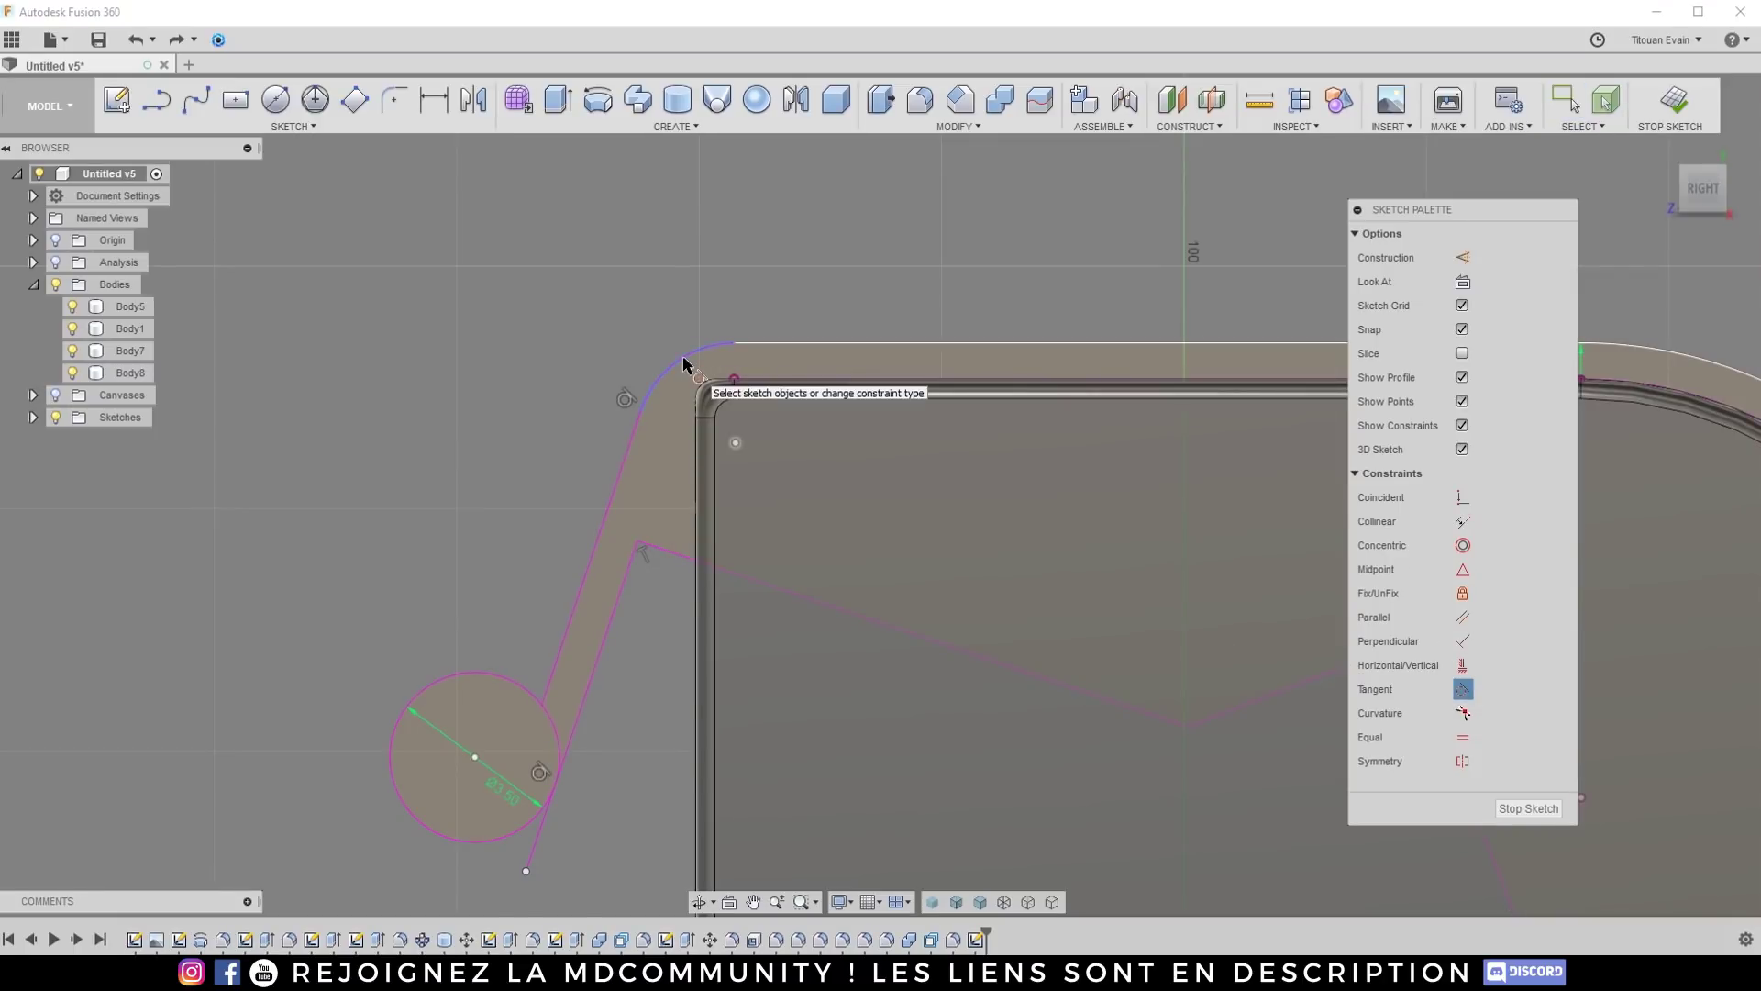
pyautogui.click(745, 344)
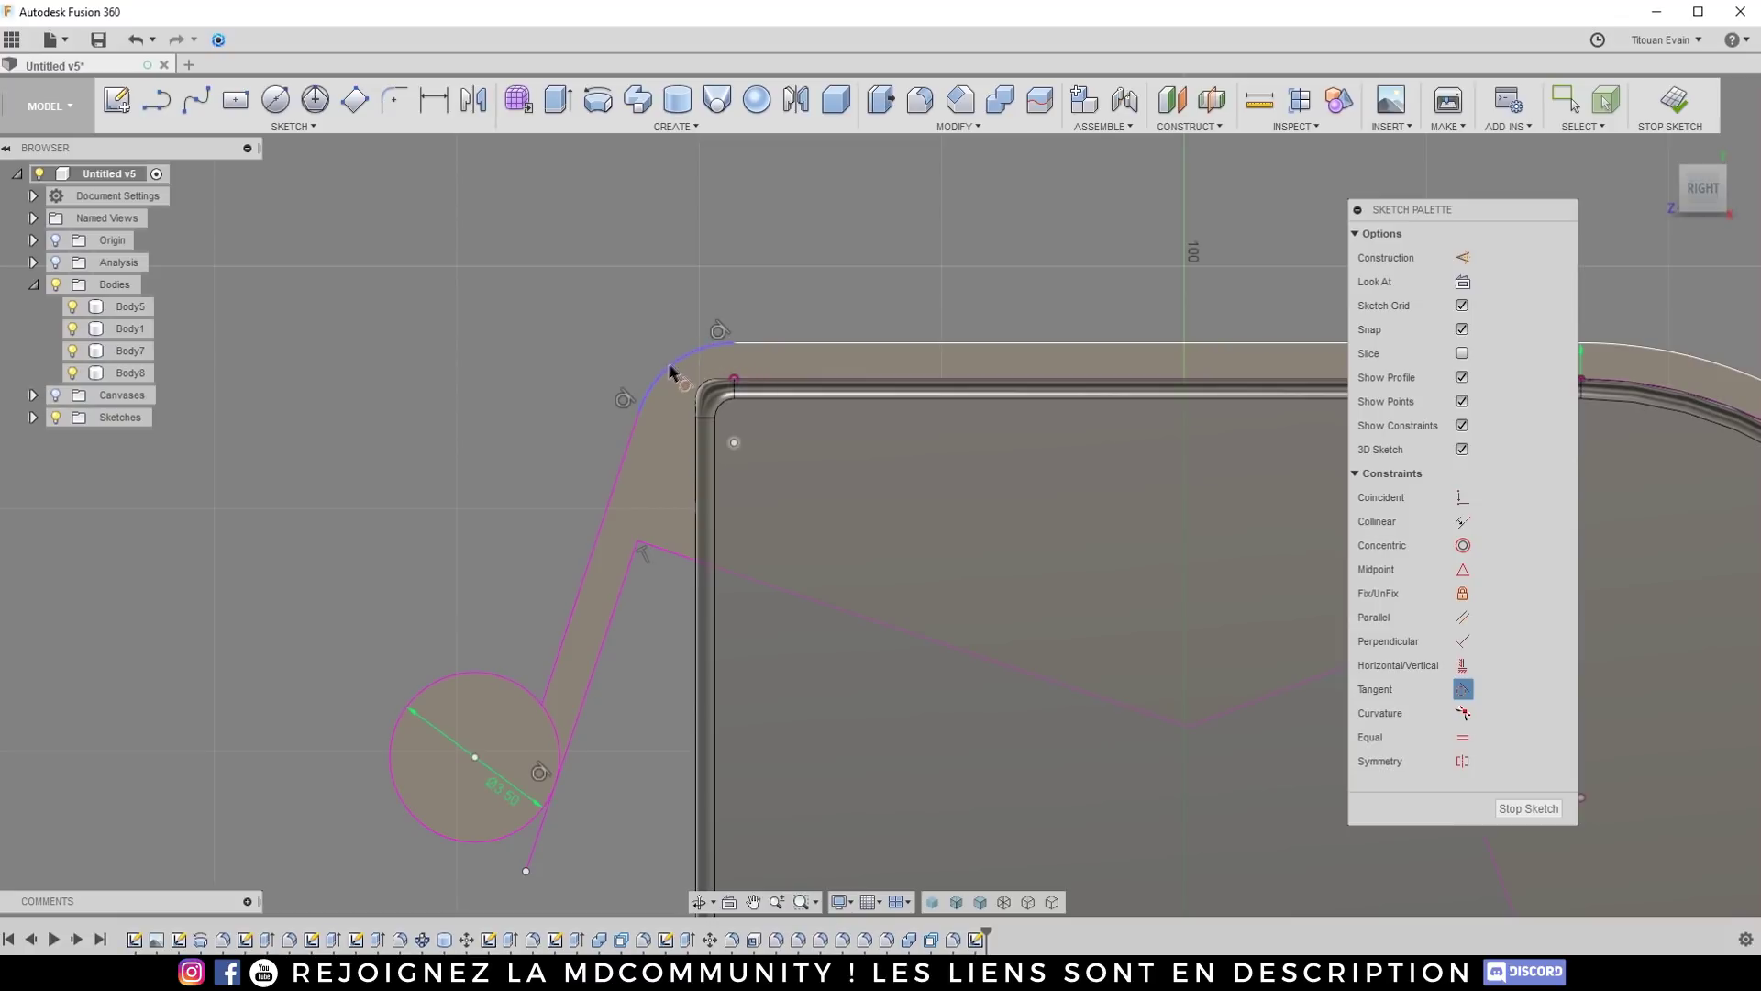
pyautogui.click(650, 404)
pyautogui.click(647, 405)
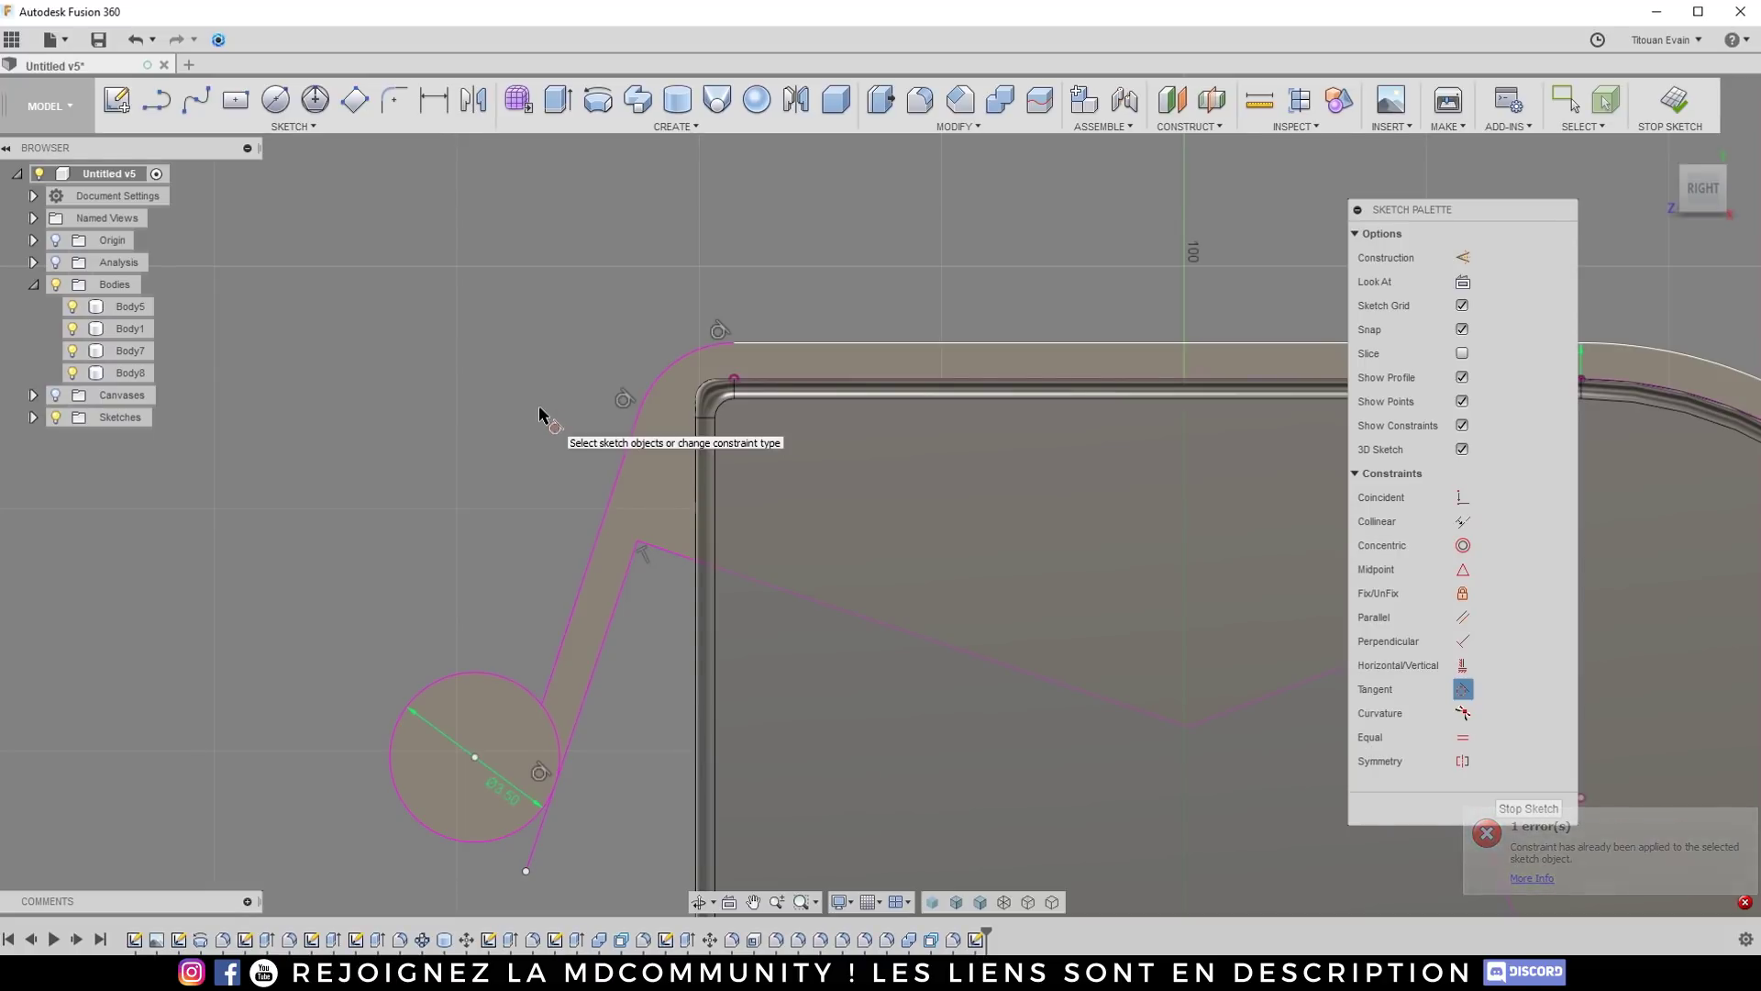
pyautogui.scroll(-4, 545, 404)
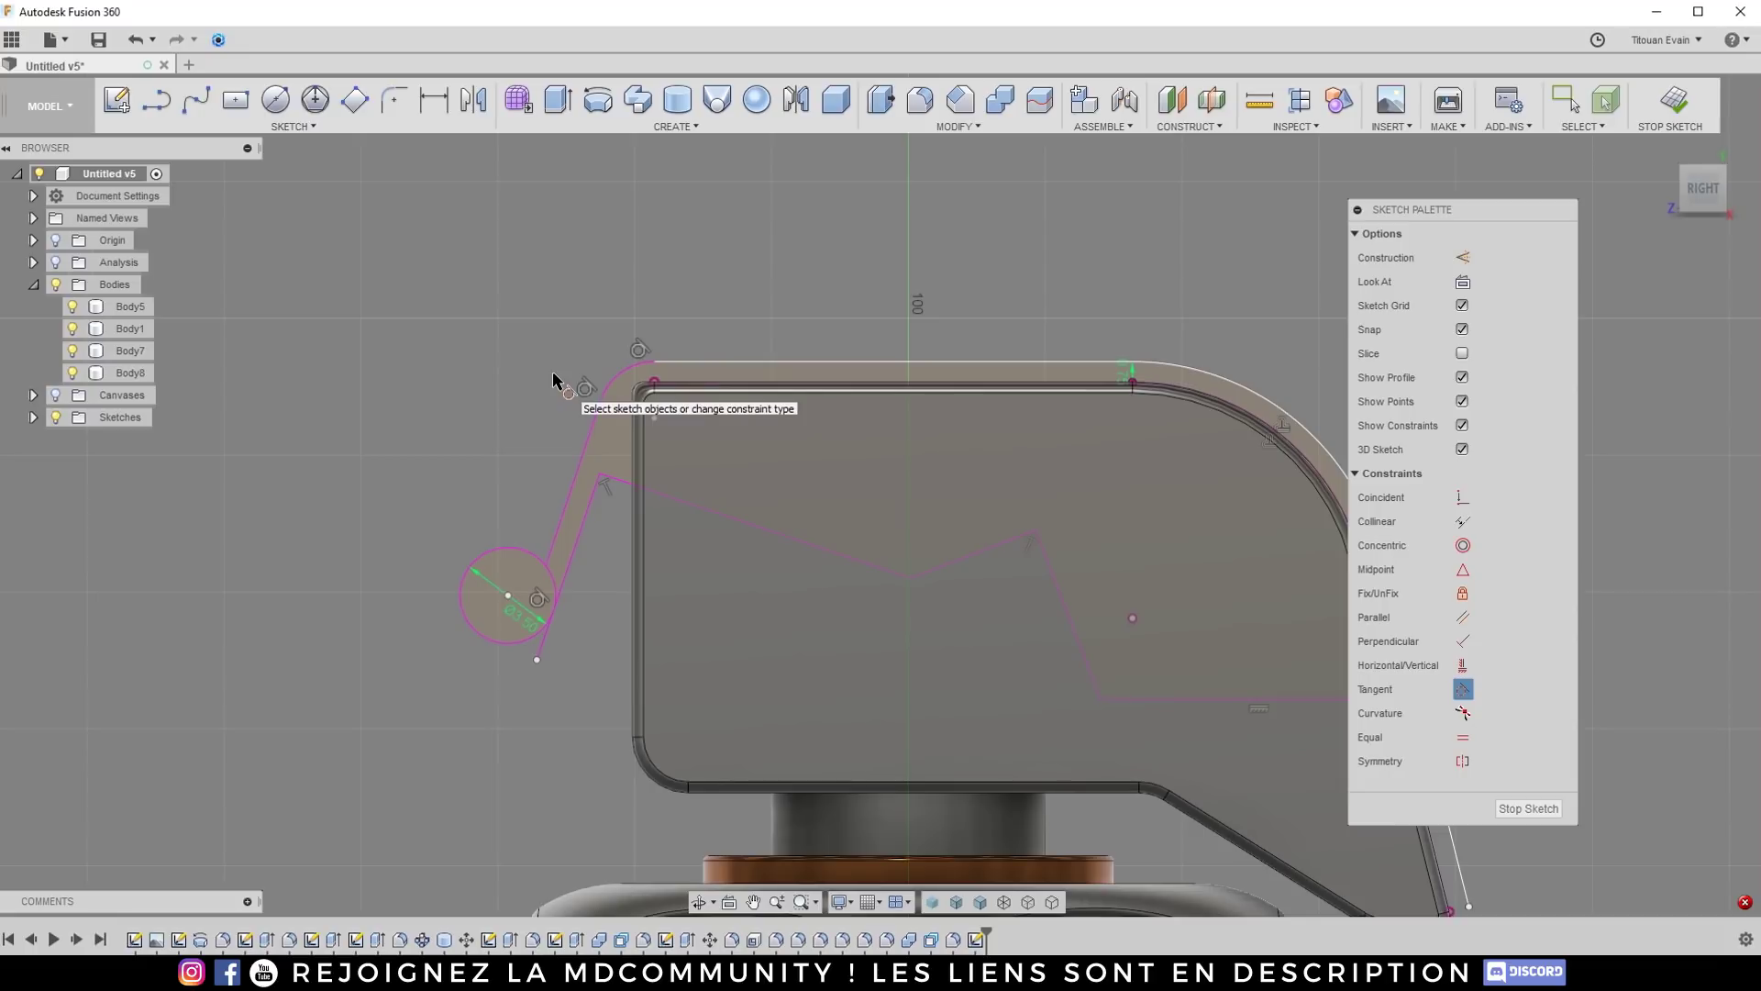
pyautogui.press('Escape')
# Step: Trim the line's tail below the circle and the circle segment lying between the two slanted lines
pyautogui.scroll(3, 646, 416)
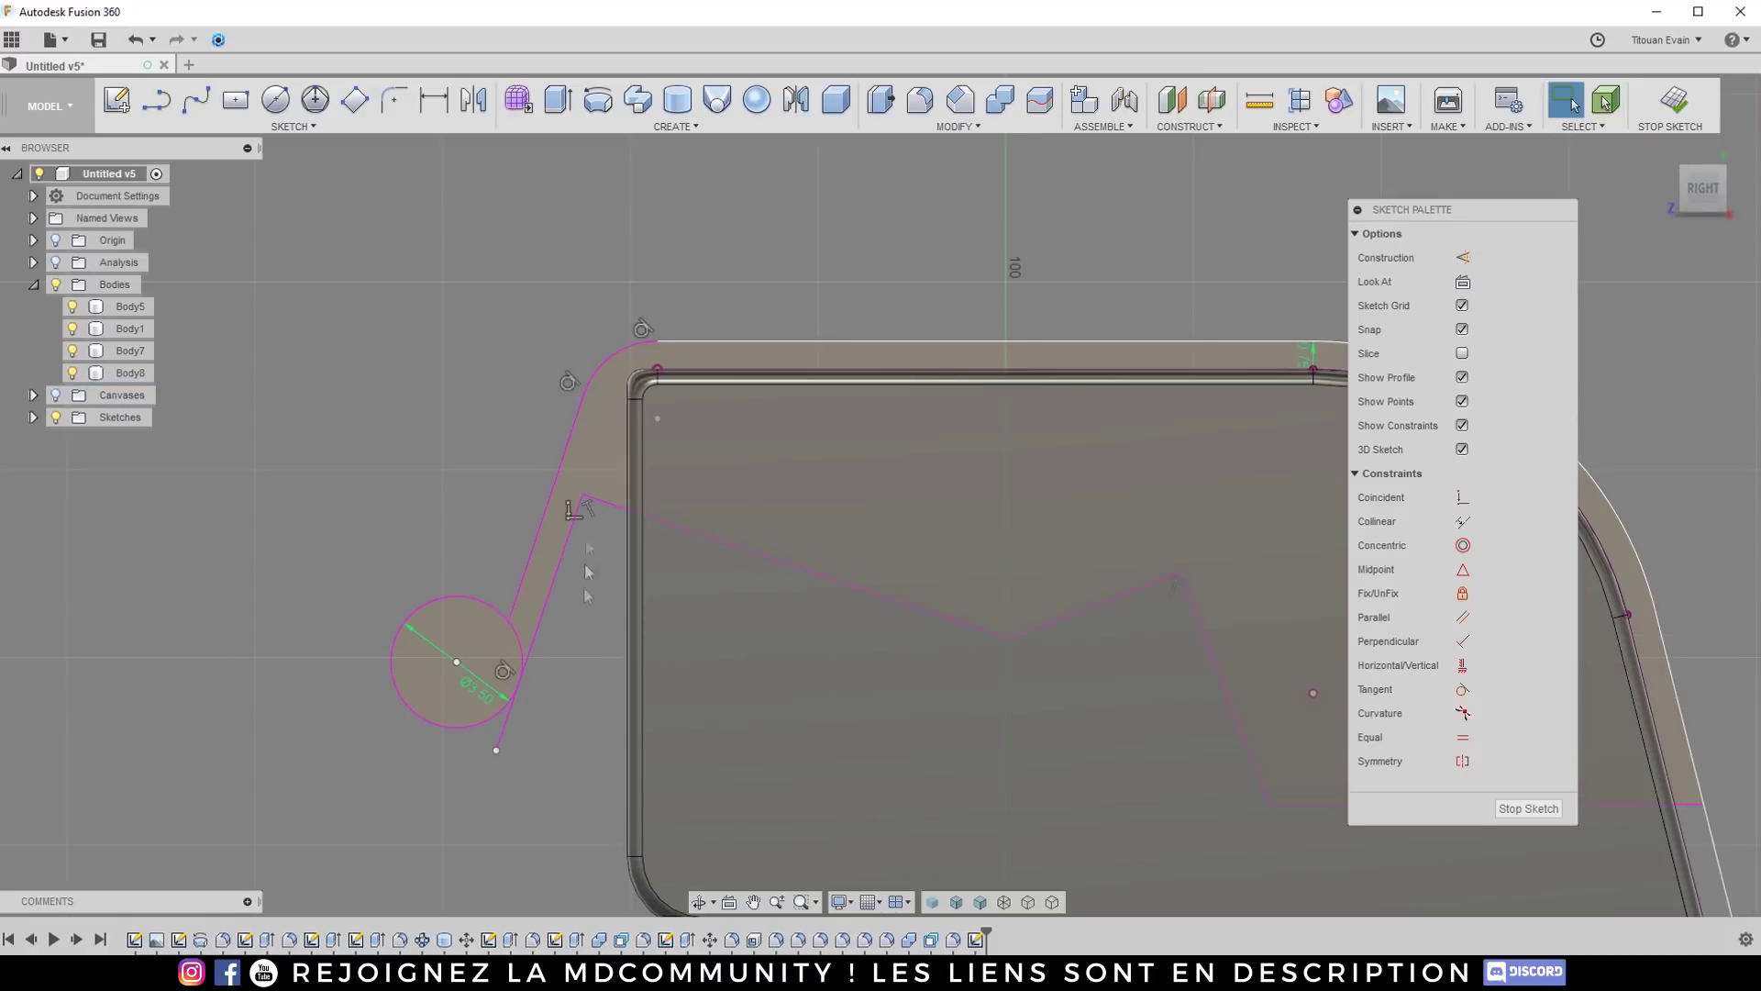
pyautogui.press('t')
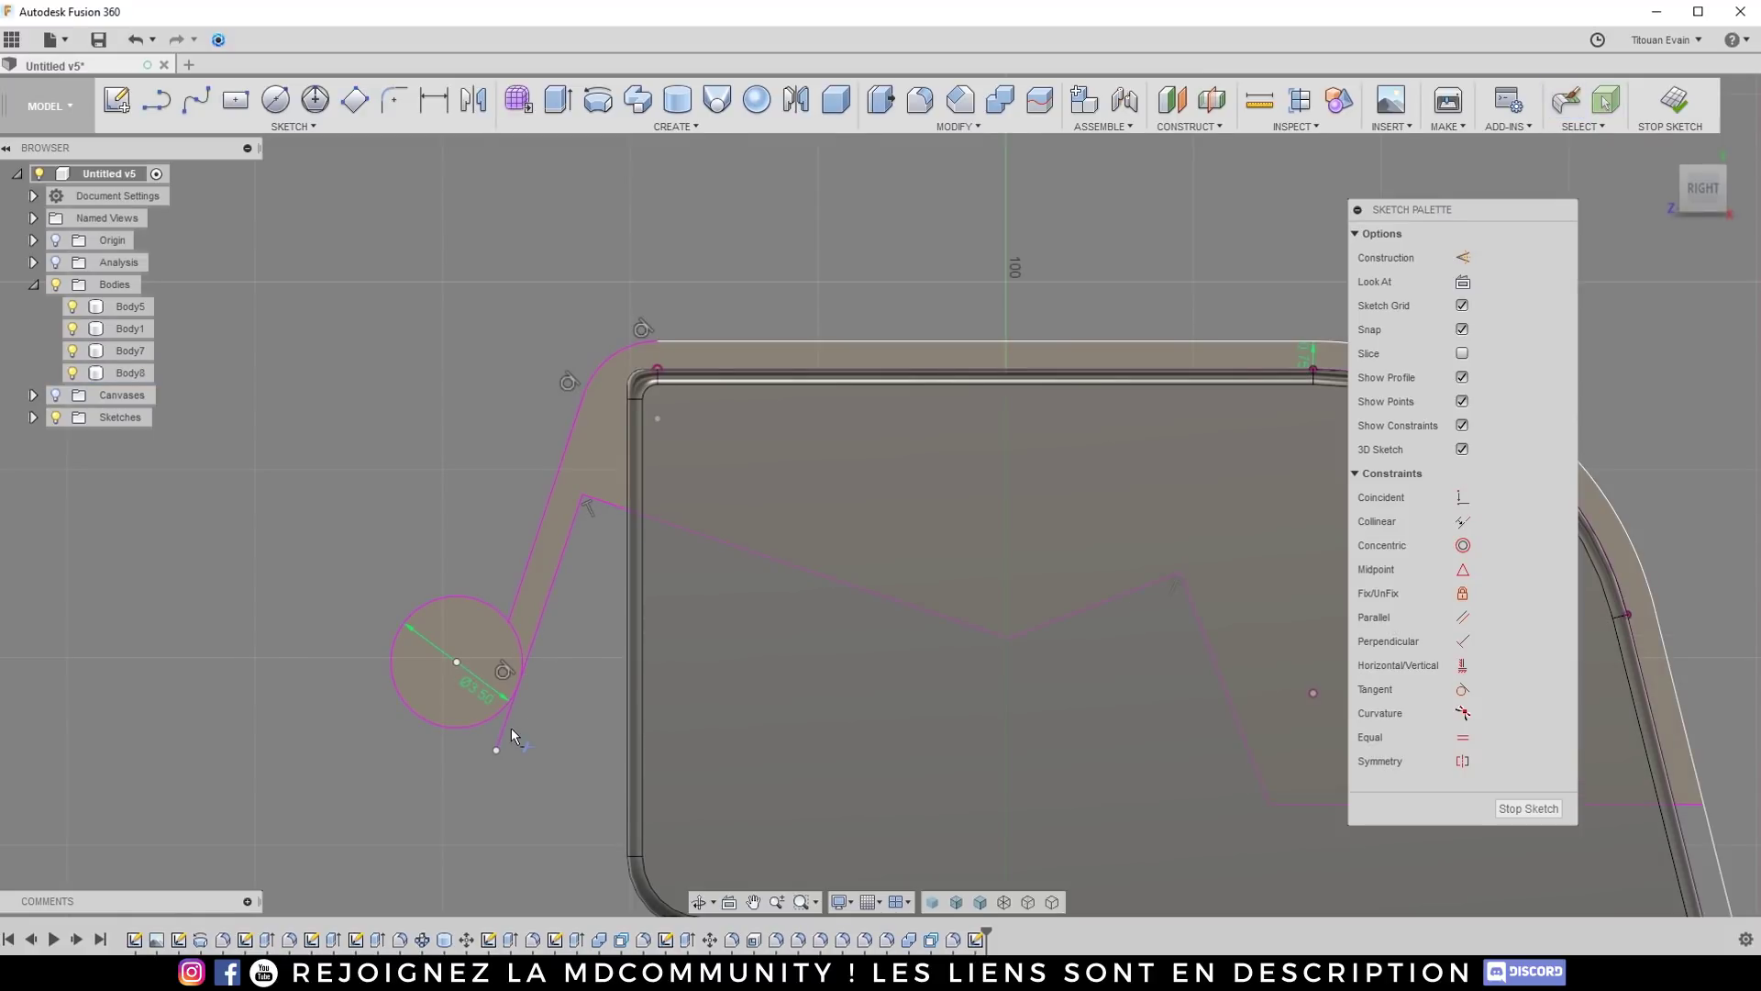
pyautogui.click(510, 719)
pyautogui.click(519, 651)
# Step: Add a 2.5 mm diameter circle concentric with the outer circle at the lever's end
pyautogui.click(274, 103)
pyautogui.click(456, 662)
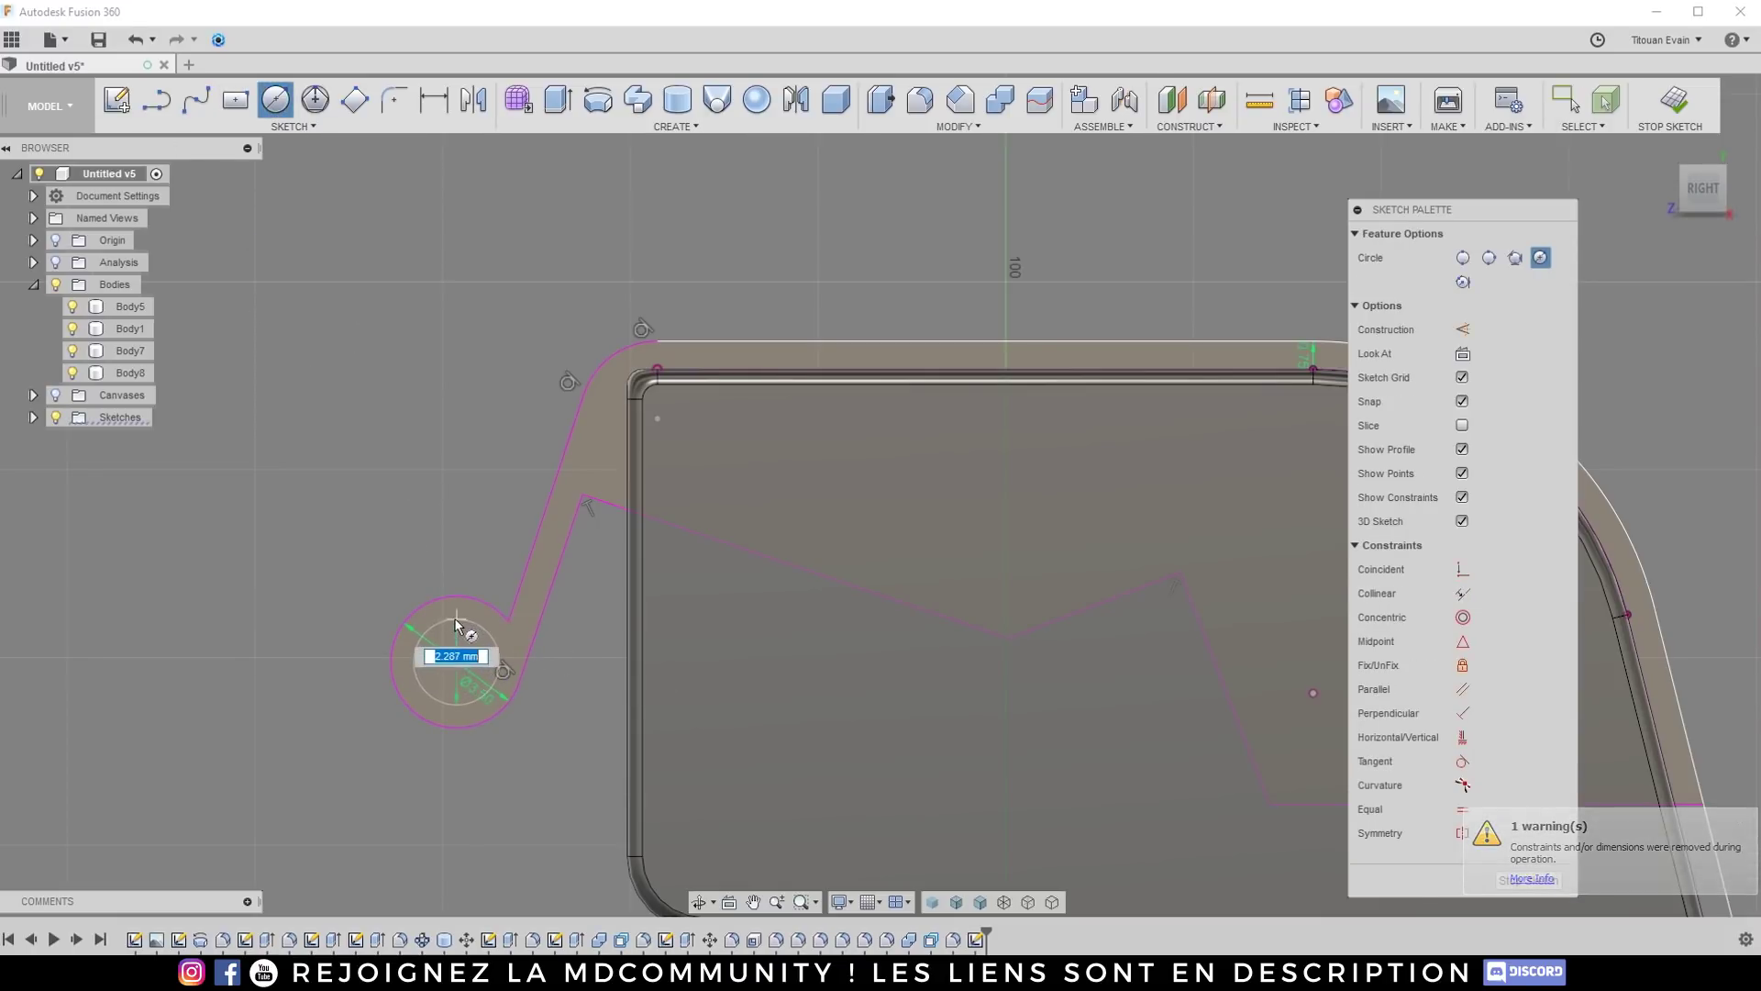
pyautogui.write('2.5')
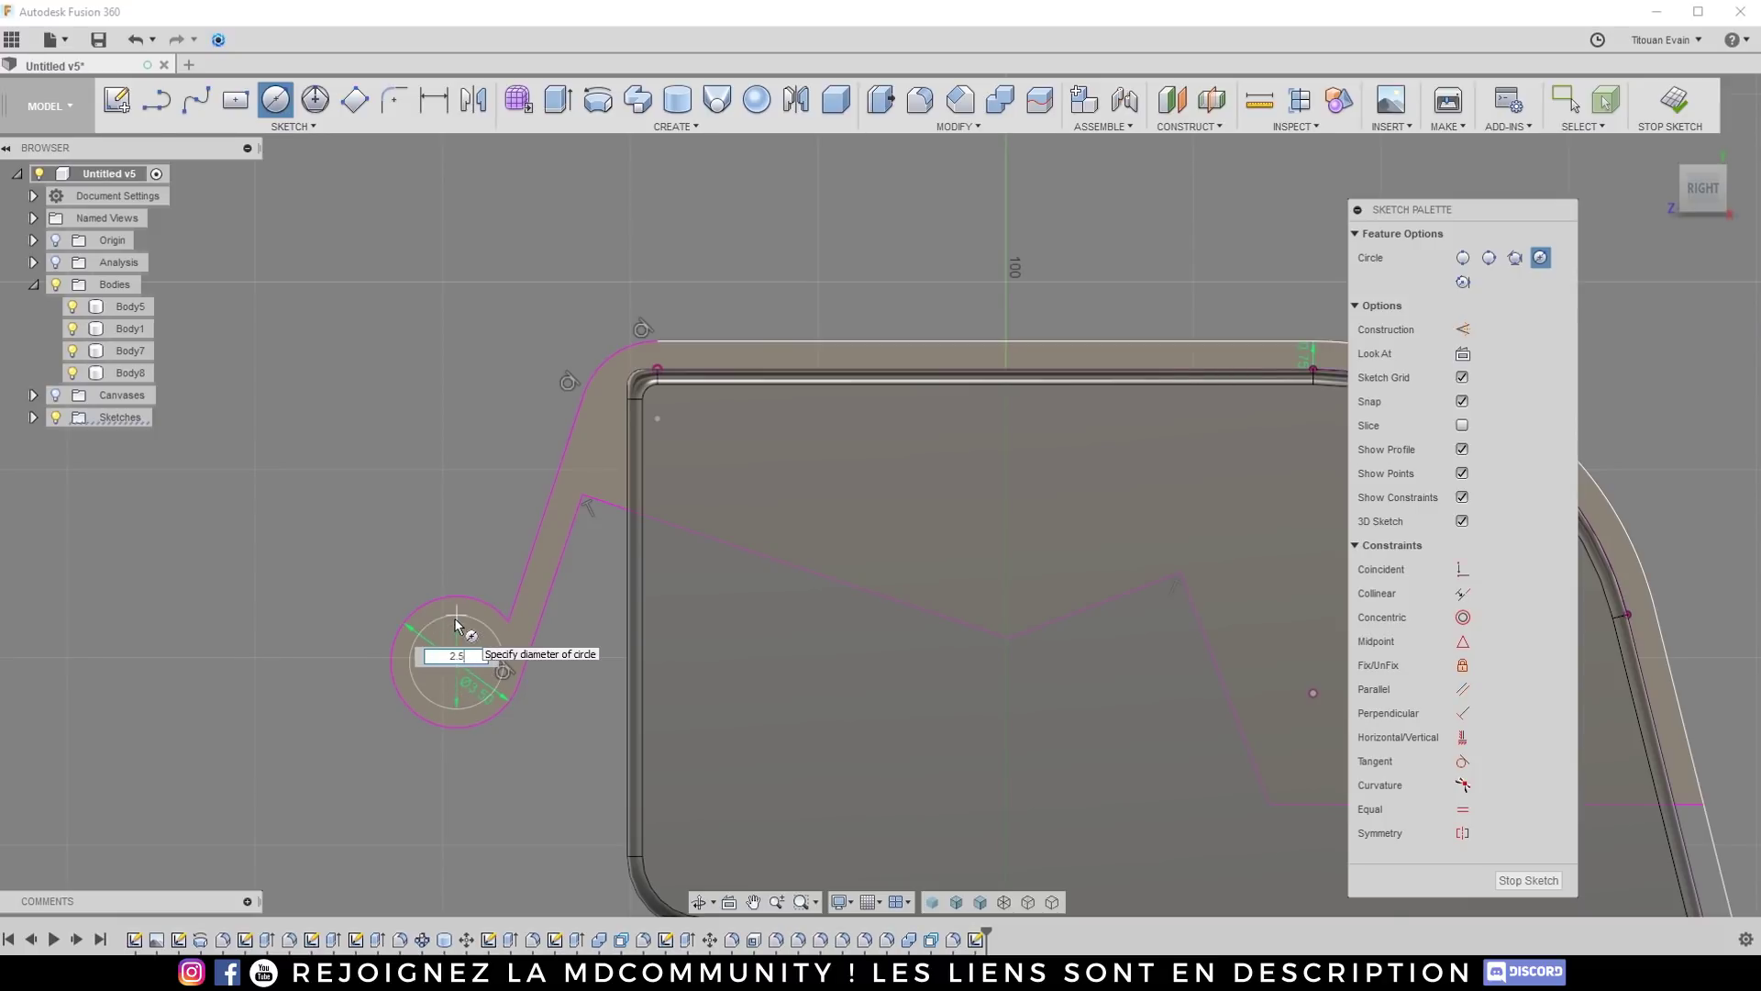
pyautogui.press('Return')
pyautogui.press('Escape')
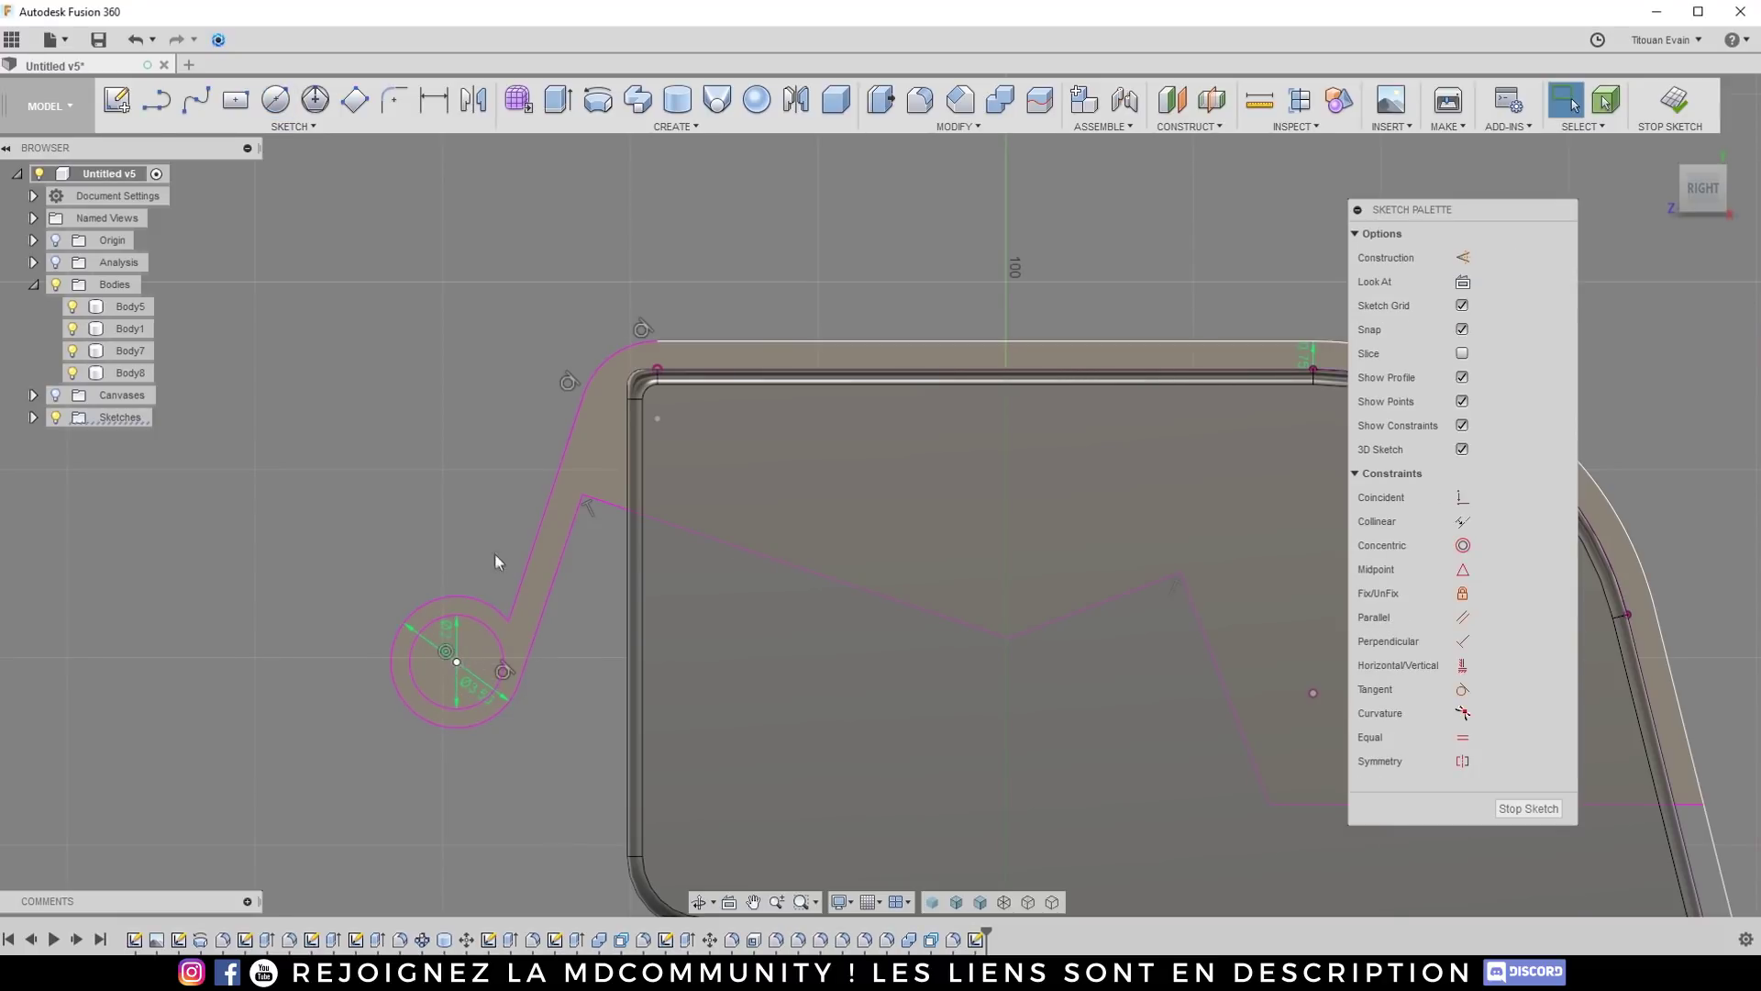
# Step: Draw a short line about 0.5 mm long across the ring, joining the outer and inner circles on the side away from the body
pyautogui.scroll(2, 493, 553)
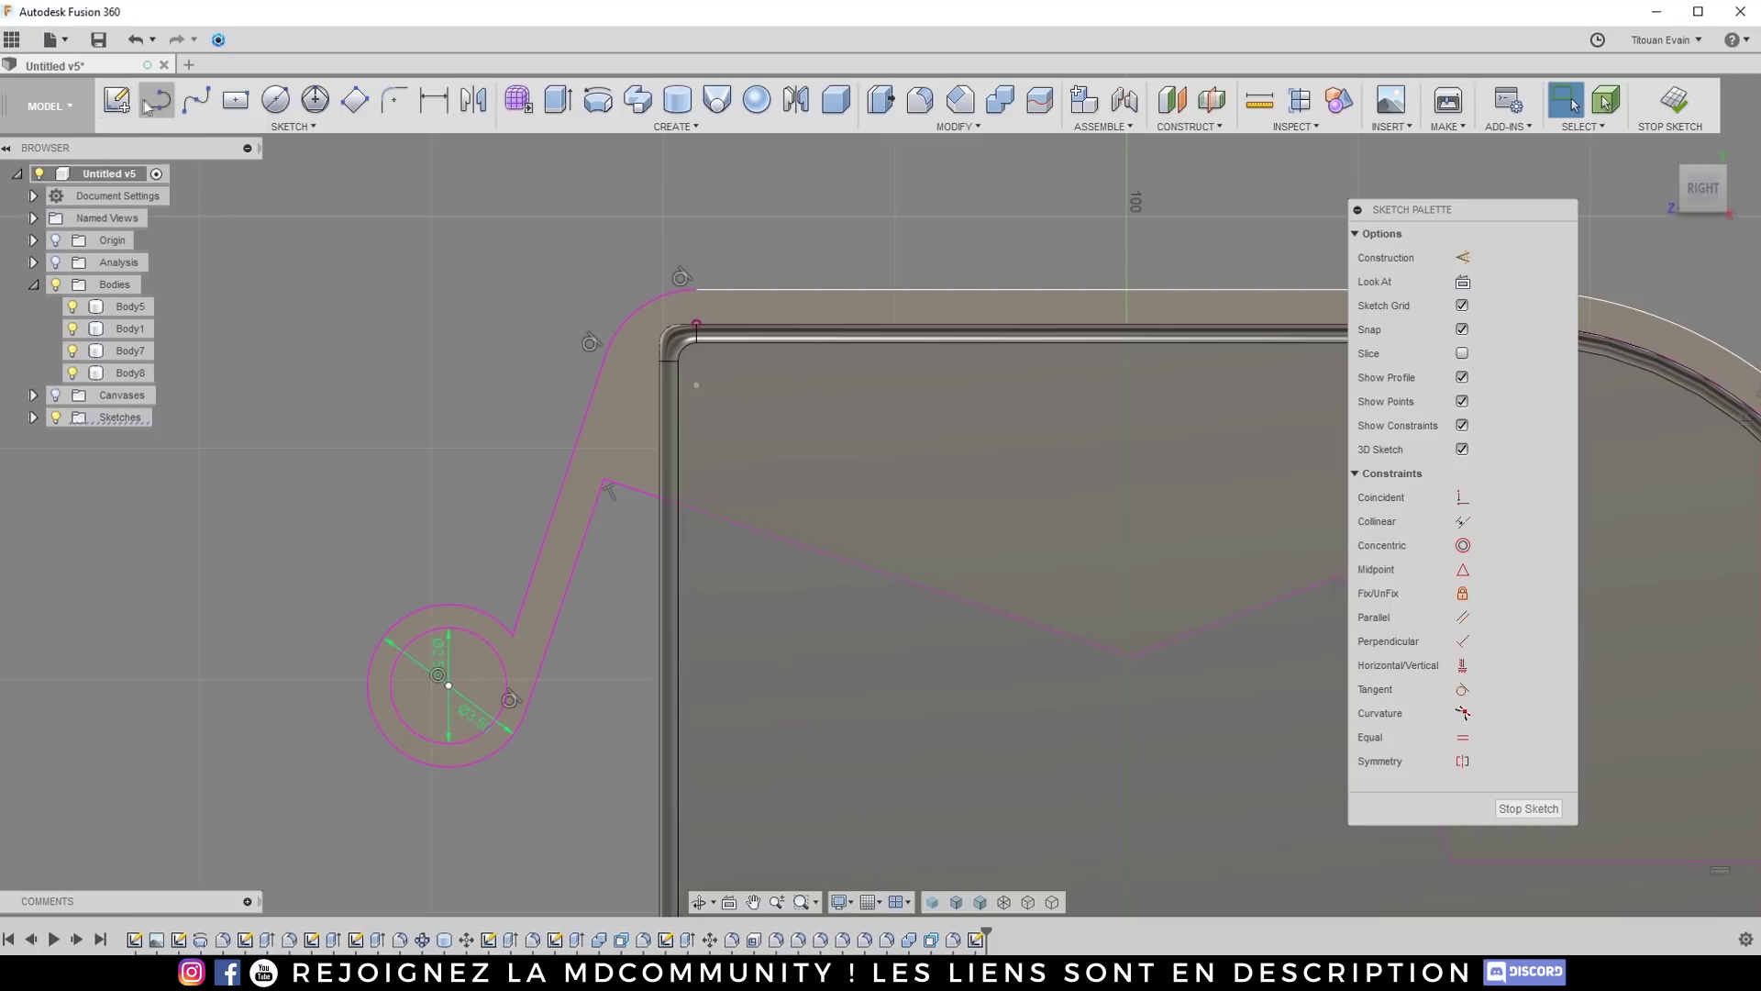
pyautogui.press('l')
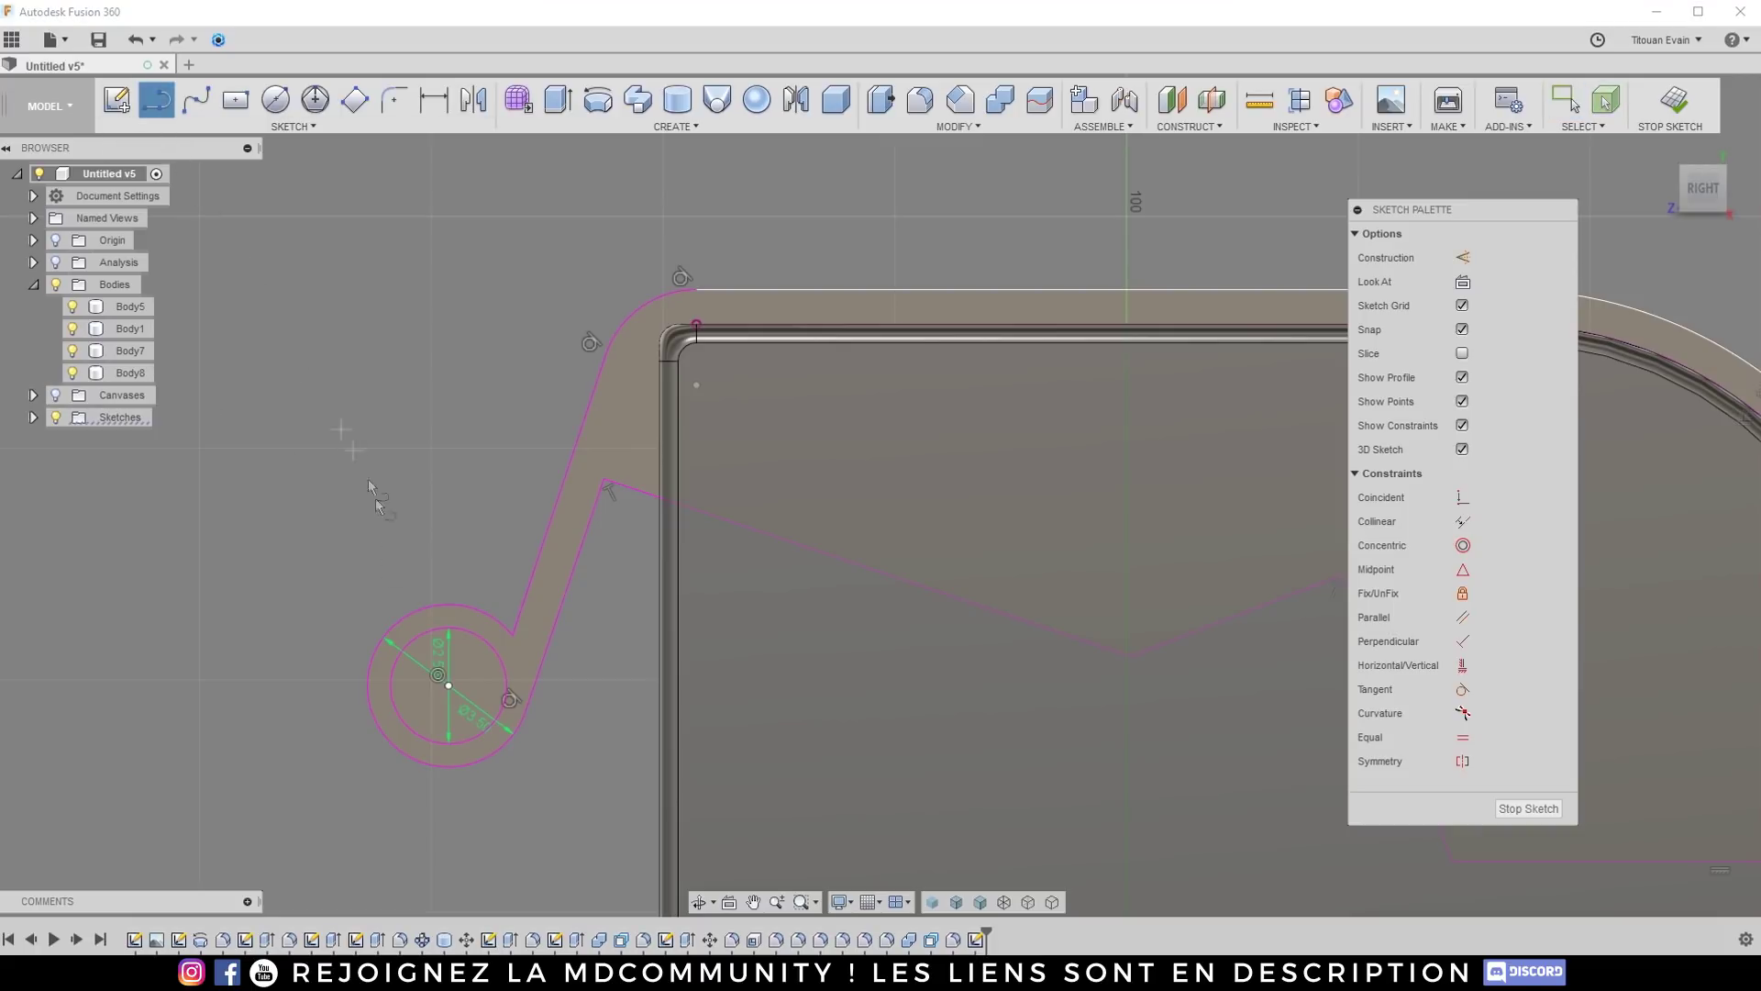
pyautogui.click(375, 654)
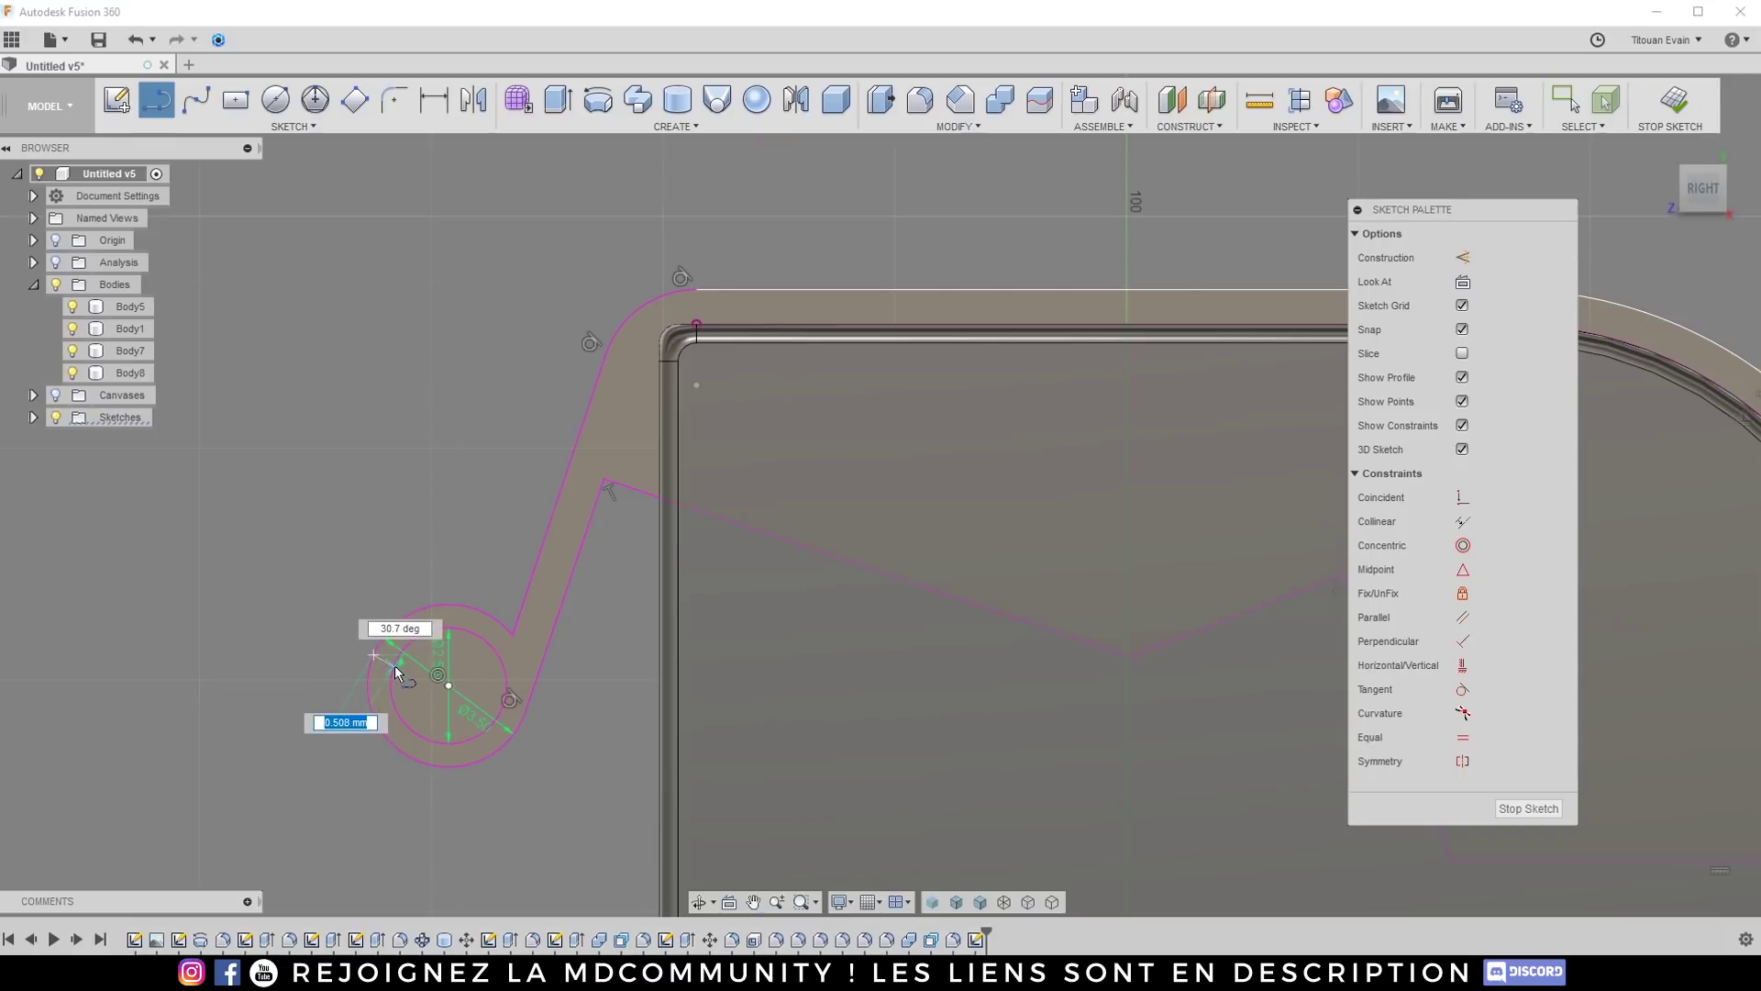
pyautogui.scroll(5, 394, 664)
pyautogui.click(395, 662)
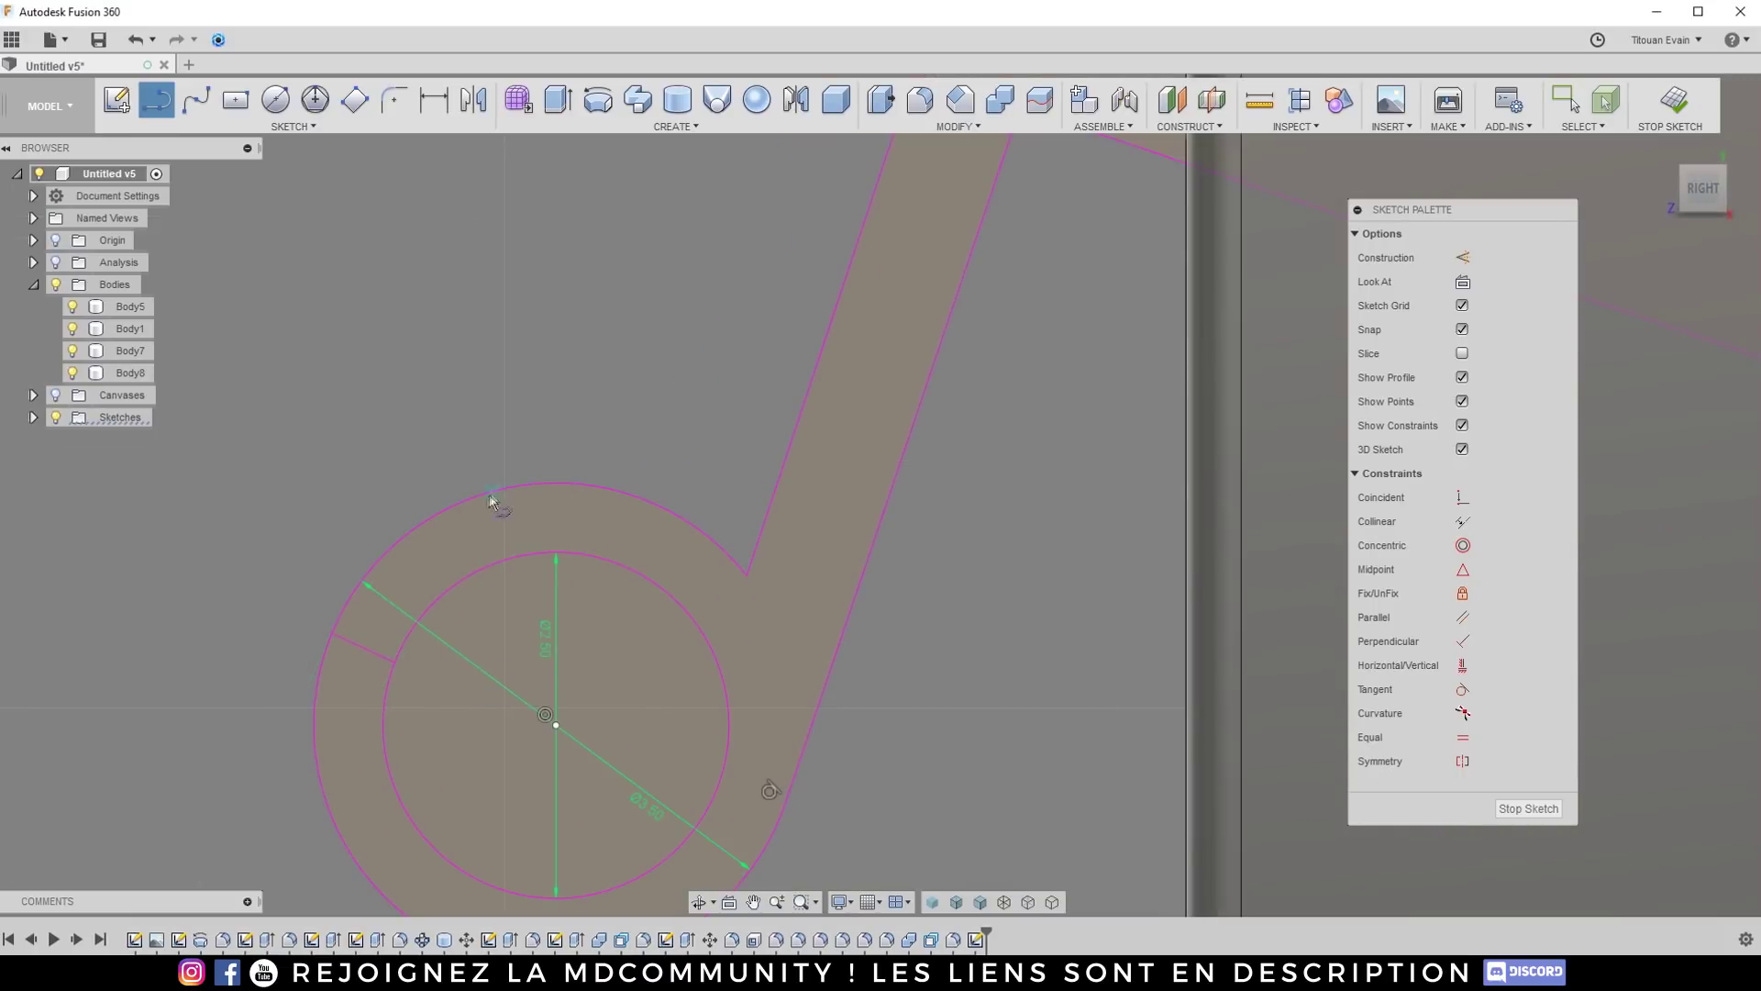
pyautogui.press('Escape')
# Step: Trim the outer circle's upper arc and extend the outer slanted line's end onto the inner circle
pyautogui.scroll(-5, 407, 480)
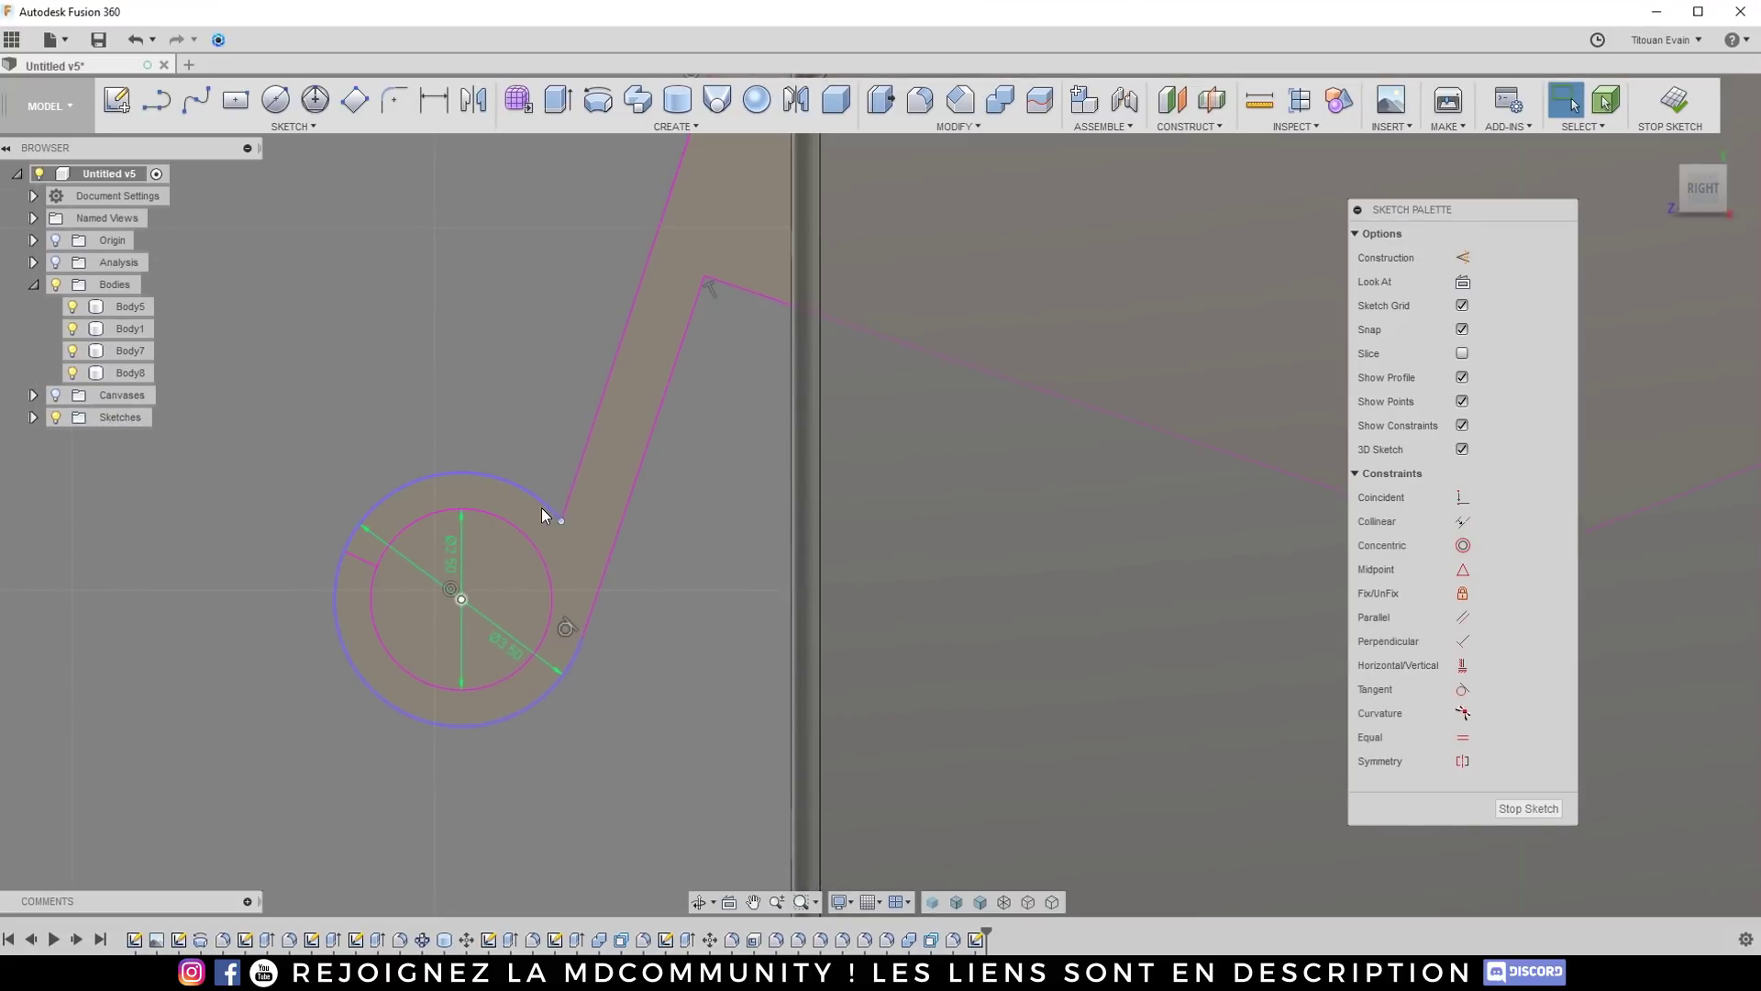
pyautogui.press('t')
pyautogui.click(539, 500)
pyautogui.press('Escape')
pyautogui.moveTo(560, 525); pyautogui.dragTo(548, 565)
# Step: Trim the inner circle's upper arc so the lever ends in an open hook
pyautogui.press('t')
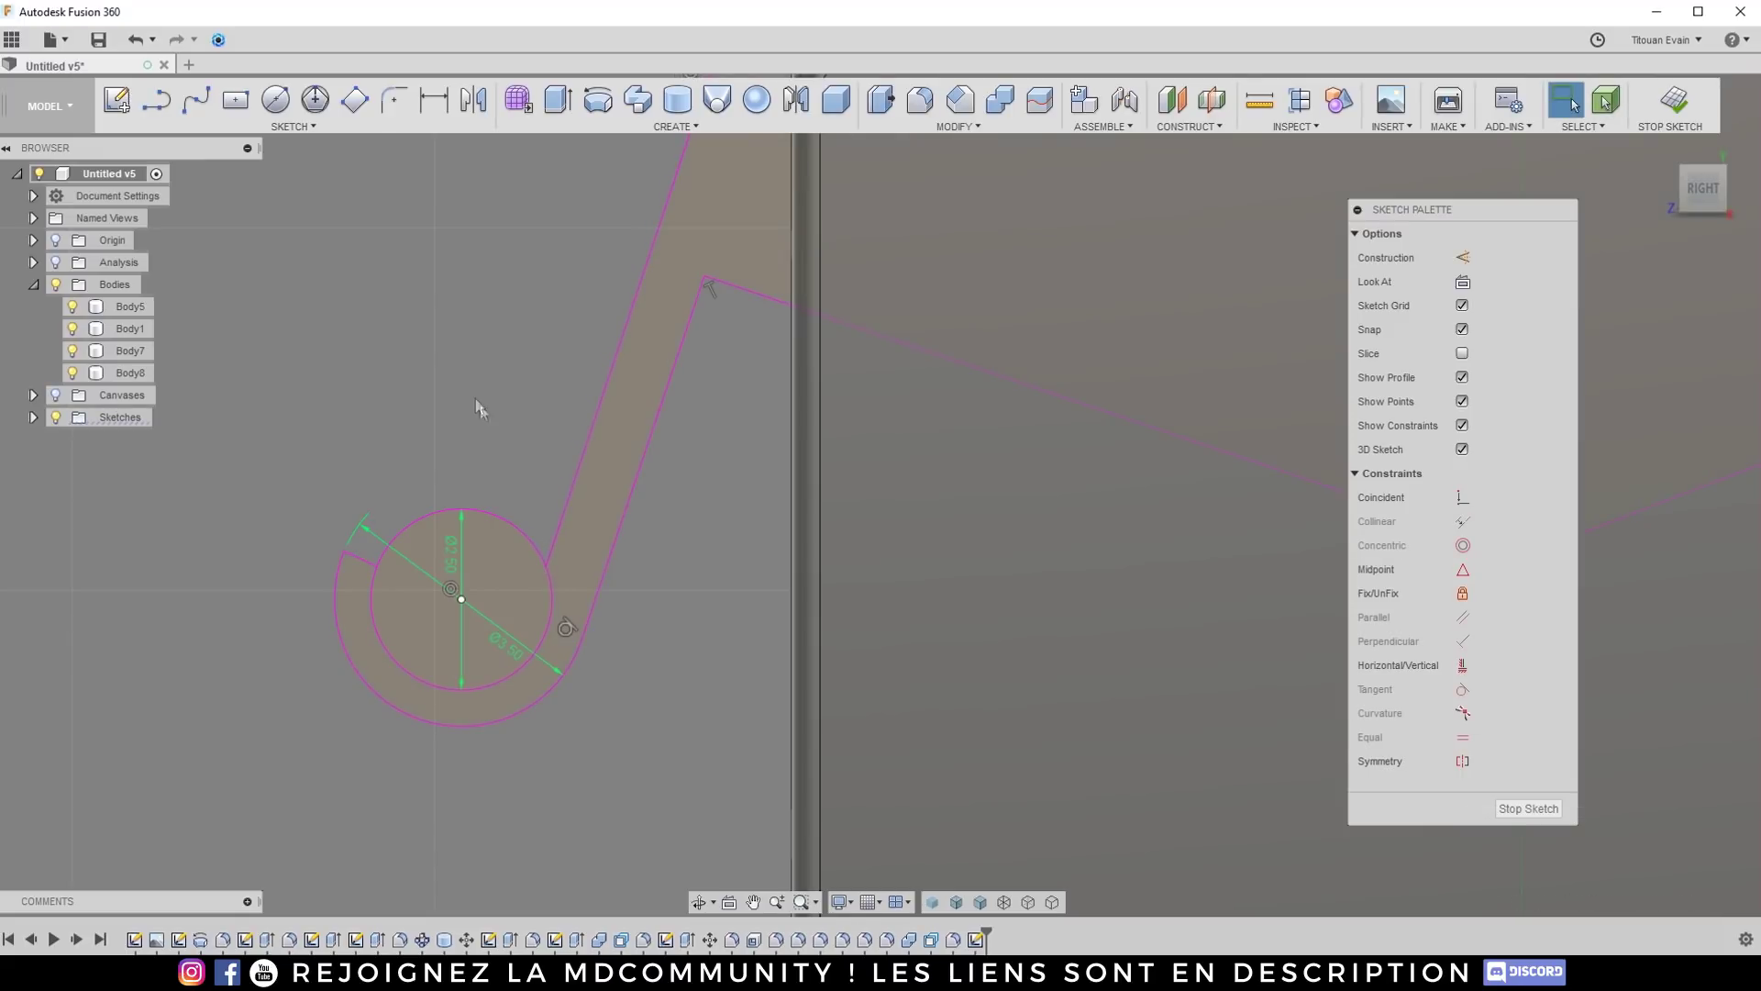
pyautogui.click(511, 529)
pyautogui.scroll(-4, 471, 433)
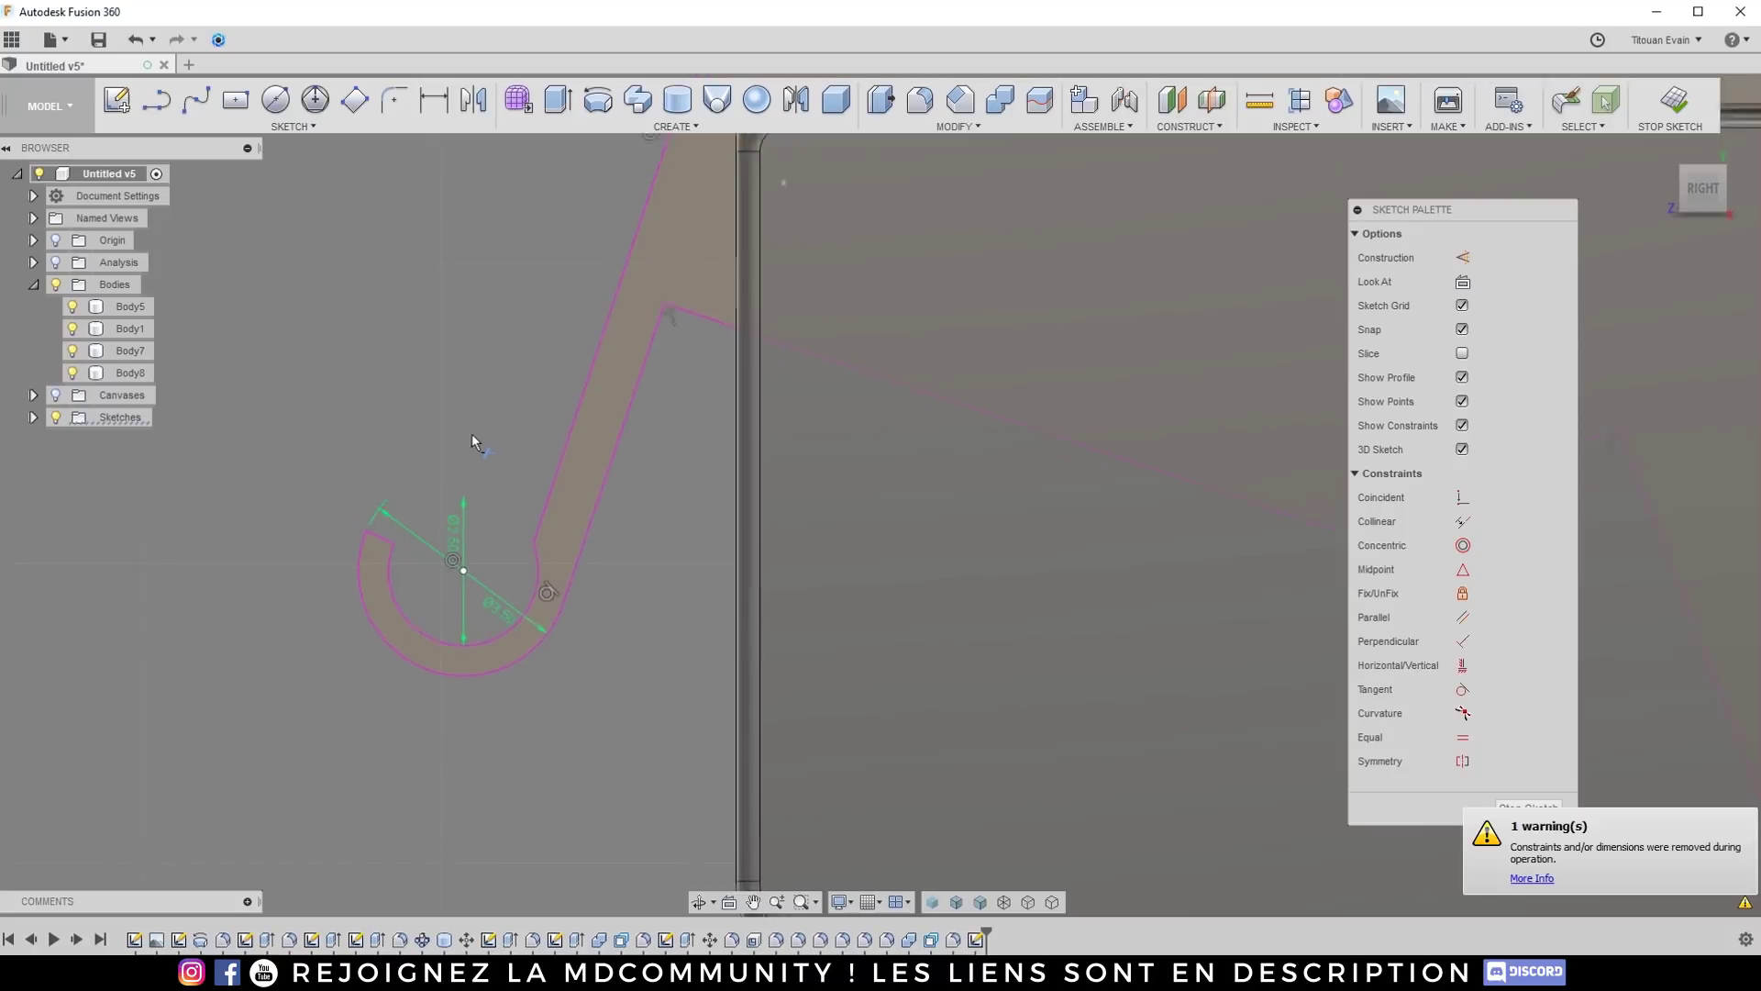
pyautogui.scroll(3, 509, 509)
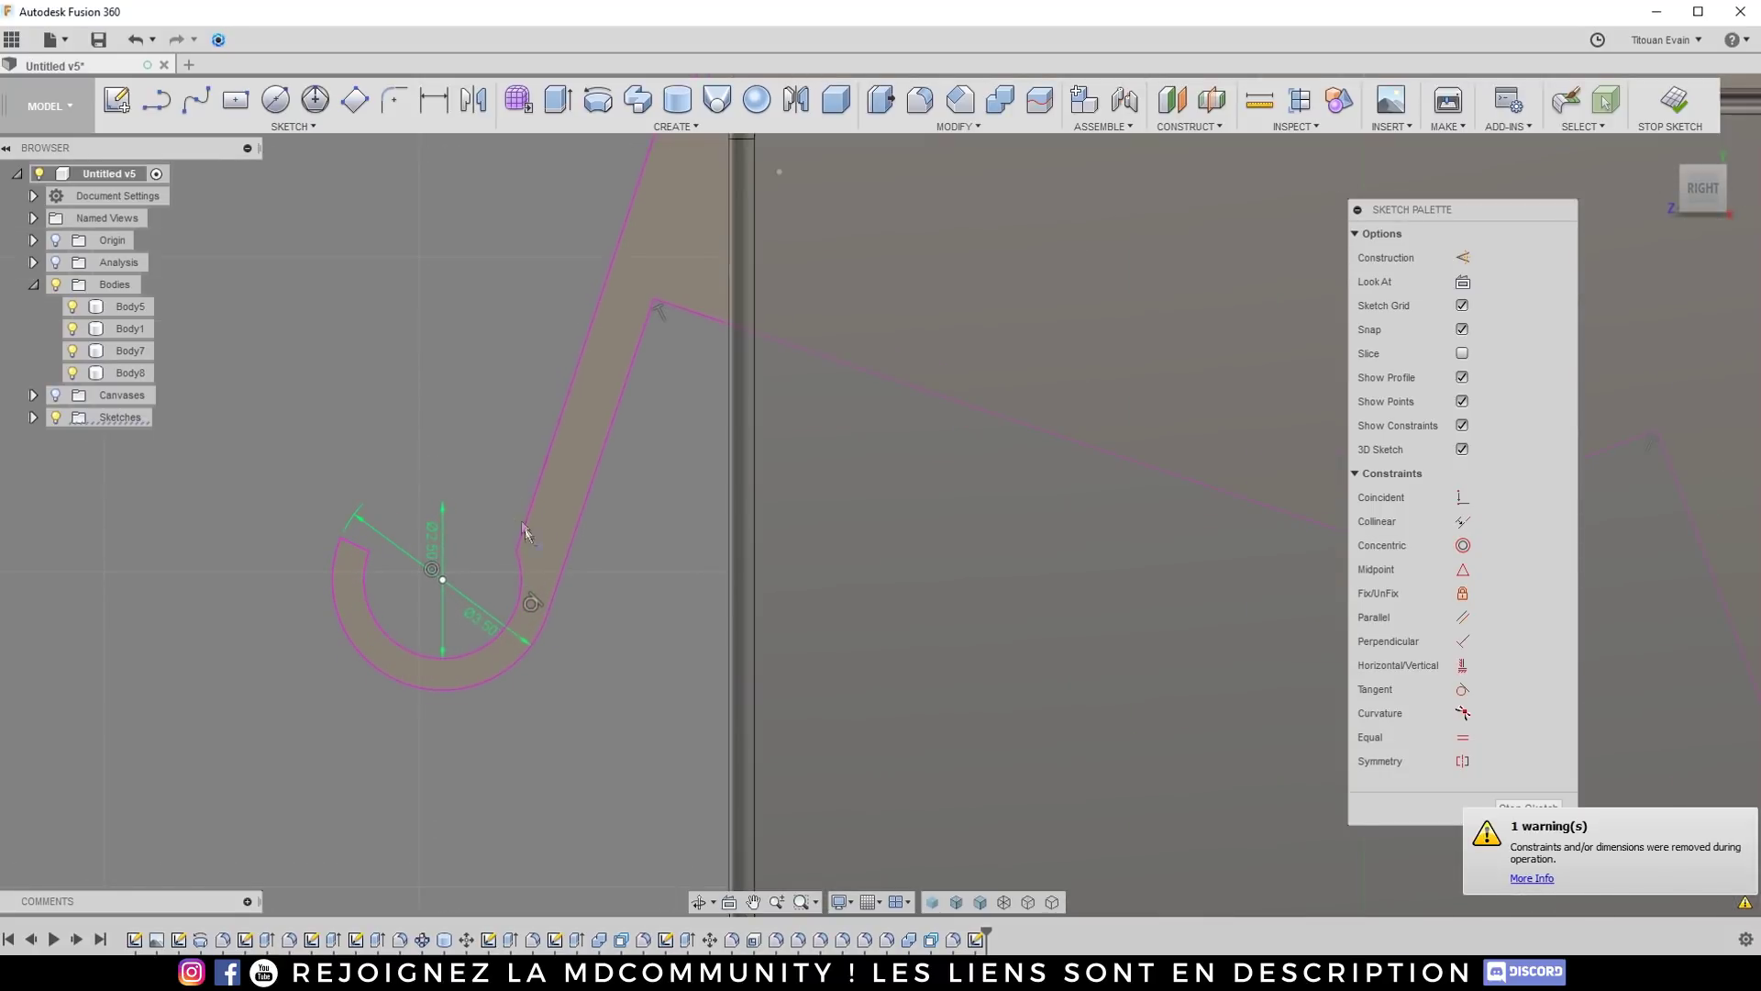
pyautogui.press('Escape')
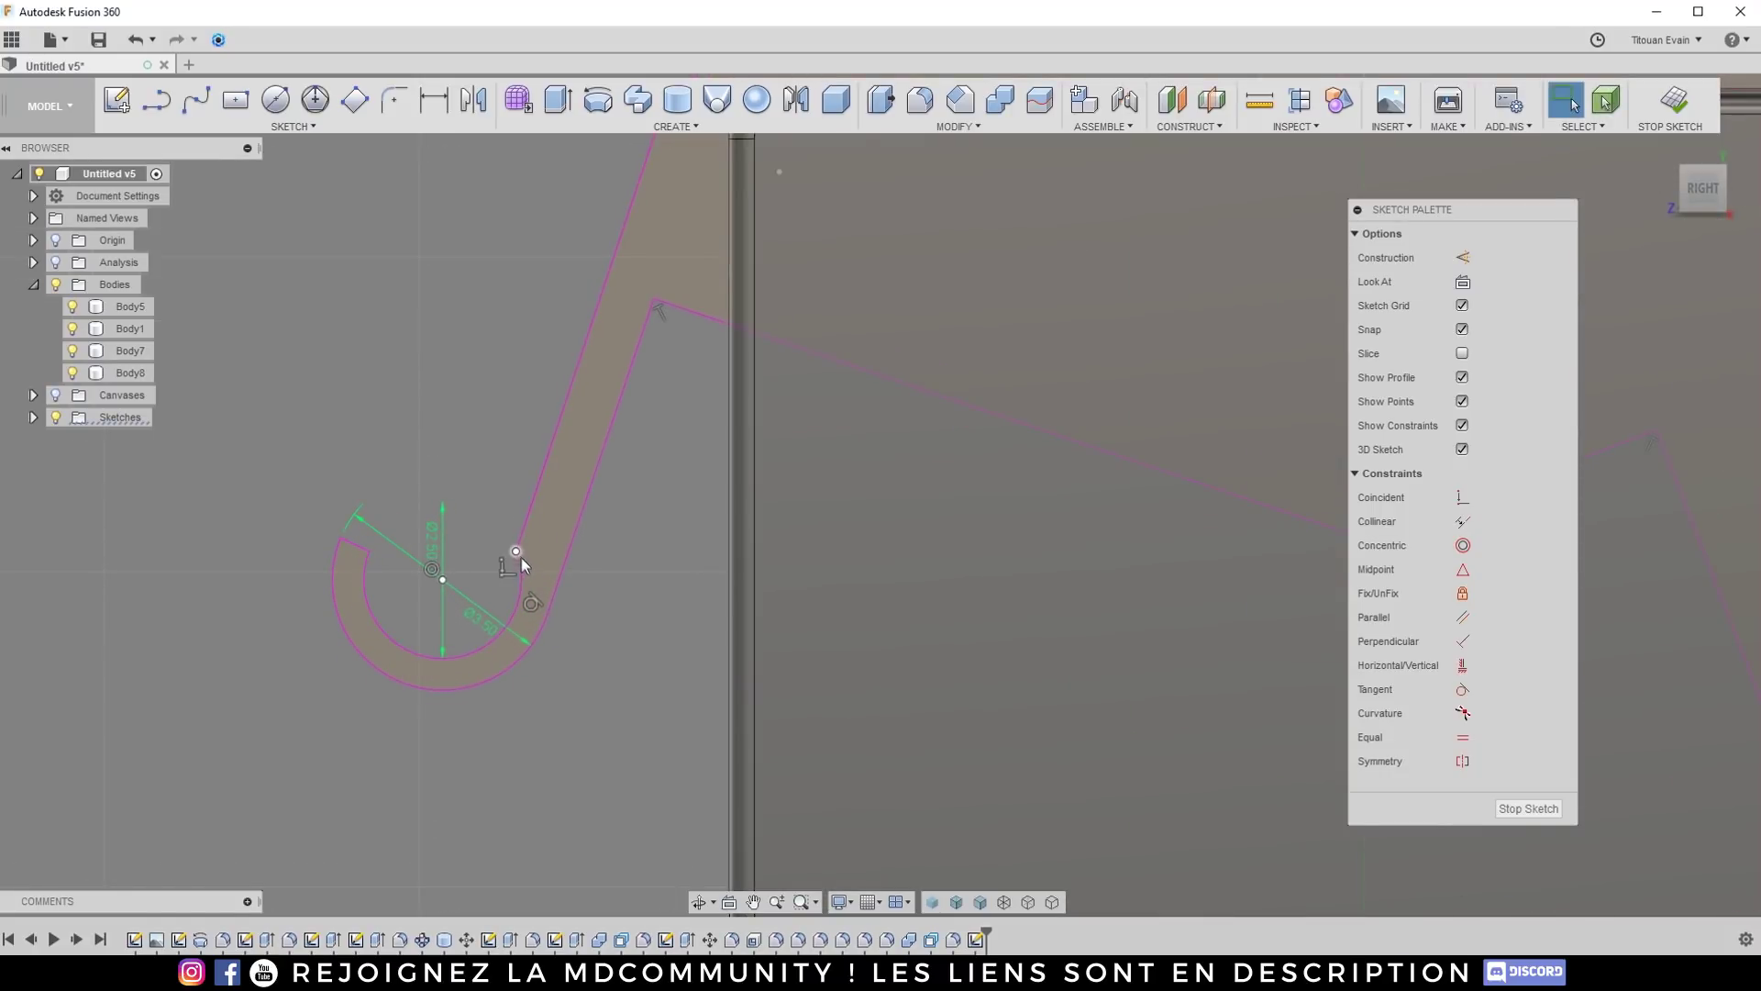
# Step: Adjust the hook by moving its centre point slightly toward the body, to about Y 89.87, Z 14.94 mm
pyautogui.click(518, 556)
pyautogui.moveTo(527, 575)
pyautogui.mouseDown()
pyautogui.moveTo(547, 569)
pyautogui.moveTo(534, 581)
pyautogui.moveTo(531, 536)
pyautogui.moveTo(559, 597)
pyautogui.mouseUp()
pyautogui.scroll(-5, 642, 382)
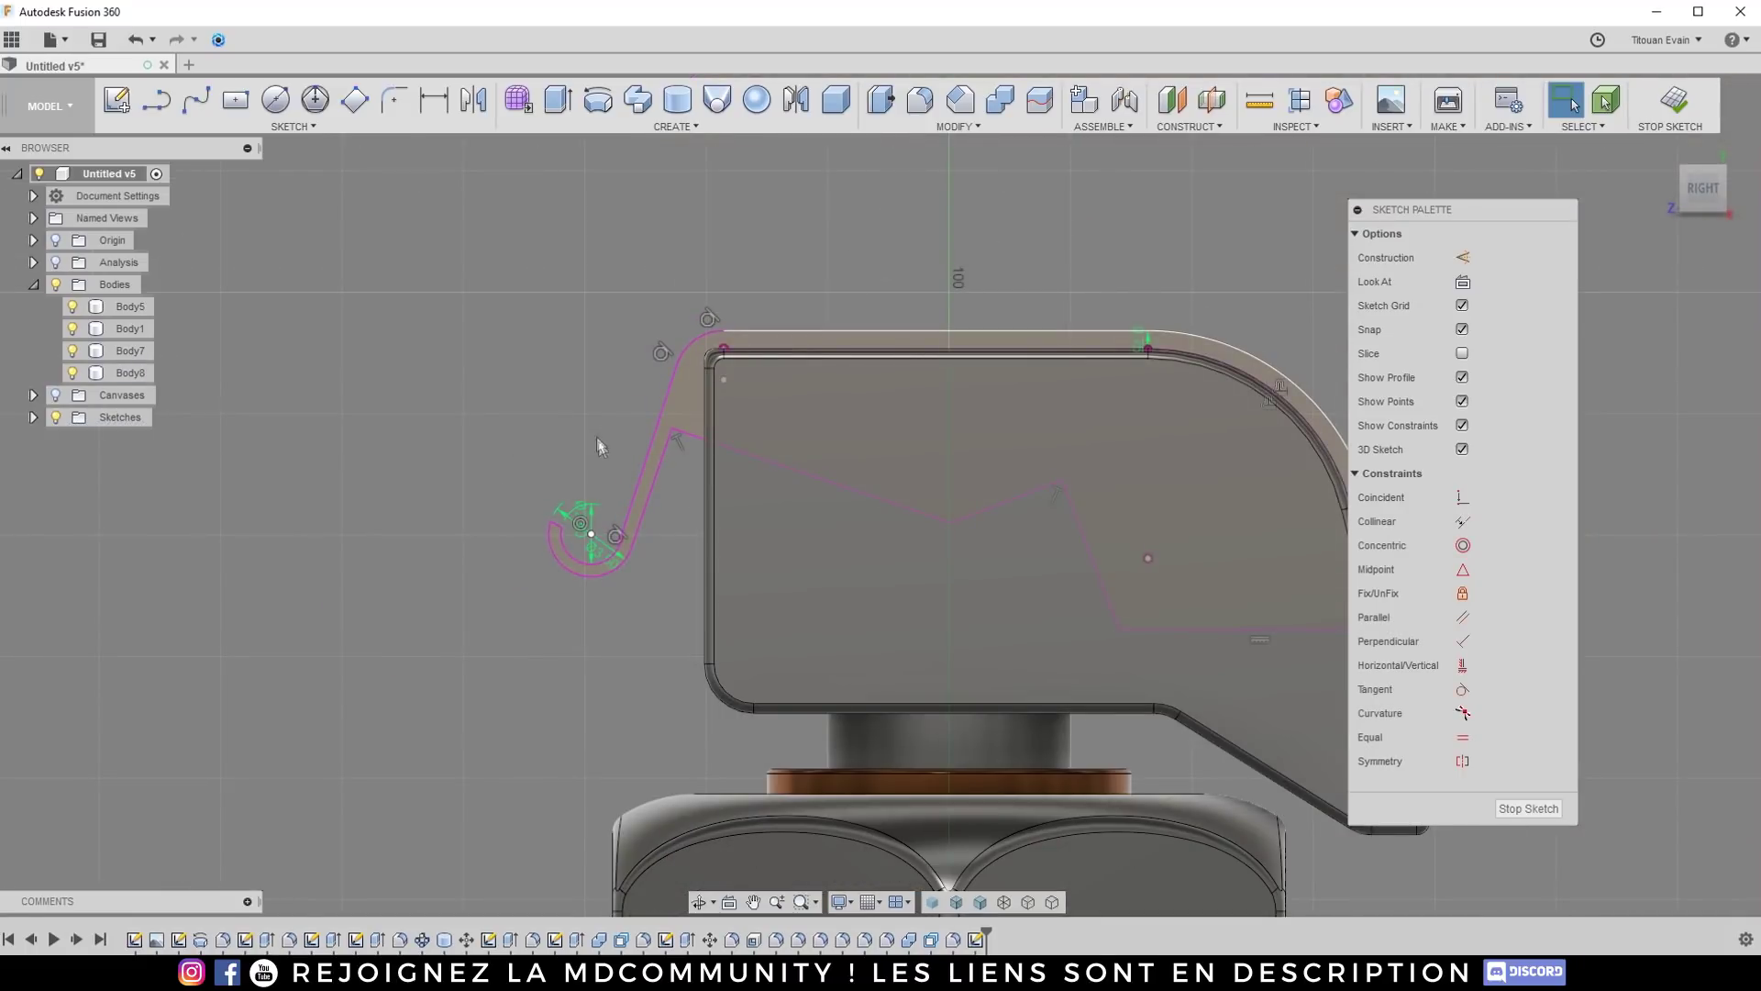
pyautogui.scroll(5, 613, 484)
pyautogui.click(556, 533)
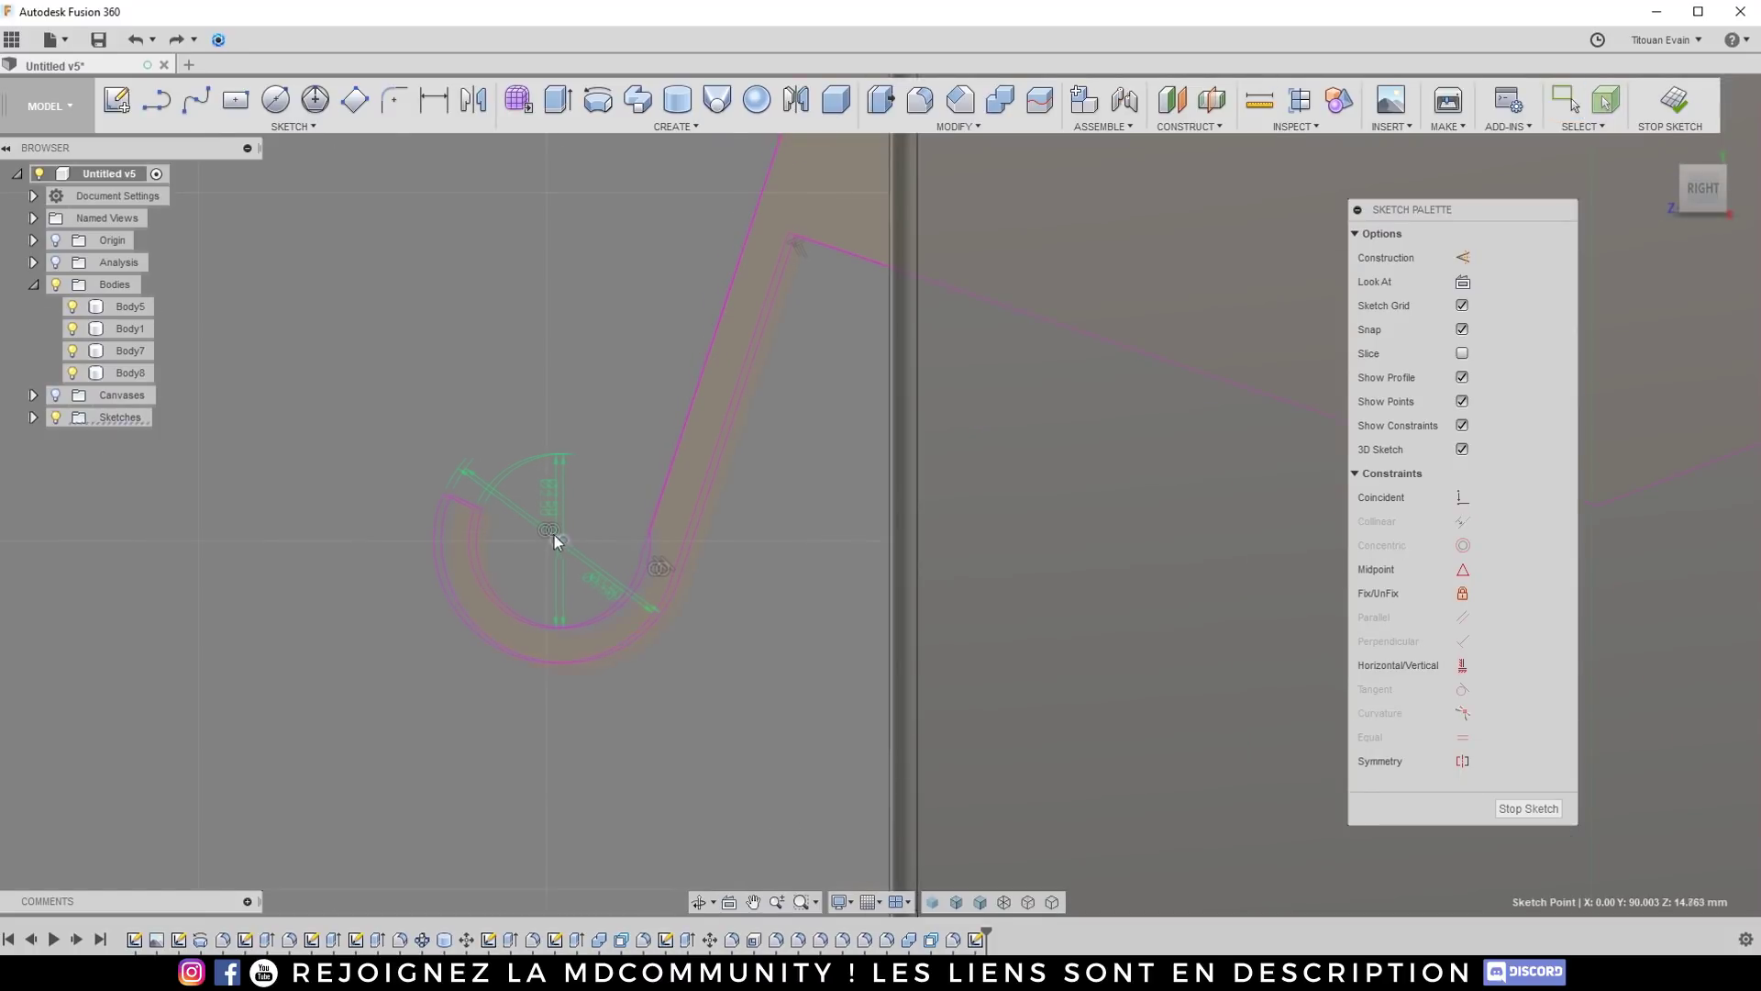
pyautogui.moveTo(556, 534); pyautogui.dragTo(587, 550)
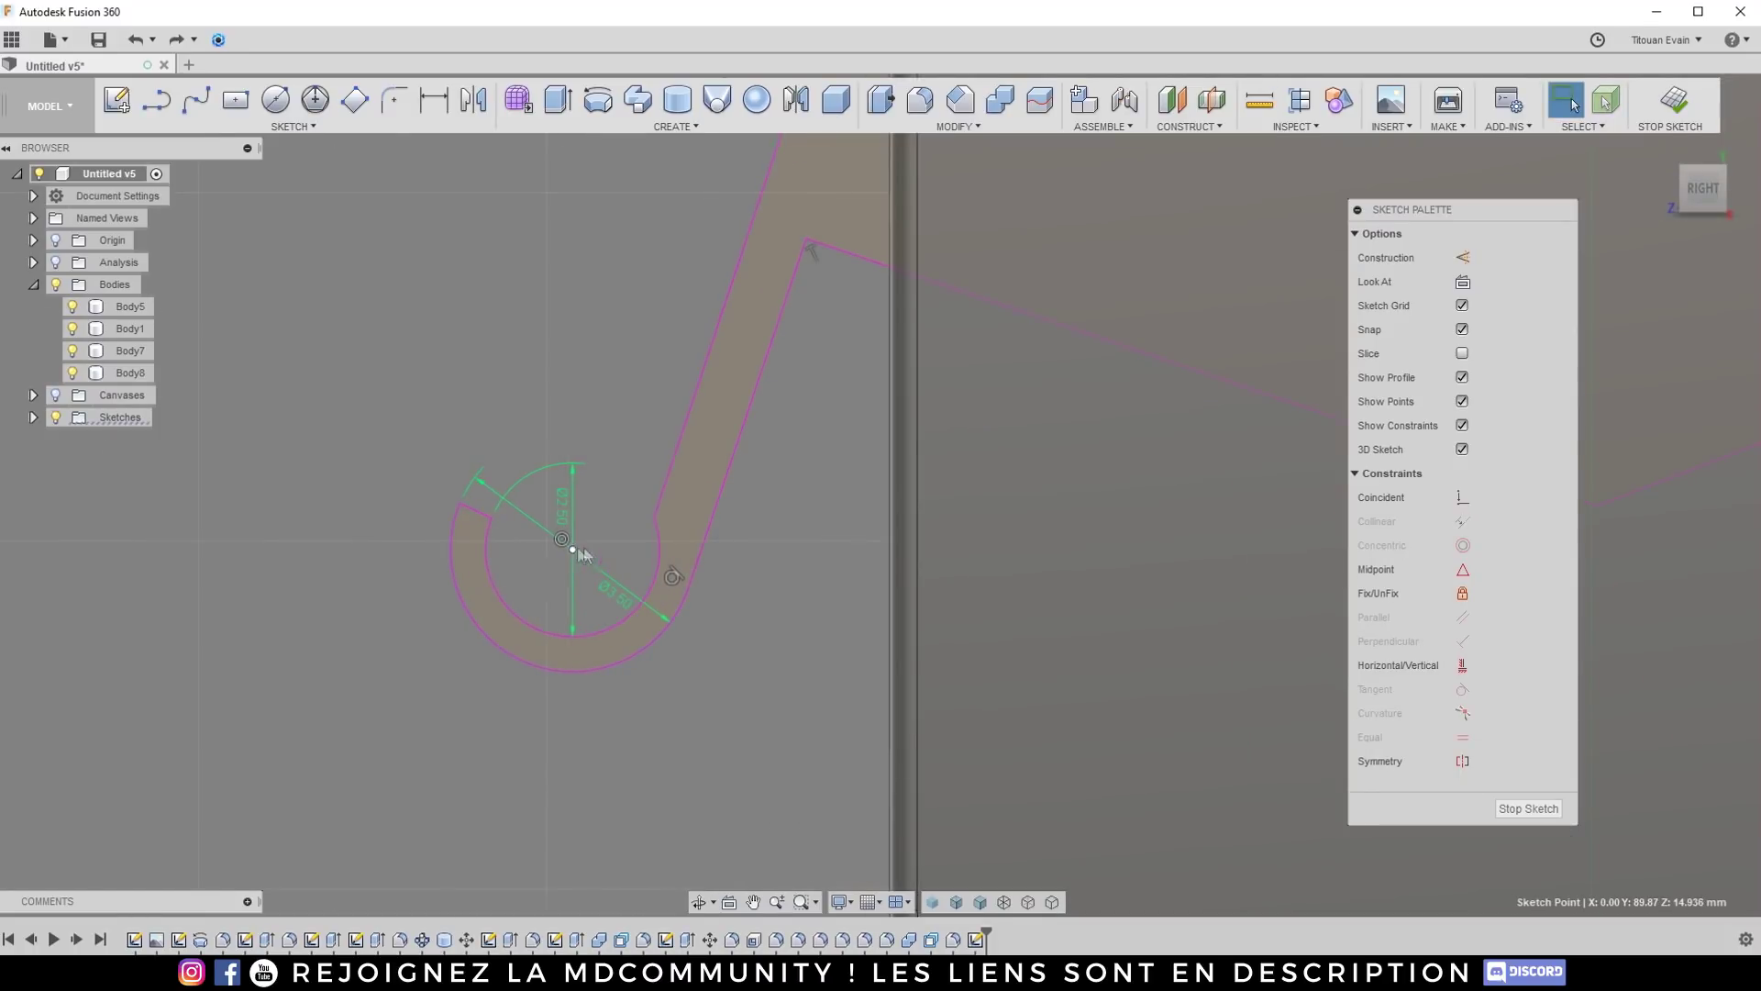
pyautogui.scroll(-2, 673, 570)
pyautogui.scroll(-3, 673, 570)
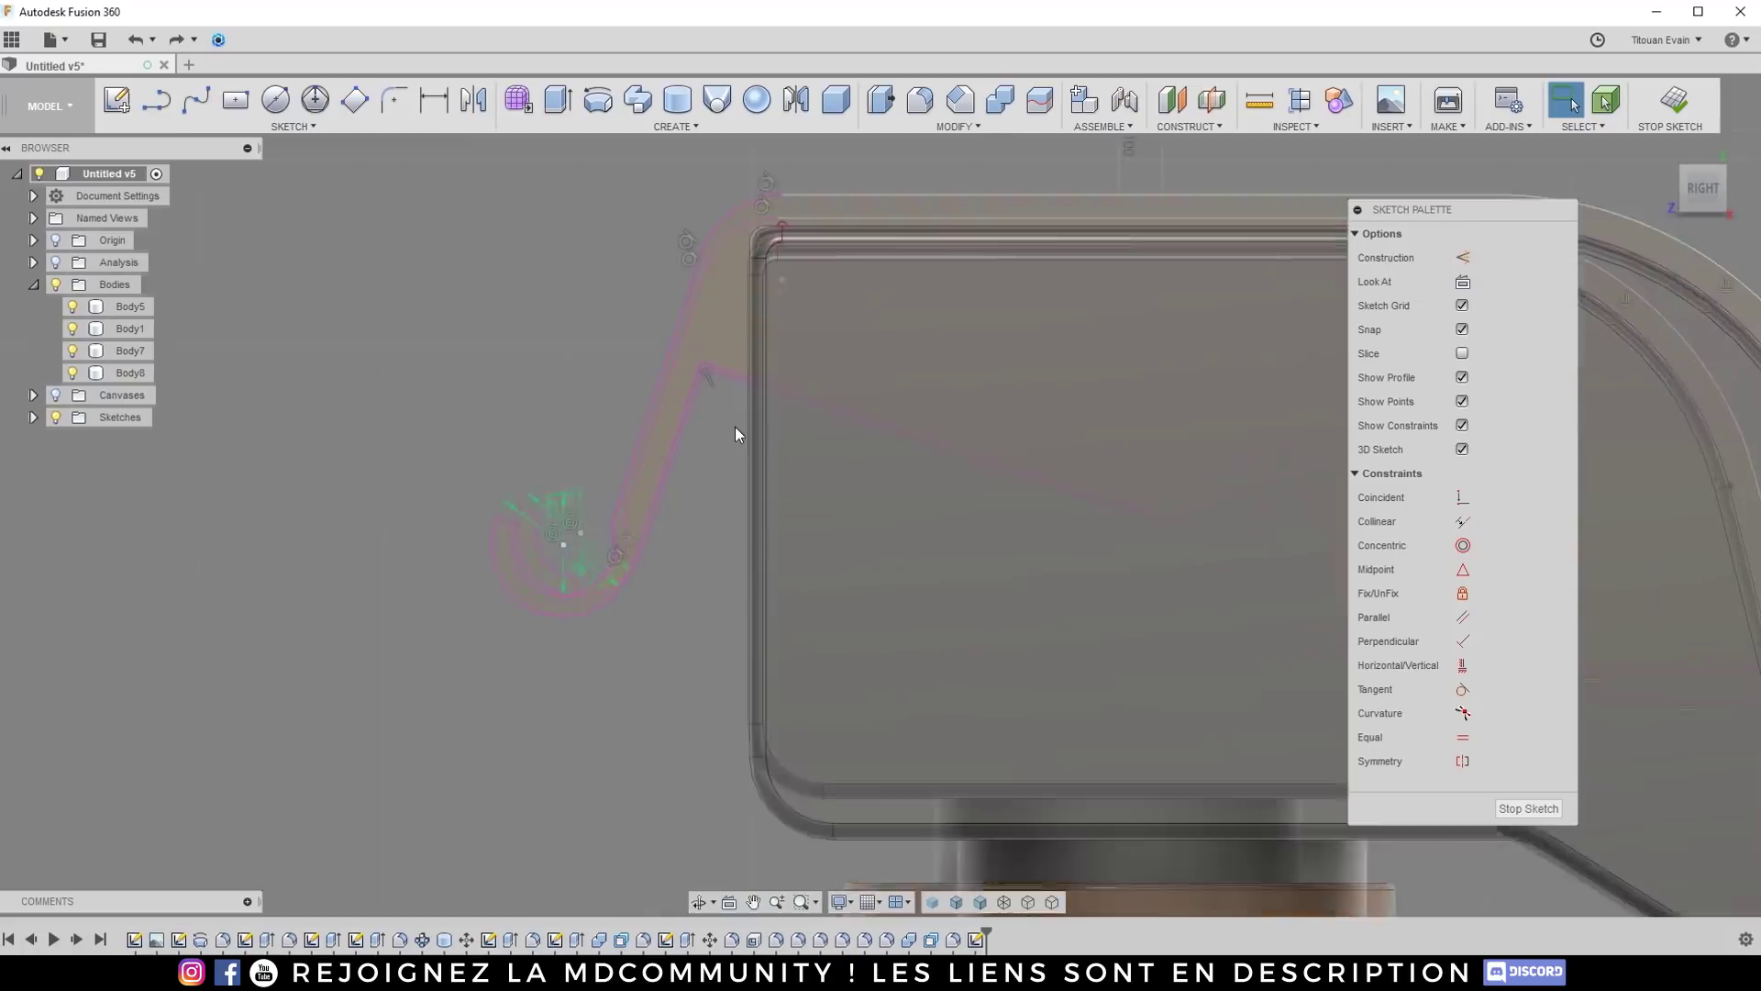
pyautogui.scroll(-2, 693, 419)
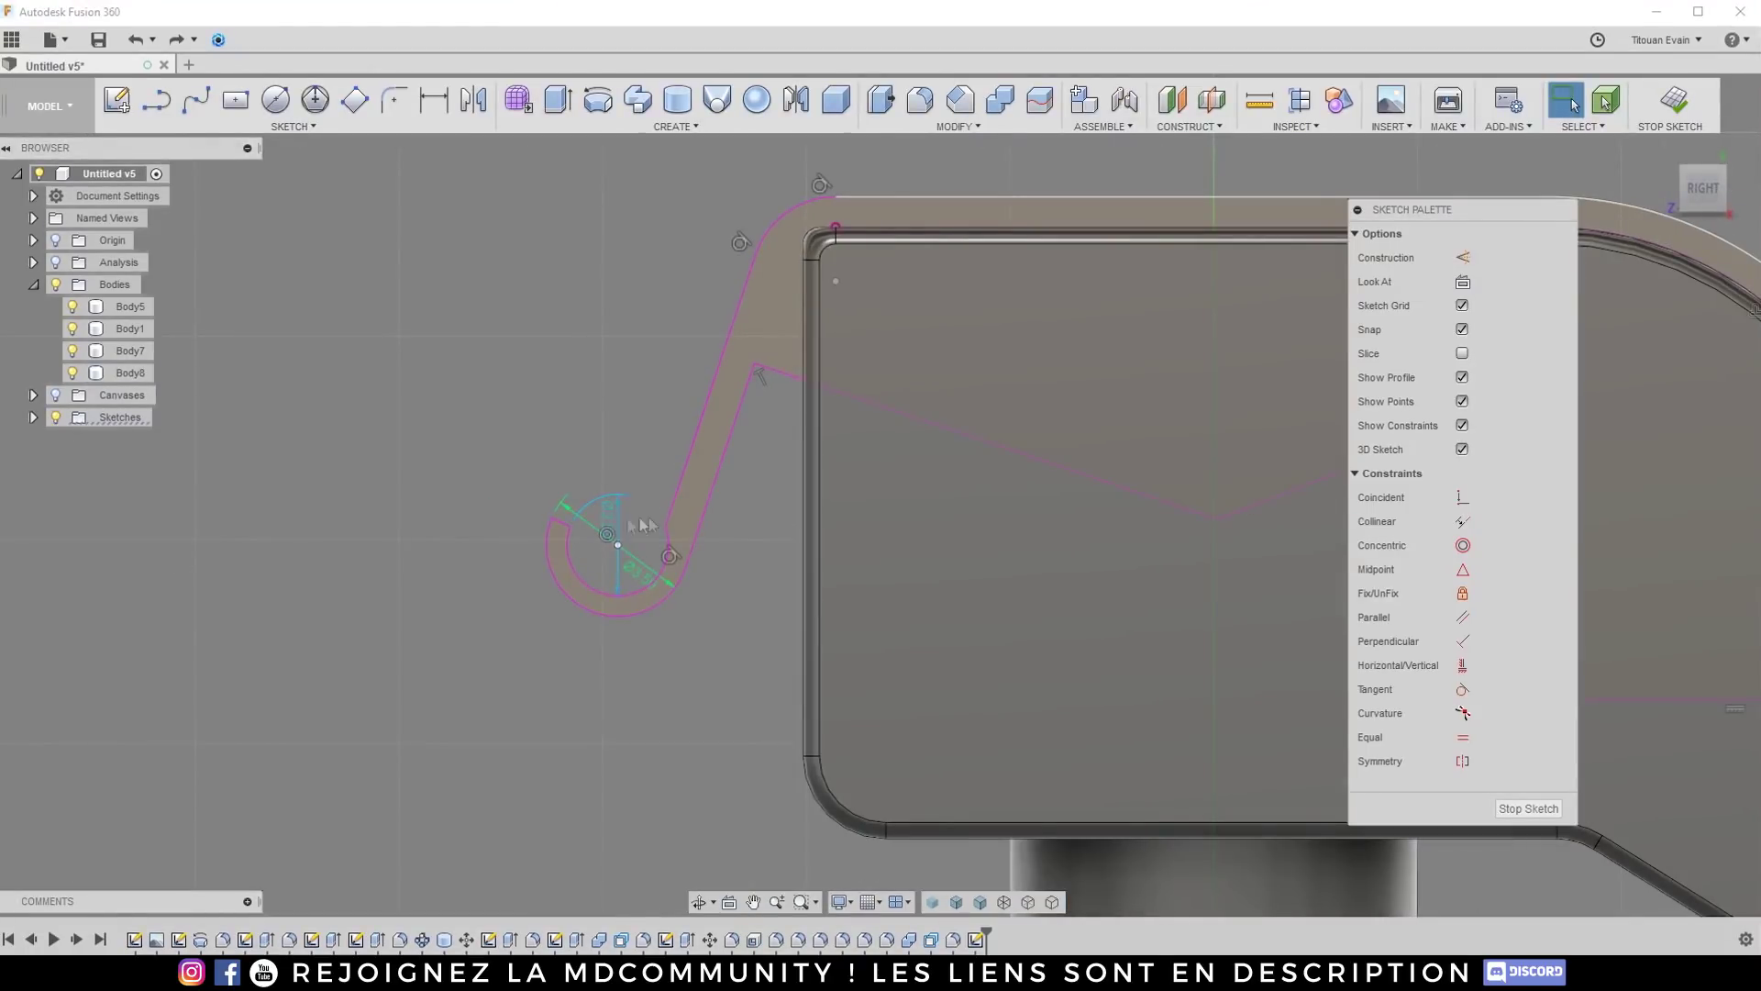
pyautogui.click(752, 369)
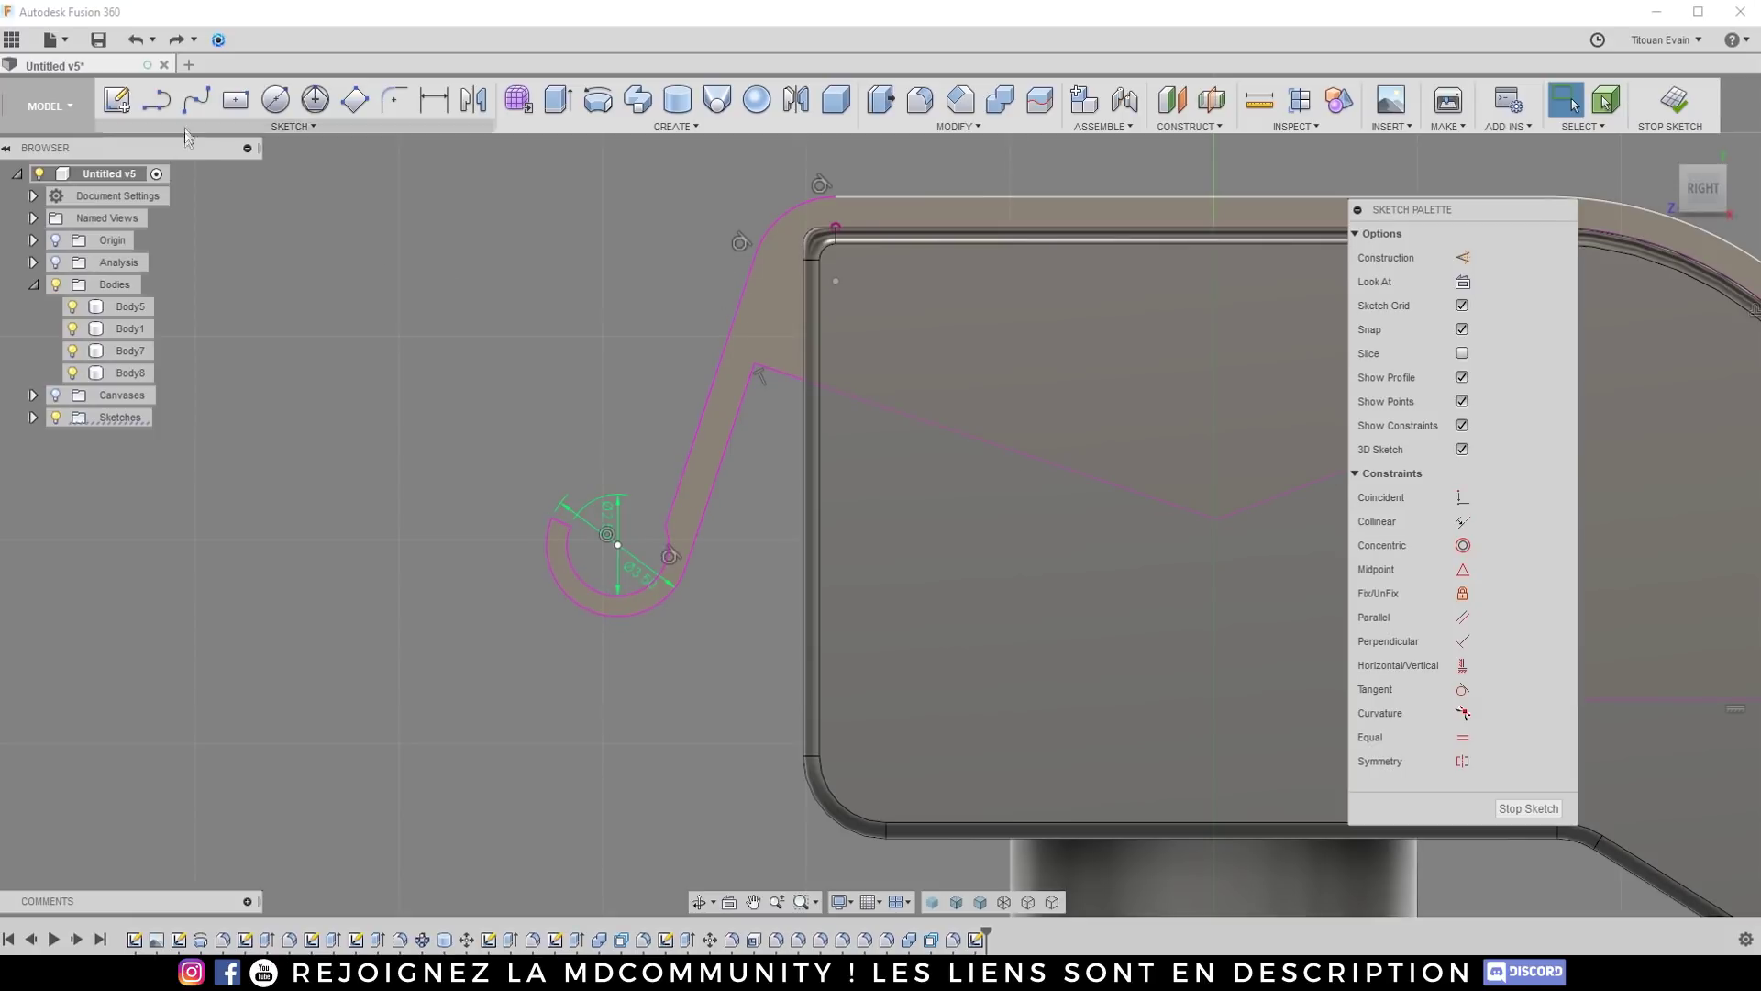
pyautogui.scroll(5, 675, 530)
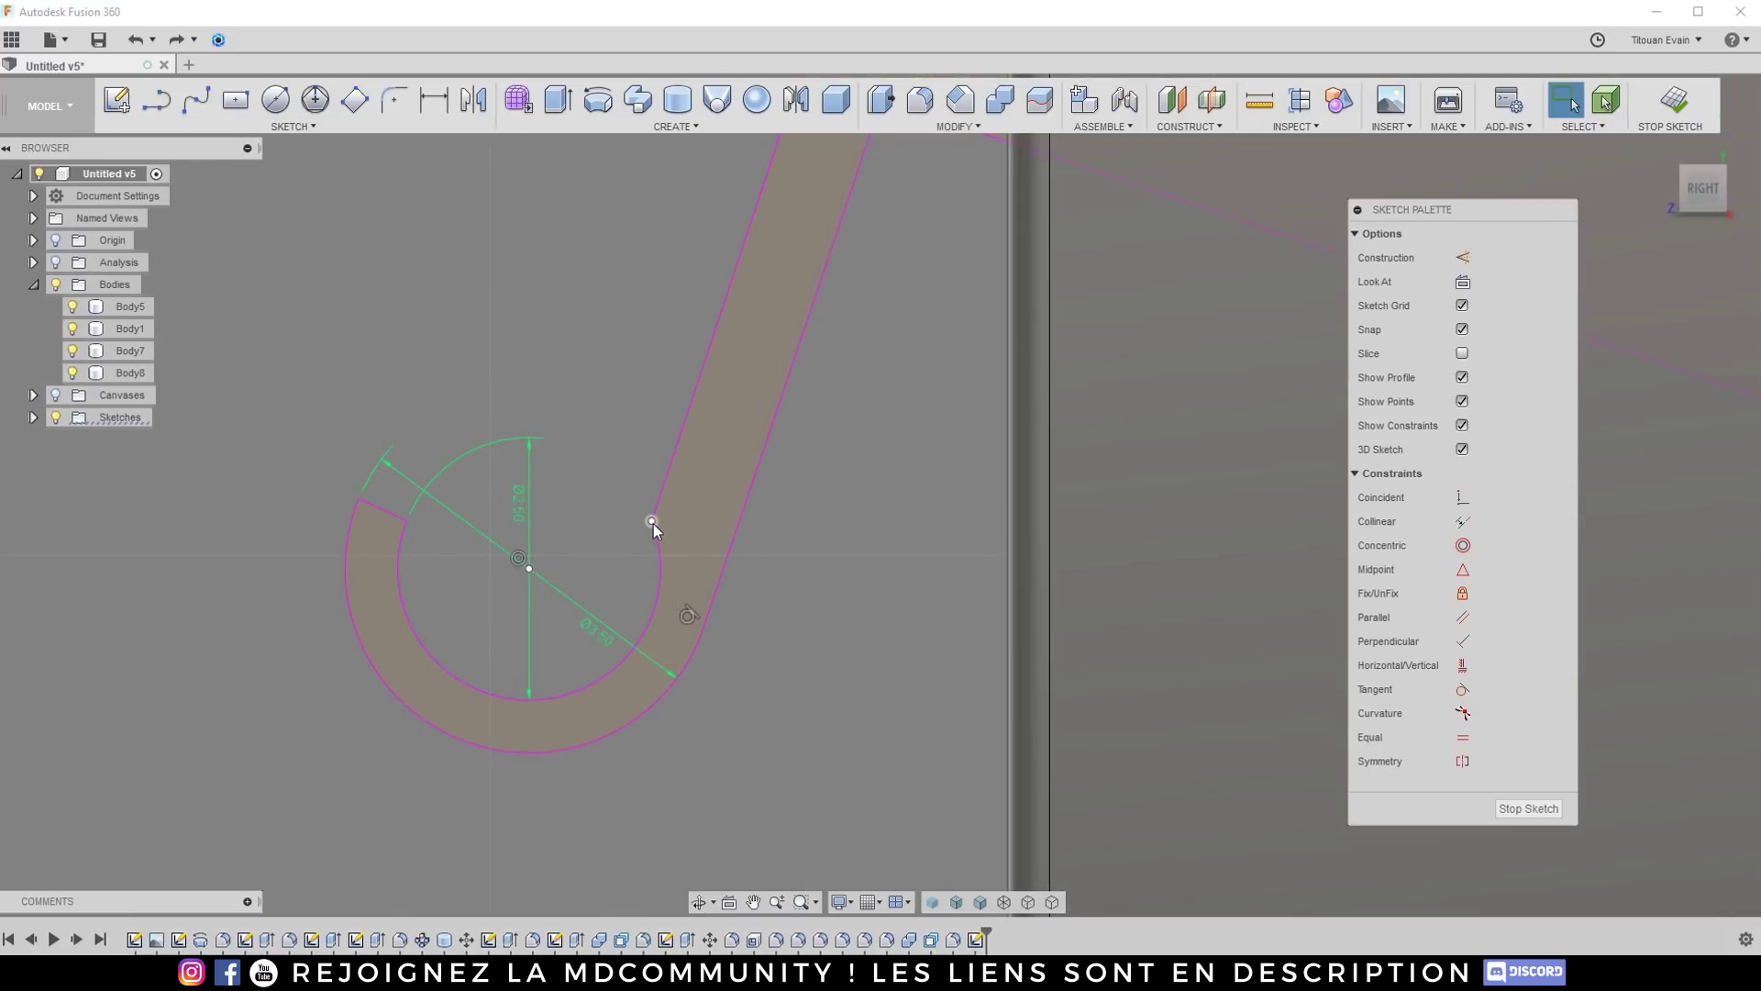
pyautogui.press('t')
pyautogui.click(652, 522)
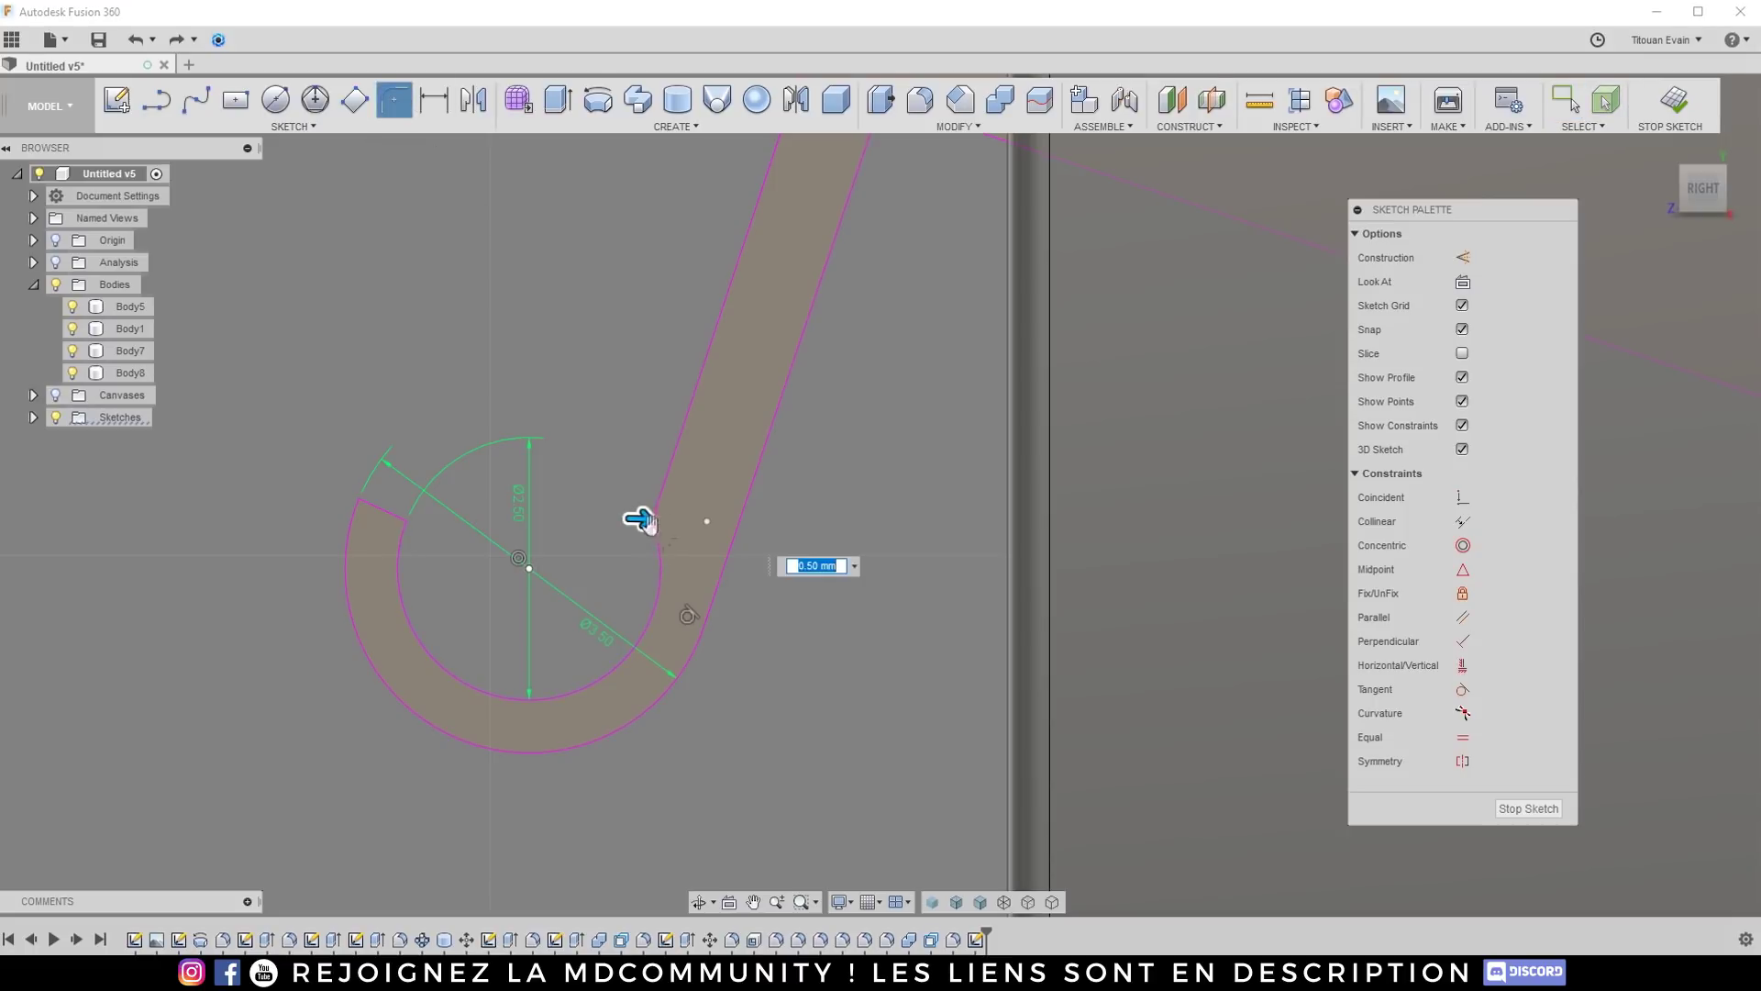
pyautogui.moveTo(658, 519); pyautogui.dragTo(648, 515)
pyautogui.scroll(-5, 603, 546)
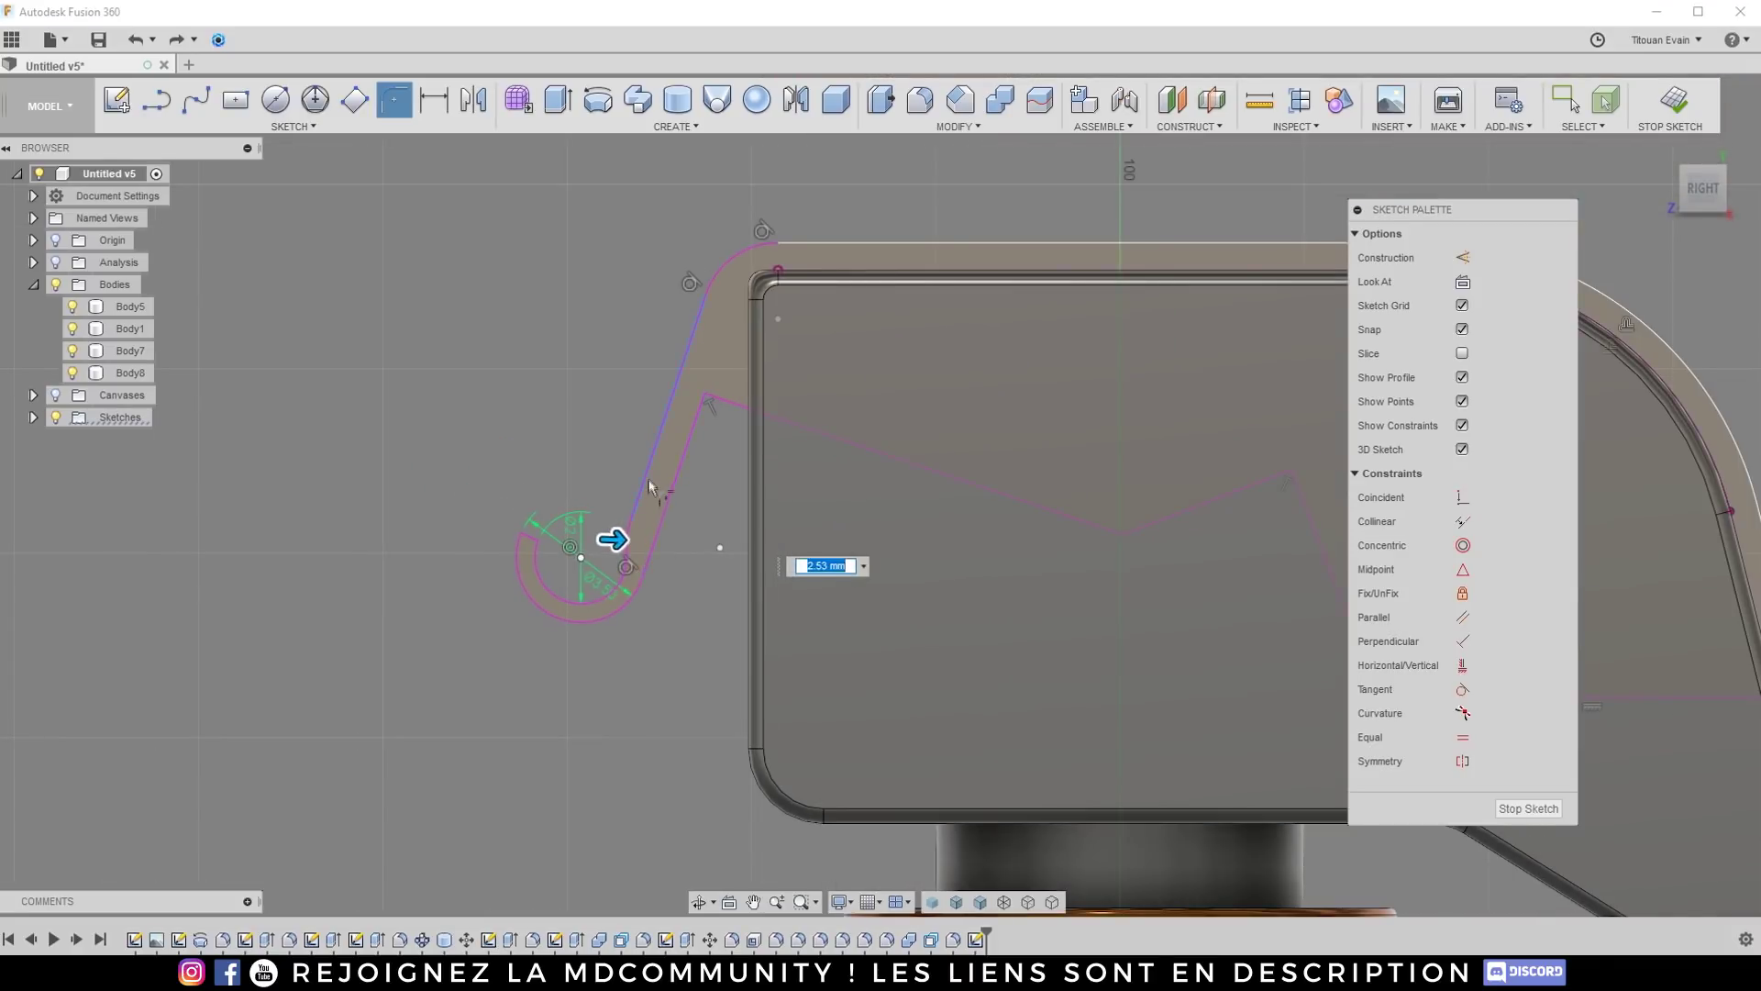
pyautogui.scroll(2, 642, 506)
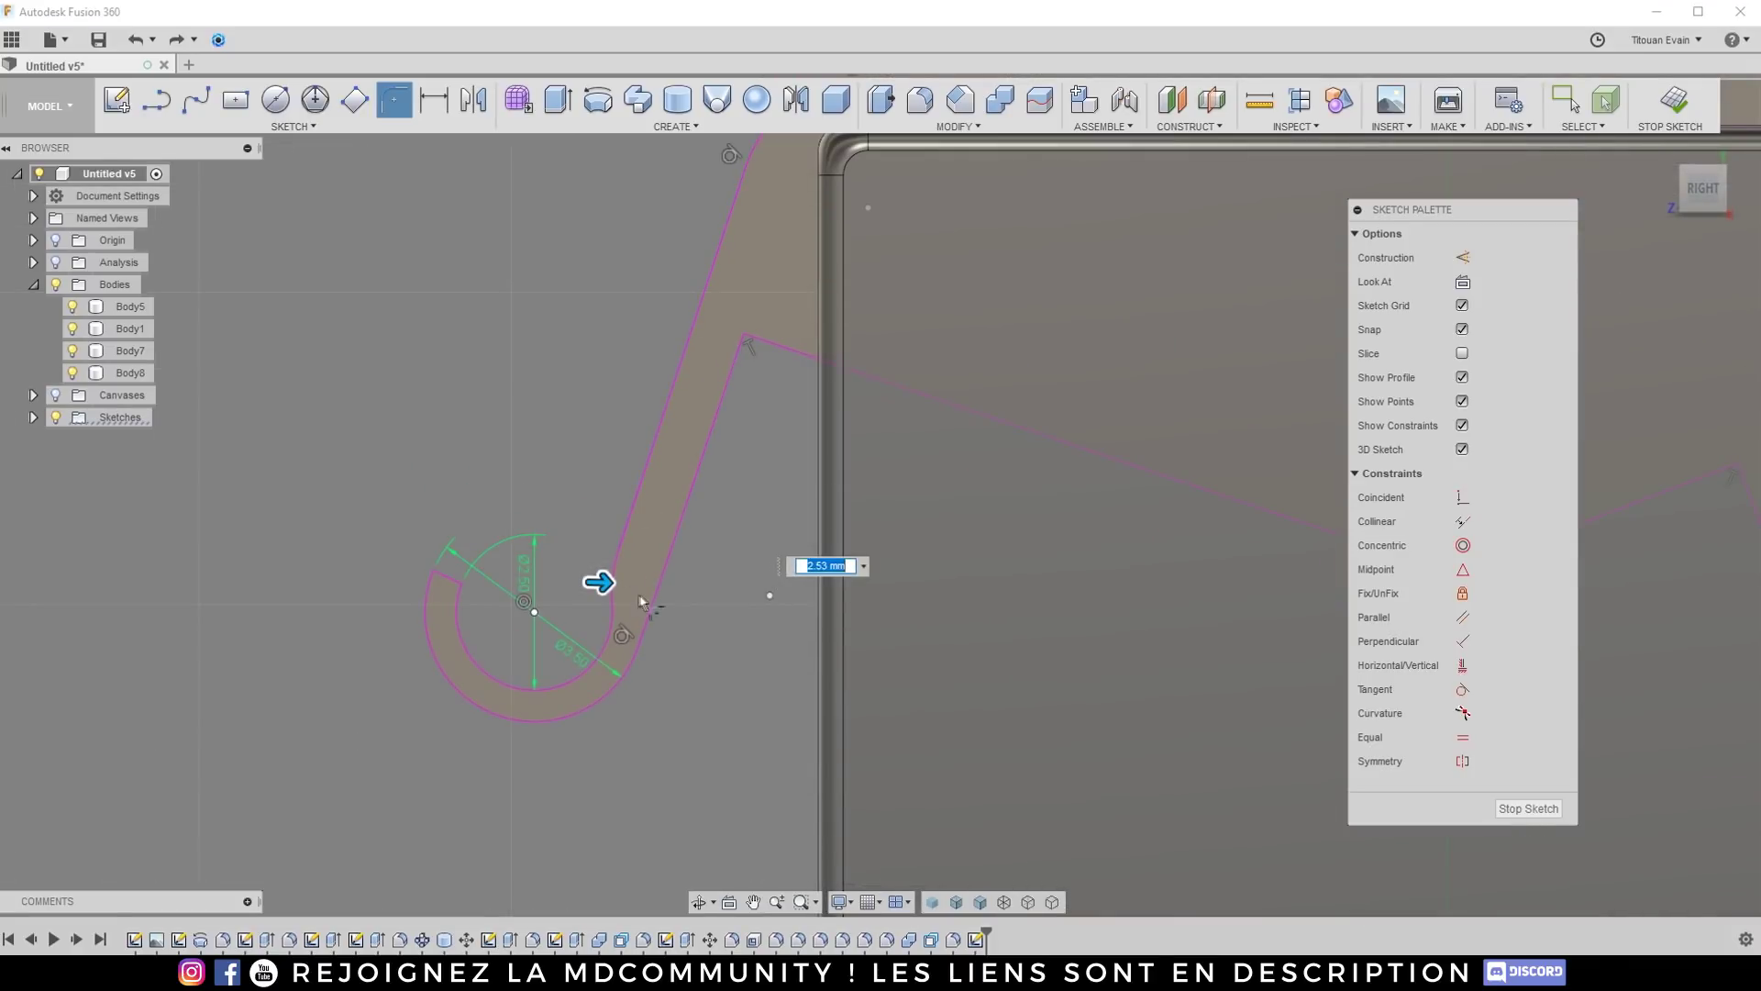
pyautogui.press('Return')
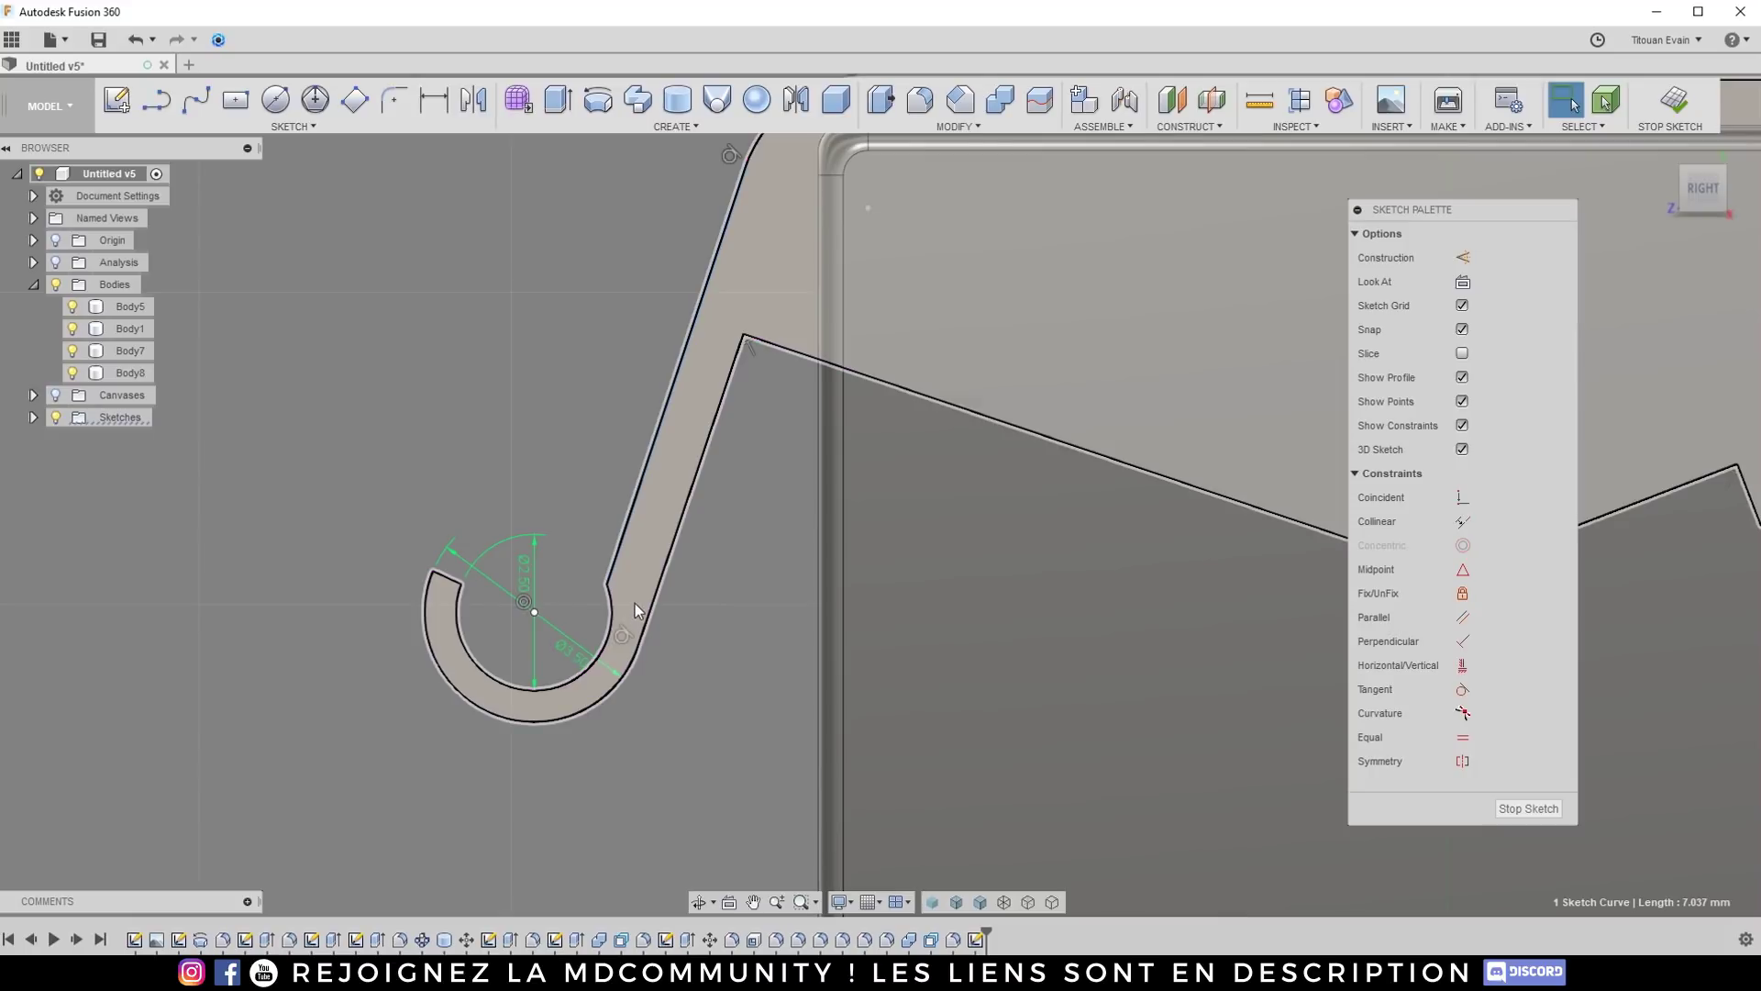
# Step: Replace the lever's outer slanted line with a new straight line from the upper rounded corner to the end of the hook's inner arc
pyautogui.click(635, 603)
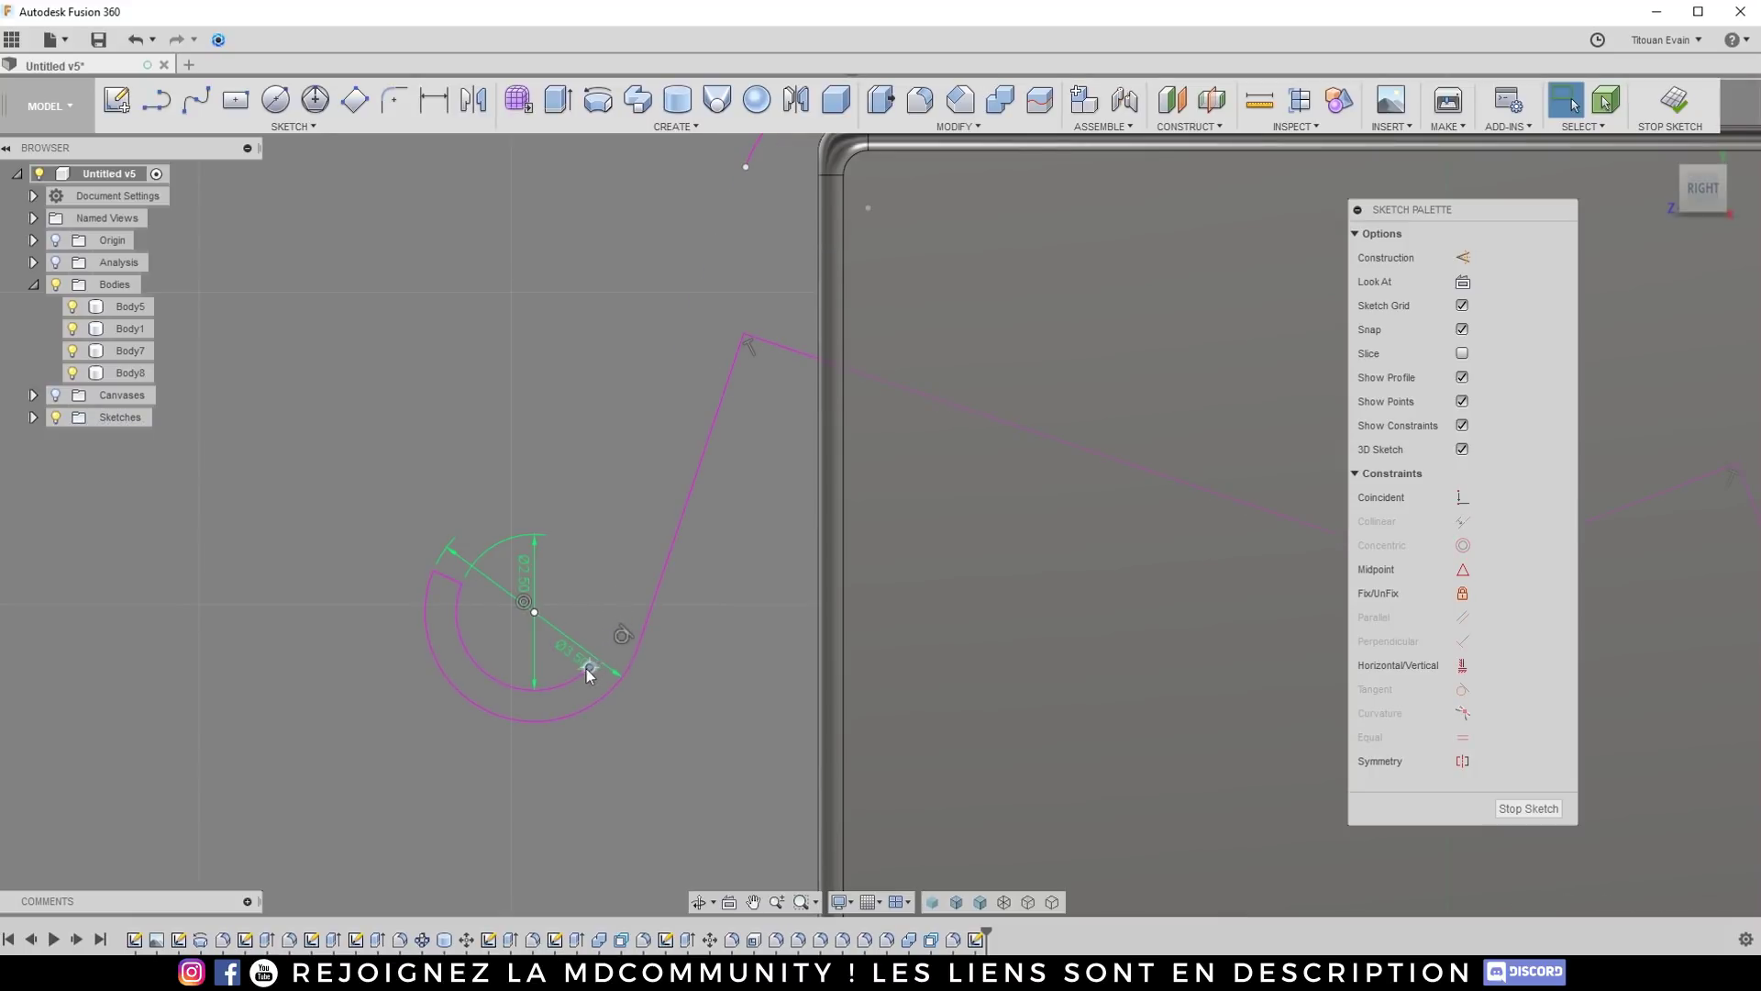
pyautogui.scroll(-2, 701, 524)
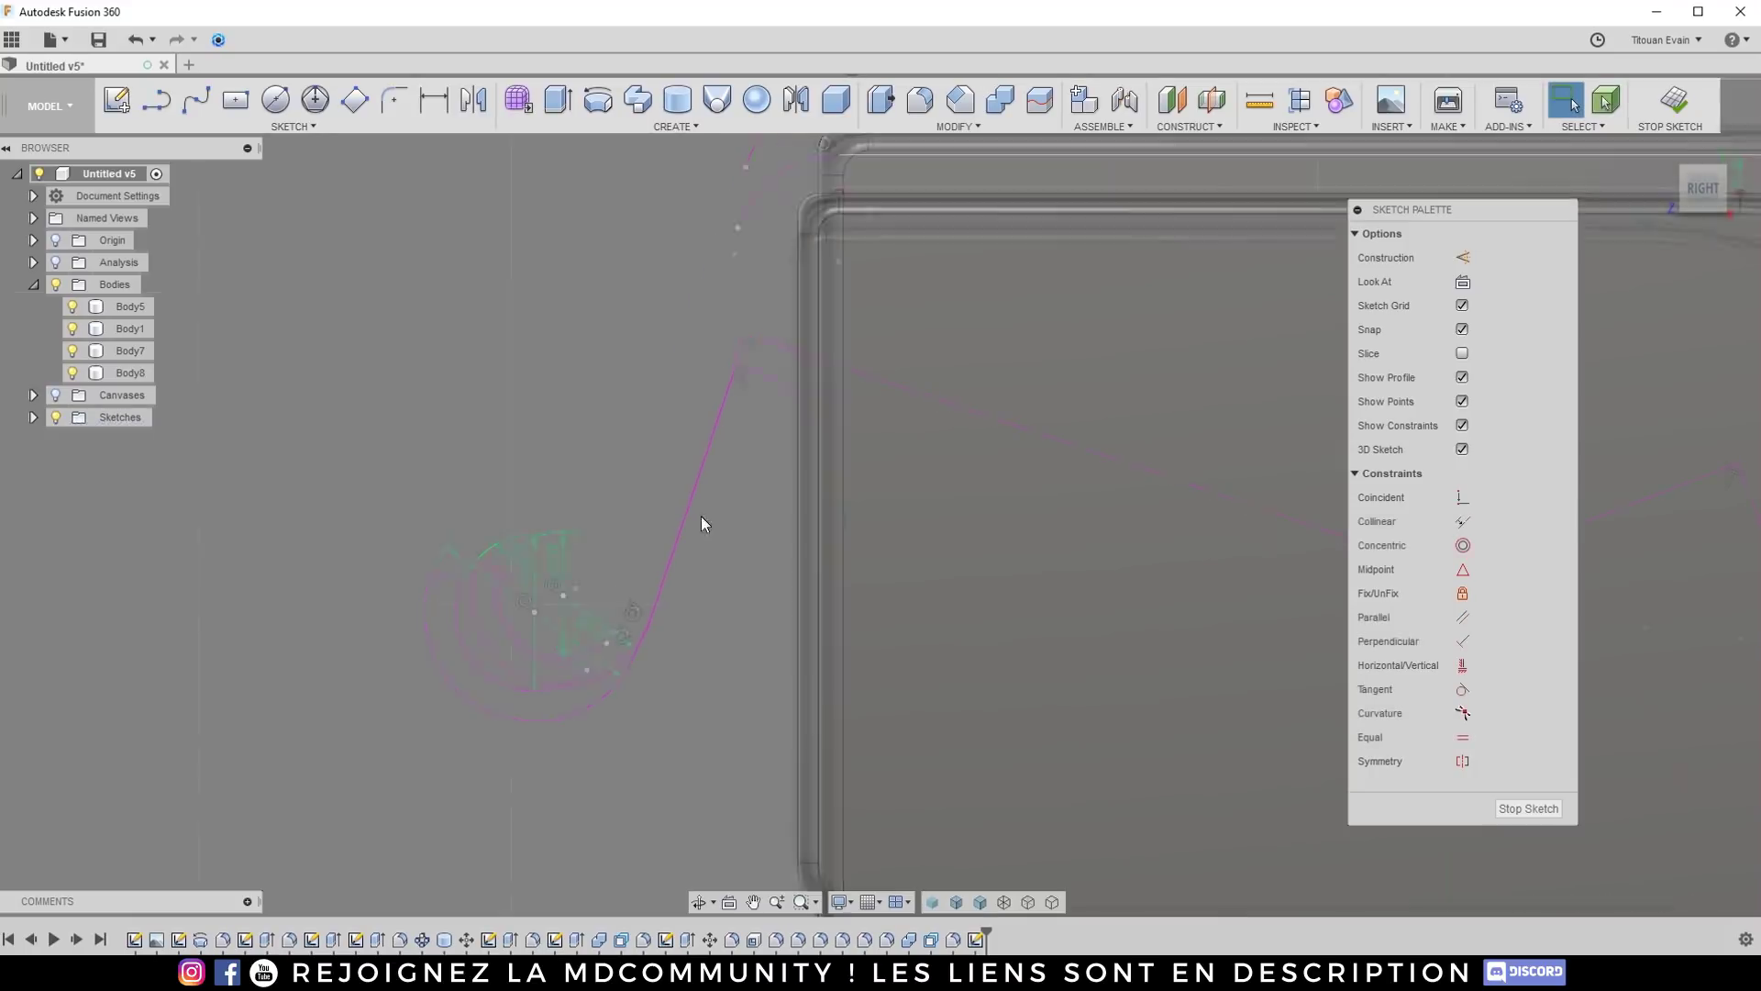
pyautogui.click(157, 99)
pyautogui.click(725, 319)
pyautogui.click(639, 603)
pyautogui.press('Escape')
pyautogui.scroll(3, 712, 486)
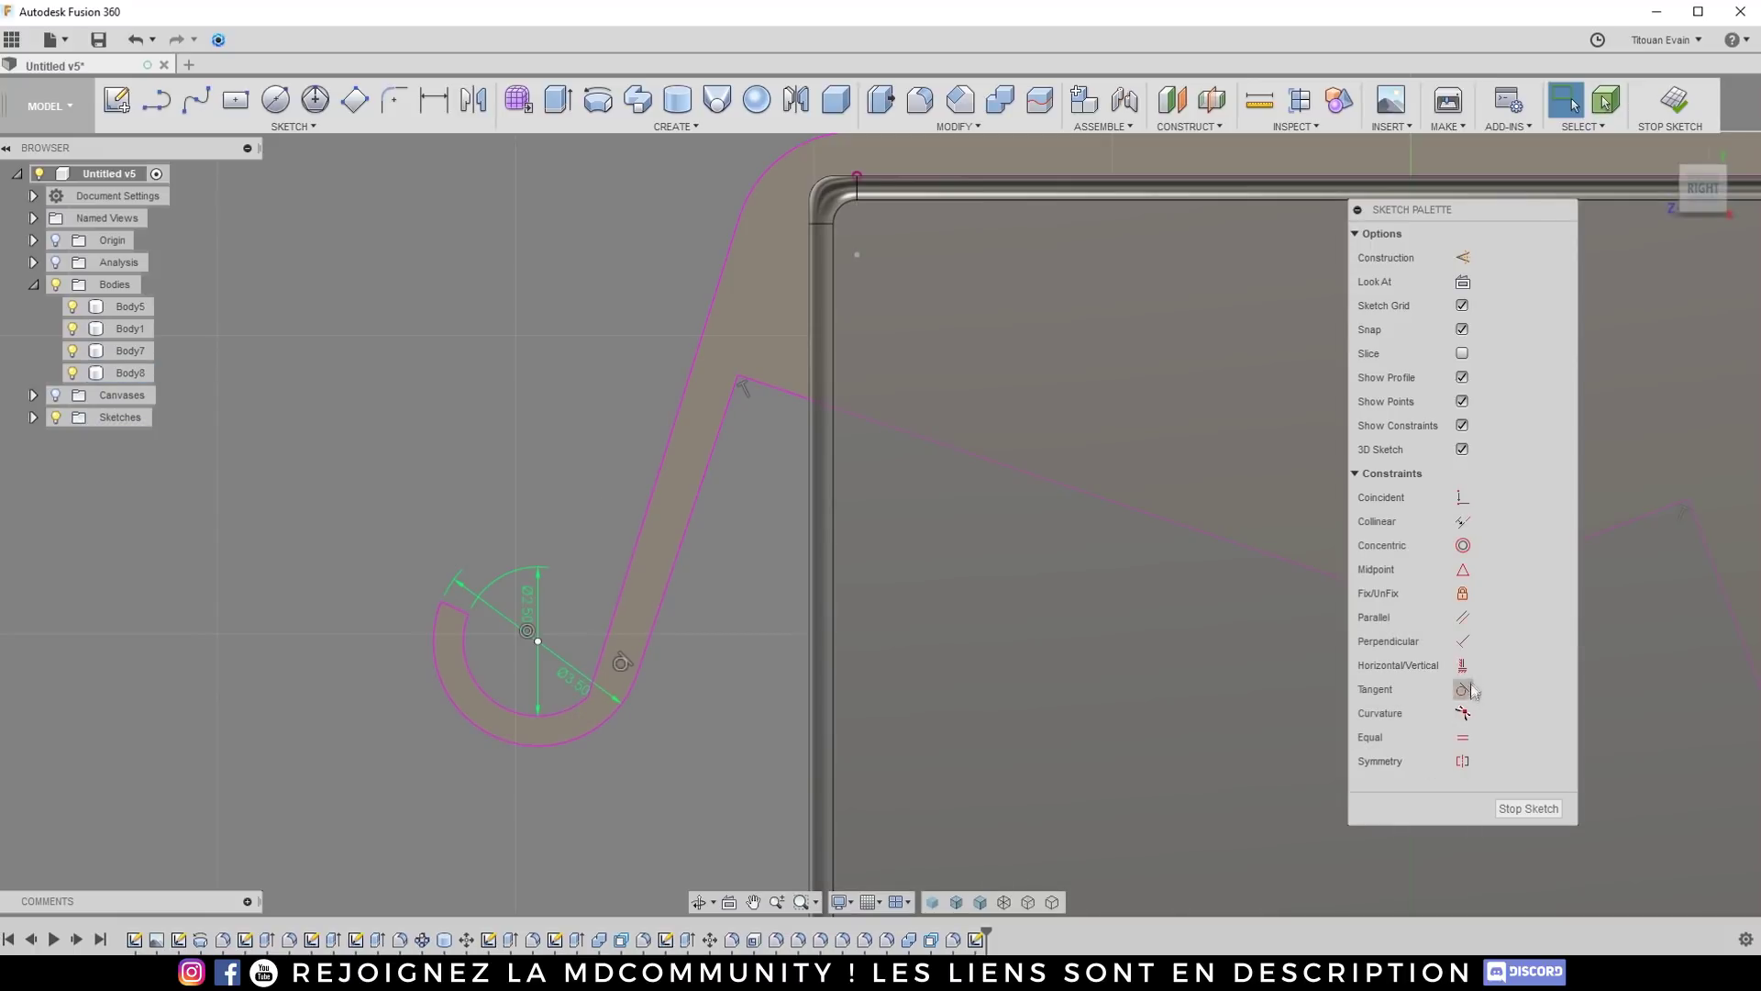
# Step: Make the new outer slanted line tangent to the hook's inner arc
pyautogui.click(1466, 687)
pyautogui.click(574, 708)
pyautogui.click(604, 662)
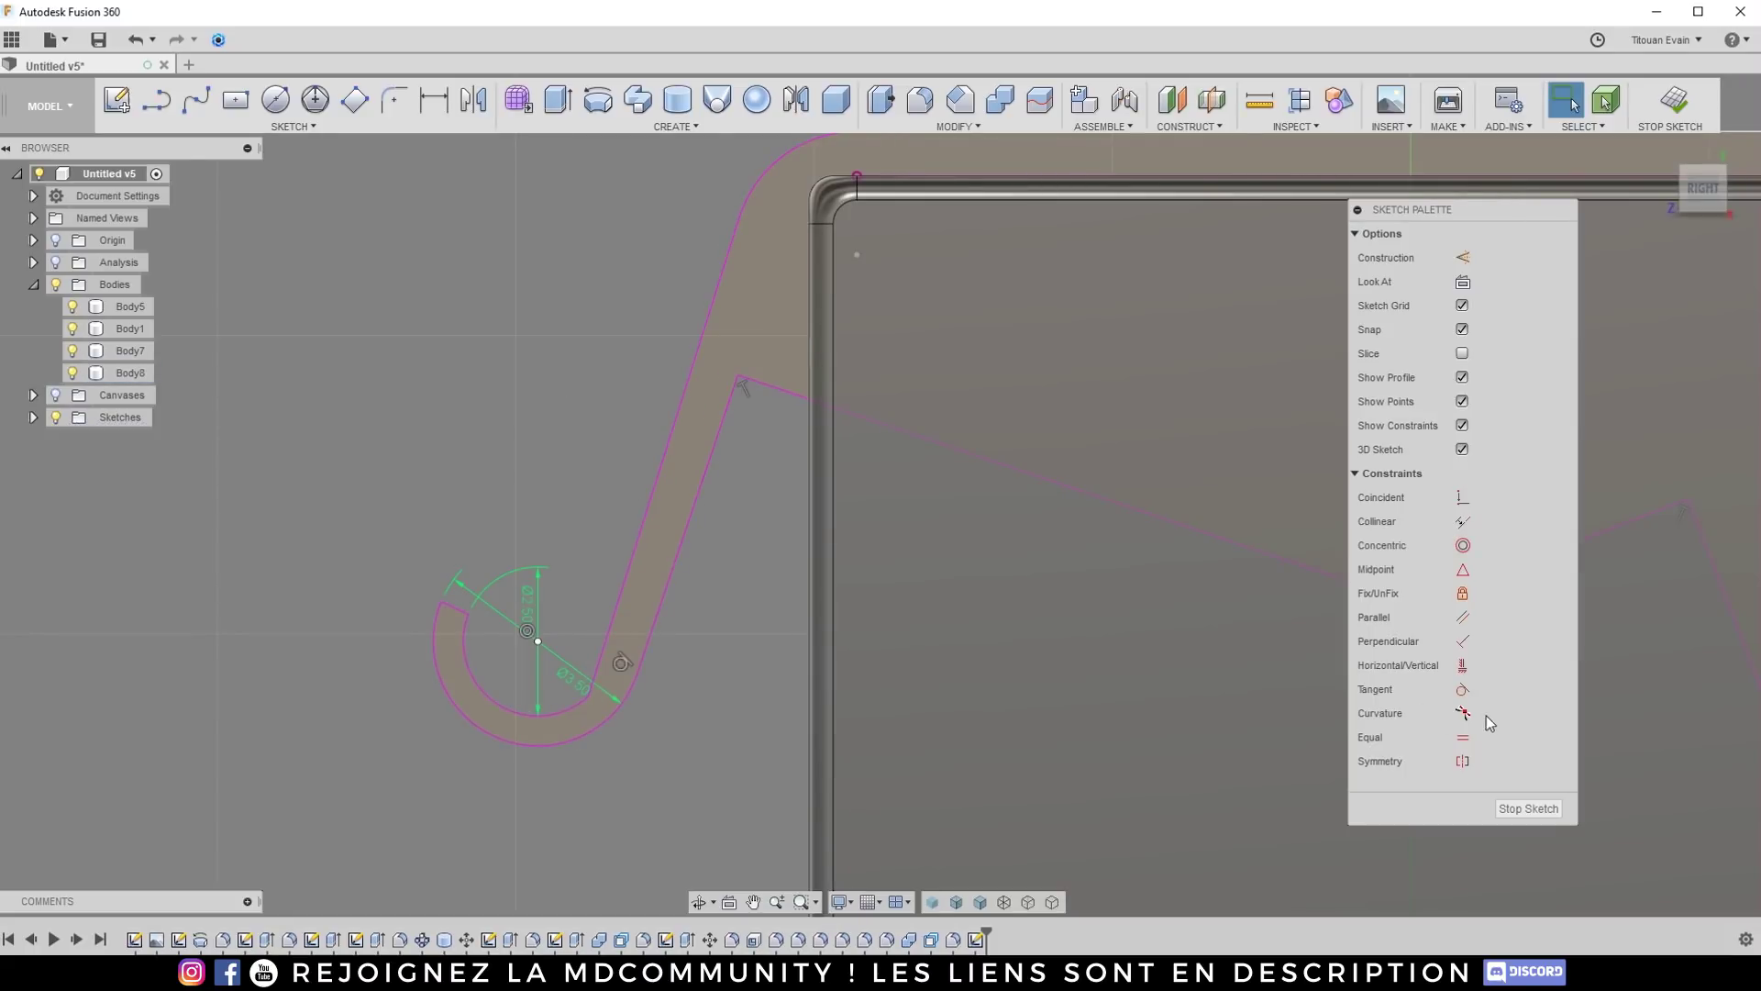
pyautogui.click(1462, 689)
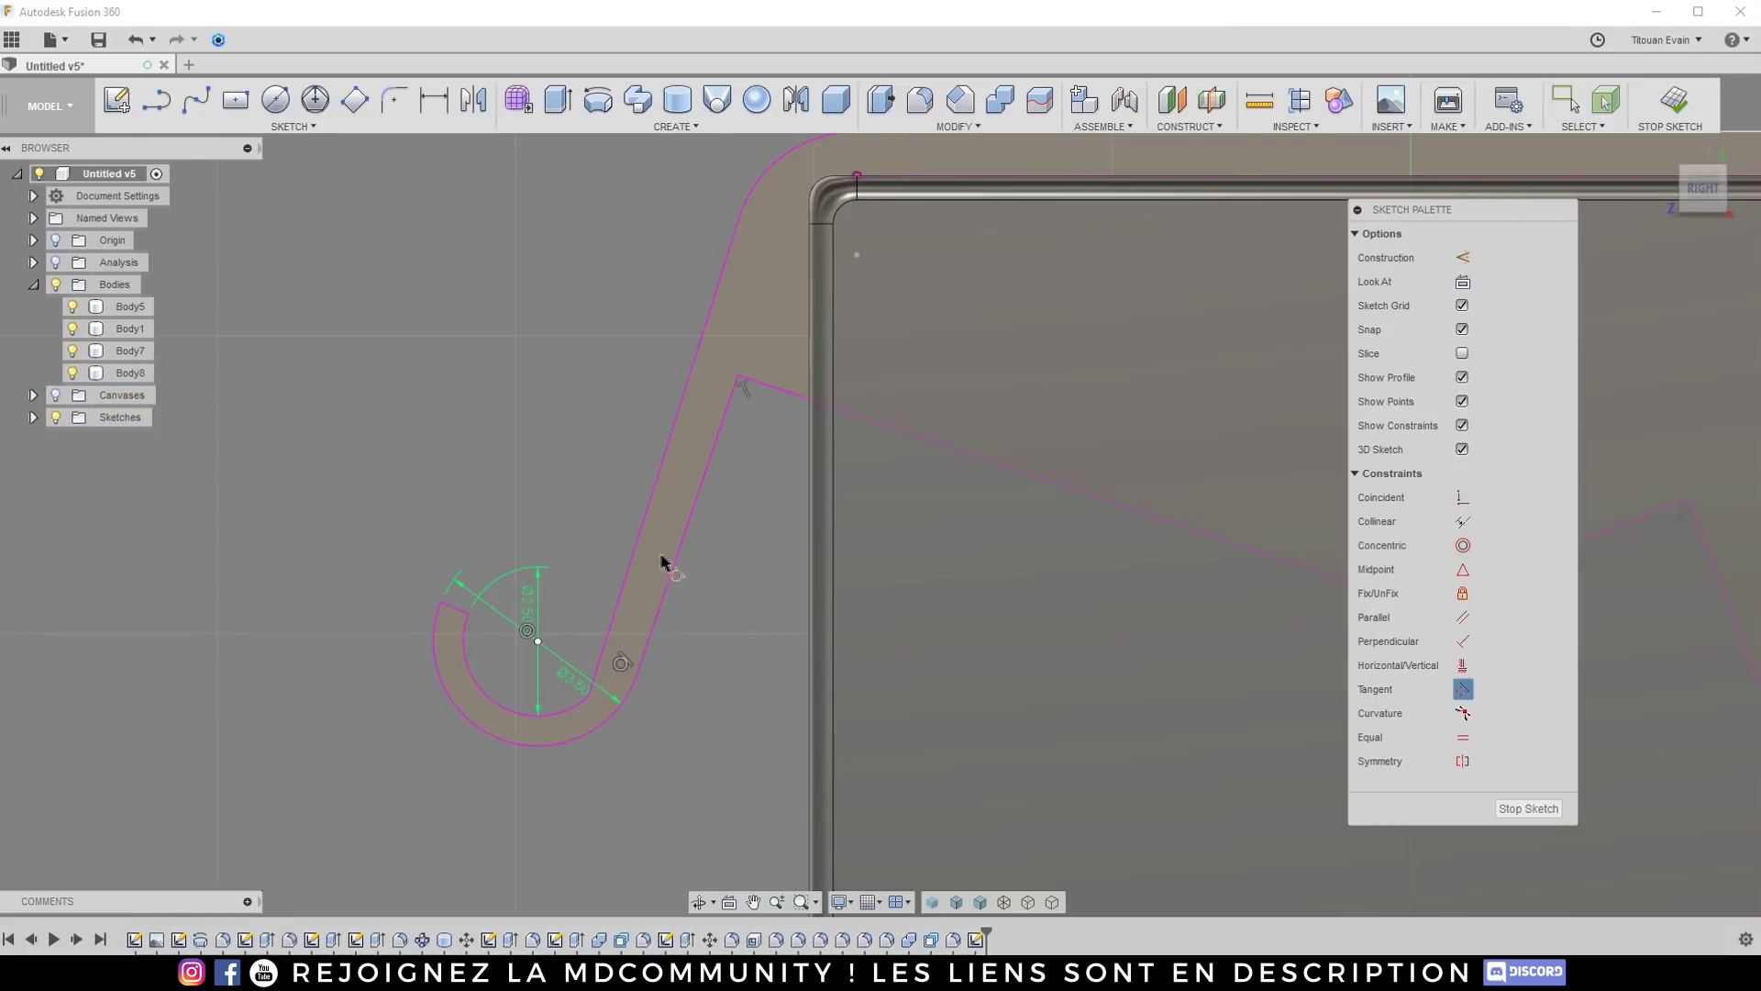
pyautogui.click(601, 654)
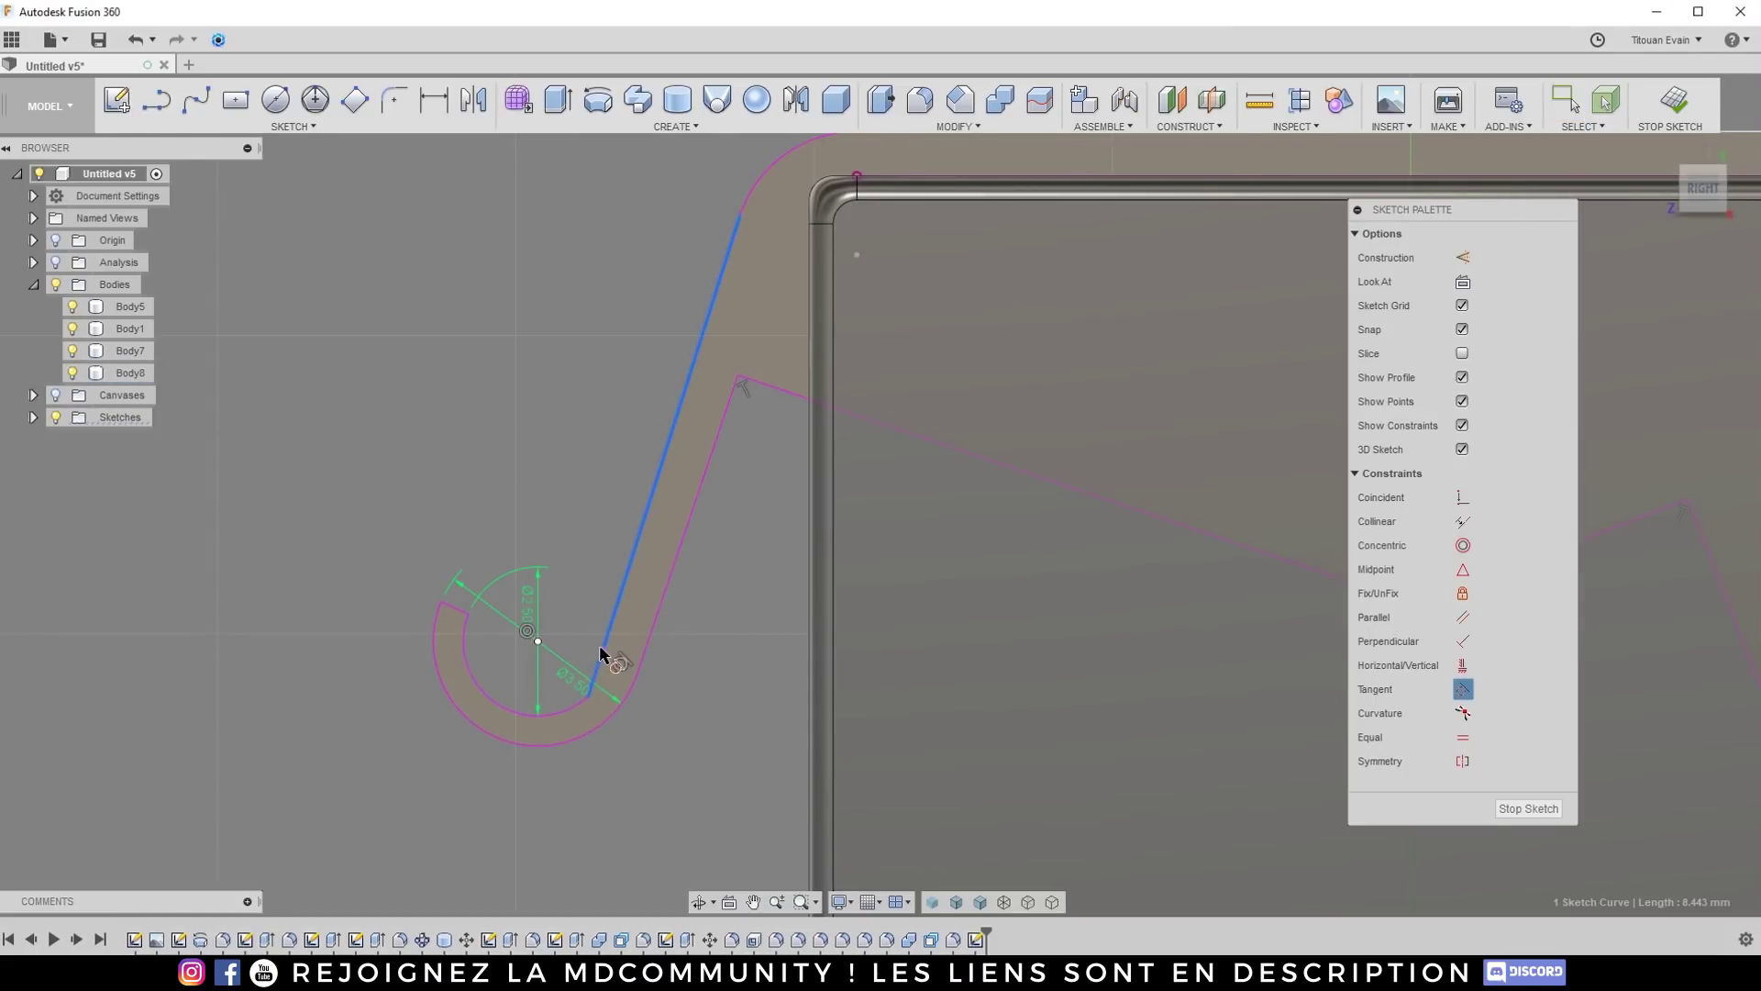
pyautogui.click(574, 708)
pyautogui.scroll(3, 655, 653)
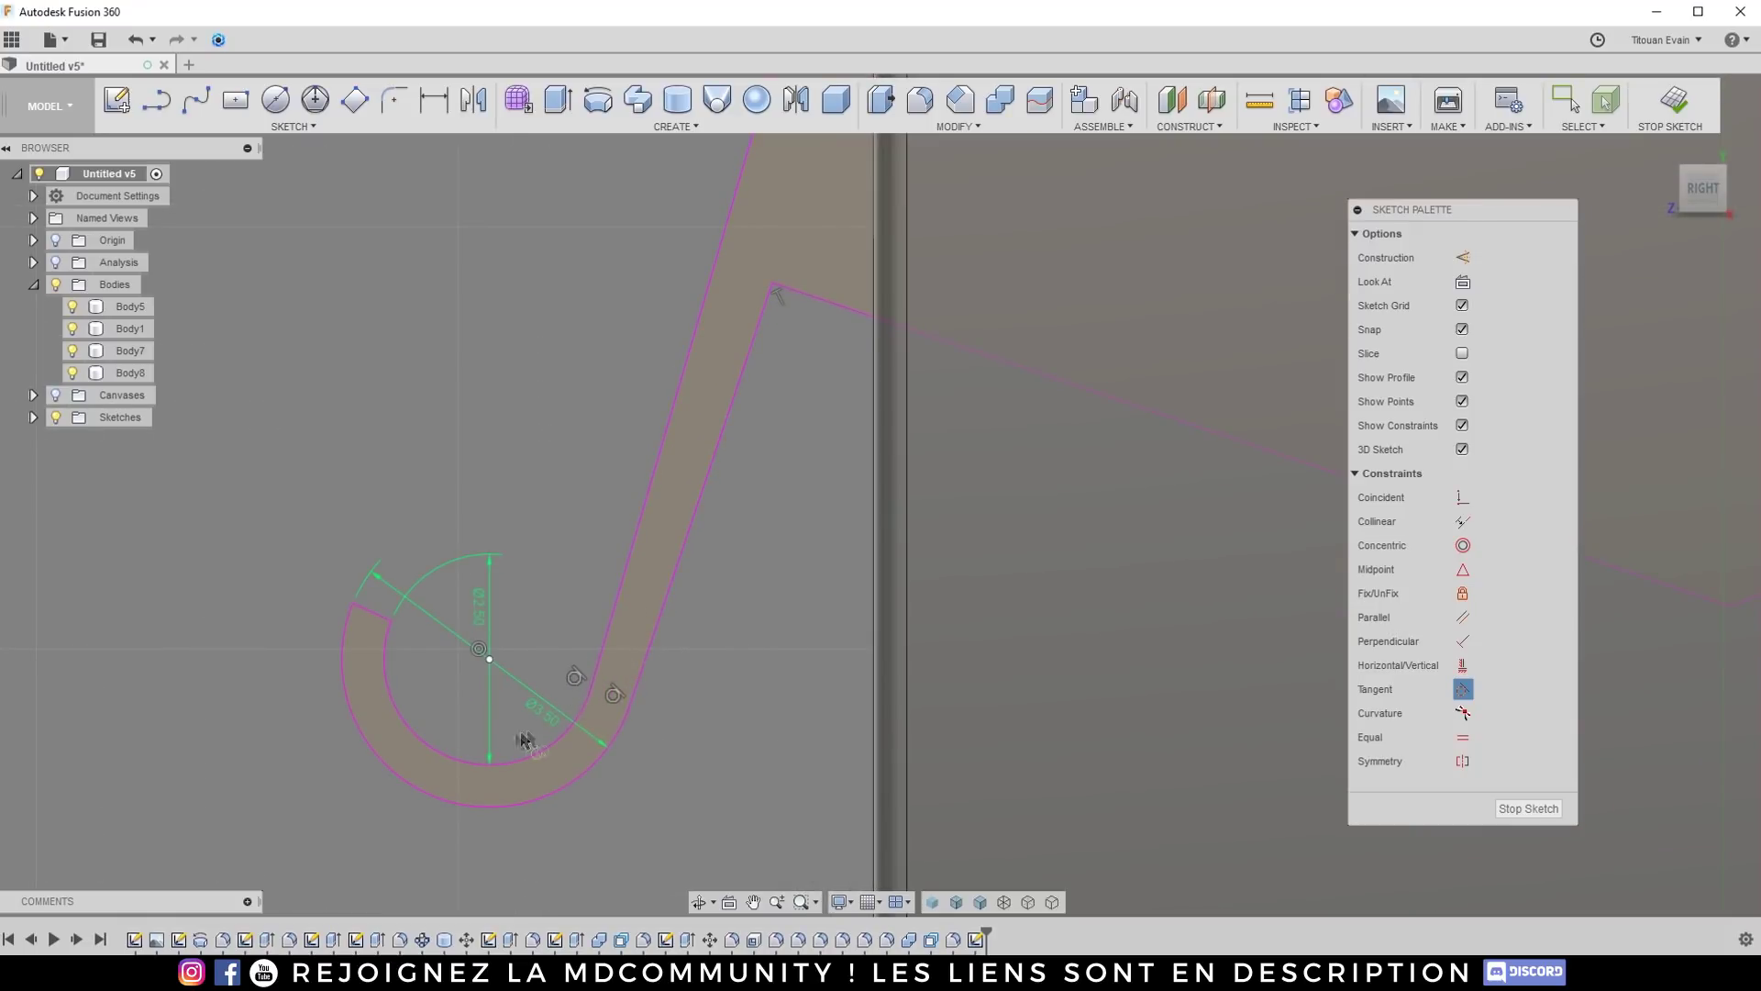
pyautogui.scroll(-8, 584, 761)
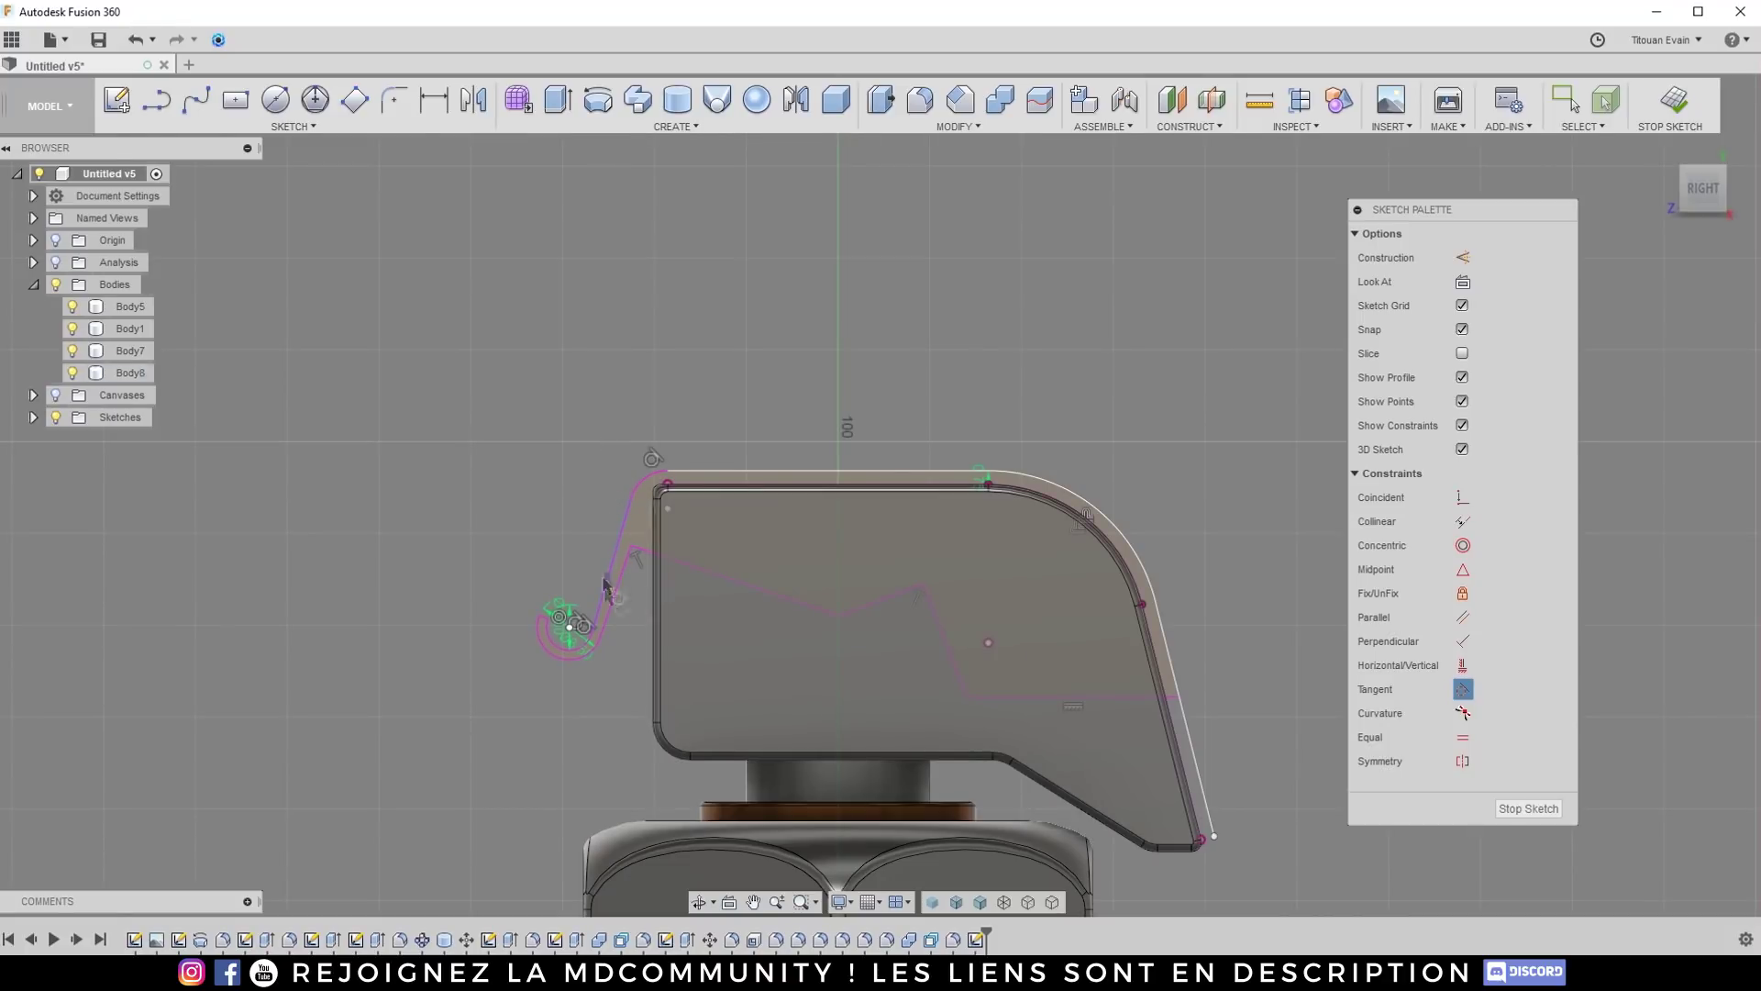
pyautogui.scroll(2, 613, 596)
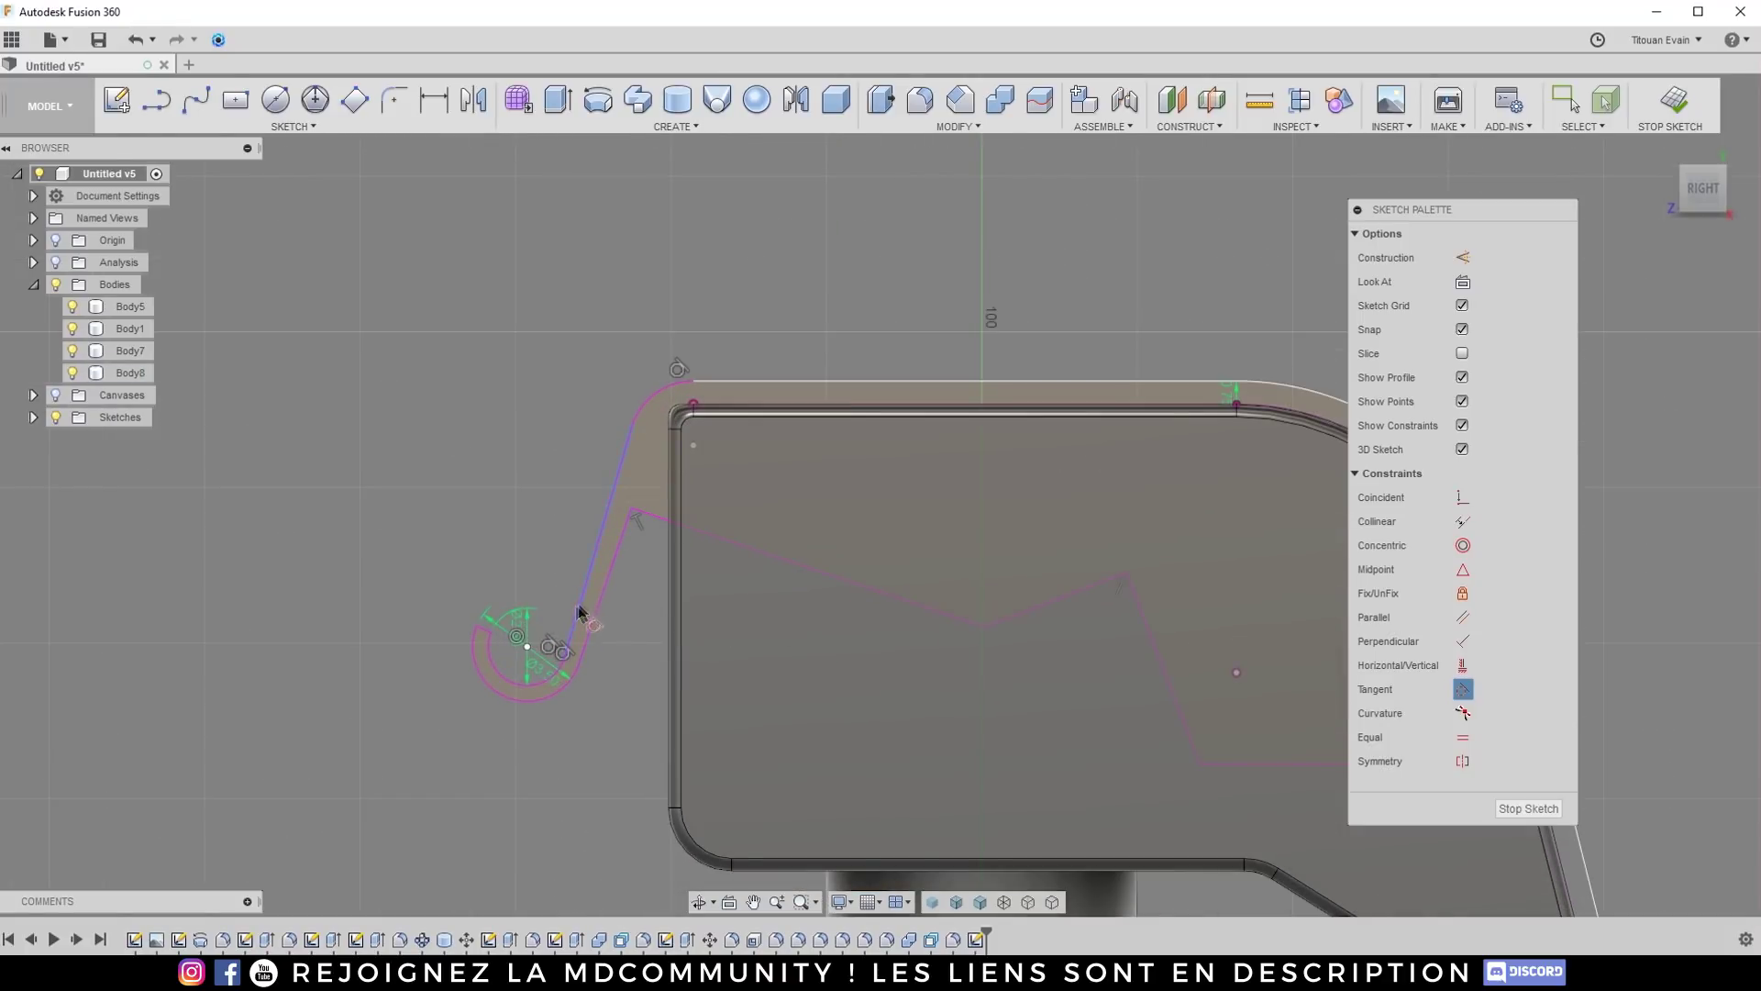
pyautogui.press('Escape')
# Step: Move the hook's centre point upward and closer to the body, shortening the lever's slanted section
pyautogui.moveTo(527, 647)
pyautogui.mouseDown()
pyautogui.moveTo(558, 604)
pyautogui.moveTo(525, 565)
pyautogui.moveTo(564, 574)
pyautogui.mouseUp()
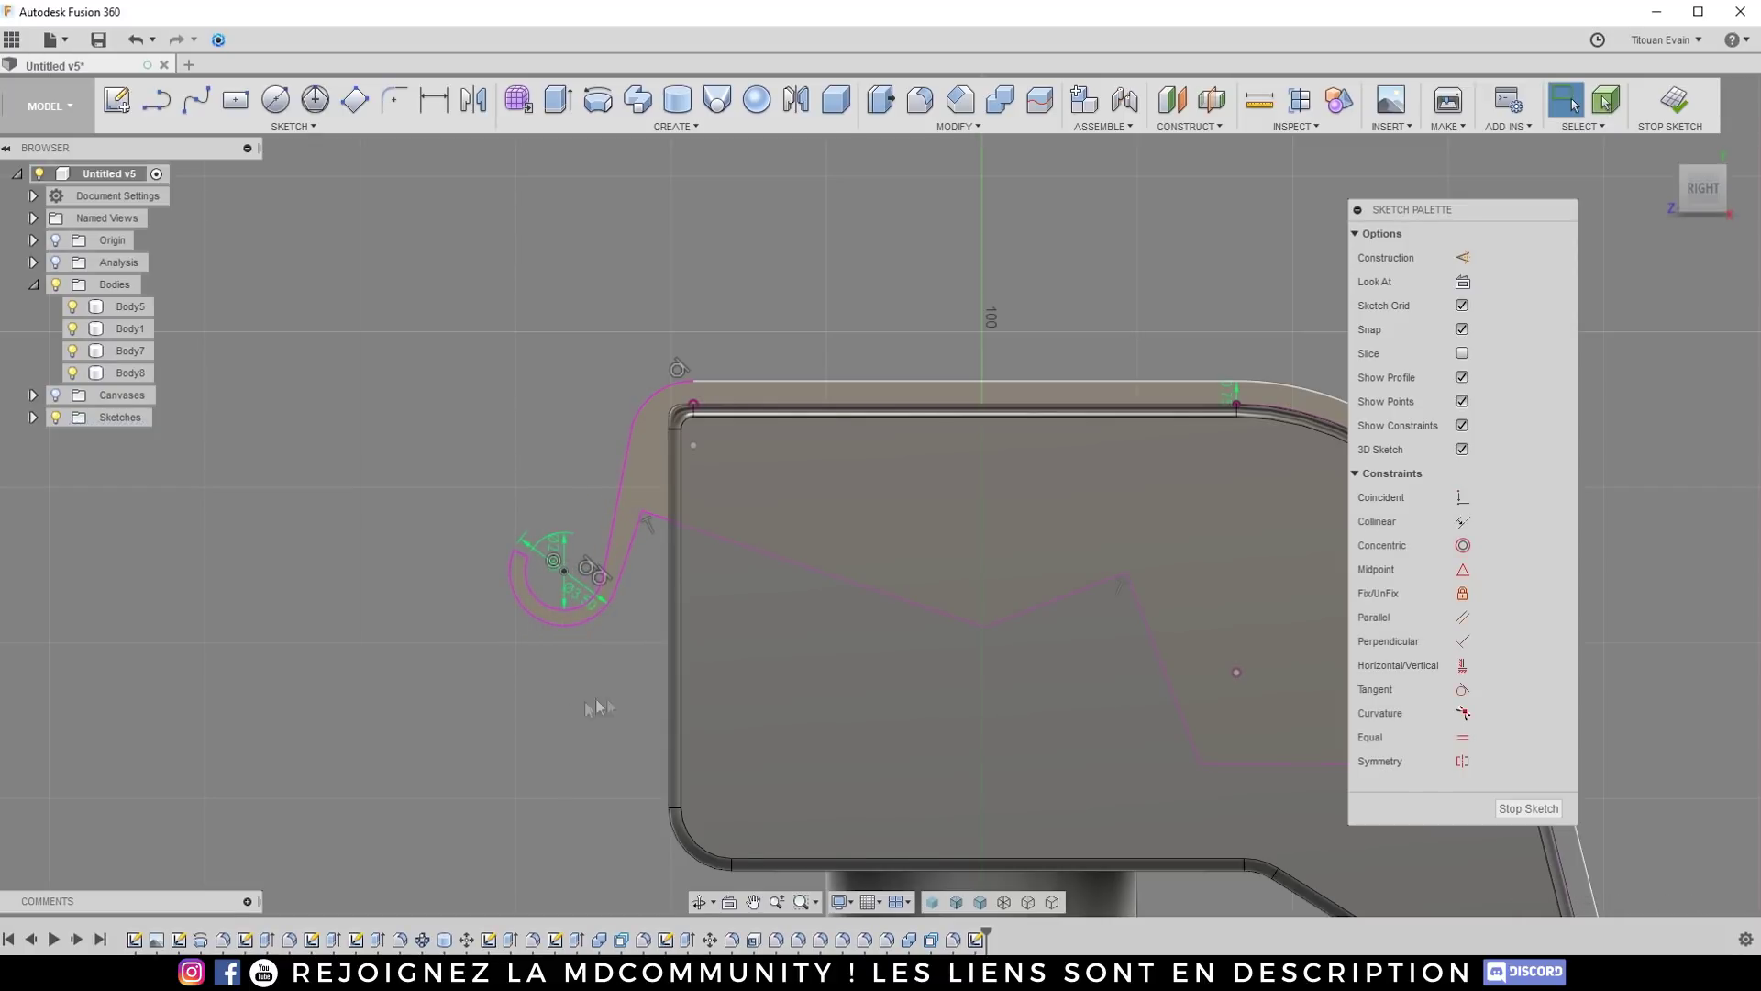
pyautogui.scroll(2, 684, 482)
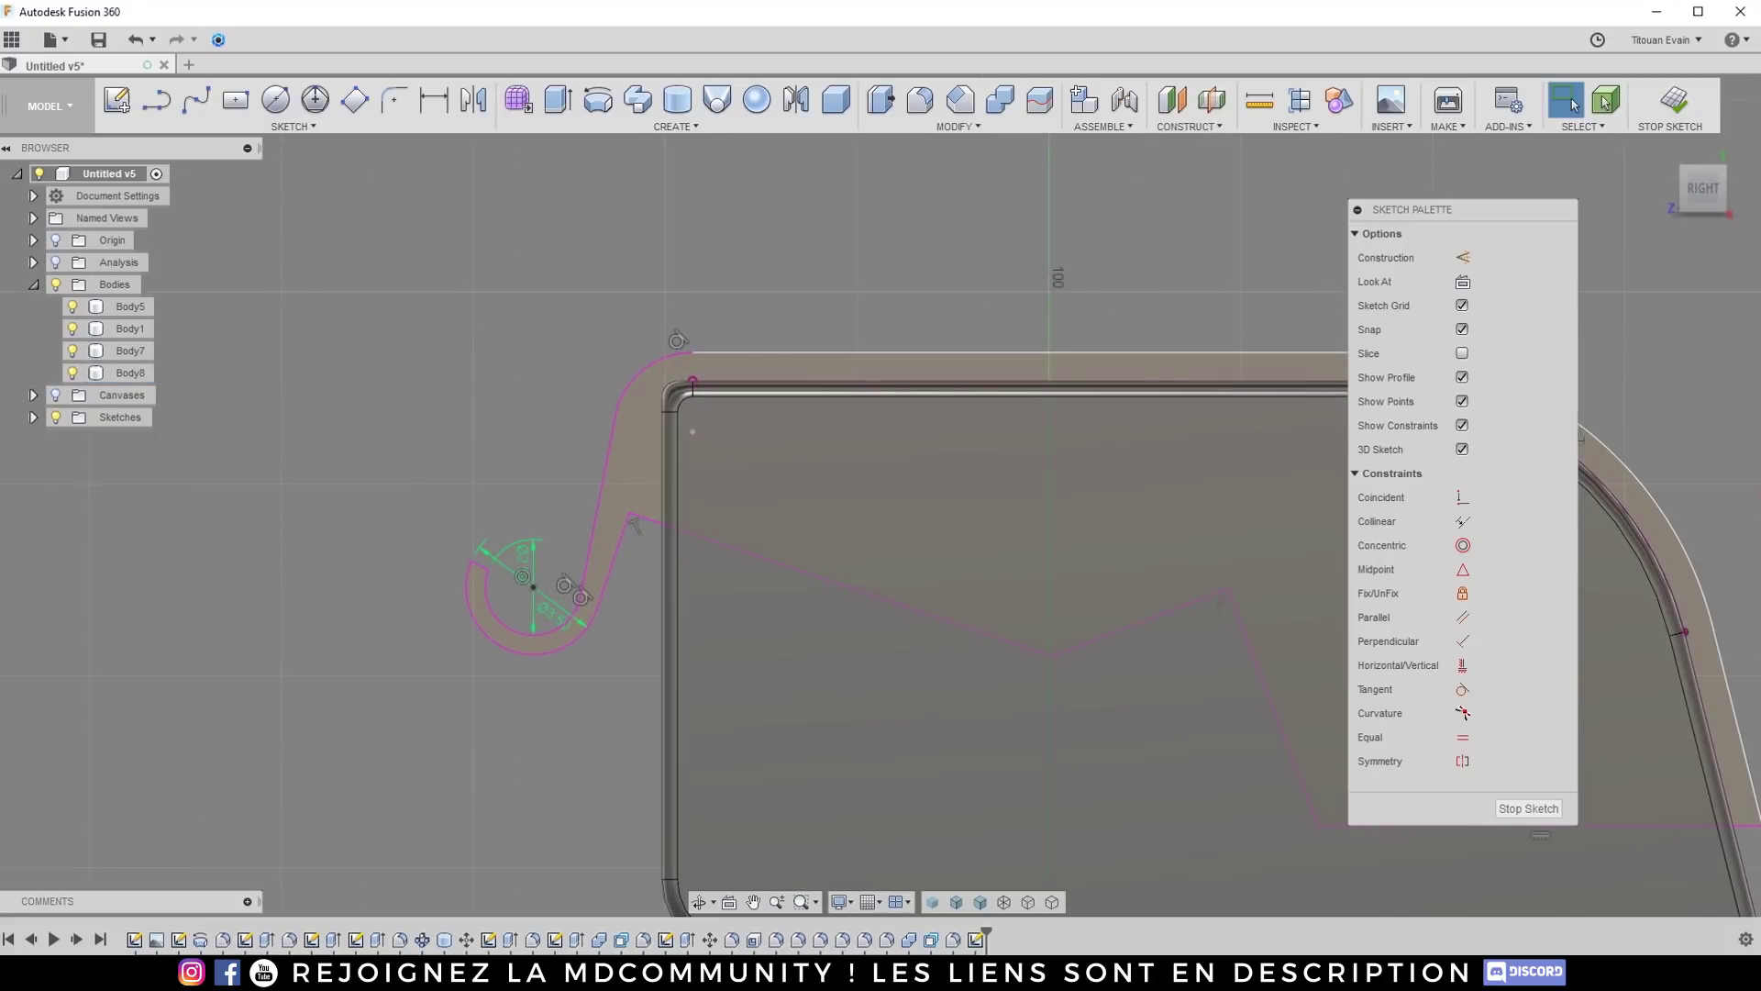
pyautogui.scroll(-3, 484, 482)
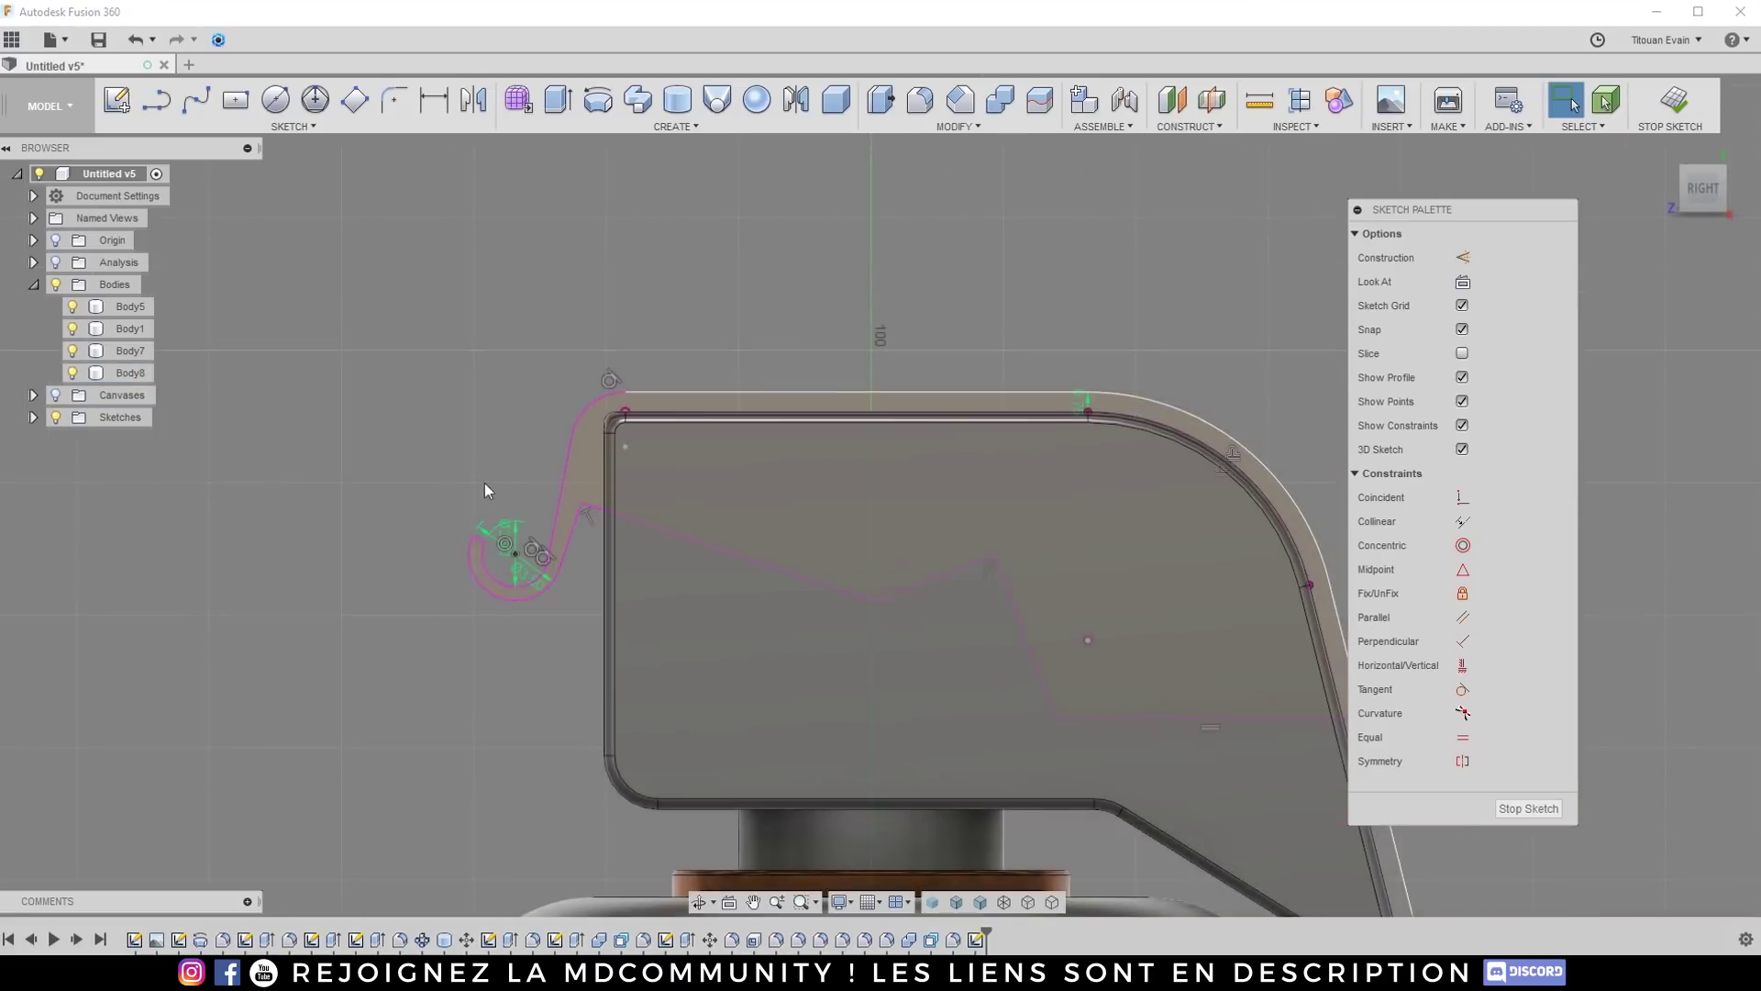
pyautogui.scroll(3, 551, 476)
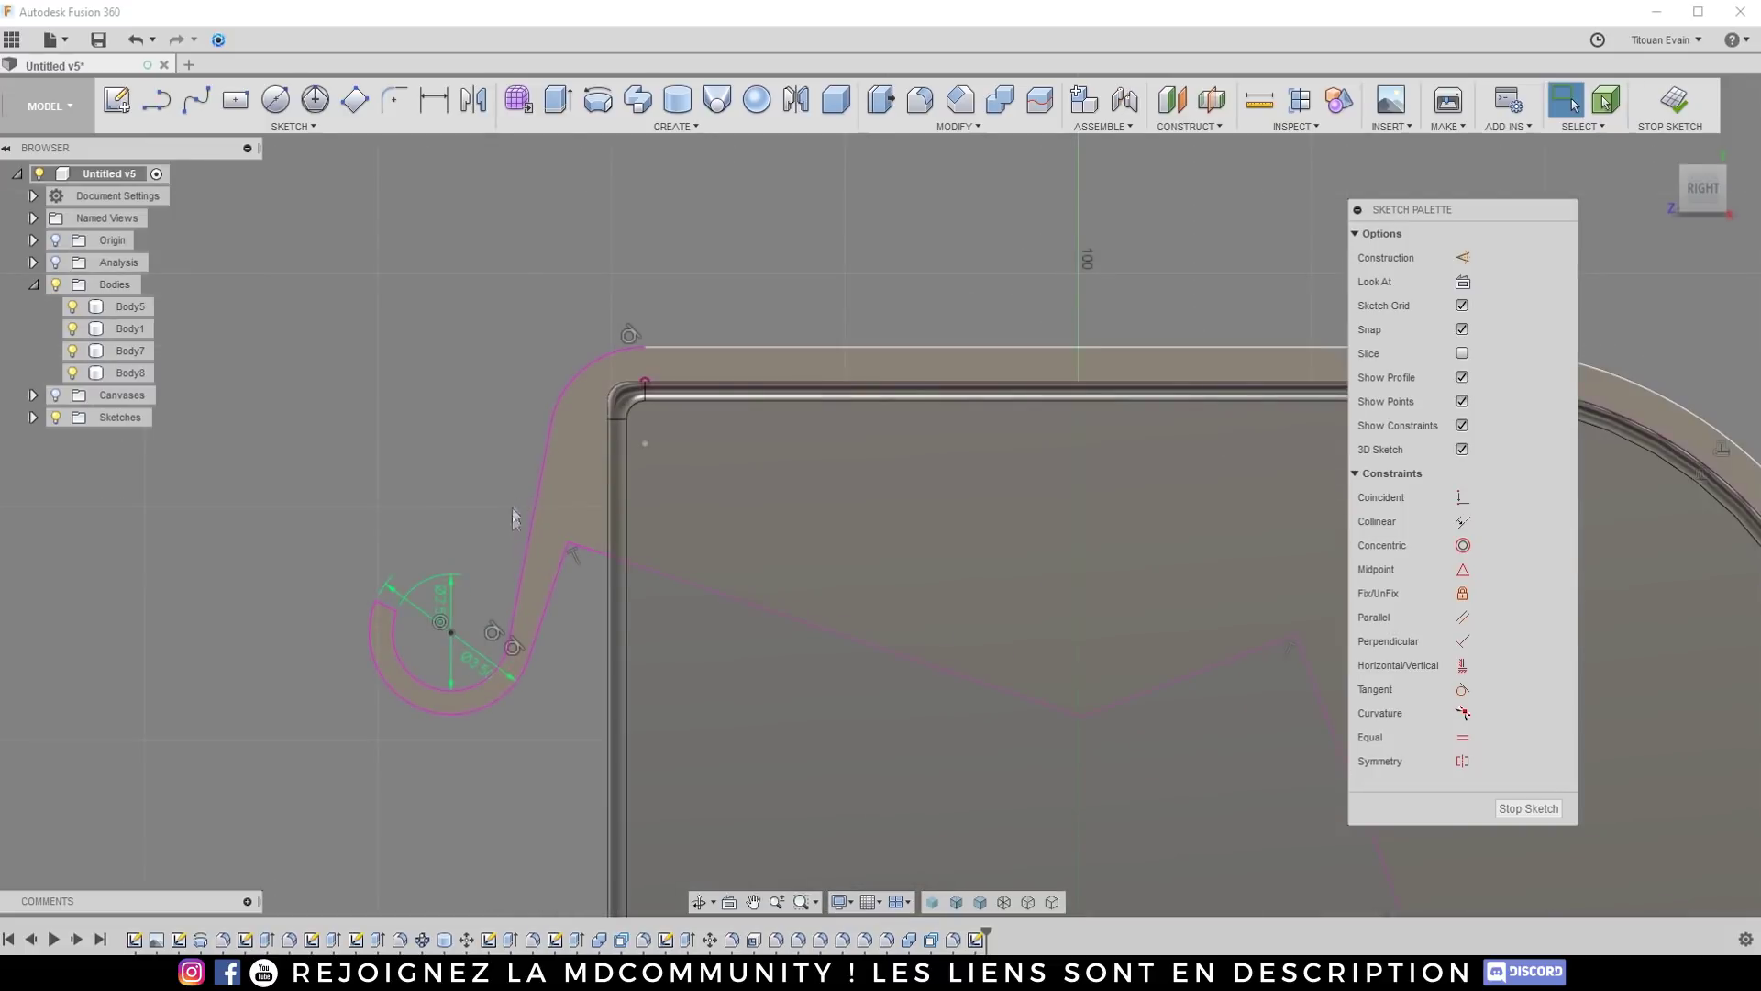
# Step: Fillet the sharp corner between the inner slanted line and the lower sloping line with a radius of about 0.8 mm
pyautogui.press('o')
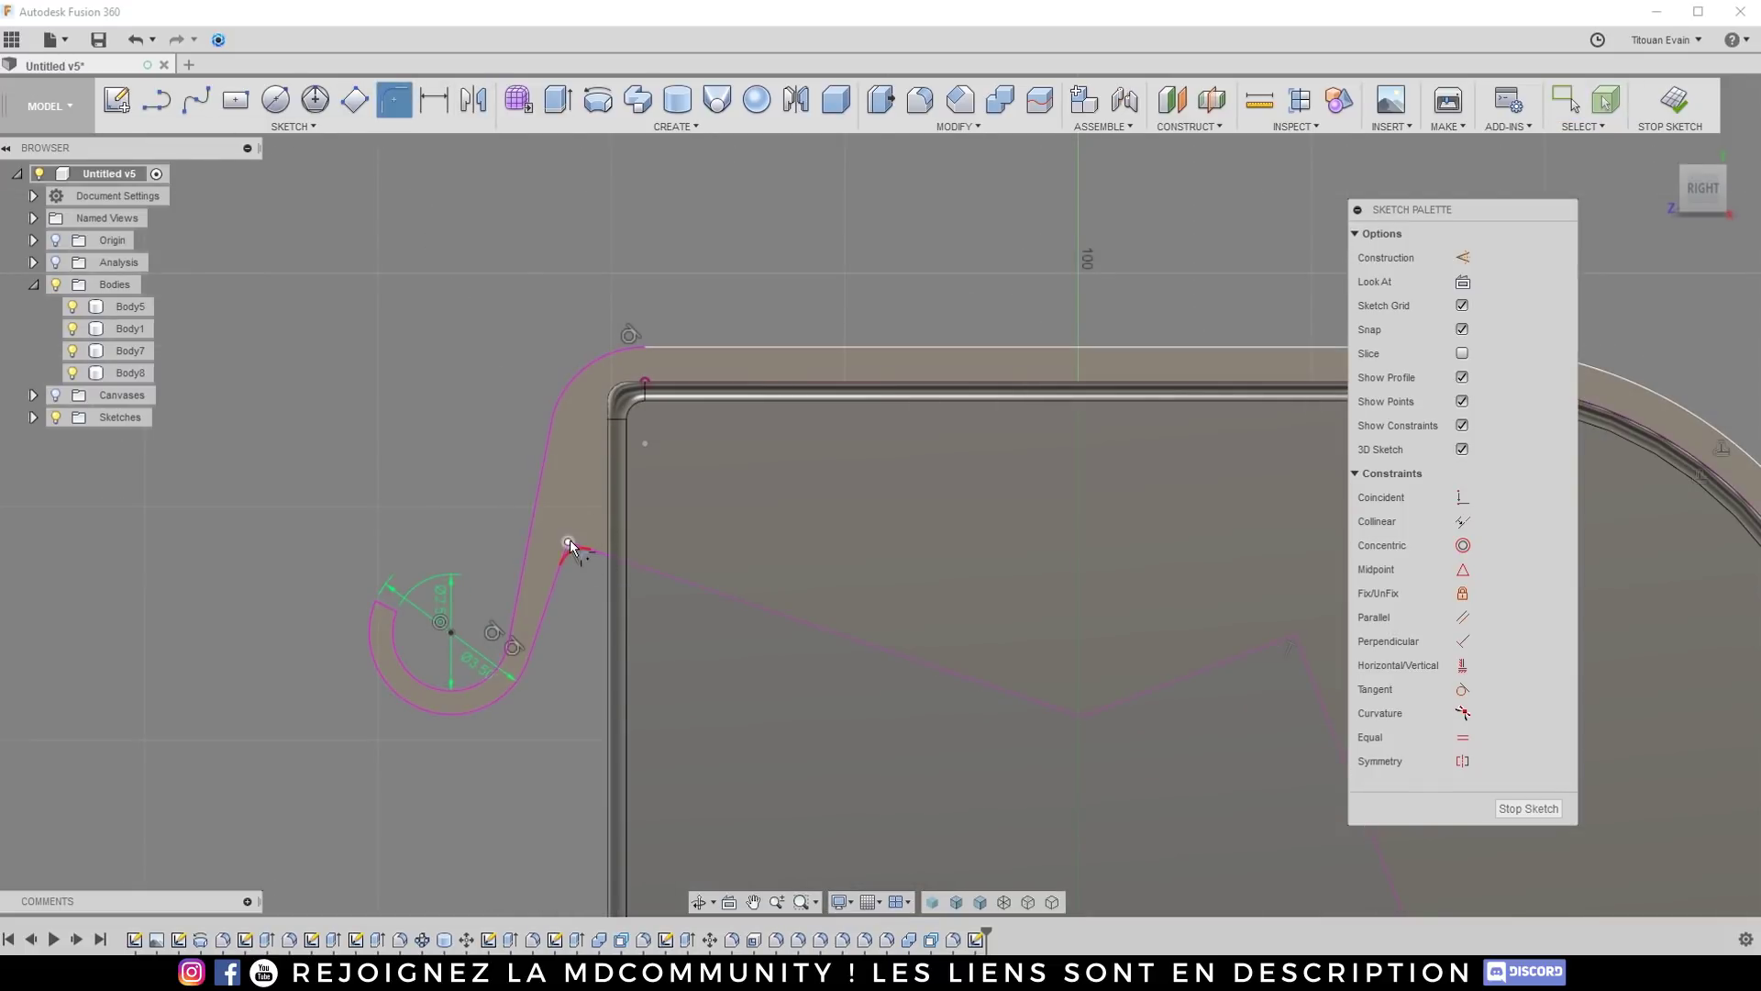
pyautogui.click(592, 554)
pyautogui.scroll(1, 591, 554)
pyautogui.moveTo(566, 540)
pyautogui.mouseDown()
pyautogui.moveTo(562, 525)
pyautogui.moveTo(566, 543)
pyautogui.mouseUp()
pyautogui.press('Return')
pyautogui.scroll(-5, 734, 477)
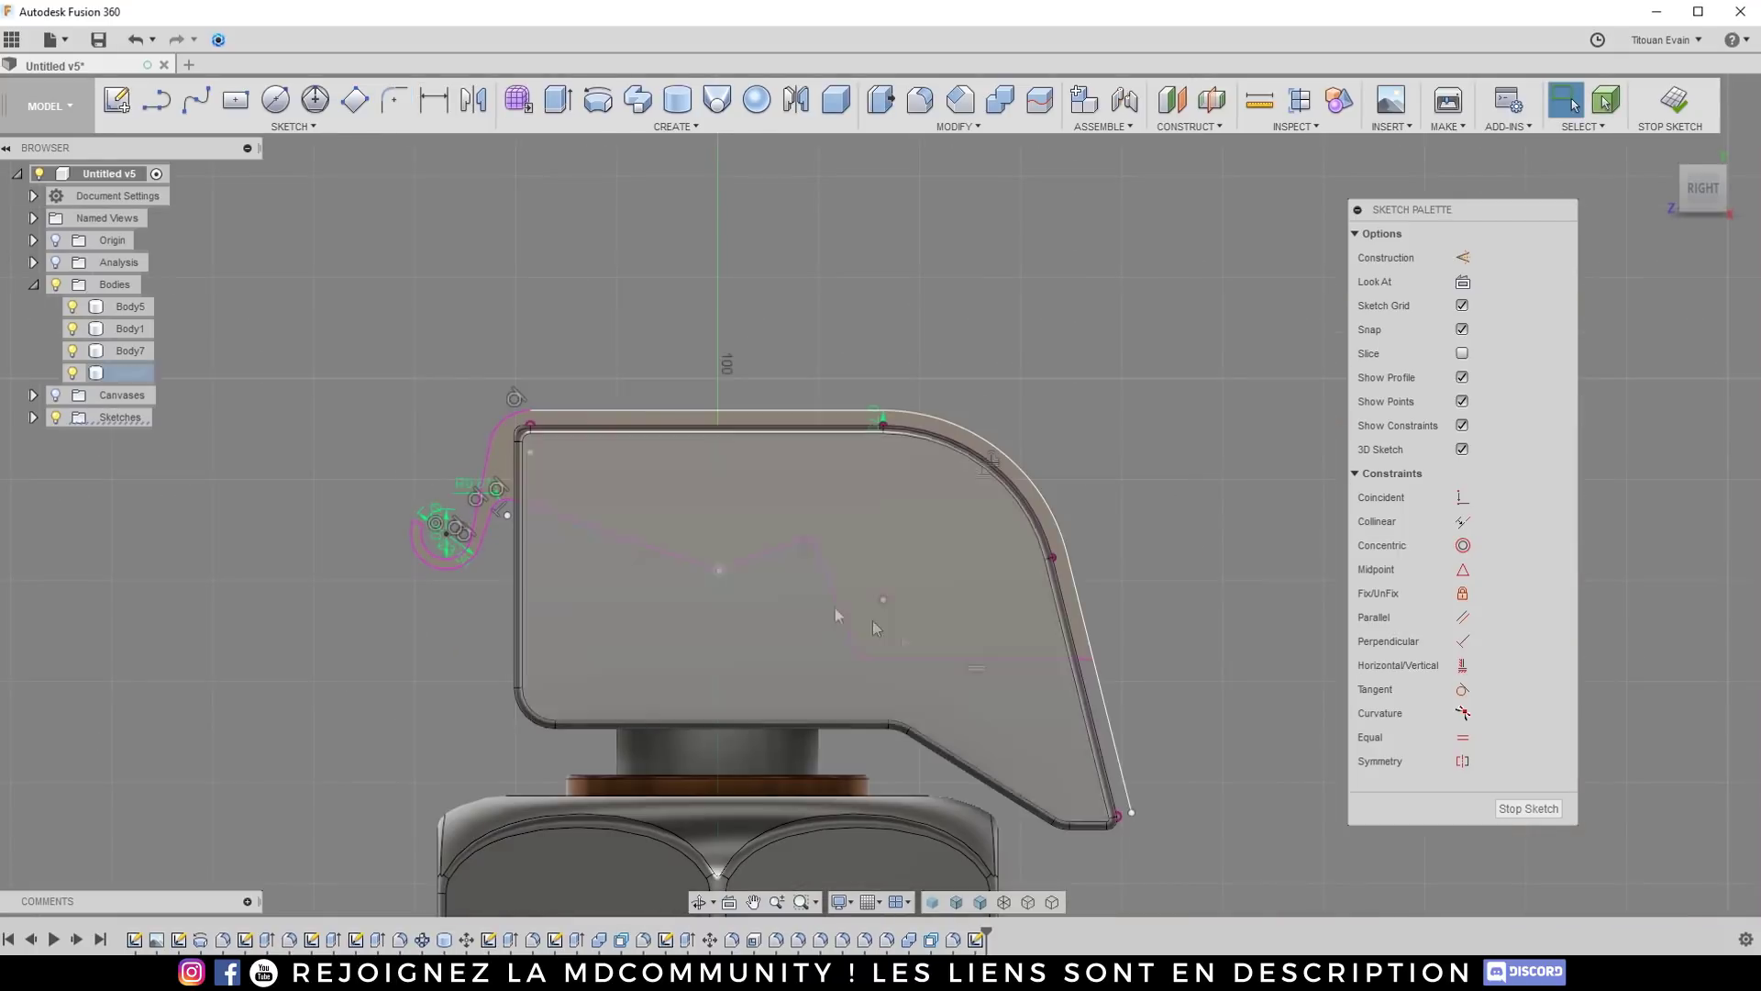
# Step: Fillet the V-shaped dip in the profile's lower edge with a radius of about 3.64 mm
pyautogui.scroll(2, 752, 532)
pyautogui.press('o')
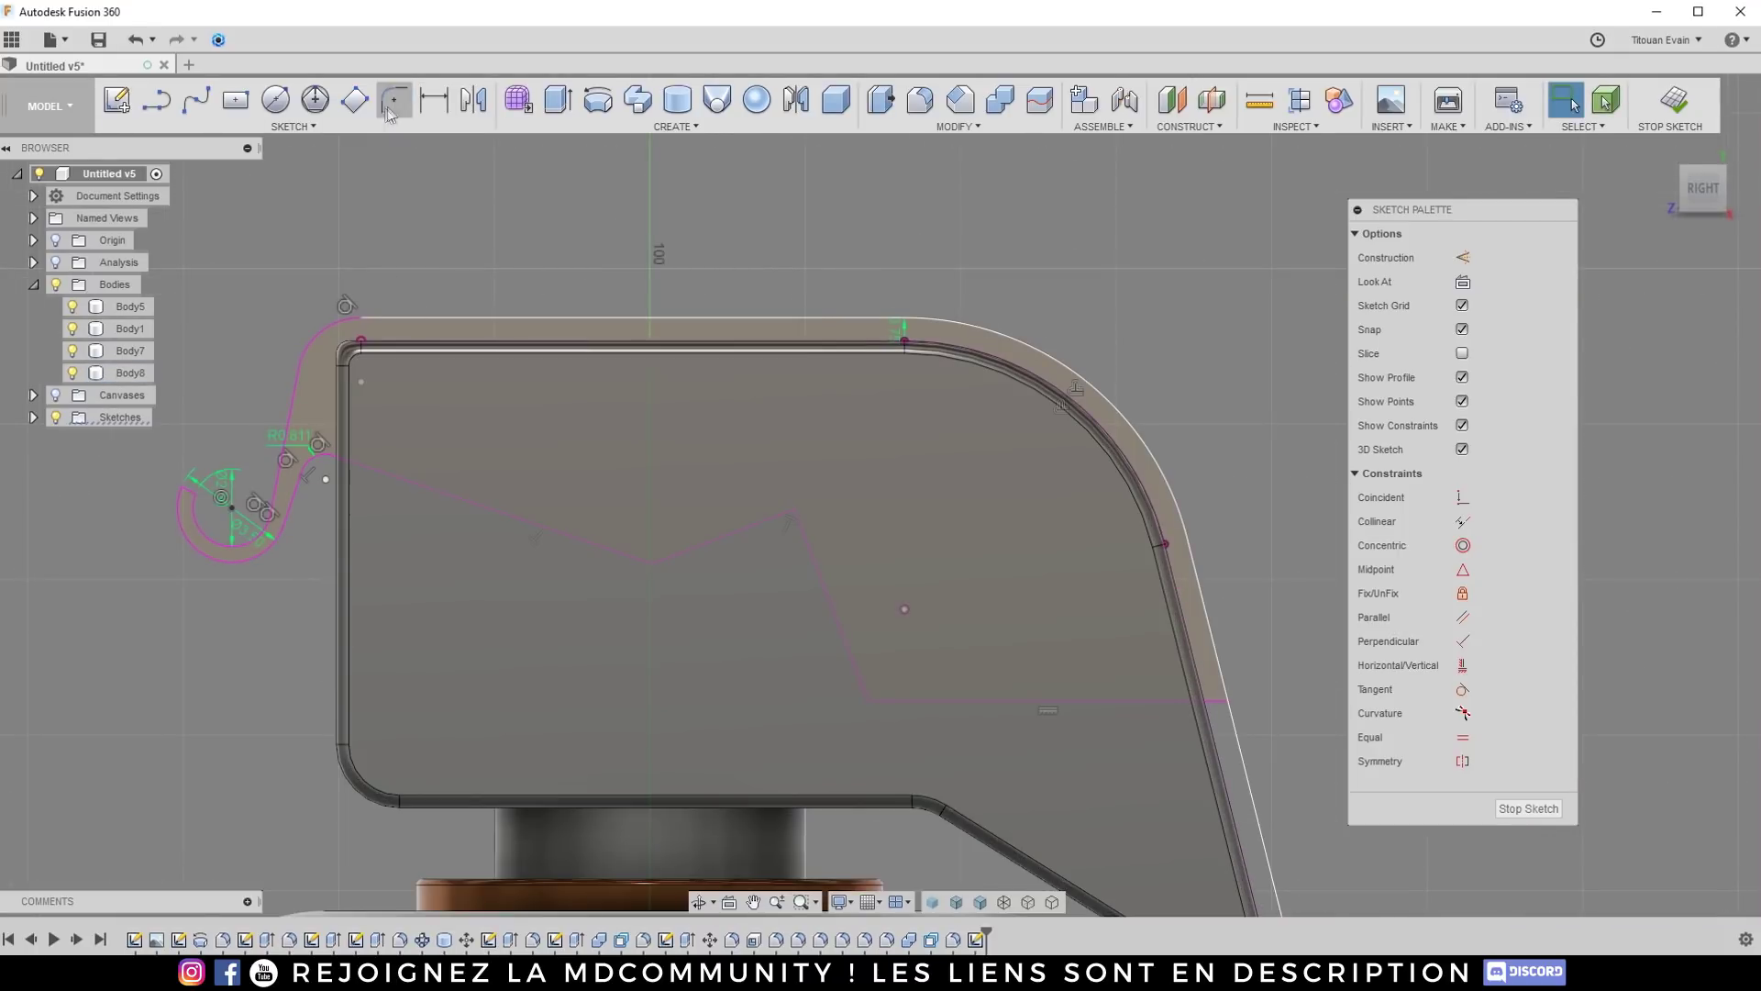
pyautogui.click(652, 569)
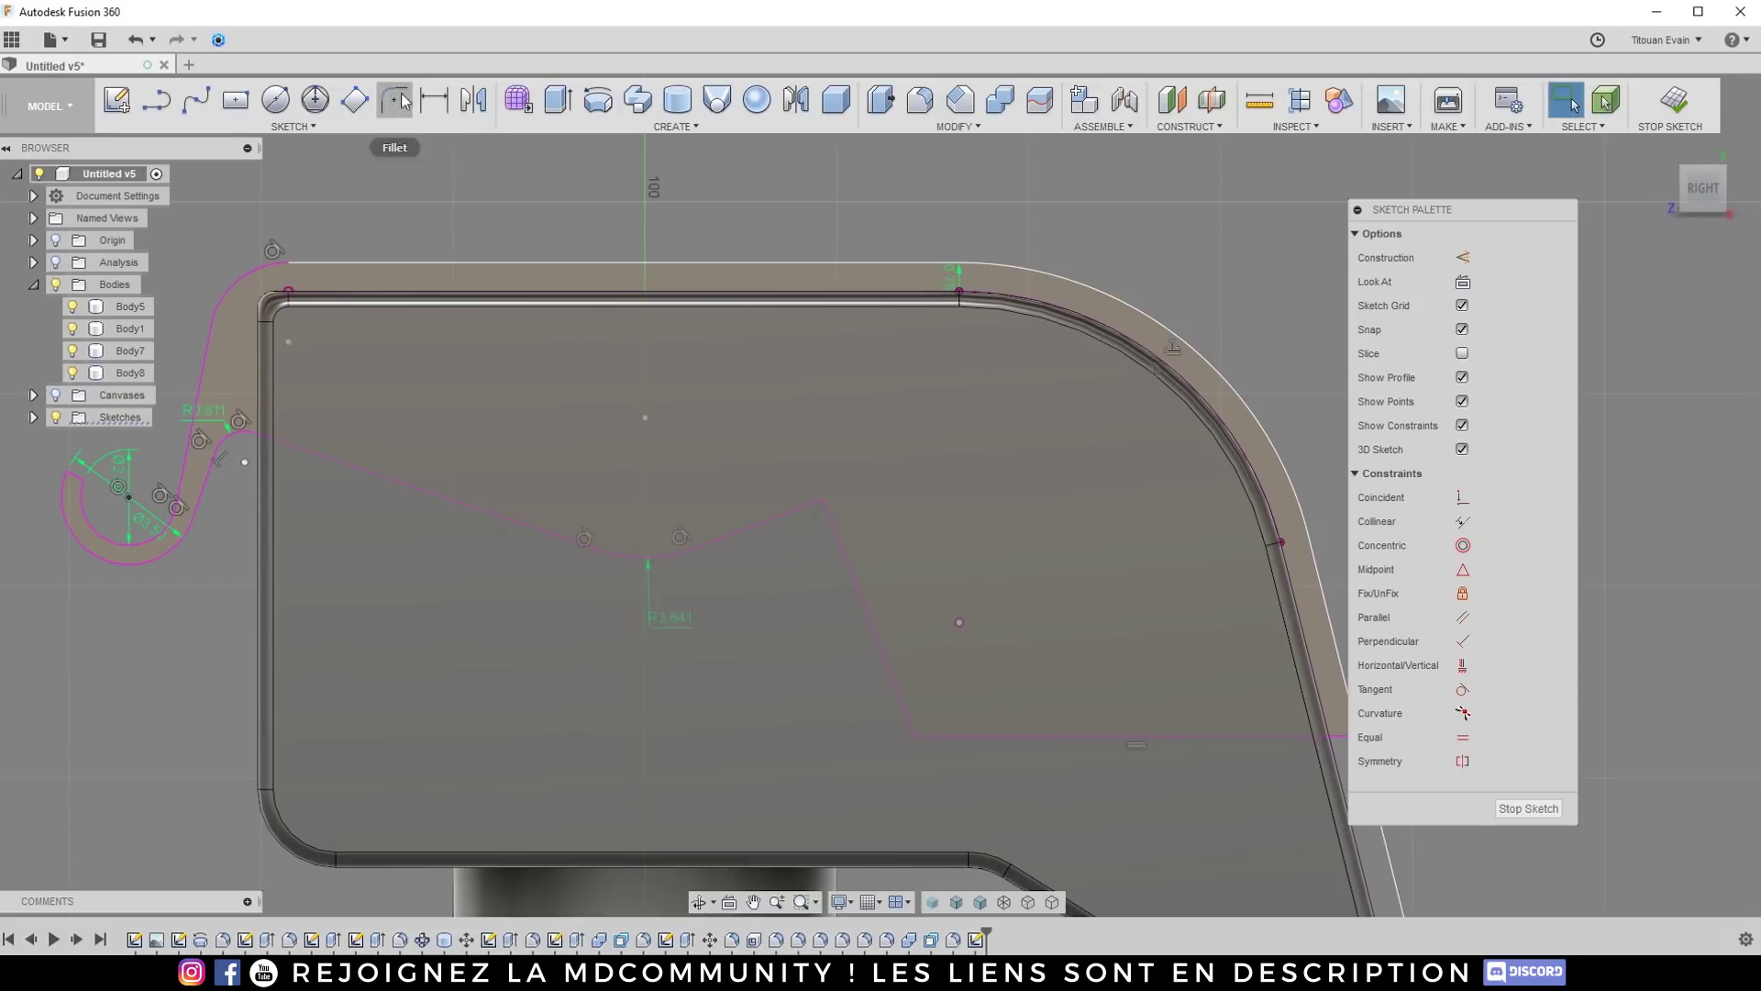
pyautogui.press('t')
pyautogui.press('Escape')
# Step: Reposition the peak beside the rounded dip, on the side away from the hook, to about Y 93.93, Z -5.94 mm
pyautogui.moveTo(820, 501); pyautogui.dragTo(832, 447)
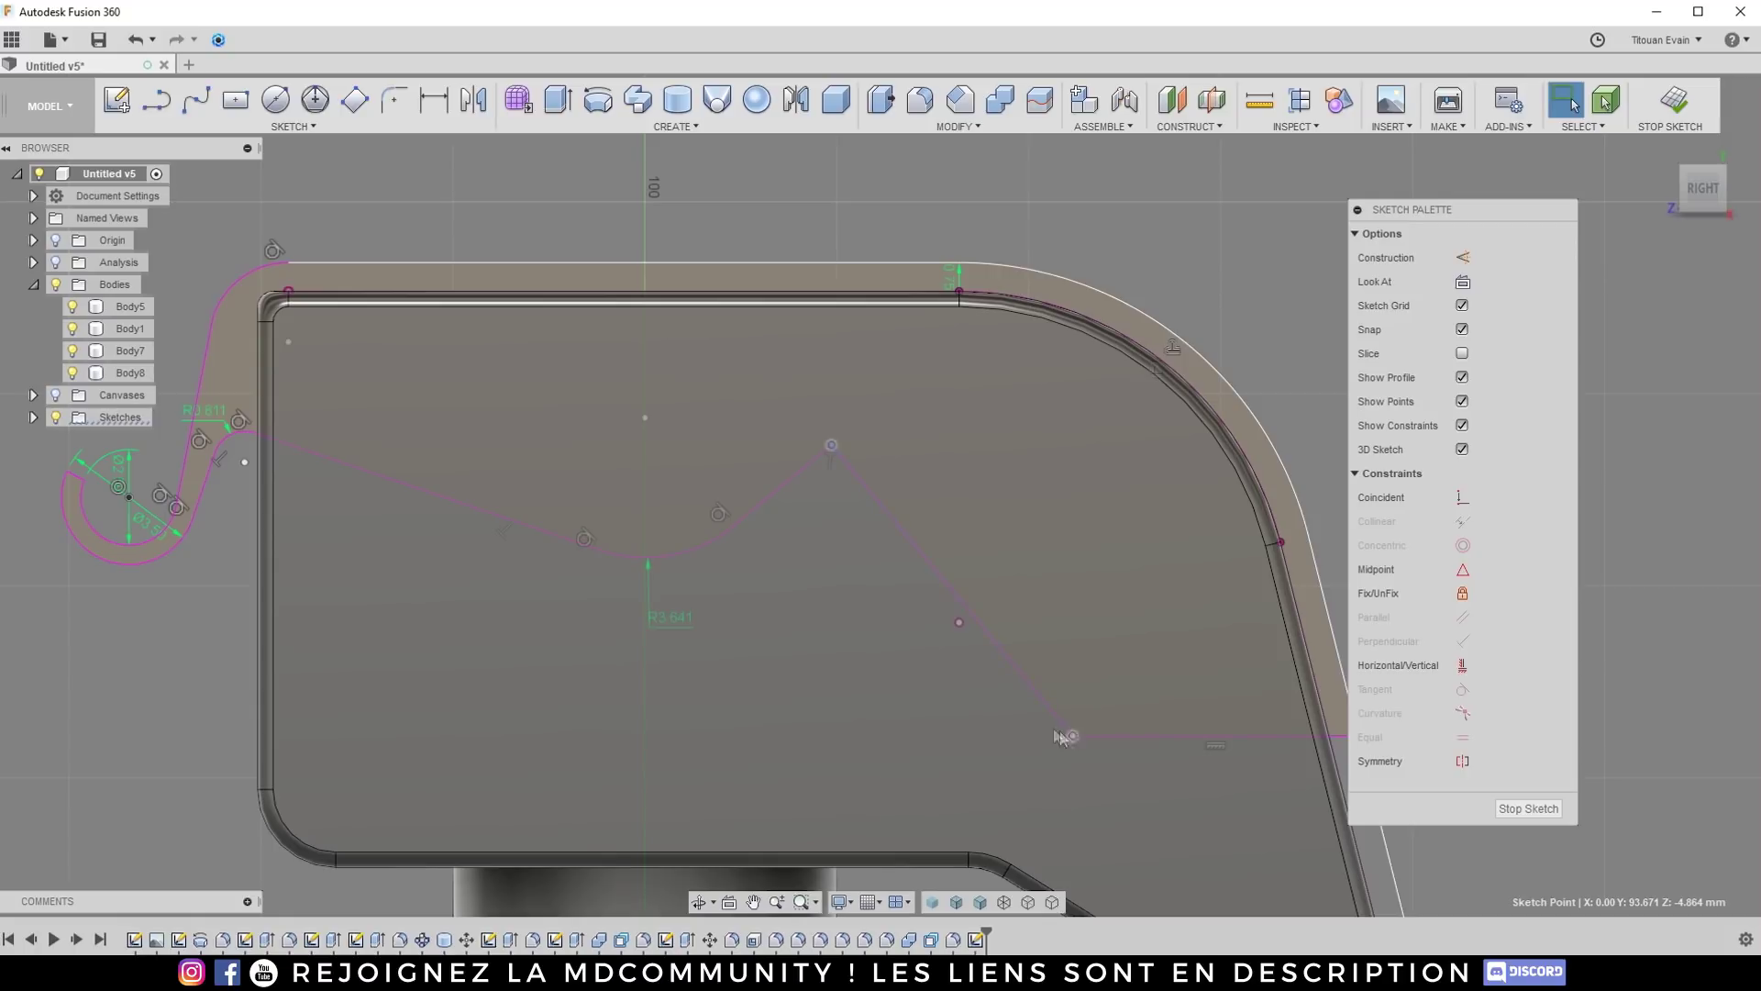
pyautogui.moveTo(1061, 738); pyautogui.dragTo(1004, 724)
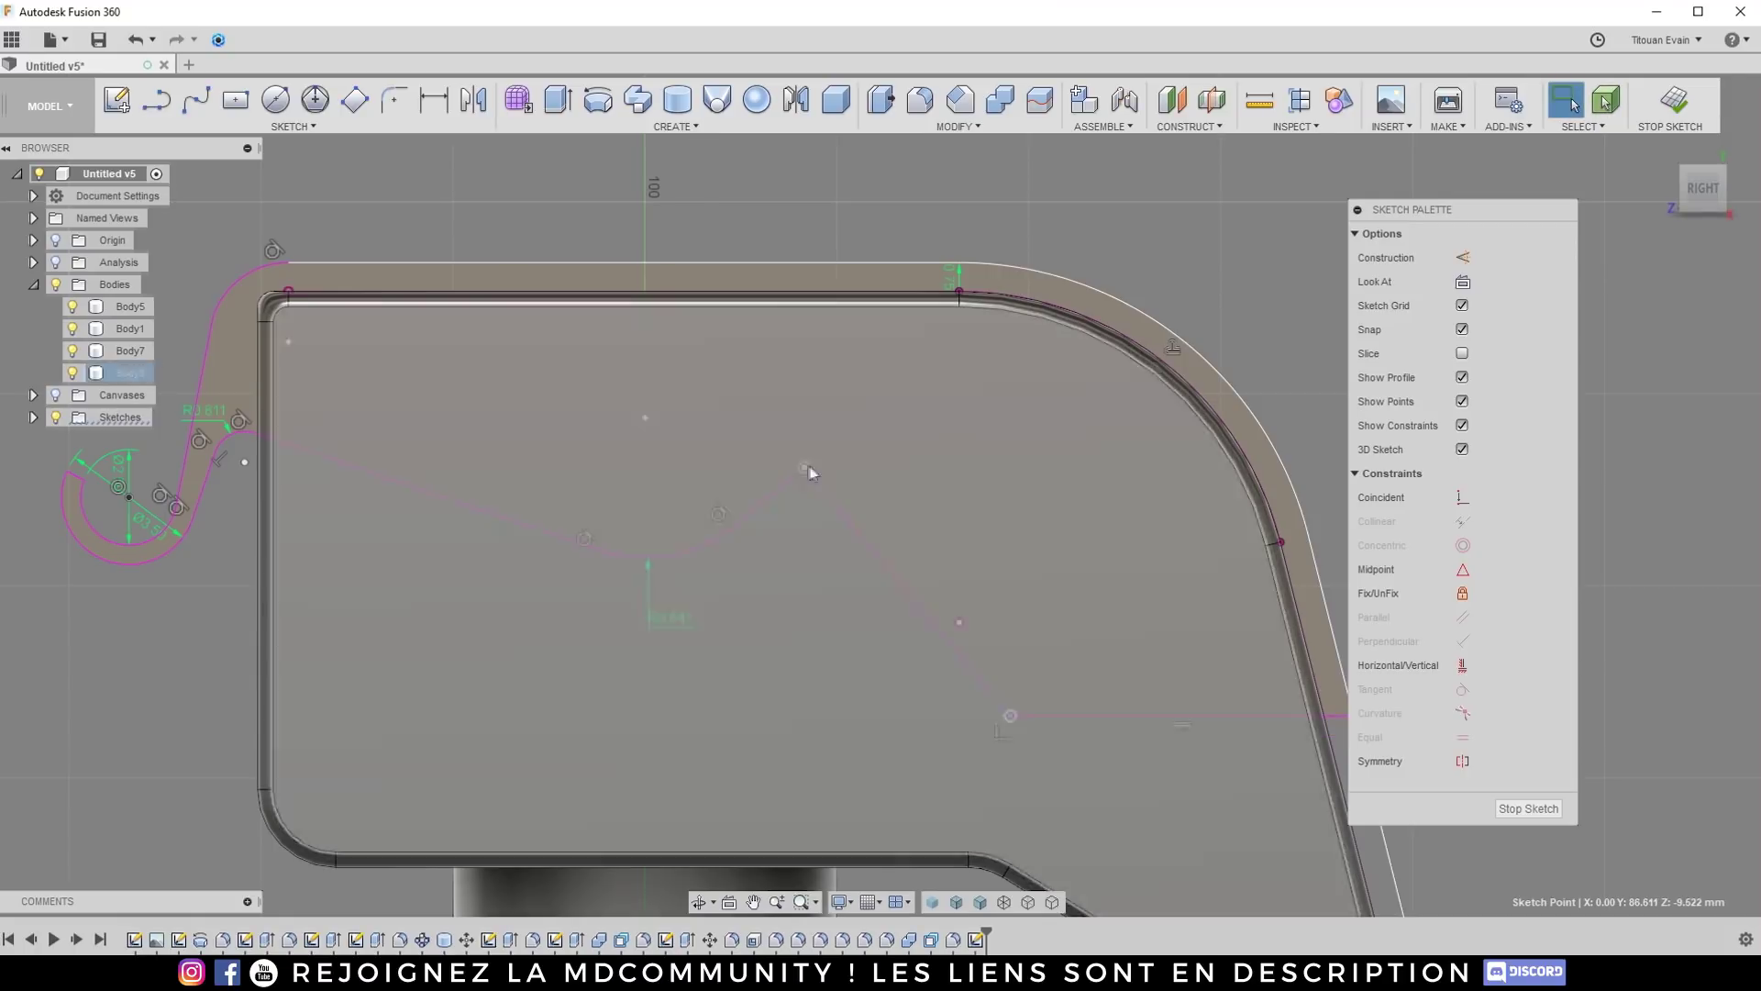
pyautogui.moveTo(806, 476); pyautogui.dragTo(818, 464)
pyautogui.click(824, 475)
pyautogui.scroll(-2, 823, 476)
pyautogui.scroll(5, 822, 486)
pyautogui.press('Escape')
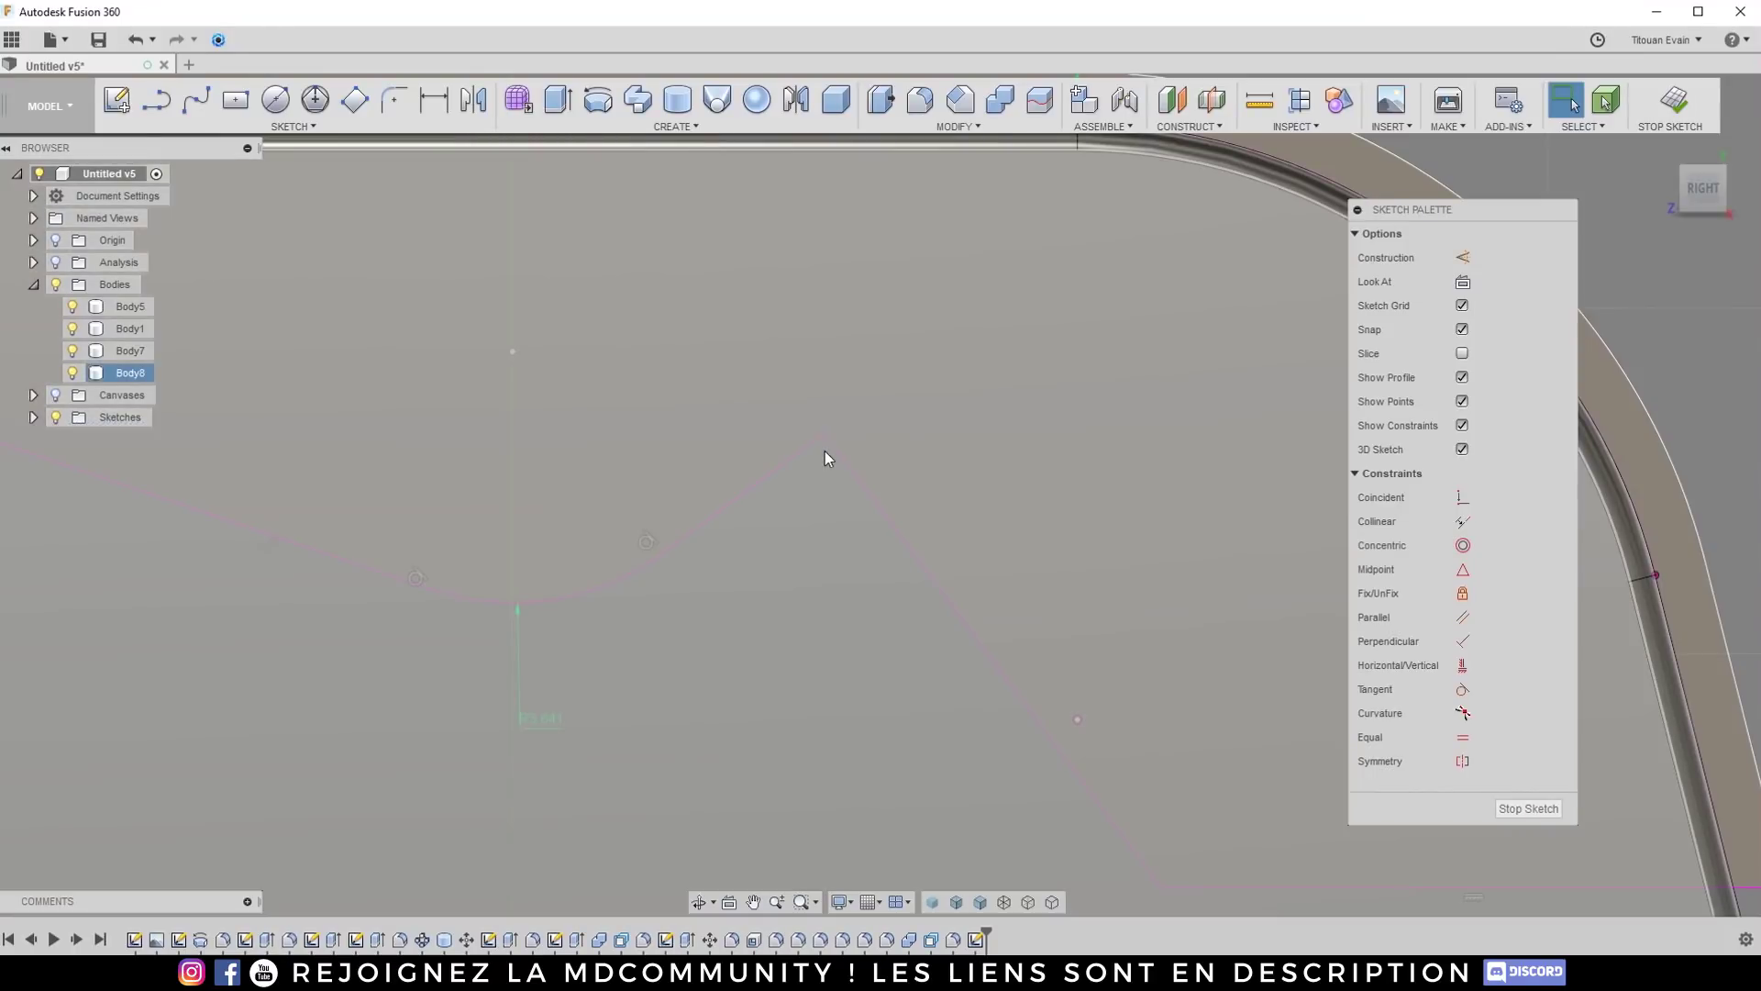
pyautogui.moveTo(824, 451); pyautogui.dragTo(848, 439)
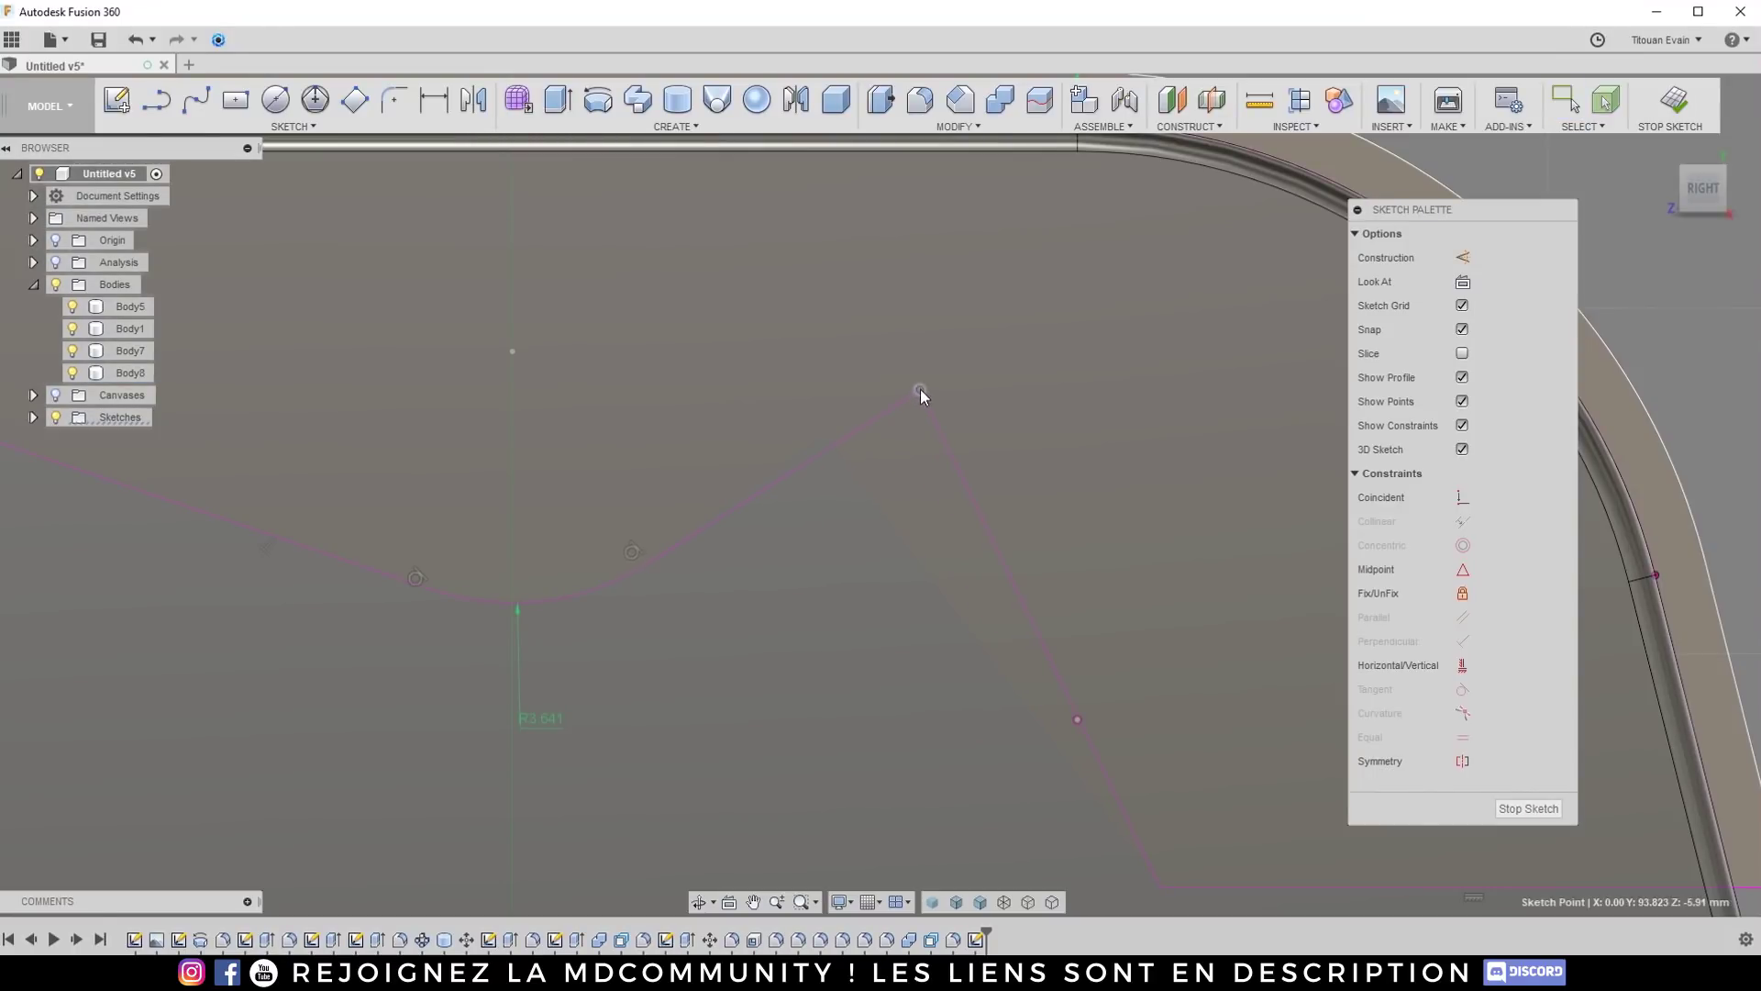
pyautogui.press('Escape')
# Step: Move the lower corner where the steep line meets the horizontal line to about Y 86.57, Z -7.99 mm
pyautogui.scroll(-3, 849, 515)
pyautogui.moveTo(972, 656); pyautogui.dragTo(933, 659)
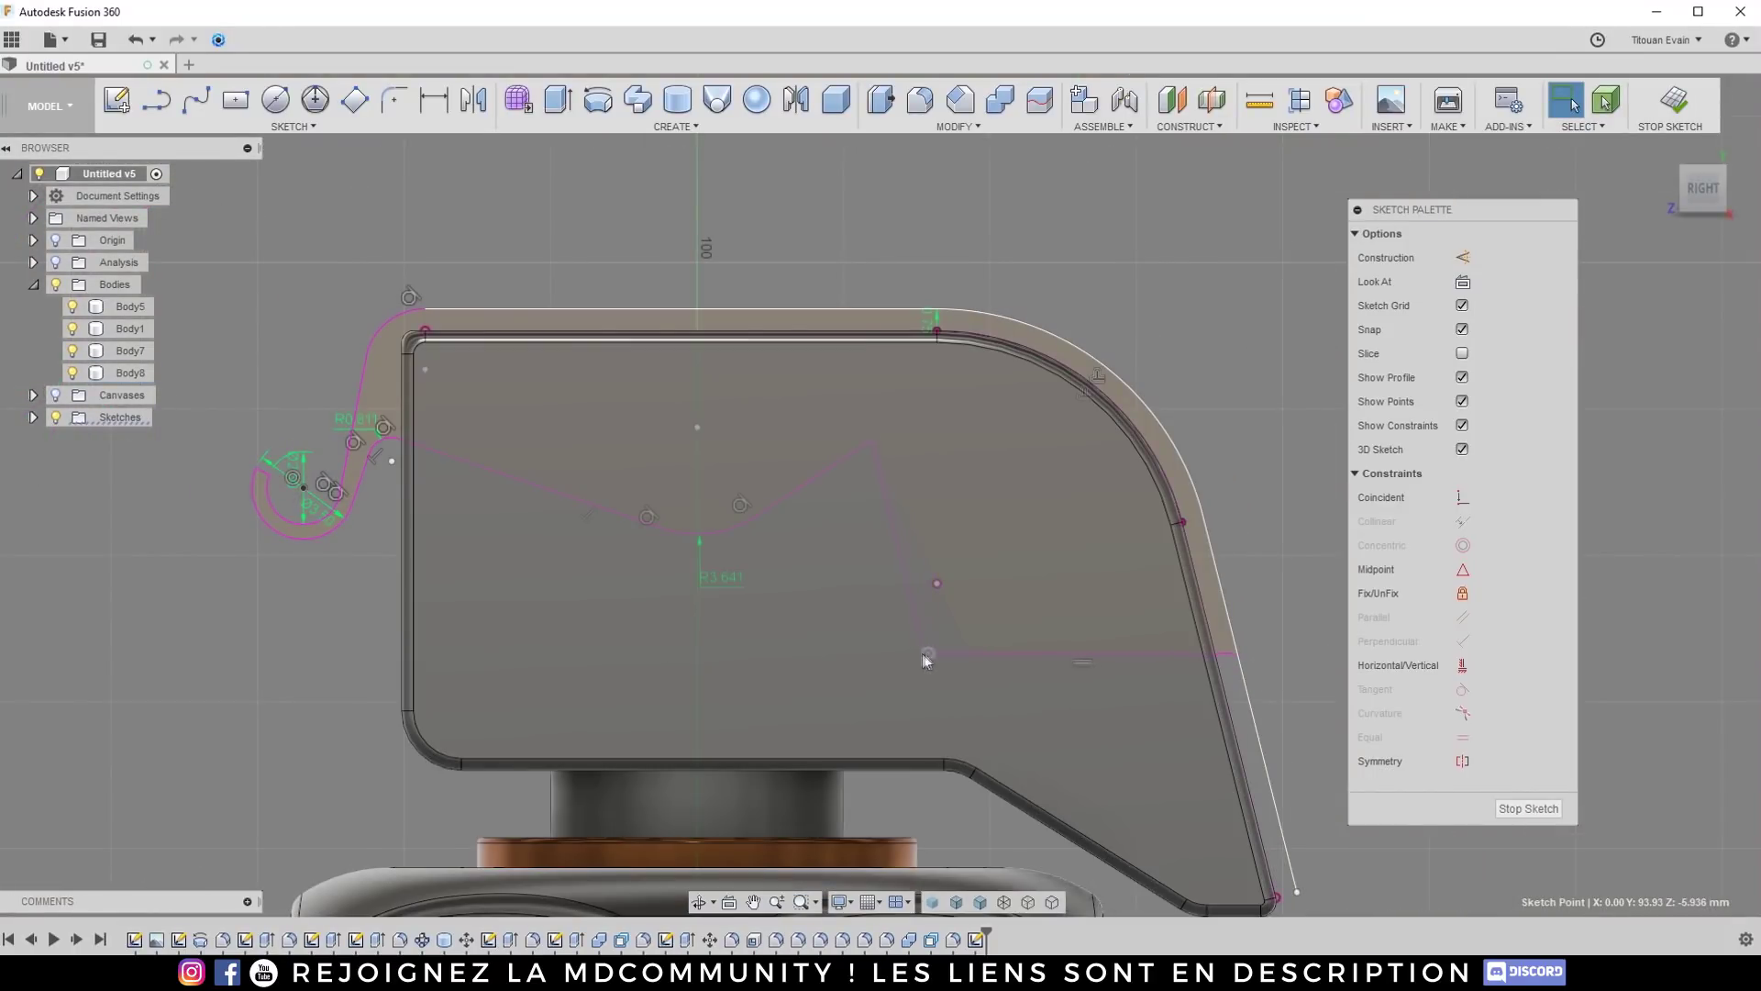
pyautogui.press('Escape')
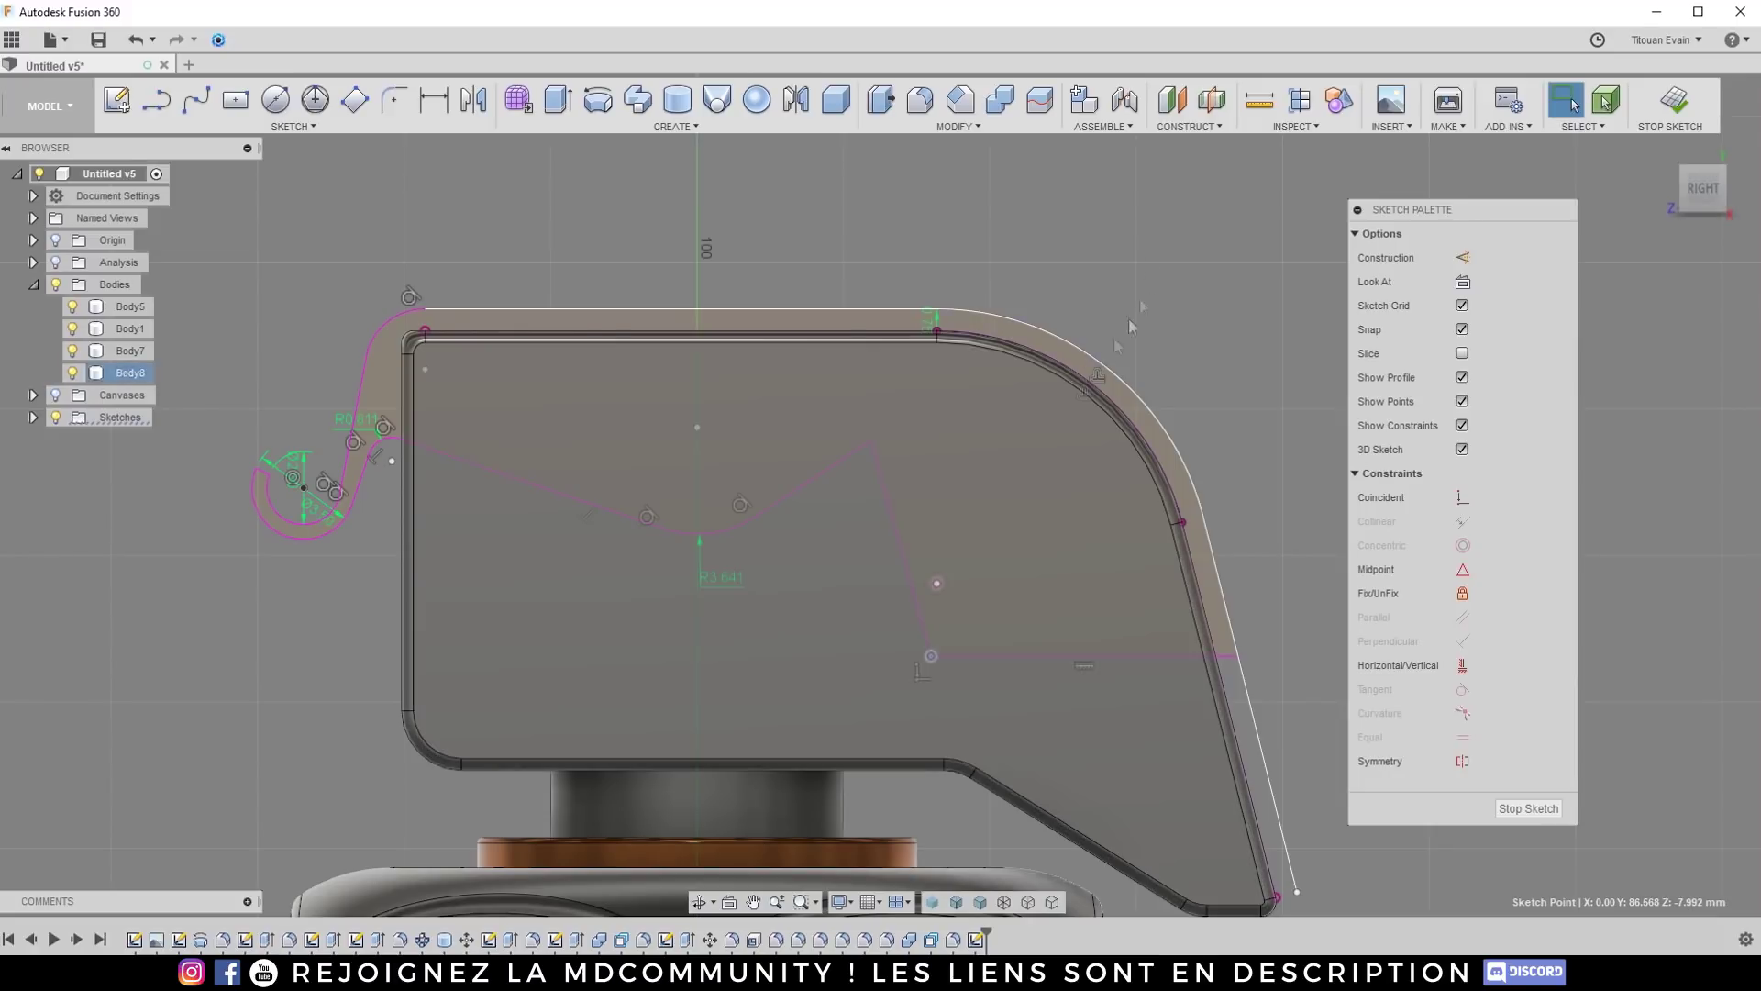
# Step: Fillet the peak between the rising line and the steep line with a radius of about 2.09 mm
pyautogui.scroll(2, 875, 420)
pyautogui.click(394, 99)
pyautogui.click(862, 477)
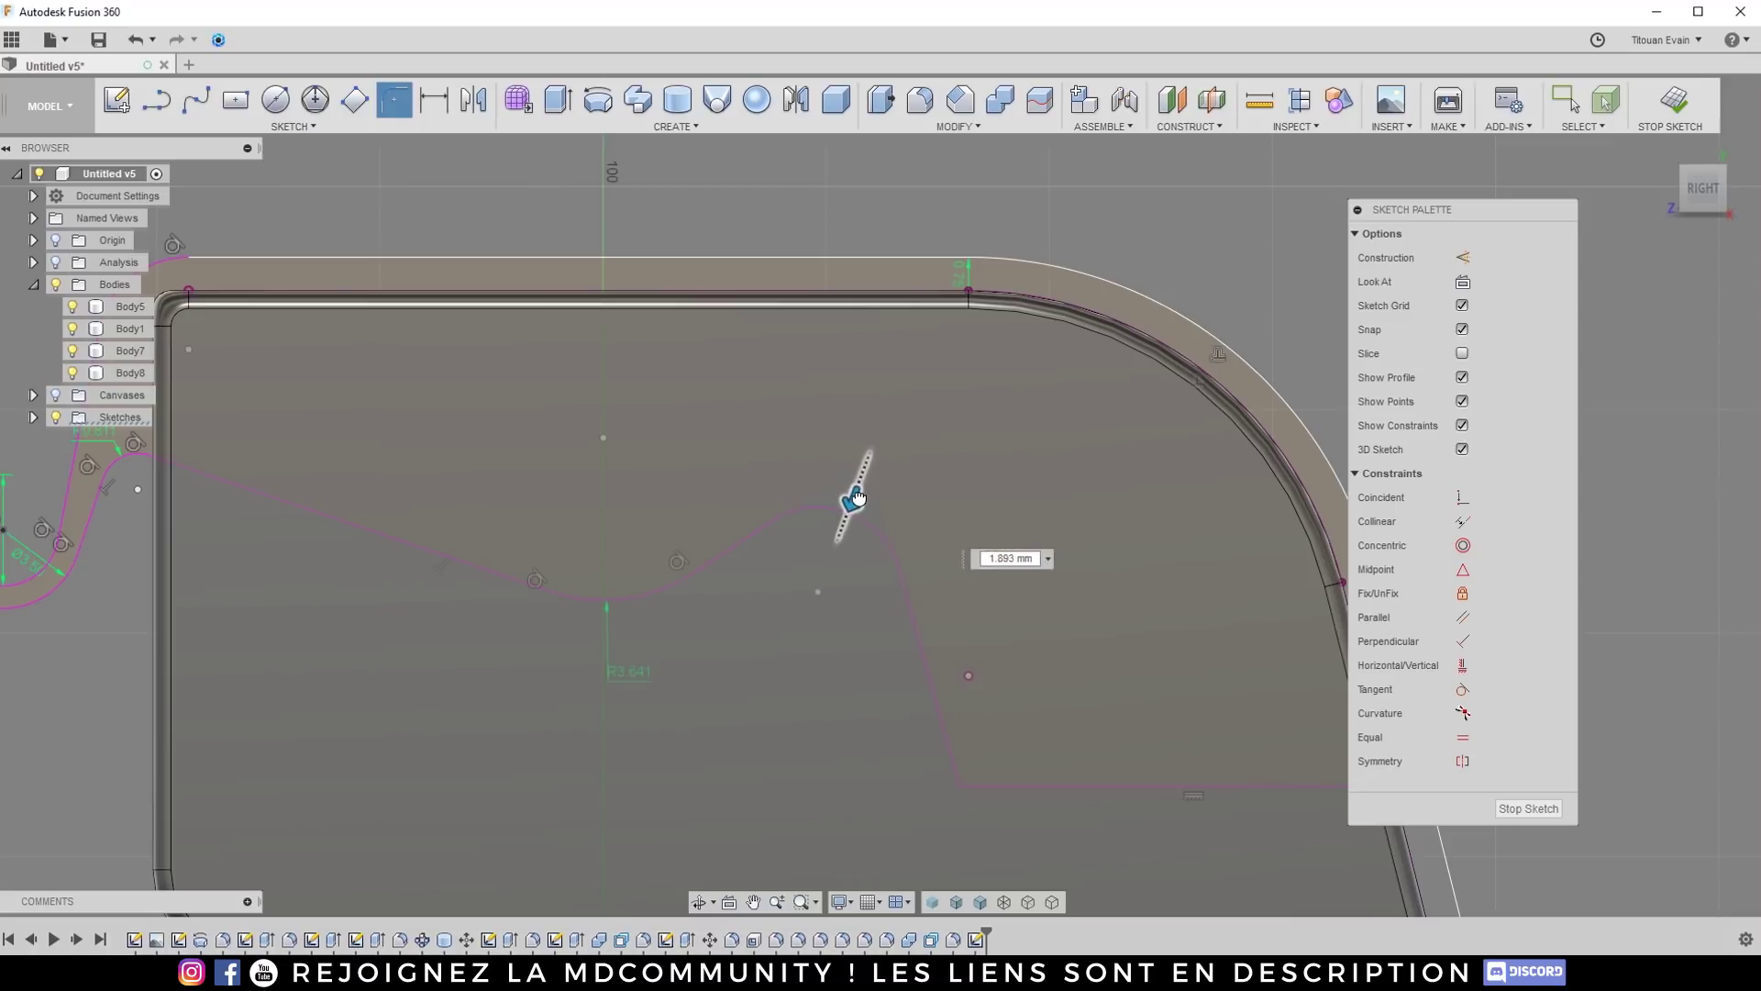
pyautogui.scroll(-2, 747, 486)
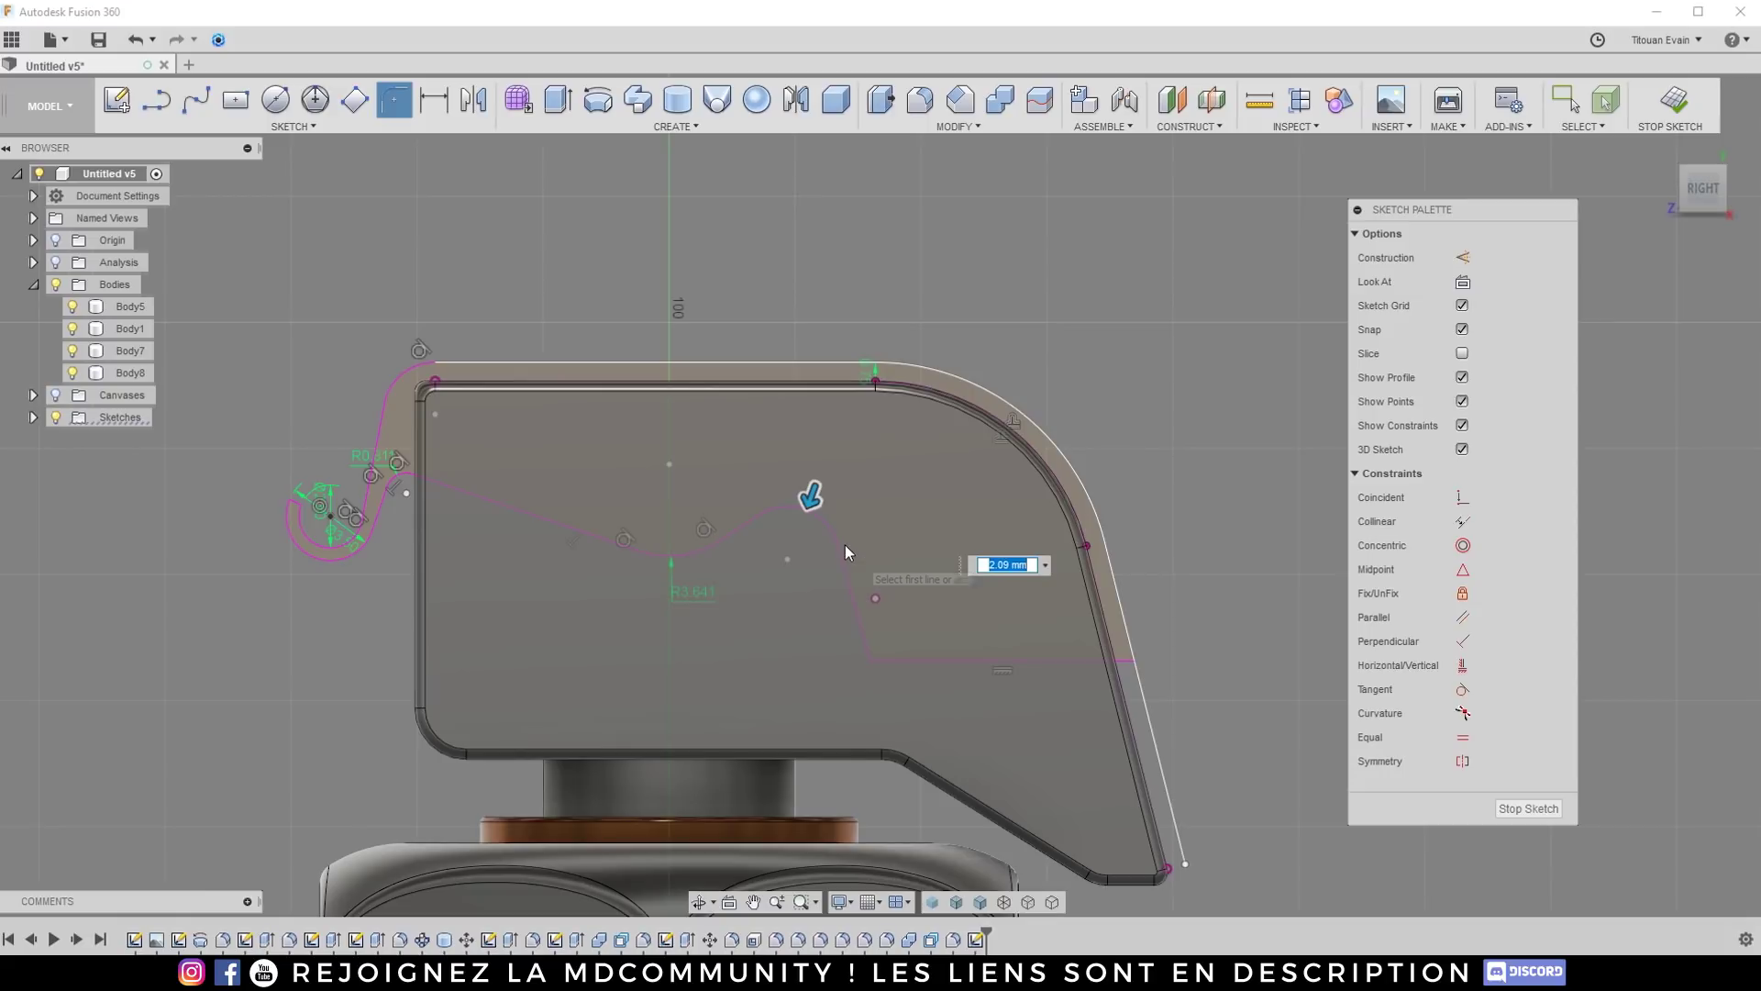
pyautogui.press('Escape')
pyautogui.scroll(-2, 651, 554)
pyautogui.scroll(1, 729, 530)
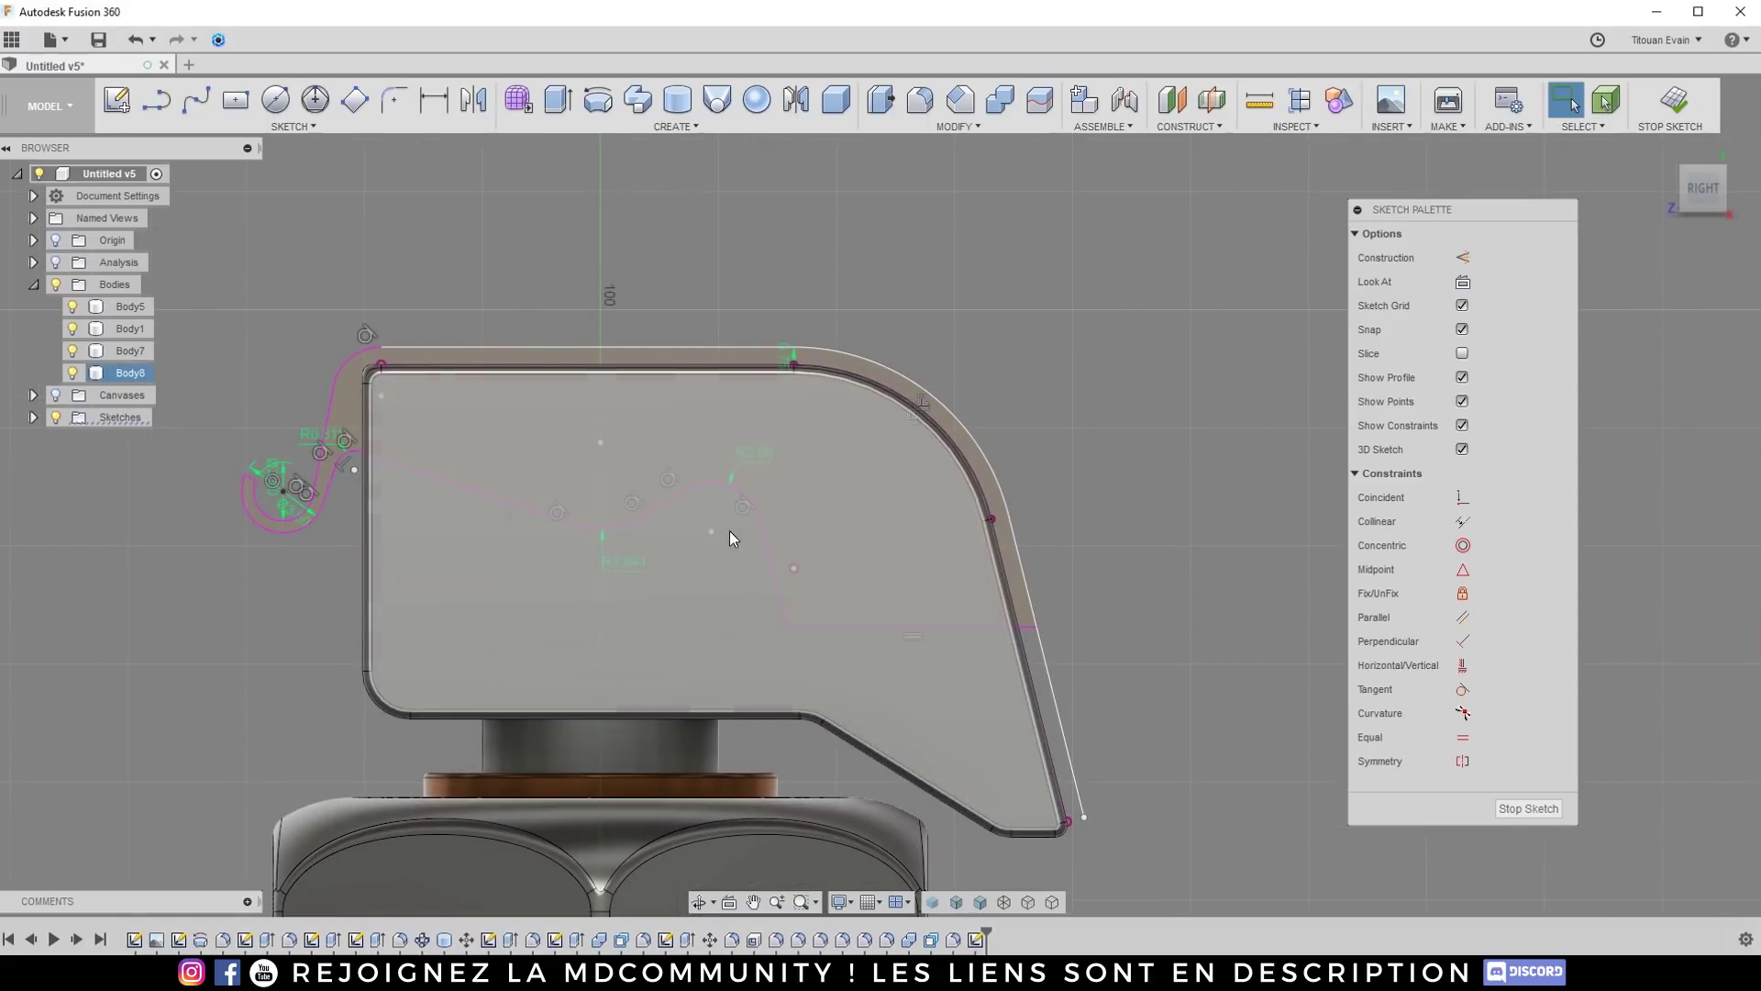
pyautogui.scroll(2, 739, 536)
pyautogui.press('f')
pyautogui.click(1591, 440)
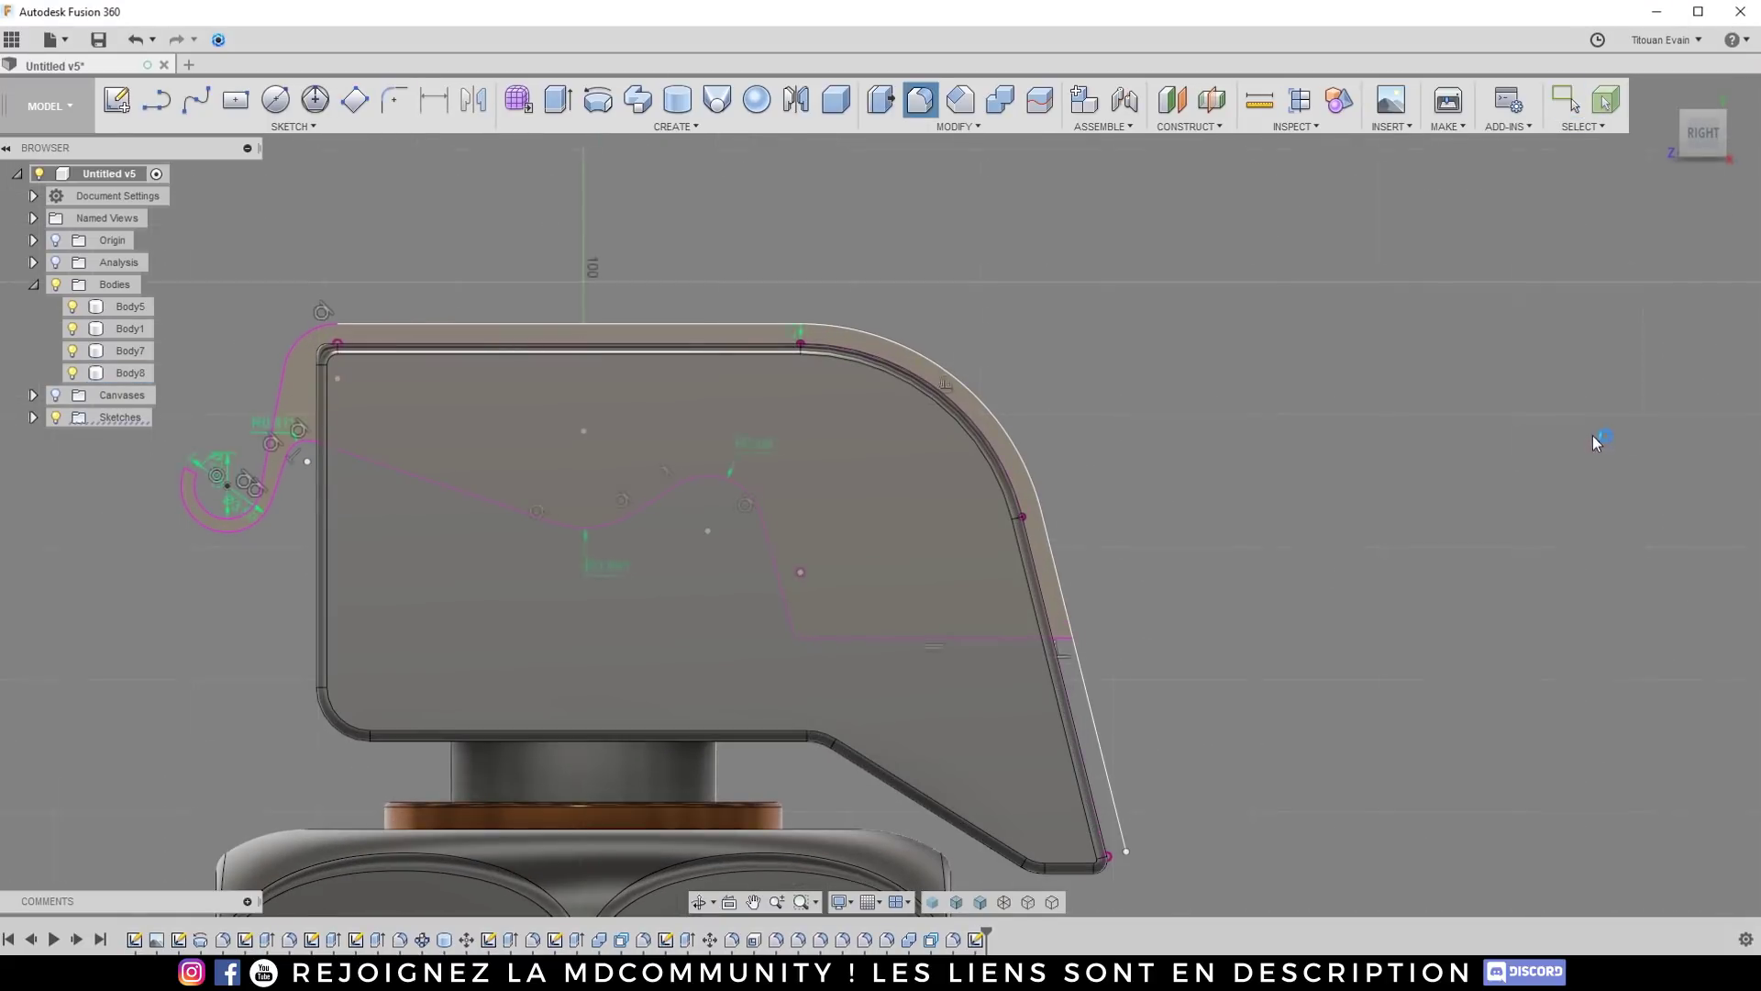
pyautogui.doubleClick(266, 486)
# Step: Fillet the lower corner between the steep line and the horizontal line with a radius of about 1.44 mm
pyautogui.click(394, 99)
pyautogui.scroll(-2, 727, 550)
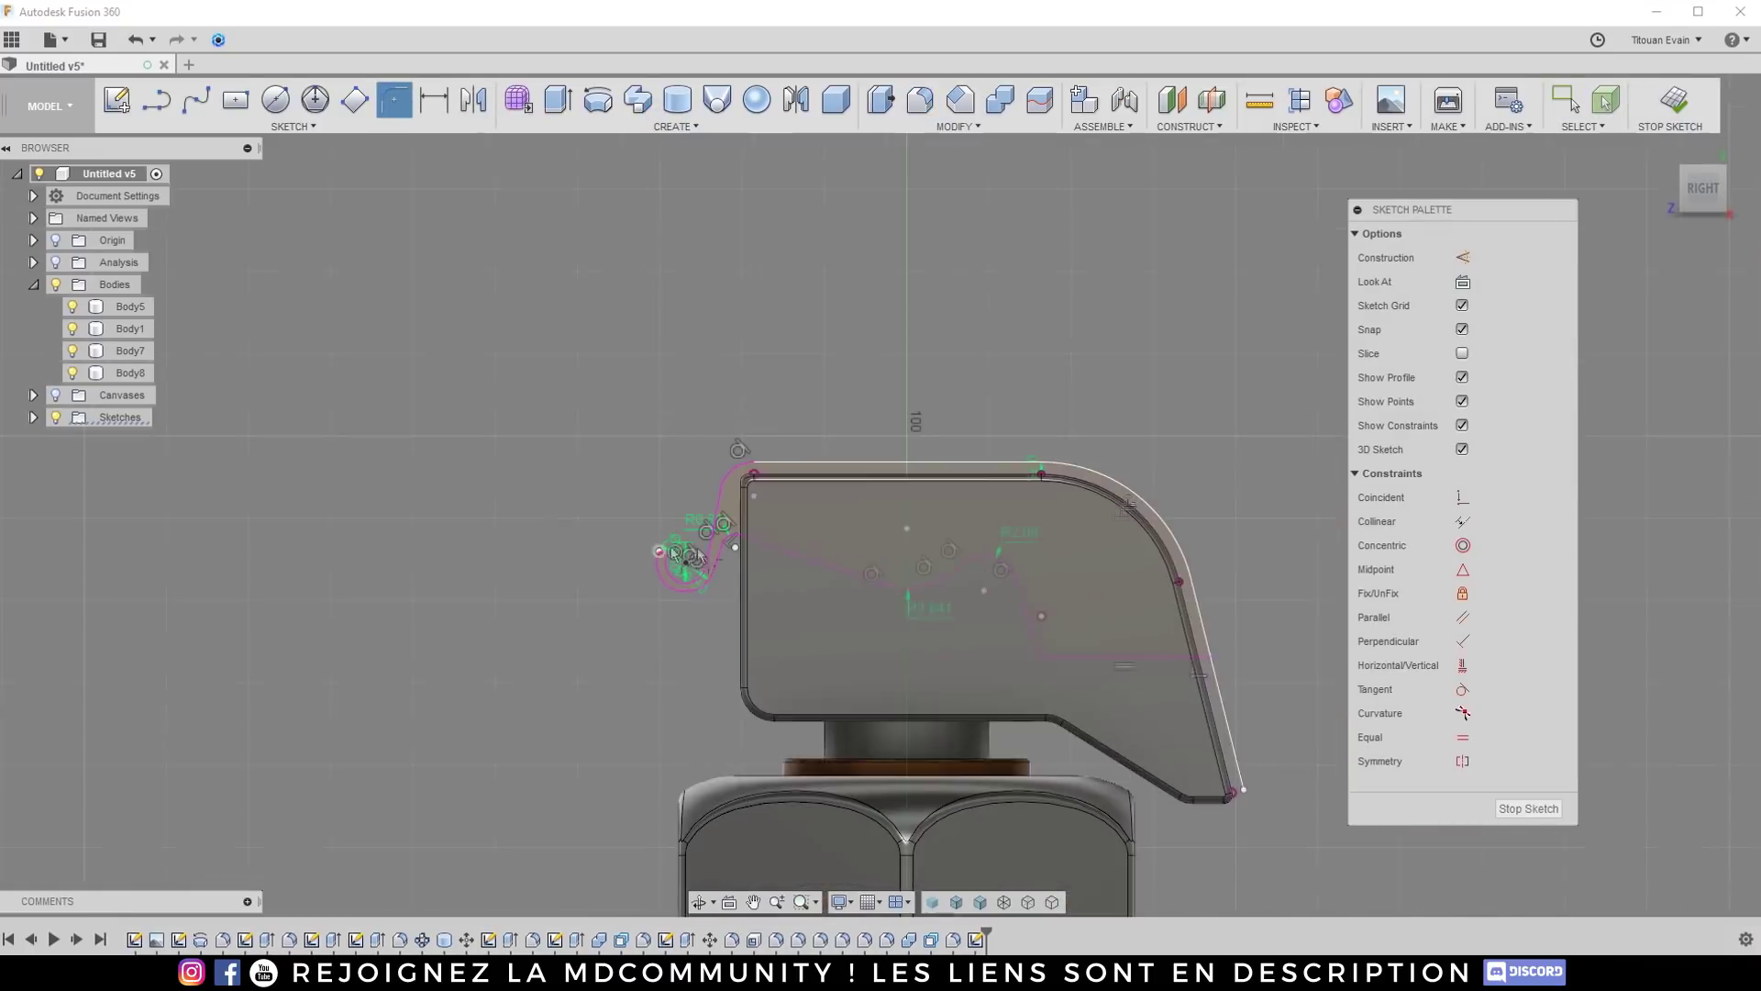
pyautogui.scroll(3, 1082, 657)
pyautogui.click(1001, 669)
pyautogui.scroll(3, 1018, 668)
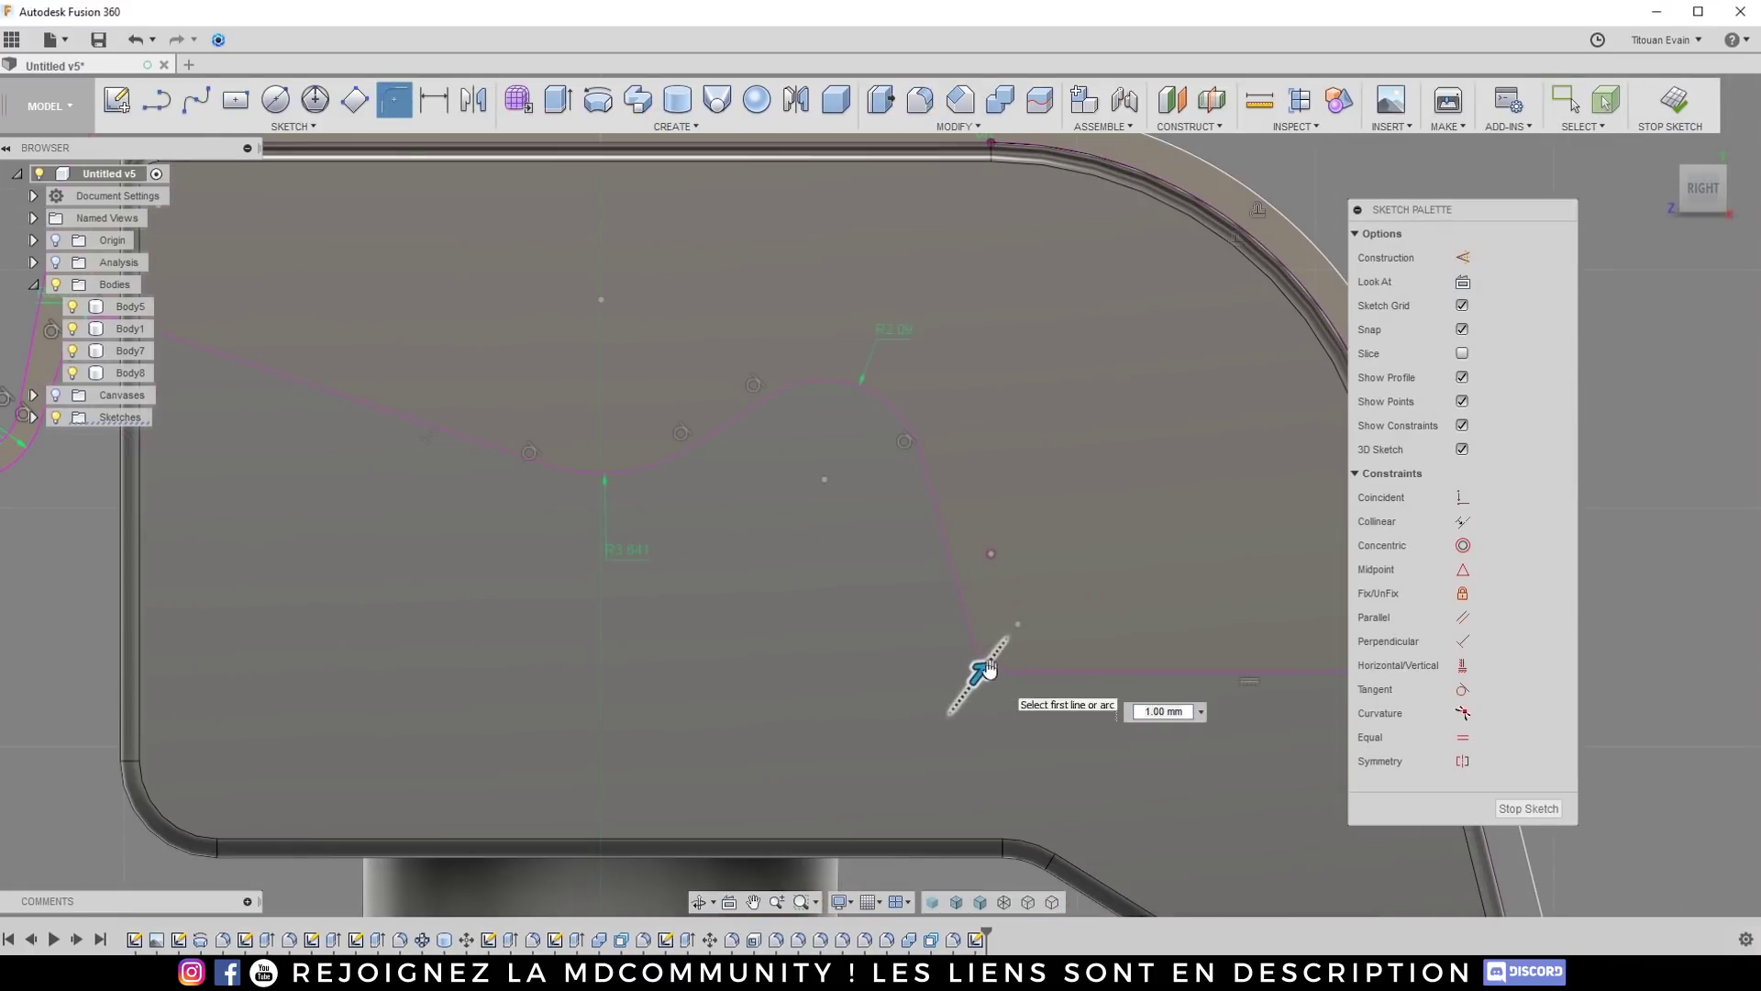
pyautogui.press('Return')
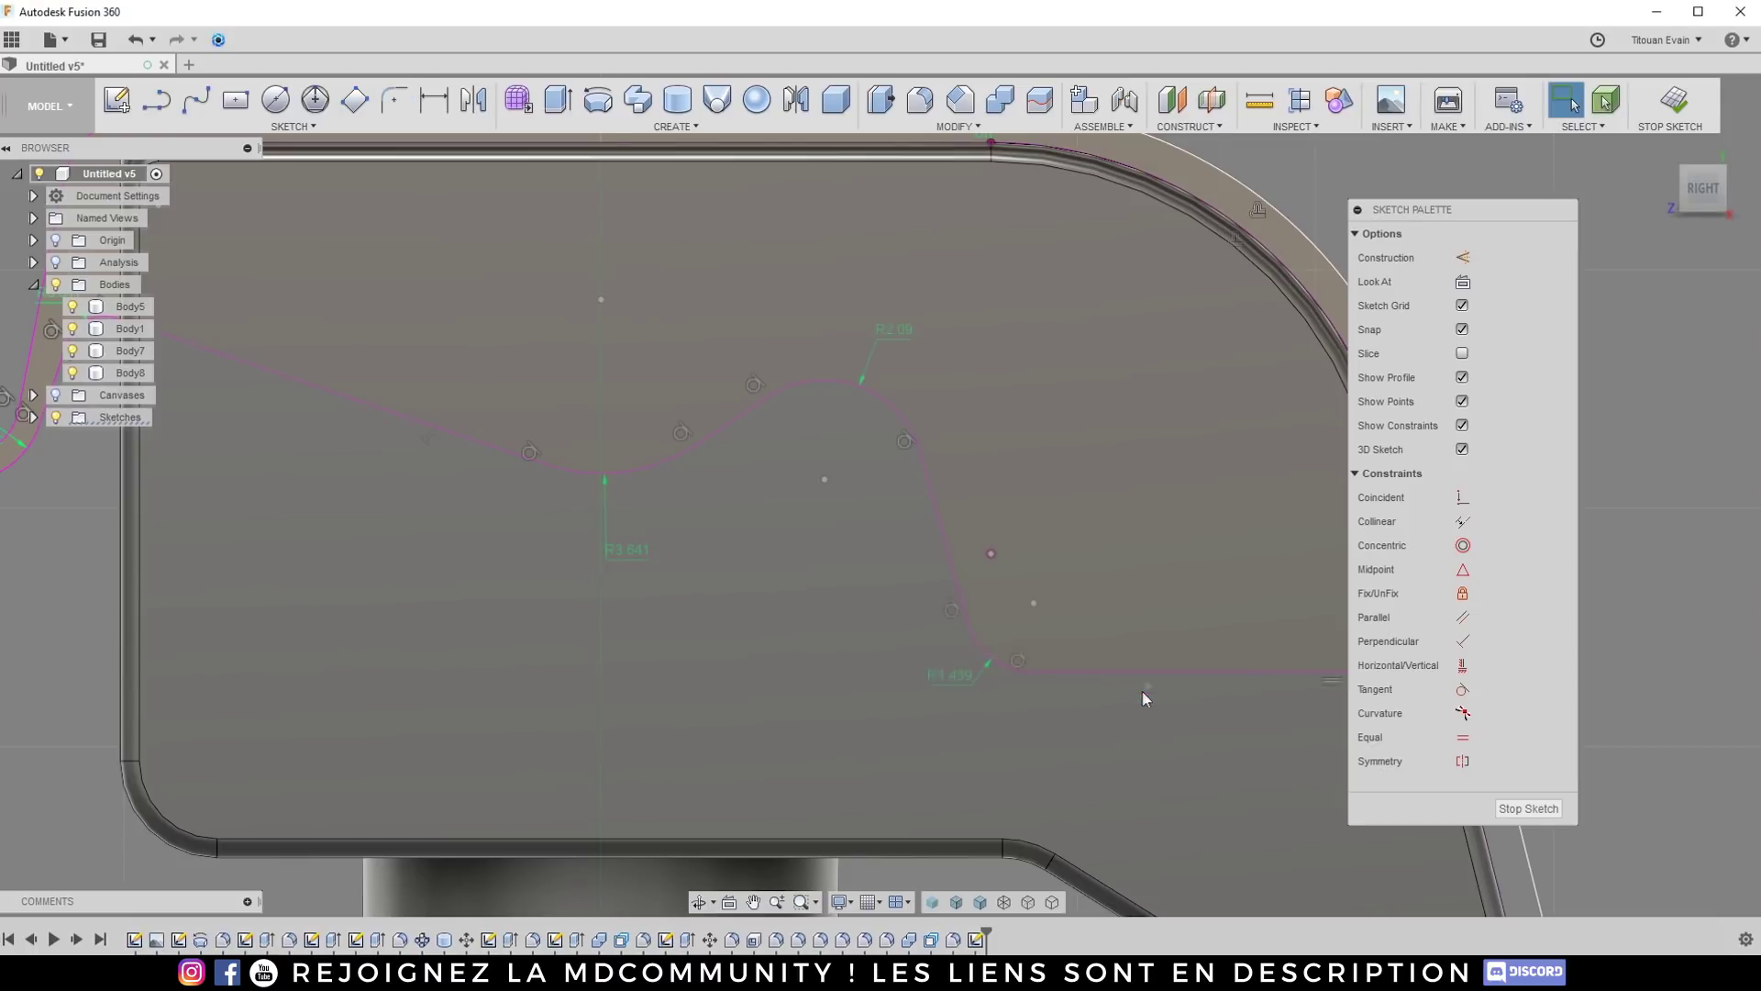
# Step: Try a 3 mm diameter on the hook's inner arc and return it to 2.5 mm
pyautogui.scroll(-5, 1142, 691)
pyautogui.scroll(-2, 1096, 532)
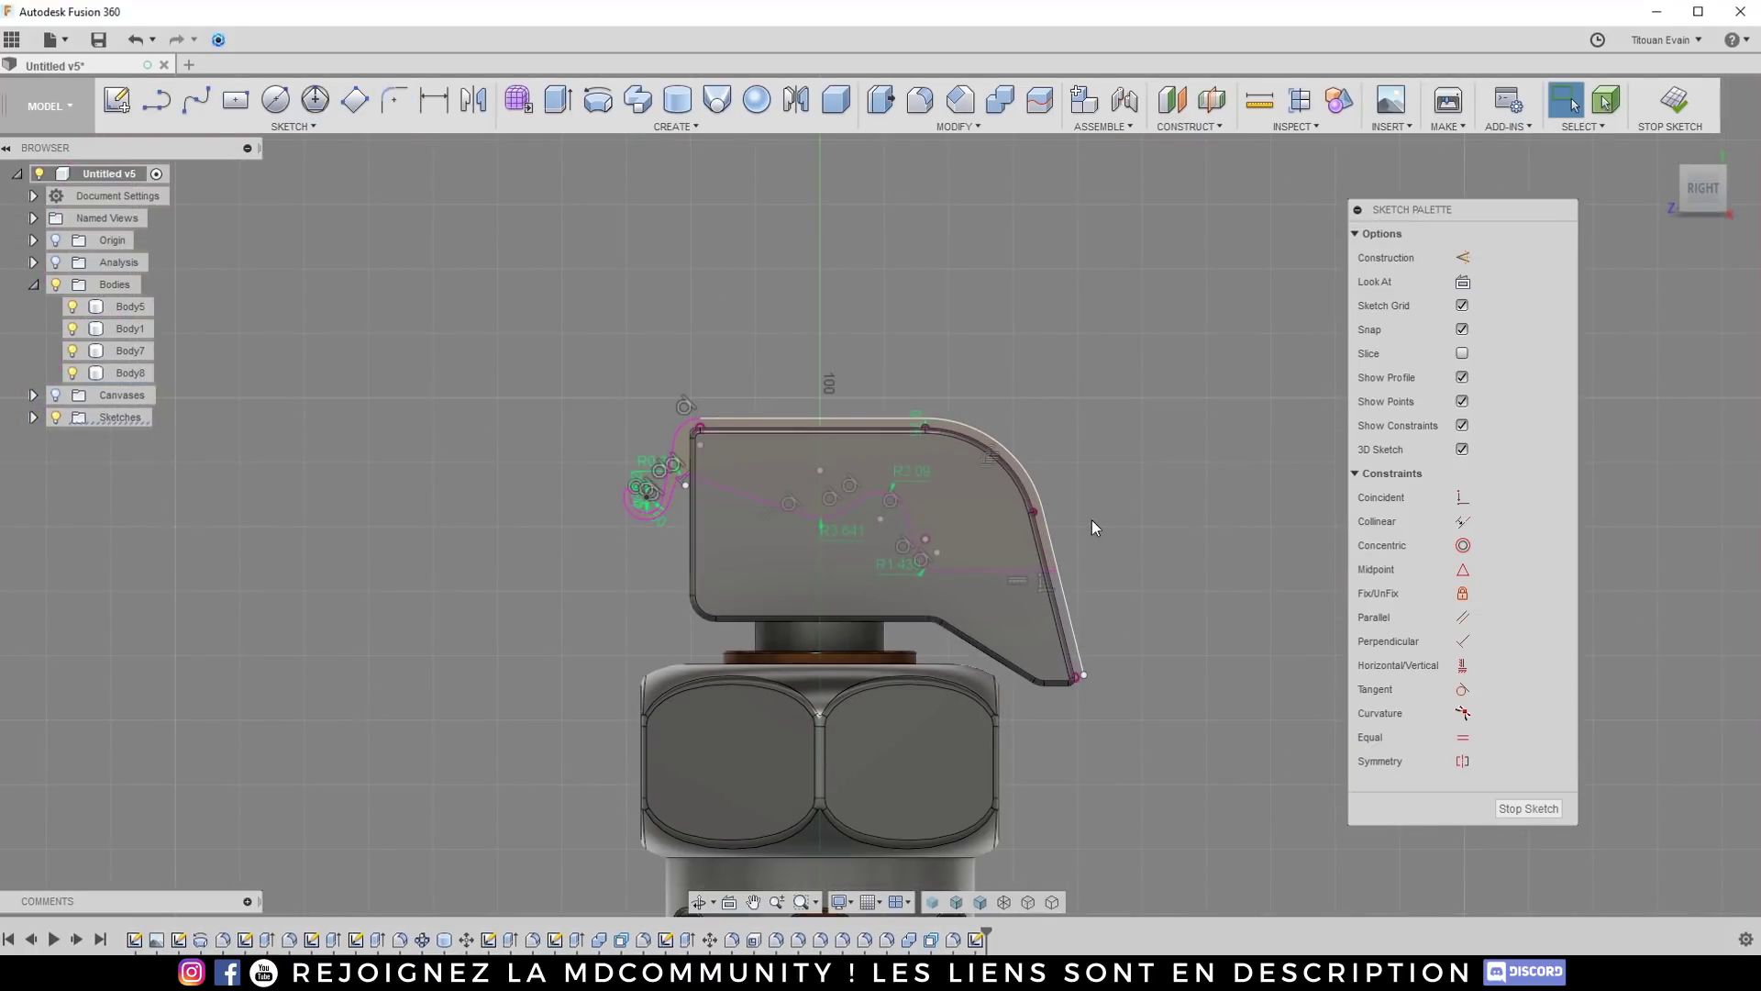
pyautogui.scroll(6, 620, 482)
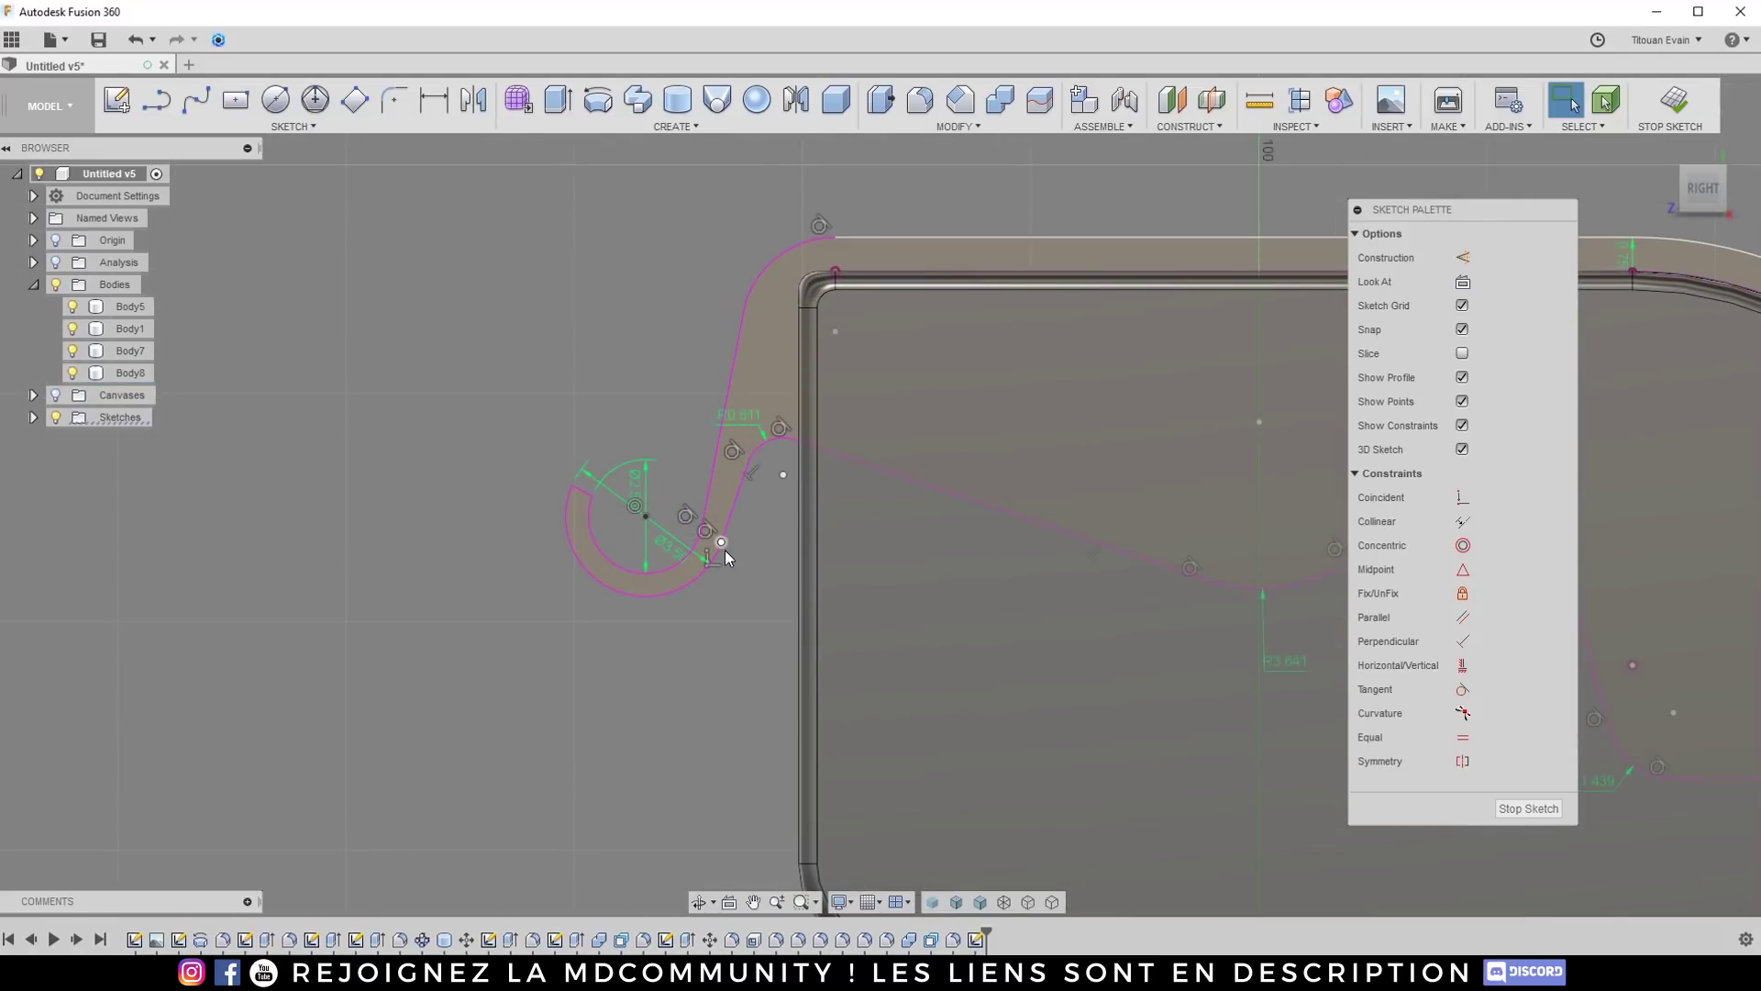
pyautogui.scroll(2, 722, 547)
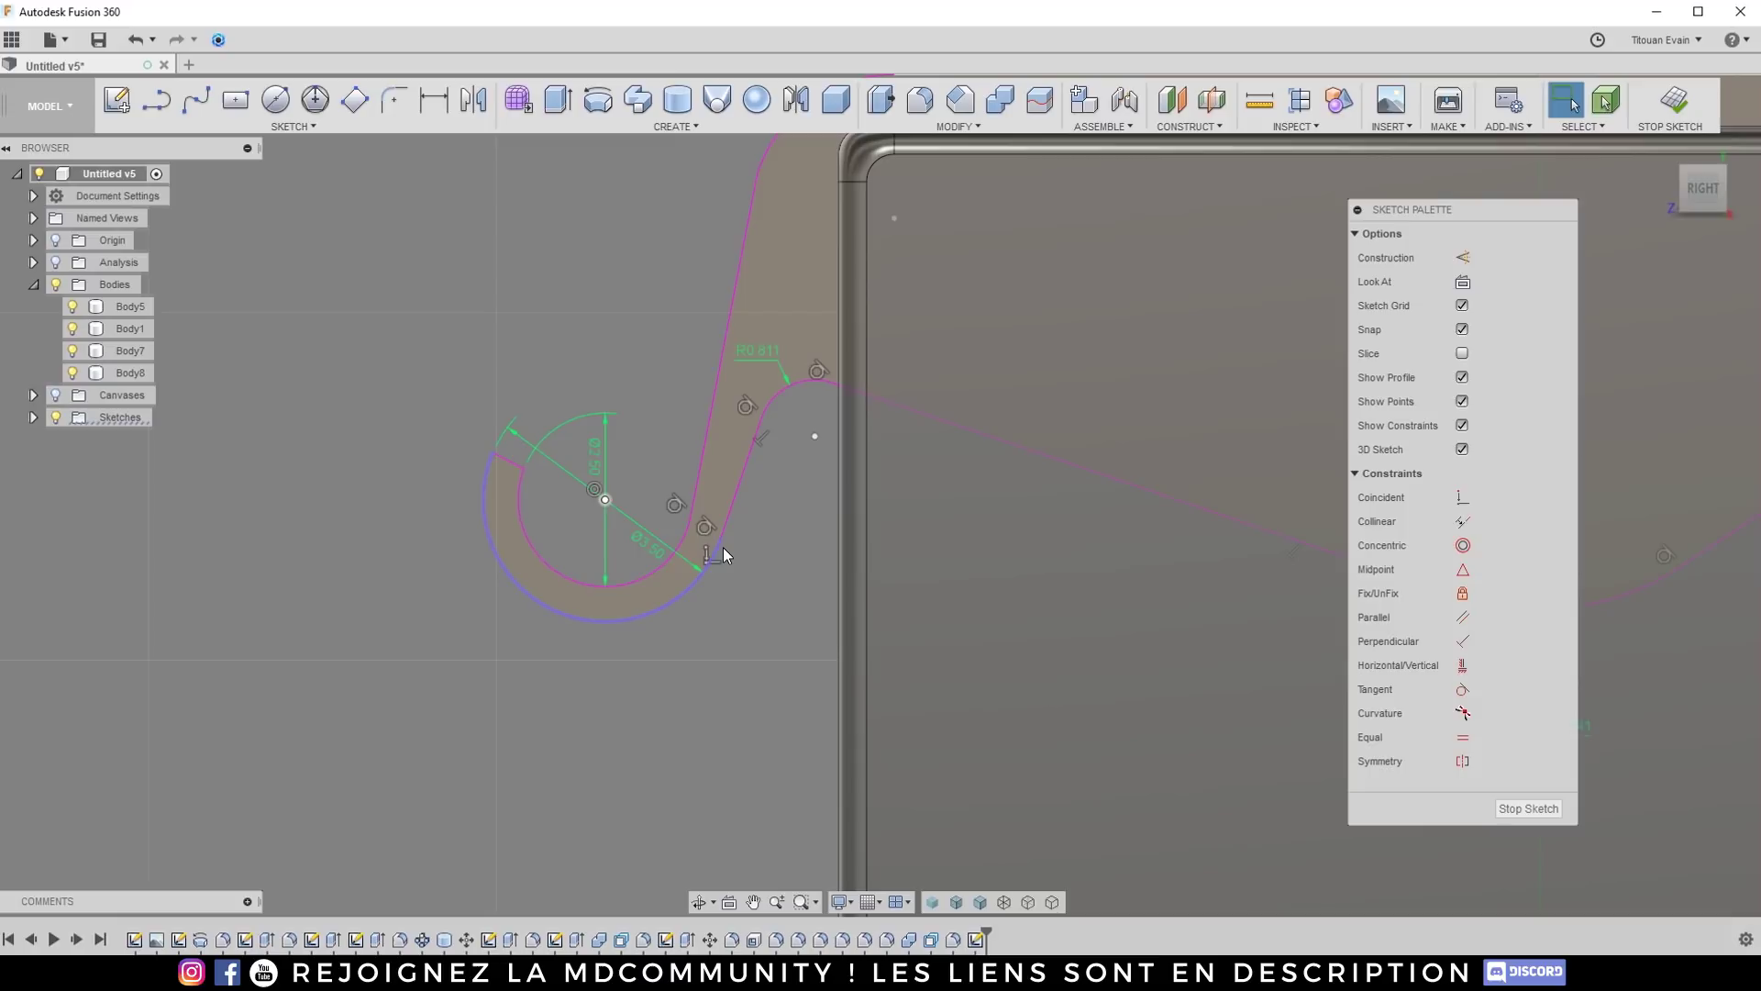
pyautogui.doubleClick(606, 464)
pyautogui.write('3')
pyautogui.press('Return')
pyautogui.doubleClick(603, 451)
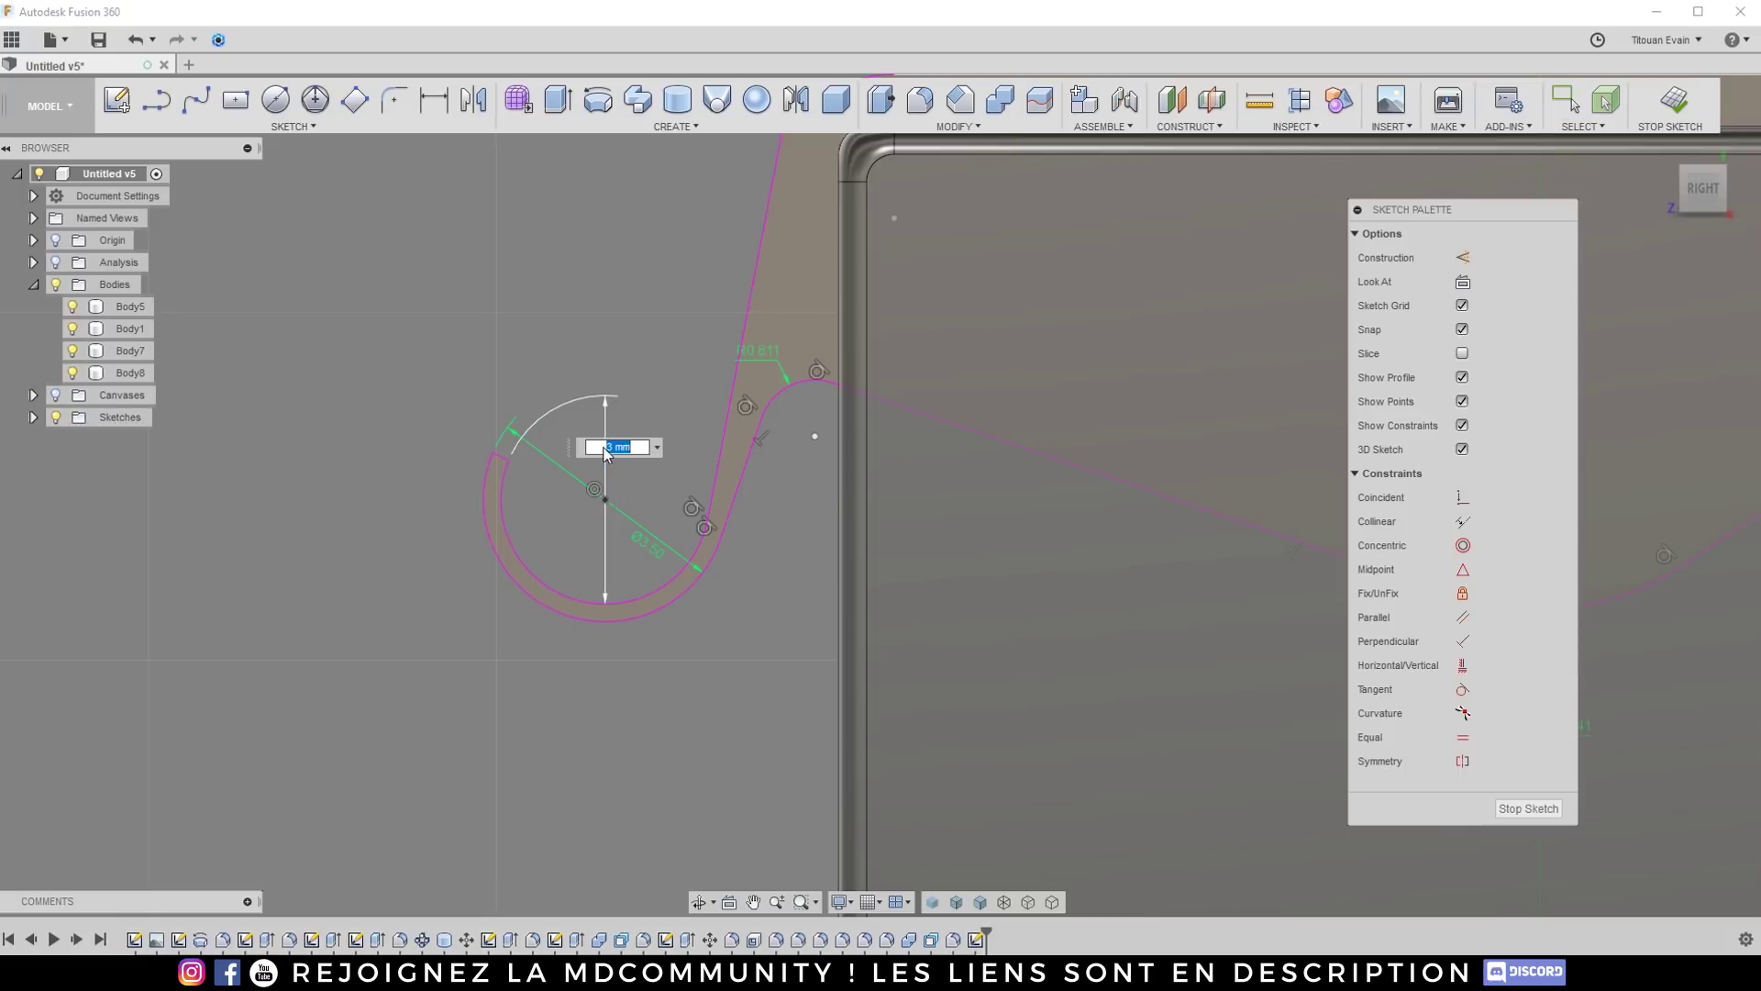
pyautogui.write('2.5')
pyautogui.press('Return')
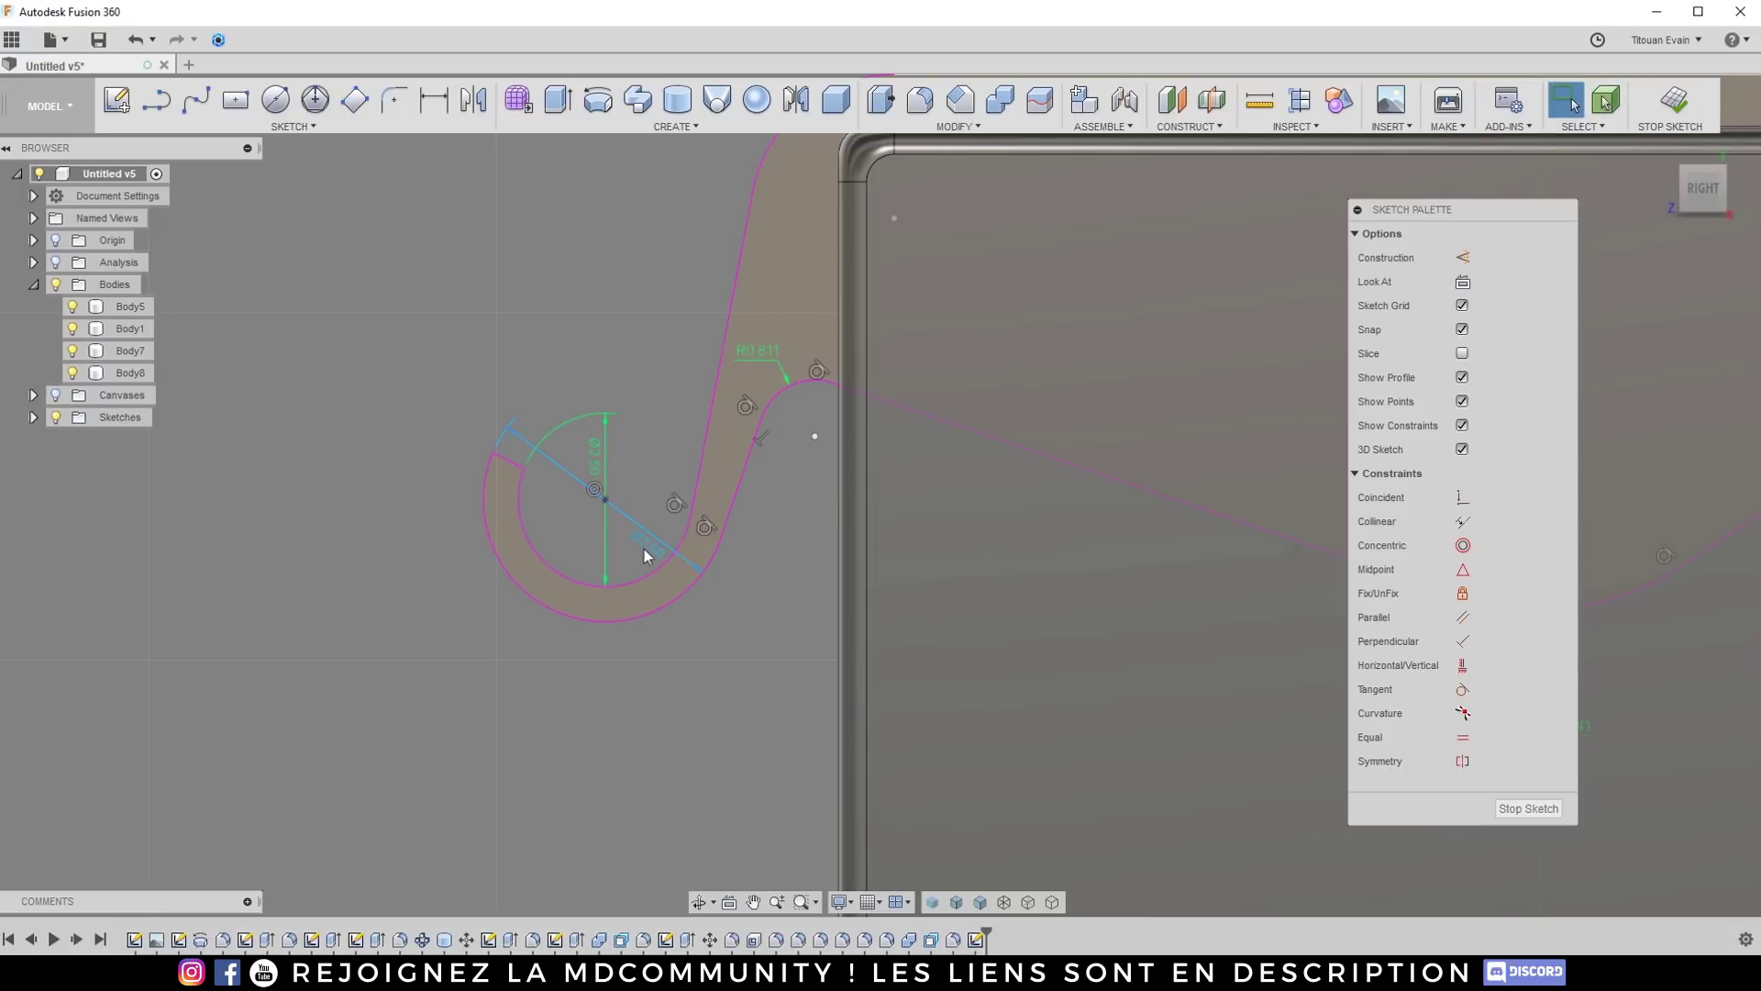
# Step: Set the diameter of the hook's outer arc to 4 mm
pyautogui.doubleClick(645, 554)
pyautogui.write('4')
pyautogui.press('Return')
pyautogui.scroll(-5, 620, 500)
pyautogui.scroll(-1, 609, 674)
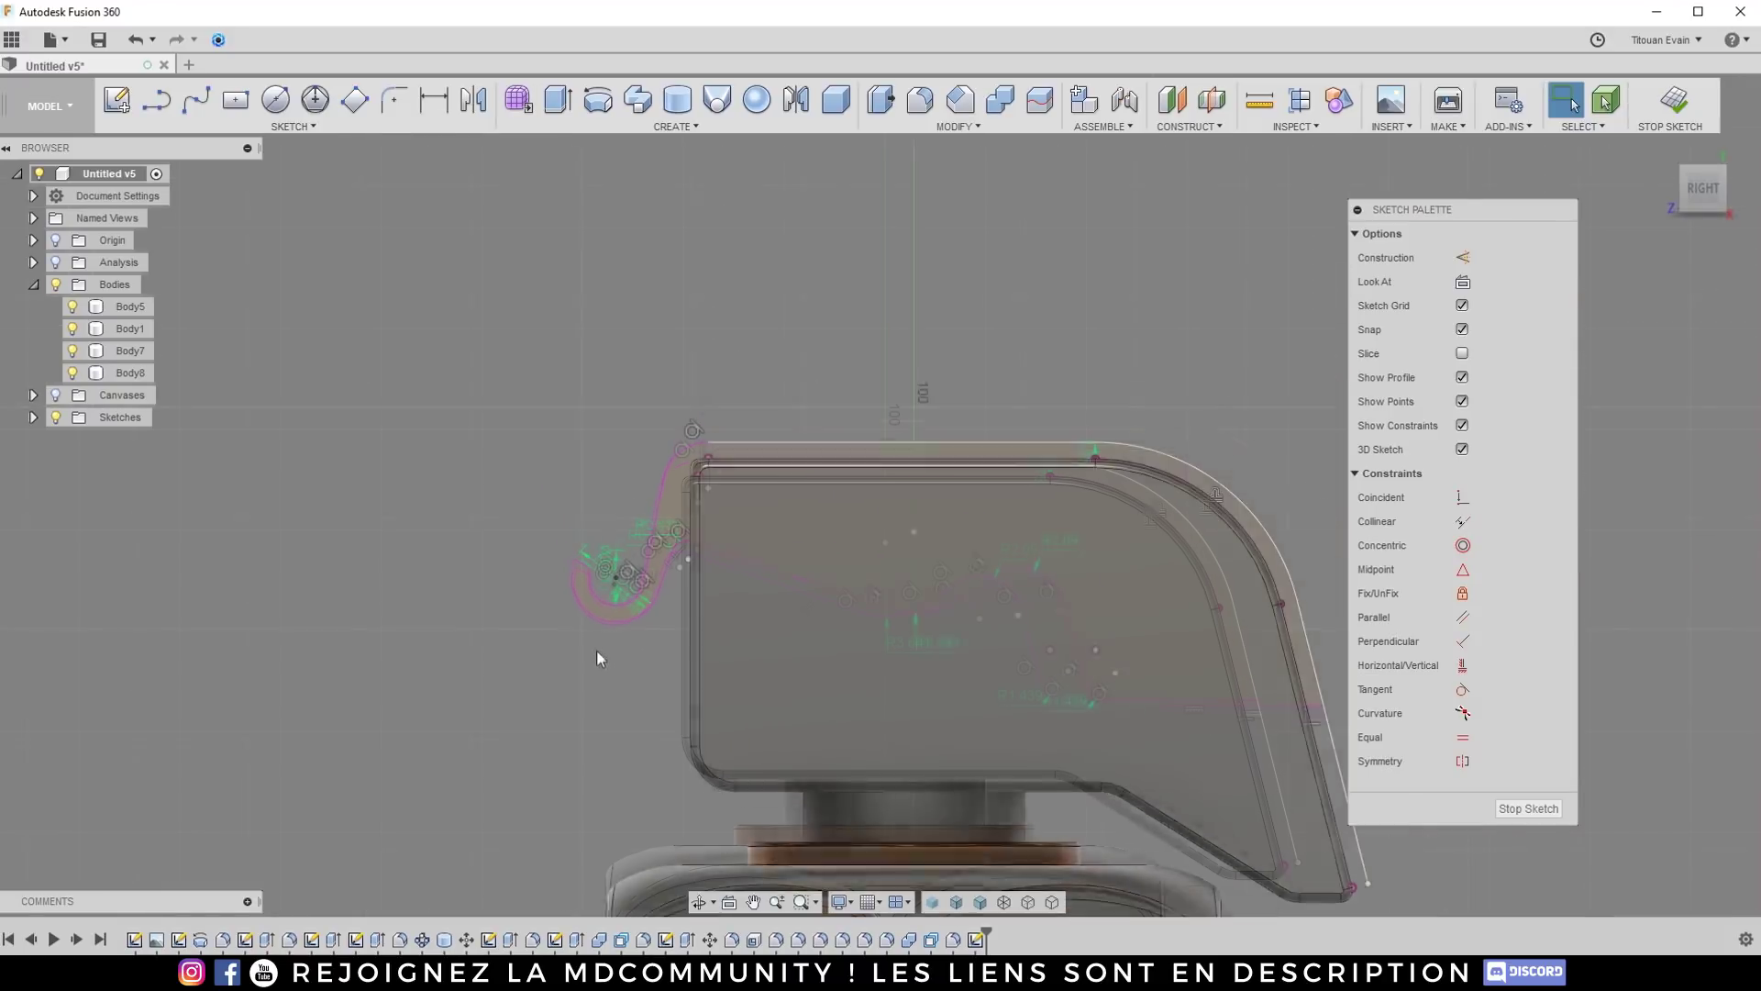
# Step: Examine the hook's end and the complete lever outline around the upper body, including its steep outer line
pyautogui.scroll(5, 595, 614)
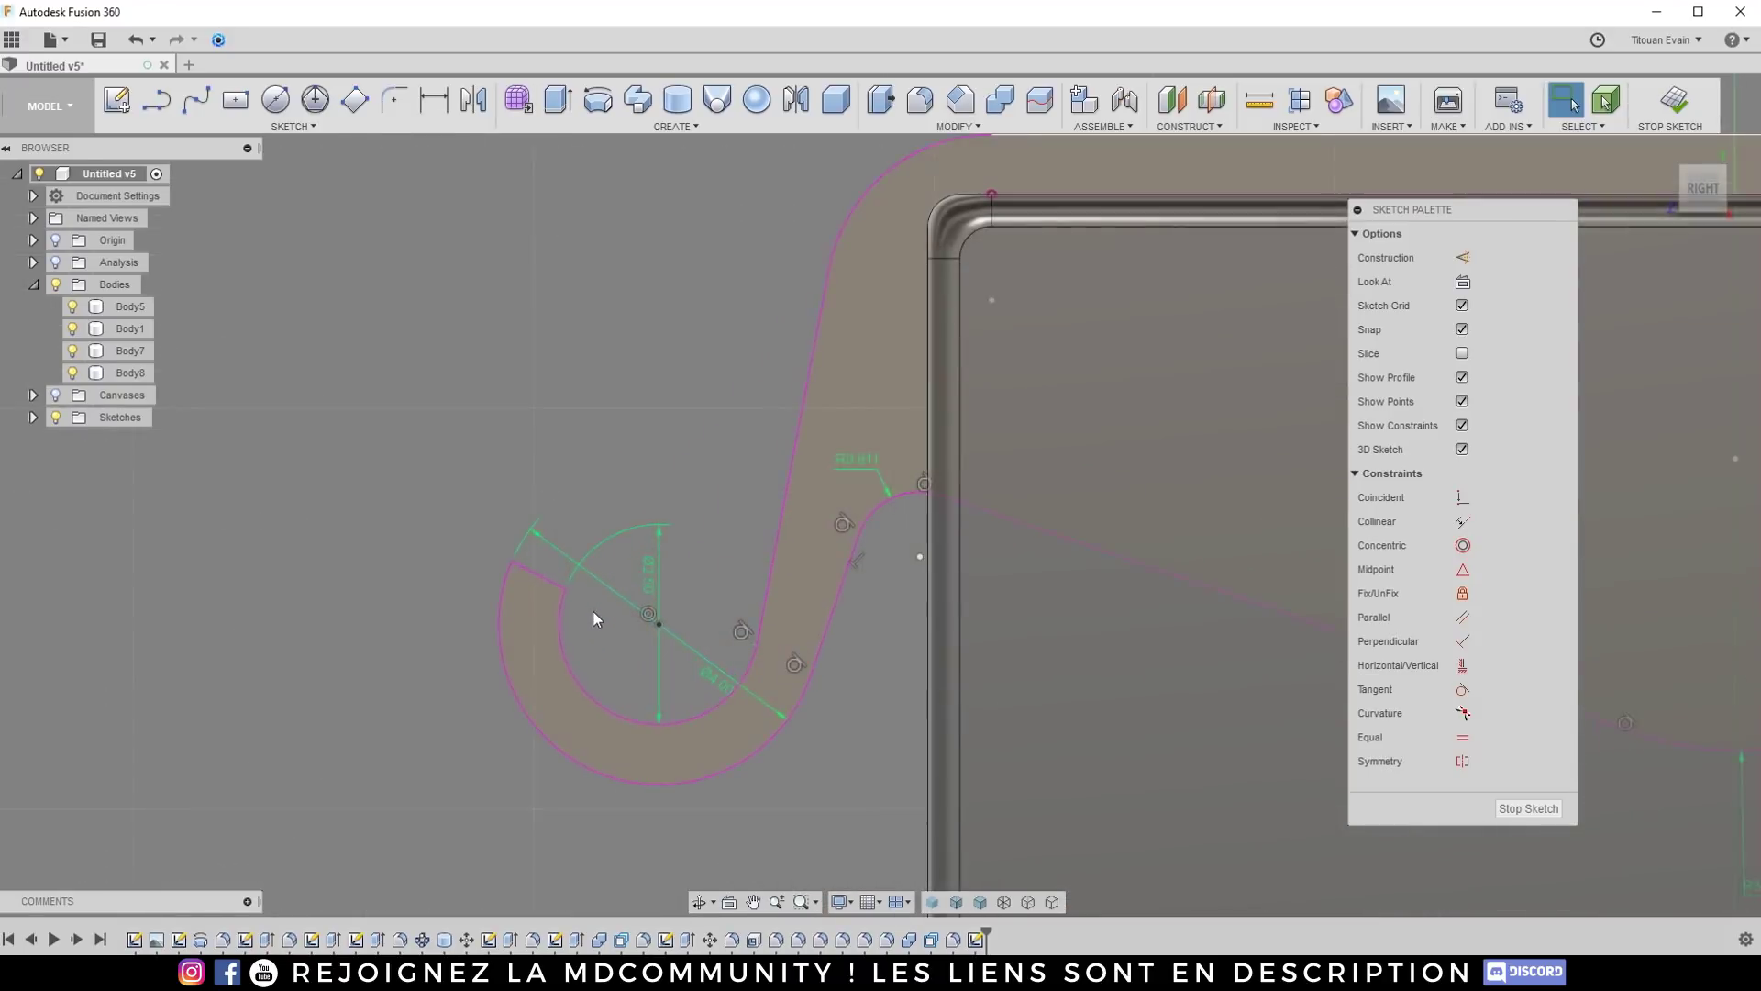
pyautogui.scroll(2, 593, 611)
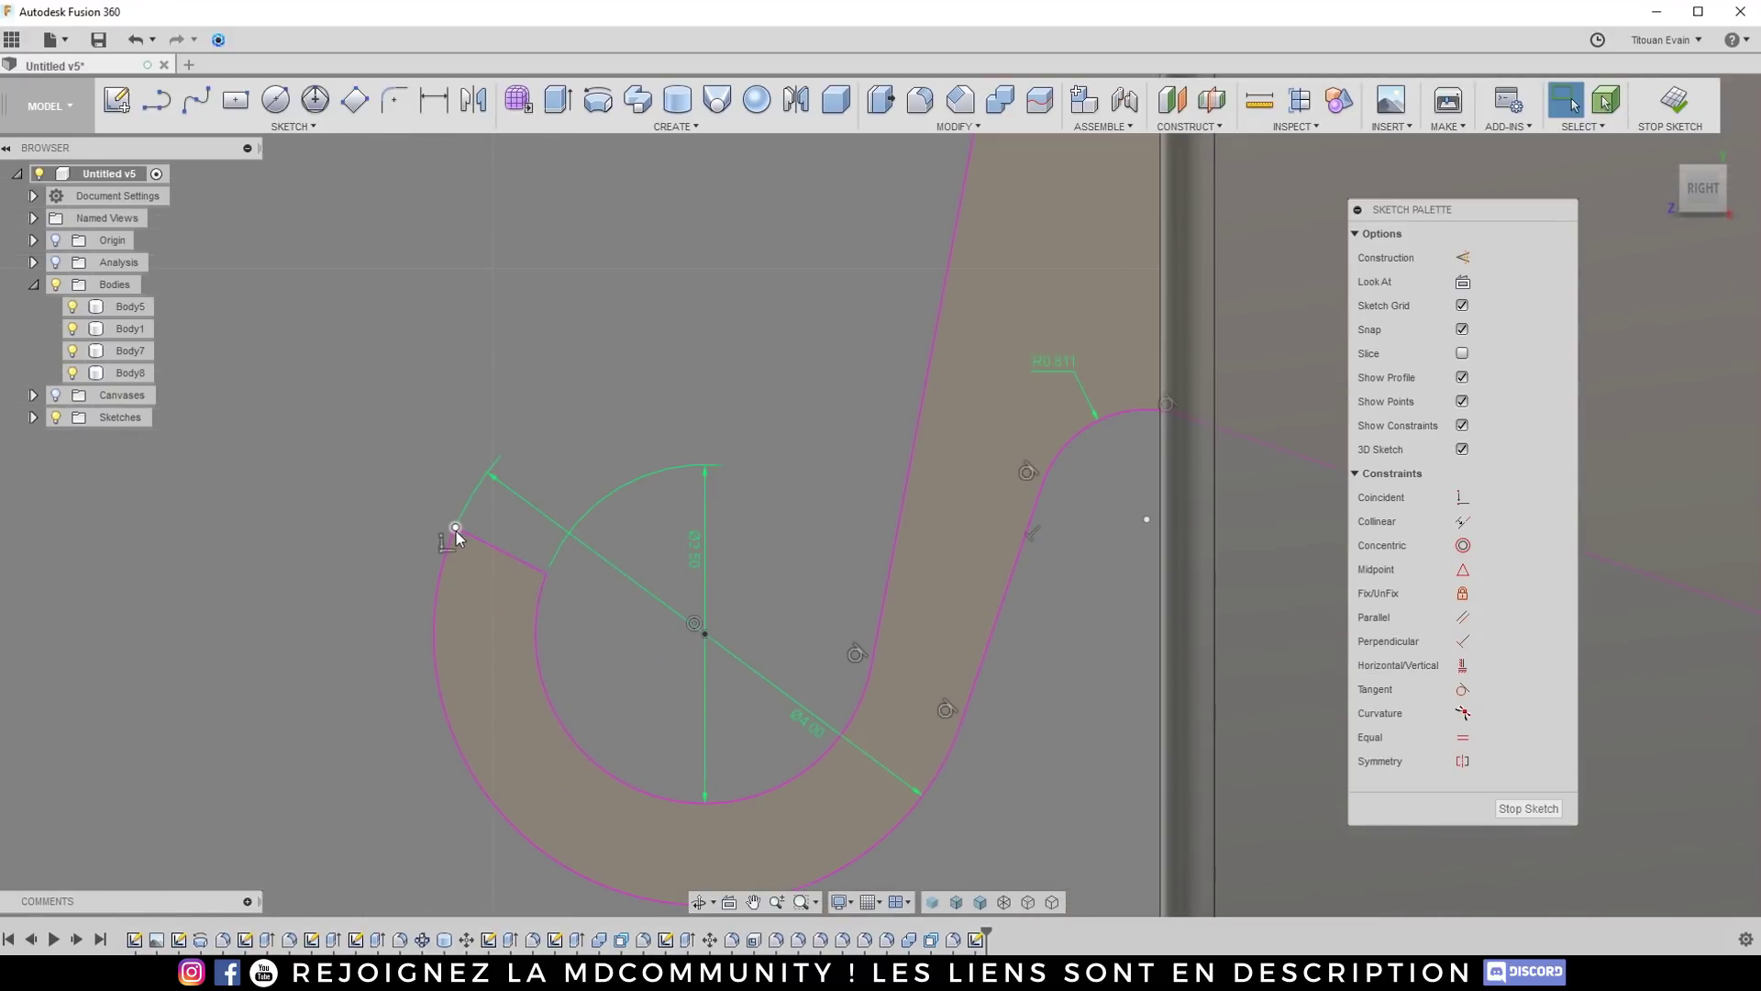
pyautogui.scroll(-4, 477, 546)
pyautogui.scroll(-5, 555, 413)
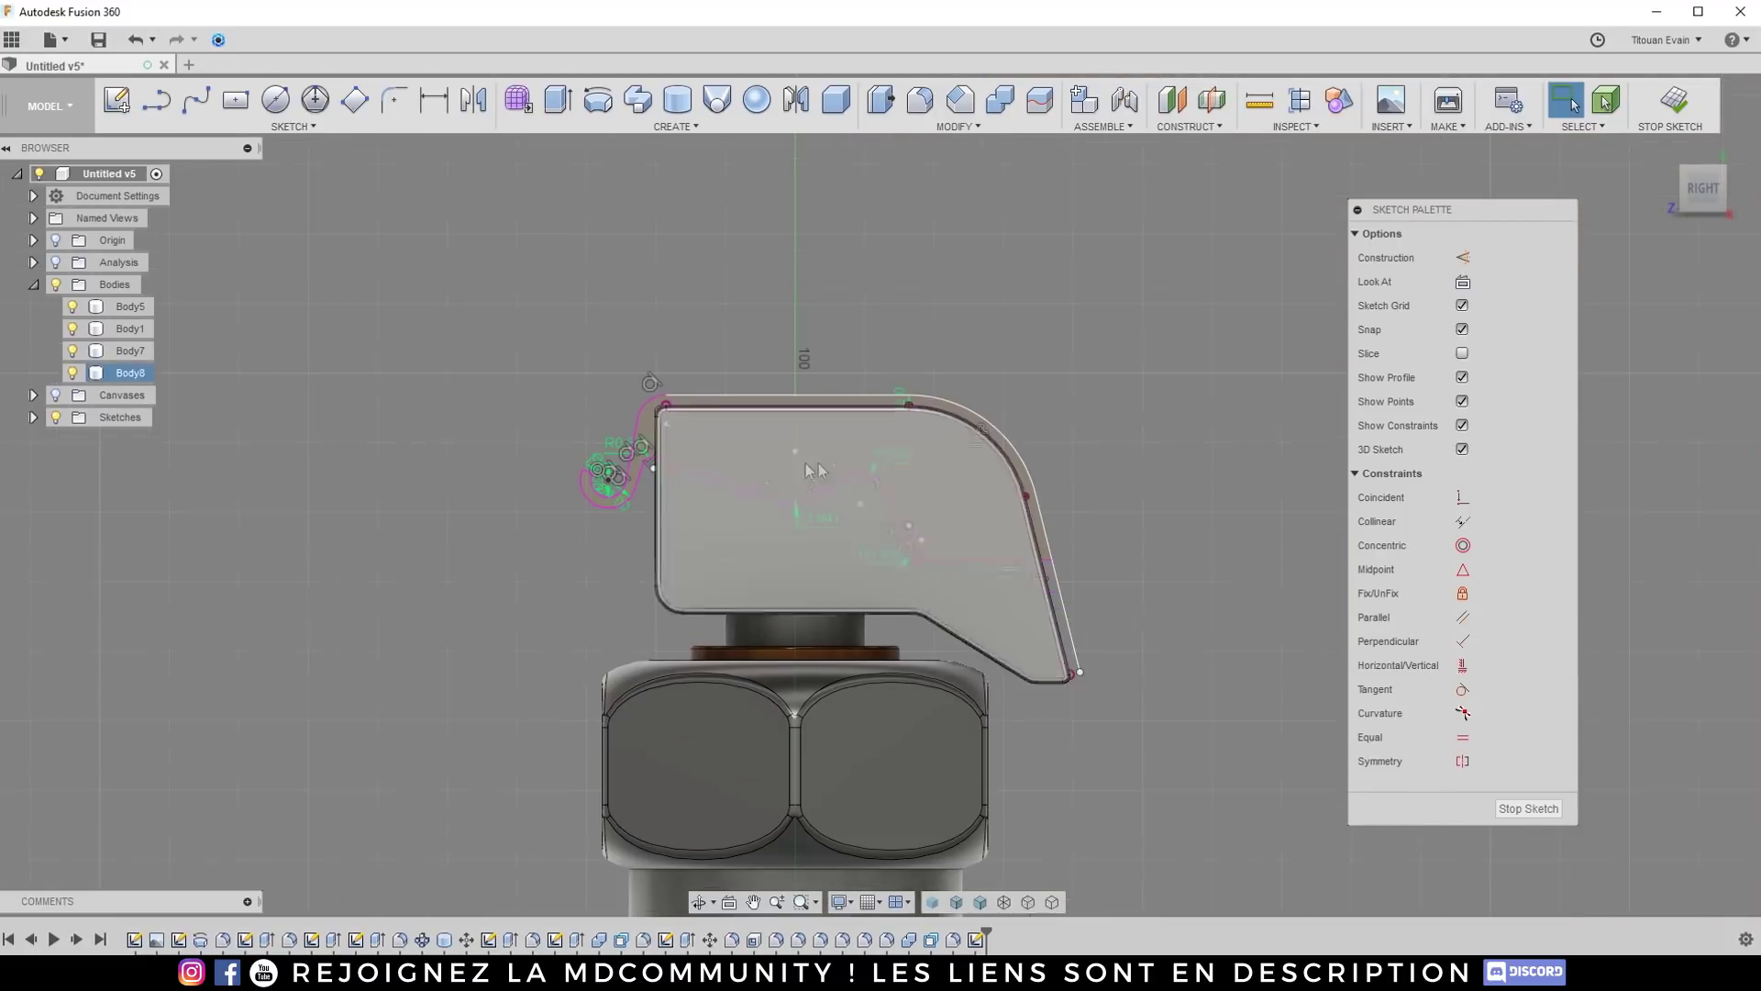
pyautogui.scroll(2, 589, 484)
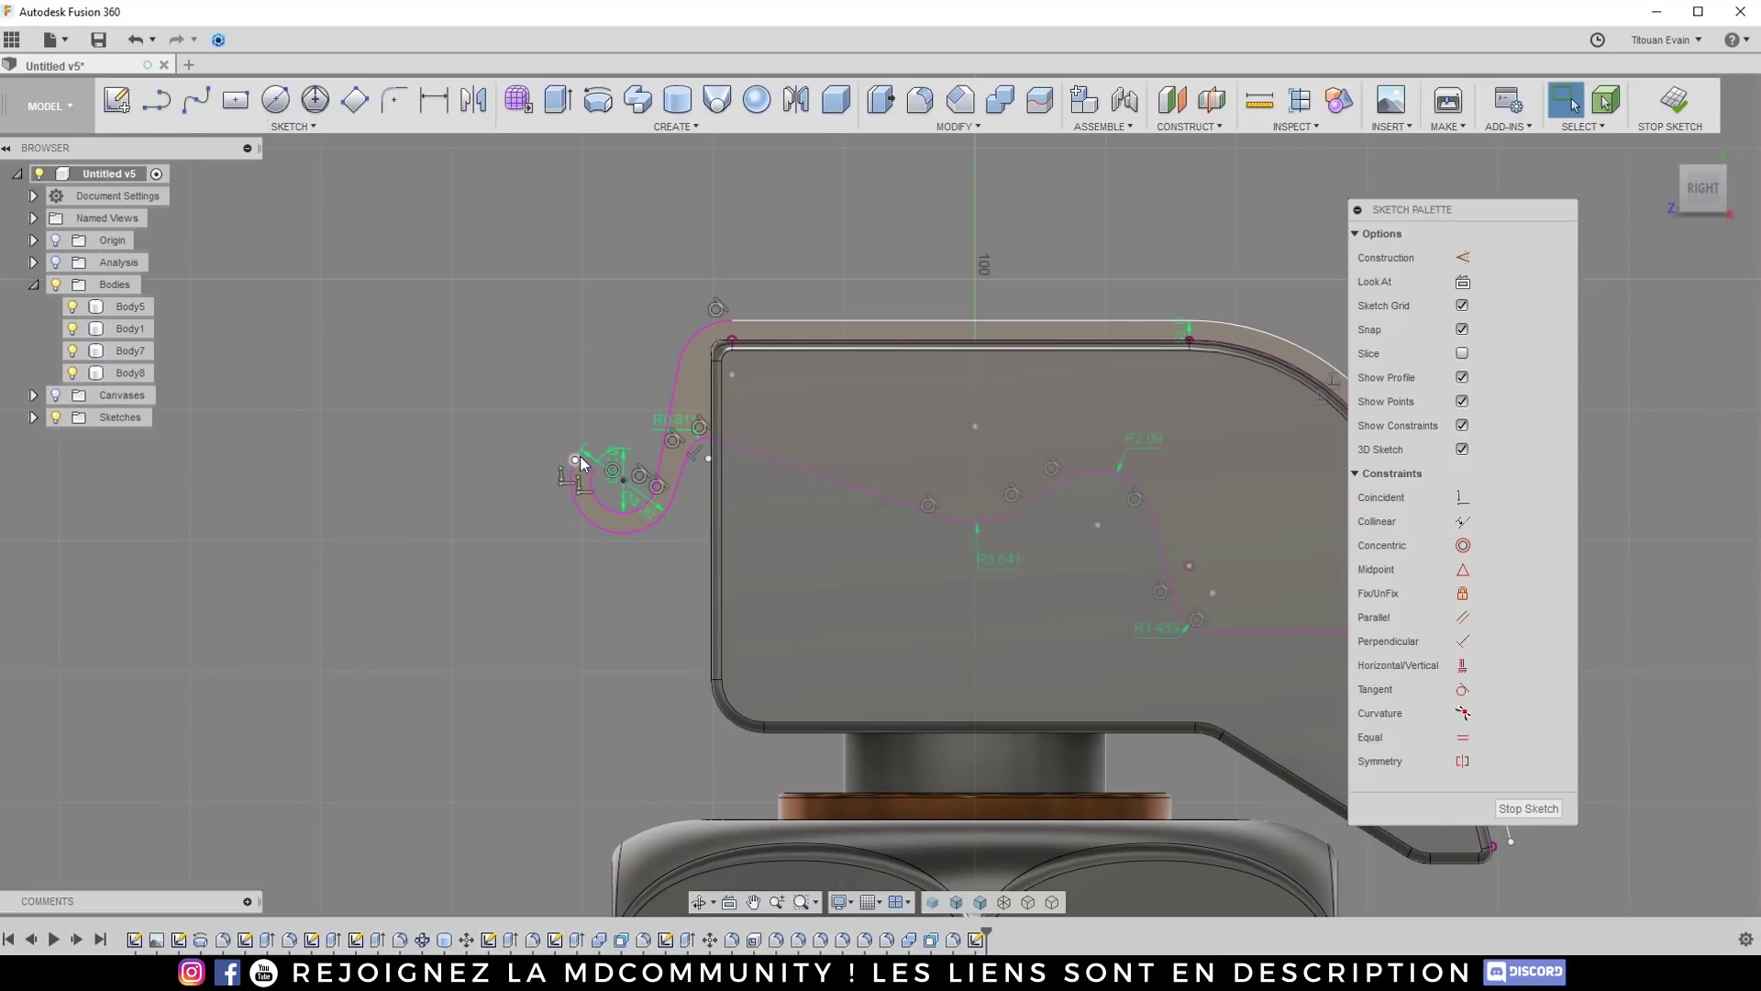
pyautogui.moveTo(580, 458); pyautogui.dragTo(601, 468)
pyautogui.scroll(4, 600, 473)
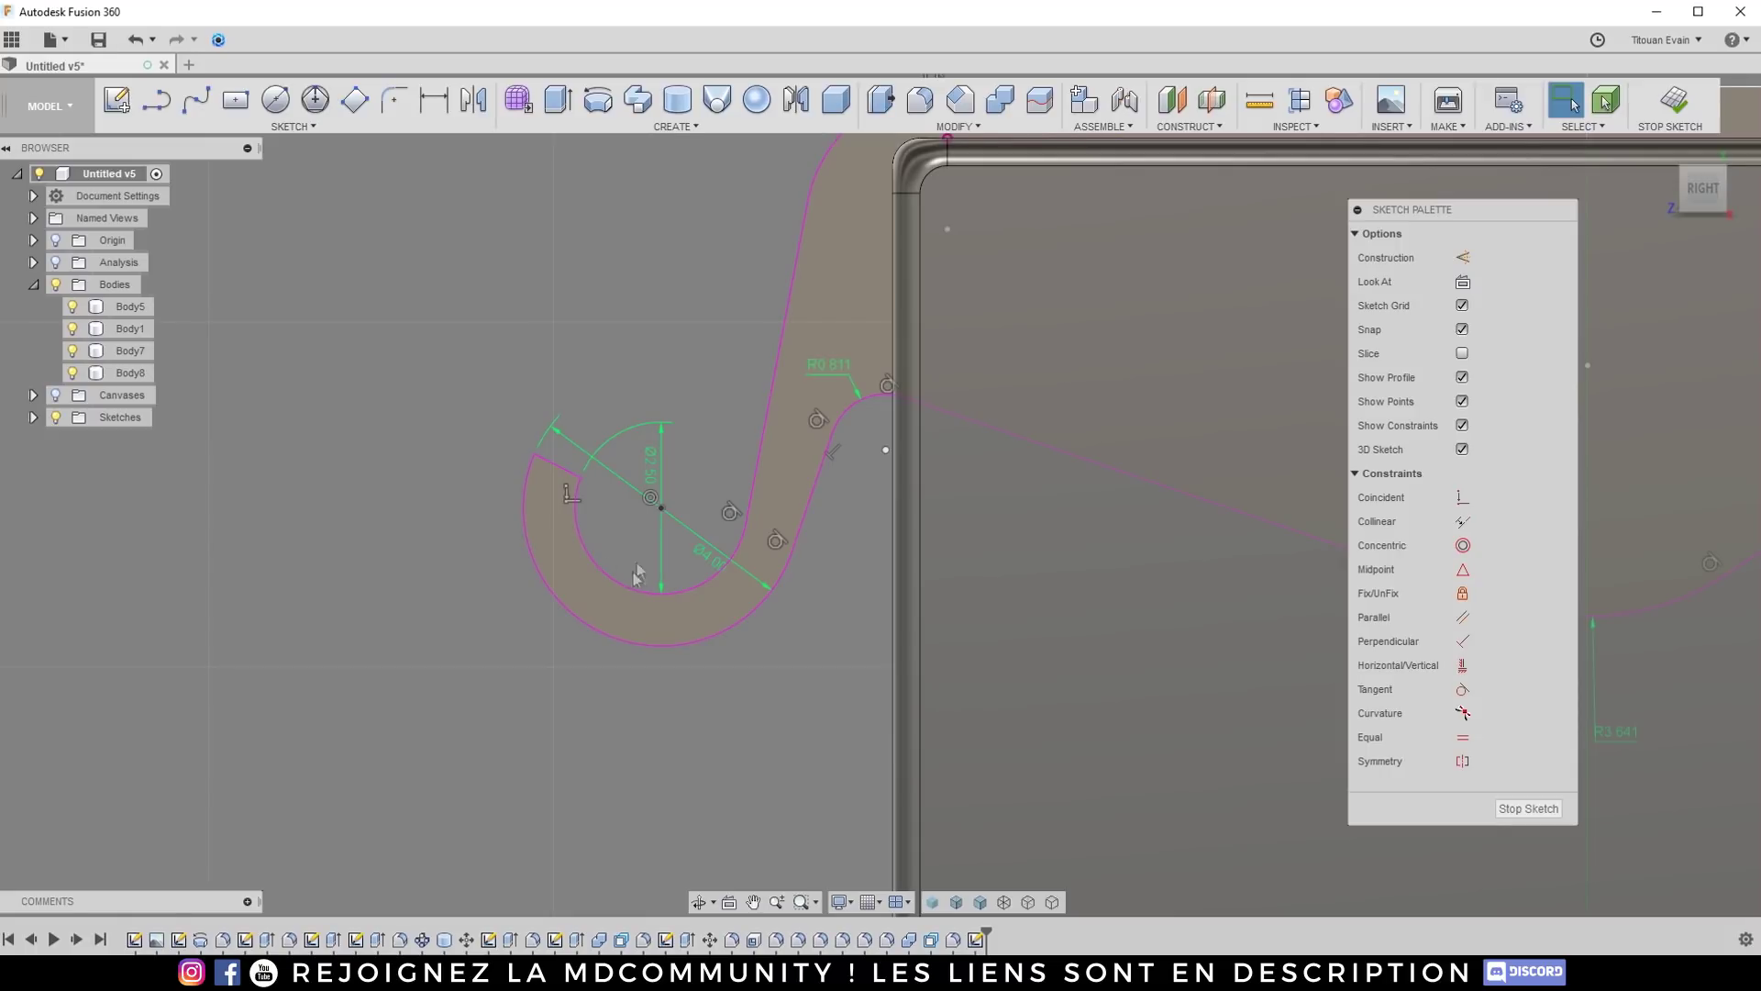
pyautogui.scroll(-3, 514, 490)
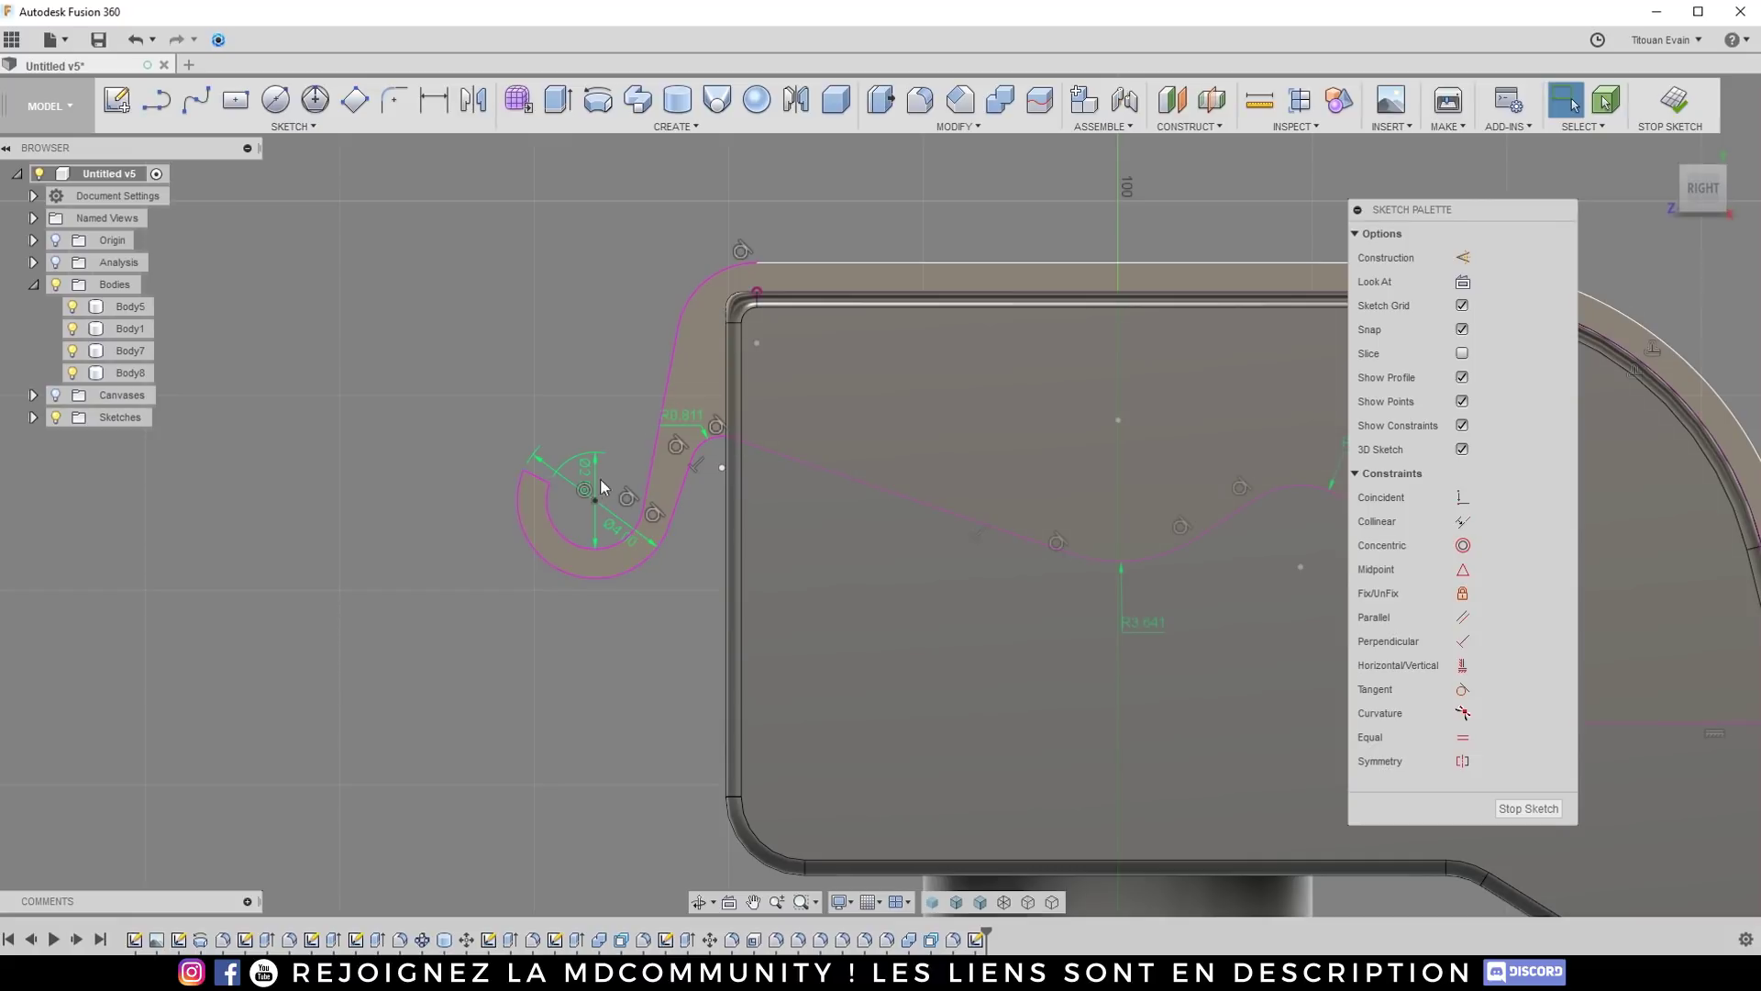
pyautogui.scroll(-2, 587, 481)
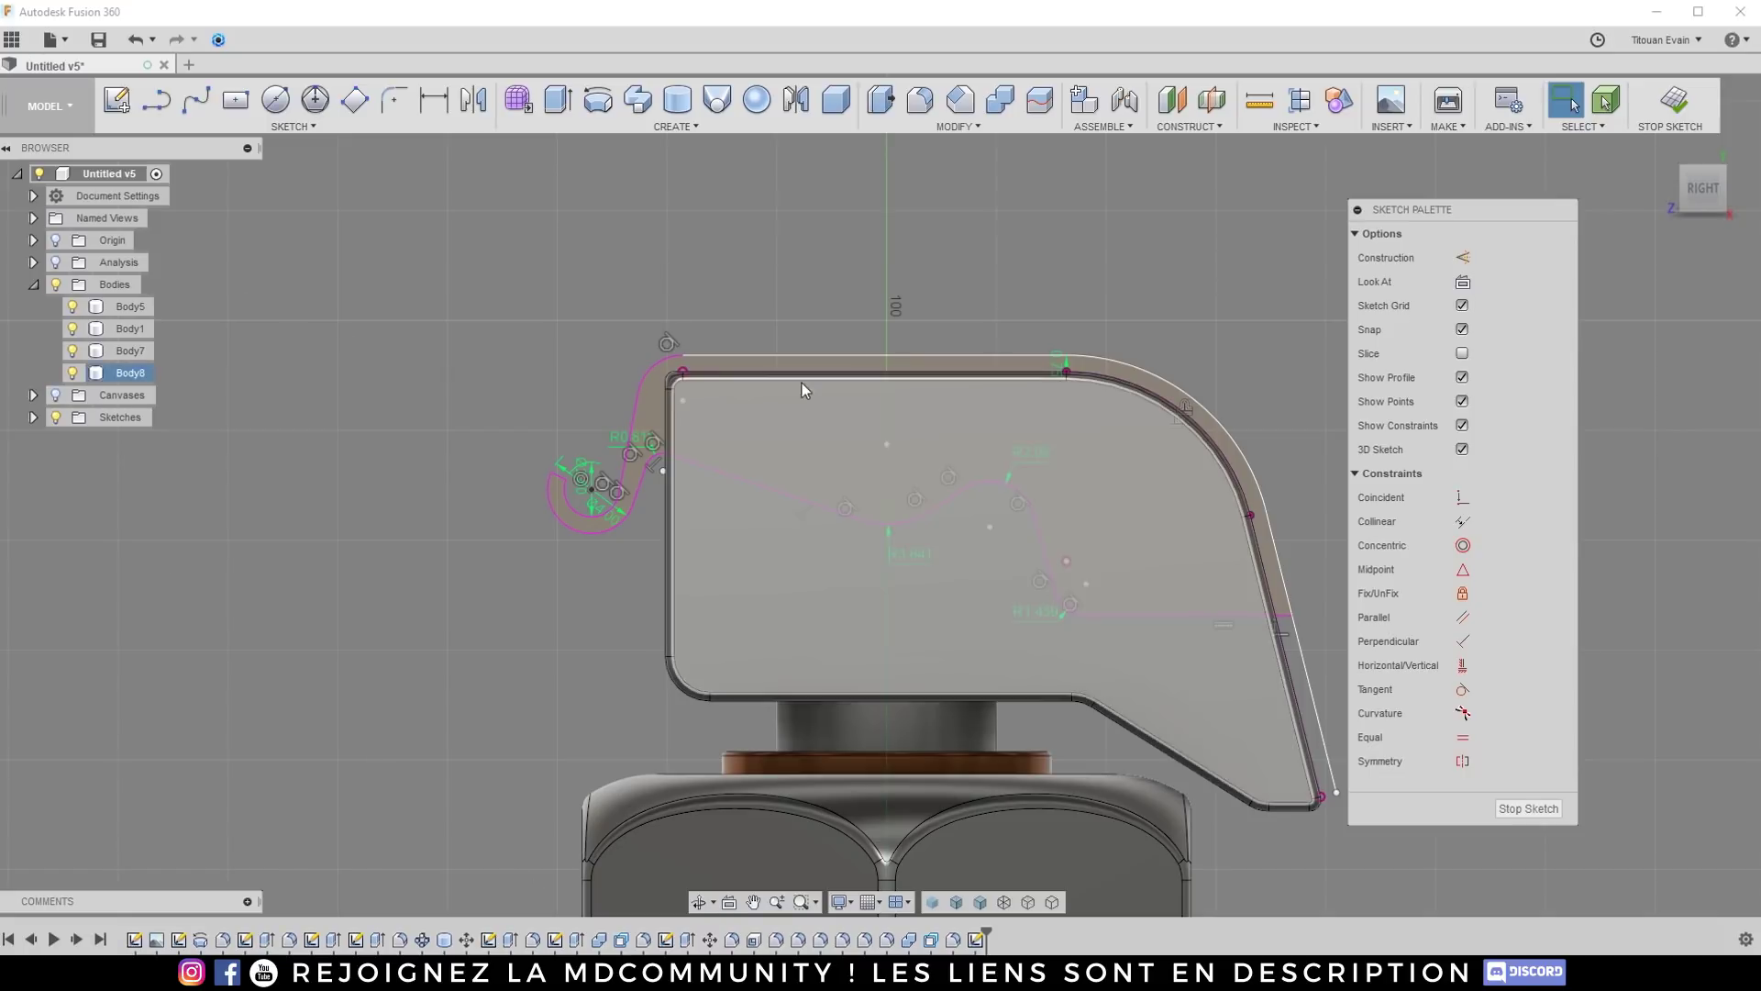
pyautogui.scroll(-2, 519, 388)
pyautogui.scroll(2, 1092, 553)
pyautogui.scroll(-2, 688, 381)
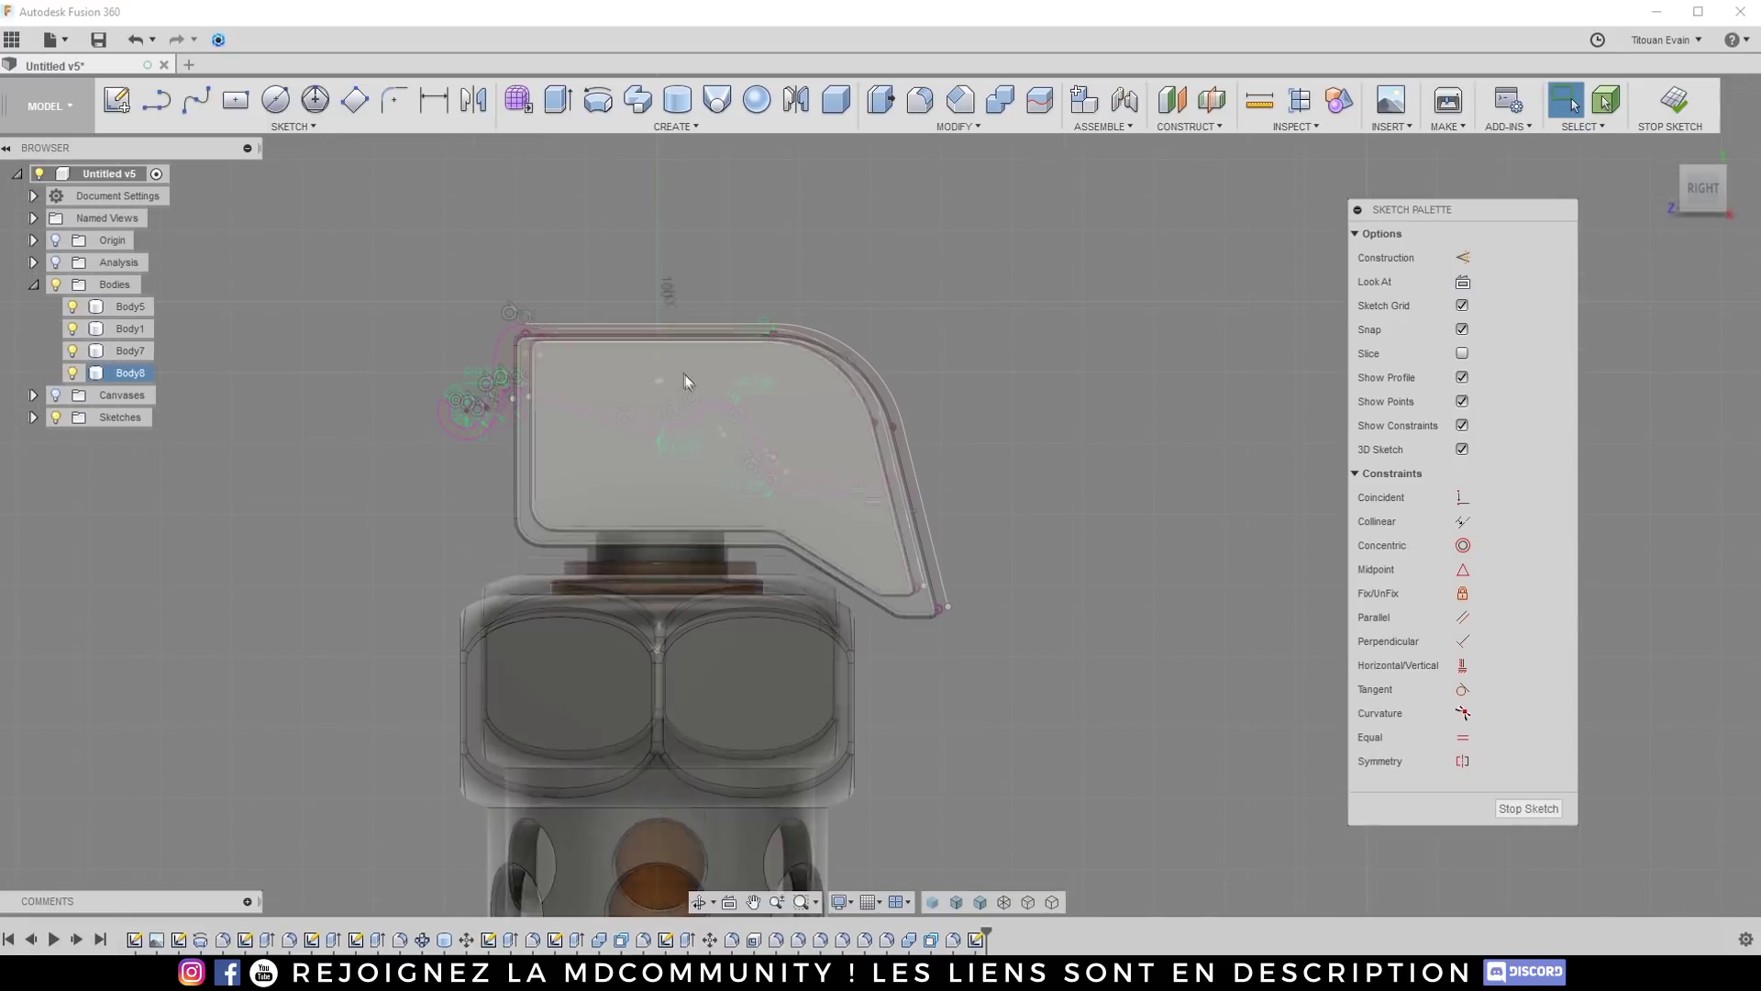
pyautogui.scroll(4, 880, 468)
pyautogui.scroll(-4, 784, 385)
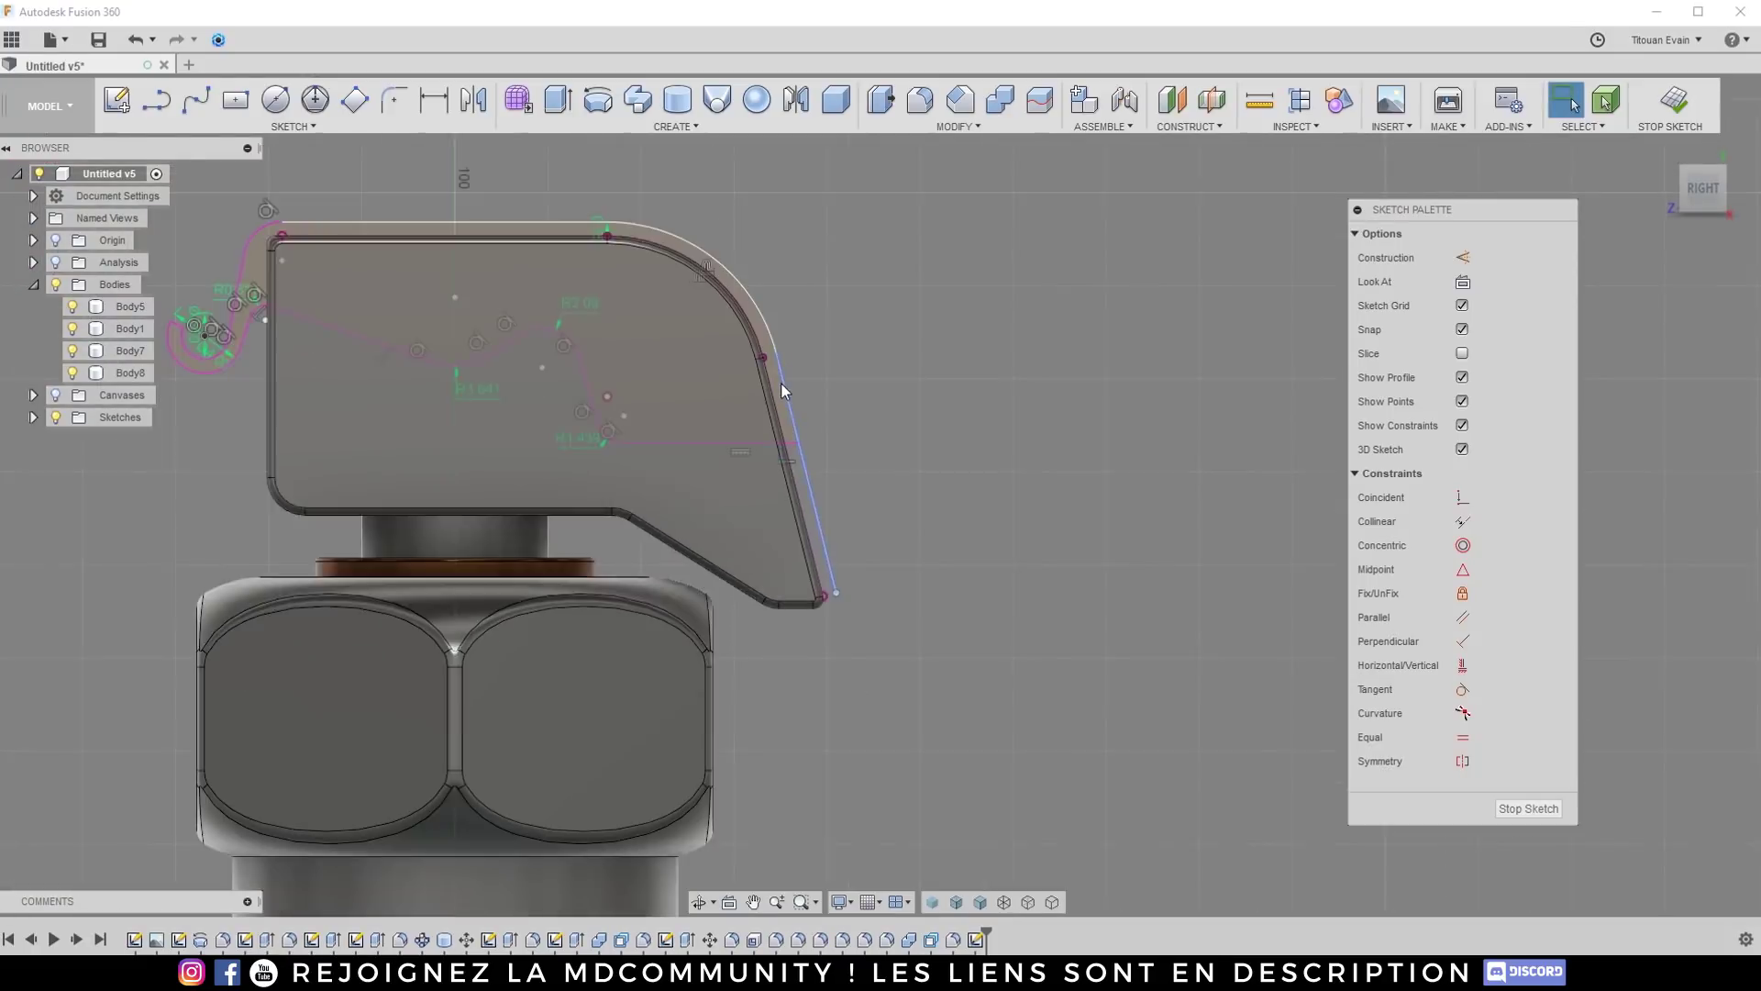
pyautogui.click(791, 388)
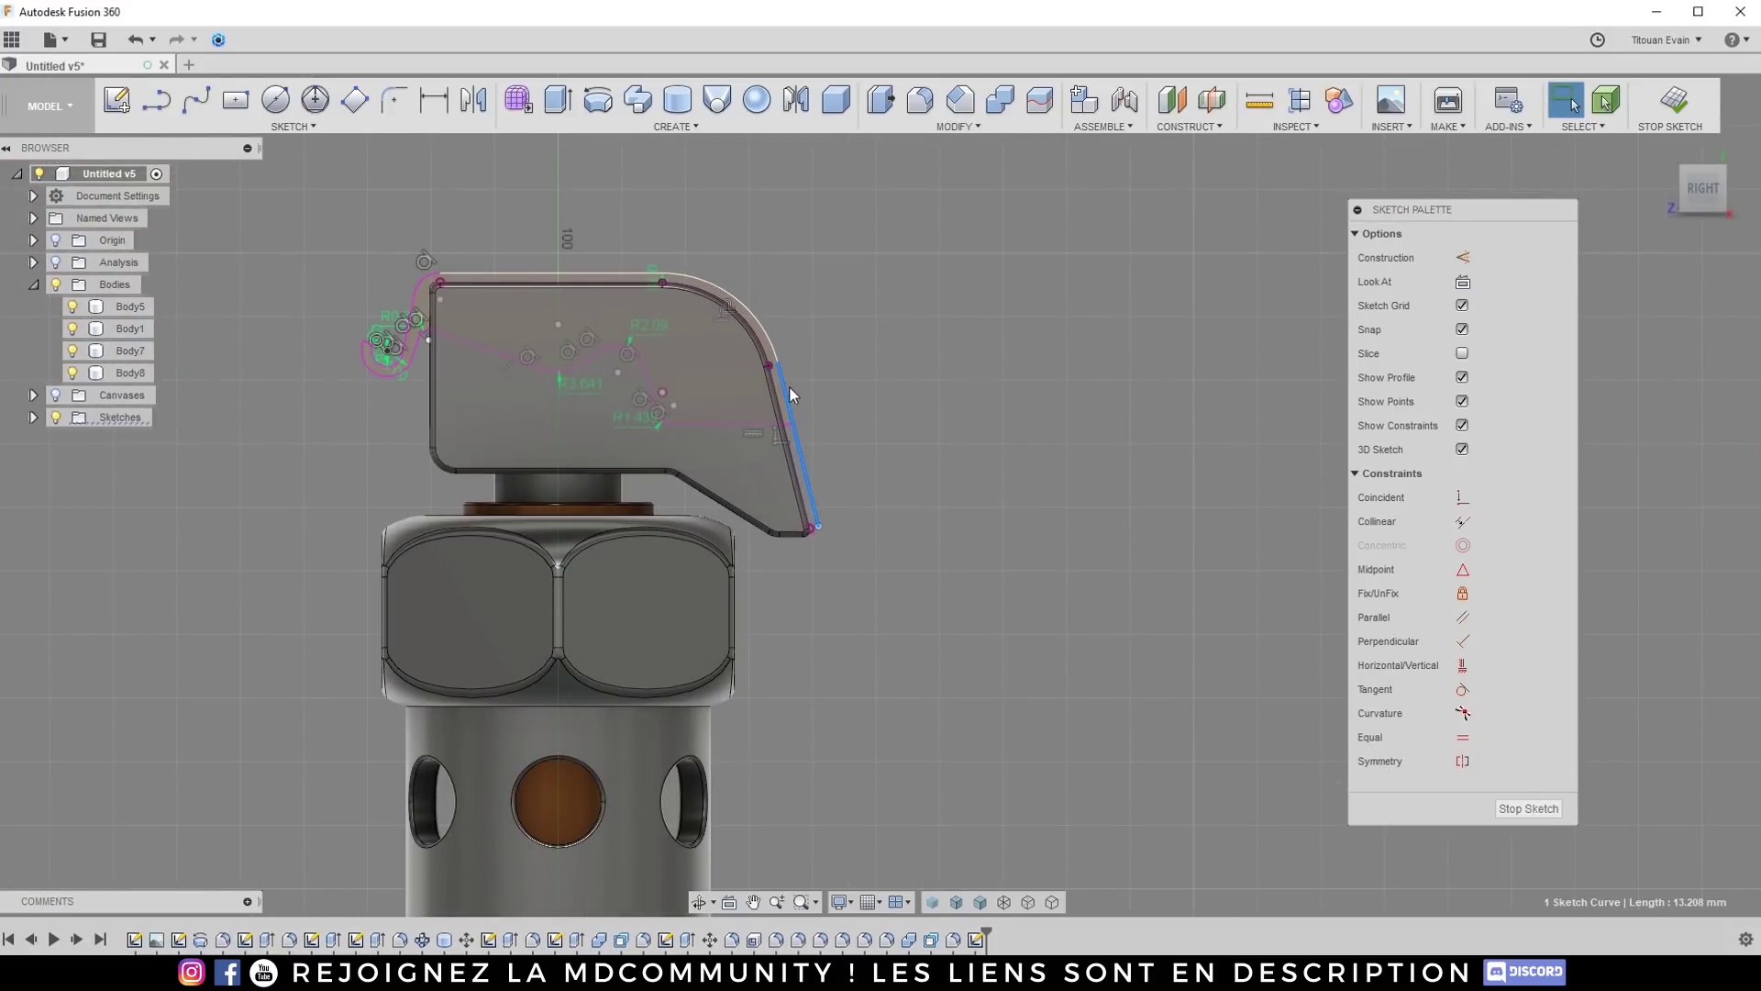
pyautogui.scroll(-3, 789, 387)
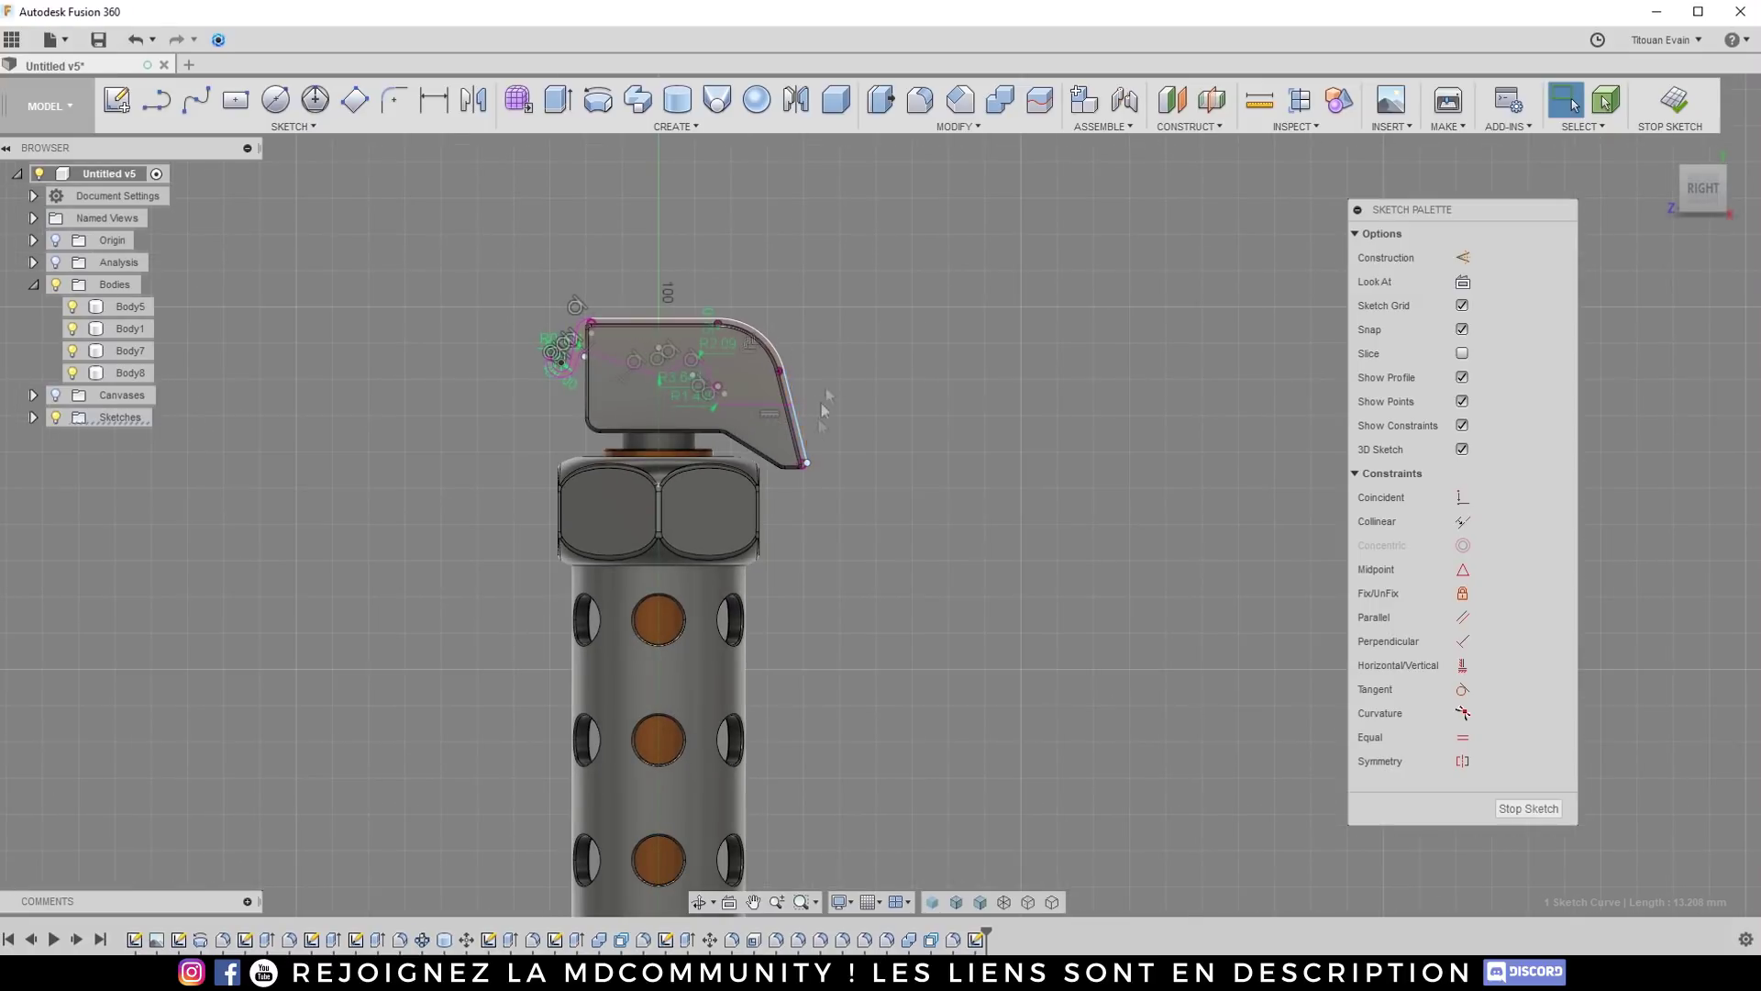
pyautogui.scroll(3, 787, 380)
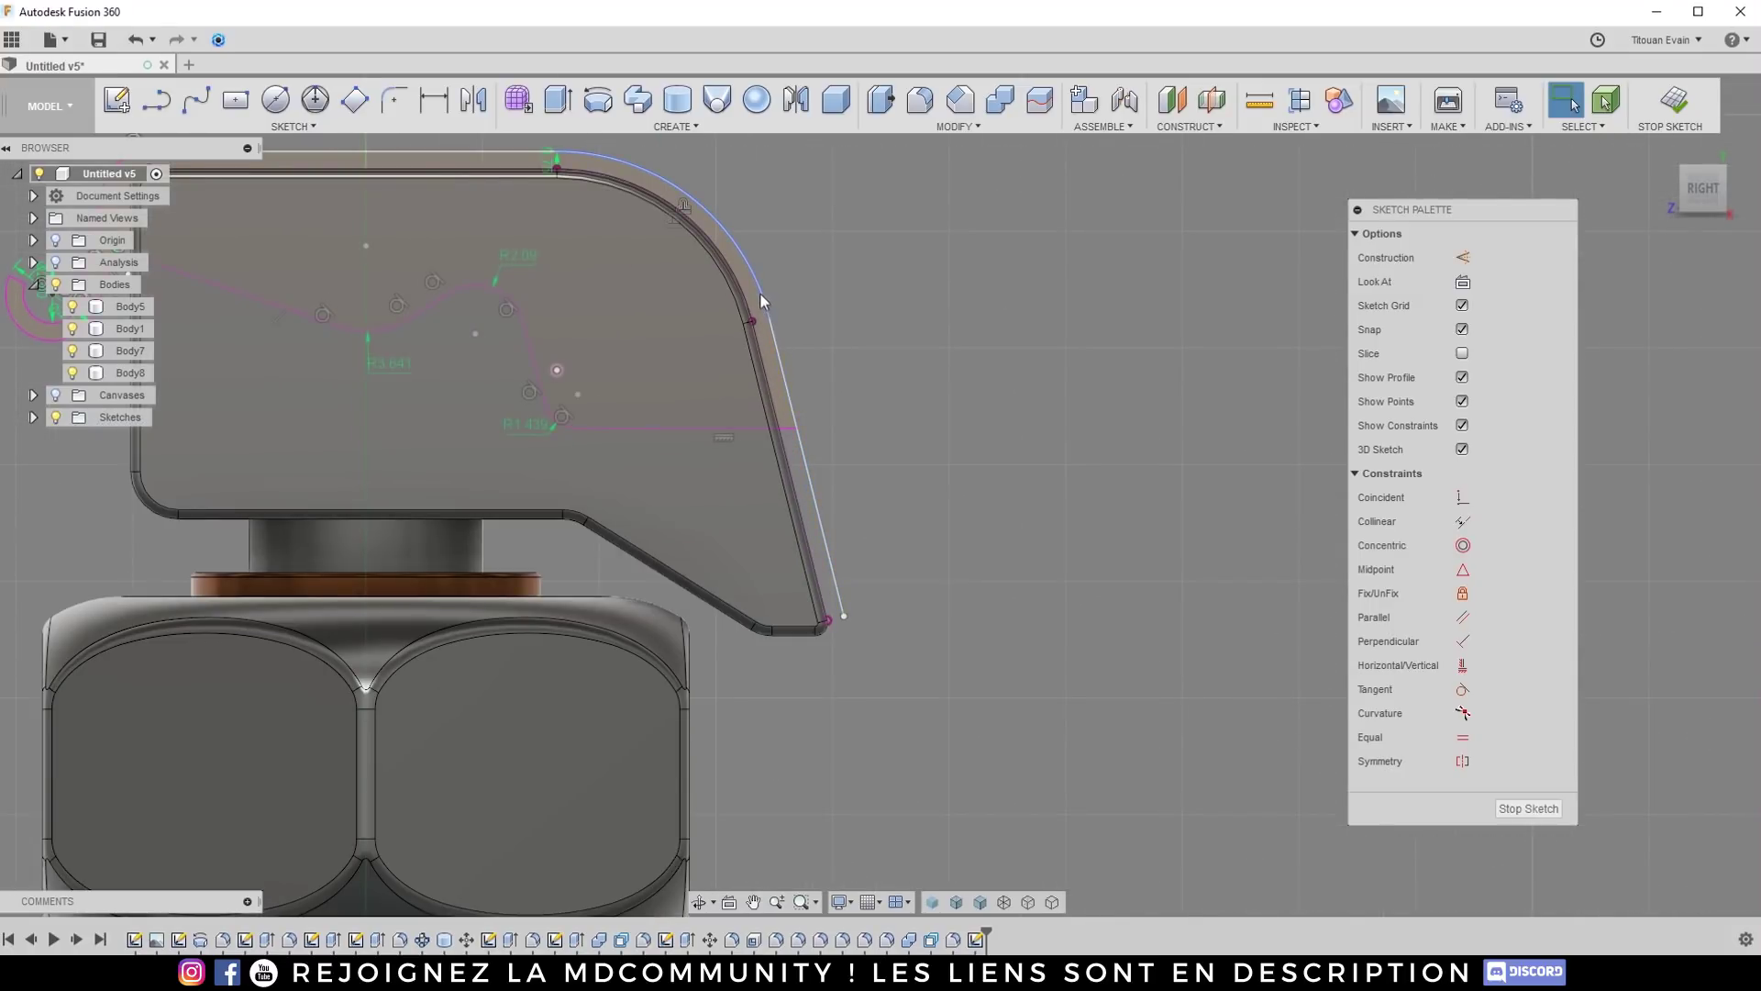
pyautogui.scroll(-4, 794, 315)
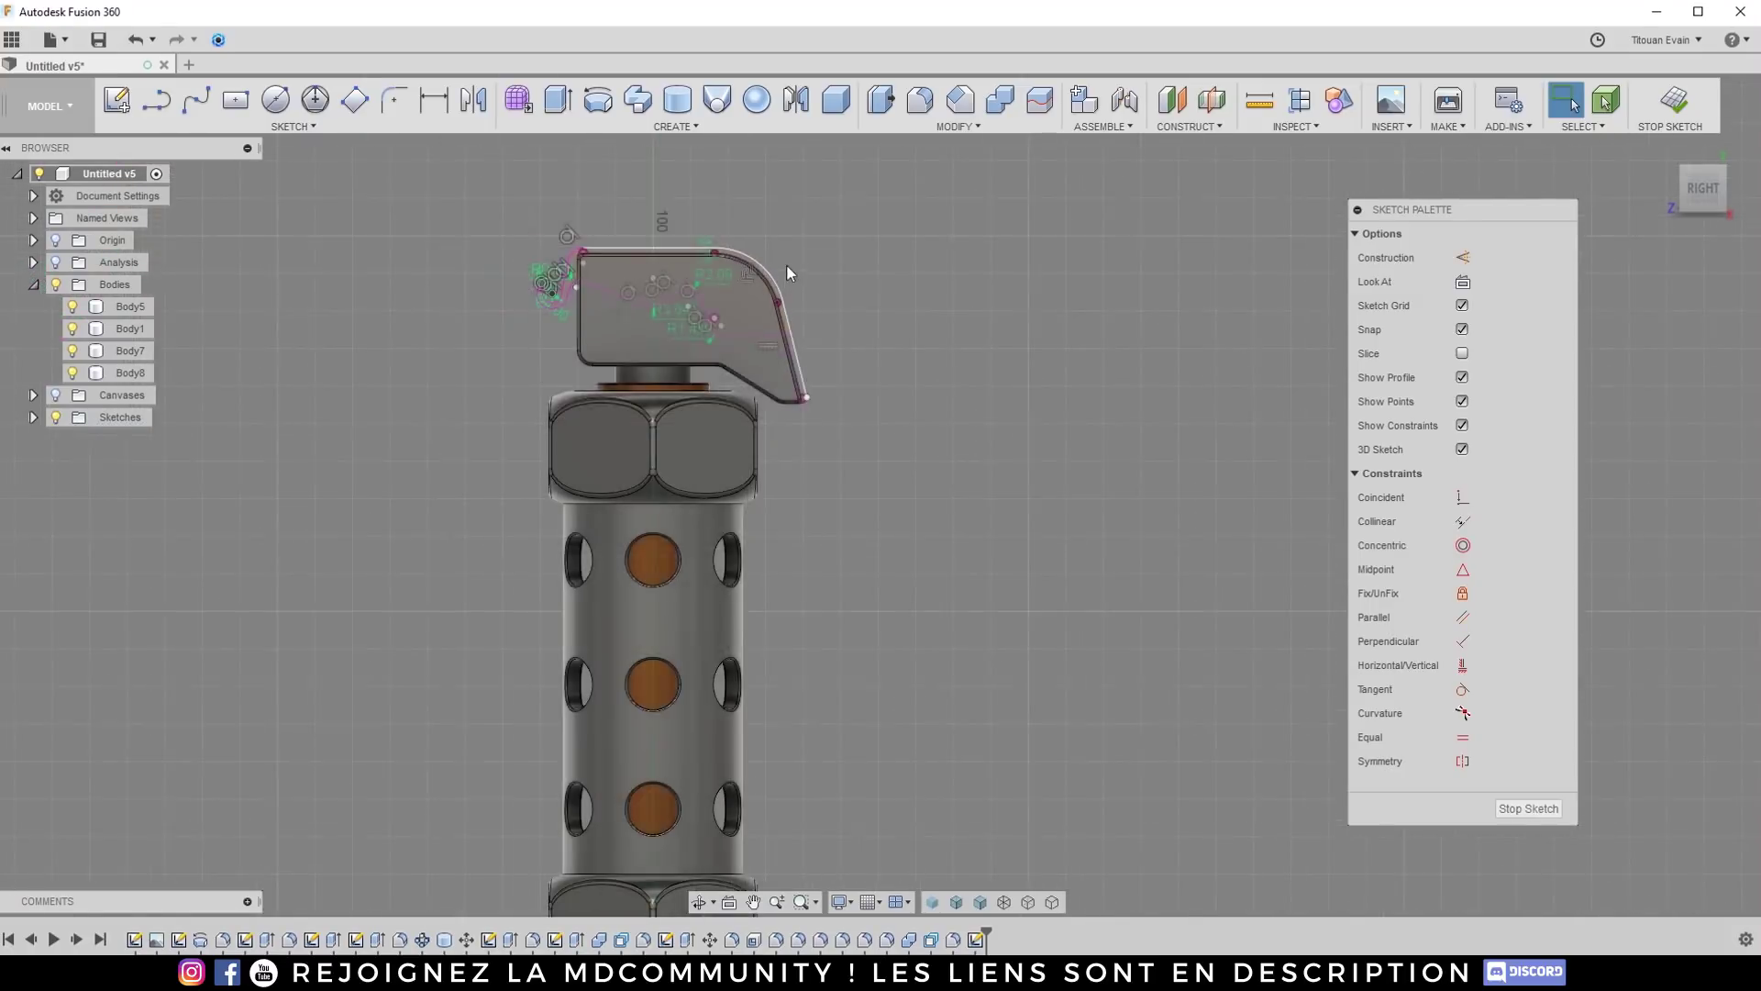
# Step: Draw a four-point fit spline from the lower end of the lever's steep outer line, stepping outward and running down beside the perforated cylinder
pyautogui.click(198, 100)
pyautogui.scroll(2, 811, 390)
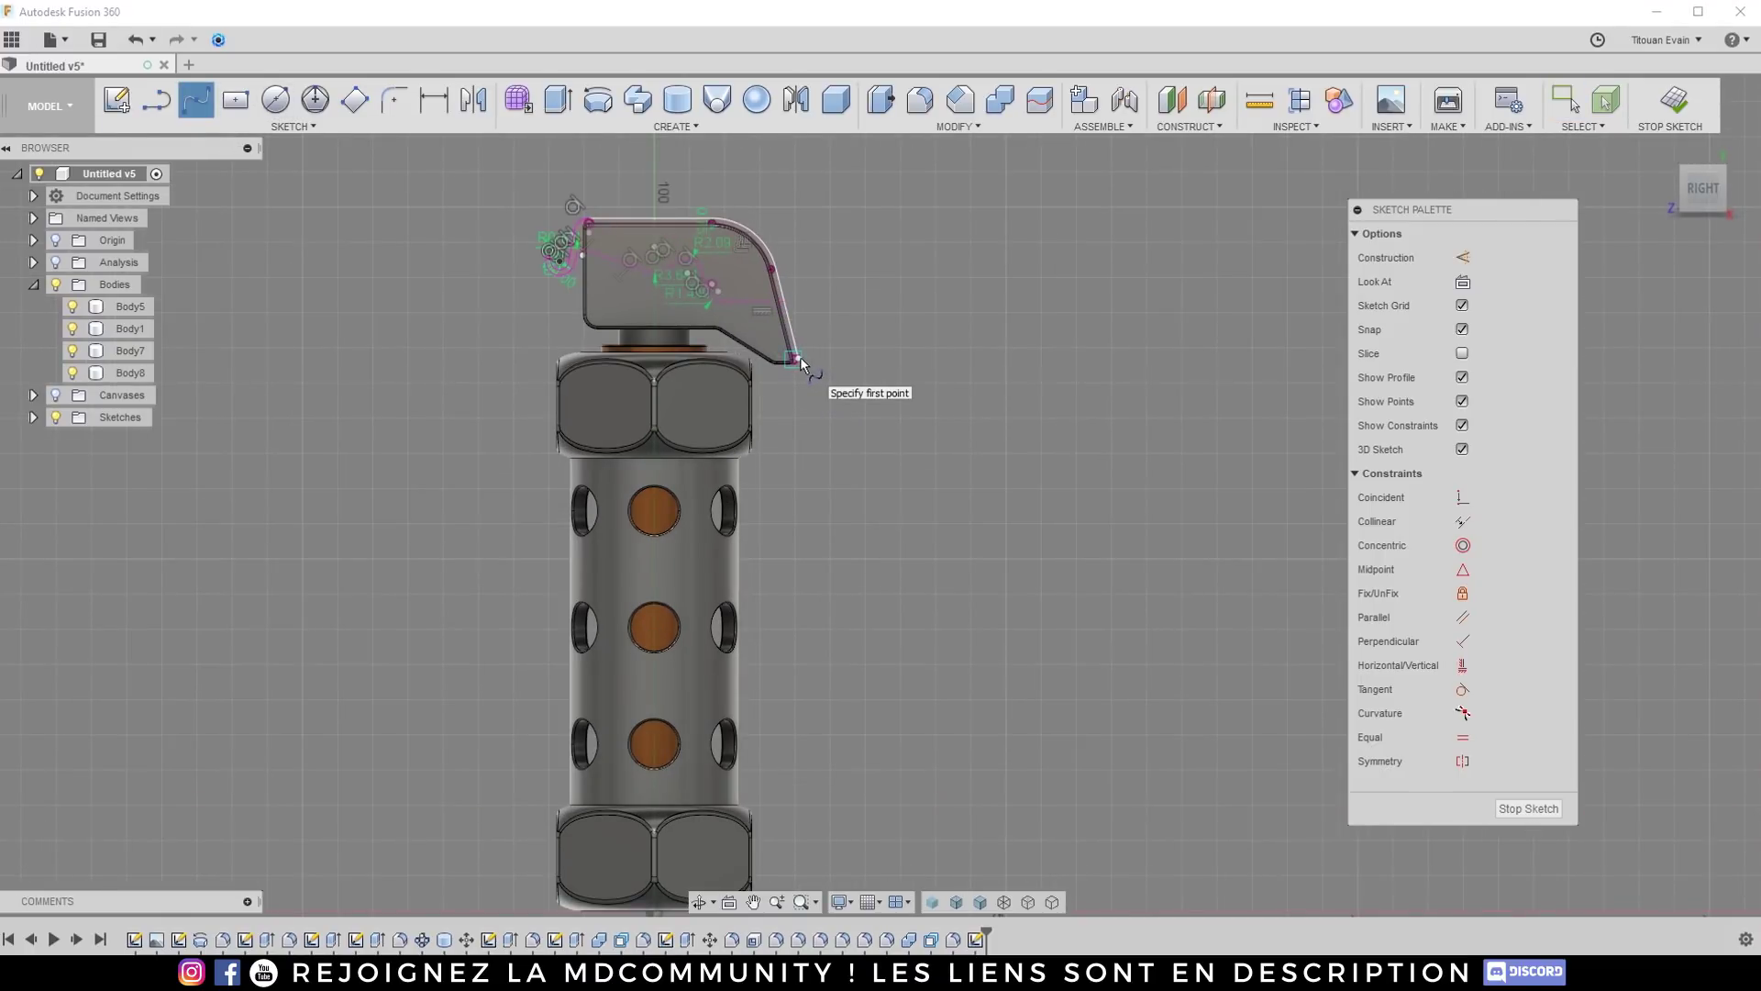
pyautogui.scroll(3, 803, 363)
pyautogui.click(794, 351)
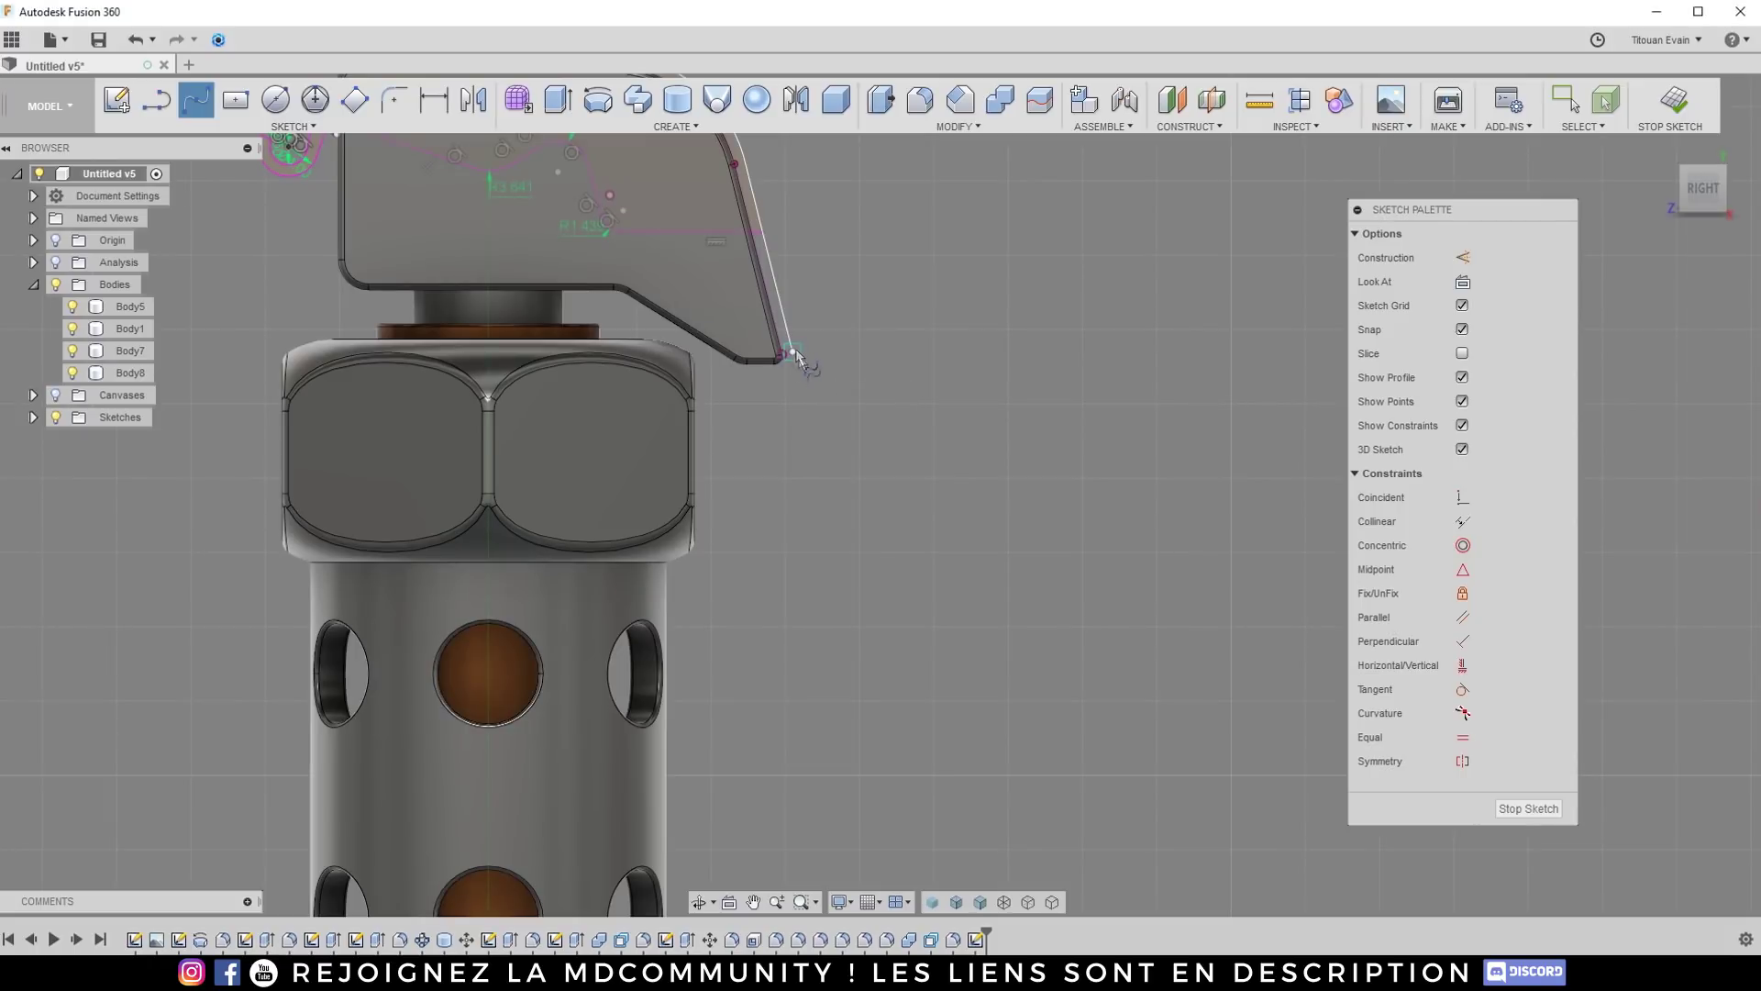
pyautogui.click(828, 495)
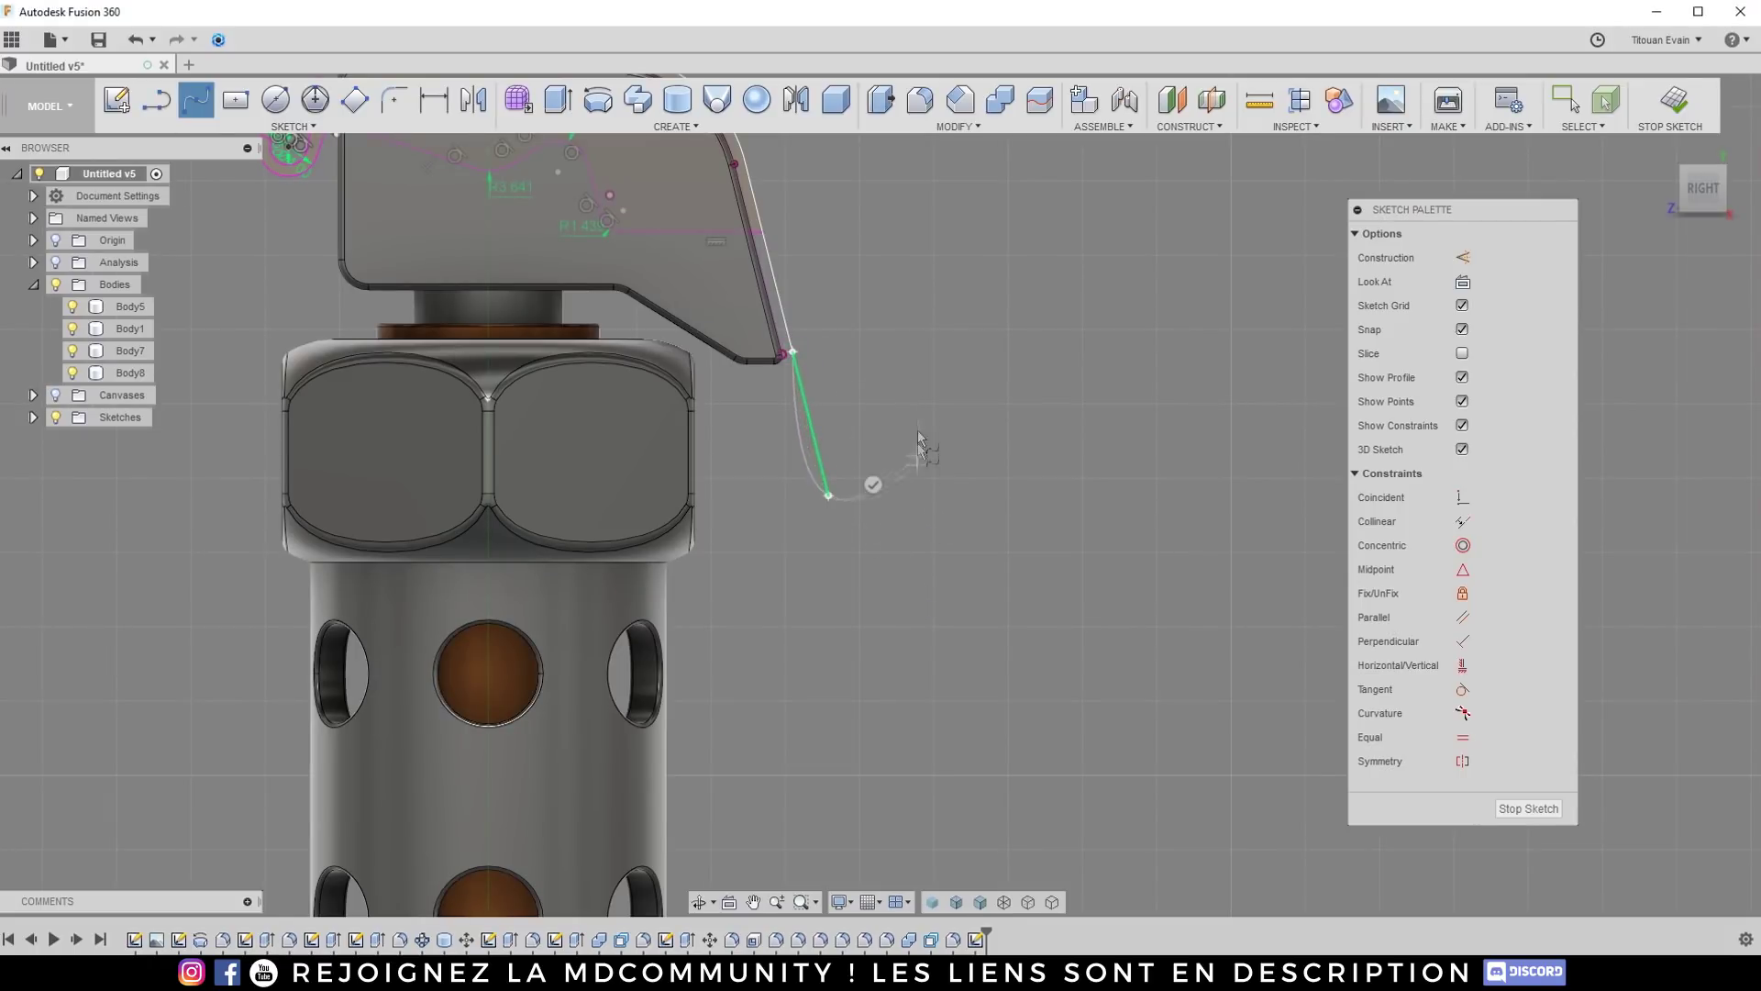
pyautogui.scroll(-3, 920, 463)
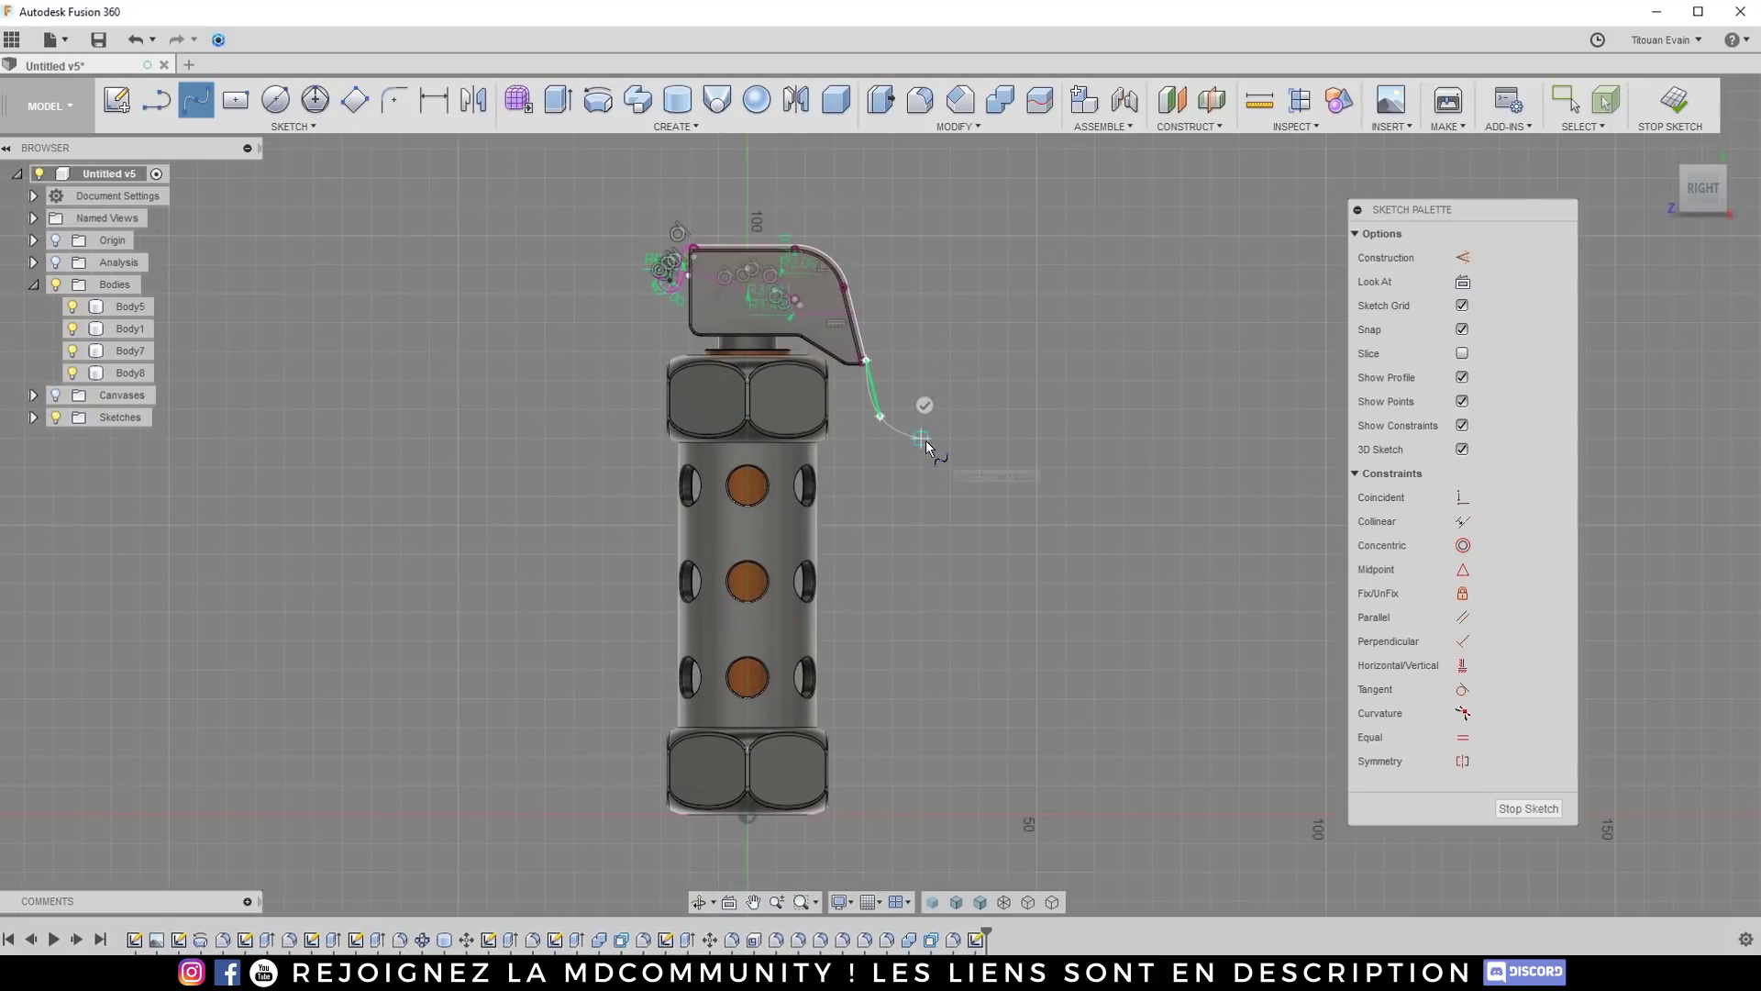
pyautogui.click(932, 428)
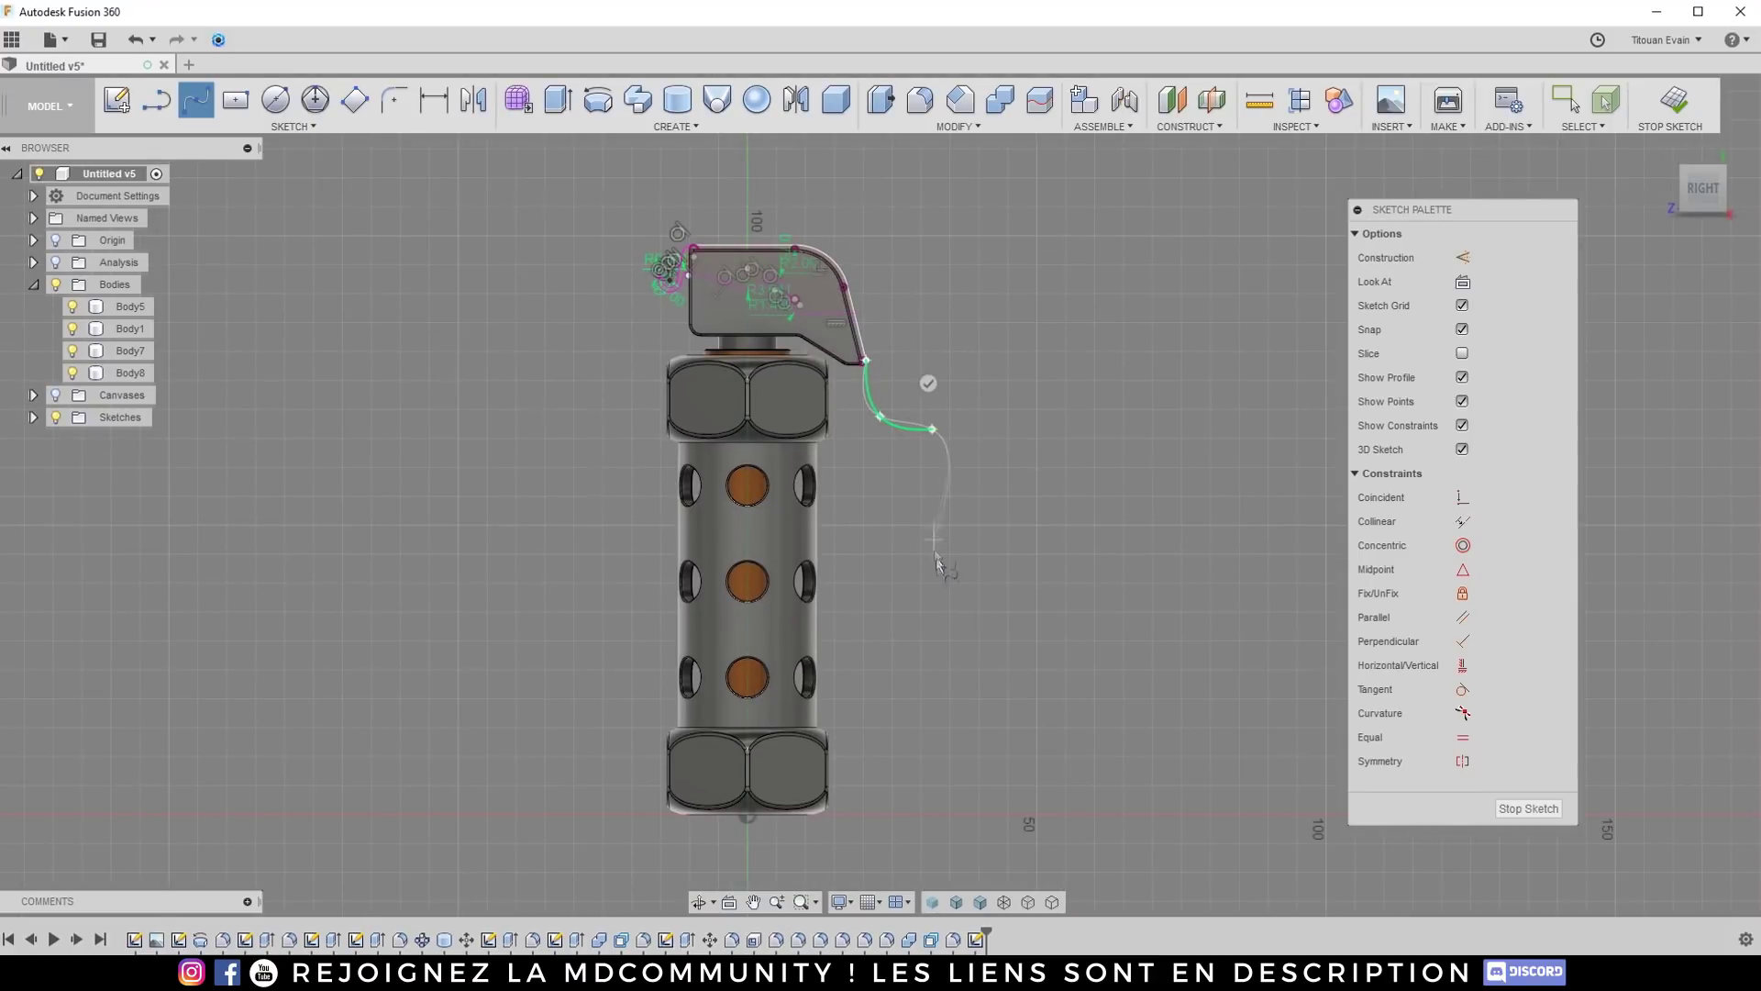
pyautogui.click(908, 719)
pyautogui.click(864, 706)
pyautogui.scroll(-2, 944, 358)
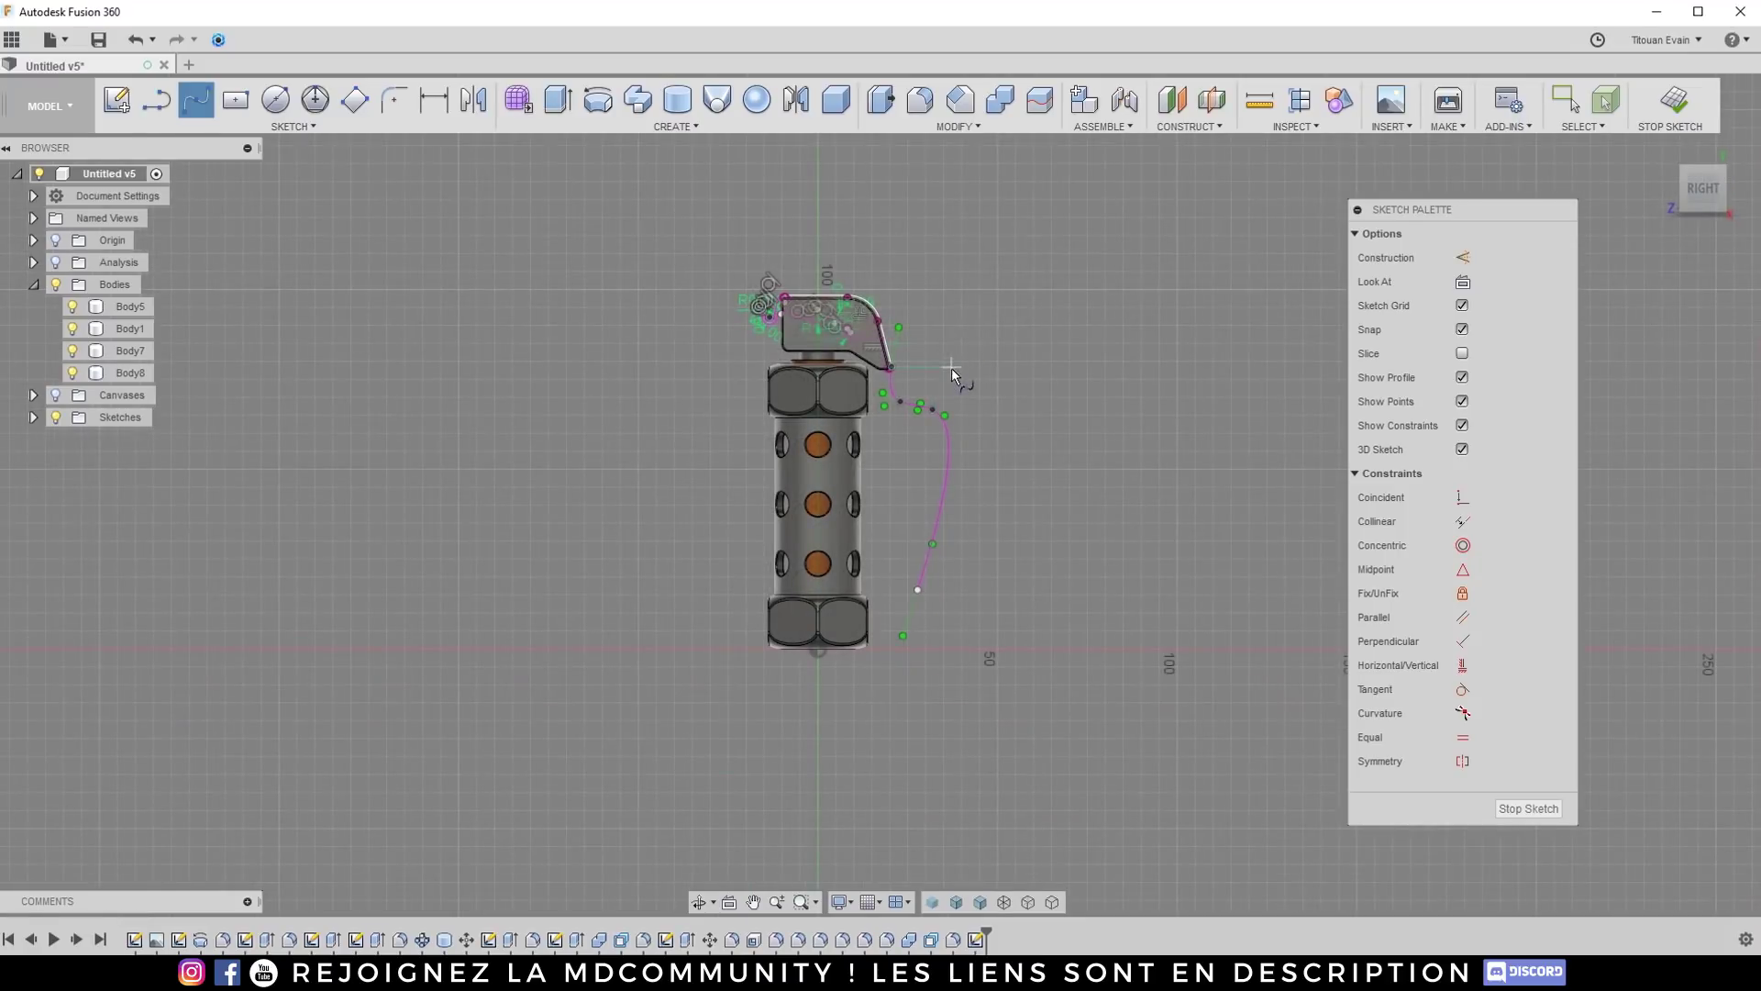
pyautogui.press('Escape')
# Step: Shorten the tangent handles at the spline's two middle points, placing the upper one's inner handle end at about Y 70.21, Z -20.52 mm
pyautogui.scroll(5, 917, 388)
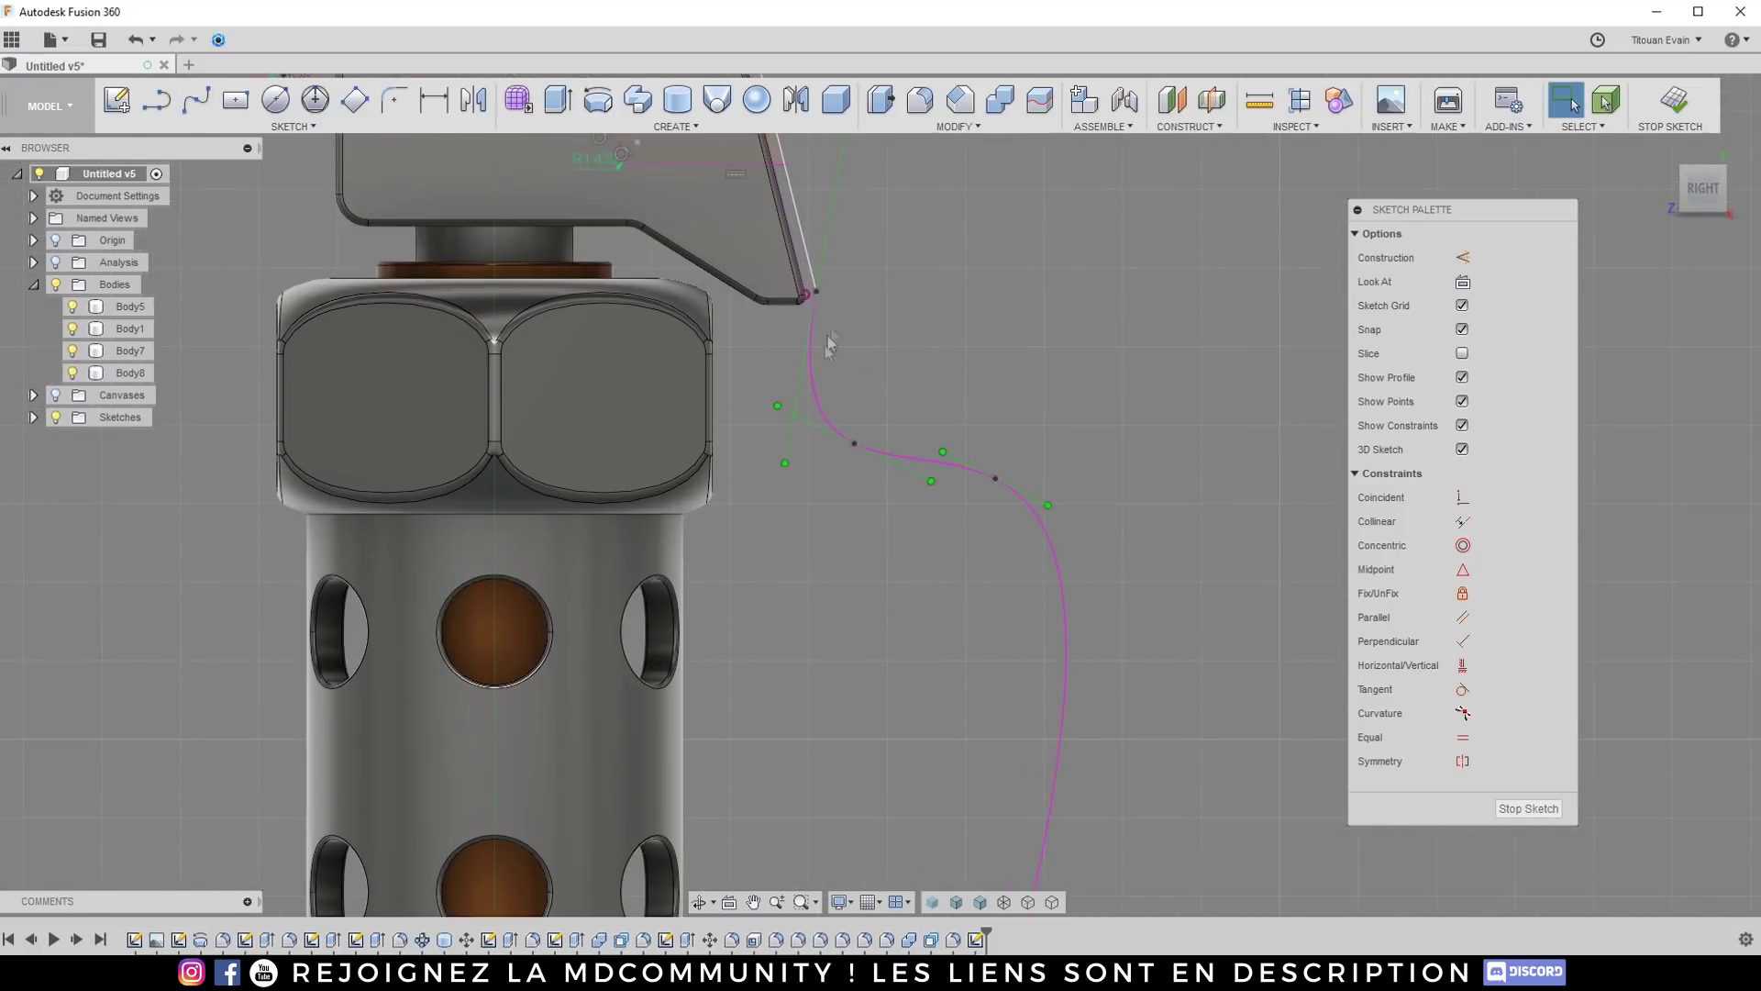
pyautogui.moveTo(780, 406); pyautogui.dragTo(811, 424)
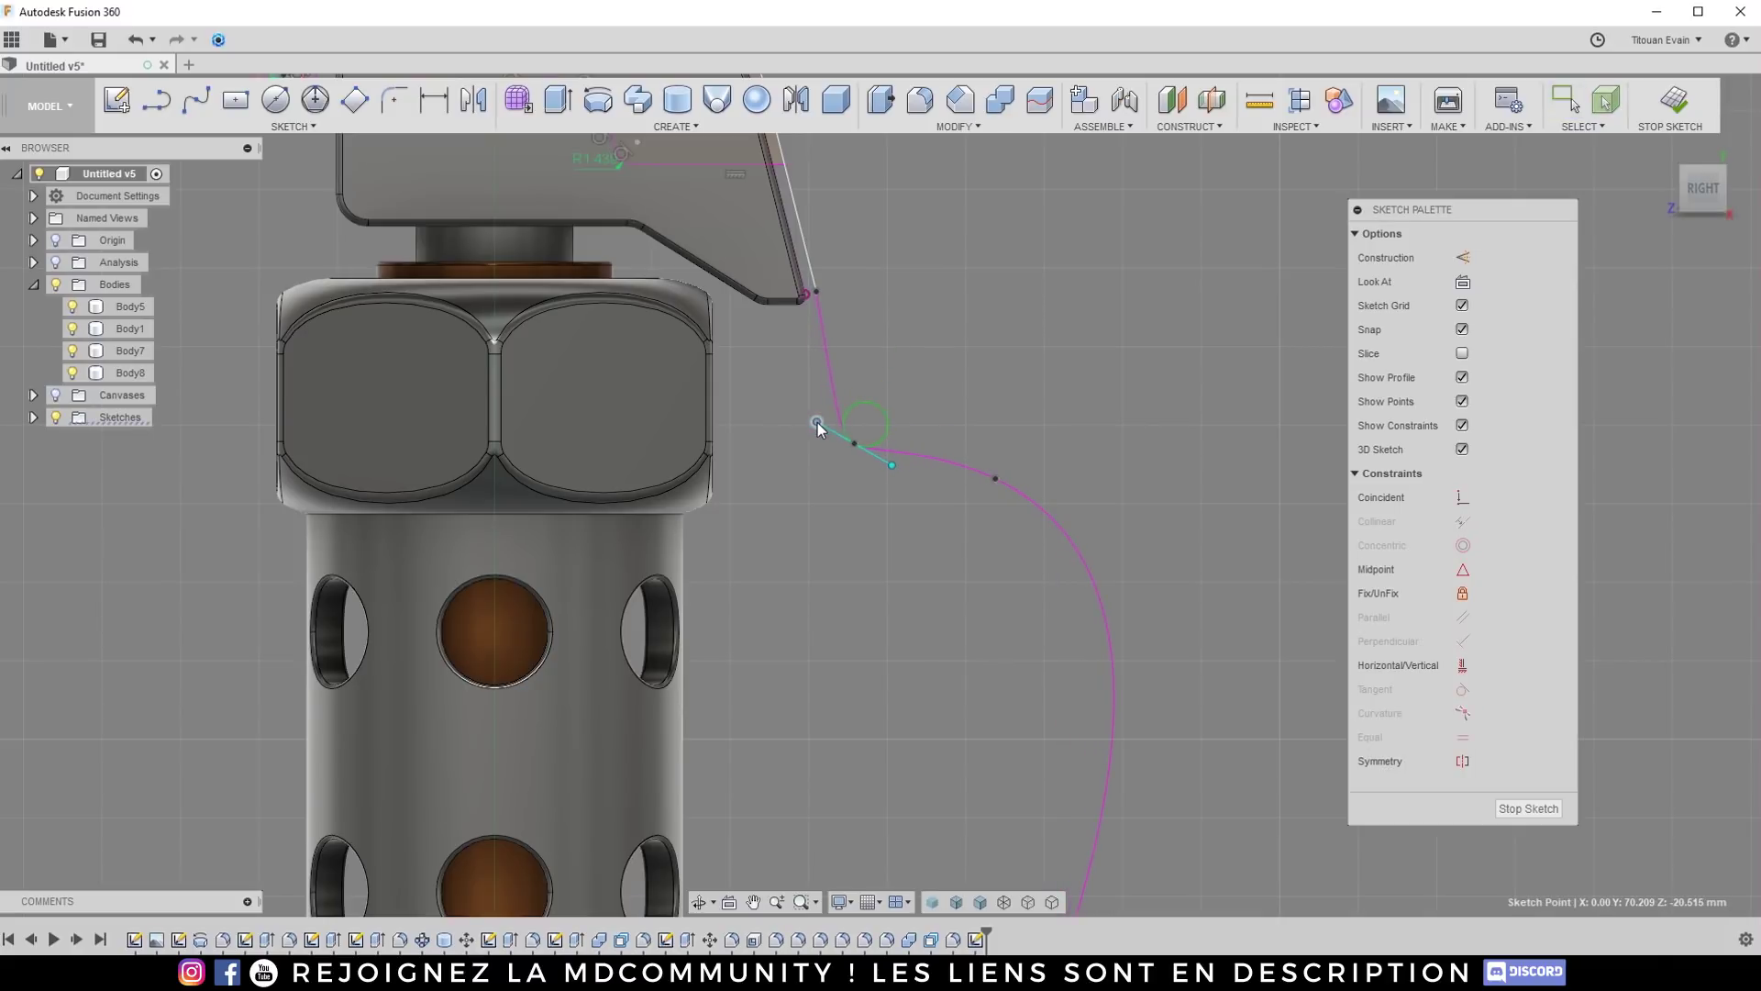
pyautogui.click(991, 479)
pyautogui.moveTo(1066, 515); pyautogui.dragTo(1025, 501)
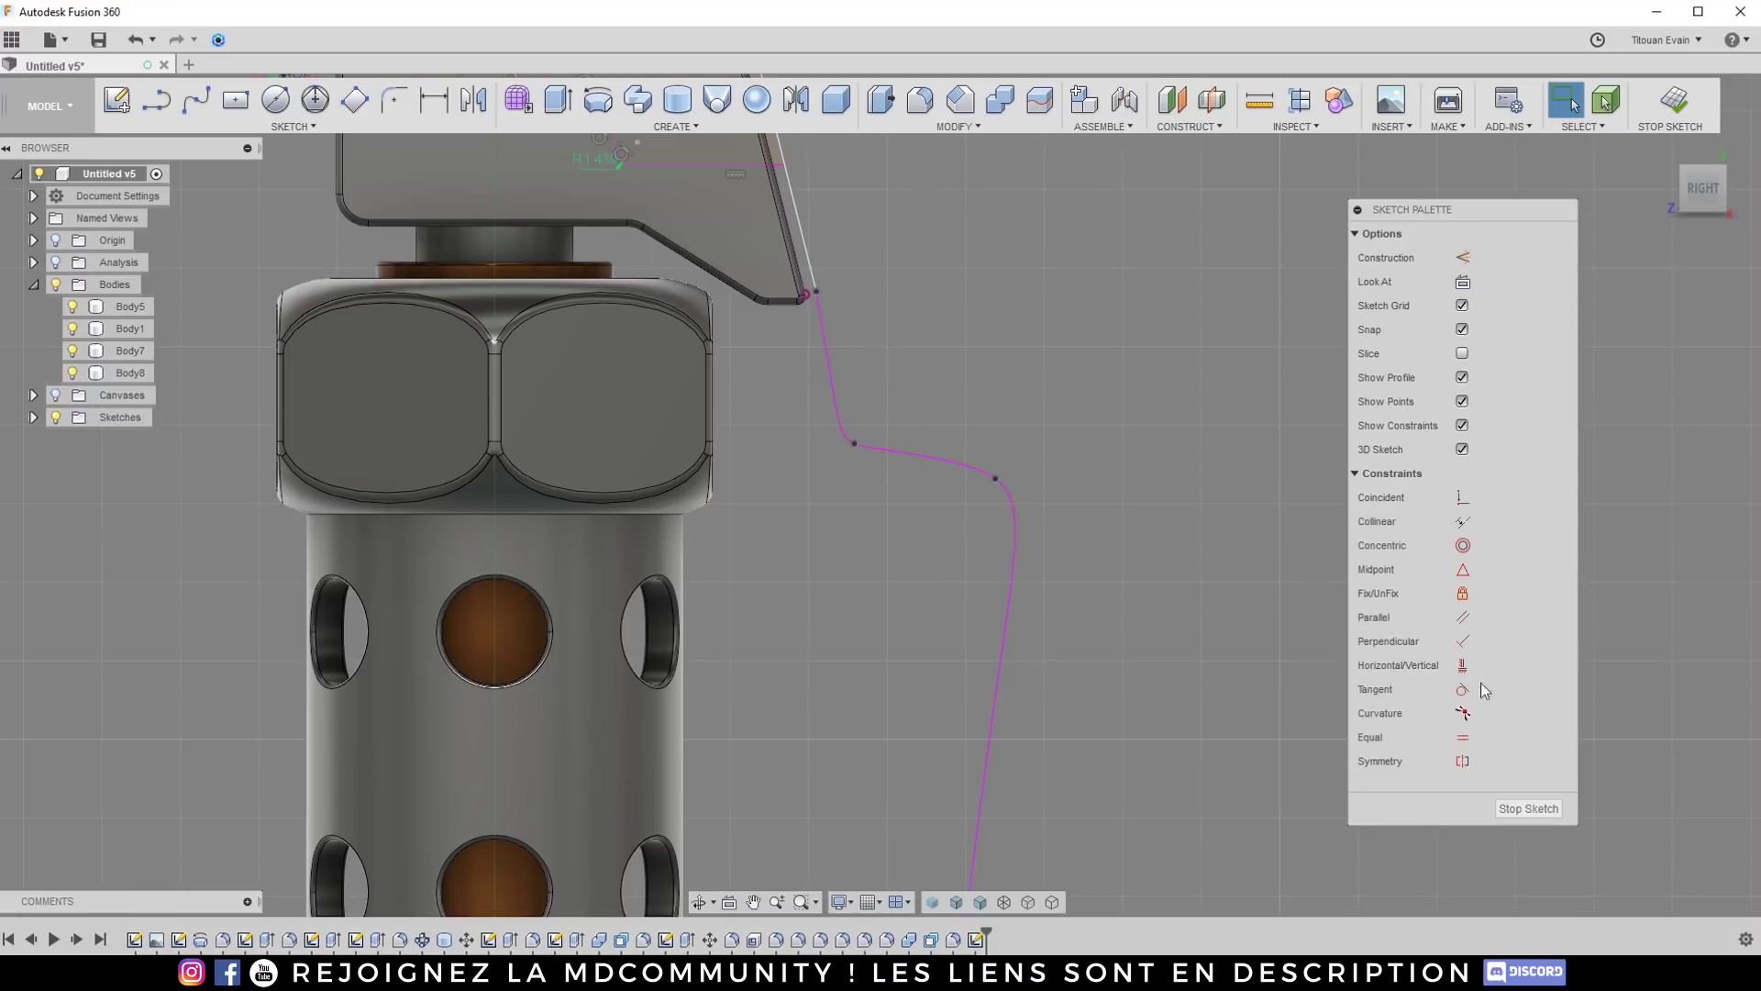
pyautogui.click(1462, 689)
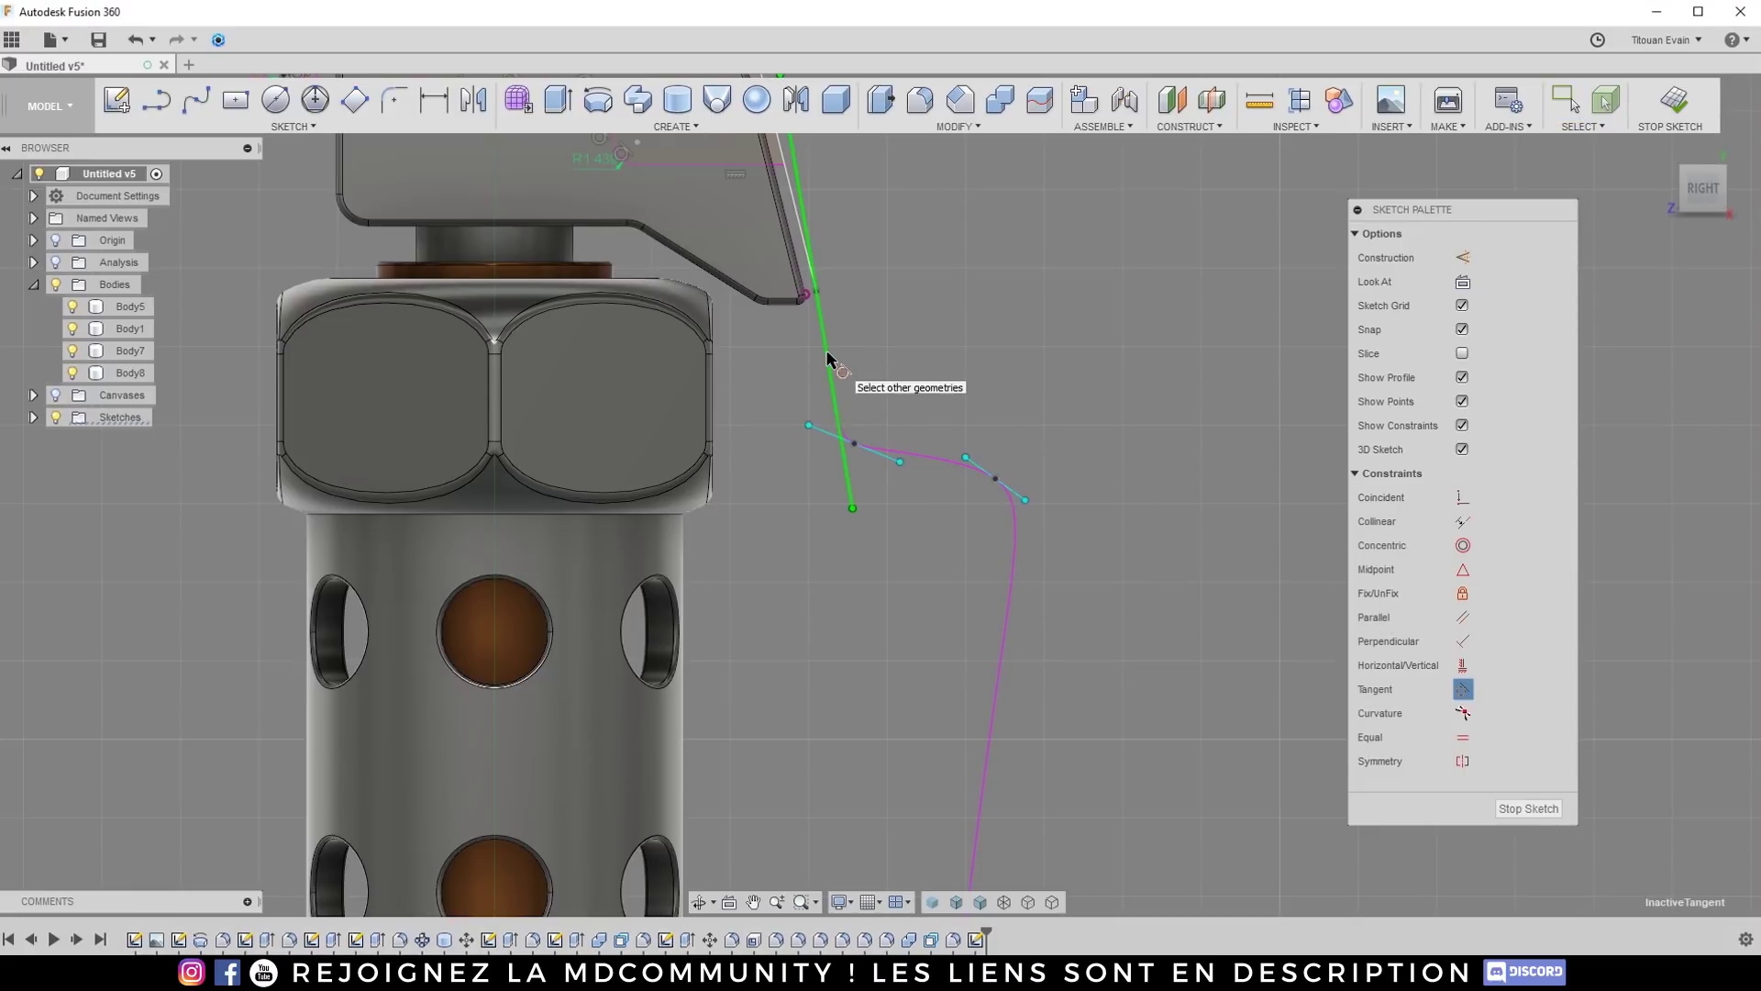
pyautogui.scroll(-3, 914, 371)
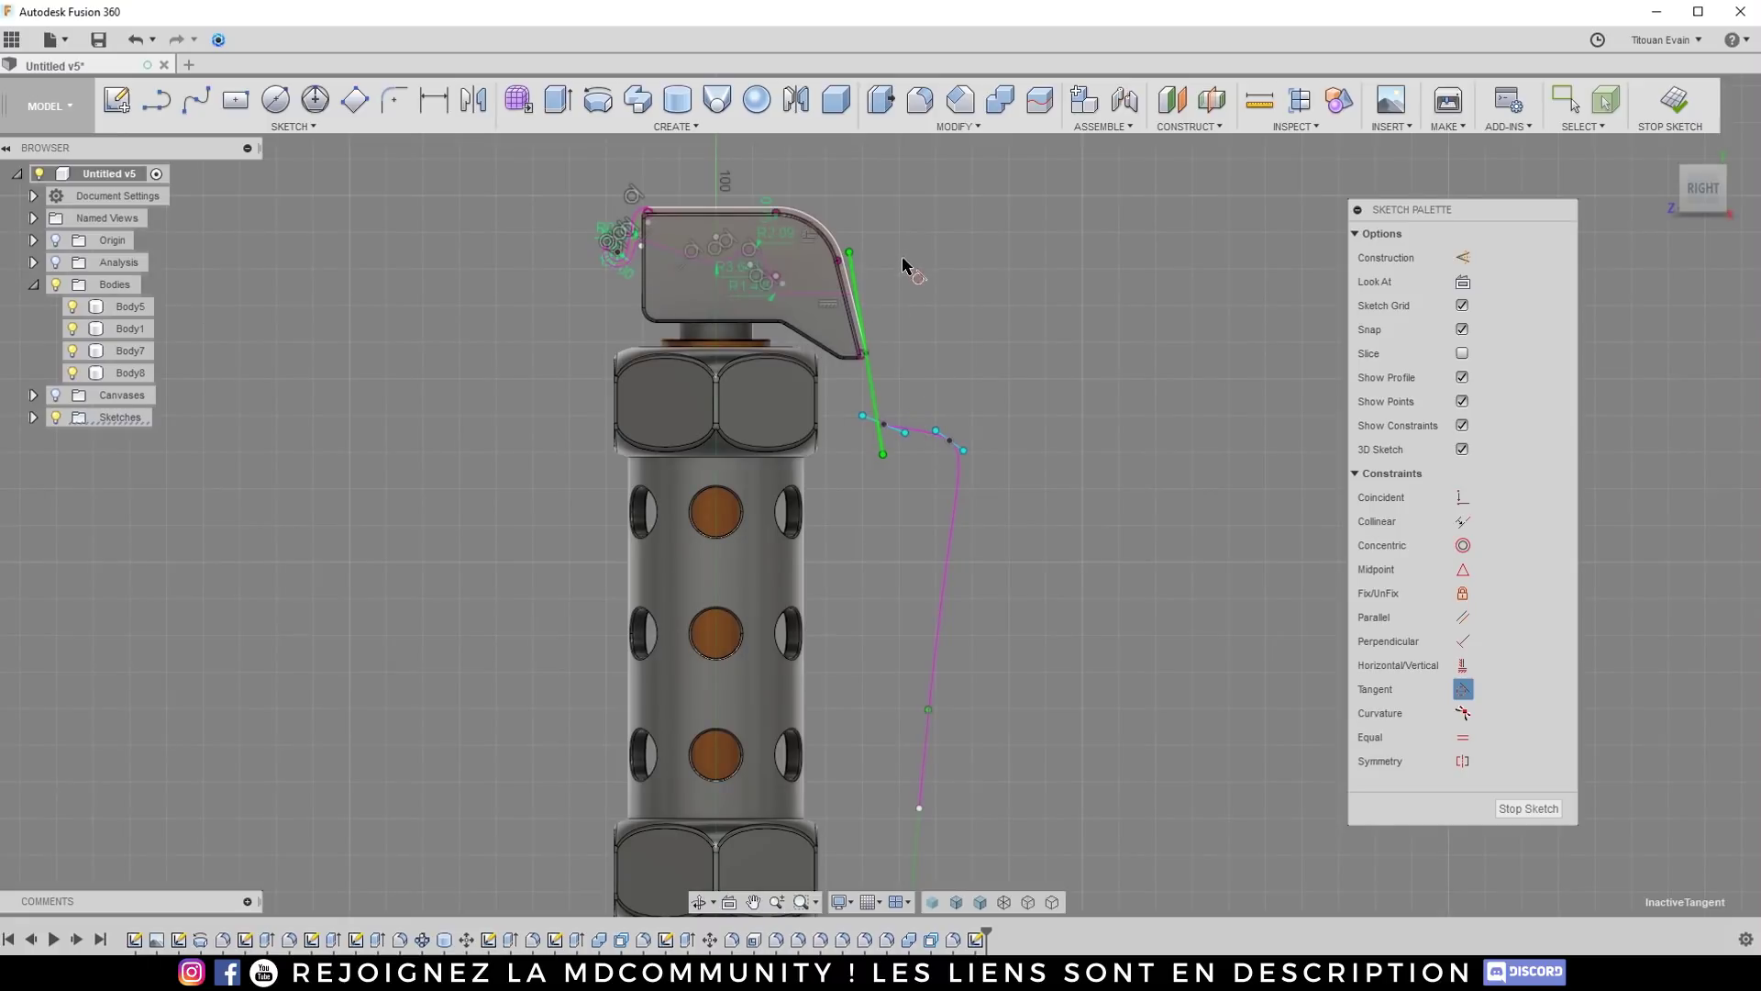
pyautogui.press('Escape')
# Step: Align the spline's start handle with the lever's steep outer line, and lengthen and steepen the handles at both middle points for smoother bends
pyautogui.scroll(5, 872, 366)
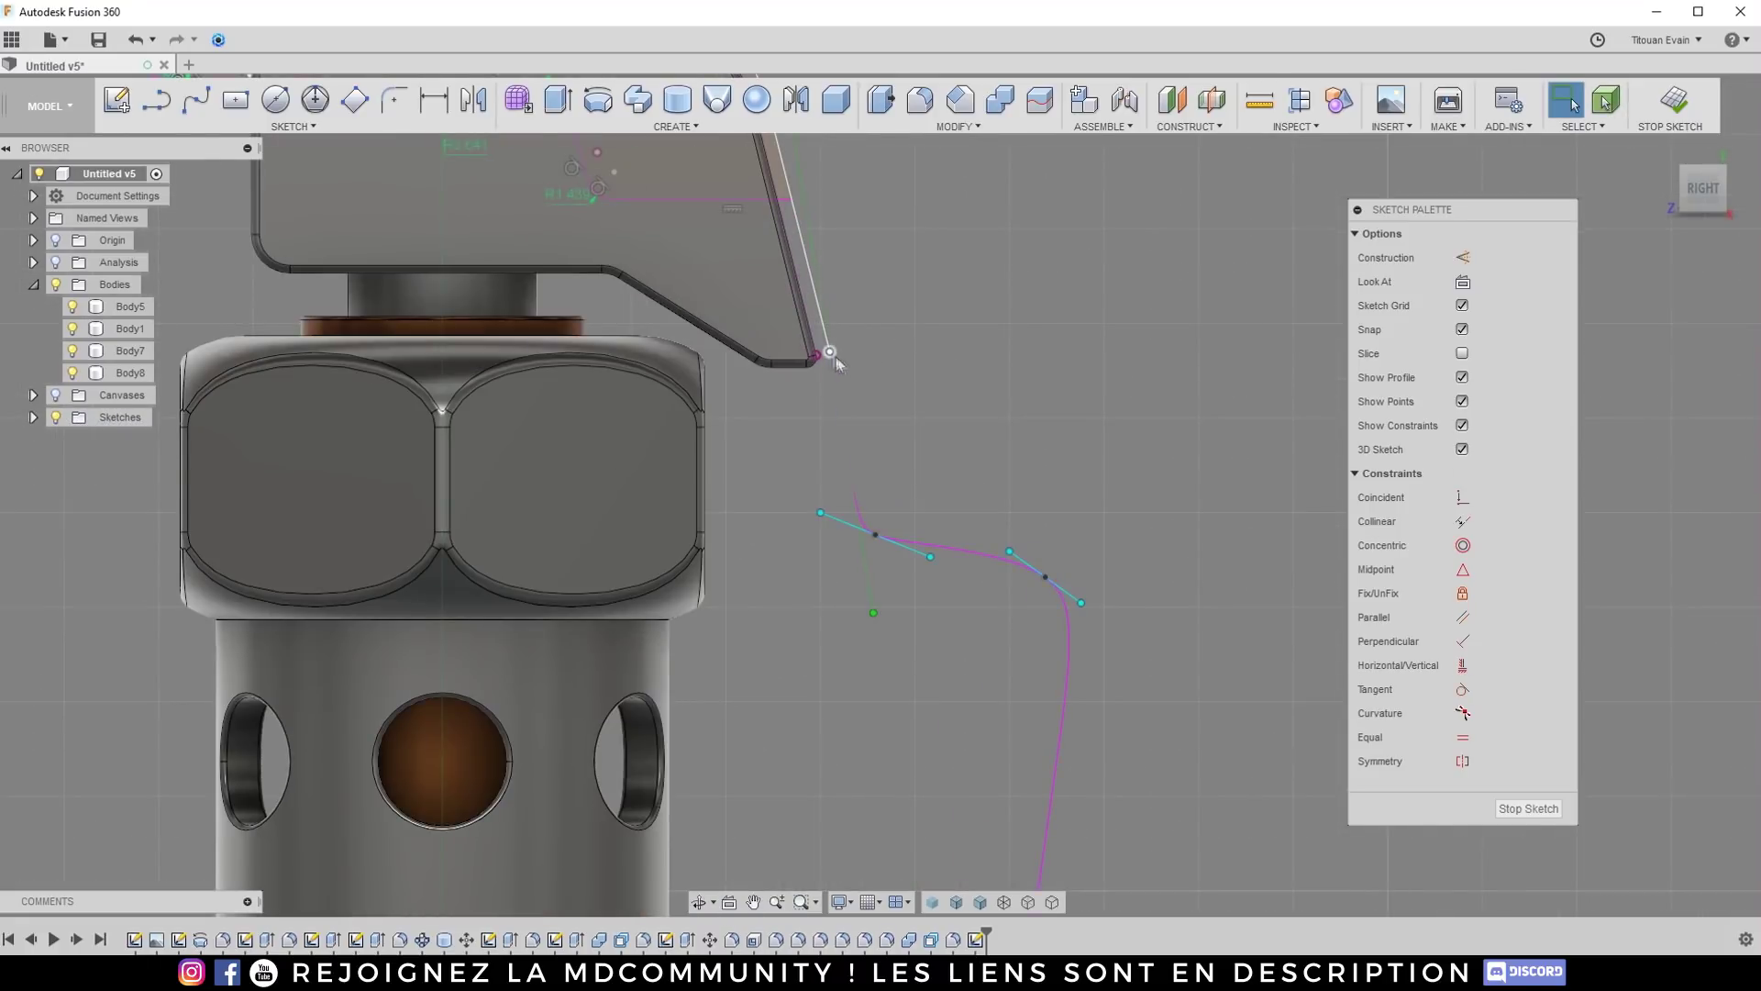
pyautogui.click(830, 354)
pyautogui.moveTo(872, 613); pyautogui.dragTo(866, 492)
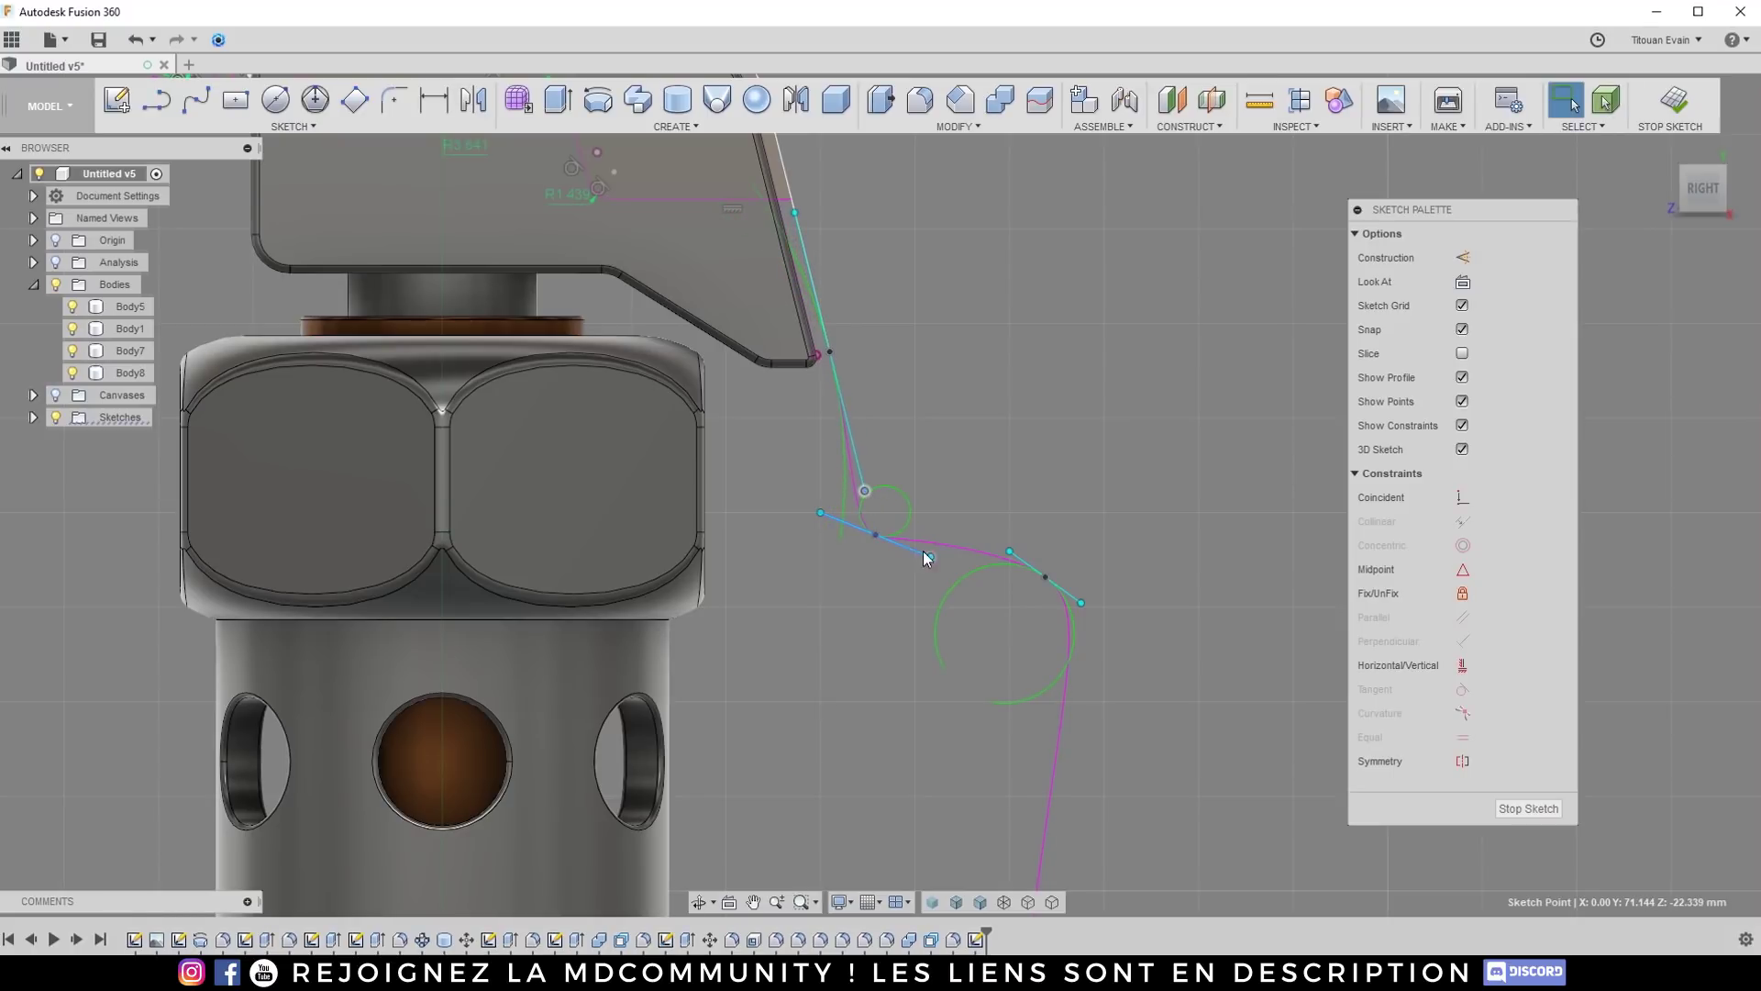
pyautogui.moveTo(932, 560); pyautogui.dragTo(945, 608)
pyautogui.moveTo(1084, 604); pyautogui.dragTo(1102, 635)
pyautogui.click(1133, 479)
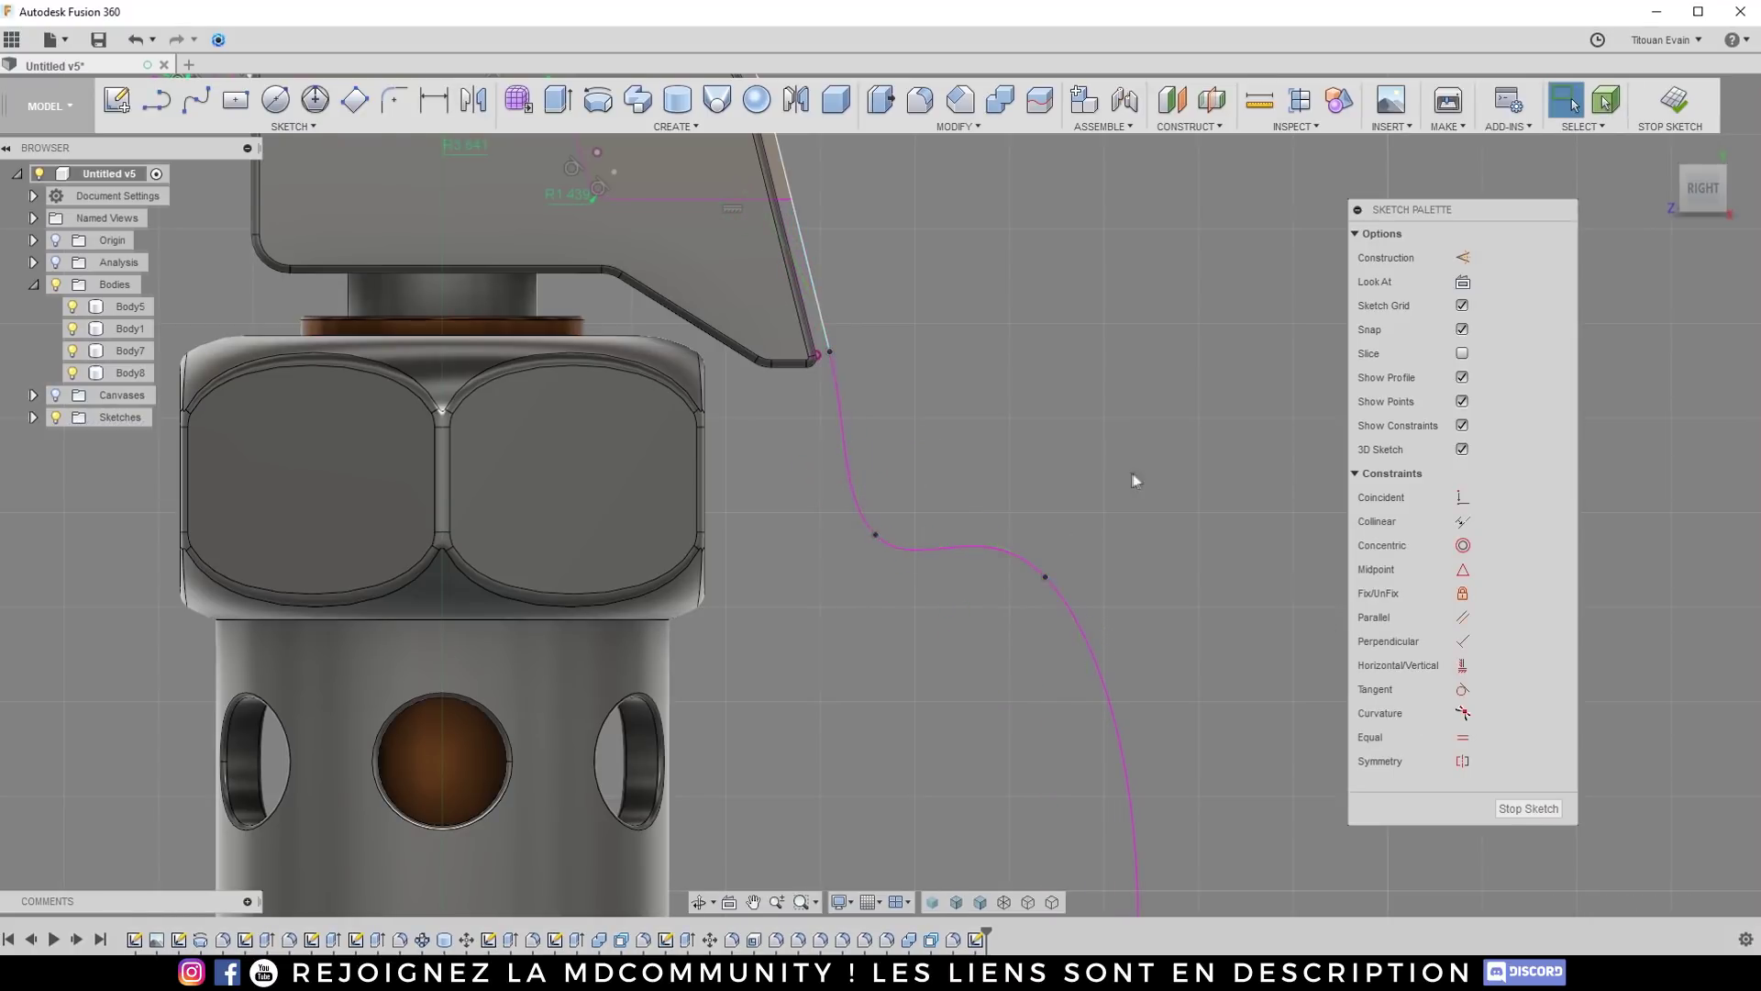
# Step: Apply a tangent constraint between the spline's upper end and the lever's steep outer line
pyautogui.click(1462, 688)
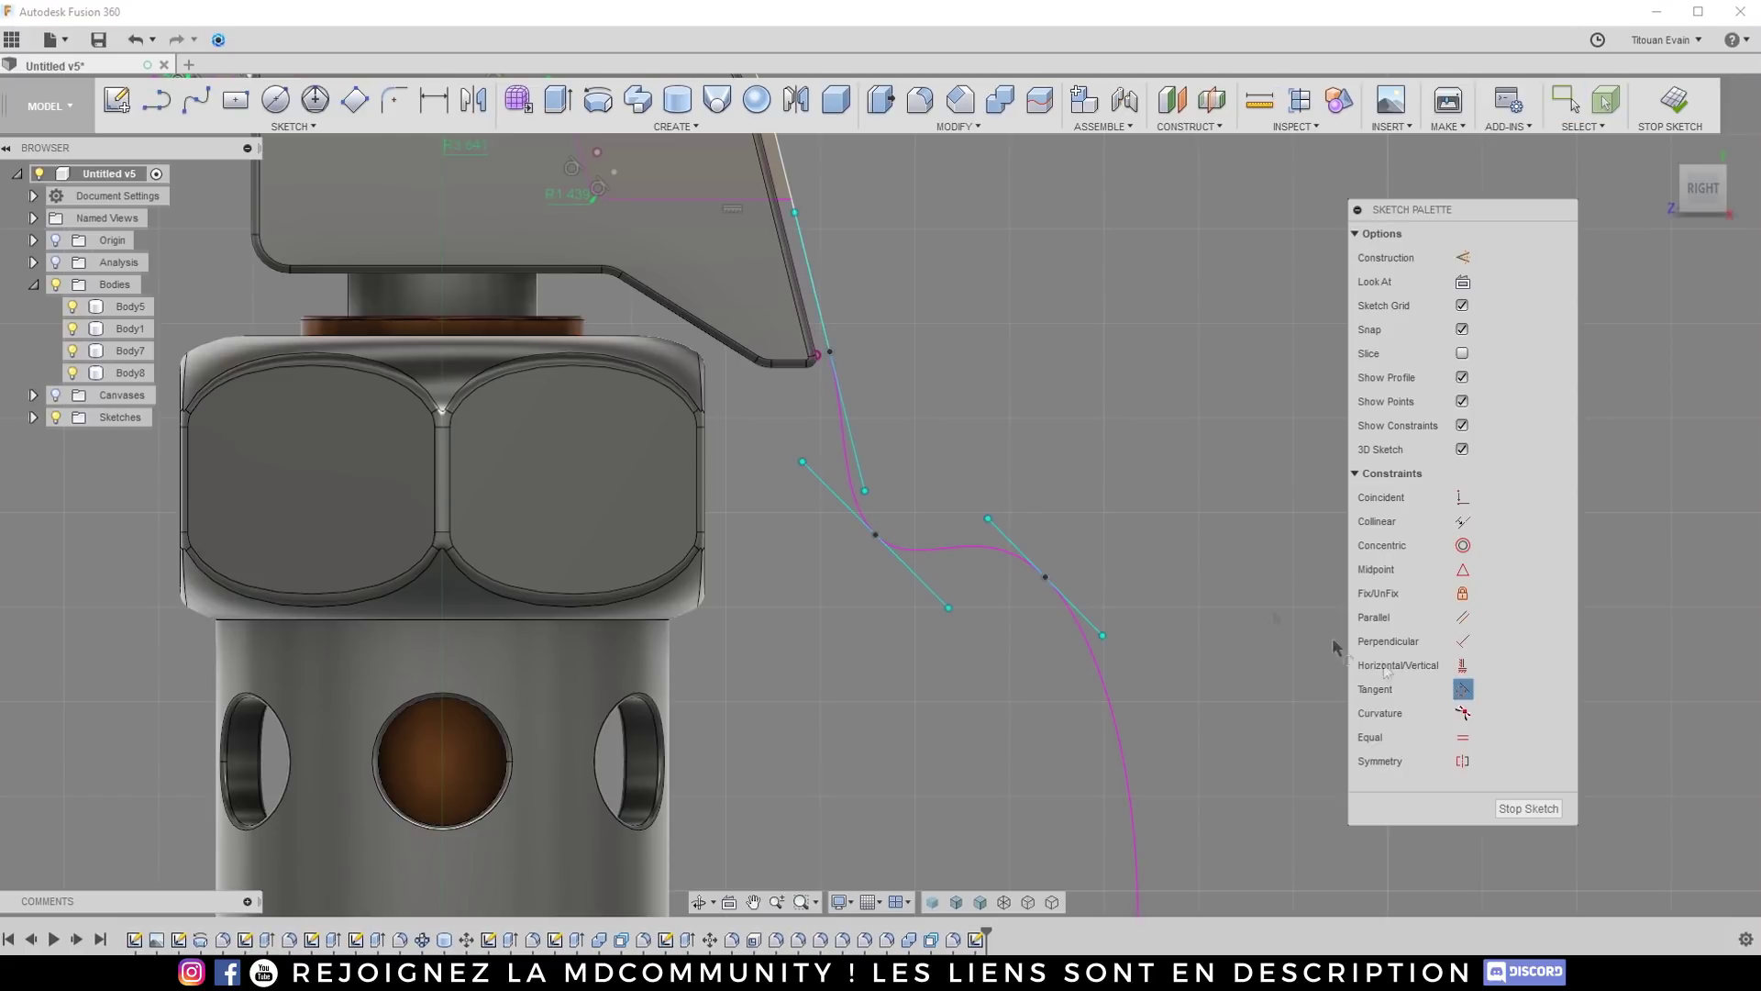
pyautogui.click(838, 431)
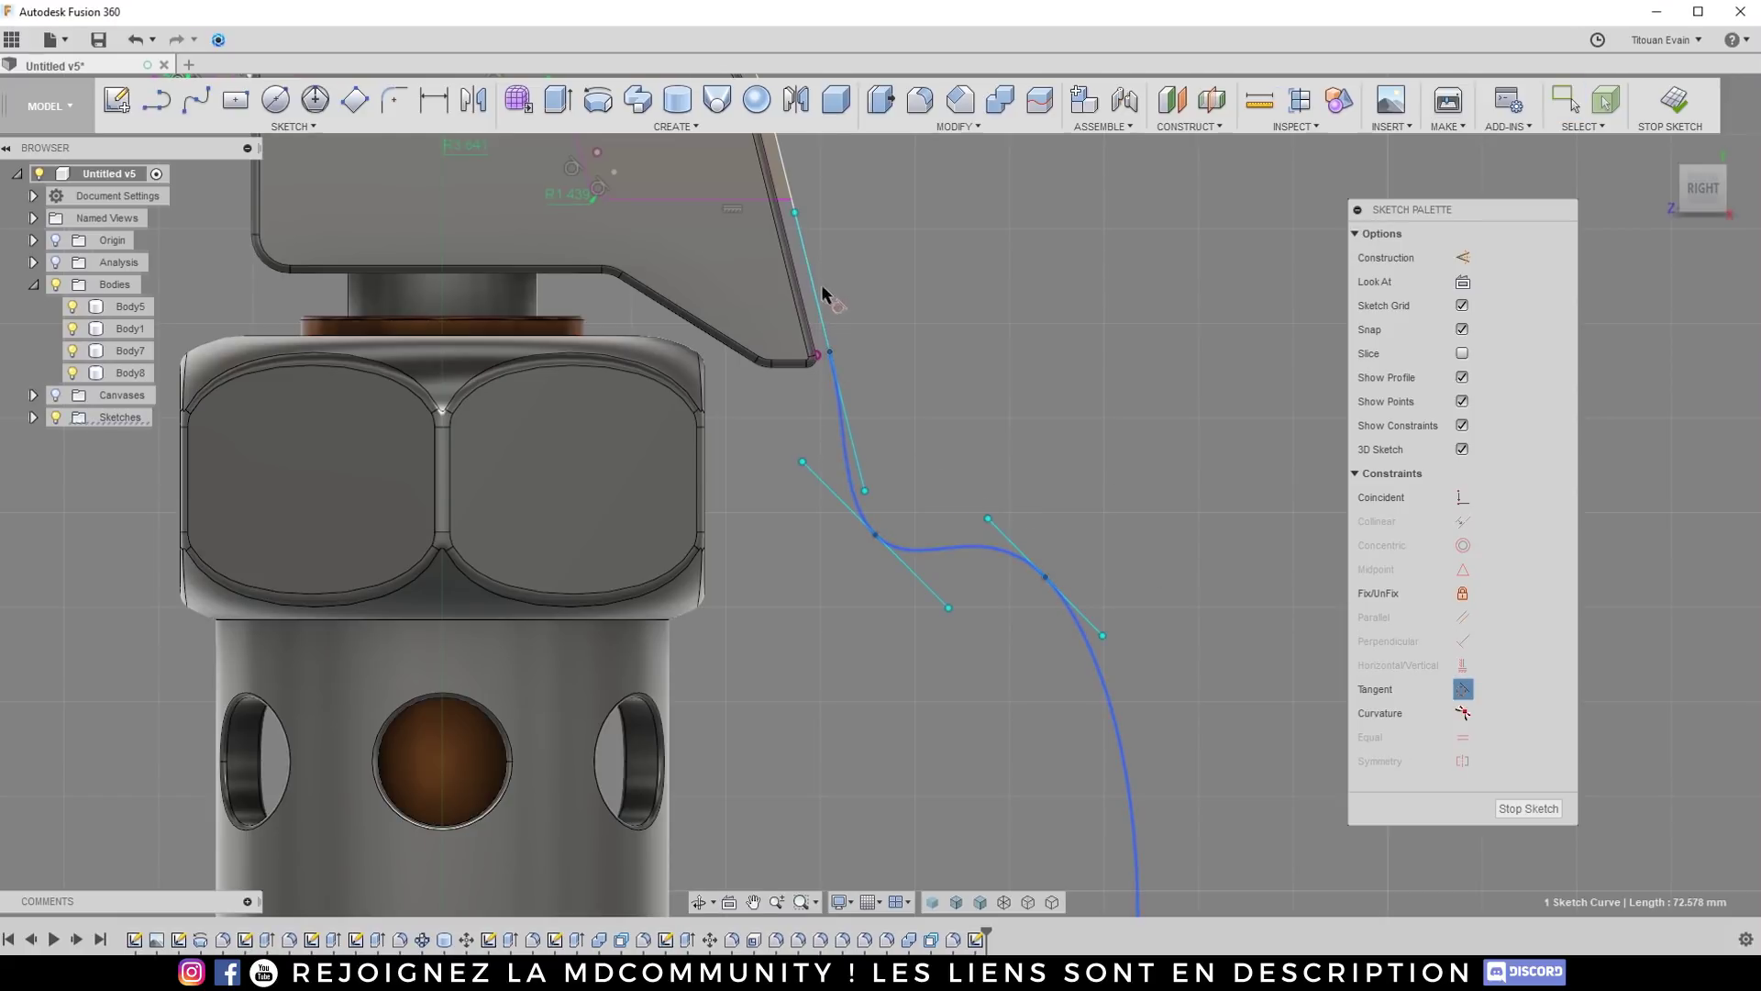
pyautogui.click(783, 173)
pyautogui.scroll(-3, 861, 358)
pyautogui.scroll(-2, 861, 367)
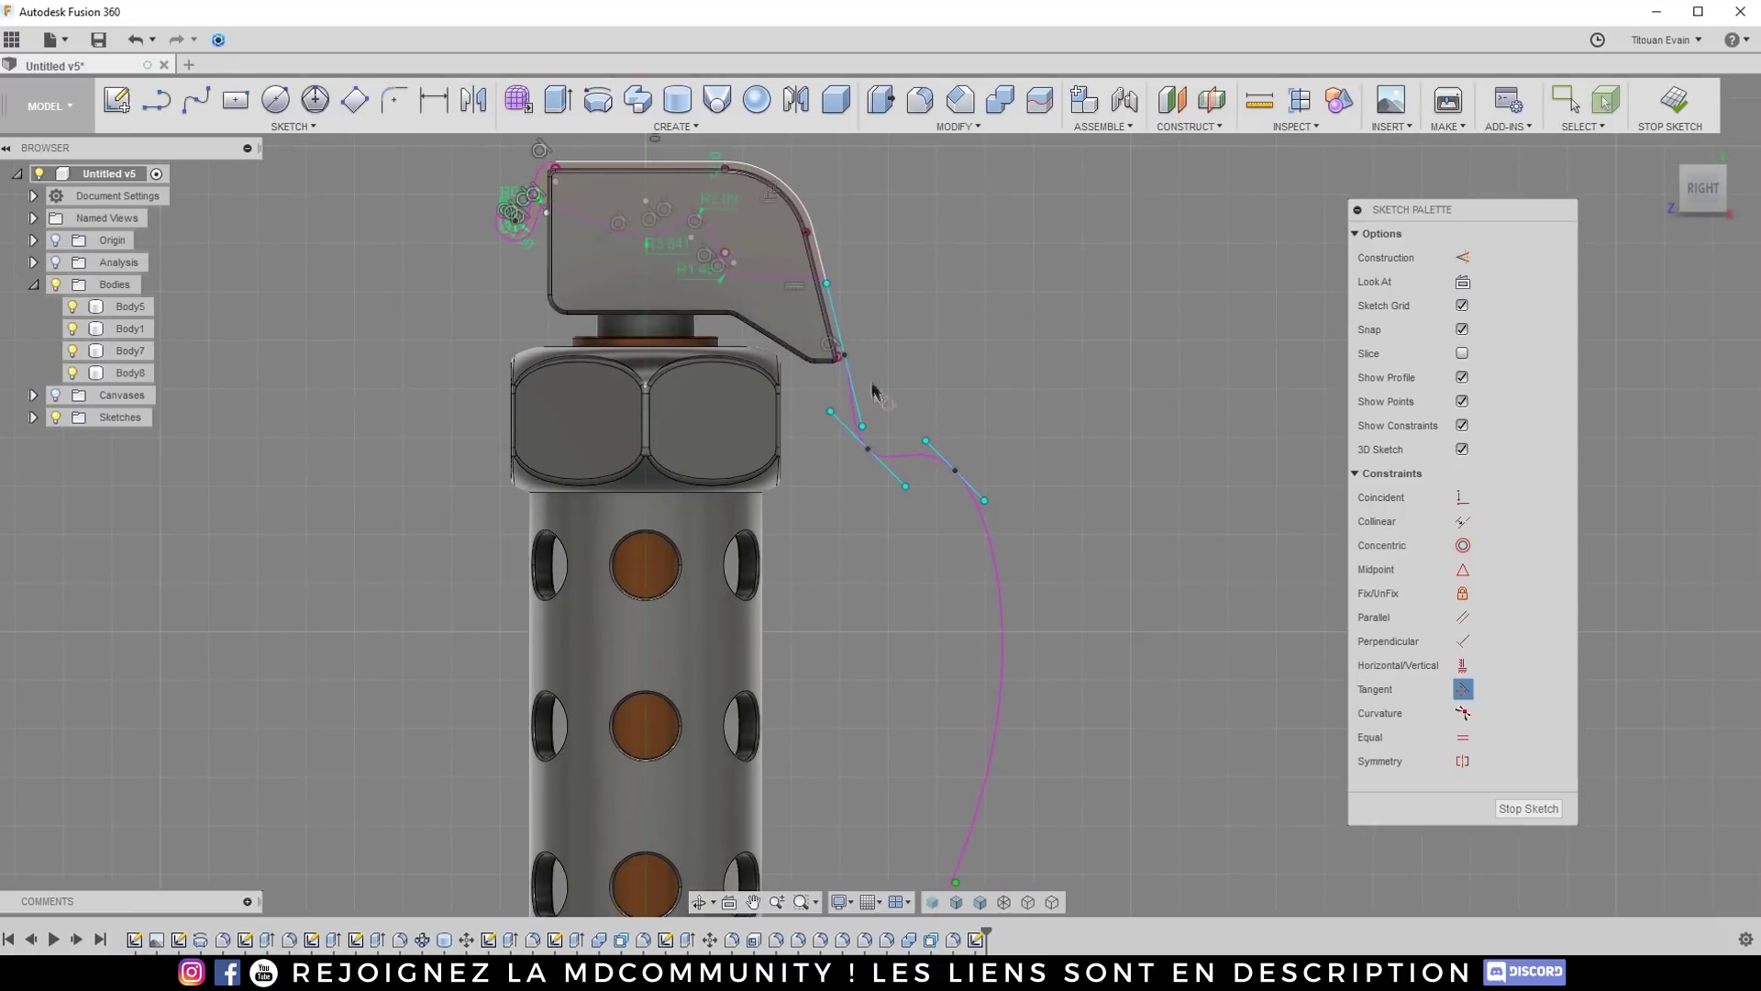
# Step: Move the spline's upper middle point to Y 70, Z -25 mm and turn off sketch snapping
pyautogui.click(888, 441)
pyautogui.press('Escape')
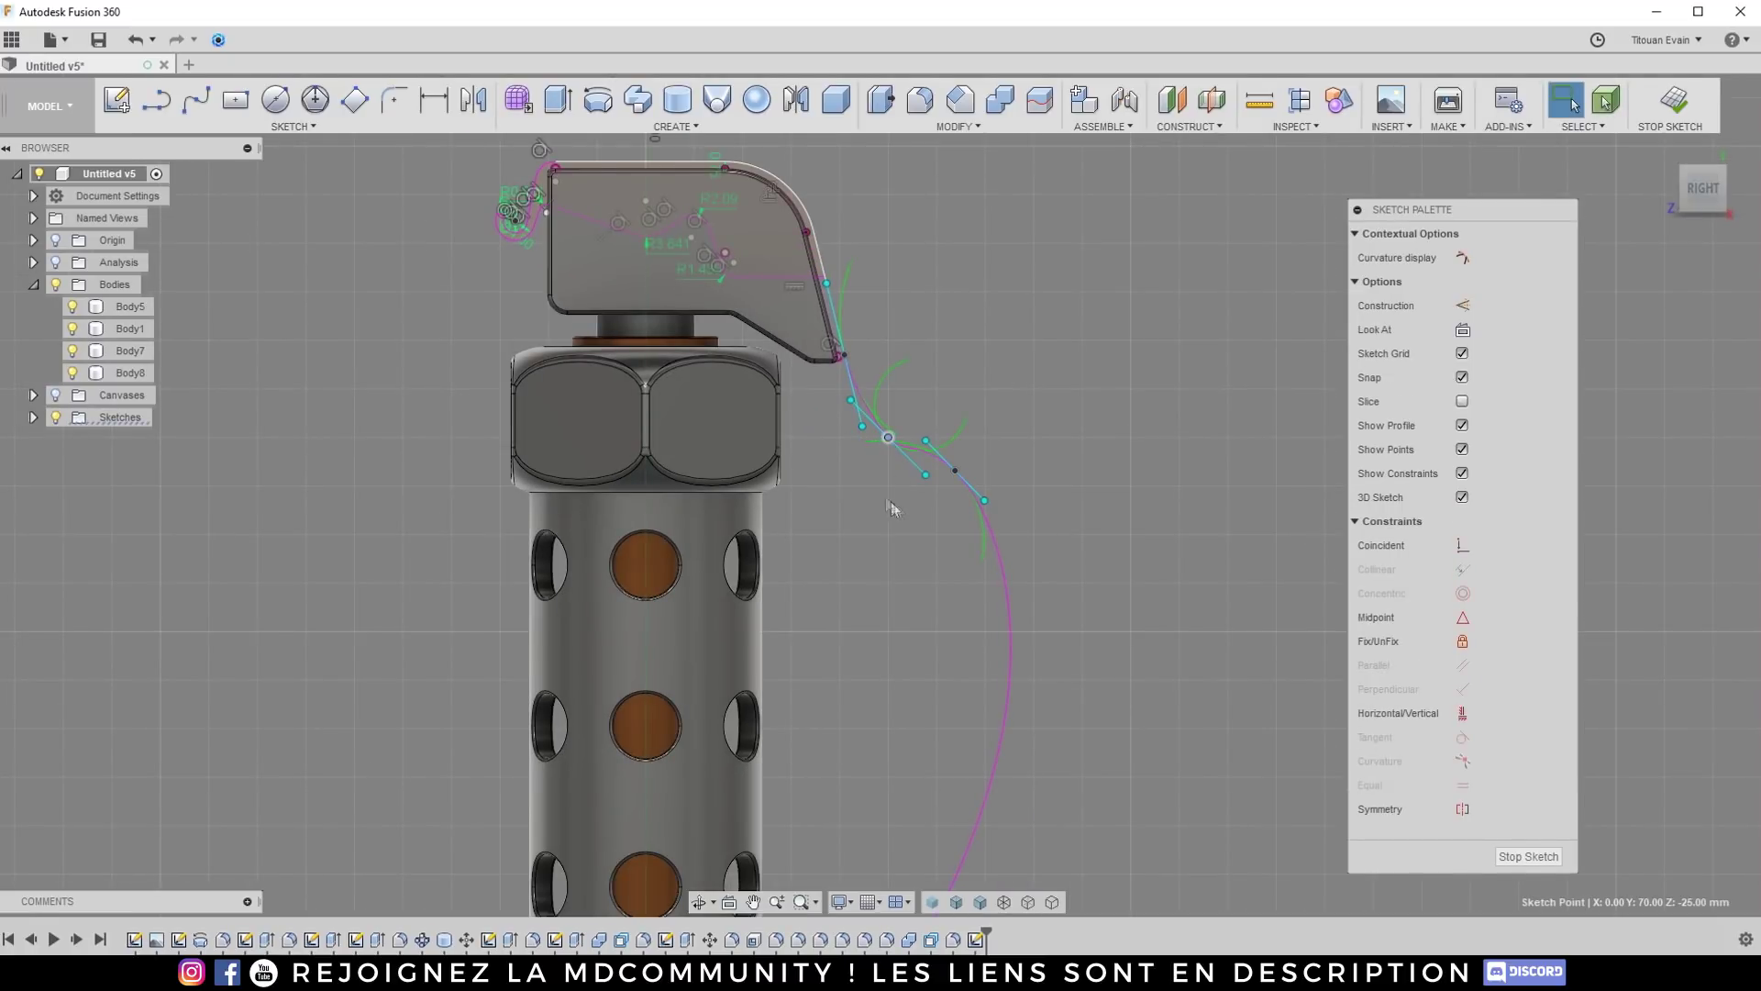
pyautogui.click(881, 908)
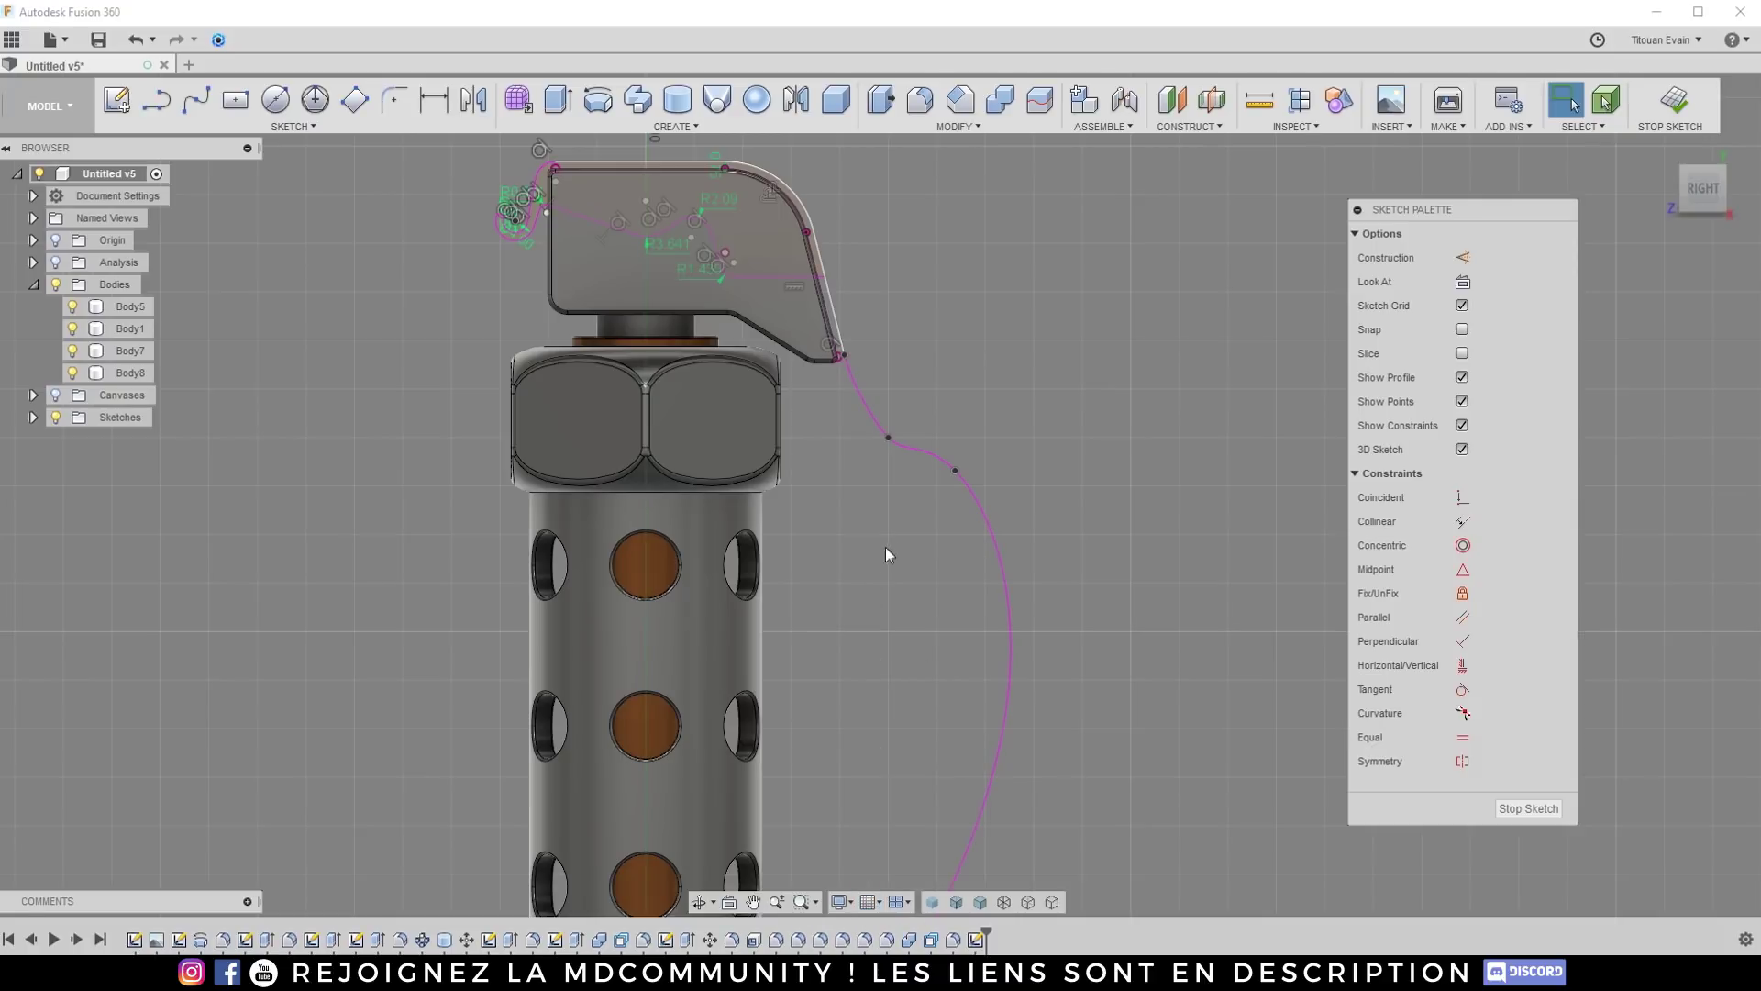
# Step: Move both middle spline points up and closer to the body, placing the lower one at about Y 71.16, Z -28.83 mm
pyautogui.scroll(-3, 899, 360)
pyautogui.scroll(6, 873, 400)
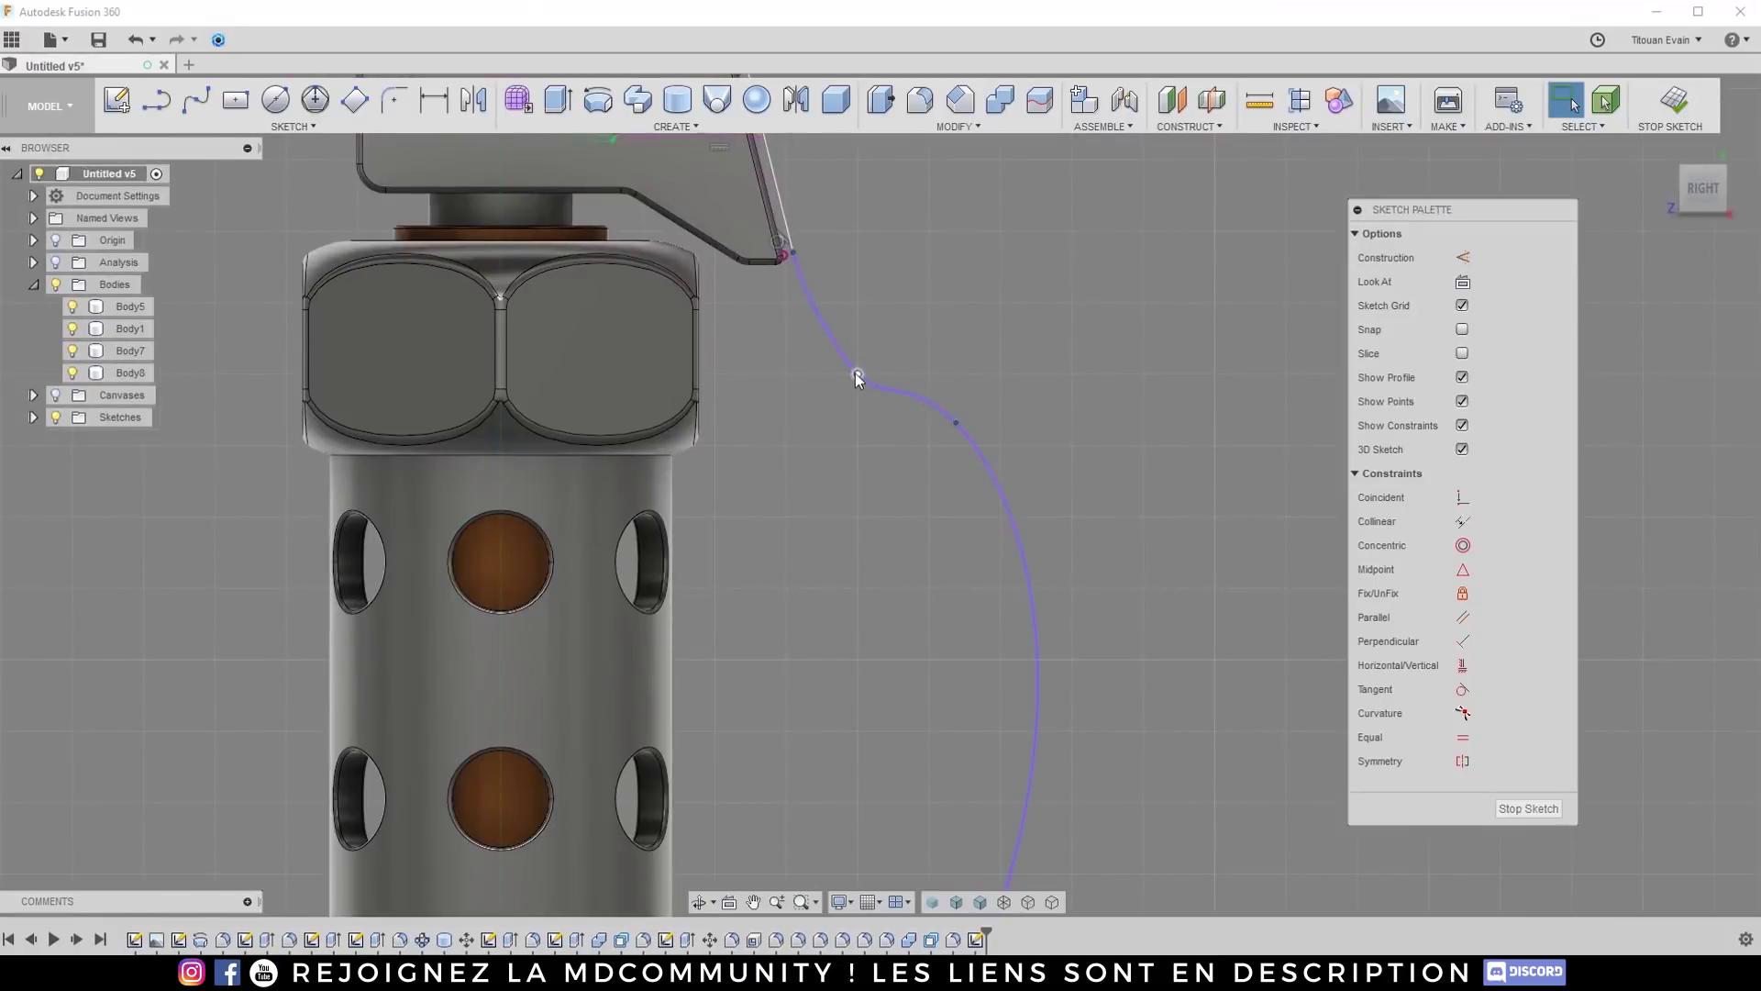
pyautogui.click(857, 406)
pyautogui.scroll(-3, 862, 404)
pyautogui.click(965, 425)
pyautogui.moveTo(886, 385); pyautogui.dragTo(878, 354)
pyautogui.moveTo(970, 430); pyautogui.dragTo(931, 381)
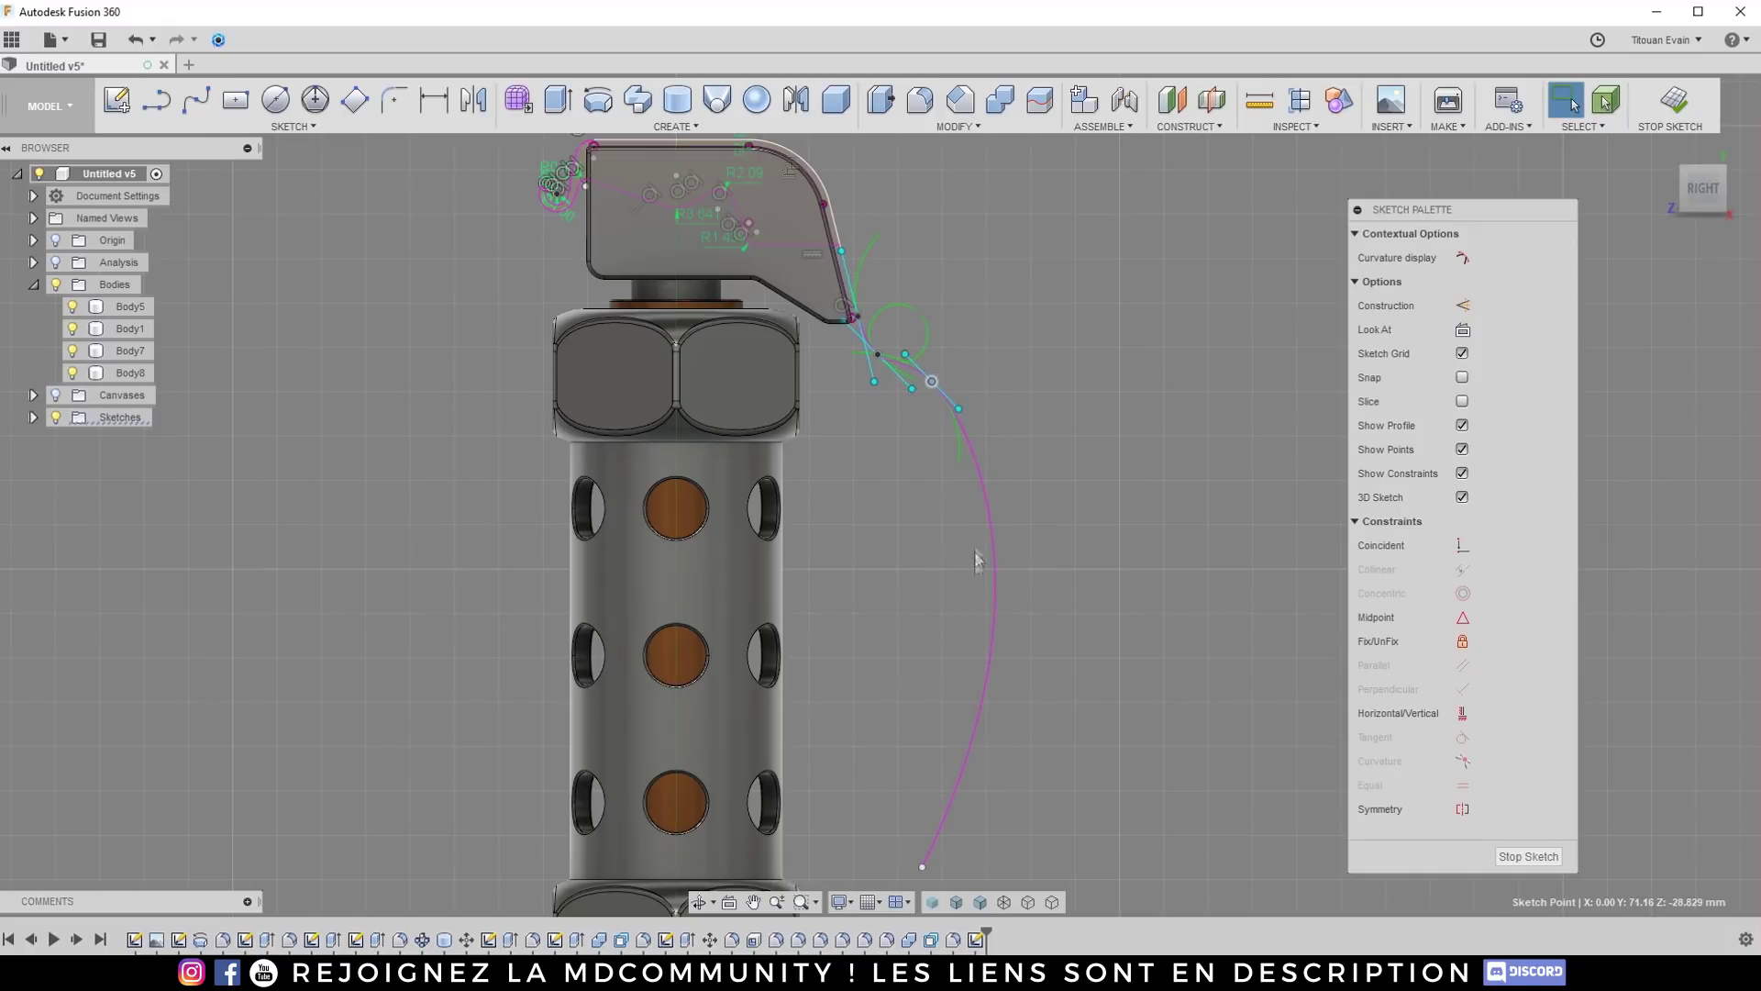
# Step: Bring the spline's lower end and its handle closer to the body, and steepen the lower middle point's handle to about Y 68.07, Z -30.00 mm
pyautogui.click(921, 867)
pyautogui.moveTo(872, 867)
pyautogui.mouseDown()
pyautogui.moveTo(842, 867)
pyautogui.moveTo(869, 862)
pyautogui.mouseUp()
pyautogui.moveTo(922, 793); pyautogui.dragTo(881, 787)
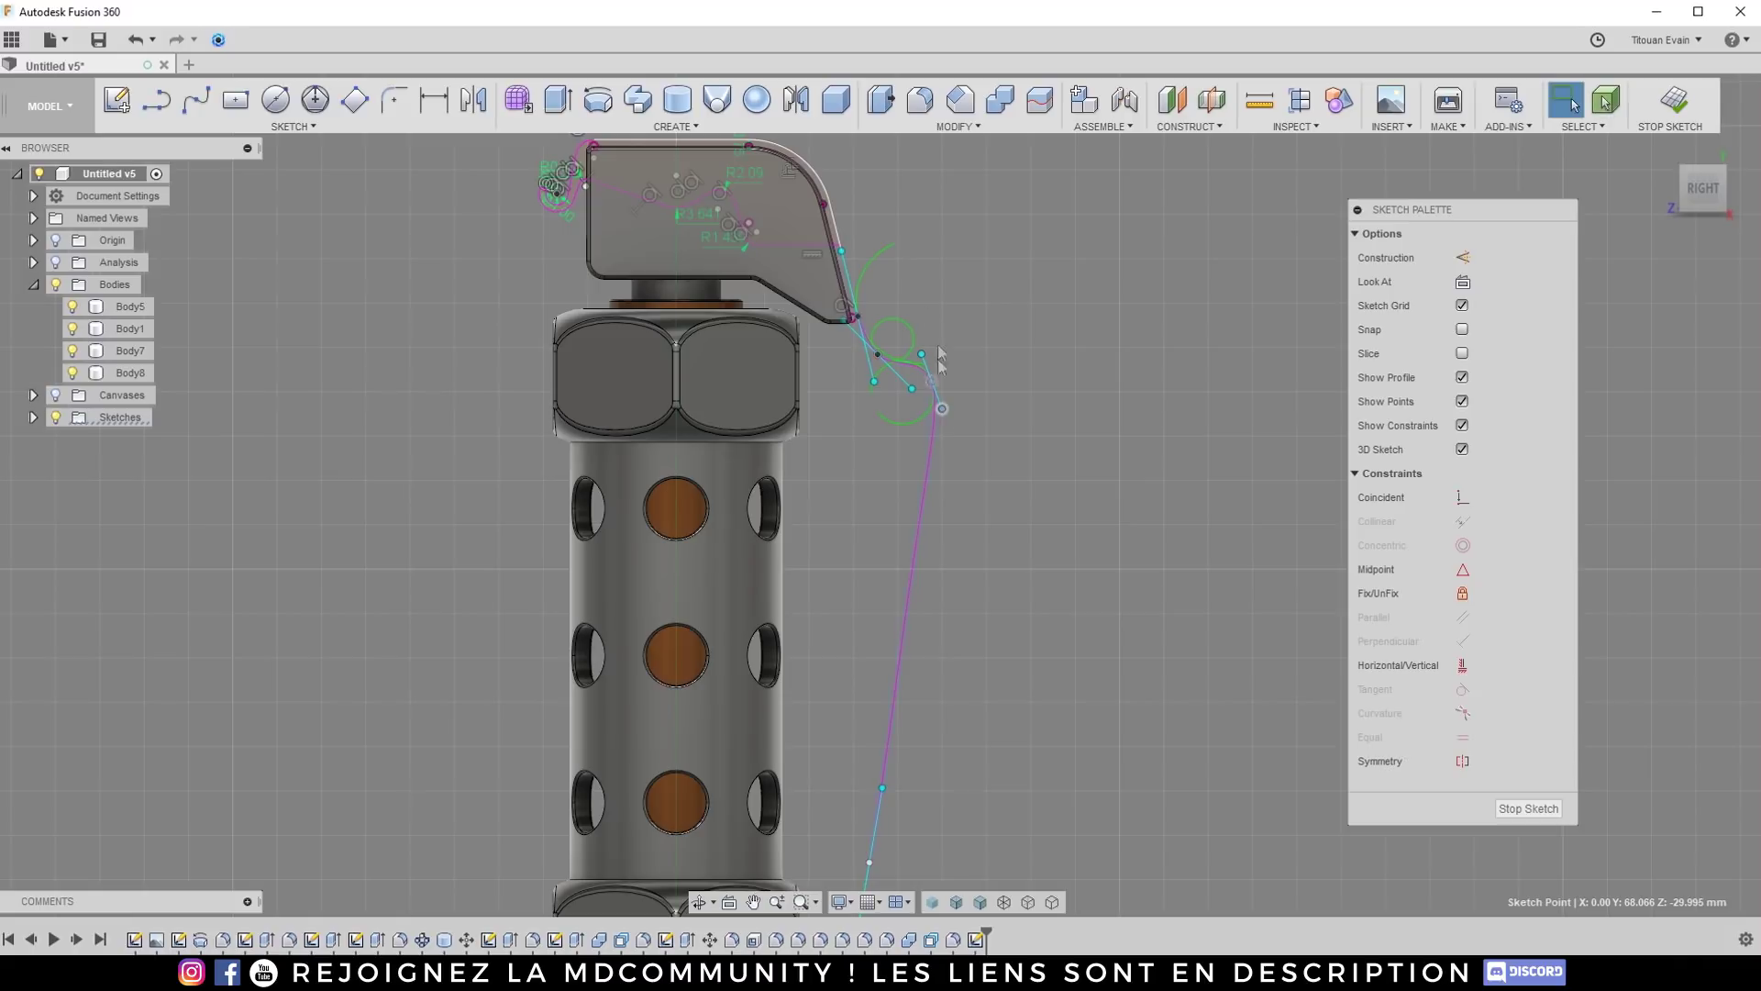
pyautogui.scroll(-2, 916, 332)
pyautogui.scroll(1, 918, 367)
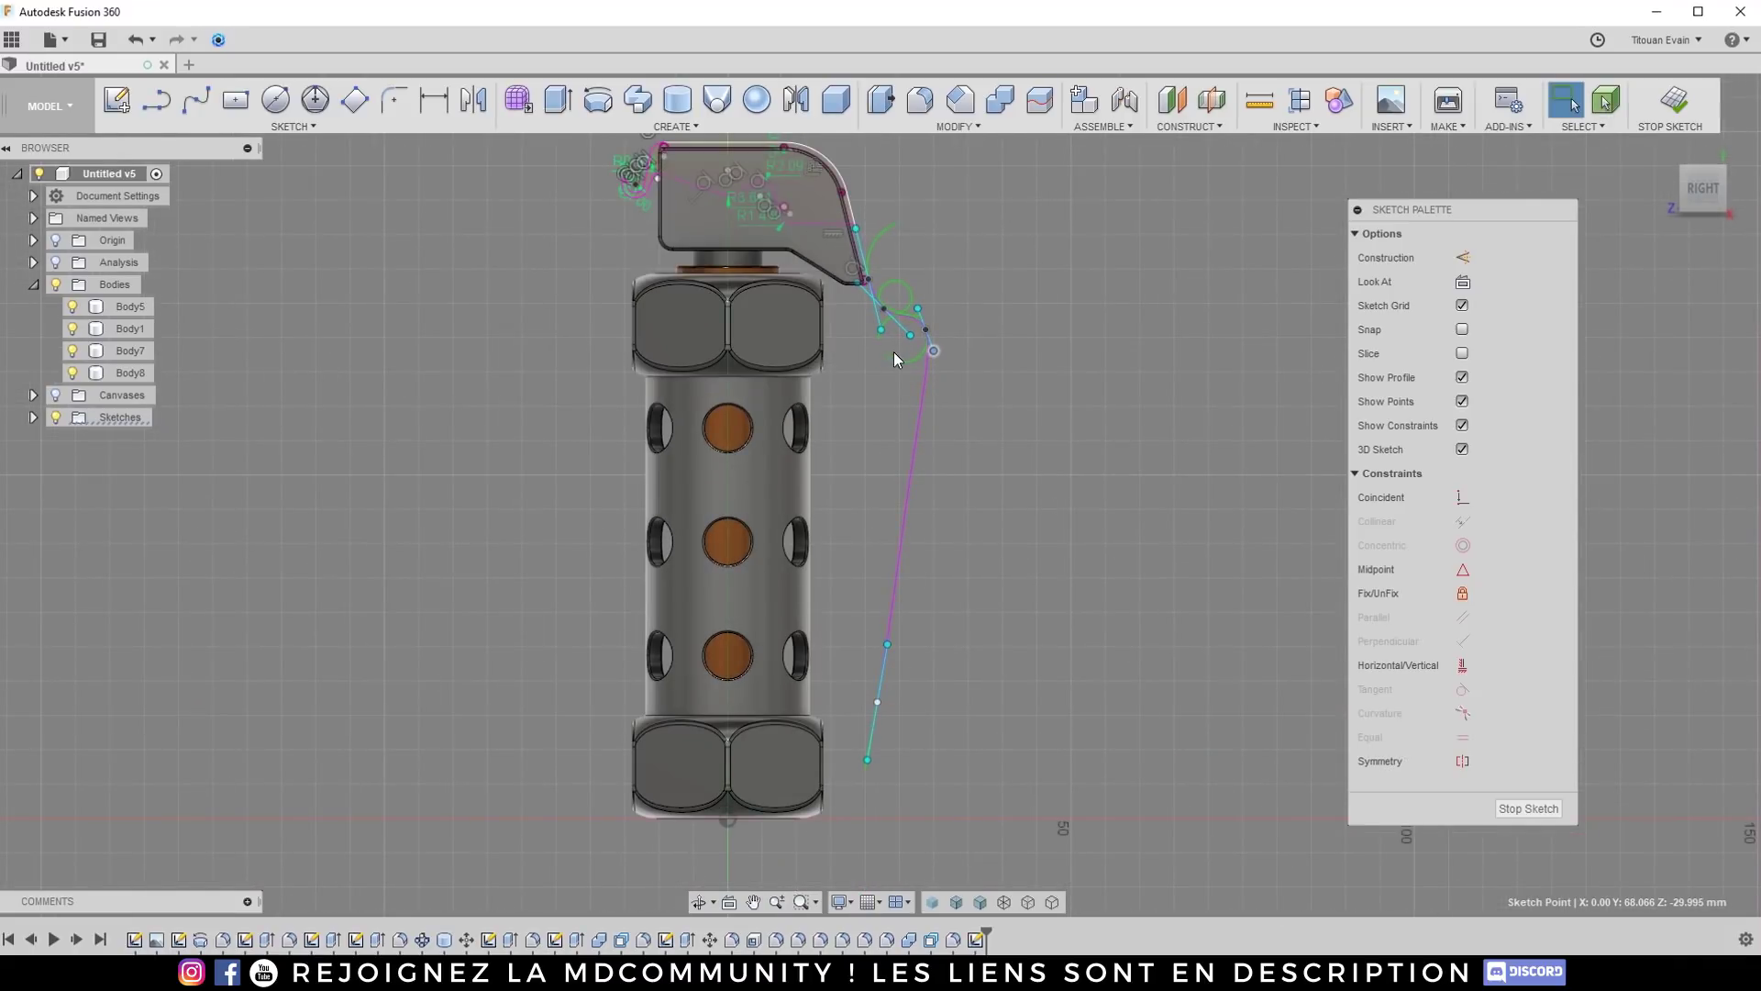
pyautogui.scroll(4, 908, 340)
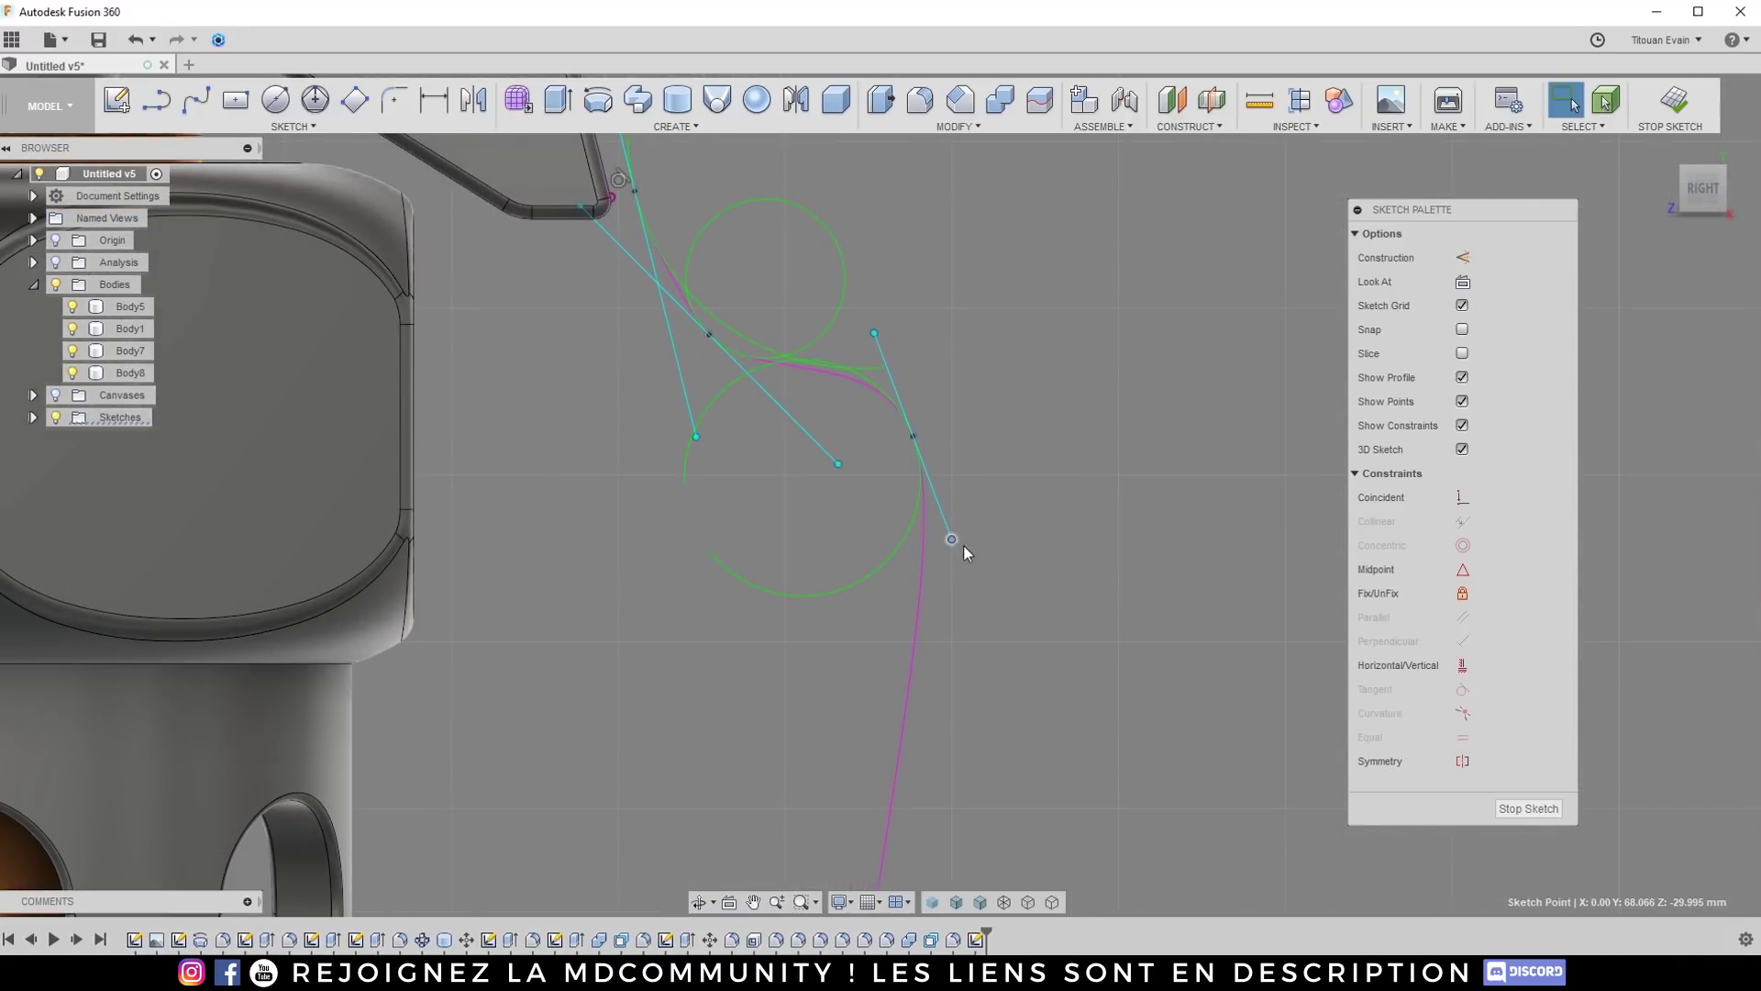
# Step: Adjust the lower middle point's handle, shorten the start handle to about Y 74.18, Z -21.57 mm, and reshape the upper middle point's handle
pyautogui.moveTo(955, 534)
pyautogui.mouseDown()
pyautogui.moveTo(961, 493)
pyautogui.moveTo(971, 512)
pyautogui.moveTo(947, 475)
pyautogui.moveTo(952, 520)
pyautogui.mouseUp()
pyautogui.moveTo(675, 277); pyautogui.dragTo(674, 299)
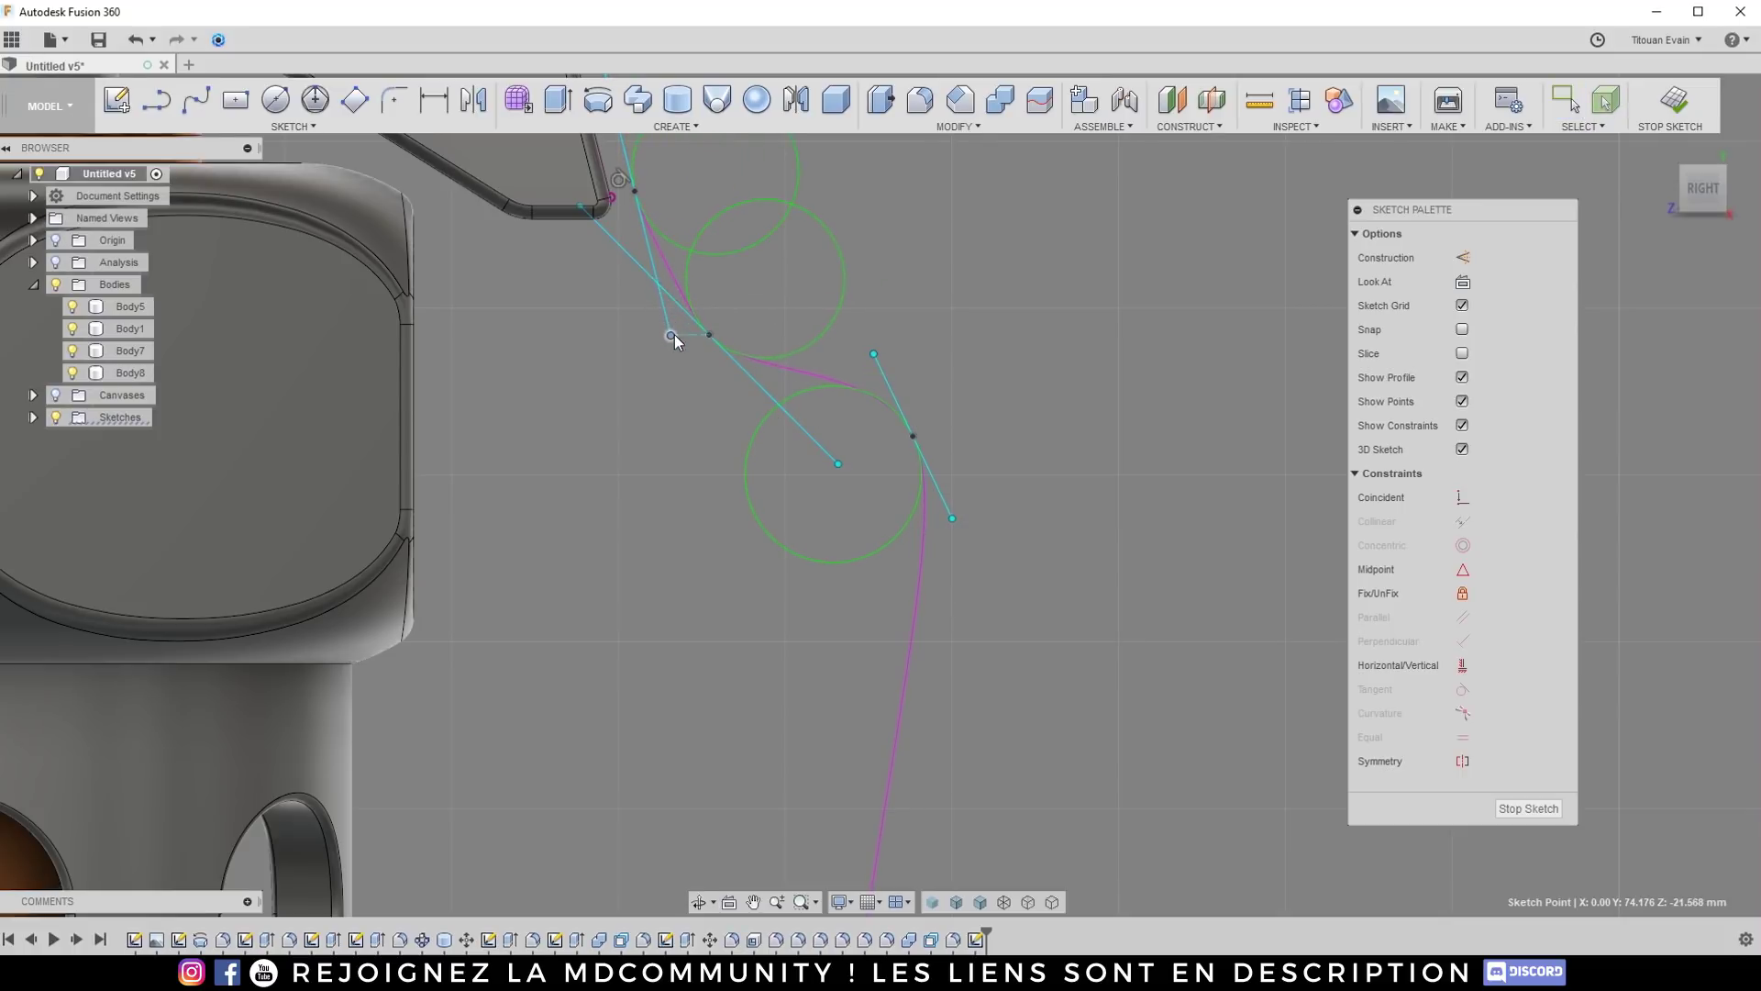
pyautogui.moveTo(835, 463)
pyautogui.mouseDown()
pyautogui.moveTo(786, 422)
pyautogui.moveTo(877, 536)
pyautogui.moveTo(971, 528)
pyautogui.moveTo(912, 453)
pyautogui.mouseUp()
pyautogui.scroll(-2, 911, 454)
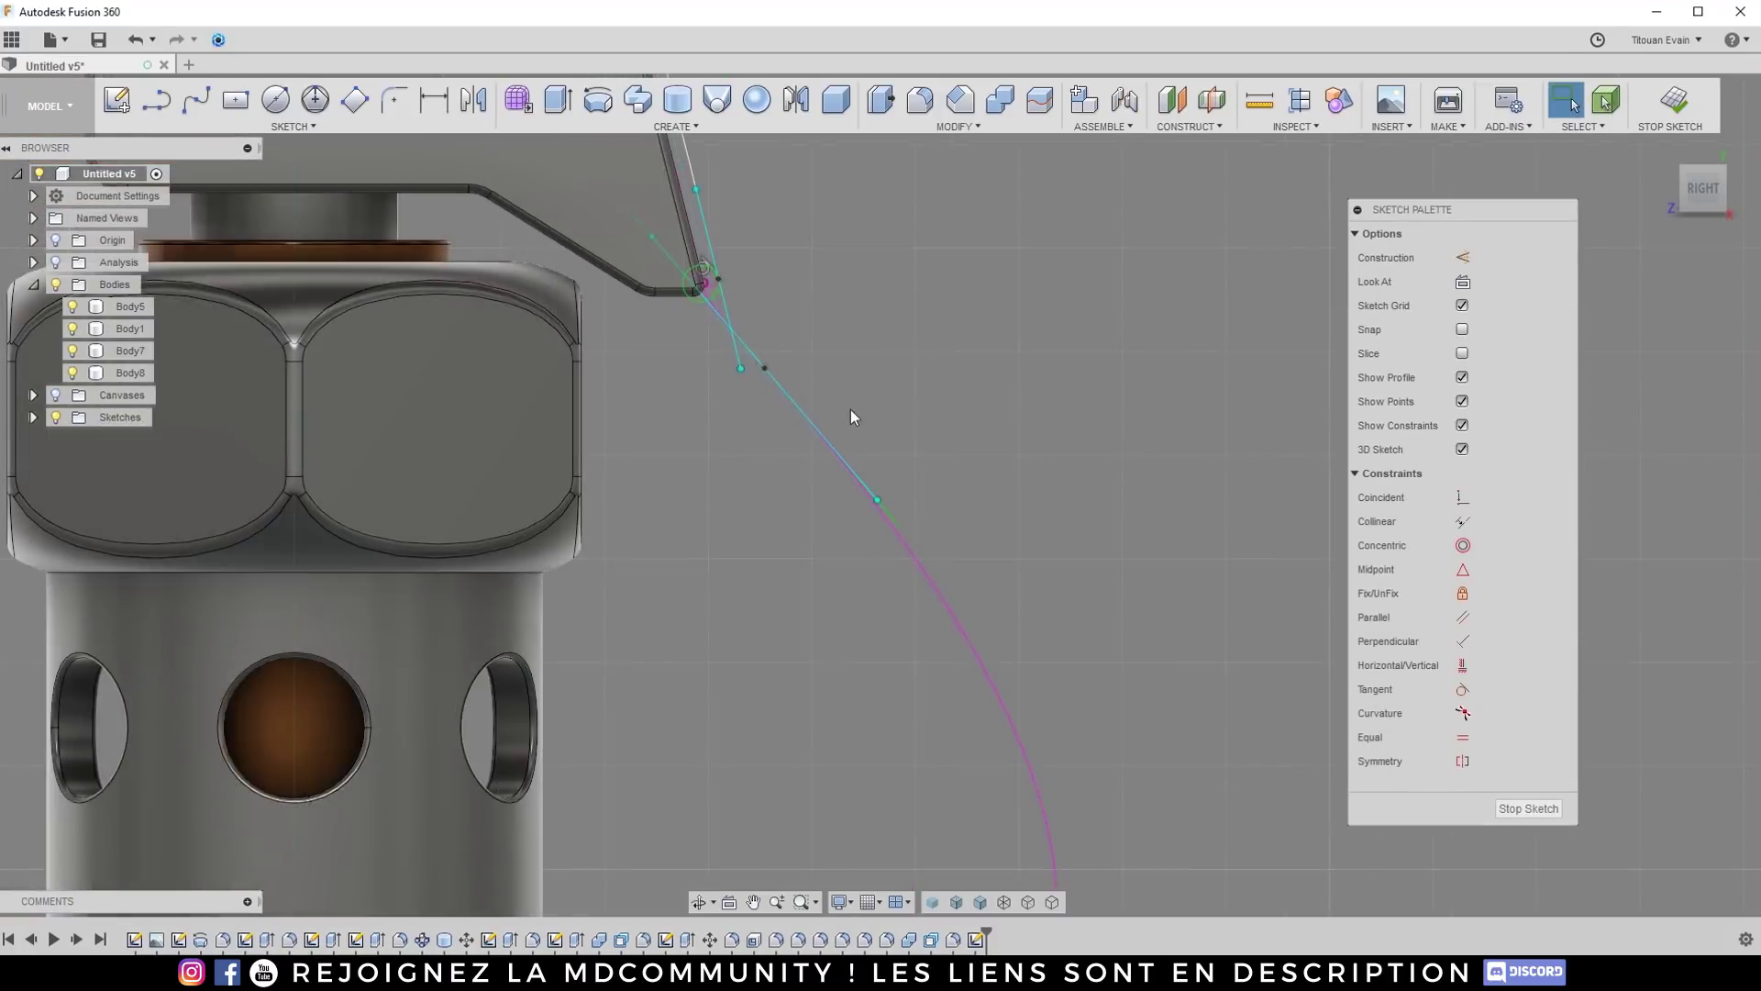
pyautogui.scroll(-3, 851, 409)
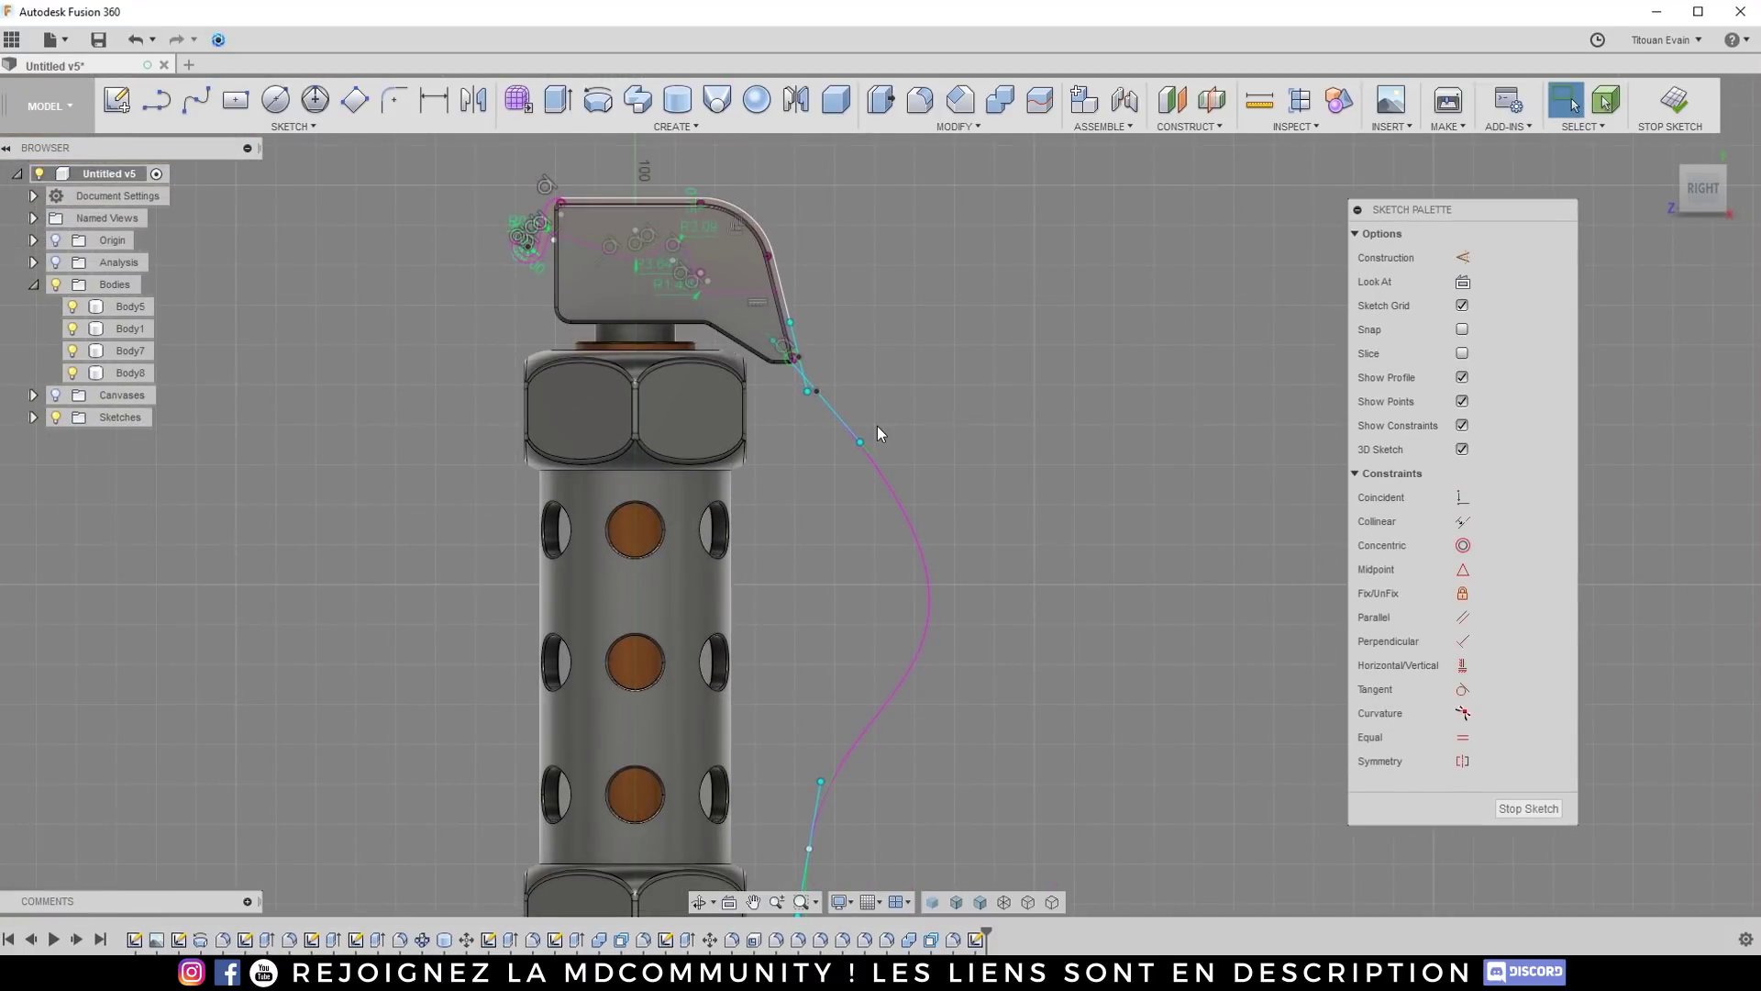
# Step: Move the lower middle spline point to about Y 71.42, Z -26.78 mm and the lower end to about Y 17.84, Z -27.71 mm
pyautogui.moveTo(867, 416)
pyautogui.mouseDown()
pyautogui.moveTo(855, 437)
pyautogui.moveTo(851, 416)
pyautogui.mouseUp()
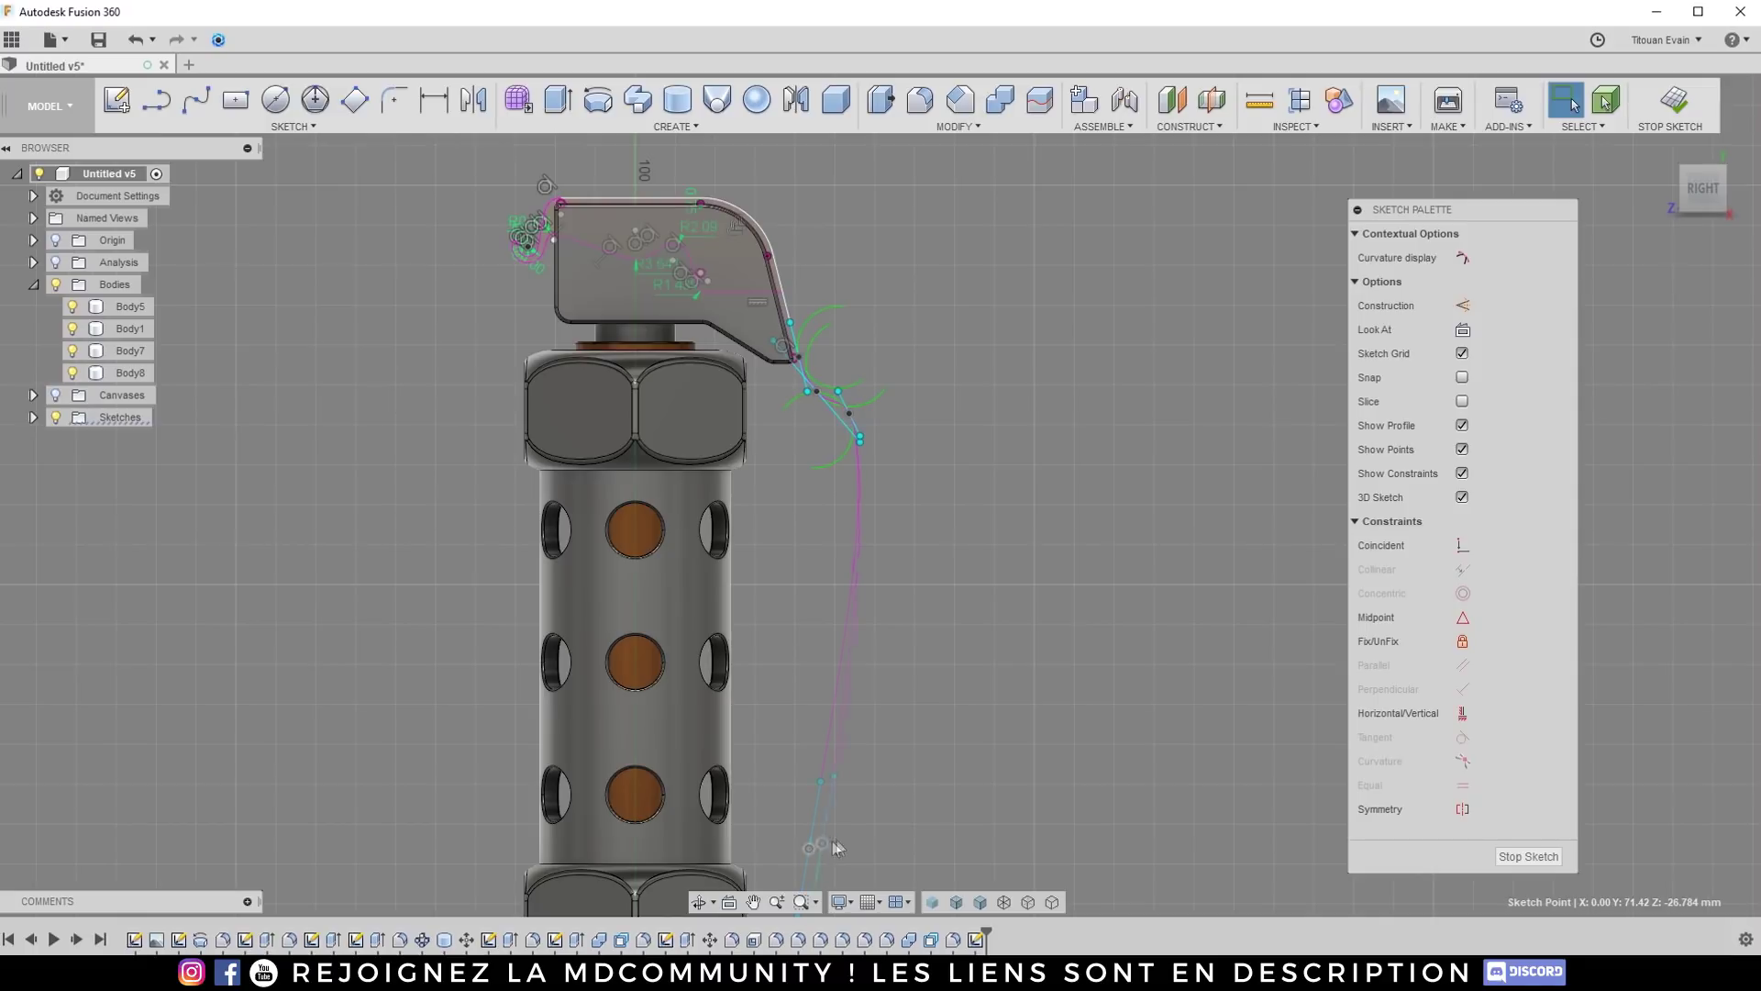
pyautogui.moveTo(808, 849); pyautogui.dragTo(850, 839)
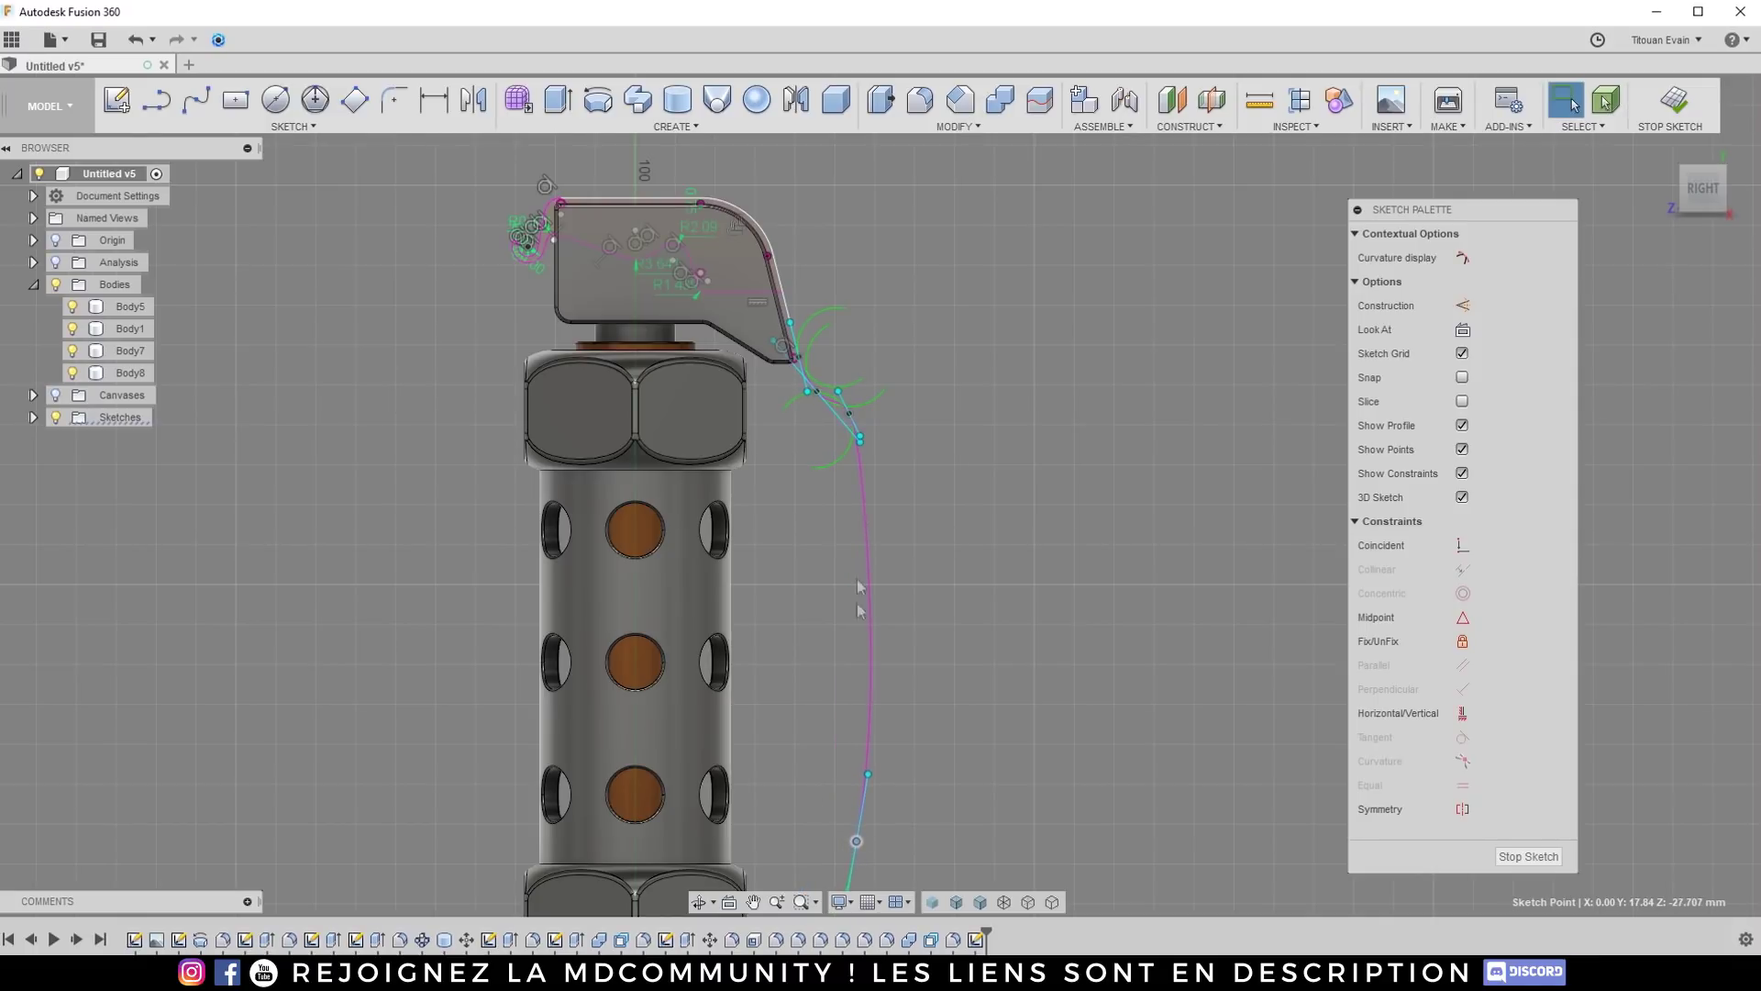
pyautogui.click(838, 308)
# Step: Move the spline's upper middle point inward and up to about Y 73.62, Z -22.55 mm
pyautogui.scroll(-3, 846, 299)
pyautogui.scroll(2, 846, 312)
pyautogui.scroll(4, 848, 330)
pyautogui.moveTo(859, 408); pyautogui.dragTo(777, 366)
pyautogui.scroll(-4, 794, 317)
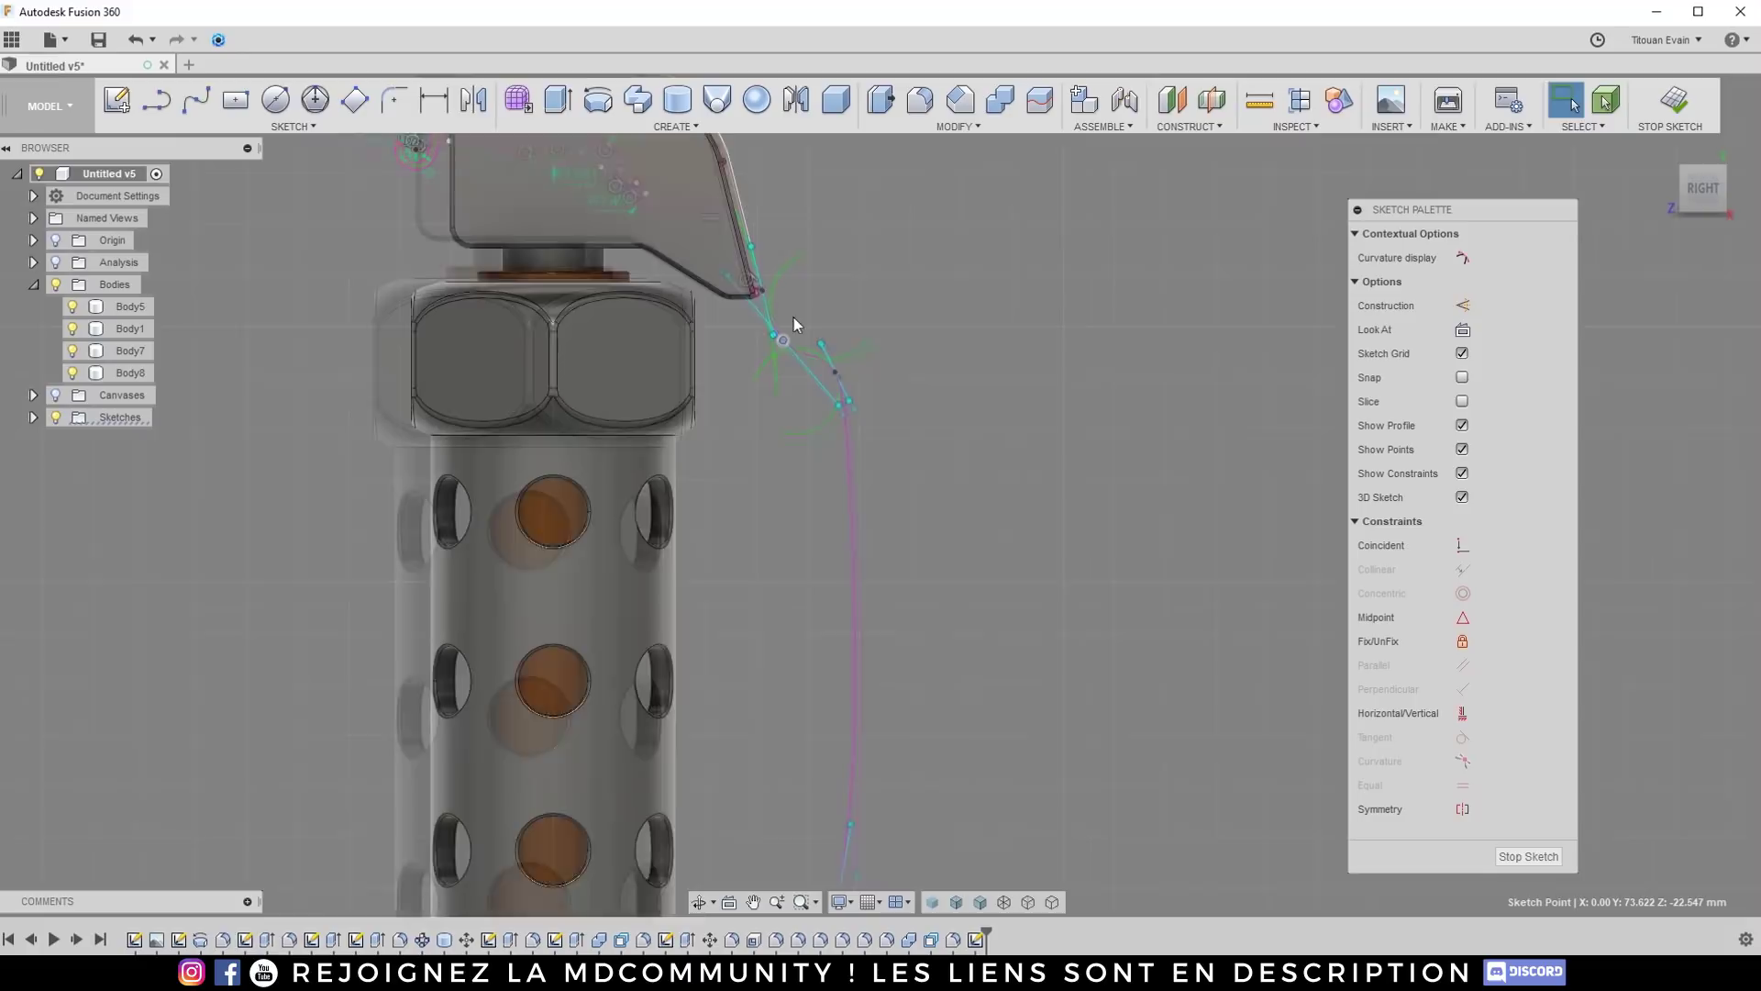
# Step: Shift the lower middle spline point slightly inward and down, and bring the spline's lower end closer to the cylinder
pyautogui.click(883, 313)
pyautogui.scroll(-3, 855, 283)
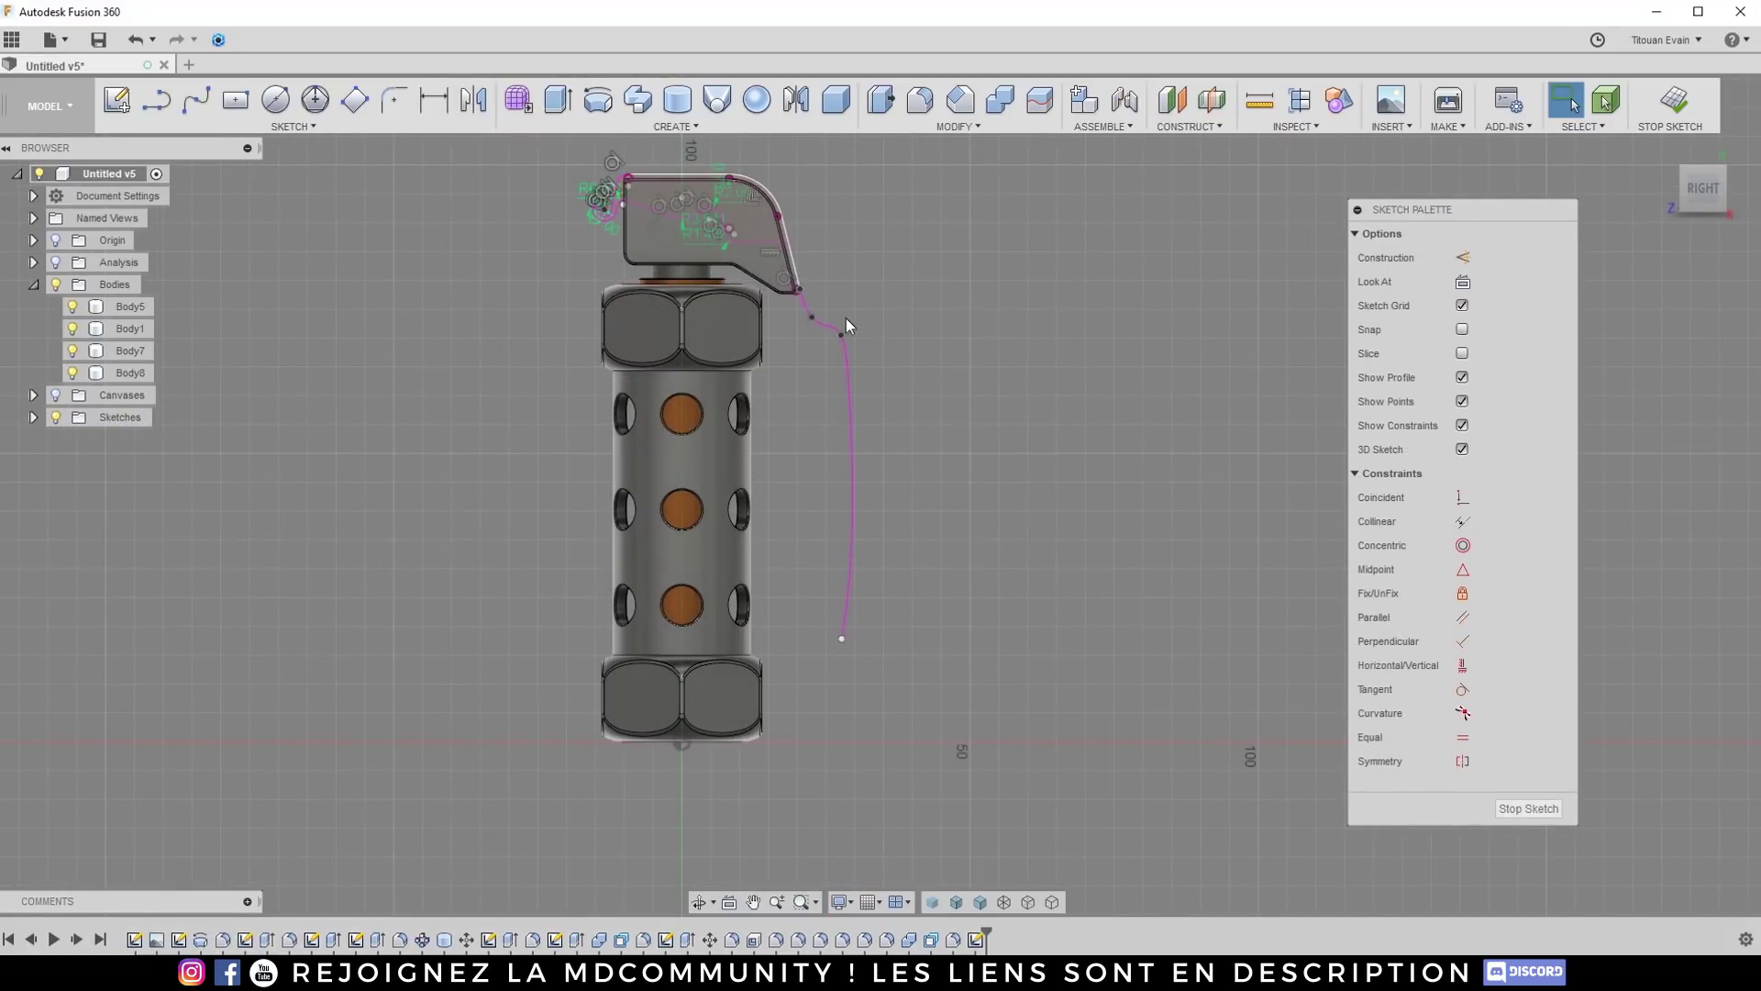
pyautogui.scroll(5, 844, 331)
pyautogui.moveTo(840, 321)
pyautogui.mouseDown()
pyautogui.moveTo(839, 344)
pyautogui.moveTo(827, 335)
pyautogui.mouseUp()
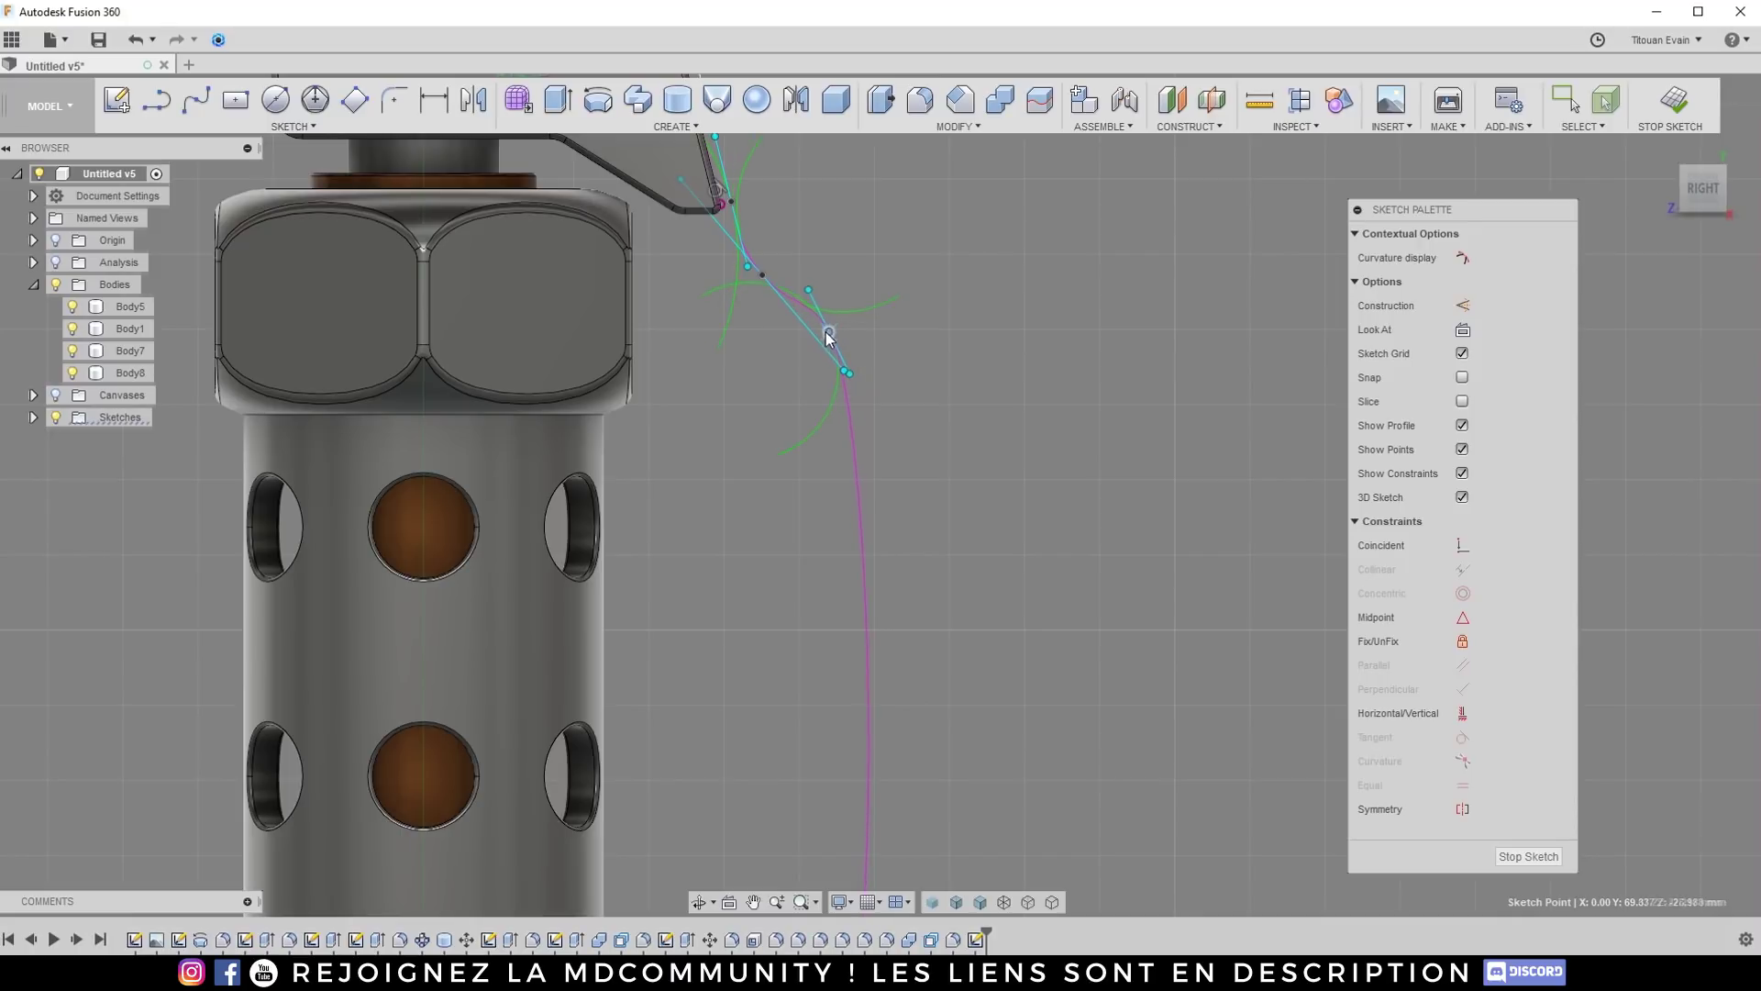
pyautogui.click(850, 251)
pyautogui.scroll(-6, 822, 194)
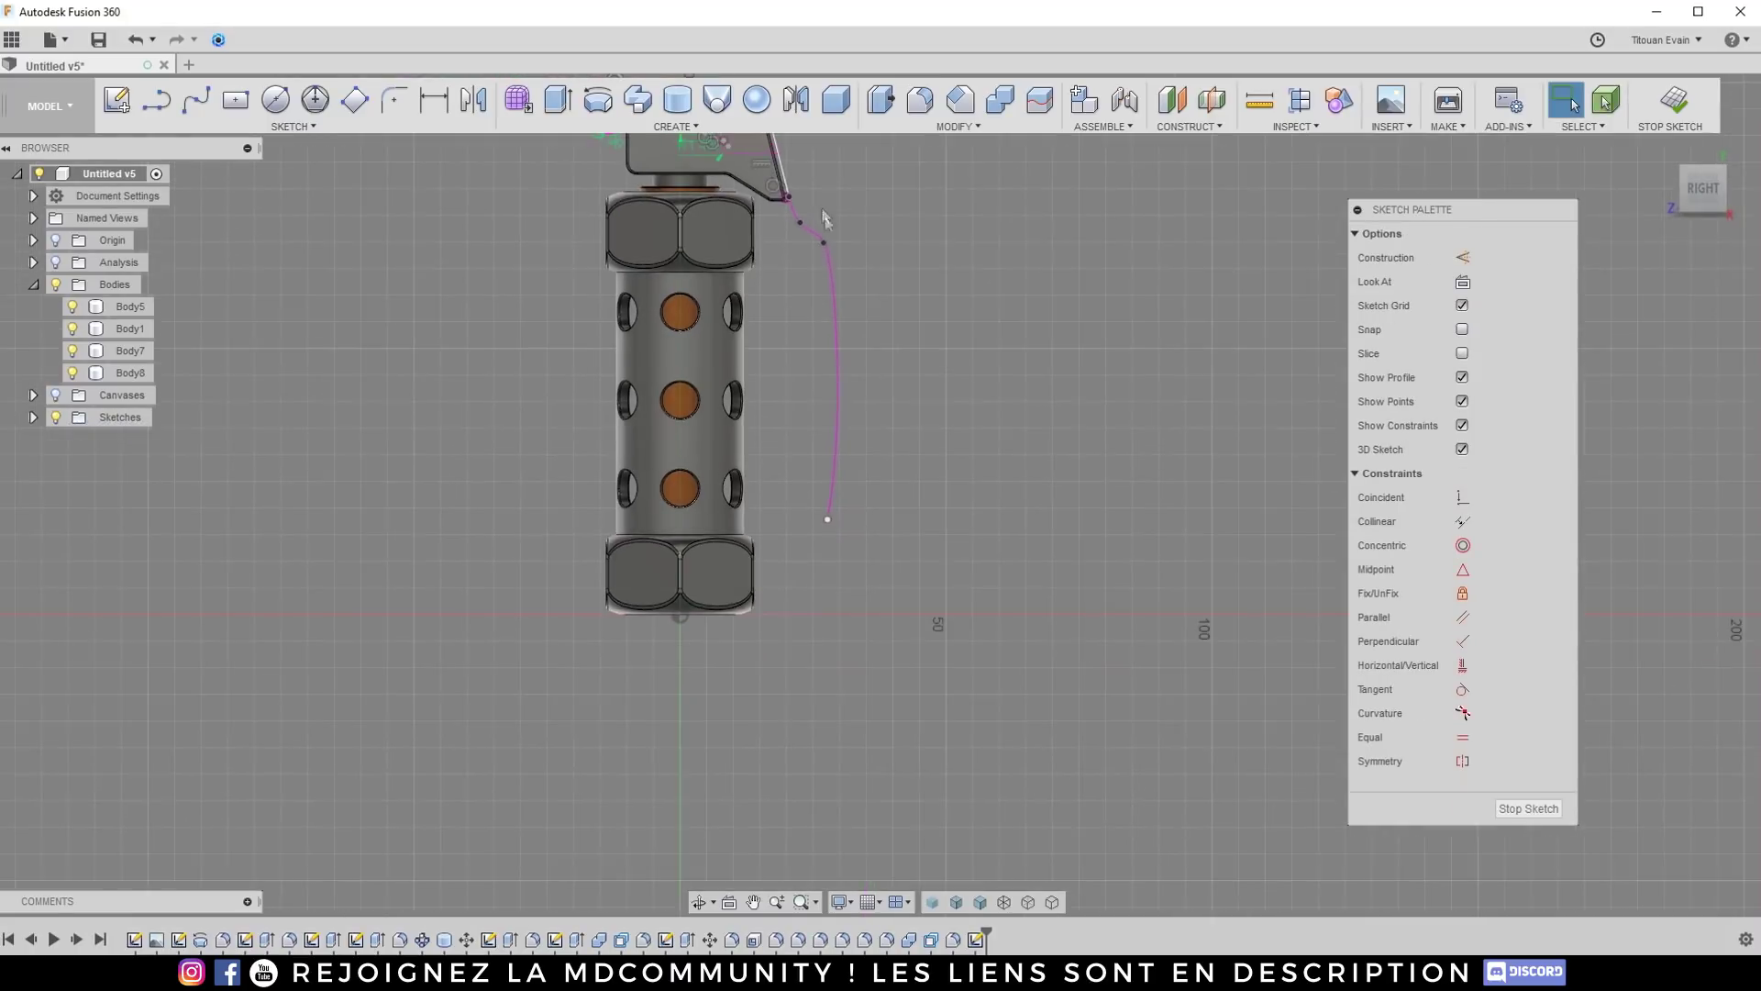
pyautogui.scroll(5, 853, 338)
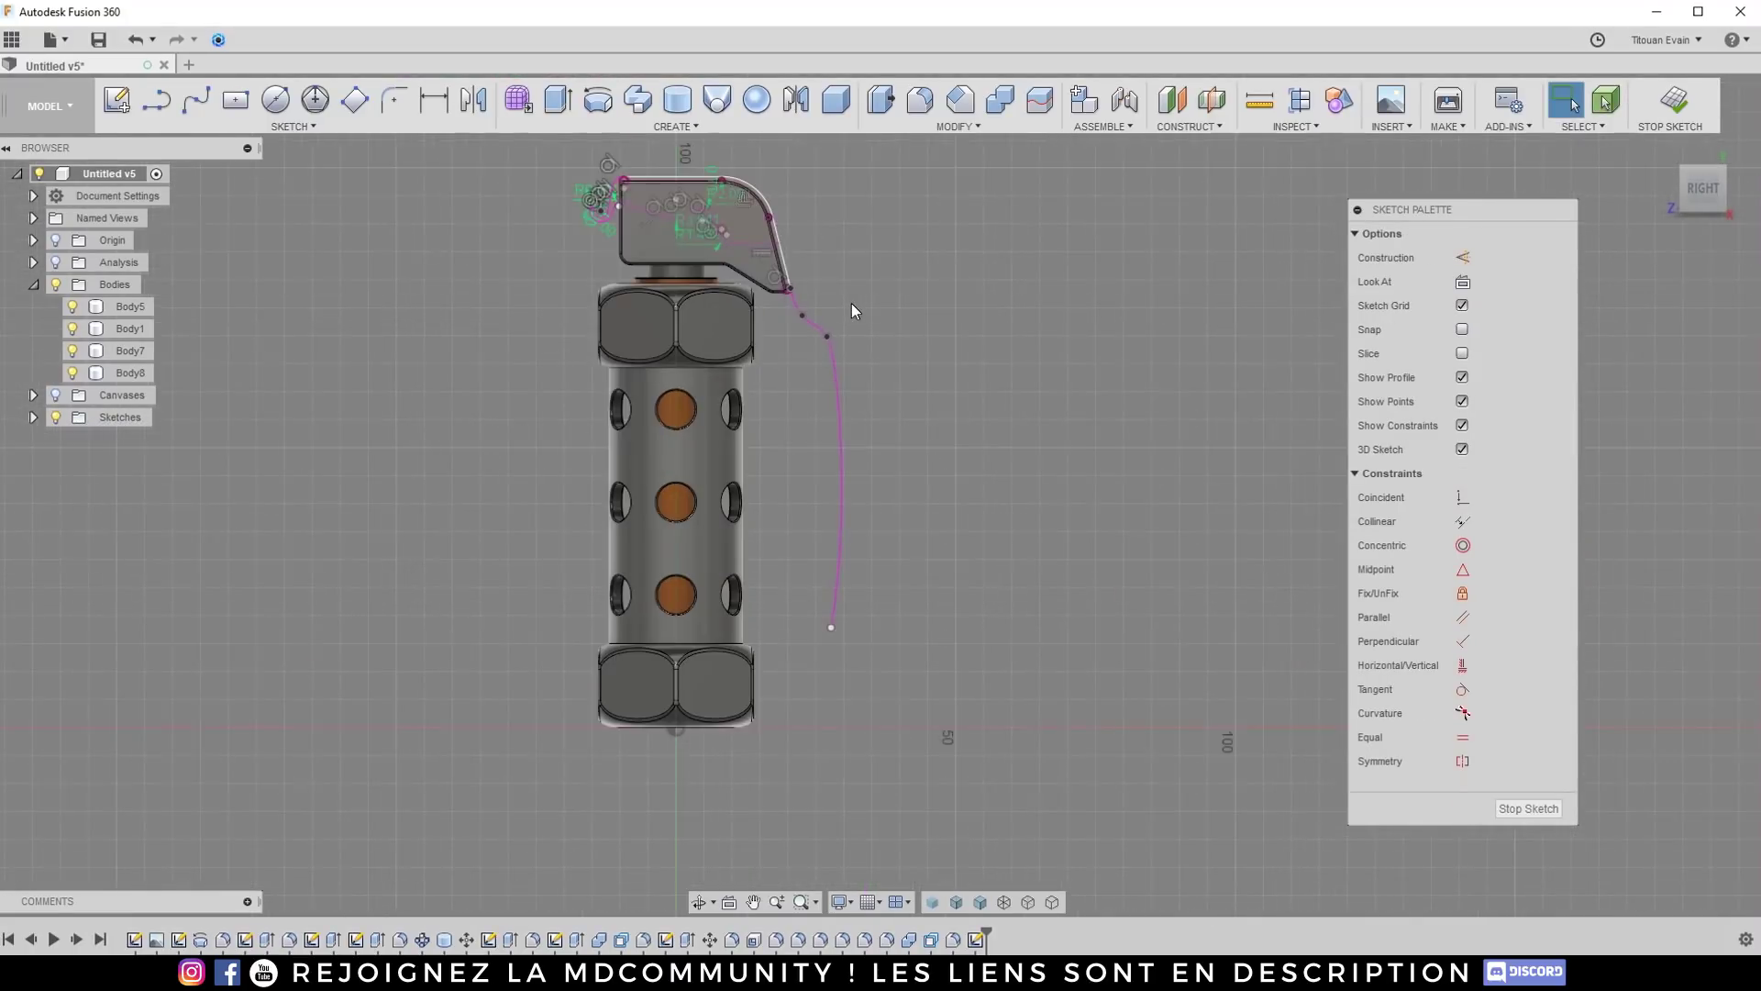
pyautogui.moveTo(834, 859); pyautogui.dragTo(807, 850)
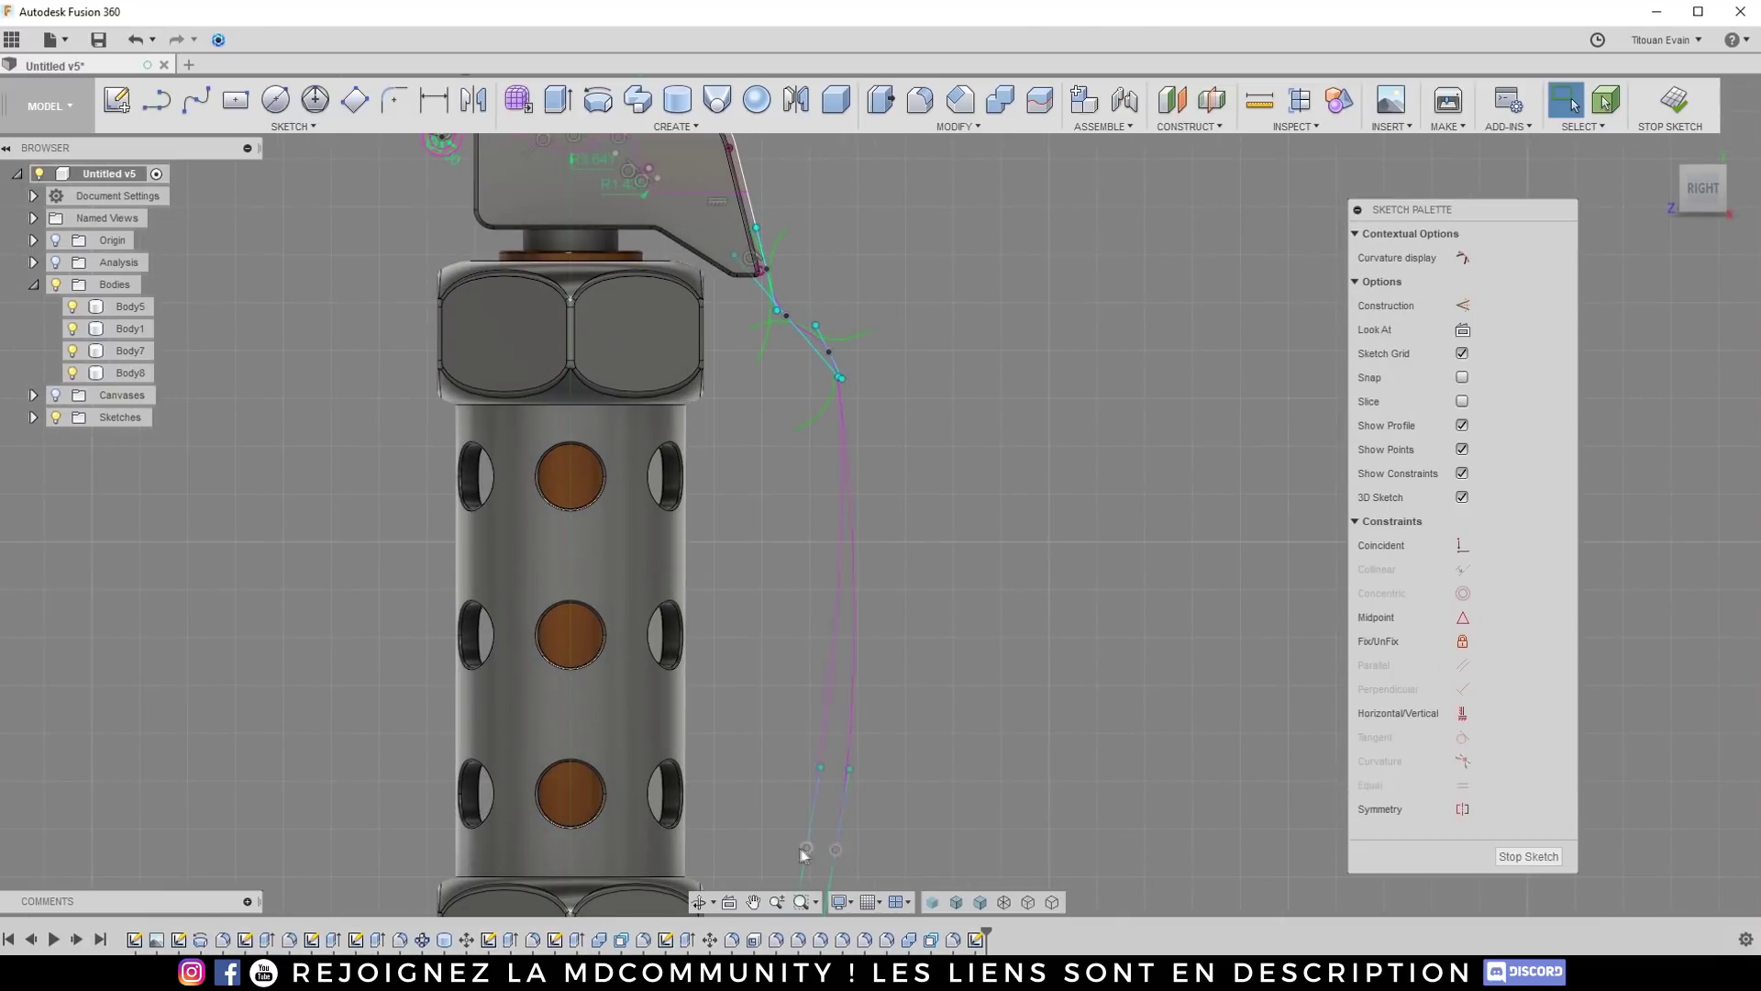
pyautogui.press('Escape')
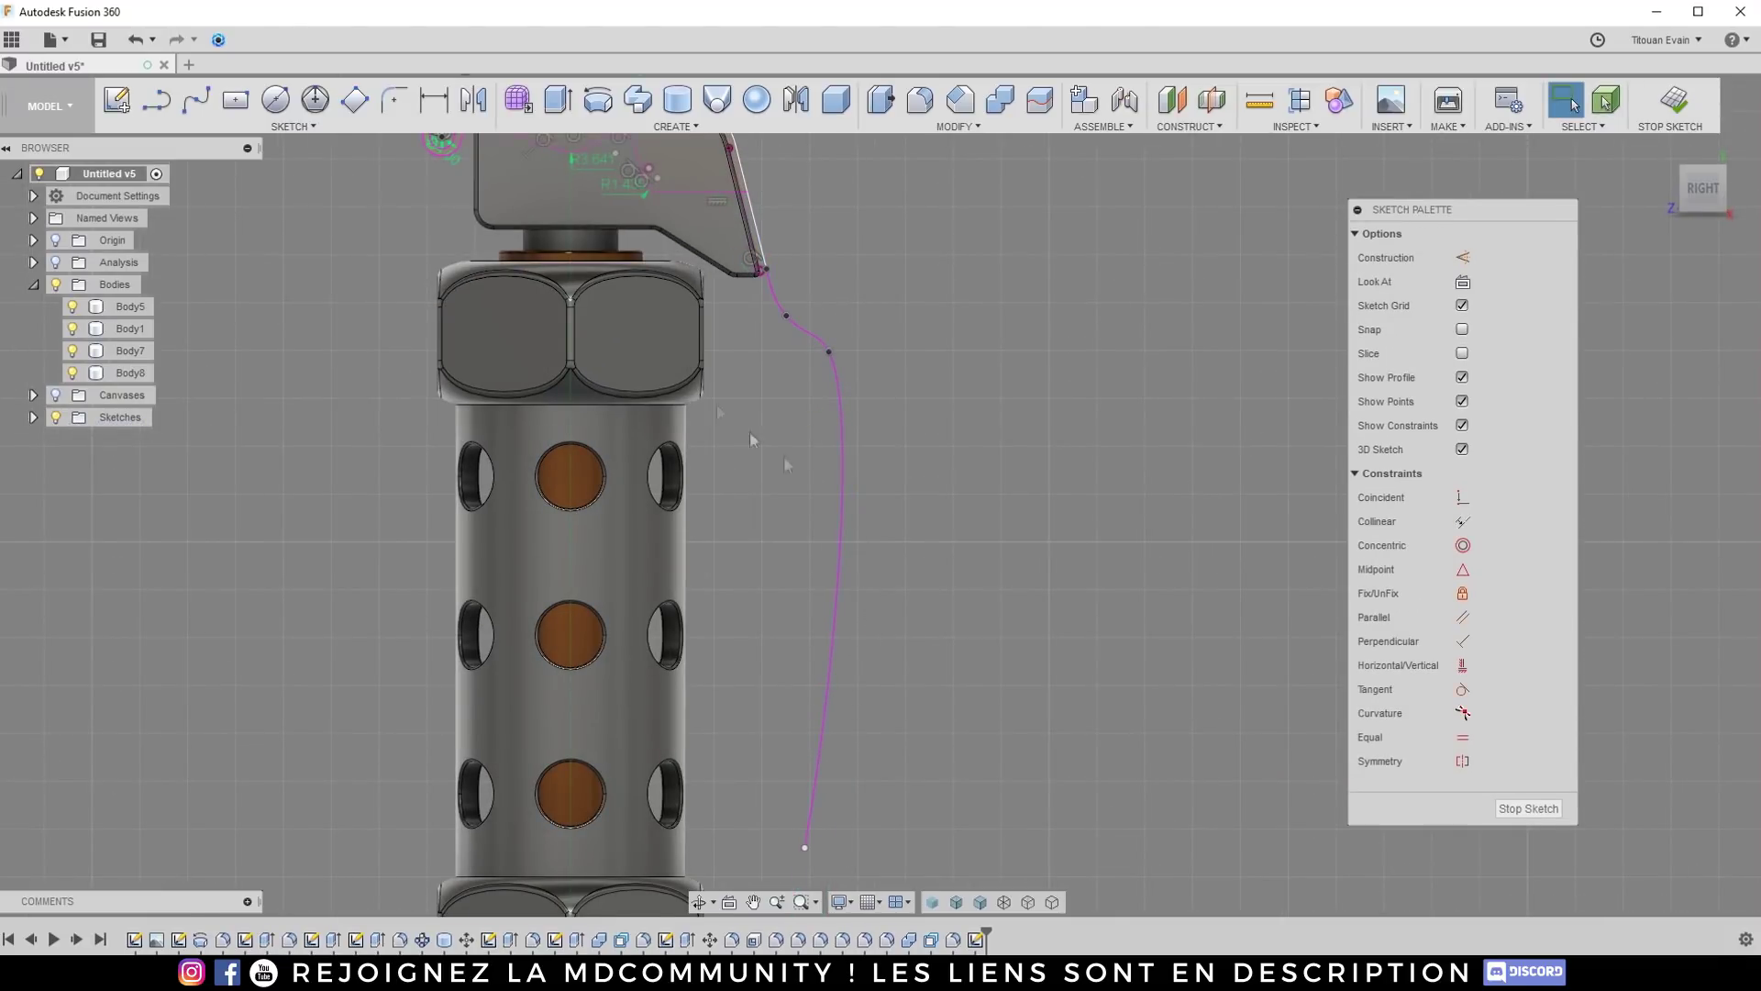
# Step: Draw a 2.5 mm horizontal line from the spline's lower end toward the cylinder
pyautogui.click(158, 101)
pyautogui.scroll(-2, 798, 642)
pyautogui.scroll(10, 798, 587)
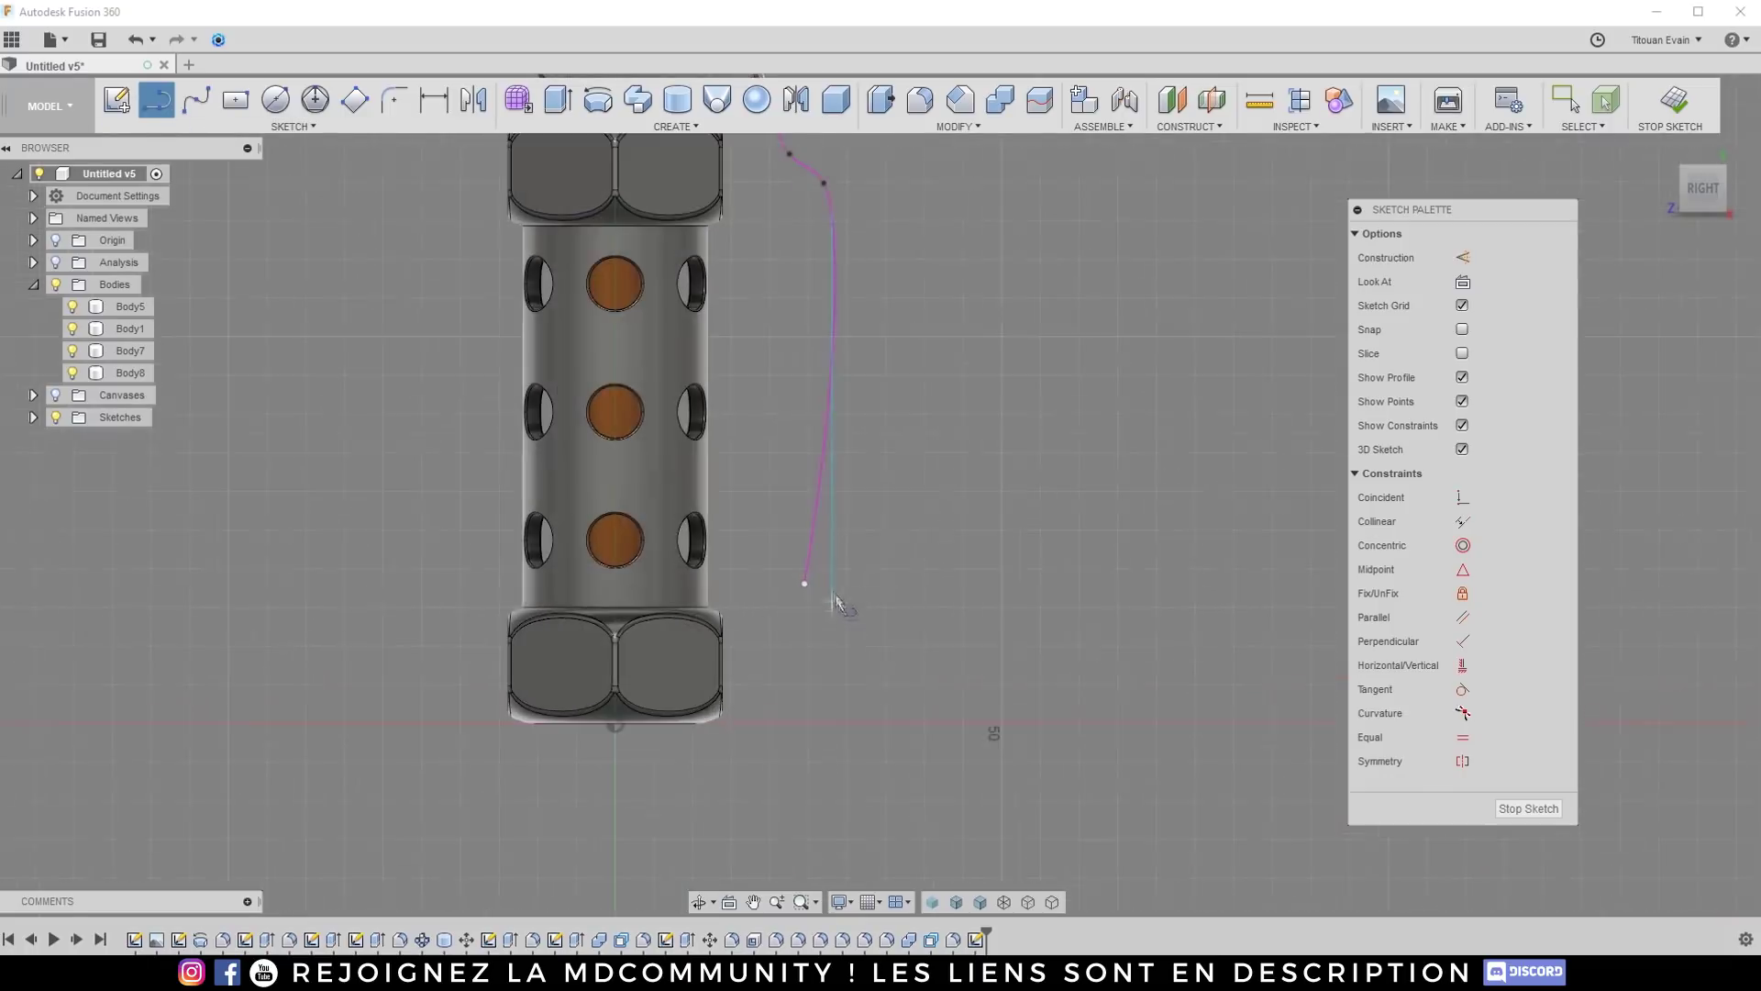
pyautogui.click(790, 575)
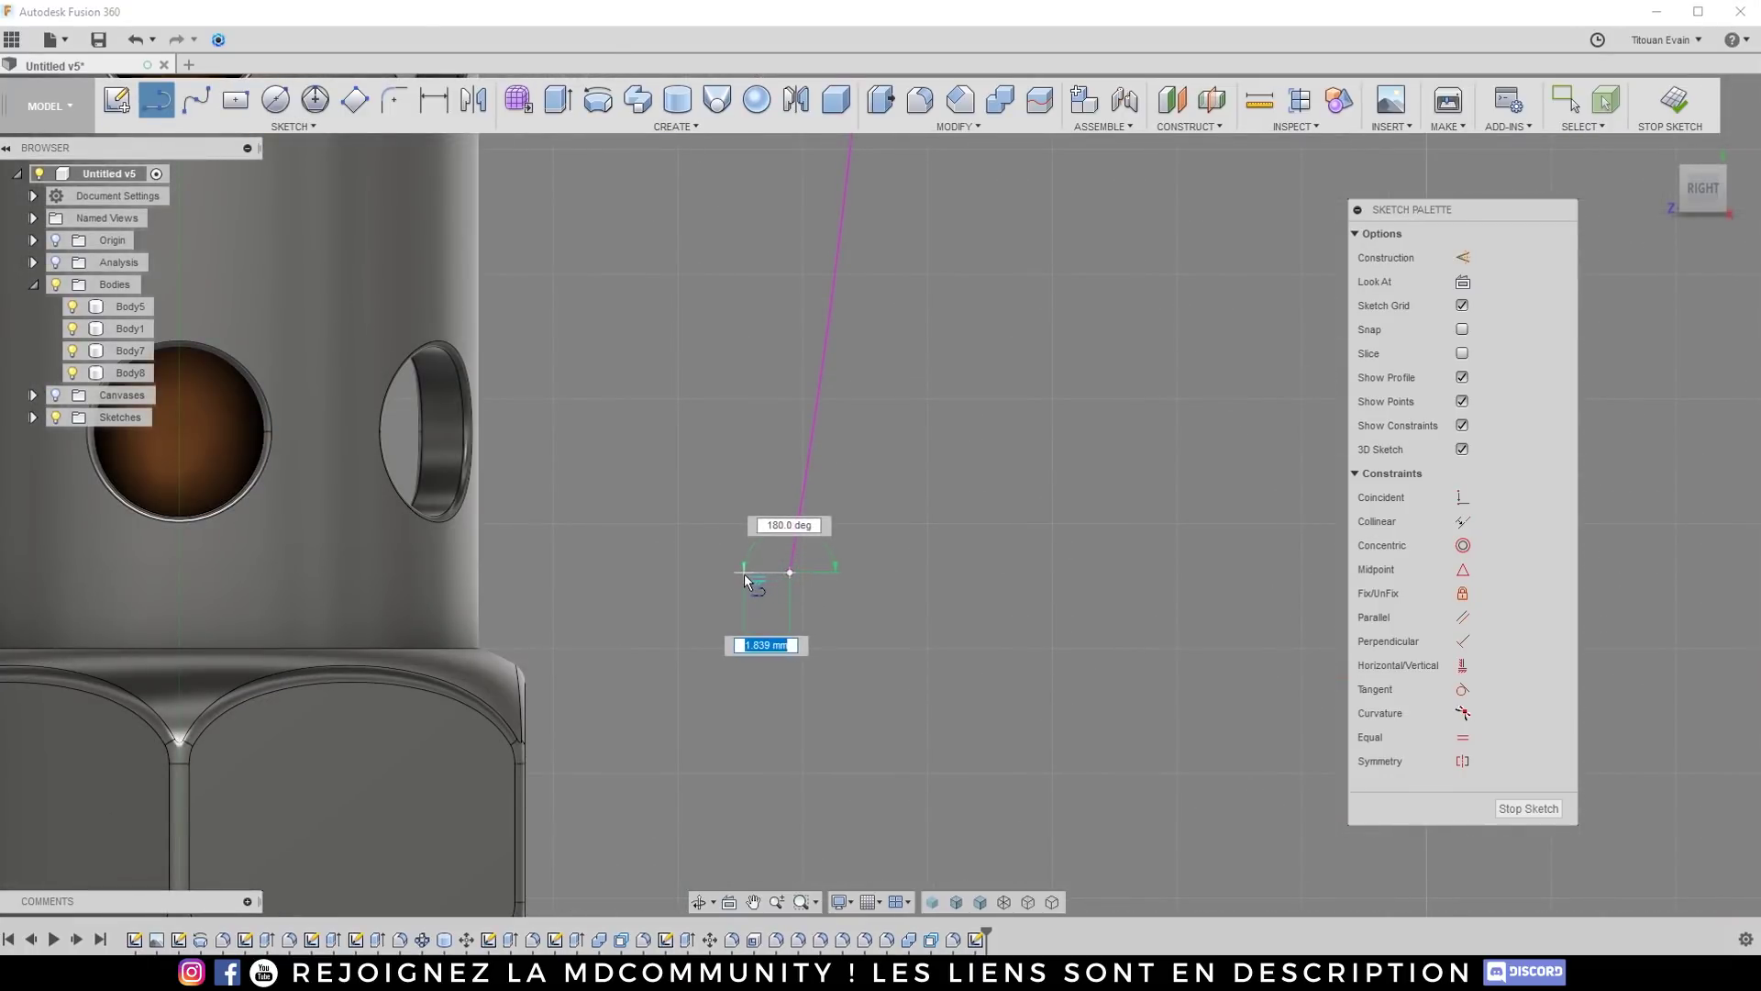
pyautogui.write('2.5')
pyautogui.press('Tab')
pyautogui.press('Tab')
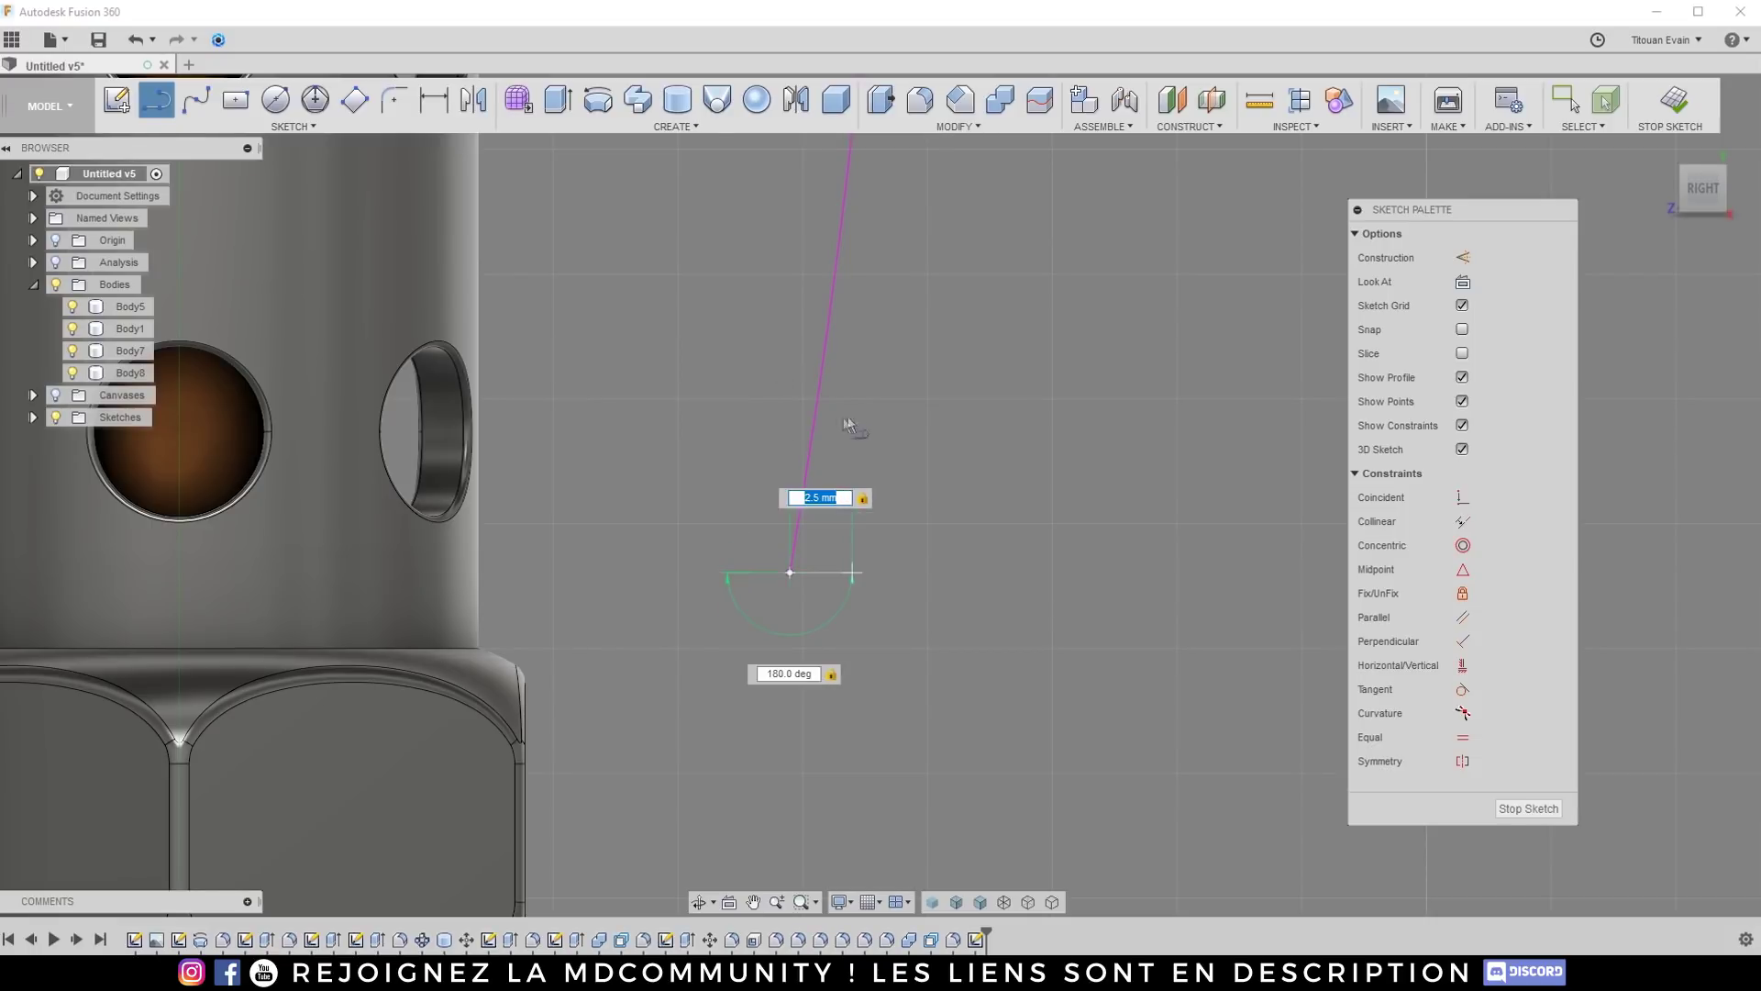
pyautogui.press('Return')
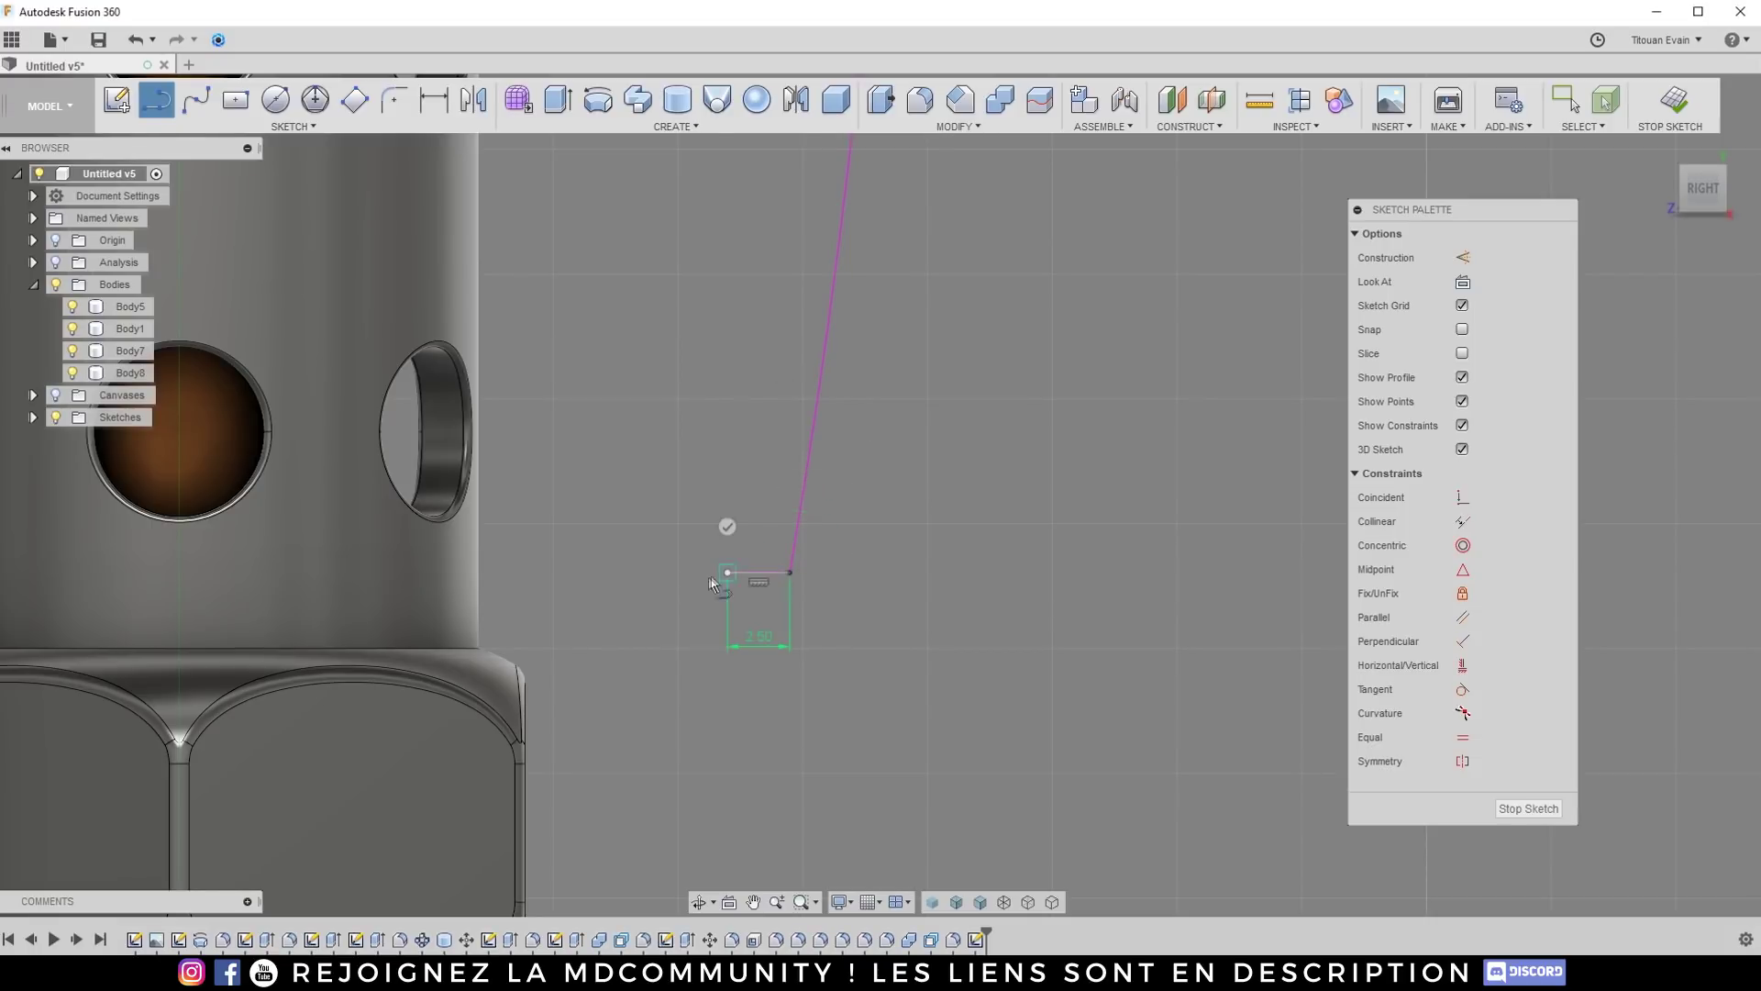
pyautogui.press('Escape')
# Step: Try to fillet the corner between the spline's lower end and the short horizontal line, and undo it
pyautogui.scroll(2, 807, 519)
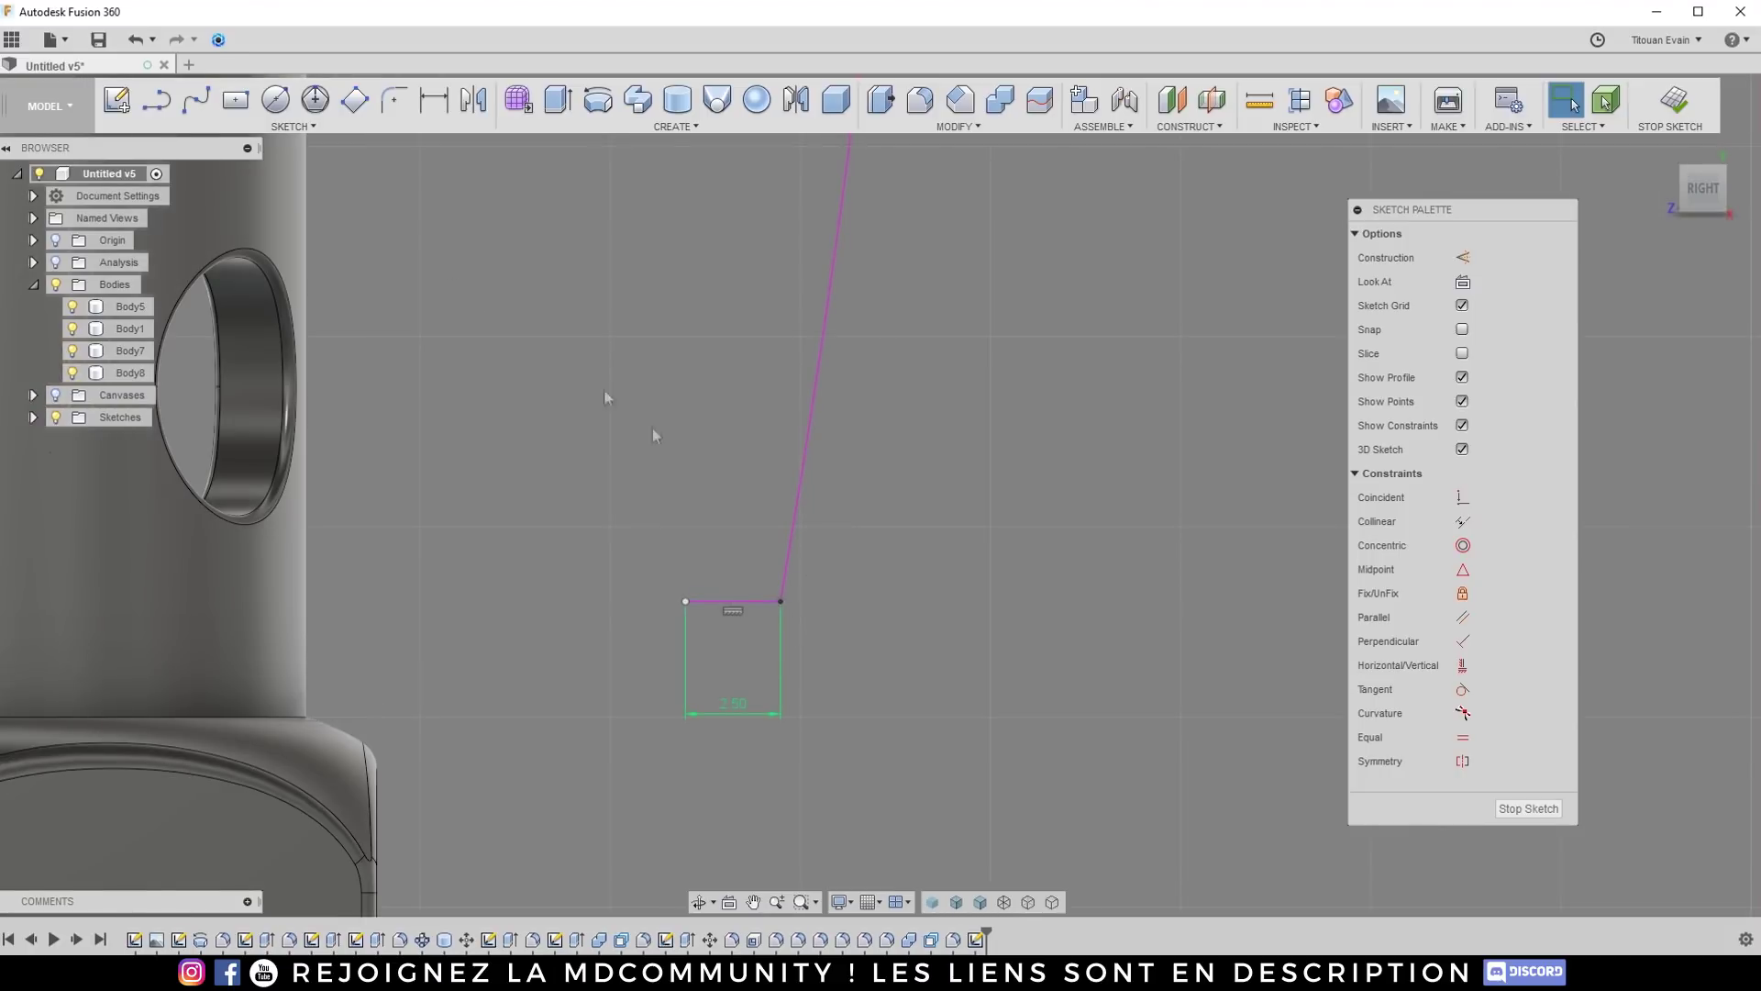
pyautogui.click(400, 103)
pyautogui.click(782, 601)
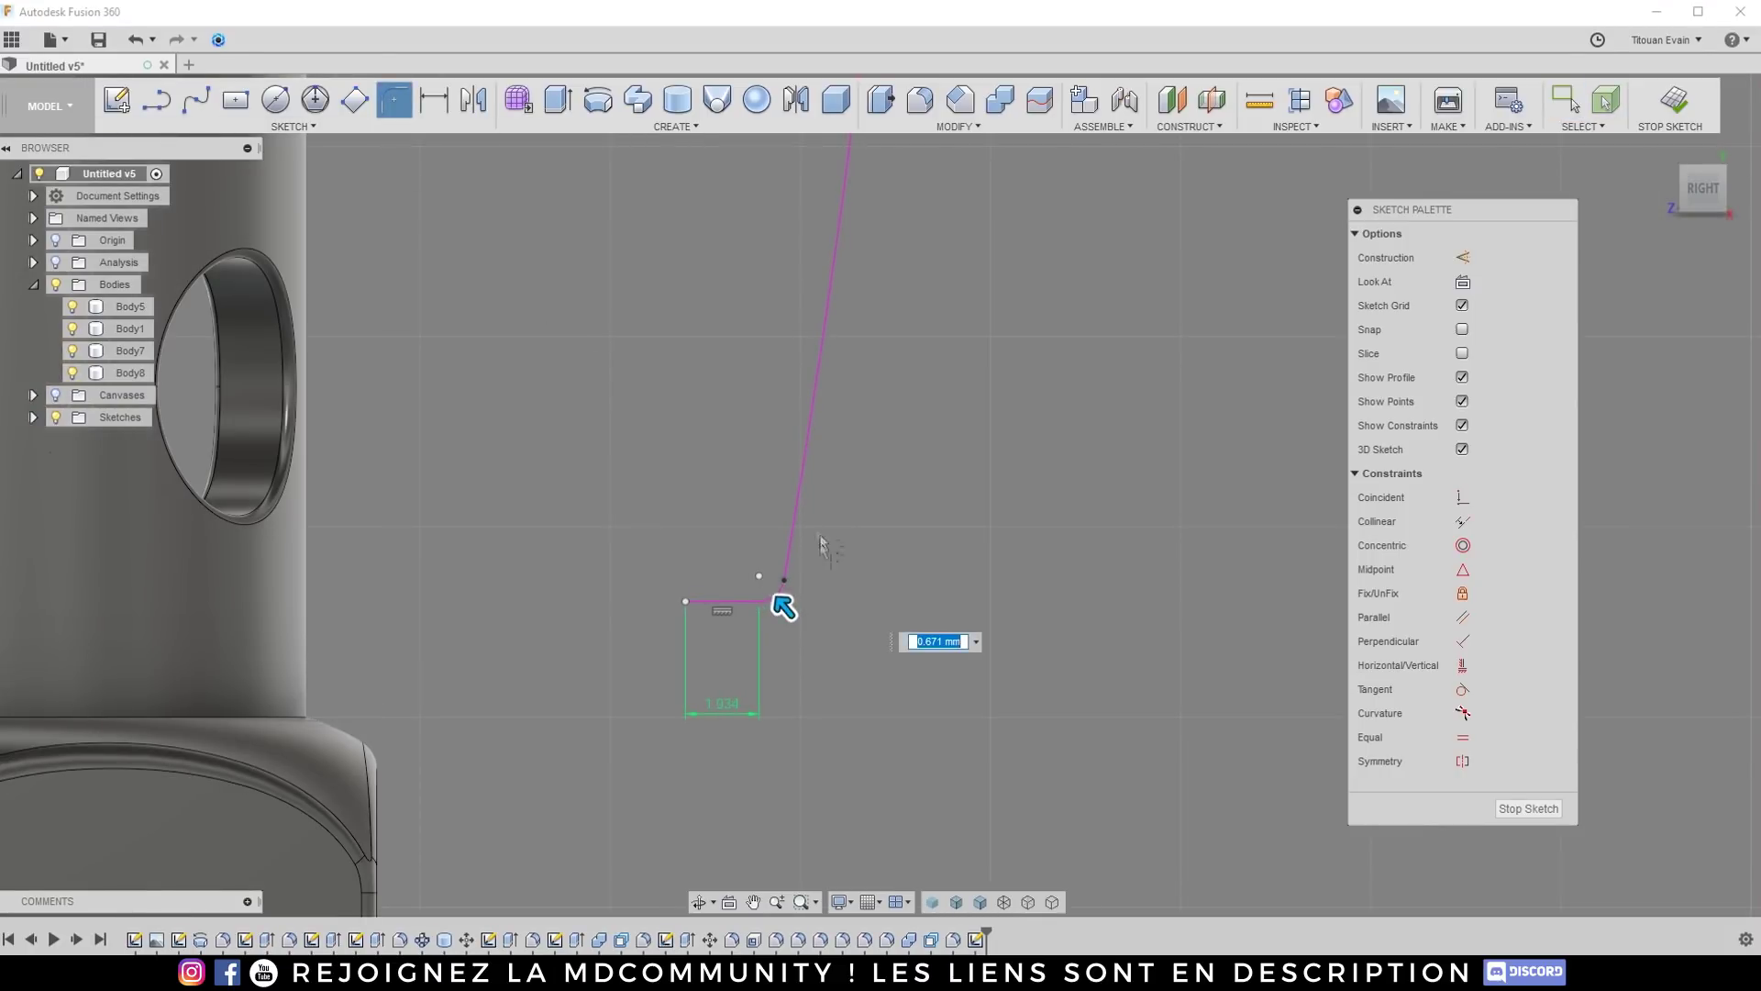
pyautogui.keyDown('shift'); pyautogui.moveTo(784, 609); pyautogui.dragTo(784, 605, button='middle'); pyautogui.keyUp('shift')
pyautogui.keyDown('shift'); pyautogui.moveTo(819, 531); pyautogui.dragTo(840, 542, button='middle'); pyautogui.keyUp('shift')
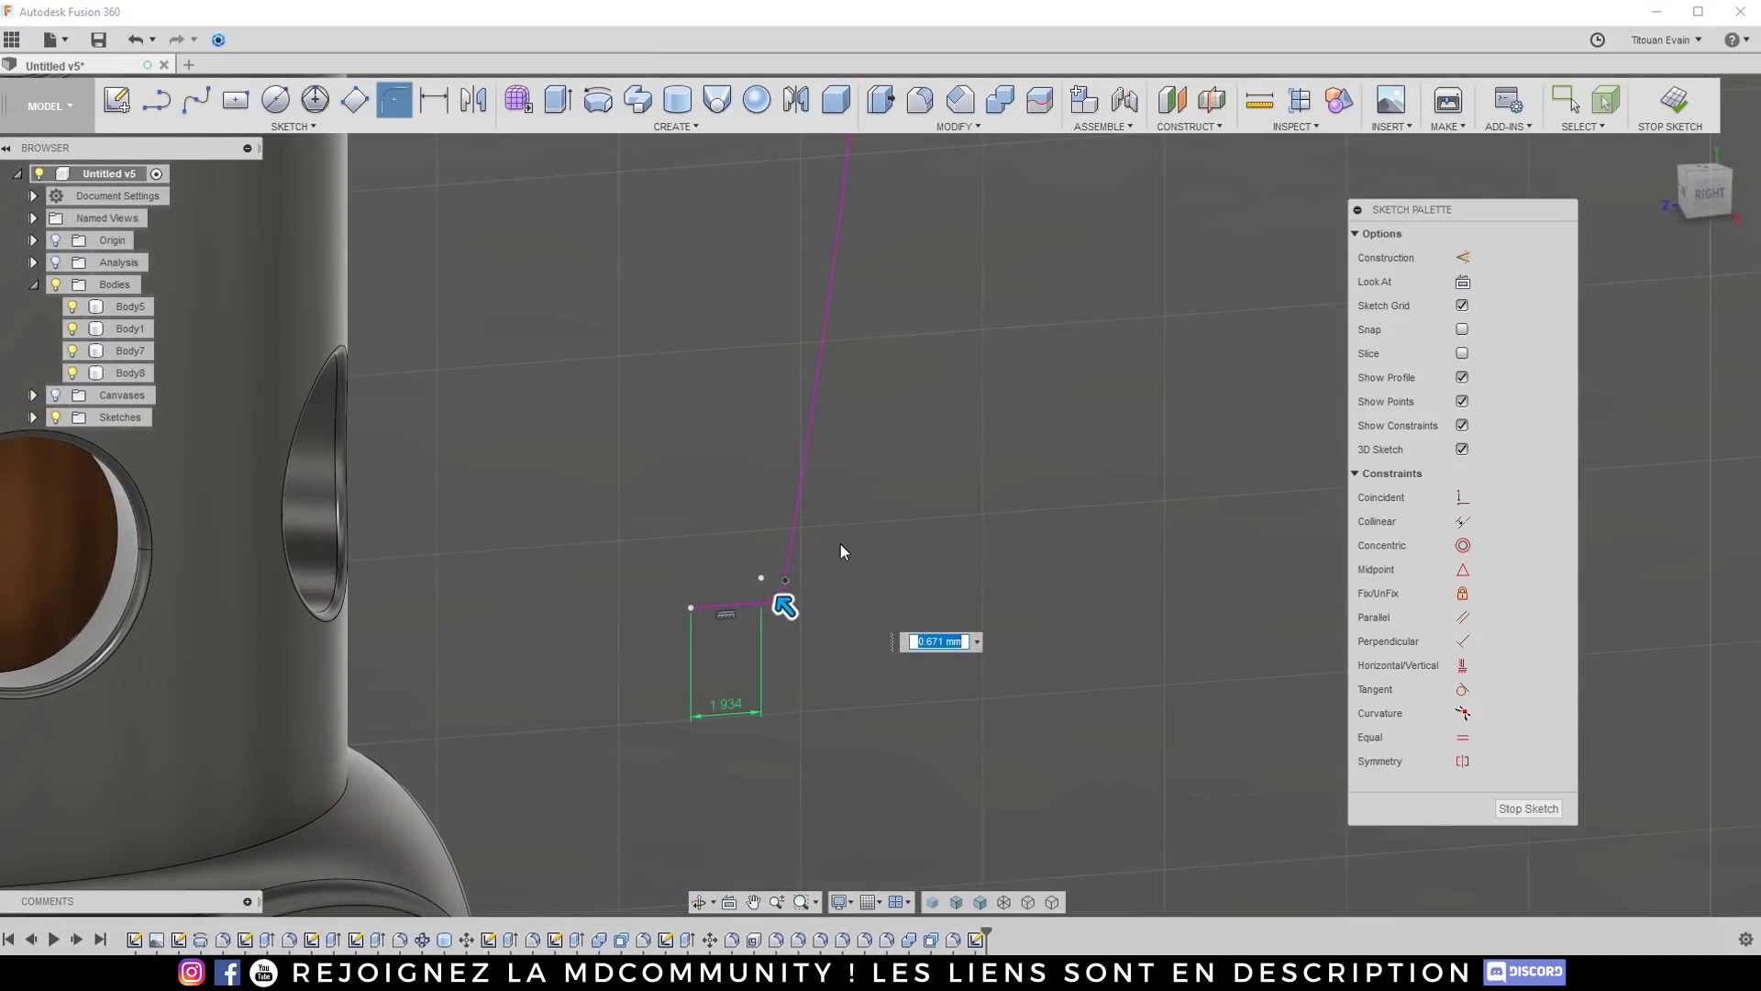
pyautogui.press('Return')
pyautogui.hotkey('ctrl', 'z')
pyautogui.press('Return')
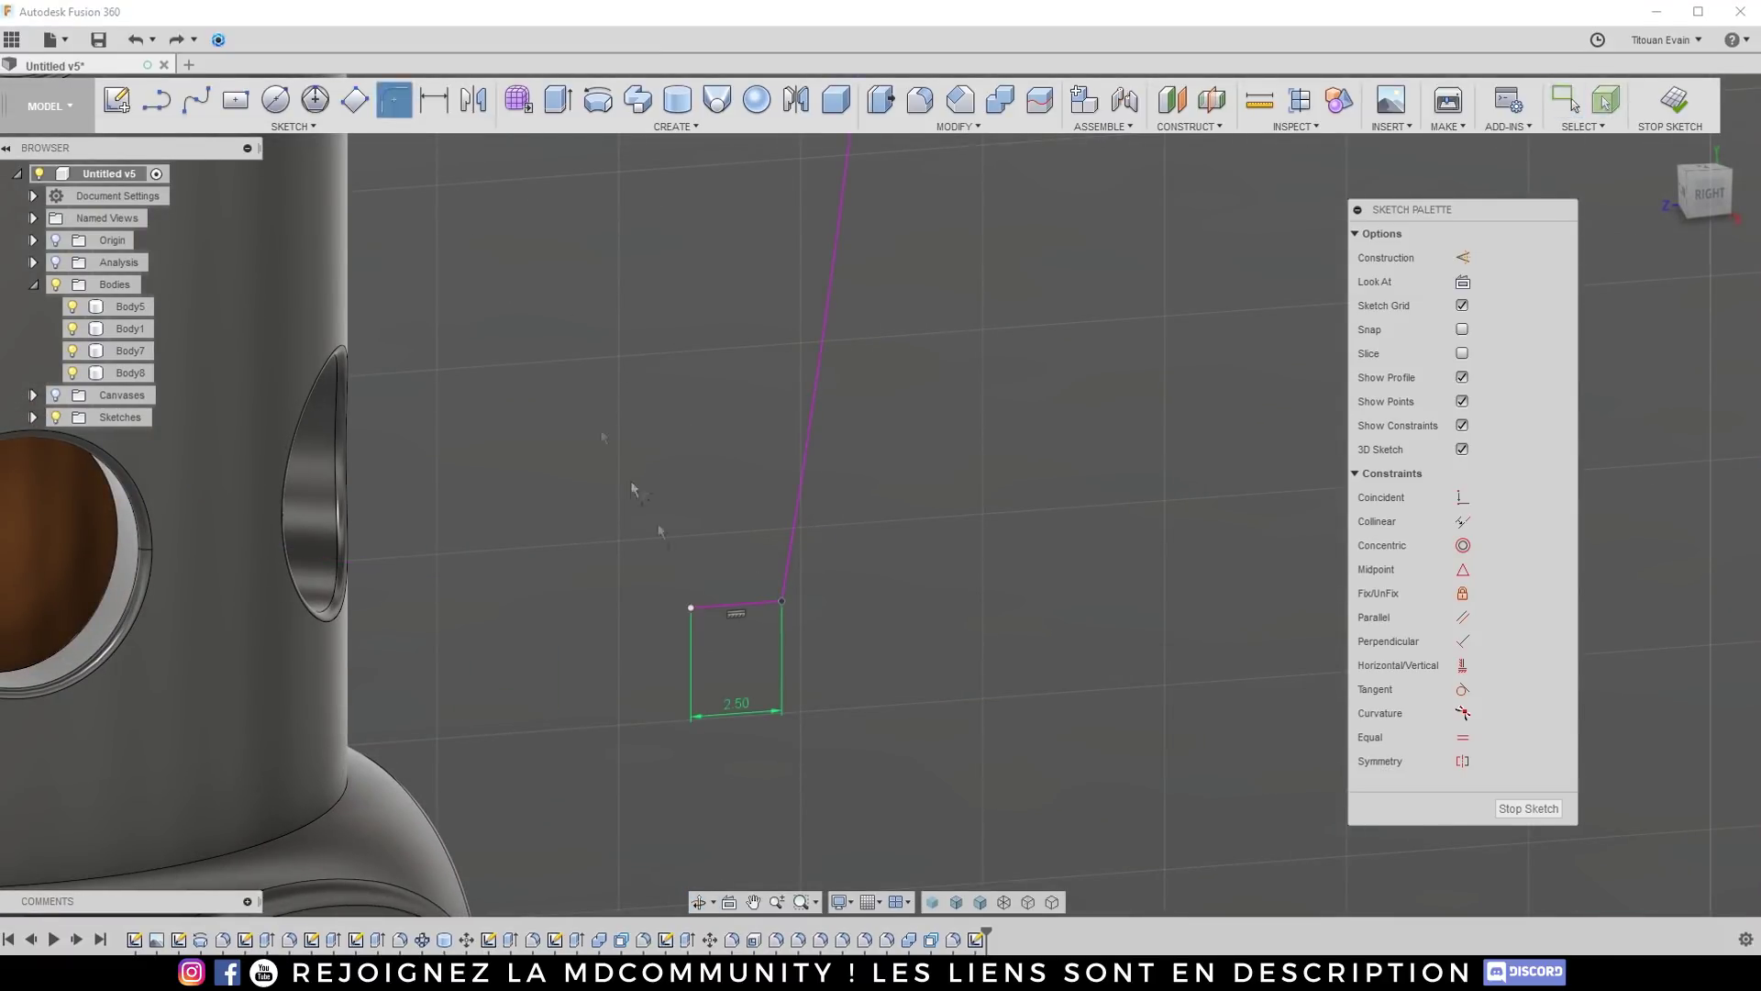
# Step: Try a 0.50 mm sketch fillet at the spline's lower corner, then undo it and check the whole lever outline
pyautogui.click(790, 610)
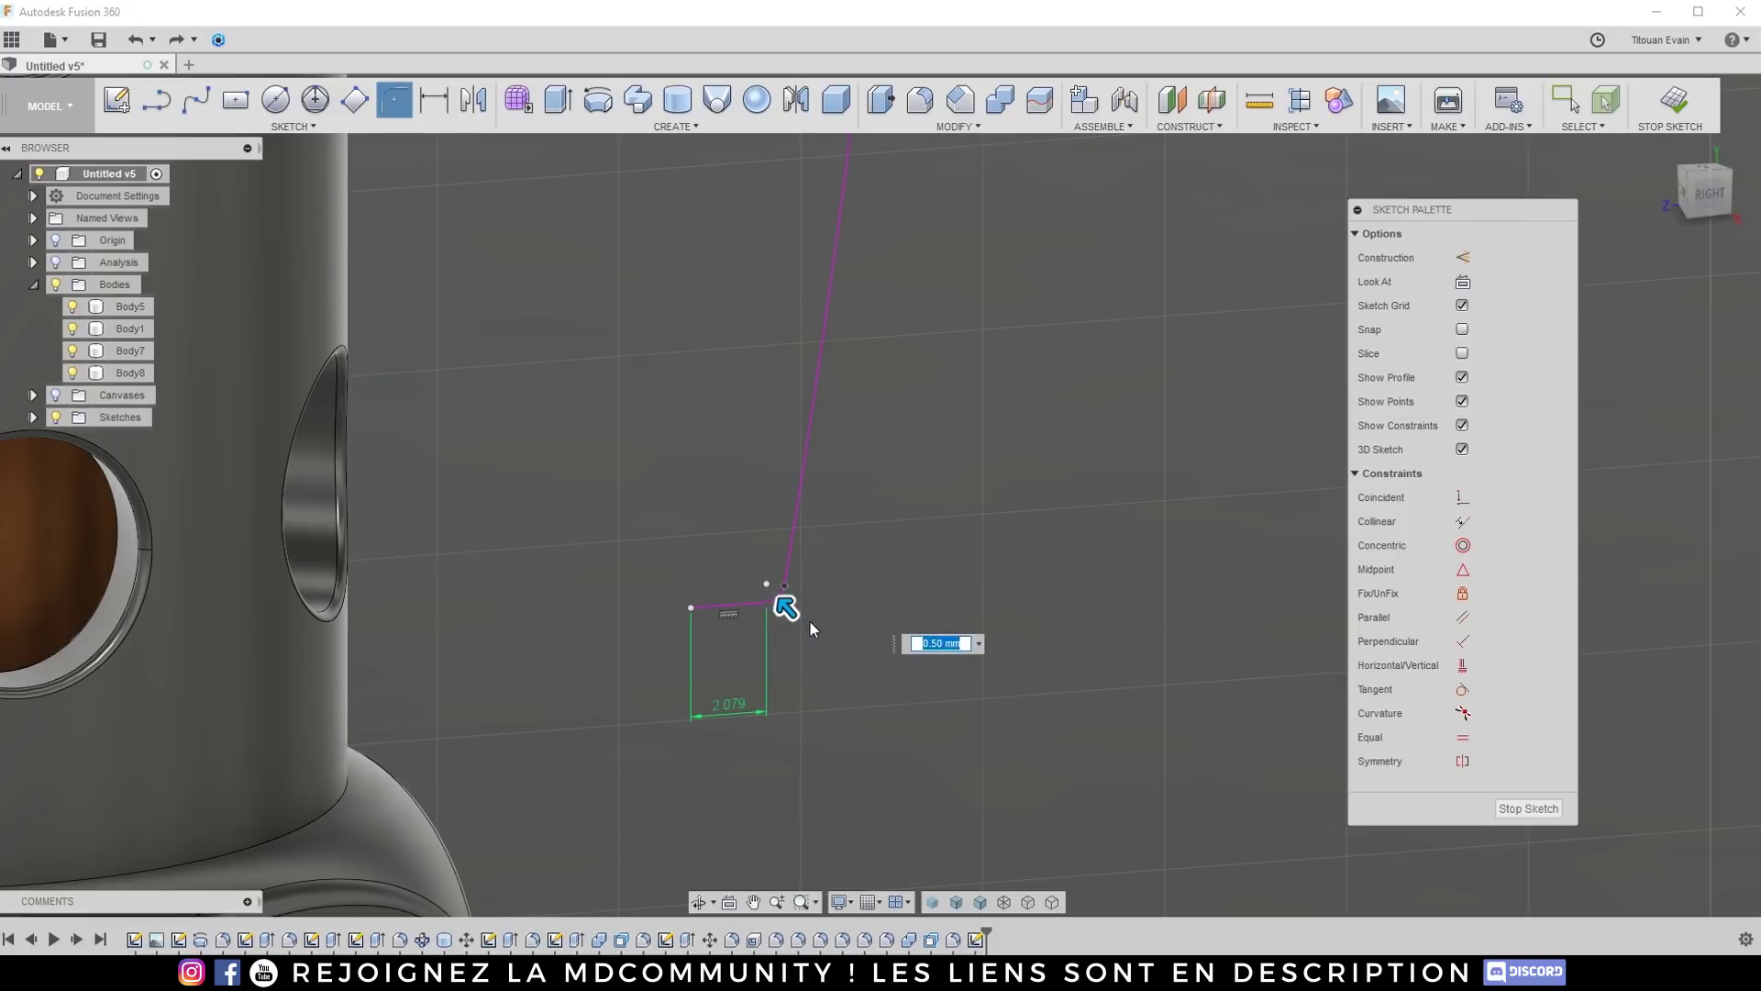
pyautogui.press('Return')
pyautogui.scroll(-10, 800, 601)
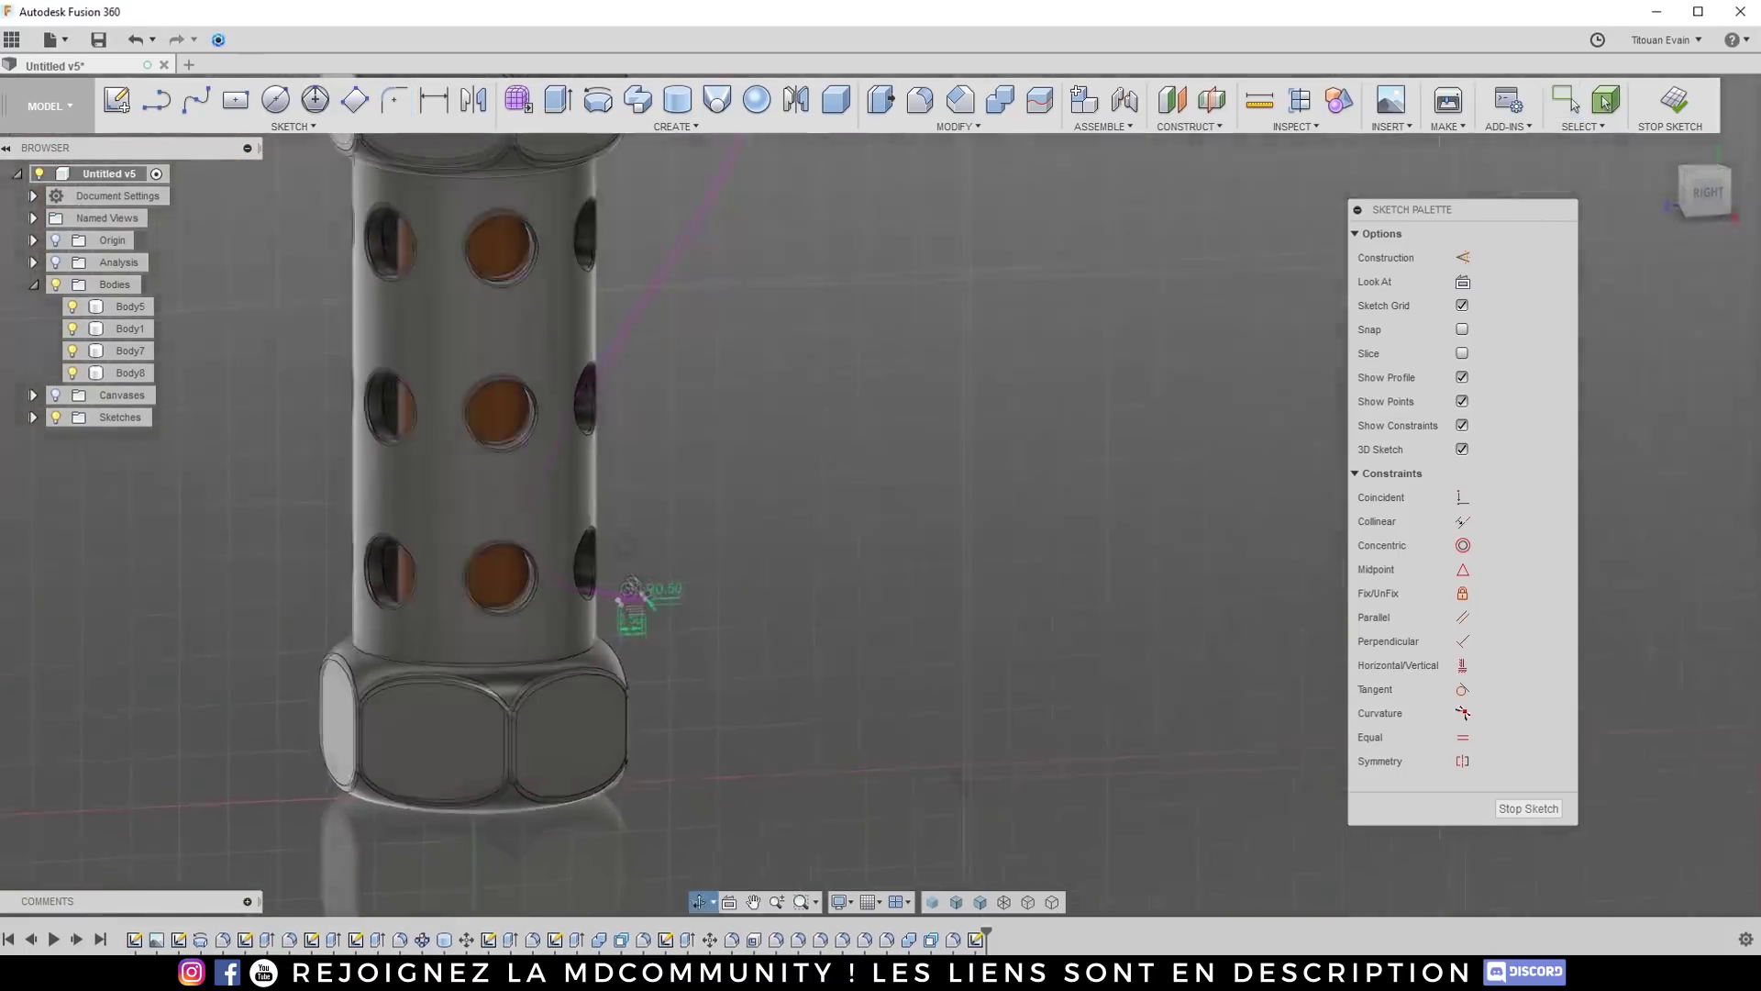
pyautogui.scroll(-2, 613, 551)
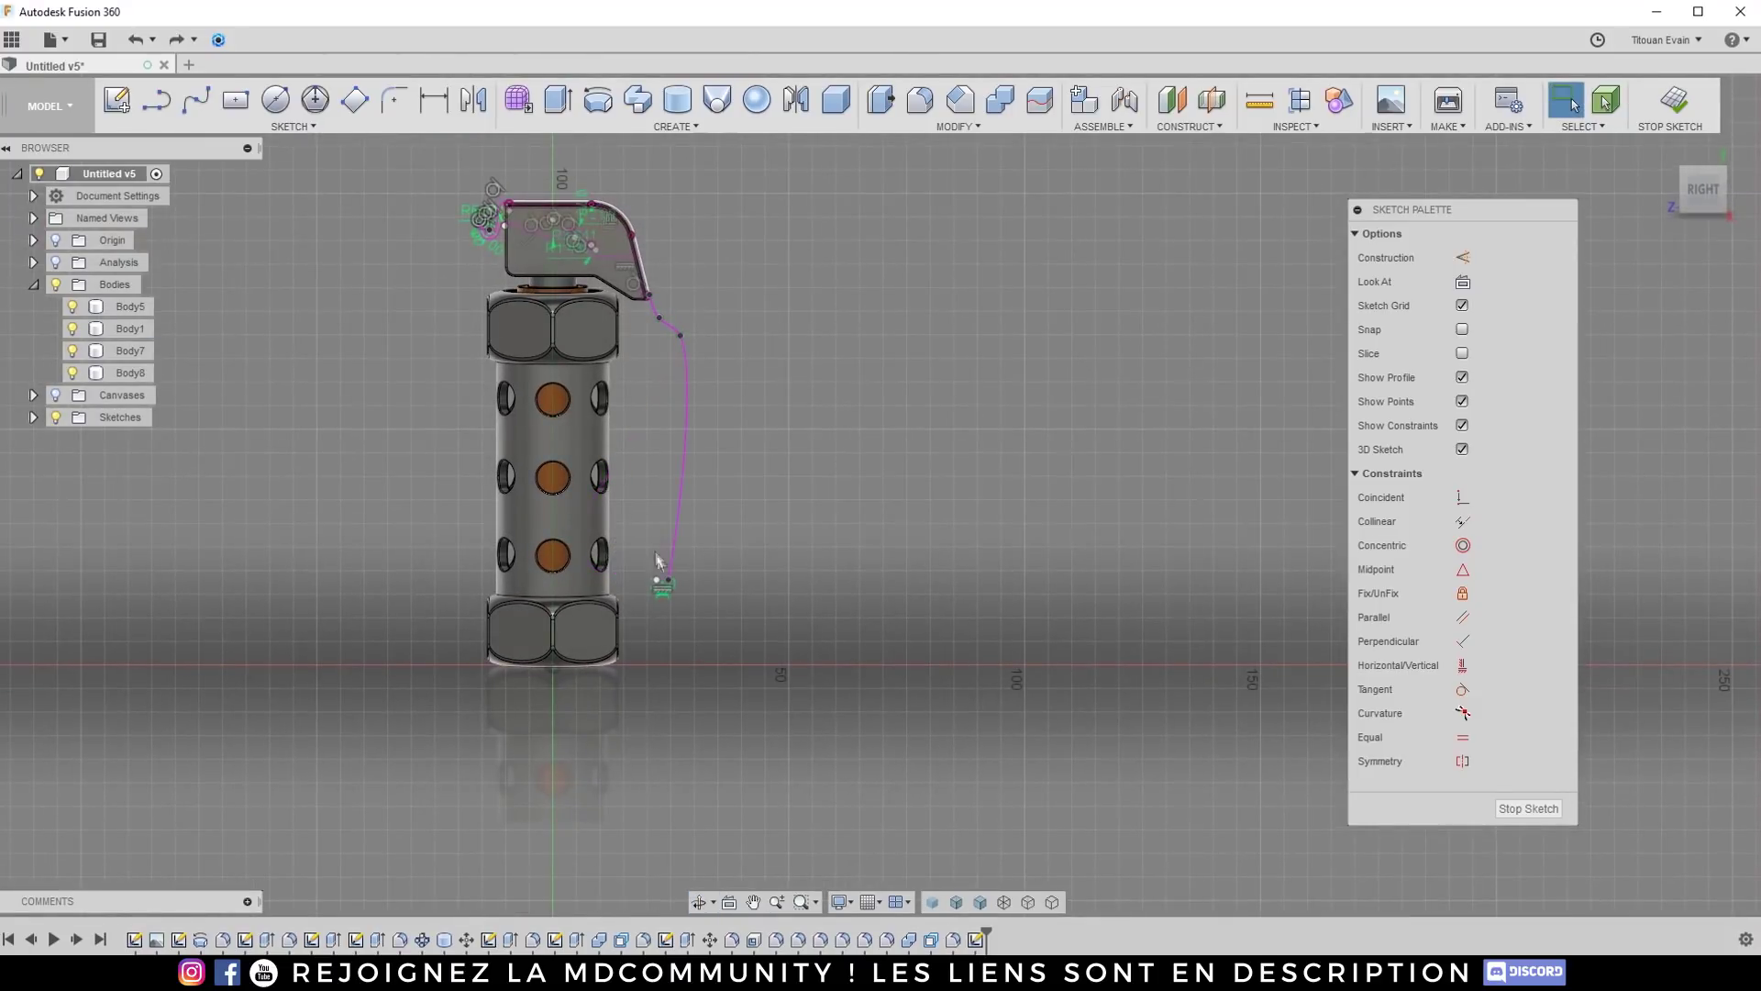
pyautogui.scroll(10, 659, 564)
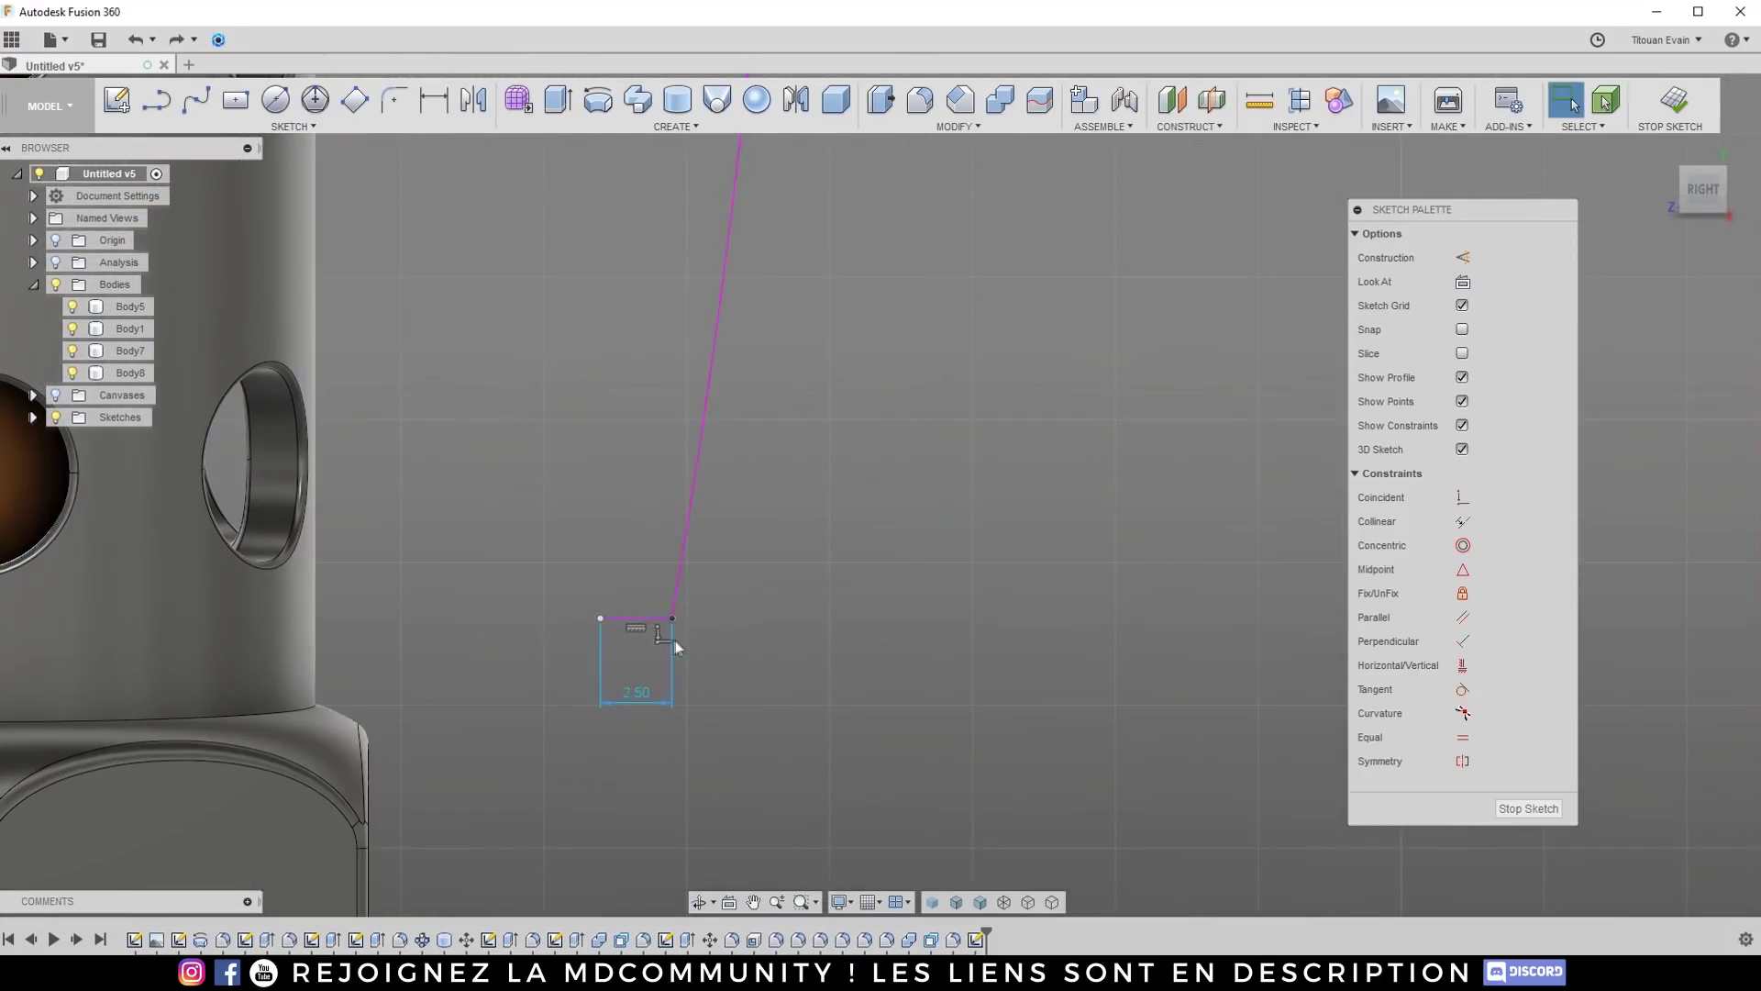
pyautogui.scroll(-10, 677, 647)
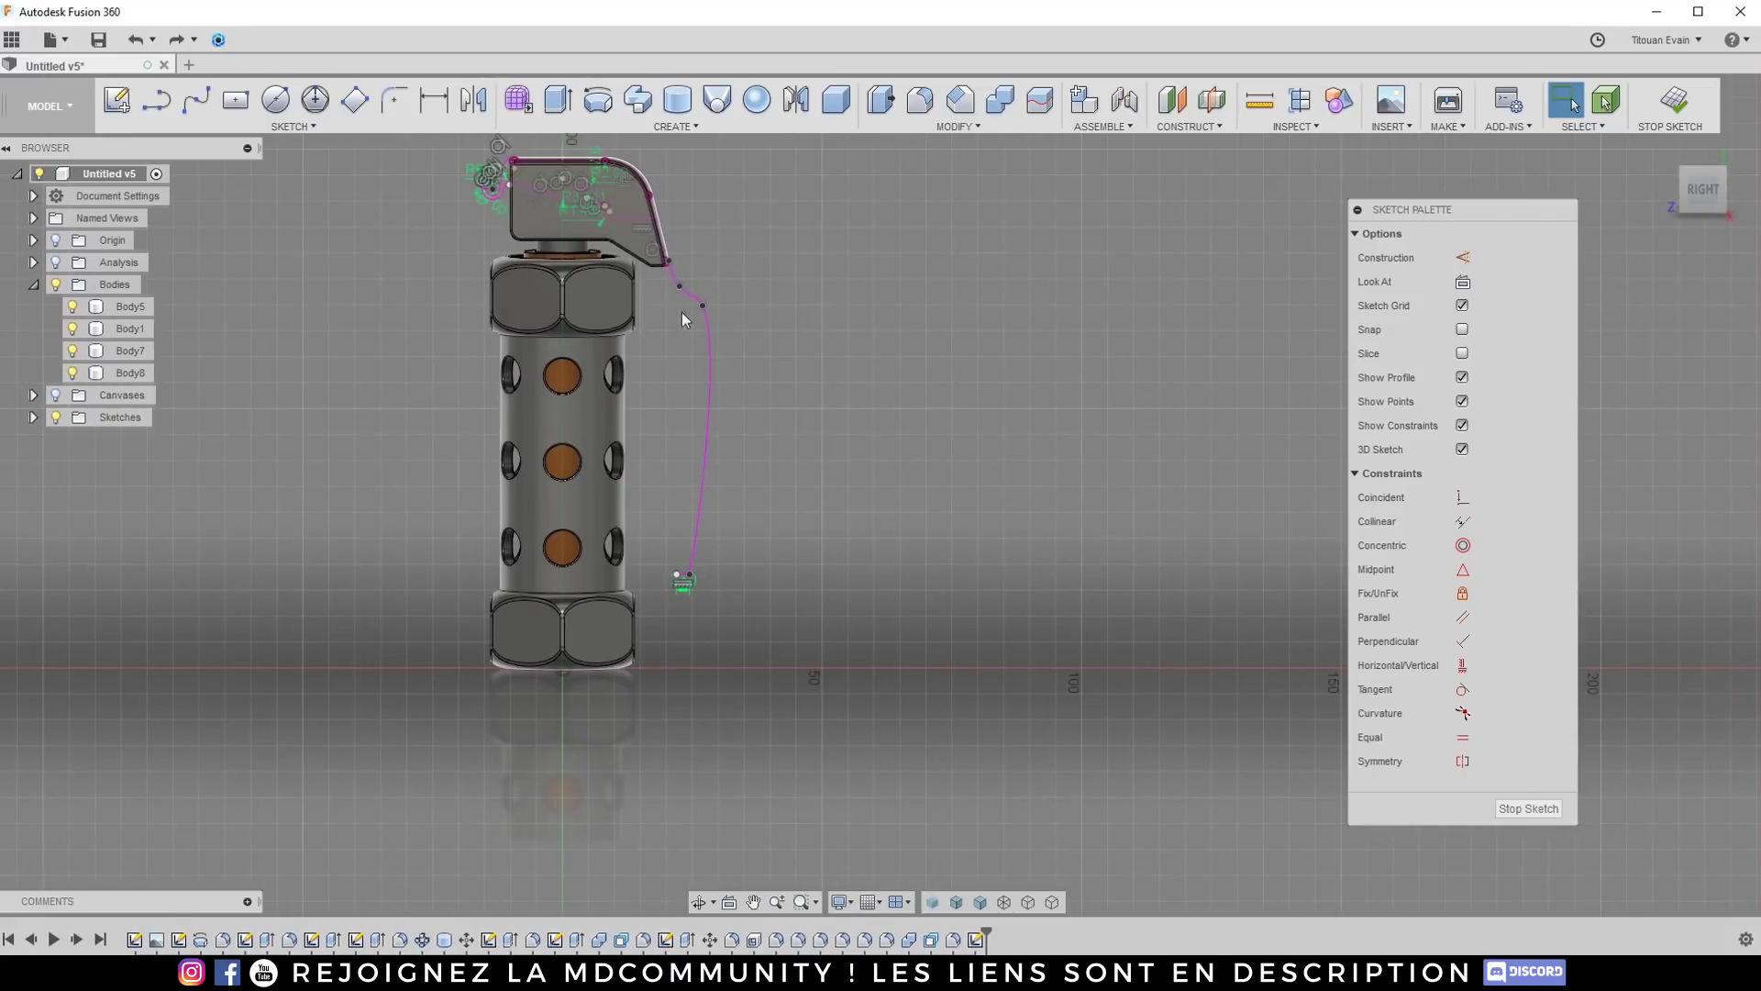
# Step: Extrude the closed hooked profile around the head block to about 7.259 mm and make the direction Symmetric
pyautogui.scroll(3, 668, 582)
pyautogui.scroll(-3, 679, 578)
pyautogui.keyDown('shift'); pyautogui.moveTo(678, 578); pyautogui.dragTo(728, 301, button='middle'); pyautogui.keyUp('shift')
pyautogui.scroll(-1, 642, 367)
pyautogui.scroll(4, 633, 240)
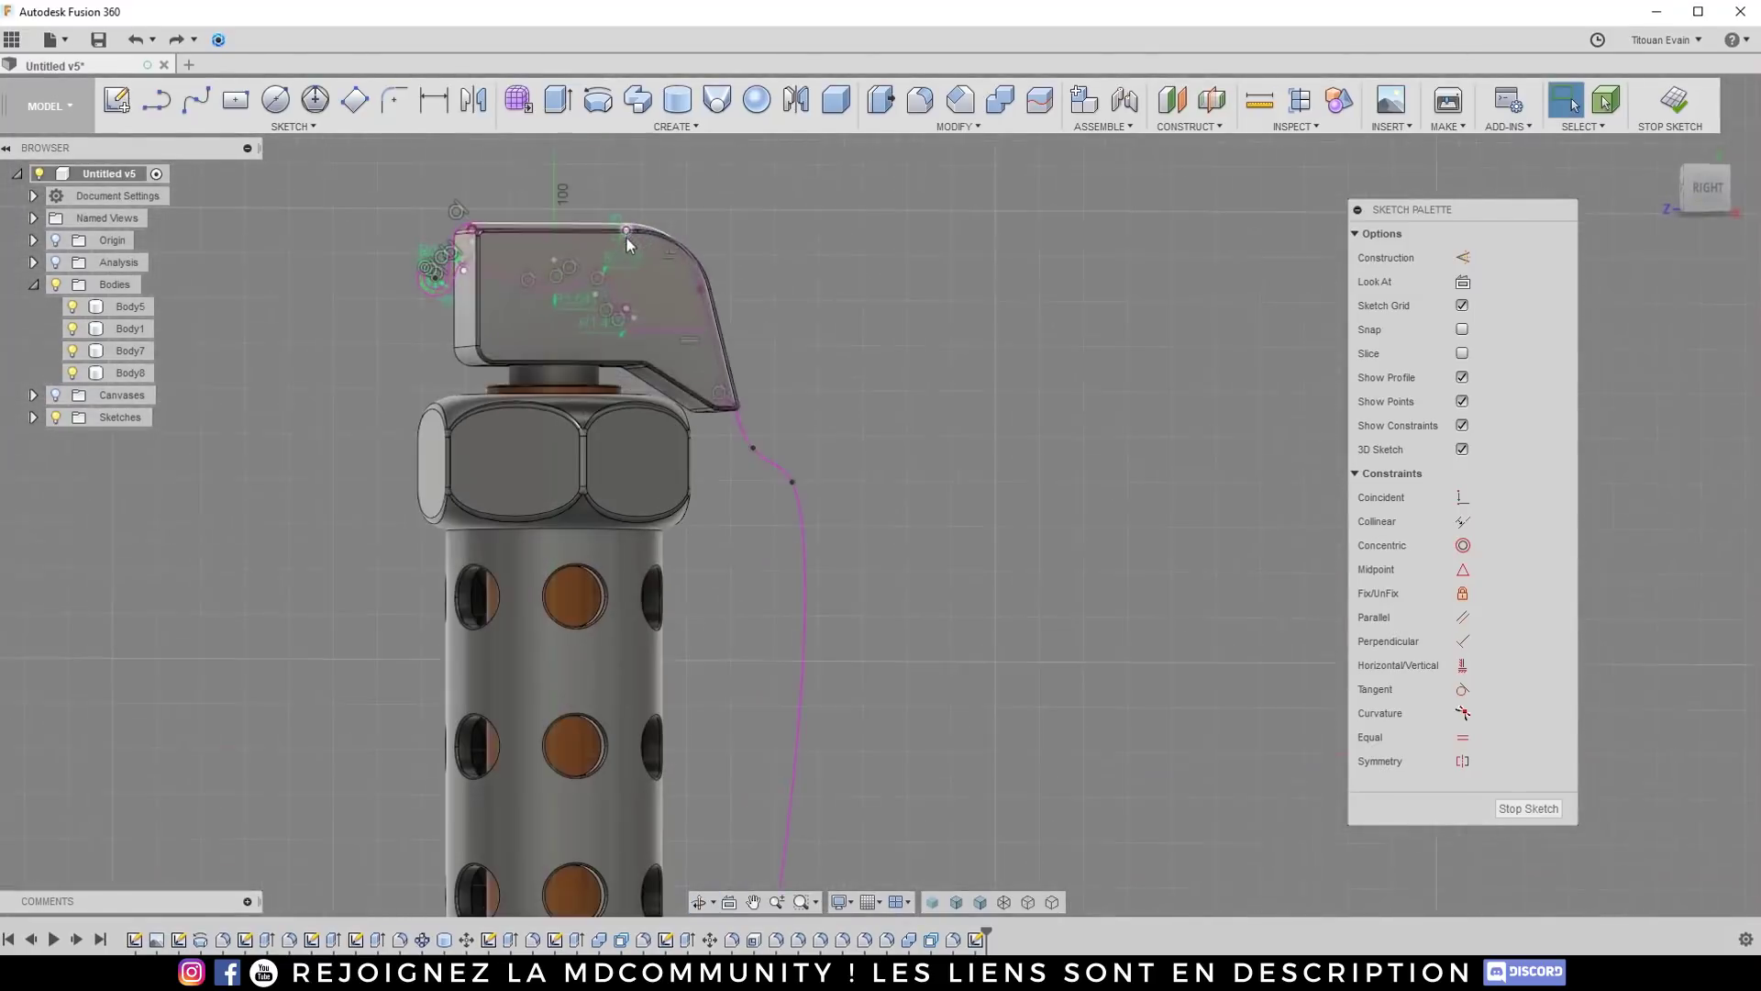
pyautogui.keyDown('shift'); pyautogui.moveTo(625, 237); pyautogui.dragTo(752, 277, button='middle'); pyautogui.keyUp('shift')
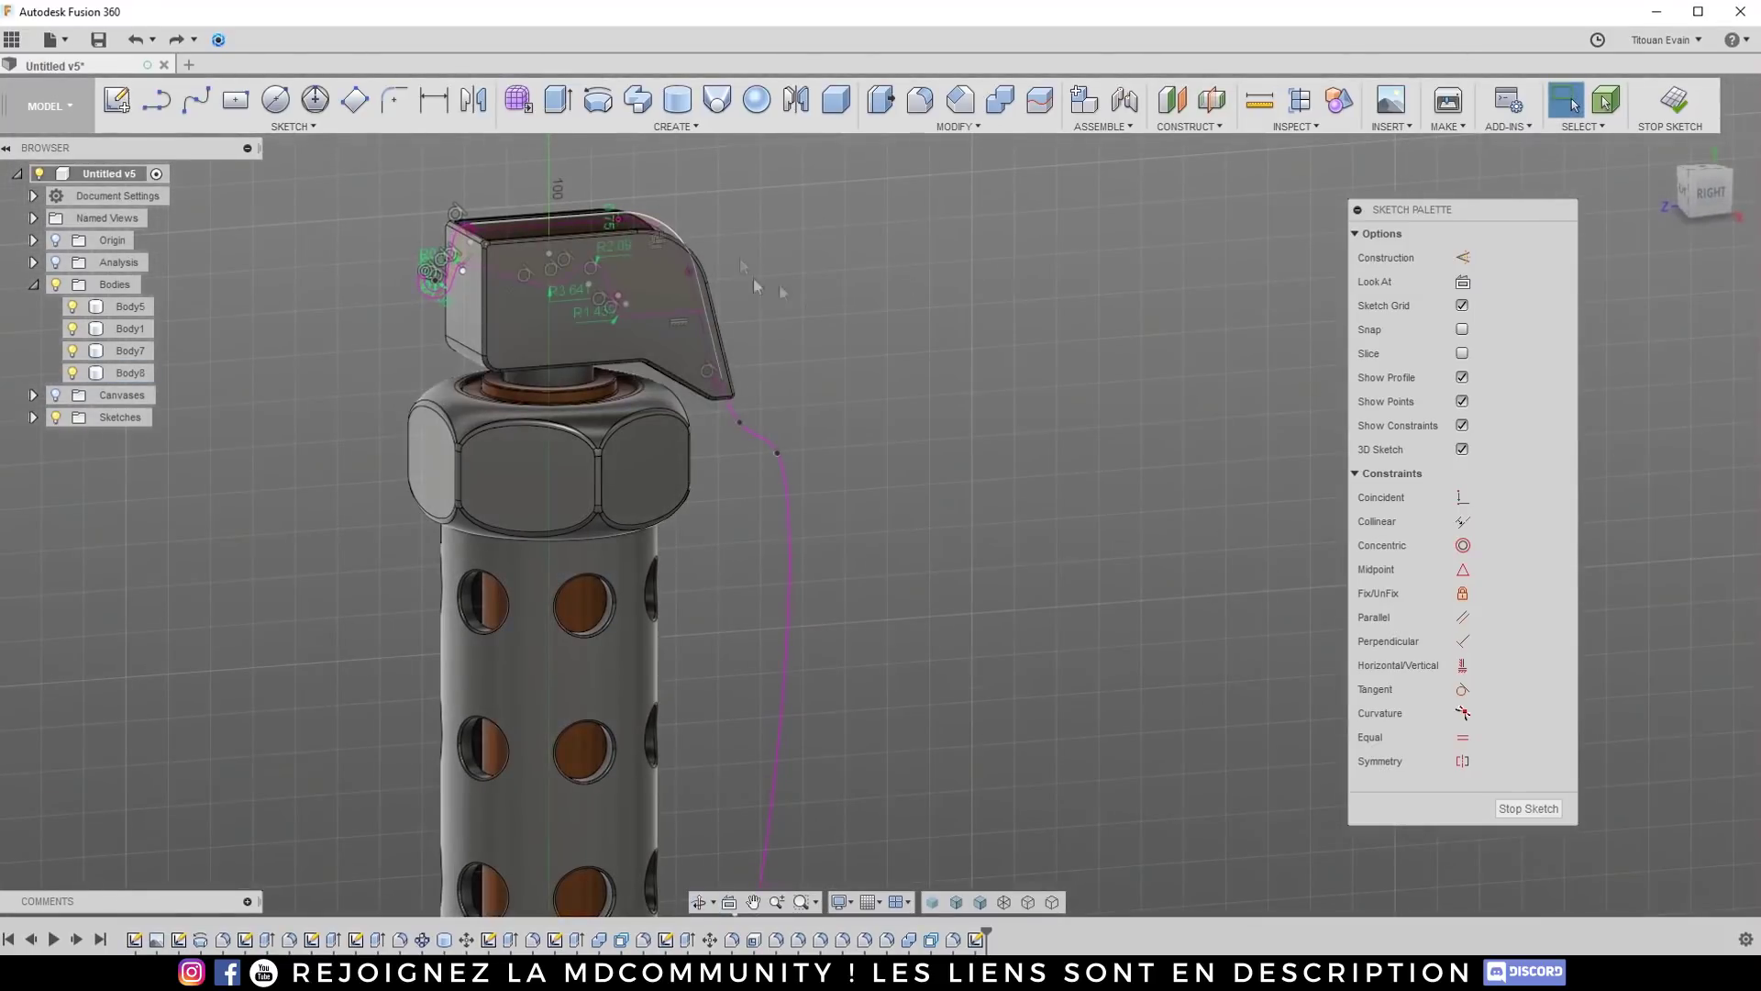
pyautogui.click(562, 101)
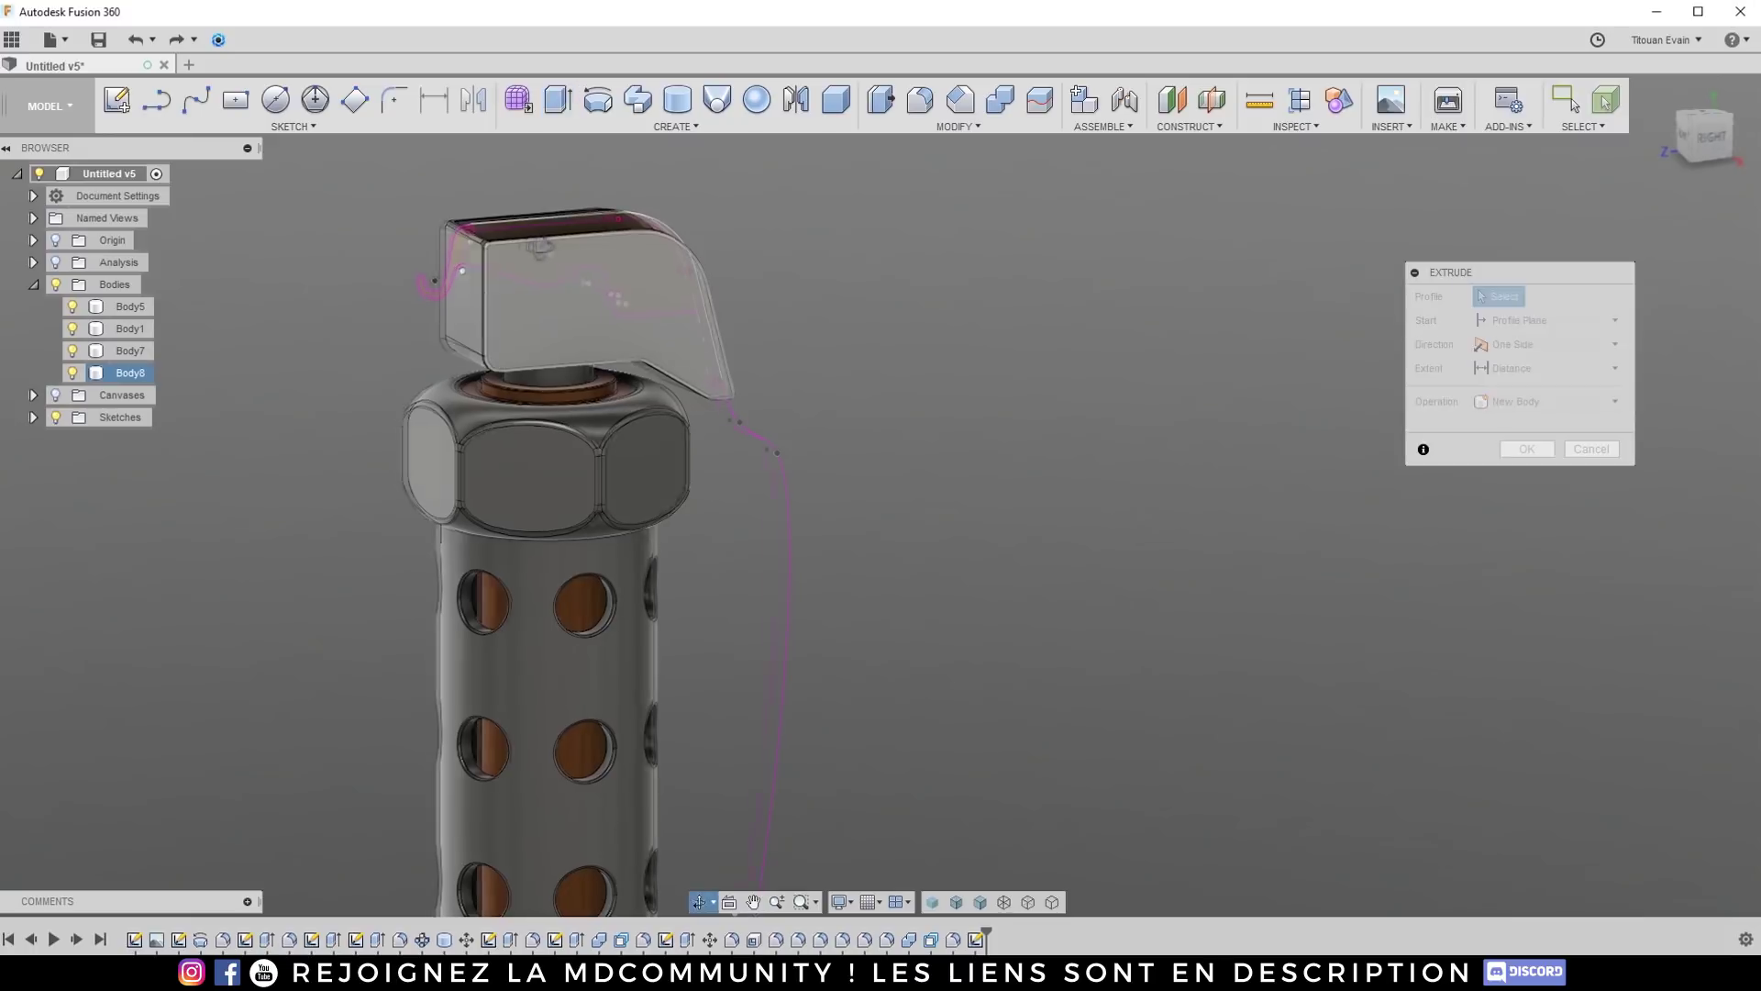
pyautogui.scroll(5, 533, 246)
pyautogui.click(657, 292)
pyautogui.keyDown('shift'); pyautogui.moveTo(657, 292); pyautogui.dragTo(794, 266, button='middle'); pyautogui.keyUp('shift')
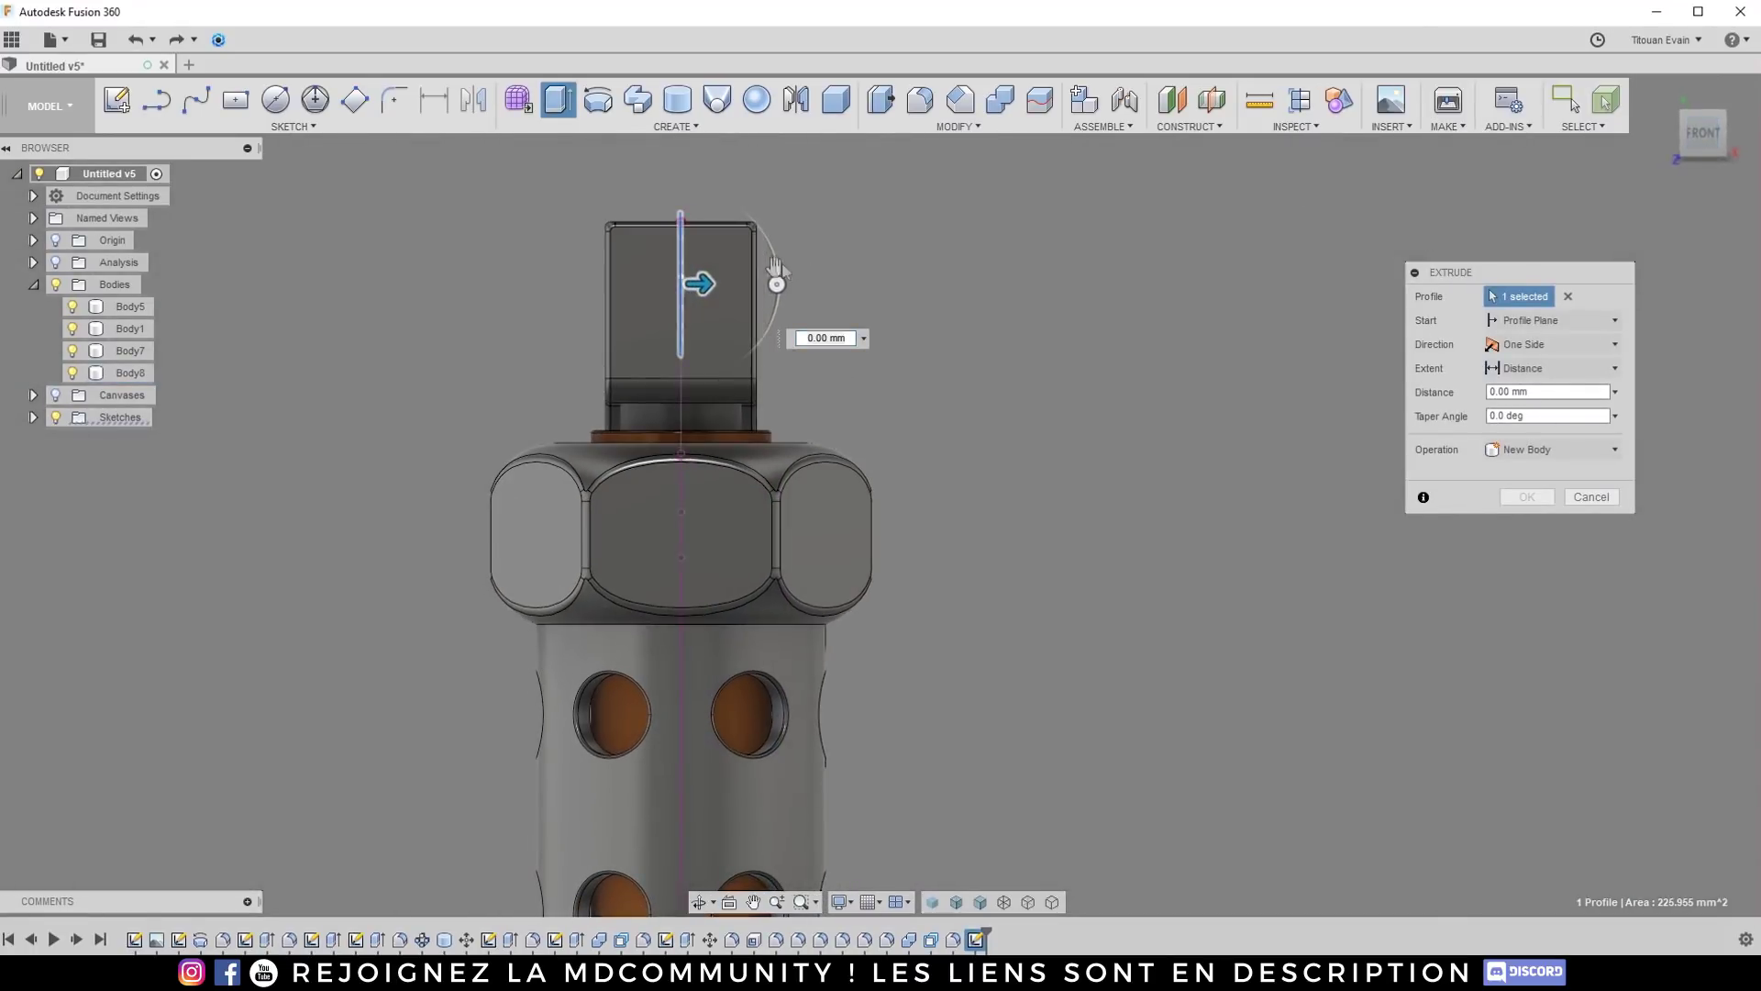
pyautogui.moveTo(699, 283); pyautogui.dragTo(786, 283)
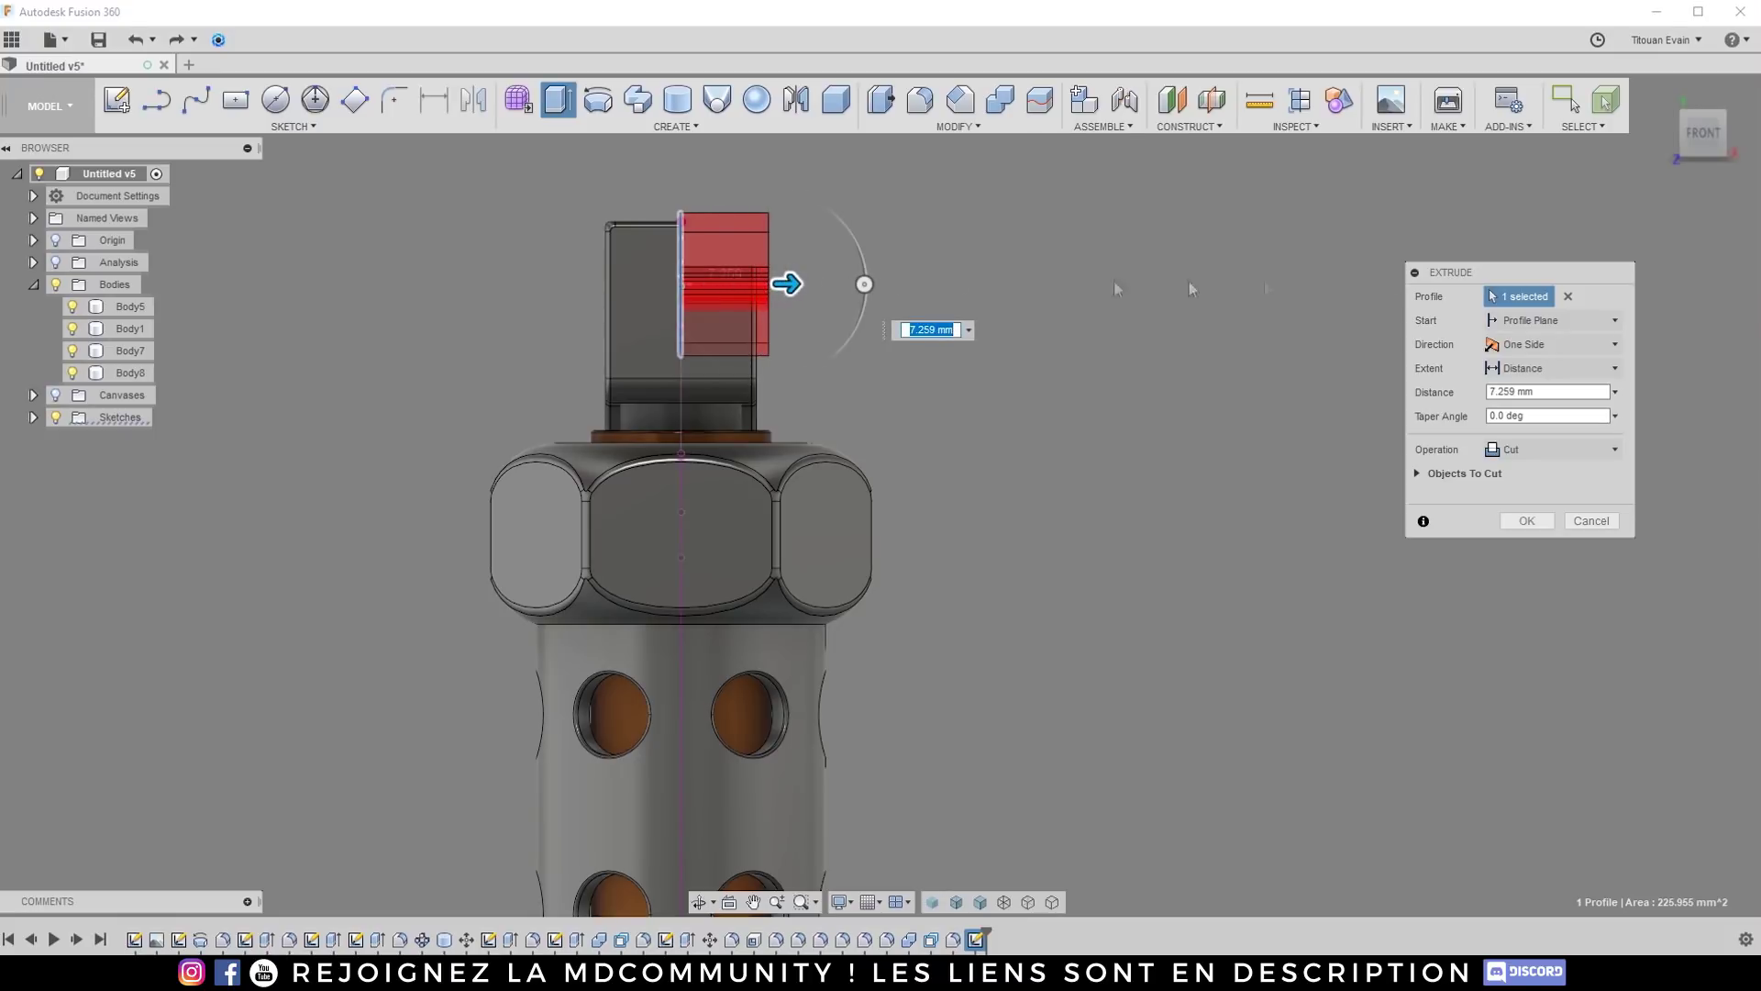
pyautogui.click(1573, 346)
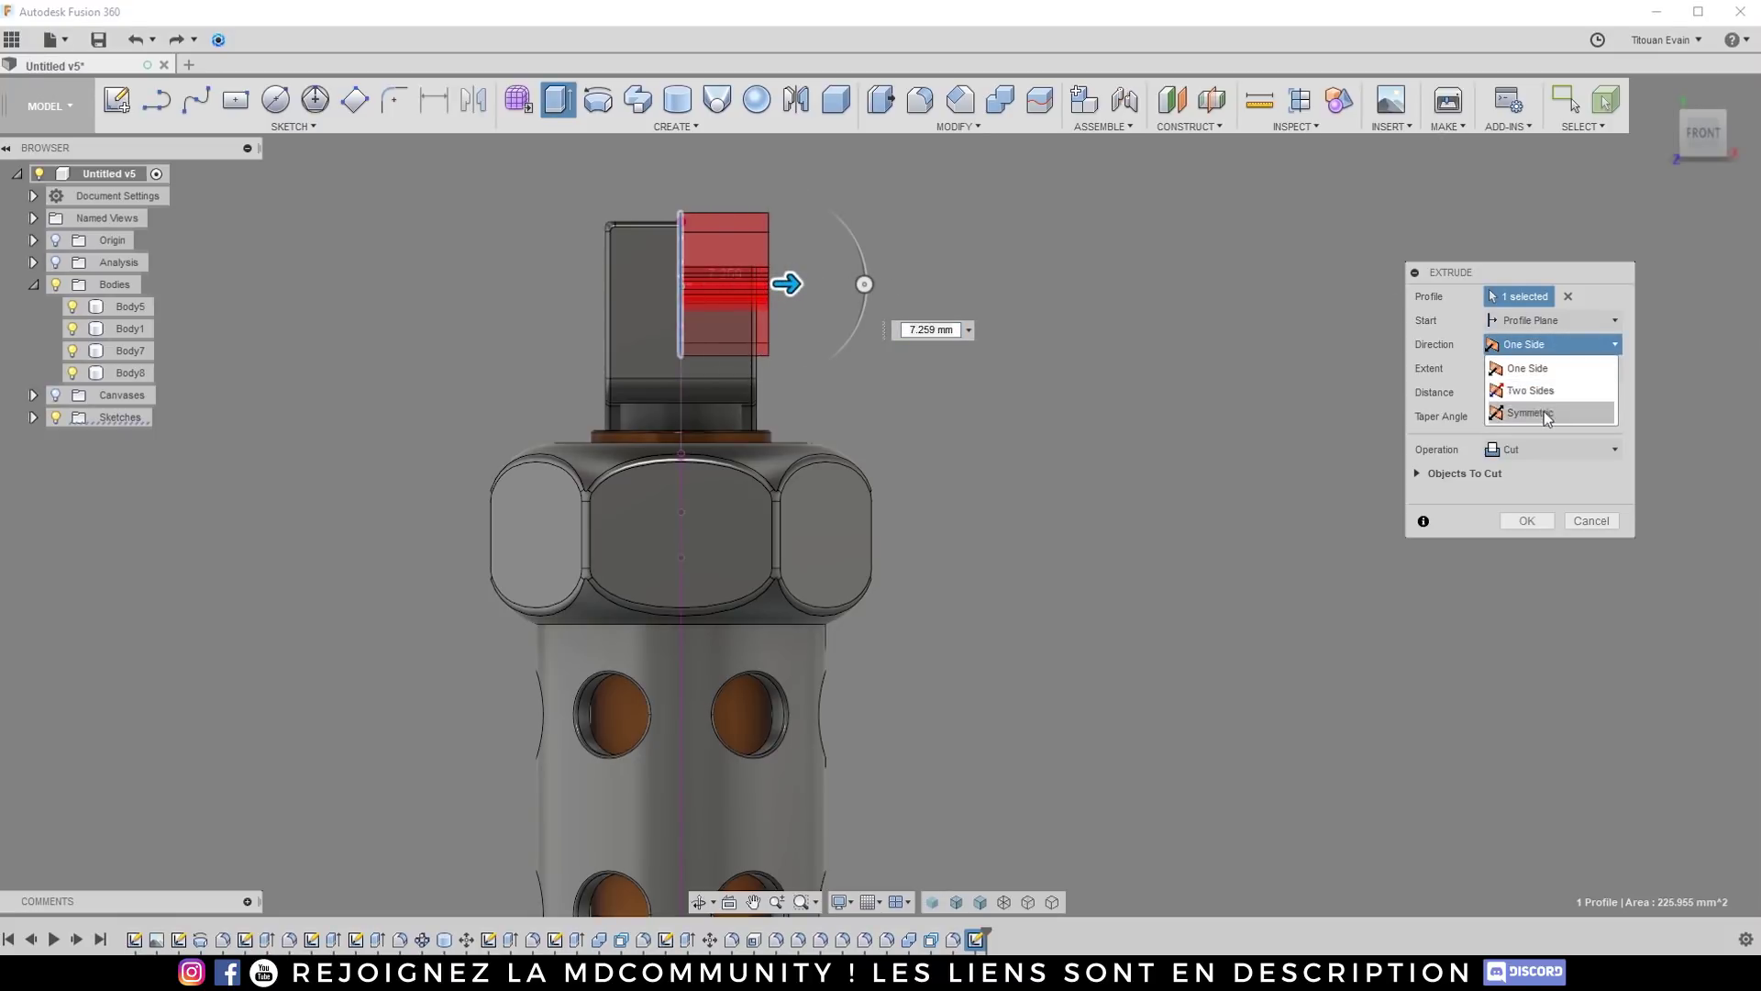
pyautogui.click(1548, 414)
# Step: Reduce the symmetric extrusion's distance to about 6.963 mm and set its operation to New Body
pyautogui.scroll(5, 725, 283)
pyautogui.moveTo(847, 284); pyautogui.dragTo(836, 284)
pyautogui.click(1560, 449)
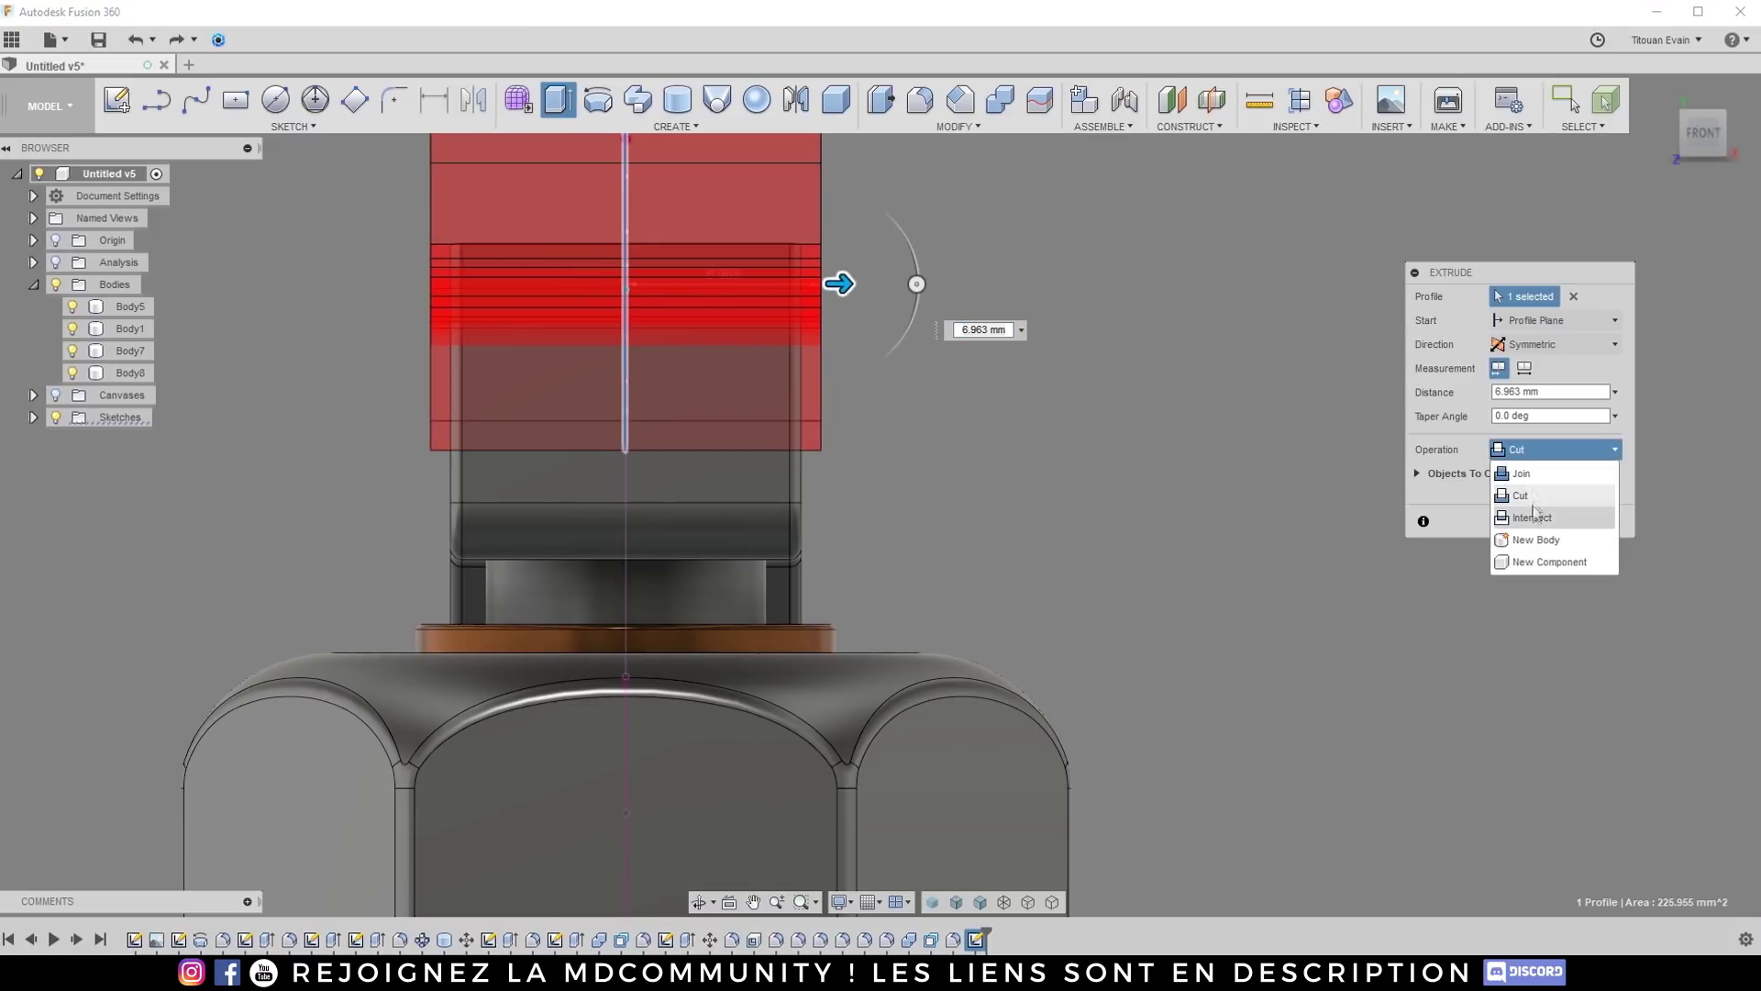
pyautogui.click(1535, 540)
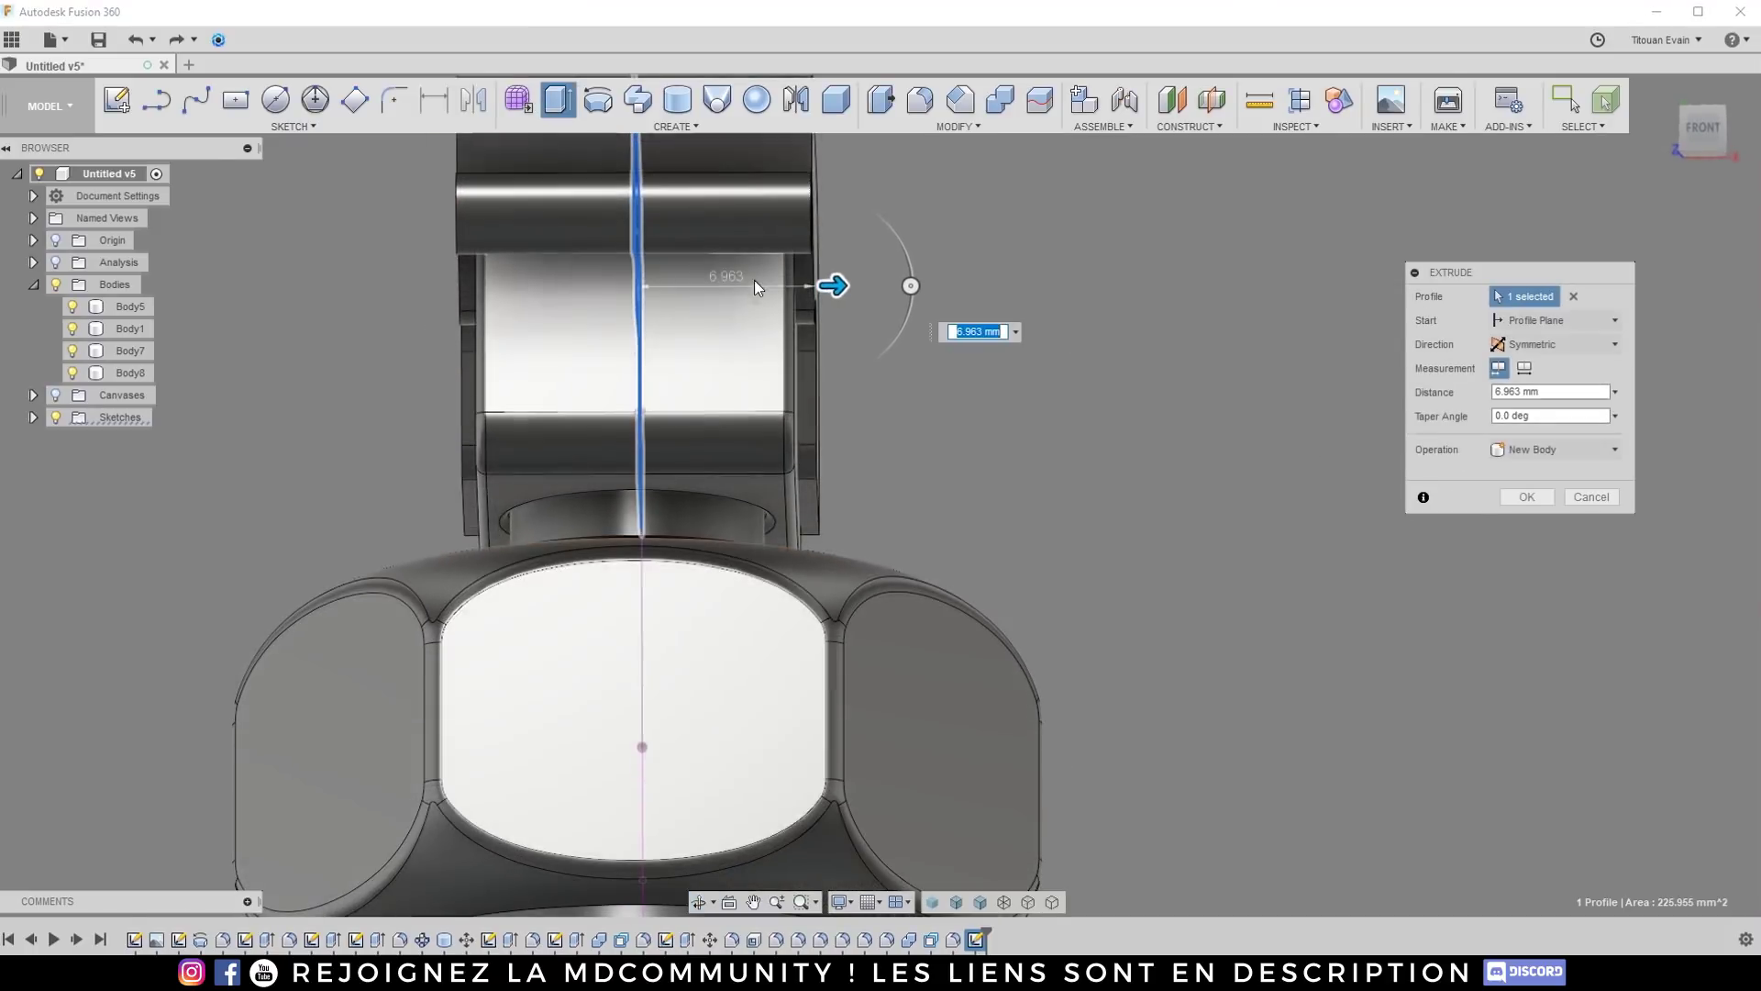
# Step: Trim the symmetric extrusion's distance slightly closer to the head block's side faces and complete the new body
pyautogui.scroll(3, 834, 283)
pyautogui.keyDown('shift'); pyautogui.moveTo(837, 287); pyautogui.dragTo(839, 285, button='middle'); pyautogui.keyUp('shift')
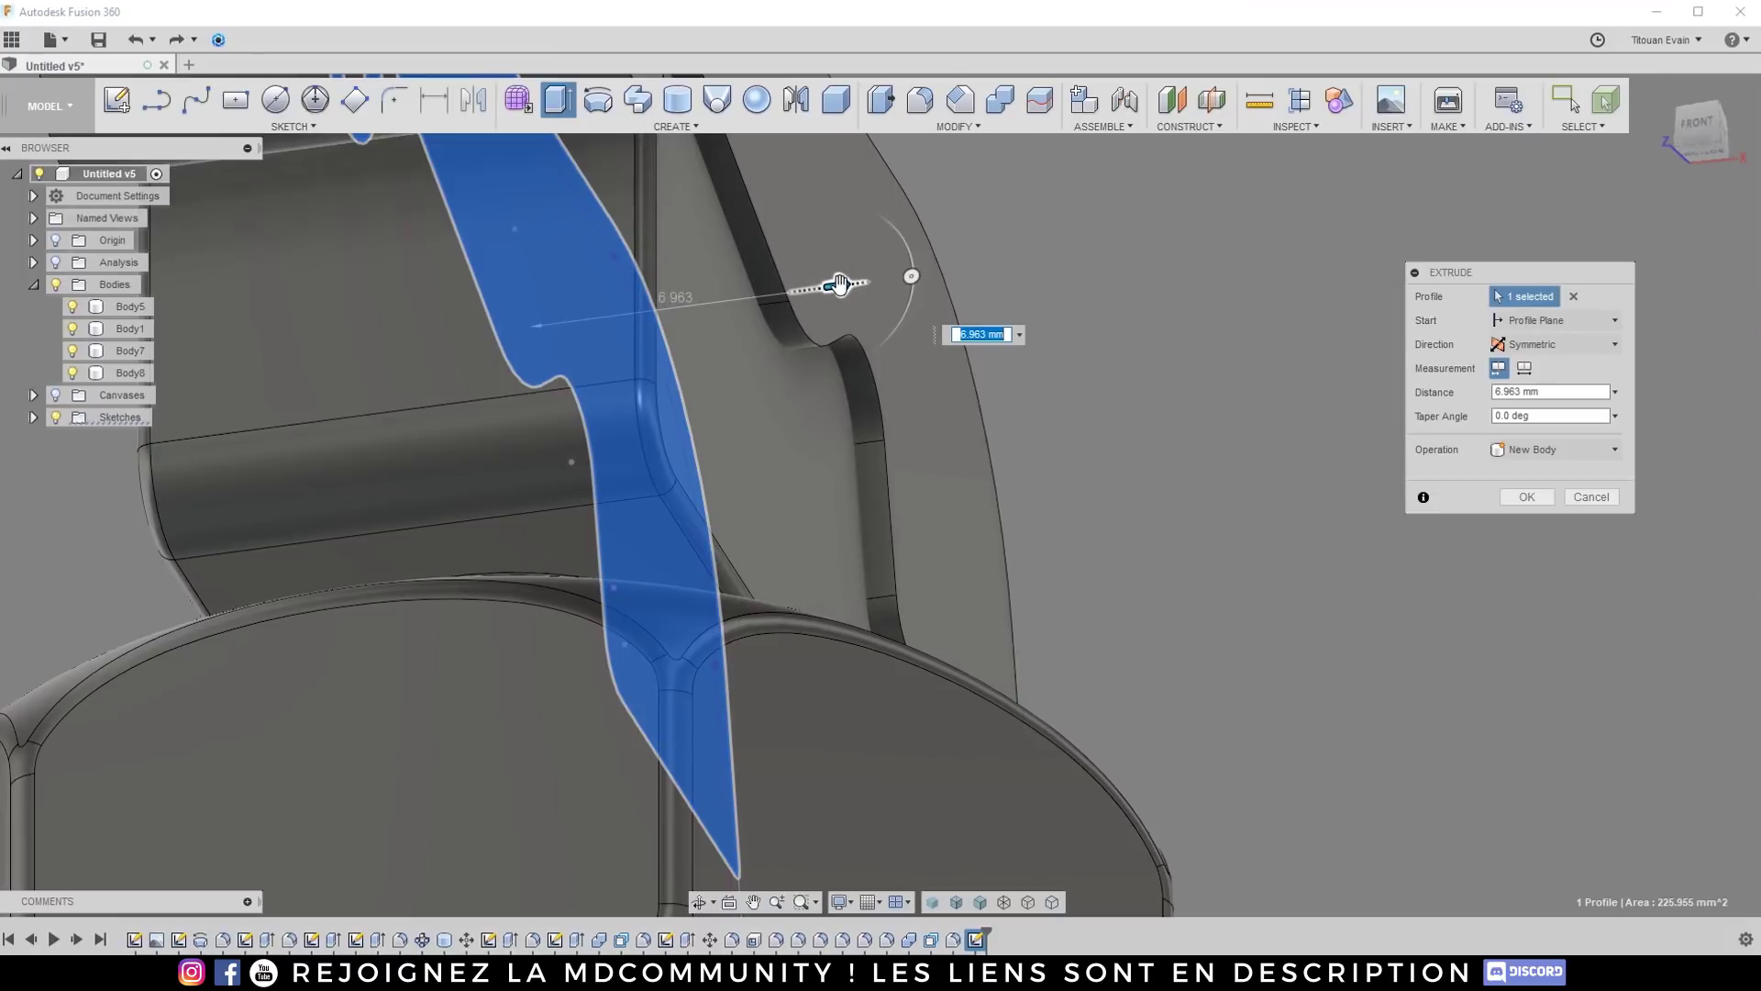
pyautogui.moveTo(830, 284); pyautogui.dragTo(823, 284)
pyautogui.moveTo(824, 284)
pyautogui.keyDown('shift'); pyautogui.mouseDown(button='middle')
pyautogui.moveTo(741, 317)
pyautogui.moveTo(869, 306)
pyautogui.moveTo(618, 357)
pyautogui.moveTo(770, 327)
pyautogui.moveTo(786, 306)
pyautogui.moveTo(774, 326)
pyautogui.moveTo(798, 295)
pyautogui.mouseUp(button='middle'); pyautogui.keyUp('shift')
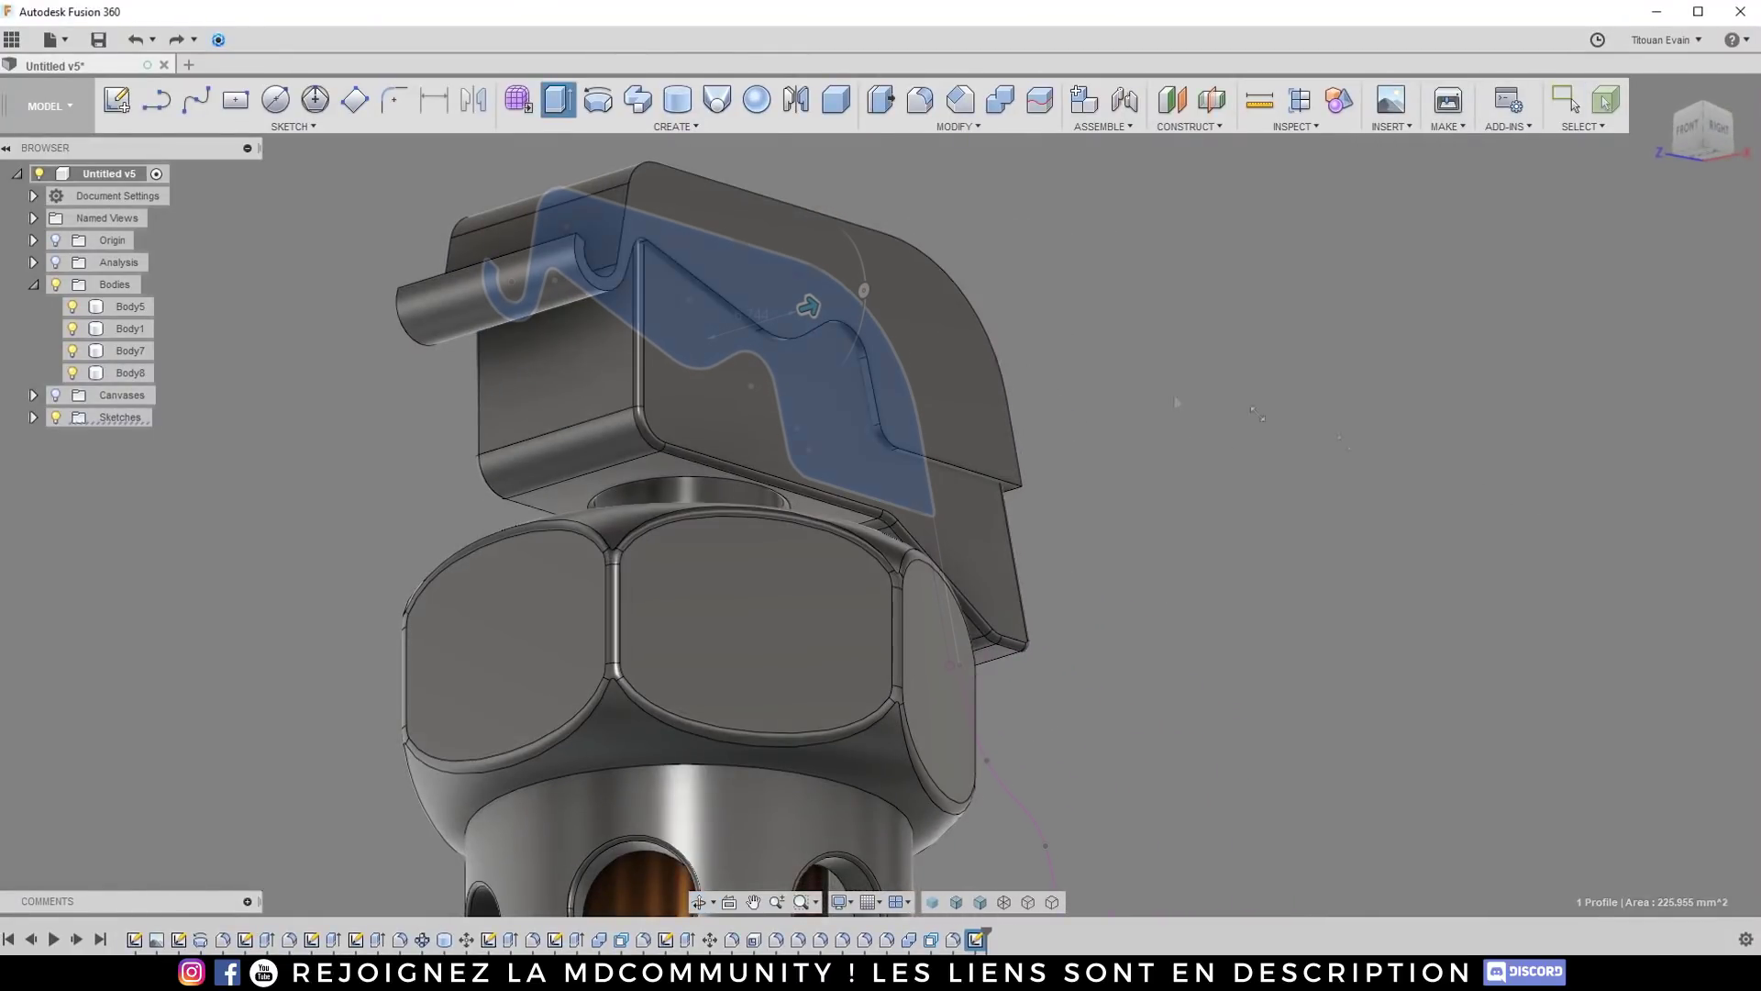
pyautogui.press('Return')
# Step: Hide the head block body, Body8, enclosed by the new hooked lever body
pyautogui.keyDown('shift'); pyautogui.moveTo(949, 226); pyautogui.dragTo(845, 422, button='middle'); pyautogui.keyUp('shift')
pyautogui.scroll(5, 839, 295)
pyautogui.keyDown('shift'); pyautogui.moveTo(838, 299); pyautogui.dragTo(834, 403, button='middle'); pyautogui.keyUp('shift')
pyautogui.click(72, 373)
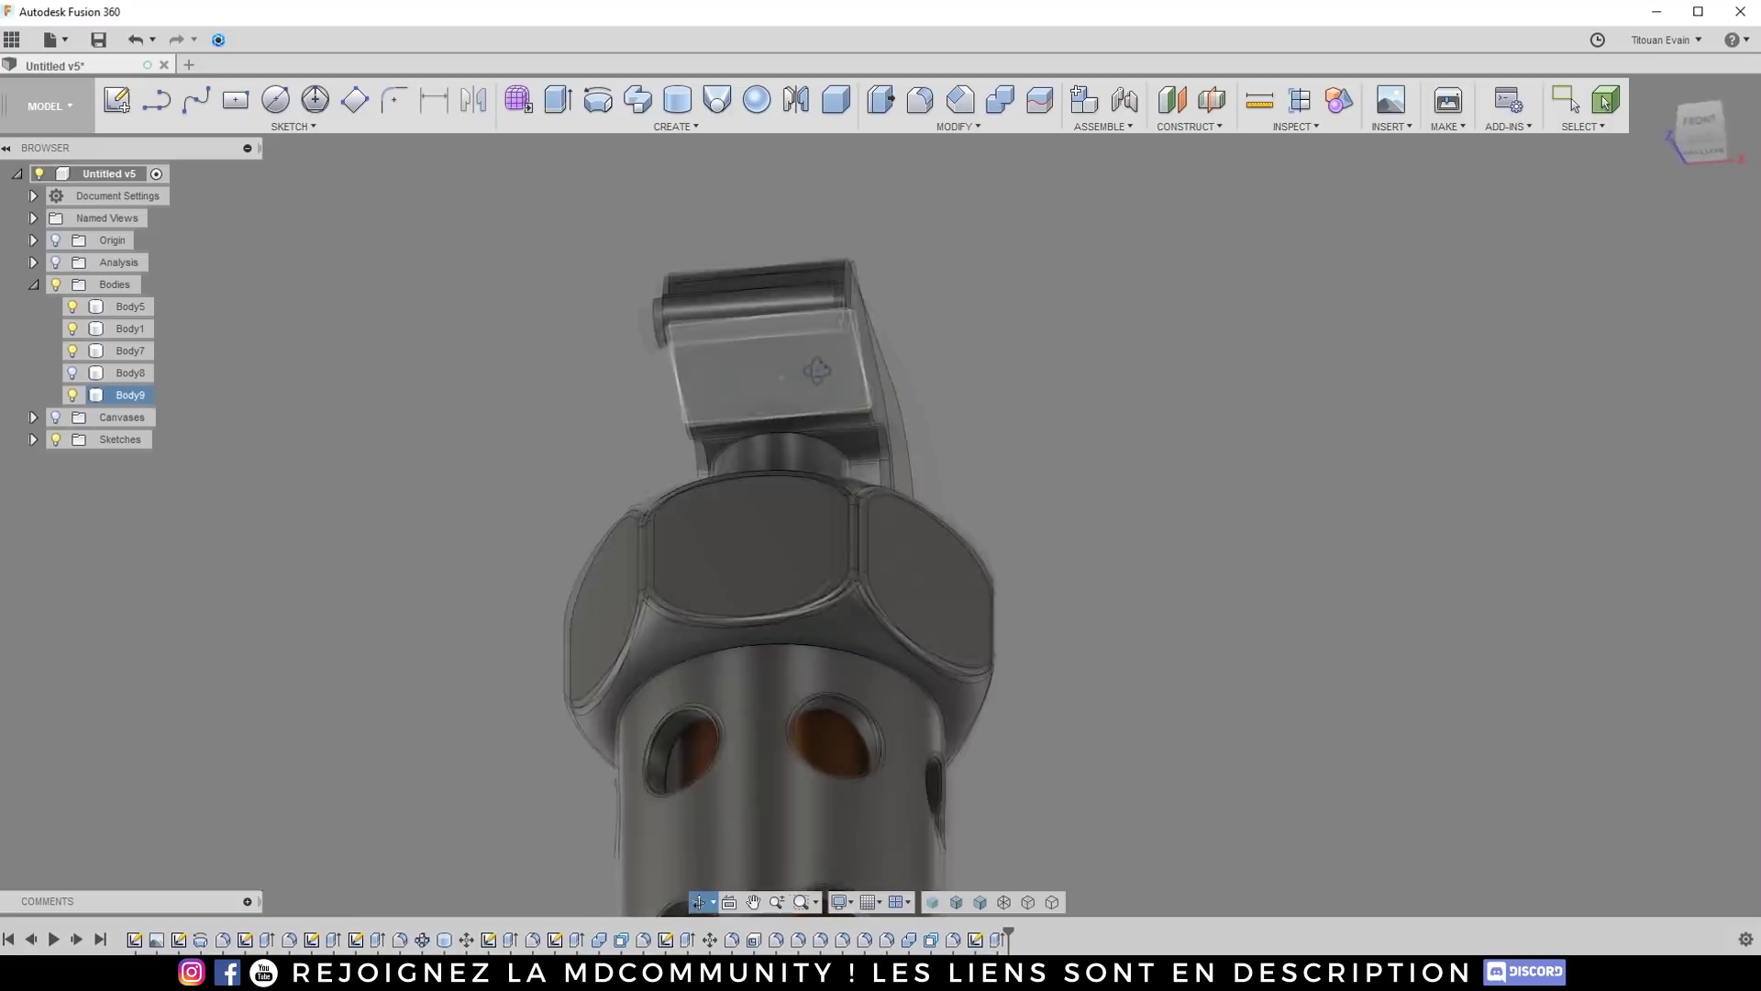
pyautogui.scroll(8, 819, 333)
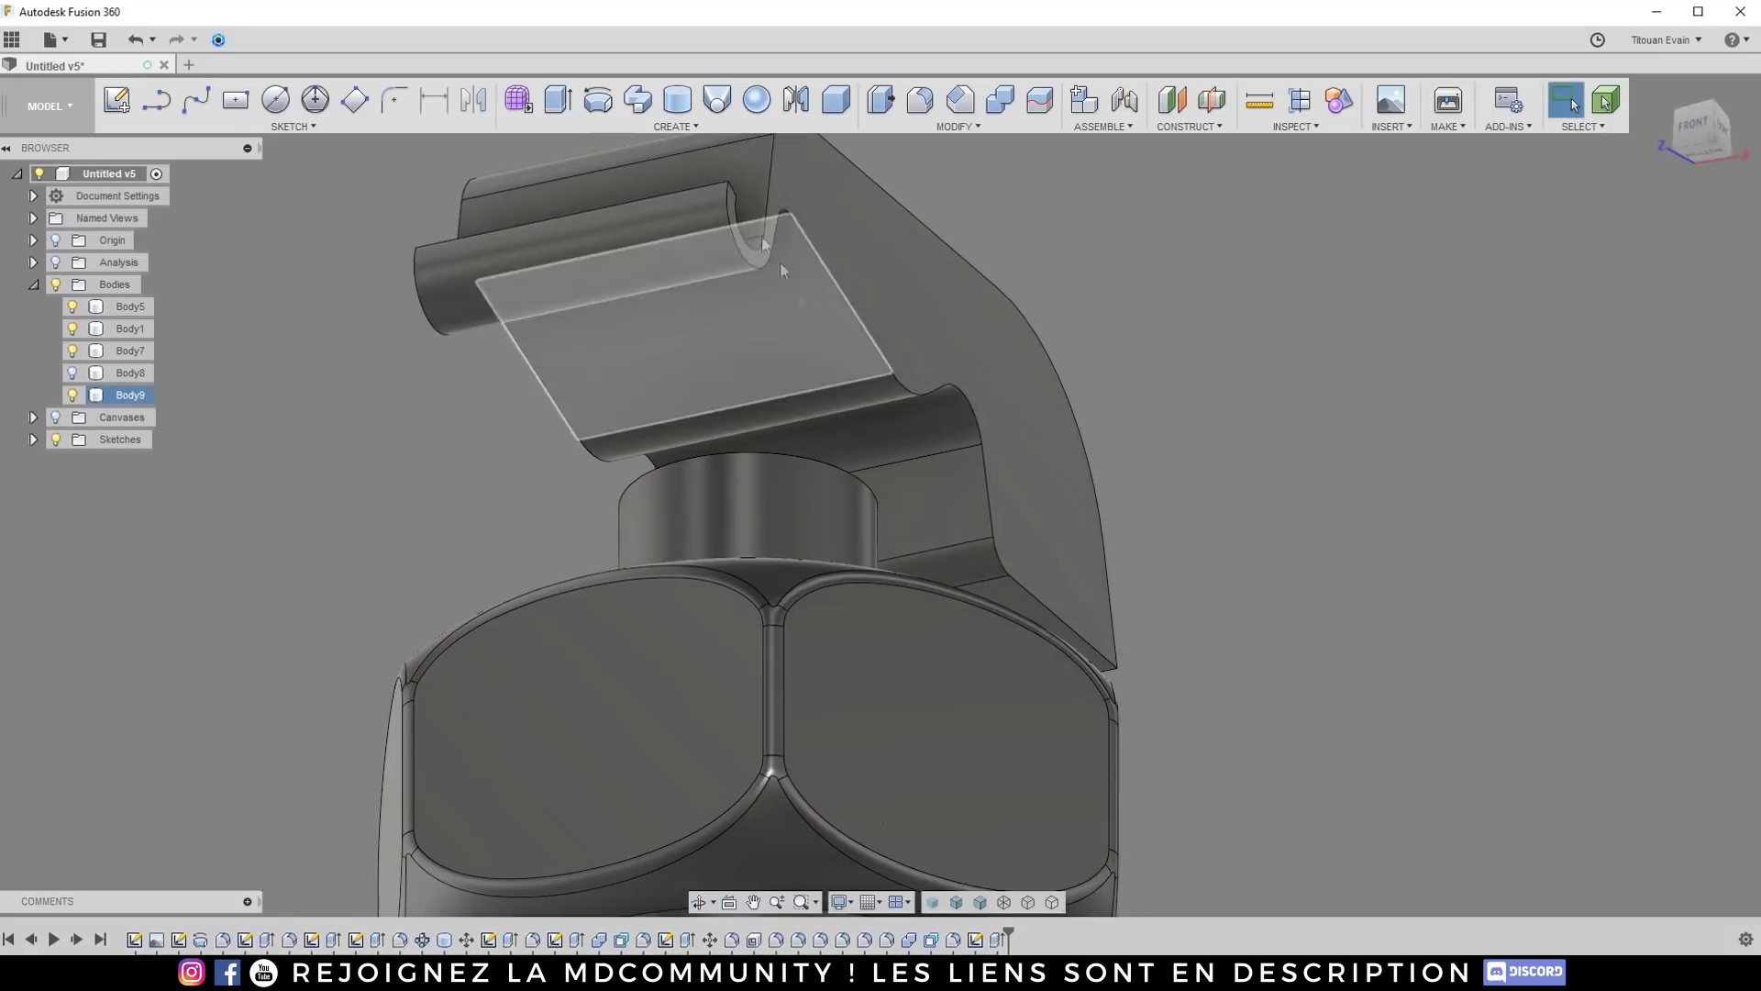
pyautogui.click(958, 126)
pyautogui.click(906, 250)
pyautogui.click(869, 357)
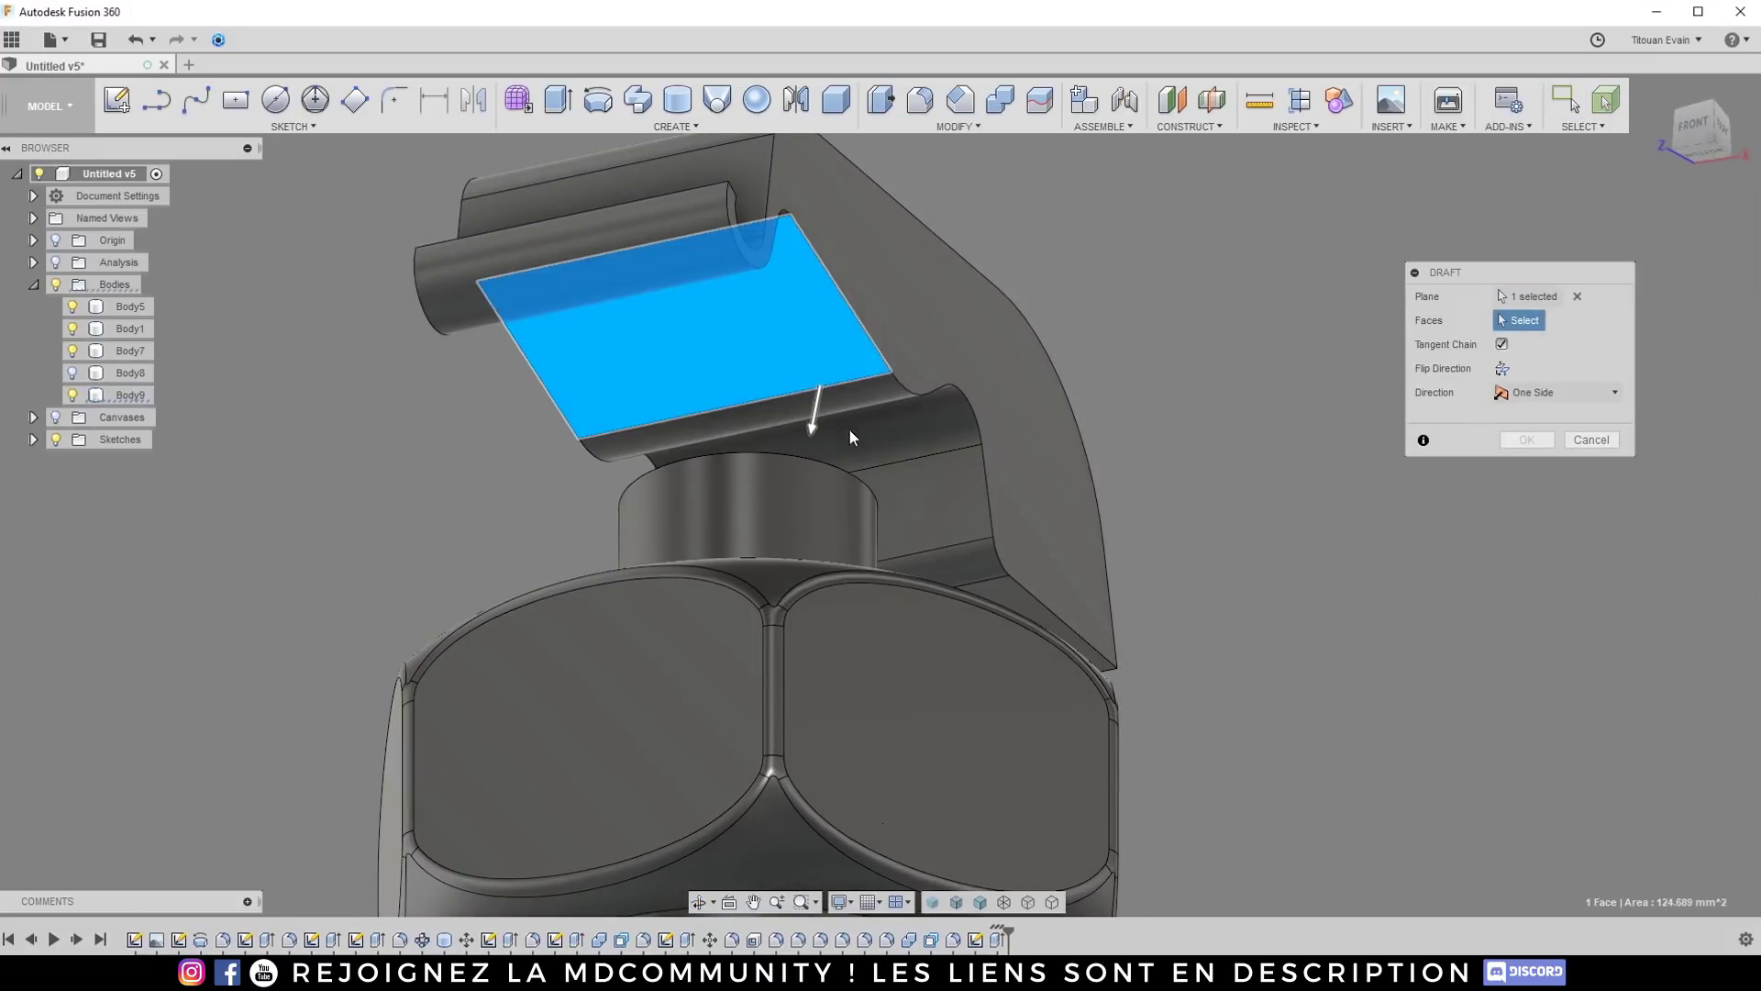
pyautogui.keyDown('shift'); pyautogui.moveTo(822, 338); pyautogui.dragTo(703, 303, button='middle'); pyautogui.keyUp('shift')
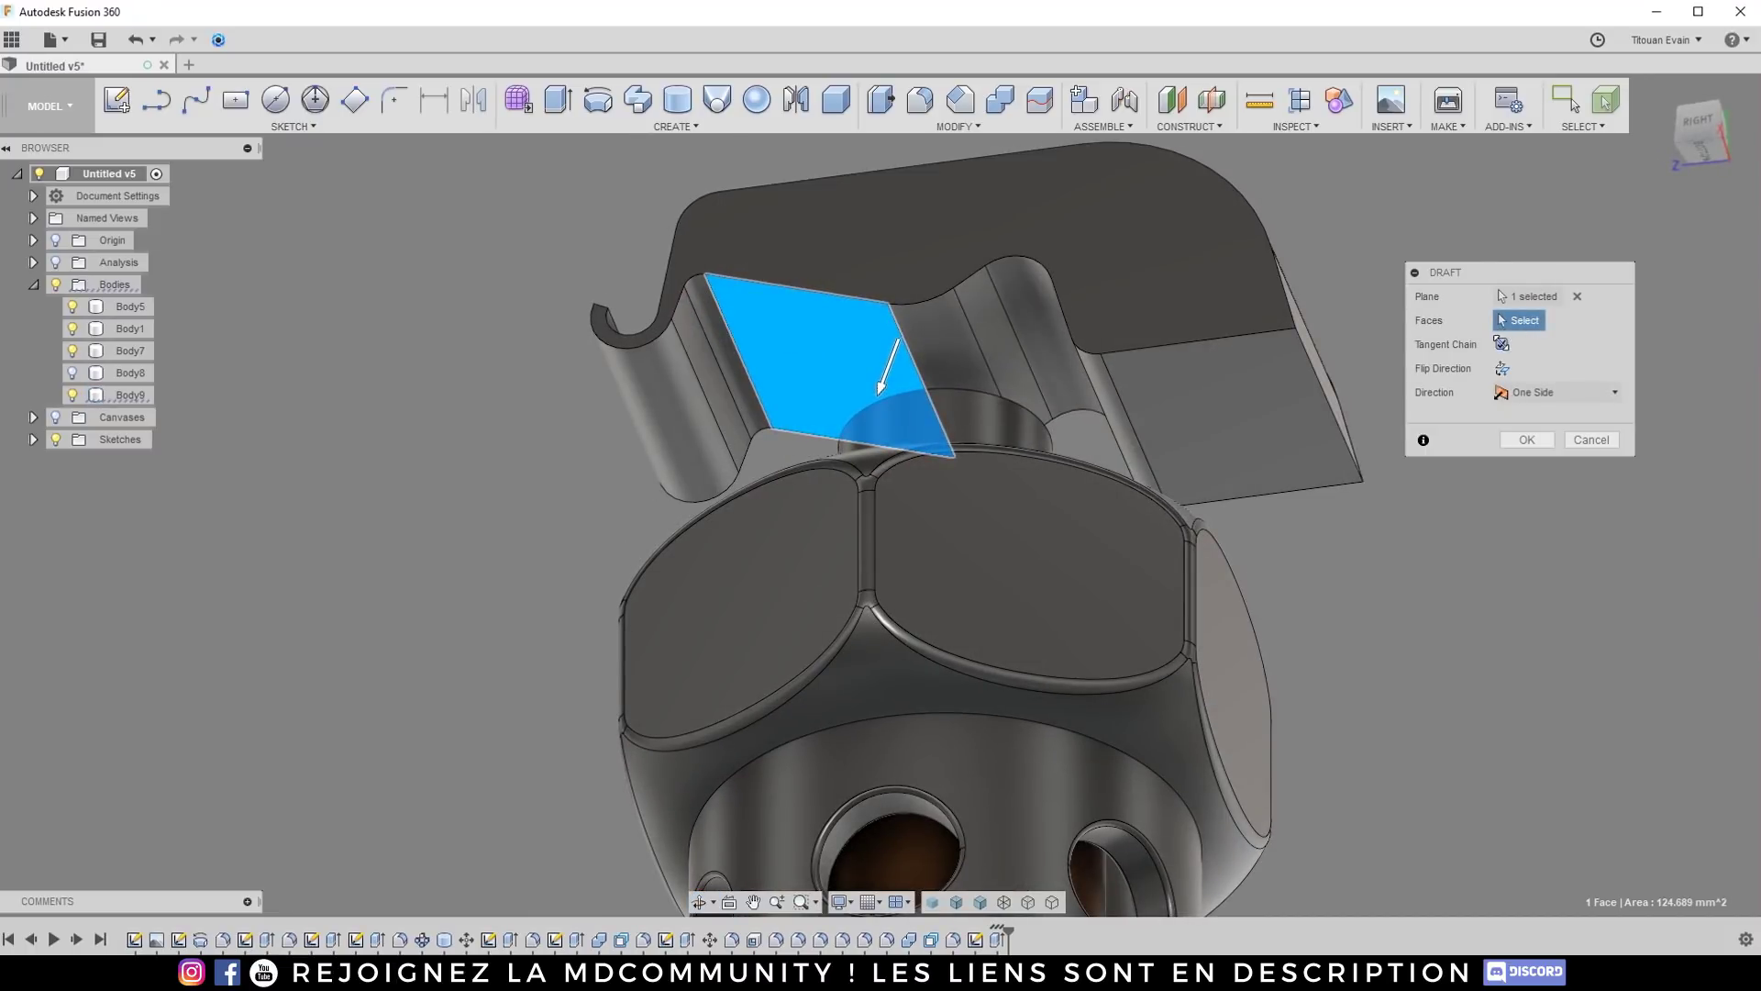
pyautogui.click(1577, 296)
pyautogui.click(798, 360)
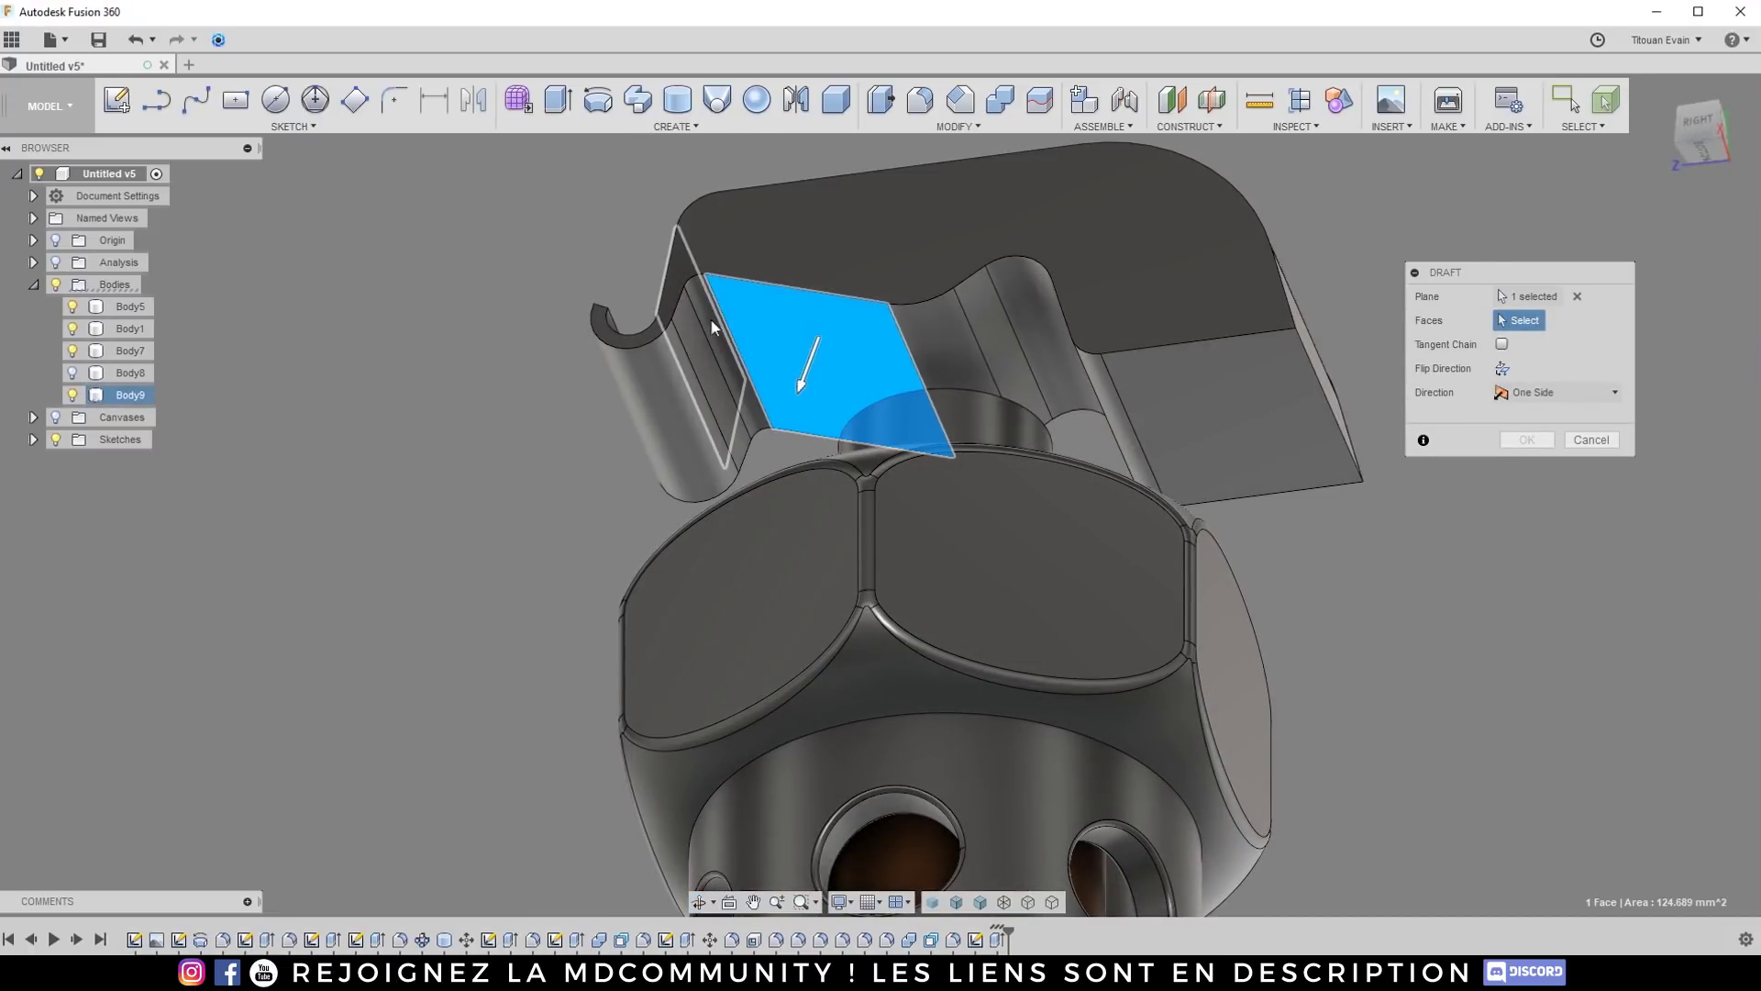
pyautogui.keyDown('shift'); pyautogui.moveTo(948, 329); pyautogui.dragTo(967, 308, button='middle'); pyautogui.keyUp('shift')
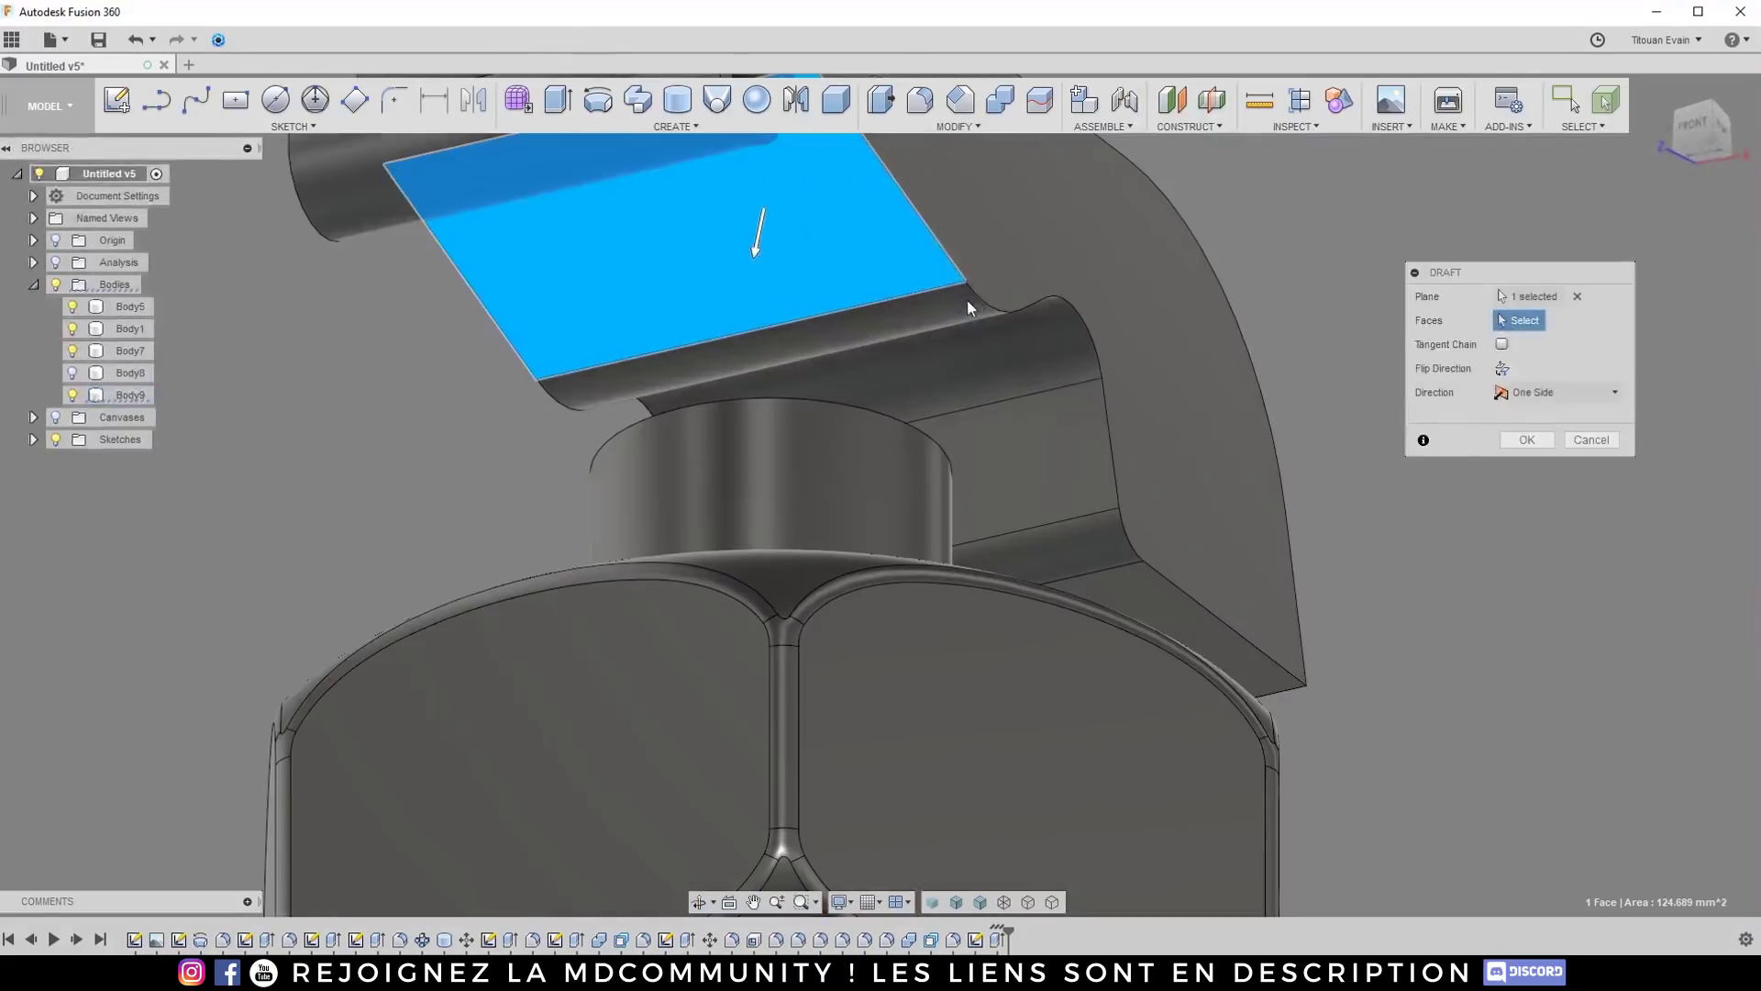
pyautogui.click(948, 323)
pyautogui.keyDown('shift'); pyautogui.moveTo(948, 323); pyautogui.dragTo(1004, 367, button='middle'); pyautogui.keyUp('shift')
pyautogui.click(949, 379)
pyautogui.scroll(5, 1005, 367)
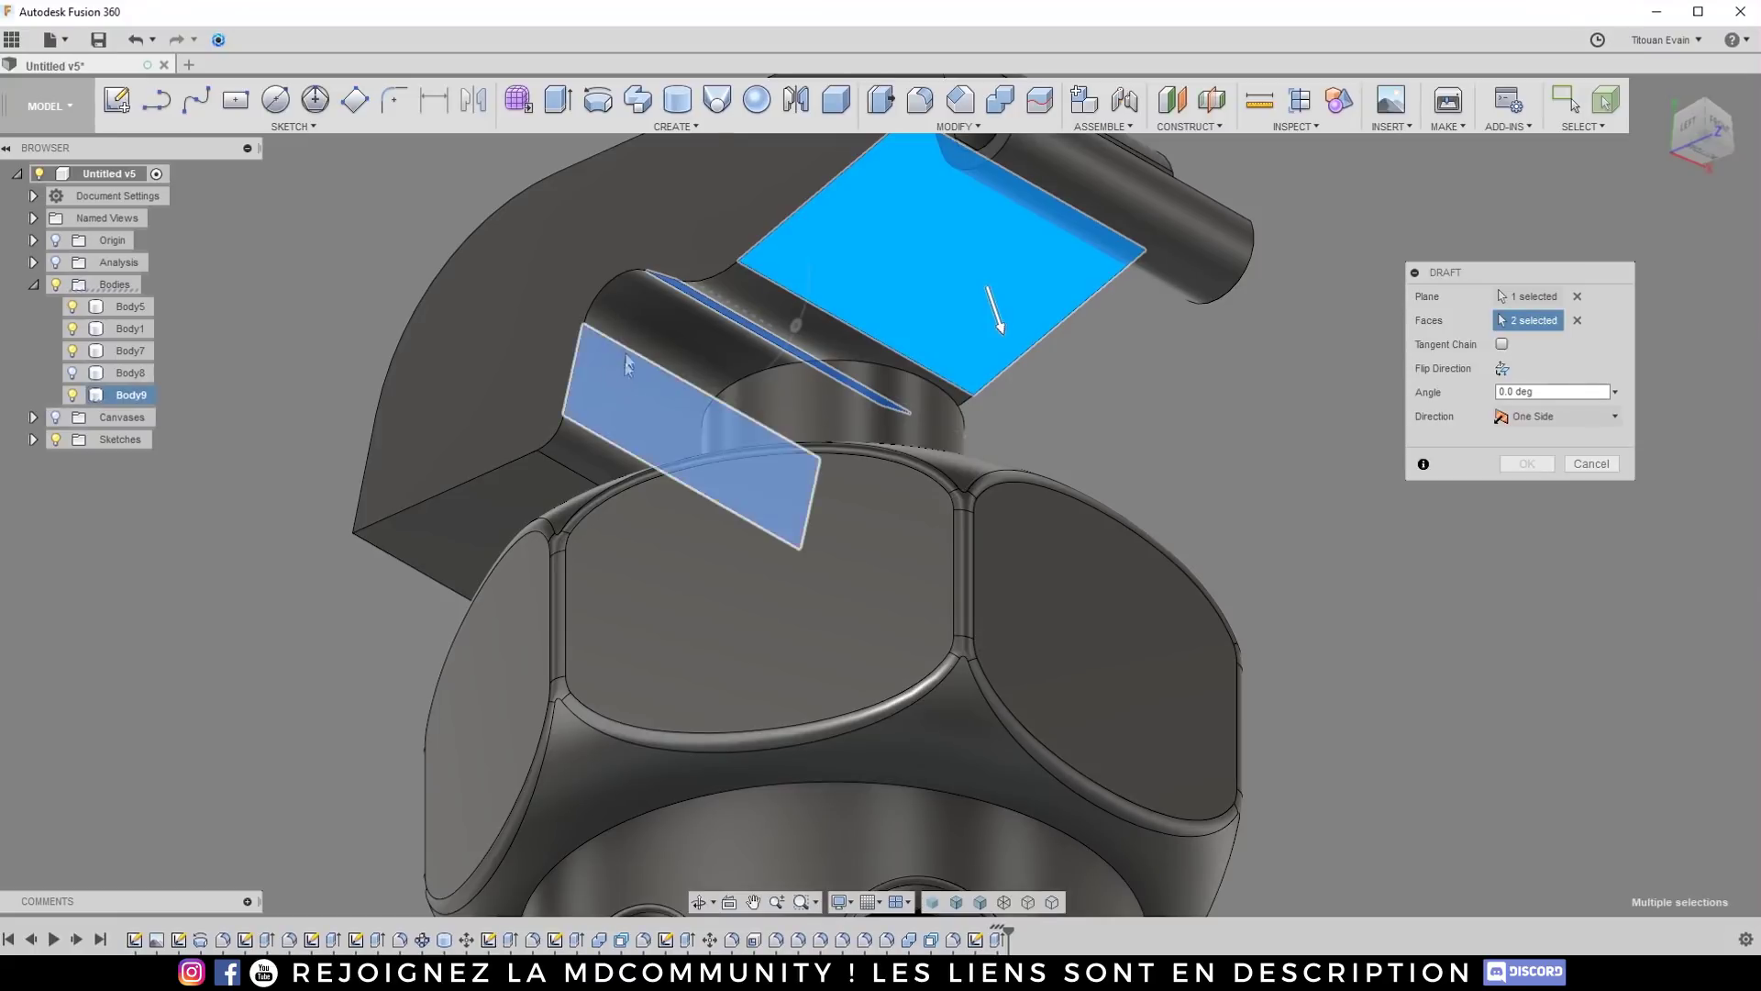
pyautogui.keyDown('shift'); pyautogui.moveTo(627, 365); pyautogui.dragTo(551, 442, button='middle'); pyautogui.keyUp('shift')
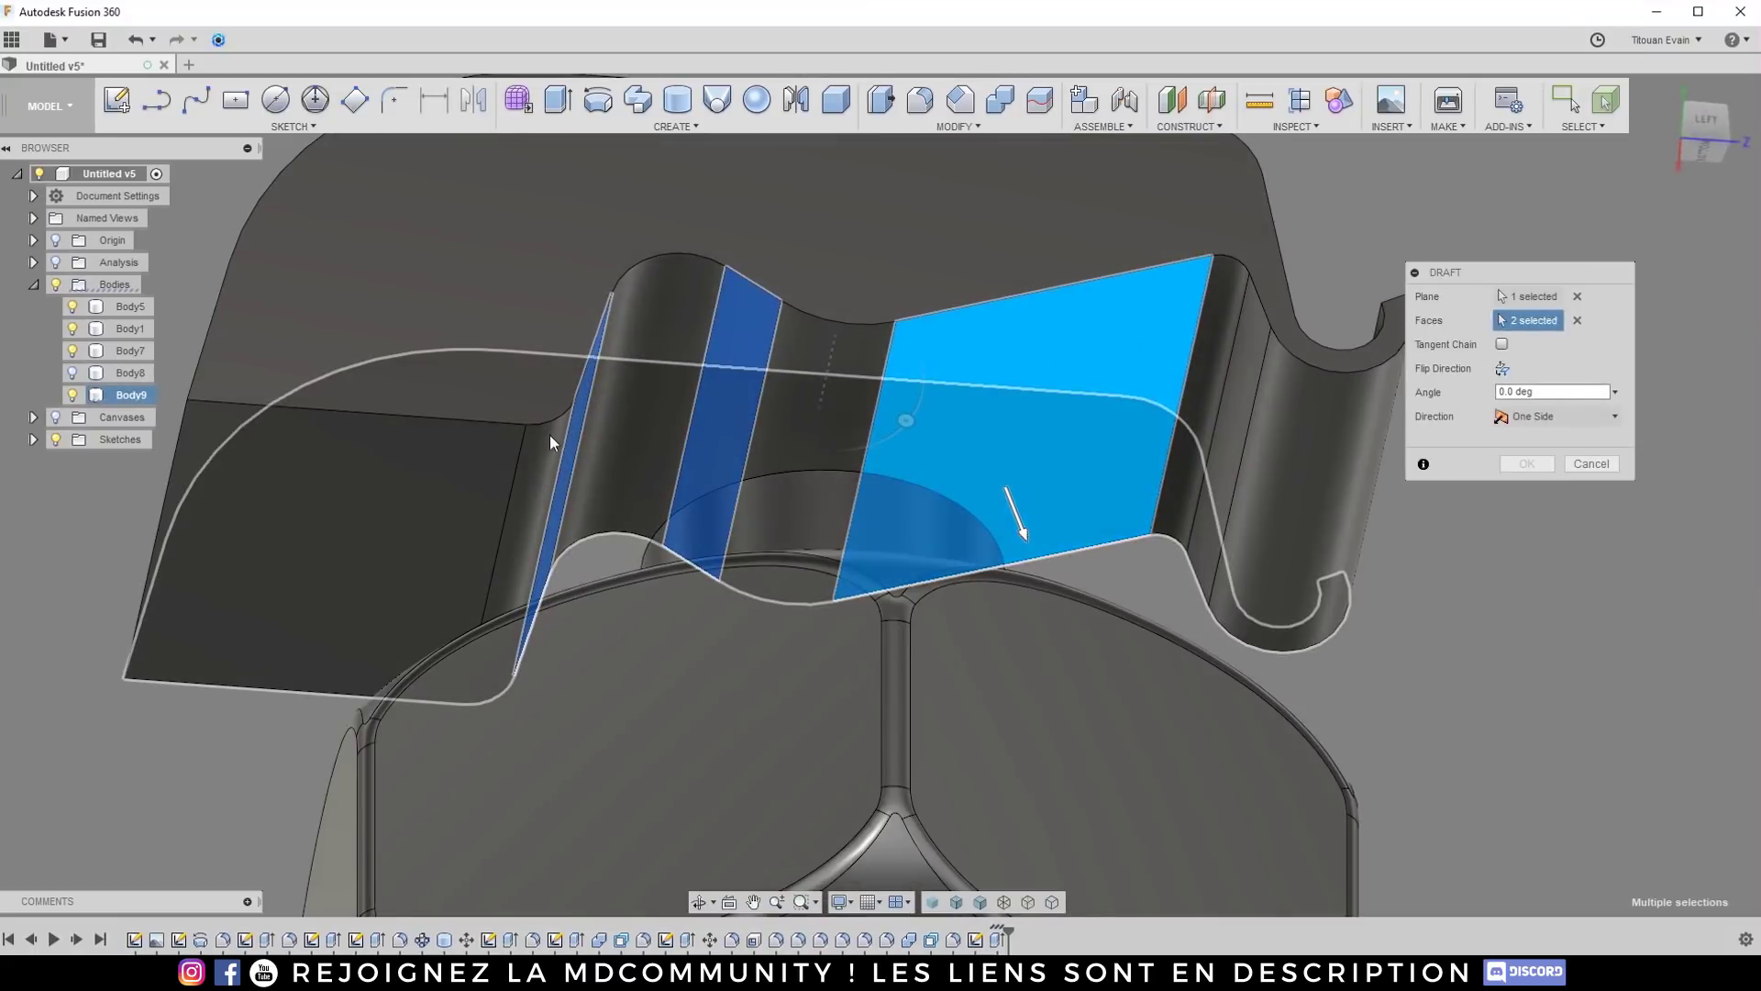
pyautogui.click(495, 488)
pyautogui.keyDown('shift'); pyautogui.moveTo(569, 425); pyautogui.dragTo(747, 357, button='middle'); pyautogui.keyUp('shift')
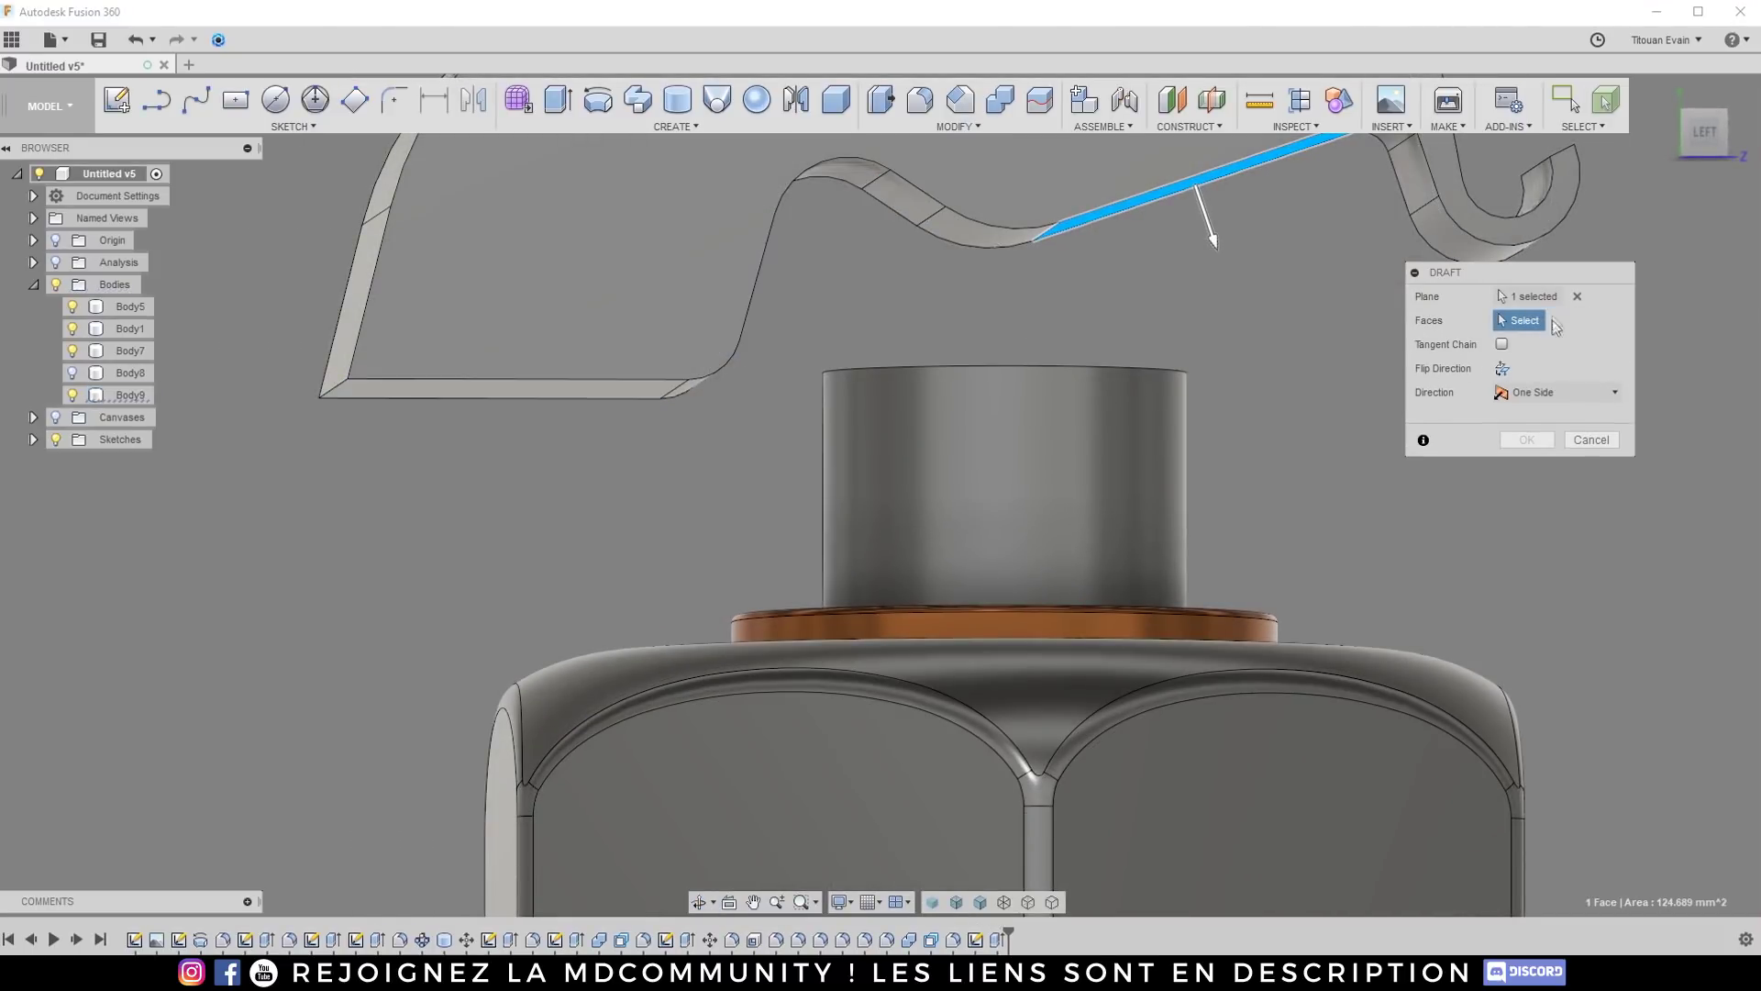
pyautogui.click(1591, 439)
# Step: Start a Shell operation with the Inside direction for hollowing the hooked lever body
pyautogui.click(956, 127)
pyautogui.click(935, 239)
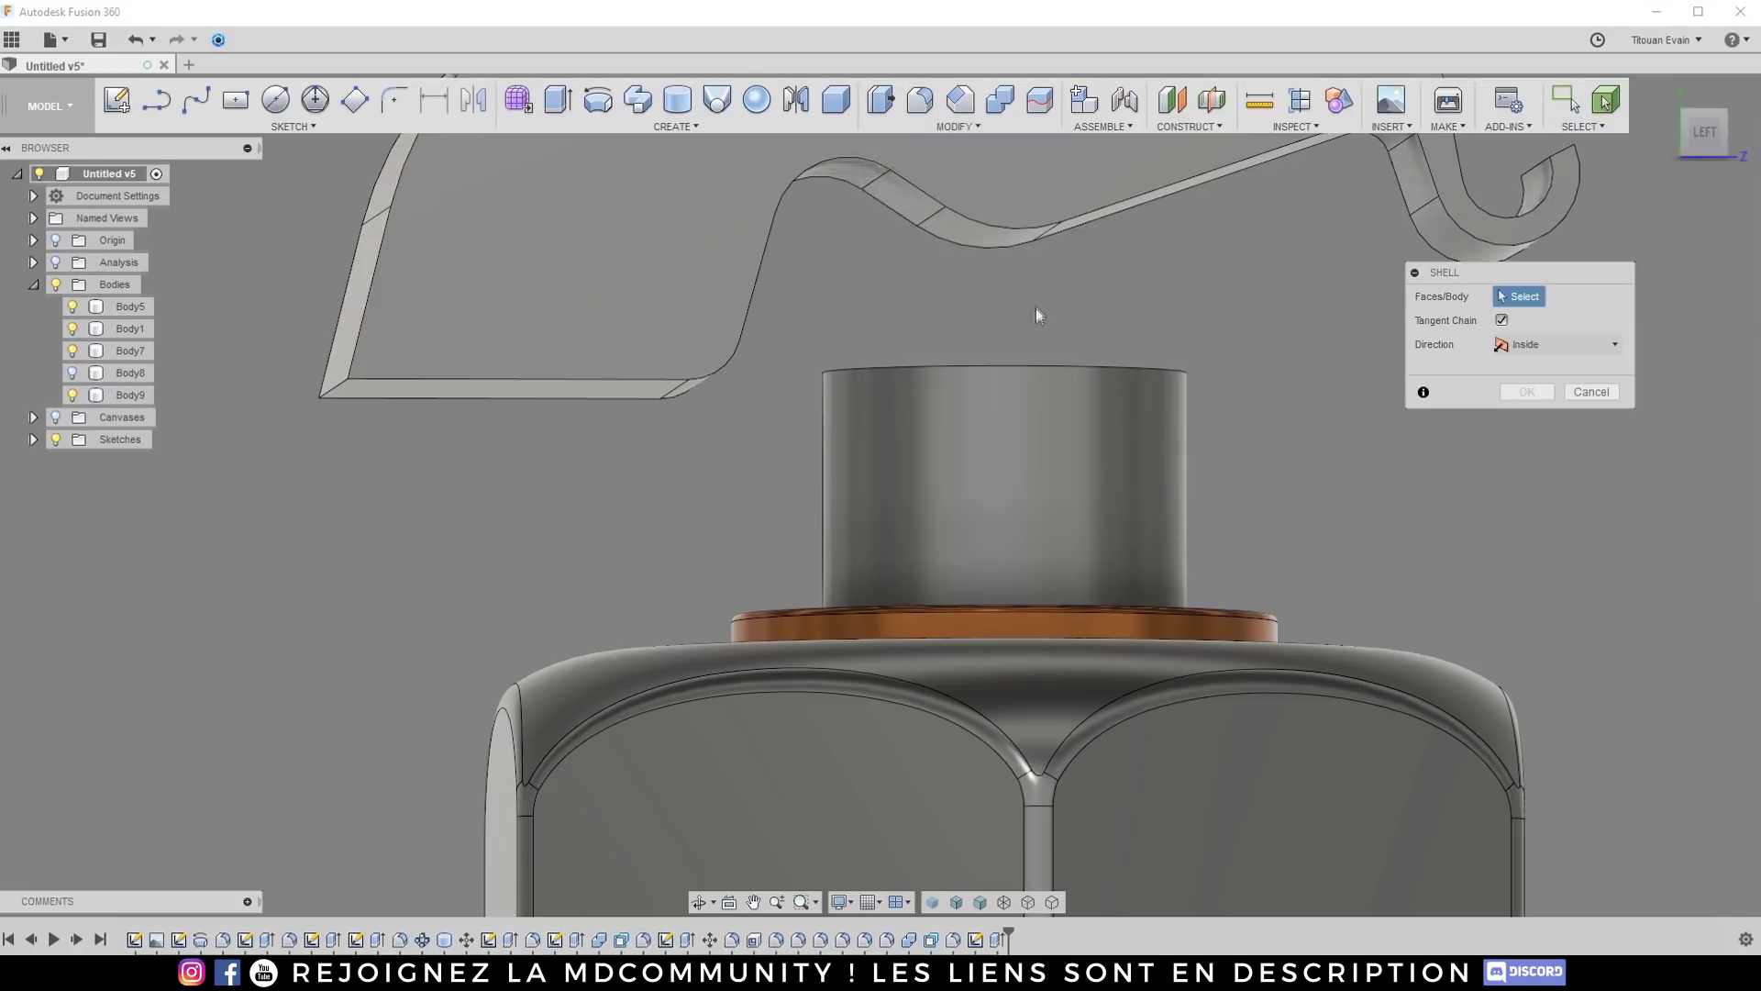
# Step: Pick the narrow underside face chain of the lever cover (Body9) as the opening of the shell
pyautogui.keyDown('shift'); pyautogui.moveTo(1026, 311); pyautogui.dragTo(878, 234, button='middle'); pyautogui.keyUp('shift')
pyautogui.click(914, 207)
pyautogui.scroll(-3, 1131, 208)
pyautogui.keyDown('shift'); pyautogui.moveTo(1131, 209); pyautogui.dragTo(1015, 346, button='middle'); pyautogui.keyUp('shift')
pyautogui.scroll(4, 1014, 334)
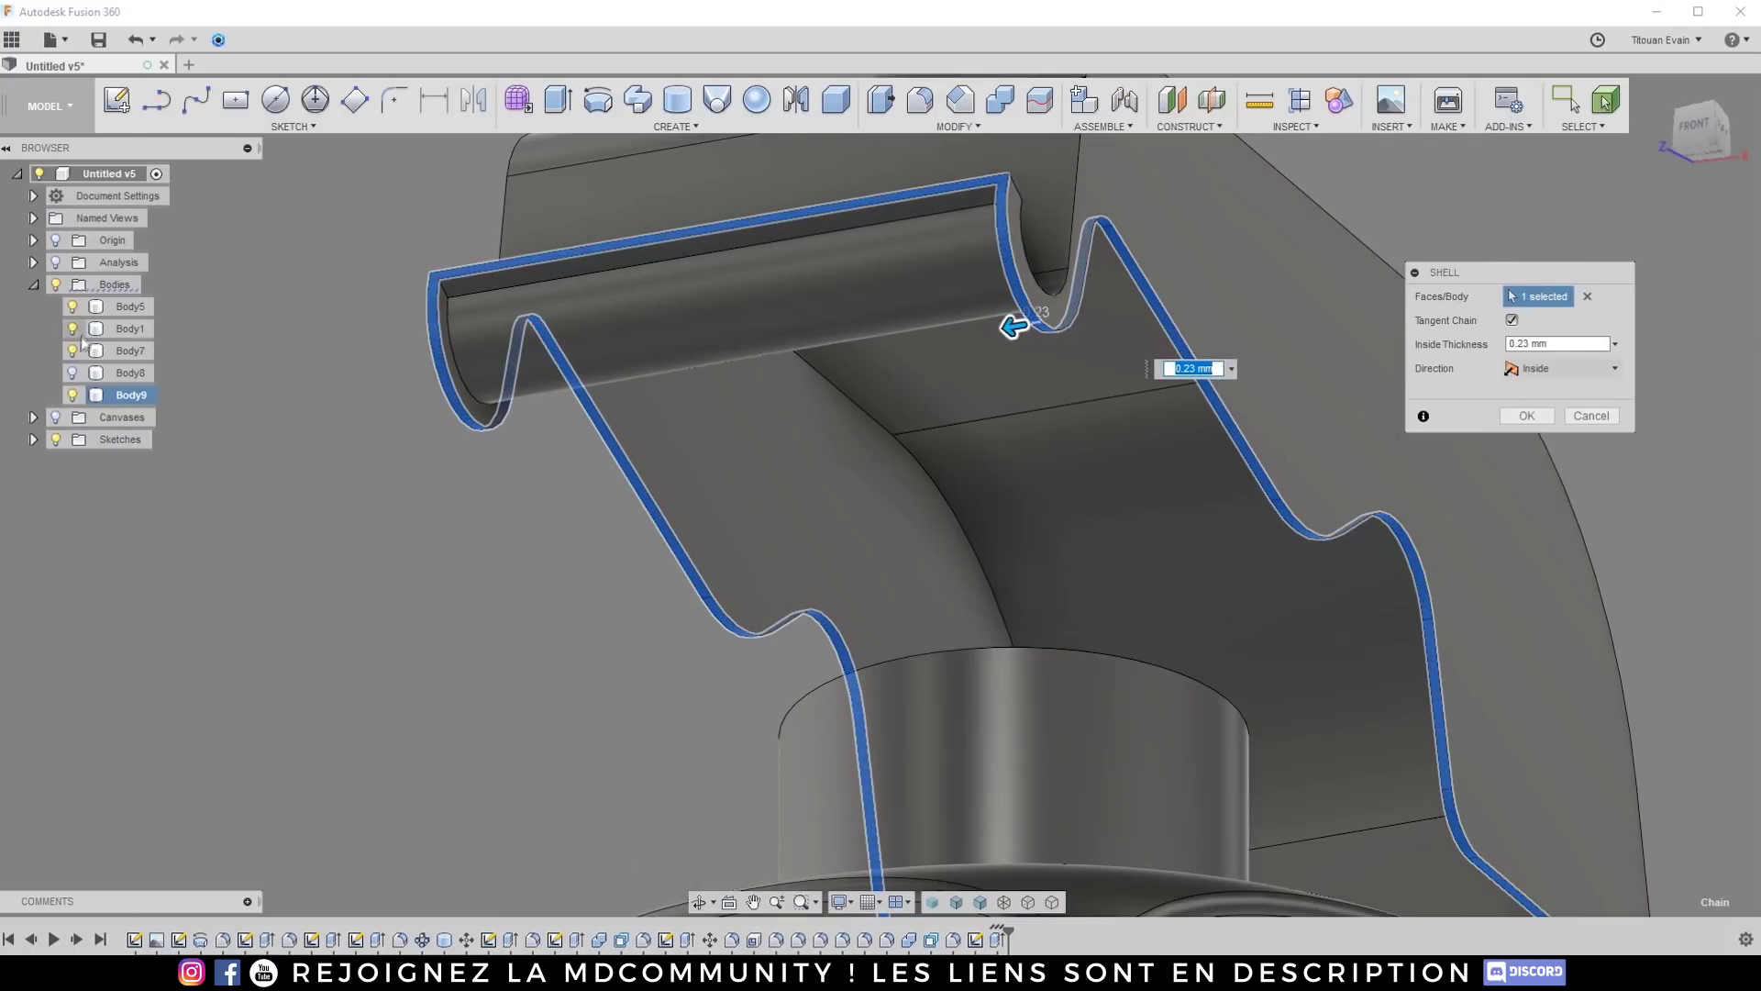
# Step: Show Body8, set the lever cover's inside shell thickness to 0.355 mm and apply the shell
pyautogui.keyDown('shift'); pyautogui.moveTo(413, 380); pyautogui.dragTo(1092, 432, button='middle'); pyautogui.keyUp('shift')
pyautogui.scroll(3, 1091, 432)
pyautogui.scroll(-3, 1055, 275)
pyautogui.scroll(3, 1030, 244)
pyautogui.moveTo(1030, 244)
pyautogui.mouseDown()
pyautogui.moveTo(961, 244)
pyautogui.moveTo(1018, 245)
pyautogui.mouseUp()
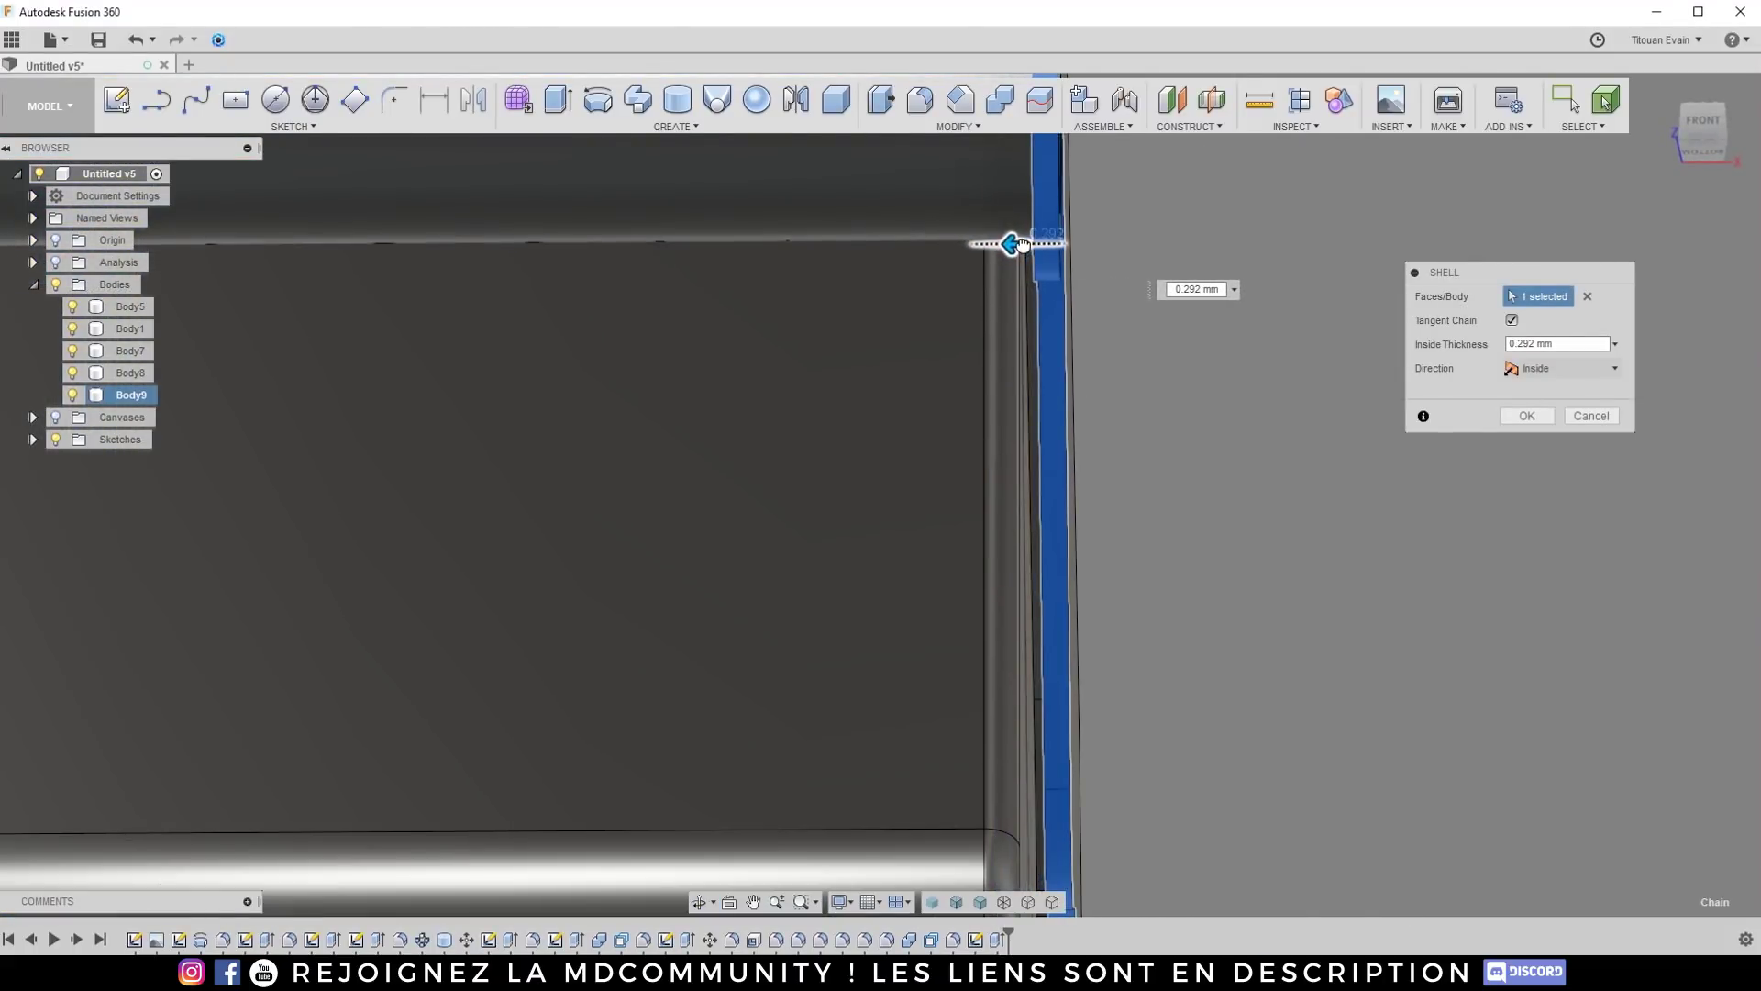
pyautogui.scroll(-5, 1014, 243)
pyautogui.keyDown('shift'); pyautogui.moveTo(999, 263); pyautogui.dragTo(812, 341, button='middle'); pyautogui.keyUp('shift')
pyautogui.scroll(5, 835, 410)
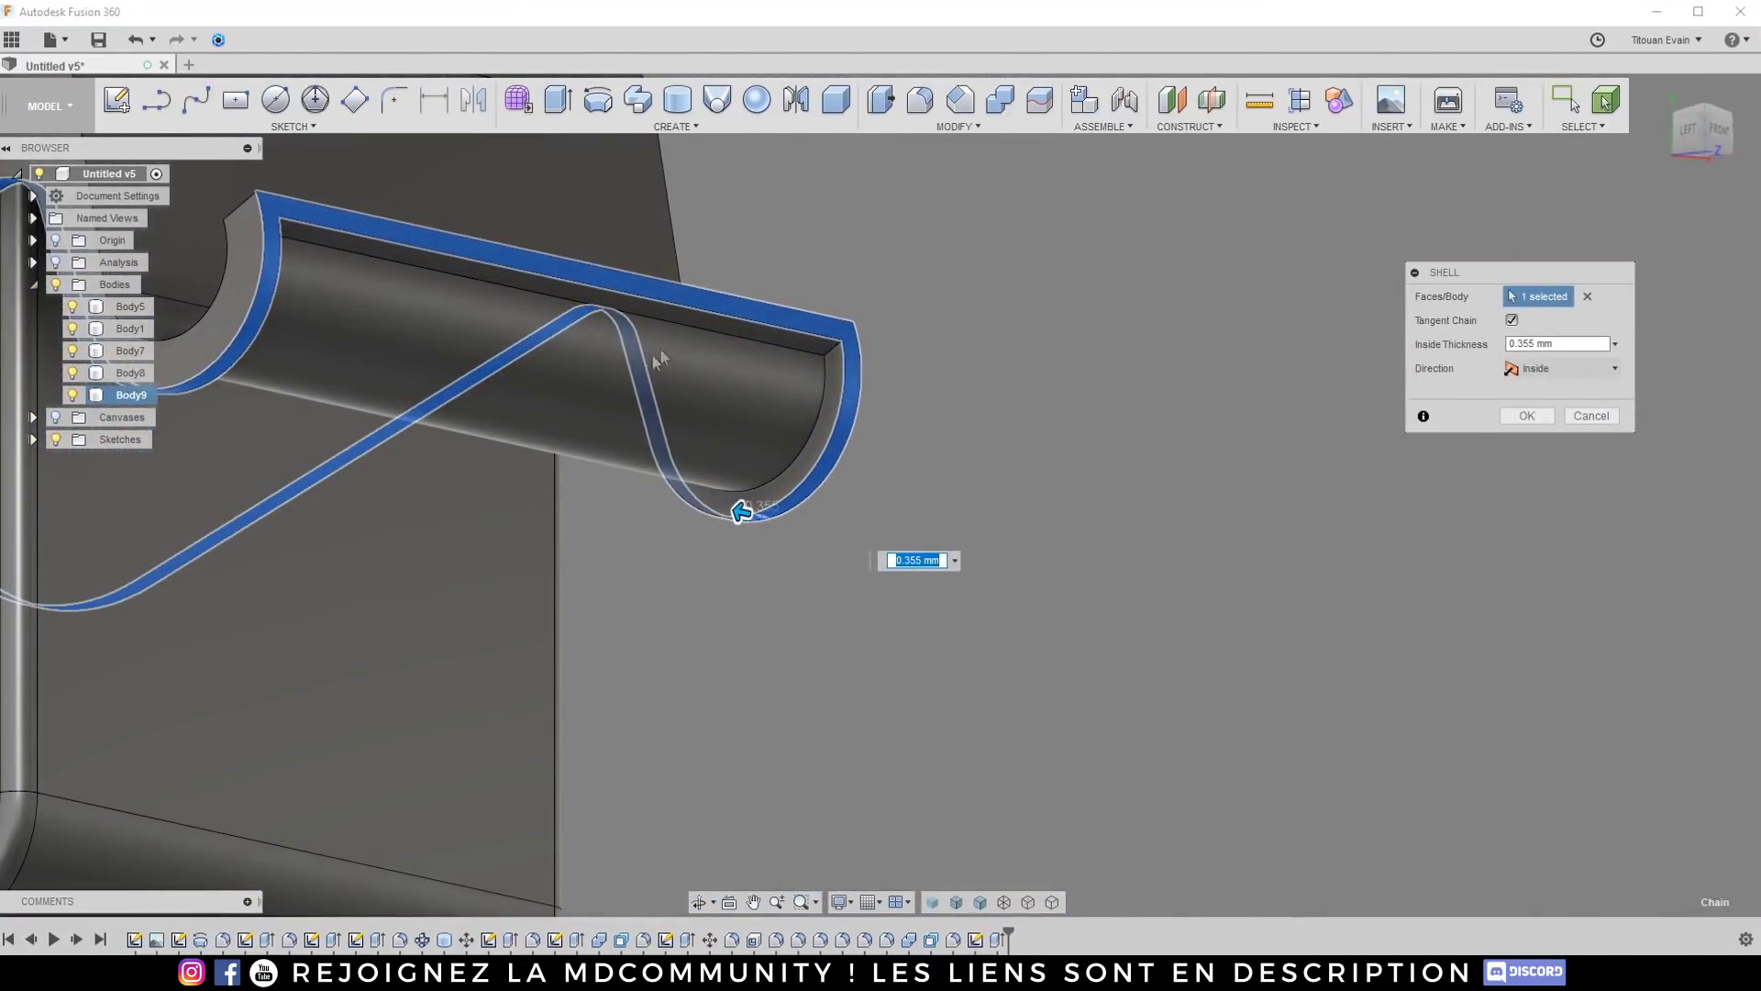
pyautogui.scroll(-5, 659, 357)
pyautogui.scroll(6, 935, 353)
pyautogui.keyDown('shift'); pyautogui.moveTo(748, 351); pyautogui.dragTo(581, 351, button='middle'); pyautogui.keyUp('shift')
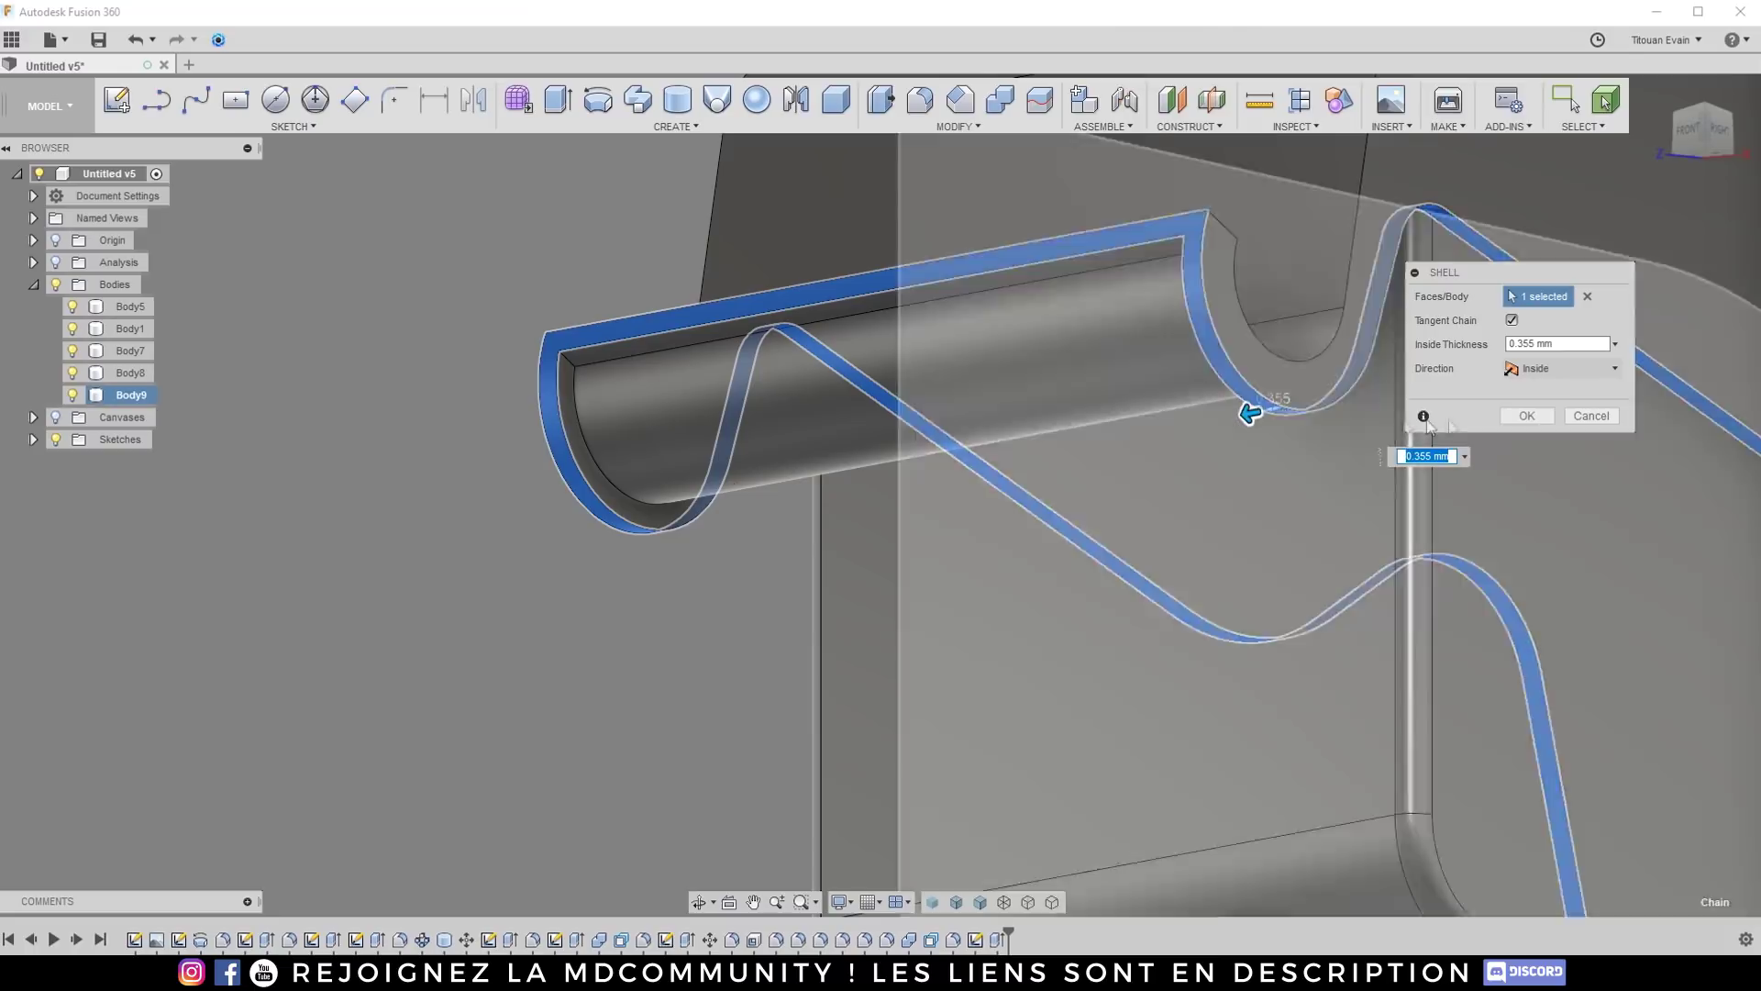
pyautogui.scroll(-3, 1114, 367)
pyautogui.keyDown('shift'); pyautogui.moveTo(1115, 371); pyautogui.dragTo(1395, 394, button='middle'); pyautogui.keyUp('shift')
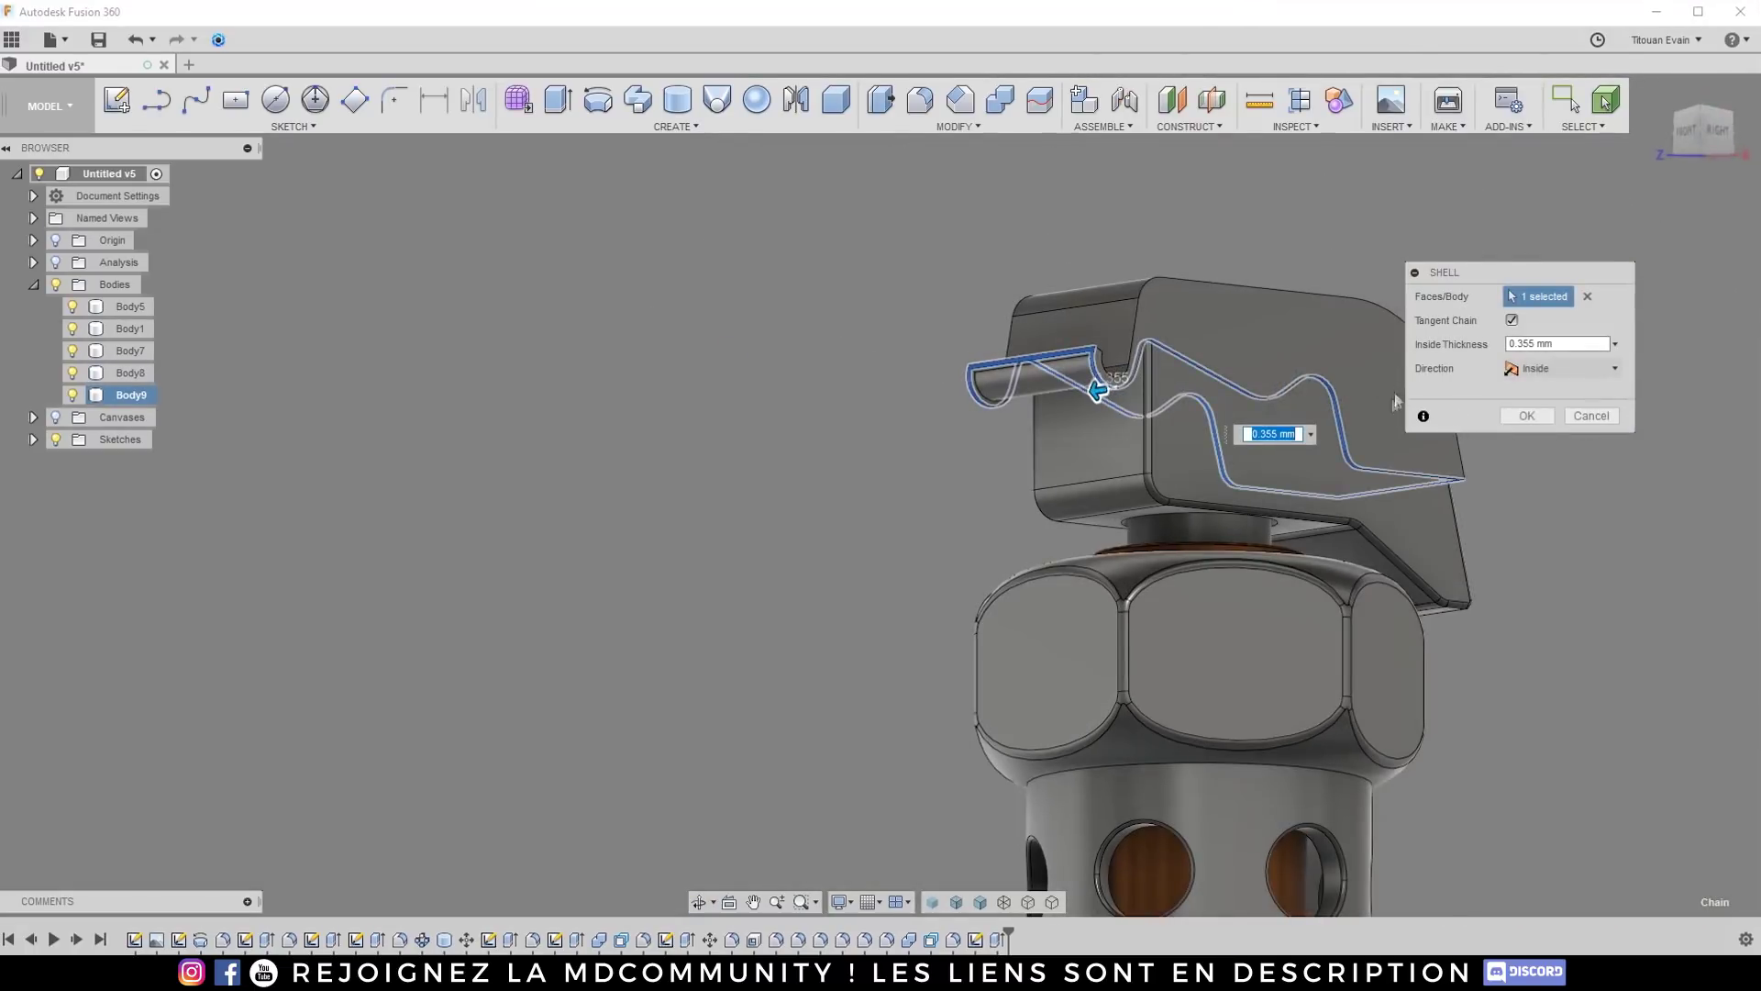
pyautogui.click(1526, 416)
# Step: Examine the shelled lever cover and its fit around Body8 from several angles
pyautogui.keyDown('shift'); pyautogui.moveTo(1470, 476); pyautogui.dragTo(1360, 287, button='middle'); pyautogui.keyUp('shift')
pyautogui.scroll(5, 1338, 290)
pyautogui.click(262, 310)
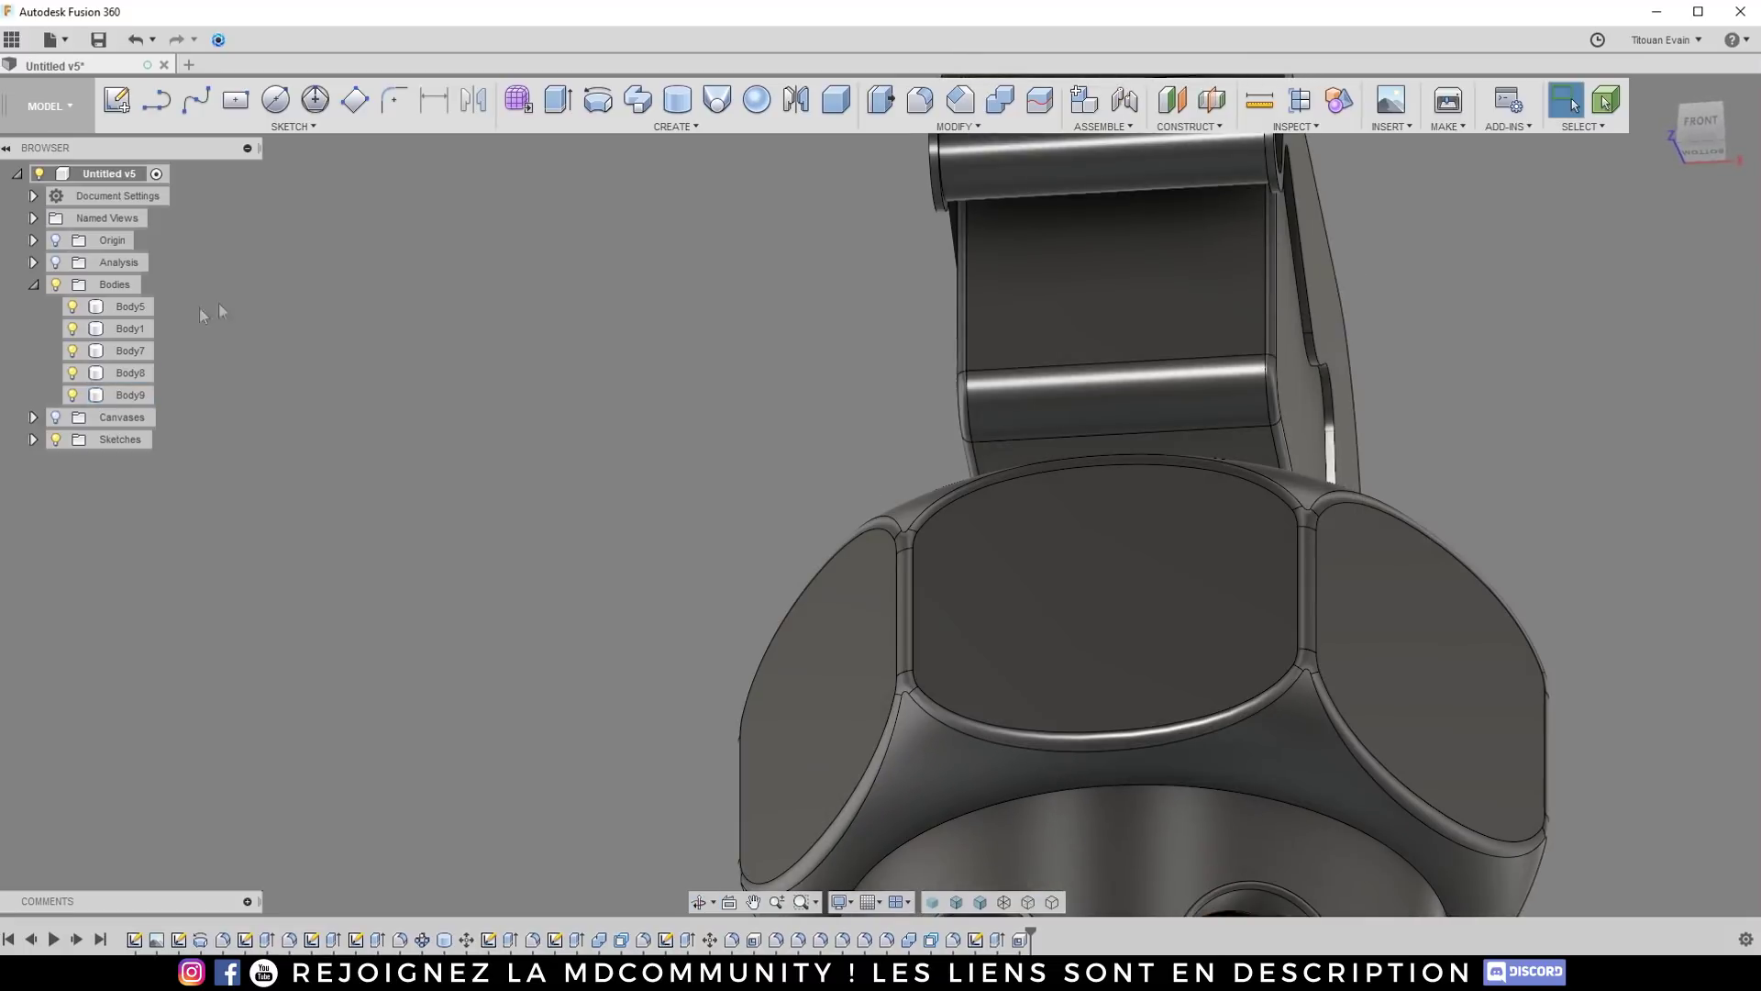
pyautogui.click(128, 394)
pyautogui.keyDown('shift'); pyautogui.moveTo(697, 358); pyautogui.dragTo(853, 335, button='middle'); pyautogui.keyUp('shift')
pyautogui.press('Escape')
pyautogui.click(72, 373)
pyautogui.keyDown('shift'); pyautogui.moveTo(917, 441); pyautogui.dragTo(766, 405, button='middle'); pyautogui.keyUp('shift')
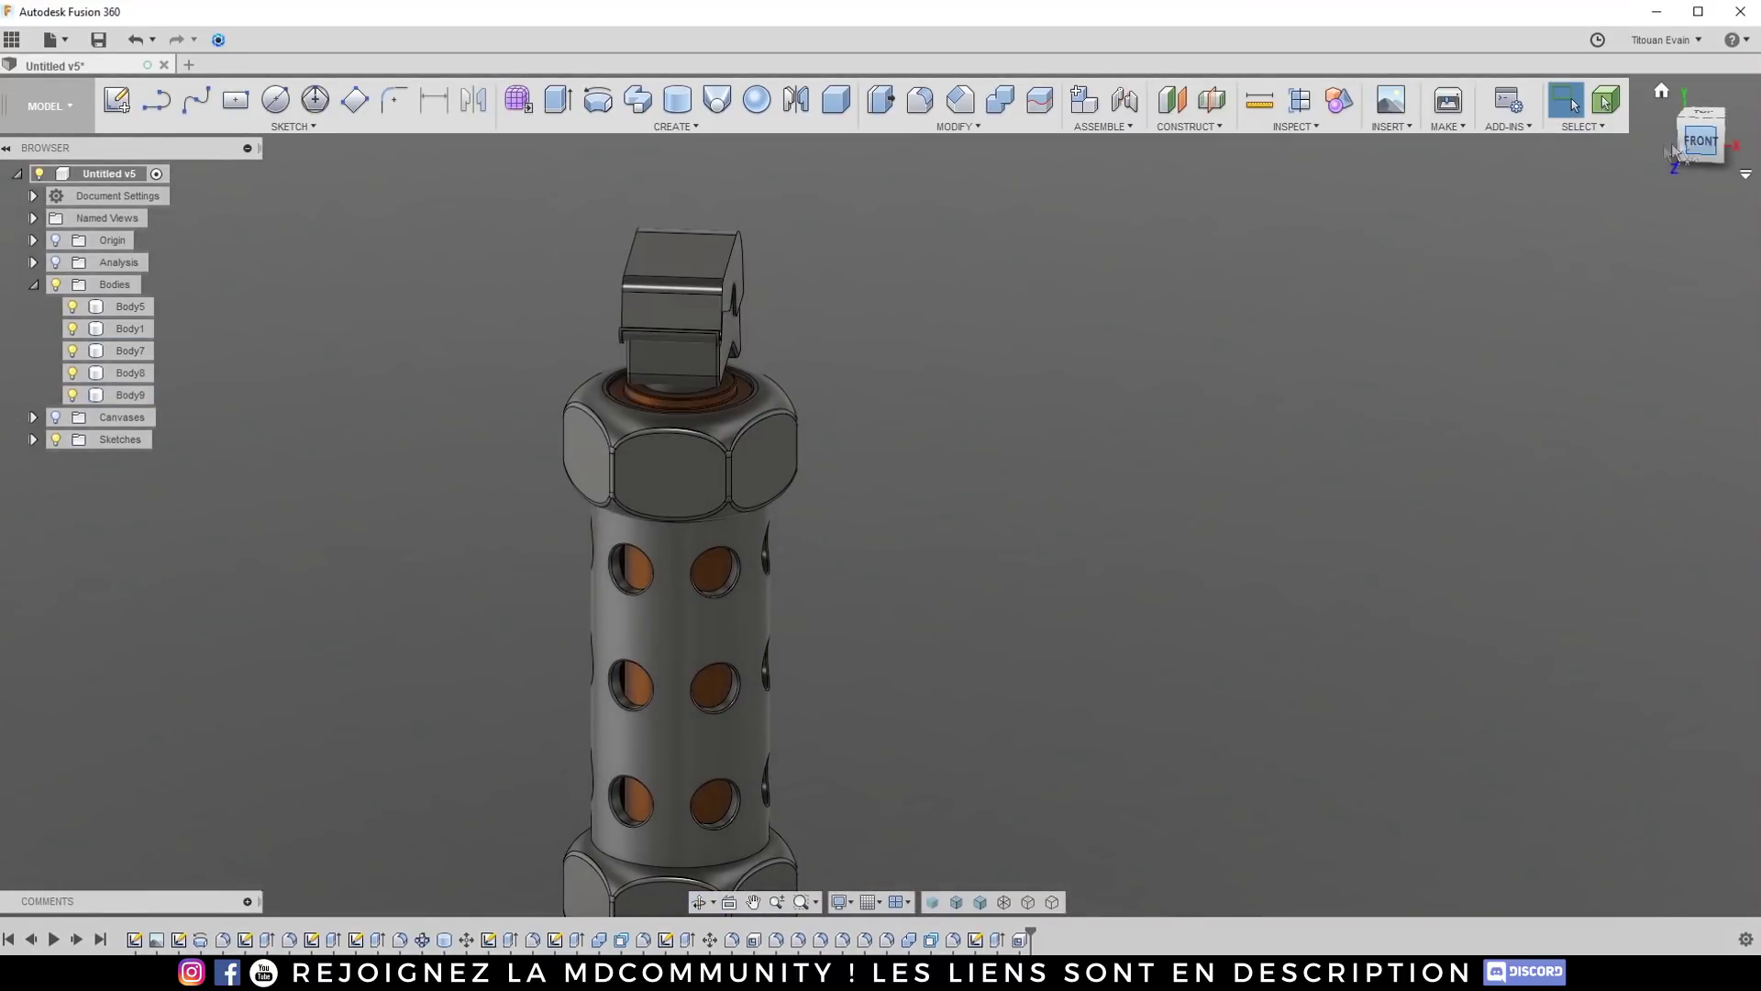
# Step: On the front plane, sketch a vertical line on the central axis and a center rectangle about 10.8 by 16.5 mm over the lever
pyautogui.click(1697, 140)
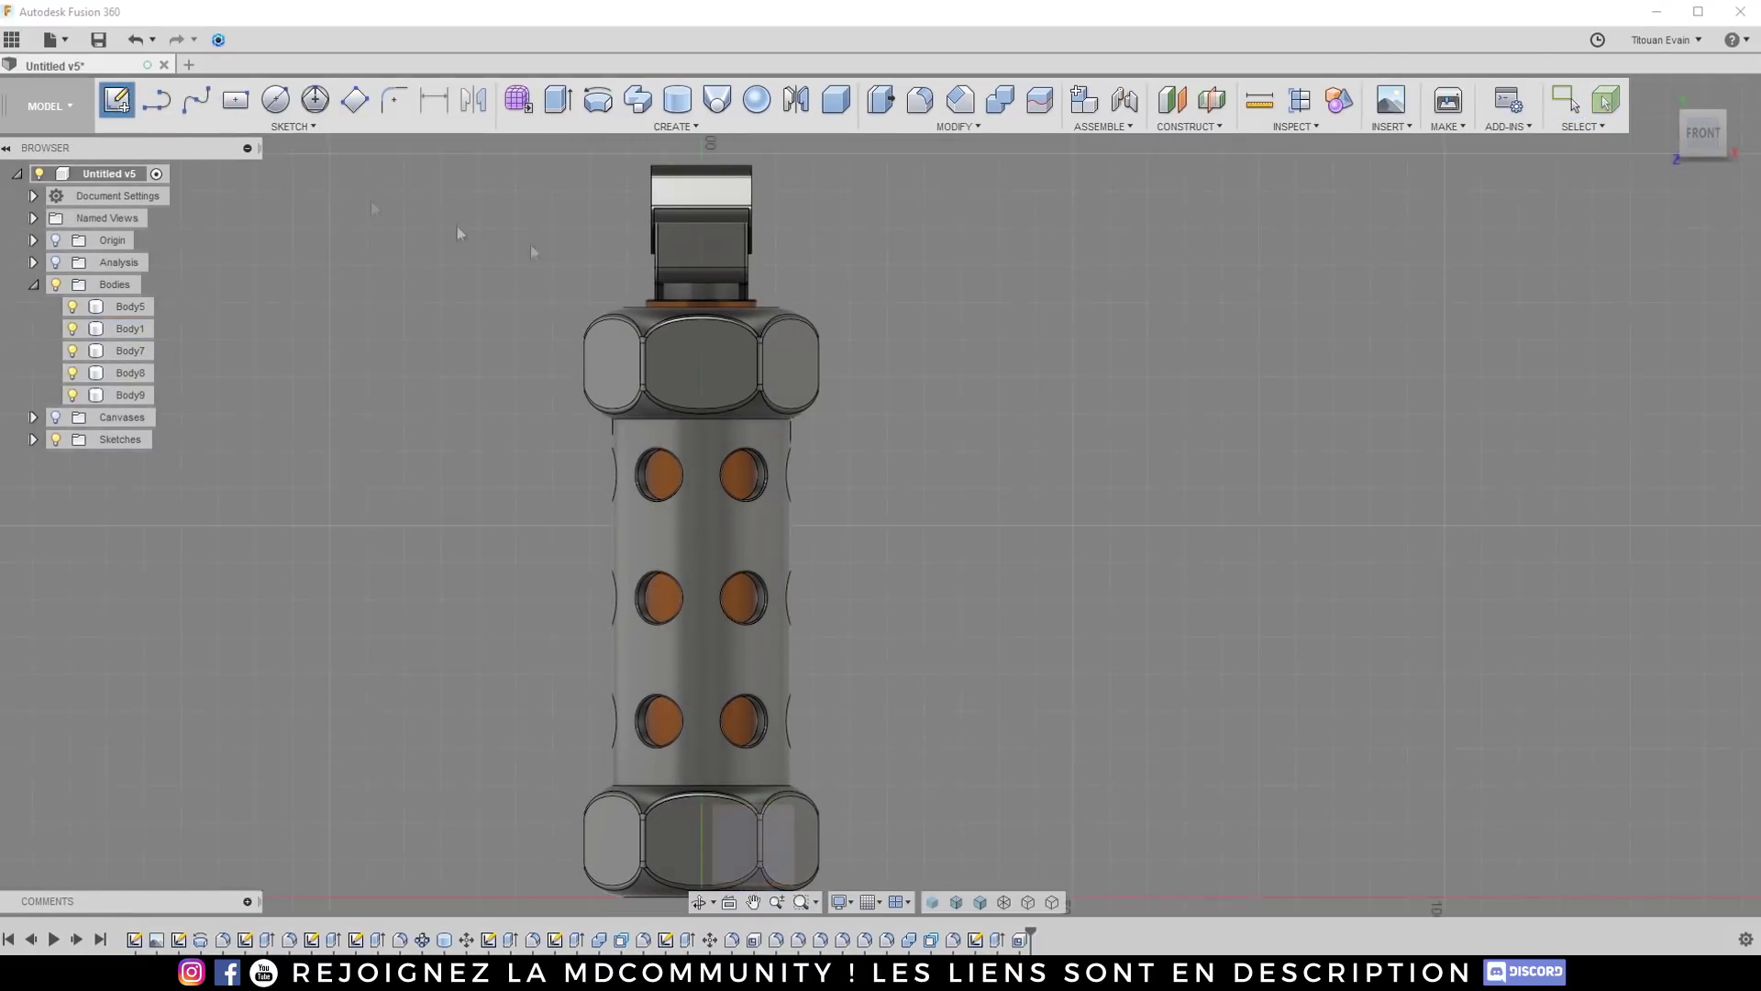
pyautogui.scroll(-4, 784, 527)
pyautogui.click(805, 553)
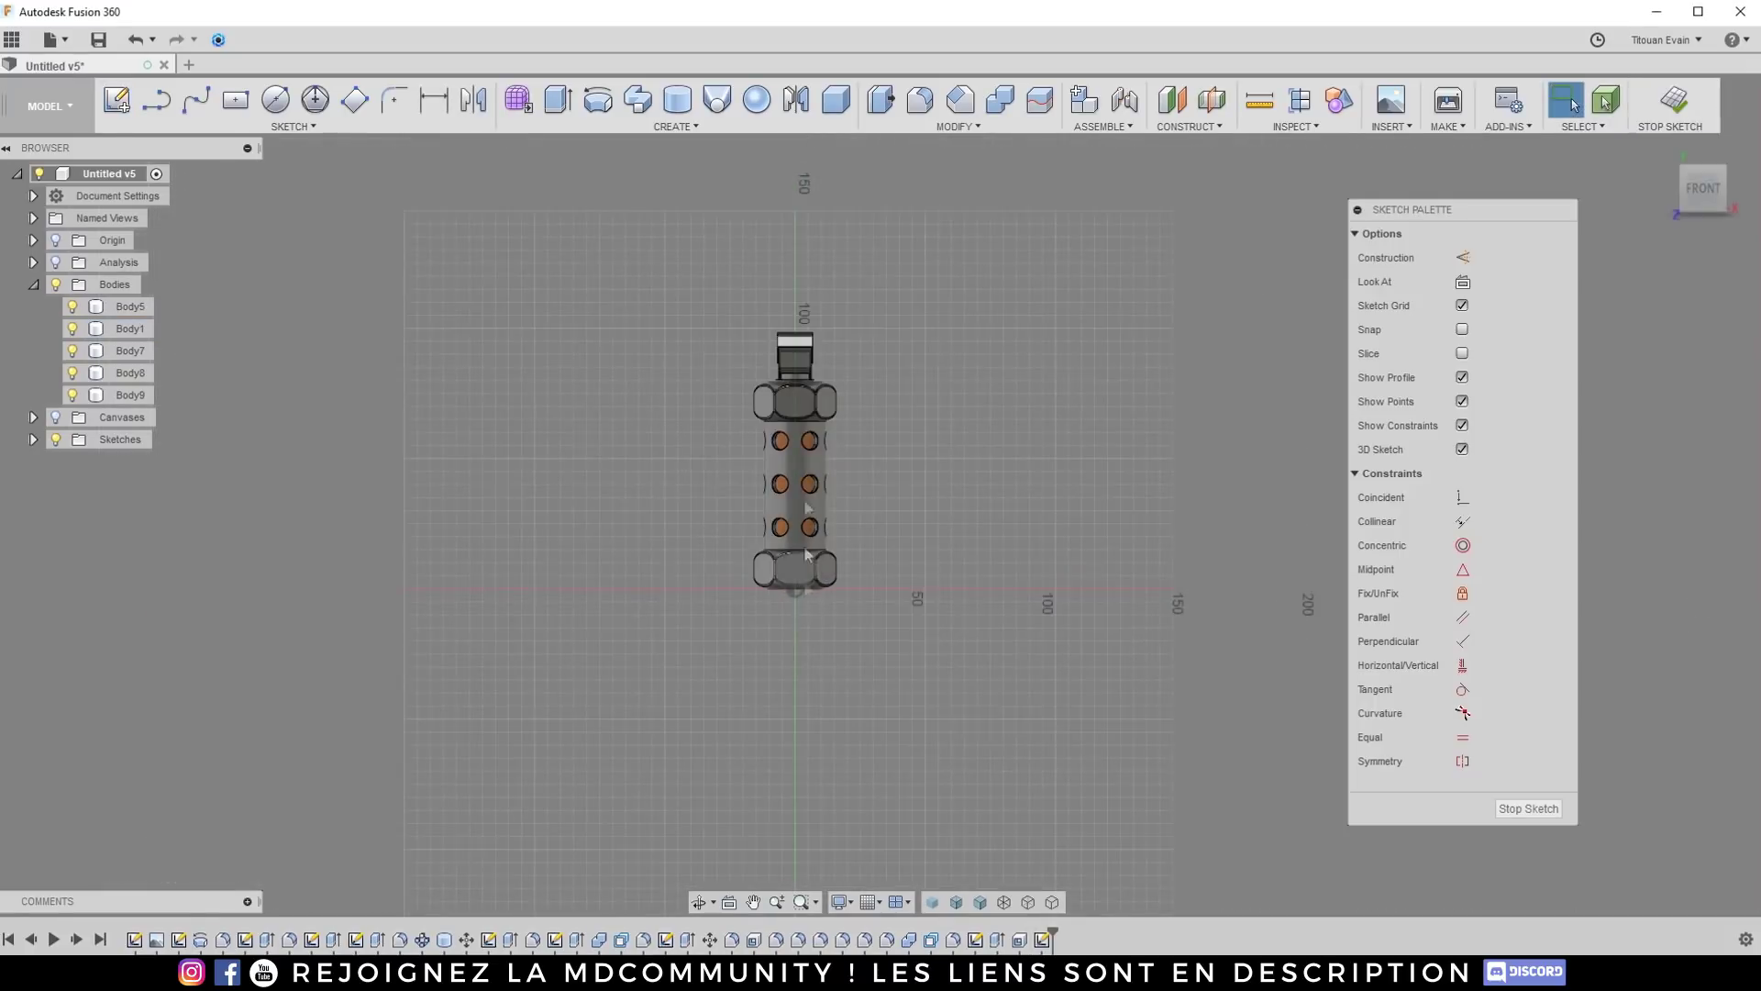
pyautogui.scroll(4, 812, 319)
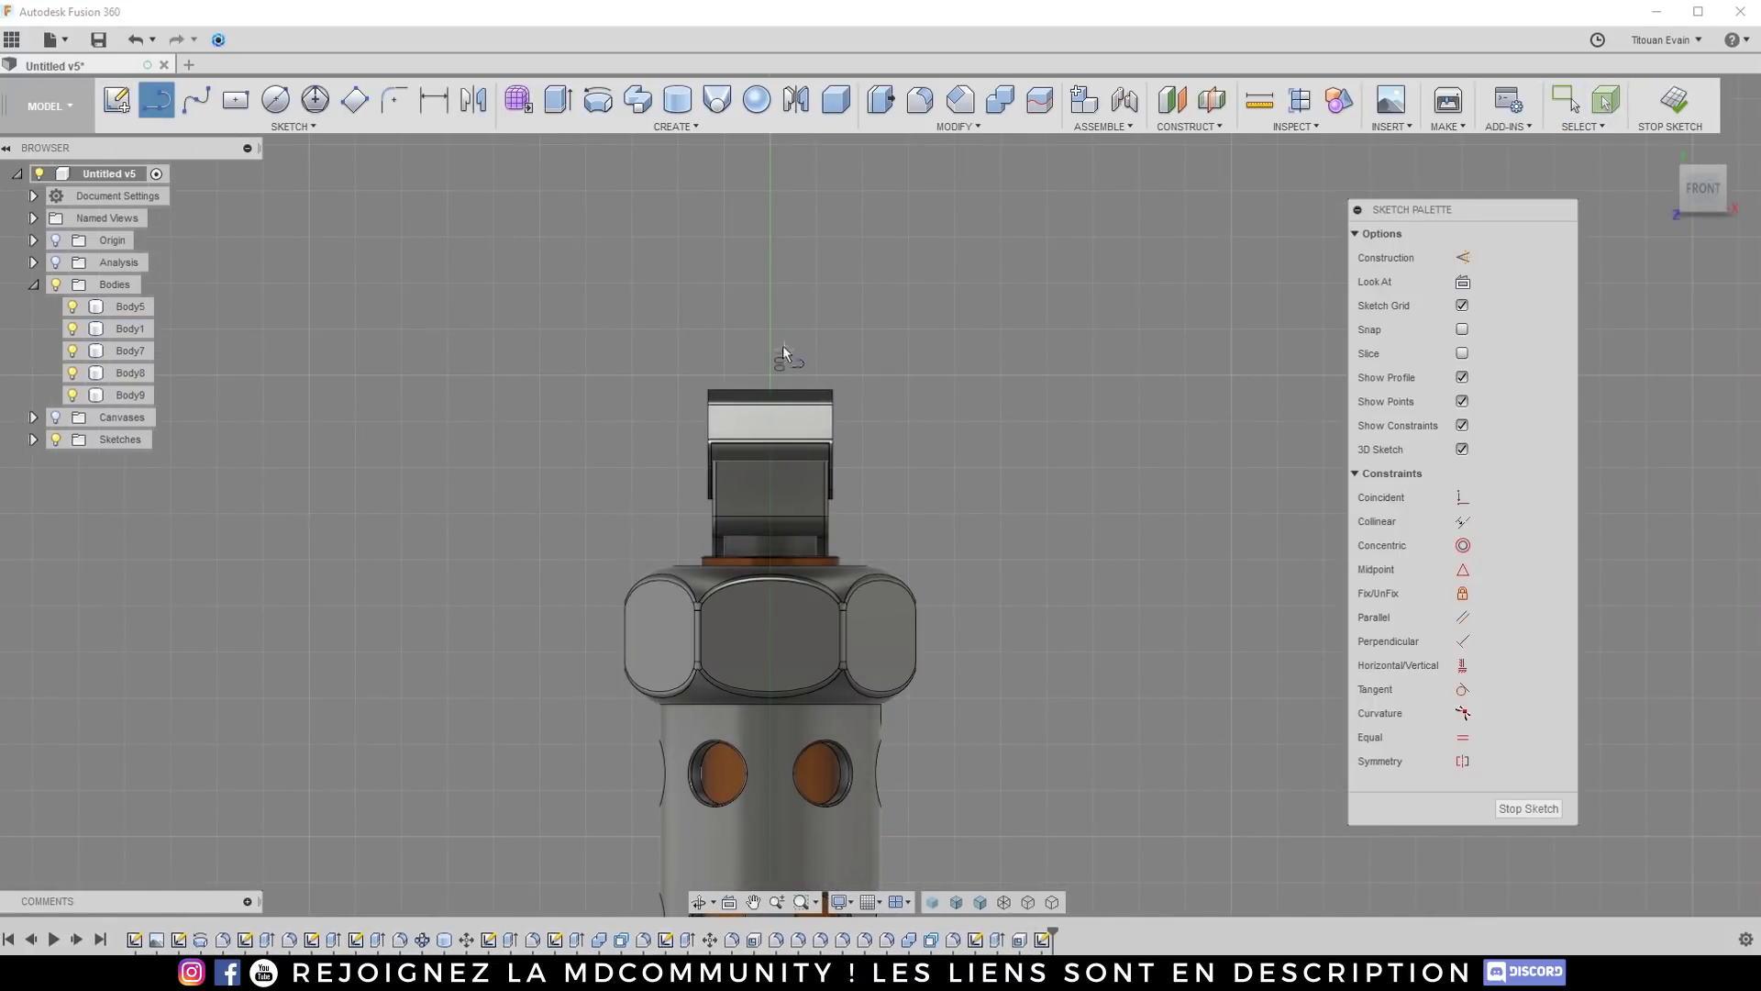
pyautogui.click(774, 267)
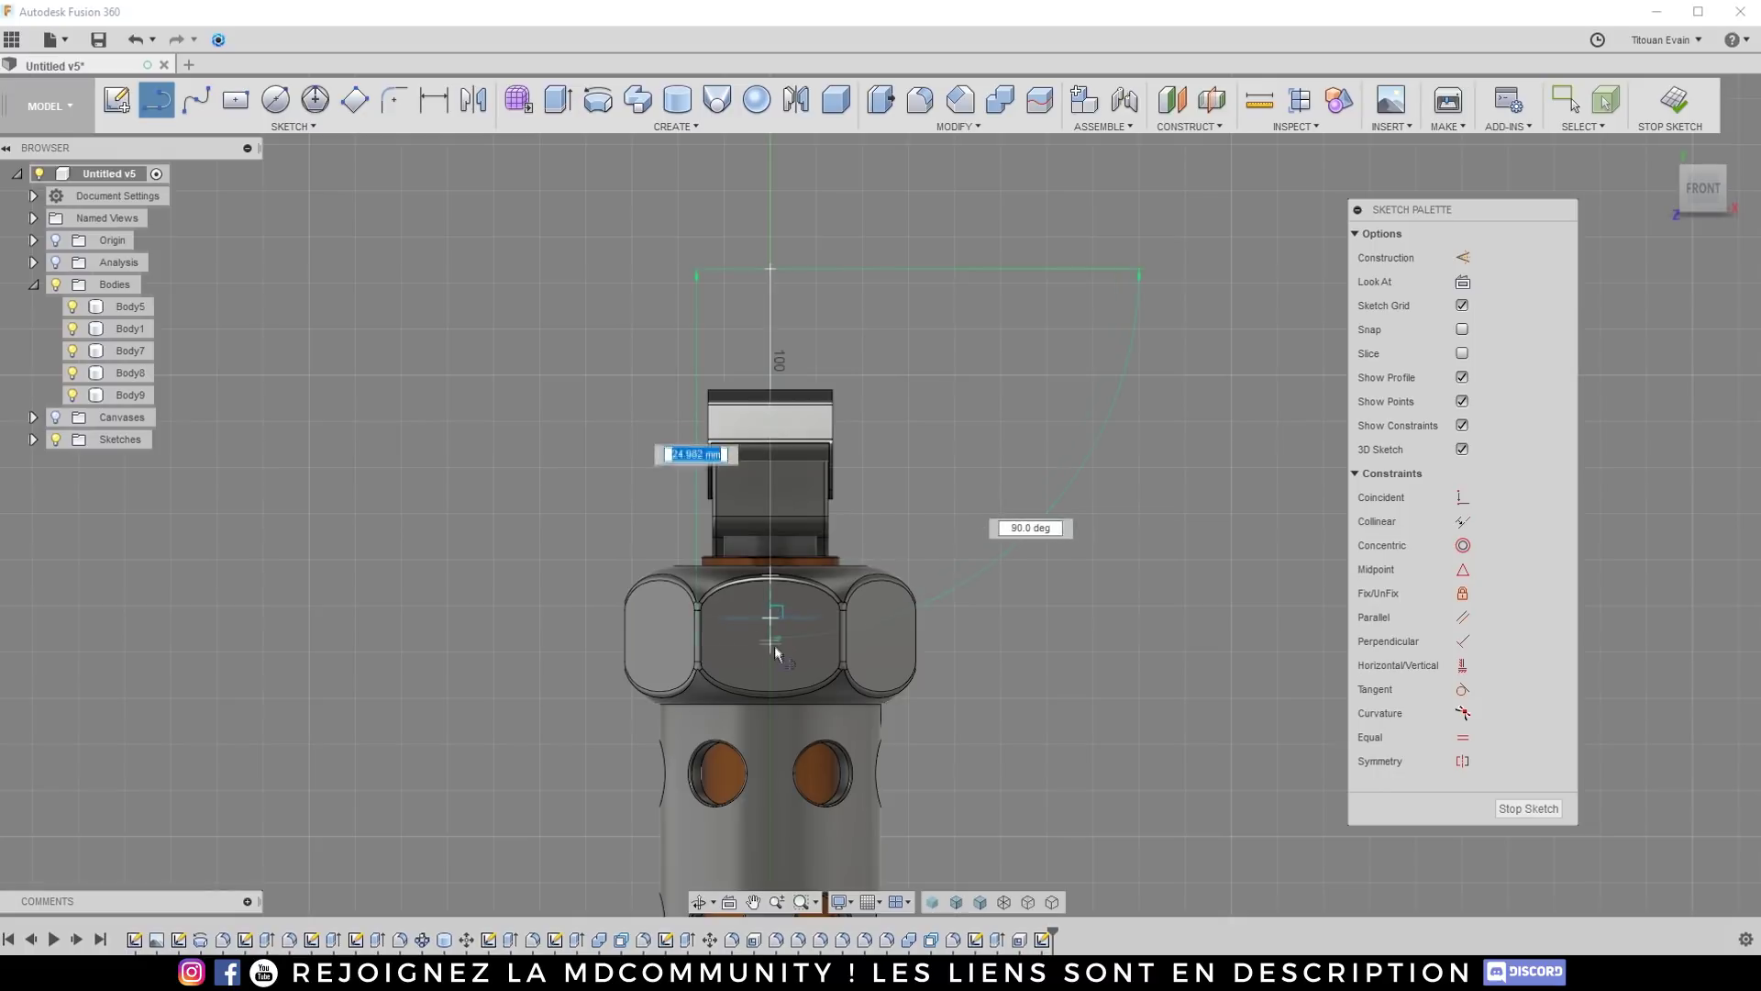
pyautogui.scroll(2, 667, 288)
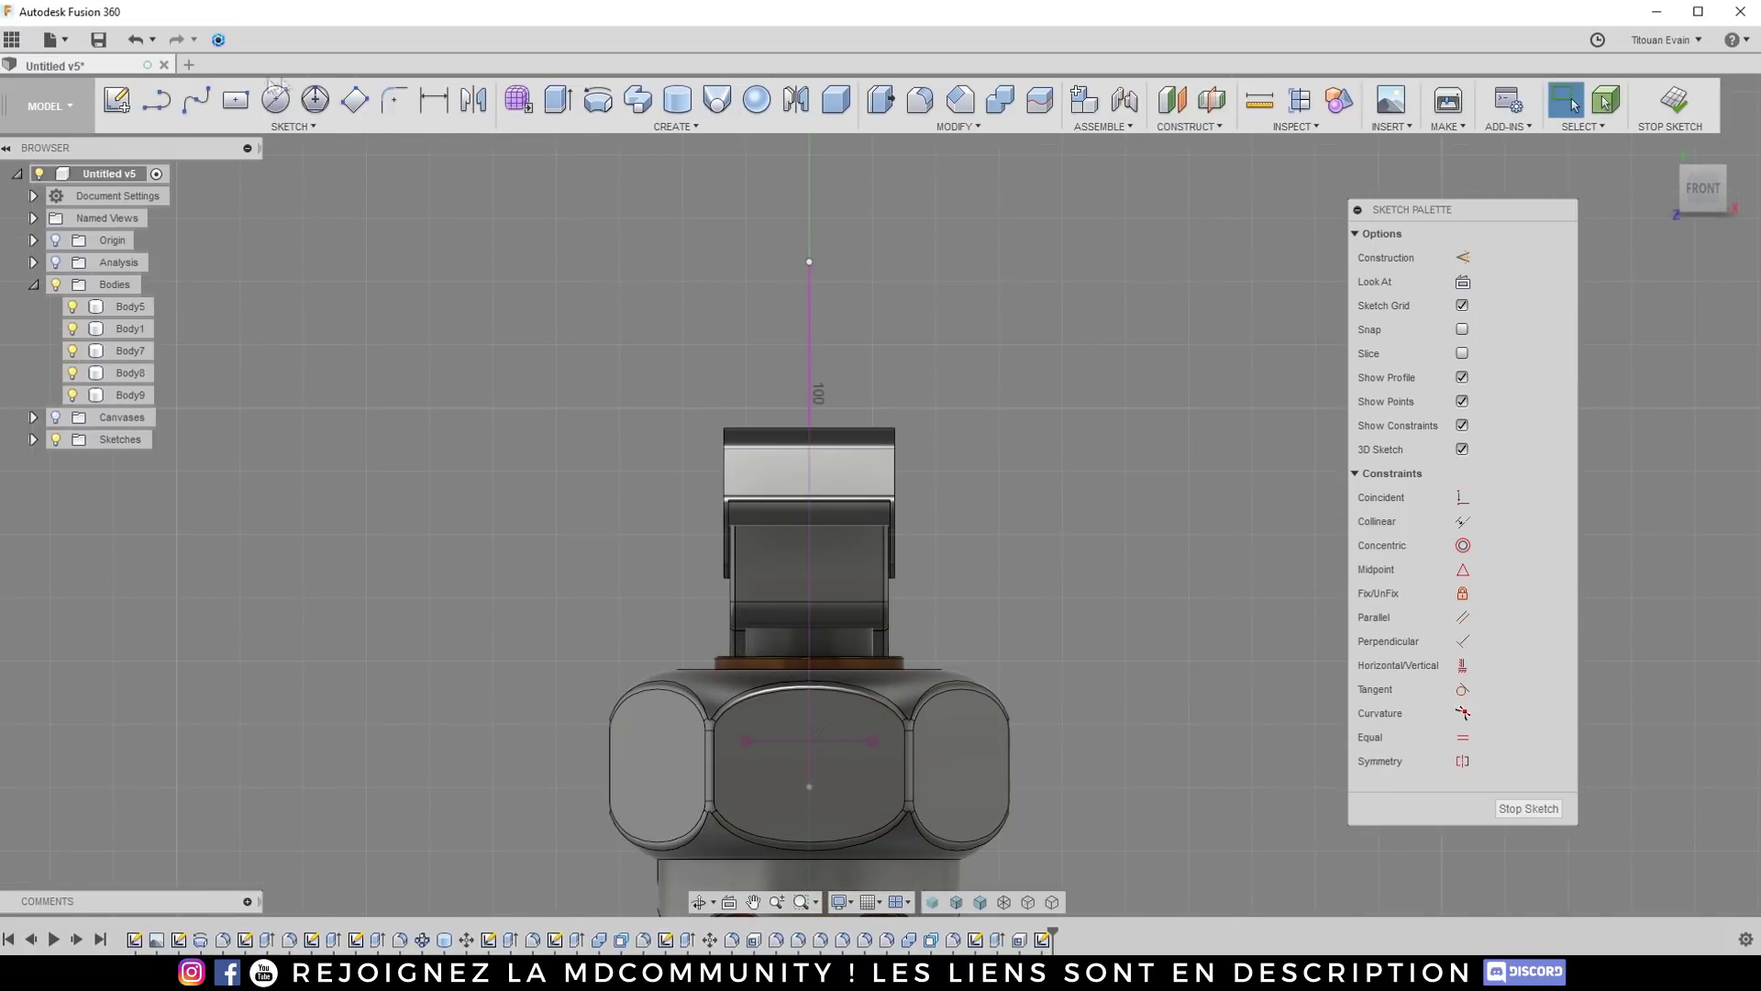
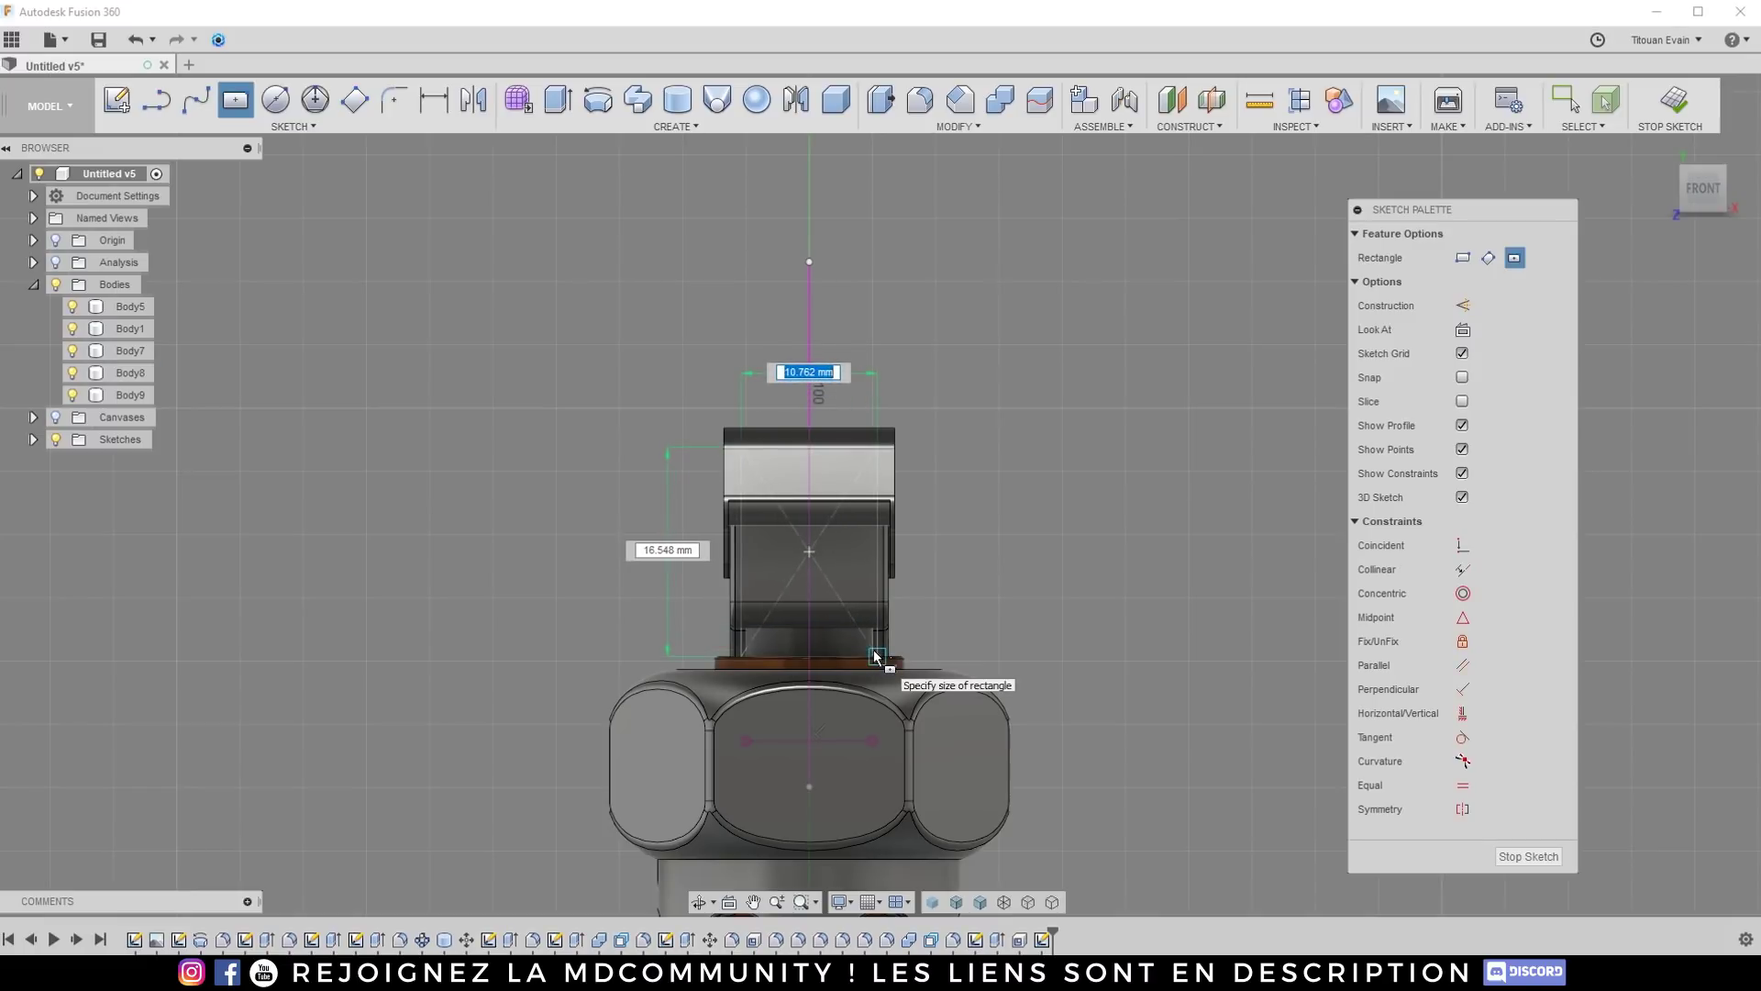
# Step: Set up an extruded cut of both rectangle profiles, 20.227 mm towards the hooked front end of the lever
pyautogui.keyDown('shift'); pyautogui.moveTo(799, 437); pyautogui.dragTo(587, 284, button='middle'); pyautogui.keyUp('shift')
pyautogui.click(551, 98)
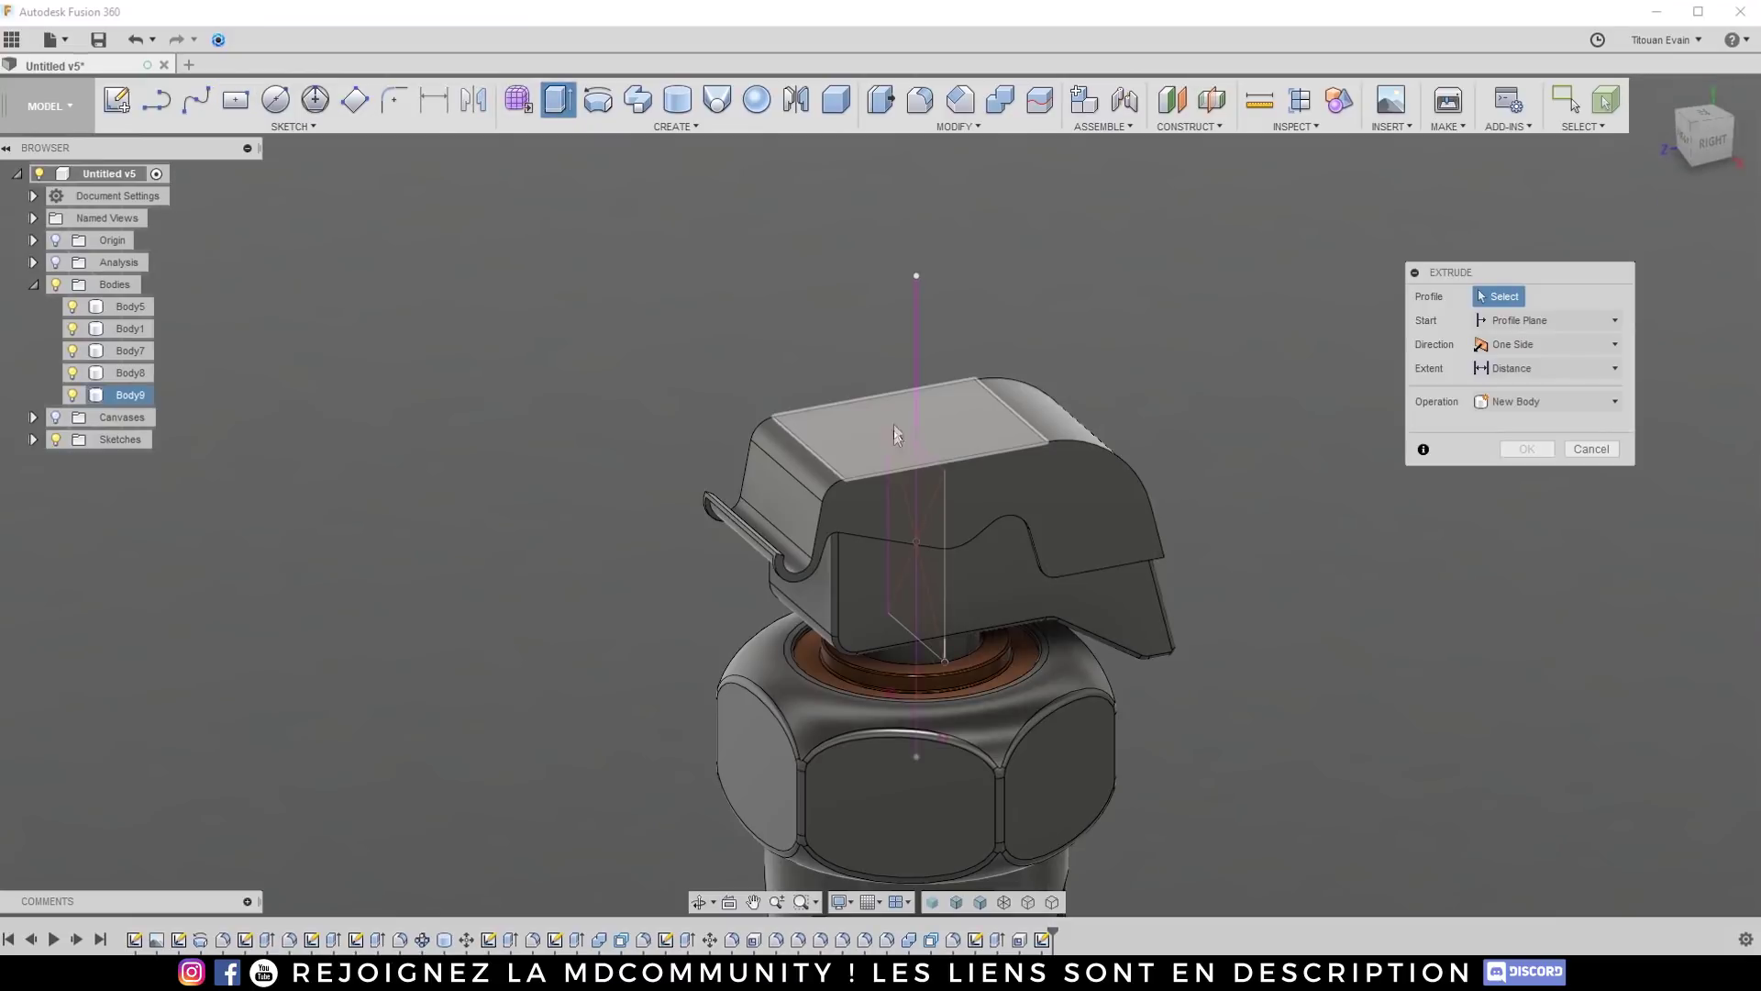
pyautogui.keyDown('shift'); pyautogui.moveTo(945, 579); pyautogui.dragTo(929, 696, button='middle'); pyautogui.keyUp('shift')
pyautogui.click(929, 697)
pyautogui.keyDown('shift'); pyautogui.moveTo(904, 560); pyautogui.dragTo(828, 562, button='middle'); pyautogui.keyUp('shift')
pyautogui.moveTo(824, 559); pyautogui.dragTo(492, 621)
pyautogui.keyDown('shift'); pyautogui.moveTo(492, 621); pyautogui.dragTo(702, 413, button='middle'); pyautogui.keyUp('shift')
pyautogui.scroll(3, 639, 439)
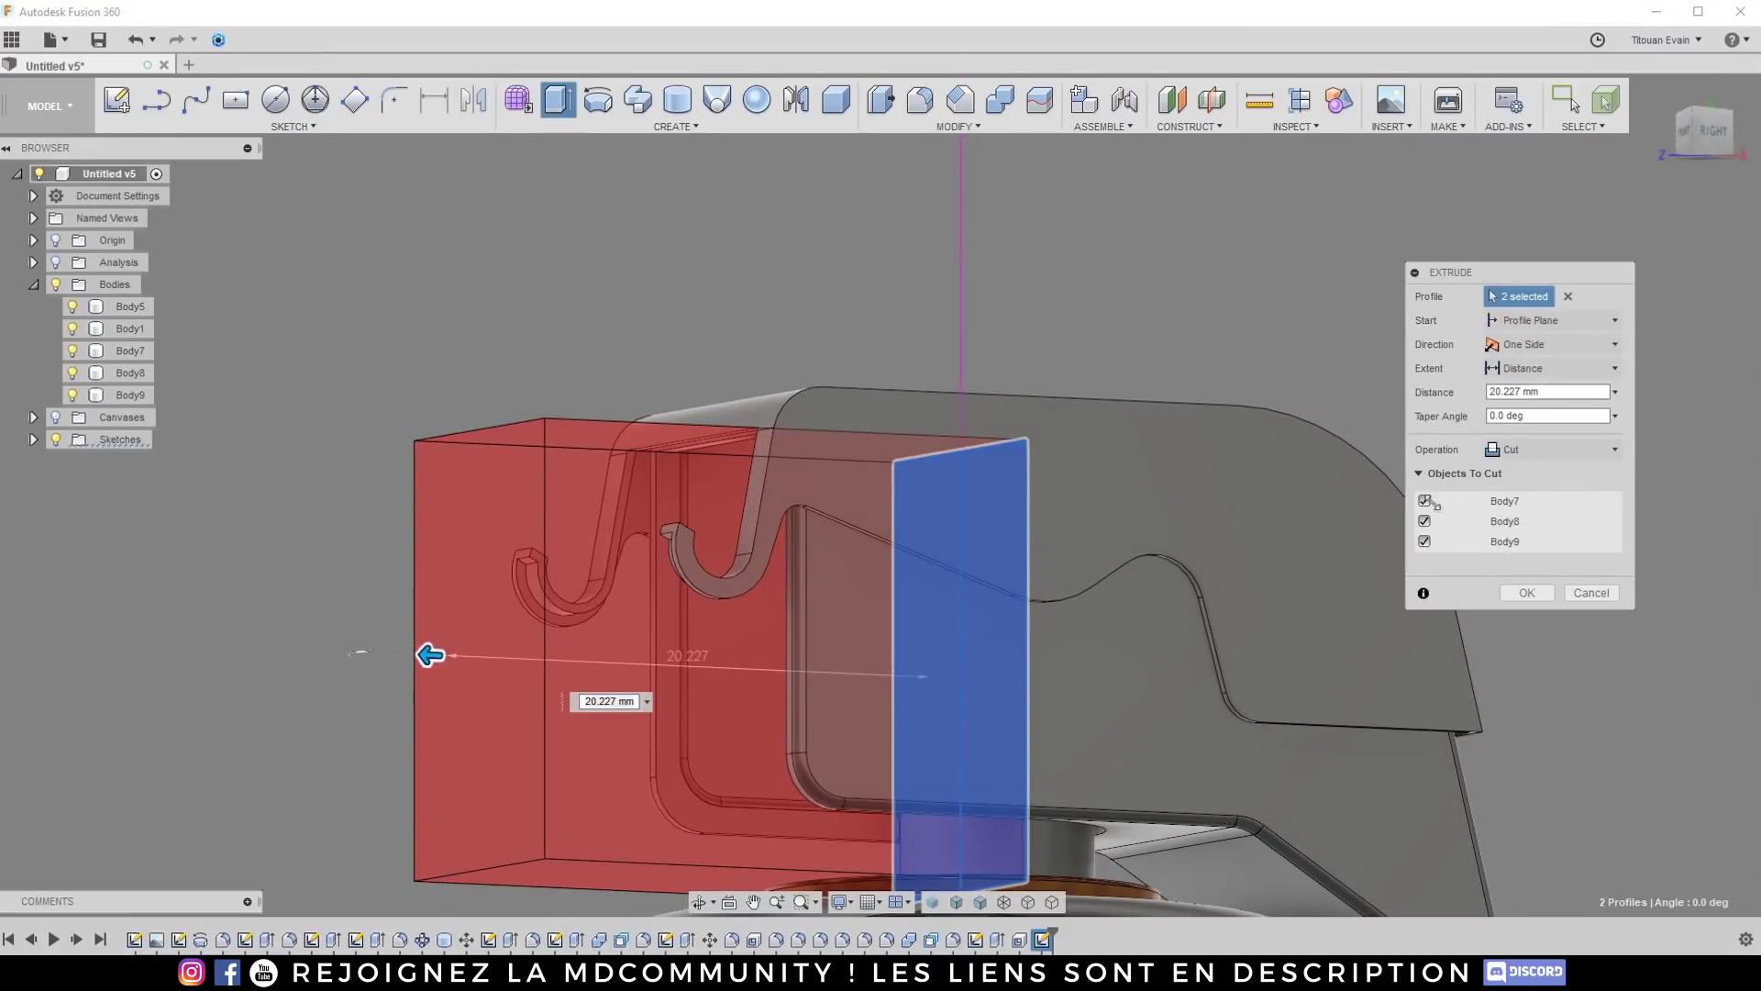
# Step: Exclude Body7 and Body8 from the extruded cut so only Body9 is cut, and apply it
pyautogui.scroll(-3, 789, 518)
pyautogui.keyDown('shift'); pyautogui.moveTo(789, 518); pyautogui.dragTo(918, 541, button='middle'); pyautogui.keyUp('shift')
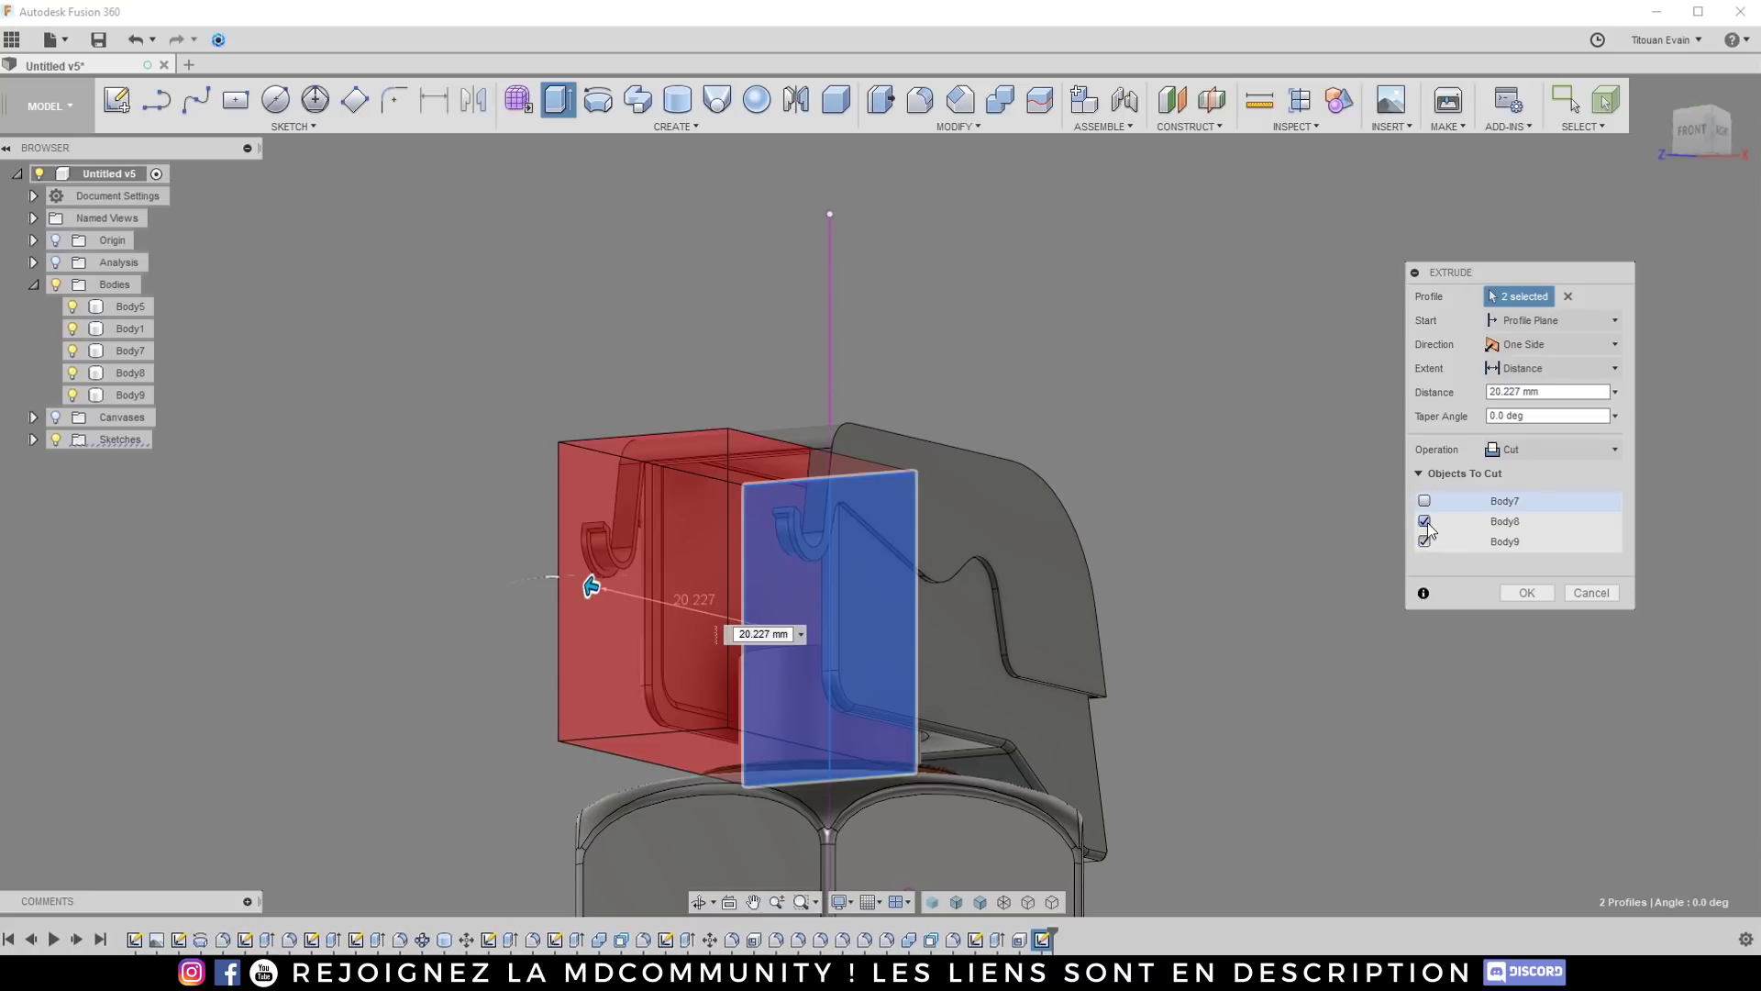
pyautogui.keyDown('shift'); pyautogui.moveTo(1009, 541); pyautogui.dragTo(941, 541, button='middle'); pyautogui.keyUp('shift')
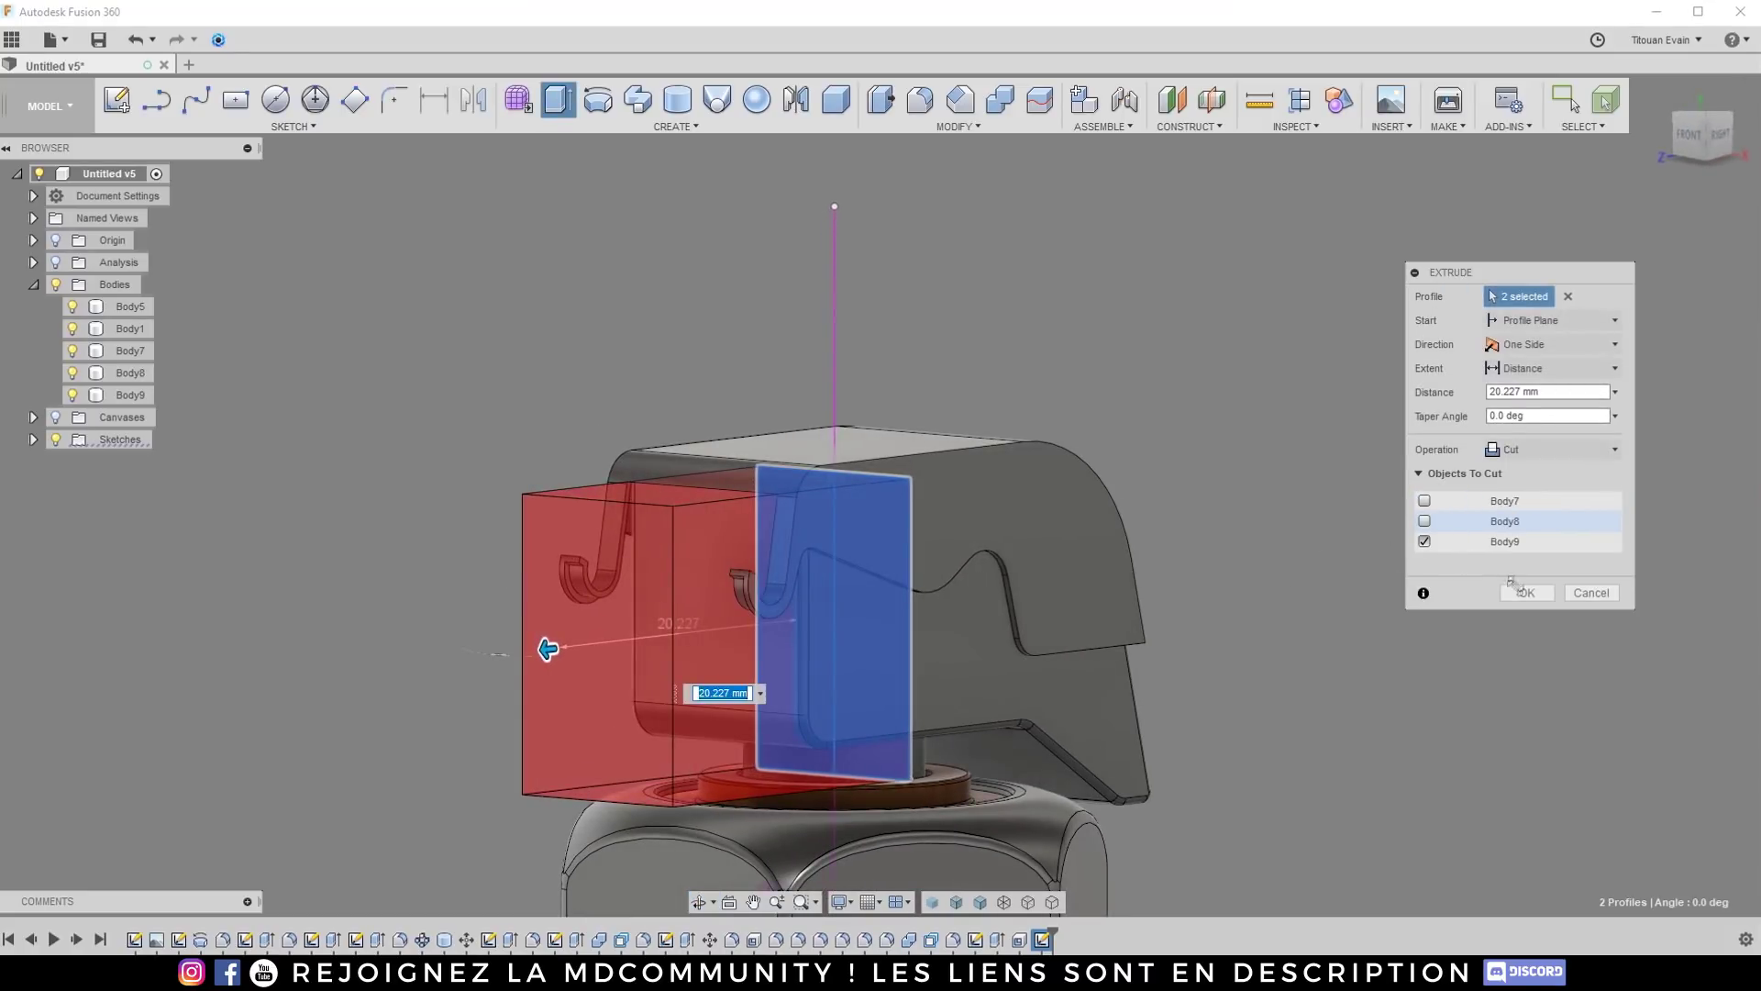
pyautogui.click(1523, 593)
# Step: Edit the cut's rectangle sketch and raise its top edge above the lever cover's top surface
pyautogui.keyDown('shift'); pyautogui.moveTo(1284, 591); pyautogui.dragTo(669, 595, button='middle'); pyautogui.keyUp('shift')
pyautogui.scroll(4, 793, 551)
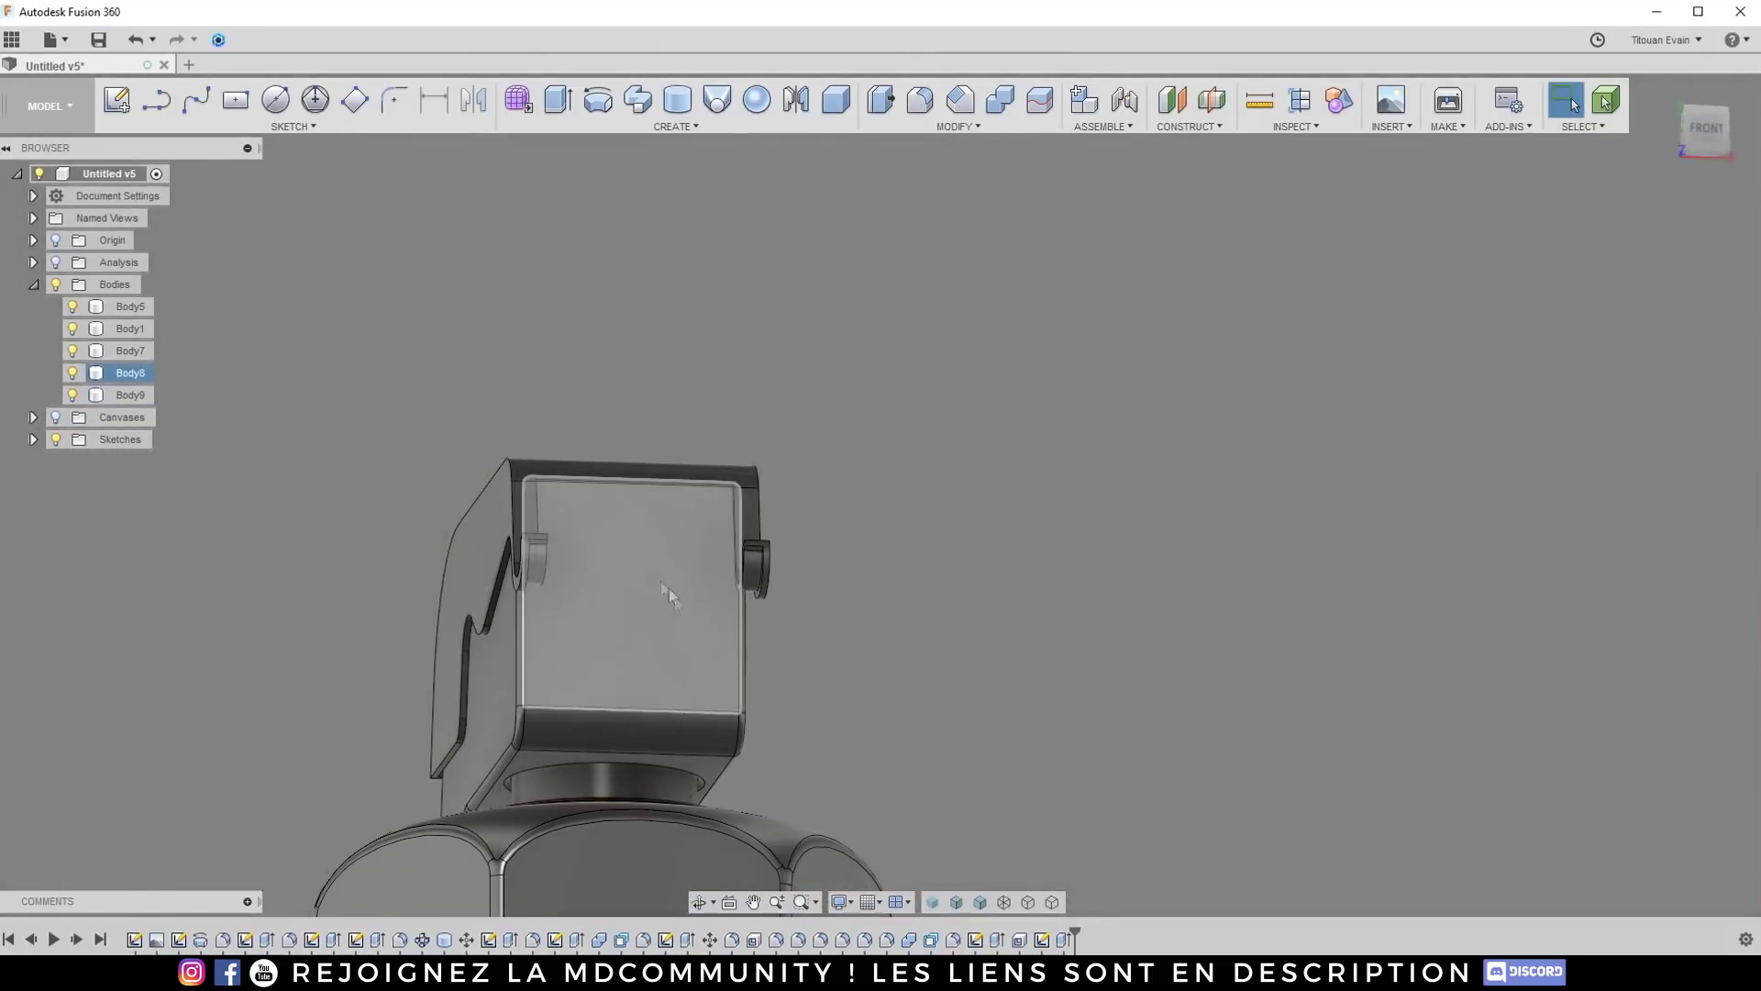
pyautogui.rightClick(1039, 940)
pyautogui.click(1070, 752)
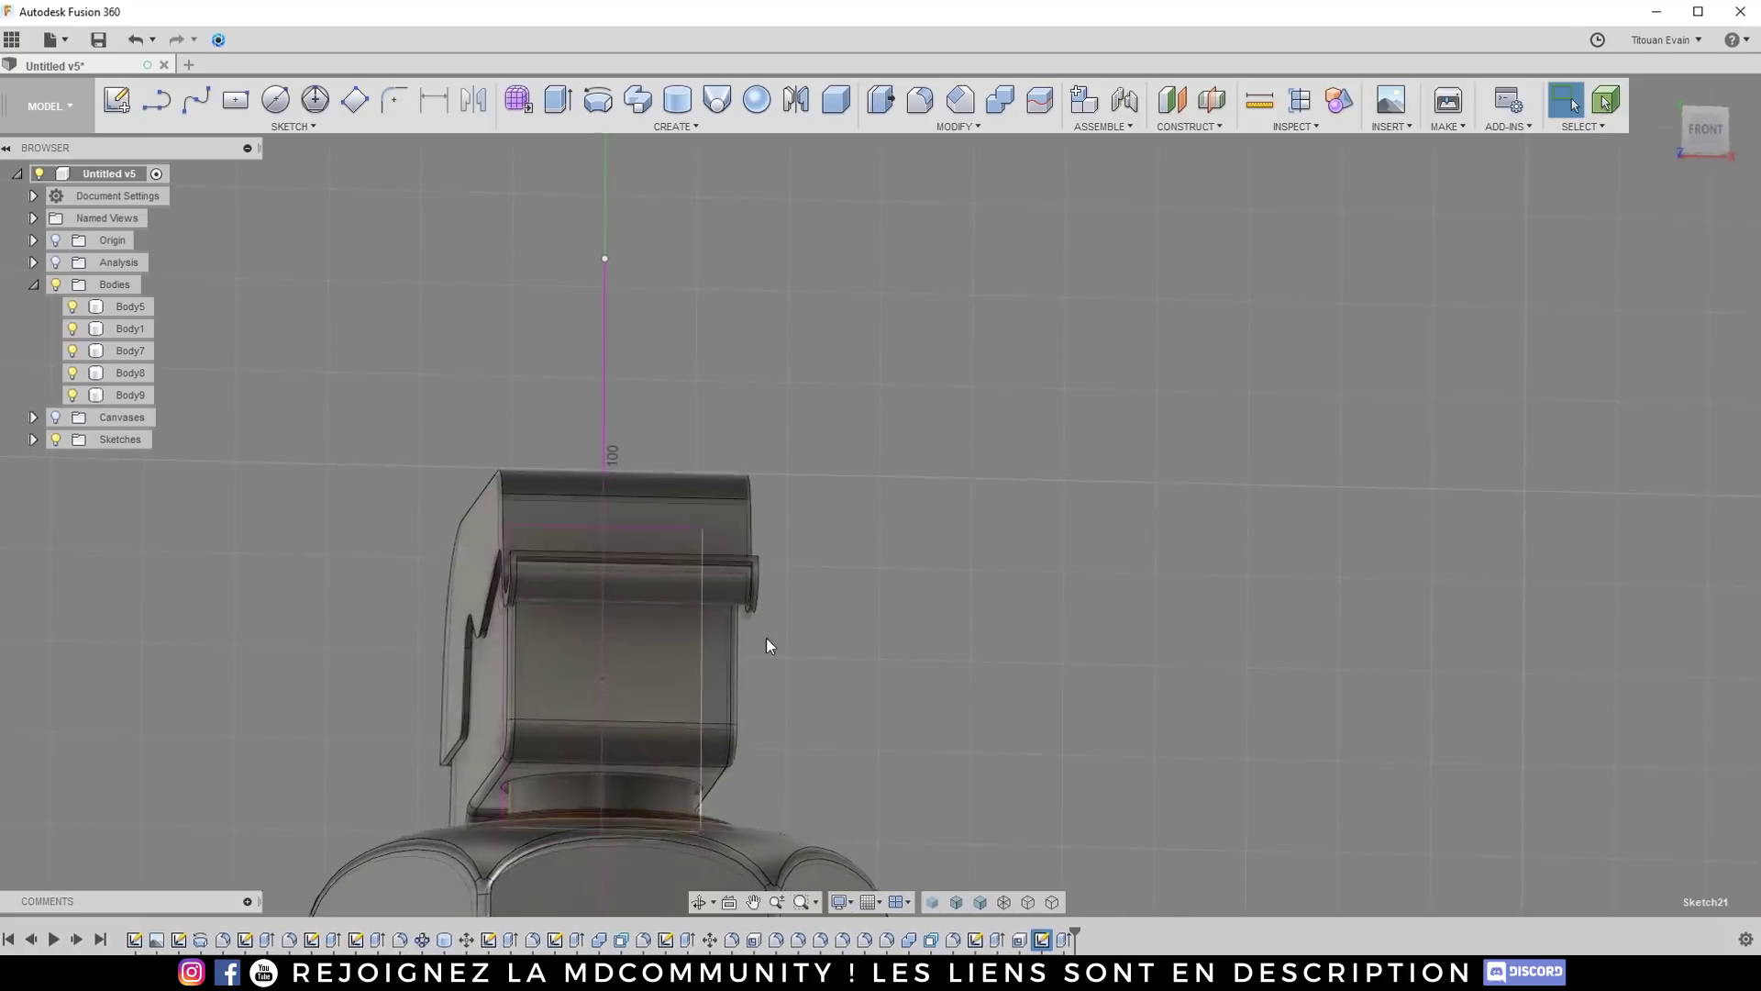
pyautogui.click(634, 484)
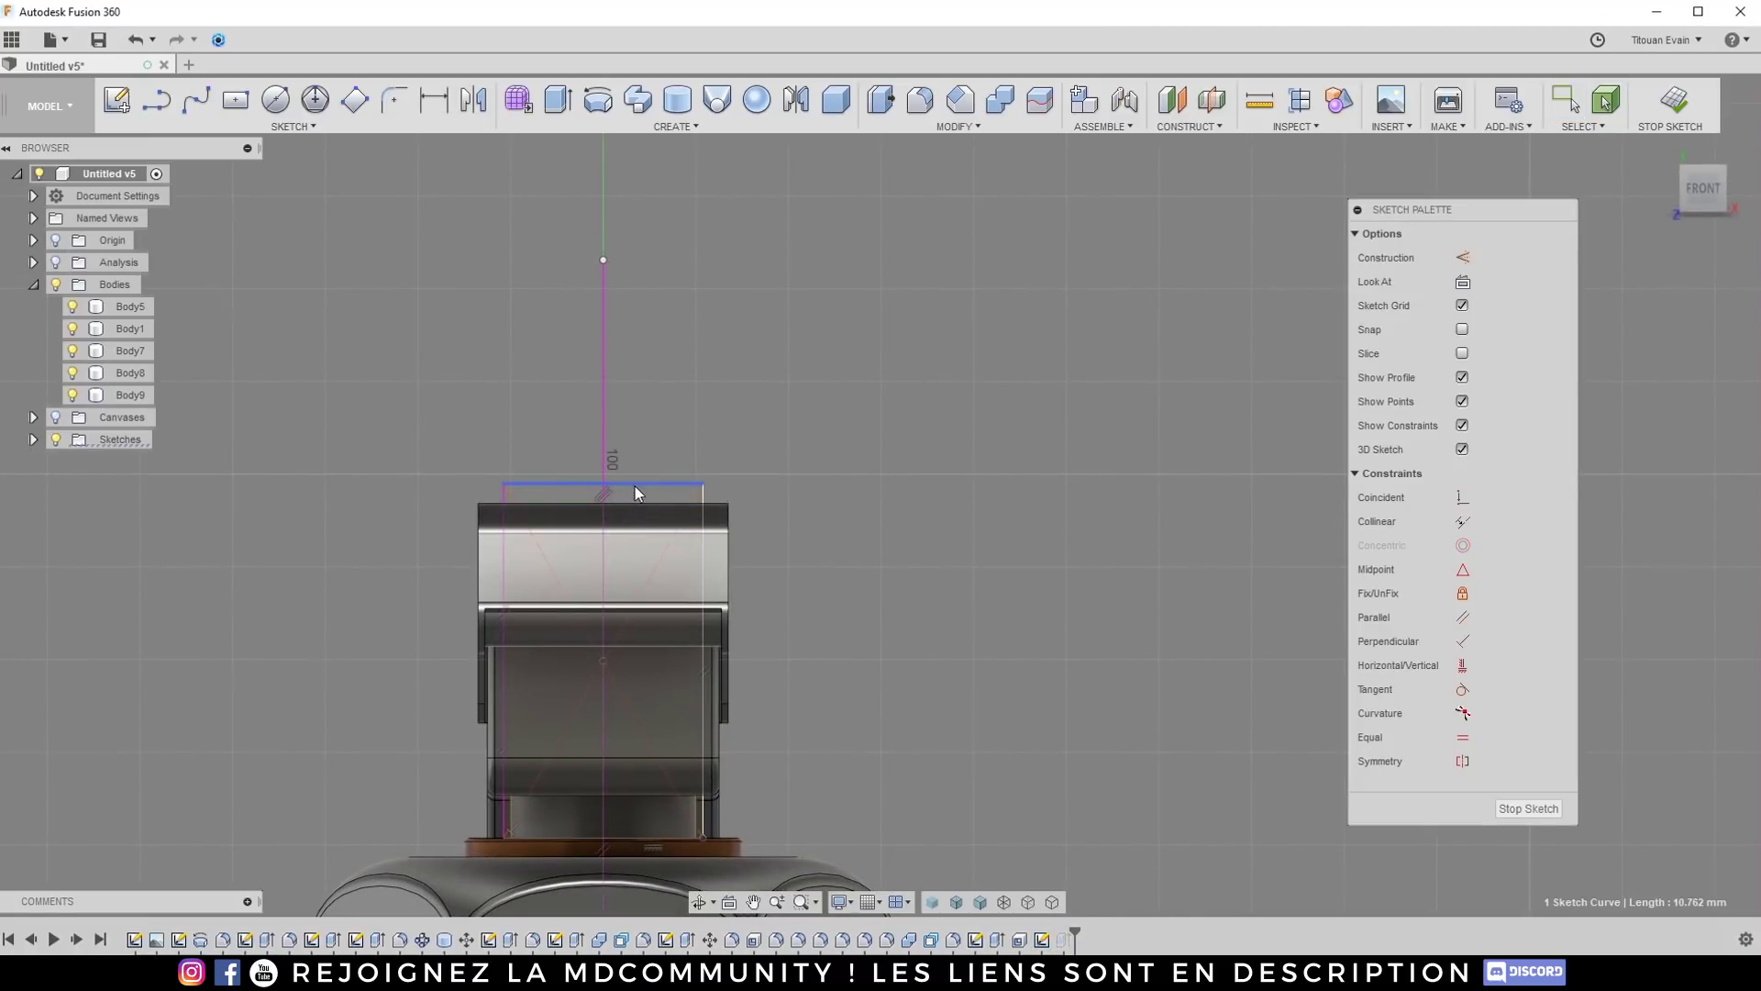
pyautogui.click(1472, 802)
pyautogui.moveTo(956, 618)
pyautogui.keyDown('shift'); pyautogui.mouseDown(button='middle')
pyautogui.moveTo(830, 578)
pyautogui.moveTo(756, 652)
pyautogui.moveTo(826, 421)
pyautogui.moveTo(783, 394)
pyautogui.mouseUp(button='middle'); pyautogui.keyUp('shift')
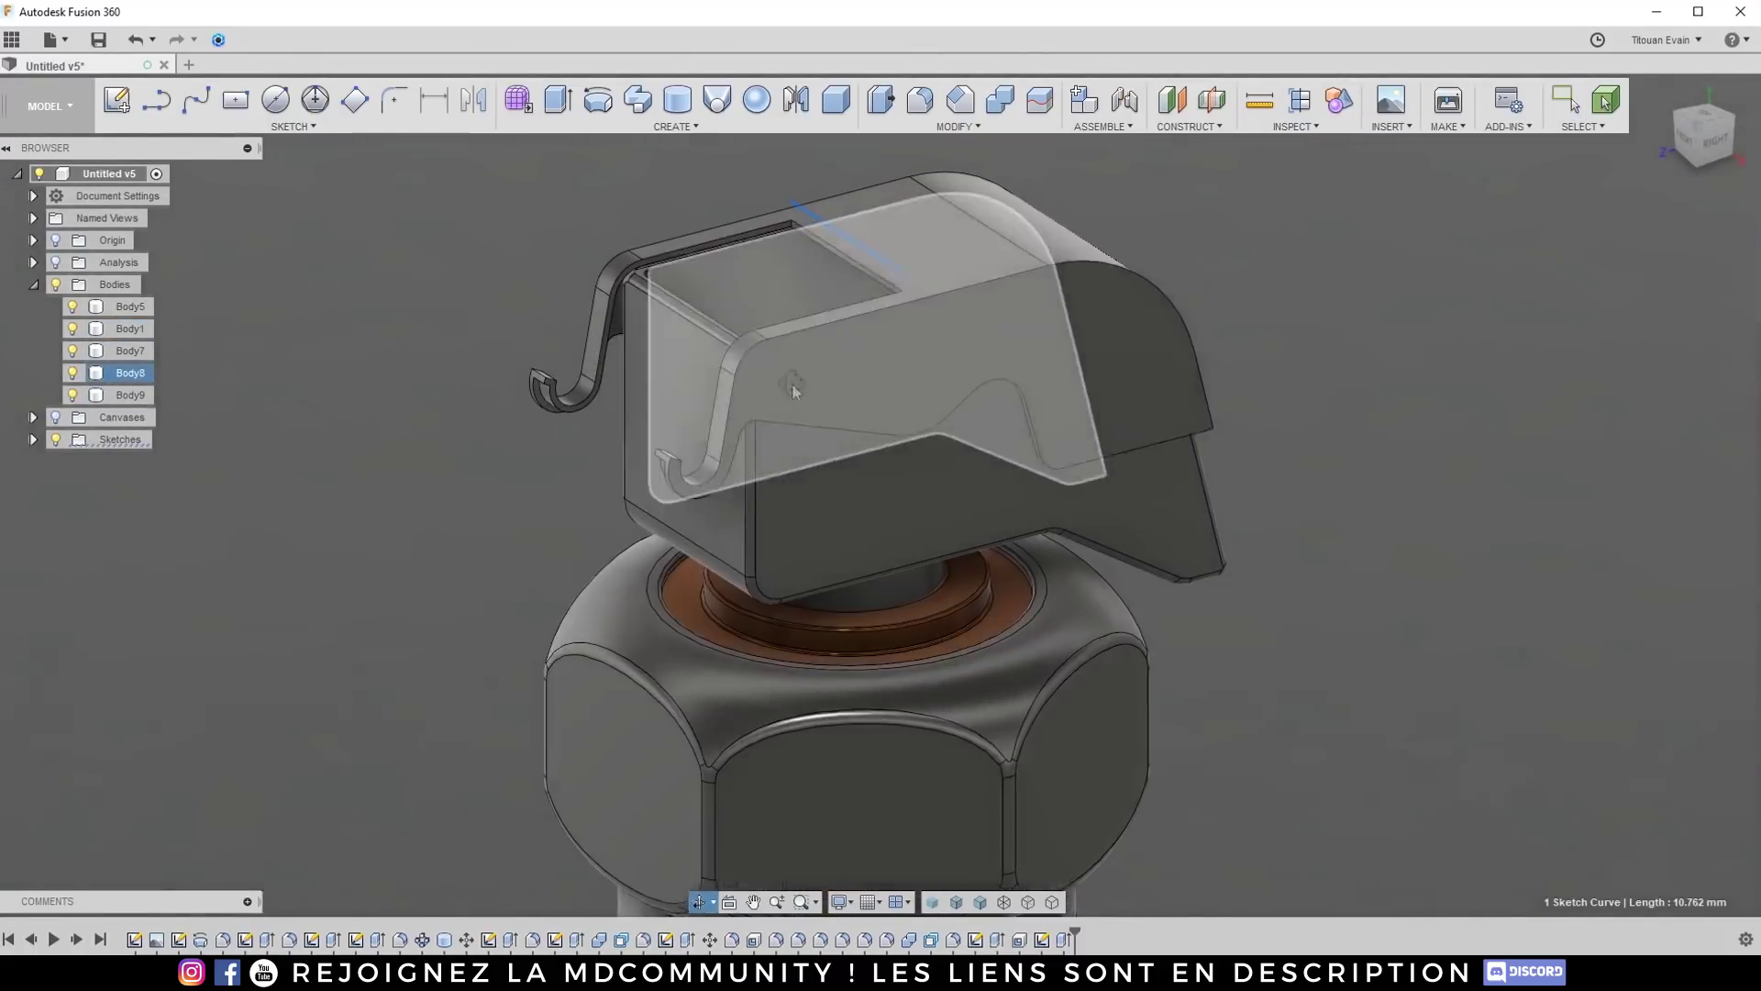
# Step: Edit the cut's rectangle sketch again and lower its top edge below the lever cover's top surface
pyautogui.rightClick(1042, 940)
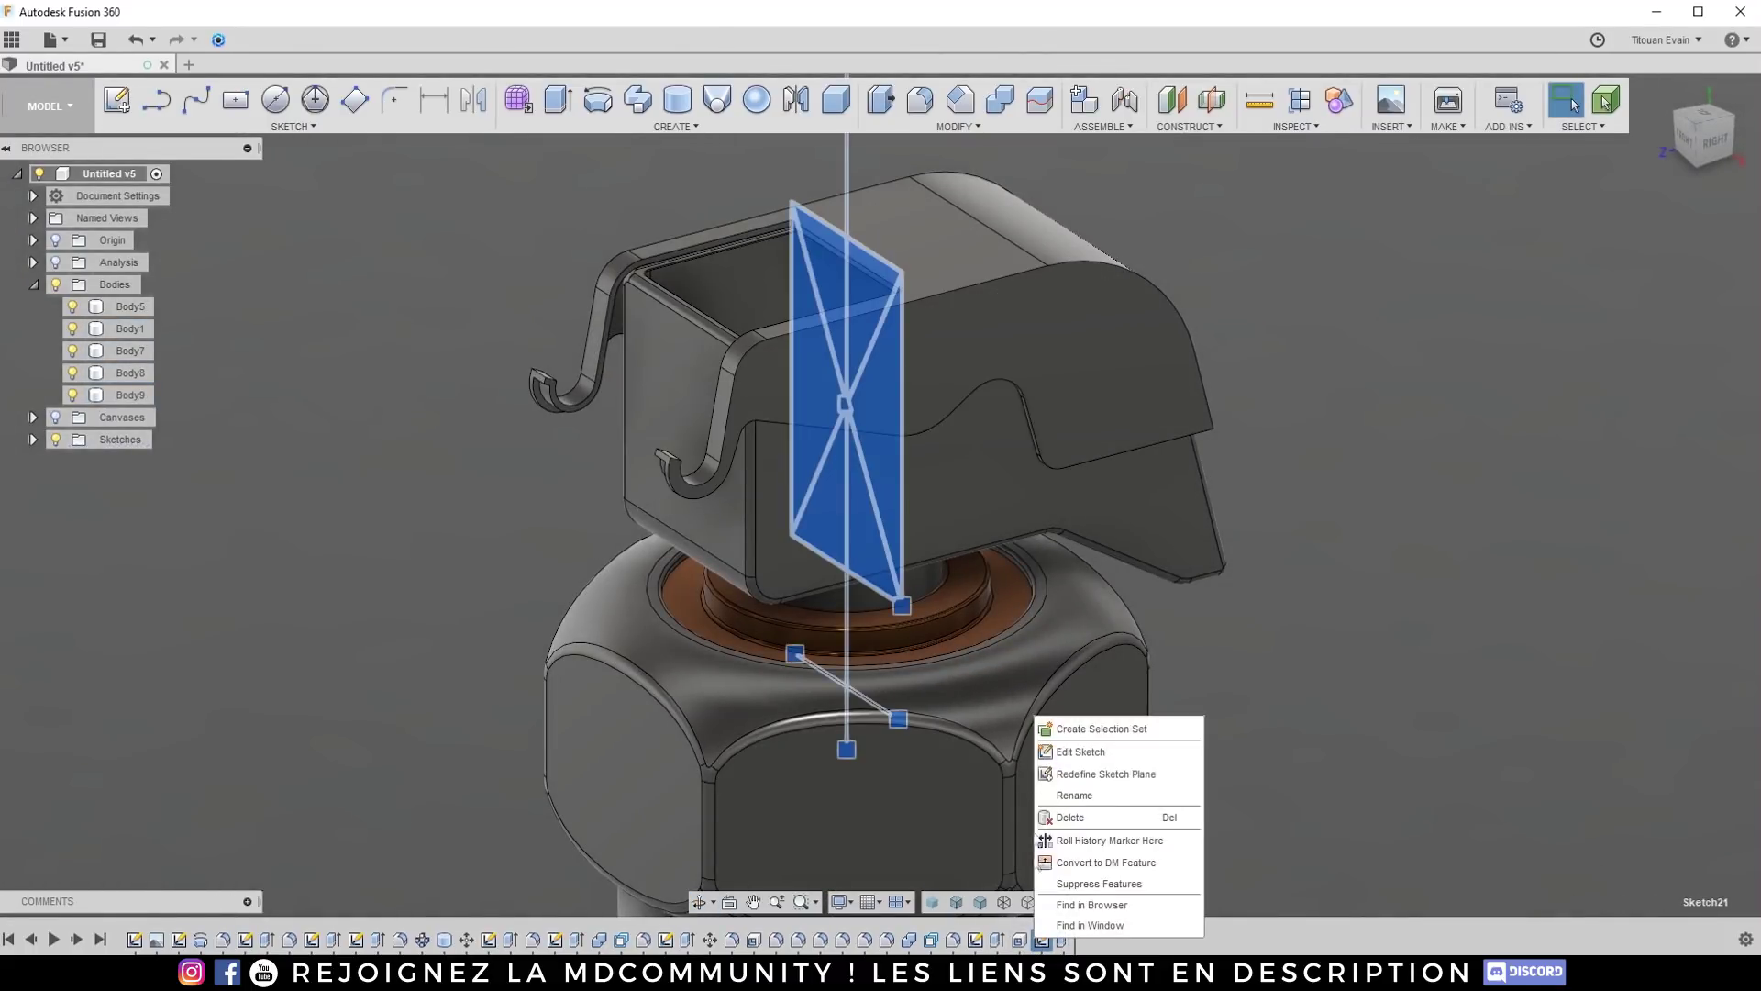
pyautogui.click(1052, 752)
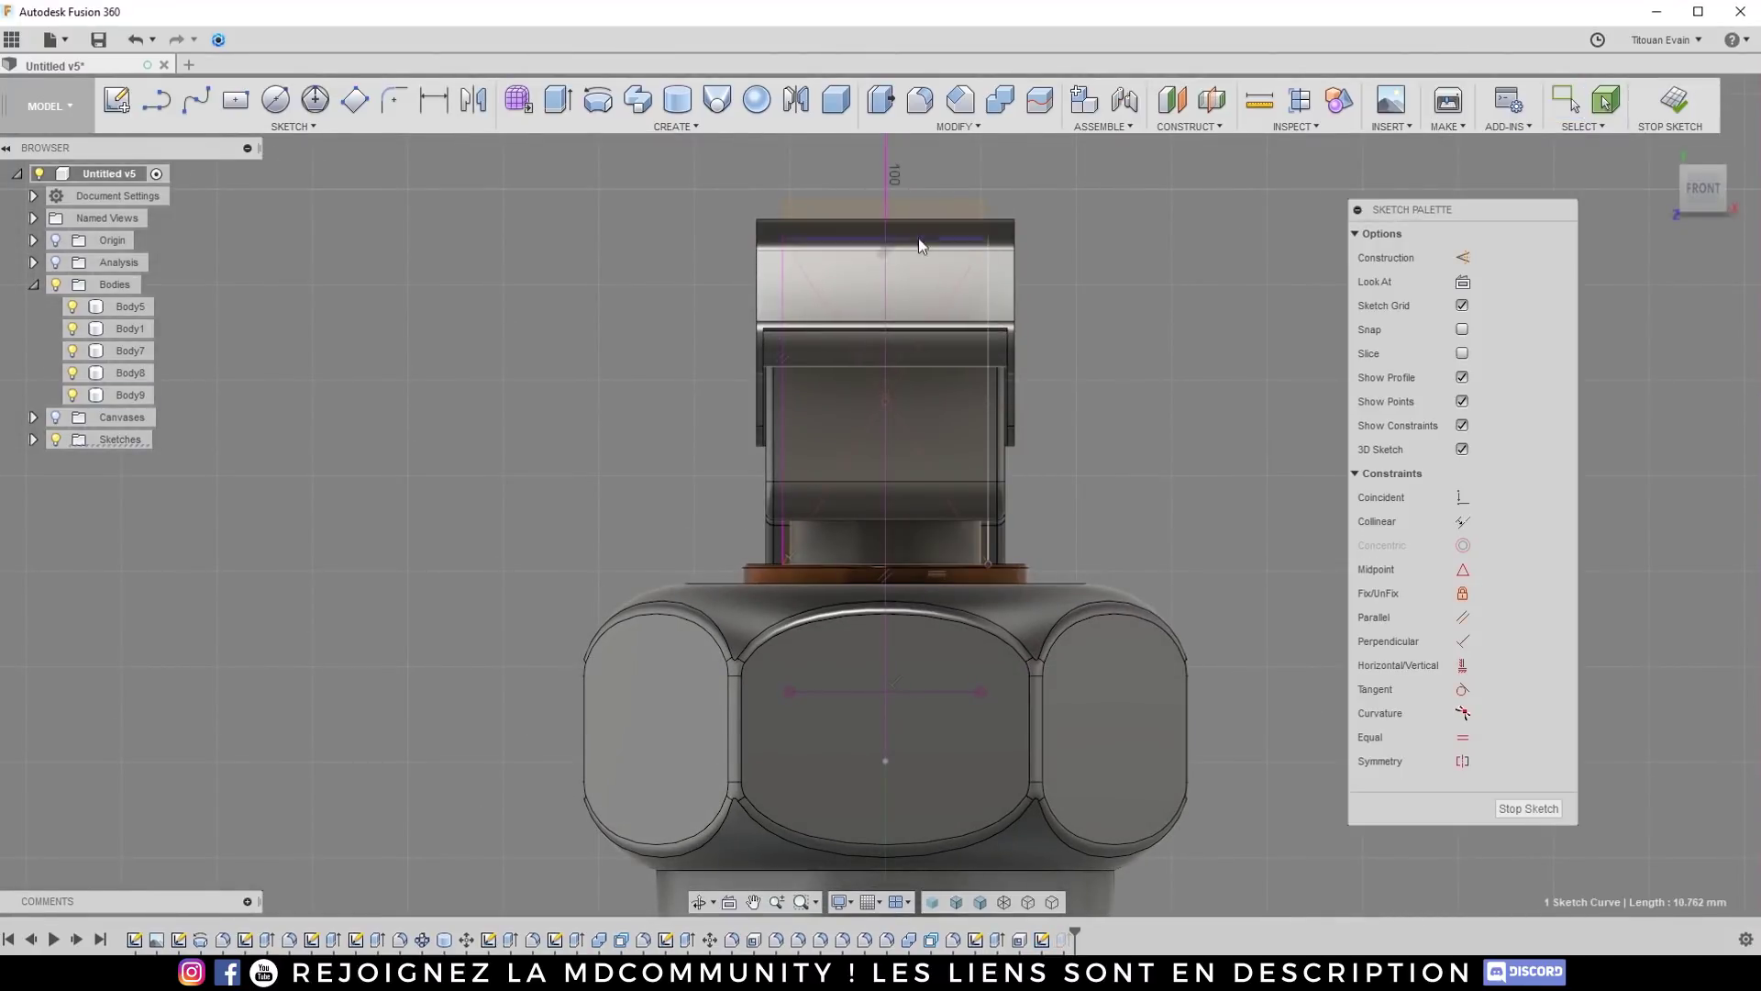
pyautogui.press('Escape')
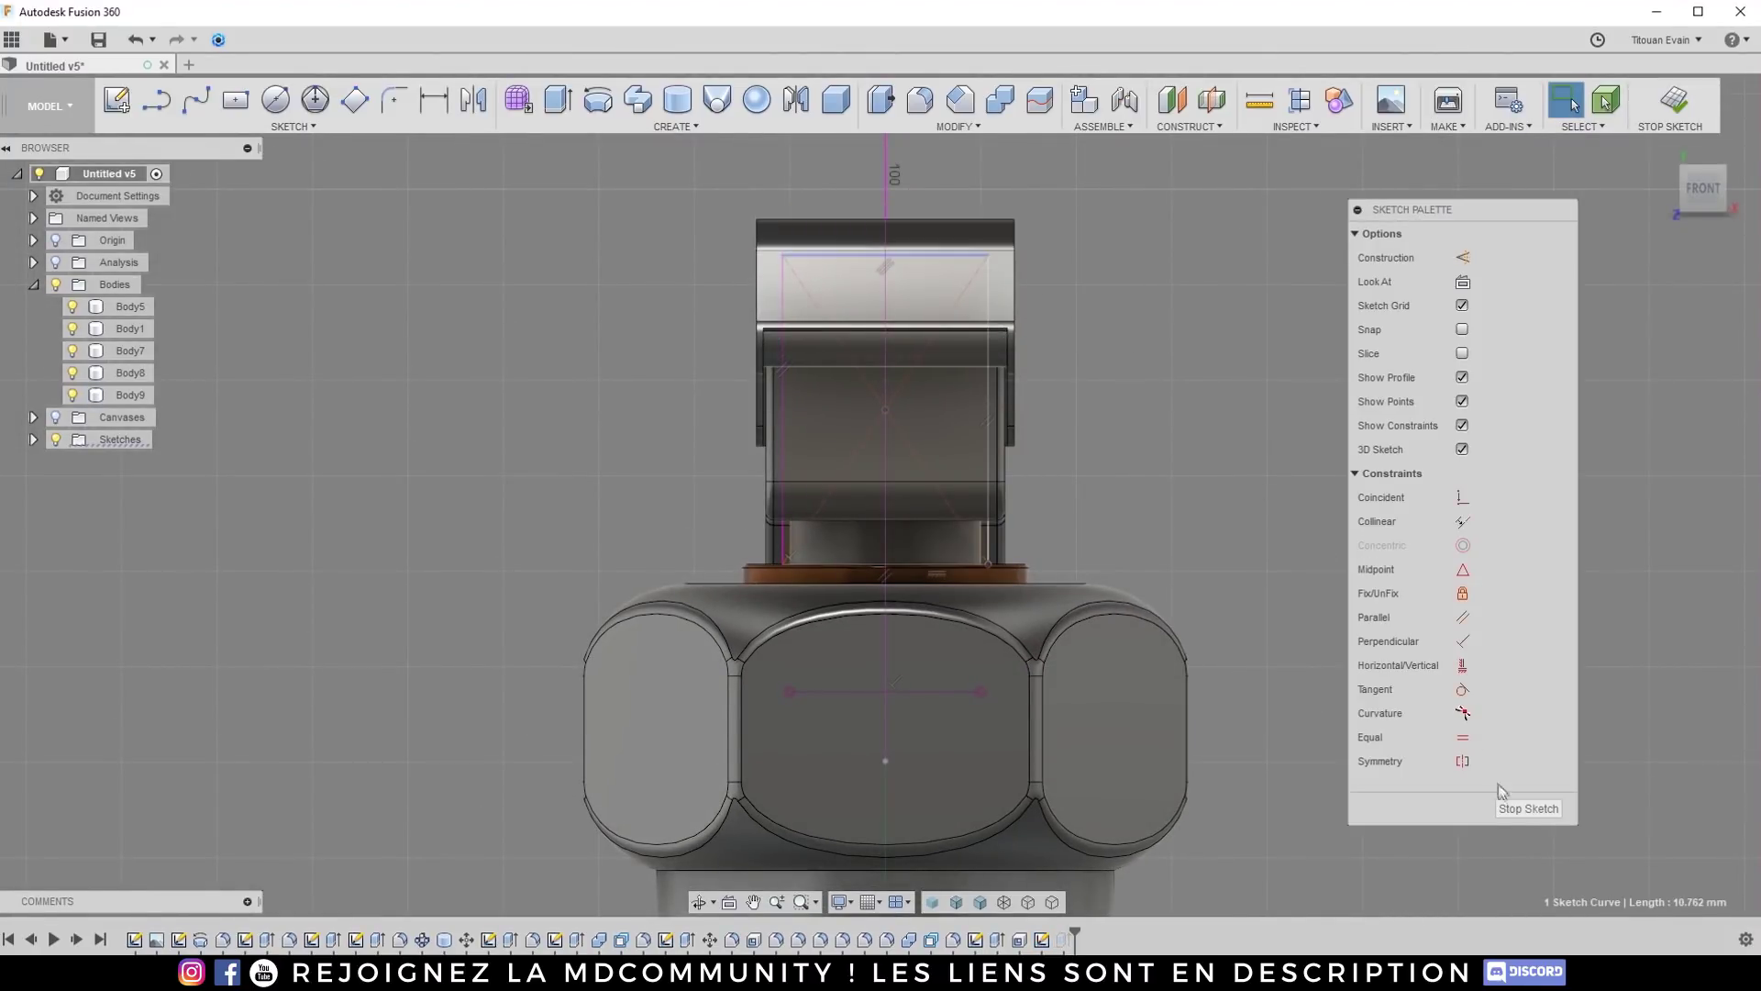
pyautogui.click(1523, 807)
# Step: Fillet the two upper corner edges of the lever cover's front cutout with a 1.637 mm radius
pyautogui.moveTo(1428, 723)
pyautogui.keyDown('shift'); pyautogui.mouseDown(button='middle')
pyautogui.moveTo(657, 334)
pyautogui.moveTo(937, 473)
pyautogui.moveTo(917, 460)
pyautogui.mouseUp(button='middle'); pyautogui.keyUp('shift')
pyautogui.scroll(3, 716, 369)
pyautogui.scroll(5, 657, 334)
pyautogui.press('f')
pyautogui.click(653, 306)
pyautogui.scroll(3, 917, 460)
pyautogui.click(922, 448)
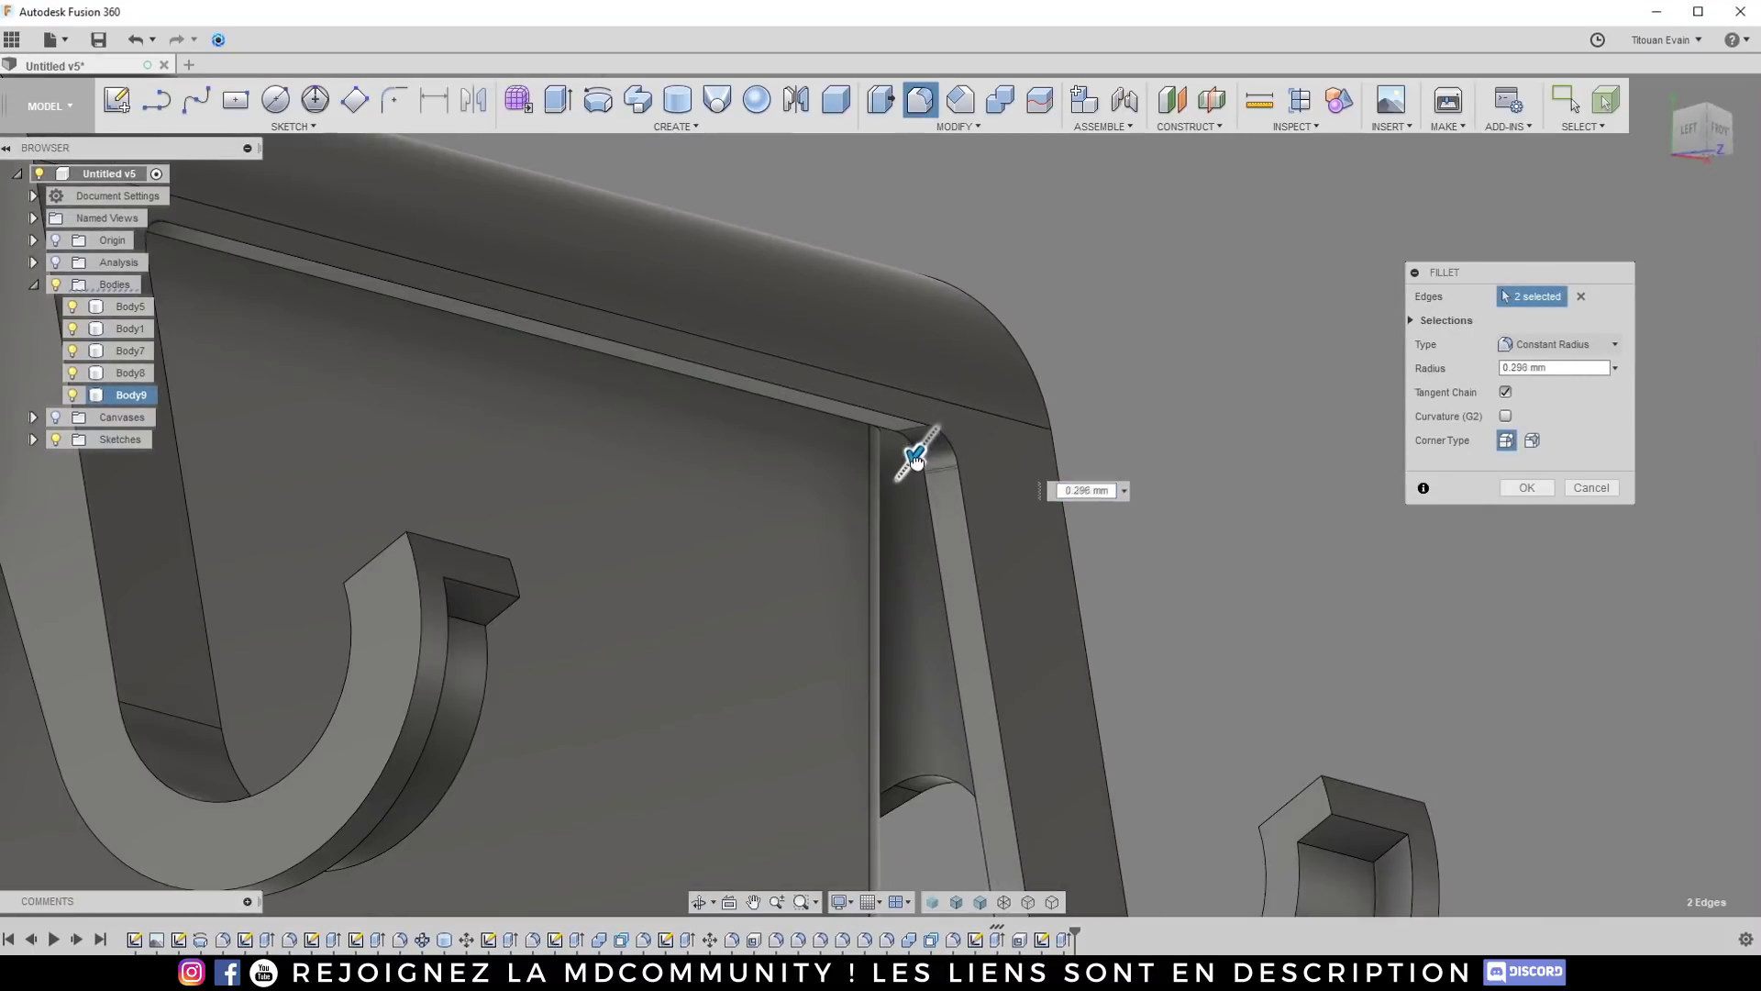
pyautogui.scroll(-2, 907, 483)
pyautogui.keyDown('shift'); pyautogui.moveTo(936, 440); pyautogui.dragTo(720, 385, button='middle'); pyautogui.keyUp('shift')
pyautogui.scroll(-3, 764, 321)
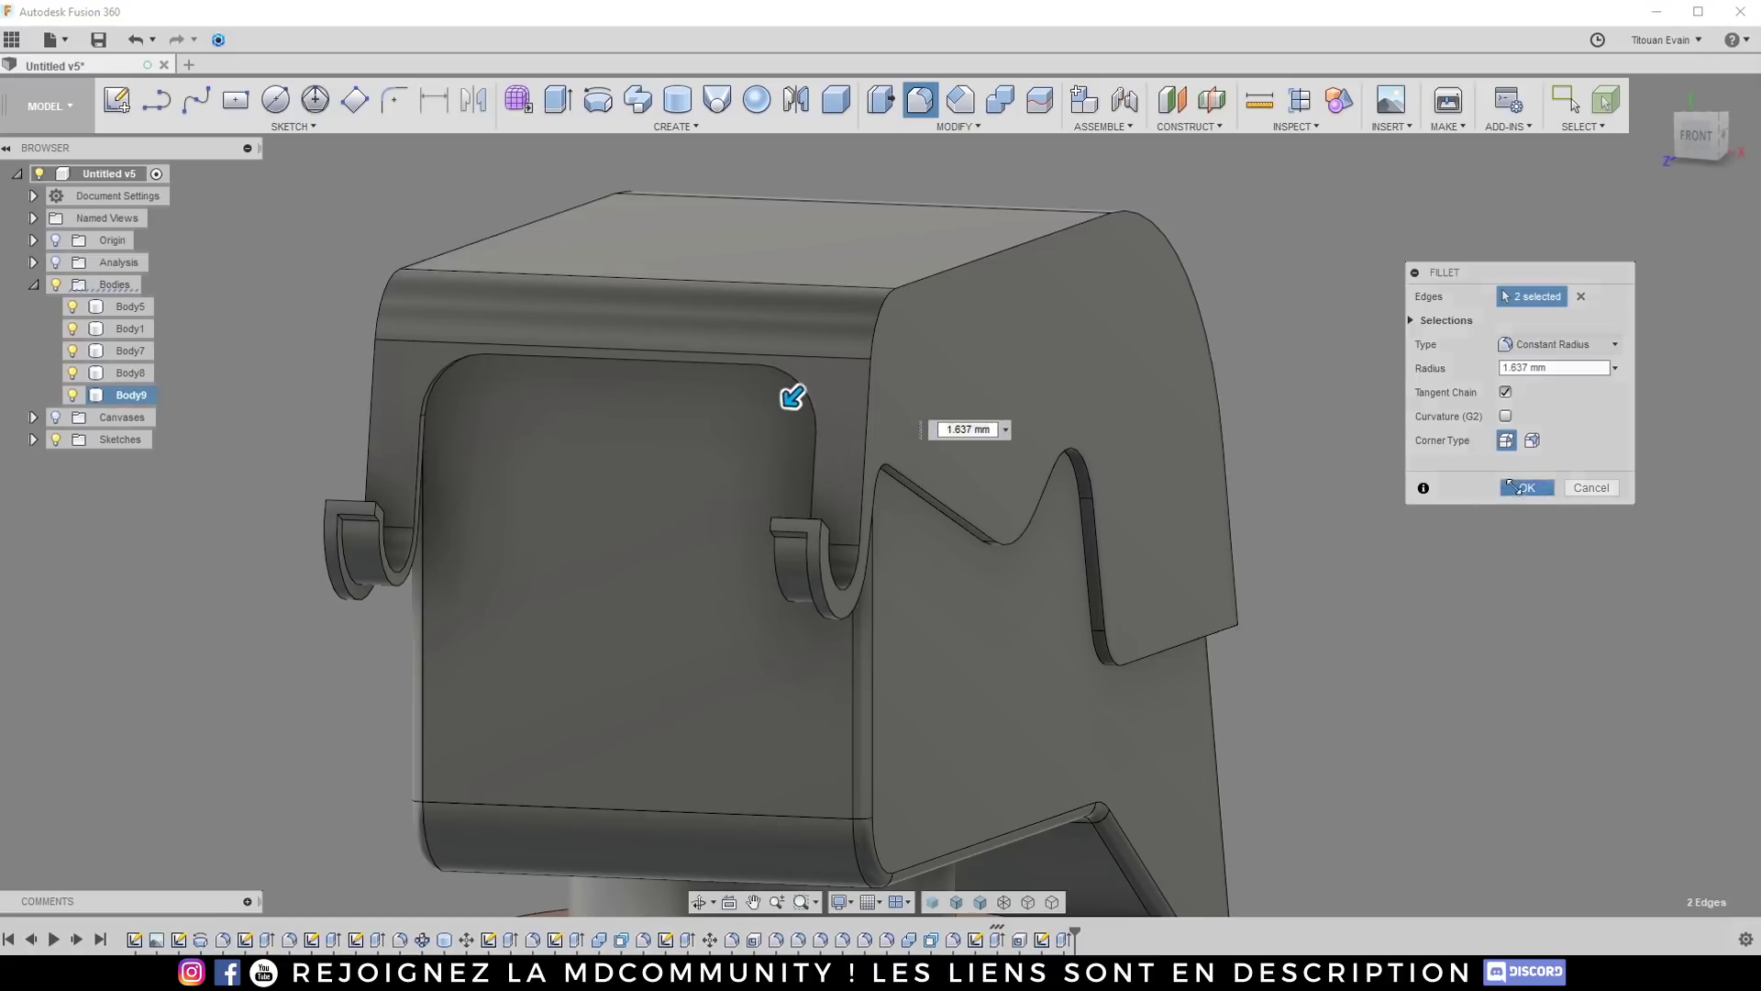
pyautogui.click(1513, 487)
# Step: Fillet the inner corner edge at the tip of each of the two hooks with a 0.563 mm radius
pyautogui.scroll(-3, 825, 413)
pyautogui.keyDown('shift'); pyautogui.moveTo(810, 356); pyautogui.dragTo(707, 303, button='middle'); pyautogui.keyUp('shift')
pyautogui.scroll(6, 542, 500)
pyautogui.moveTo(542, 503)
pyautogui.keyDown('shift'); pyautogui.mouseDown(button='middle')
pyautogui.moveTo(568, 509)
pyautogui.moveTo(536, 502)
pyautogui.mouseUp(button='middle'); pyautogui.keyUp('shift')
pyautogui.press('f')
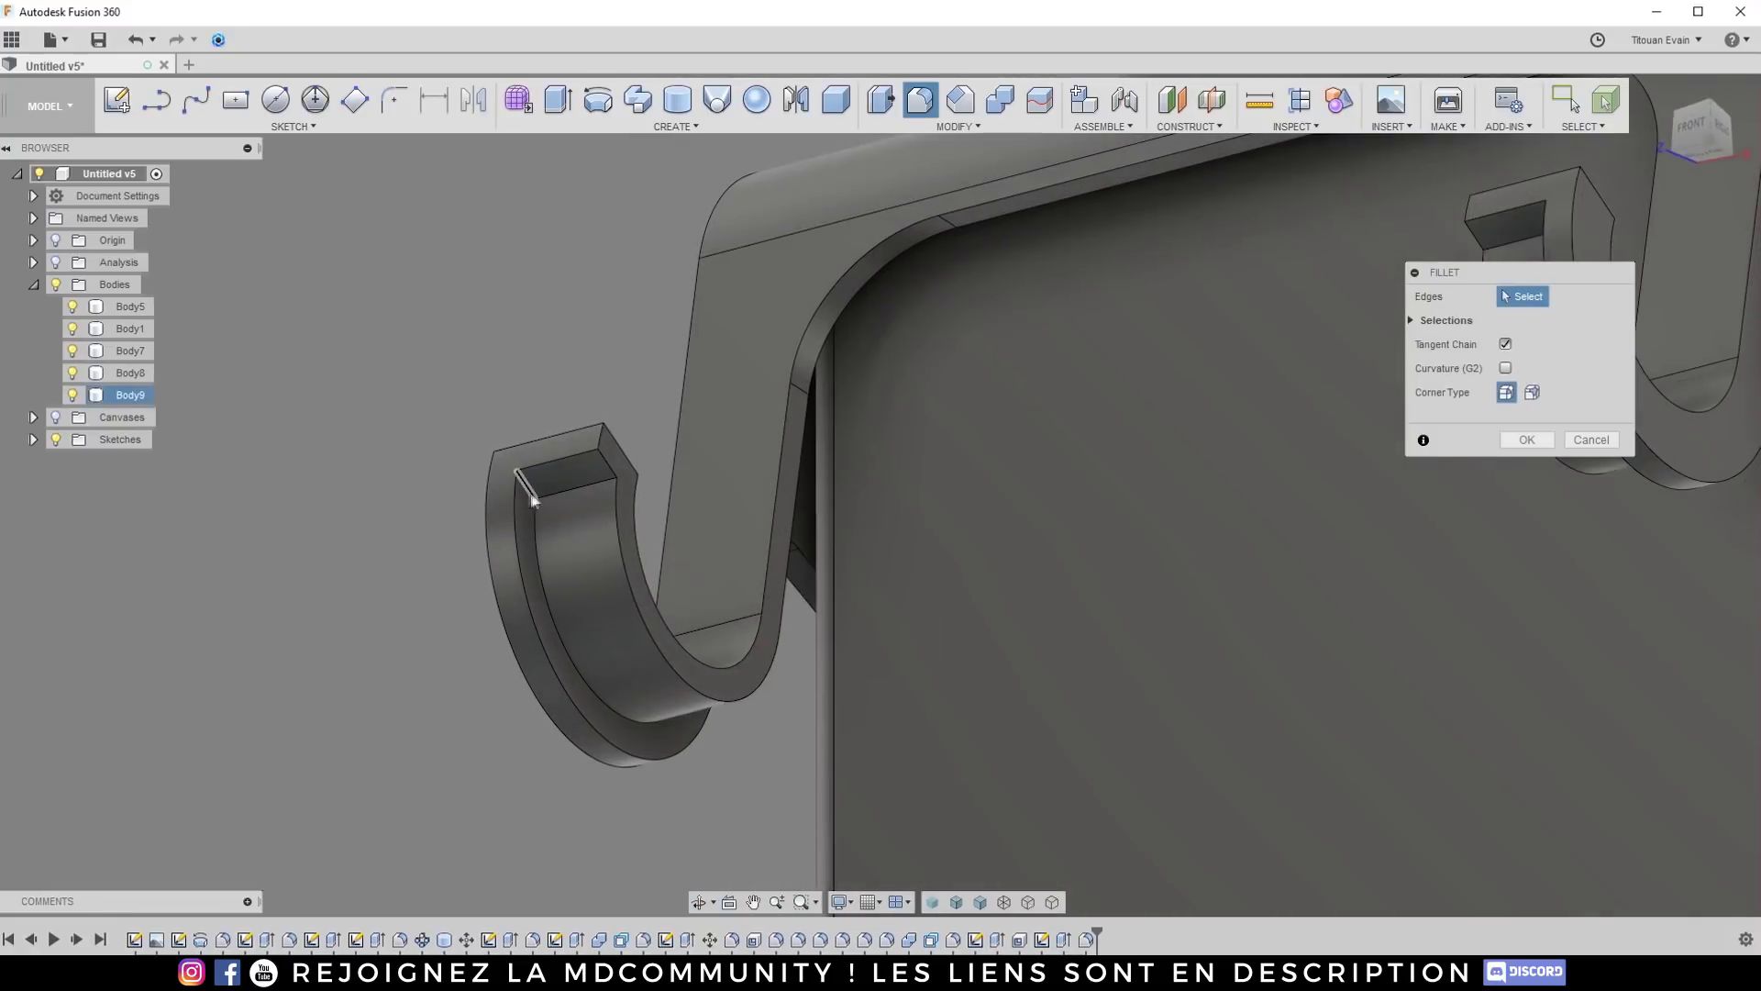
pyautogui.click(532, 500)
pyautogui.scroll(-2, 532, 500)
pyautogui.keyDown('shift'); pyautogui.moveTo(532, 500); pyautogui.dragTo(1159, 362, button='middle'); pyautogui.keyUp('shift')
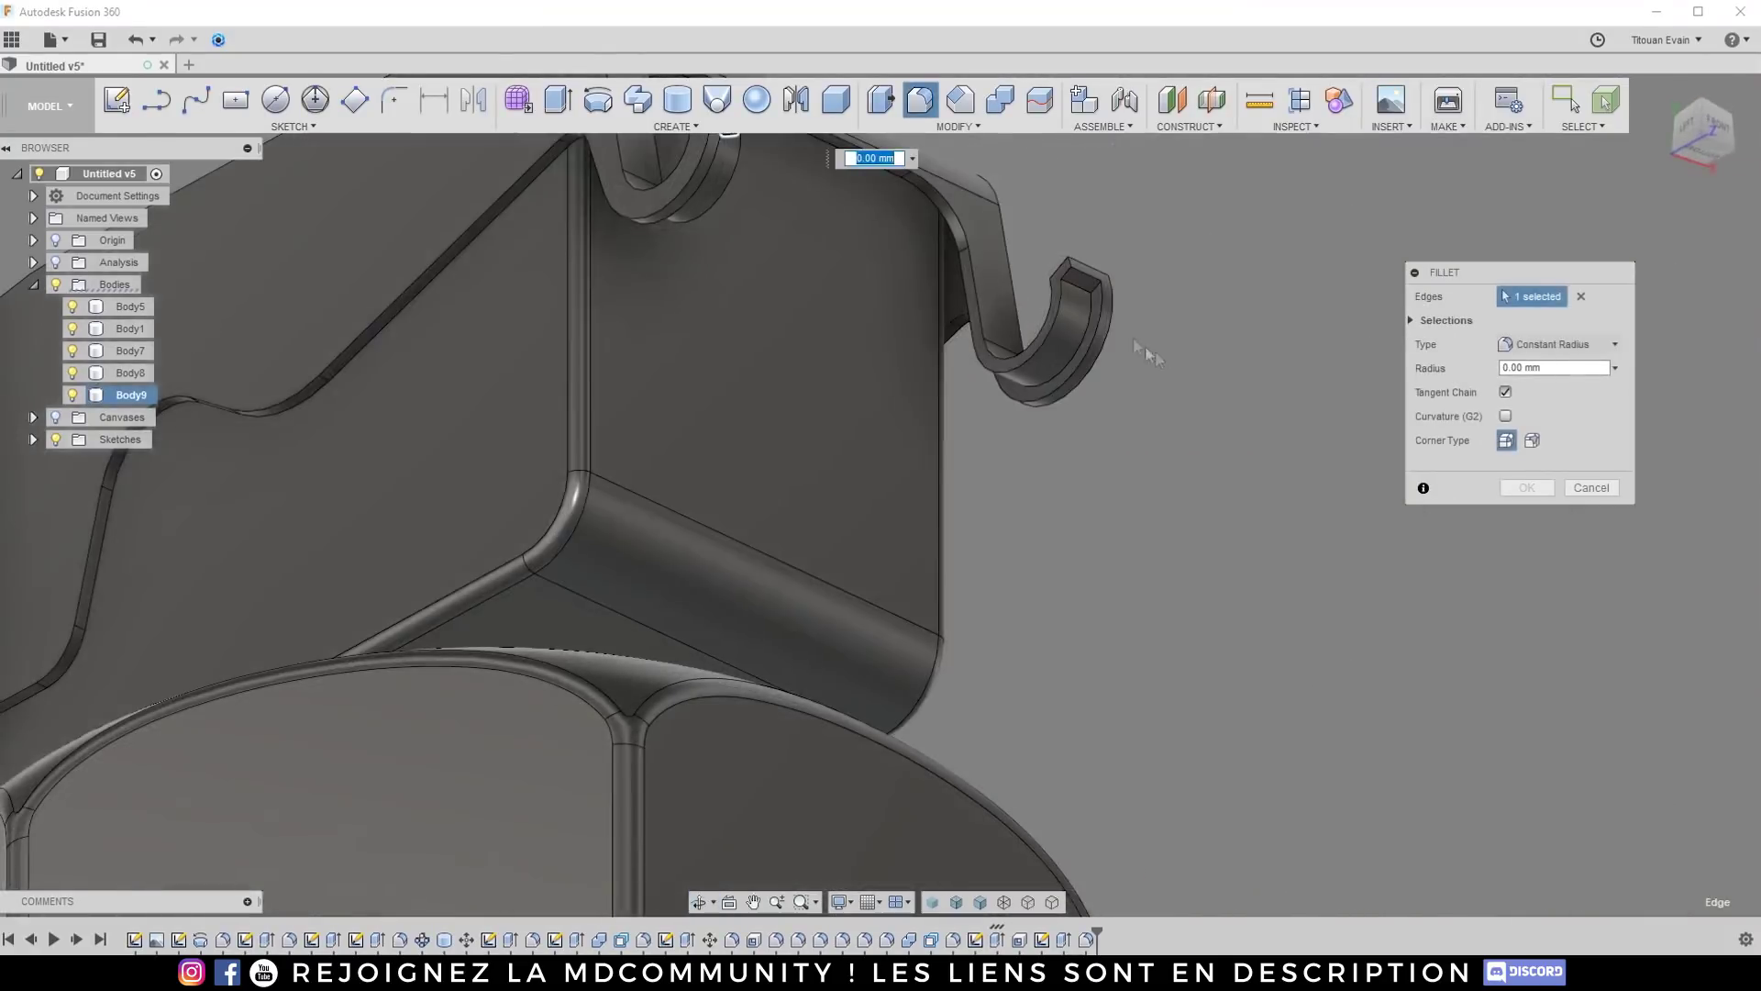
pyautogui.scroll(3, 1101, 292)
pyautogui.click(1100, 291)
pyautogui.moveTo(1096, 292)
pyautogui.keyDown('shift'); pyautogui.mouseDown(button='middle')
pyautogui.moveTo(1091, 409)
pyautogui.moveTo(1077, 268)
pyautogui.moveTo(1088, 287)
pyautogui.mouseUp(button='middle'); pyautogui.keyUp('shift')
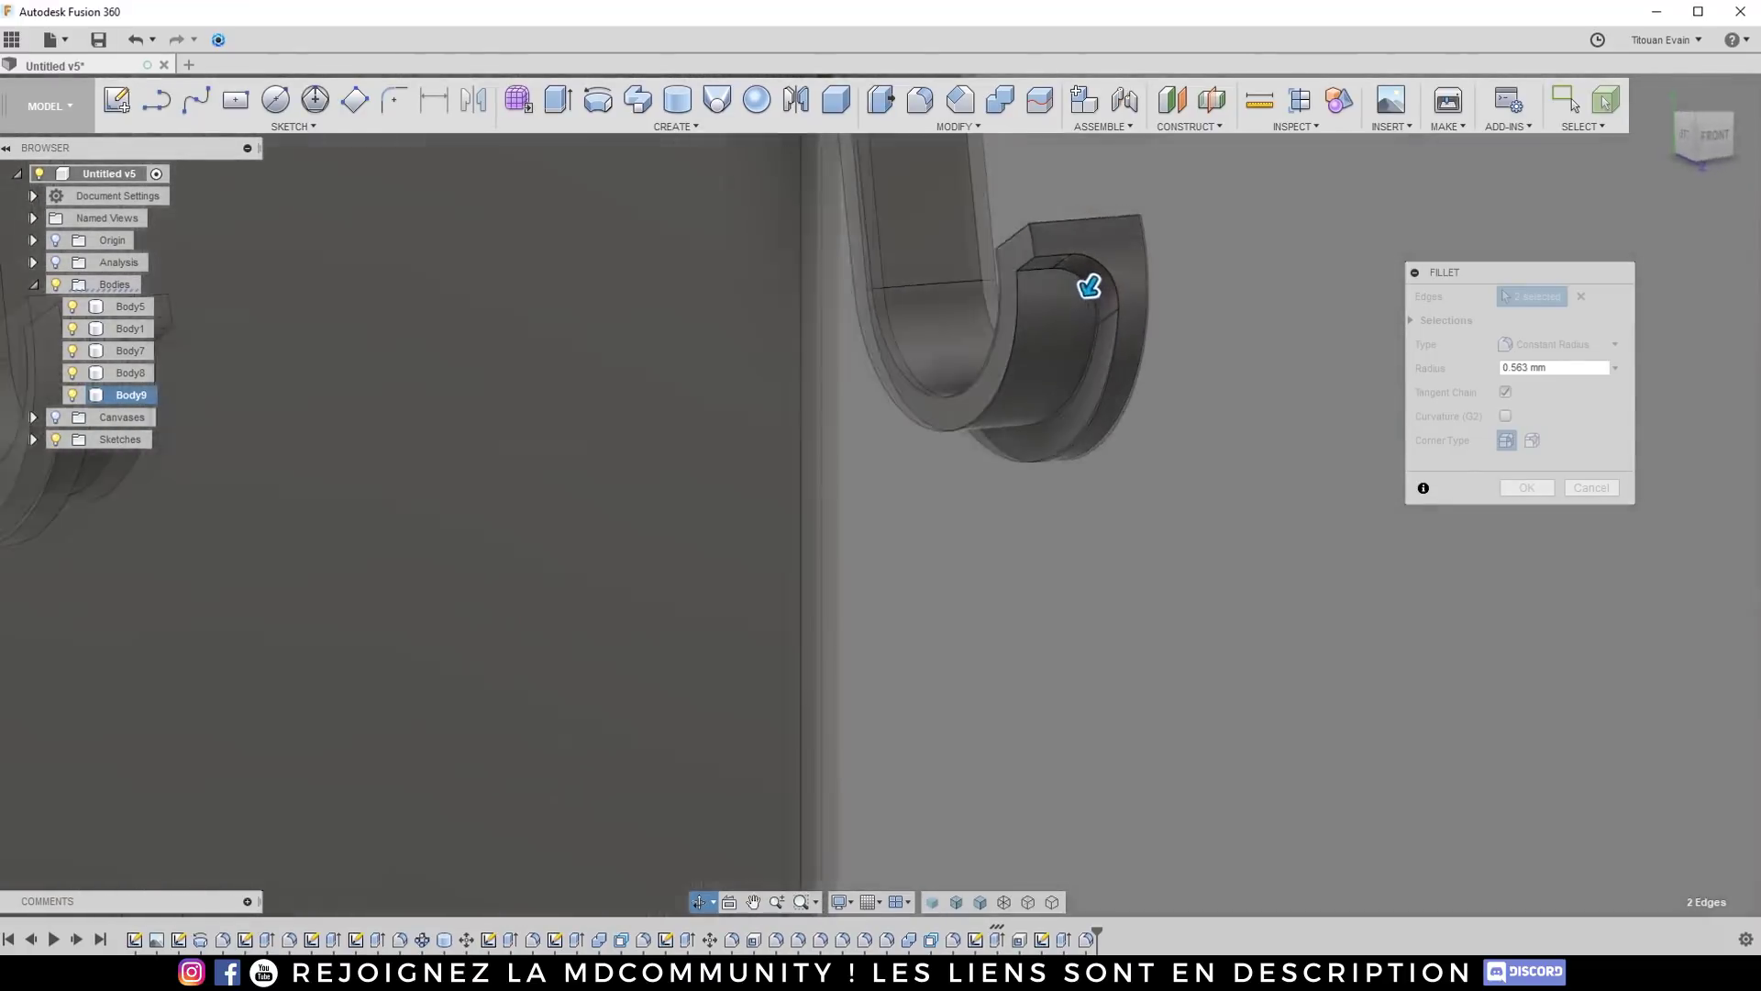
pyautogui.press('Return')
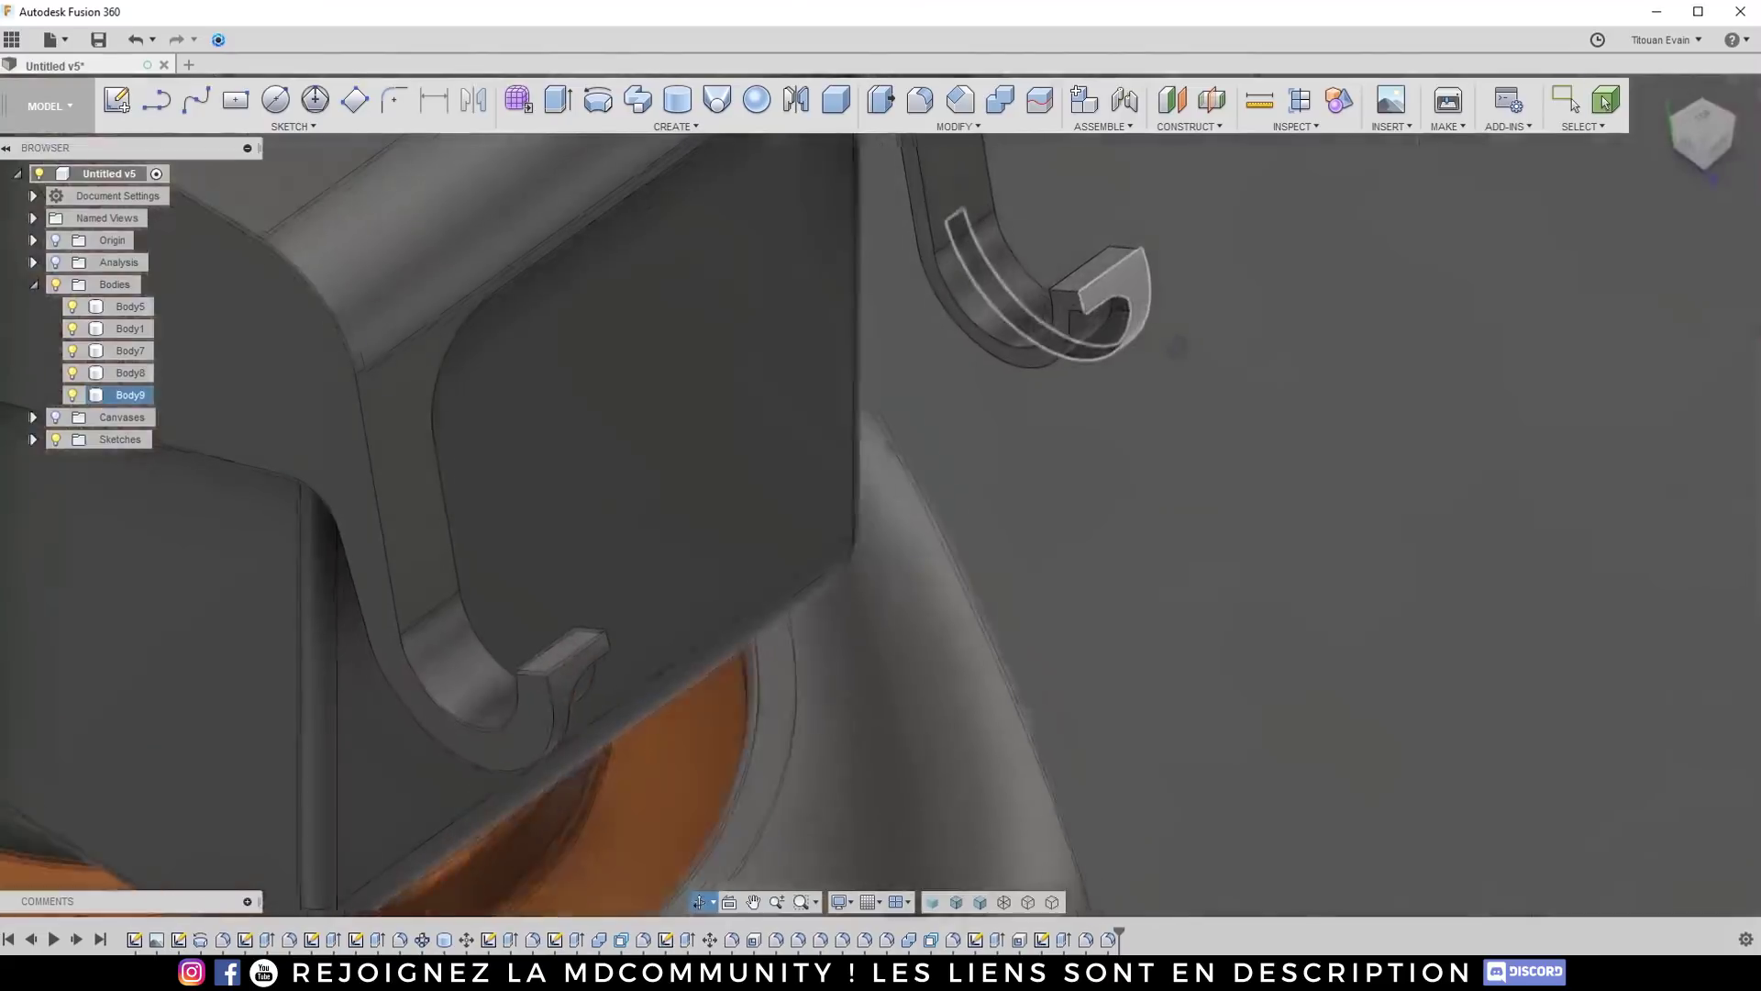
# Step: Select four edges at the tips of the two hooks for a fillet with a 0.464 mm radius
pyautogui.press('f')
pyautogui.click(1047, 349)
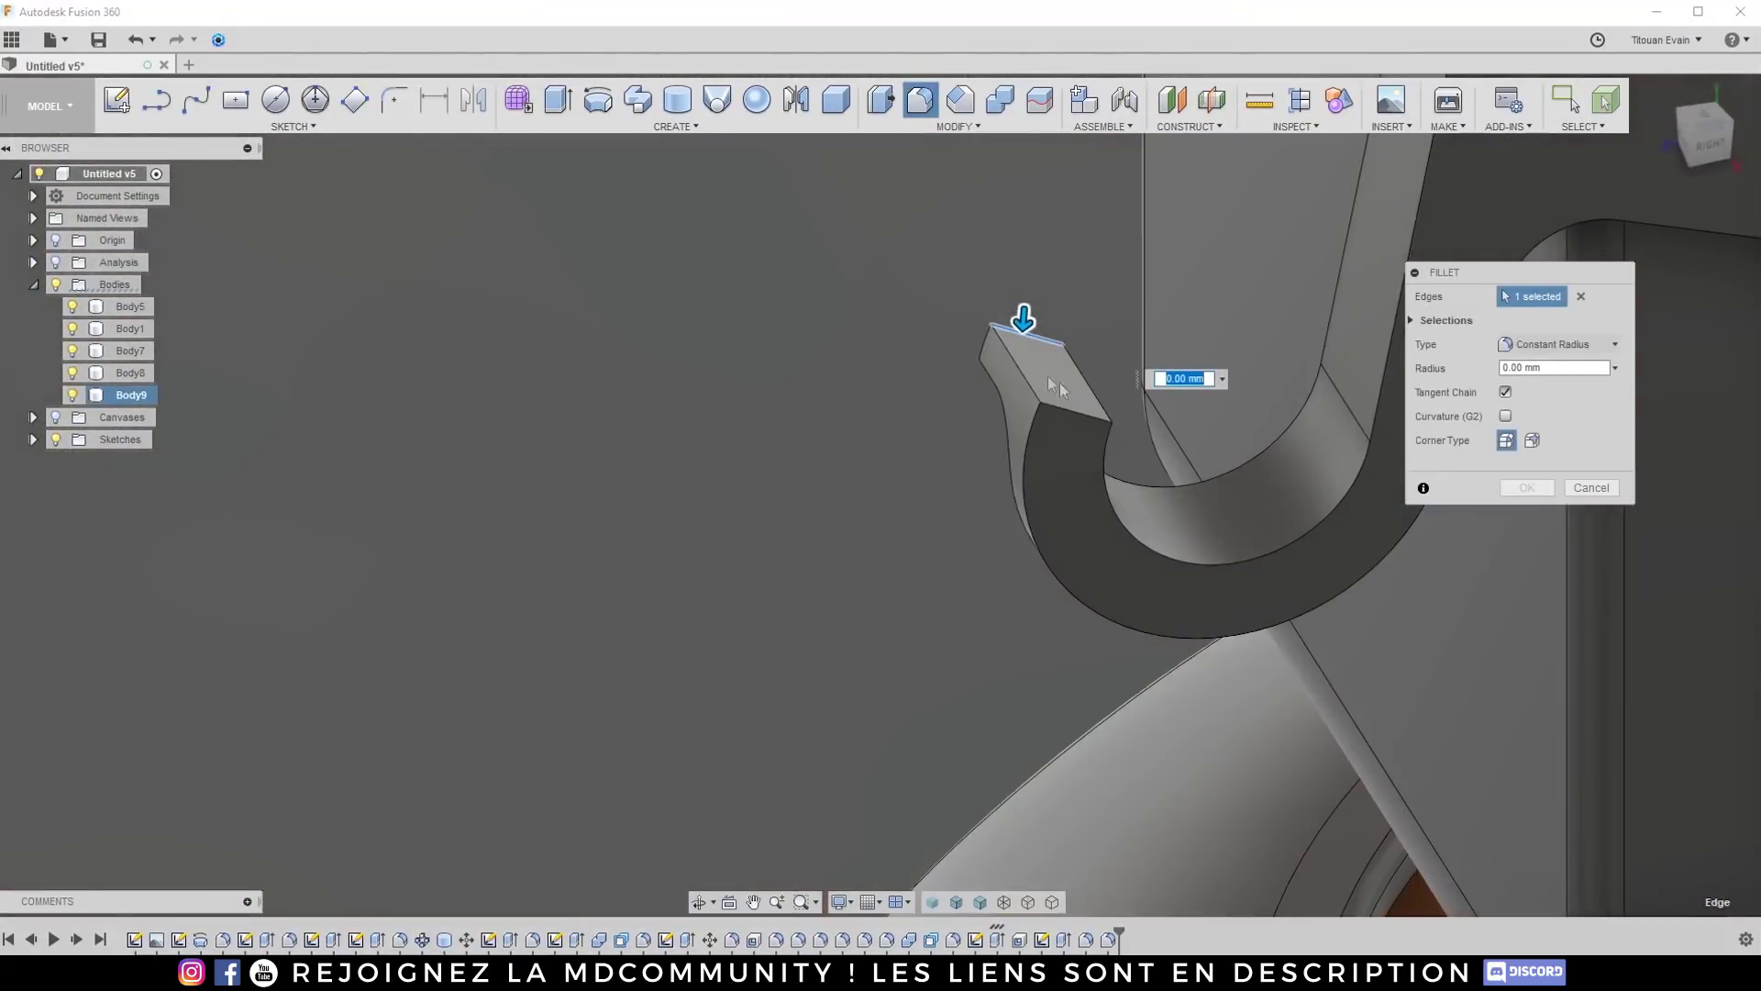
pyautogui.keyDown('shift'); pyautogui.moveTo(1064, 417); pyautogui.dragTo(801, 498, button='middle'); pyautogui.keyUp('shift')
pyautogui.keyDown('shift'); pyautogui.moveTo(757, 442); pyautogui.dragTo(551, 321, button='middle'); pyautogui.keyUp('shift')
pyautogui.click(750, 448)
pyautogui.scroll(2, 557, 319)
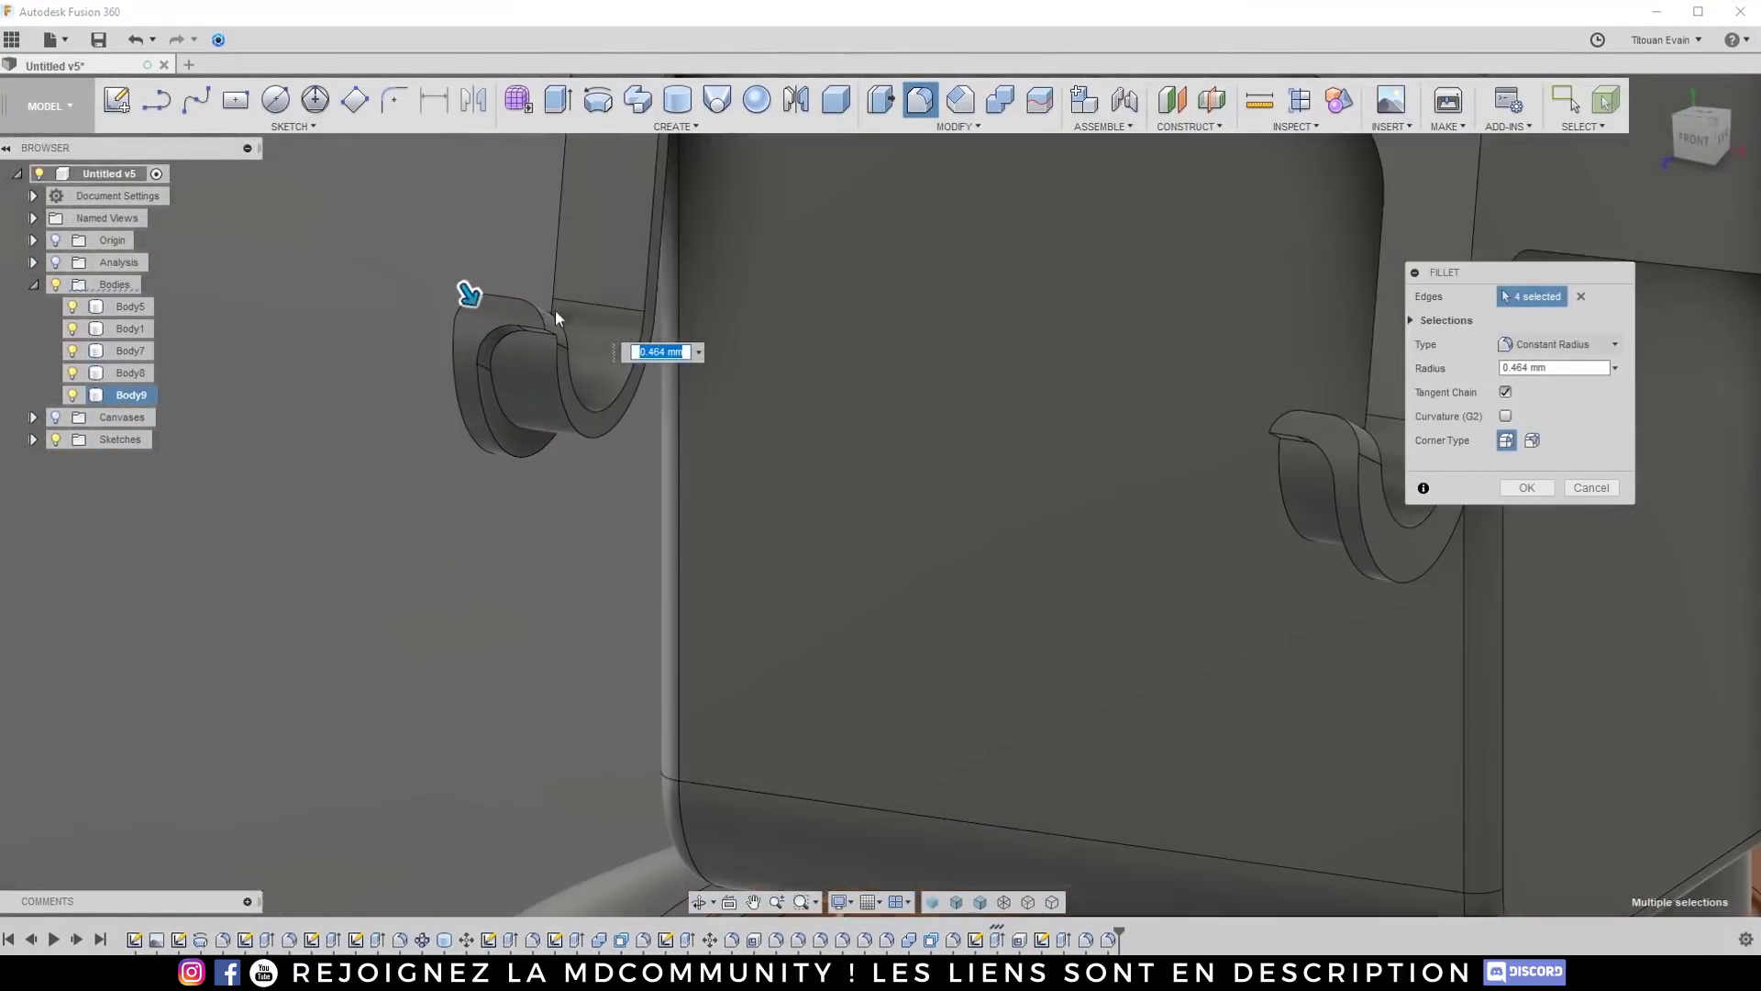
# Step: Set the radius for the four edges at the tips of the two hooks to 0.132 mm and complete the fillet
pyautogui.scroll(2, 560, 330)
pyautogui.keyDown('shift'); pyautogui.moveTo(597, 389); pyautogui.dragTo(578, 334, button='middle'); pyautogui.keyUp('shift')
pyautogui.scroll(2, 559, 315)
pyautogui.moveTo(550, 314); pyautogui.dragTo(561, 341)
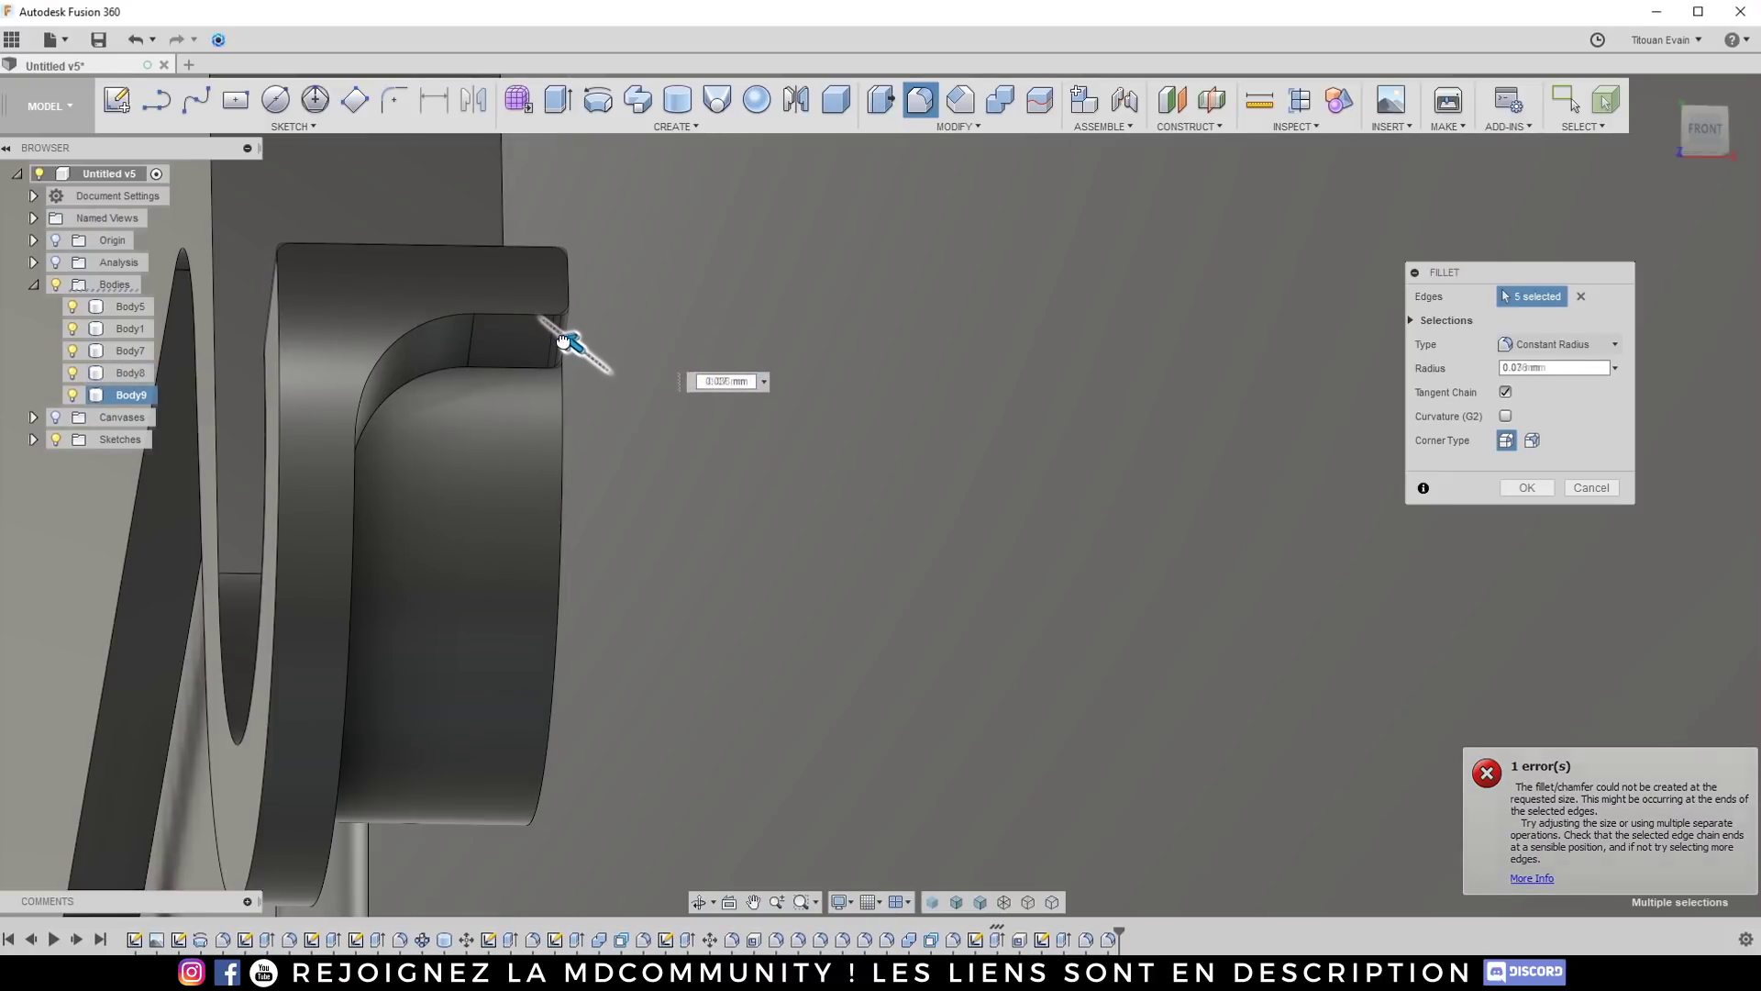
pyautogui.scroll(-6, 570, 361)
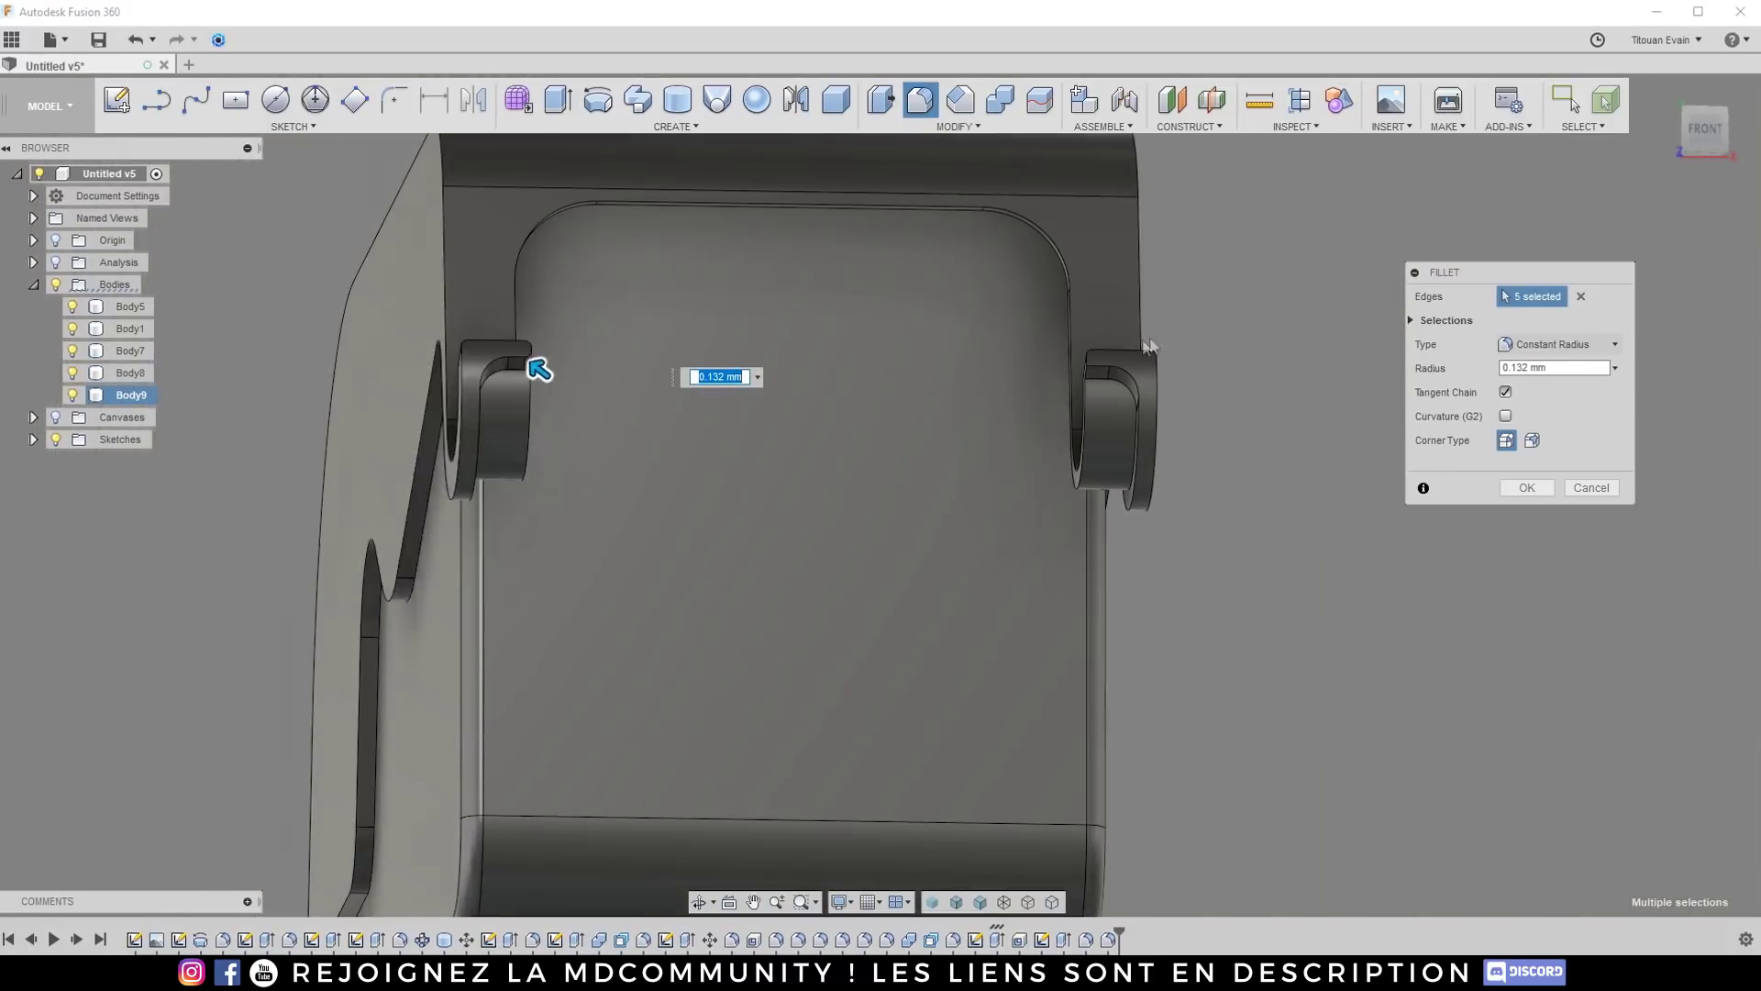
pyautogui.scroll(6, 1033, 393)
pyautogui.keyDown('shift'); pyautogui.moveTo(1053, 371); pyautogui.dragTo(1070, 394, button='middle'); pyautogui.keyUp('shift')
pyautogui.scroll(4, 1046, 404)
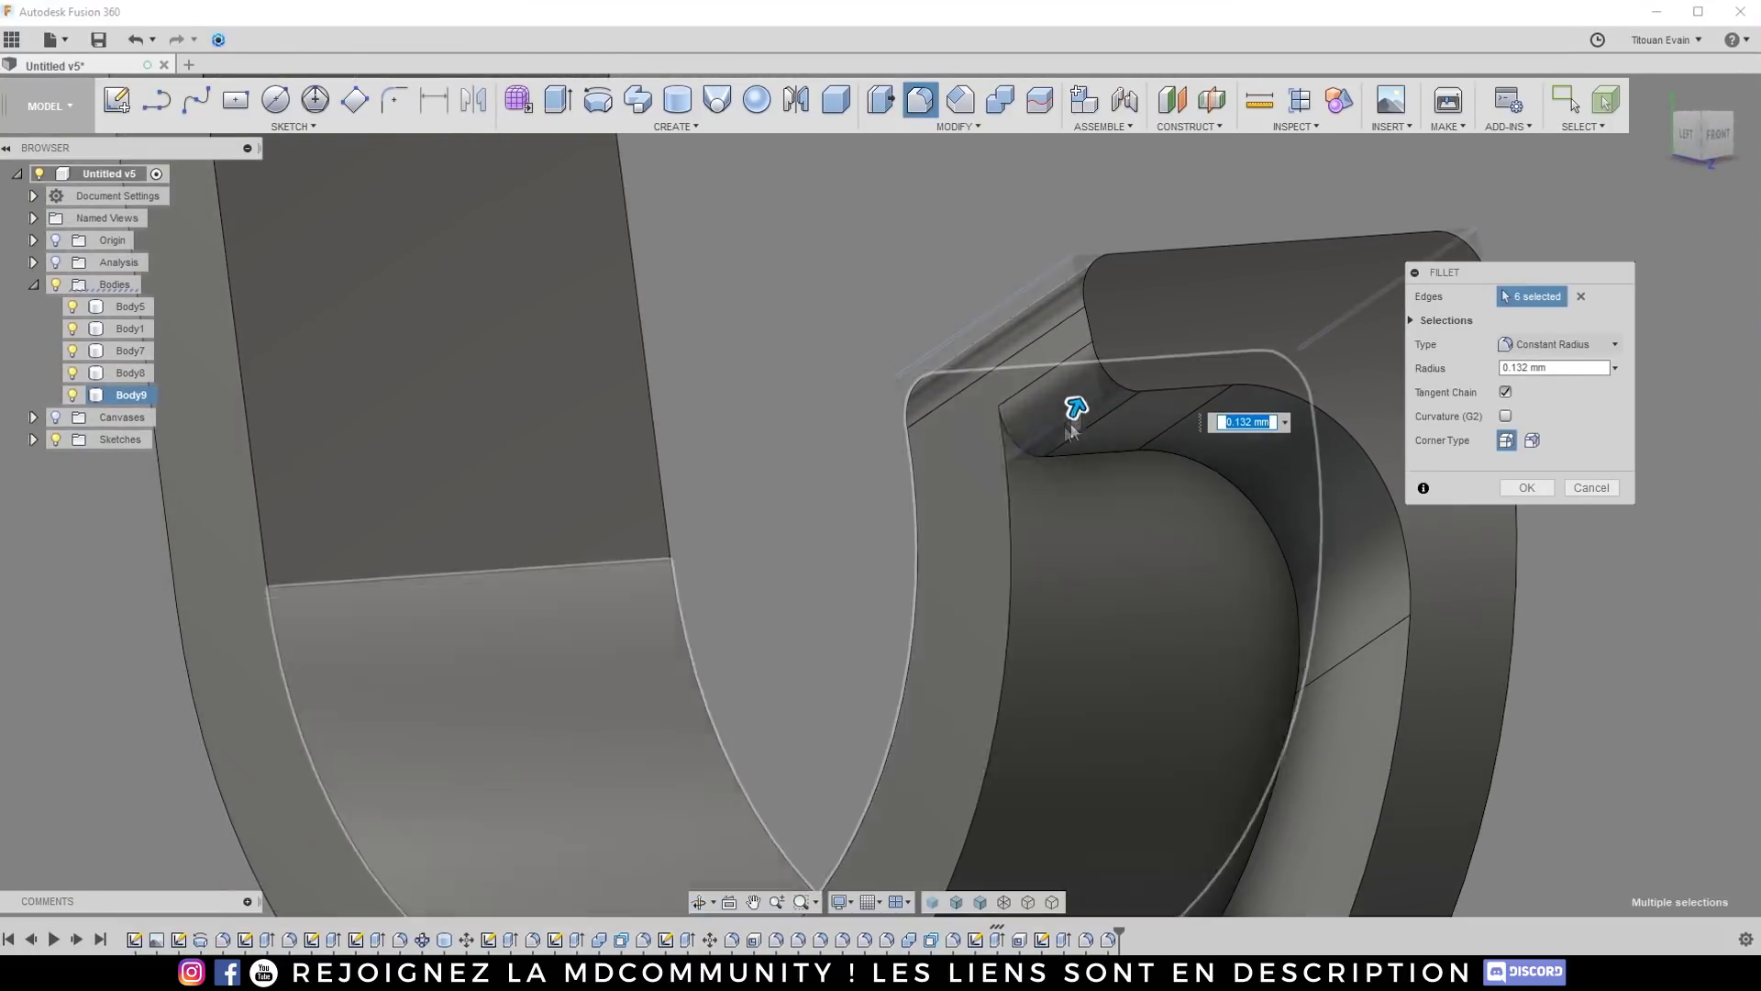
pyautogui.click(1093, 403)
pyautogui.scroll(-10, 1055, 421)
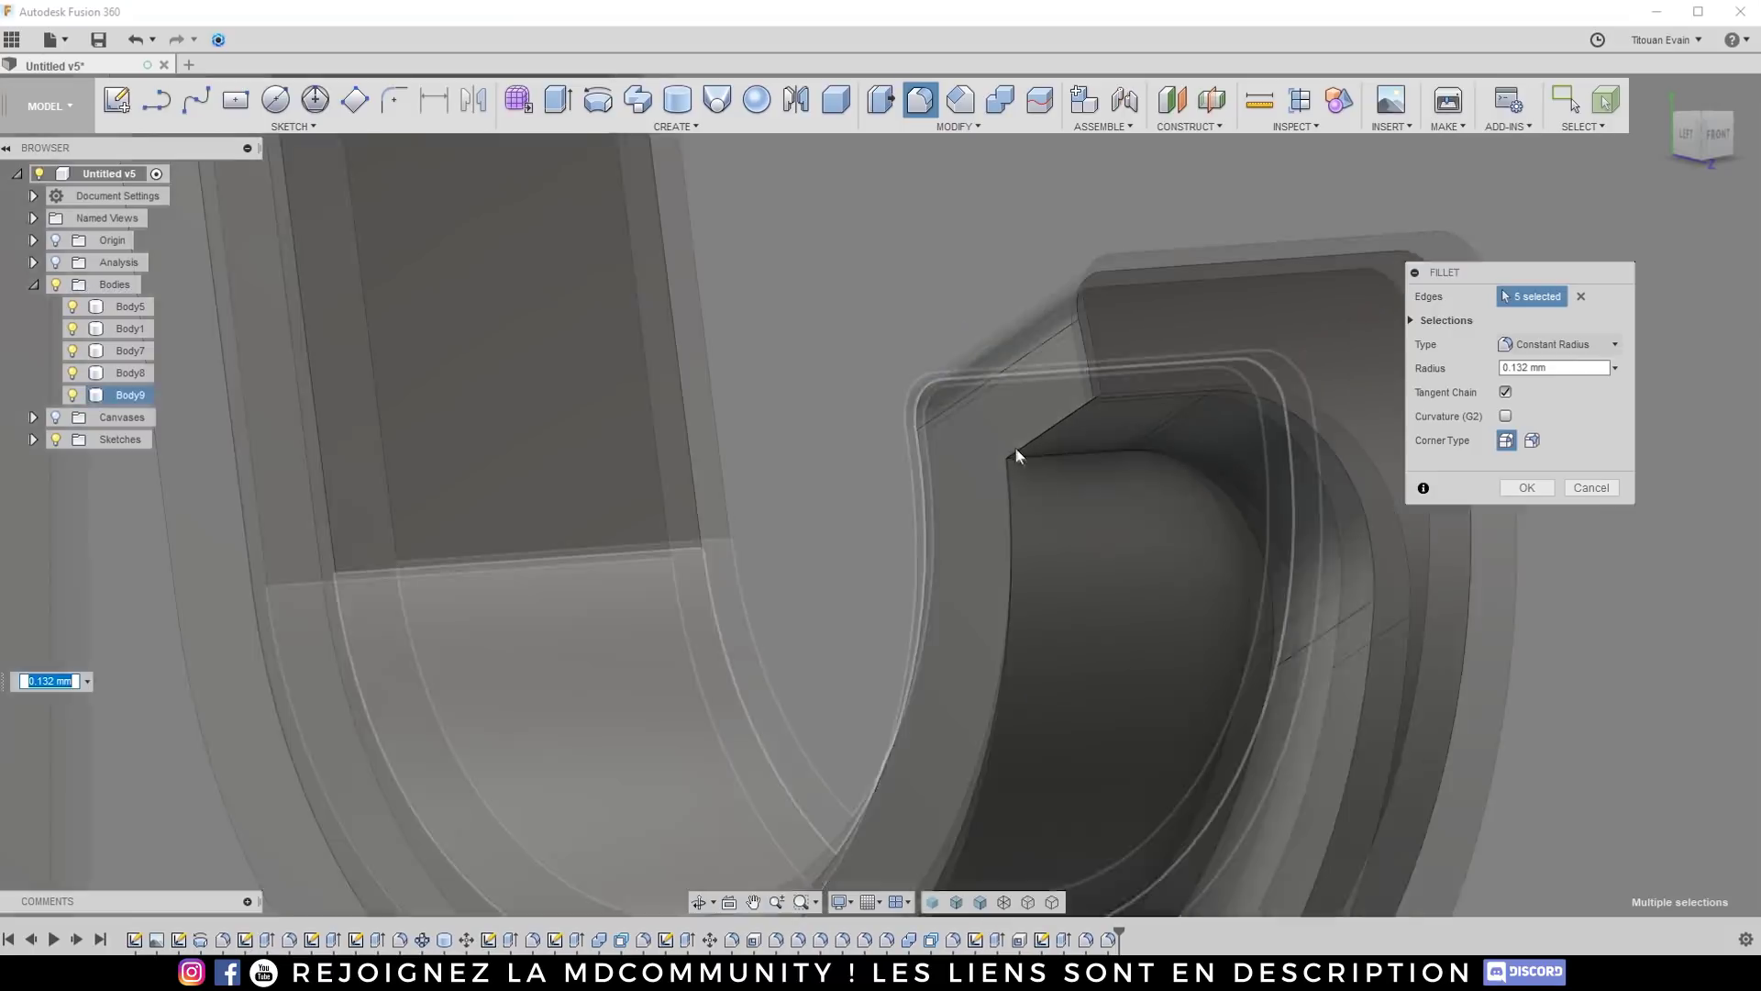
pyautogui.keyDown('shift'); pyautogui.moveTo(321, 474); pyautogui.dragTo(479, 257, button='middle'); pyautogui.keyUp('shift')
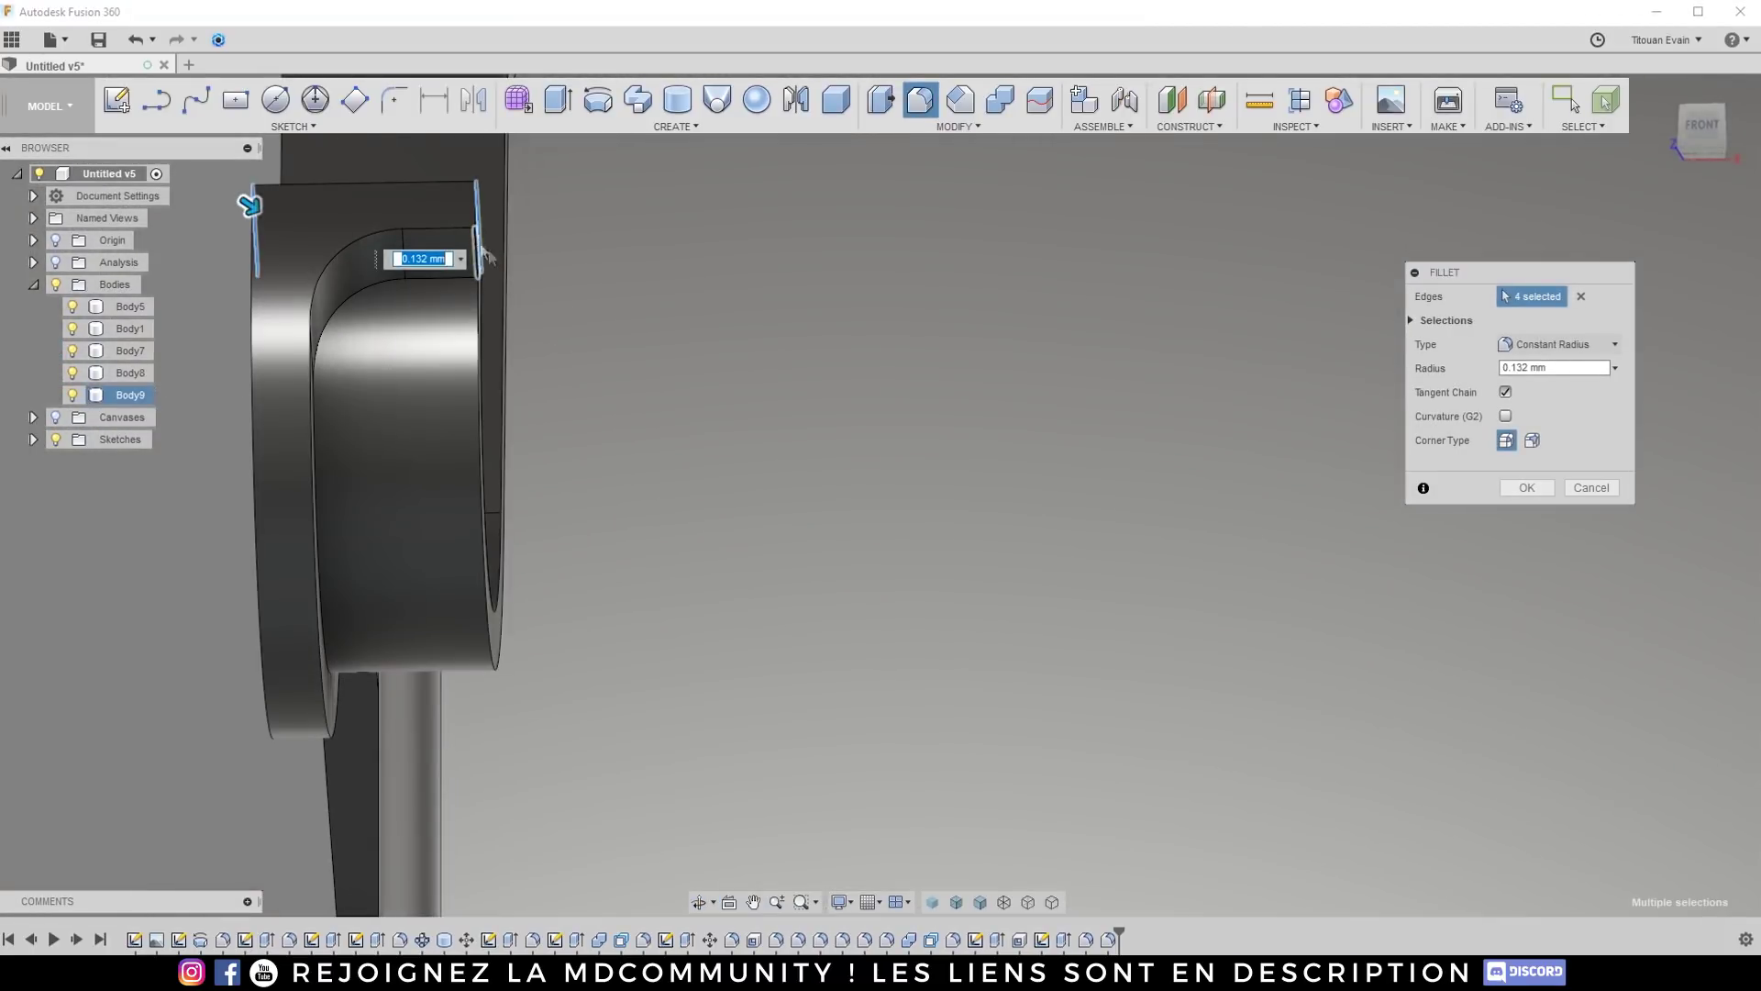
pyautogui.press('Return')
# Step: Select the three inner step edges of one hook for a fillet with setback corners and a 0.125 mm radius
pyautogui.keyDown('shift'); pyautogui.moveTo(479, 257); pyautogui.dragTo(441, 281, button='middle'); pyautogui.keyUp('shift')
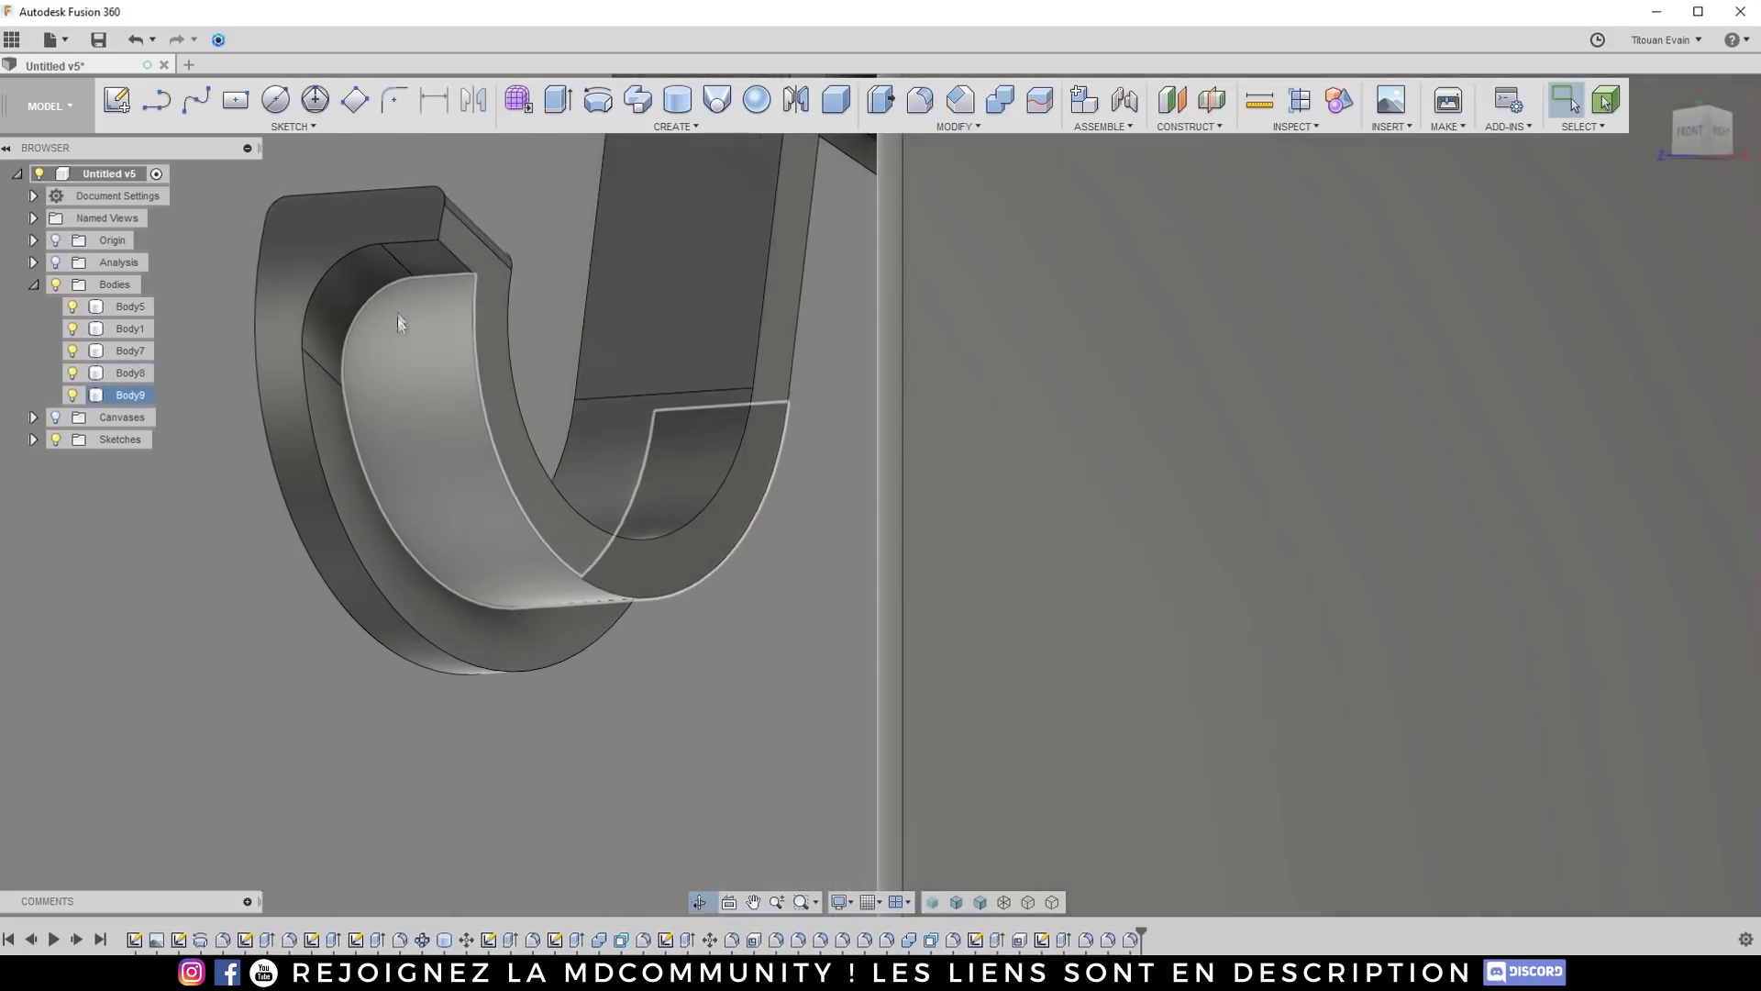
pyautogui.press('f')
pyautogui.scroll(-3, 470, 330)
pyautogui.scroll(-4, 456, 318)
pyautogui.scroll(5, 454, 330)
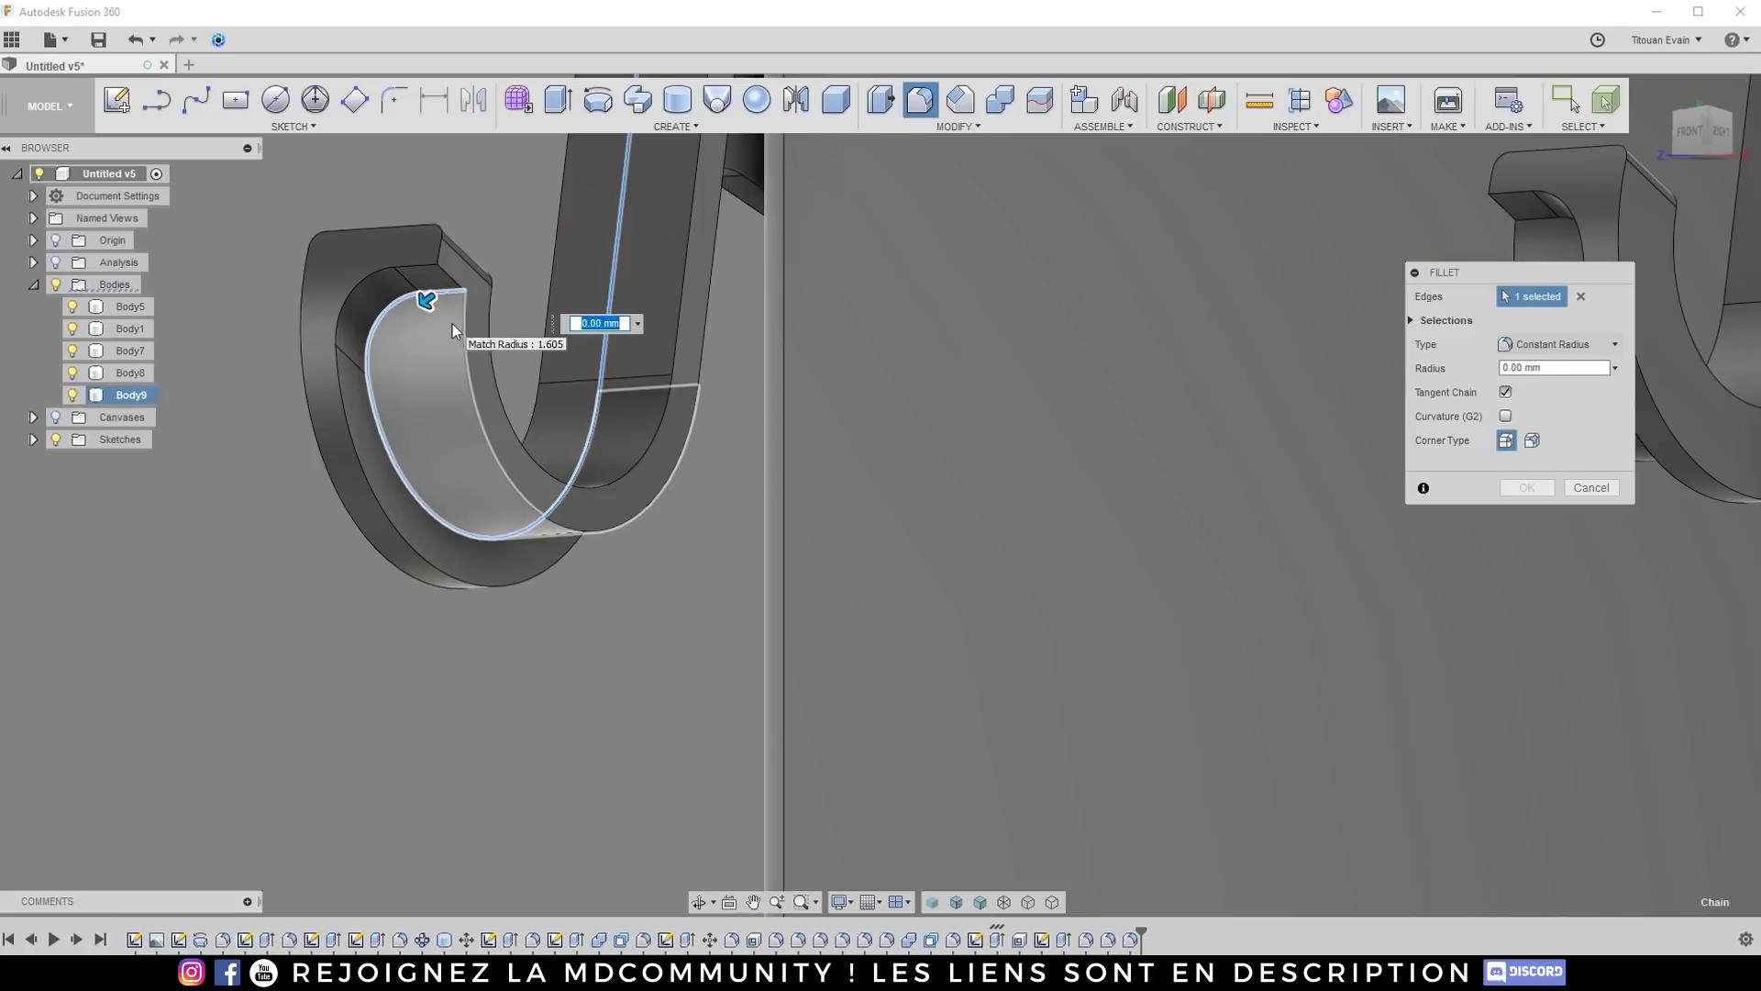
pyautogui.click(450, 282)
pyautogui.scroll(2, 448, 280)
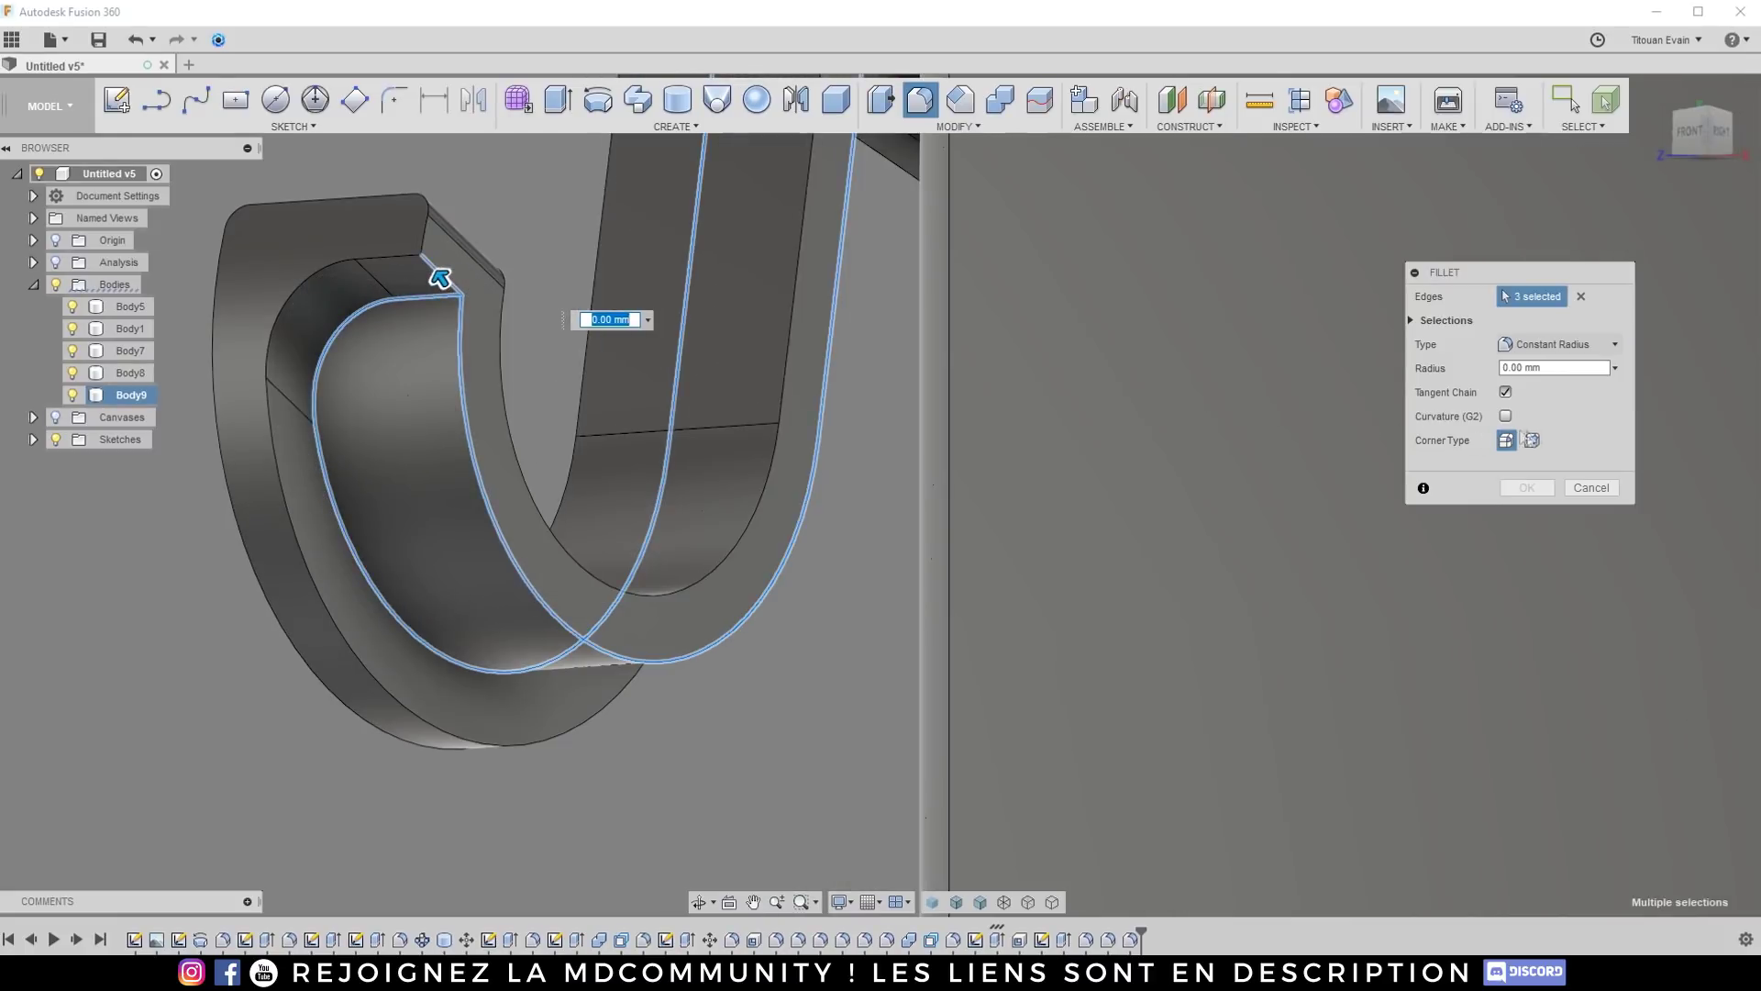
pyautogui.scroll(3, 439, 280)
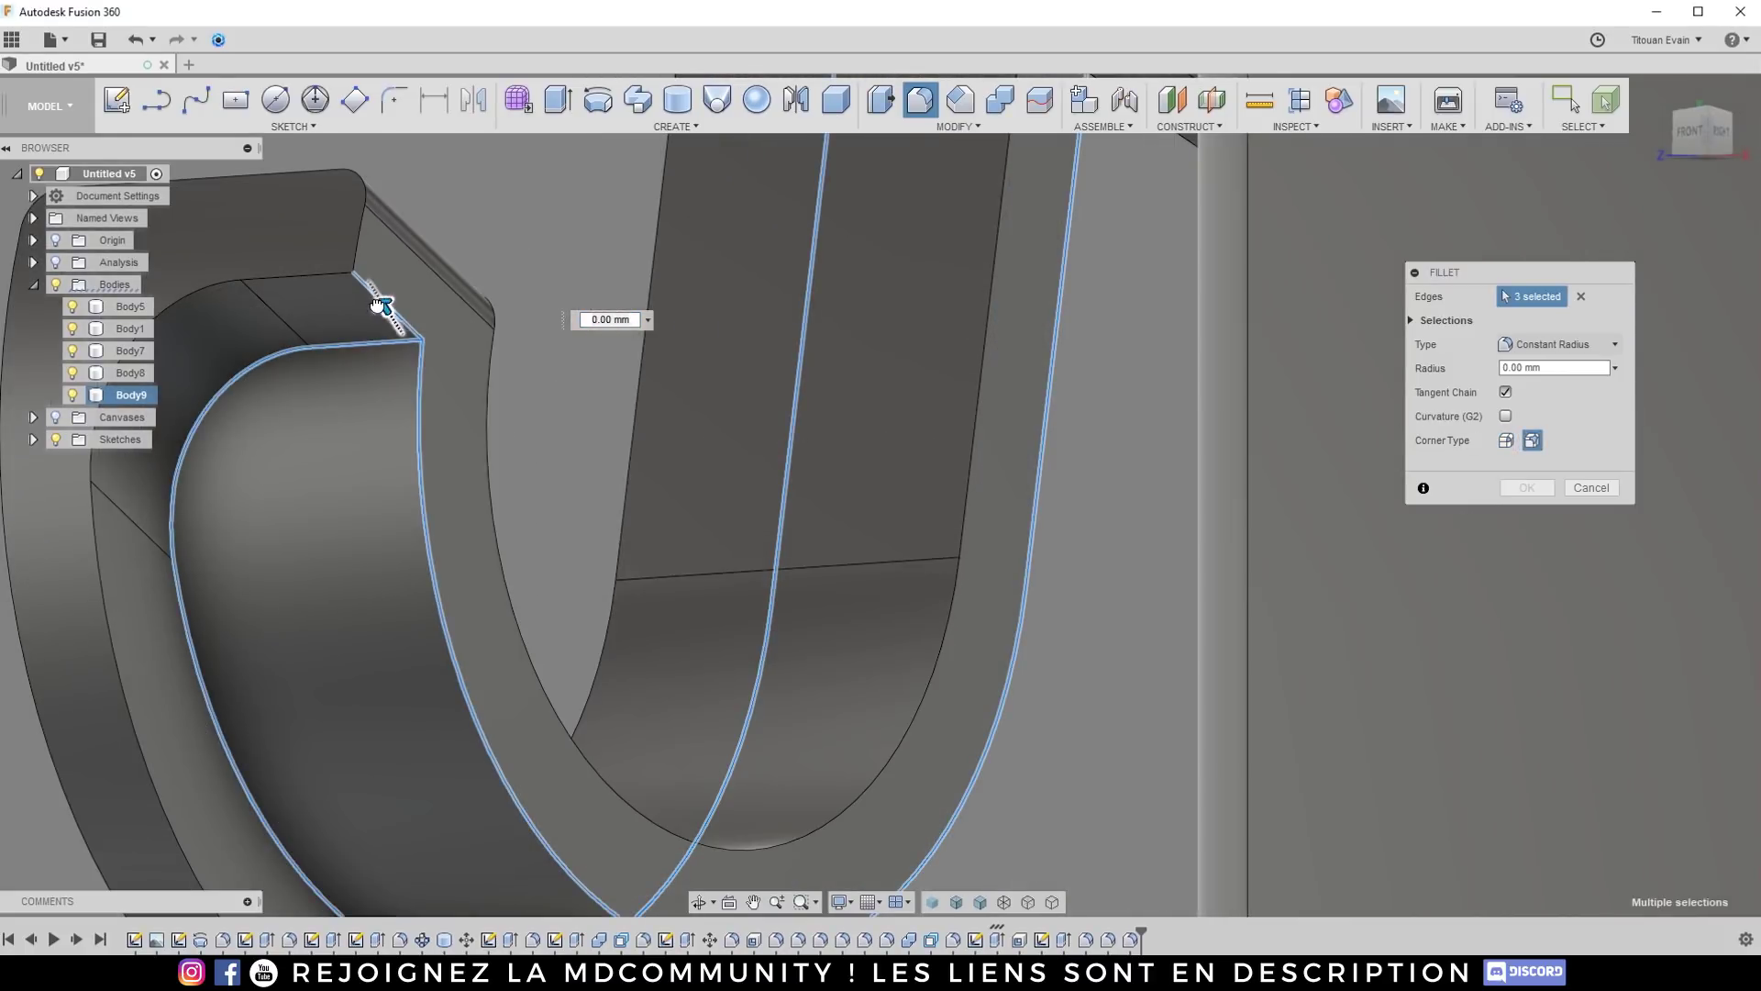
pyautogui.scroll(-6, 378, 303)
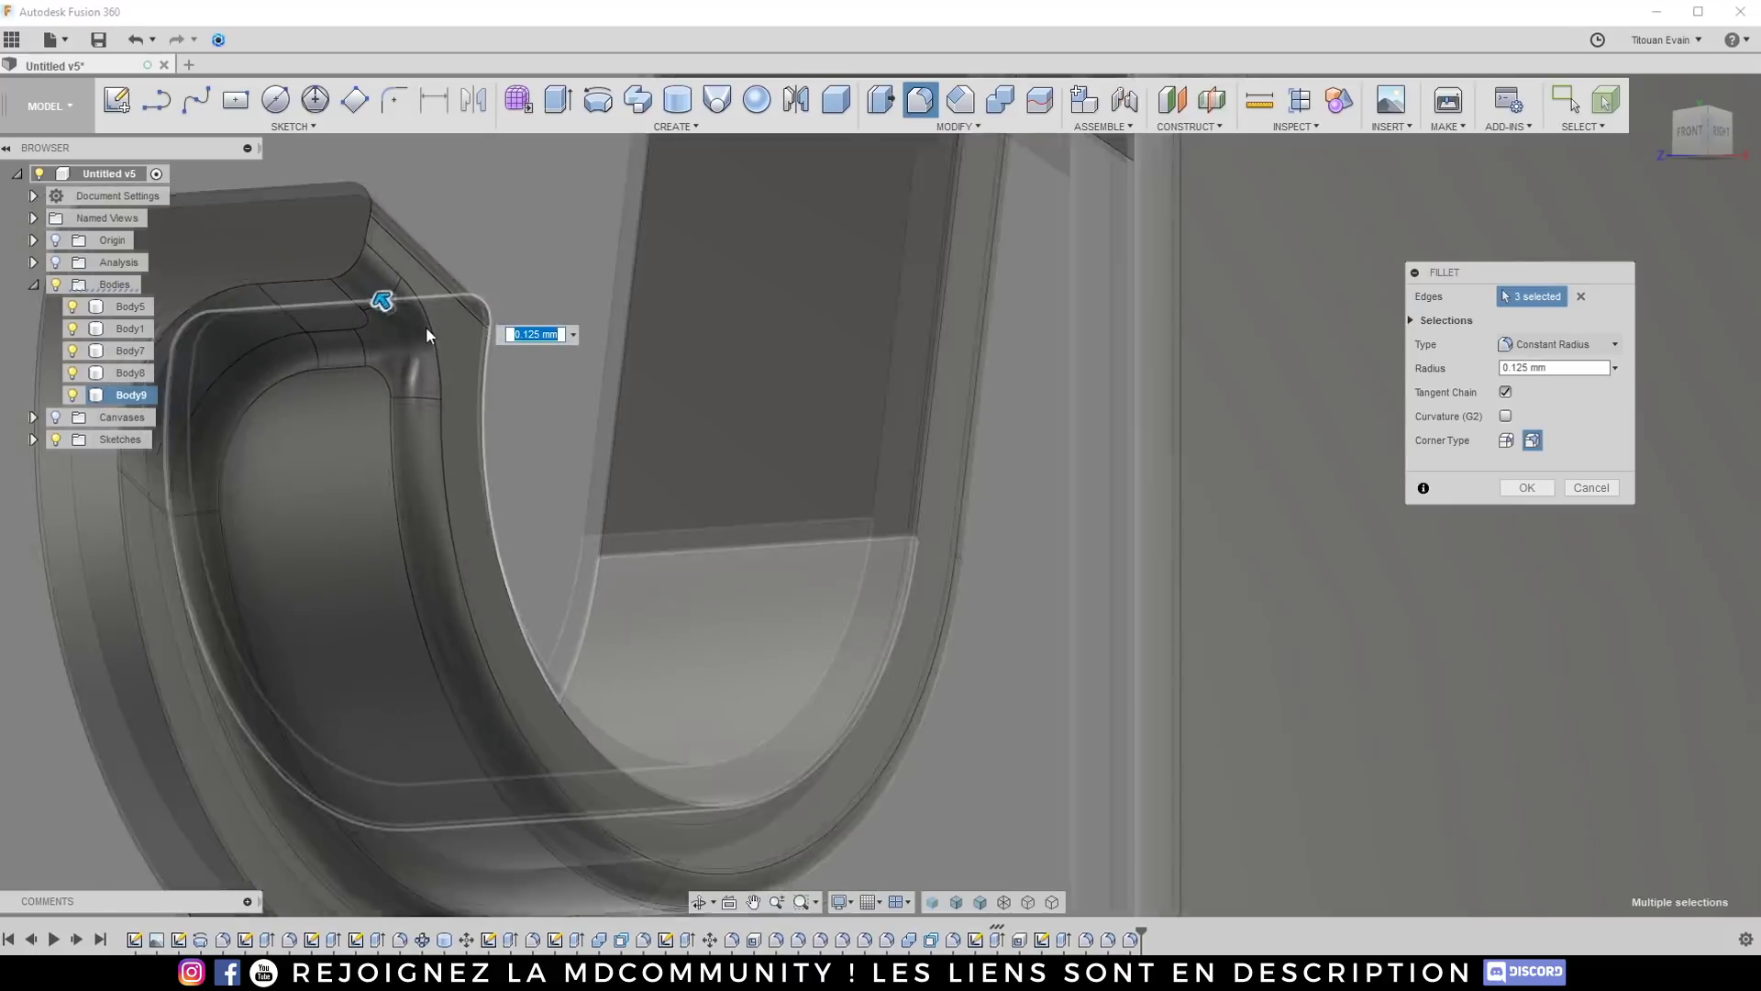
pyautogui.moveTo(406, 315); pyautogui.dragTo(429, 325)
# Step: Add the inner step edges of the other hook to the fillet and complete it with a 0.204 mm radius
pyautogui.keyDown('shift'); pyautogui.moveTo(429, 326); pyautogui.dragTo(449, 330, button='middle'); pyautogui.keyUp('shift')
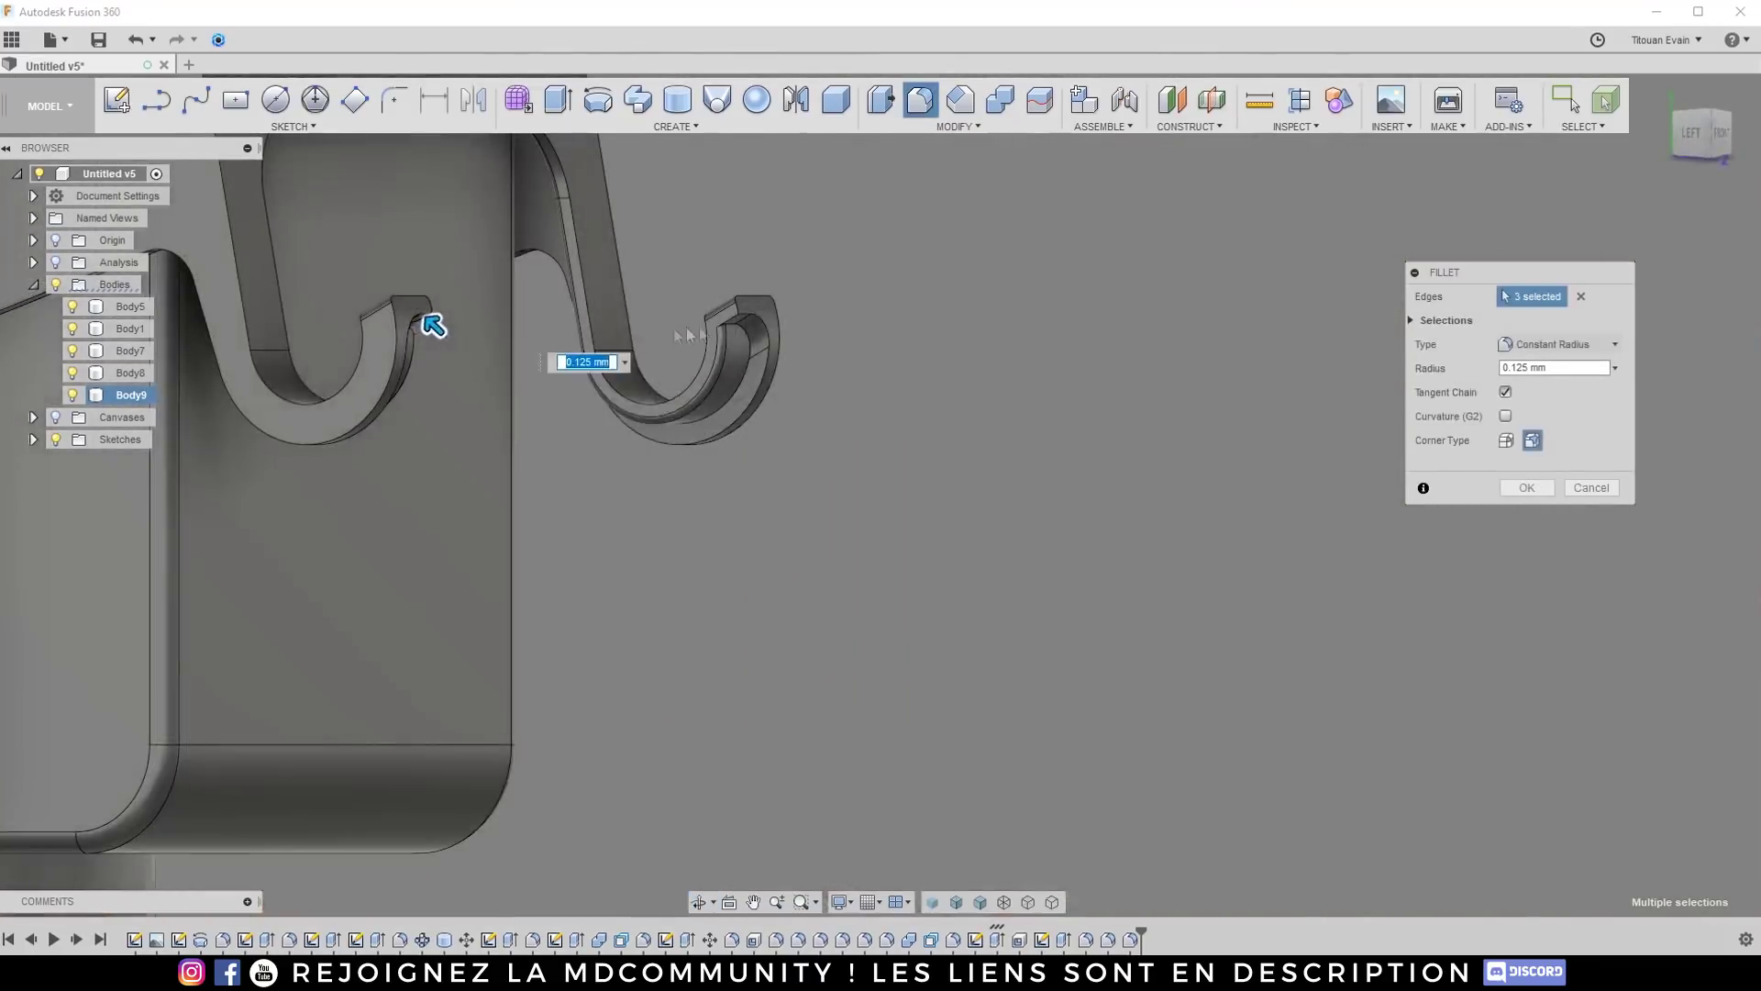
pyautogui.scroll(6, 679, 331)
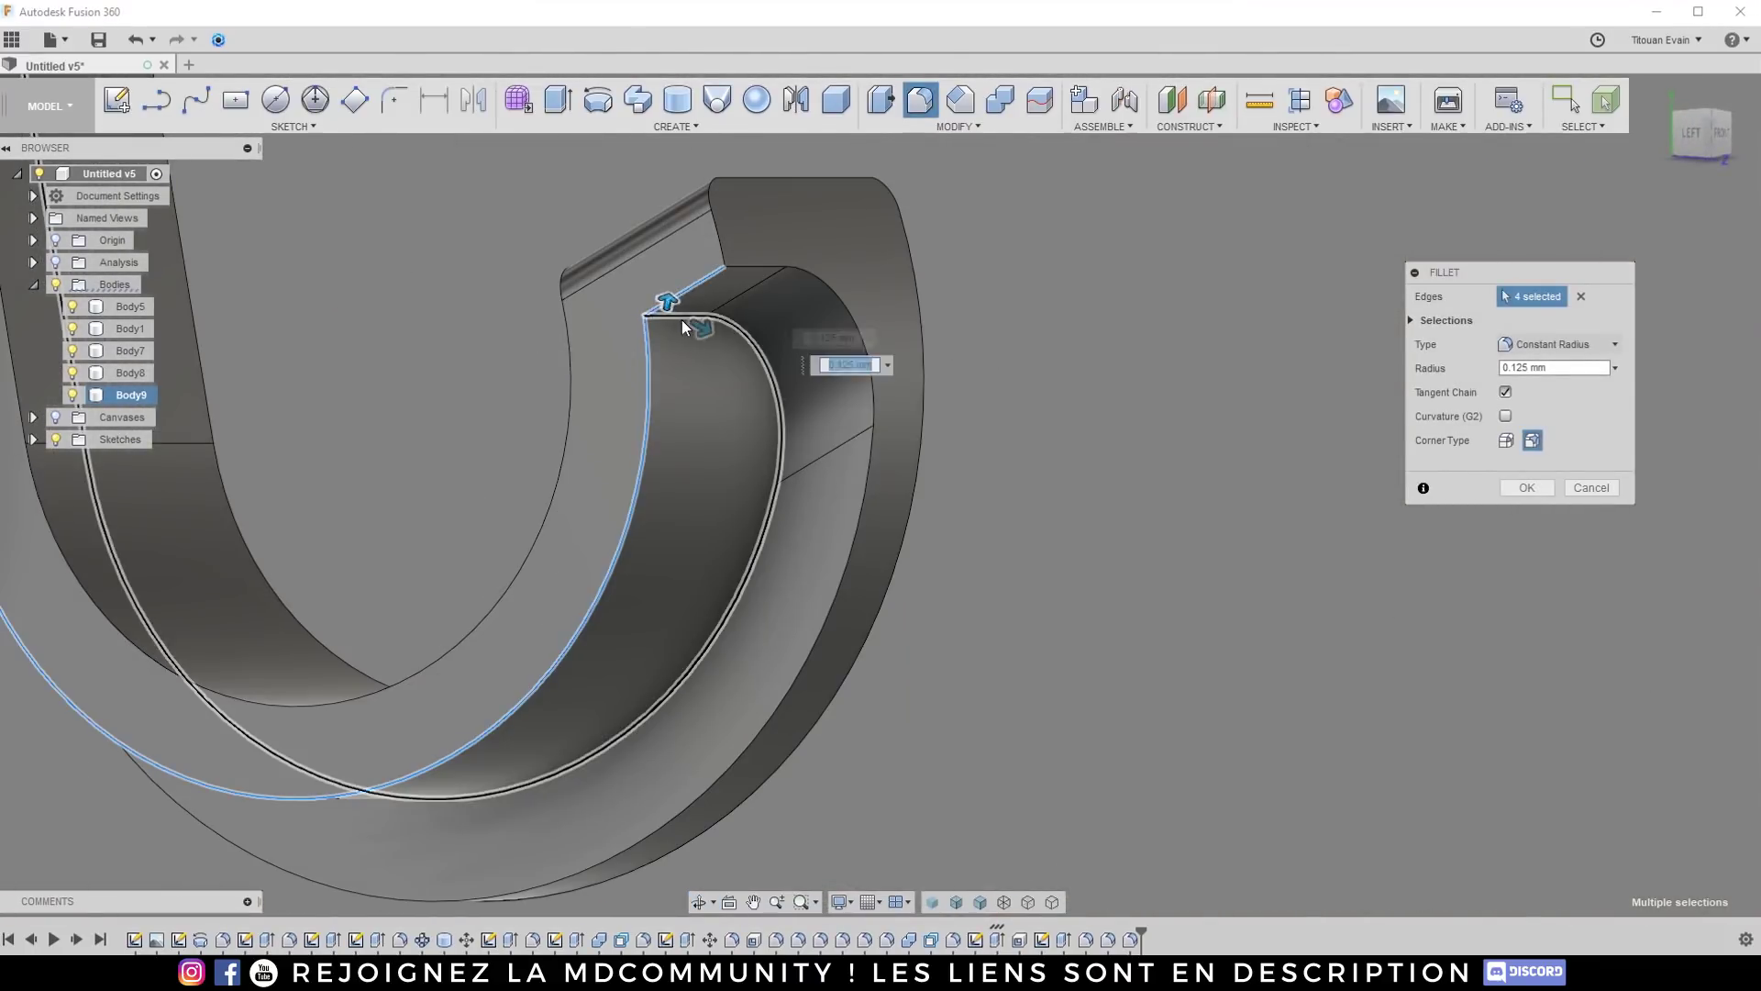
pyautogui.click(683, 328)
pyautogui.scroll(-6, 712, 345)
pyautogui.keyDown('shift'); pyautogui.moveTo(680, 330); pyautogui.dragTo(733, 340, button='middle'); pyautogui.keyUp('shift')
pyautogui.scroll(6, 768, 337)
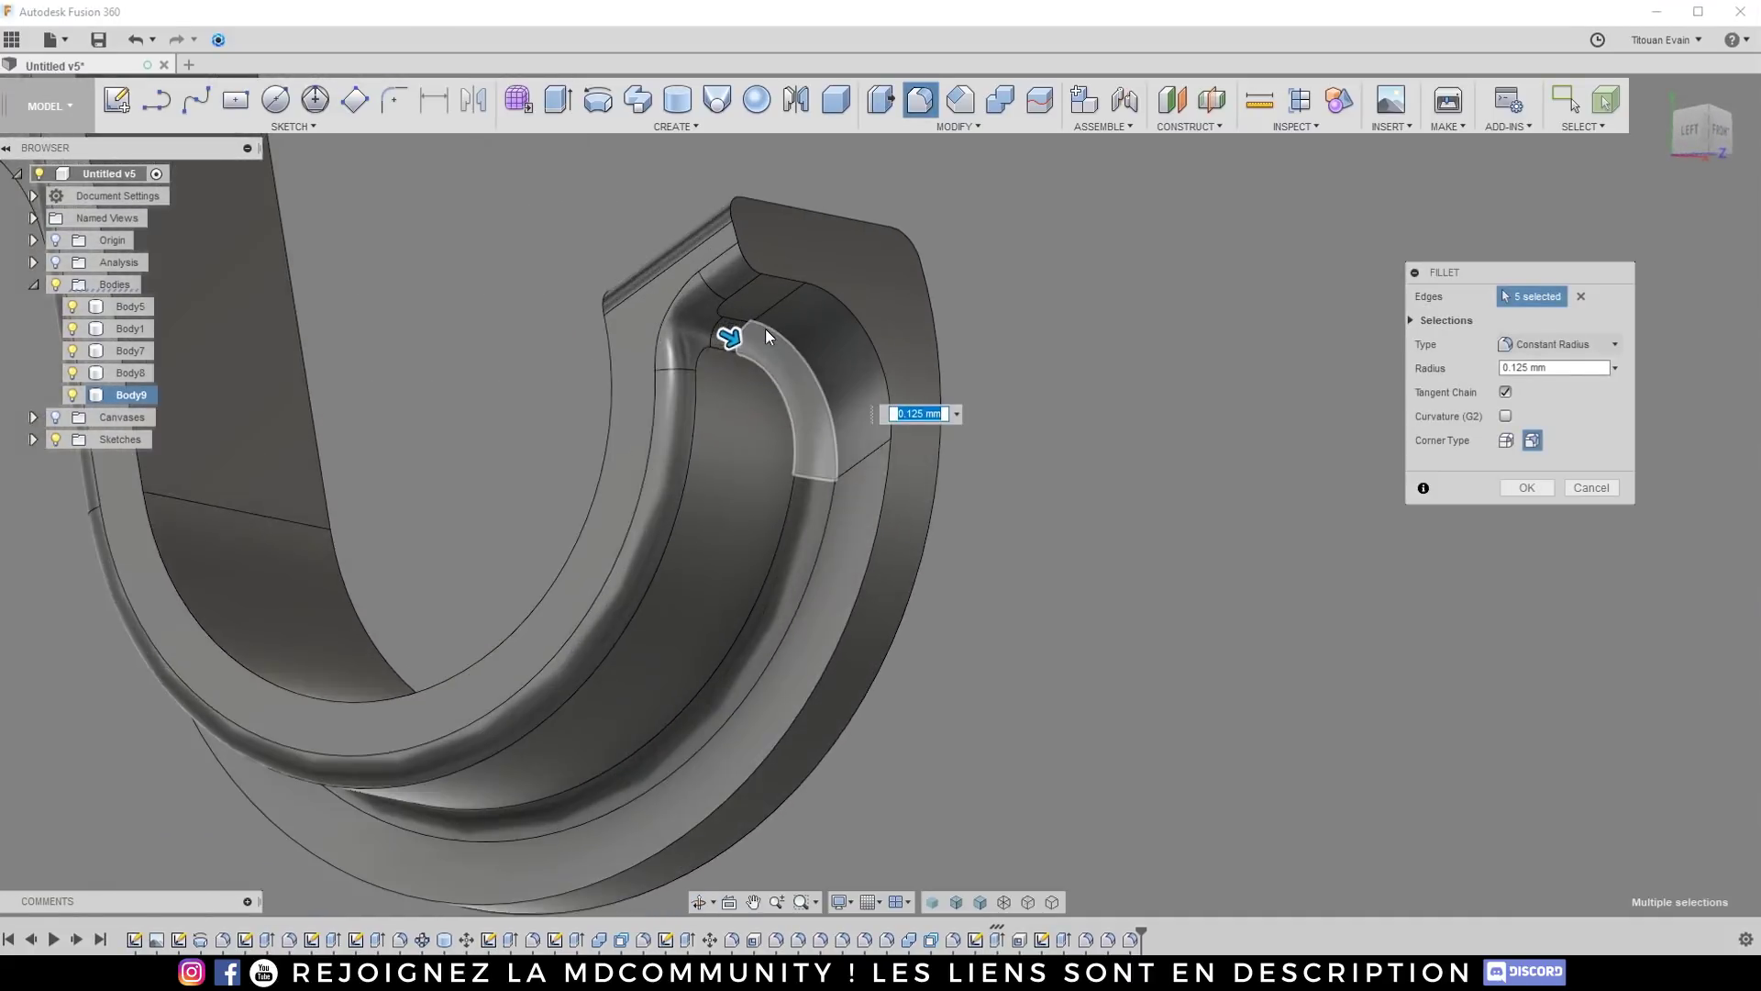
pyautogui.scroll(2, 769, 337)
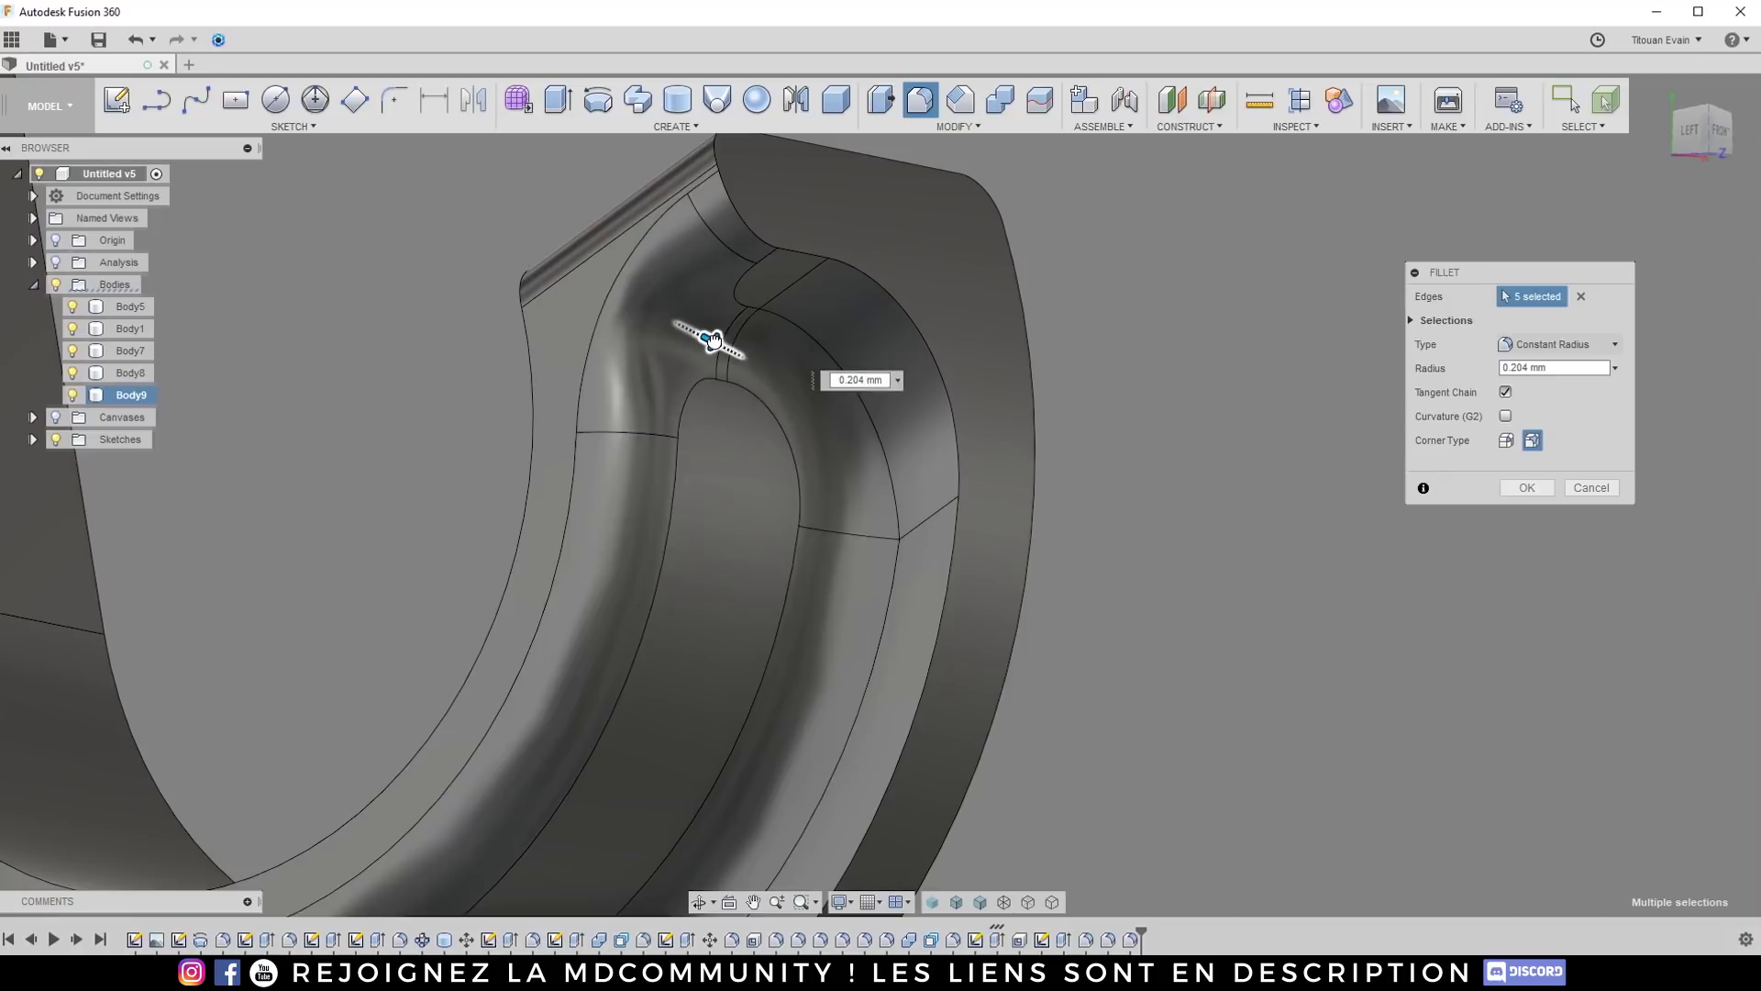
pyautogui.press('Return')
# Step: Select the outline edges of the lever cover's sides, hooks and front cutout for a fillet with a 0.027 mm radius
pyautogui.press('f')
pyautogui.click(811, 263)
pyautogui.scroll(-5, 939, 369)
pyautogui.scroll(-4, 720, 433)
pyautogui.keyDown('shift'); pyautogui.moveTo(720, 433); pyautogui.dragTo(785, 299, button='middle'); pyautogui.keyUp('shift')
pyautogui.scroll(3, 932, 349)
pyautogui.click(795, 294)
pyautogui.keyDown('shift'); pyautogui.moveTo(879, 392); pyautogui.dragTo(1207, 417, button='middle'); pyautogui.keyUp('shift')
pyautogui.scroll(5, 1324, 393)
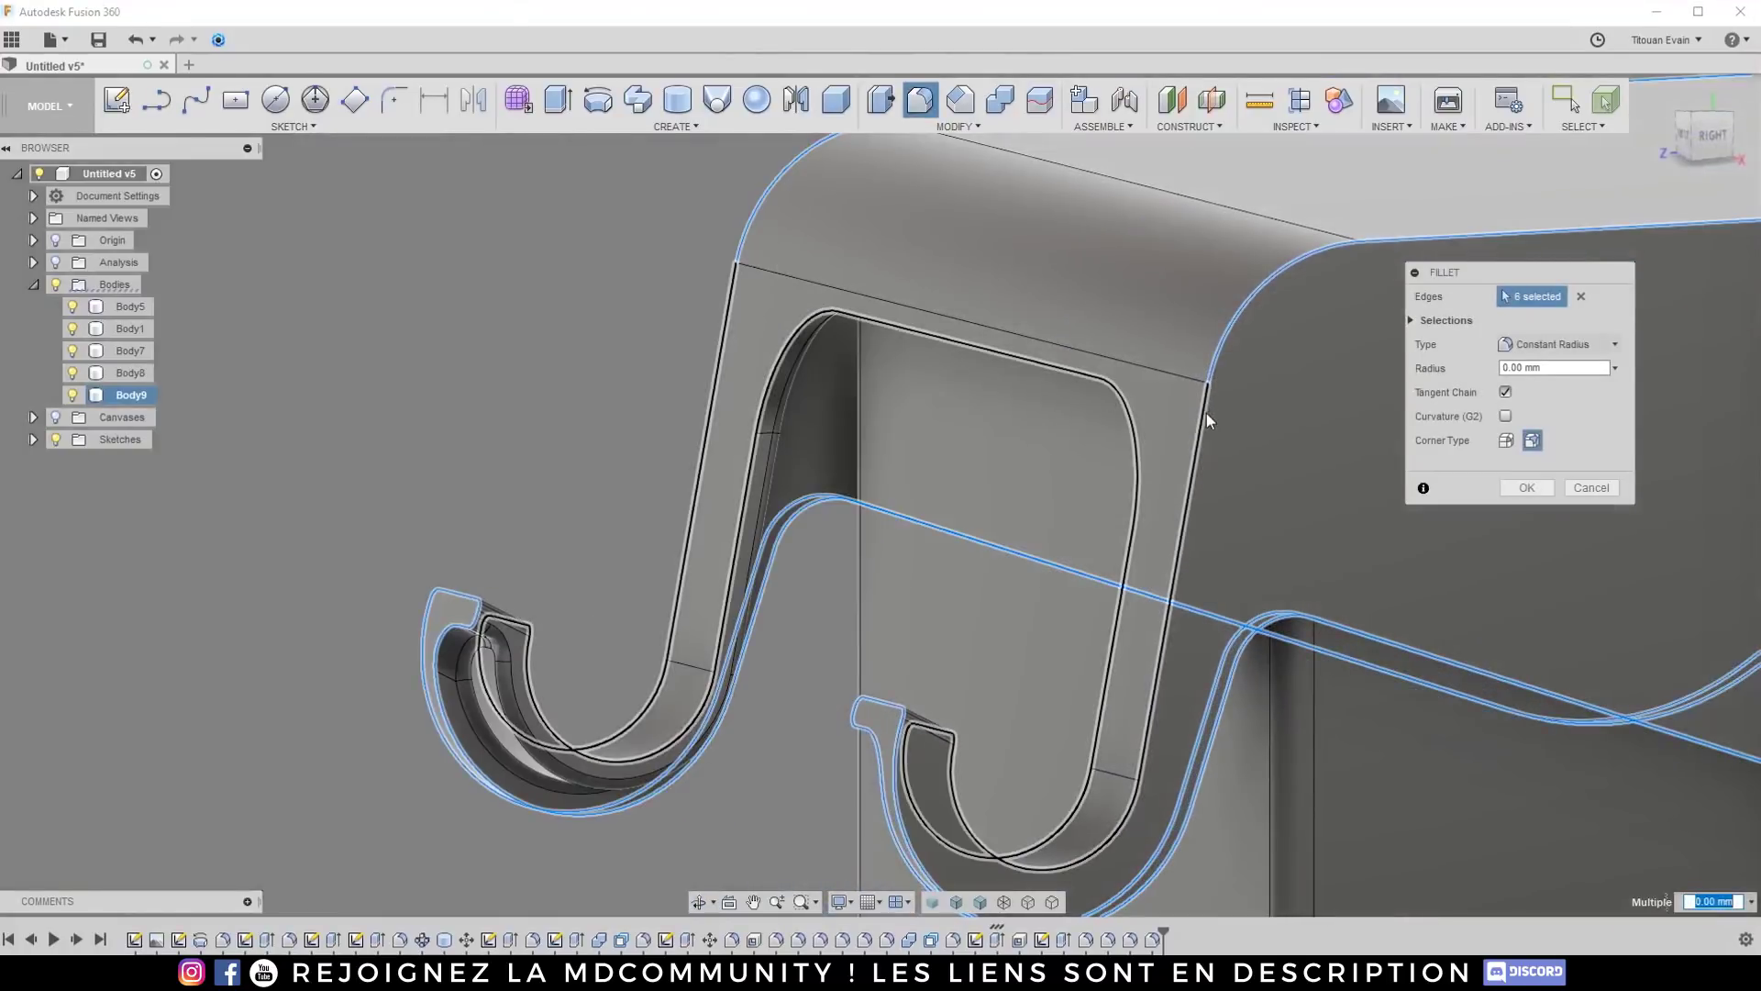
pyautogui.click(1165, 371)
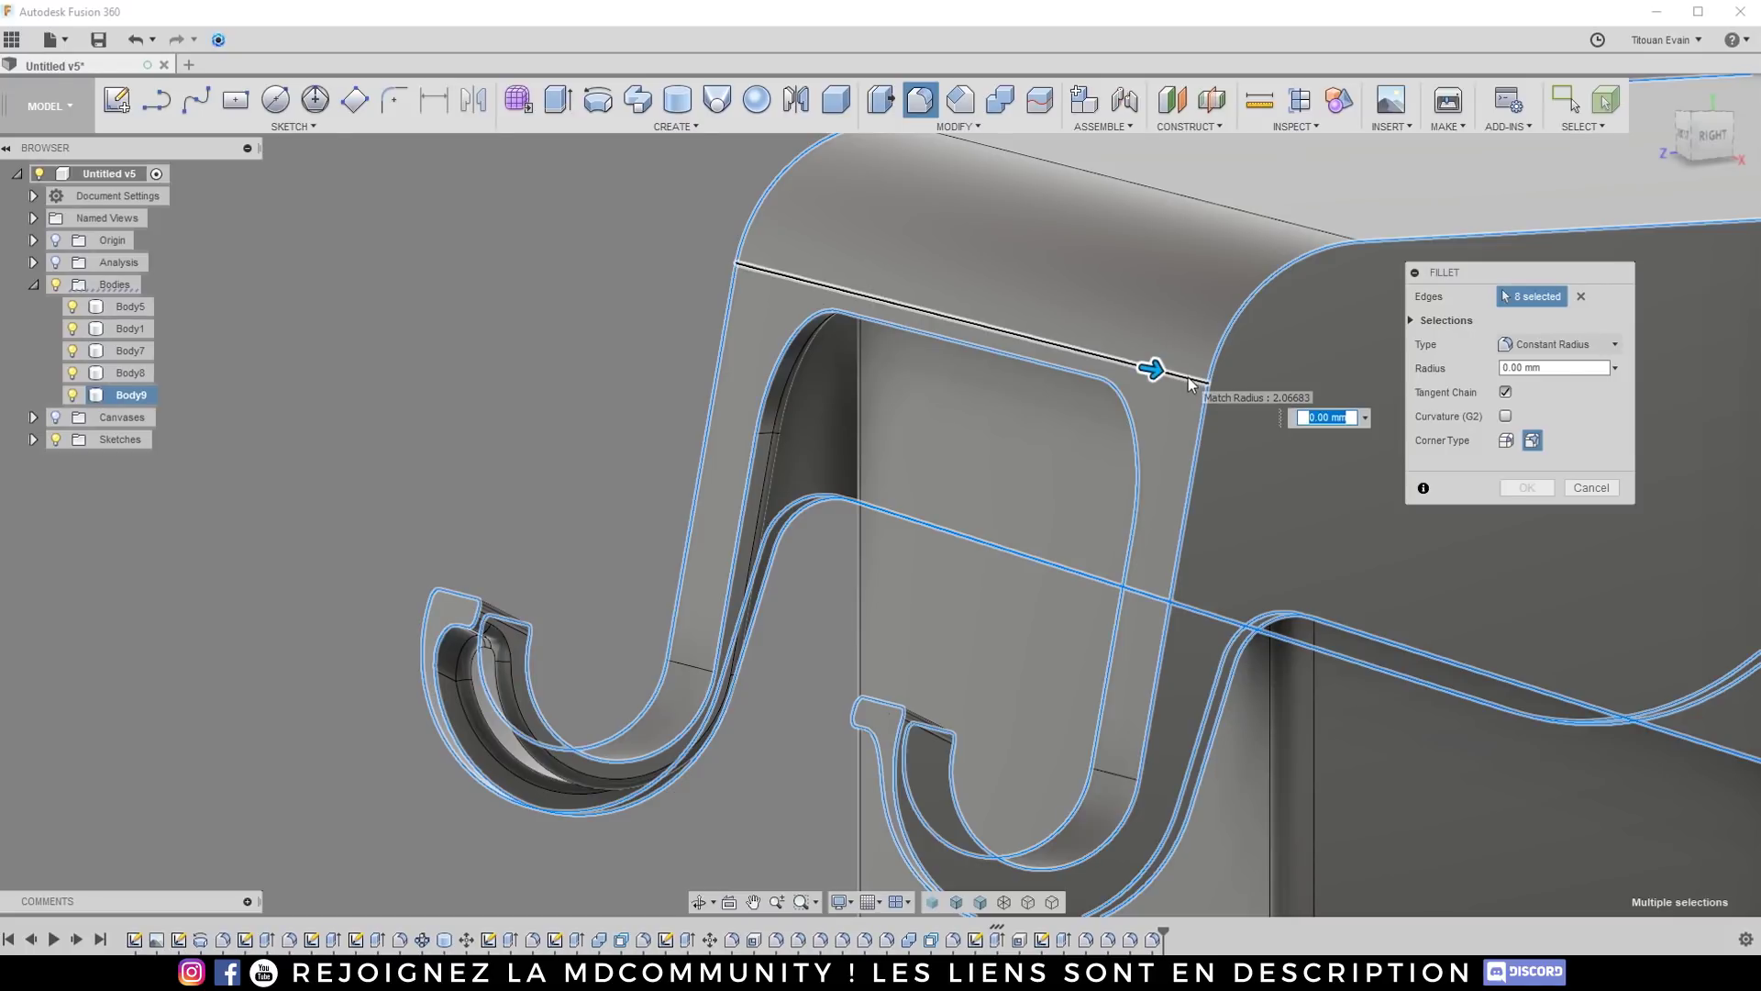
pyautogui.click(1190, 383)
pyautogui.keyDown('shift'); pyautogui.moveTo(1199, 456); pyautogui.dragTo(1197, 456, button='middle'); pyautogui.keyUp('shift')
pyautogui.scroll(4, 1182, 443)
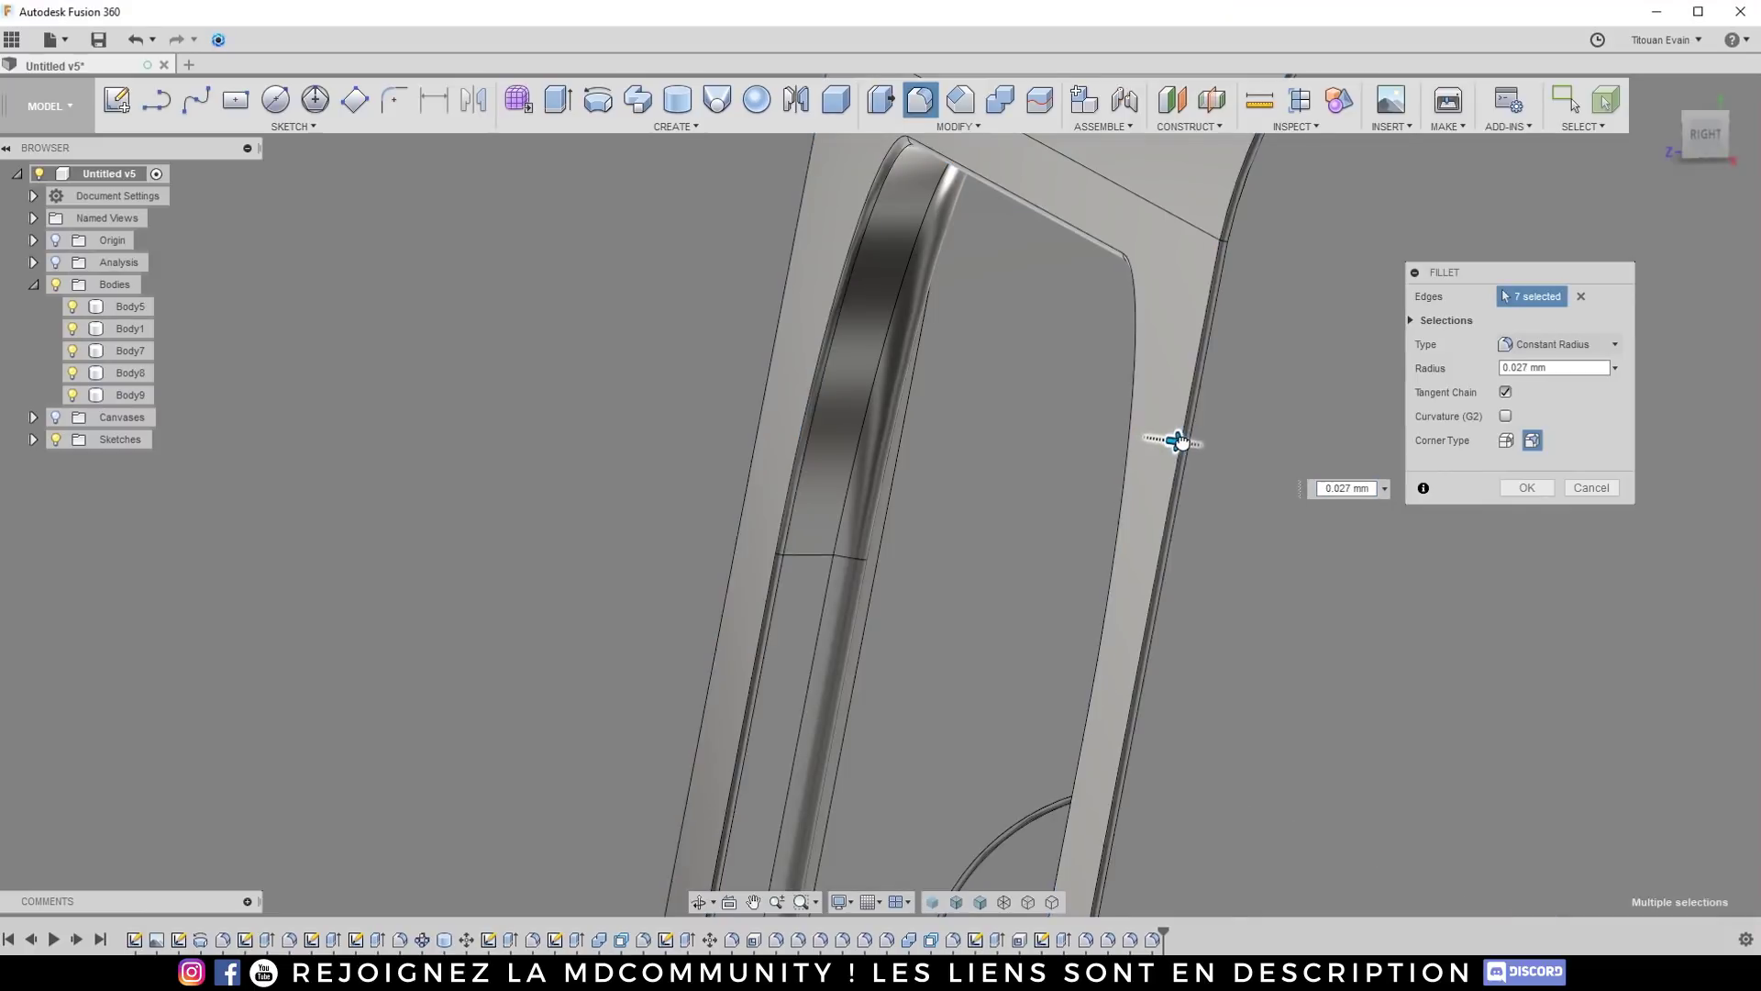
# Step: Hide Body8 to reach the lever cover's inner edges and complete the fillet on eight edge selections with a 0.107 mm radius
pyautogui.scroll(-5, 999, 406)
pyautogui.keyDown('shift'); pyautogui.moveTo(999, 405); pyautogui.dragTo(782, 390, button='middle'); pyautogui.keyUp('shift')
pyautogui.scroll(-2, 782, 390)
pyautogui.scroll(3, 1136, 563)
pyautogui.scroll(3, 1135, 563)
pyautogui.keyDown('shift'); pyautogui.moveTo(966, 499); pyautogui.dragTo(779, 473, button='middle'); pyautogui.keyUp('shift')
pyautogui.scroll(-3, 926, 417)
pyautogui.scroll(2, 898, 407)
pyautogui.scroll(2, 856, 448)
pyautogui.scroll(3, 734, 440)
pyautogui.scroll(-4, 779, 473)
pyautogui.keyDown('shift'); pyautogui.moveTo(731, 405); pyautogui.dragTo(692, 503, button='middle'); pyautogui.keyUp('shift')
pyautogui.scroll(4, 653, 375)
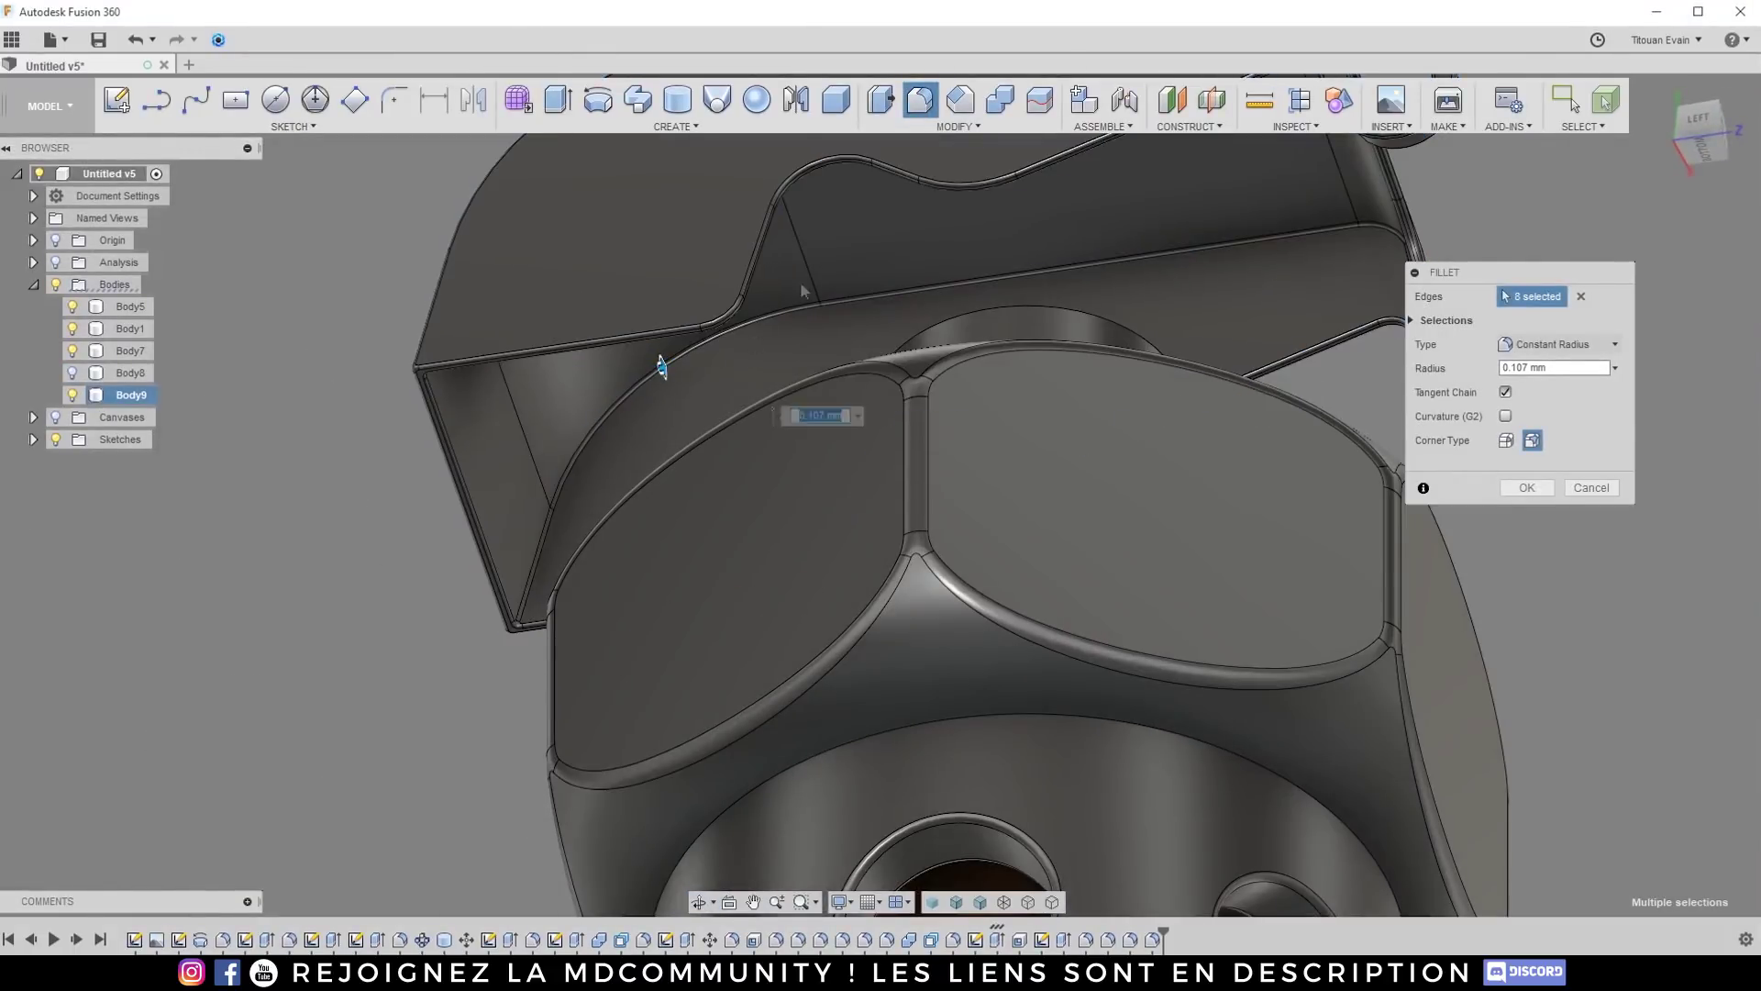
pyautogui.scroll(-4, 896, 385)
pyautogui.keyDown('shift'); pyautogui.moveTo(896, 385); pyautogui.dragTo(586, 349, button='middle'); pyautogui.keyUp('shift')
pyautogui.keyDown('shift'); pyautogui.moveTo(649, 454); pyautogui.dragTo(605, 431, button='middle'); pyautogui.keyUp('shift')
pyautogui.click(1552, 487)
# Step: Show Body8 under the lever cover again
pyautogui.keyDown('shift'); pyautogui.moveTo(837, 312); pyautogui.dragTo(793, 302, button='middle'); pyautogui.keyUp('shift')
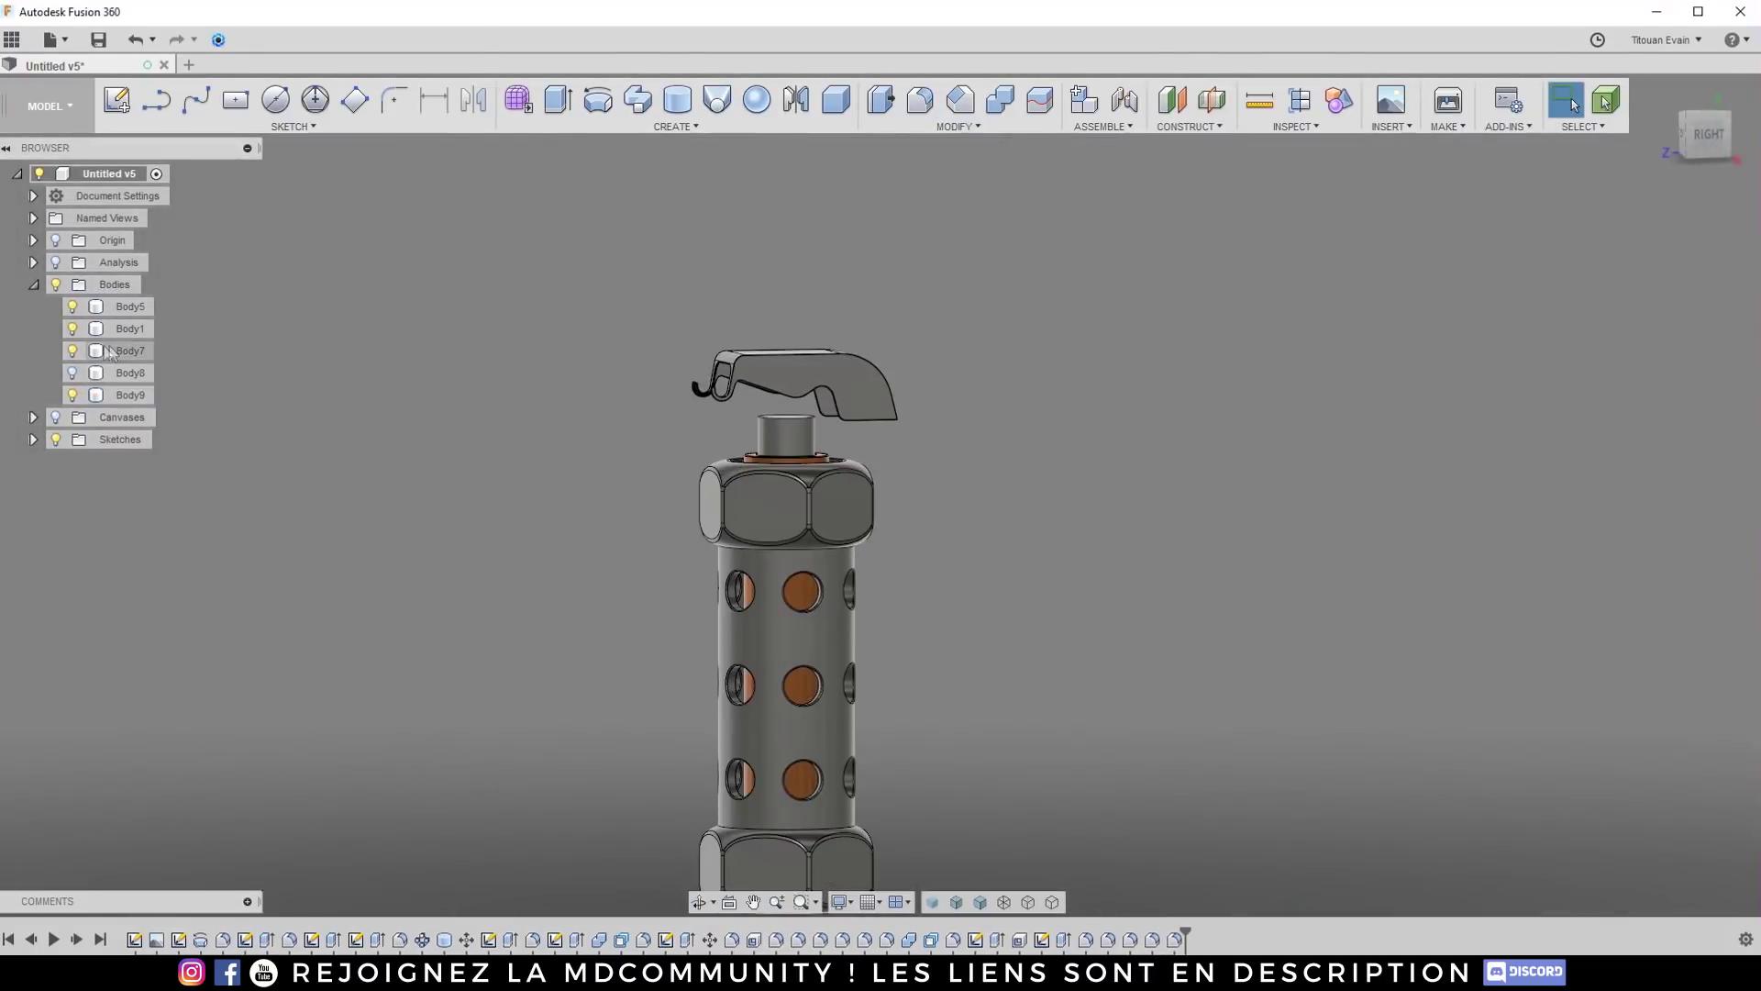
pyautogui.scroll(-2, 551, 348)
pyautogui.click(744, 372)
pyautogui.scroll(10, 730, 356)
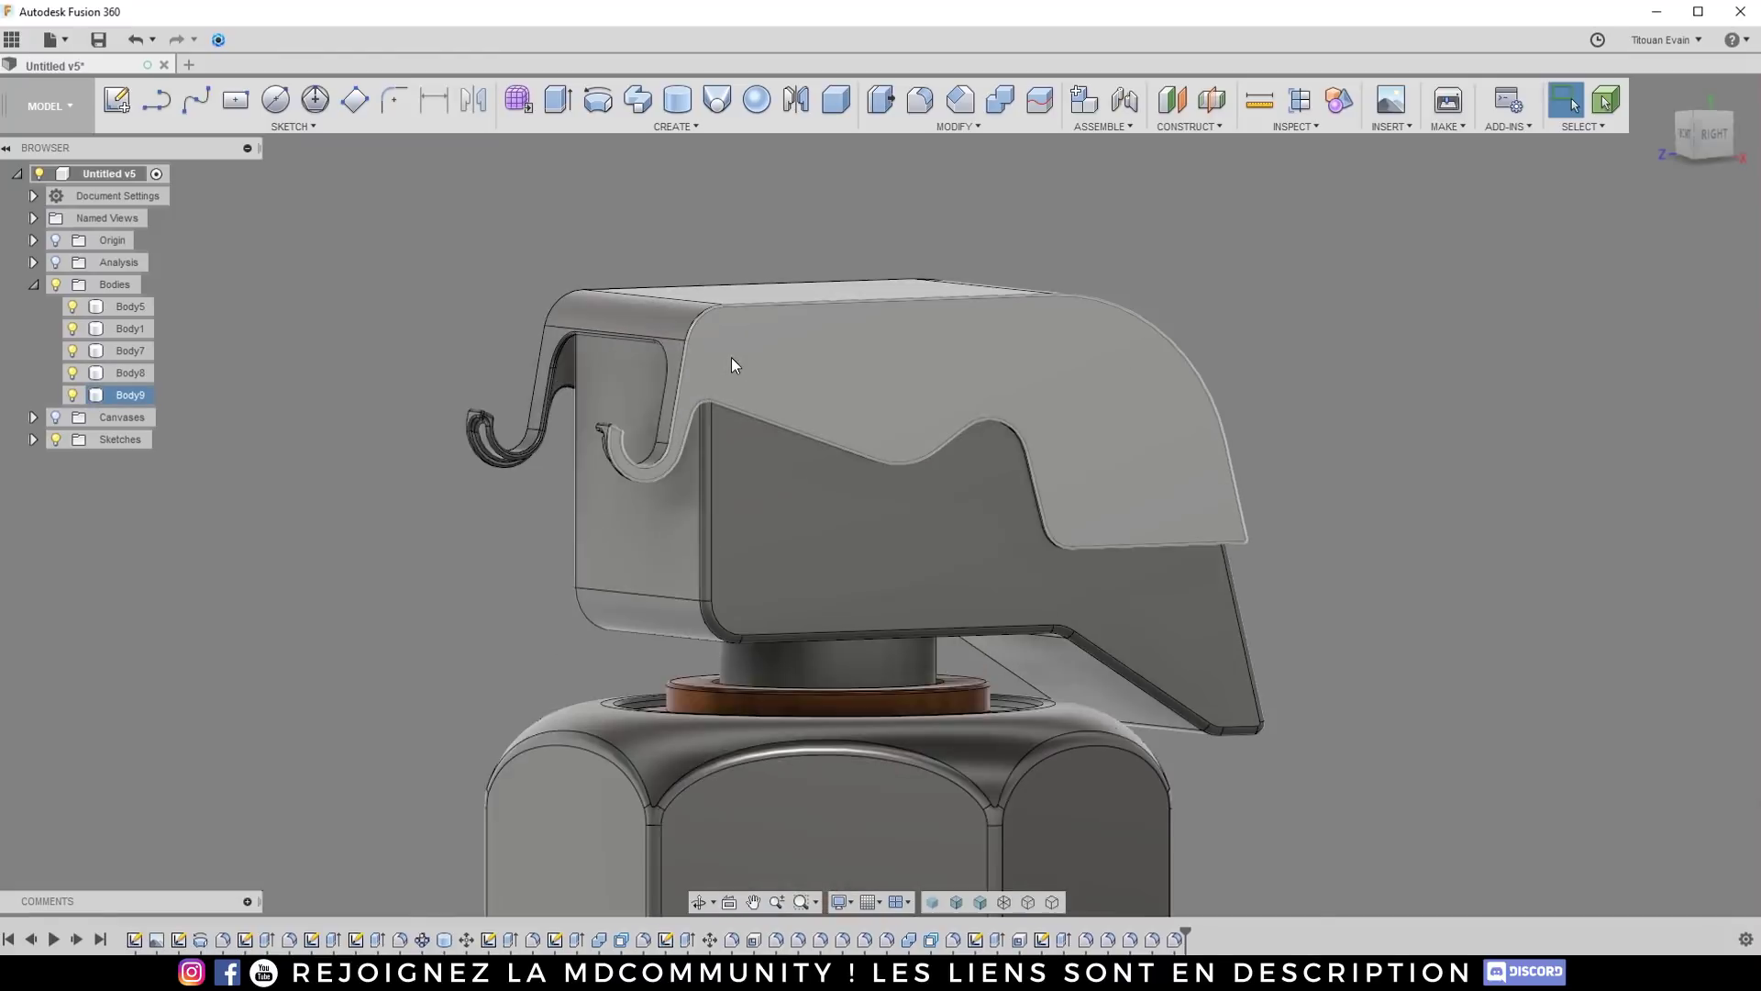
# Step: Try to fillet the horizontal bend edge above the lever cover's front cutout with a 0.099 mm radius
pyautogui.scroll(-3, 679, 341)
pyautogui.scroll(6, 648, 334)
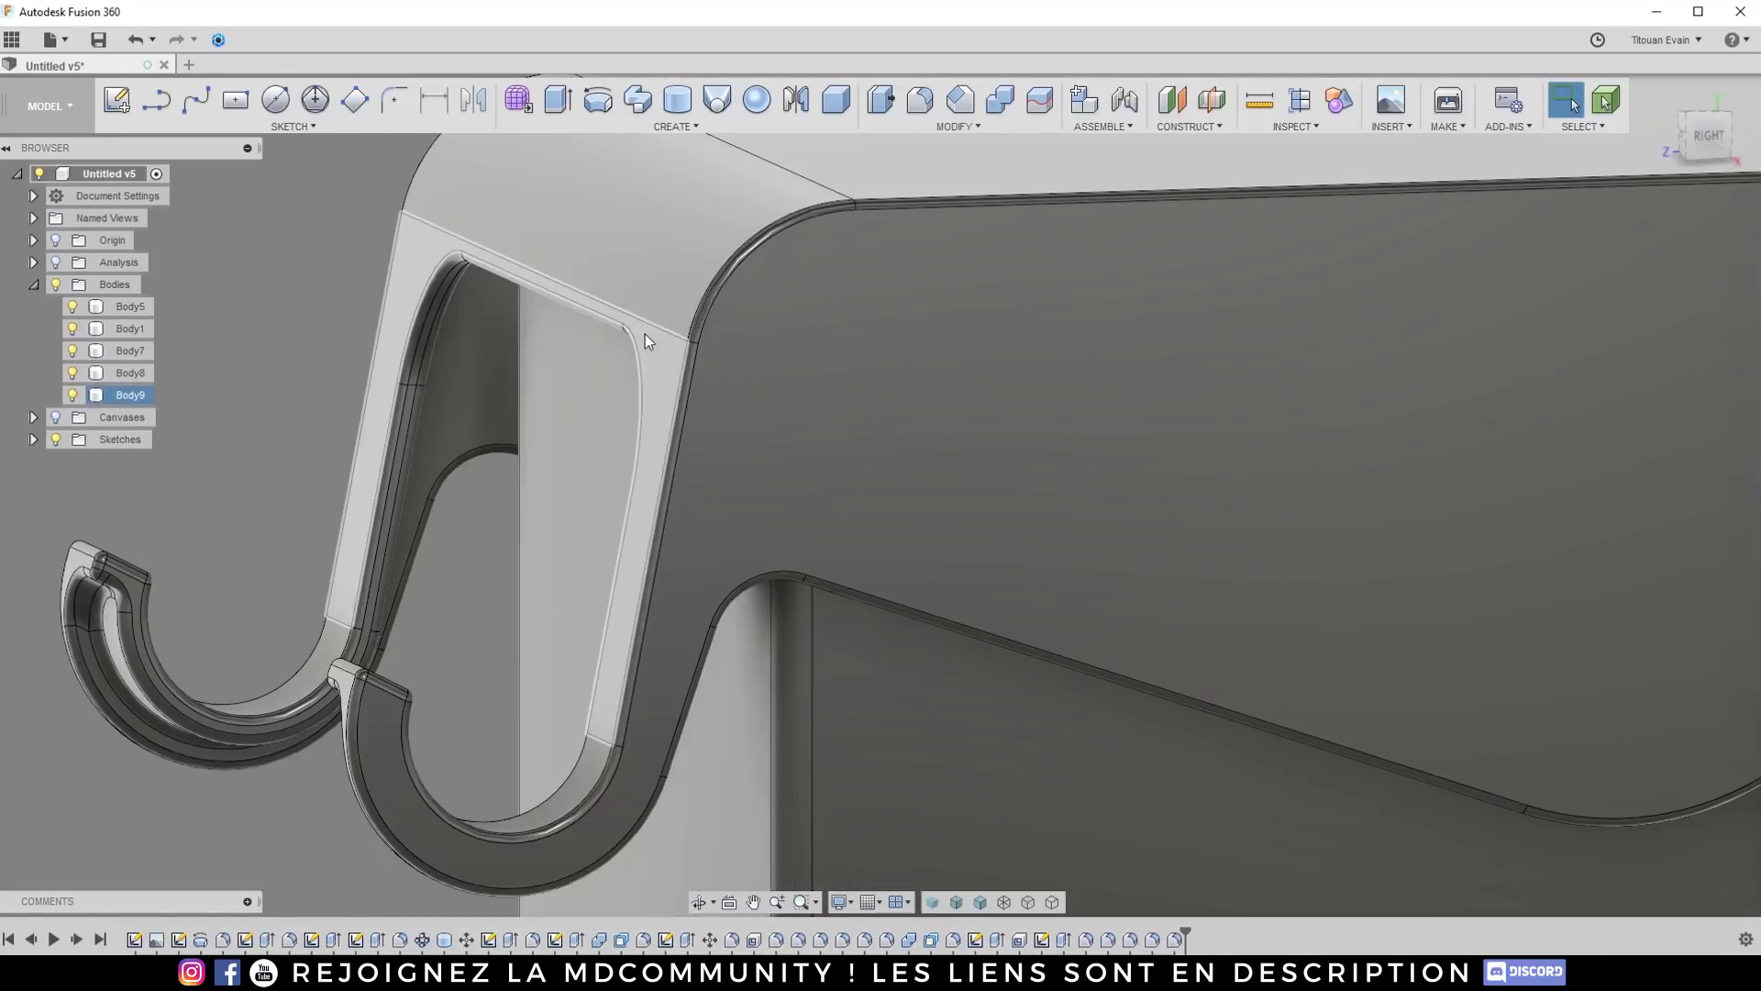
pyautogui.press('f')
pyautogui.click(651, 328)
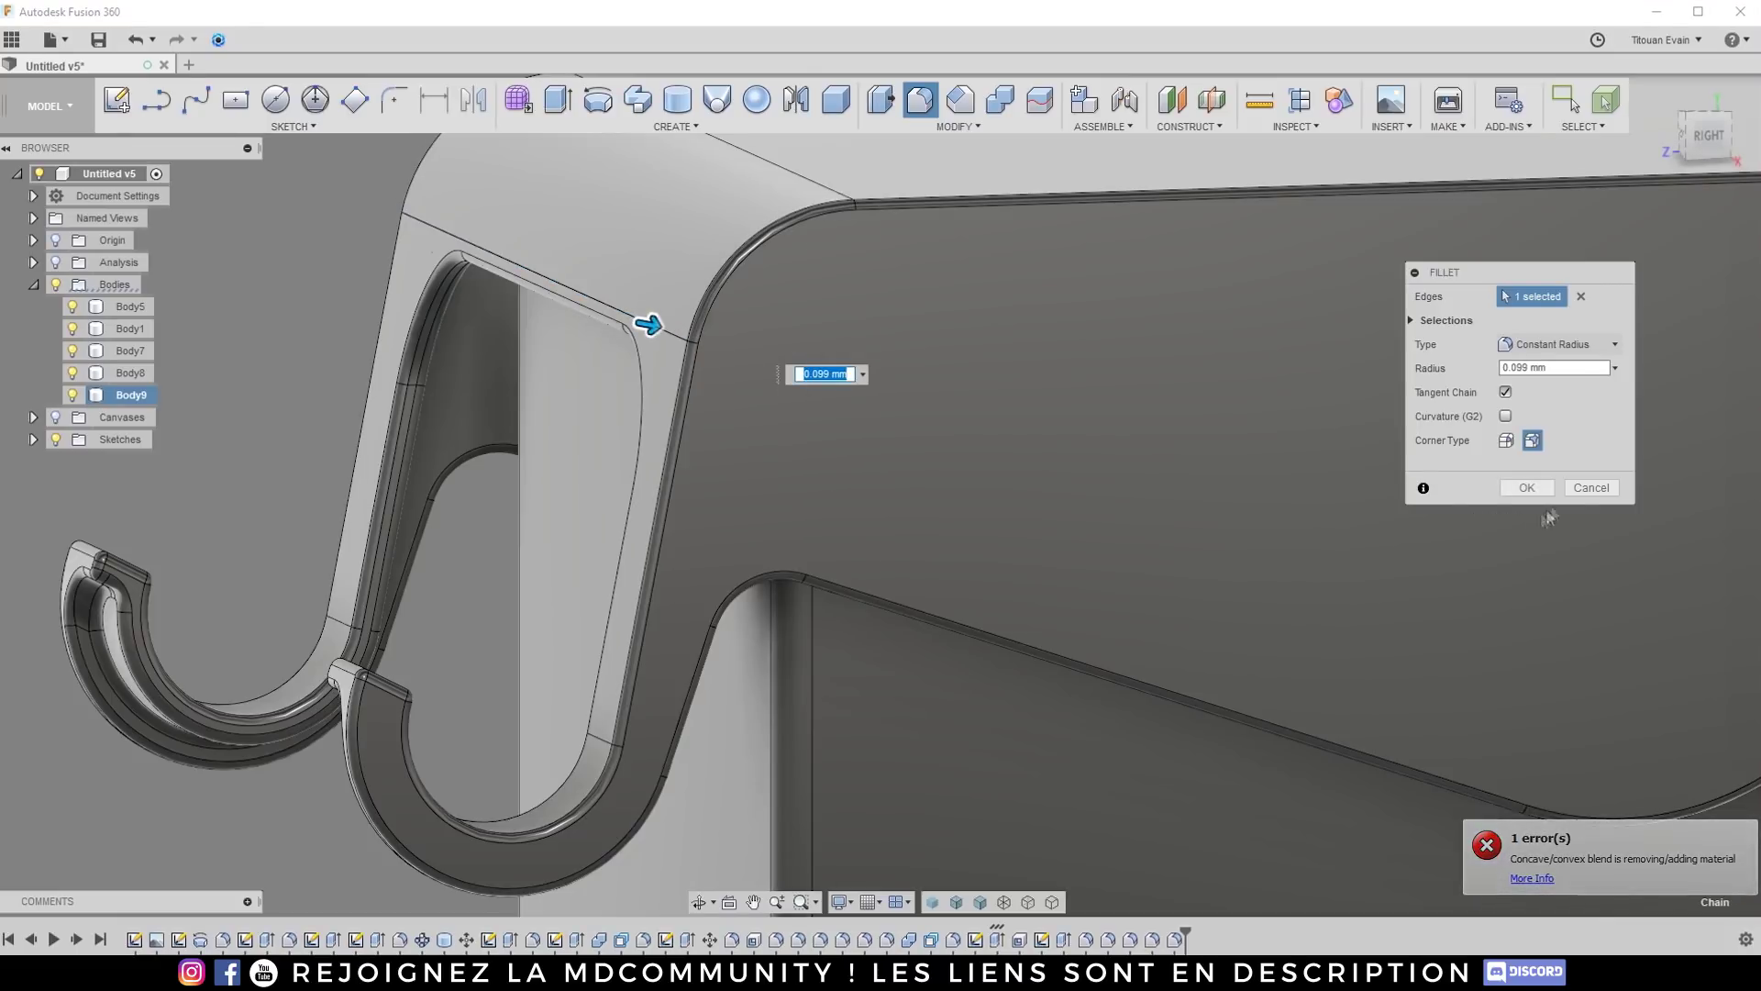
pyautogui.press('Escape')
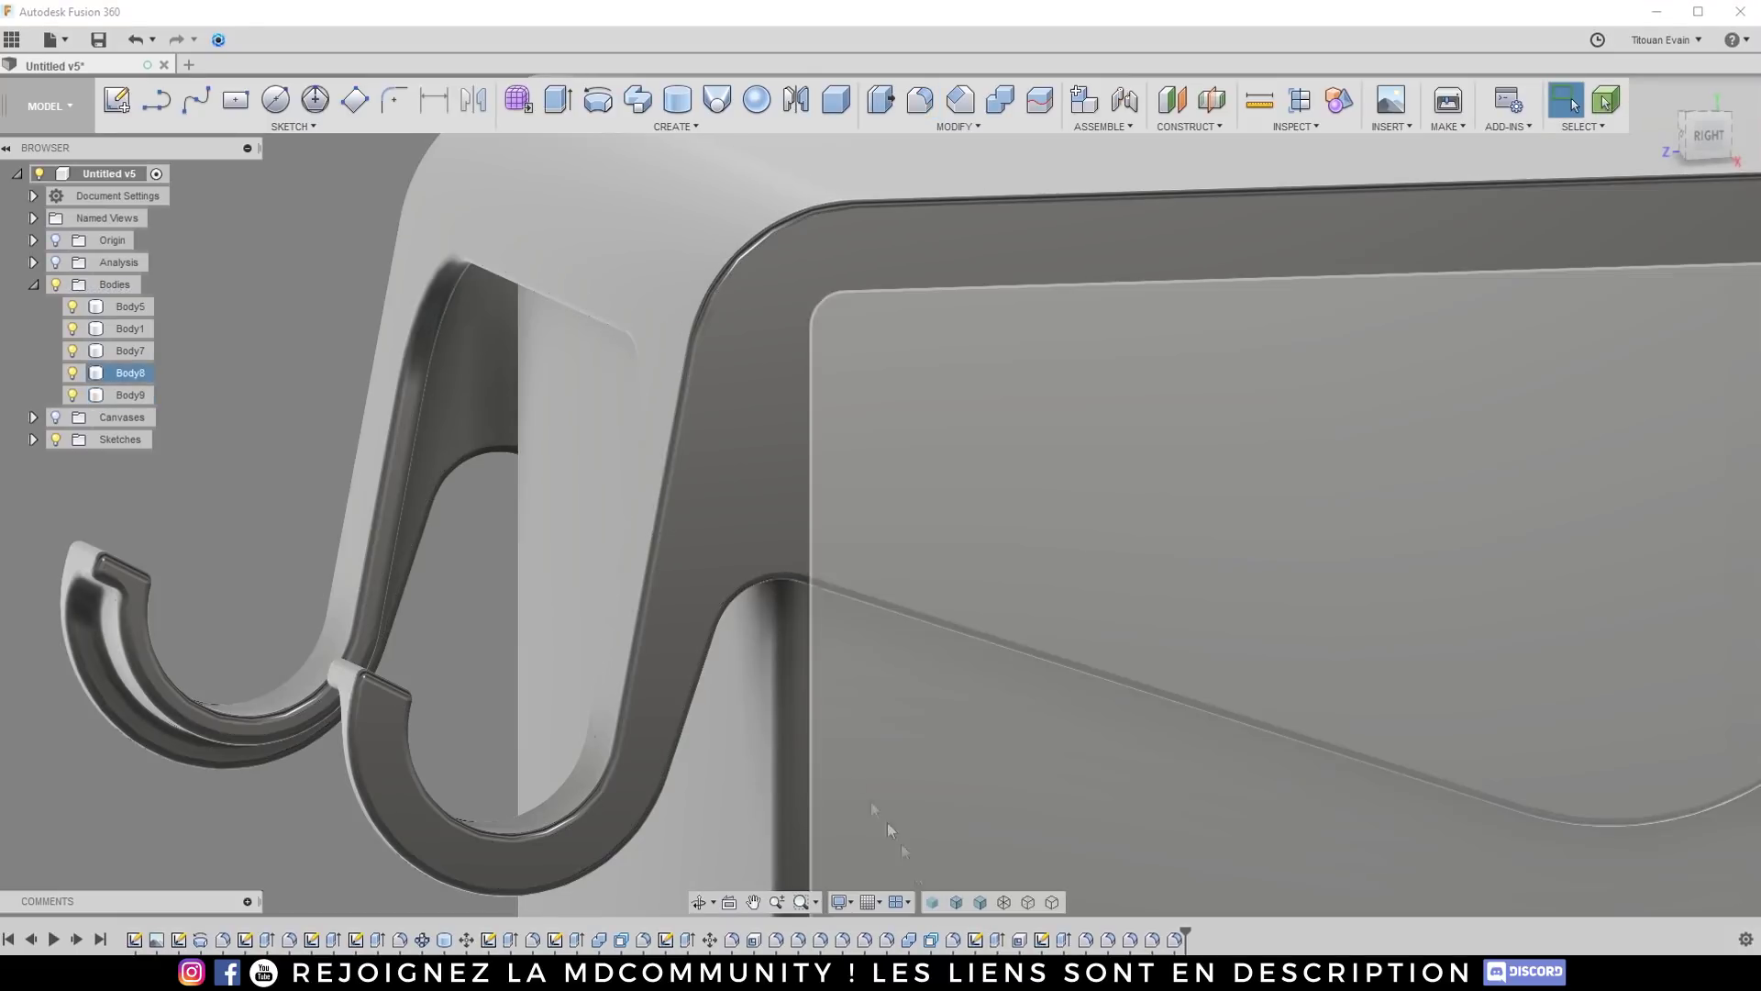
# Step: Examine the lever cover's front bend and filleted edges in shaded display without visible edges
pyautogui.scroll(-2, 741, 511)
pyautogui.keyDown('shift'); pyautogui.moveTo(741, 511); pyautogui.dragTo(710, 371, button='middle'); pyautogui.keyUp('shift')
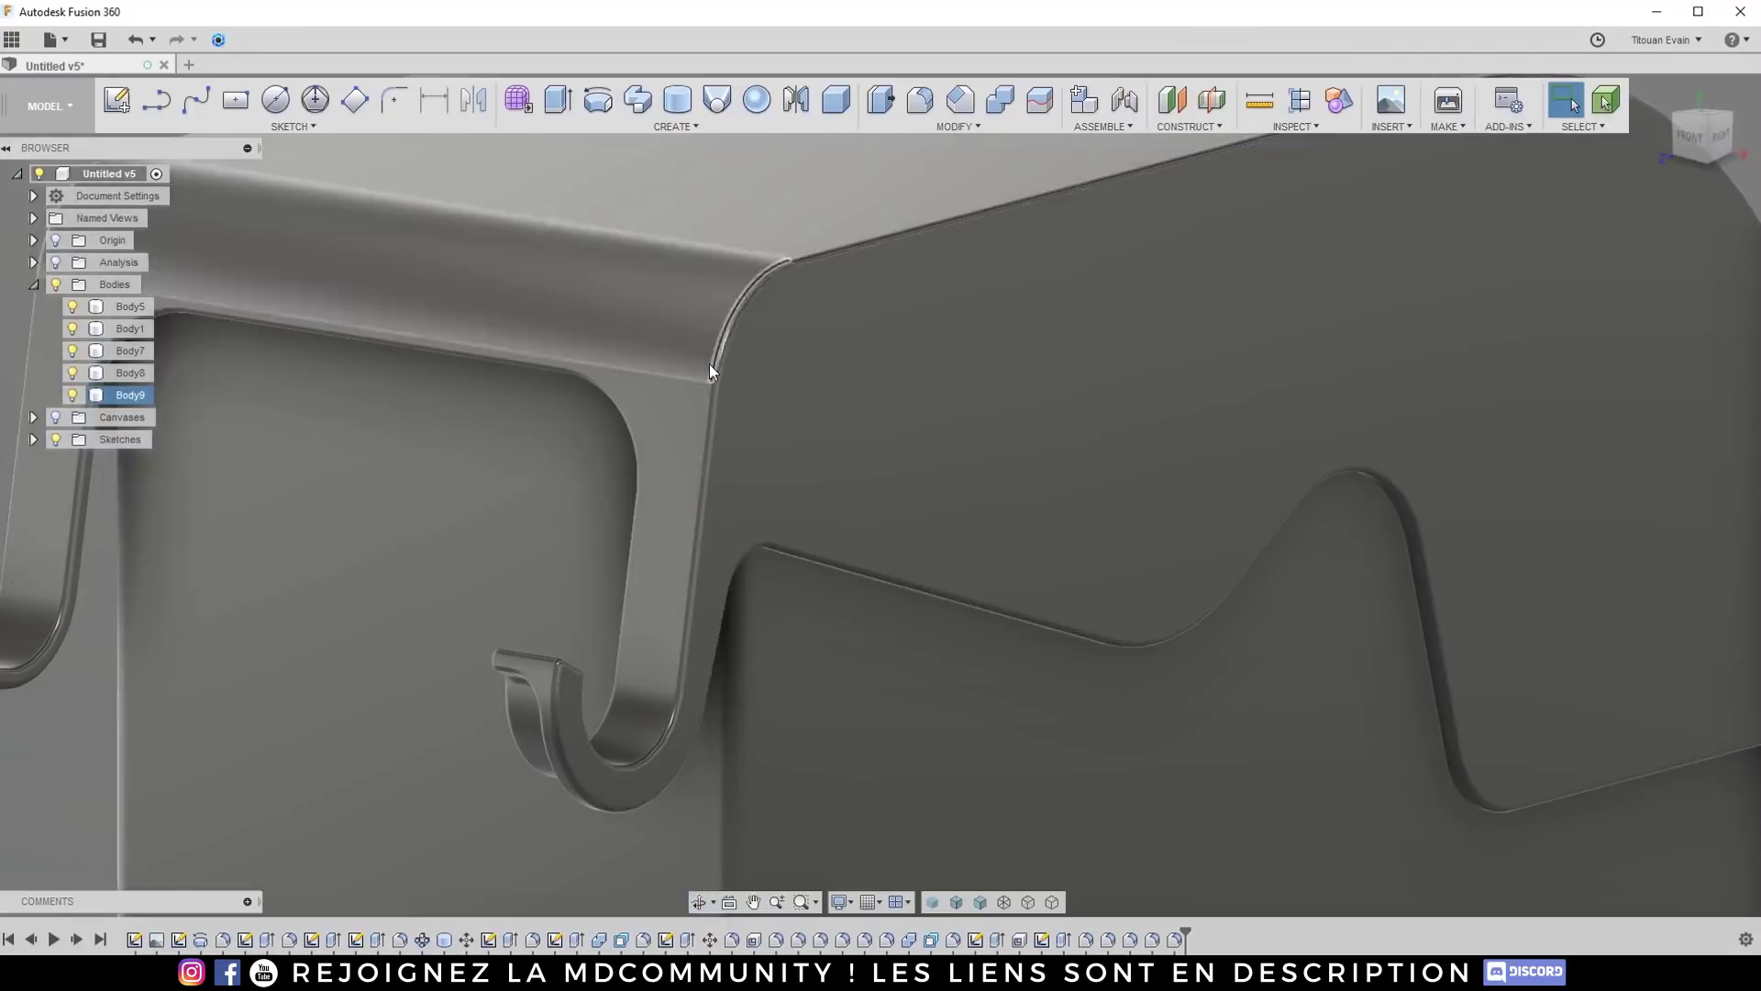
pyautogui.scroll(3, 712, 371)
pyautogui.scroll(-4, 725, 424)
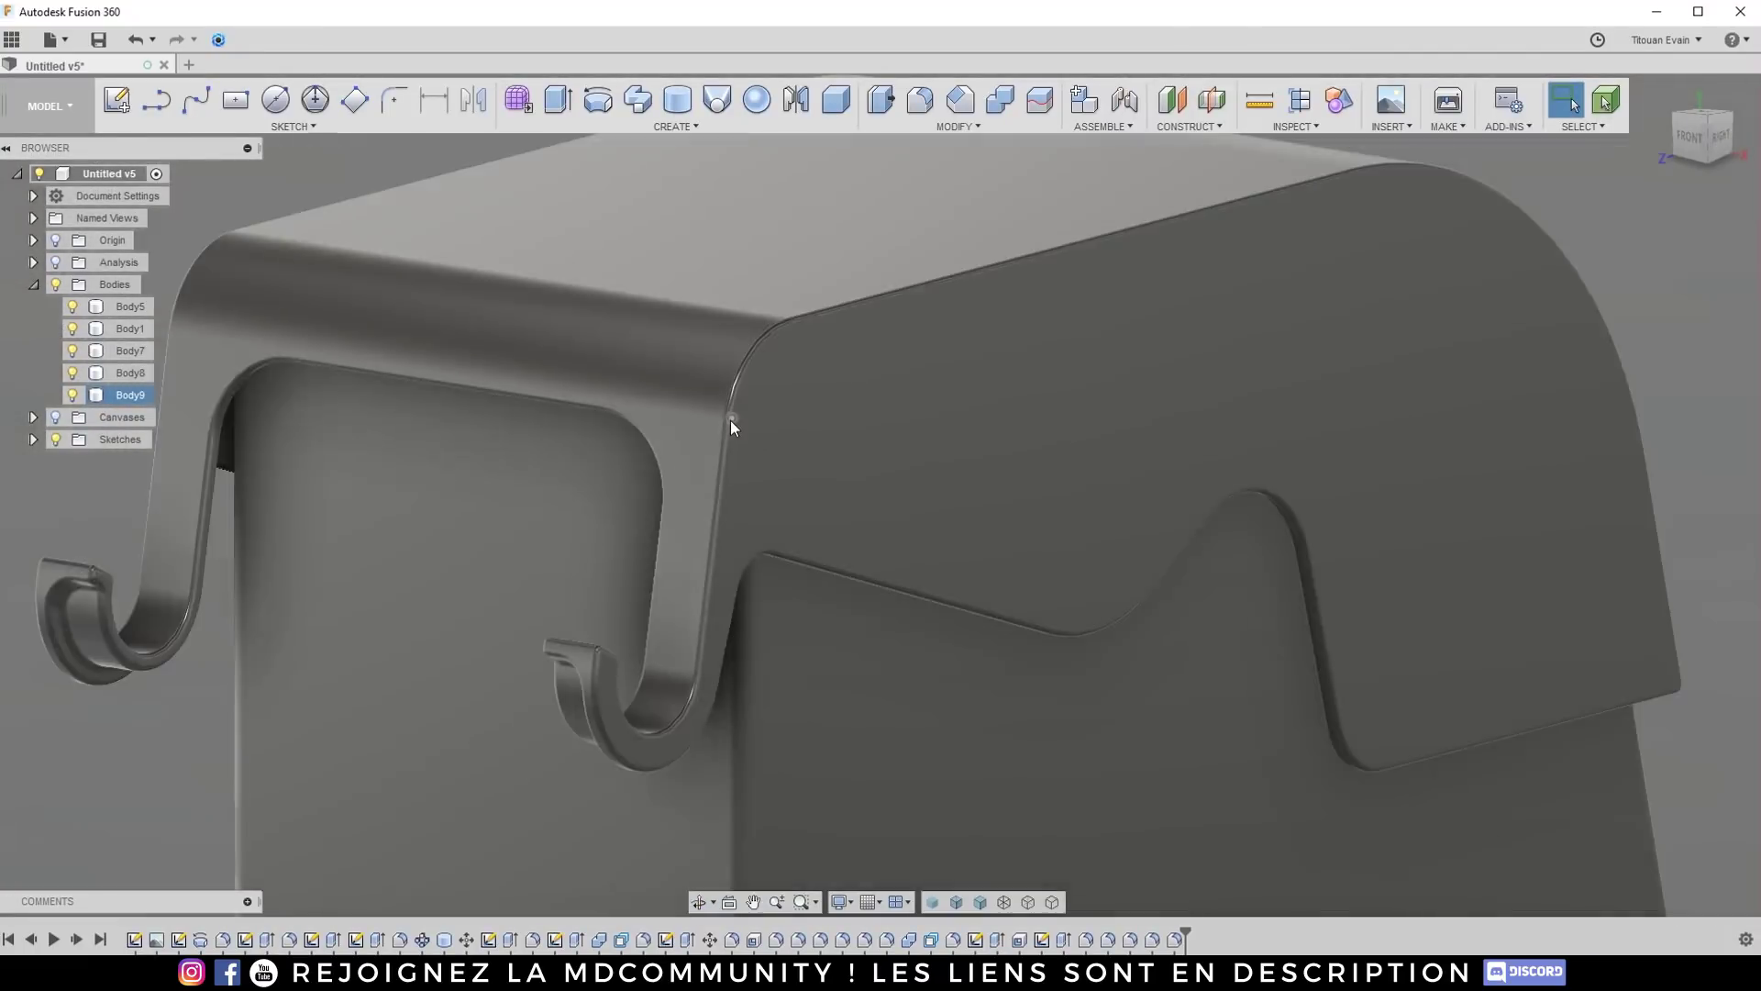
pyautogui.scroll(-5, 730, 420)
# Step: Edit the lever cover's profile sketch and make the front corner arc tangent to the slanted front line
pyautogui.click(826, 431)
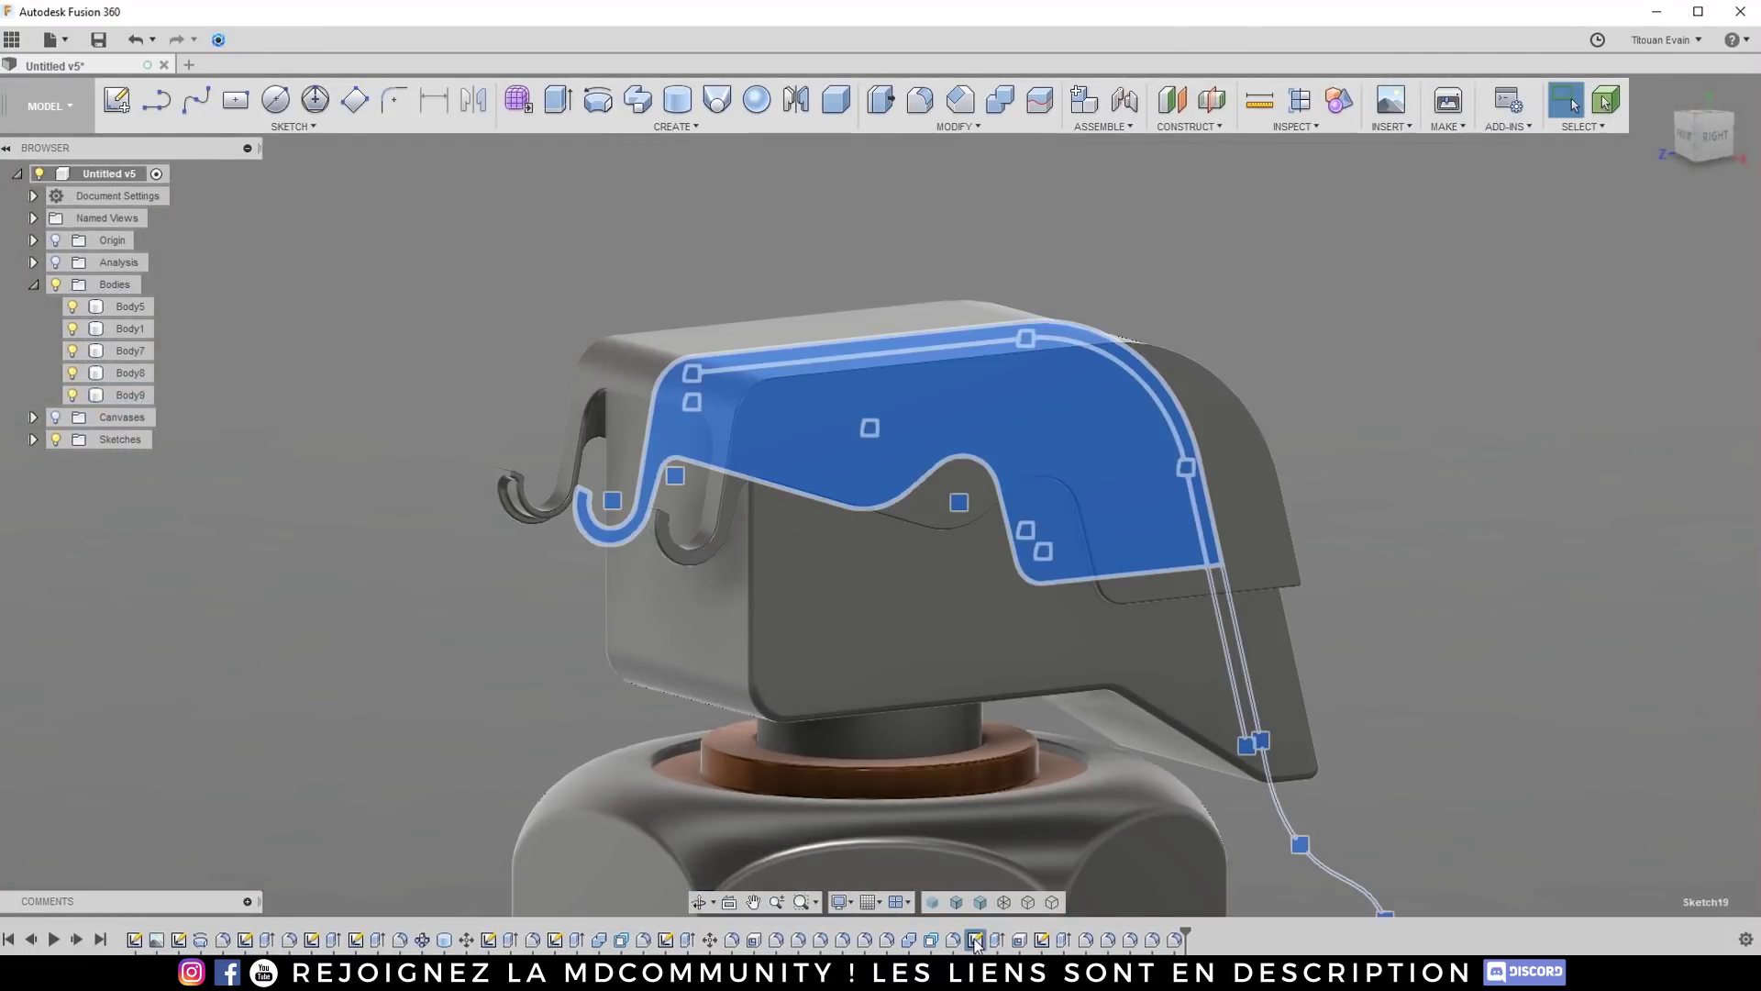
pyautogui.click(1003, 749)
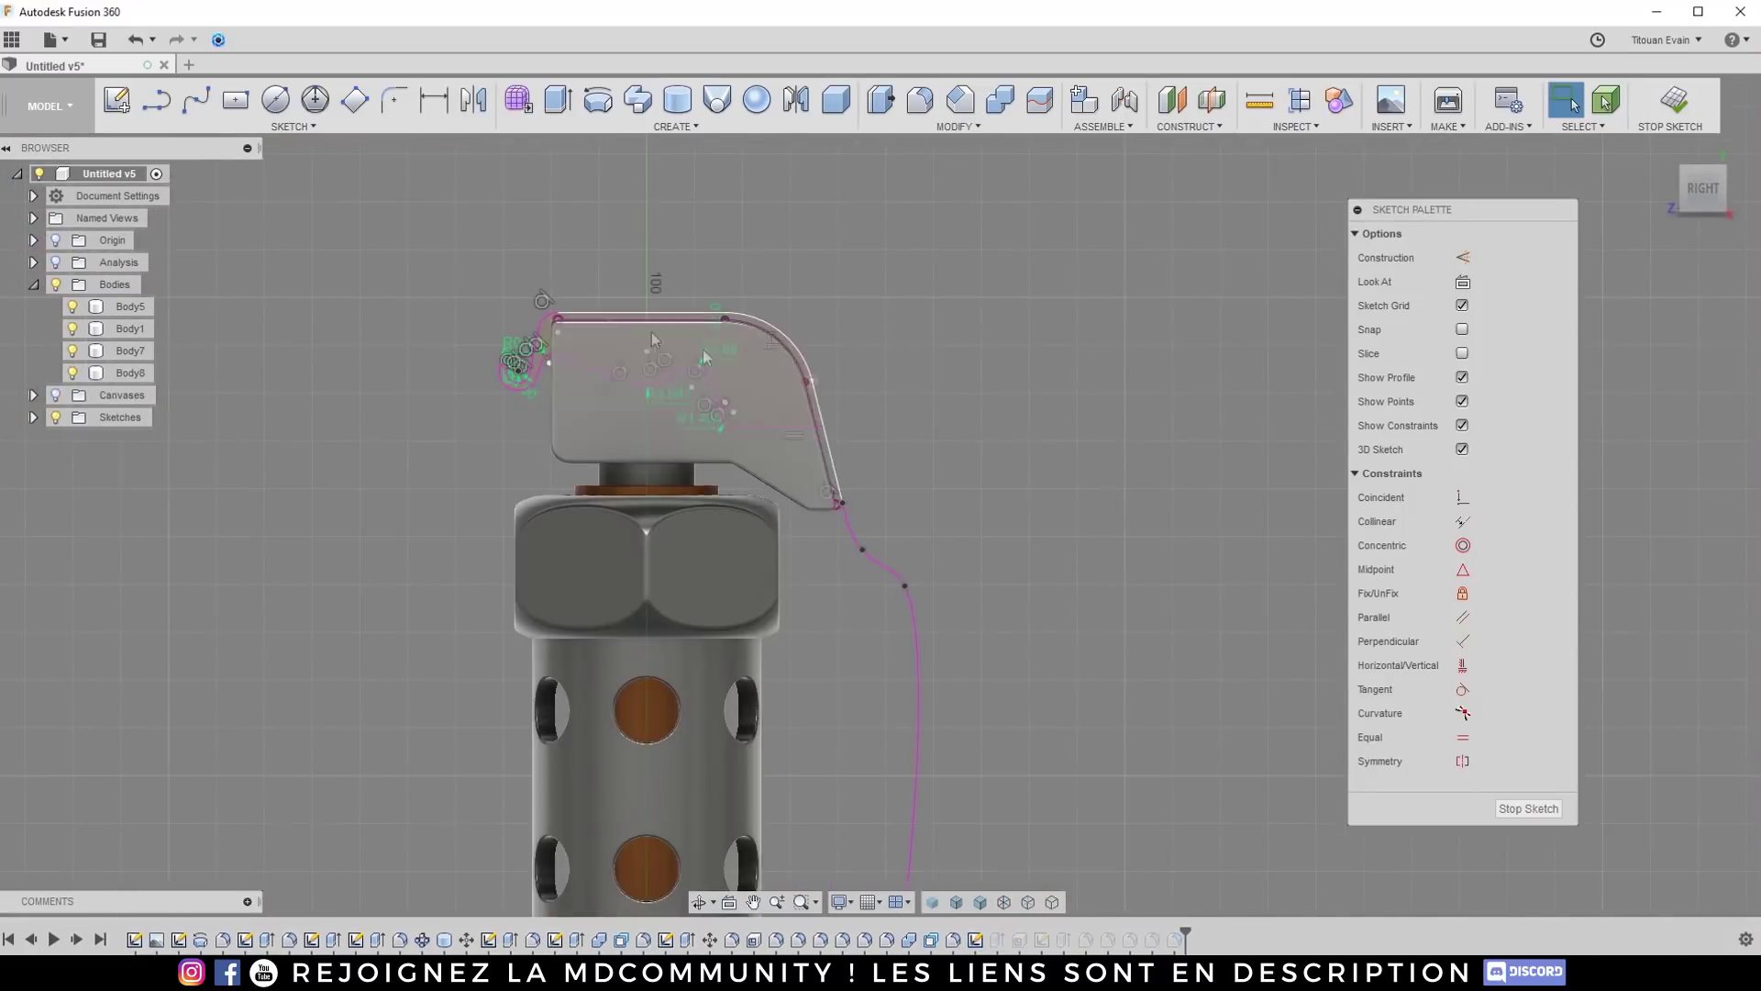
pyautogui.scroll(6, 574, 347)
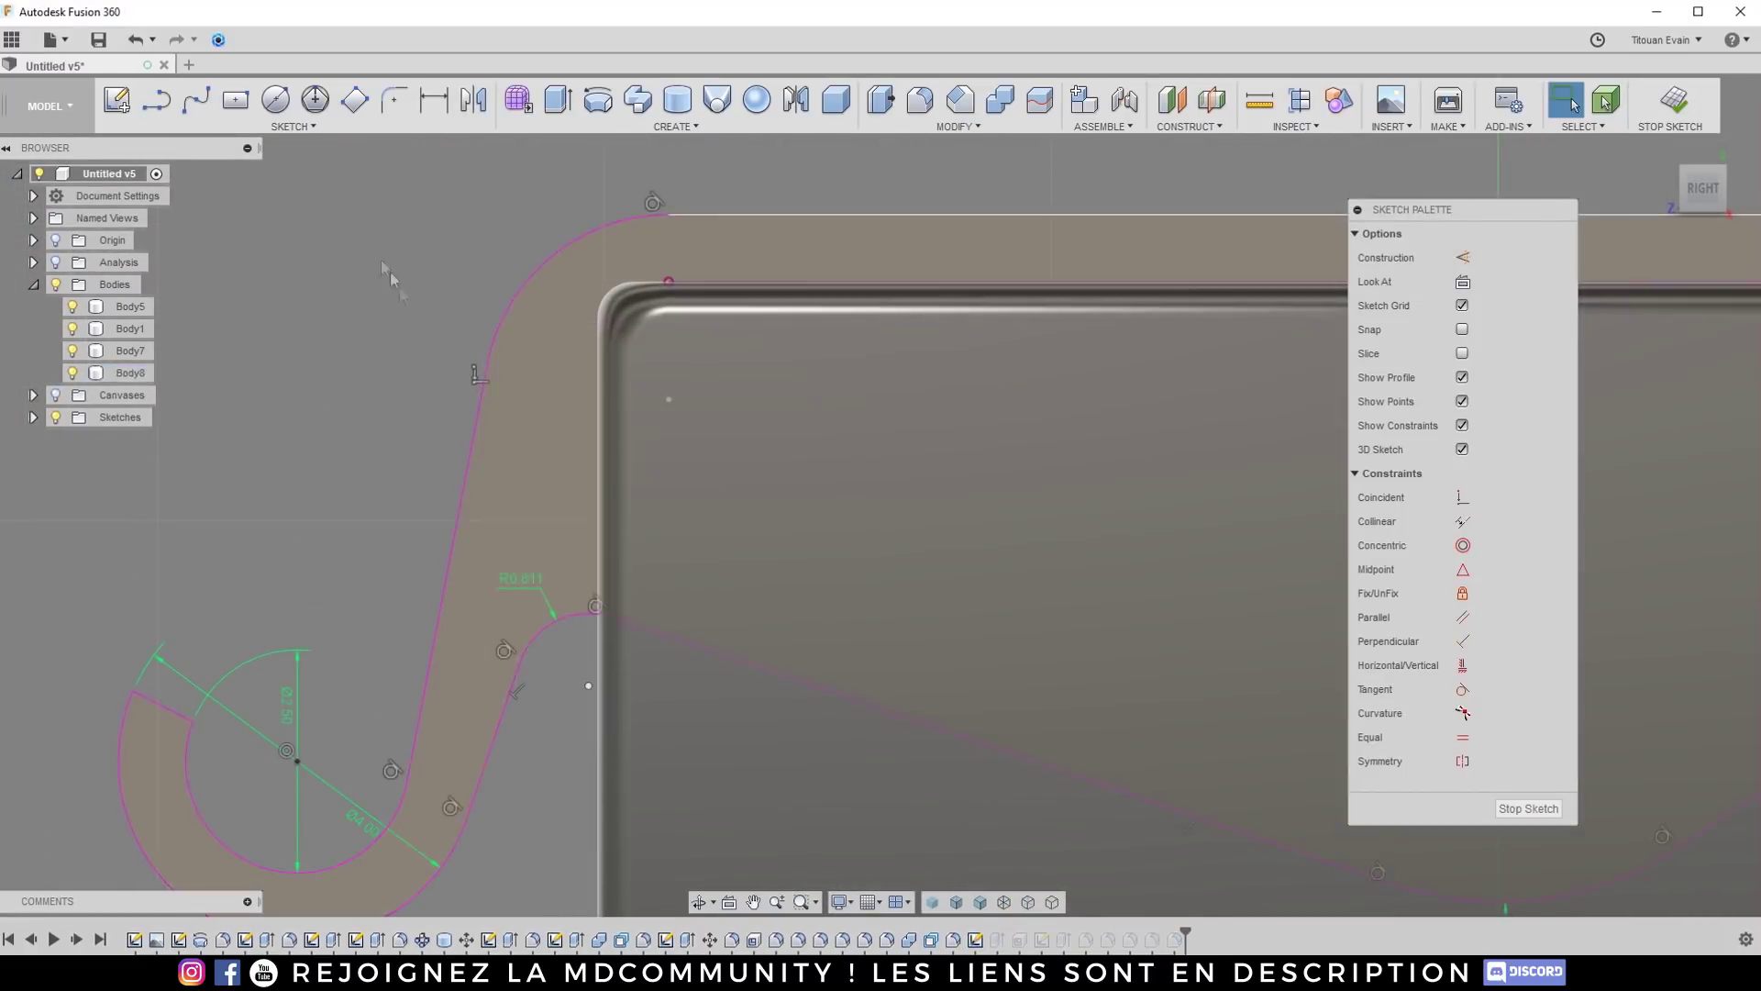
pyautogui.scroll(4, 431, 349)
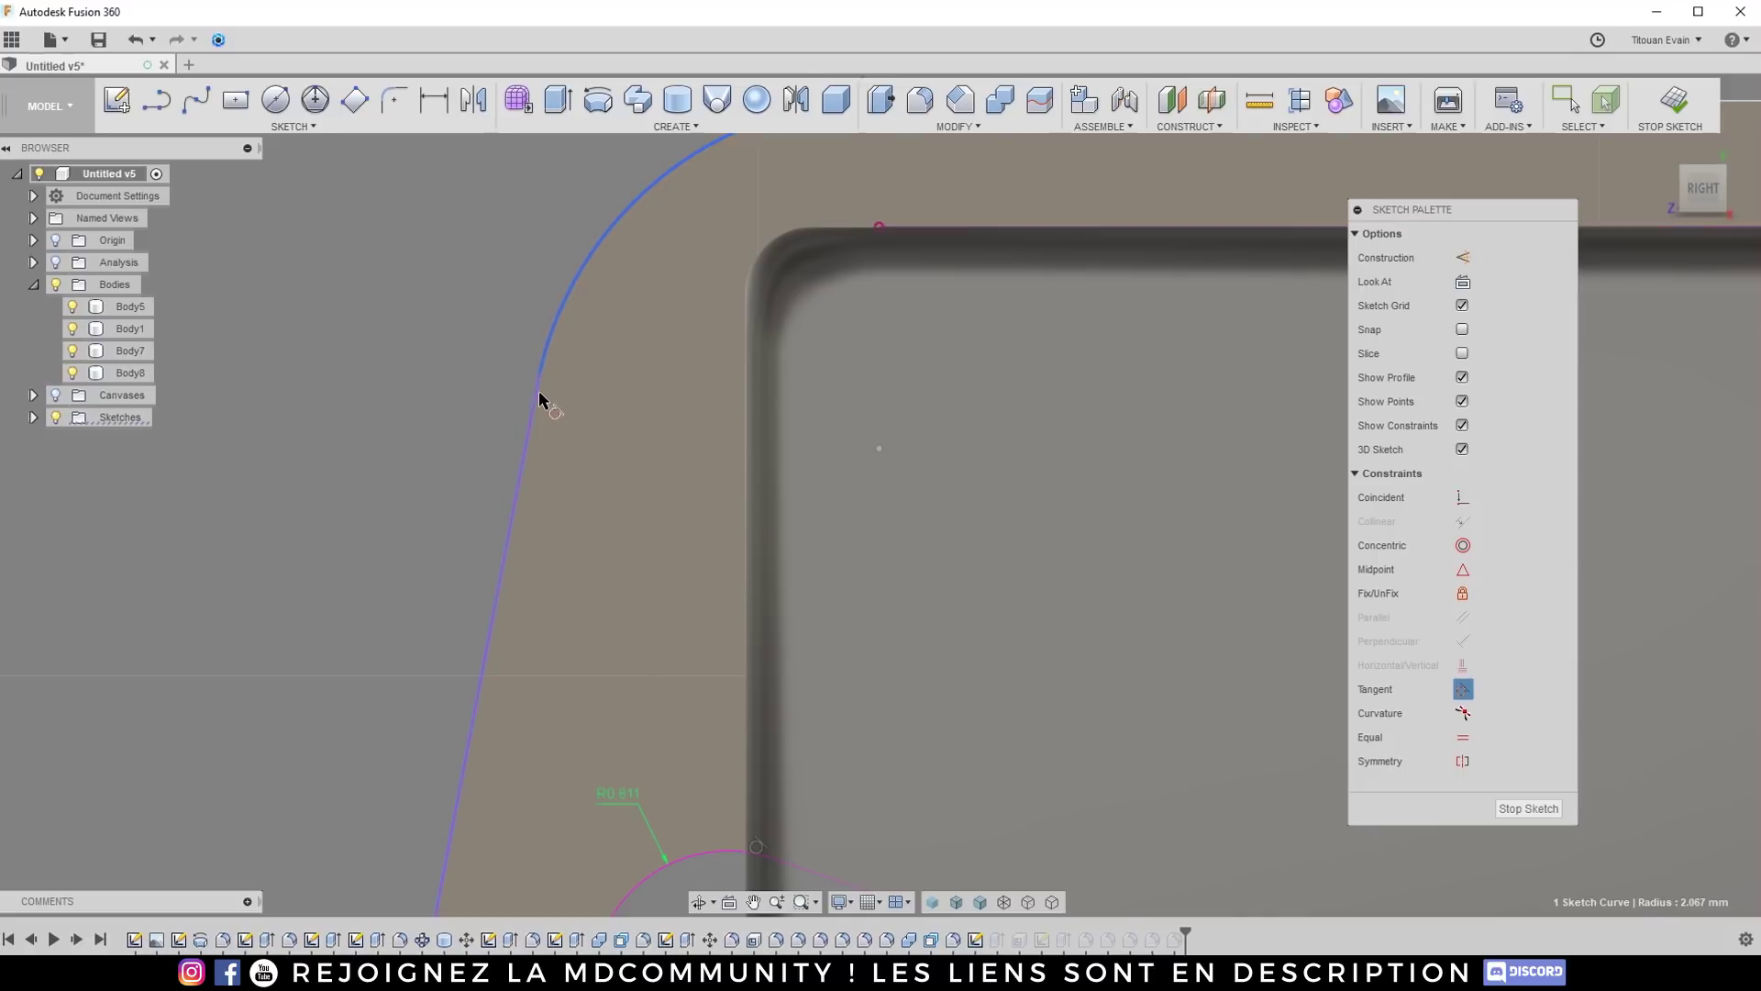
pyautogui.scroll(-5, 536, 414)
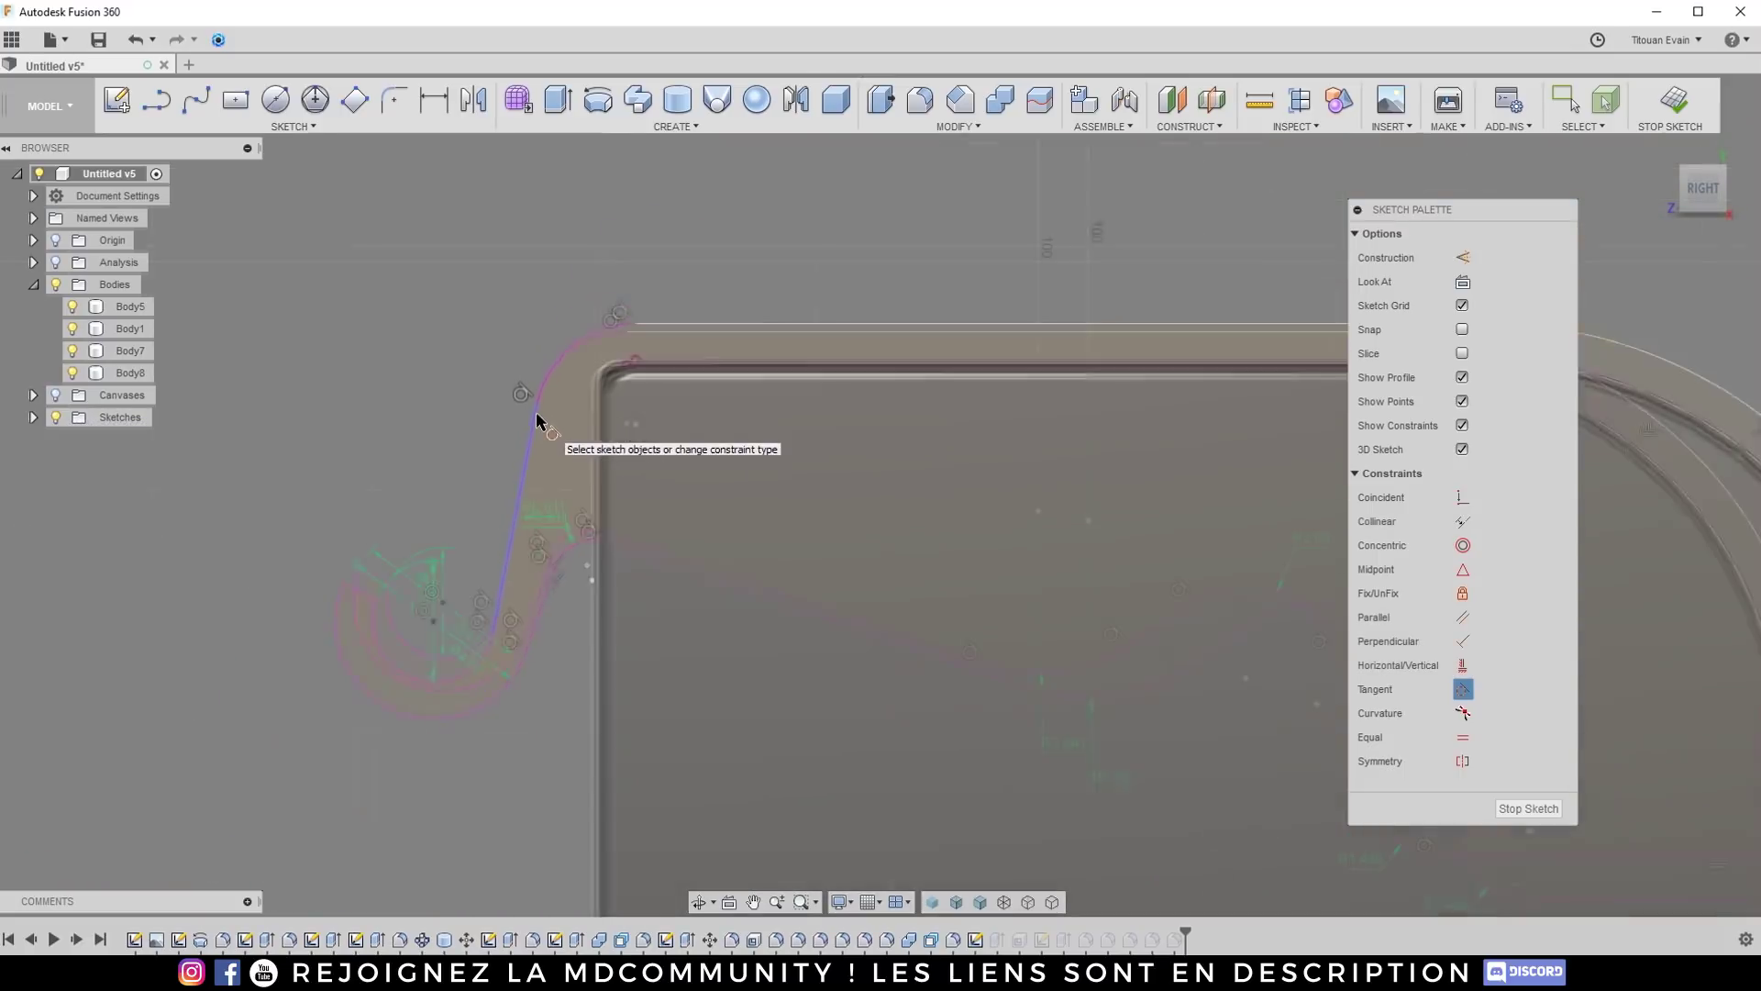
pyautogui.click(1515, 808)
# Step: Examine the lever cover's front corner edge and the complete assembly from several angles
pyautogui.keyDown('shift'); pyautogui.moveTo(638, 472); pyautogui.dragTo(995, 599, button='middle'); pyautogui.keyUp('shift')
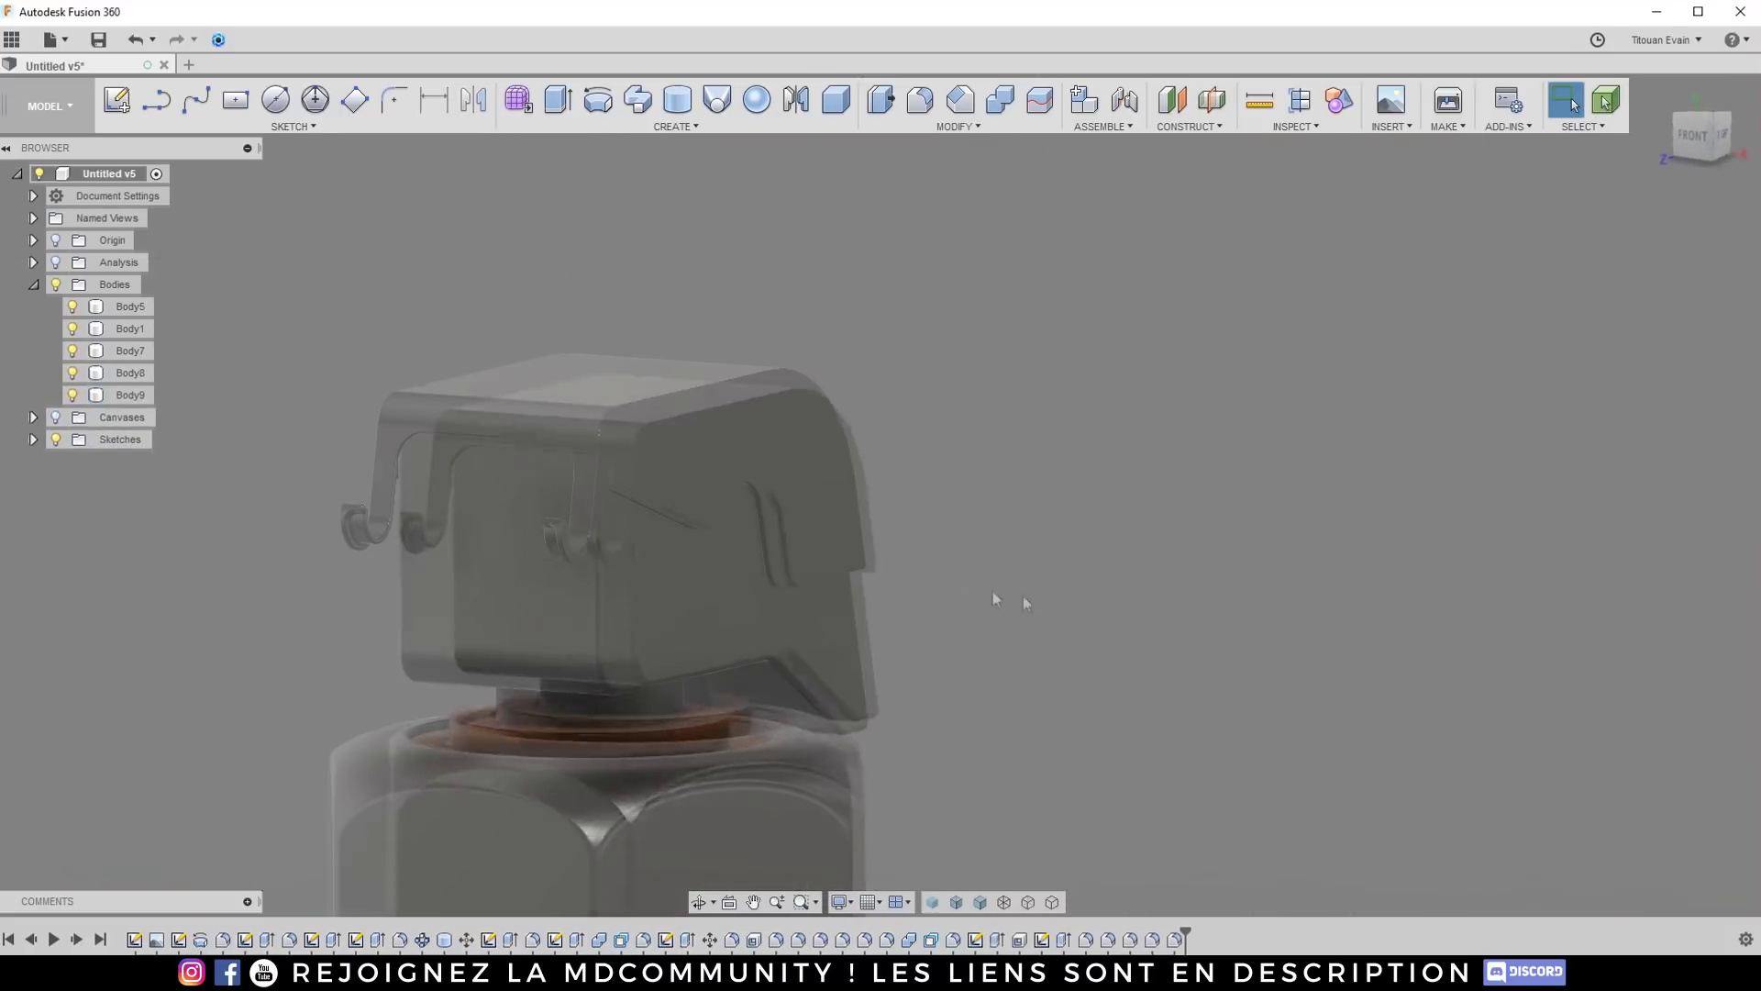
pyautogui.scroll(10, 1022, 557)
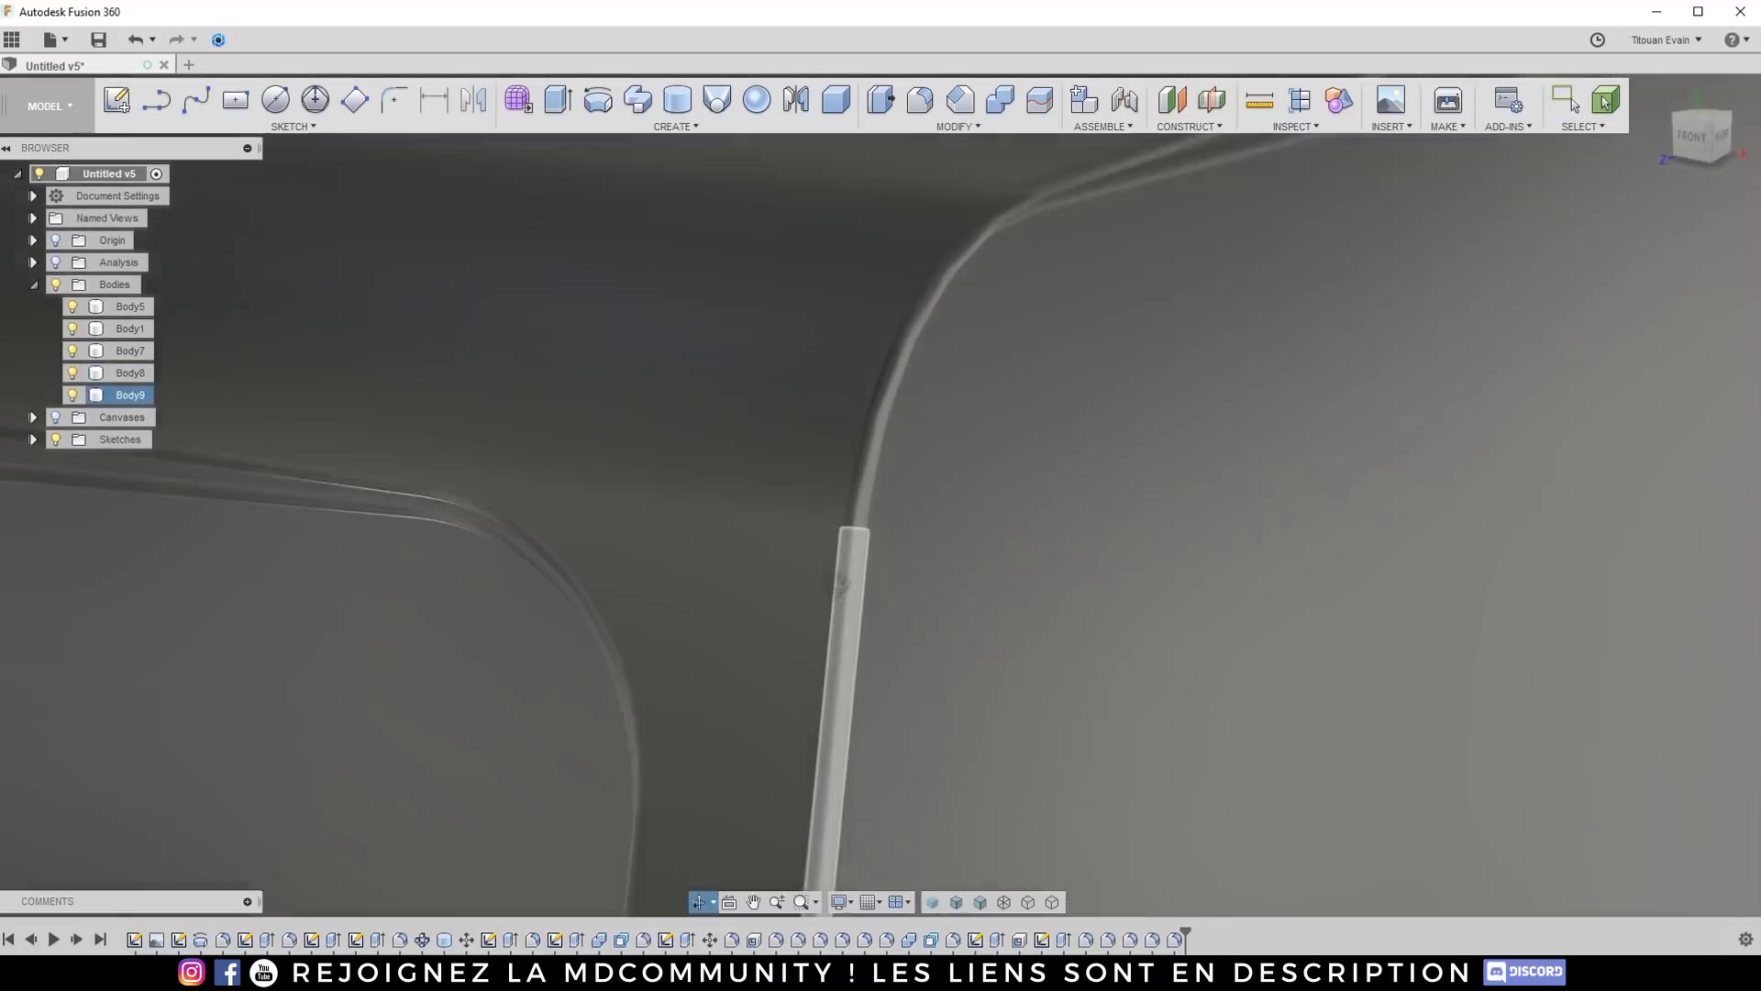
pyautogui.press('f')
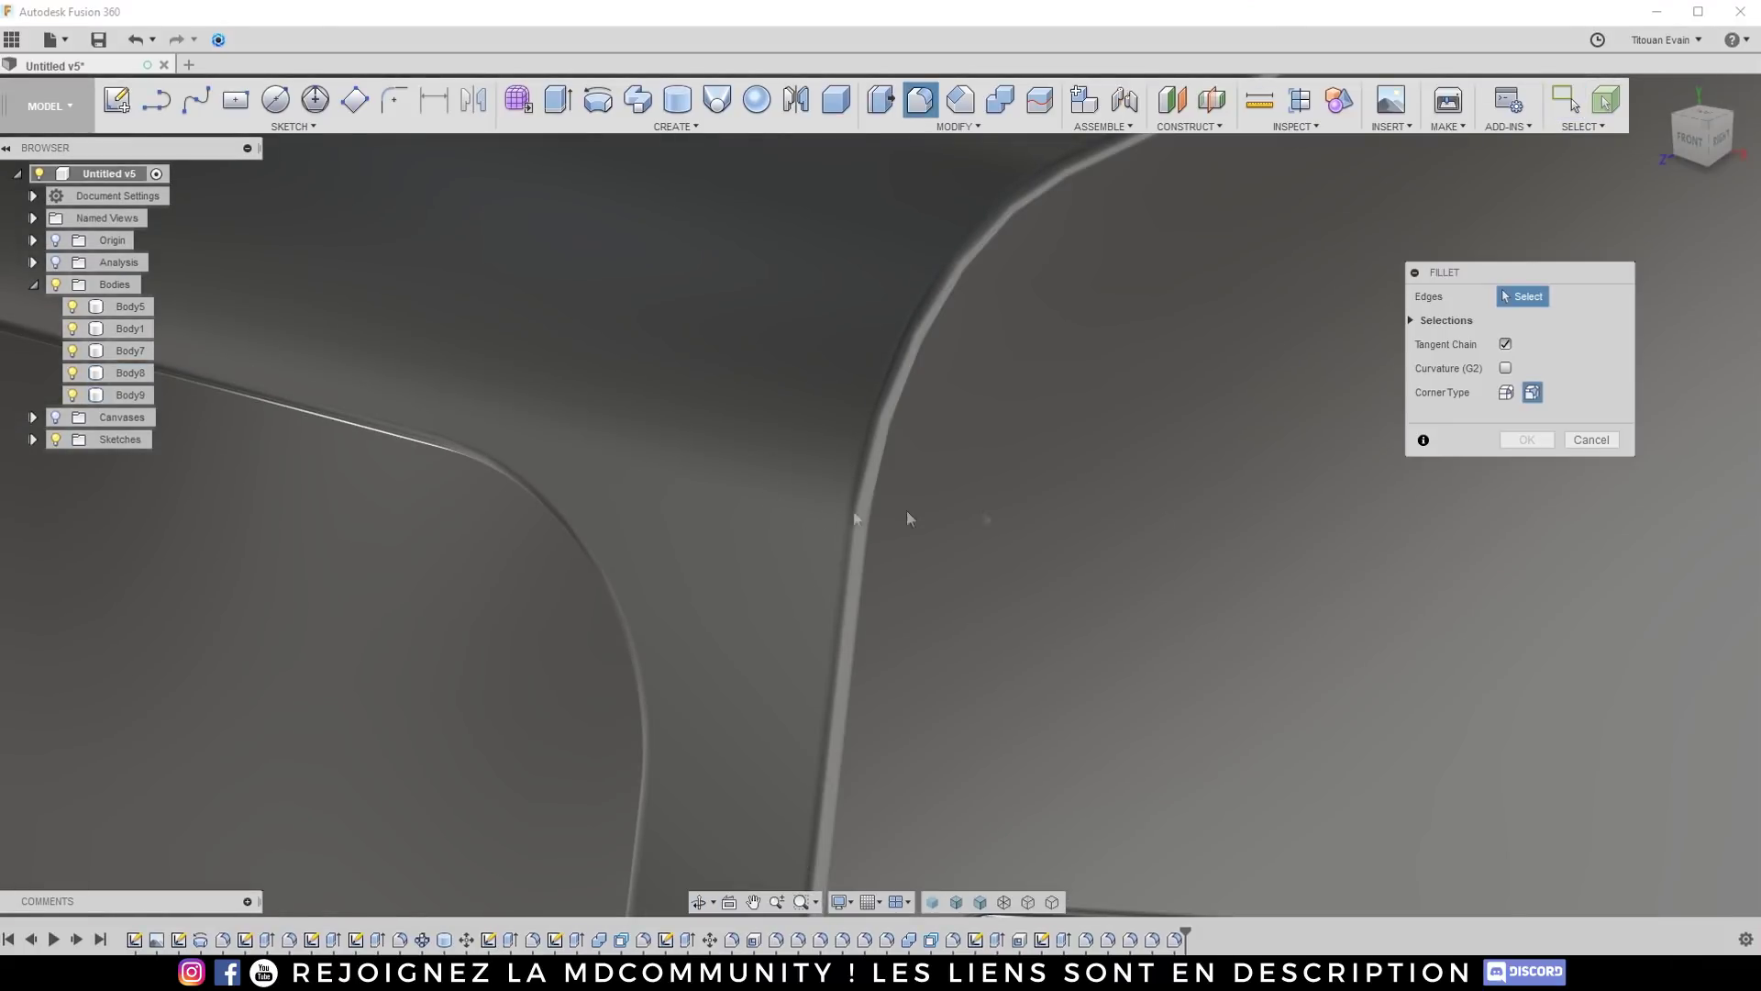
pyautogui.click(1597, 435)
pyautogui.scroll(-10, 1087, 455)
pyautogui.keyDown('shift'); pyautogui.moveTo(1064, 431); pyautogui.dragTo(865, 431, button='middle'); pyautogui.keyUp('shift')
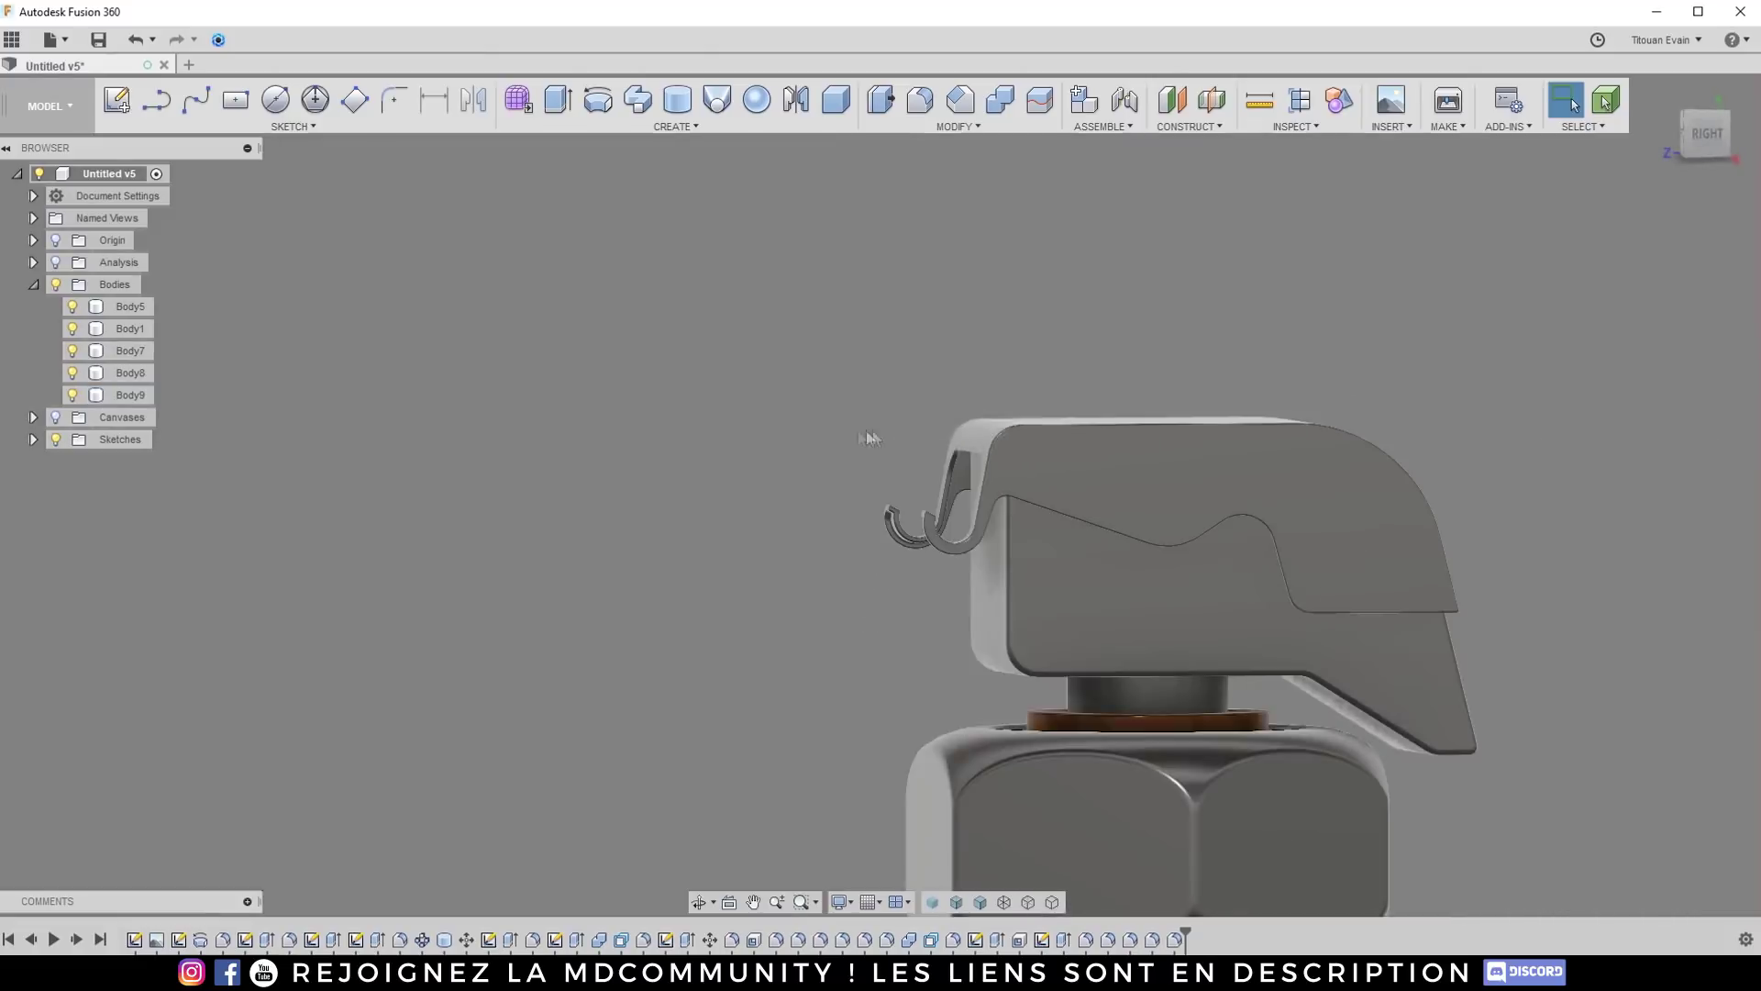
pyautogui.scroll(-4, 758, 429)
pyautogui.keyDown('shift'); pyautogui.moveTo(724, 429); pyautogui.dragTo(982, 525, button='middle'); pyautogui.keyUp('shift')
pyautogui.scroll(-3, 945, 425)
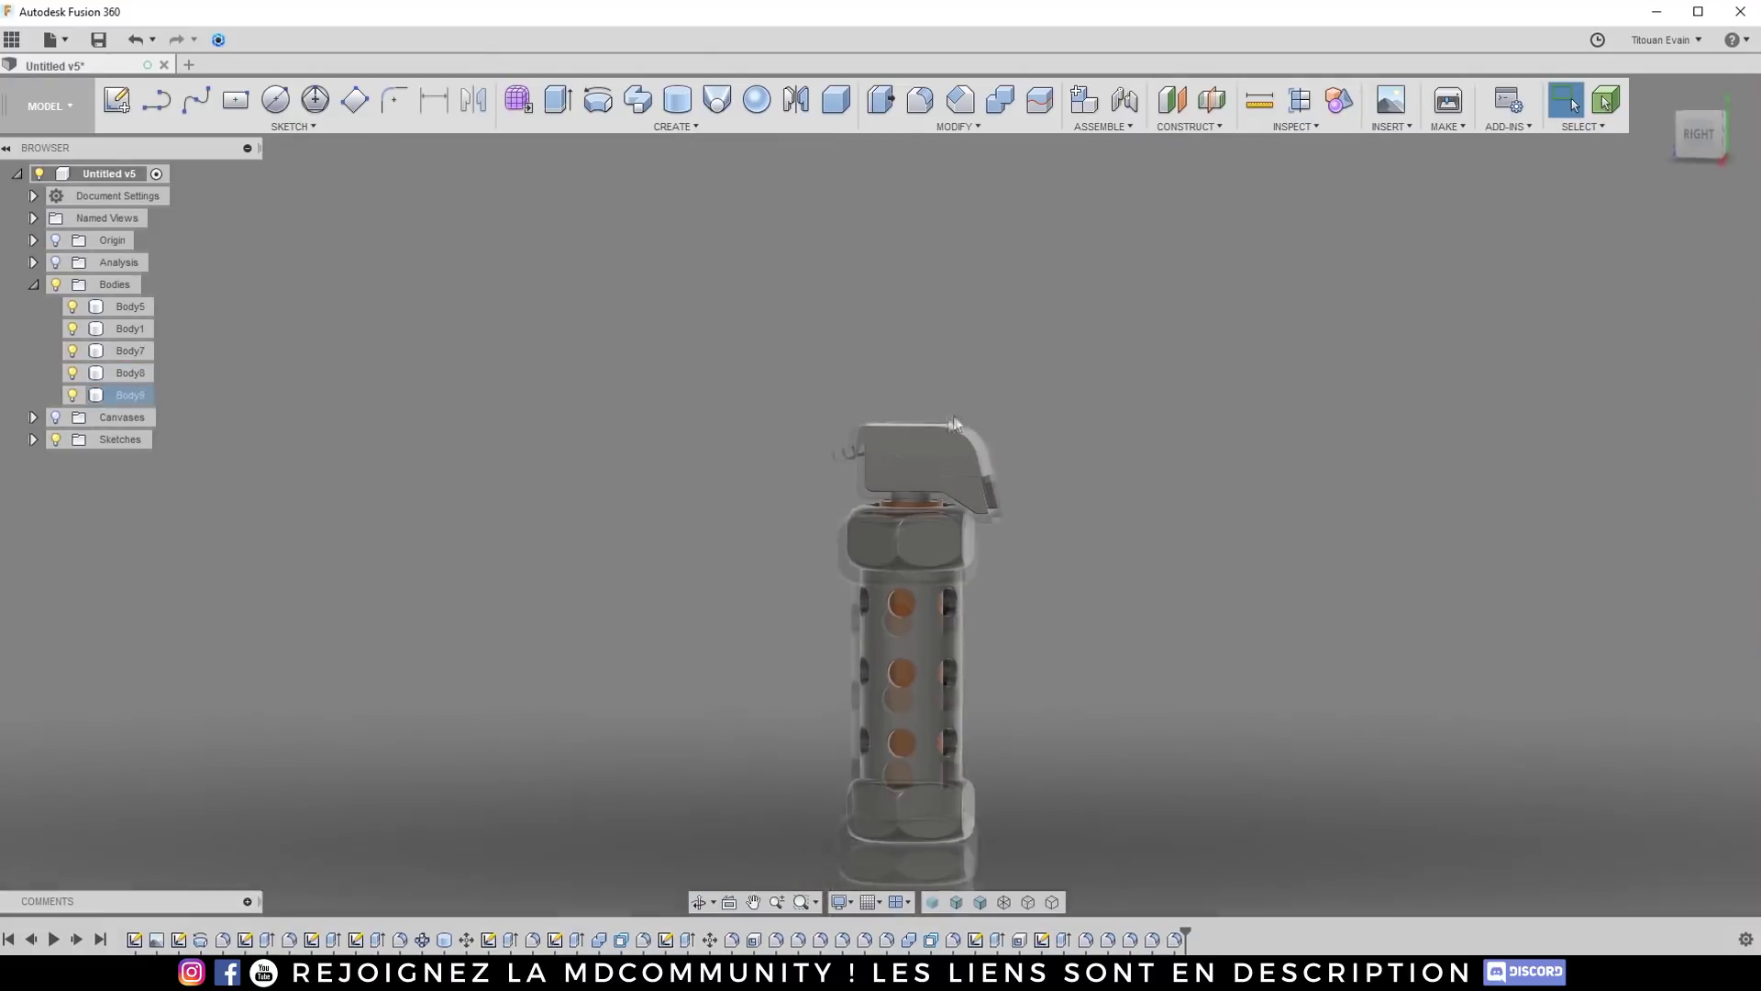
# Step: Switch from the solid modelling workspace to the Patch workspace for surface modelling
pyautogui.keyDown('shift'); pyautogui.moveTo(944, 430); pyautogui.dragTo(995, 413, button='middle'); pyautogui.keyUp('shift')
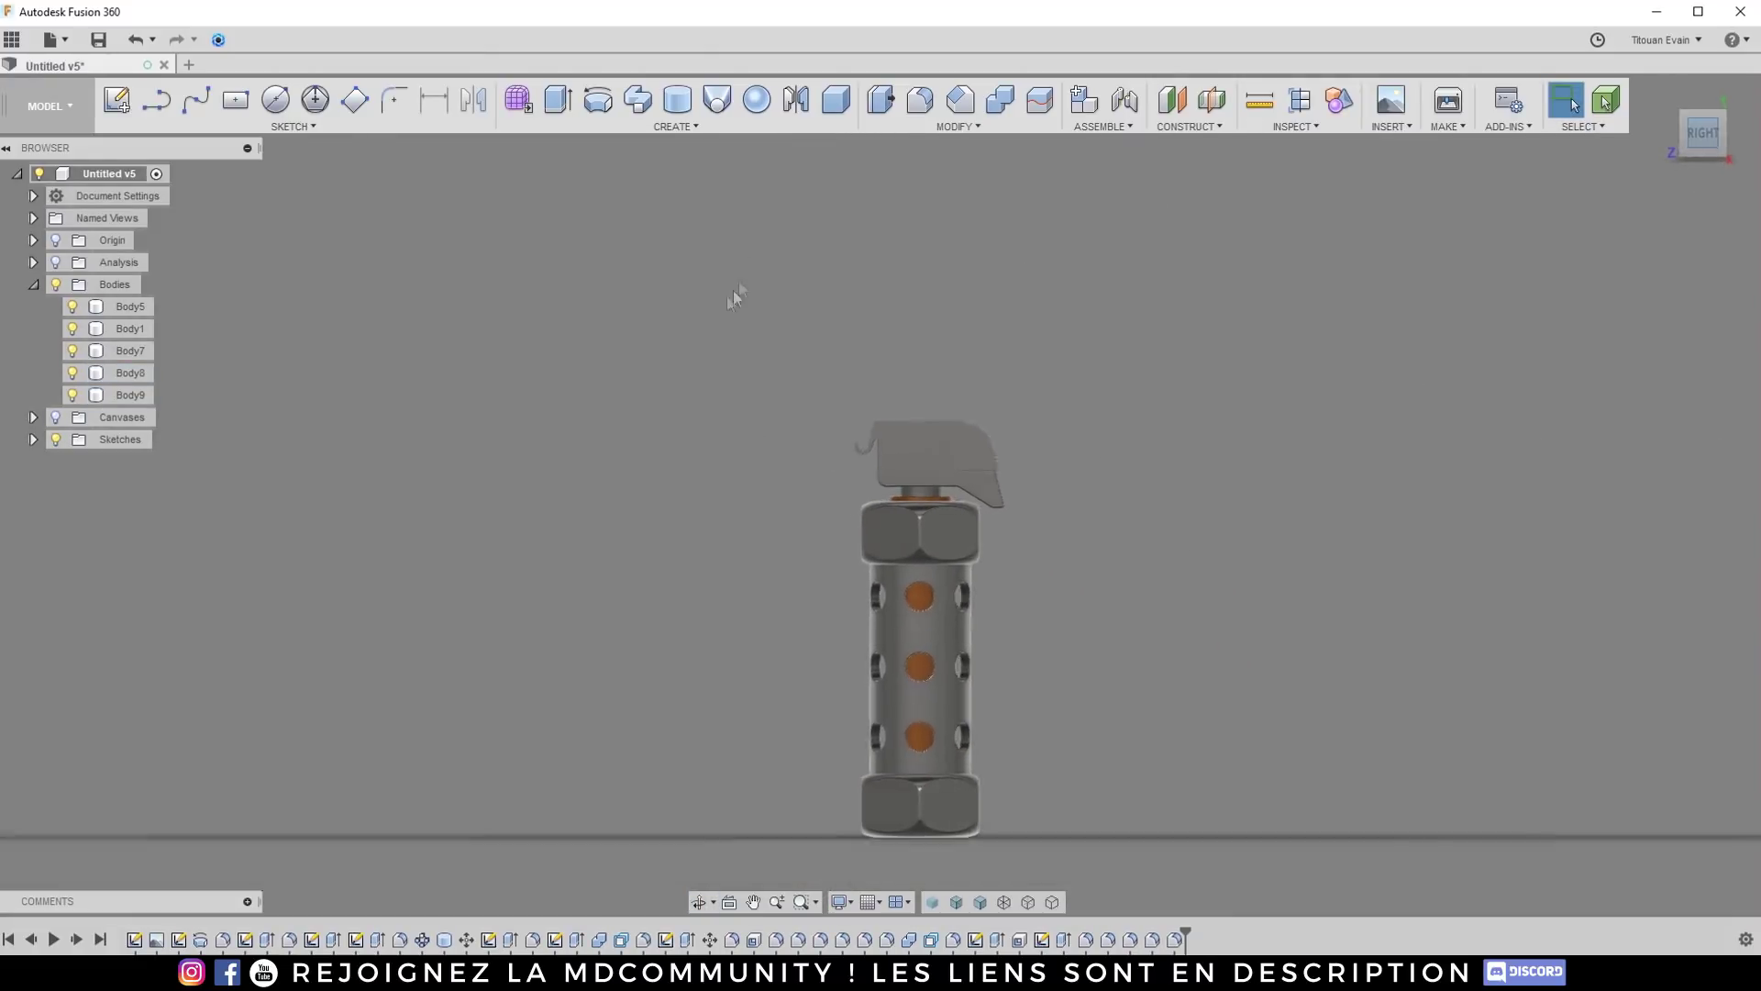
pyautogui.scroll(-3, 745, 268)
pyautogui.scroll(5, 888, 417)
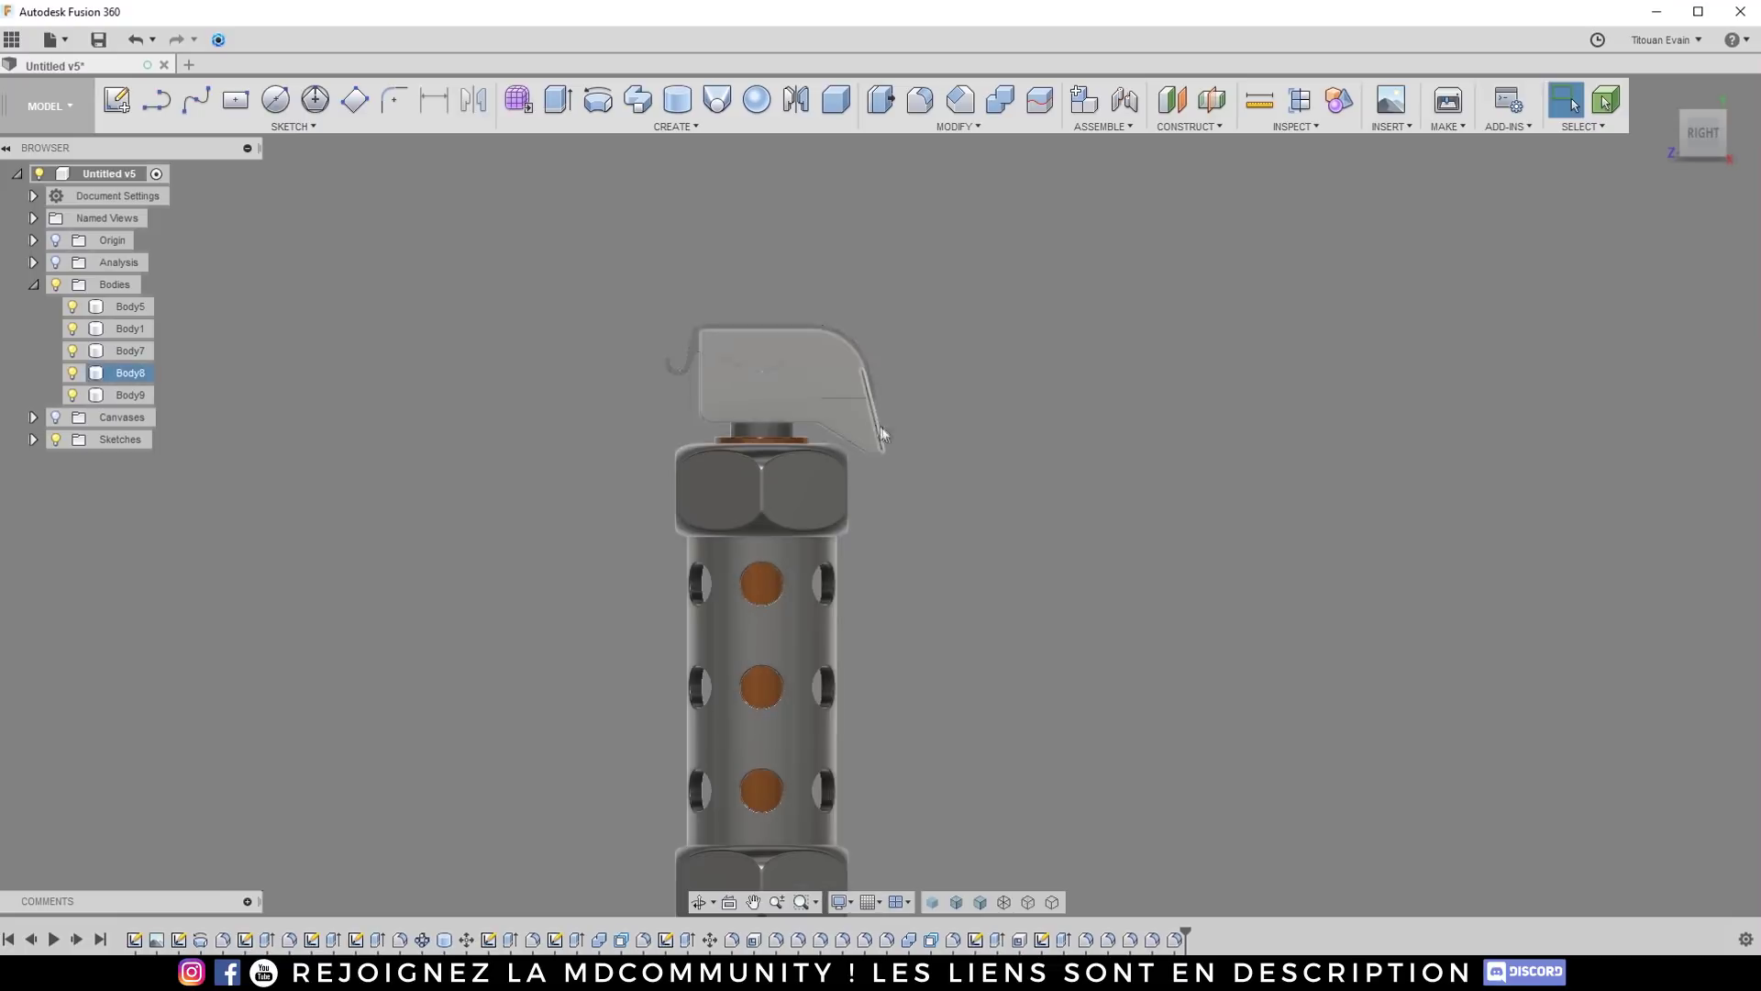
pyautogui.scroll(-5, 884, 414)
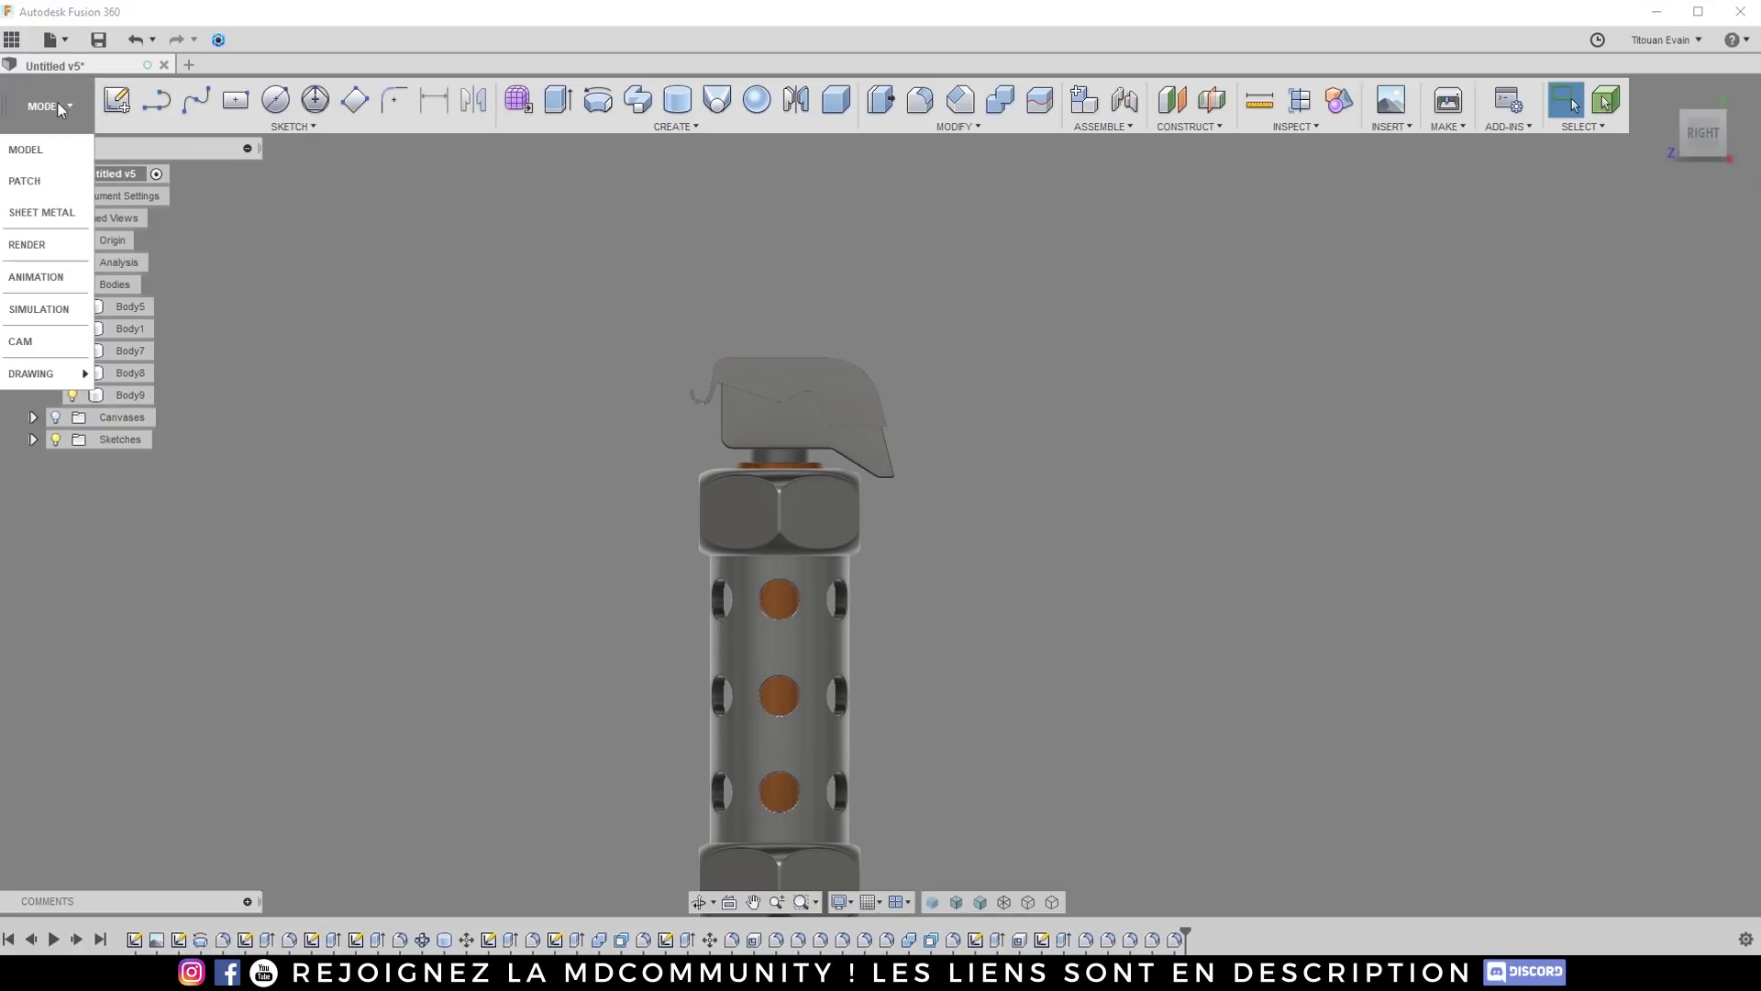
pyautogui.click(41, 179)
pyautogui.scroll(-3, 458, 270)
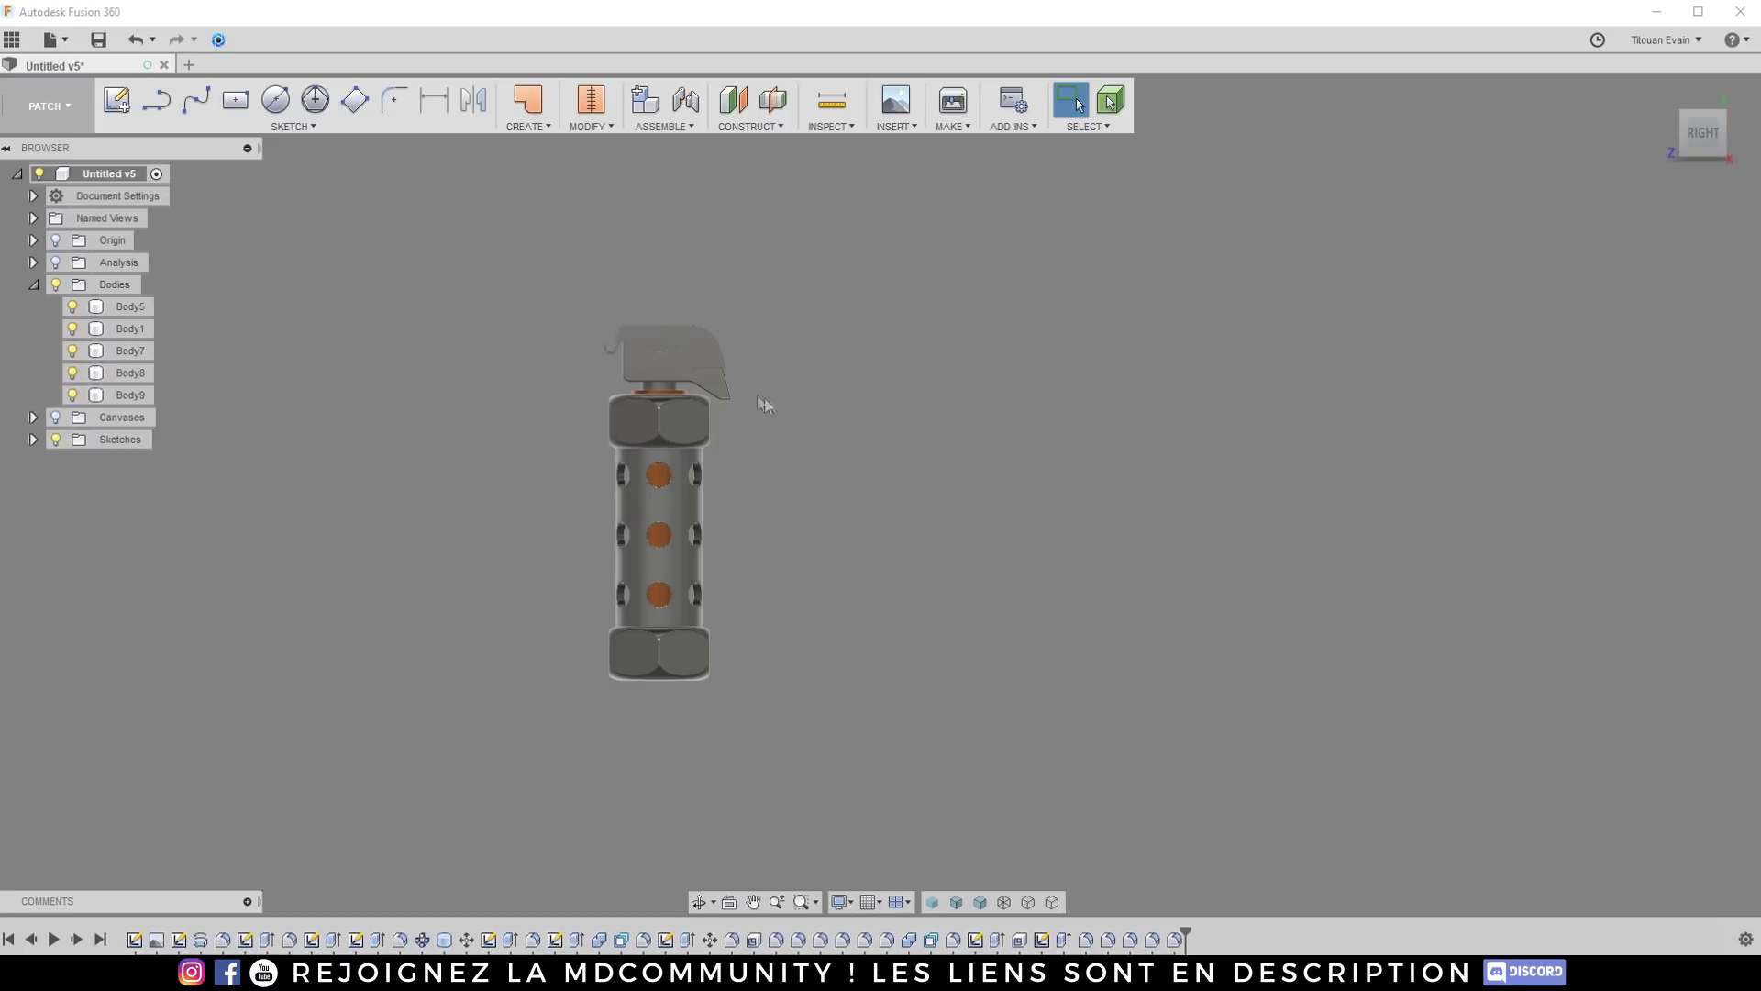
pyautogui.scroll(4, 752, 384)
pyautogui.scroll(5, 705, 338)
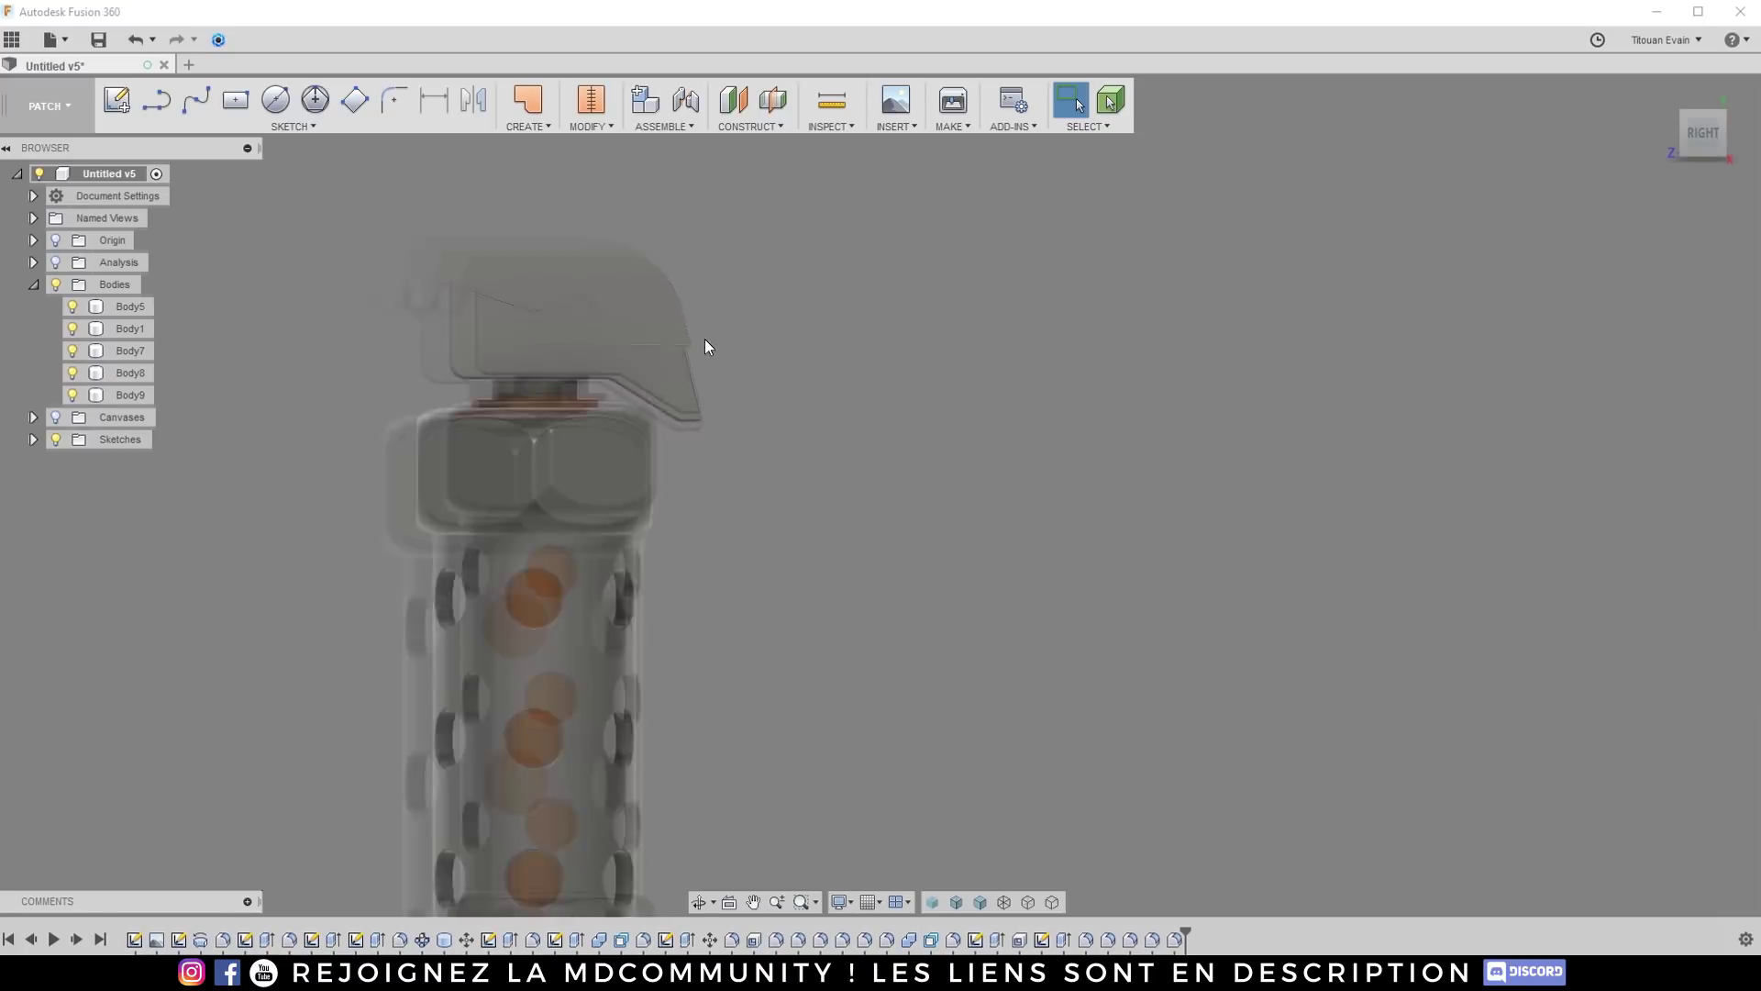
# Step: Show Sketch19 and select its long lever curve as the profile of a surface Extrude with chaining off
pyautogui.click(524, 125)
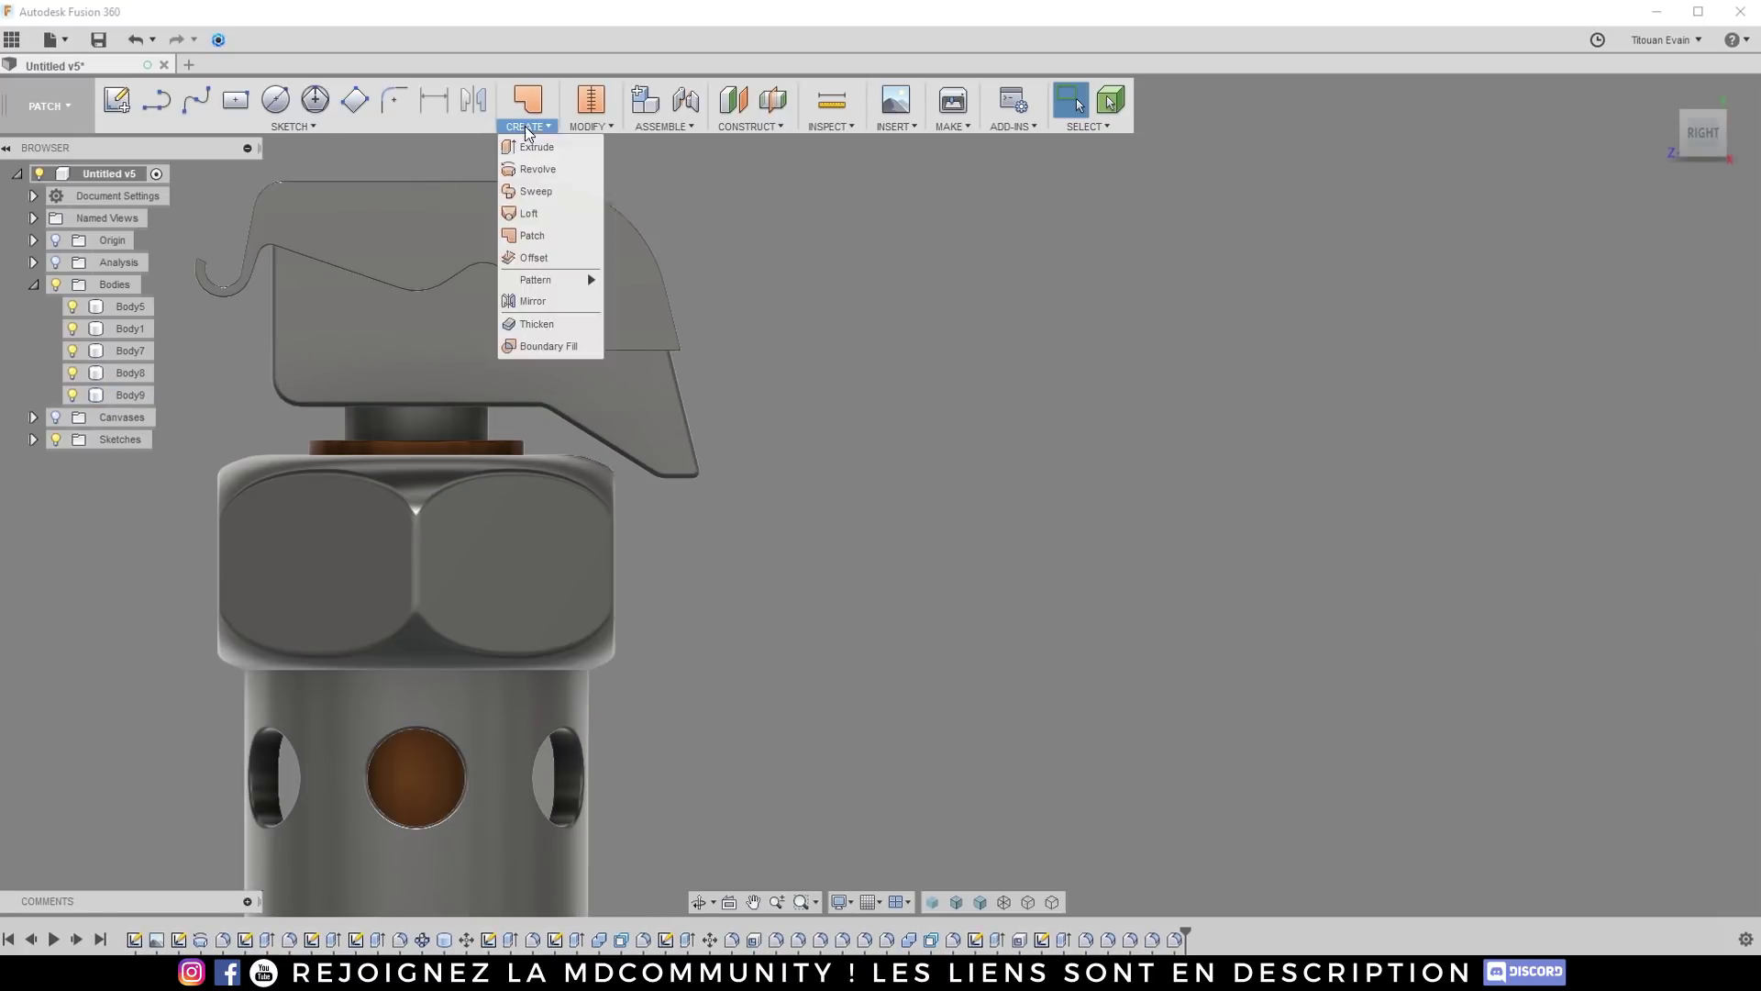
pyautogui.click(528, 143)
pyautogui.scroll(-2, 733, 317)
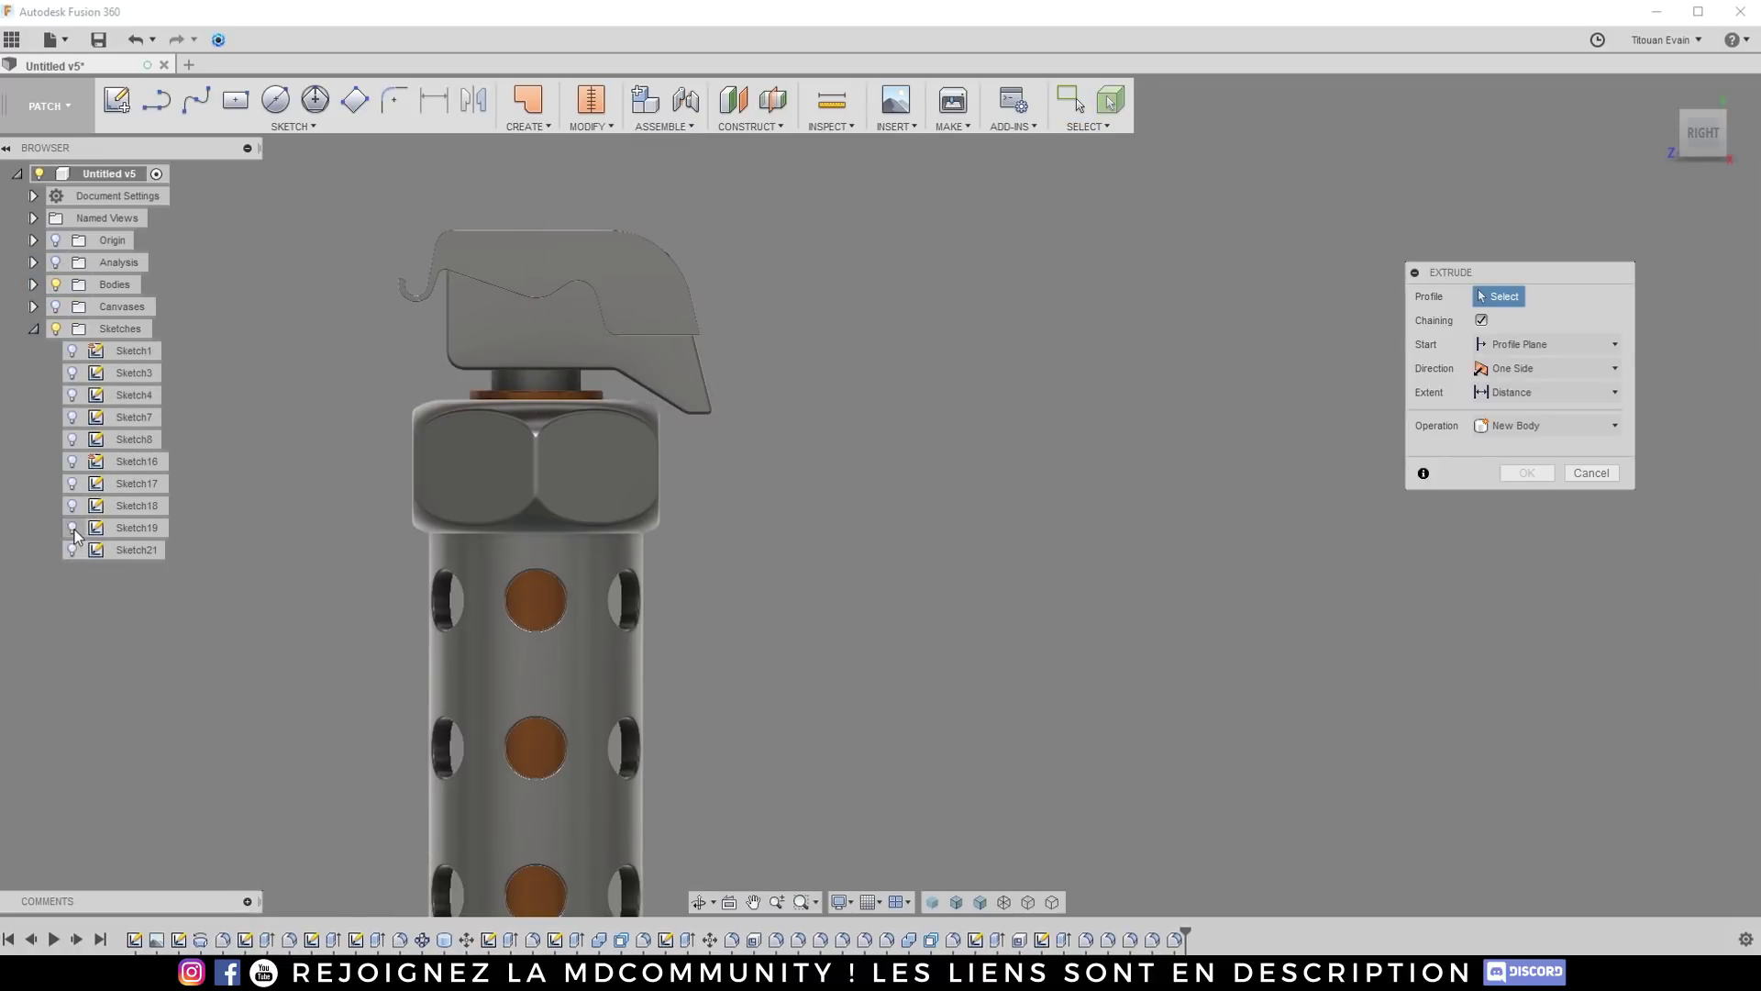
pyautogui.scroll(-2, 530, 355)
pyautogui.scroll(4, 664, 380)
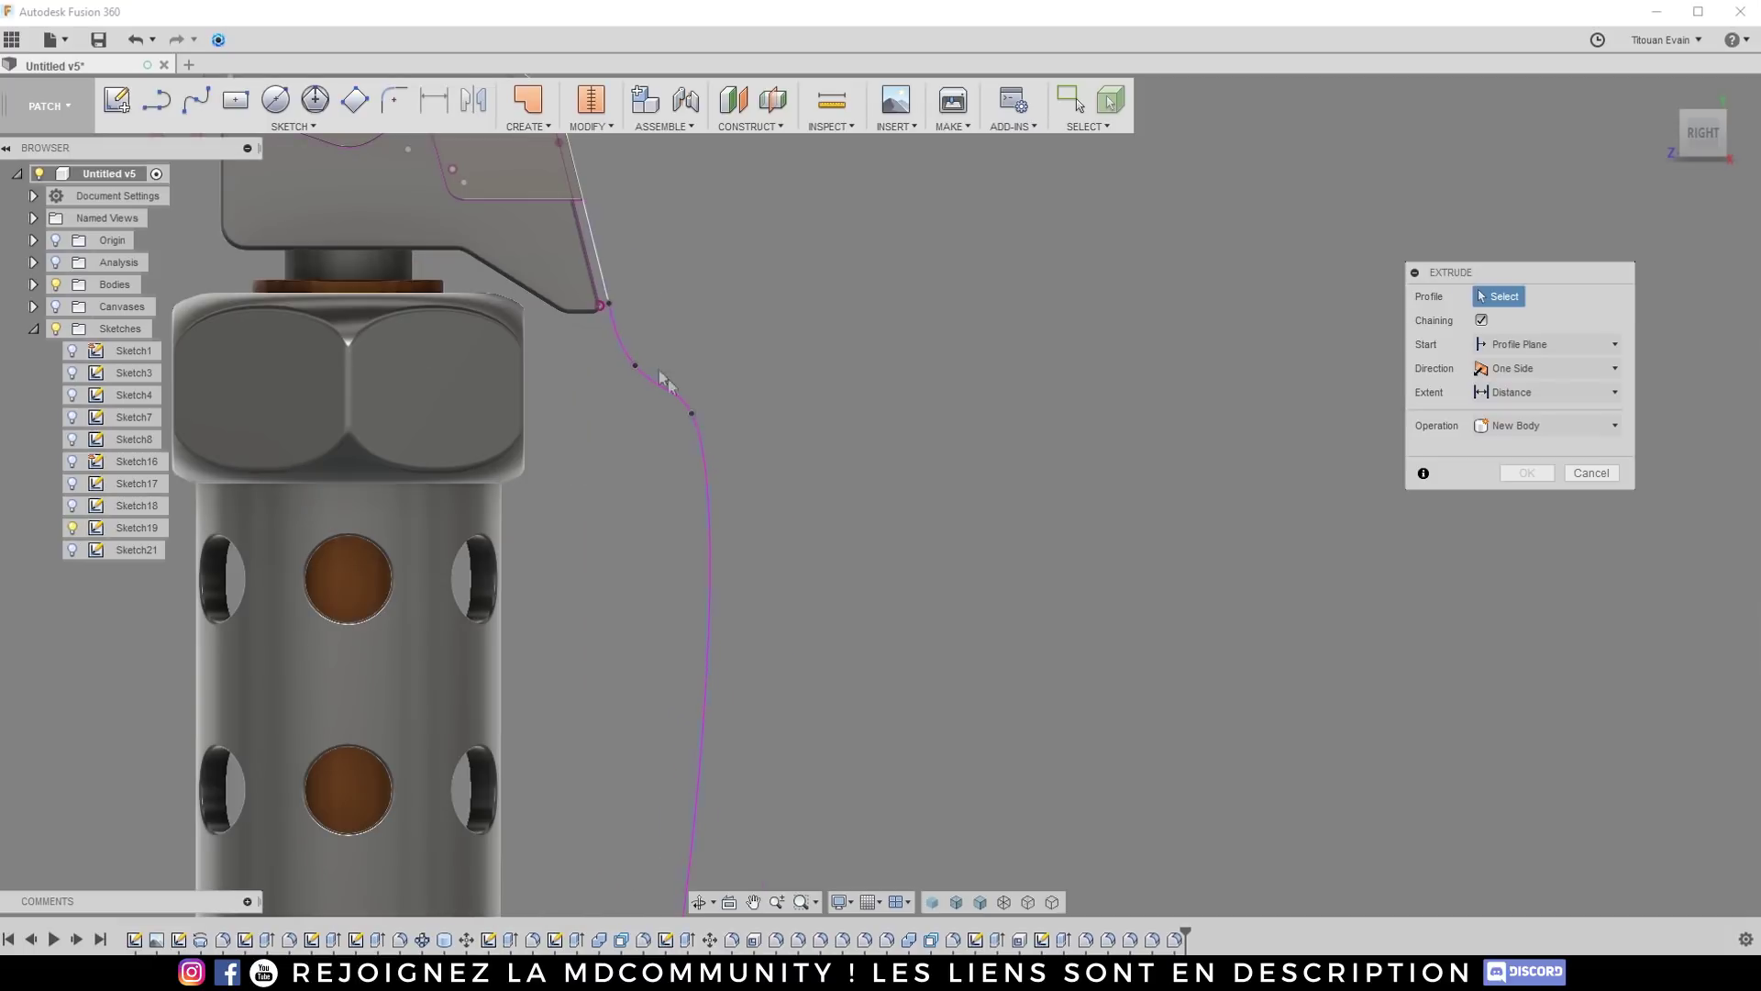
pyautogui.scroll(-2, 621, 349)
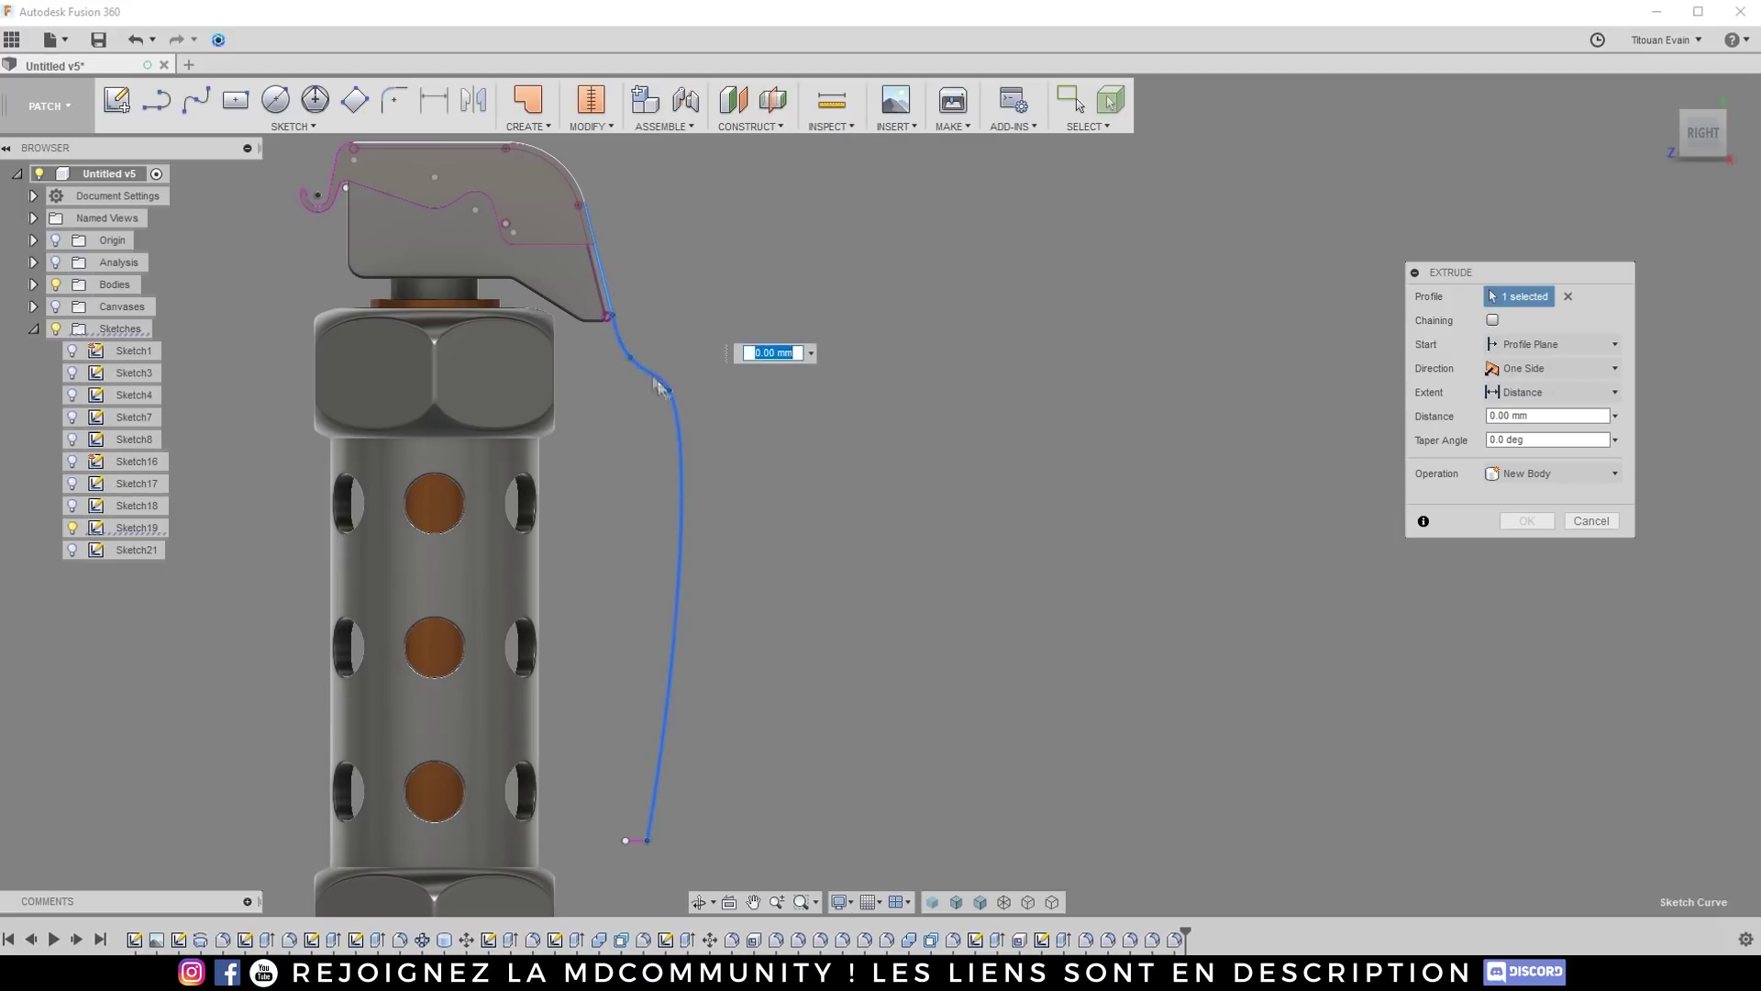
# Step: Extrude the lever curve symmetrically by 4.697 mm as a new surface body
pyautogui.keyDown('shift'); pyautogui.moveTo(719, 455); pyautogui.dragTo(629, 385, button='middle'); pyautogui.keyUp('shift')
pyautogui.scroll(4, 629, 385)
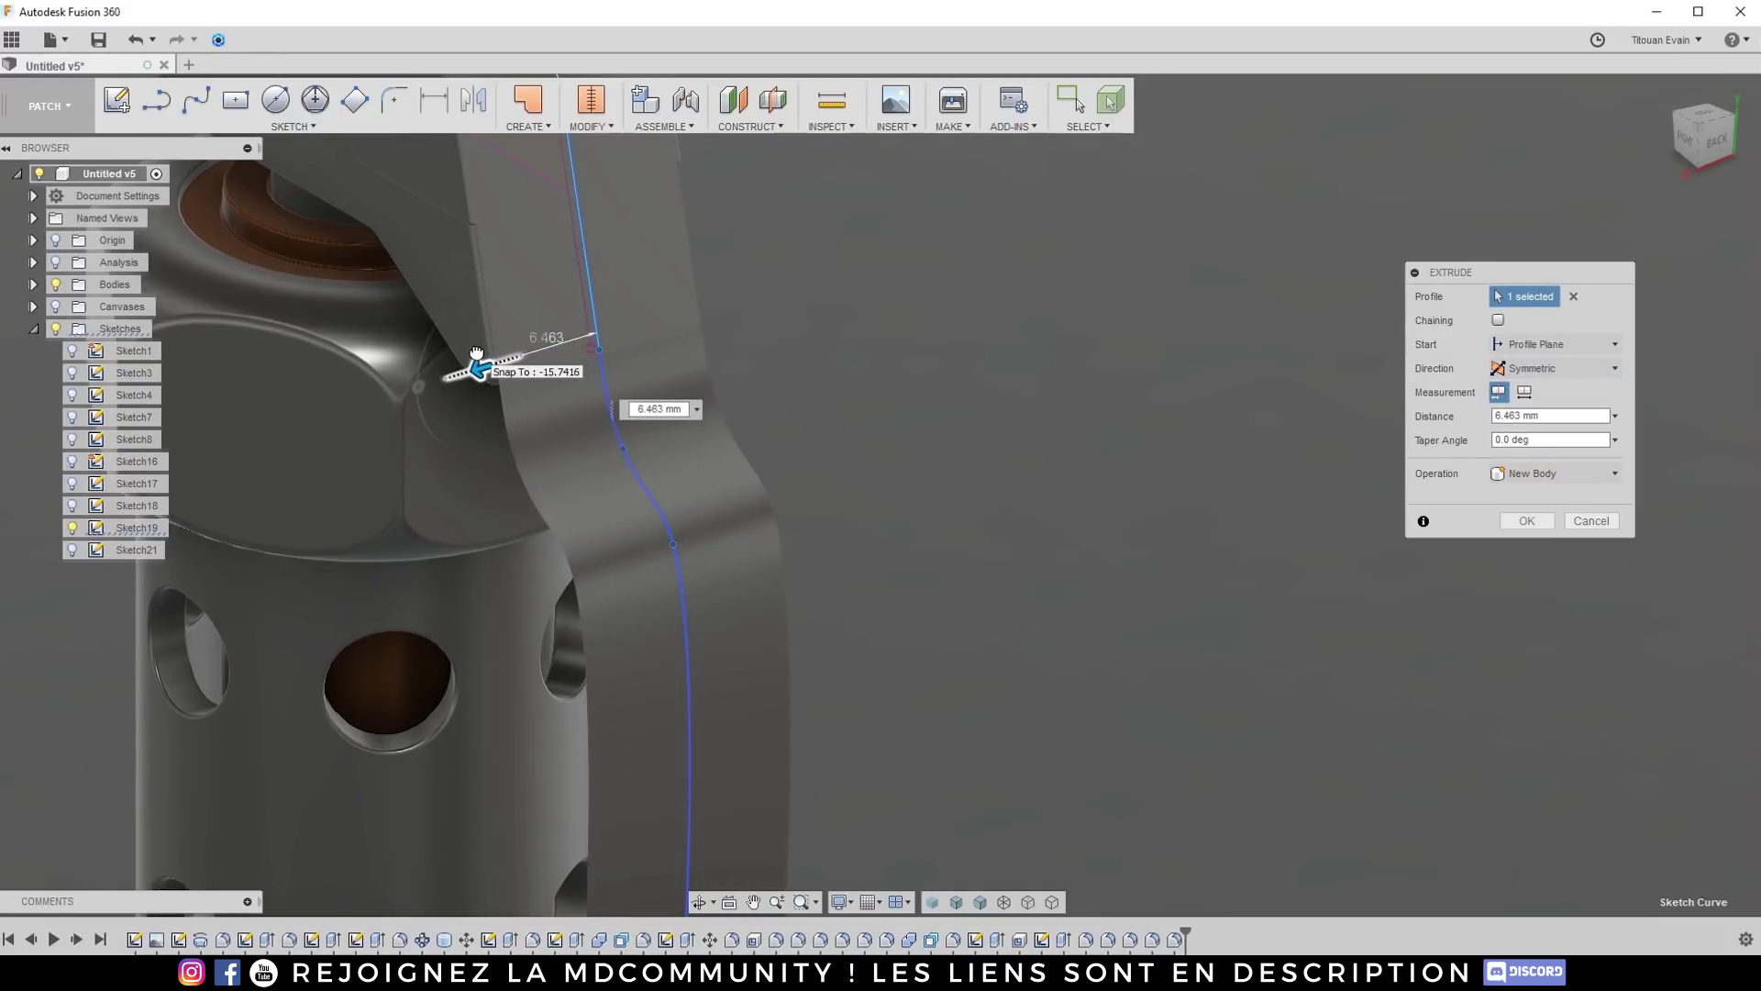
pyautogui.keyDown('shift'); pyautogui.moveTo(498, 353); pyautogui.dragTo(589, 371, button='middle'); pyautogui.keyUp('shift')
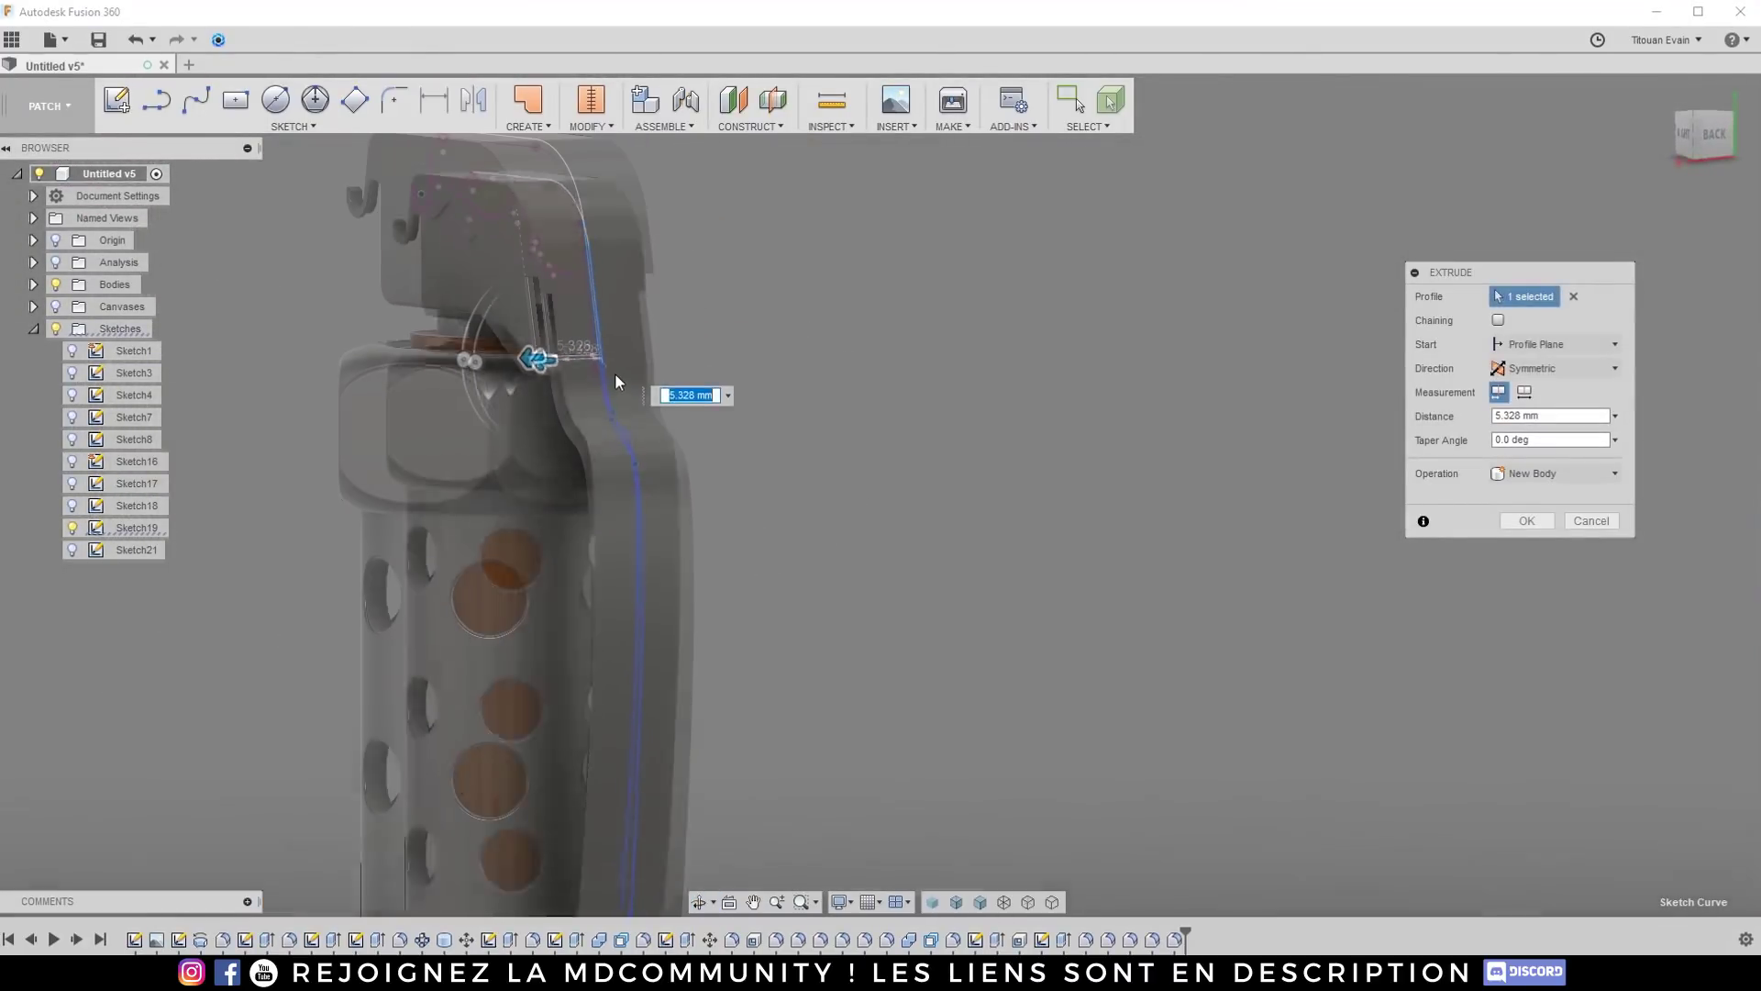
pyautogui.scroll(-4, 617, 380)
pyautogui.scroll(5, 613, 378)
pyautogui.moveTo(601, 491)
pyautogui.keyDown('shift'); pyautogui.mouseDown(button='middle')
pyautogui.moveTo(699, 487)
pyautogui.moveTo(594, 734)
pyautogui.moveTo(604, 695)
pyautogui.moveTo(656, 759)
pyautogui.moveTo(621, 486)
pyautogui.moveTo(641, 459)
pyautogui.moveTo(590, 510)
pyautogui.moveTo(570, 582)
pyautogui.moveTo(624, 596)
pyautogui.moveTo(661, 577)
pyautogui.moveTo(548, 631)
pyautogui.mouseUp(button='middle'); pyautogui.keyUp('shift')
pyautogui.scroll(5, 597, 737)
pyautogui.scroll(3, 569, 581)
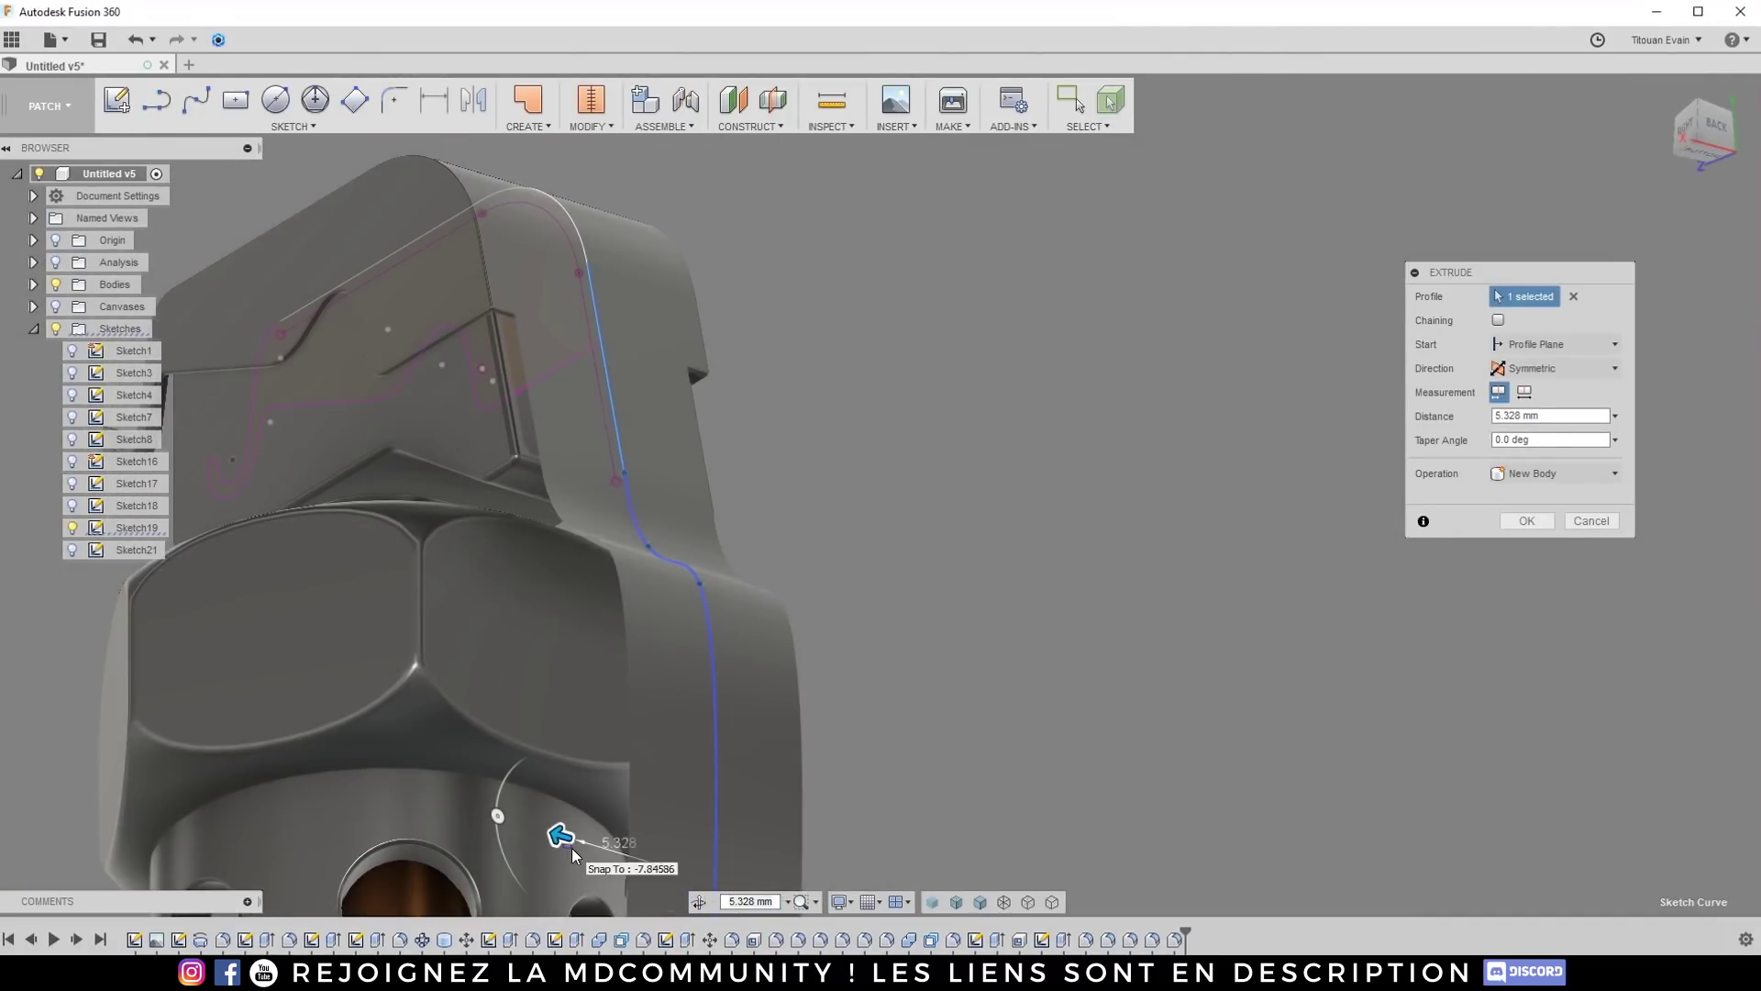
pyautogui.moveTo(561, 837); pyautogui.dragTo(563, 837)
pyautogui.keyDown('shift'); pyautogui.moveTo(569, 837); pyautogui.dragTo(989, 521, button='middle'); pyautogui.keyUp('shift')
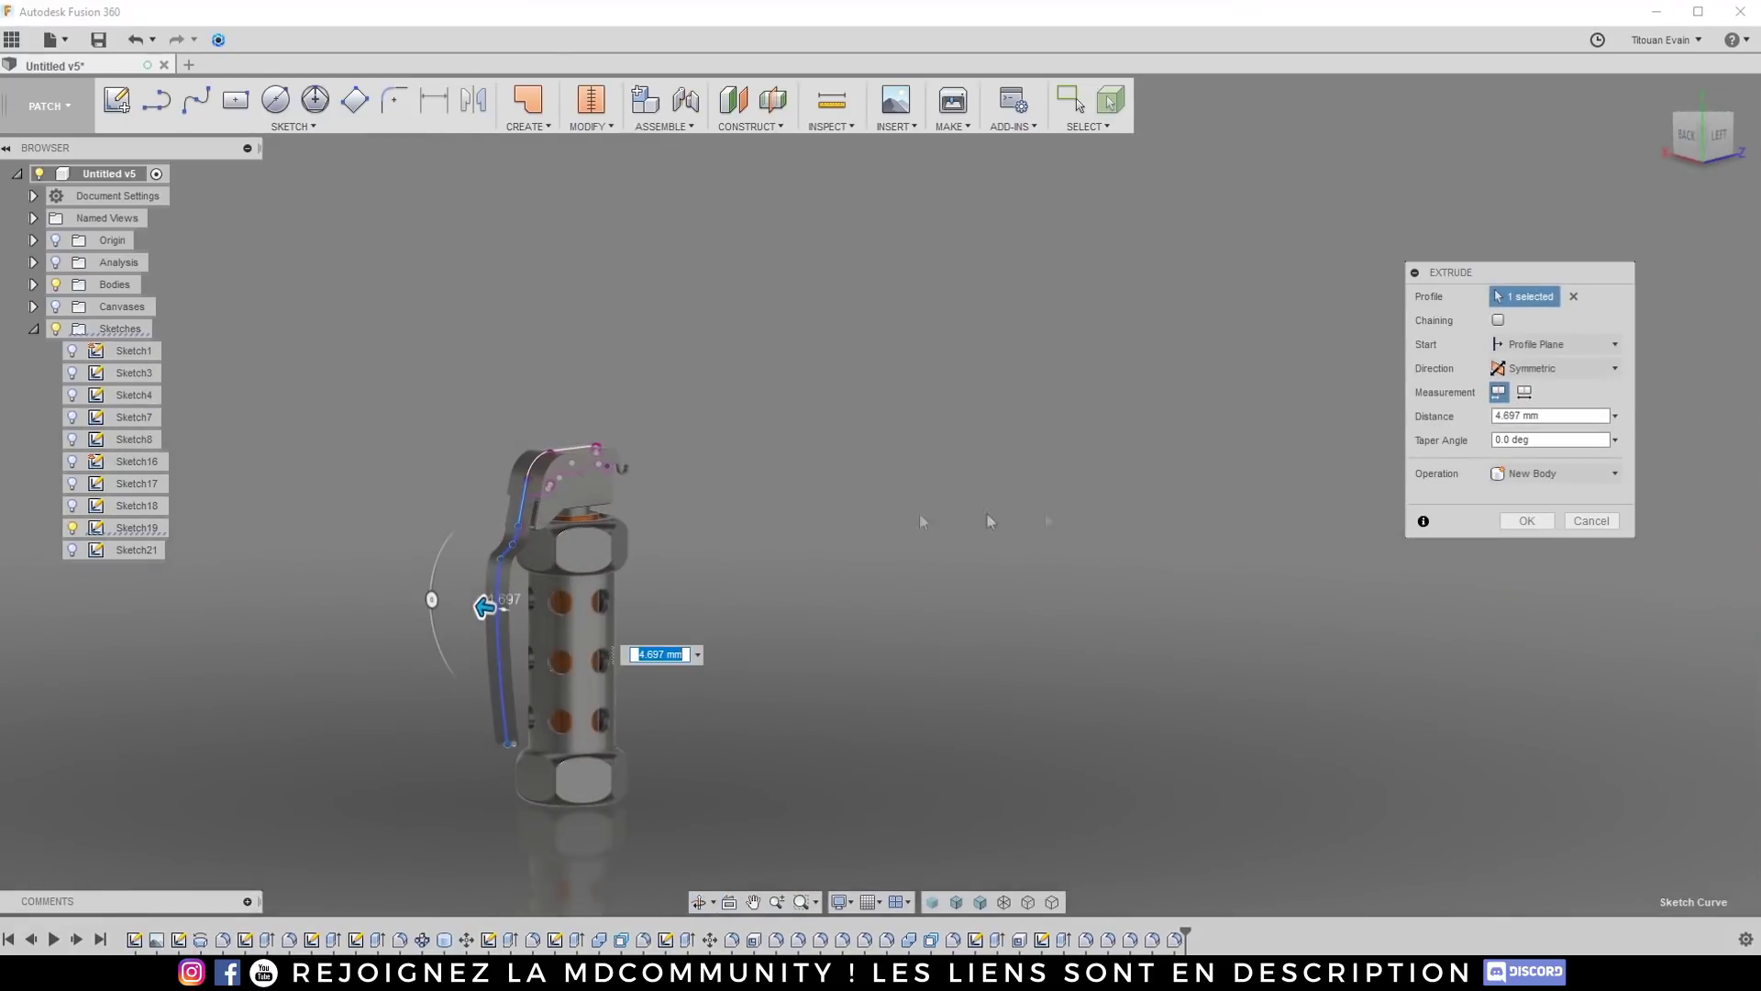
pyautogui.click(1527, 518)
# Step: Select the lever's strip surface and its short bottom lip as the faces for a one-sided Thicken
pyautogui.keyDown('shift'); pyautogui.moveTo(657, 505); pyautogui.dragTo(720, 609, button='middle'); pyautogui.keyUp('shift')
pyautogui.scroll(6, 618, 609)
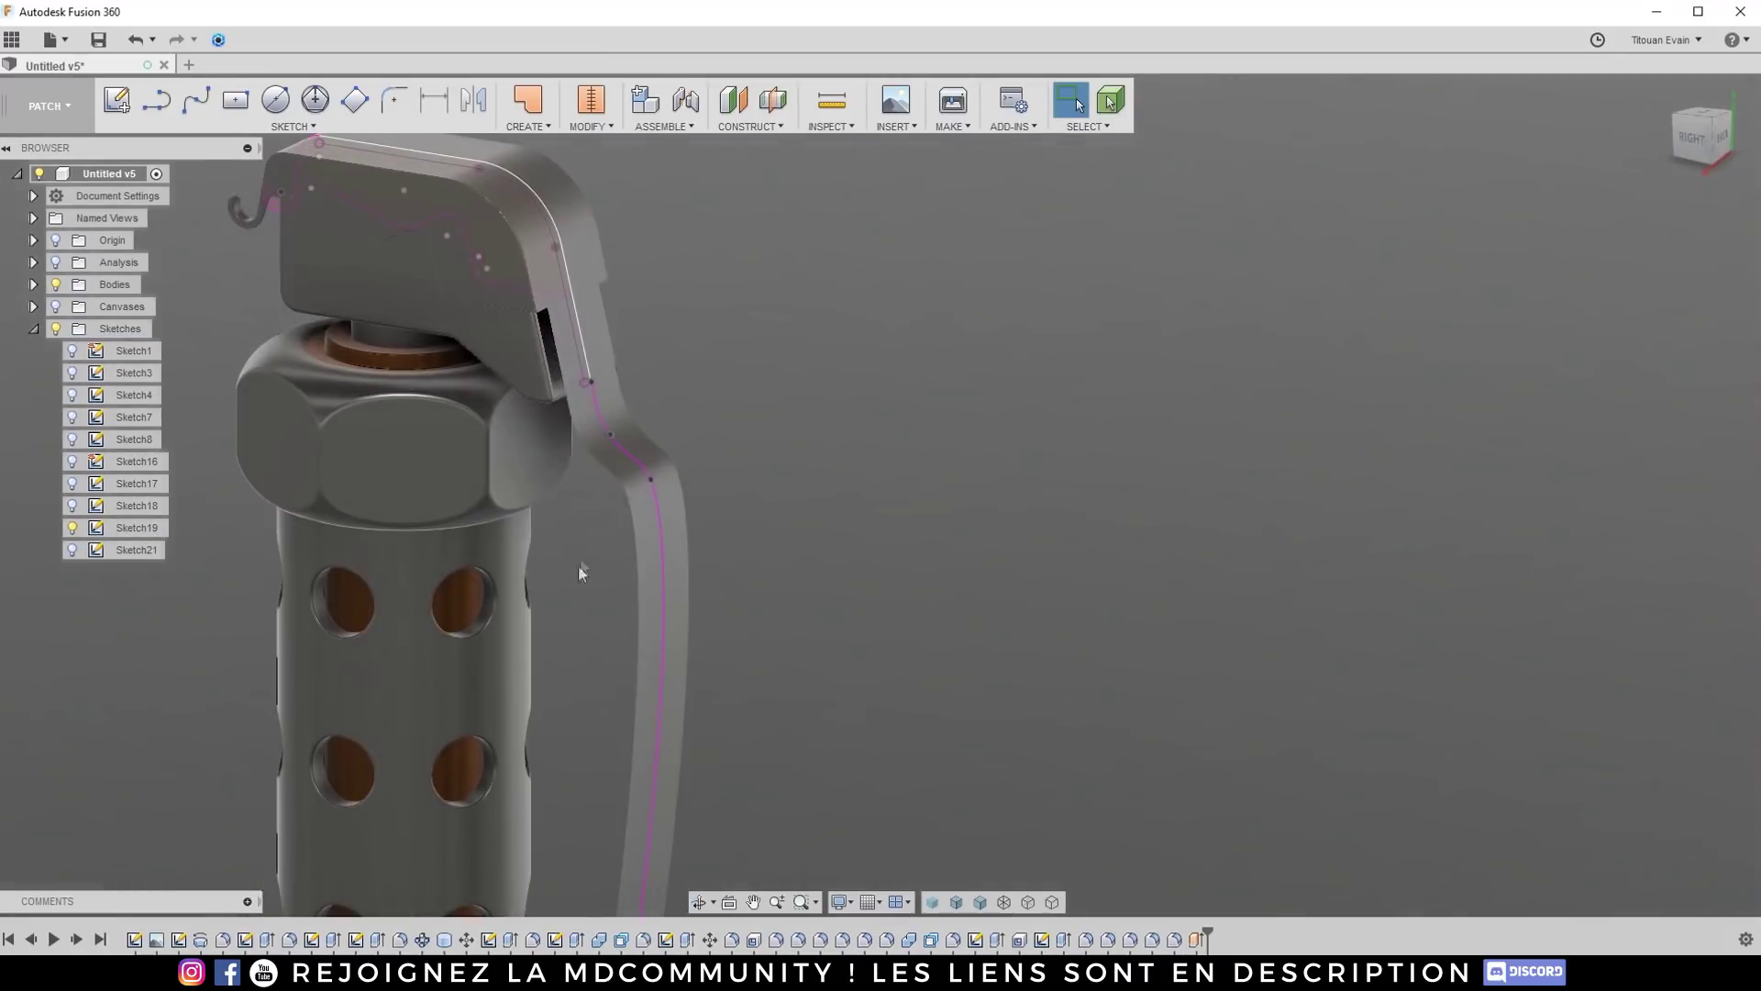
pyautogui.click(537, 324)
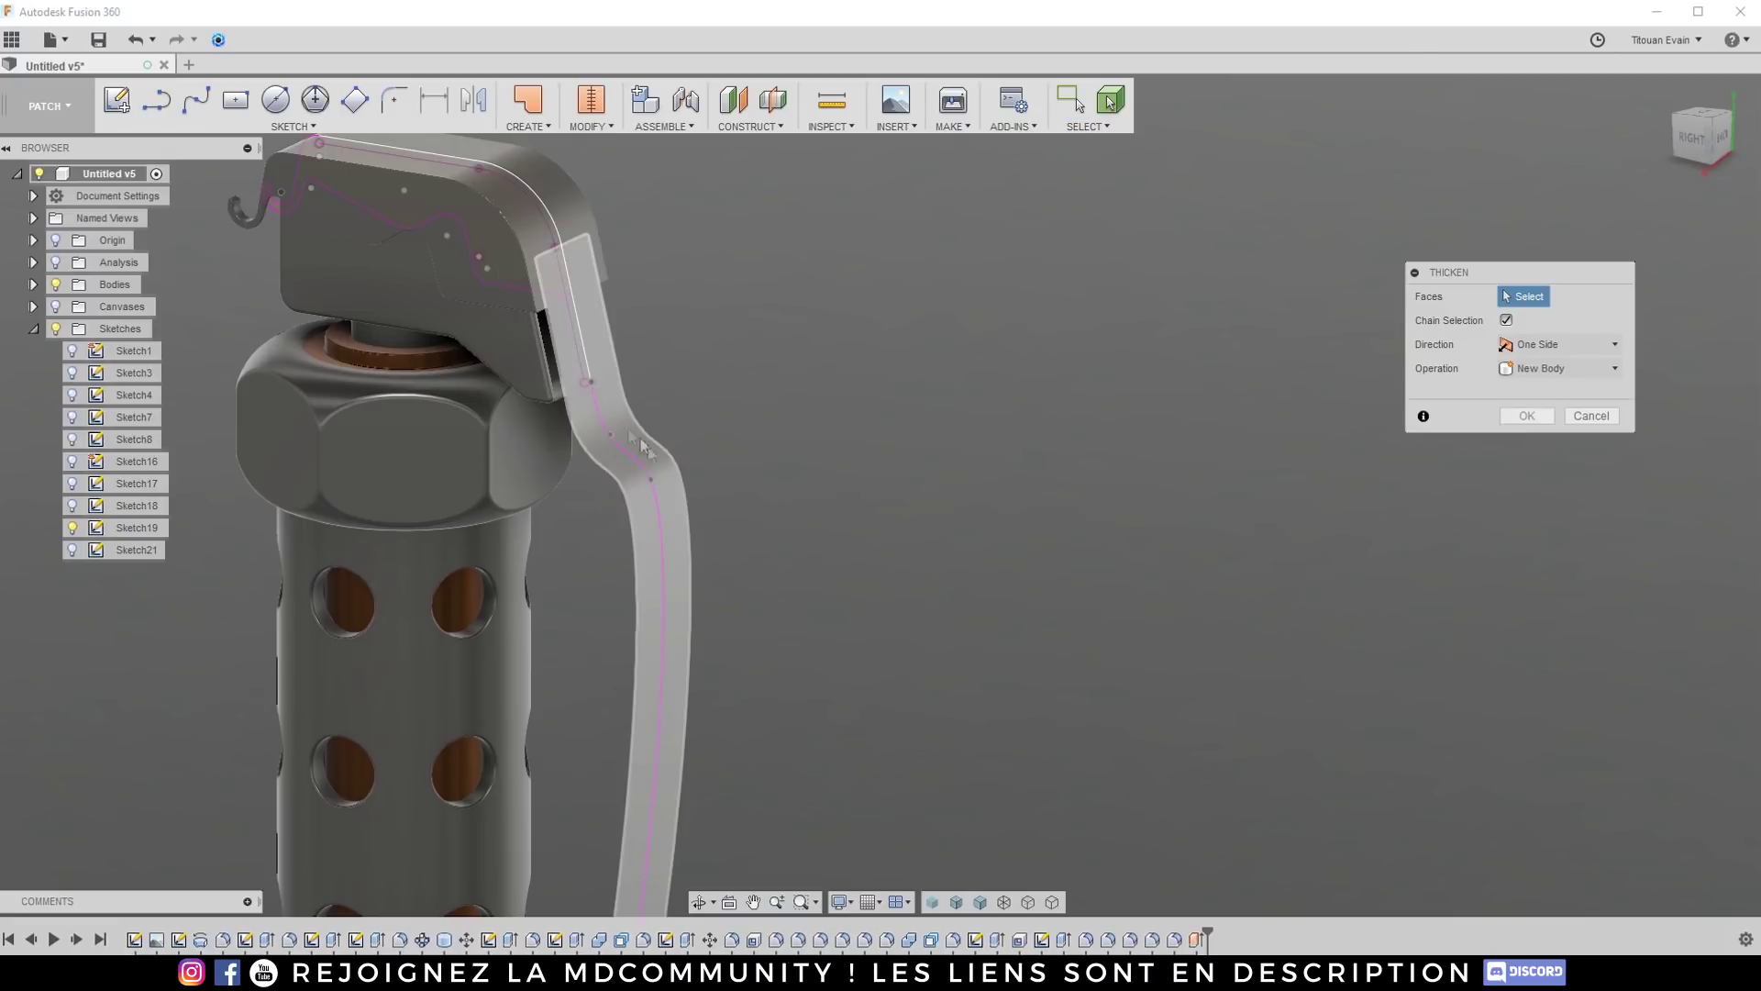
pyautogui.click(642, 459)
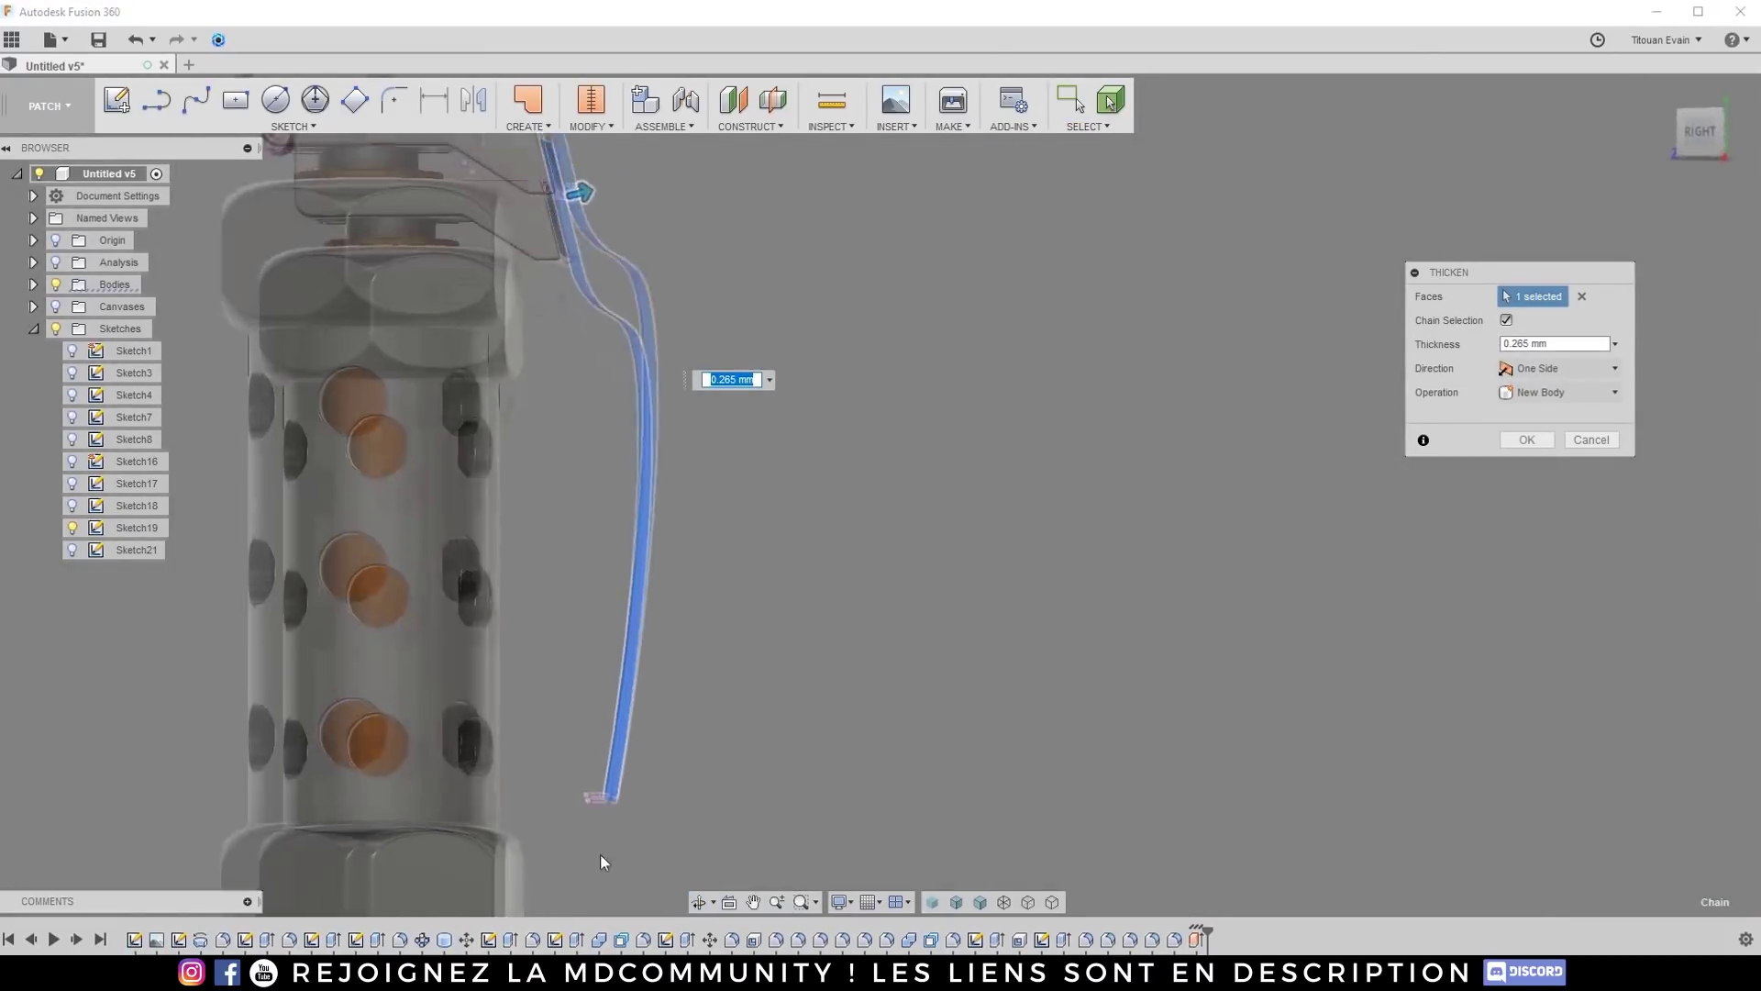
pyautogui.keyDown('shift'); pyautogui.moveTo(606, 790); pyautogui.dragTo(591, 775, button='middle'); pyautogui.keyUp('shift')
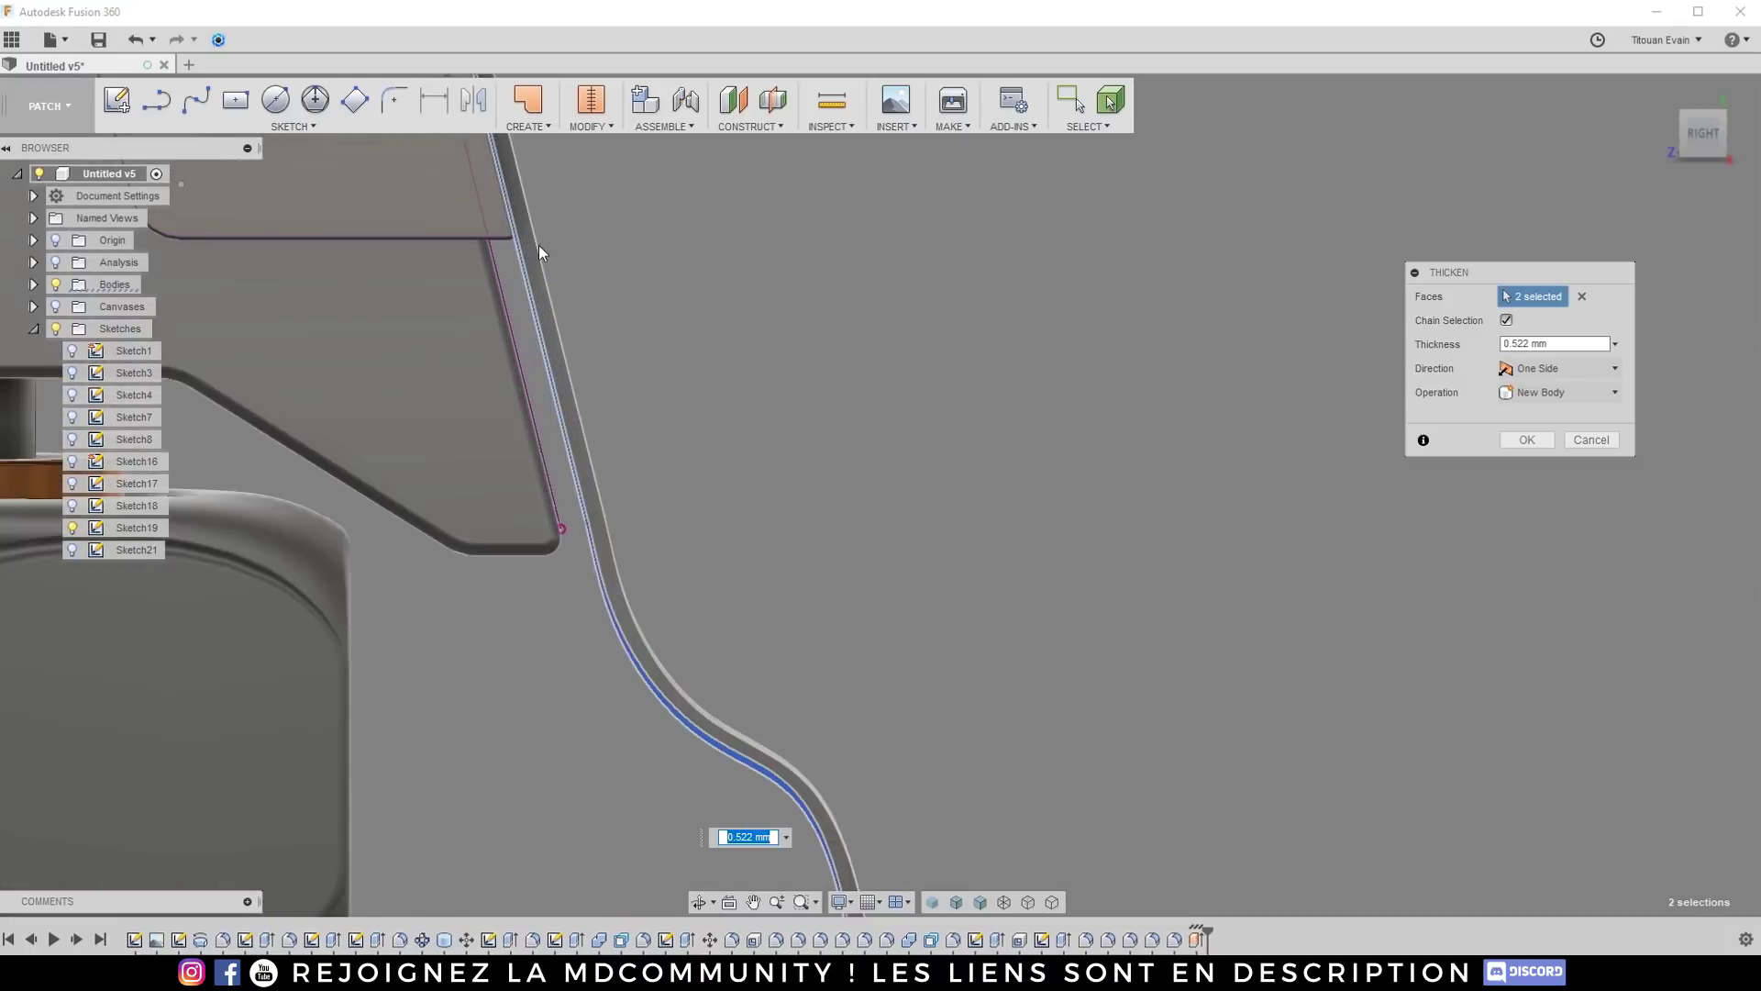
pyautogui.scroll(-10, 551, 257)
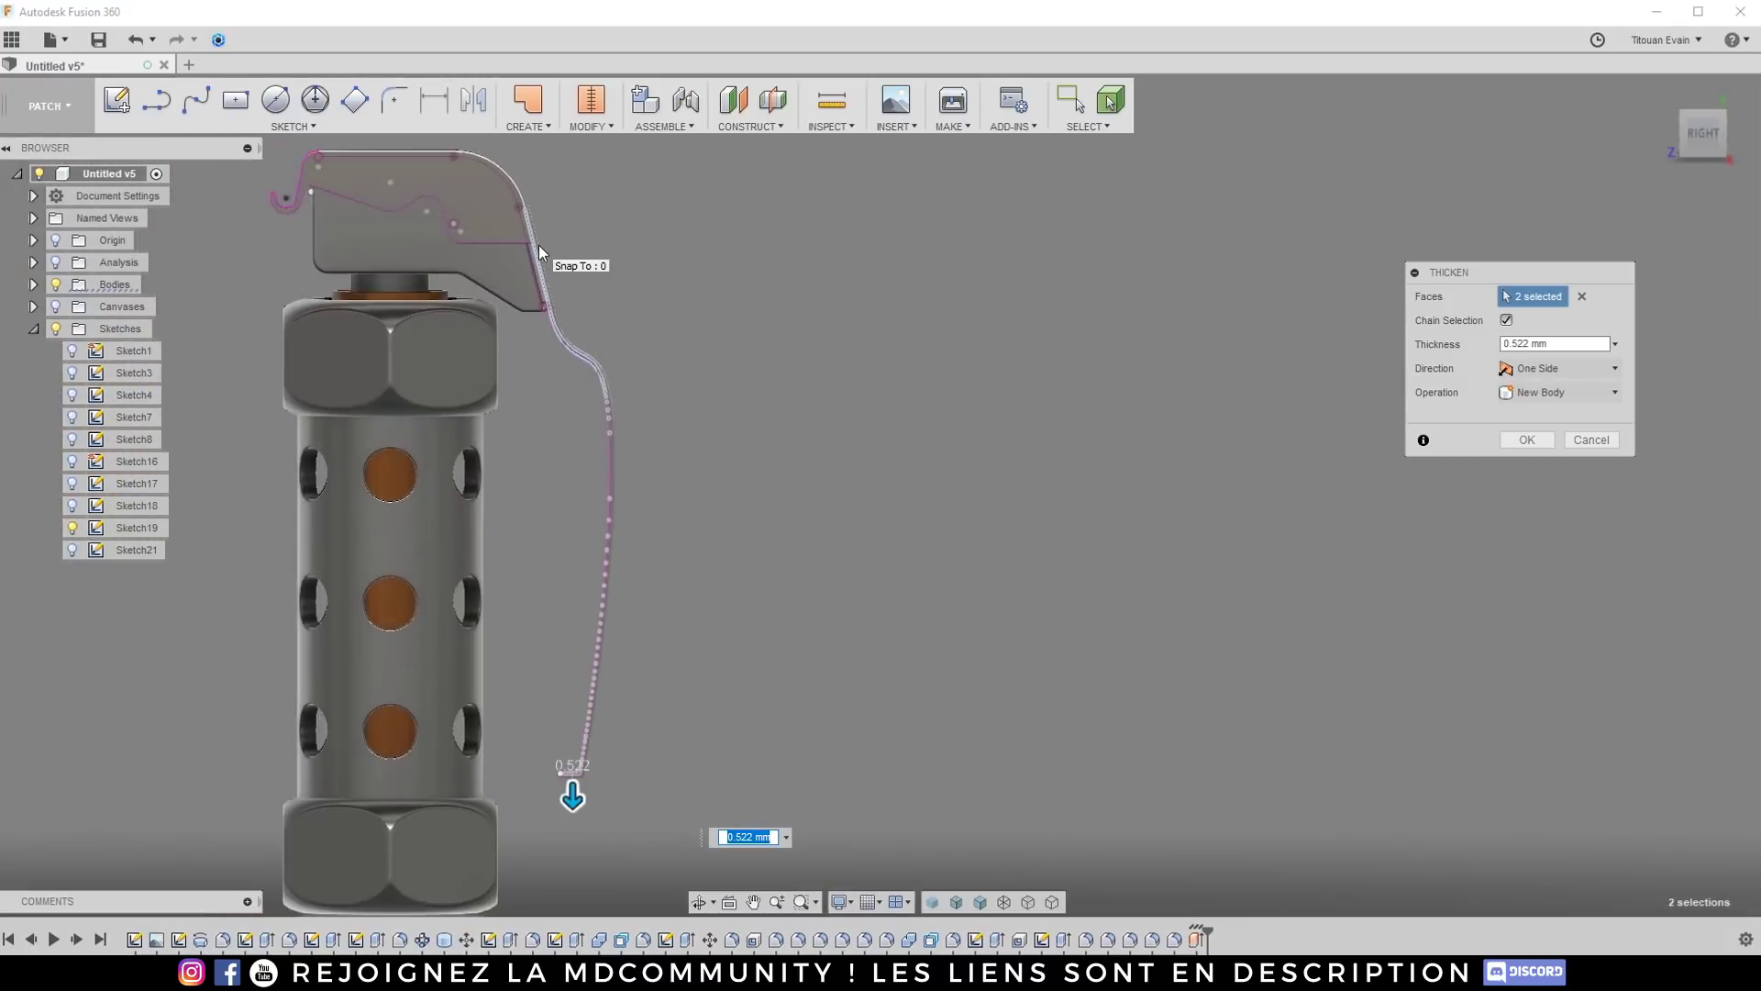
pyautogui.scroll(5, 587, 610)
pyautogui.scroll(5, 598, 608)
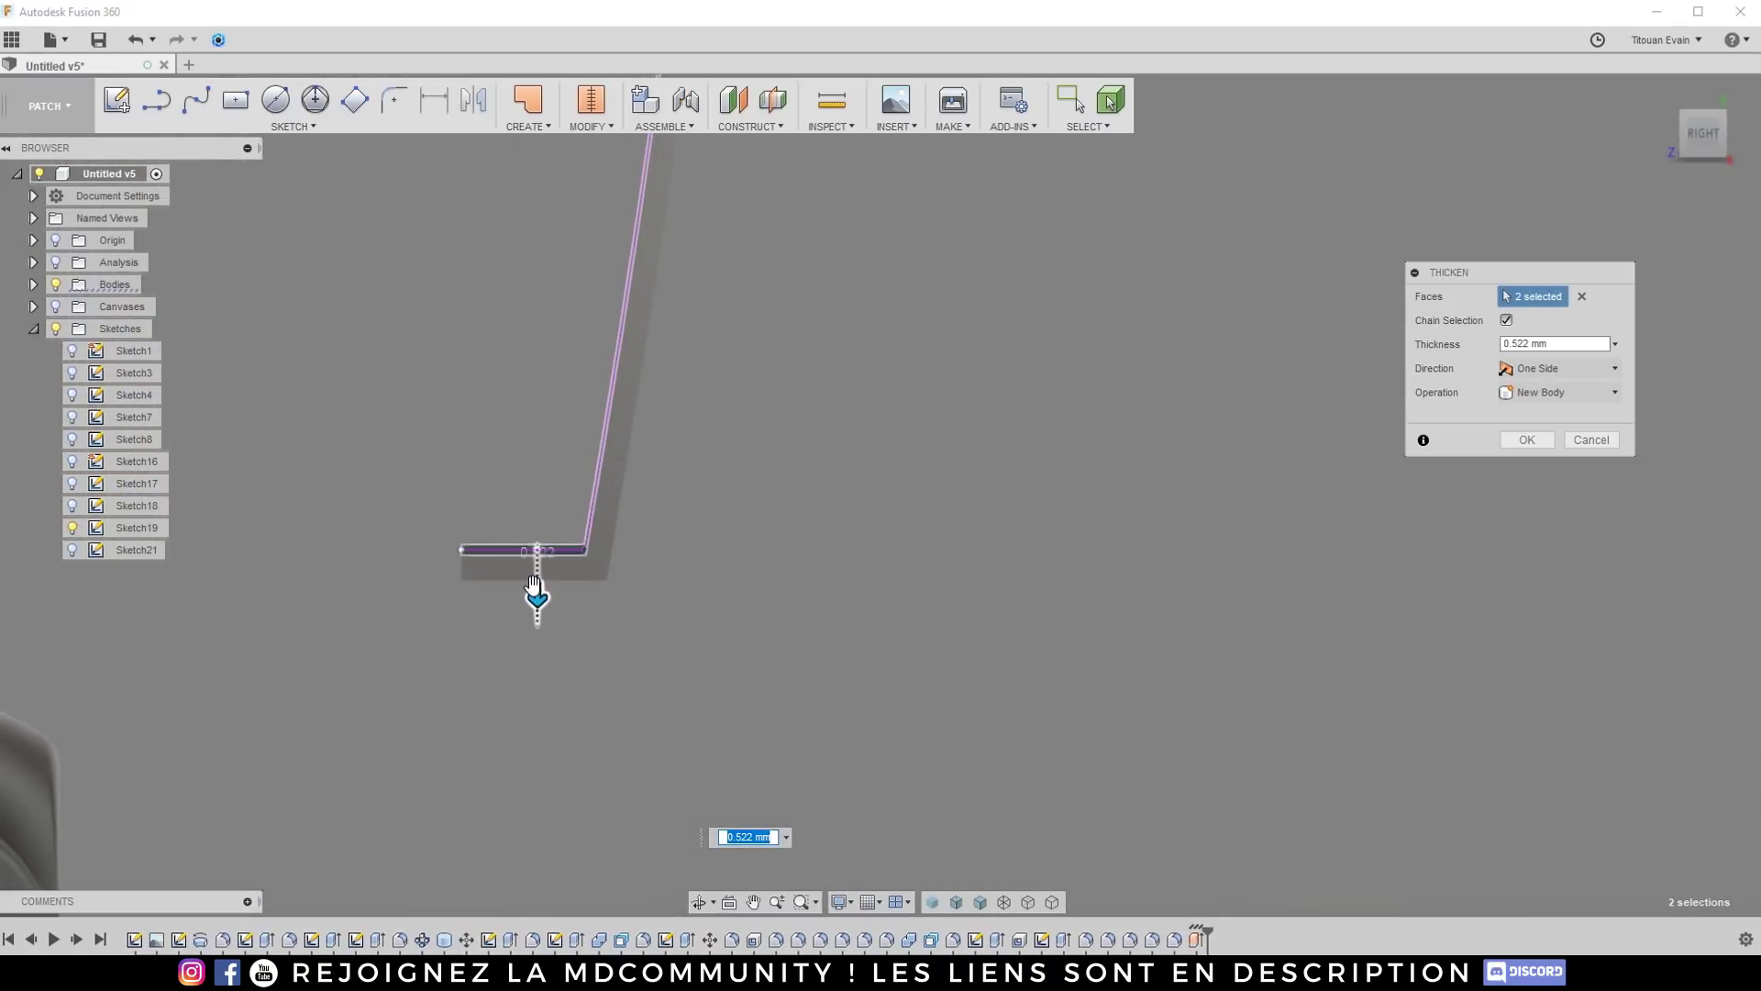
# Step: Thicken the selected lever faces by 1 mm on one side as a new body
pyautogui.write('1')
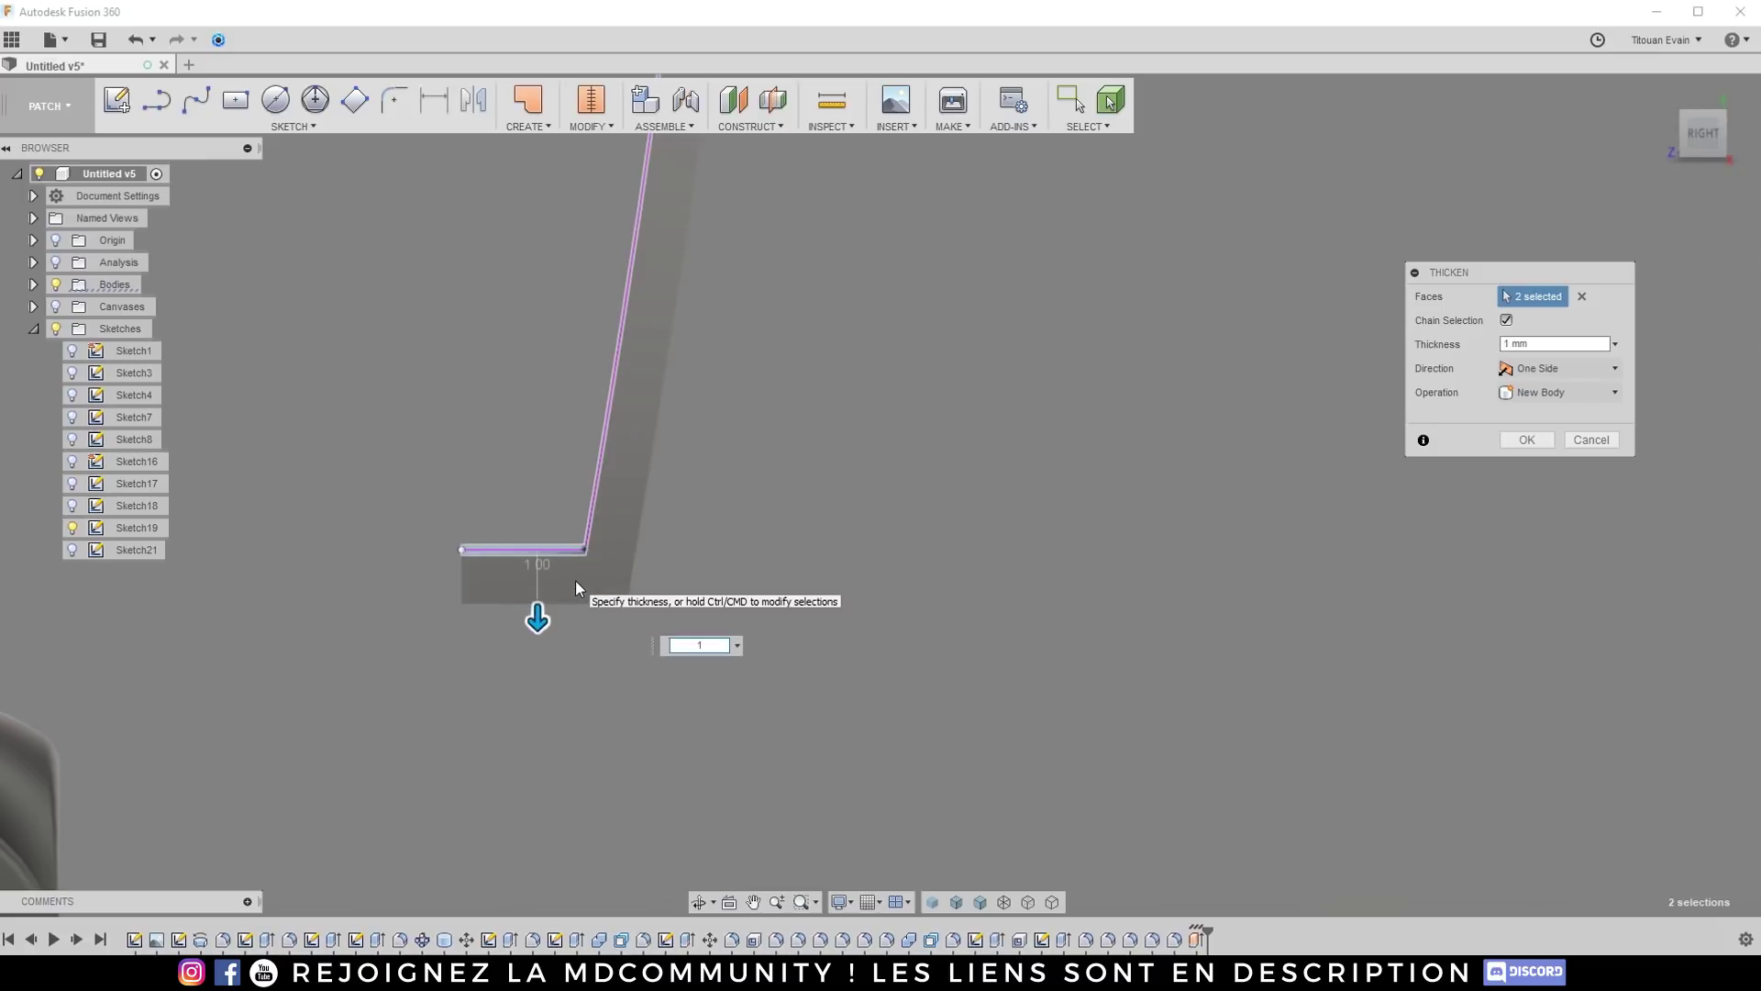
pyautogui.scroll(-3, 606, 770)
pyautogui.scroll(-5, 605, 772)
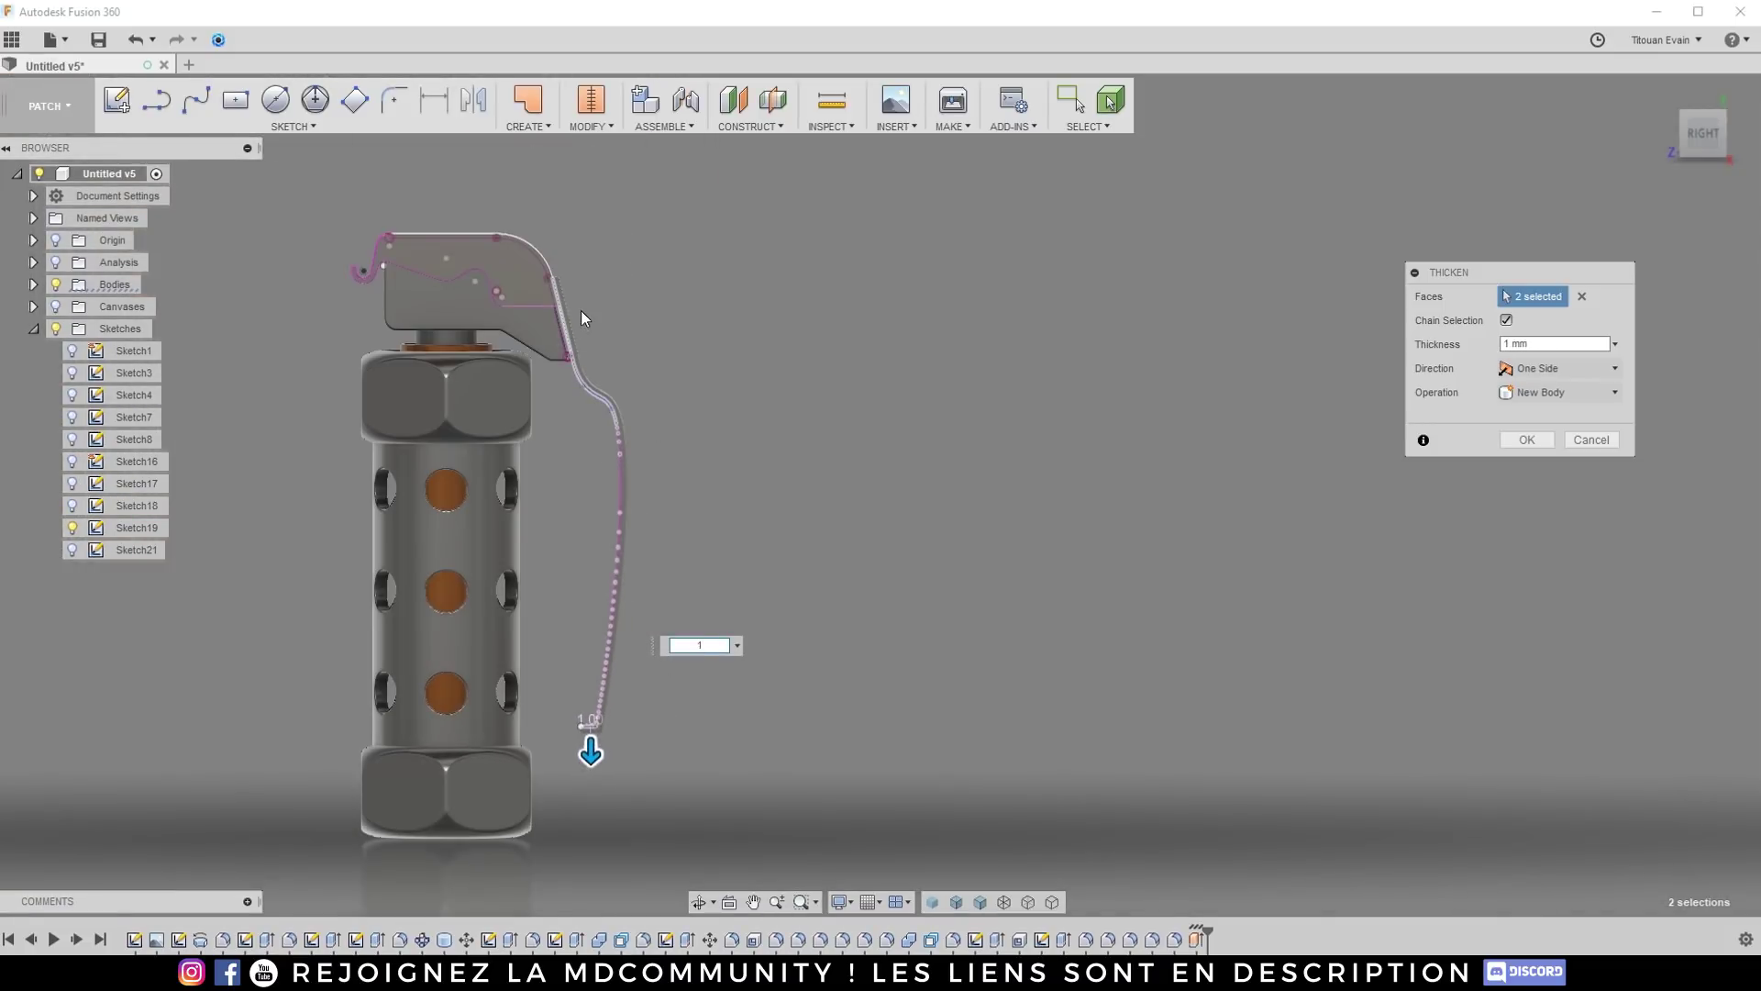
pyautogui.scroll(4, 583, 319)
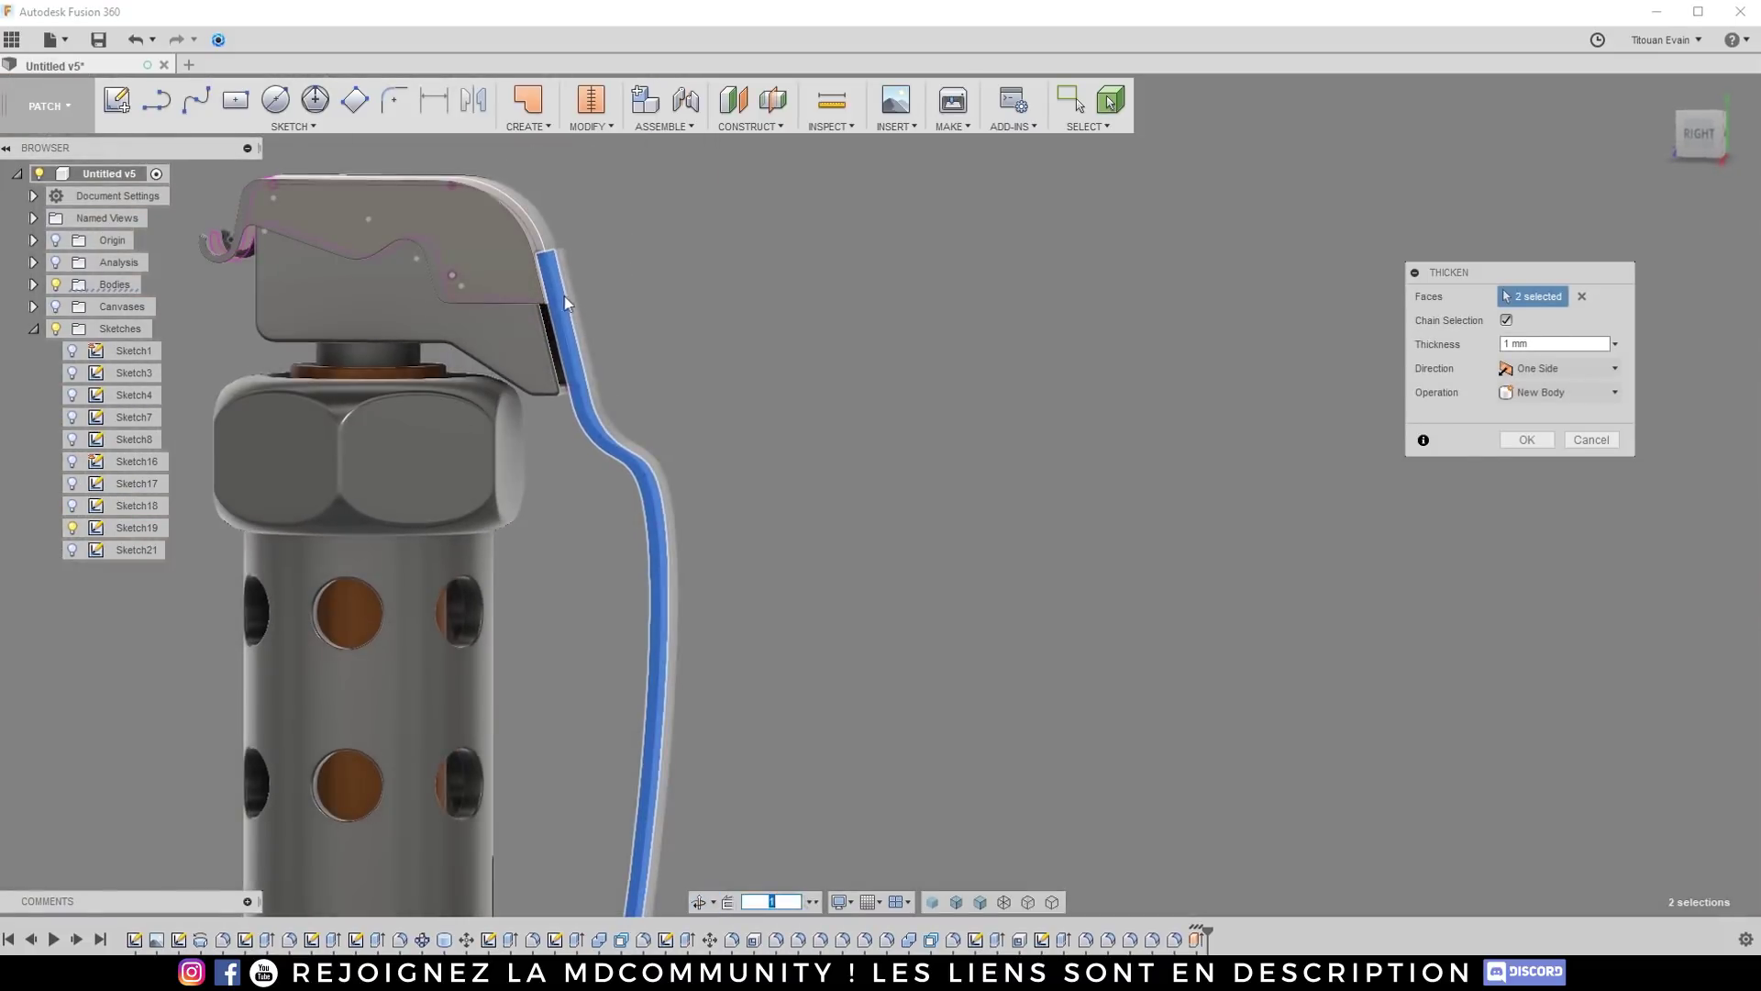
pyautogui.scroll(5, 565, 302)
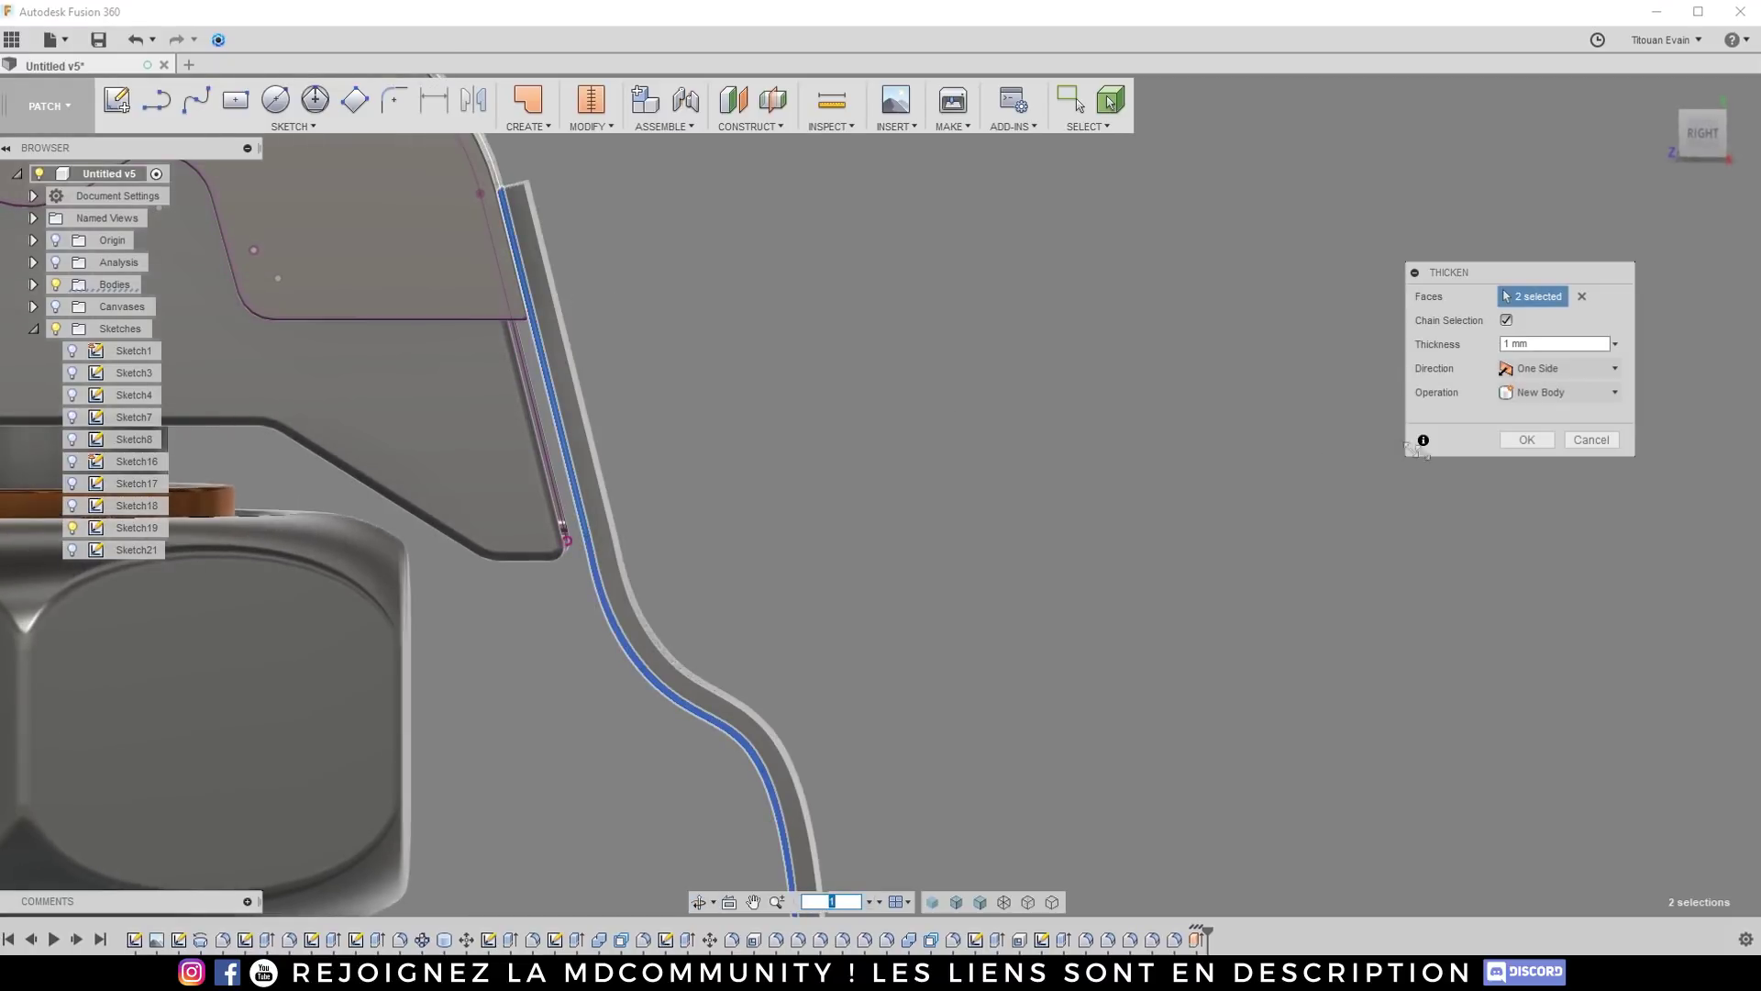
pyautogui.click(1528, 441)
pyautogui.scroll(-5, 689, 416)
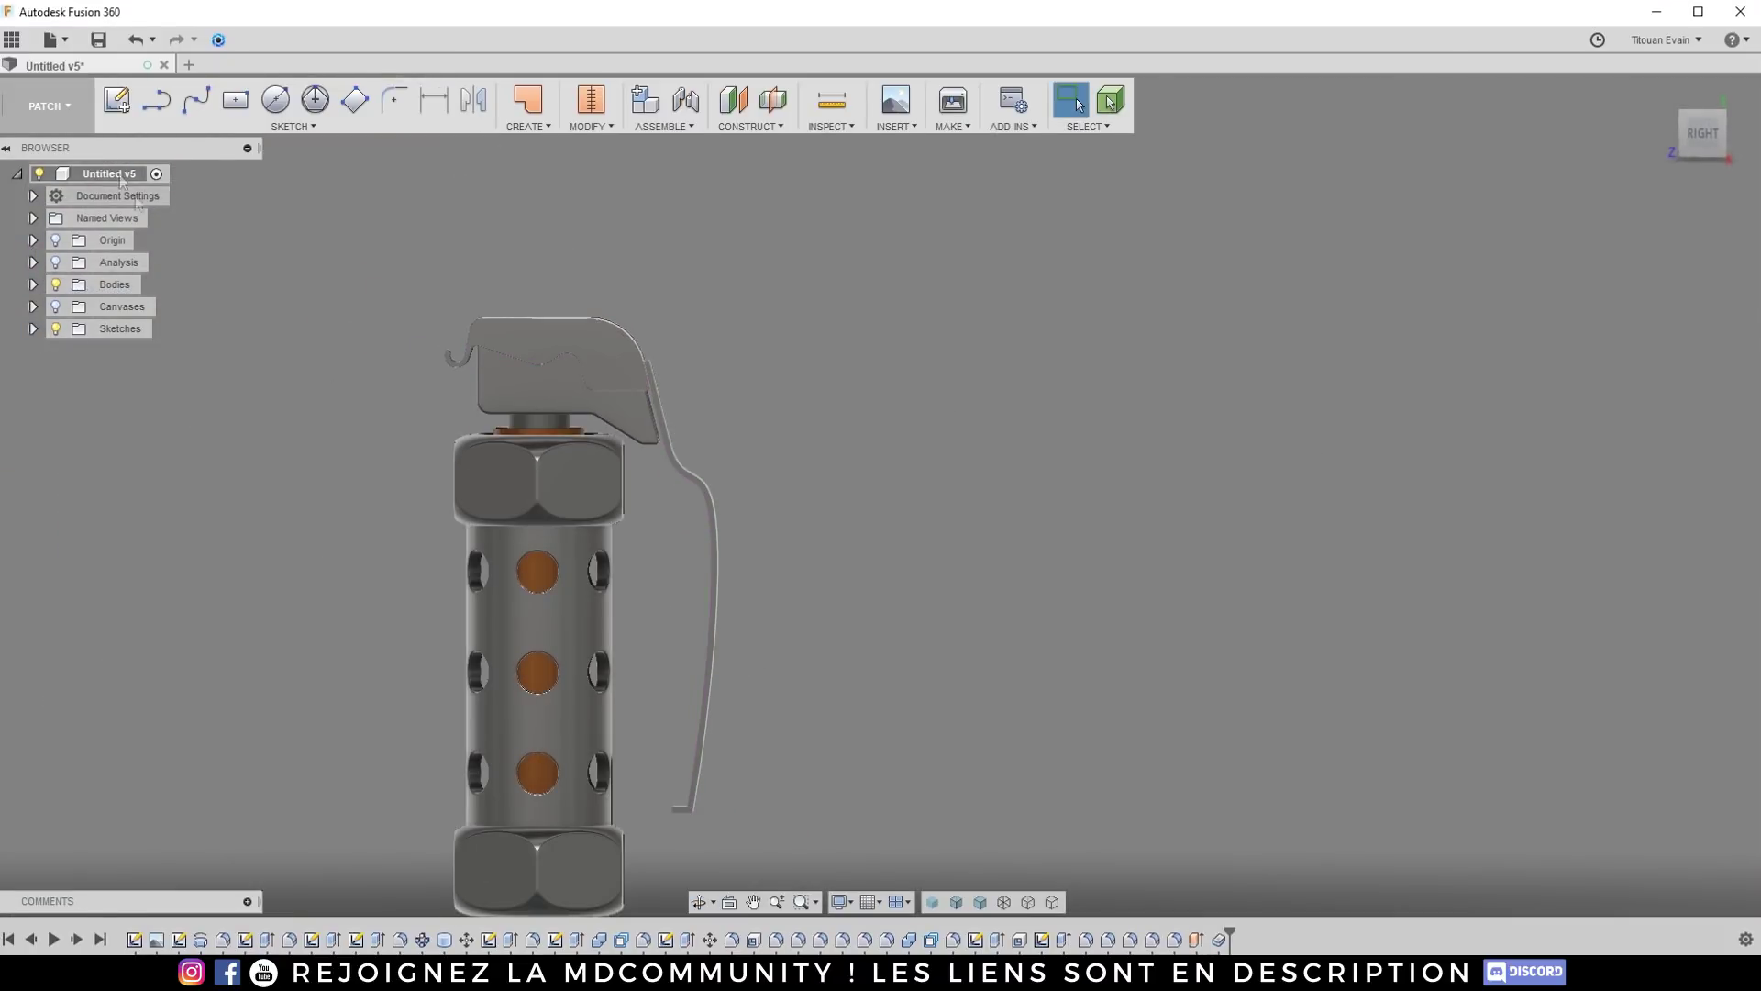
# Step: Return to the Model workspace and move the thickened lever body 0.538 mm along Z towards the cover
pyautogui.click(48, 145)
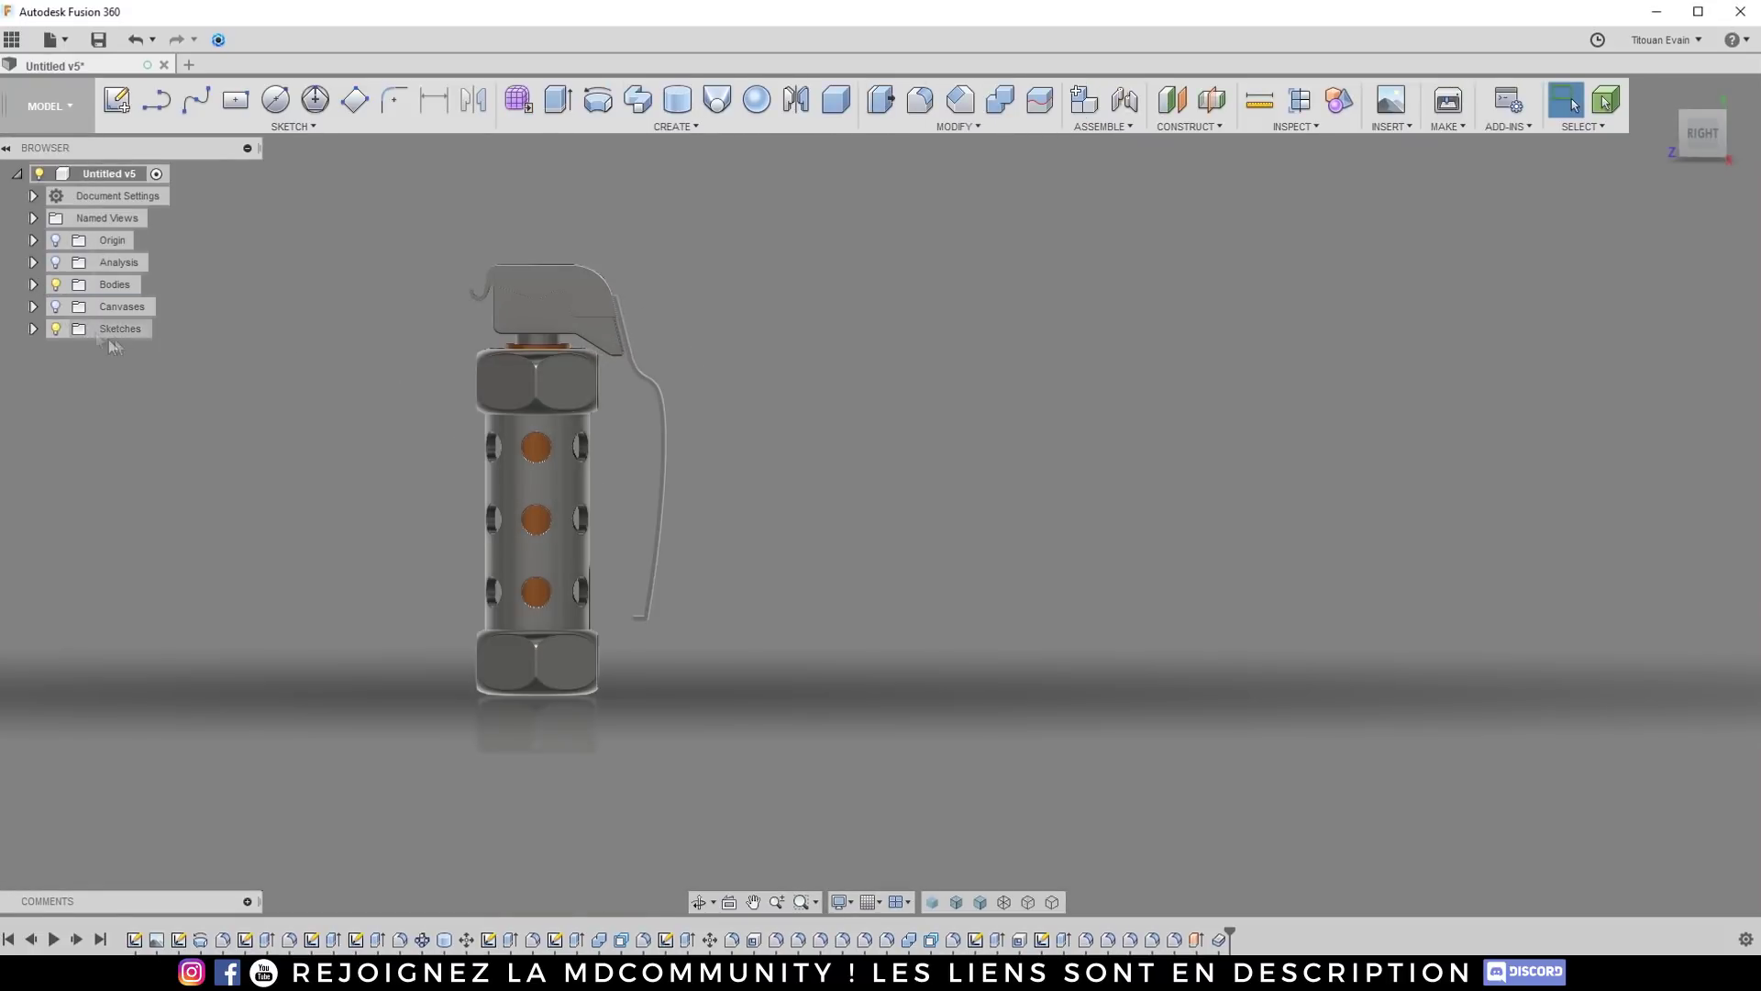
pyautogui.click(33, 284)
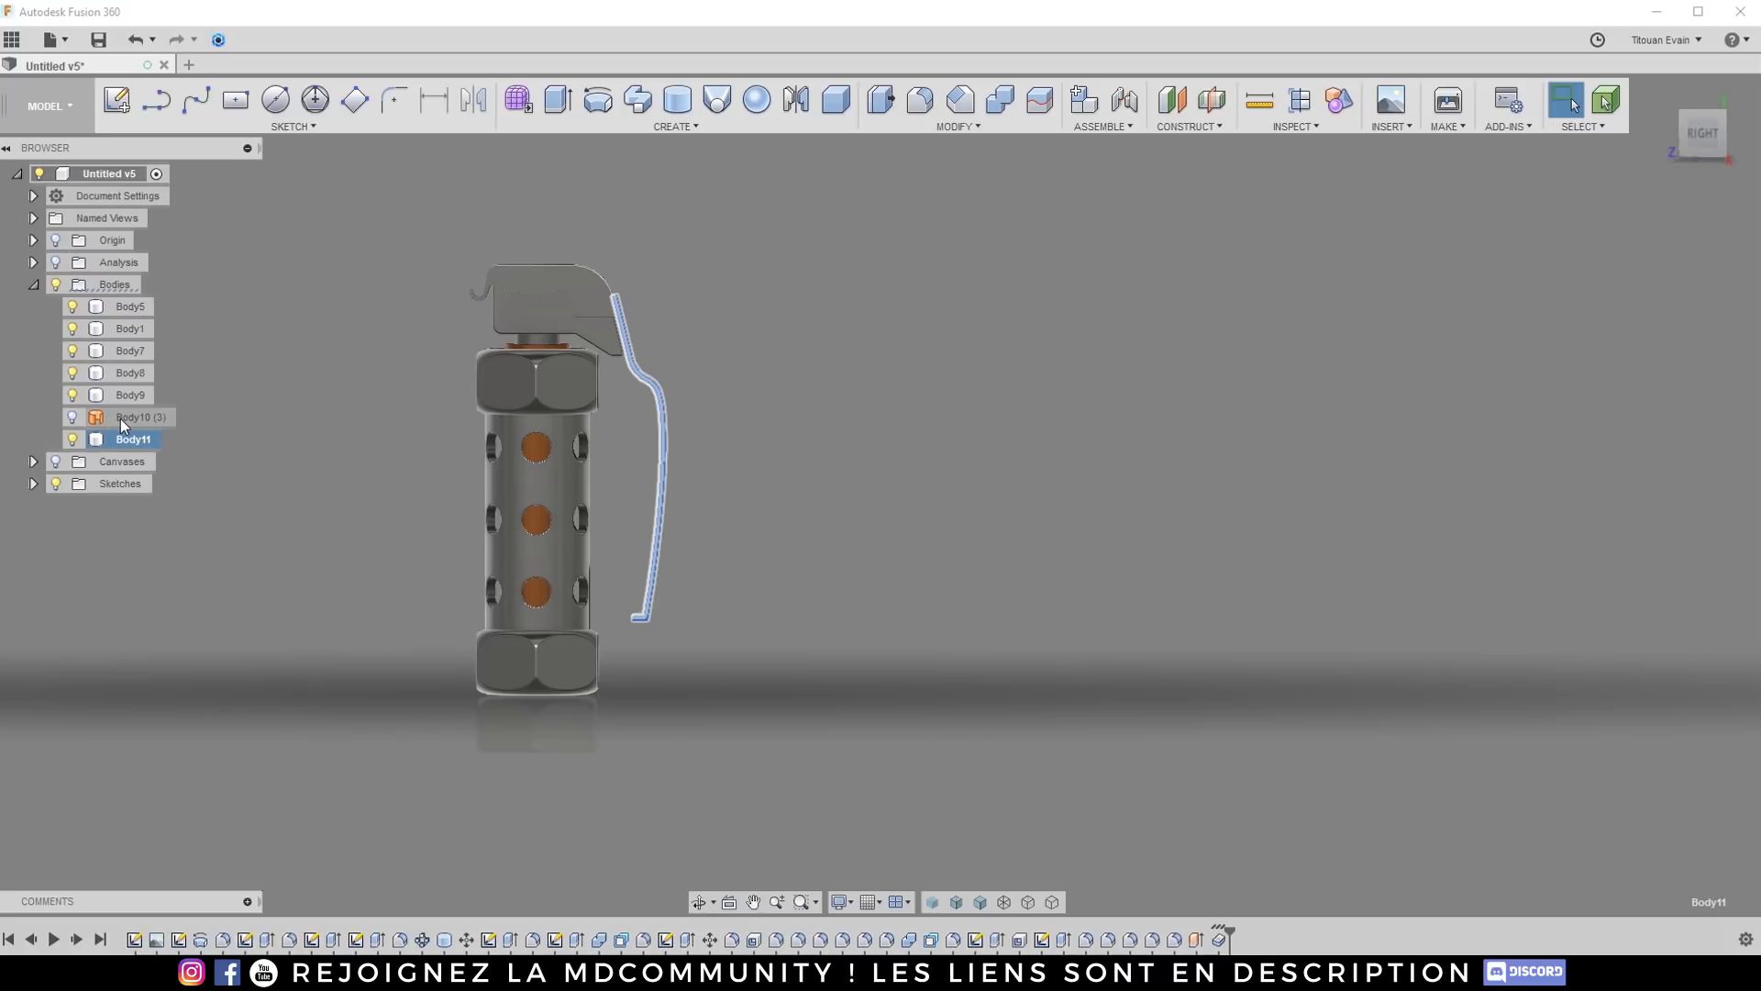
pyautogui.press('m')
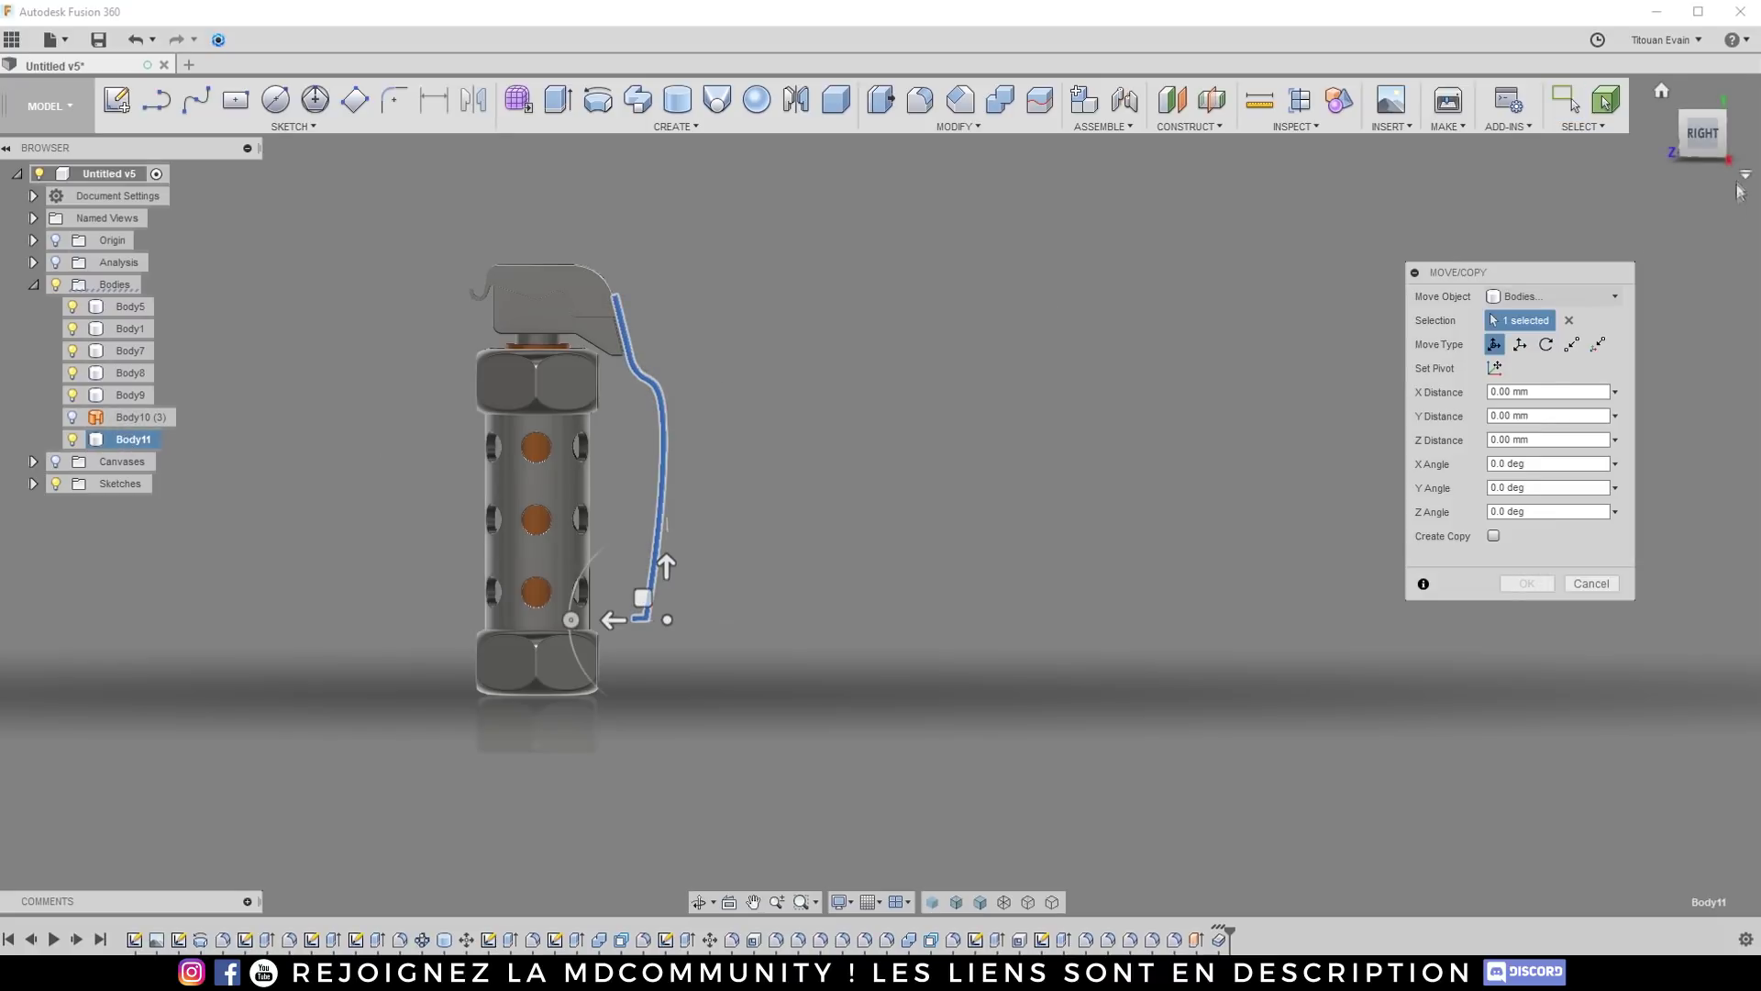
pyautogui.scroll(5, 679, 789)
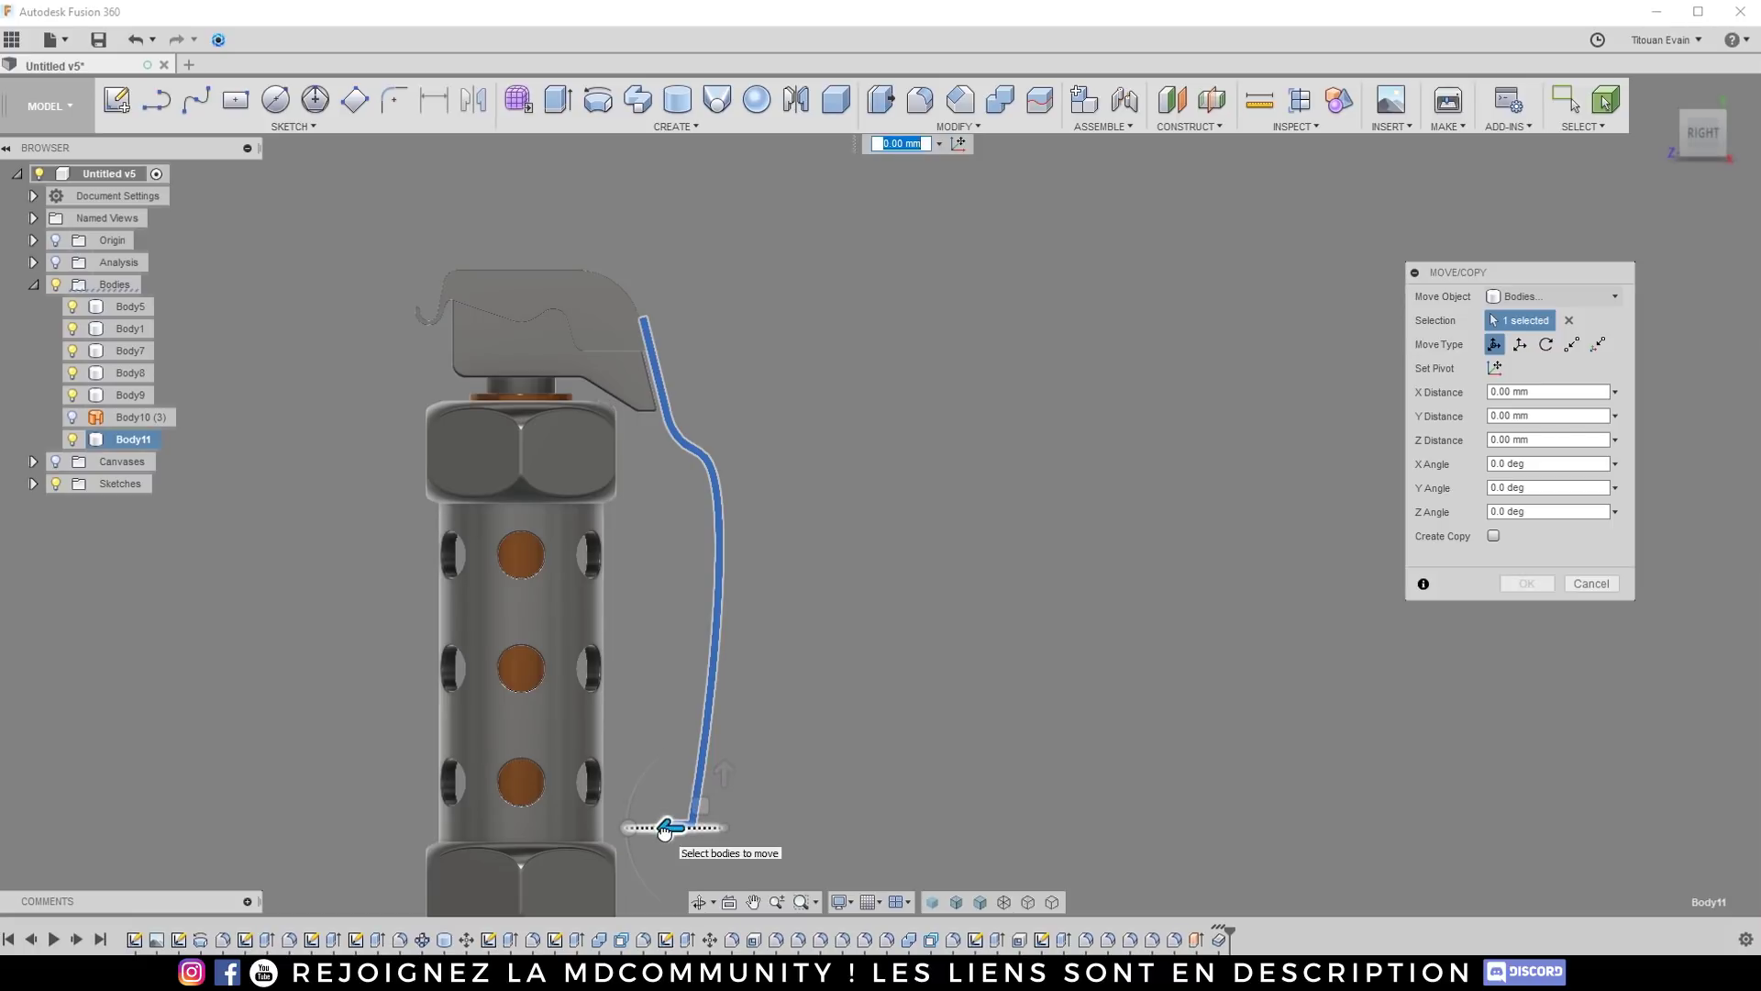
pyautogui.moveTo(665, 830); pyautogui.dragTo(663, 830)
pyautogui.scroll(10, 669, 322)
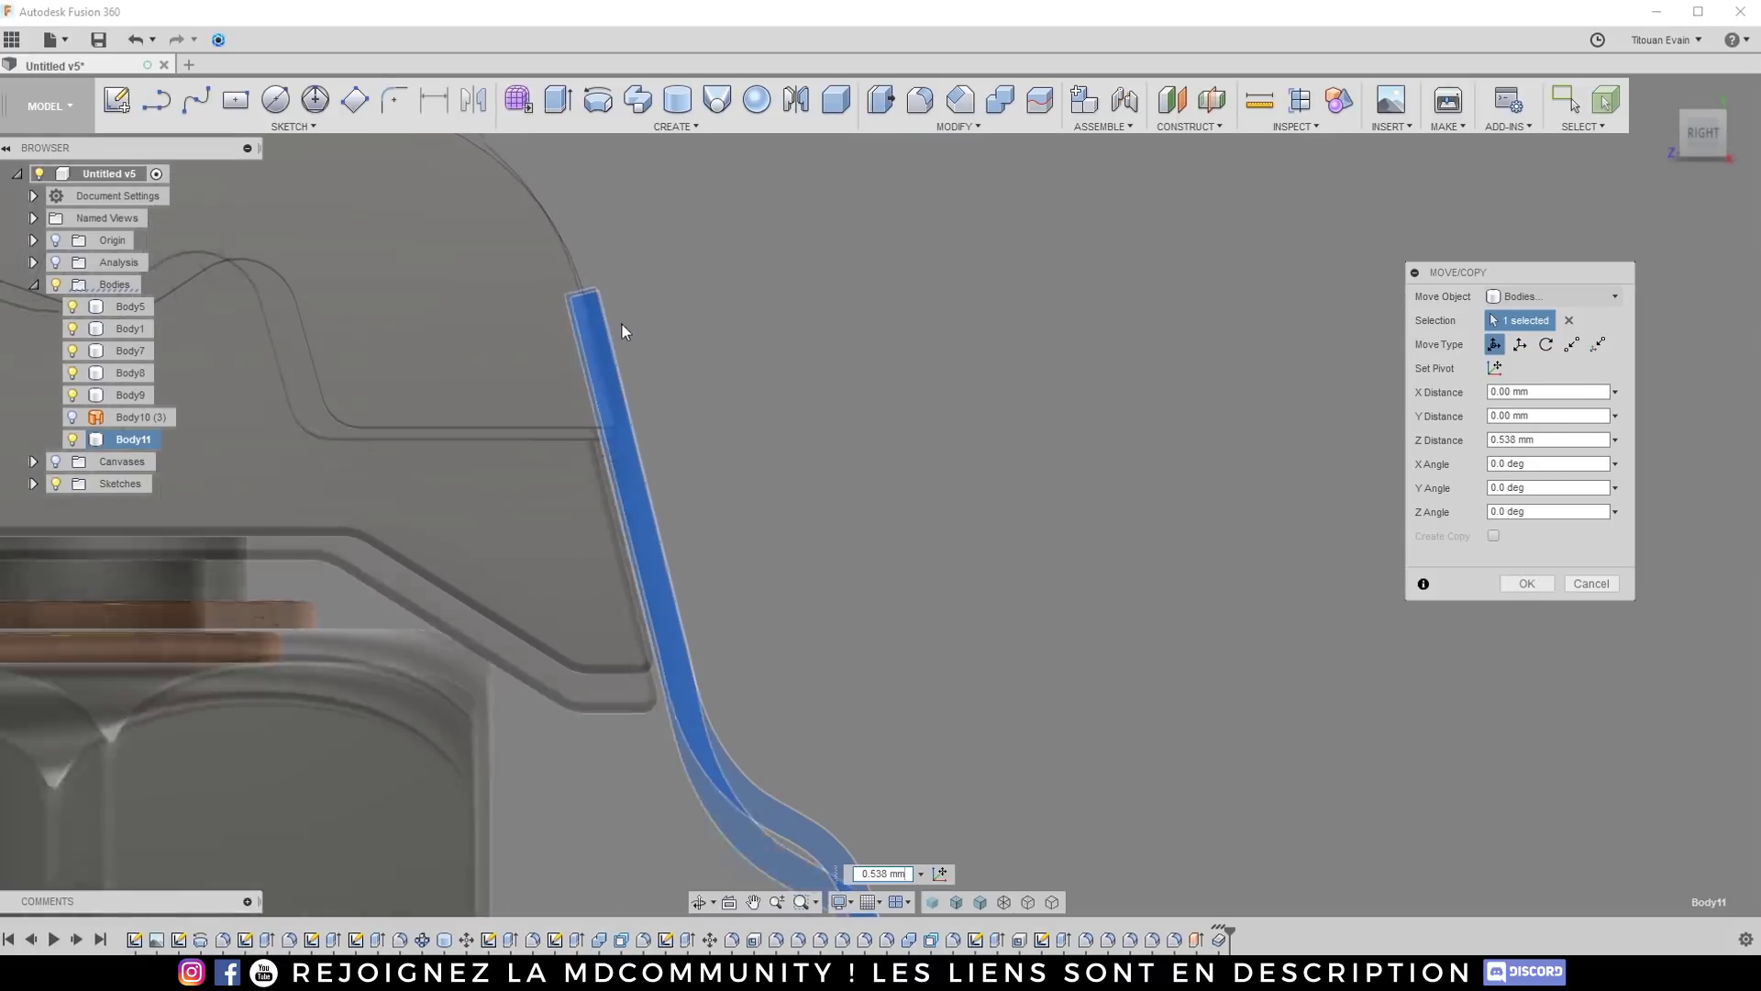
pyautogui.scroll(-5, 595, 339)
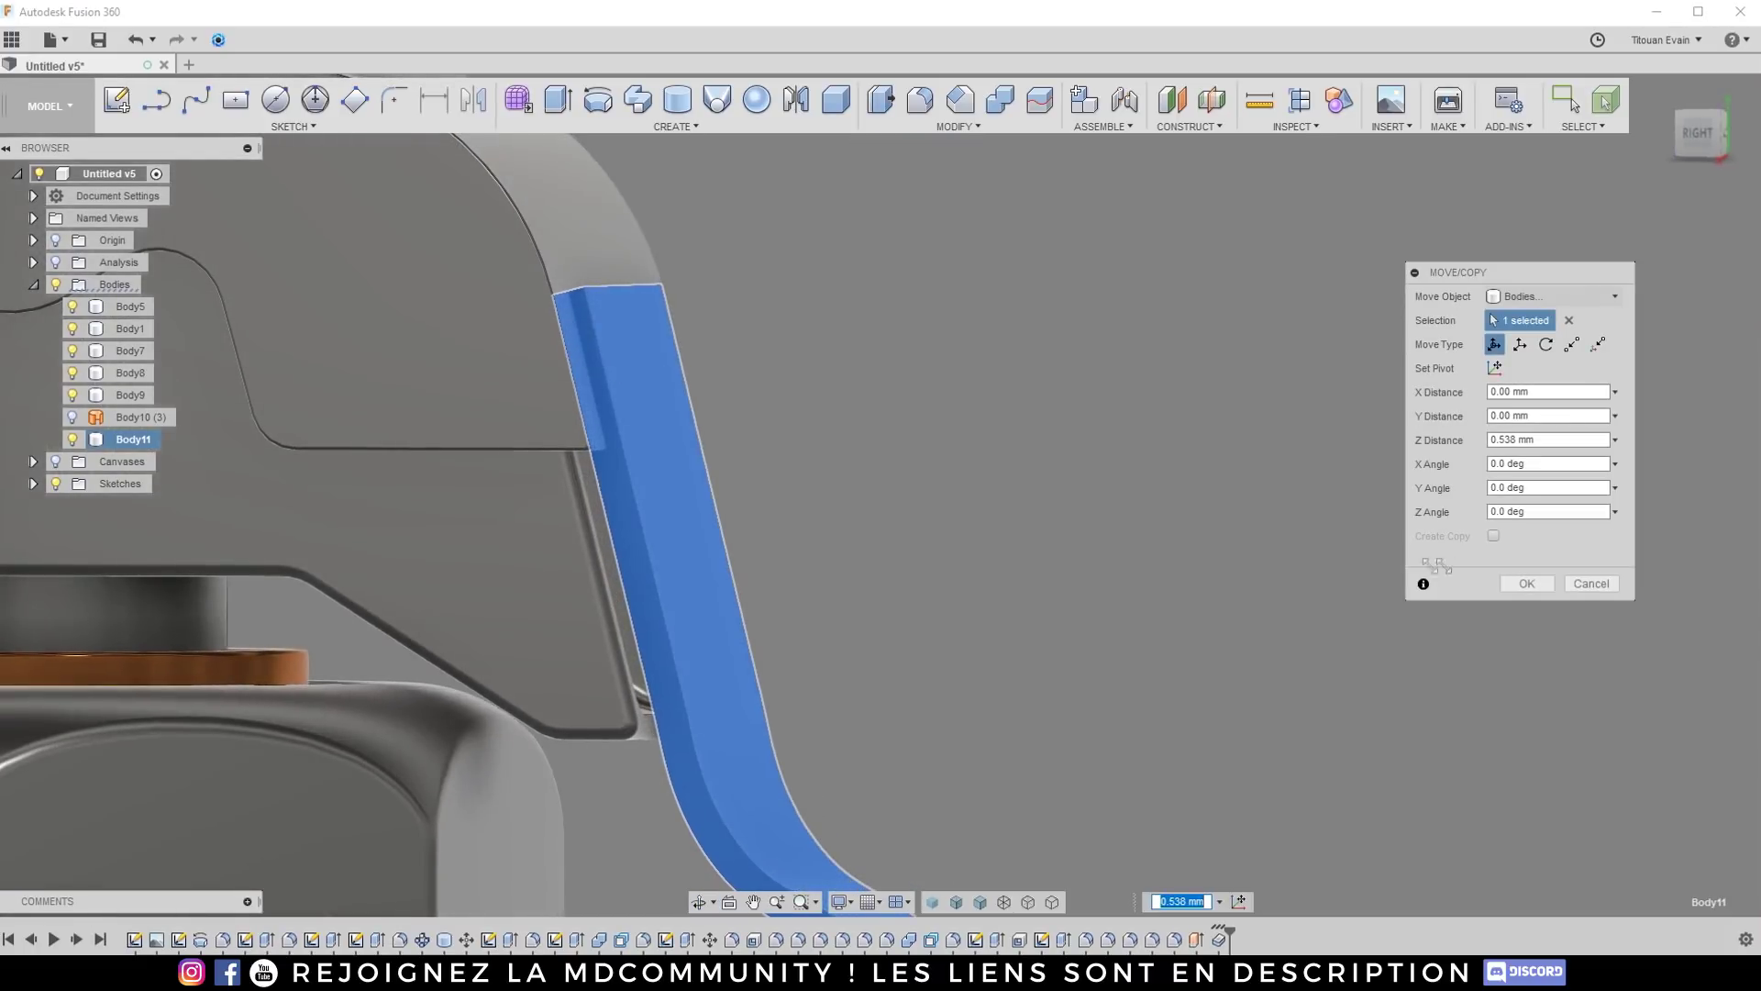
pyautogui.click(1528, 583)
# Step: Fillet the inner and outer bend edges at the lever's bottom lip with a 1.189 mm radius
pyautogui.scroll(-8, 927, 229)
pyautogui.scroll(10, 887, 633)
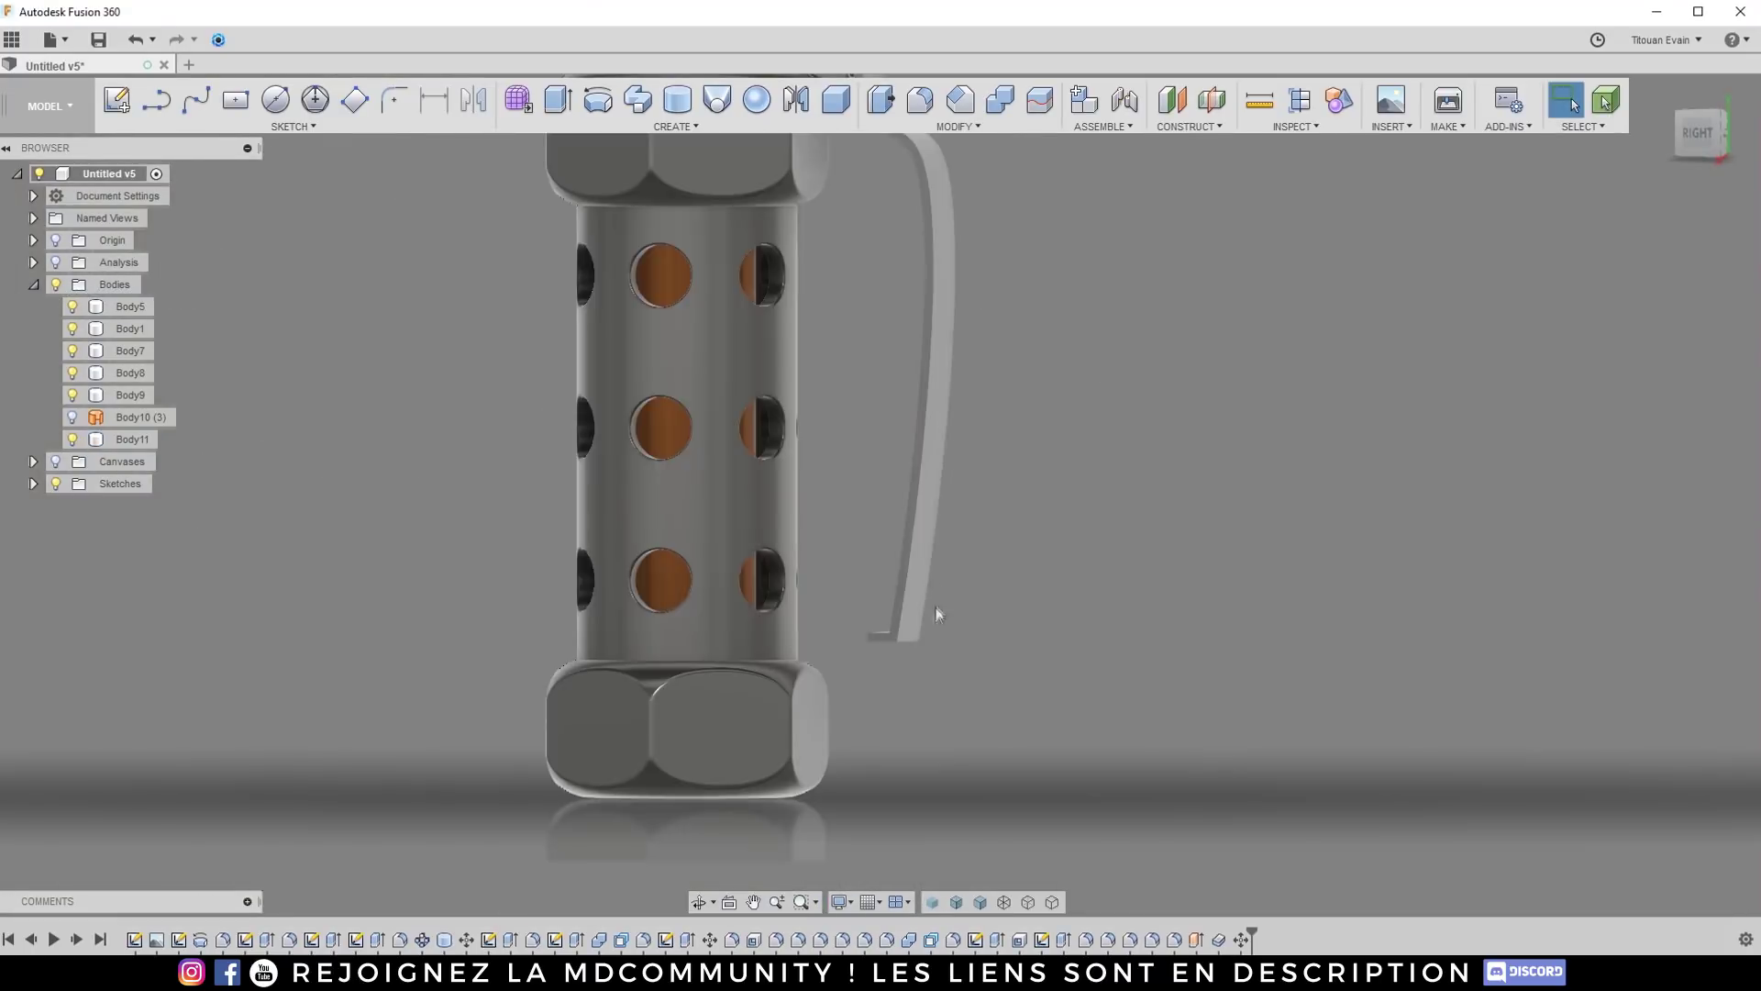
pyautogui.scroll(5, 888, 633)
pyautogui.press('f')
pyautogui.click(897, 637)
pyautogui.keyDown('shift'); pyautogui.moveTo(897, 637); pyautogui.dragTo(703, 461, button='middle'); pyautogui.keyUp('shift')
pyautogui.click(743, 507)
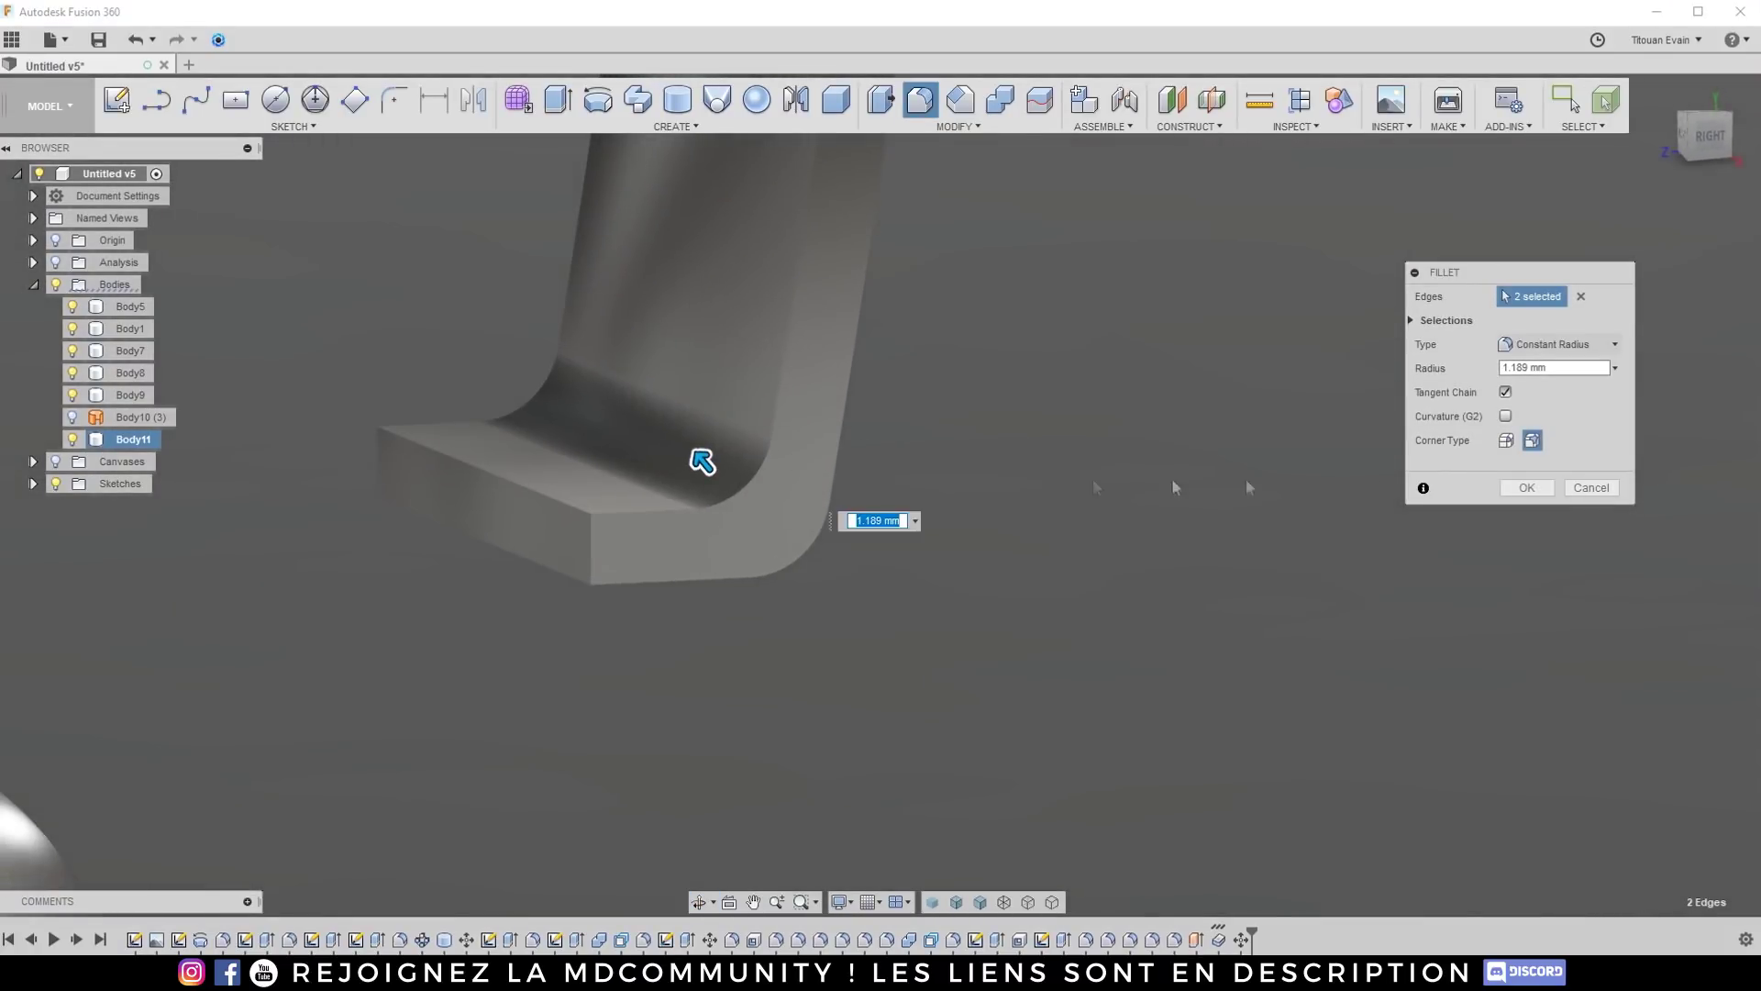
pyautogui.click(1527, 487)
# Step: Select the lever's long side edges, the lip's end edges and the edges around the upper end for a fillet
pyautogui.press('f')
pyautogui.click(644, 511)
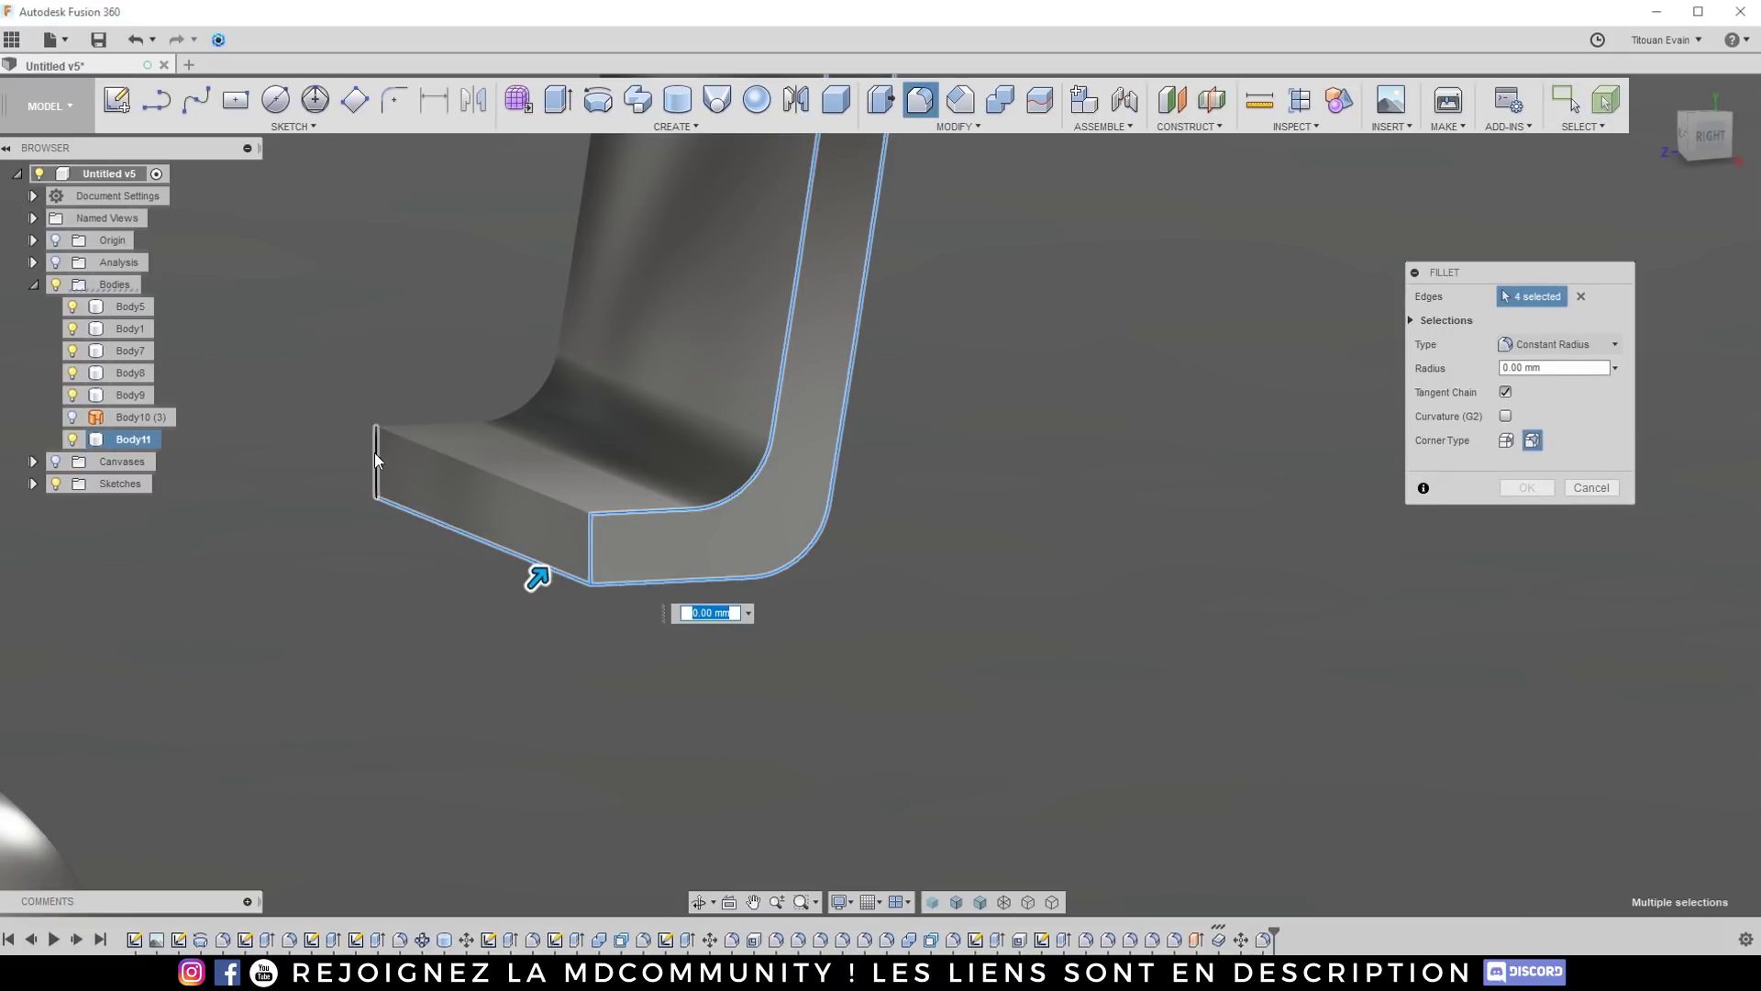
pyautogui.click(417, 507)
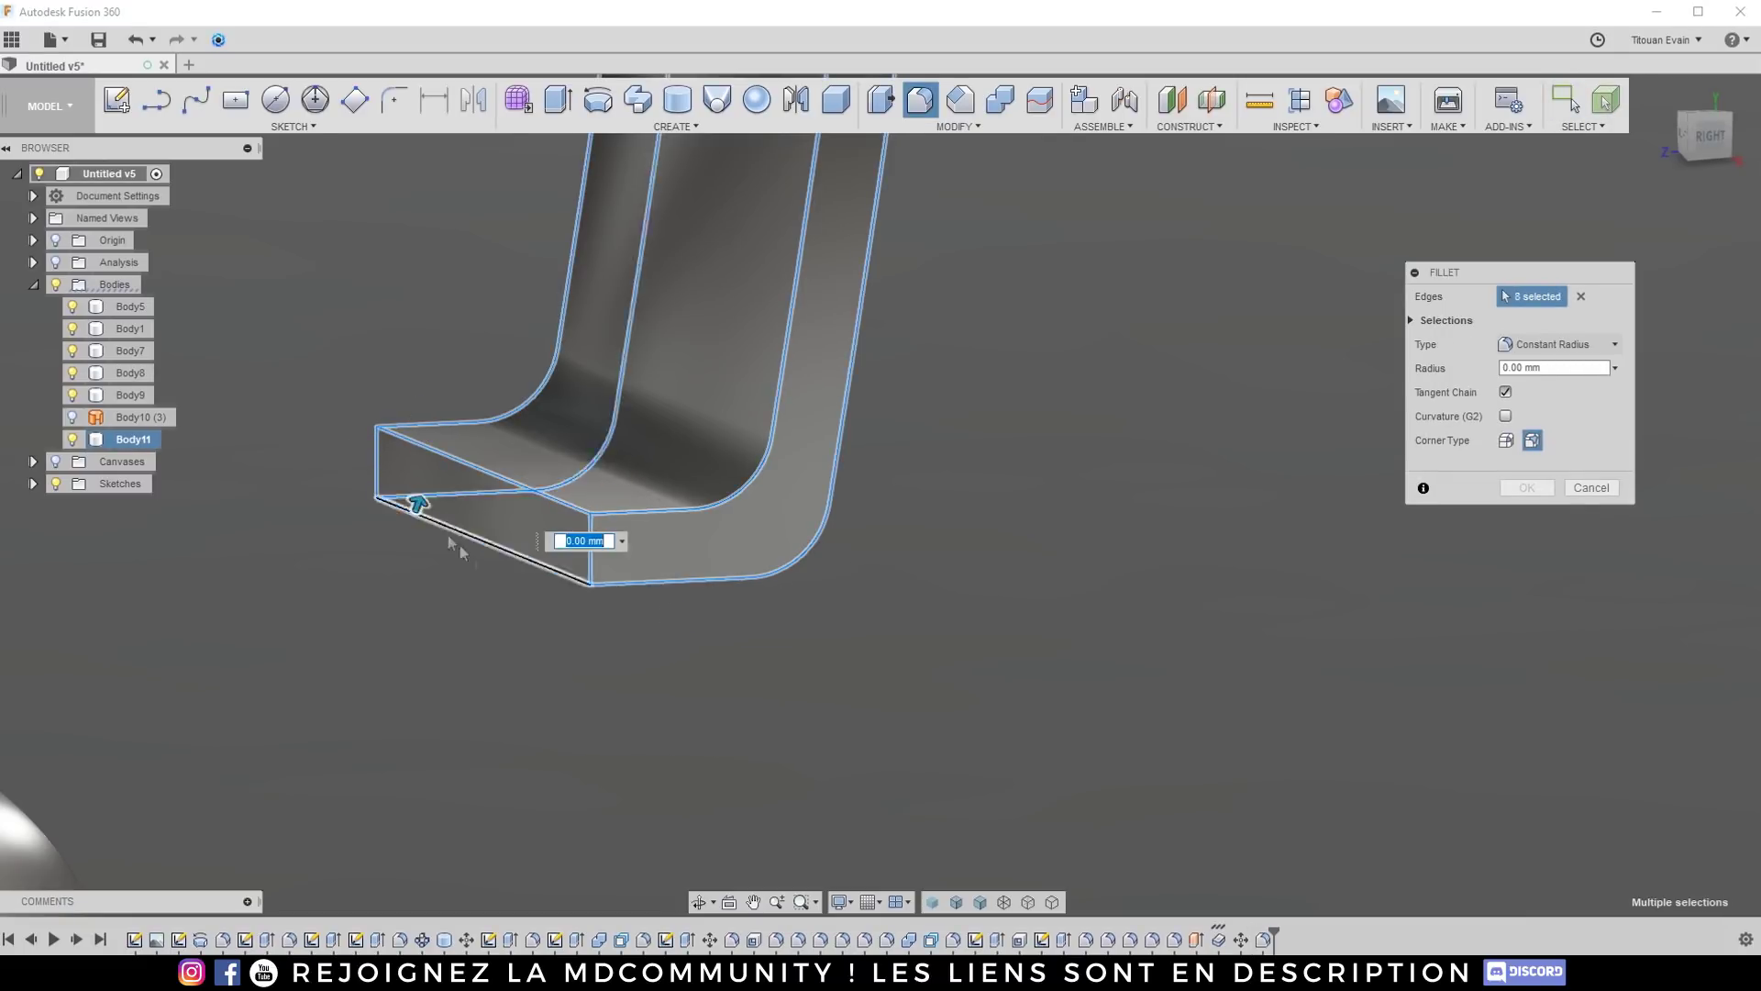
pyautogui.scroll(-10, 460, 546)
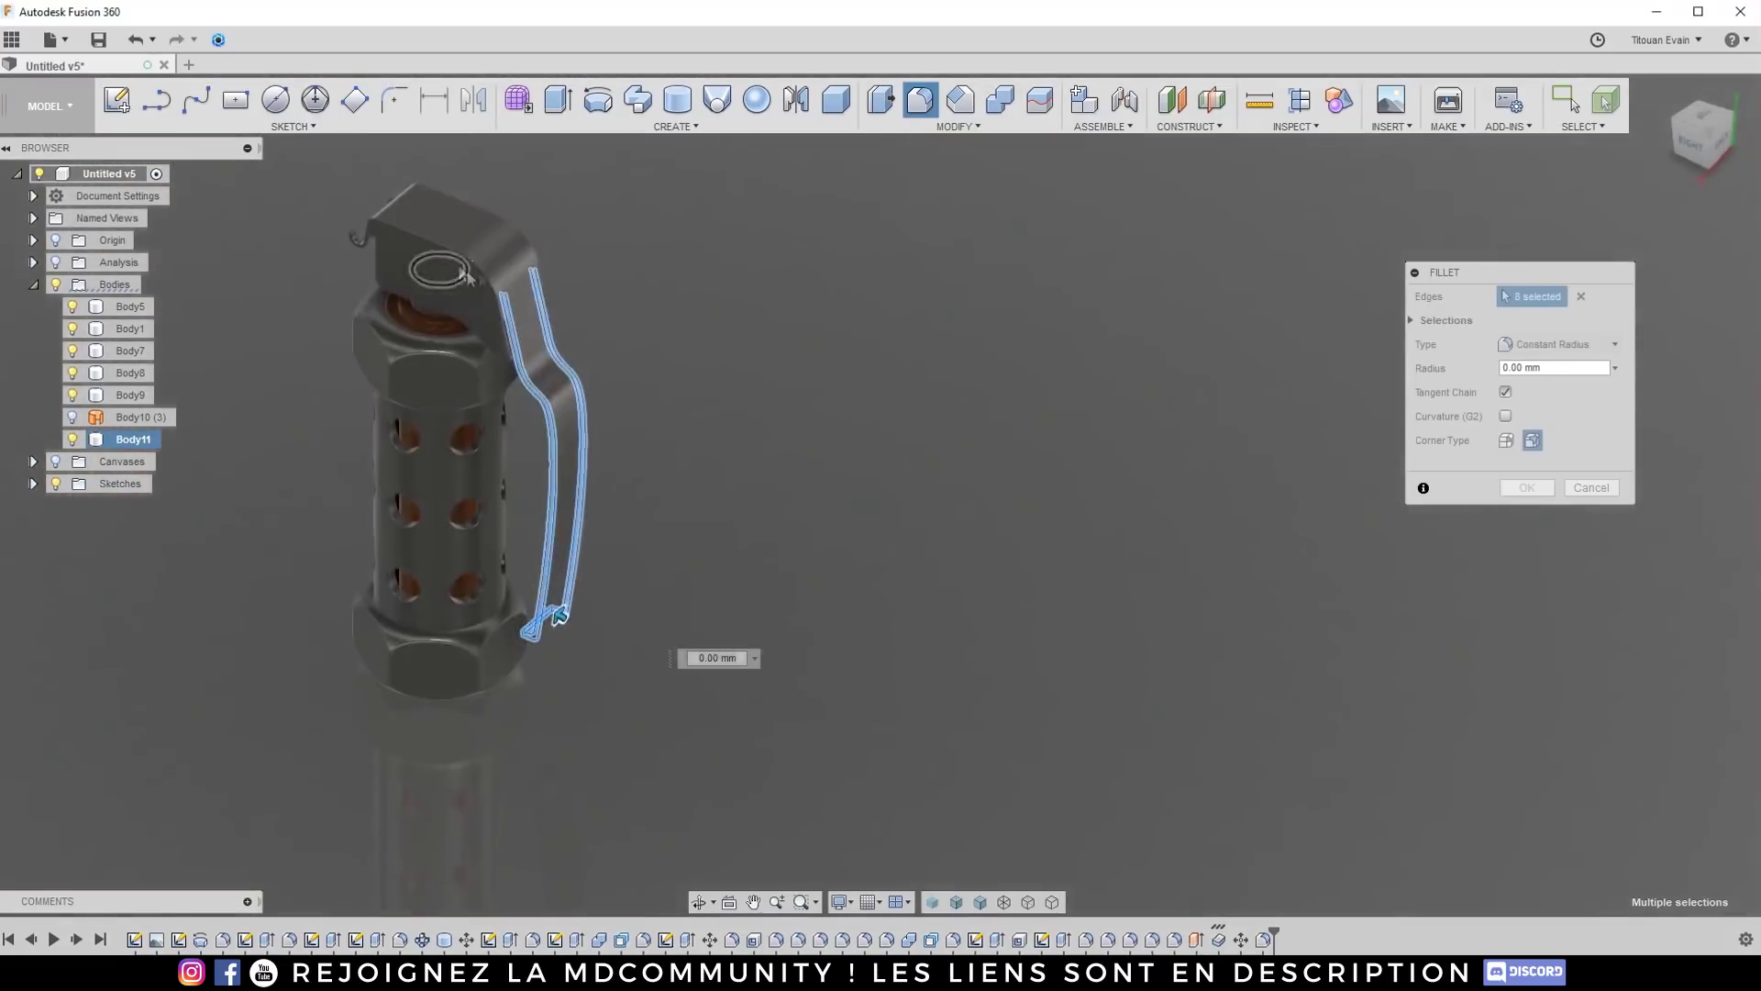
pyautogui.scroll(10, 511, 287)
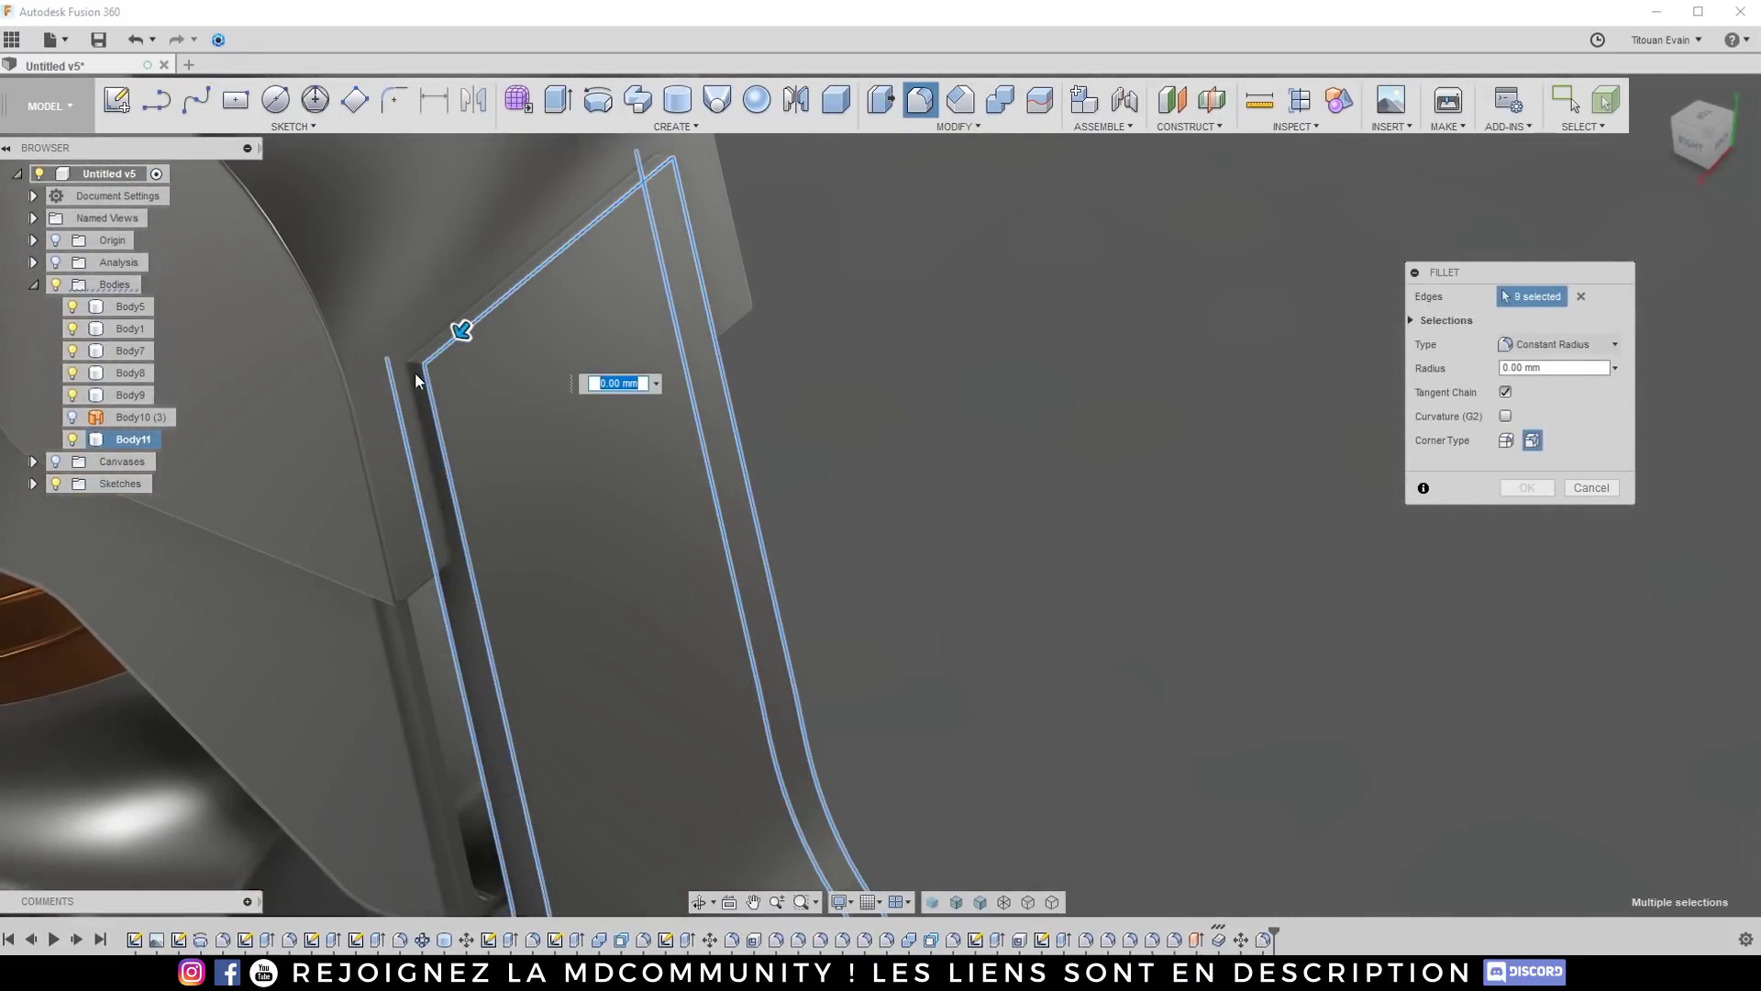
pyautogui.click(657, 165)
pyautogui.click(587, 178)
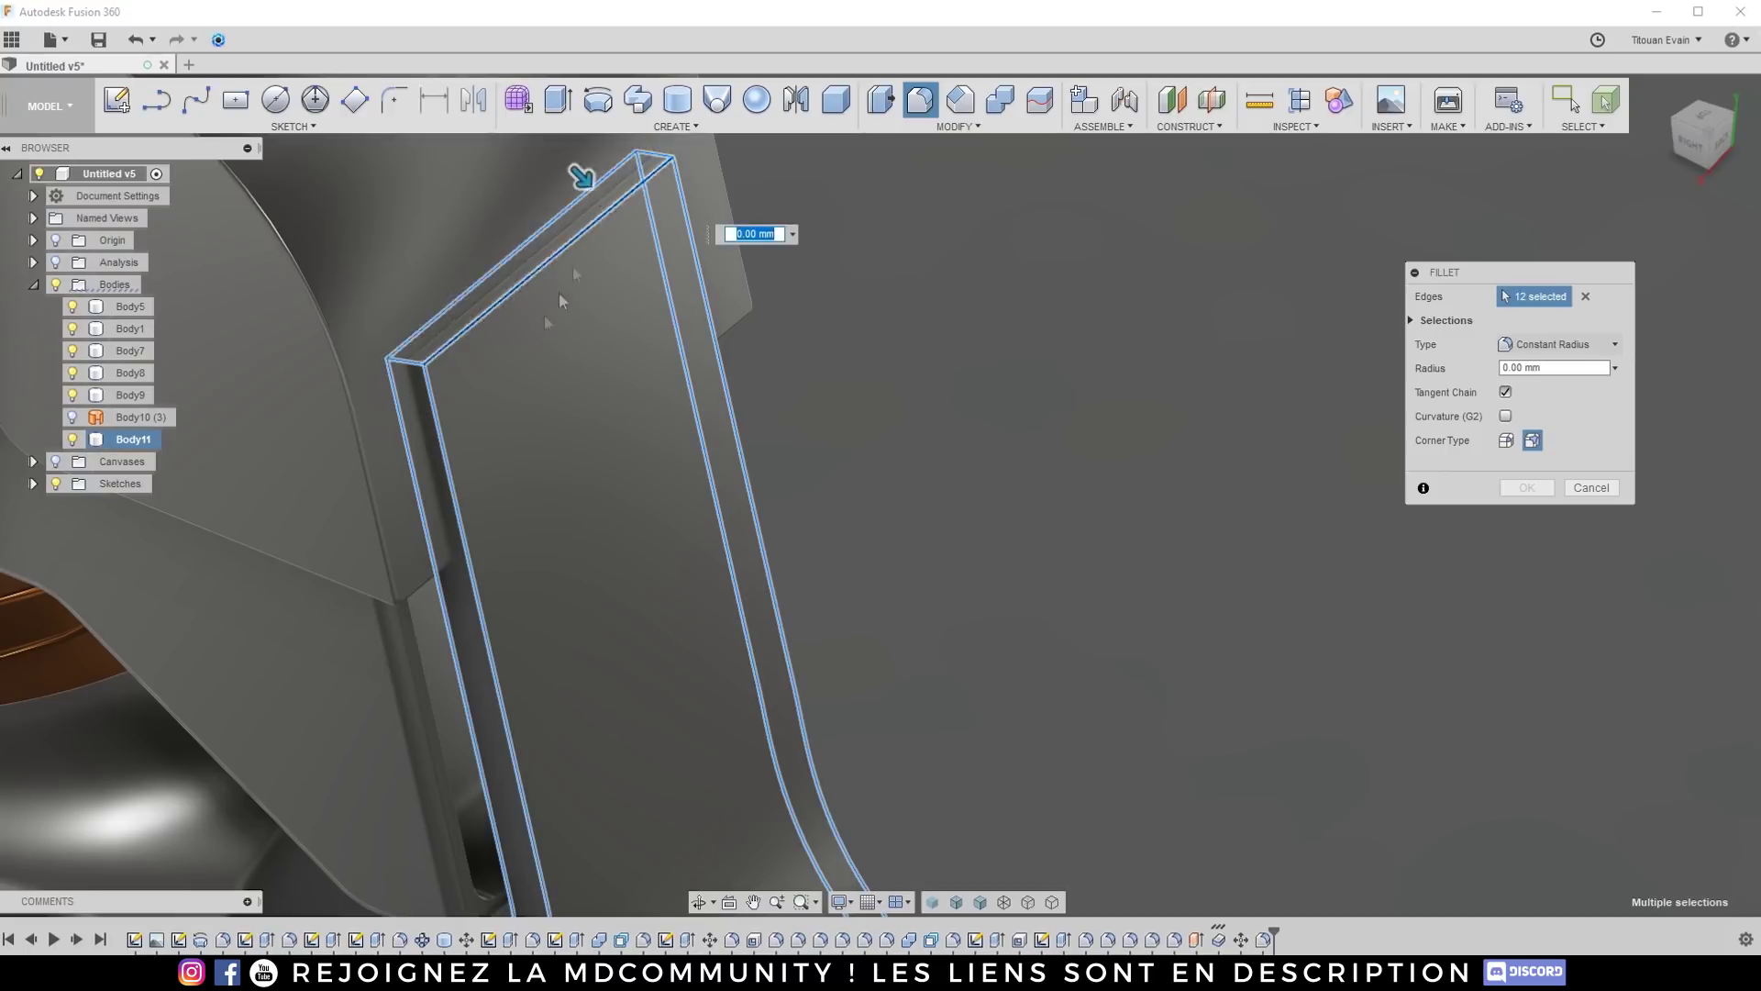
pyautogui.scroll(-10, 541, 356)
pyautogui.scroll(10, 503, 738)
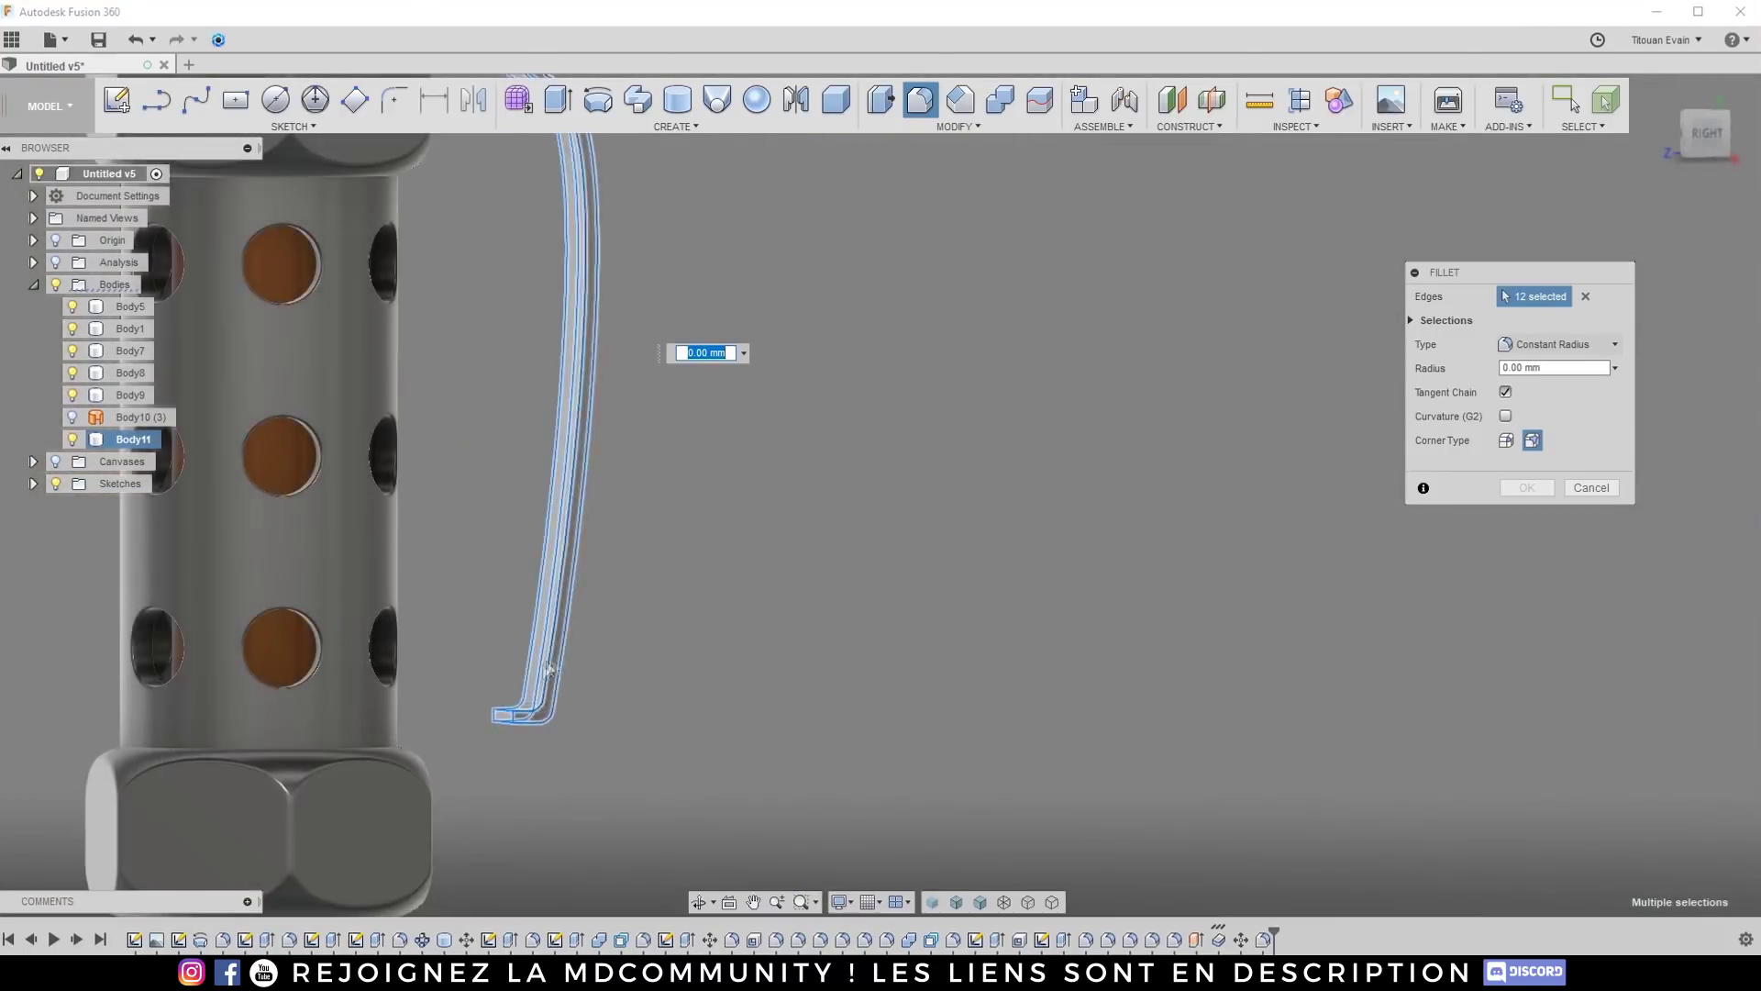
# Step: Fillet the selected lever edges with a constant 0.316 mm radius
pyautogui.keyDown('shift'); pyautogui.moveTo(510, 731); pyautogui.dragTo(1075, 562, button='middle'); pyautogui.keyUp('shift')
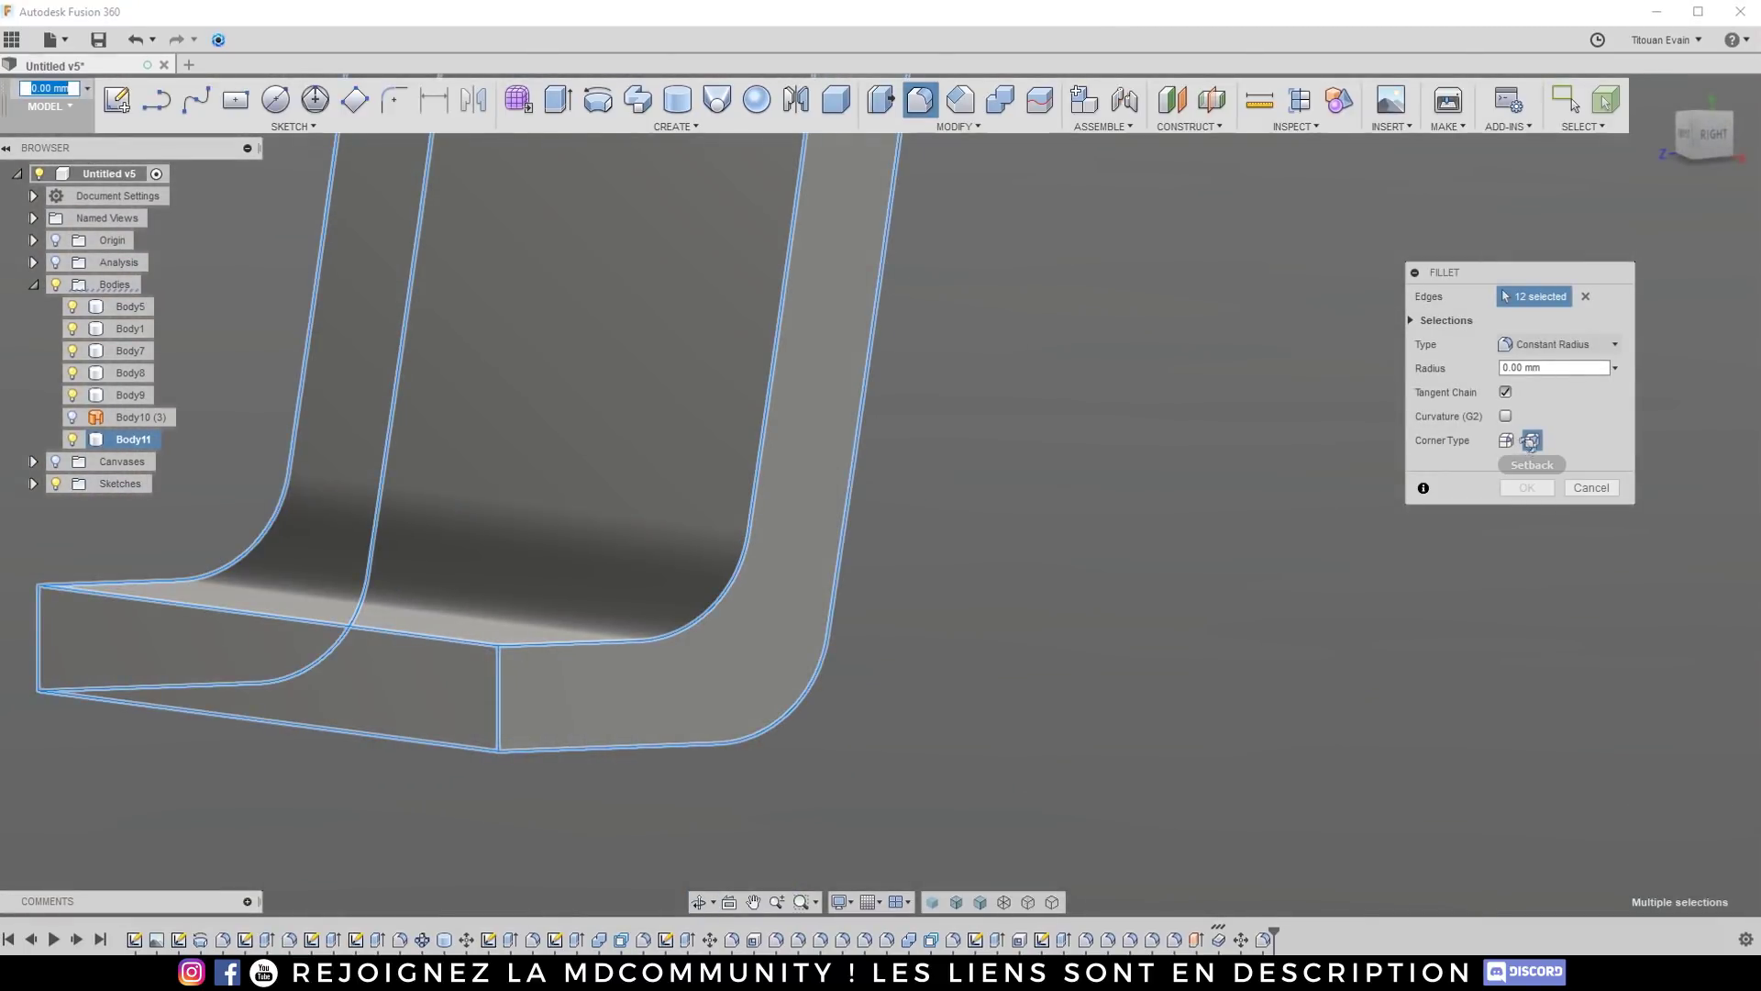
pyautogui.scroll(3, 496, 664)
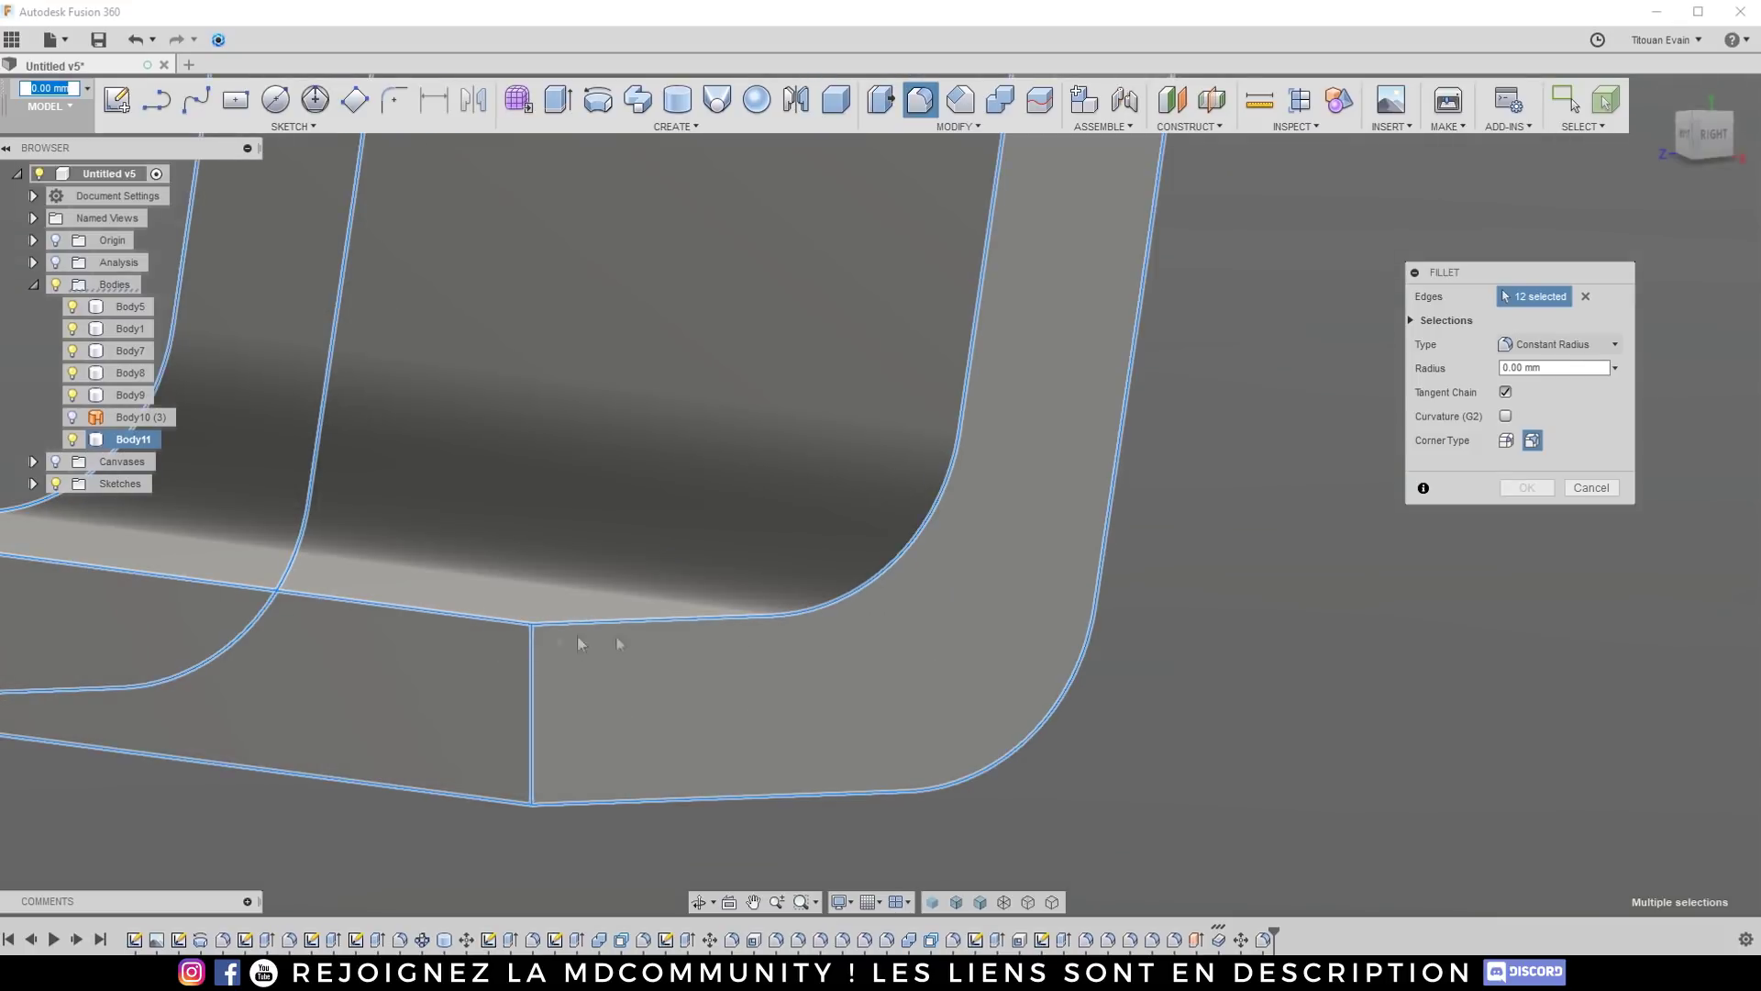
pyautogui.scroll(-3, 972, 560)
pyautogui.keyDown('shift'); pyautogui.moveTo(1002, 574); pyautogui.dragTo(912, 594, button='middle'); pyautogui.keyUp('shift')
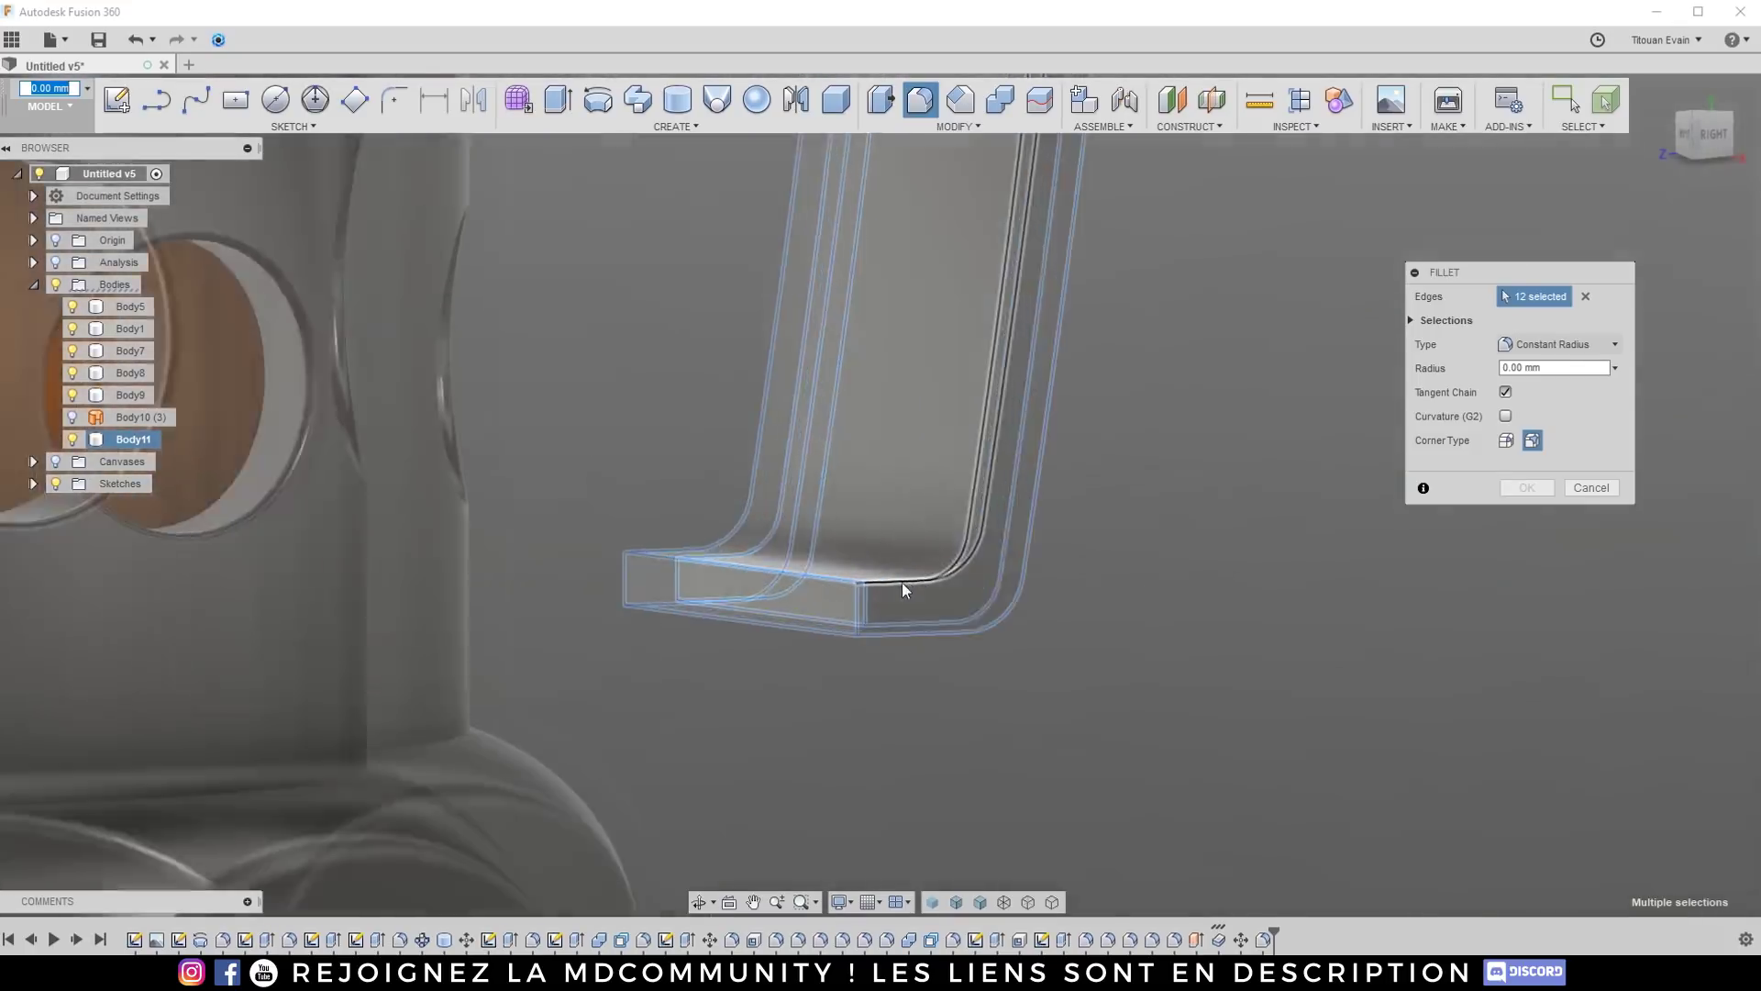
pyautogui.scroll(3, 880, 606)
pyautogui.scroll(1, 837, 608)
pyautogui.click(834, 616)
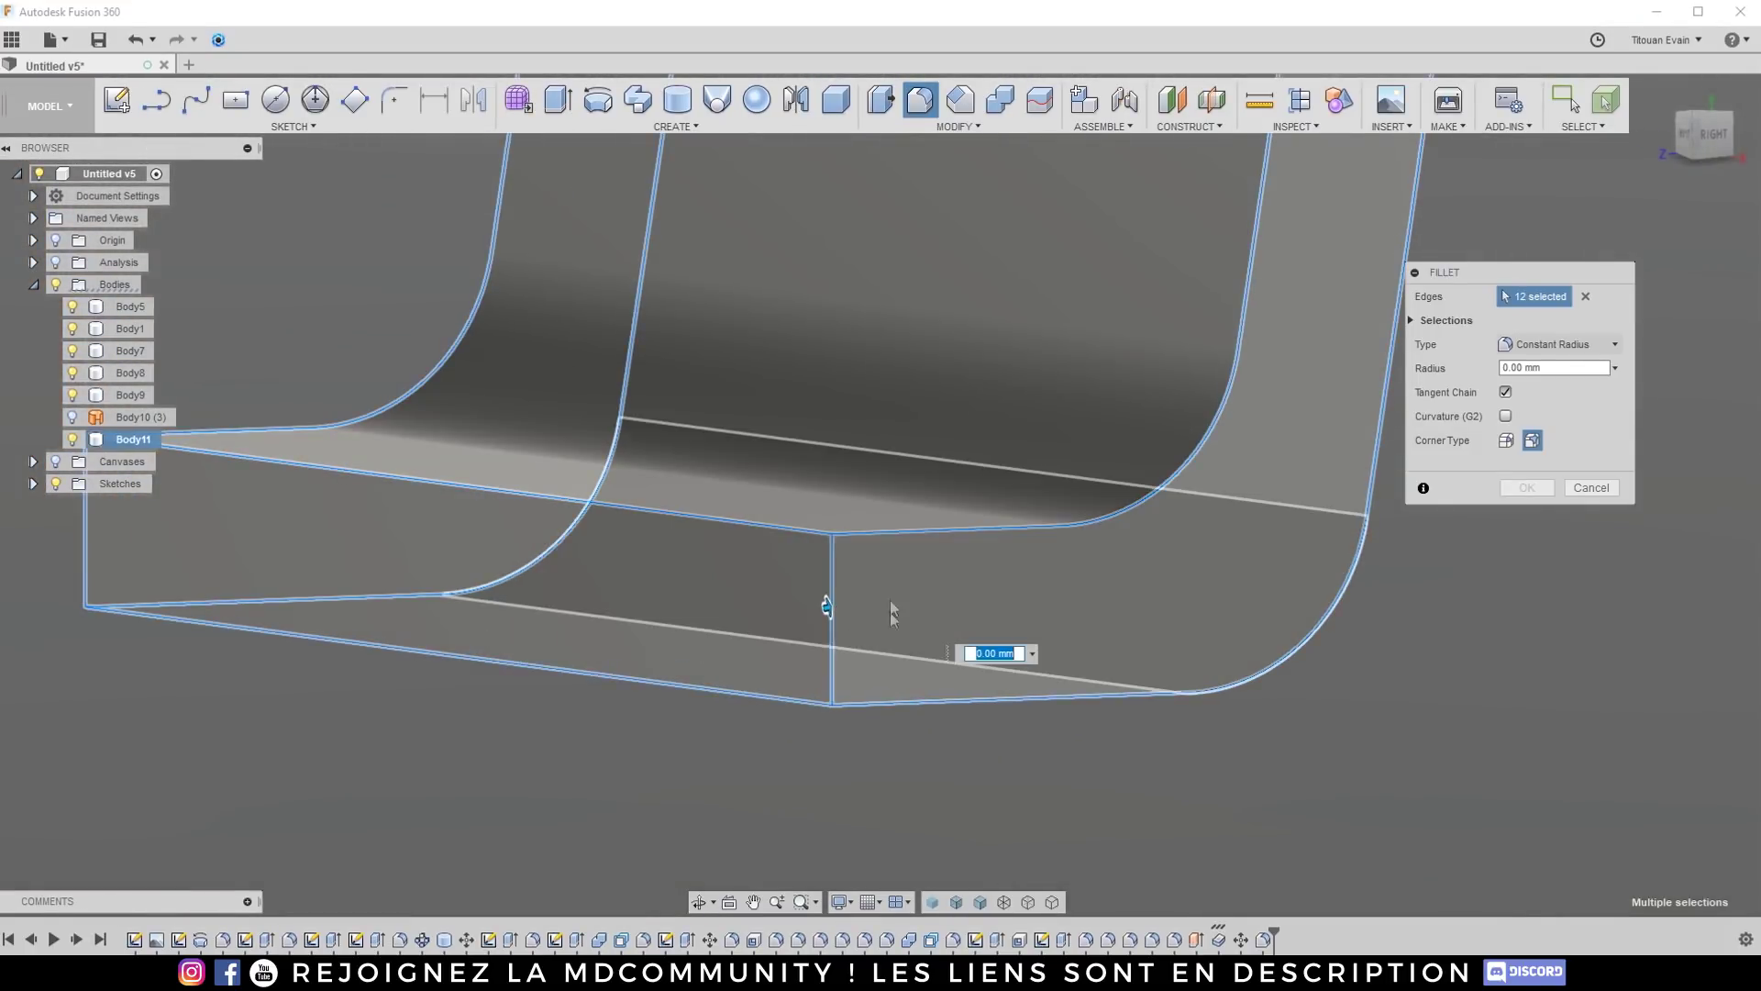
pyautogui.keyDown('shift'); pyautogui.moveTo(834, 609); pyautogui.dragTo(845, 581, button='middle'); pyautogui.keyUp('shift')
pyautogui.scroll(2, 845, 581)
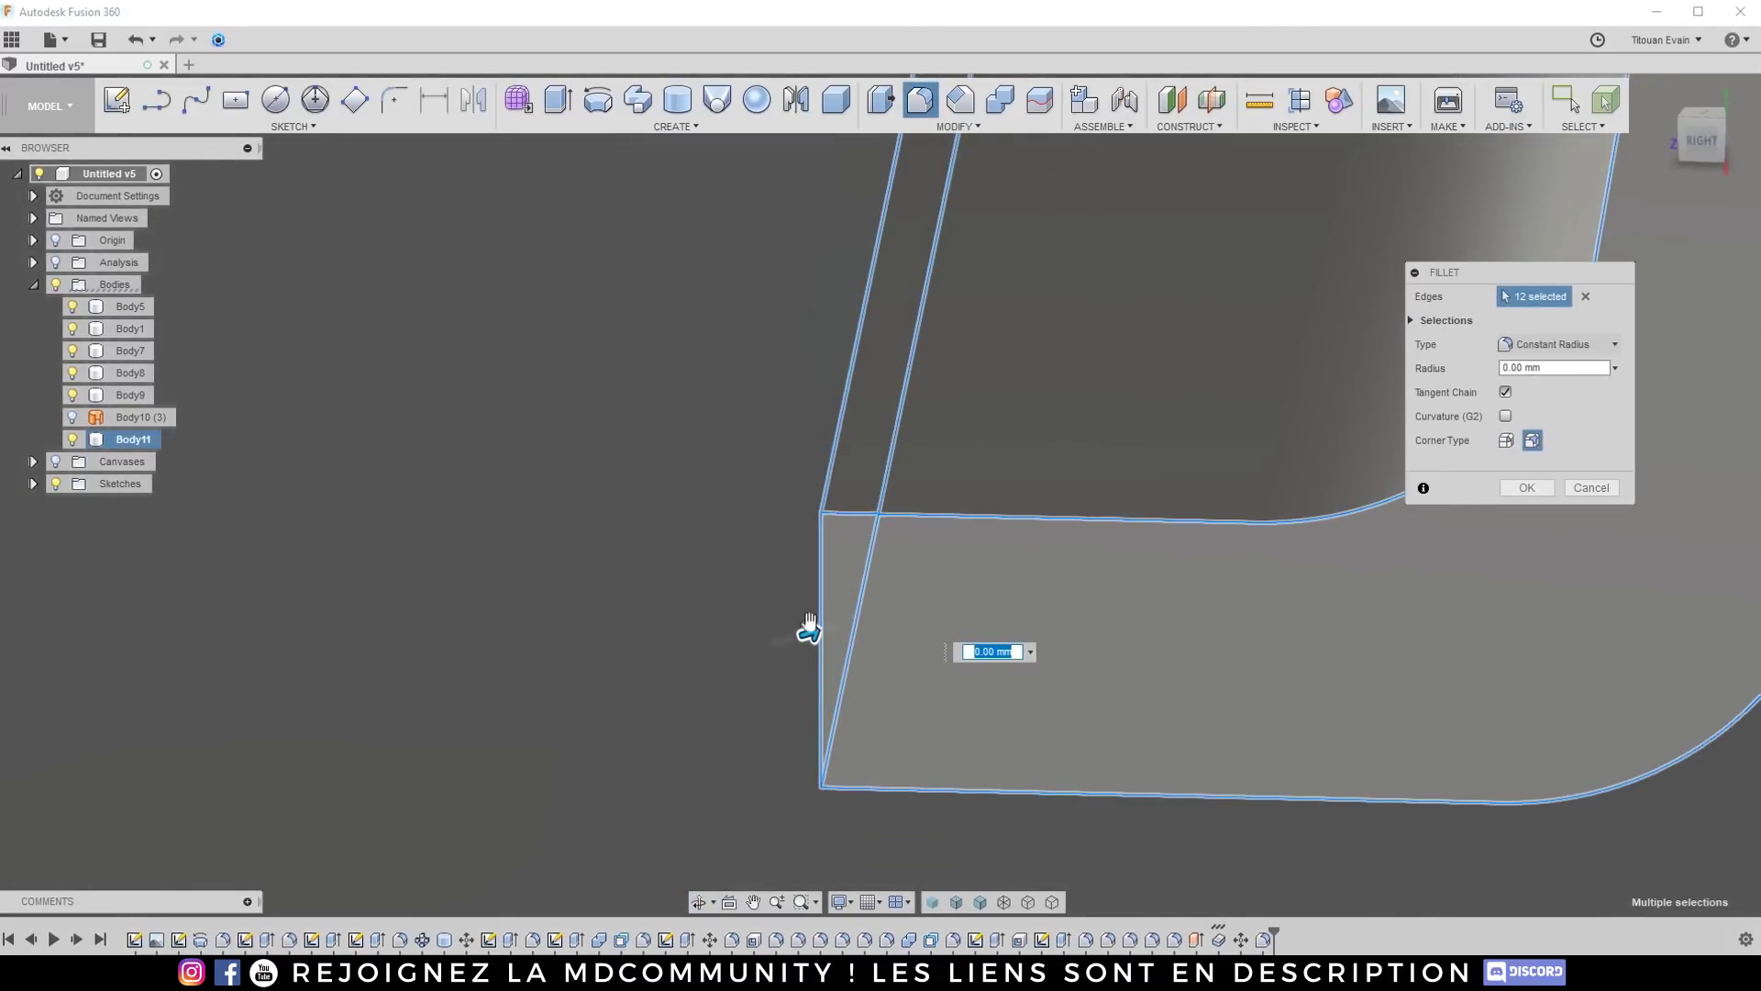
pyautogui.moveTo(811, 633); pyautogui.dragTo(826, 618)
pyautogui.moveTo(825, 618)
pyautogui.keyDown('shift'); pyautogui.mouseDown(button='middle')
pyautogui.moveTo(867, 564)
pyautogui.moveTo(849, 550)
pyautogui.mouseUp(button='middle'); pyautogui.keyUp('shift')
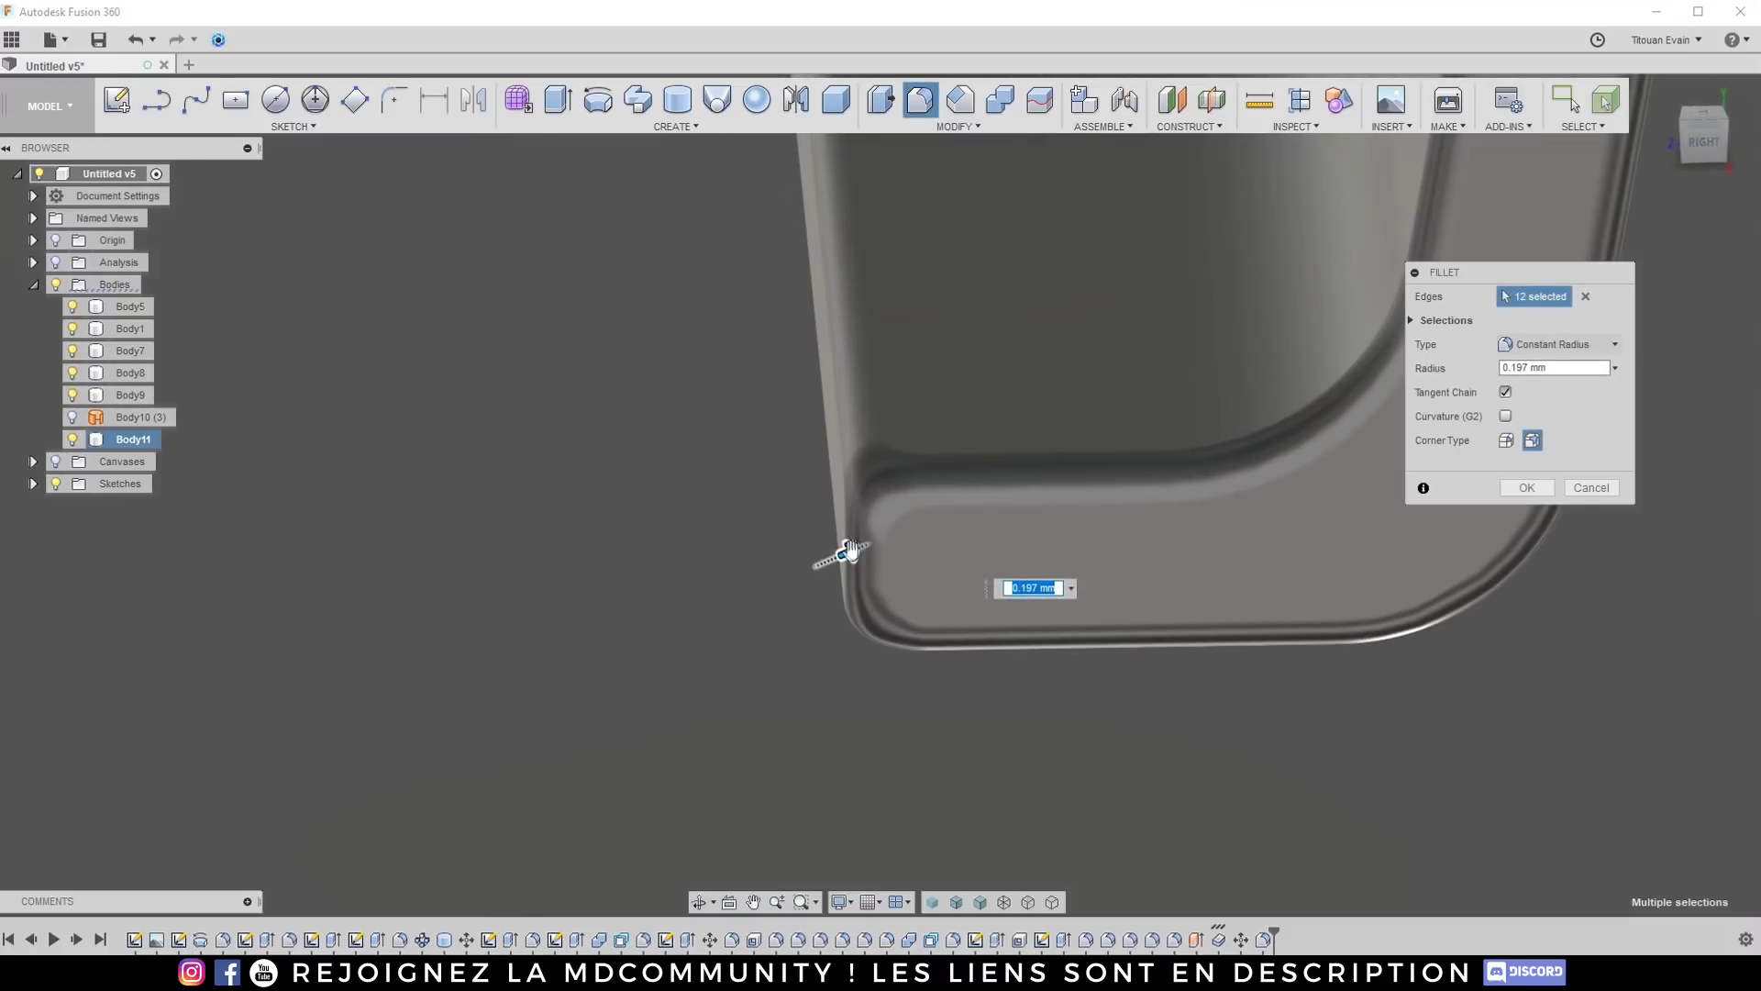
pyautogui.moveTo(848, 550); pyautogui.dragTo(837, 550)
pyautogui.keyDown('shift'); pyautogui.moveTo(838, 550); pyautogui.dragTo(915, 584, button='middle'); pyautogui.keyUp('shift')
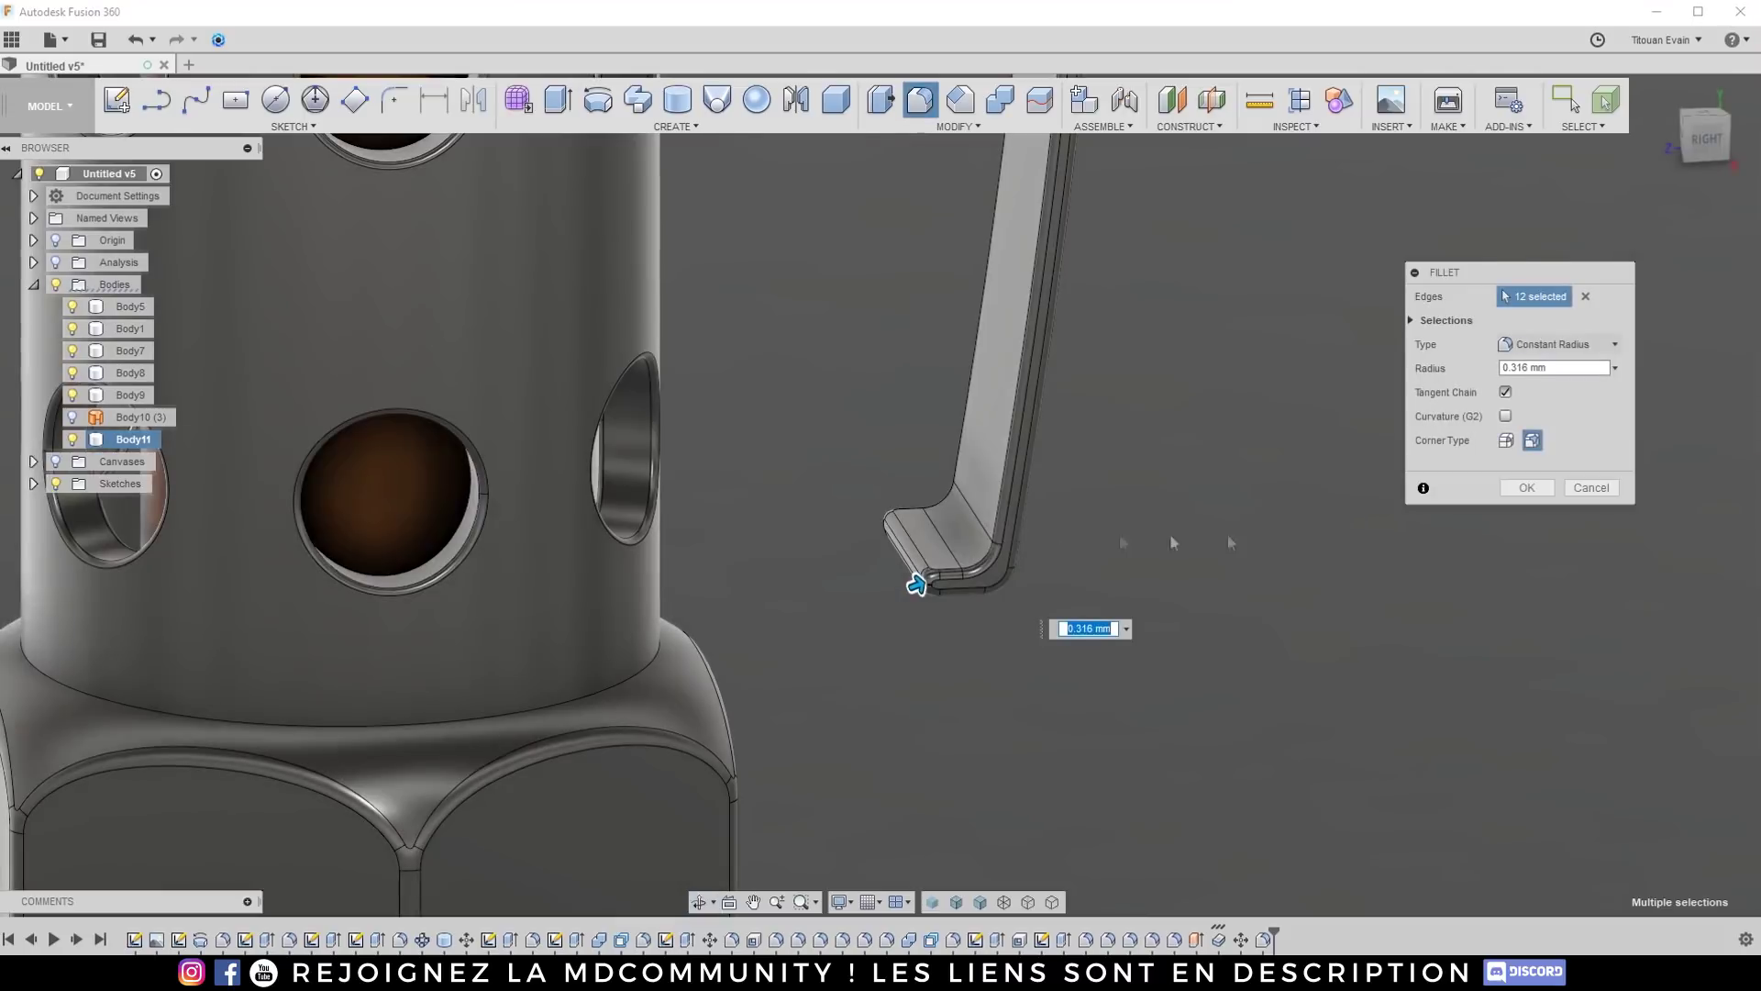
pyautogui.press('Return')
# Step: Examine the whole assembly from the side and back, focusing on how the lever meets the cover and shelled block
pyautogui.scroll(-10, 1055, 569)
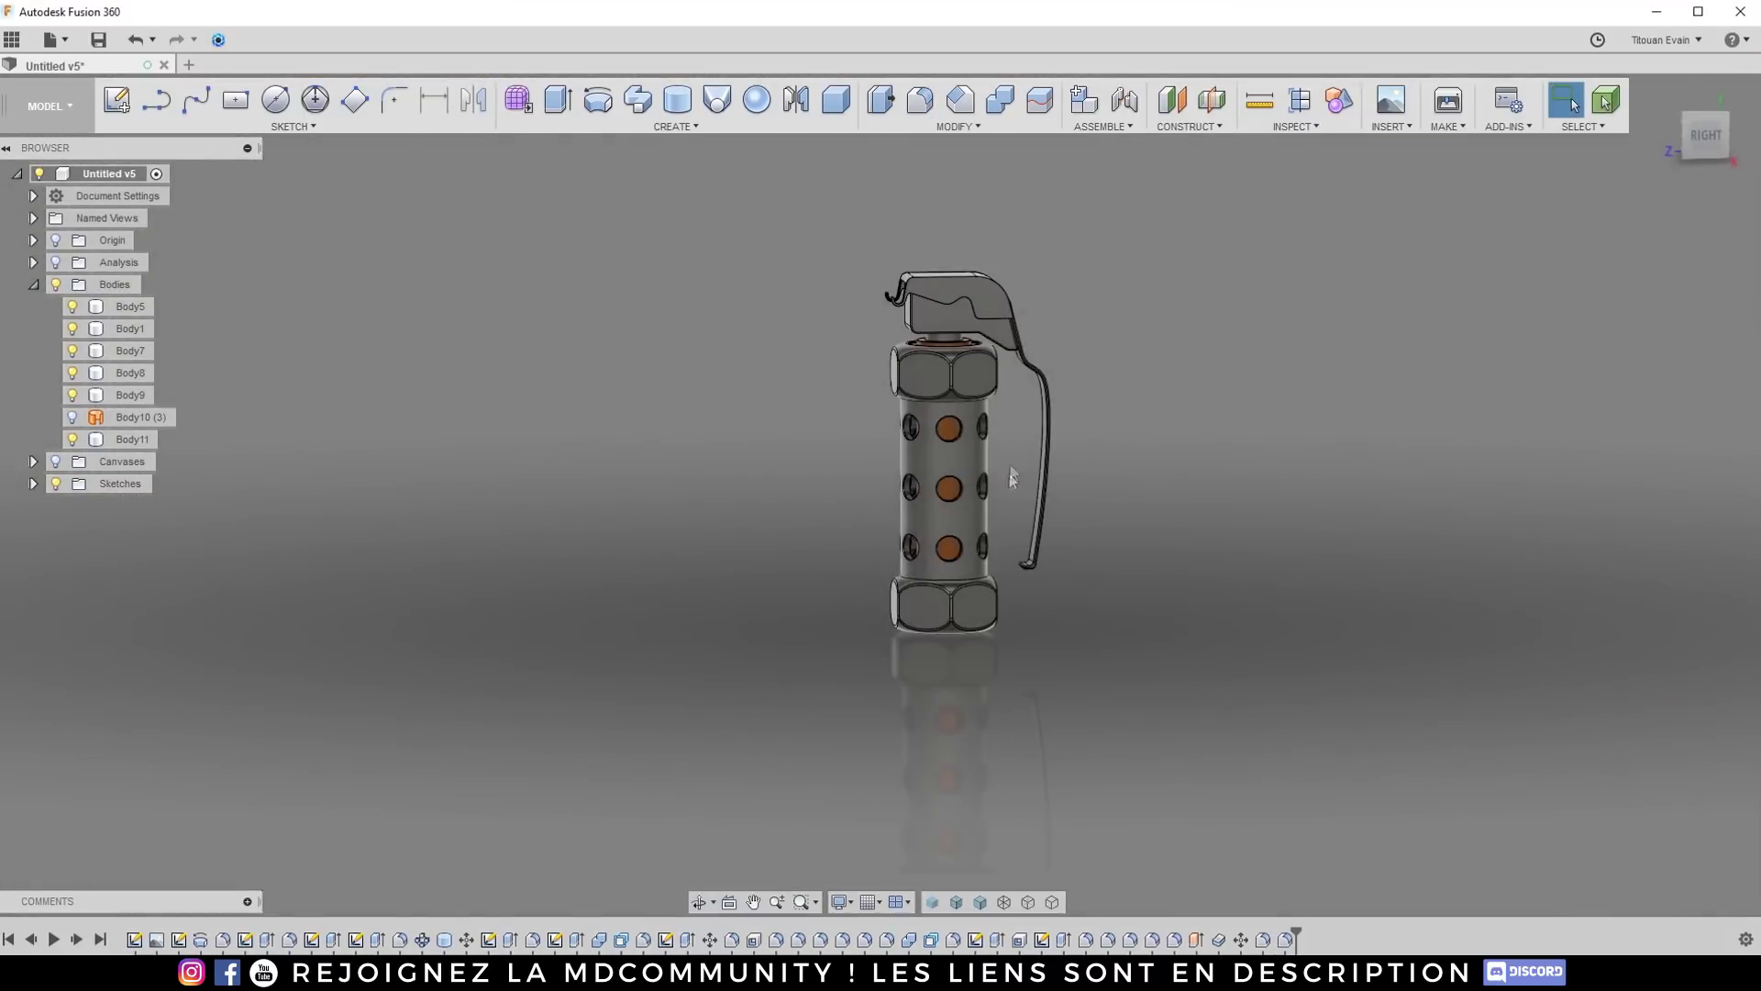
pyautogui.keyDown('shift'); pyautogui.moveTo(966, 438); pyautogui.dragTo(957, 401, button='middle'); pyautogui.keyUp('shift')
pyautogui.click(1704, 136)
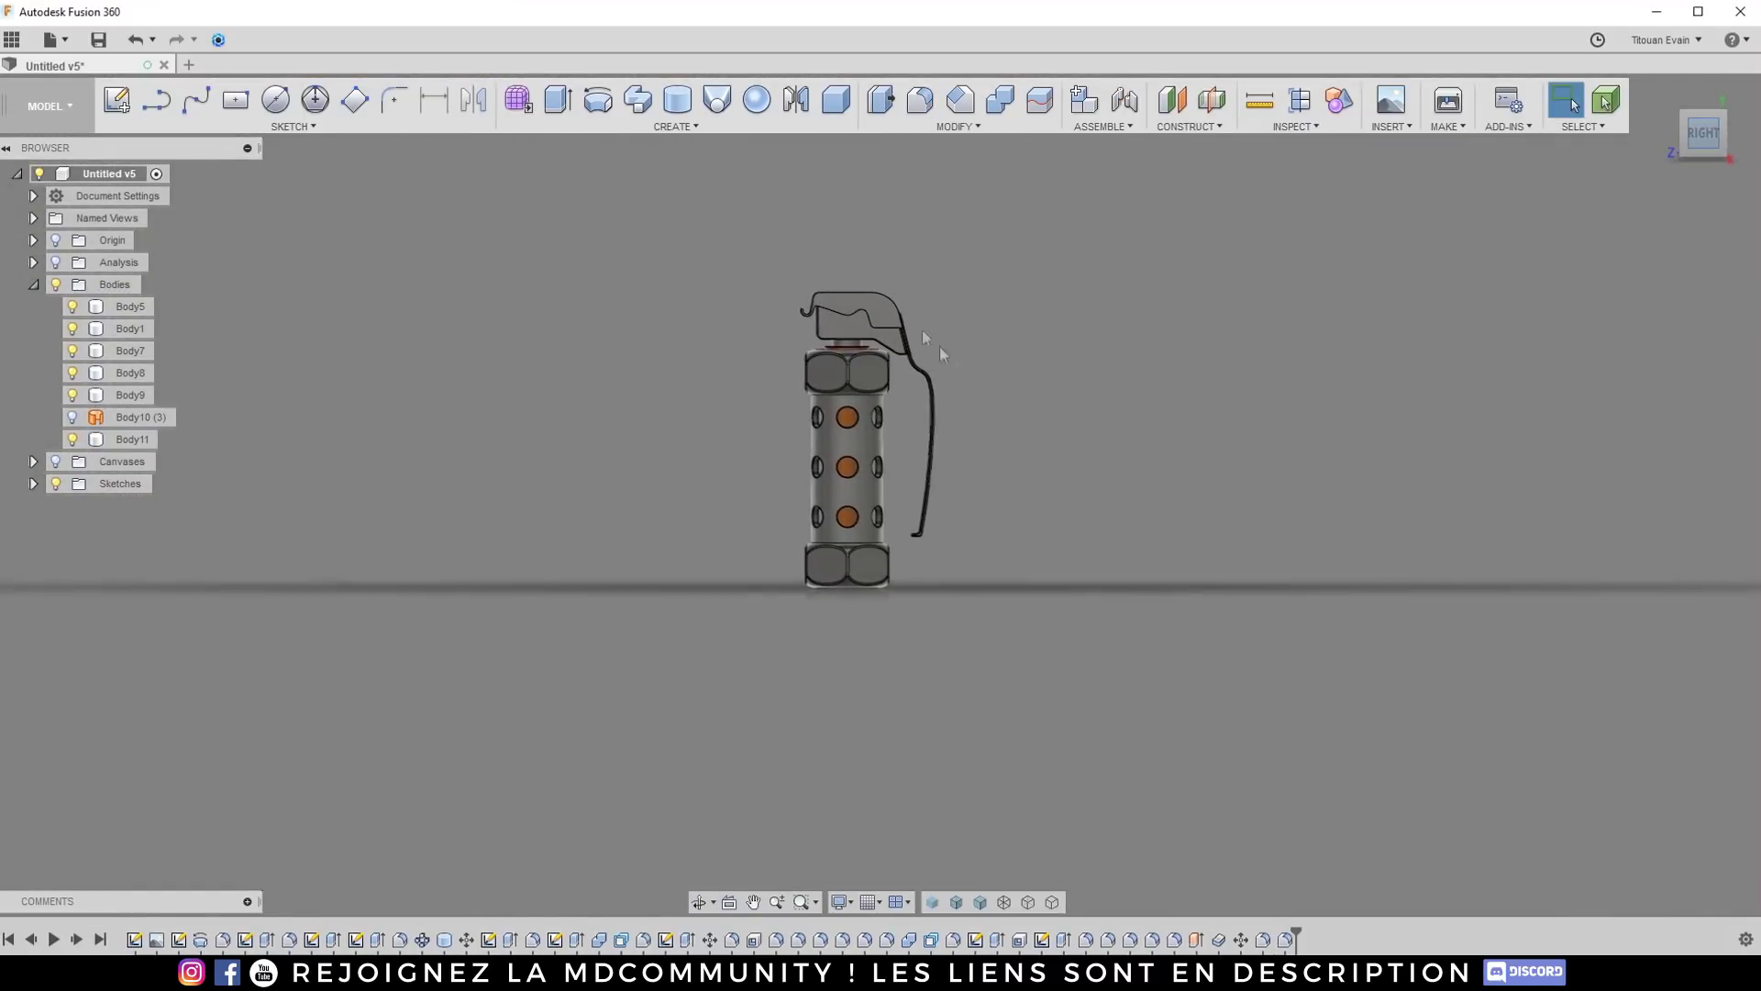
pyautogui.scroll(4, 915, 404)
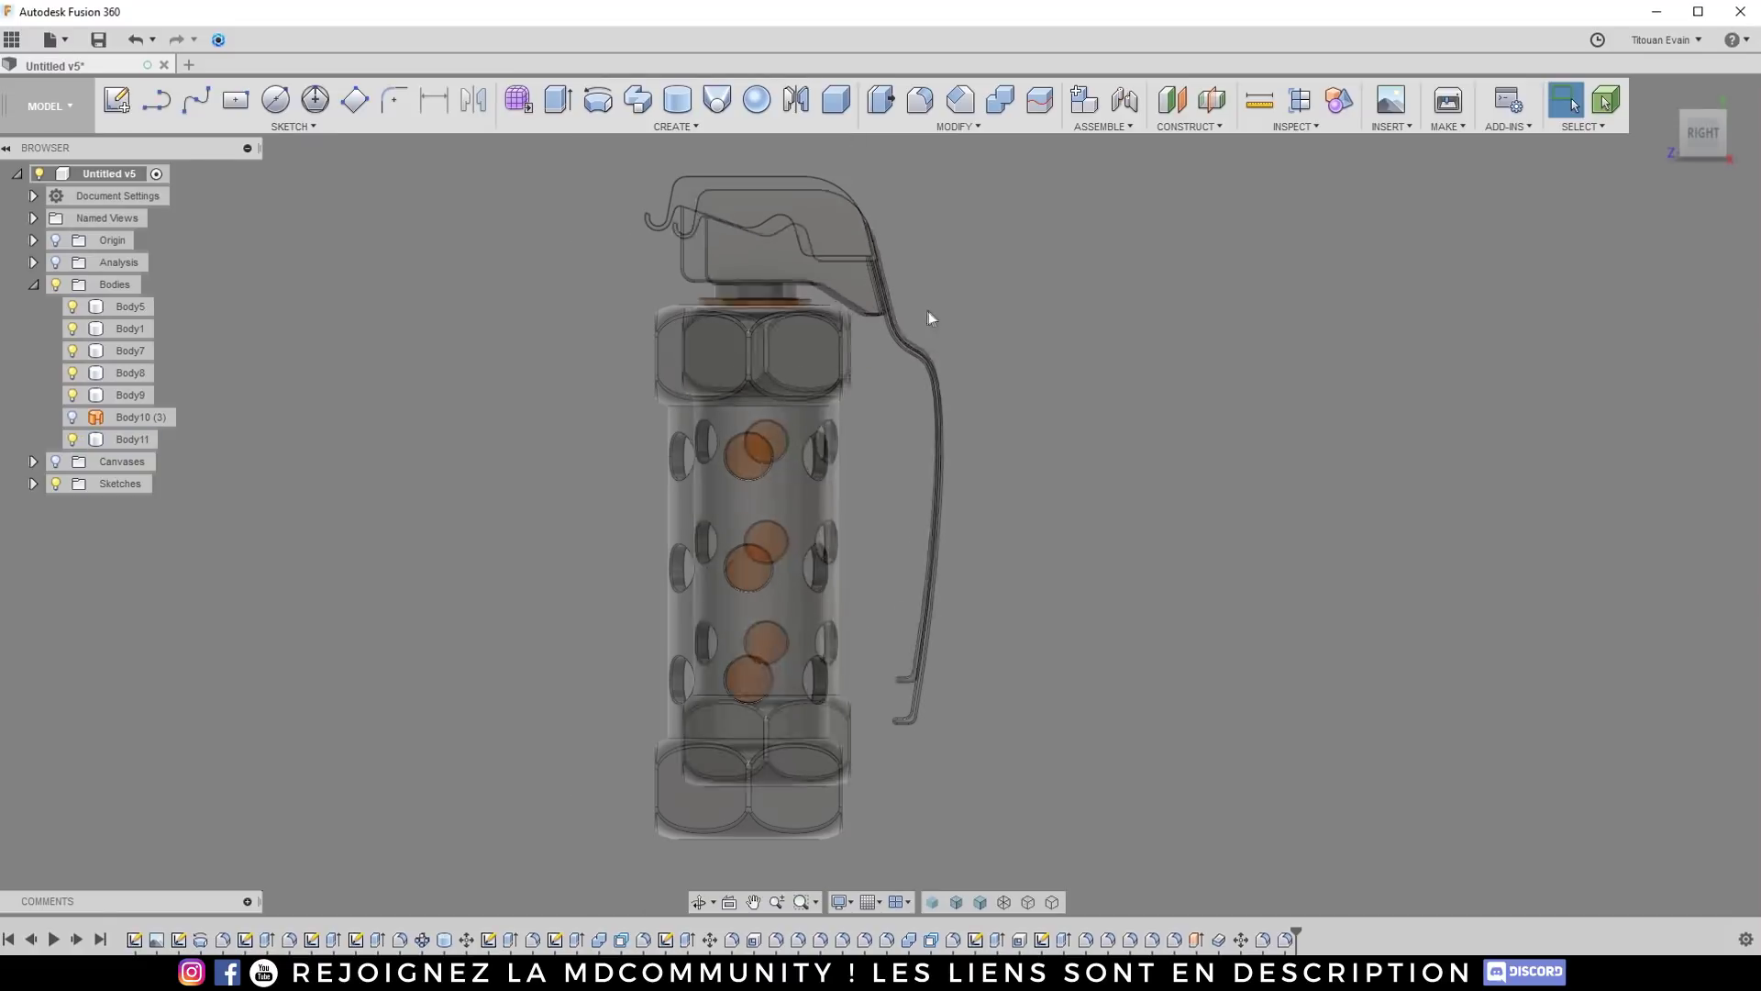
pyautogui.keyDown('shift'); pyautogui.moveTo(919, 405); pyautogui.dragTo(972, 412, button='middle'); pyautogui.keyUp('shift')
pyautogui.keyDown('shift'); pyautogui.moveTo(809, 224); pyautogui.dragTo(800, 223, button='middle'); pyautogui.keyUp('shift')
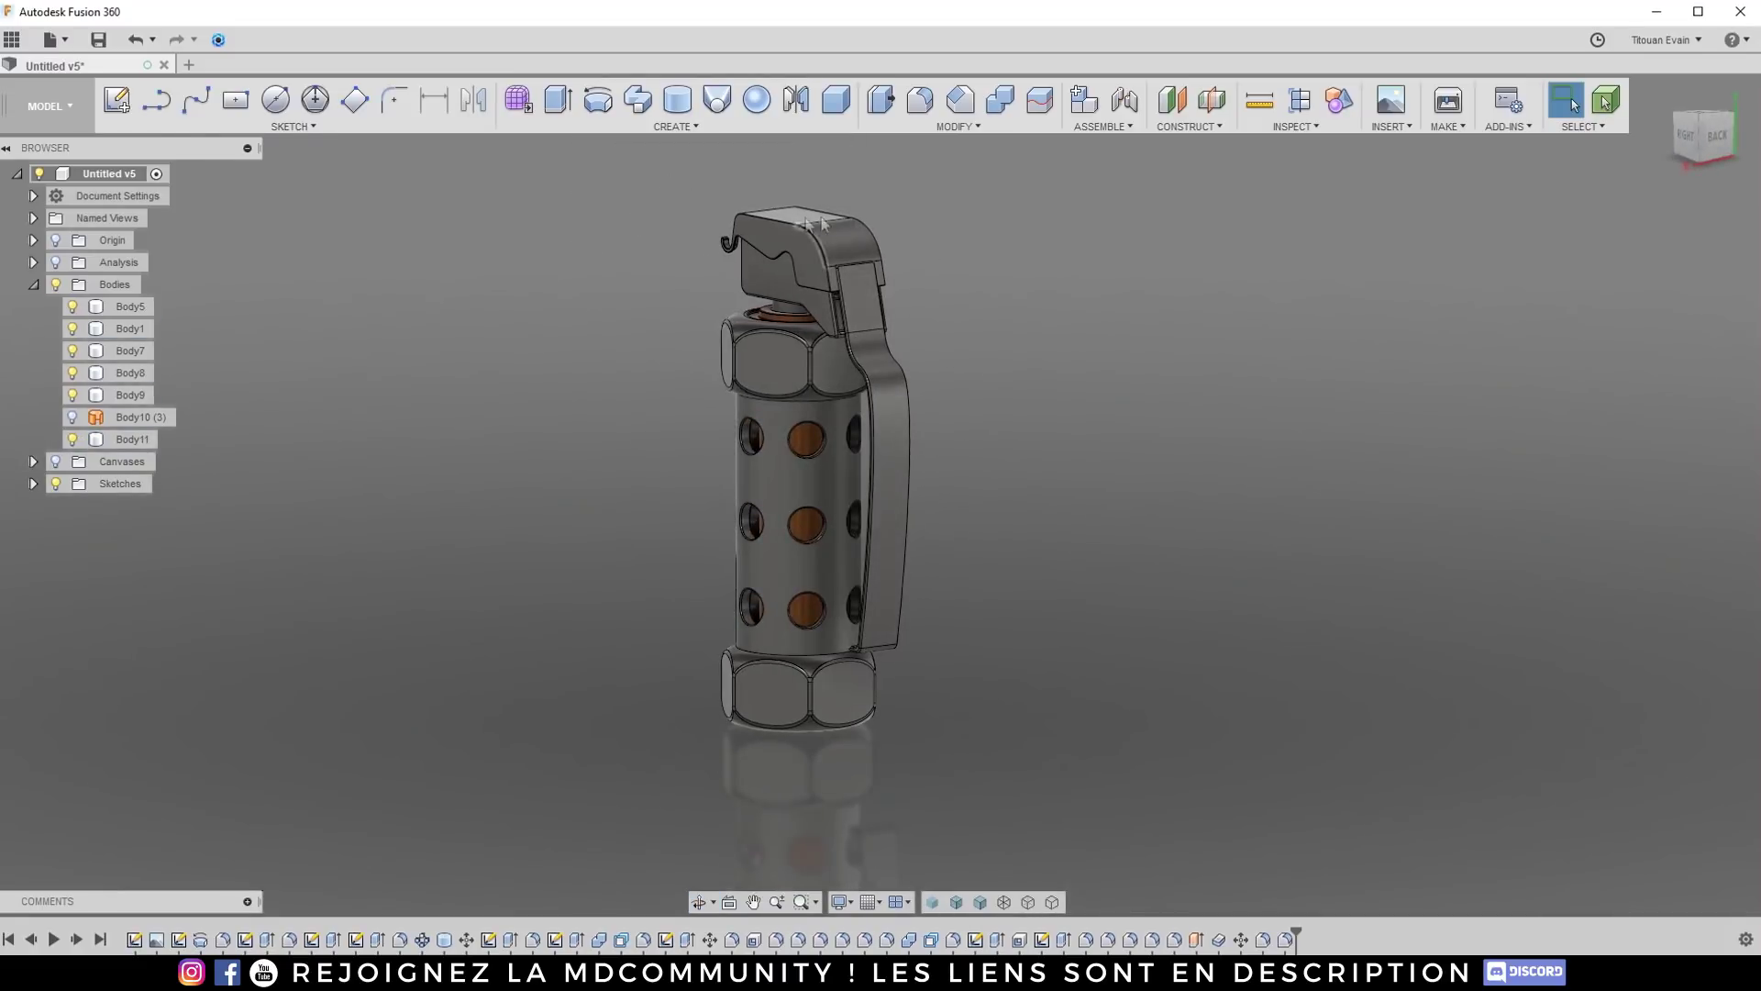
pyautogui.scroll(10, 842, 256)
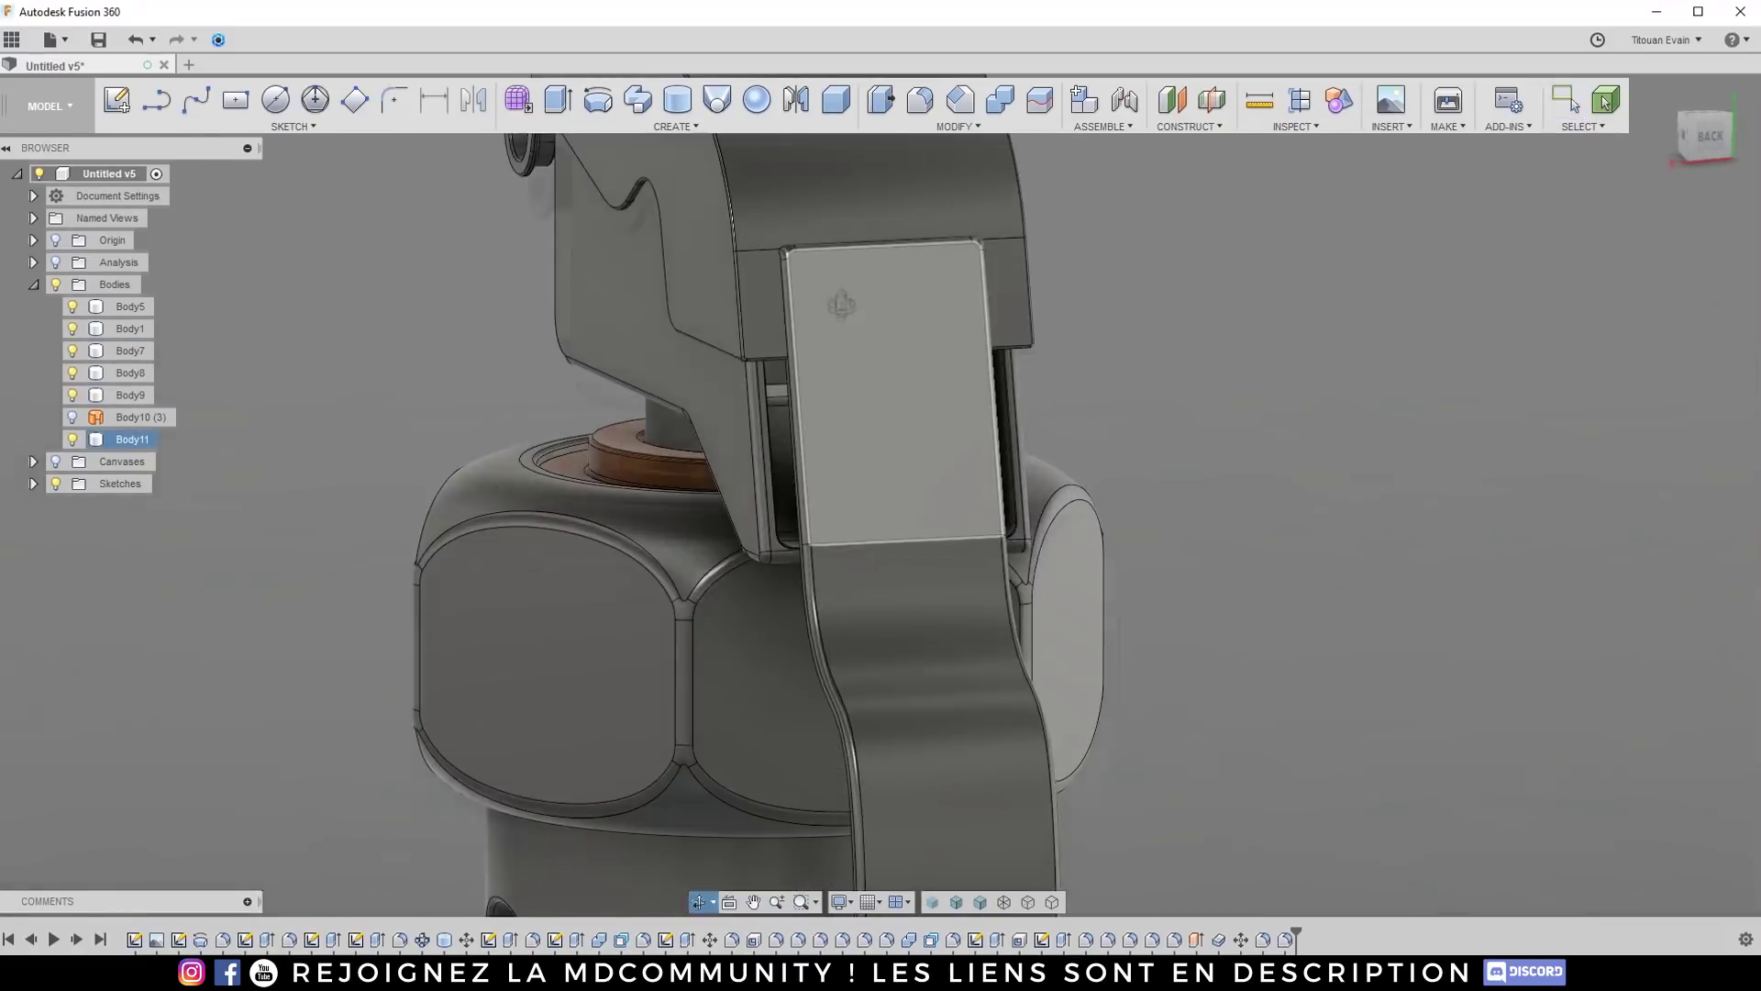
pyautogui.scroll(5, 847, 343)
pyautogui.keyDown('shift'); pyautogui.moveTo(795, 371); pyautogui.dragTo(688, 367, button='middle'); pyautogui.keyUp('shift')
pyautogui.scroll(-5, 839, 407)
pyautogui.moveTo(838, 407)
pyautogui.keyDown('shift'); pyautogui.mouseDown(button='middle')
pyautogui.moveTo(908, 442)
pyautogui.moveTo(707, 416)
pyautogui.moveTo(836, 418)
pyautogui.mouseUp(button='middle'); pyautogui.keyUp('shift')
pyautogui.press('F6')
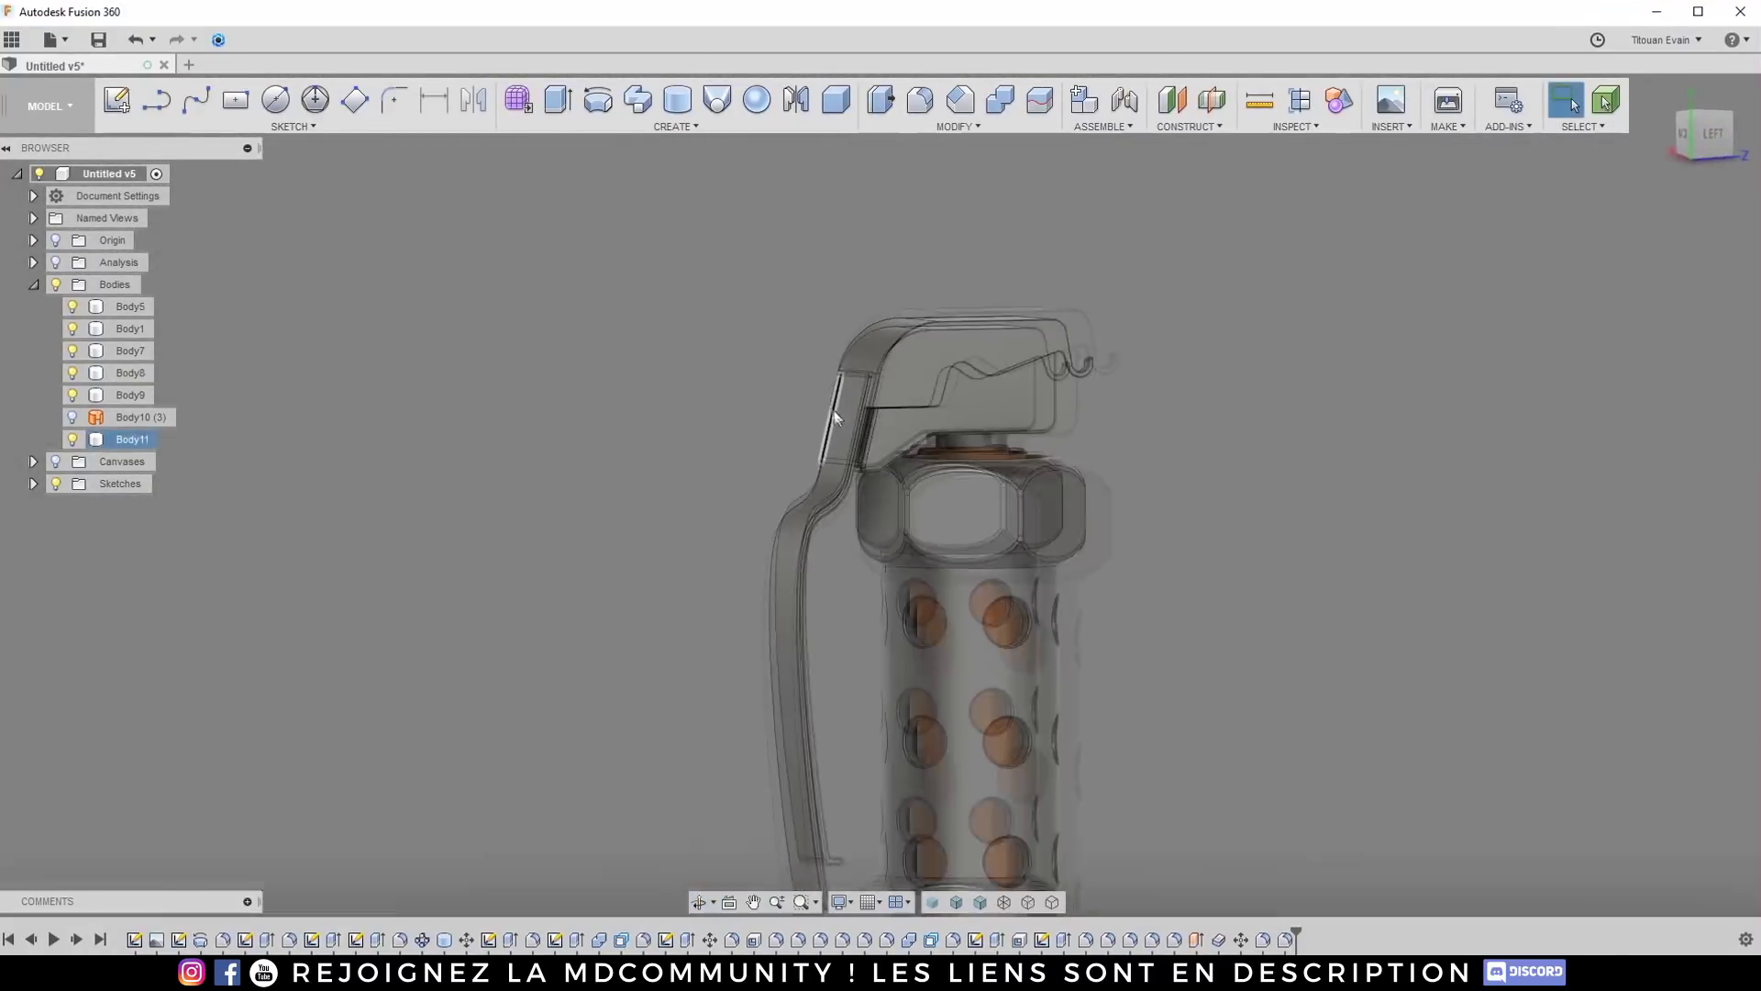
pyautogui.scroll(8, 958, 421)
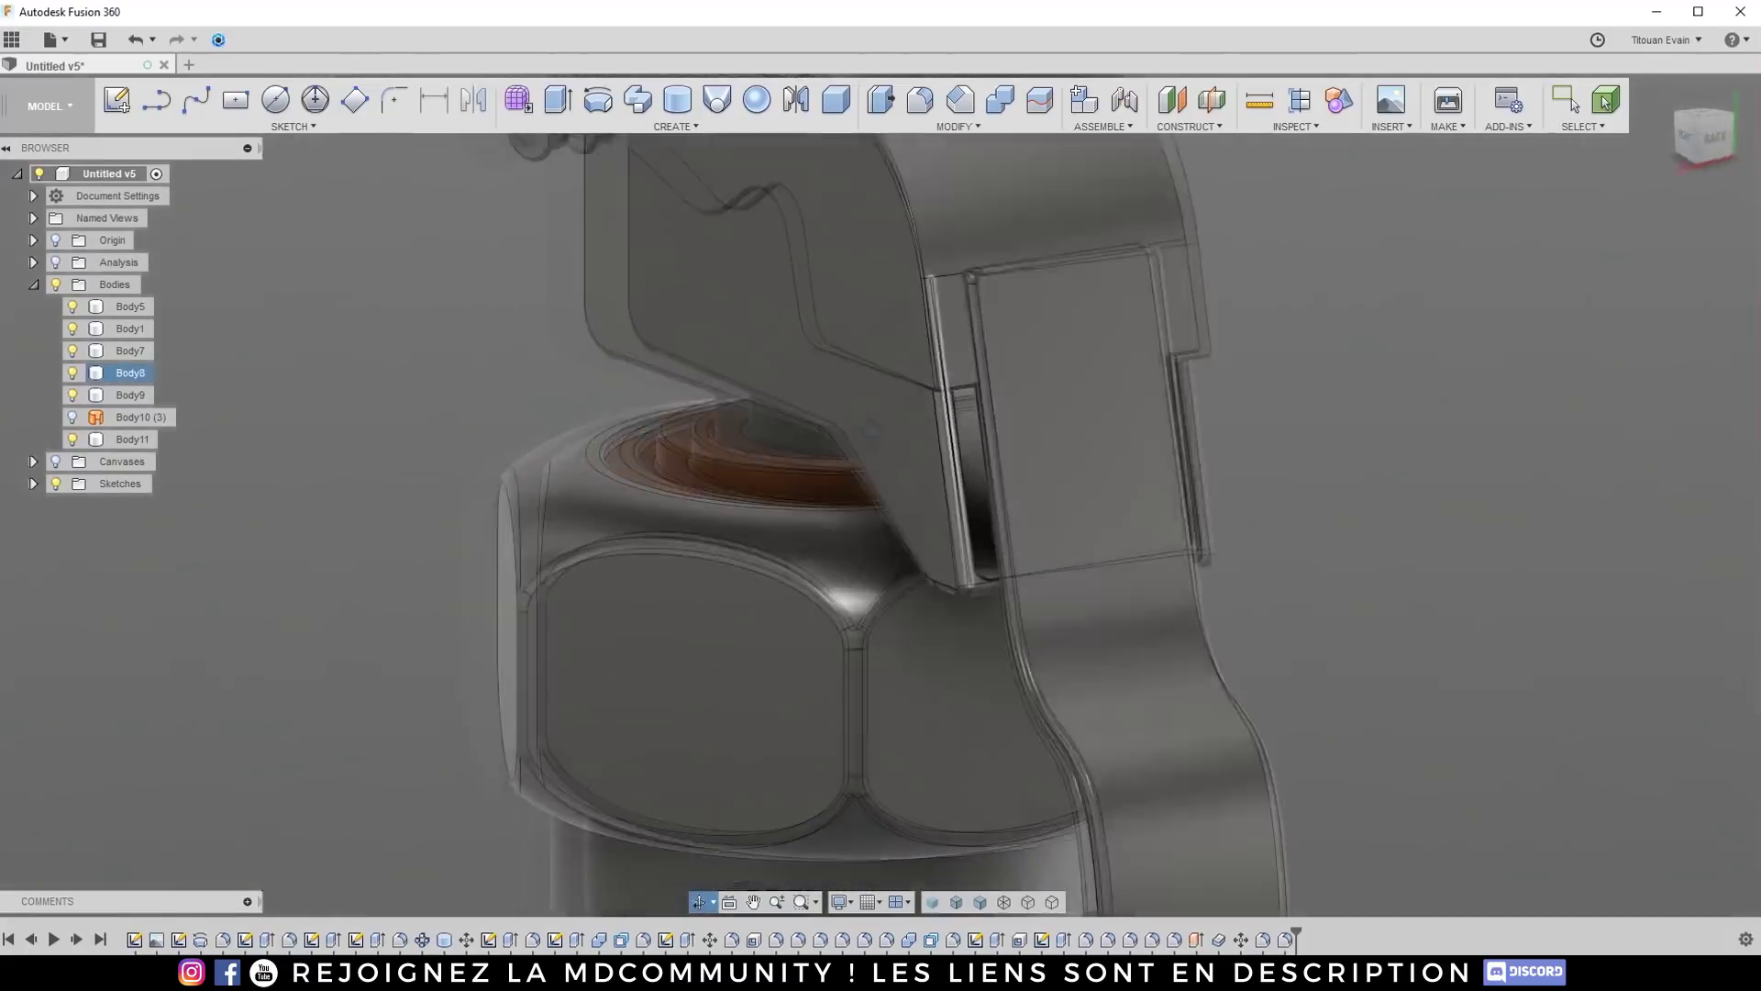
pyautogui.keyDown('shift'); pyautogui.moveTo(679, 707); pyautogui.dragTo(627, 707, button='middle'); pyautogui.keyUp('shift')
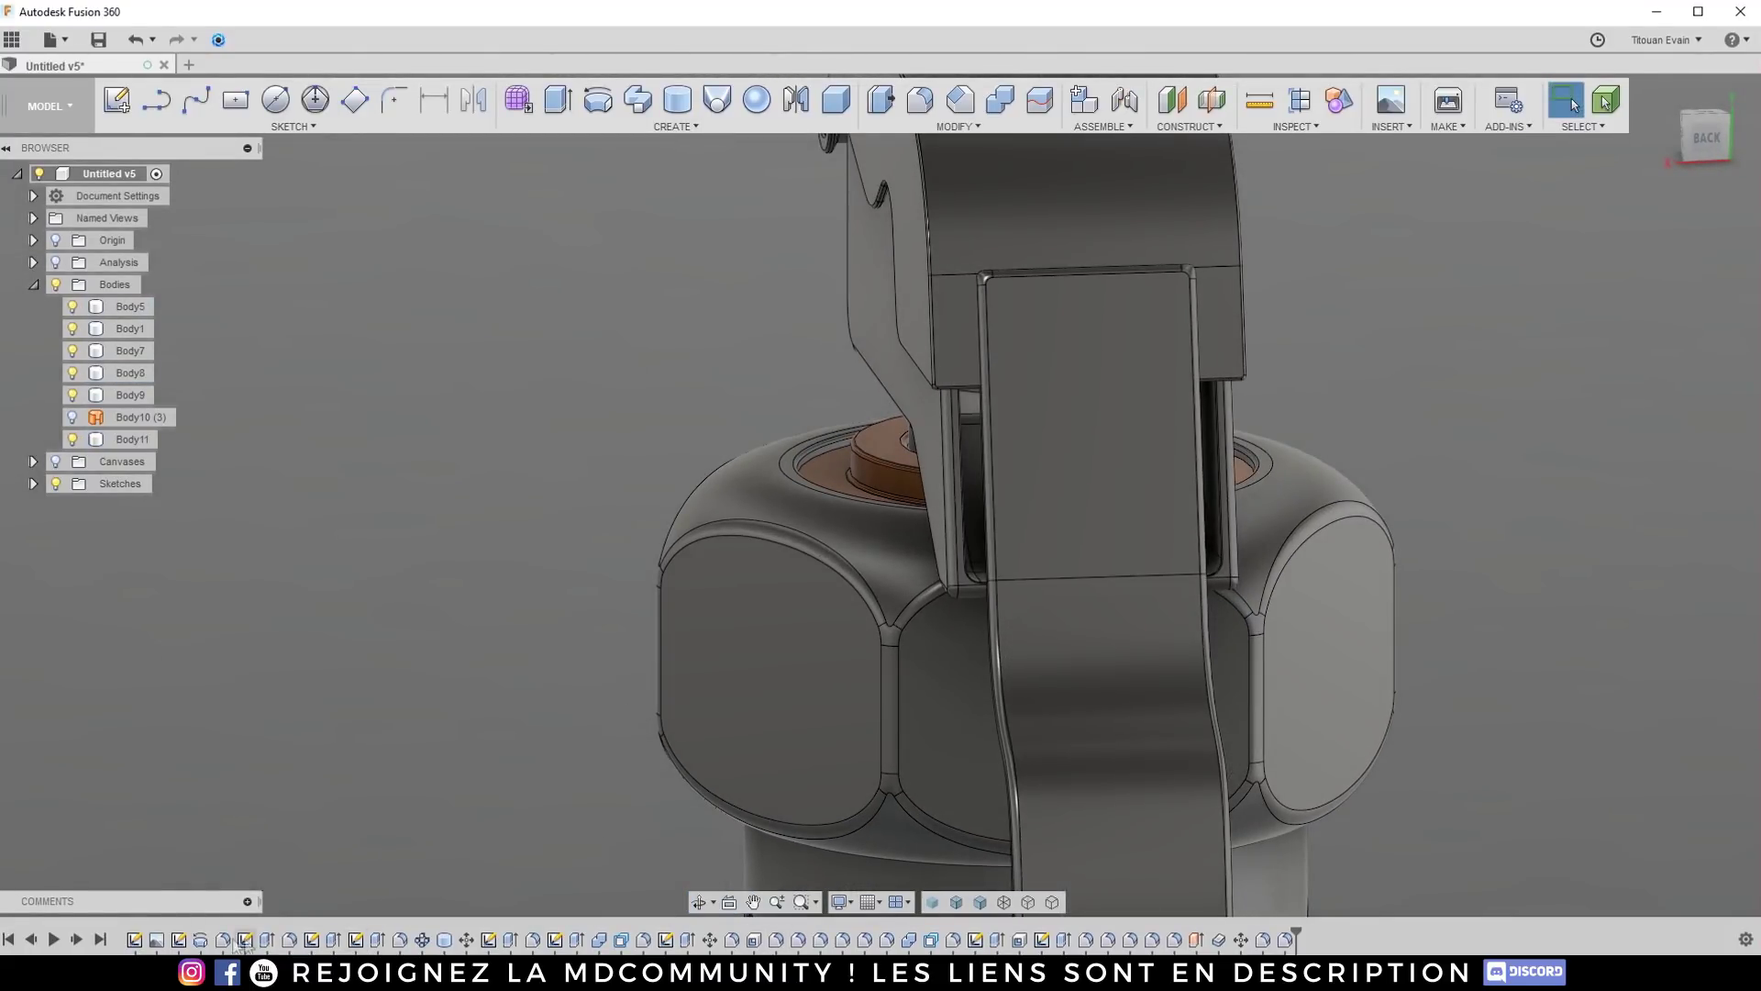
# Step: Edit the Shell feature of the block beneath the cover, setting its inside thickness to 1.5 mm
pyautogui.rightClick(753, 939)
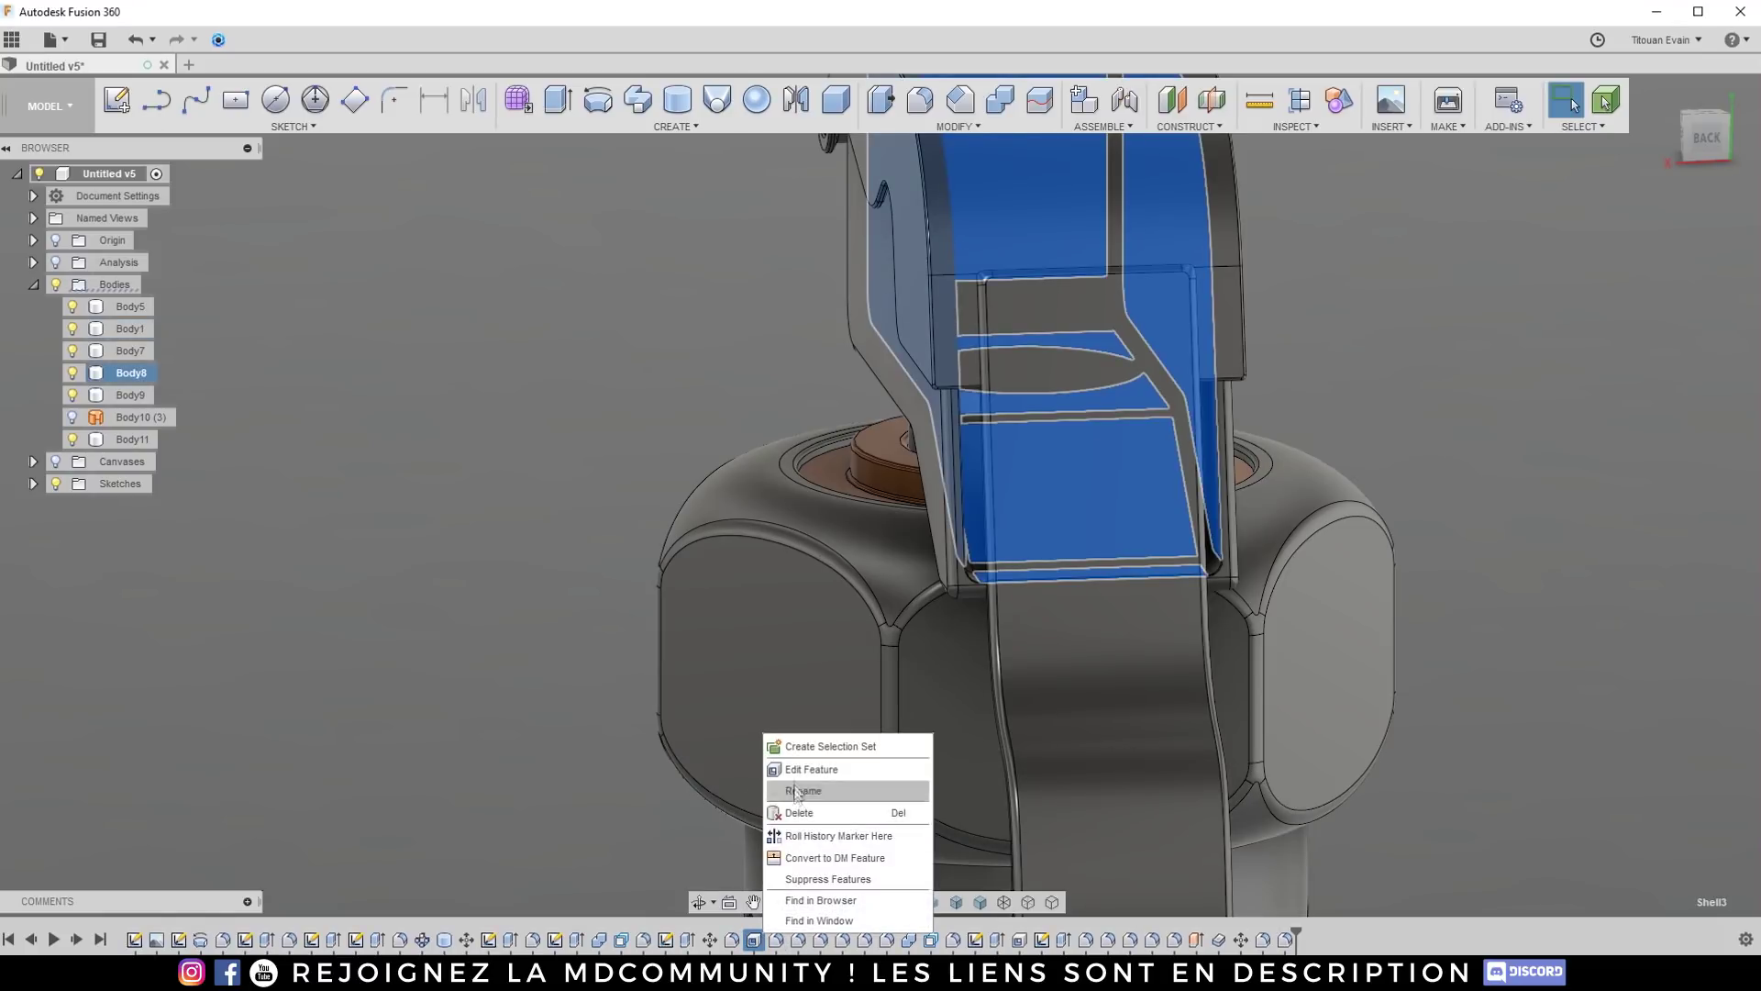
pyautogui.click(811, 769)
pyautogui.scroll(-3, 1049, 444)
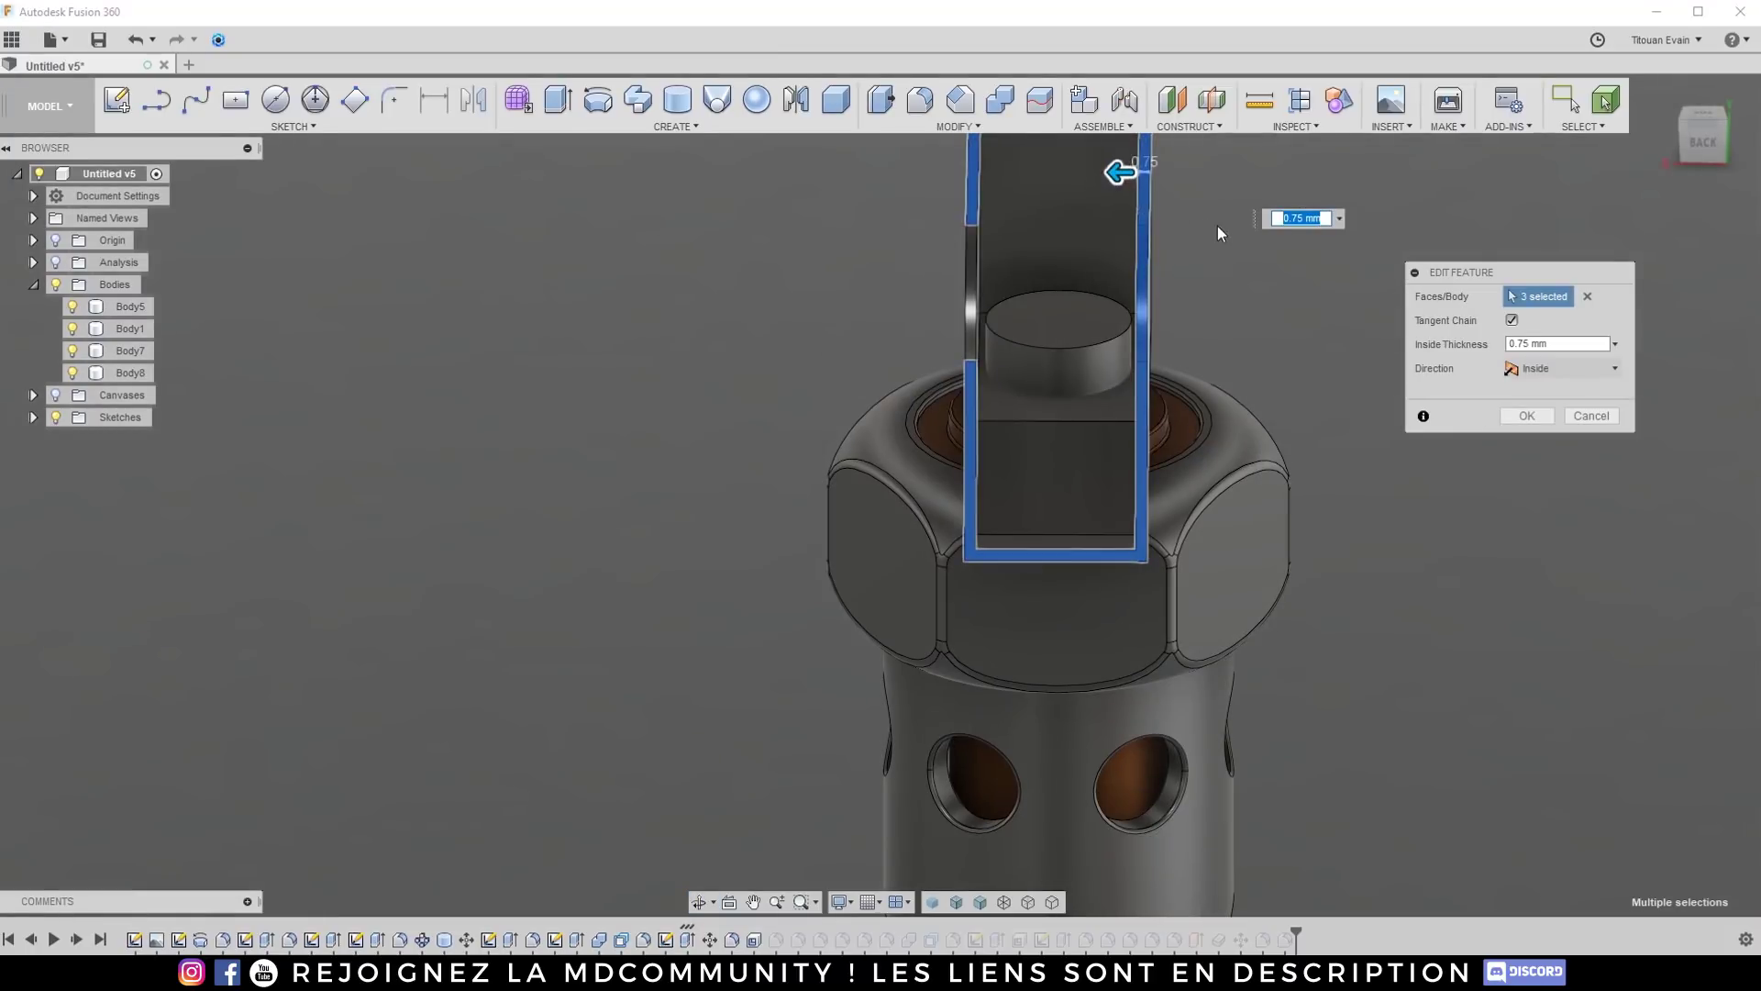
pyautogui.write('1')
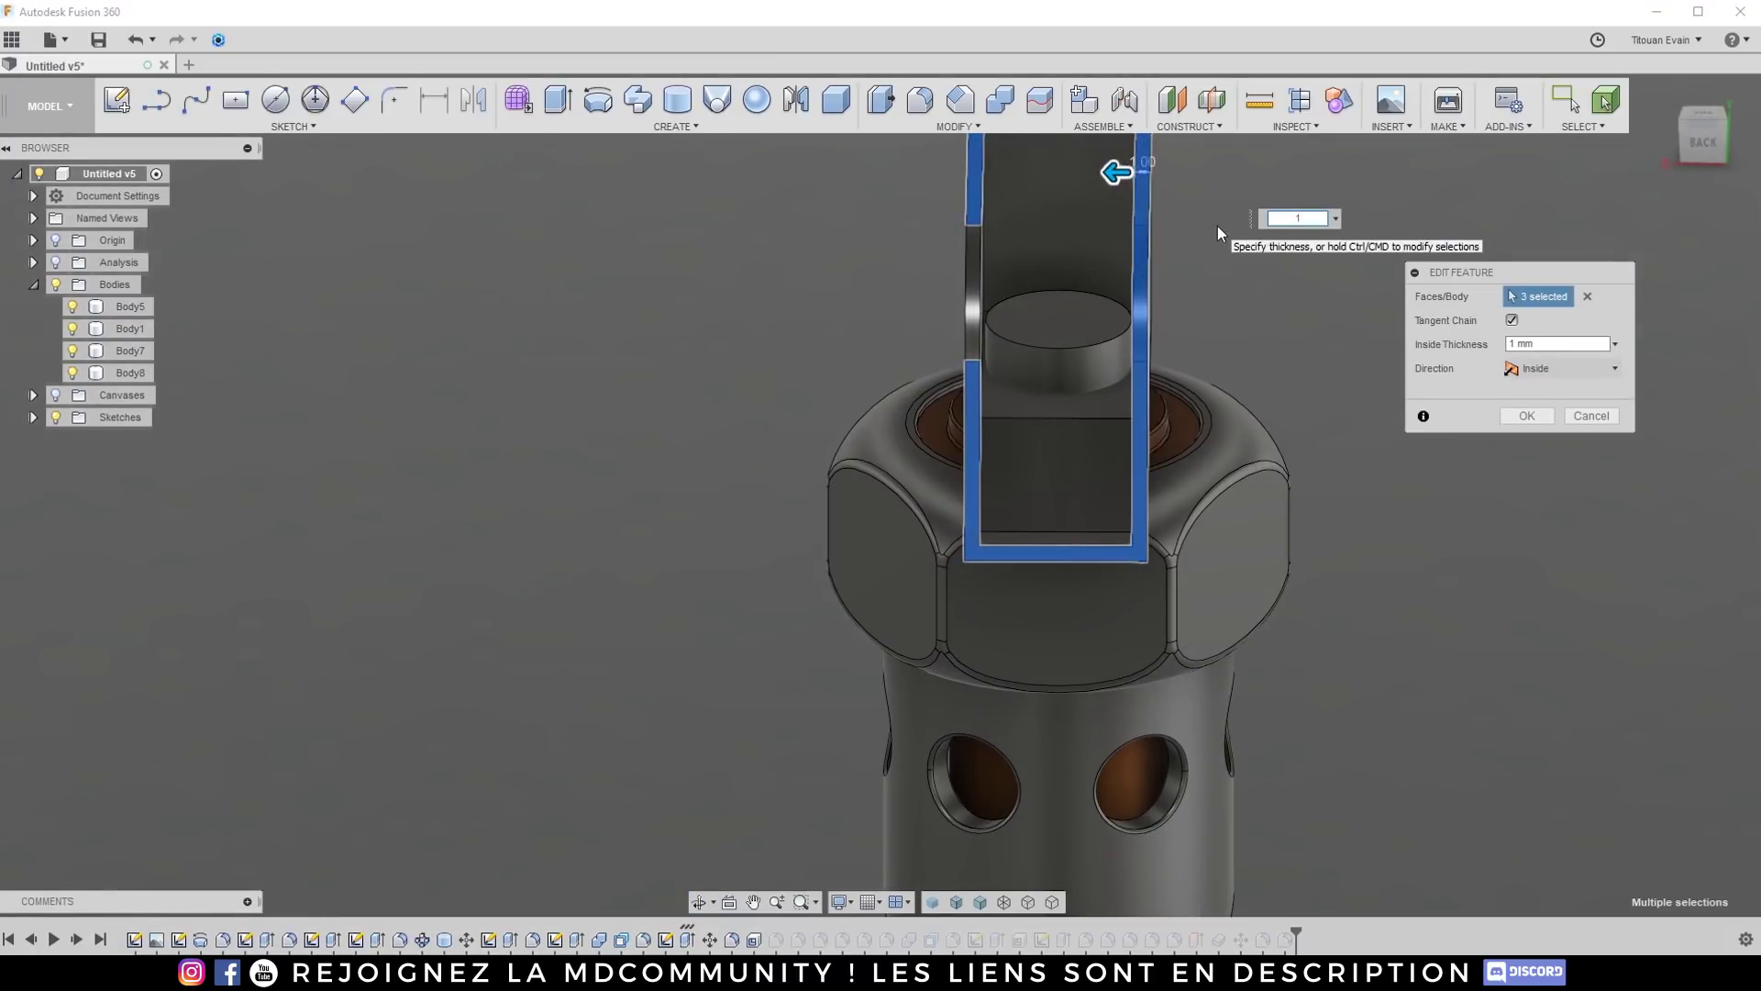
pyautogui.write('.5')
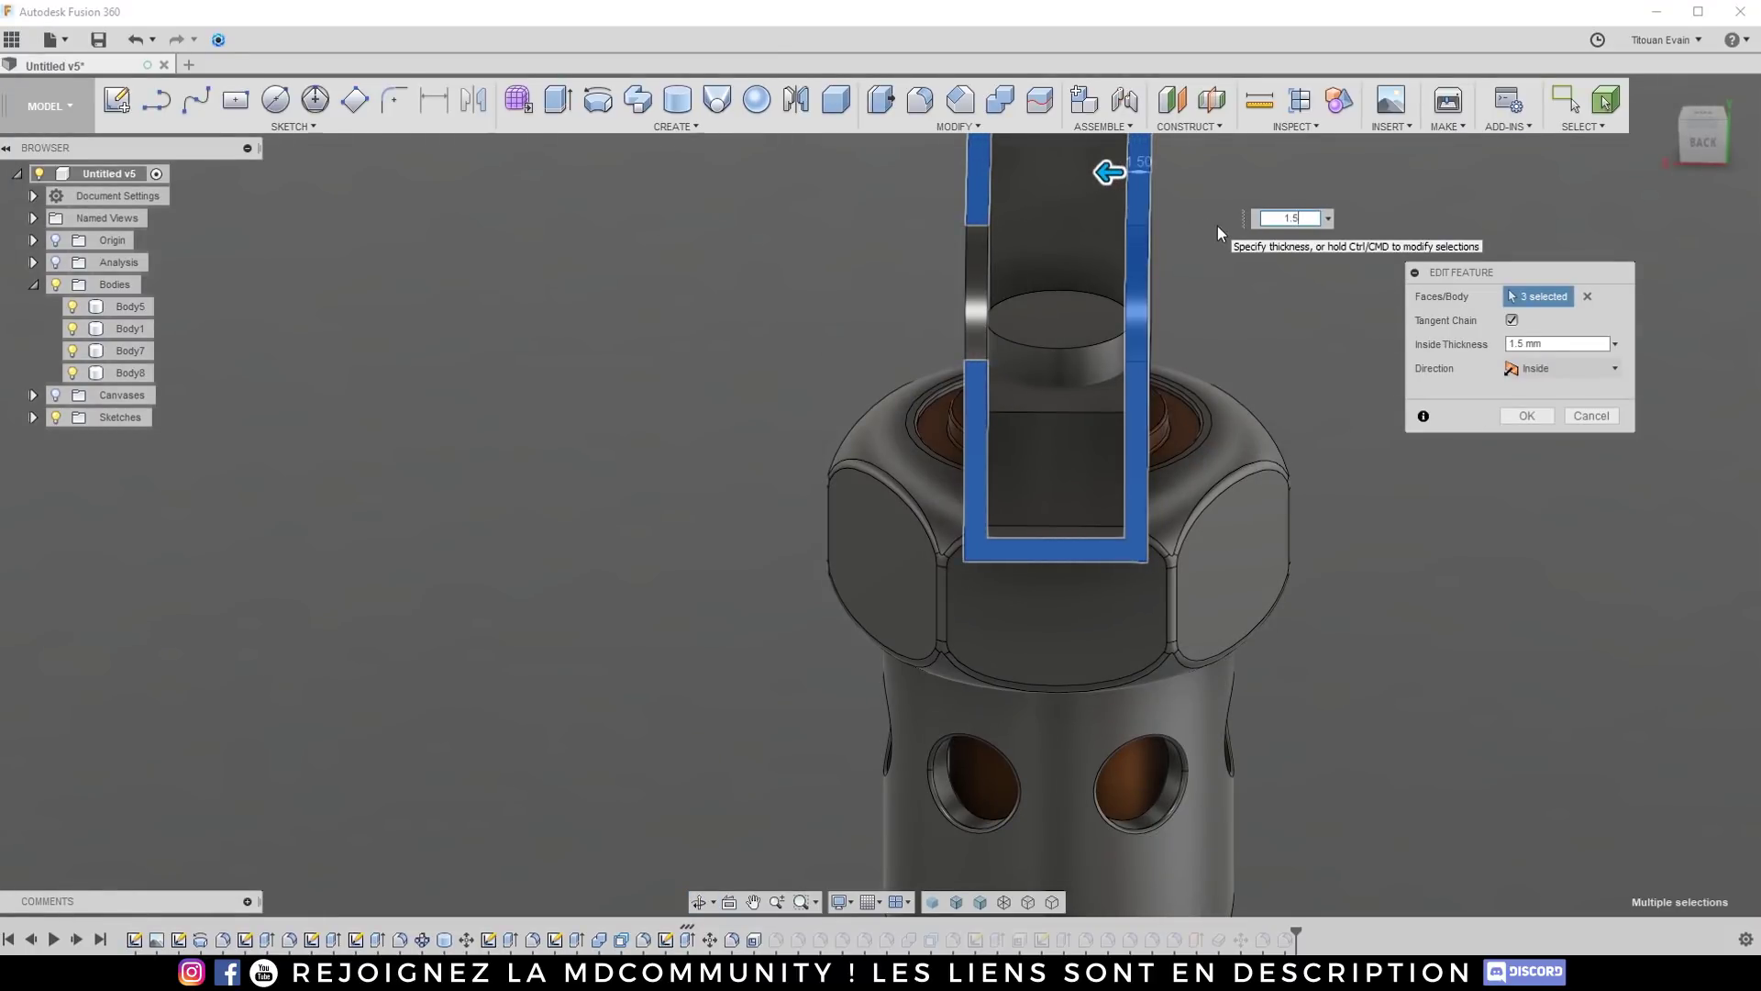
pyautogui.press('Return')
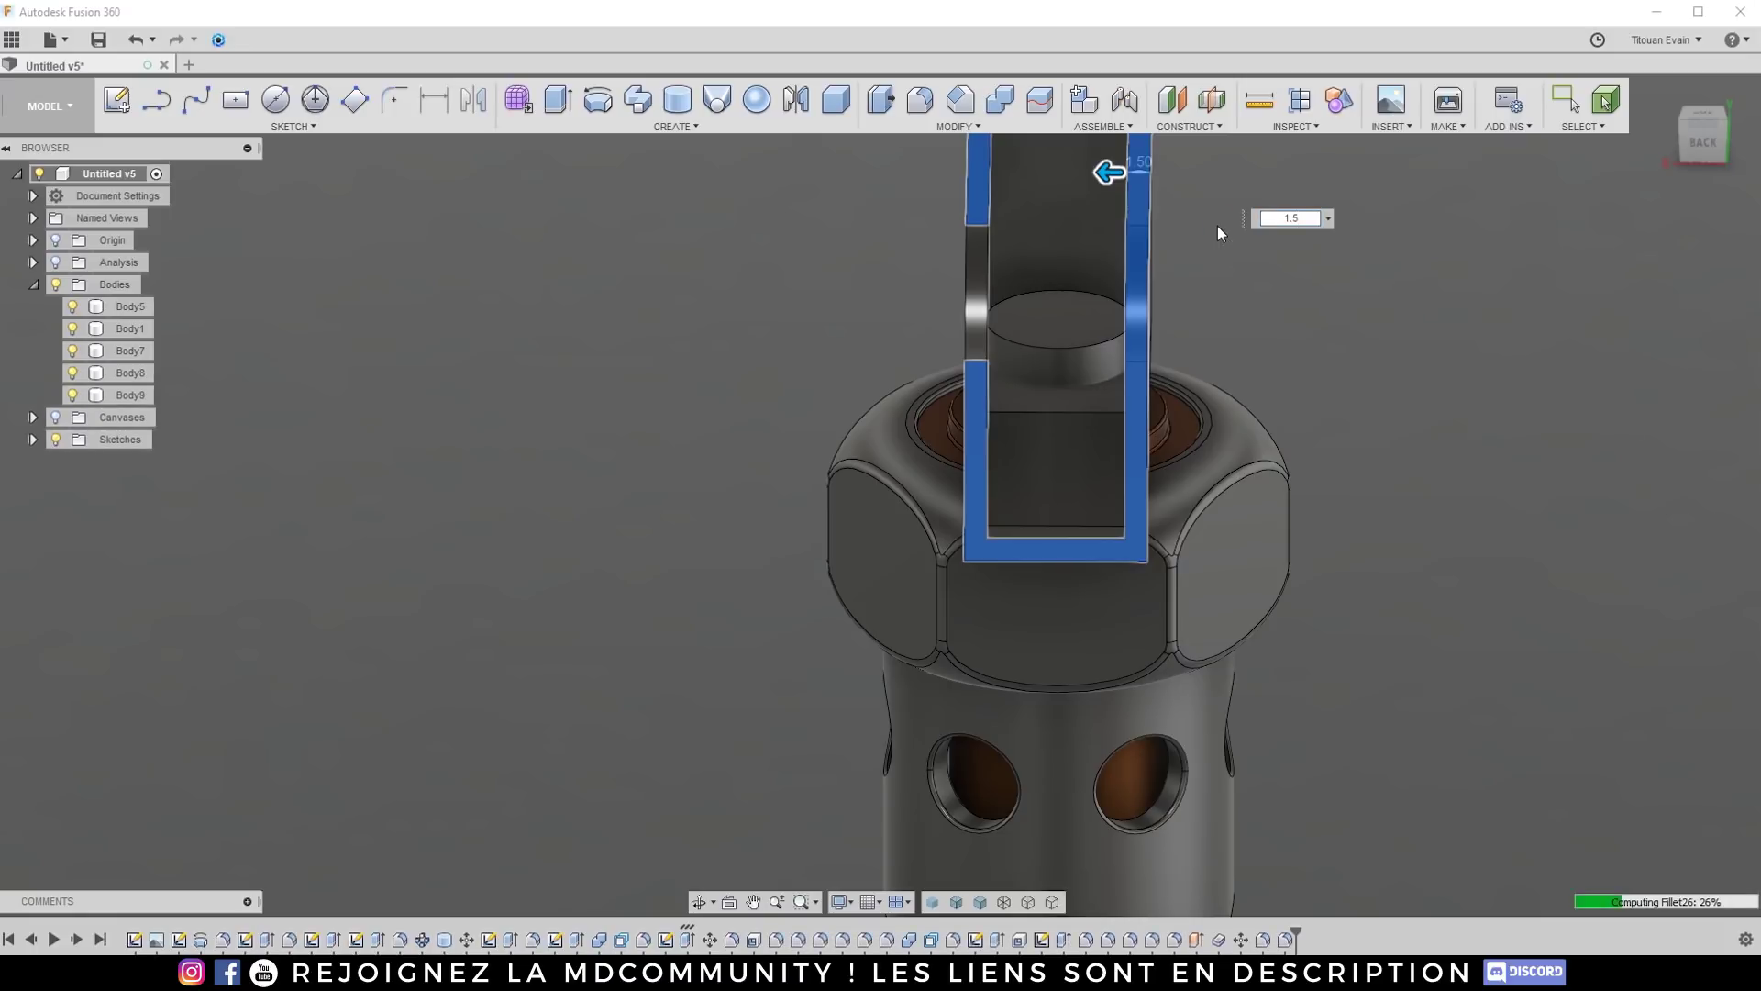
# Step: Inspect the shelled block's walls around the lever from several angles
pyautogui.keyDown('shift'); pyautogui.moveTo(1109, 322); pyautogui.dragTo(934, 484, button='middle'); pyautogui.keyUp('shift')
pyautogui.scroll(5, 1021, 470)
pyautogui.scroll(-4, 932, 480)
pyautogui.click(1109, 471)
pyautogui.keyDown('shift'); pyautogui.moveTo(1109, 472); pyautogui.dragTo(1055, 493, button='middle'); pyautogui.keyUp('shift')
pyautogui.scroll(-3, 1128, 497)
pyautogui.scroll(5, 1116, 499)
pyautogui.scroll(-1, 1057, 491)
# Step: Switch the display to shading without visible edges and inspect the cover, block and lever in the right-side view
pyautogui.click(1029, 867)
pyautogui.keyDown('shift'); pyautogui.moveTo(1029, 866); pyautogui.dragTo(1009, 876, button='middle'); pyautogui.keyUp('shift')
pyautogui.scroll(-3, 1009, 876)
pyautogui.press('Escape')
pyautogui.keyDown('shift'); pyautogui.moveTo(1046, 527); pyautogui.dragTo(936, 476, button='middle'); pyautogui.keyUp('shift')
pyautogui.scroll(-2, 1037, 523)
pyautogui.scroll(3, 1023, 542)
pyautogui.scroll(-3, 989, 520)
pyautogui.scroll(-3, 1013, 556)
pyautogui.scroll(4, 936, 476)
pyautogui.scroll(-3, 911, 447)
pyautogui.scroll(3, 905, 500)
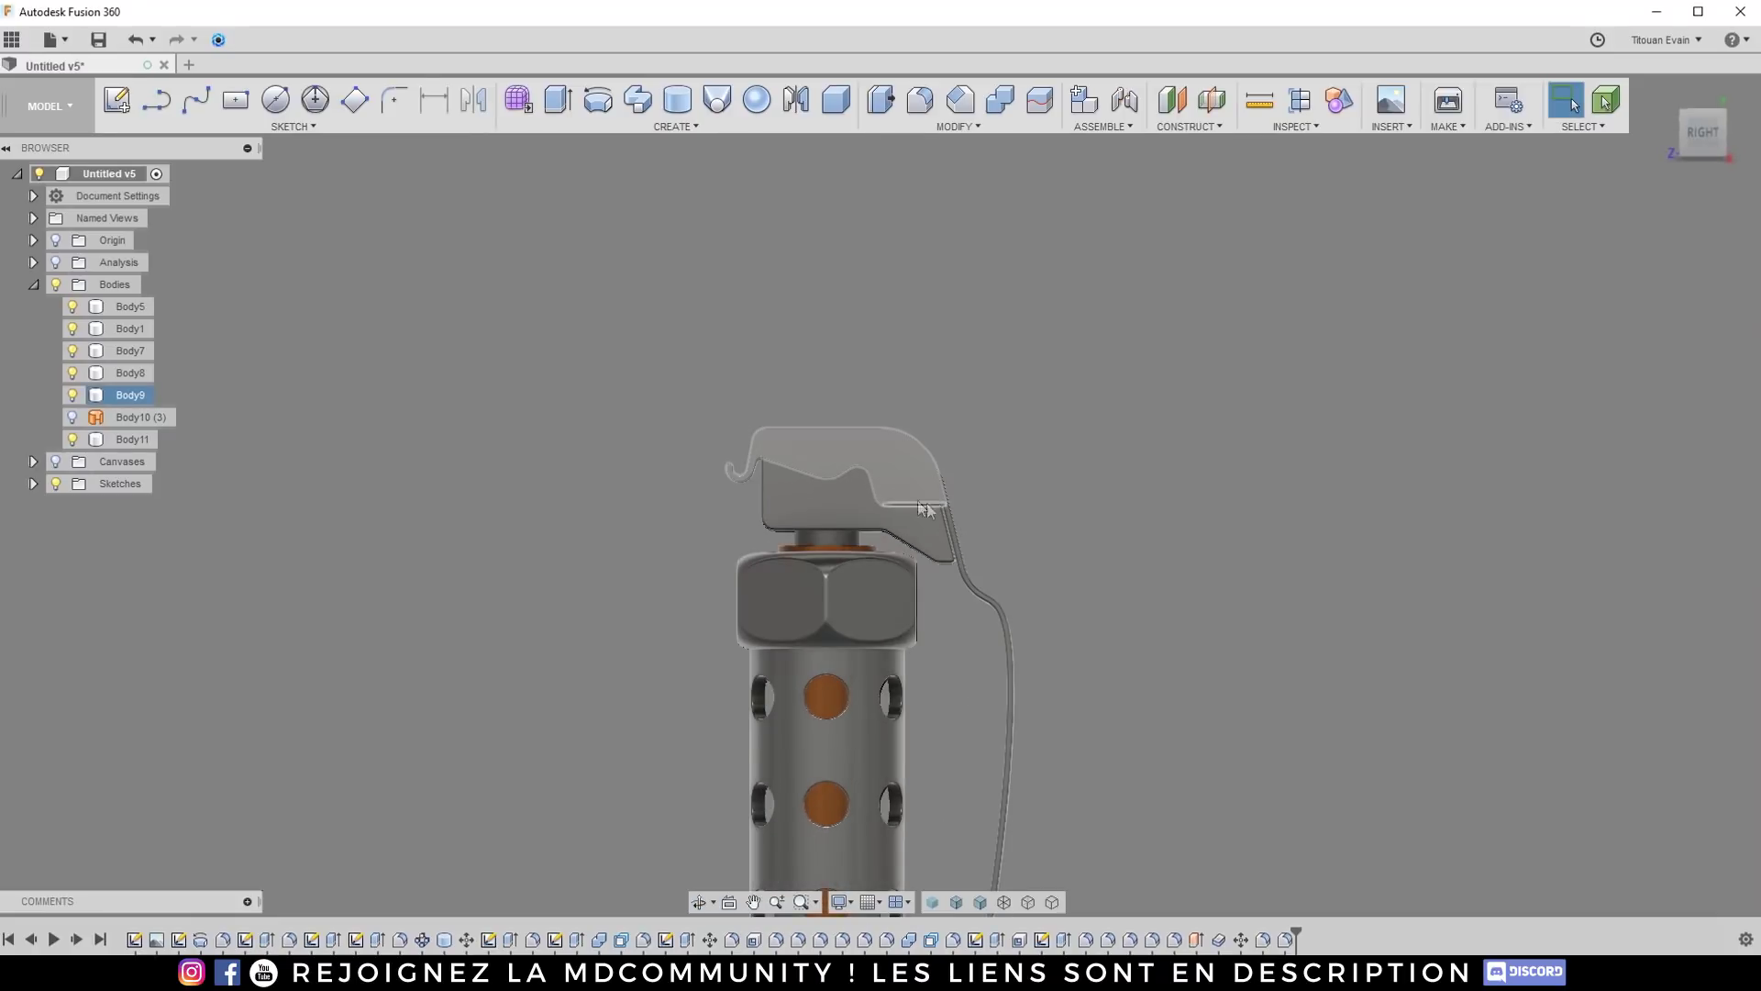
# Step: Edit the Move feature of the block beneath the cover, setting its Z distance to 1.288 mm
pyautogui.click(844, 497)
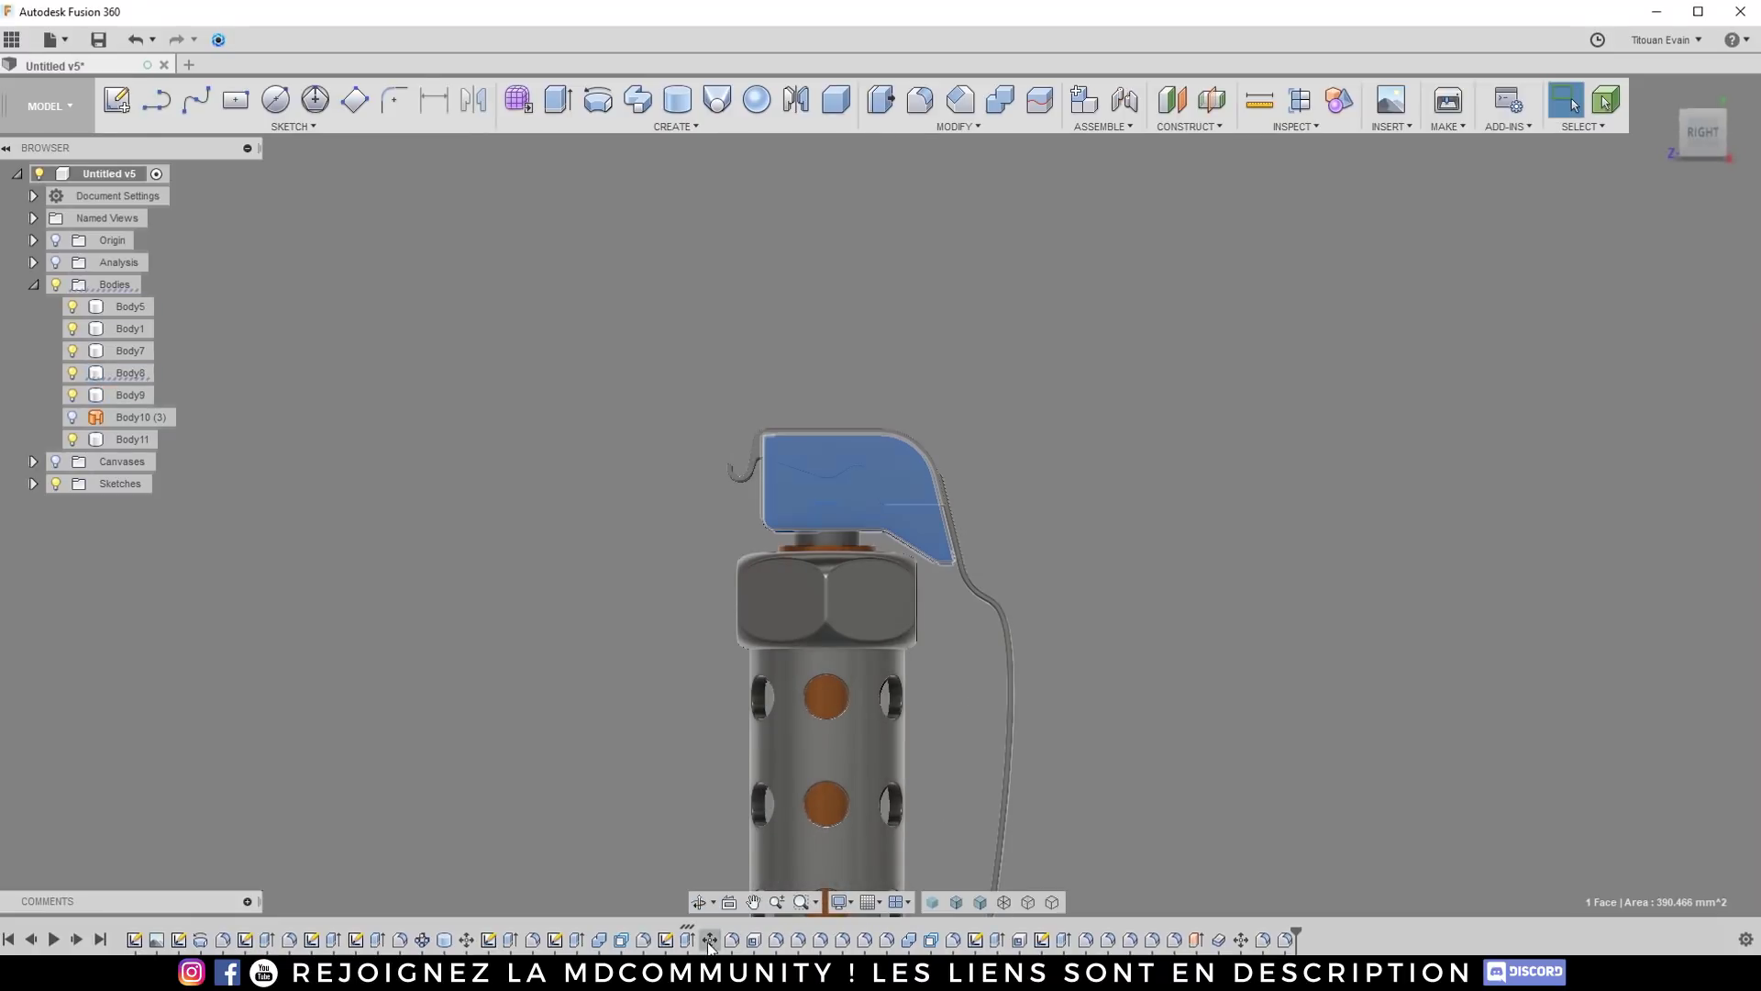
pyautogui.rightClick(709, 941)
pyautogui.click(752, 753)
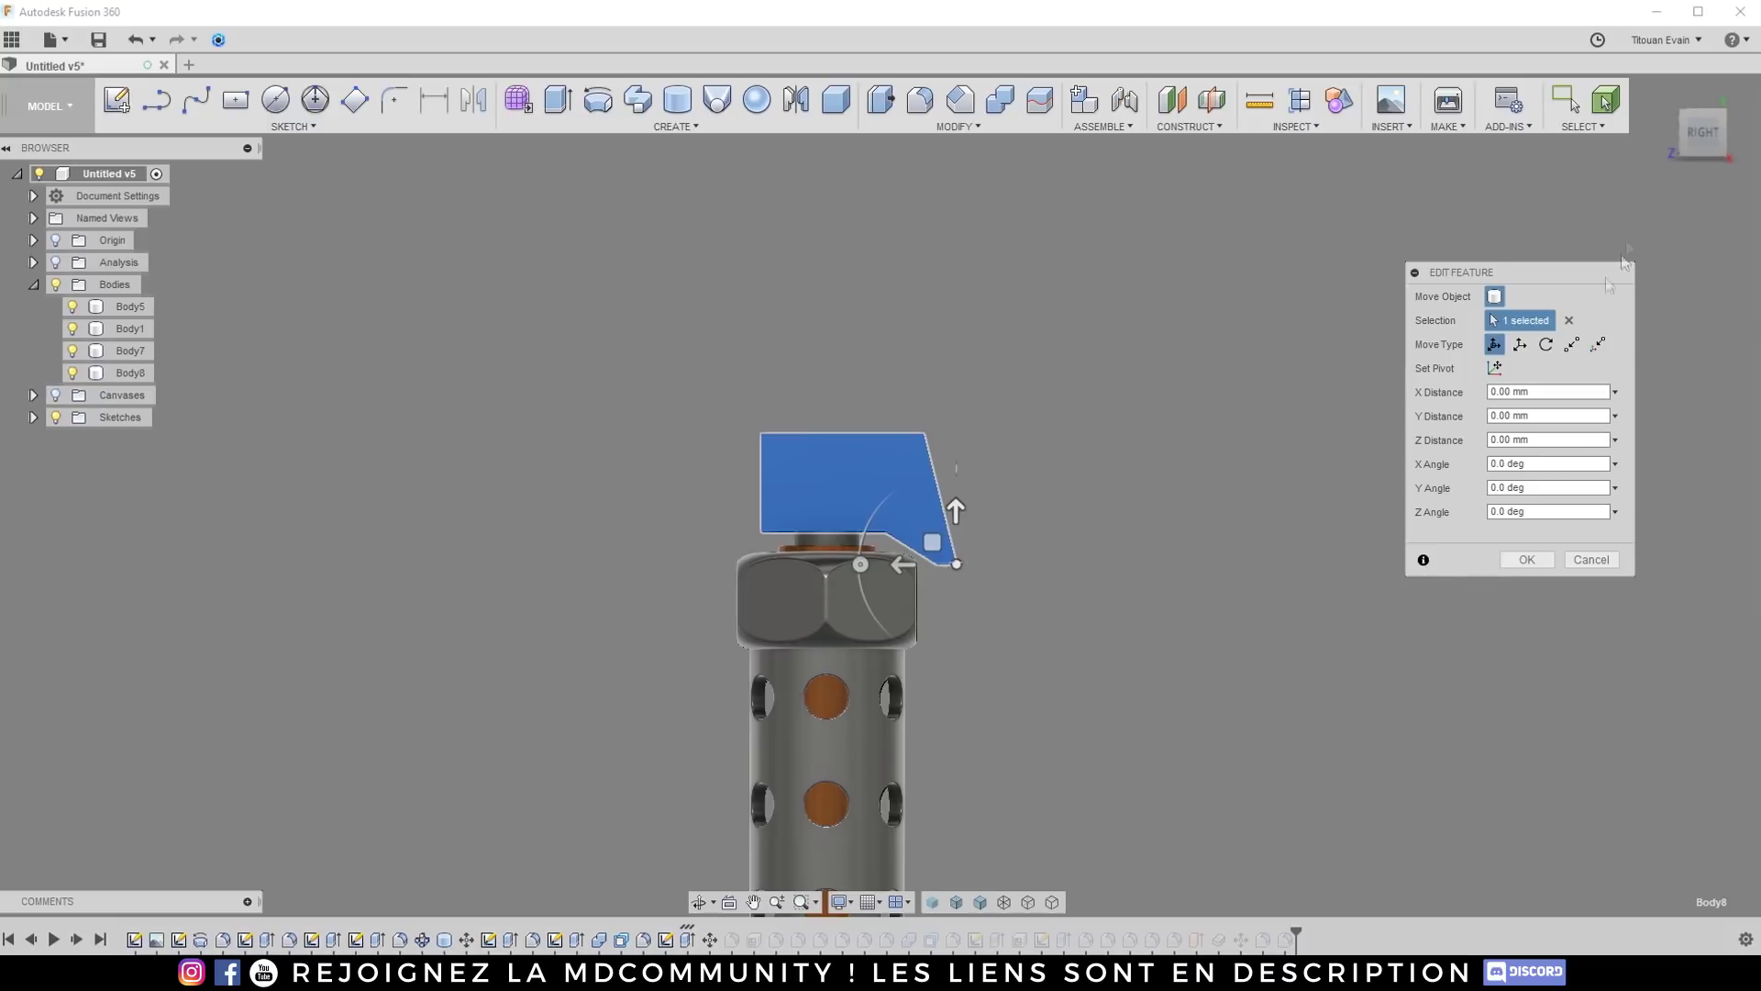
pyautogui.scroll(5, 917, 550)
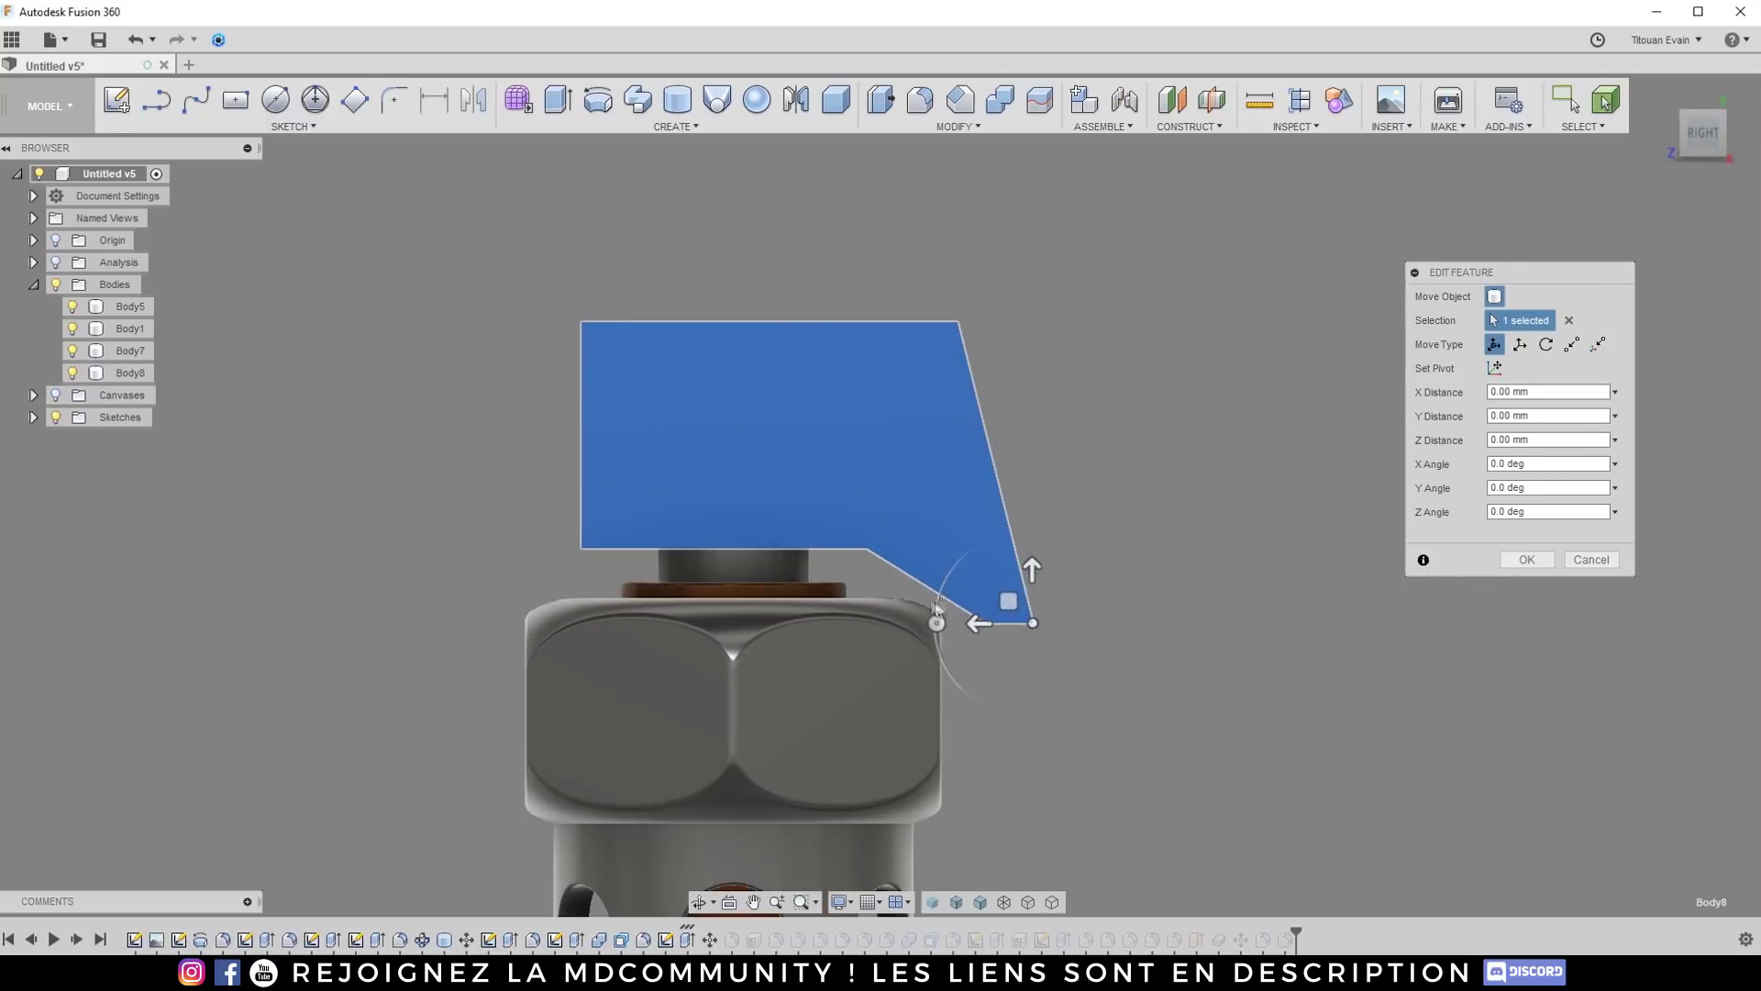
pyautogui.moveTo(971, 621); pyautogui.dragTo(966, 624)
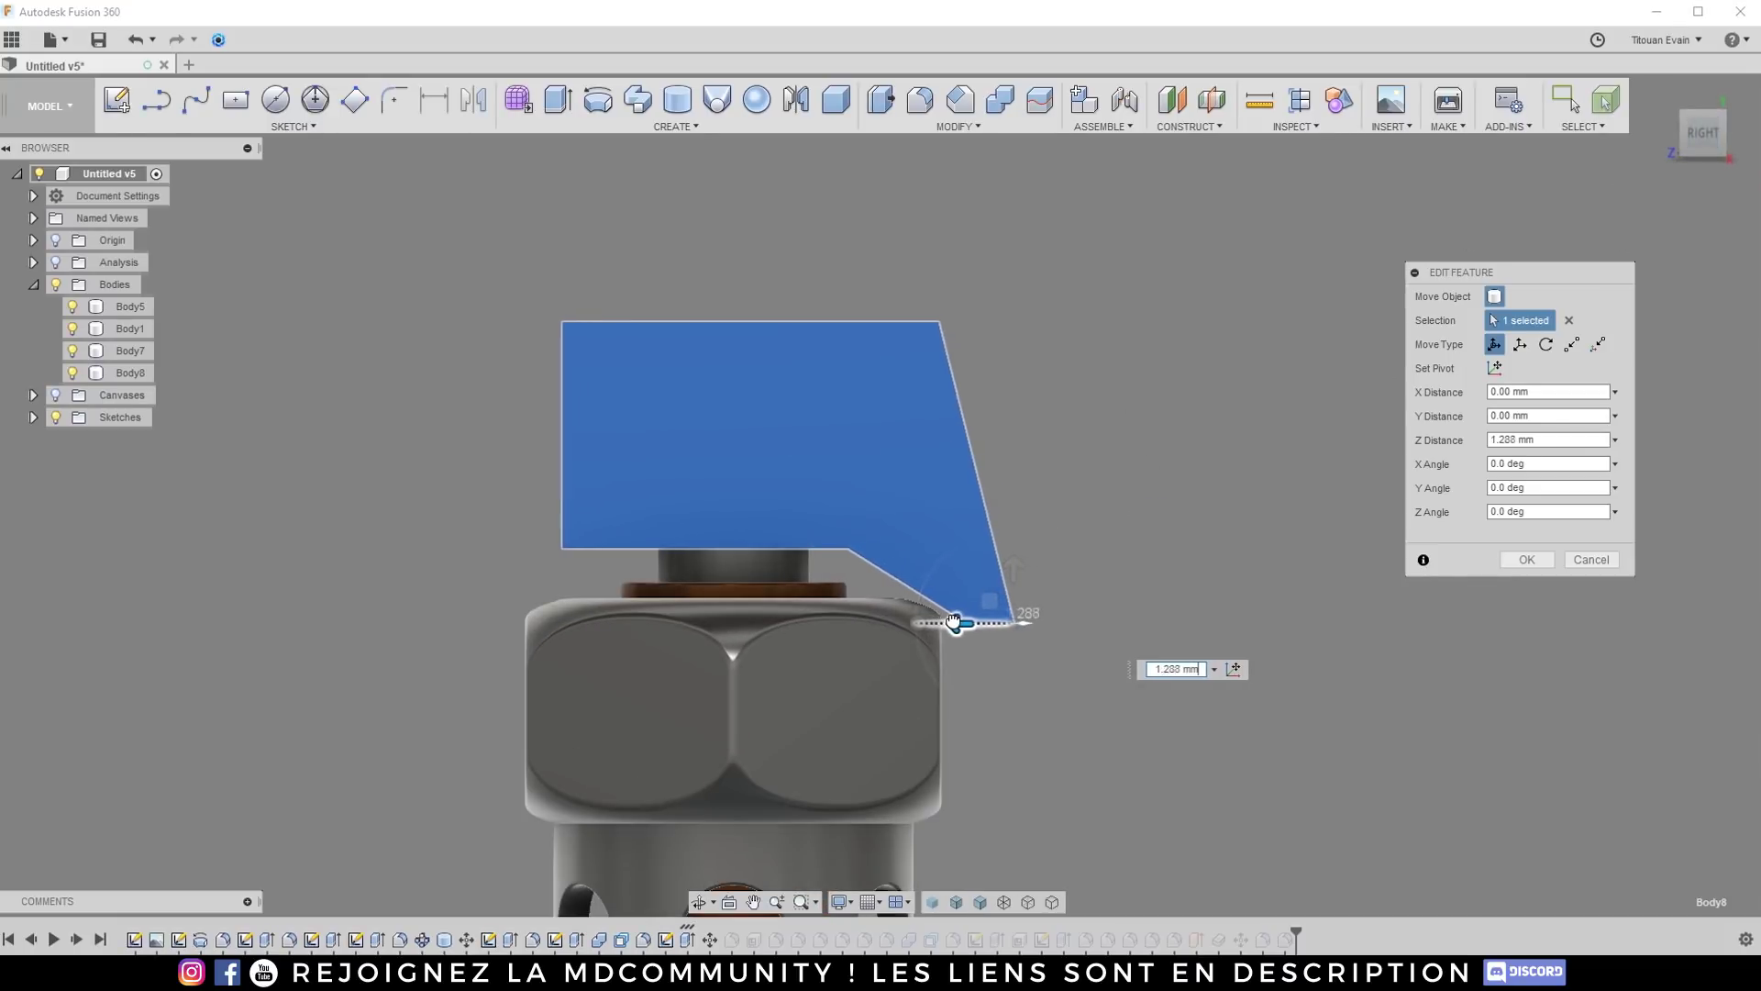
pyautogui.click(1528, 560)
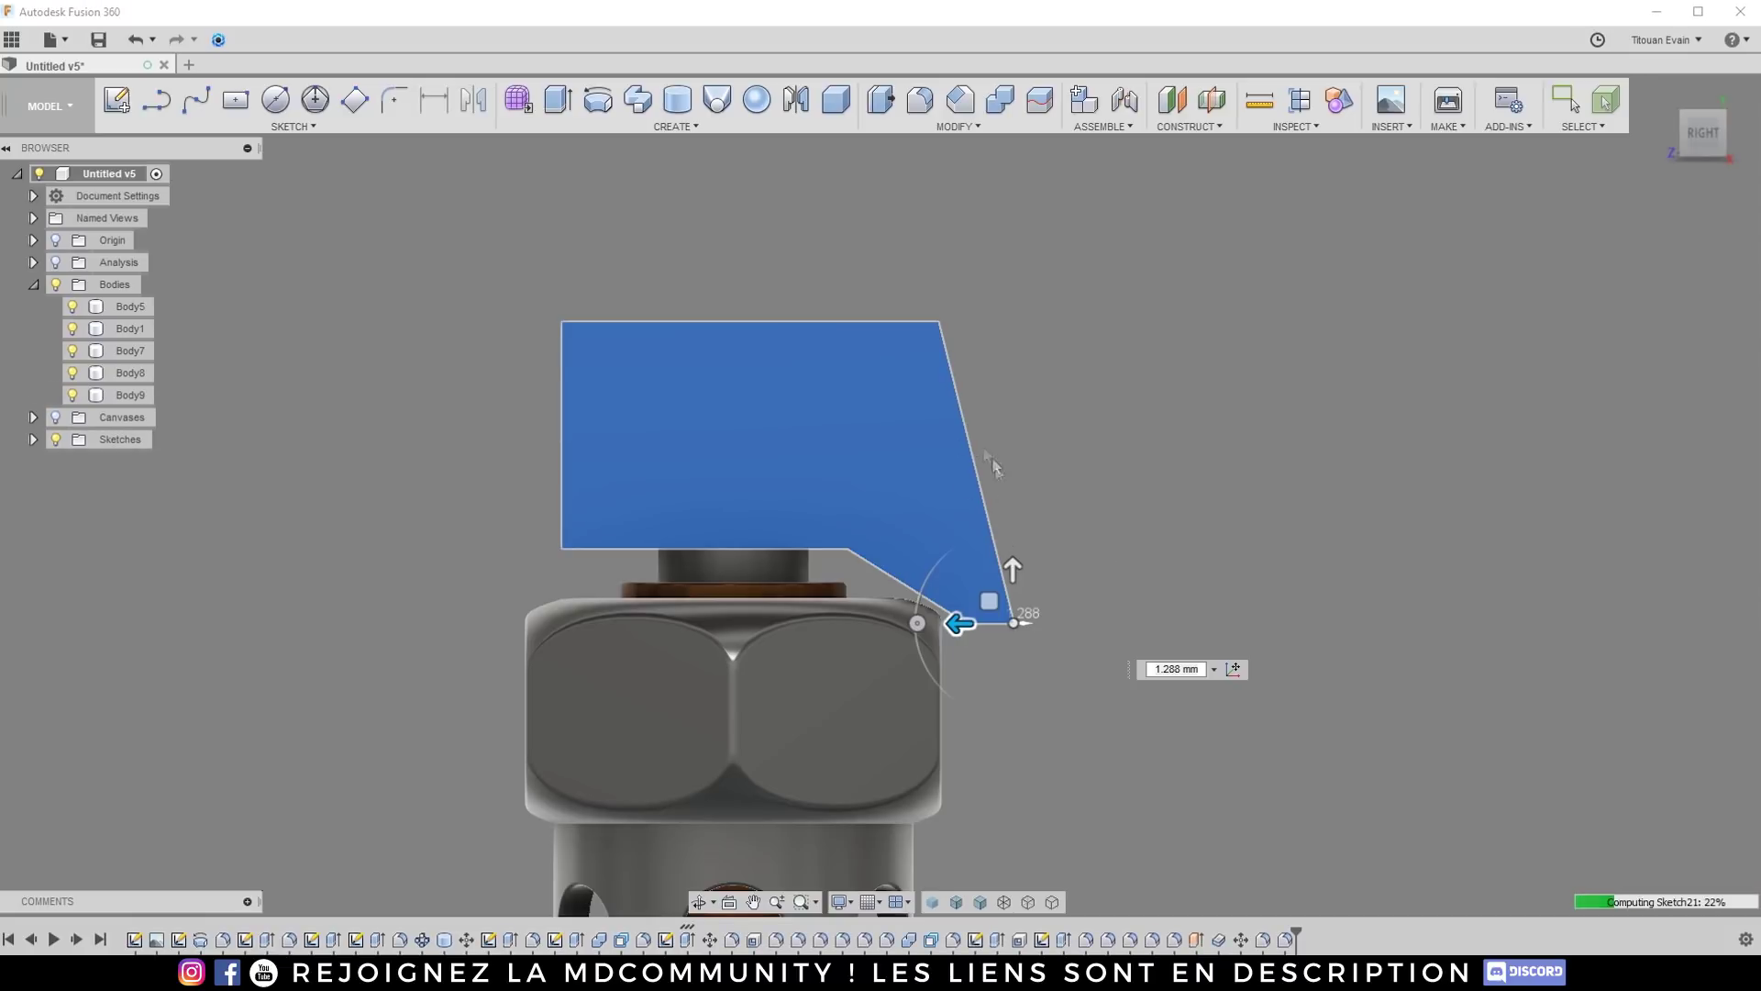
# Step: Open the lever's profile sketch for editing and lengthen the tangent handle of the spline point beside the block's lower corner
pyautogui.scroll(-5, 952, 475)
pyautogui.keyDown('shift'); pyautogui.moveTo(862, 432); pyautogui.dragTo(969, 509, button='middle'); pyautogui.keyUp('shift')
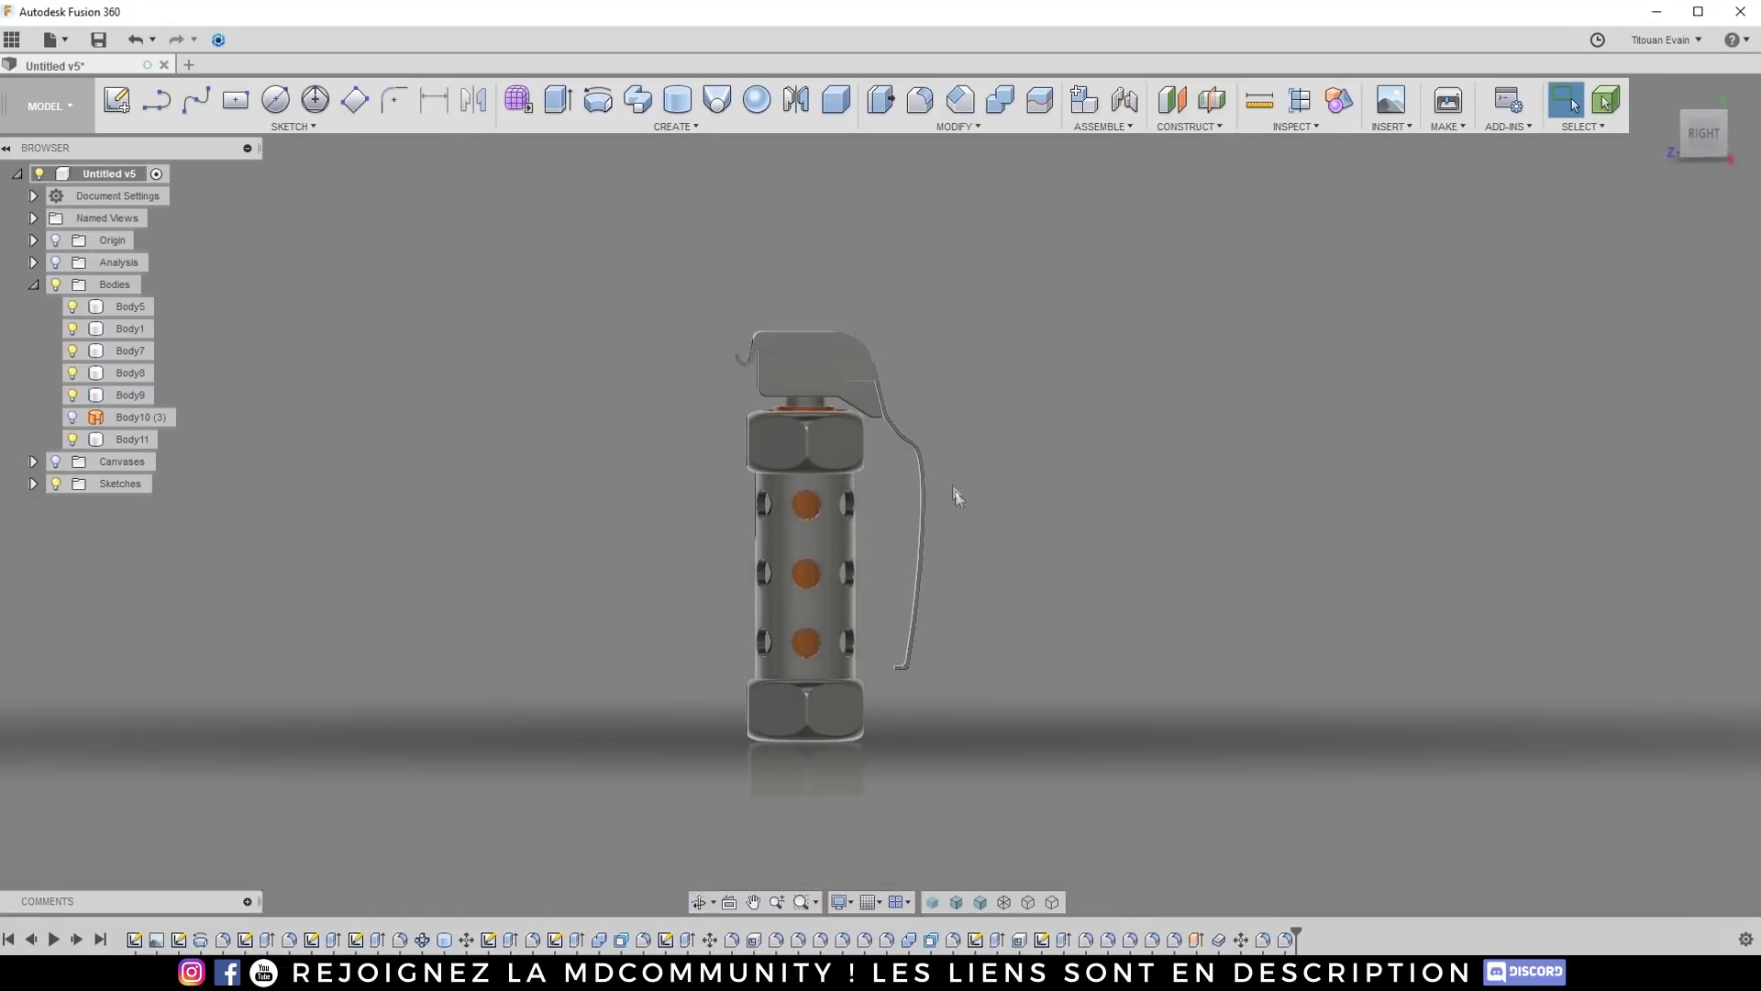
pyautogui.scroll(6, 905, 433)
pyautogui.scroll(3, 904, 432)
pyautogui.keyDown('shift'); pyautogui.moveTo(896, 413); pyautogui.dragTo(862, 432, button='middle'); pyautogui.keyUp('shift')
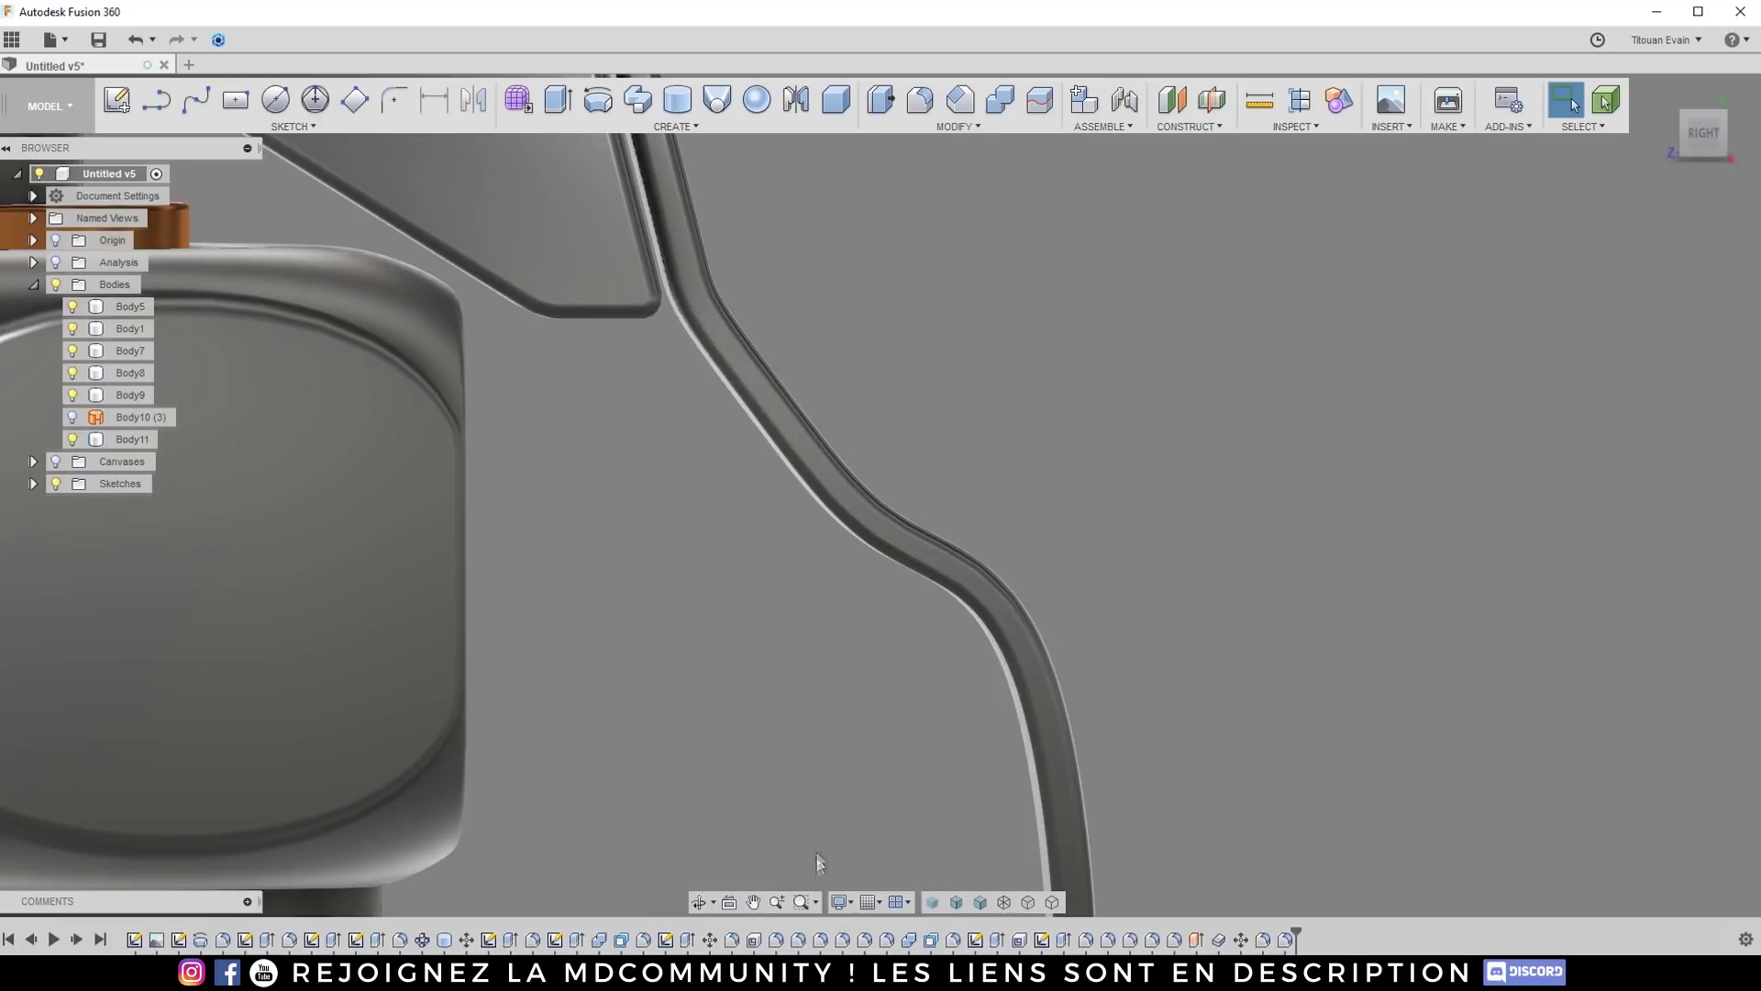
pyautogui.rightClick(977, 940)
pyautogui.click(1042, 754)
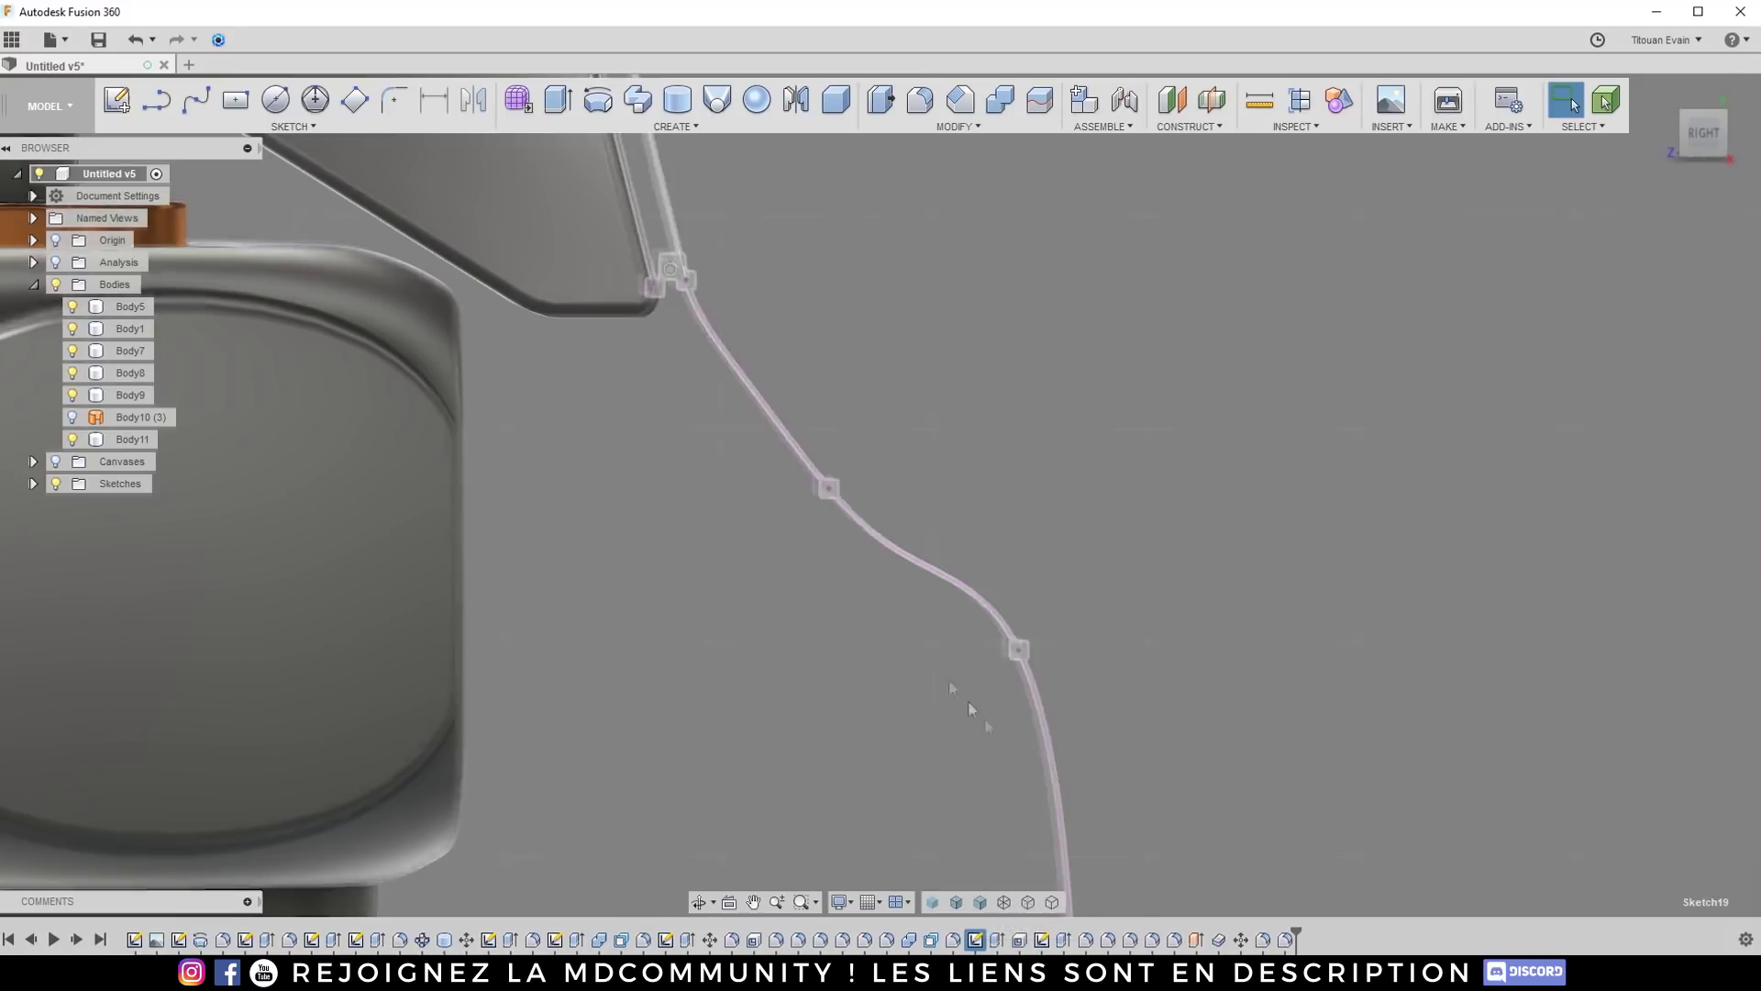
pyautogui.click(550, 212)
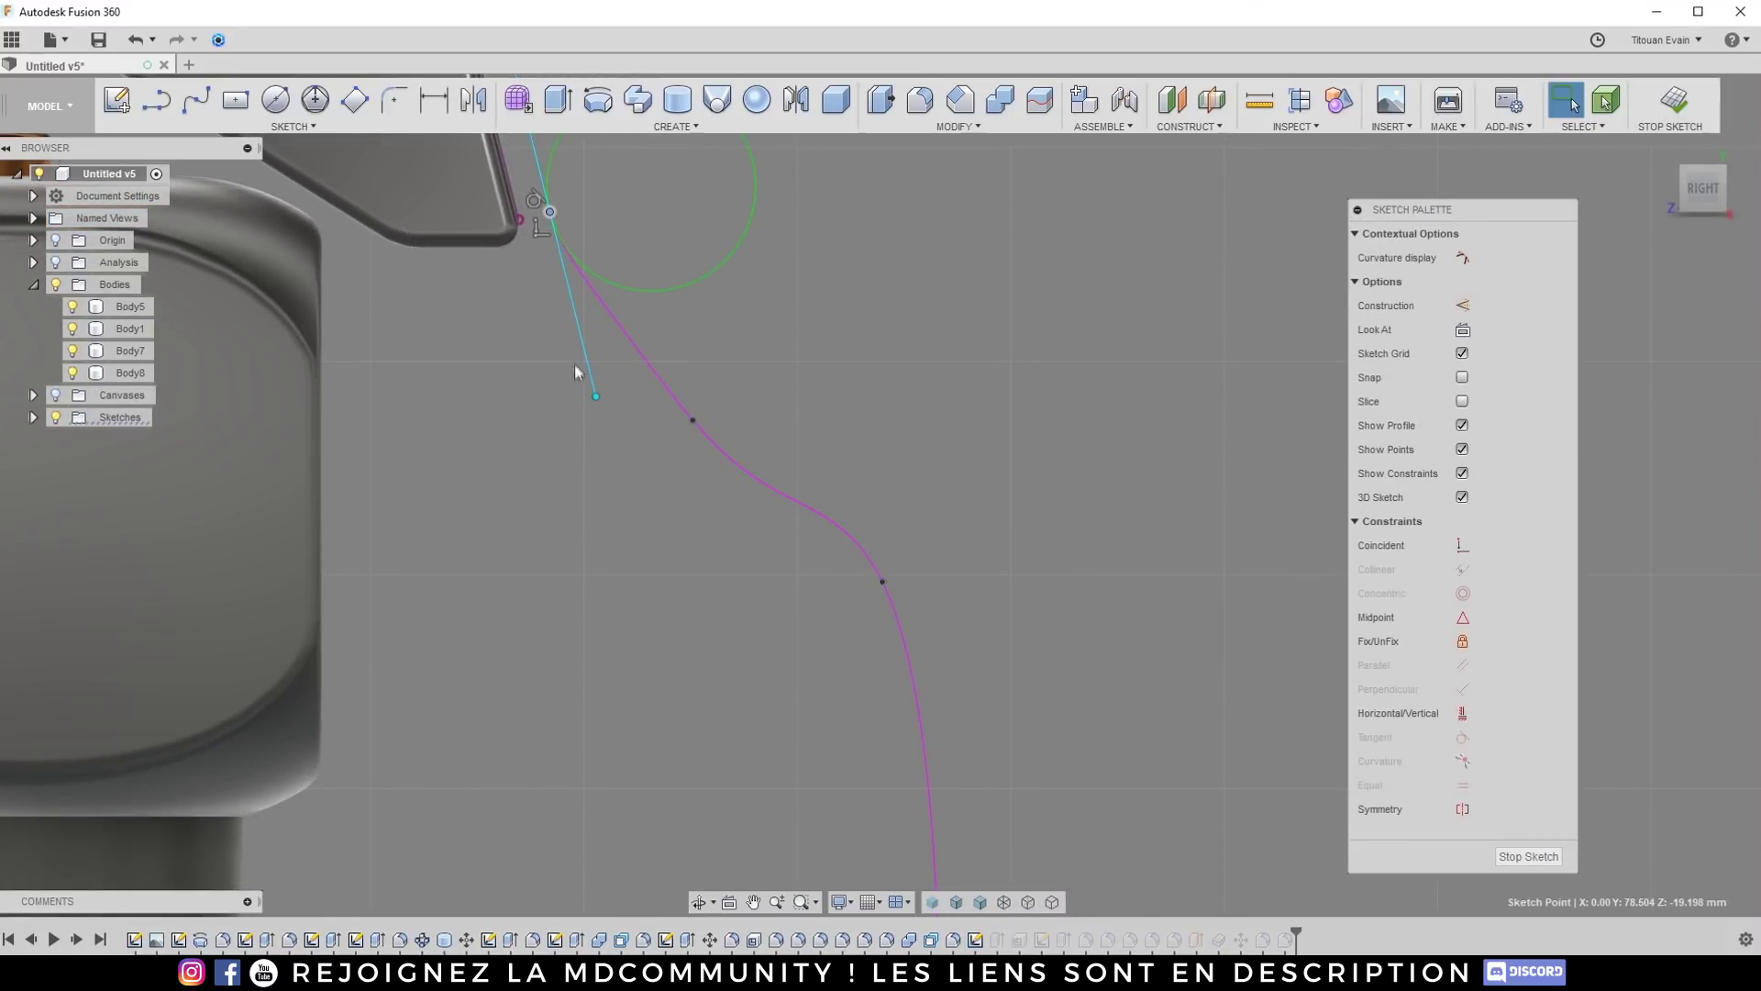
pyautogui.moveTo(594, 398); pyautogui.dragTo(592, 388)
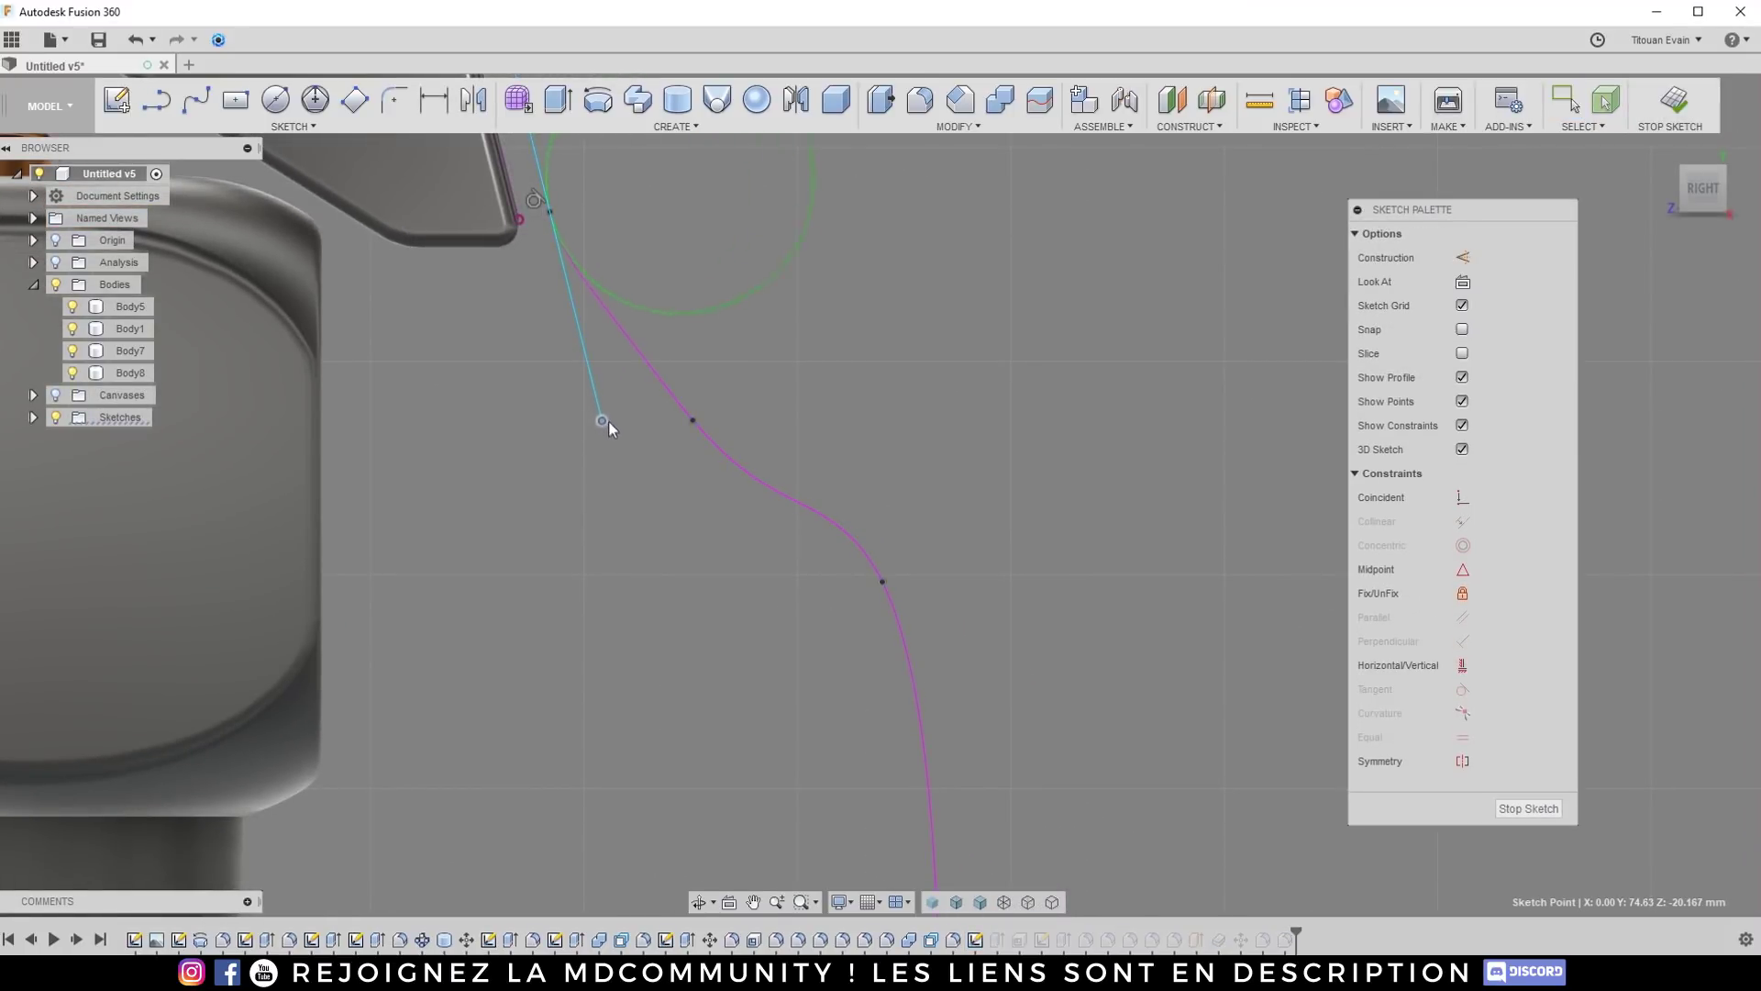
# Step: Flatten the tangent at the lever spline's middle bend point and shift the bend point below it slightly toward the body
pyautogui.click(694, 422)
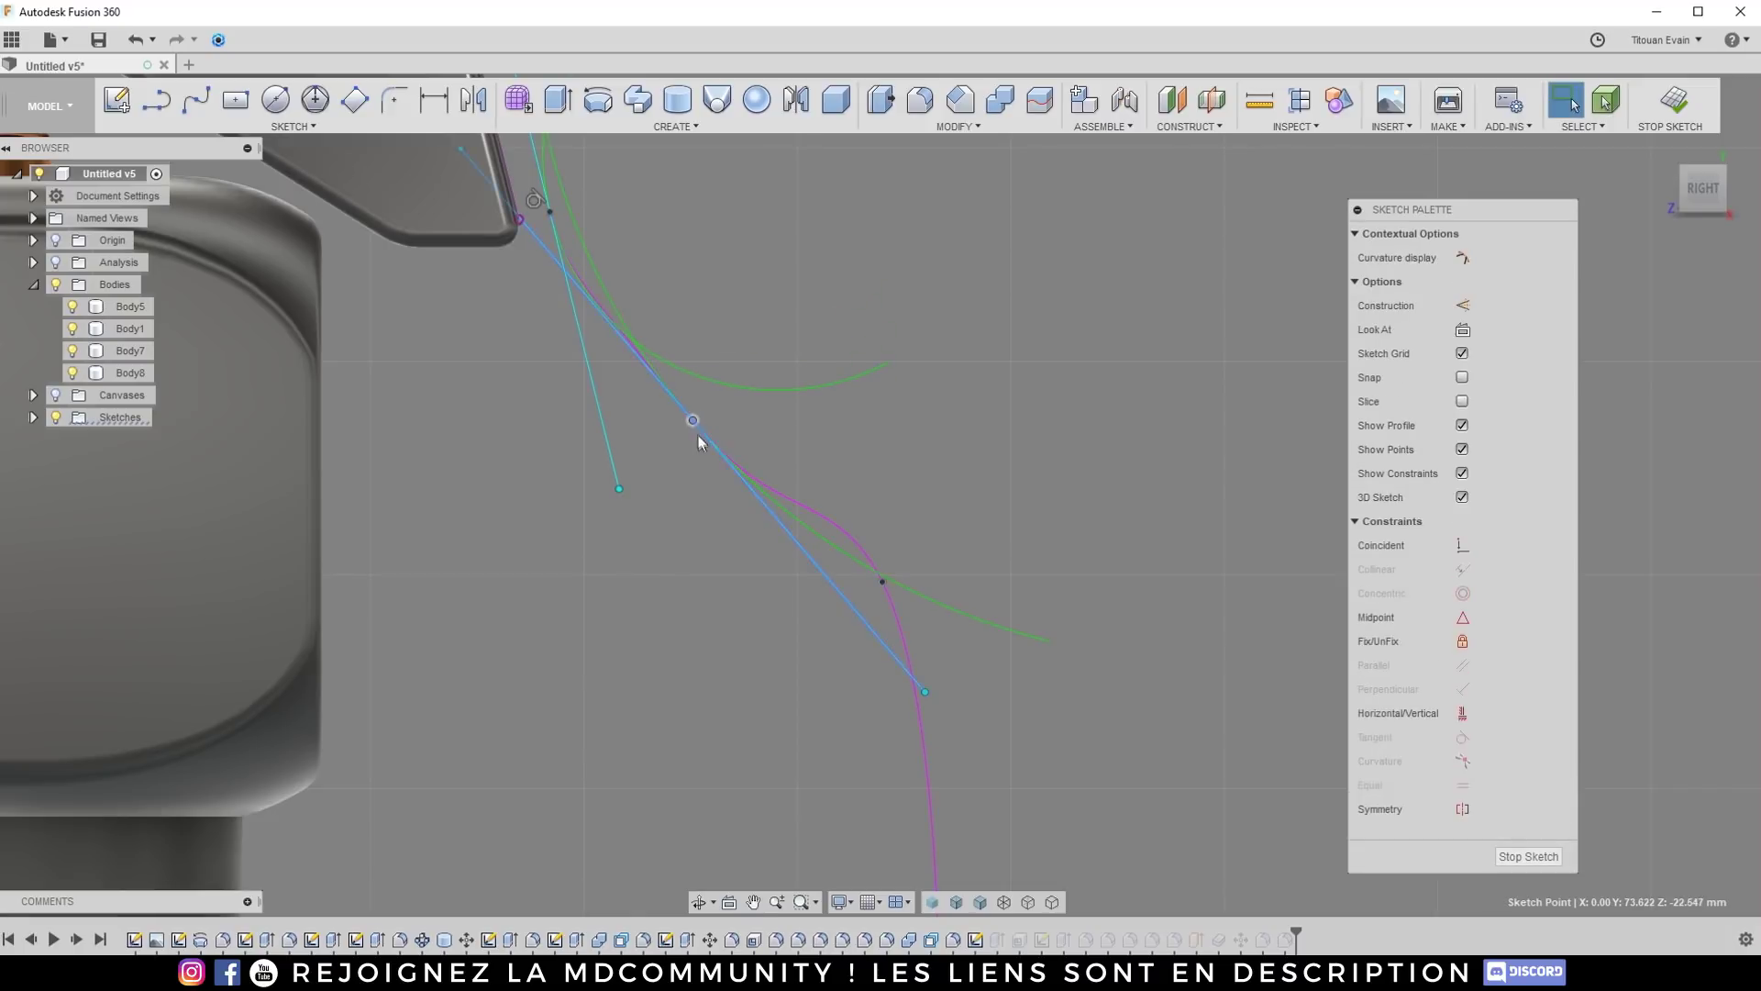
pyautogui.moveTo(926, 691); pyautogui.dragTo(878, 625)
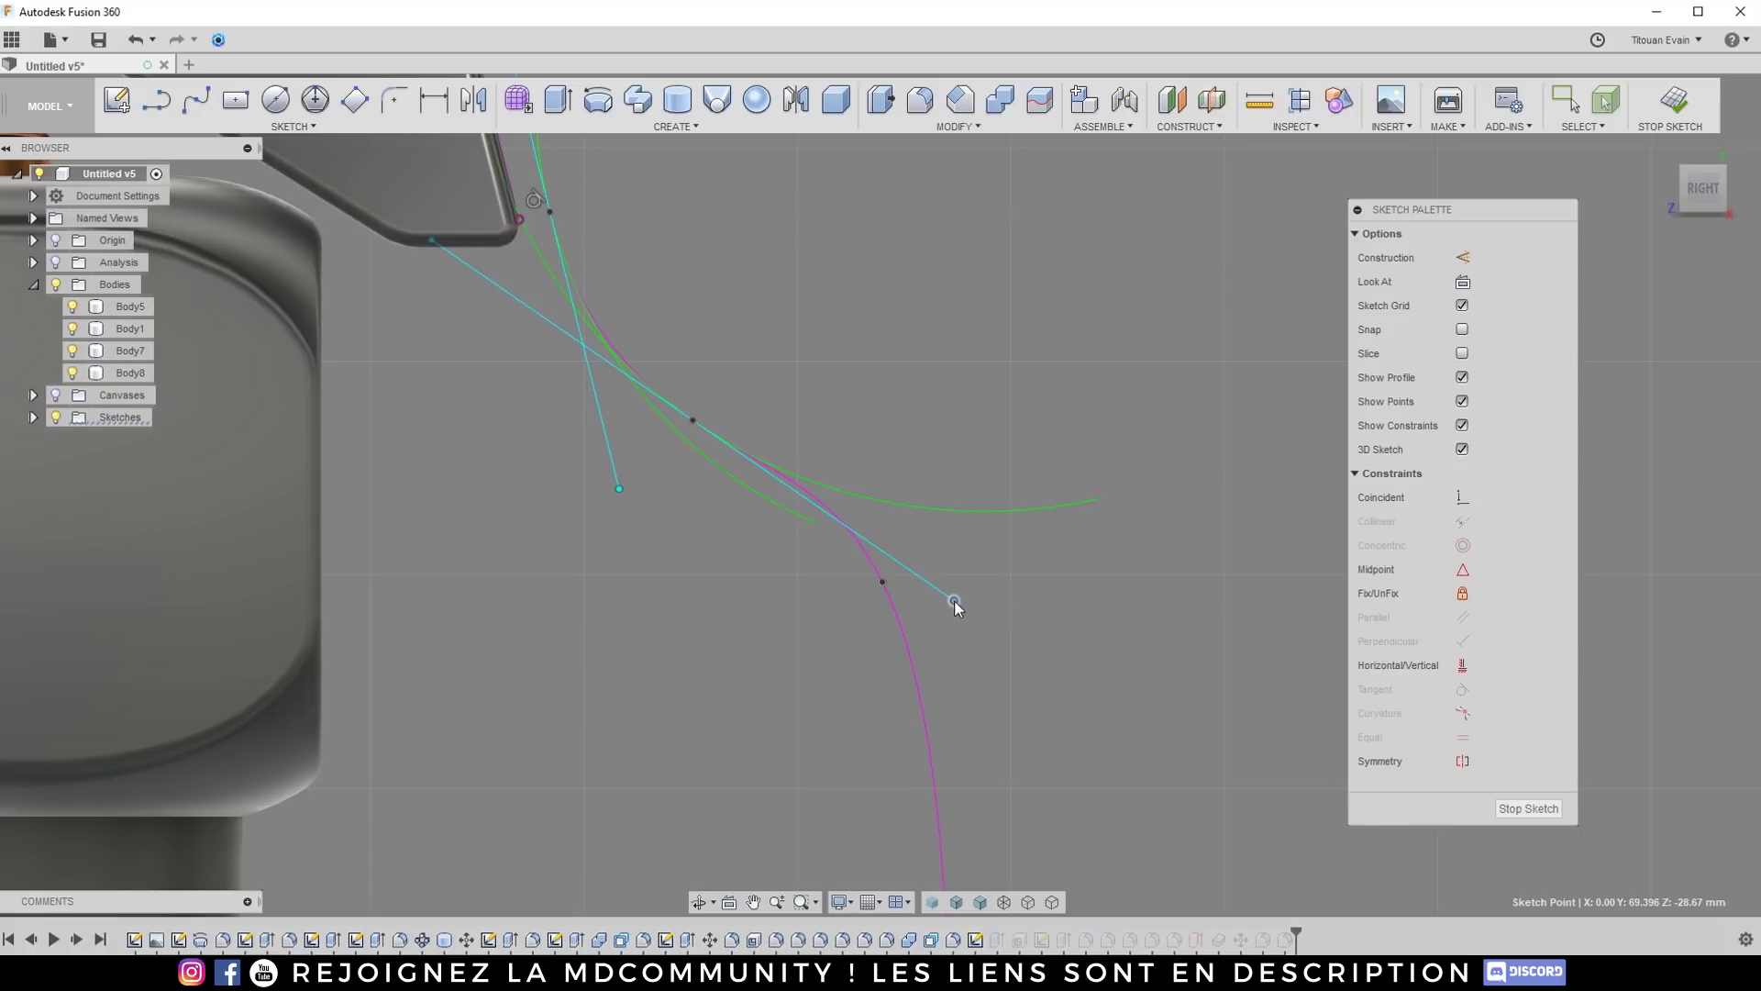
pyautogui.click(882, 583)
pyautogui.scroll(-5, 883, 592)
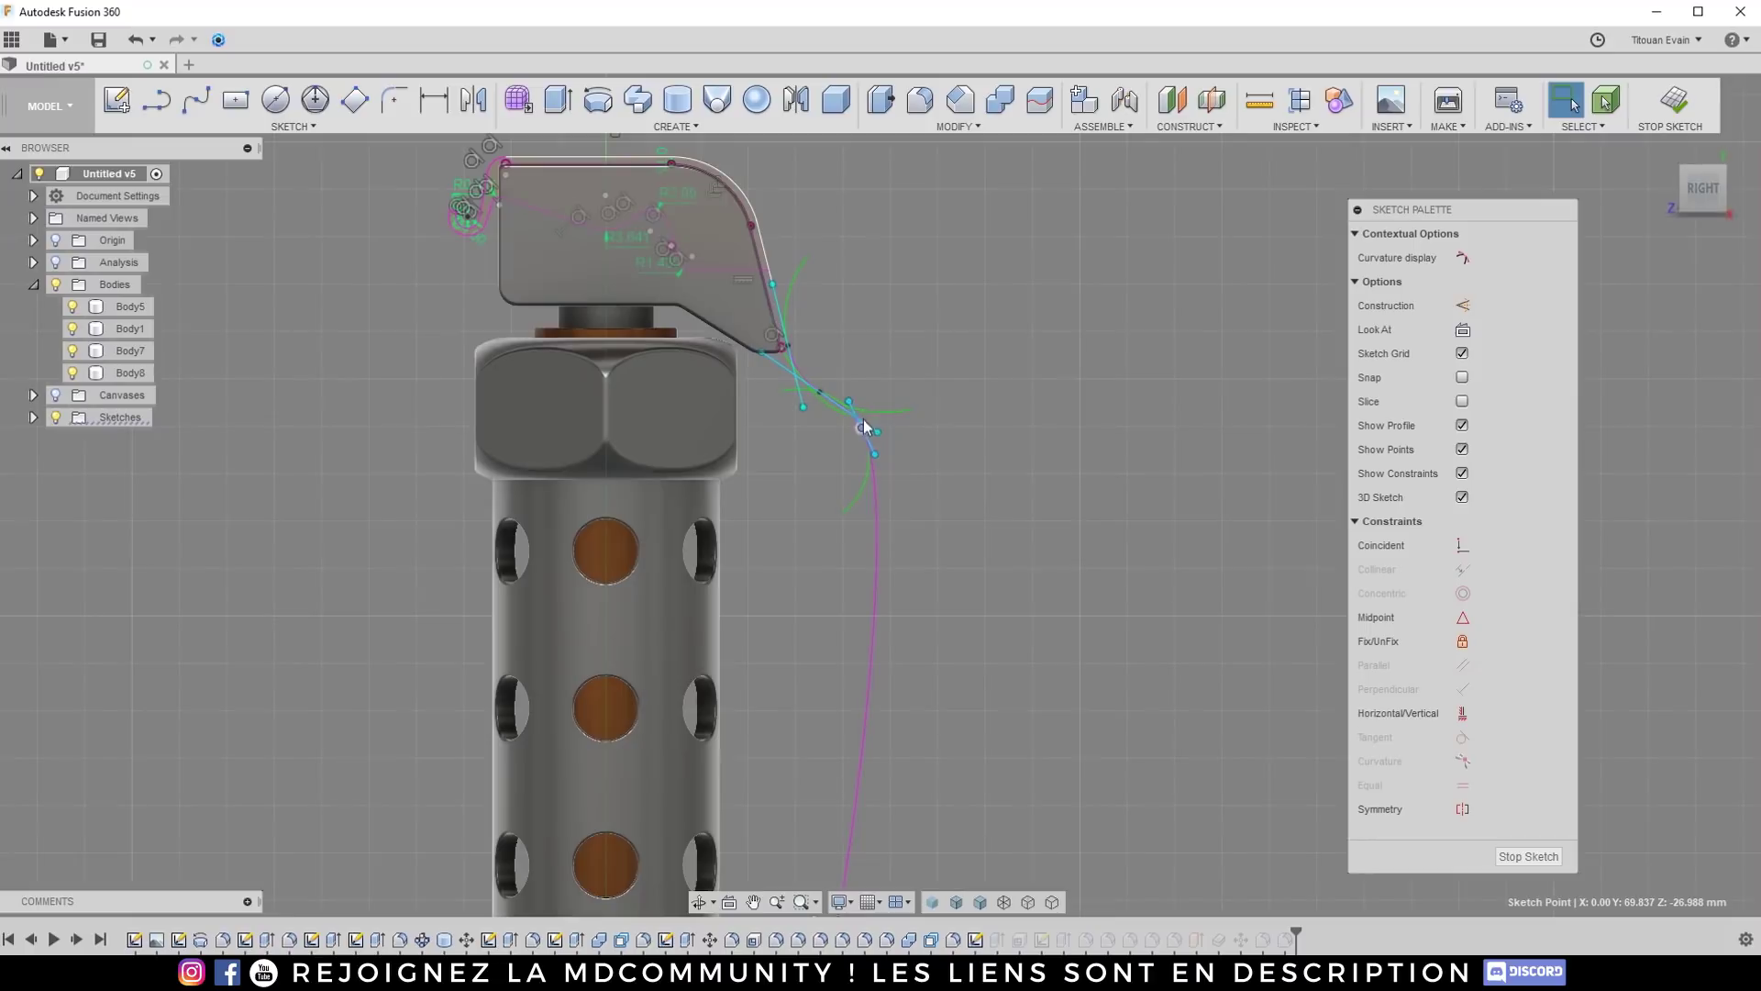
pyautogui.scroll(-4, 850, 427)
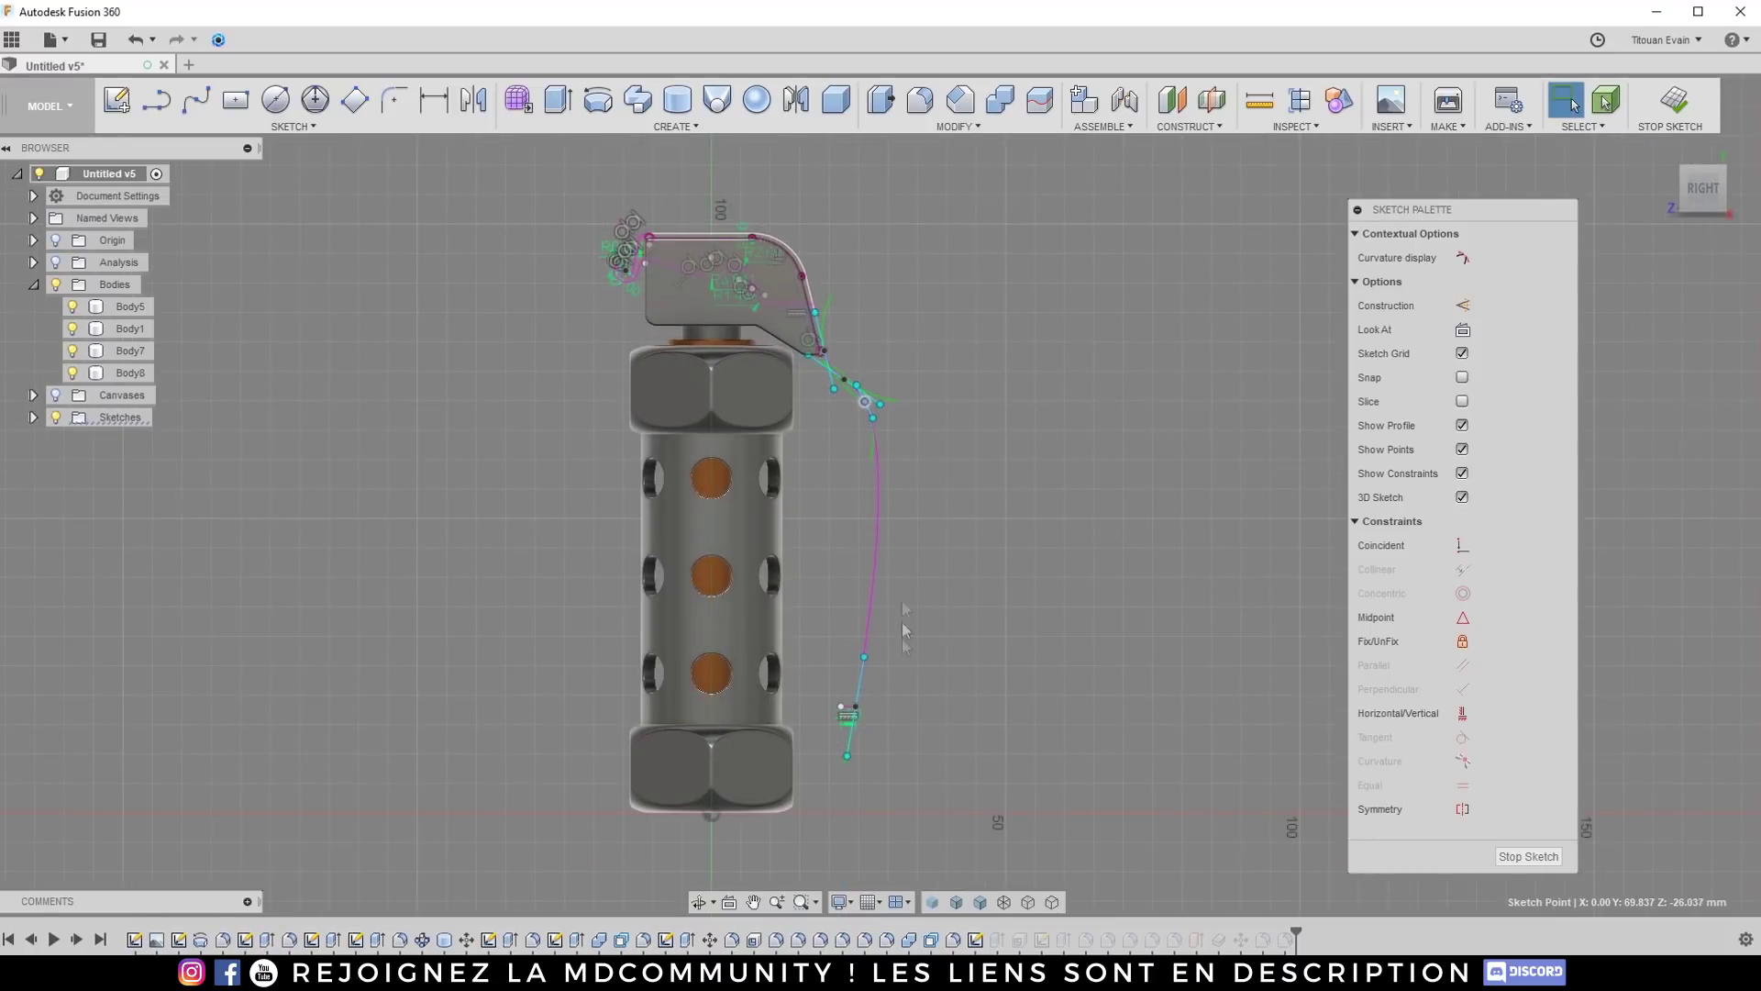
pyautogui.scroll(6, 844, 339)
pyautogui.scroll(4, 838, 430)
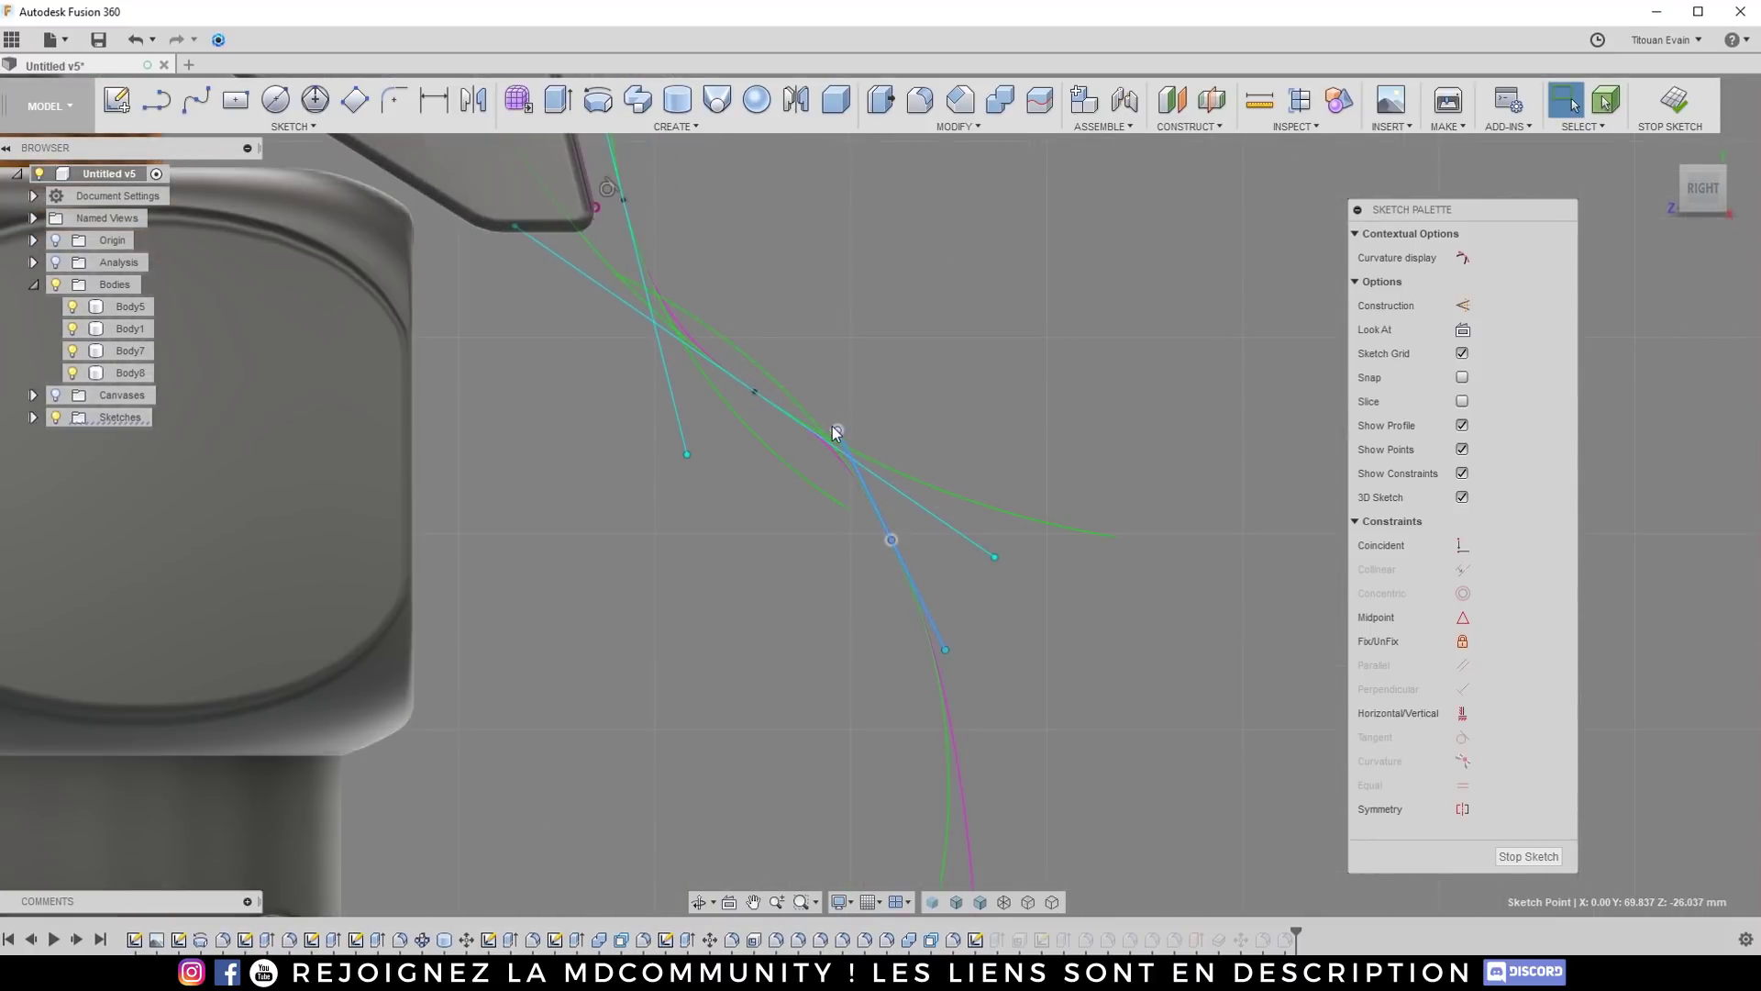
pyautogui.scroll(2, 725, 357)
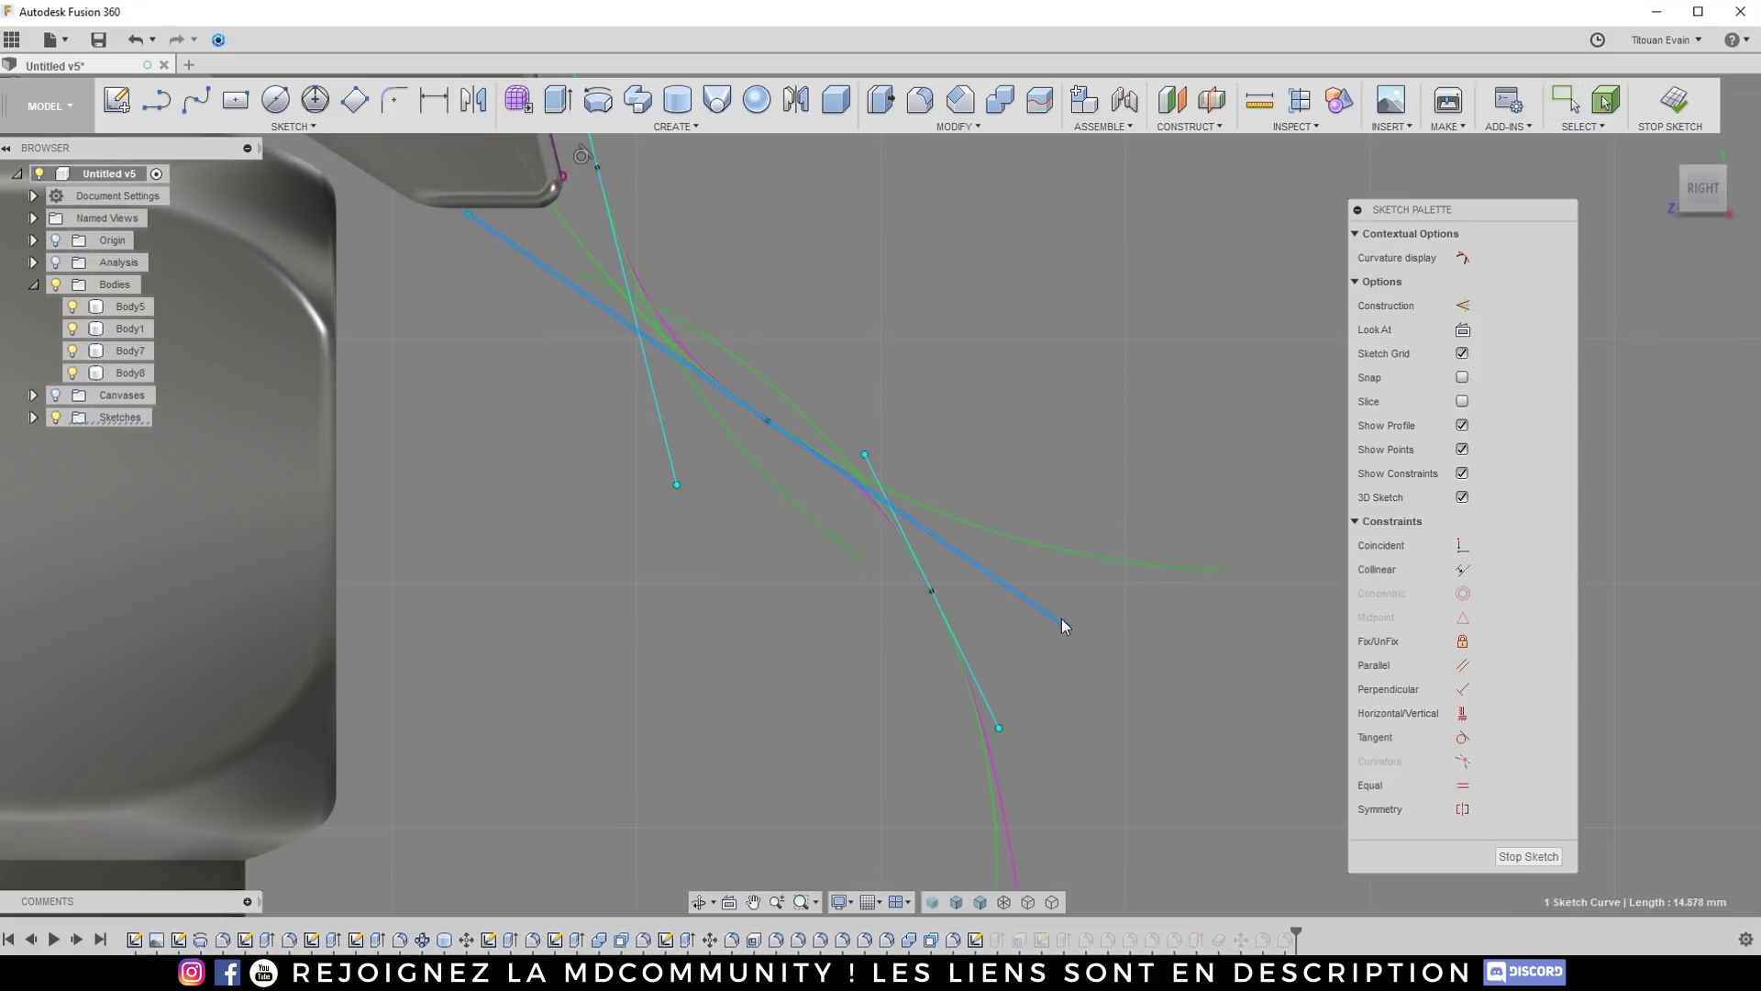
# Step: Nudge the lever spline's middle bend point slightly upward and tilt its tangent handle a little steeper
pyautogui.moveTo(1071, 631); pyautogui.dragTo(1060, 612)
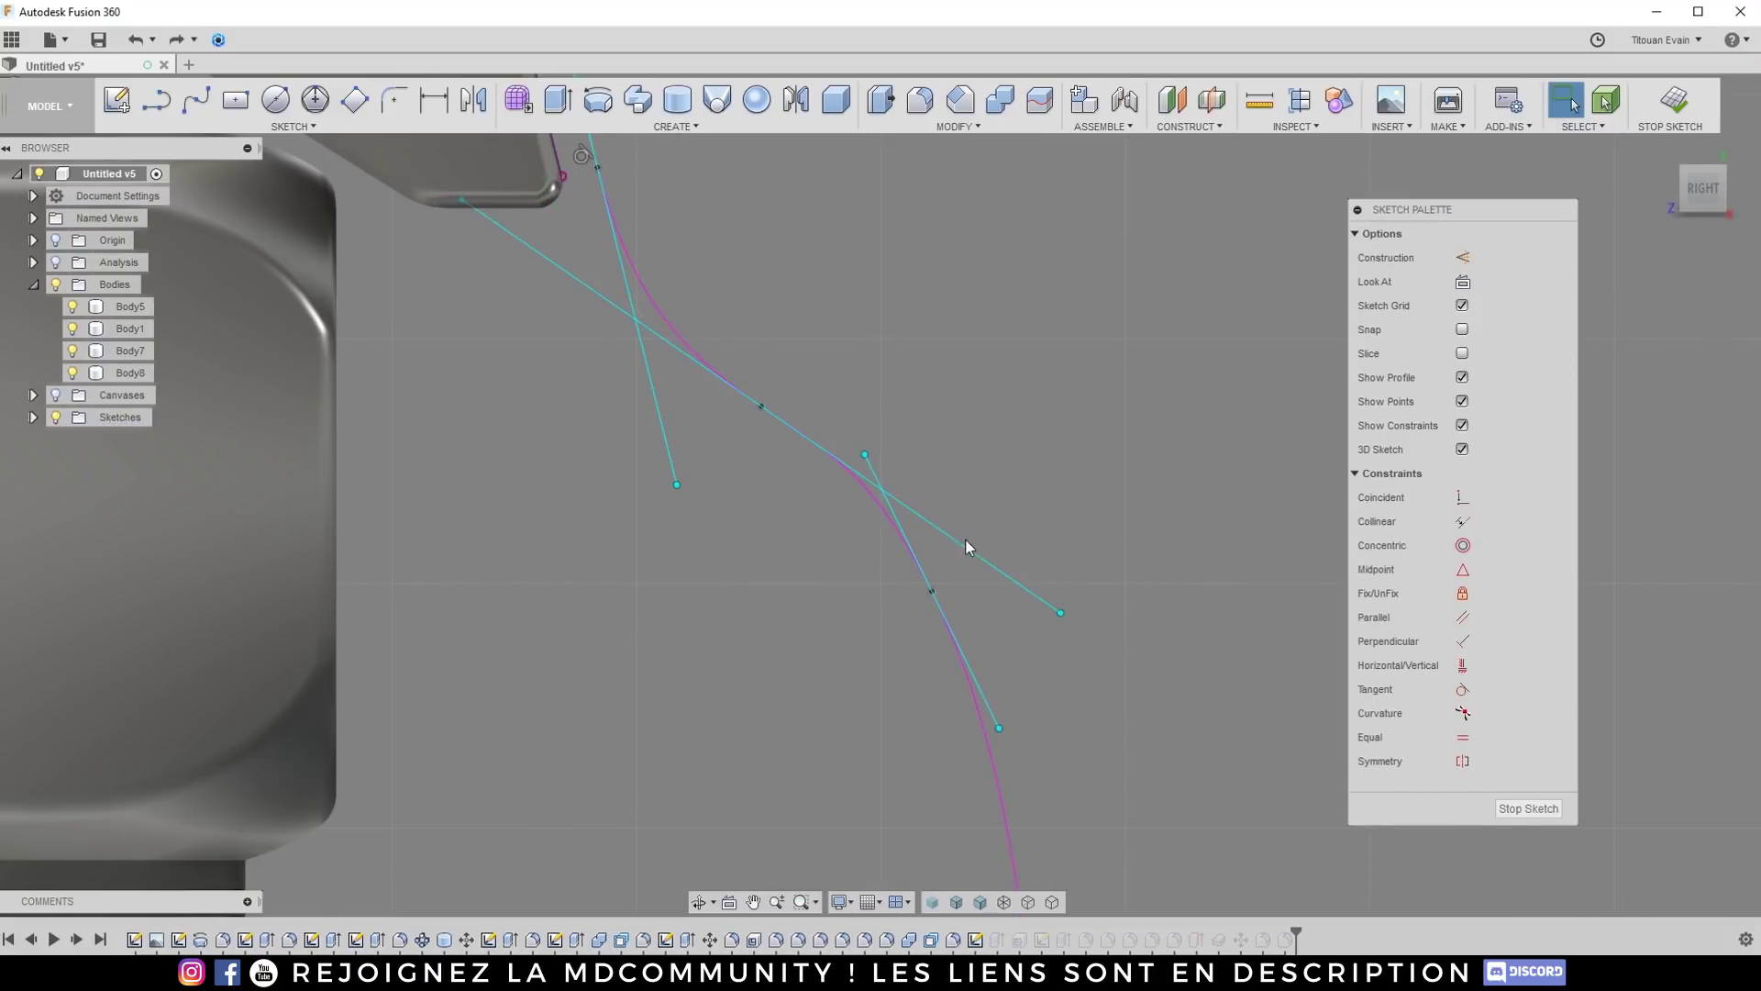
pyautogui.click(772, 412)
pyautogui.moveTo(1062, 612); pyautogui.dragTo(1059, 647)
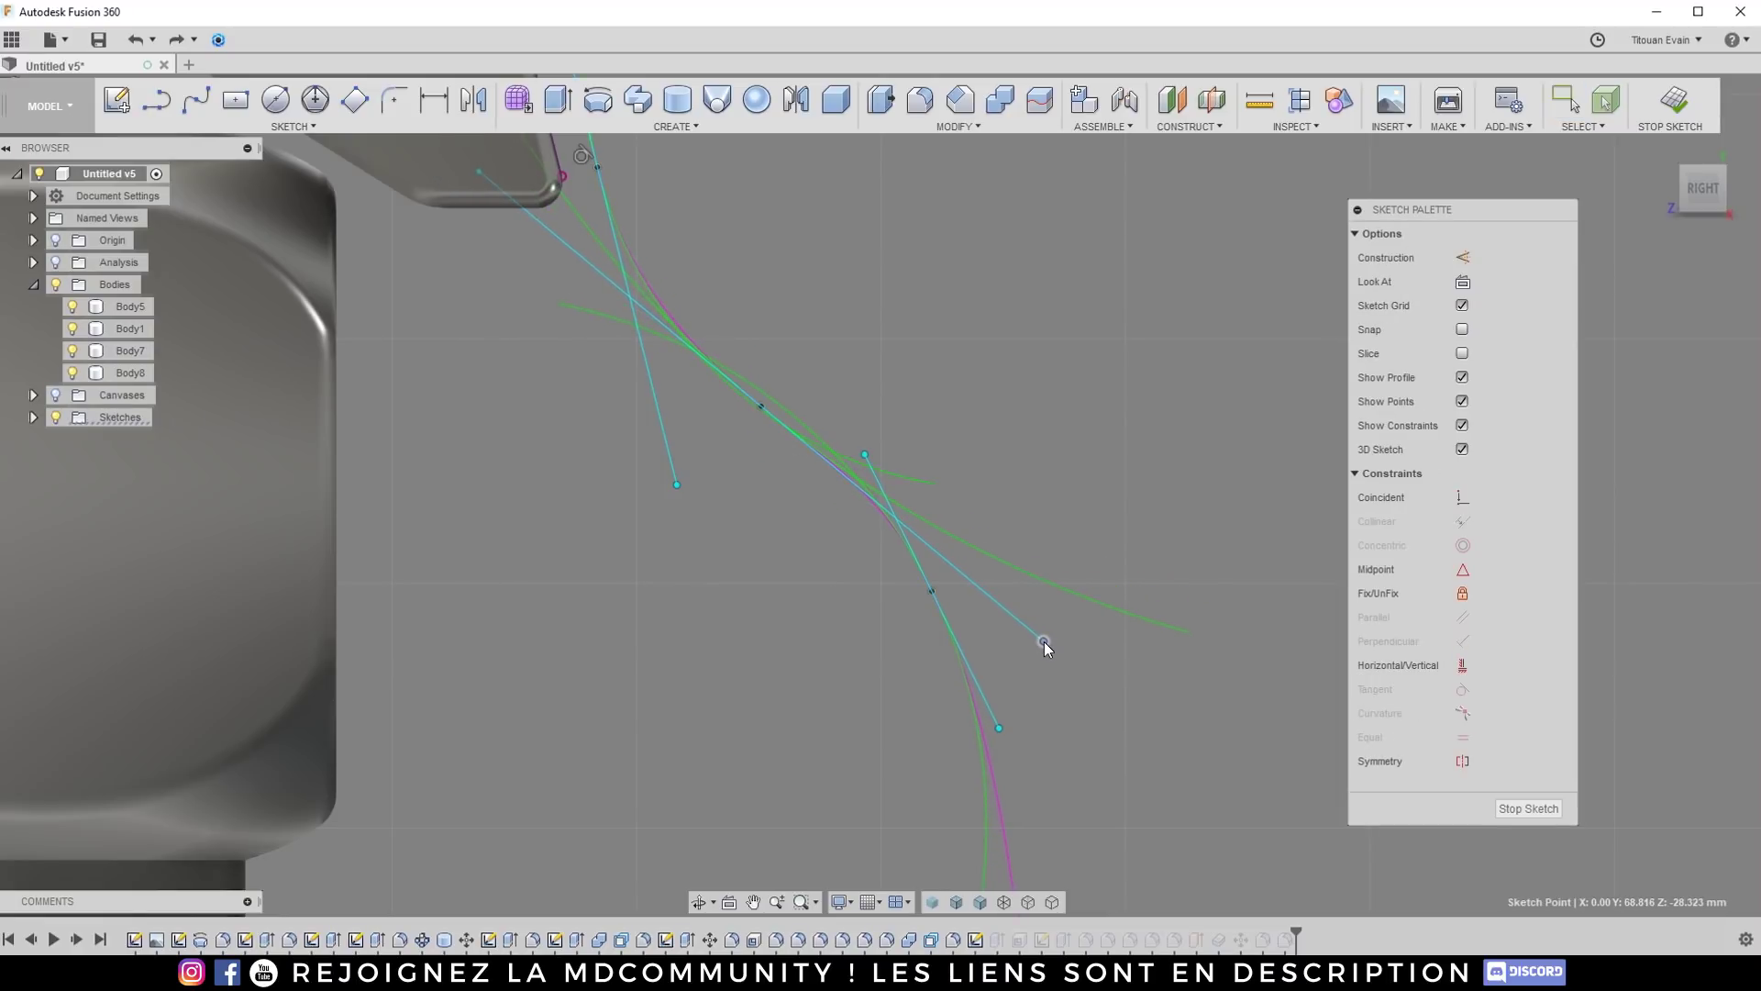
pyautogui.press('Escape')
# Step: Move the lower end of the lever's profile spline slightly inward toward the grenade body
pyautogui.scroll(-5, 869, 321)
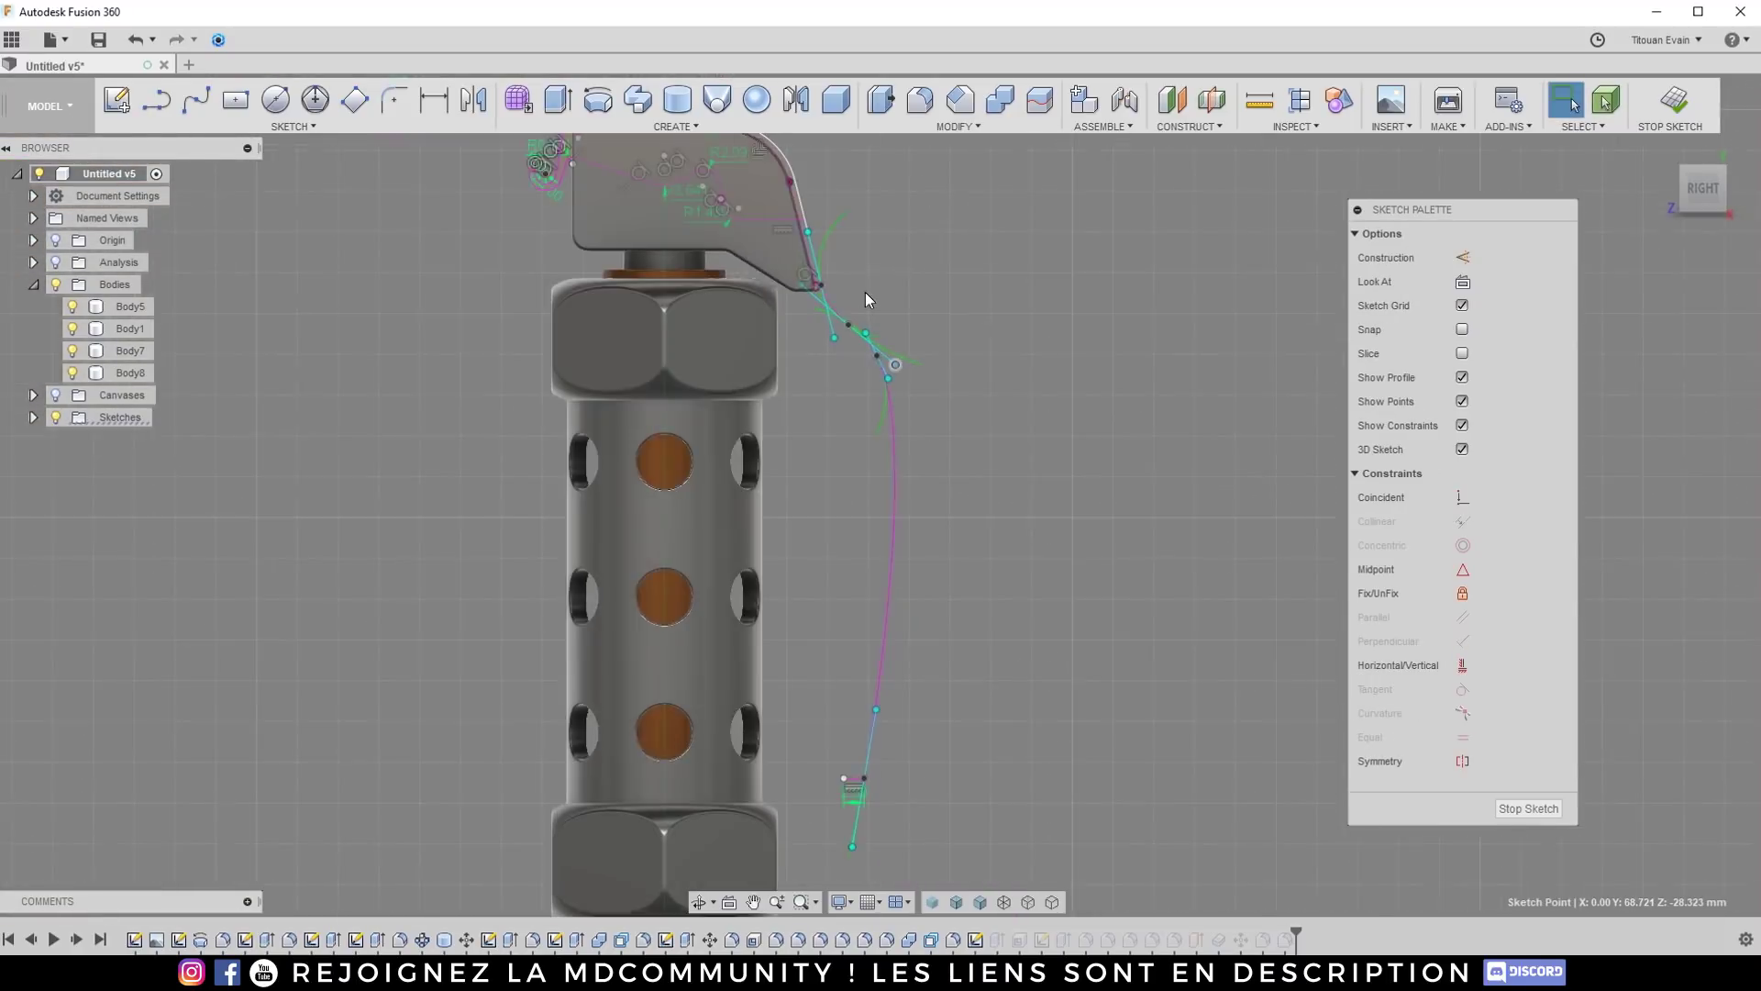
pyautogui.scroll(5, 860, 652)
pyautogui.moveTo(850, 619); pyautogui.dragTo(813, 621)
pyautogui.press('Escape')
pyautogui.scroll(-5, 813, 621)
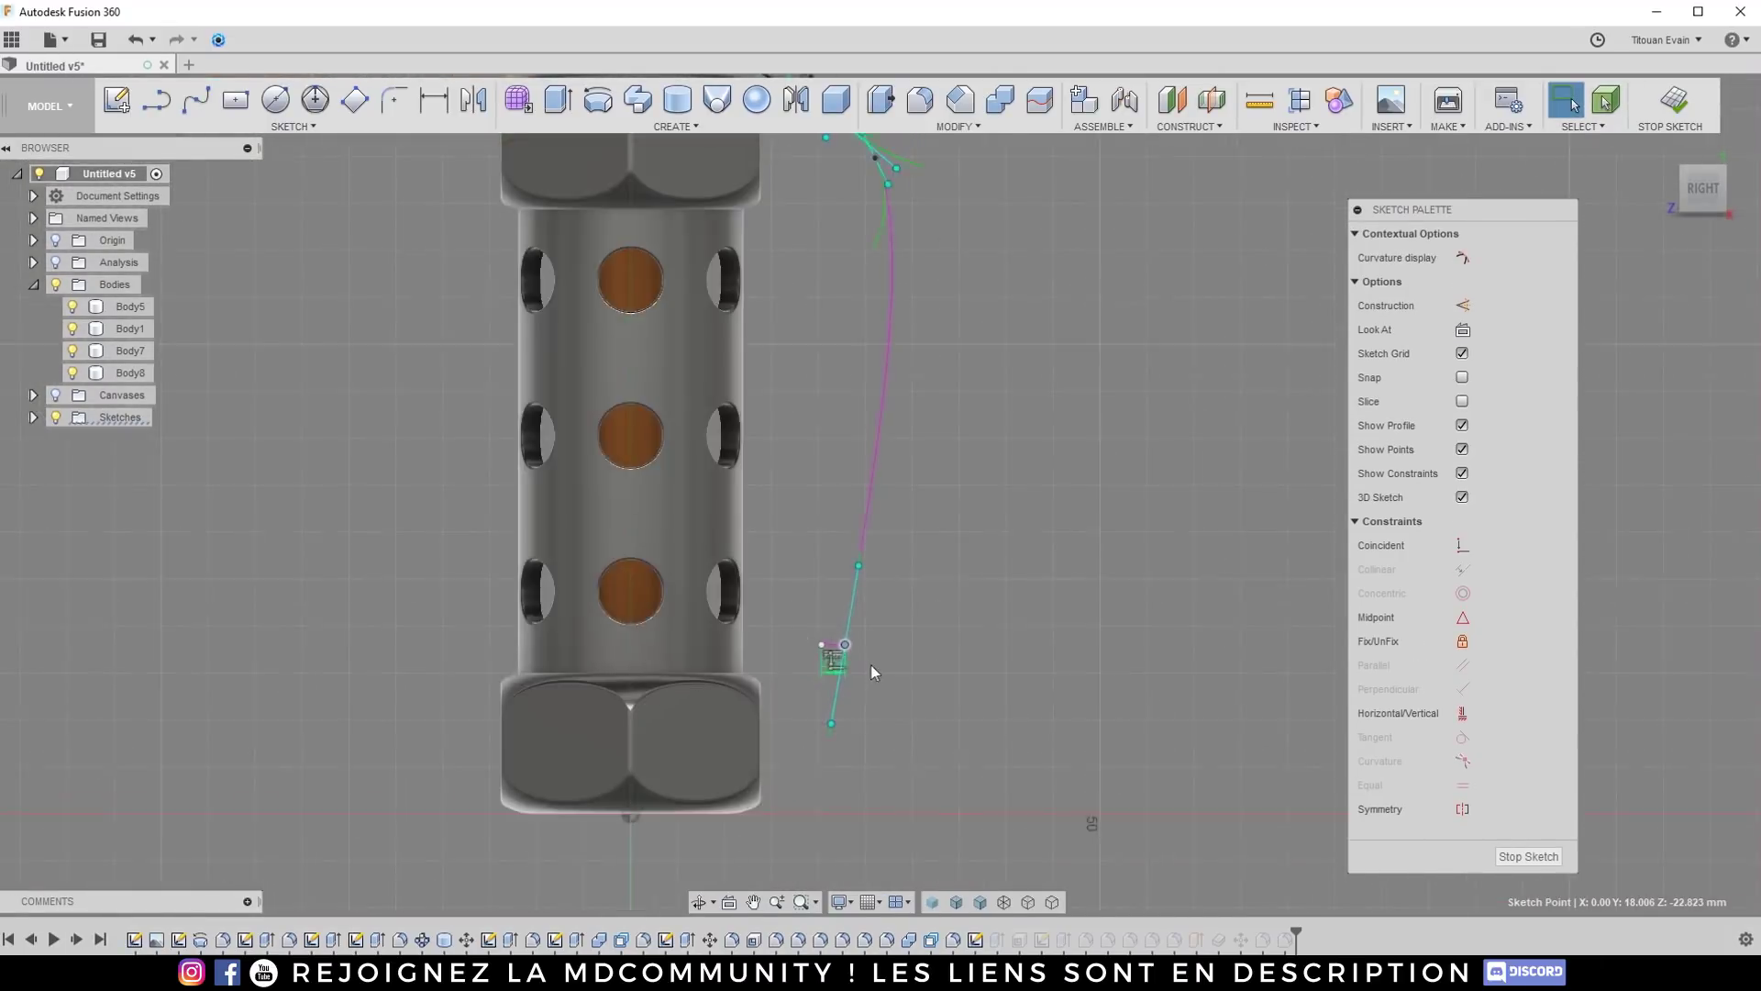
# Step: Shift the two bend points of the lever spline slightly toward the body and finish the sketch
pyautogui.scroll(6, 886, 240)
pyautogui.scroll(3, 885, 236)
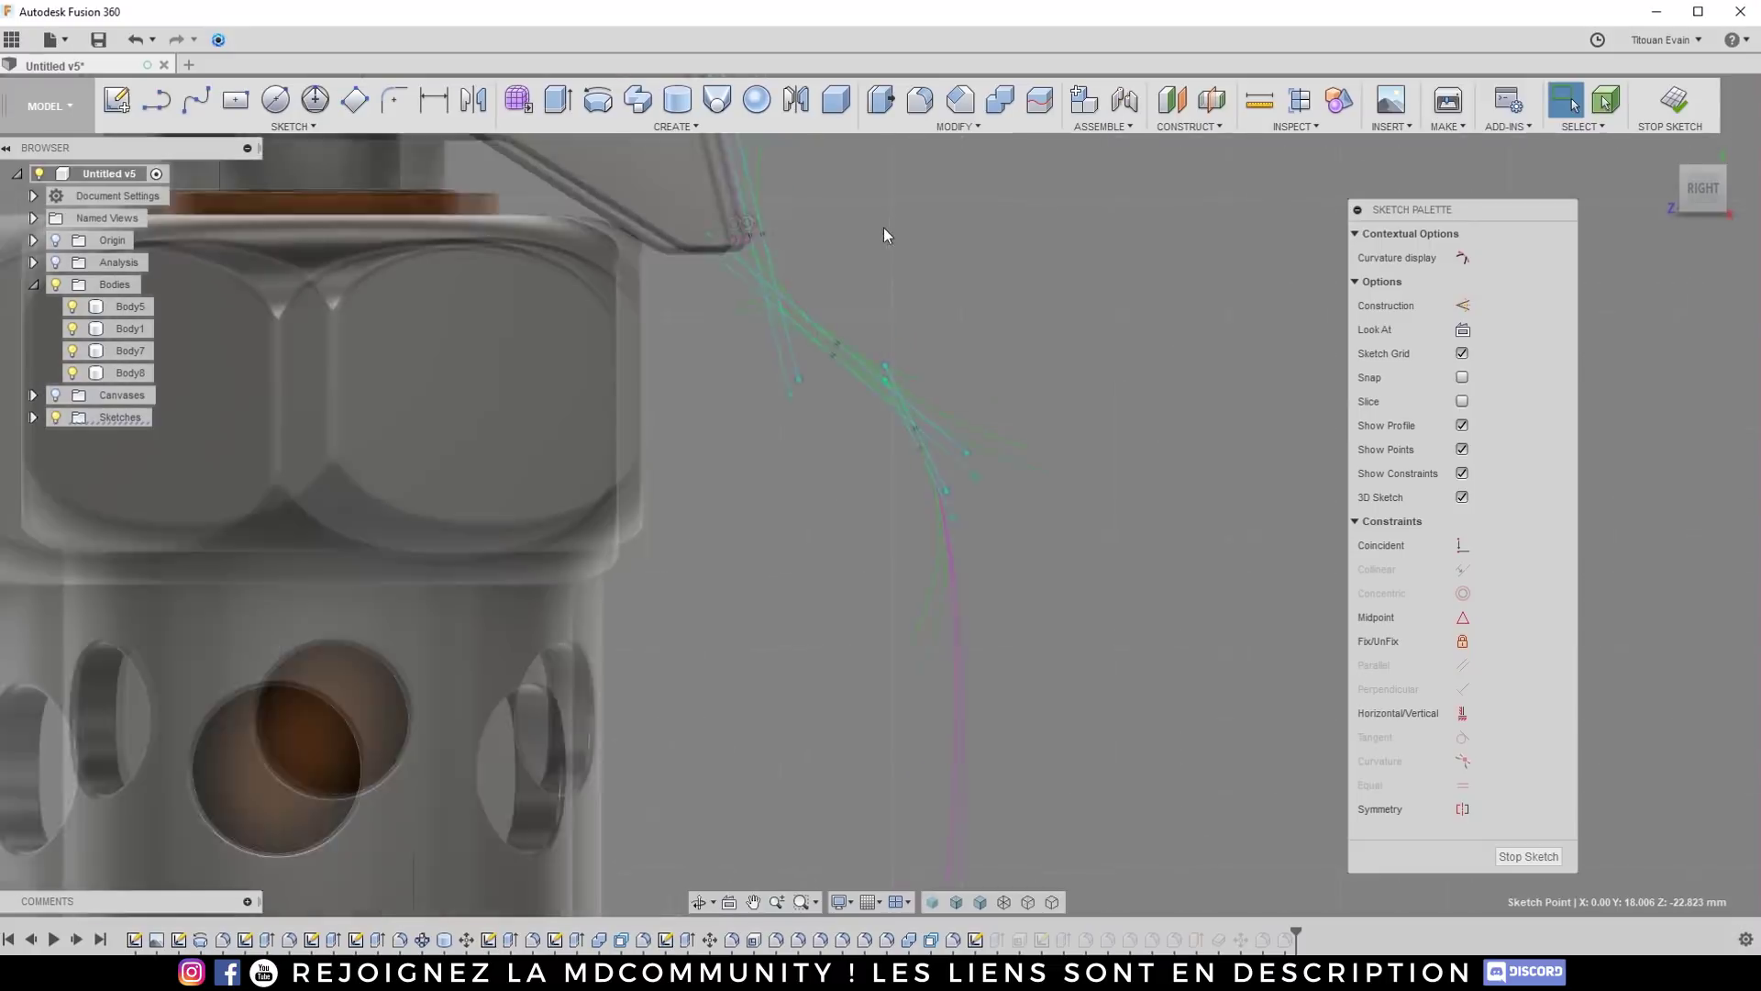
pyautogui.moveTo(1049, 503)
pyautogui.mouseDown()
pyautogui.moveTo(814, 323)
pyautogui.moveTo(830, 349)
pyautogui.mouseUp()
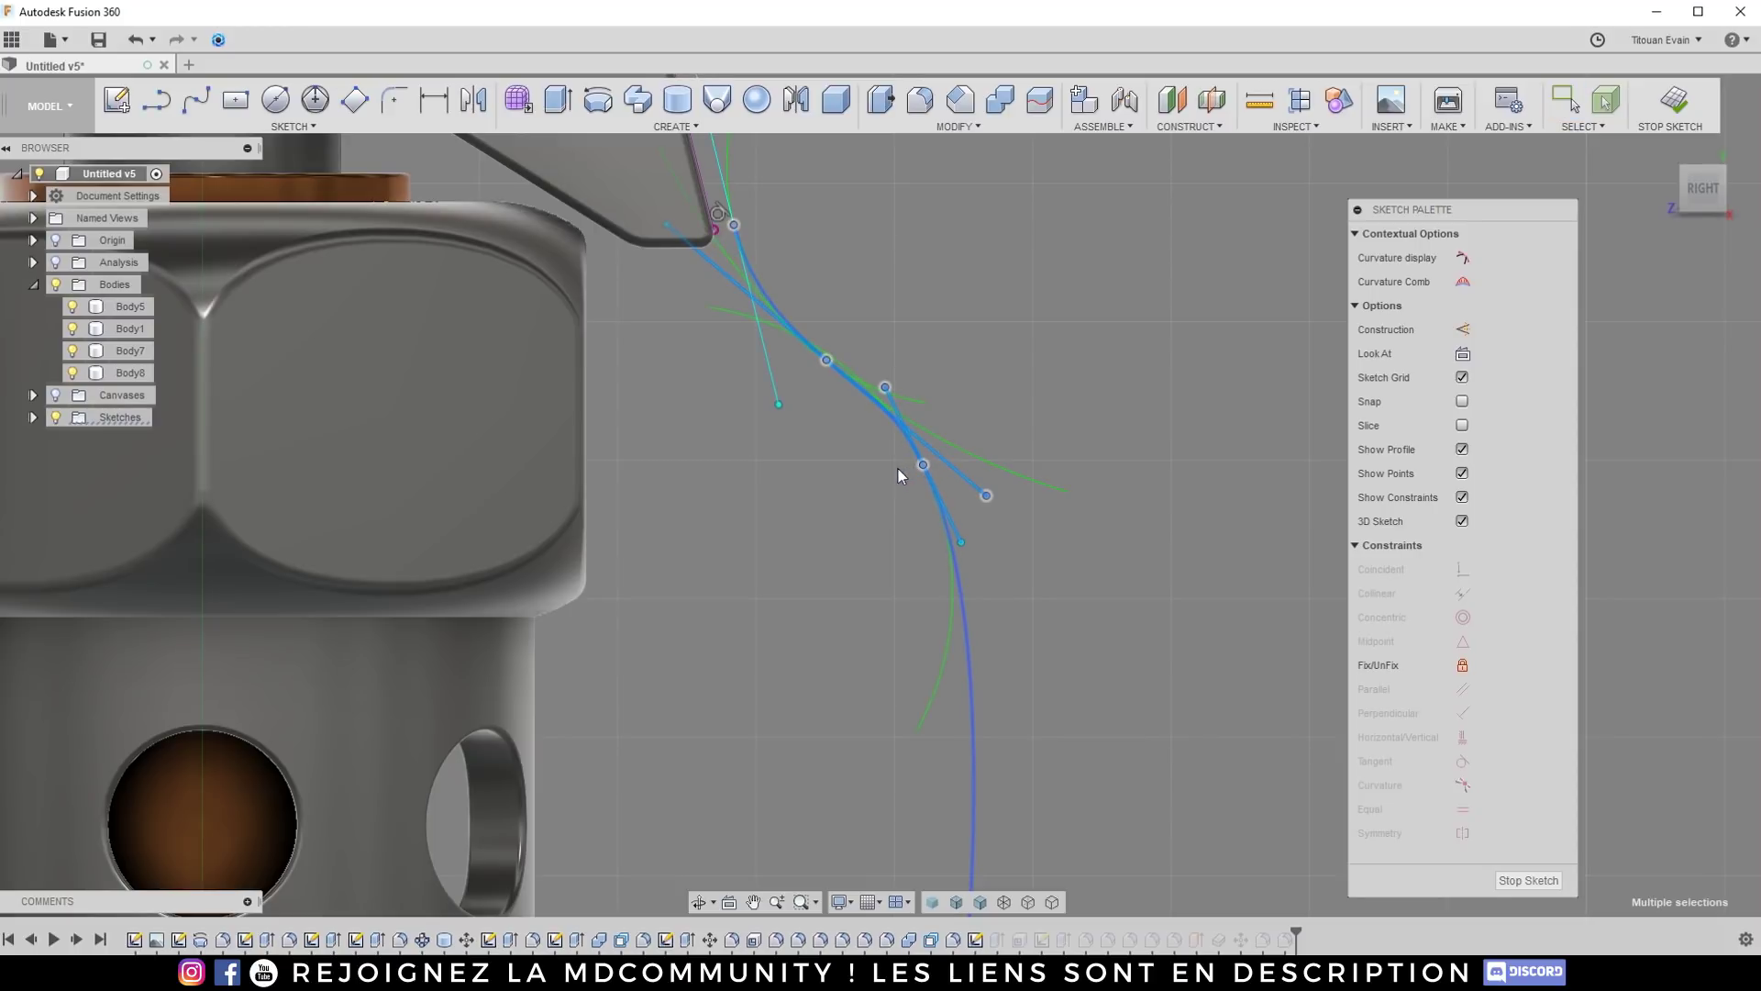
pyautogui.press('Escape')
pyautogui.moveTo(916, 466); pyautogui.dragTo(908, 465)
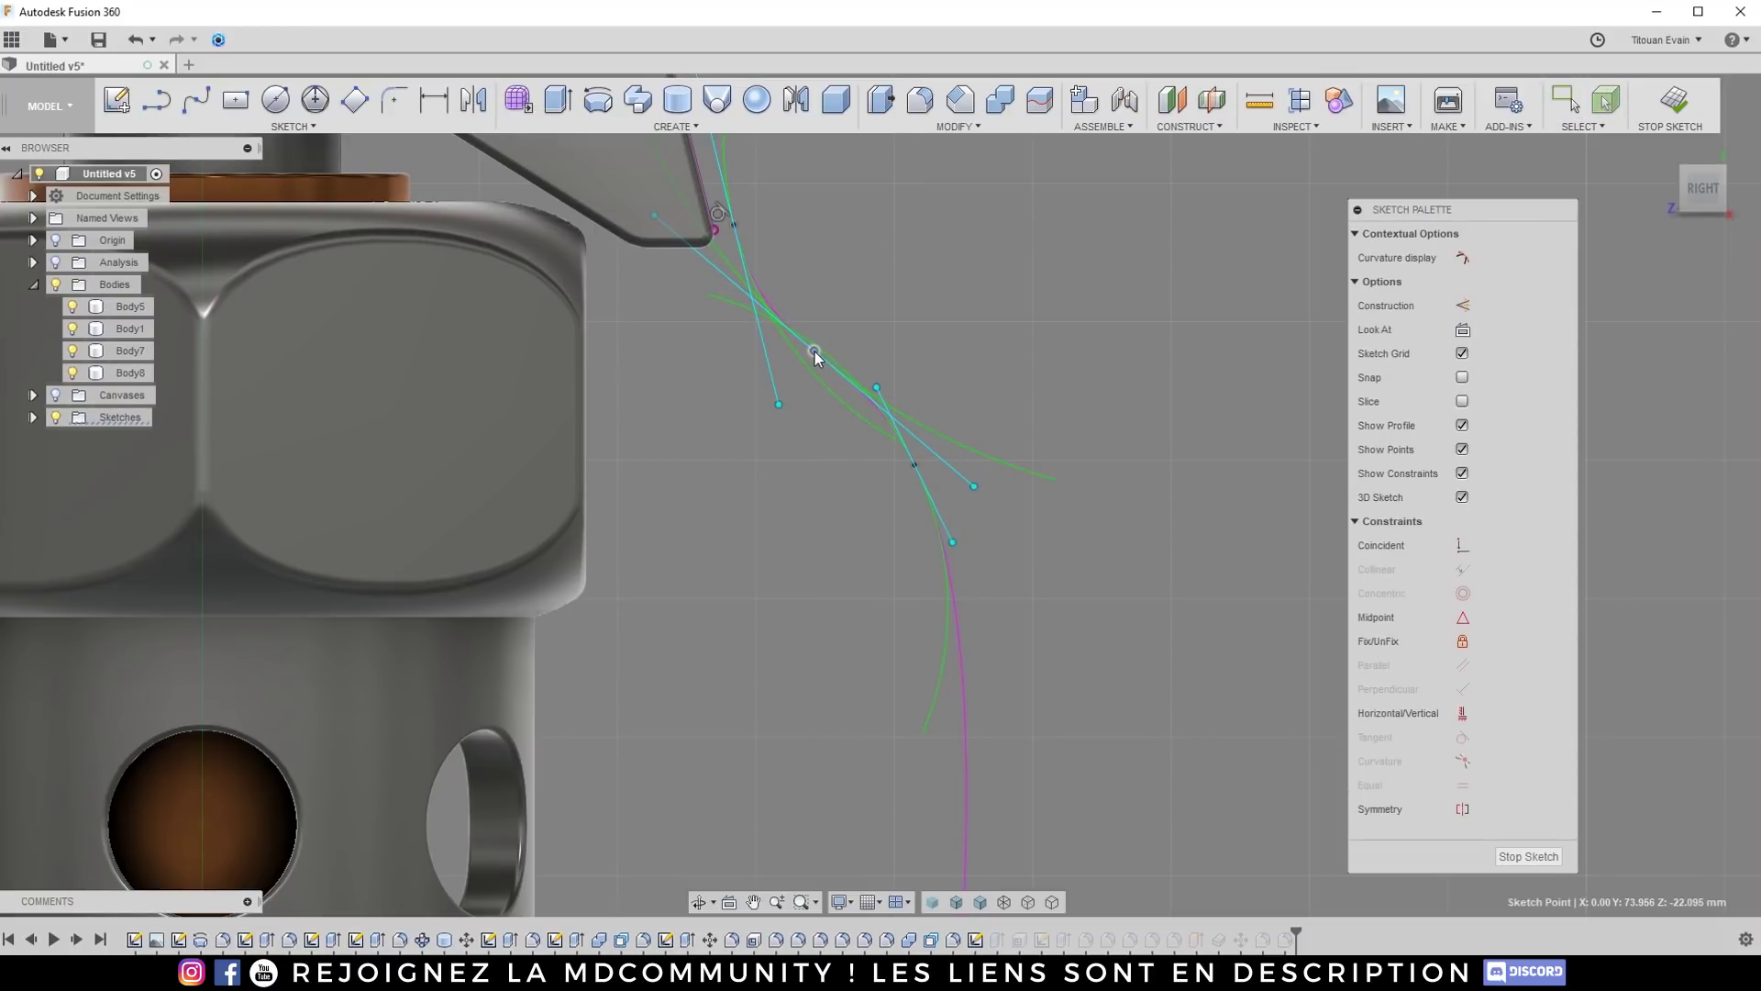
pyautogui.press('Escape')
pyautogui.scroll(-5, 864, 340)
pyautogui.scroll(-2, 864, 335)
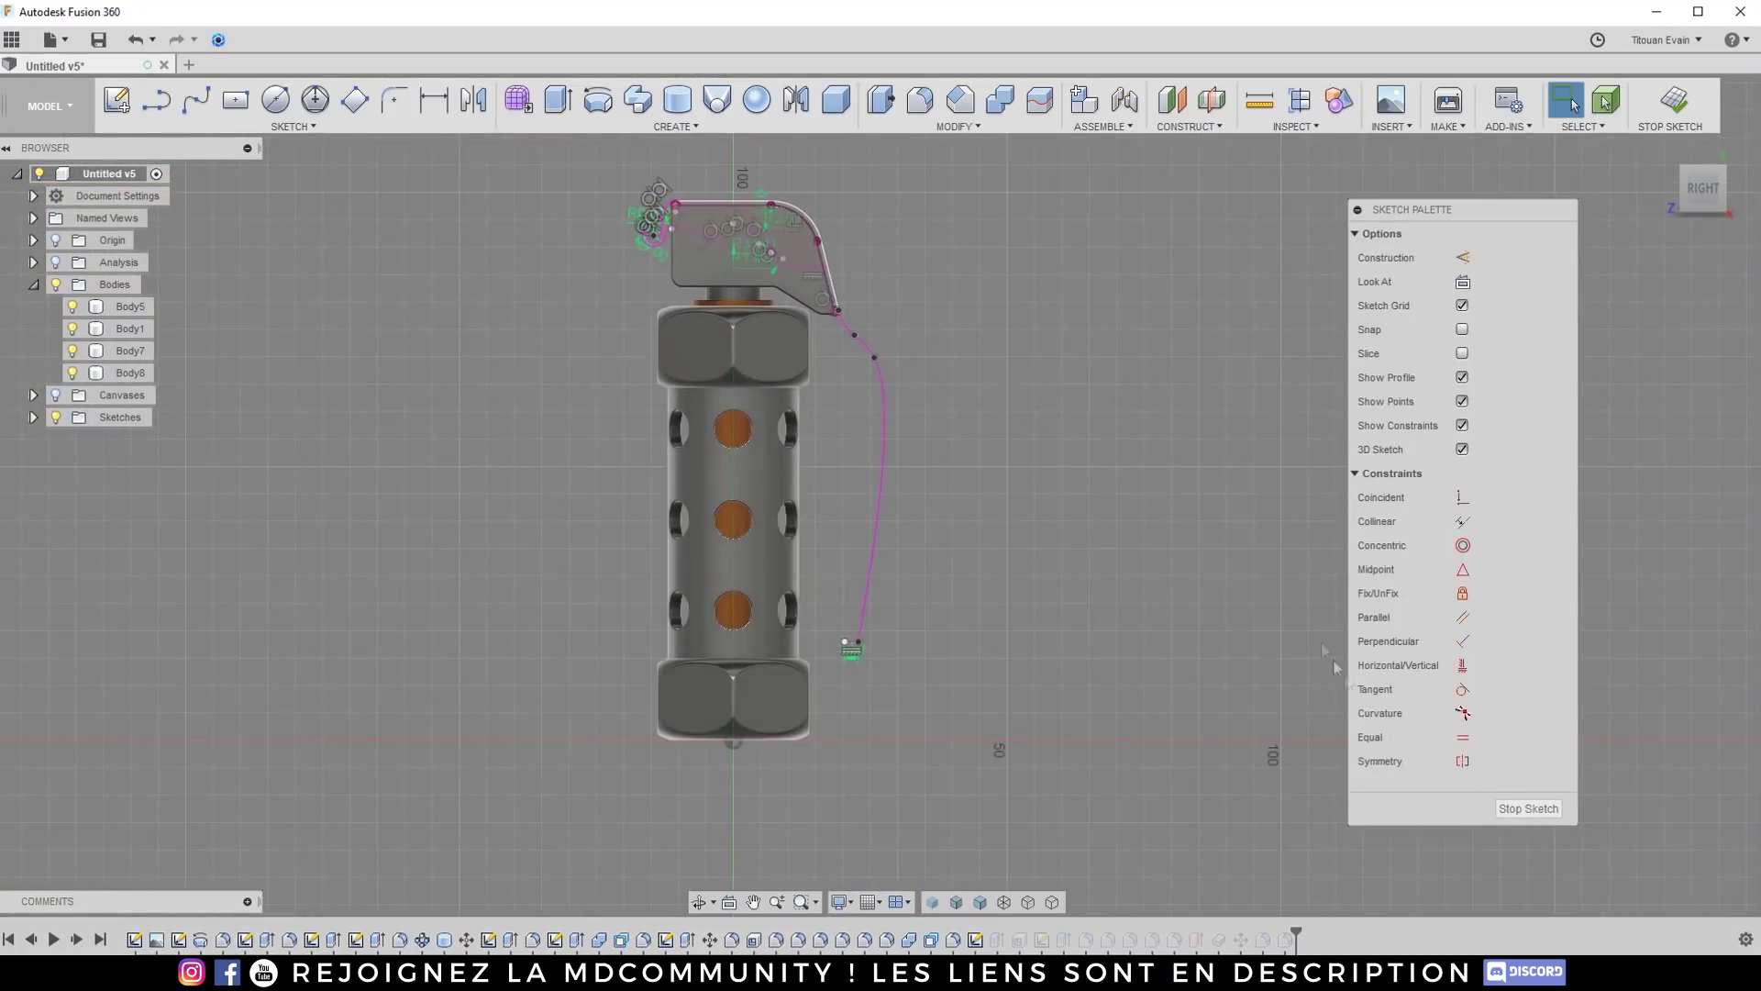
pyautogui.click(1525, 807)
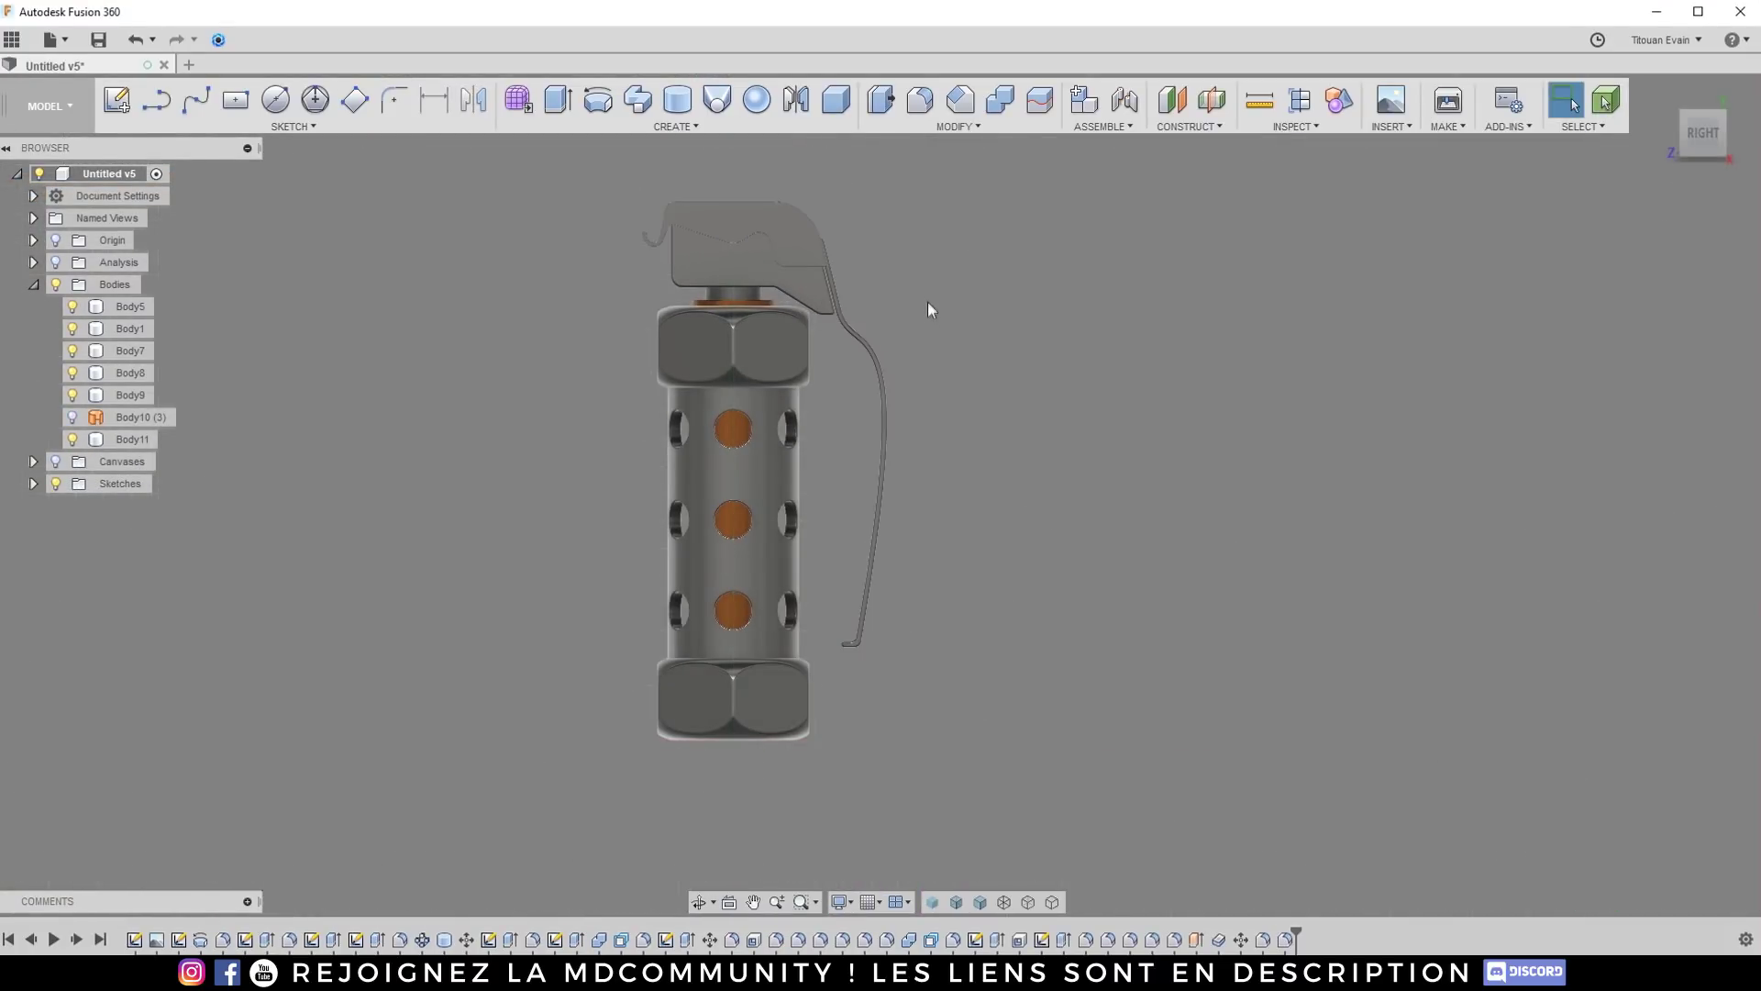
pyautogui.scroll(8, 905, 268)
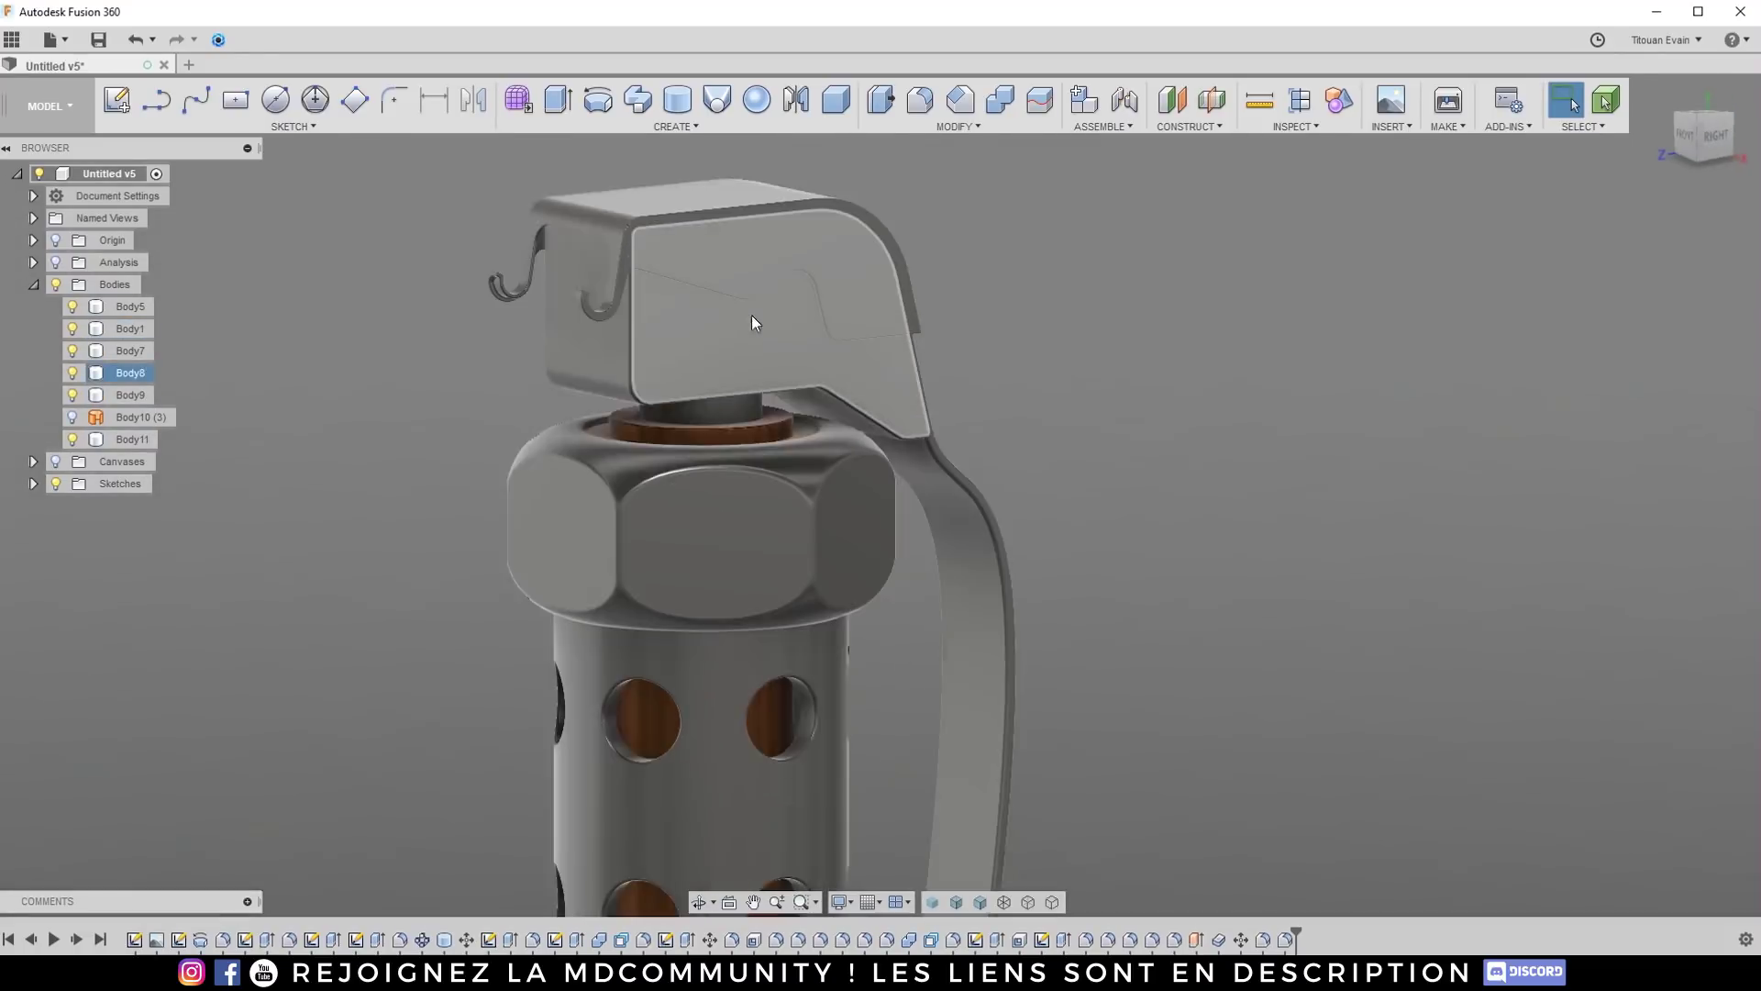
pyautogui.keyDown('shift'); pyautogui.moveTo(751, 315); pyautogui.dragTo(642, 303, button='middle'); pyautogui.keyUp('shift')
pyautogui.click(550, 302)
pyautogui.click(1718, 139)
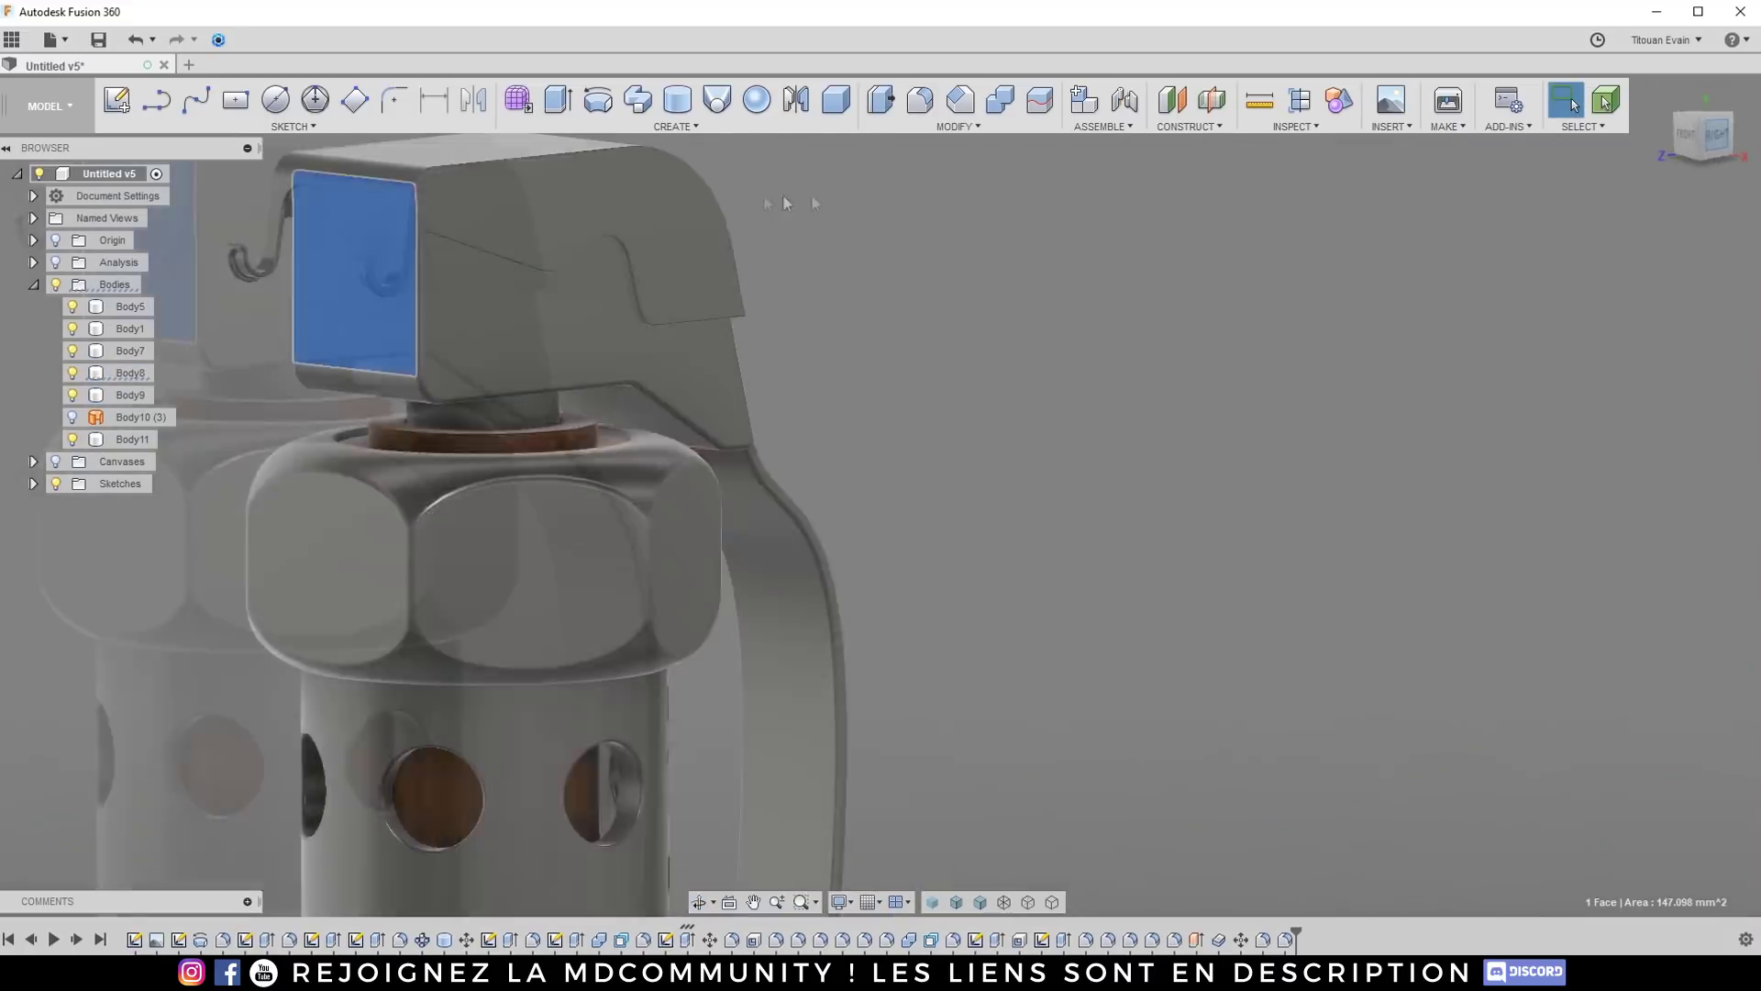
pyautogui.scroll(6, 807, 395)
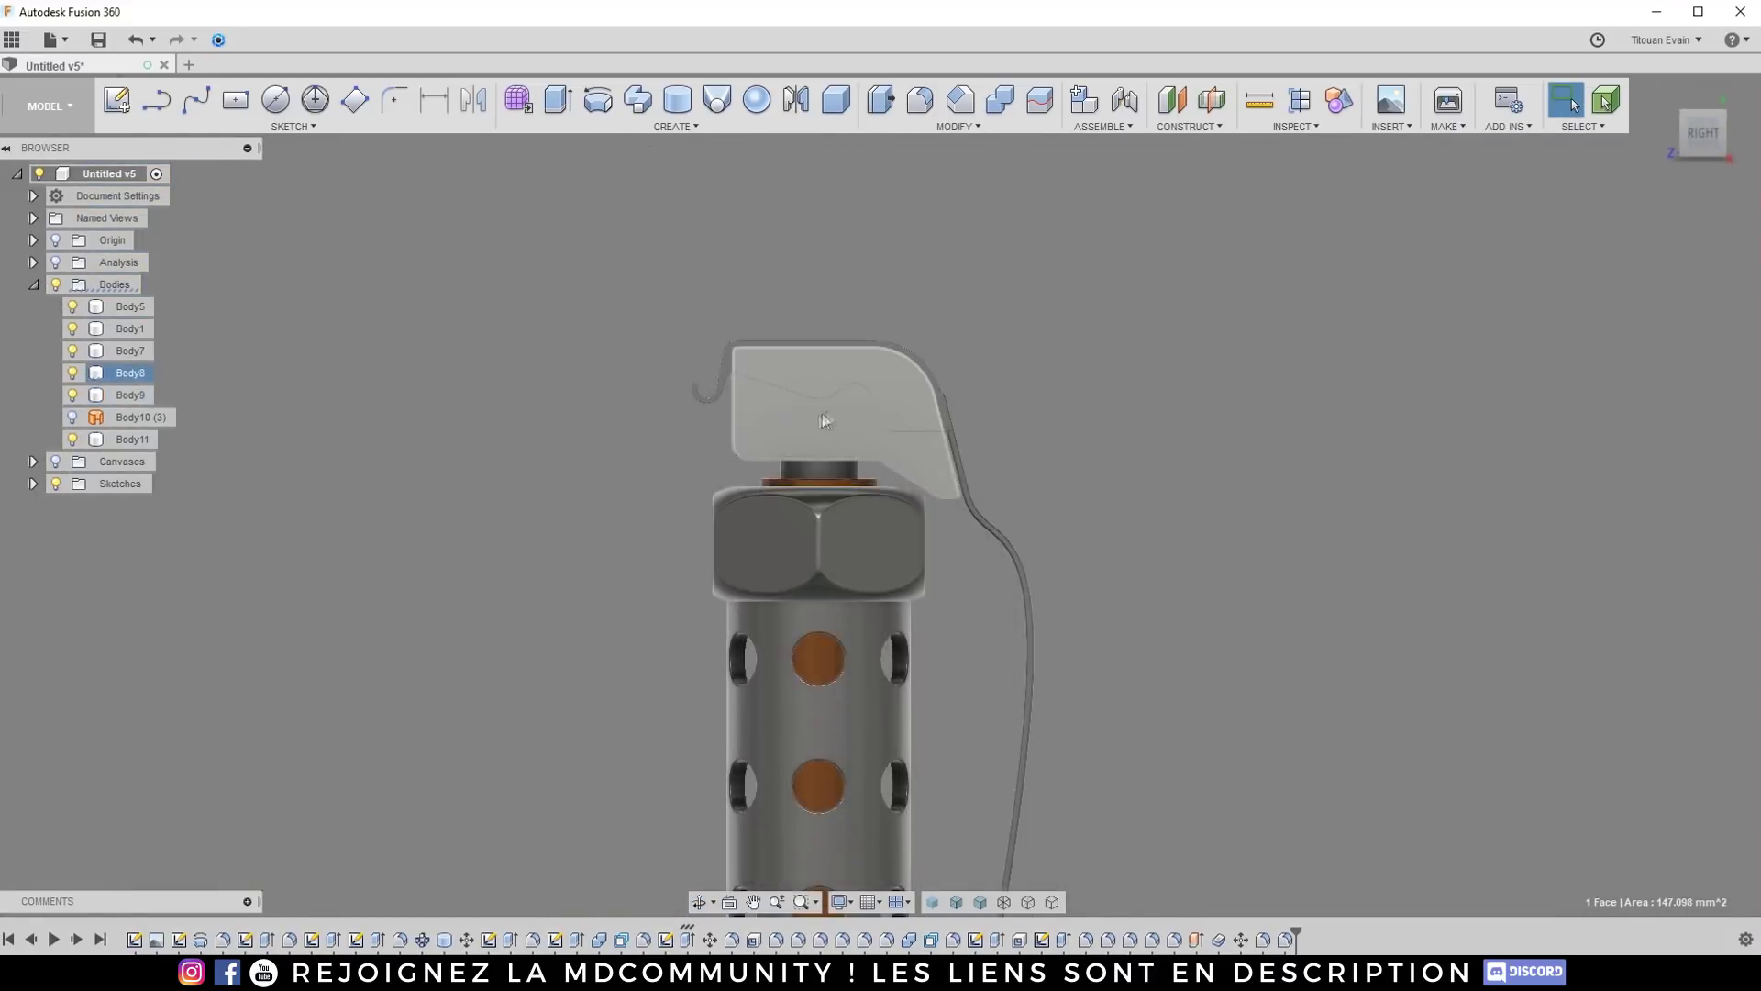
pyautogui.press('c')
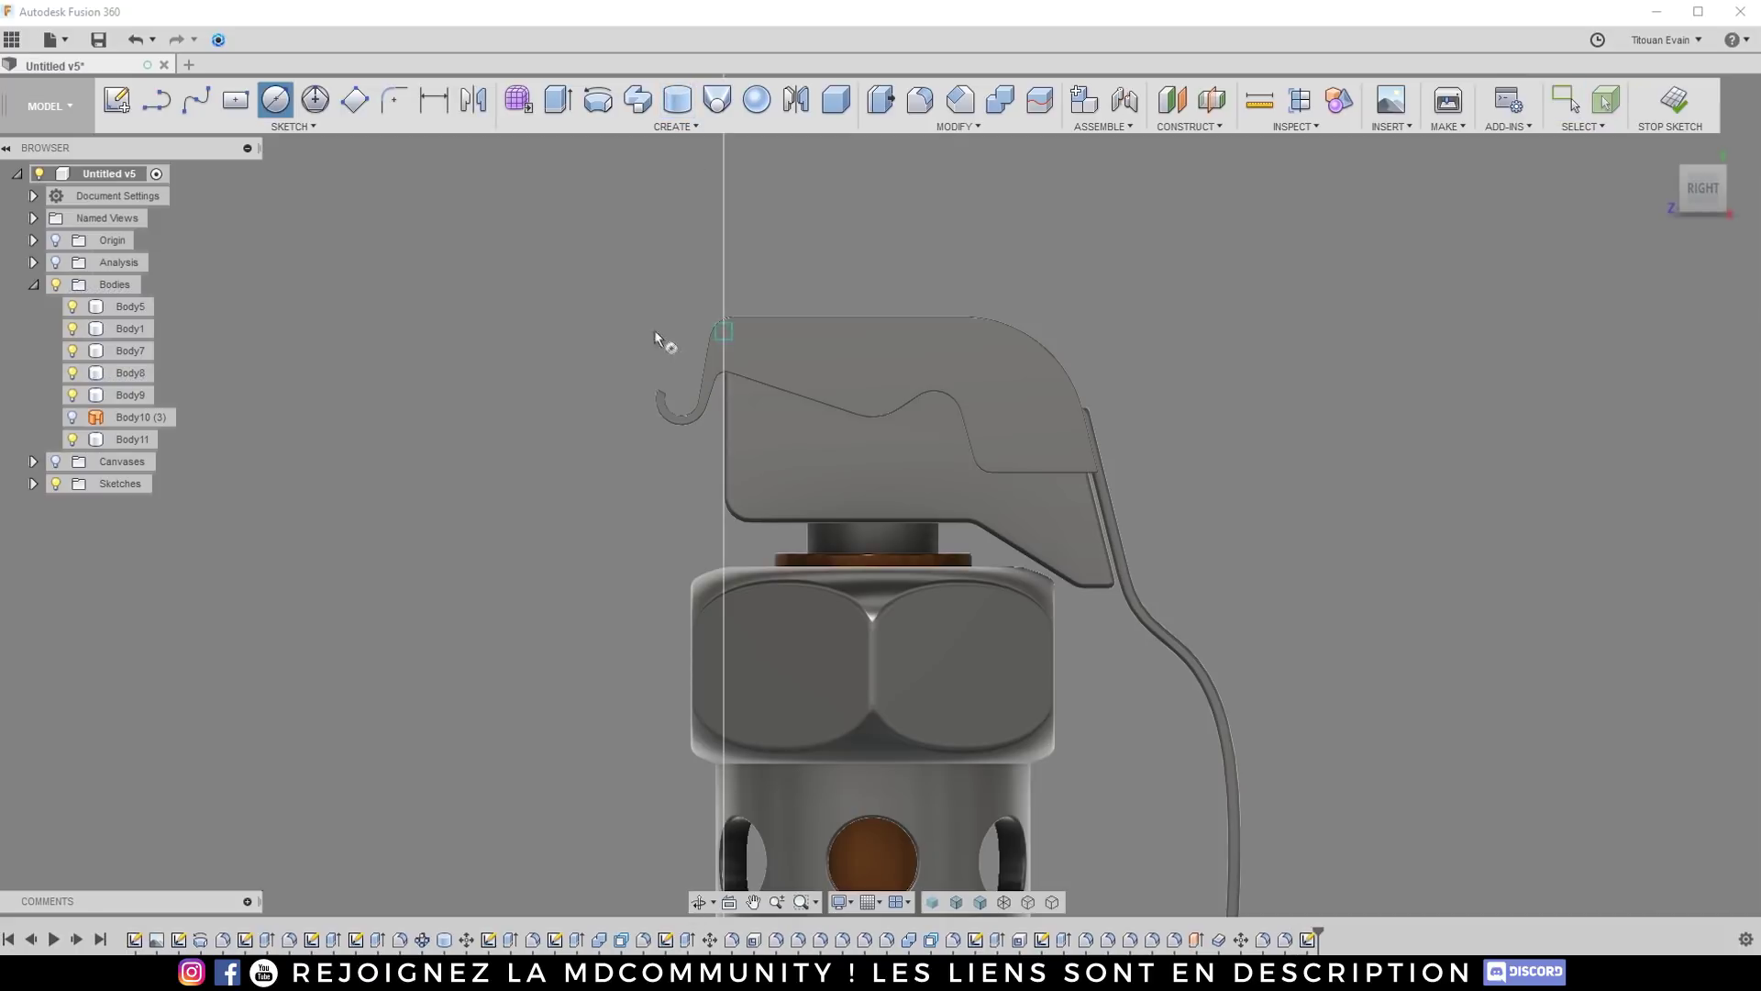
pyautogui.press('Escape')
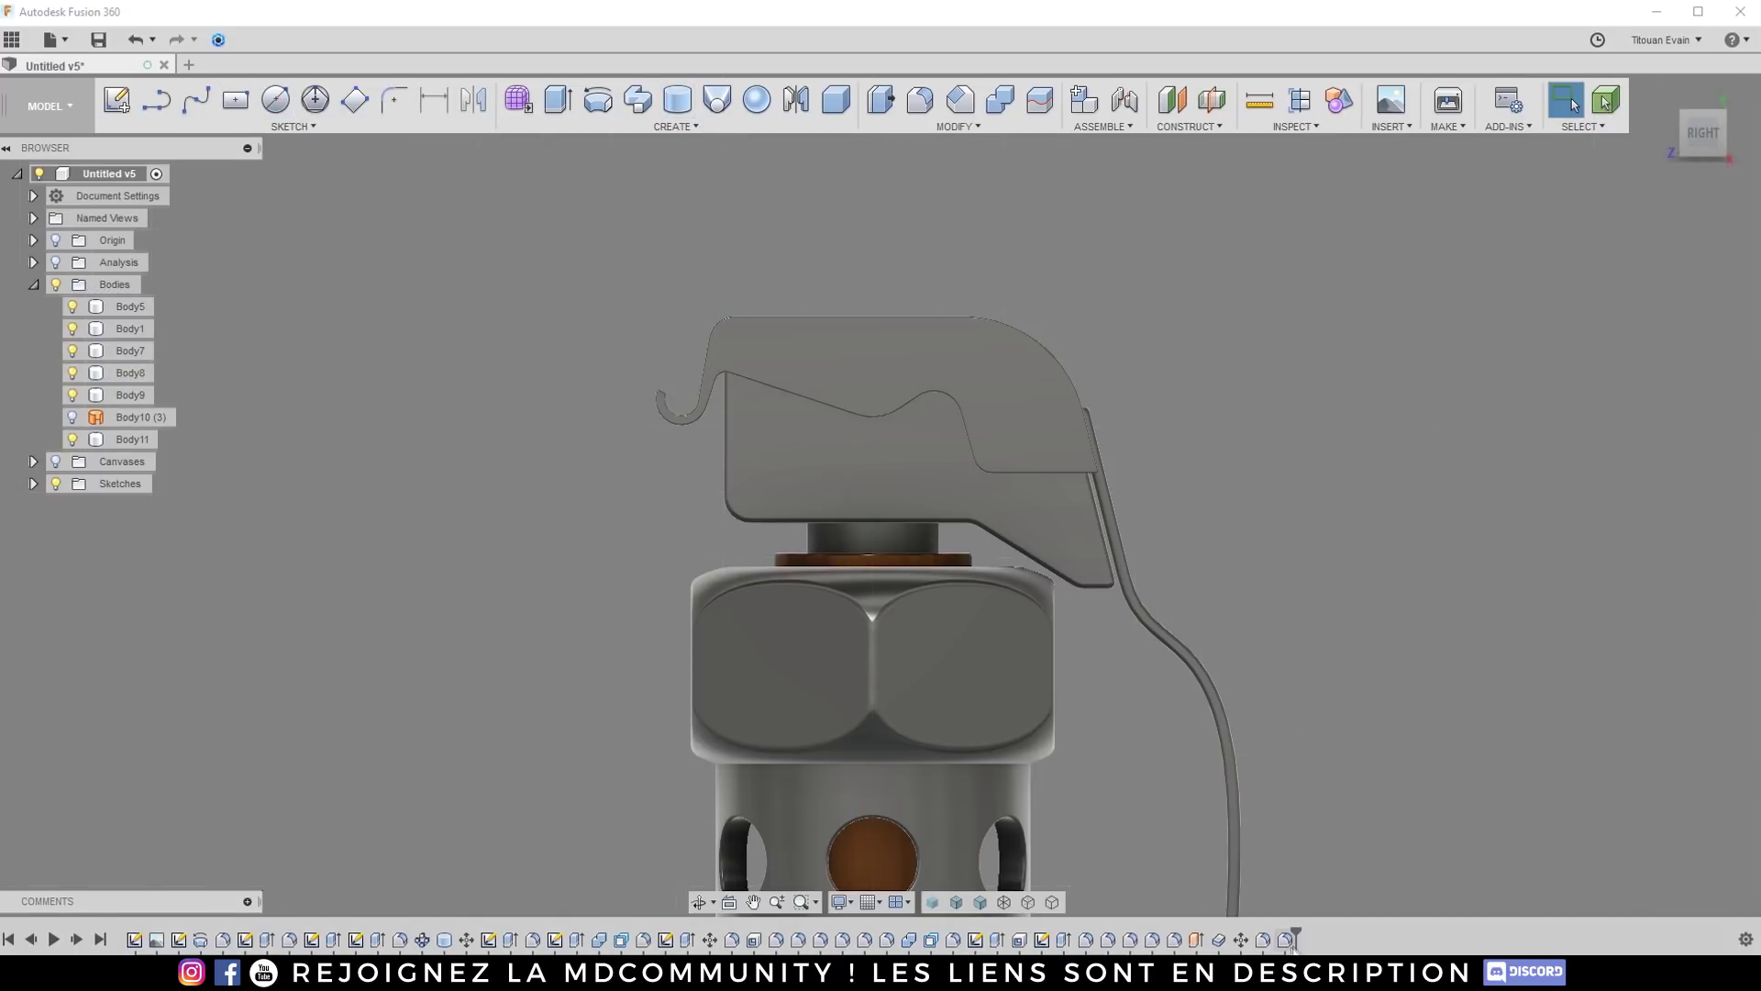
# Step: Start a sketch on the assembly's central side plane and project the inner arc of the cover's hook into it
pyautogui.press('c')
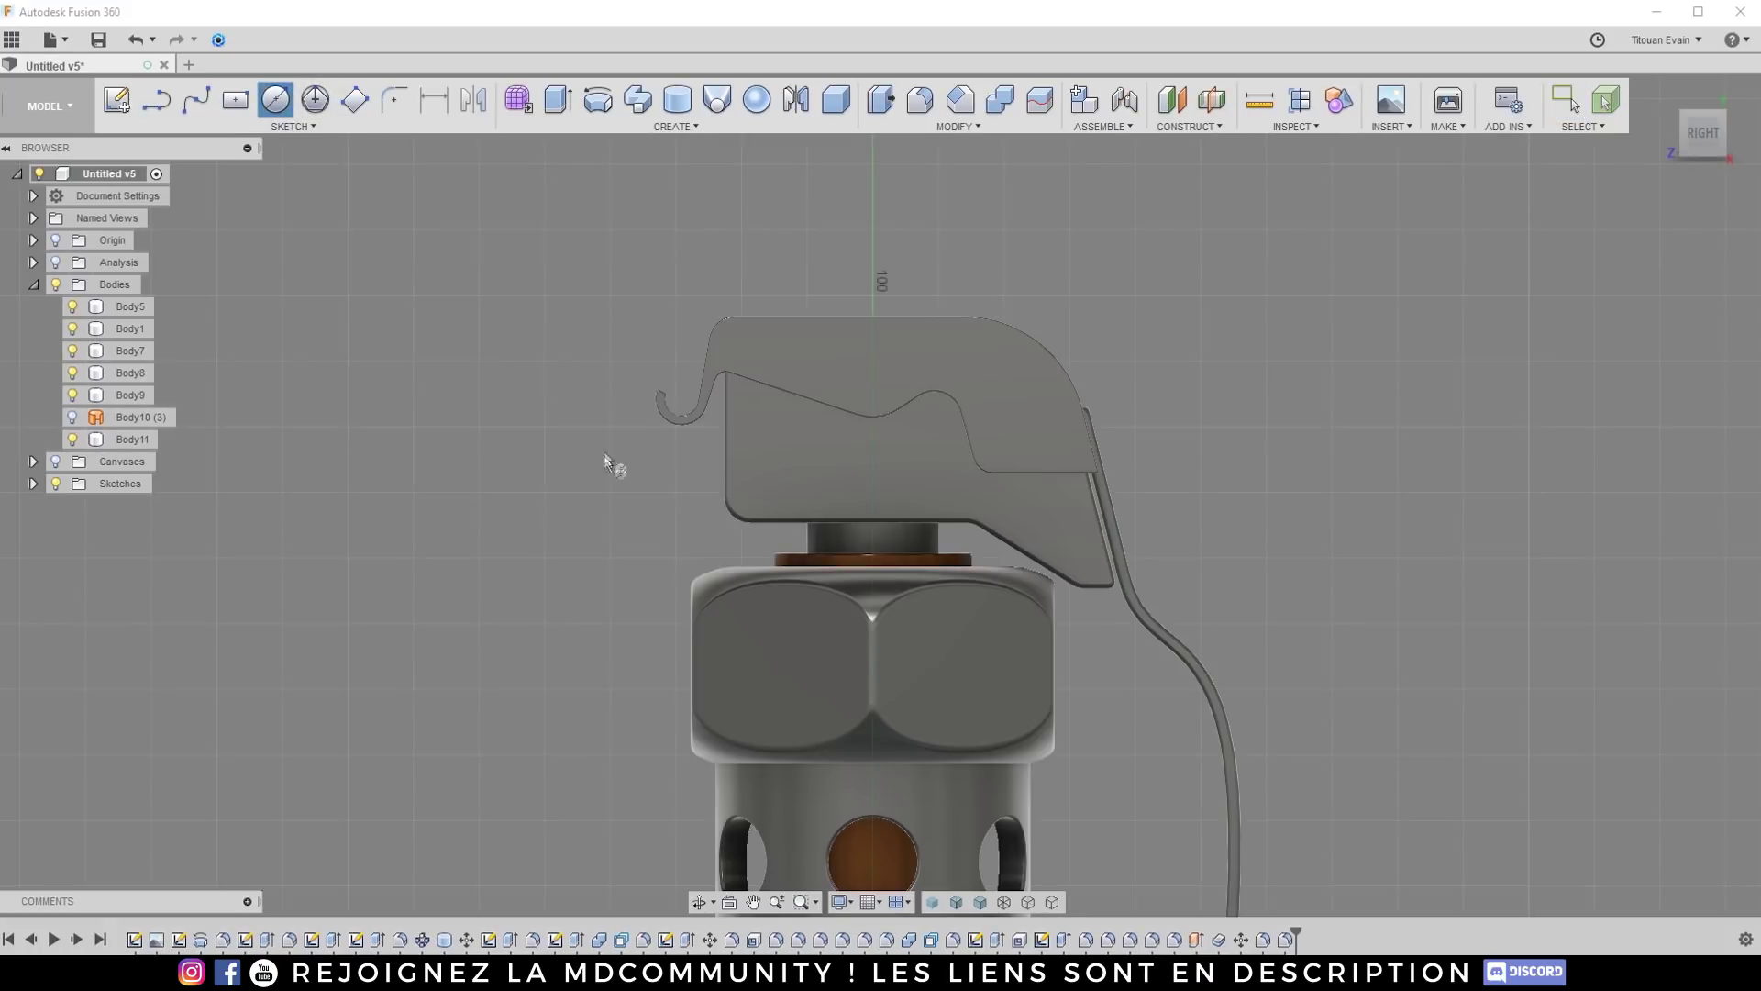
pyautogui.click(602, 376)
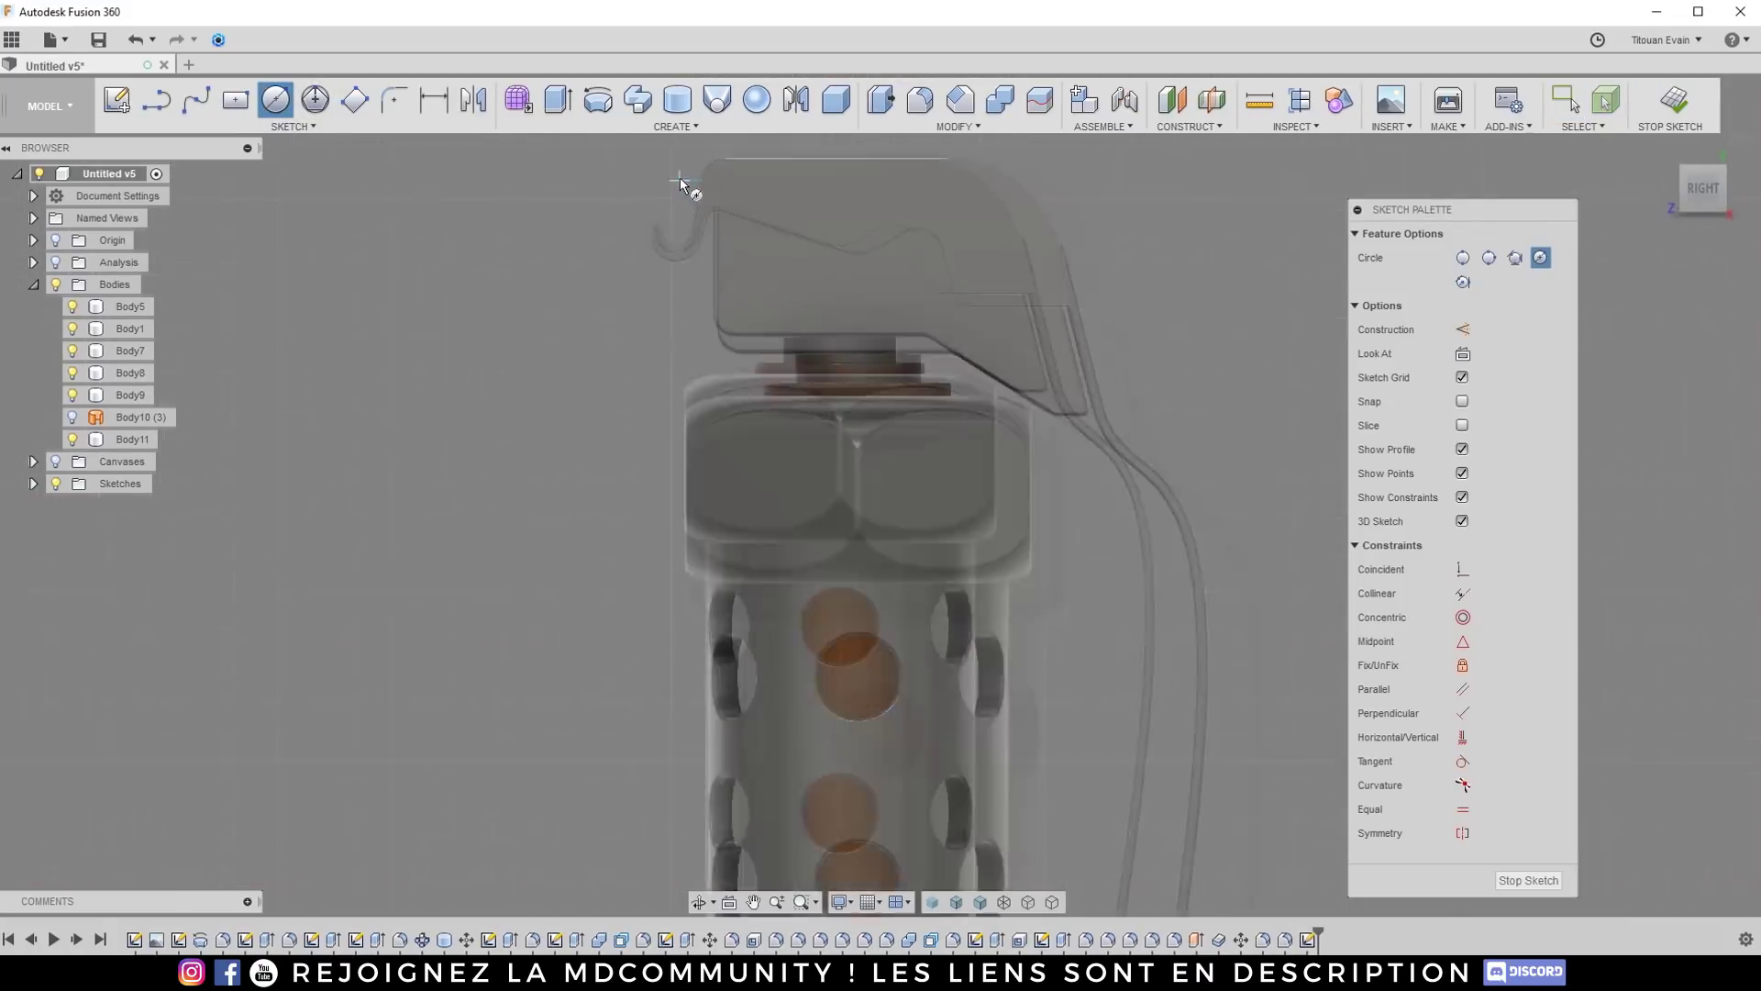
pyautogui.scroll(5, 680, 183)
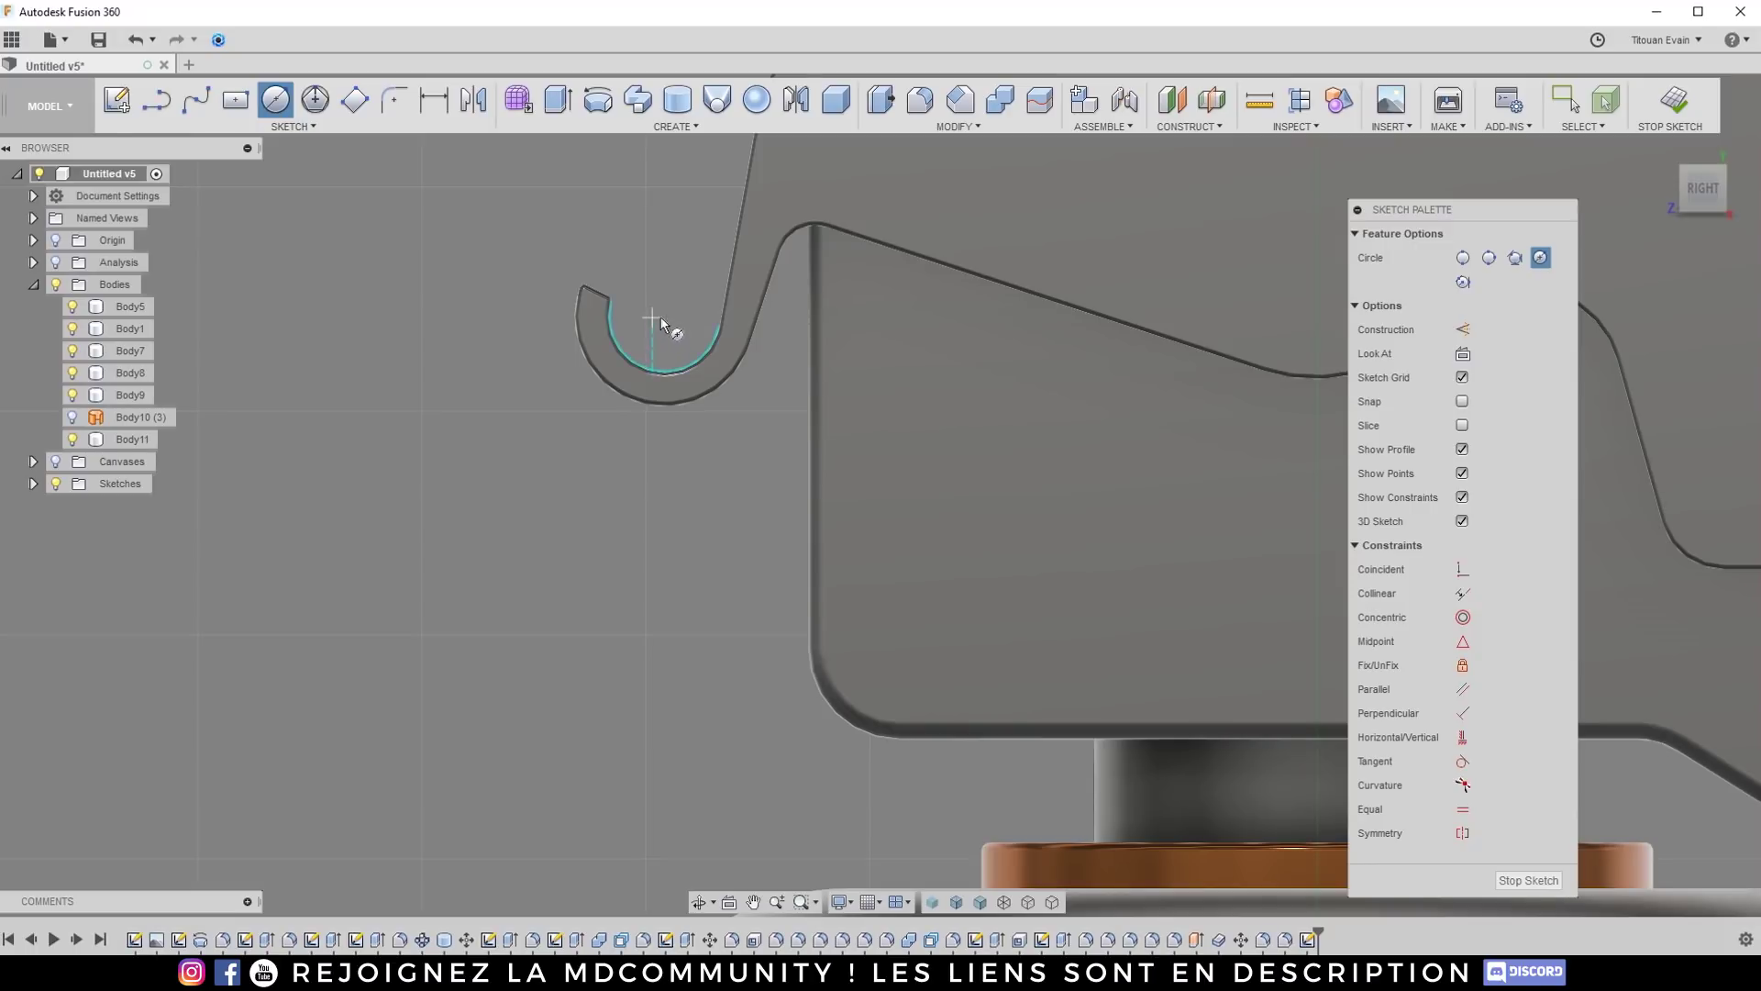
pyautogui.press('p')
pyautogui.click(675, 368)
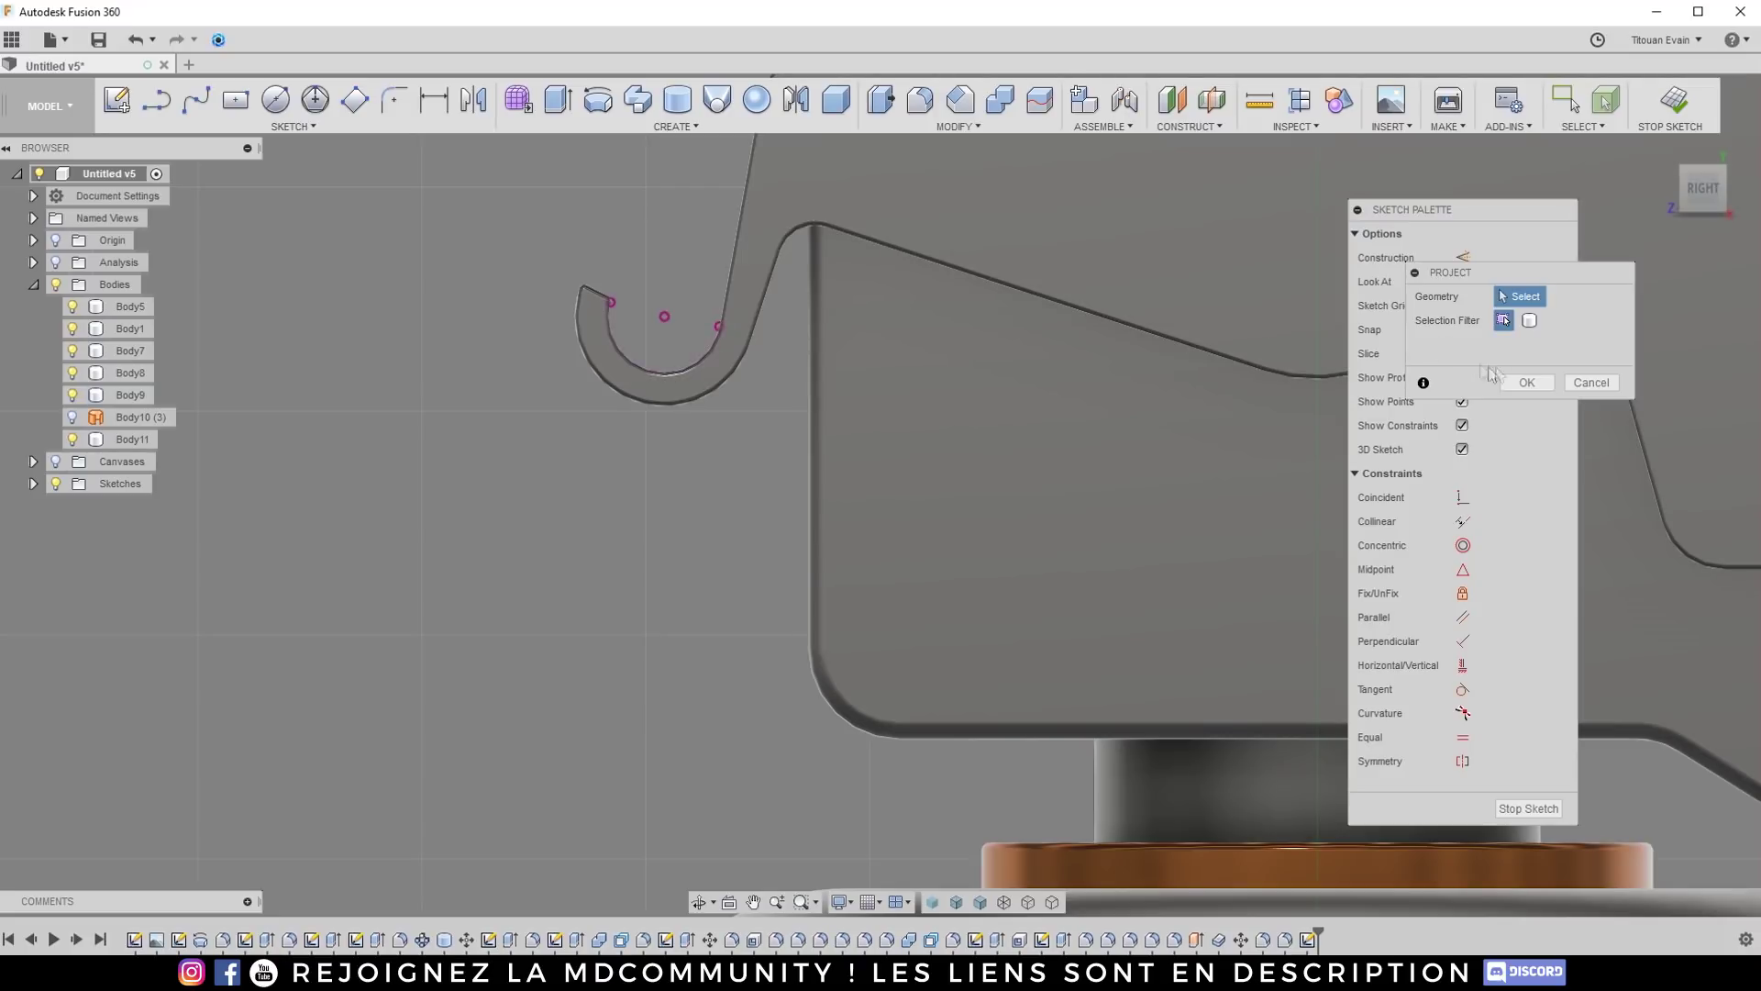
pyautogui.press('Return')
# Step: Draw a circle centred on the projected hook arc, with its edge on that arc
pyautogui.press('c')
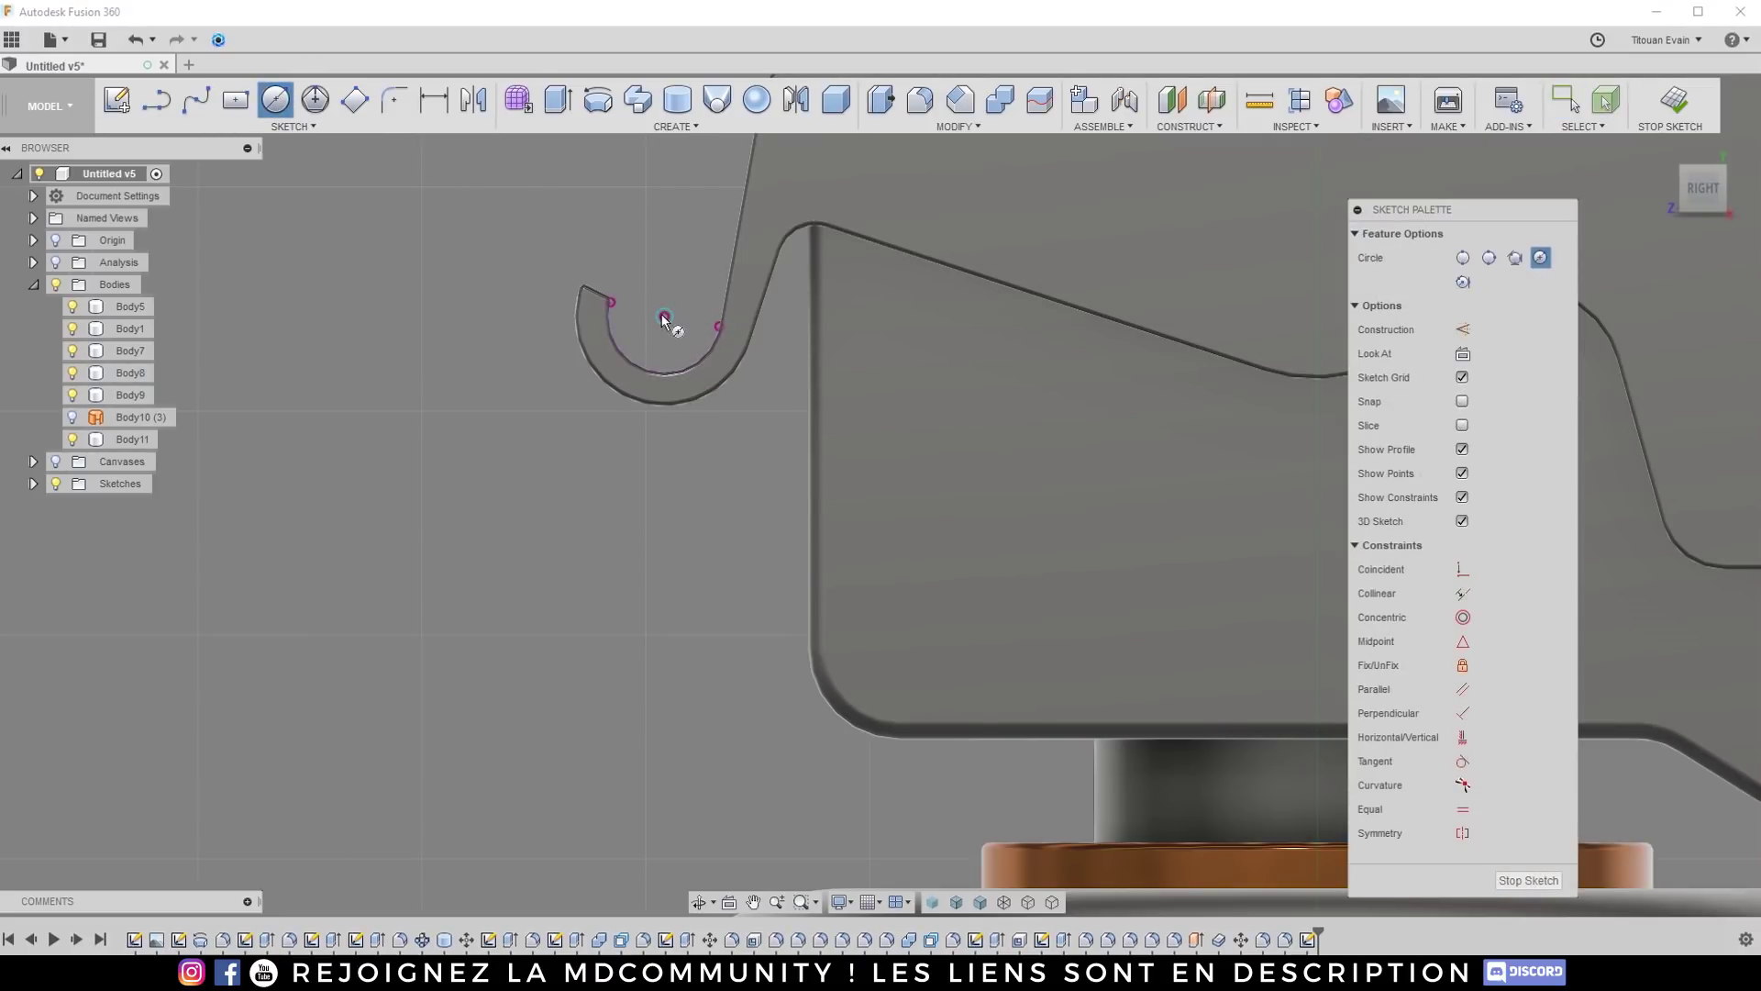
pyautogui.scroll(5, 666, 366)
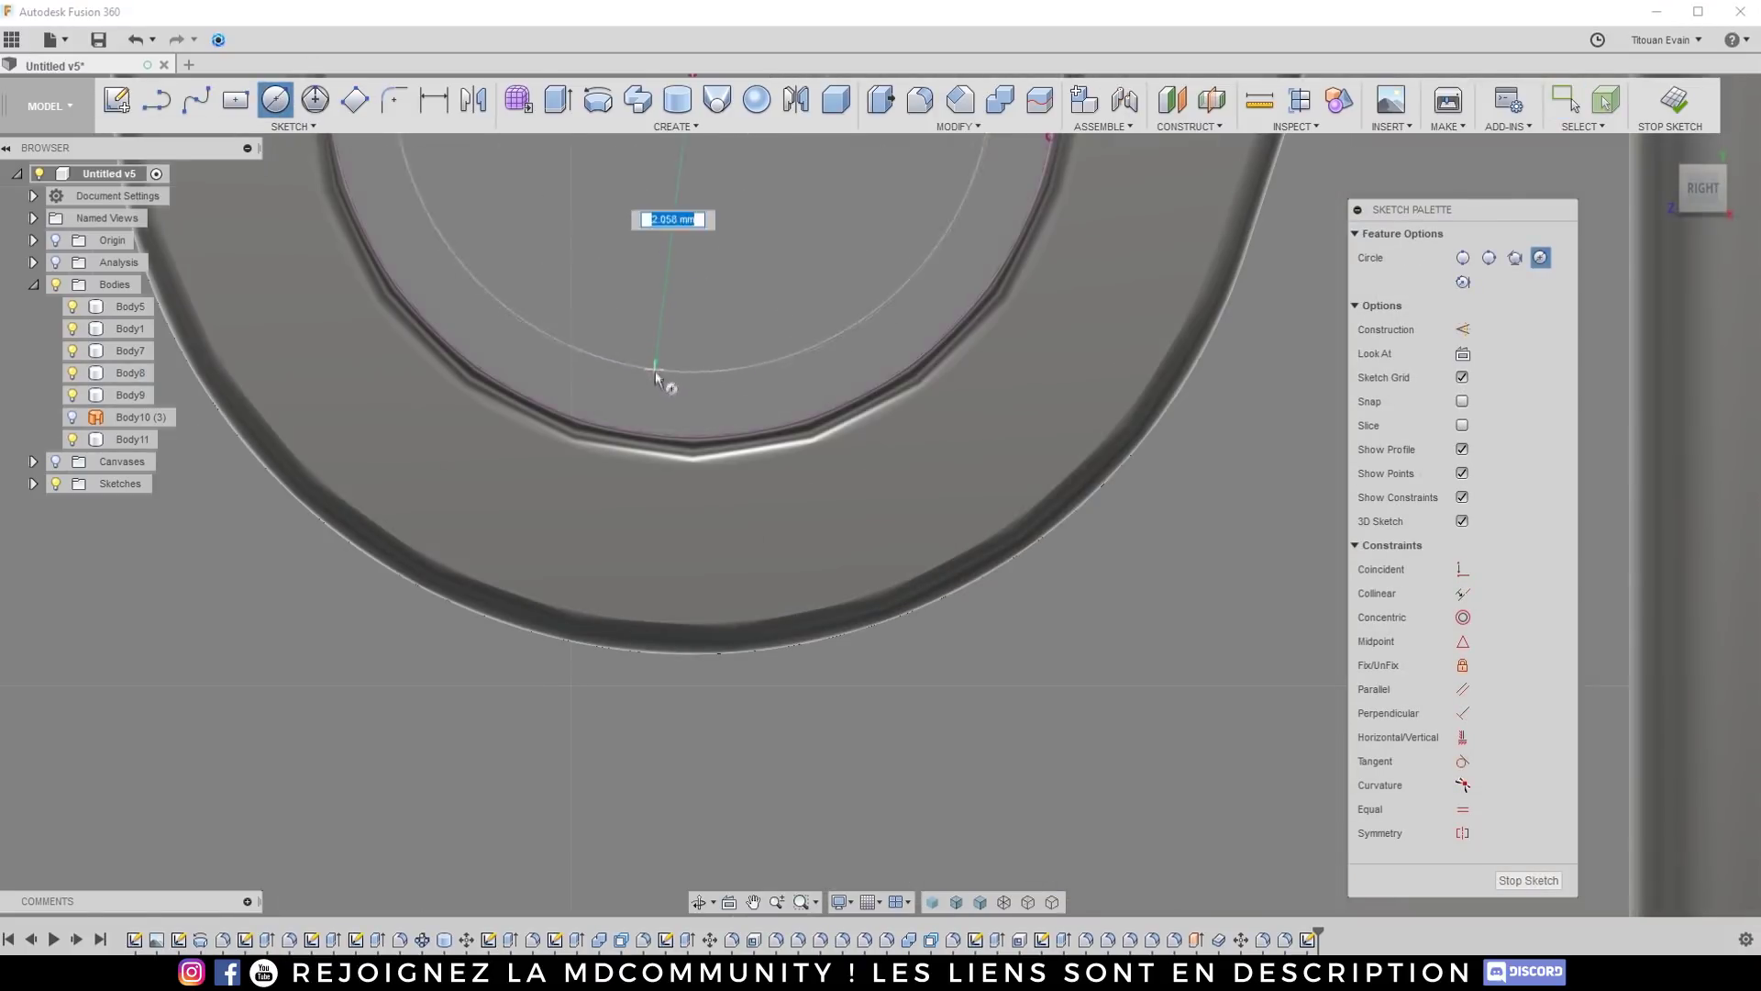
pyautogui.scroll(2, 652, 428)
pyautogui.click(658, 428)
pyautogui.scroll(-10, 763, 431)
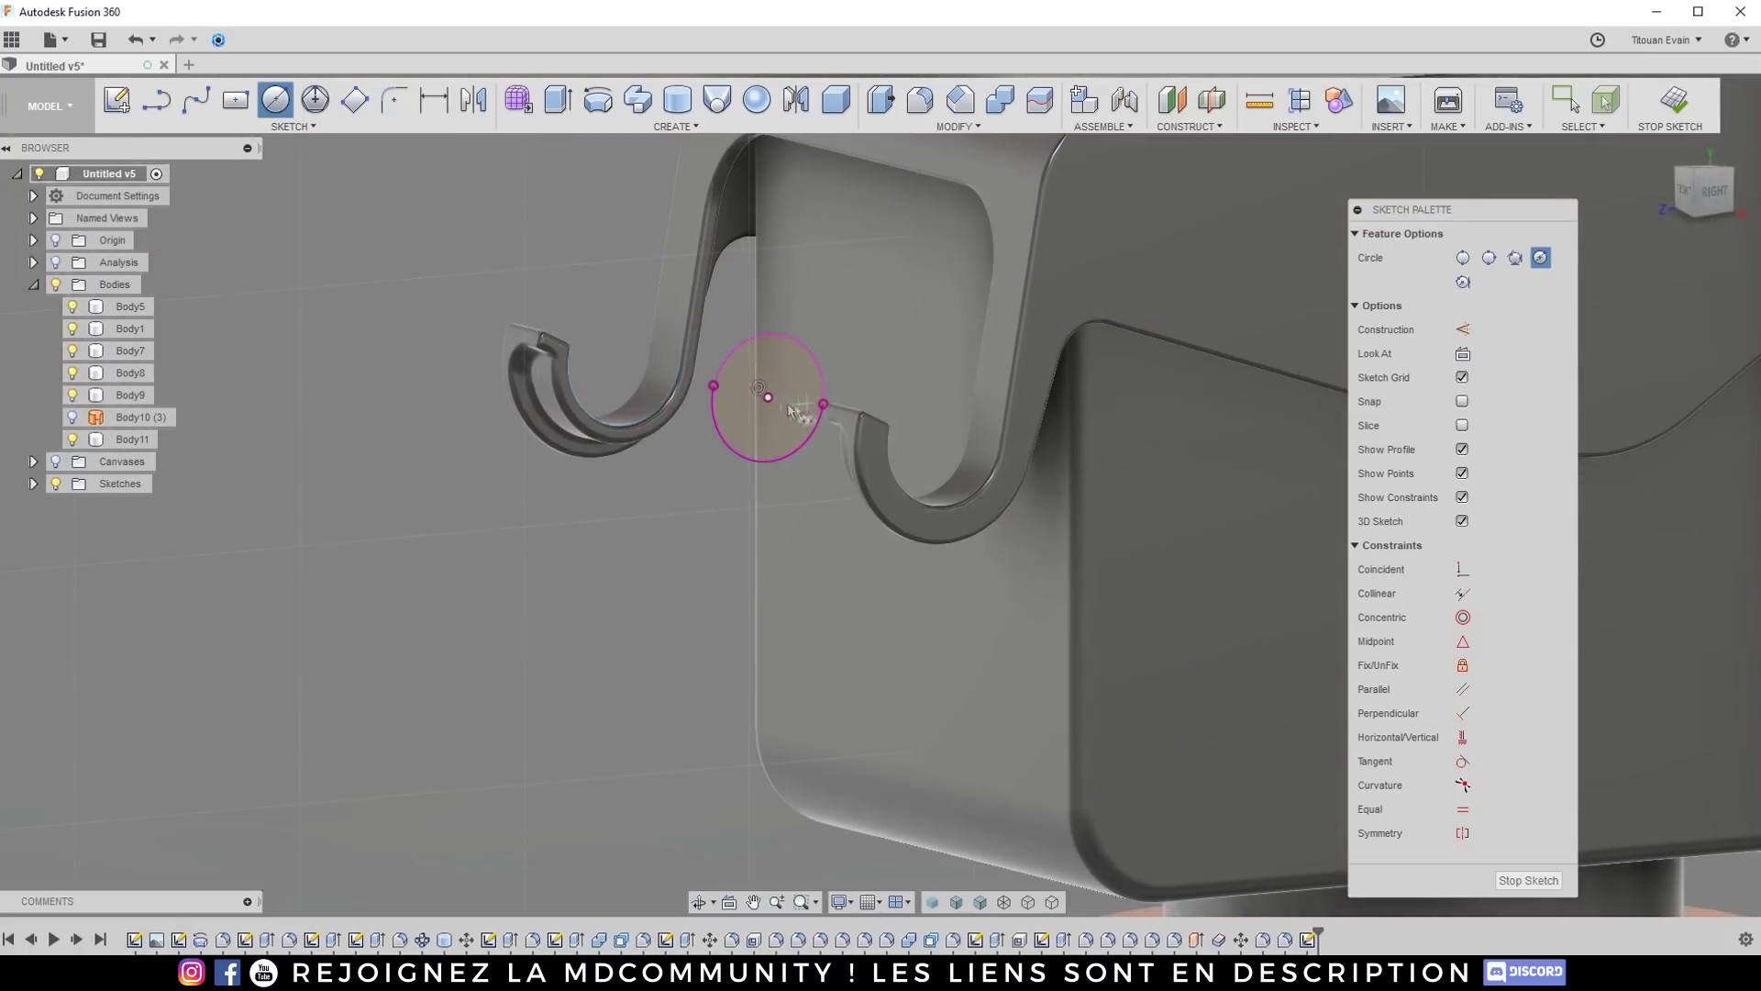
# Step: Extrude the circle symmetrically by 7.016 mm as a new body, forming a pin through both cover hooks
pyautogui.scroll(-2, 807, 381)
pyautogui.moveTo(808, 381)
pyautogui.keyDown('shift'); pyautogui.mouseDown(button='middle')
pyautogui.moveTo(796, 440)
pyautogui.moveTo(733, 367)
pyautogui.mouseUp(button='middle'); pyautogui.keyUp('shift')
pyautogui.click(556, 101)
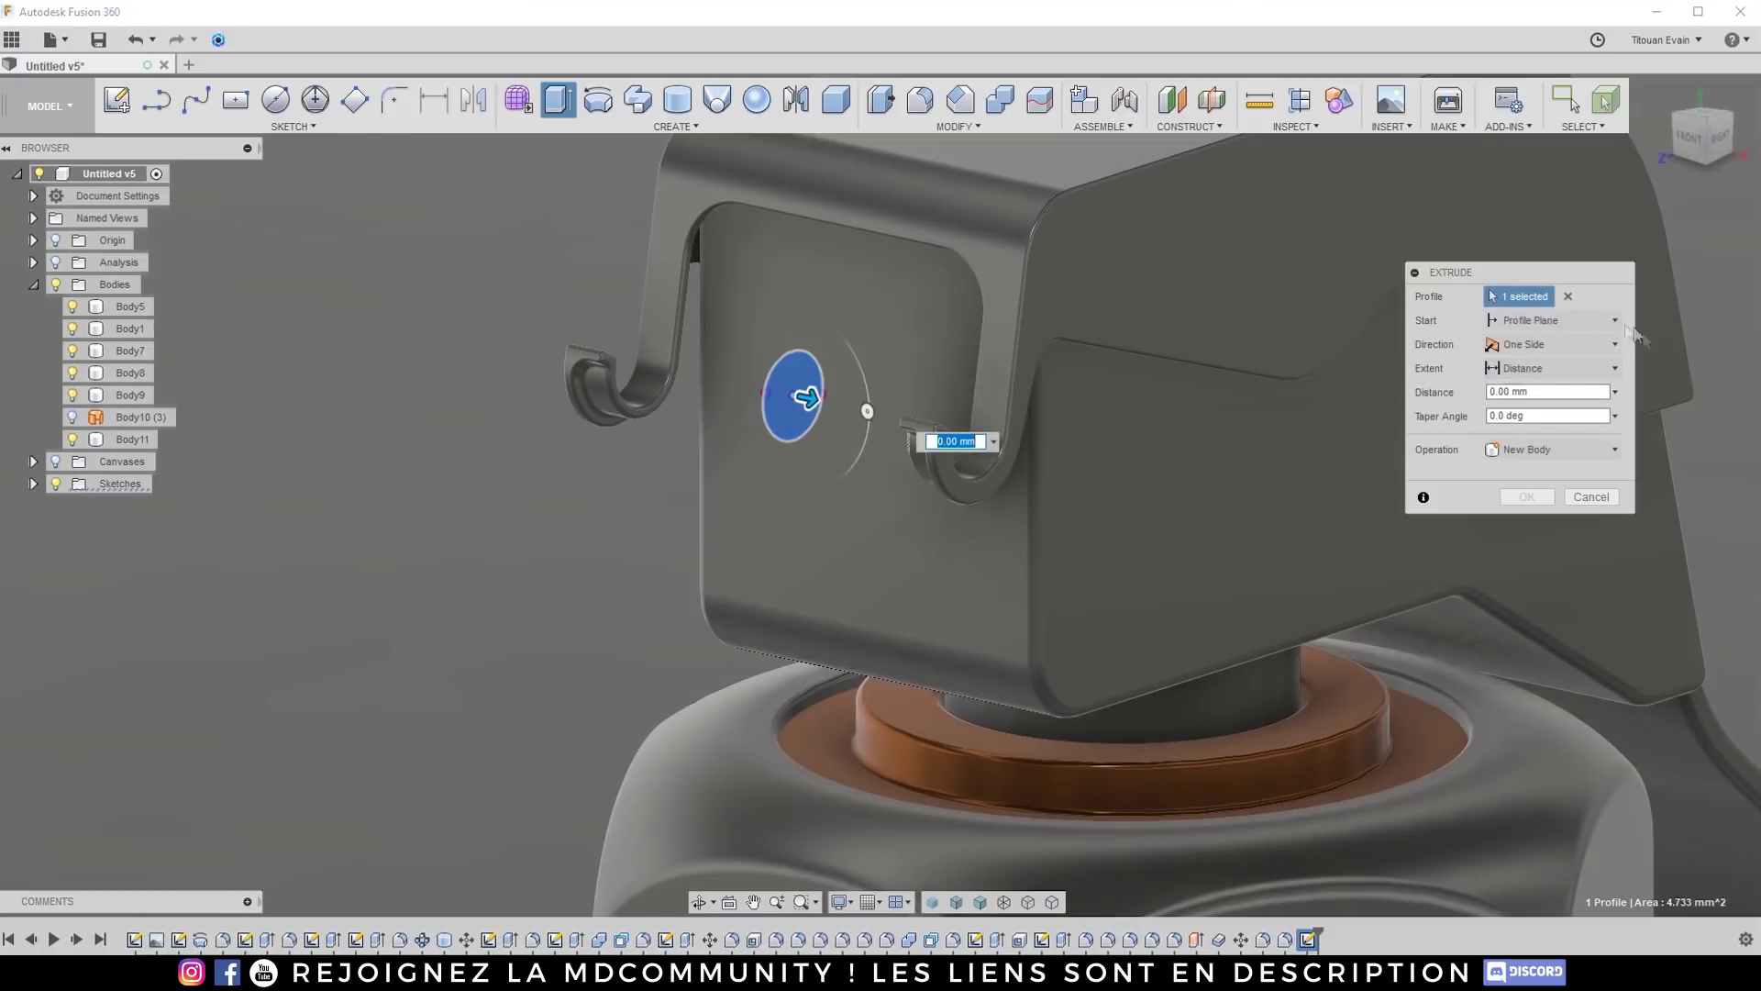
pyautogui.click(1597, 321)
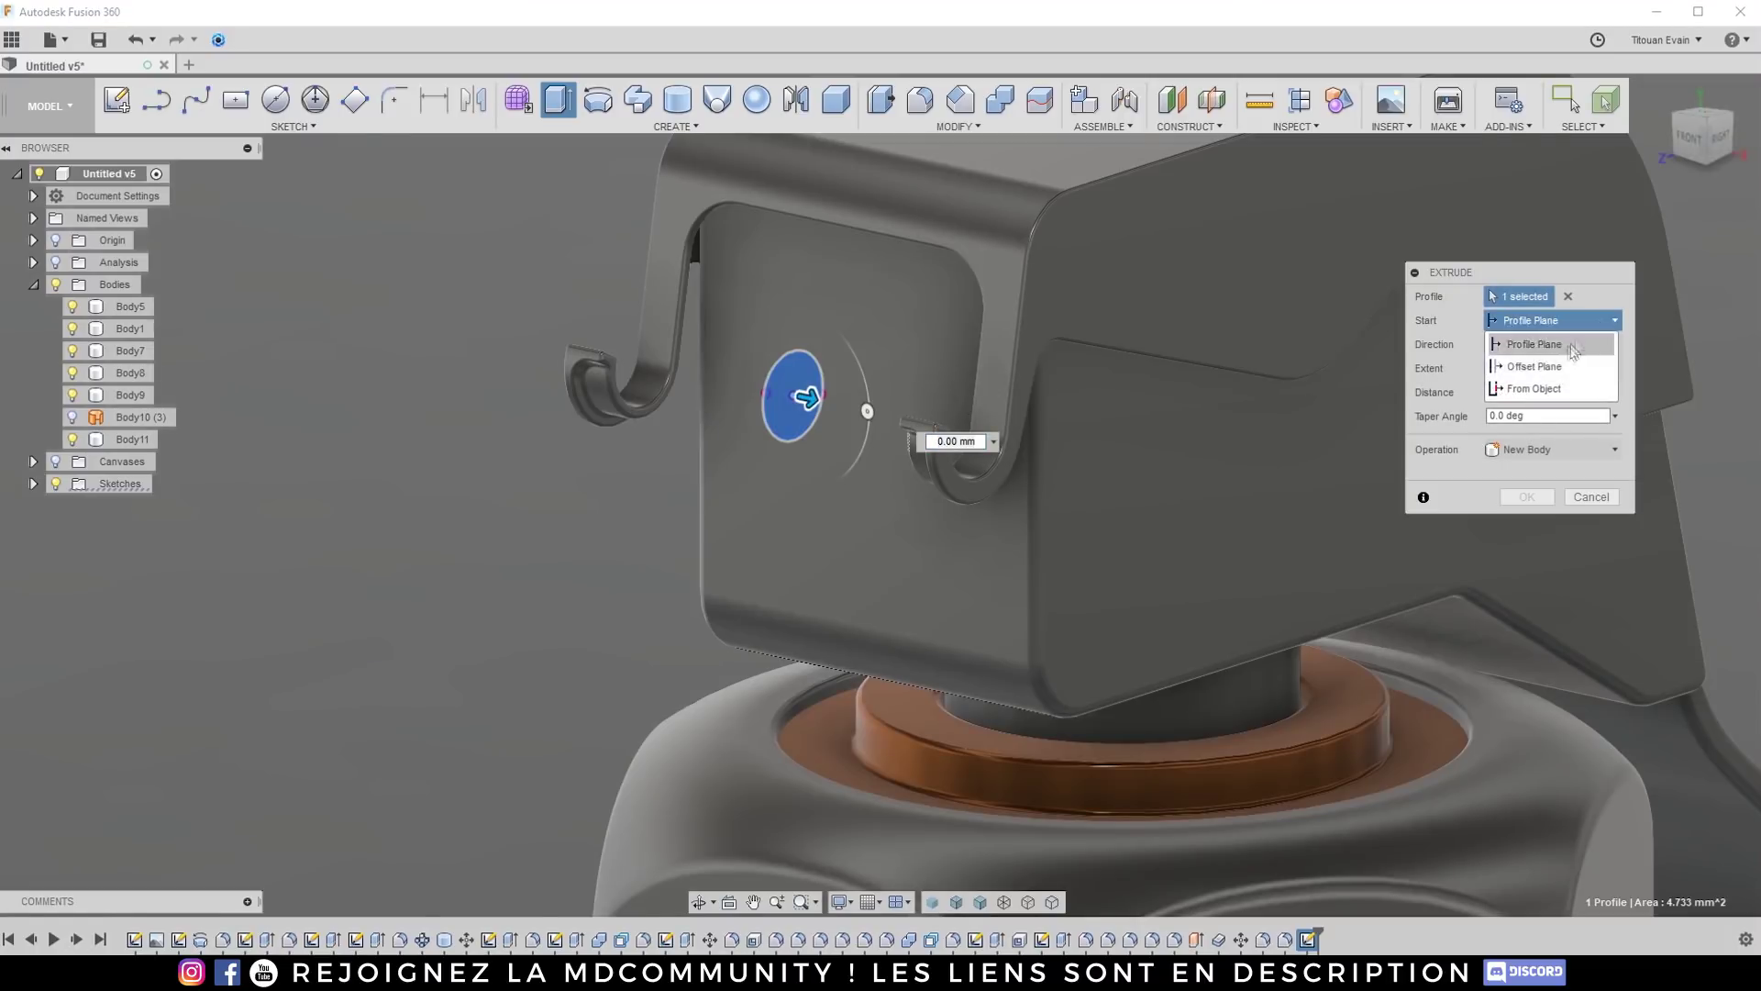
pyautogui.click(1533, 344)
pyautogui.click(1559, 344)
pyautogui.click(1541, 412)
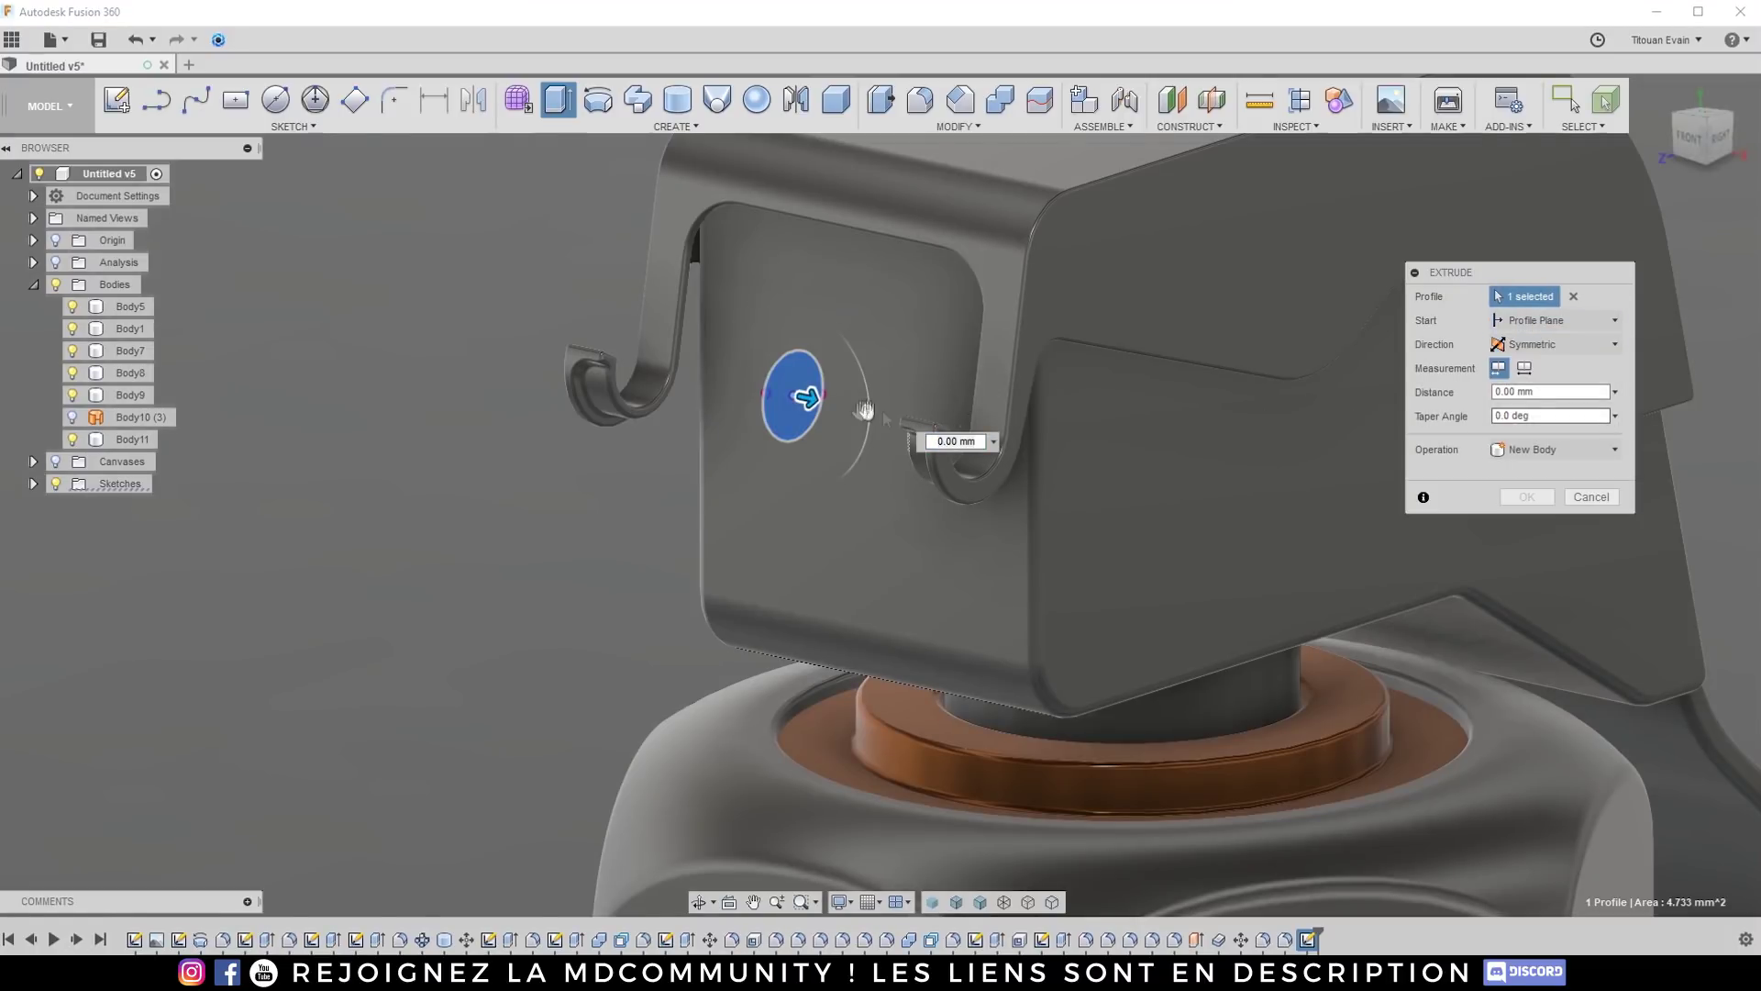
pyautogui.moveTo(807, 394); pyautogui.dragTo(1005, 438)
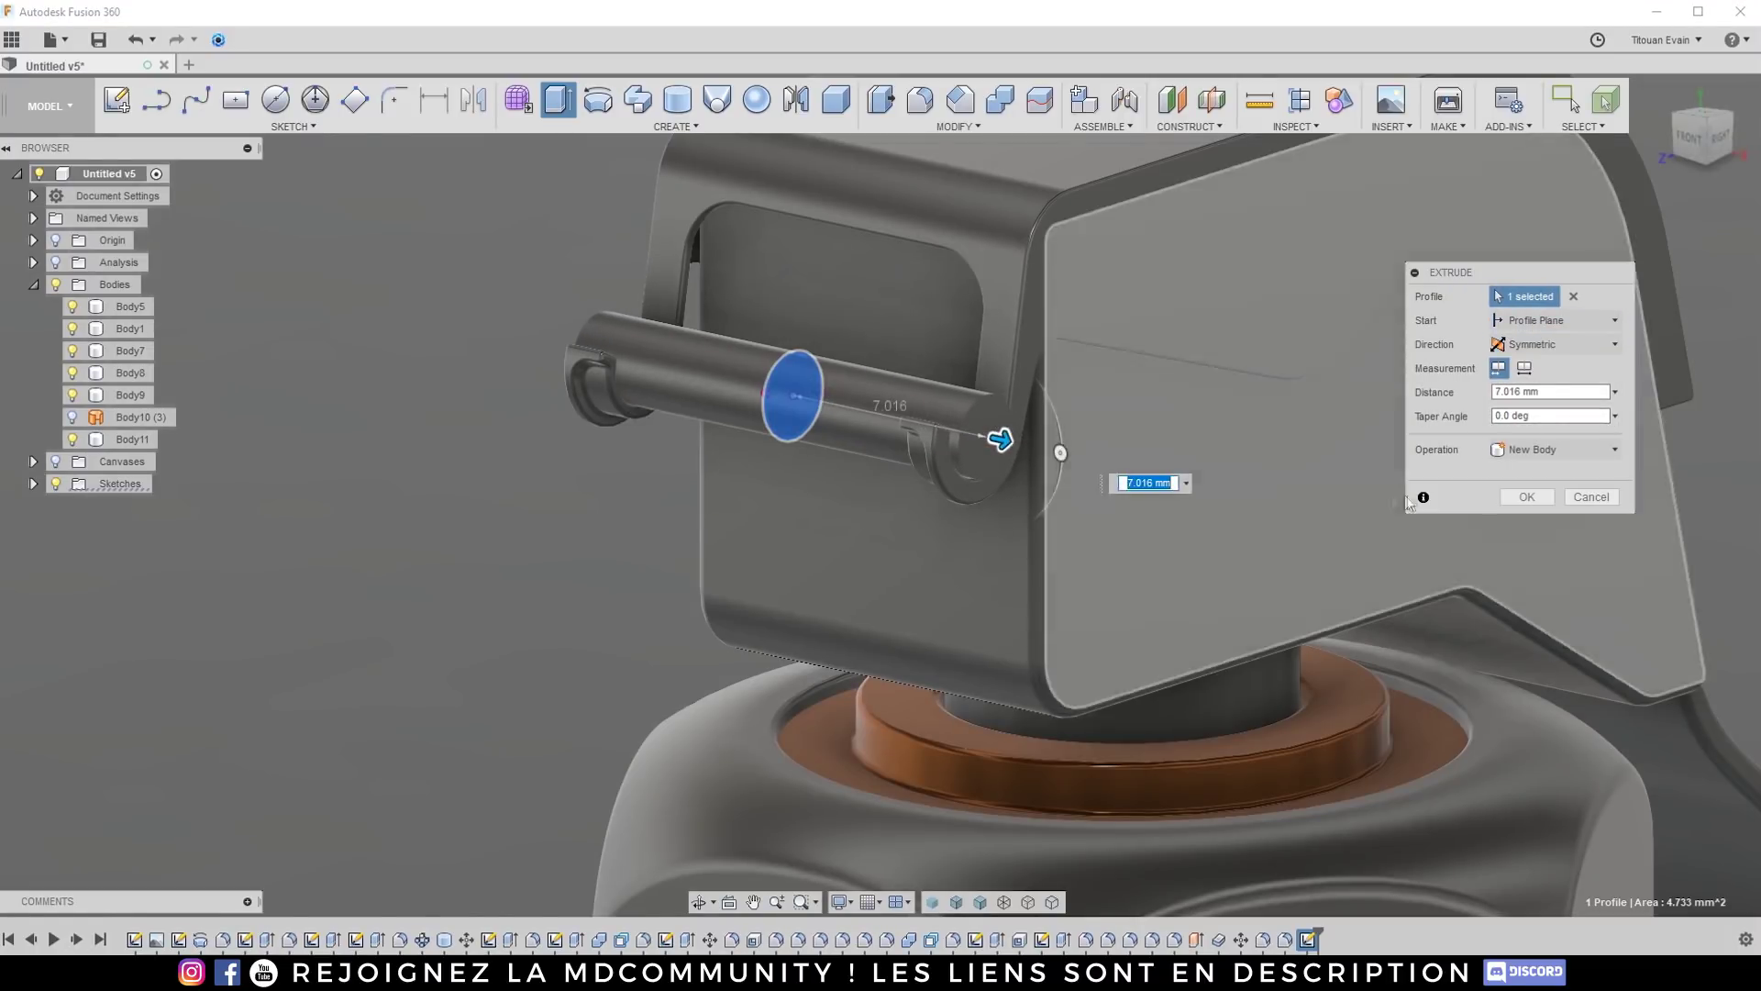
pyautogui.click(1526, 497)
# Step: Fillet the circular edges at both ends of the pin with a 0.397 mm radius
pyautogui.keyDown('shift'); pyautogui.moveTo(1526, 497); pyautogui.dragTo(1284, 514, button='middle'); pyautogui.keyUp('shift')
pyautogui.keyDown('shift'); pyautogui.moveTo(829, 409); pyautogui.dragTo(441, 349, button='middle'); pyautogui.keyUp('shift')
pyautogui.scroll(5, 883, 413)
pyautogui.press('f')
pyautogui.click(861, 389)
pyautogui.scroll(-3, 733, 374)
pyautogui.click(222, 360)
pyautogui.moveTo(216, 354); pyautogui.dragTo(222, 363)
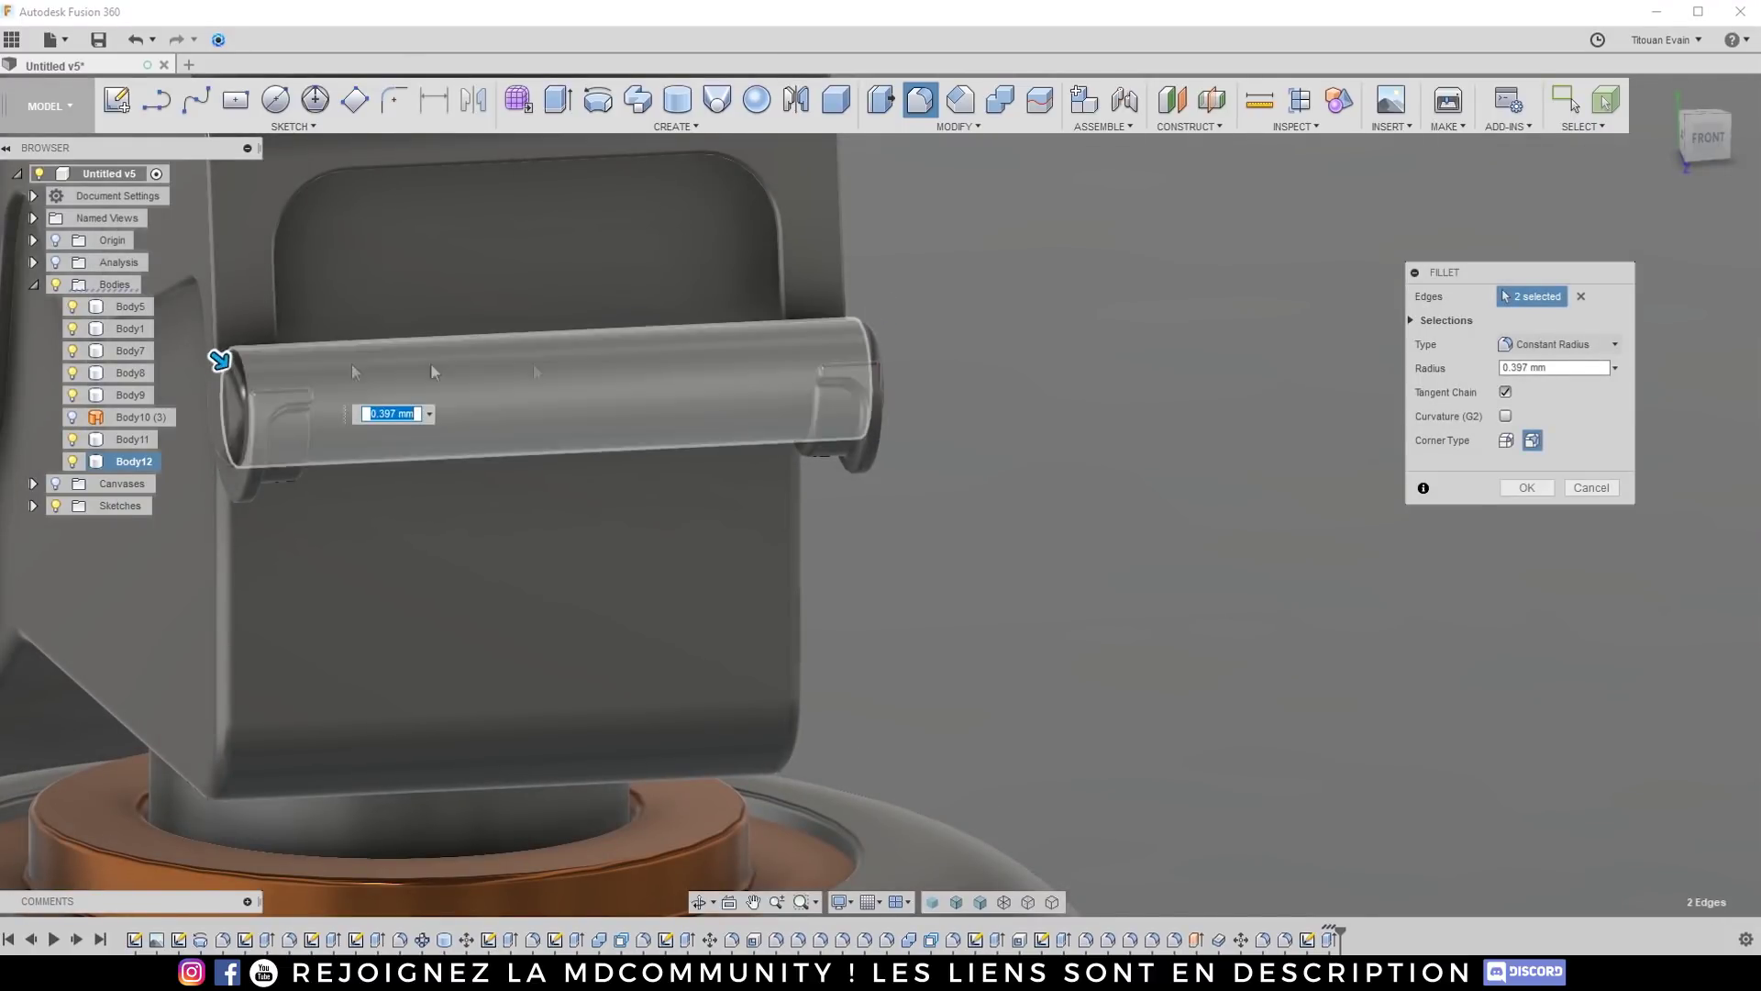
pyautogui.click(1529, 487)
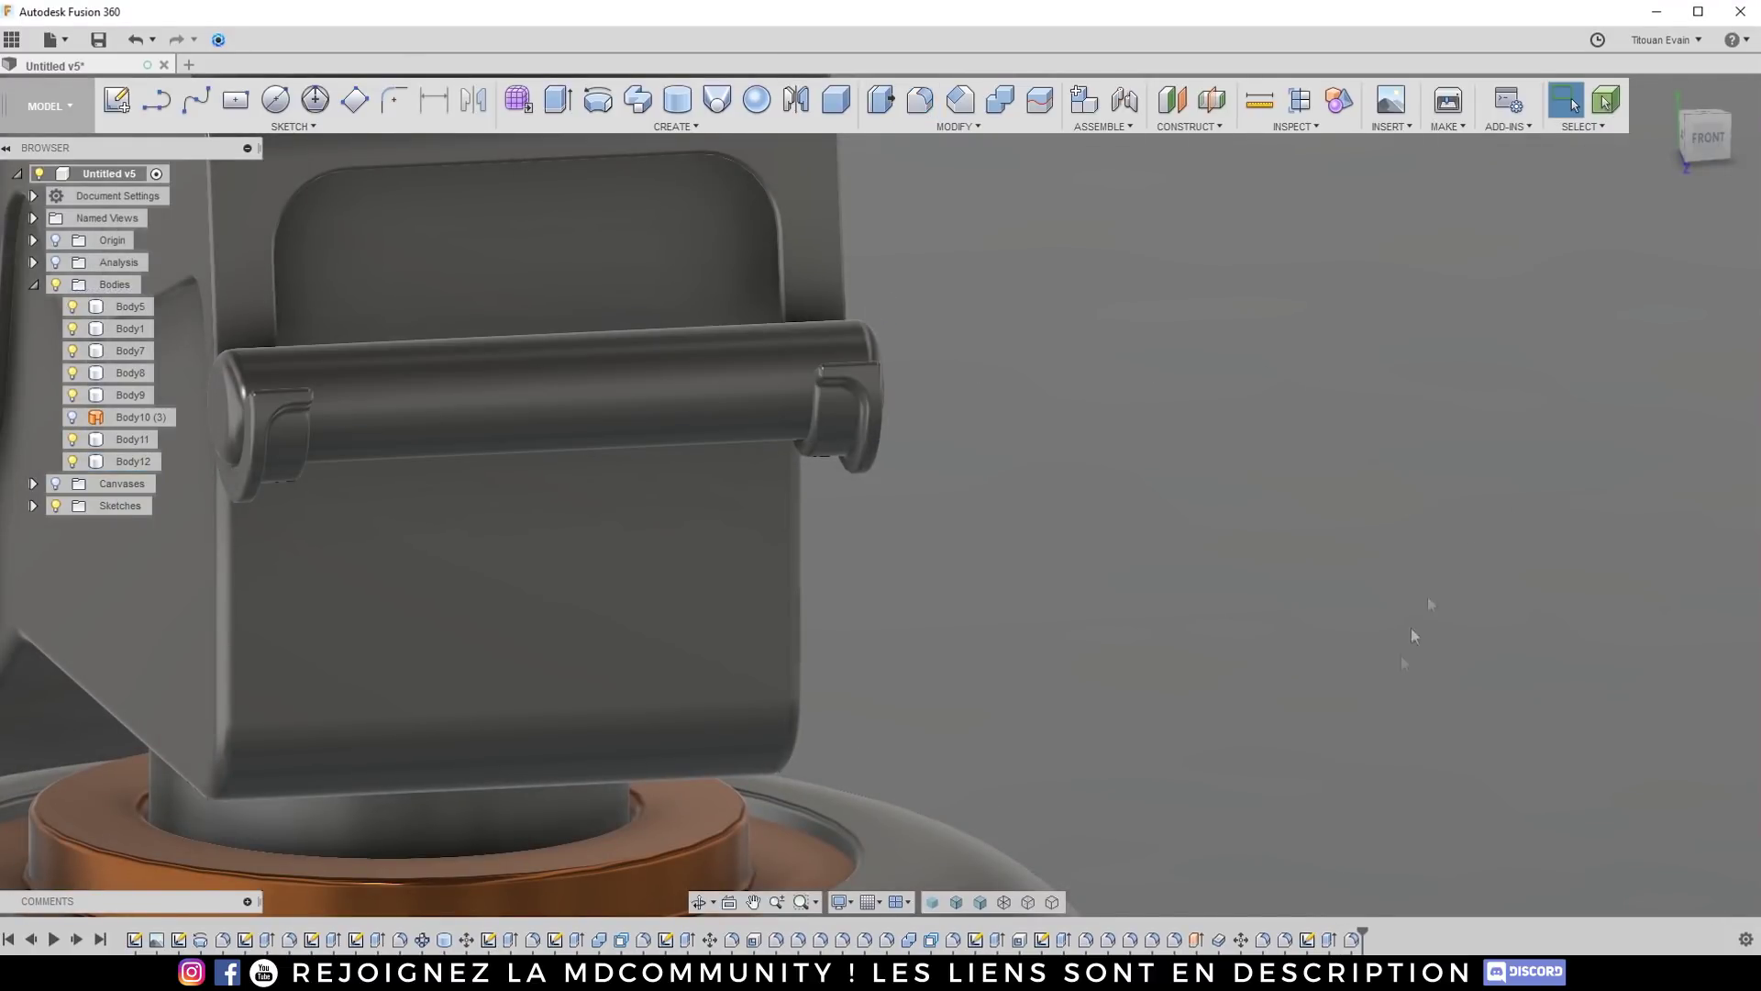
# Step: Edit the pin's extrusion to extend it slightly further past the hooks on both sides
pyautogui.rightClick(1331, 940)
pyautogui.click(1366, 751)
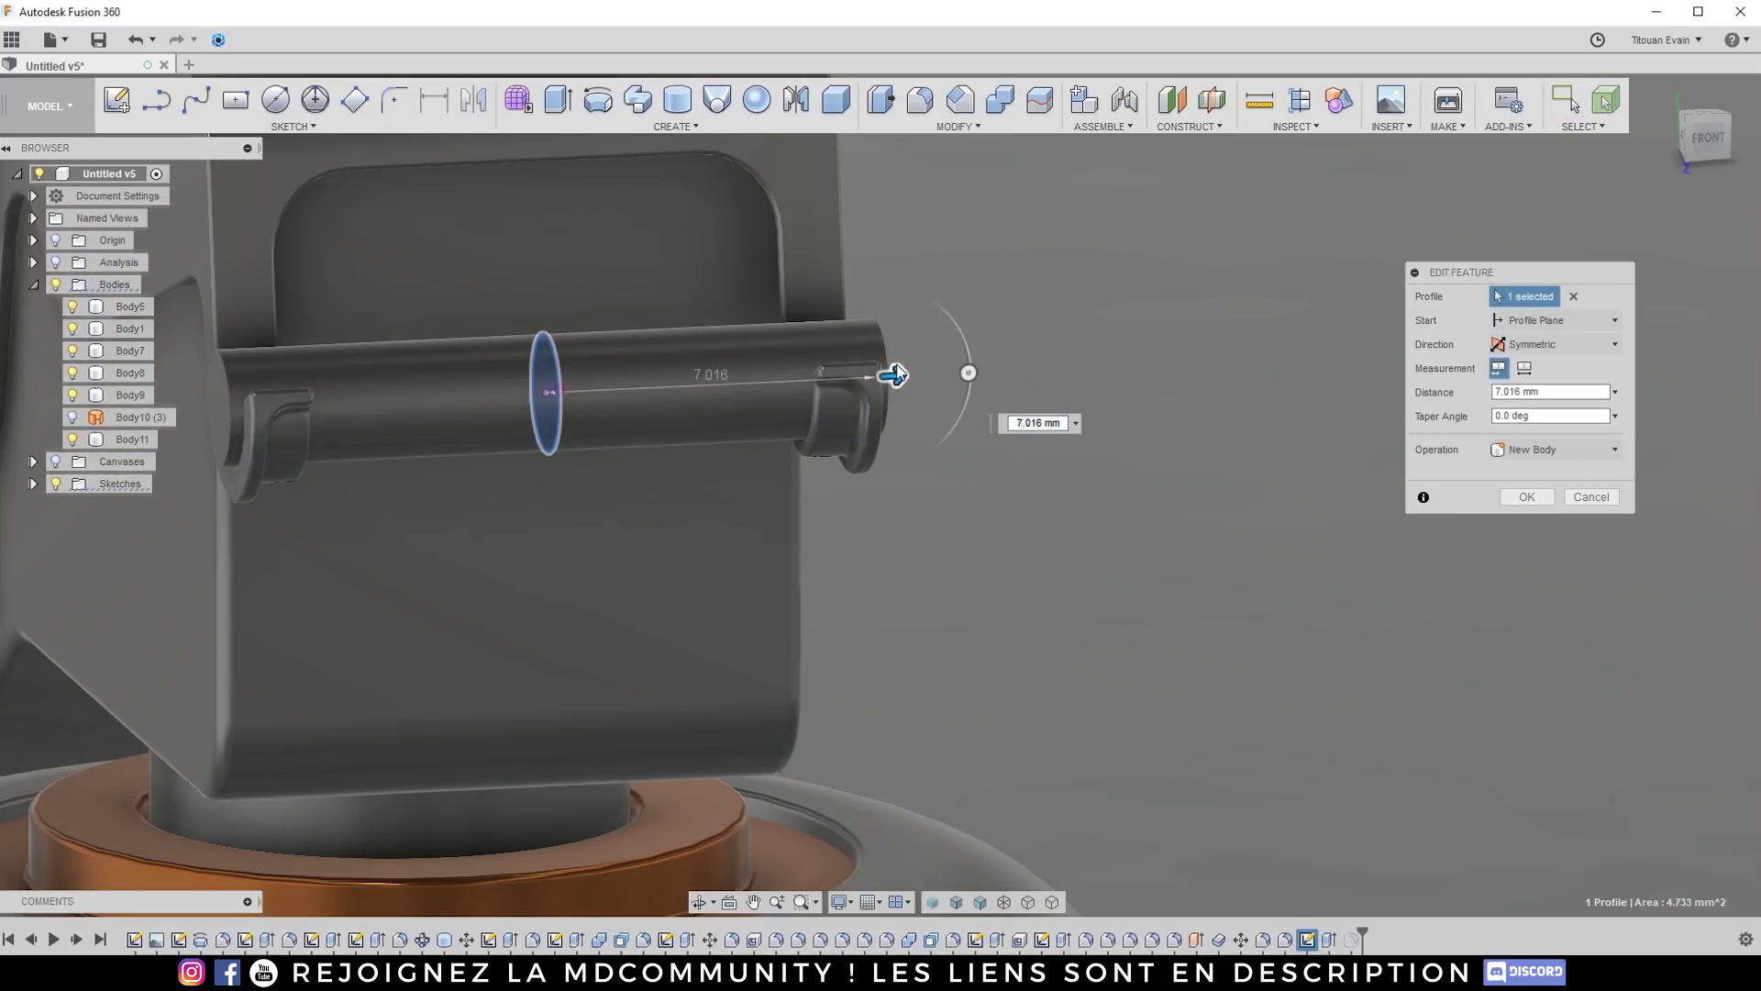
pyautogui.moveTo(896, 374); pyautogui.dragTo(914, 374)
pyautogui.click(1548, 492)
# Step: Edit the fillet on the pin's ends to a larger radius and save the design as a new version
pyautogui.keyDown('shift'); pyautogui.moveTo(1185, 488); pyautogui.dragTo(953, 367, button='middle'); pyautogui.keyUp('shift')
pyautogui.scroll(5, 954, 360)
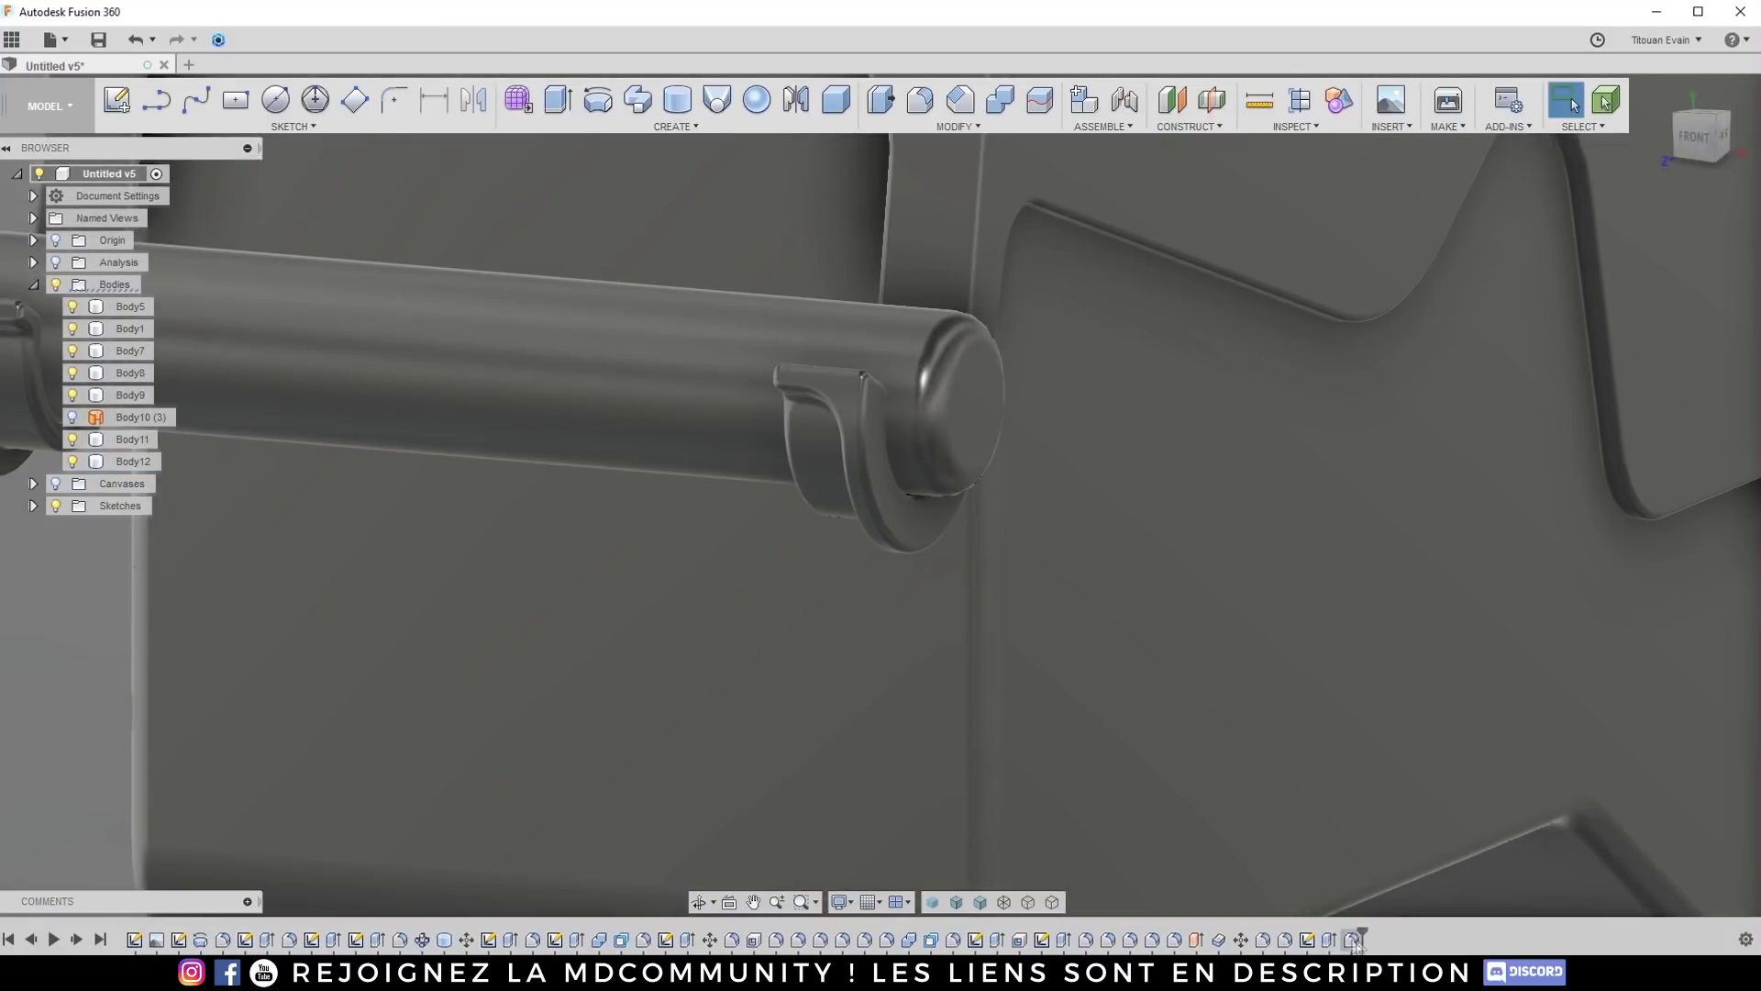
pyautogui.rightClick(1358, 938)
pyautogui.click(1373, 775)
pyautogui.scroll(-8, 1121, 614)
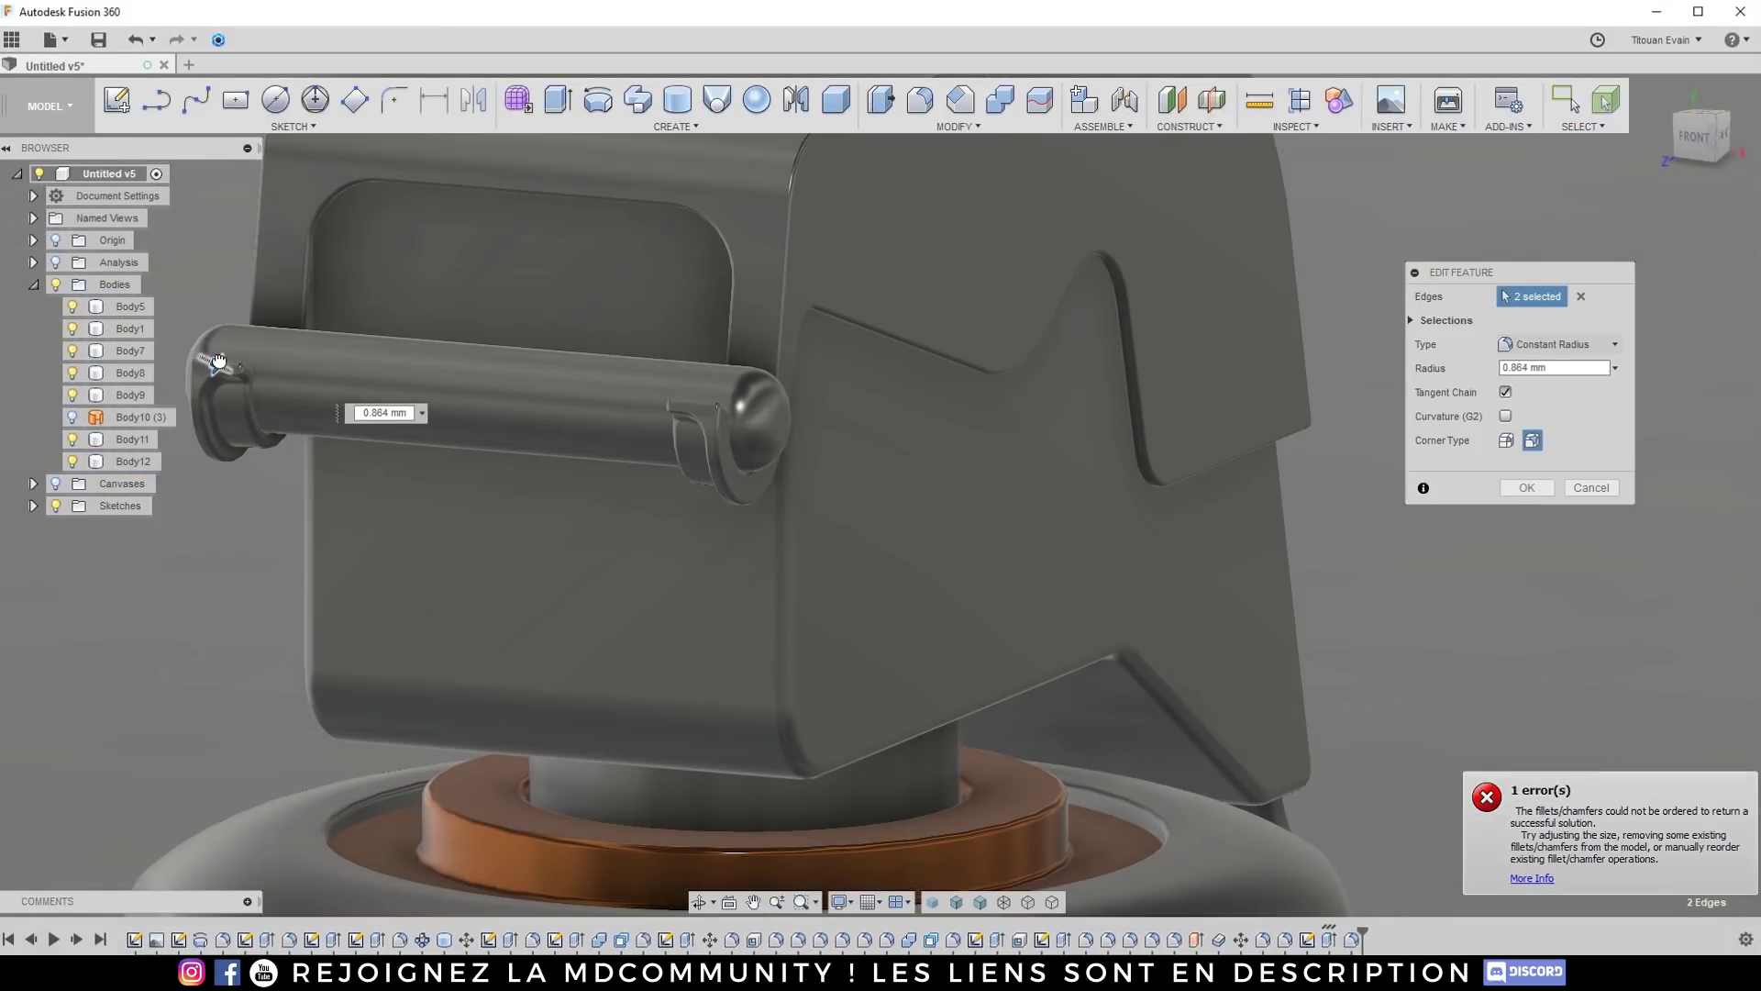
pyautogui.moveTo(221, 360); pyautogui.dragTo(214, 357)
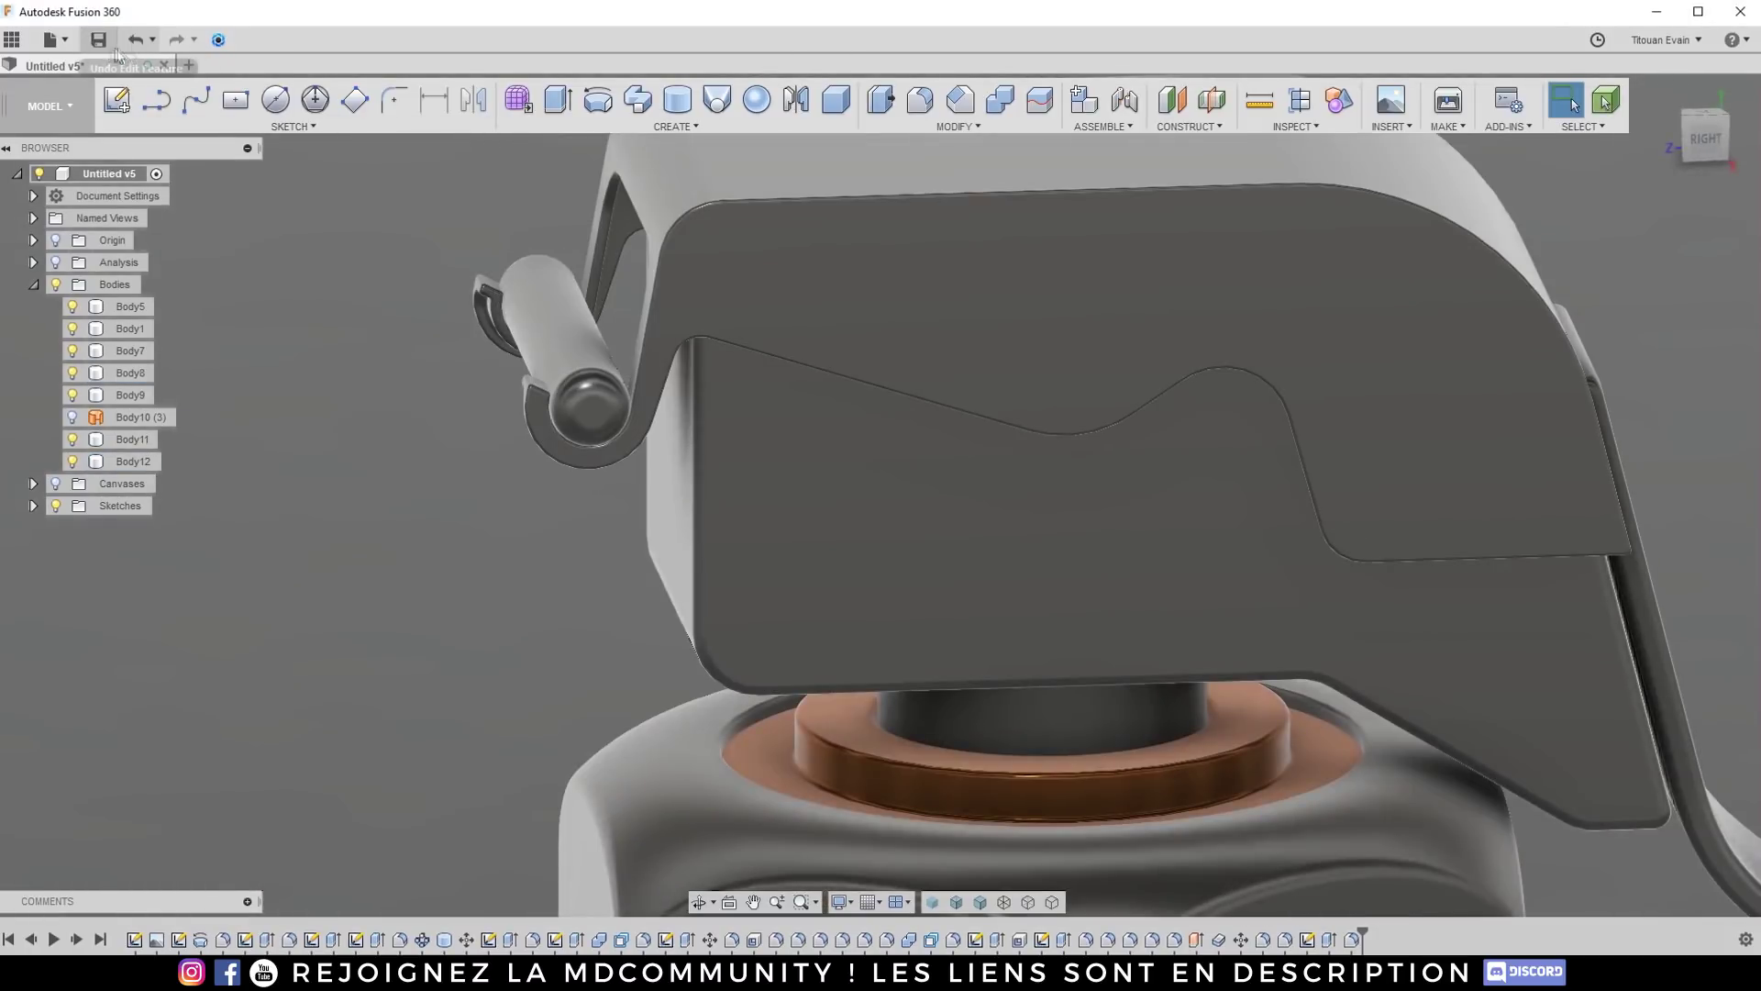
pyautogui.click(98, 40)
pyautogui.press('Return')
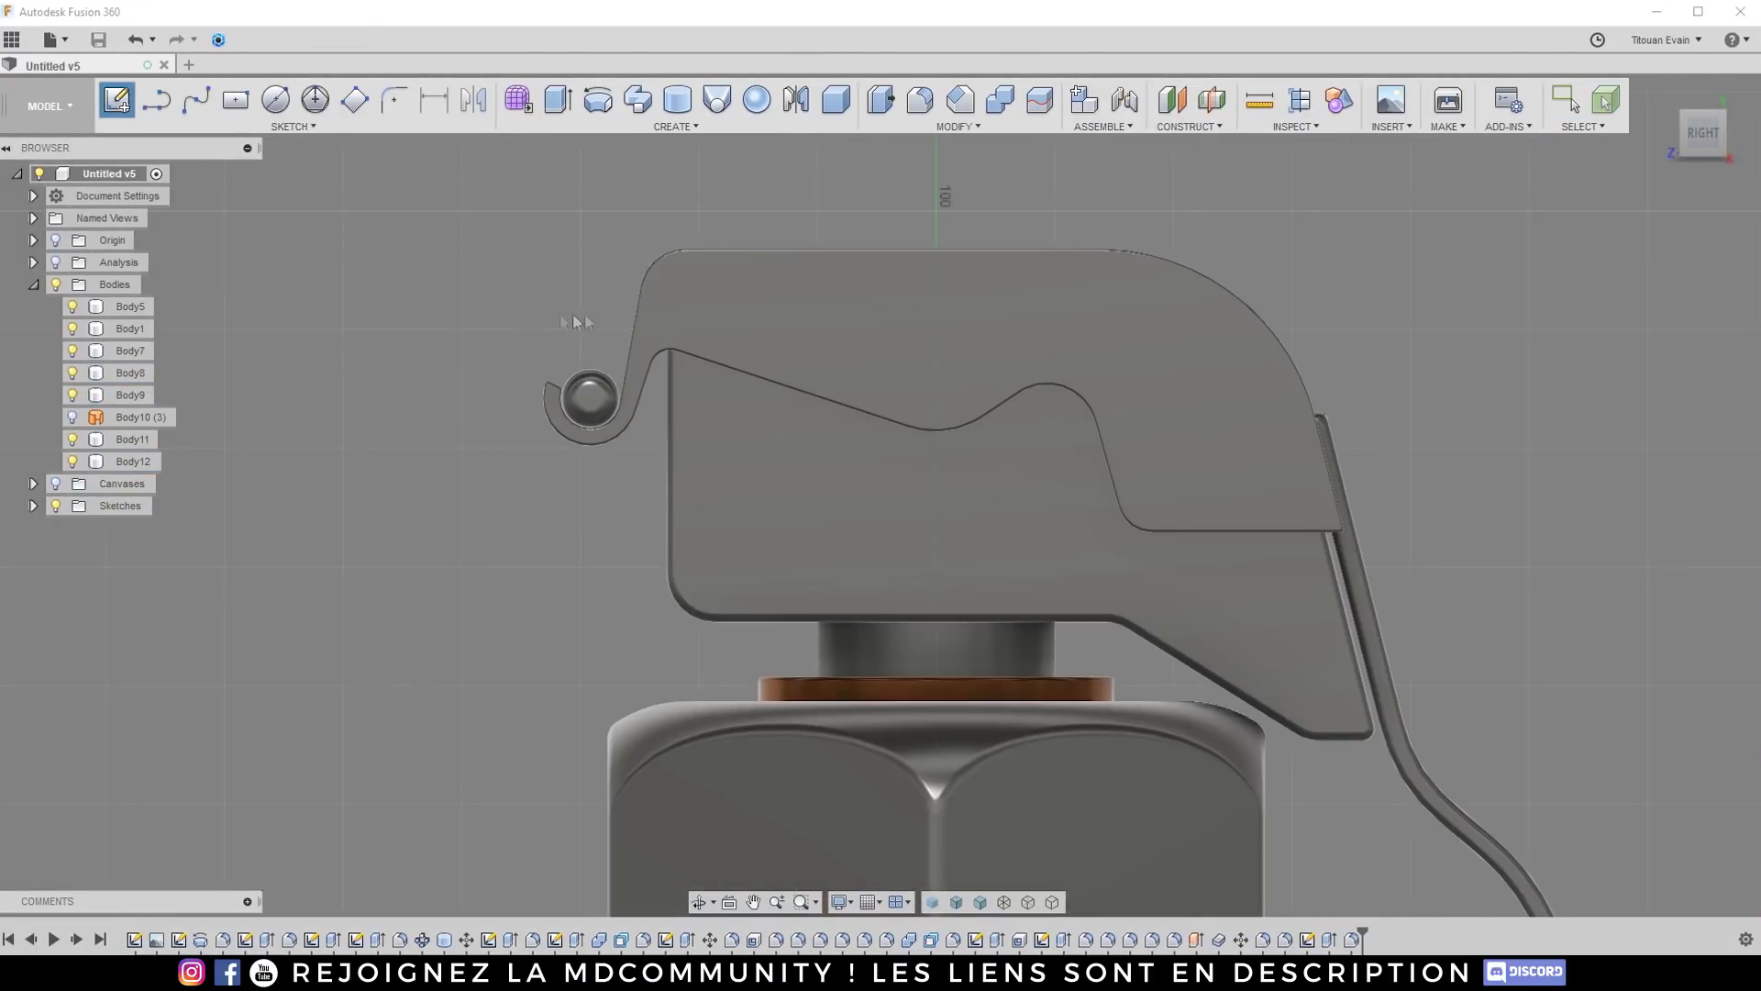
# Step: Start a sketch on the central side plane and project the circular outline of the pin's flat end face
pyautogui.click(580, 649)
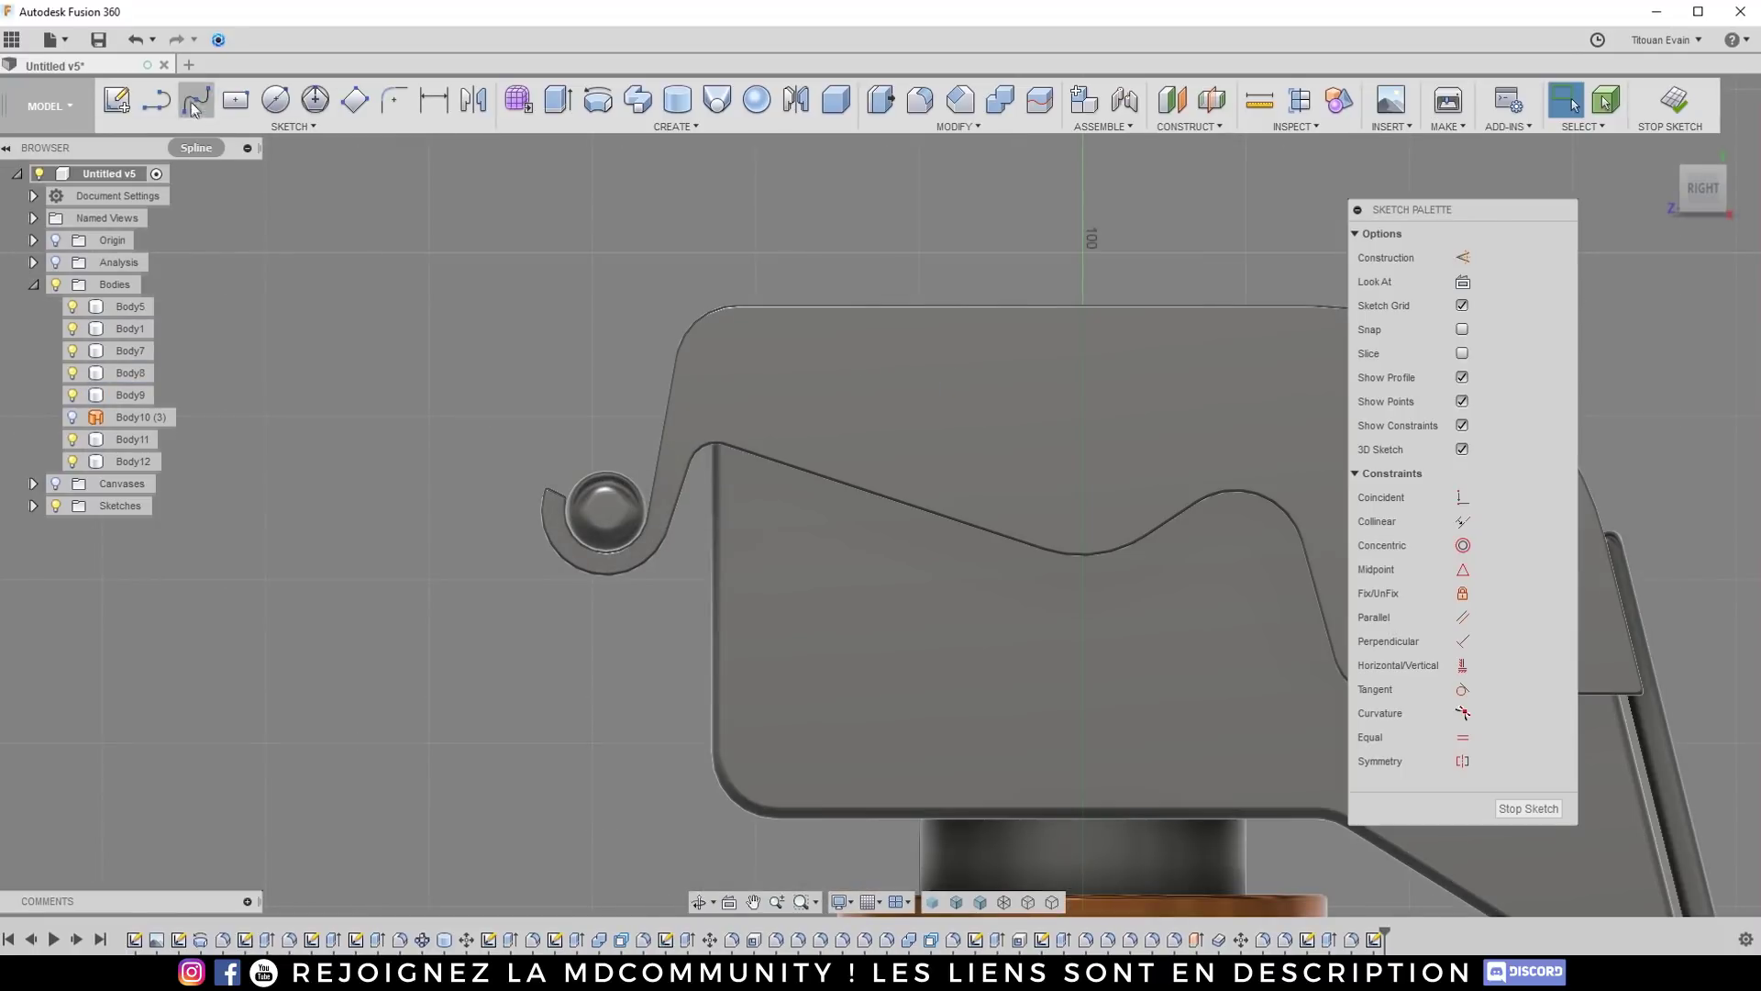
pyautogui.press('l')
pyautogui.scroll(5, 608, 513)
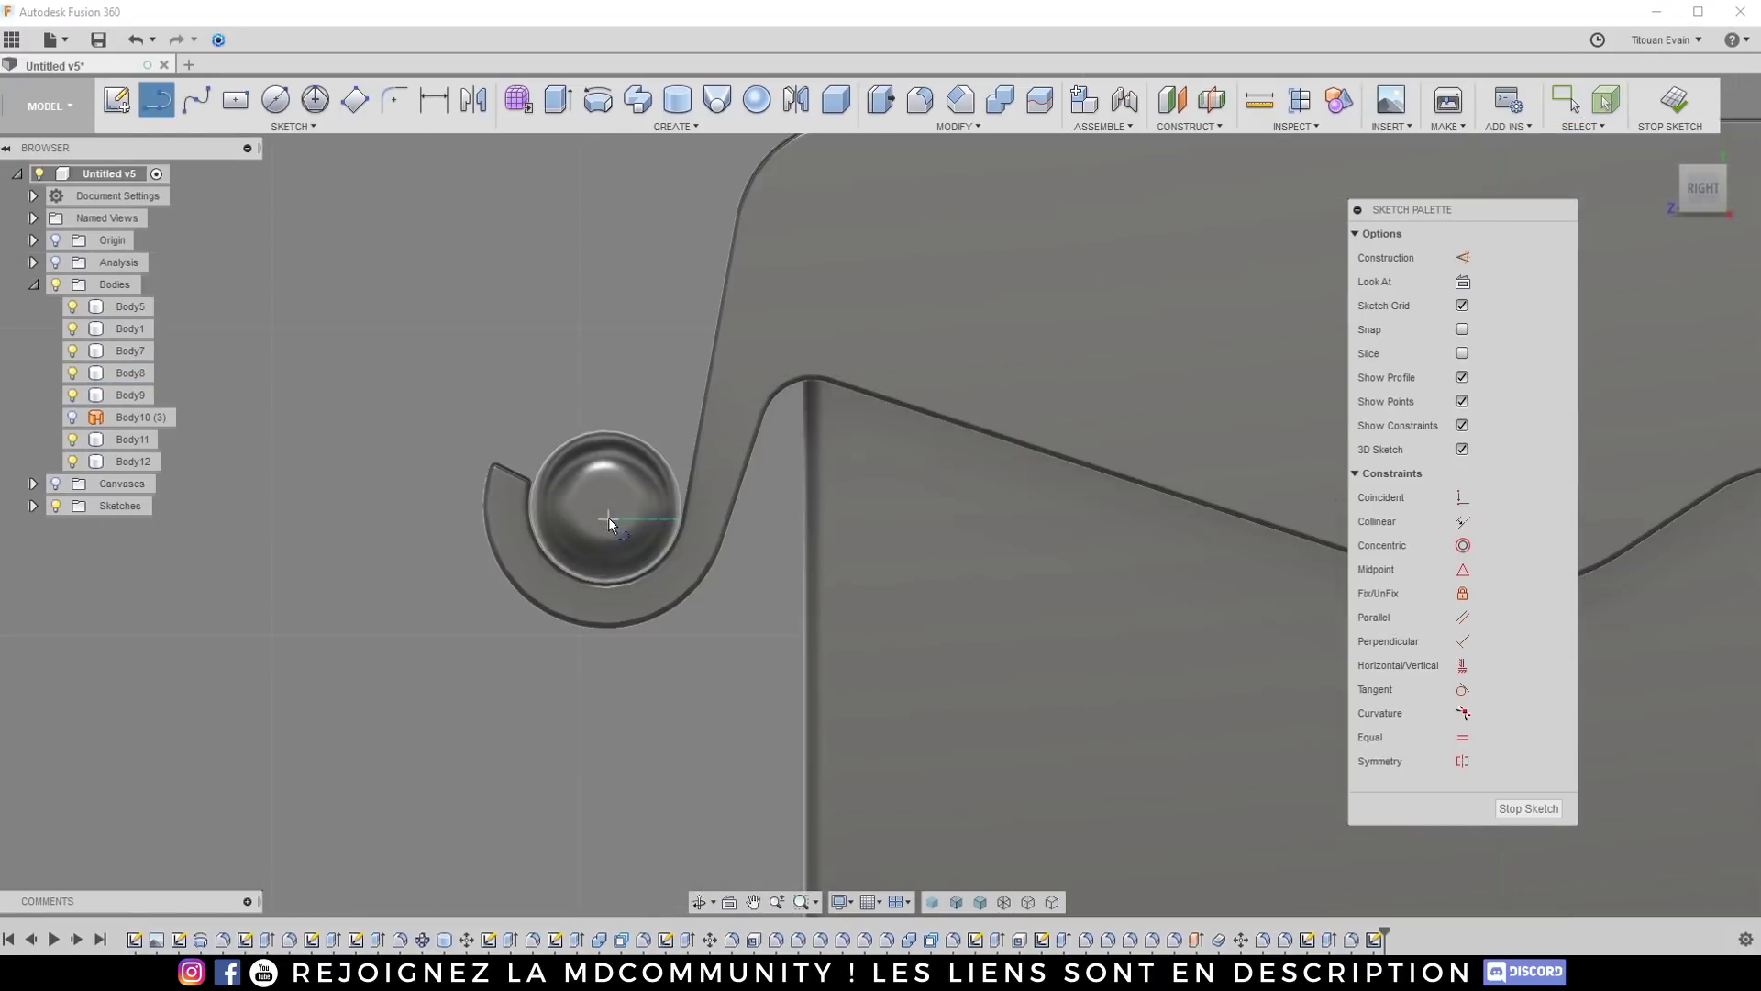
pyautogui.press('p')
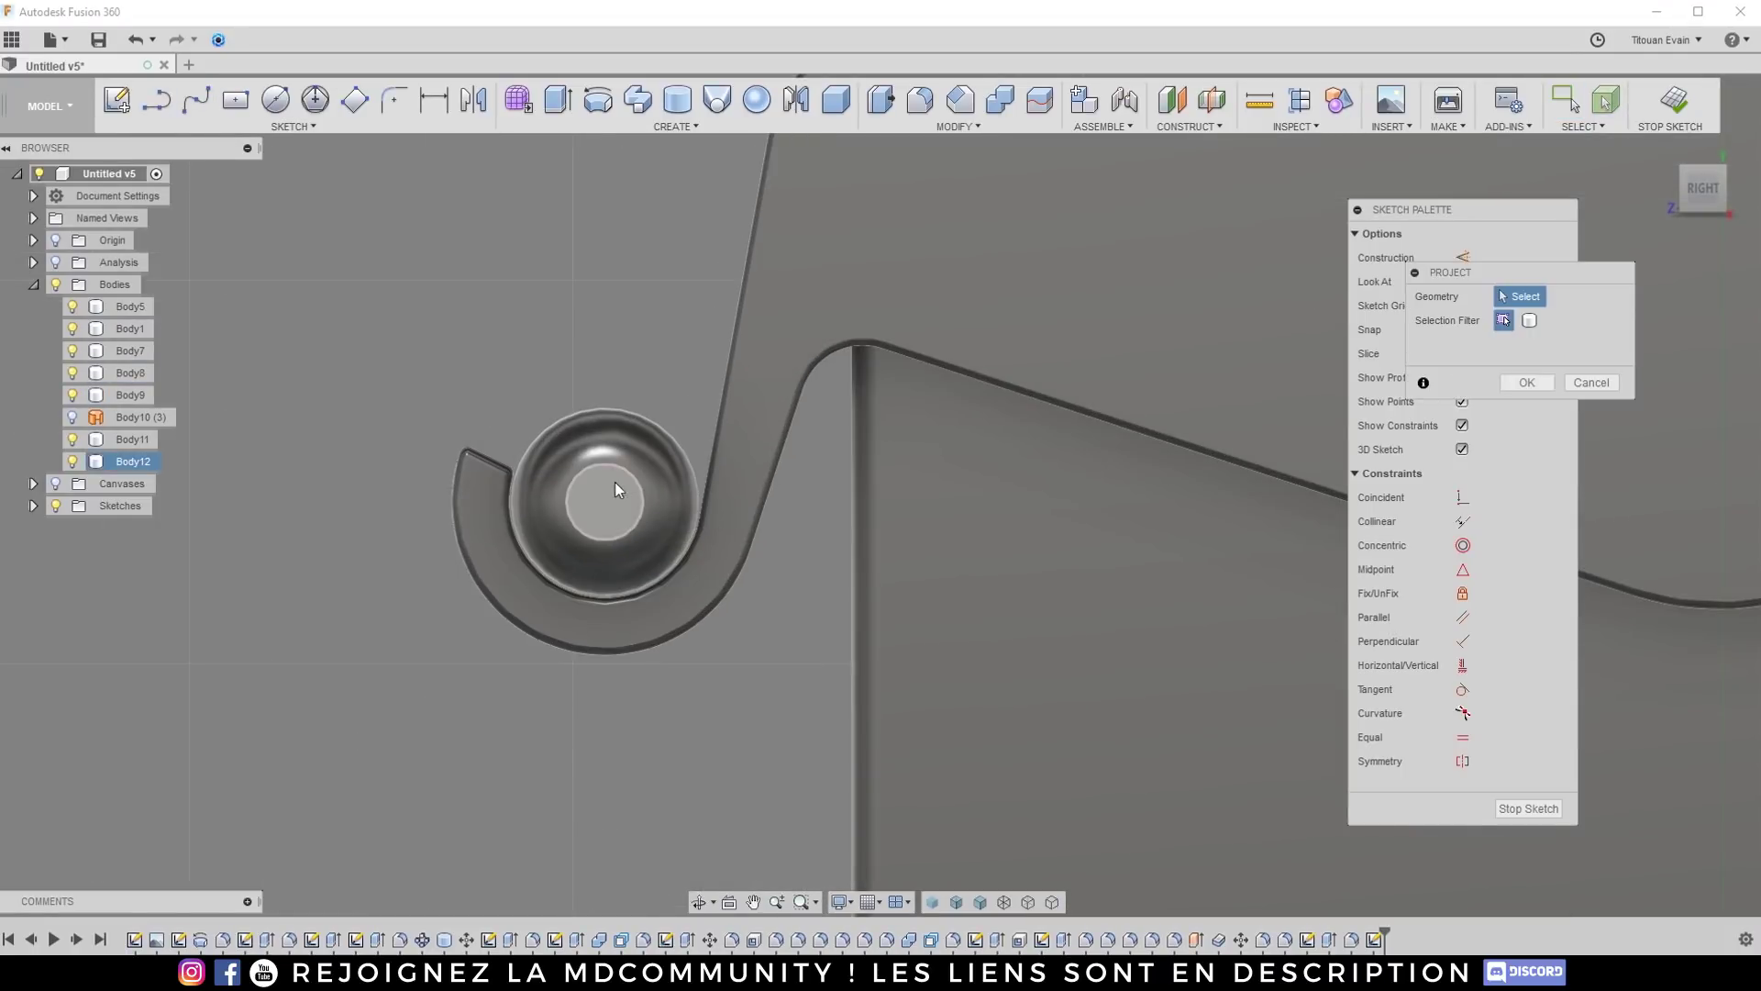
pyautogui.click(1527, 383)
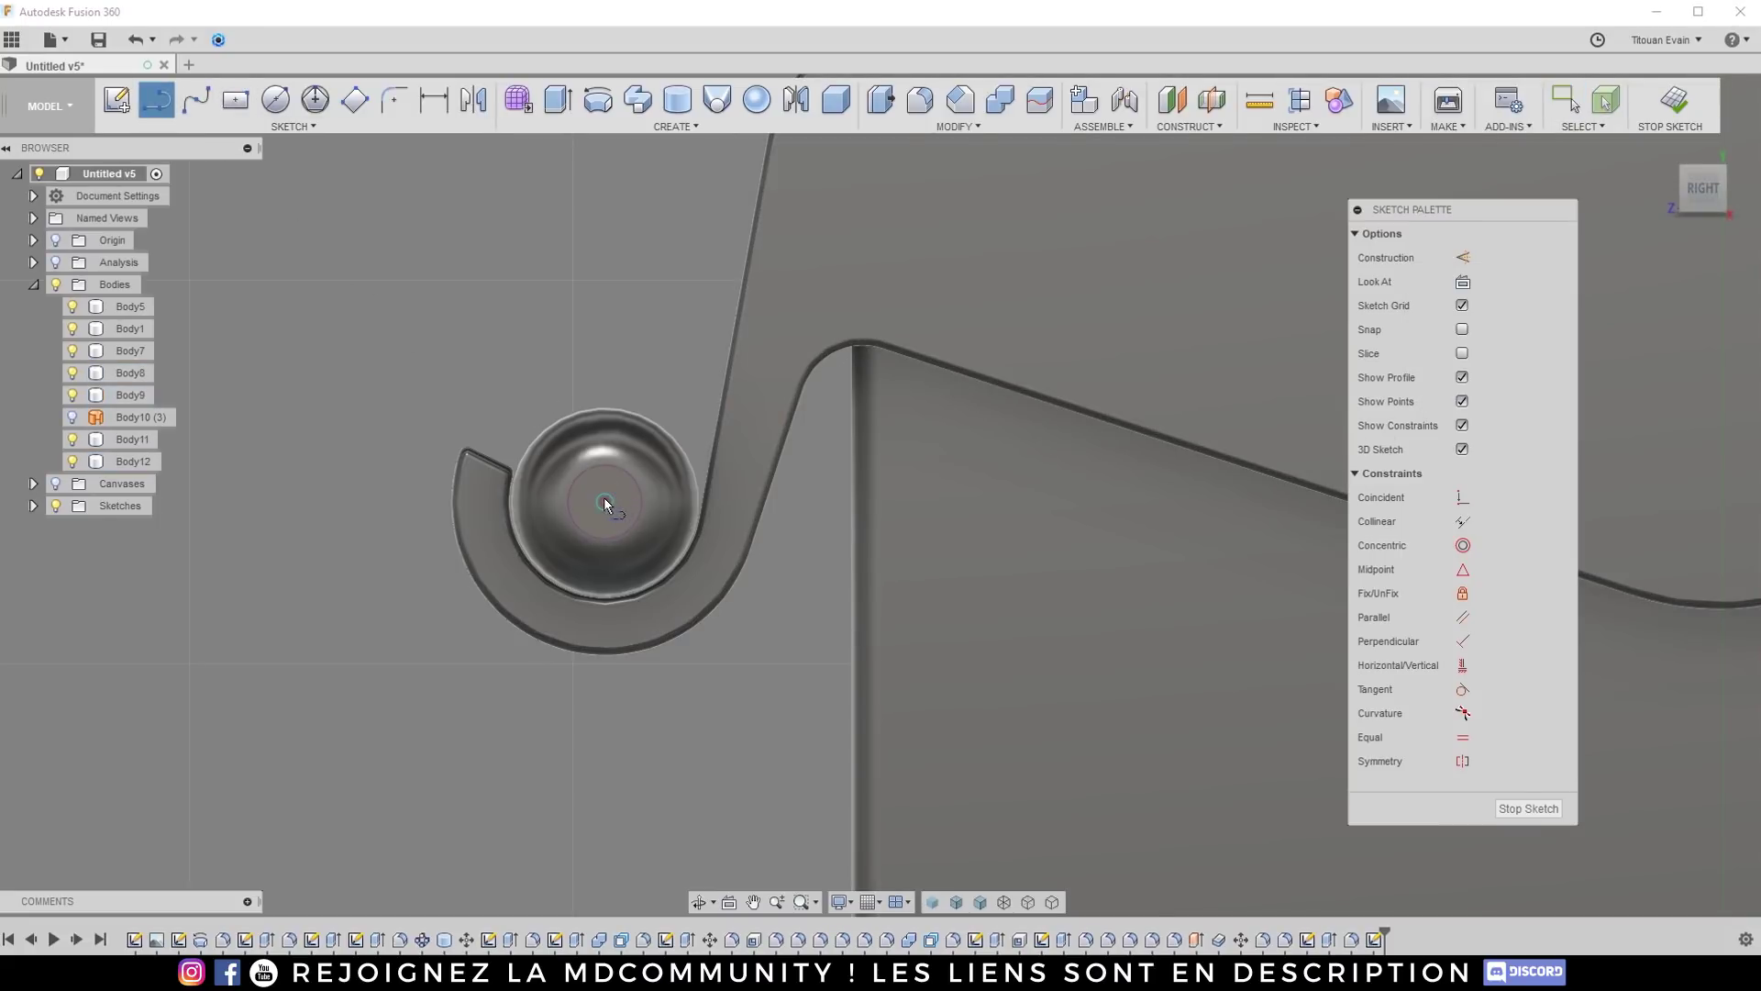
# Step: Draw two straight lines from the projected circle to the block's front edge, one from its underside and one from its upper side
pyautogui.scroll(-5, 772, 617)
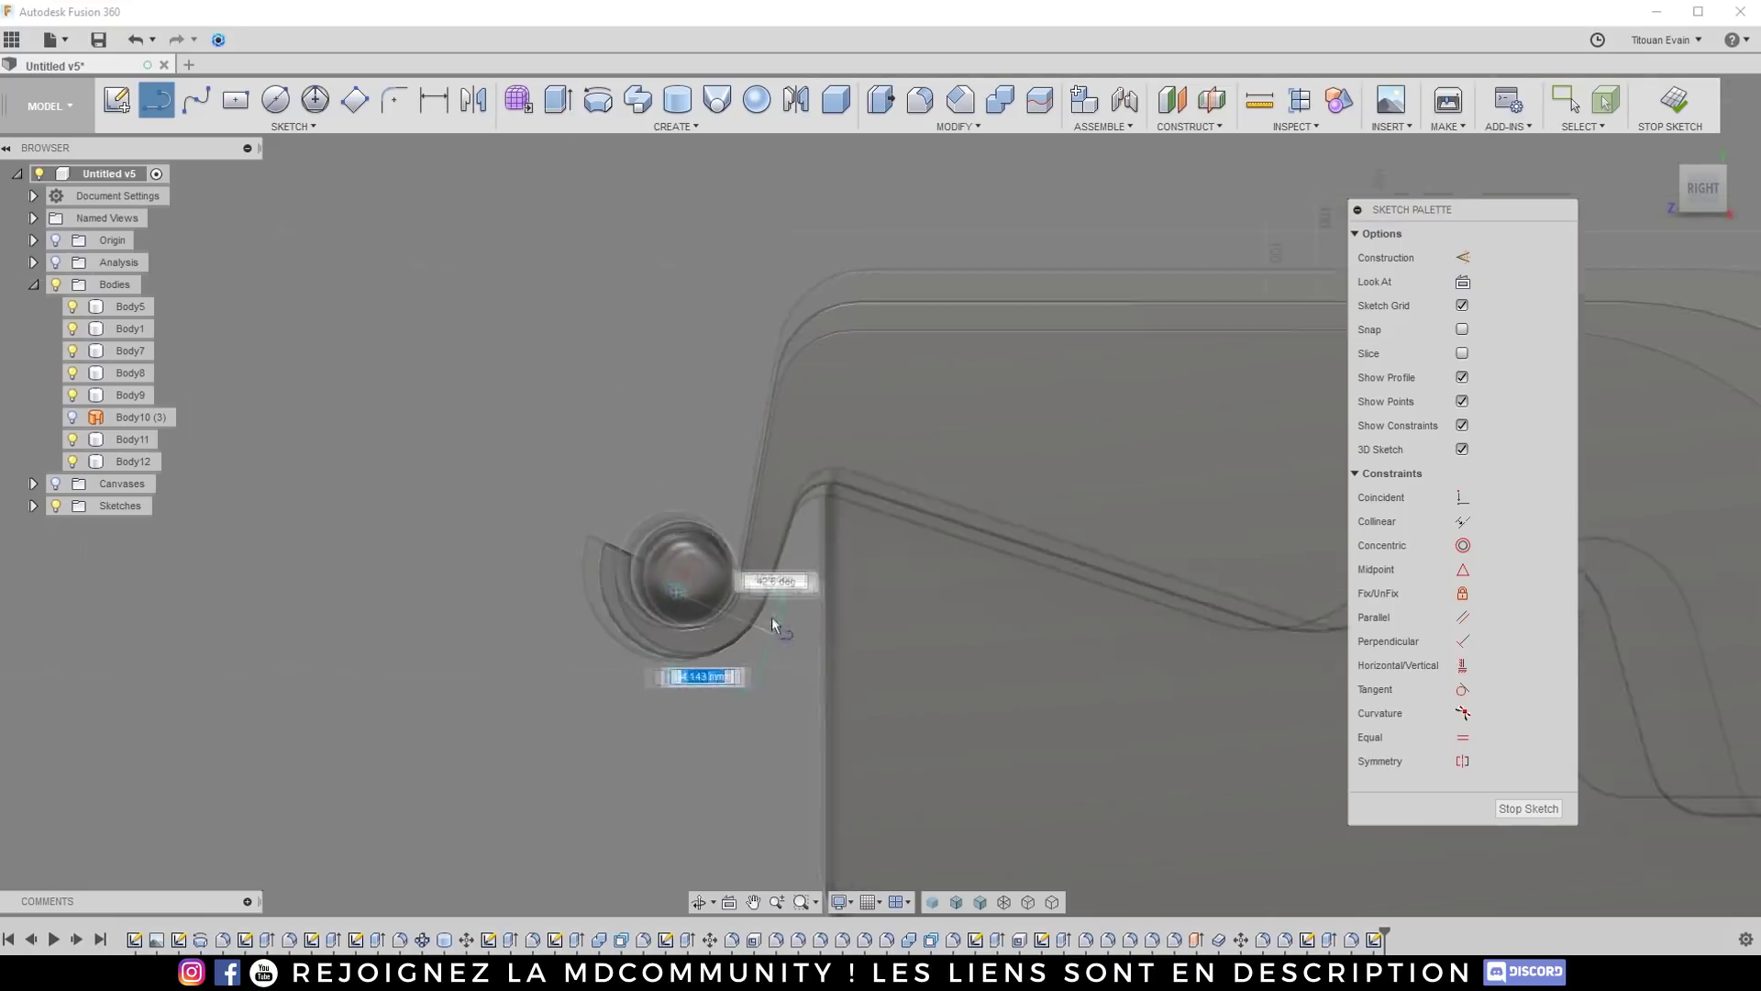
pyautogui.scroll(5, 786, 647)
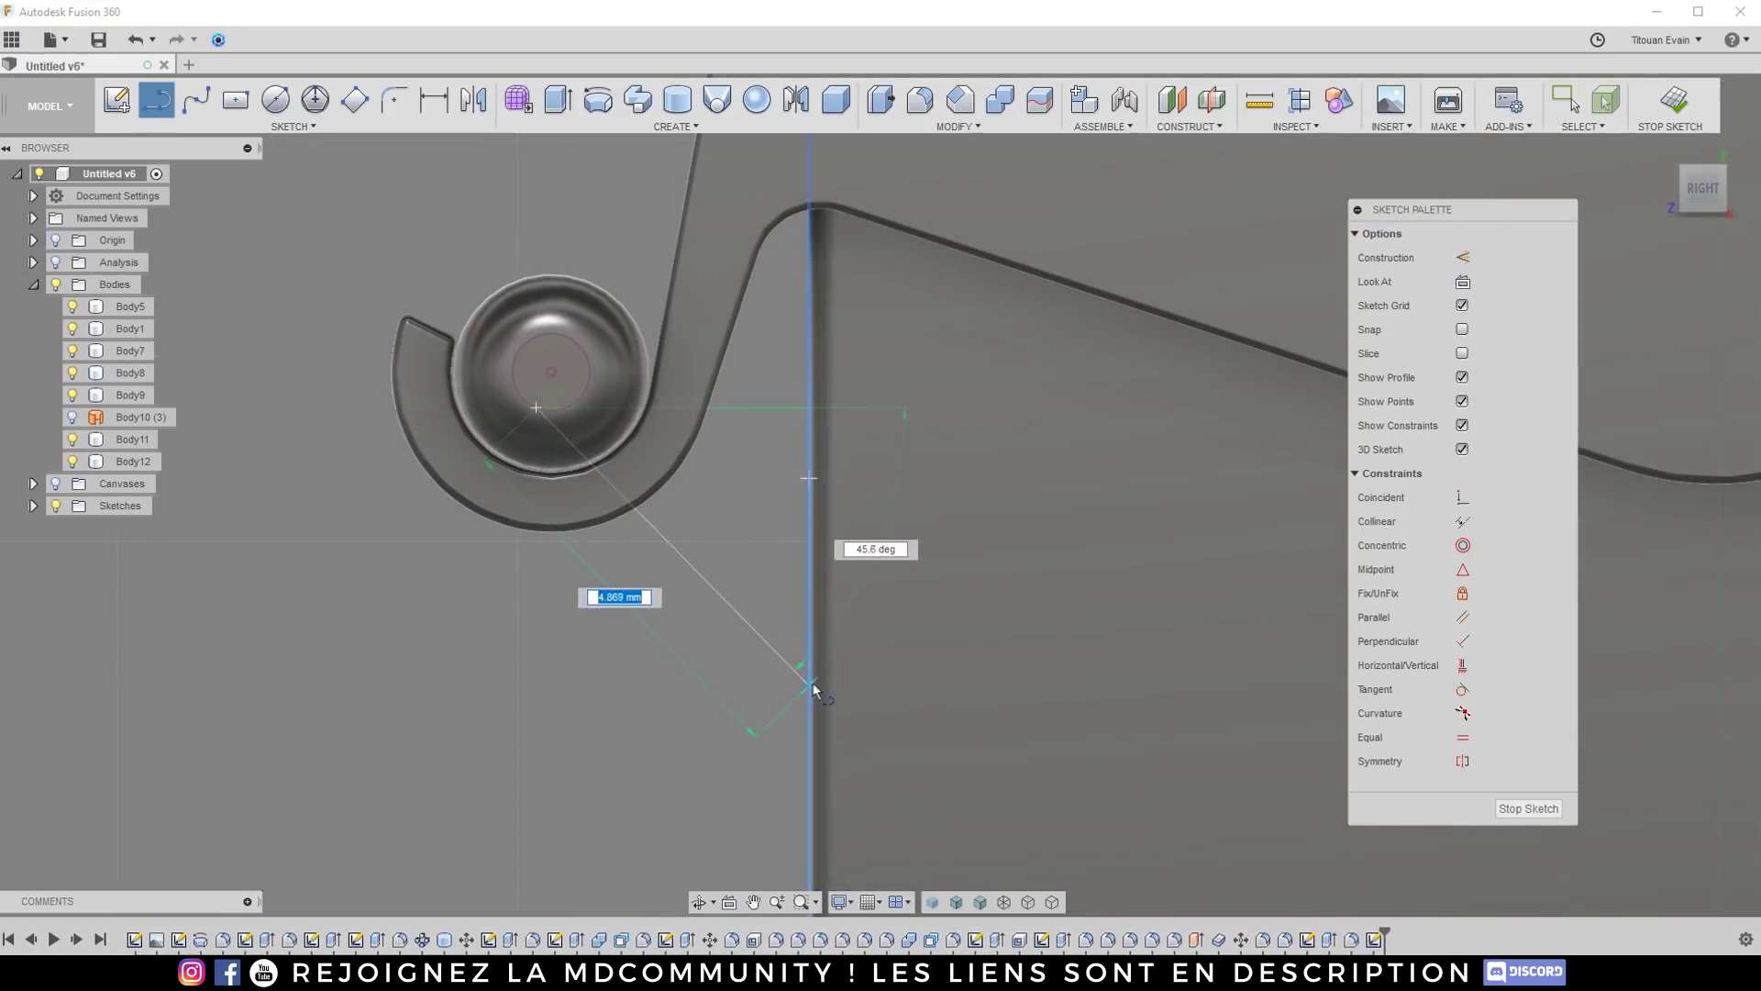
pyautogui.click(811, 683)
pyautogui.press('Escape')
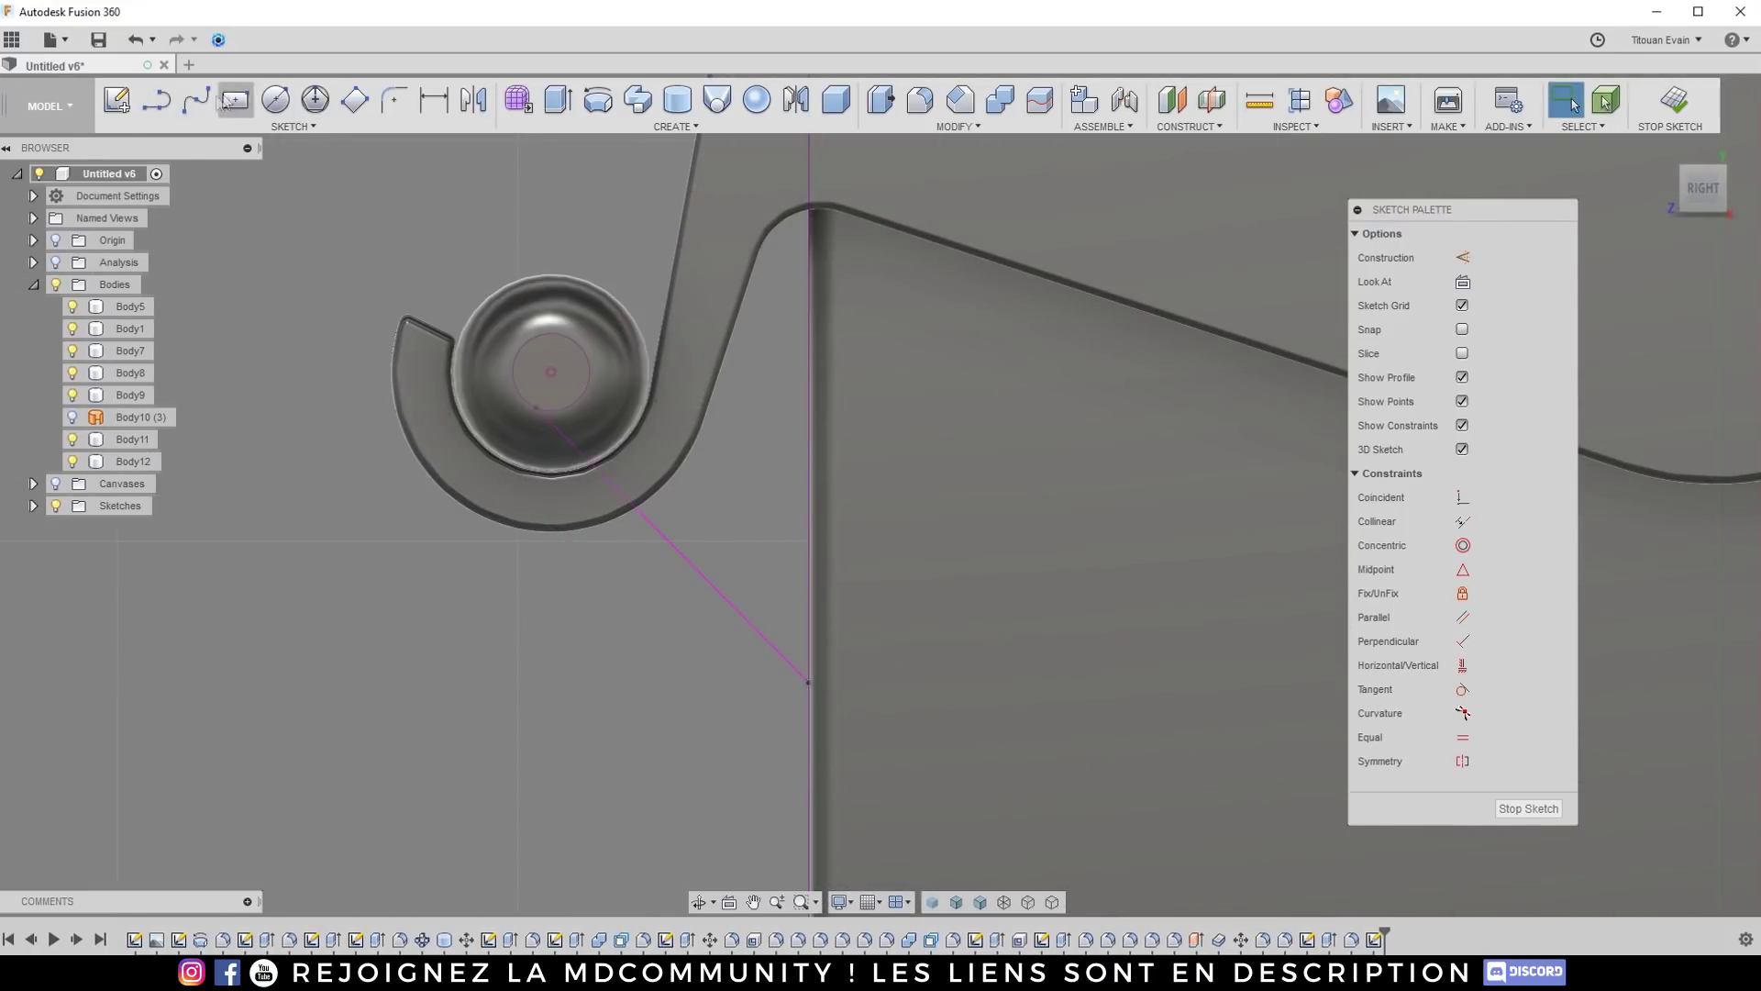
pyautogui.click(564, 337)
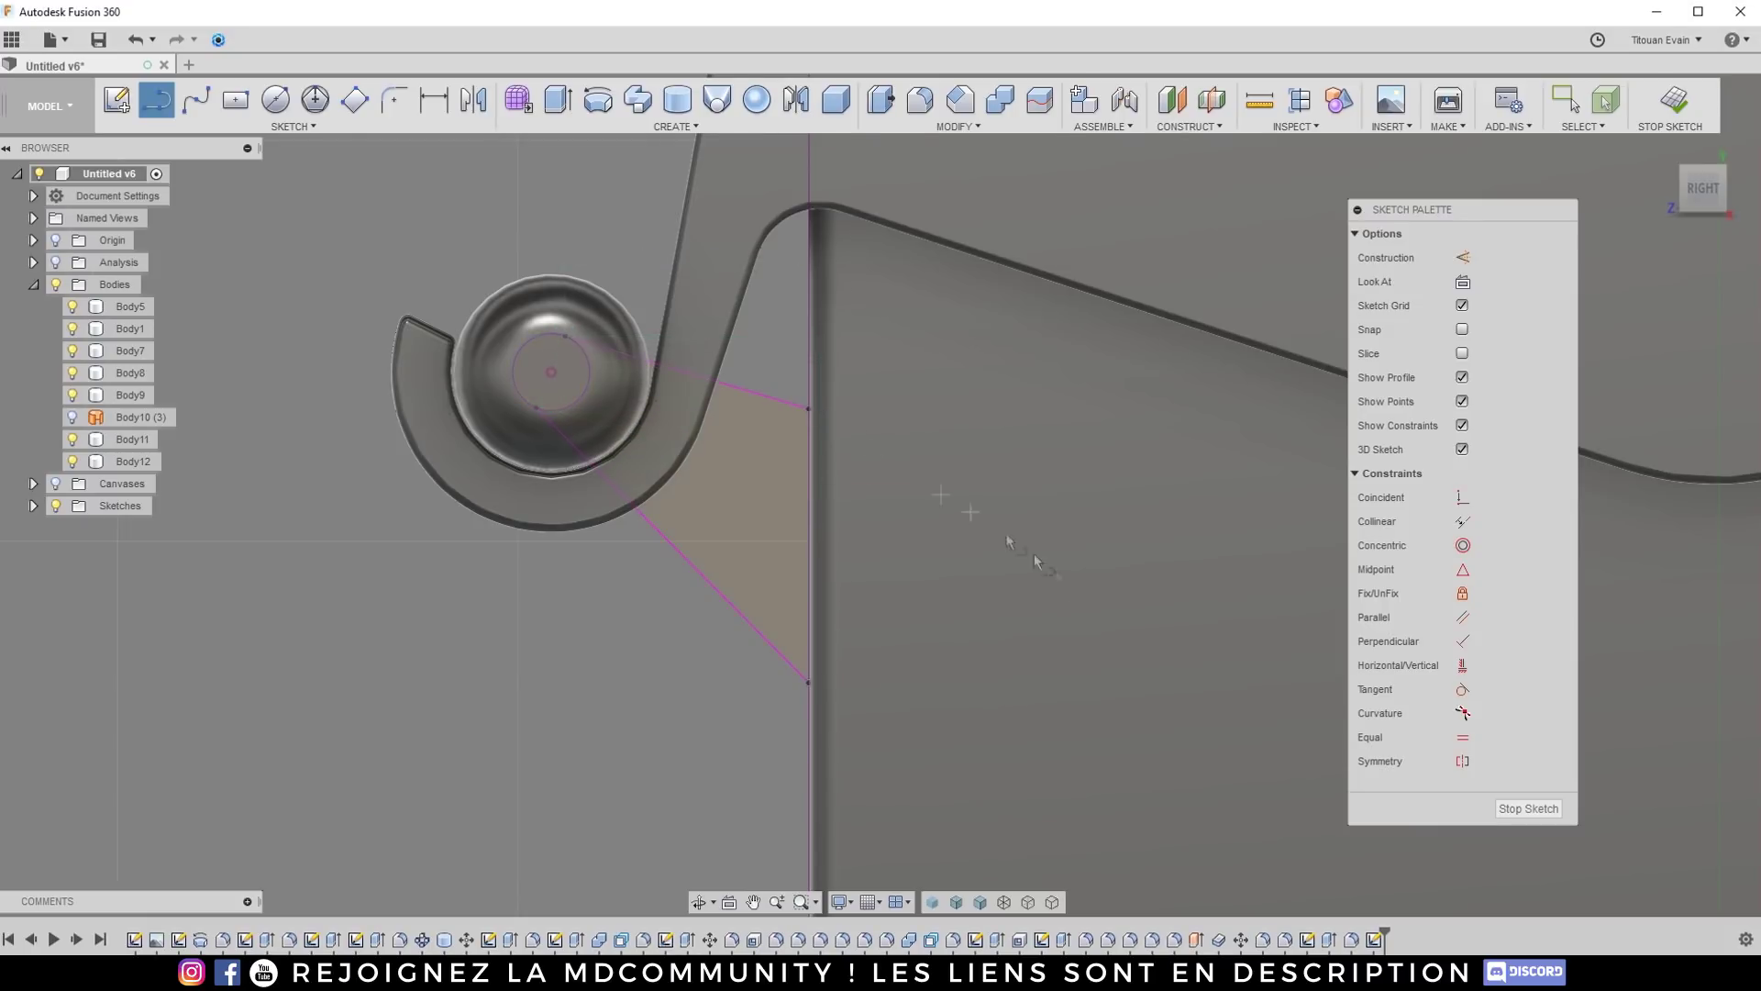
# Step: Make both lines tangent to the projected circle and move the lower line's end farther down the block's front edge
pyautogui.press('Escape')
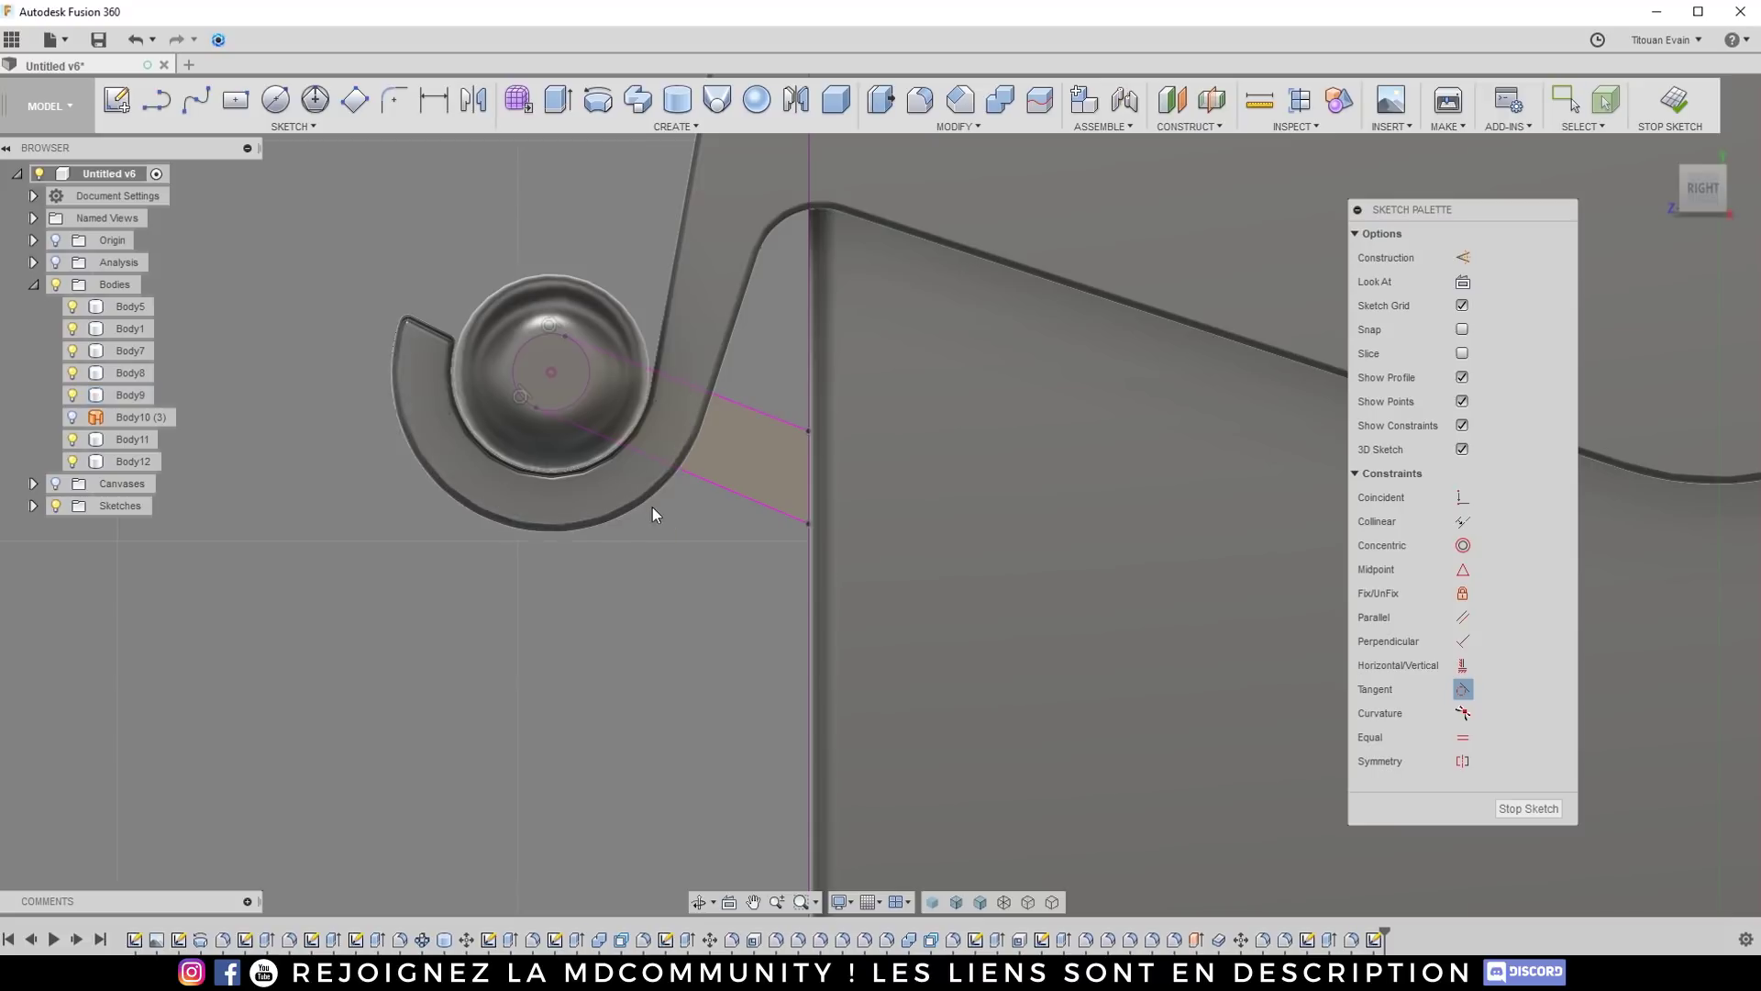
pyautogui.press('Escape')
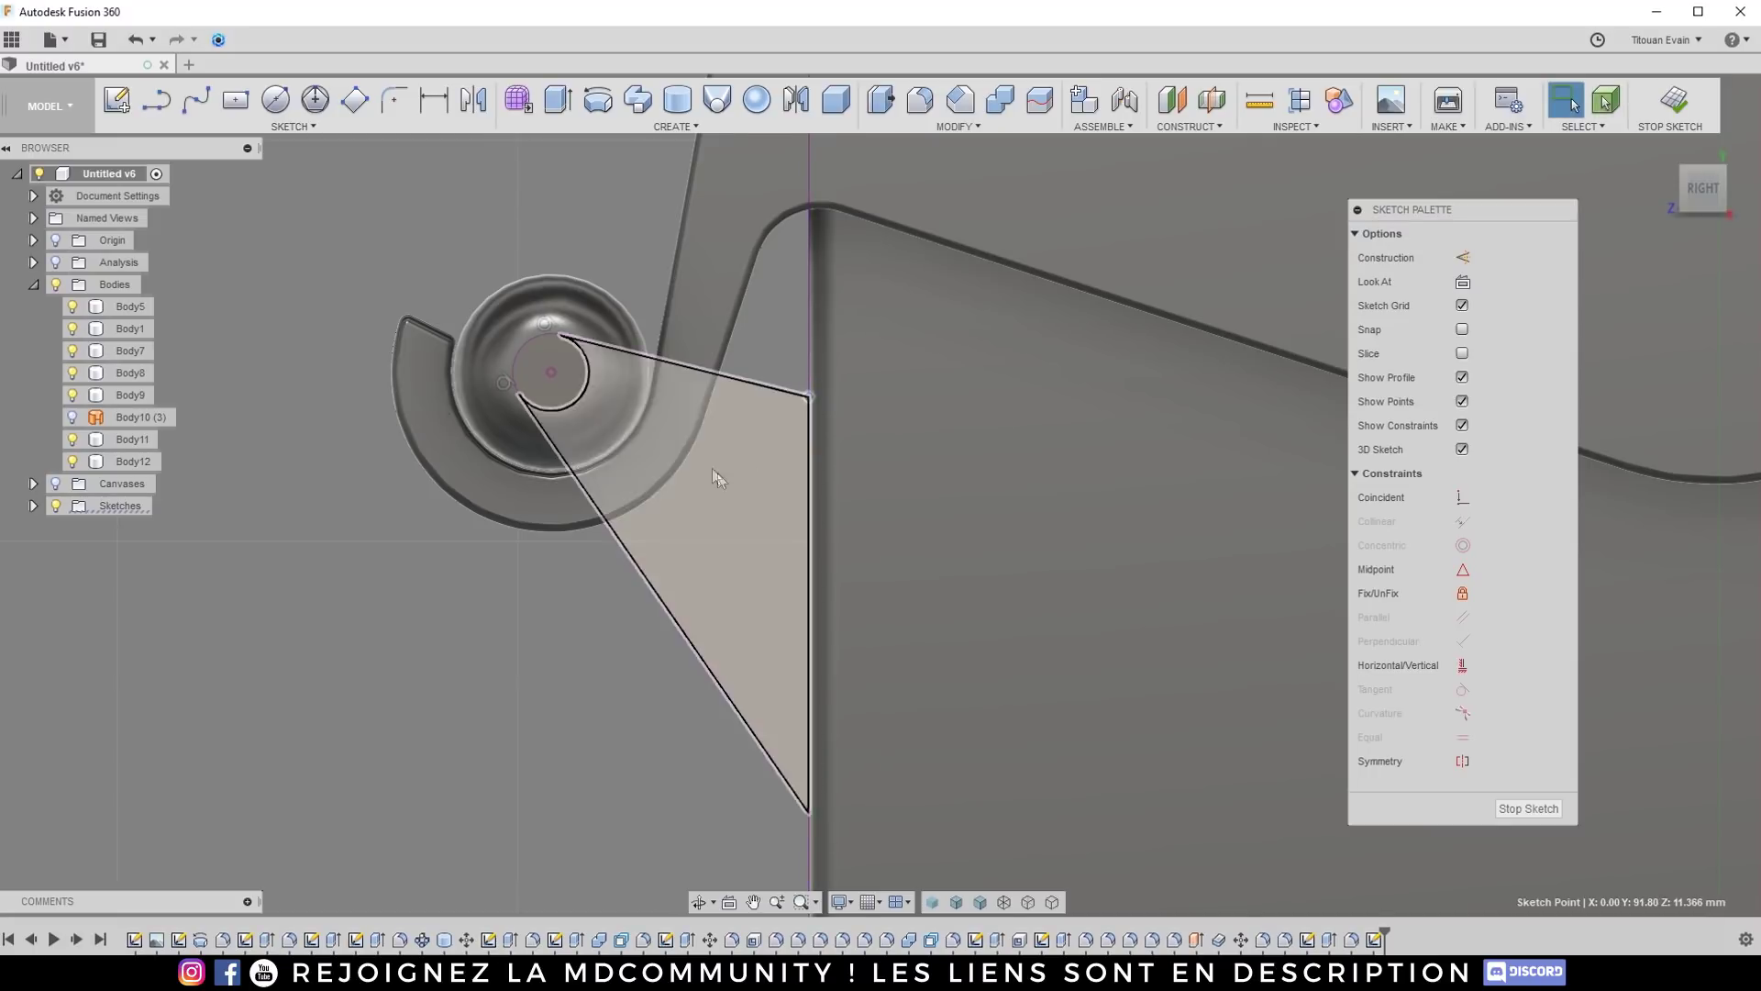
# Step: Start extruding the wedge profile together with the circle region, with the operation set to New Body
pyautogui.scroll(-6, 663, 422)
pyautogui.scroll(3, 714, 465)
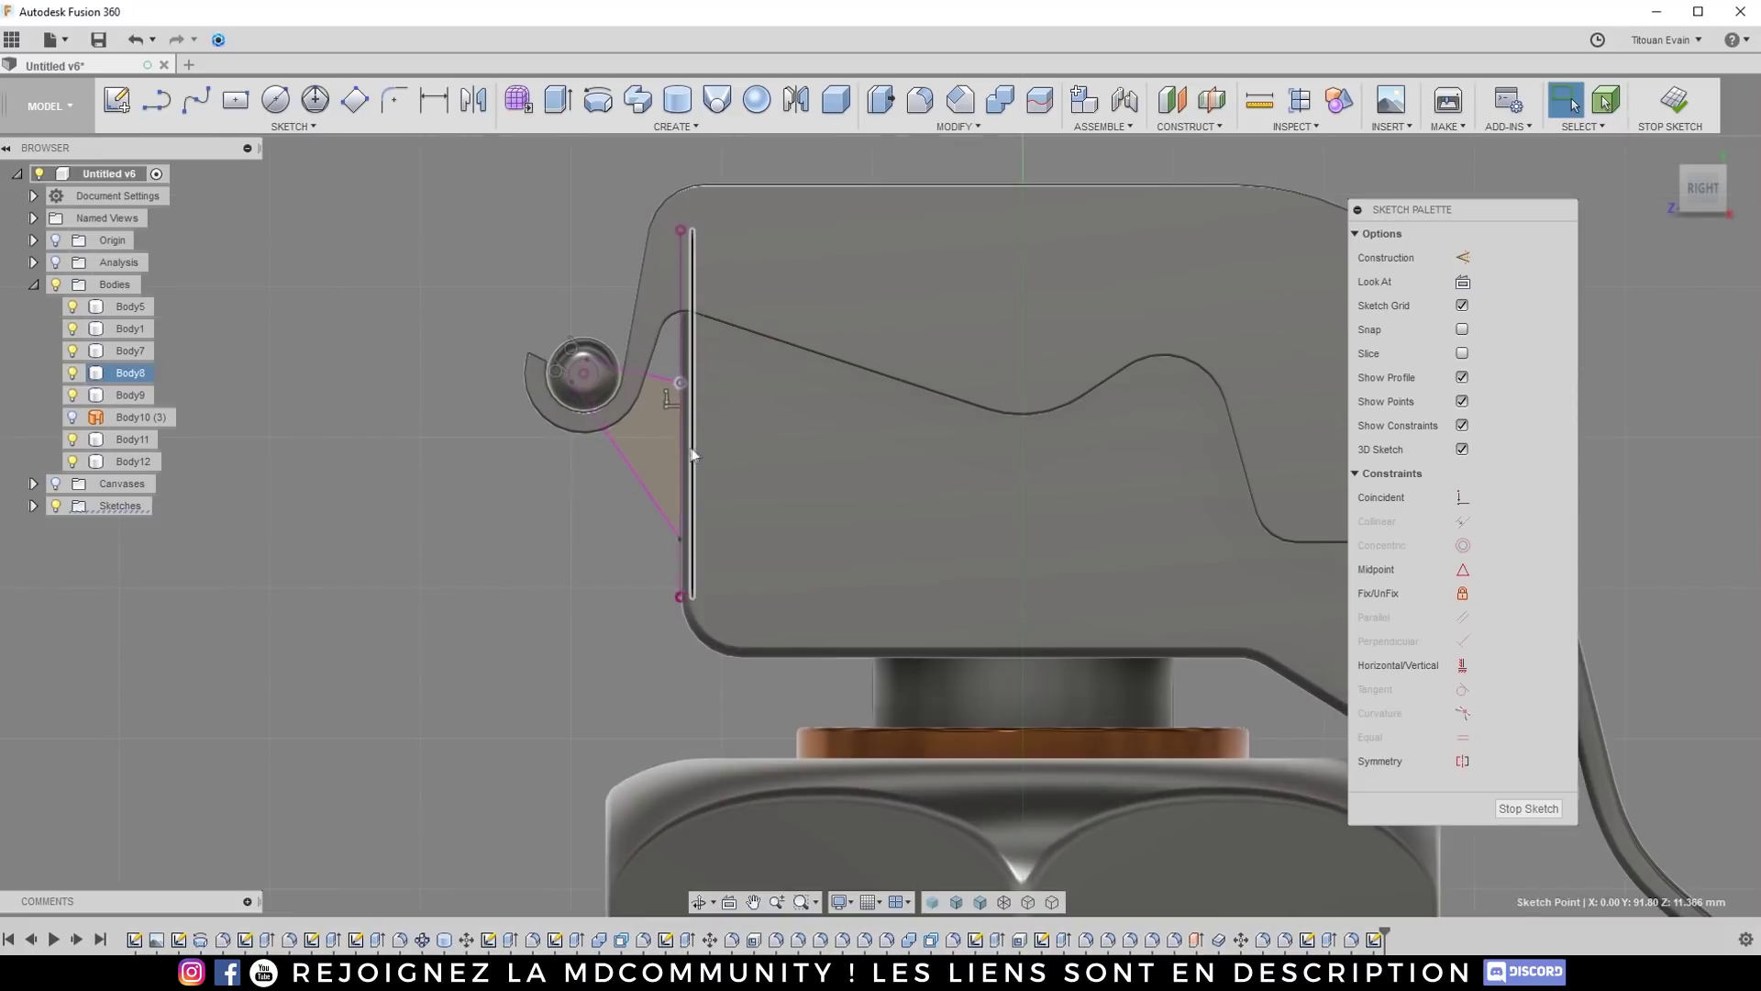
pyautogui.click(557, 99)
pyautogui.click(648, 415)
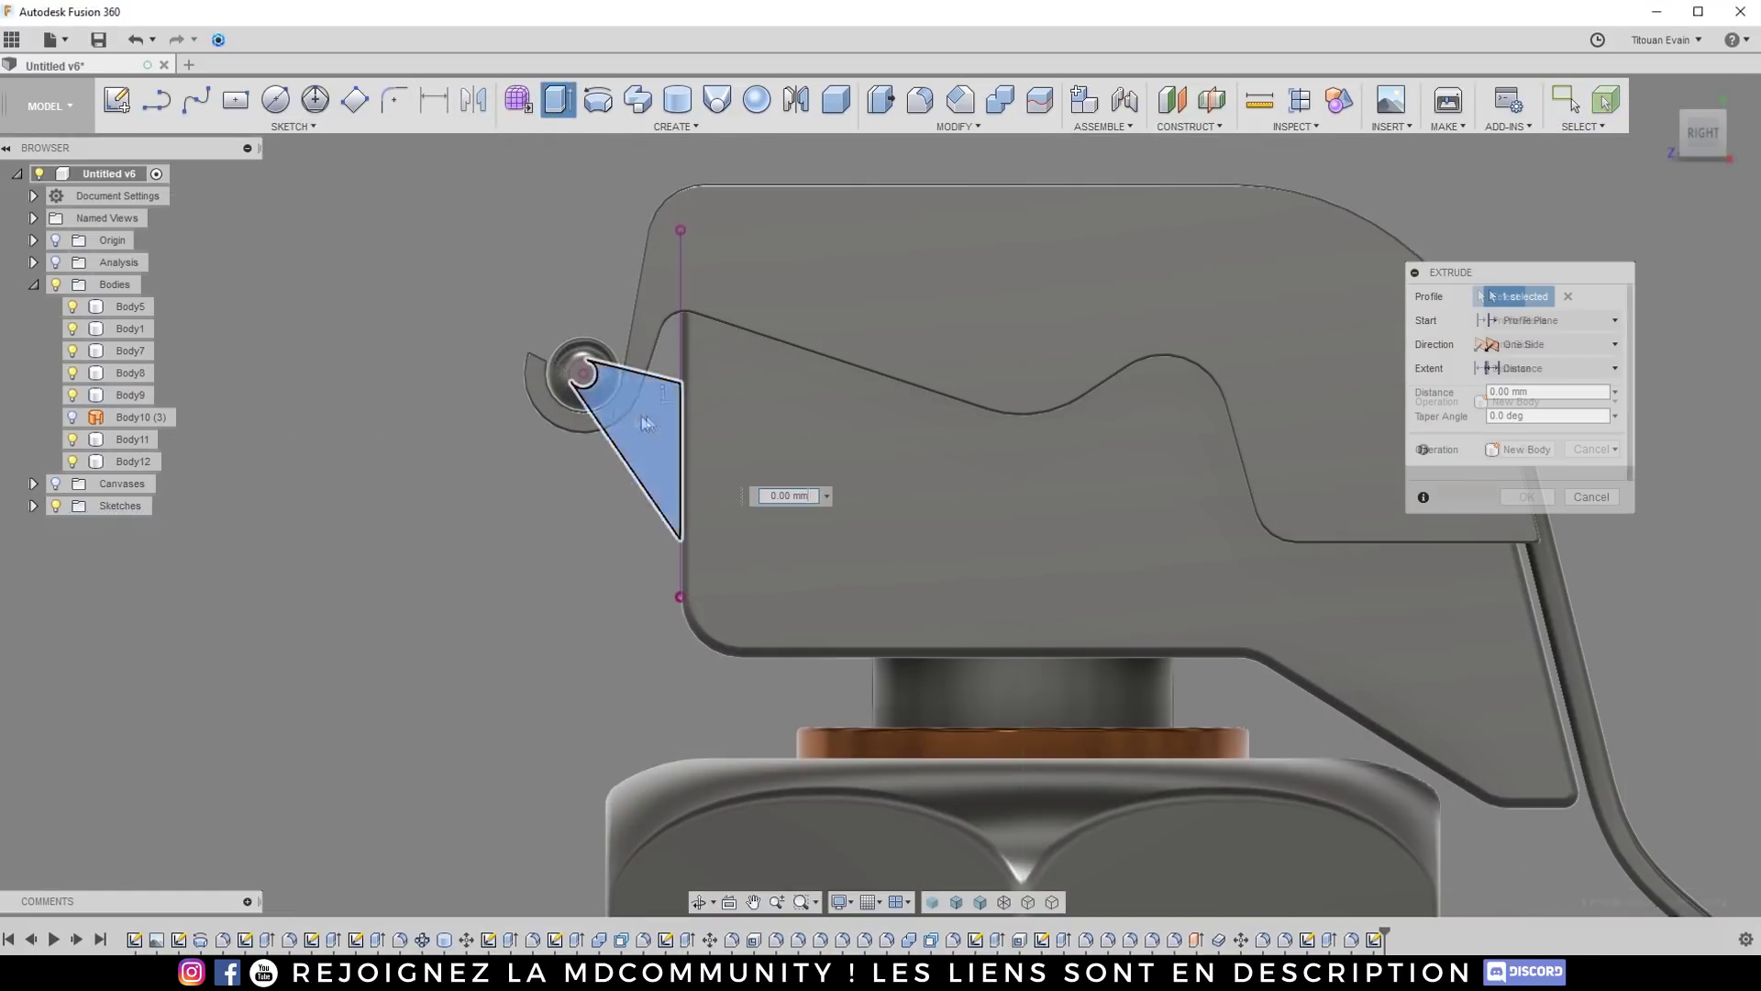
pyautogui.scroll(4, 642, 412)
pyautogui.moveTo(682, 566); pyautogui.dragTo(676, 587)
pyautogui.keyDown('shift'); pyautogui.moveTo(688, 445); pyautogui.dragTo(621, 389, button='middle'); pyautogui.keyUp('shift')
pyautogui.click(459, 295)
pyautogui.keyDown('shift'); pyautogui.moveTo(554, 328); pyautogui.dragTo(1238, 379, button='middle'); pyautogui.keyUp('shift')
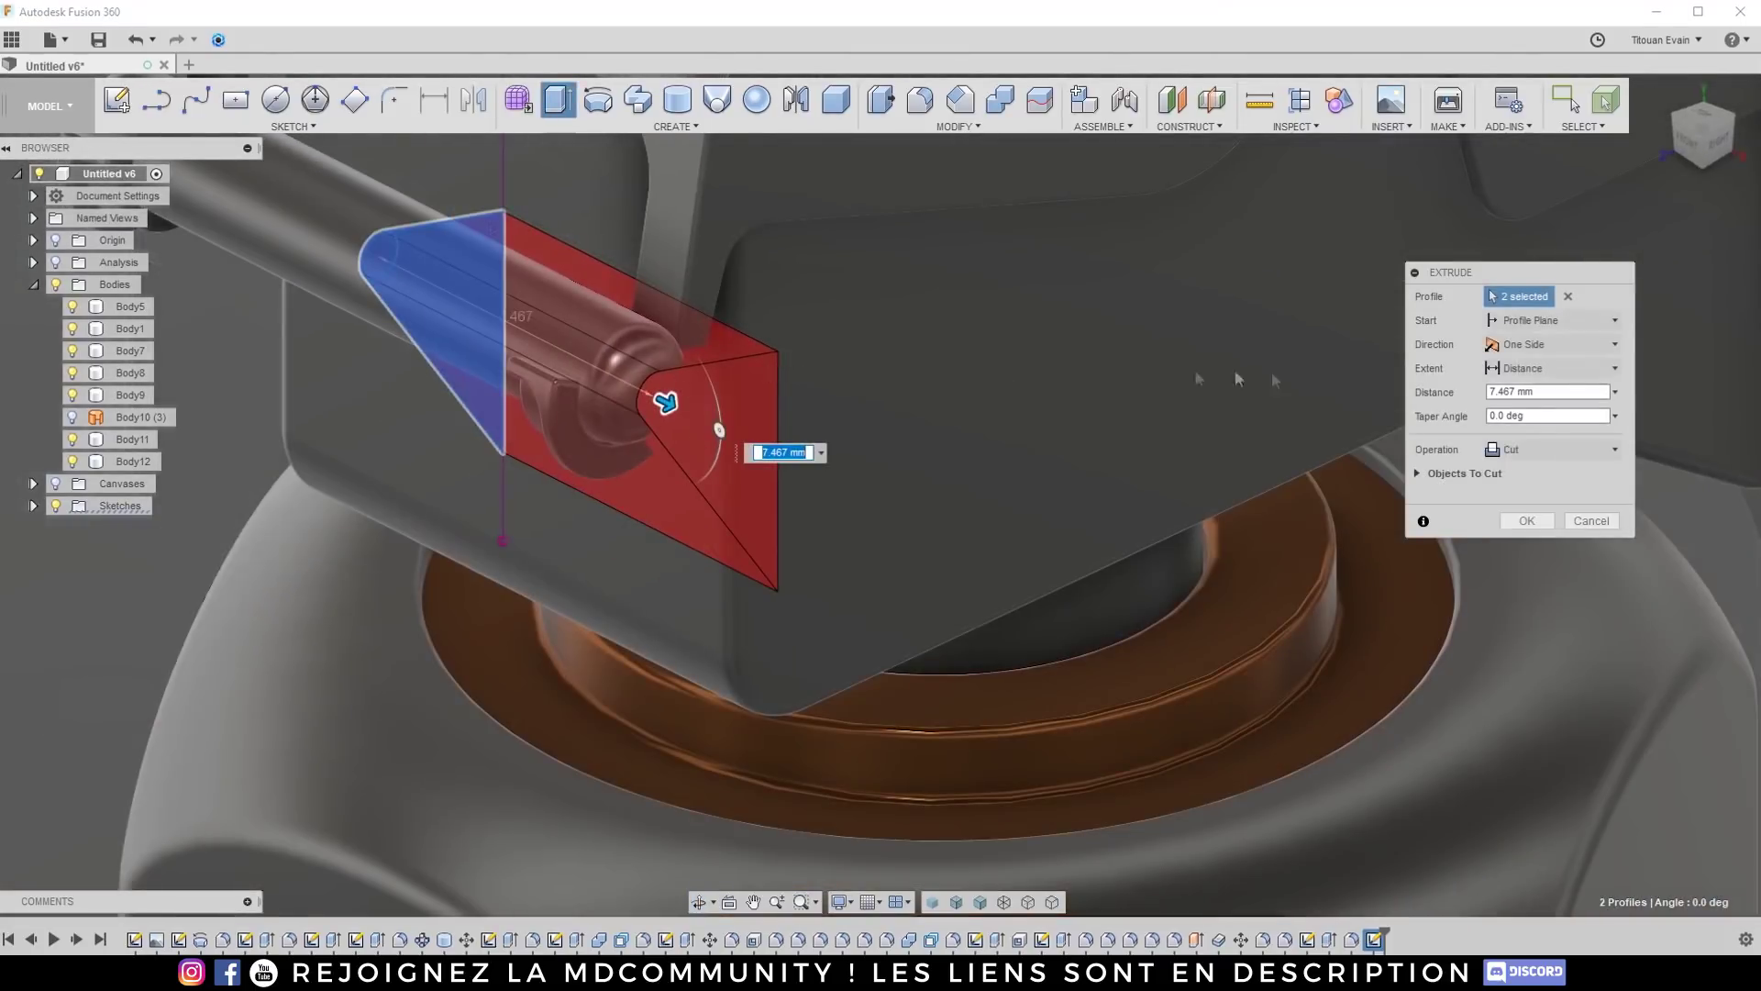
pyautogui.click(1536, 450)
pyautogui.click(1532, 539)
# Step: Make the wedge extrusion symmetric, narrow it to a short section at the pin's middle, and complete it
pyautogui.keyDown('shift'); pyautogui.moveTo(1444, 475); pyautogui.dragTo(1376, 354, button='middle'); pyautogui.keyUp('shift')
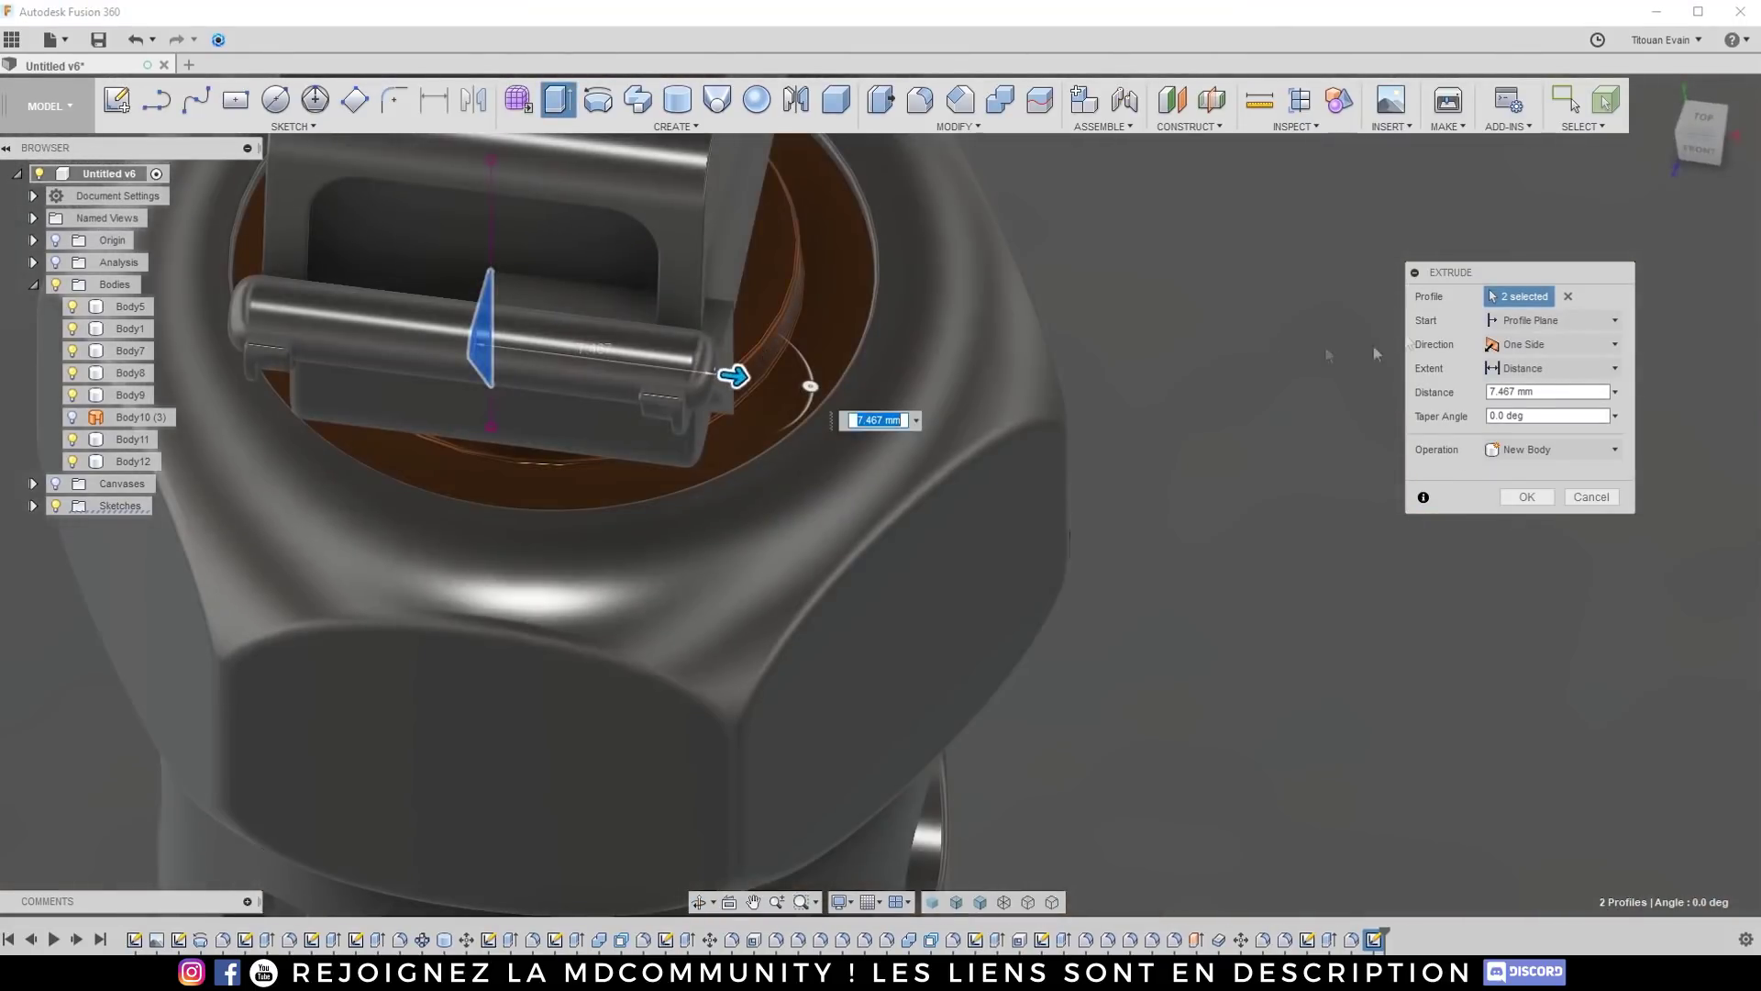
pyautogui.click(1525, 343)
pyautogui.click(1534, 419)
pyautogui.moveTo(734, 377); pyautogui.dragTo(541, 370)
pyautogui.keyDown('shift'); pyautogui.moveTo(541, 370); pyautogui.dragTo(913, 403, button='middle'); pyautogui.keyUp('shift')
pyautogui.click(1529, 496)
# Step: Start a Combine with the wedge as the tool body and clear the mistakenly picked block from the target
pyautogui.scroll(5, 486, 378)
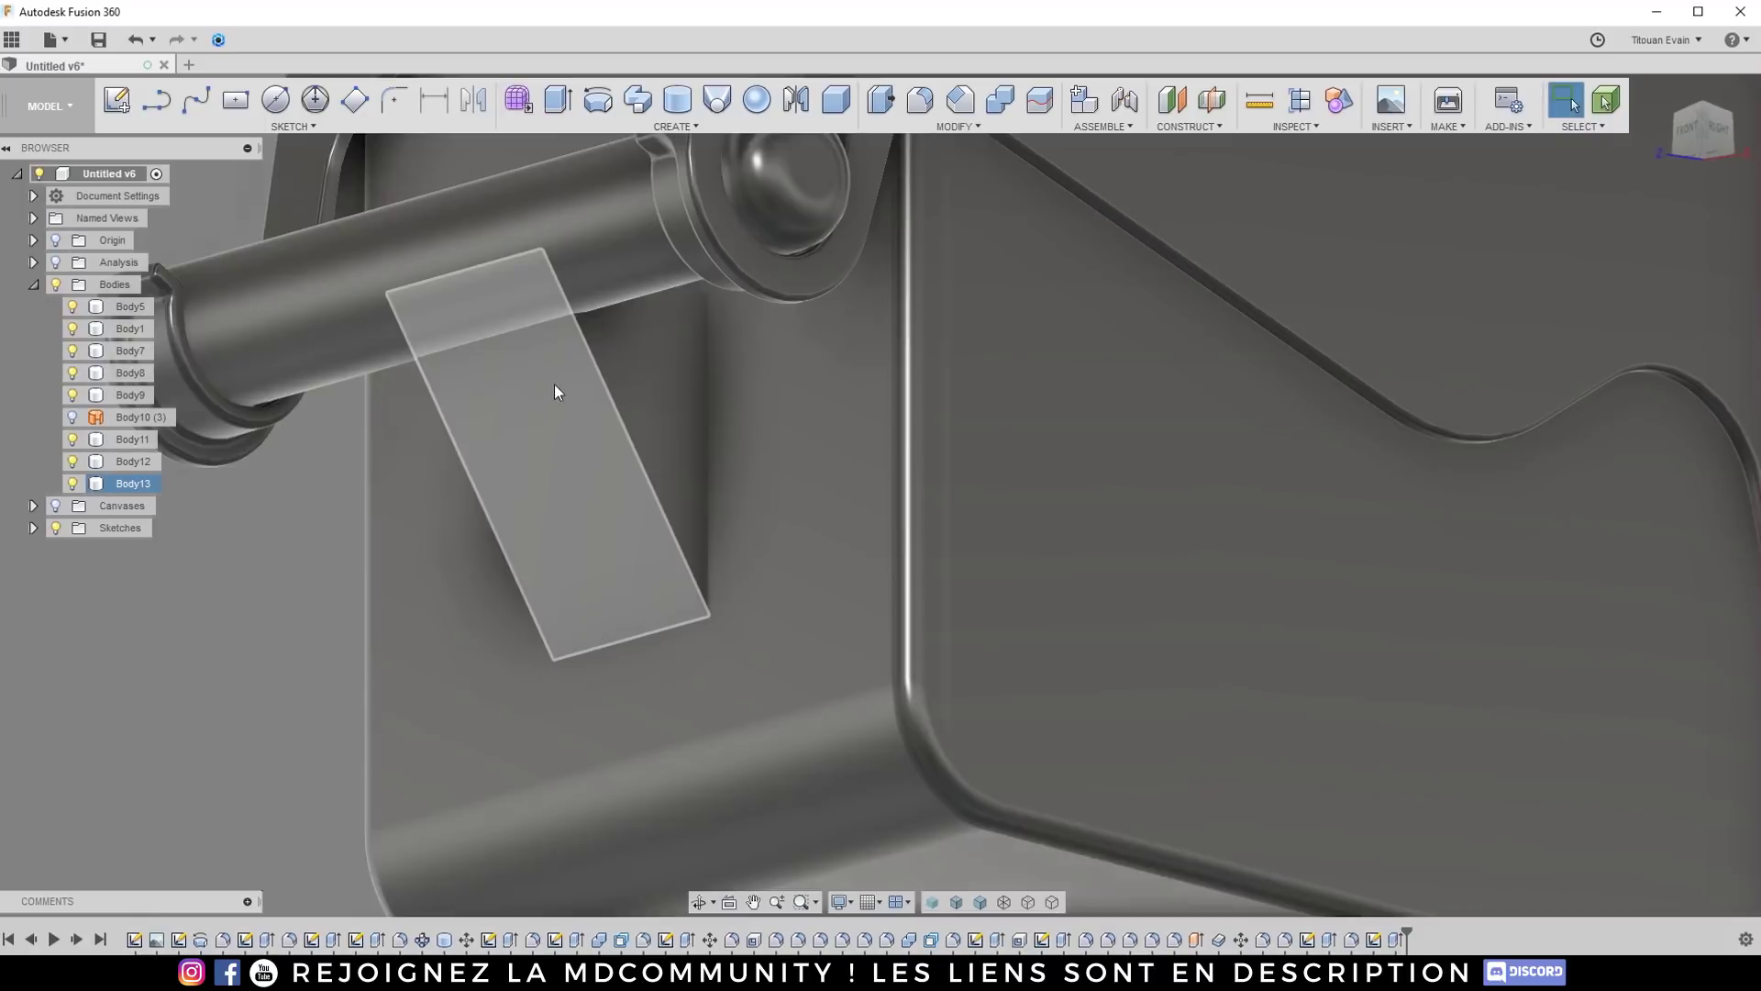
pyautogui.keyDown('shift'); pyautogui.moveTo(556, 389); pyautogui.dragTo(711, 345, button='middle'); pyautogui.keyUp('shift')
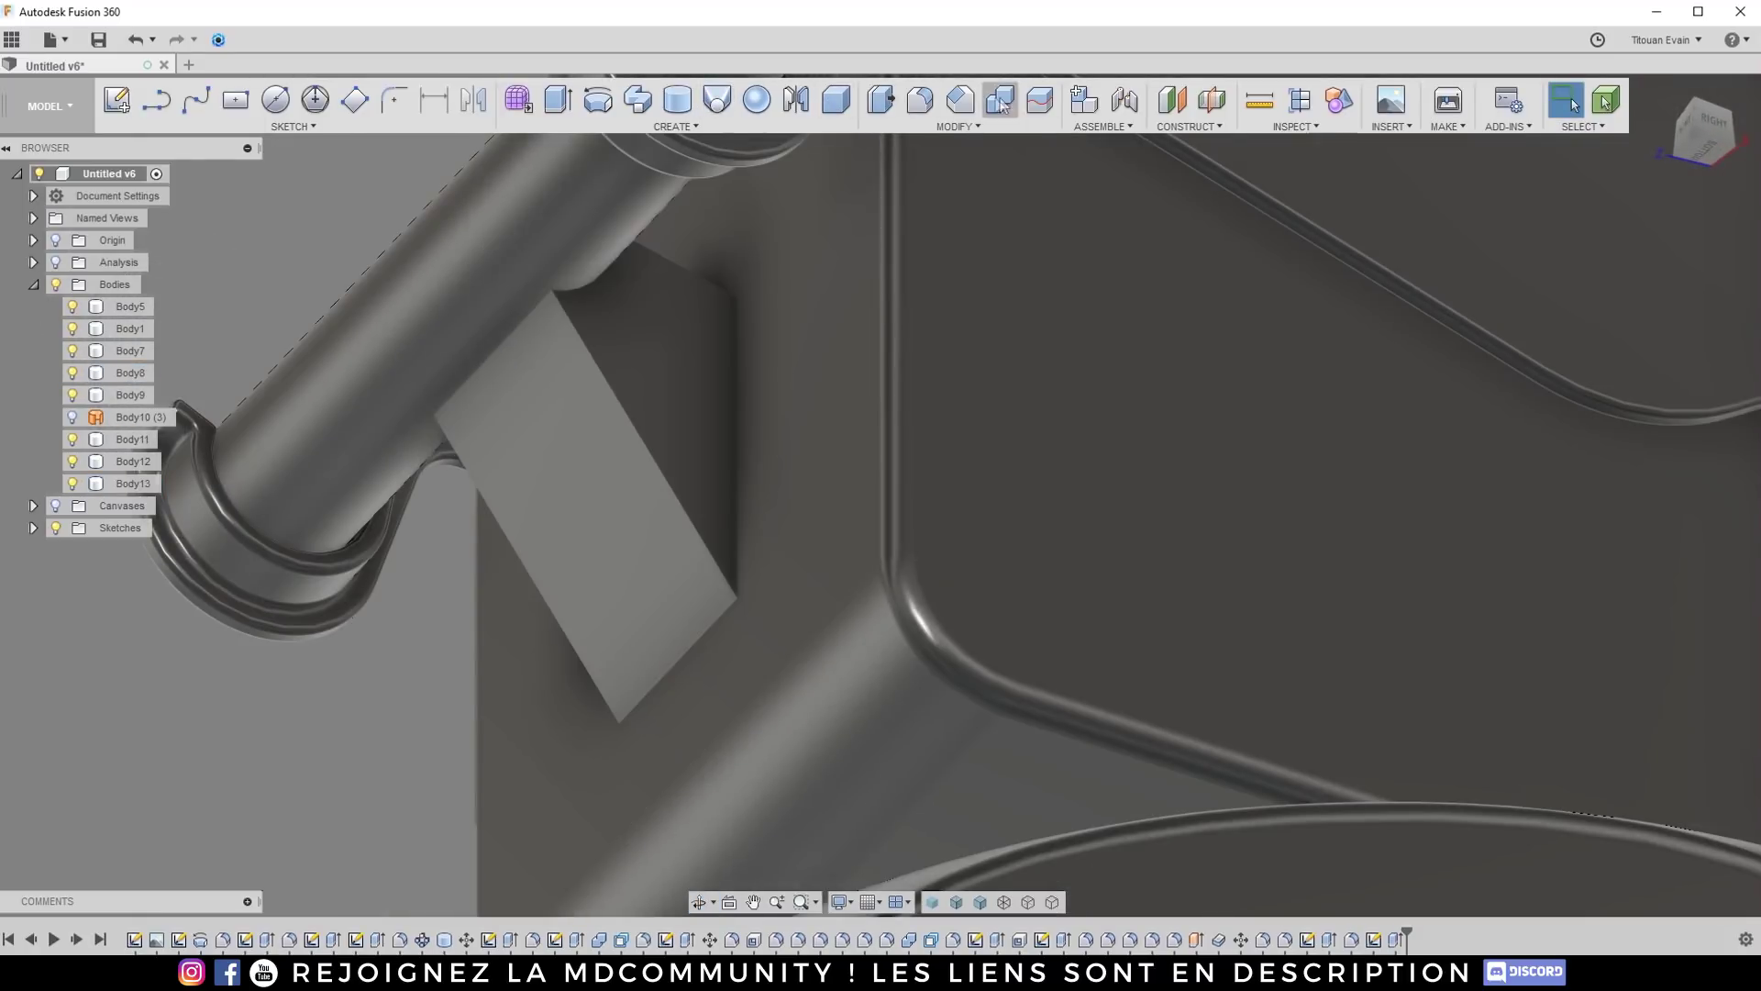
pyautogui.click(1000, 100)
pyautogui.click(833, 346)
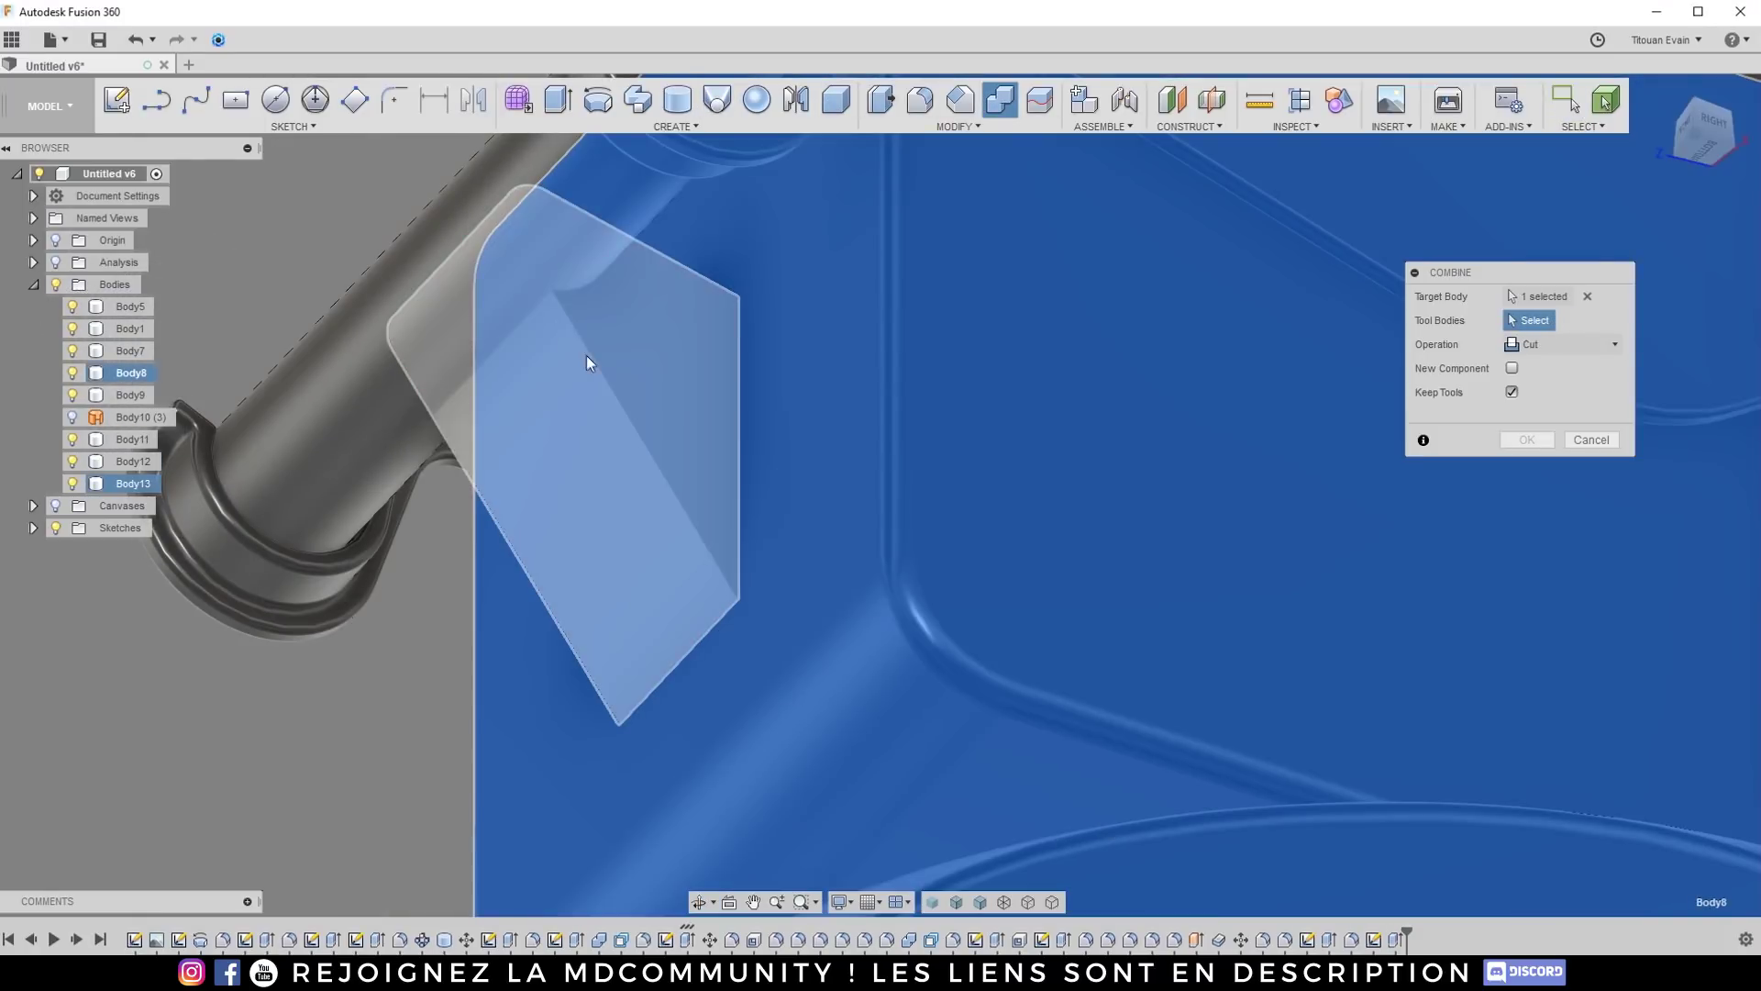
pyautogui.moveTo(628, 337)
pyautogui.keyDown('shift'); pyautogui.mouseDown(button='middle')
pyautogui.moveTo(755, 327)
pyautogui.moveTo(774, 354)
pyautogui.moveTo(676, 294)
pyautogui.moveTo(647, 320)
pyautogui.mouseUp(button='middle'); pyautogui.keyUp('shift')
pyautogui.click(654, 345)
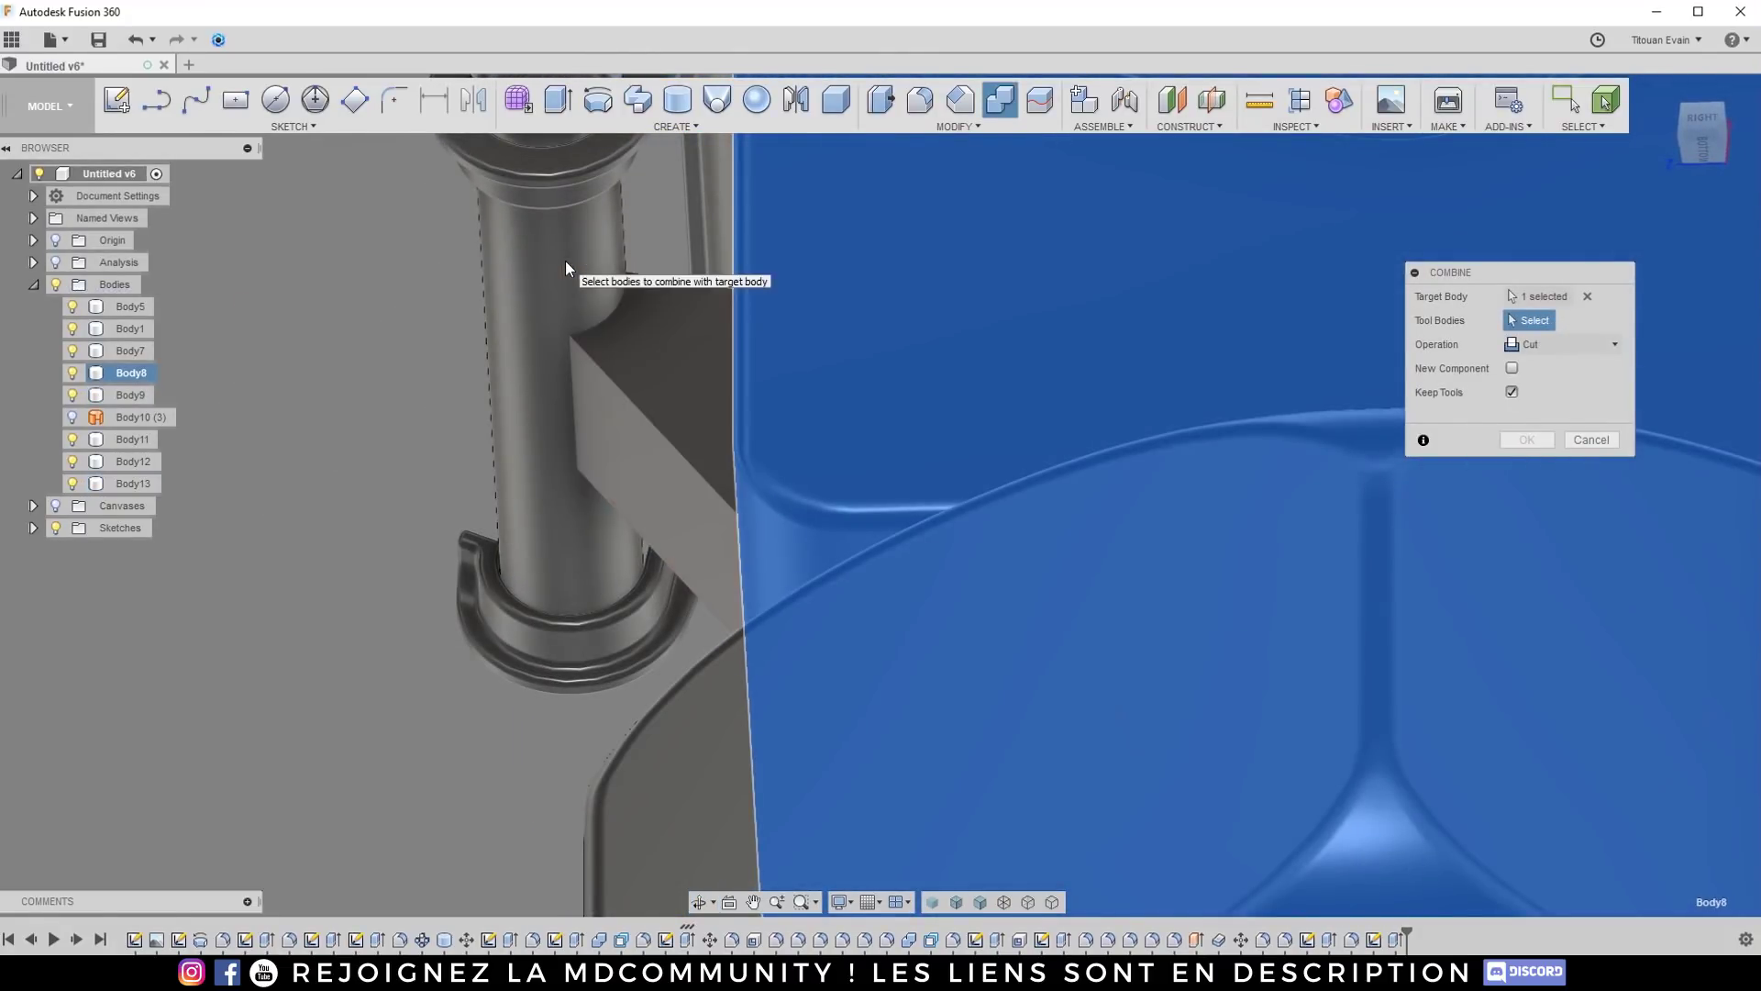
pyautogui.keyDown('shift'); pyautogui.moveTo(701, 303); pyautogui.dragTo(771, 385, button='middle'); pyautogui.keyUp('shift')
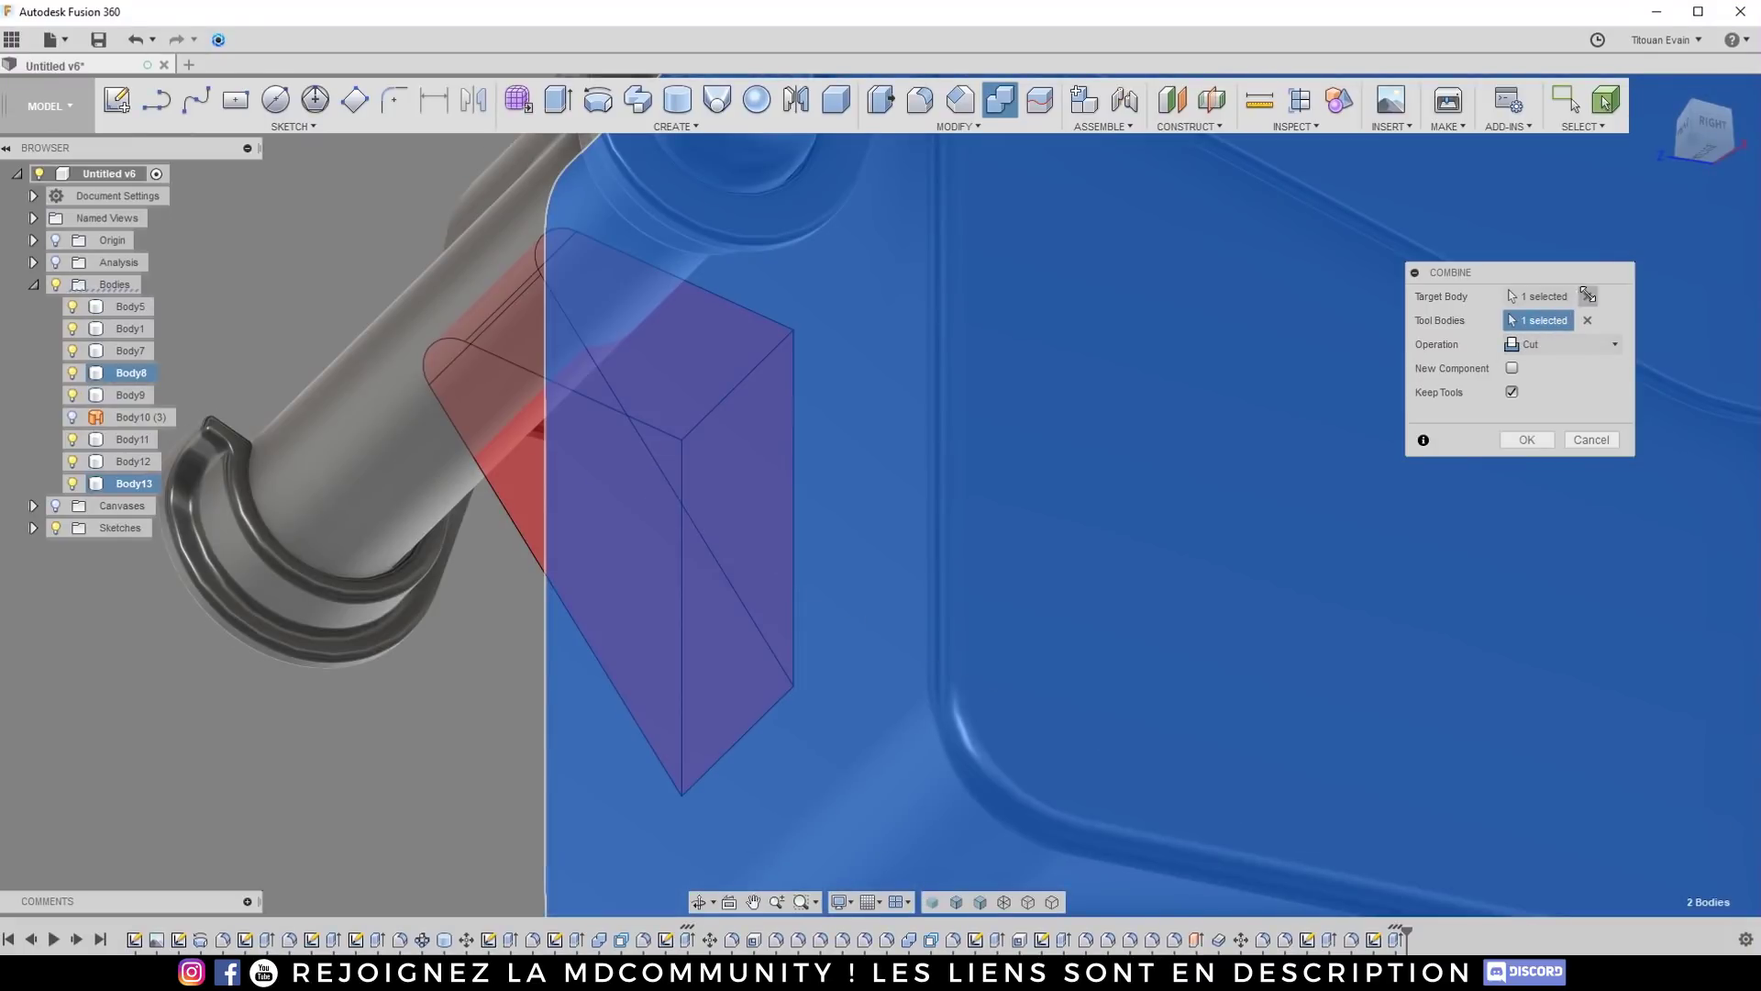
pyautogui.click(1587, 295)
# Step: Set the pin as the target body and join the wedge to it without keeping the tools
pyautogui.click(641, 346)
pyautogui.keyDown('shift'); pyautogui.moveTo(641, 345); pyautogui.dragTo(697, 394, button='middle'); pyautogui.keyUp('shift')
pyautogui.click(1530, 347)
pyautogui.click(1532, 343)
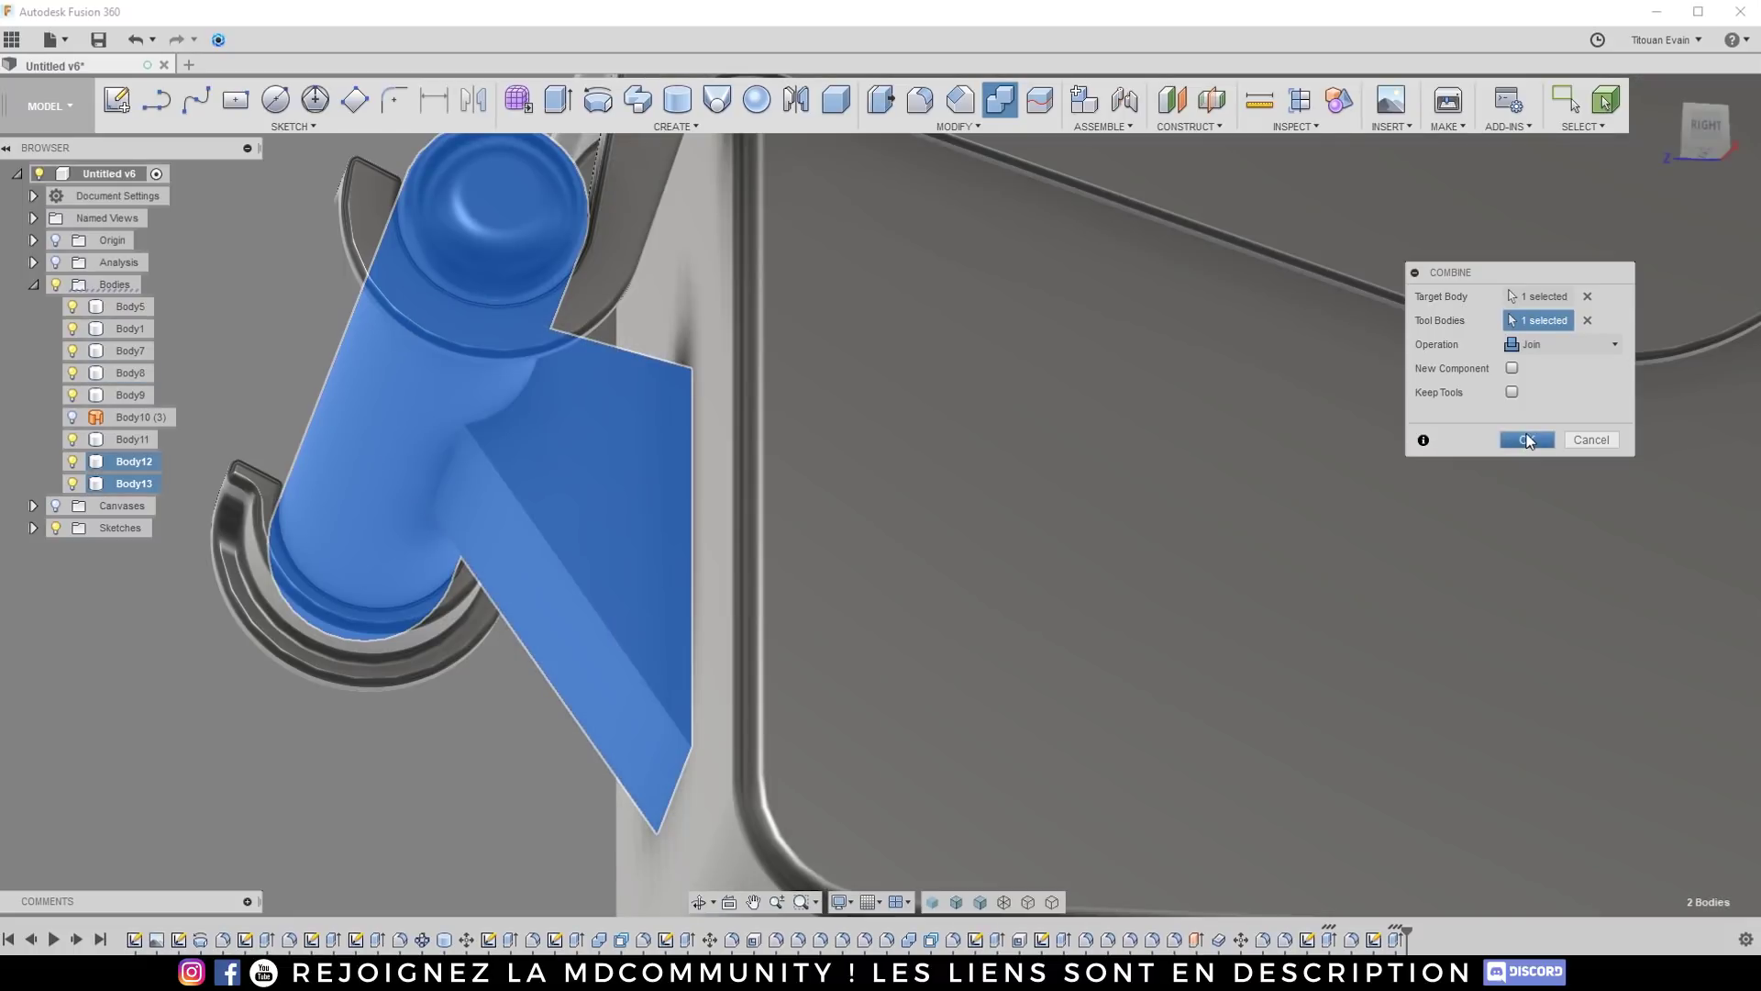
pyautogui.click(1527, 440)
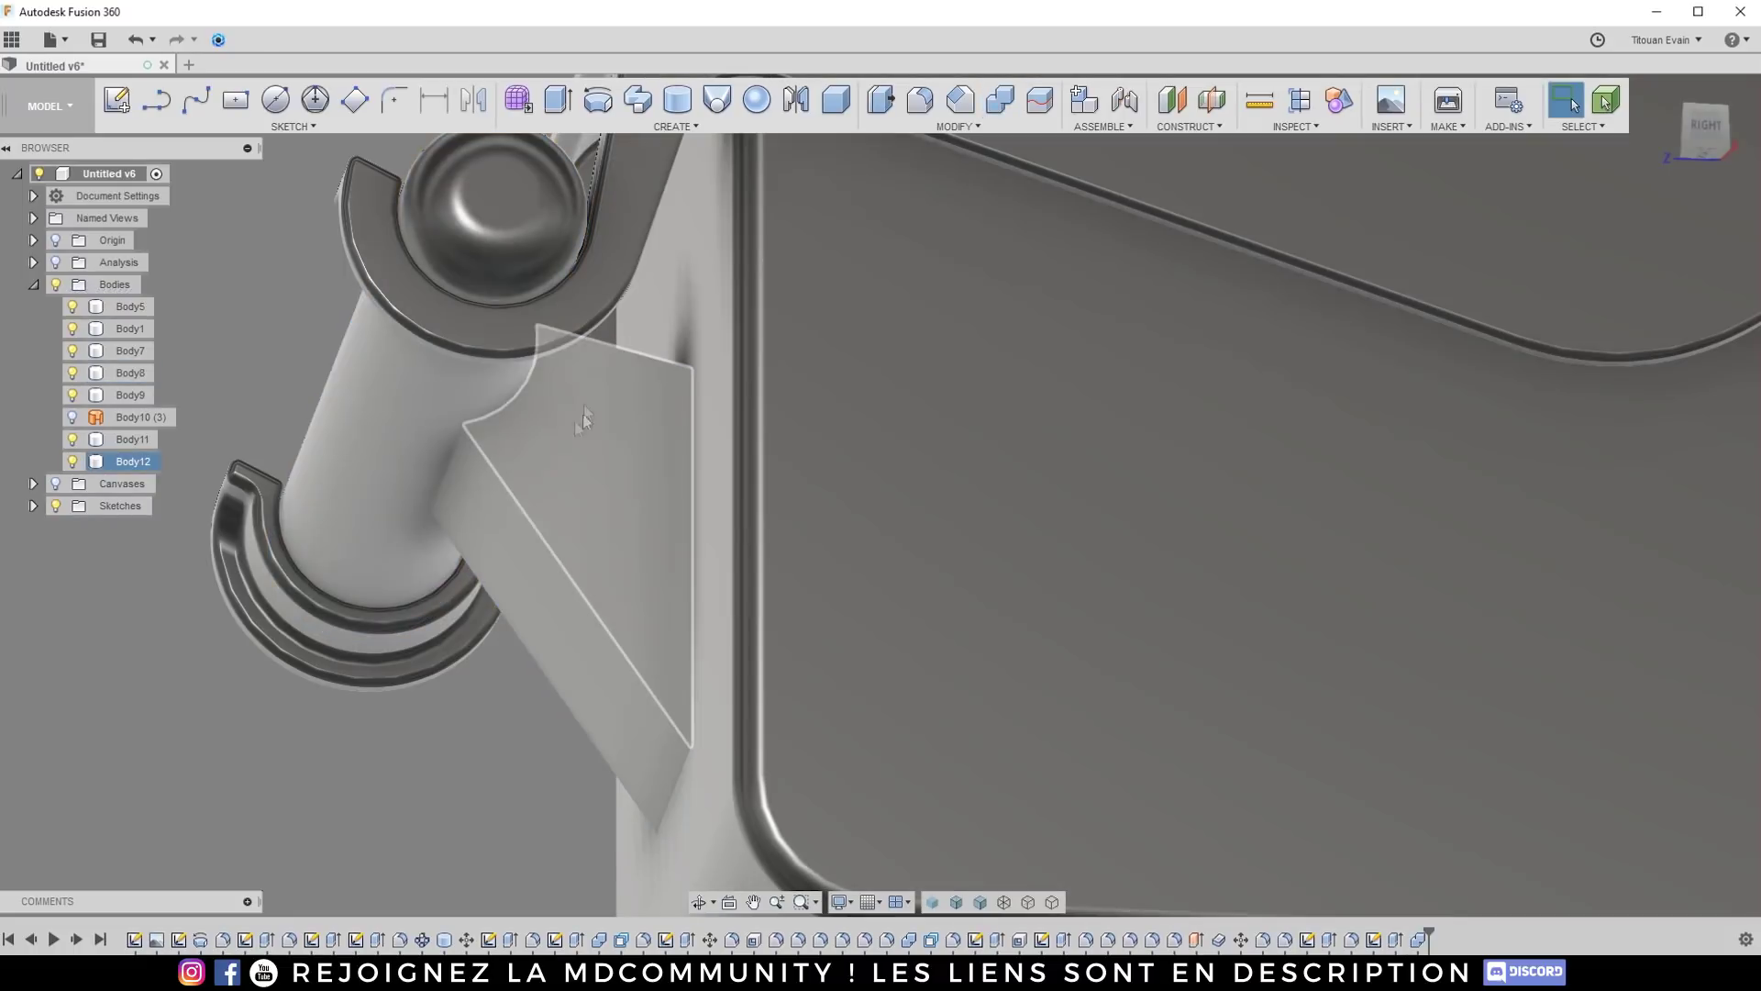
# Step: Fillet the four outer edges of the wedge support with a constant radius of about 0.822 mm
pyautogui.keyDown('shift'); pyautogui.moveTo(826, 458); pyautogui.dragTo(642, 477, button='middle'); pyautogui.keyUp('shift')
pyautogui.scroll(3, 487, 484)
pyautogui.press('f')
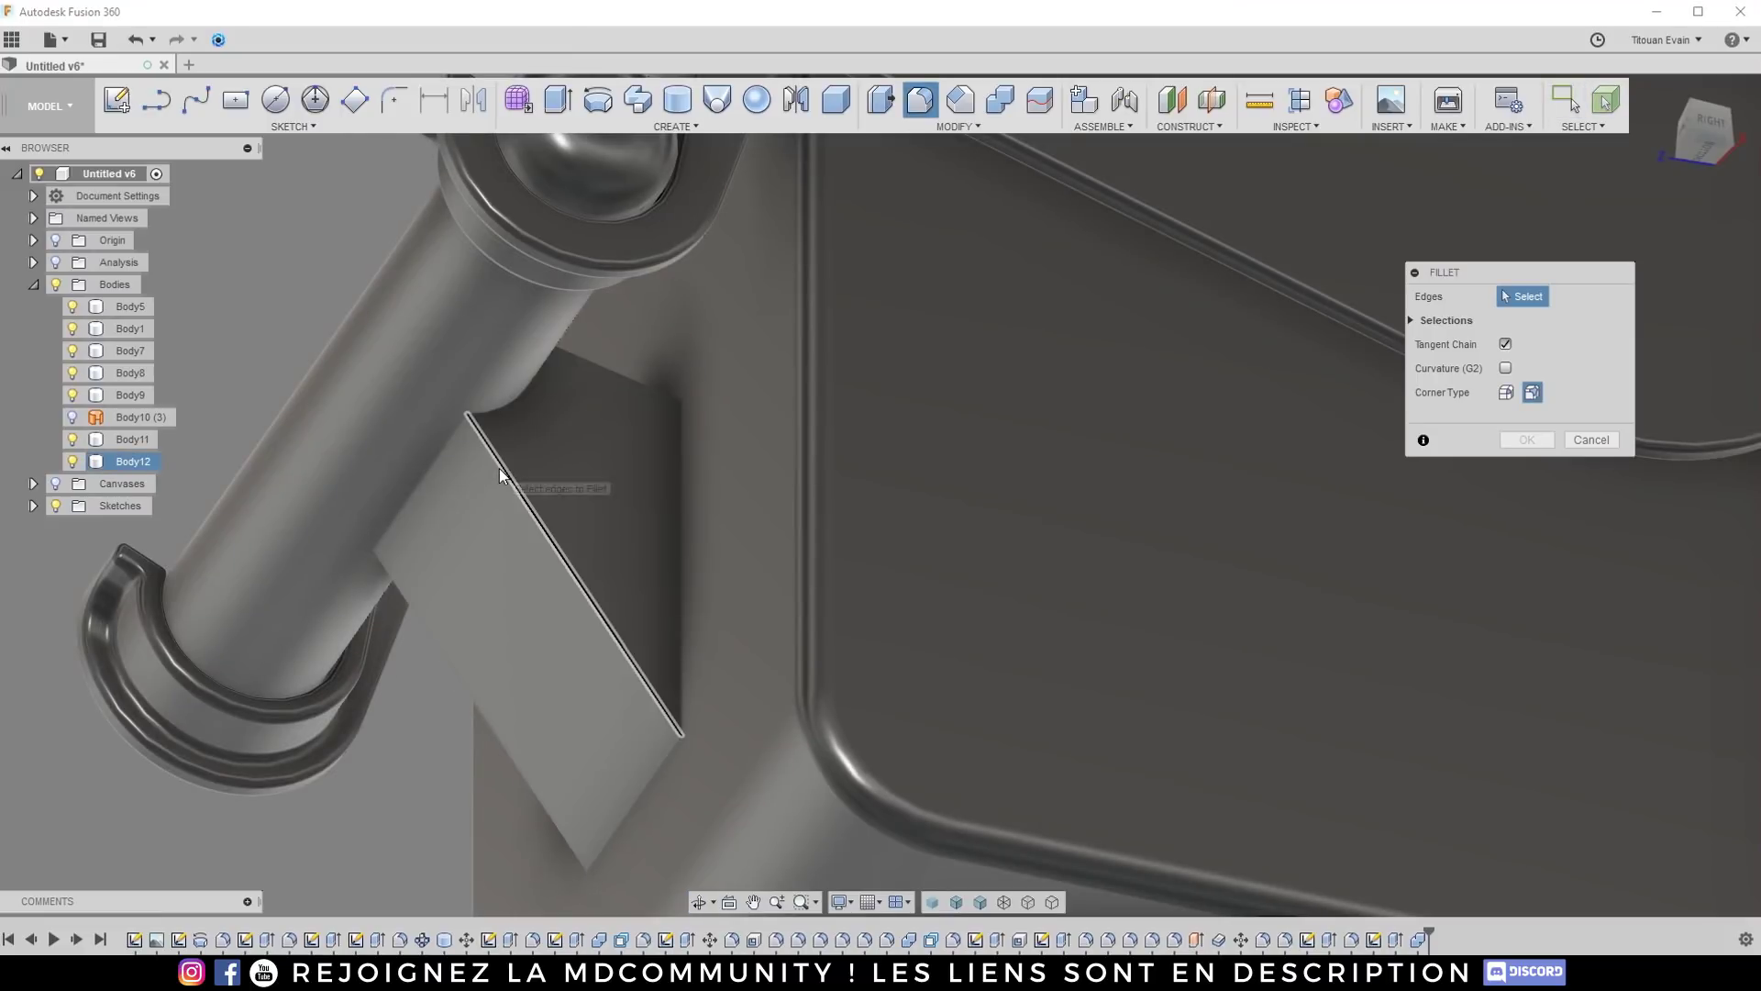
pyautogui.click(497, 465)
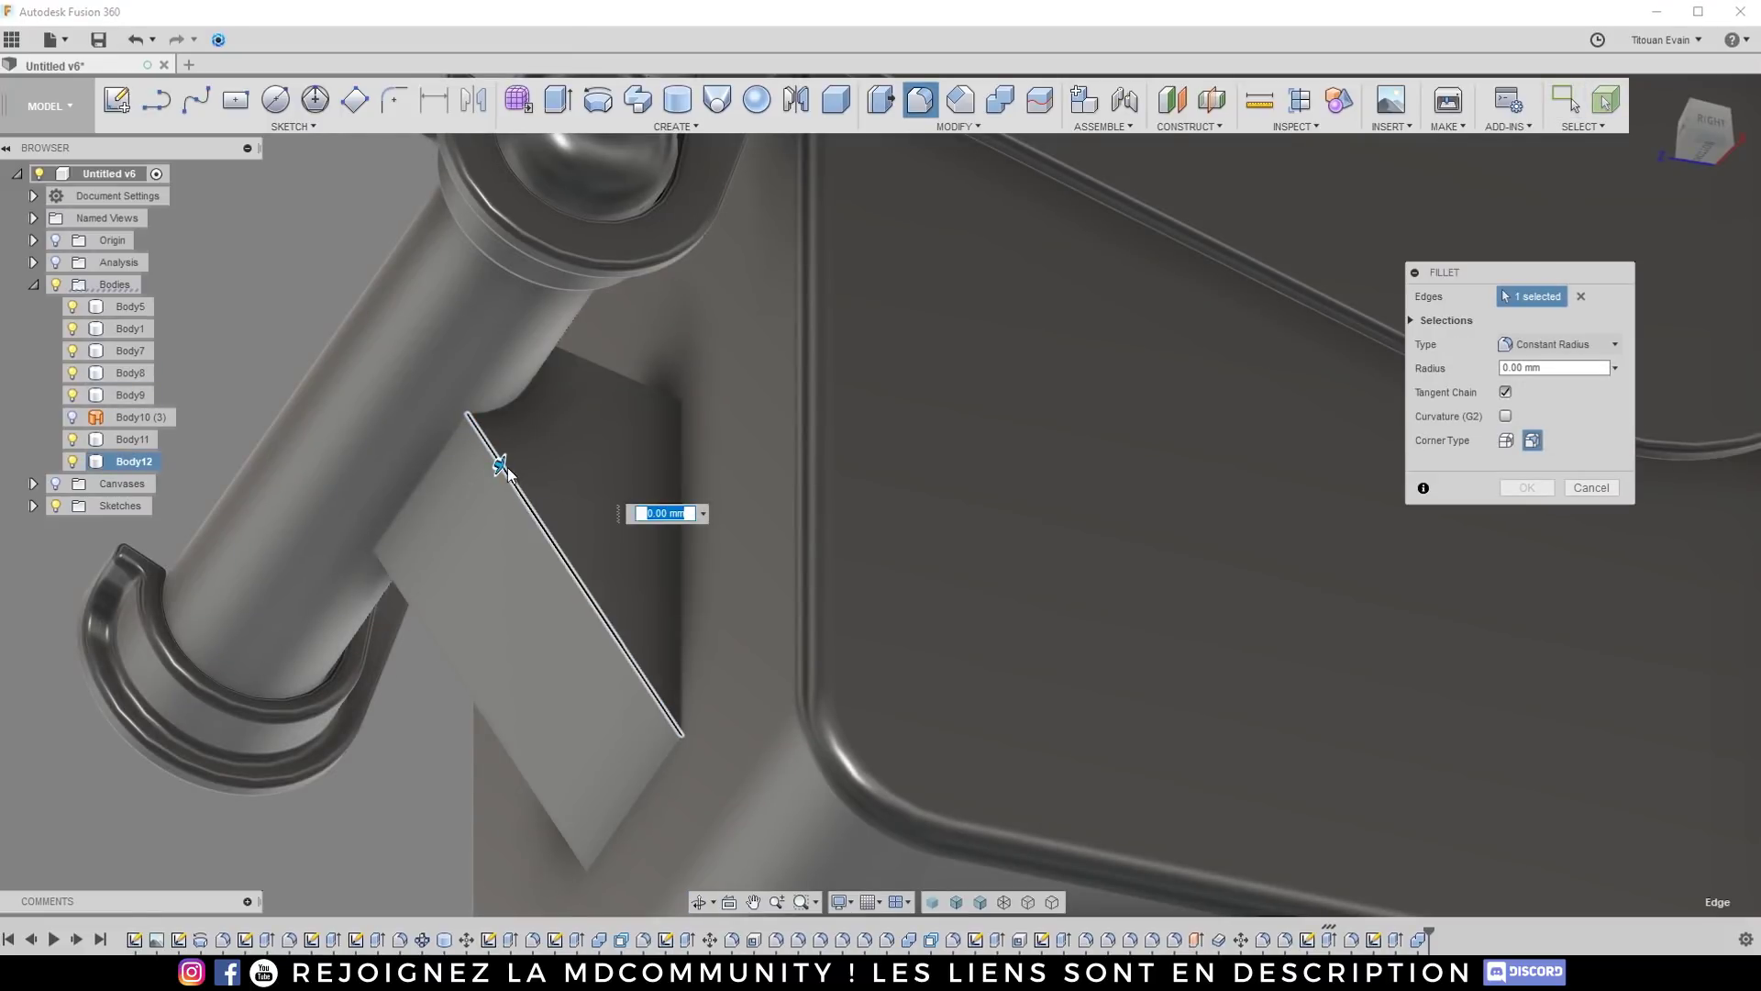
pyautogui.moveTo(503, 468); pyautogui.dragTo(495, 454)
pyautogui.keyDown('shift'); pyautogui.moveTo(499, 459); pyautogui.dragTo(580, 459, button='middle'); pyautogui.keyUp('shift')
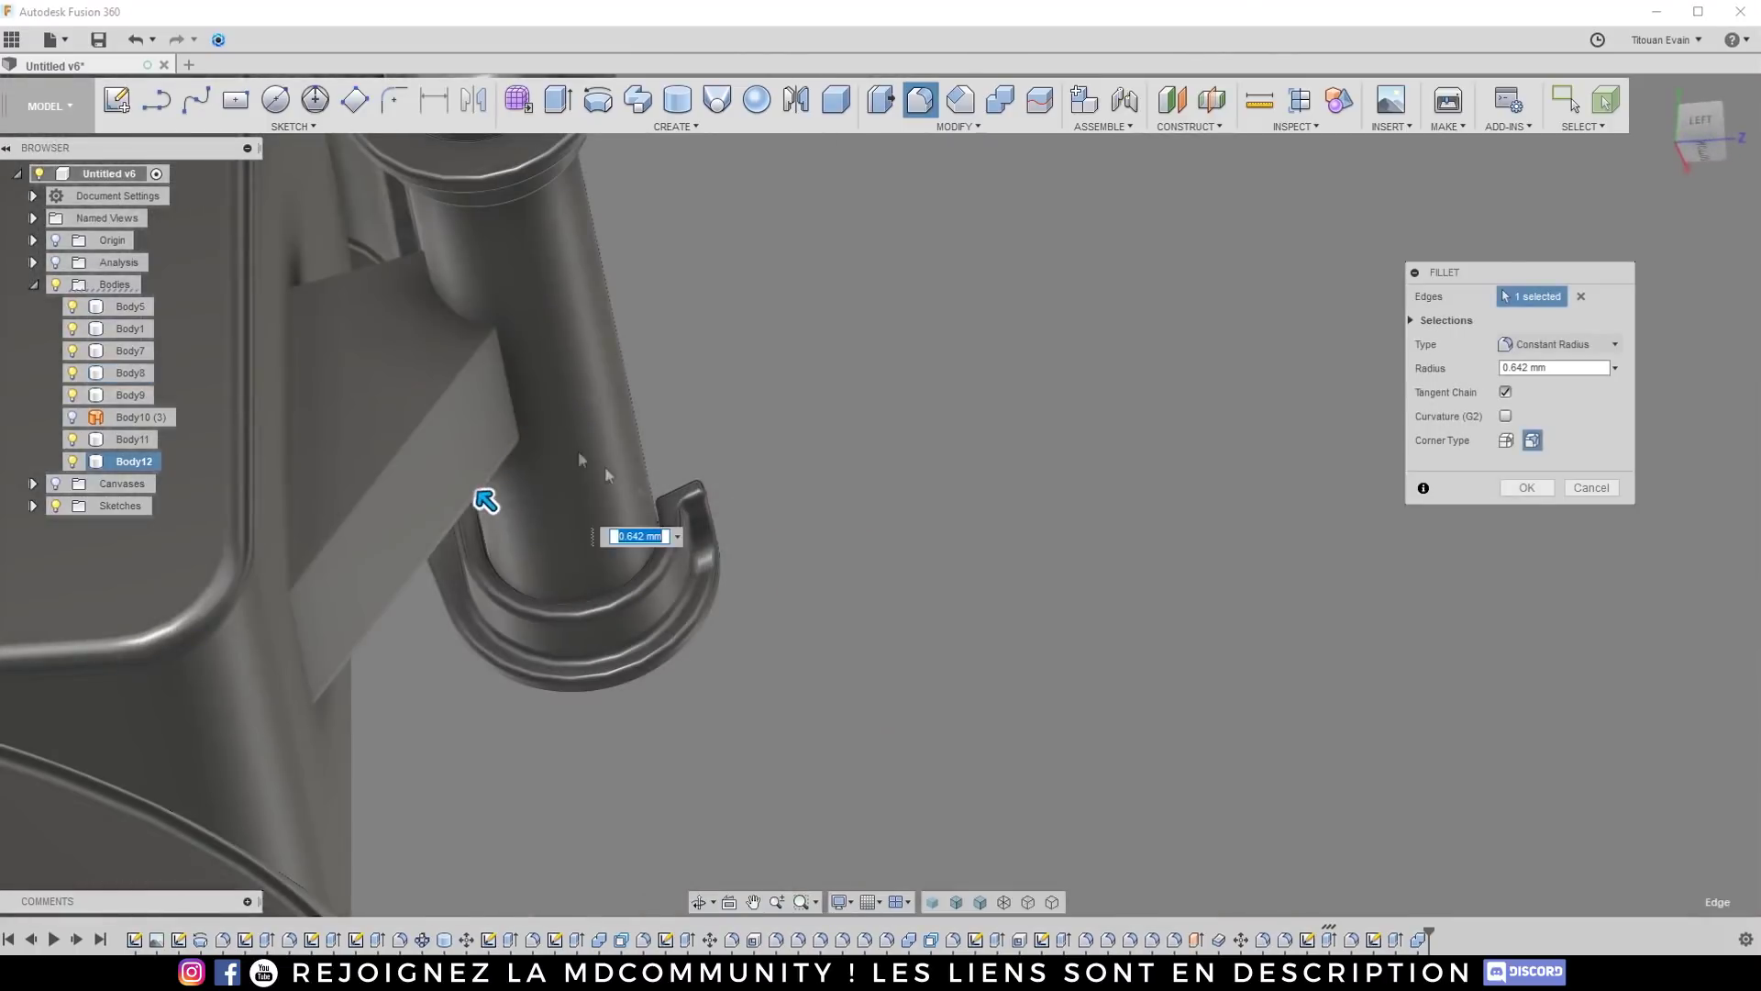
pyautogui.click(391, 271)
pyautogui.keyDown('shift'); pyautogui.moveTo(390, 271); pyautogui.dragTo(527, 286, button='middle'); pyautogui.keyUp('shift')
pyautogui.click(568, 483)
pyautogui.keyDown('shift'); pyautogui.moveTo(570, 510); pyautogui.dragTo(555, 445, button='middle'); pyautogui.keyUp('shift')
pyautogui.moveTo(555, 445); pyautogui.dragTo(547, 439)
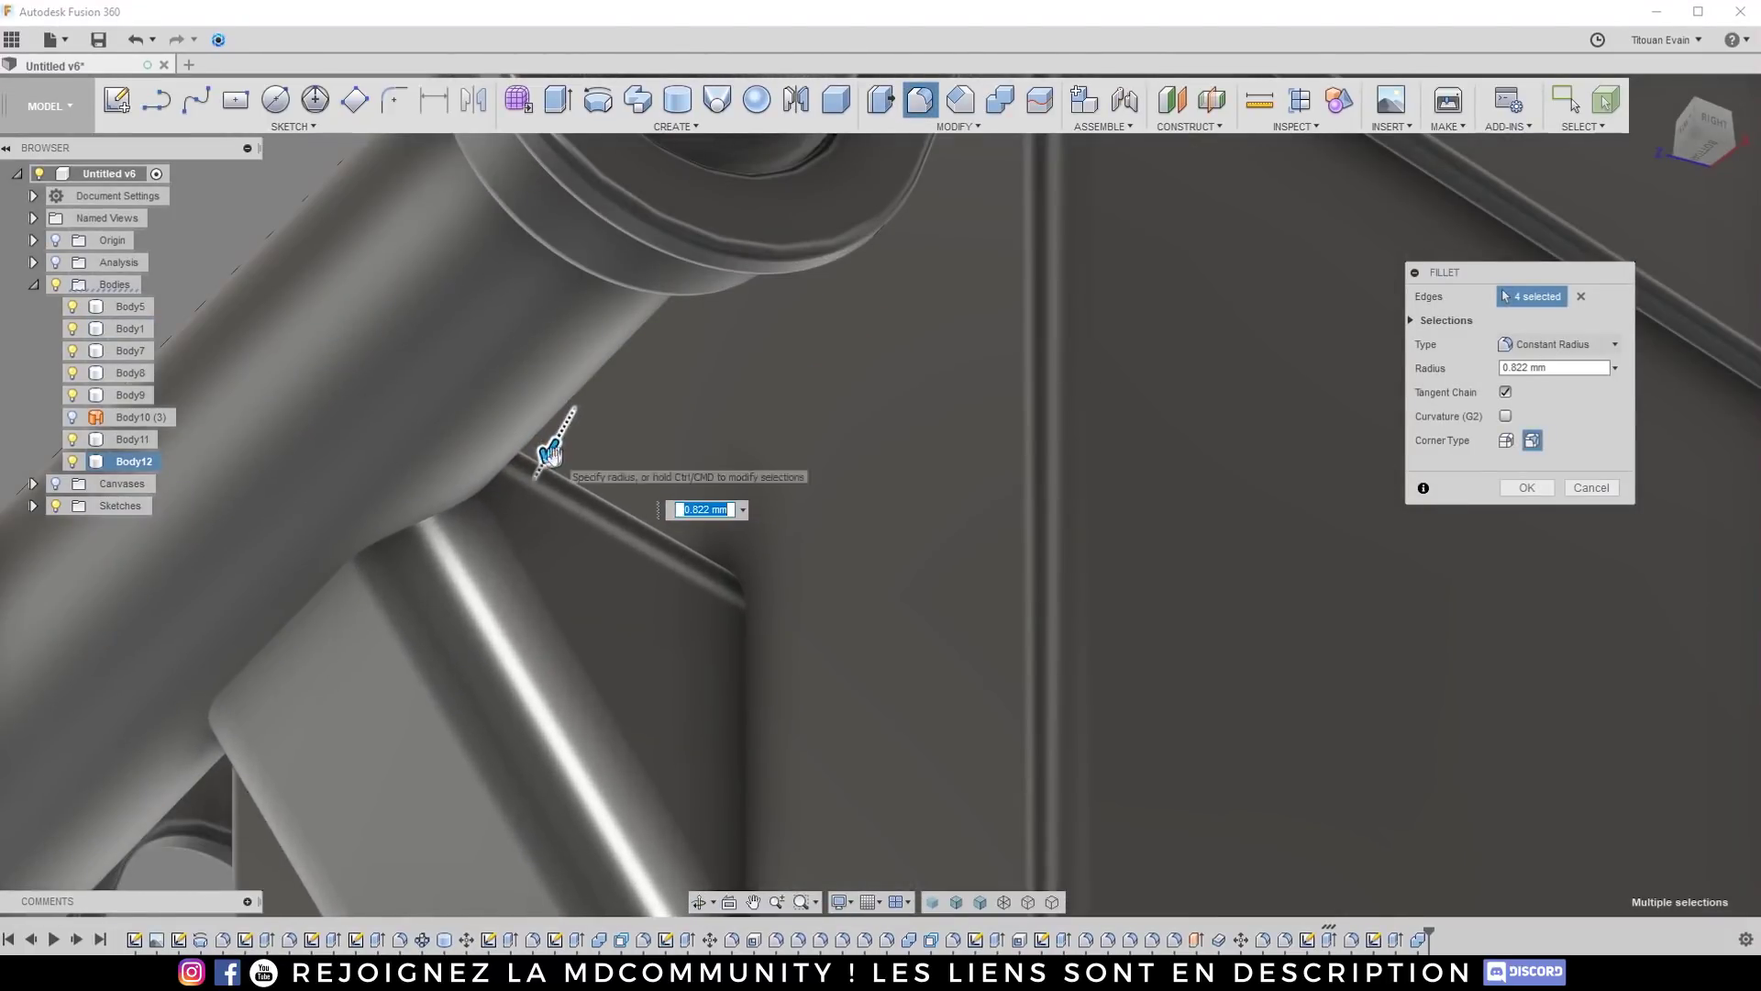
pyautogui.scroll(-5, 547, 438)
pyautogui.click(1529, 489)
# Step: Fillet the edge loop where the wedge support meets the pin with a radius of about 0.957 mm
pyautogui.press('f')
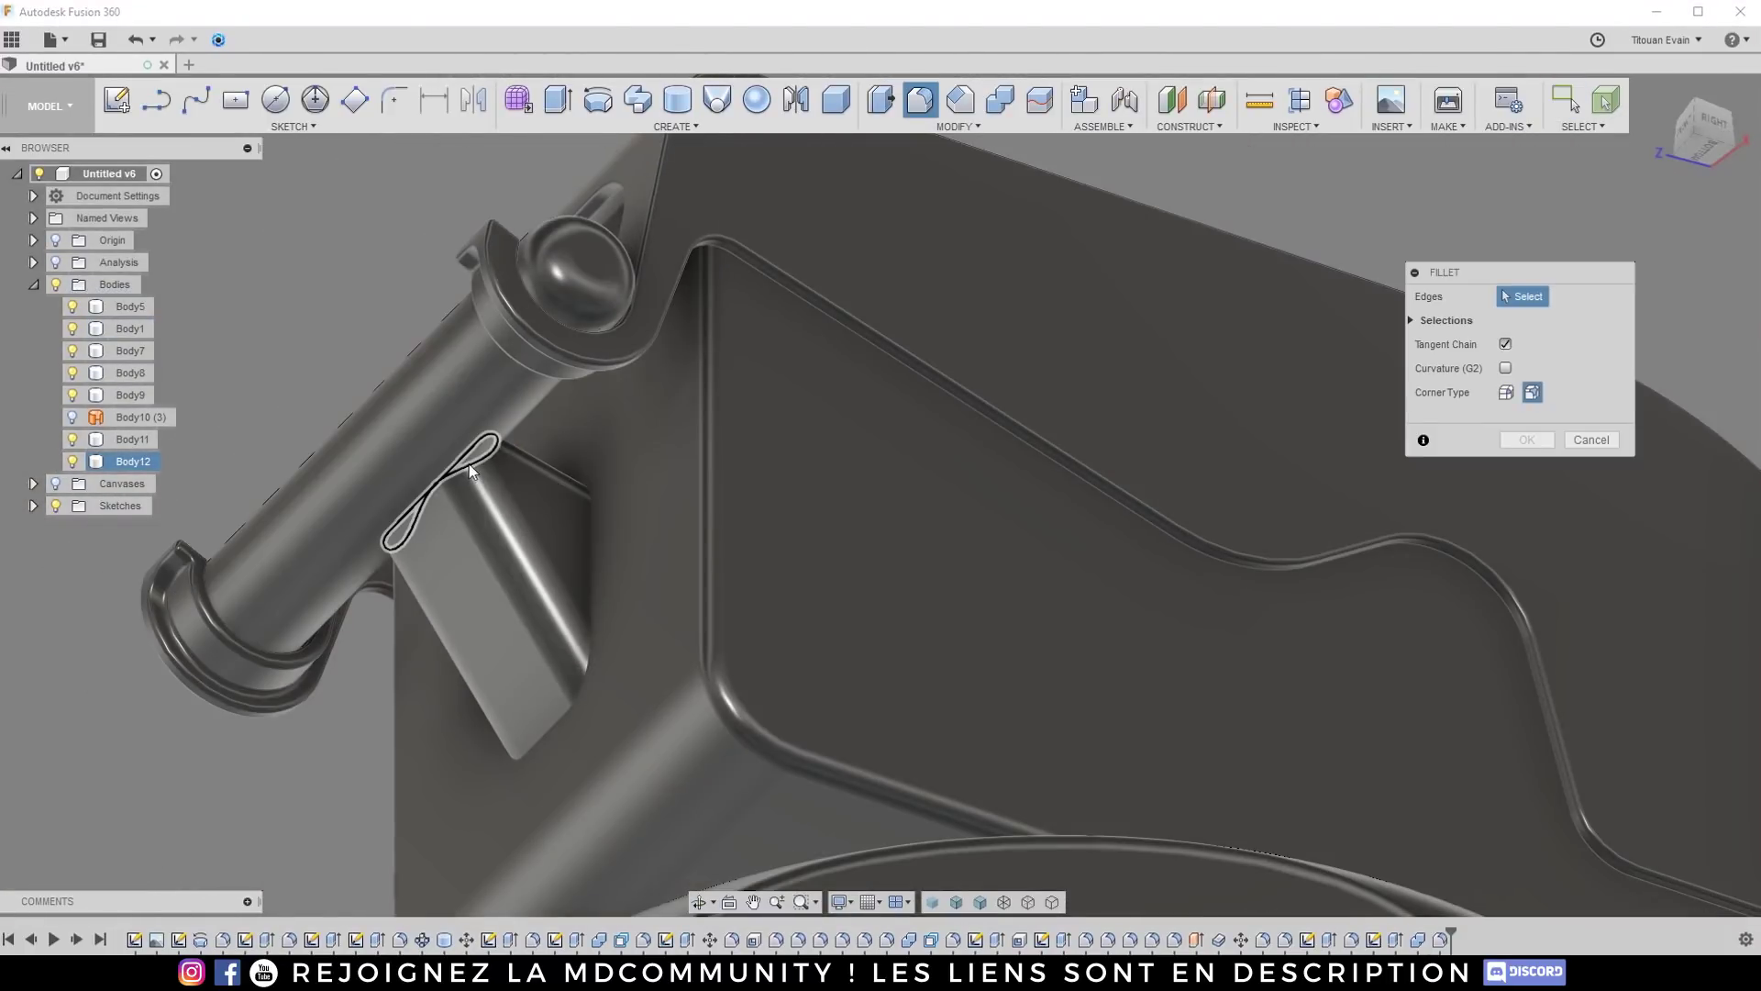
pyautogui.scroll(3, 472, 465)
pyautogui.click(472, 464)
pyautogui.scroll(3, 477, 454)
pyautogui.moveTo(477, 454); pyautogui.dragTo(484, 465)
pyautogui.scroll(-4, 477, 468)
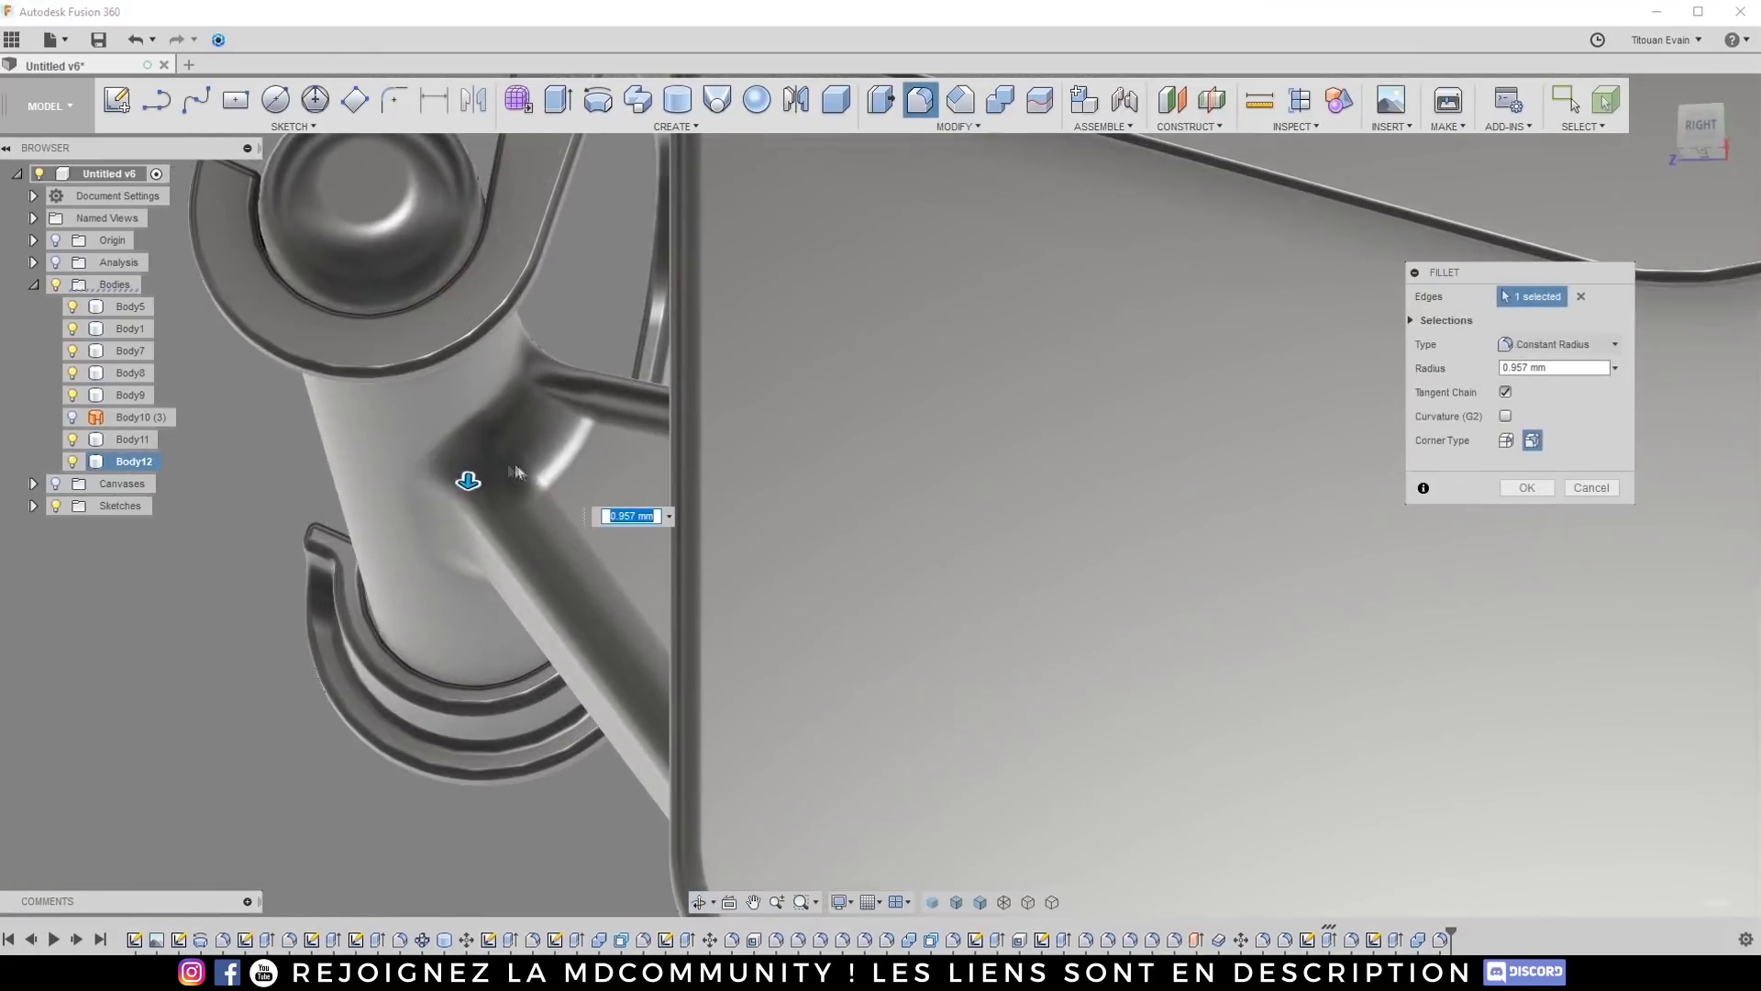
pyautogui.keyDown('shift'); pyautogui.moveTo(464, 472); pyautogui.dragTo(515, 462, button='middle'); pyautogui.keyUp('shift')
pyautogui.click(1527, 487)
# Step: Combine the pin and its wedge support with the block using Join, without keeping the tools
pyautogui.click(1000, 99)
pyautogui.click(607, 500)
pyautogui.click(743, 504)
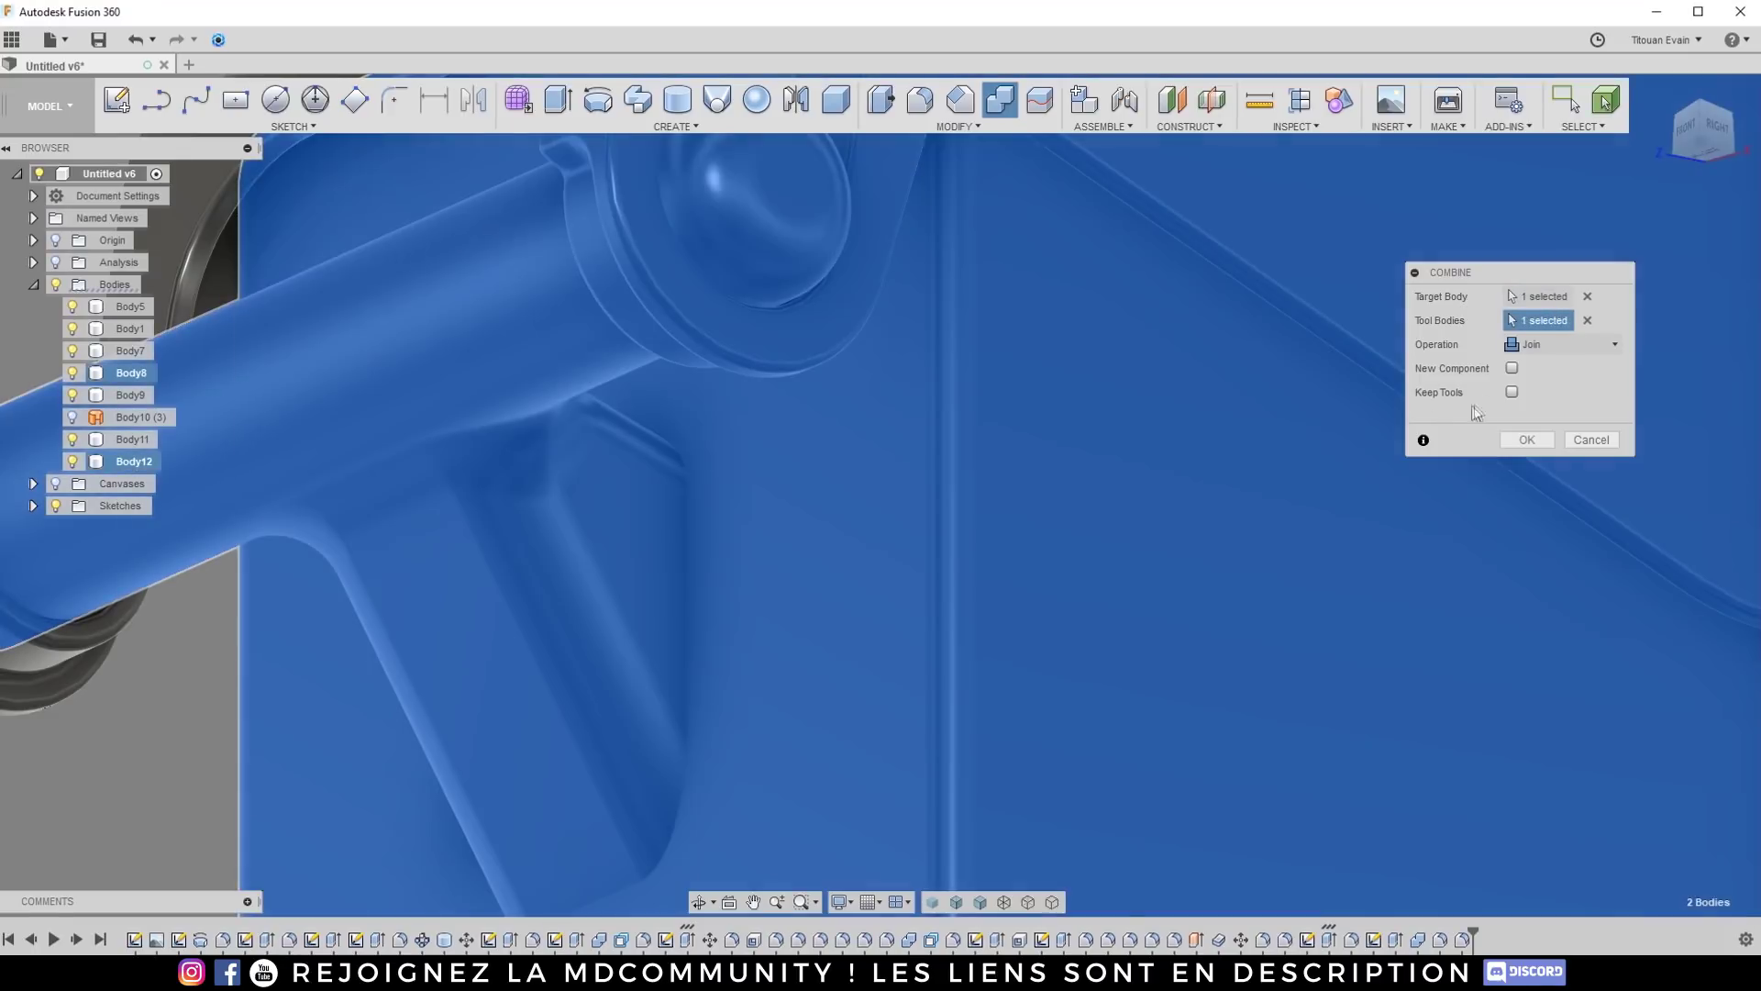
pyautogui.click(1550, 440)
# Step: Fillet the edge chain where the wedge support meets the block's face
pyautogui.press('f')
pyautogui.click(689, 496)
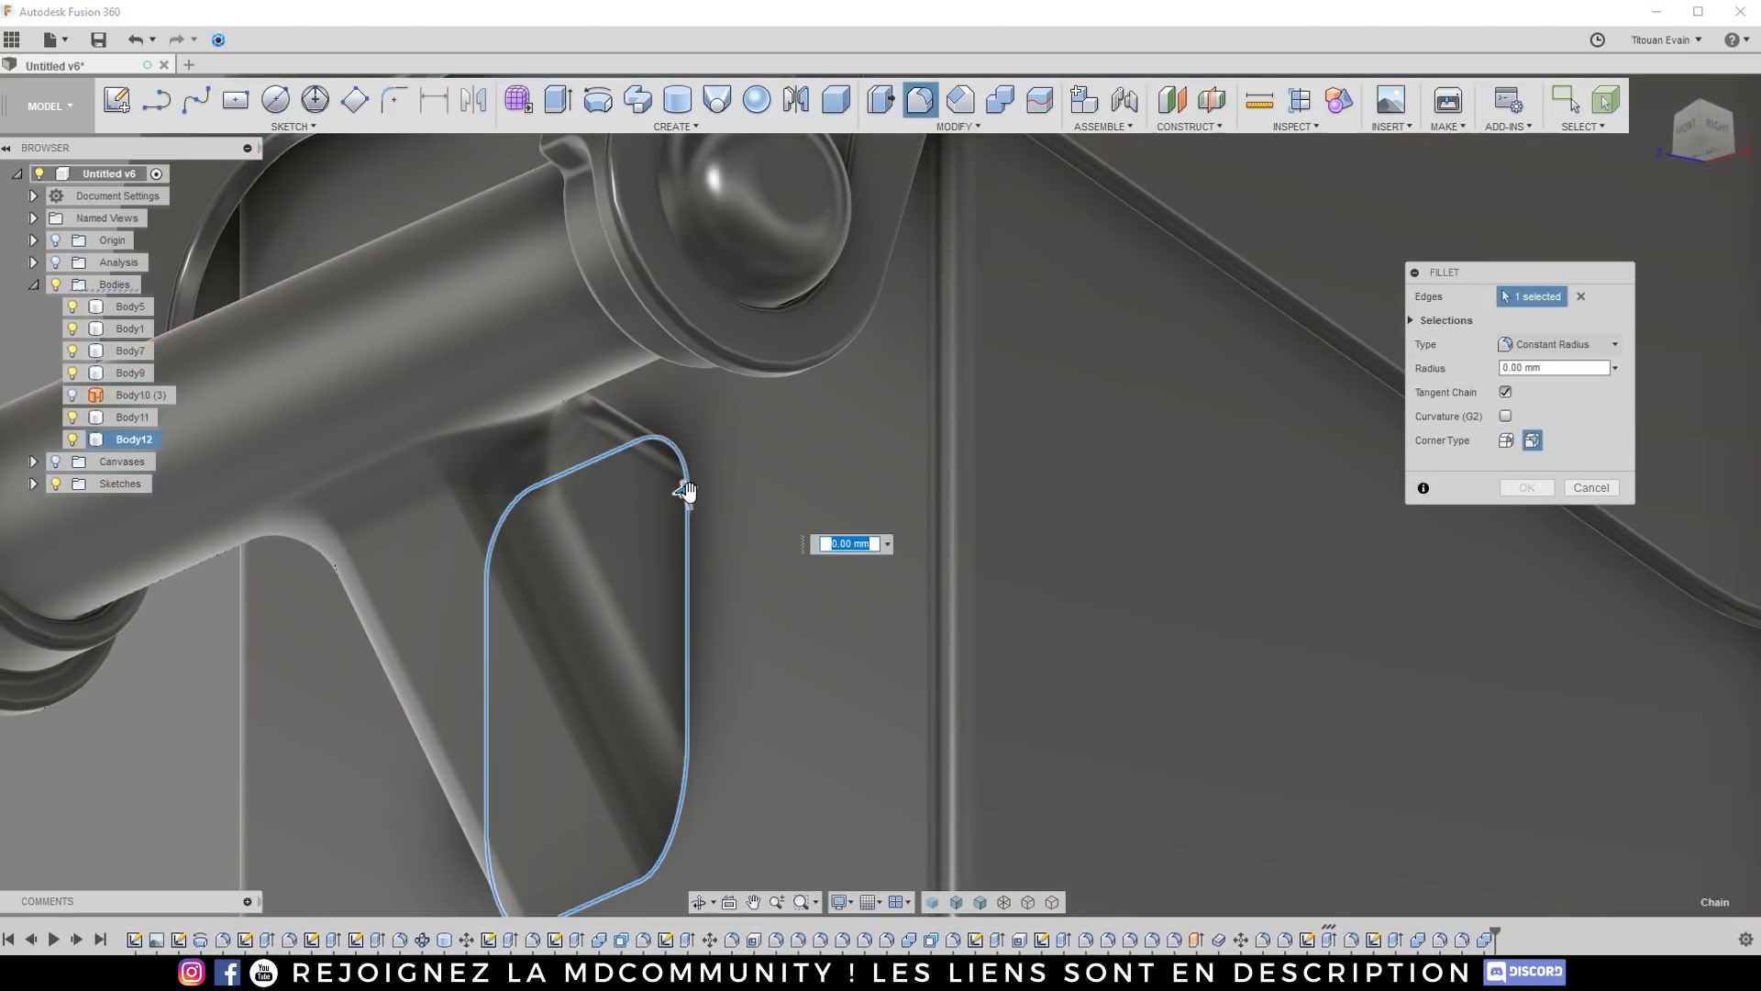
pyautogui.moveTo(683, 476); pyautogui.dragTo(682, 484)
pyautogui.press('Return')
# Step: Sketch a small circle centred on the flat end of the rounded pin
pyautogui.keyDown('shift'); pyautogui.moveTo(1457, 488); pyautogui.dragTo(540, 440, button='middle'); pyautogui.keyUp('shift')
pyautogui.click(536, 431)
pyautogui.press('c')
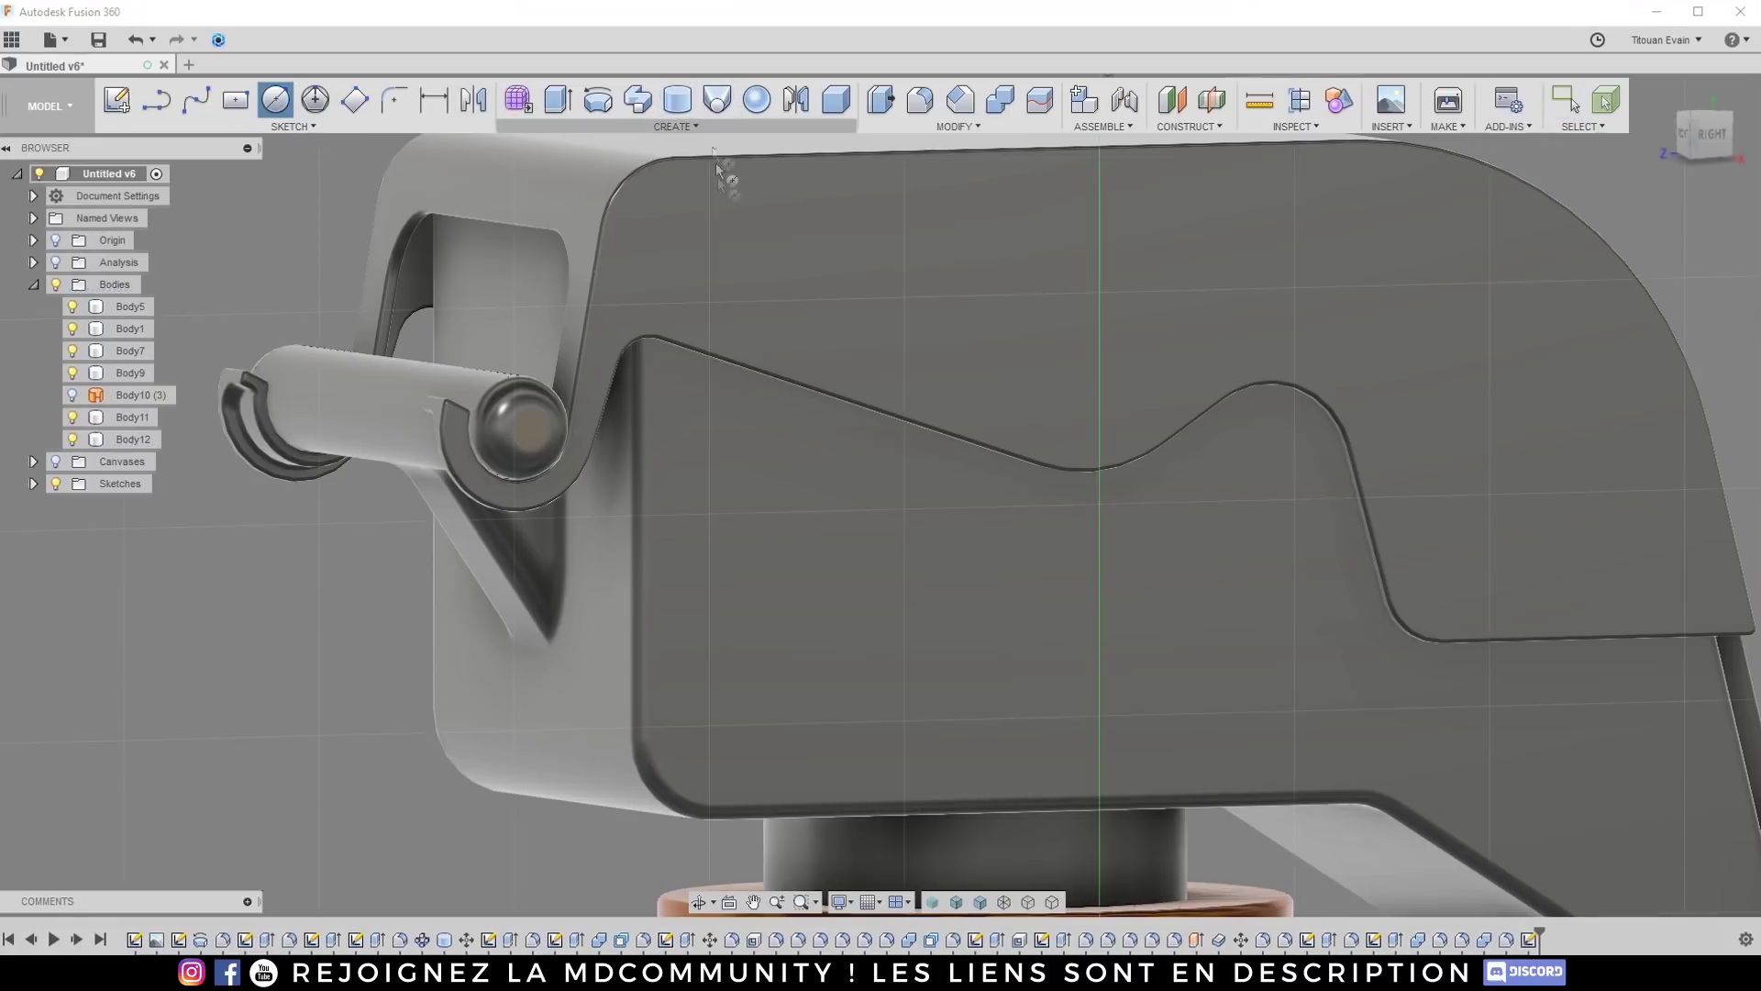
pyautogui.scroll(5, 536, 418)
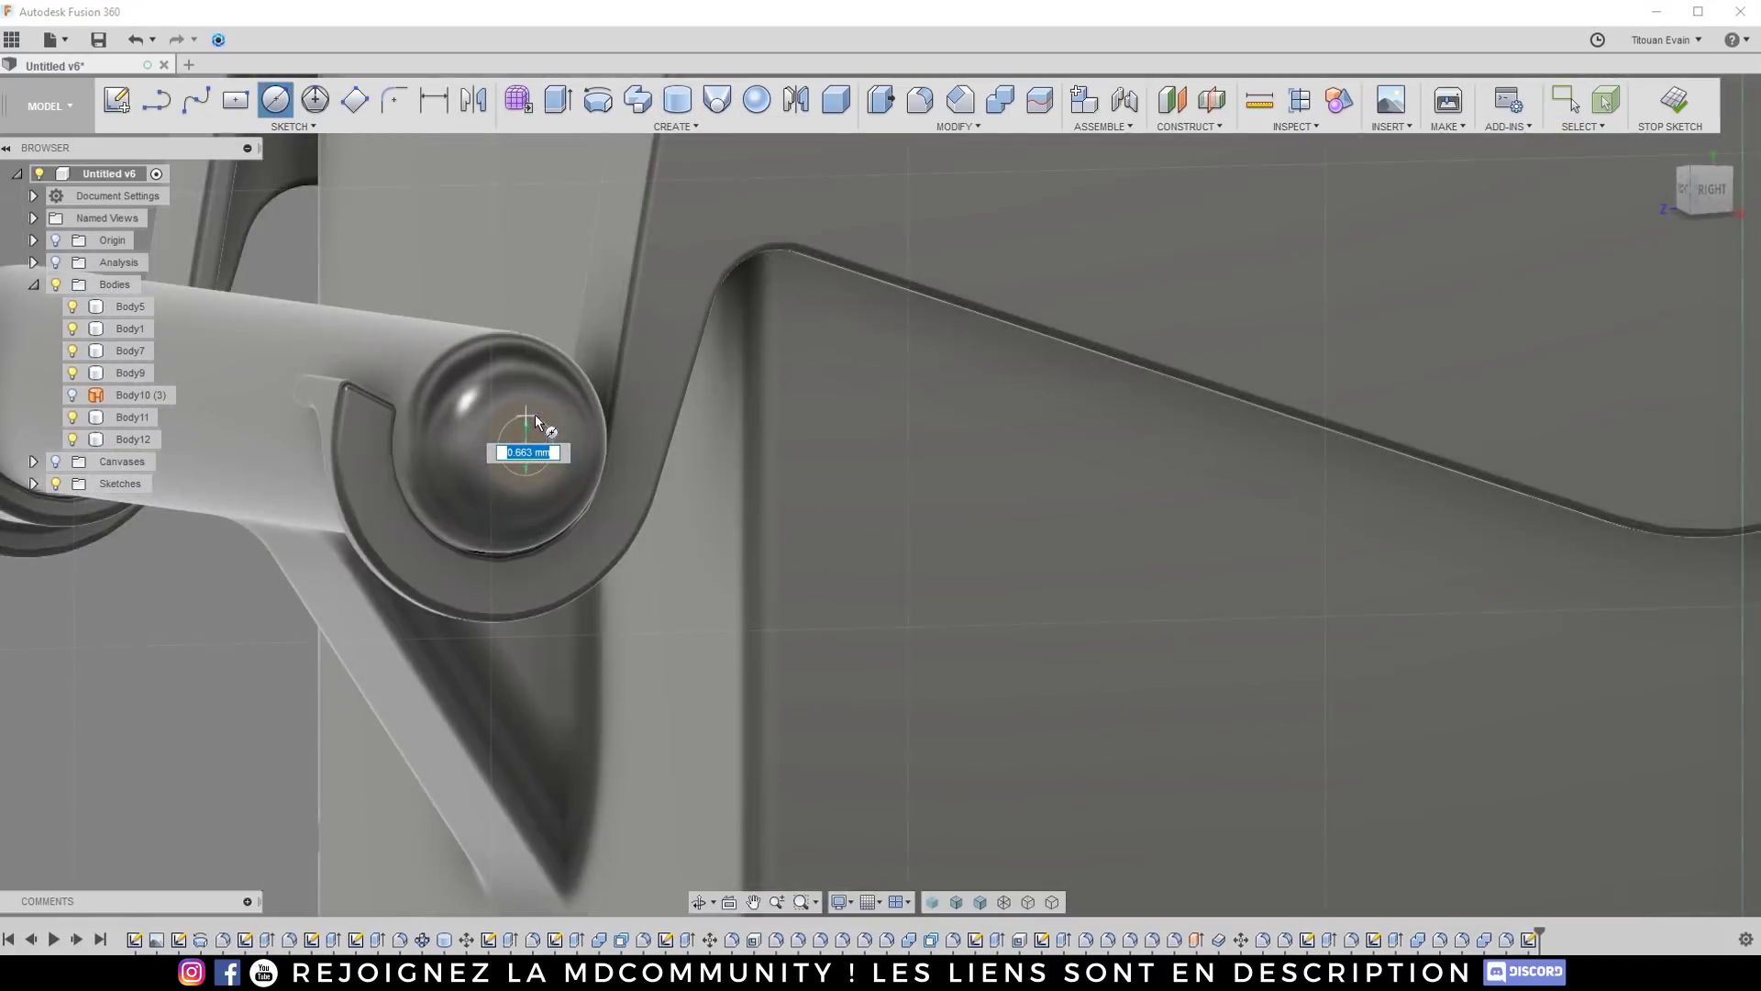
pyautogui.click(532, 402)
# Step: Extrude the small circle as a cut through the full length of the pin
pyautogui.scroll(-5, 591, 427)
pyautogui.moveTo(608, 459); pyautogui.dragTo(4, 365)
pyautogui.click(1547, 444)
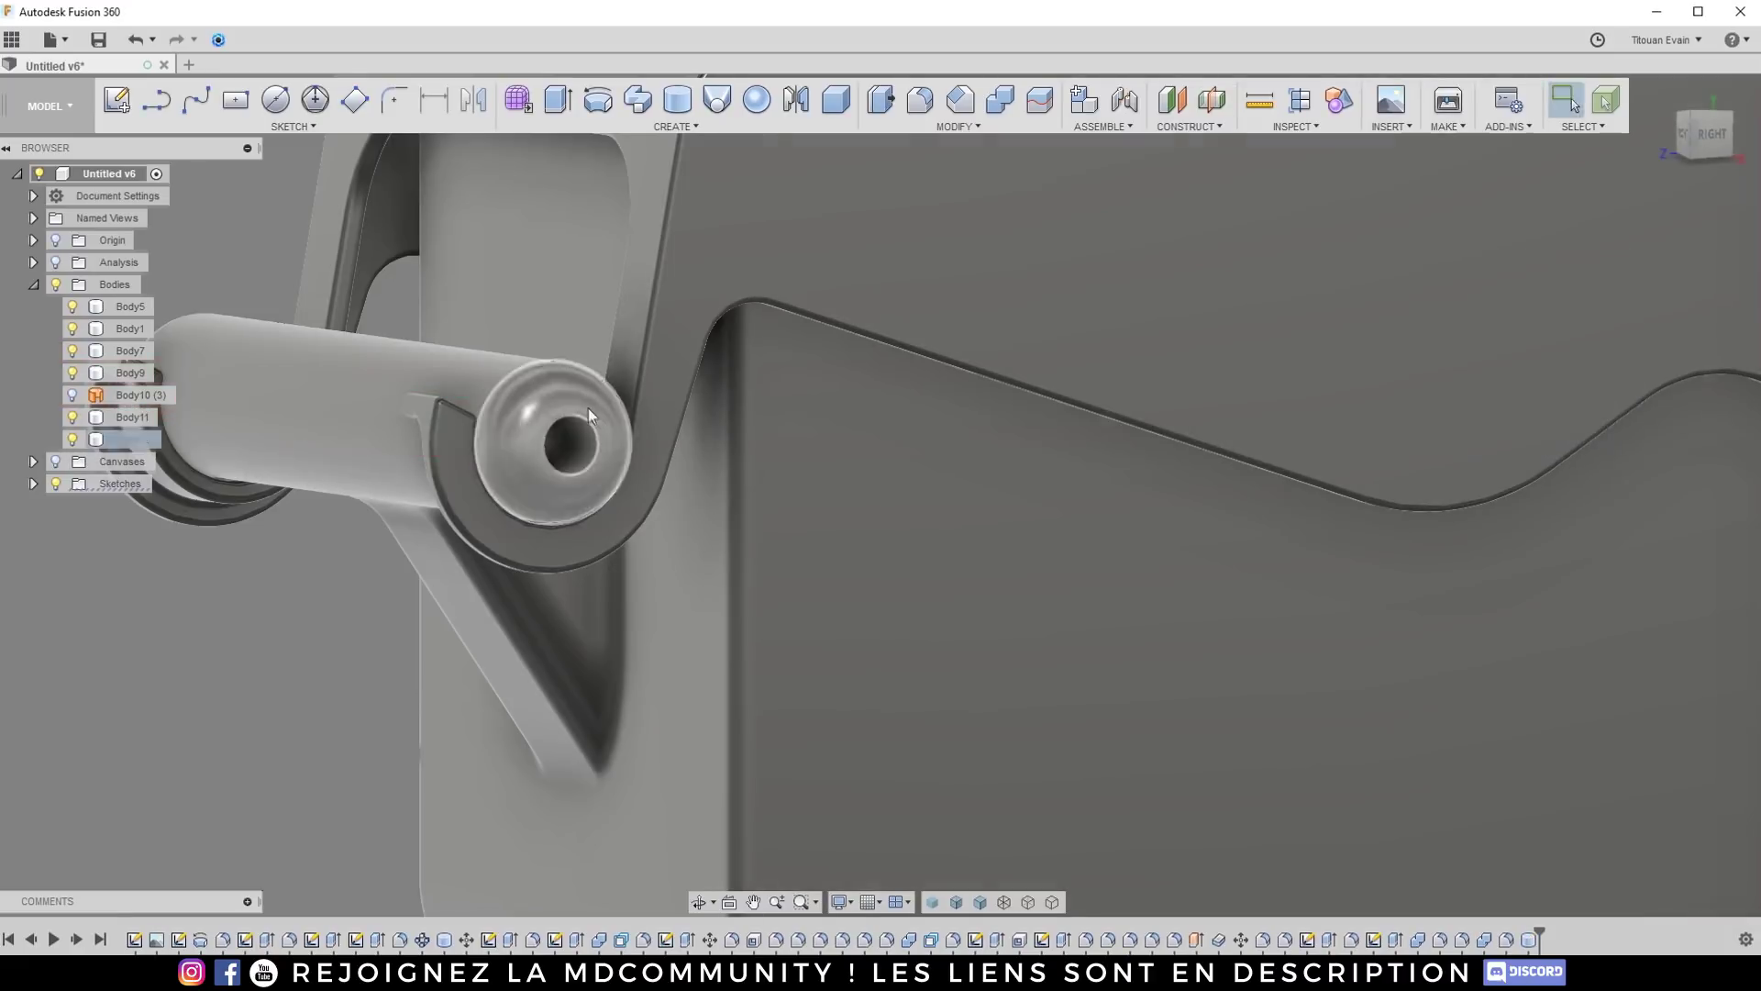
# Step: Fillet the rims of the pin's hole at both ends with a radius of 0.3 mm
pyautogui.scroll(3, 587, 409)
pyautogui.press('f')
pyautogui.click(590, 466)
pyautogui.keyDown('shift'); pyautogui.moveTo(642, 495); pyautogui.dragTo(394, 509, button='middle'); pyautogui.keyUp('shift')
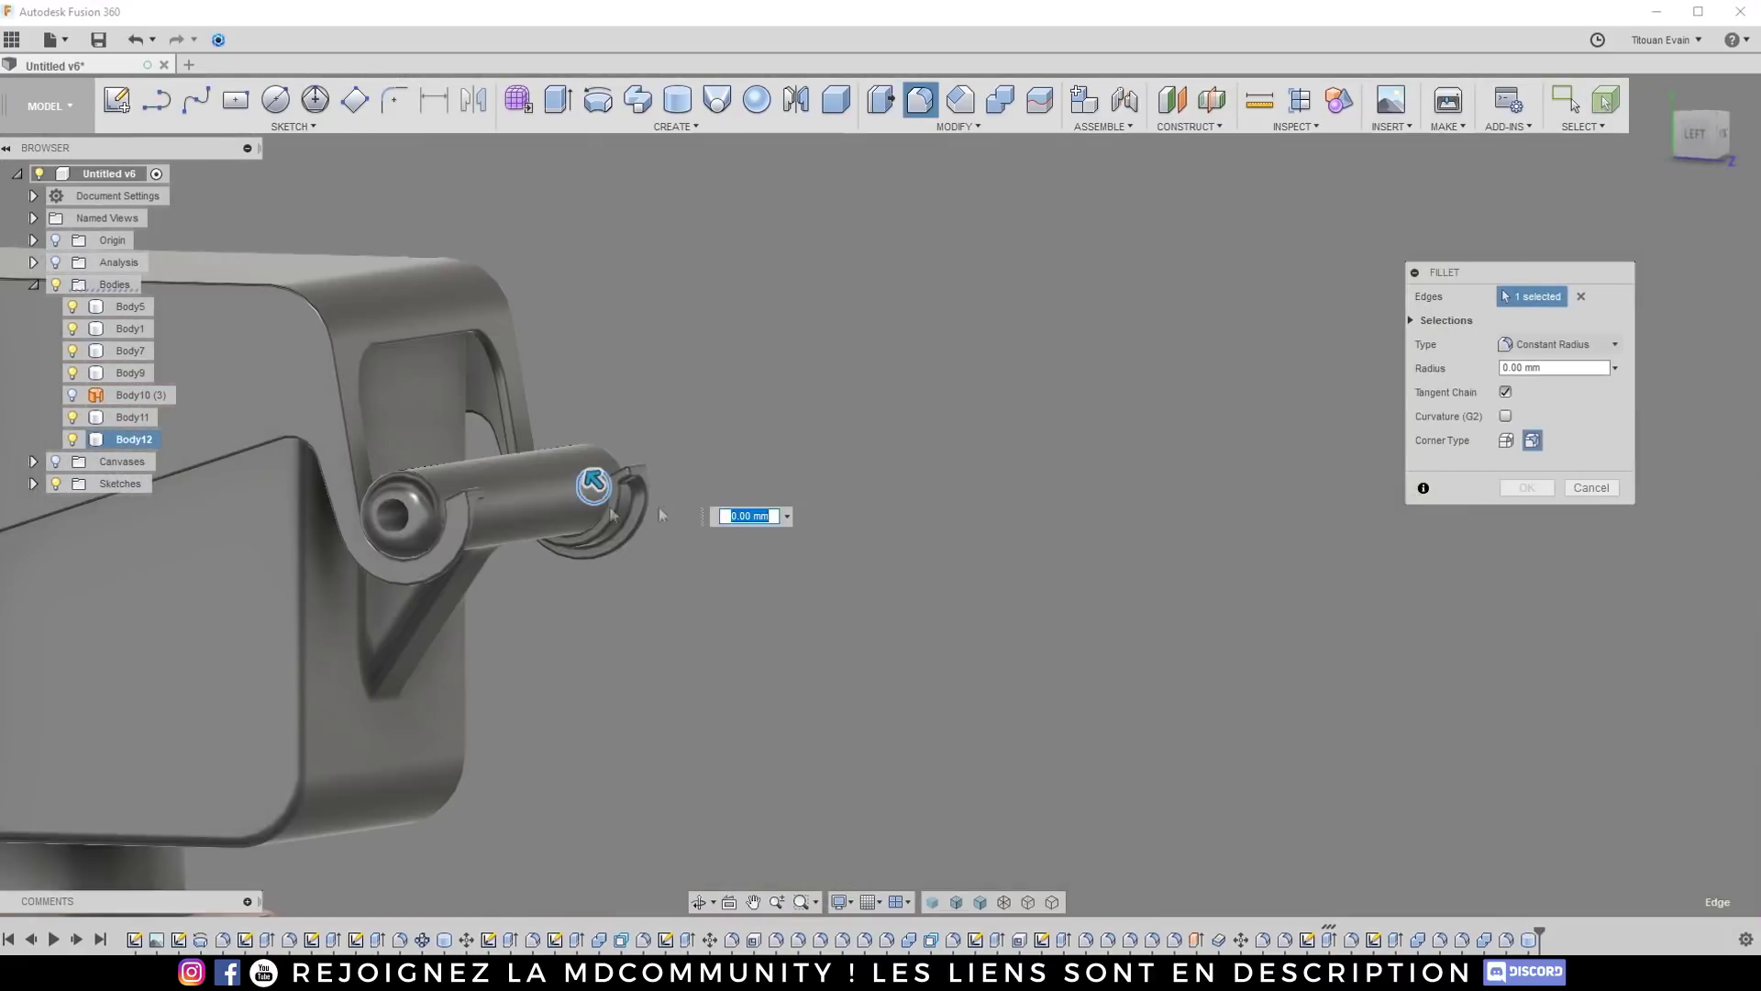
pyautogui.scroll(4, 389, 507)
pyautogui.scroll(2, 403, 505)
pyautogui.write('0.3')
pyautogui.press('Tab')
pyautogui.scroll(2, 394, 468)
pyautogui.click(1518, 483)
pyautogui.scroll(-8, 886, 473)
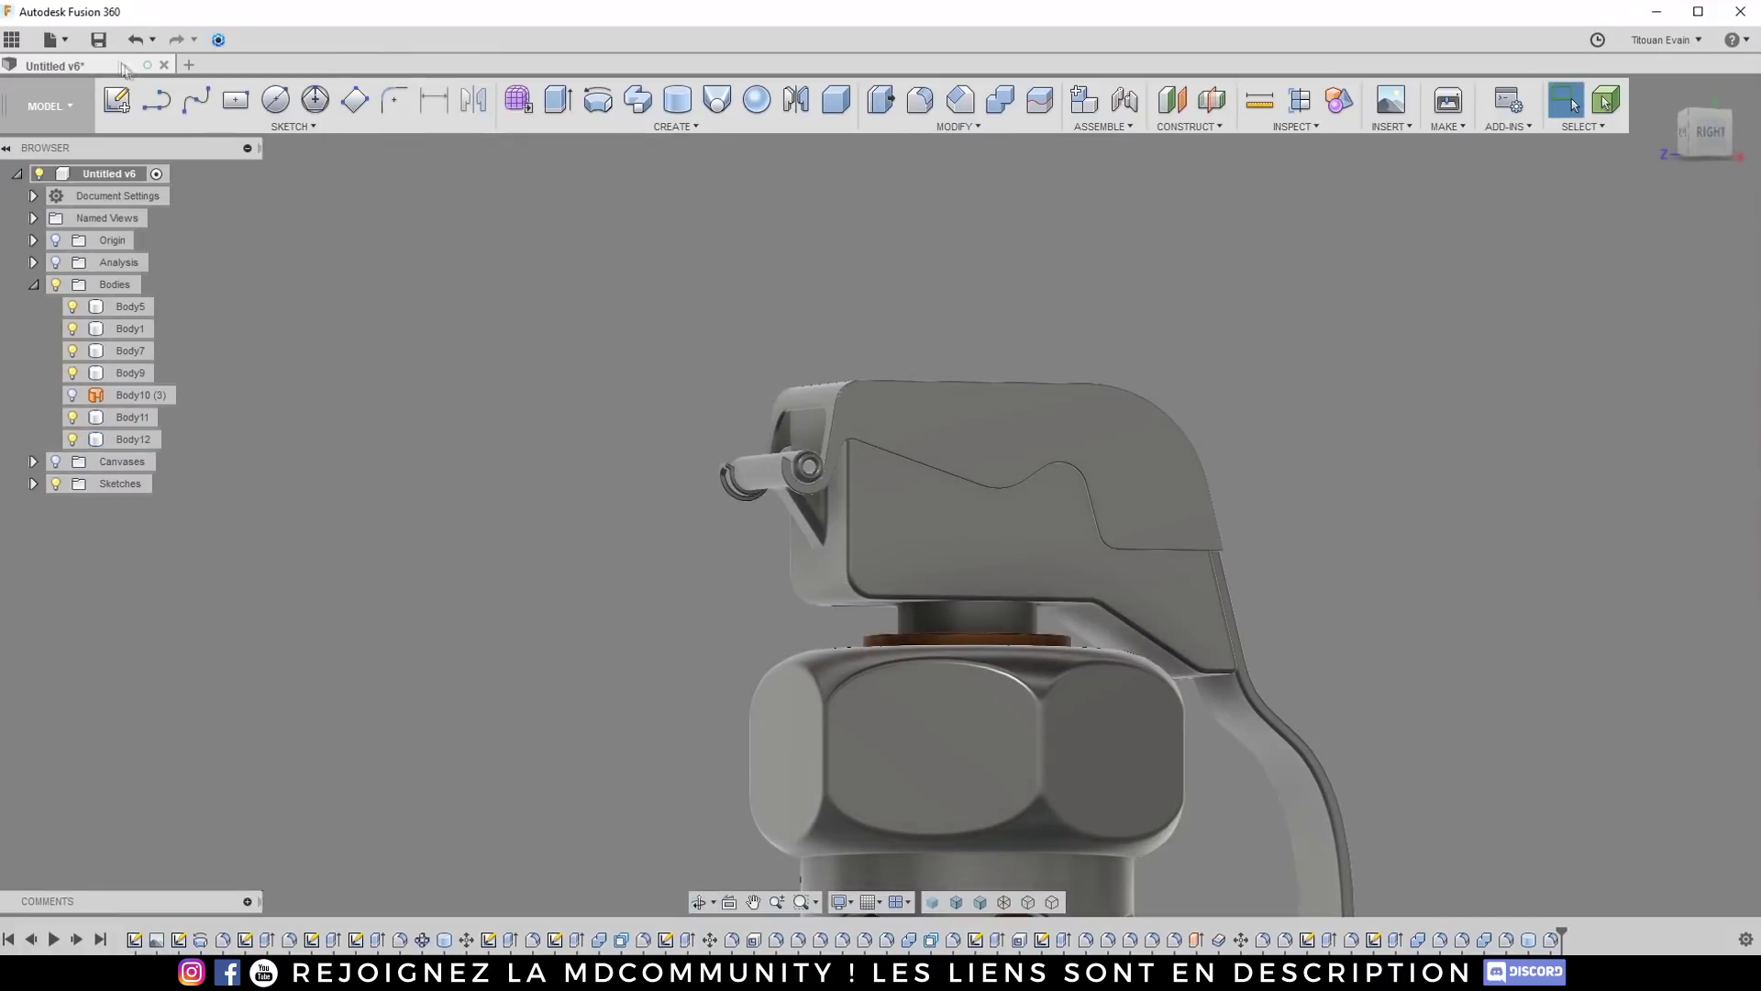
# Step: Save the design as a new version and switch the display to shaded with visible edges
pyautogui.click(98, 39)
pyautogui.click(841, 476)
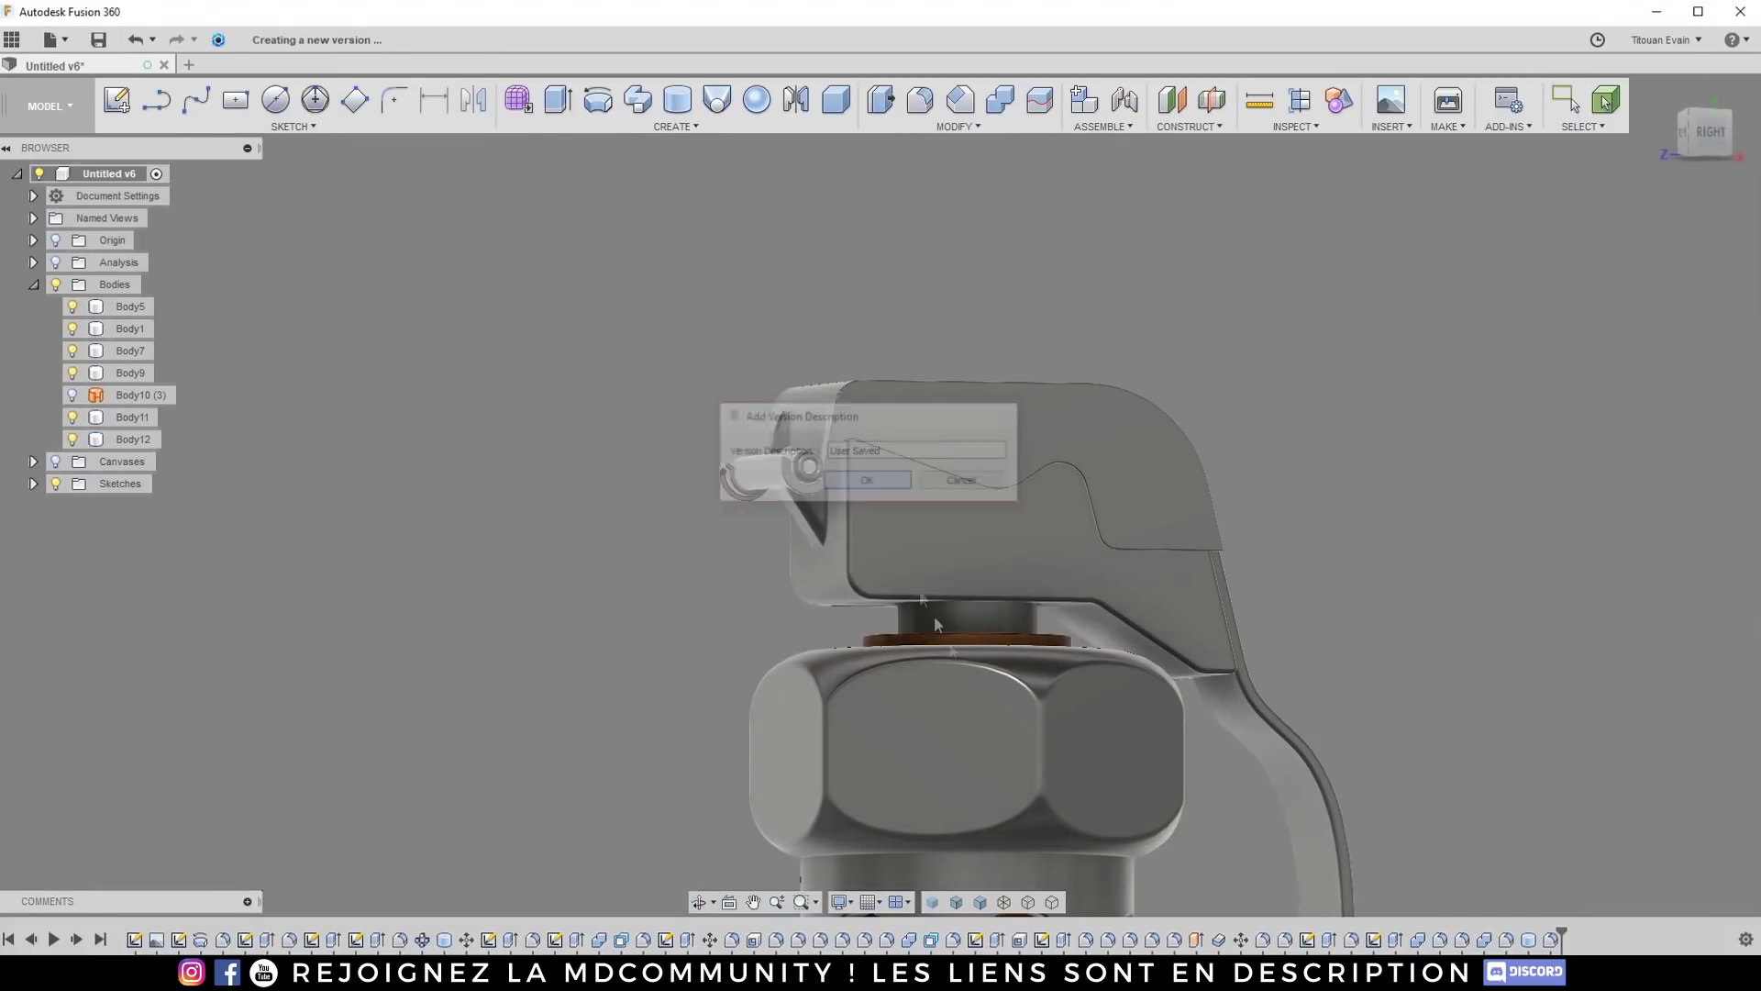
pyautogui.click(981, 904)
pyautogui.scroll(-4, 890, 392)
pyautogui.moveTo(890, 393)
pyautogui.keyDown('shift'); pyautogui.mouseDown(button='middle')
pyautogui.moveTo(949, 403)
pyautogui.moveTo(917, 385)
pyautogui.mouseUp(button='middle'); pyautogui.keyUp('shift')
pyautogui.click(957, 500)
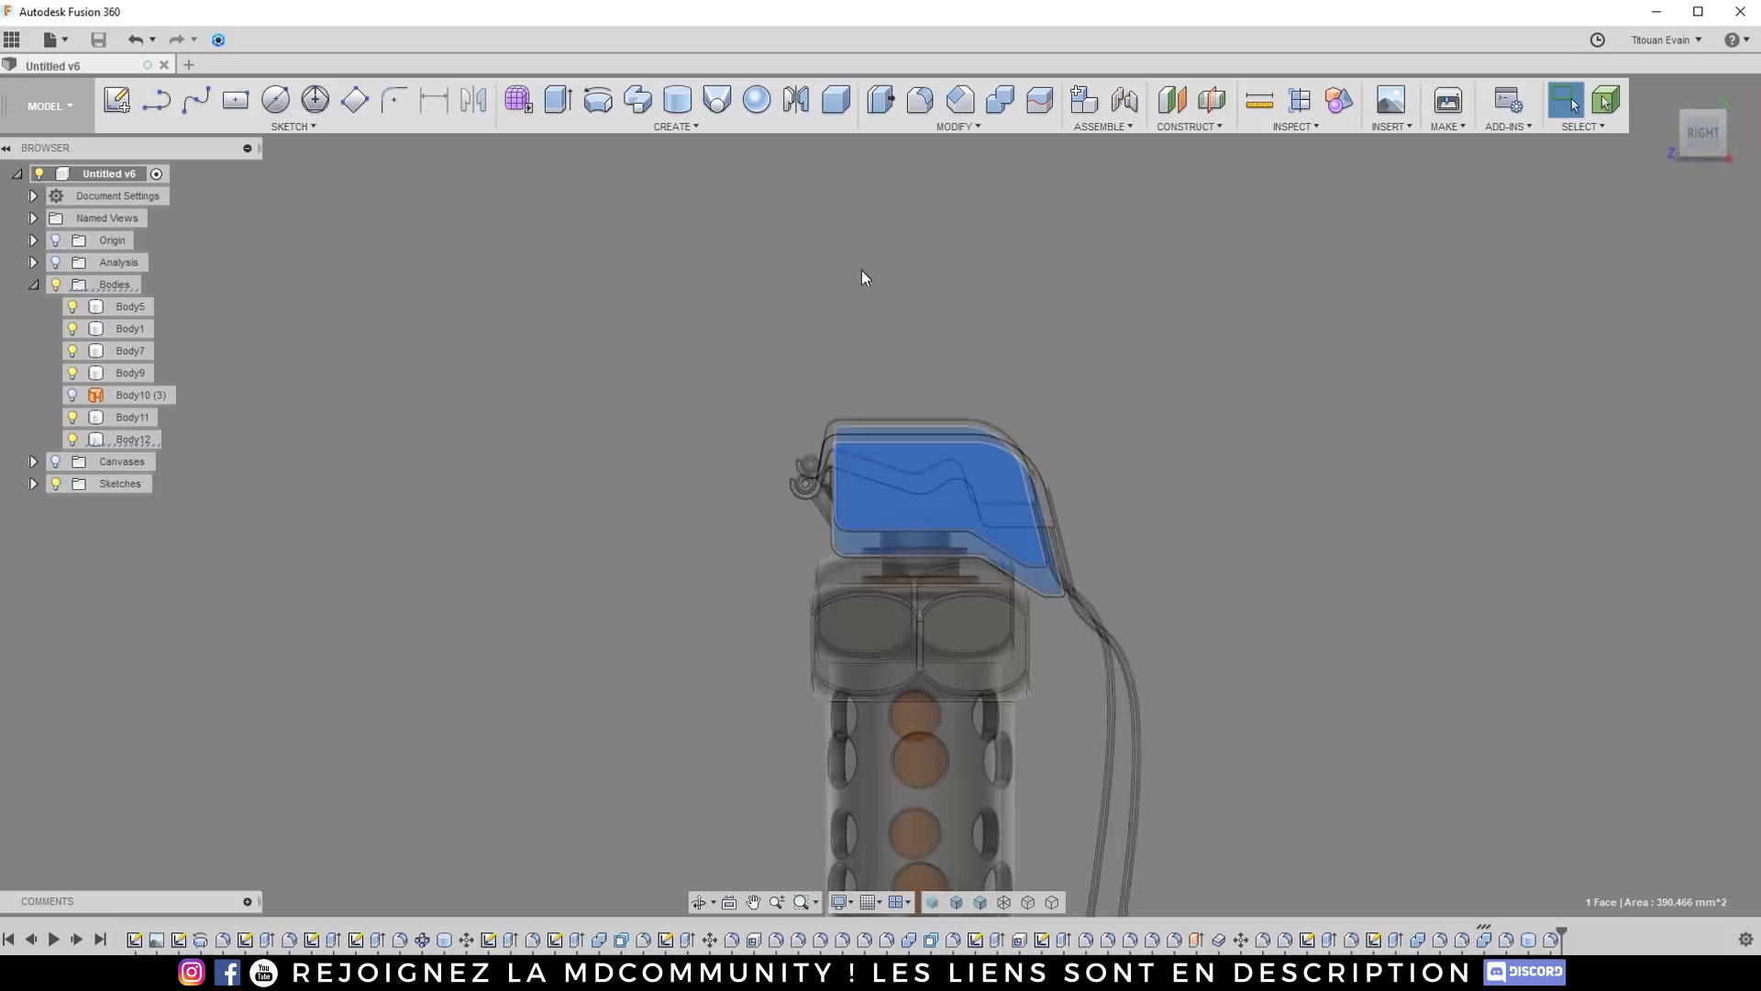
pyautogui.scroll(5, 967, 422)
pyautogui.click(1164, 284)
pyautogui.press('c')
pyautogui.click(1031, 465)
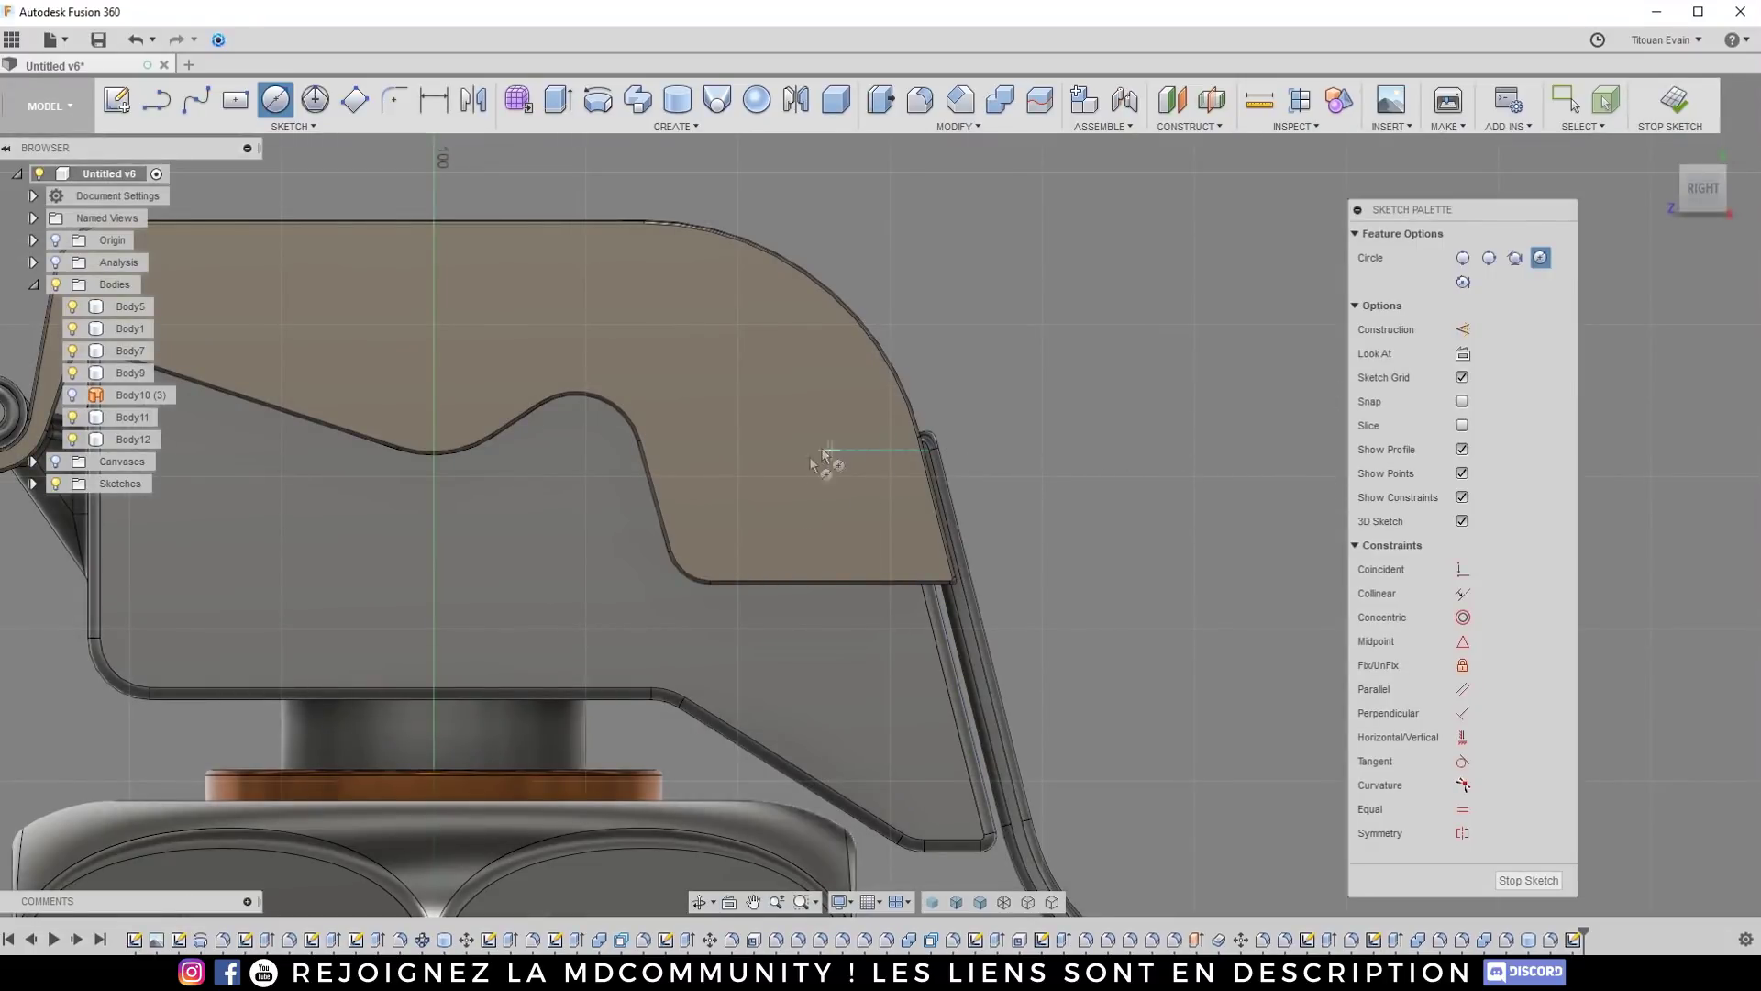
pyautogui.click(1528, 879)
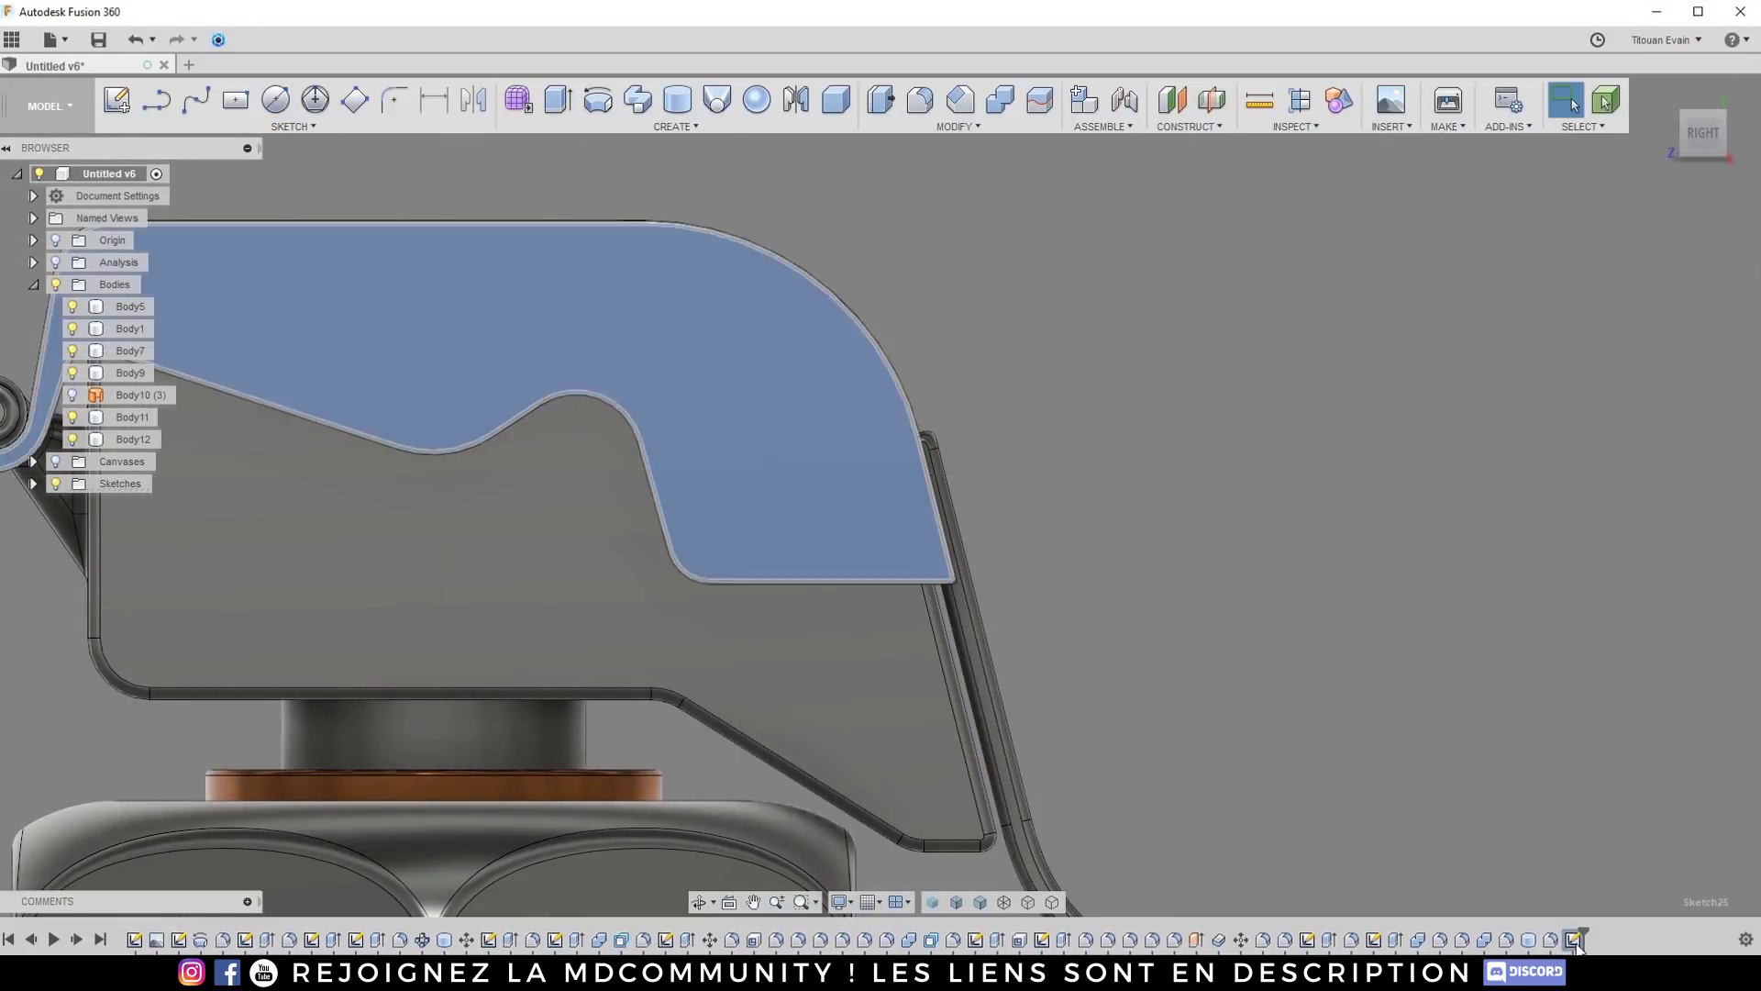
# Step: Sketch a 1.5 mm diameter circle on the model's mid plane, over the cover's lower rear part near the lever
pyautogui.click(284, 108)
pyautogui.click(939, 261)
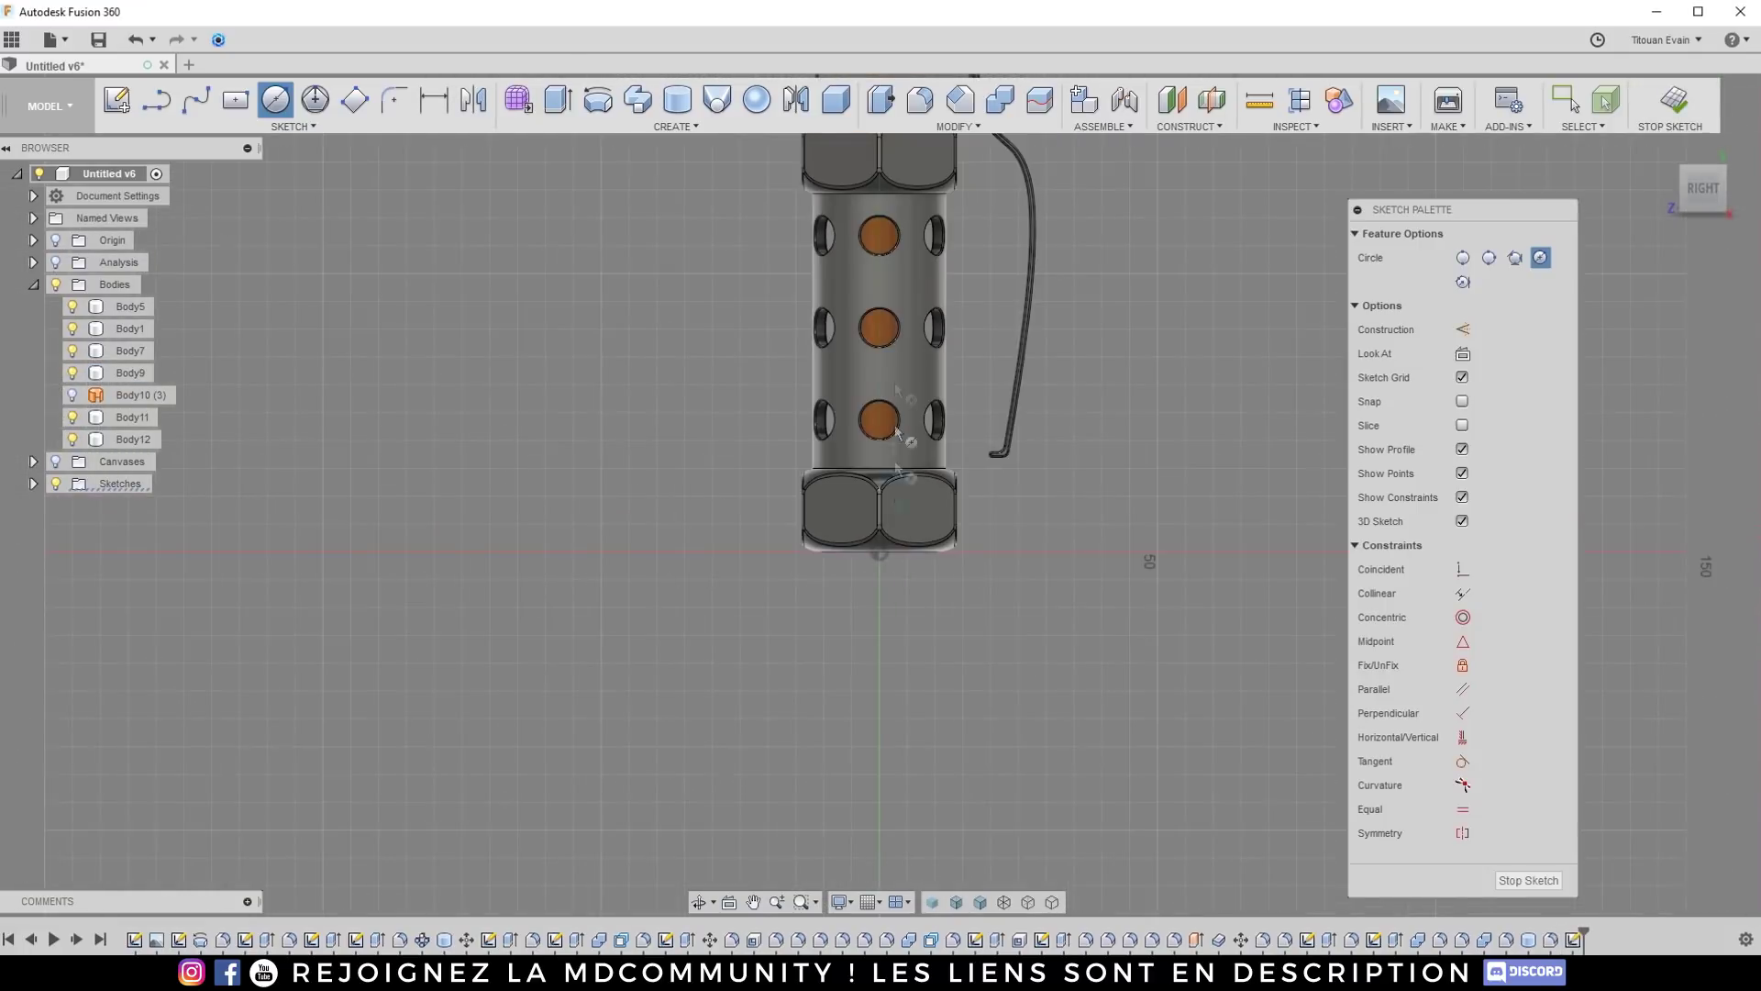
pyautogui.scroll(10, 818, 500)
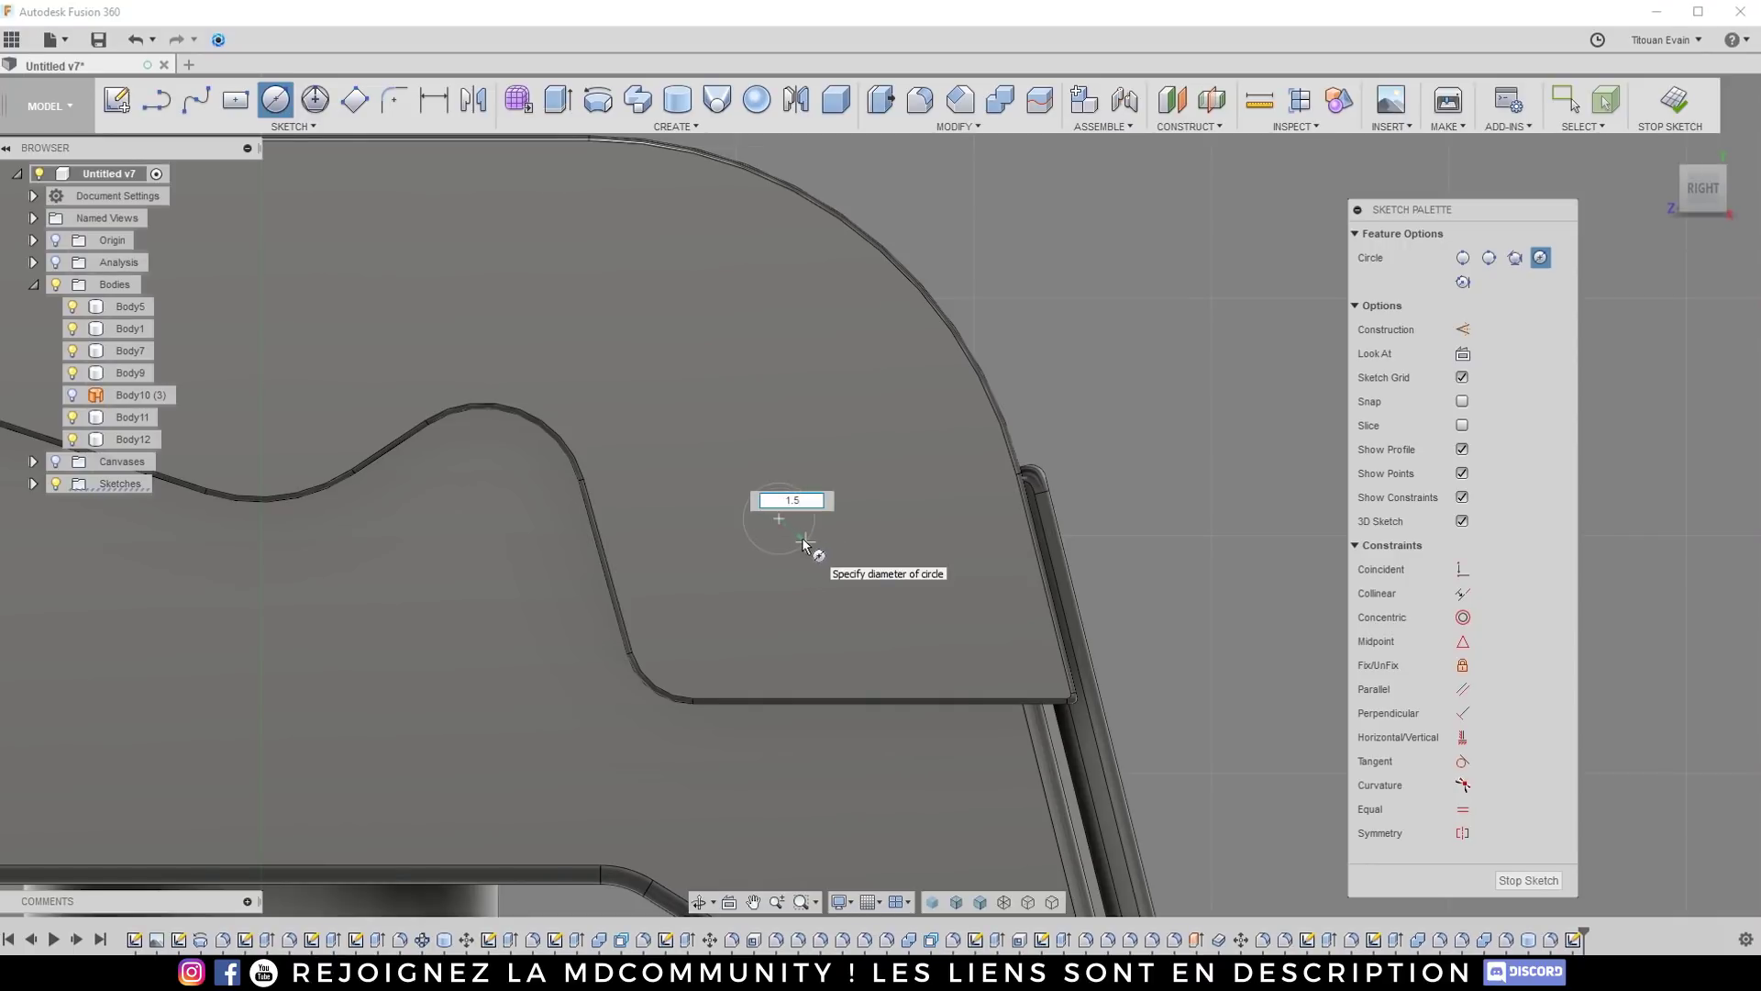
pyautogui.click(803, 543)
pyautogui.press('Escape')
pyautogui.scroll(-6, 843, 465)
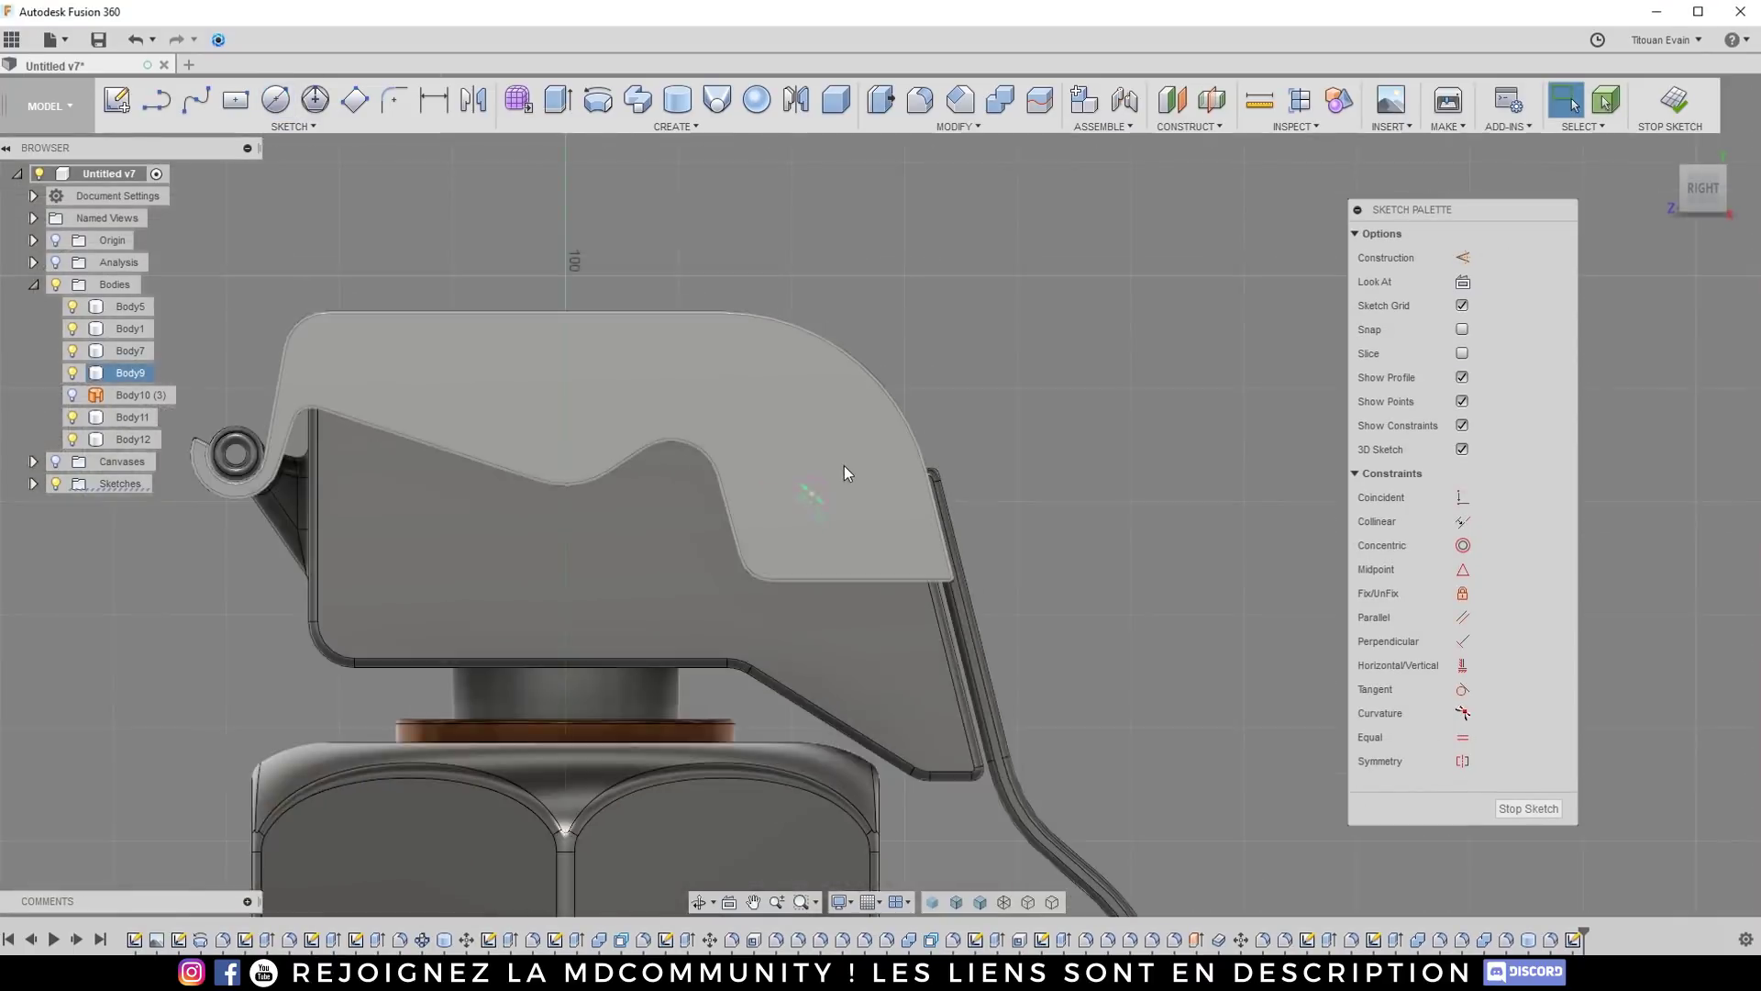
# Step: Hide the block and lever, and cut the circle symmetrically 31.799 mm through both side walls of the cover
pyautogui.scroll(2, 877, 398)
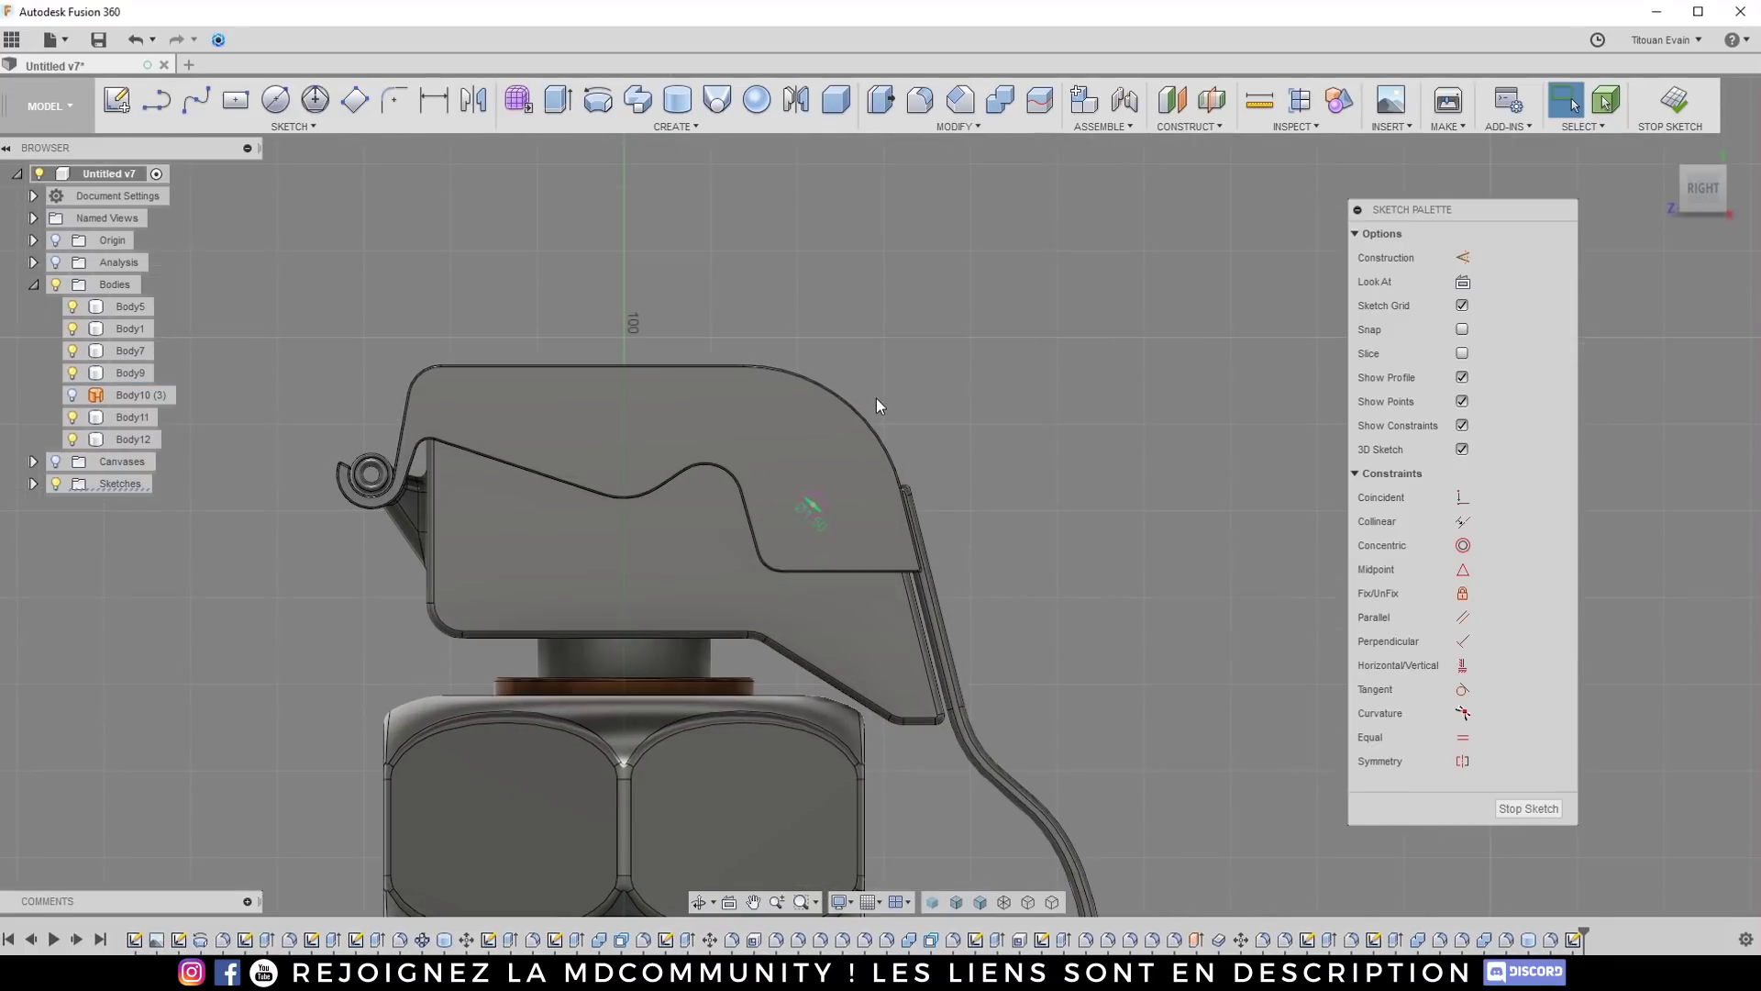
pyautogui.scroll(4, 862, 444)
pyautogui.scroll(-3, 803, 515)
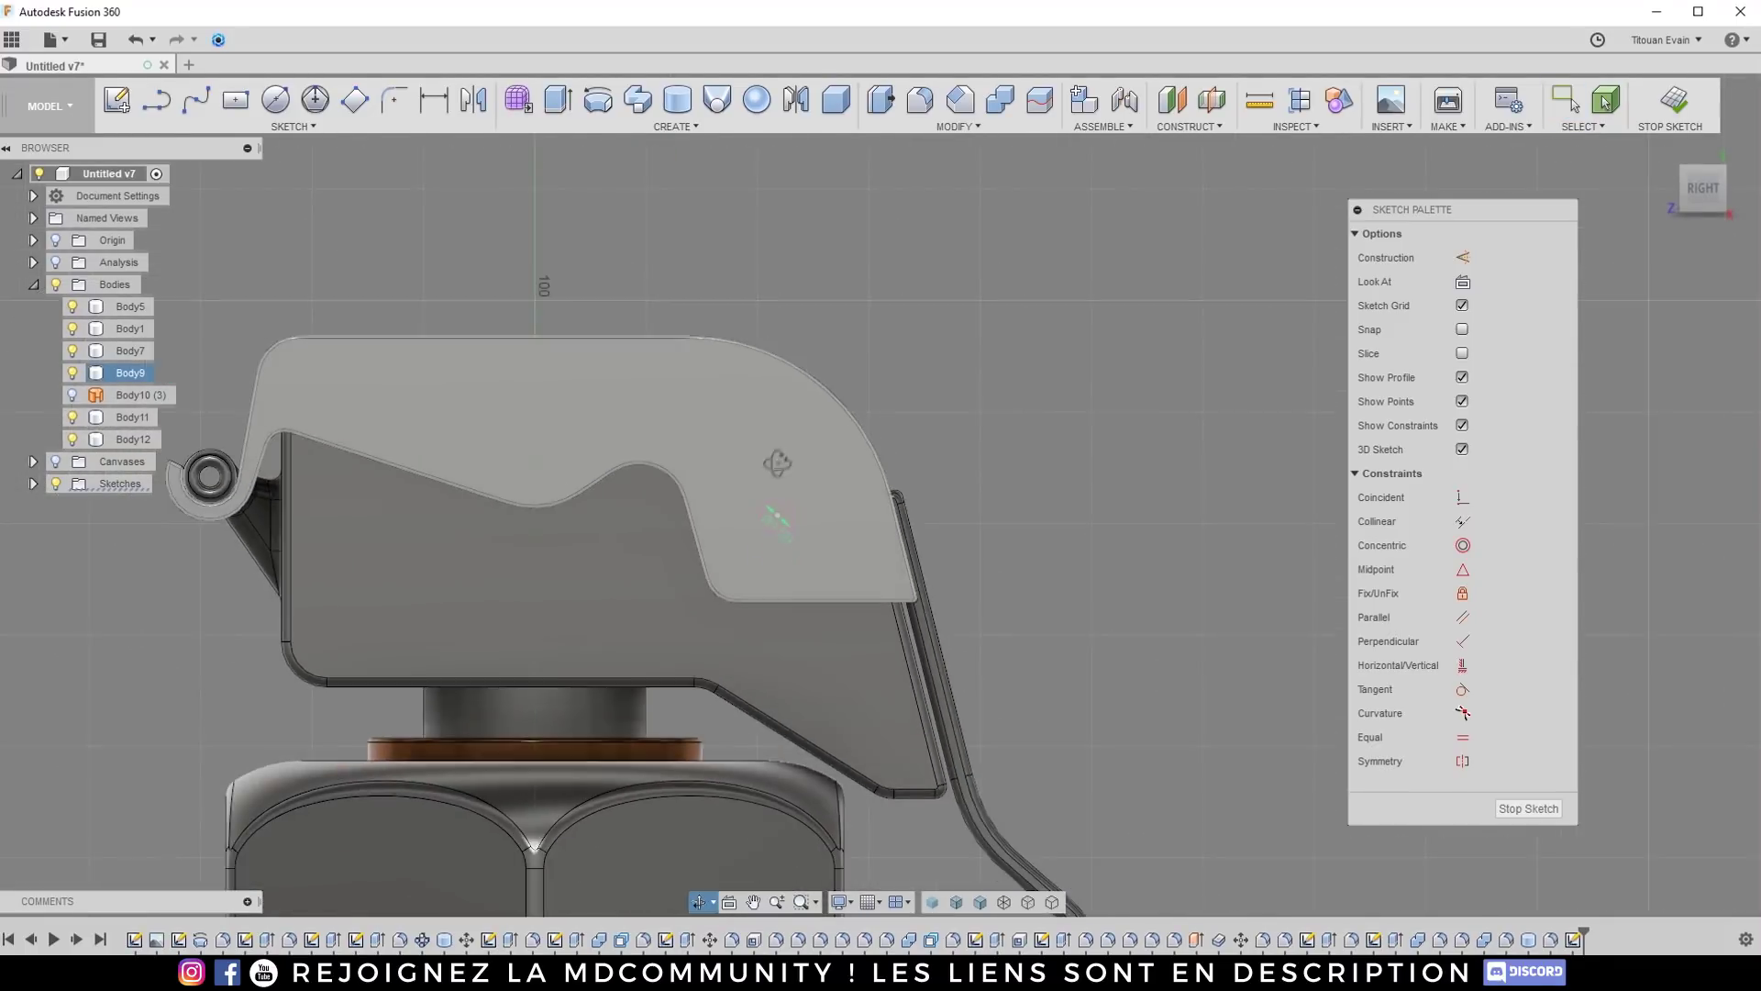
pyautogui.keyDown('shift'); pyautogui.moveTo(804, 515); pyautogui.dragTo(763, 373, button='middle'); pyautogui.keyUp('shift')
pyautogui.click(557, 99)
pyautogui.keyDown('shift'); pyautogui.moveTo(812, 489); pyautogui.dragTo(771, 441, button='middle'); pyautogui.keyUp('shift')
pyautogui.click(73, 417)
pyautogui.keyDown('shift'); pyautogui.moveTo(821, 523); pyautogui.dragTo(712, 515, button='middle'); pyautogui.keyUp('shift')
pyautogui.click(644, 519)
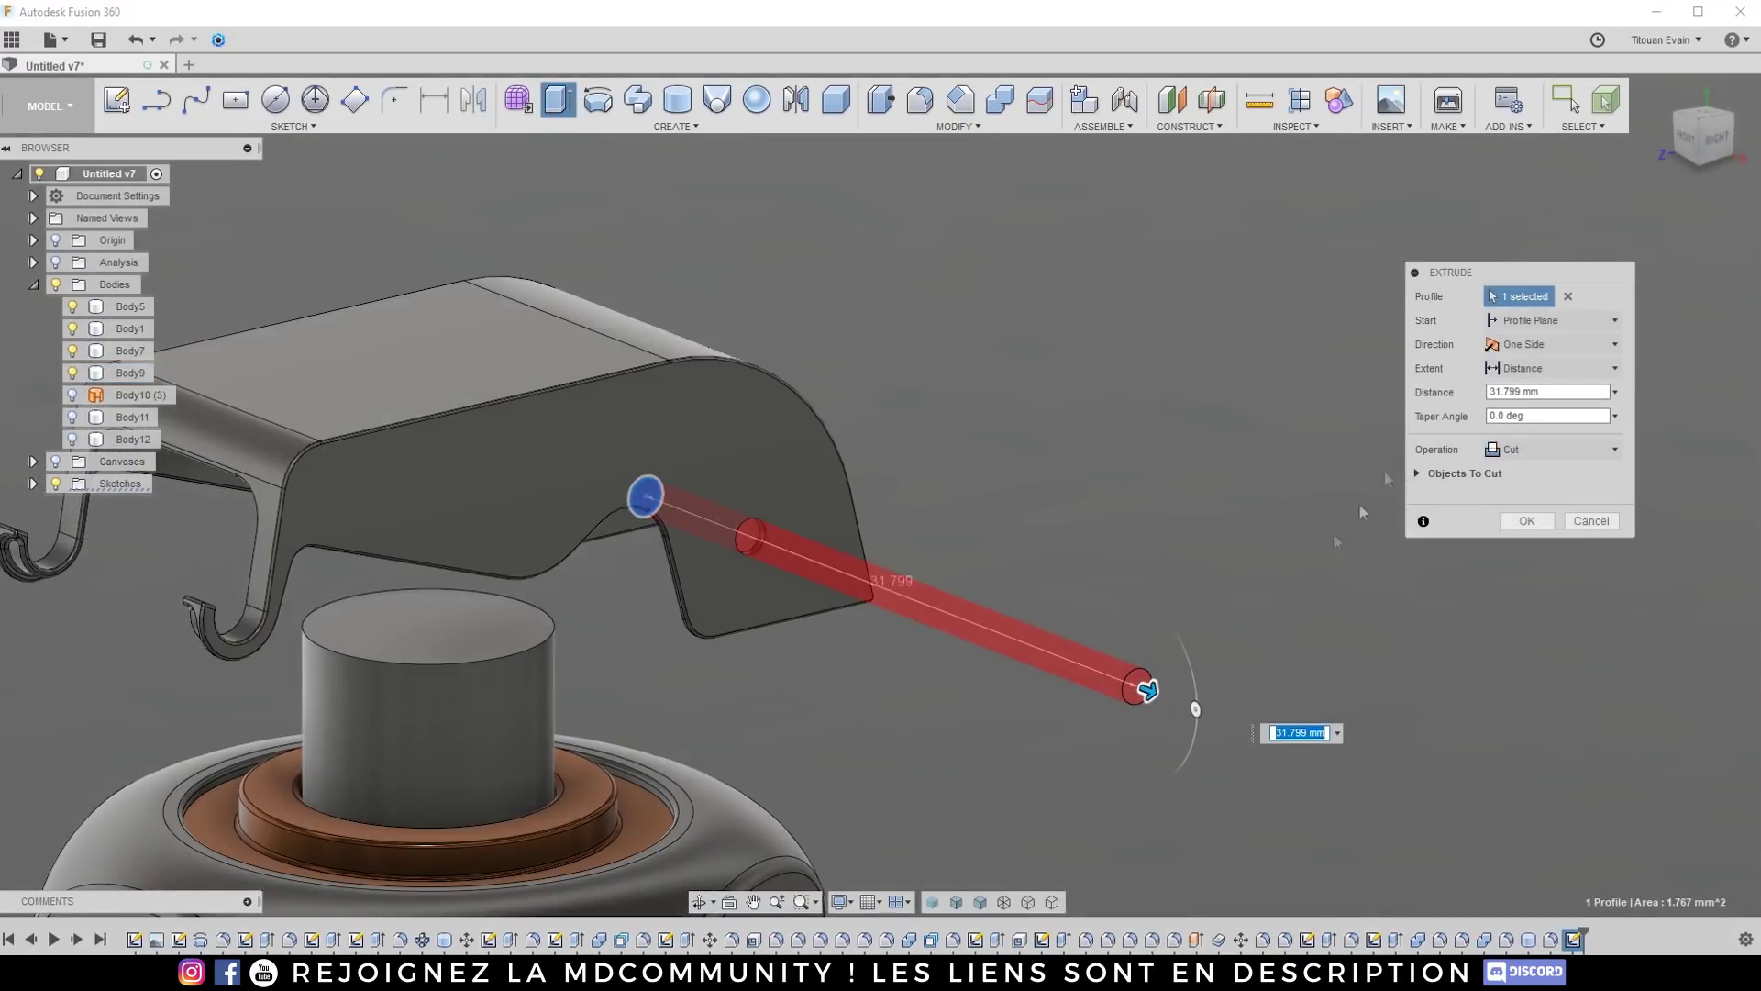
pyautogui.click(1530, 412)
pyautogui.keyDown('shift'); pyautogui.moveTo(891, 469); pyautogui.dragTo(950, 490, button='middle'); pyautogui.keyUp('shift')
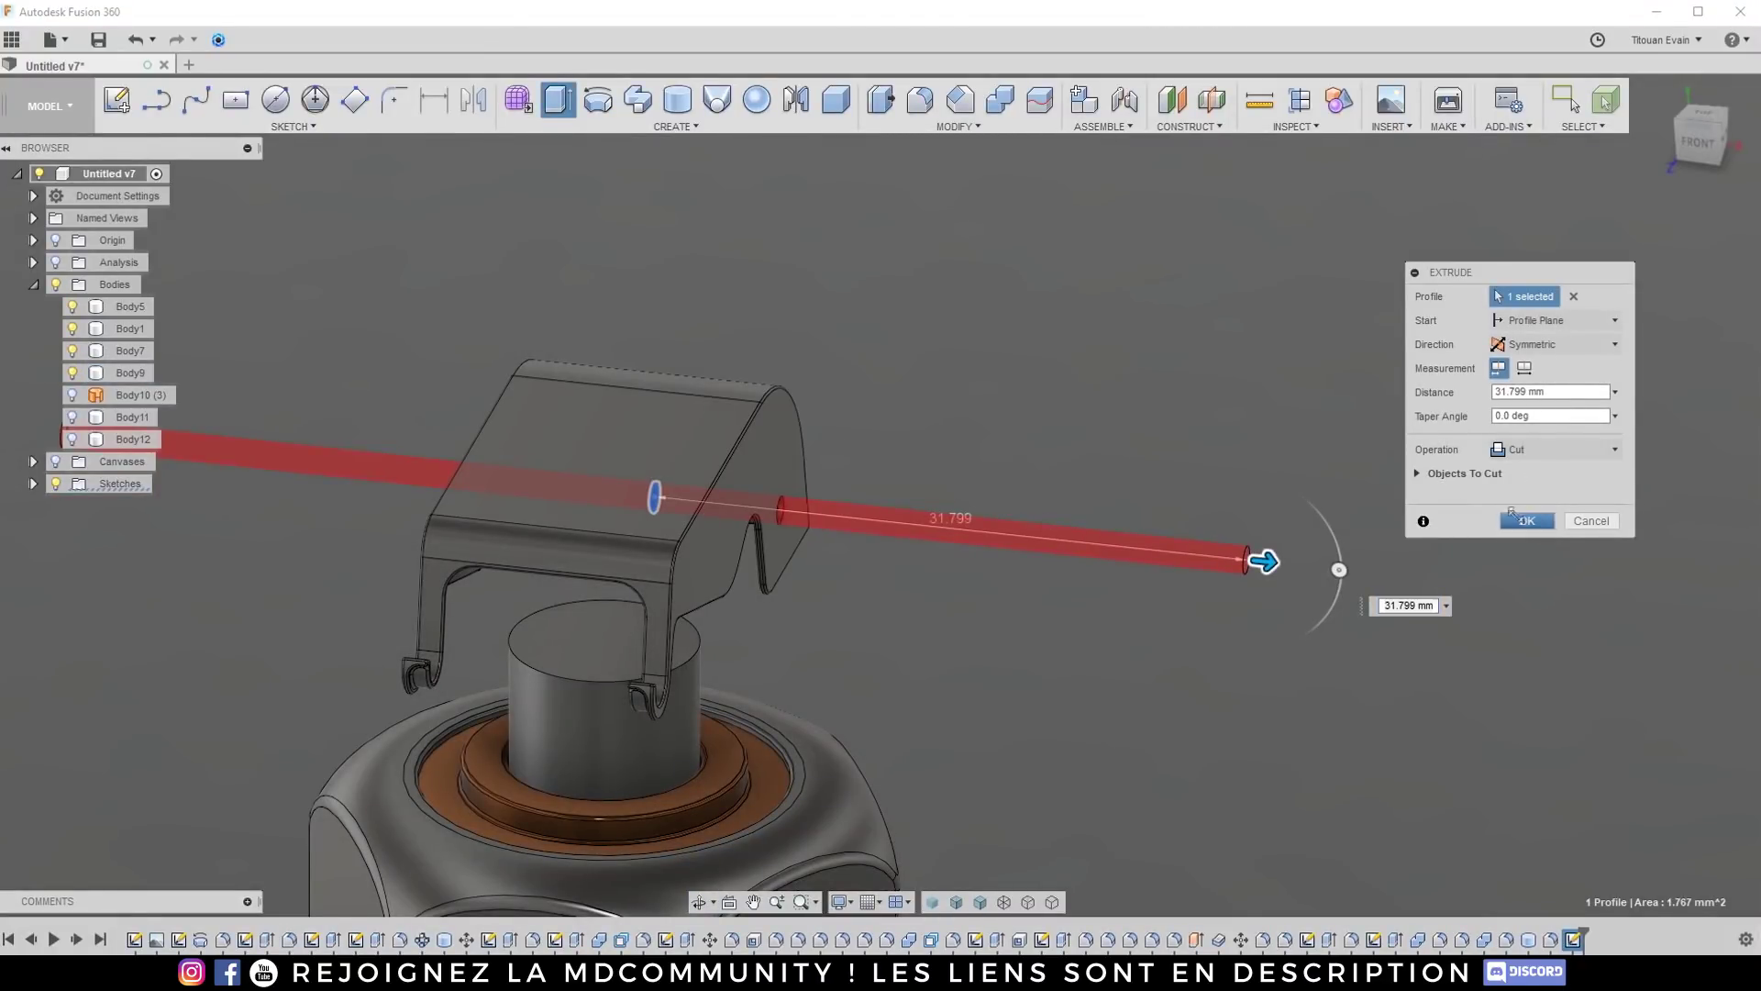
pyautogui.click(1520, 521)
# Step: Show the lever and block bodies again
pyautogui.keyDown('shift'); pyautogui.moveTo(912, 355); pyautogui.dragTo(1027, 386, button='middle'); pyautogui.keyUp('shift')
pyautogui.keyDown('shift'); pyautogui.moveTo(861, 445); pyautogui.dragTo(674, 260, button='middle'); pyautogui.keyUp('shift')
pyautogui.click(72, 417)
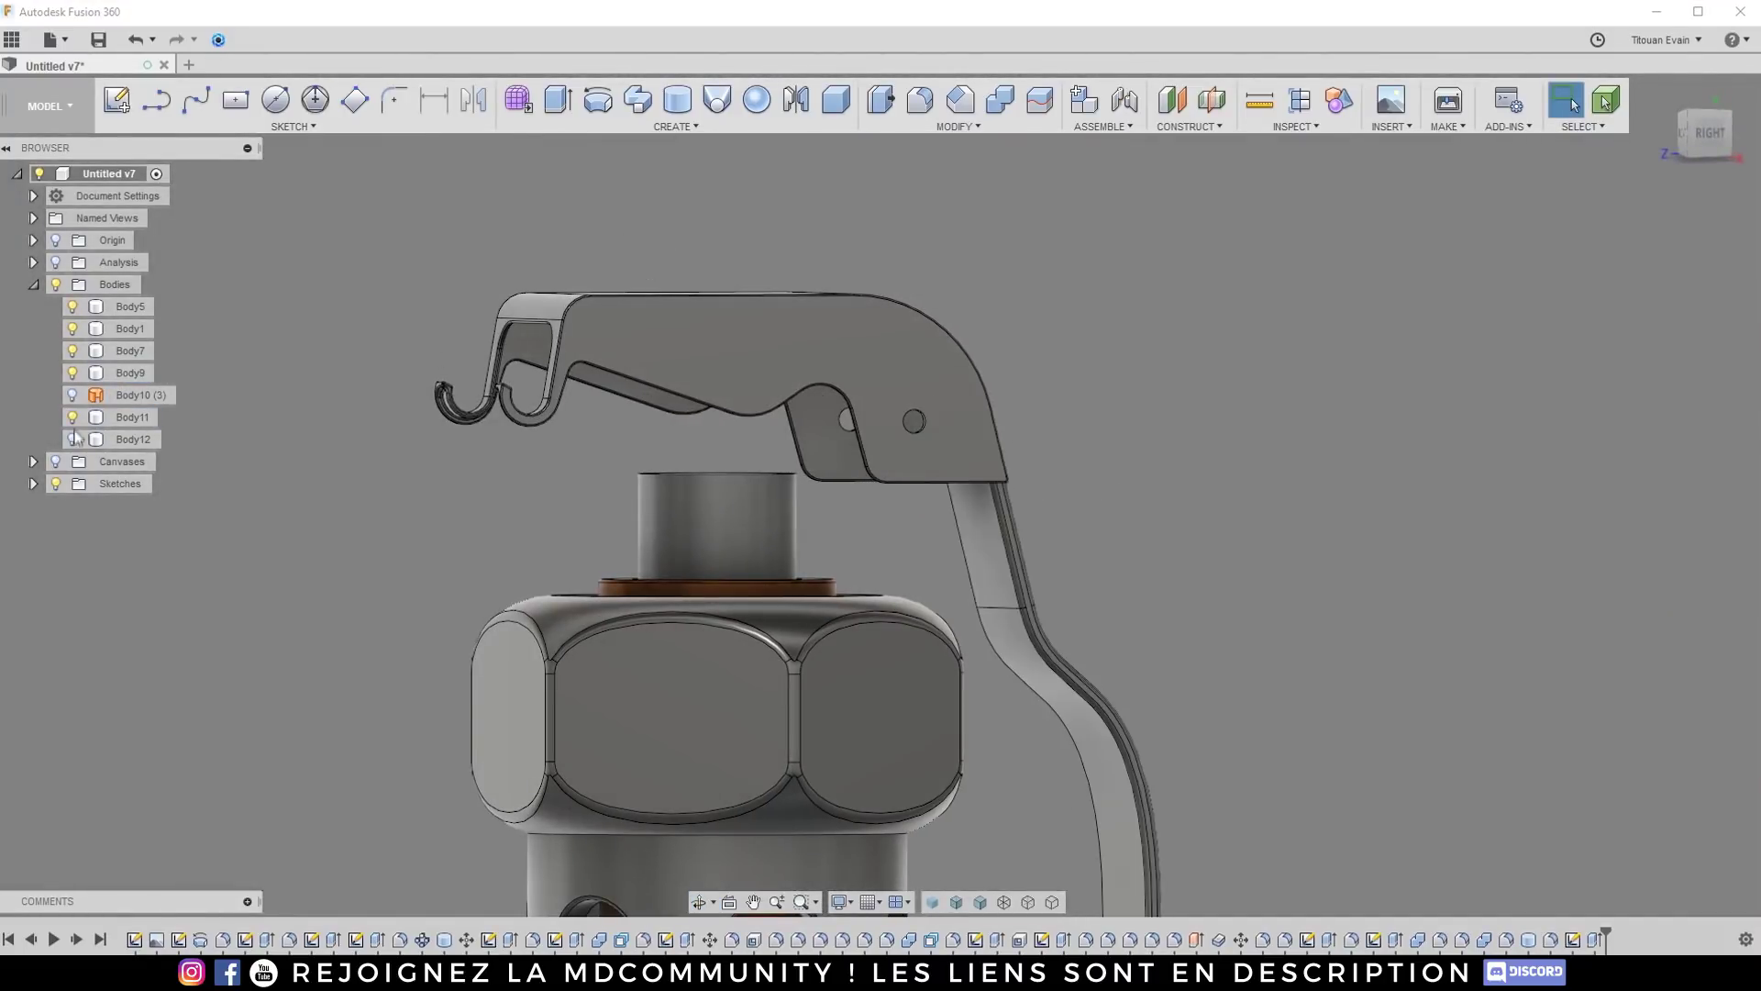
pyautogui.click(73, 438)
pyautogui.moveTo(725, 440)
pyautogui.keyDown('shift'); pyautogui.mouseDown(button='middle')
pyautogui.moveTo(761, 449)
pyautogui.moveTo(732, 451)
pyautogui.mouseUp(button='middle'); pyautogui.keyUp('shift')
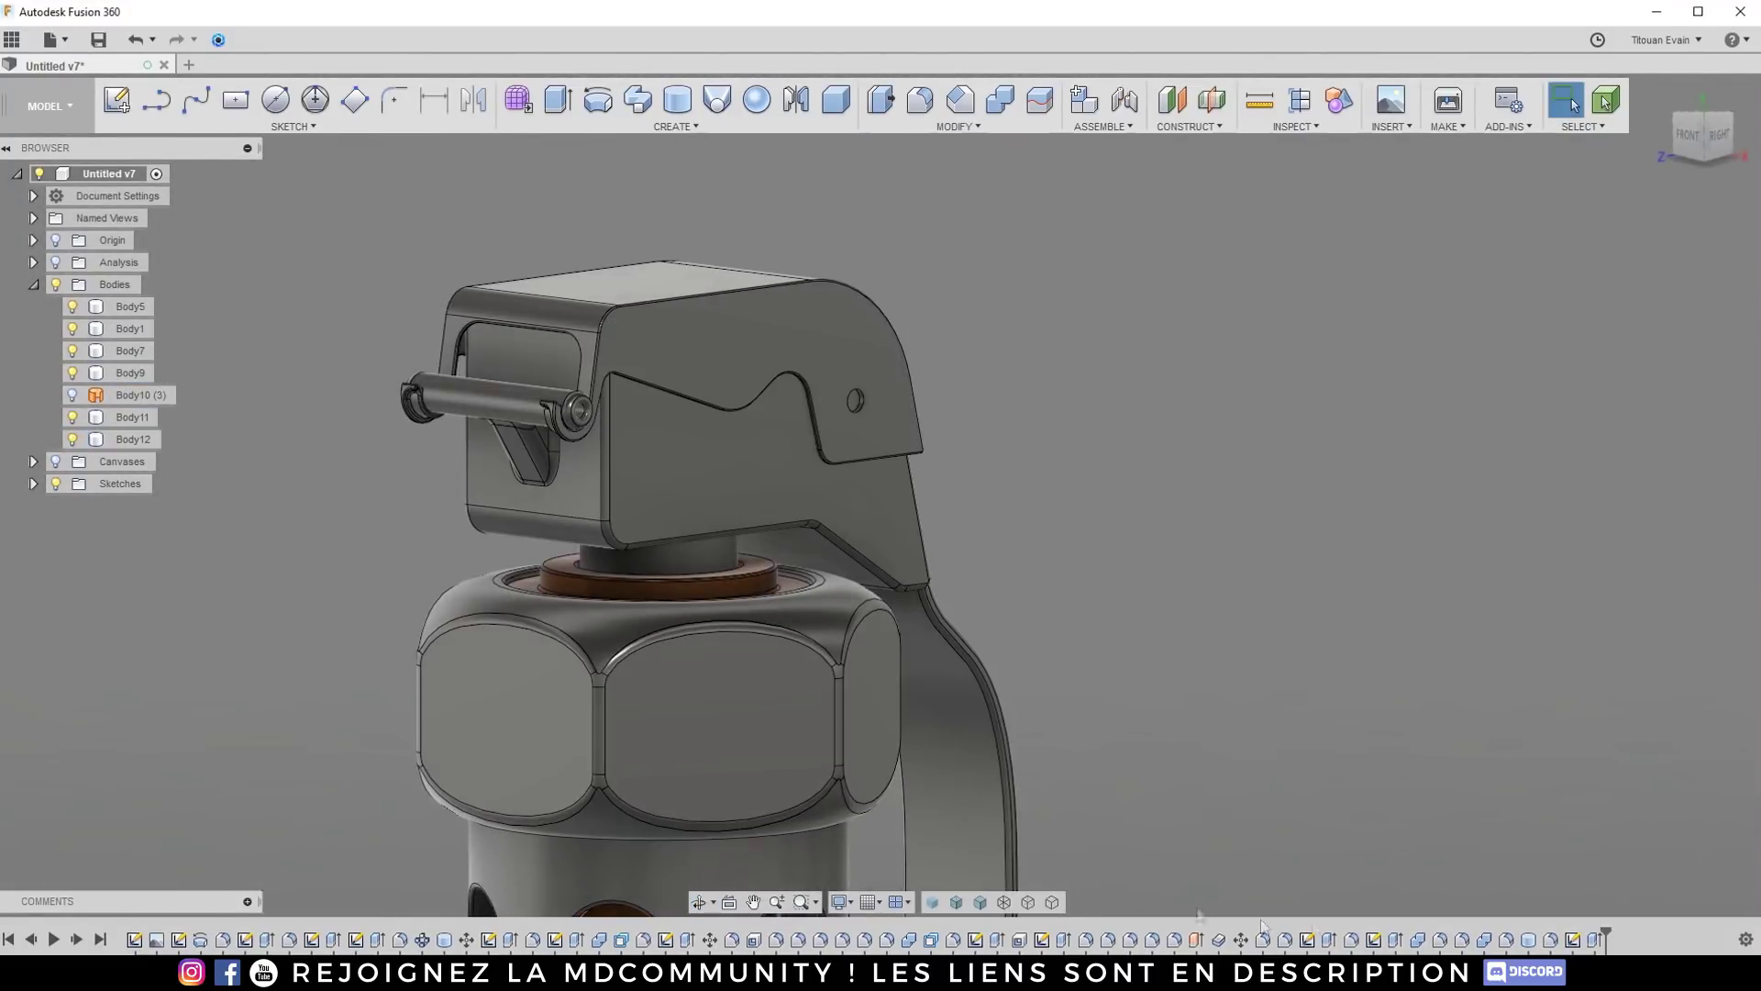
# Step: Edit the hole's extrusion so that both the cover and the block are objects to cut
pyautogui.rightClick(1593, 939)
pyautogui.click(1631, 753)
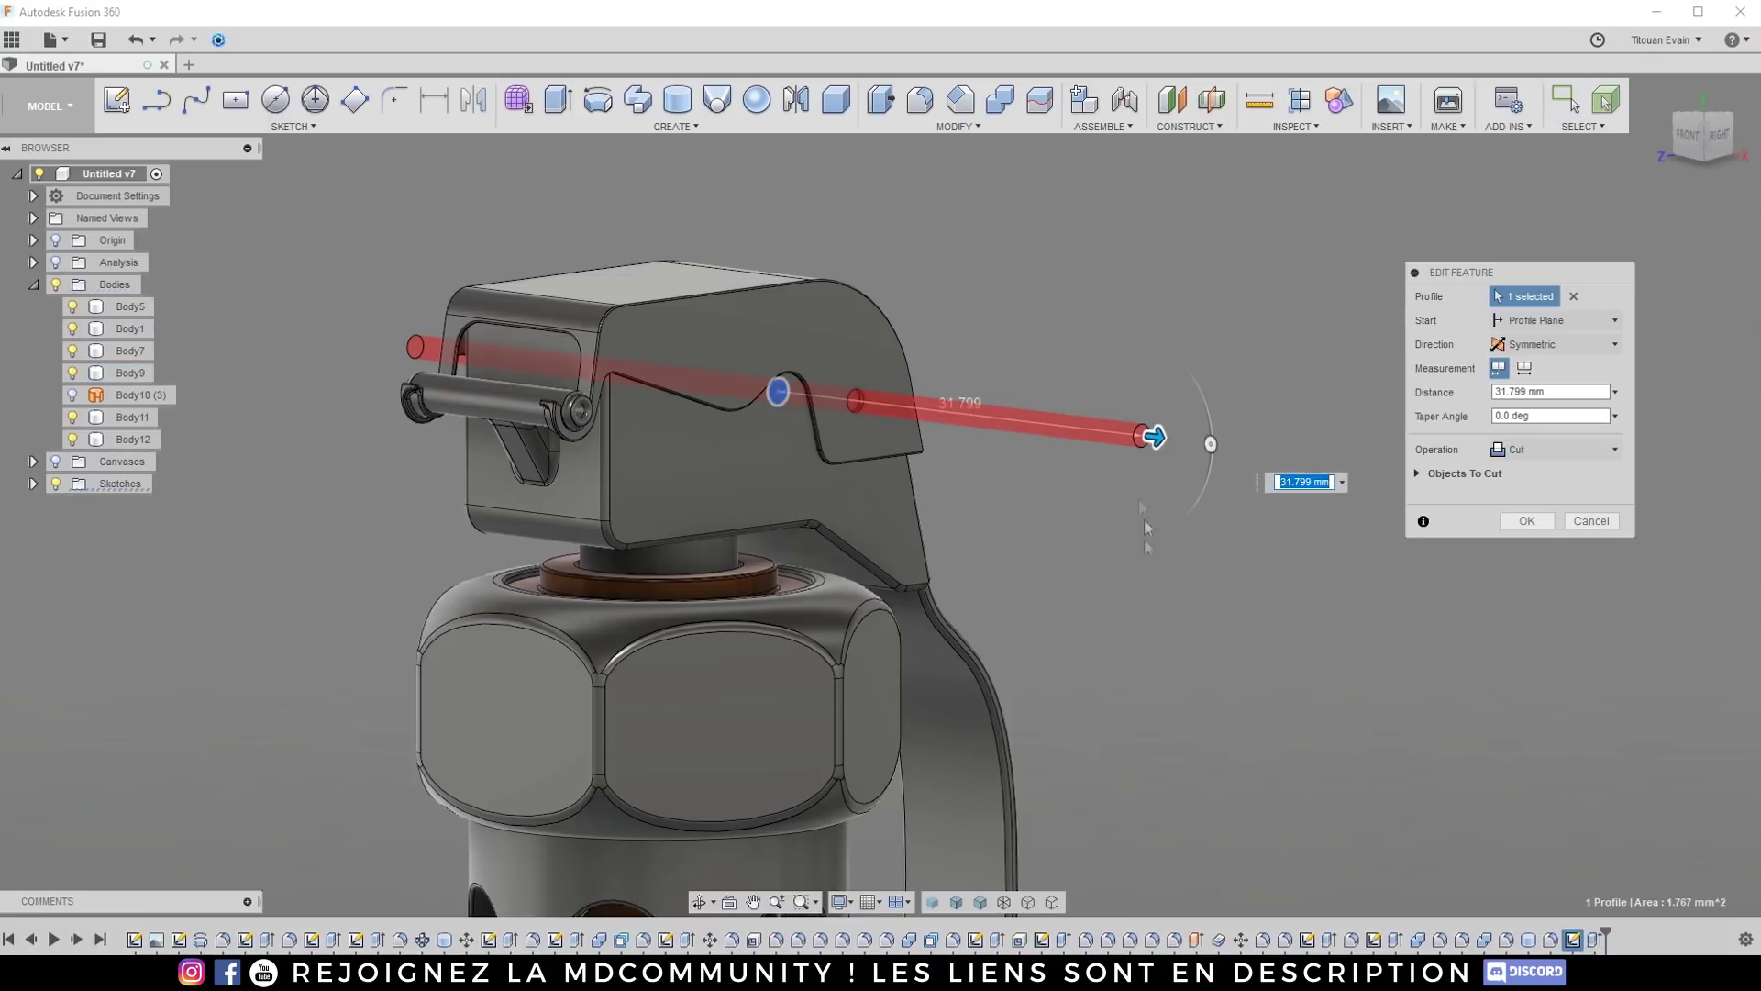
pyautogui.click(1424, 521)
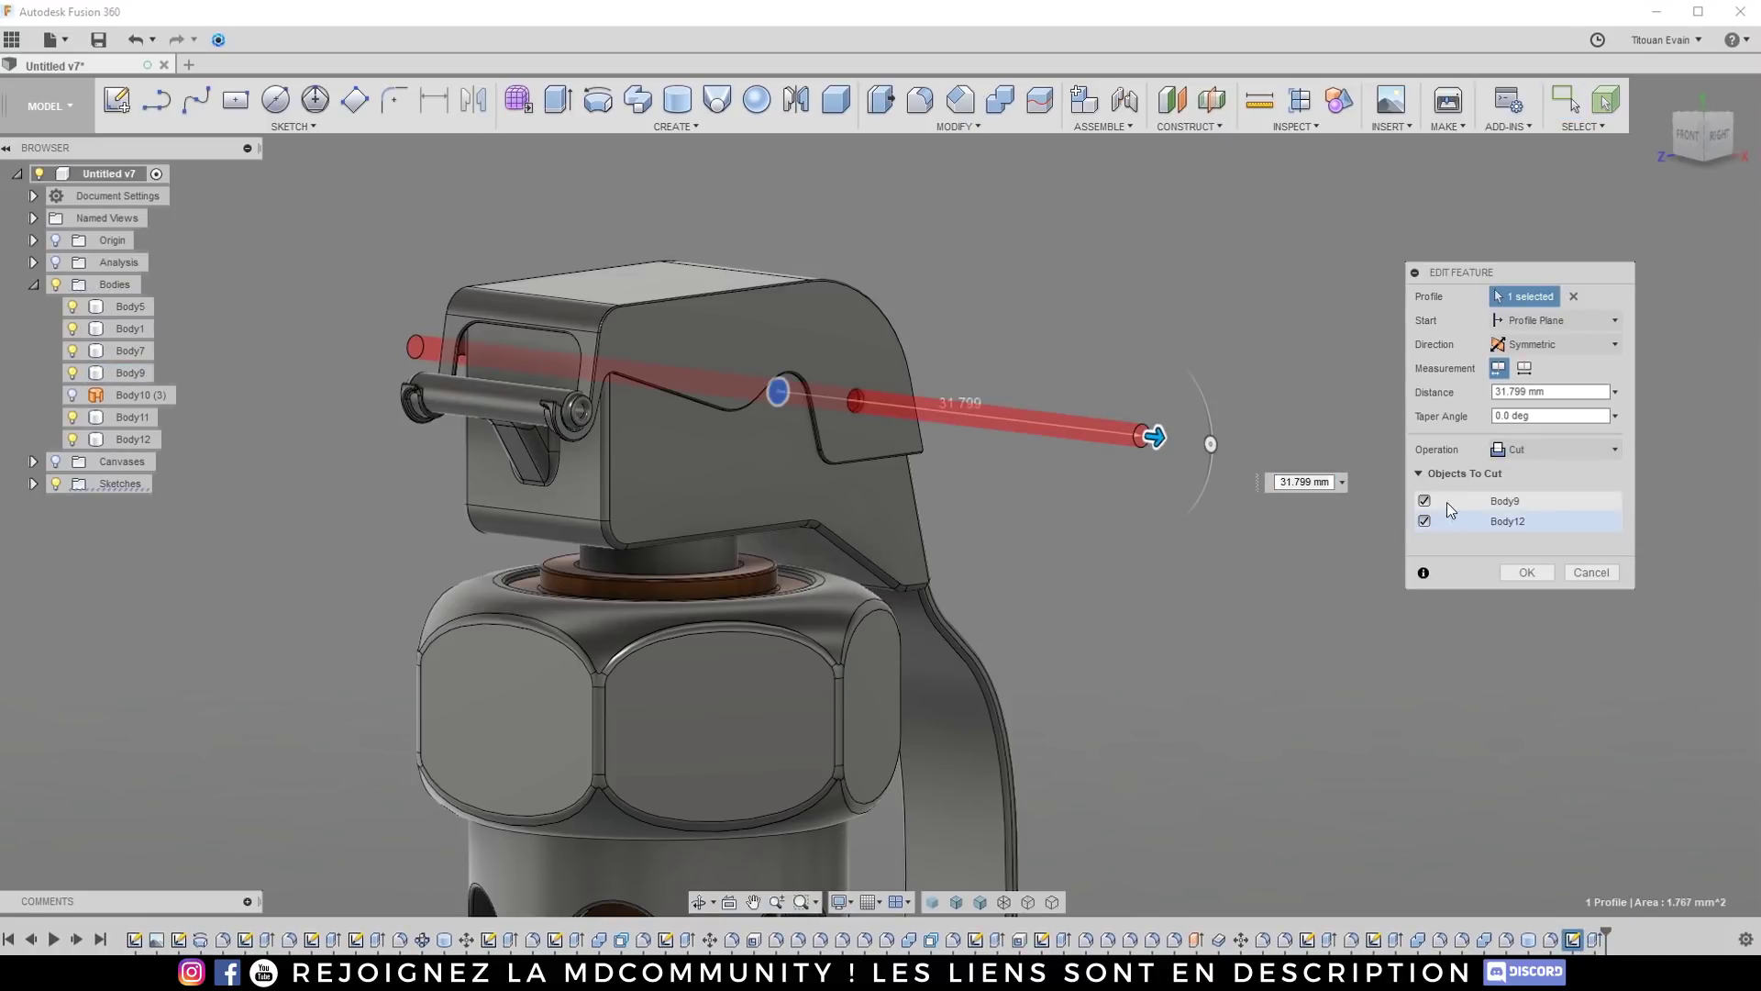
pyautogui.click(1526, 573)
pyautogui.scroll(5, 834, 409)
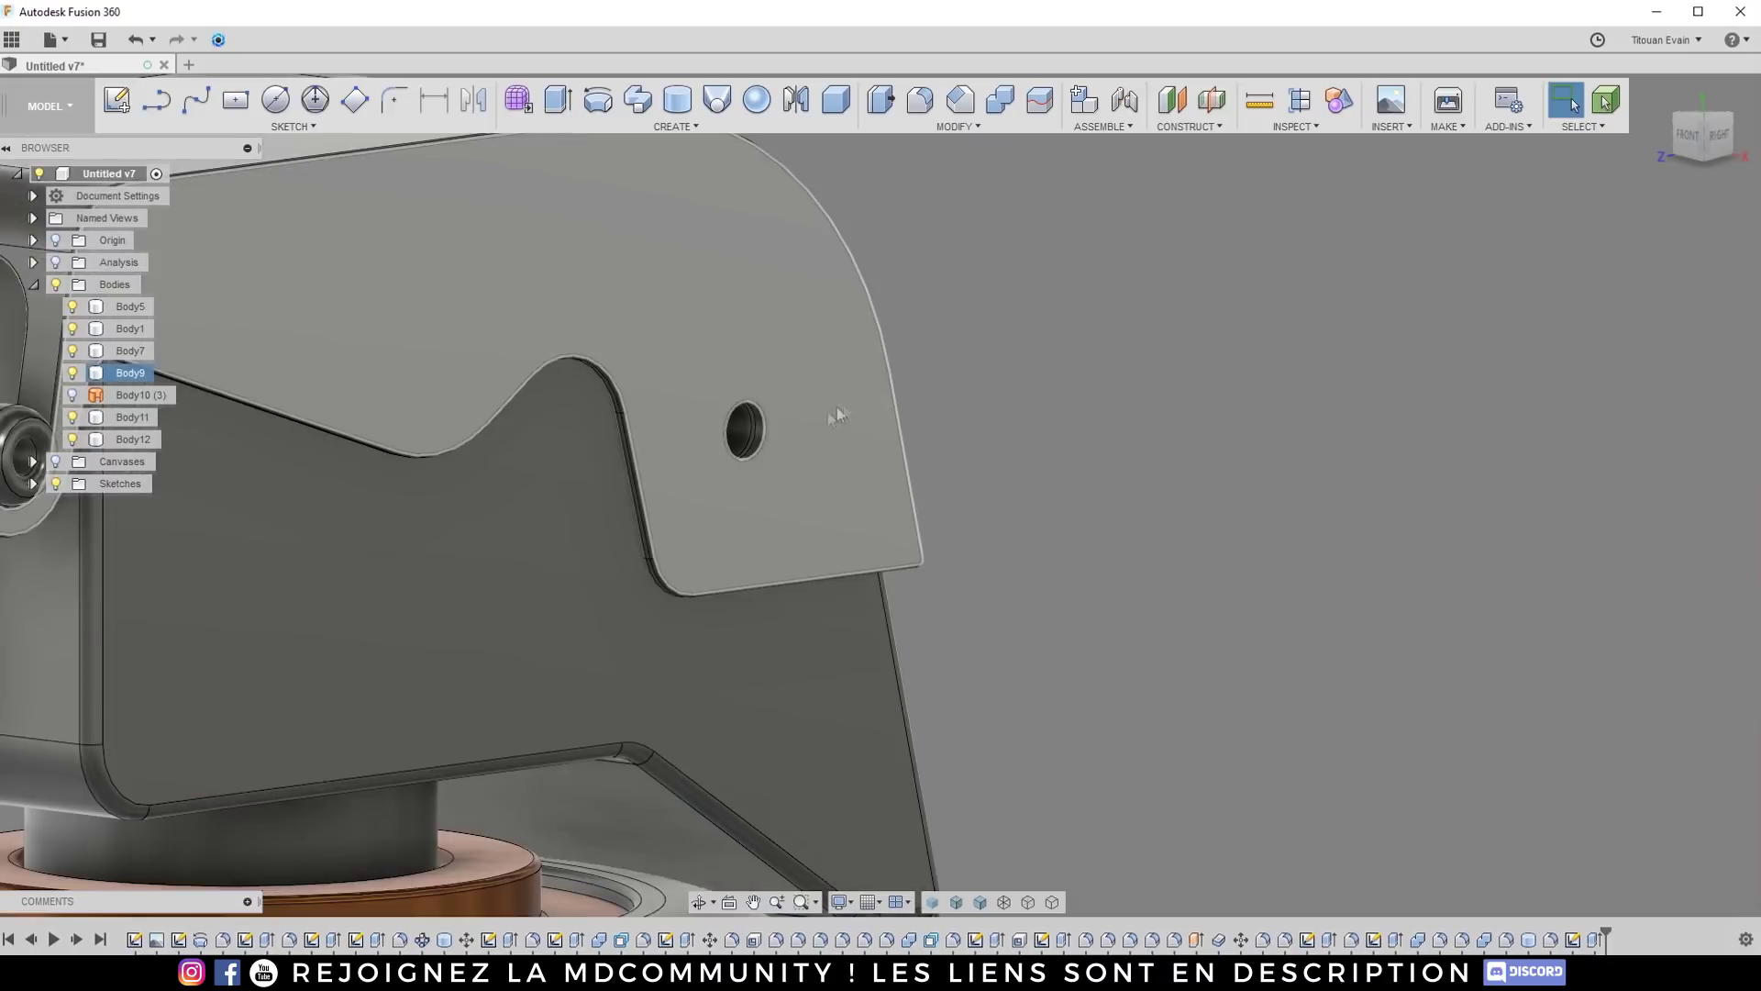
# Step: Edit the sketch of the cover's side hole, enlarge the circle's diameter, and finish the sketch
pyautogui.rightClick(1574, 939)
pyautogui.click(1625, 764)
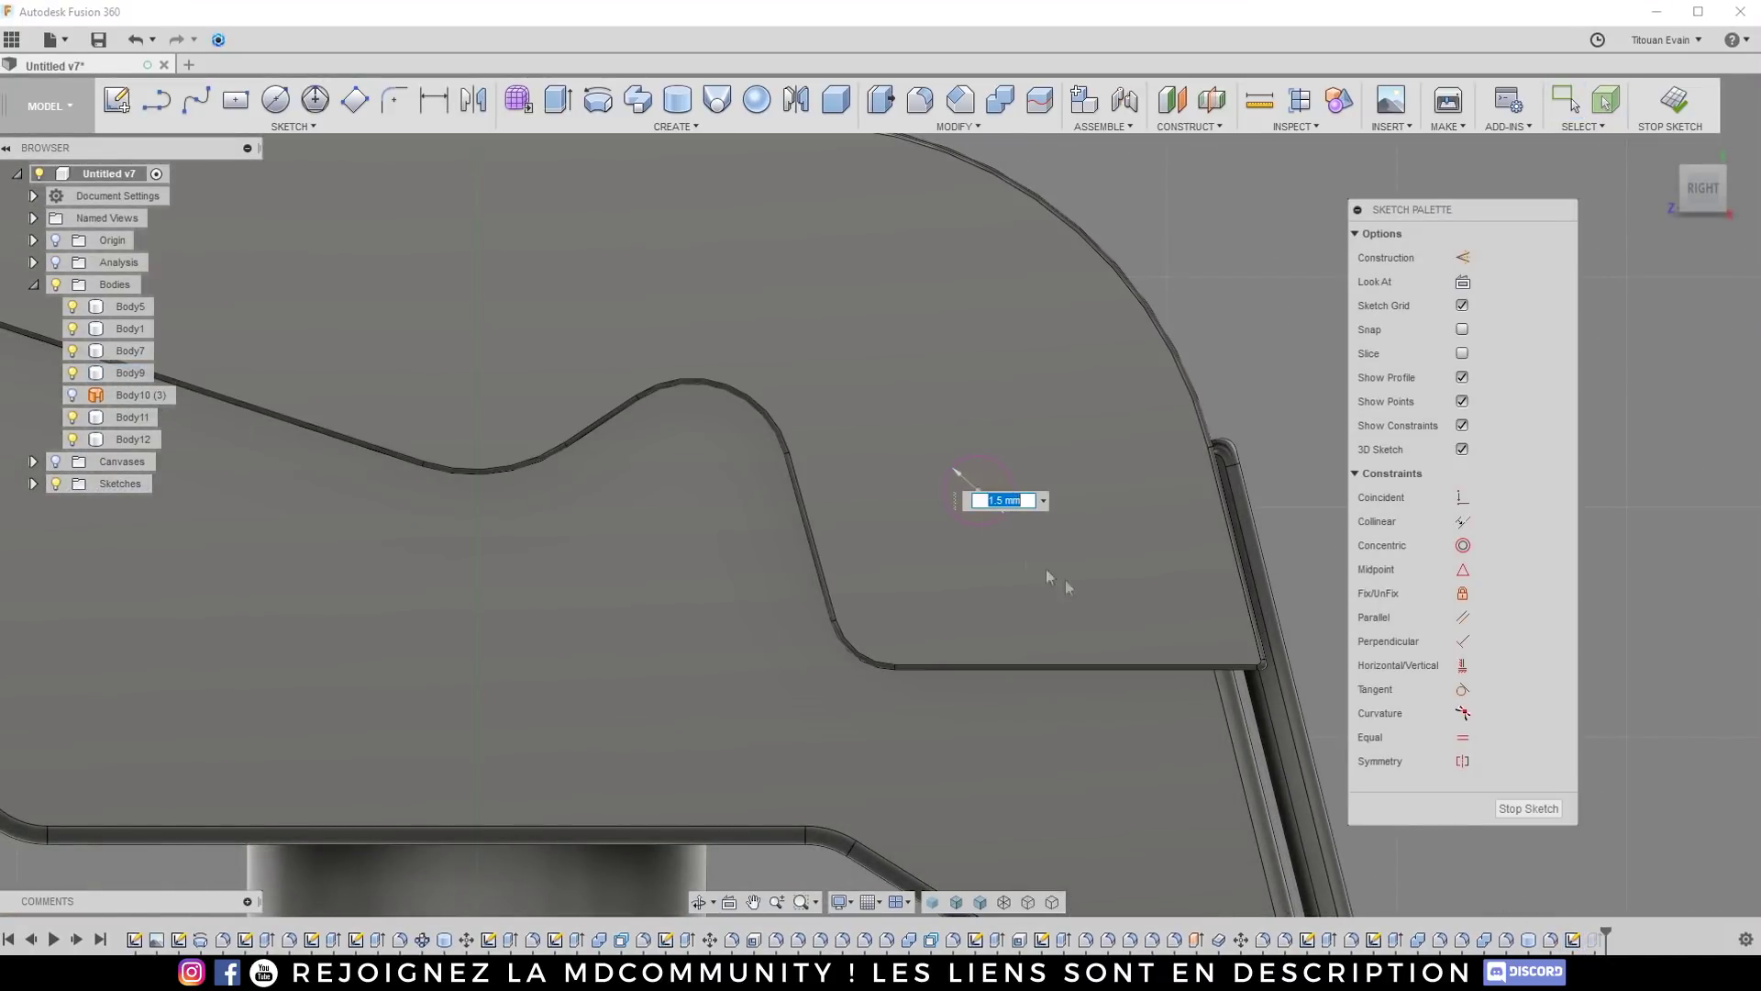
pyautogui.press('Escape')
pyautogui.click(1528, 808)
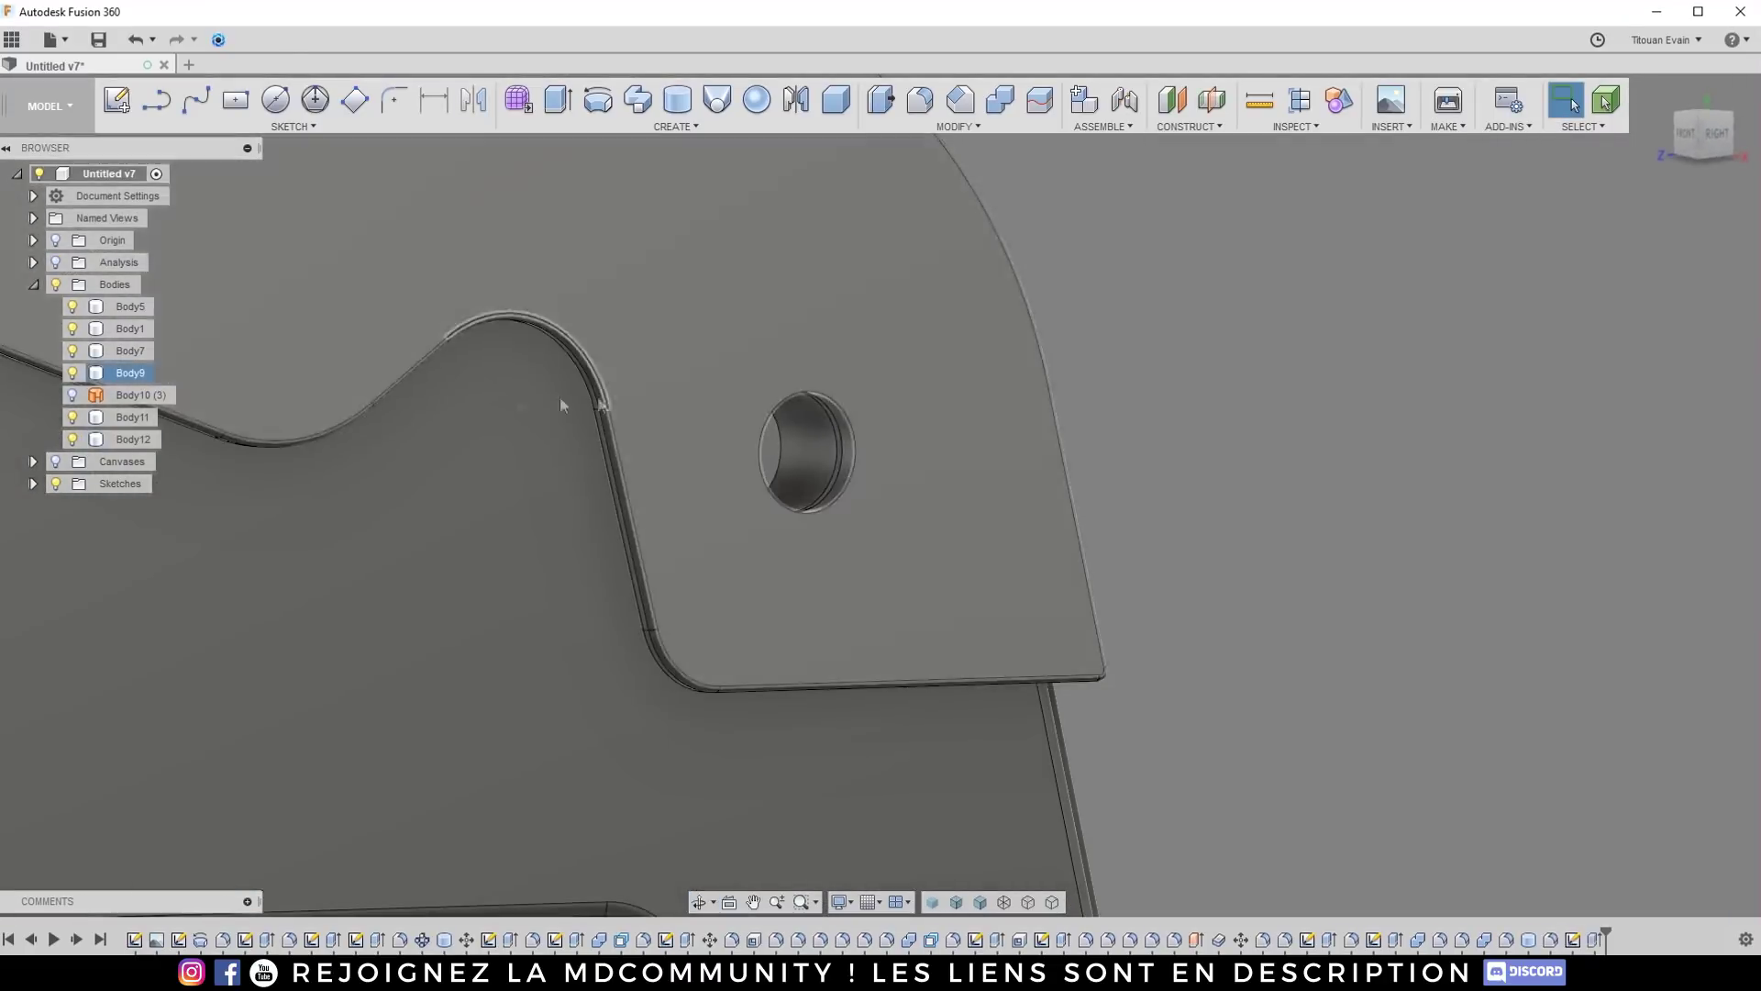
# Step: Fillet the four circular edges of the cover's side holes with a radius of about 0.117 mm
pyautogui.keyDown('shift'); pyautogui.moveTo(563, 404); pyautogui.dragTo(697, 454, button='middle'); pyautogui.keyUp('shift')
pyautogui.press('f')
pyautogui.click(769, 493)
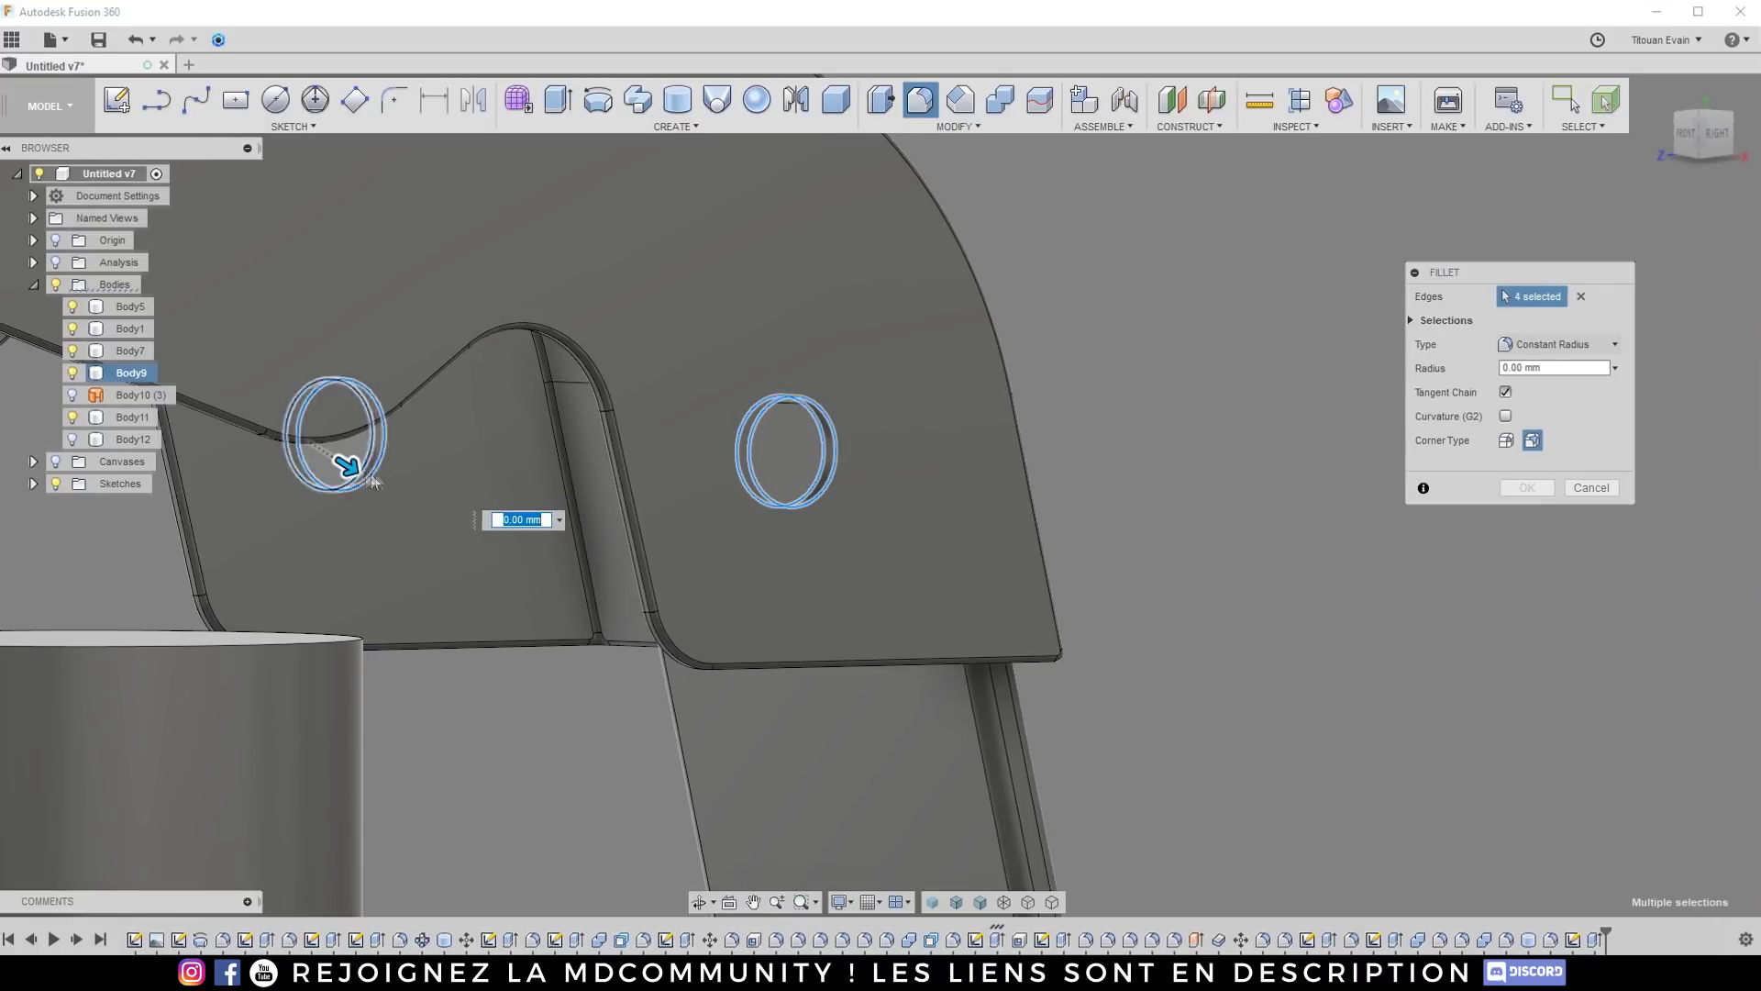
pyautogui.press('Return')
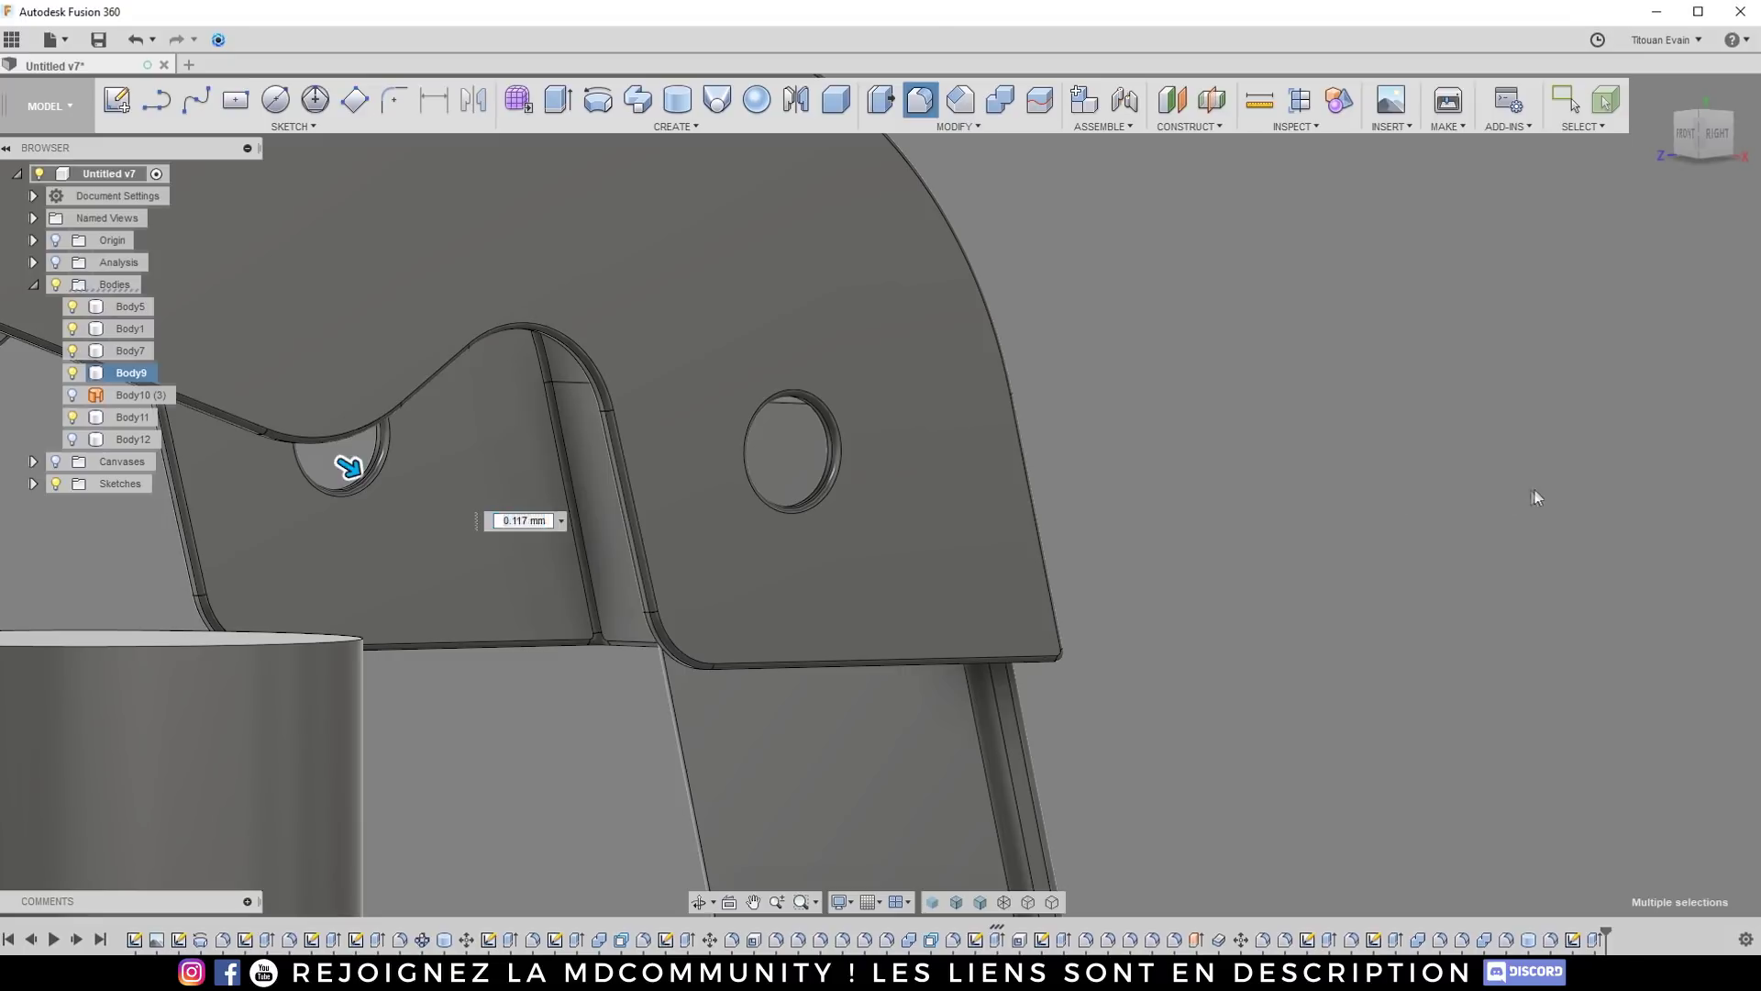
# Step: Hide the block and lever bodies to leave the cover's holes exposed
pyautogui.click(71, 441)
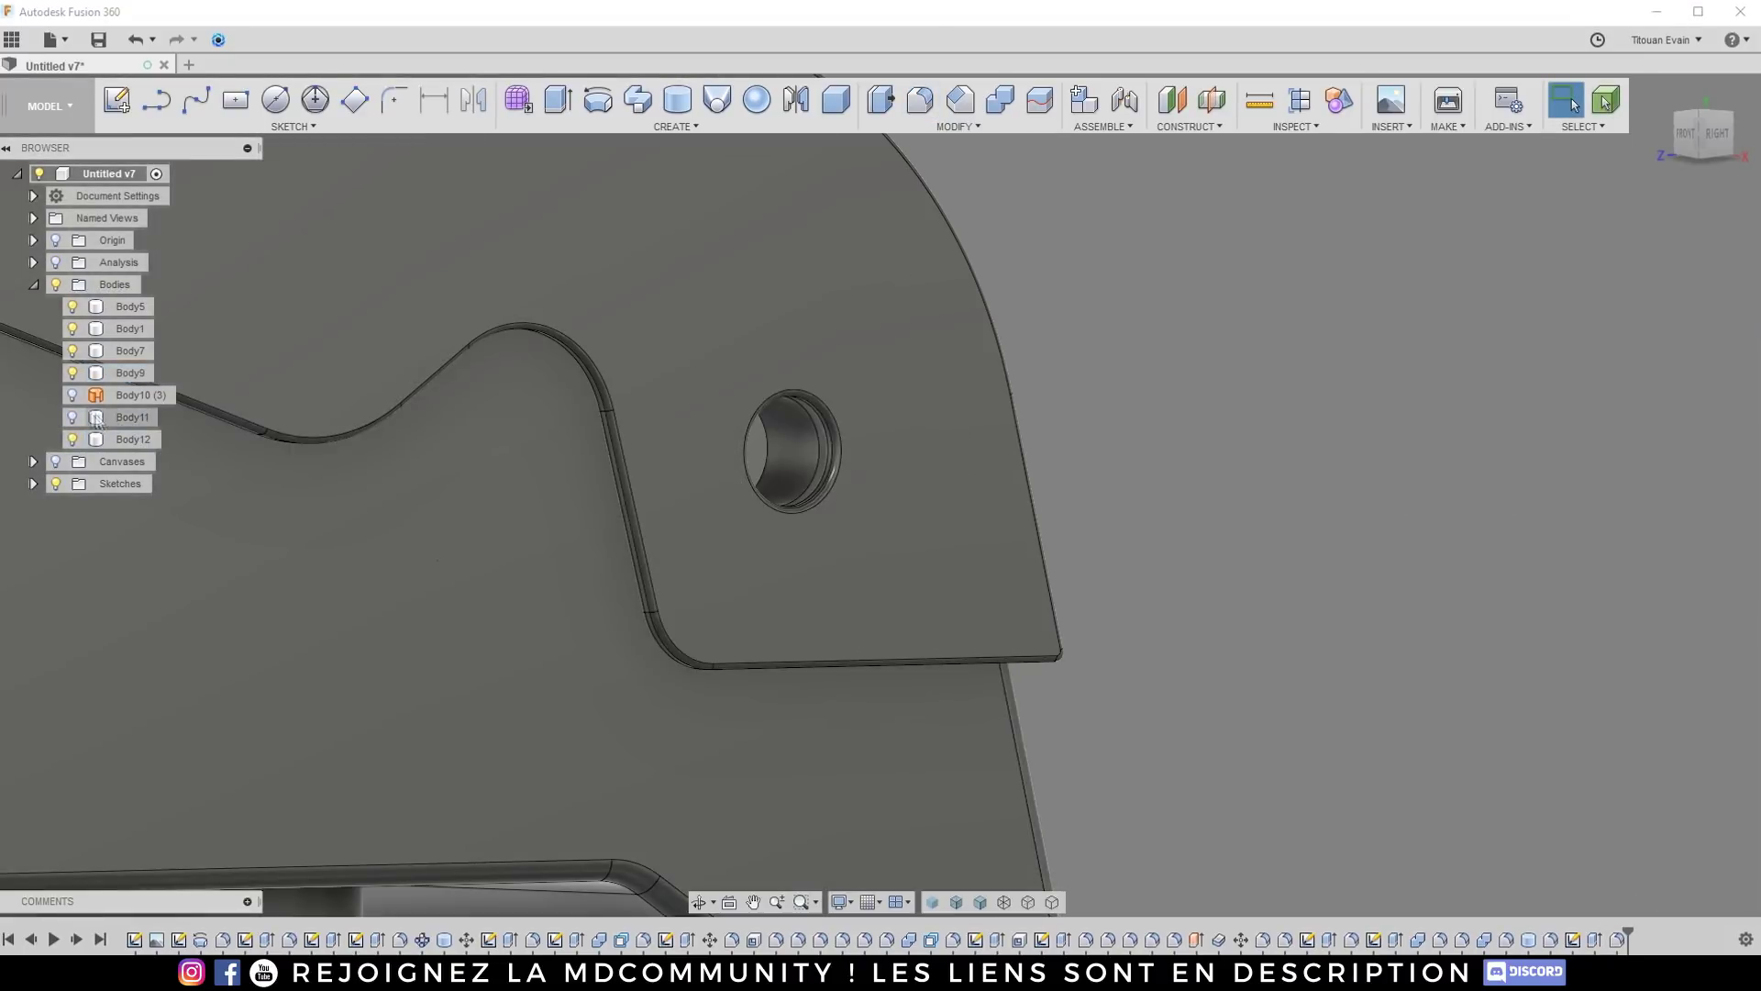
pyautogui.click(73, 422)
pyautogui.click(72, 420)
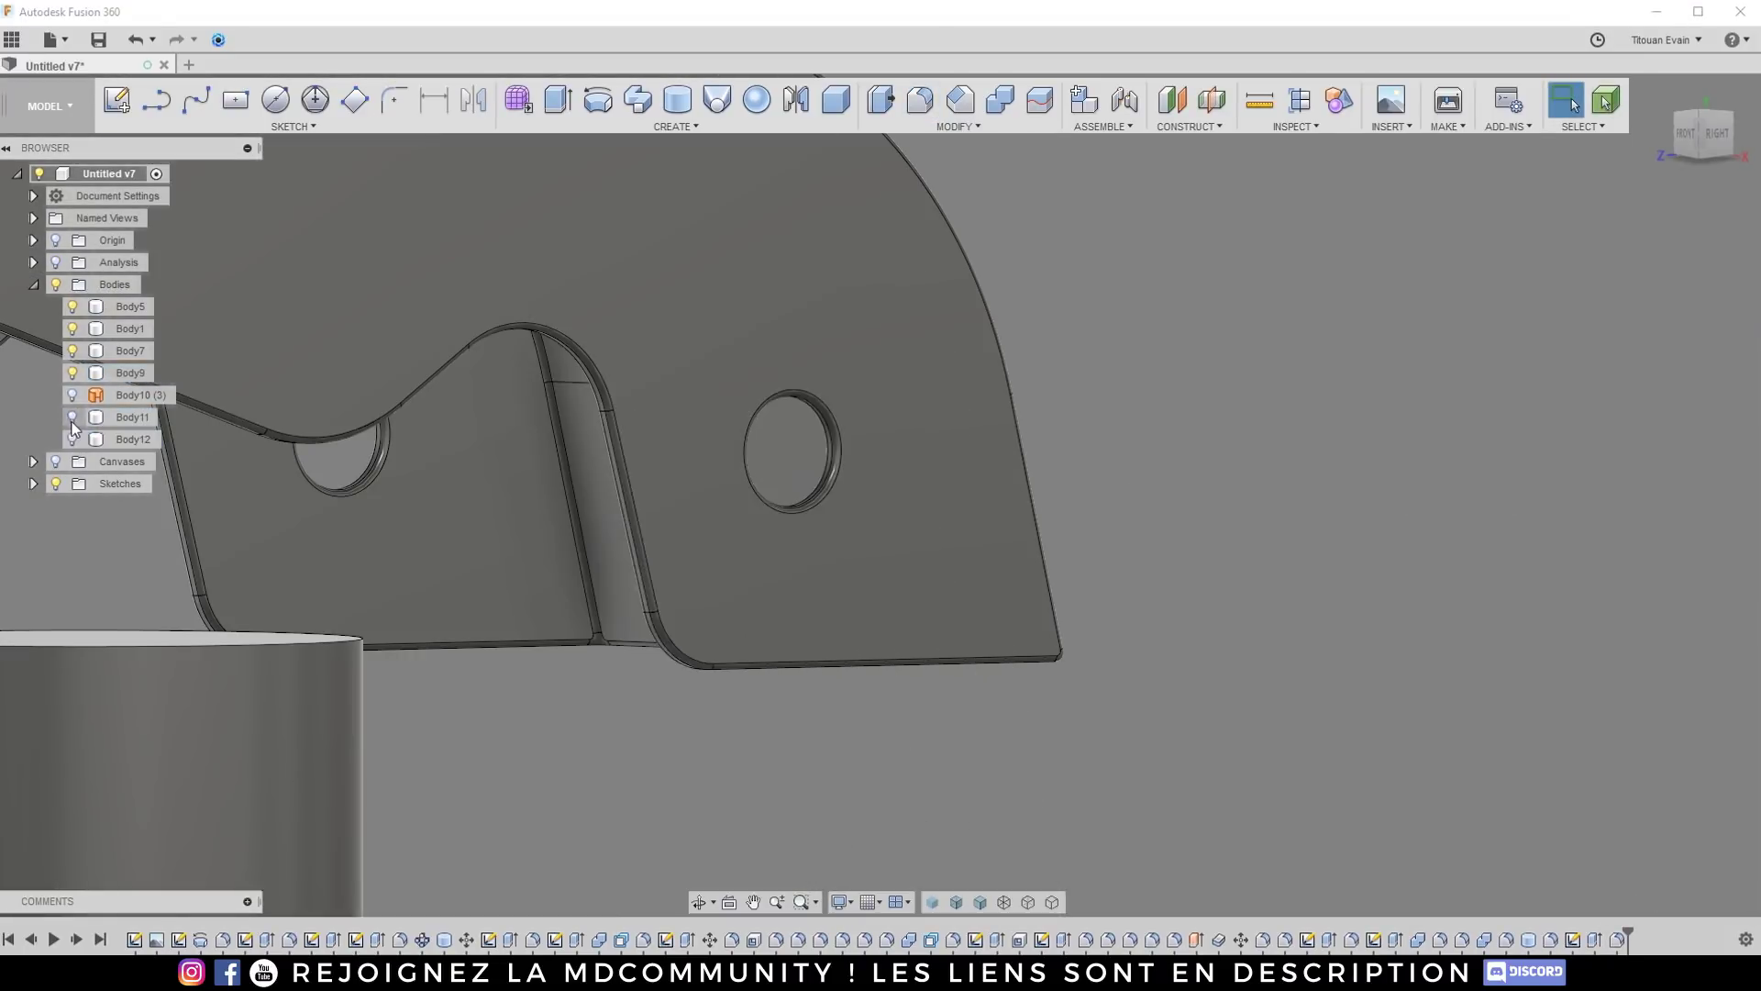
# Step: Show the hidden lever and block bodies again
pyautogui.scroll(-5, 70, 438)
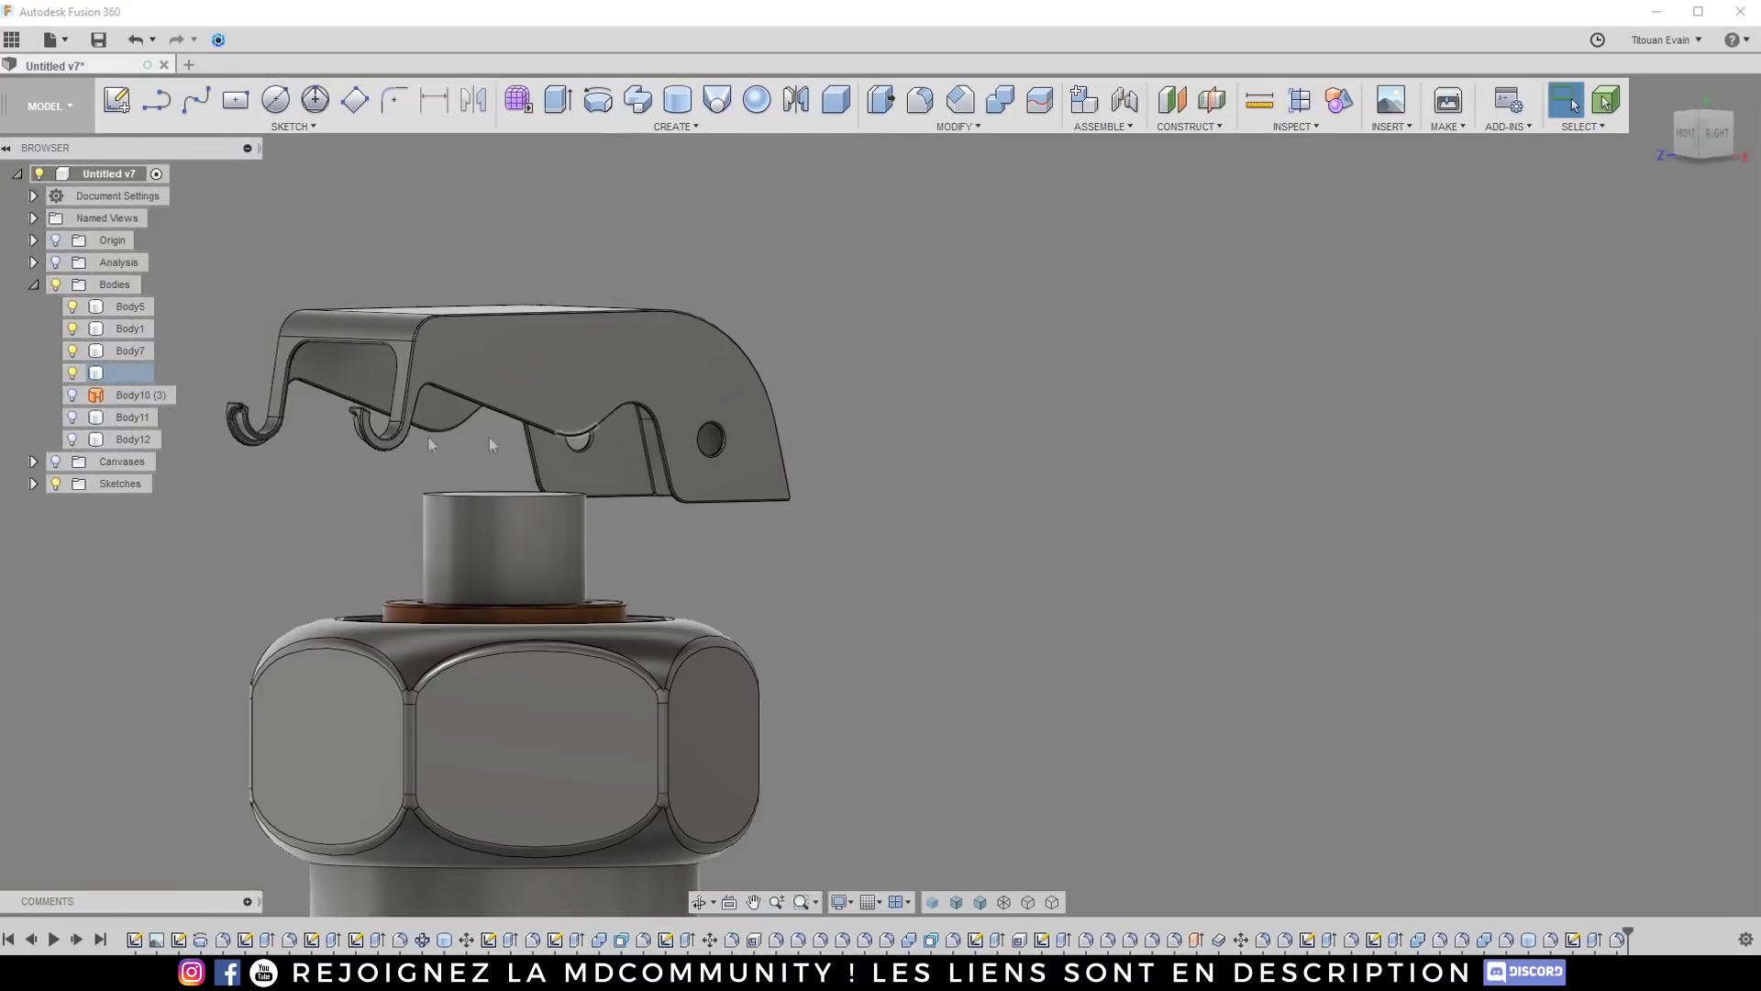
pyautogui.click(72, 418)
pyautogui.click(128, 439)
pyautogui.keyDown('shift'); pyautogui.moveTo(303, 444); pyautogui.dragTo(481, 443, button='middle'); pyautogui.keyUp('shift')
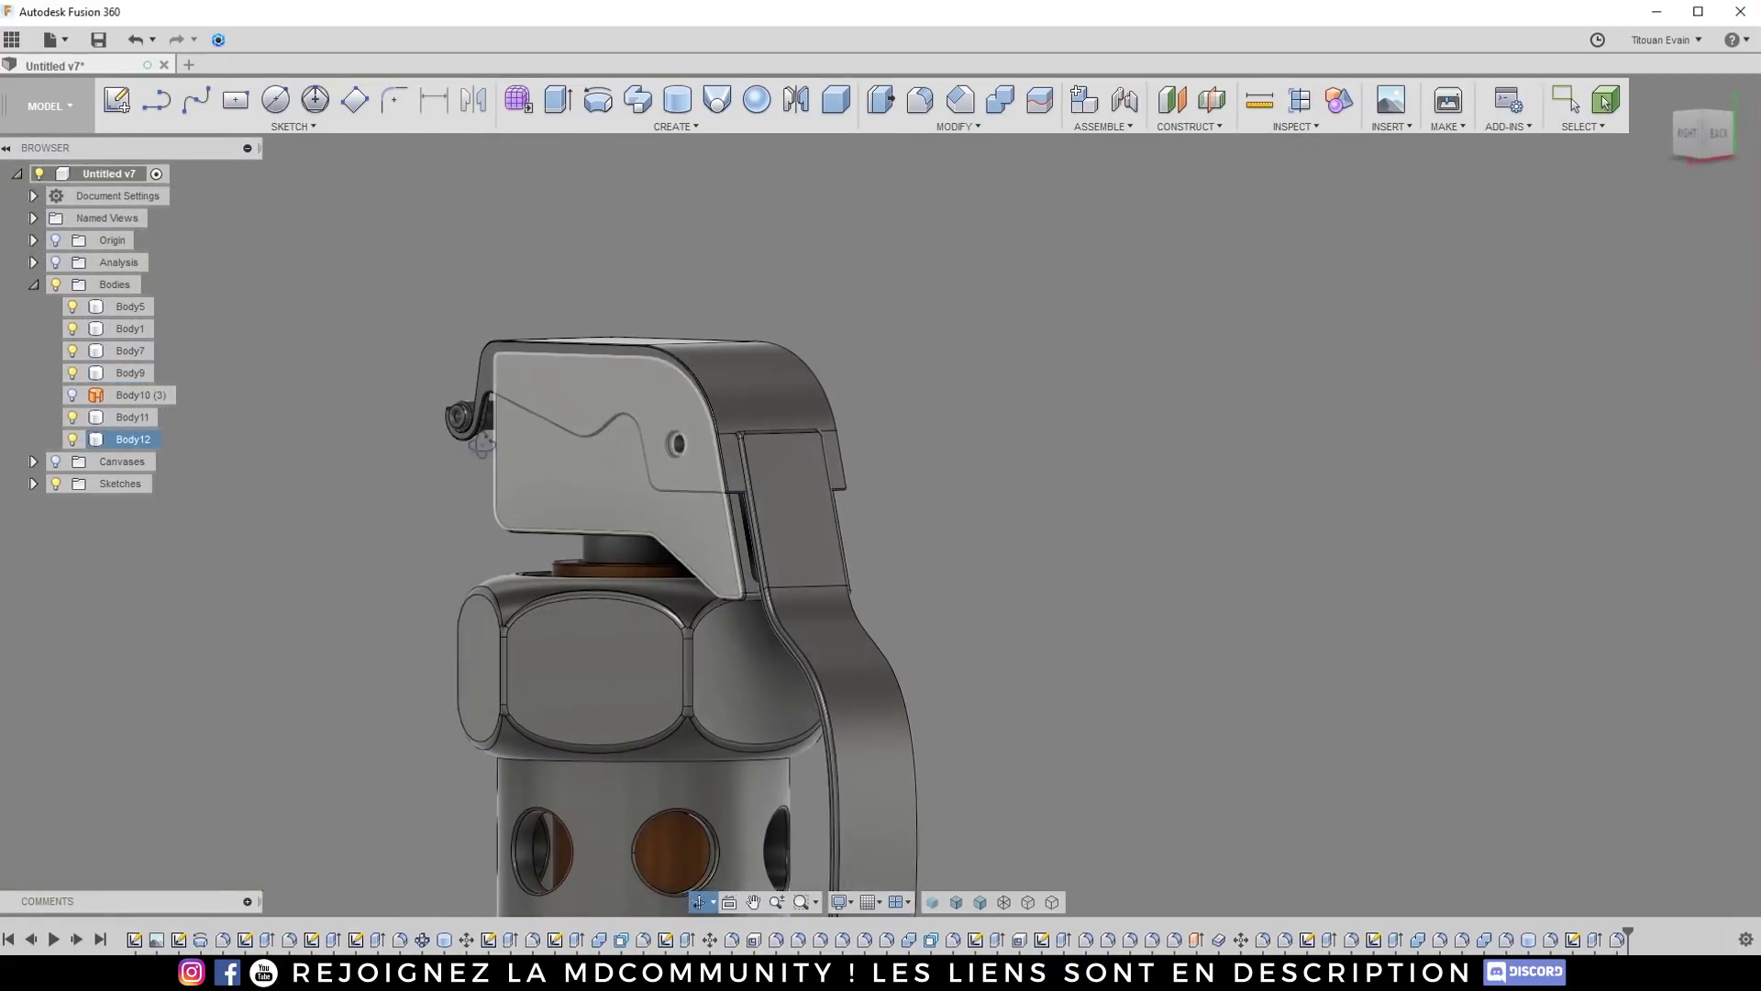
pyautogui.press('Escape')
# Step: Combine the cover and the lever into one body with the Join operation
pyautogui.scroll(6, 657, 443)
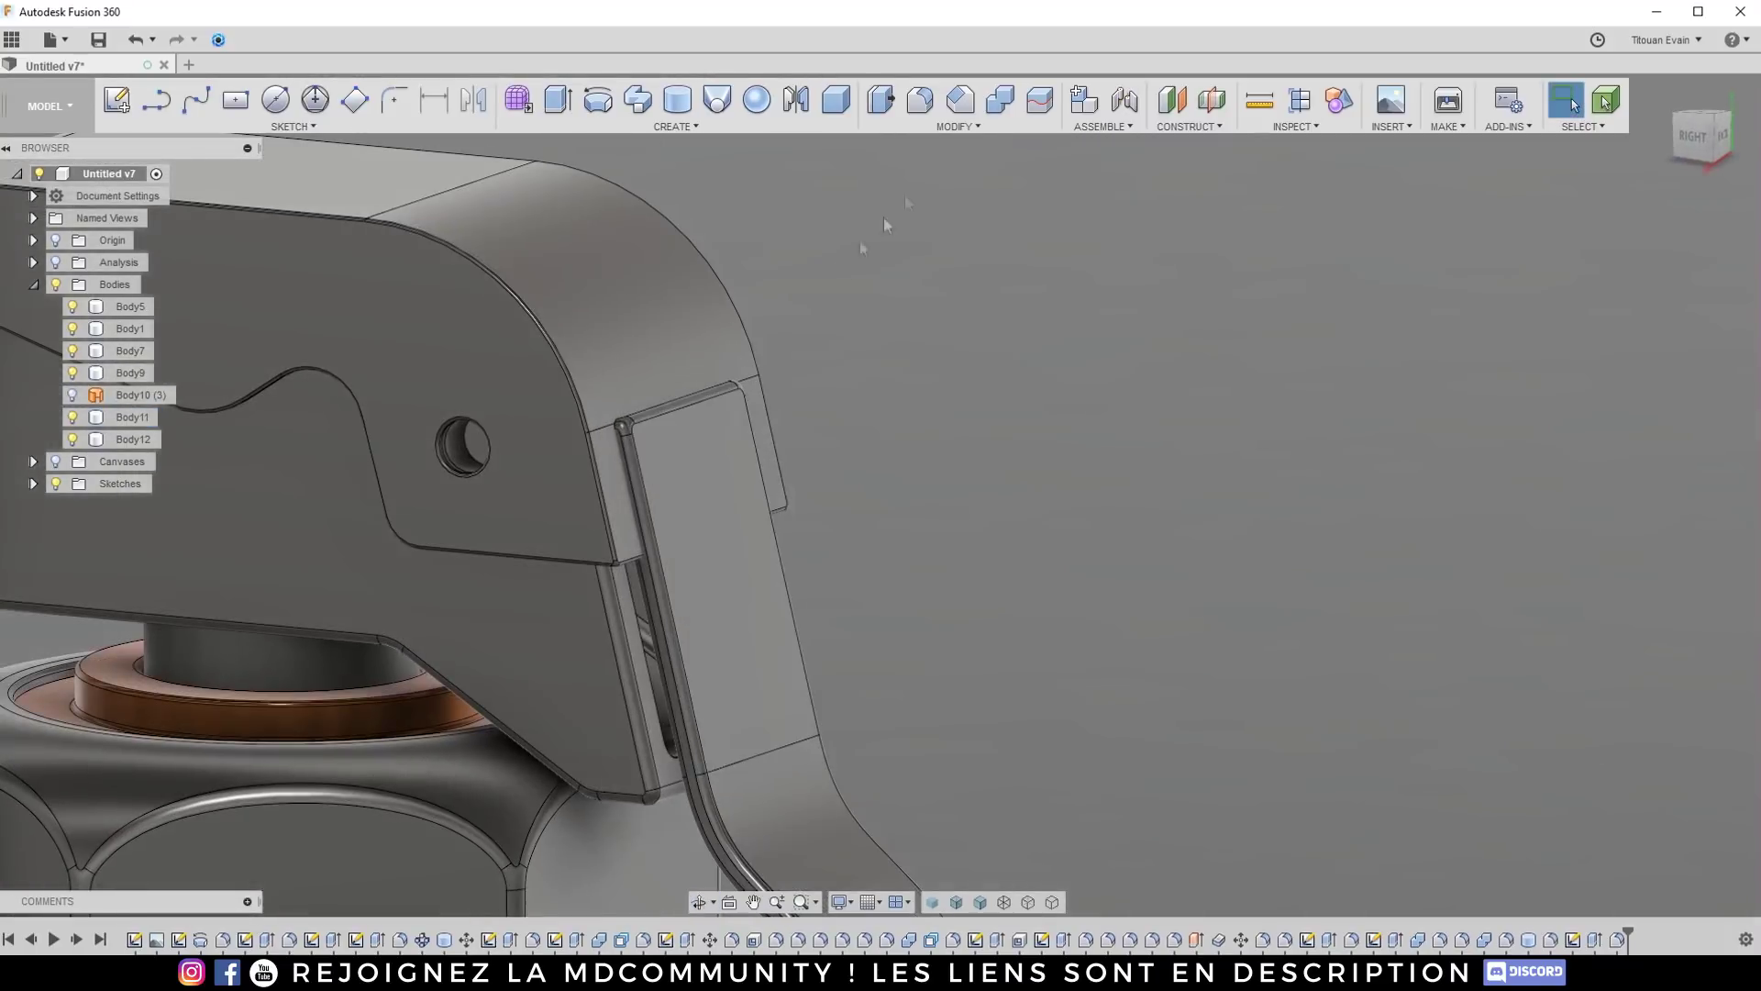
pyautogui.click(1010, 107)
pyautogui.click(678, 348)
pyautogui.click(697, 550)
pyautogui.scroll(4, 697, 477)
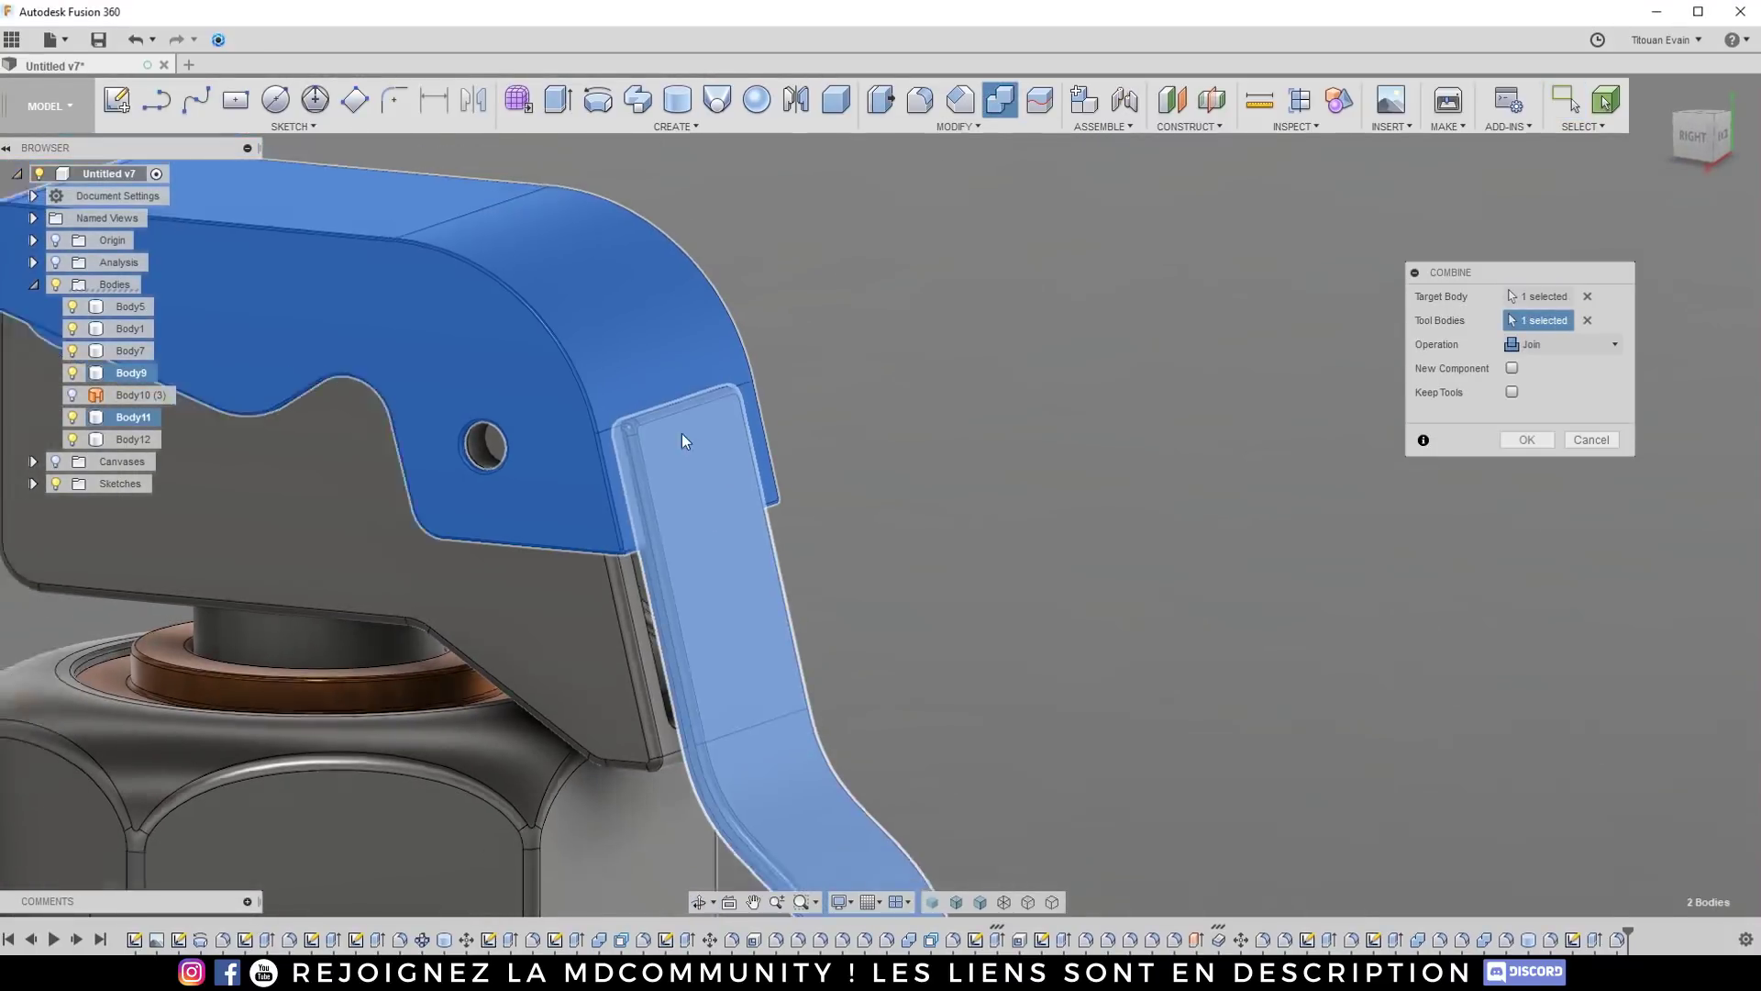
pyautogui.click(1527, 441)
# Step: Fillet the edge chain where the lever meets the cover with a radius of about 0.294 mm
pyautogui.scroll(3, 572, 434)
pyautogui.press('f')
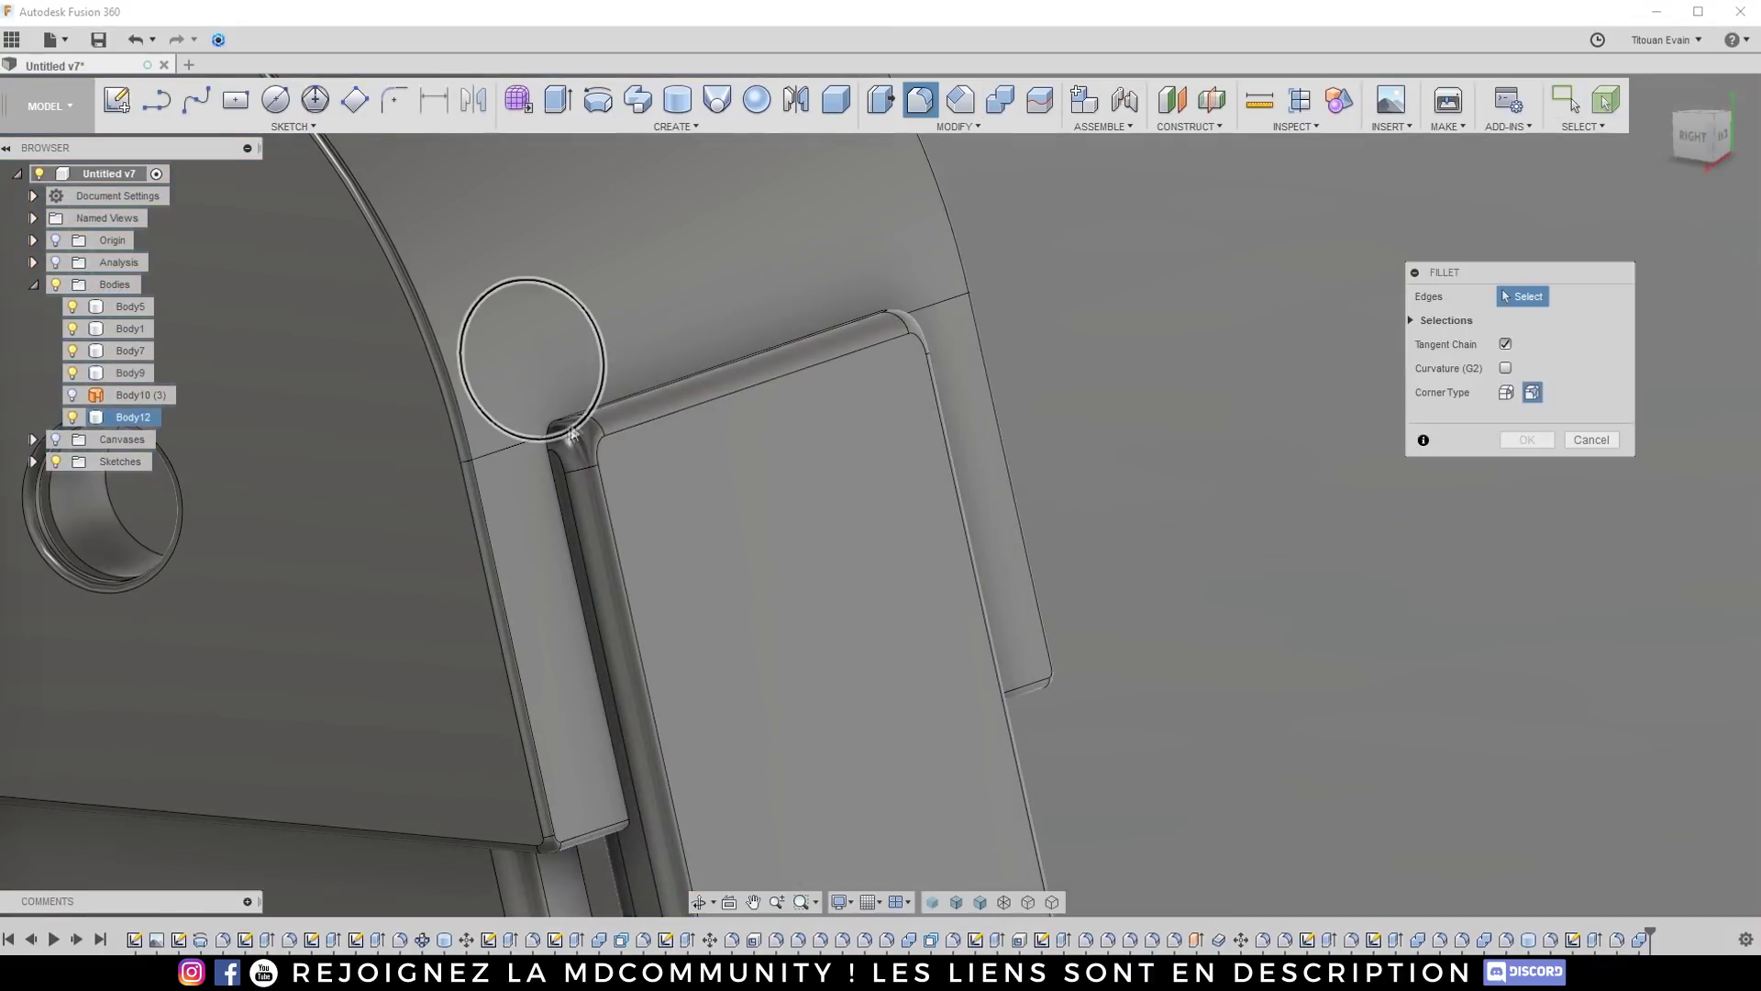
pyautogui.click(547, 466)
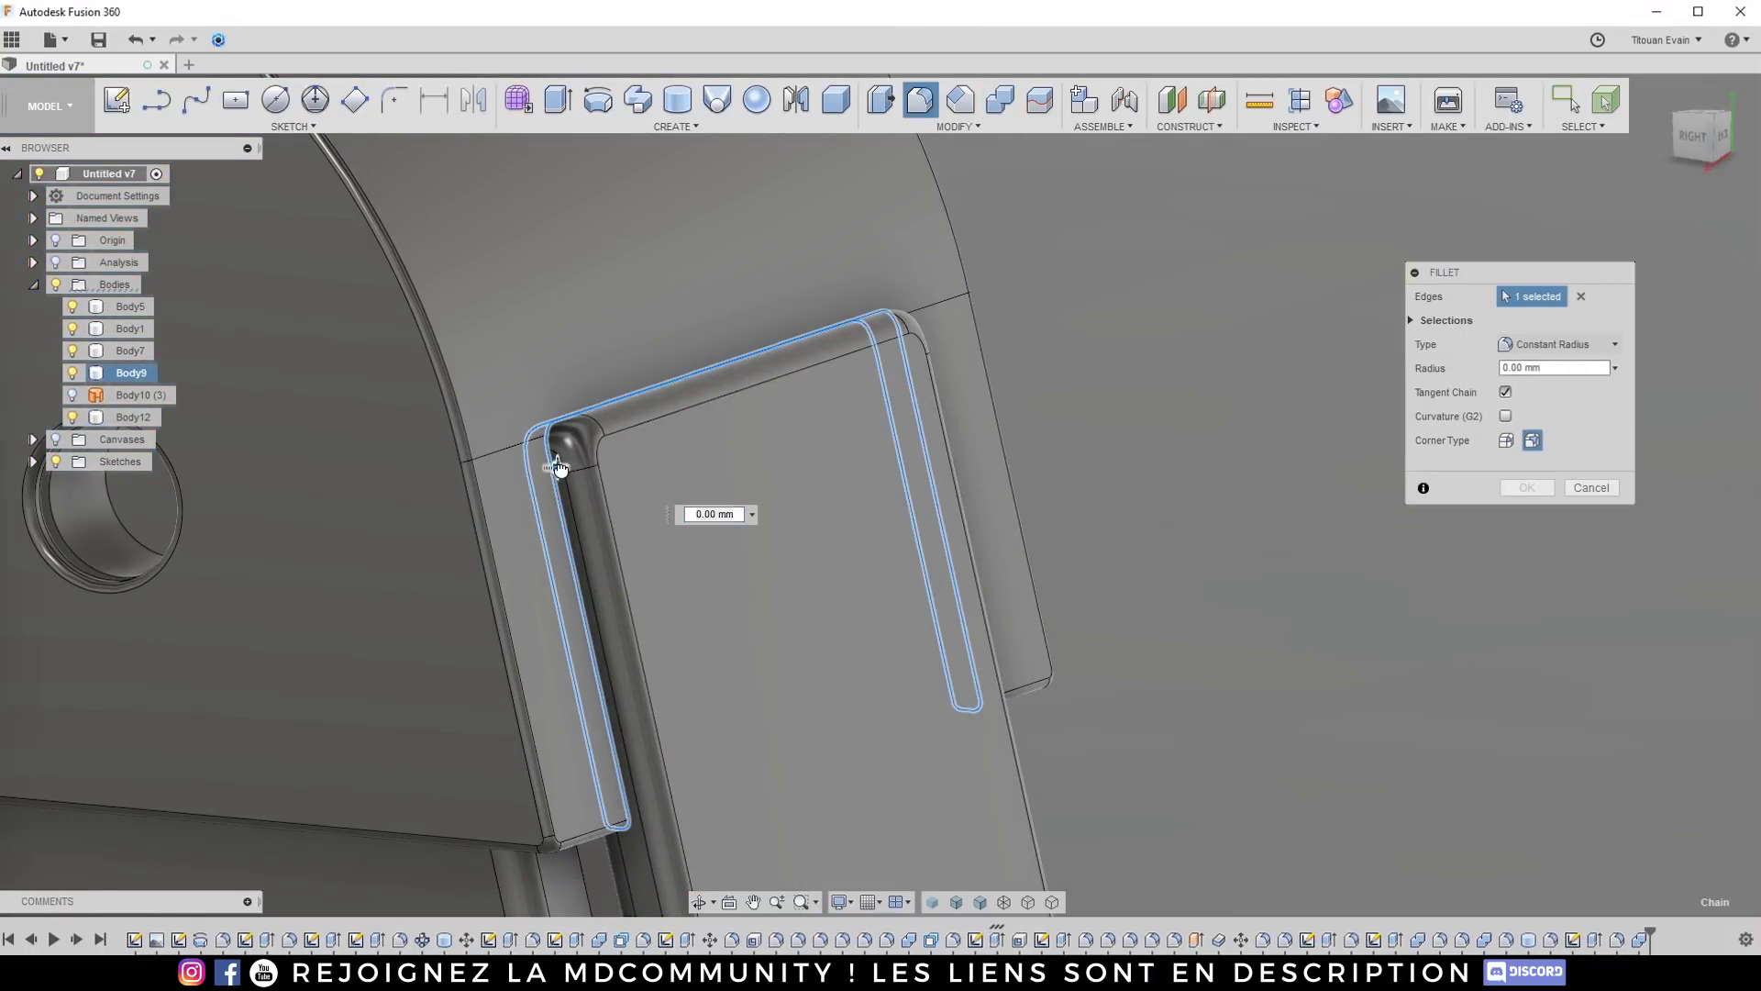
pyautogui.moveTo(564, 468); pyautogui.dragTo(559, 466)
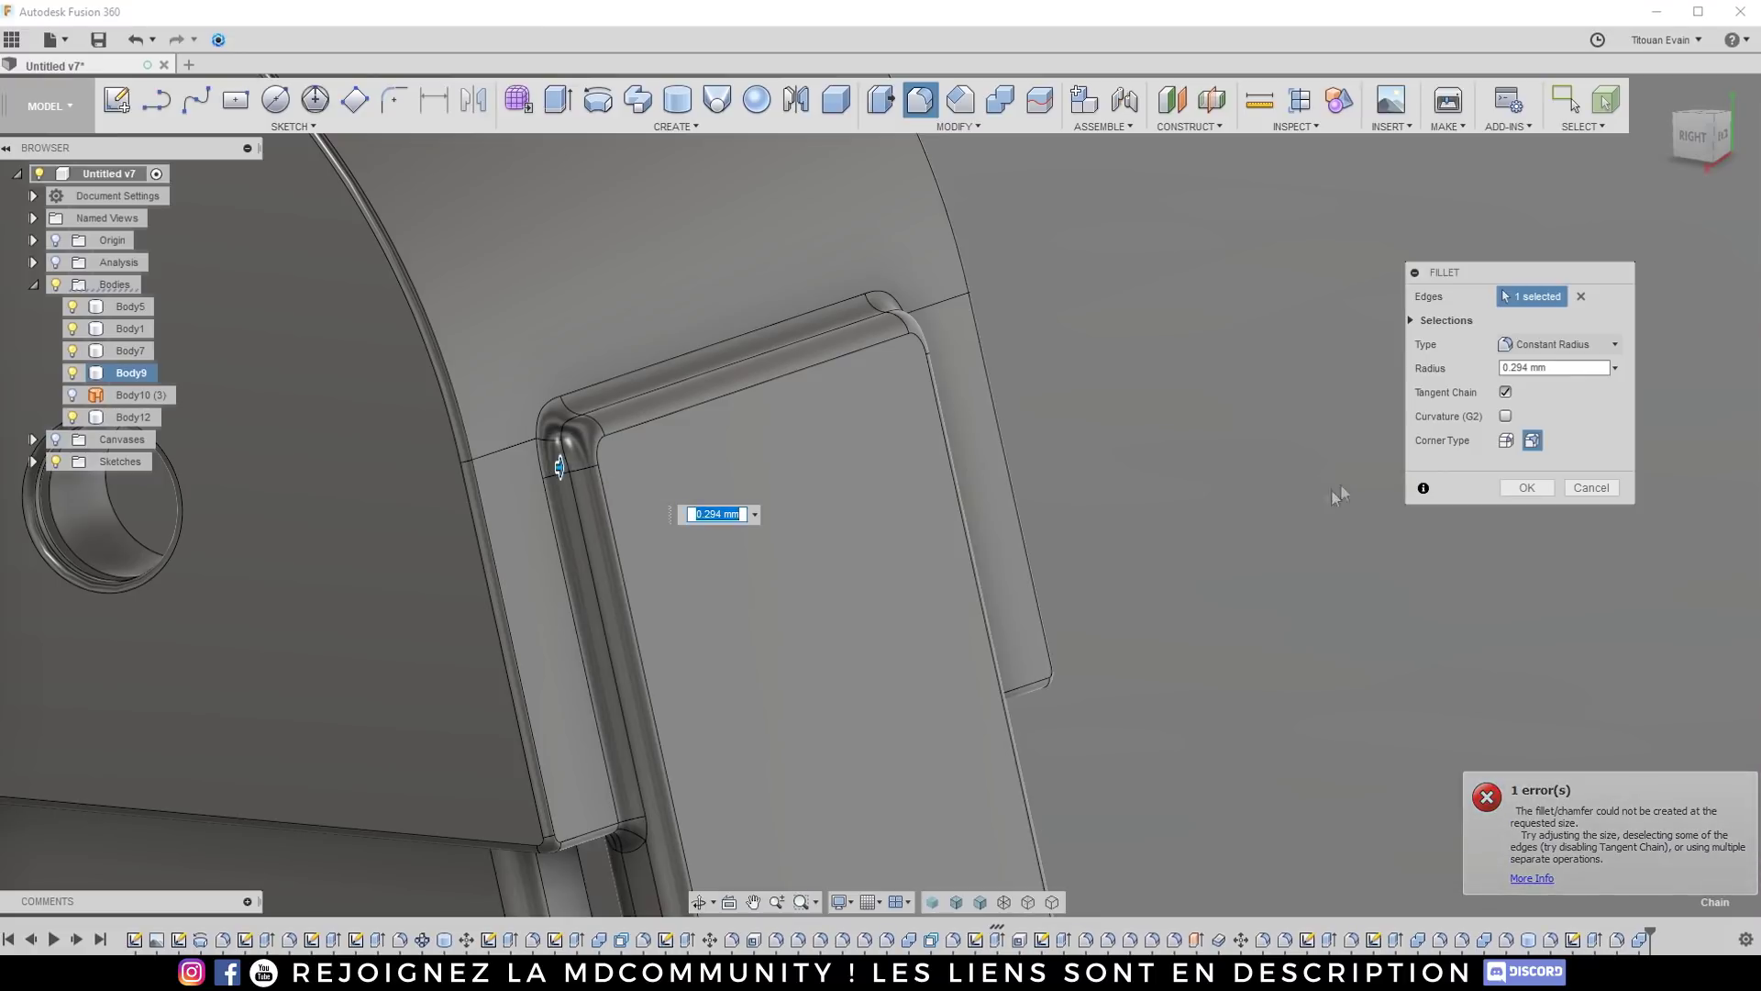
pyautogui.click(1527, 490)
# Step: Save the design as a new version
pyautogui.scroll(-5, 1009, 550)
pyautogui.keyDown('shift'); pyautogui.moveTo(917, 569); pyautogui.dragTo(712, 587, button='middle'); pyautogui.keyUp('shift')
pyautogui.click(98, 40)
pyautogui.click(890, 474)
# Step: Start moving the joined cover-and-lever body and set the move pivot at the centre of the pin's hole
pyautogui.keyDown('shift'); pyautogui.moveTo(587, 413); pyautogui.dragTo(457, 397, button='middle'); pyautogui.keyUp('shift')
pyautogui.scroll(-6, 637, 380)
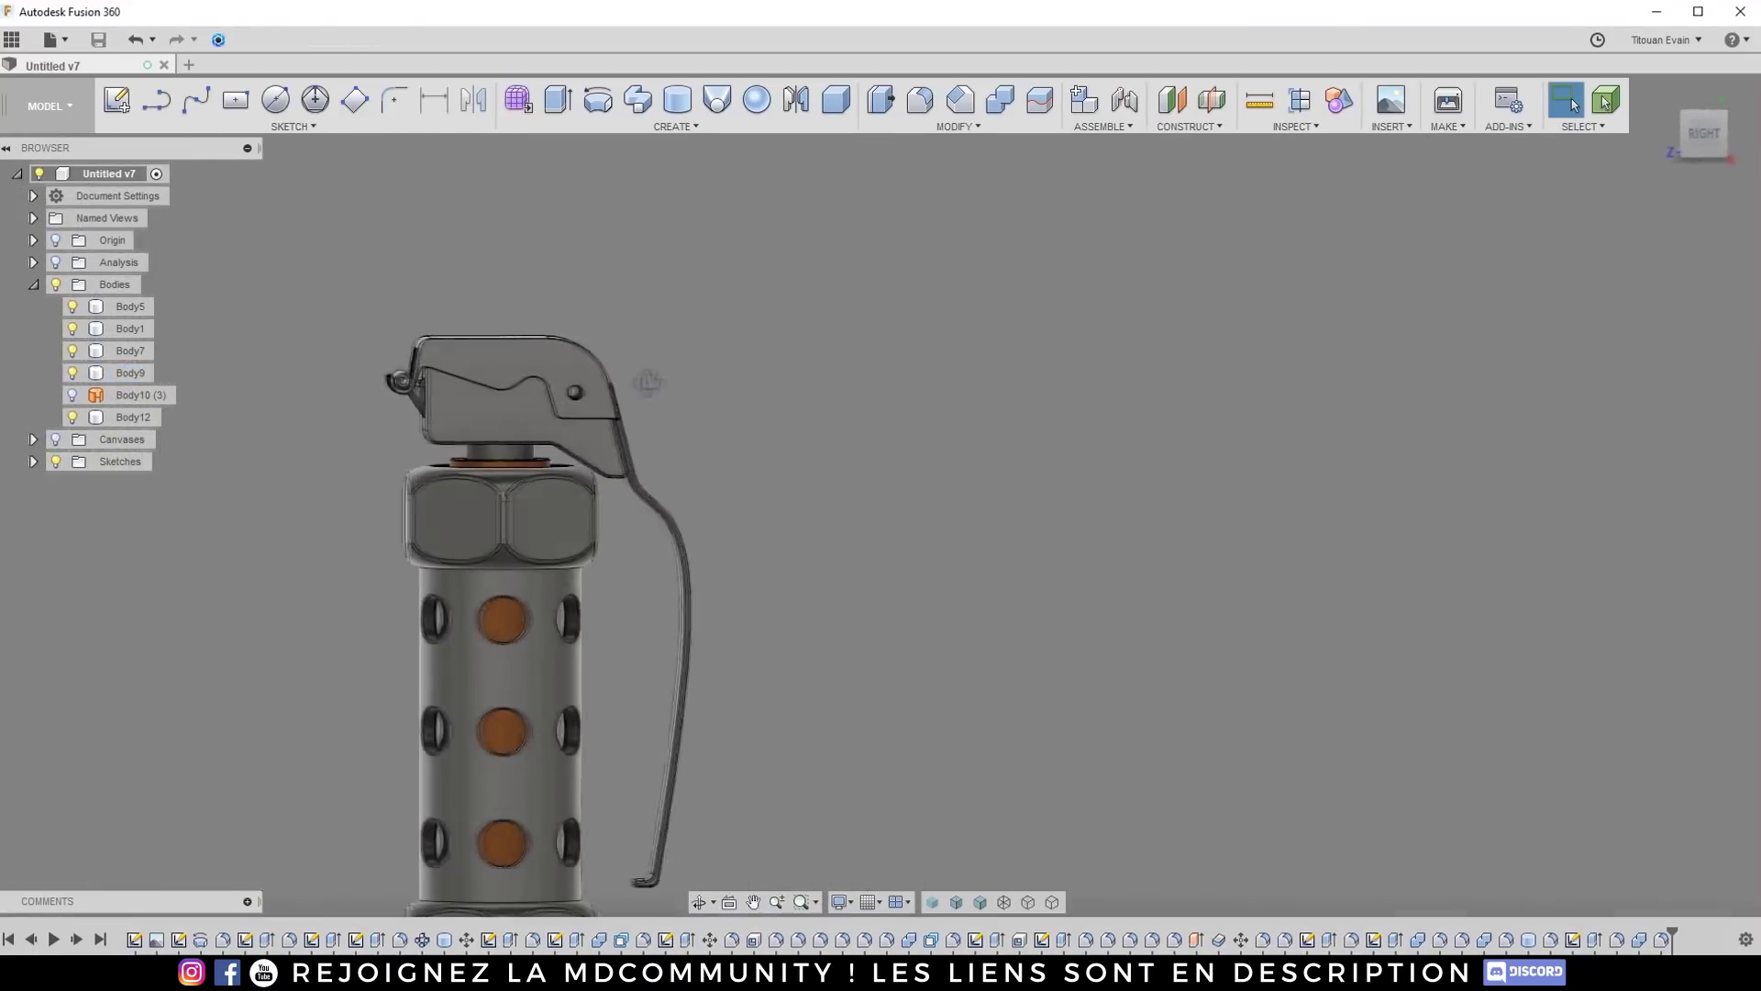
pyautogui.scroll(-4, 1181, 379)
pyautogui.scroll(9, 724, 346)
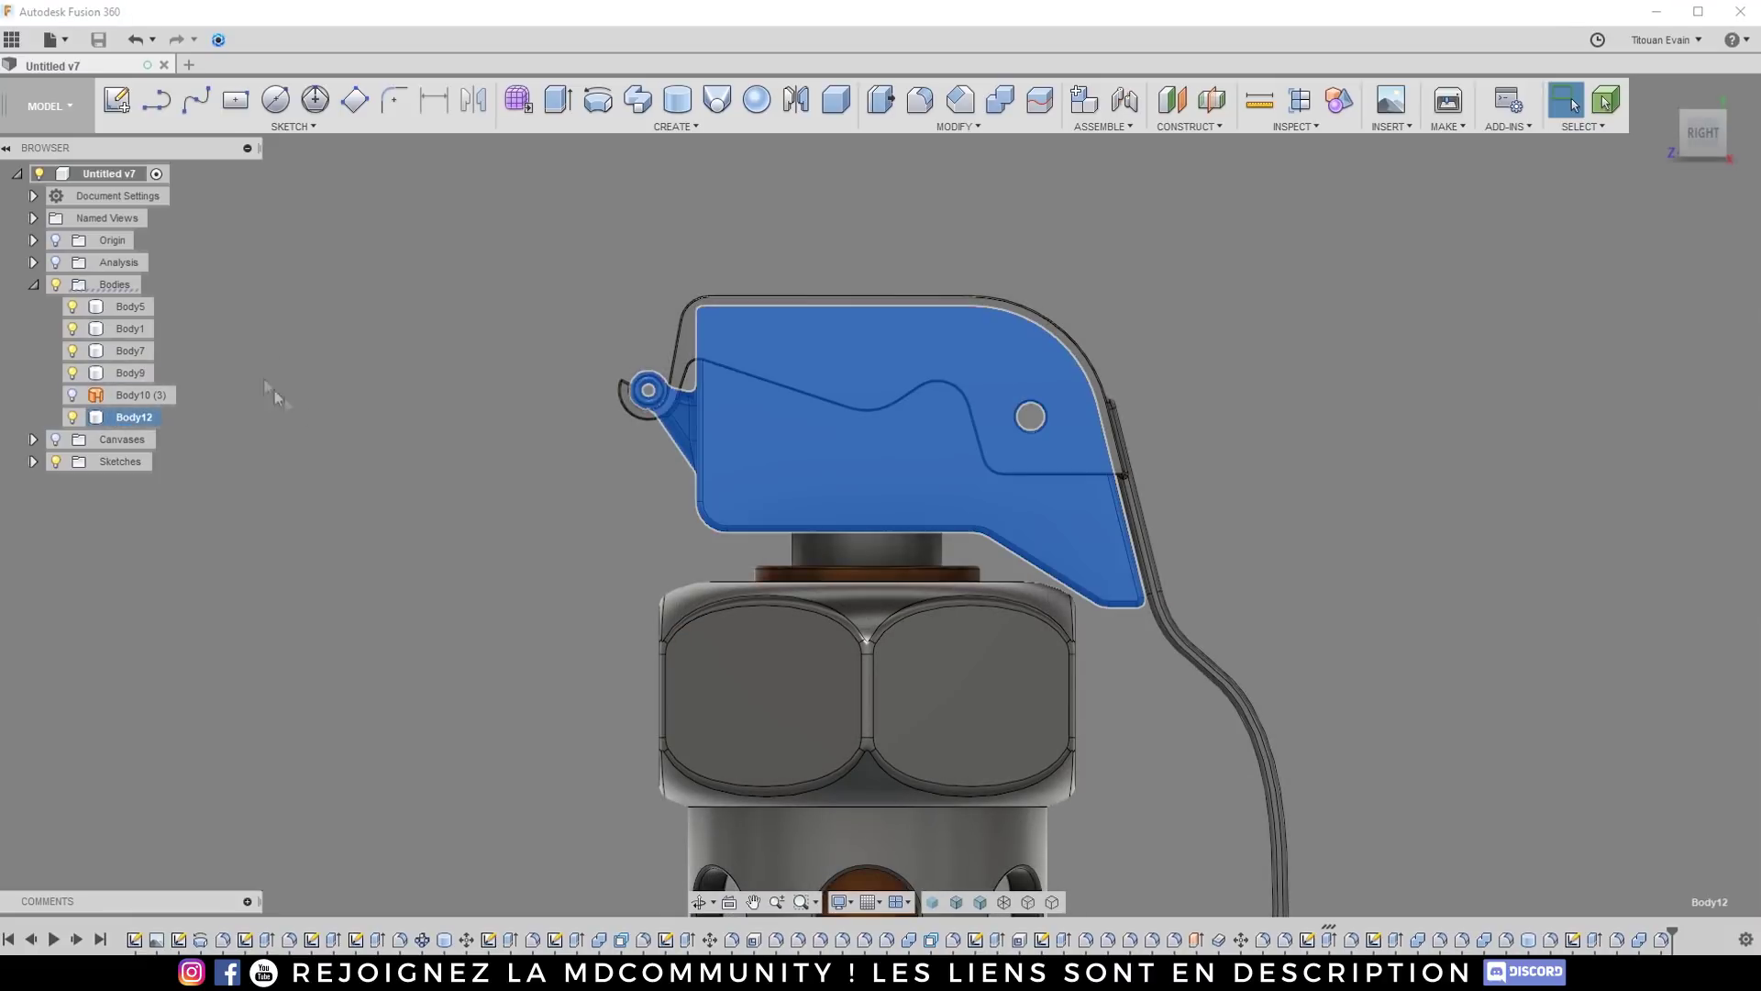
pyautogui.click(119, 372)
pyautogui.press('m')
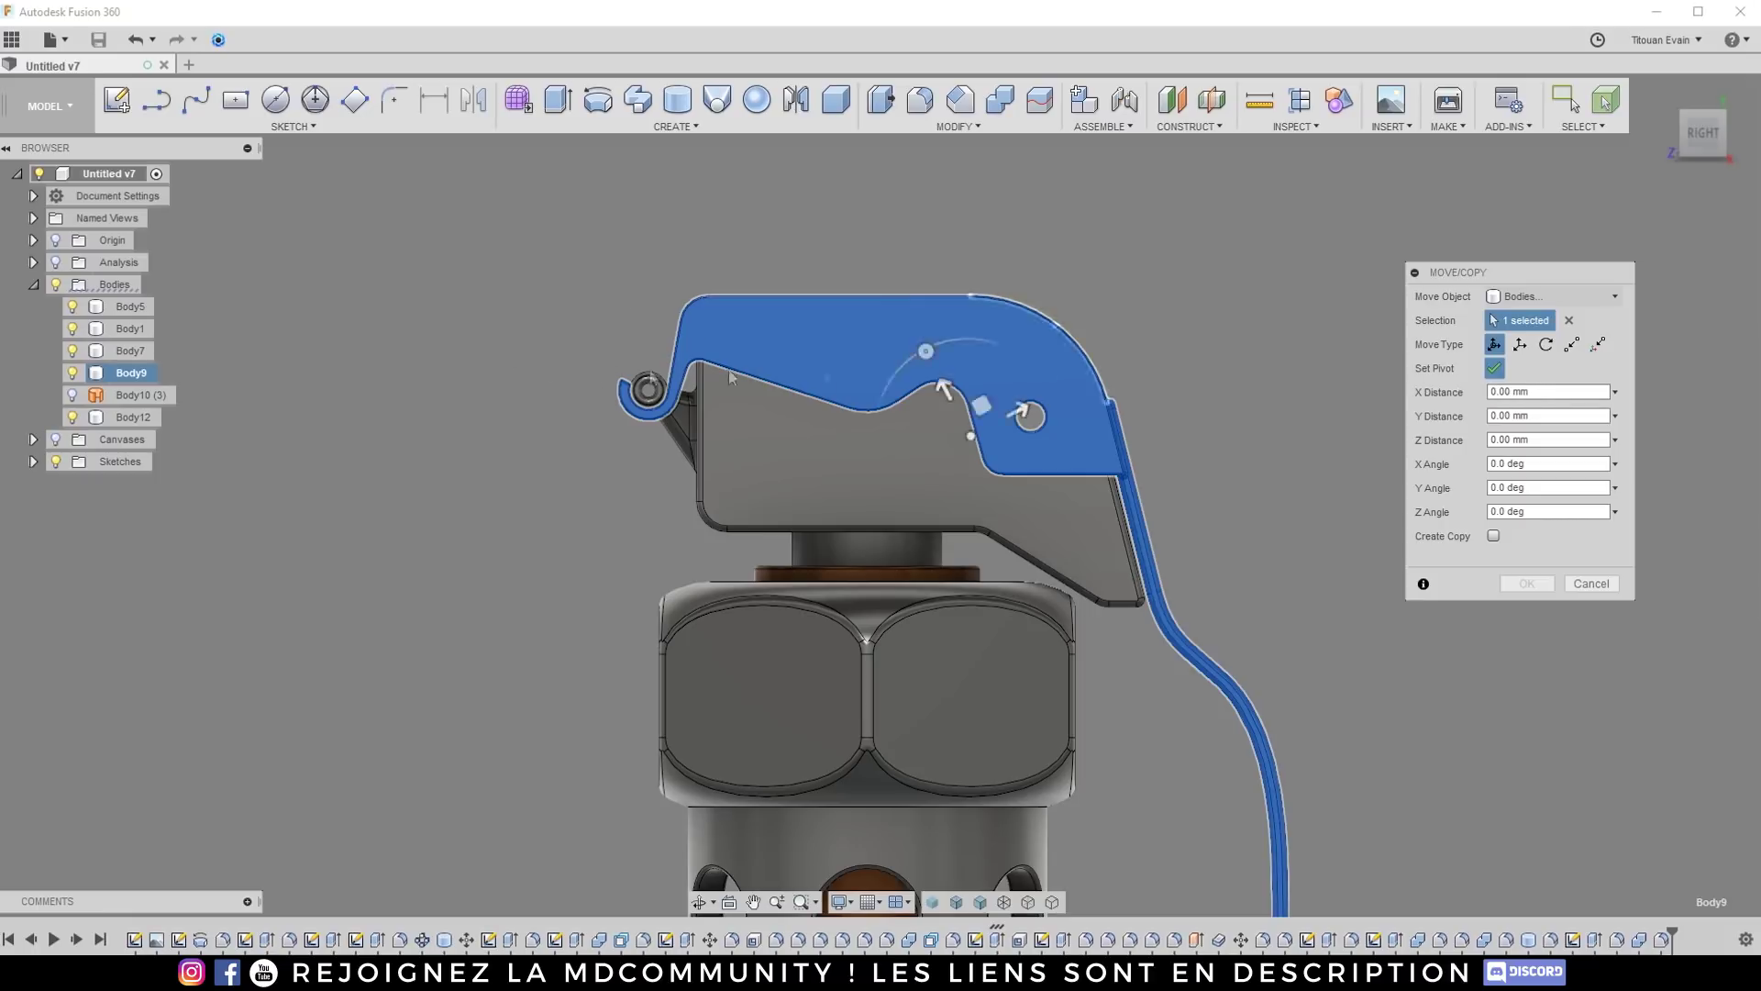
pyautogui.scroll(6, 653, 389)
pyautogui.scroll(-3, 607, 347)
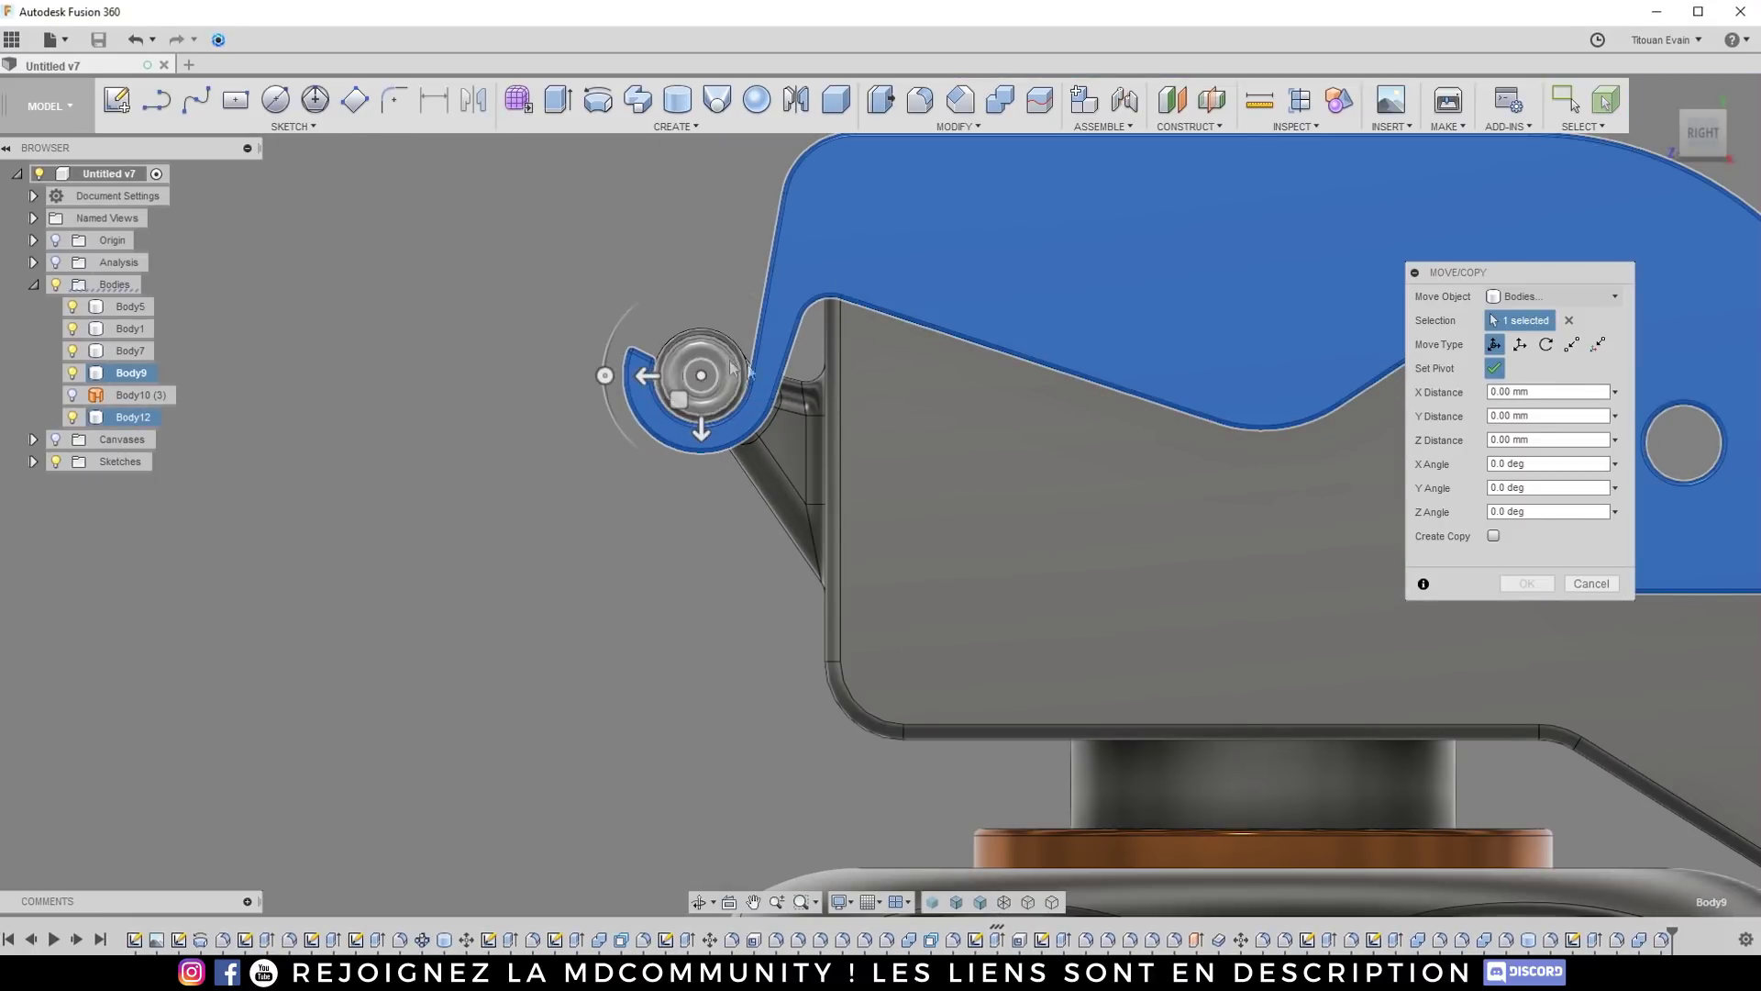
pyautogui.scroll(5, 716, 349)
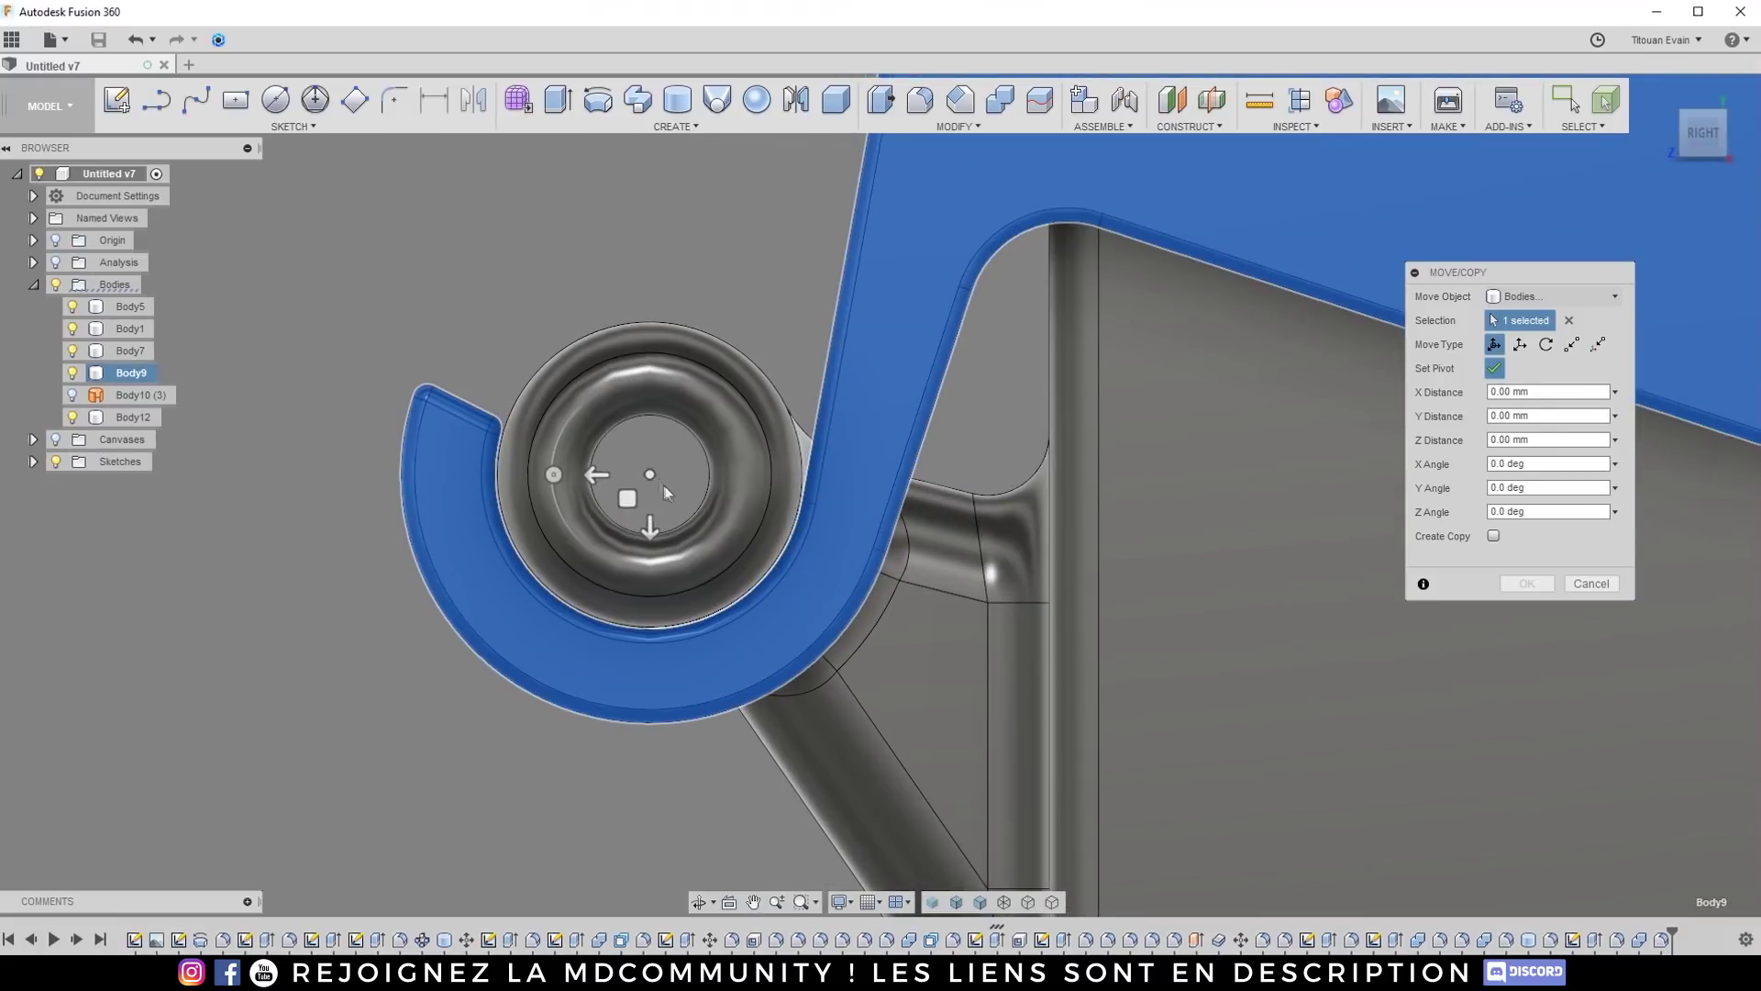
pyautogui.click(697, 446)
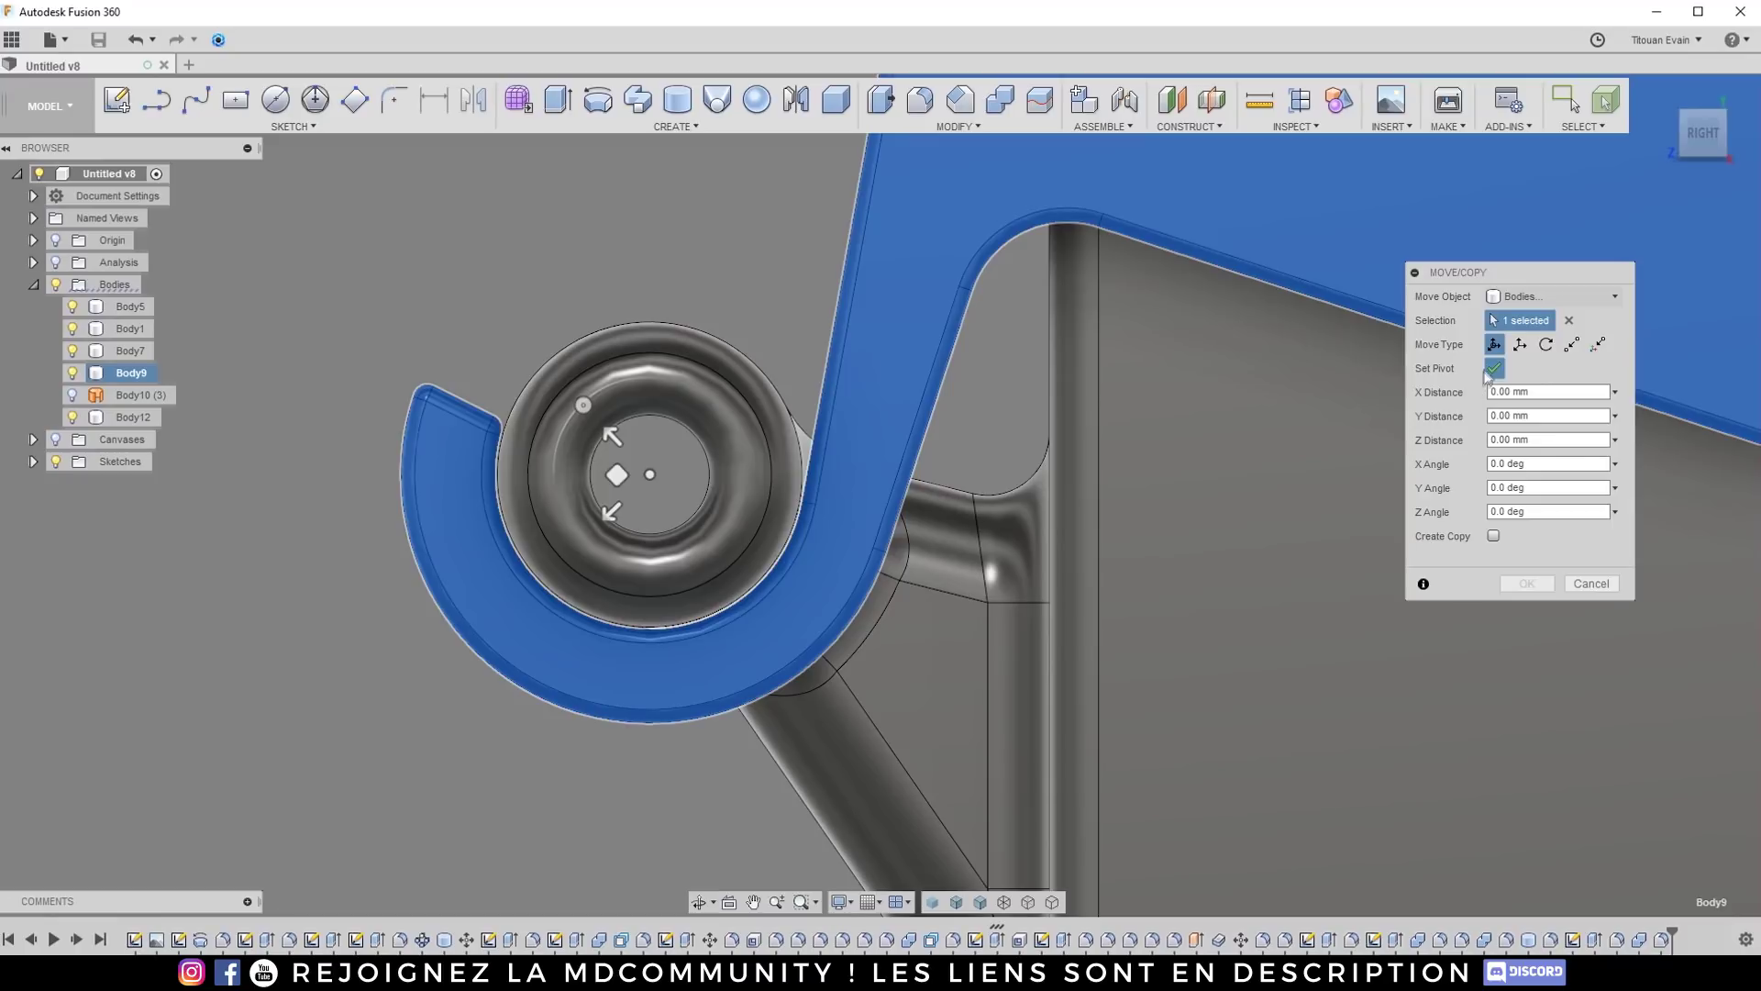
pyautogui.click(1493, 368)
# Step: Try rotating the cover-and-lever body about the pin, reset the angle to 0, and cancel the move
pyautogui.scroll(-6, 642, 394)
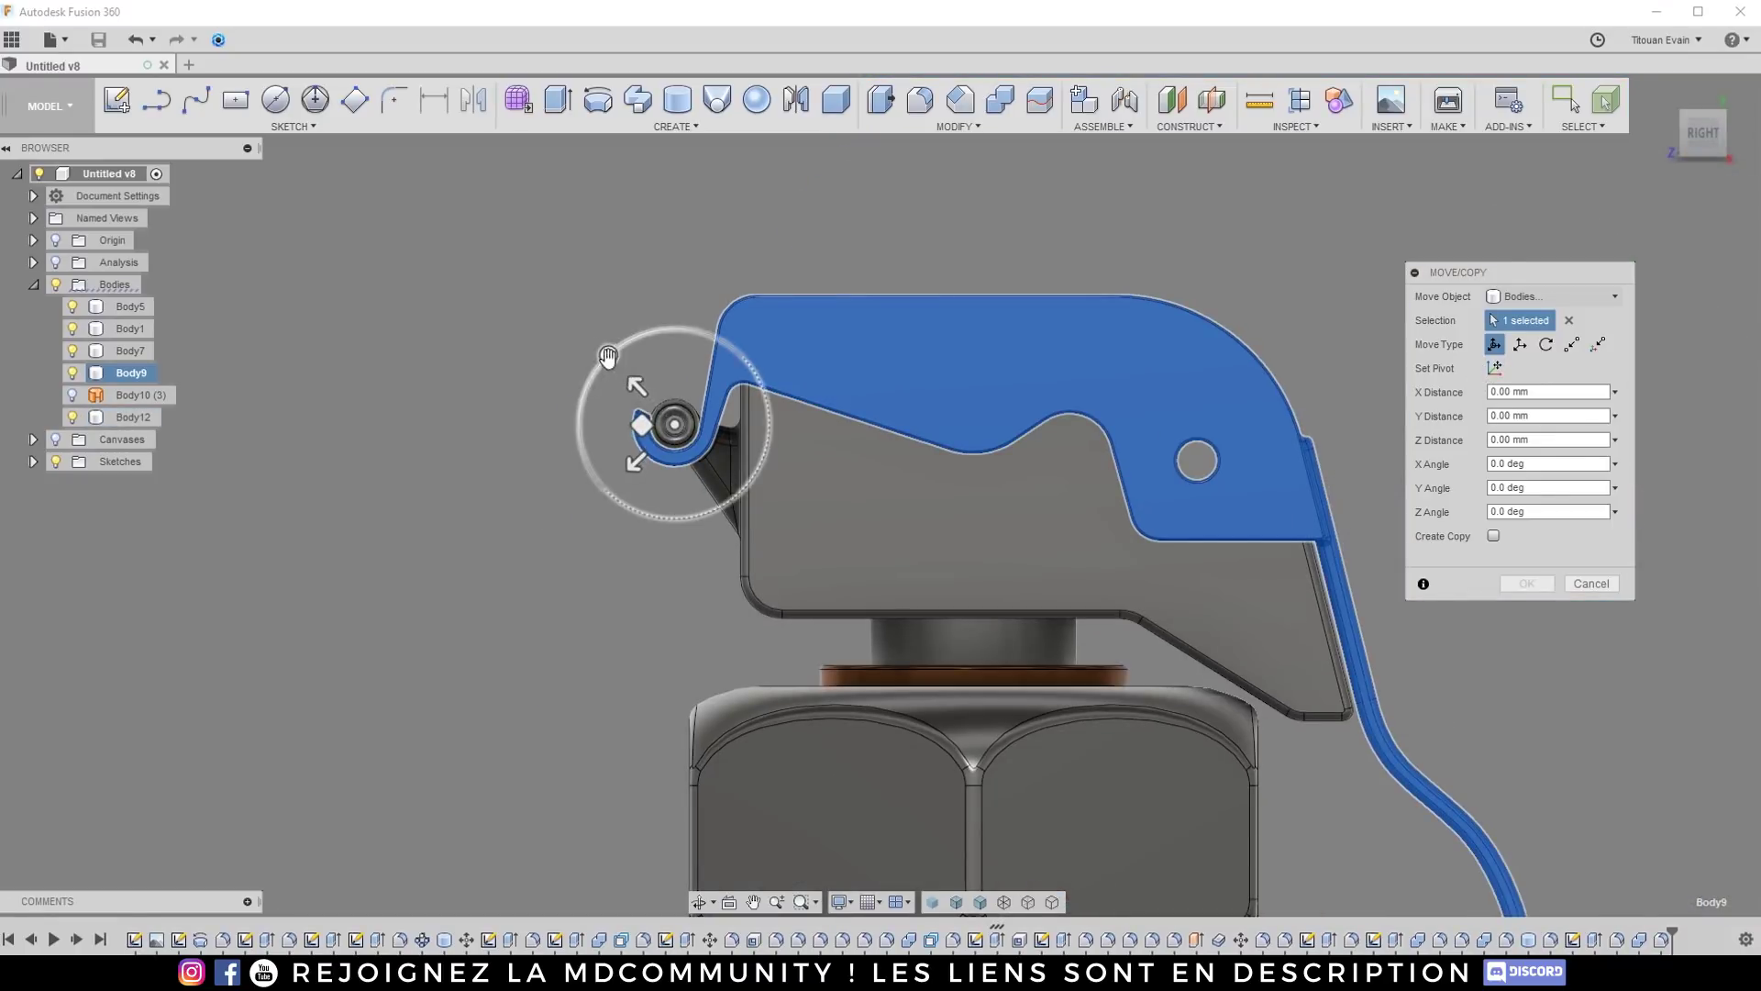
pyautogui.moveTo(608, 356); pyautogui.dragTo(582, 432)
pyautogui.keyDown('shift'); pyautogui.moveTo(582, 432); pyautogui.dragTo(851, 396, button='middle'); pyautogui.keyUp('shift')
pyautogui.write('0')
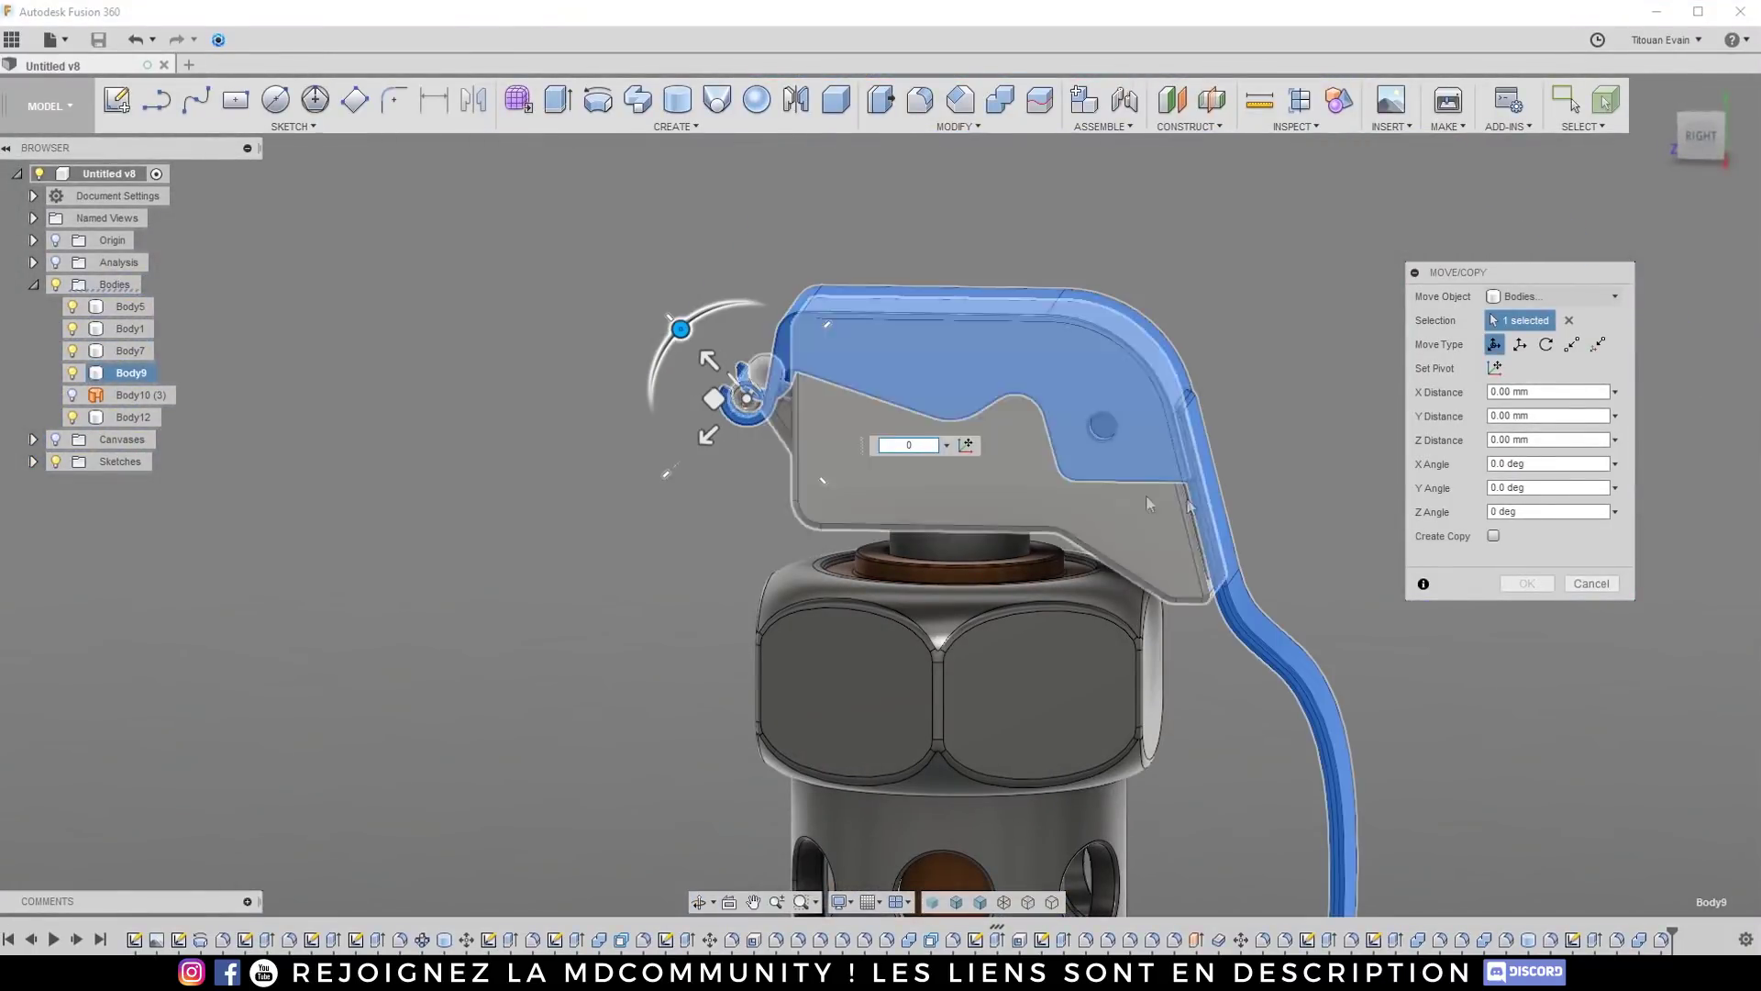
pyautogui.click(1576, 588)
# Step: Start a circle sketch on the model's central plane facing the cover's side hole
pyautogui.scroll(-4, 1047, 423)
pyautogui.scroll(-1, 1046, 424)
pyautogui.keyDown('shift'); pyautogui.moveTo(1047, 424); pyautogui.dragTo(986, 378, button='middle'); pyautogui.keyUp('shift')
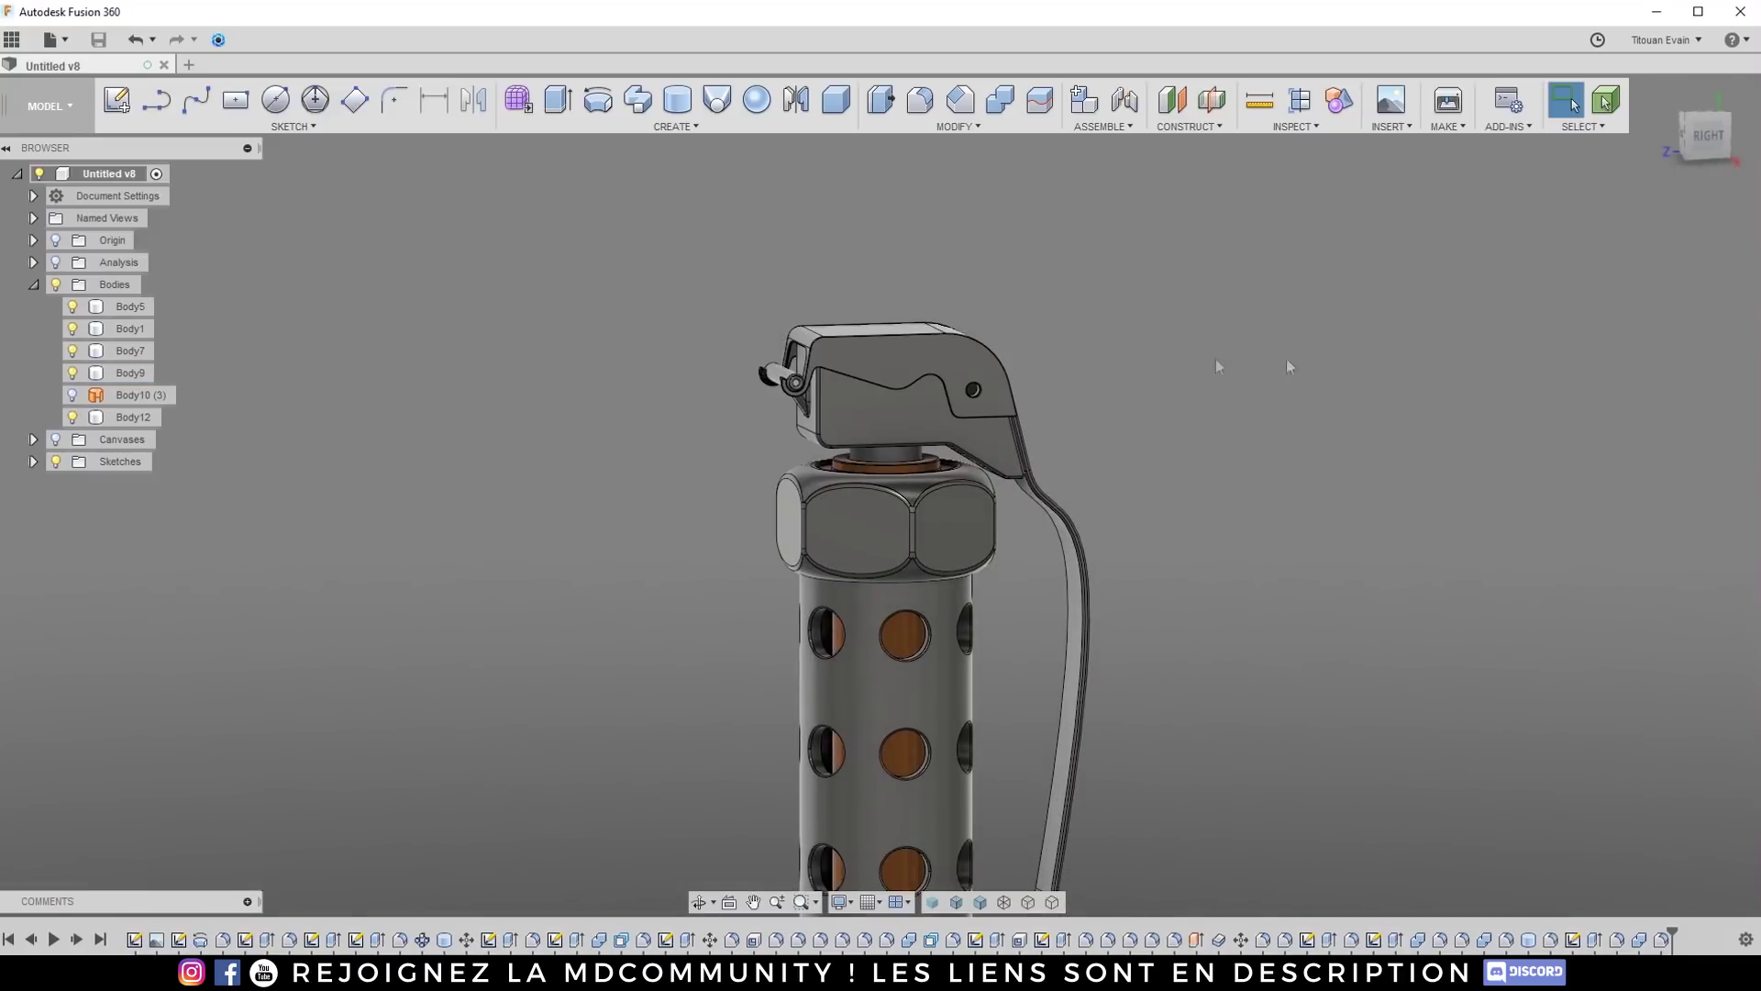
pyautogui.scroll(6, 1014, 333)
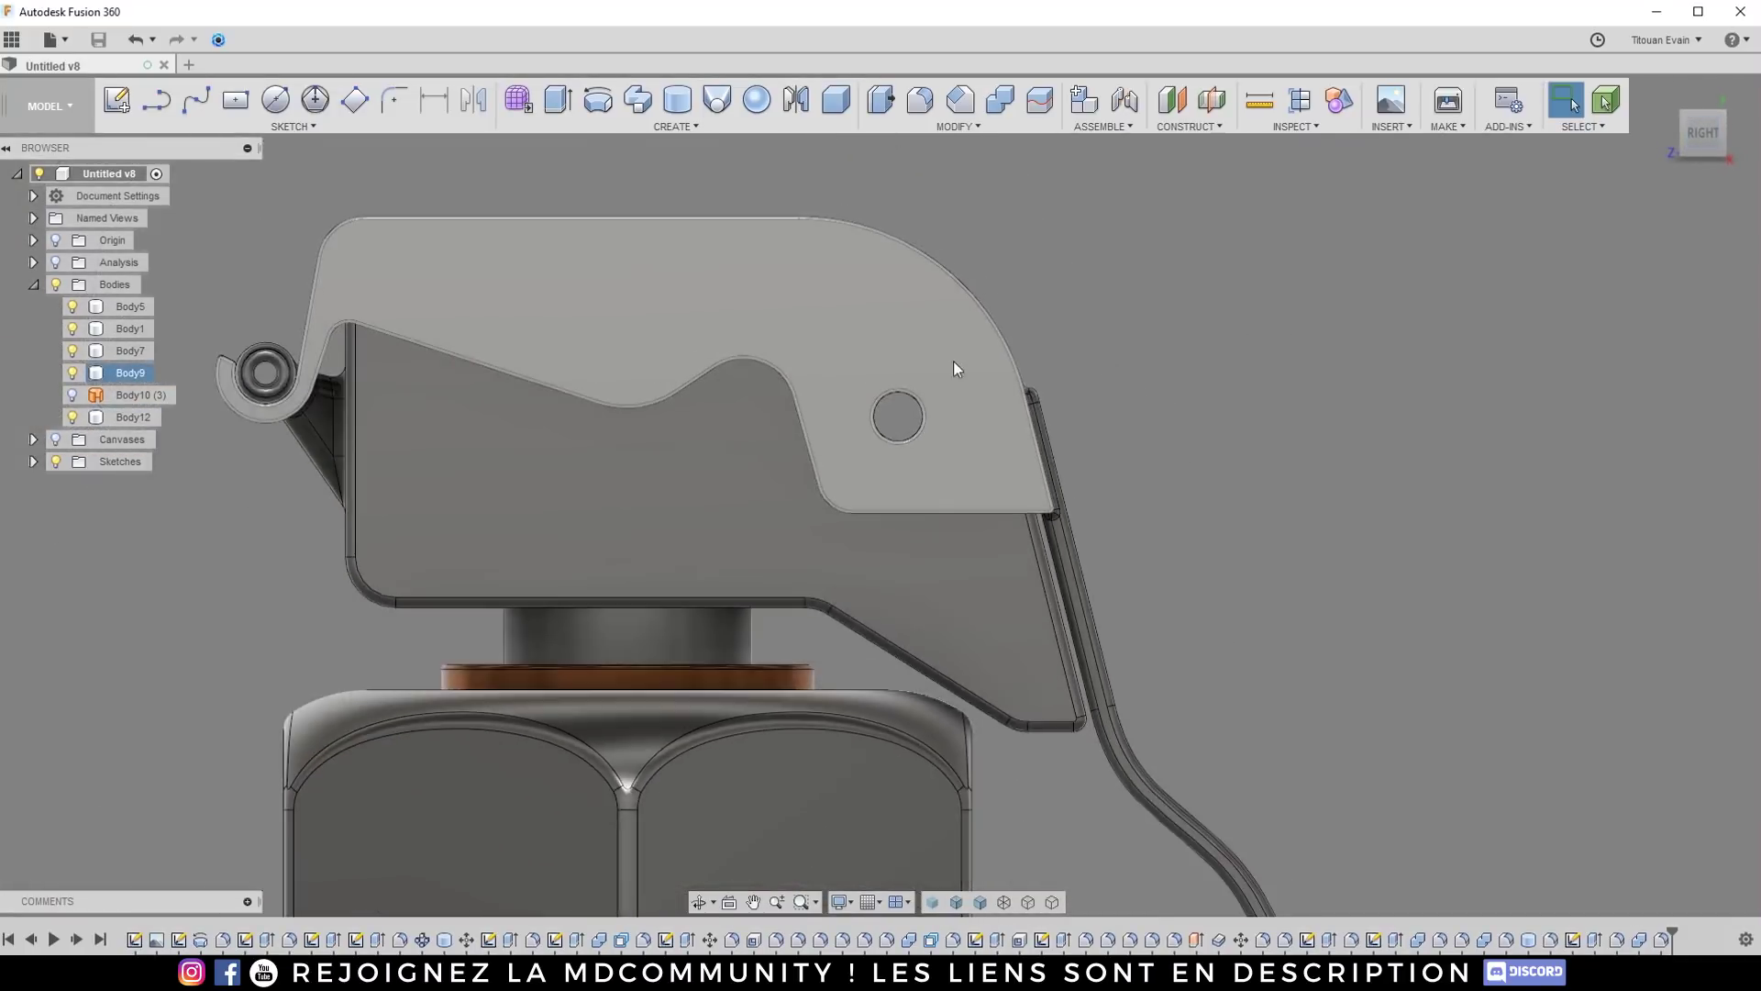
pyautogui.keyDown('shift'); pyautogui.moveTo(955, 365); pyautogui.dragTo(961, 420, button='middle'); pyautogui.keyUp('shift')
pyautogui.scroll(6, 961, 420)
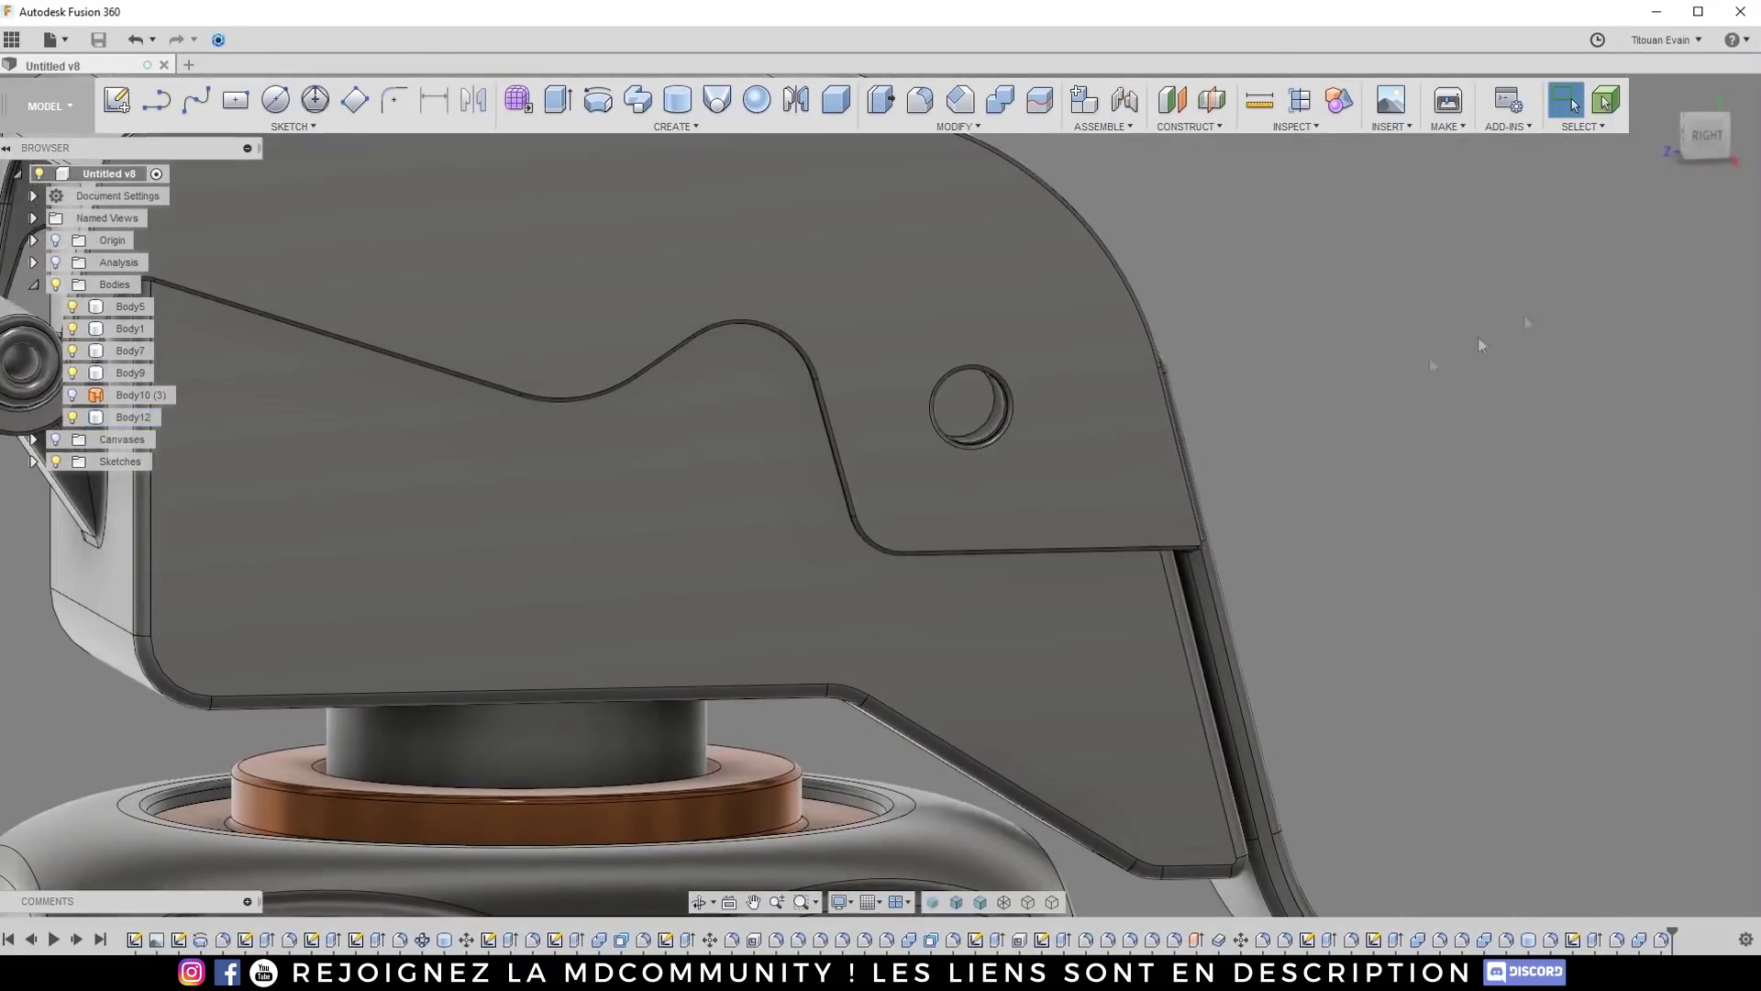
pyautogui.click(1706, 136)
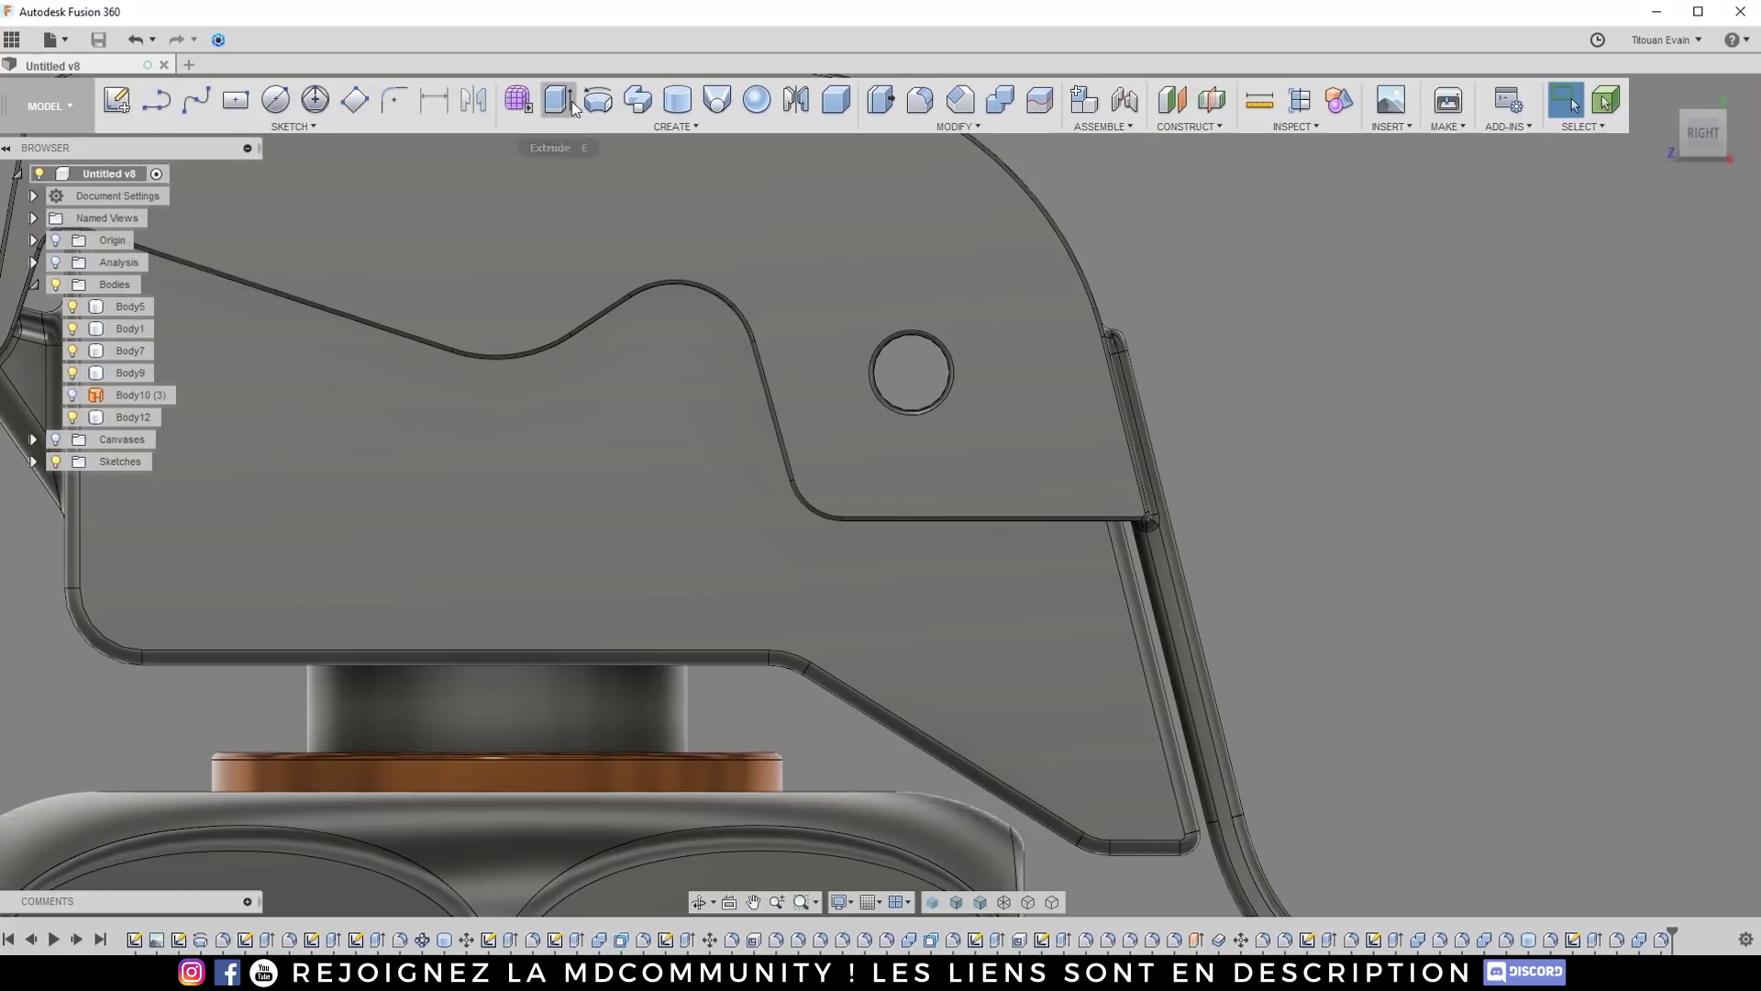
pyautogui.click(274, 108)
pyautogui.click(720, 275)
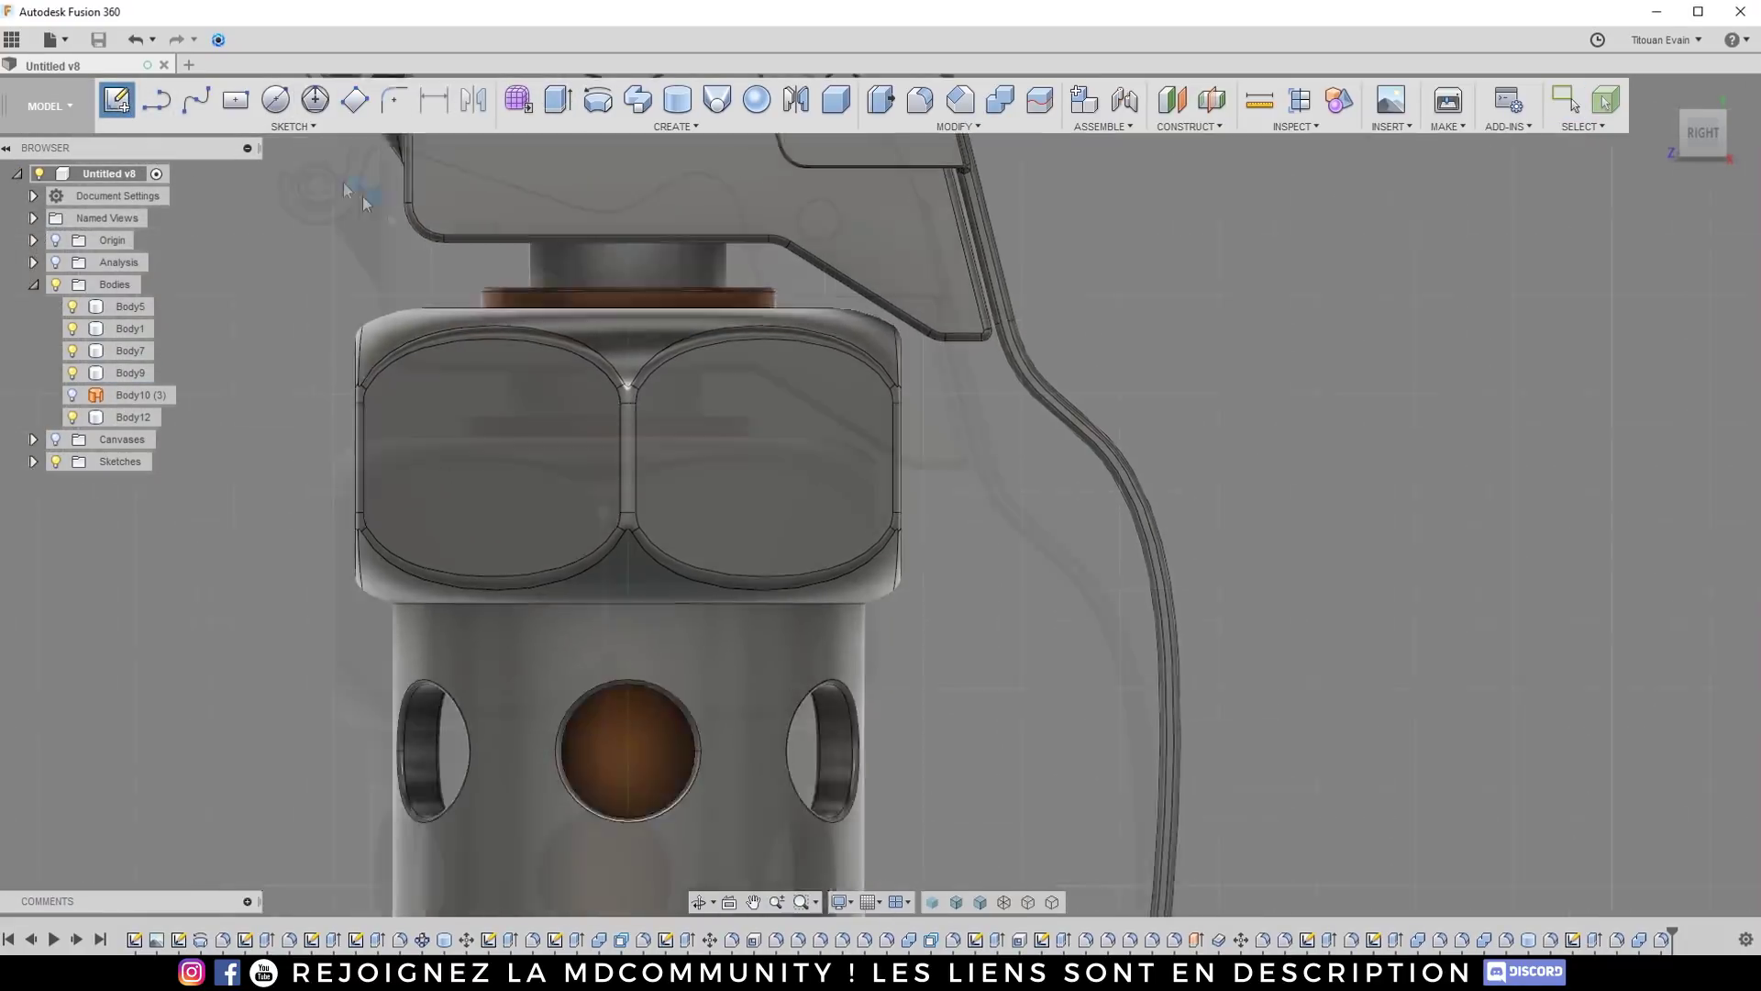
pyautogui.moveTo(879, 196); pyautogui.dragTo(918, 376, button='middle')
pyautogui.moveTo(920, 186); pyautogui.dragTo(896, 676, button='middle')
pyautogui.moveTo(926, 326); pyautogui.dragTo(858, 715, button='middle')
pyautogui.moveTo(853, 268); pyautogui.dragTo(789, 486, button='middle')
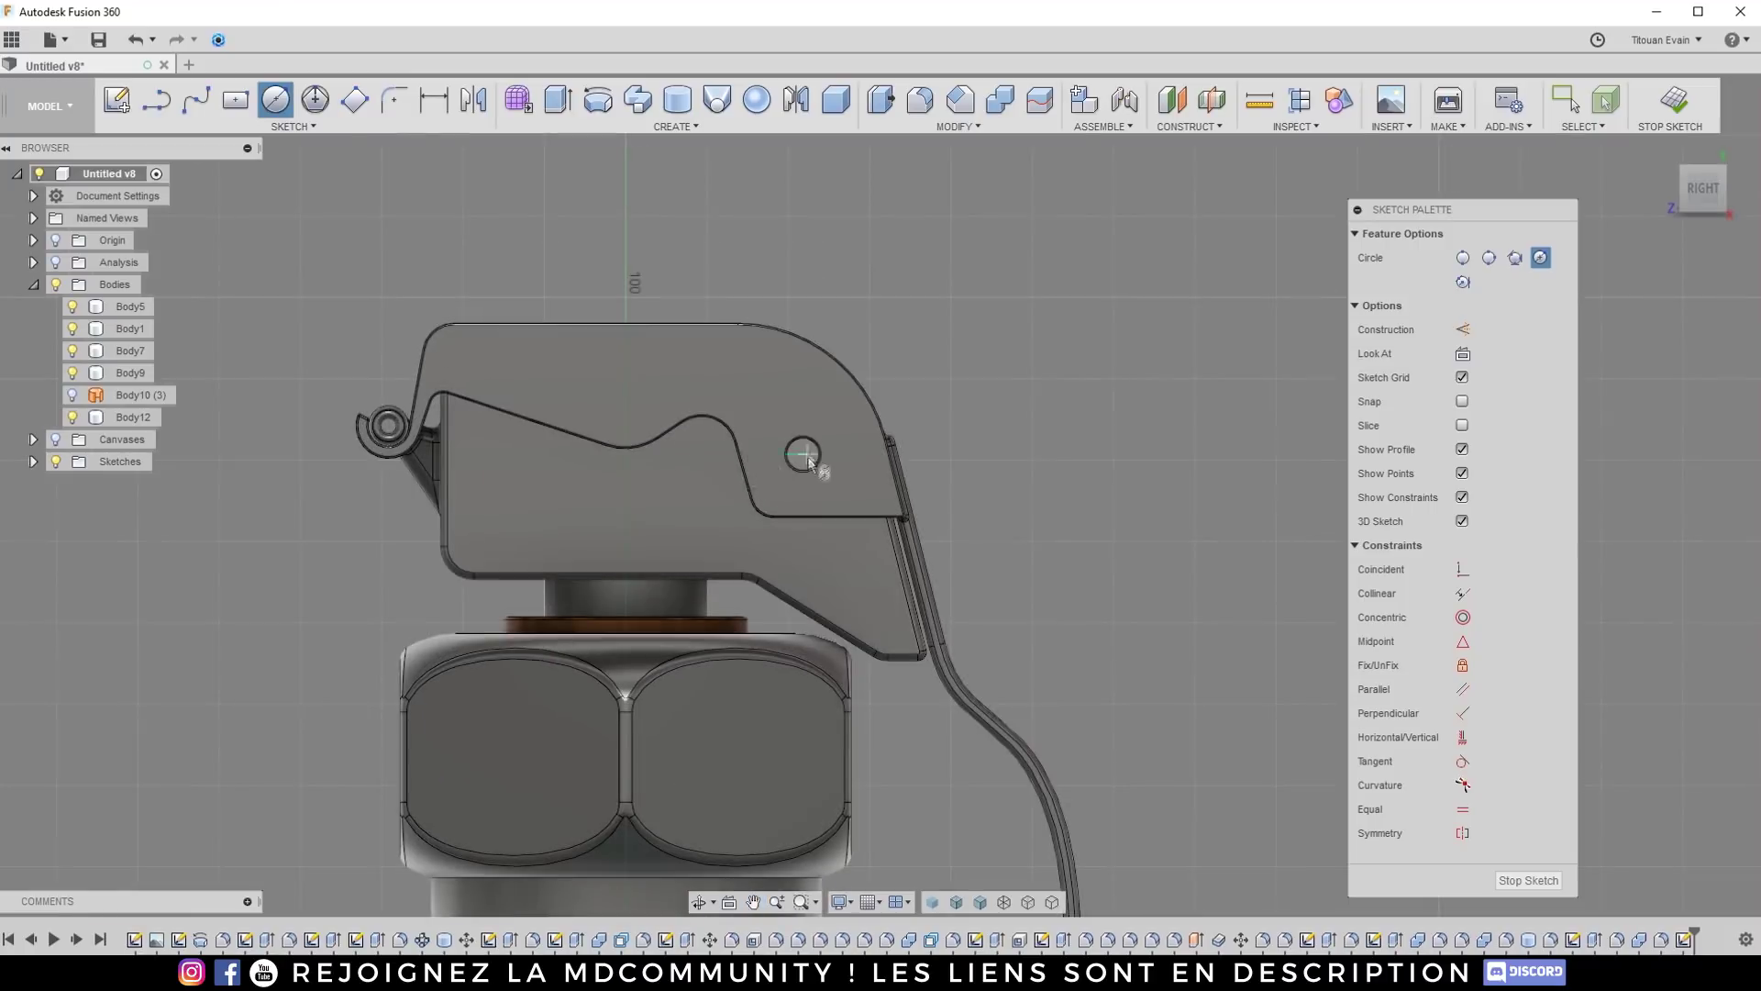
# Step: Project the circular edge of the cover's side hole into the sketch
pyautogui.scroll(5, 802, 432)
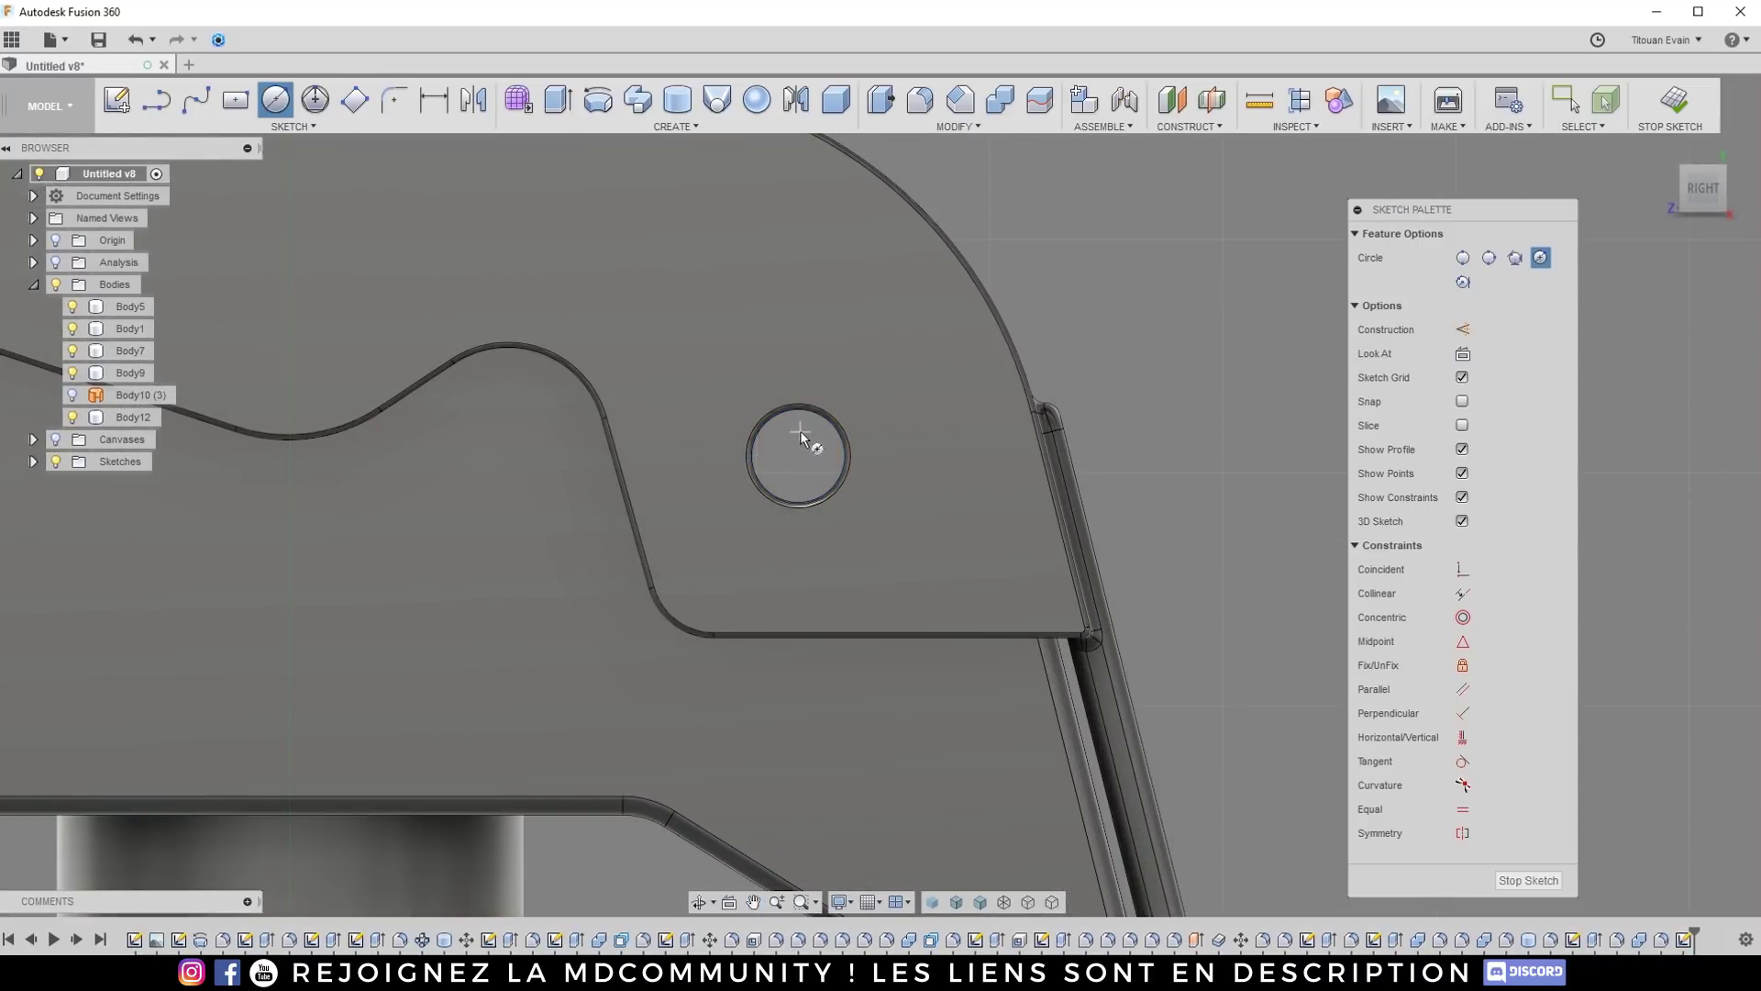
pyautogui.press('p')
pyautogui.click(800, 436)
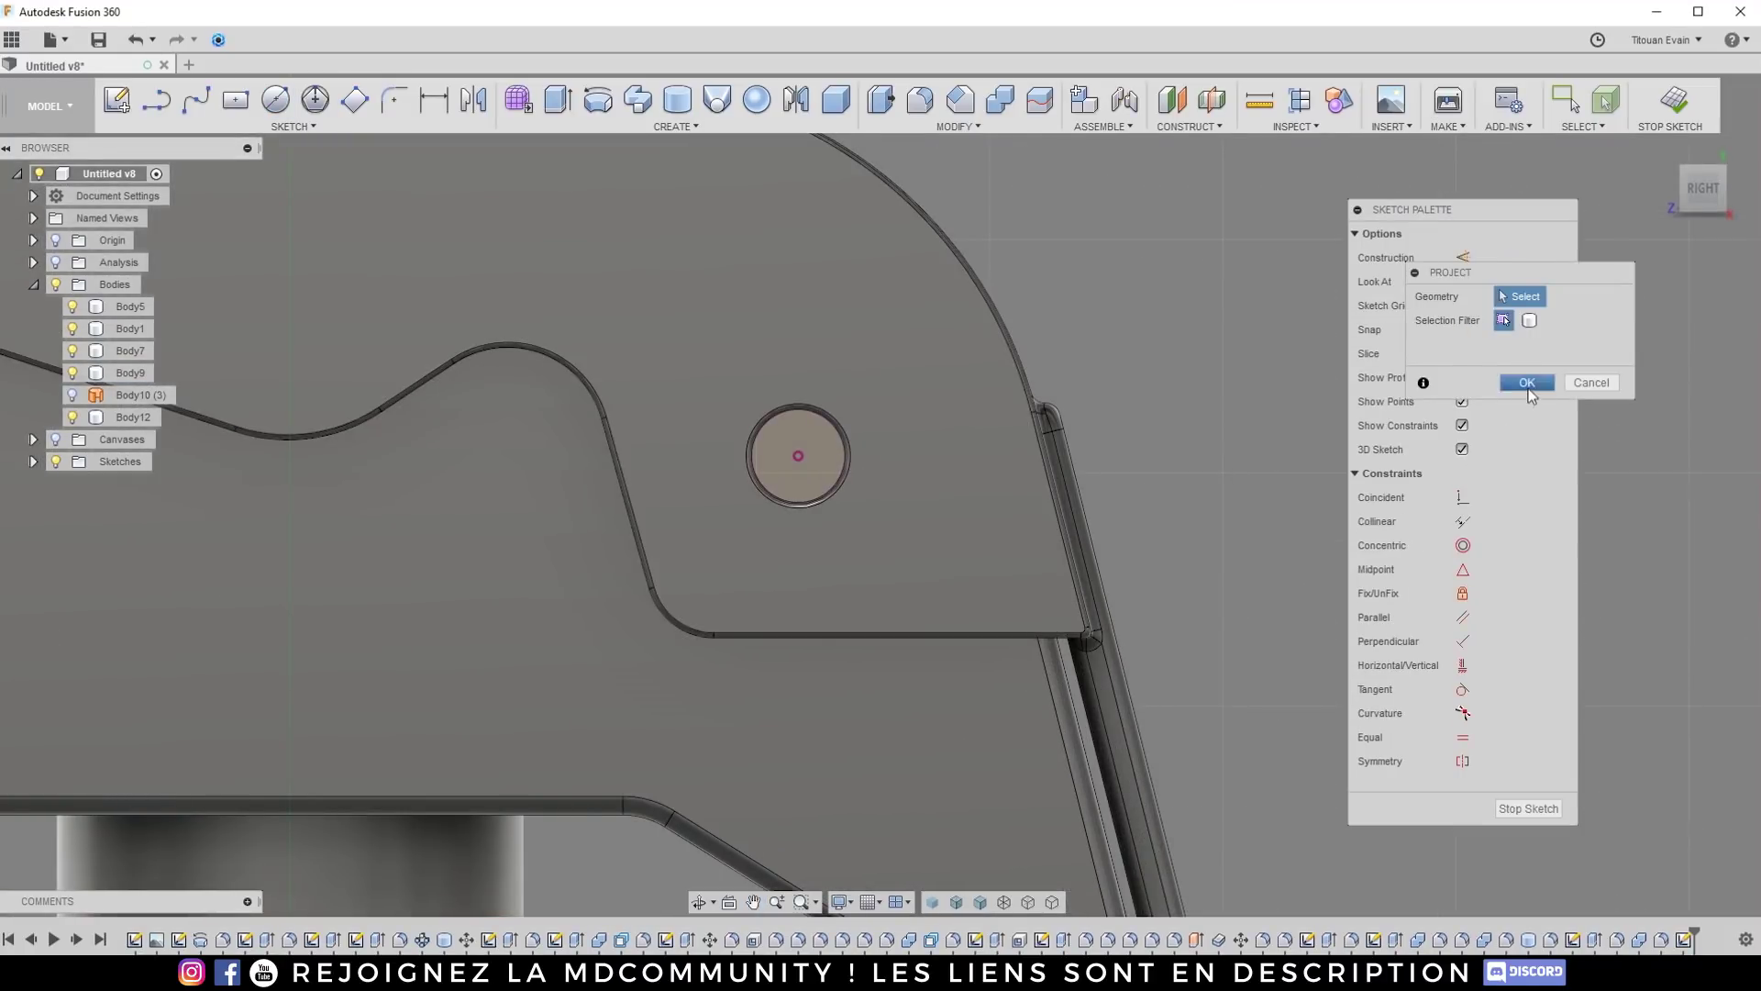
pyautogui.click(1527, 383)
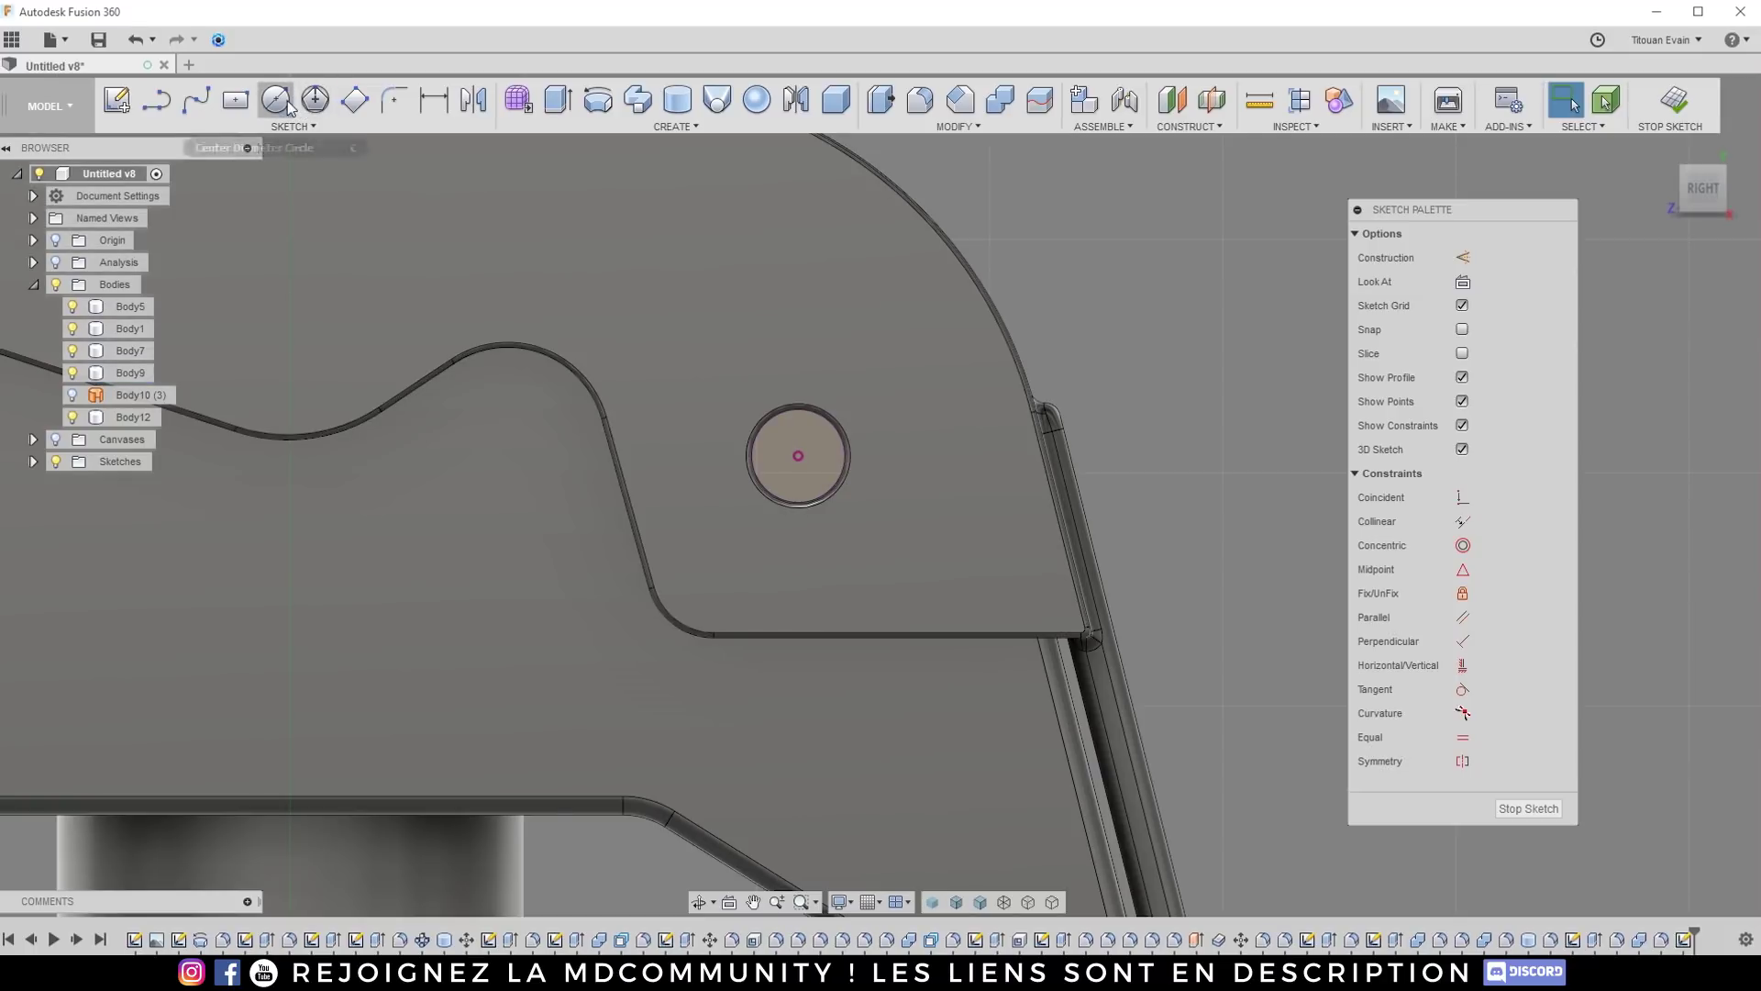
# Step: Offset the projected hole circle slightly inward to form the cross pin's profile
pyautogui.click(284, 103)
pyautogui.scroll(8, 807, 457)
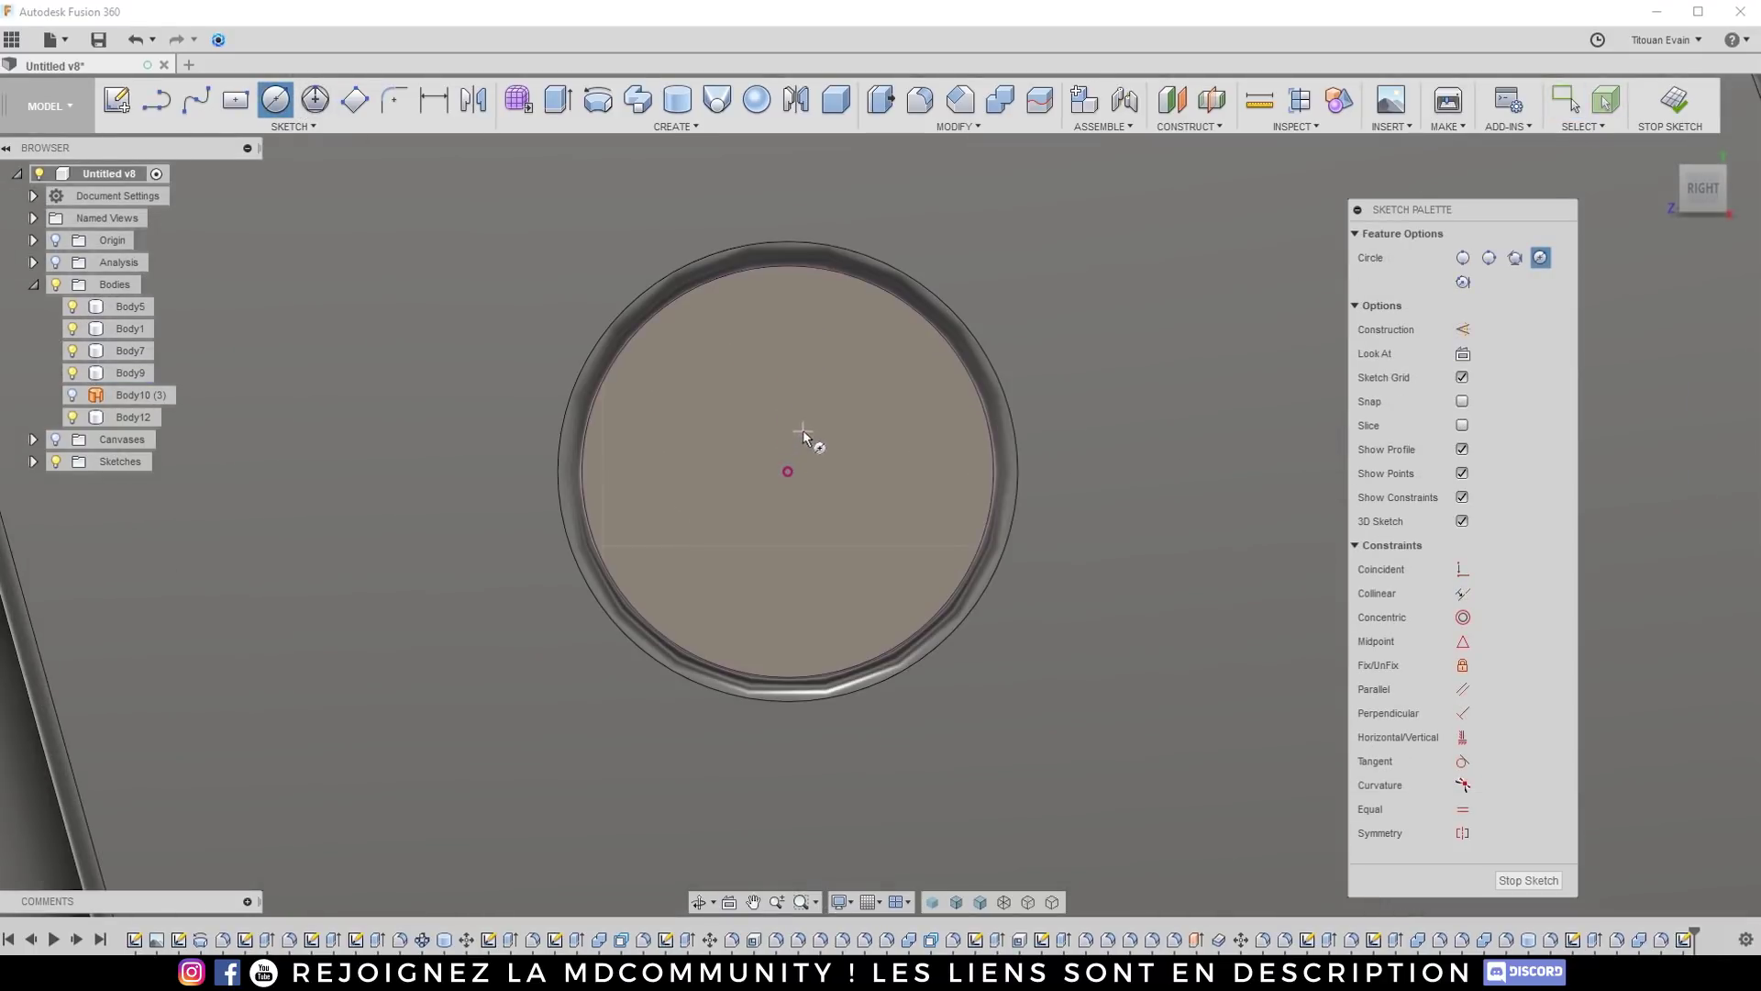
pyautogui.press('o')
pyautogui.scroll(-3, 874, 350)
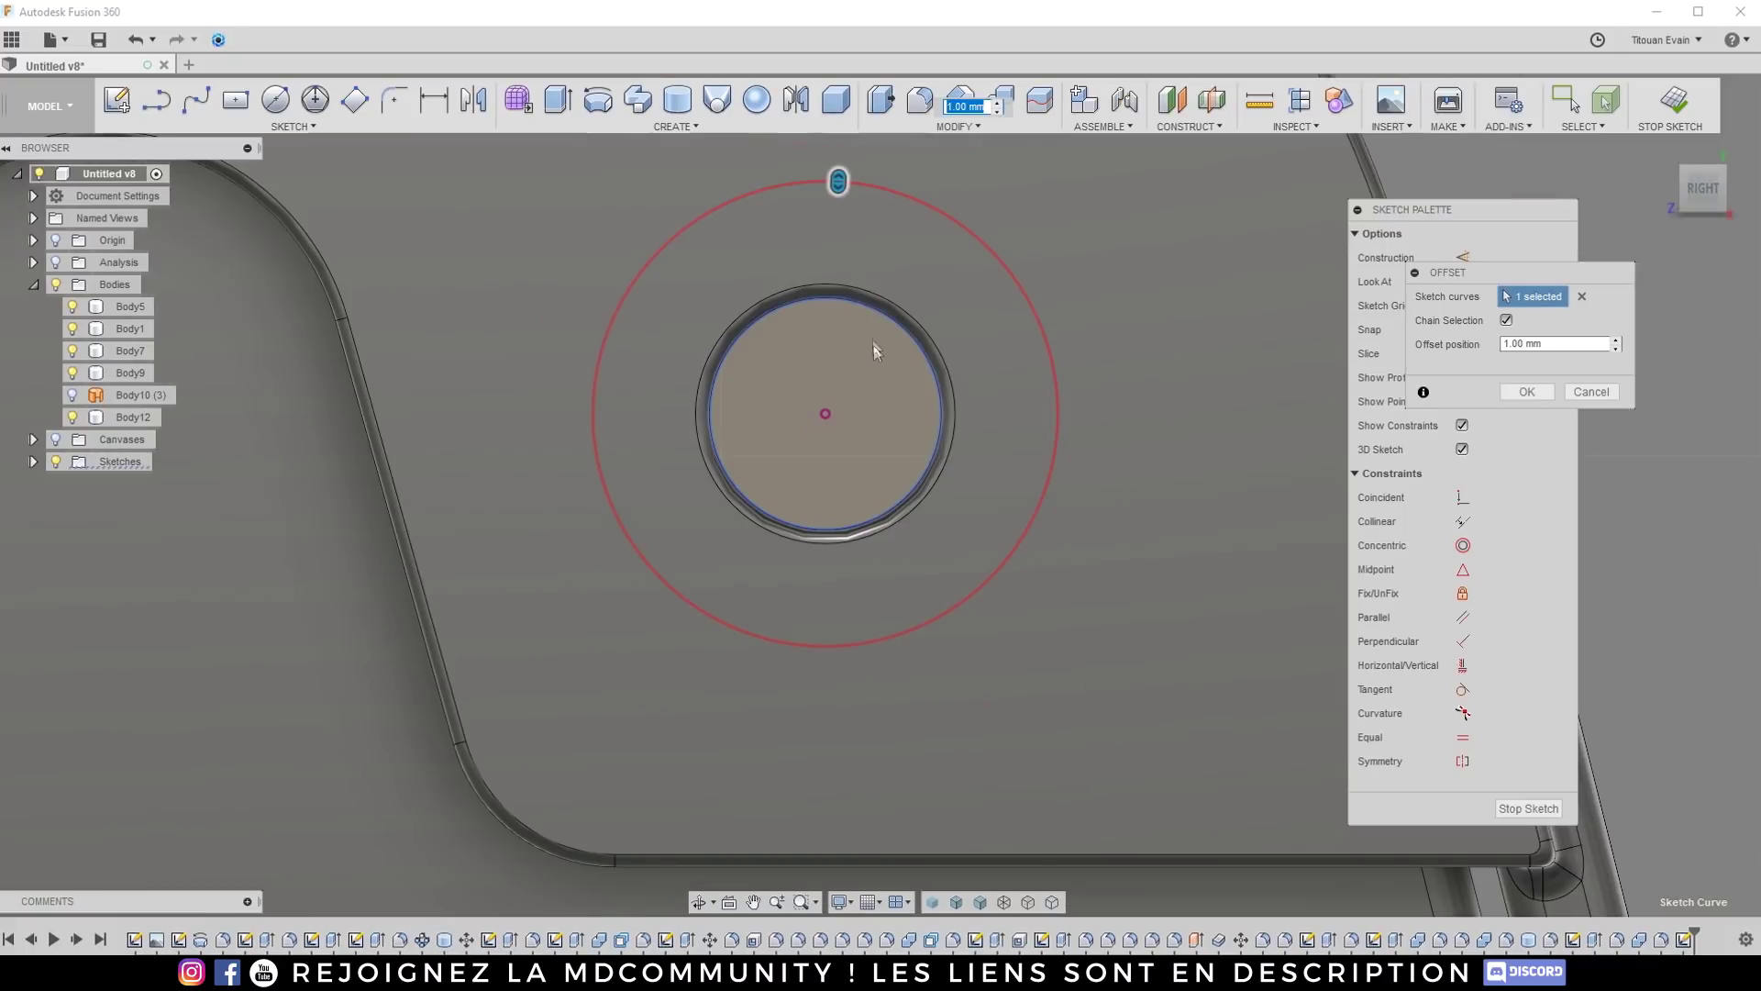
pyautogui.scroll(5, 831, 301)
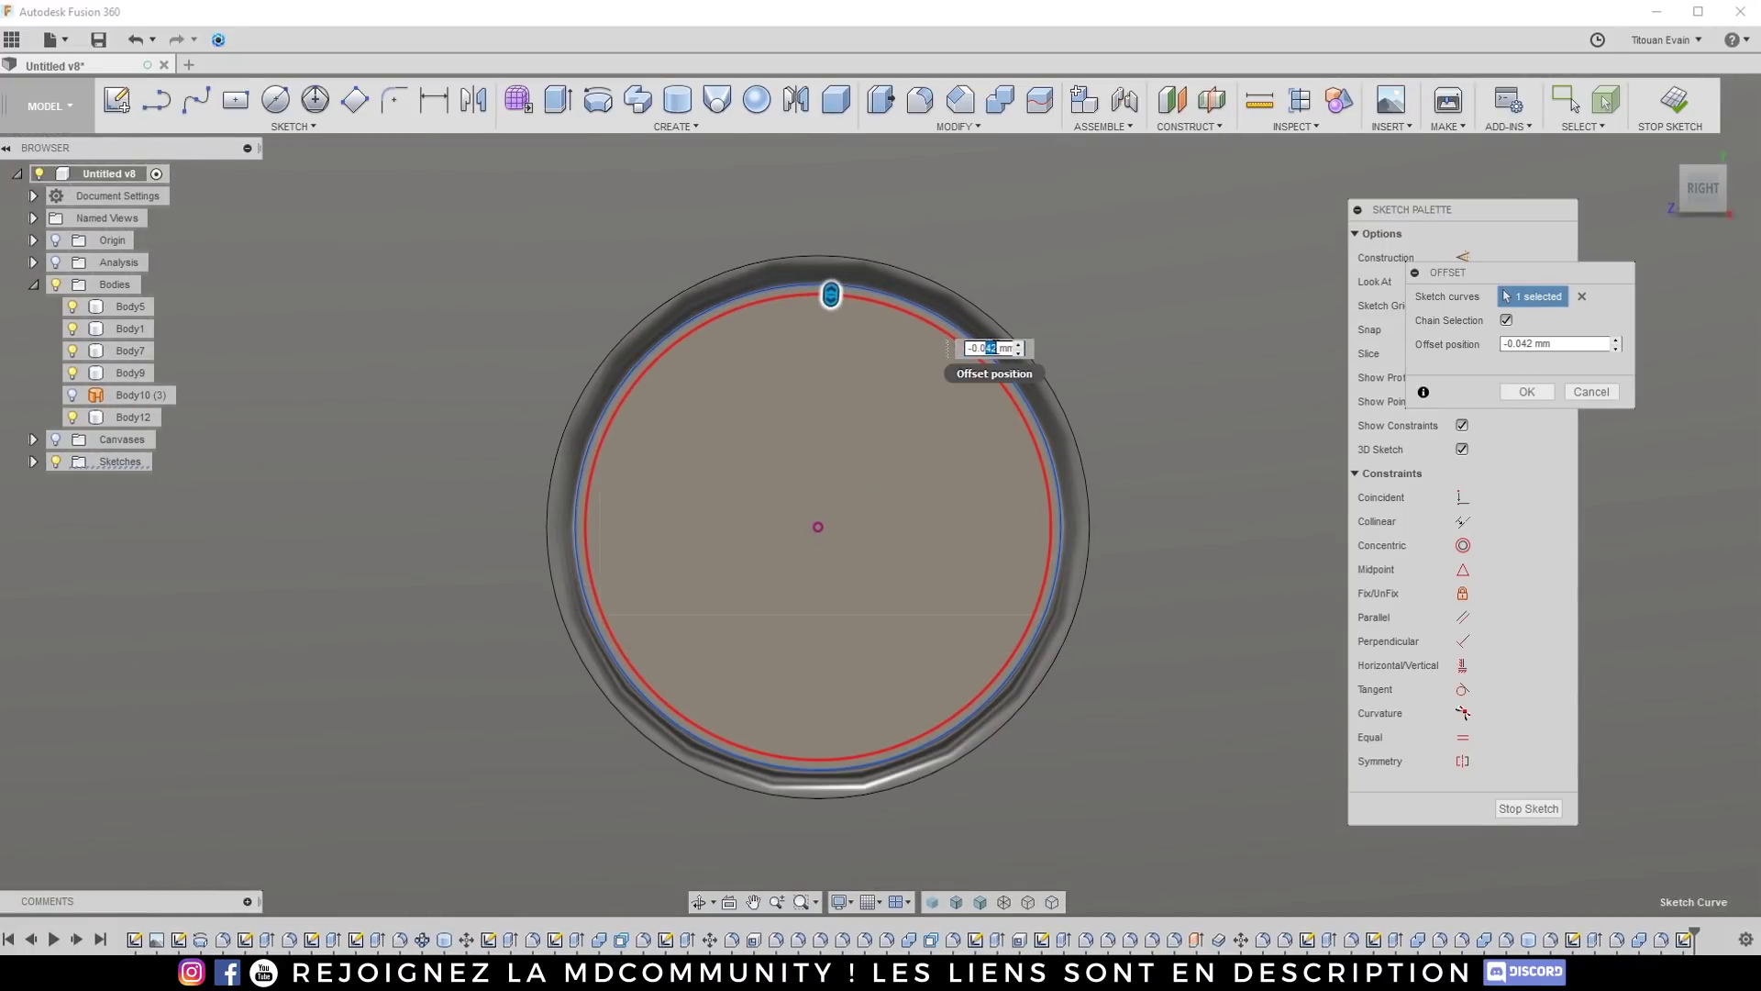
pyautogui.press('Return')
pyautogui.scroll(-5, 954, 397)
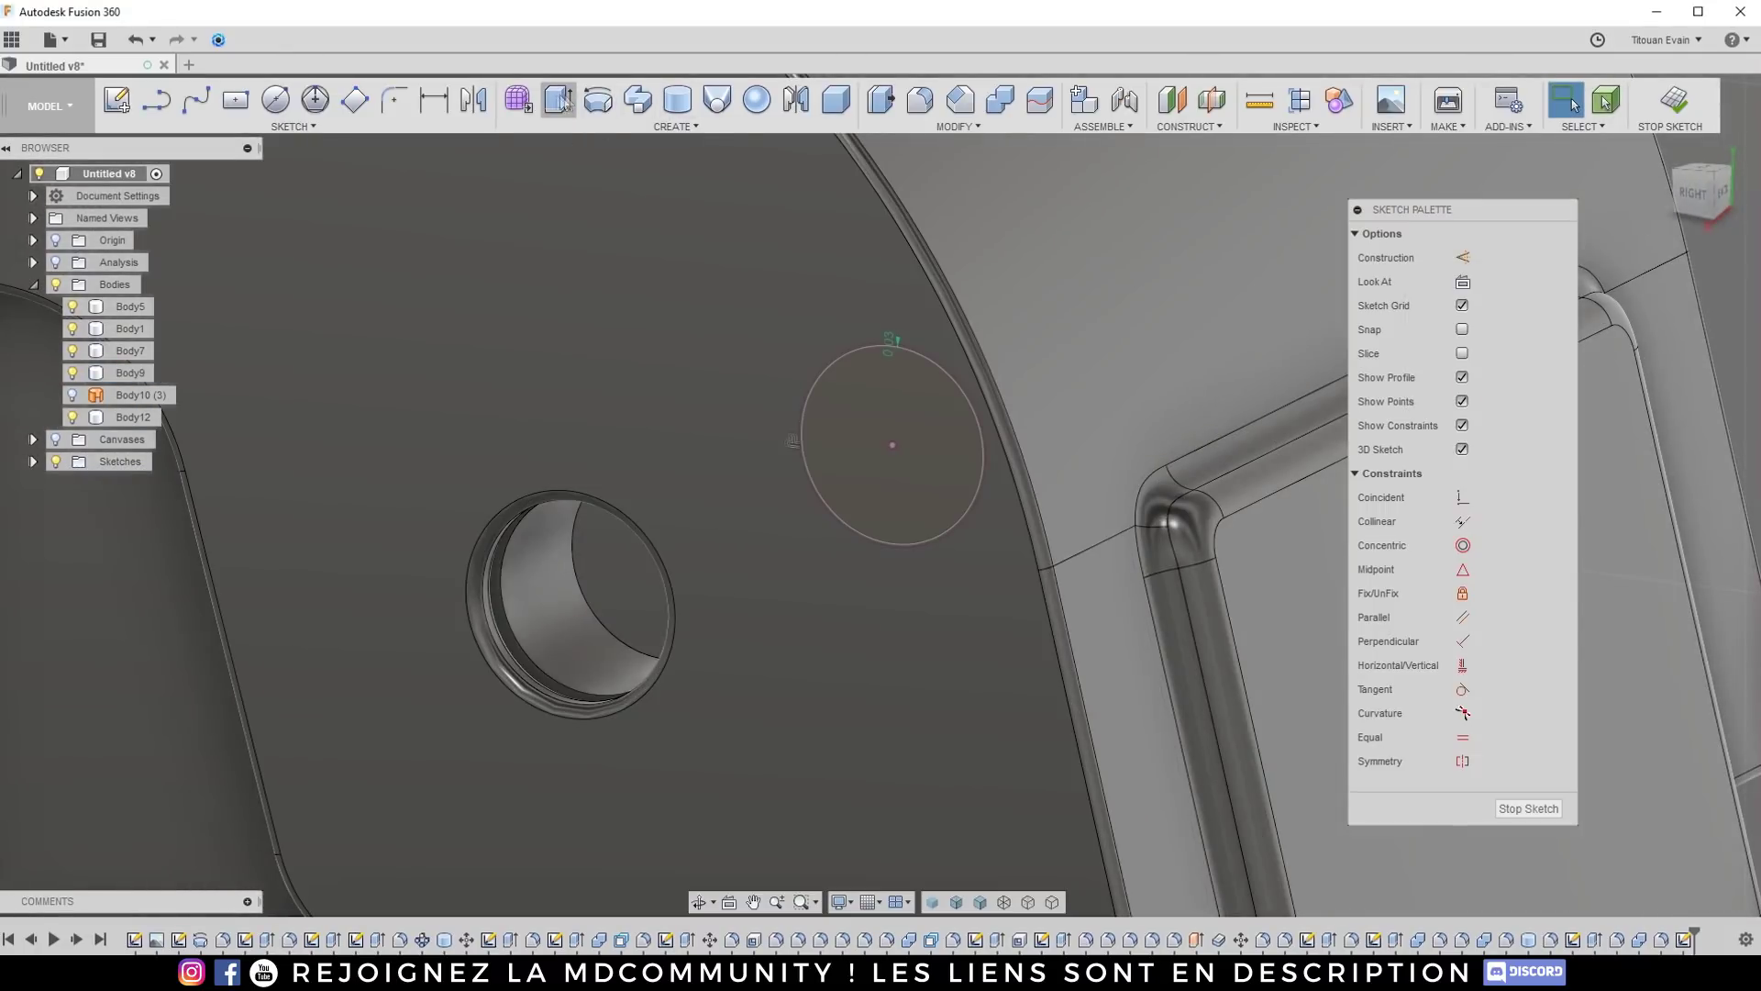
# Step: Extrude the inner circle symmetrically about 8.622 mm to each side as a new body through the cover and block
pyautogui.click(558, 98)
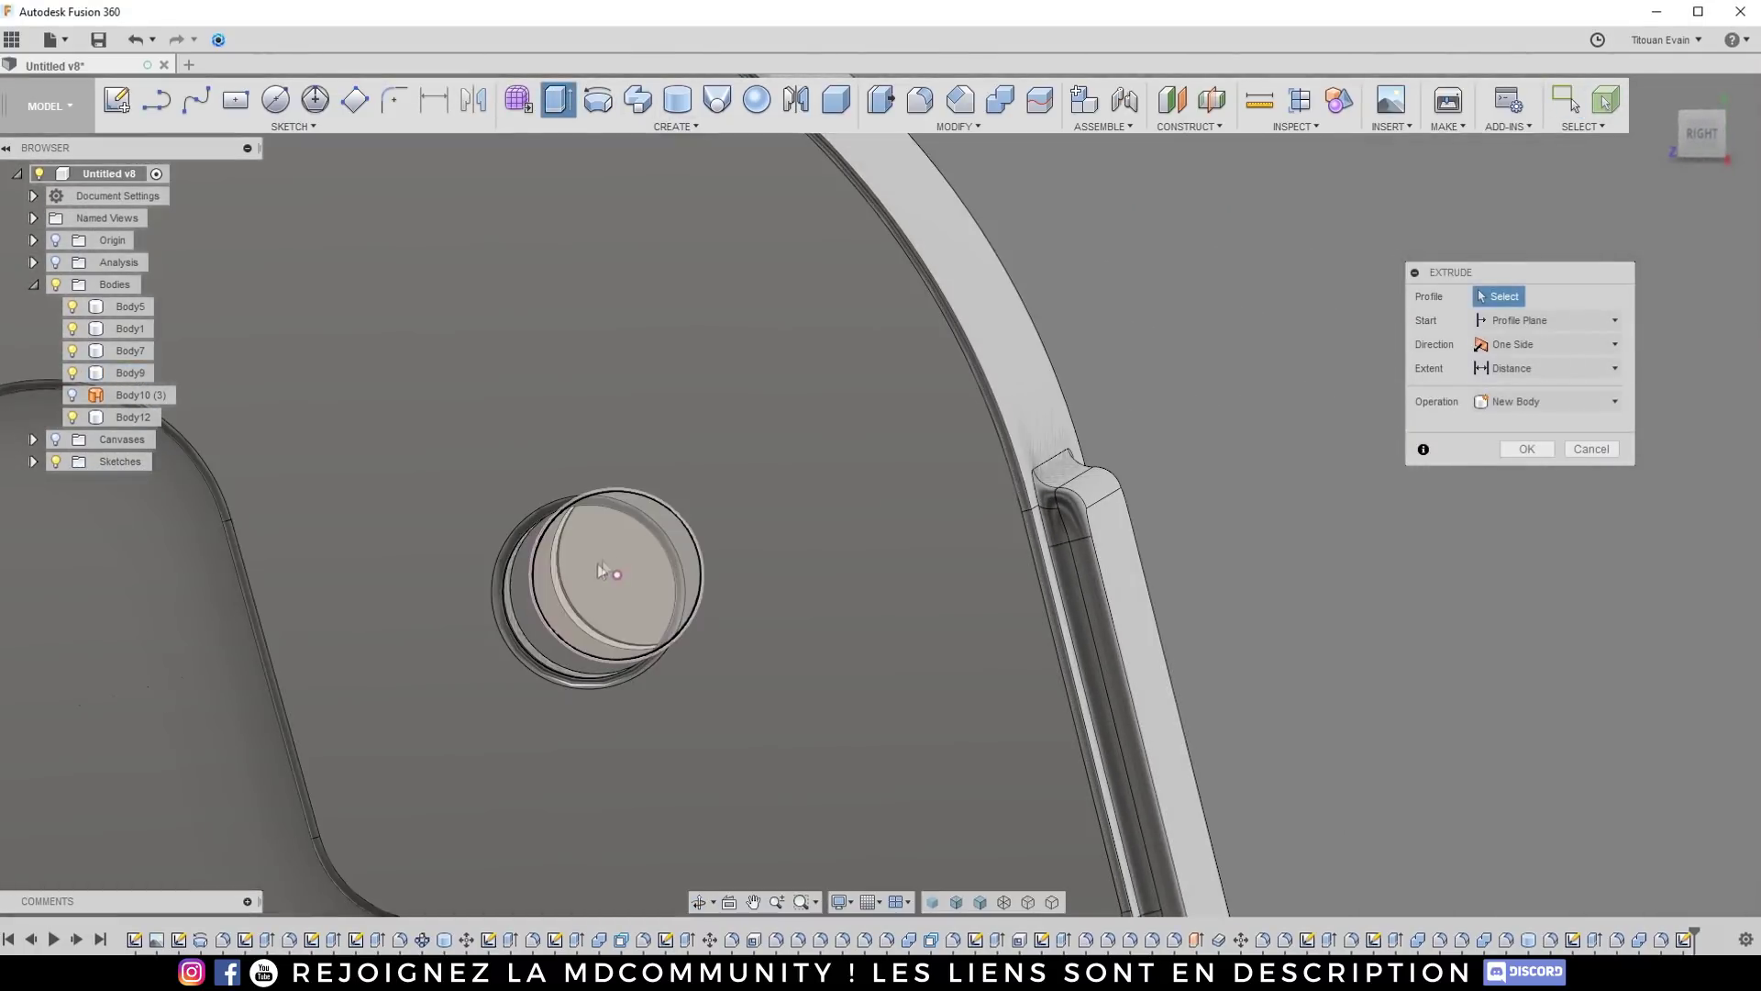
pyautogui.click(606, 564)
pyautogui.keyDown('shift'); pyautogui.moveTo(605, 564); pyautogui.dragTo(1271, 531, button='middle'); pyautogui.keyUp('shift')
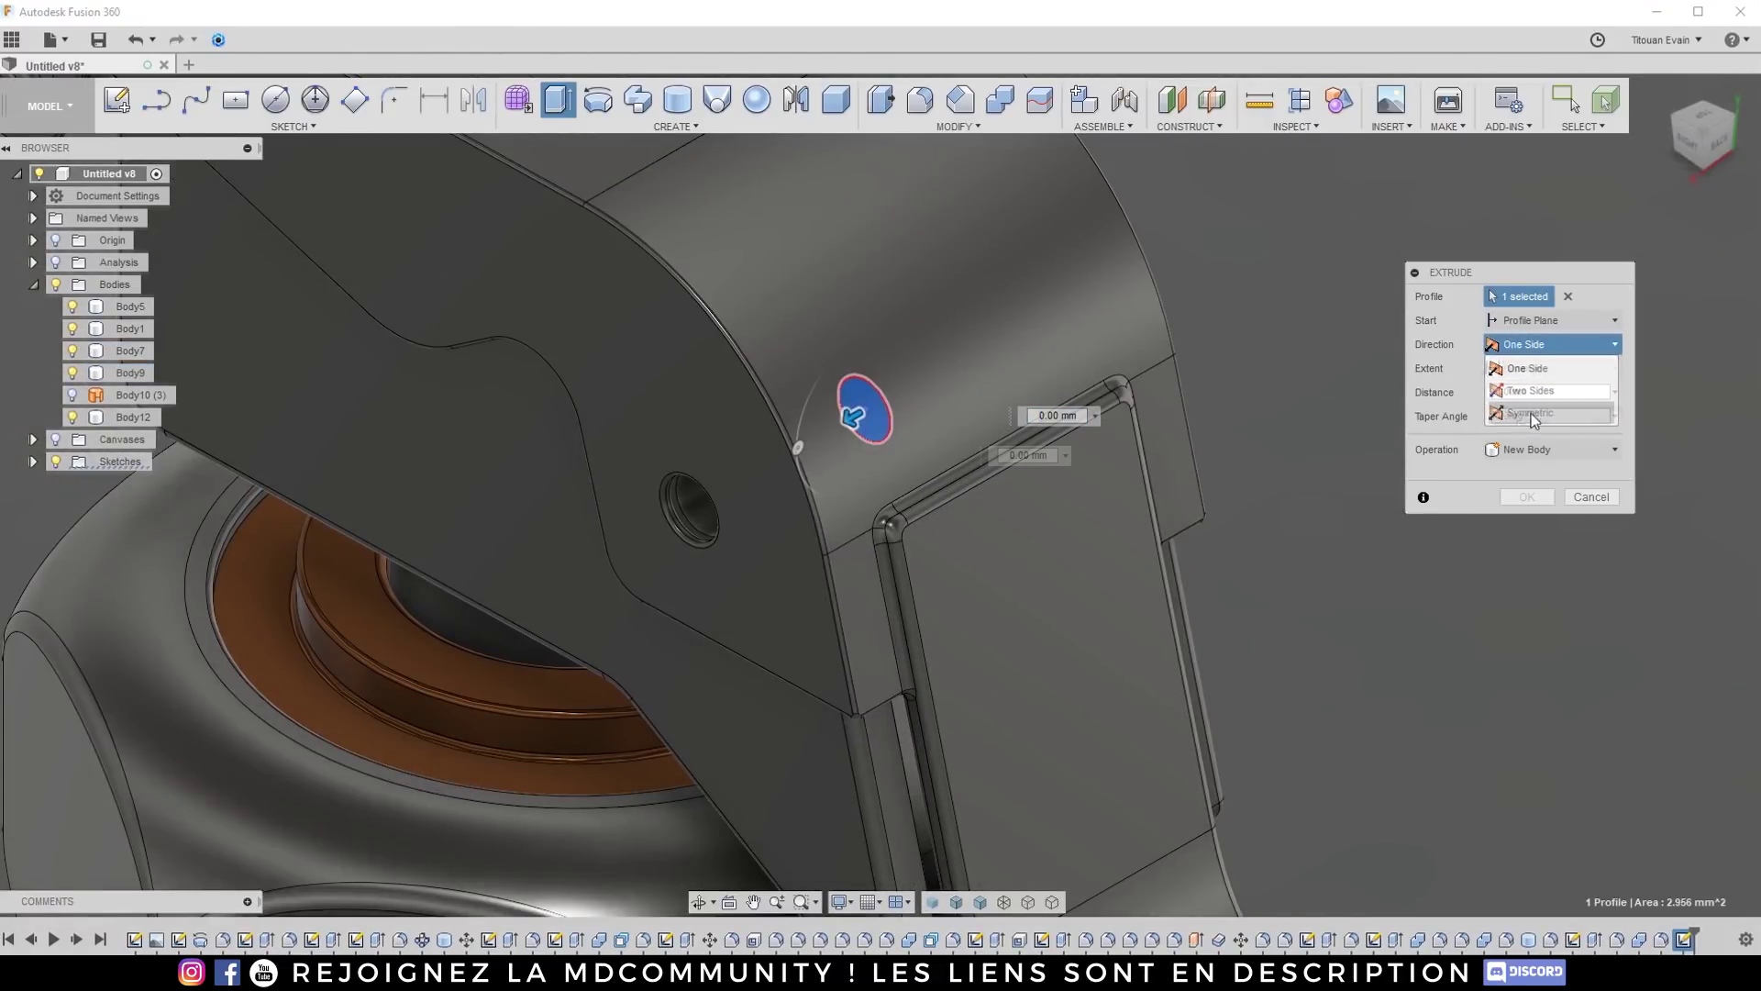
pyautogui.click(1530, 413)
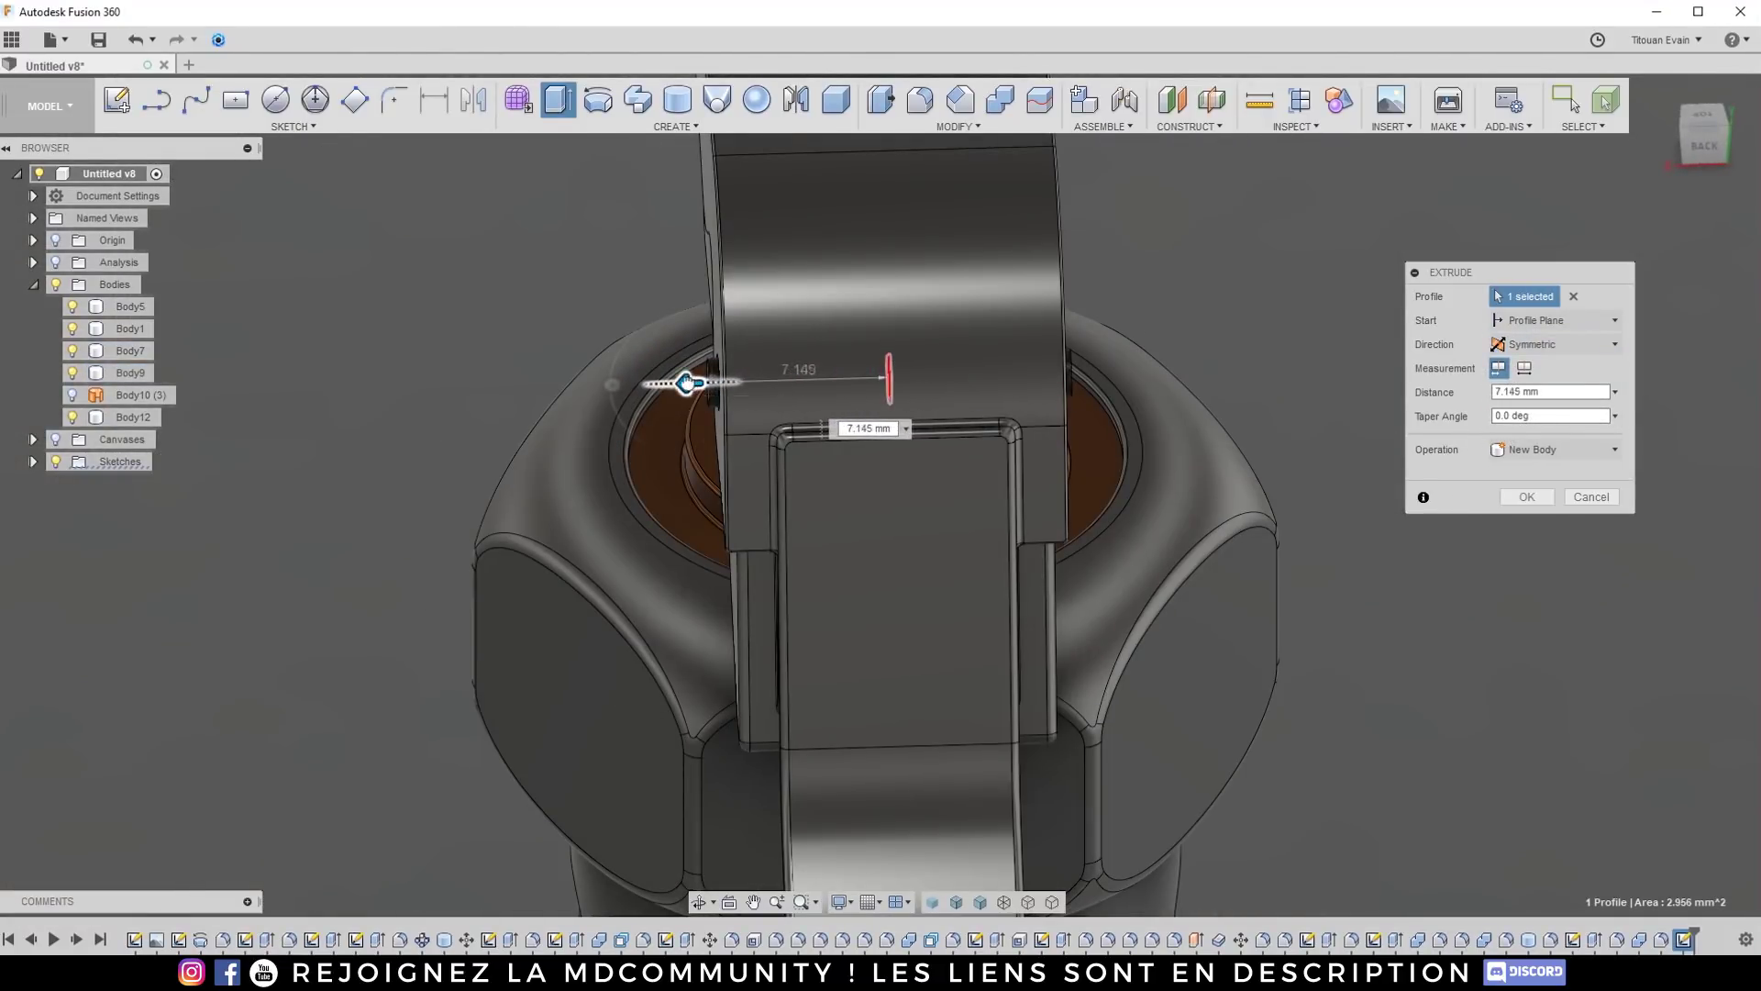
pyautogui.moveTo(871, 379)
pyautogui.keyDown('shift'); pyautogui.mouseDown(button='middle')
pyautogui.moveTo(780, 344)
pyautogui.moveTo(922, 347)
pyautogui.moveTo(865, 347)
pyautogui.mouseUp(button='middle'); pyautogui.keyUp('shift')
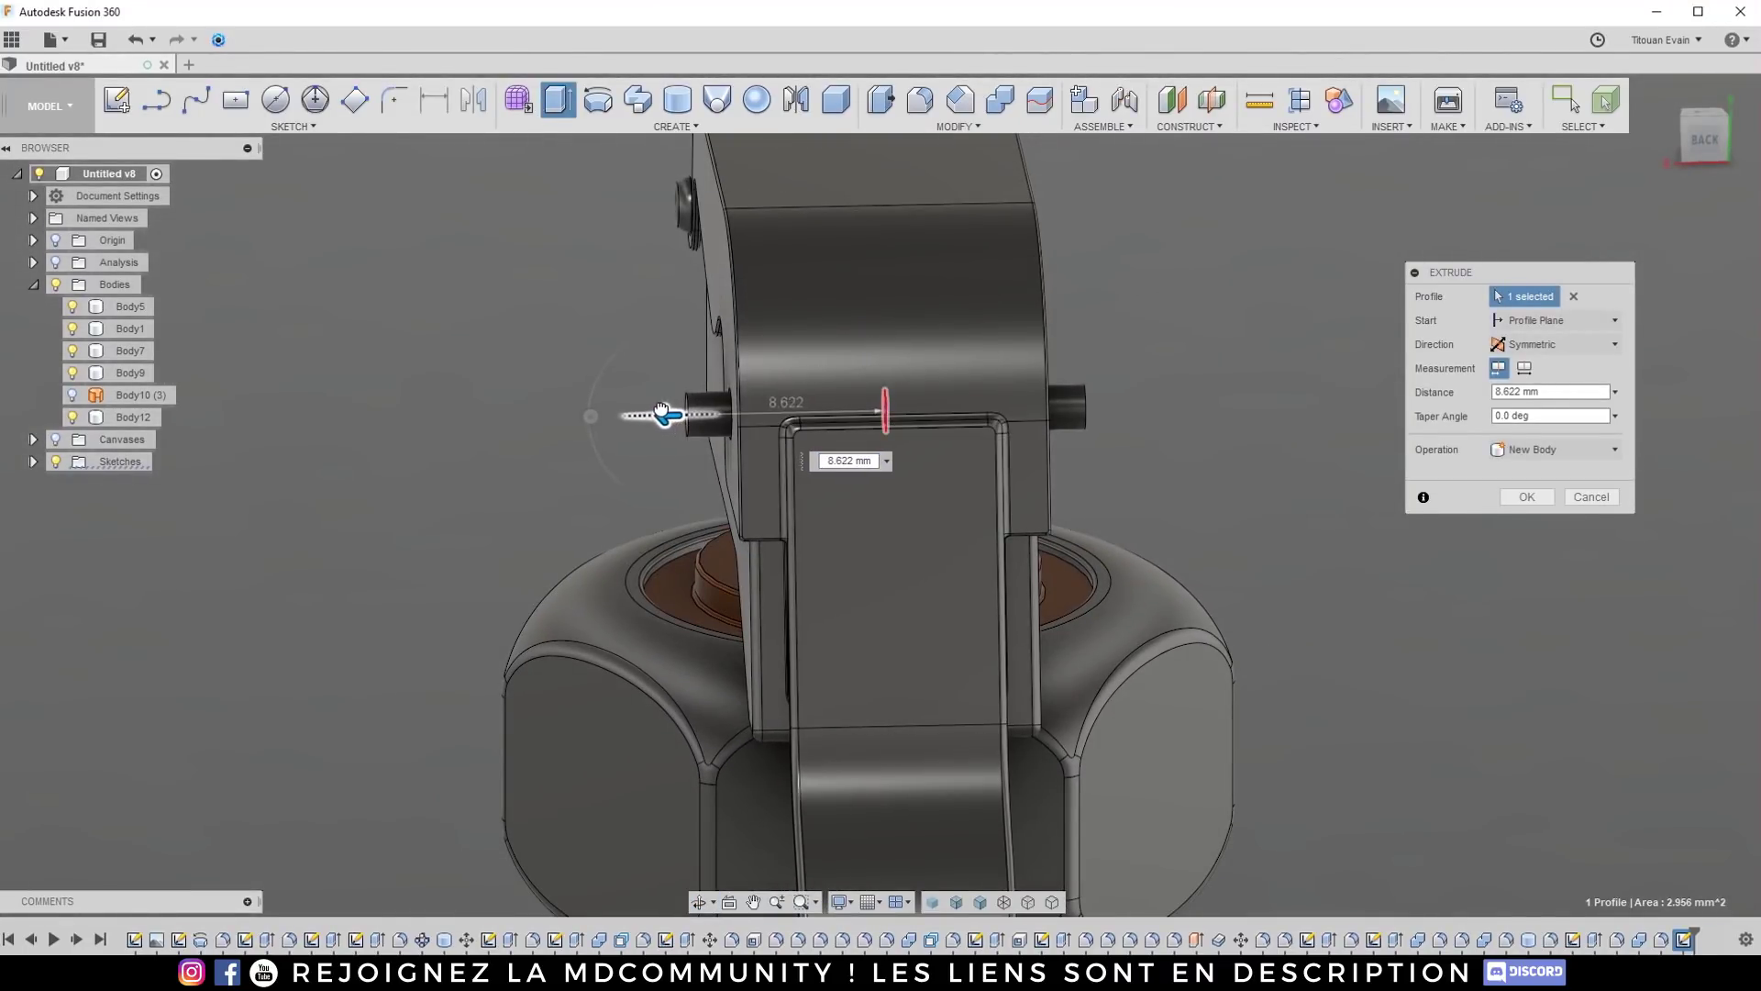
pyautogui.click(1527, 496)
# Step: Chamfer the end edge of the cross pin using the distance and angle type with a 72.4 degree angle
pyautogui.keyDown('shift'); pyautogui.moveTo(1274, 381); pyautogui.dragTo(1115, 403, button='middle'); pyautogui.keyUp('shift')
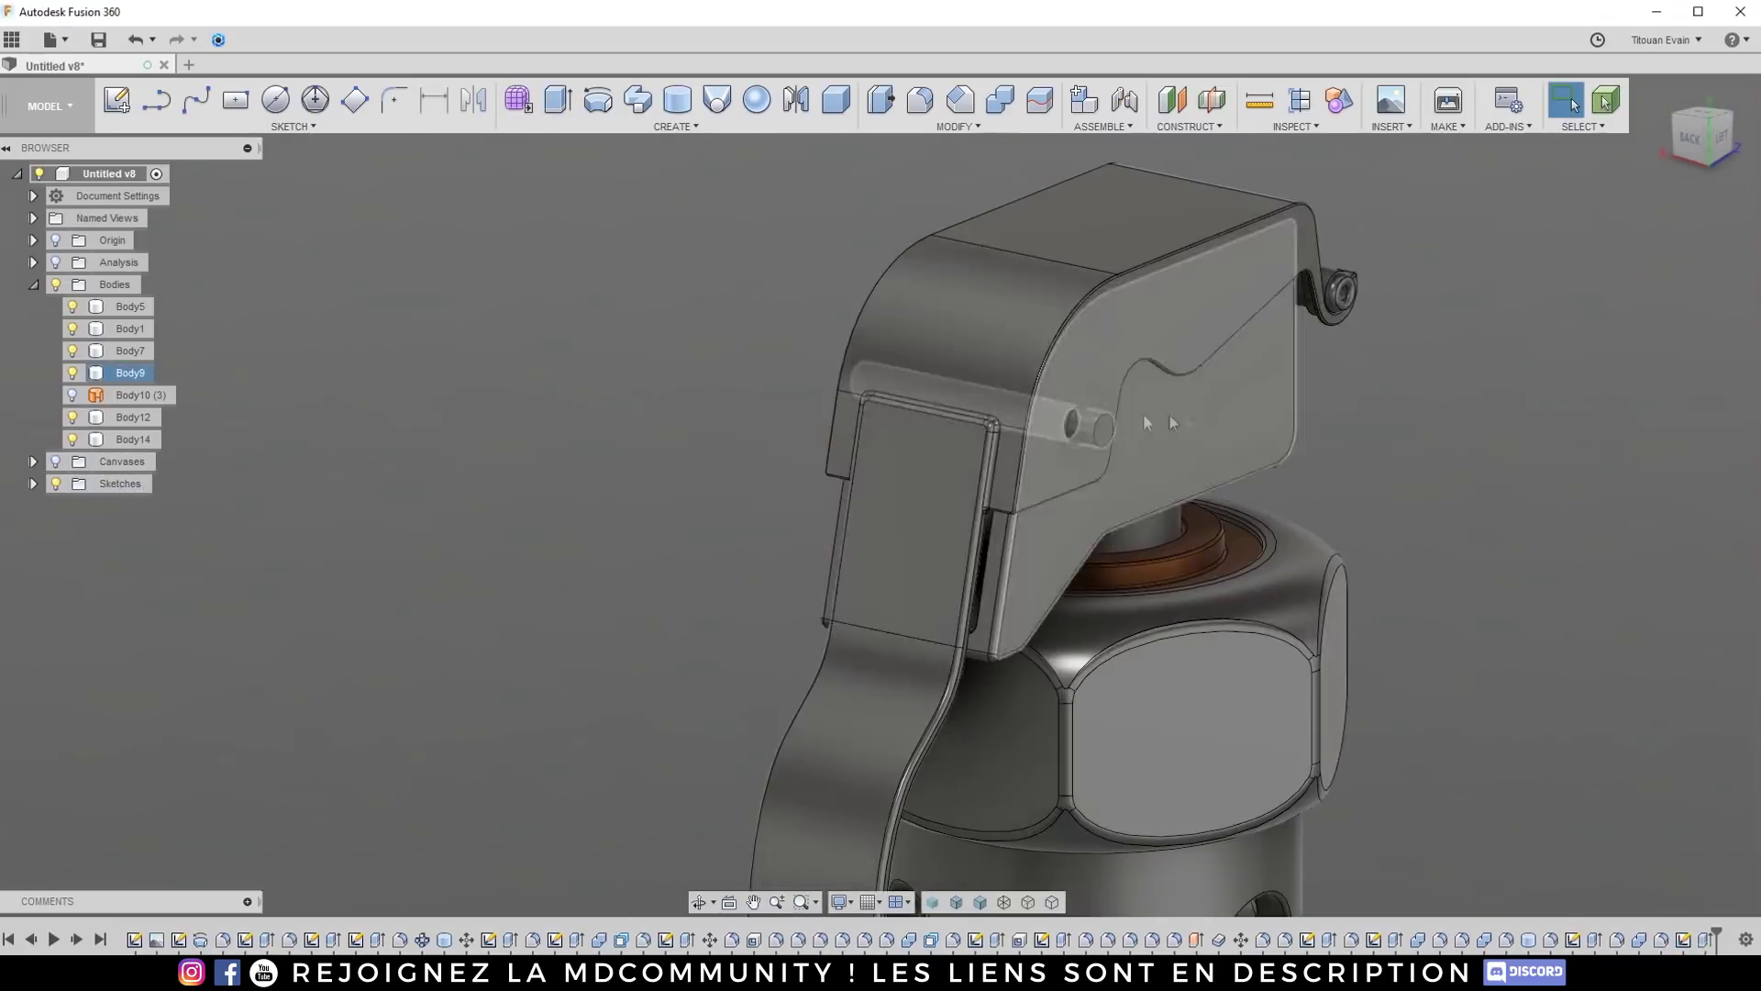
pyautogui.scroll(6, 1103, 399)
pyautogui.click(959, 101)
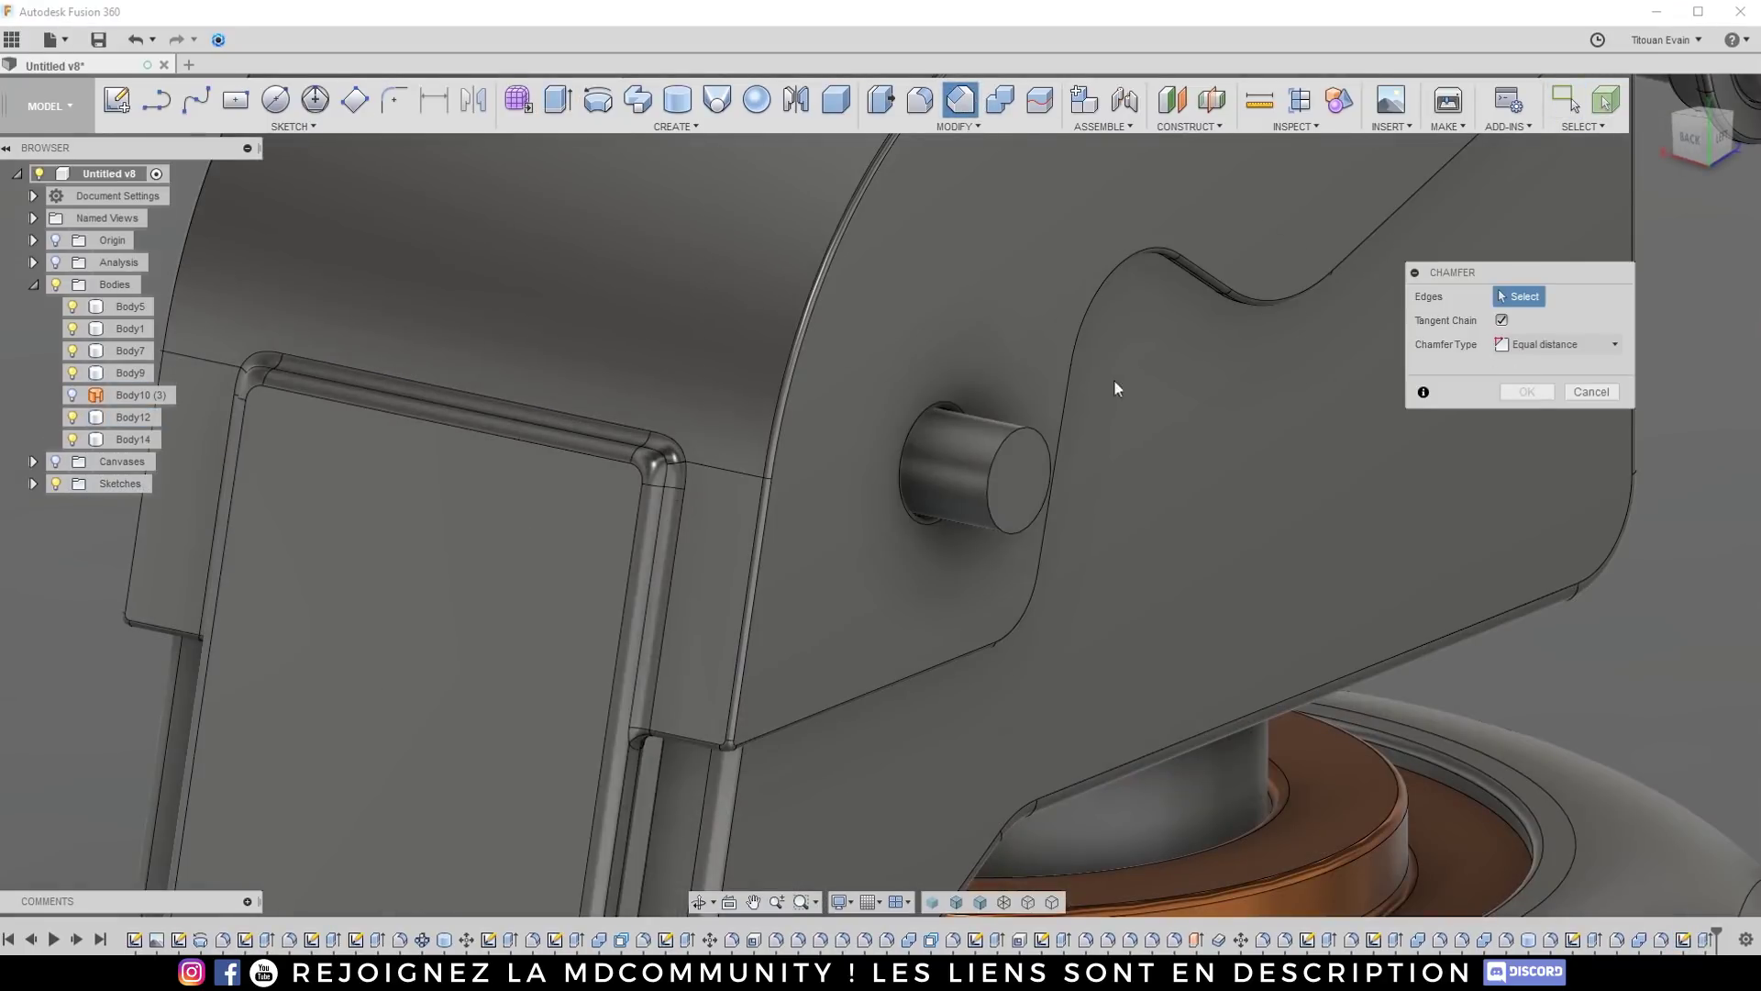
pyautogui.scroll(3, 1128, 394)
pyautogui.keyDown('shift'); pyautogui.moveTo(958, 431); pyautogui.dragTo(1438, 409, button='middle'); pyautogui.keyUp('shift')
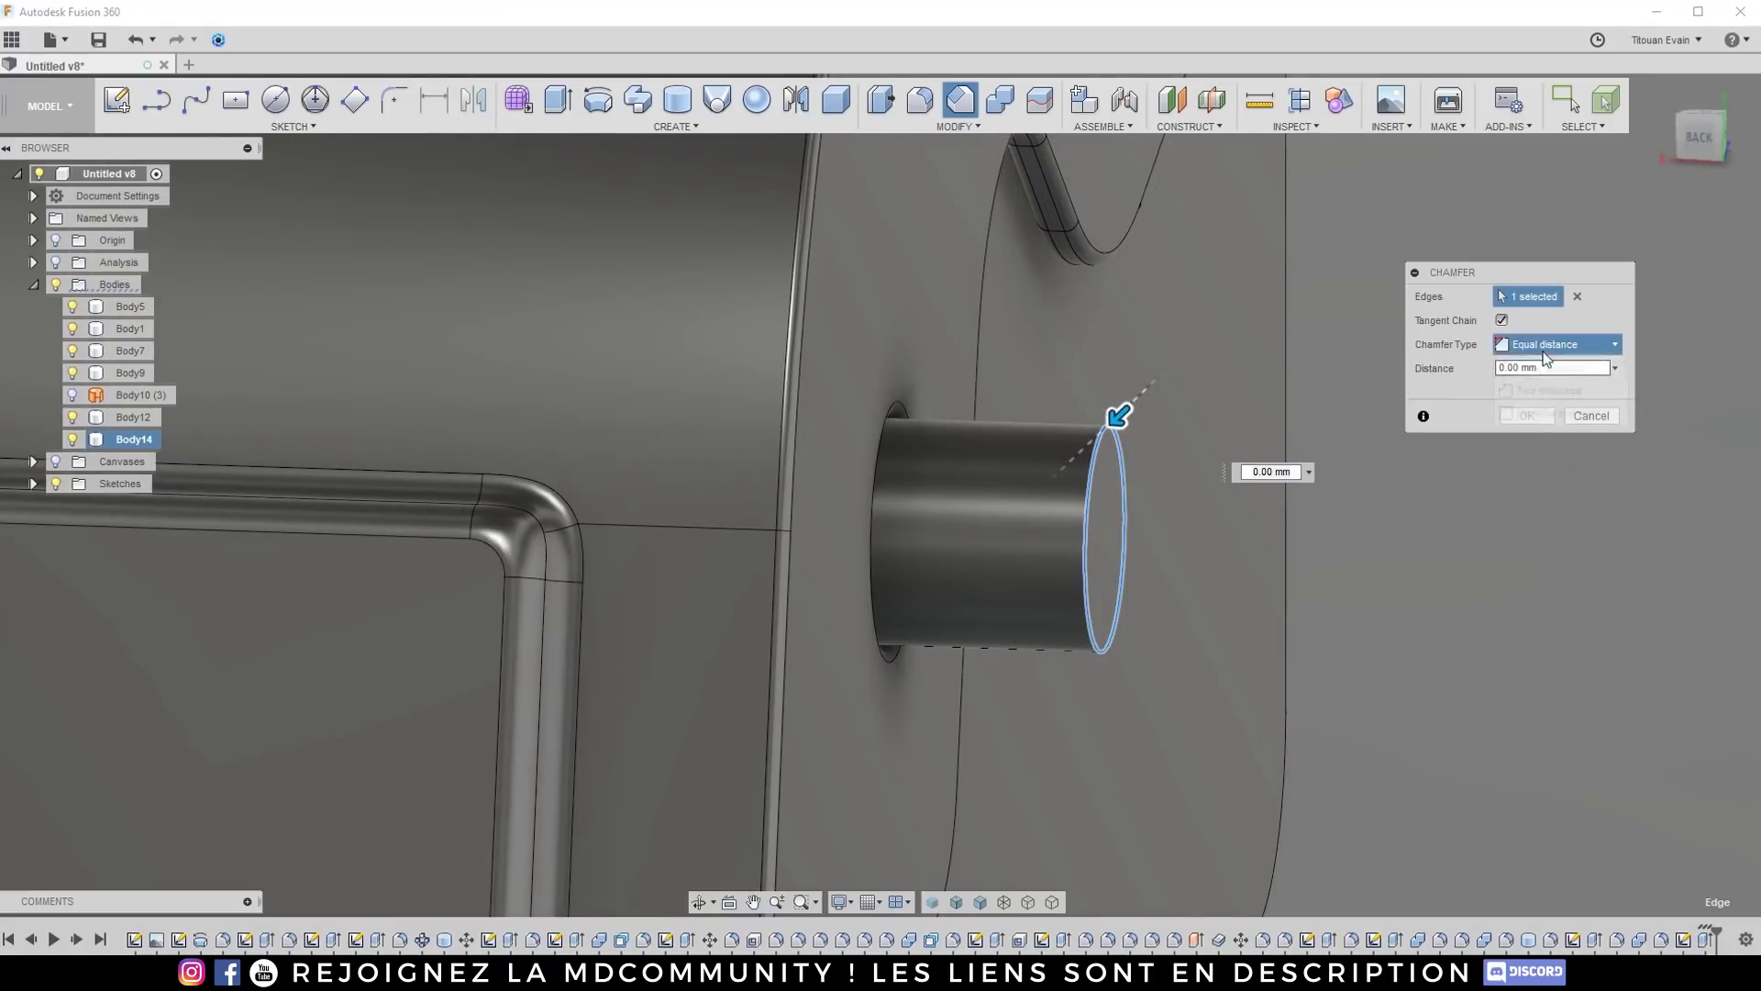
pyautogui.click(1579, 418)
pyautogui.scroll(3, 1128, 417)
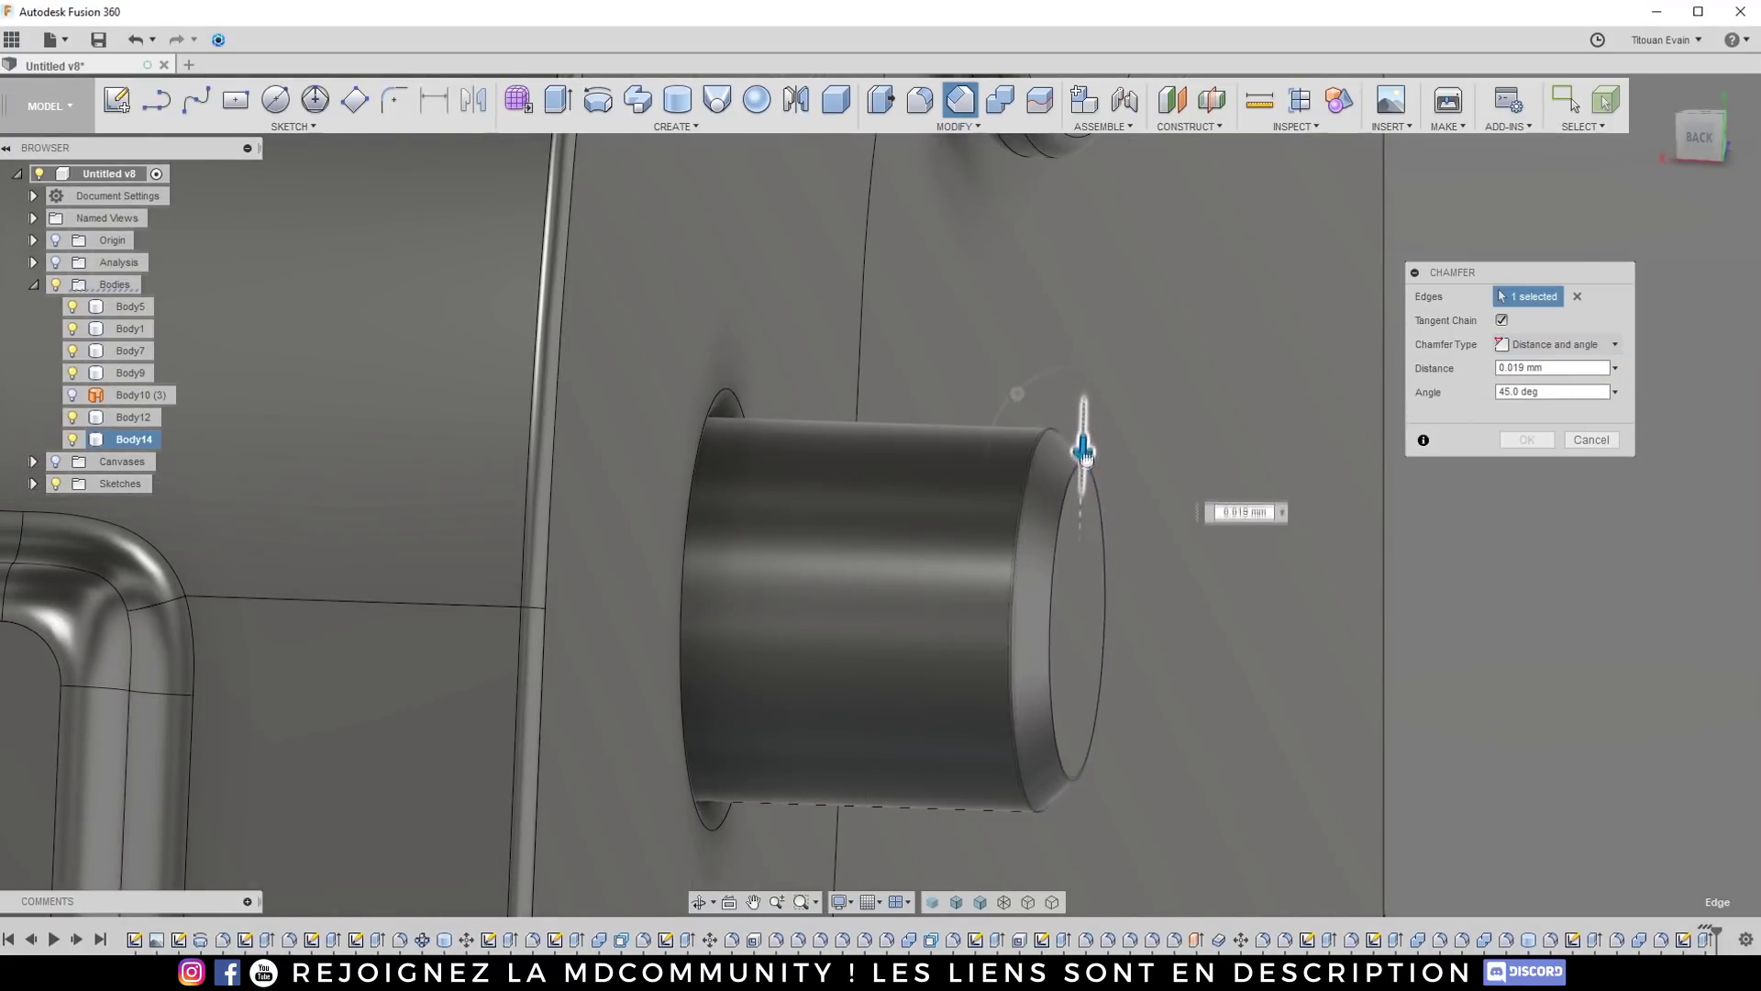
pyautogui.moveTo(1014, 440); pyautogui.dragTo(992, 469)
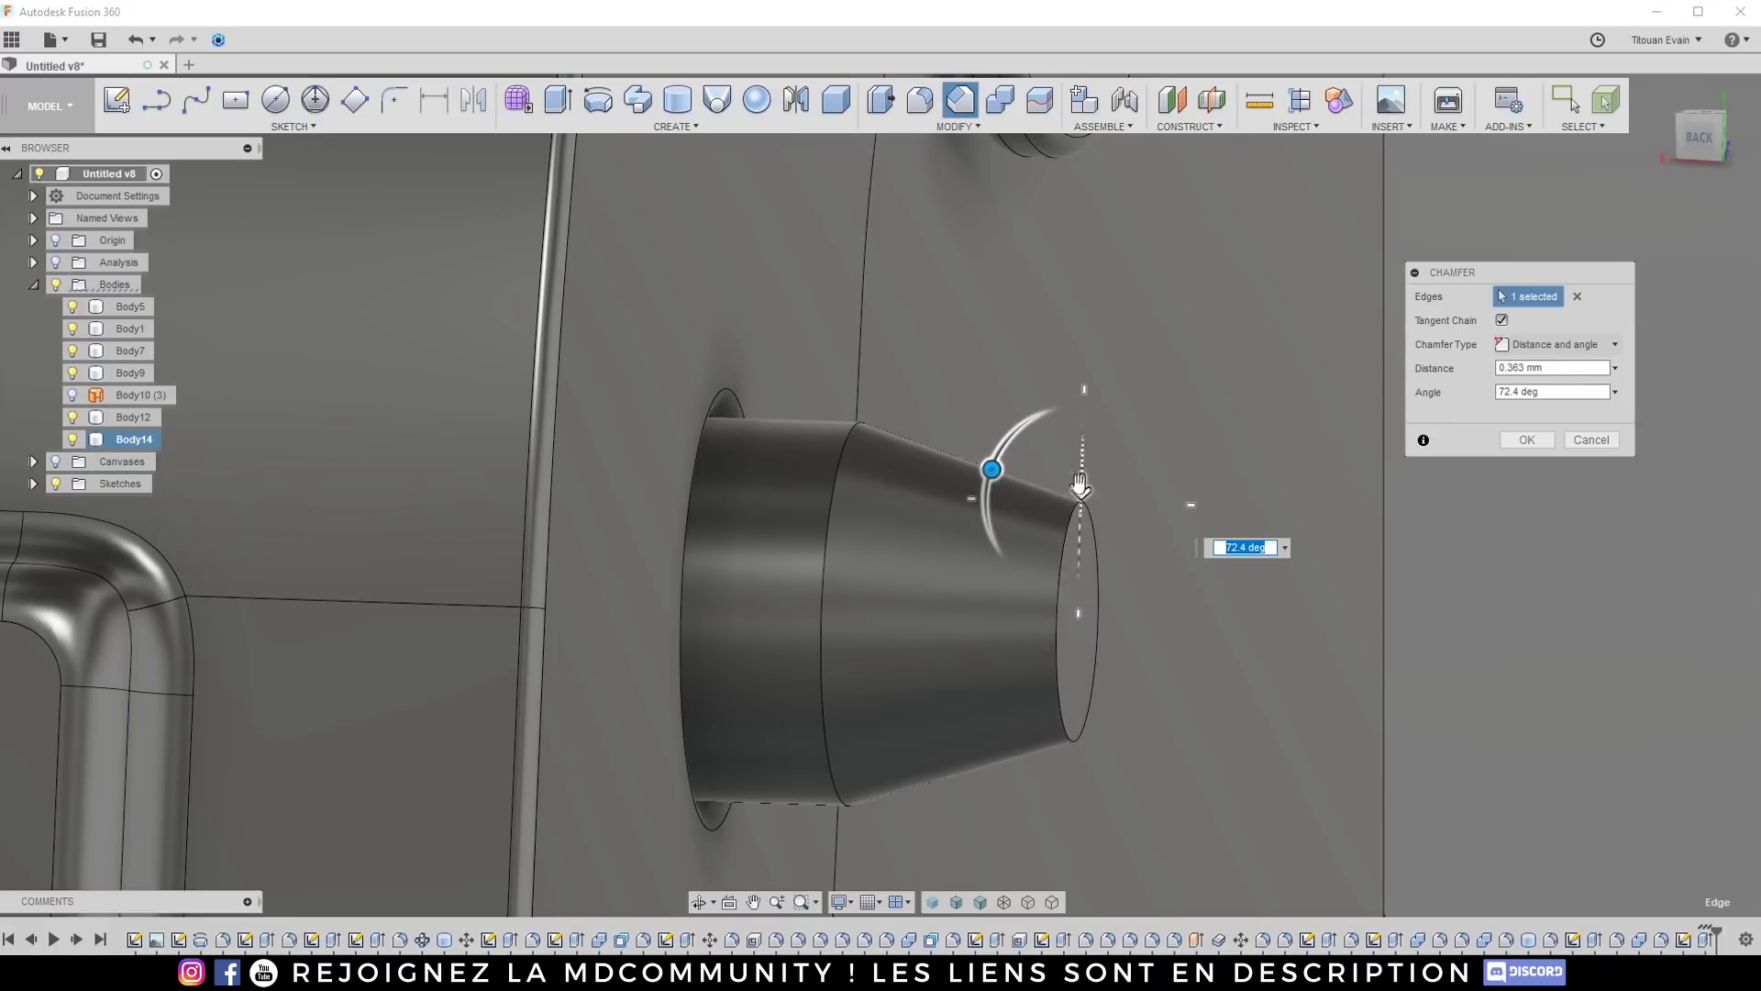
pyautogui.click(1527, 440)
# Step: Fillet both edges of the pin's chamfered end with a 0.149 mm radius
pyautogui.press('f')
pyautogui.click(1085, 500)
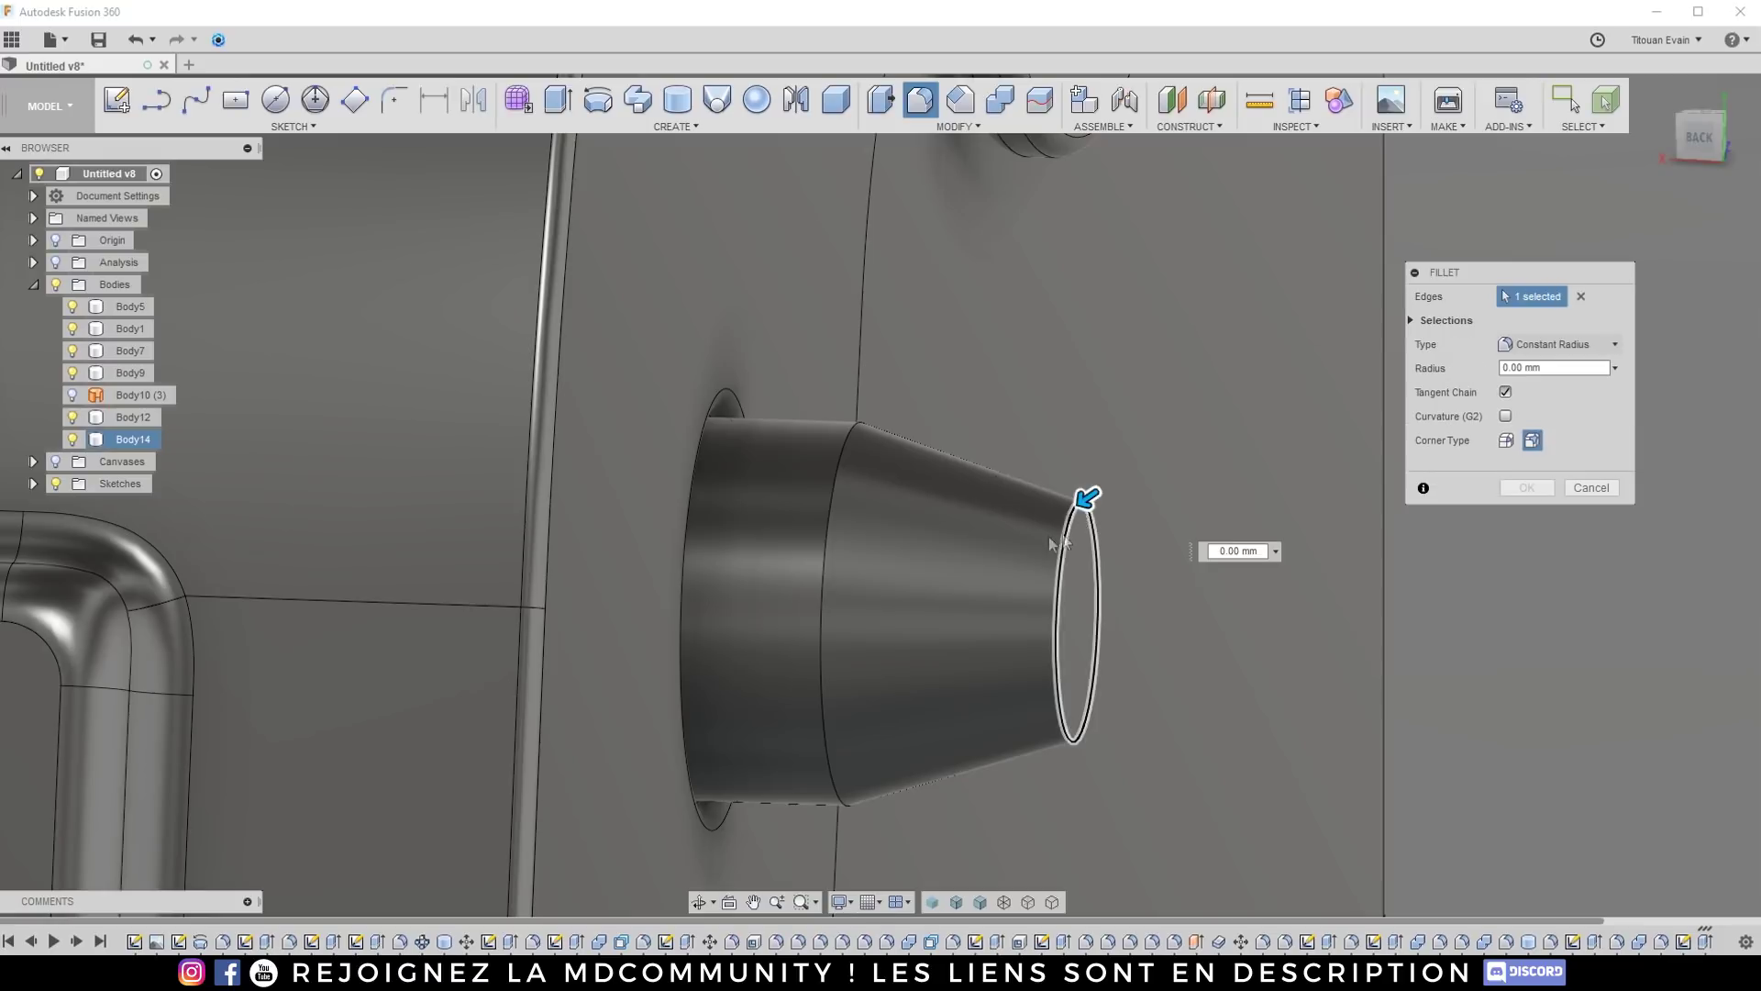
pyautogui.moveTo(847, 428); pyautogui.dragTo(848, 431)
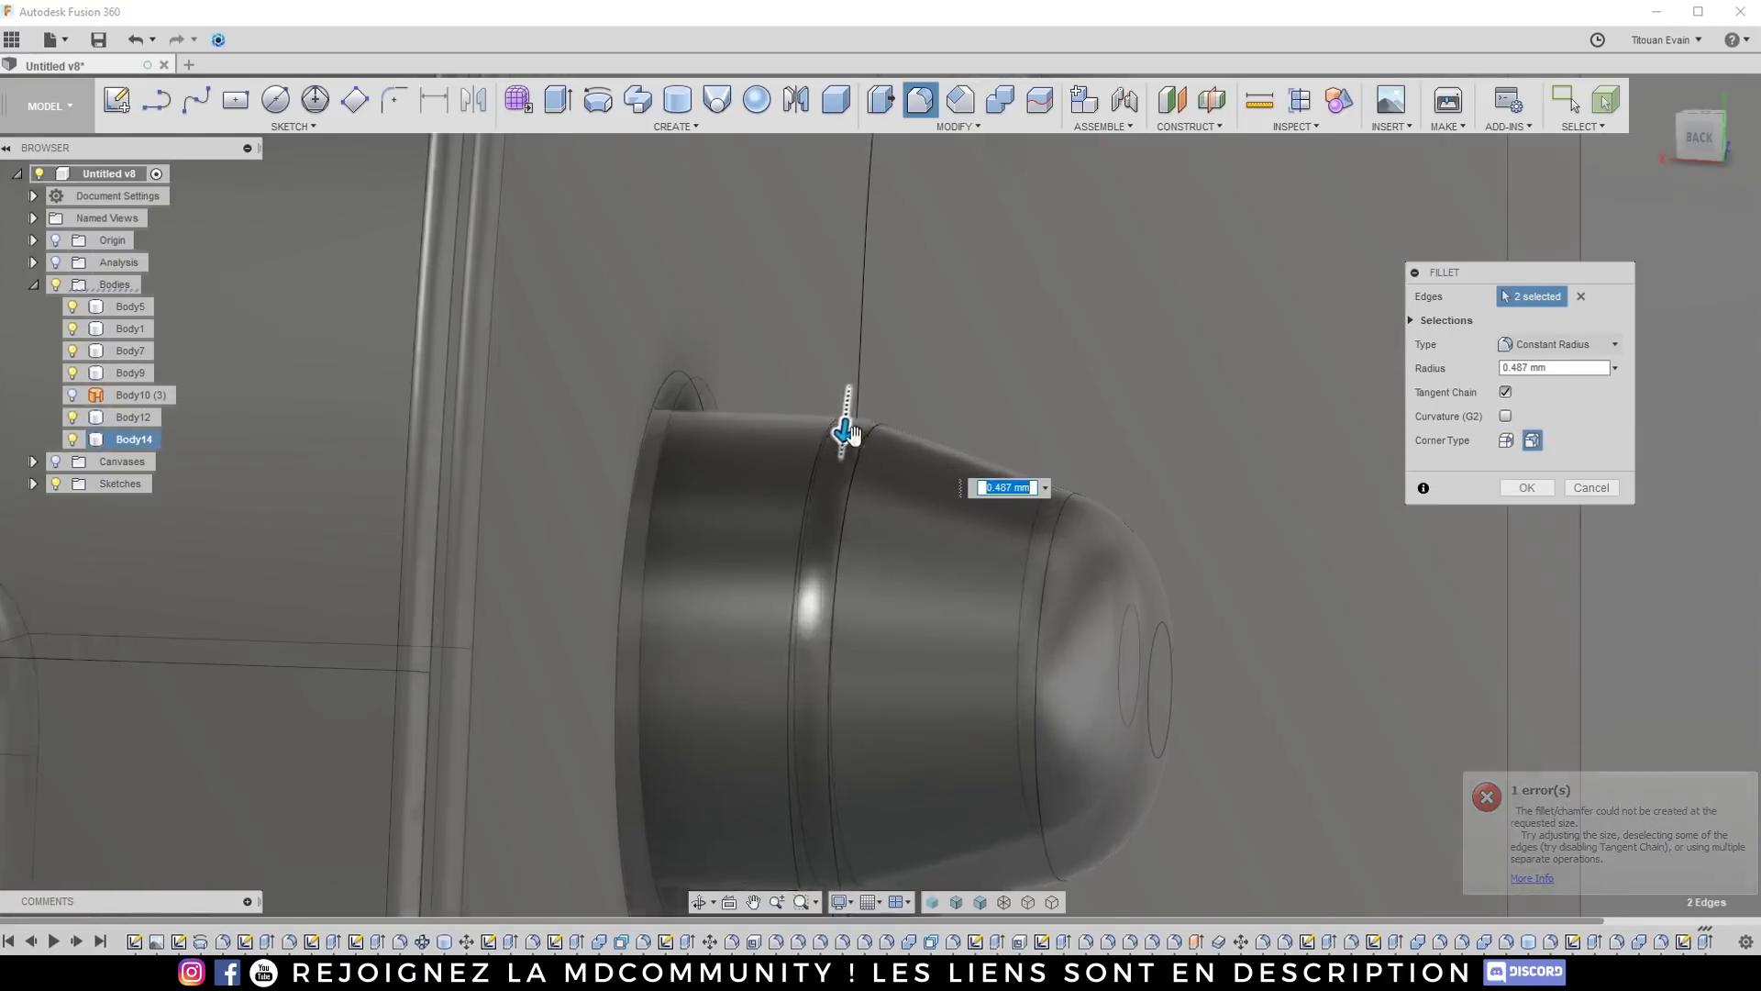
pyautogui.scroll(5, 840, 422)
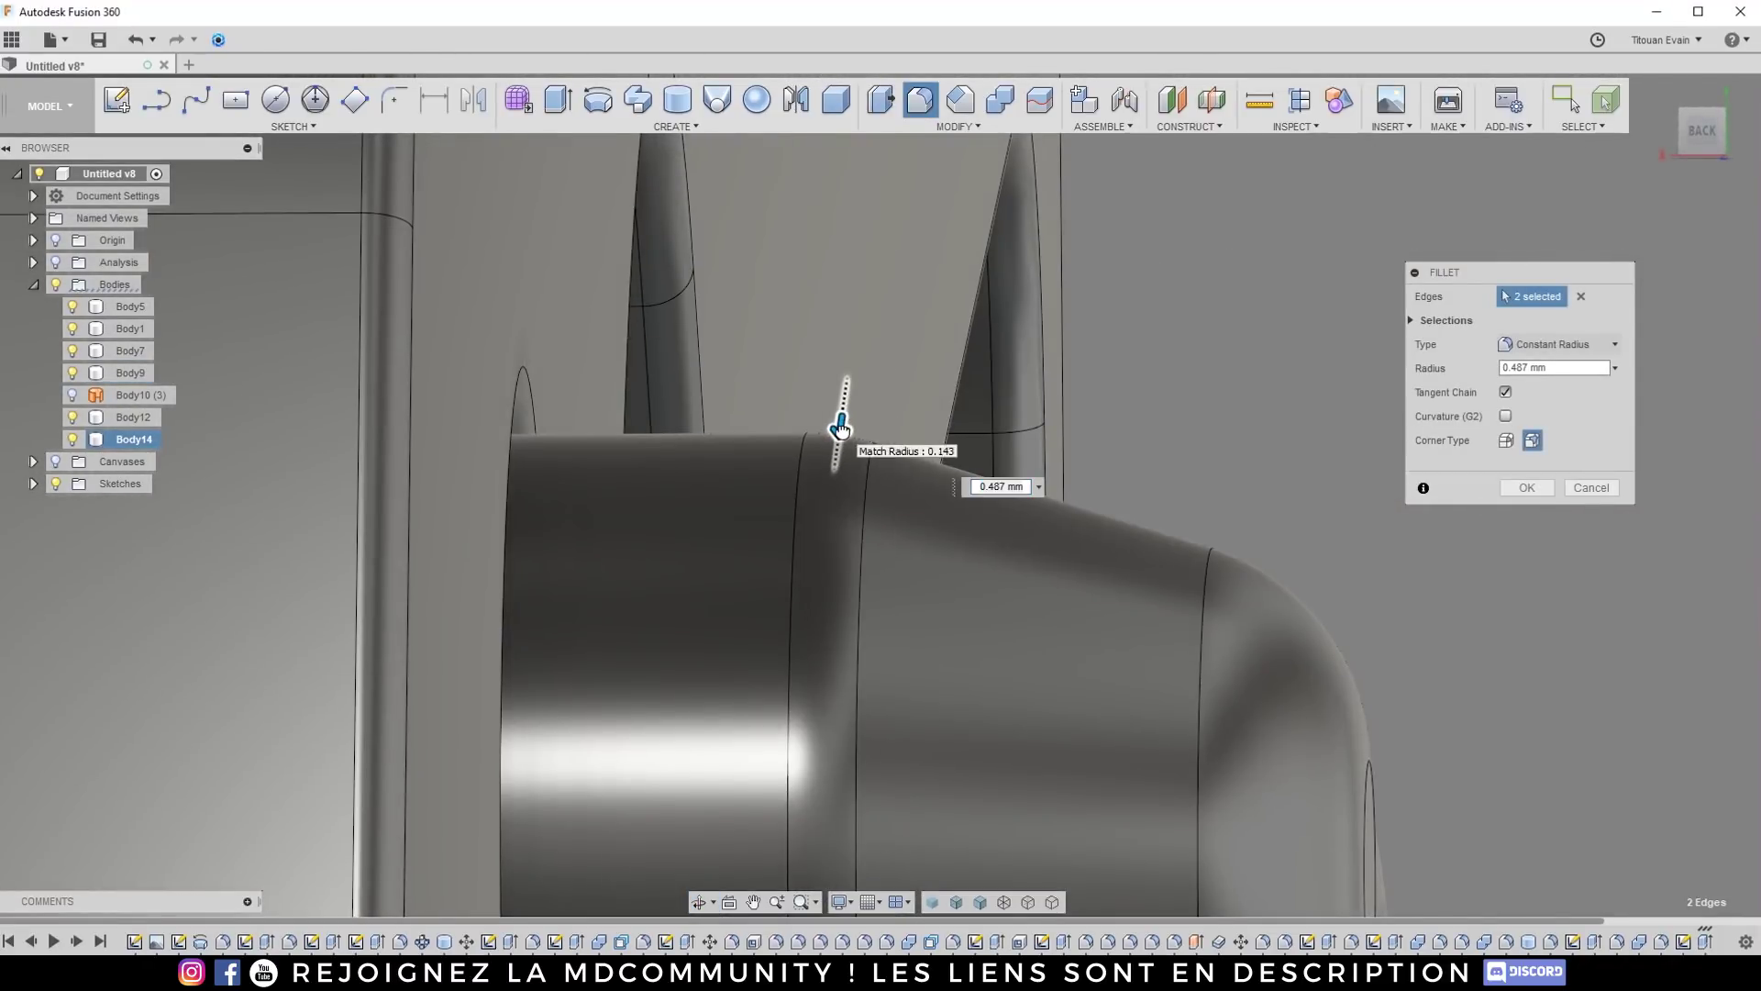
pyautogui.moveTo(842, 430); pyautogui.dragTo(841, 429)
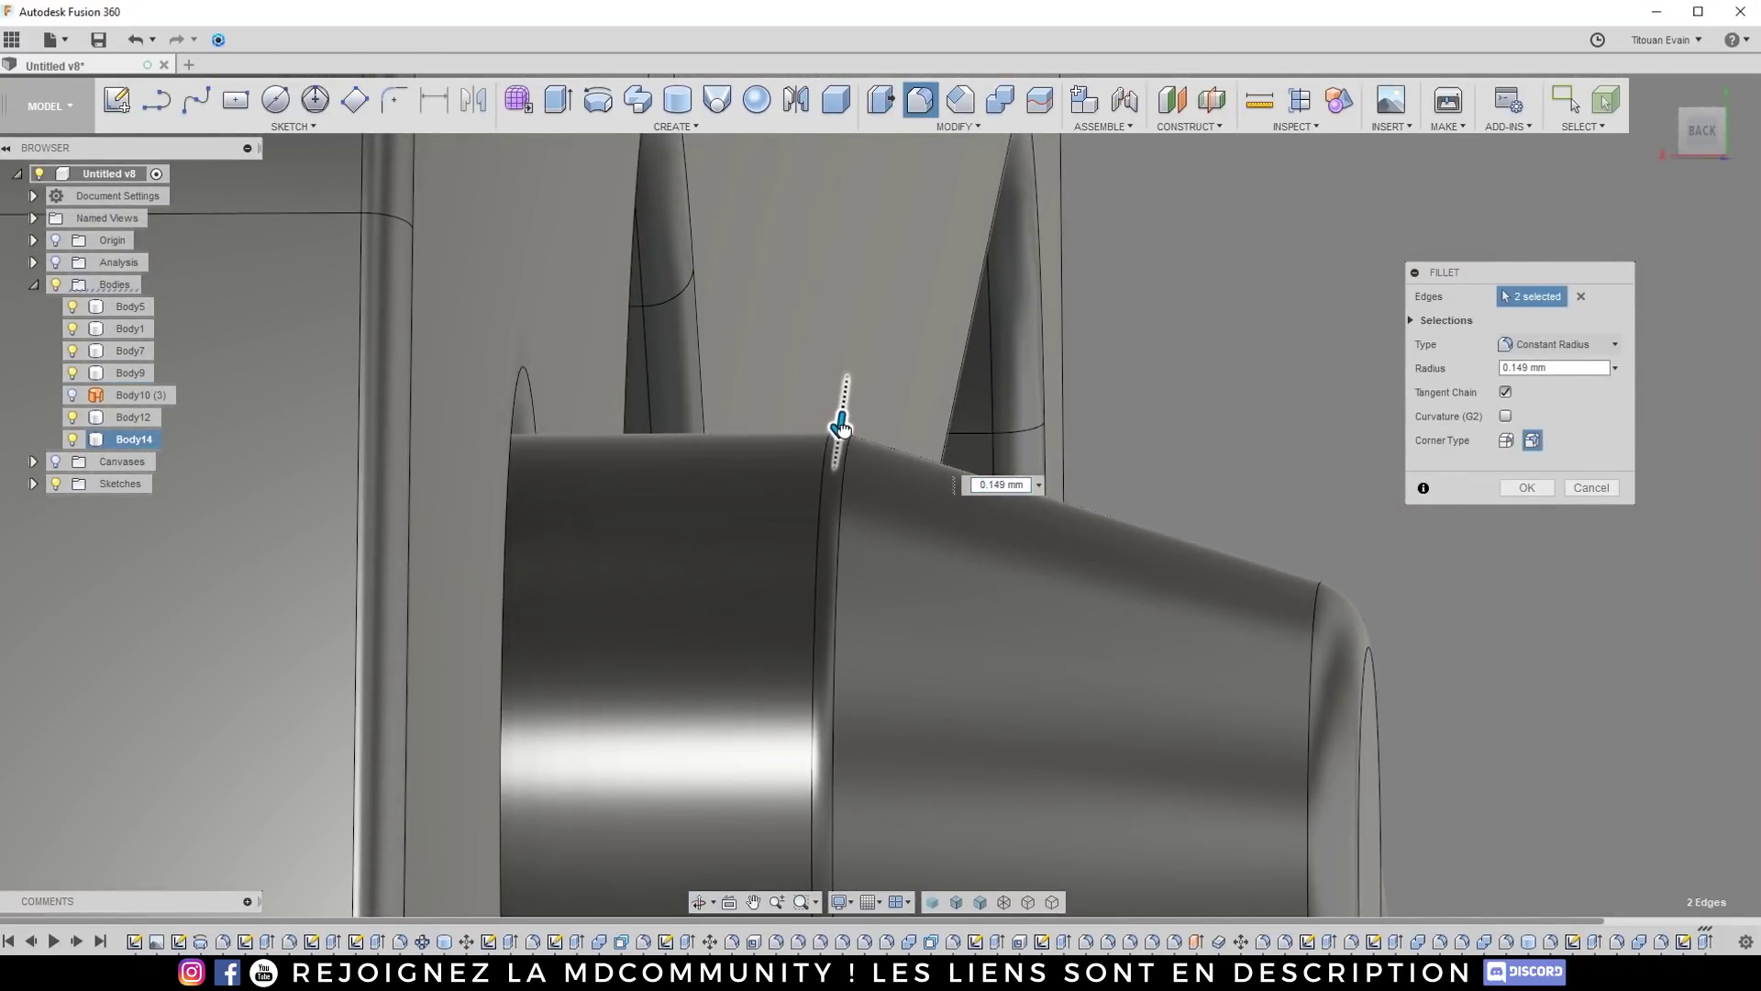
pyautogui.click(1525, 487)
# Step: Start a torus with a 5 mm inner diameter on the cover's side face, centred on the pin's plain end
pyautogui.keyDown('shift'); pyautogui.moveTo(1160, 353); pyautogui.dragTo(927, 316, button='middle'); pyautogui.keyUp('shift')
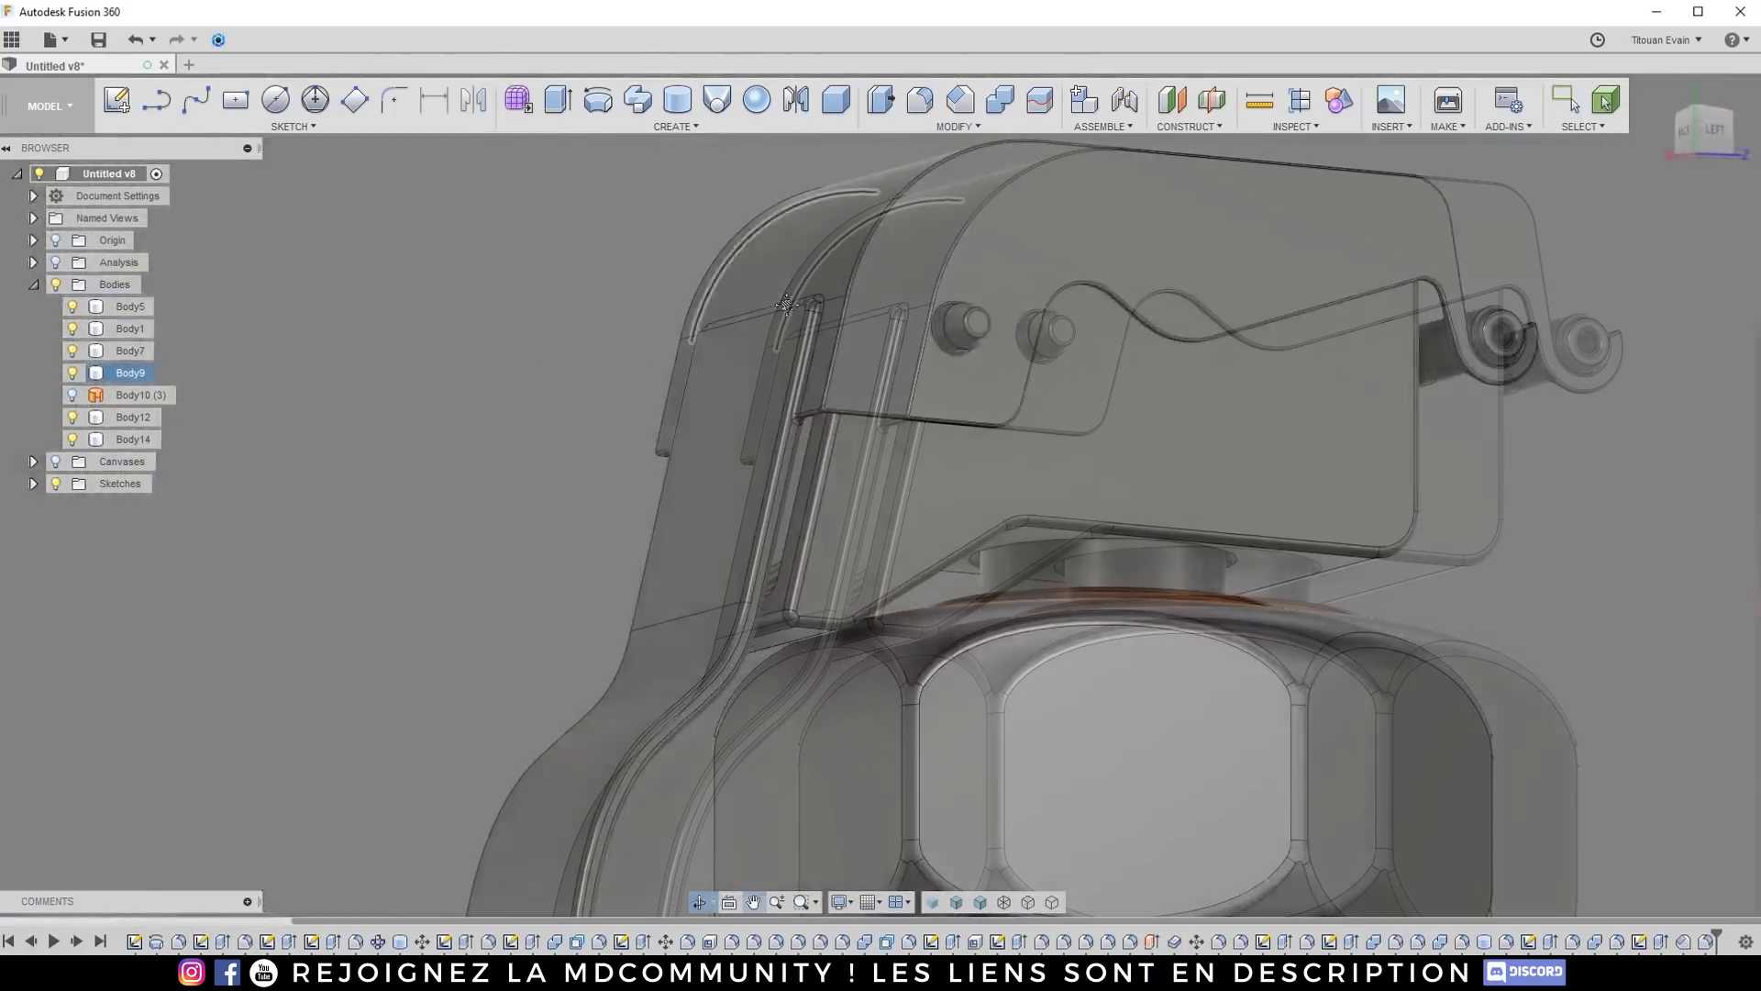
pyautogui.keyDown('shift'); pyautogui.moveTo(880, 330); pyautogui.dragTo(826, 316, button='middle'); pyautogui.keyUp('shift')
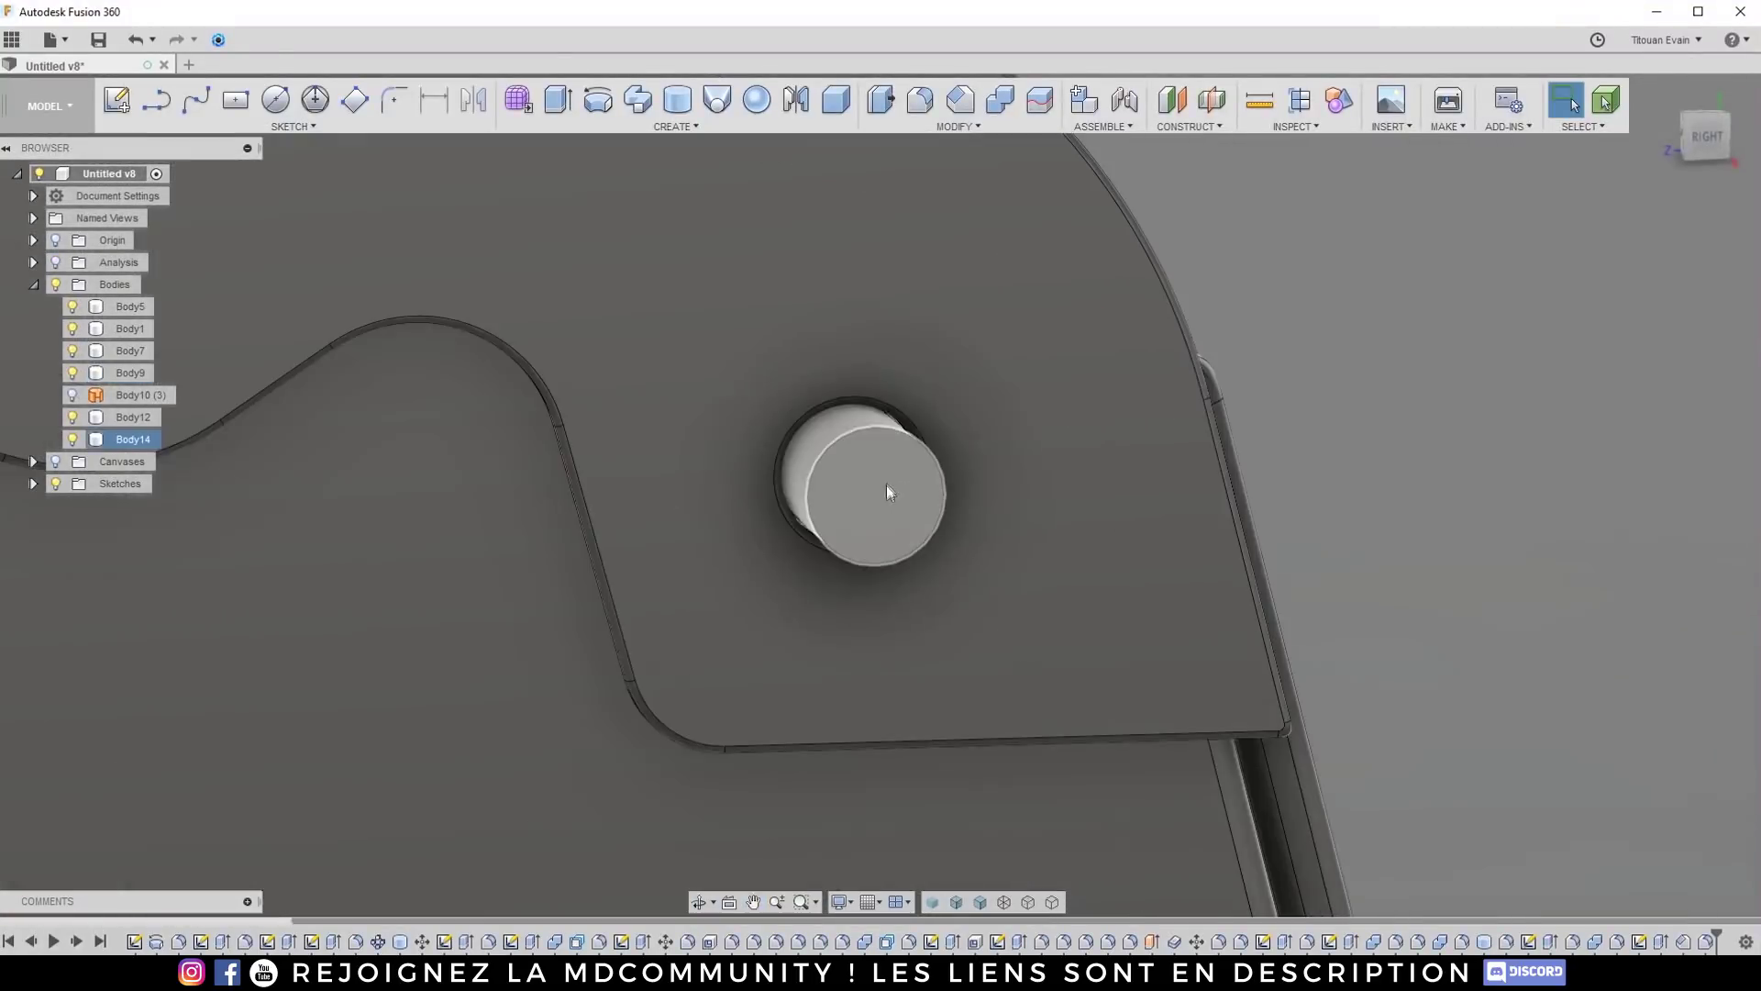
pyautogui.keyDown('shift'); pyautogui.moveTo(886, 486); pyautogui.dragTo(785, 468, button='middle'); pyautogui.keyUp('shift')
pyautogui.press('Escape')
pyautogui.click(729, 129)
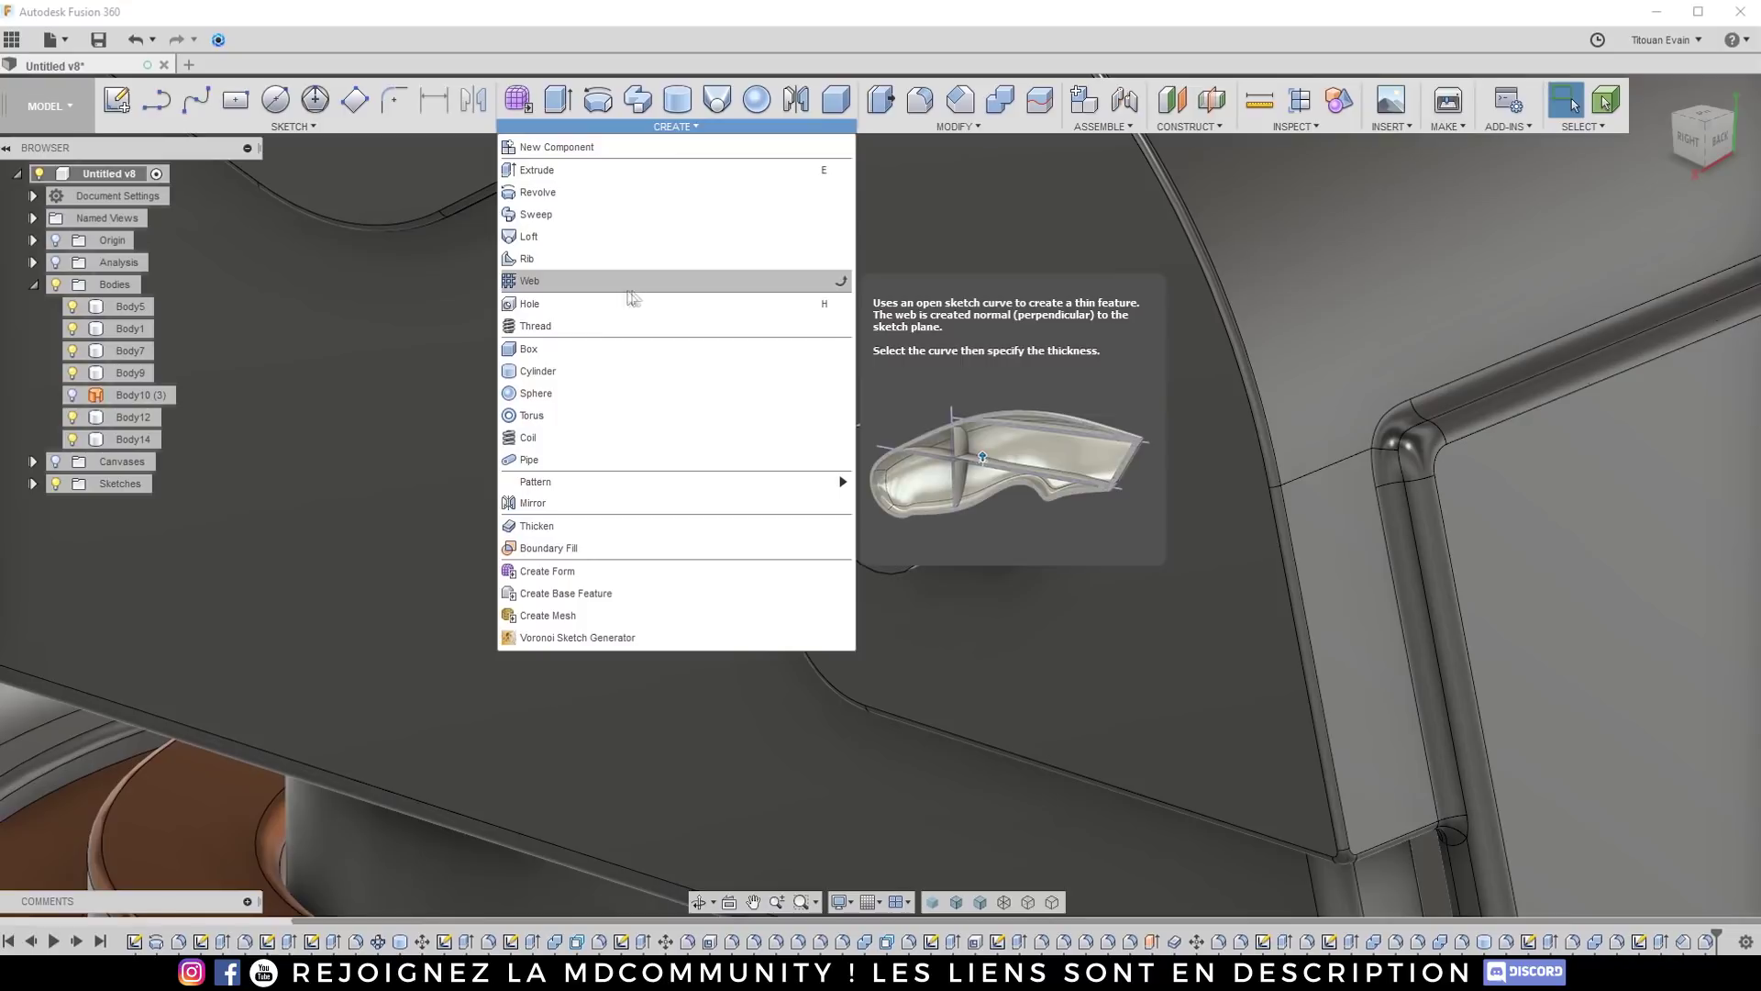
pyautogui.click(581, 407)
pyautogui.click(941, 408)
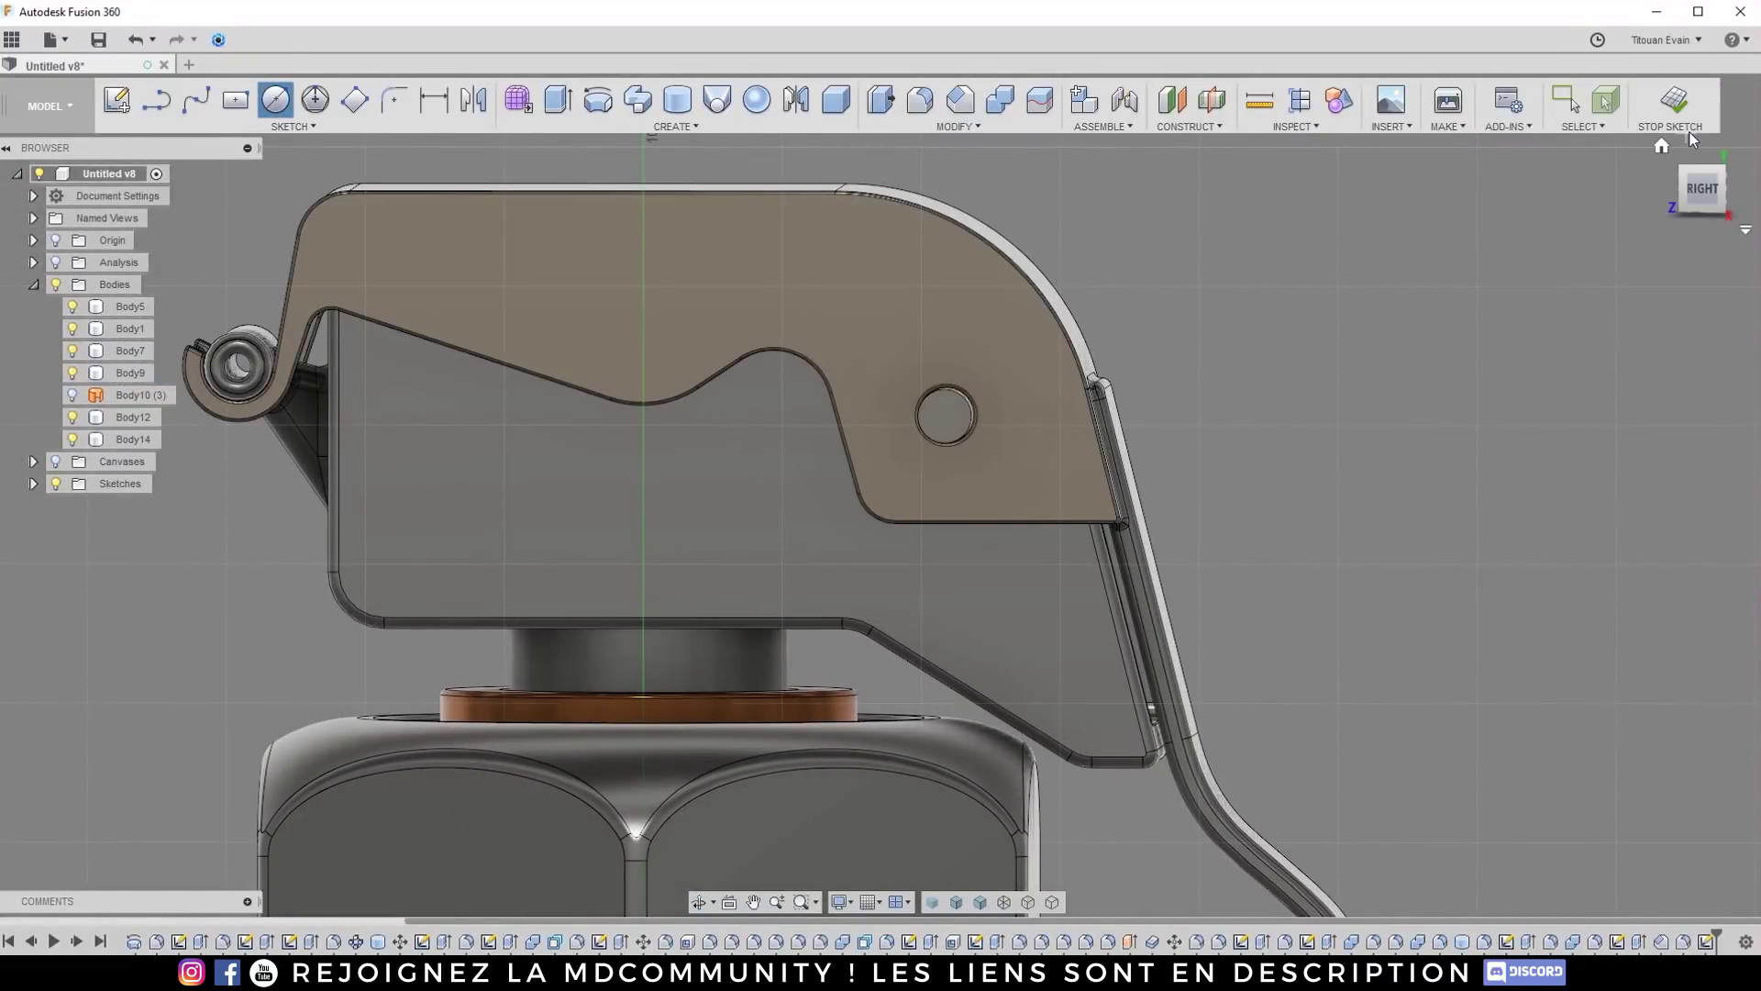
pyautogui.scroll(5, 944, 414)
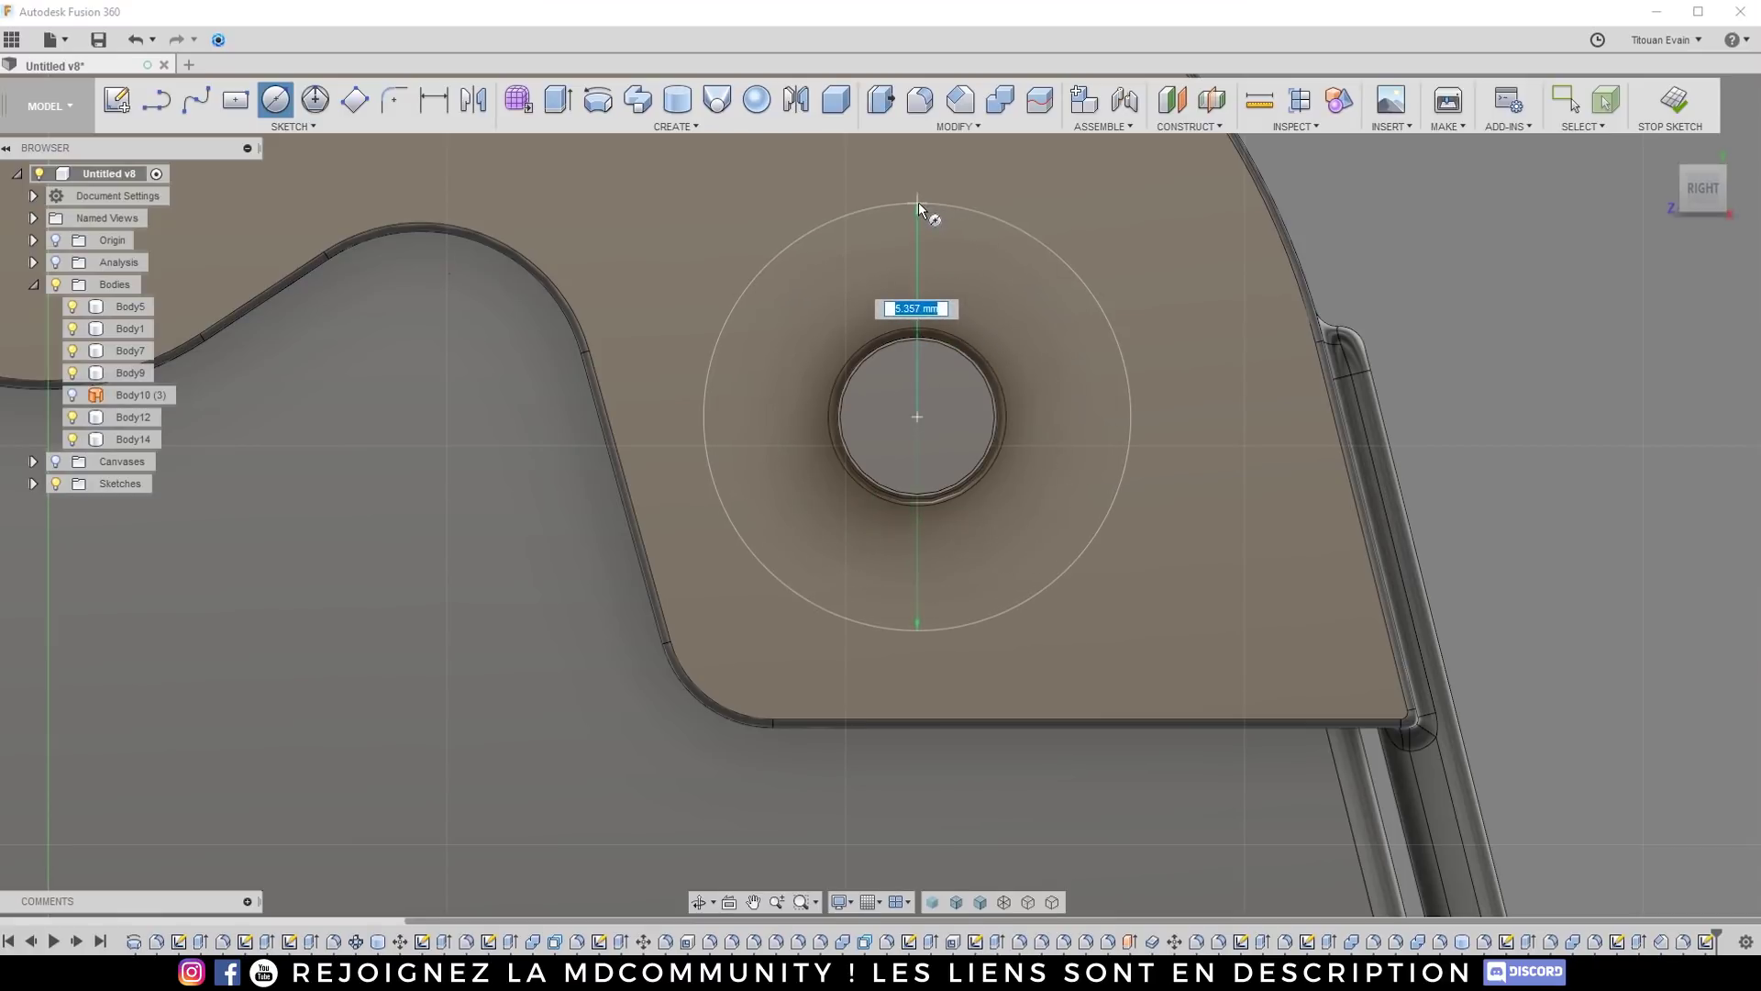
pyautogui.write('5')
pyautogui.press('Tab')
pyautogui.press('Return')
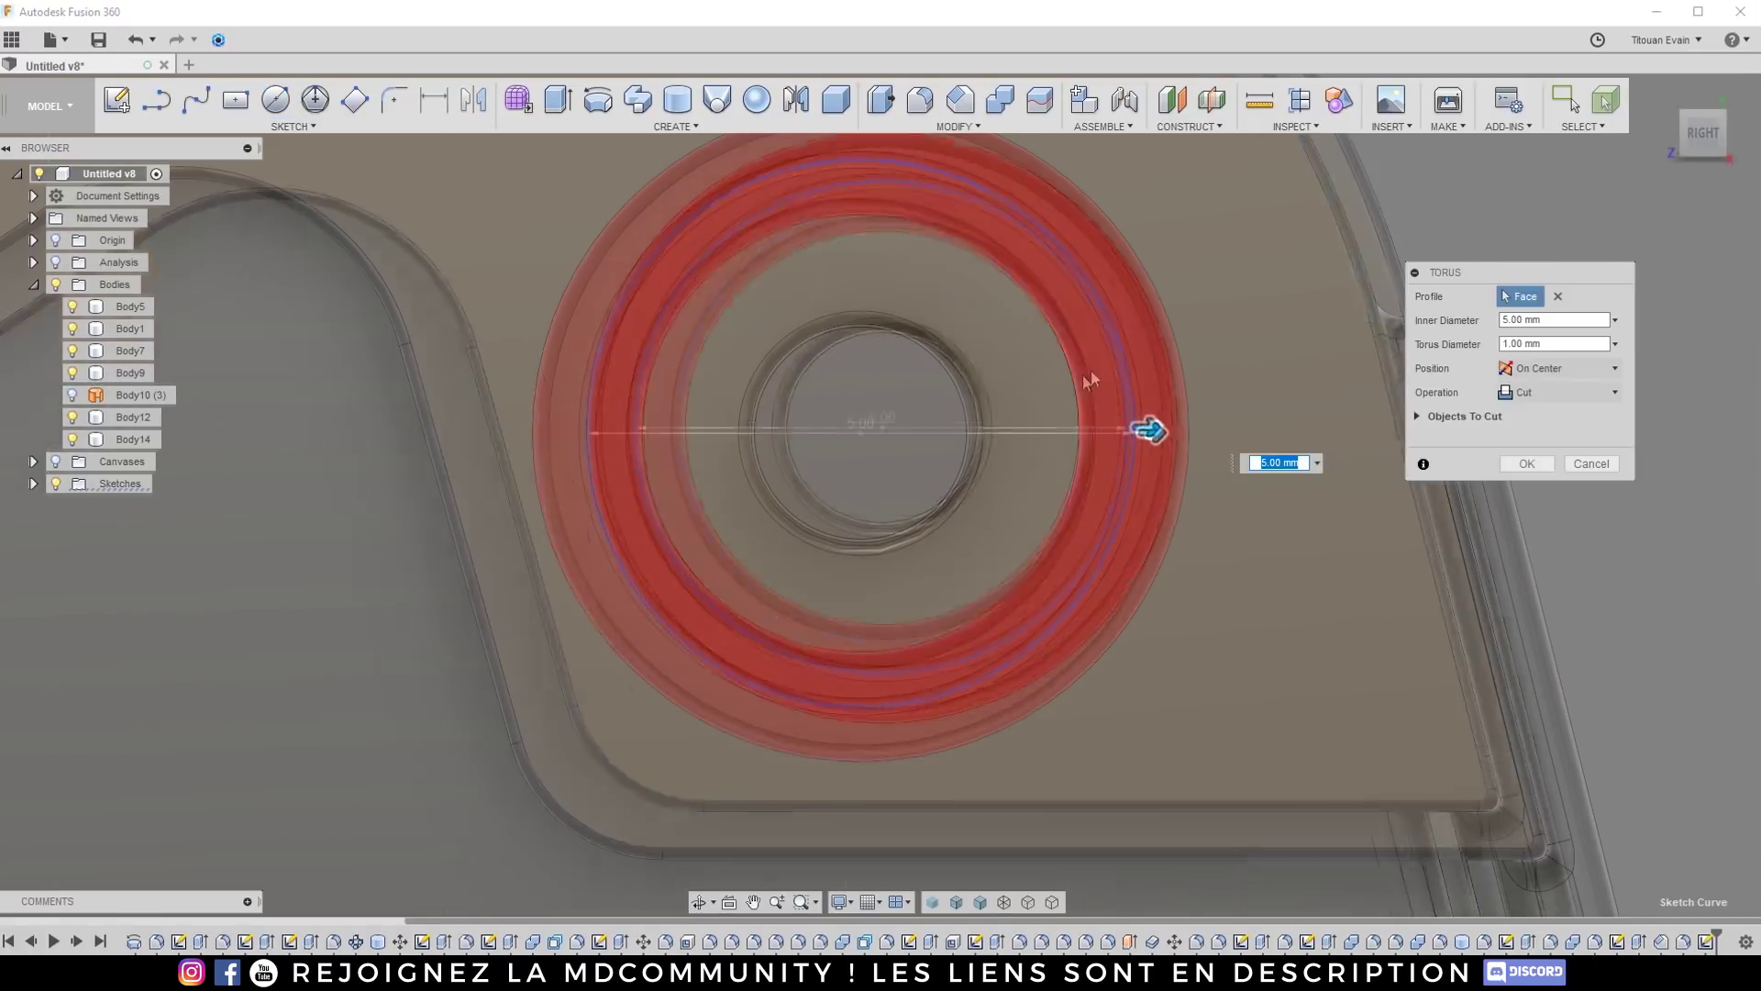
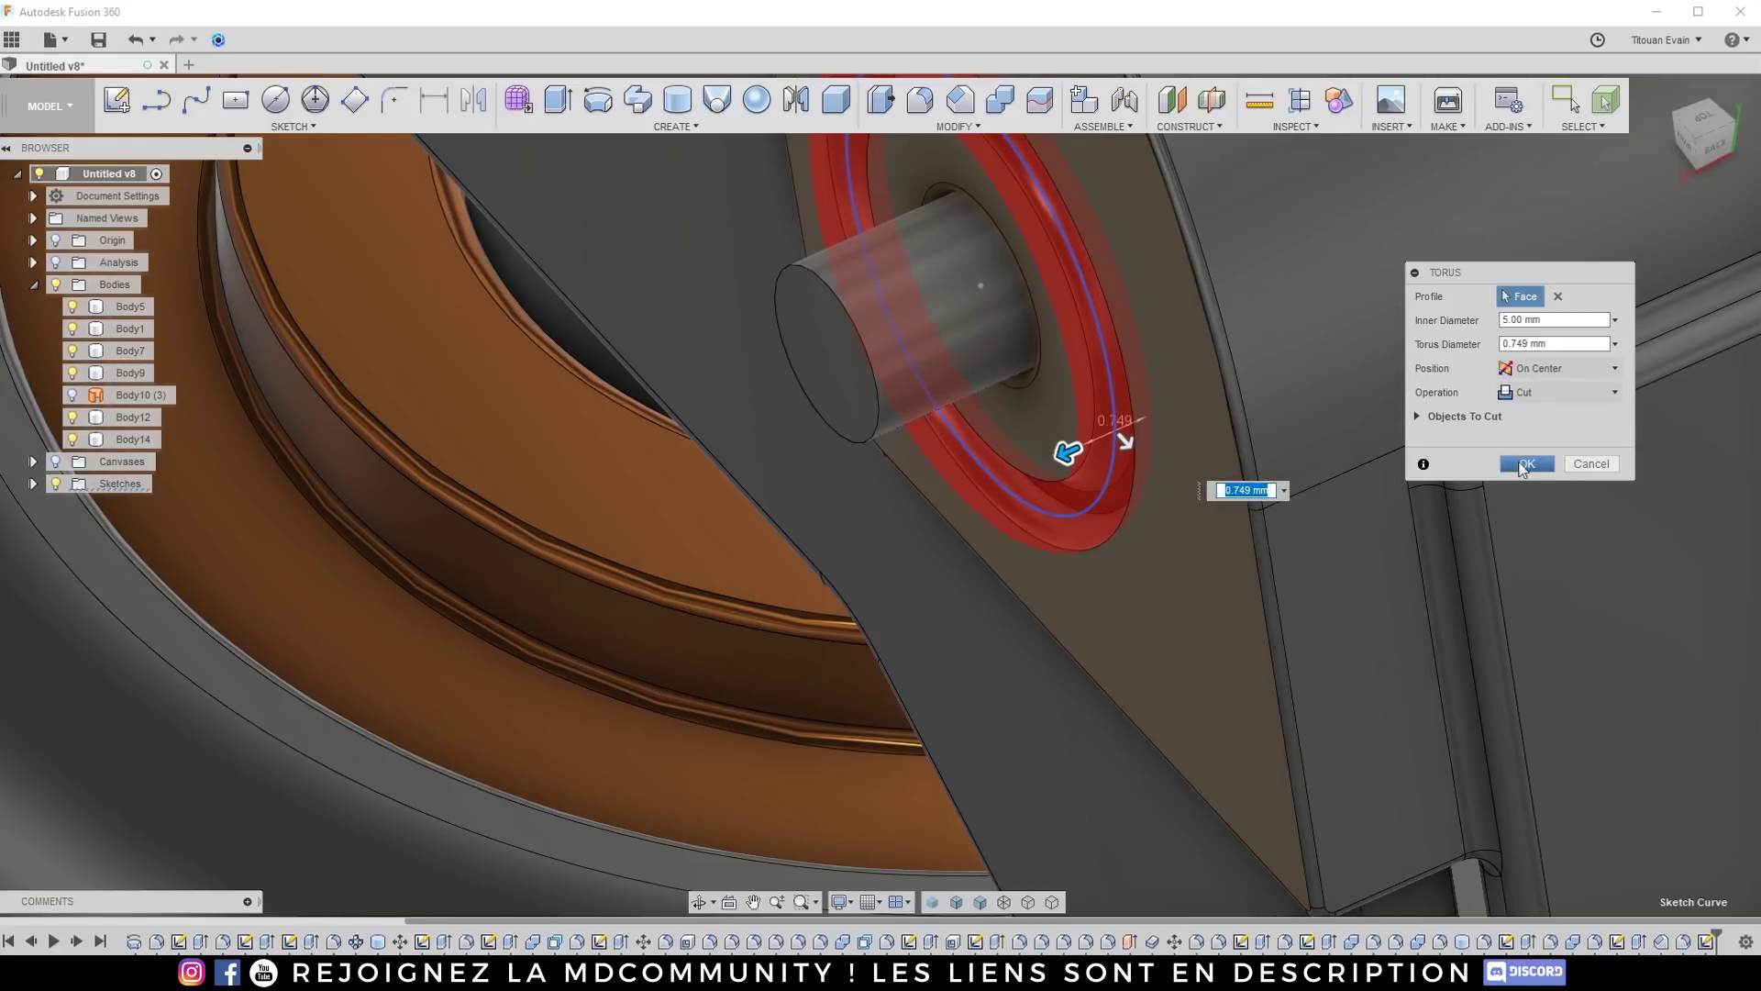
# Step: Create the torus around the pin as a new body with a torus diameter of 0.749 mm
pyautogui.click(1541, 392)
pyautogui.click(1545, 483)
pyautogui.click(1550, 463)
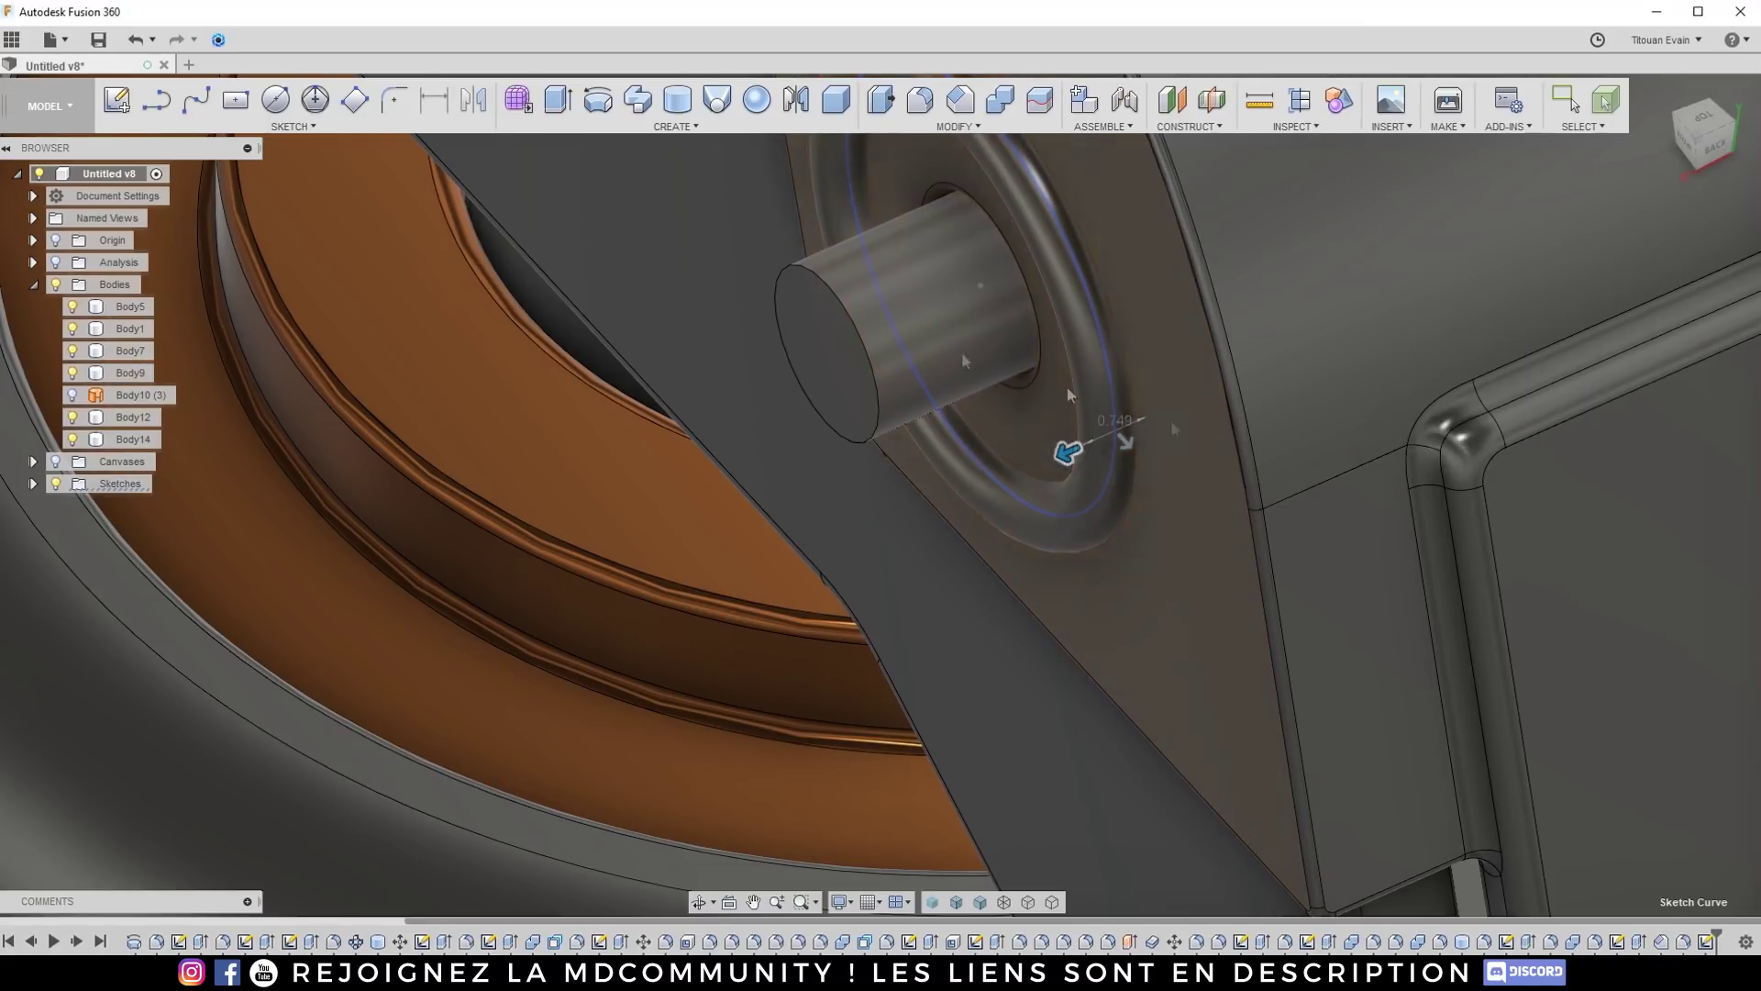
# Step: Start moving the ring body and set the move pivot at the centre of the cross pin
pyautogui.click(134, 461)
pyautogui.keyDown('ctrl'); pyautogui.click(133, 438); pyautogui.keyUp('ctrl')
pyautogui.press('m')
pyautogui.scroll(5, 1009, 367)
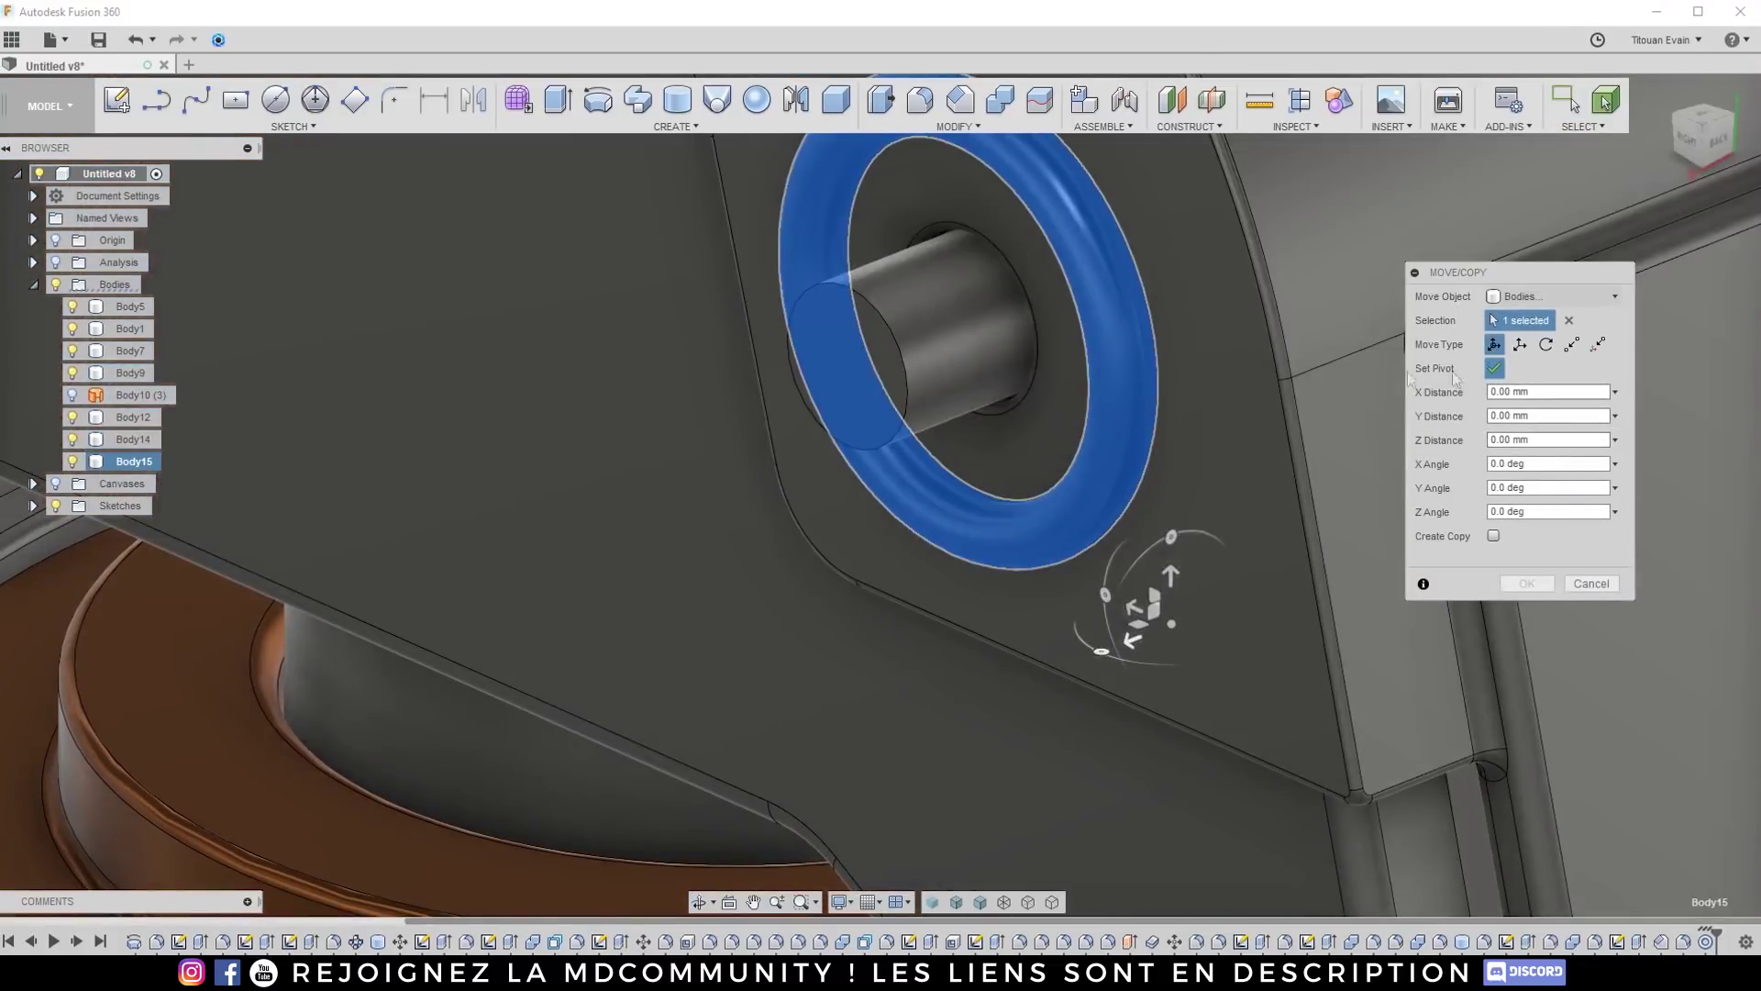
pyautogui.click(1021, 290)
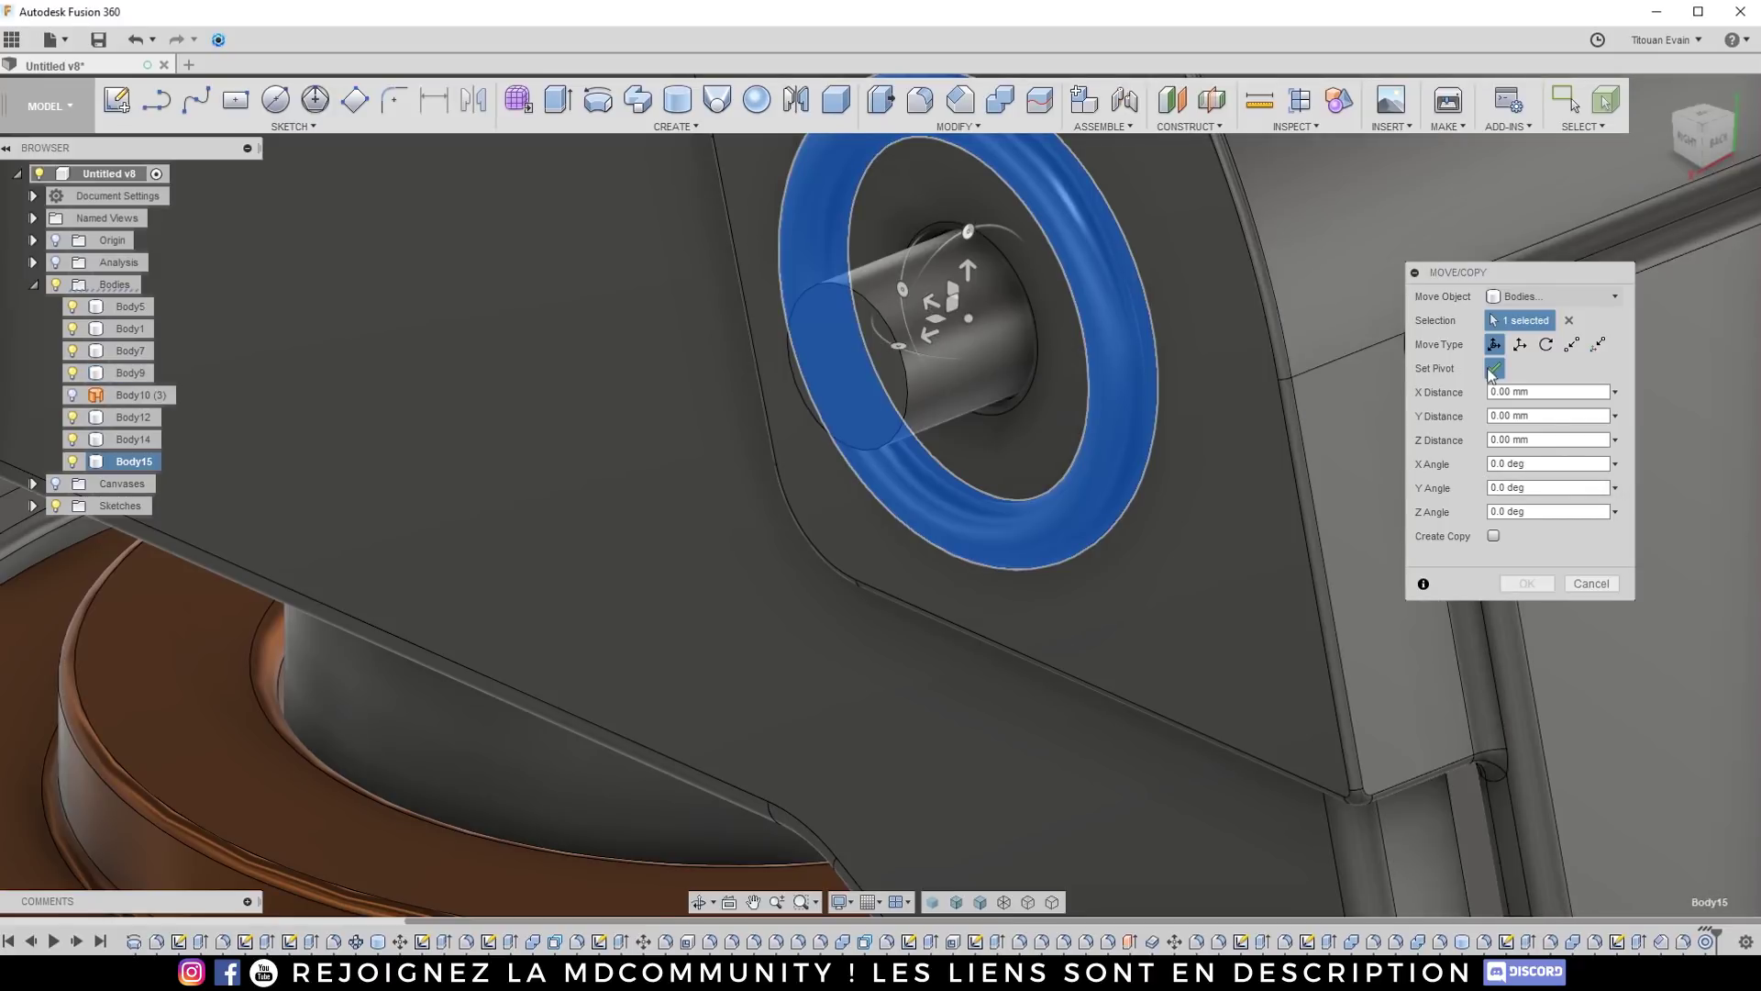
pyautogui.click(1492, 369)
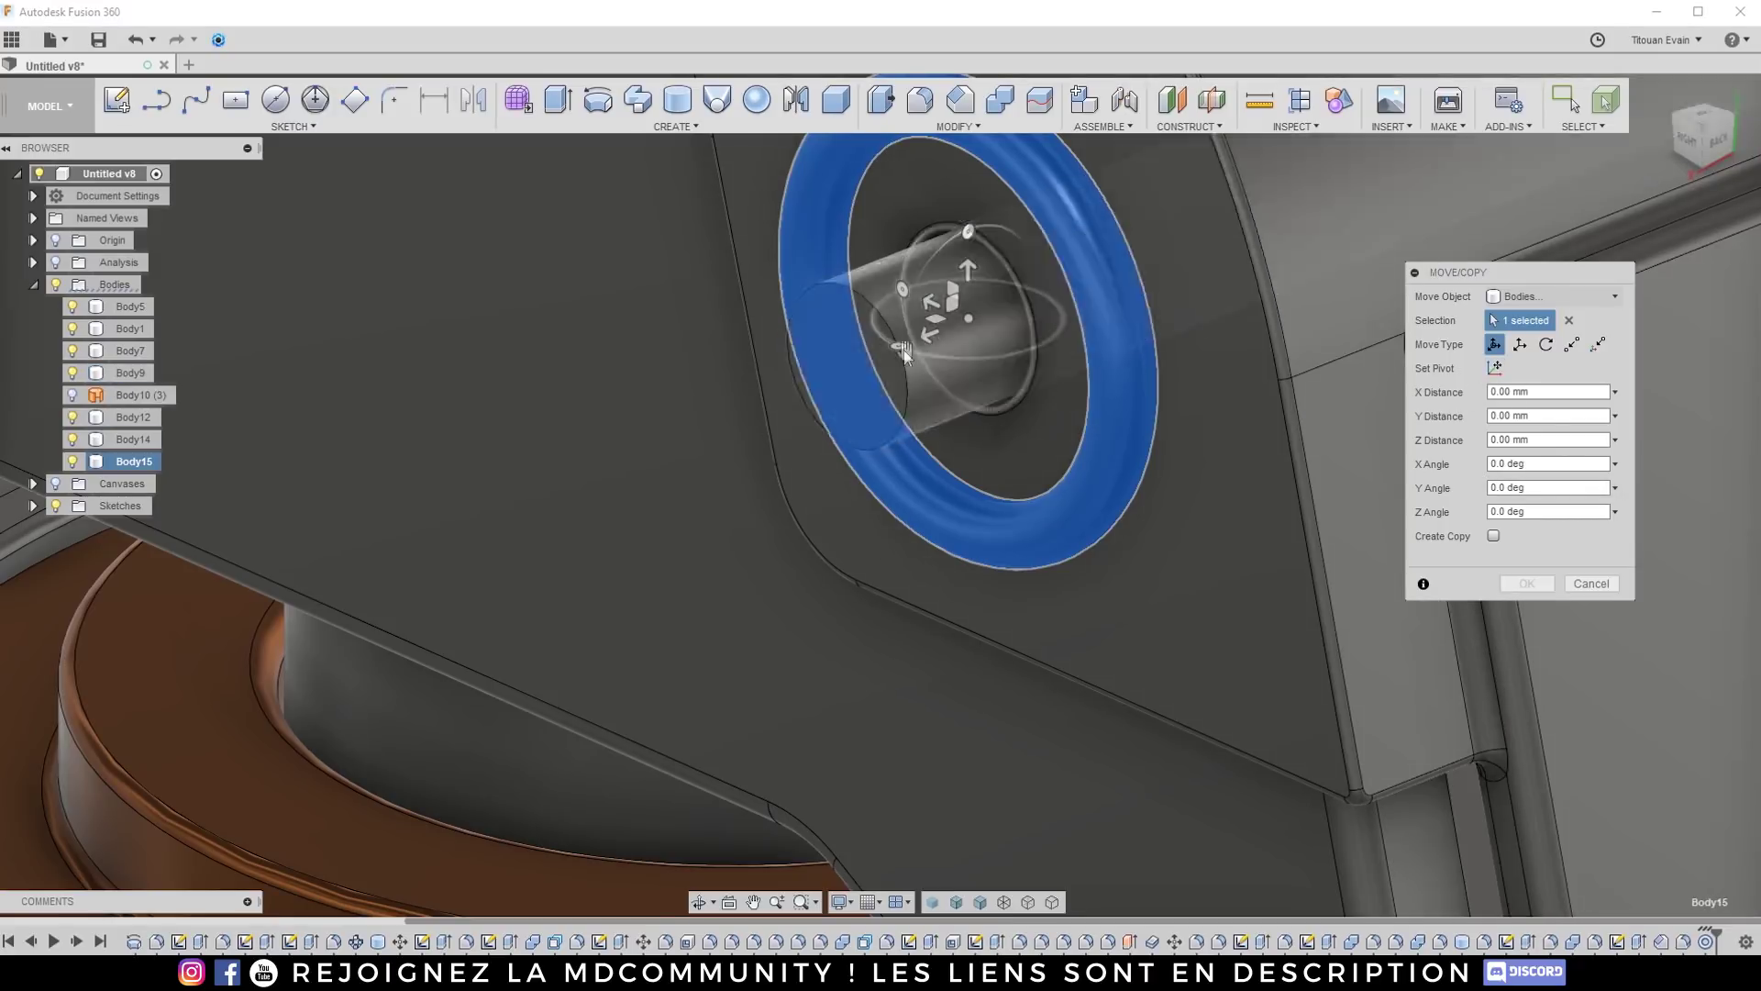
# Step: Move the ring outward along the pin and rotate it perpendicular to the cover face so it passes through the pin's end
pyautogui.moveTo(908, 349); pyautogui.dragTo(805, 381)
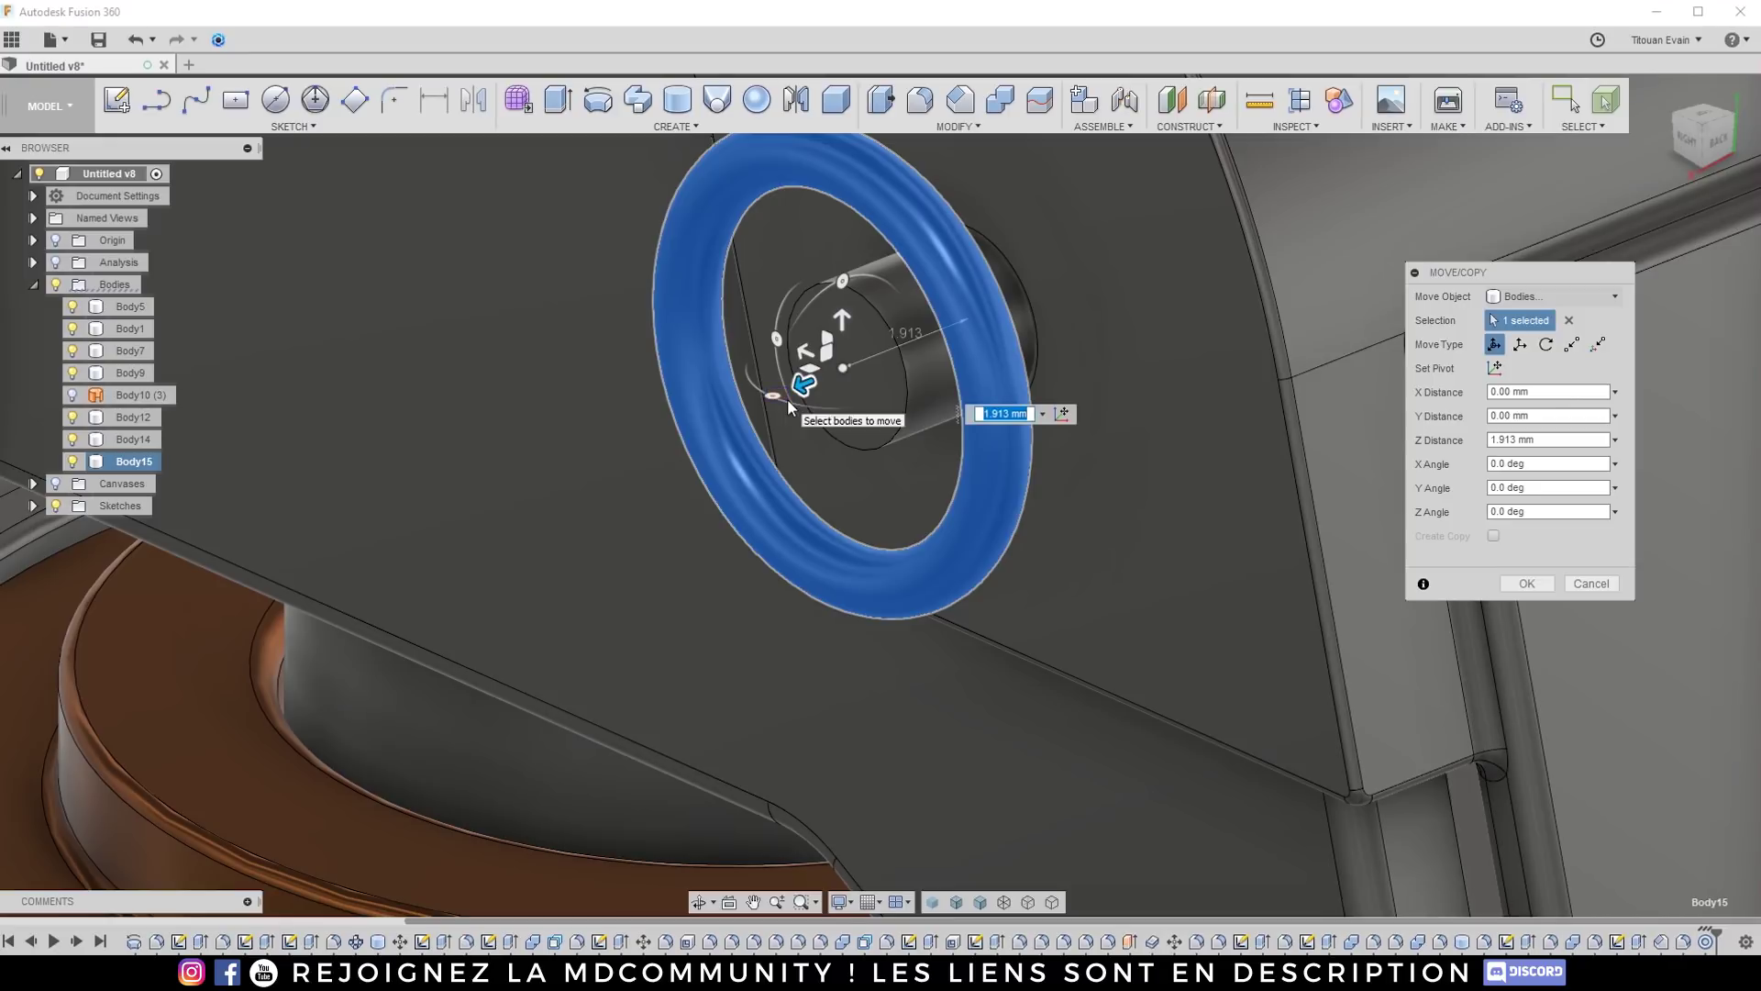
pyautogui.moveTo(770, 397); pyautogui.dragTo(892, 393)
pyautogui.keyDown('shift'); pyautogui.moveTo(807, 353); pyautogui.dragTo(748, 386, button='middle'); pyautogui.keyUp('shift')
pyautogui.moveTo(765, 372); pyautogui.dragTo(676, 405)
pyautogui.keyDown('shift'); pyautogui.moveTo(676, 405); pyautogui.dragTo(716, 413, button='middle'); pyautogui.keyUp('shift')
pyautogui.keyDown('shift'); pyautogui.moveTo(781, 495); pyautogui.dragTo(765, 308, button='middle'); pyautogui.keyUp('shift')
pyautogui.click(1527, 583)
# Step: Edit the torus feature to reduce the ring's inner diameter to about 3.58 mm
pyautogui.scroll(-5, 1064, 383)
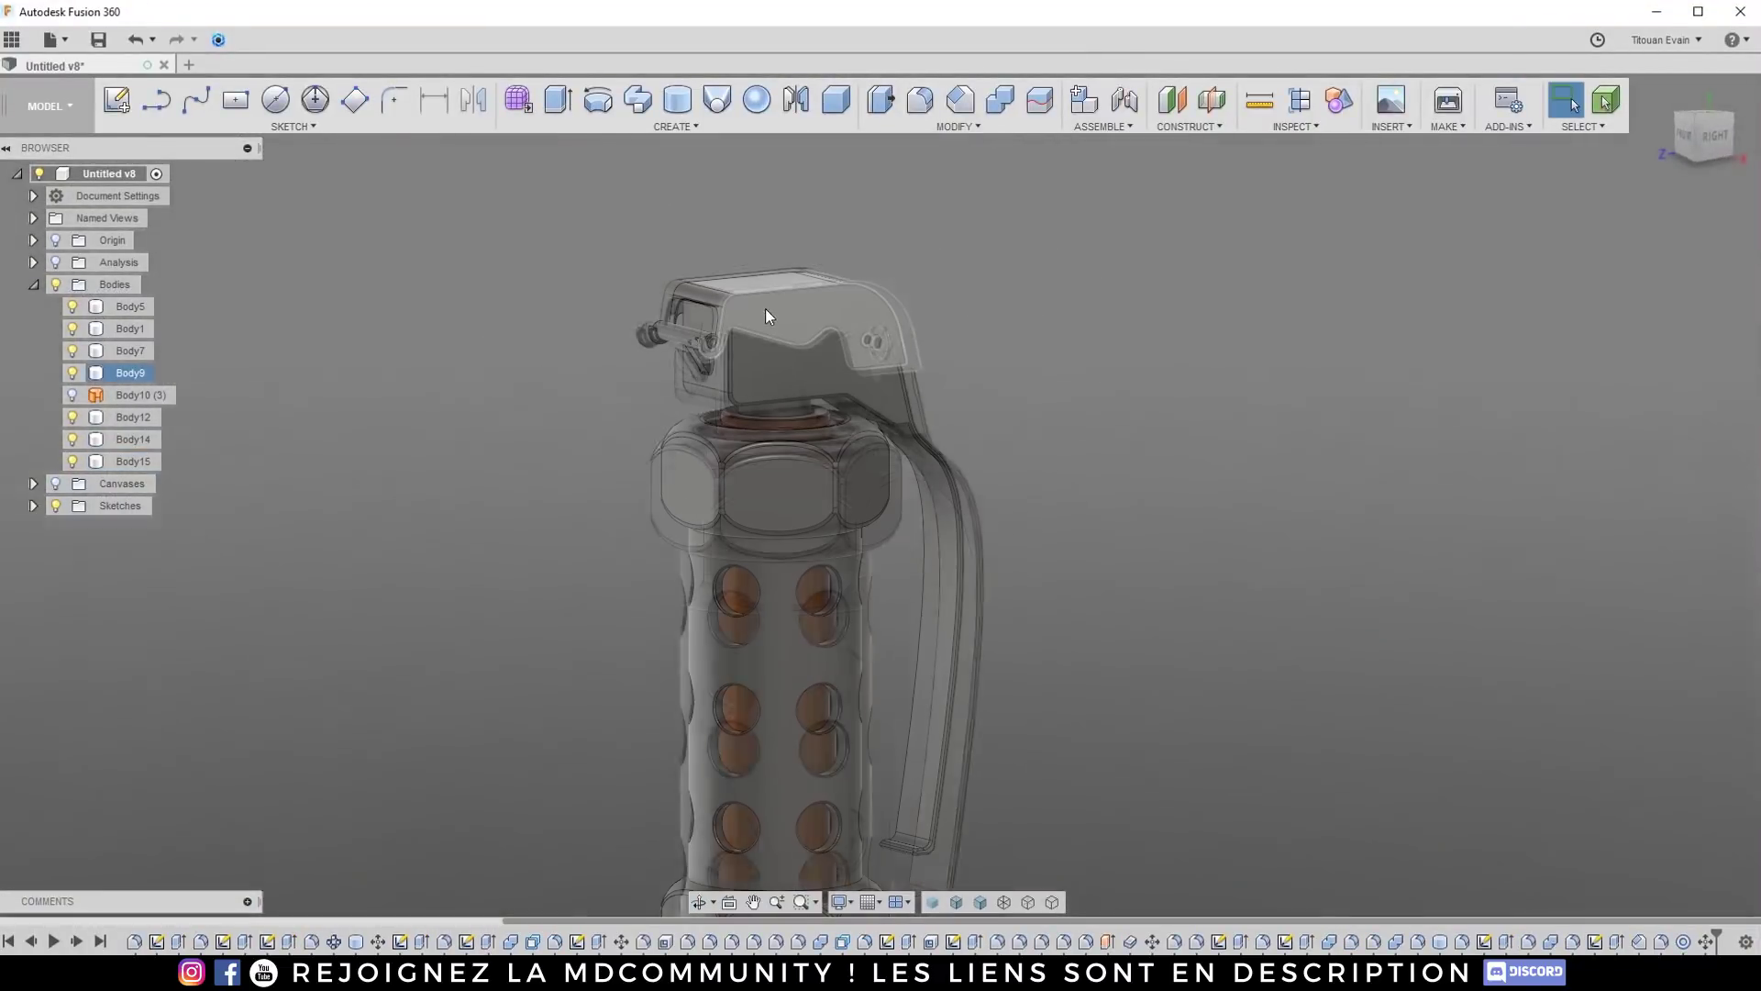
pyautogui.scroll(5, 899, 326)
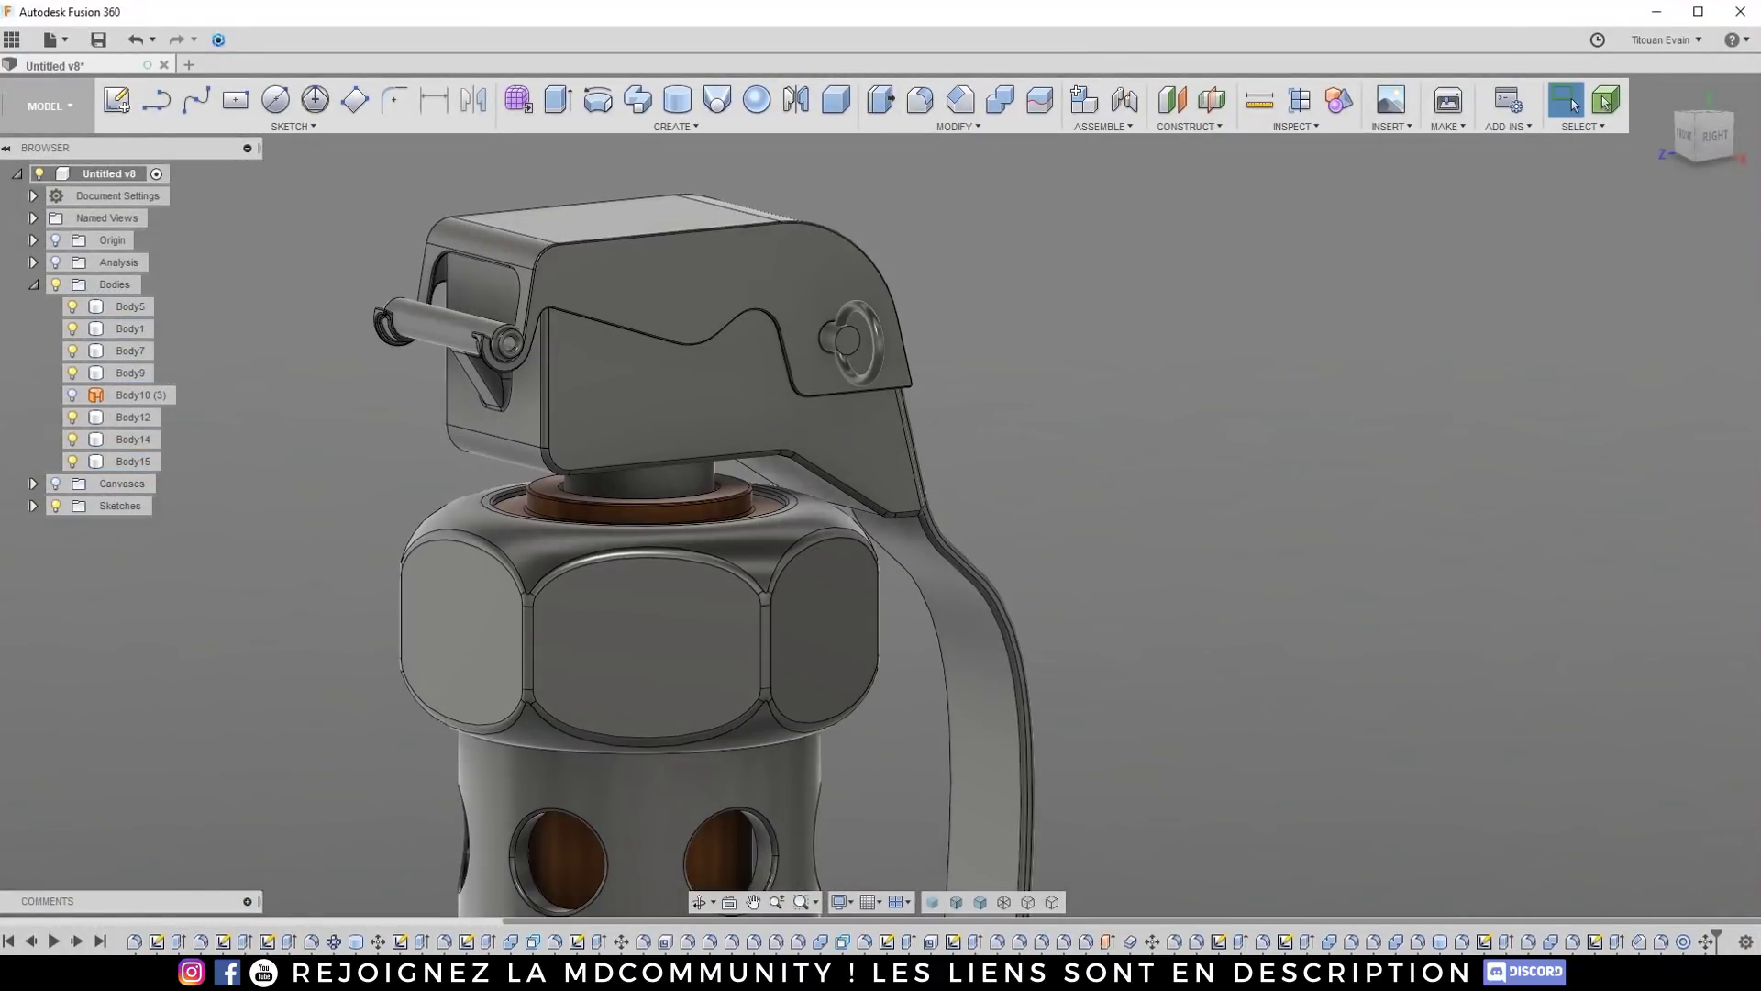
pyautogui.rightClick(1684, 942)
pyautogui.click(1651, 781)
pyautogui.scroll(5, 853, 366)
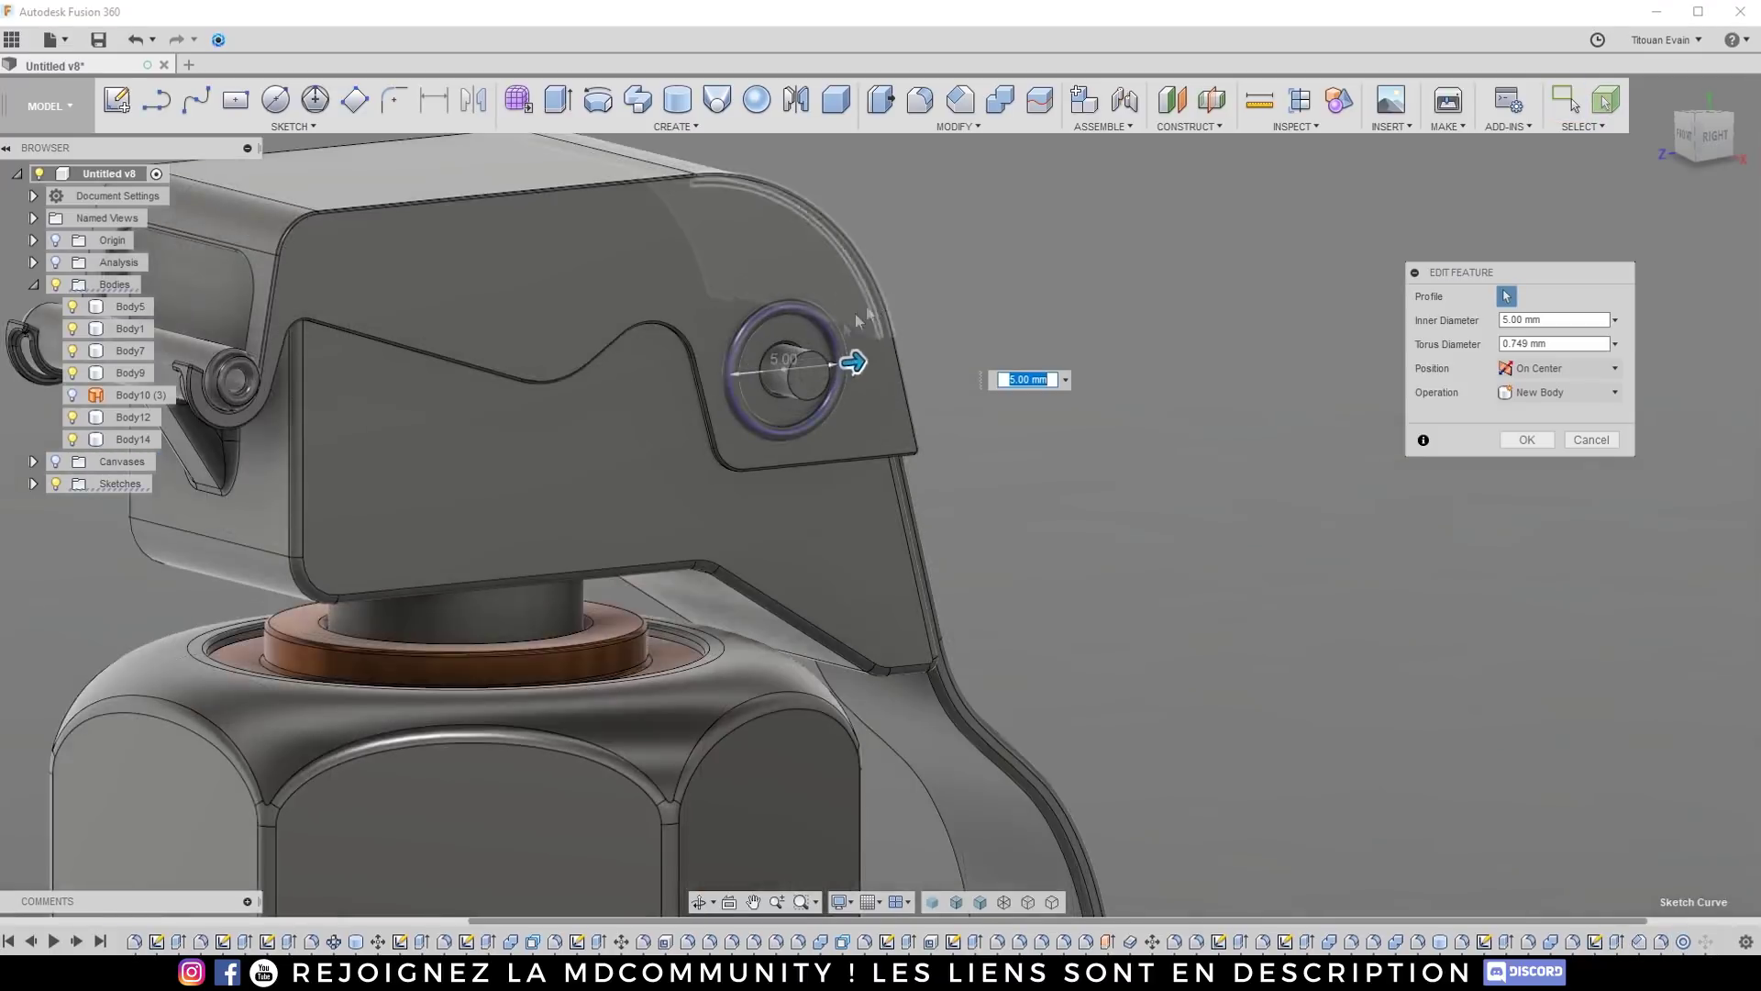
pyautogui.moveTo(876, 369); pyautogui.dragTo(877, 372)
pyautogui.keyDown('shift'); pyautogui.moveTo(906, 386); pyautogui.dragTo(837, 416, button='middle'); pyautogui.keyUp('shift')
pyautogui.moveTo(869, 366); pyautogui.dragTo(823, 366)
pyautogui.click(1527, 440)
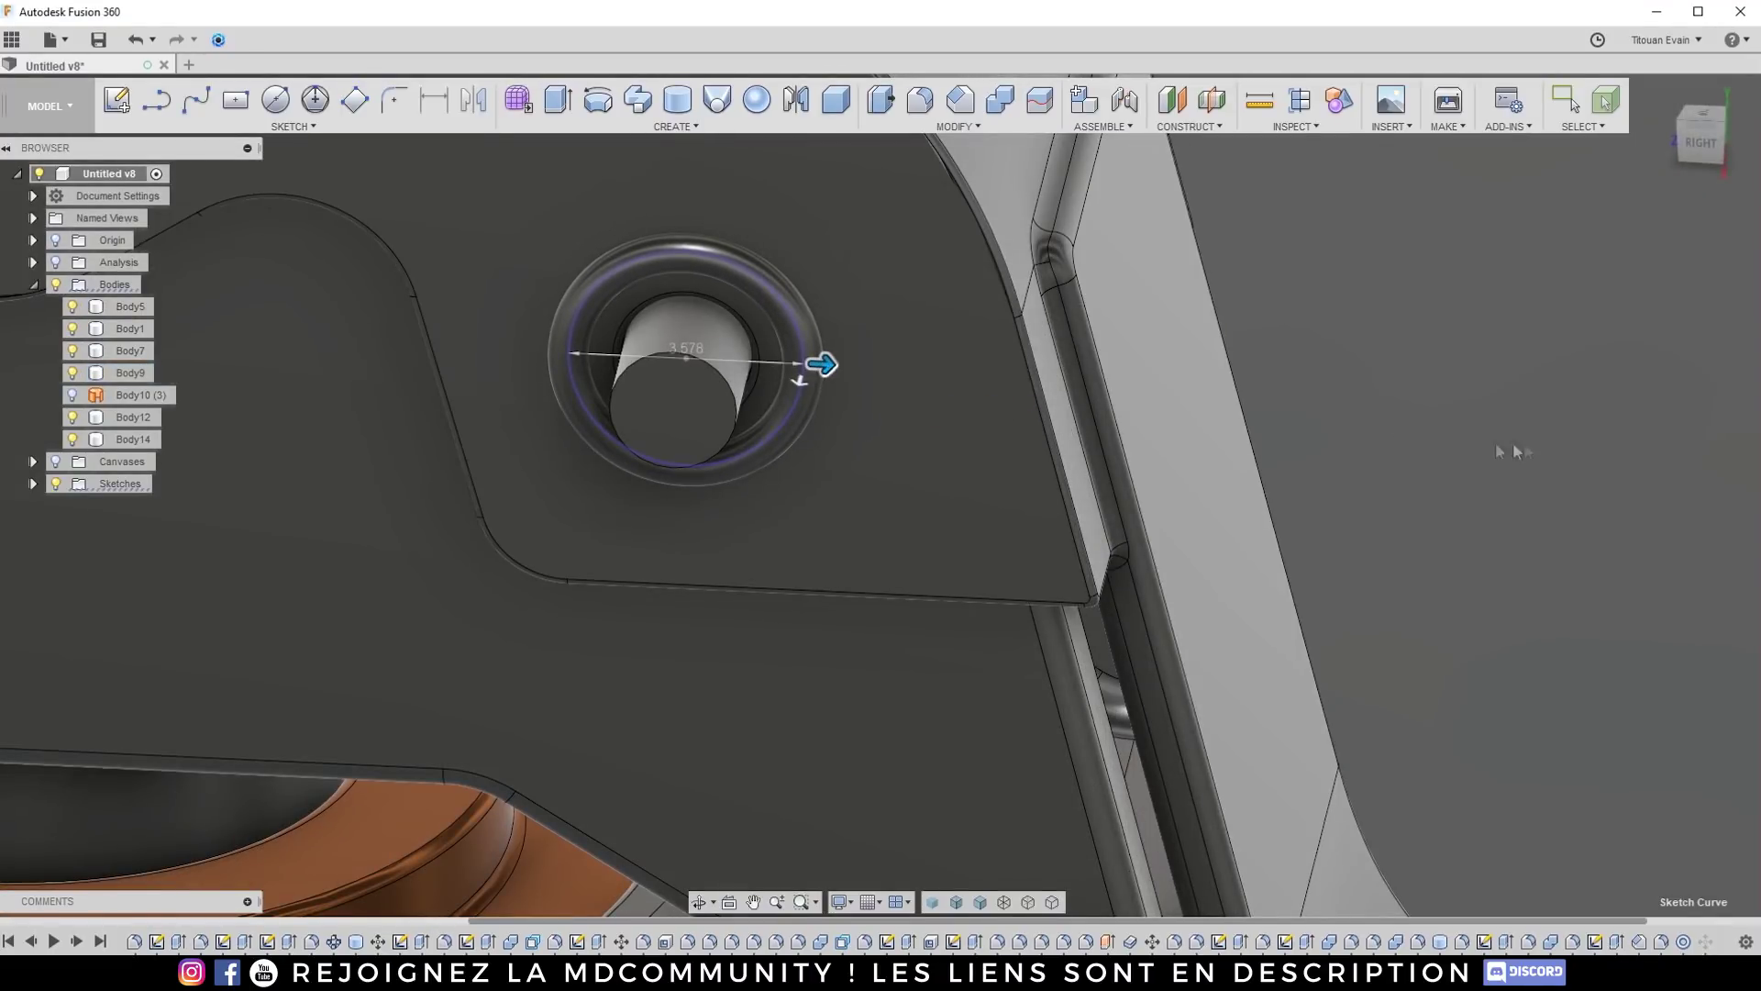
# Step: Edit the ring's move feature to shift the ring slightly inward along the pin, toward the cover
pyautogui.keyDown('shift'); pyautogui.moveTo(671, 379); pyautogui.dragTo(614, 492, button='middle'); pyautogui.keyUp('shift')
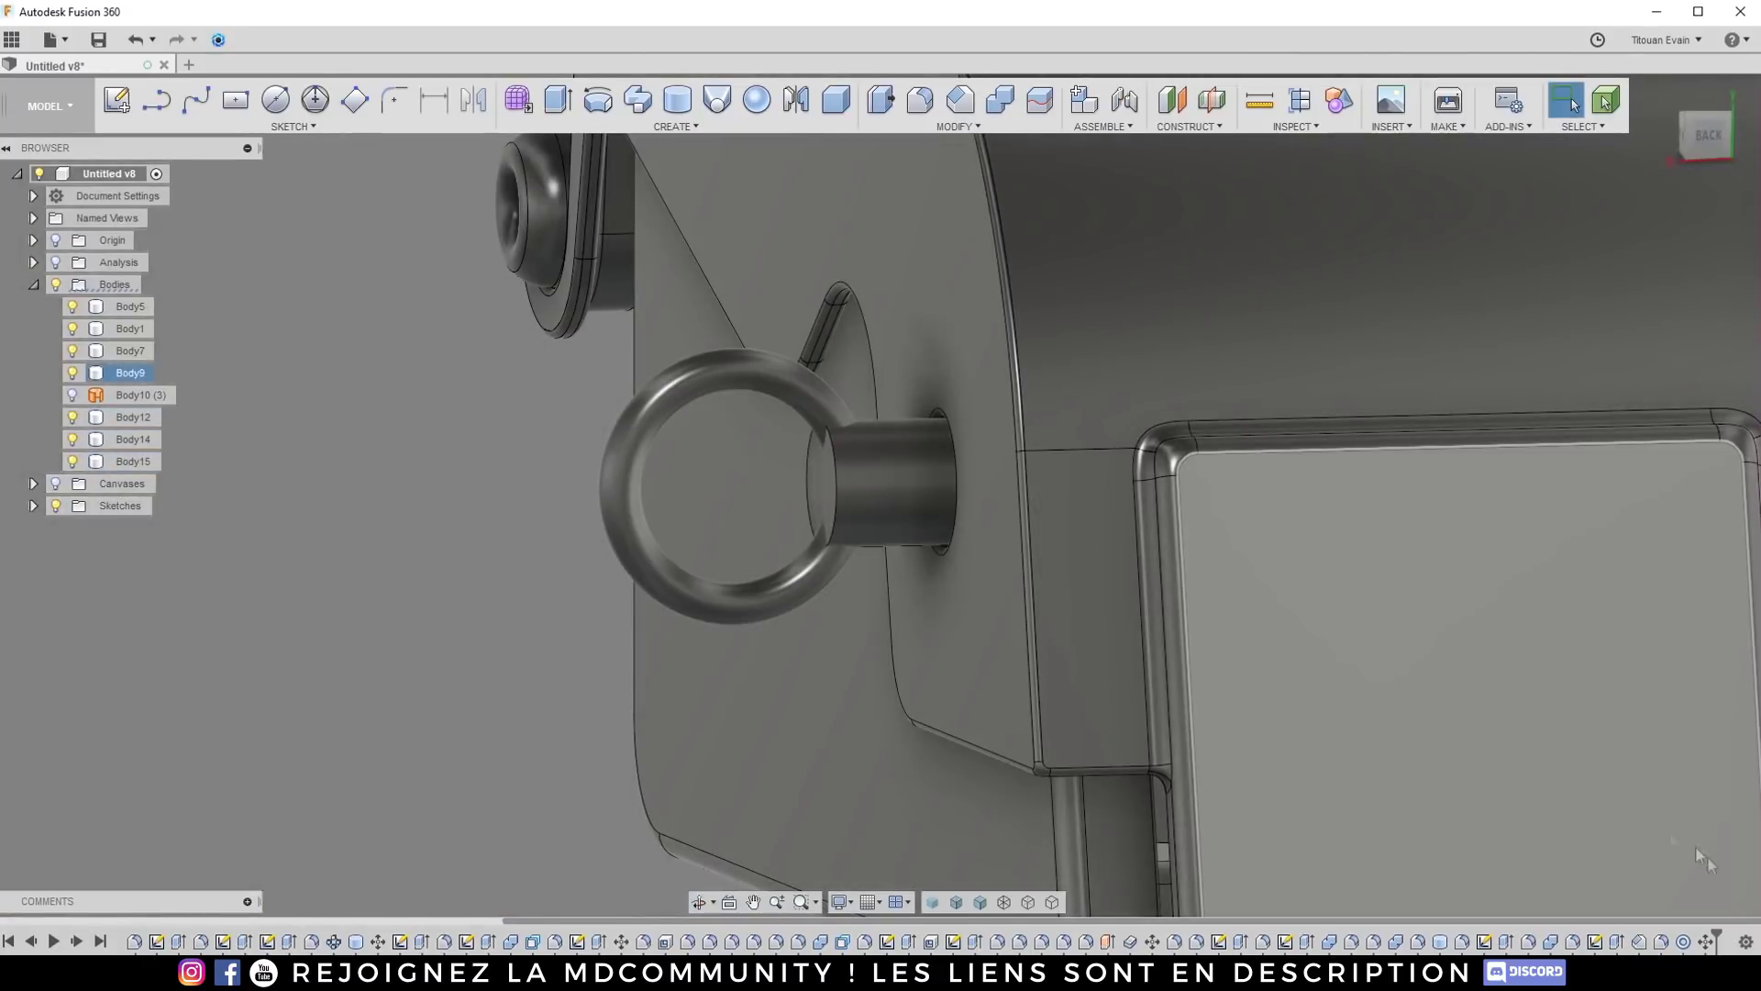
pyautogui.rightClick(1683, 941)
pyautogui.click(1654, 767)
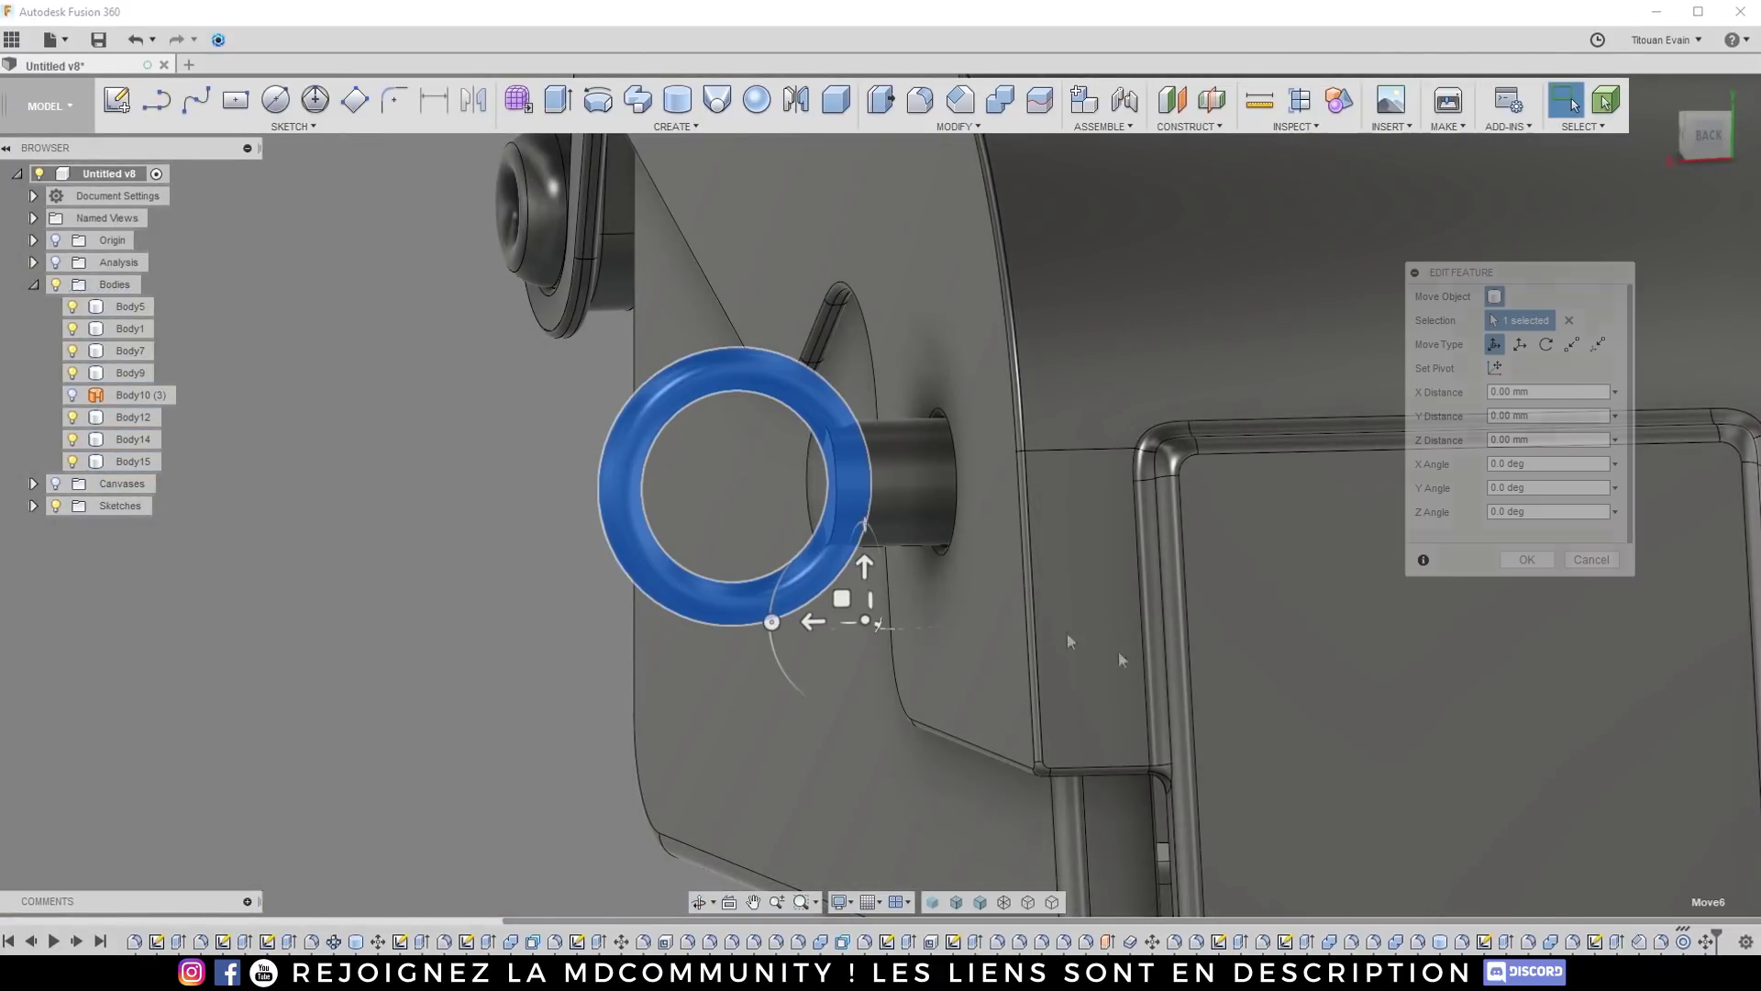
pyautogui.moveTo(830, 620); pyautogui.dragTo(844, 627)
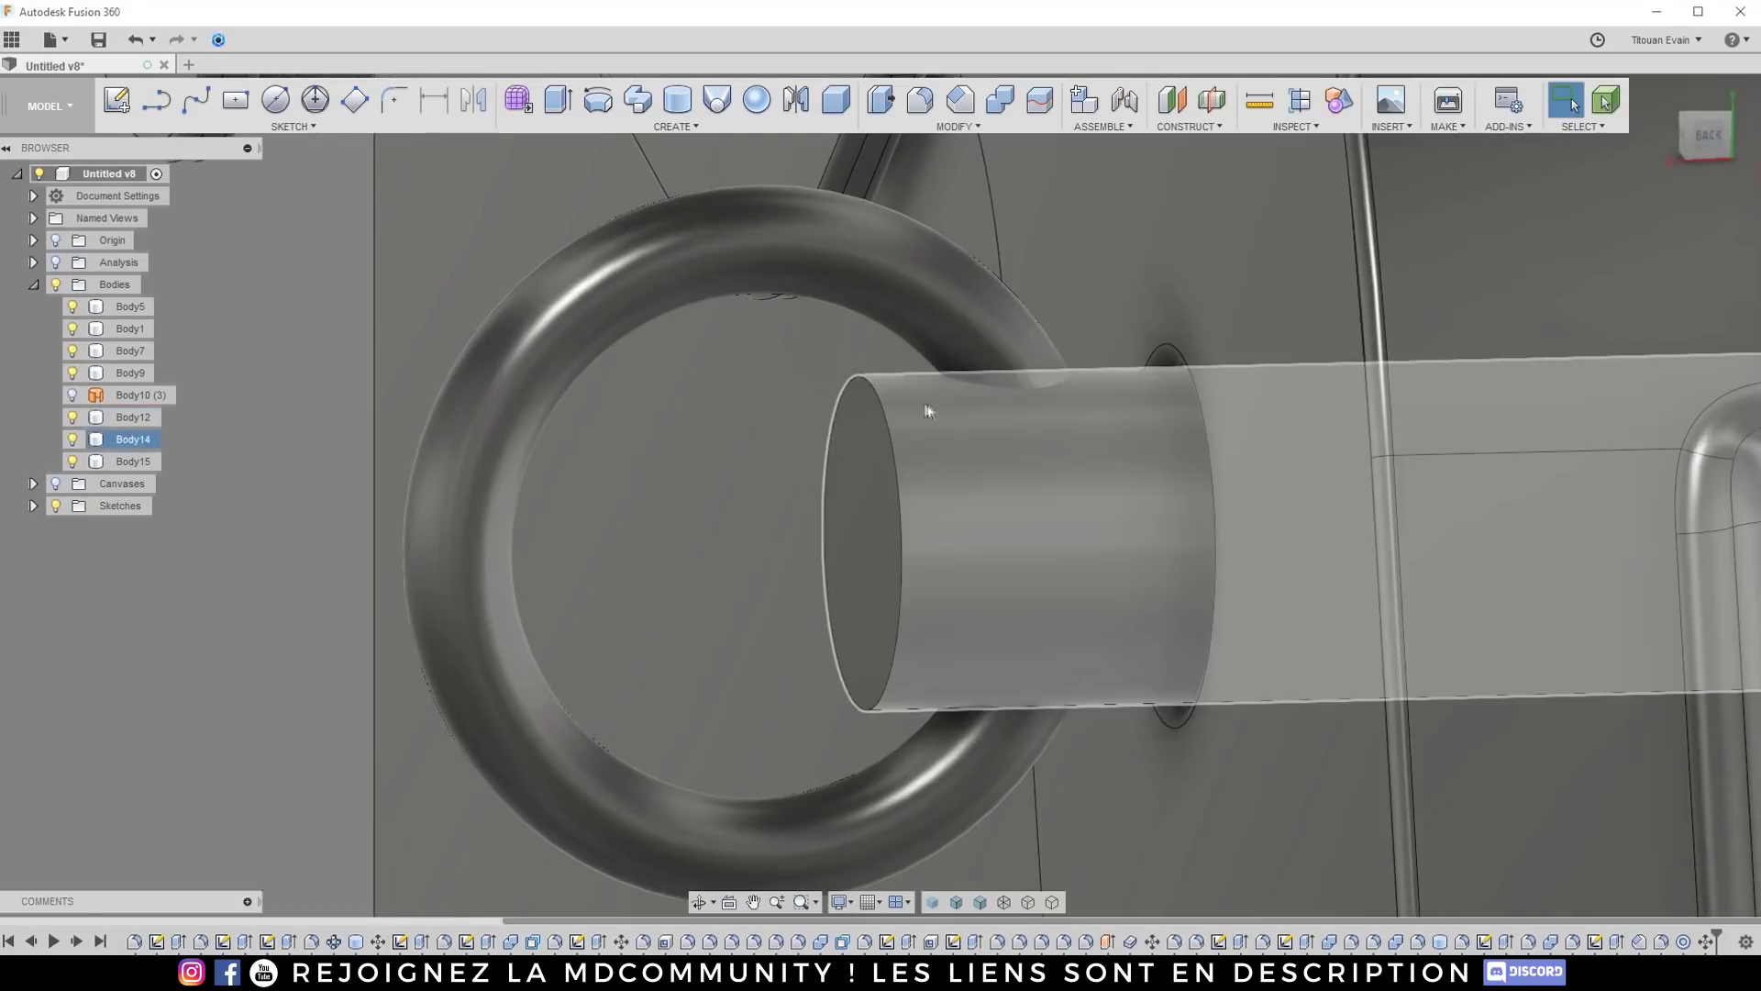
# Step: Fillet the outer circular edge of the pin's ring end
pyautogui.press('f')
pyautogui.click(879, 399)
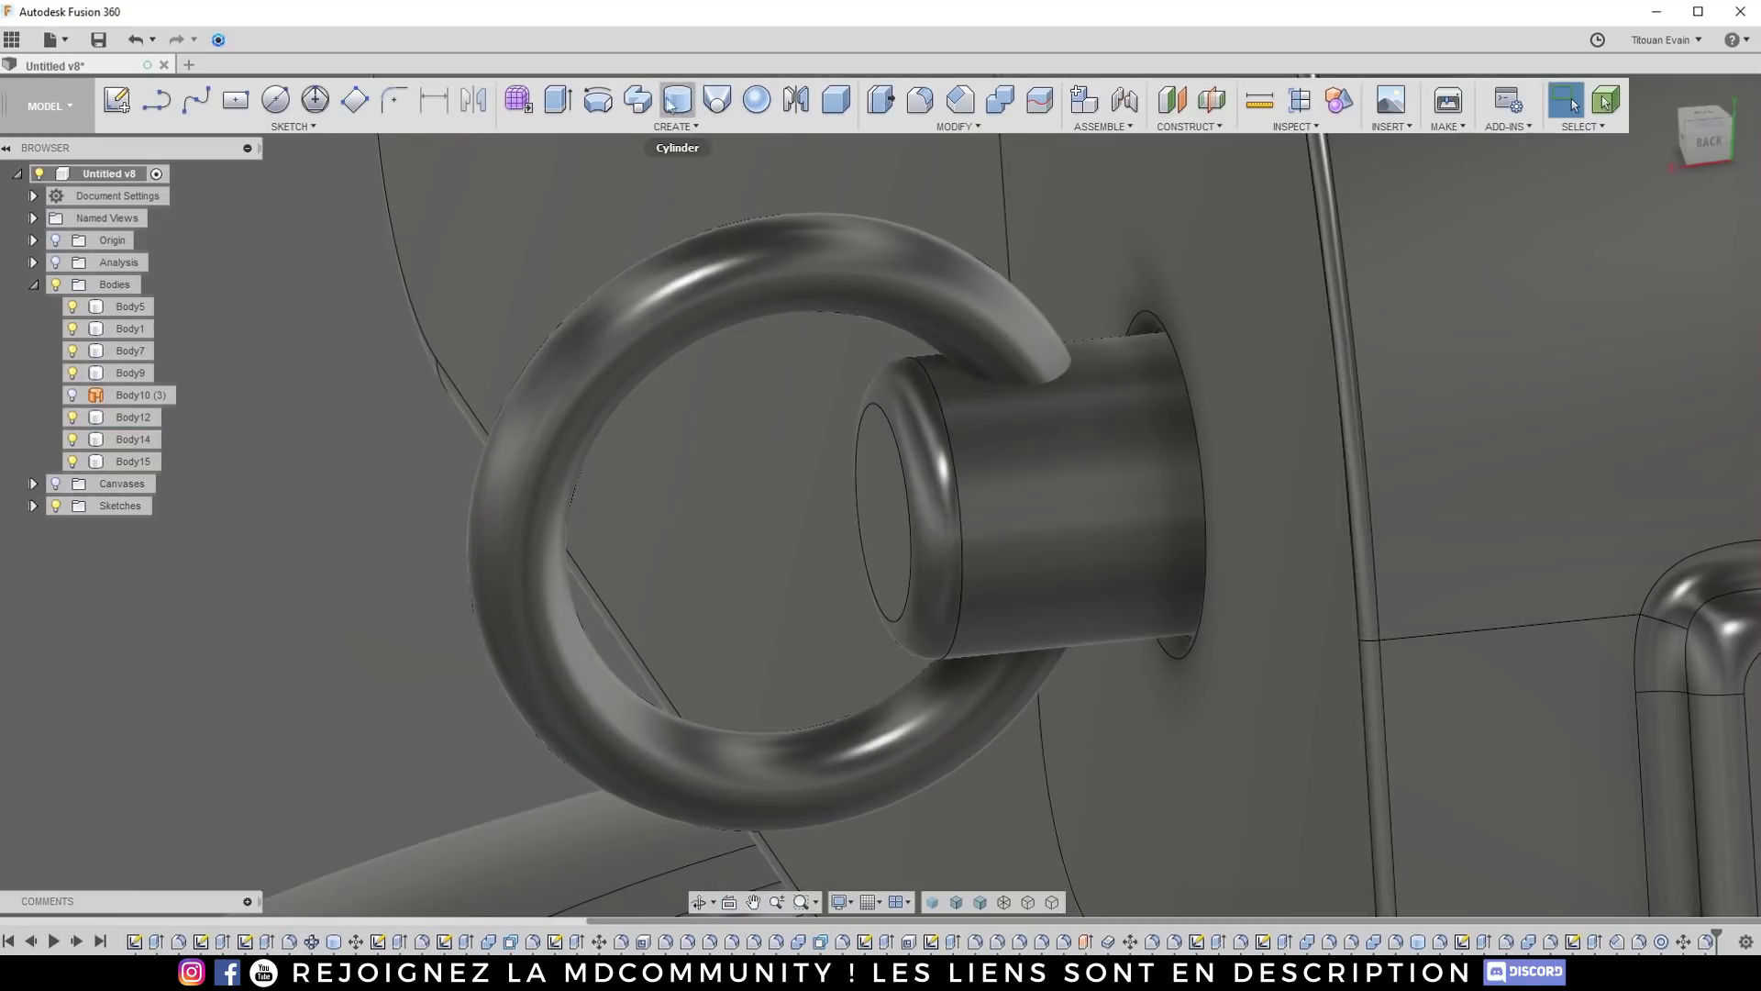
# Step: Cut the ring's shape out of the cross pin with Combine, keeping the ring as a separate body
pyautogui.click(1000, 101)
pyautogui.click(1042, 452)
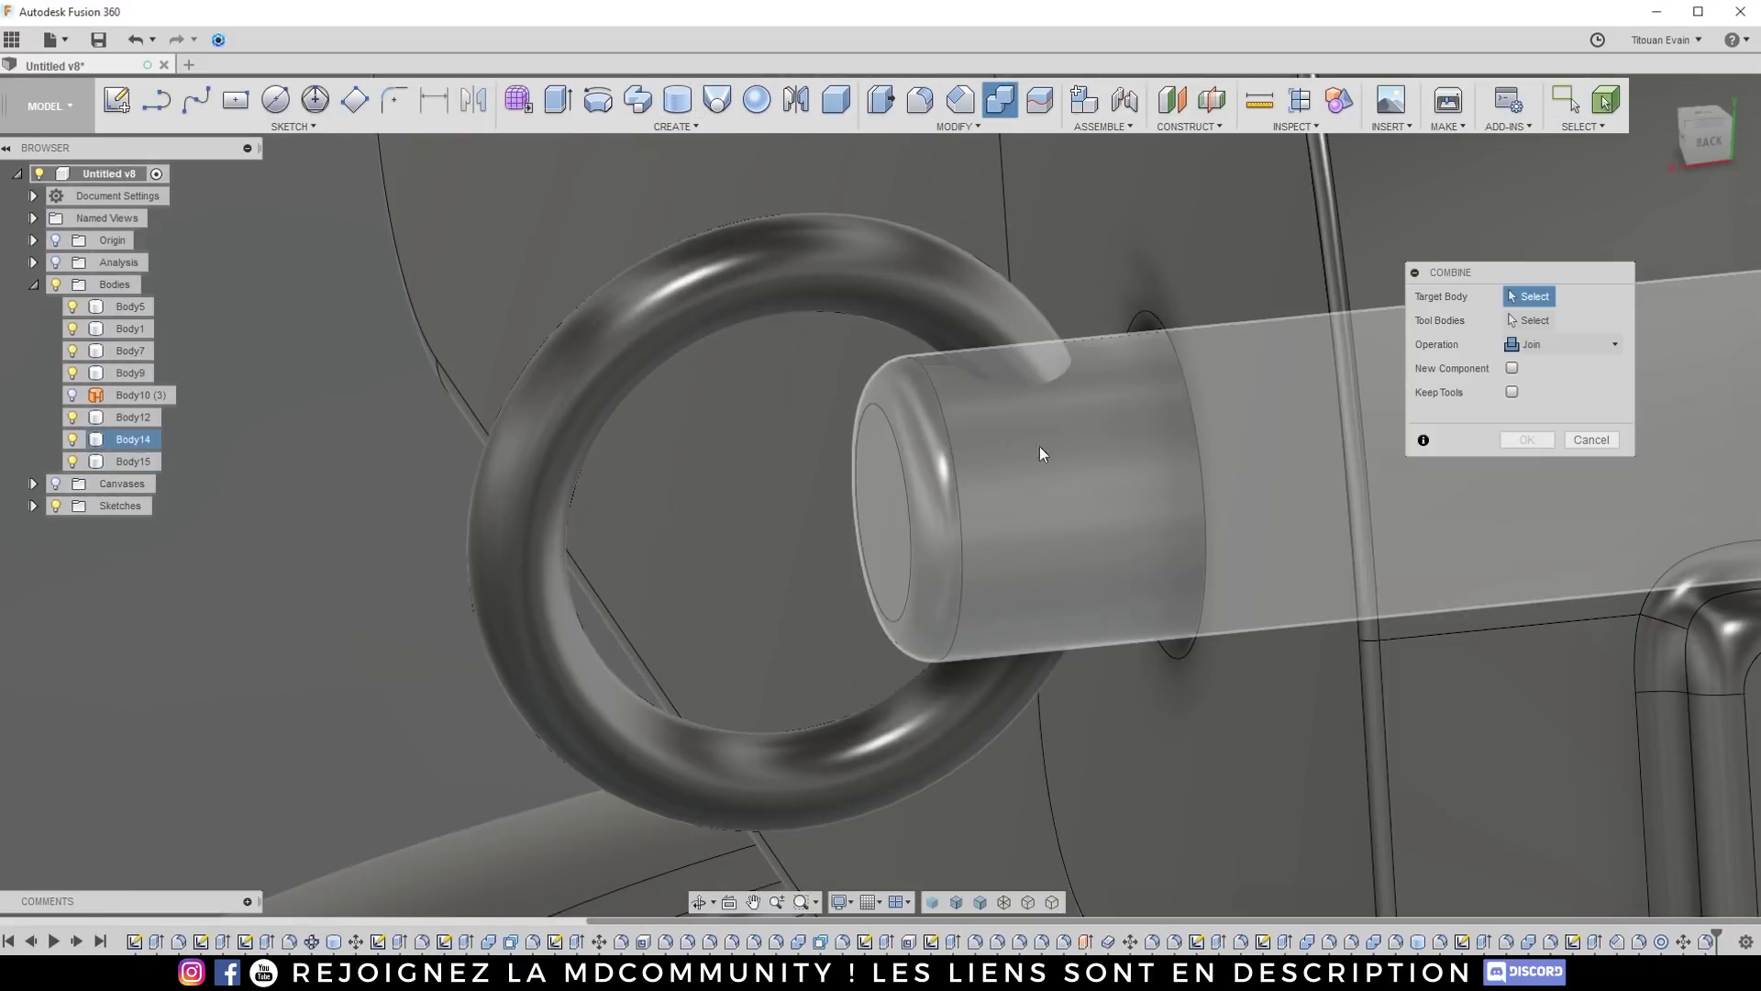
pyautogui.click(1038, 394)
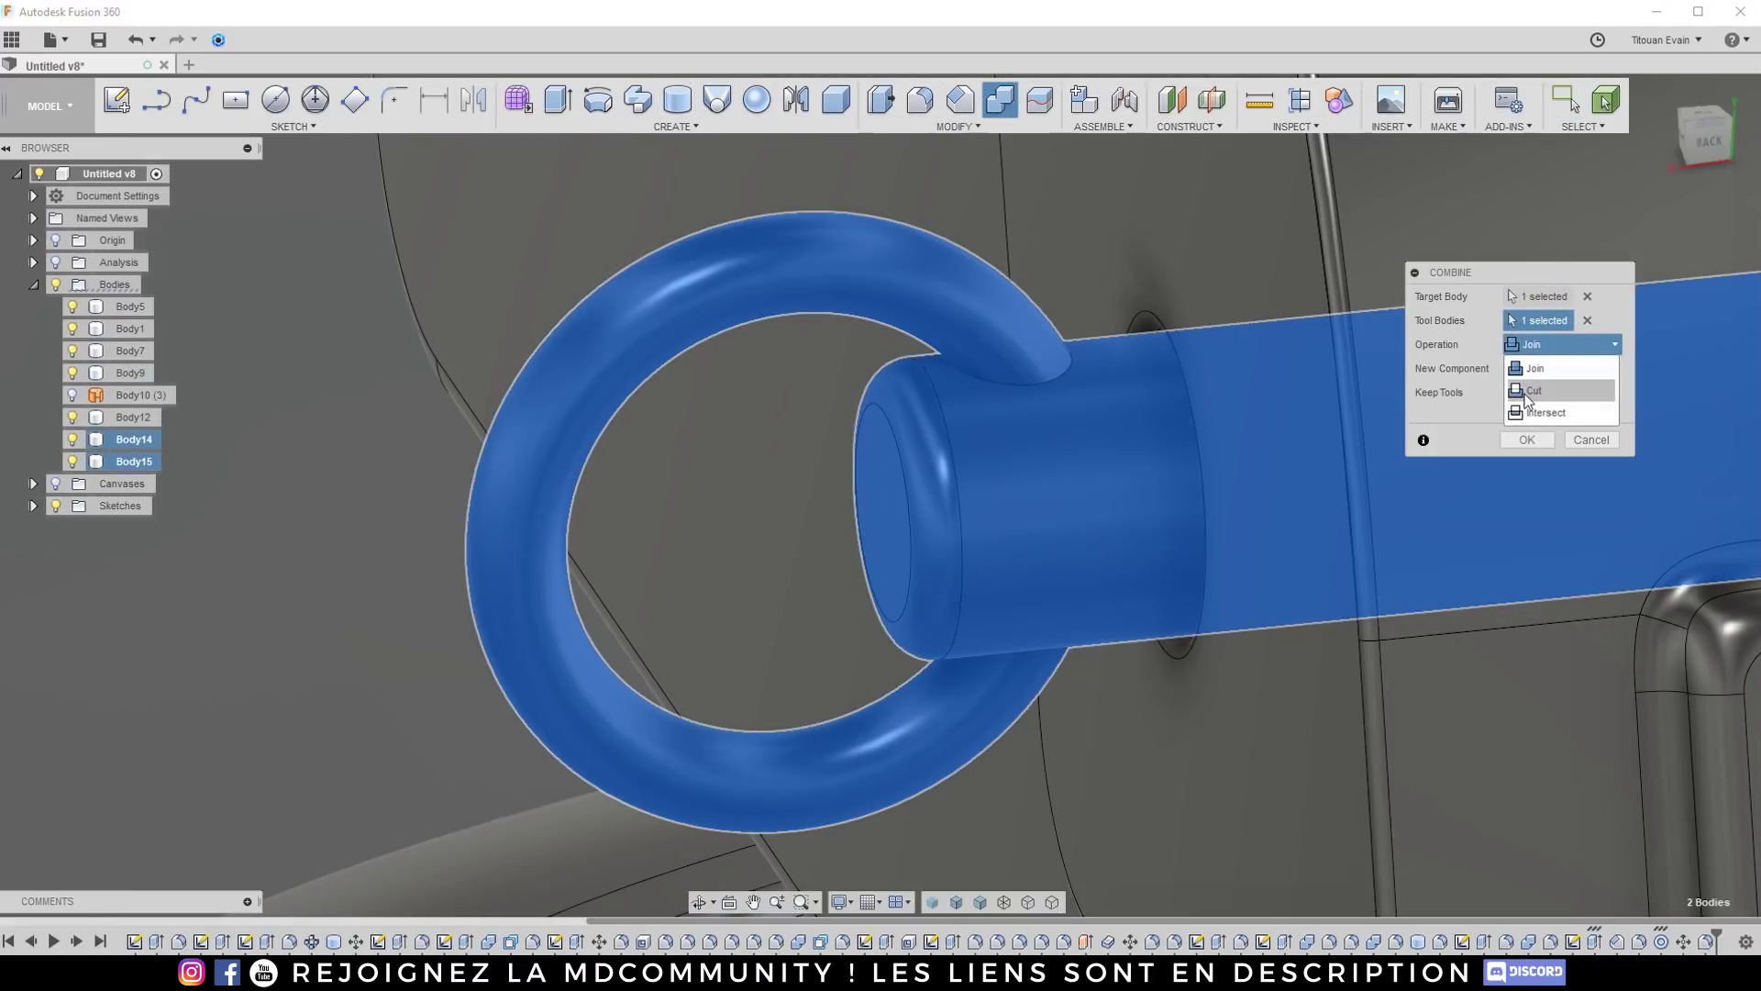
pyautogui.click(1530, 391)
pyautogui.click(1527, 441)
# Step: Hide the ring body and offset the face of the ring hole in the pin by about -0.026 mm for clearance
pyautogui.keyDown('shift'); pyautogui.moveTo(1033, 366); pyautogui.dragTo(1033, 319, button='middle'); pyautogui.keyUp('shift')
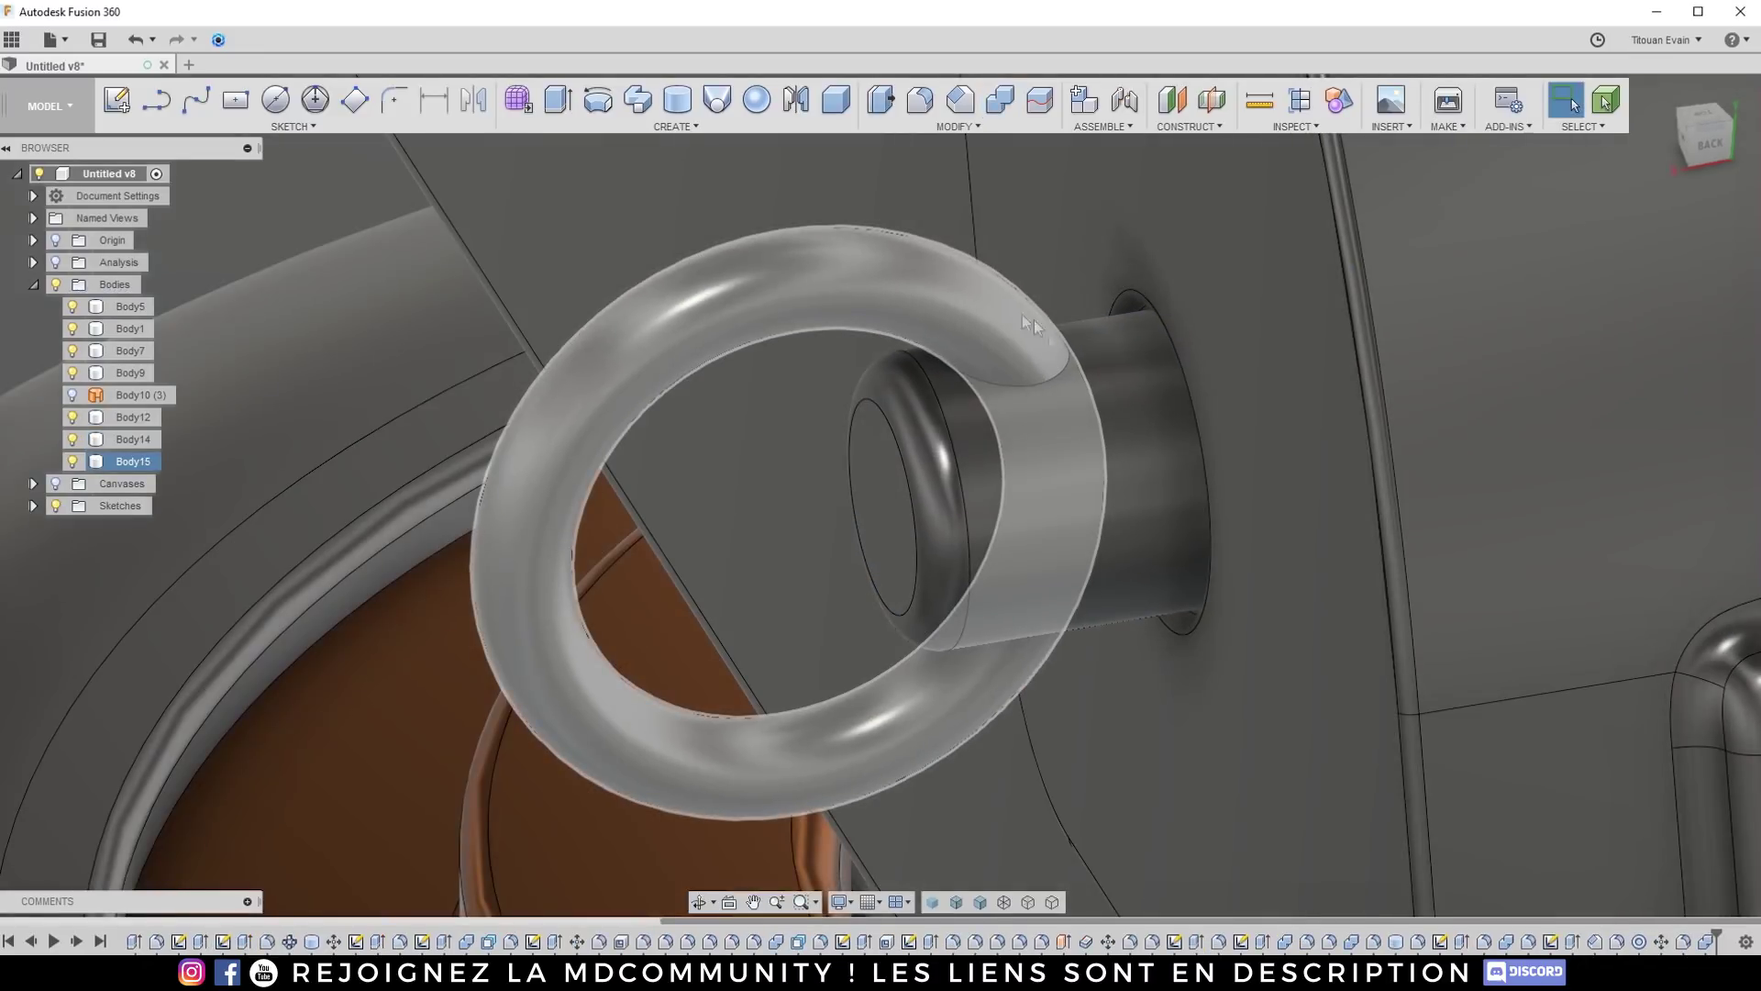
pyautogui.click(75, 465)
pyautogui.click(1064, 374)
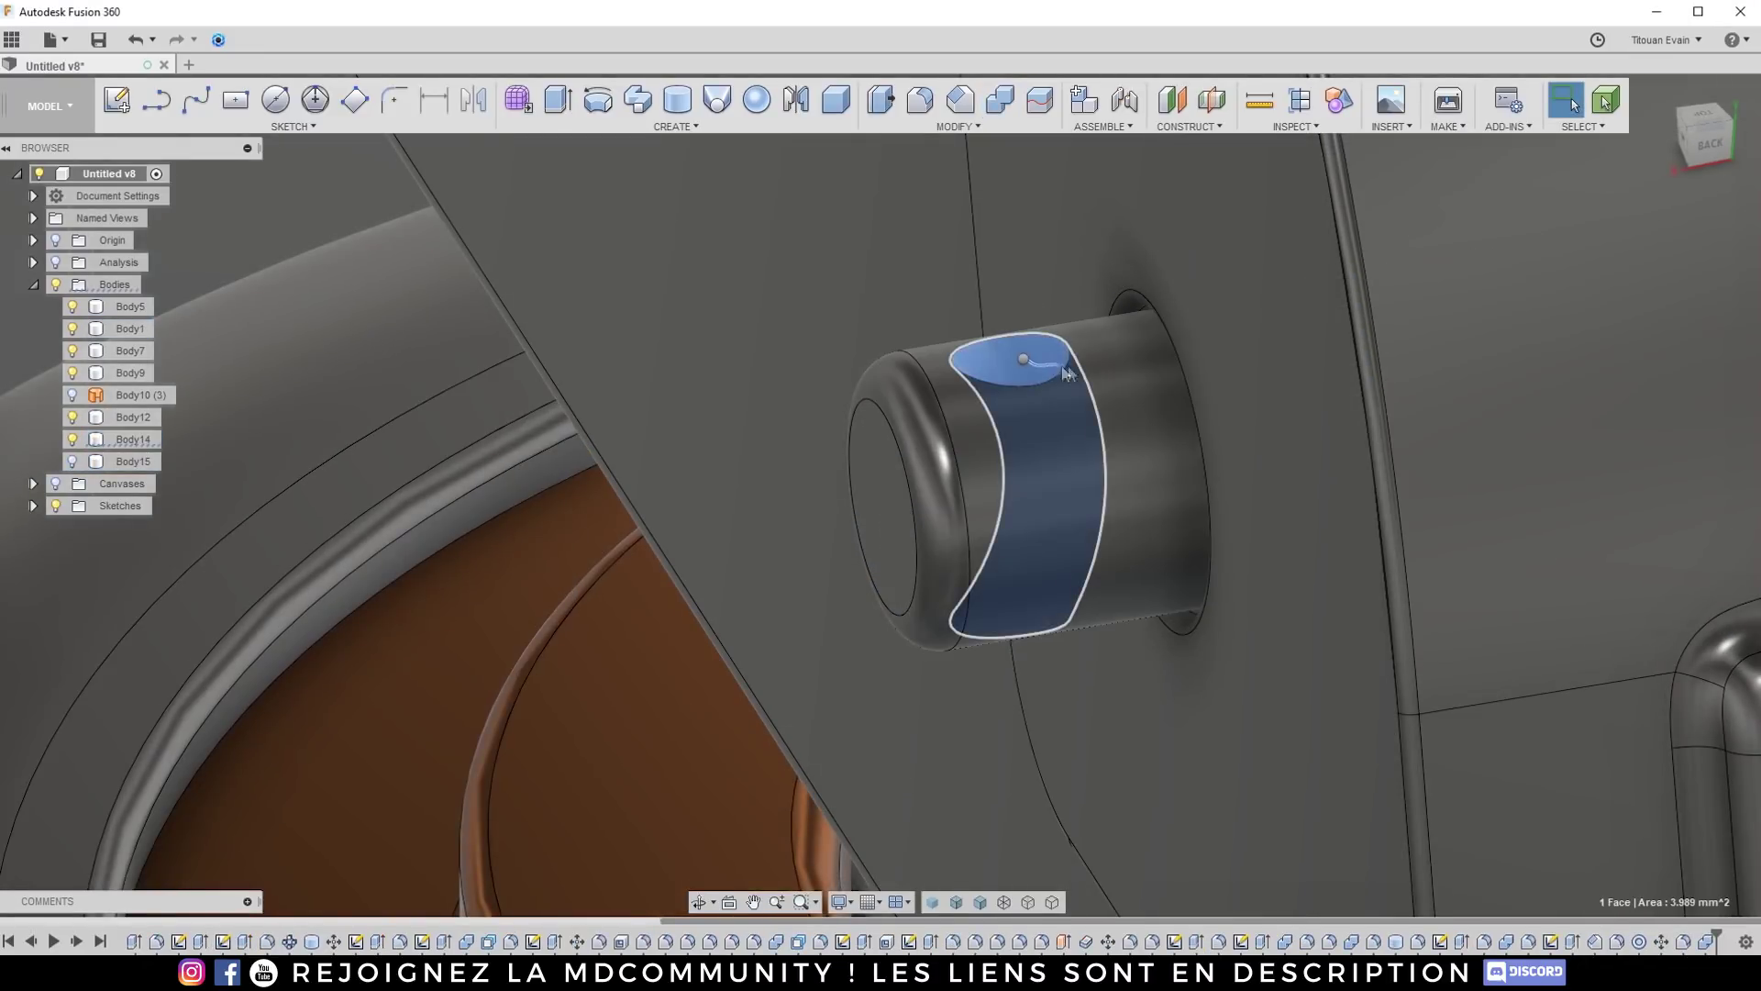
pyautogui.rightClick(1036, 366)
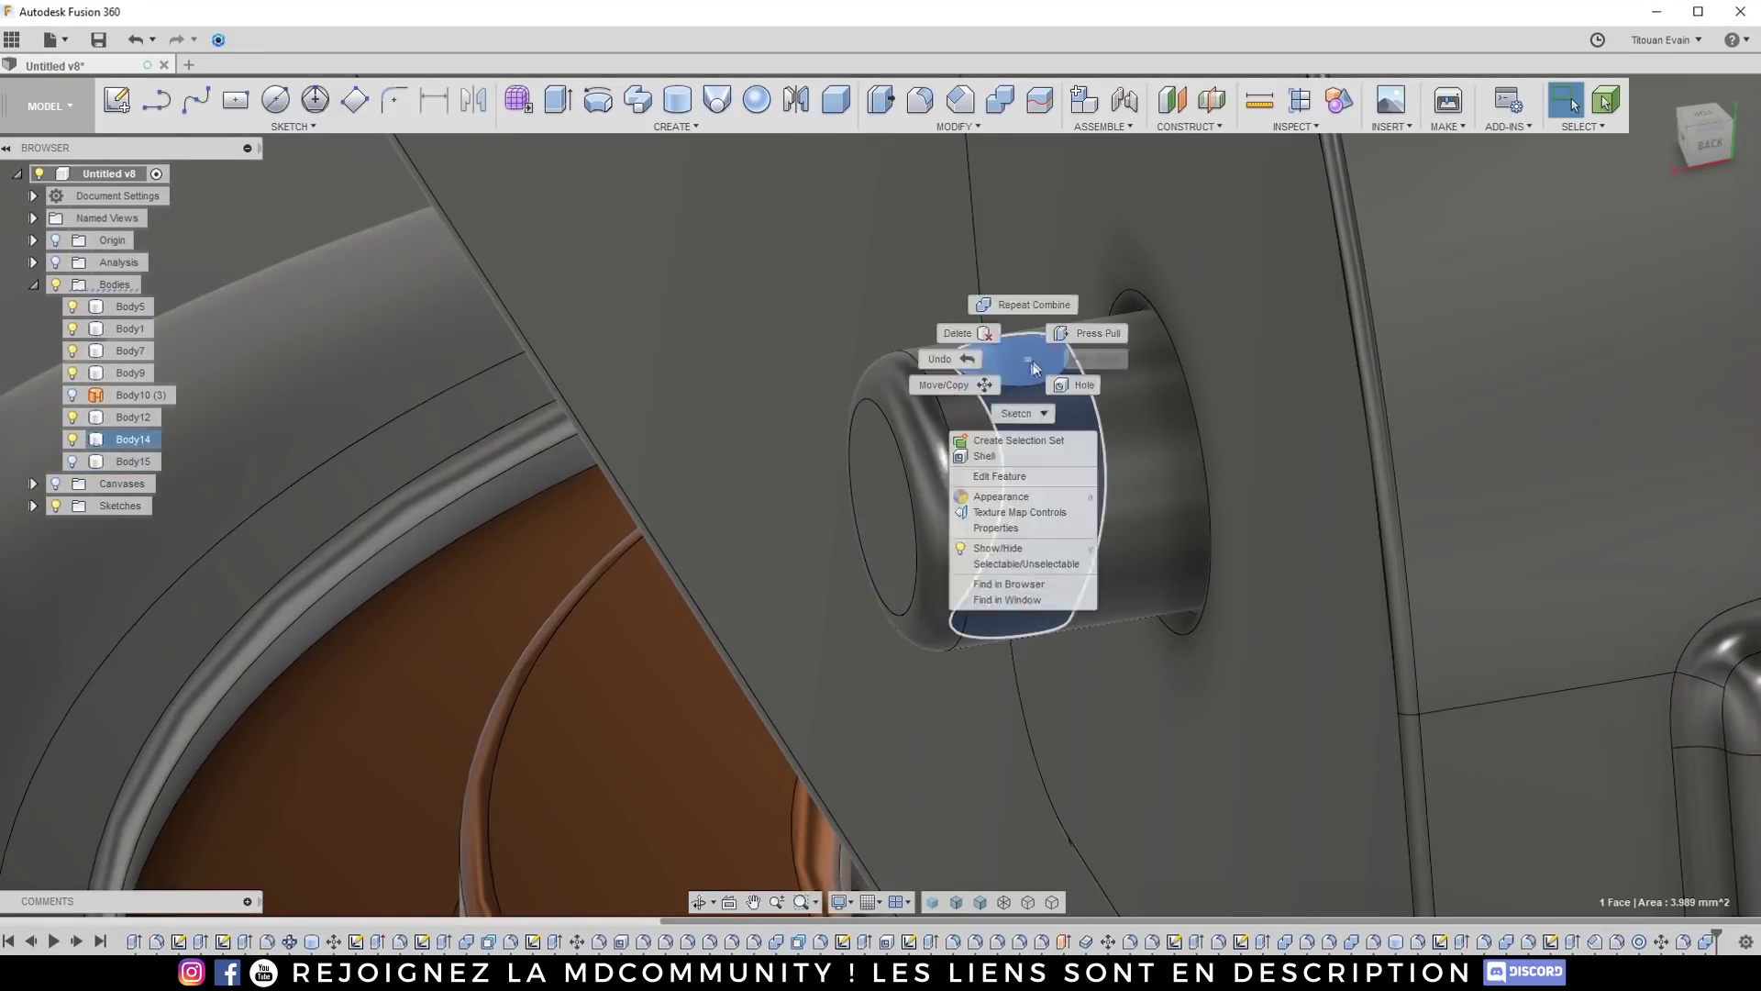
pyautogui.click(1078, 334)
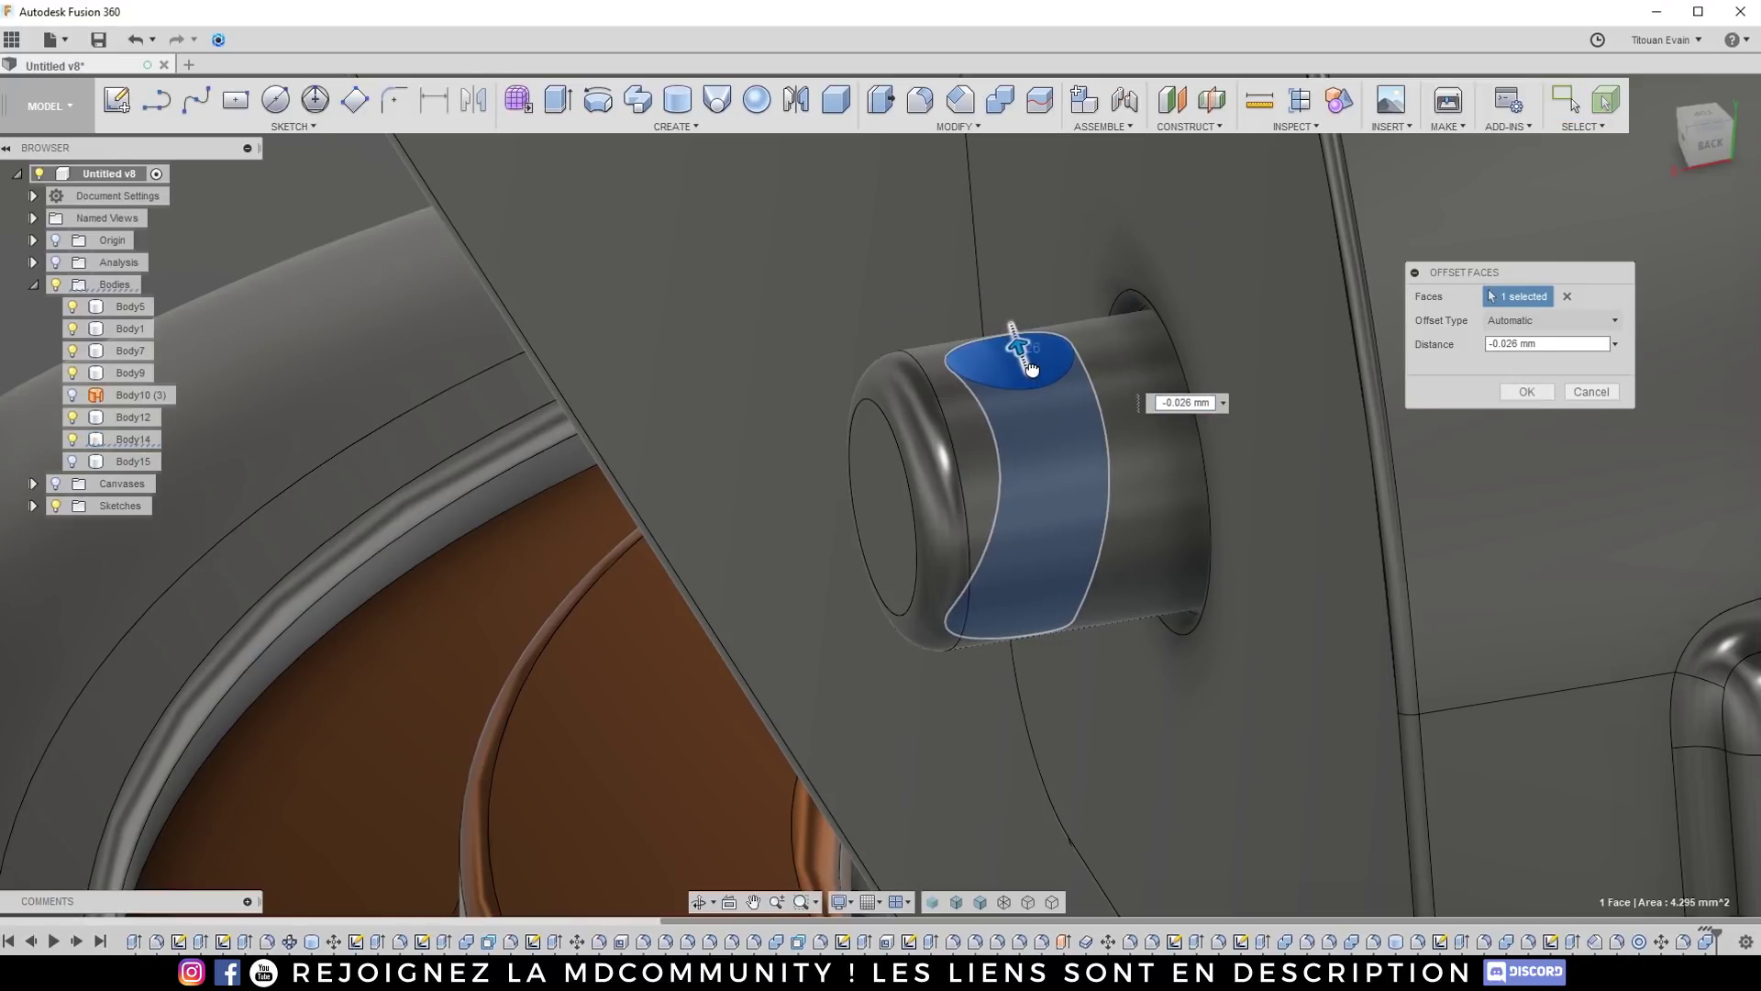
pyautogui.click(1524, 393)
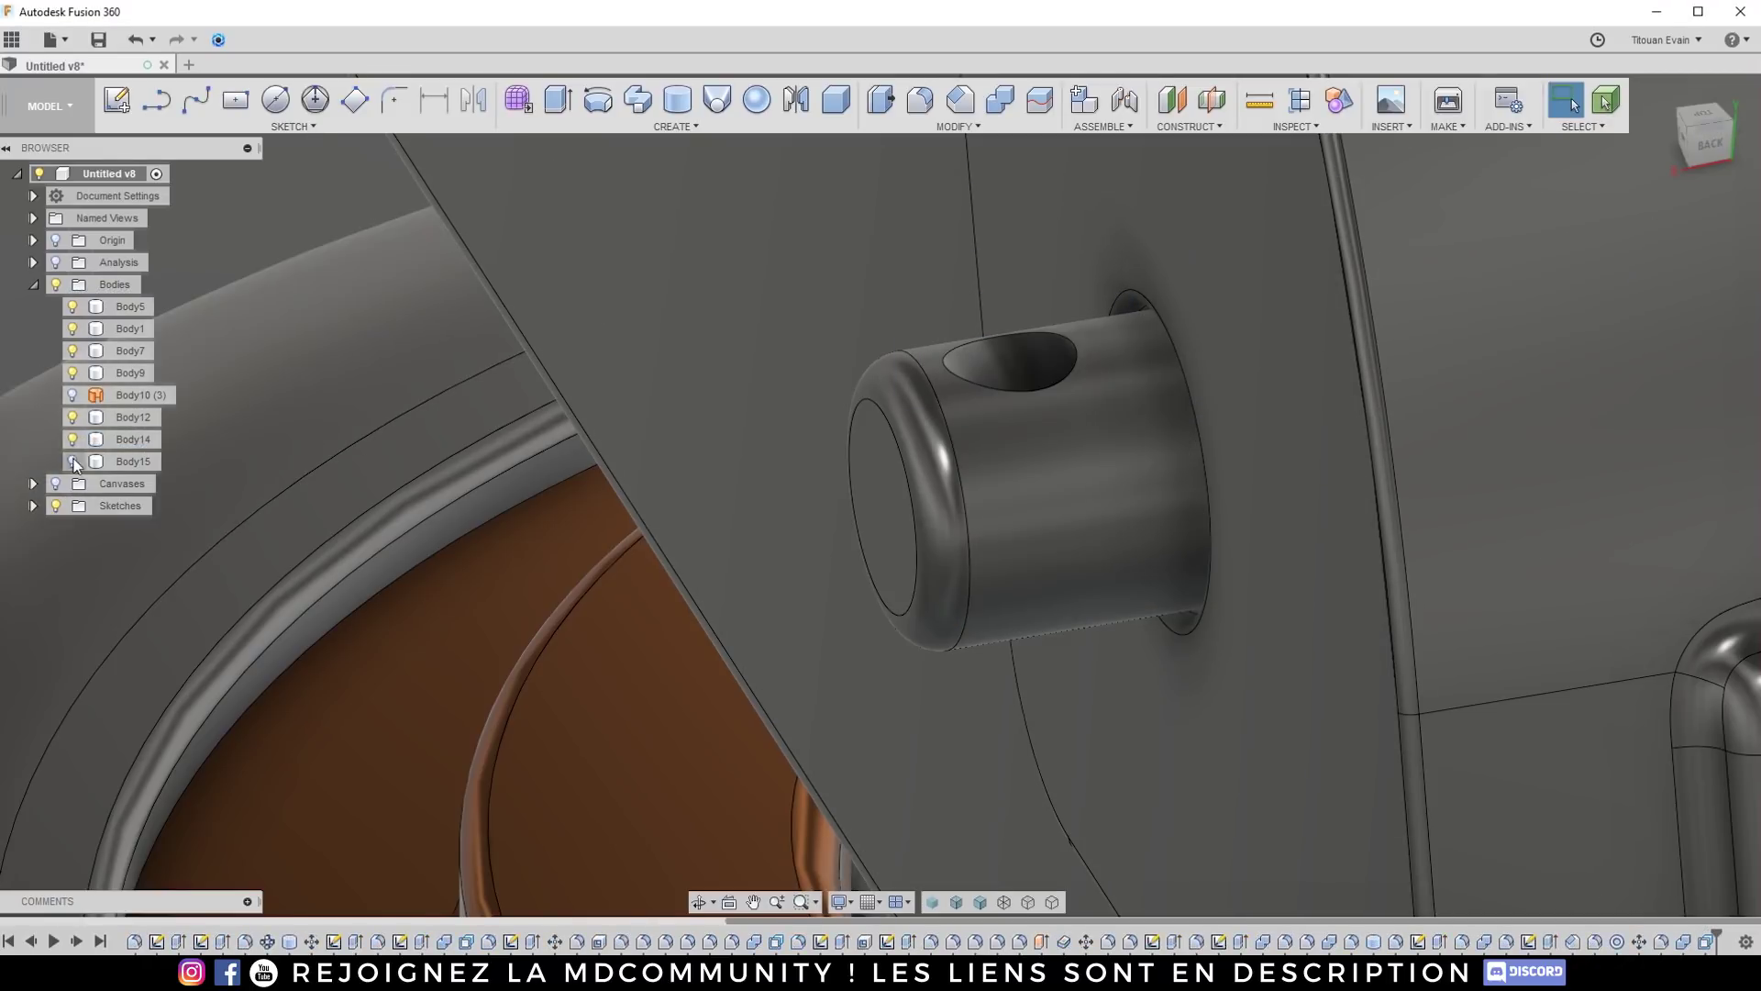
# Step: Show the ring again and fillet both opening edges of the pin's ring hole with a radius of about 0.052 mm
pyautogui.press('f')
pyautogui.click(1081, 349)
pyautogui.keyDown('shift'); pyautogui.moveTo(1027, 449); pyautogui.dragTo(1018, 596, button='middle'); pyautogui.keyUp('shift')
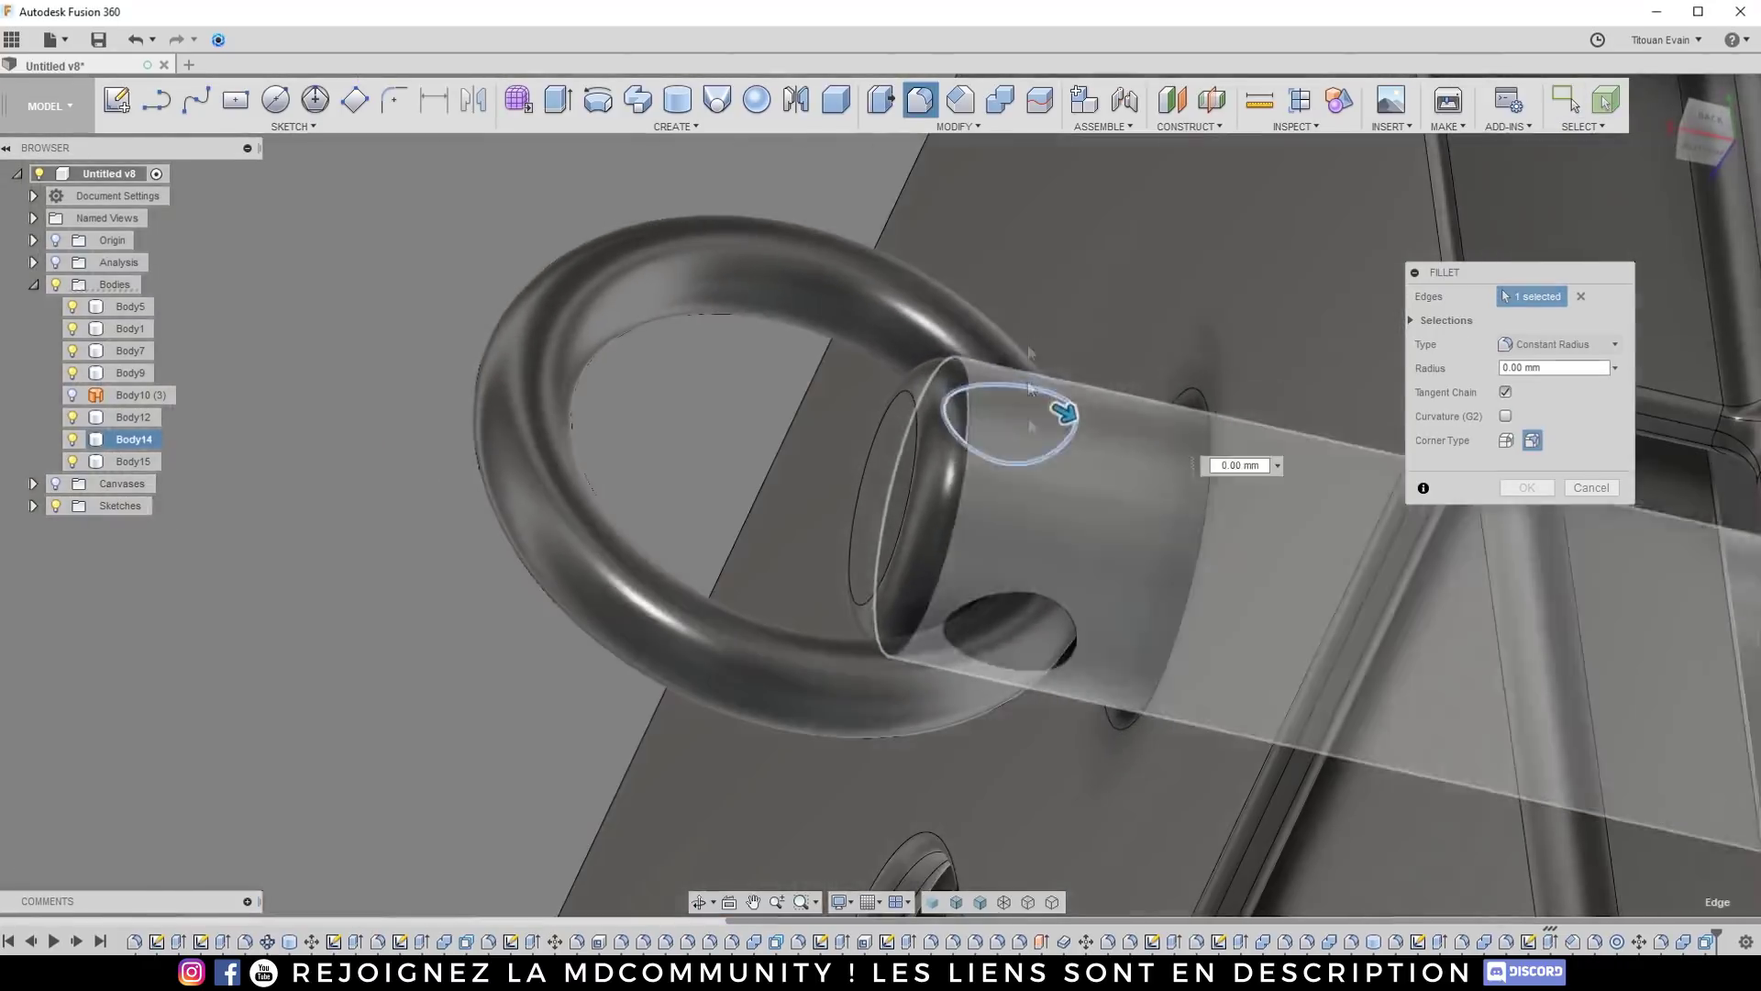
pyautogui.click(1018, 601)
pyautogui.scroll(2, 1018, 598)
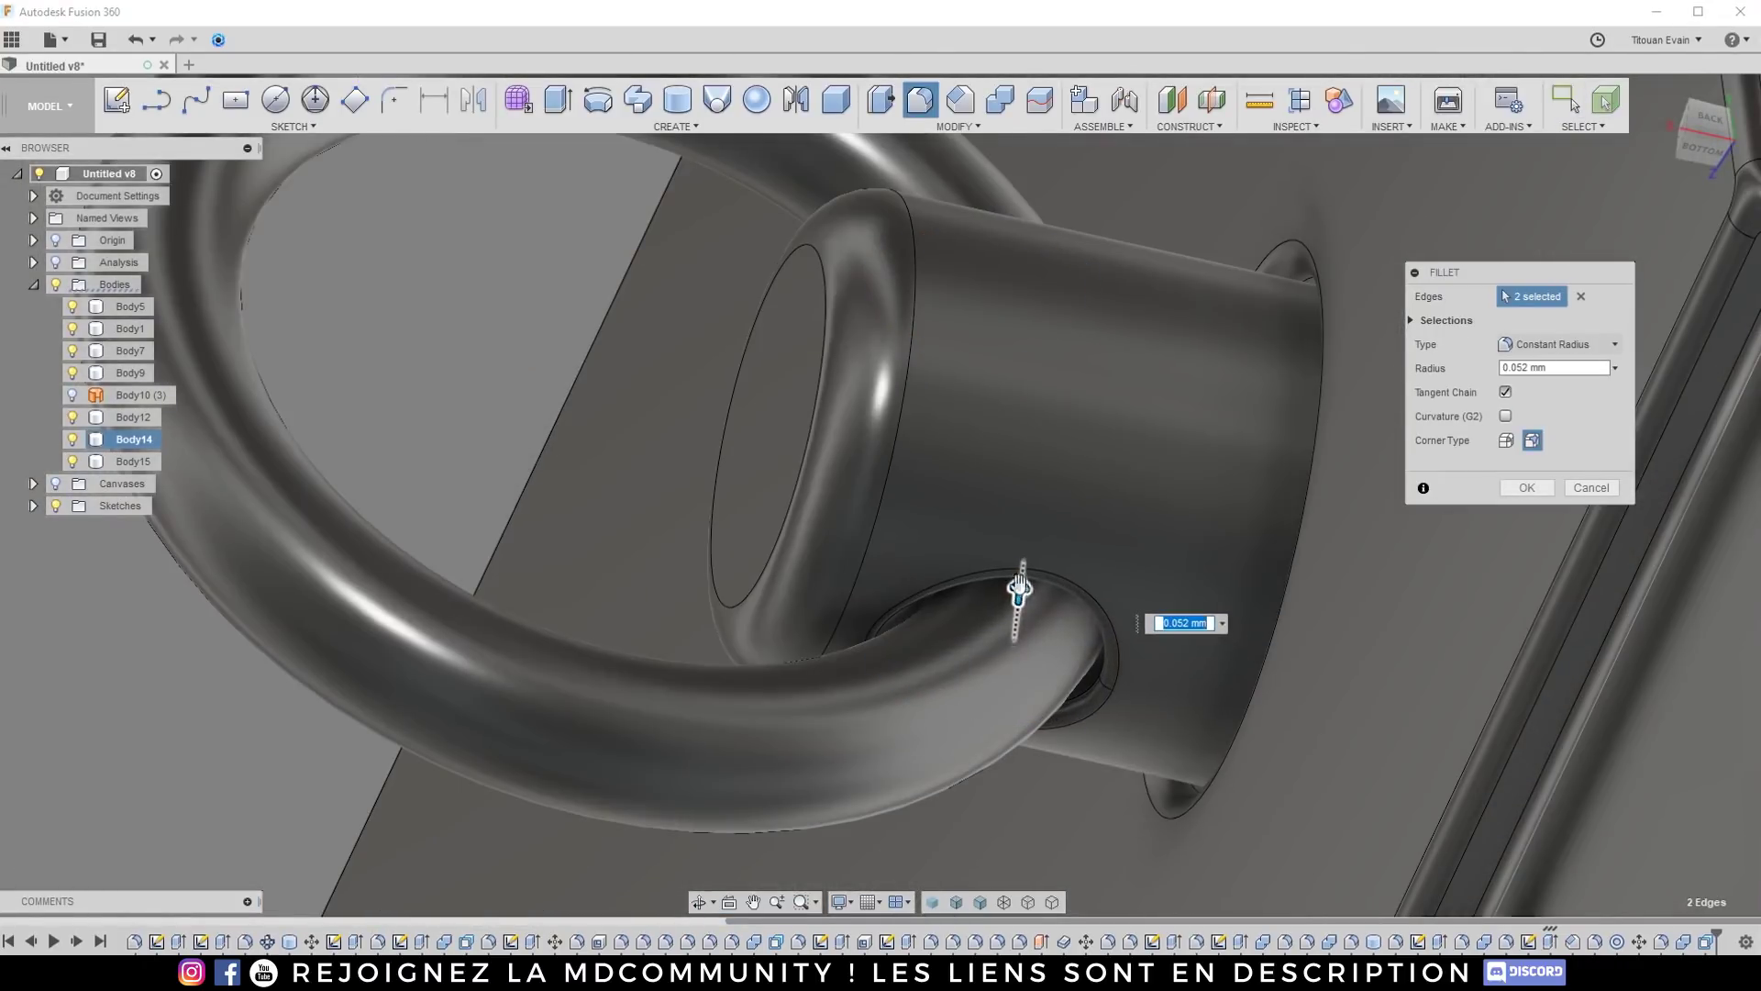
pyautogui.click(1527, 488)
# Step: Examine the fitted pull ring up close, then the whole grenade and the side of the cover around the pin
pyautogui.scroll(-5, 1179, 511)
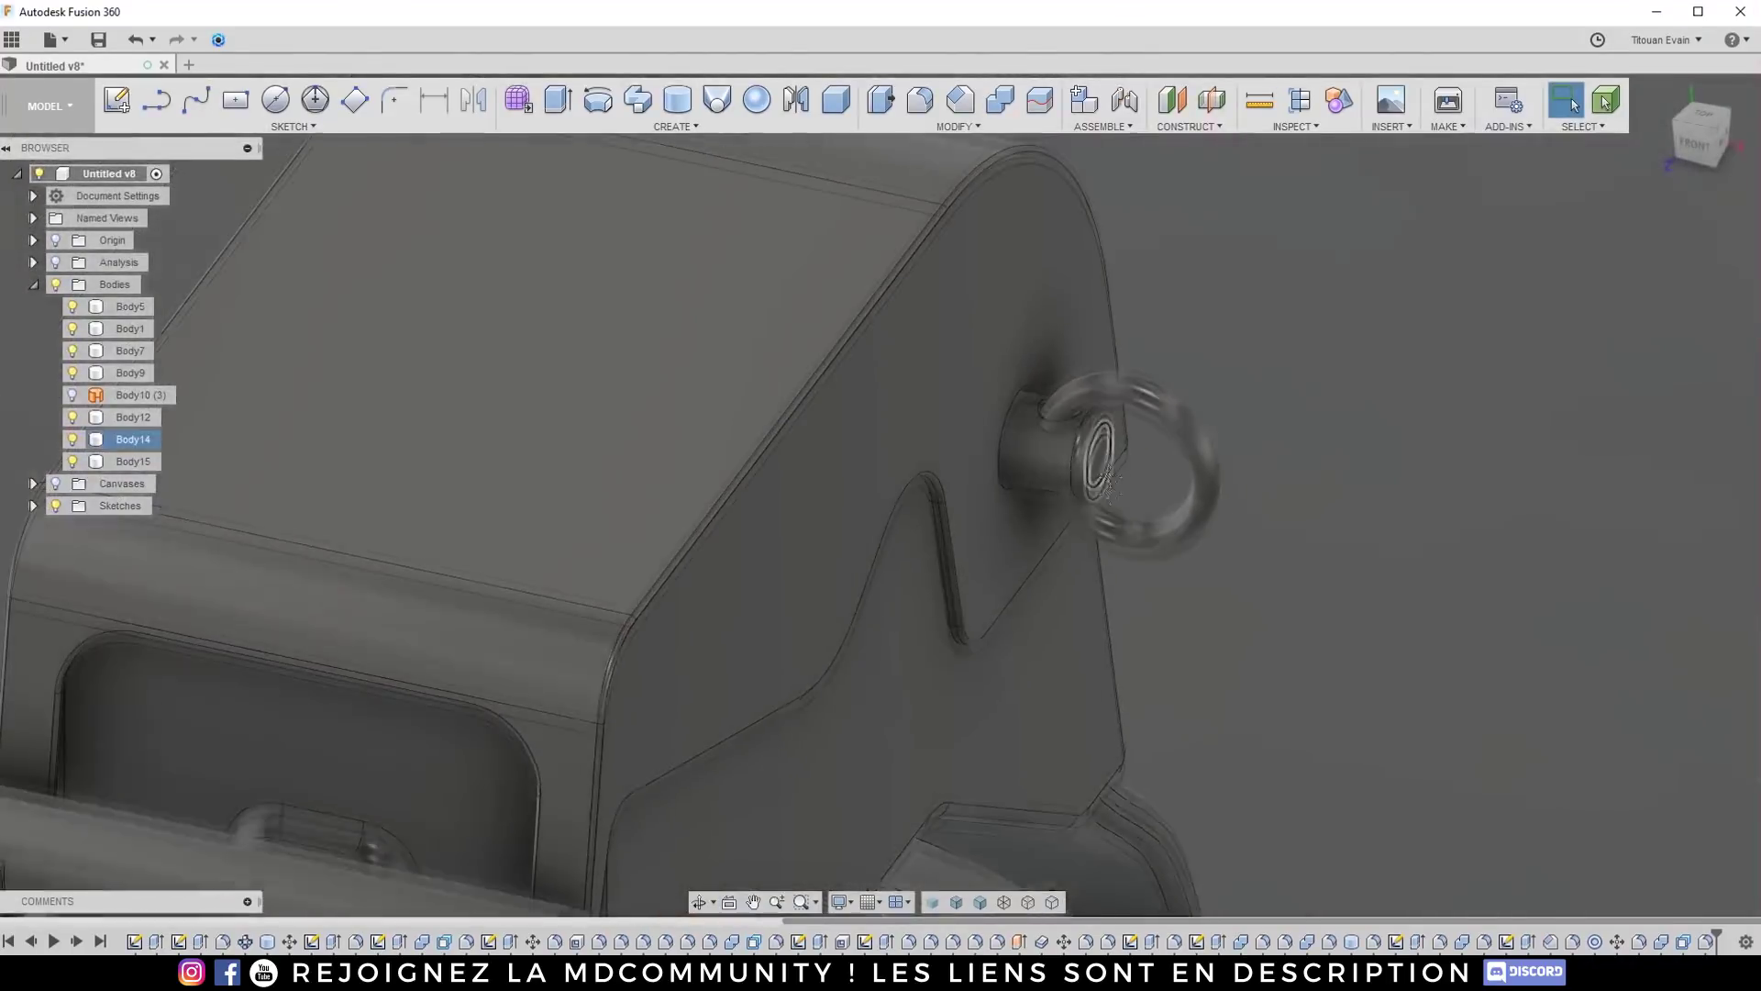
pyautogui.keyDown('shift'); pyautogui.moveTo(1110, 483); pyautogui.dragTo(1060, 438, button='middle'); pyautogui.keyUp('shift')
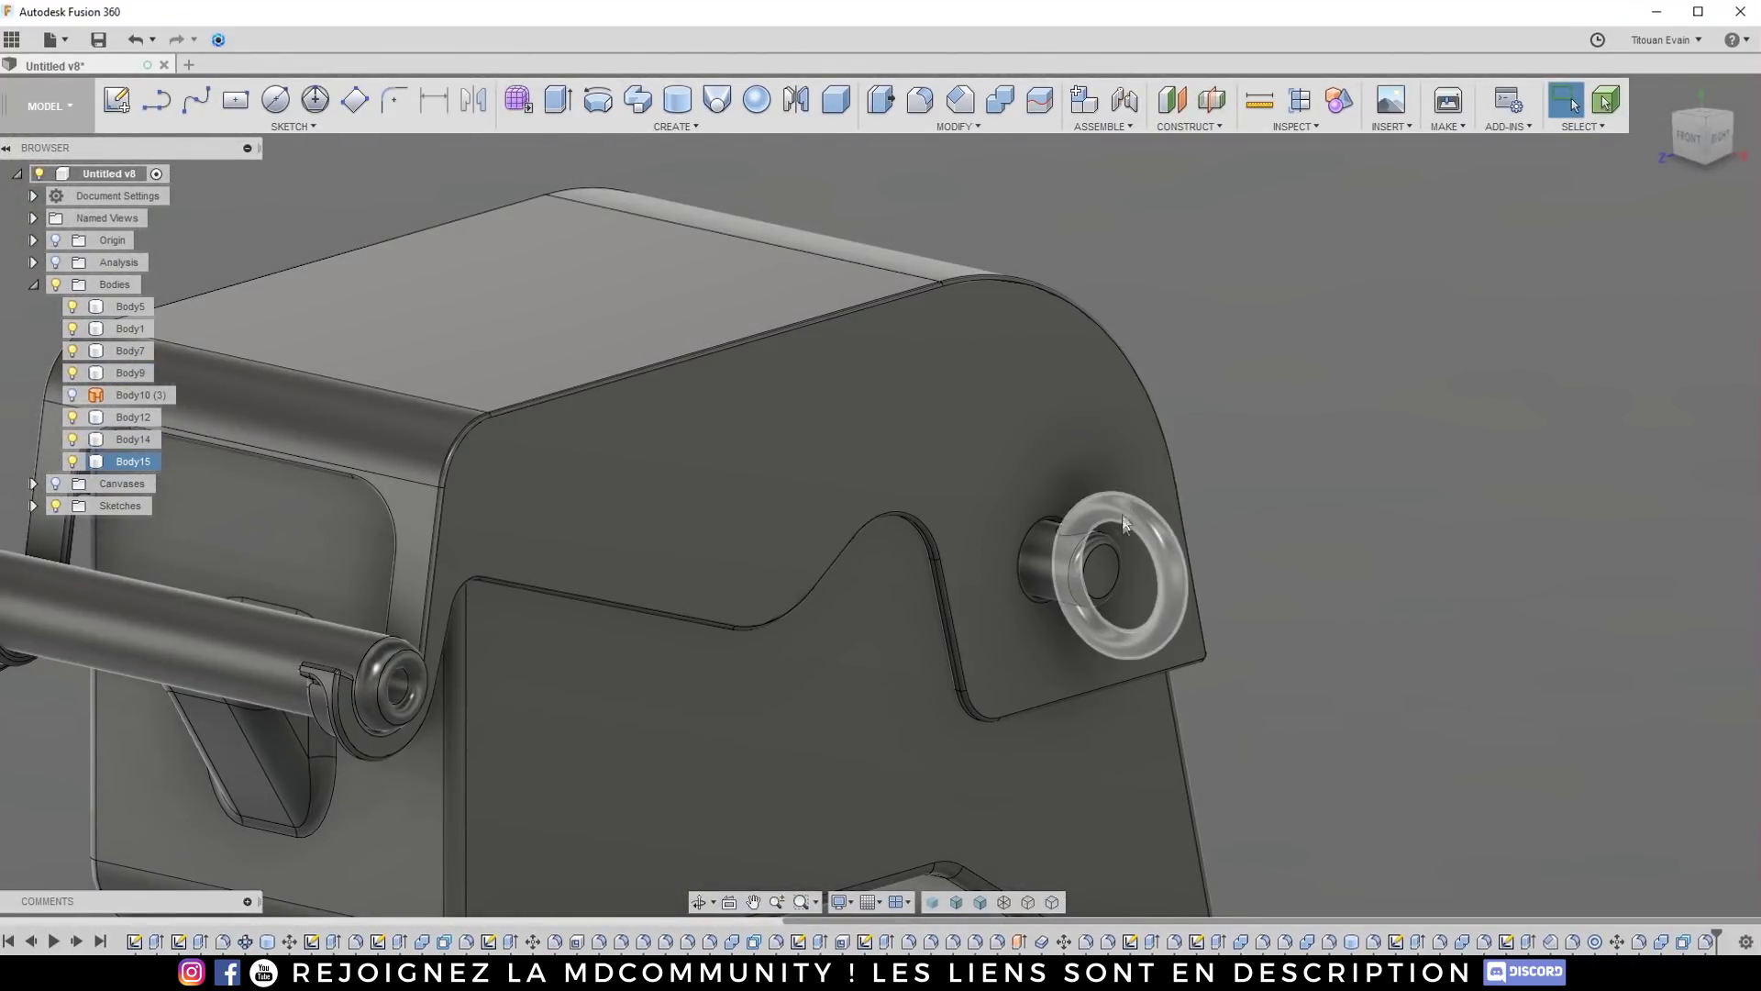
pyautogui.click(1117, 585)
pyautogui.scroll(3, 1105, 574)
pyautogui.scroll(-8, 1104, 572)
pyautogui.keyDown('shift'); pyautogui.moveTo(1104, 572); pyautogui.dragTo(1014, 518, button='middle'); pyautogui.keyUp('shift')
pyautogui.click(1015, 518)
pyautogui.scroll(-5, 1014, 519)
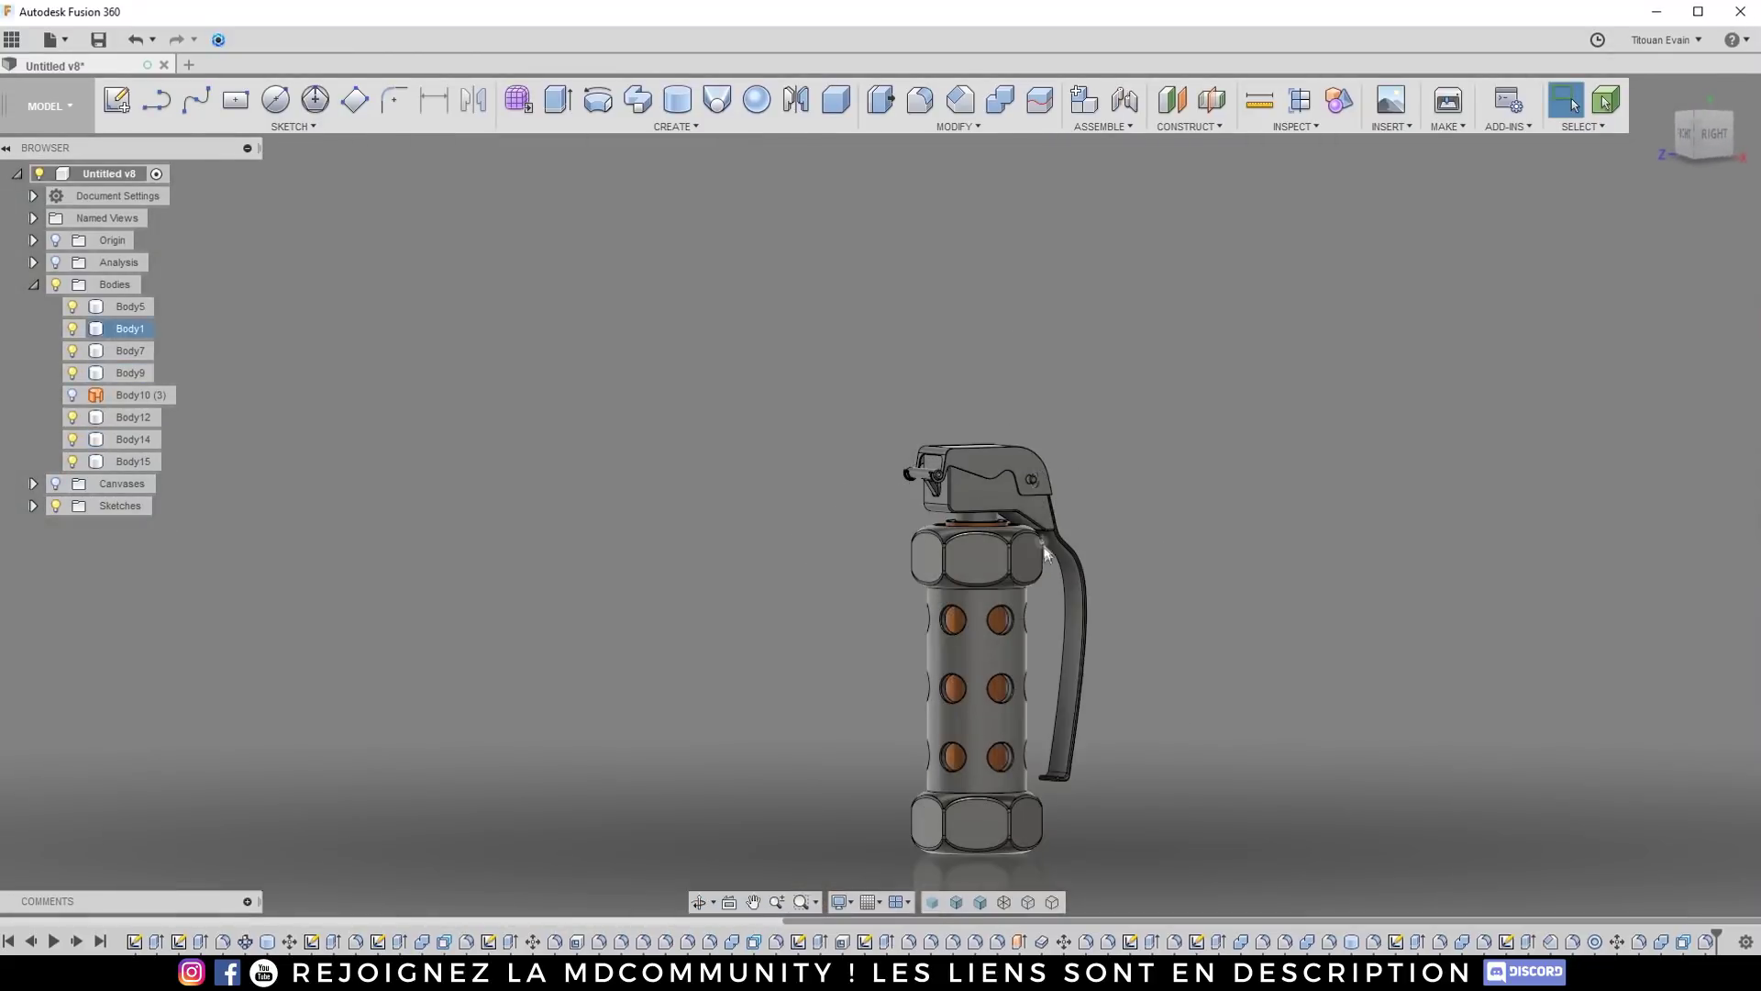
pyautogui.scroll(7, 1046, 499)
pyautogui.scroll(-2, 981, 444)
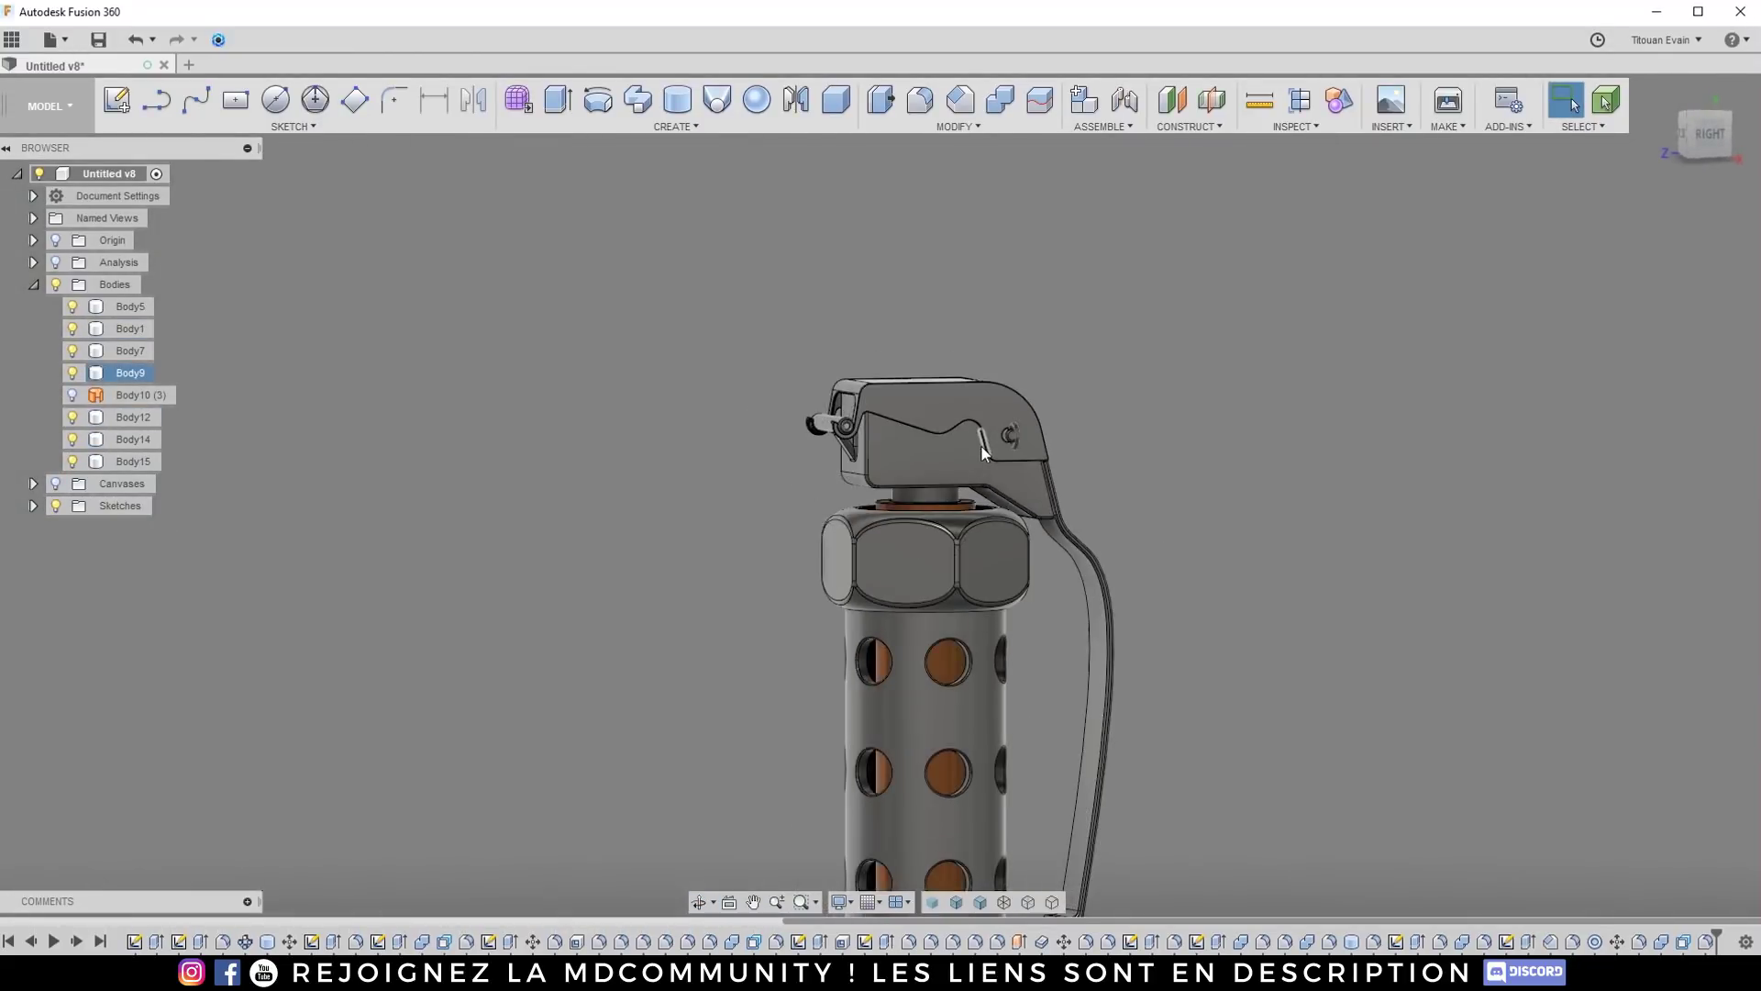
pyautogui.scroll(6, 983, 403)
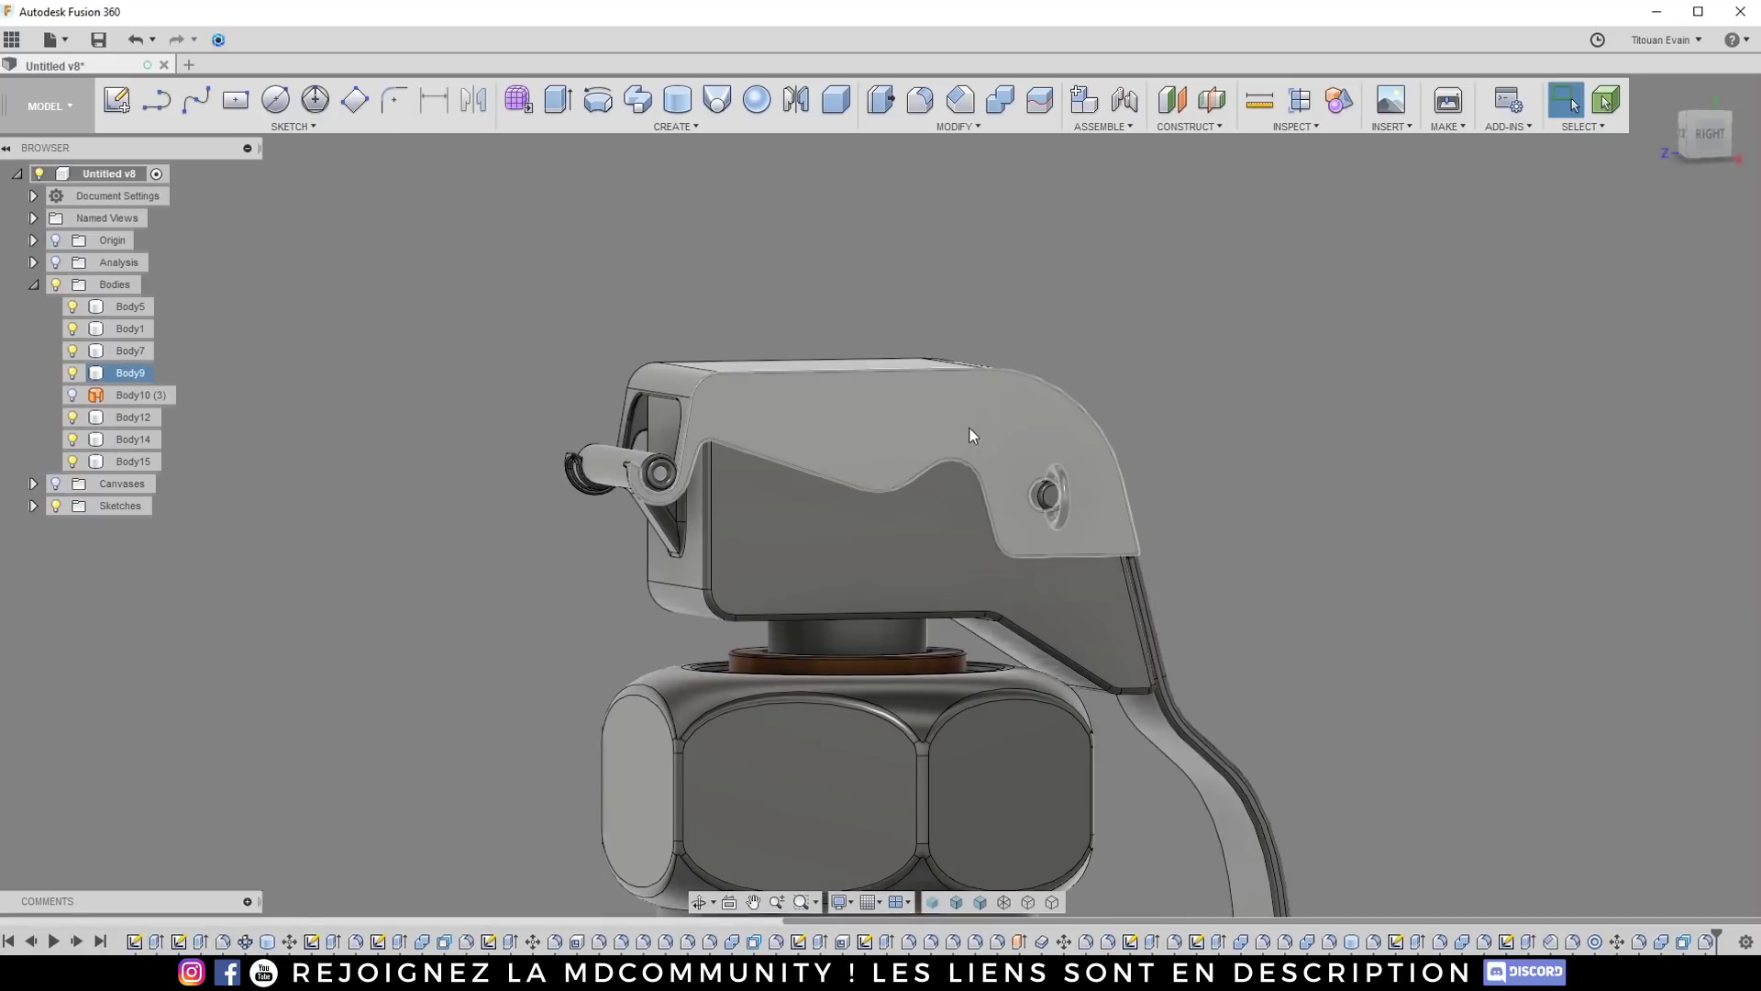
pyautogui.scroll(5, 1066, 498)
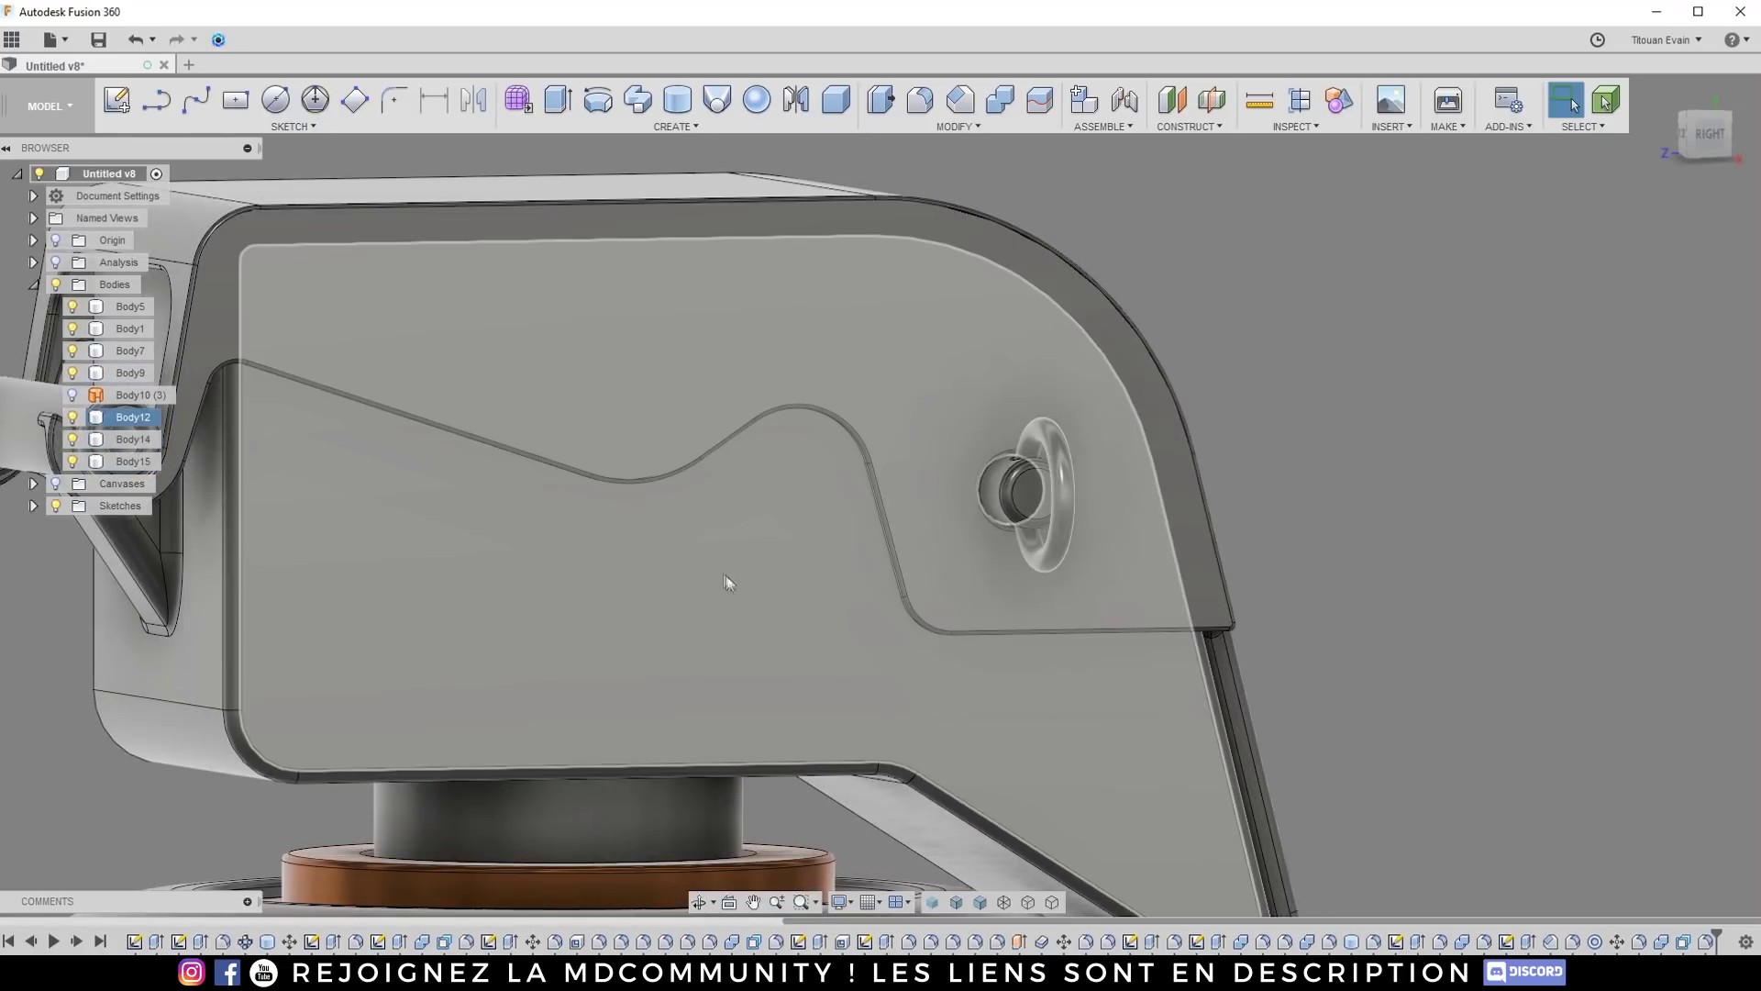
# Step: Start a coil on the cover's side face, centred on the cross pin, with a base circle about 10.7 mm in diameter
pyautogui.click(727, 582)
pyautogui.scroll(-6, 701, 471)
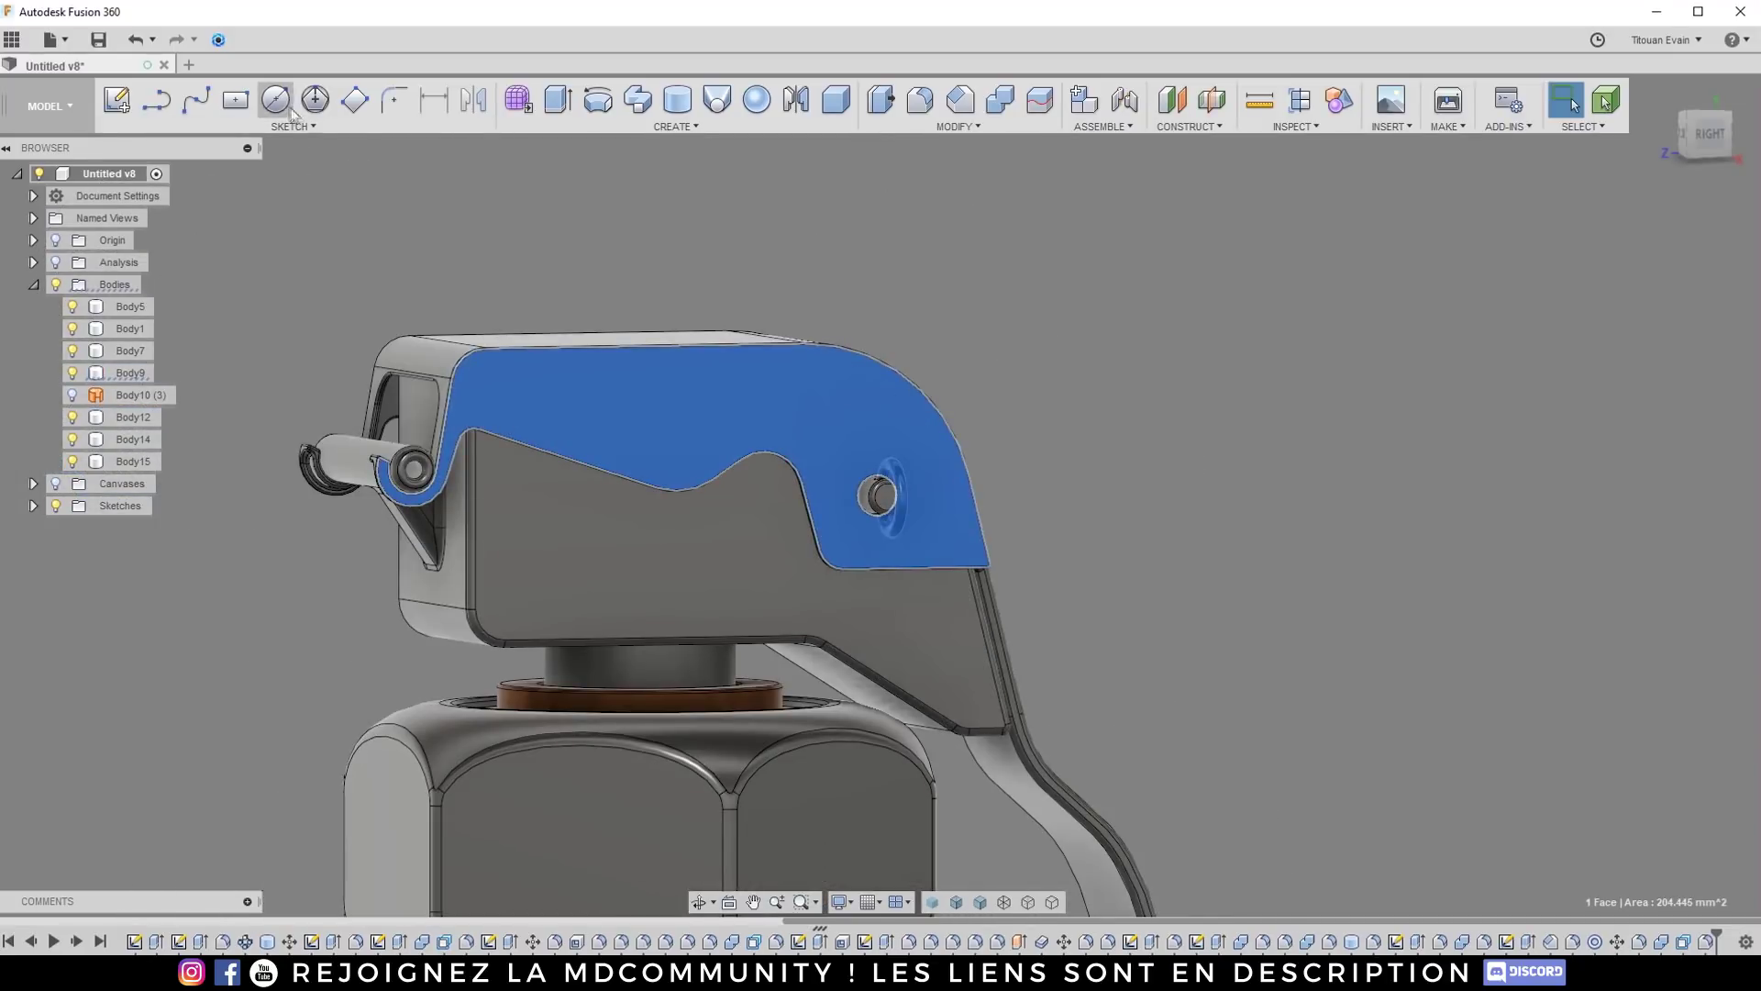
pyautogui.click(689, 127)
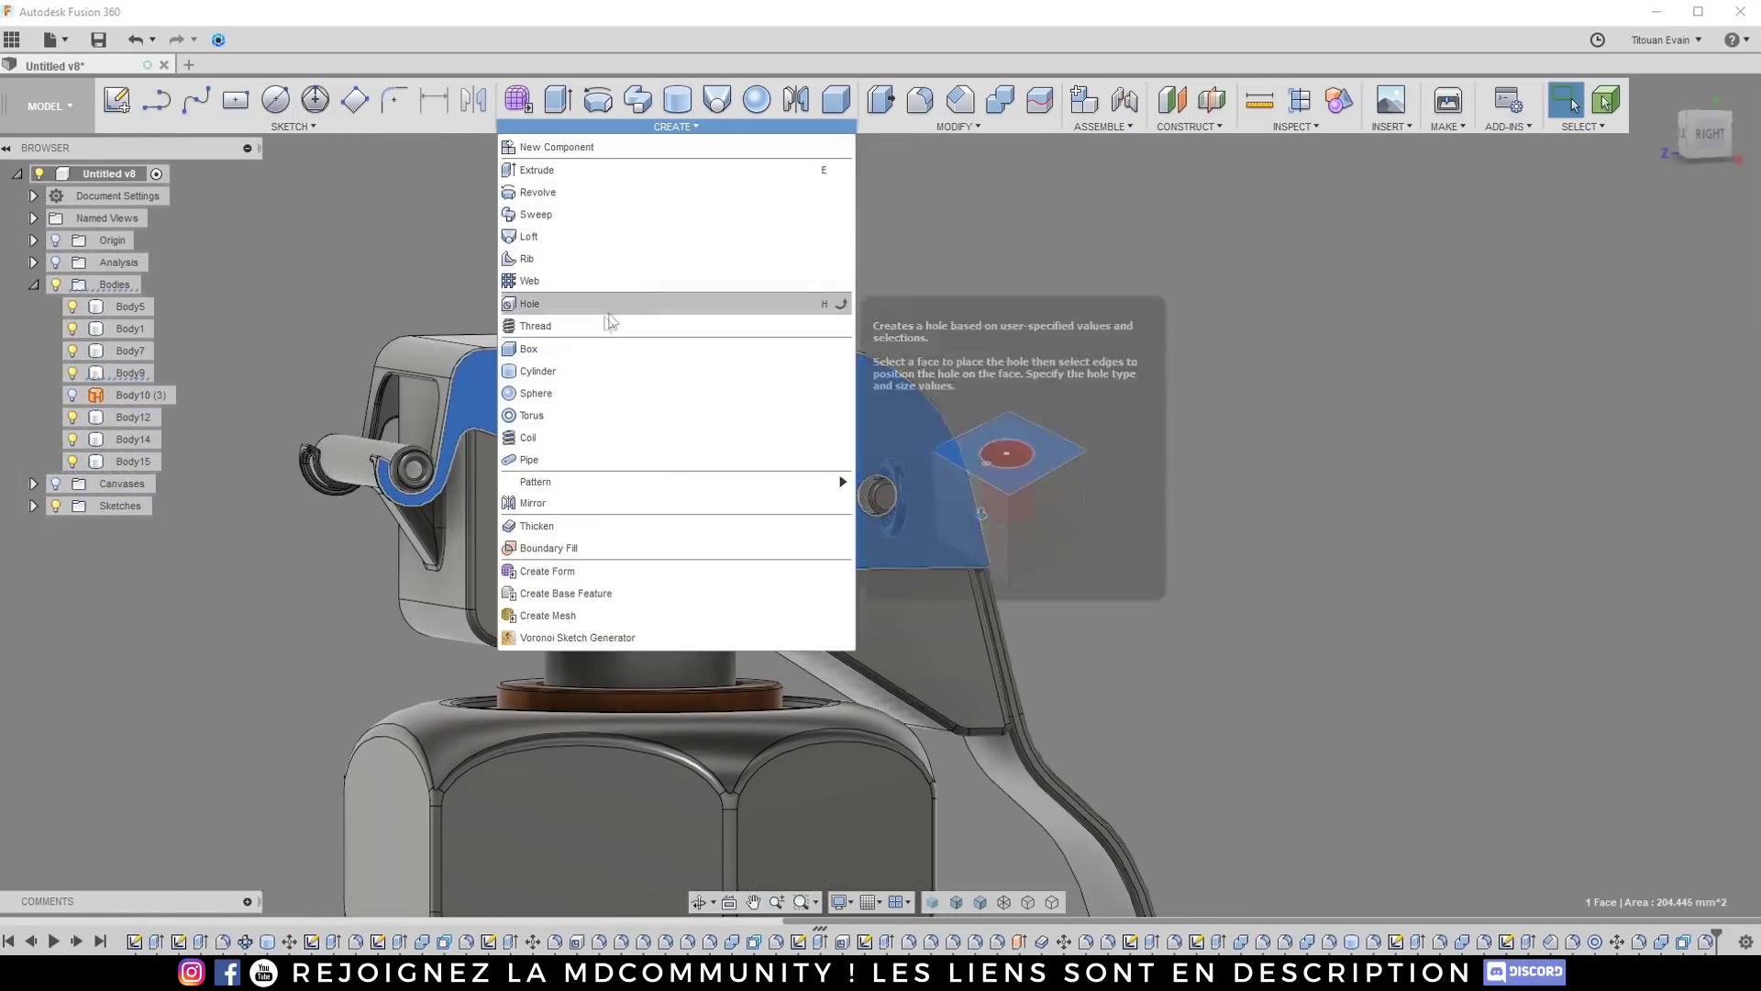
pyautogui.click(542, 438)
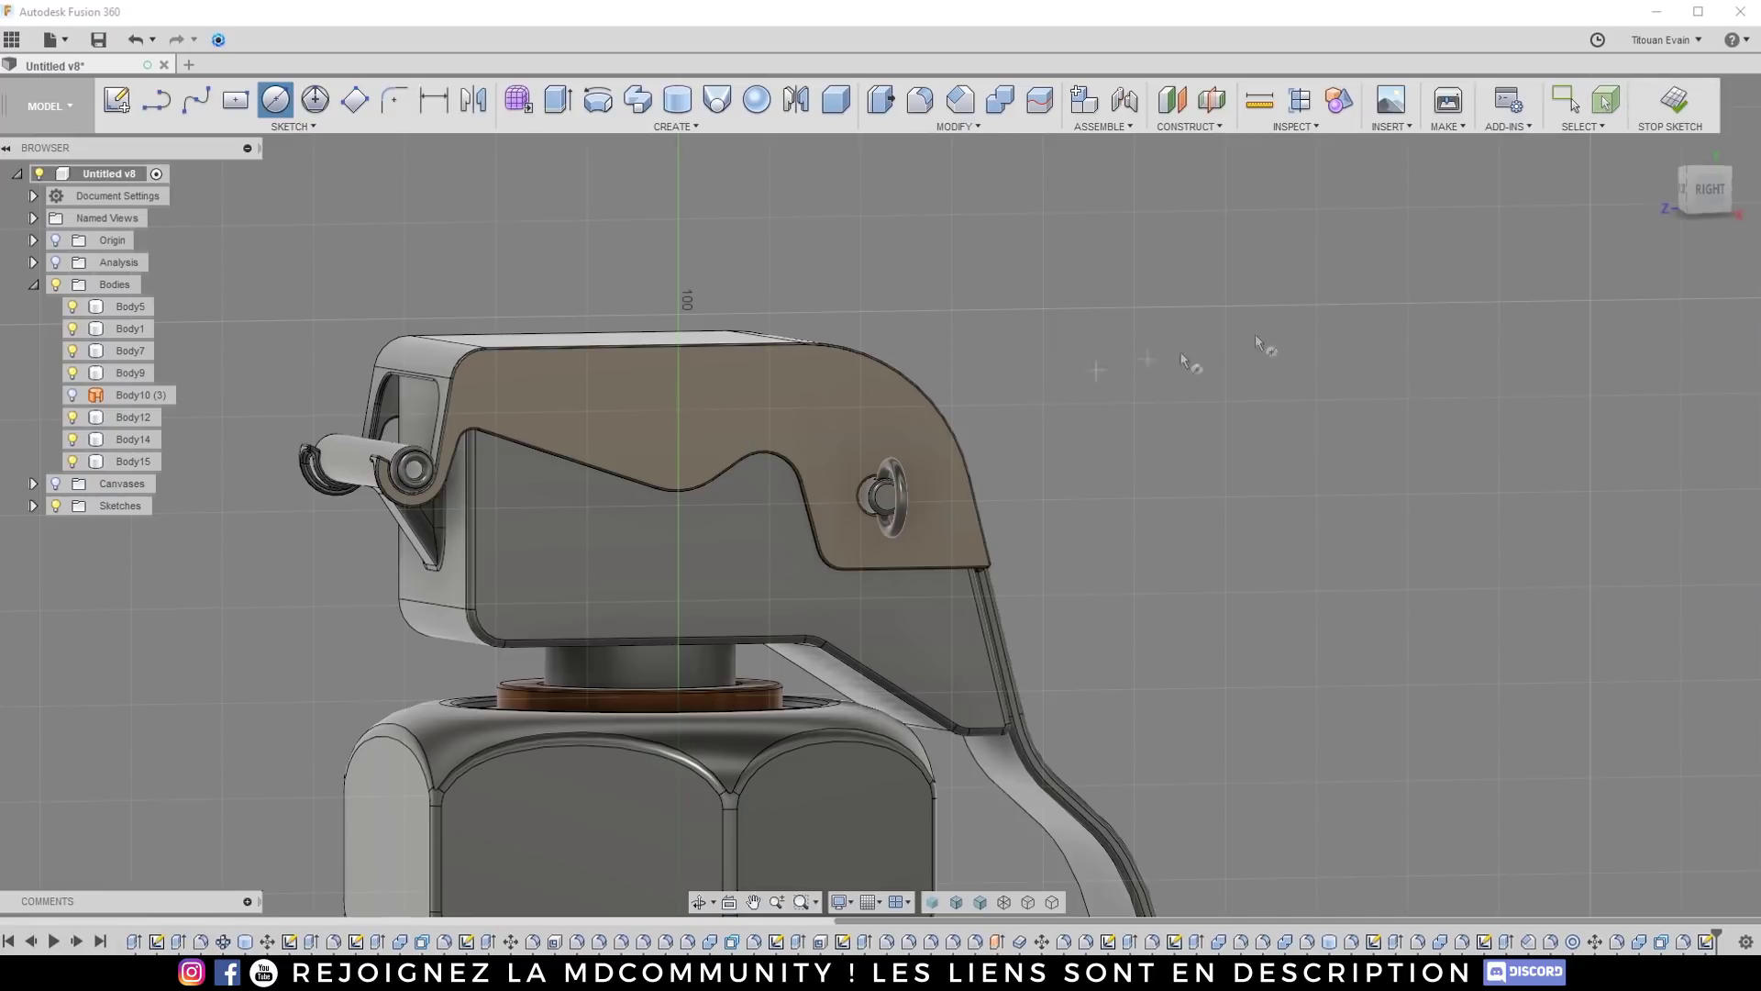
pyautogui.click(1685, 207)
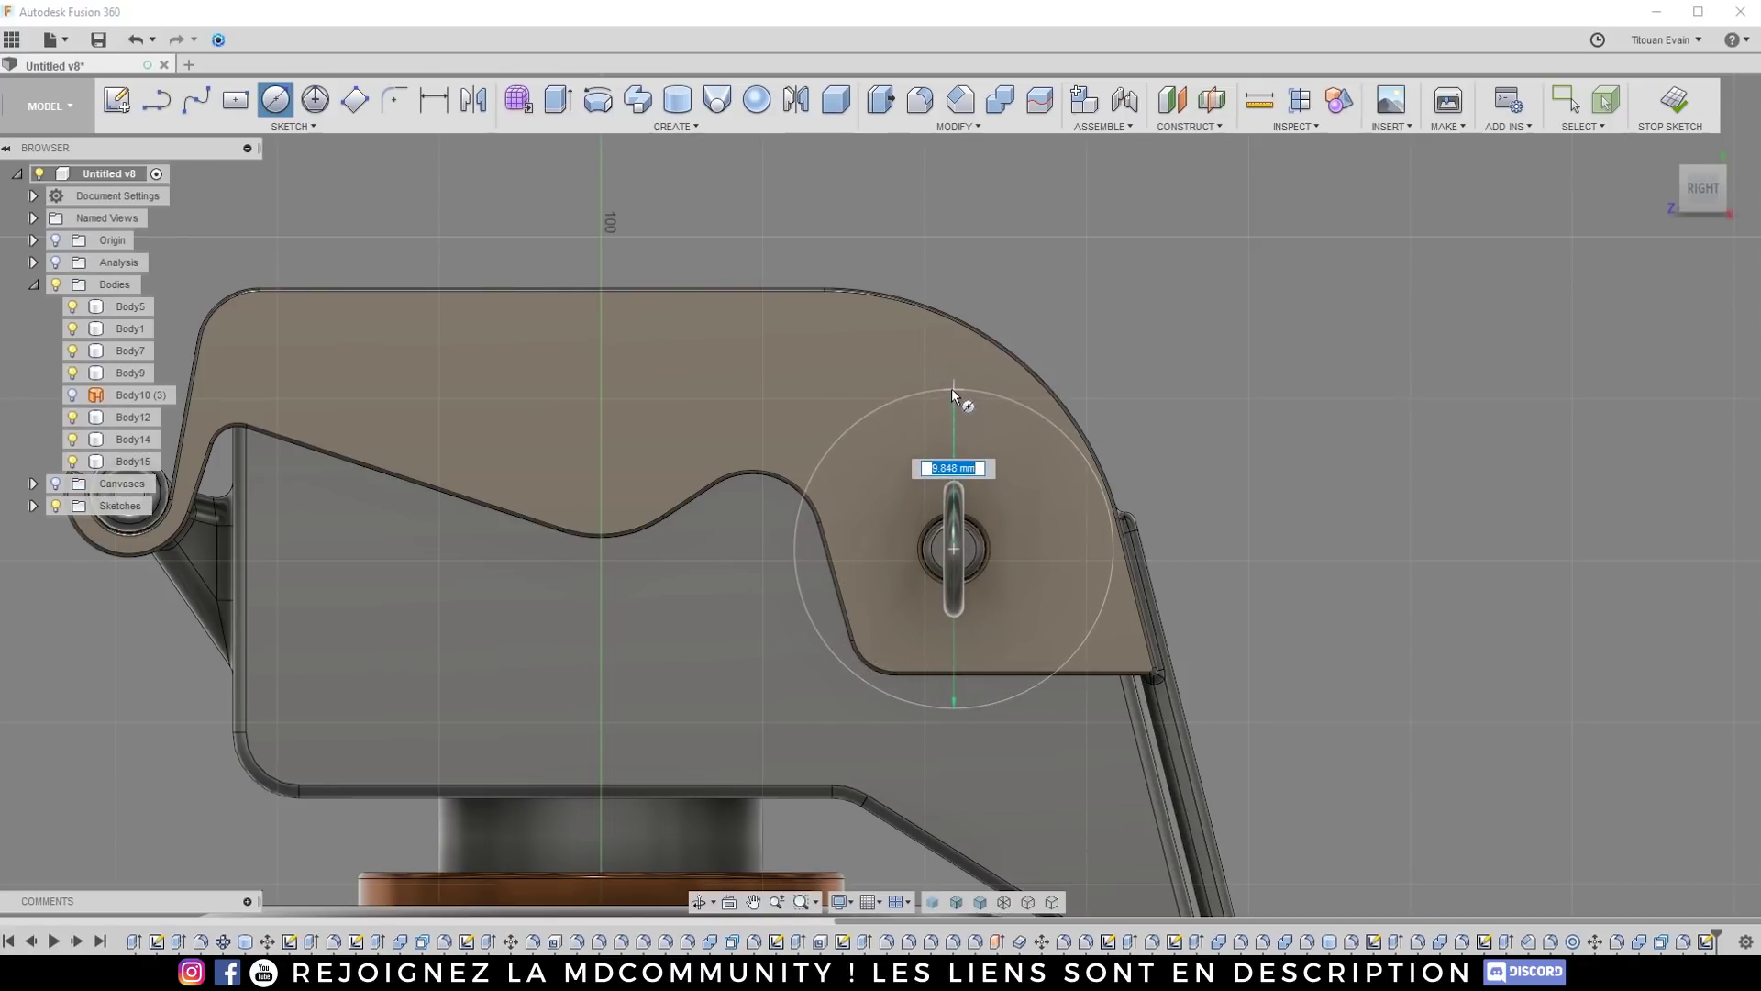
pyautogui.click(952, 375)
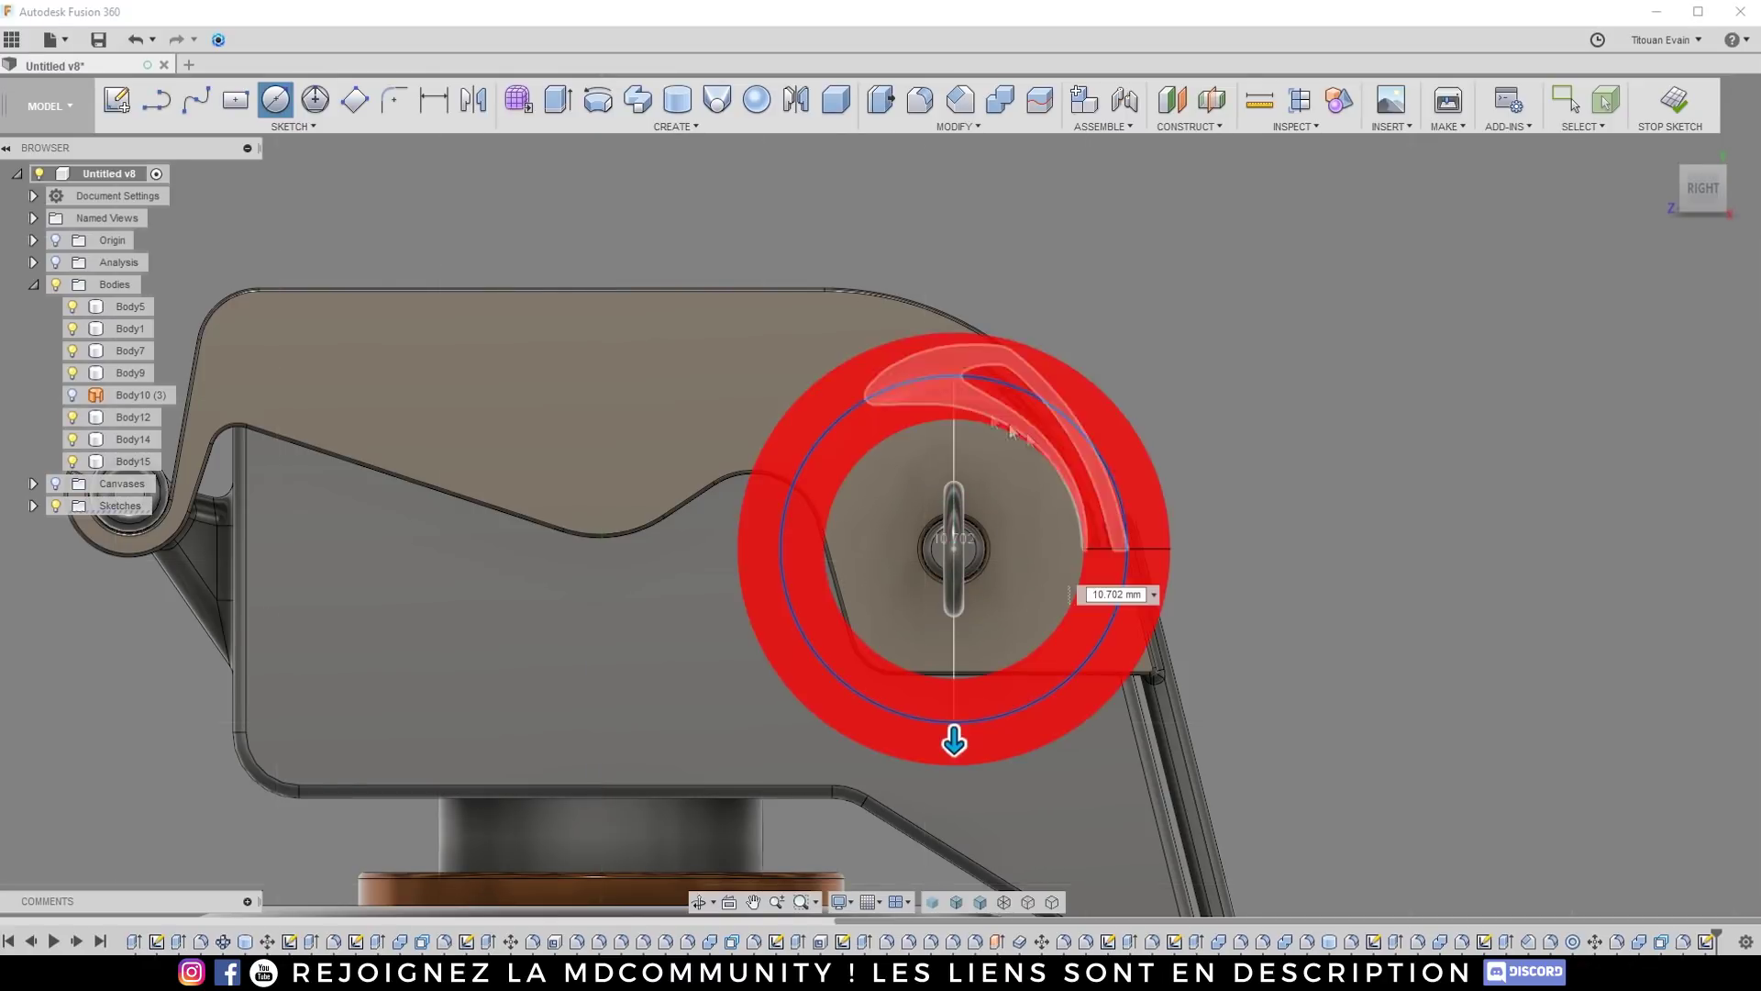
# Step: Give the coil a height of about 11.36 mm, a circular section of about 0.53 mm and 1.5 revolutions, and create it
pyautogui.keyDown('shift'); pyautogui.moveTo(1053, 443); pyautogui.dragTo(1204, 564, button='middle'); pyautogui.keyUp('shift')
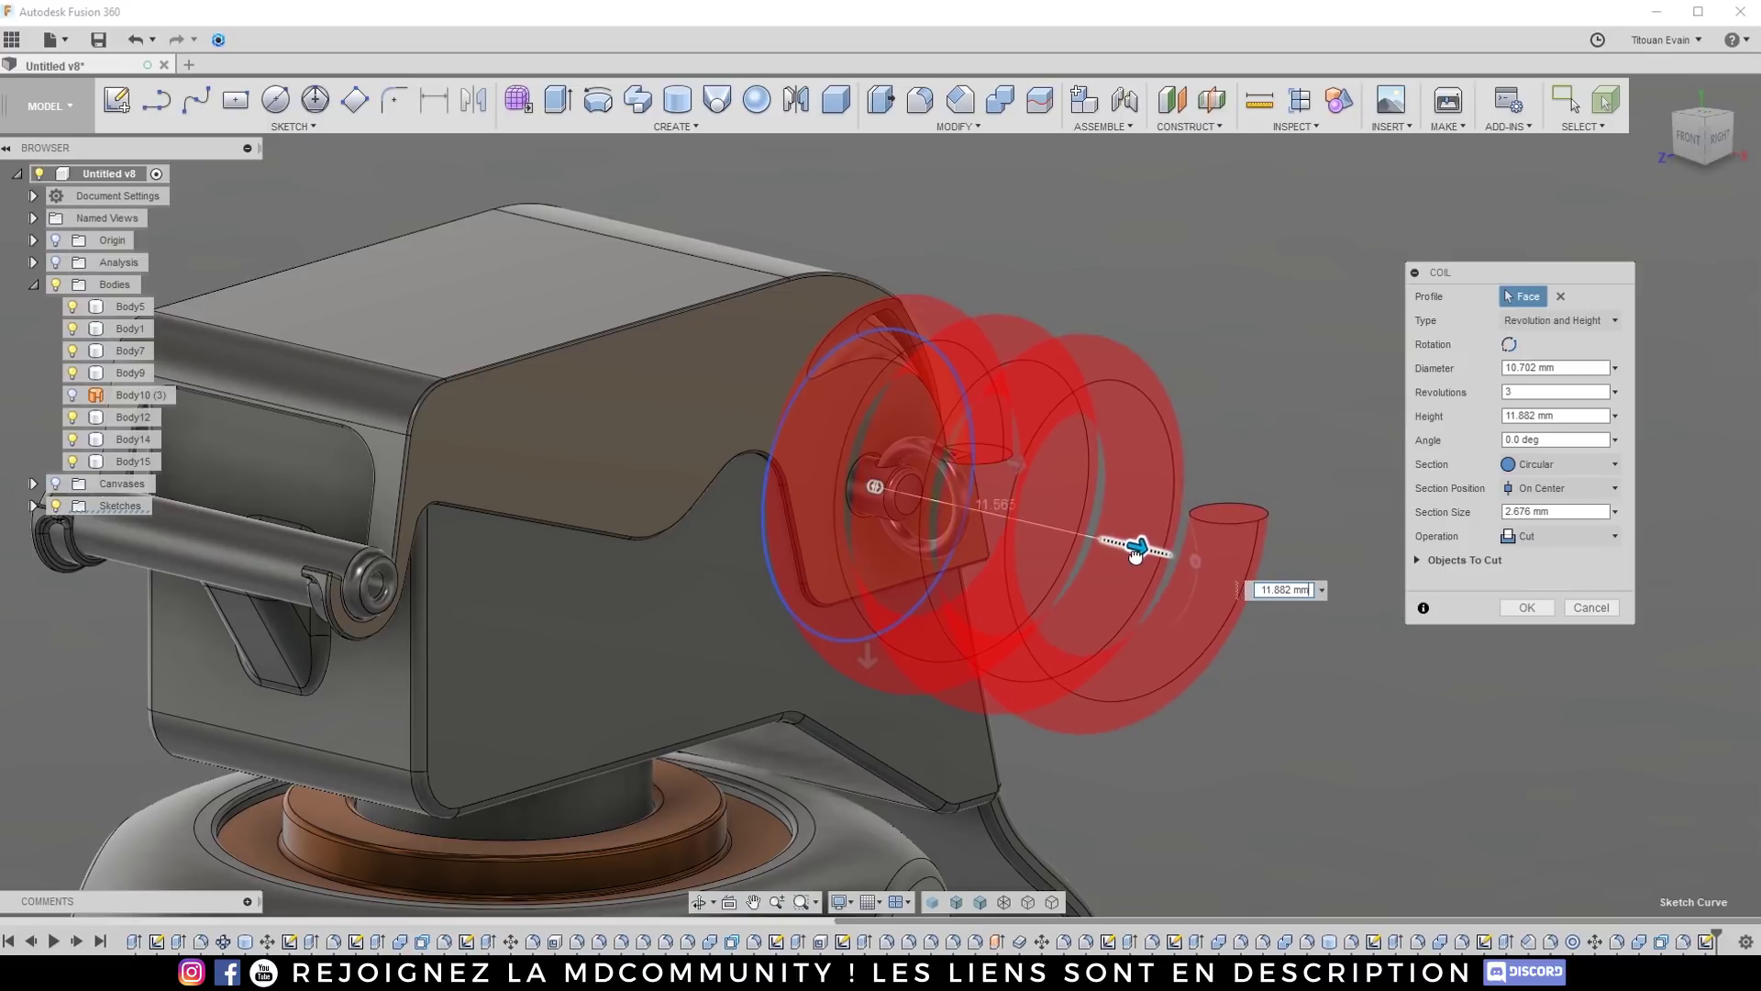
pyautogui.moveTo(1020, 466); pyautogui.dragTo(995, 463)
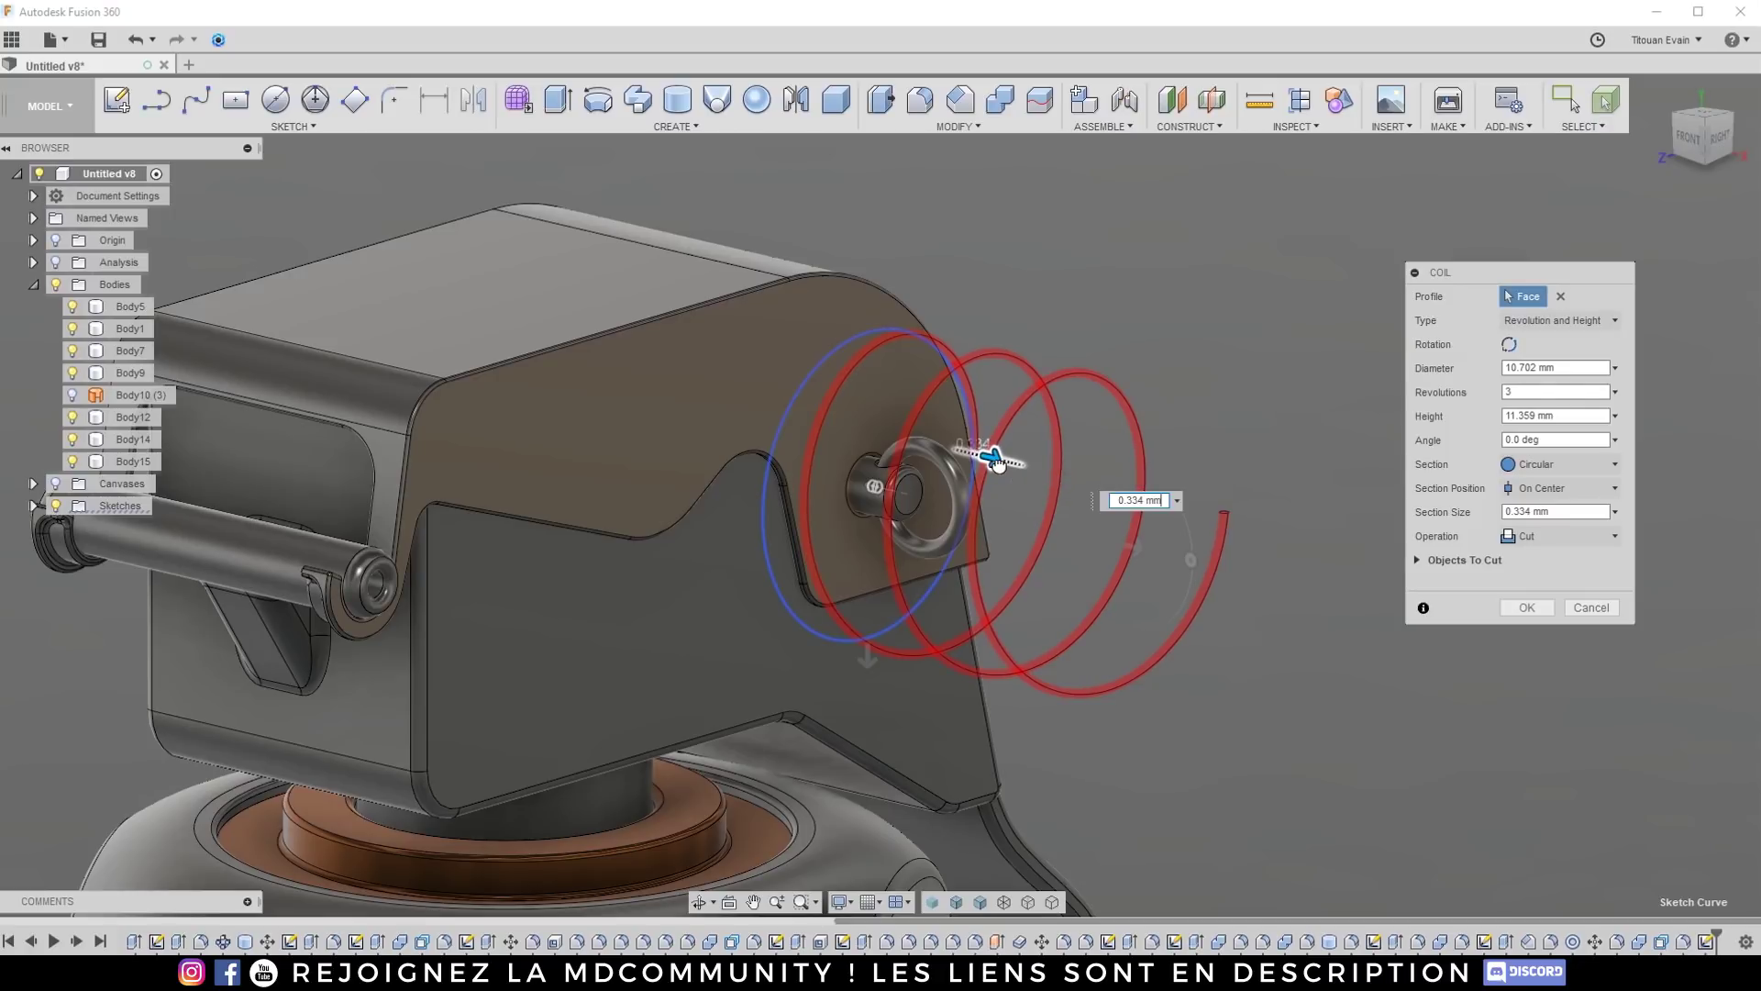
pyautogui.moveTo(1001, 465); pyautogui.dragTo(1002, 465)
pyautogui.keyDown('shift'); pyautogui.moveTo(1001, 465); pyautogui.dragTo(1126, 431, button='middle'); pyautogui.keyUp('shift')
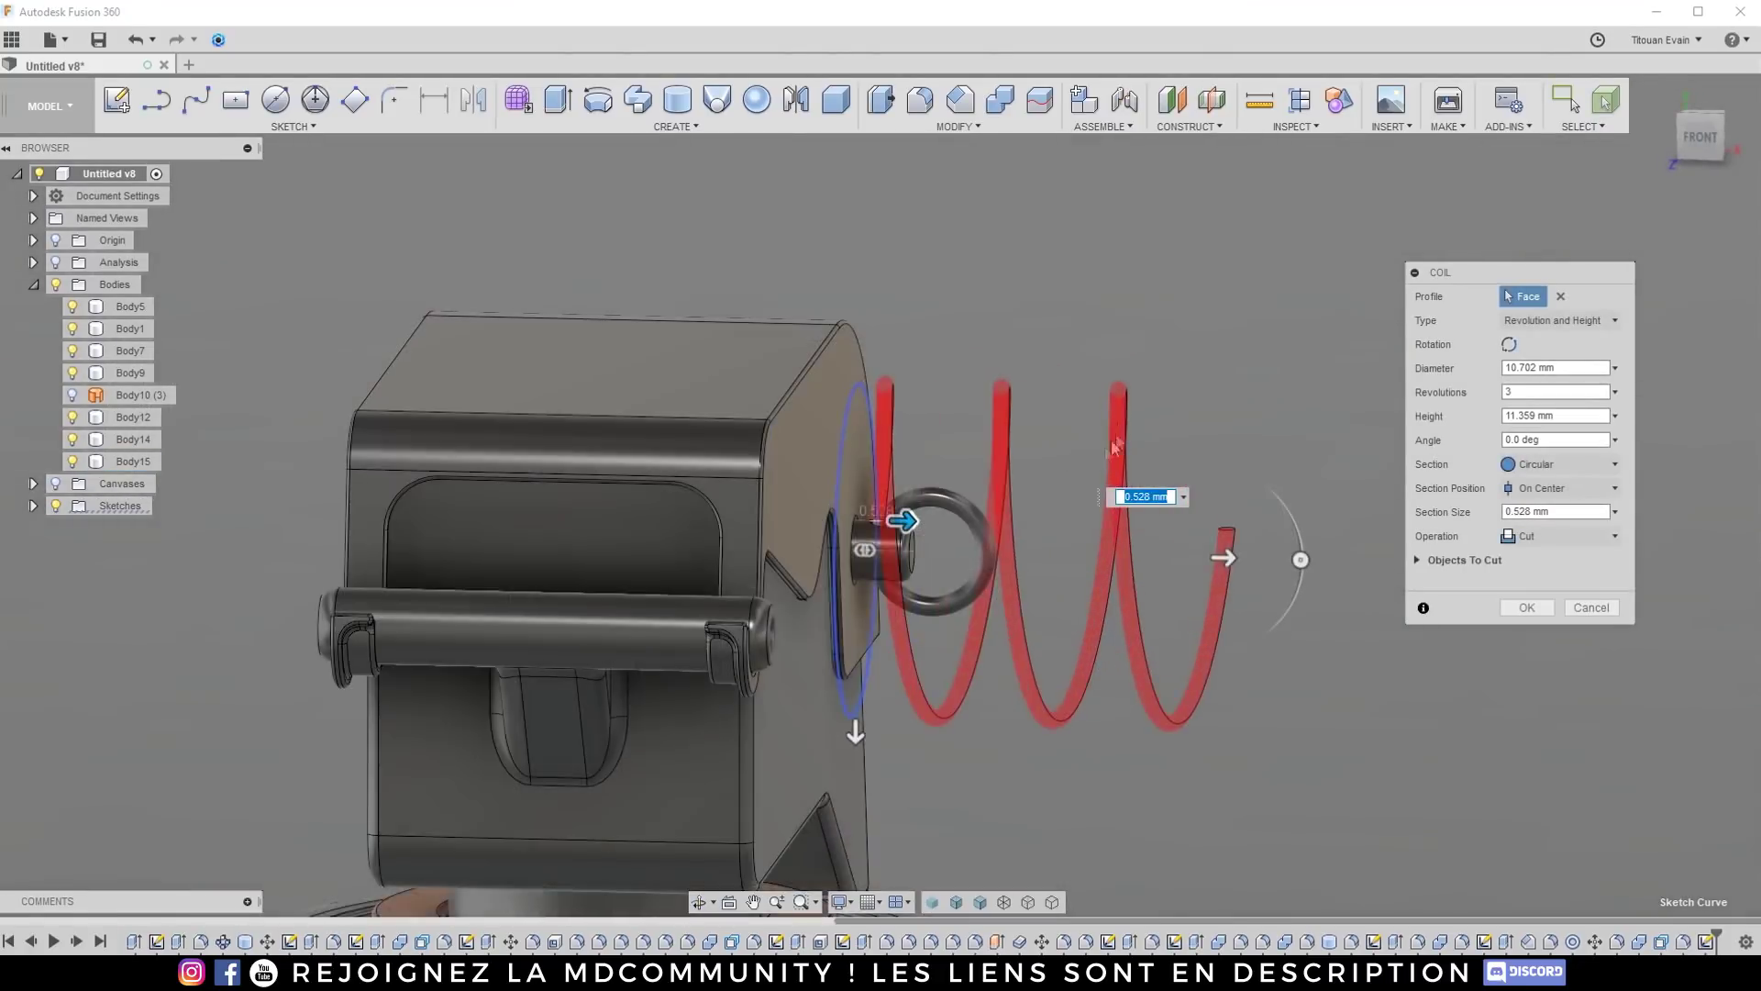
pyautogui.scroll(2, 1128, 435)
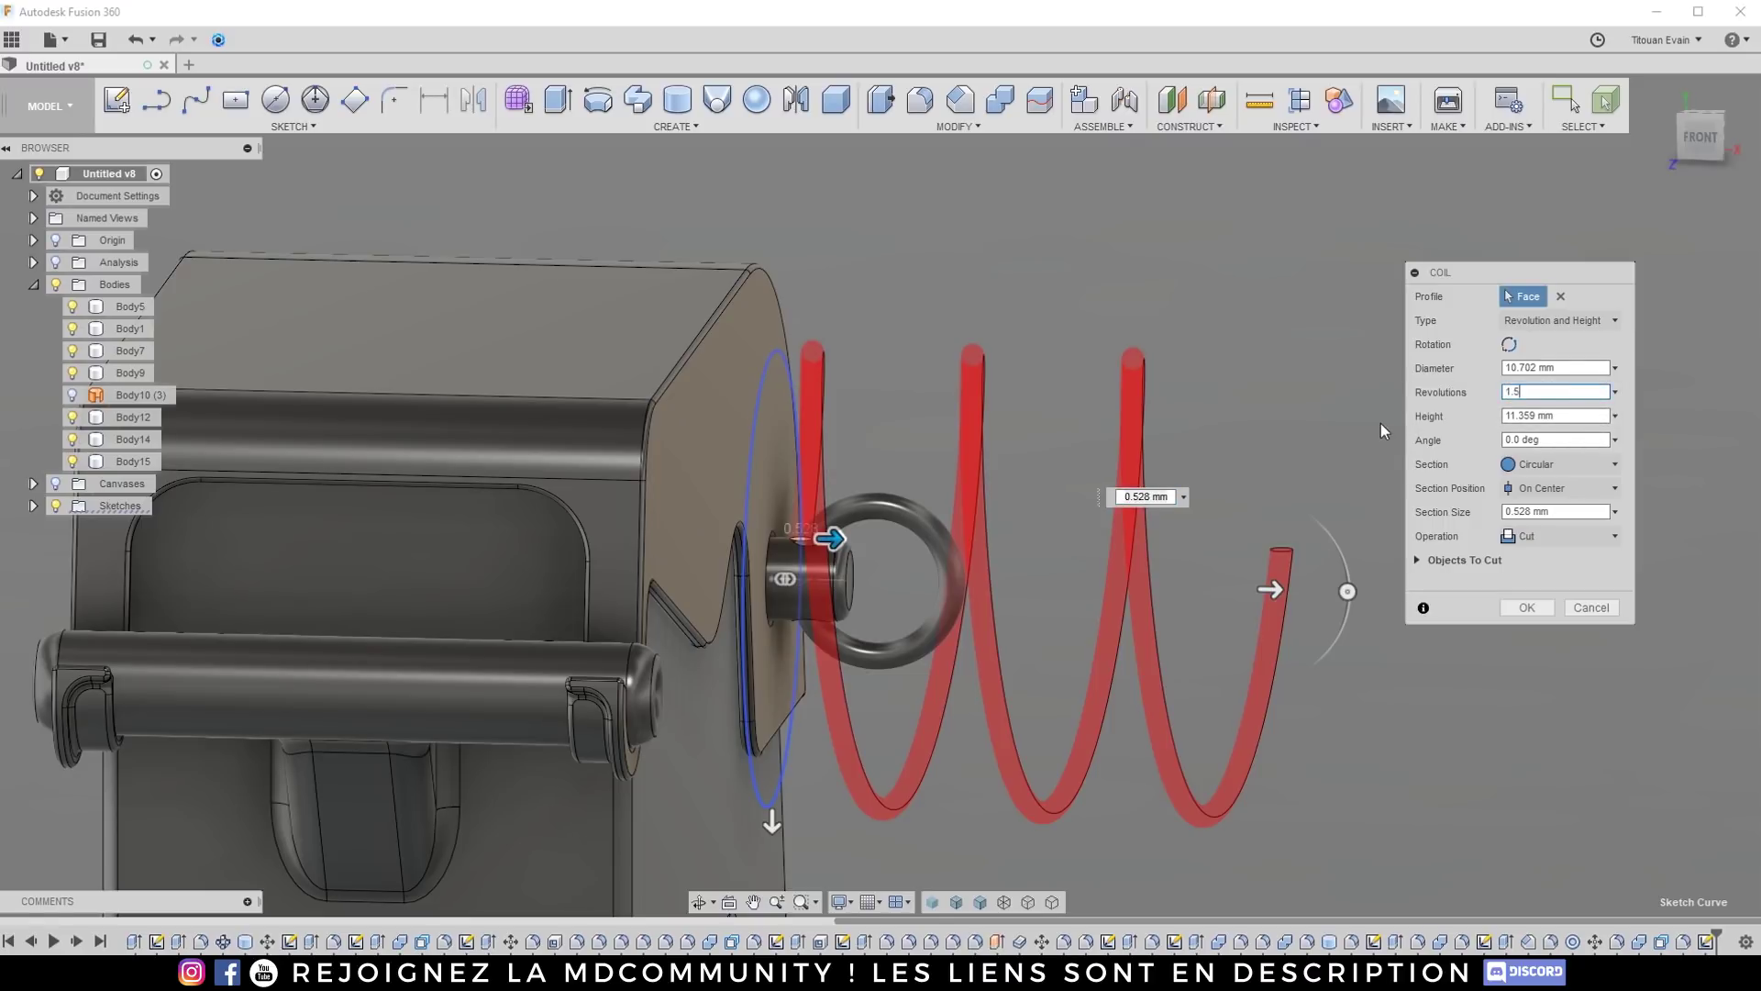
pyautogui.press('Escape')
# Step: Edit the coil feature to flatten it to a height of about 0.88 mm and output it as a new body
pyautogui.rightClick(1706, 942)
pyautogui.click(1647, 767)
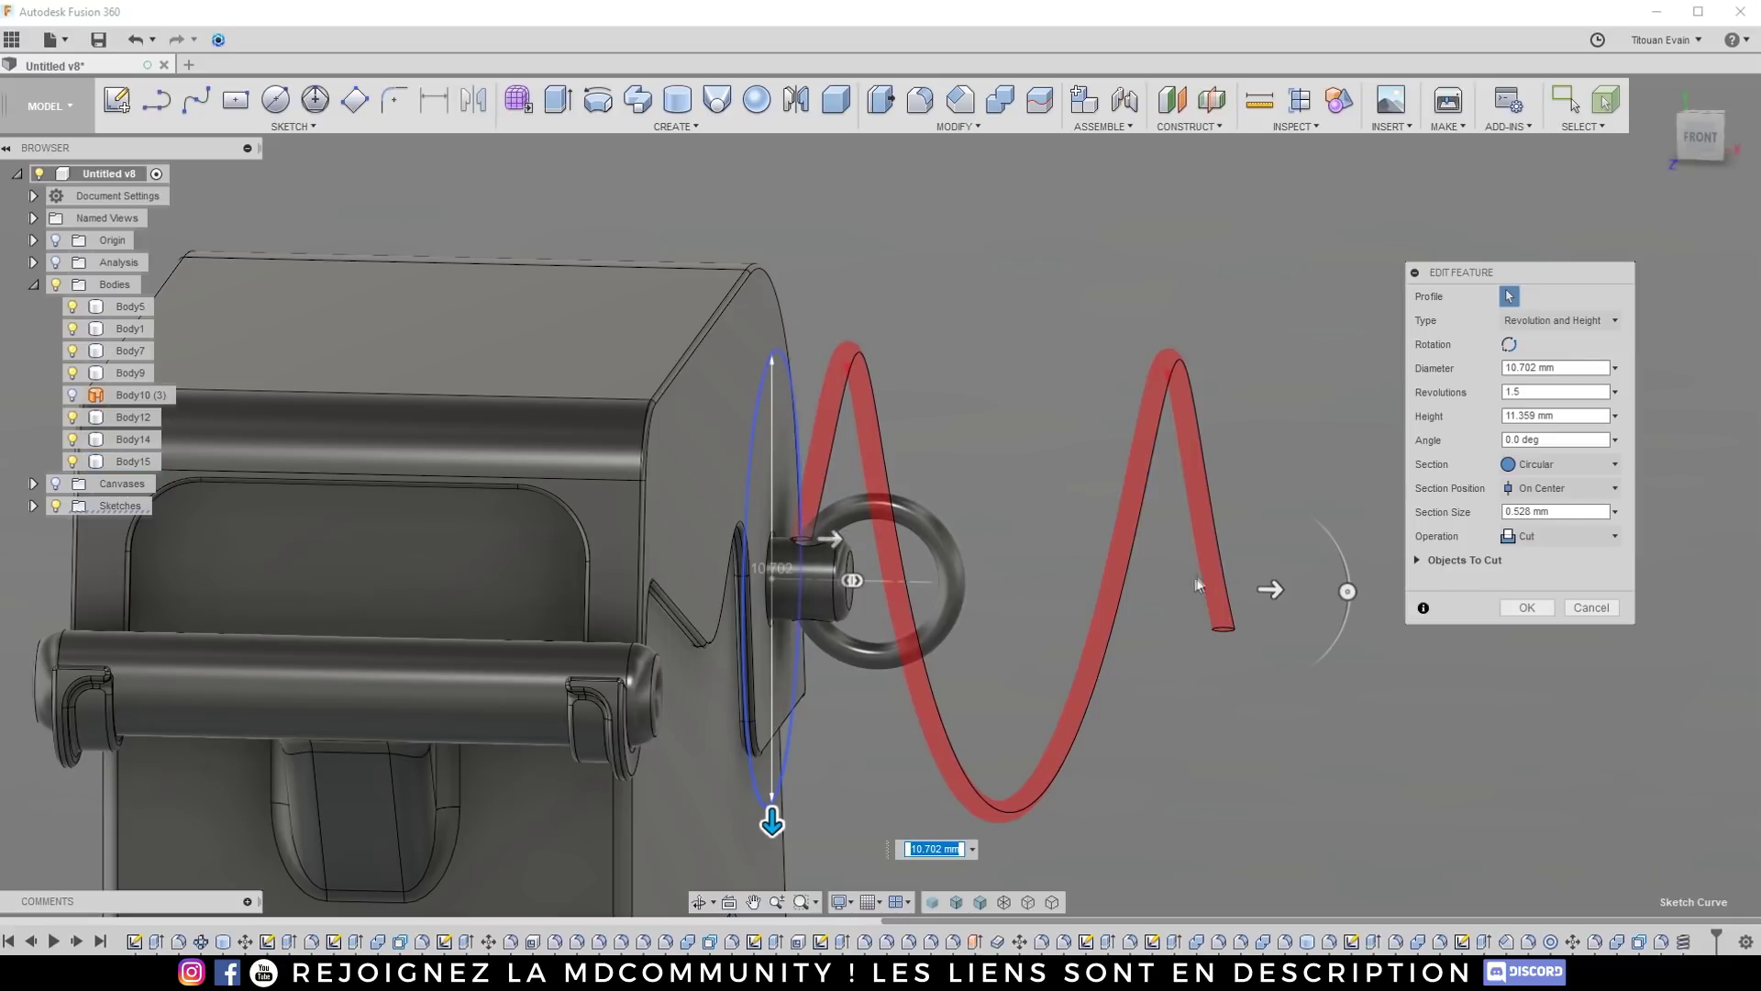
pyautogui.moveTo(1134, 591); pyautogui.dragTo(834, 590)
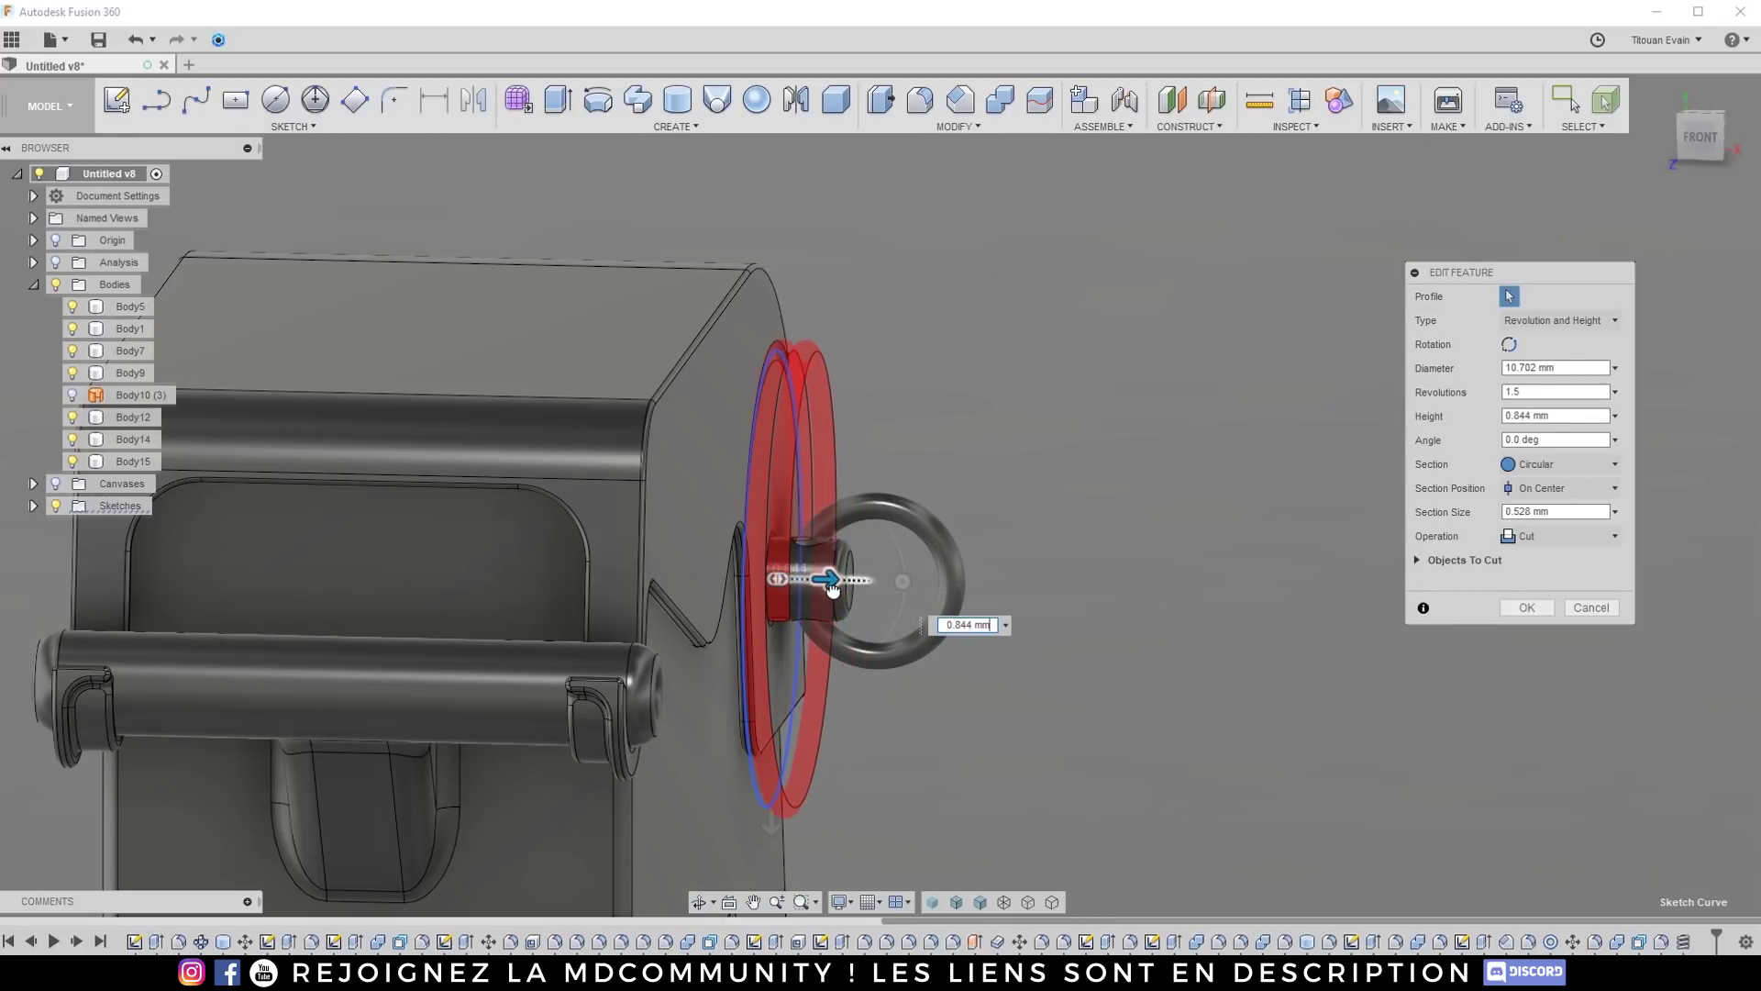
pyautogui.keyDown('shift'); pyautogui.moveTo(859, 467); pyautogui.dragTo(998, 507, button='middle'); pyautogui.keyUp('shift')
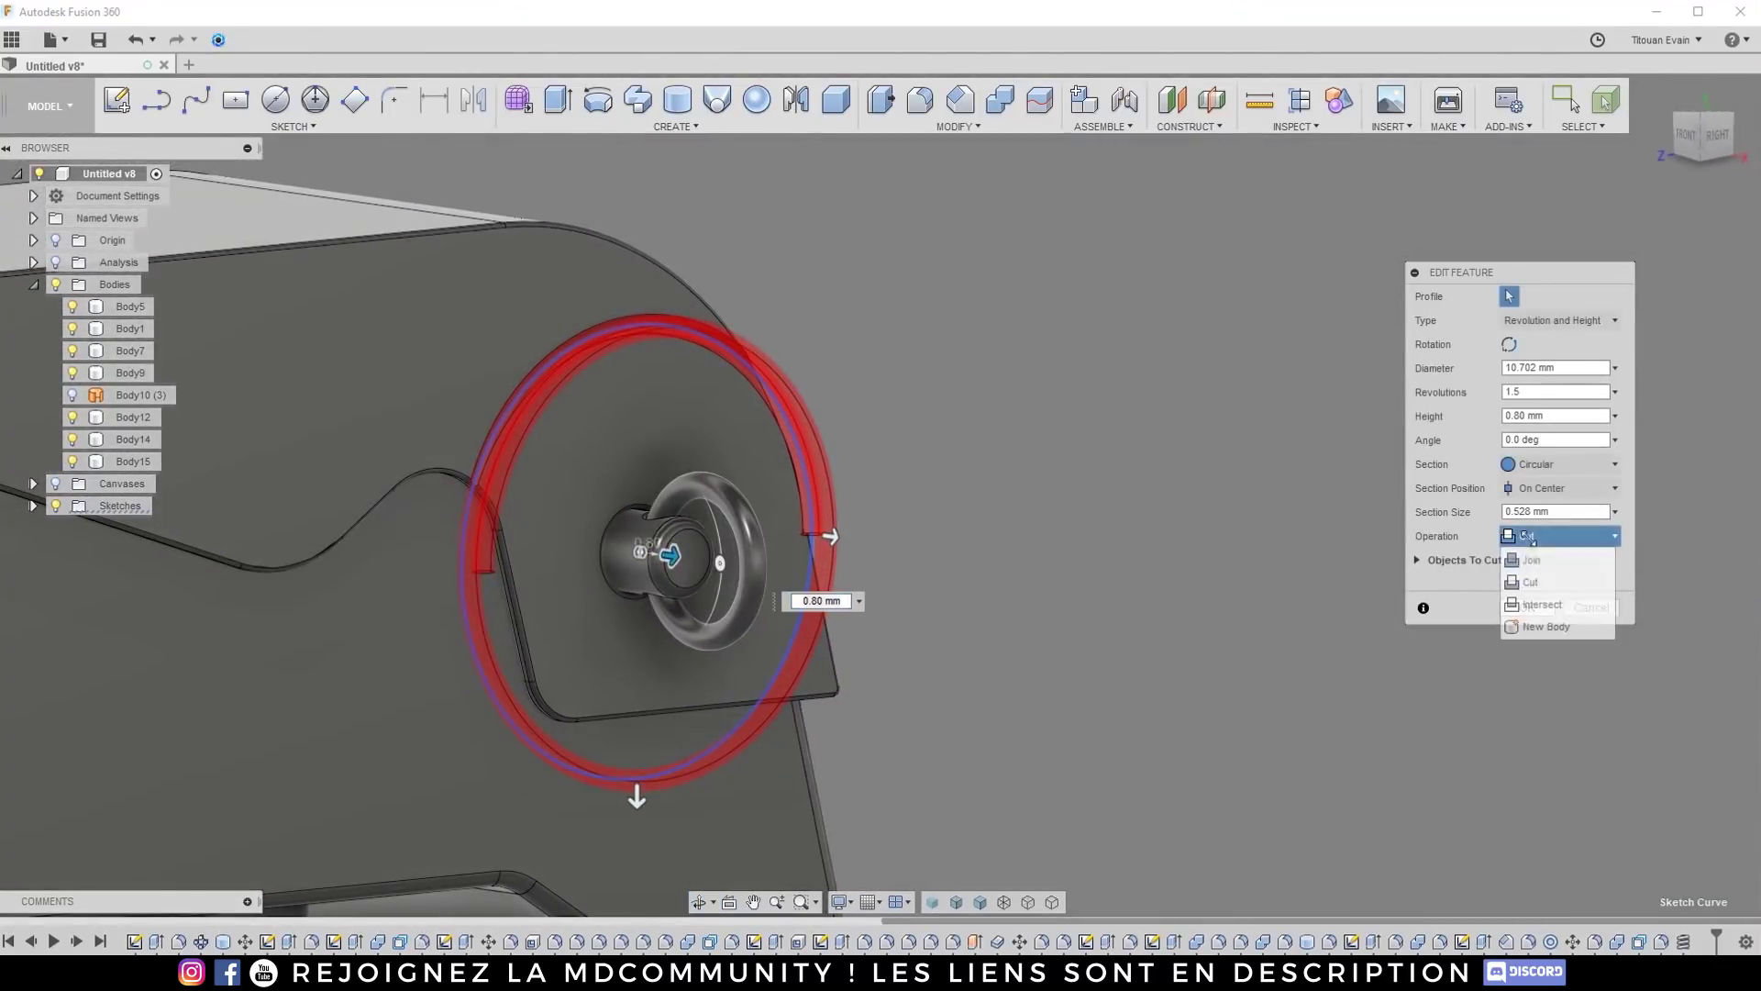
pyautogui.click(1546, 627)
pyautogui.keyDown('shift'); pyautogui.moveTo(825, 477); pyautogui.dragTo(903, 514, button='middle'); pyautogui.keyUp('shift')
pyautogui.scroll(3, 890, 569)
pyautogui.moveTo(870, 585); pyautogui.dragTo(876, 584)
pyautogui.keyDown('shift'); pyautogui.moveTo(853, 437); pyautogui.dragTo(757, 448, button='middle'); pyautogui.keyUp('shift')
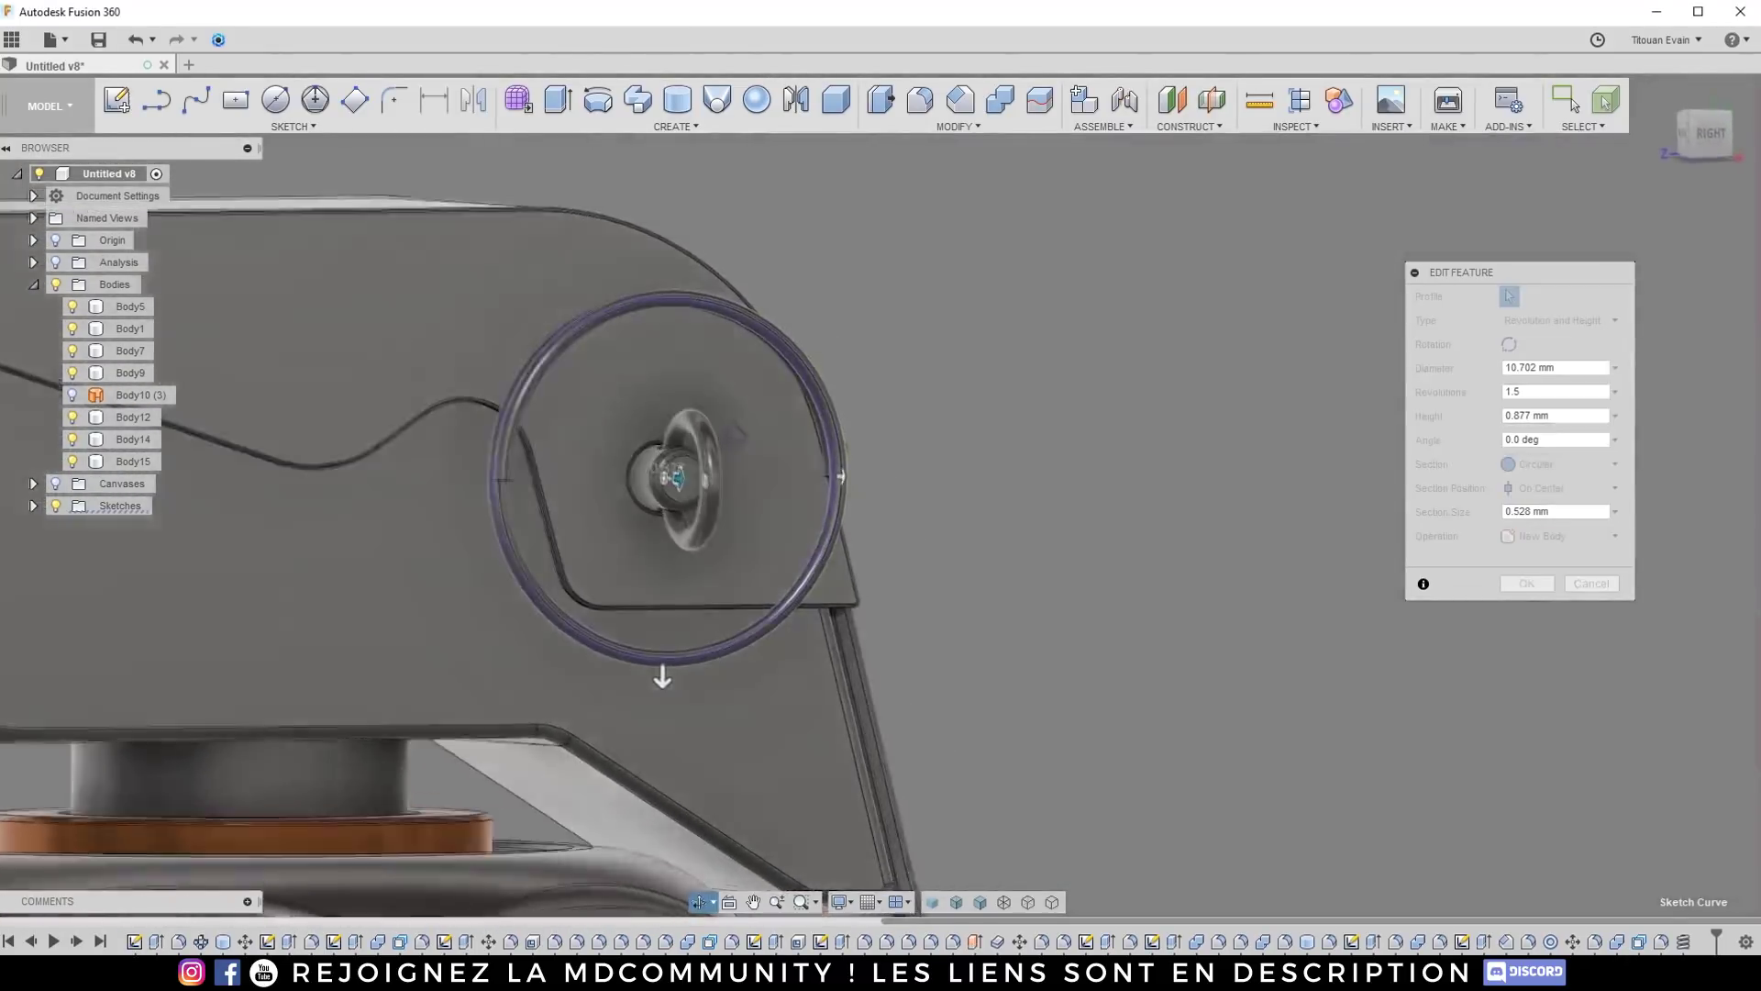
pyautogui.scroll(-5, 754, 419)
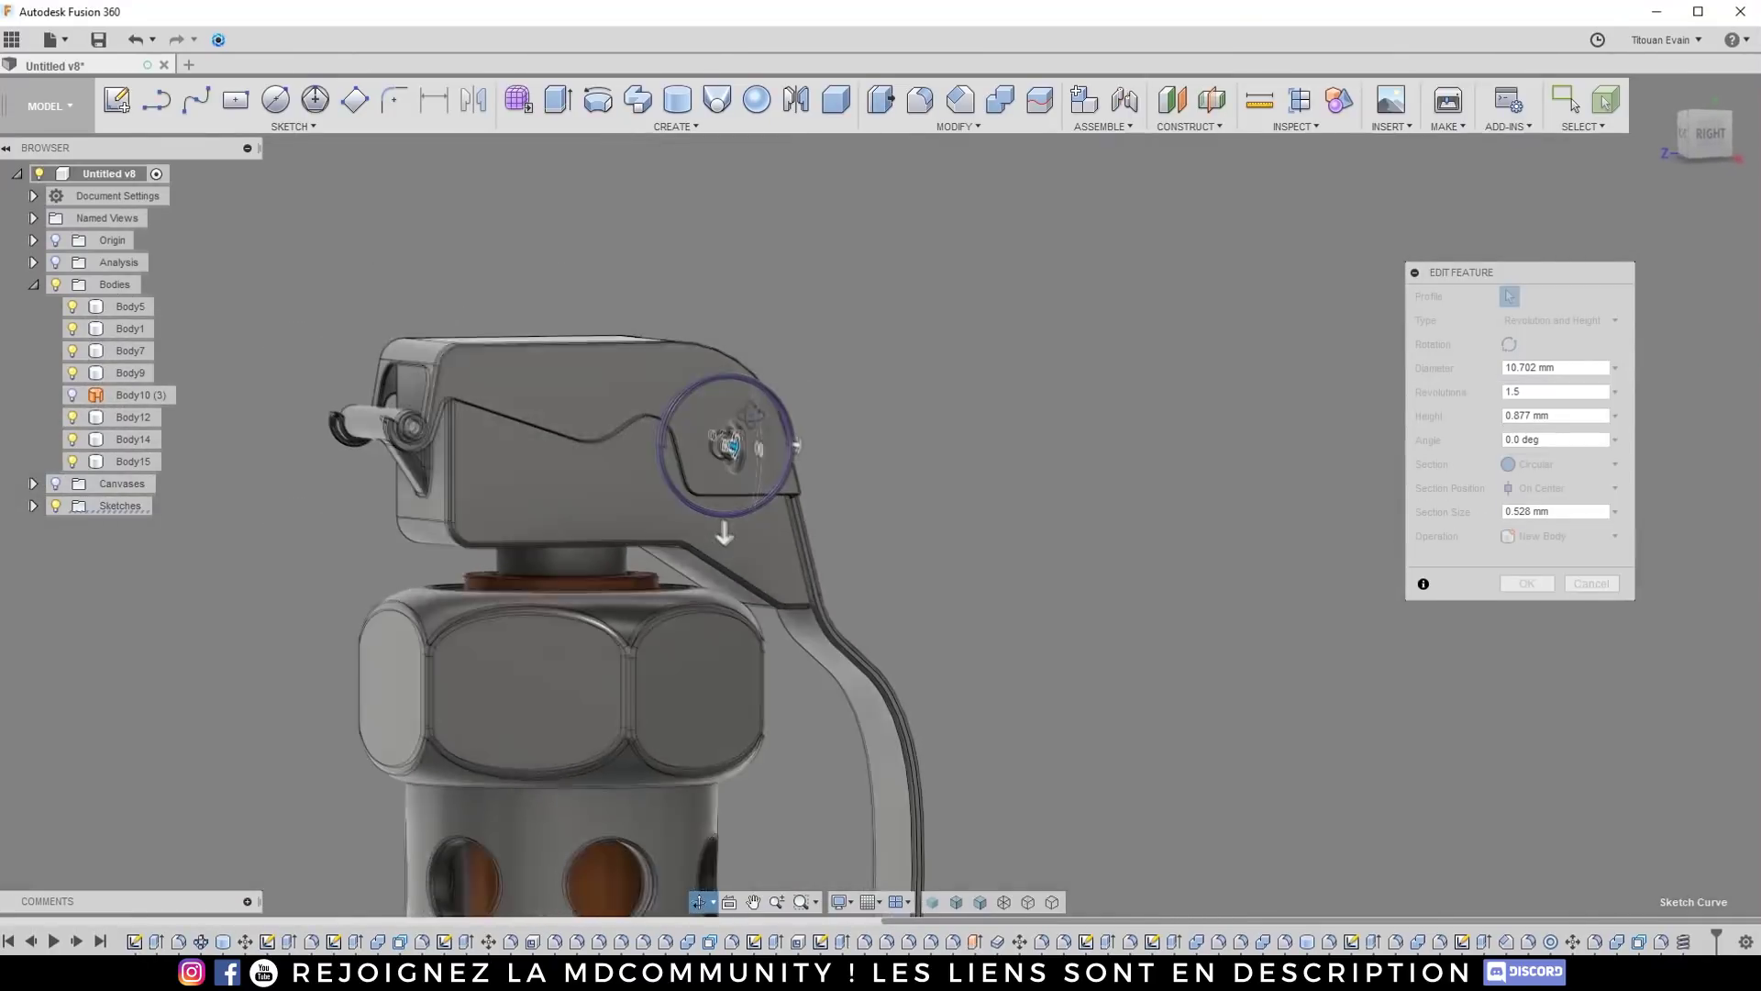
pyautogui.keyDown('shift'); pyautogui.moveTo(757, 448); pyautogui.dragTo(770, 459, button='middle'); pyautogui.keyUp('shift')
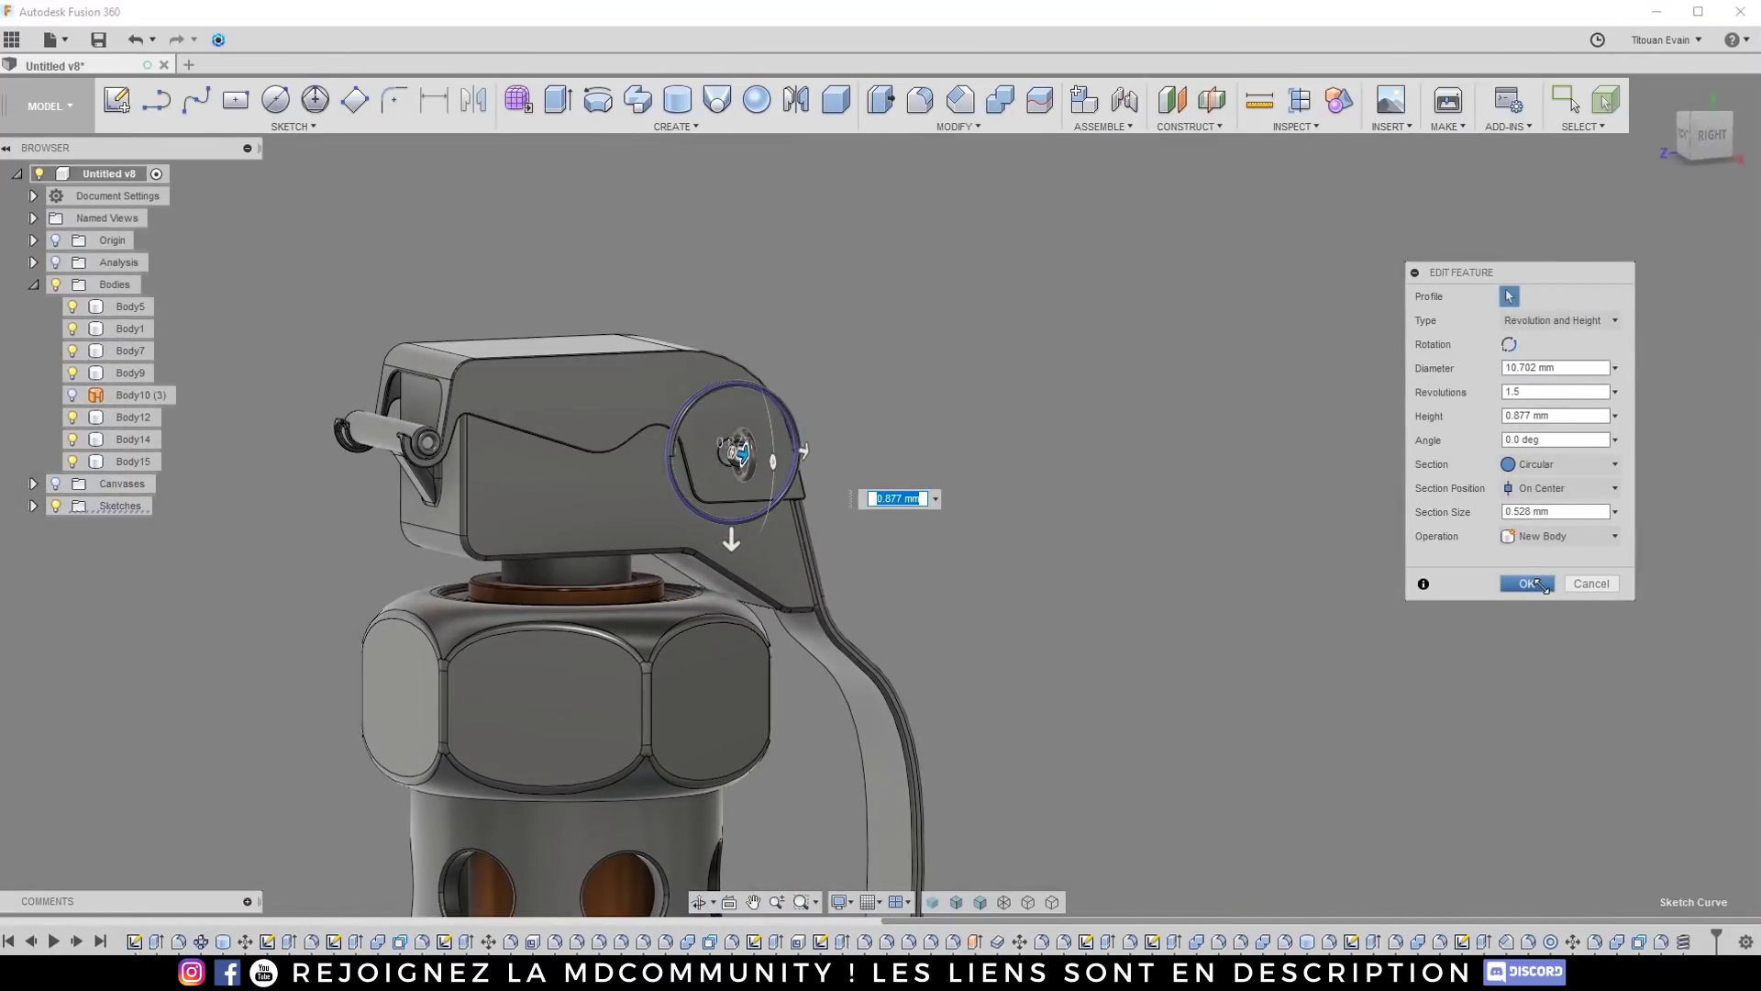
pyautogui.click(1546, 585)
# Step: Move the coil body about 3.06 mm away from the cover, lower it to the small ring, and bring it back about 0.59 mm
pyautogui.scroll(3, 848, 443)
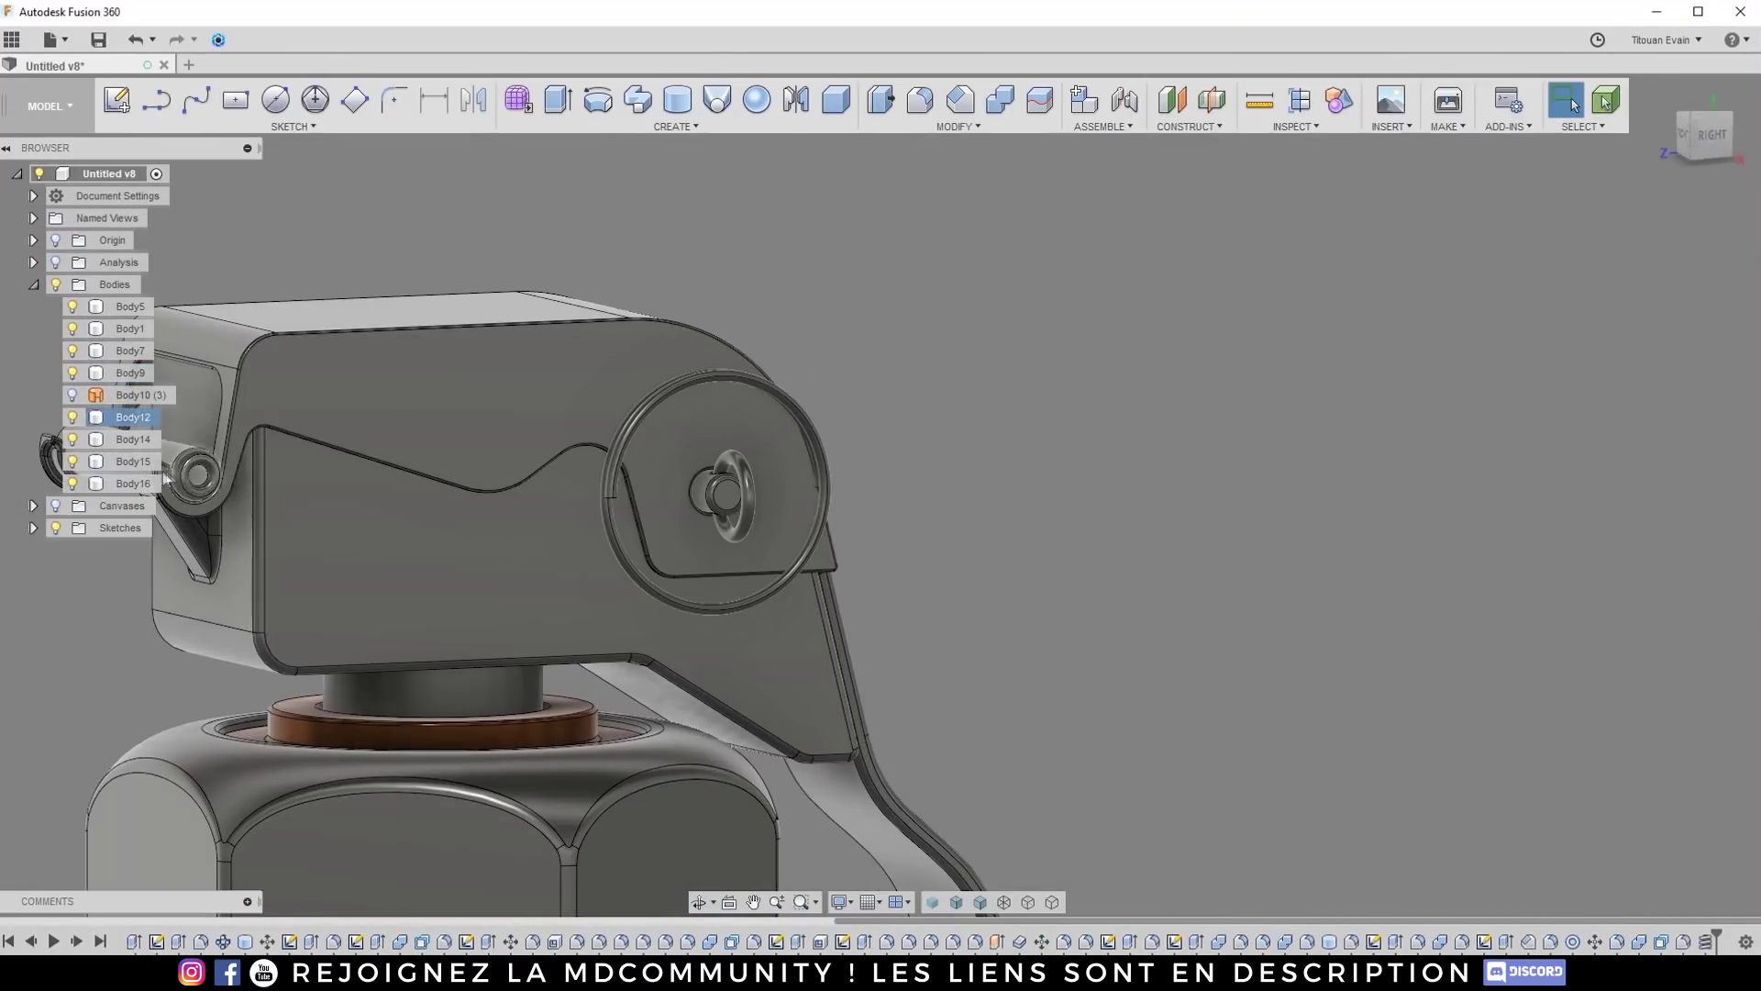
pyautogui.click(134, 483)
pyautogui.press('m')
pyautogui.click(1683, 136)
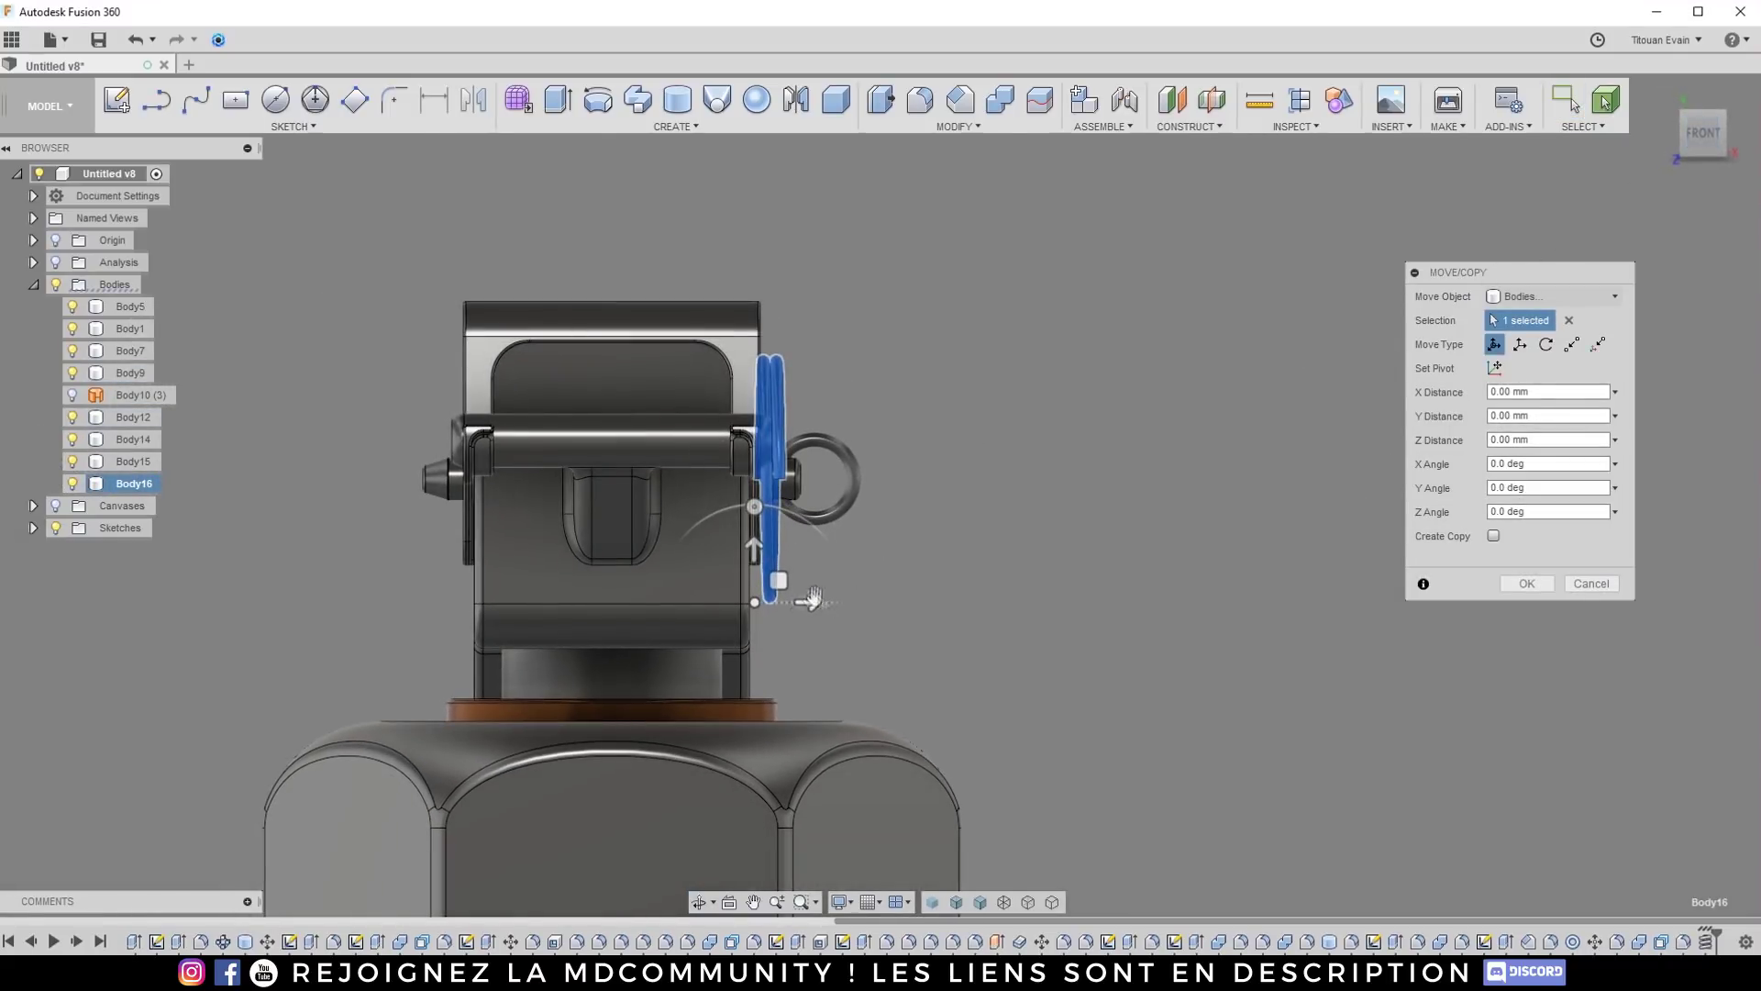
pyautogui.moveTo(807, 598); pyautogui.dragTo(871, 607)
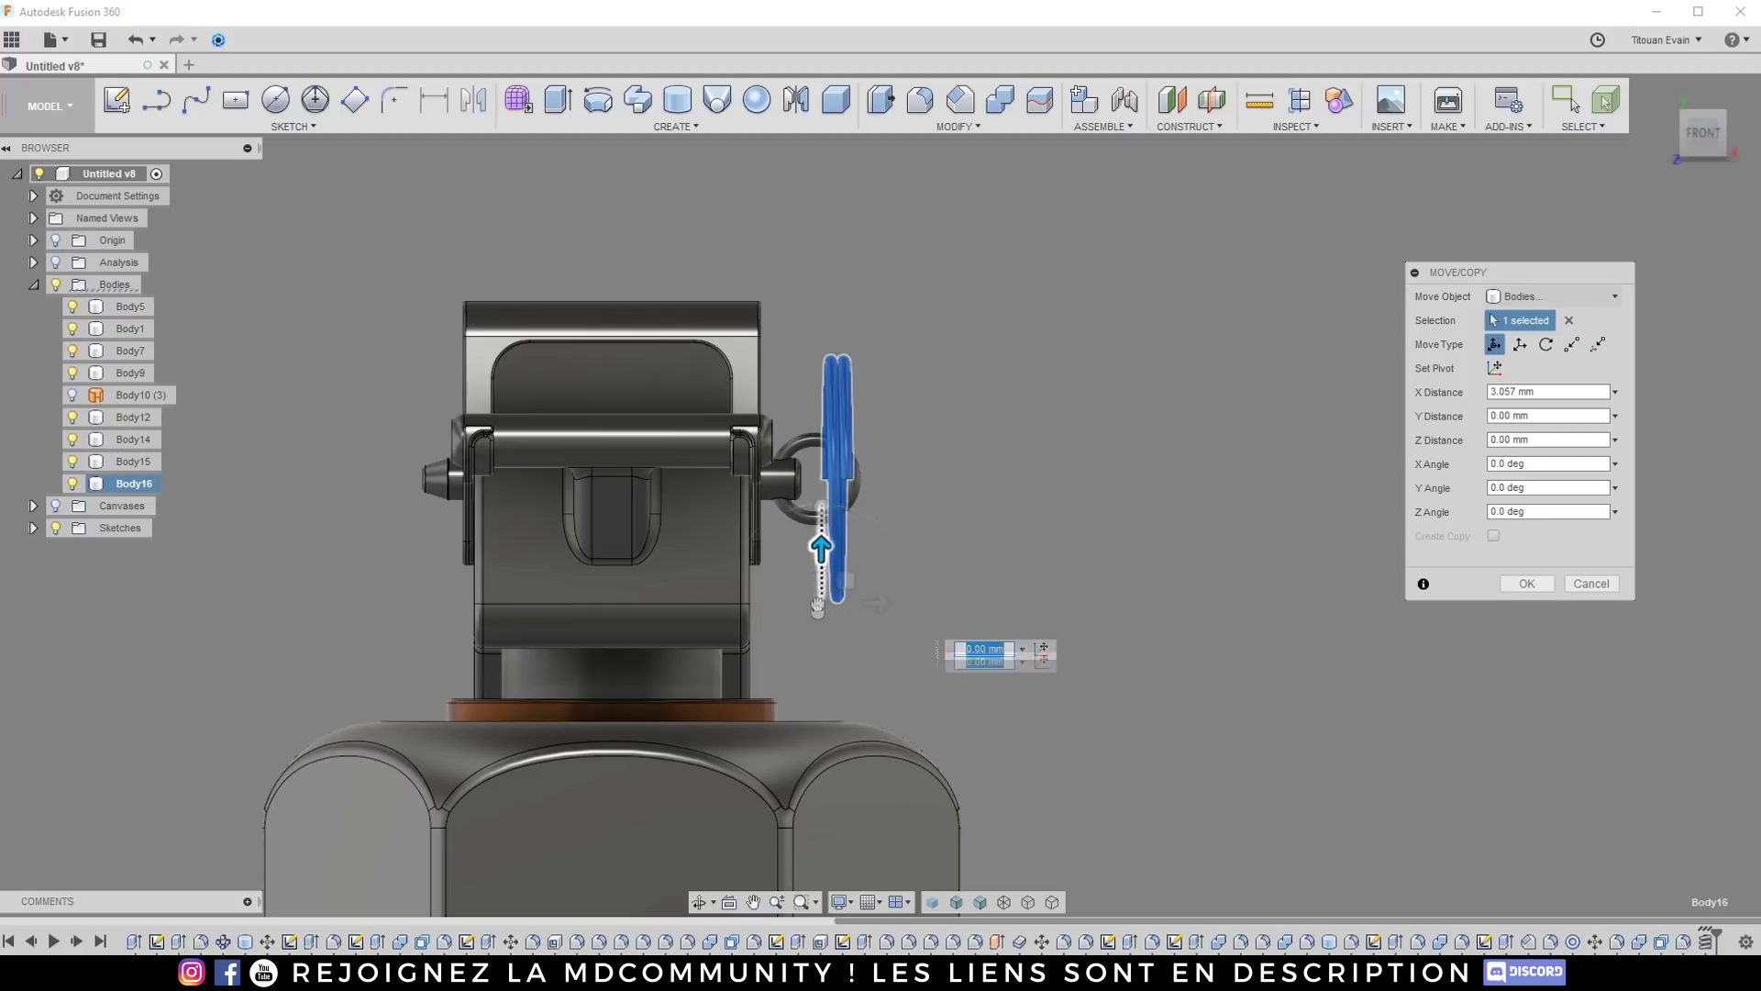
pyautogui.moveTo(821, 547); pyautogui.dragTo(819, 642)
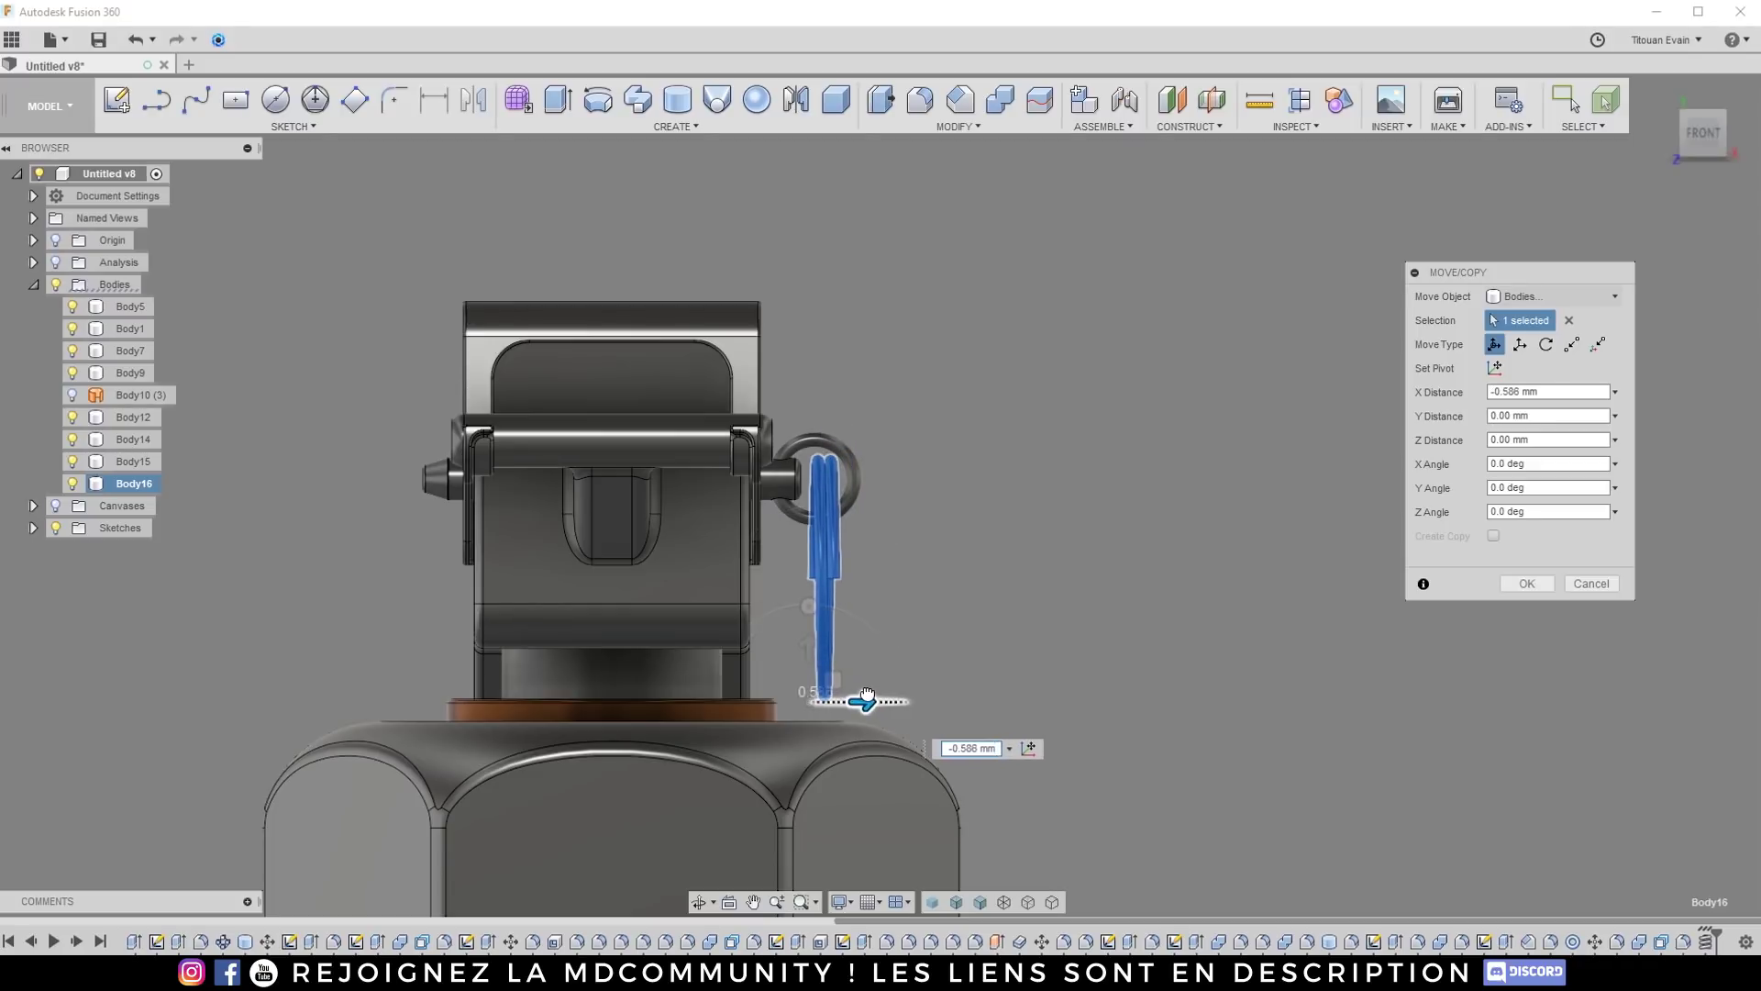
# Step: Shift the coil within its own plane below the small ring and tilt it -15 degrees about the Y axis
pyautogui.keyDown('shift'); pyautogui.moveTo(888, 531); pyautogui.dragTo(1091, 587, button='middle'); pyautogui.keyUp('shift')
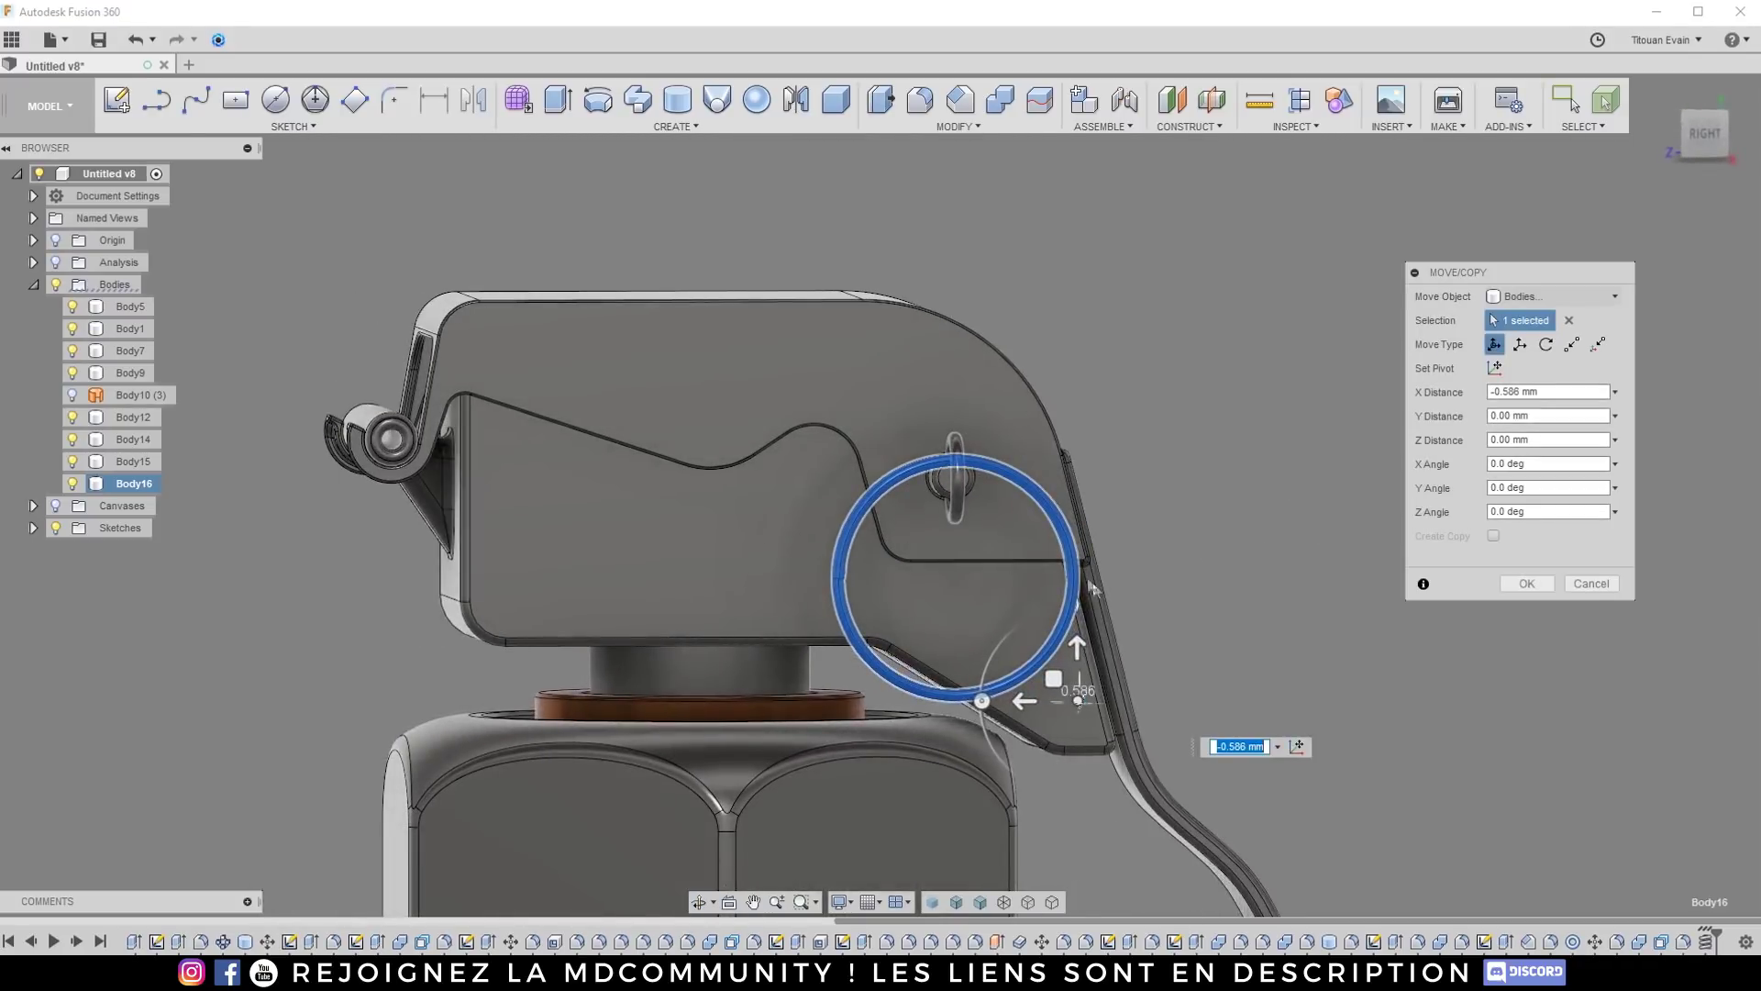
pyautogui.moveTo(999, 688); pyautogui.dragTo(1048, 643)
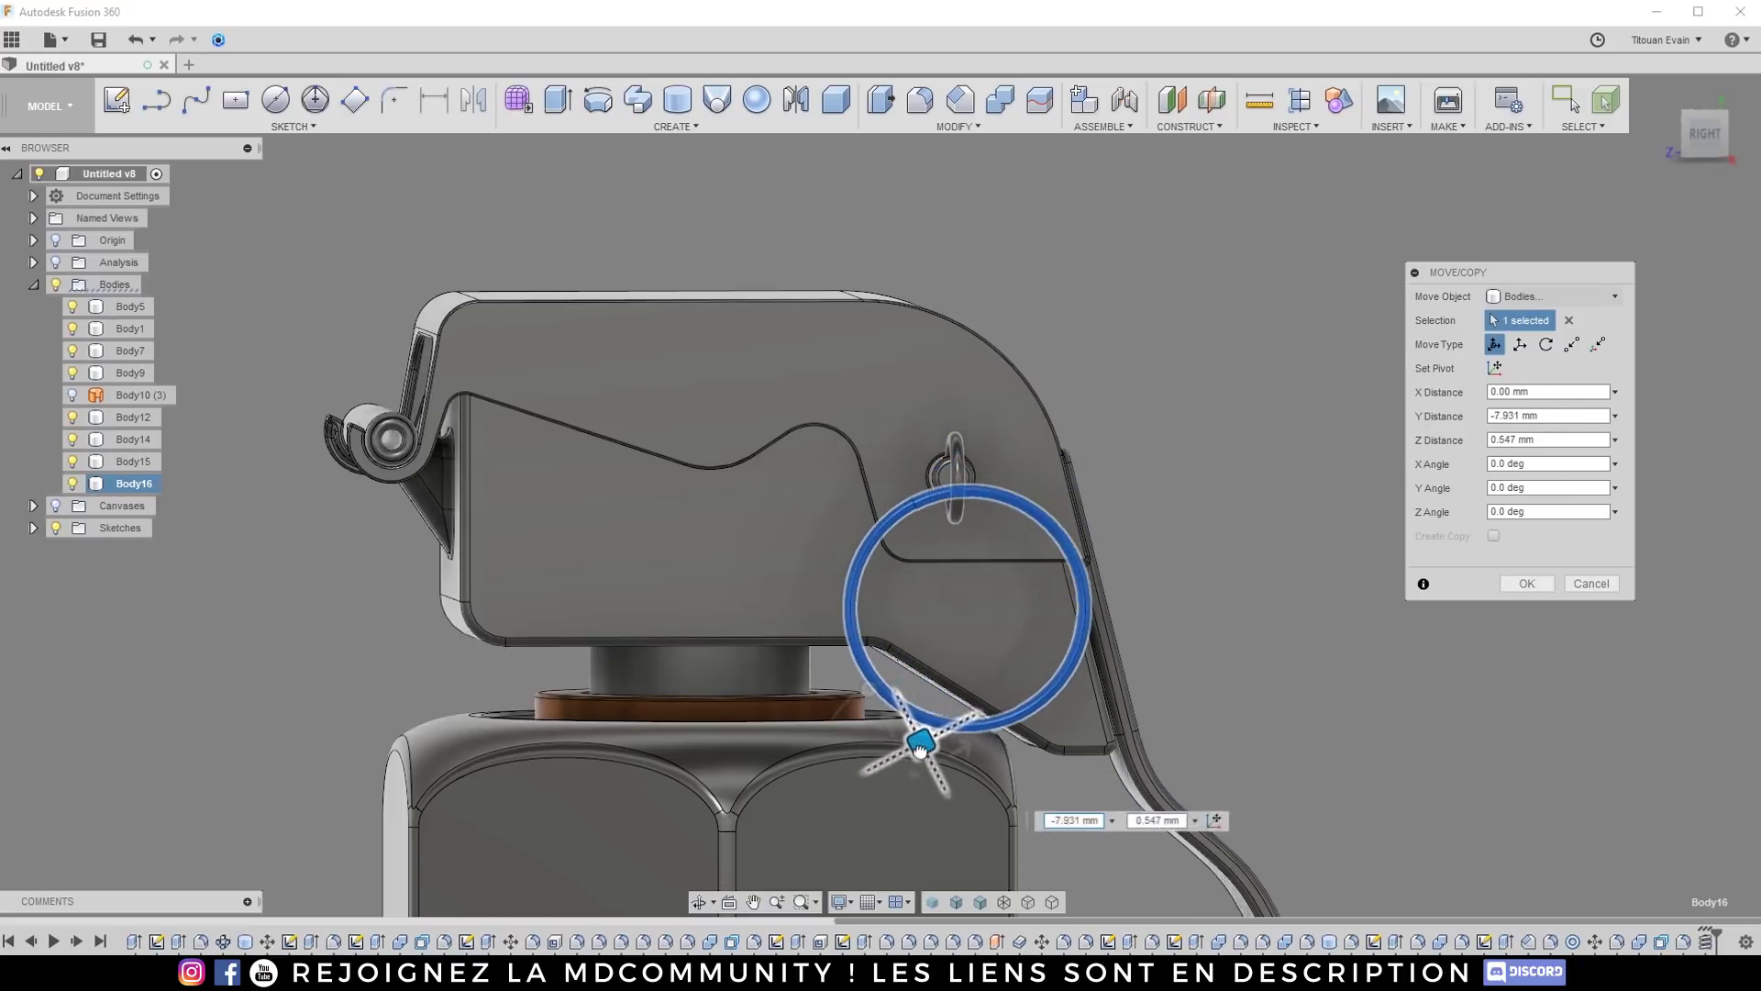
pyautogui.keyDown('shift'); pyautogui.moveTo(936, 606); pyautogui.dragTo(1071, 798, button='middle'); pyautogui.keyUp('shift')
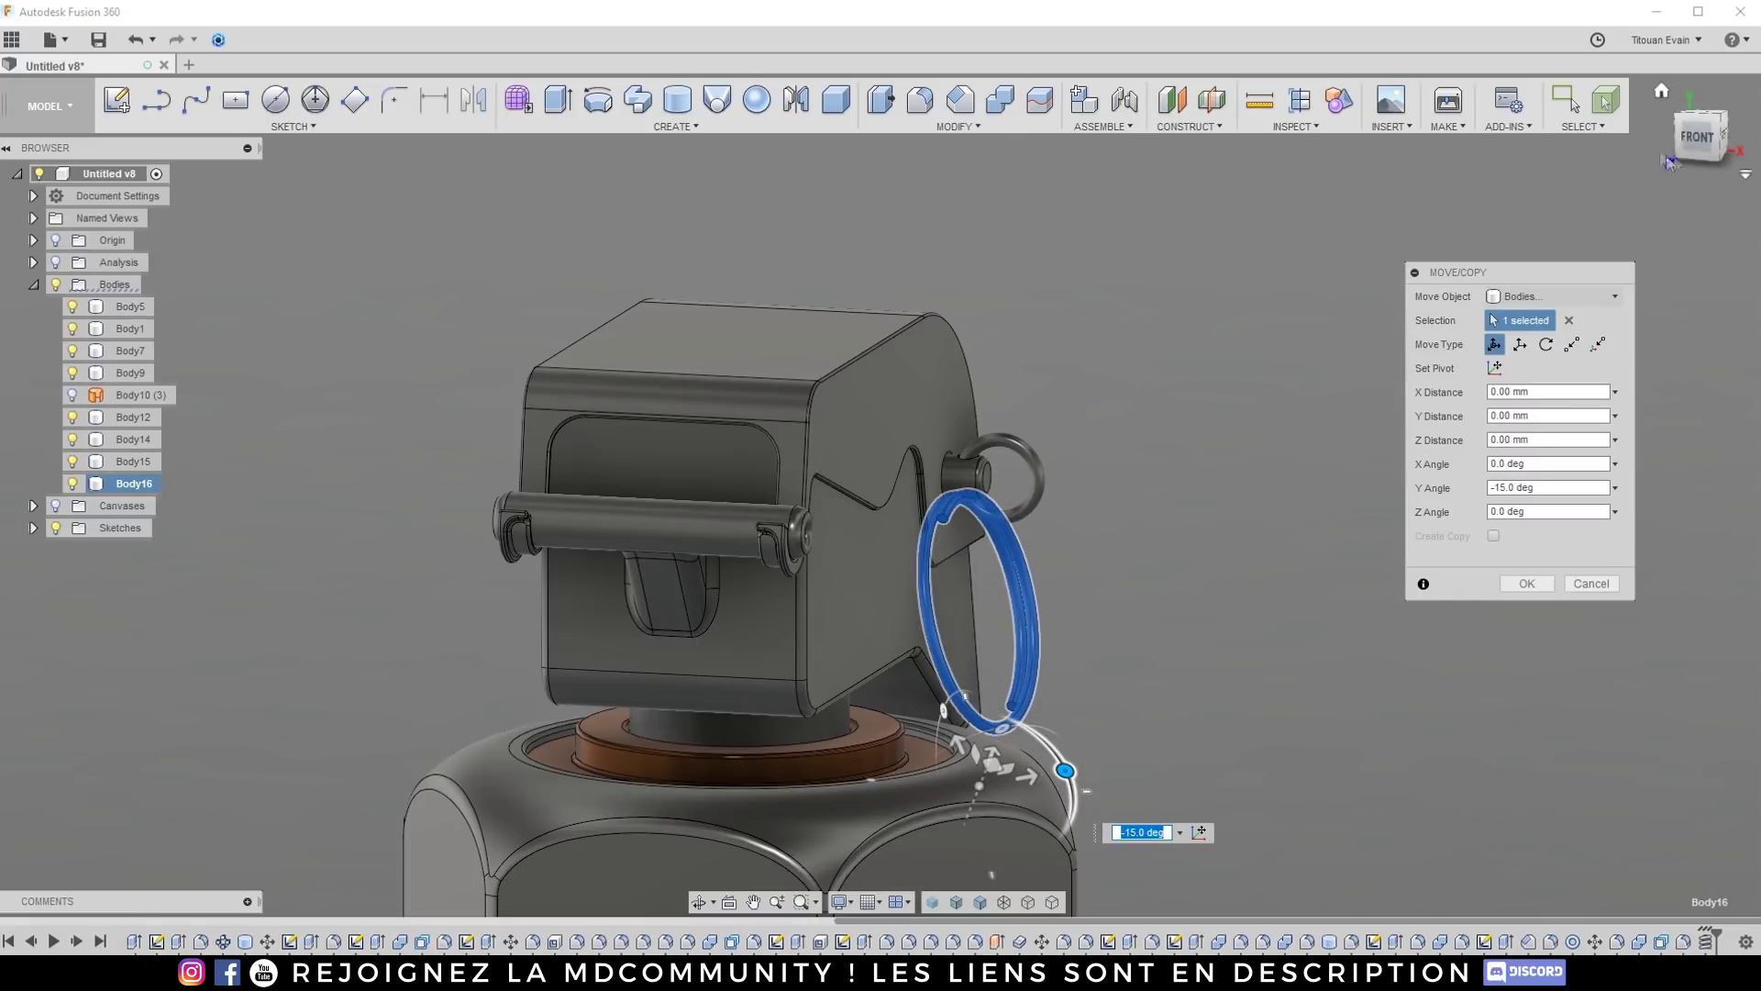
# Step: Move the tilted coil about 2.85 mm along X and about -0.308 mm along Z toward the small ring
pyautogui.keyDown('shift'); pyautogui.moveTo(1285, 568); pyautogui.dragTo(1178, 645, button='middle'); pyautogui.keyUp('shift')
pyautogui.moveTo(1064, 748); pyautogui.dragTo(1114, 744)
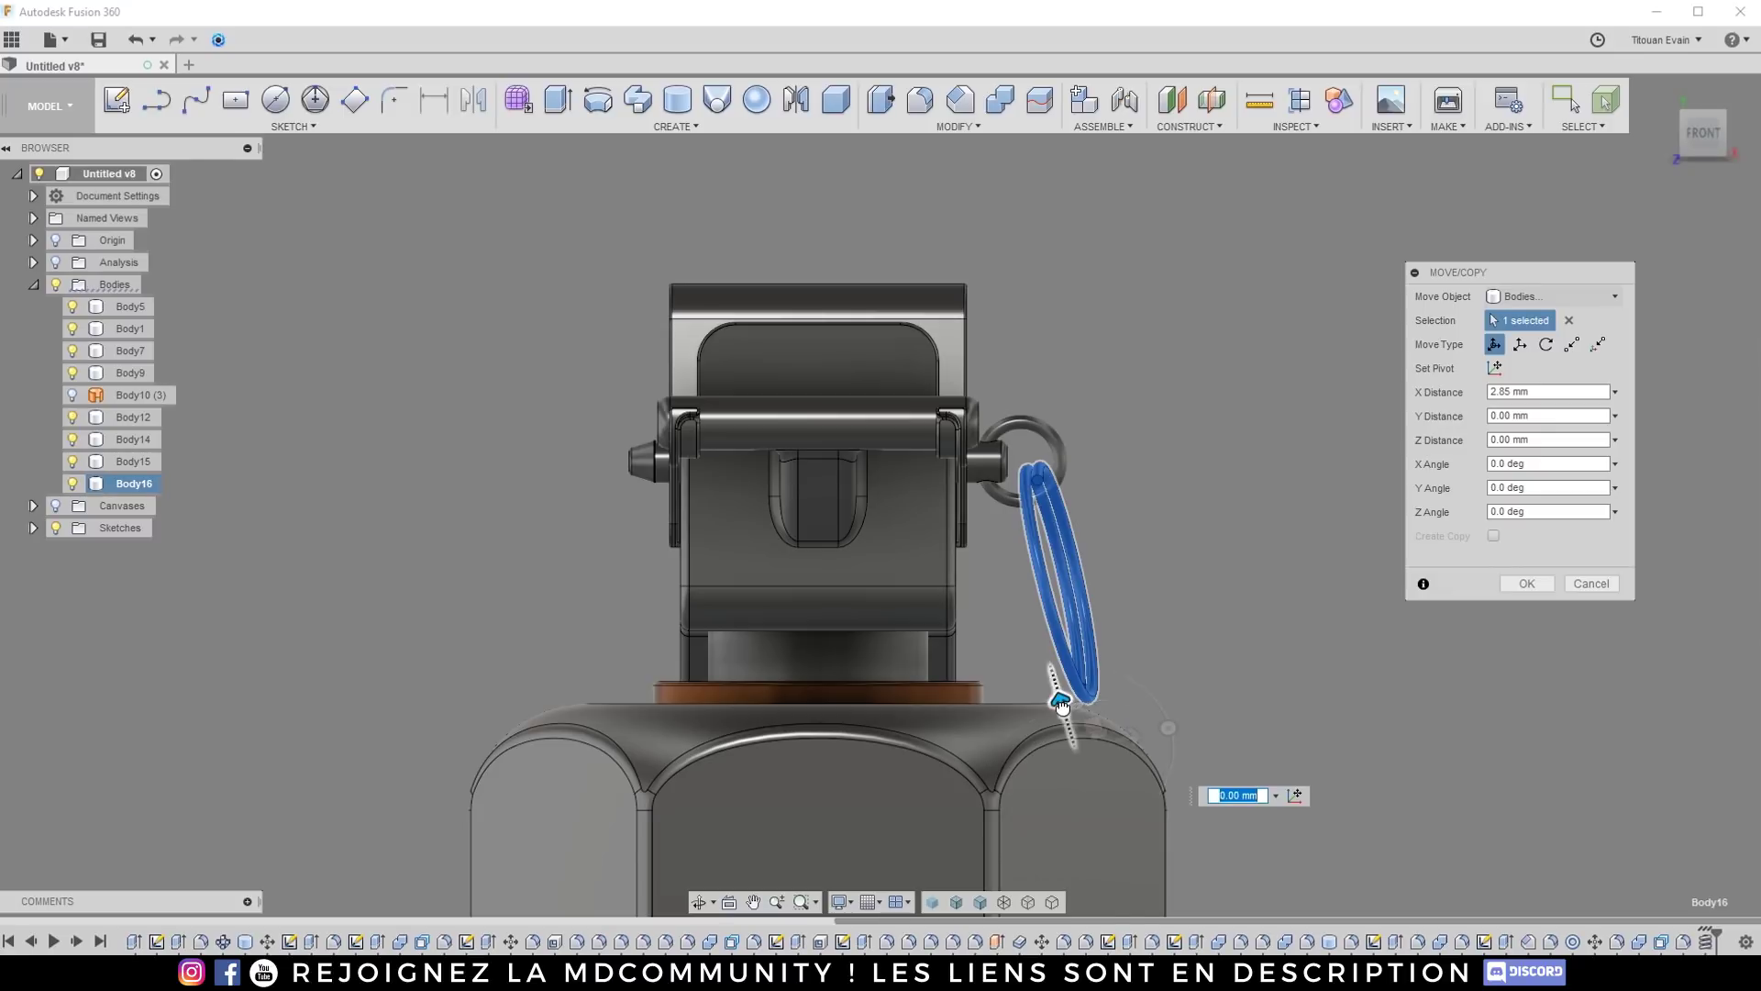
pyautogui.moveTo(1062, 709)
pyautogui.keyDown('shift'); pyautogui.mouseDown(button='middle')
pyautogui.moveTo(1055, 724)
pyautogui.moveTo(1047, 711)
pyautogui.mouseUp(button='middle'); pyautogui.keyUp('shift')
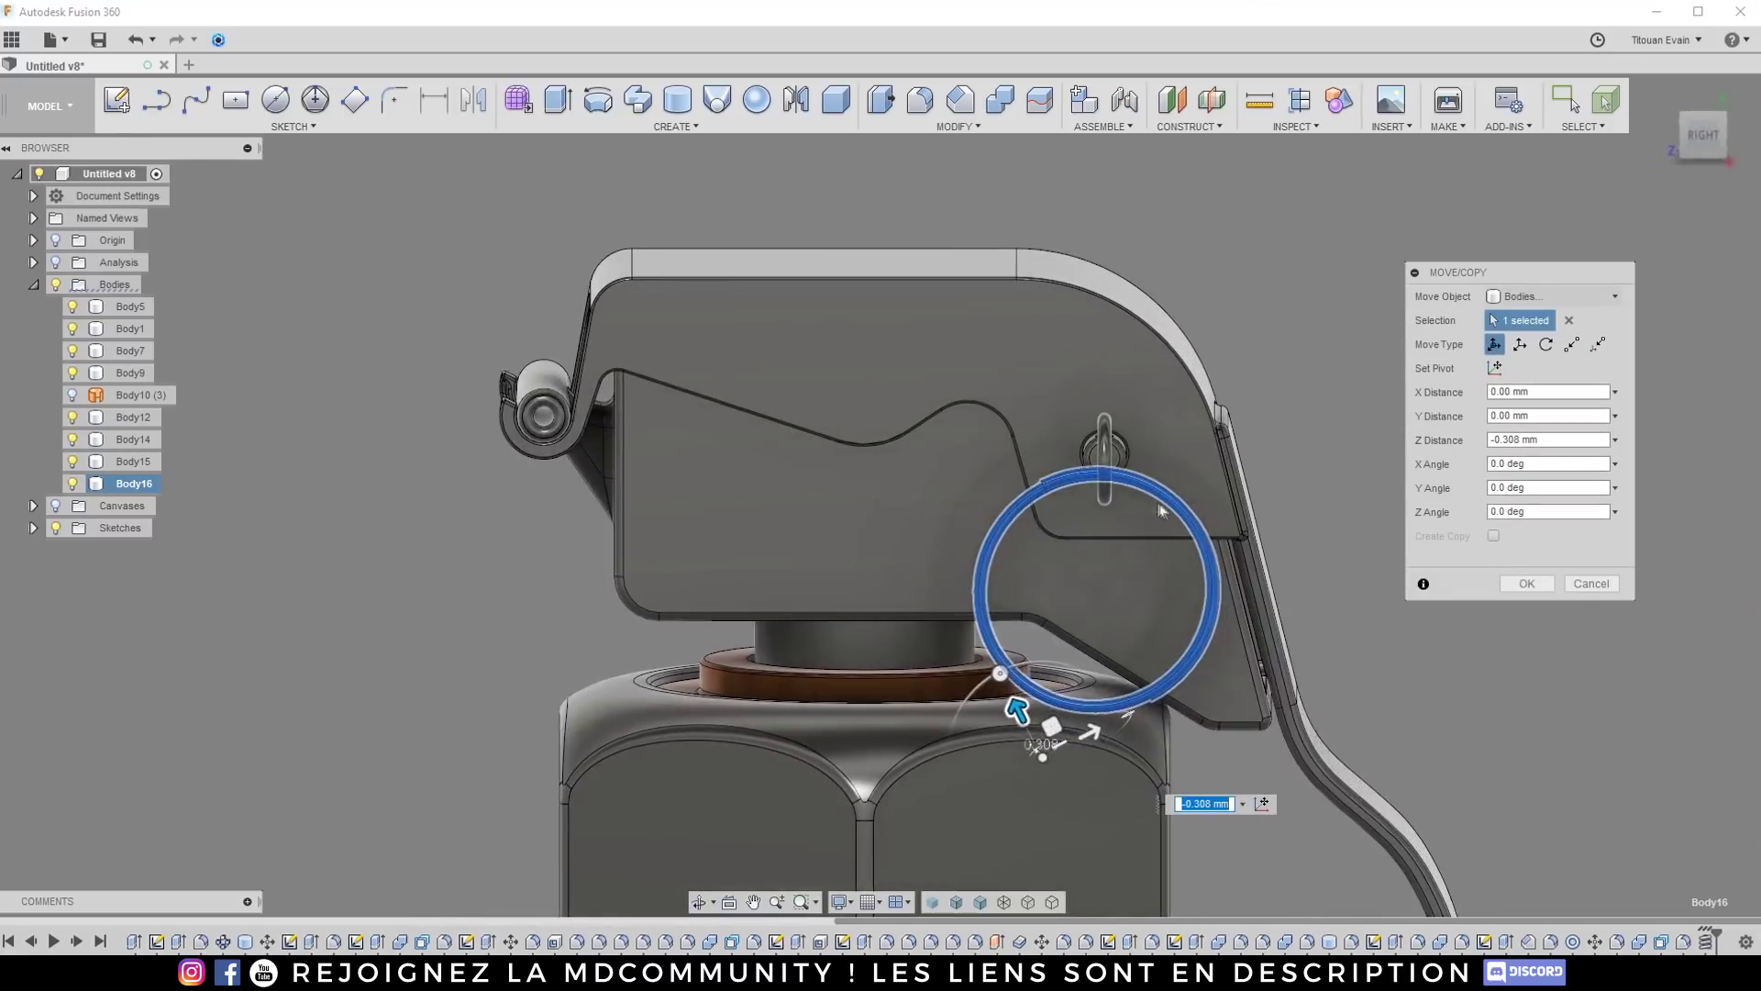
pyautogui.scroll(5, 1085, 495)
pyautogui.keyDown('shift'); pyautogui.moveTo(1085, 495); pyautogui.dragTo(1009, 431, button='middle'); pyautogui.keyUp('shift')
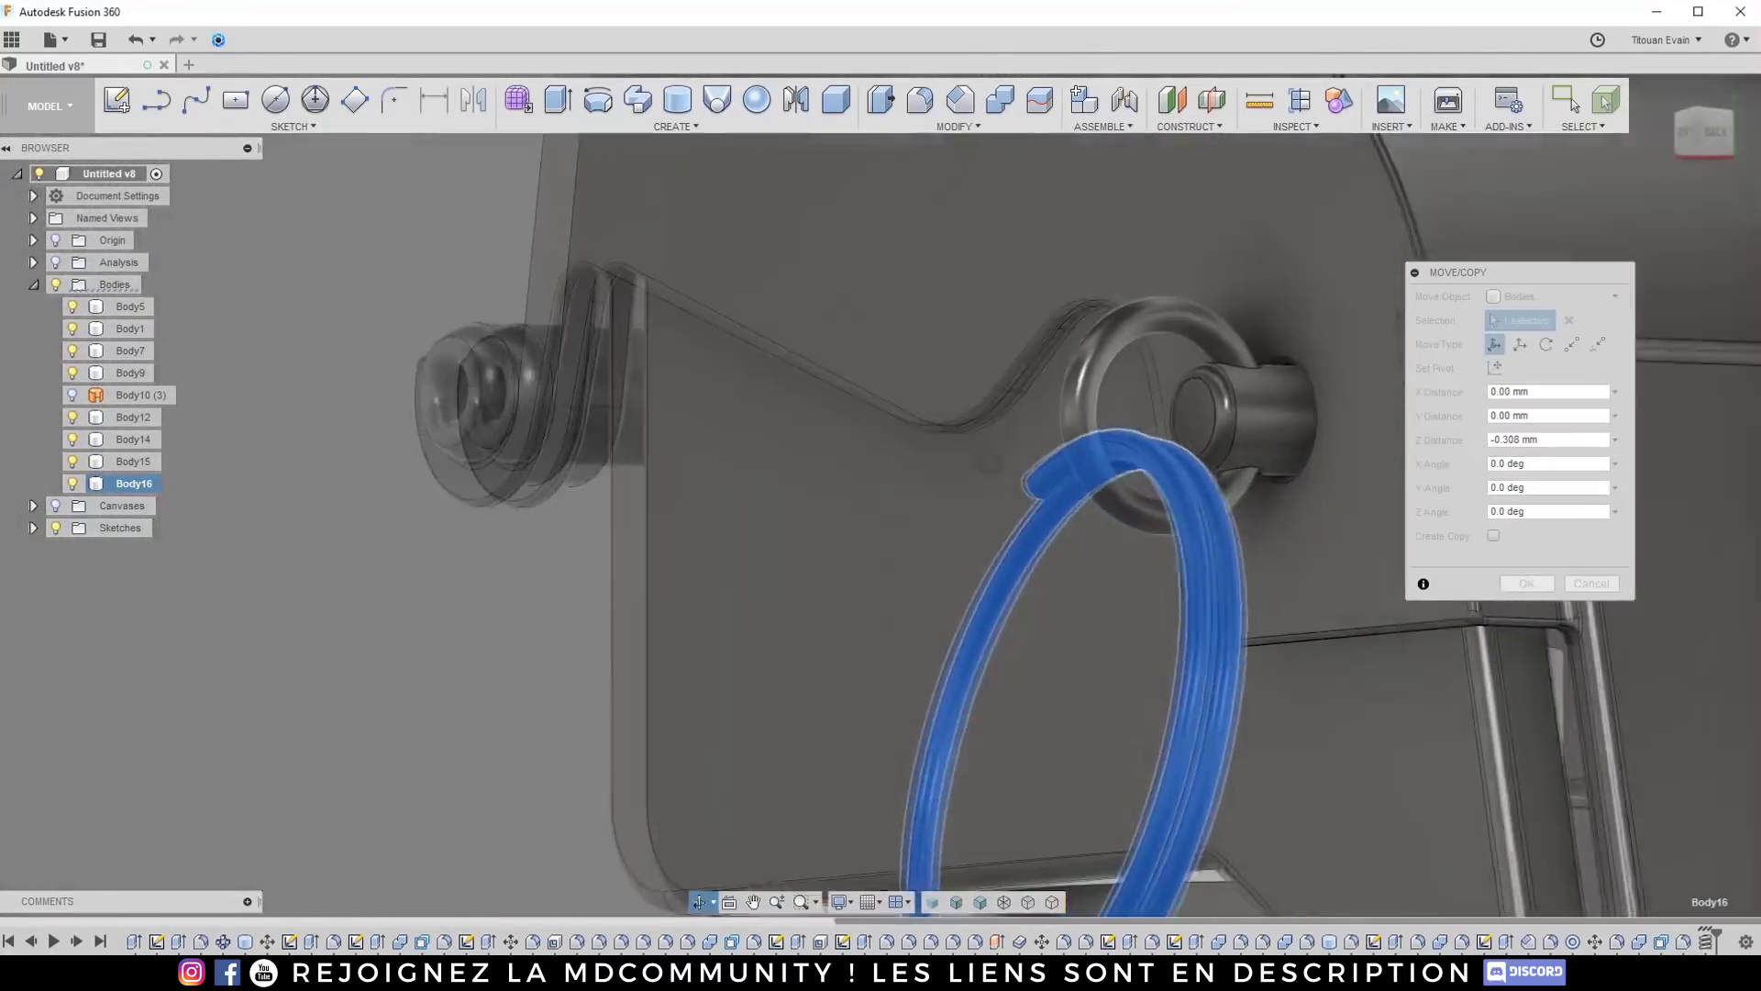
# Step: Nudge the coil about -0.597 mm along Z and about -0.298 mm along X to thread it through the small ring
pyautogui.scroll(-3, 1009, 431)
pyautogui.moveTo(989, 718)
pyautogui.keyDown('shift'); pyautogui.mouseDown(button='middle')
pyautogui.moveTo(943, 716)
pyautogui.moveTo(965, 711)
pyautogui.mouseUp(button='middle'); pyautogui.keyUp('shift')
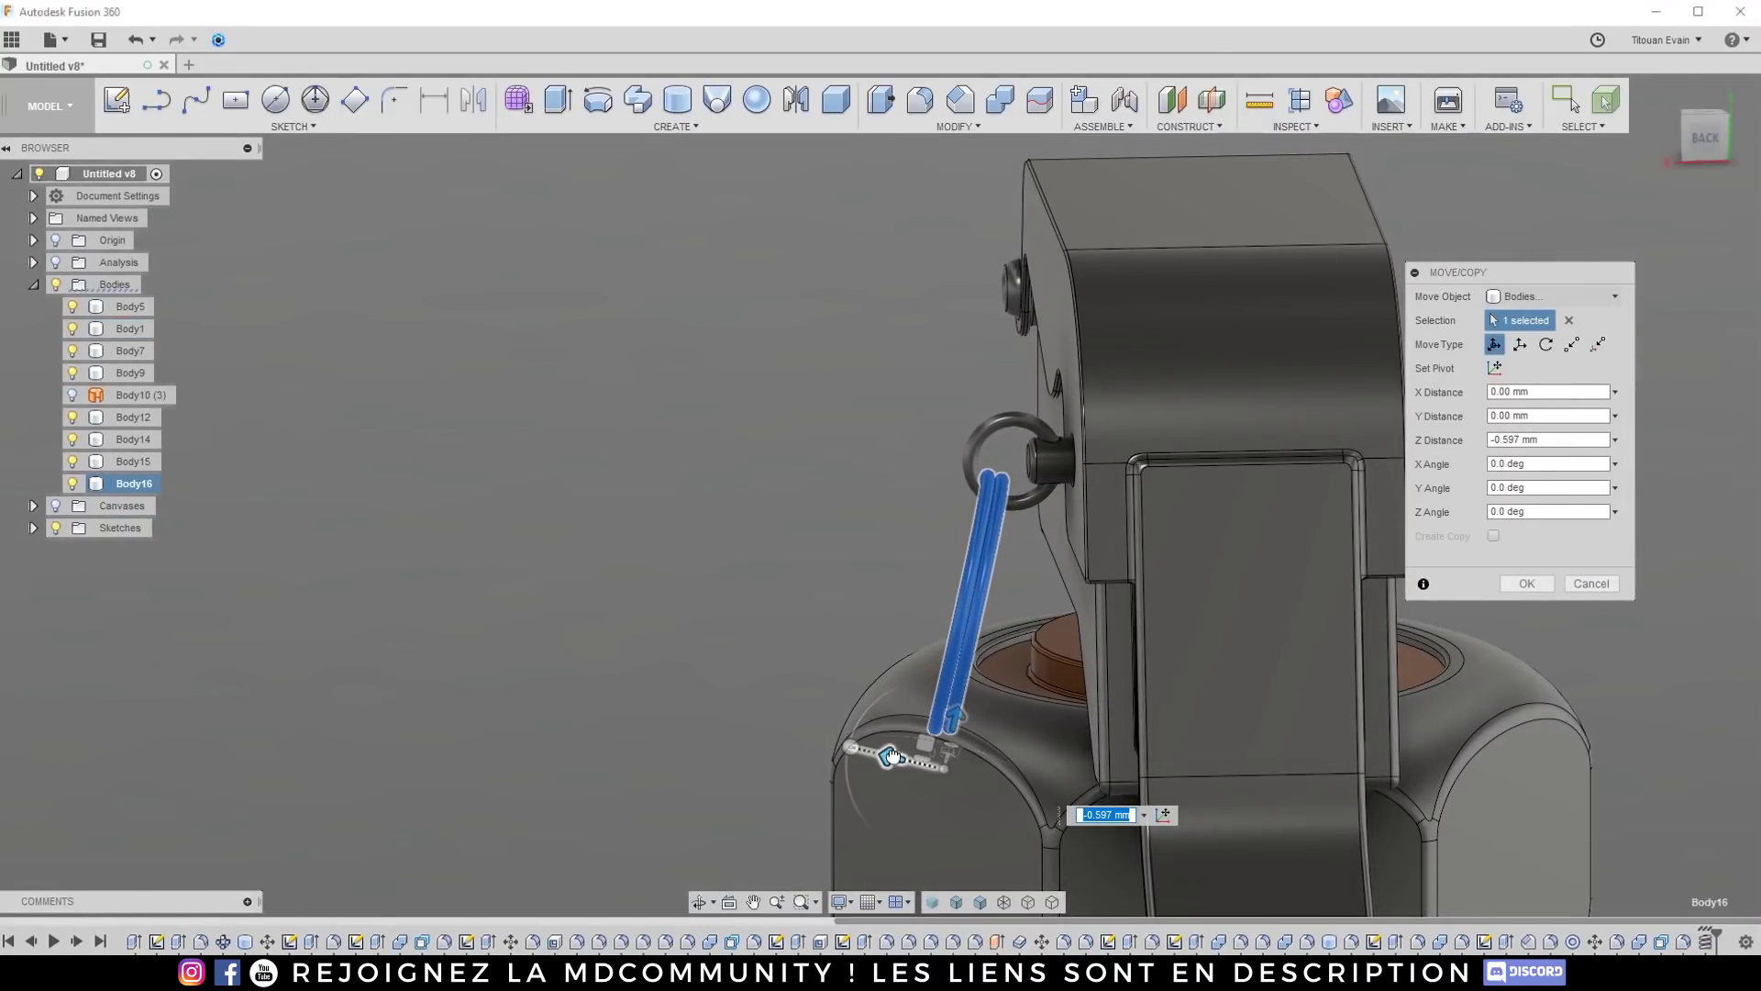
pyautogui.keyDown('shift'); pyautogui.moveTo(897, 757); pyautogui.dragTo(903, 807, button='middle'); pyautogui.keyUp('shift')
pyautogui.scroll(6, 955, 511)
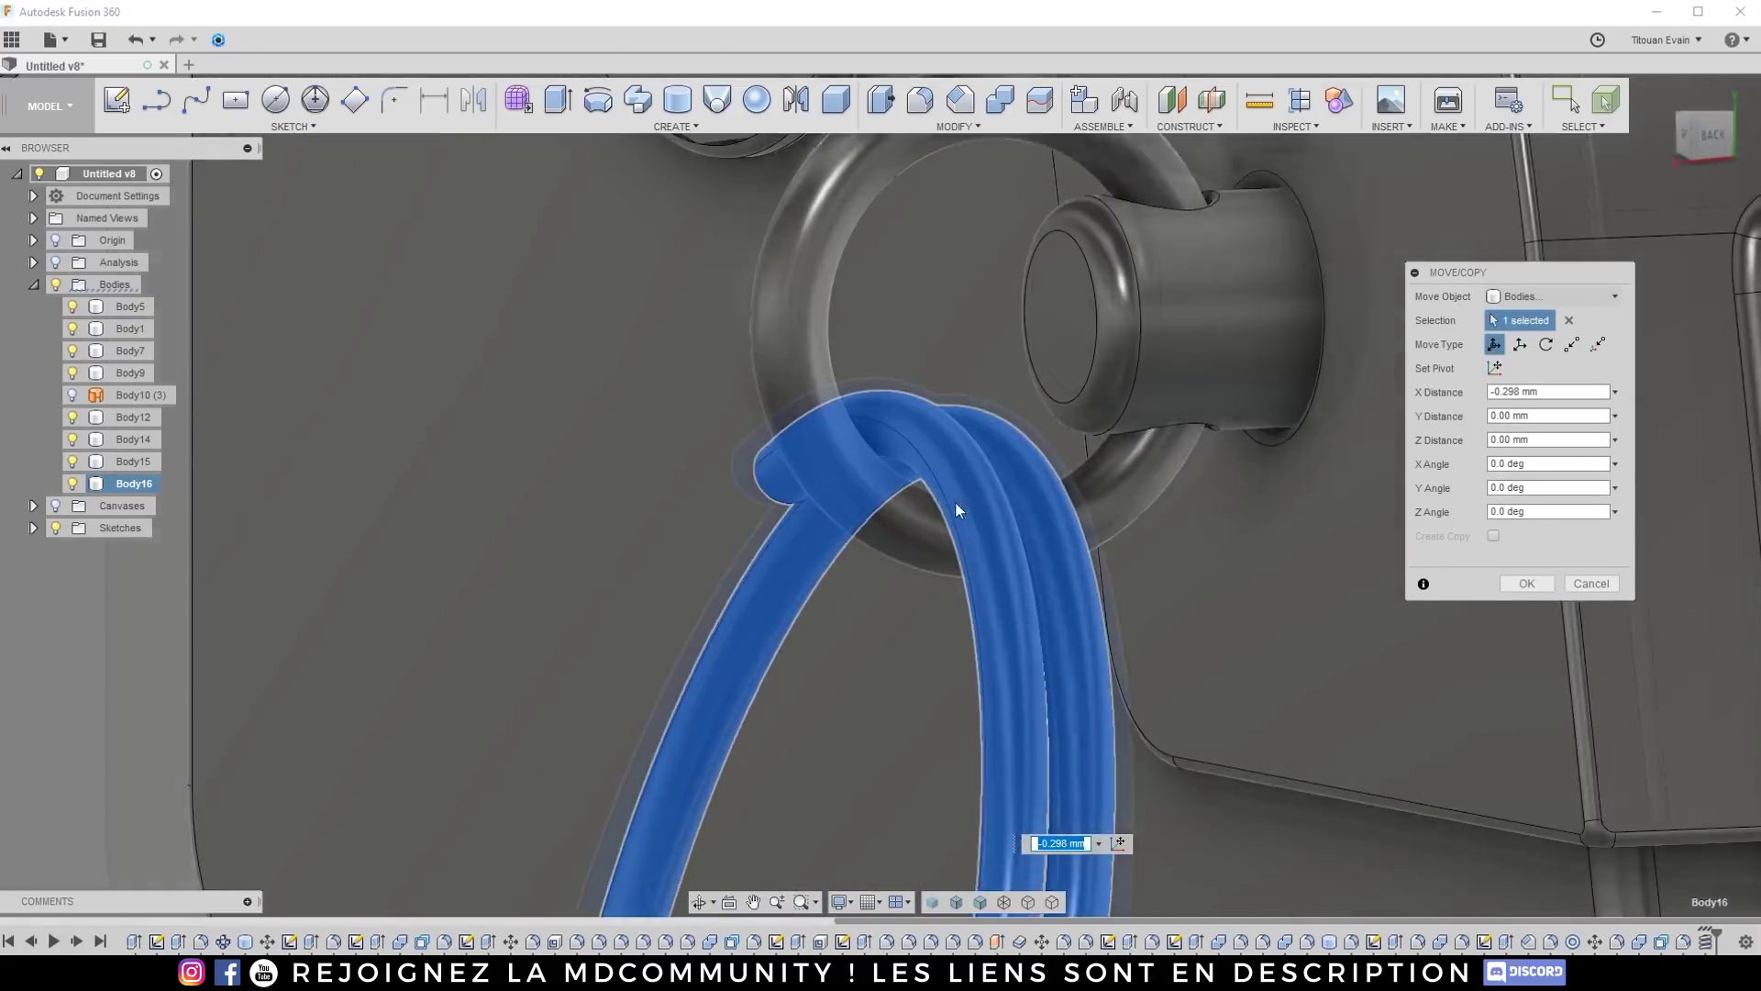
pyautogui.scroll(-5, 955, 511)
pyautogui.keyDown('shift'); pyautogui.moveTo(955, 511); pyautogui.dragTo(867, 546, button='middle'); pyautogui.keyUp('shift')
pyautogui.scroll(-2, 866, 546)
pyautogui.scroll(-2, 899, 707)
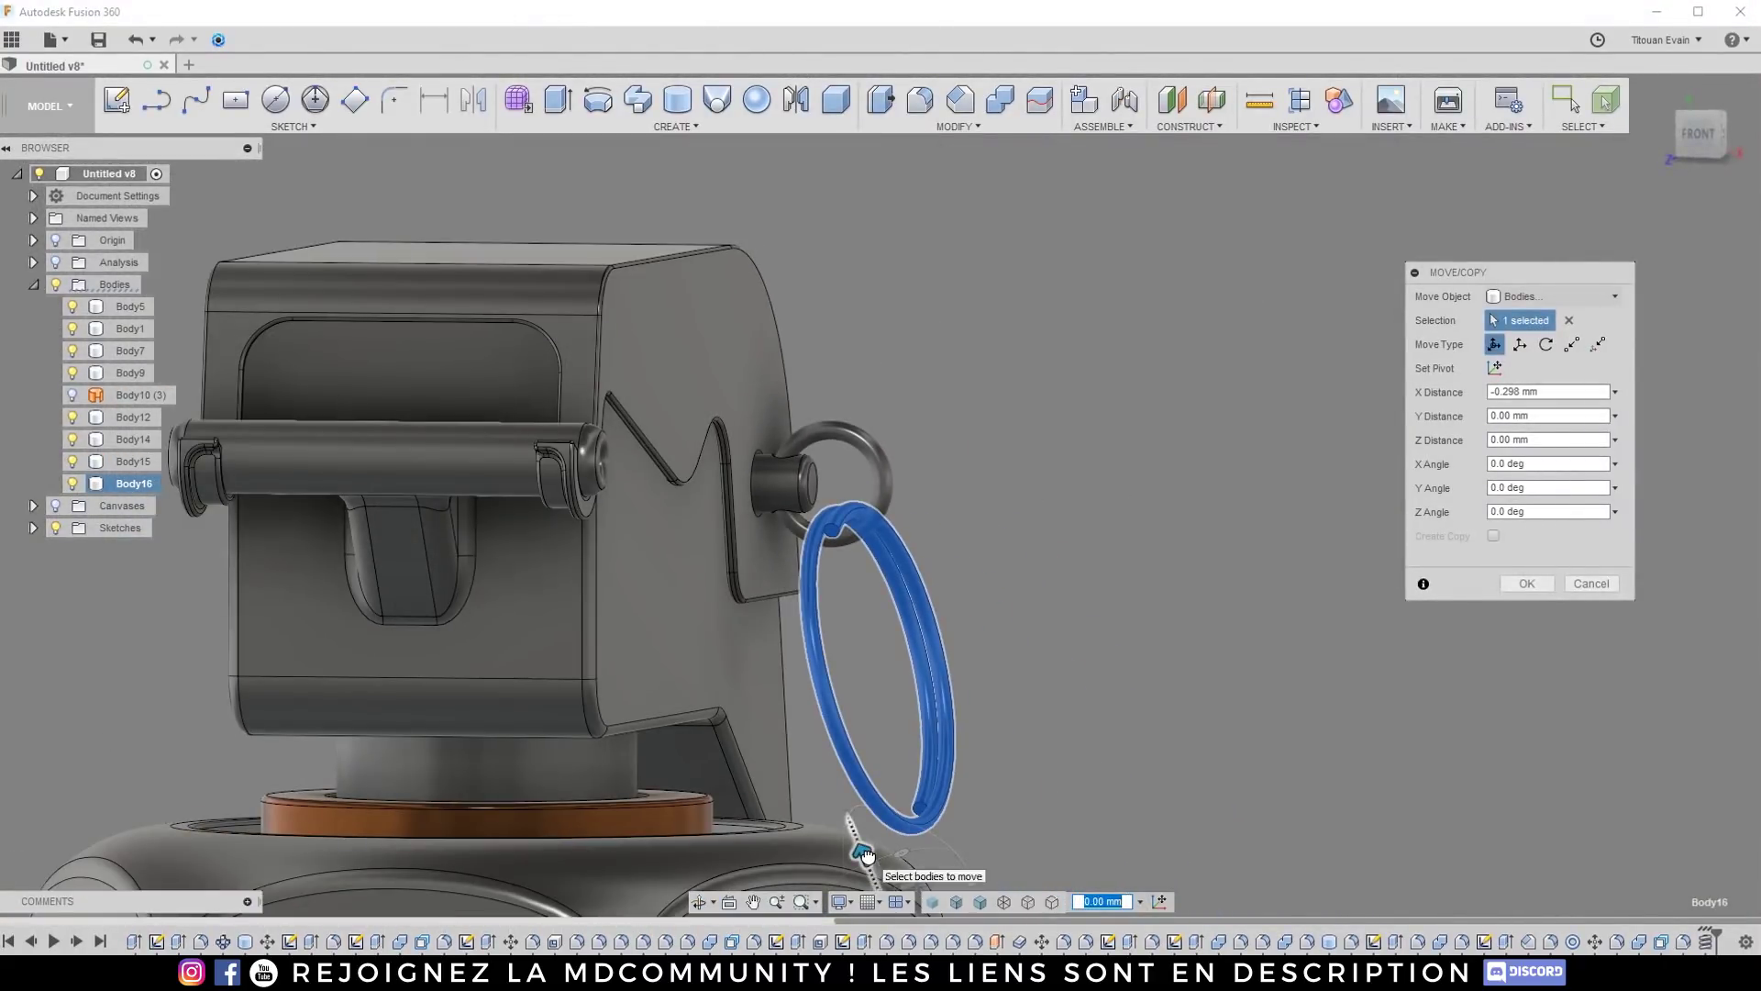
# Step: Fine-tune the coil's seat in the small ring with Z shifts of about -0.188 mm and -0.072 mm, and complete the move
pyautogui.keyDown('shift'); pyautogui.moveTo(851, 527); pyautogui.dragTo(903, 513, button='middle'); pyautogui.keyUp('shift')
pyautogui.scroll(4, 903, 514)
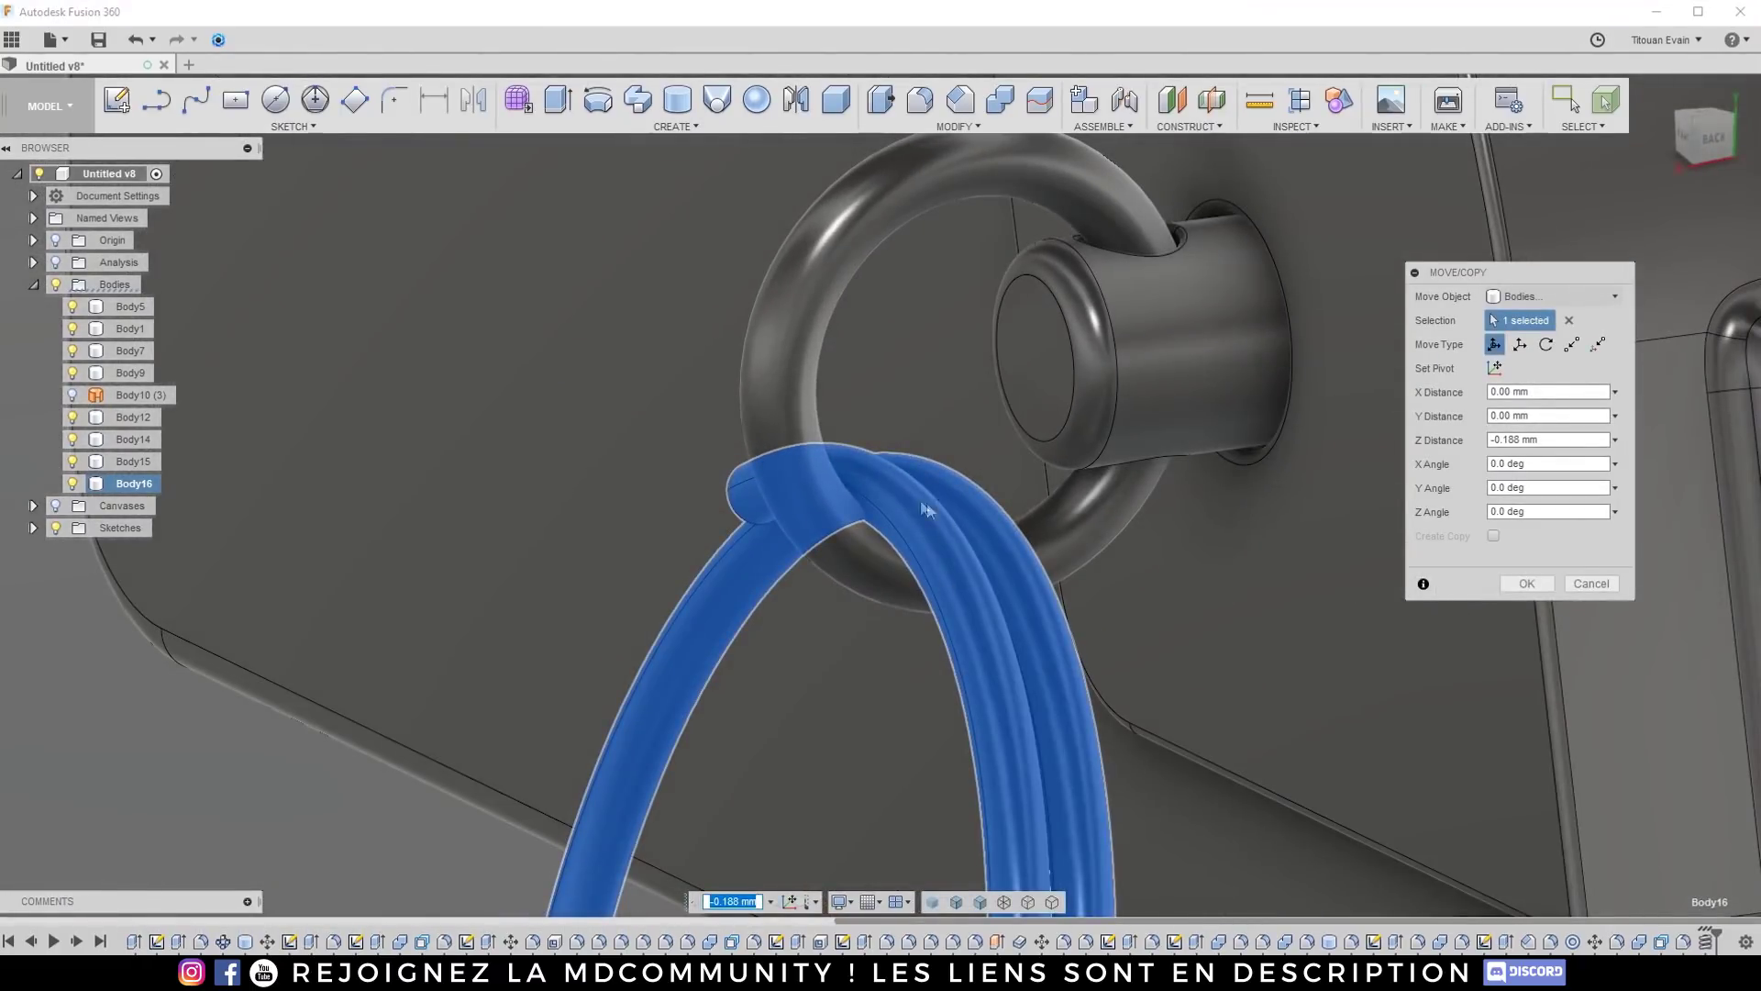
pyautogui.scroll(-6, 927, 509)
pyautogui.scroll(2, 787, 714)
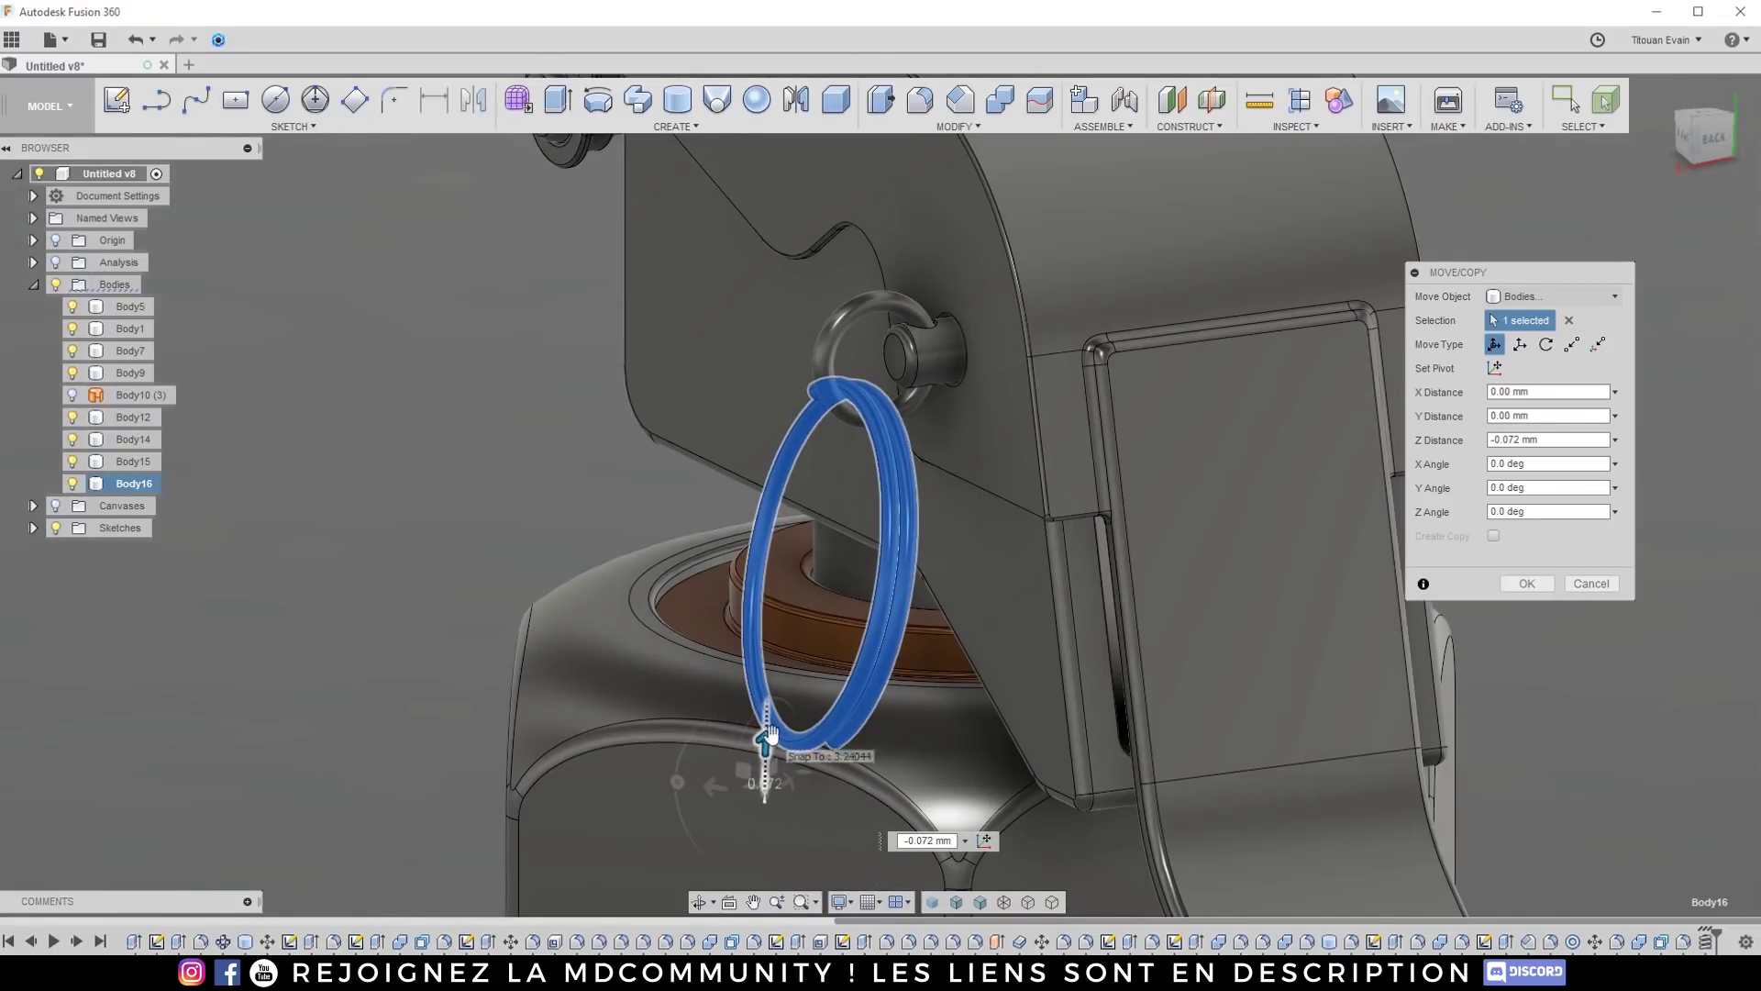
pyautogui.scroll(-2, 1146, 546)
pyautogui.click(1521, 584)
pyautogui.scroll(-4, 1053, 510)
pyautogui.press('Escape')
pyautogui.keyDown('shift'); pyautogui.moveTo(1050, 507); pyautogui.dragTo(1052, 461, button='middle'); pyautogui.keyUp('shift')
pyautogui.scroll(4, 1016, 446)
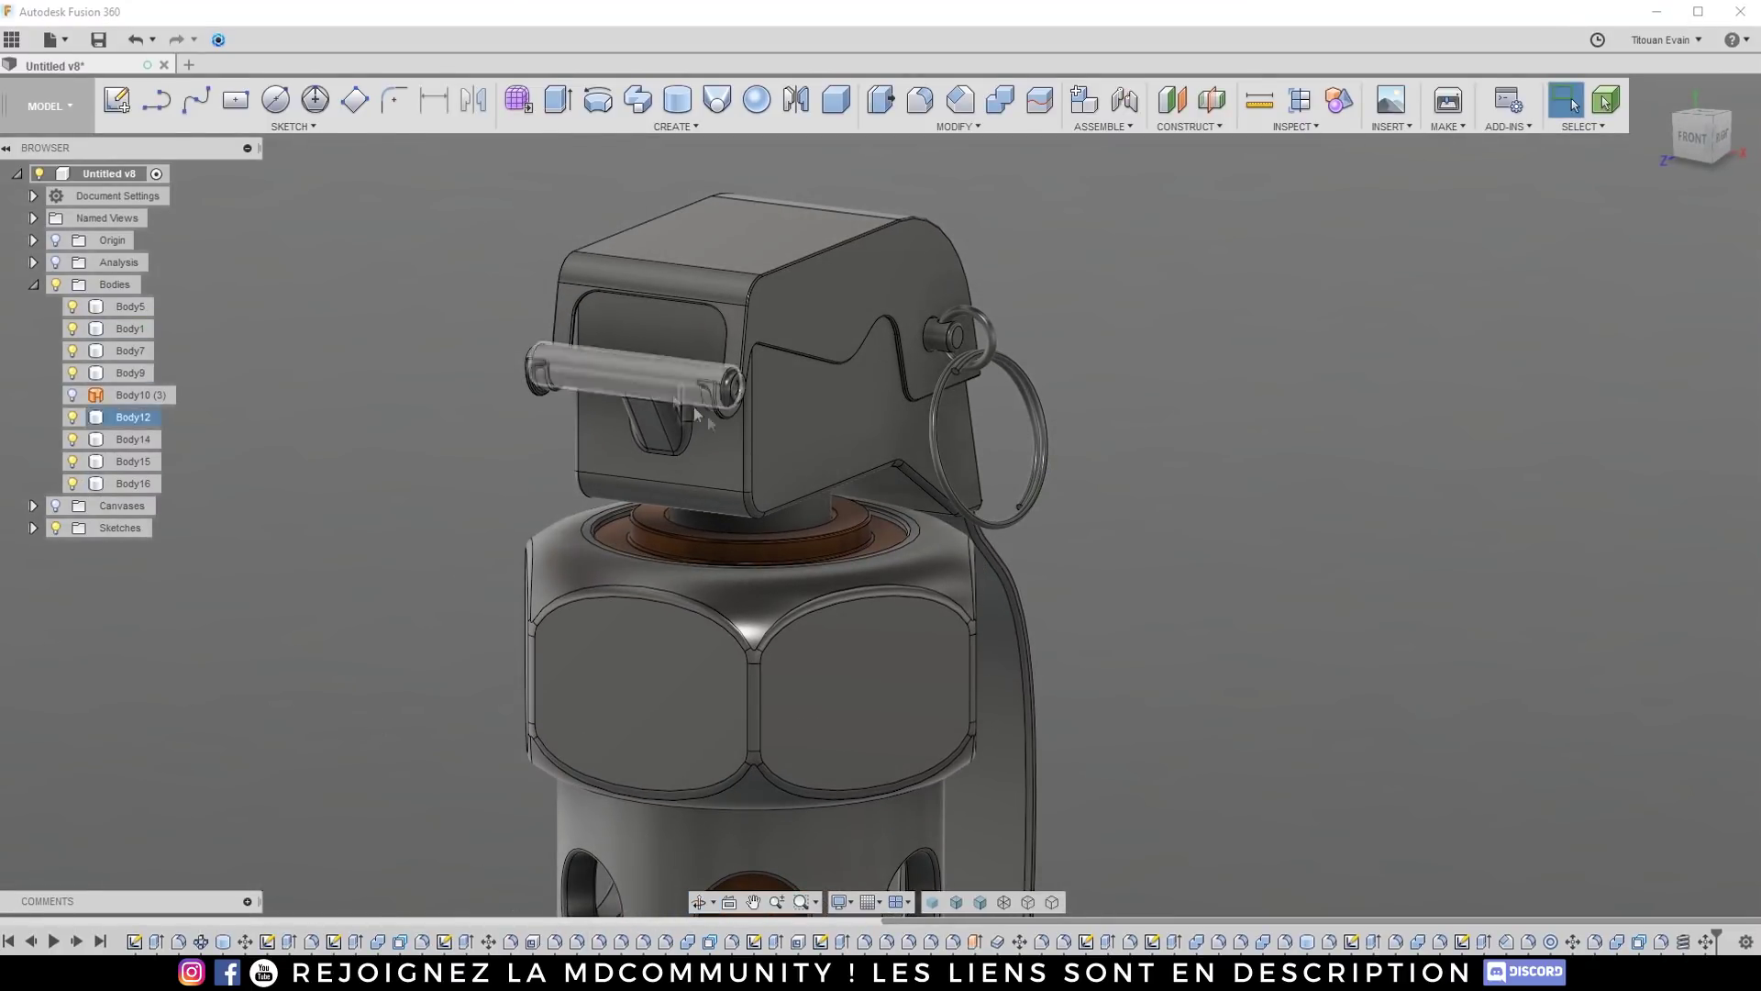
# Step: Start a circle sketch on the flat side face beneath the cover's wavy edge
pyautogui.keyDown('shift'); pyautogui.moveTo(763, 404); pyautogui.dragTo(637, 413); pyautogui.keyUp('shift')
pyautogui.scroll(5, 972, 414)
pyautogui.click(959, 423)
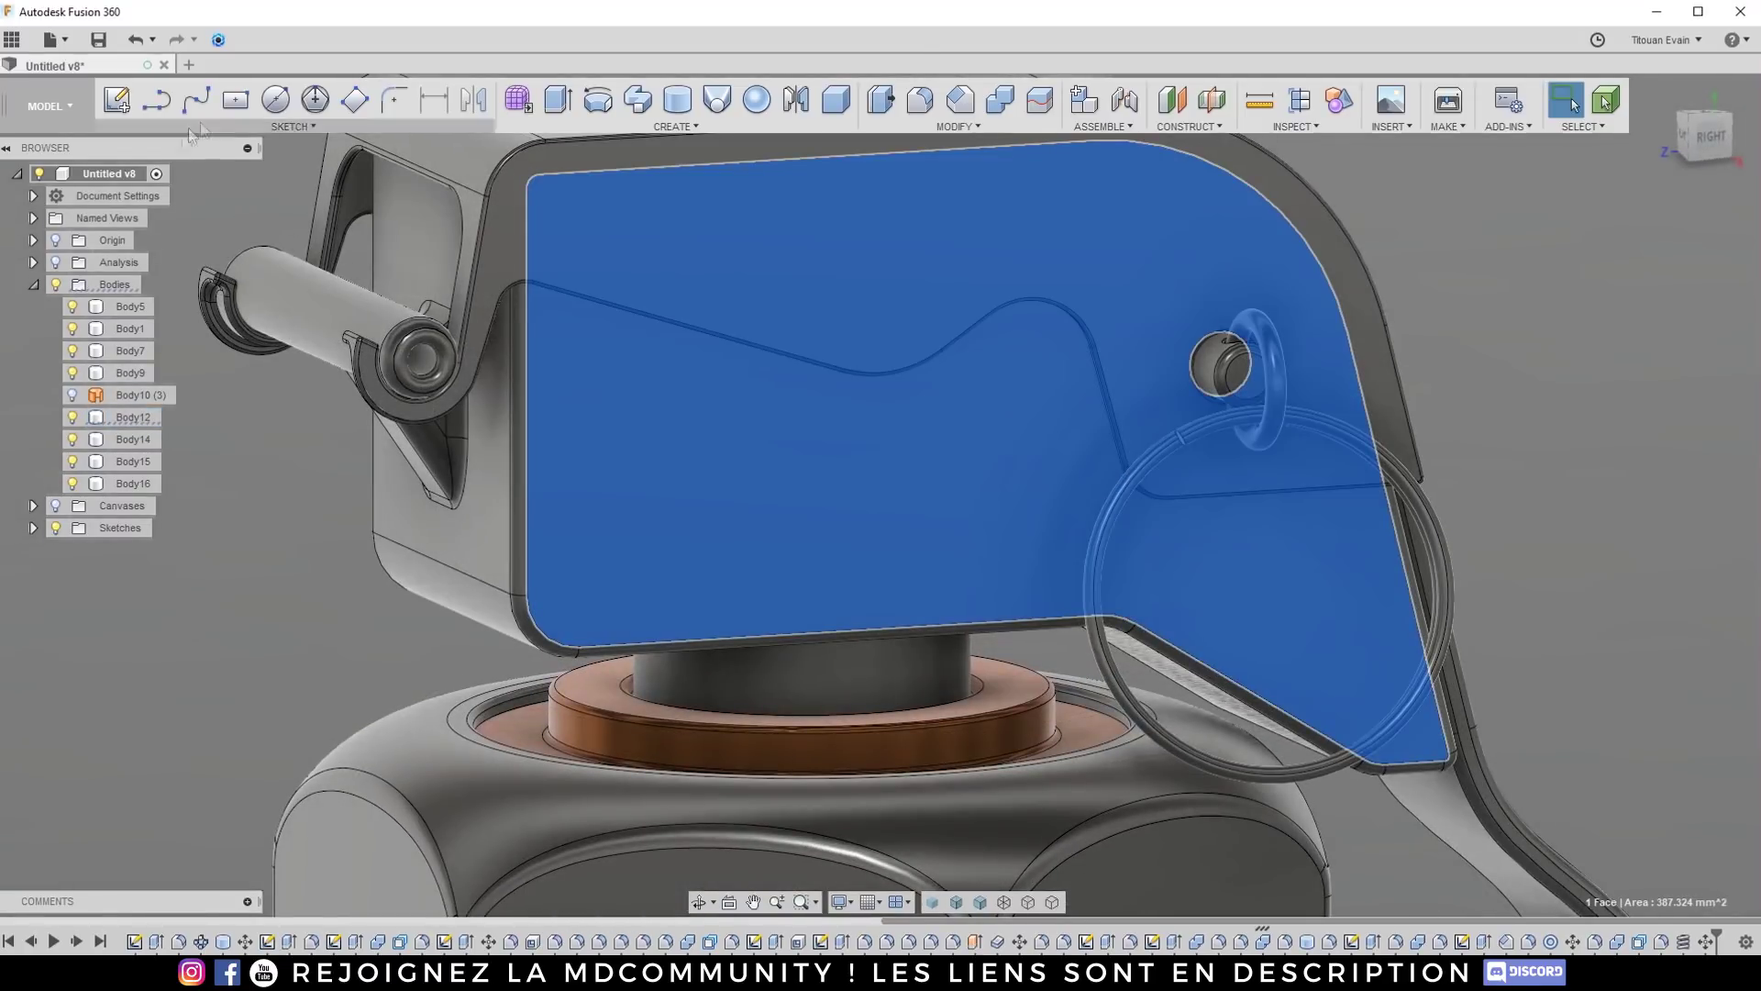
pyautogui.click(274, 101)
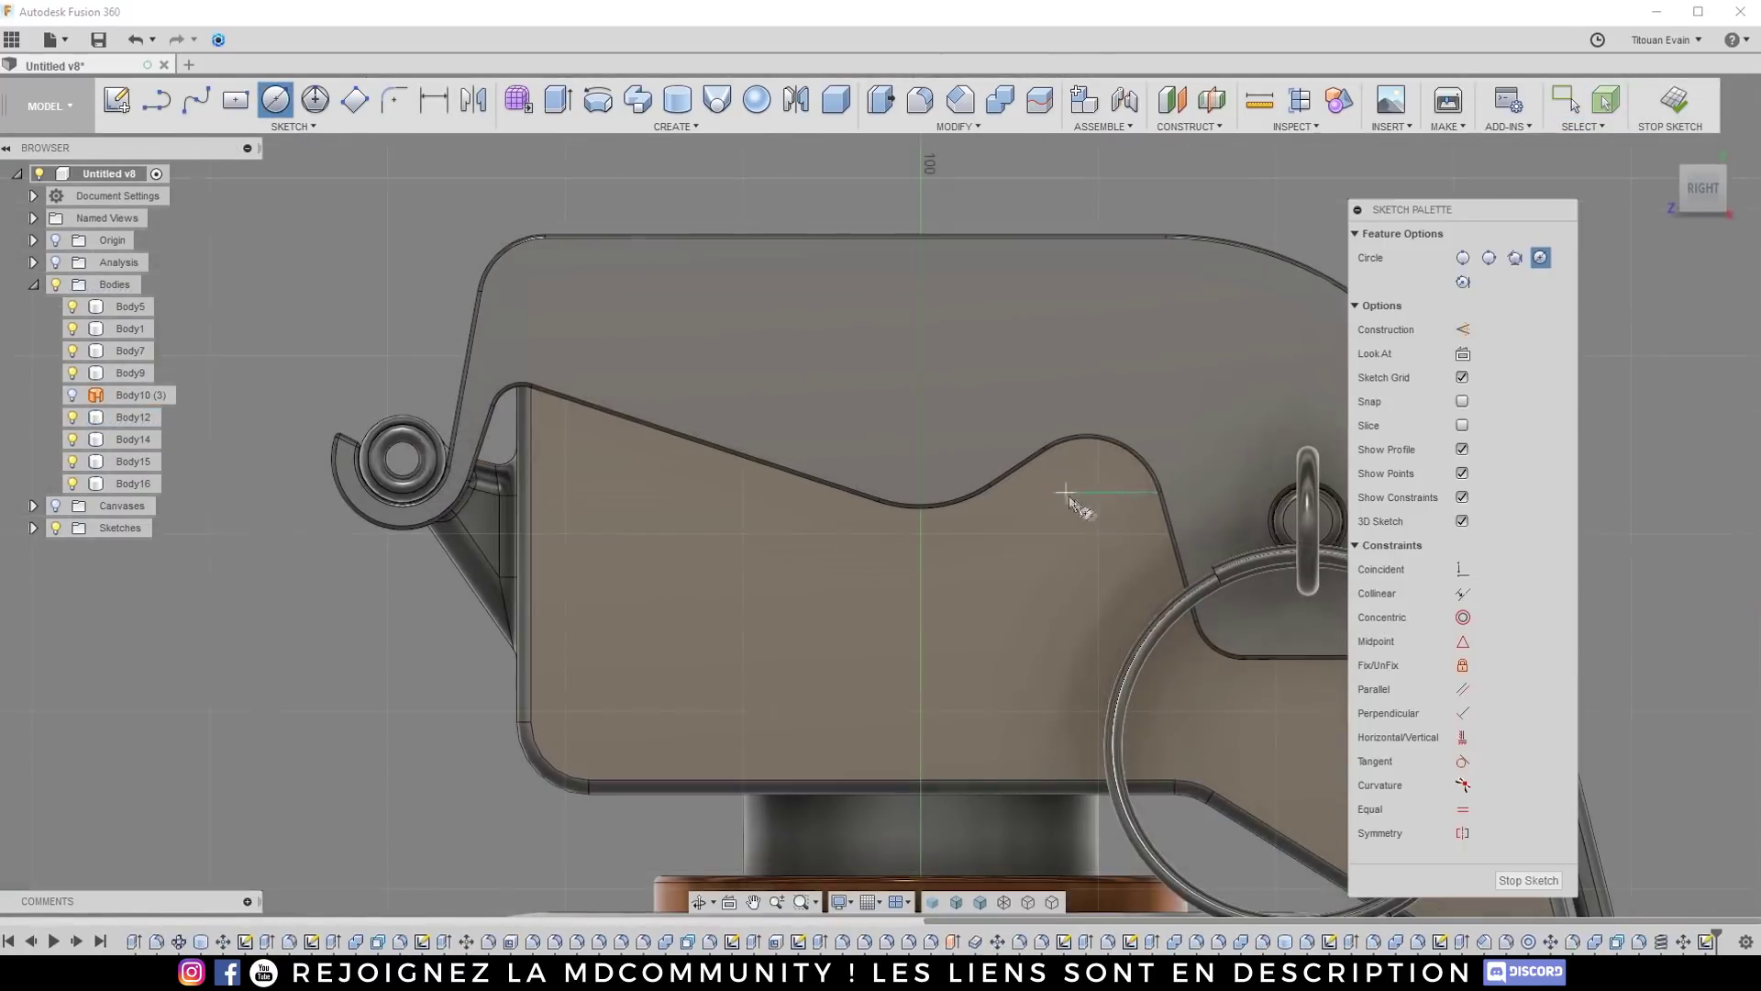
pyautogui.scroll(-2, 806, 432)
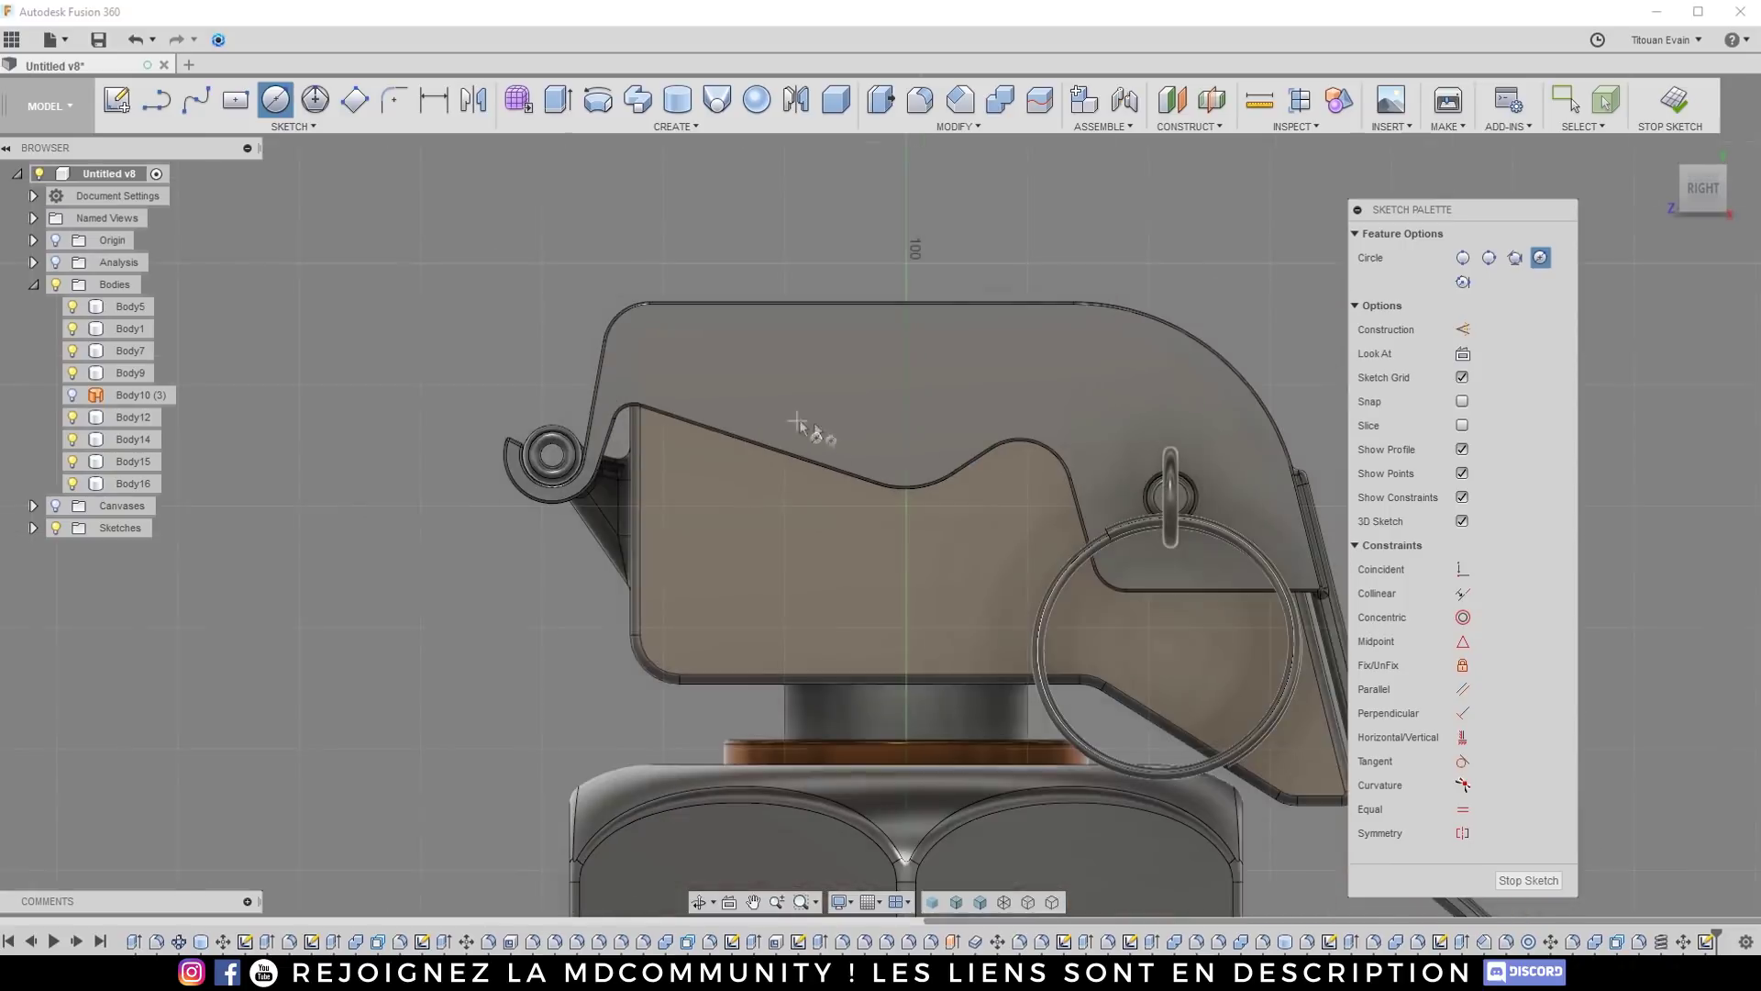
pyautogui.scroll(5, 1030, 480)
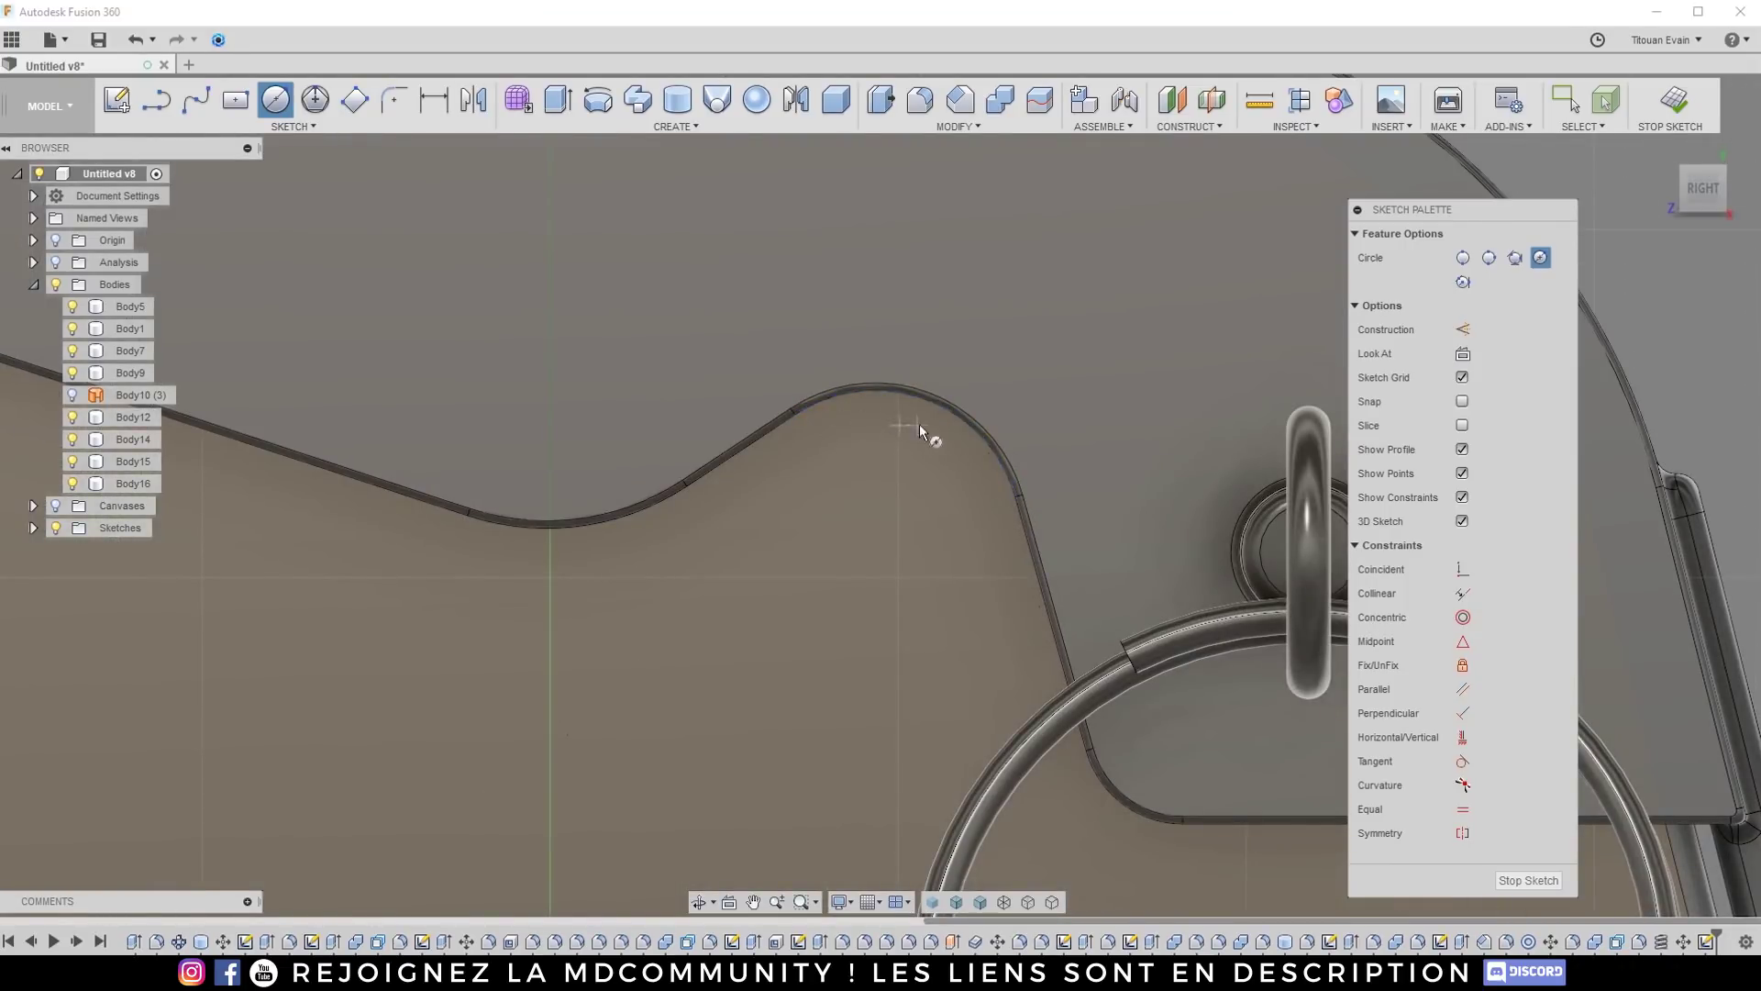
# Step: Project the rounded hump of the cover's wavy edge and draw a concentric circle about 4.02 mm in diameter
pyautogui.press('p')
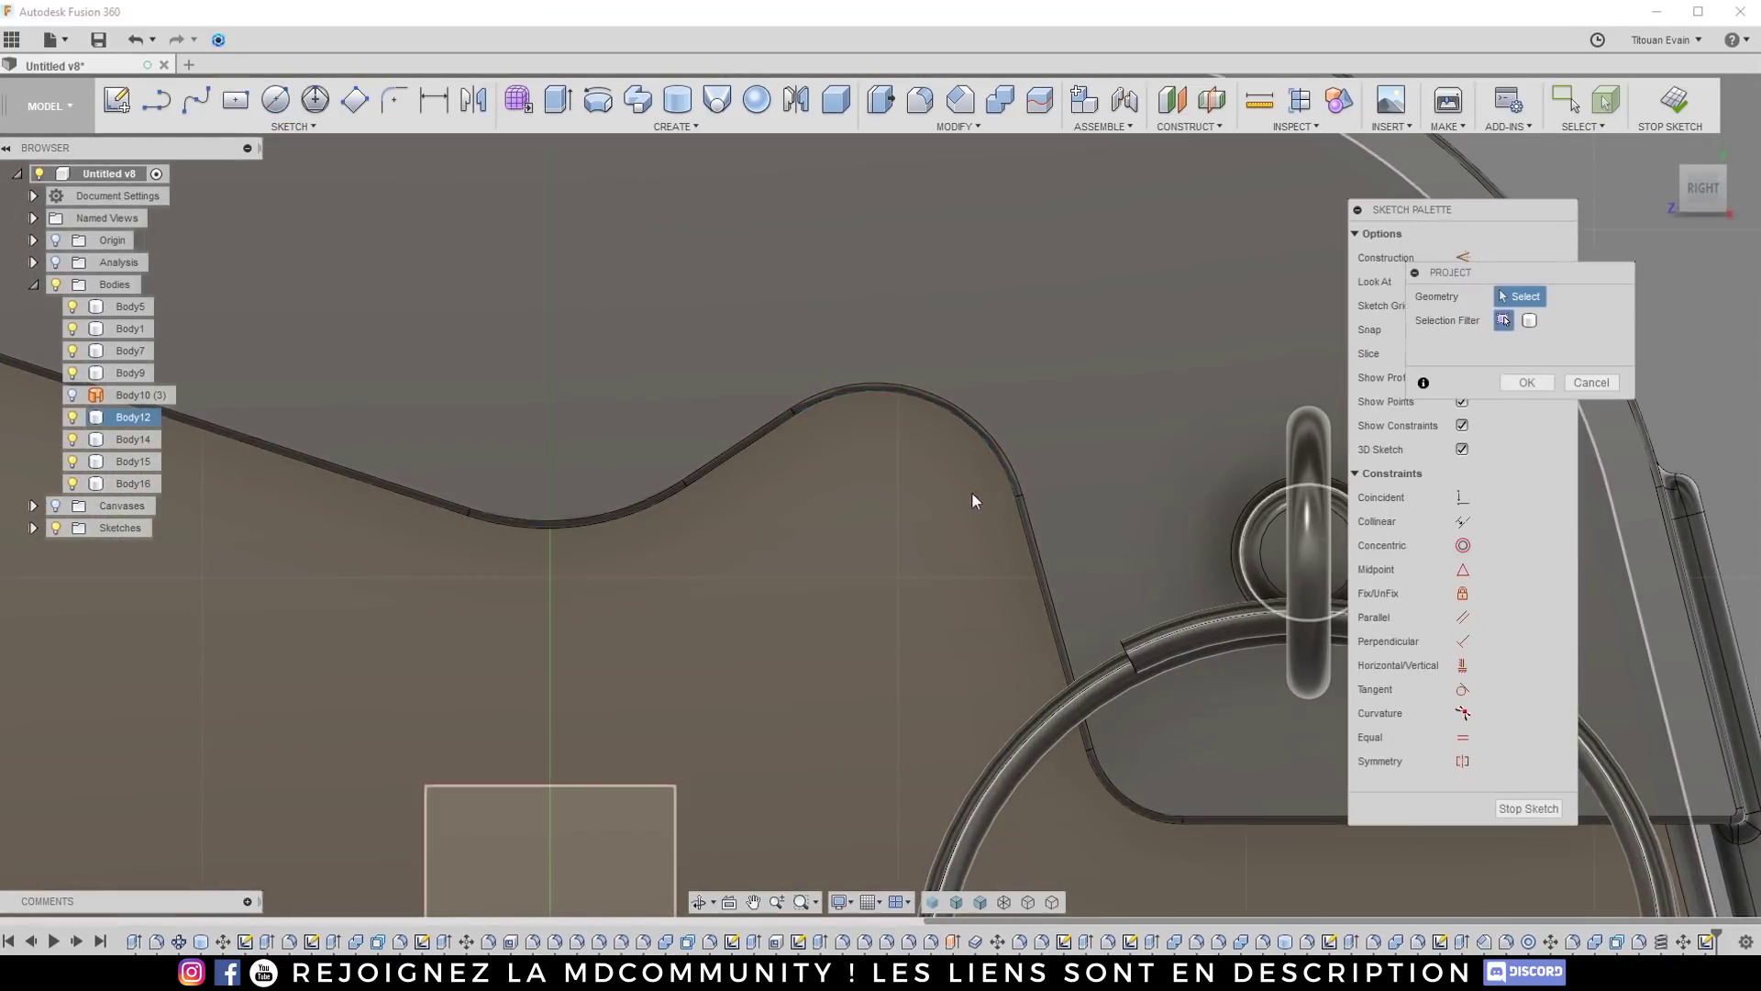
pyautogui.click(995, 452)
pyautogui.click(1527, 383)
pyautogui.press('c')
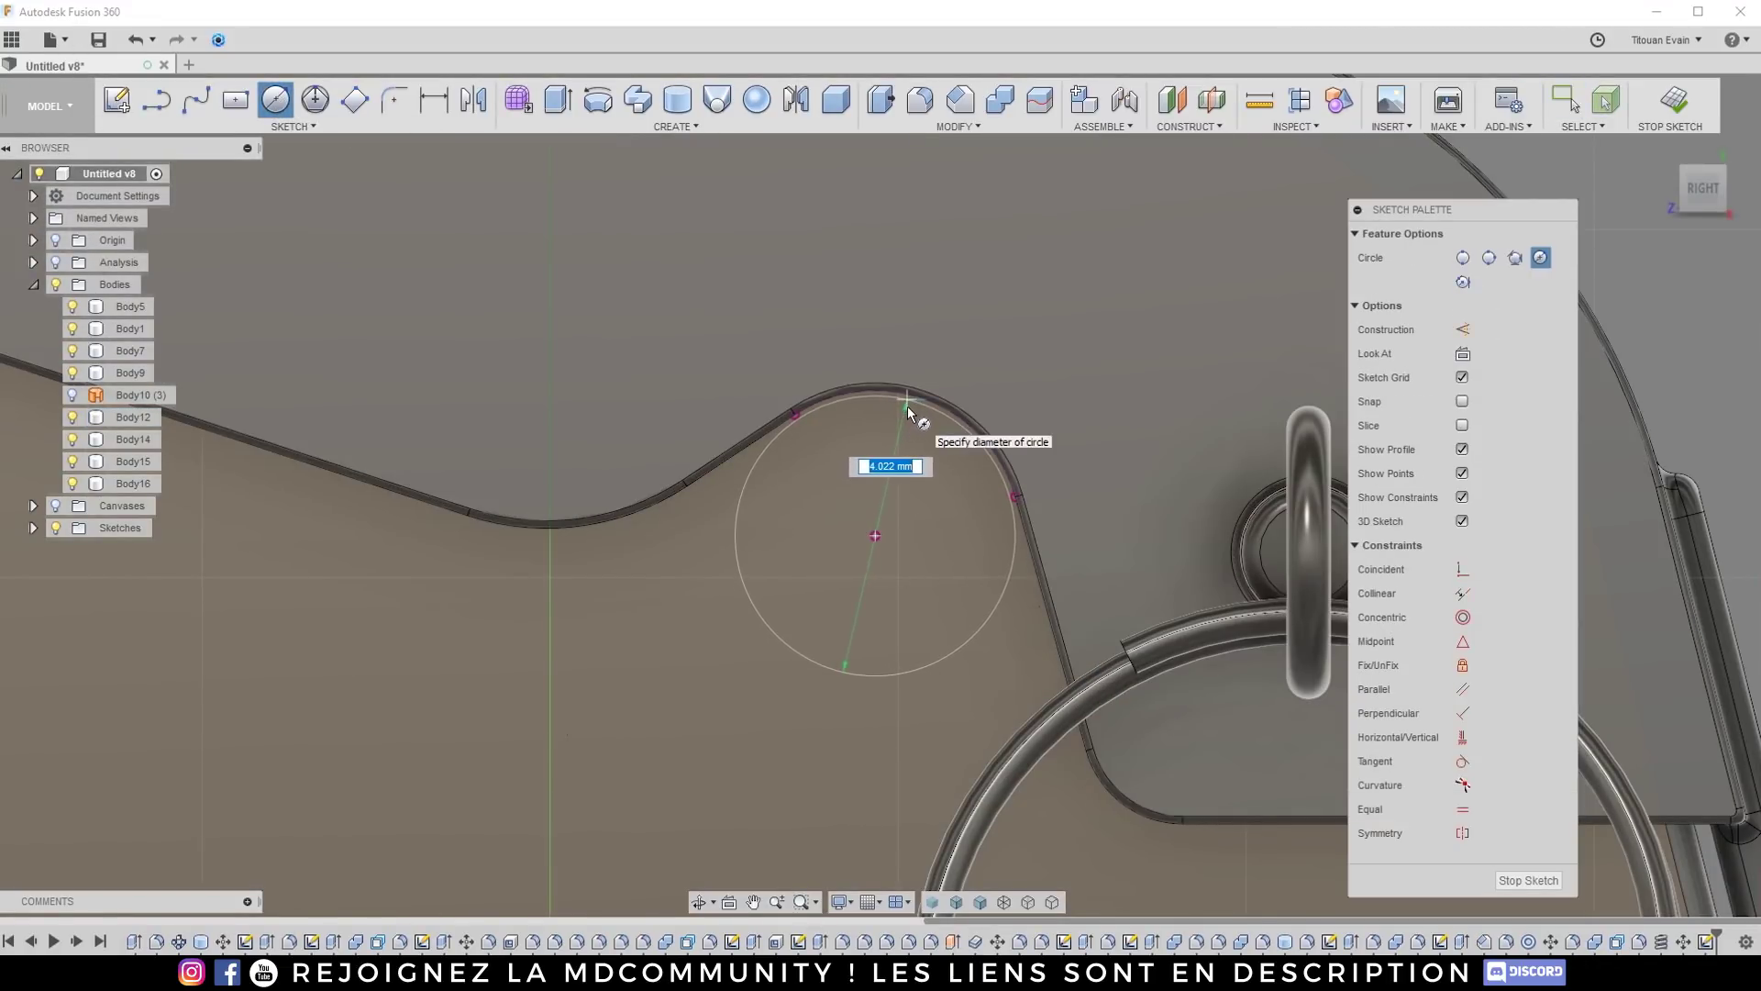
pyautogui.click(906, 406)
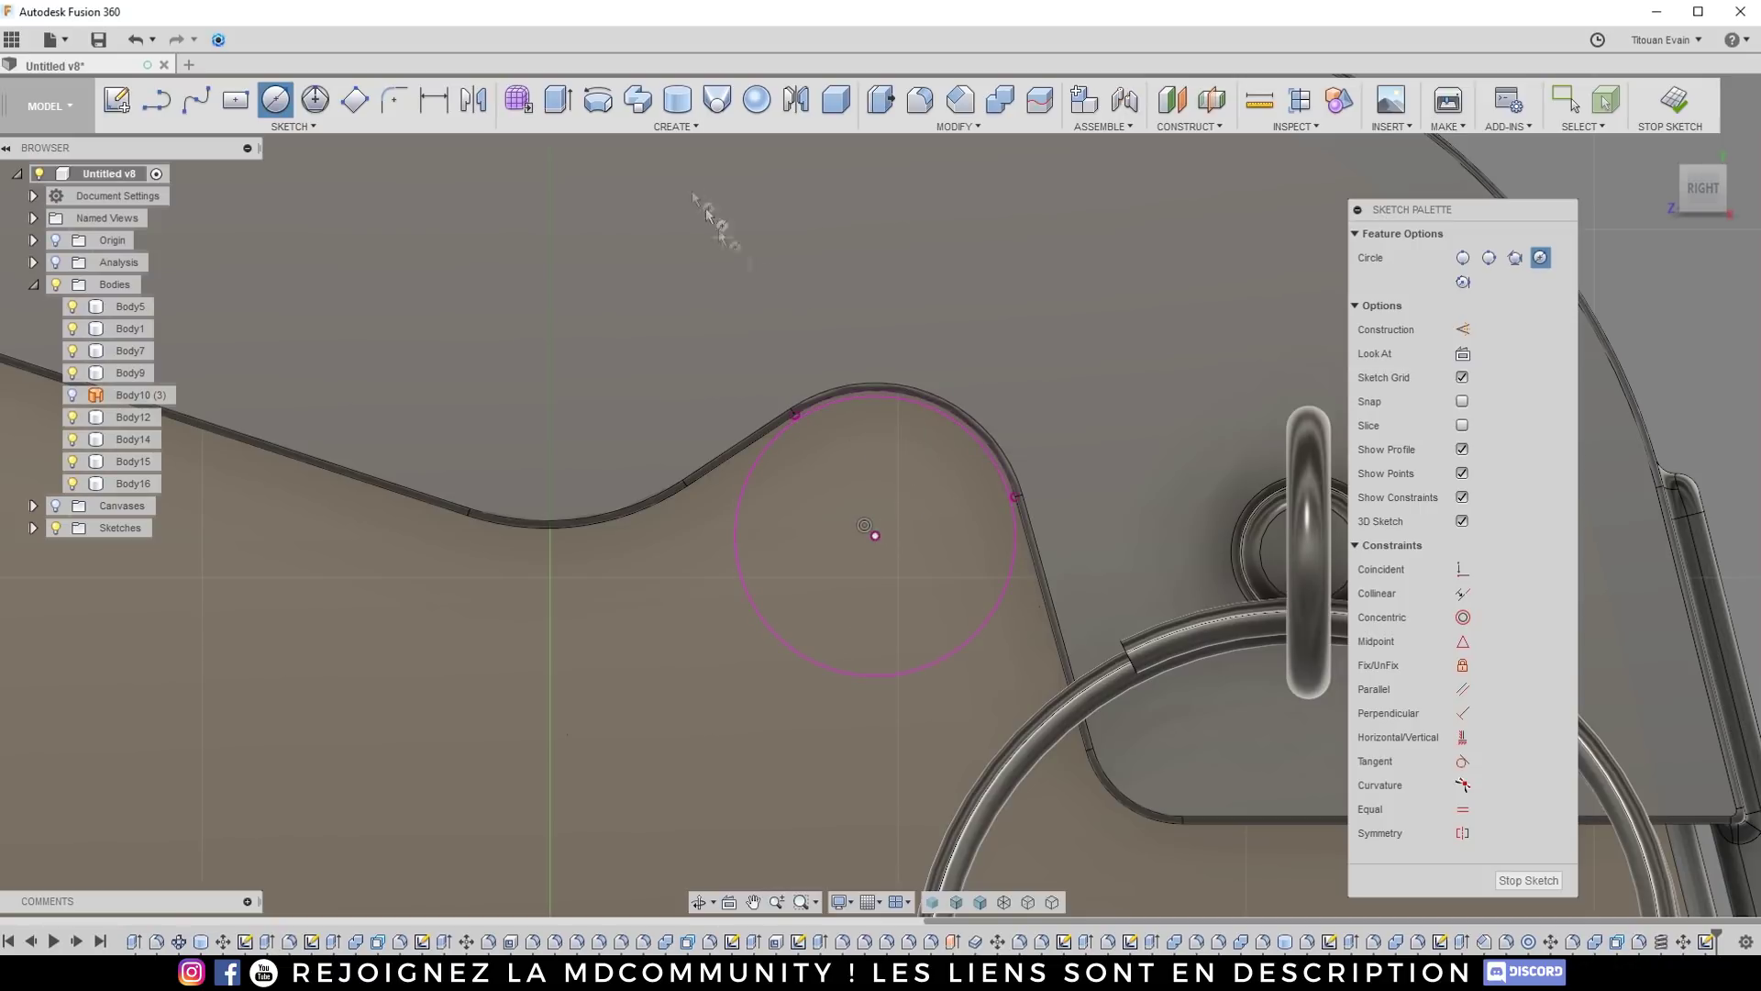
pyautogui.press('e')
pyautogui.click(810, 476)
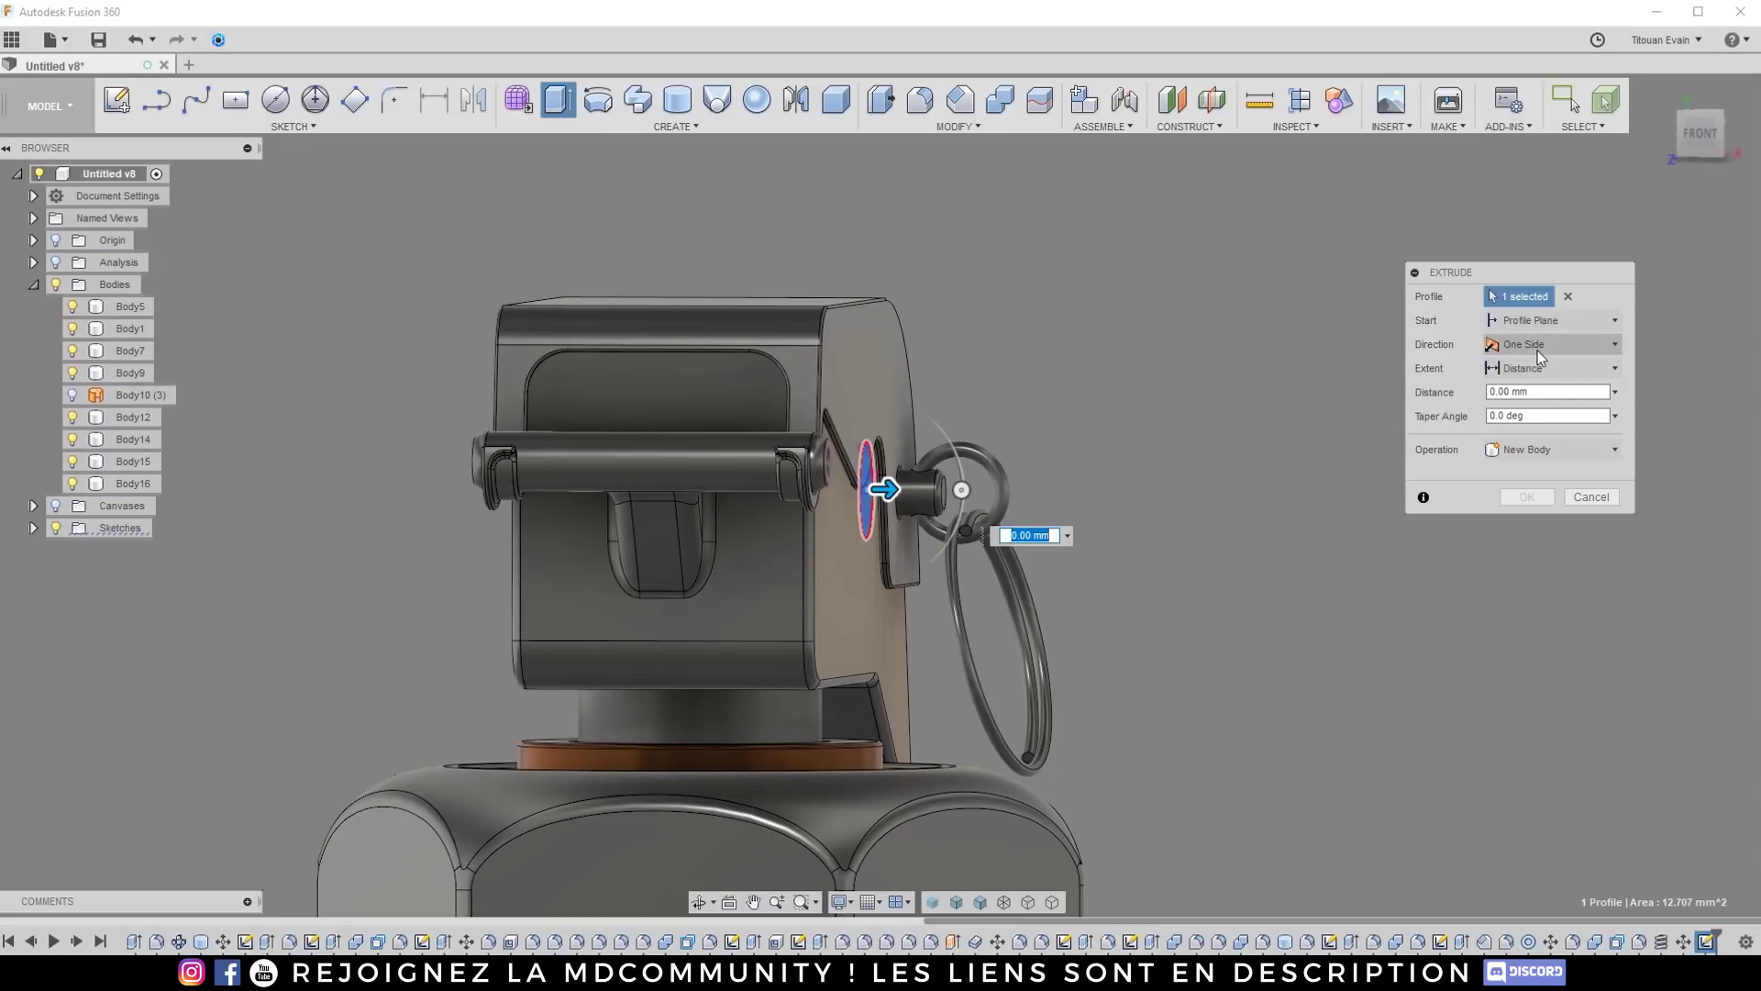
pyautogui.keyDown('shift'); pyautogui.moveTo(940, 494); pyautogui.dragTo(853, 459, button='middle'); pyautogui.keyUp('shift')
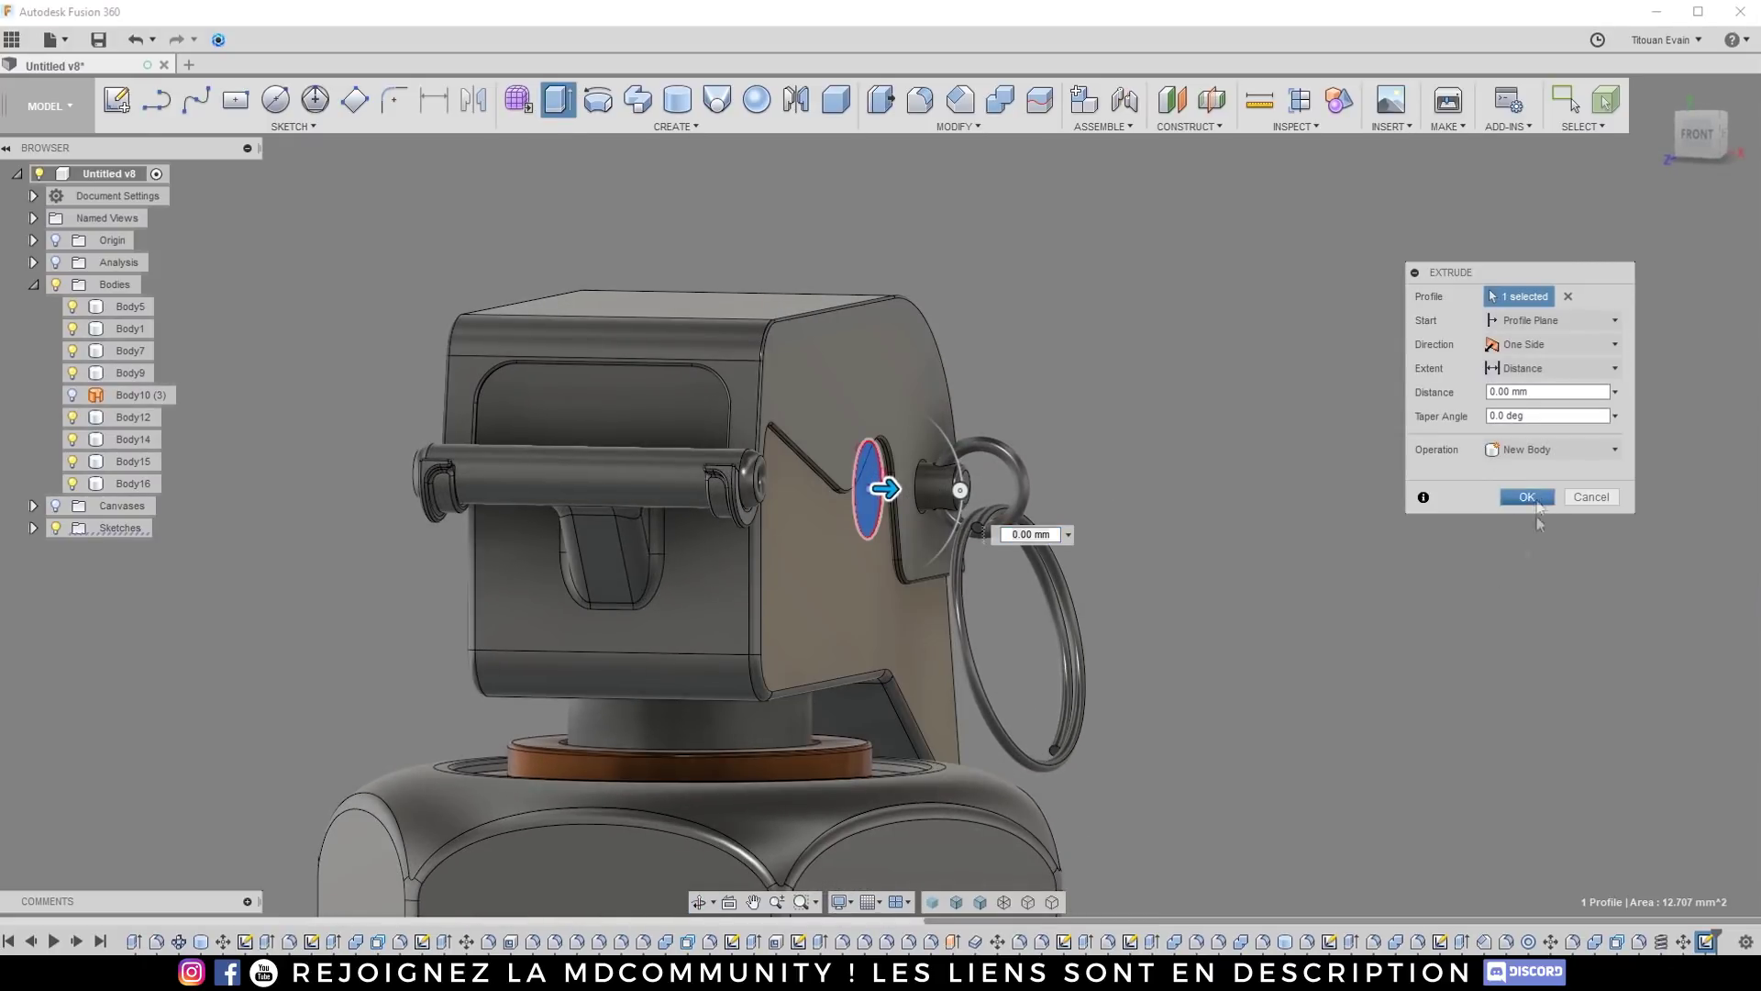
pyautogui.click(1584, 497)
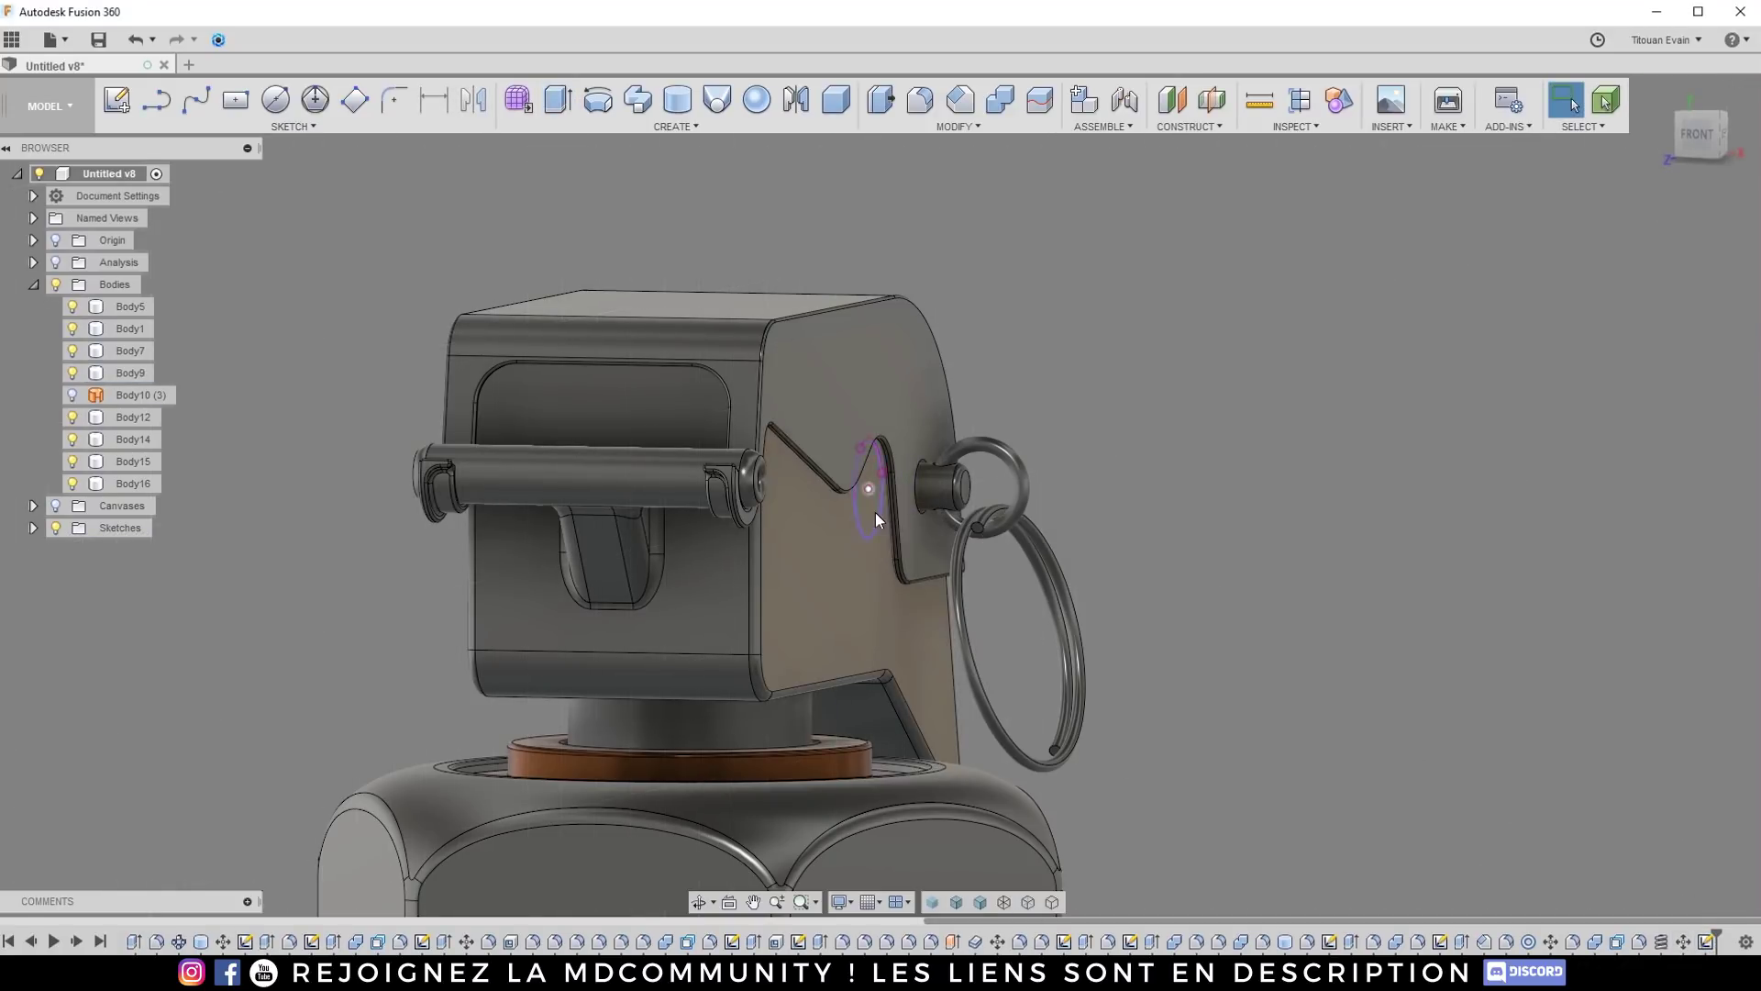
# Step: Show the origin planes and redefine the plane of the new circle sketch to the YZ Plane
pyautogui.keyDown('shift'); pyautogui.moveTo(872, 510); pyautogui.dragTo(1399, 363, button='middle'); pyautogui.keyUp('shift')
pyautogui.click(1702, 134)
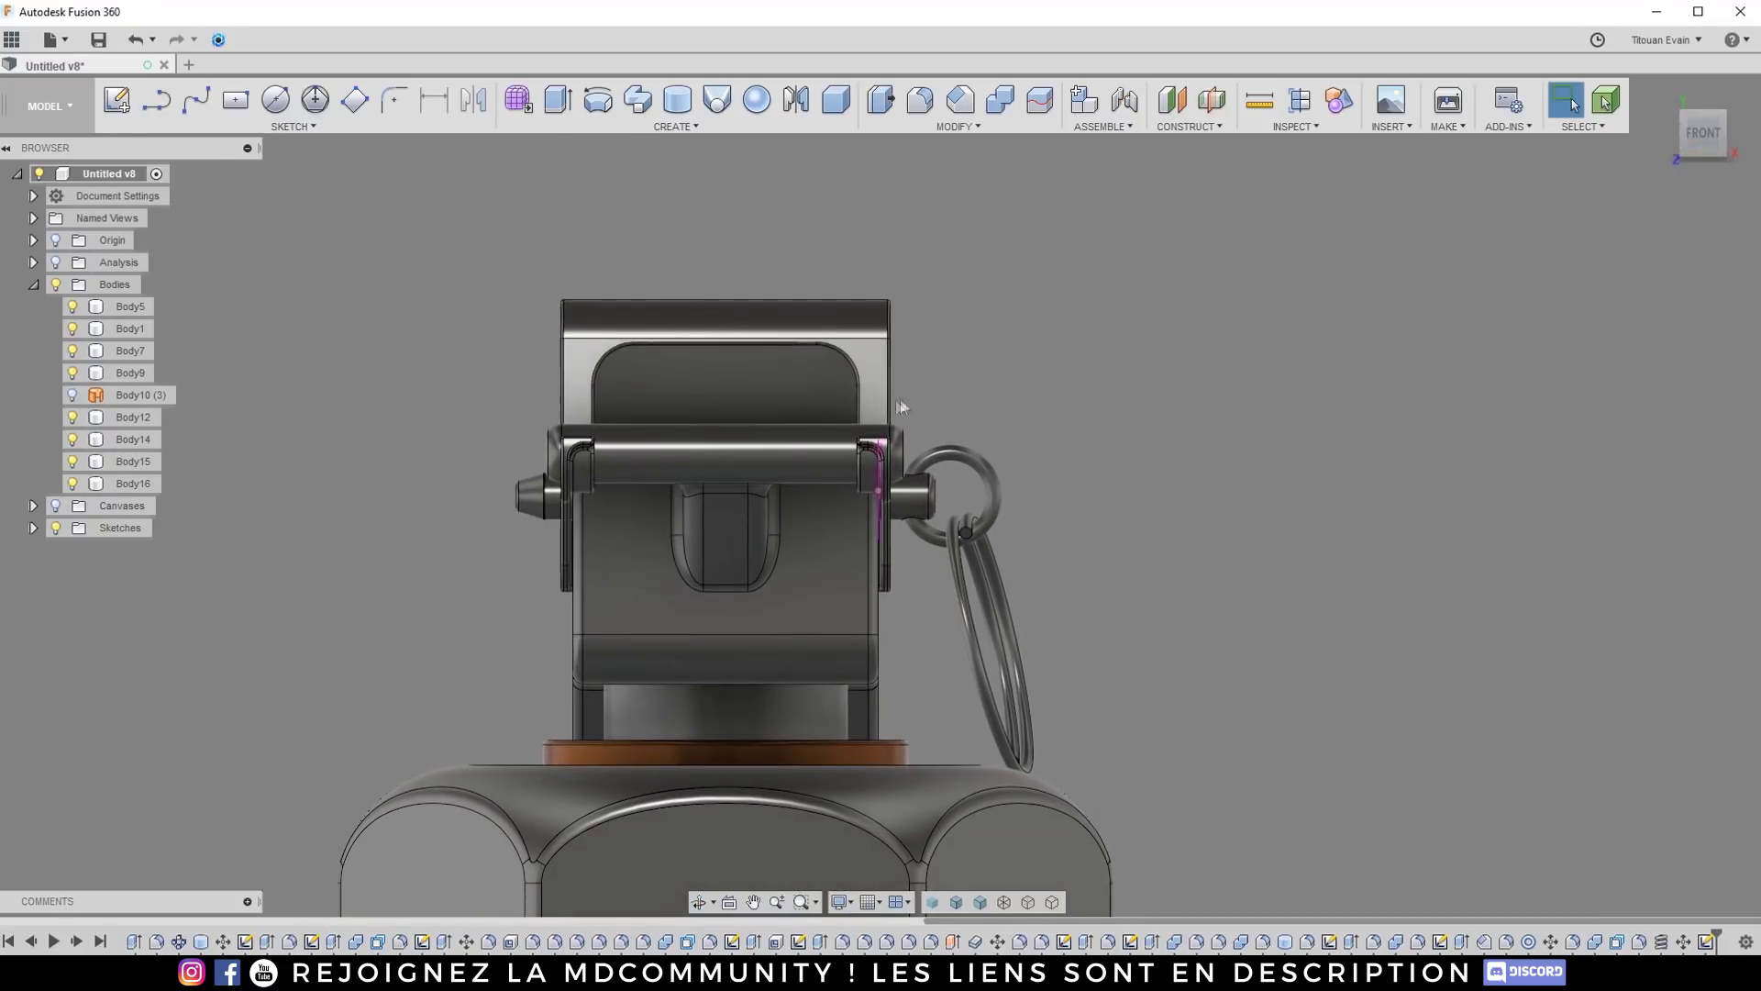
pyautogui.rightClick(1706, 942)
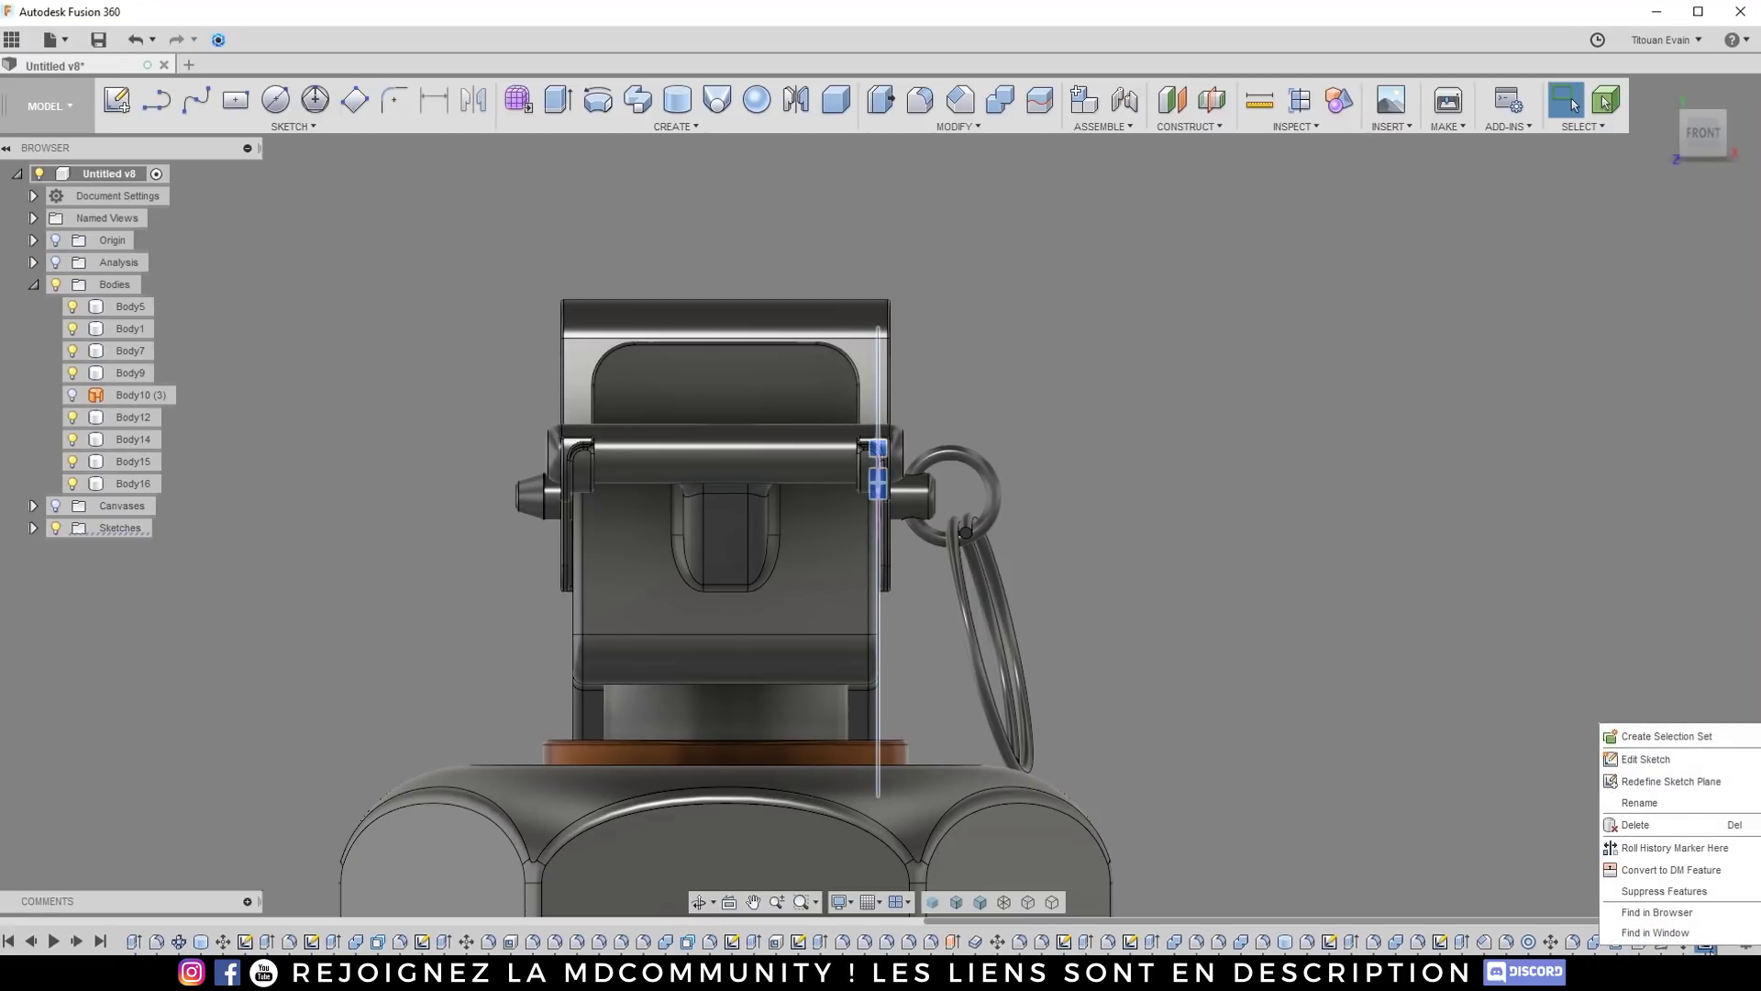
pyautogui.click(1667, 788)
pyautogui.scroll(-2, 690, 470)
pyautogui.keyDown('shift'); pyautogui.moveTo(690, 470); pyautogui.dragTo(879, 492, button='middle'); pyautogui.keyUp('shift')
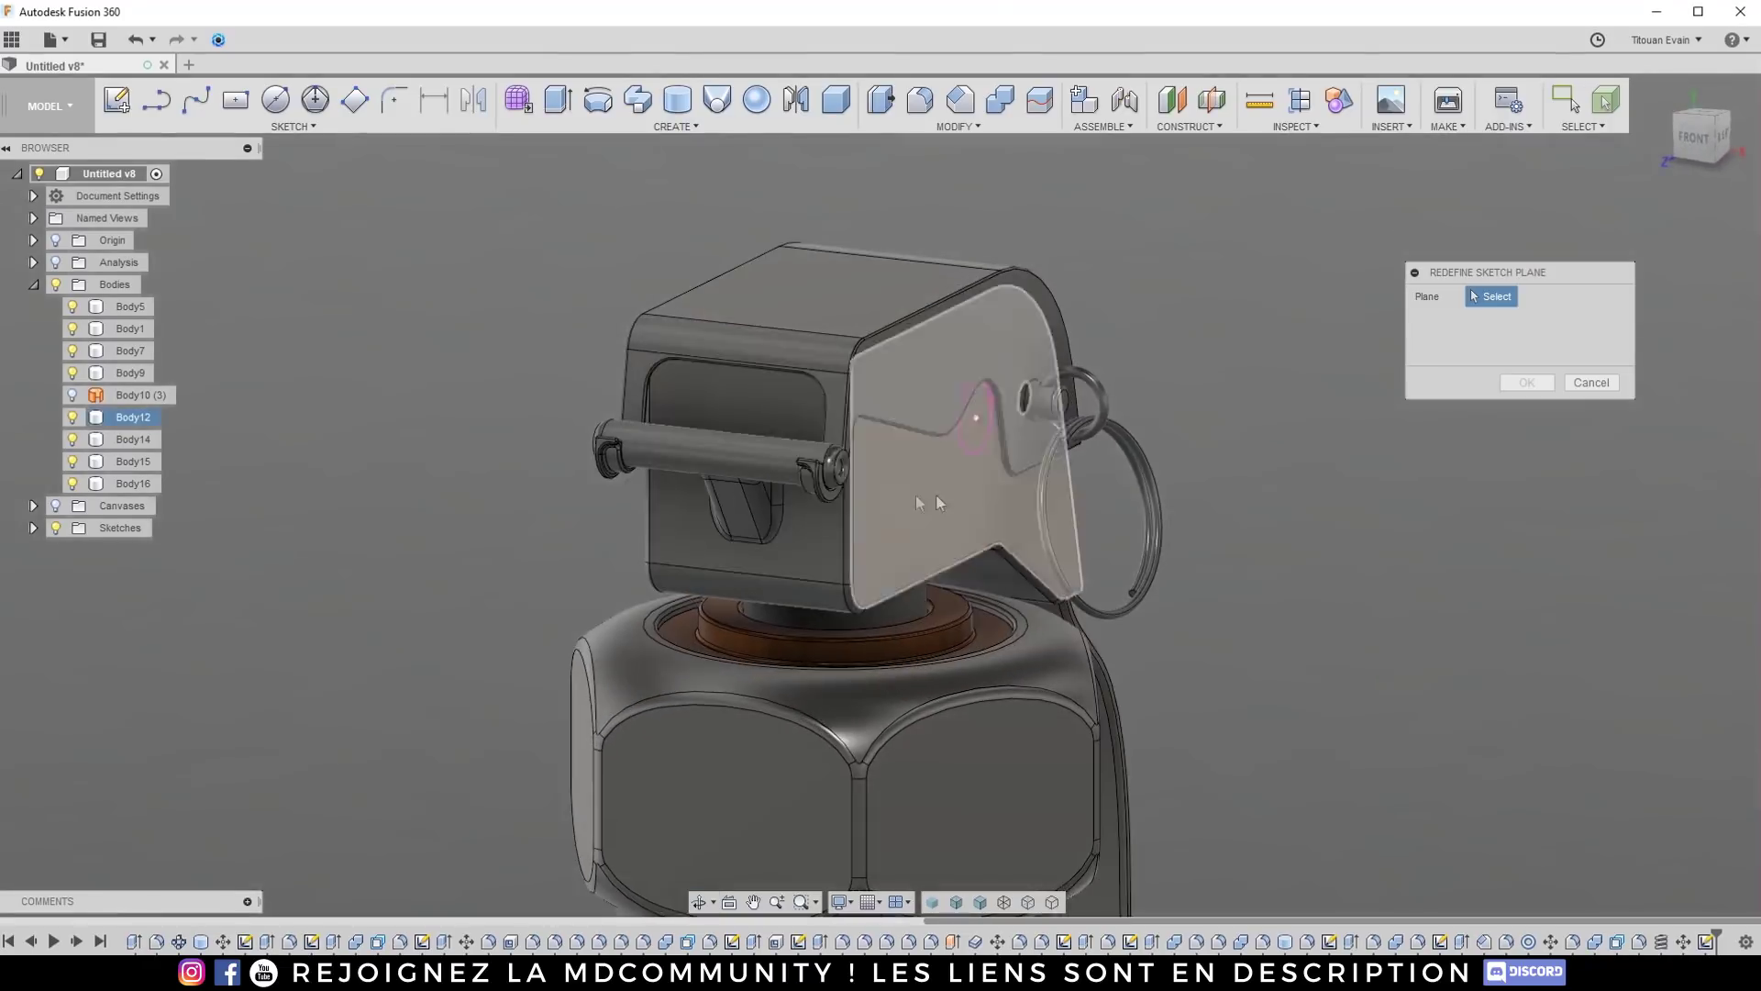
pyautogui.scroll(-4, 879, 492)
pyautogui.click(56, 261)
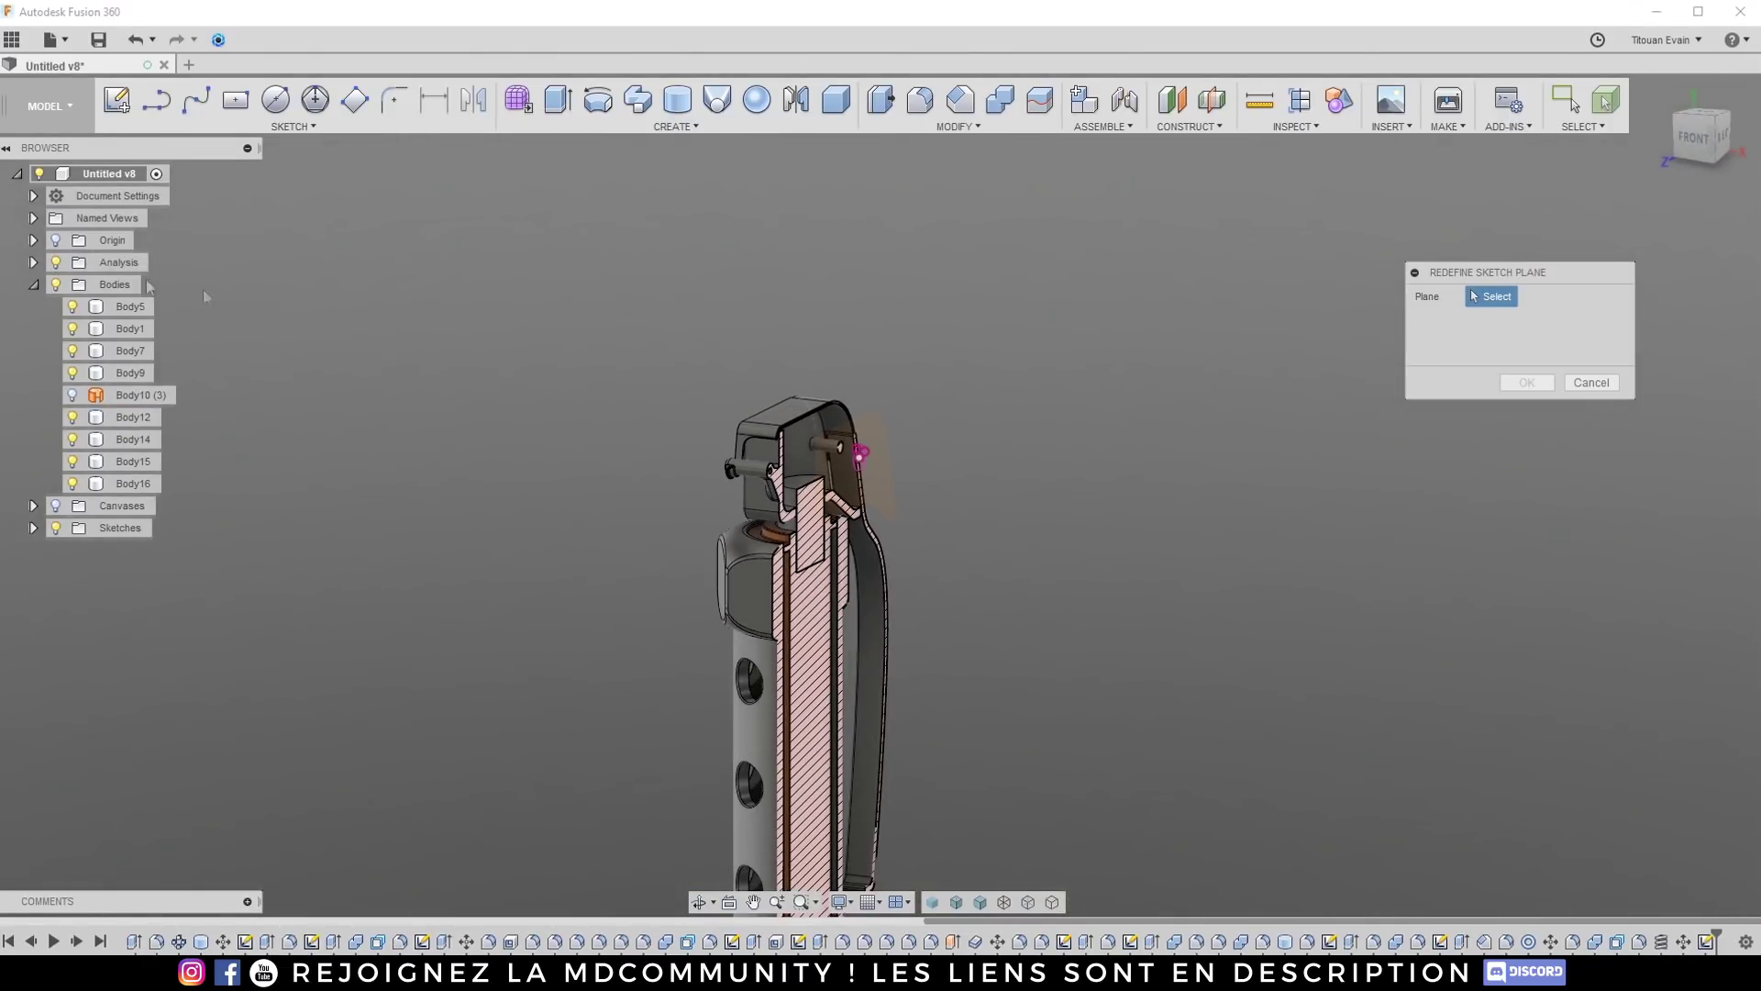
pyautogui.click(55, 262)
pyautogui.scroll(-3, 703, 397)
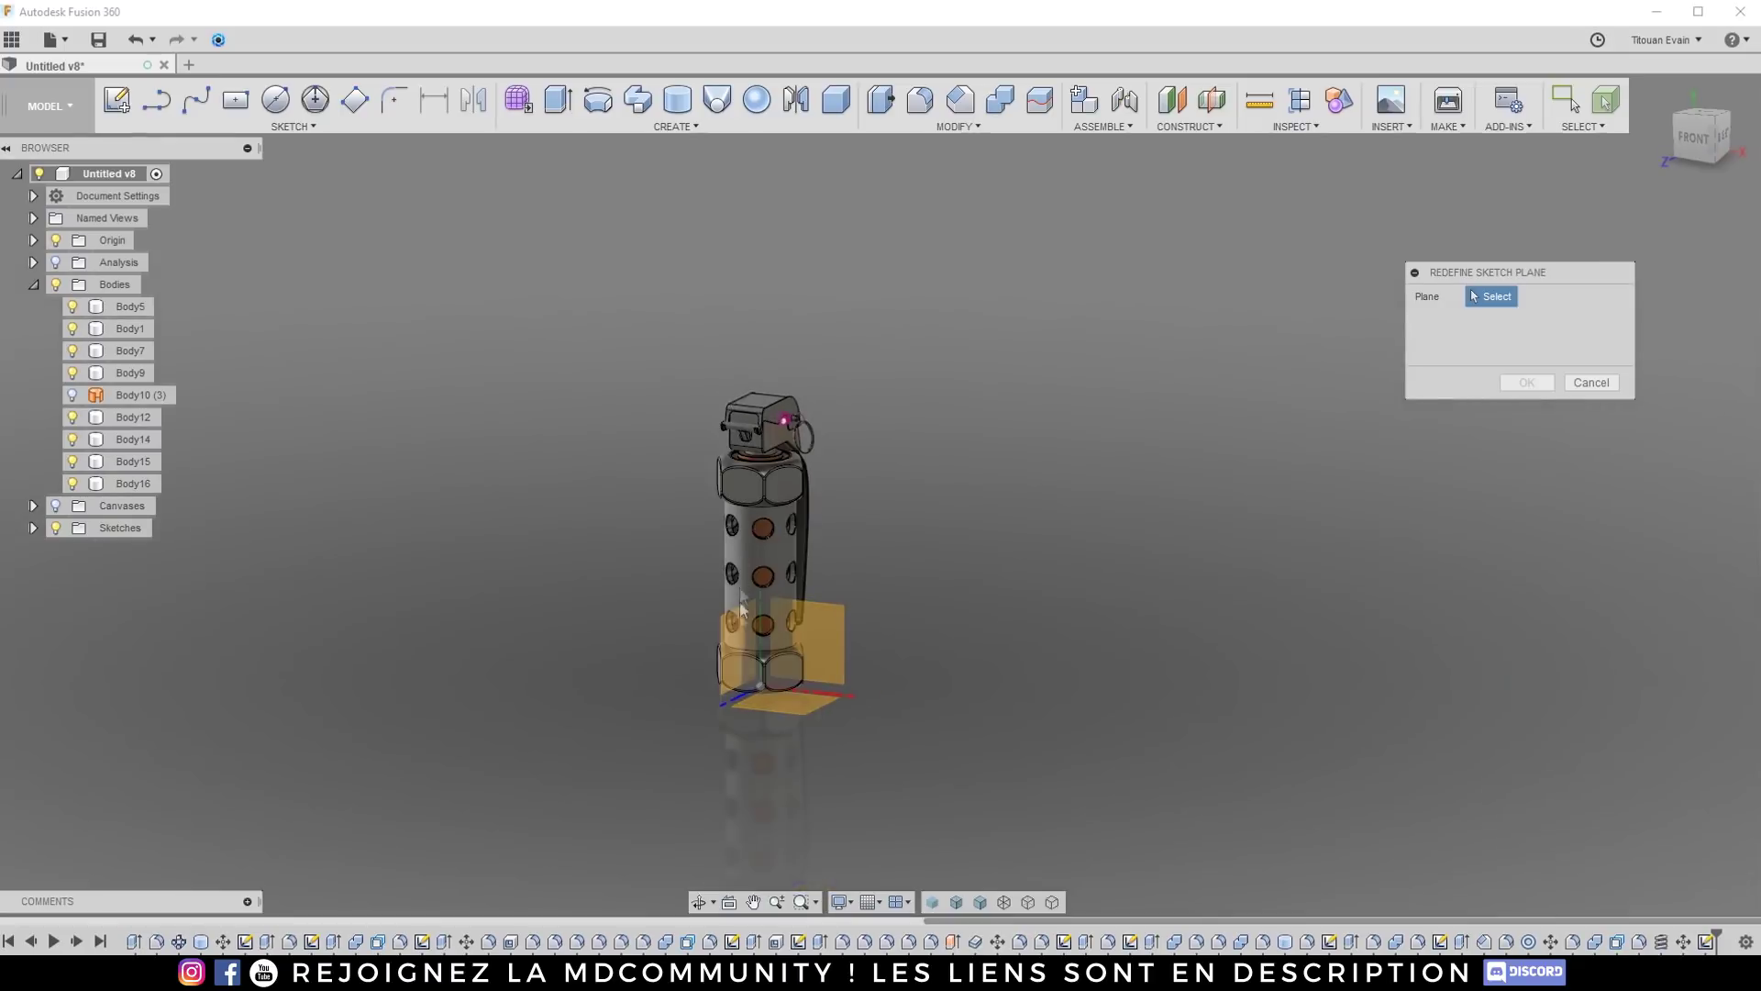
pyautogui.scroll(2, 737, 685)
pyautogui.click(740, 685)
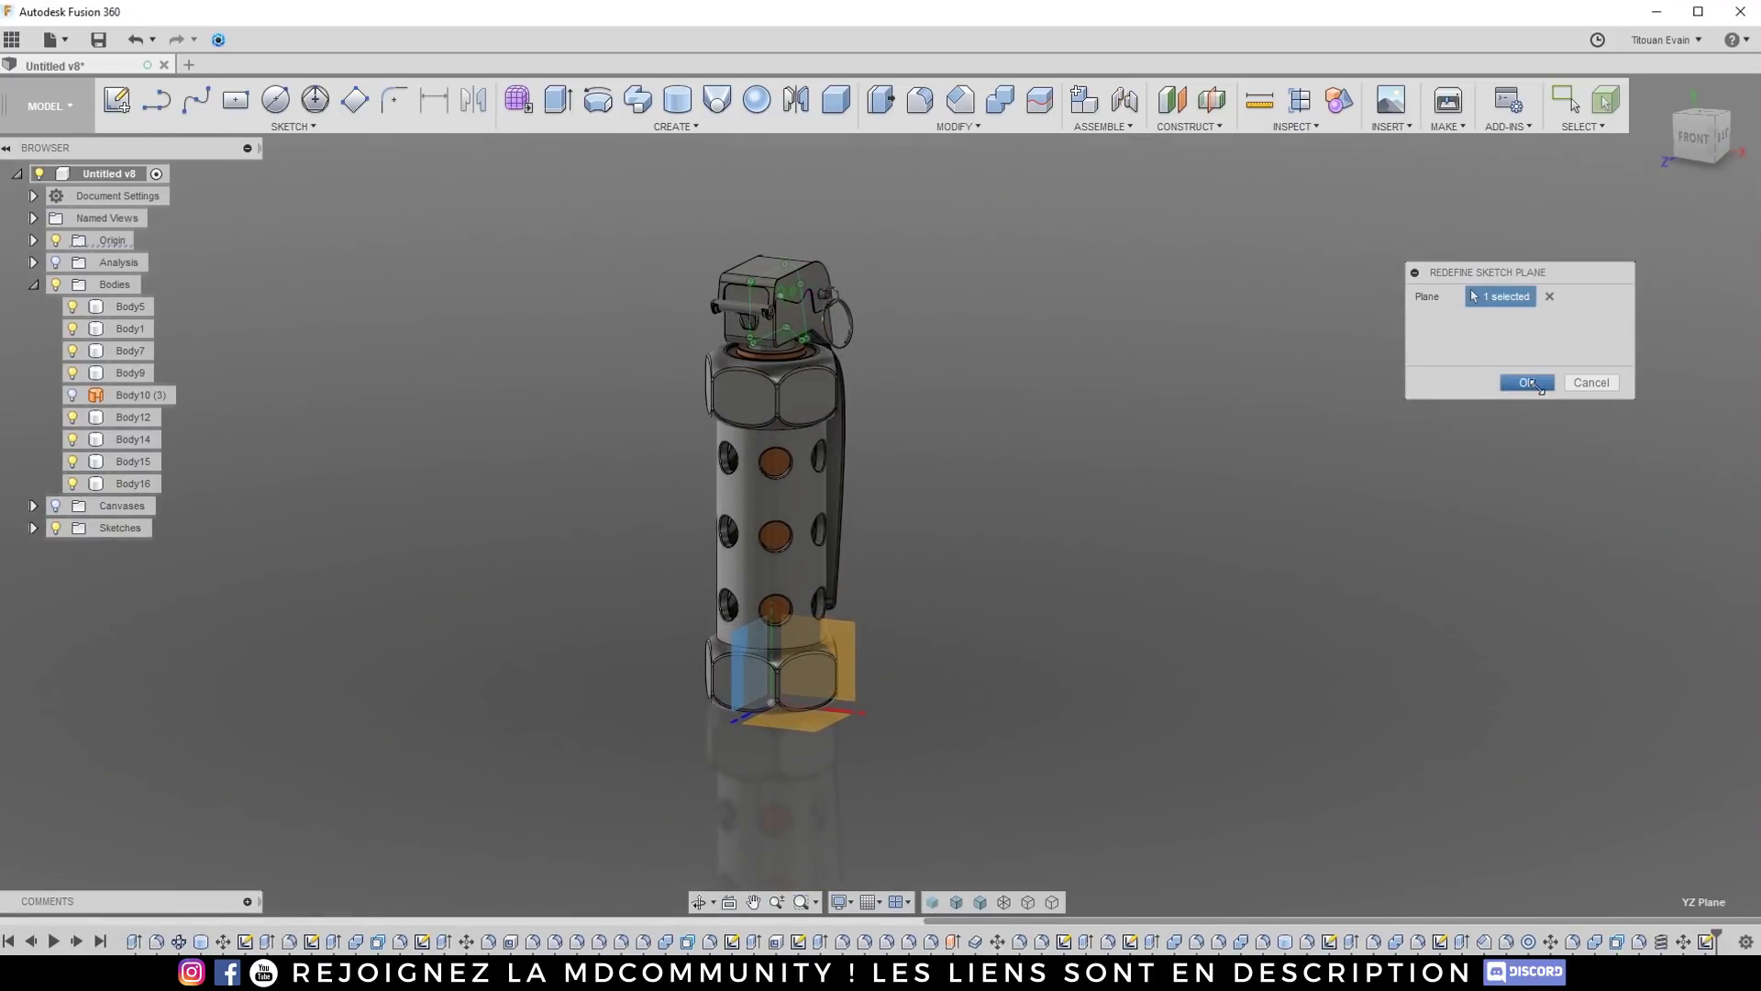
pyautogui.click(1527, 383)
# Step: Examine where the relocated circle sketch sits inside the cover and check the list of sketches
pyautogui.scroll(6, 795, 278)
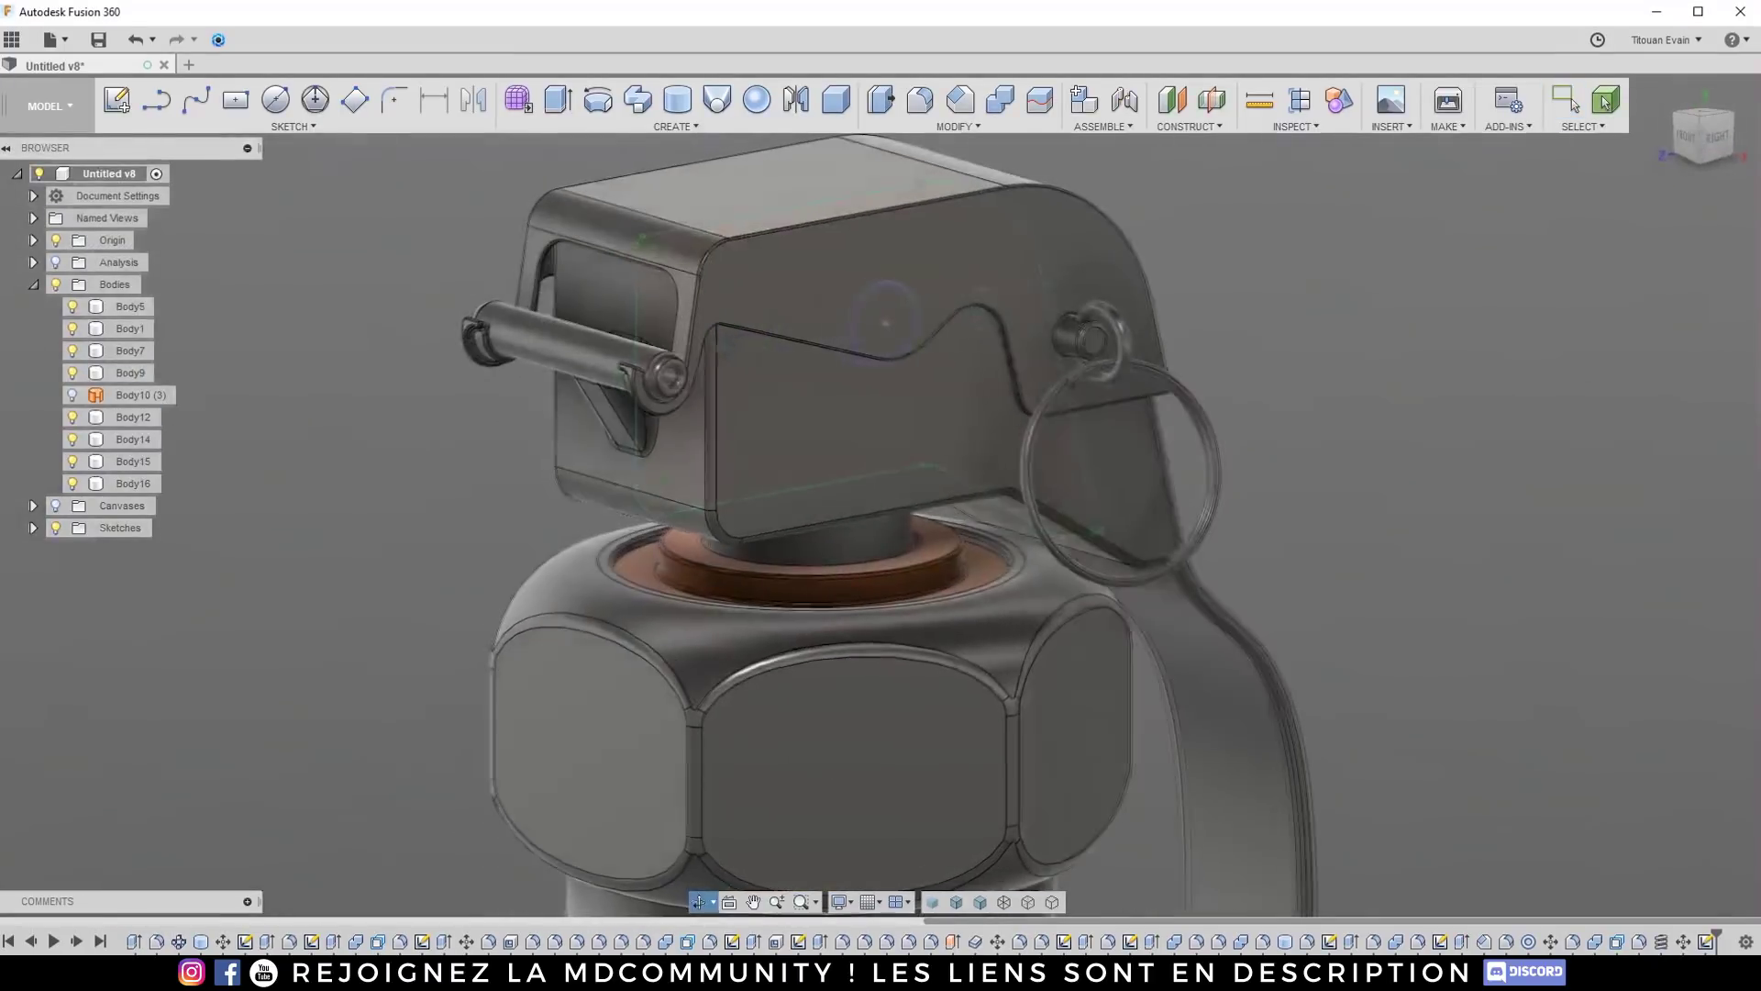
pyautogui.scroll(-3, 770, 349)
pyautogui.keyDown('shift'); pyautogui.moveTo(897, 379); pyautogui.dragTo(587, 347, button='middle'); pyautogui.keyUp('shift')
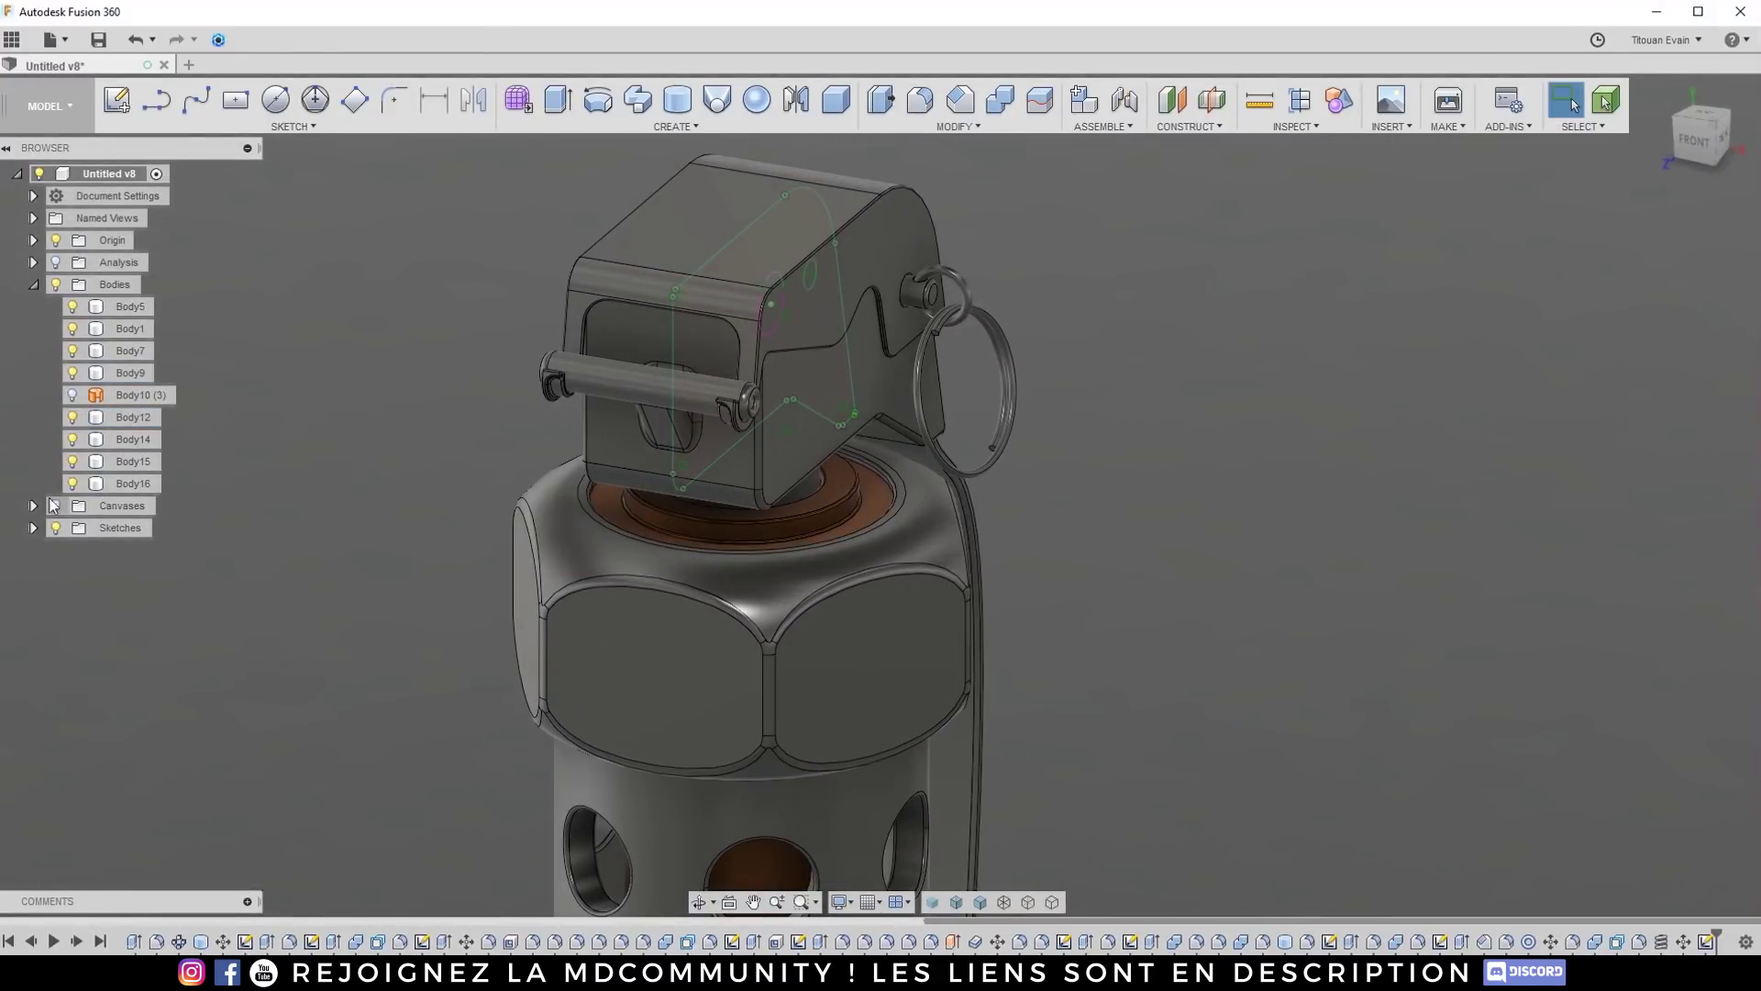
pyautogui.click(32, 528)
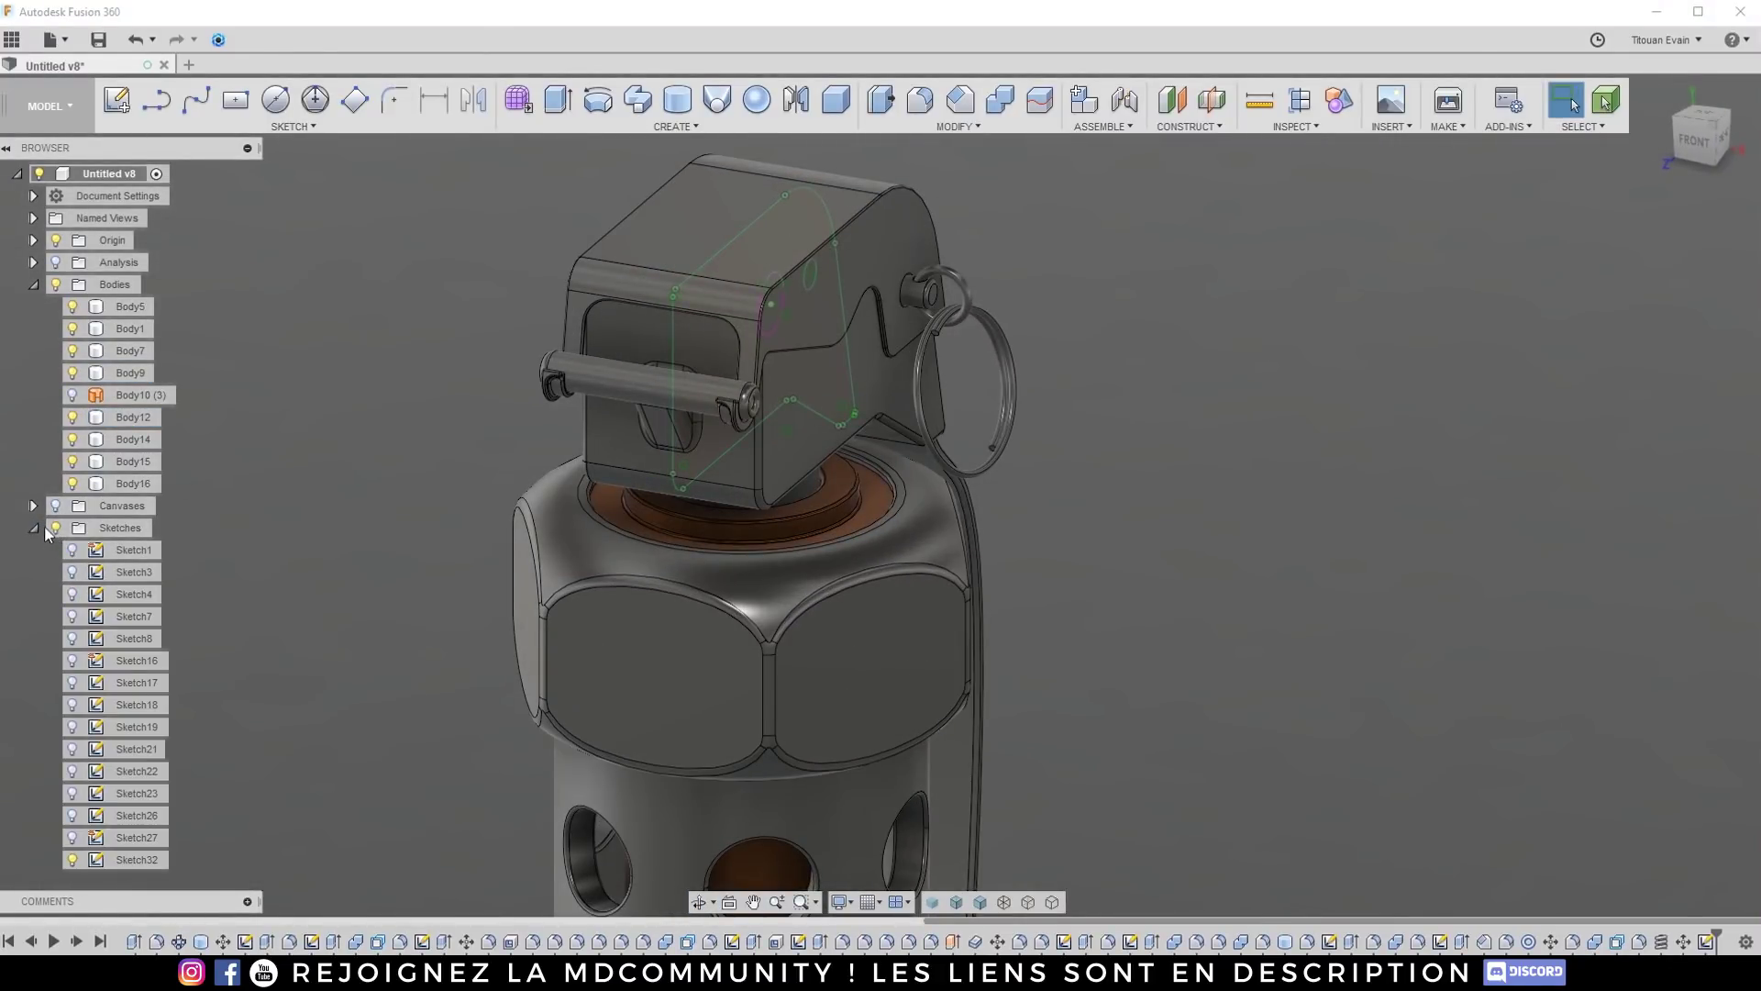
pyautogui.click(44, 529)
pyautogui.keyDown('shift'); pyautogui.moveTo(752, 308); pyautogui.dragTo(819, 300, button='middle'); pyautogui.keyUp('shift')
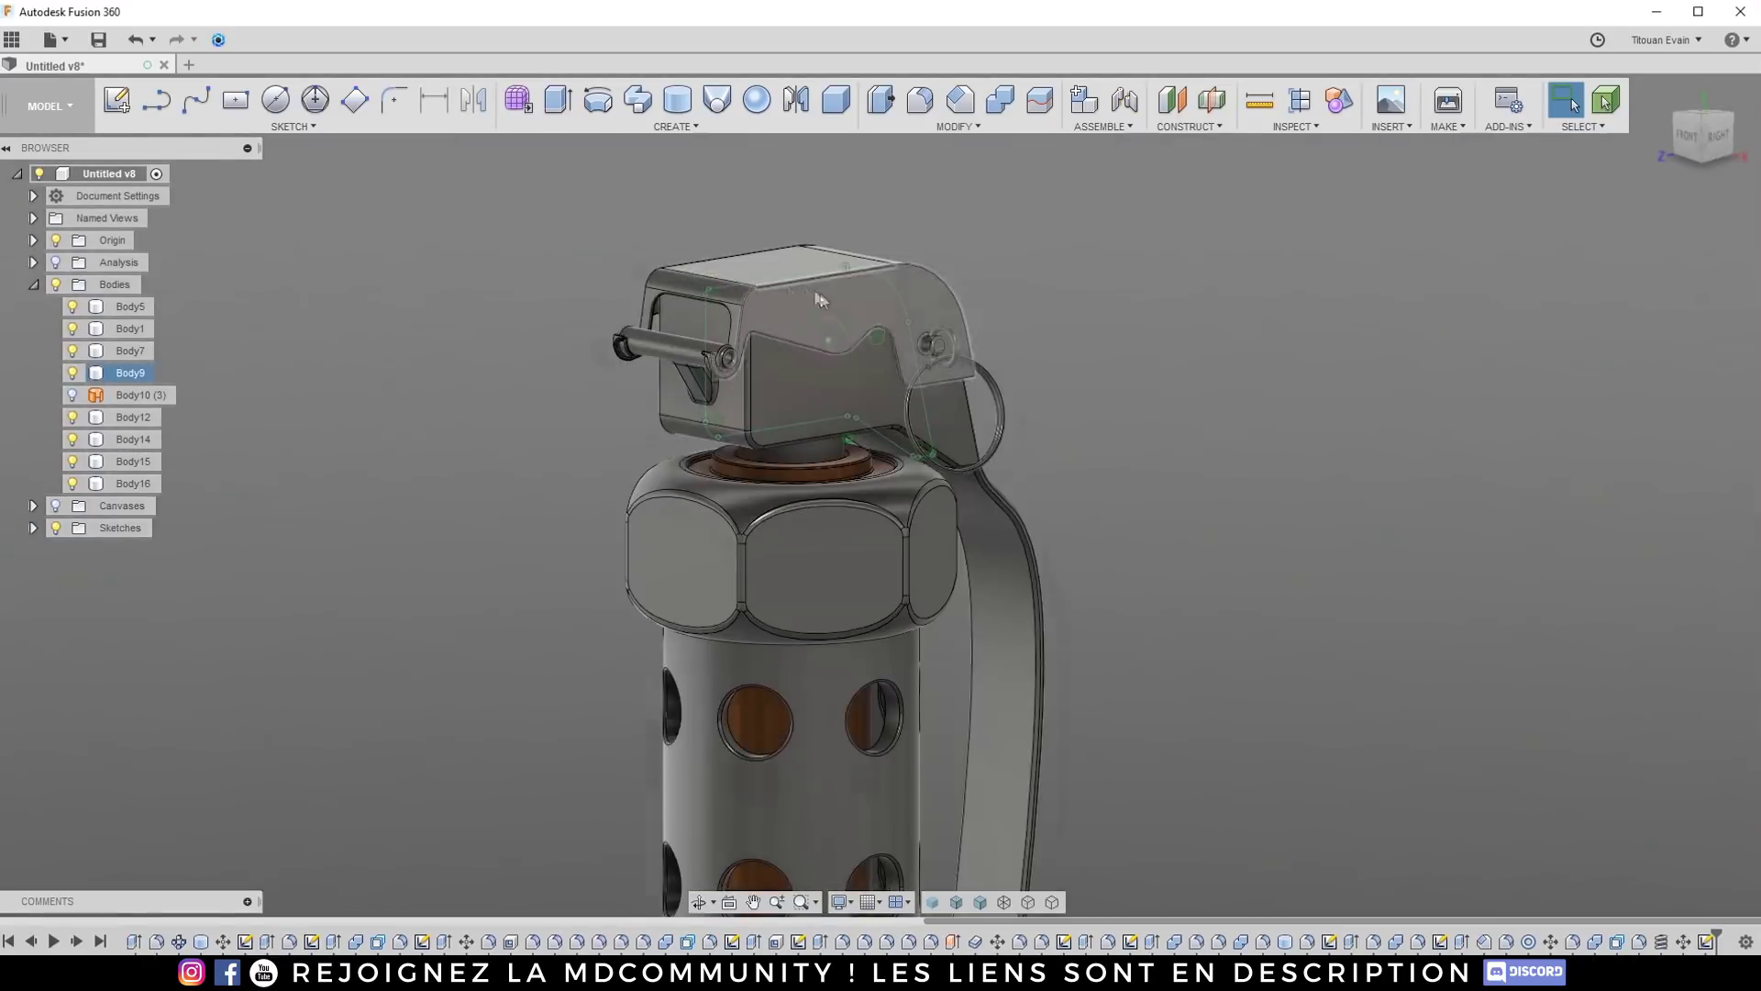
pyautogui.scroll(5, 819, 300)
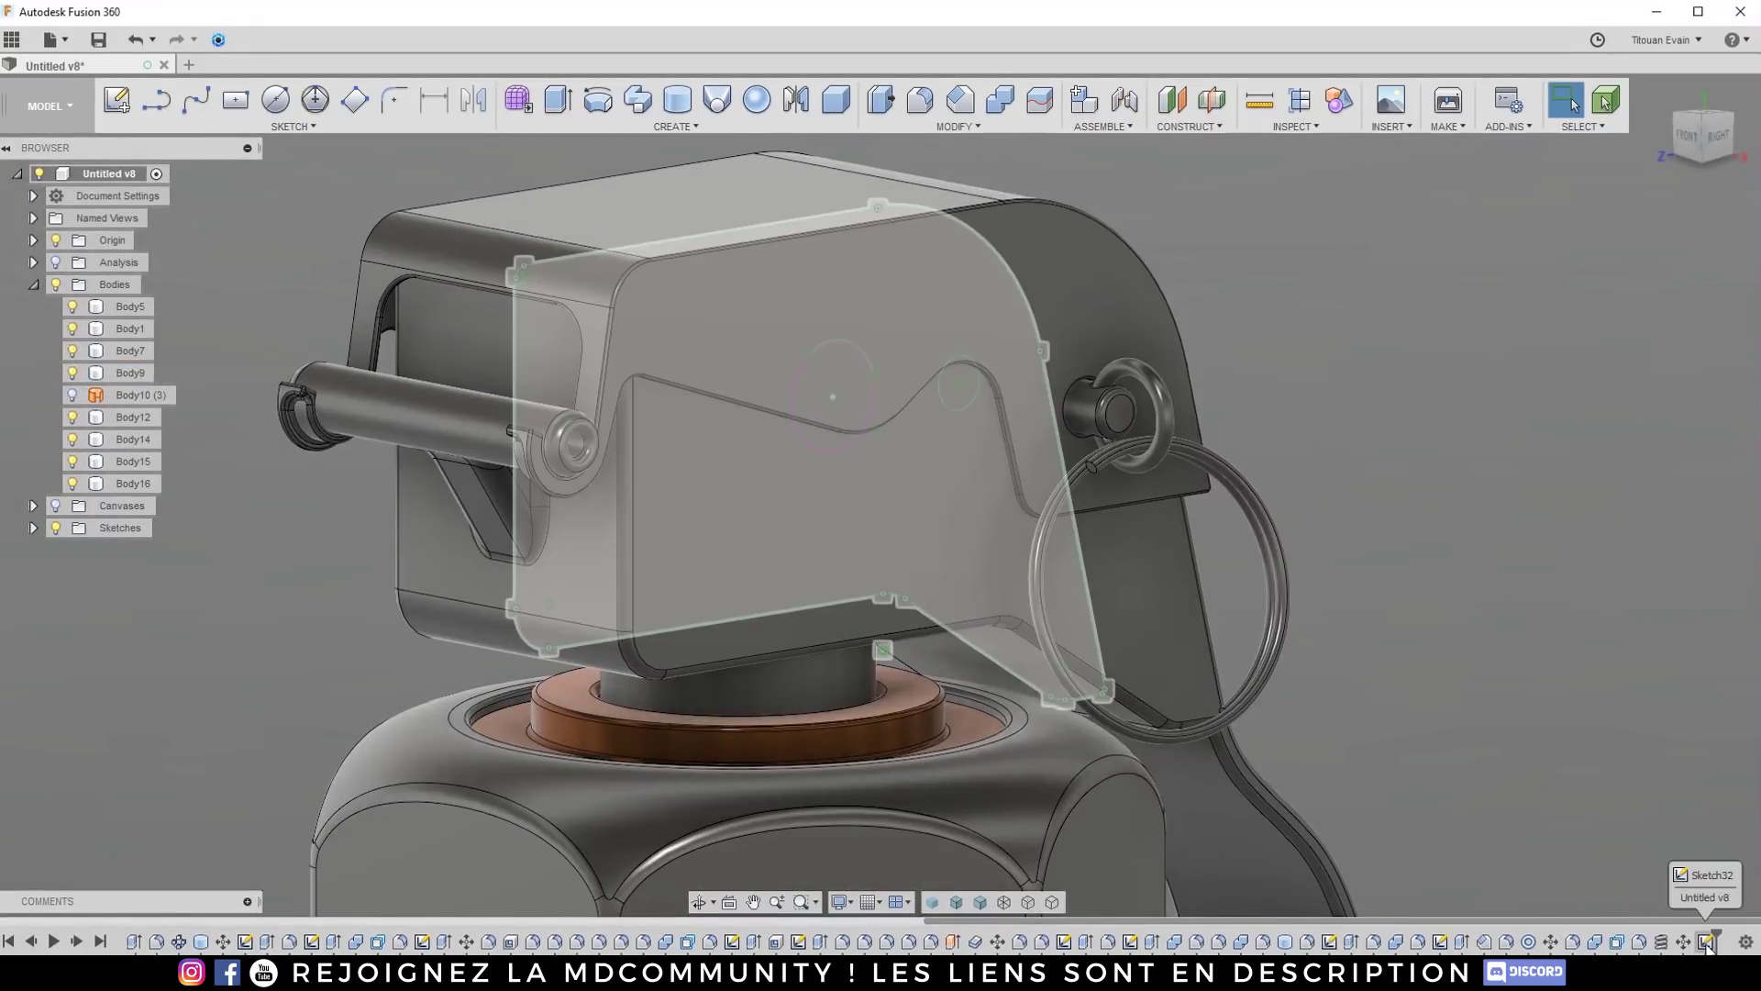
# Step: Reopen the relocated circle sketch beneath the cover's hump for editing
pyautogui.rightClick(1705, 939)
pyautogui.click(1681, 757)
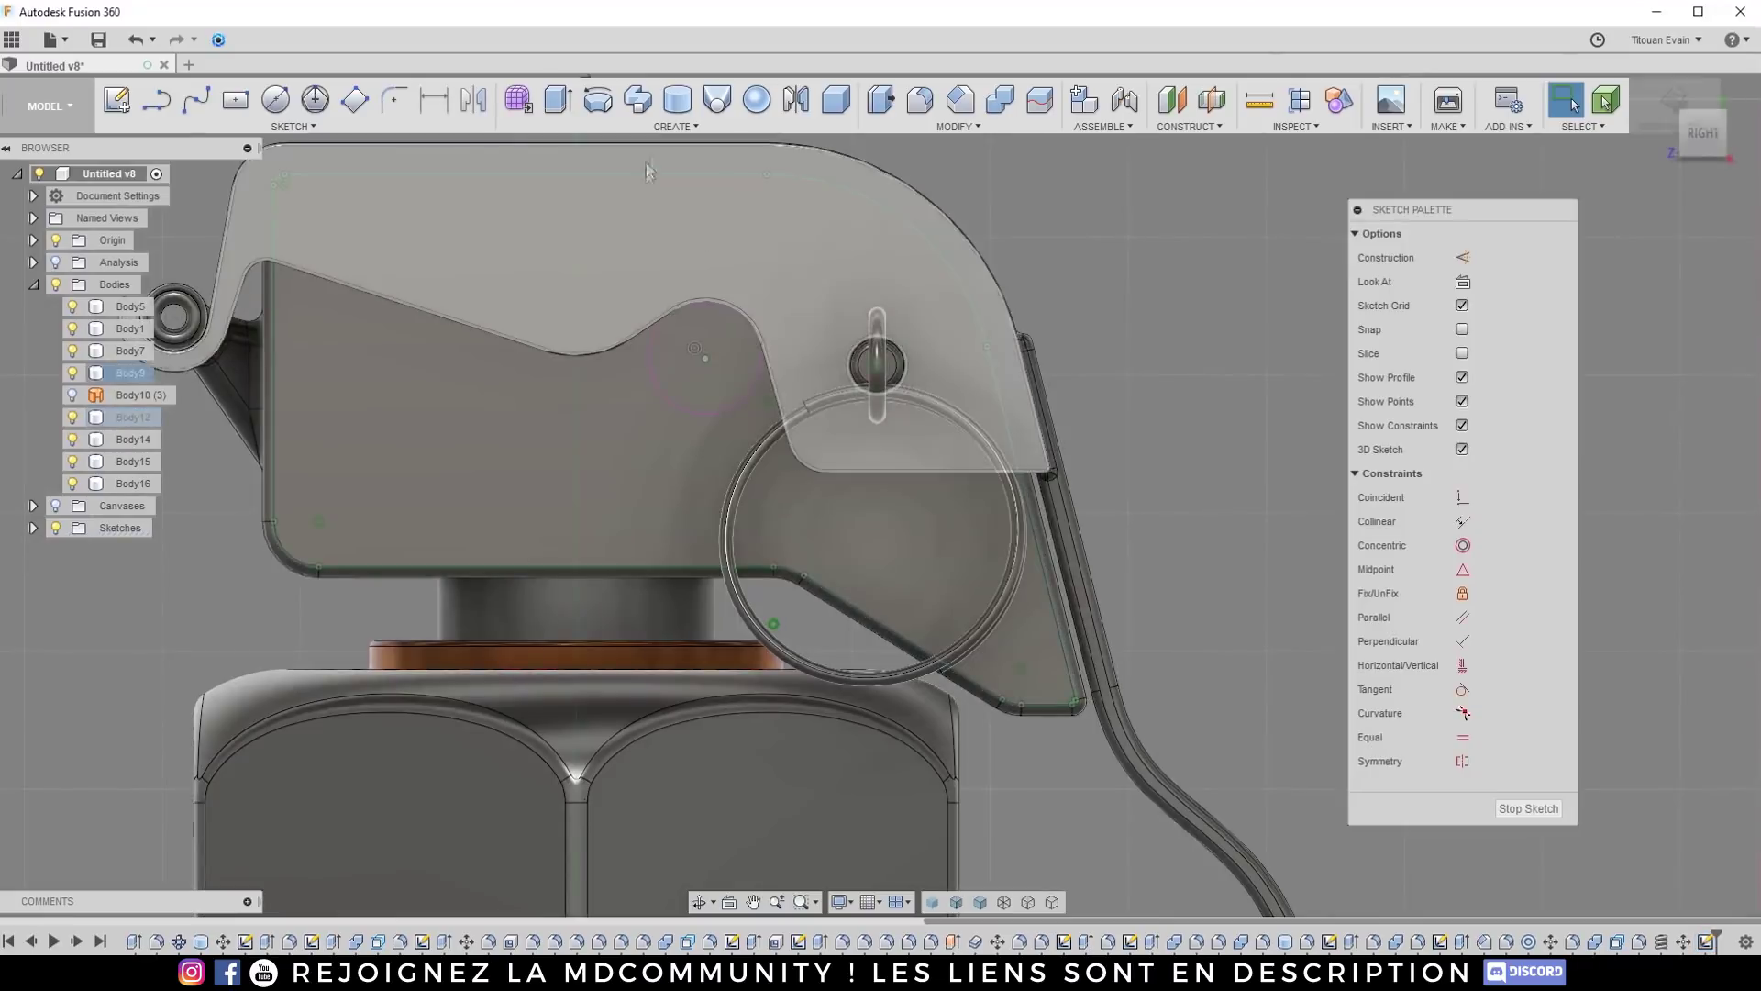
pyautogui.click(880, 99)
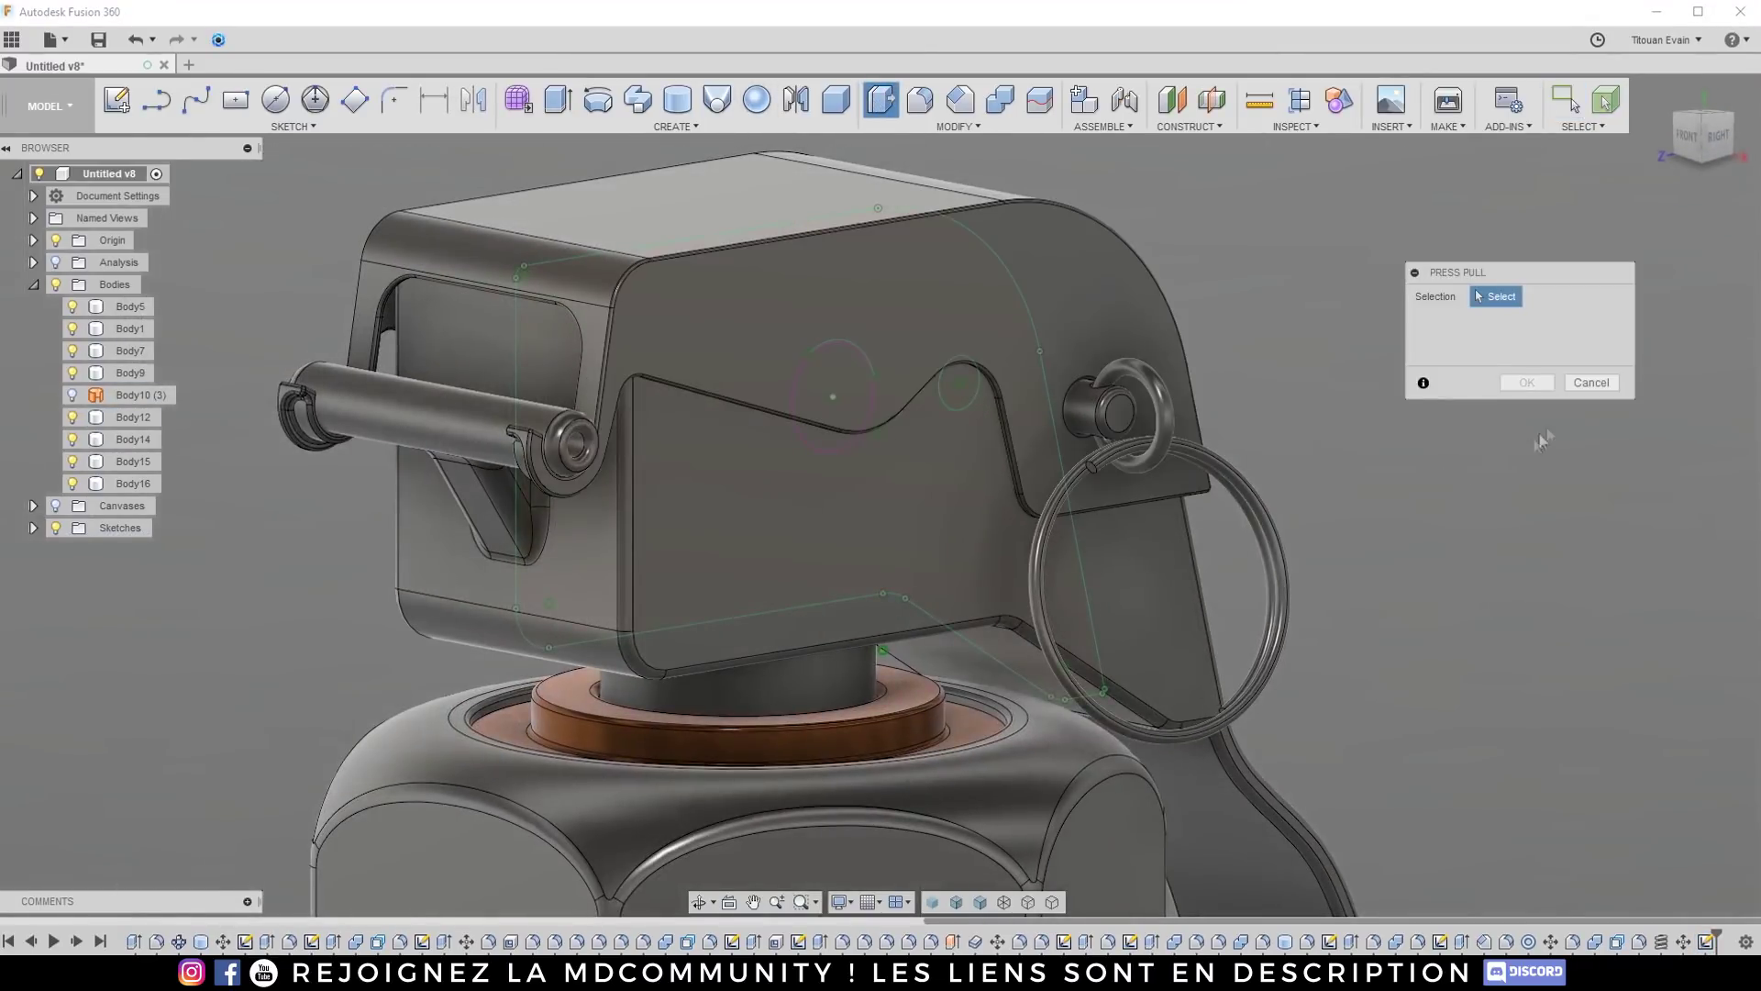
pyautogui.click(1592, 383)
pyautogui.click(731, 383)
pyautogui.click(1089, 290)
pyautogui.keyDown('shift'); pyautogui.moveTo(688, 321); pyautogui.dragTo(982, 394, button='middle'); pyautogui.keyUp('shift')
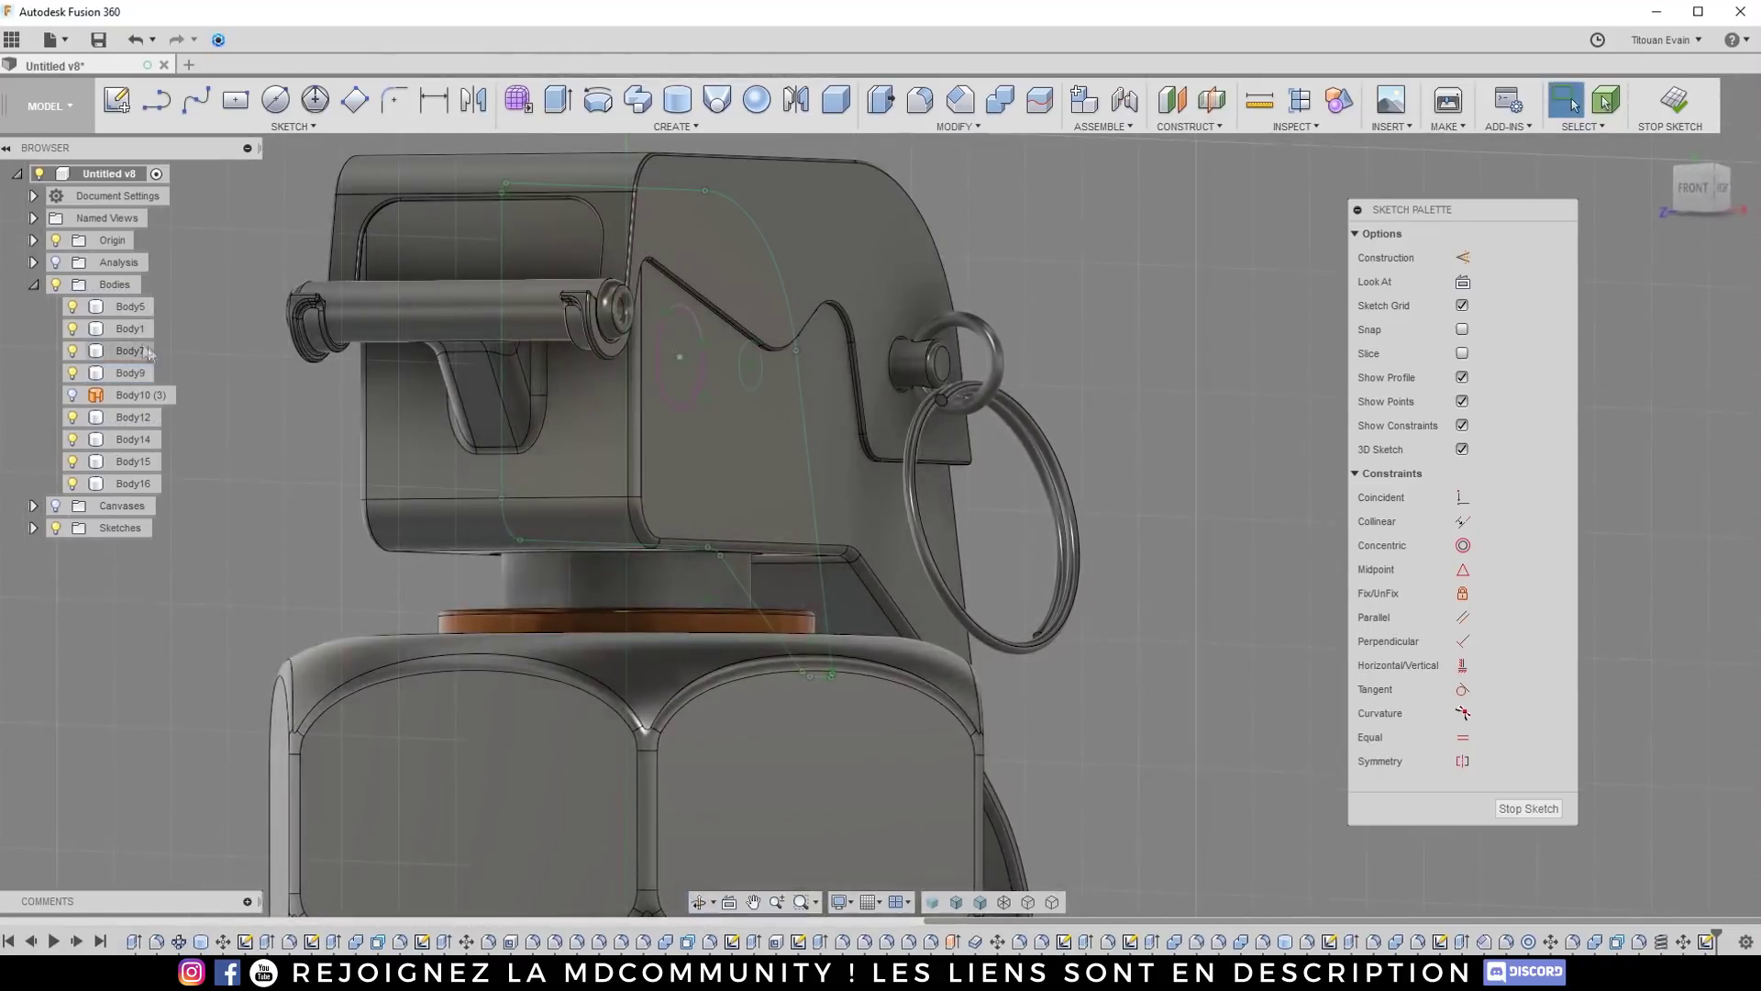
# Step: Temporarily hide Body12, Body14, Body15 and Body16 to select the circle profile inside the cover
pyautogui.click(74, 439)
pyautogui.click(73, 460)
pyautogui.click(73, 483)
pyautogui.click(694, 394)
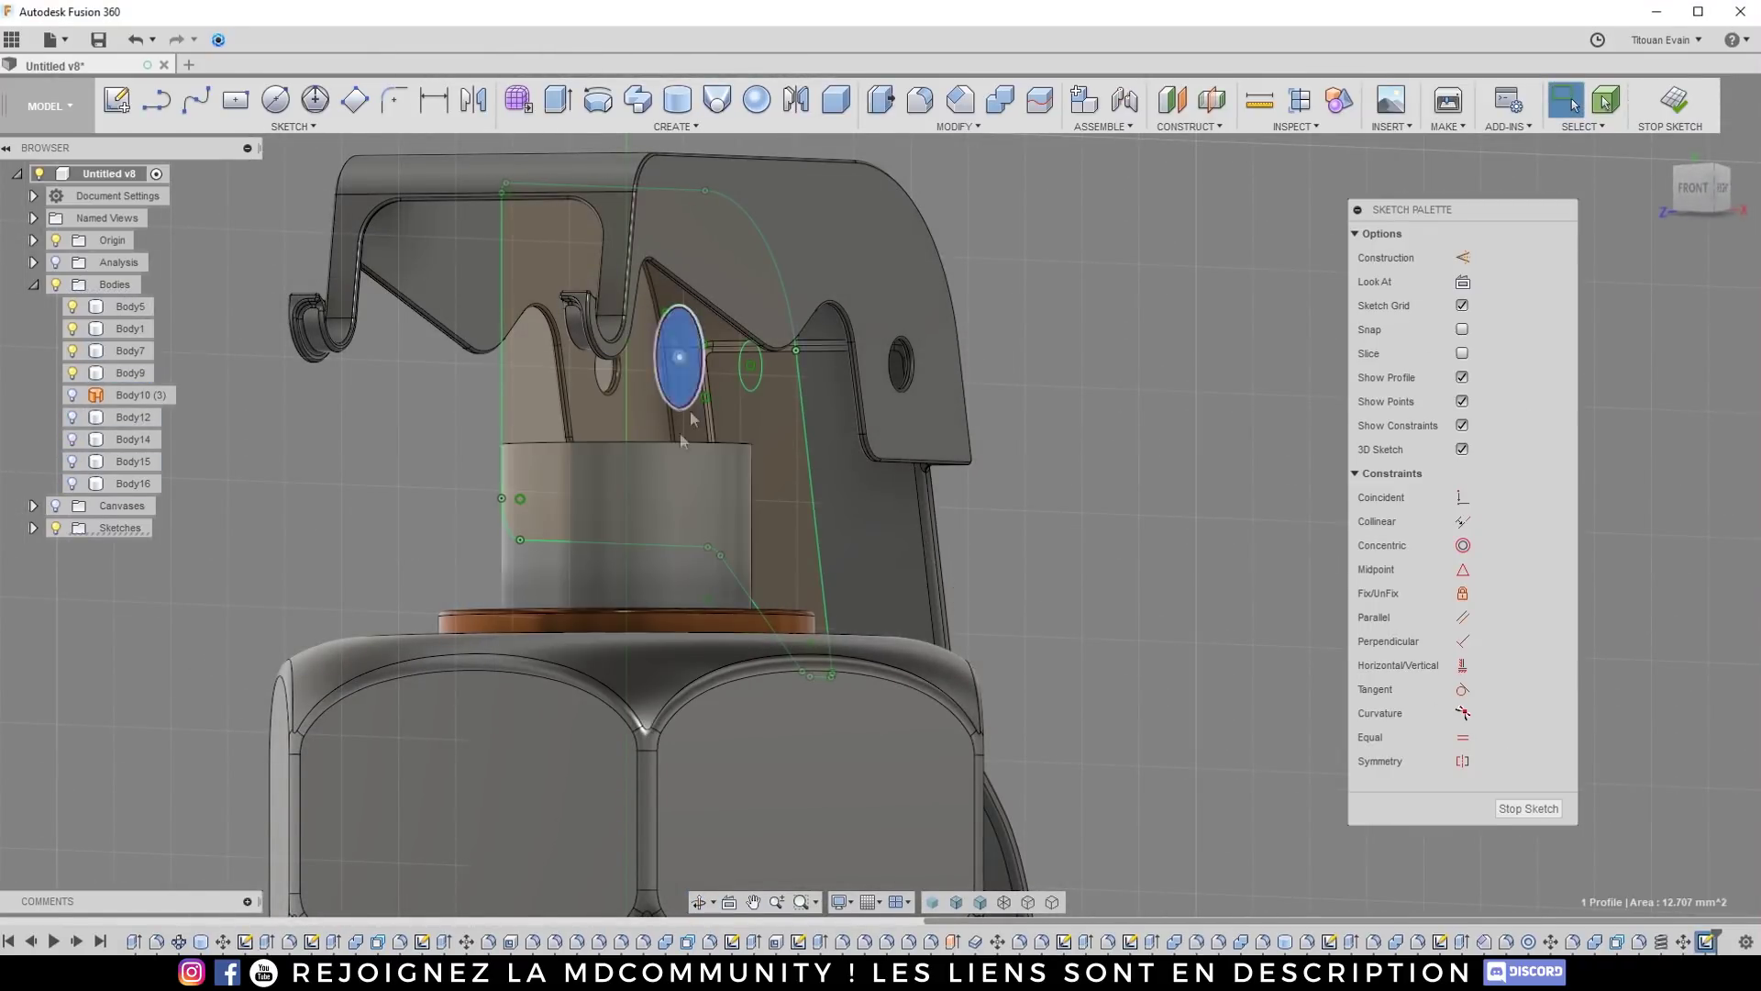
pyautogui.click(73, 483)
pyautogui.click(74, 460)
pyautogui.click(73, 438)
pyautogui.keyDown('shift'); pyautogui.moveTo(596, 452); pyautogui.dragTo(679, 141, button='middle'); pyautogui.keyUp('shift')
# Step: Extrude the circle profile symmetrically about 6.58 mm to each side so it reaches past the housing's flat sides
pyautogui.press('e')
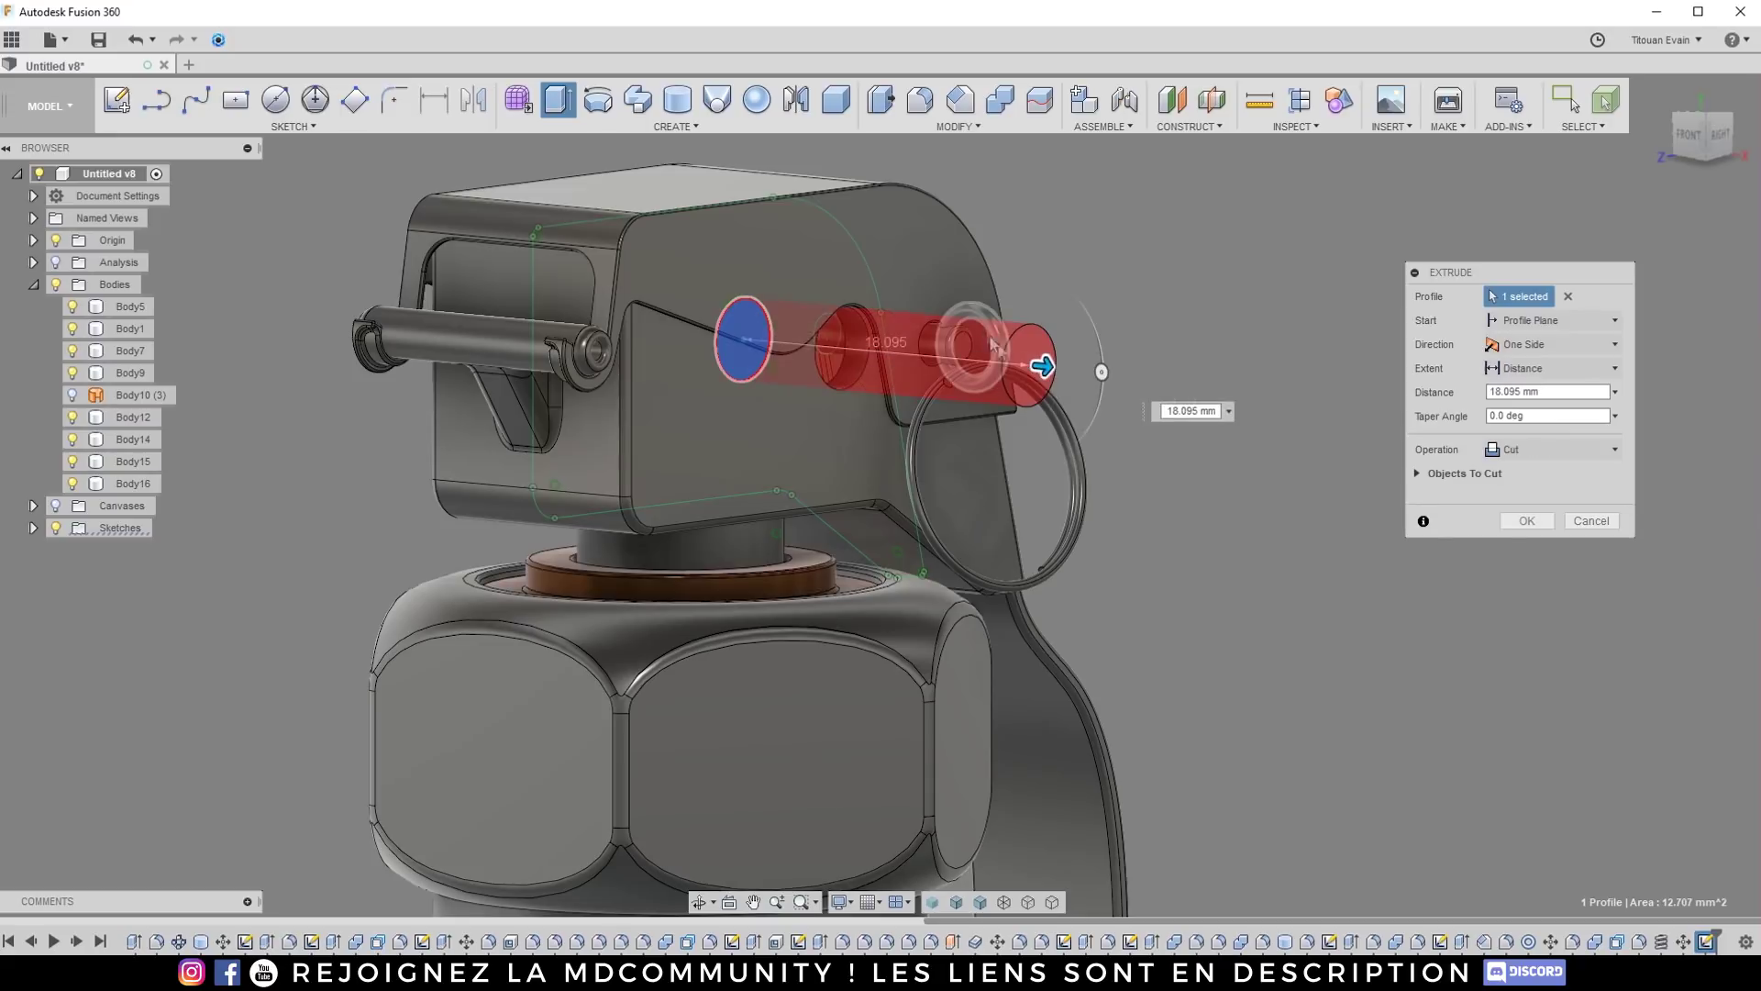
pyautogui.keyDown('shift'); pyautogui.moveTo(1018, 365); pyautogui.dragTo(1444, 429, button='middle'); pyautogui.keyUp('shift')
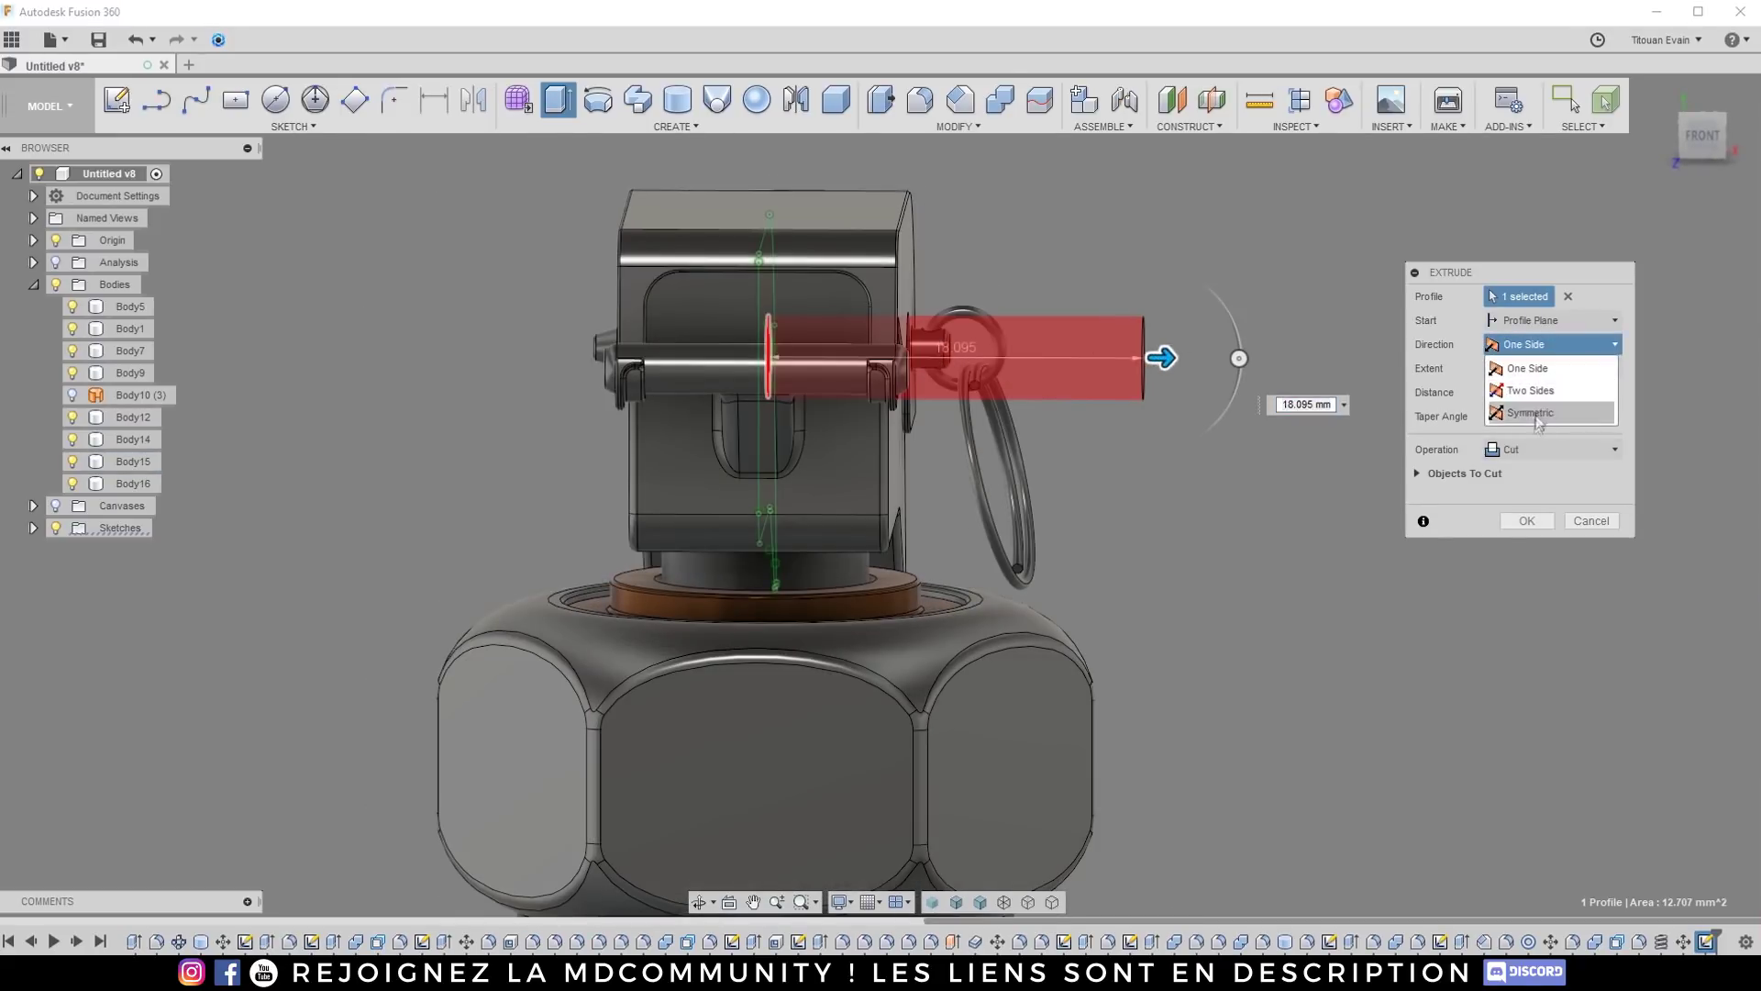
pyautogui.click(1530, 412)
pyautogui.click(1708, 157)
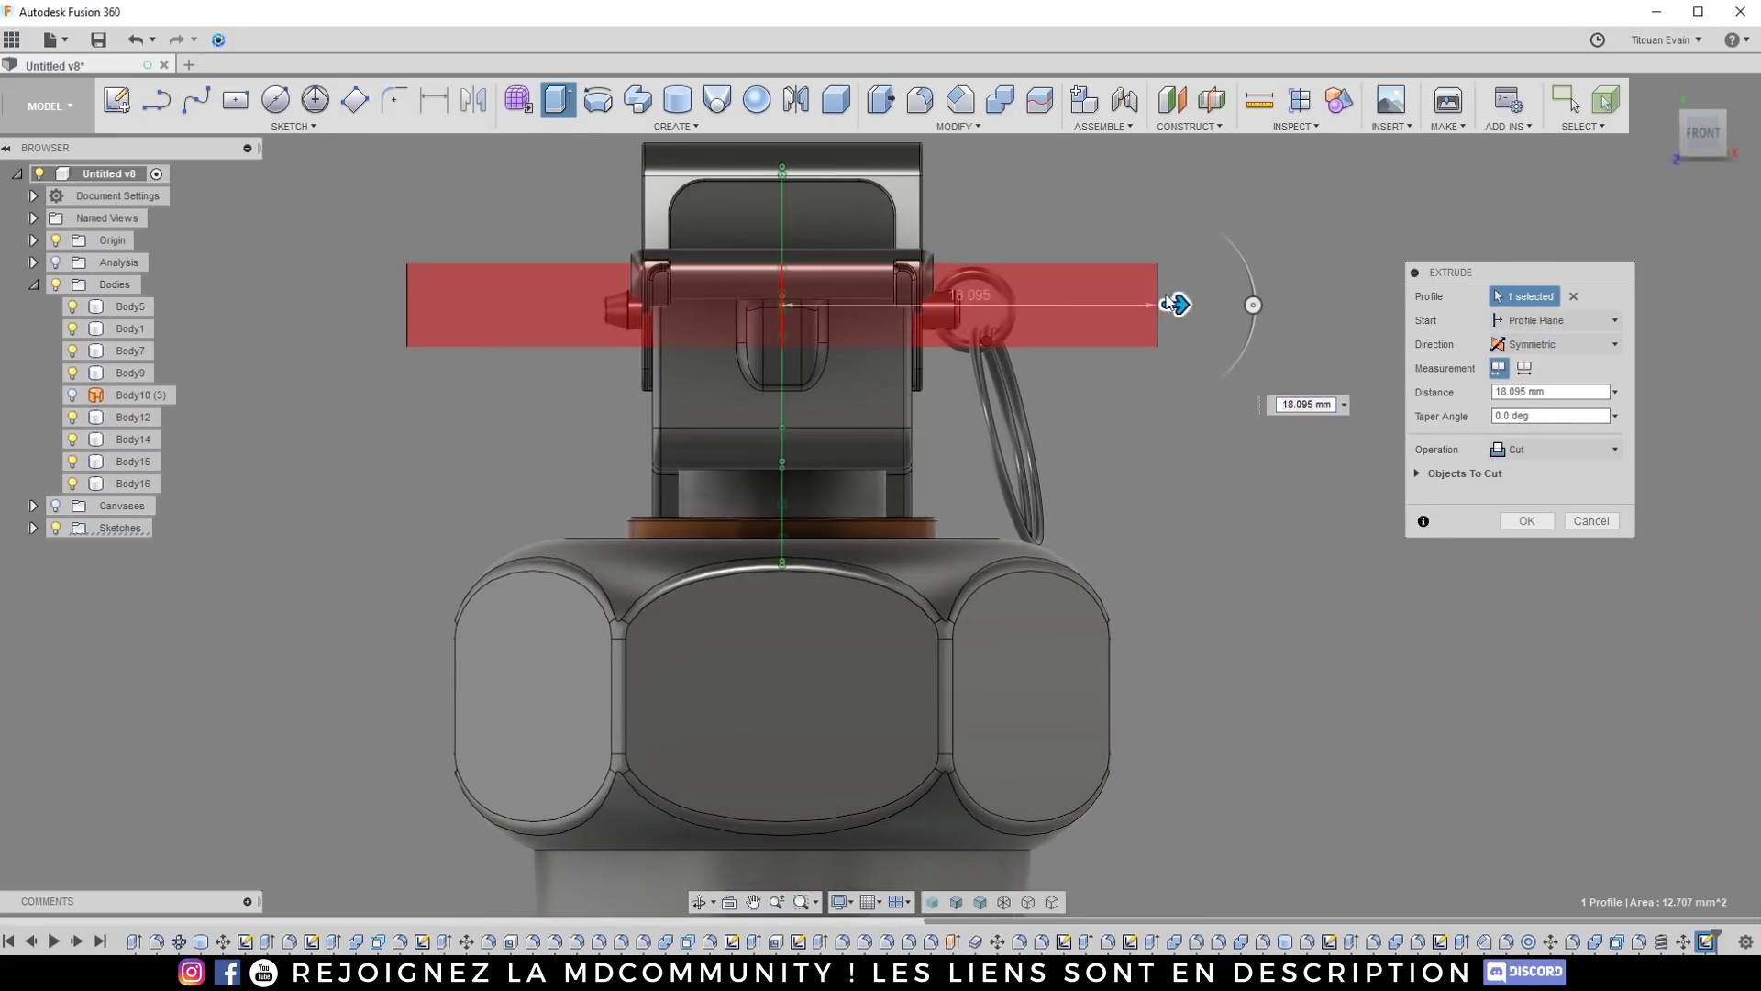
pyautogui.moveTo(1101, 304); pyautogui.dragTo(900, 303)
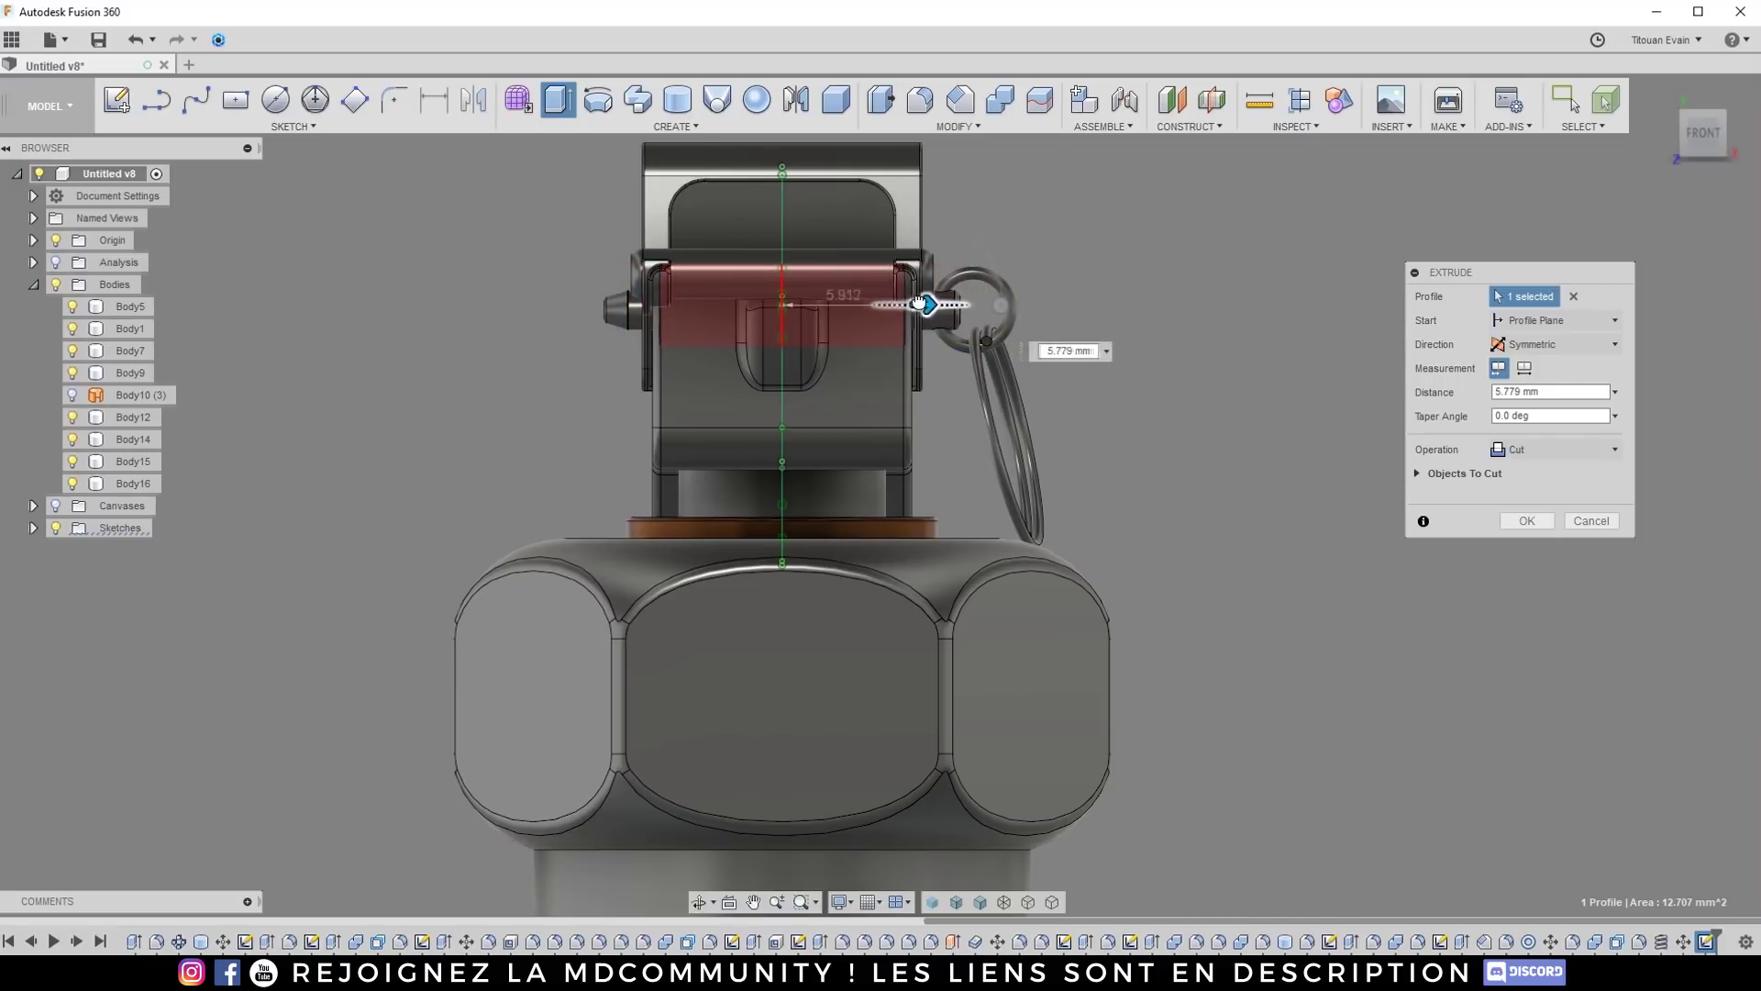
pyautogui.keyDown('shift'); pyautogui.moveTo(941, 303); pyautogui.dragTo(917, 308, button='middle'); pyautogui.keyUp('shift')
pyautogui.scroll(5, 921, 275)
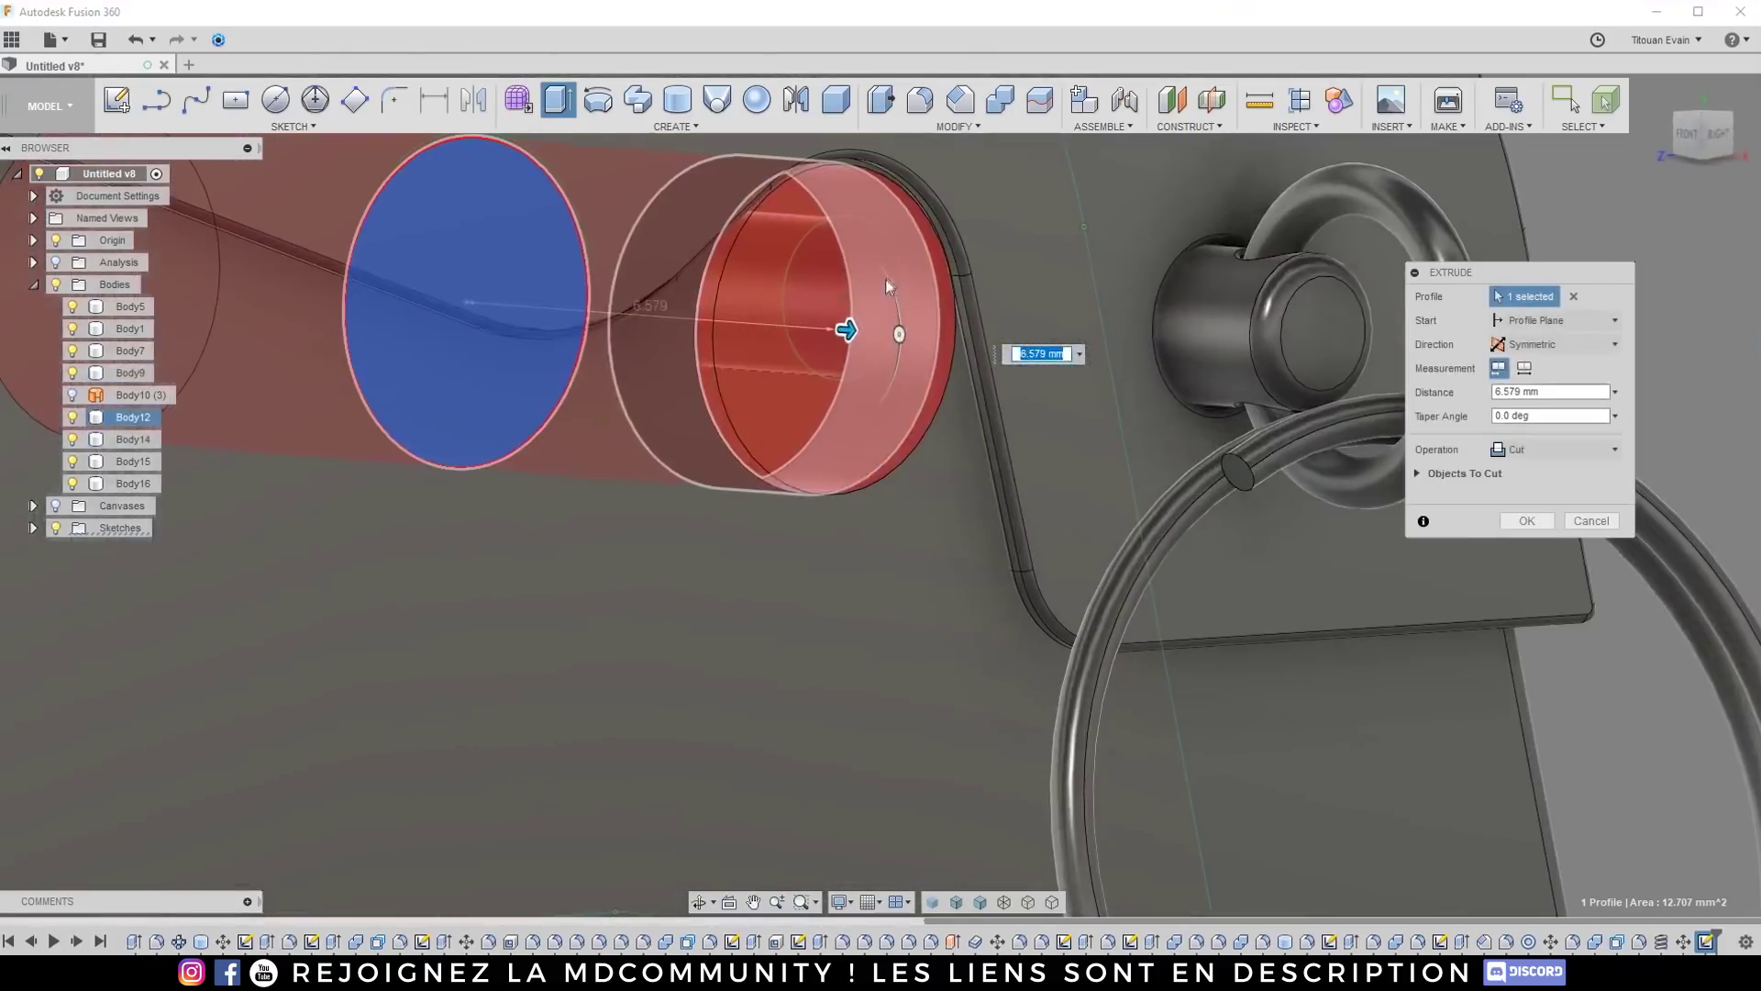
pyautogui.scroll(3, 926, 254)
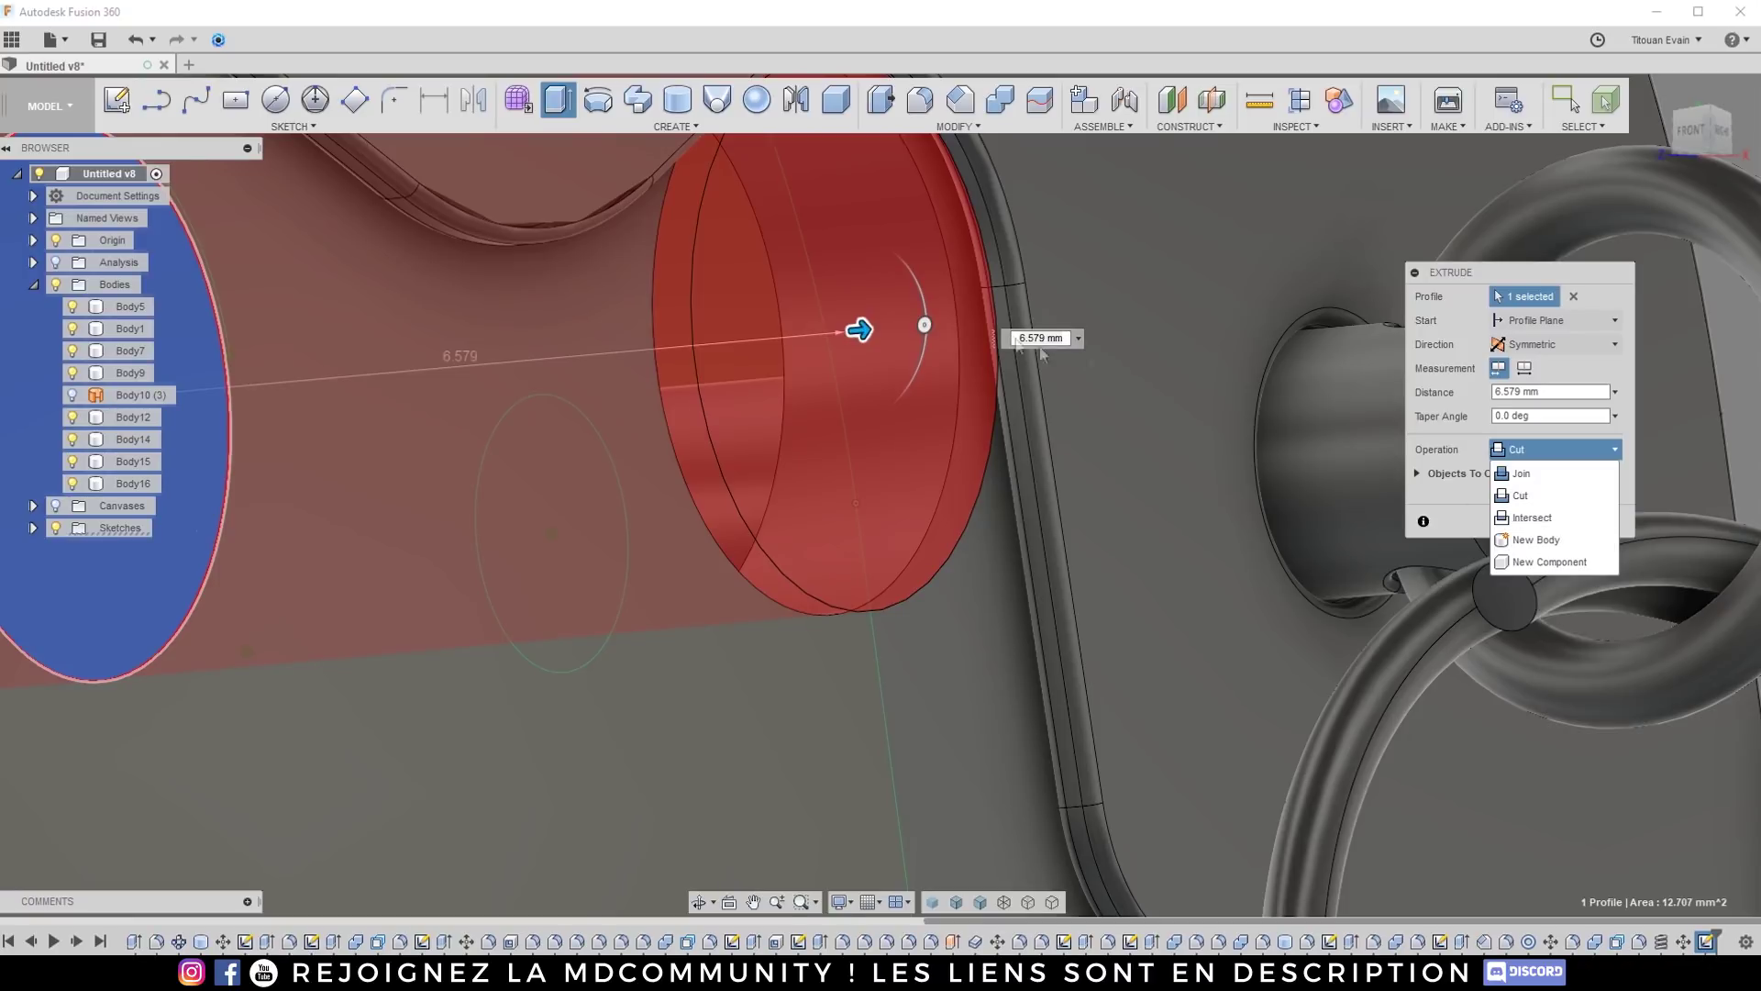
# Step: Set the circle extrusion to Join, extend it to about 6.92 mm per side and complete it
pyautogui.click(1562, 475)
pyautogui.keyDown('shift'); pyautogui.moveTo(1028, 229); pyautogui.dragTo(951, 392, button='middle'); pyautogui.keyUp('shift')
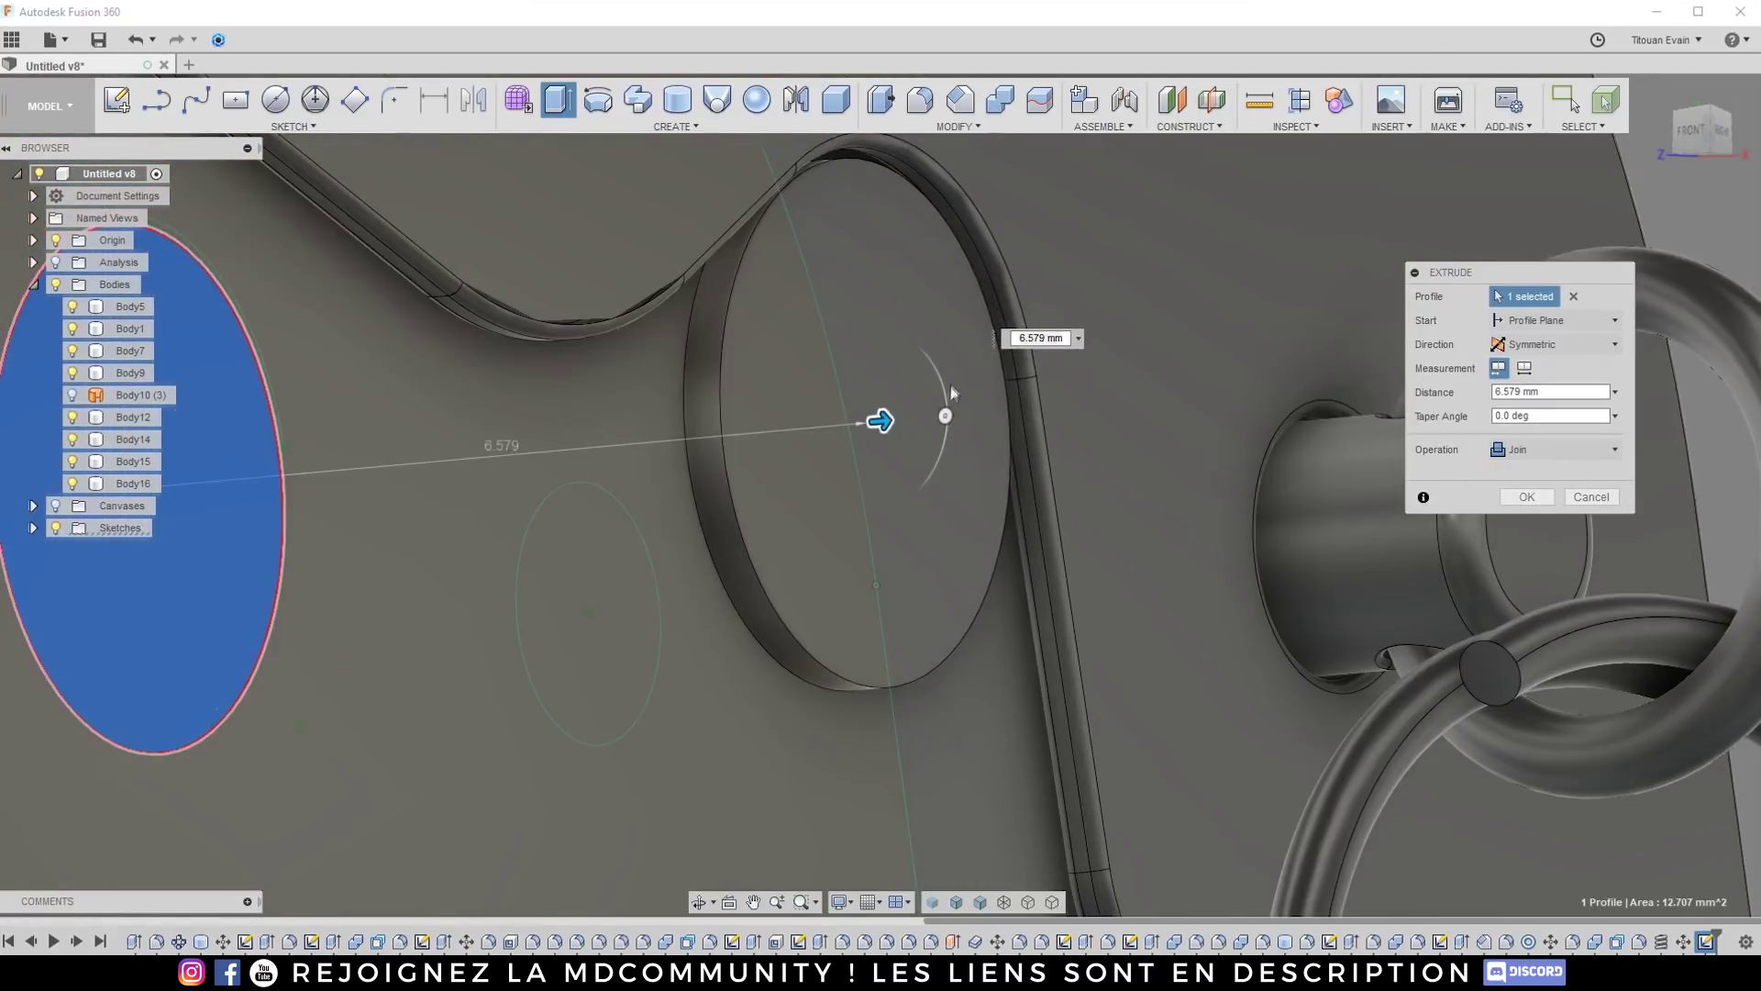
pyautogui.moveTo(894, 419); pyautogui.dragTo(911, 417)
pyautogui.keyDown('shift'); pyautogui.moveTo(910, 416); pyautogui.dragTo(967, 341, button='middle'); pyautogui.keyUp('shift')
pyautogui.moveTo(944, 436); pyautogui.dragTo(946, 435)
pyautogui.keyDown('shift'); pyautogui.moveTo(947, 434); pyautogui.dragTo(1009, 404, button='middle'); pyautogui.keyUp('shift')
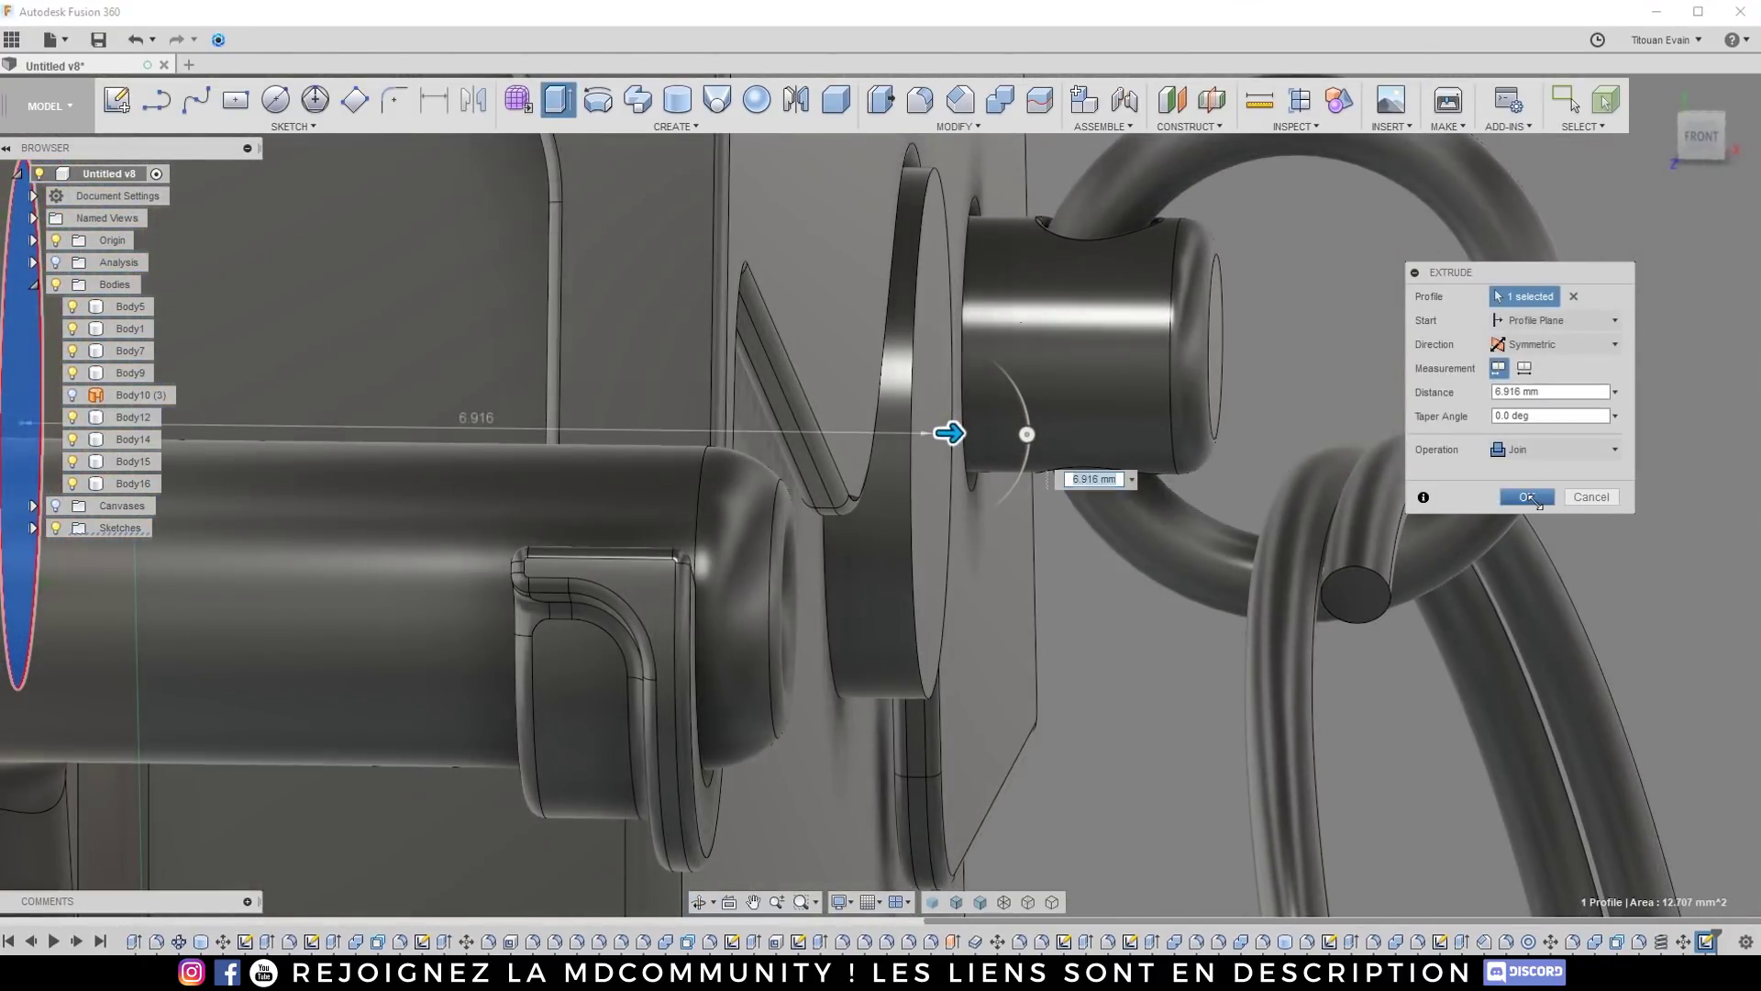
pyautogui.click(1527, 496)
# Step: Fillet the outer circular edges of the new disc on both sides of the housing
pyautogui.keyDown('shift'); pyautogui.moveTo(1527, 497); pyautogui.dragTo(719, 191, button='middle'); pyautogui.keyUp('shift')
pyautogui.press('f')
pyautogui.click(683, 231)
pyautogui.keyDown('shift'); pyautogui.moveTo(668, 274); pyautogui.dragTo(677, 321, button='middle'); pyautogui.keyUp('shift')
pyautogui.click(707, 355)
pyautogui.scroll(5, 699, 326)
pyautogui.moveTo(677, 321); pyautogui.dragTo(687, 332)
pyautogui.click(1528, 489)
# Step: Examine the gap between the filleted disc and the cover's rounded hump up close
pyautogui.scroll(-8, 967, 363)
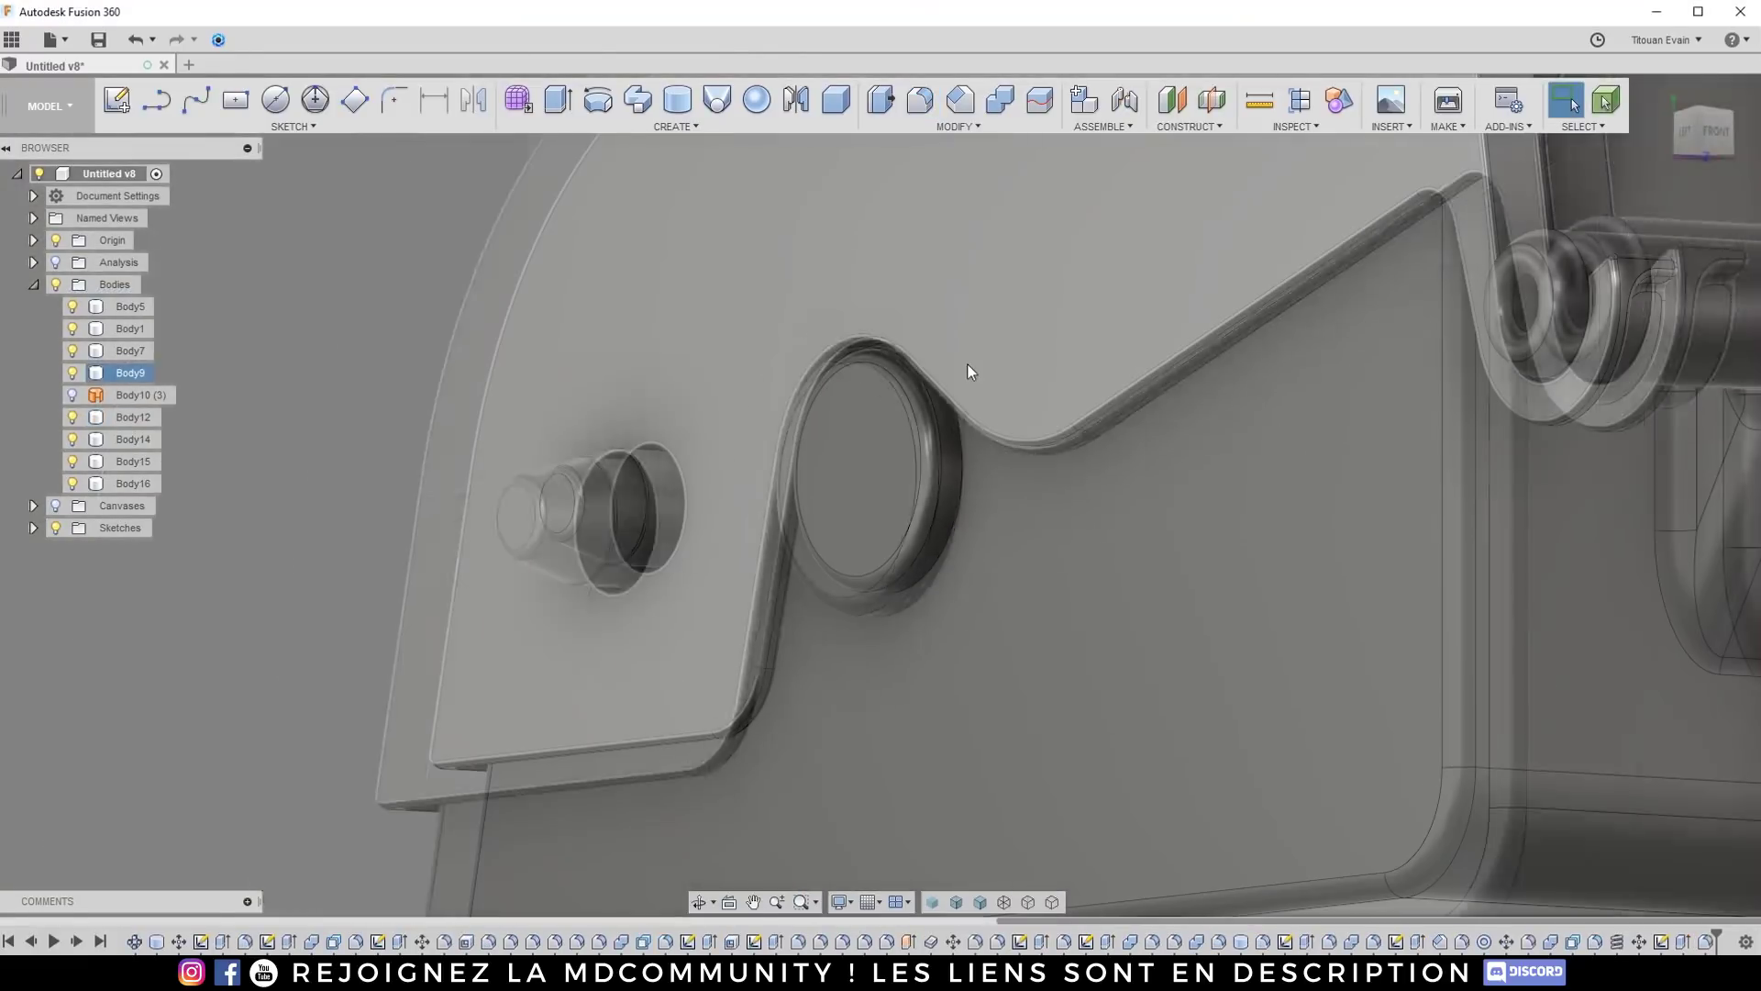
pyautogui.keyDown('shift'); pyautogui.moveTo(1083, 371); pyautogui.dragTo(801, 381, button='middle'); pyautogui.keyUp('shift')
pyautogui.scroll(10, 801, 381)
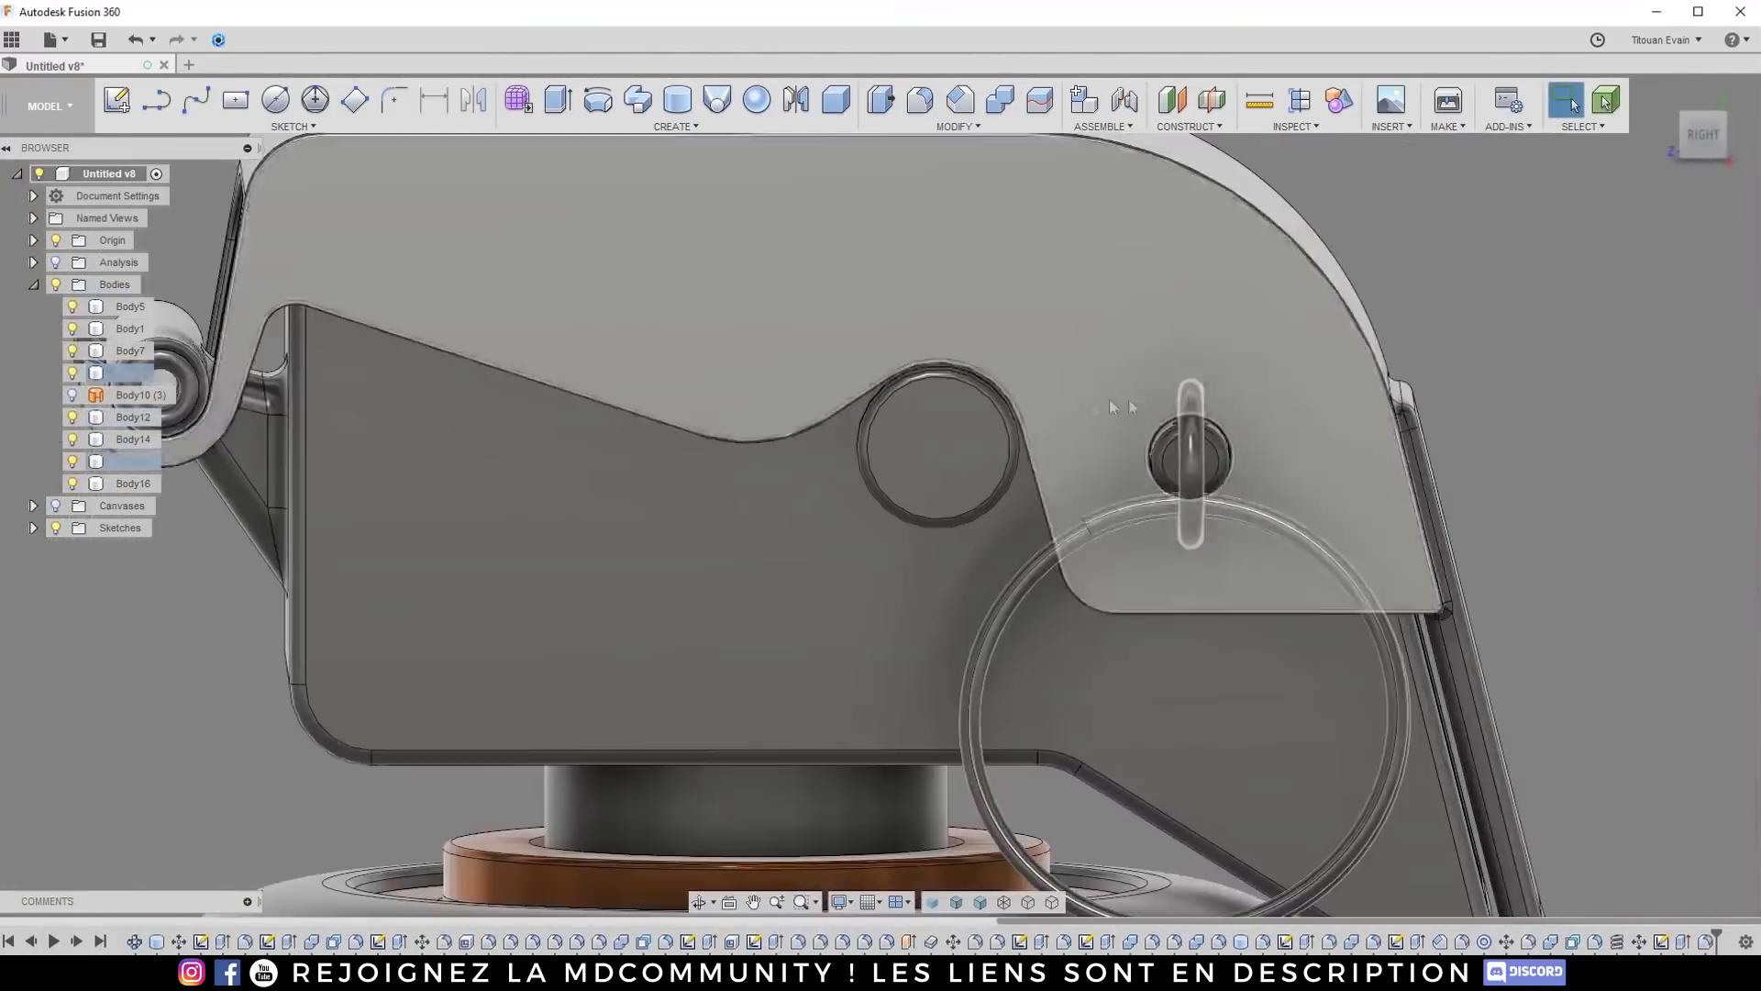
pyautogui.scroll(4, 857, 394)
pyautogui.scroll(6, 793, 309)
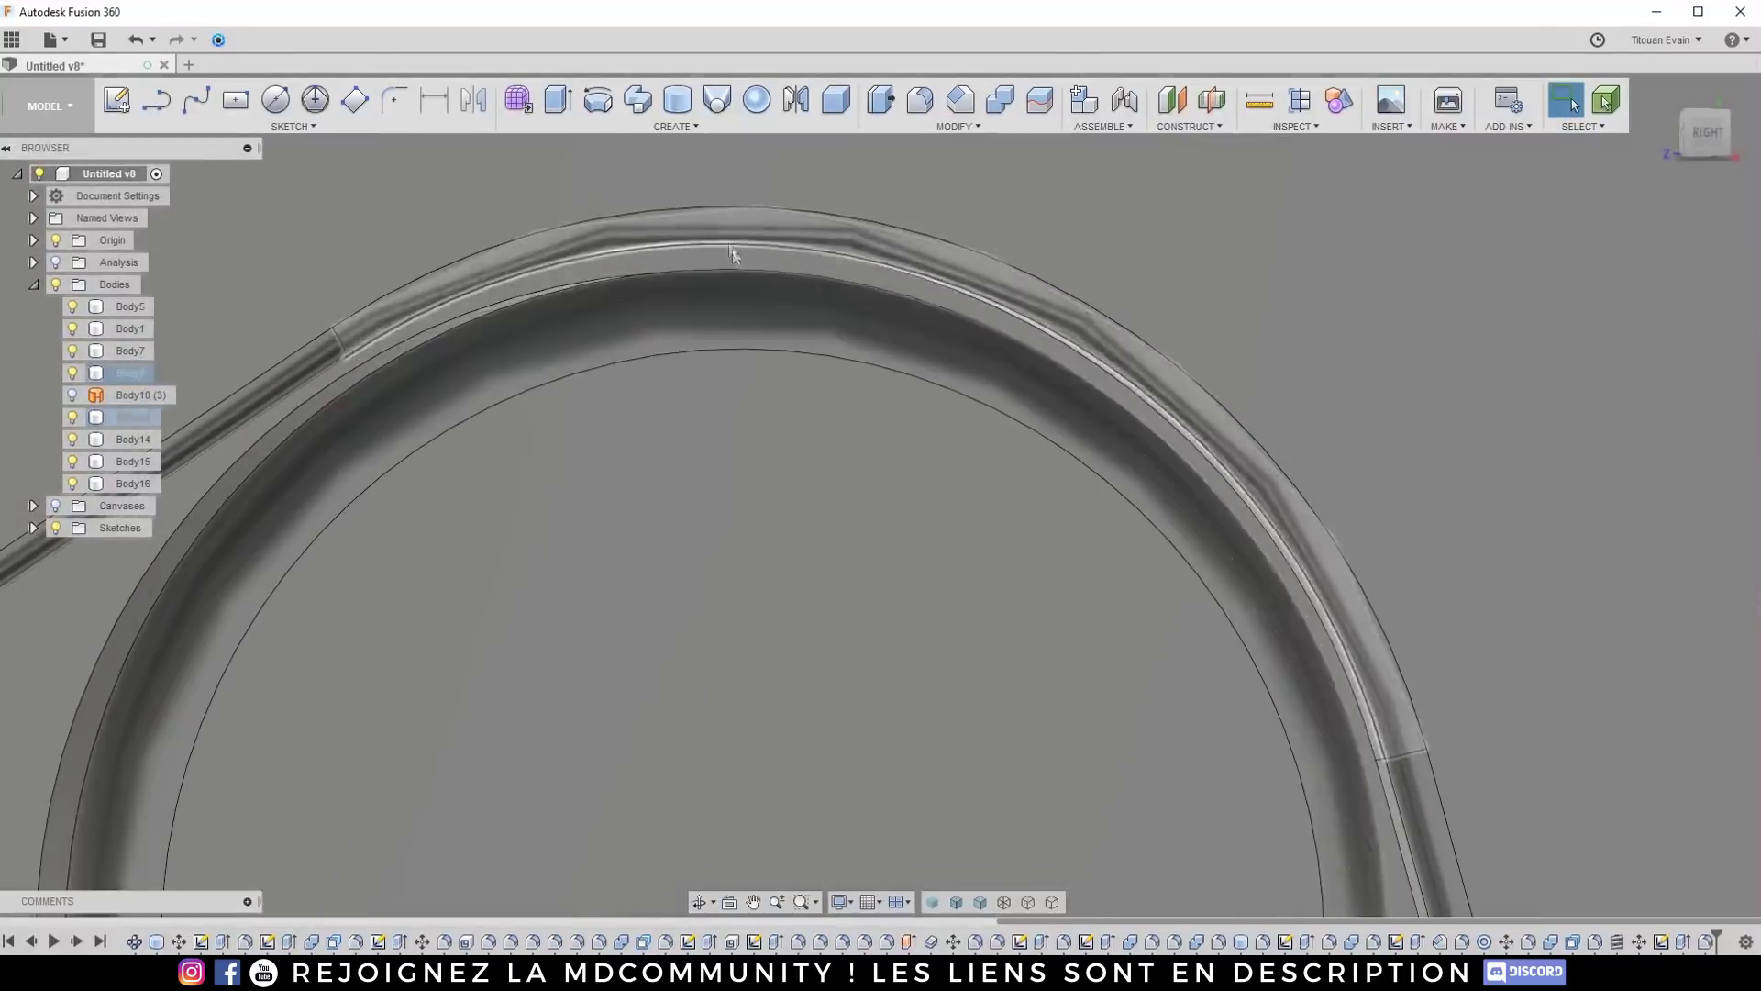
pyautogui.keyDown('shift'); pyautogui.moveTo(1187, 671); pyautogui.dragTo(918, 303, button='middle'); pyautogui.keyUp('shift')
# Step: Edit the disc's sketch, dimension the circle's diameter to 4.1 mm and finish the sketch
pyautogui.press('Escape')
pyautogui.rightClick(1670, 932)
pyautogui.click(1654, 756)
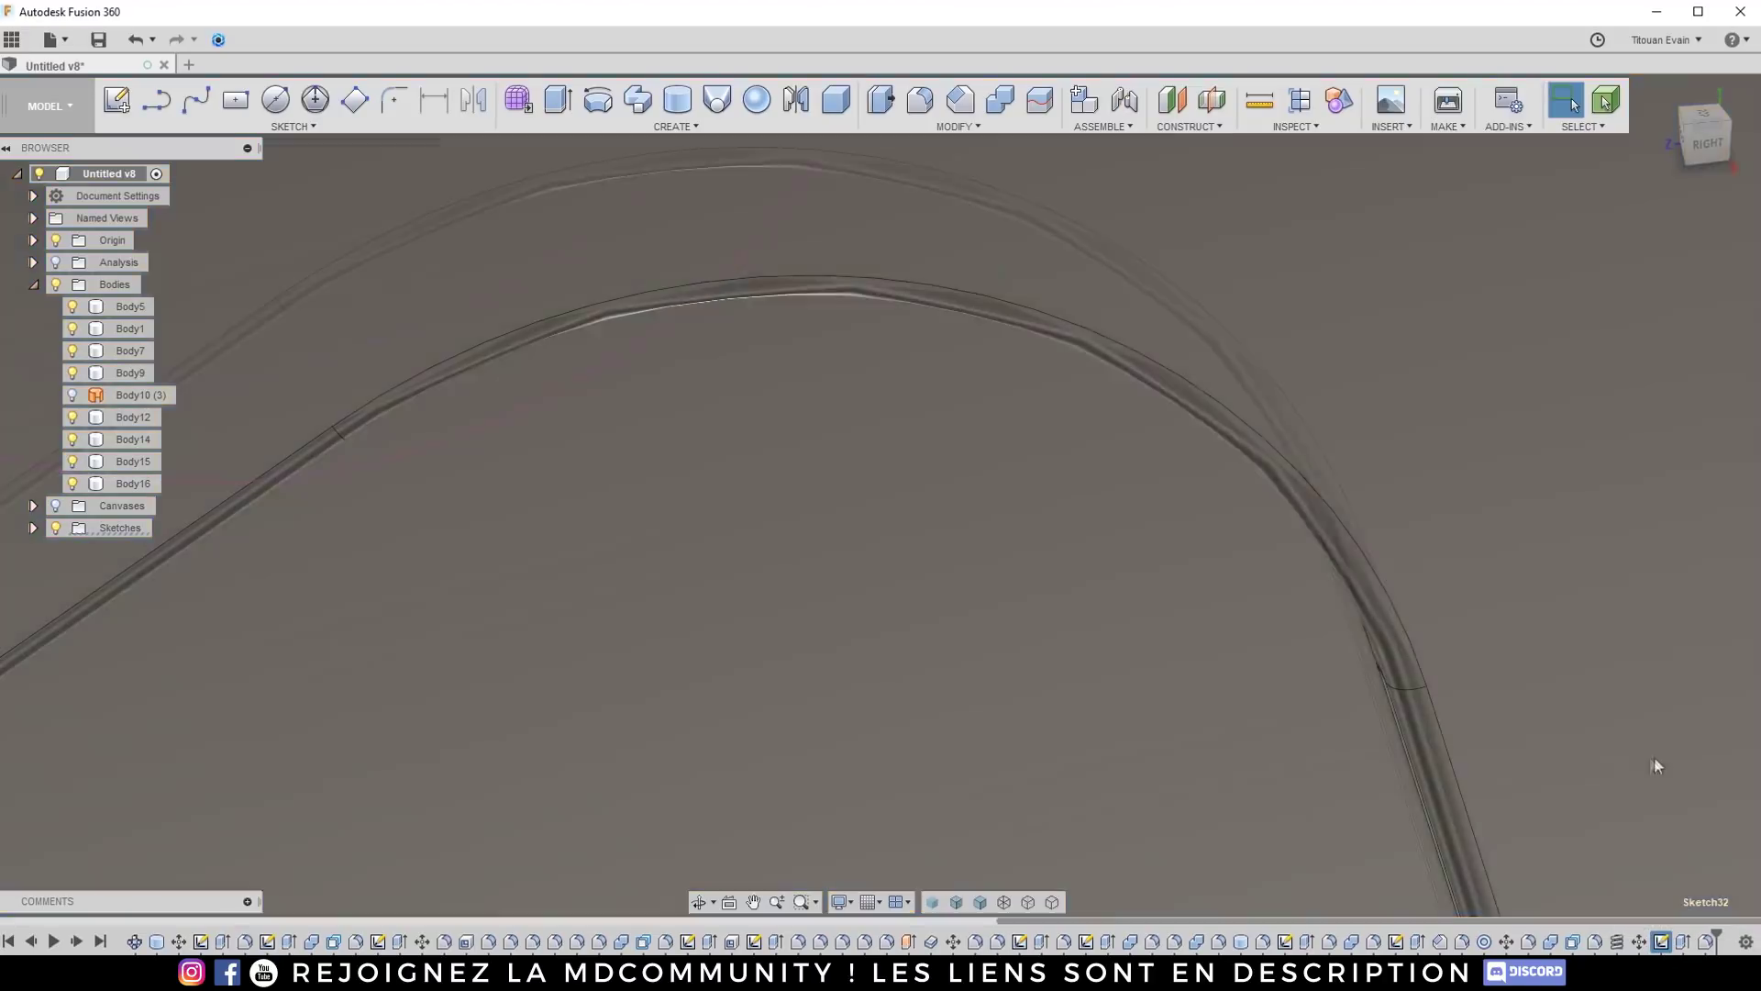
pyautogui.scroll(-10, 1036, 453)
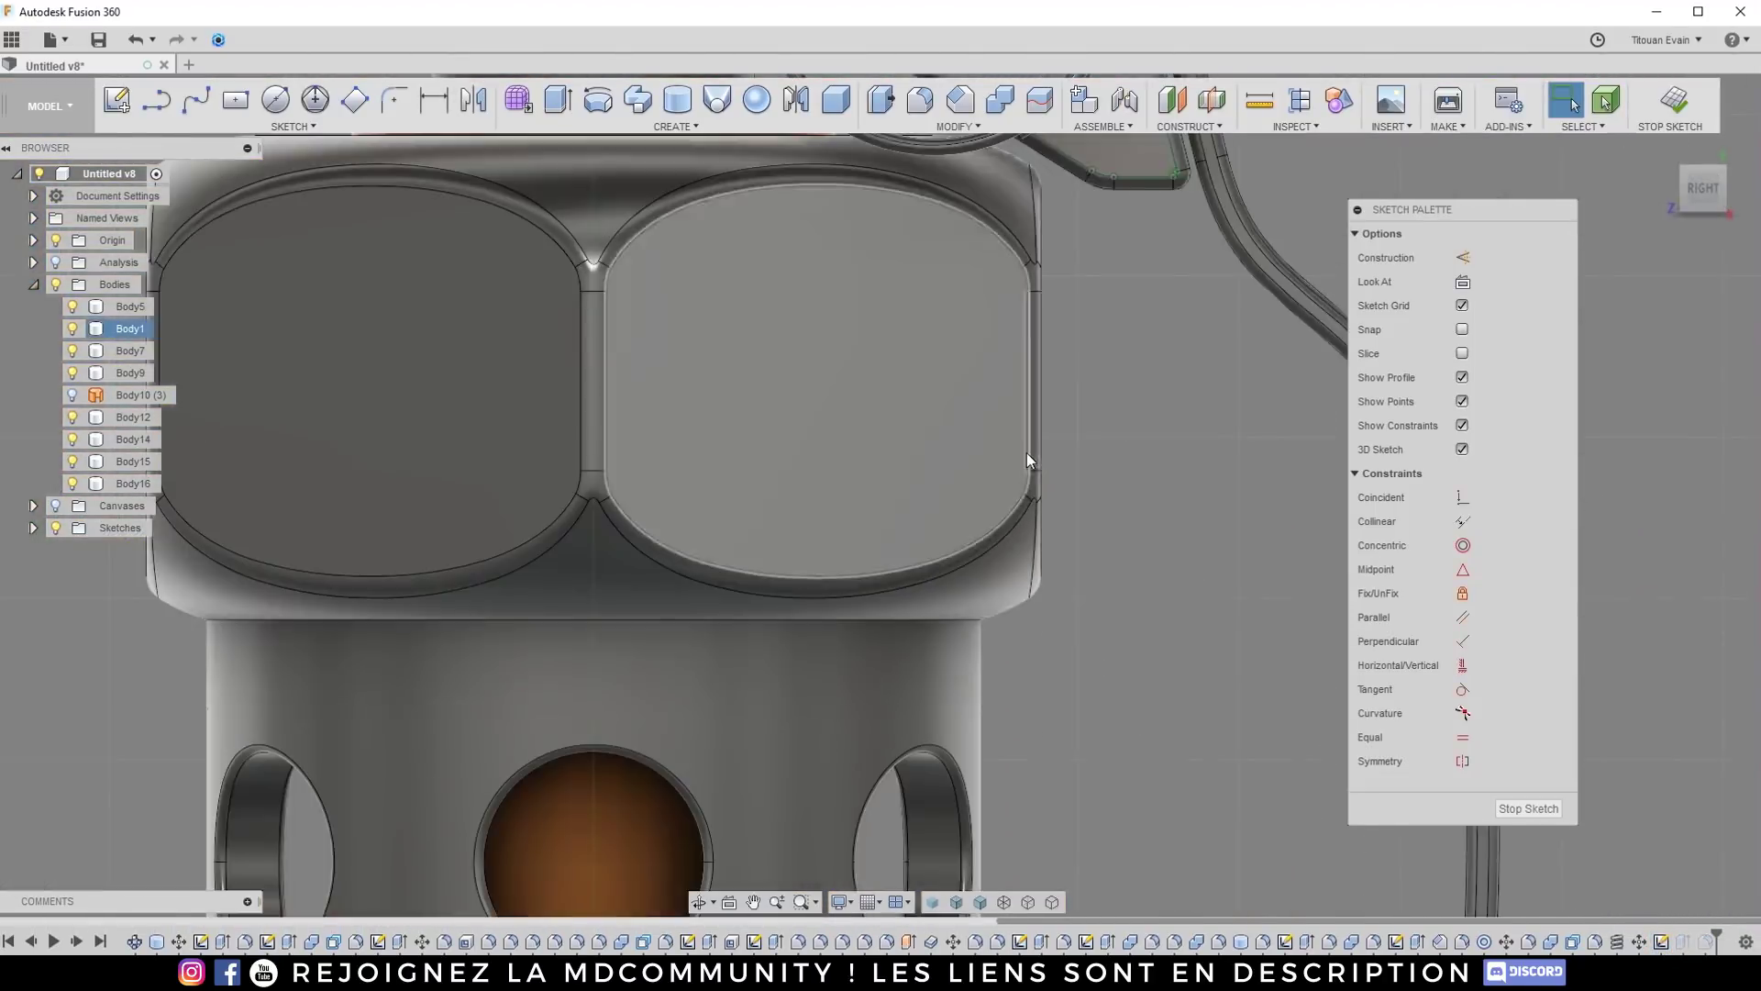
pyautogui.scroll(10, 927, 484)
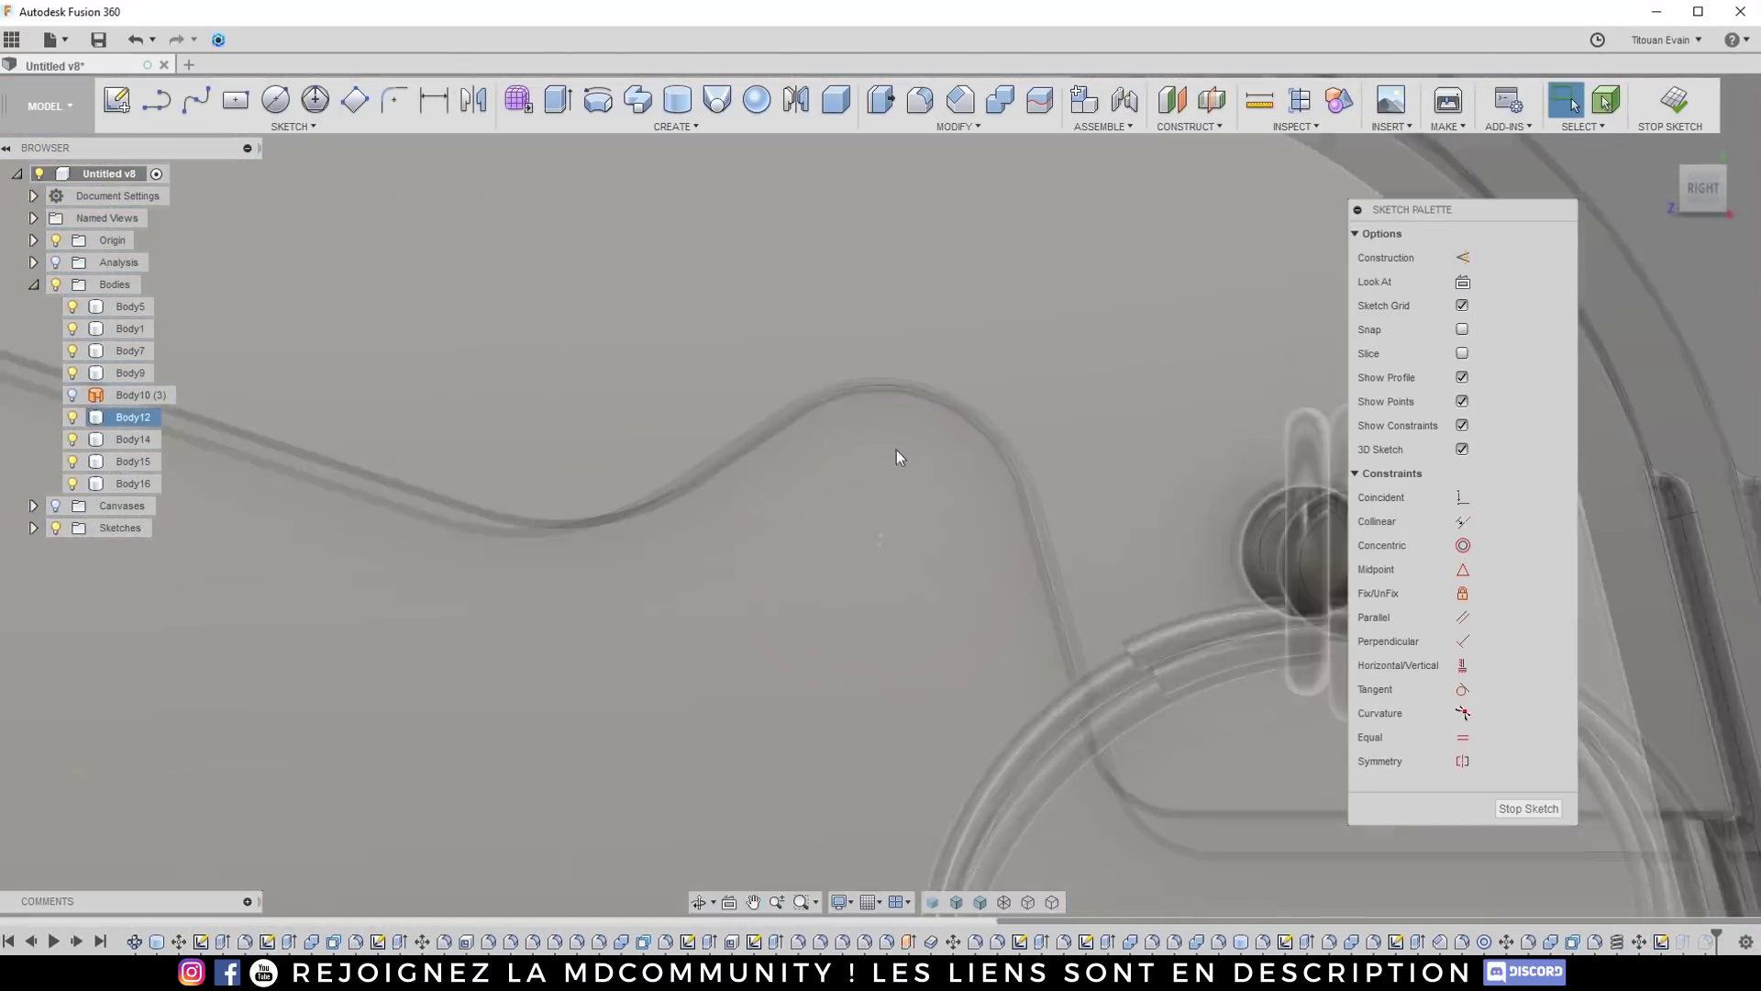
pyautogui.press('d')
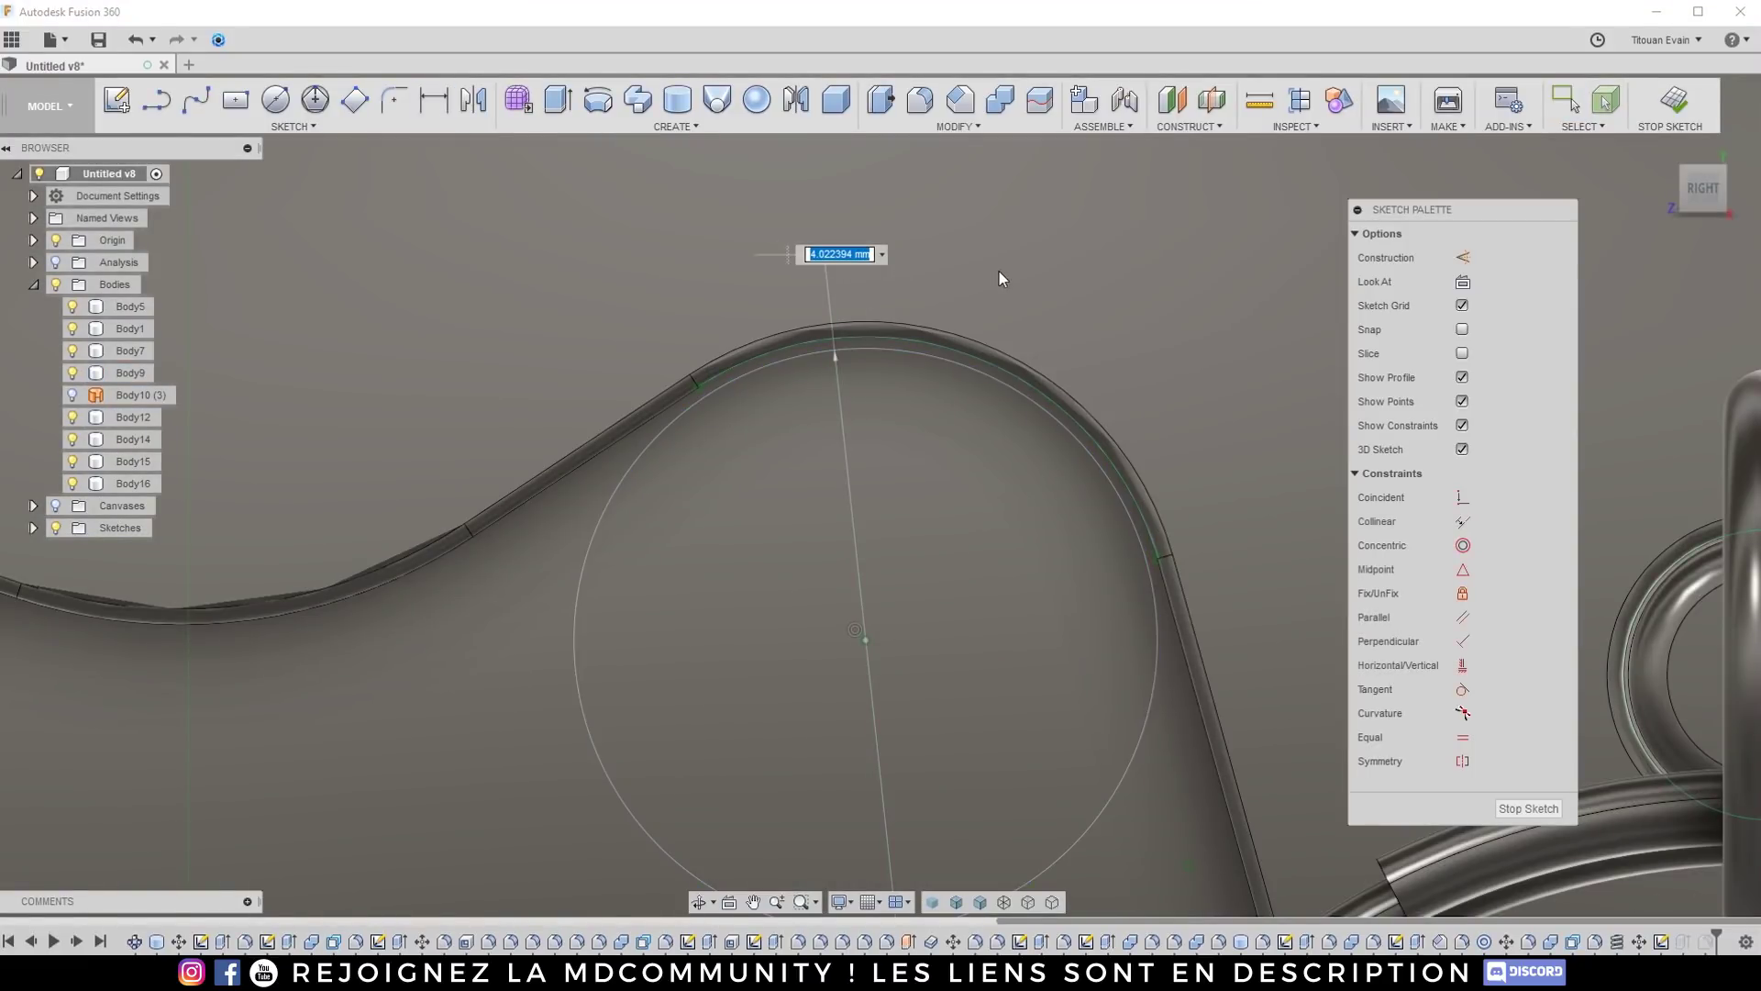
pyautogui.write('4.1')
pyautogui.press('Return')
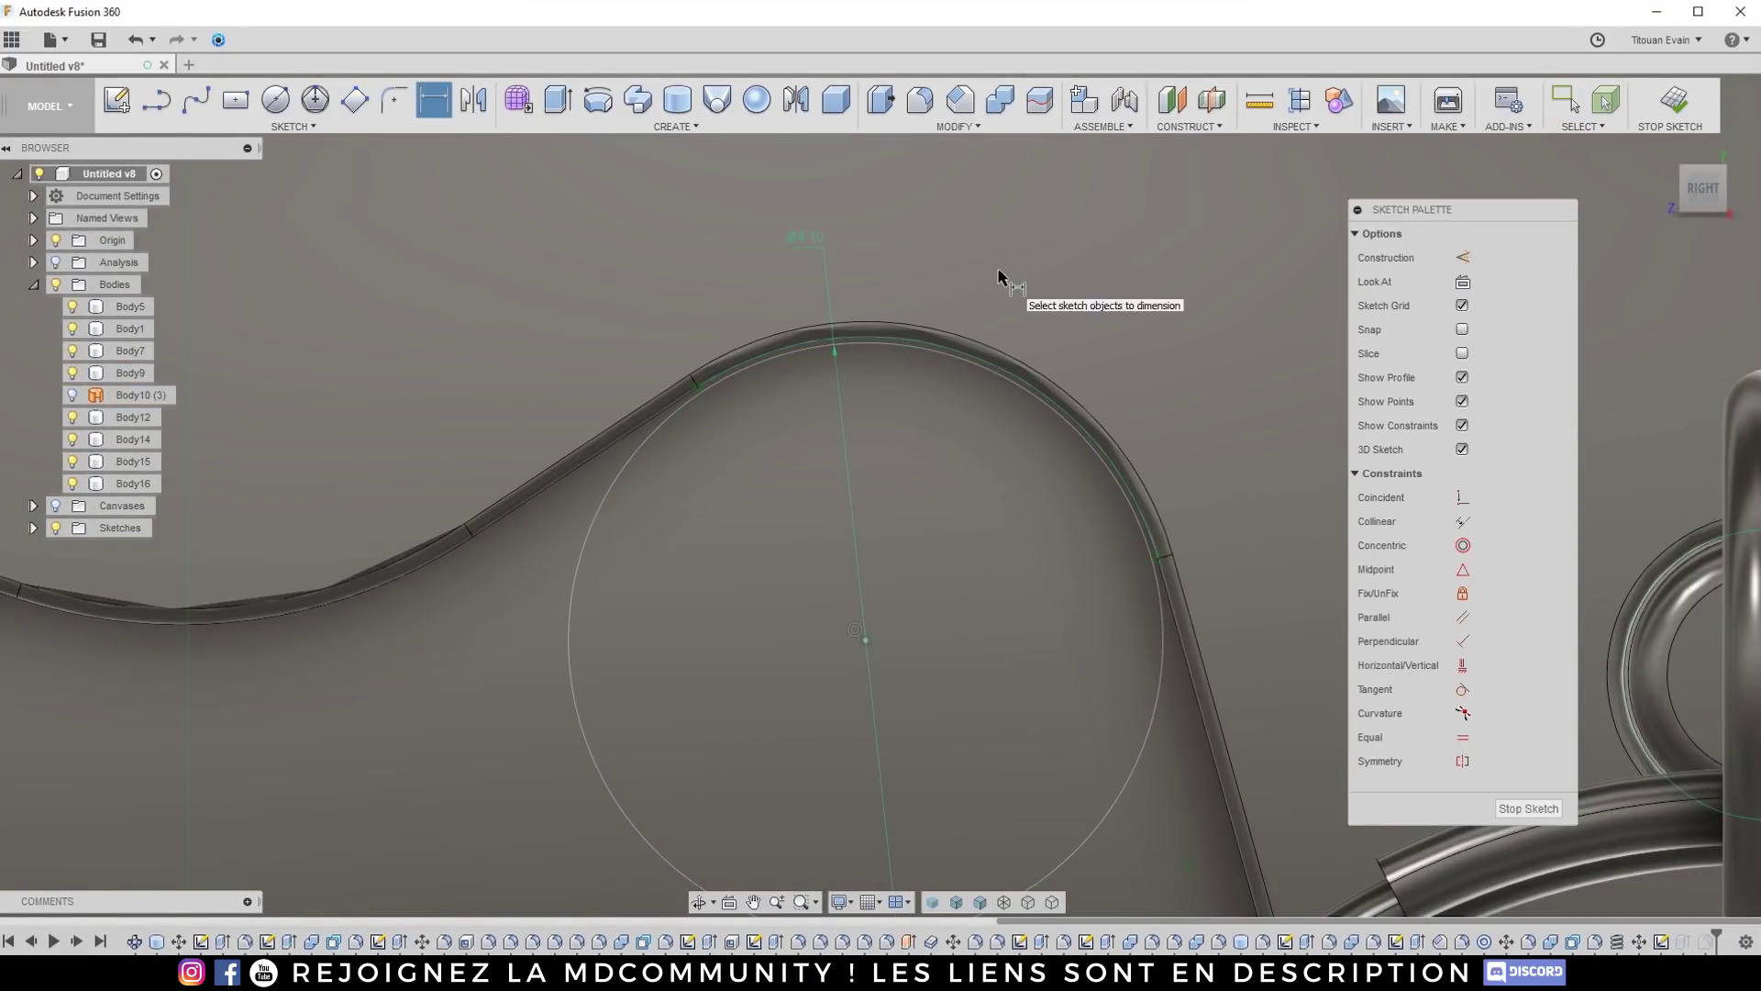
pyautogui.click(1528, 808)
# Step: Start a sketch on the disc's outer flat face and draw a smaller circle from its centre
pyautogui.scroll(-5, 970, 442)
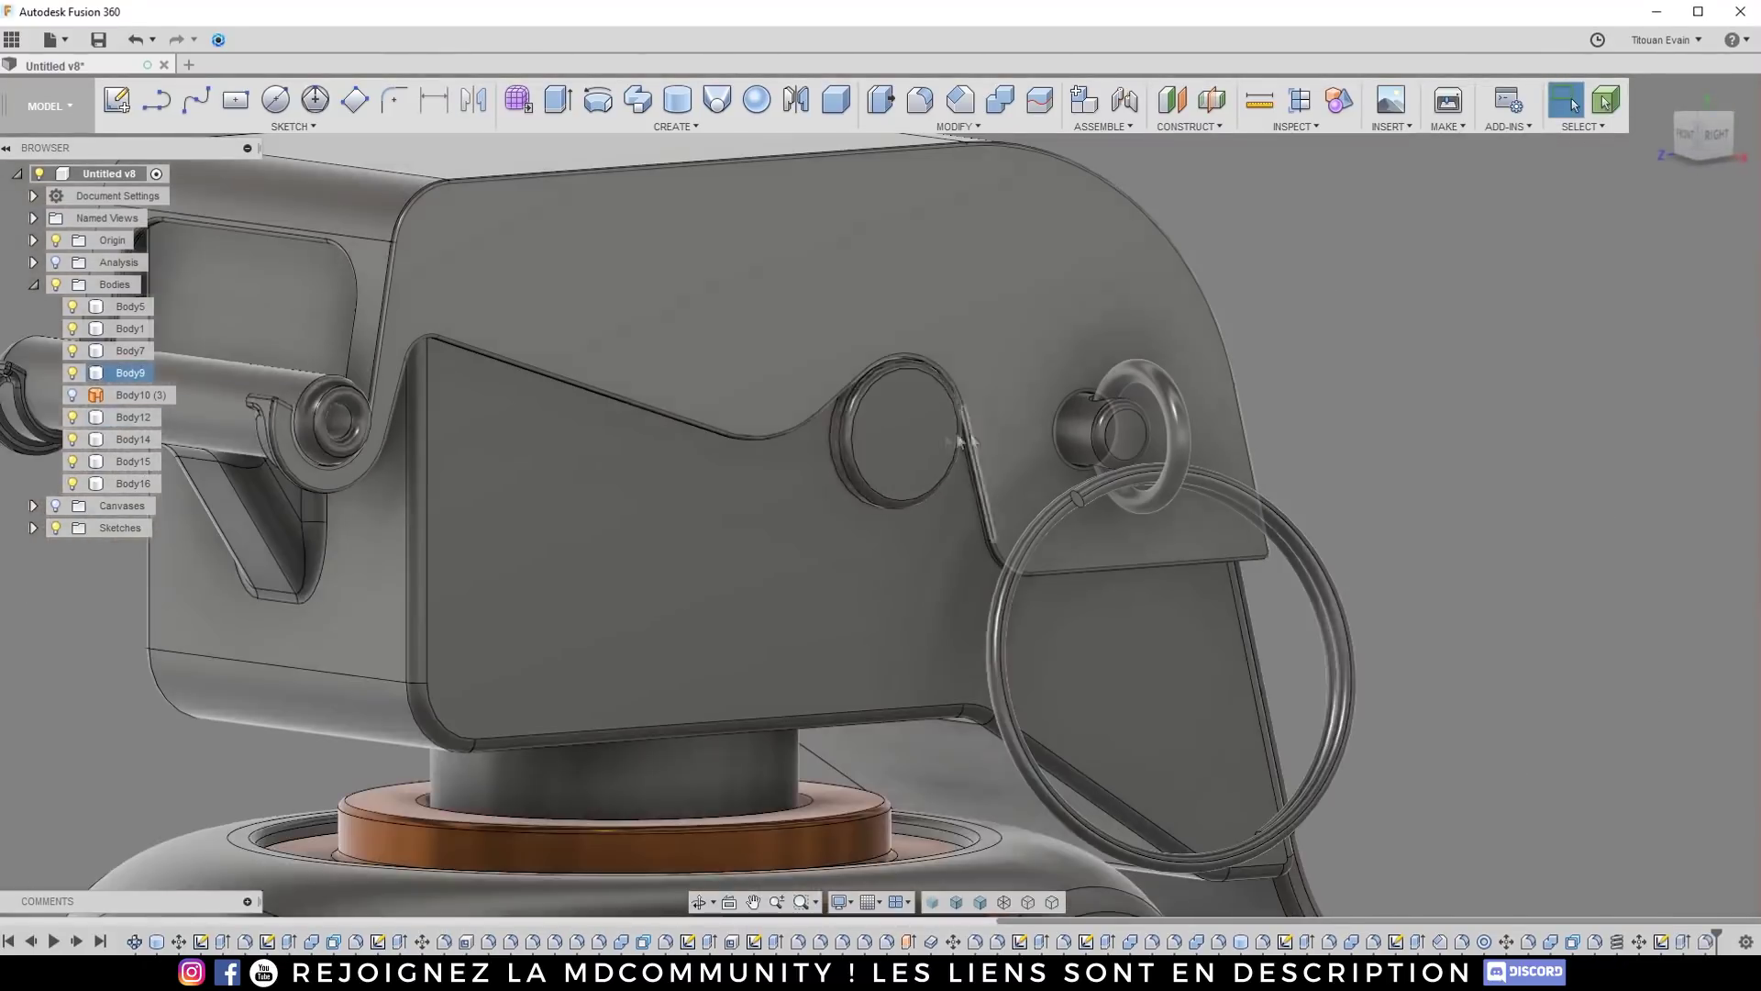
pyautogui.click(945, 438)
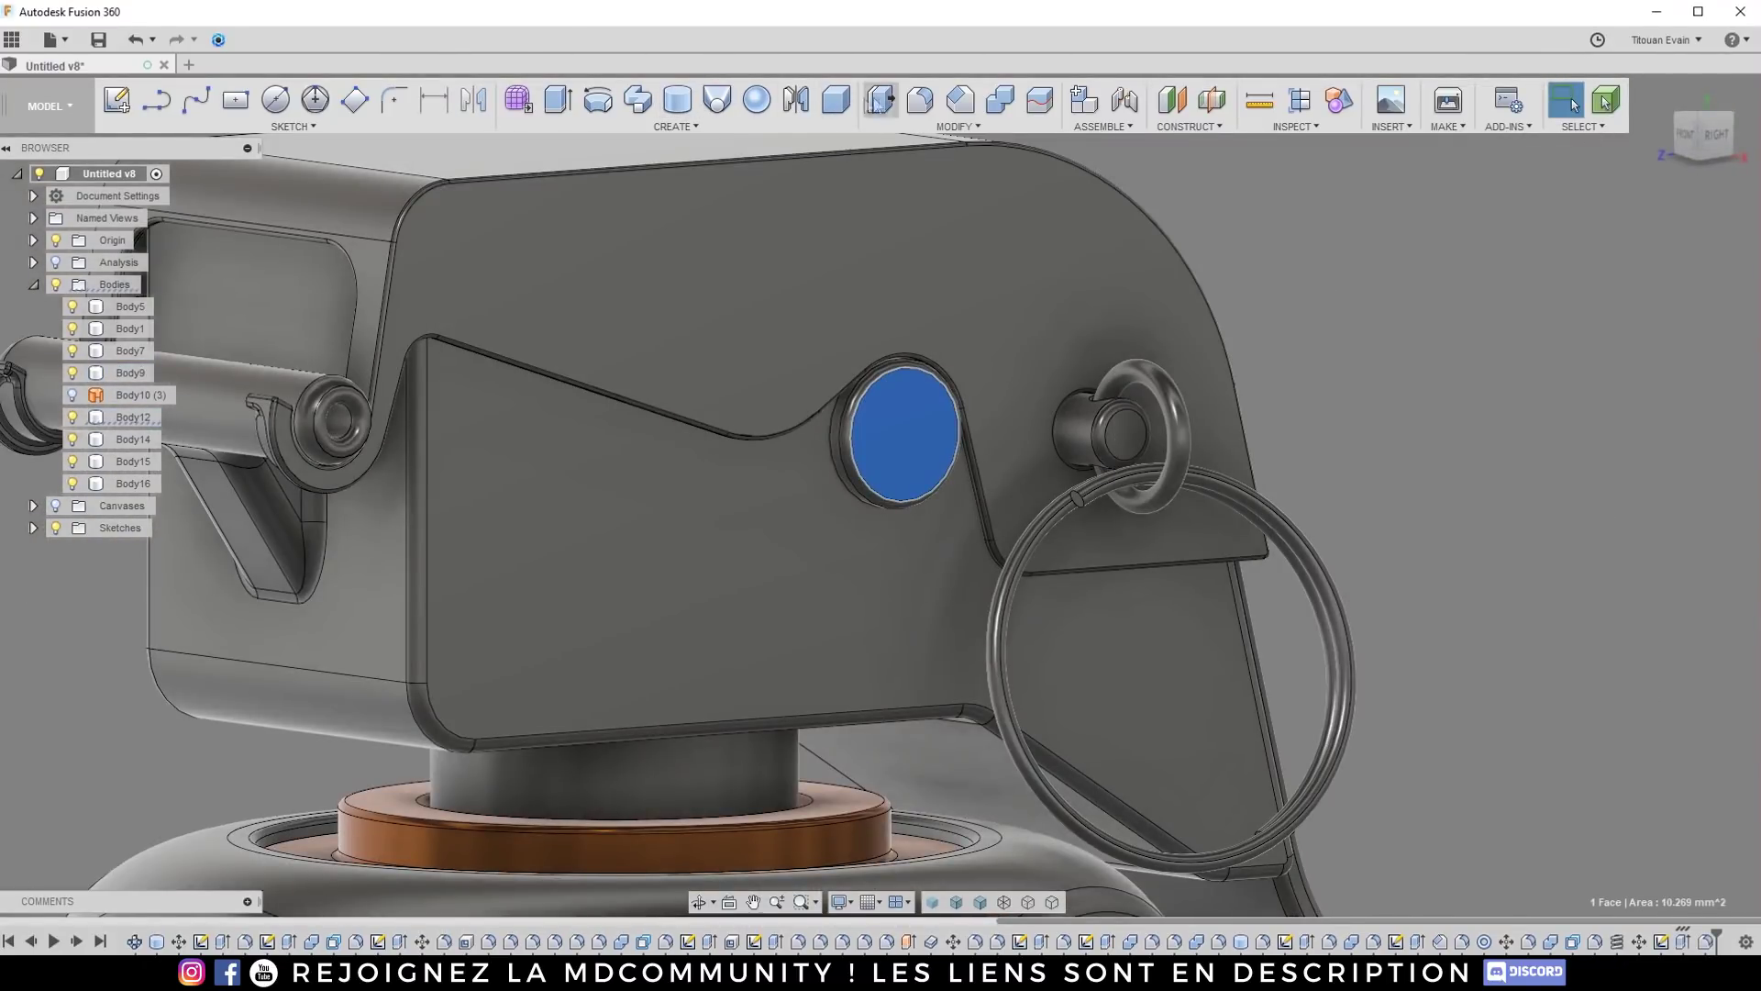
pyautogui.click(919, 439)
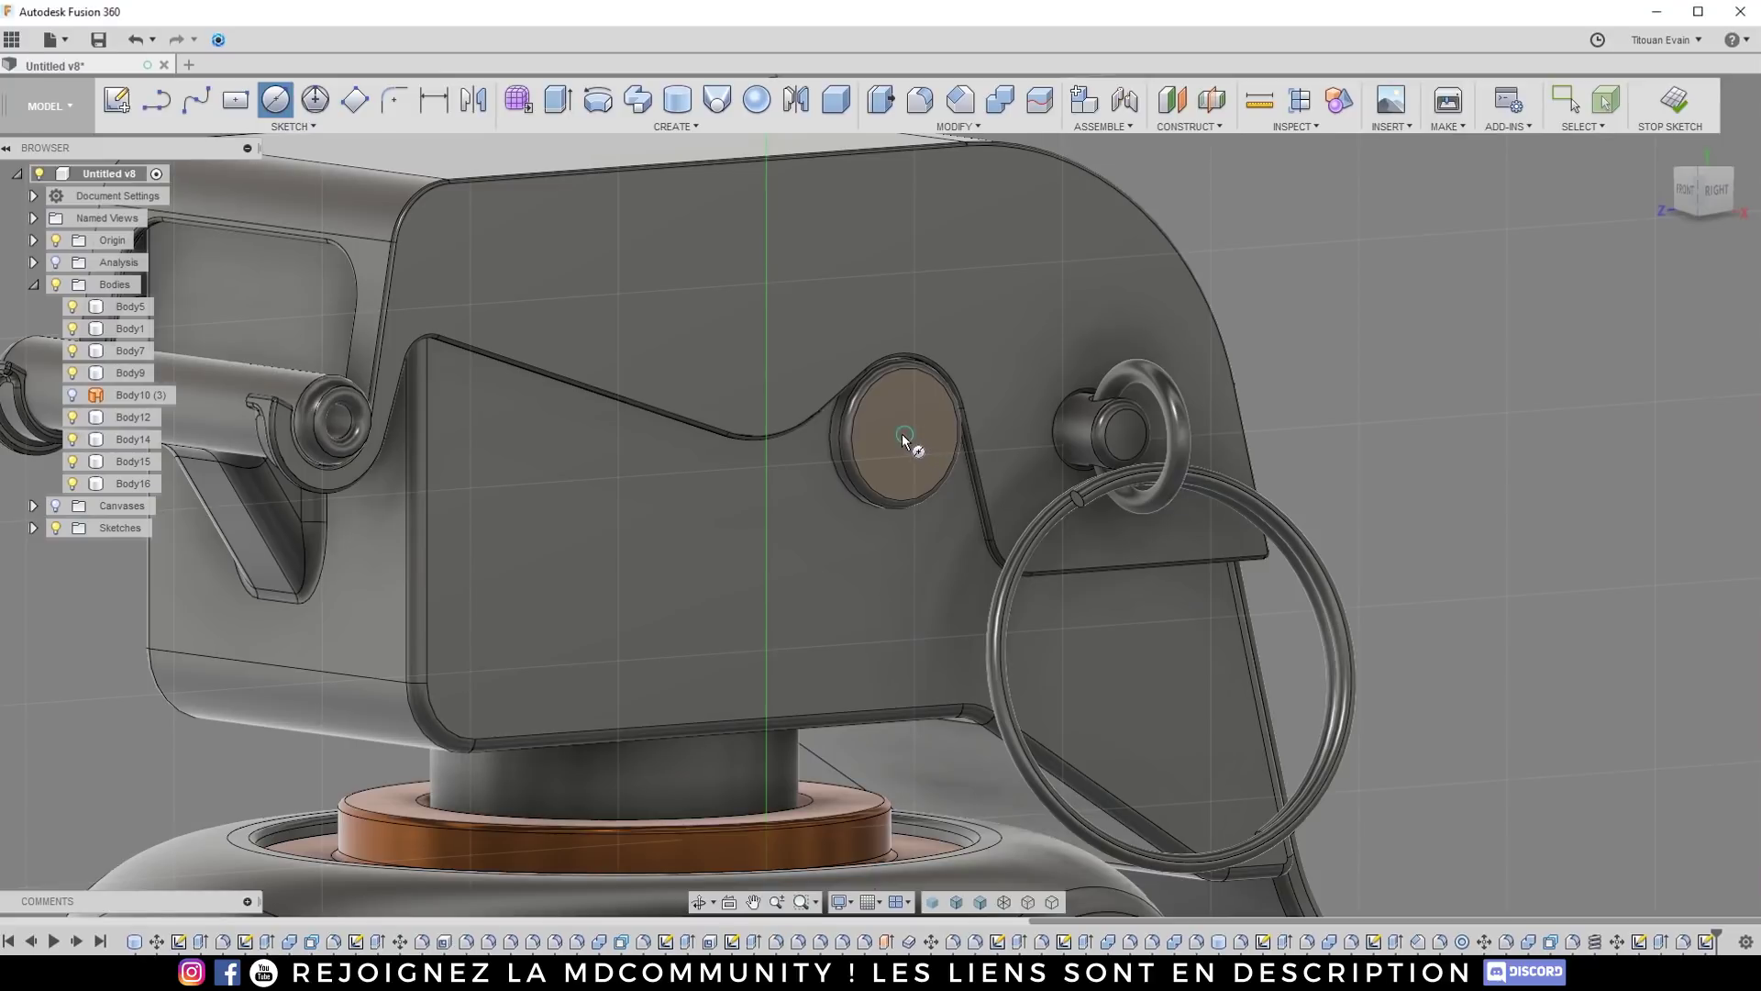
pyautogui.click(904, 439)
pyautogui.scroll(4, 899, 372)
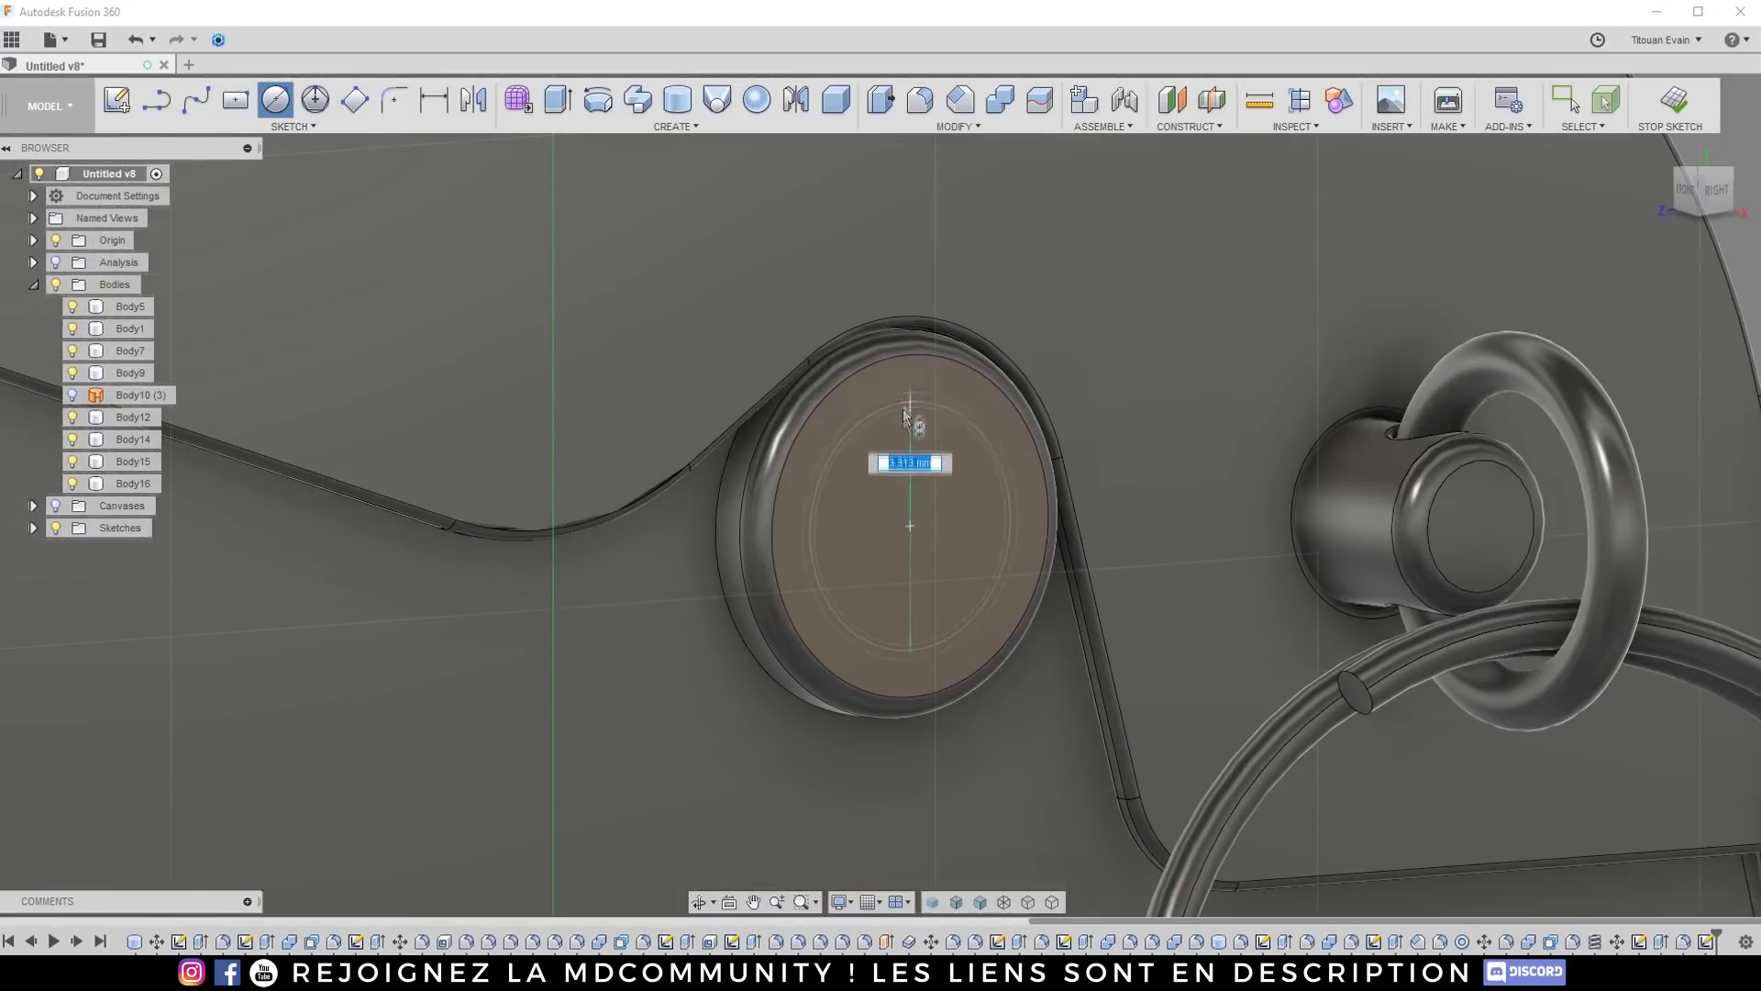
# Step: Cut a cylindrical hole about 1.94 mm in diameter through the centre of the round pin on the head's side
pyautogui.click(910, 444)
pyautogui.scroll(-5, 921, 524)
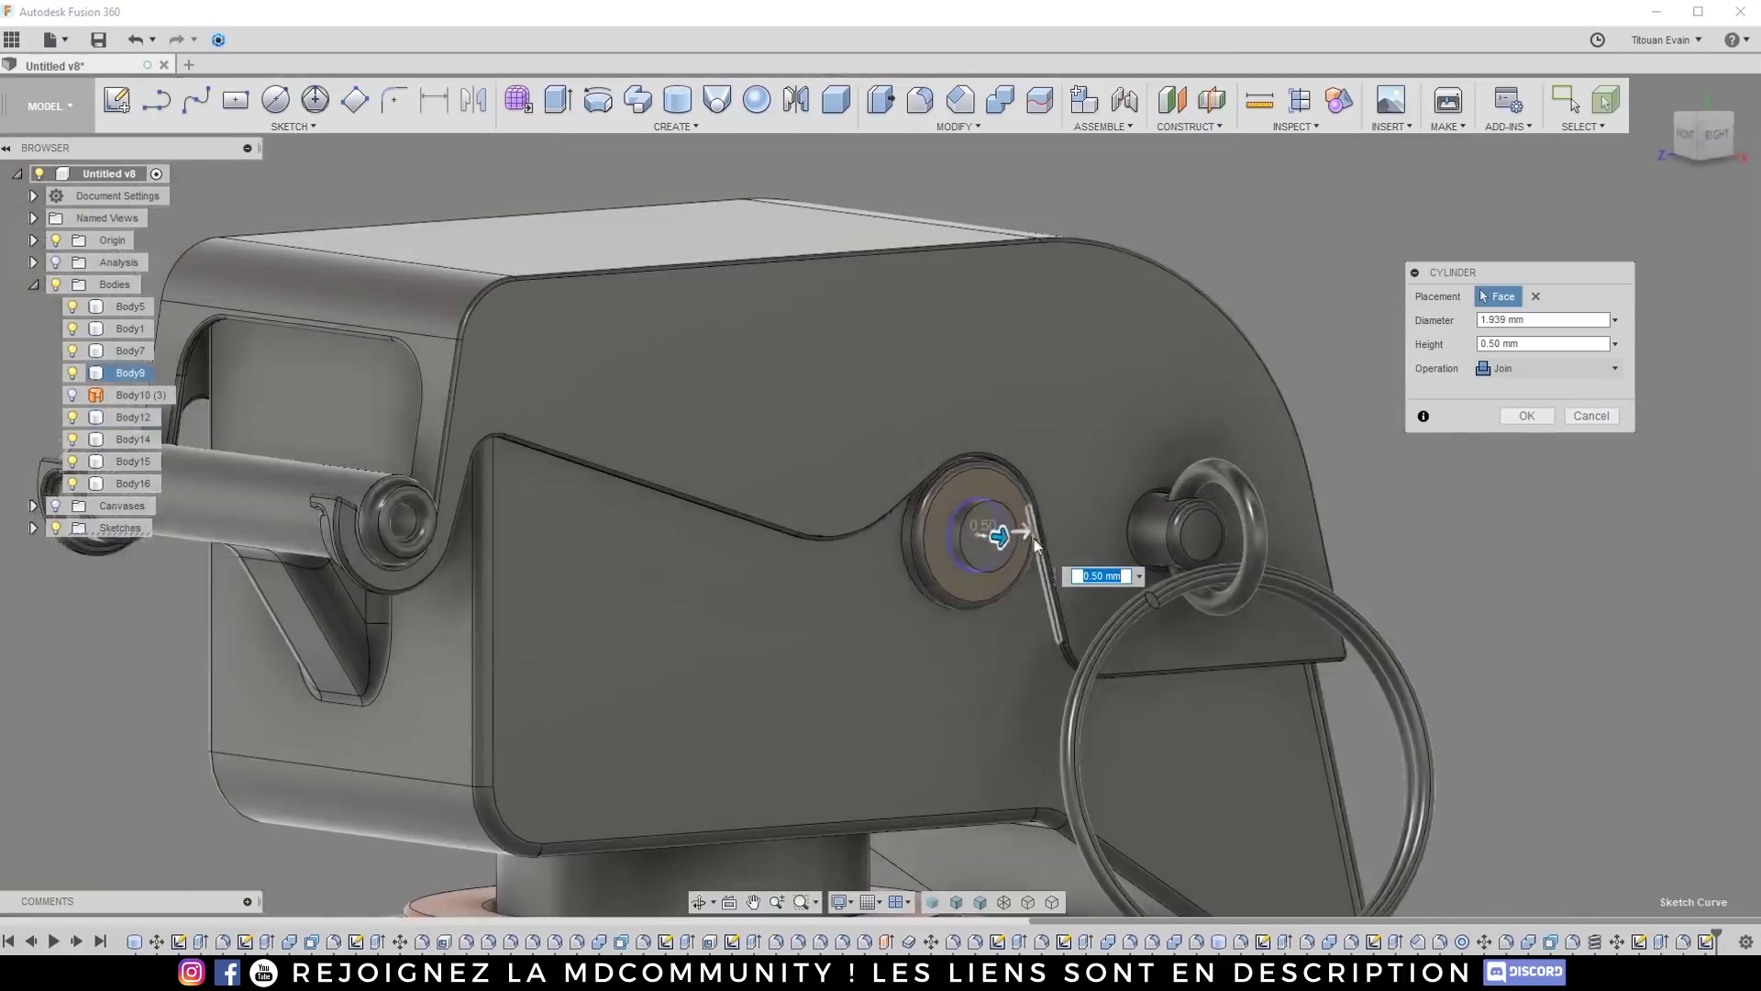
pyautogui.moveTo(1000, 536); pyautogui.dragTo(241, 464)
pyautogui.click(1526, 440)
# Step: Fillet the two circular edges of the pin's through hole with a constant radius of about 0.424 mm
pyautogui.press('f')
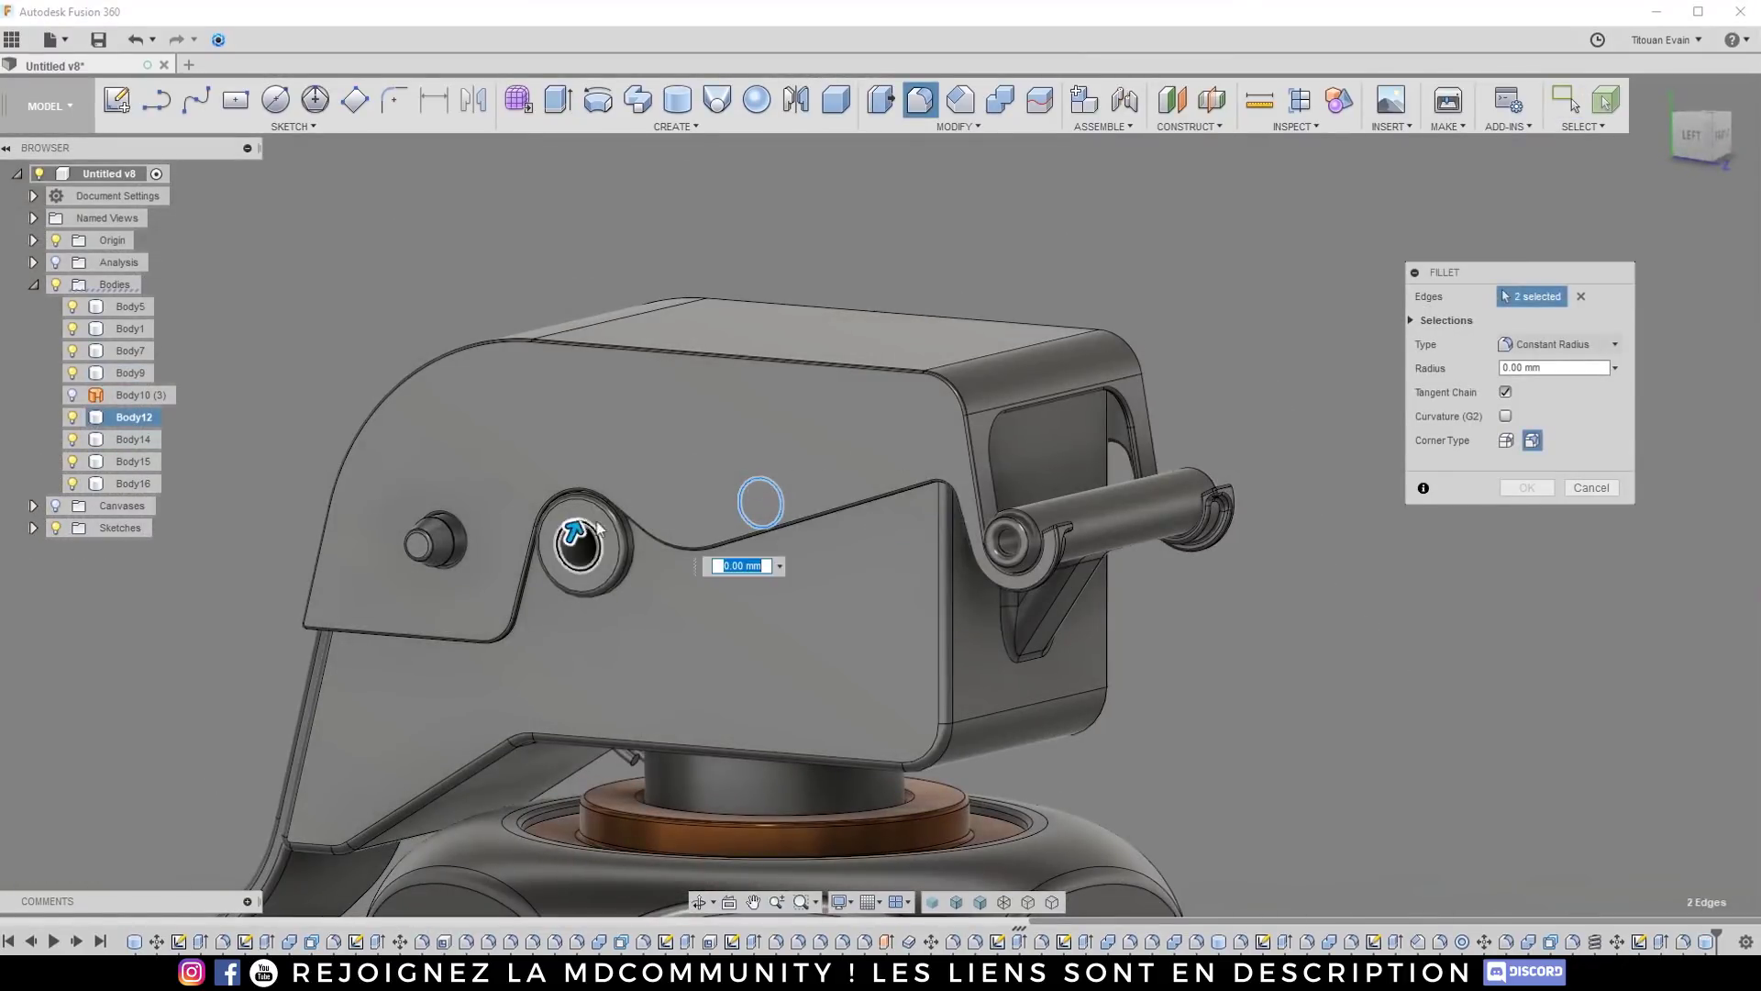
pyautogui.scroll(3, 576, 530)
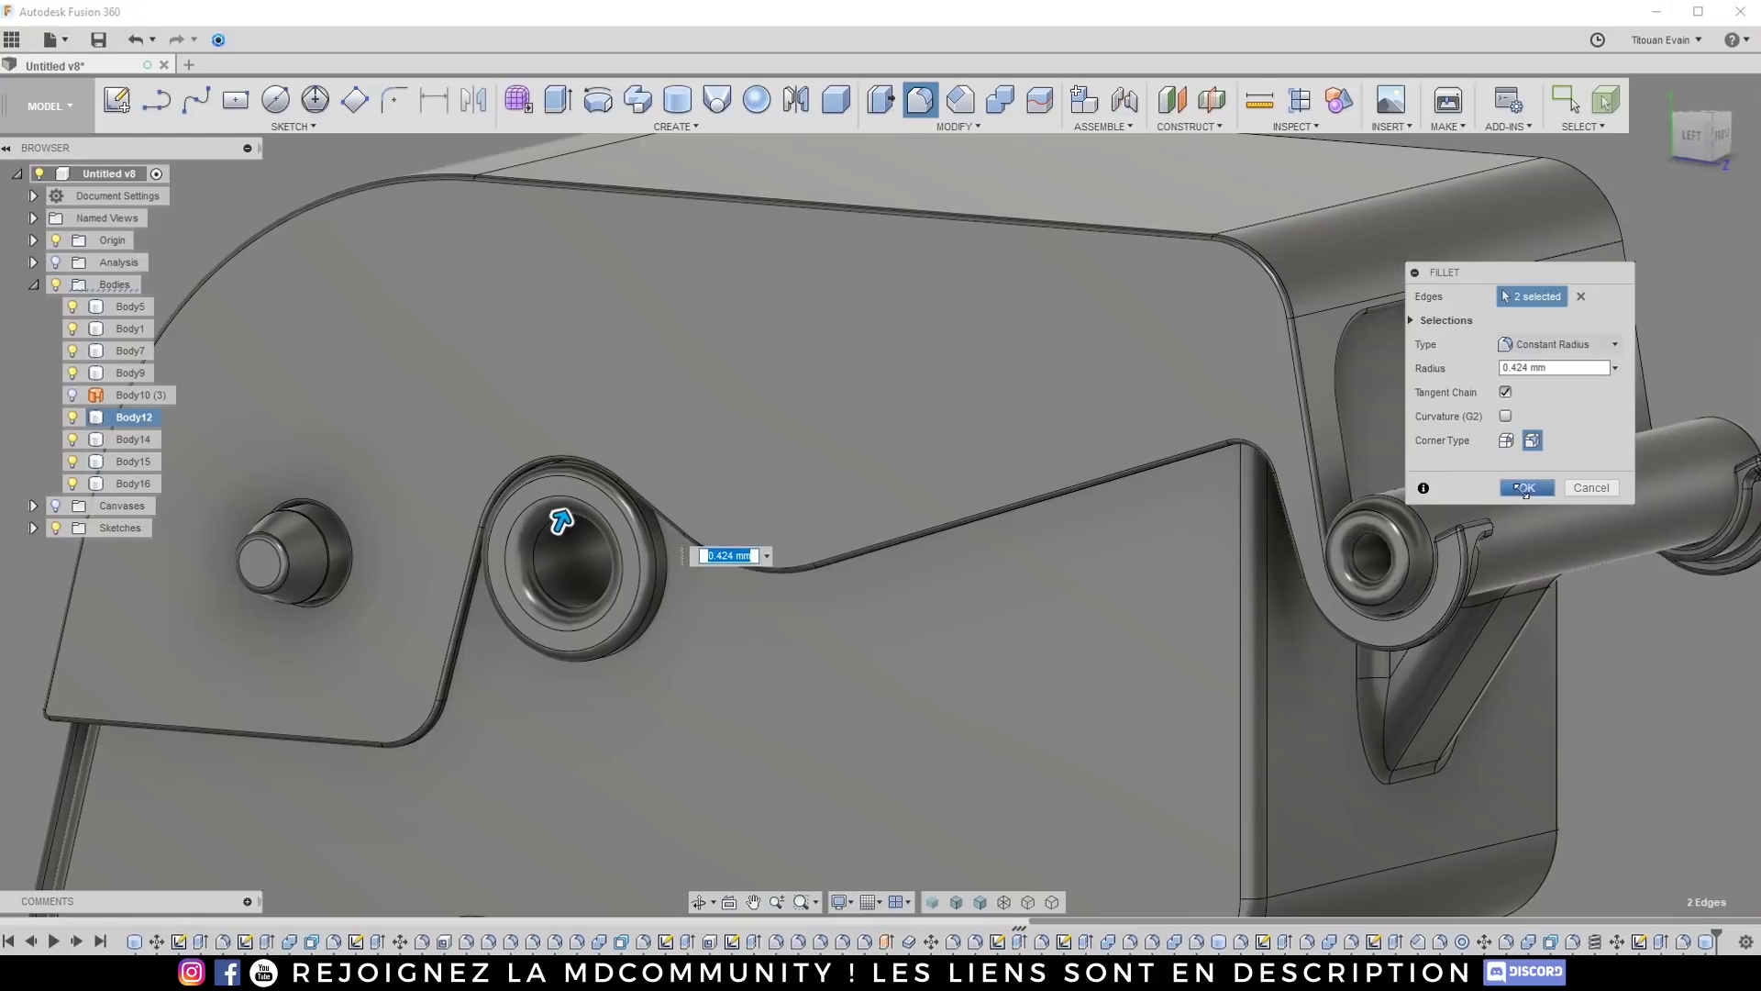
pyautogui.click(1520, 489)
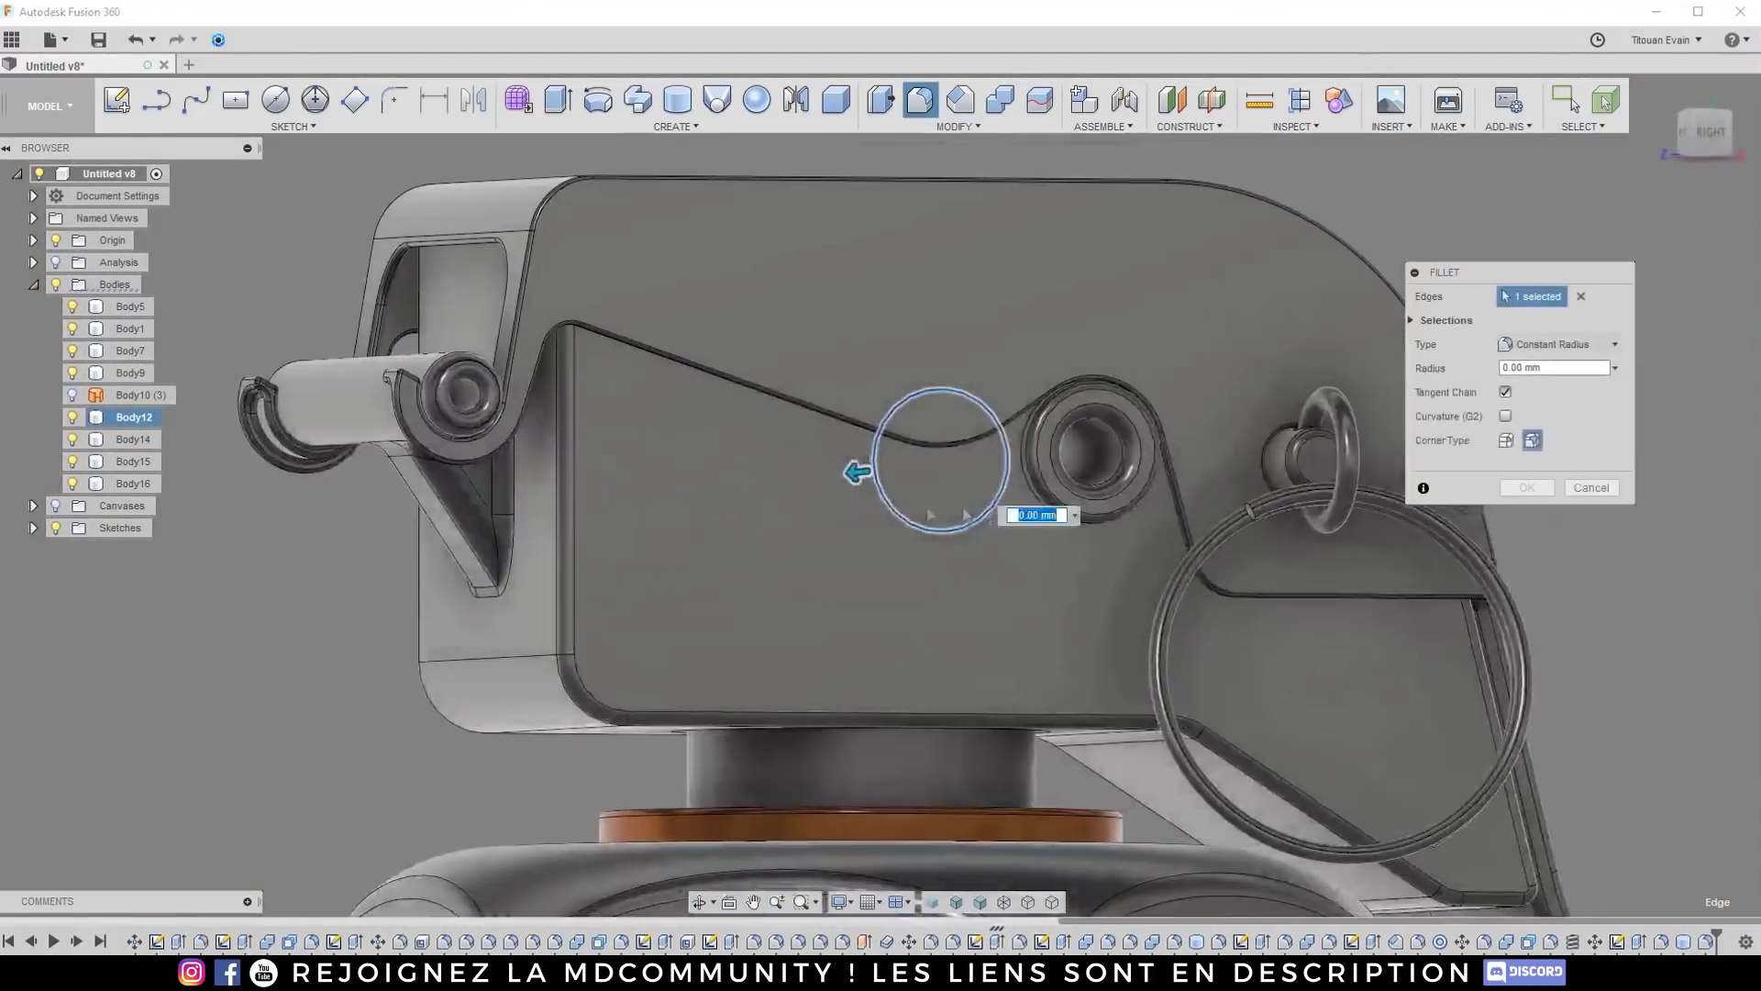
# Step: Fillet two circular outer edges of the holed pin with a constant radius of about 0.118 mm
pyautogui.scroll(3, 1070, 509)
pyautogui.click(1020, 431)
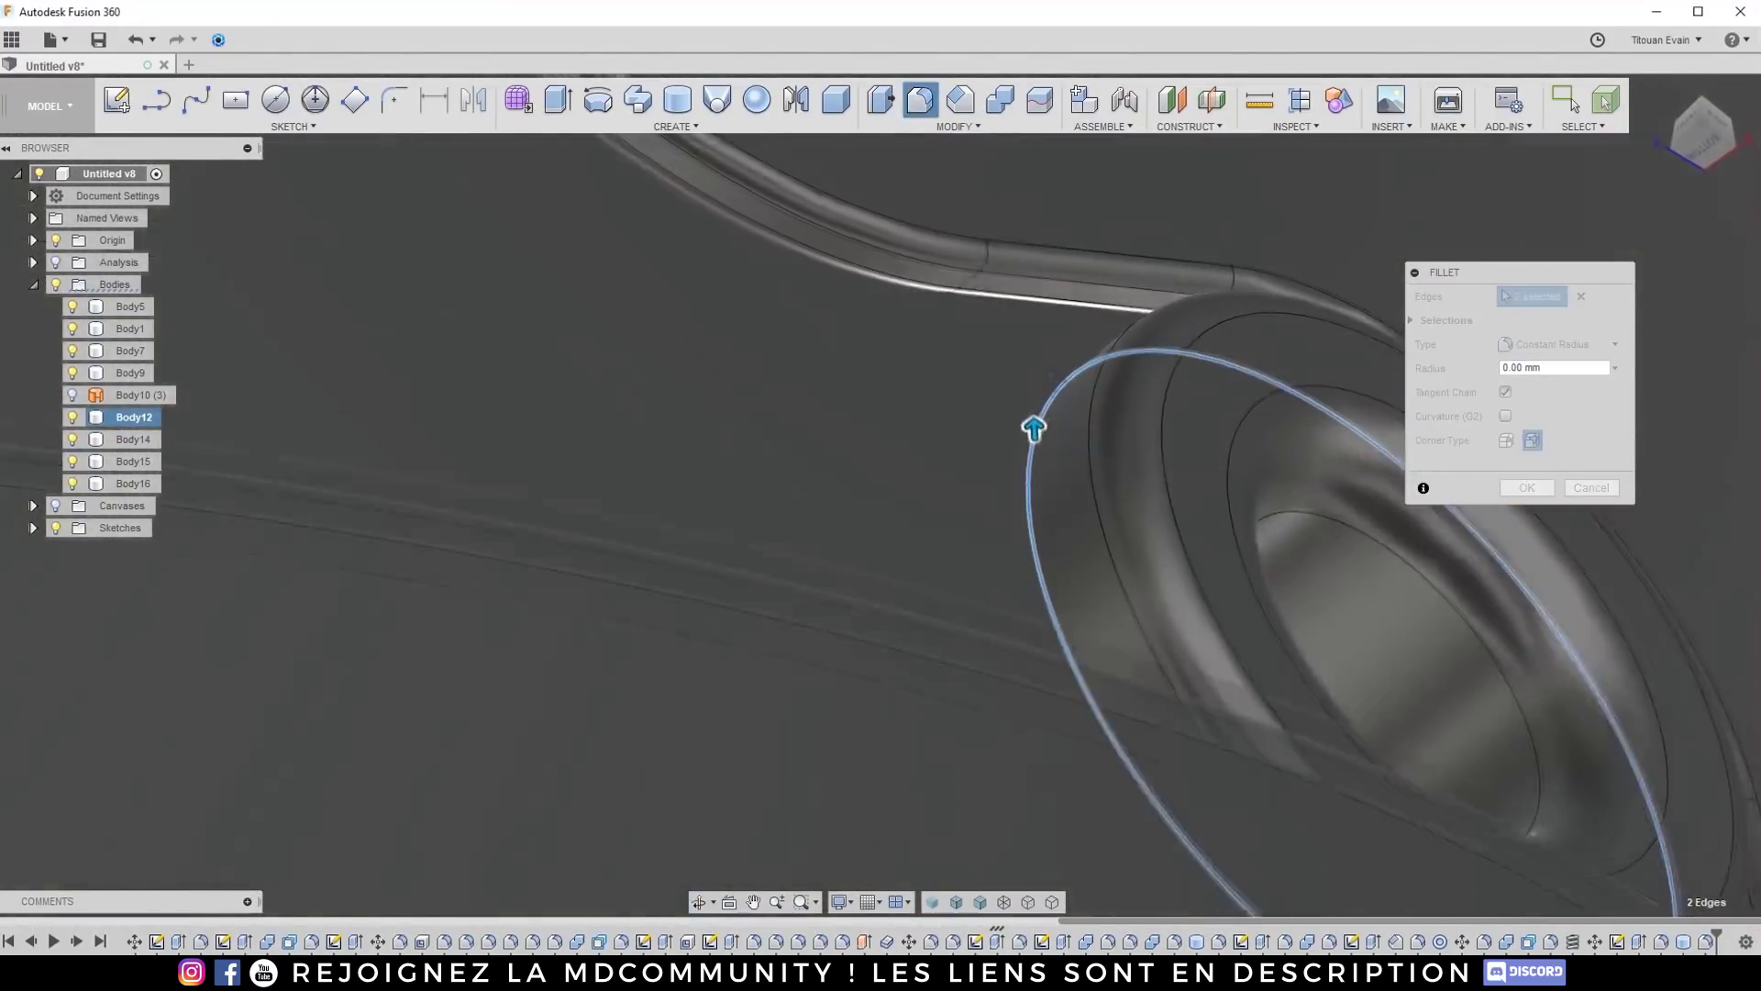
pyautogui.moveTo(1035, 430); pyautogui.dragTo(1039, 423)
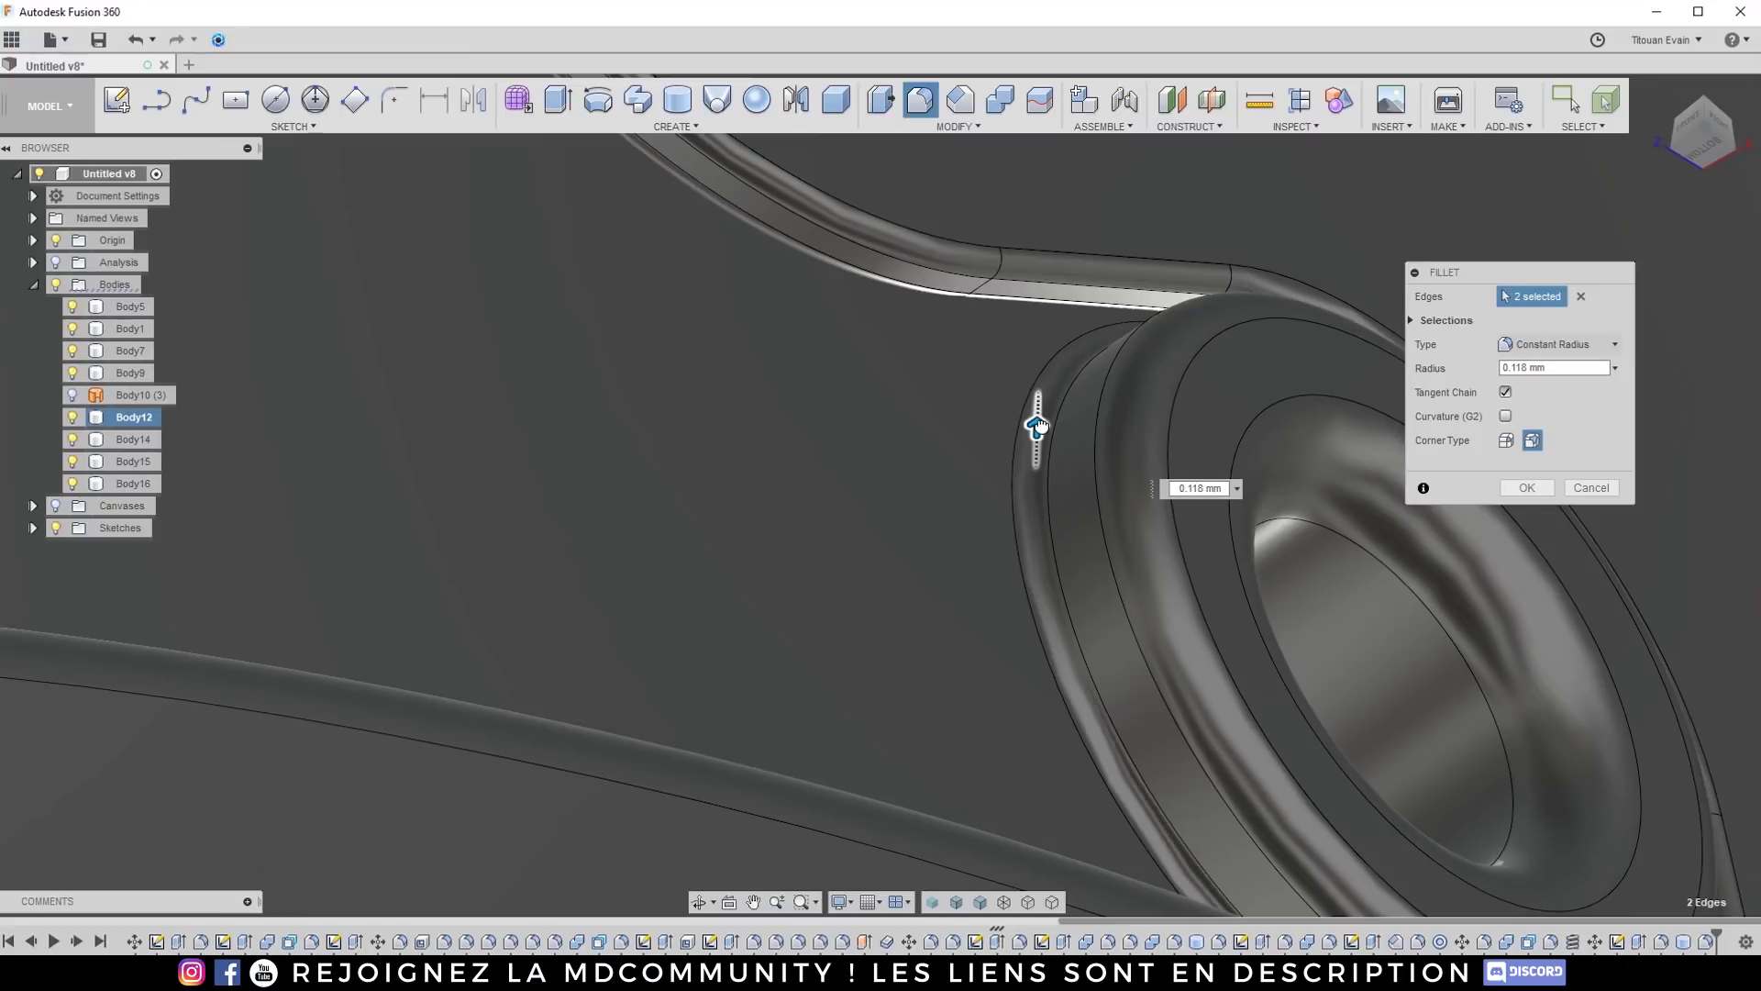
pyautogui.click(1526, 487)
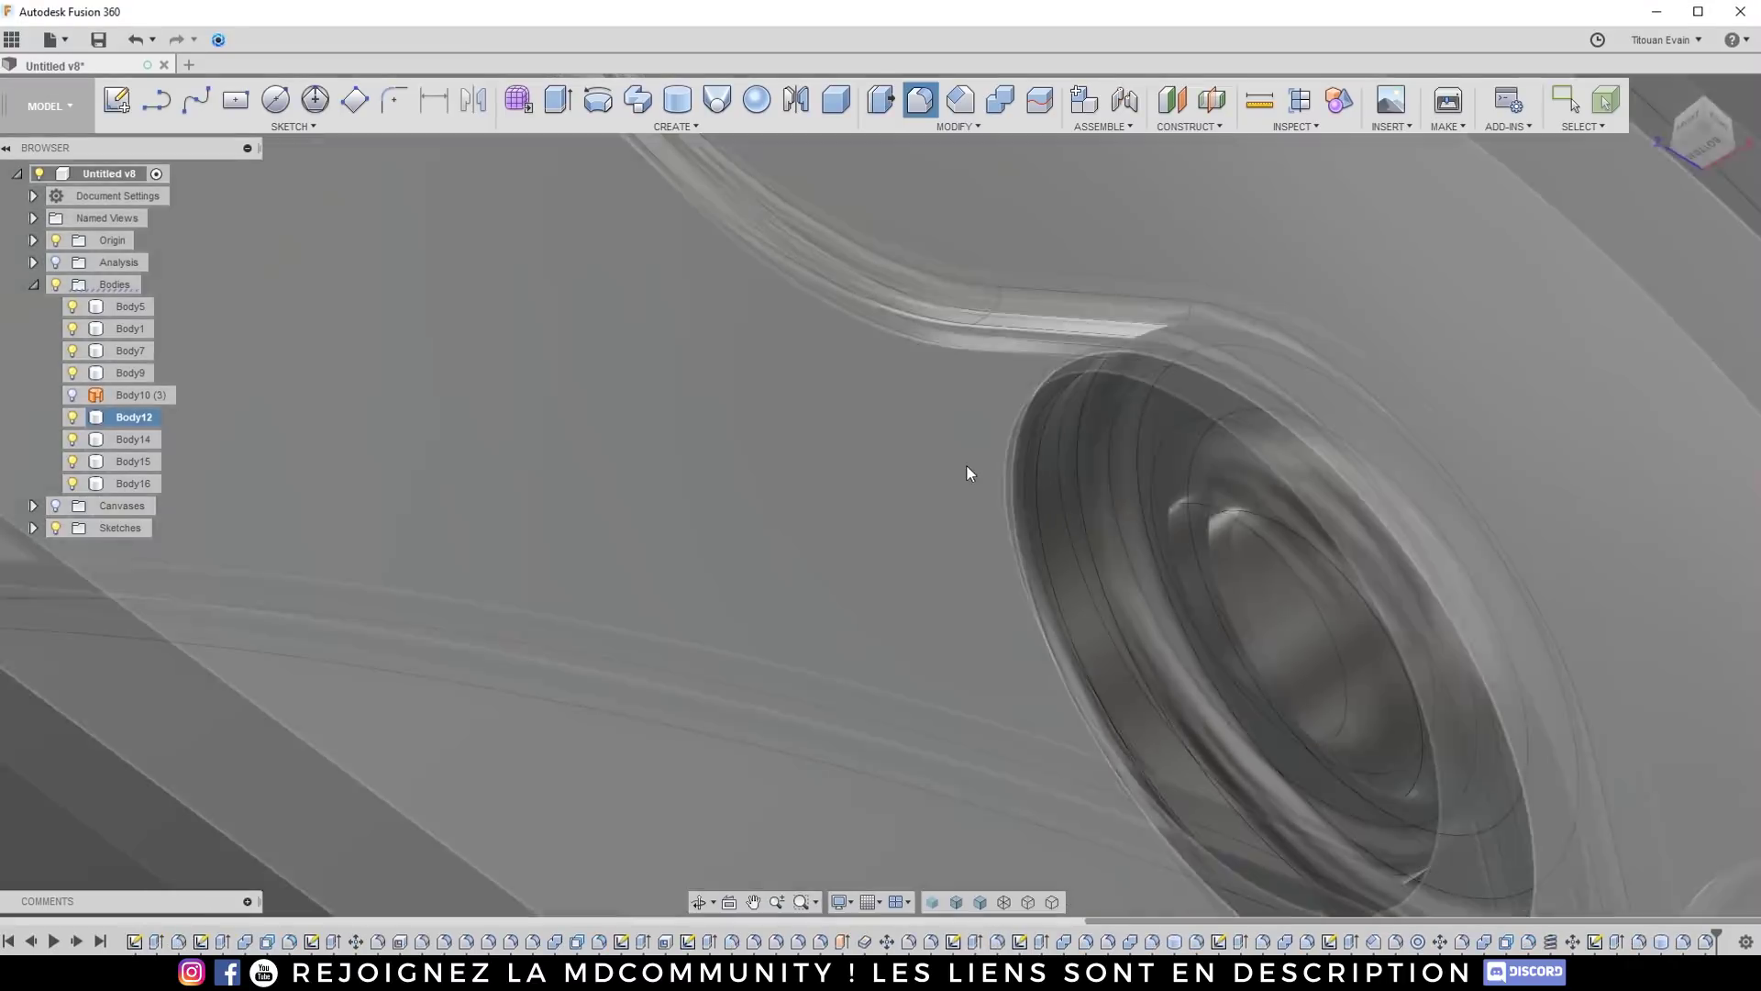
# Step: Face the model's back side, clear the lever face selection and save the design as a new version
pyautogui.scroll(-3, 965, 468)
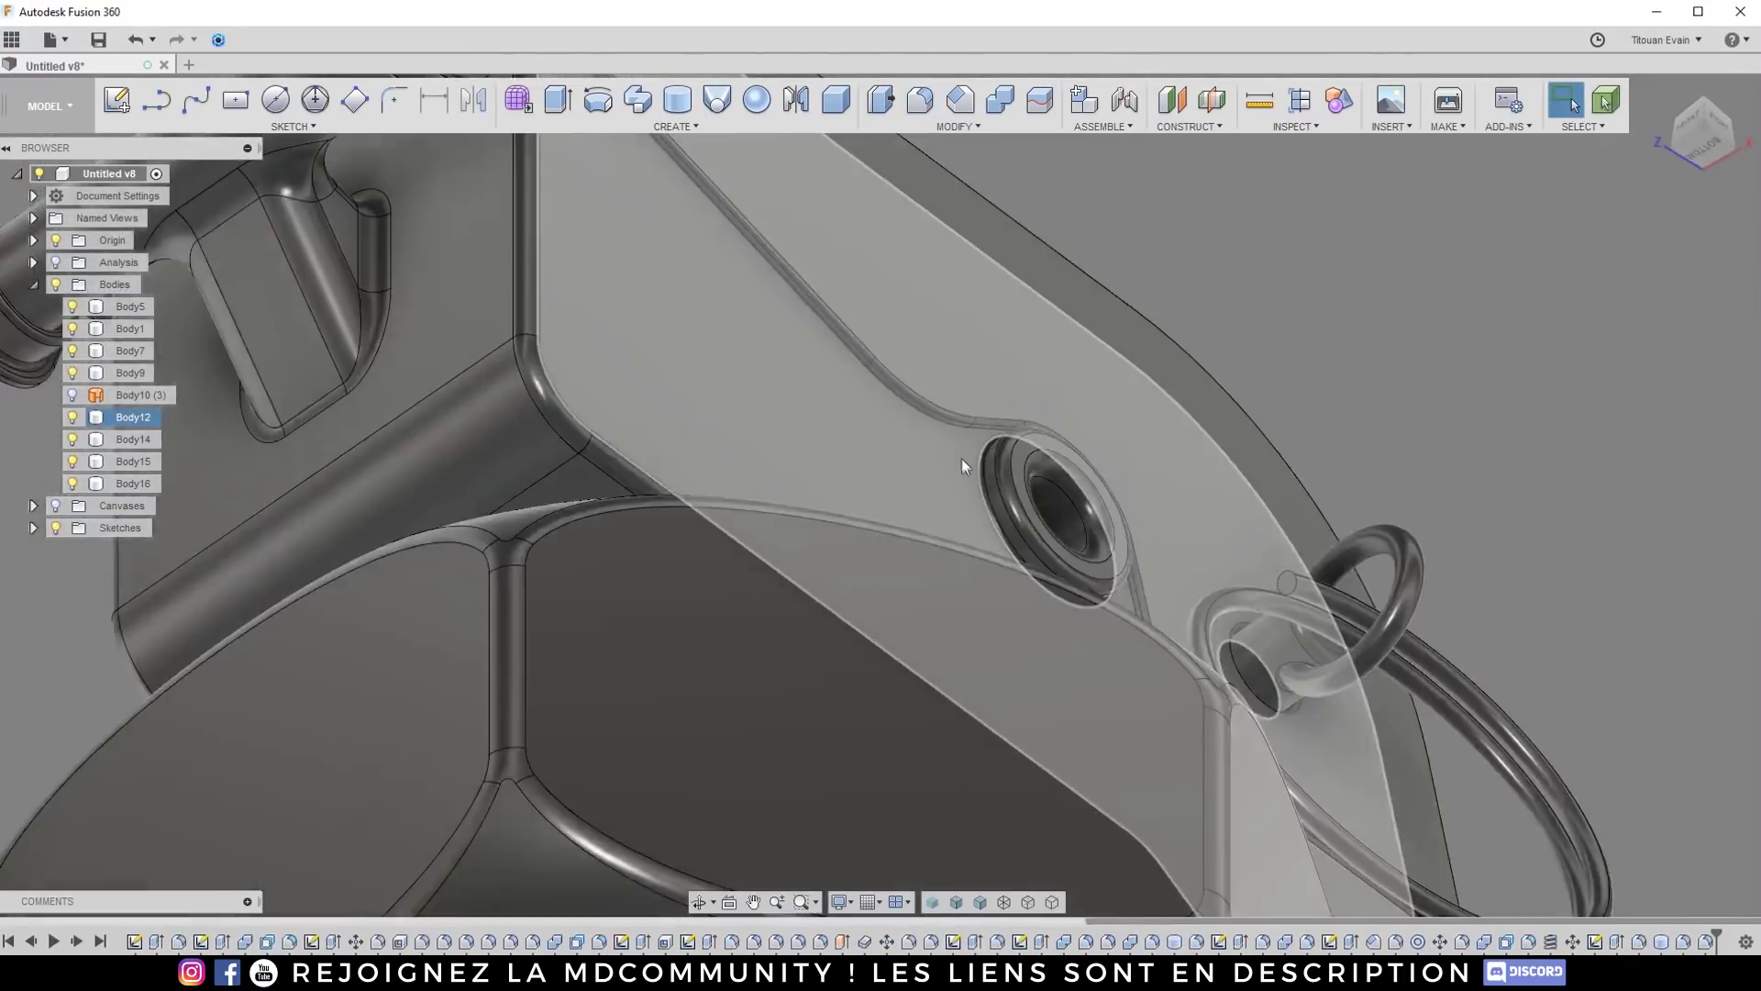
pyautogui.scroll(-10, 962, 459)
pyautogui.keyDown('shift'); pyautogui.moveTo(961, 458); pyautogui.dragTo(1152, 823, button='middle'); pyautogui.keyUp('shift')
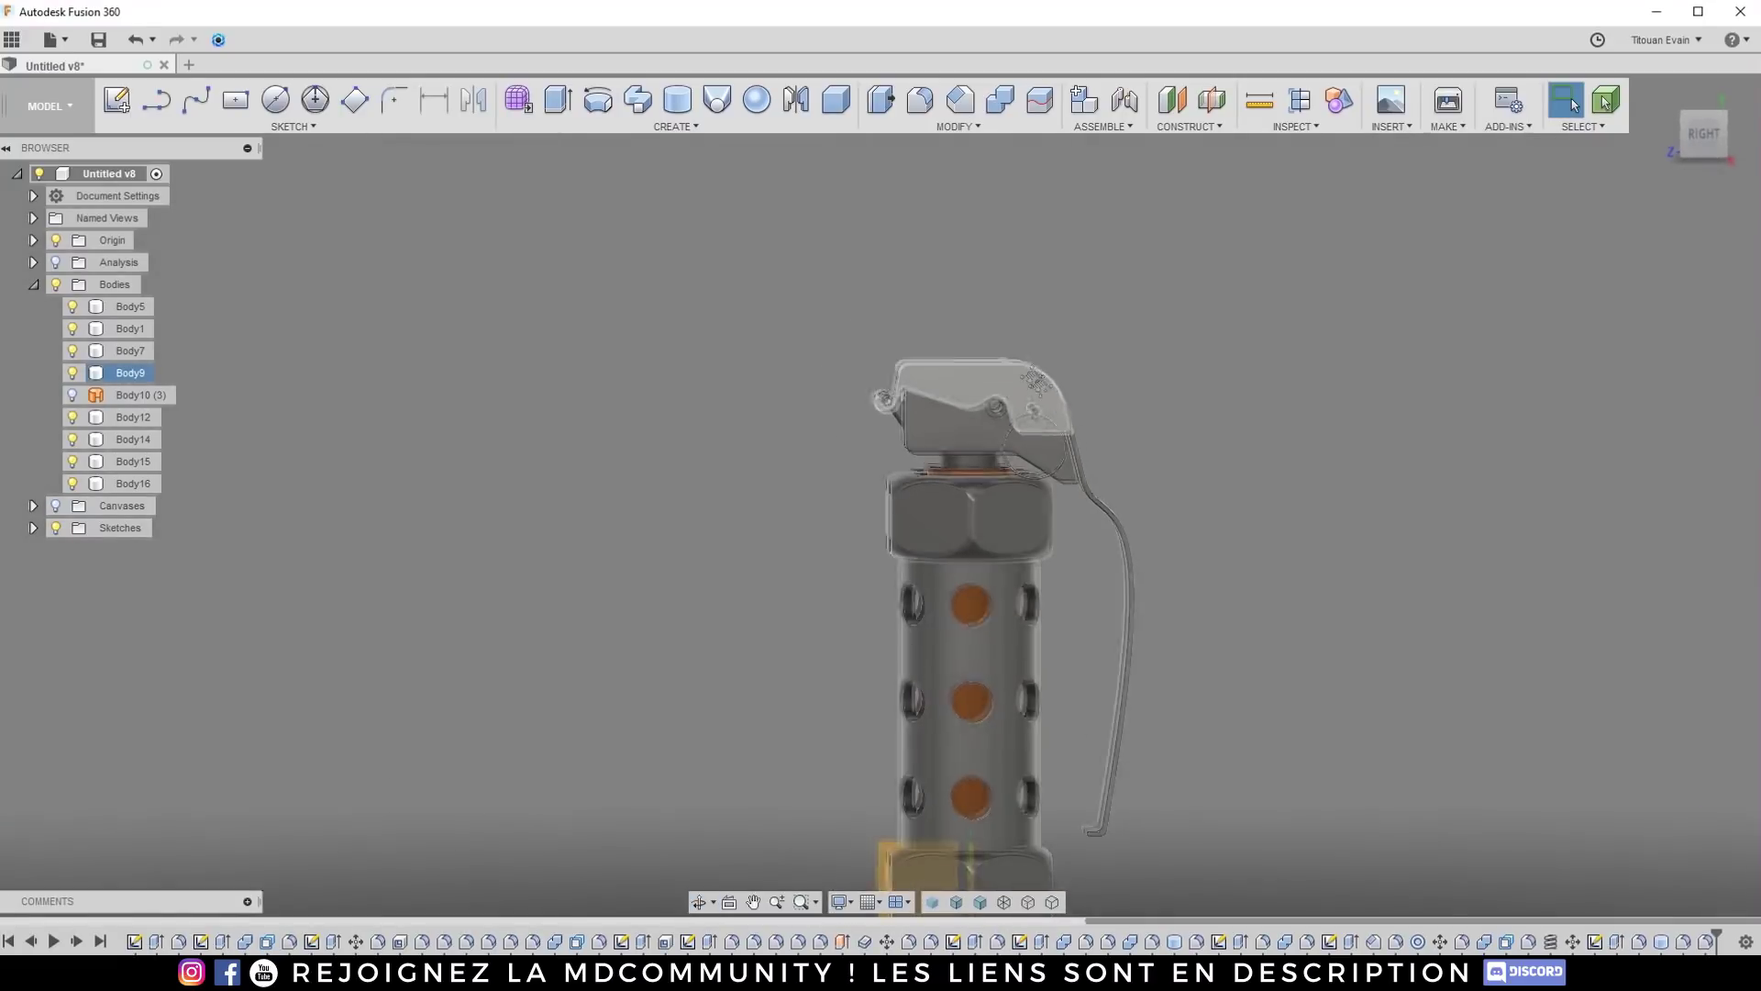
pyautogui.moveTo(926, 367); pyautogui.dragTo(1082, 371)
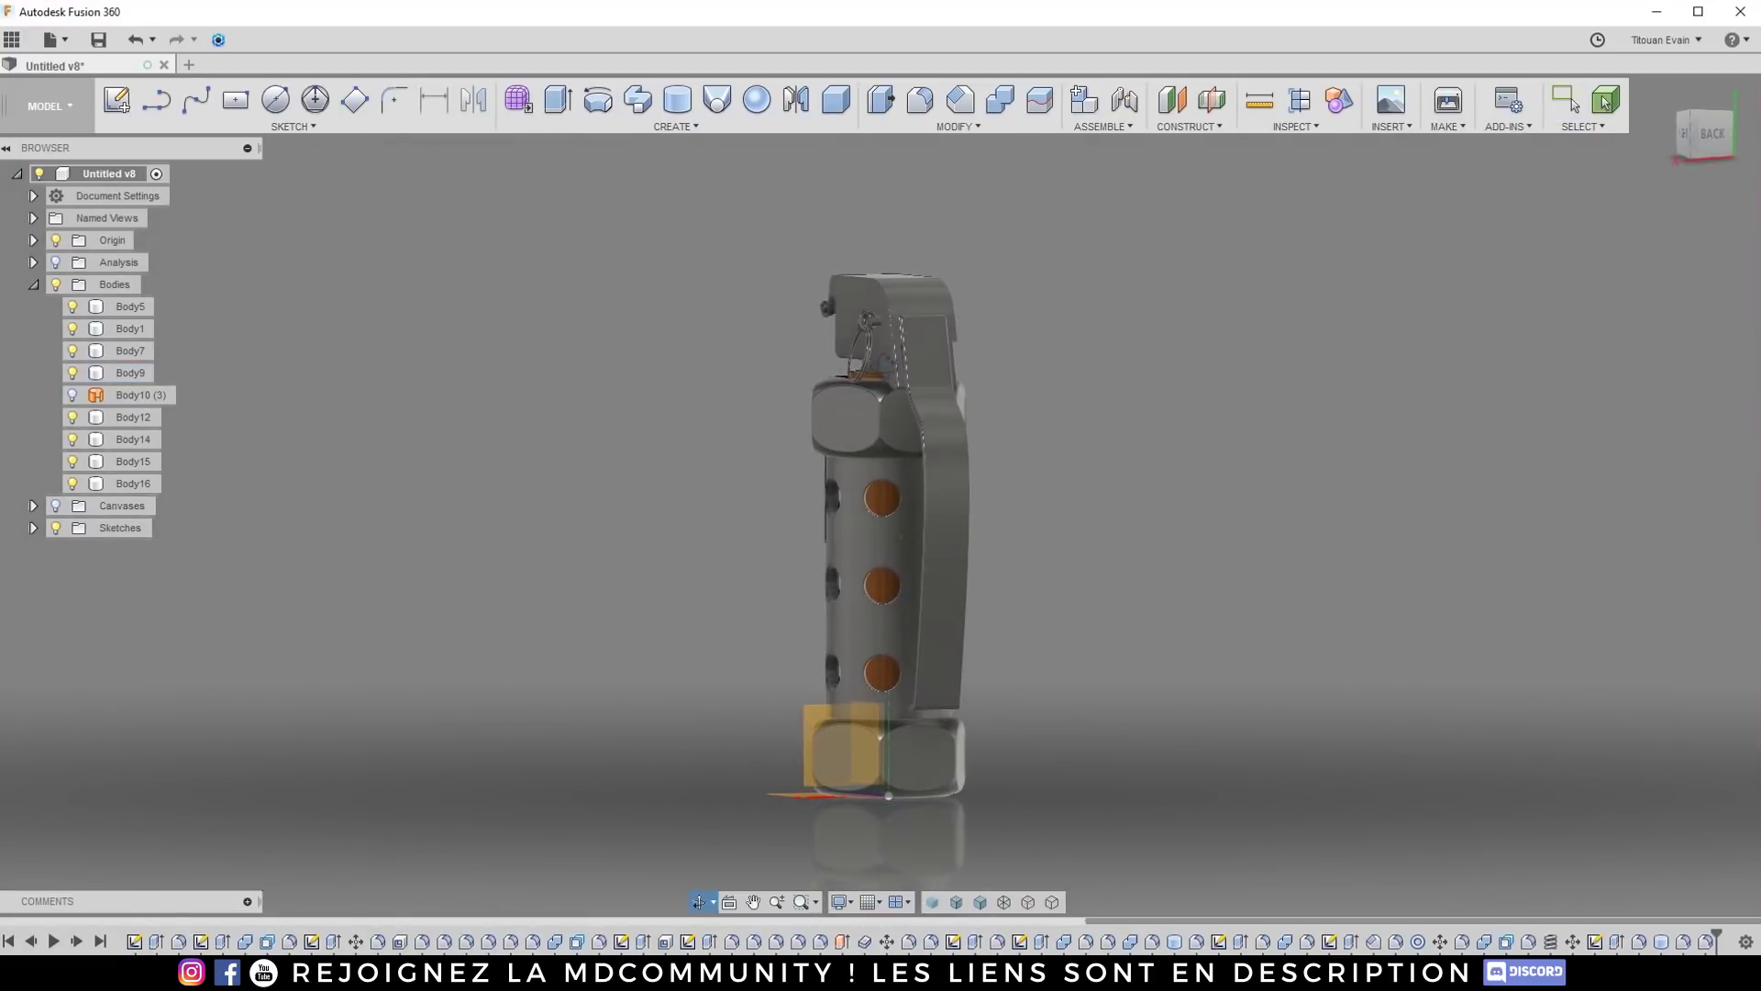
pyautogui.press('Escape')
pyautogui.click(927, 494)
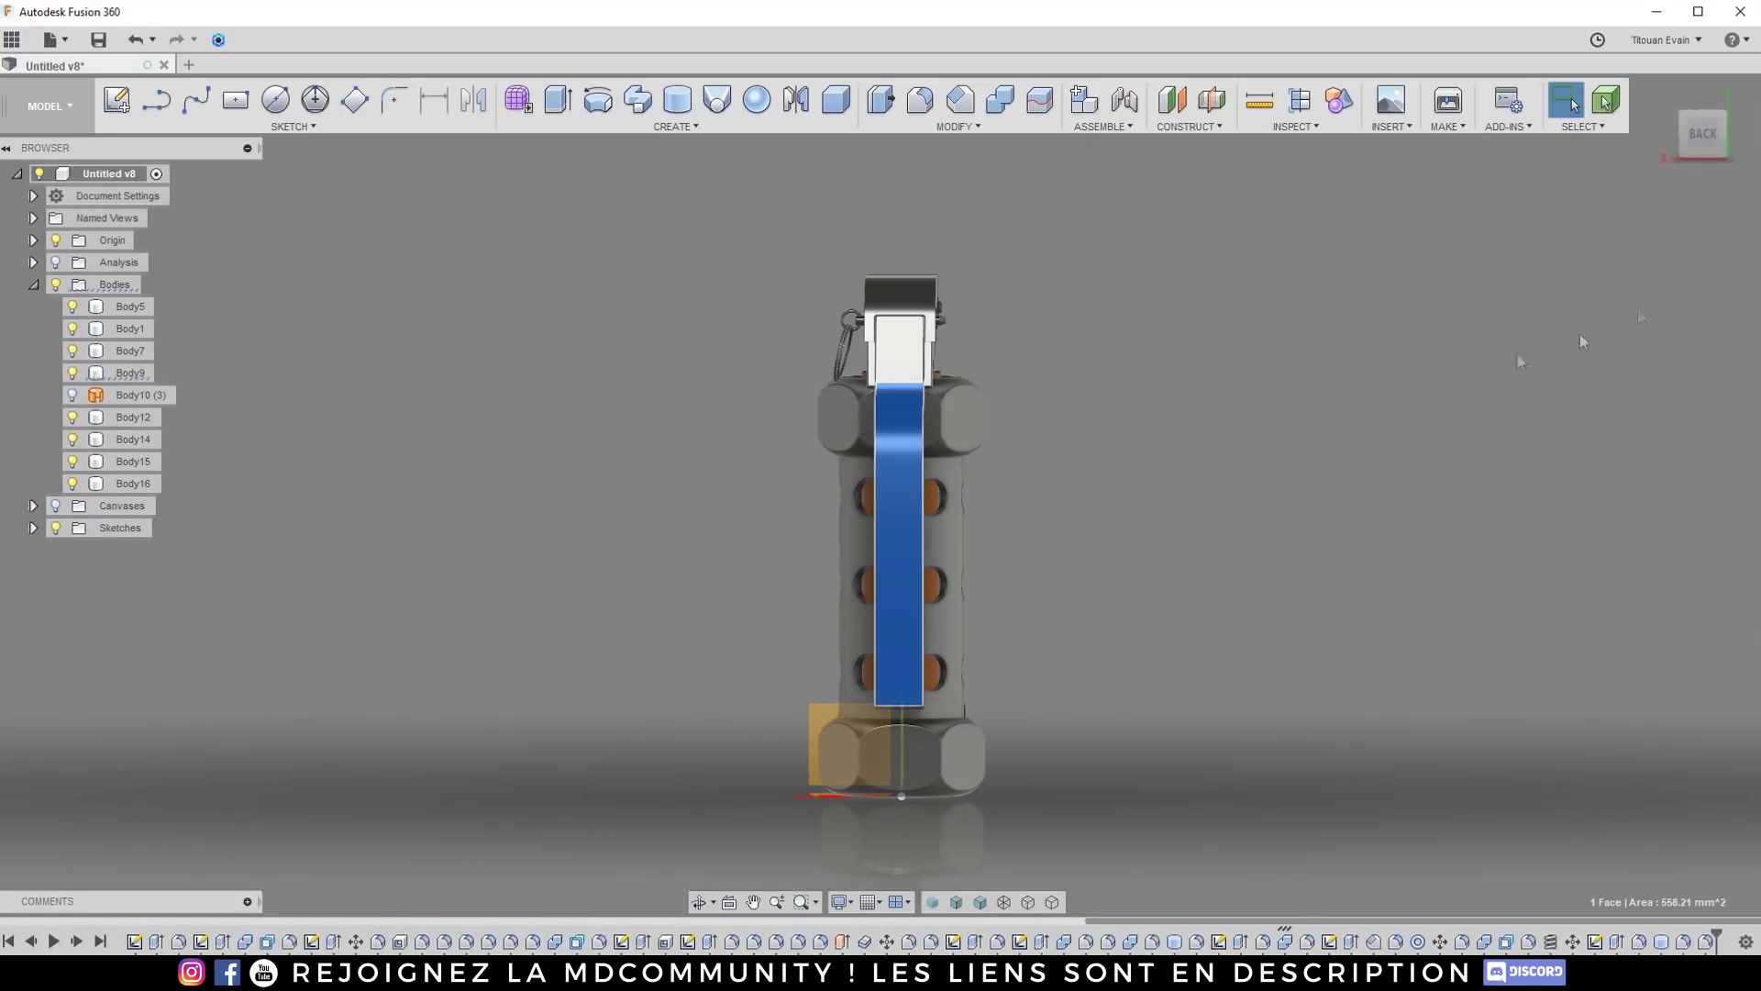
pyautogui.click(1705, 137)
pyautogui.click(1171, 269)
pyautogui.click(98, 40)
pyautogui.click(867, 480)
# Step: On the XY origin plane, sketch a vertical center point slot over the lever, about 55.5 mm between centres and 7.3 mm wide
pyautogui.click(120, 99)
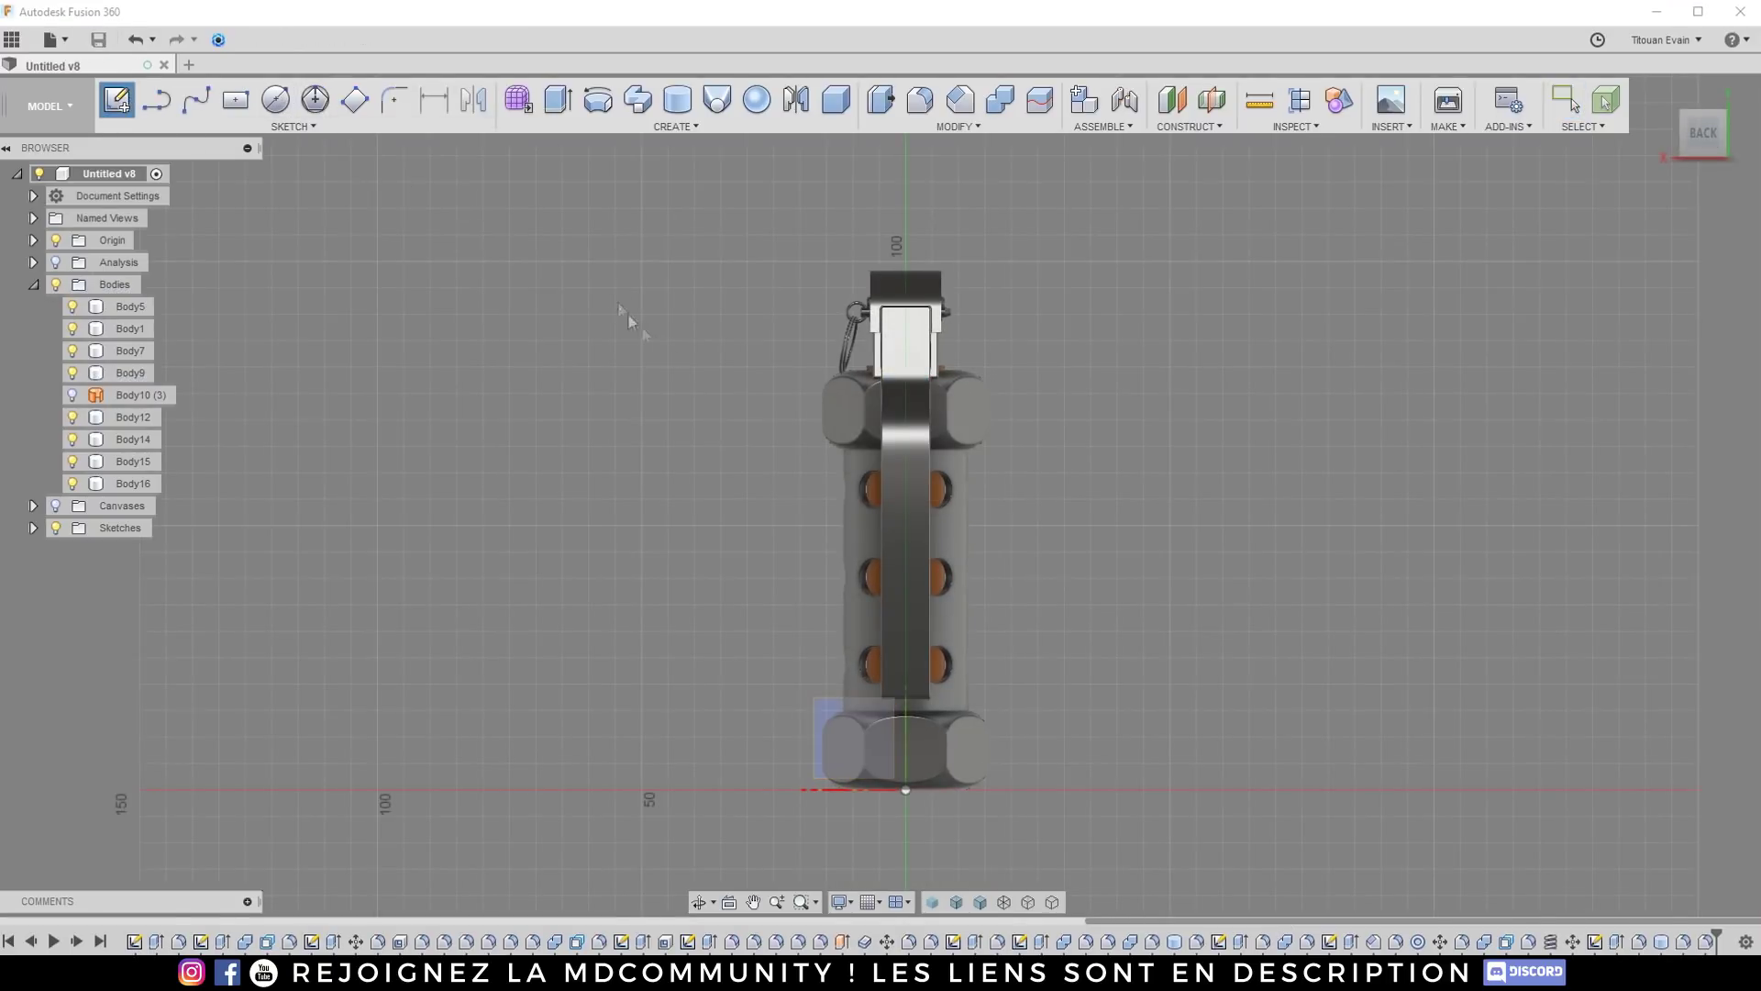
pyautogui.click(834, 699)
pyautogui.click(294, 126)
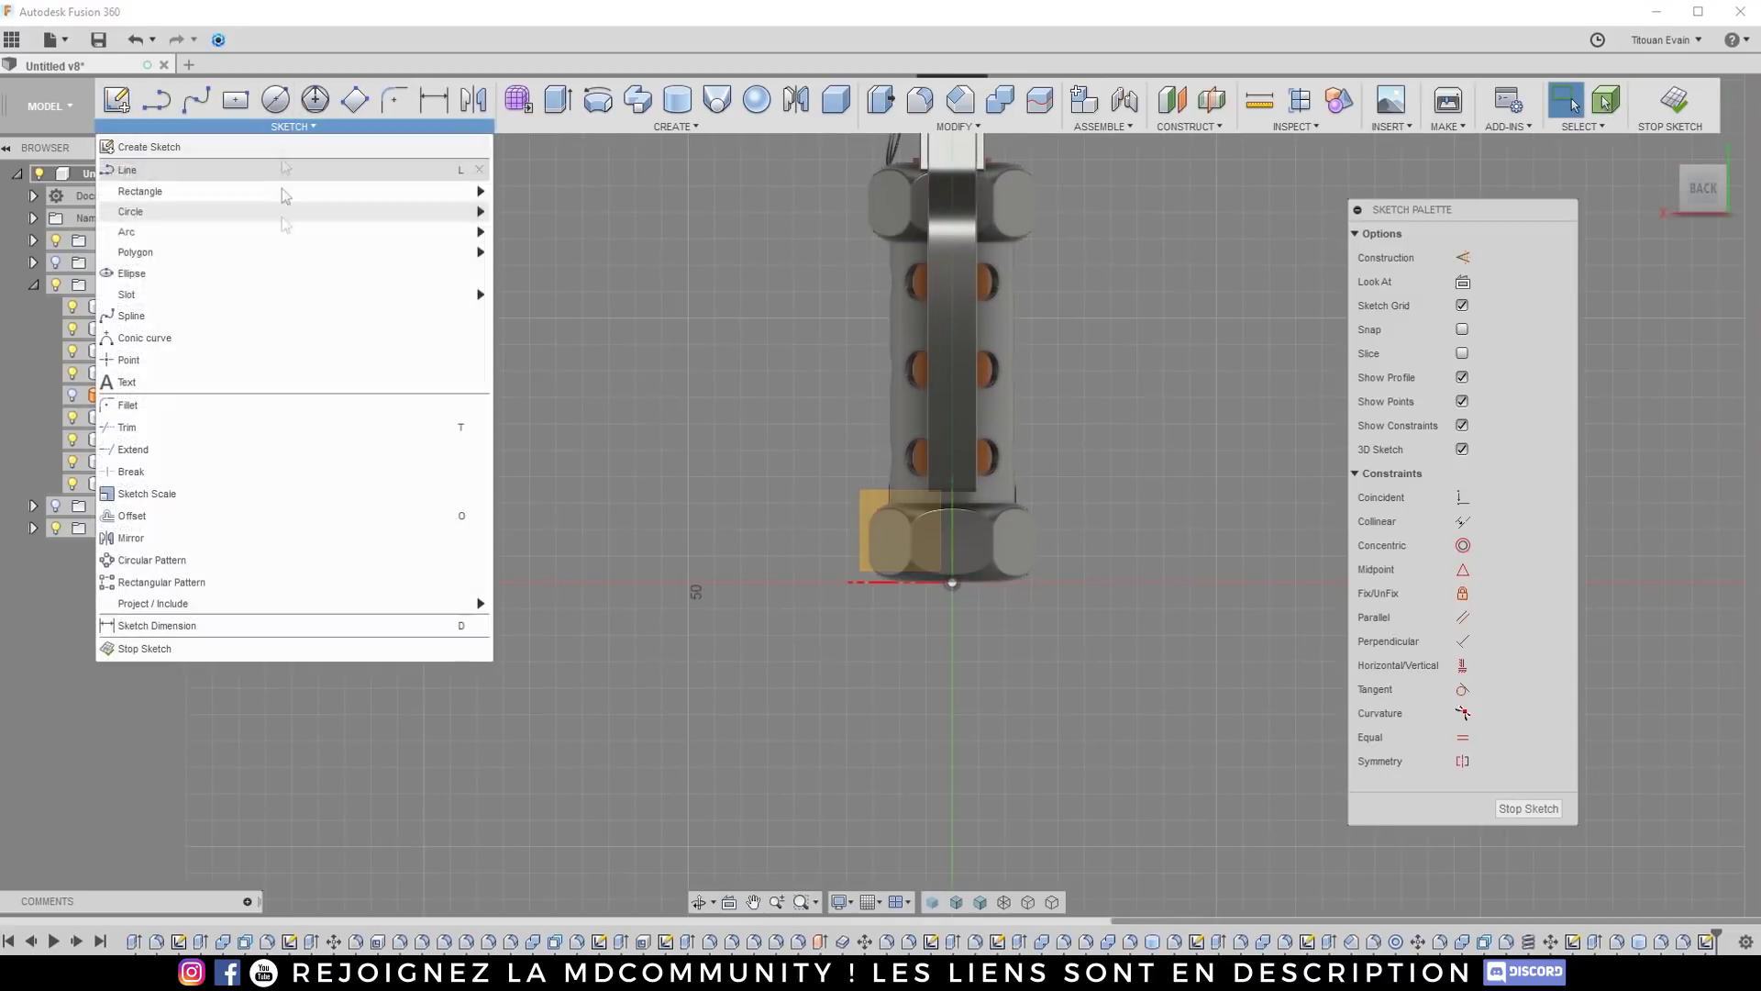
pyautogui.moveTo(161, 295)
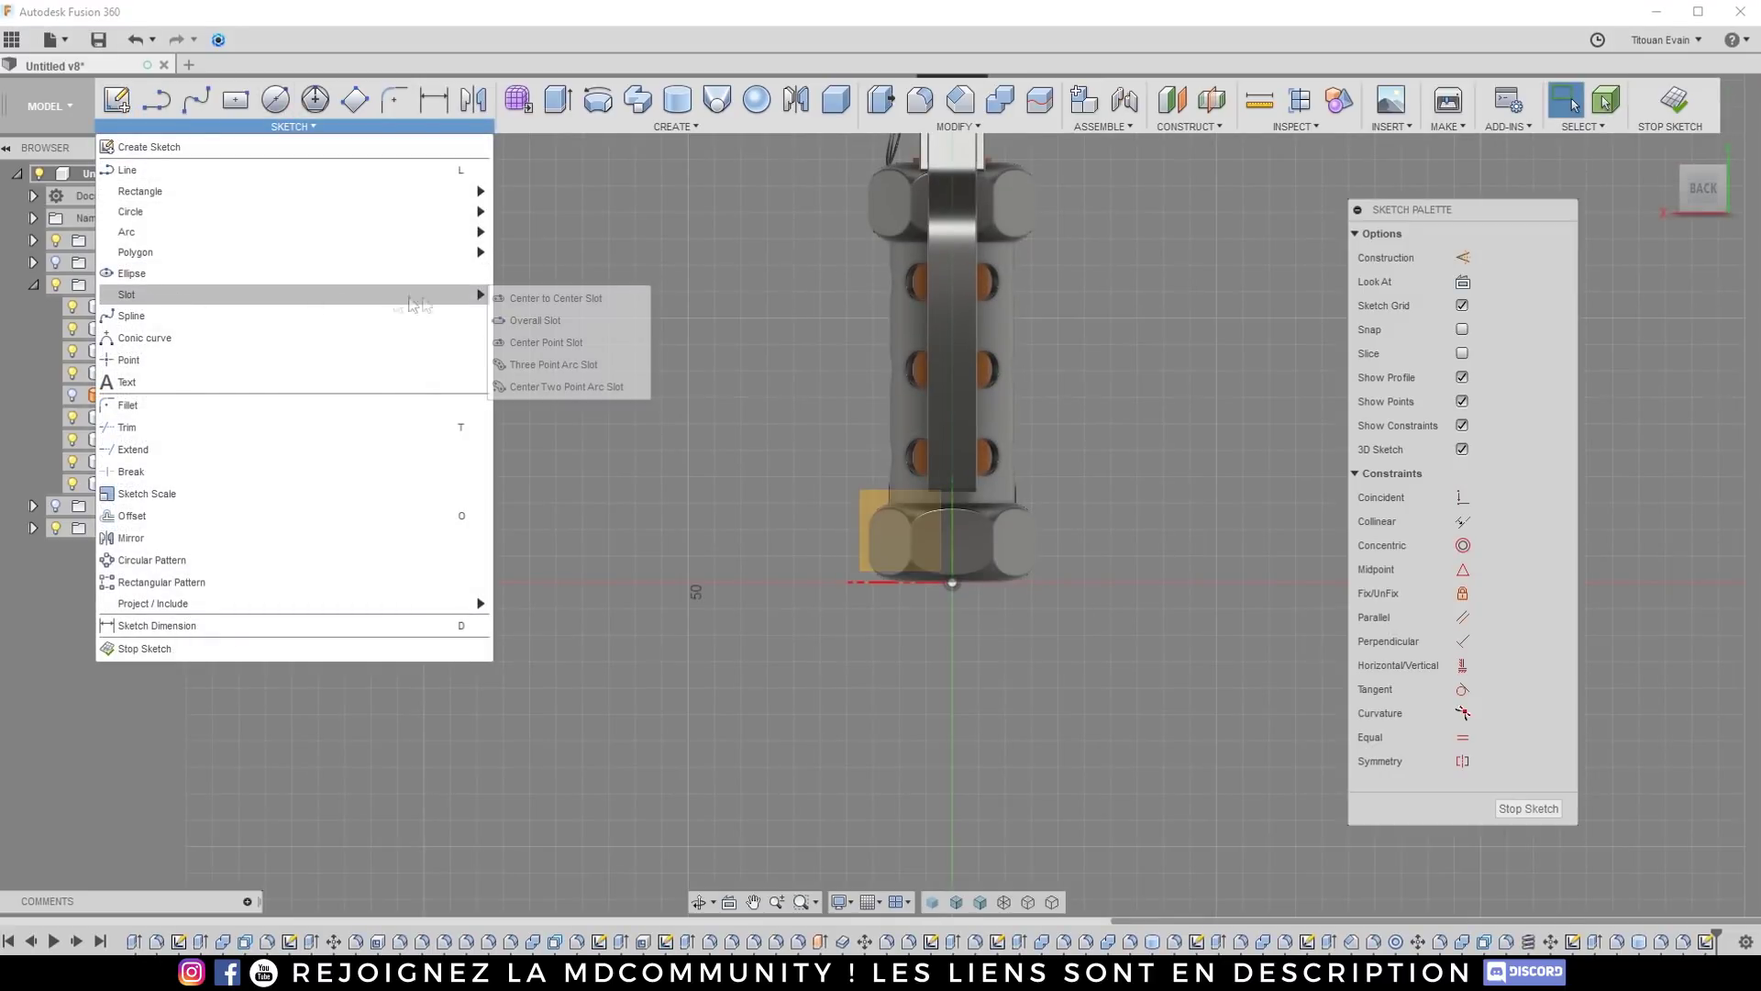
pyautogui.click(547, 342)
pyautogui.scroll(-3, 961, 321)
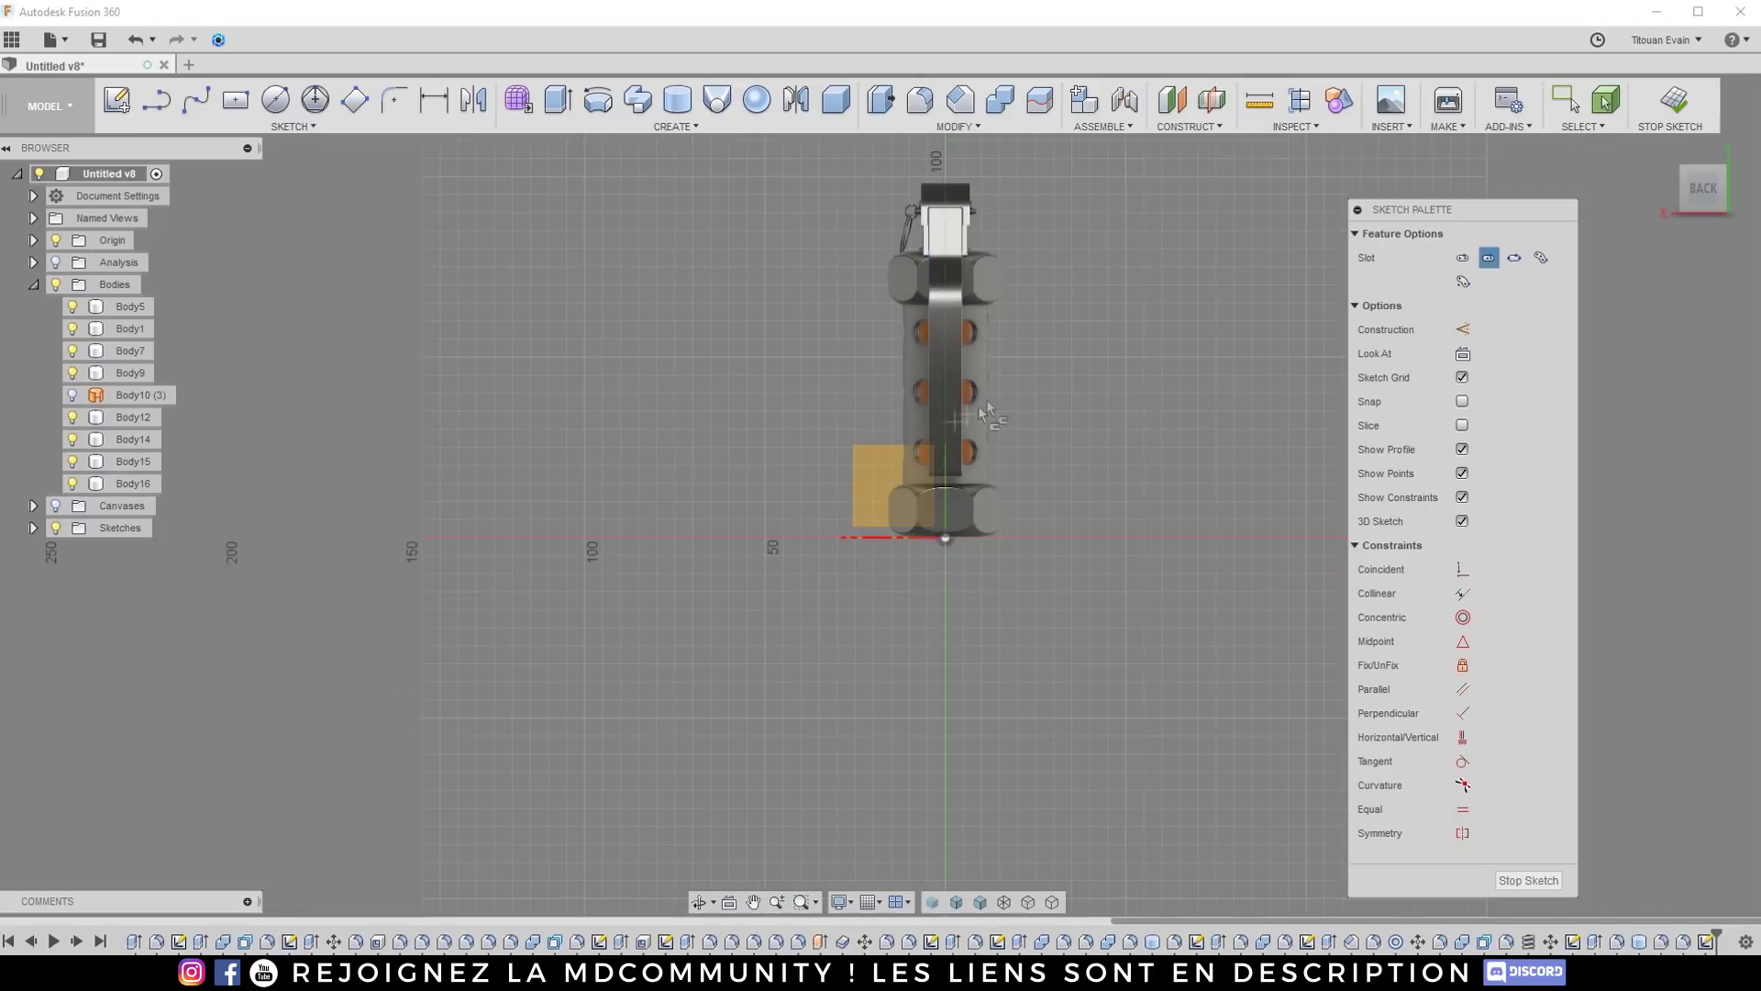
pyautogui.scroll(4, 962, 321)
pyautogui.scroll(1, 961, 321)
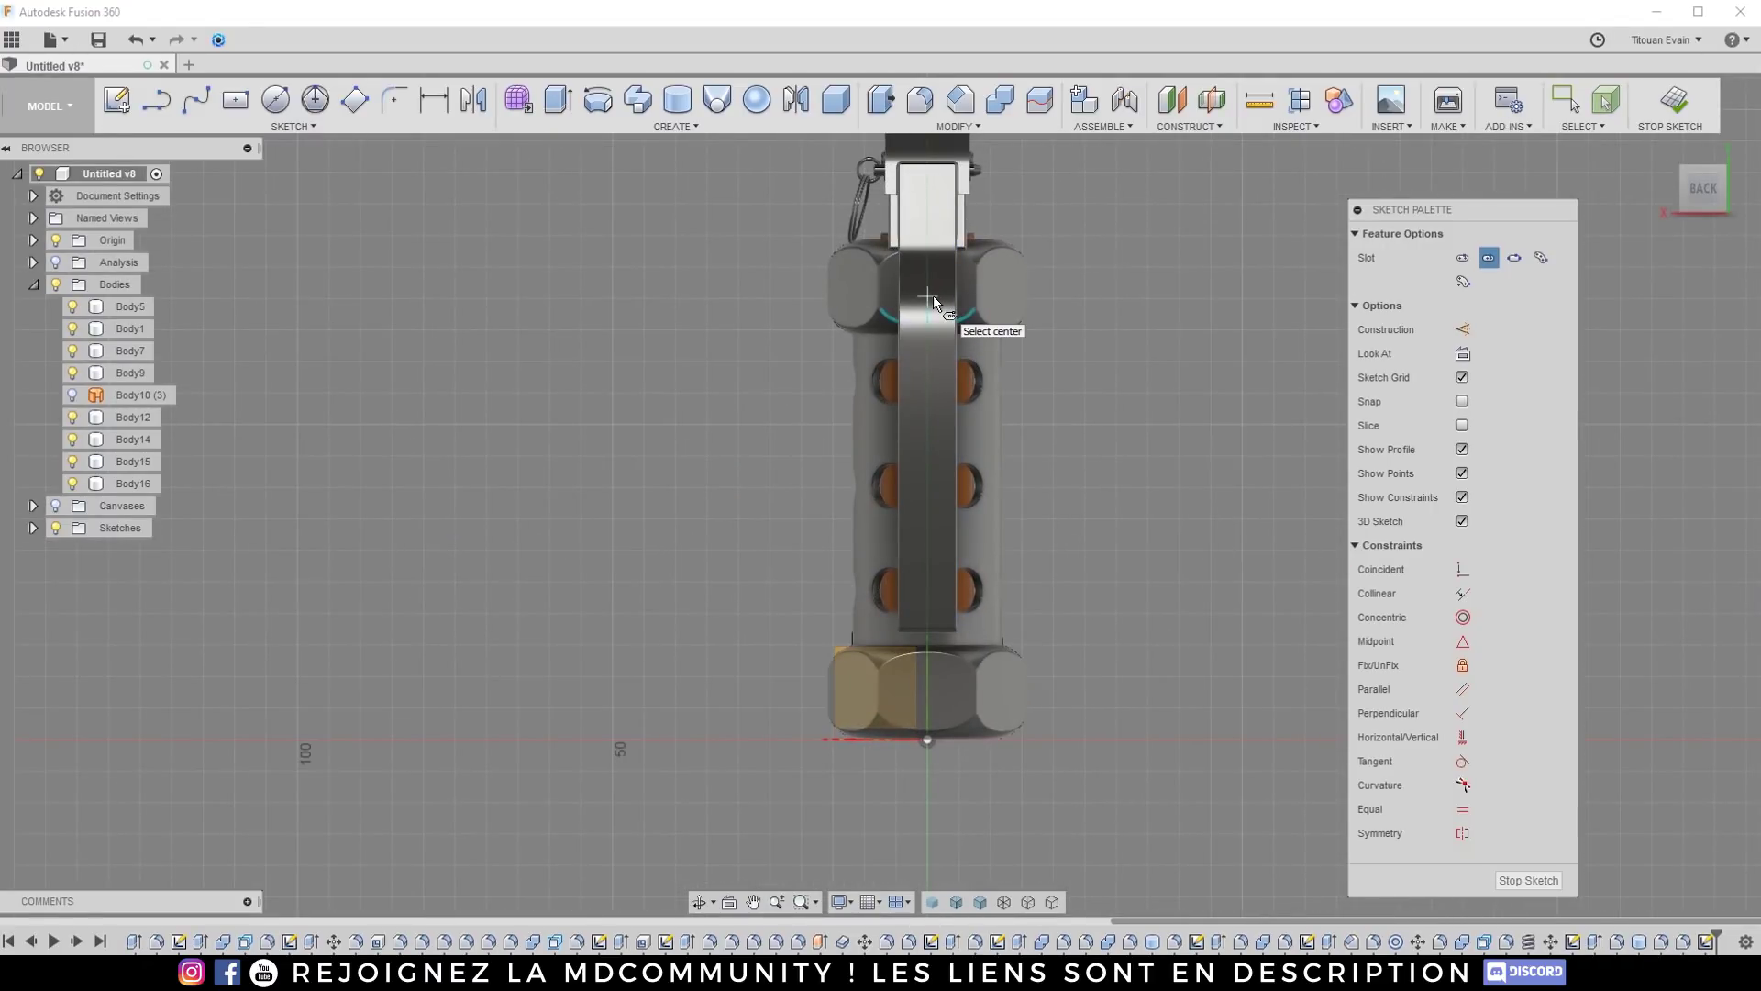
pyautogui.scroll(2, 933, 295)
pyautogui.click(927, 293)
pyautogui.click(926, 488)
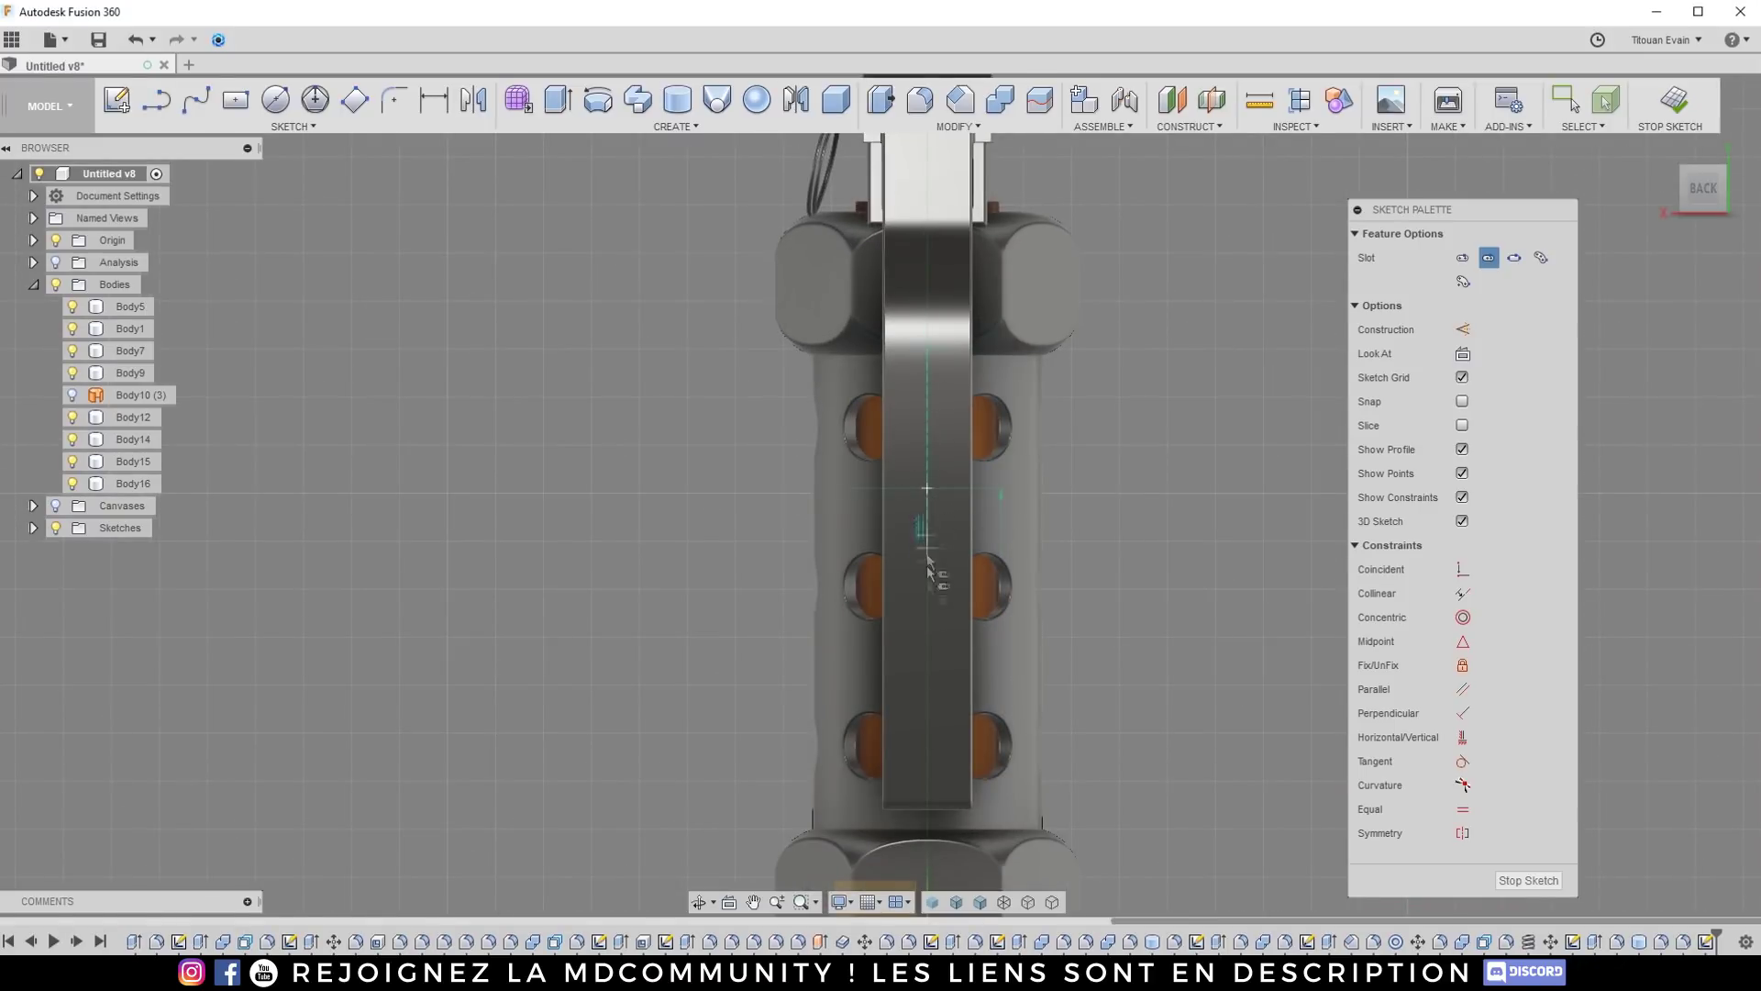
pyautogui.click(924, 752)
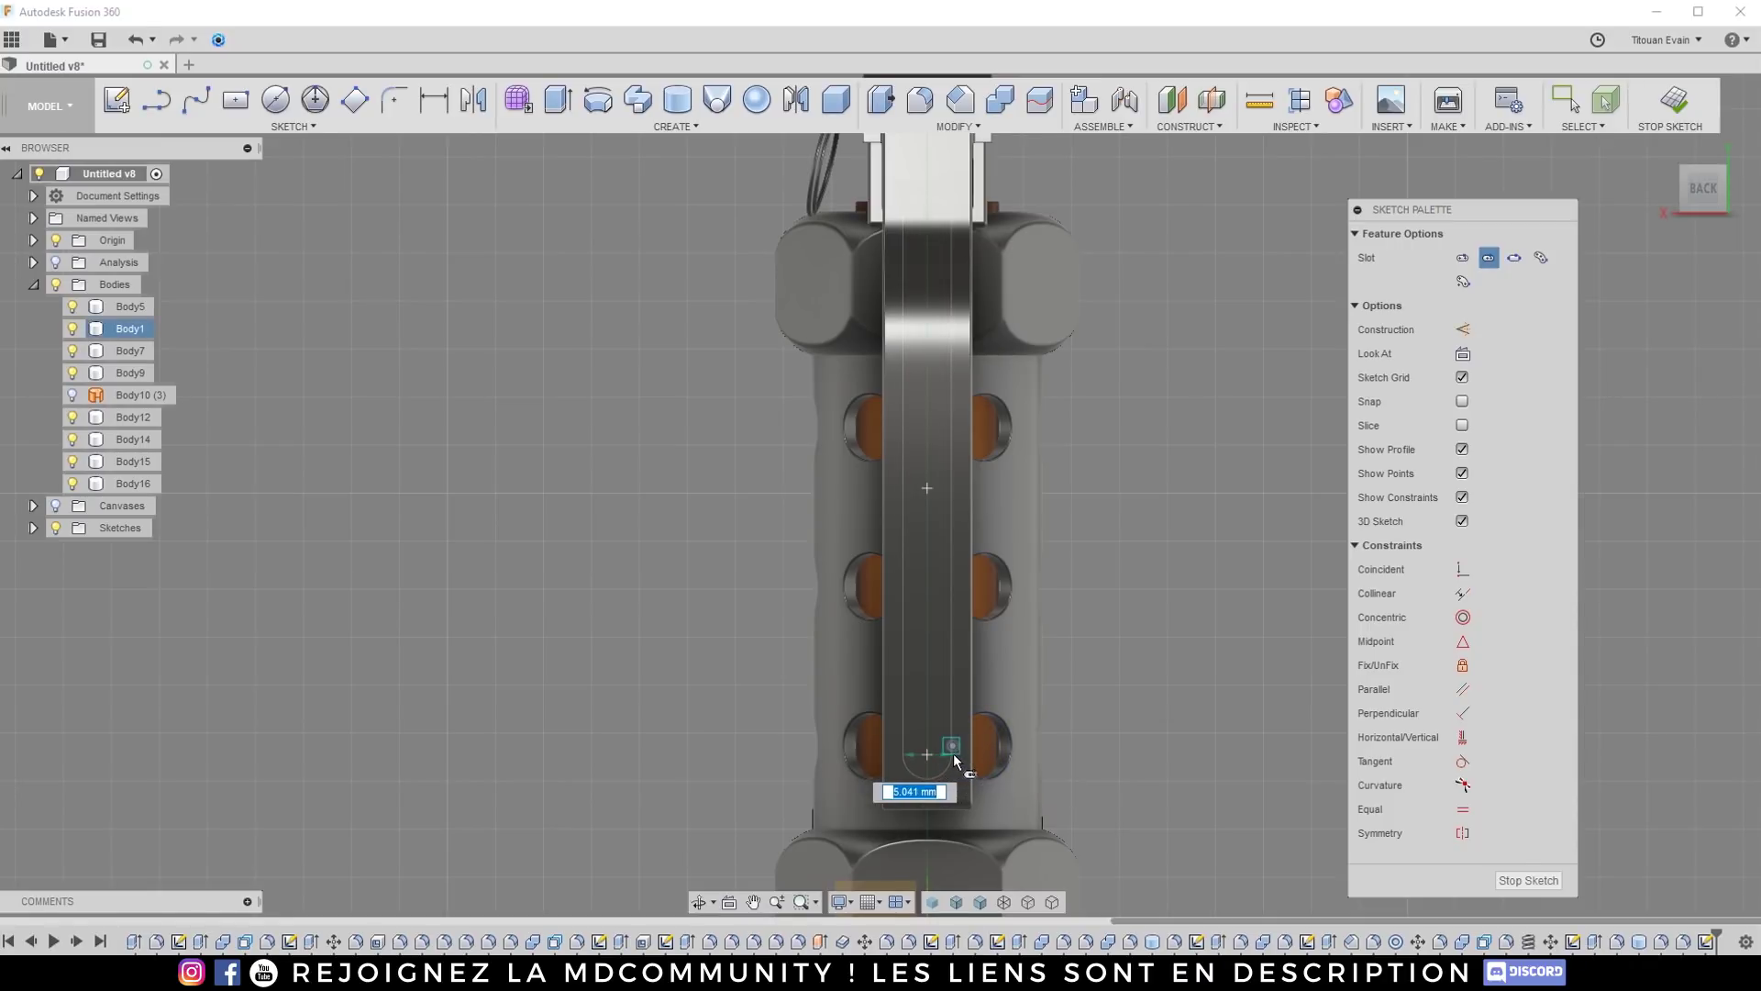
pyautogui.click(961, 752)
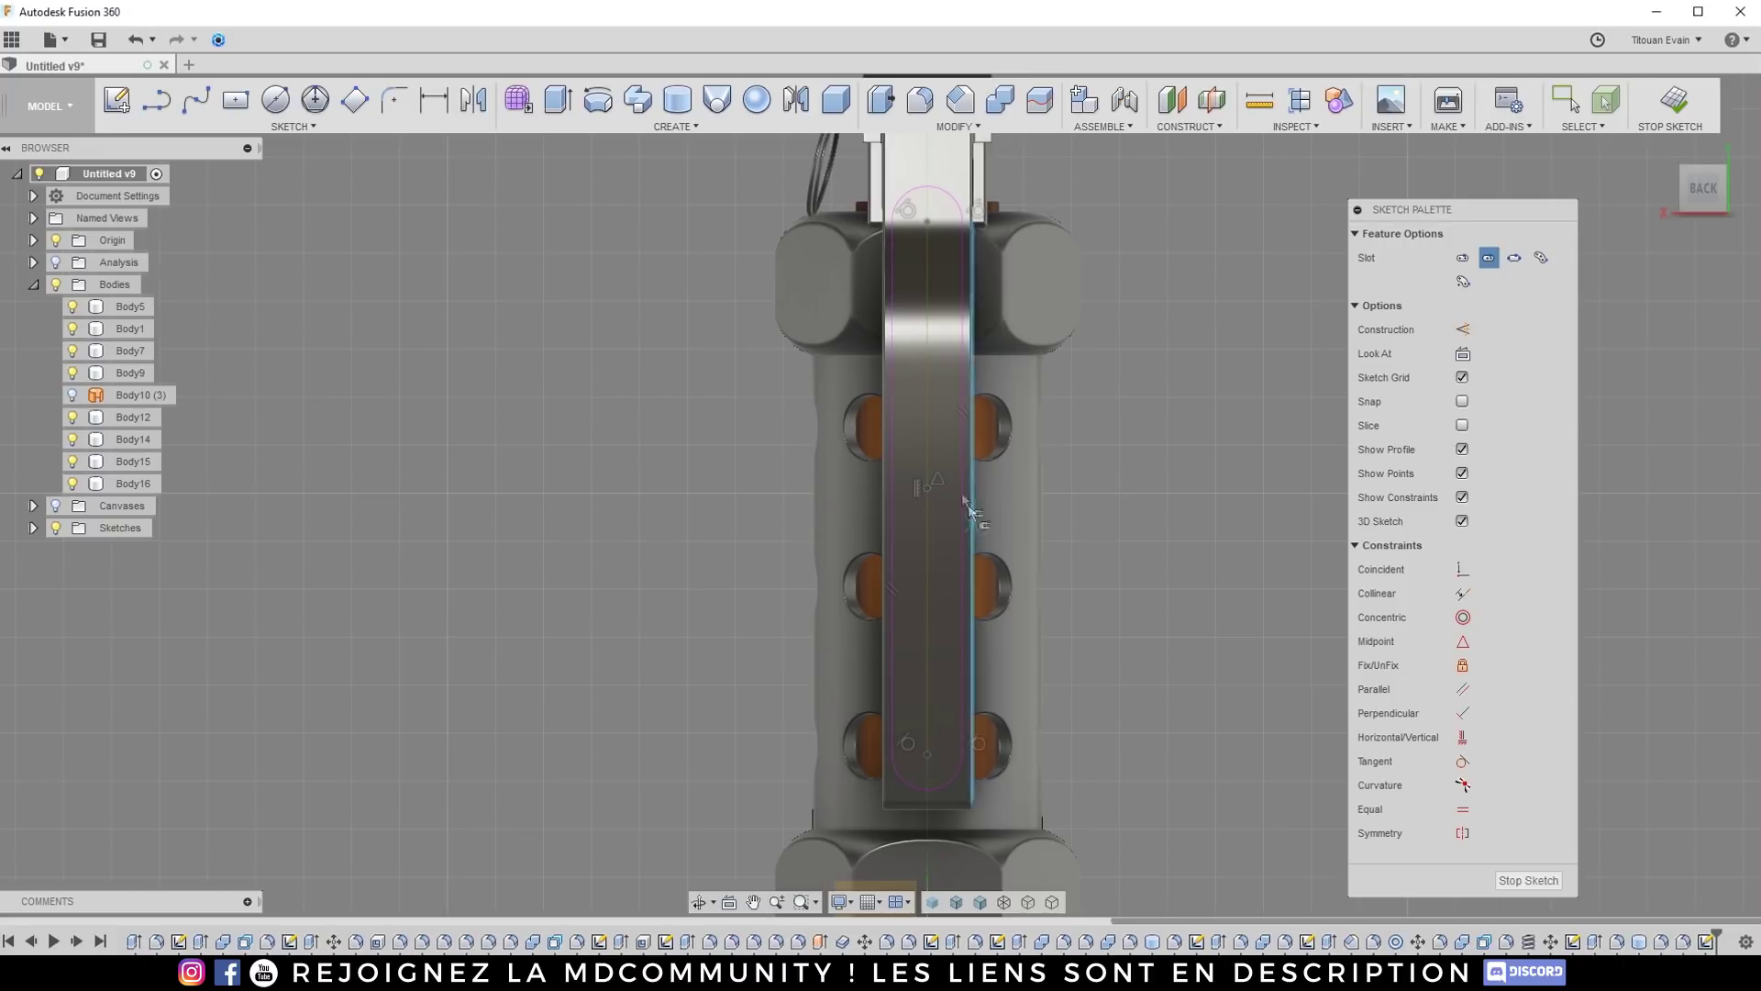
# Step: Dimension the distance between the slot's two end-arc centres and set it to 40 mm
pyautogui.press('d')
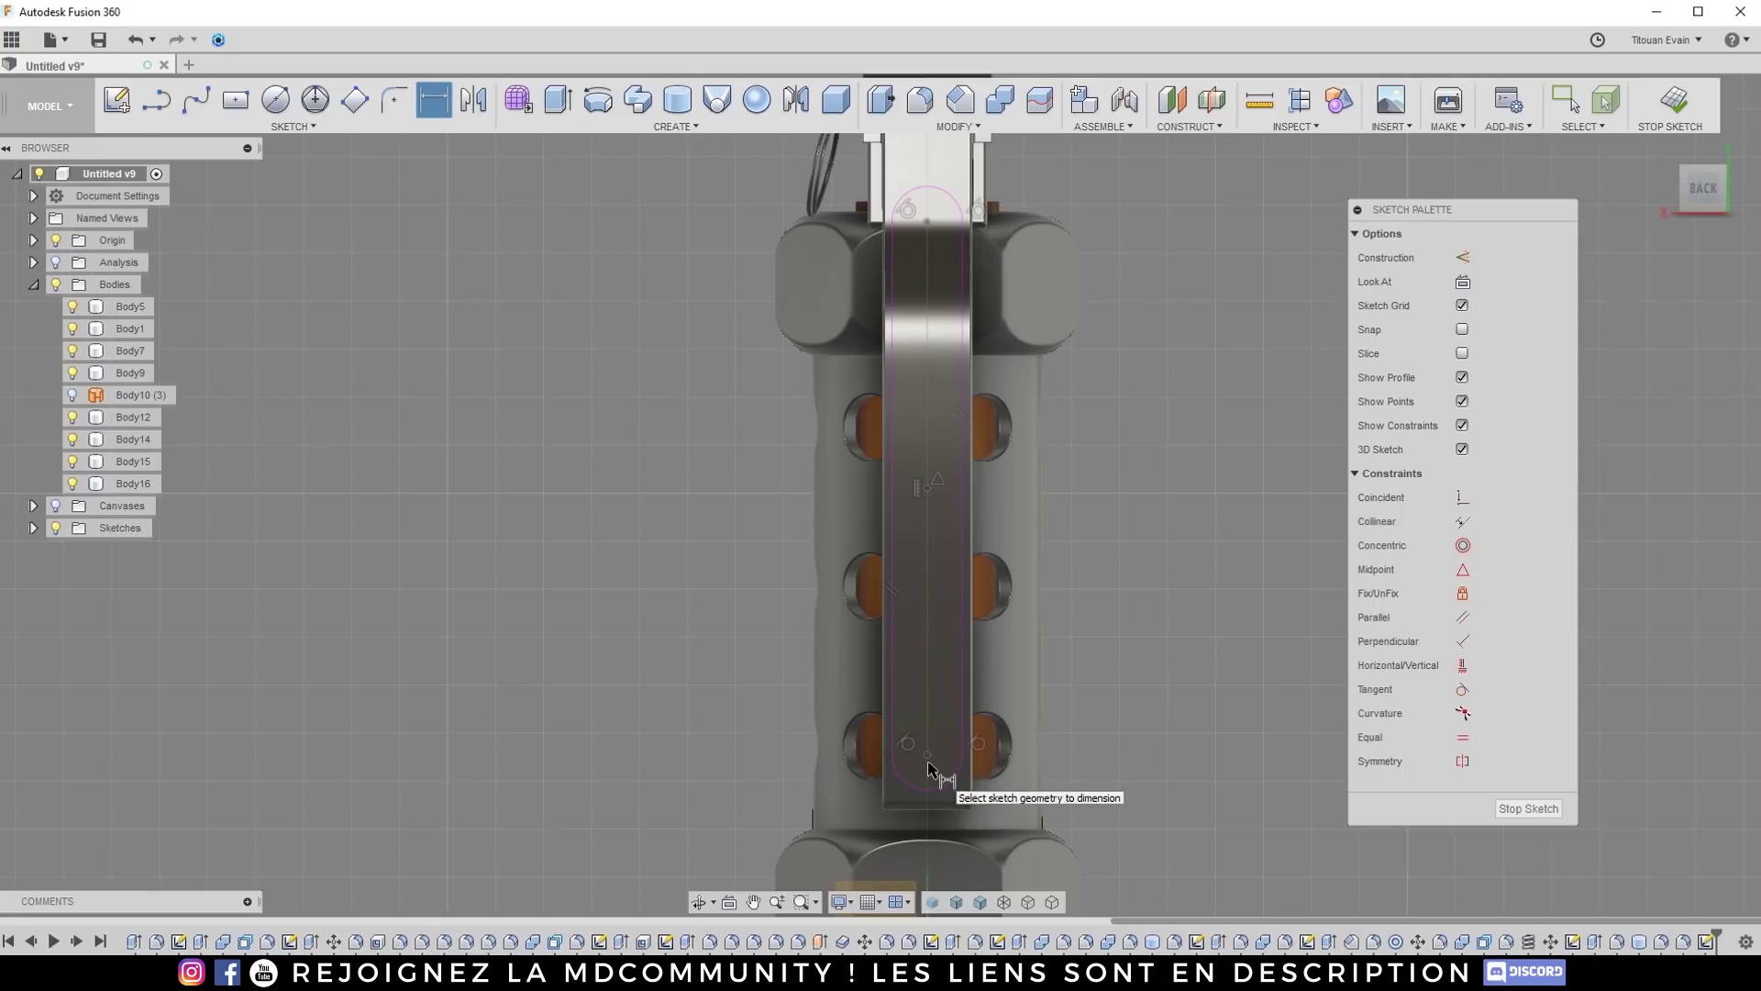
pyautogui.click(927, 222)
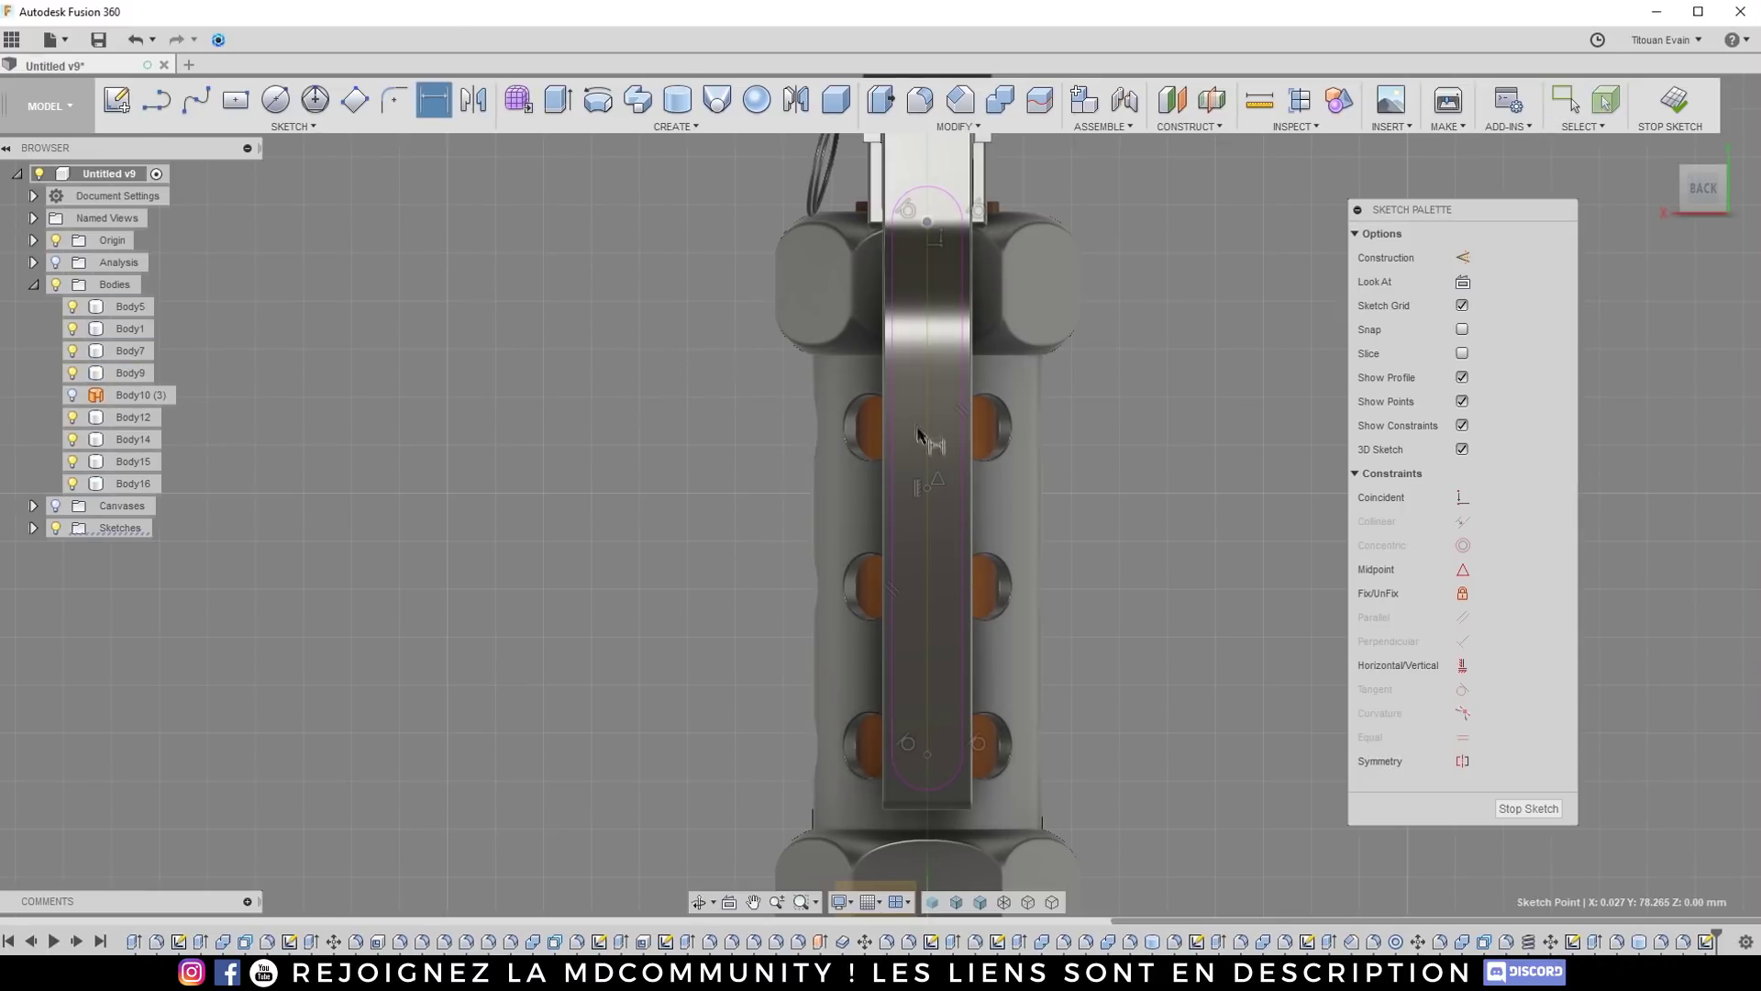
pyautogui.click(755, 408)
pyautogui.click(927, 189)
pyautogui.click(930, 791)
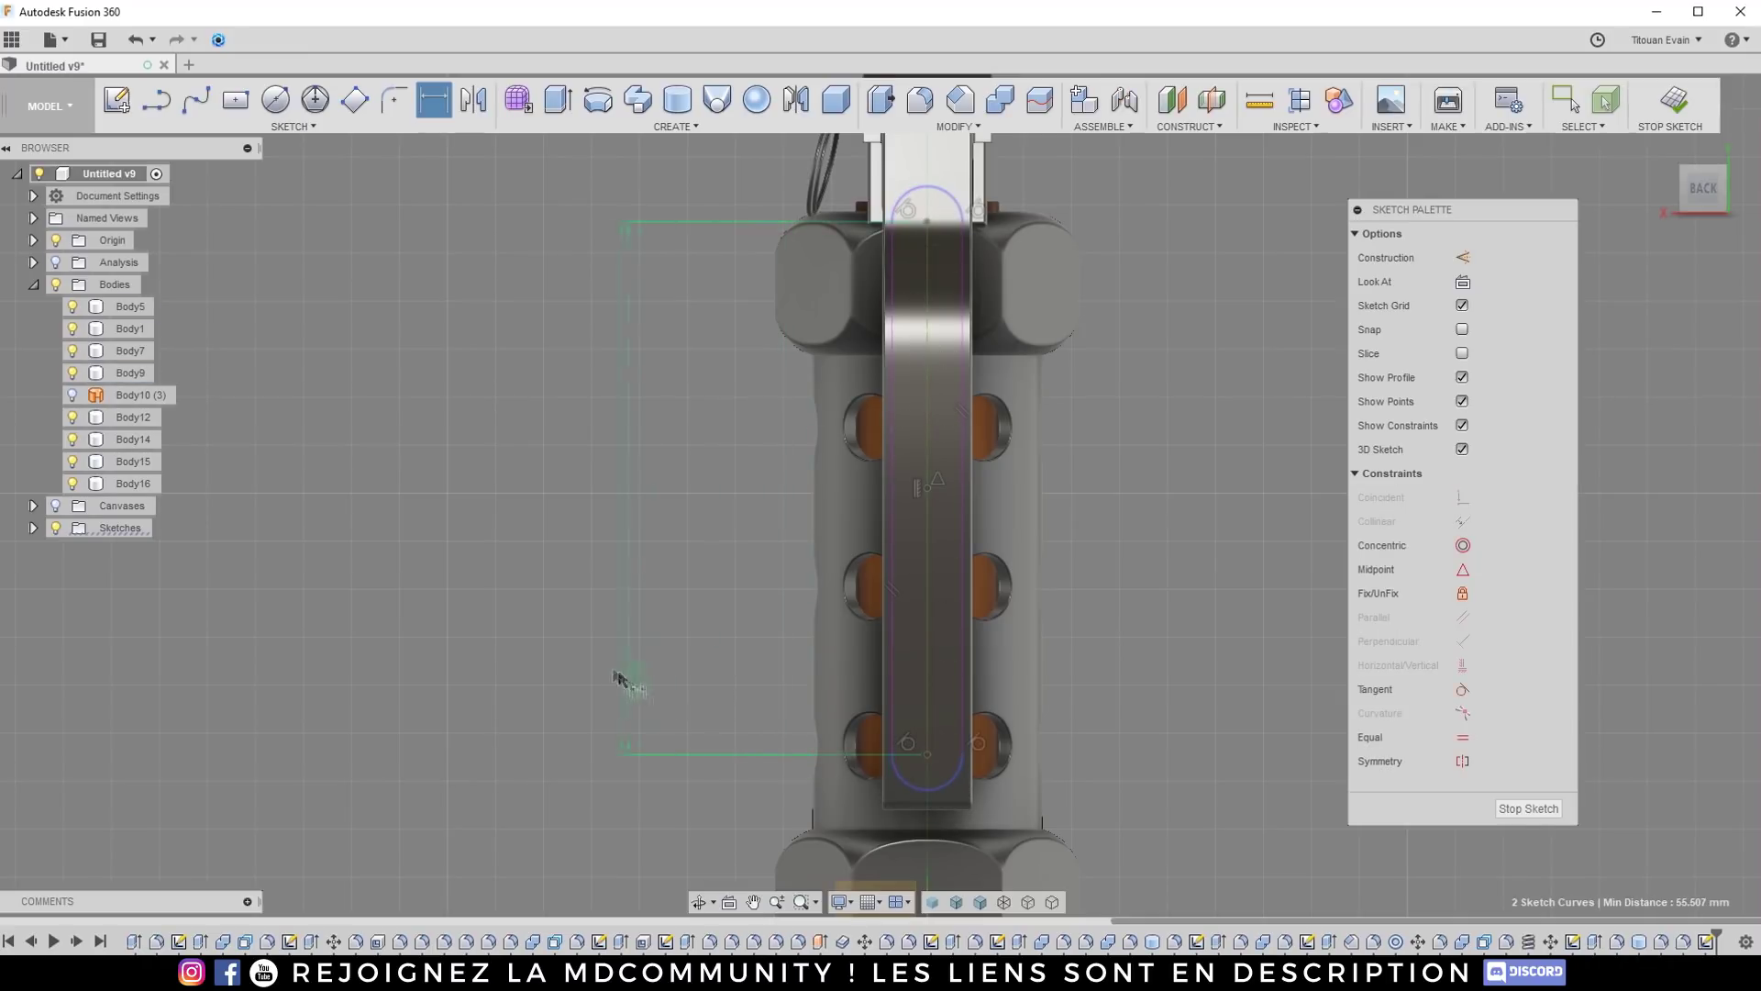
pyautogui.click(584, 626)
pyautogui.write('40')
pyautogui.press('Return')
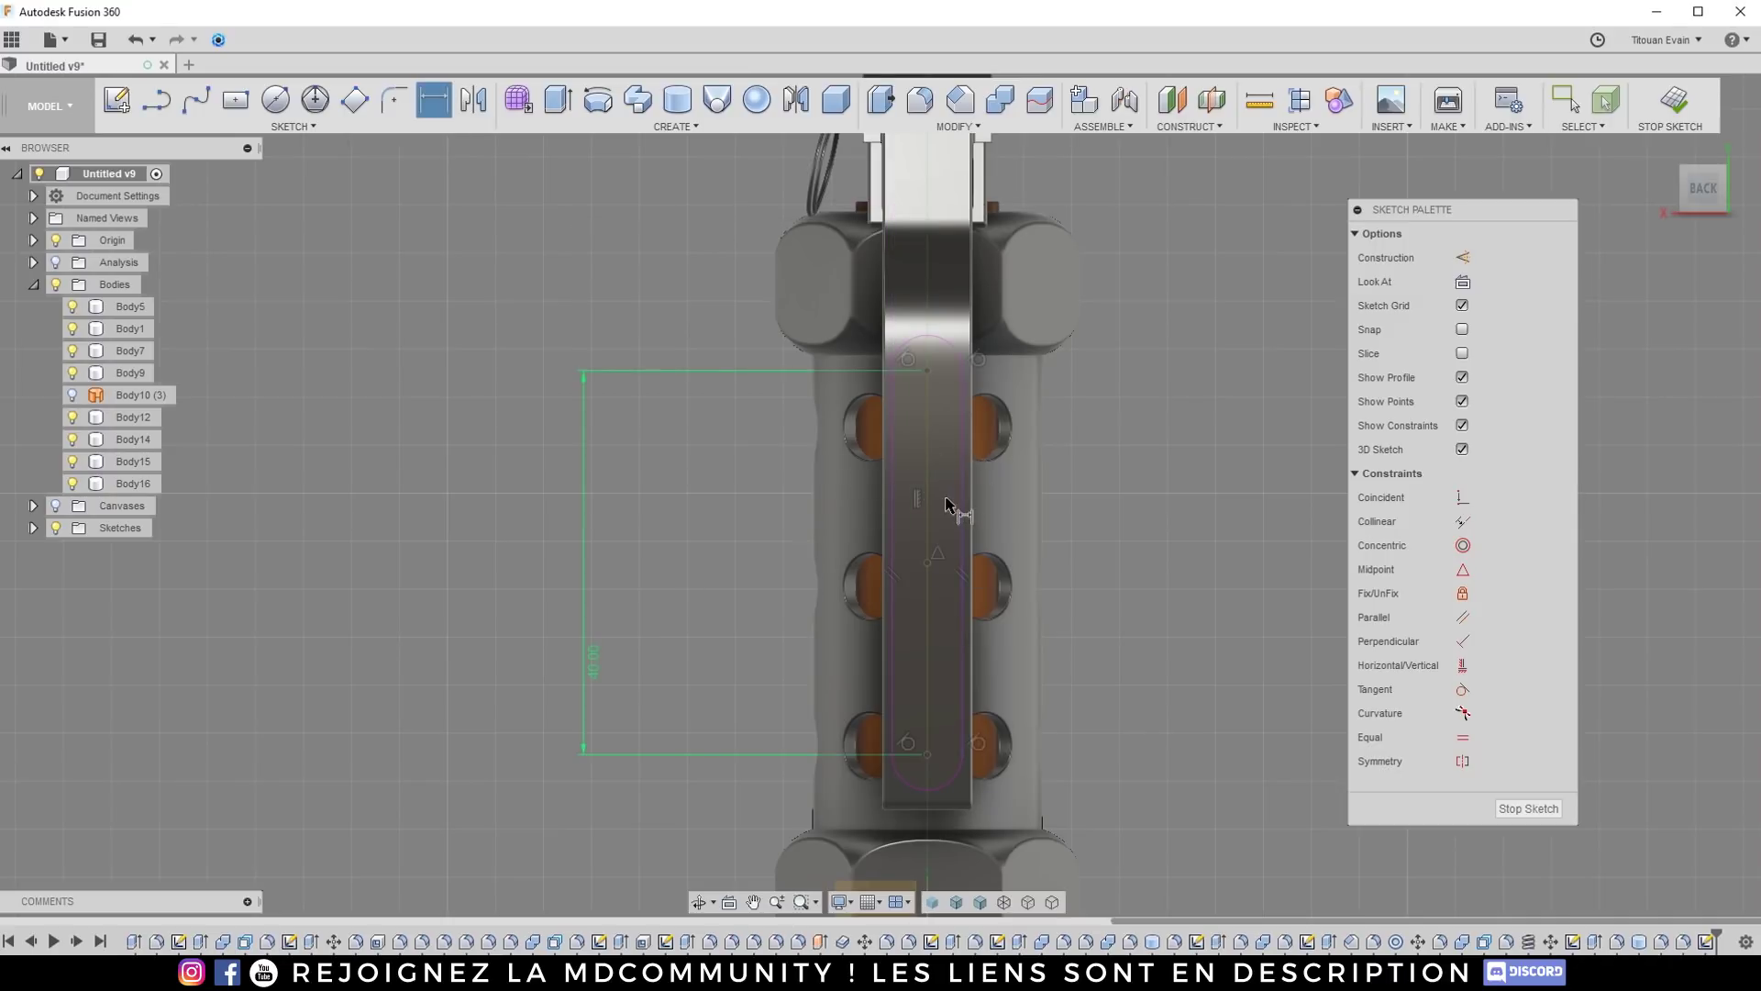
# Step: Set the slot's end-arc radius to 2.5 mm and move the slot upward along the lever by its centre point
pyautogui.click(926, 342)
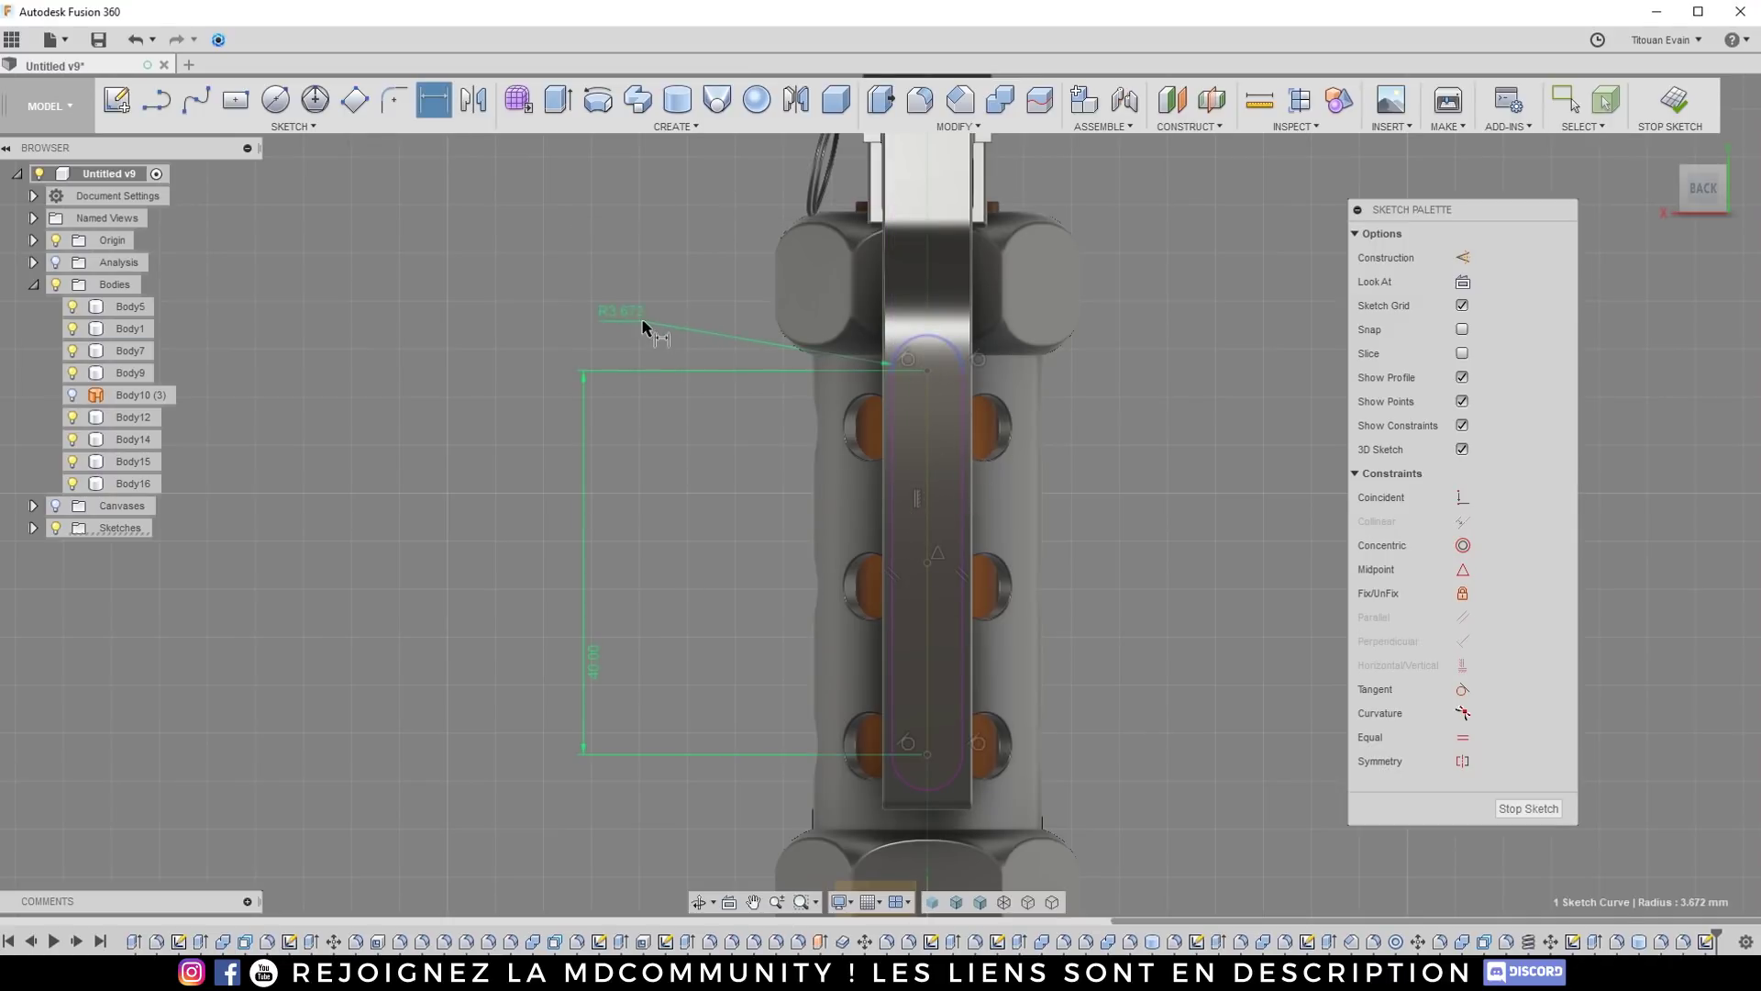
pyautogui.click(741, 350)
pyautogui.write('2.5')
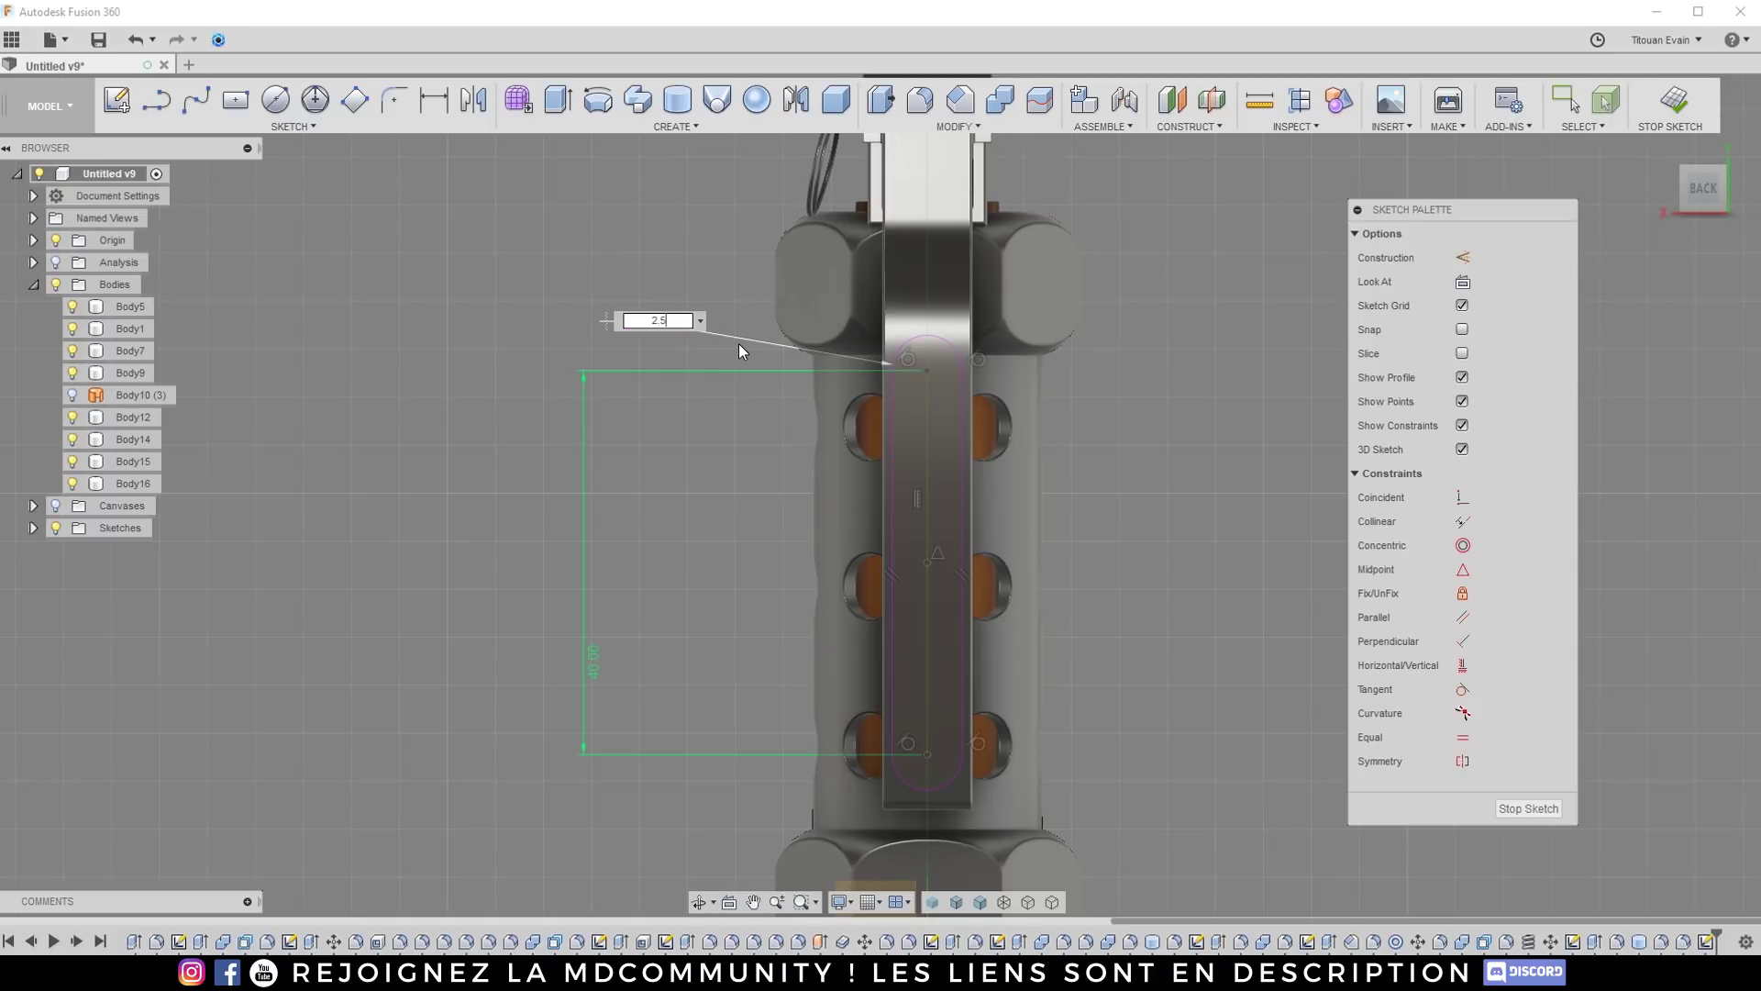
pyautogui.press('Return')
pyautogui.press('Escape')
pyautogui.moveTo(917, 564)
pyautogui.mouseDown()
pyautogui.moveTo(943, 537)
pyautogui.moveTo(928, 503)
pyautogui.moveTo(958, 512)
pyautogui.mouseUp()
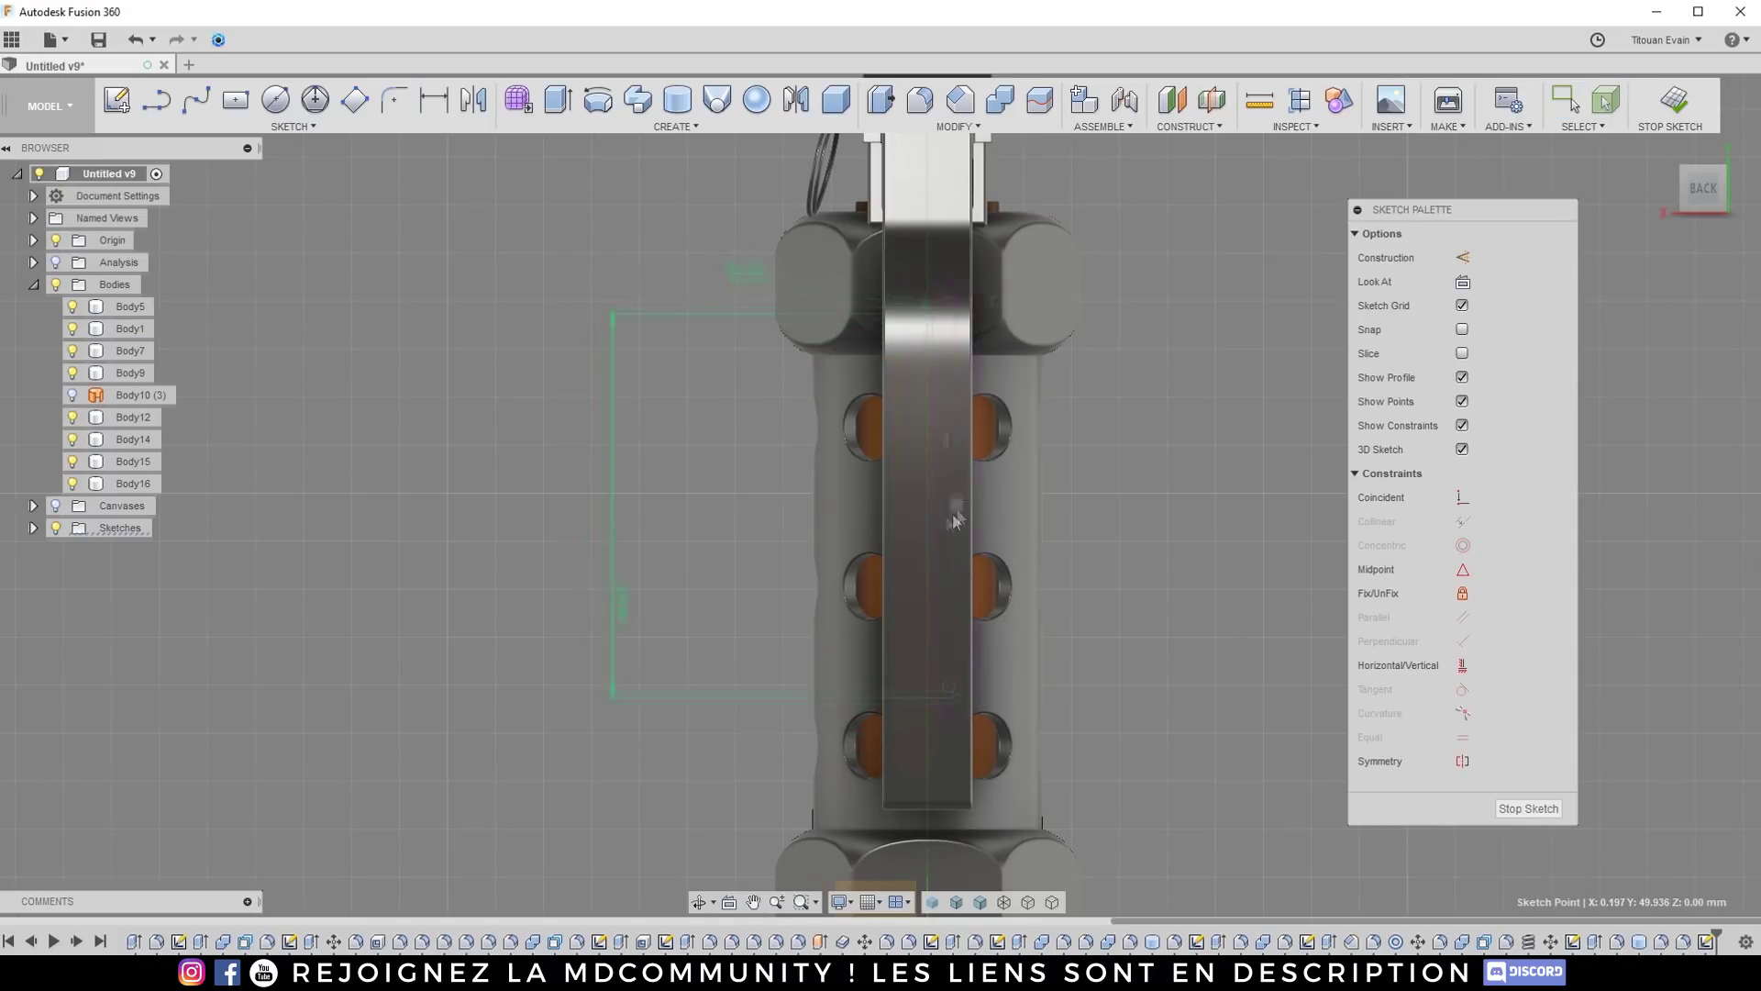
pyautogui.scroll(-3, 932, 515)
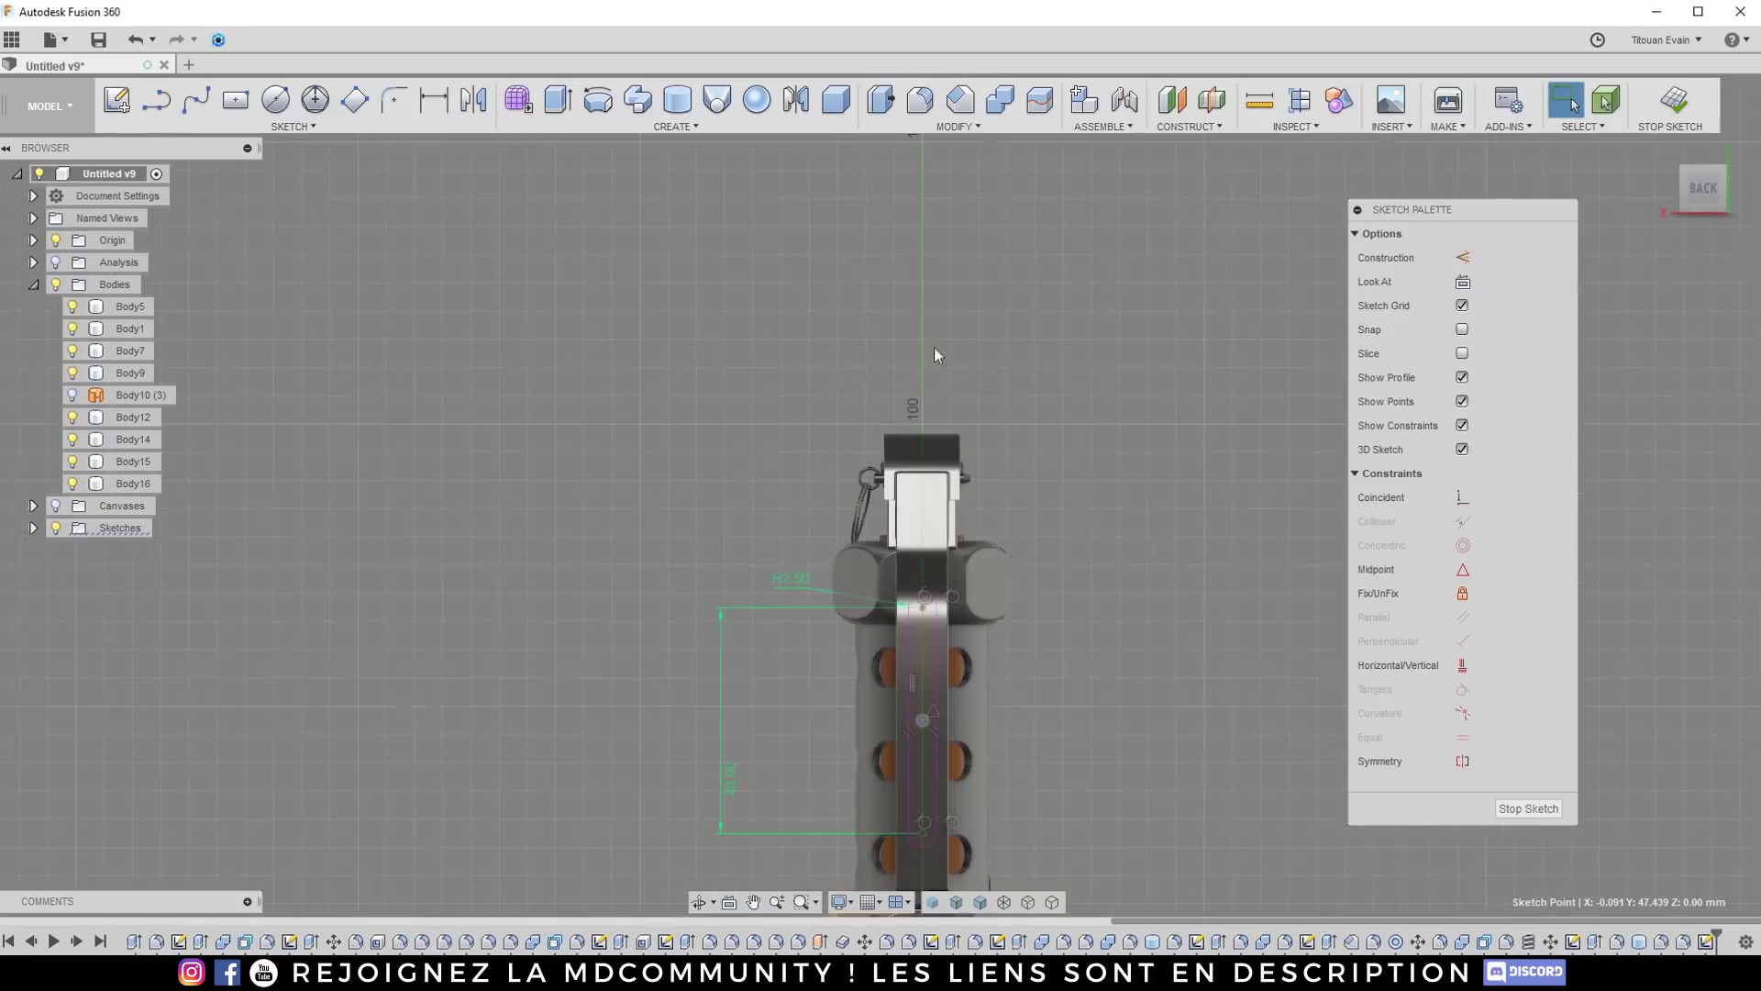
# Step: Draw a vertical centre line from the midpoint of the head's top edge down to the sketch origin
pyautogui.click(157, 100)
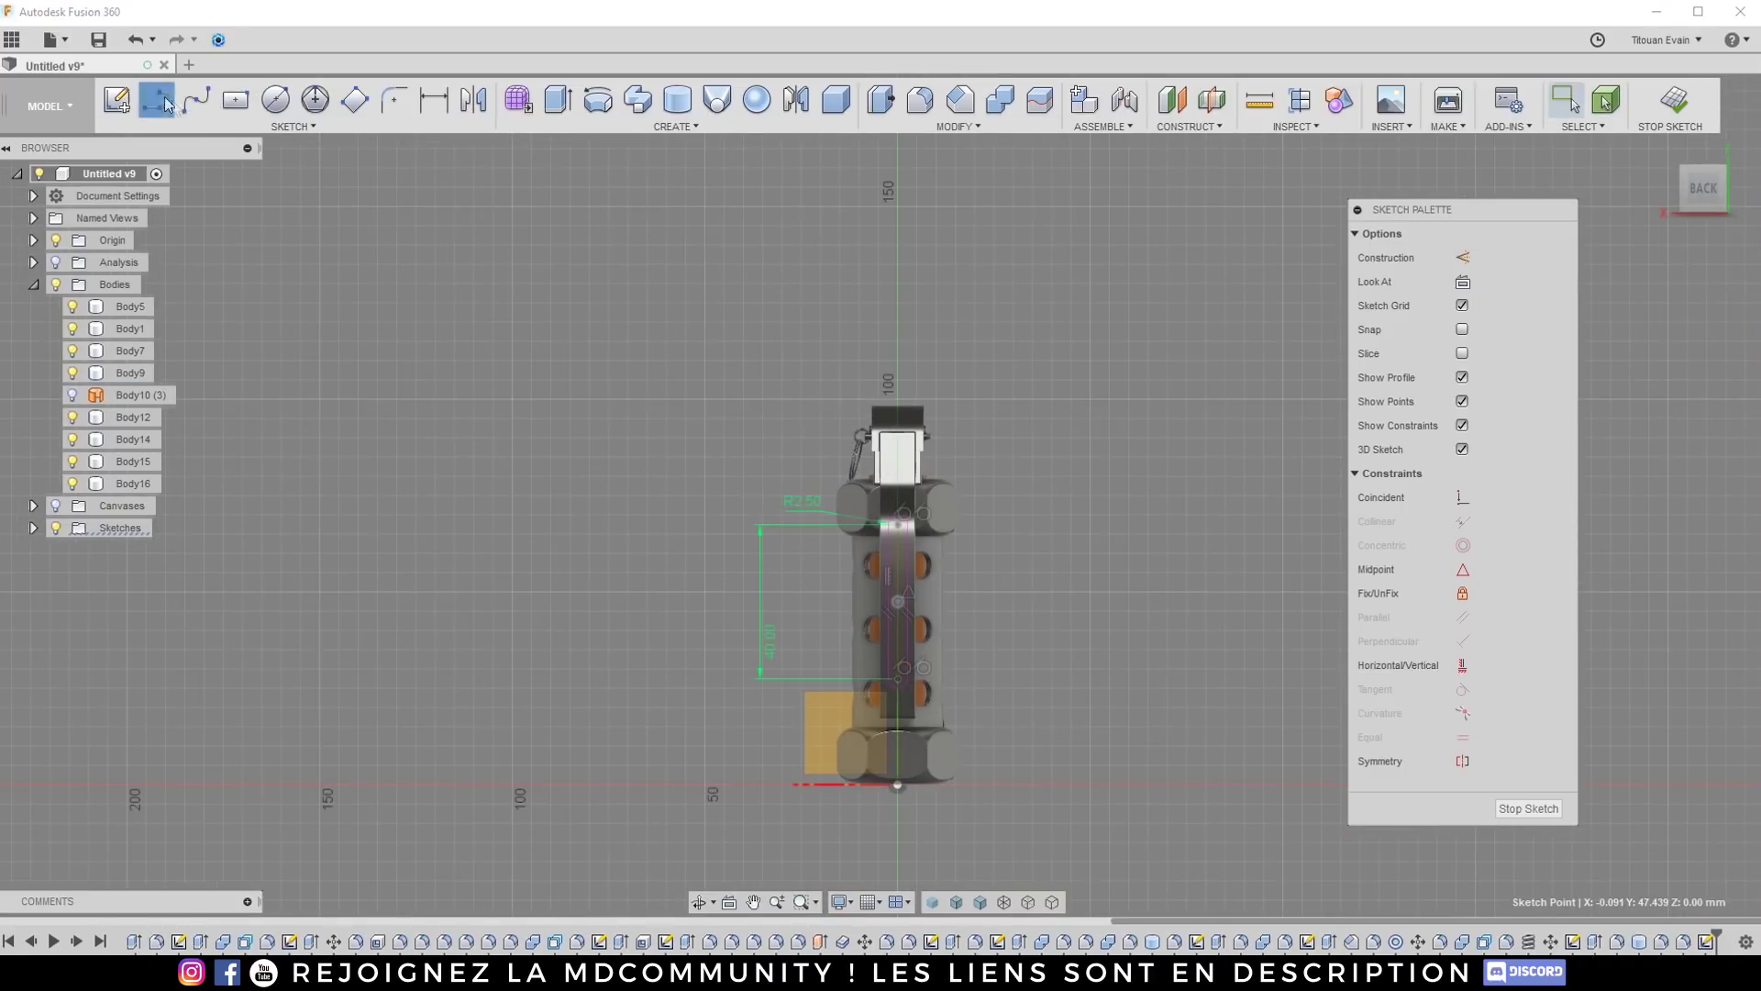
pyautogui.scroll(2, 950, 403)
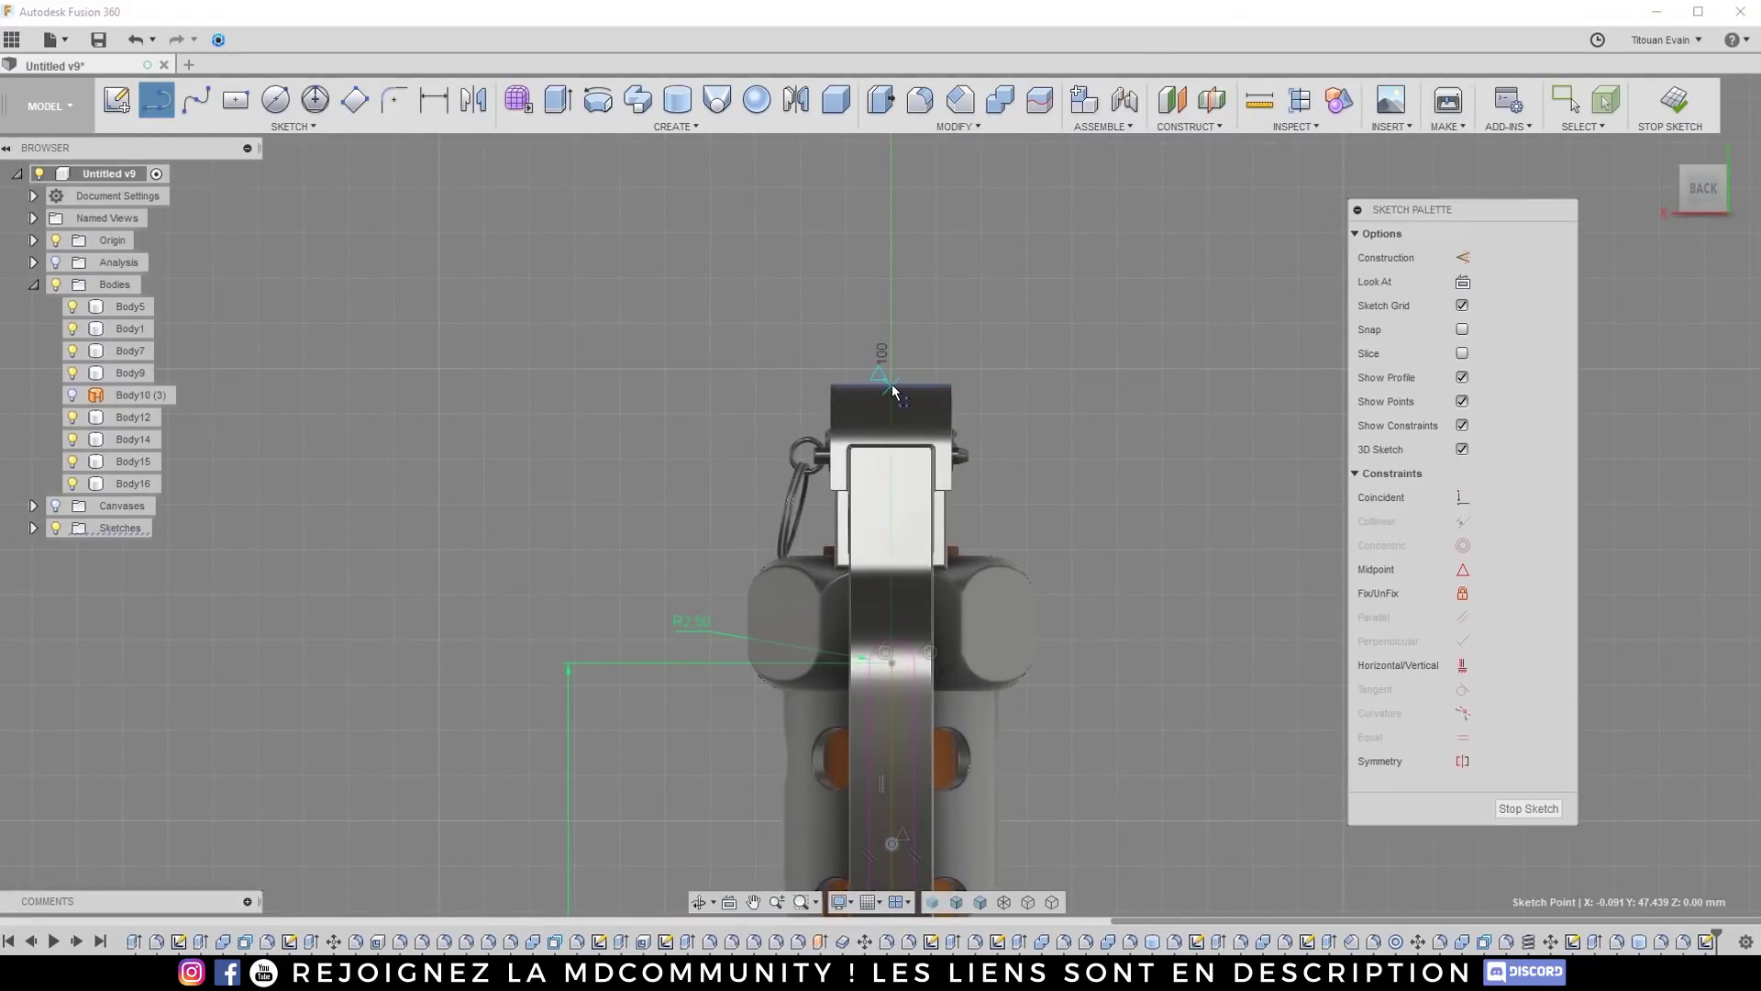
pyautogui.click(892, 383)
pyautogui.scroll(-5, 892, 385)
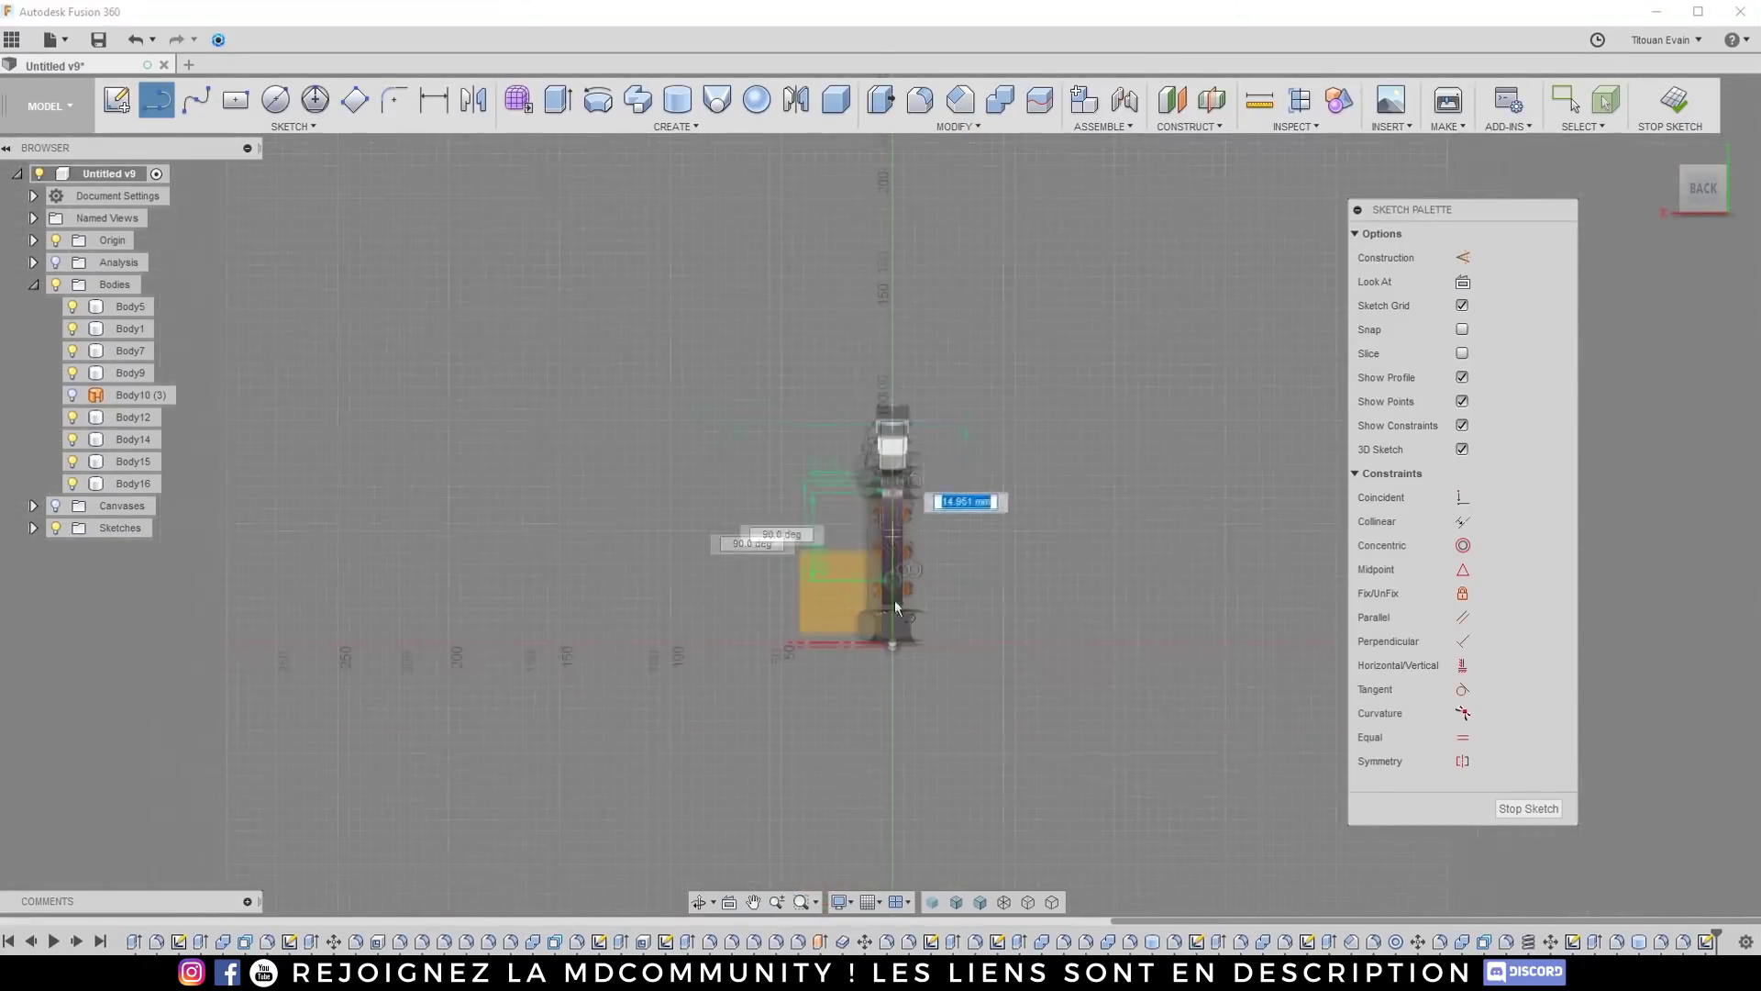
pyautogui.scroll(6, 895, 623)
pyautogui.click(902, 649)
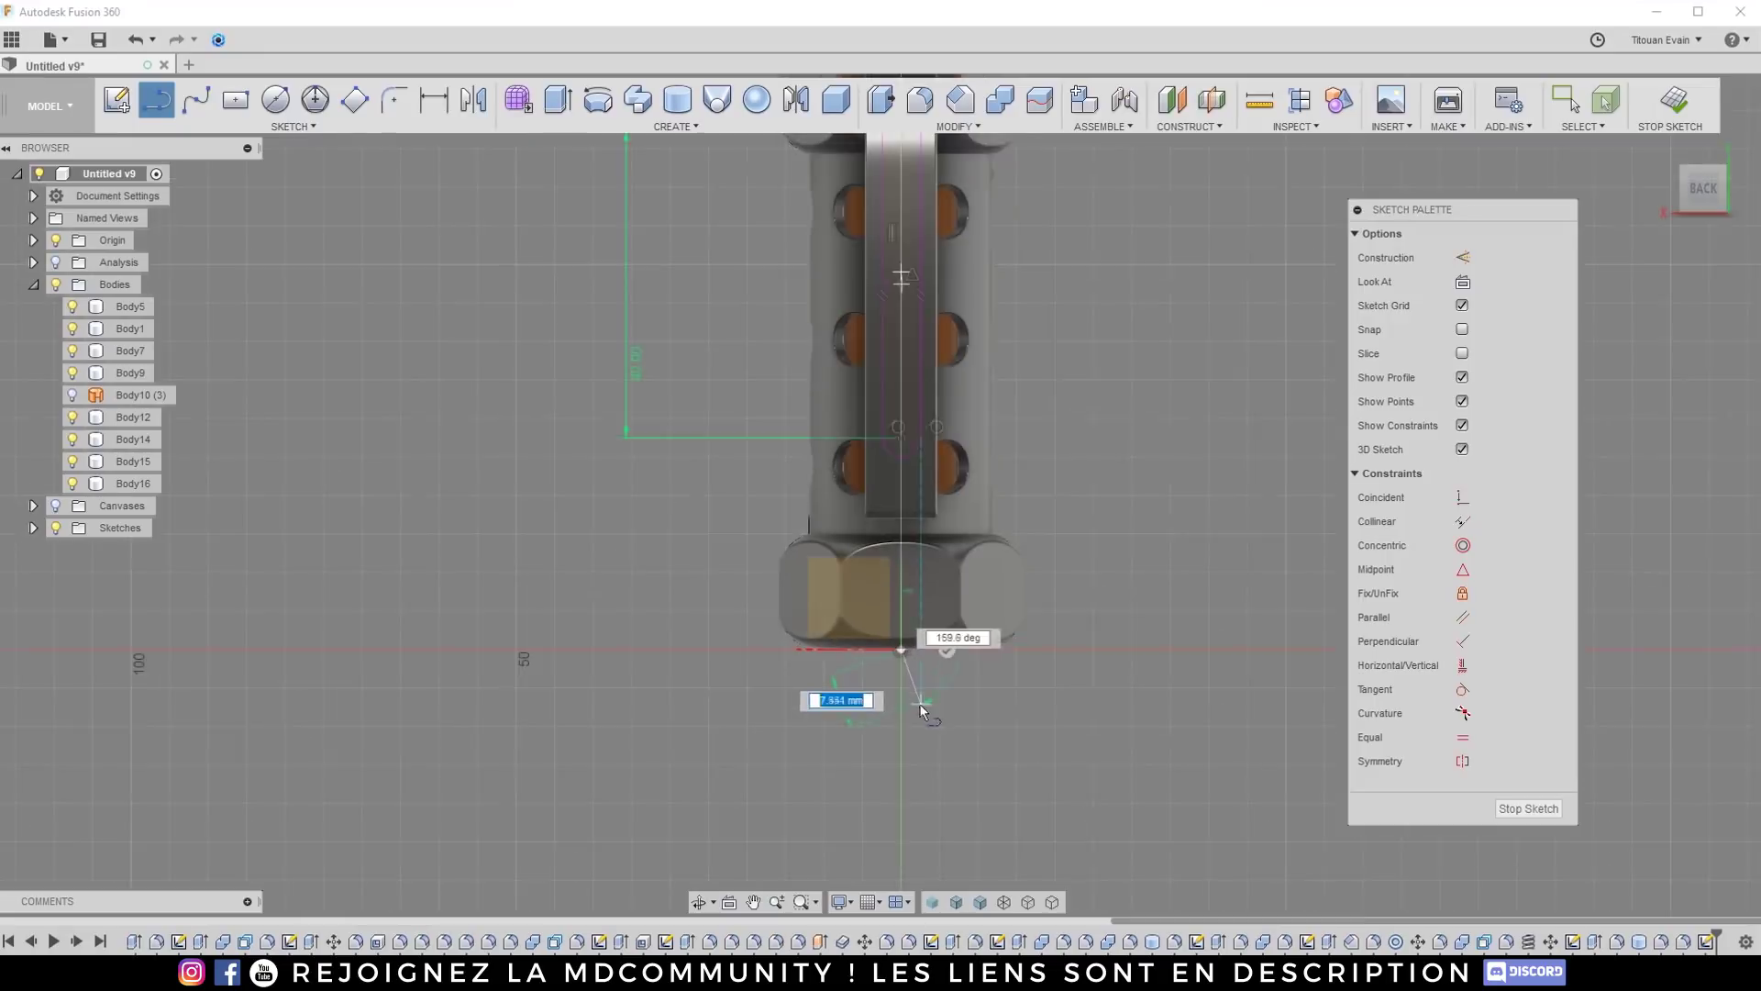
pyautogui.press('Escape')
# Step: Attach the slot's centre point to the vertical centre line and slide the slot down the lever
pyautogui.scroll(-5, 921, 709)
pyautogui.scroll(8, 918, 548)
pyautogui.moveTo(914, 539); pyautogui.dragTo(910, 484)
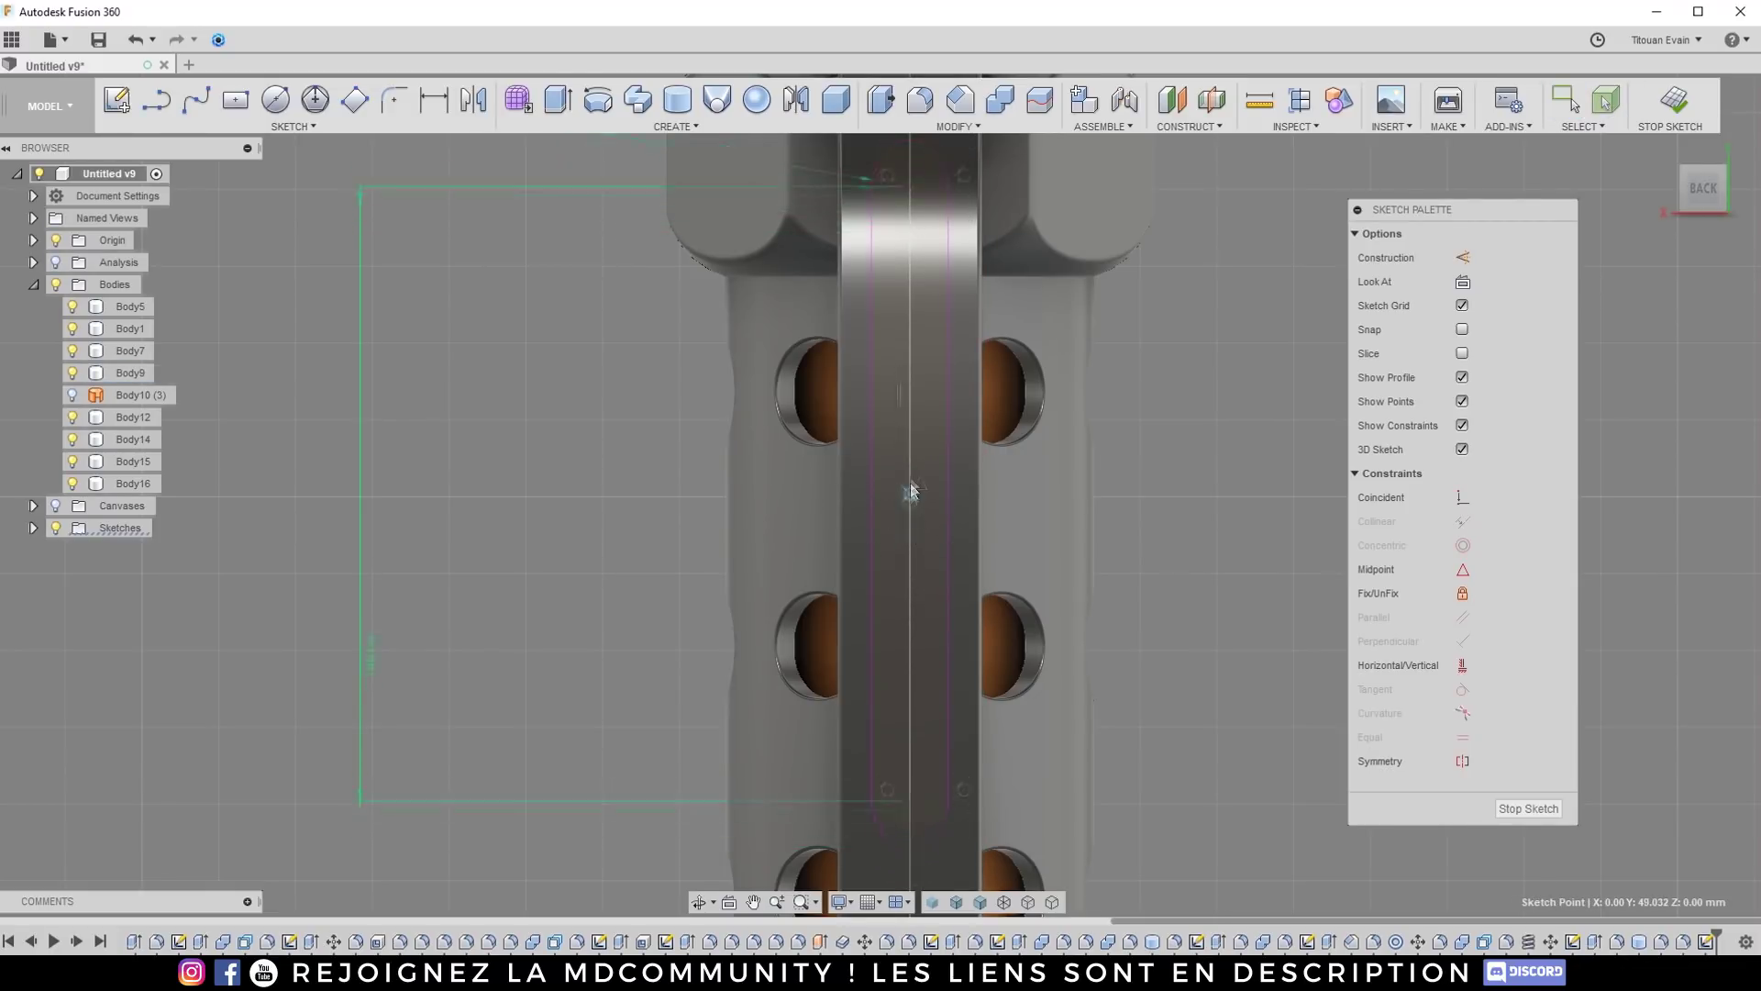
pyautogui.scroll(-5, 911, 490)
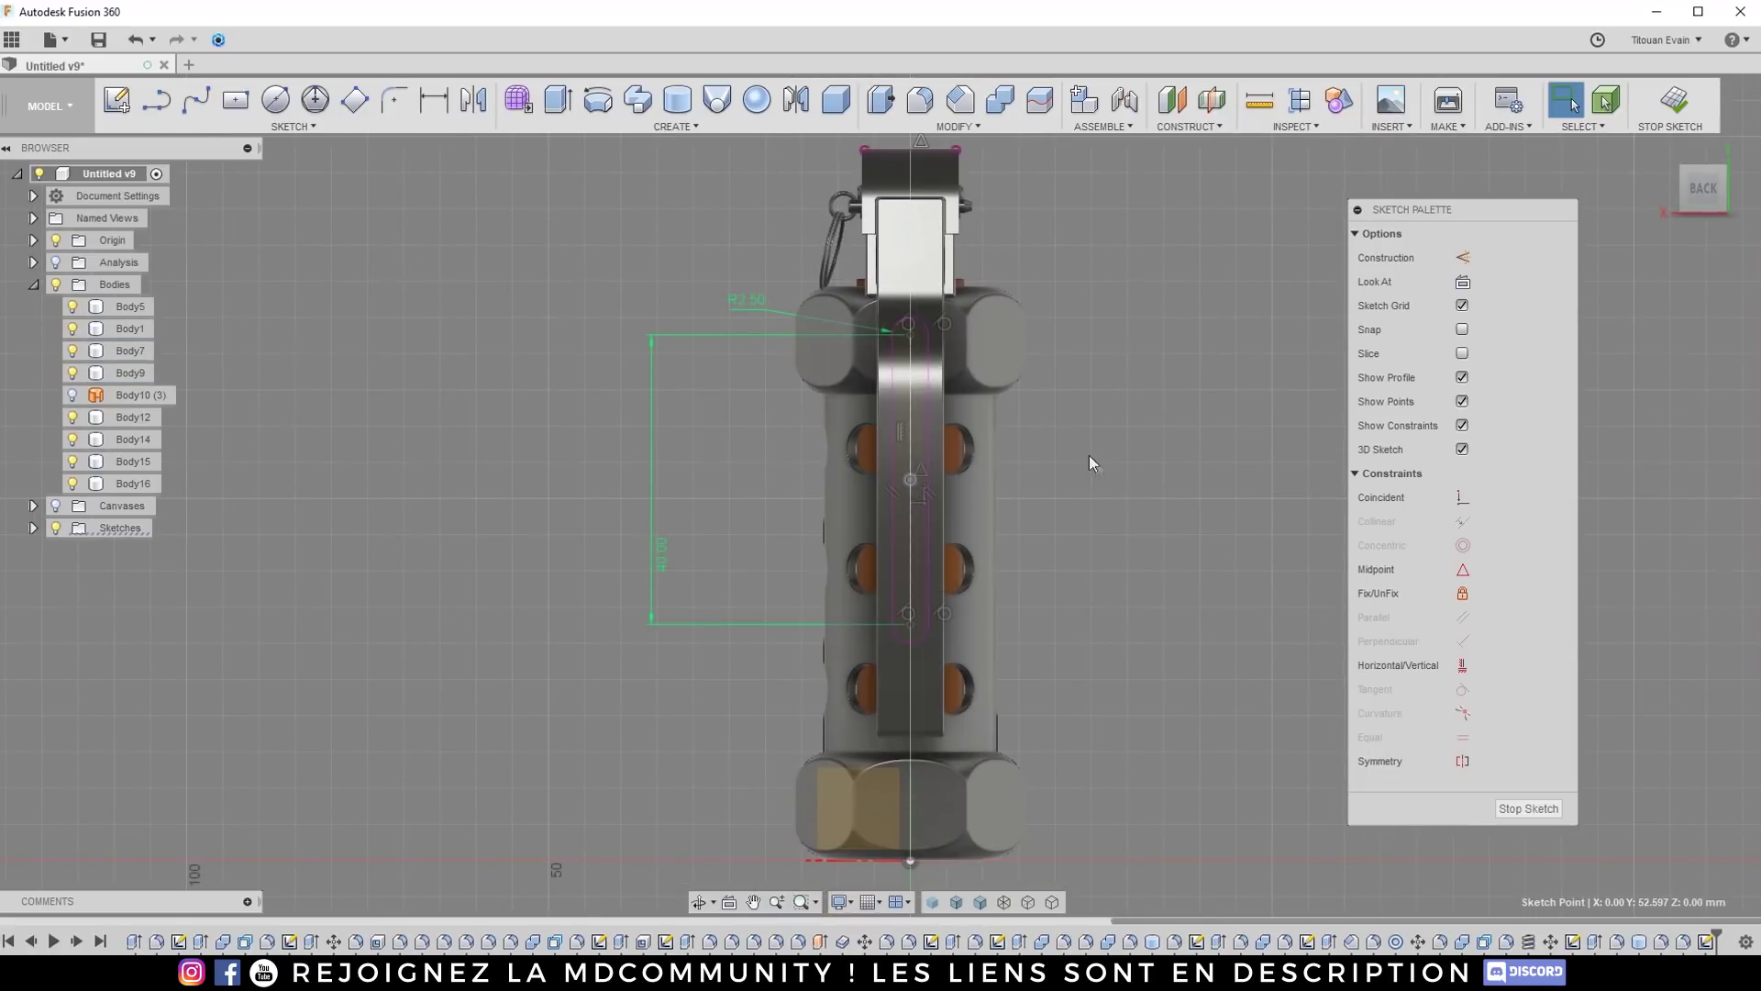
pyautogui.moveTo(912, 480); pyautogui.dragTo(913, 523)
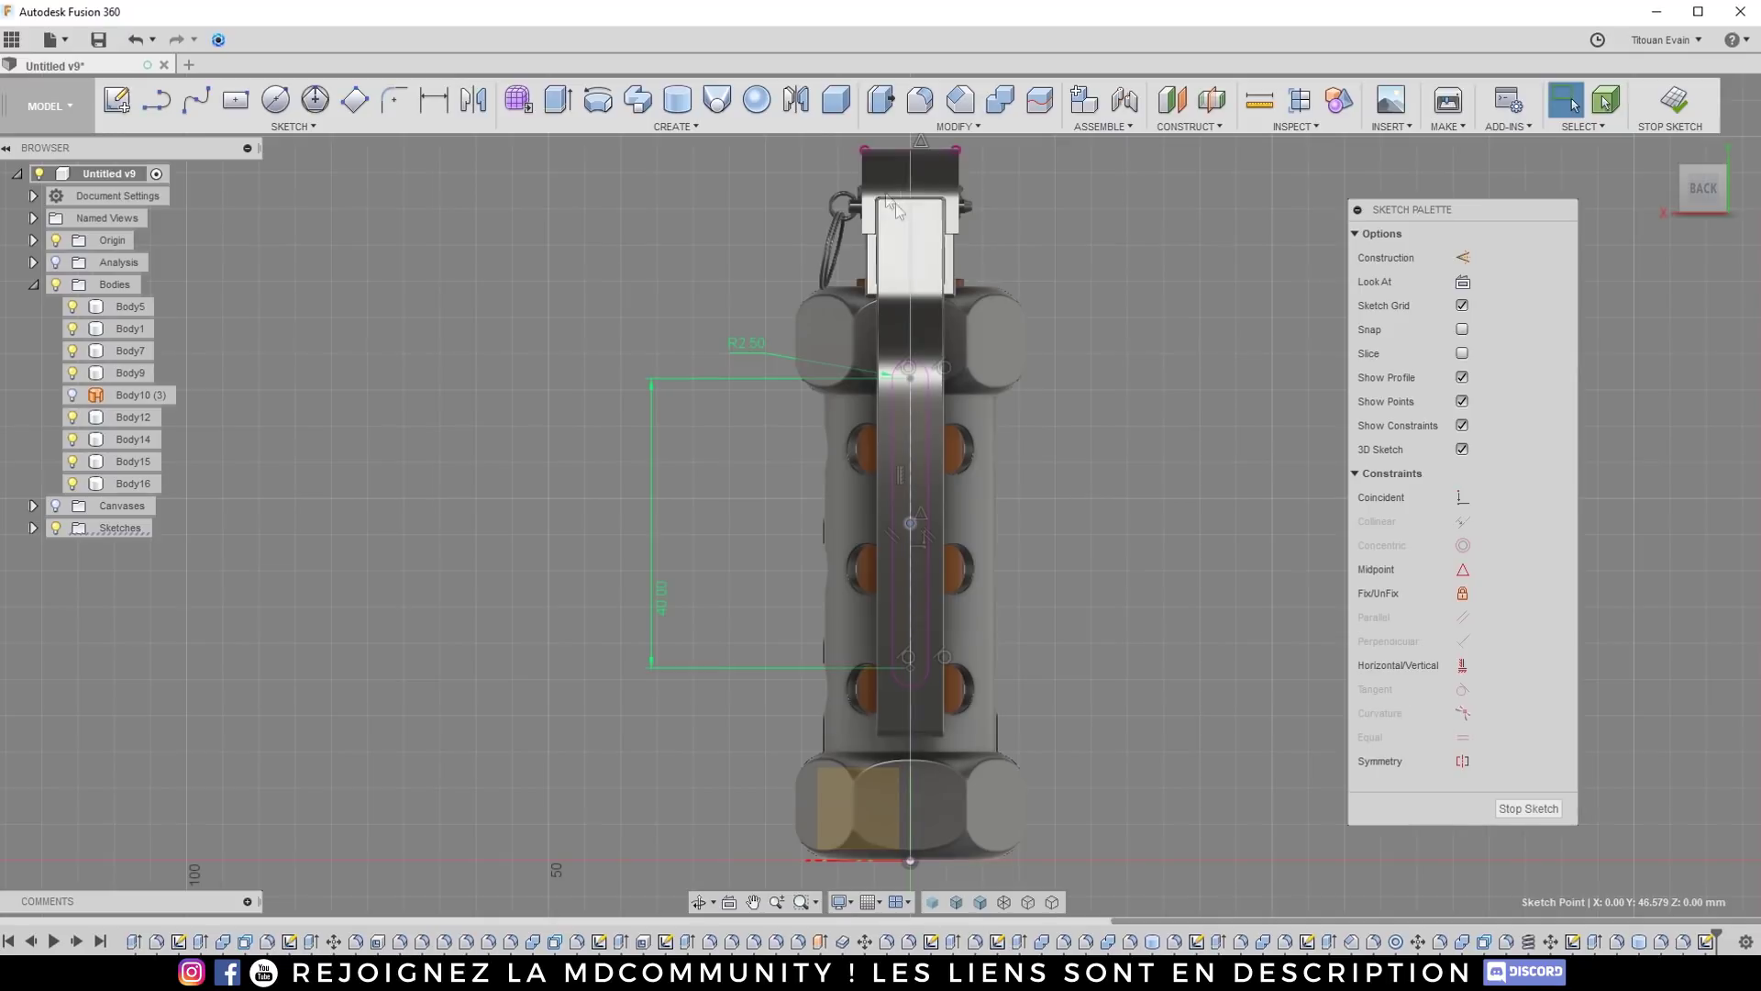
# Step: Extrude both halves of the slot profile as a cut, about 51.7 mm out past the lever
pyautogui.click(558, 99)
pyautogui.click(901, 410)
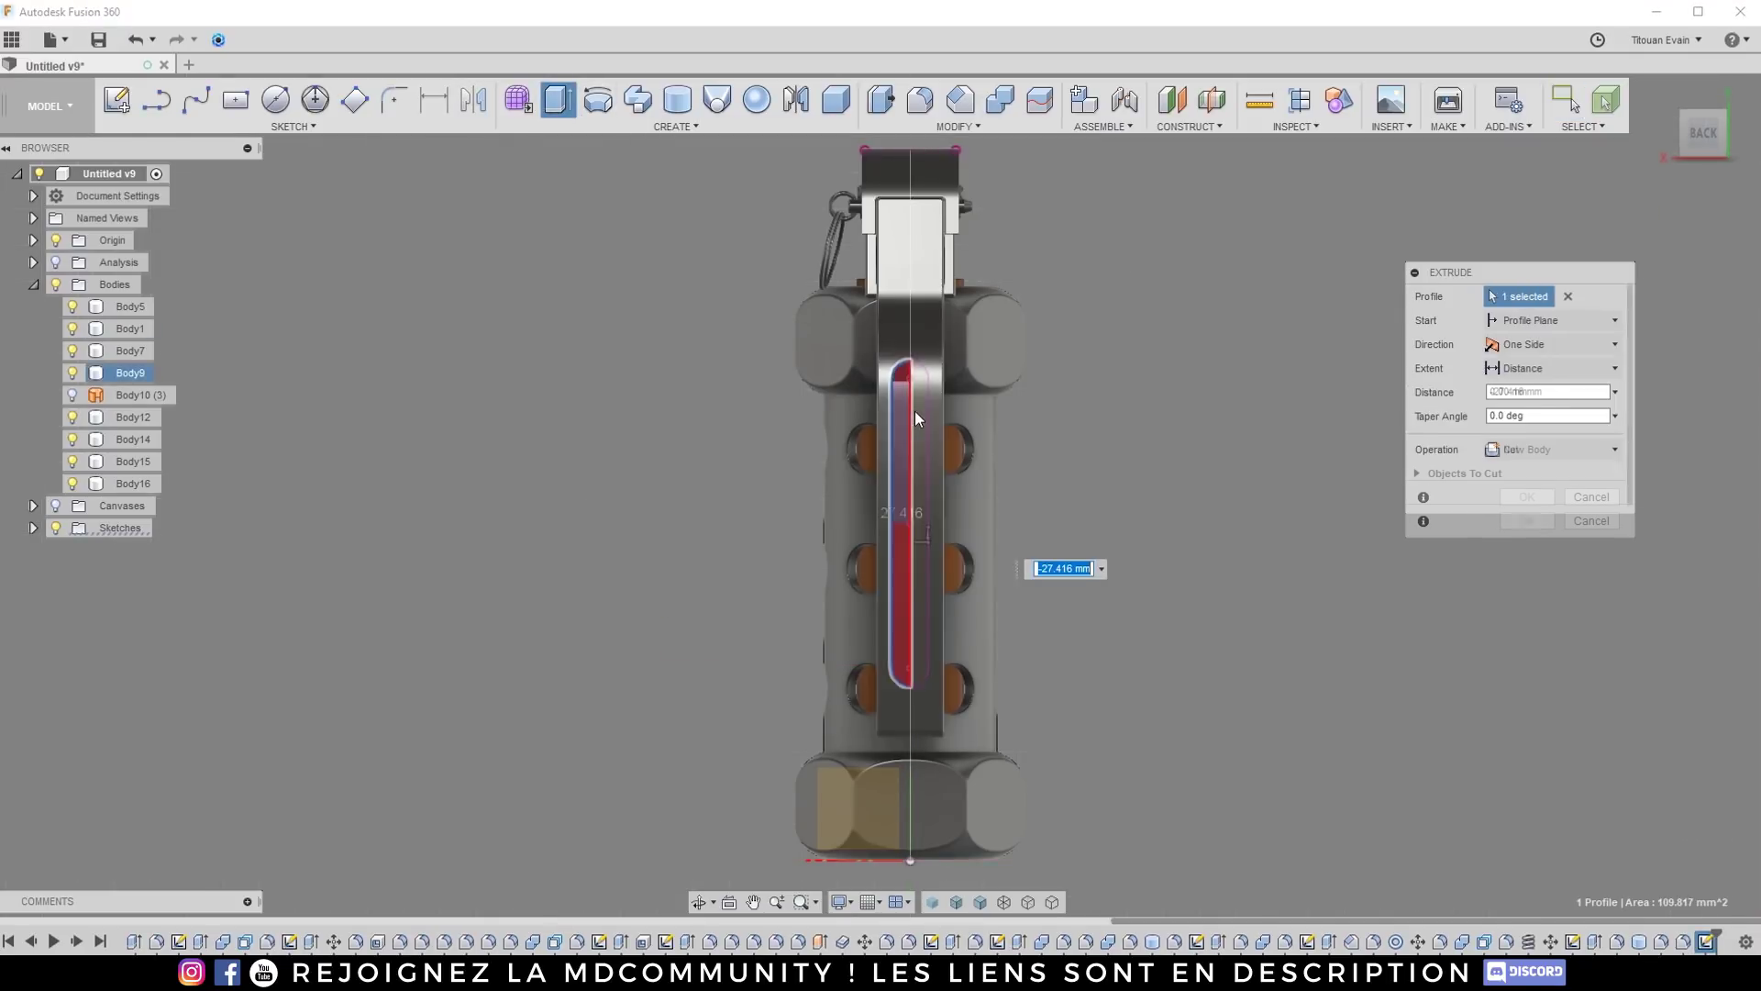
pyautogui.keyDown('shift'); pyautogui.moveTo(923, 402); pyautogui.dragTo(825, 367, button='middle'); pyautogui.keyUp('shift')
pyautogui.scroll(5, 770, 293)
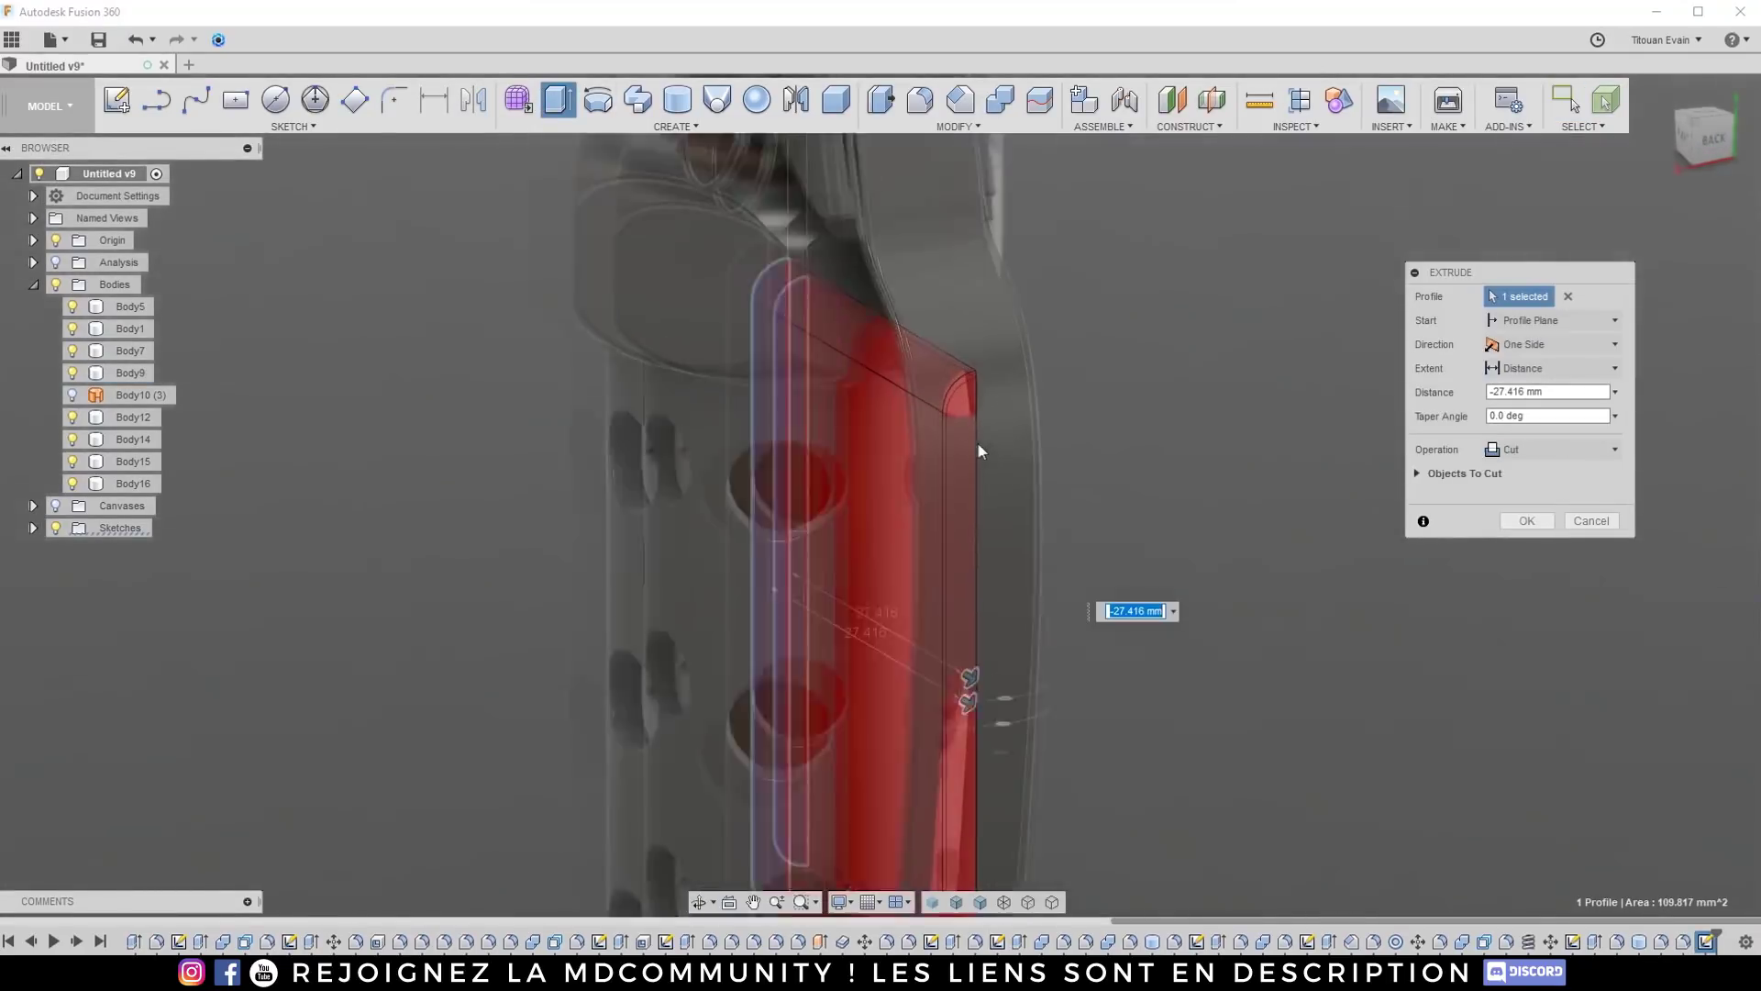
pyautogui.click(770, 298)
pyautogui.scroll(-5, 893, 398)
pyautogui.keyDown('shift'); pyautogui.moveTo(944, 577); pyautogui.dragTo(1034, 553, button='middle'); pyautogui.keyUp('shift')
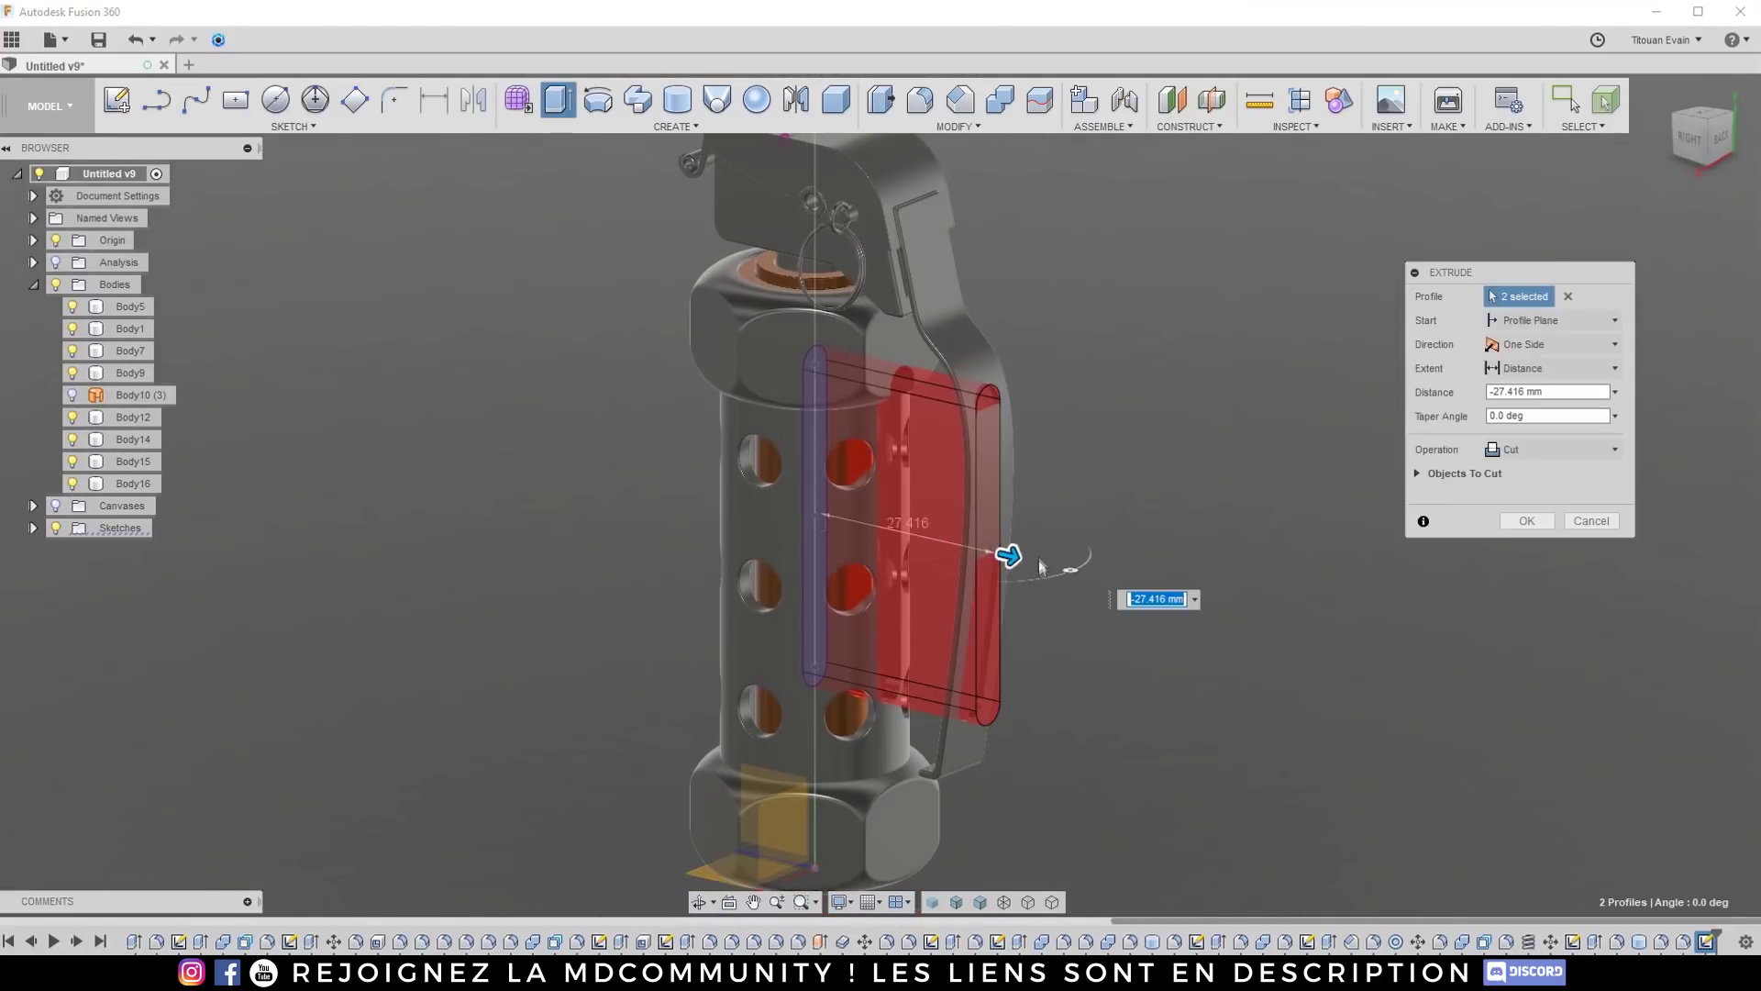
pyautogui.moveTo(1012, 553); pyautogui.dragTo(1160, 581)
pyautogui.click(1690, 138)
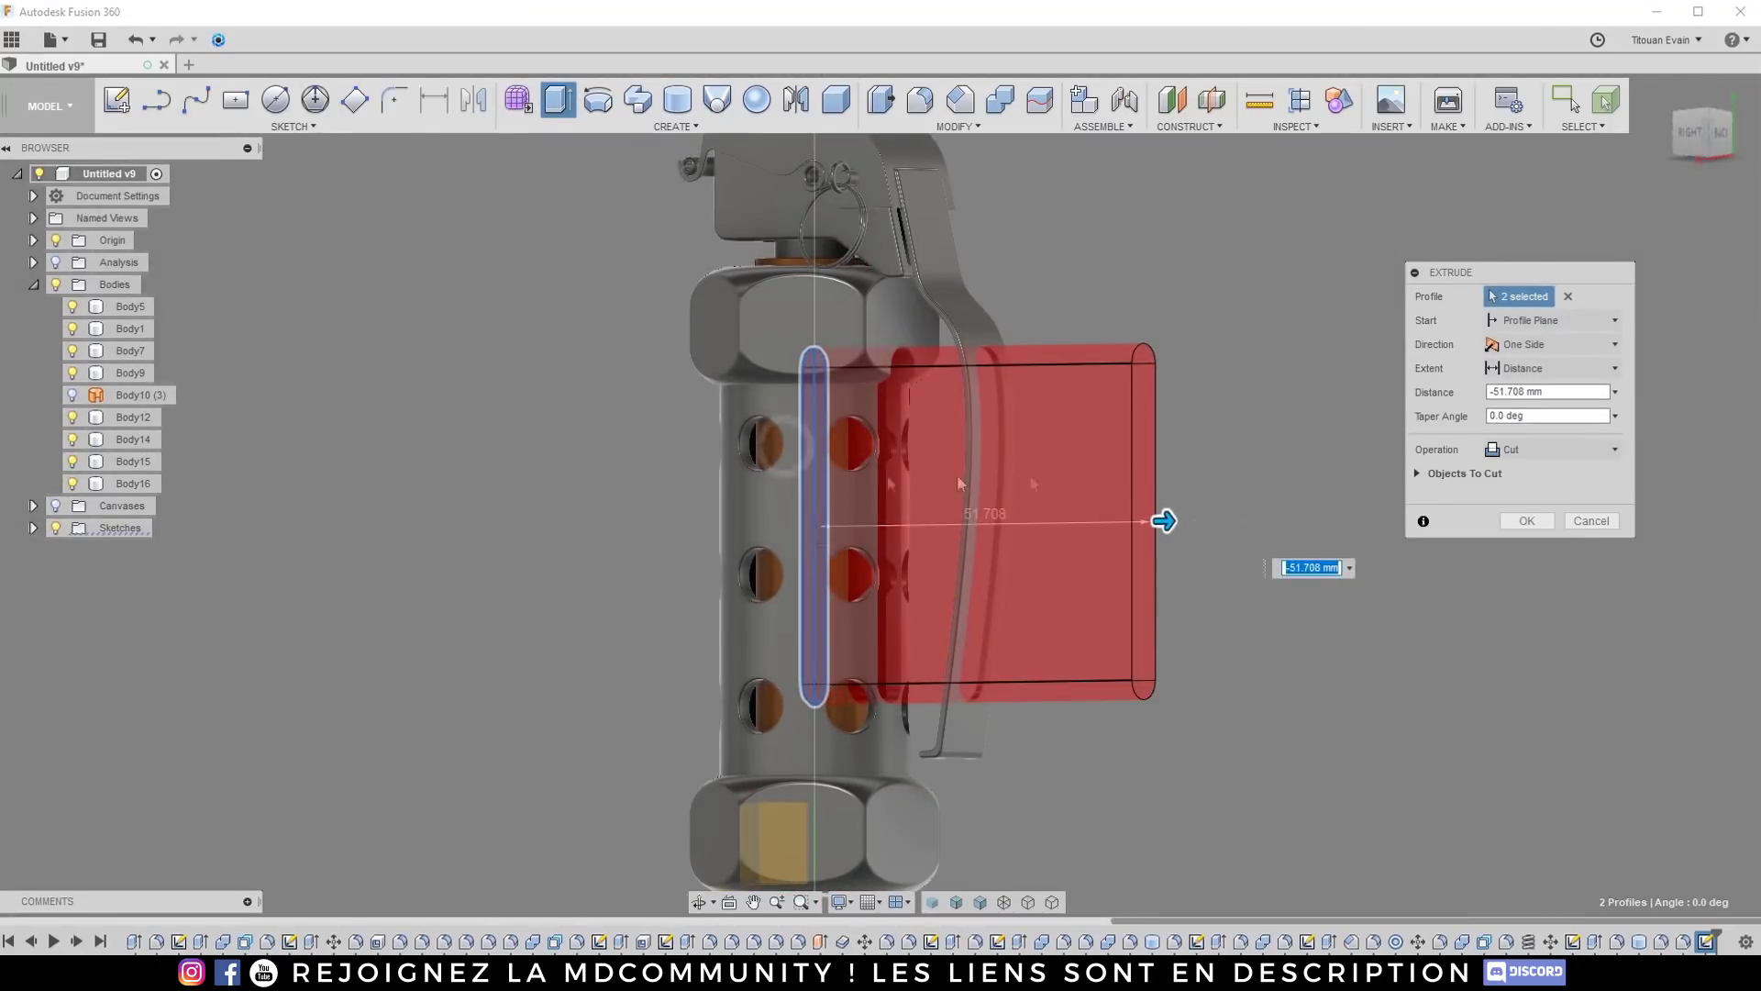
# Step: Limit the slot cut to Body9, excluding Body5 and Body1, and complete the extrusion
pyautogui.click(1550, 450)
pyautogui.click(1414, 477)
pyautogui.click(1418, 475)
pyautogui.click(1424, 501)
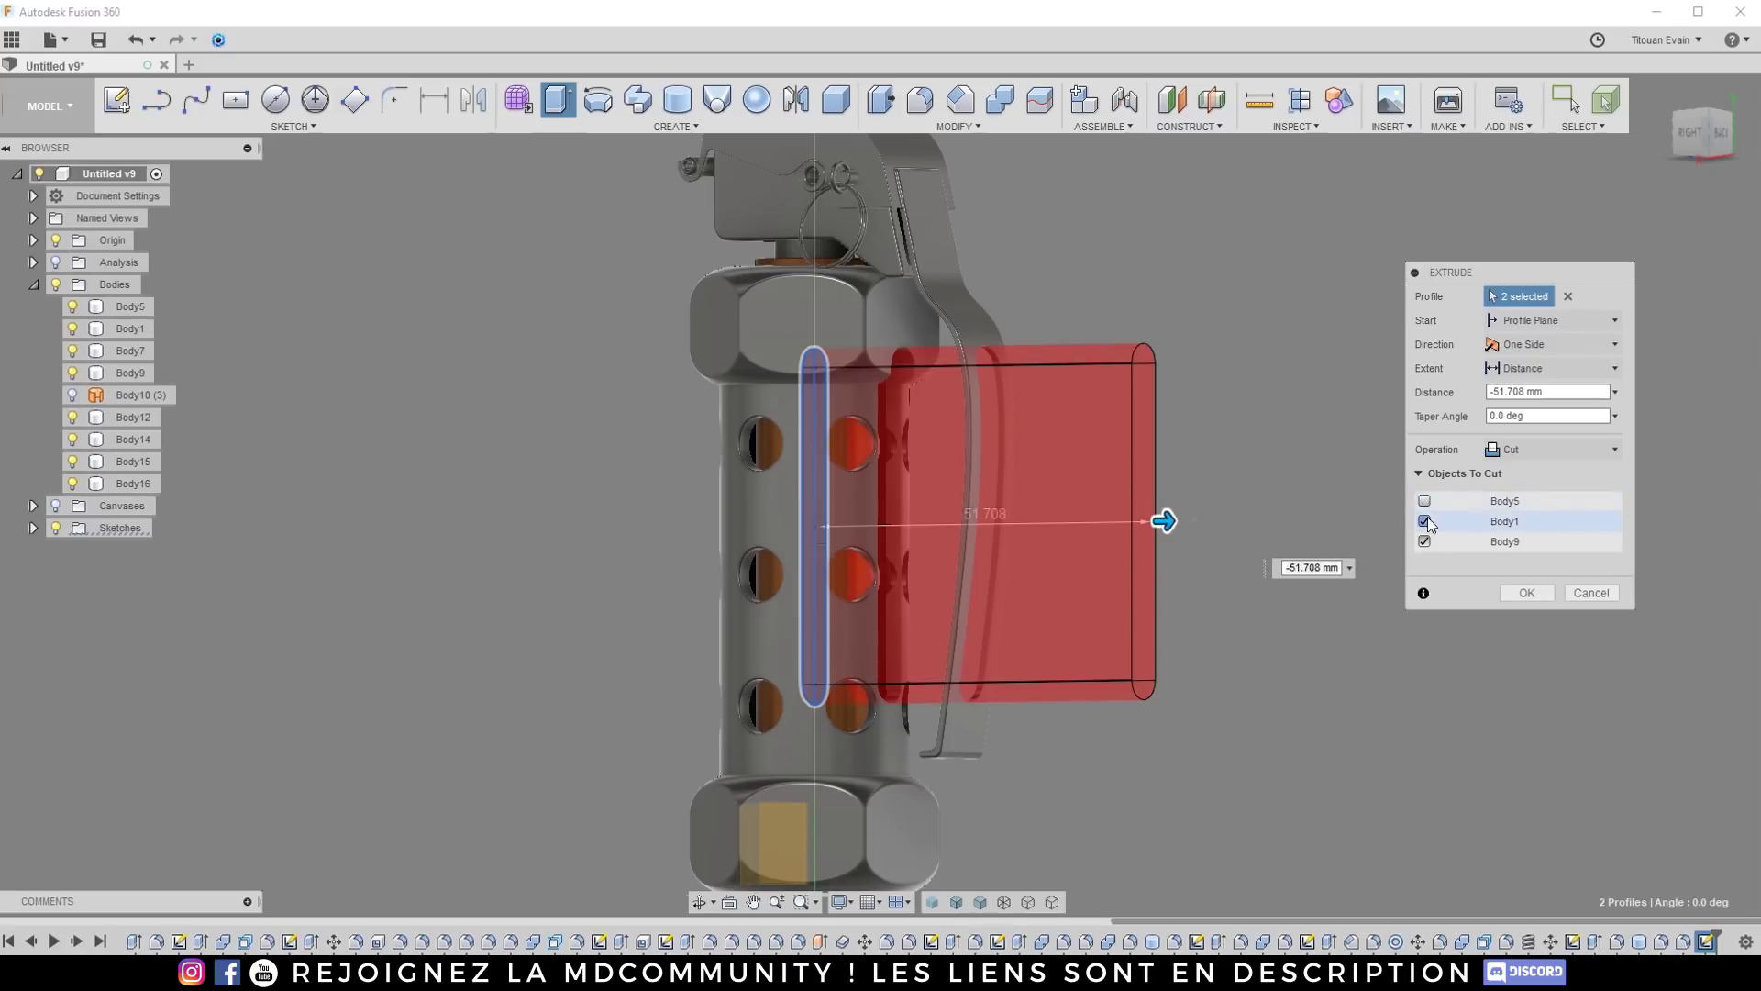
pyautogui.click(1424, 521)
pyautogui.click(1424, 541)
pyautogui.click(1425, 541)
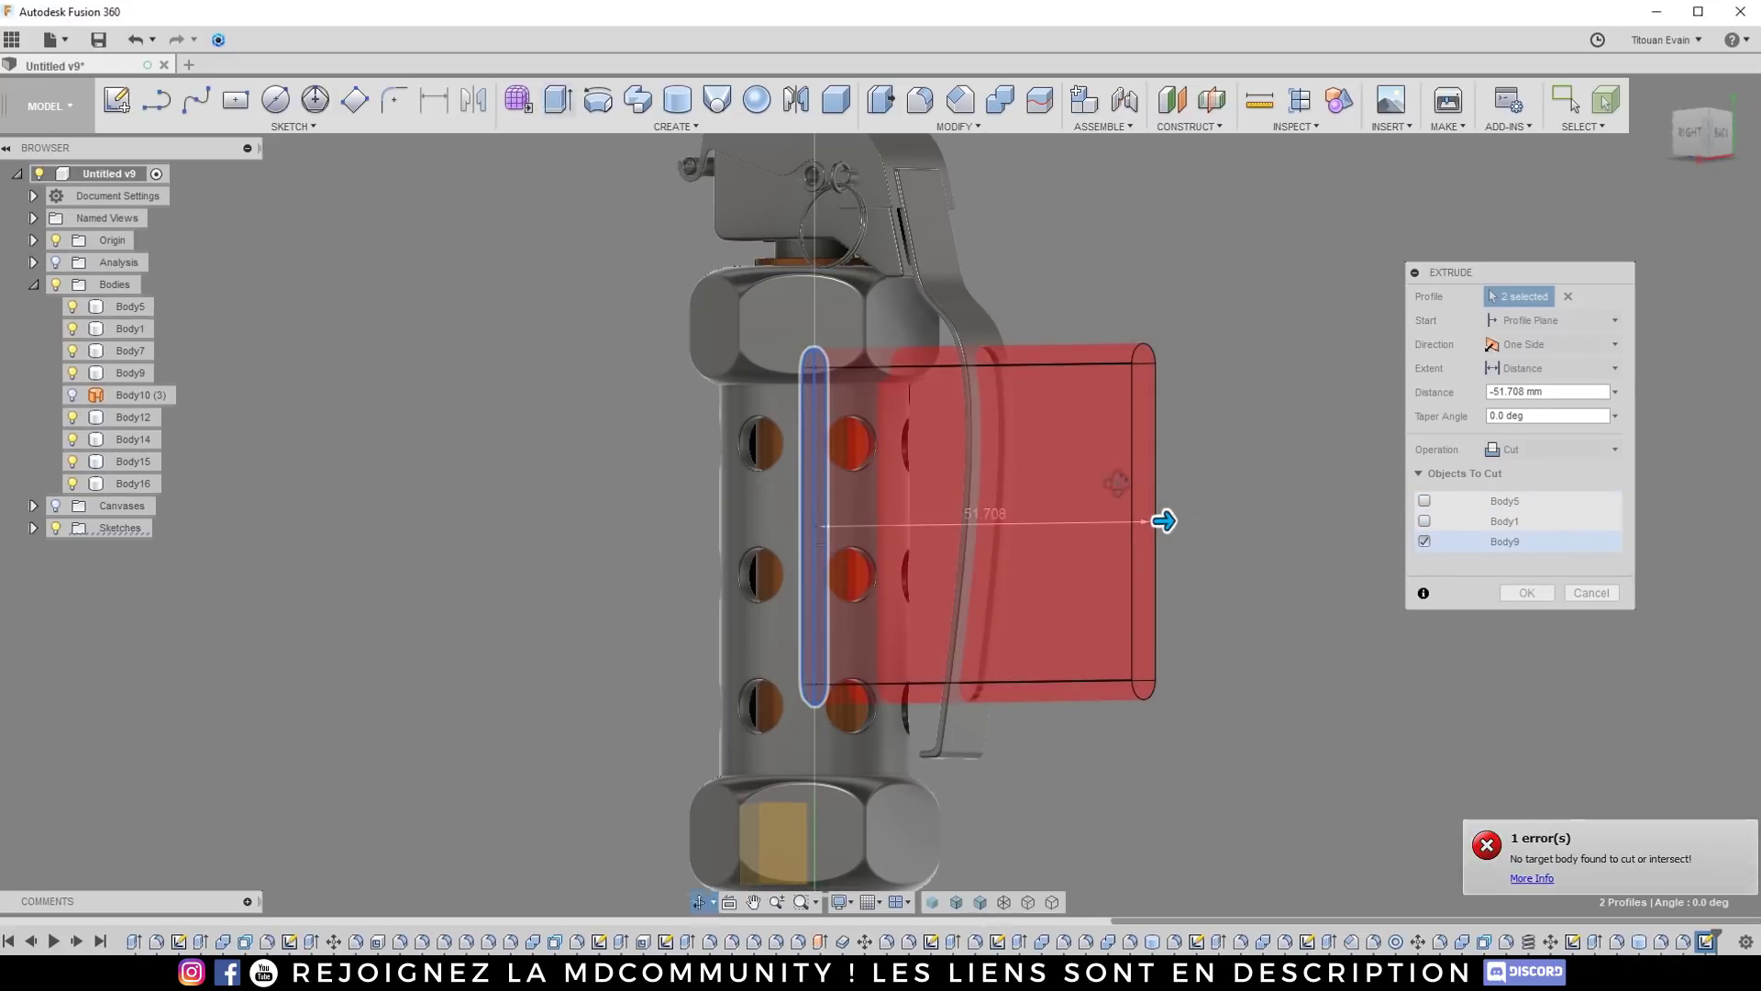
pyautogui.click(1530, 596)
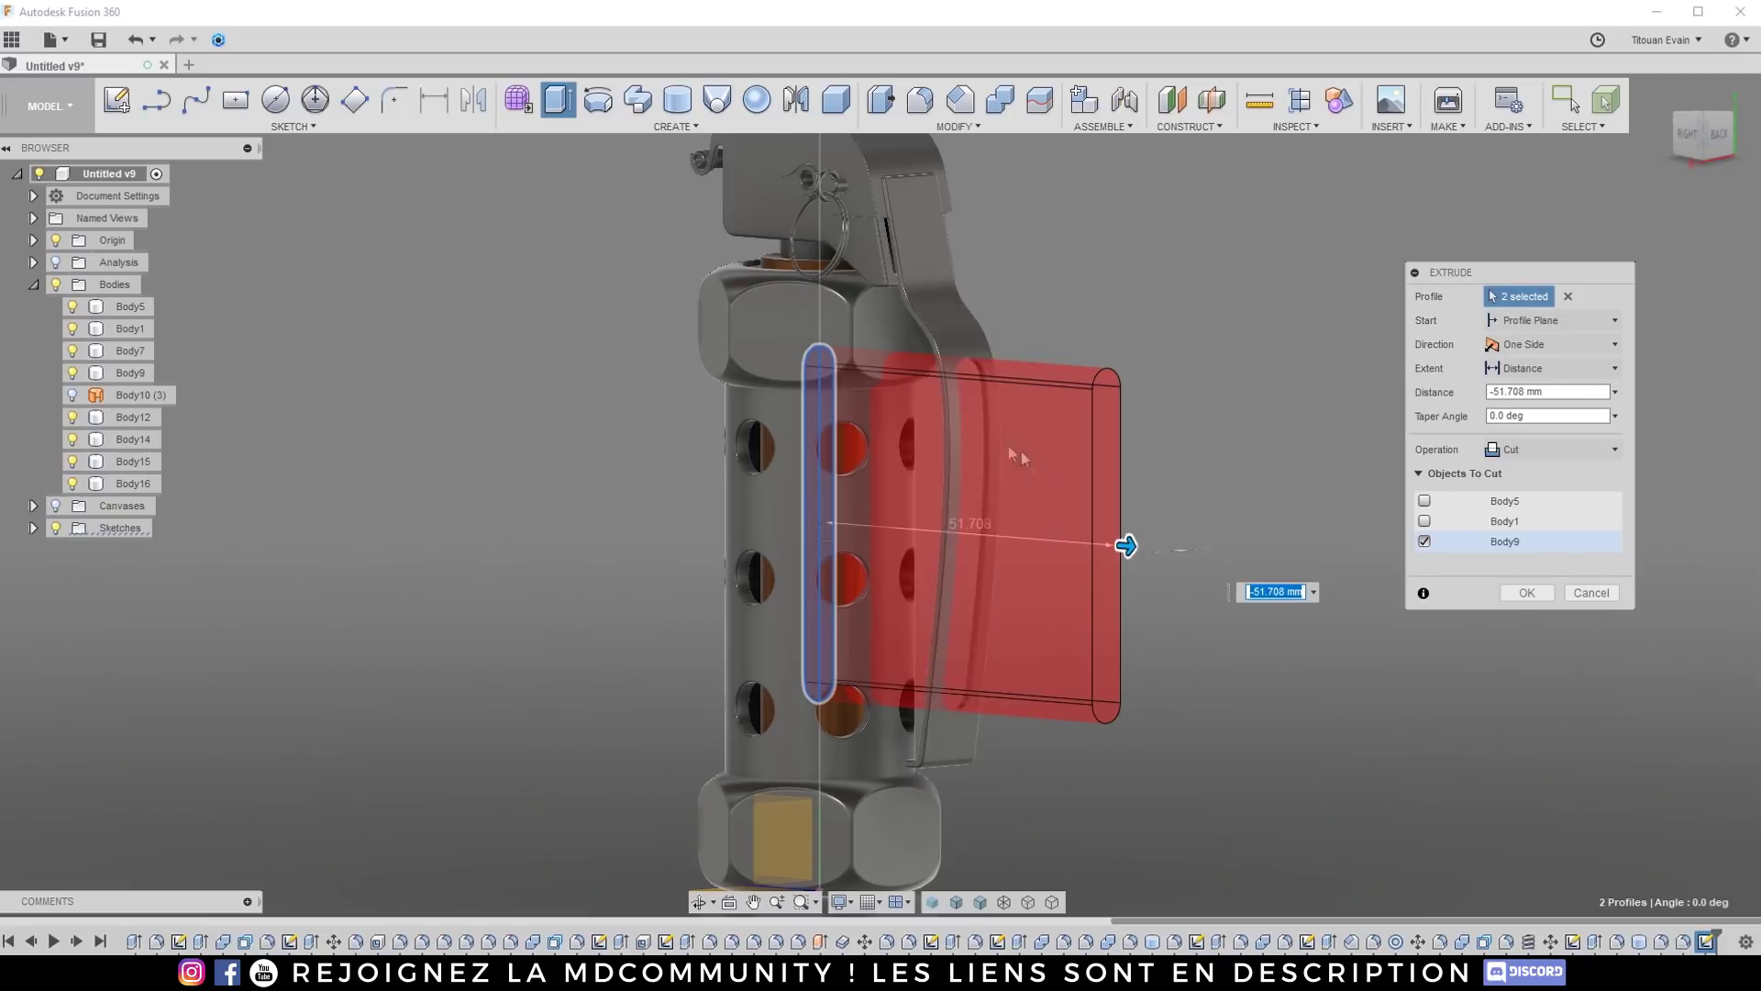
# Step: Fillet the two edge chains of the lever's slot with a 0.535 mm constant radius
pyautogui.scroll(5, 996, 415)
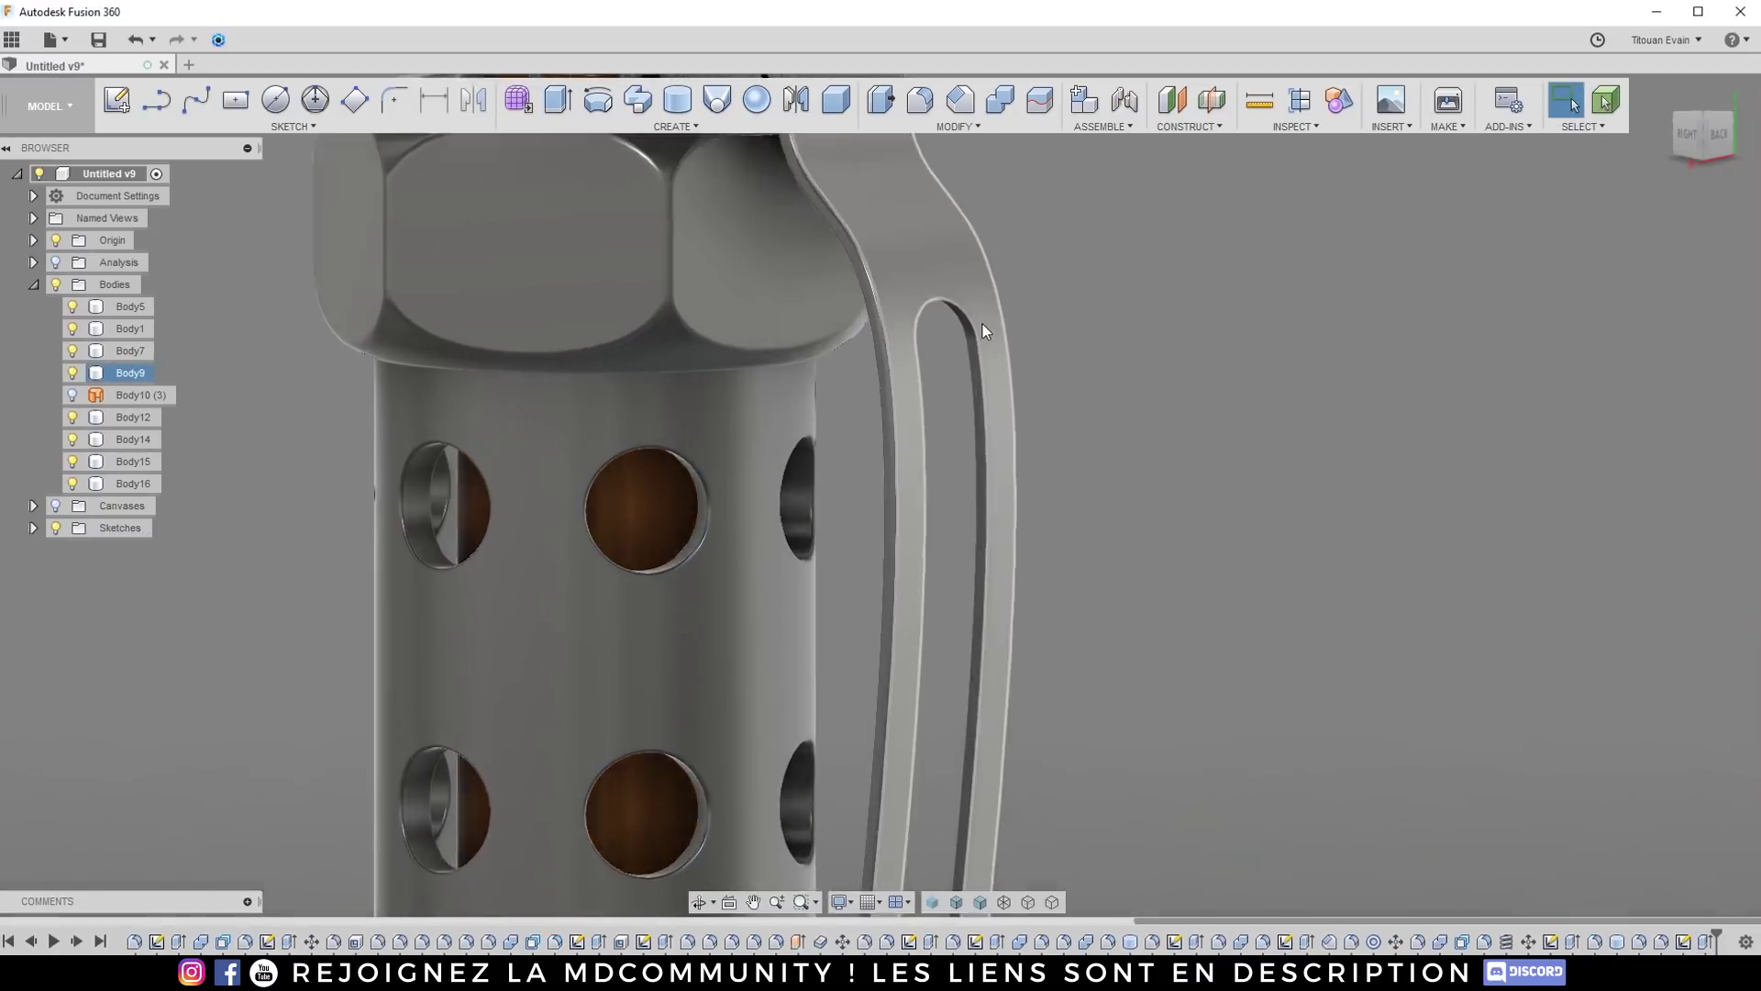
pyautogui.press('f')
pyautogui.click(967, 330)
pyautogui.scroll(5, 945, 348)
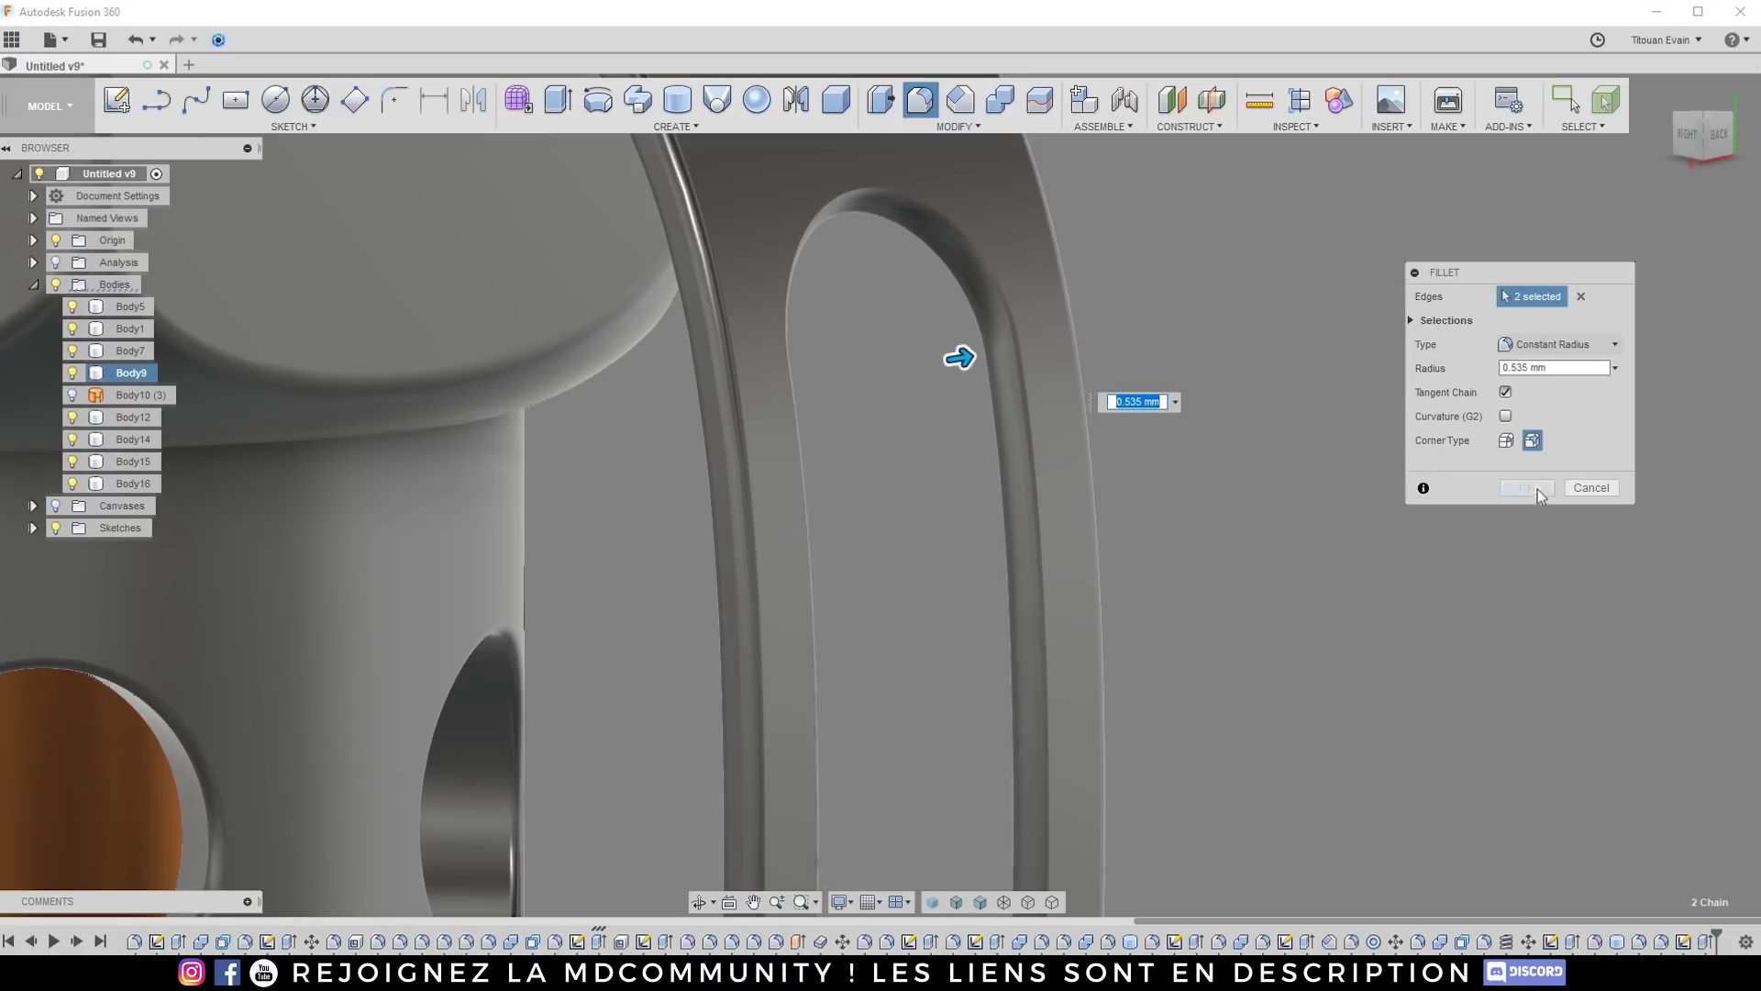
pyautogui.click(1528, 487)
# Step: Hide the origin planes and collapse the list of bodies
pyautogui.scroll(-10, 1101, 486)
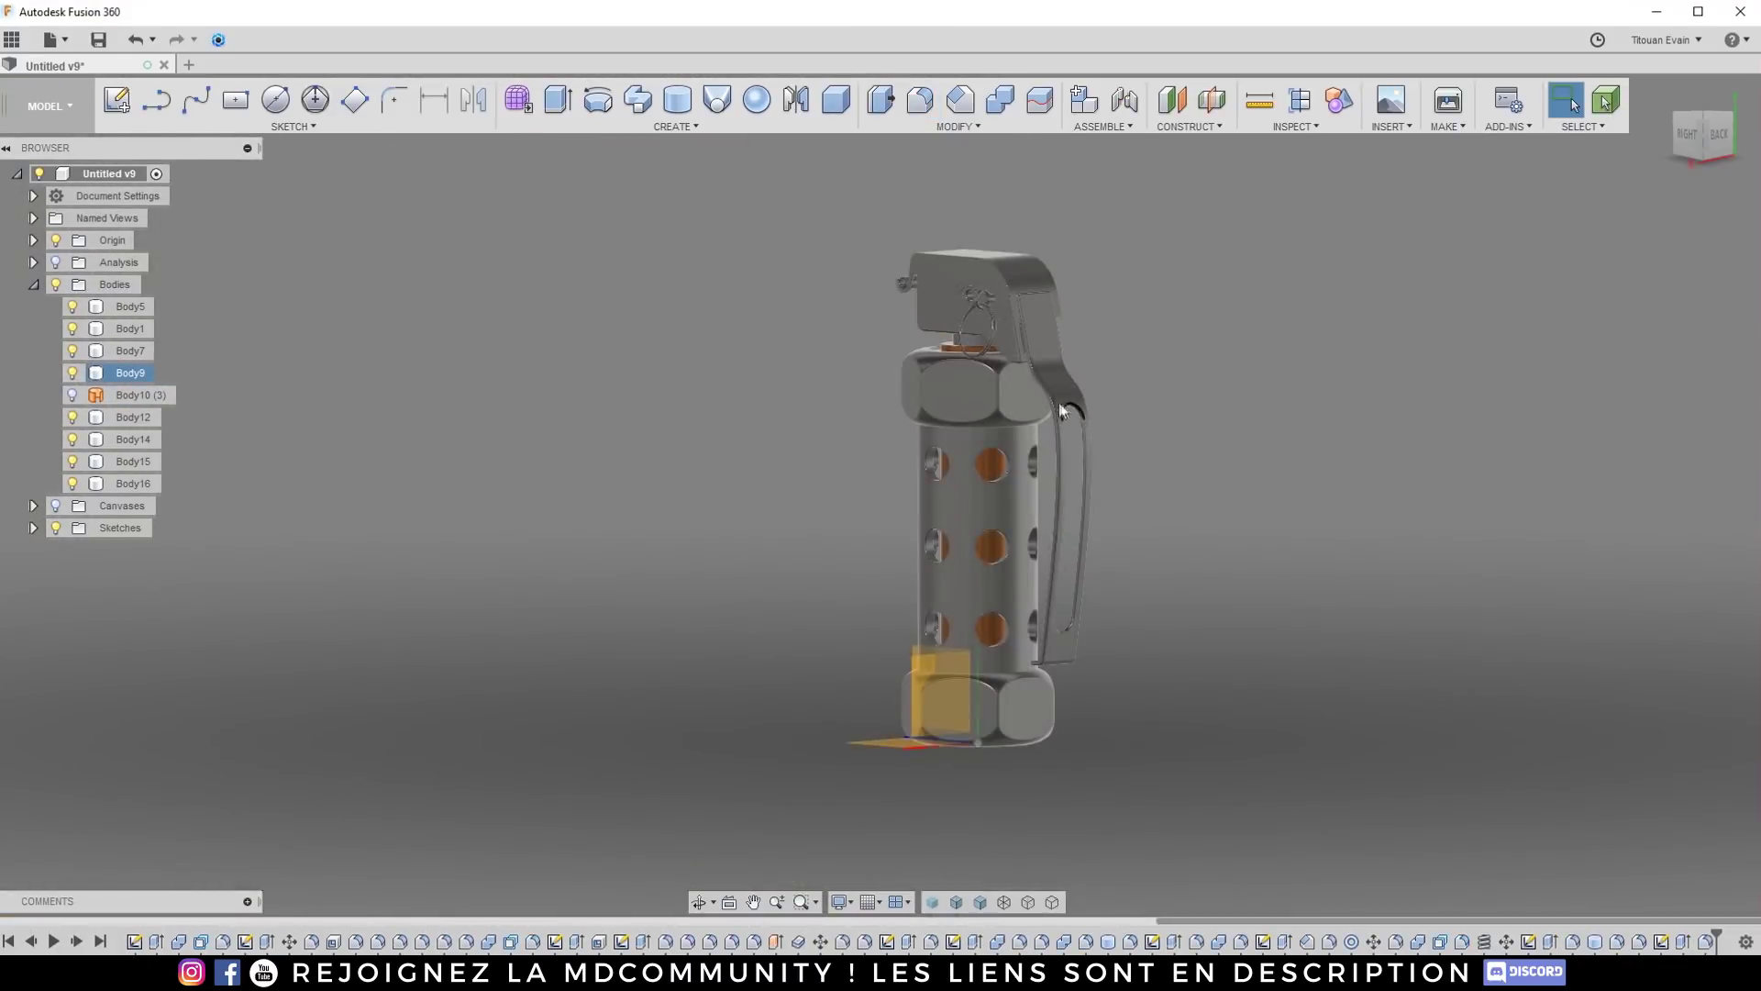
pyautogui.keyDown('shift'); pyautogui.moveTo(1059, 404); pyautogui.dragTo(1147, 411, button='middle'); pyautogui.keyUp('shift')
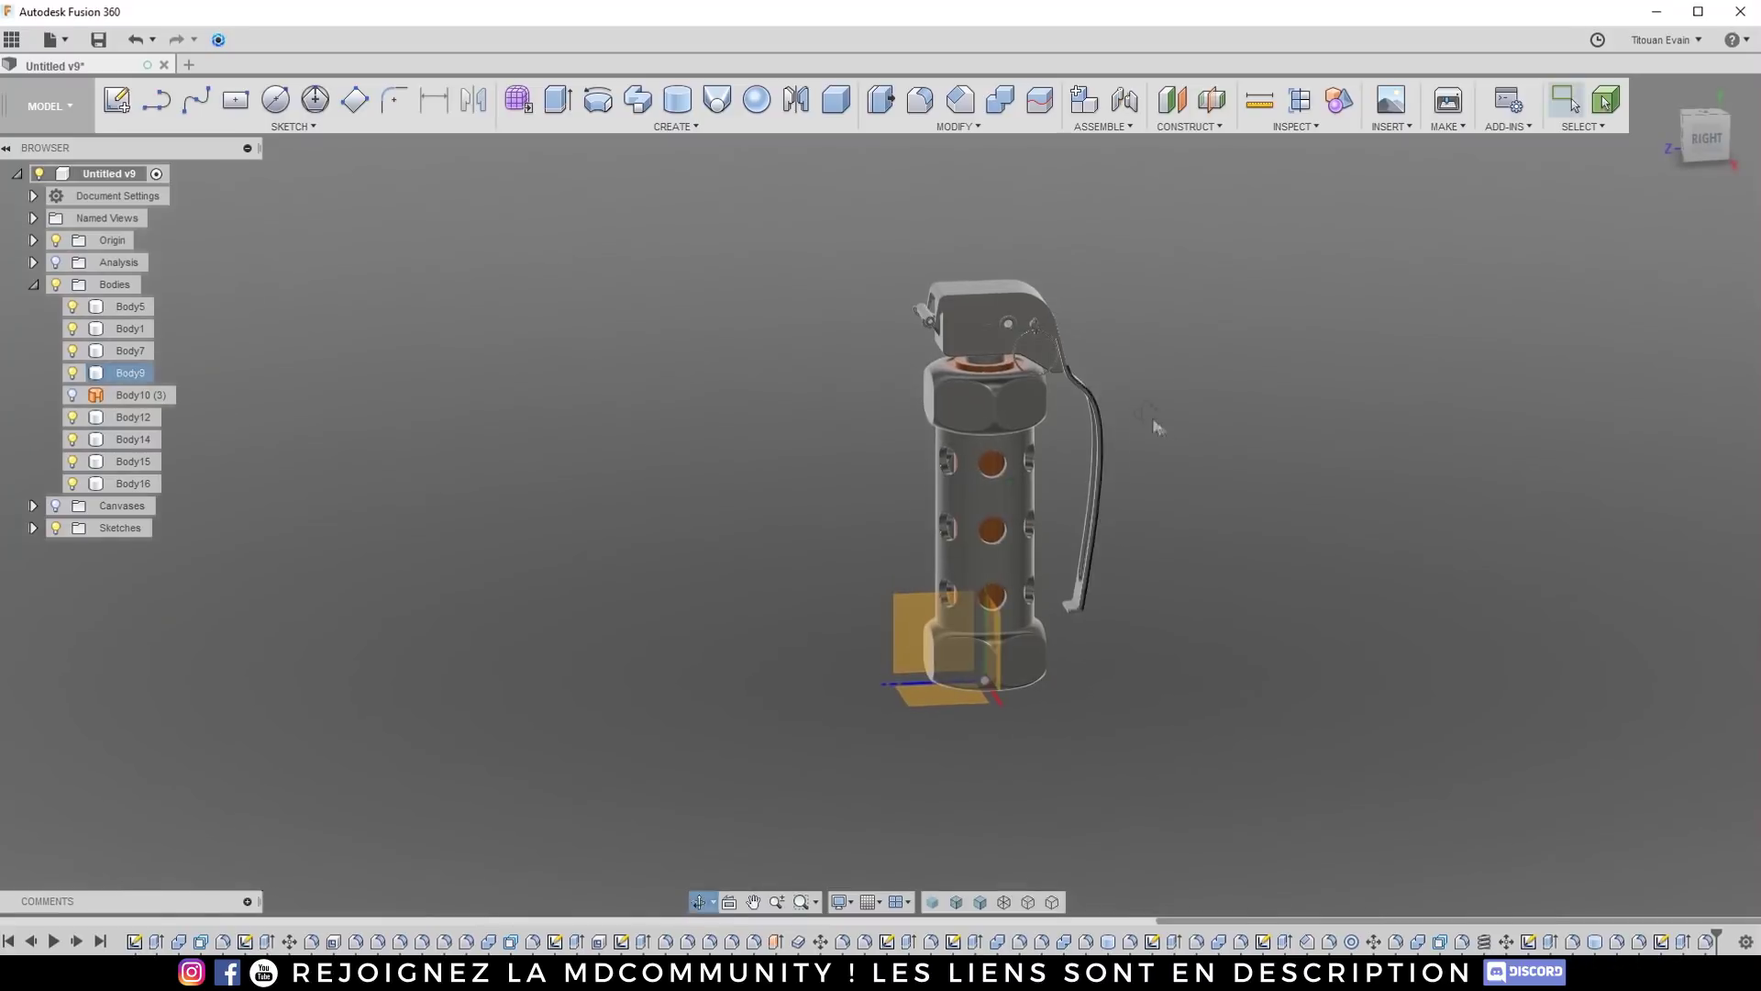
pyautogui.click(55, 240)
pyautogui.click(34, 284)
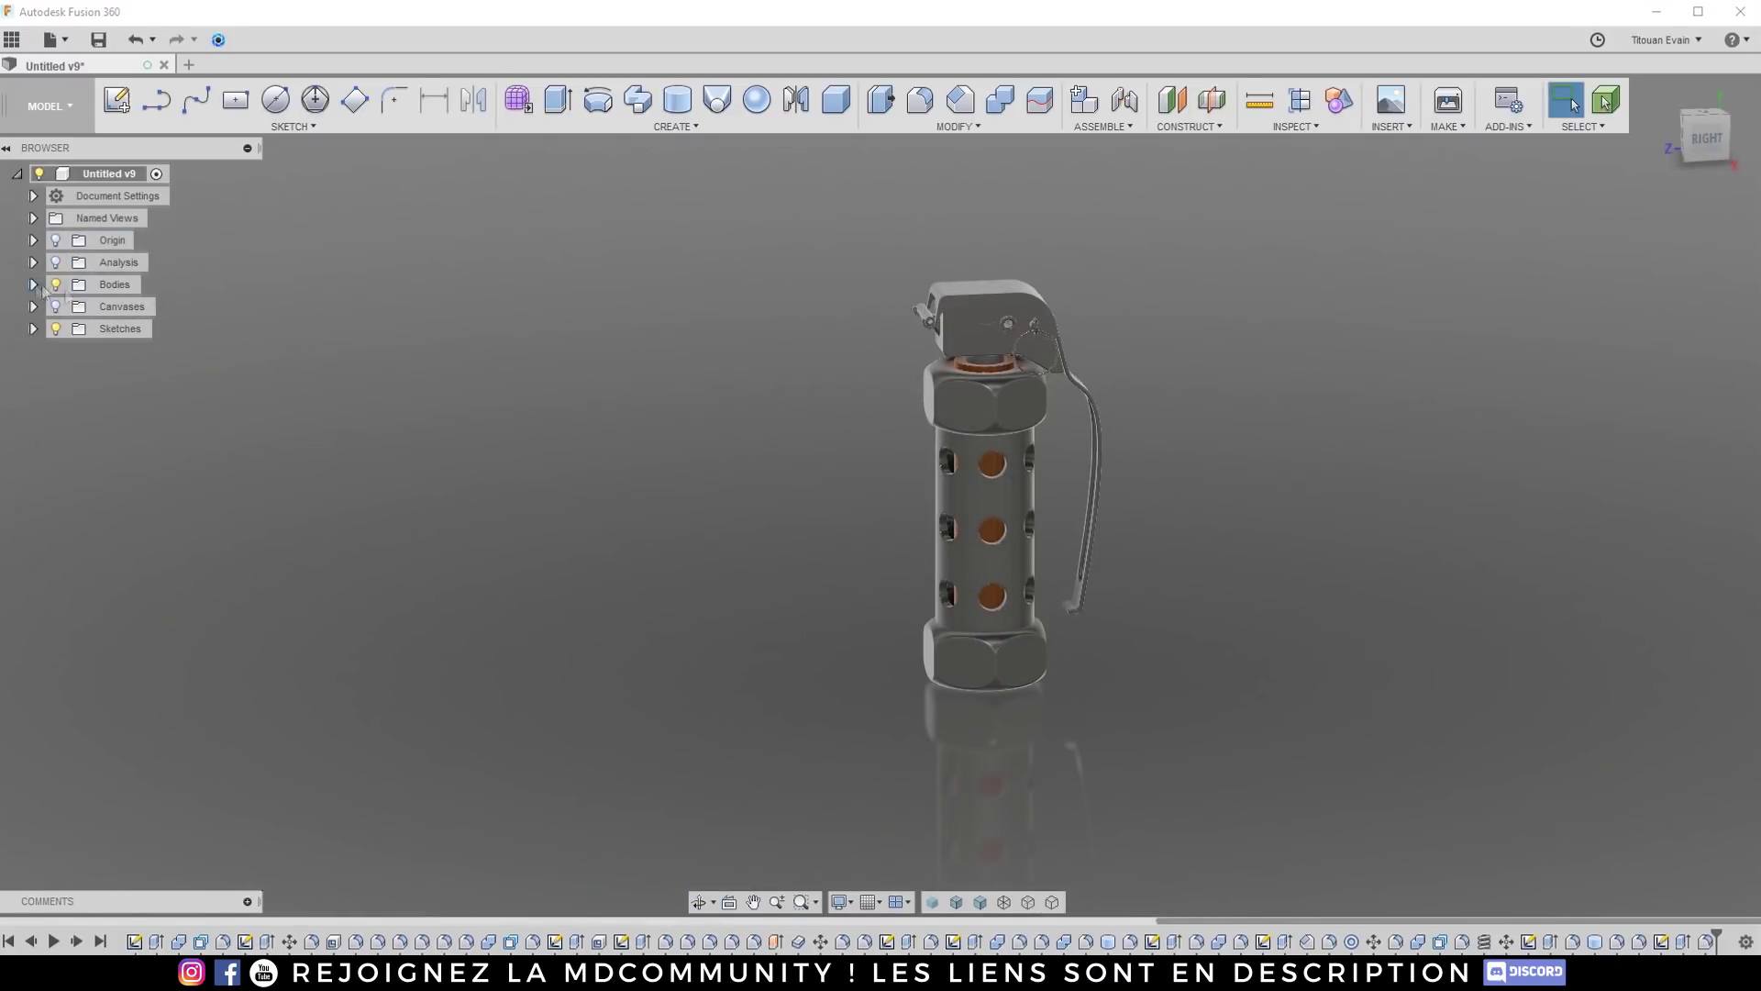
# Step: Start a sketch on the head's flat side face and project its vertical edge, rounded lower corner and bottom edge
pyautogui.keyDown('shift'); pyautogui.moveTo(1009, 330); pyautogui.dragTo(1041, 328, button='middle'); pyautogui.keyUp('shift')
pyautogui.scroll(5, 1042, 331)
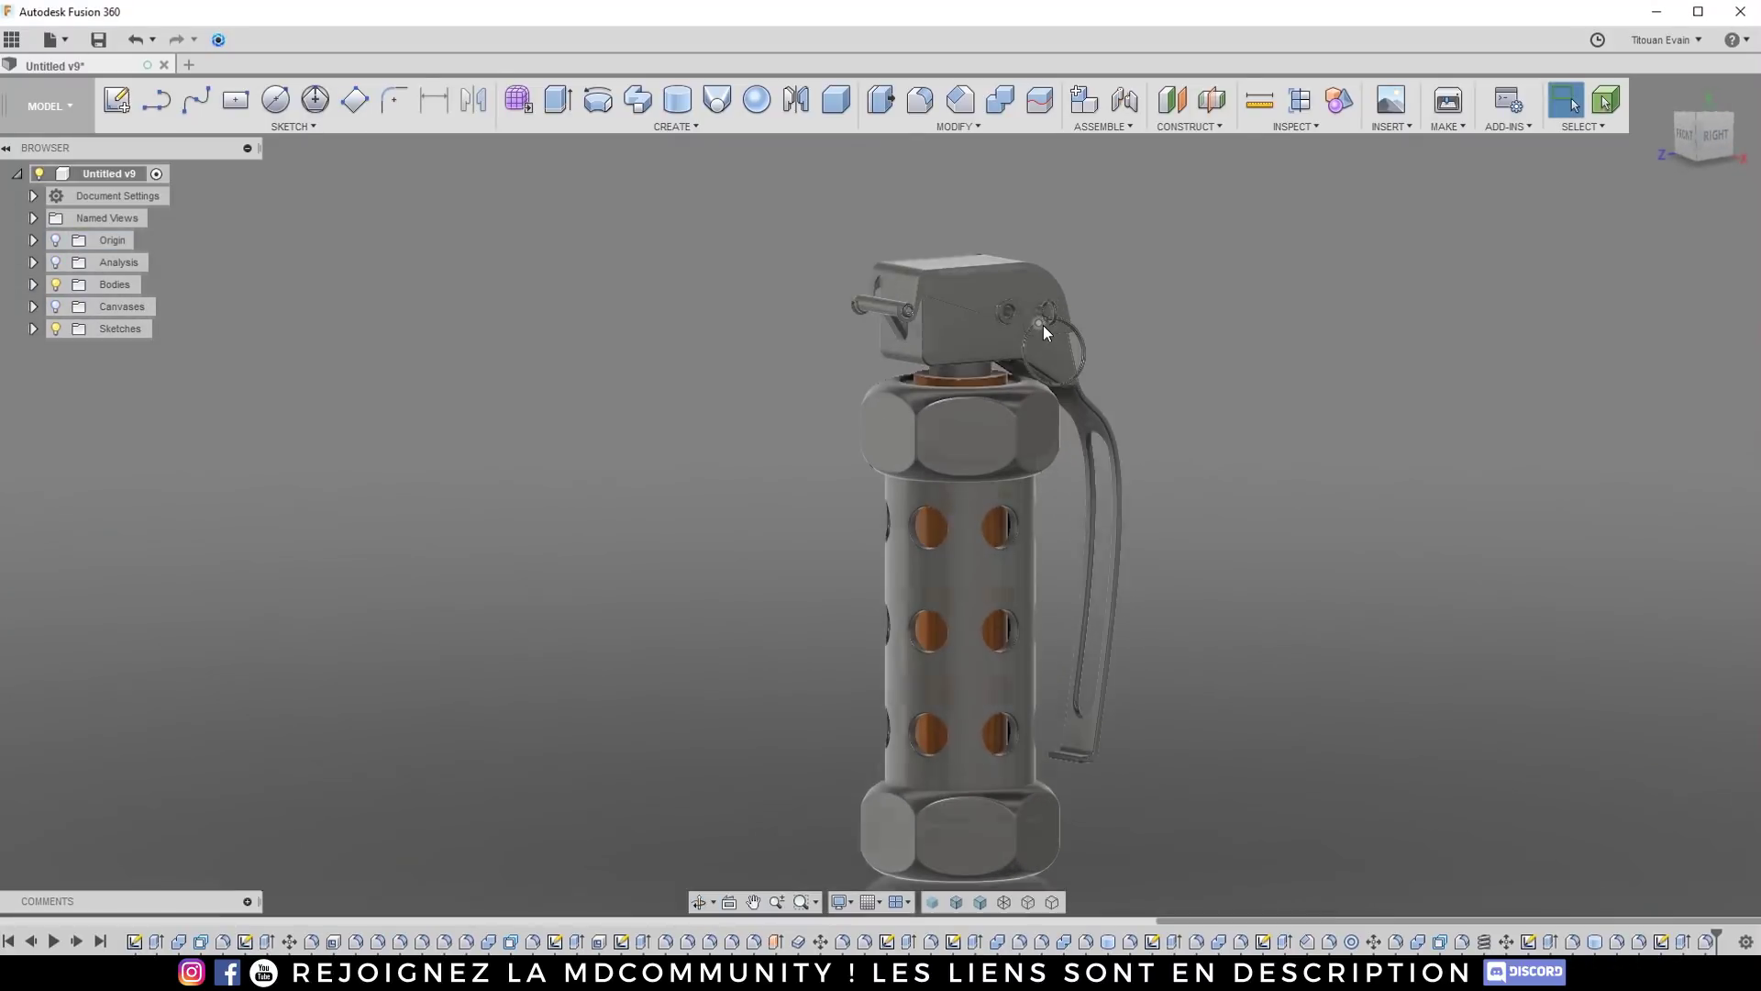
pyautogui.keyDown('shift'); pyautogui.moveTo(917, 458); pyautogui.dragTo(1000, 459, button='middle'); pyautogui.keyUp('shift')
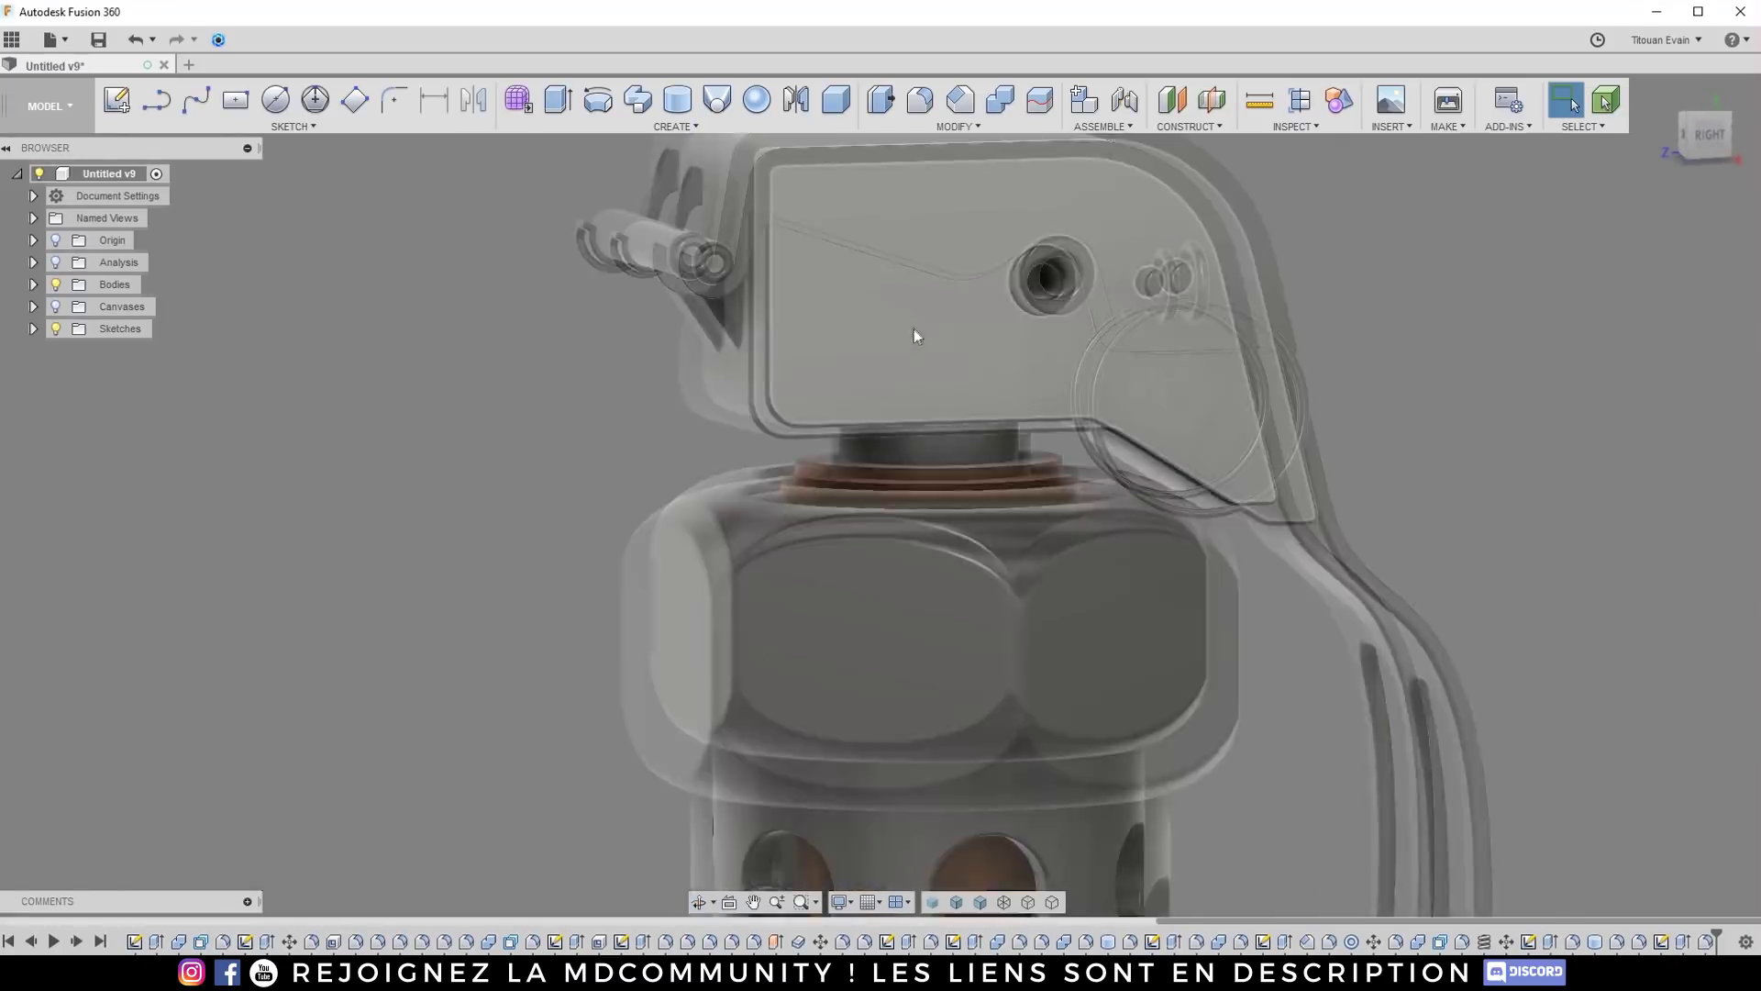
pyautogui.click(908, 330)
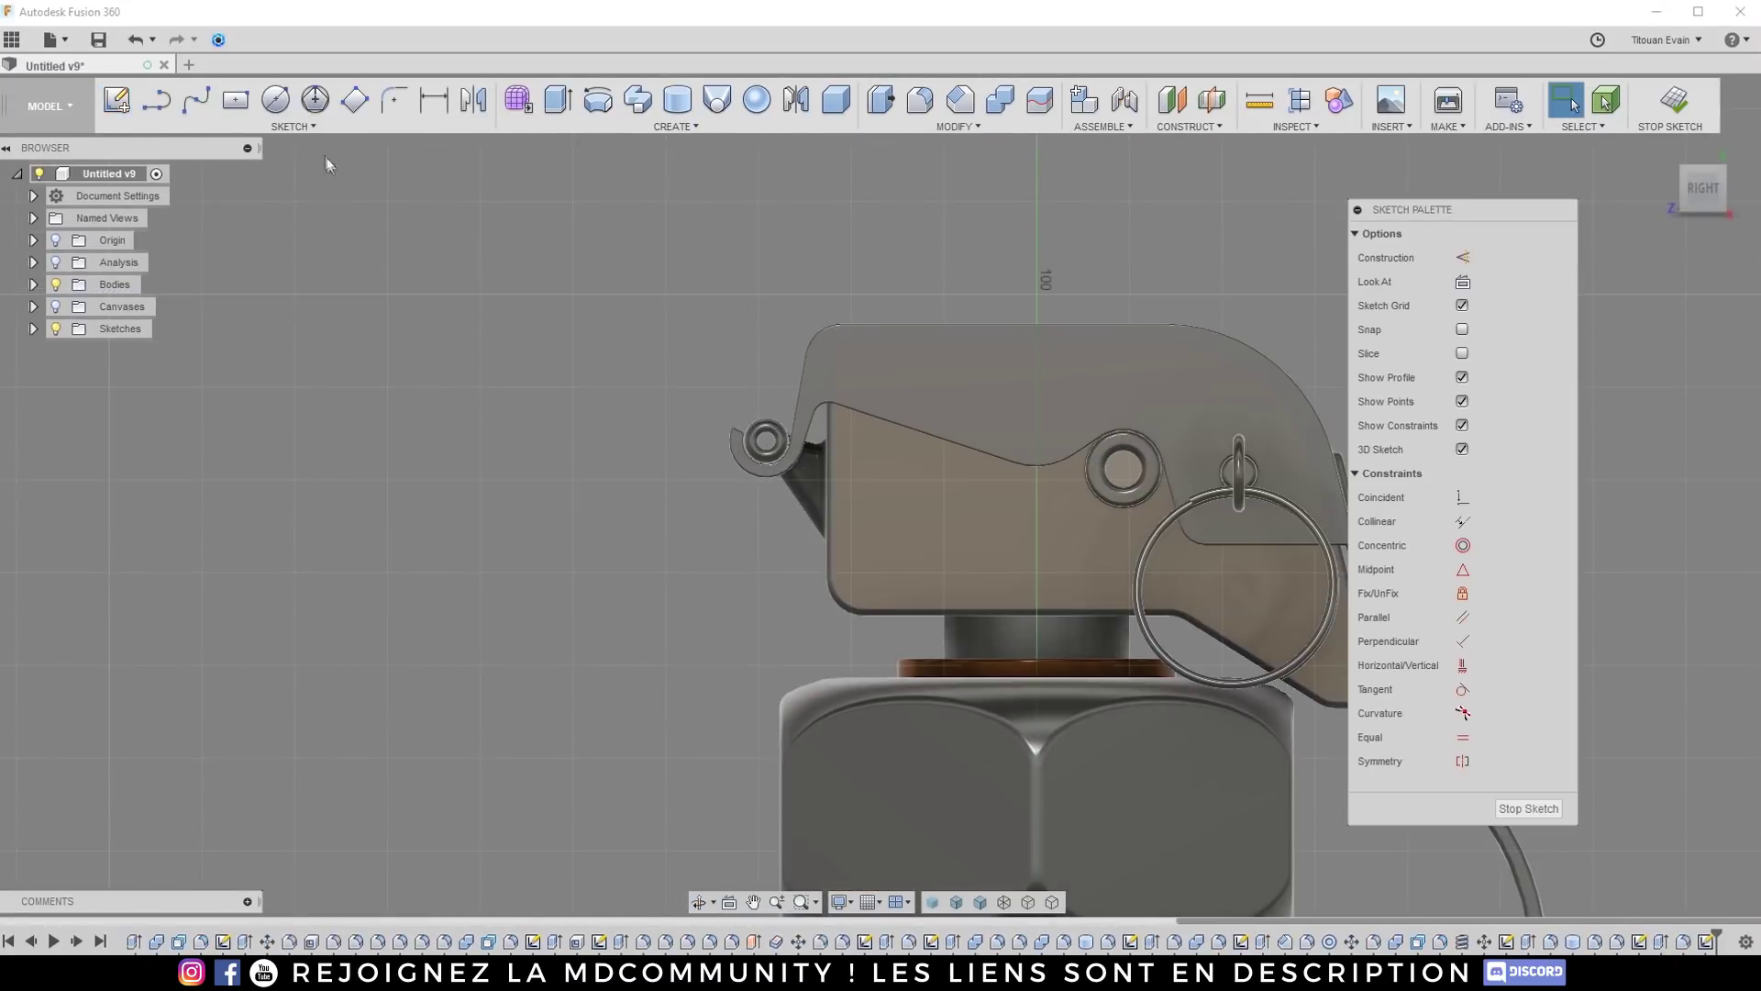
pyautogui.scroll(5, 917, 440)
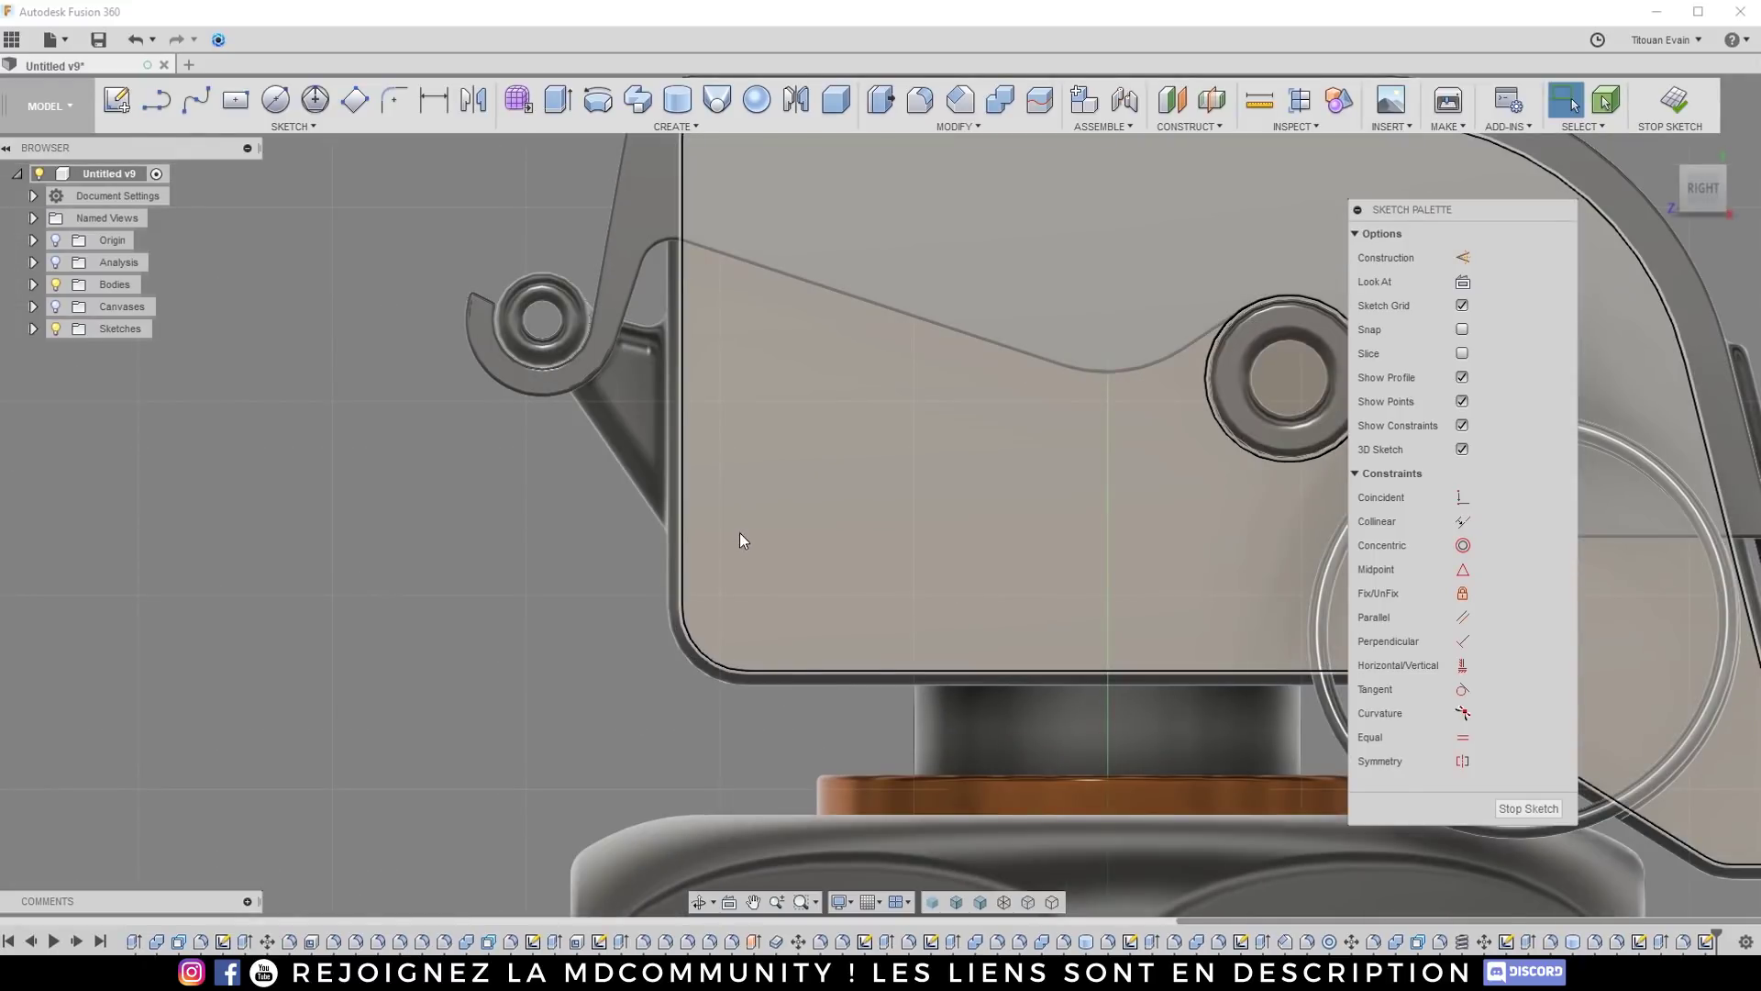
pyautogui.press('p')
pyautogui.click(683, 486)
pyautogui.click(690, 639)
pyautogui.click(790, 680)
pyautogui.scroll(-3, 746, 598)
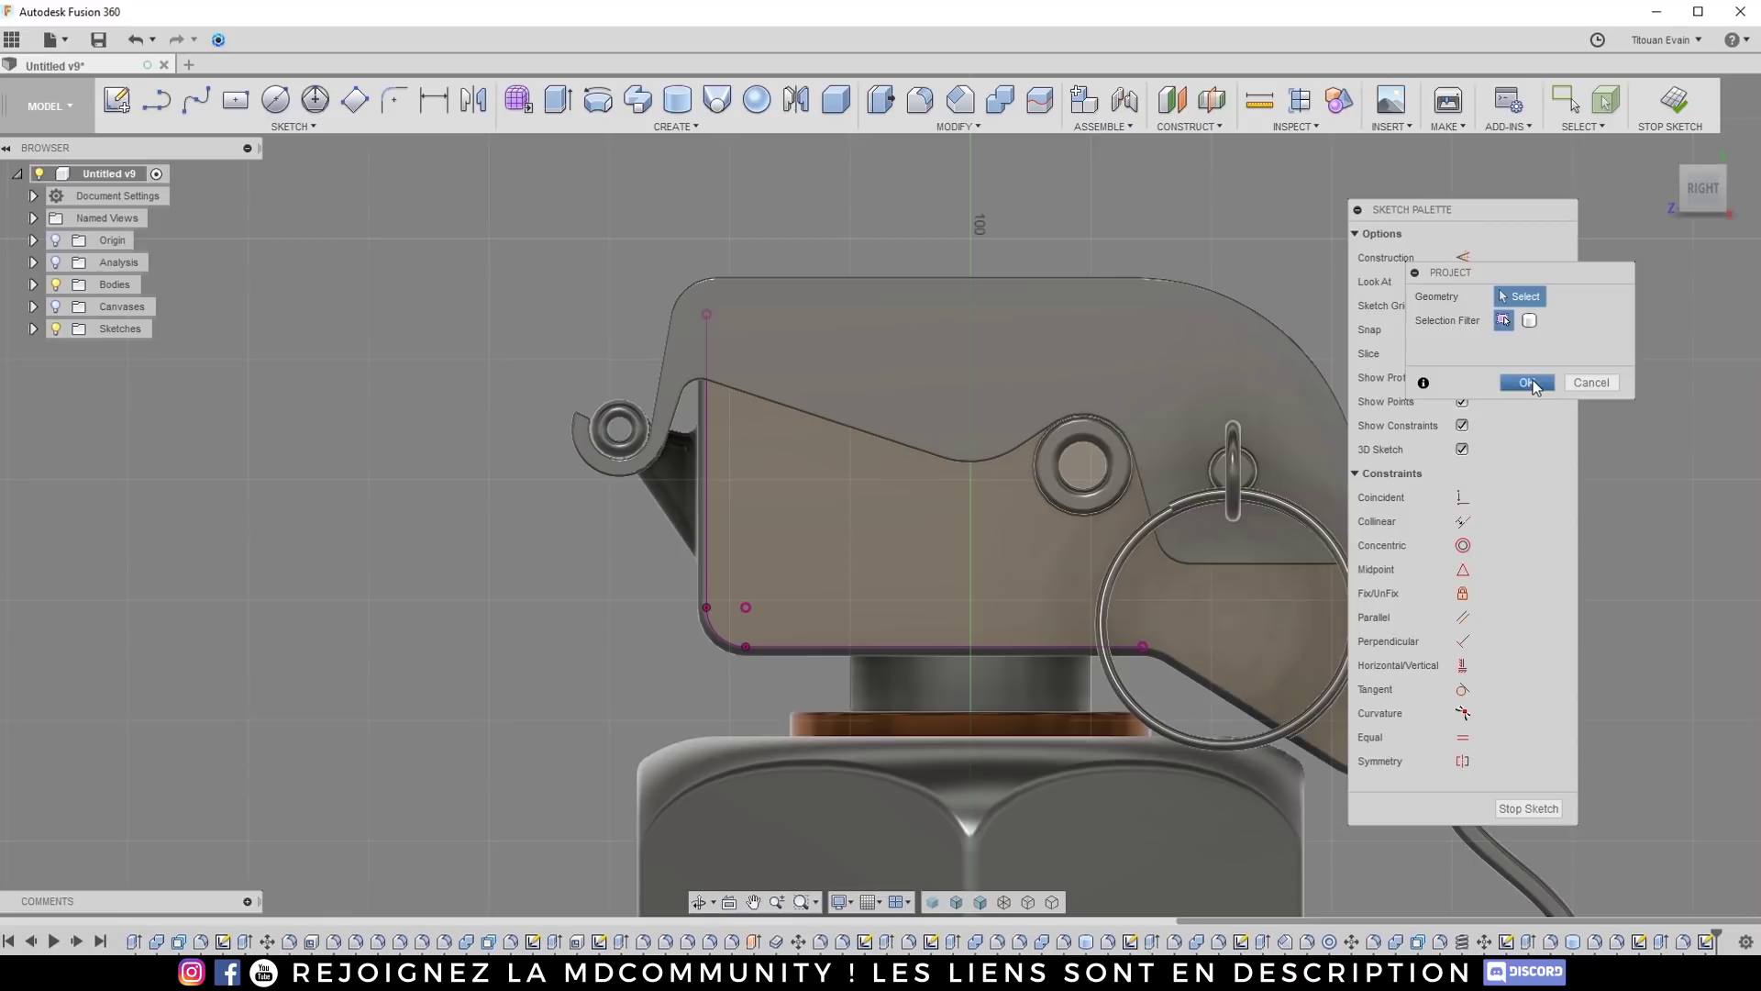
pyautogui.click(1529, 383)
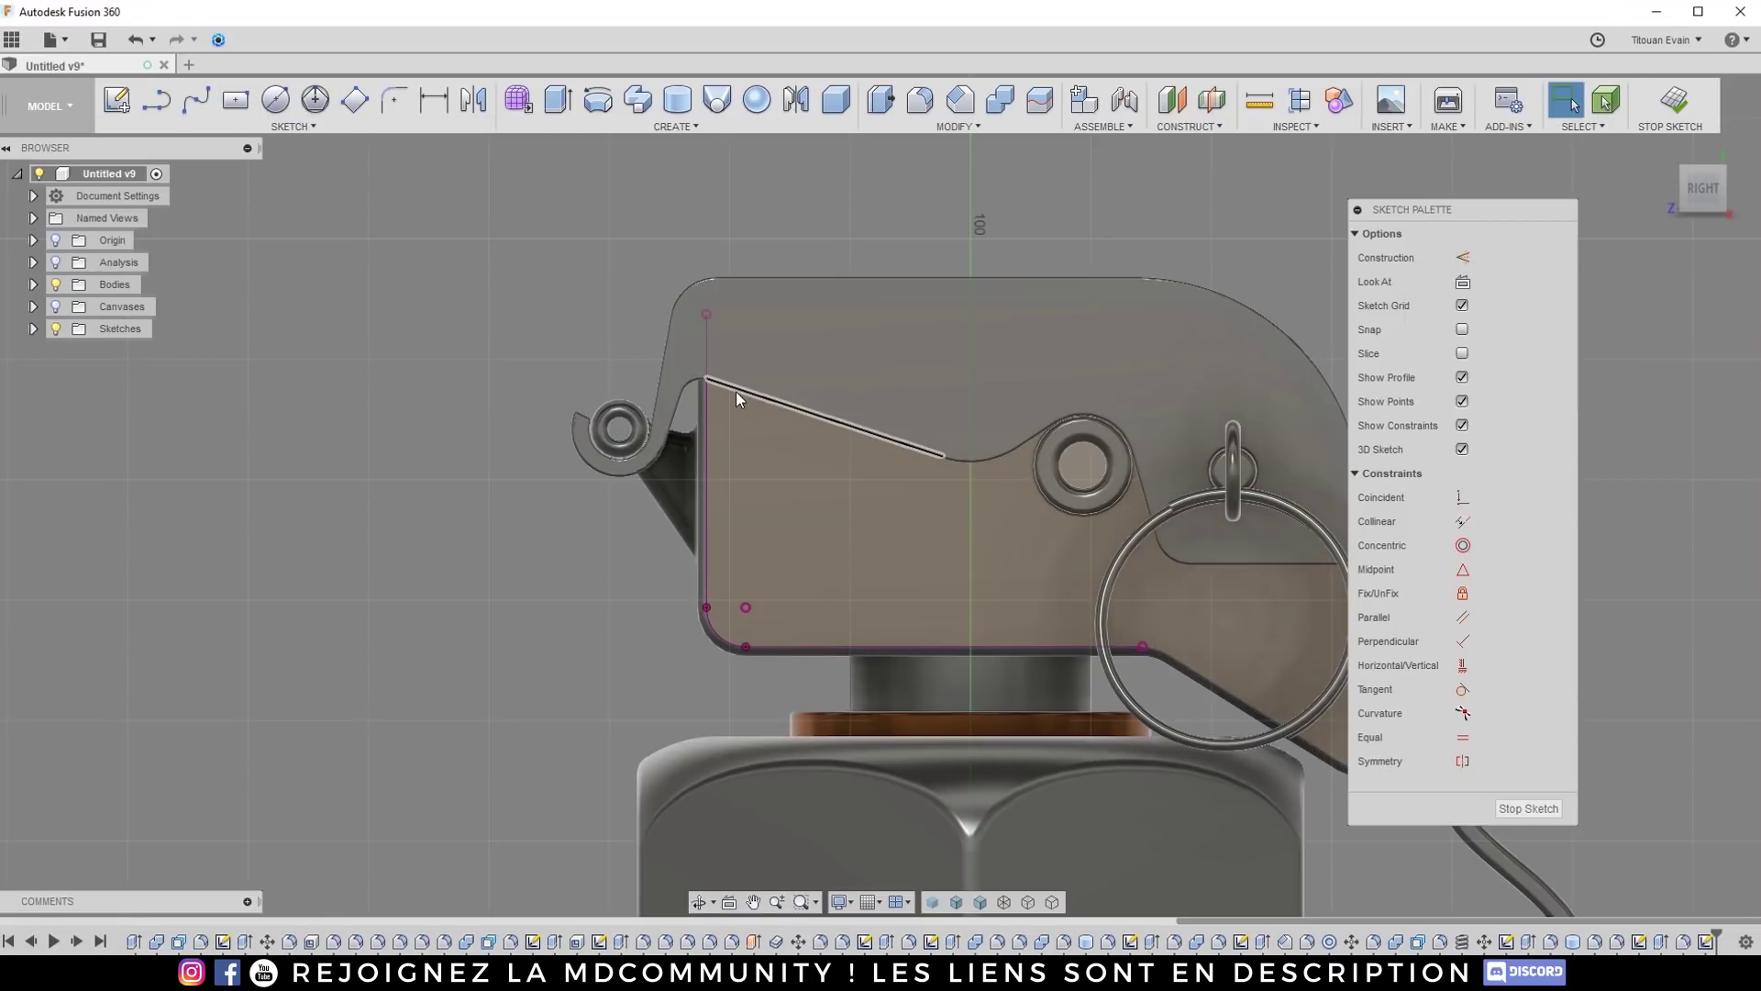
# Step: Project the straight sloped edge above the head's side face into the sketch
pyautogui.press('p')
pyautogui.scroll(4, 816, 420)
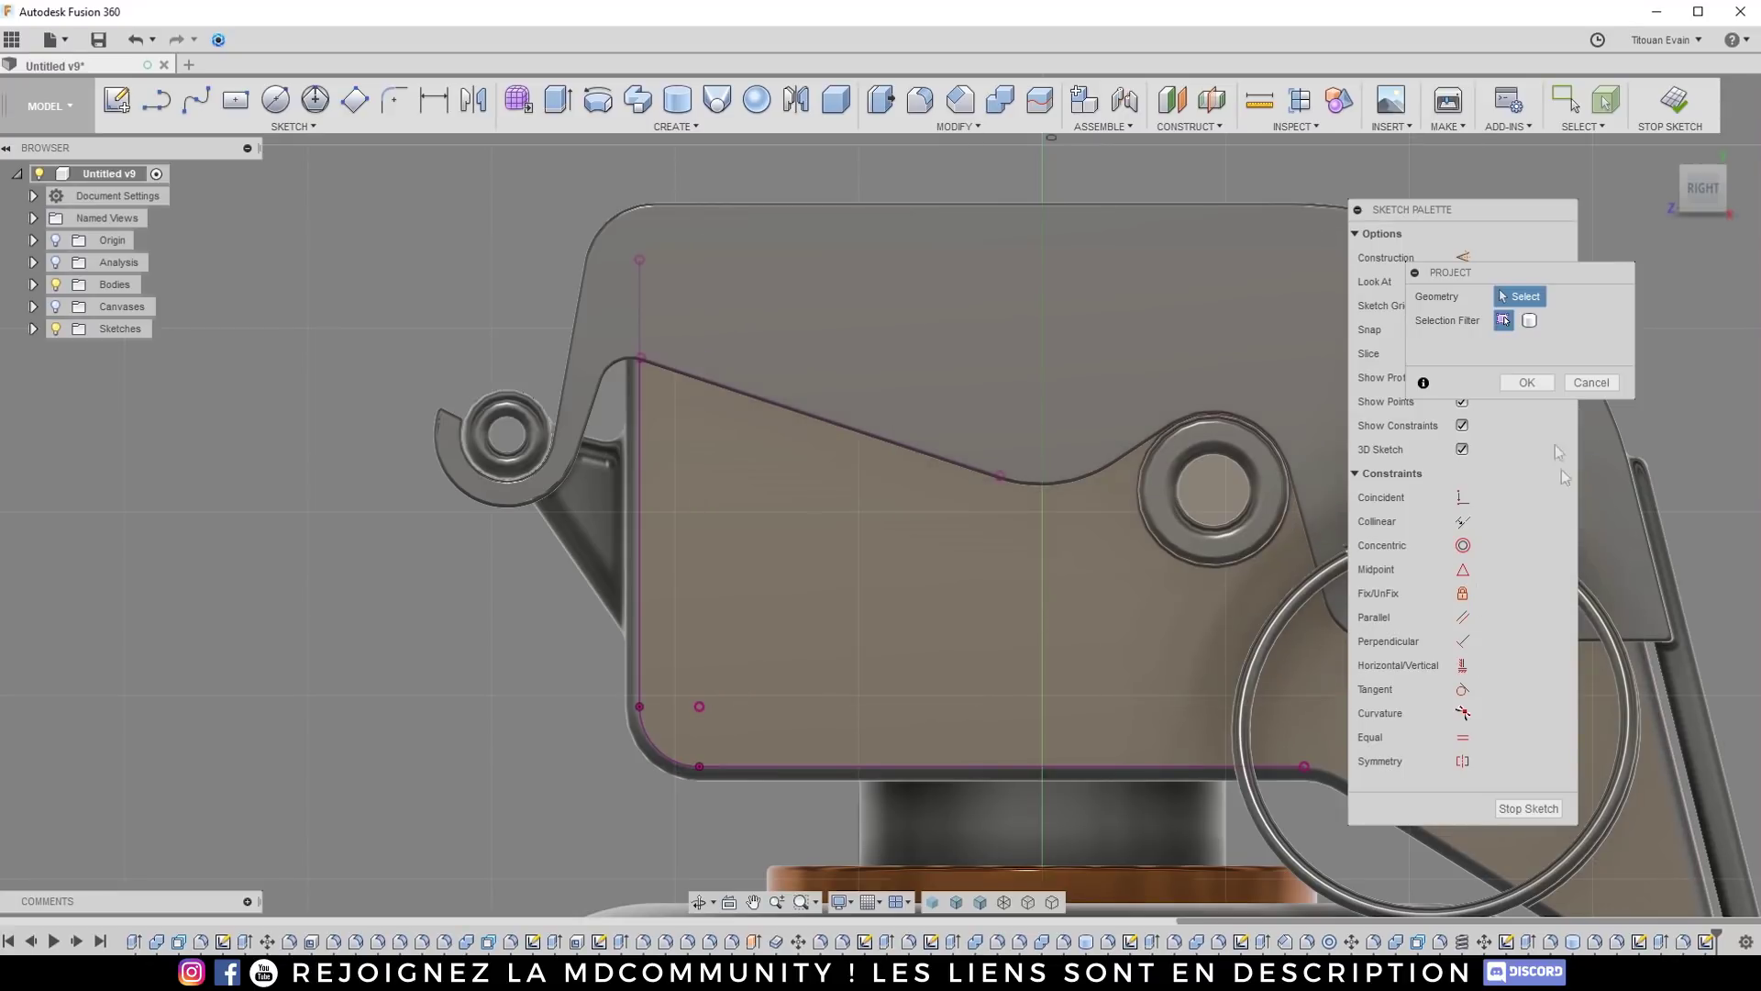
pyautogui.press('Escape')
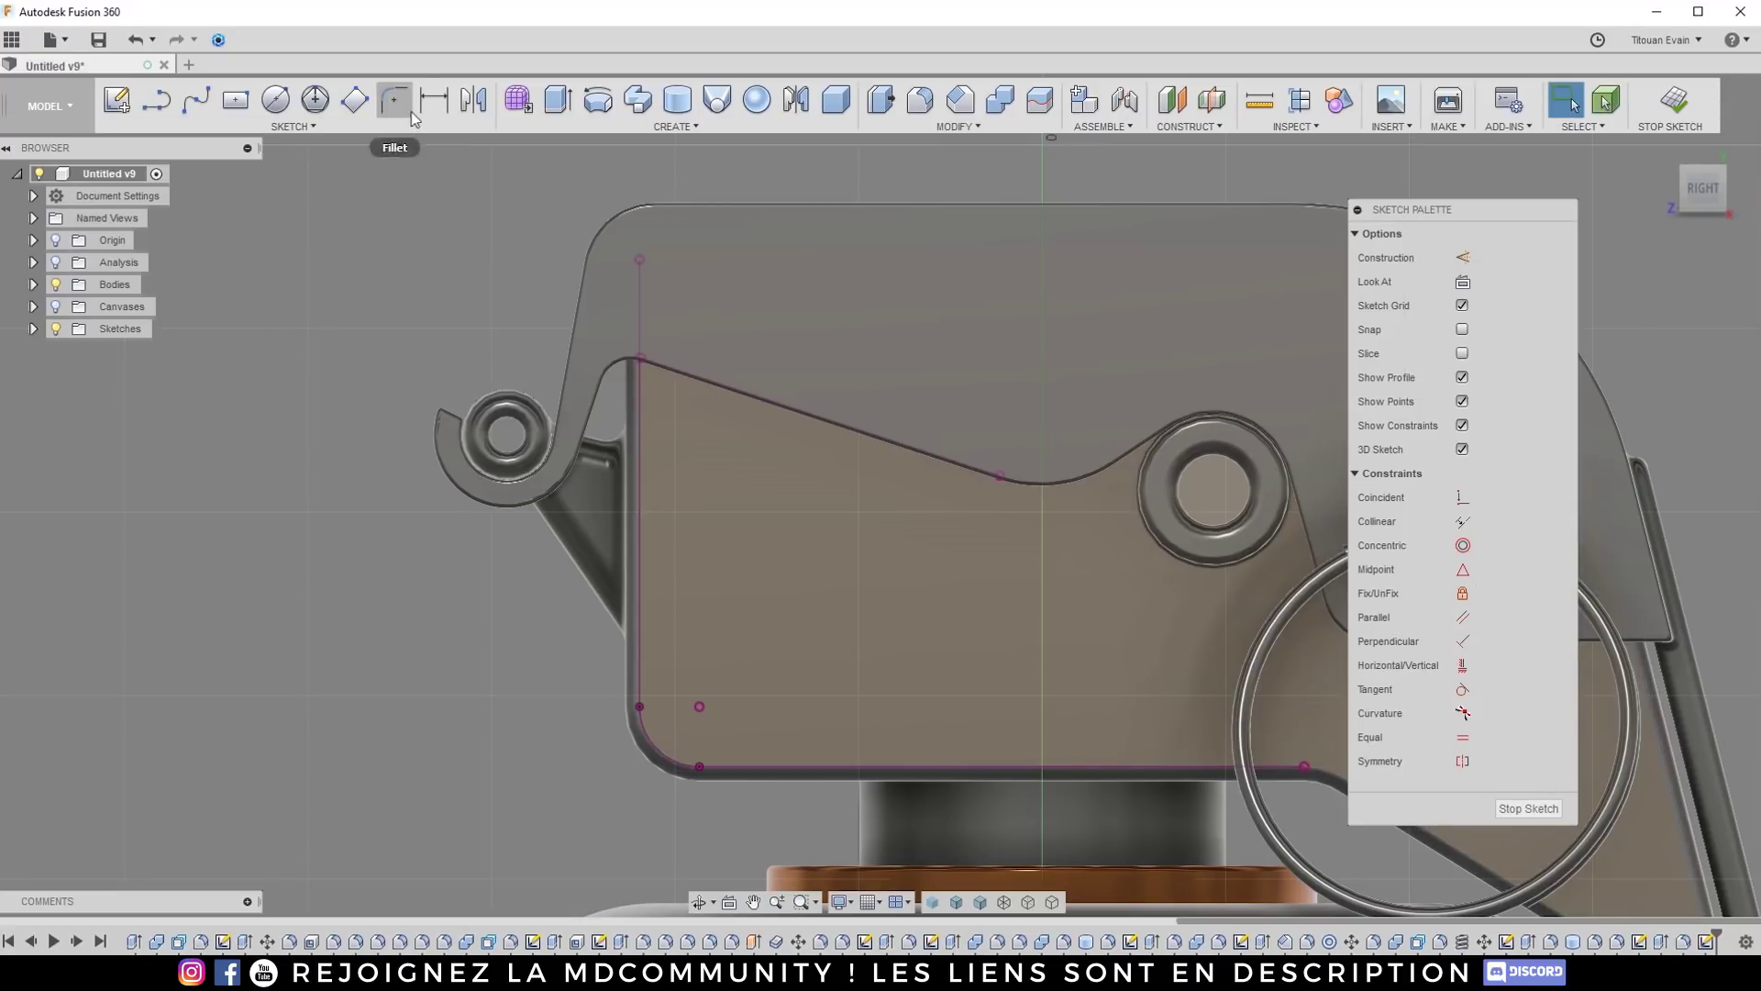
# Step: Offset the projected vertical edge, corner and bottom edge about 0.96 mm inward, with chain selection off
pyautogui.click(395, 101)
pyautogui.click(640, 402)
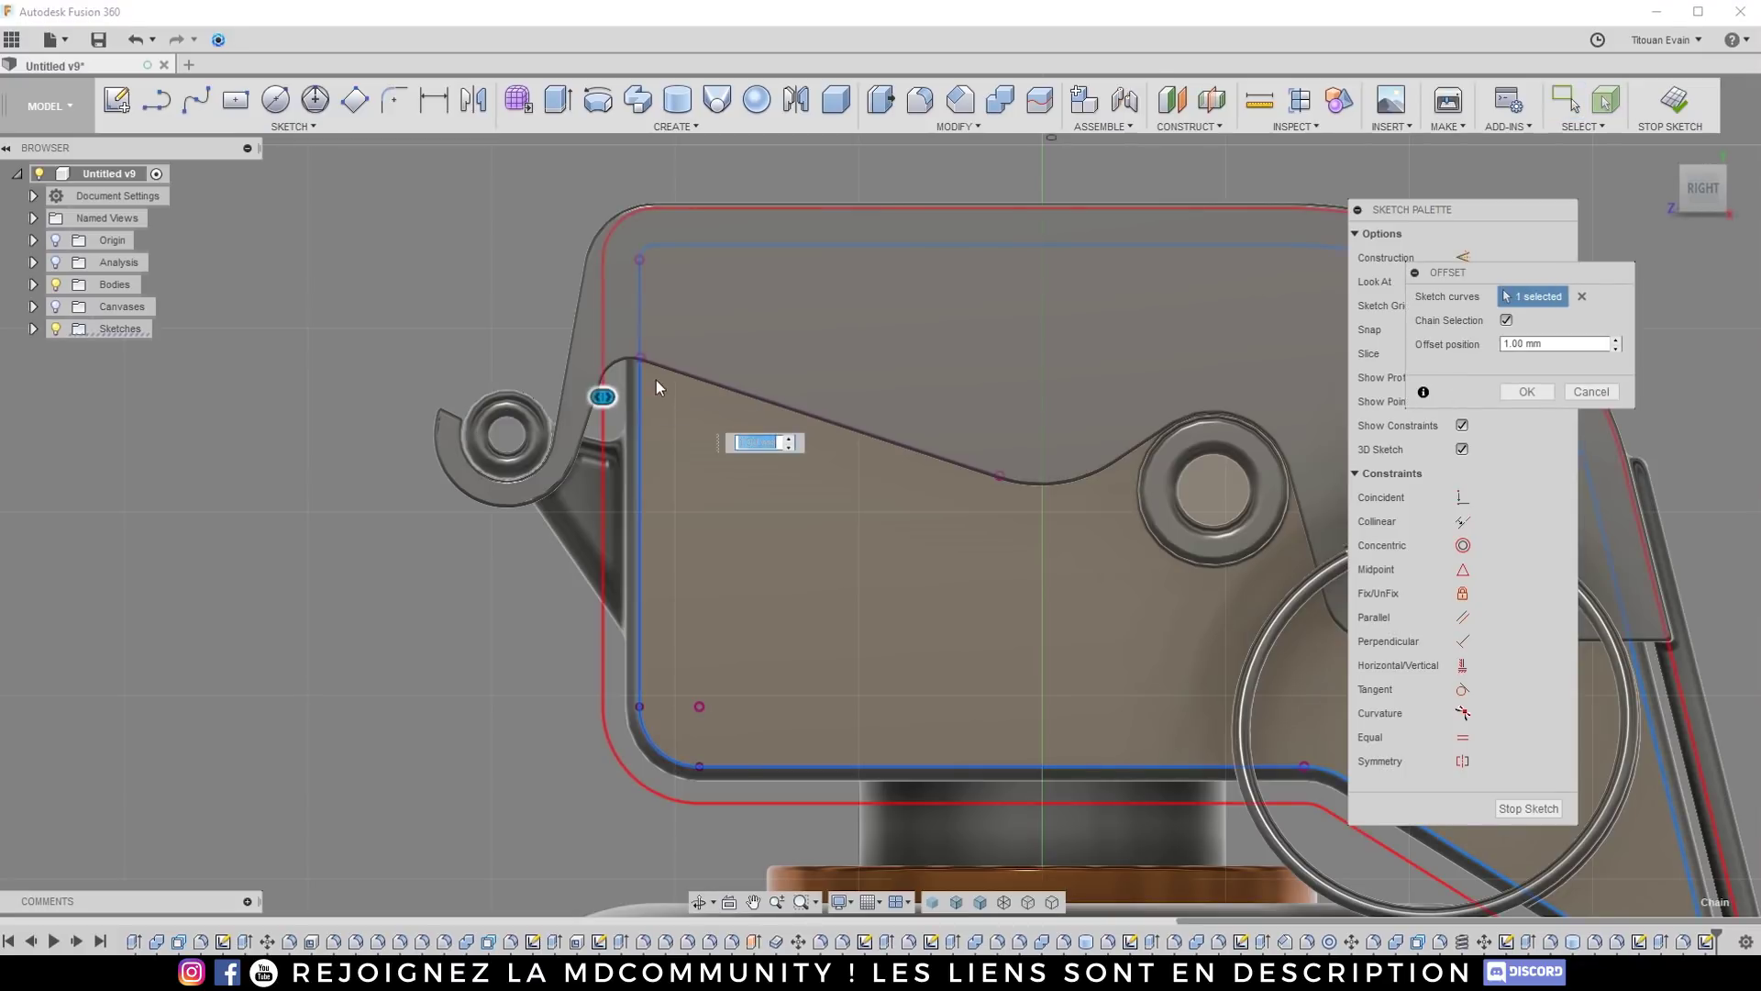
pyautogui.moveTo(602, 396); pyautogui.dragTo(674, 396)
pyautogui.click(1582, 298)
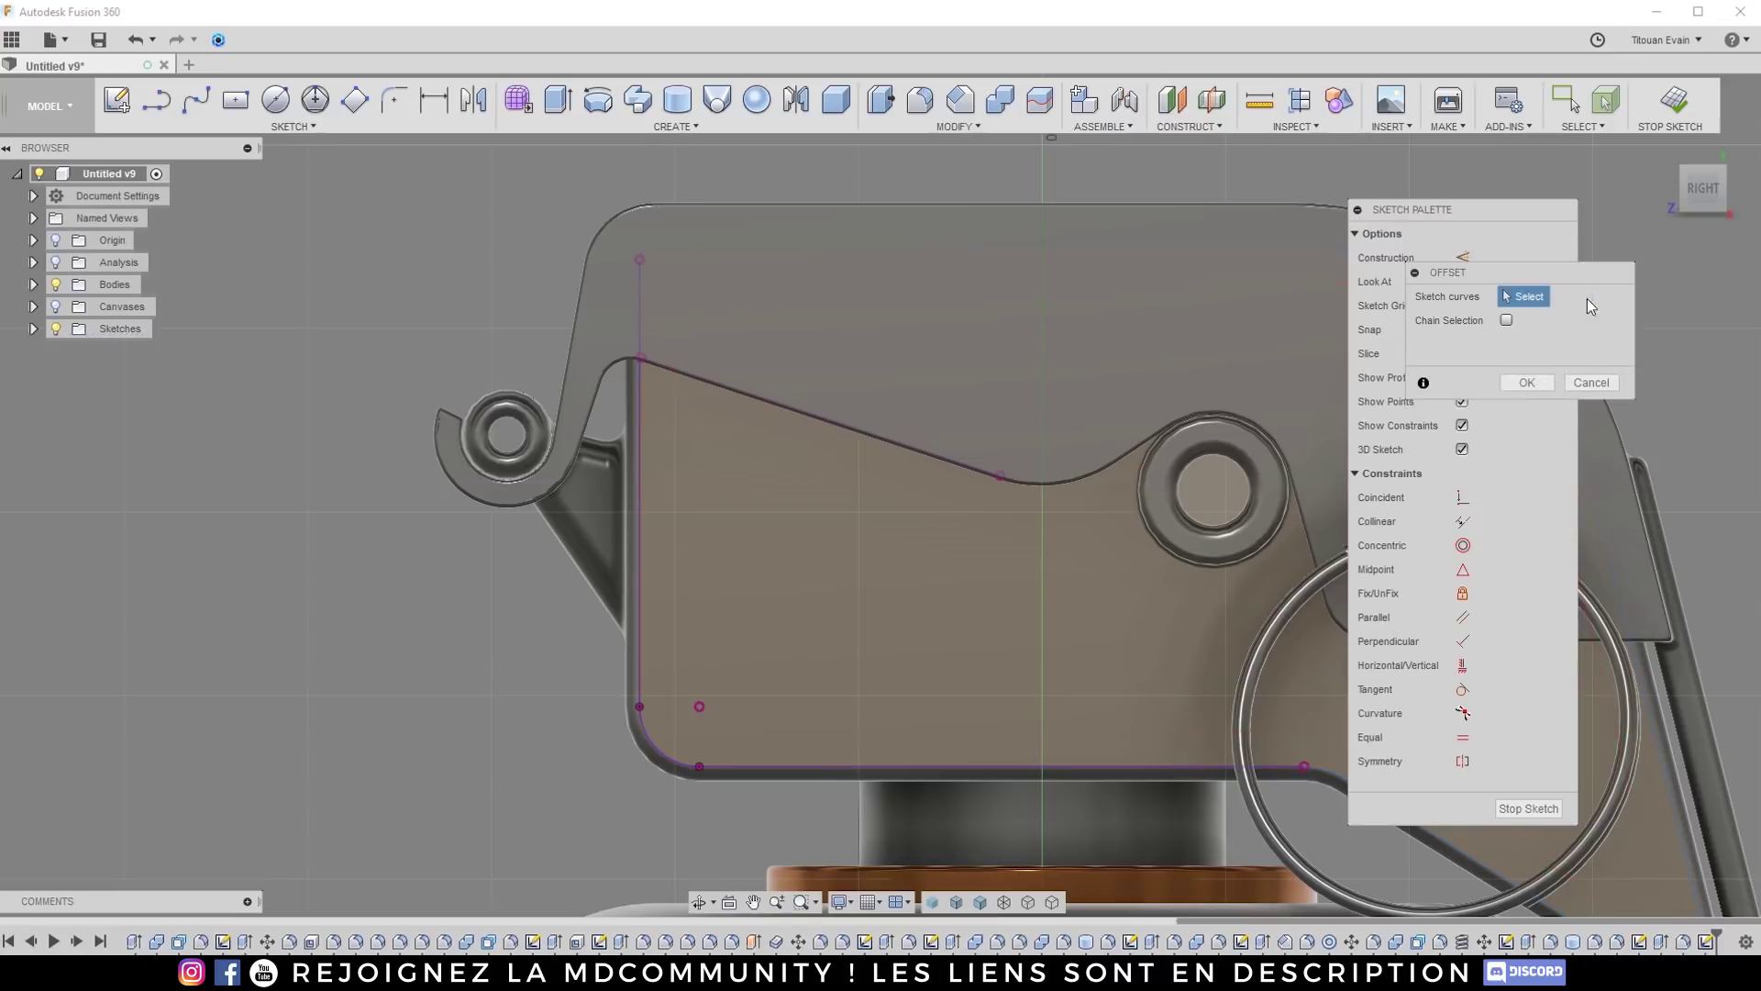
pyautogui.click(634, 384)
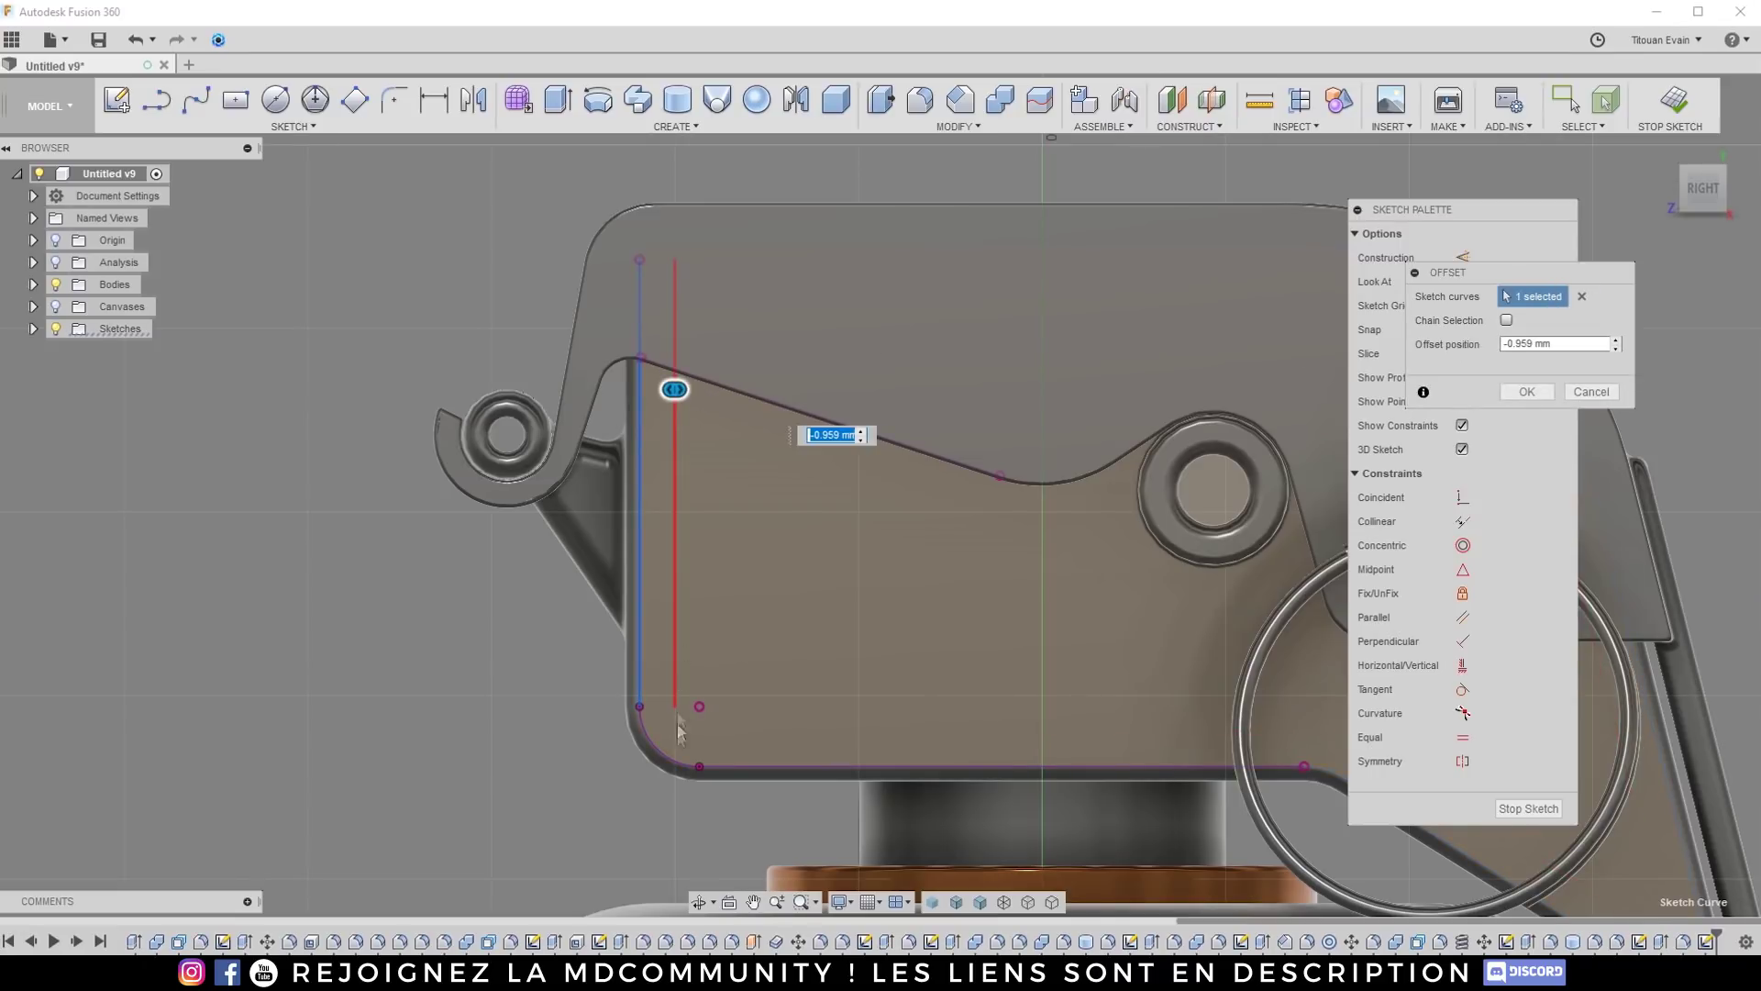
pyautogui.click(668, 761)
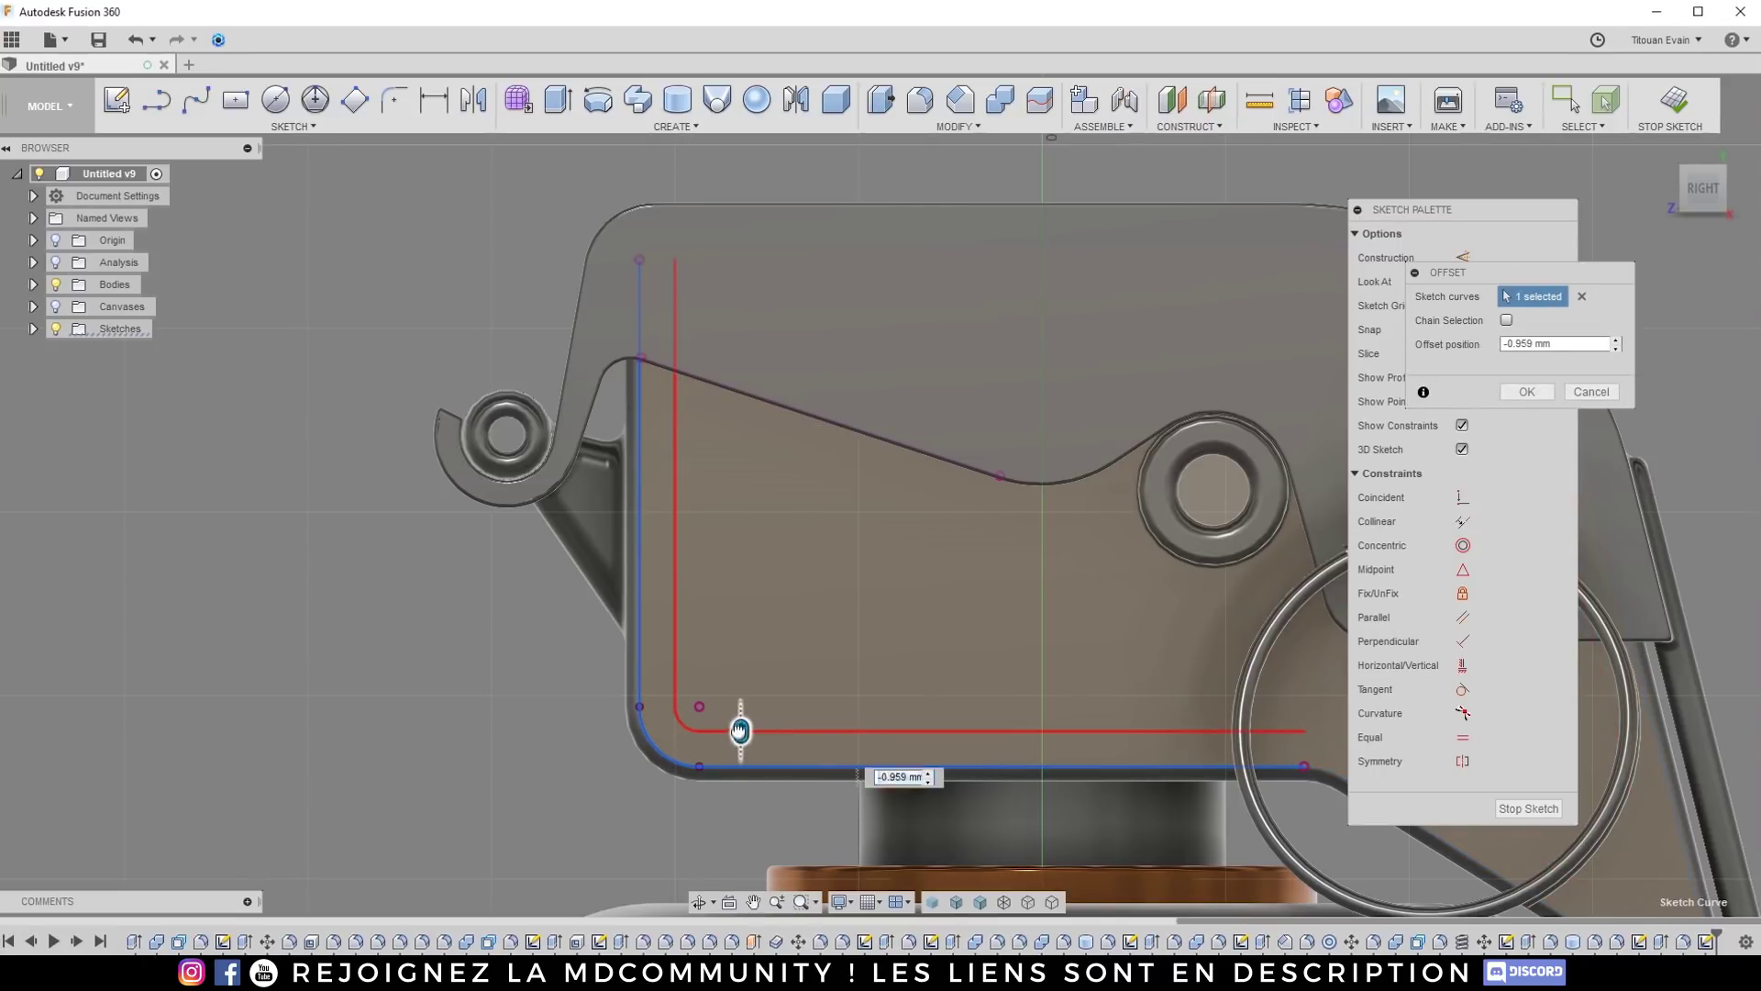
pyautogui.click(1525, 392)
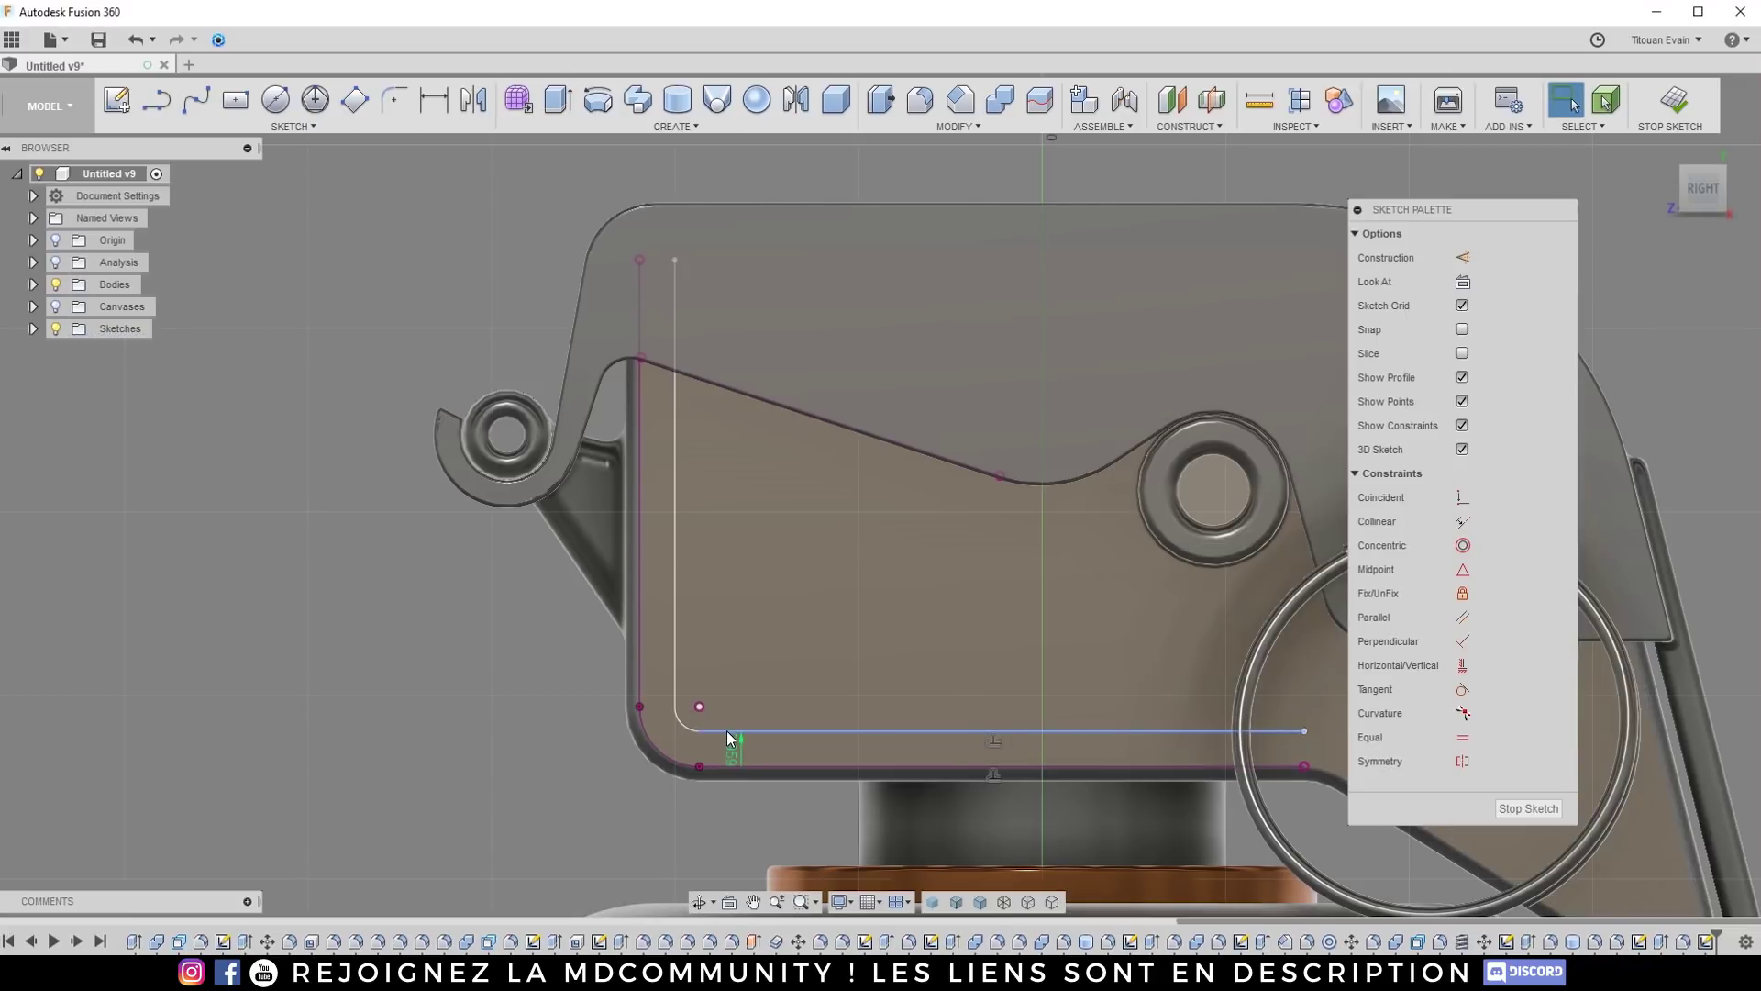
# Step: Set the distance between the projected bottom edge and its inward offset to 2 mm
pyautogui.press('d')
pyautogui.click(730, 731)
pyautogui.click(742, 766)
pyautogui.click(762, 747)
pyautogui.write('1.5')
pyautogui.press('Return')
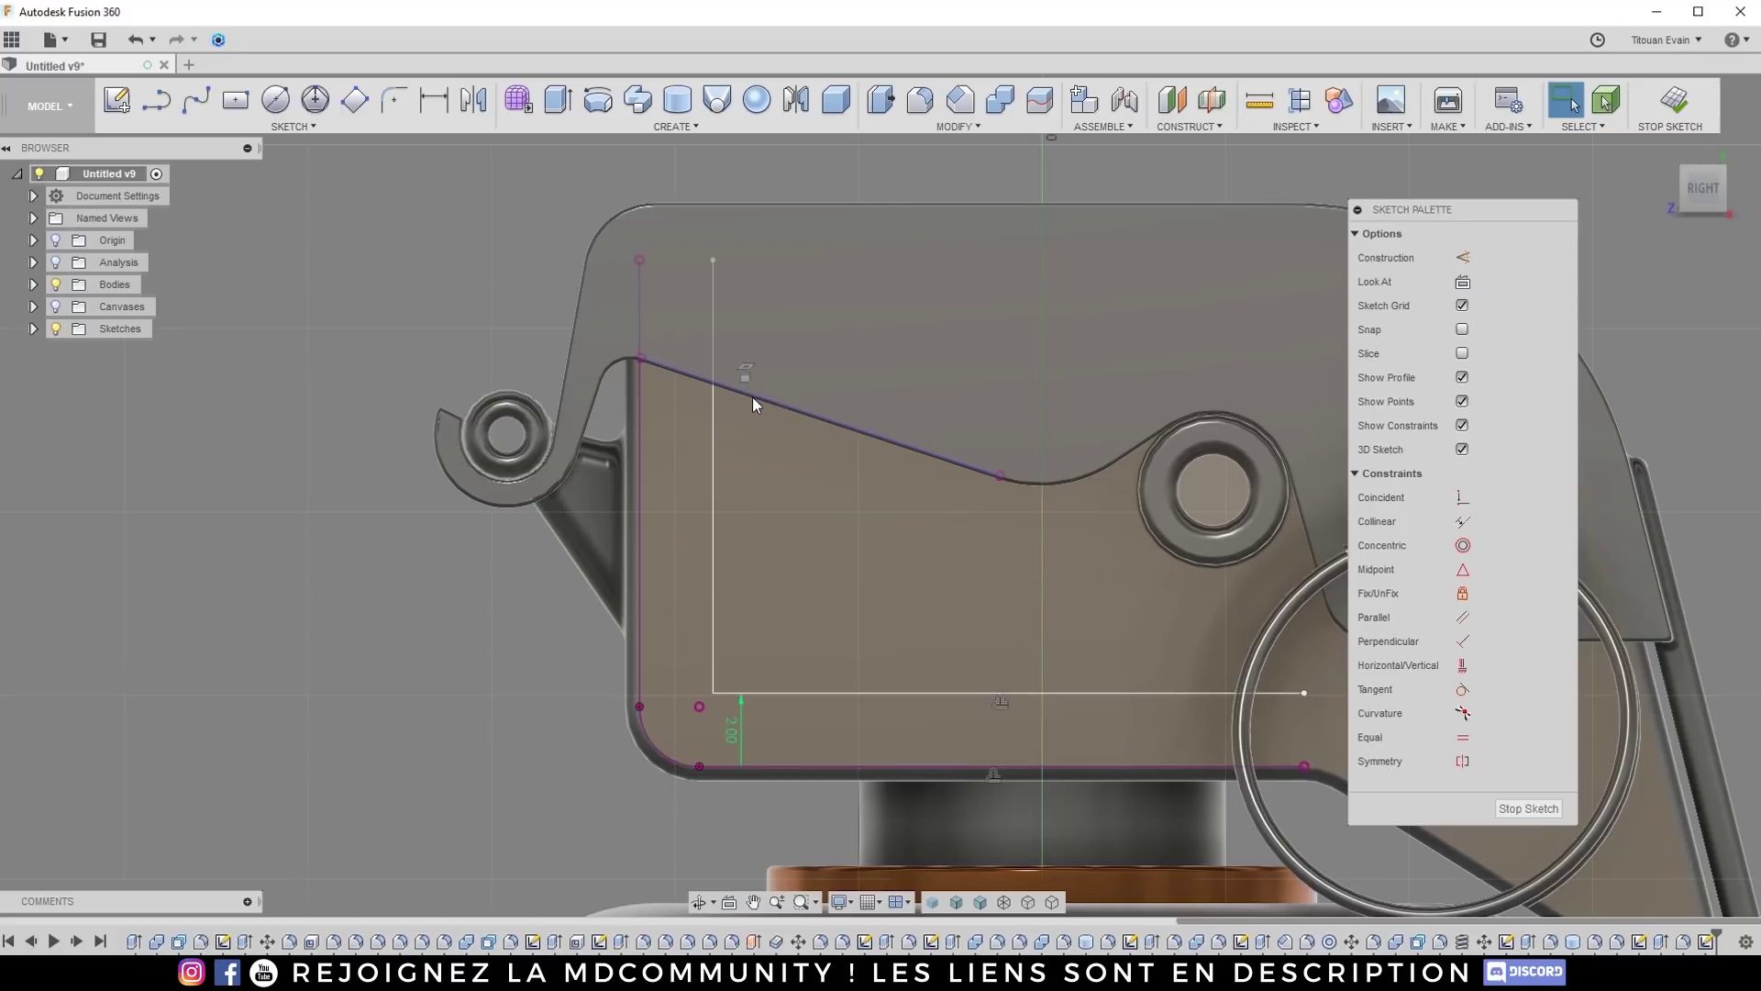
# Step: Offset the projected sloped edge 2 mm downward into the side face
pyautogui.press('o')
pyautogui.click(820, 417)
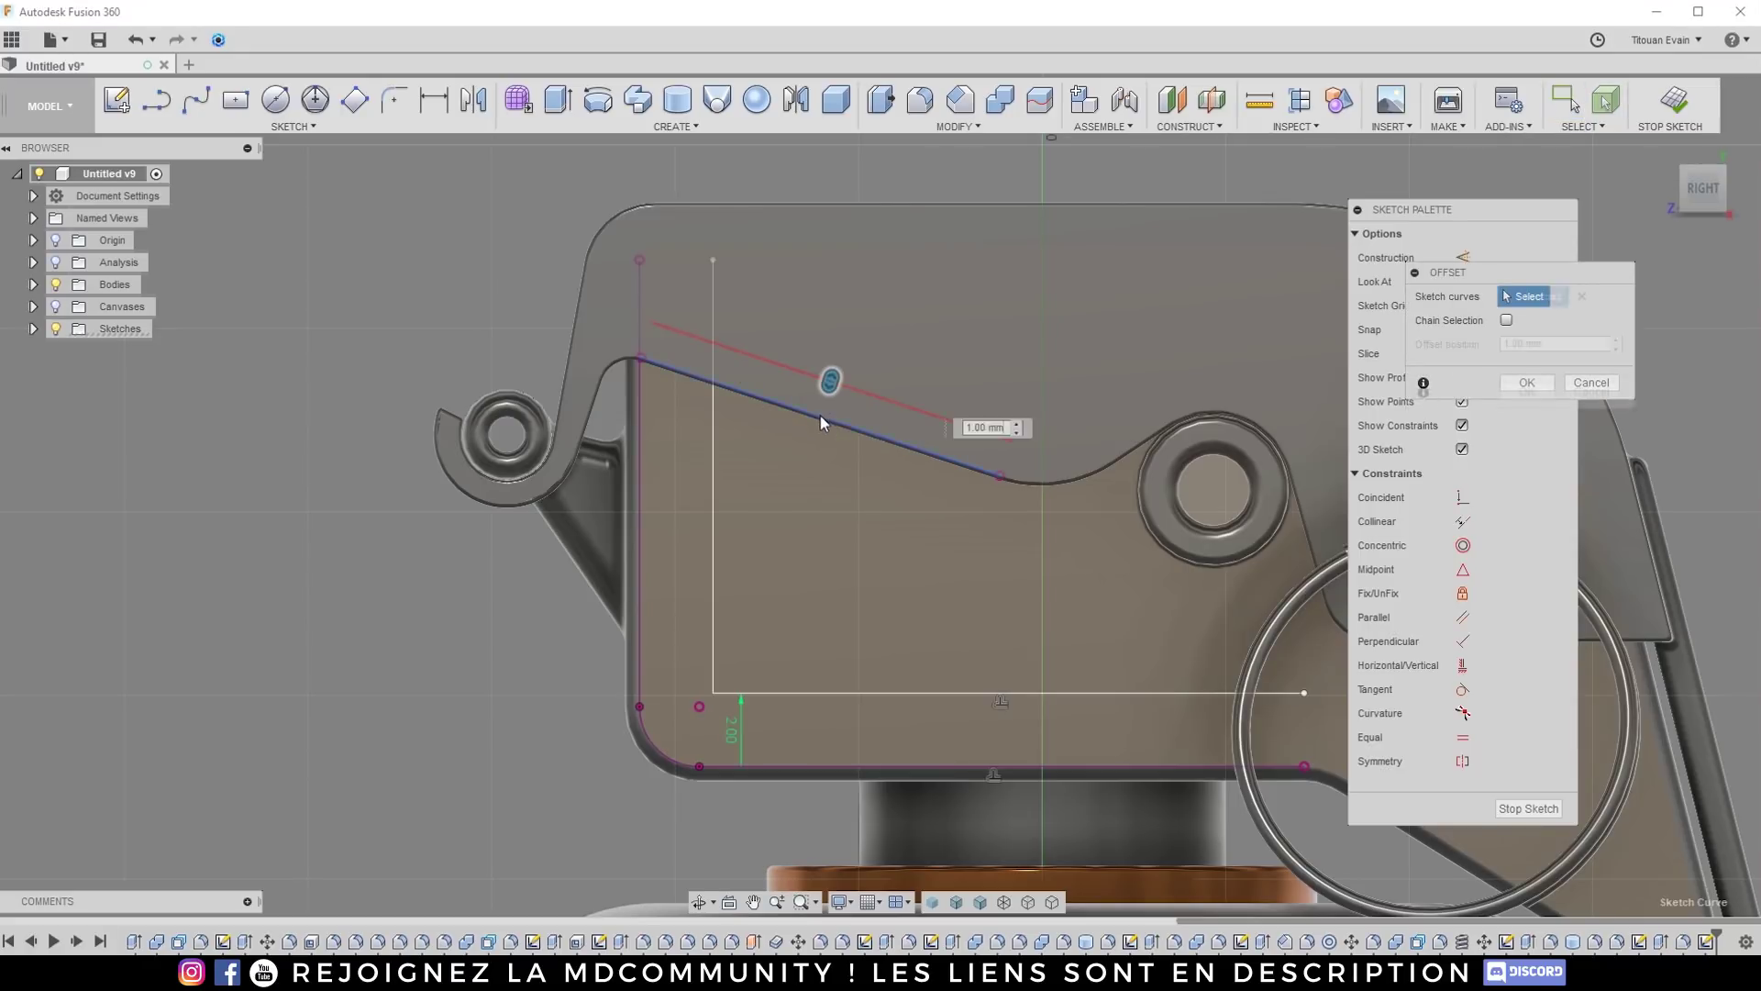
pyautogui.write('-2')
pyautogui.press('Return')
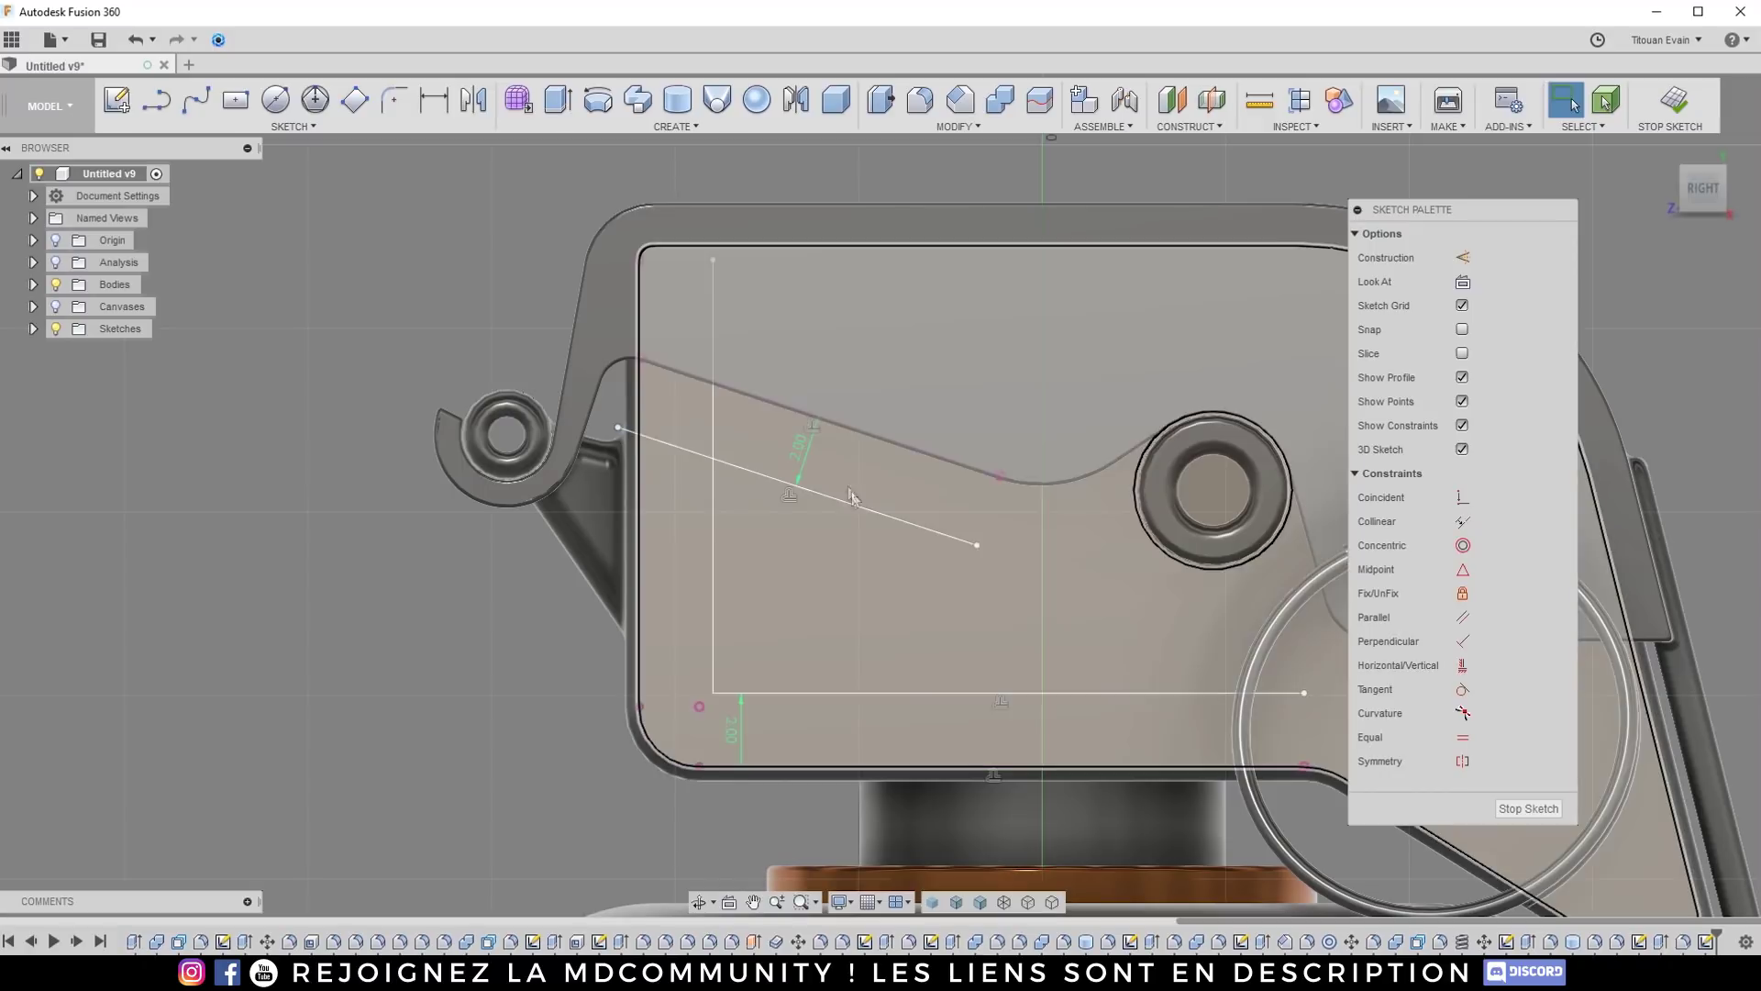
# Step: Set the offset distances of the bottom edge and the sloped edge to 1.75 mm each
pyautogui.doubleClick(740, 725)
pyautogui.write('1.75')
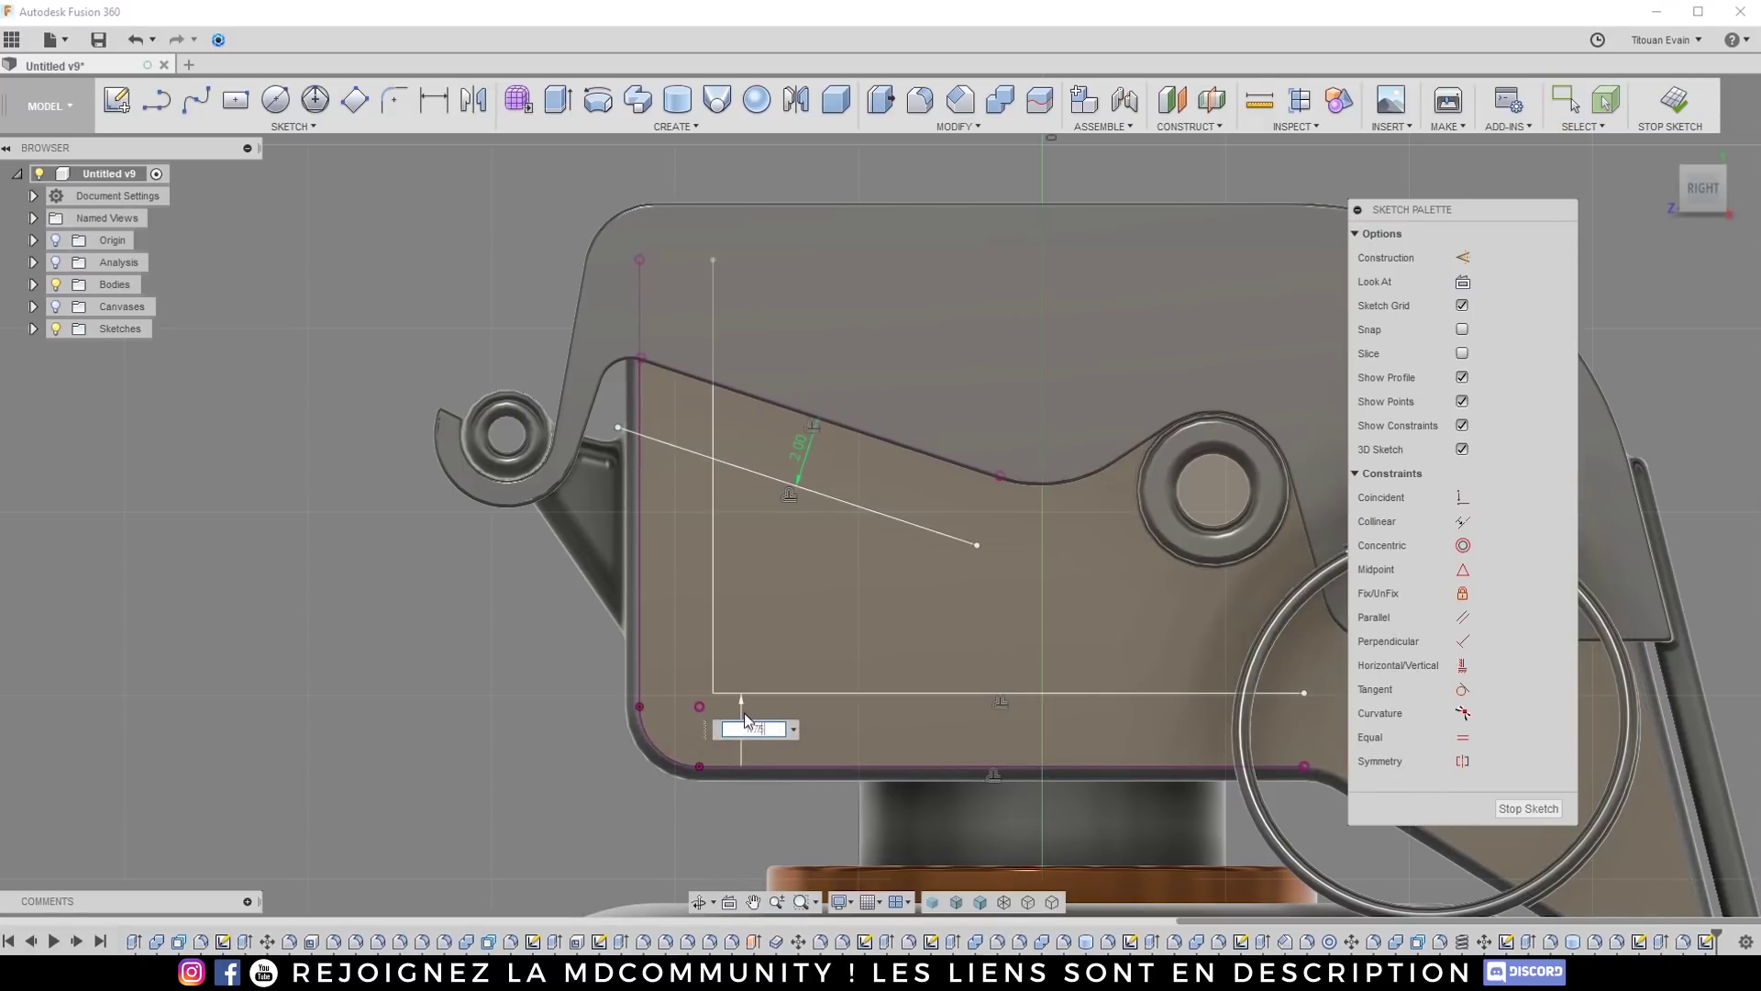
pyautogui.press('Return')
pyautogui.doubleClick(797, 456)
pyautogui.write('1.75')
pyautogui.press('Return')
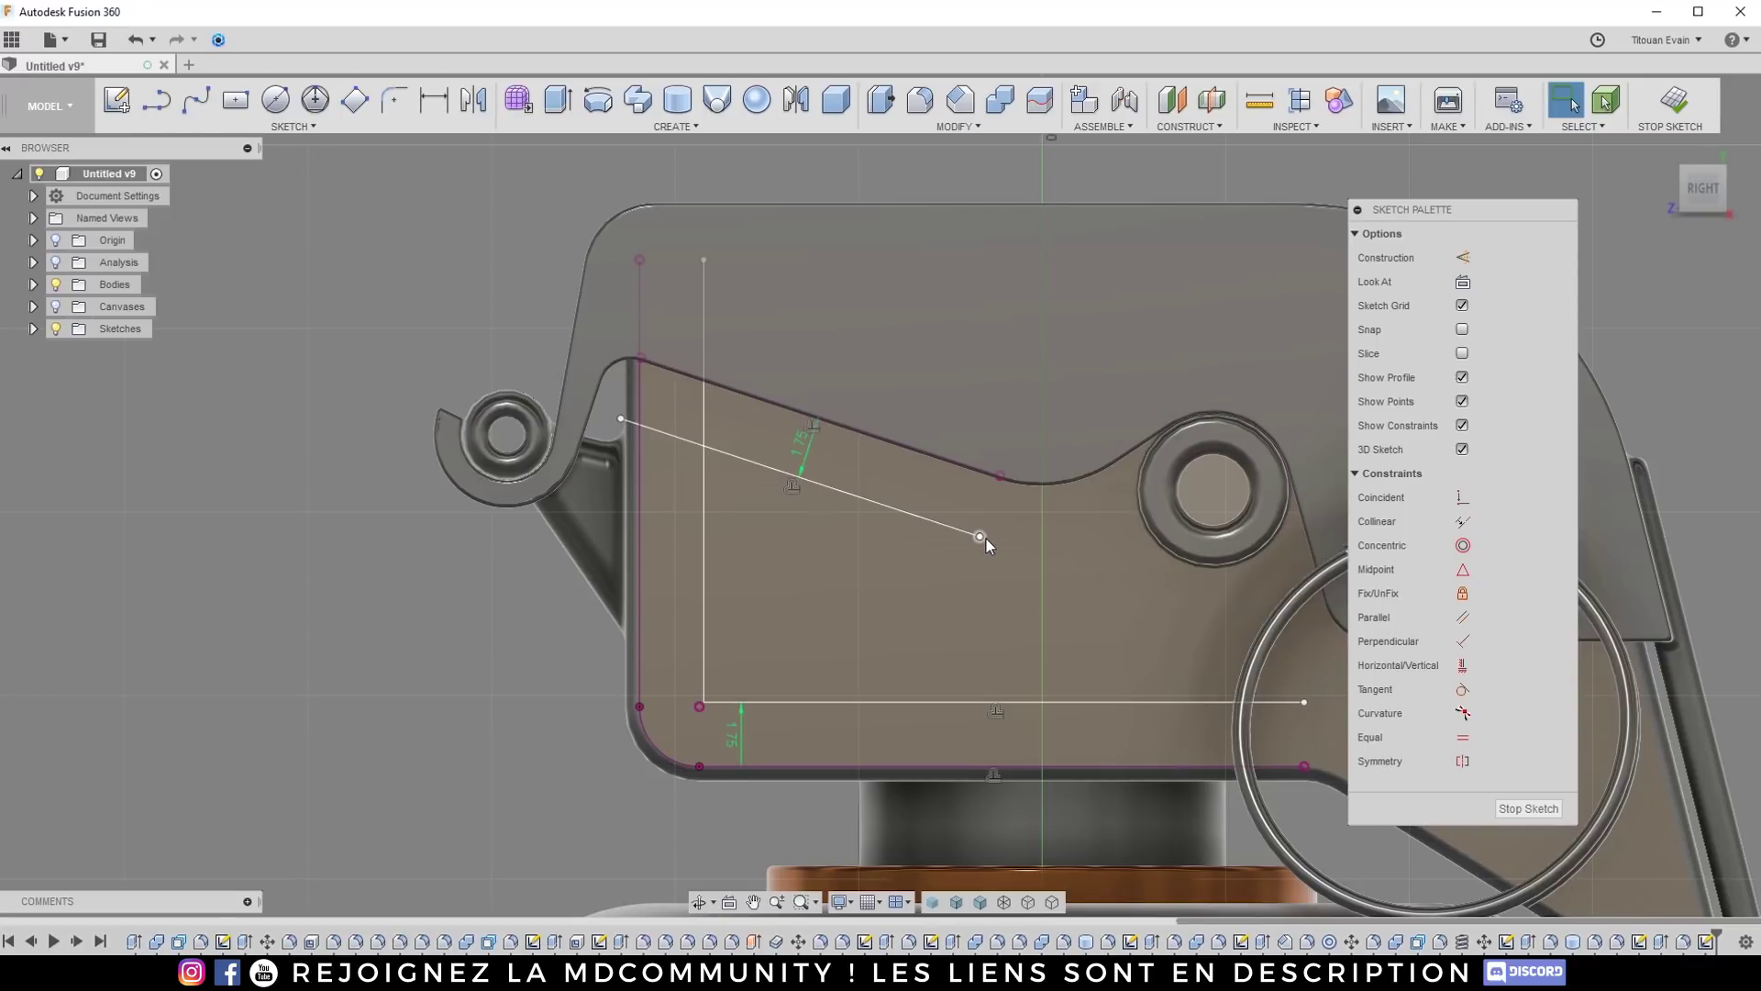
# Step: Draw a short horizontal line from the sloped offset line's lower end and a line from it down to the lower offset line
pyautogui.click(156, 99)
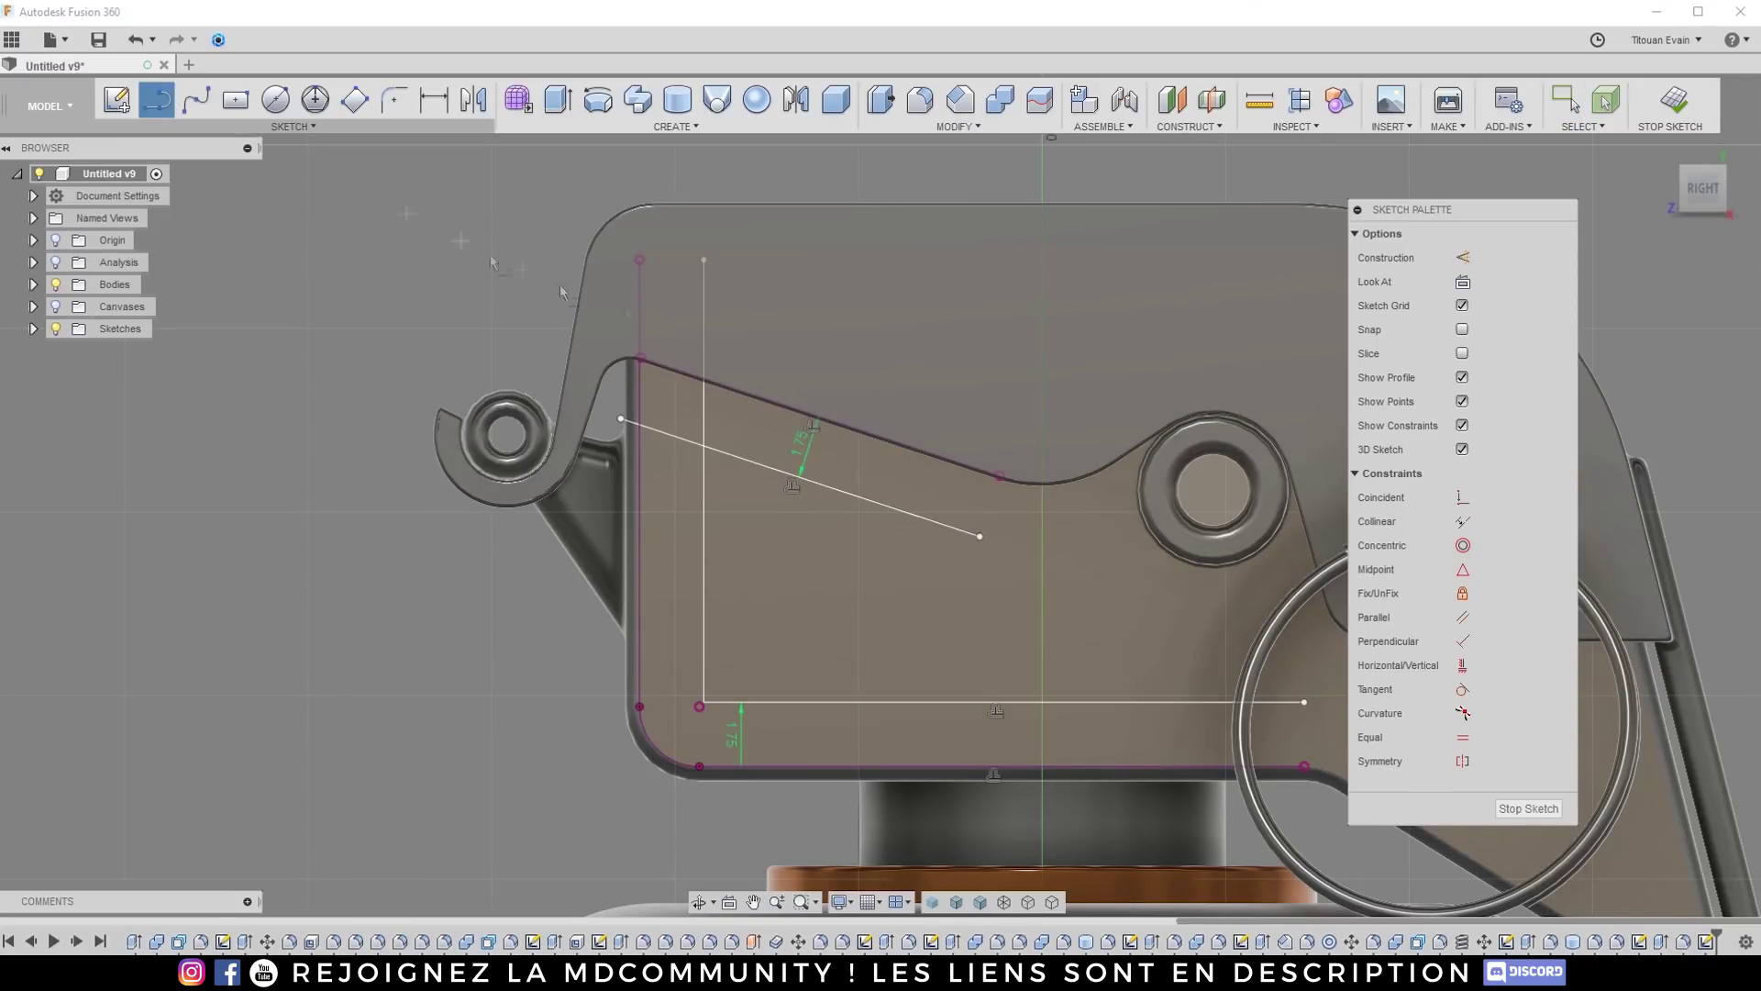
pyautogui.click(983, 542)
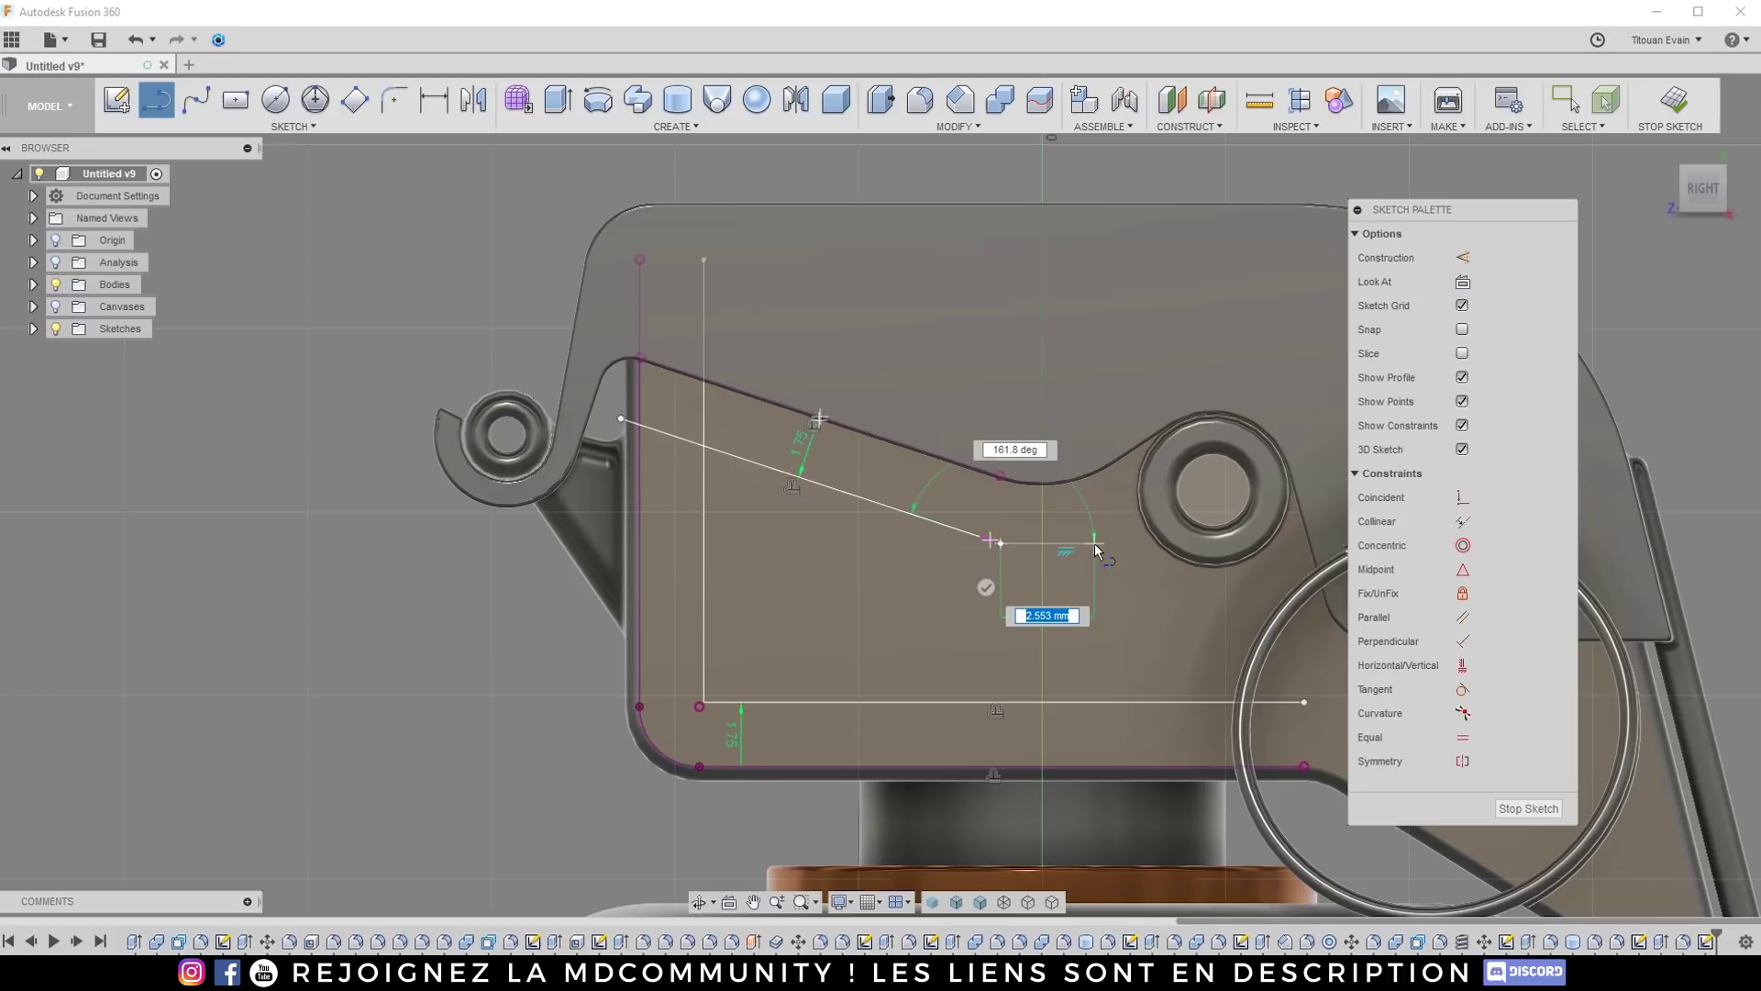
pyautogui.click(1098, 544)
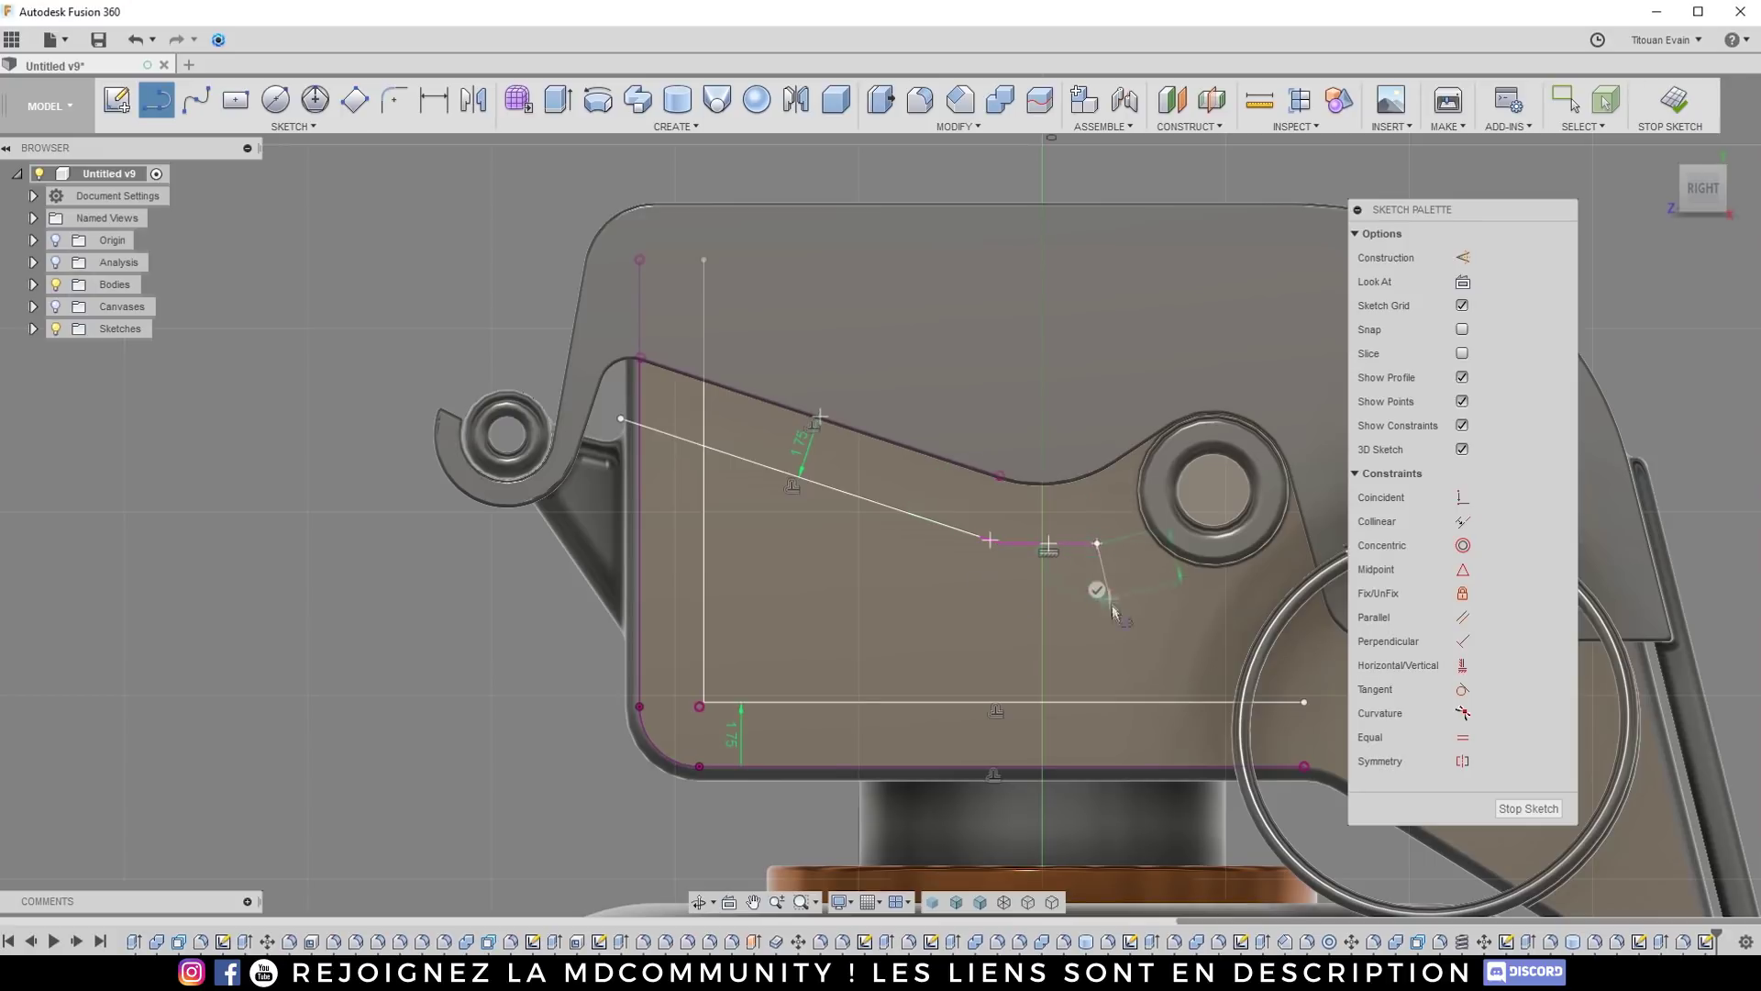
pyautogui.doubleClick(1098, 699)
pyautogui.press('Escape')
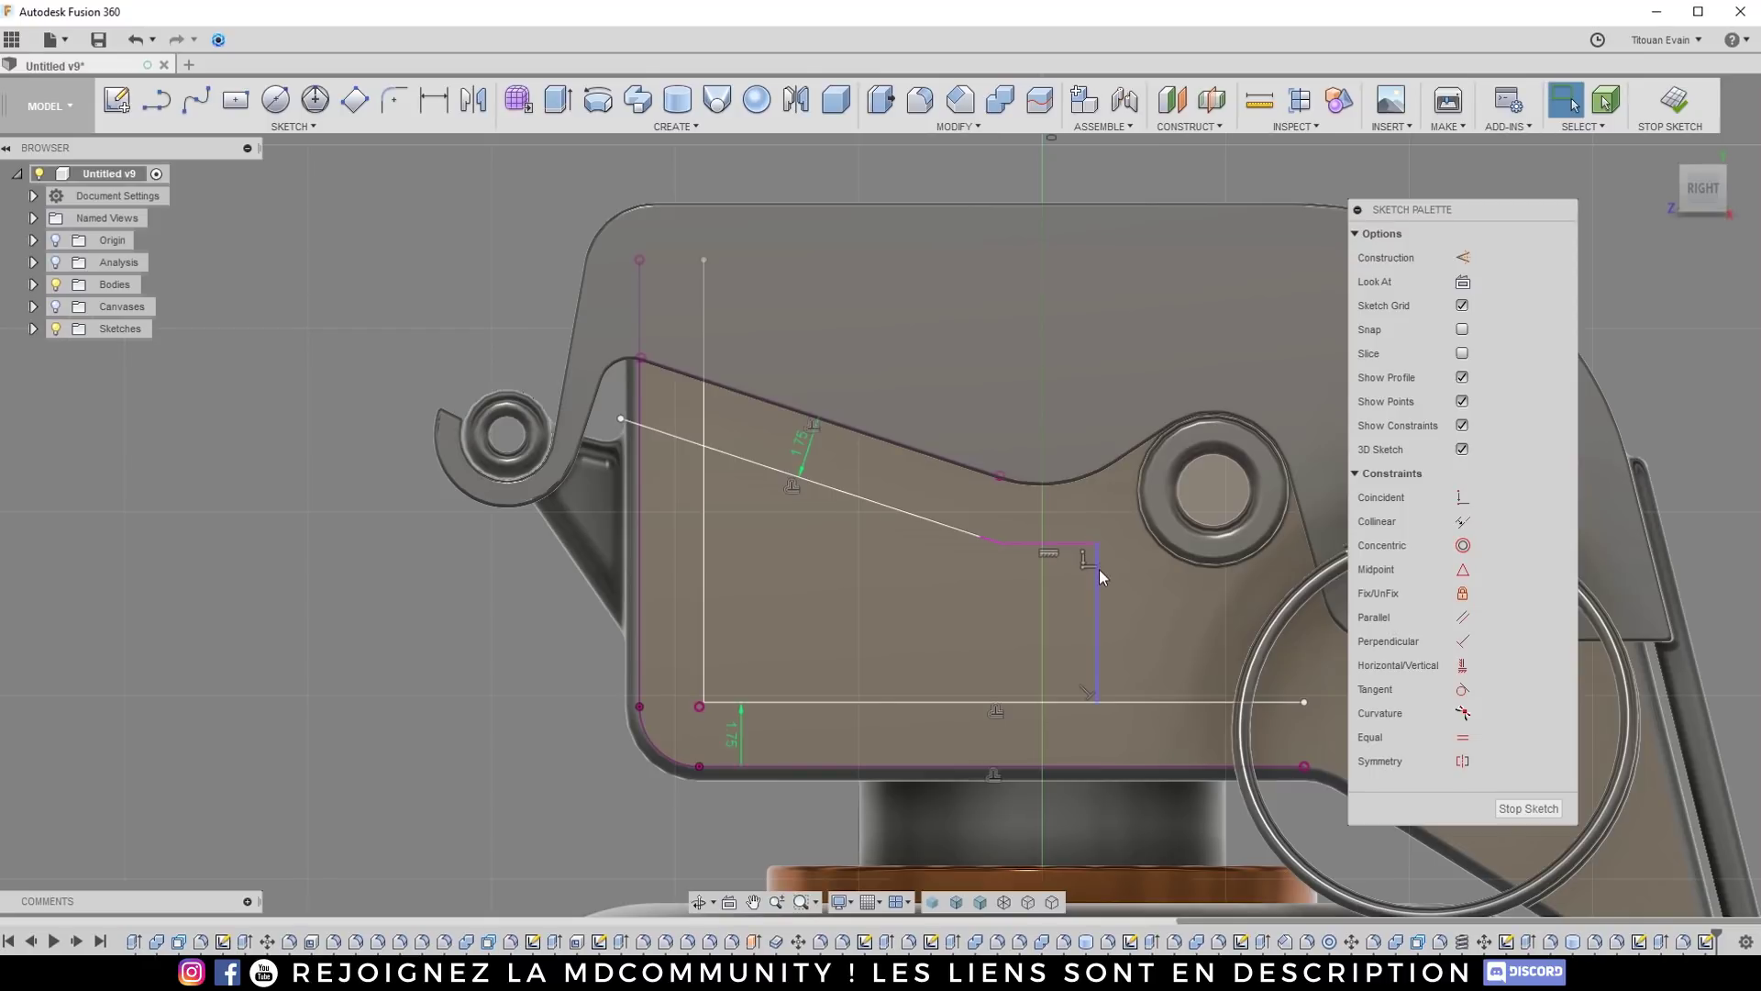
# Step: Constrain the short line closing the inset profile beside the round boss to vertical
pyautogui.click(1446, 661)
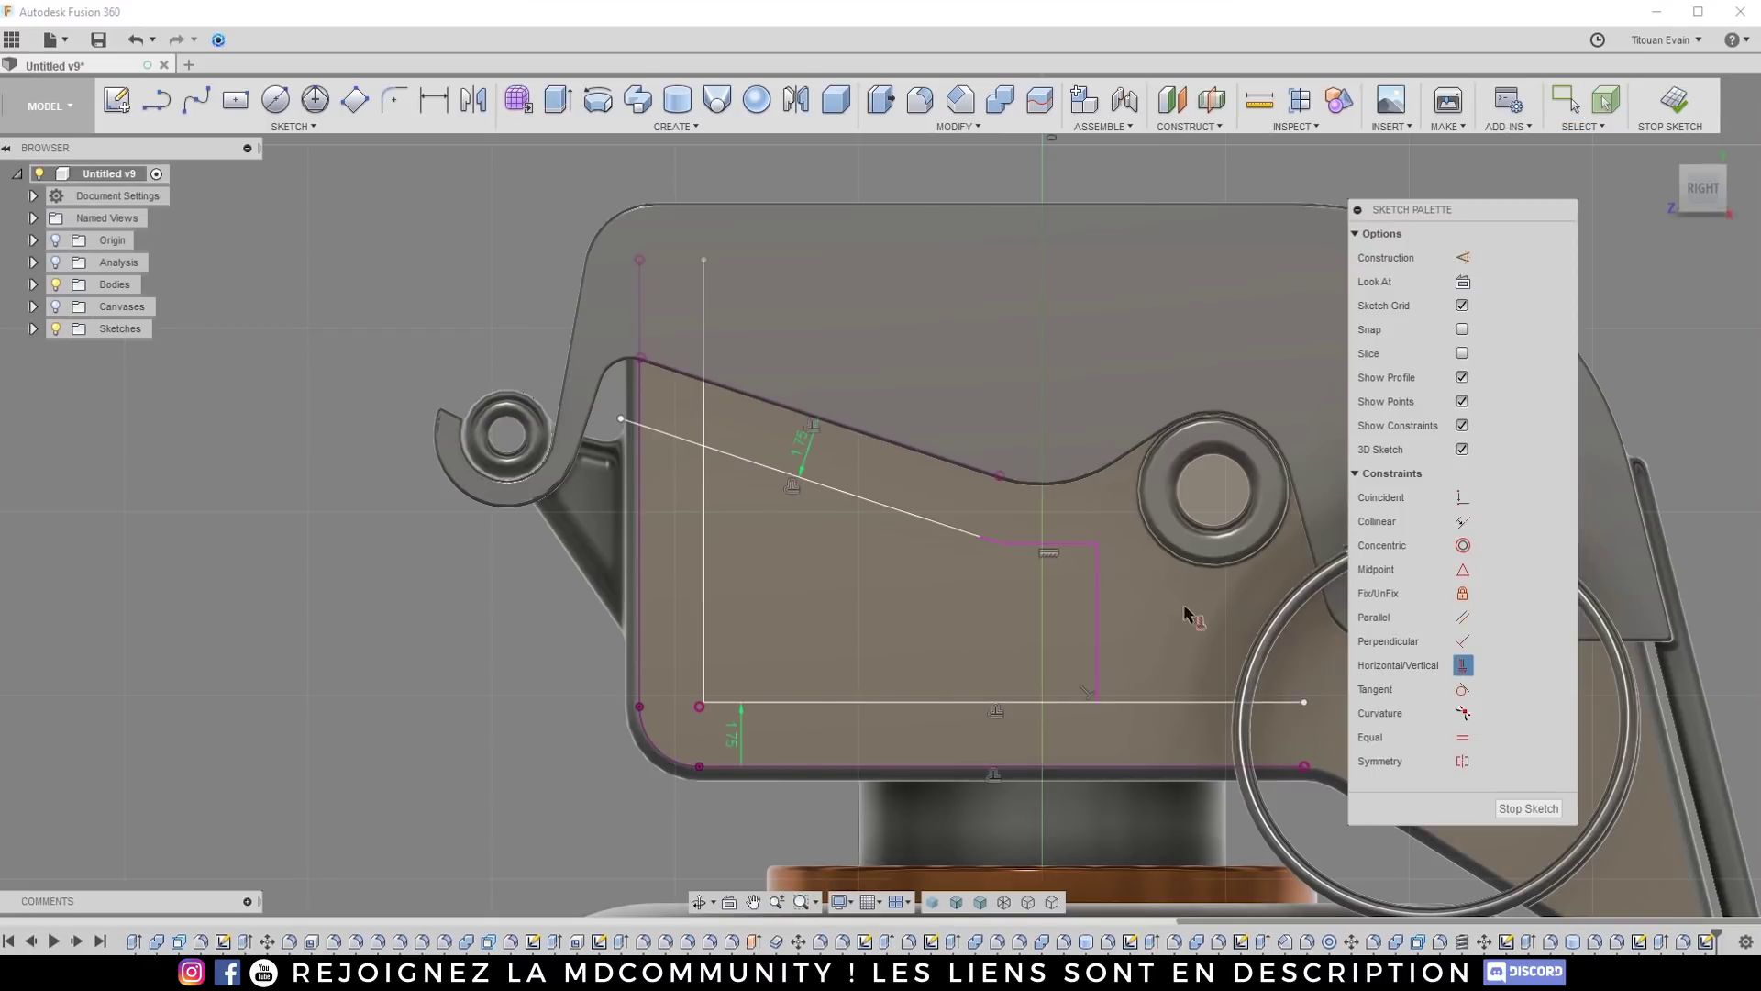
pyautogui.click(1098, 607)
pyautogui.press('Escape')
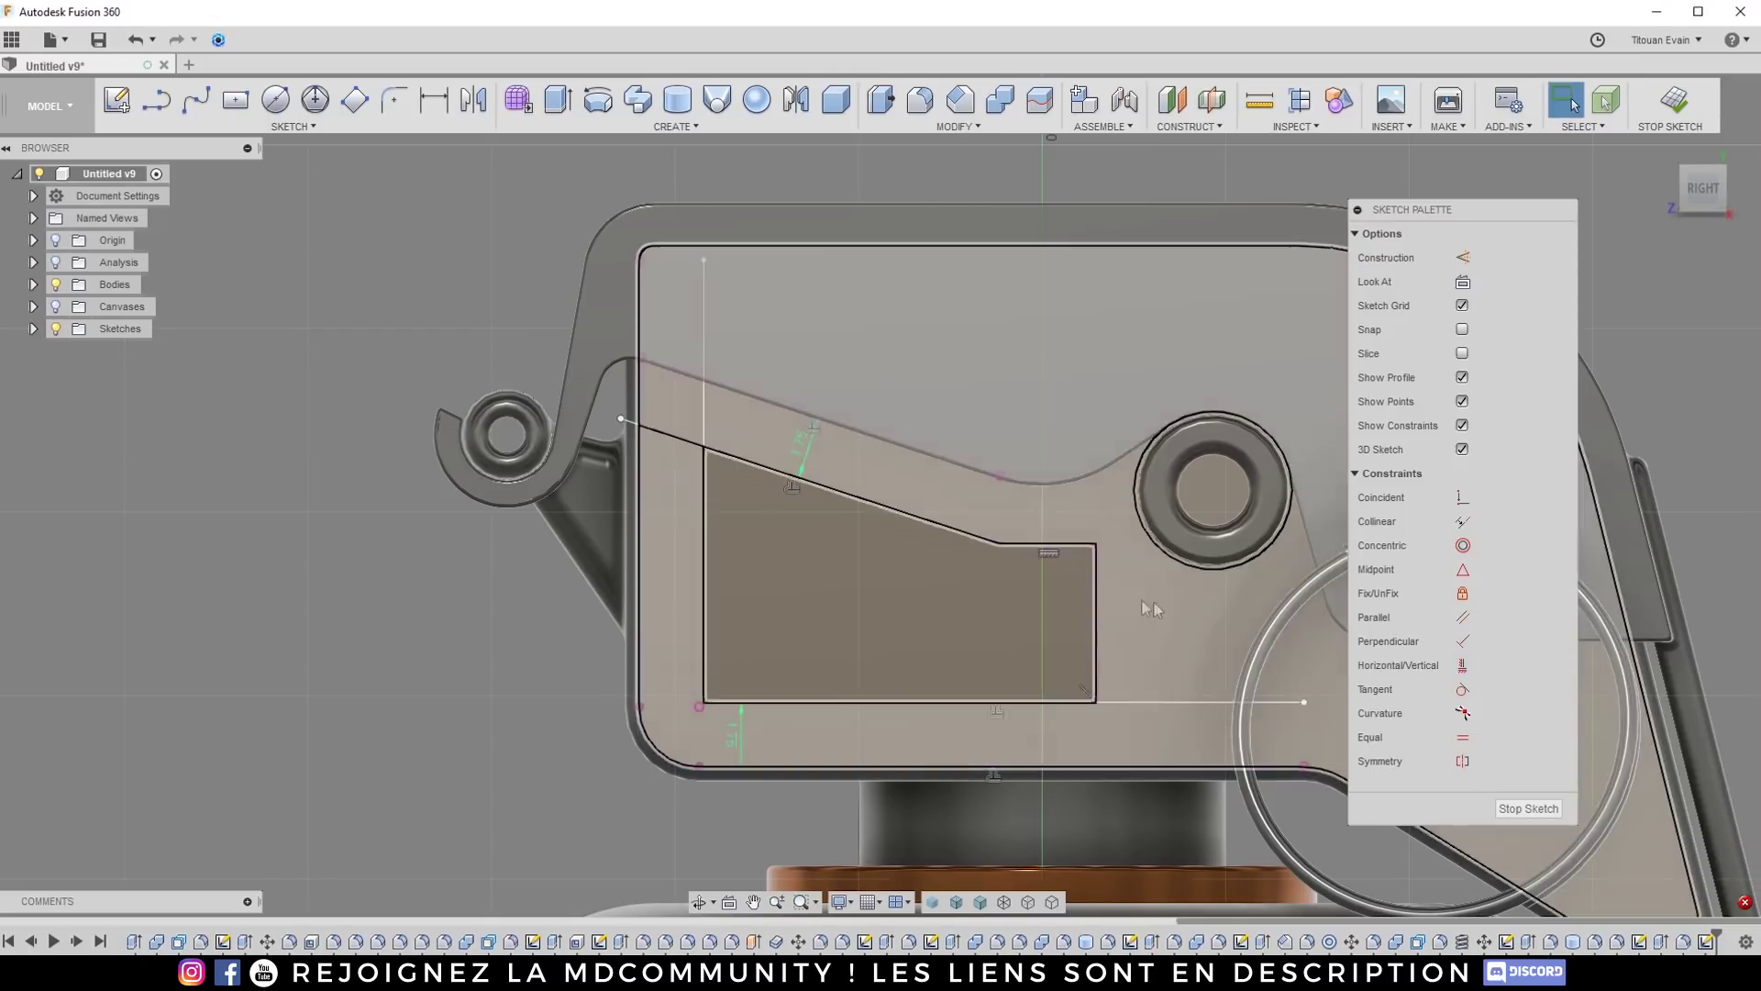
pyautogui.moveTo(1097, 544); pyautogui.dragTo(1065, 543)
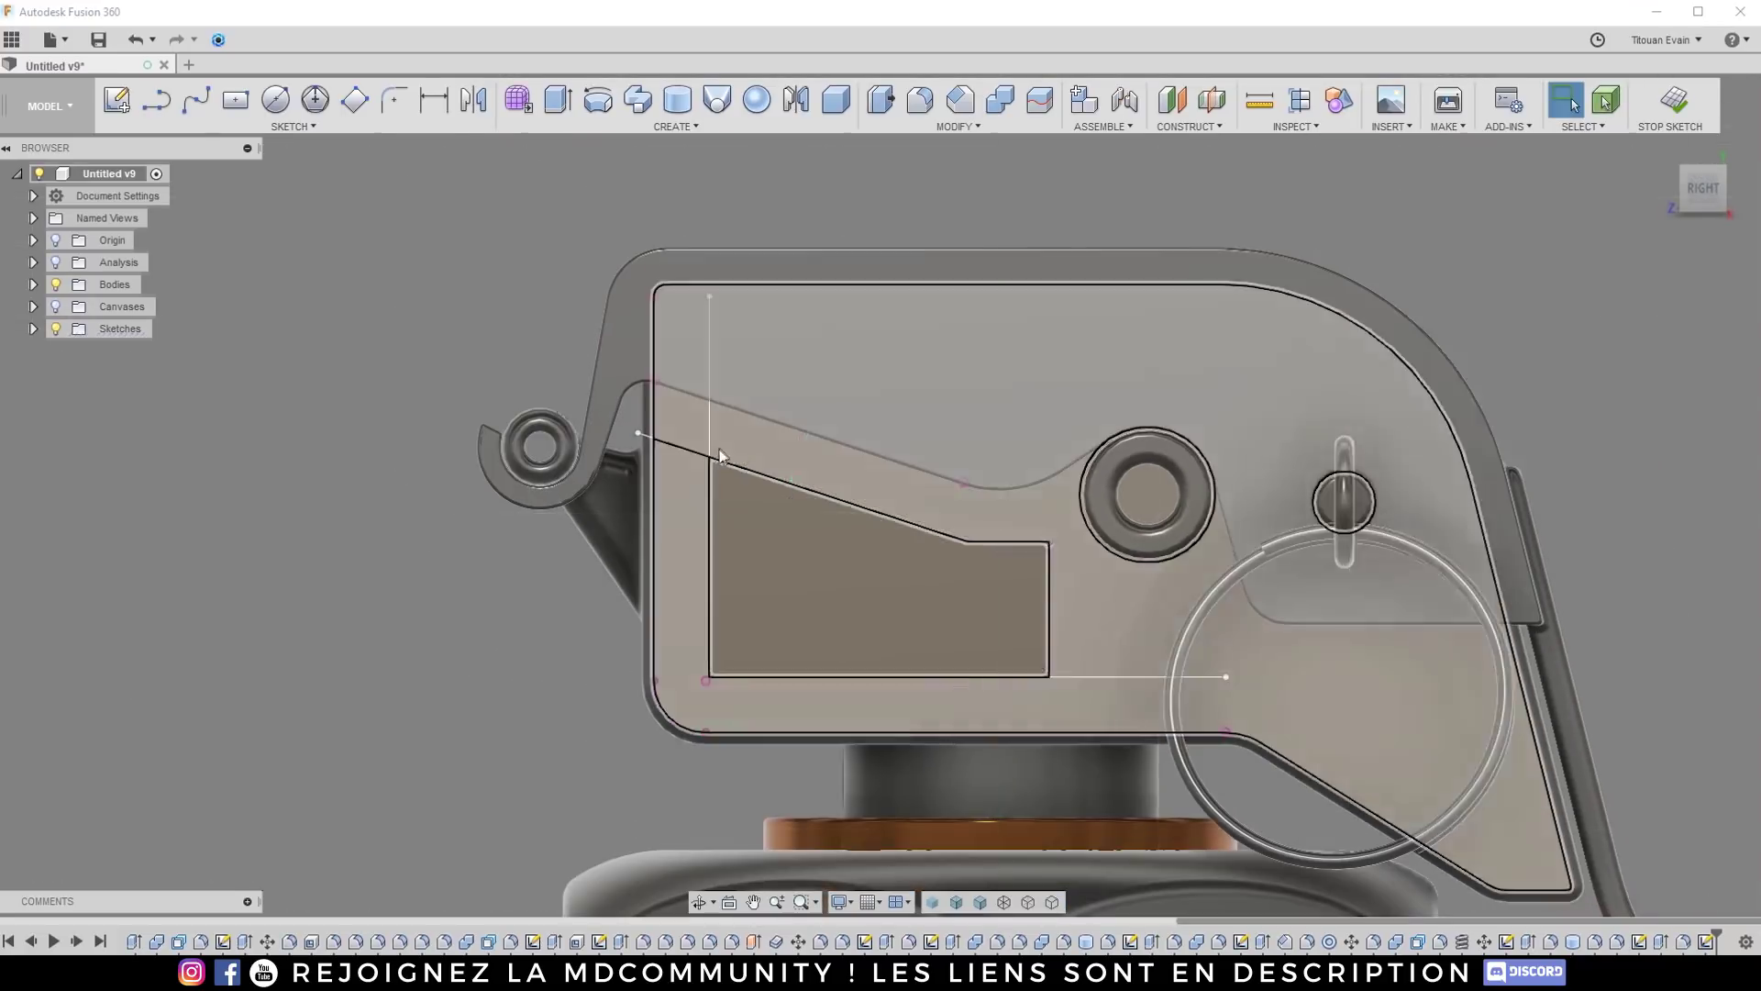
pyautogui.press('f')
pyautogui.hotkey('ctrl', 'z')
# Step: Round the upper and lower left corners of the inset profile with sketch fillets of about 0.96 mm radius
pyautogui.click(394, 99)
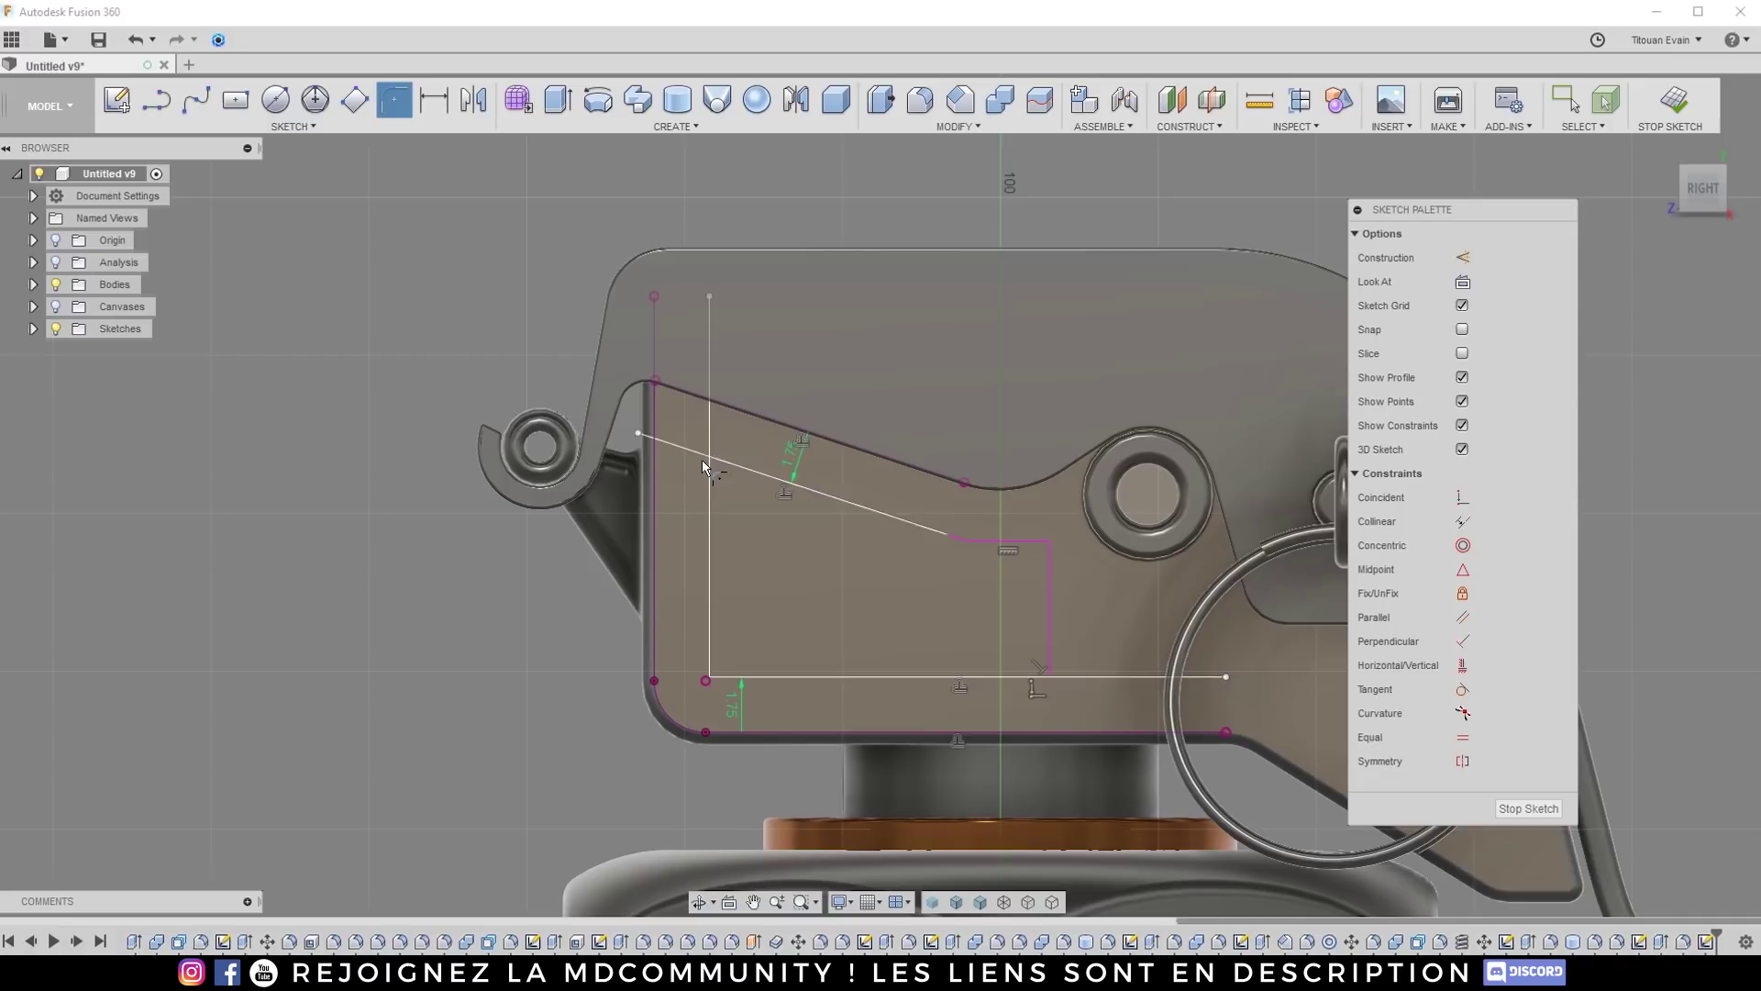
pyautogui.click(711, 462)
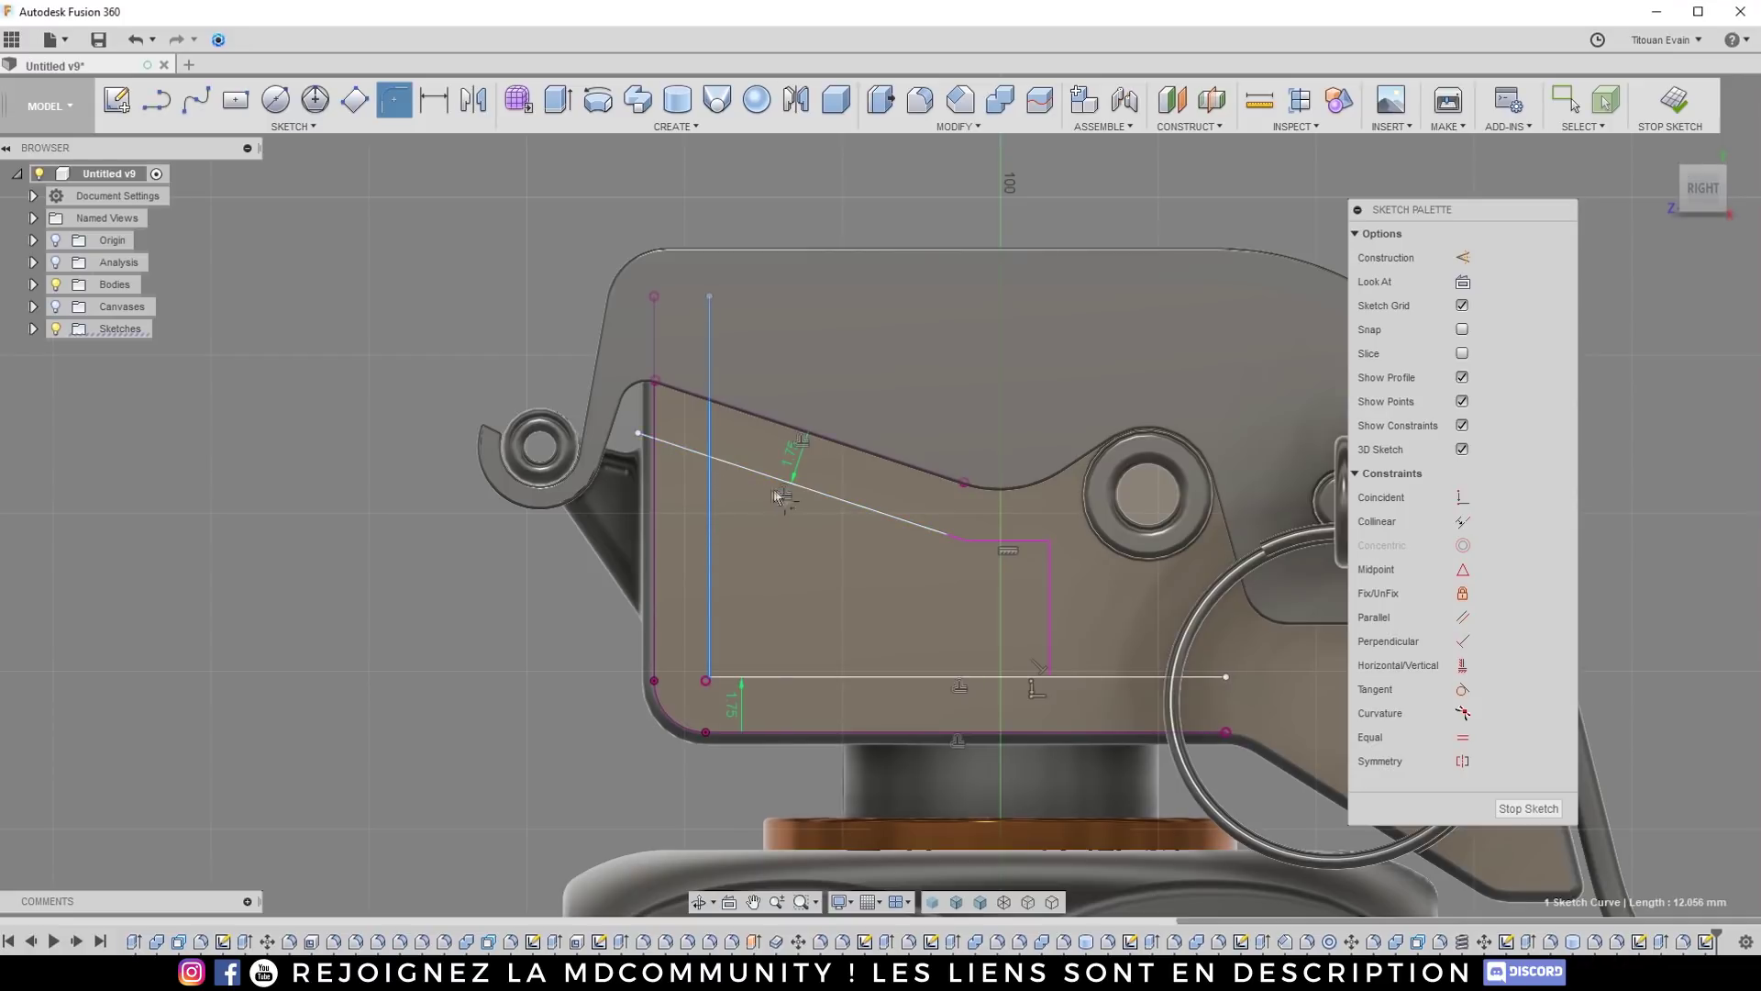
pyautogui.click(727, 471)
pyautogui.moveTo(731, 487); pyautogui.dragTo(706, 461)
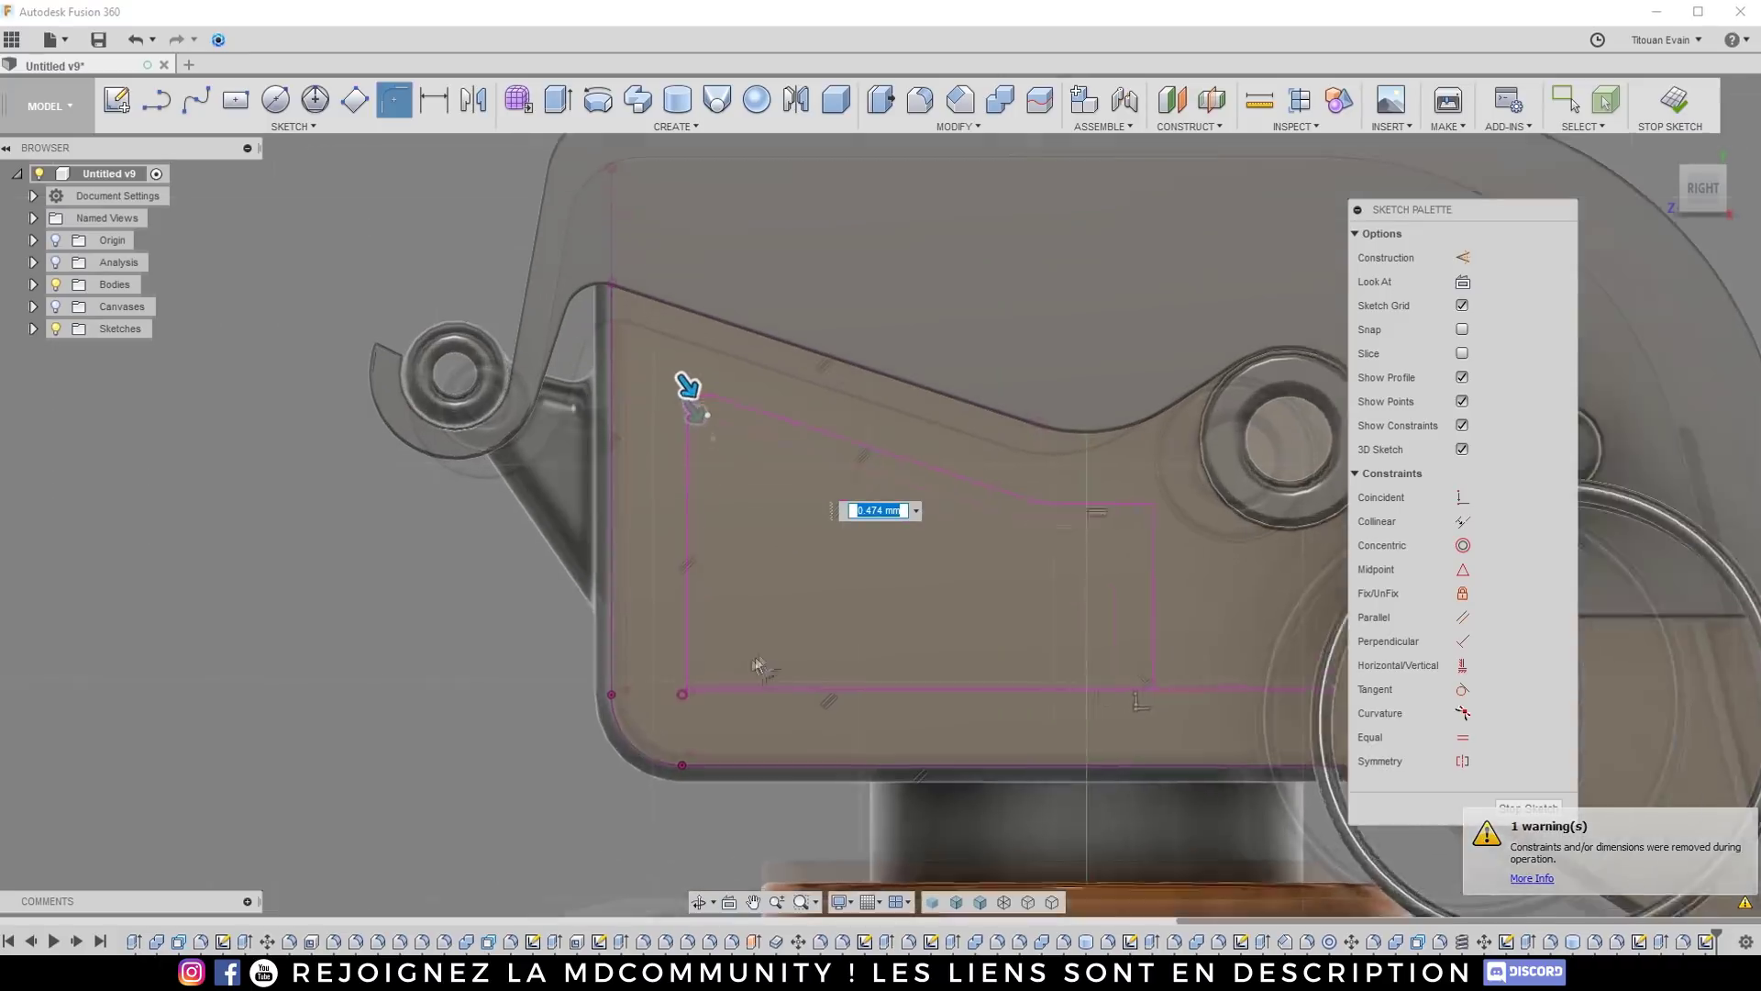
pyautogui.scroll(3, 766, 646)
pyautogui.click(683, 696)
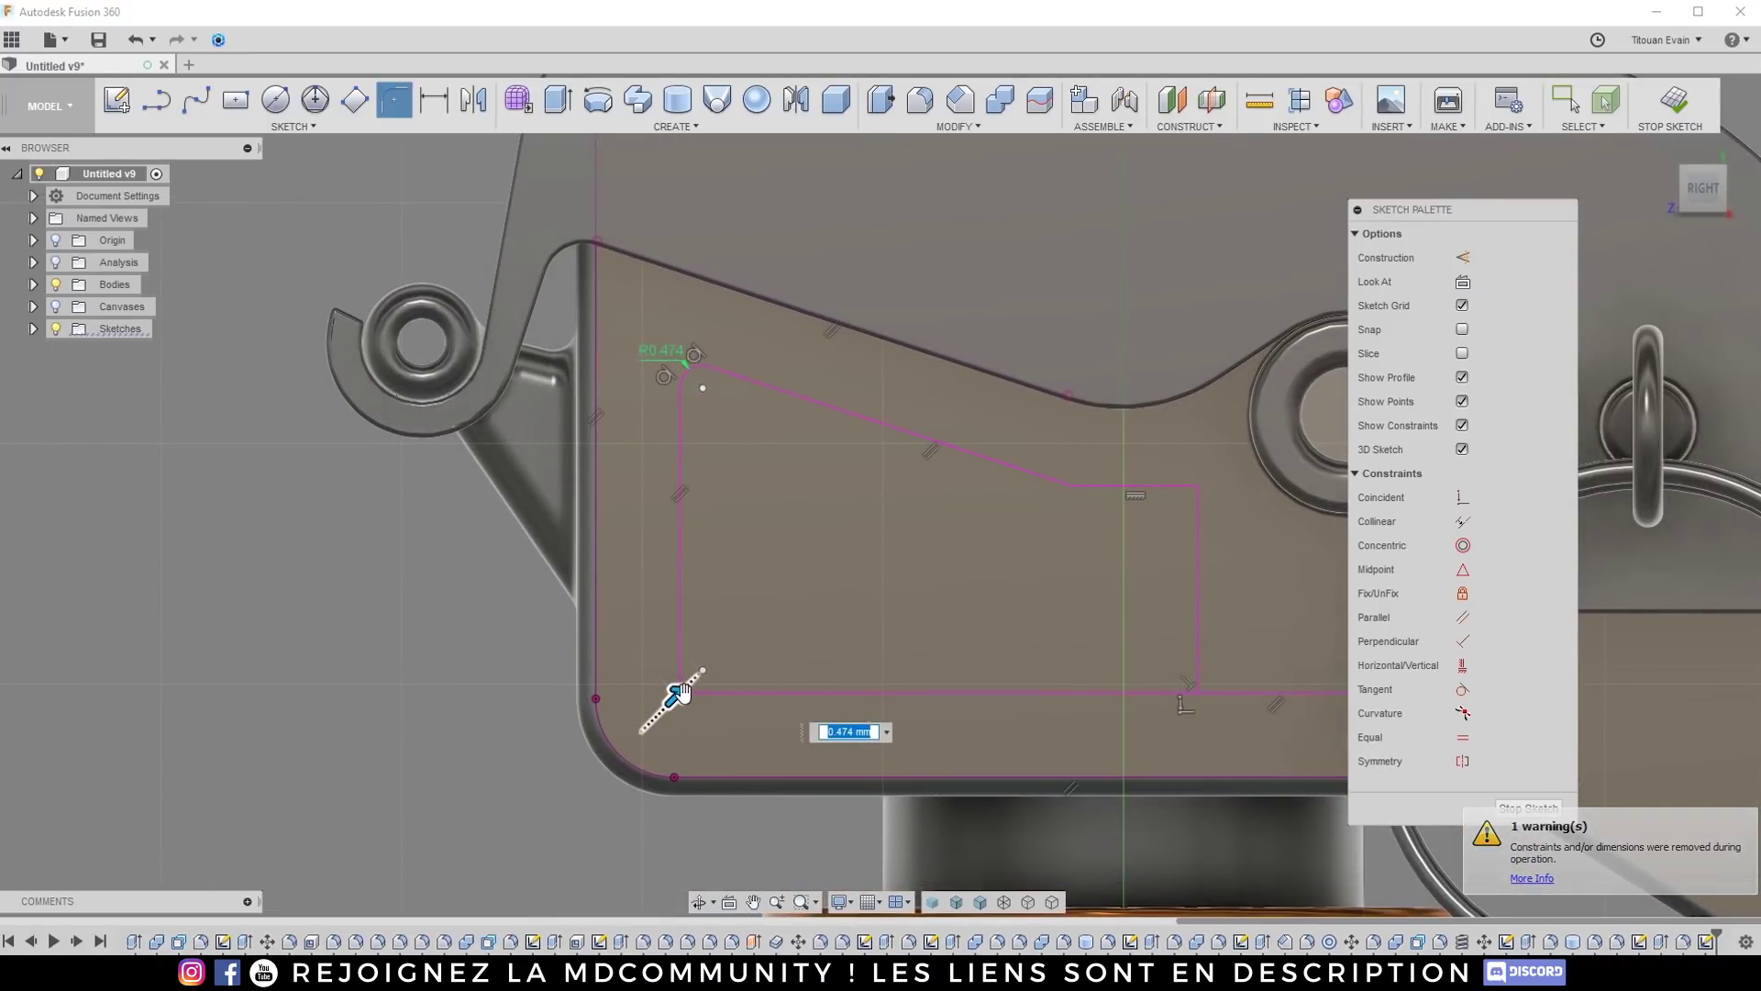
pyautogui.moveTo(688, 690); pyautogui.dragTo(693, 685)
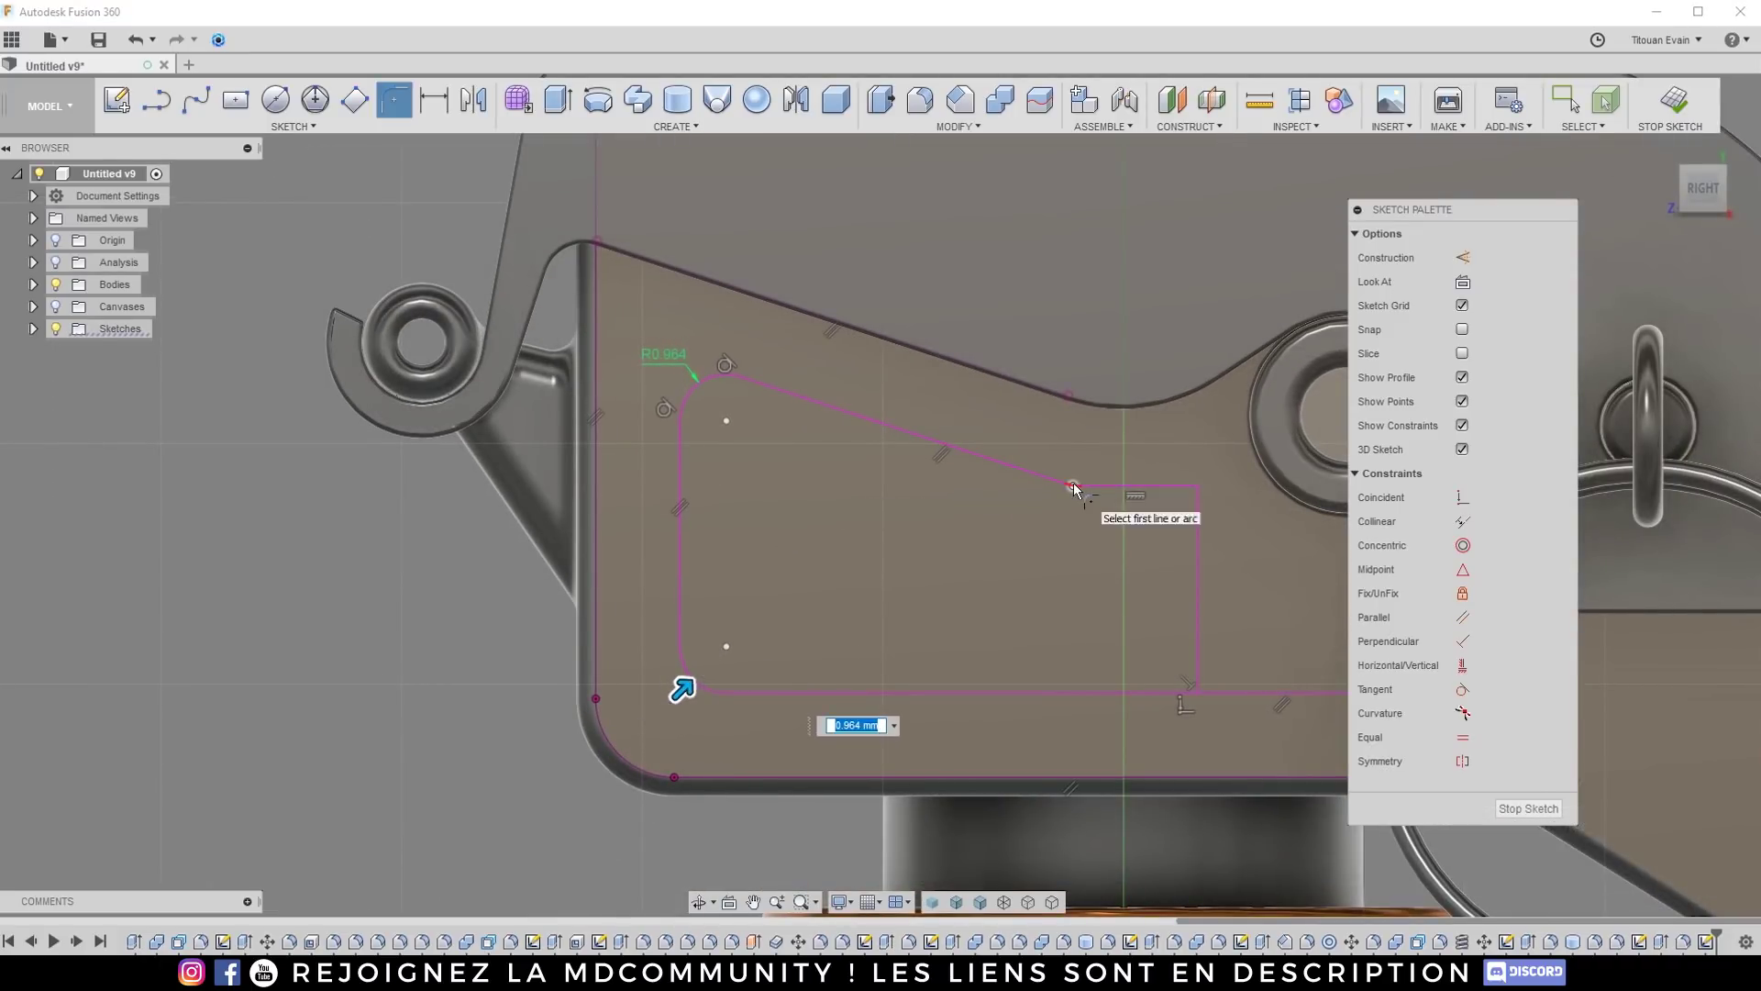
# Step: Fillet the profile's remaining three corners at the same 0.964 mm radius and finish the sketch
pyautogui.click(1071, 490)
pyautogui.click(1197, 488)
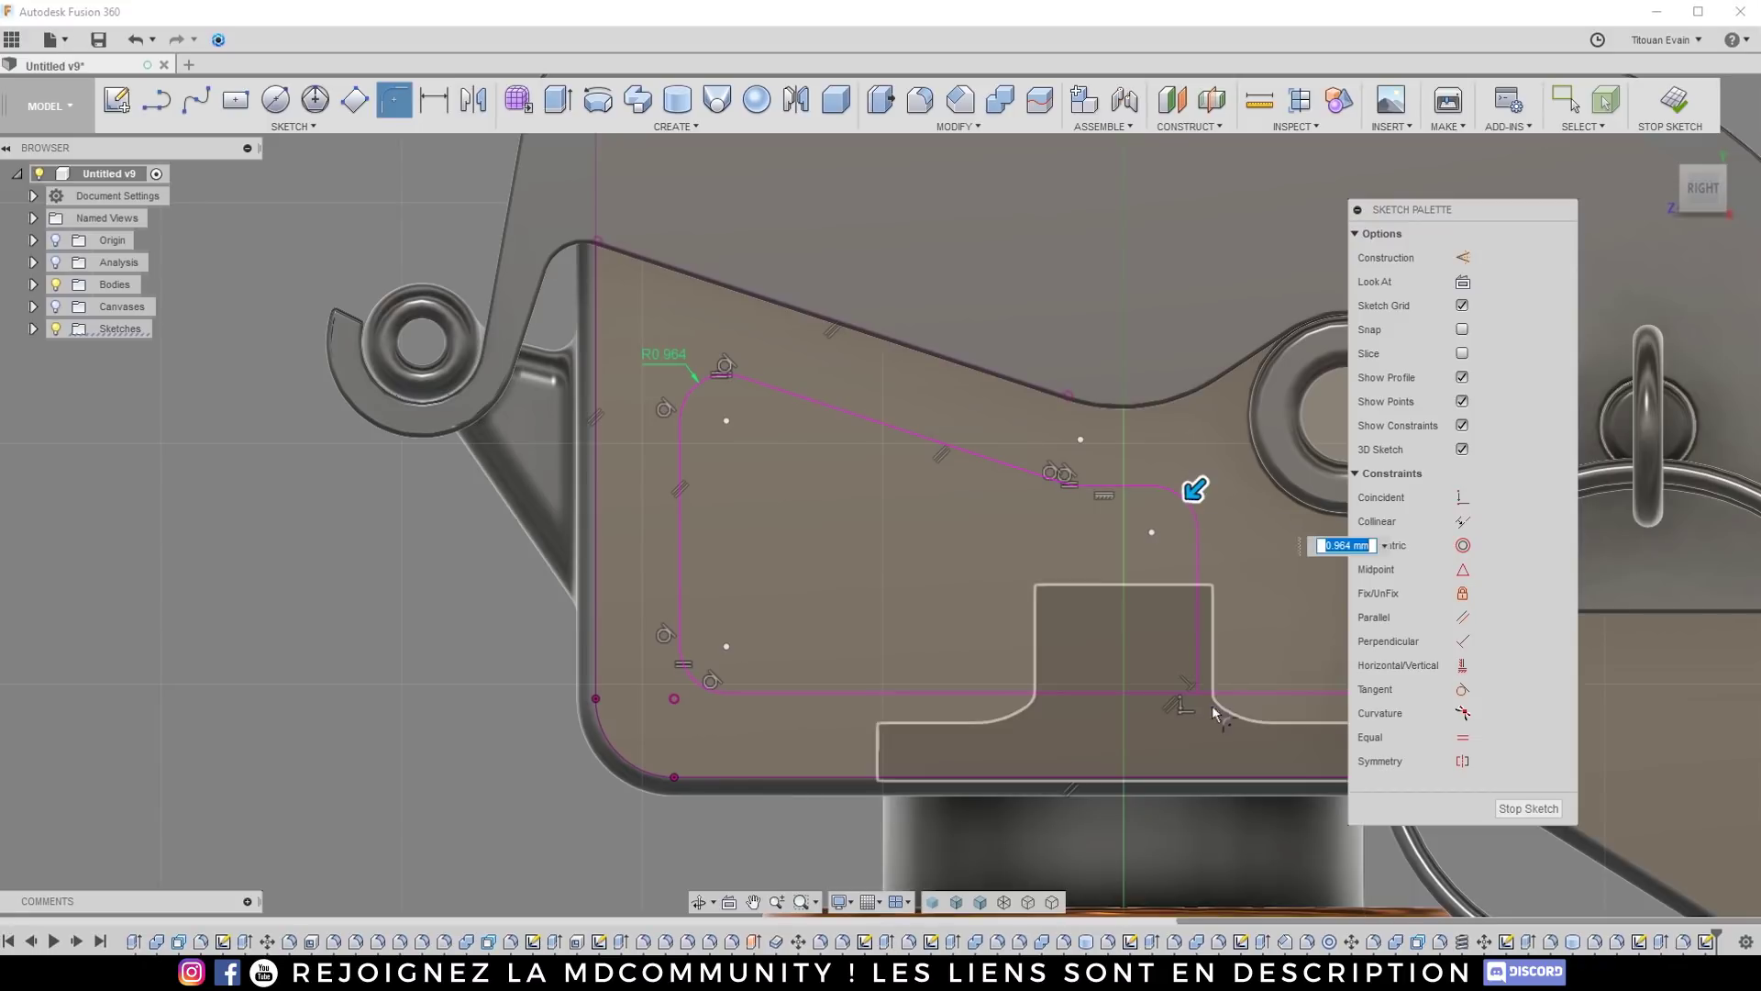
pyautogui.click(1186, 695)
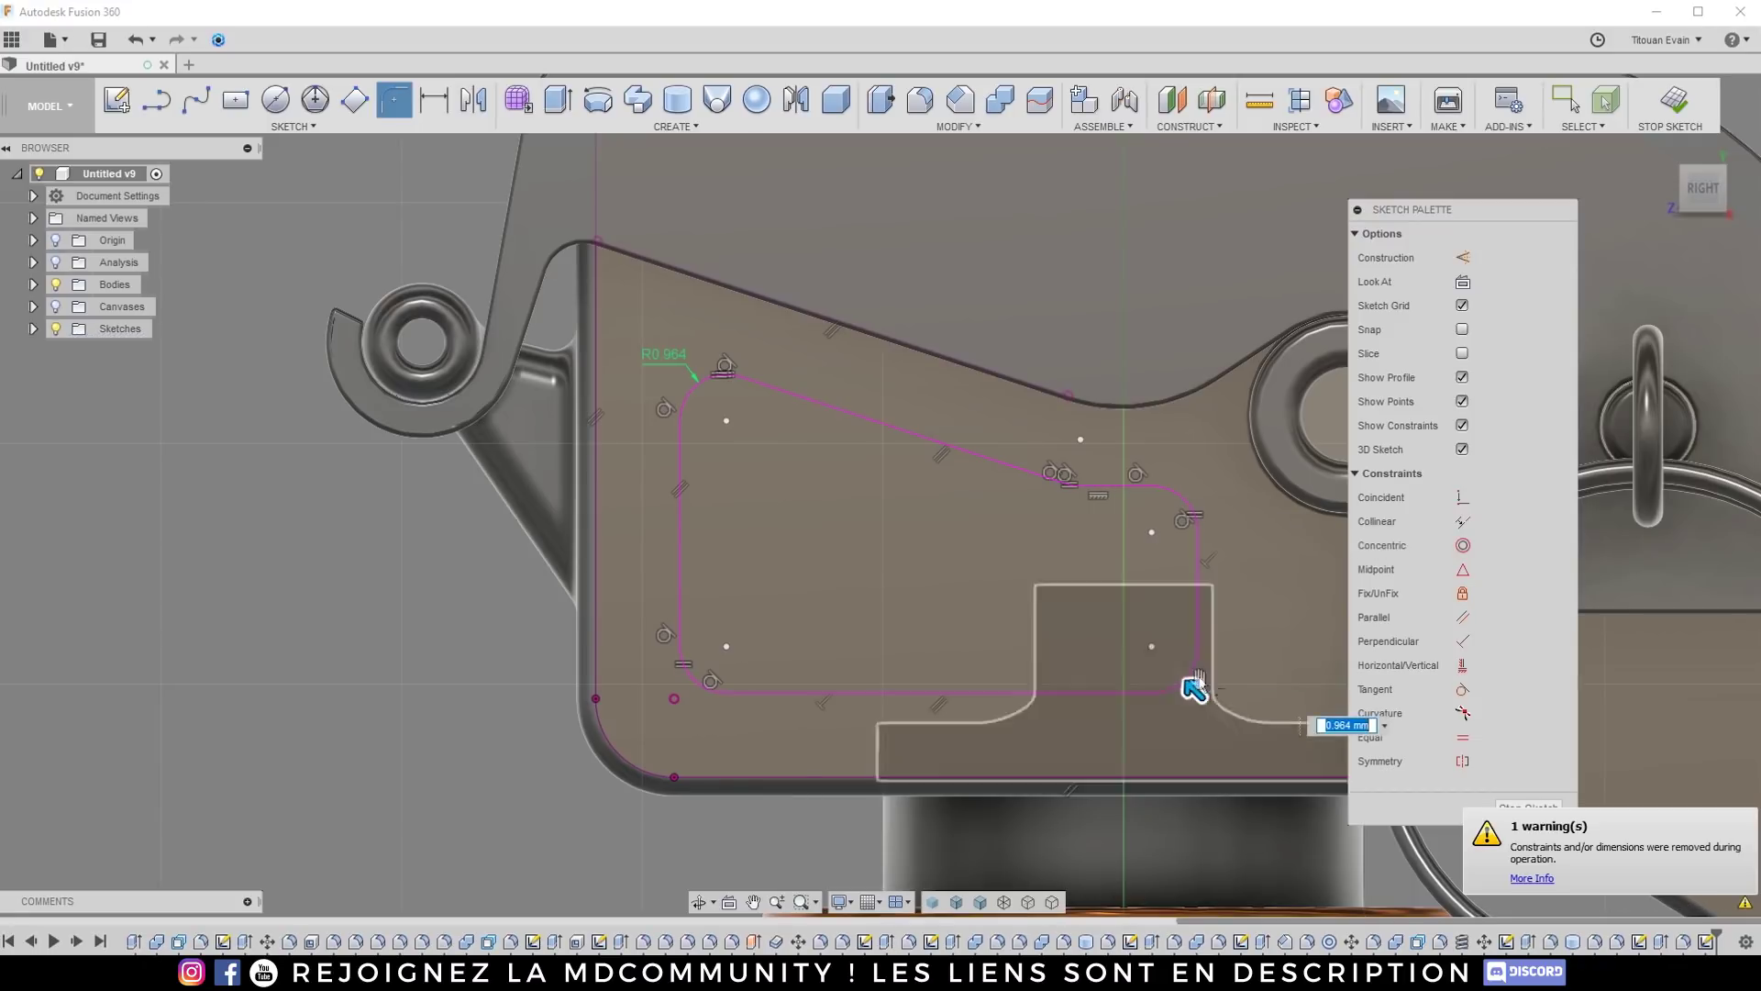
pyautogui.scroll(-3, 1181, 690)
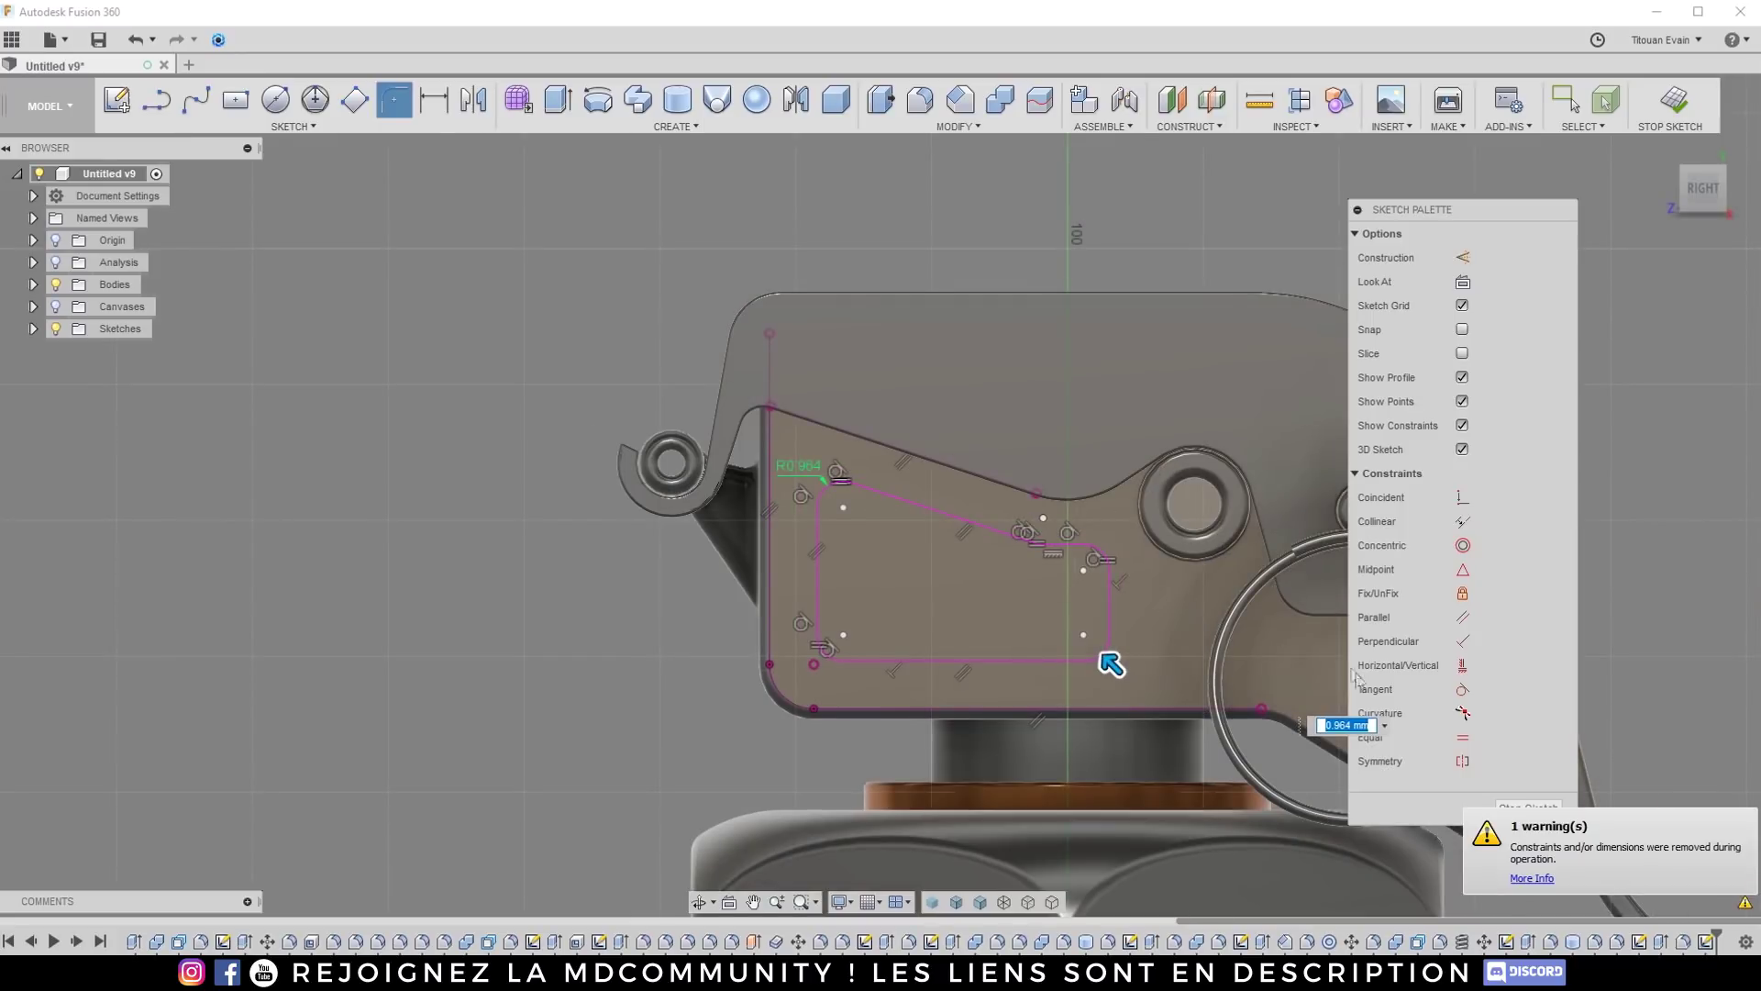
pyautogui.click(1529, 810)
# Step: Enlarge the rounded profile on the side face by moving its right-hand corner centre points outward
pyautogui.scroll(-3, 899, 466)
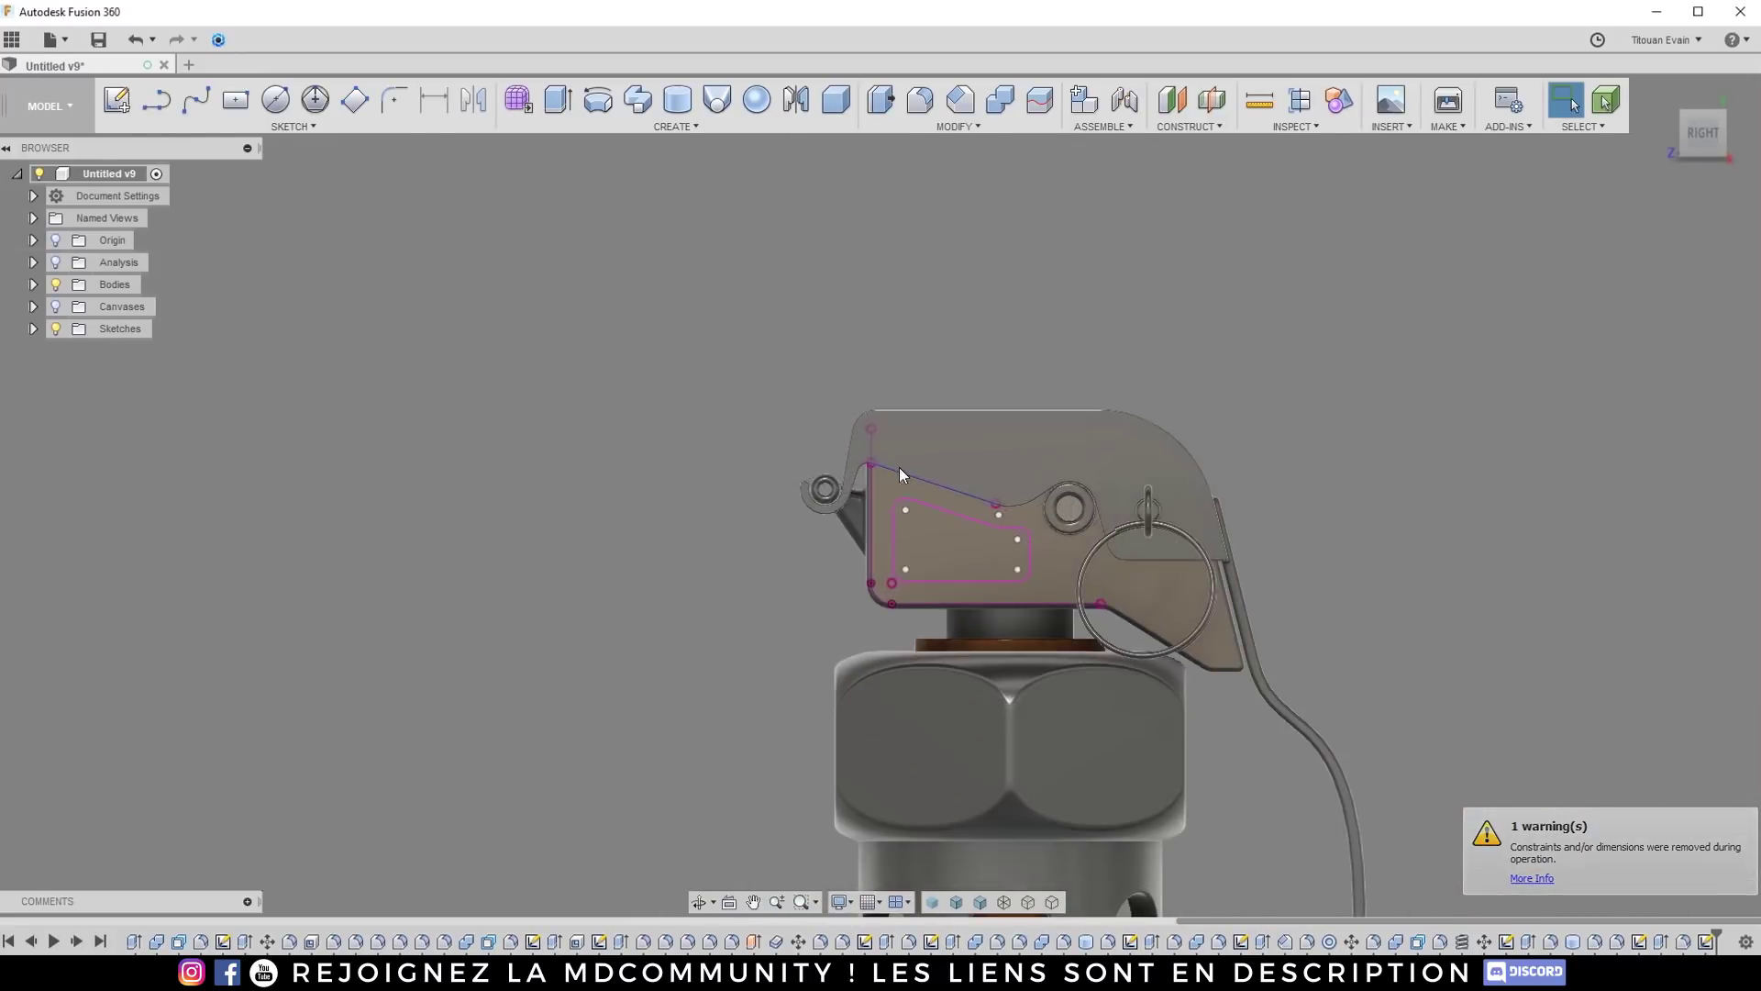
pyautogui.scroll(3, 939, 546)
pyautogui.keyDown('shift'); pyautogui.moveTo(939, 546); pyautogui.dragTo(1029, 561, button='middle'); pyautogui.keyUp('shift')
pyautogui.scroll(4, 1029, 561)
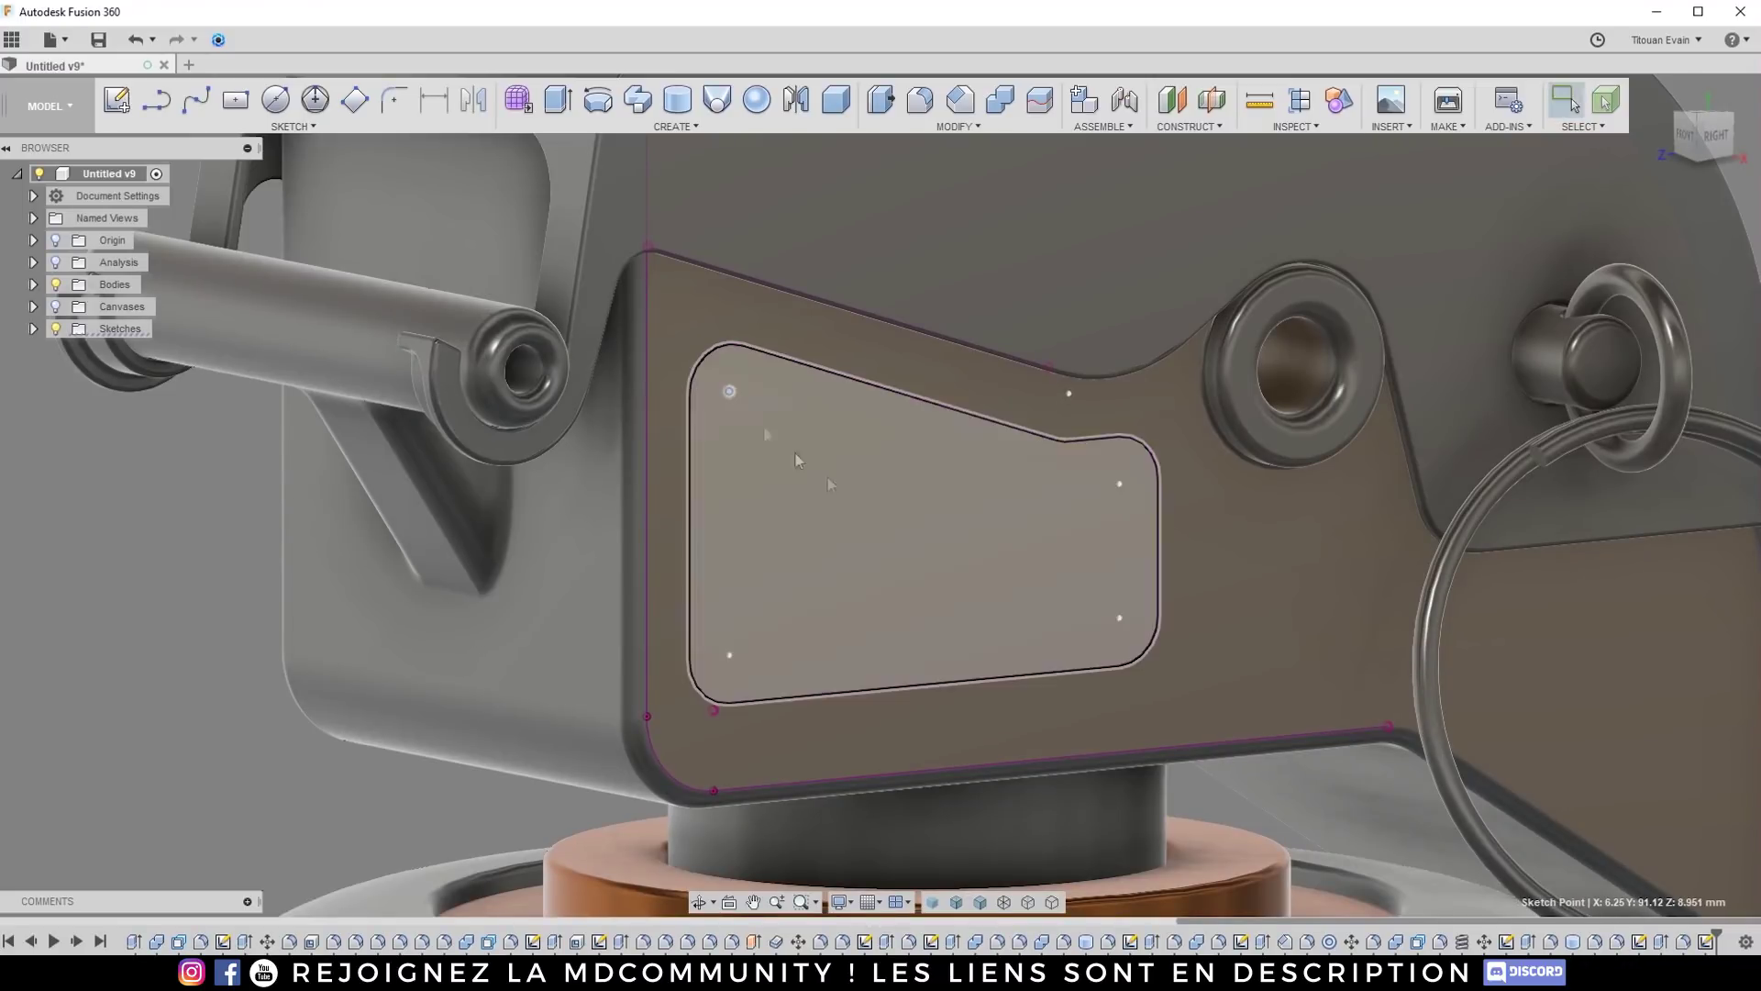
pyautogui.moveTo(1119, 617); pyautogui.dragTo(1159, 651)
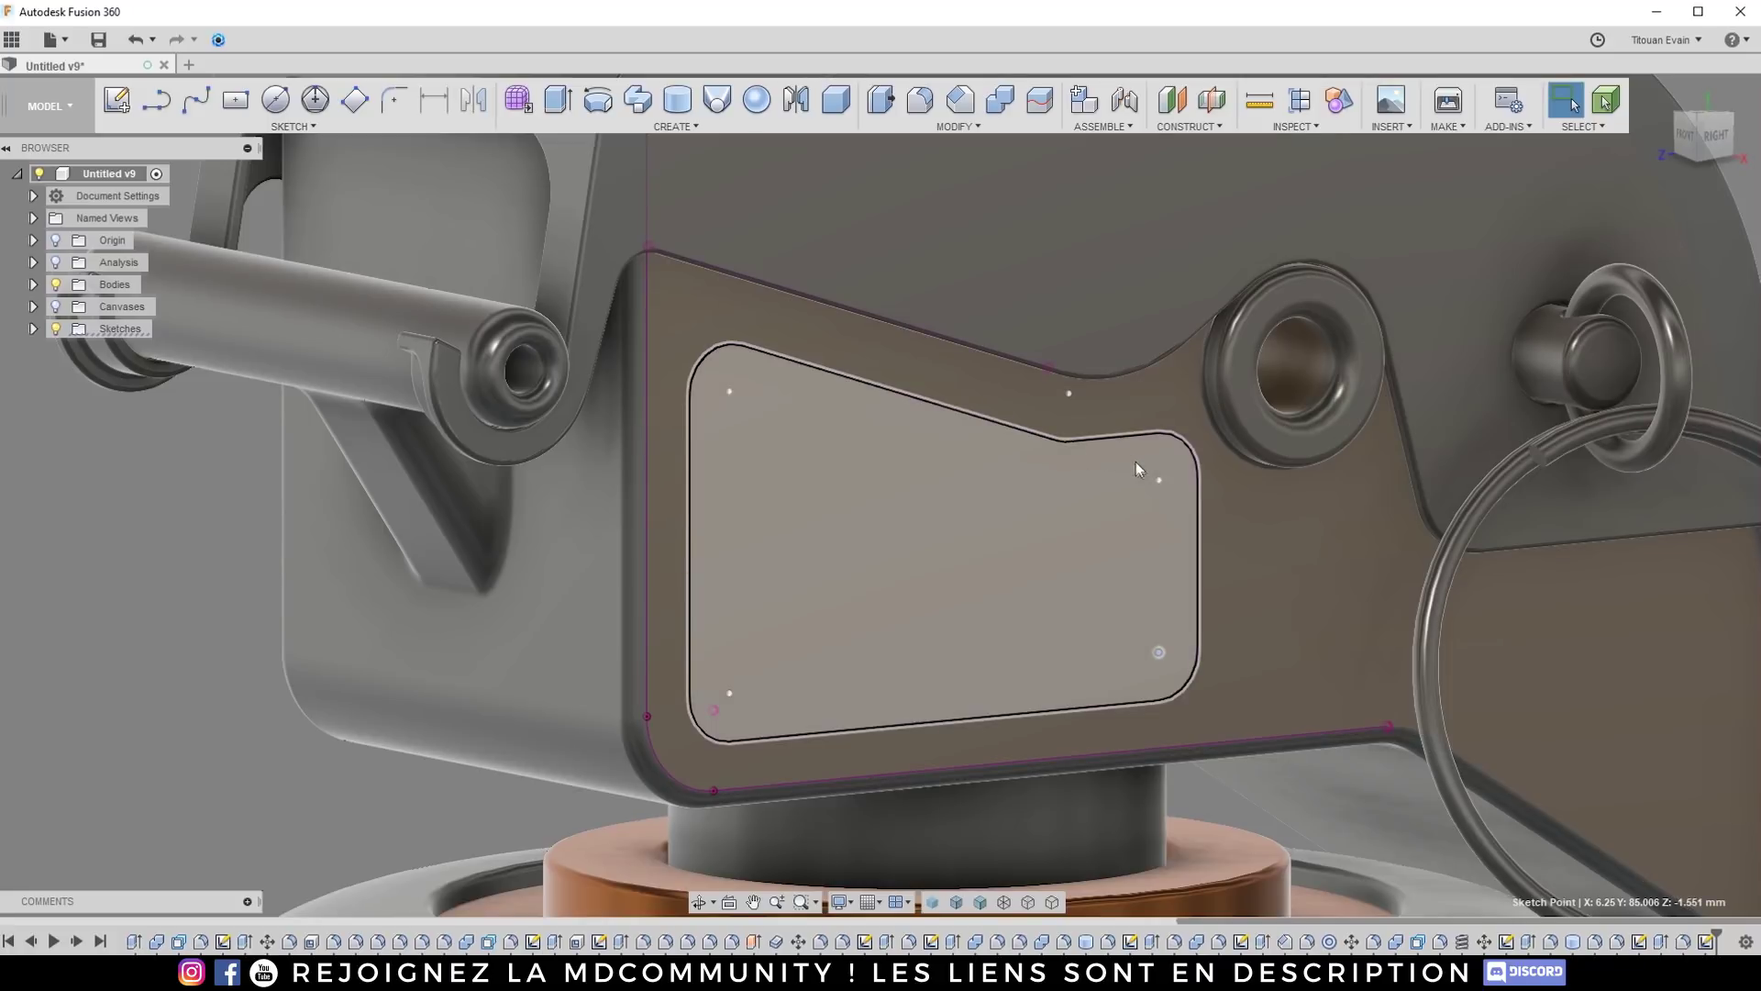
pyautogui.moveTo(1150, 464); pyautogui.dragTo(1153, 460)
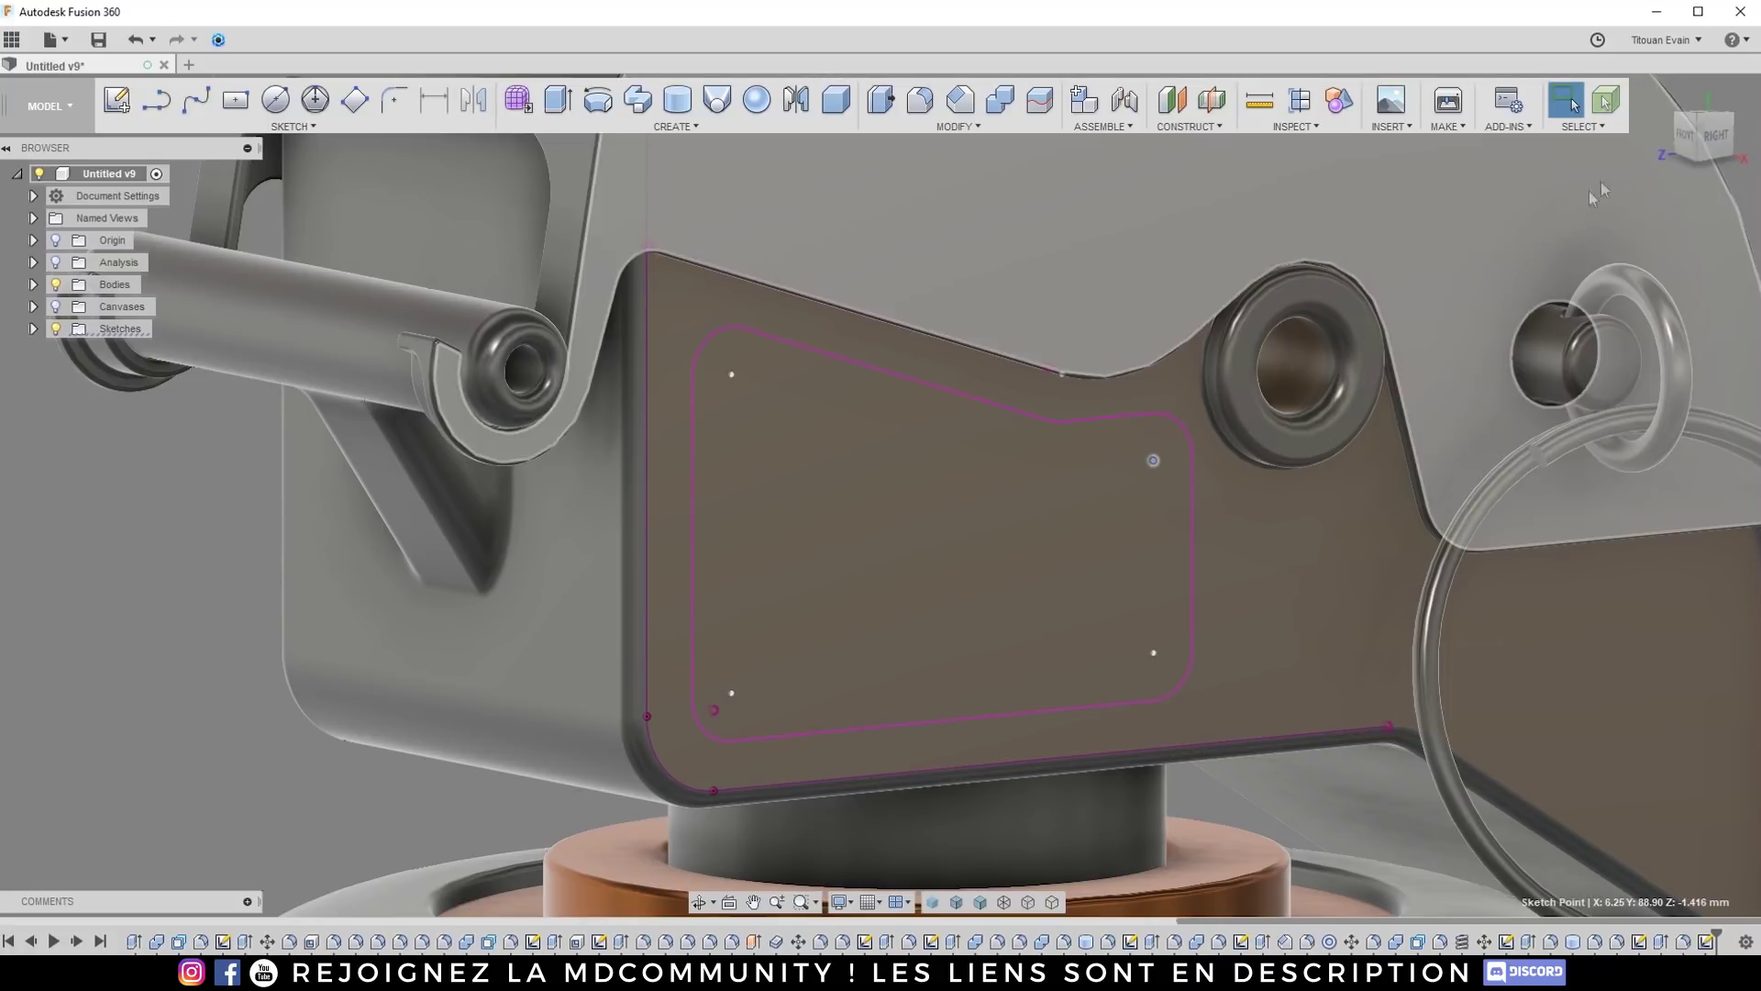
pyautogui.click(1725, 136)
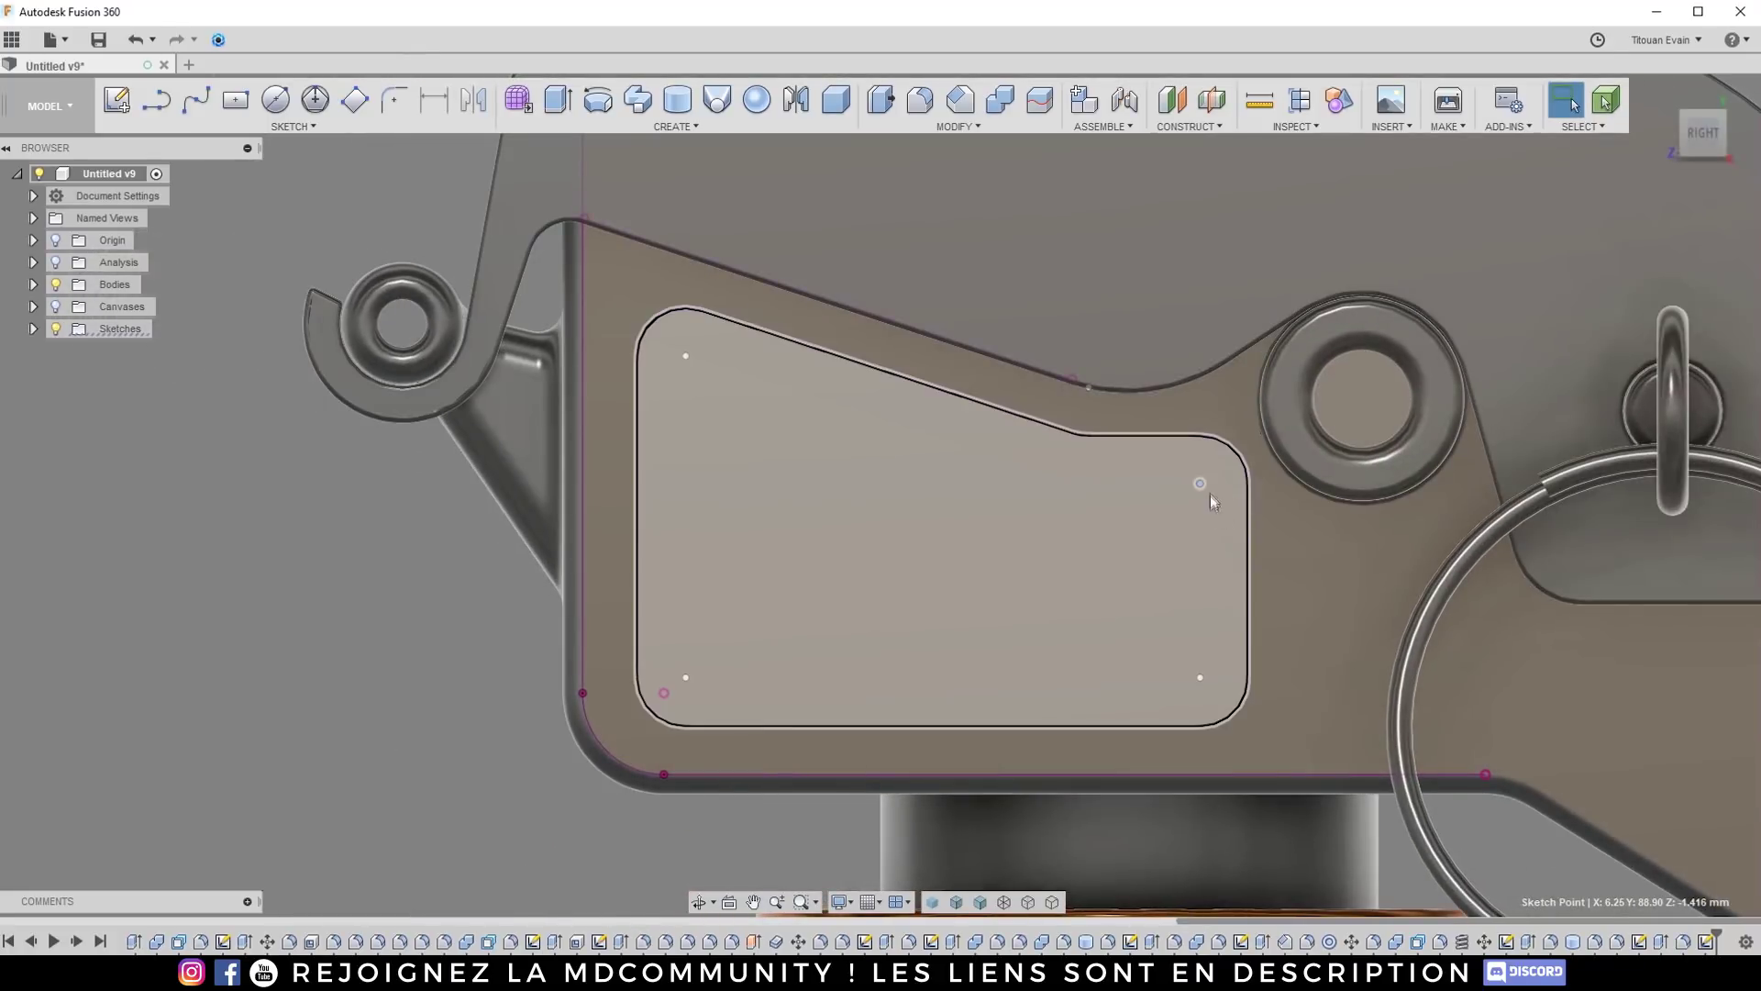
# Step: Cut the rounded profile 0.25 mm deep into the head's side face with Extrude
pyautogui.scroll(-5, 756, 481)
pyautogui.keyDown('shift'); pyautogui.moveTo(756, 480); pyautogui.dragTo(697, 440, button='middle'); pyautogui.keyUp('shift')
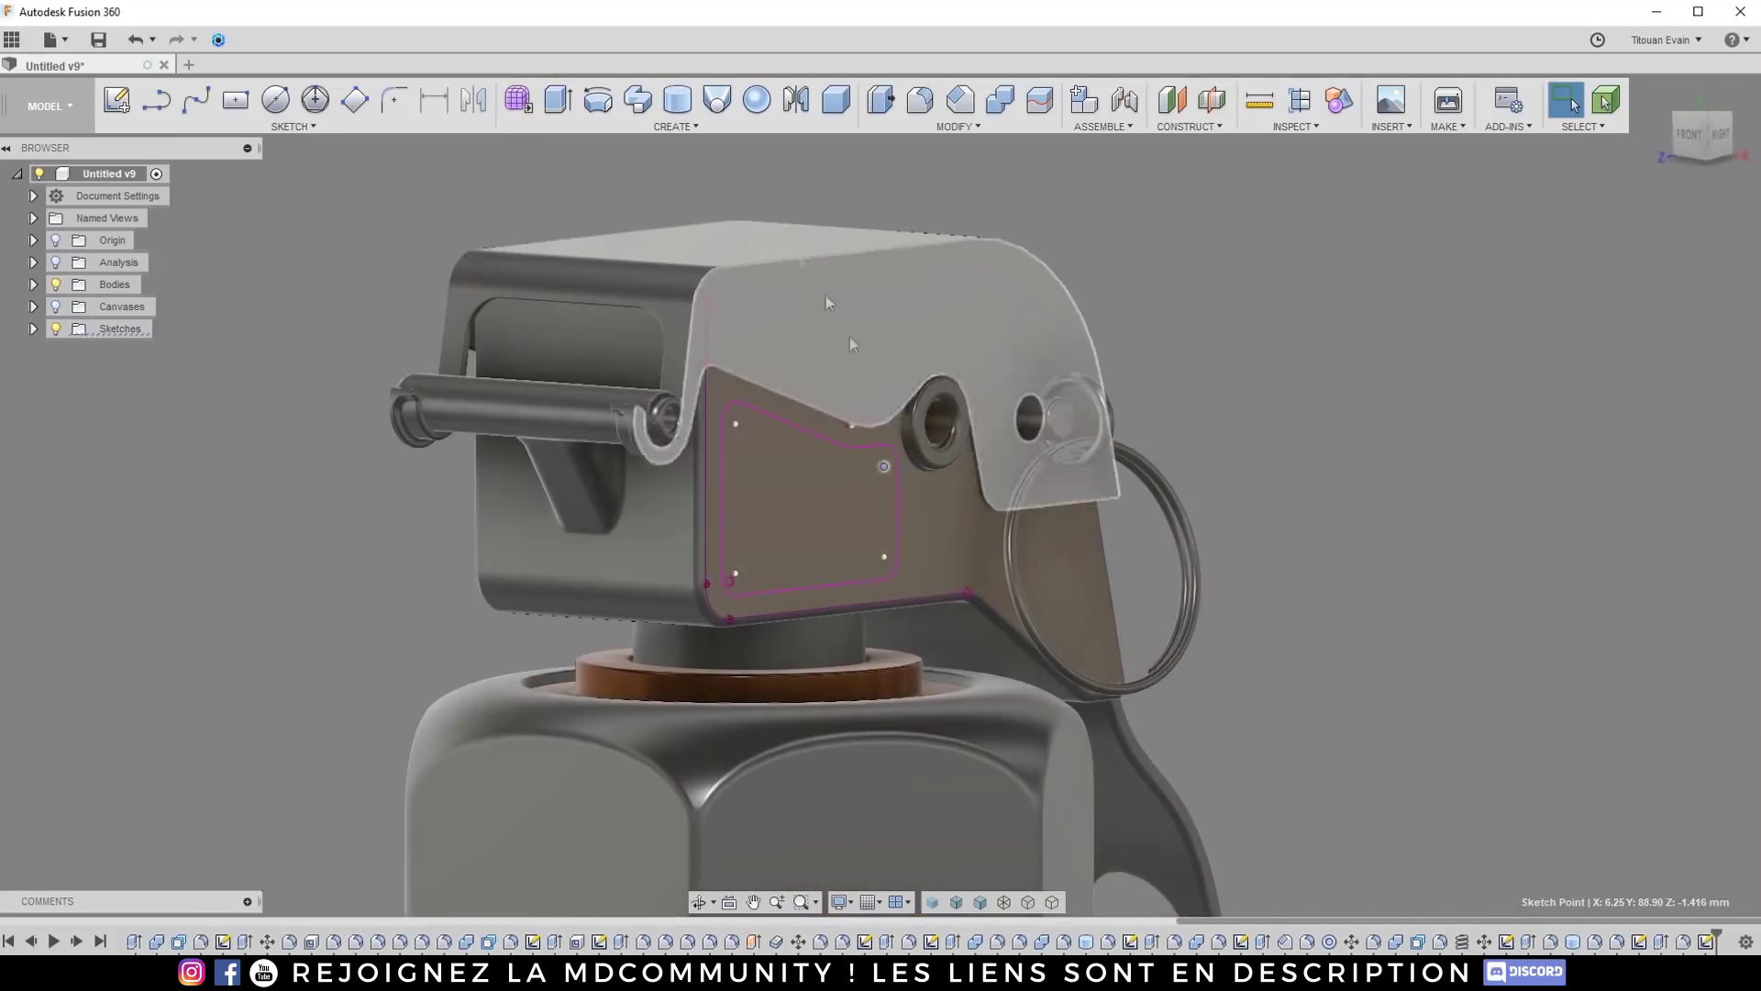
pyautogui.click(559, 99)
pyautogui.click(807, 495)
pyautogui.scroll(3, 817, 496)
pyautogui.moveTo(826, 496); pyautogui.dragTo(813, 497)
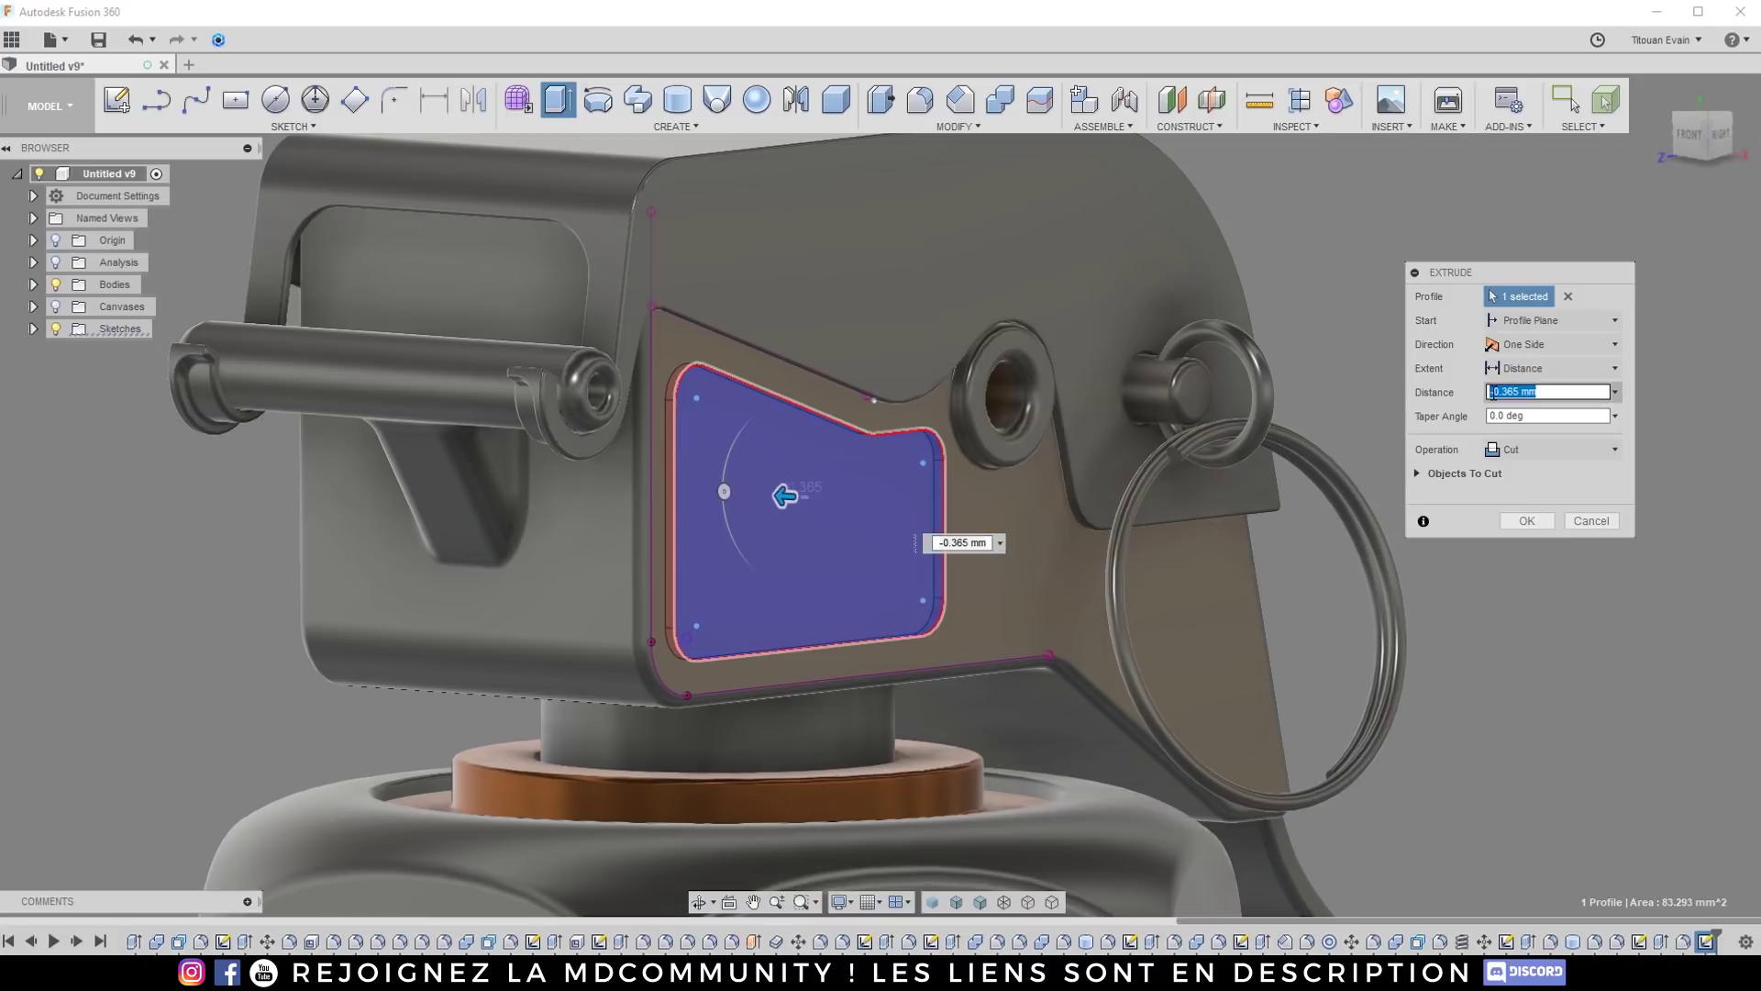
pyautogui.click(1539, 392)
pyautogui.write('-0.25')
pyautogui.press('Return')
# Step: Fillet the pocket's floor and rim edge chains with a radius of about 0.13 mm
pyautogui.keyDown('shift'); pyautogui.moveTo(877, 491); pyautogui.dragTo(908, 471, button='middle'); pyautogui.keyUp('shift')
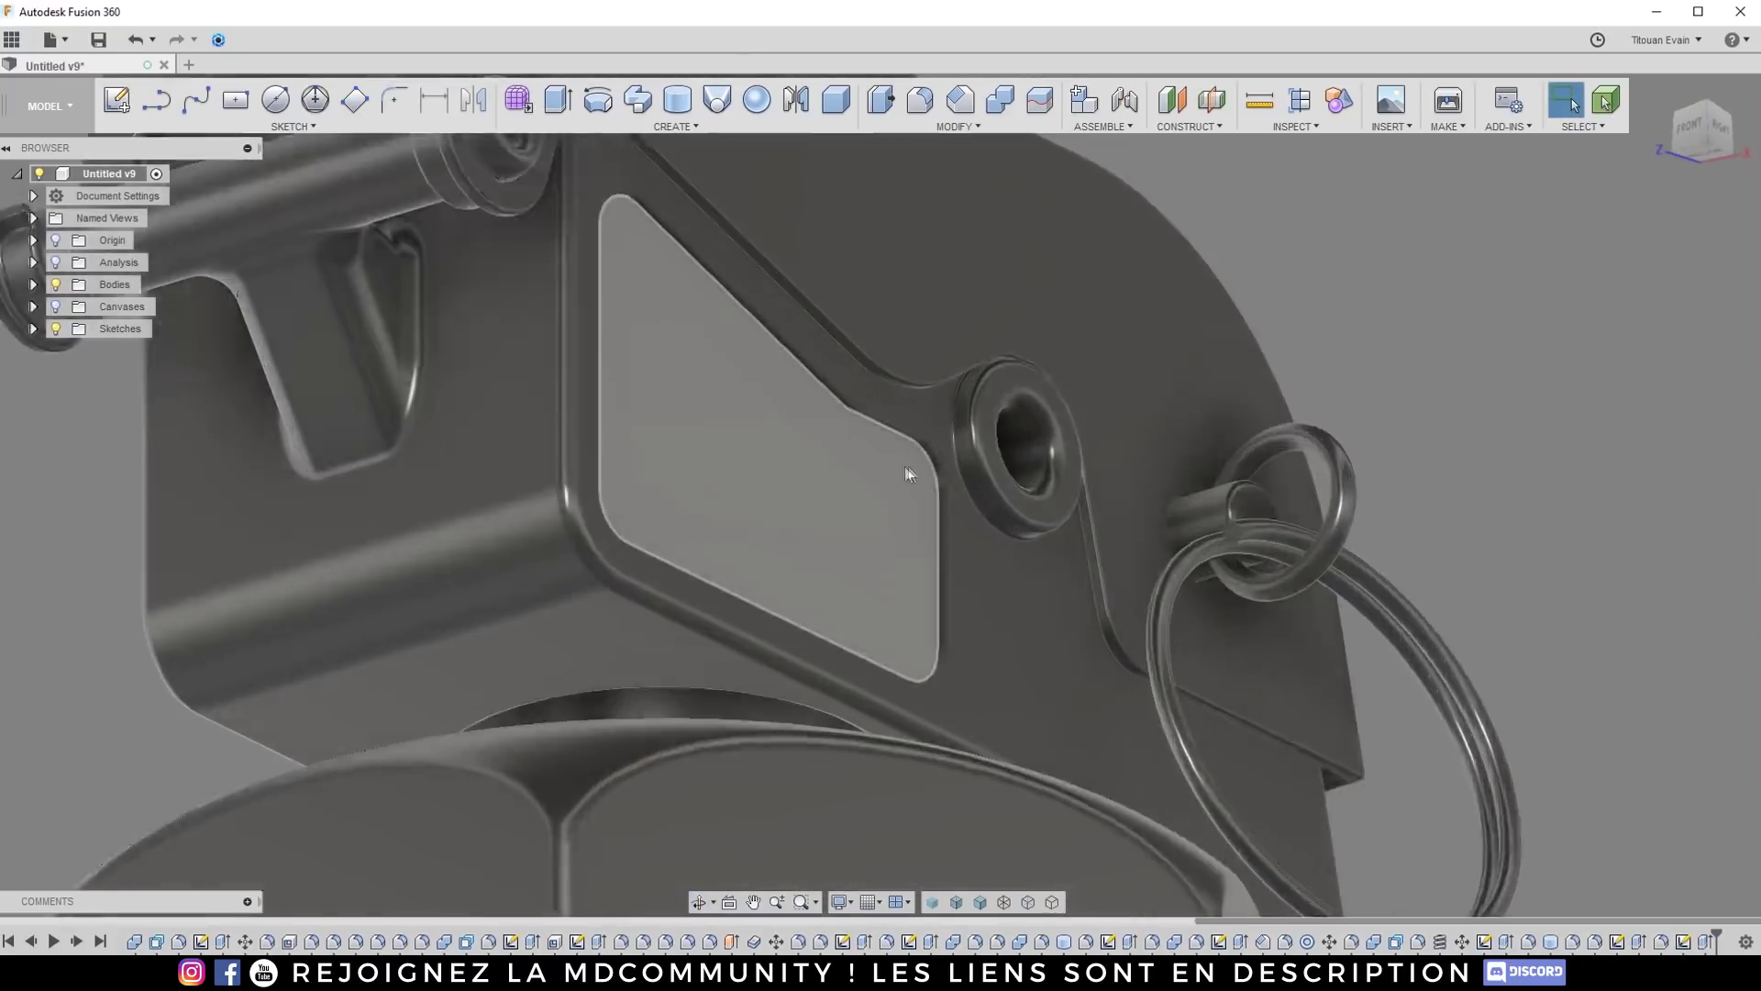
pyautogui.scroll(5, 936, 453)
pyautogui.press('f')
pyautogui.click(936, 453)
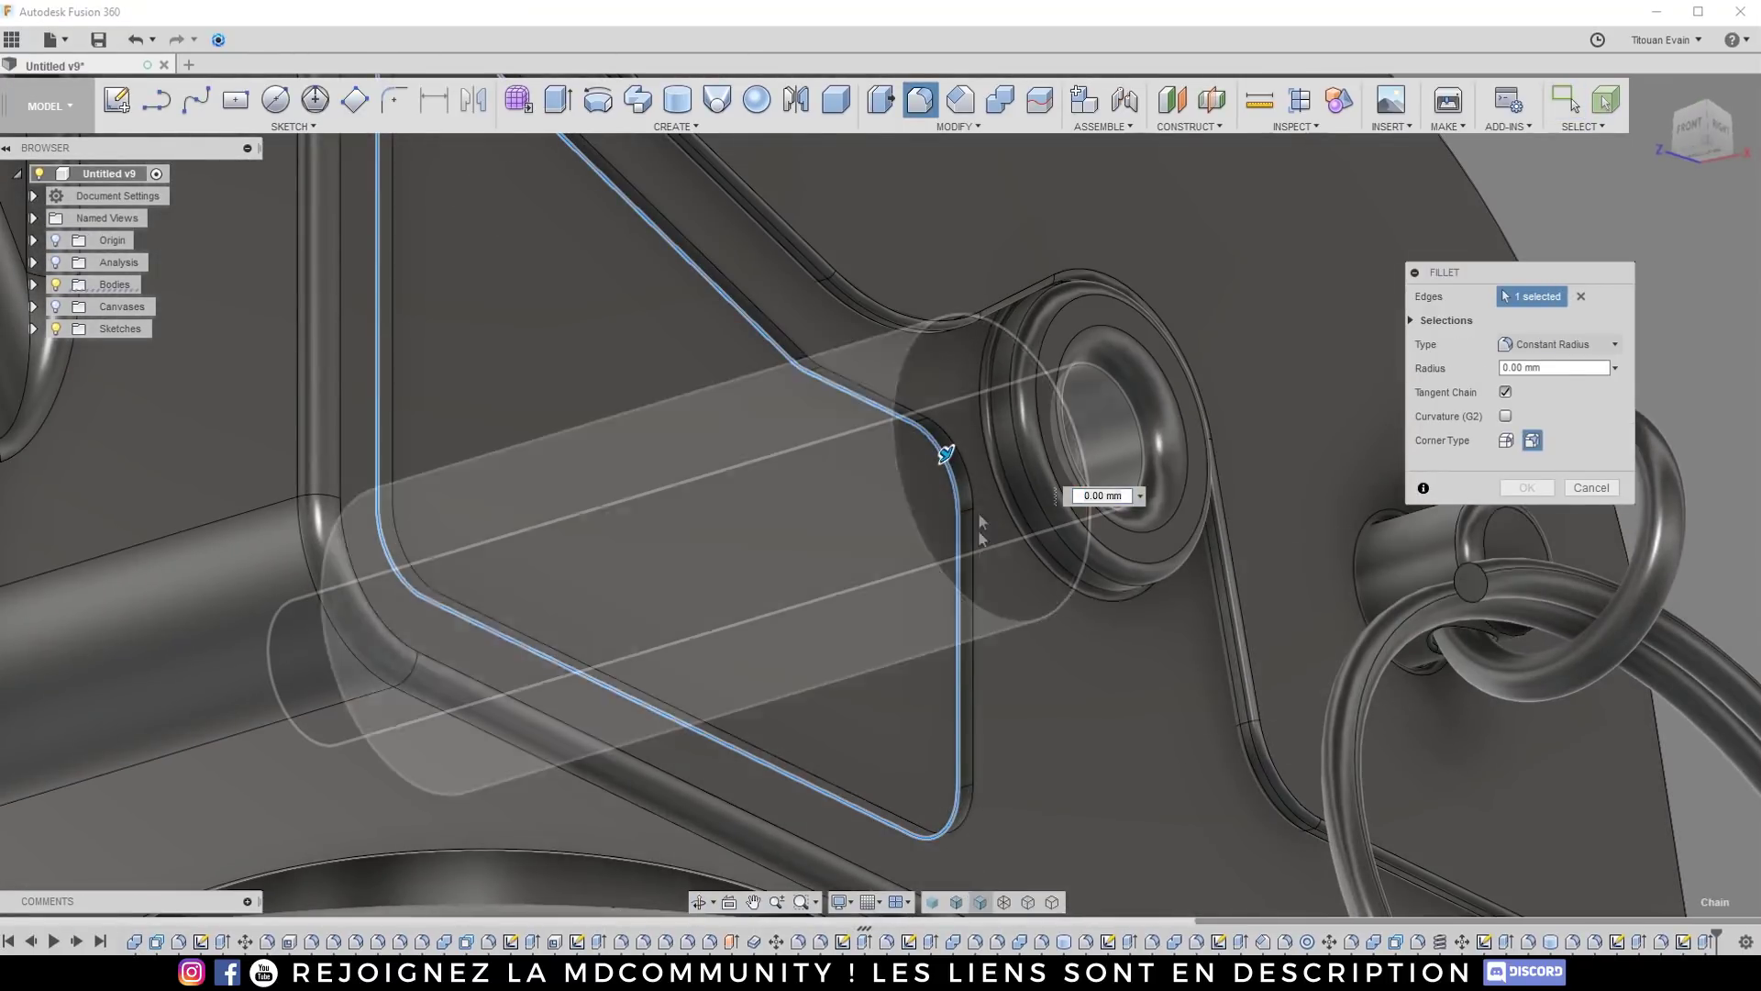
pyautogui.scroll(3, 958, 454)
pyautogui.click(960, 454)
pyautogui.scroll(2, 954, 454)
pyautogui.moveTo(945, 452); pyautogui.dragTo(945, 459)
pyautogui.scroll(-6, 917, 459)
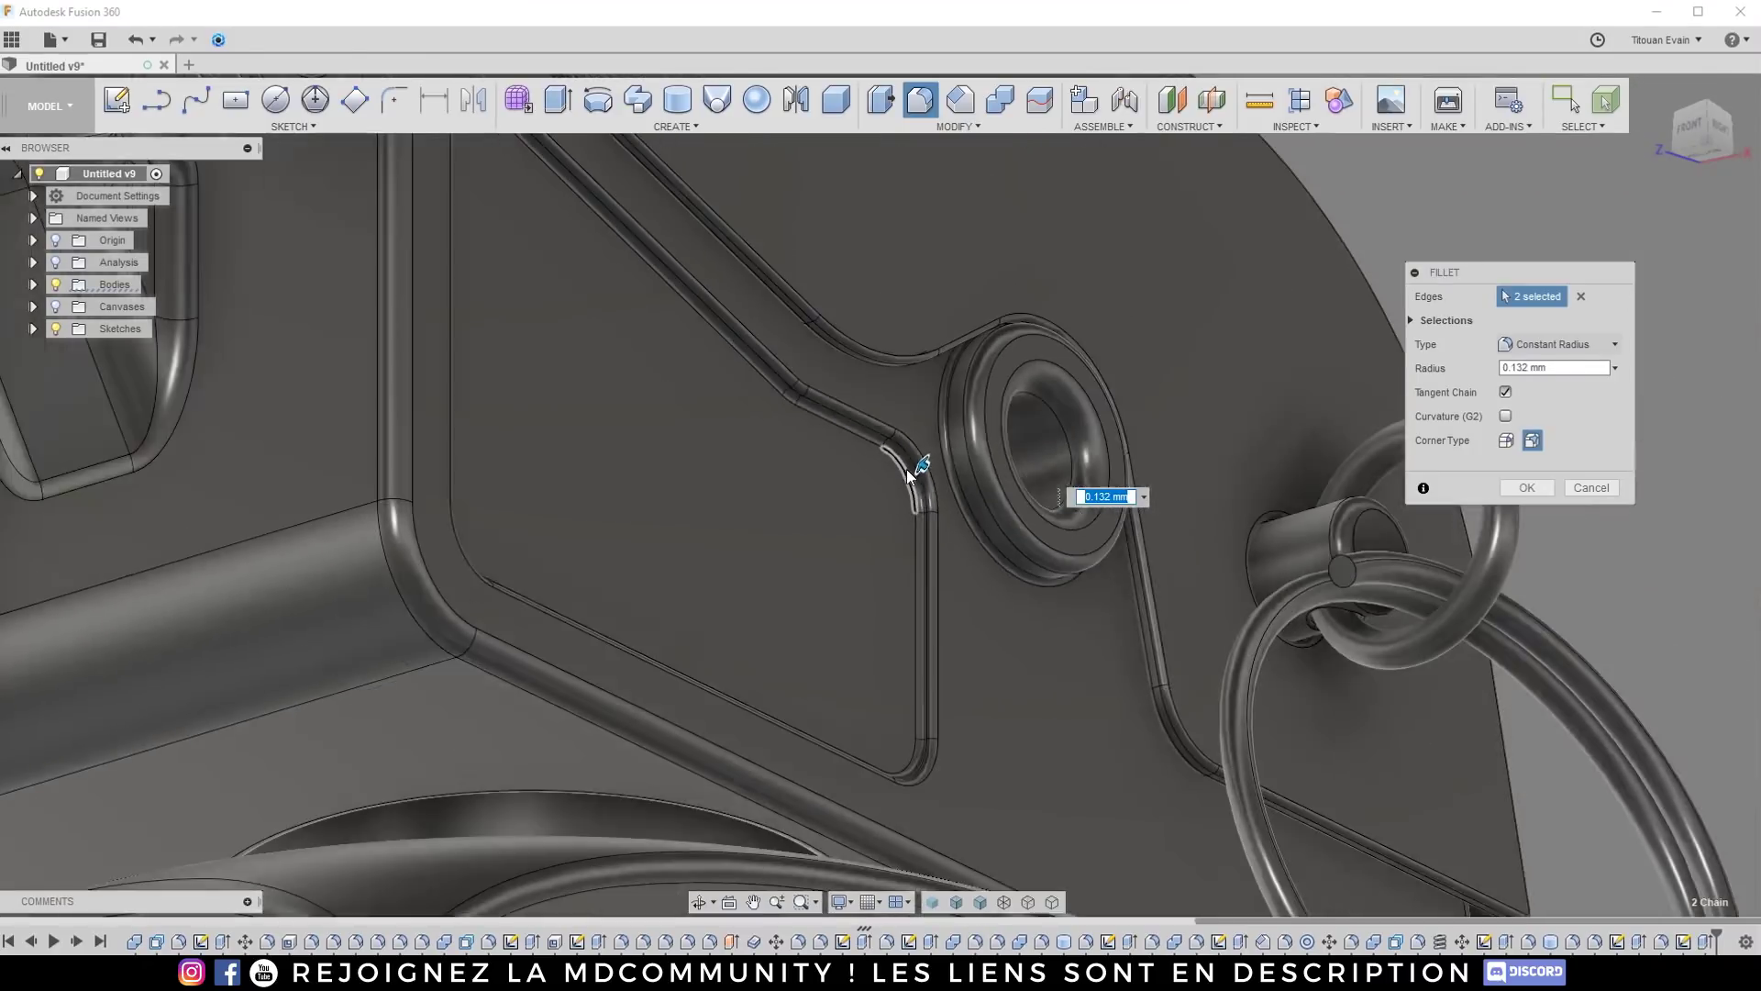
pyautogui.press('Return')
# Step: Mirror the pocket's cut and fillet features across the YZ plane to the opposite side of the head
pyautogui.scroll(-3, 830, 413)
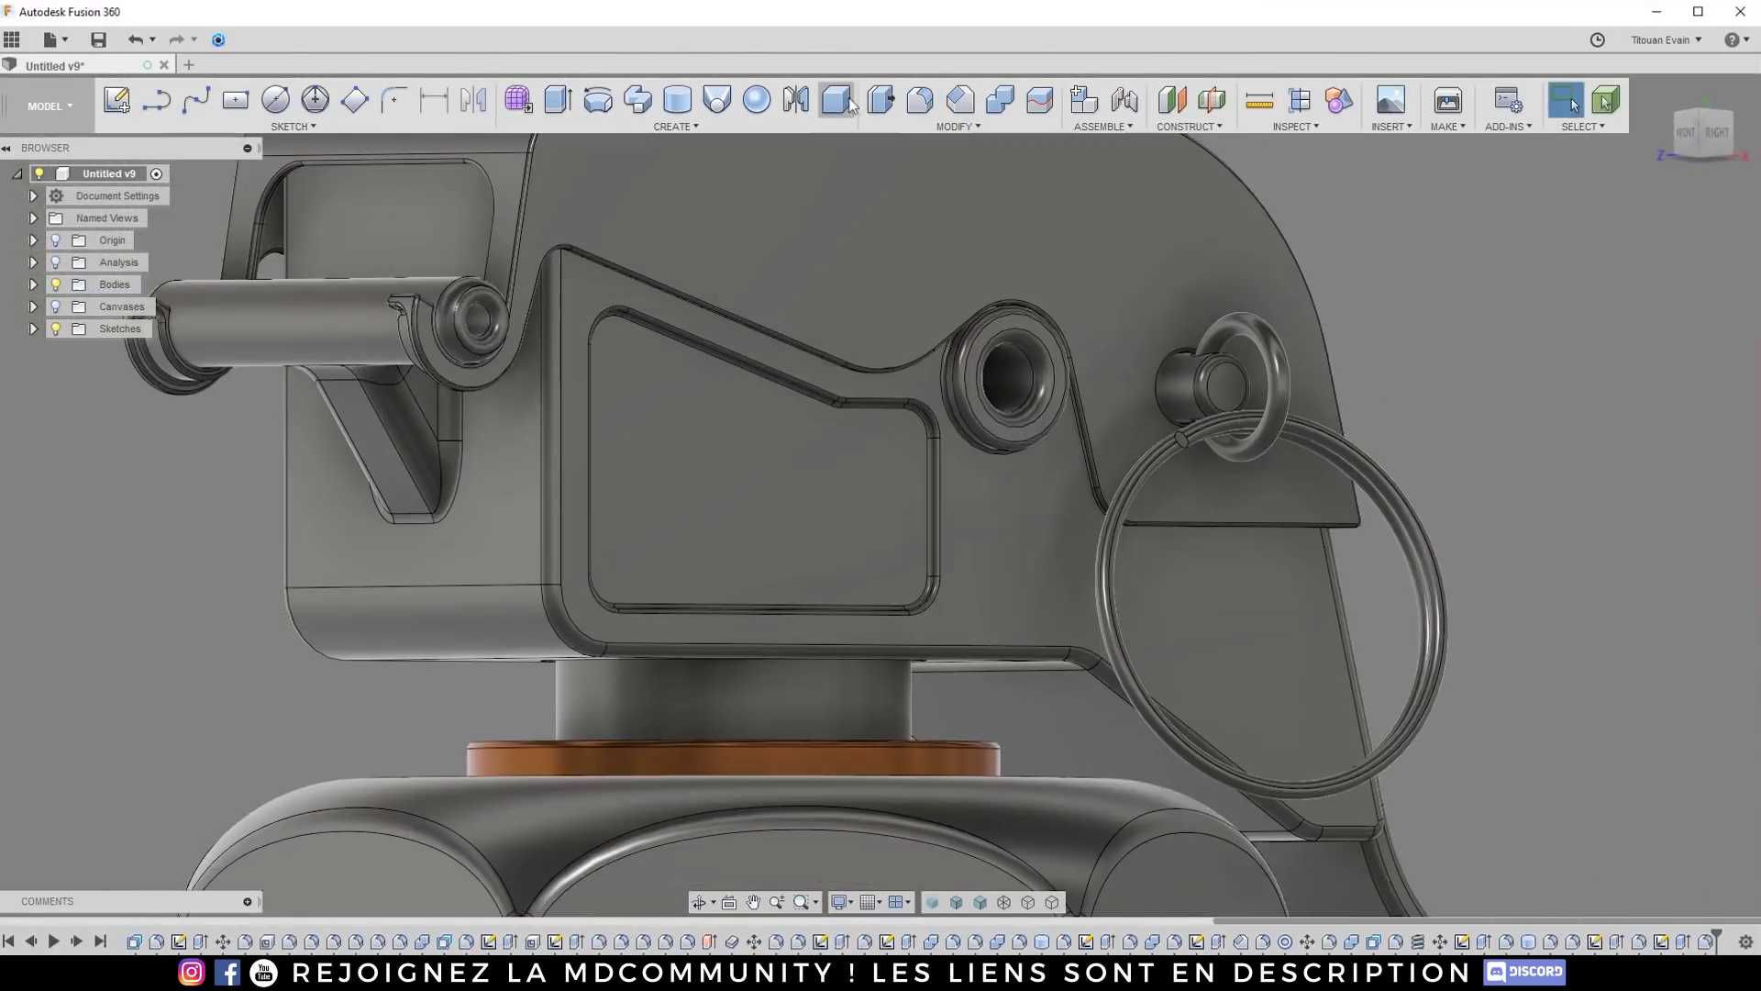
pyautogui.click(796, 99)
pyautogui.scroll(-3, 844, 226)
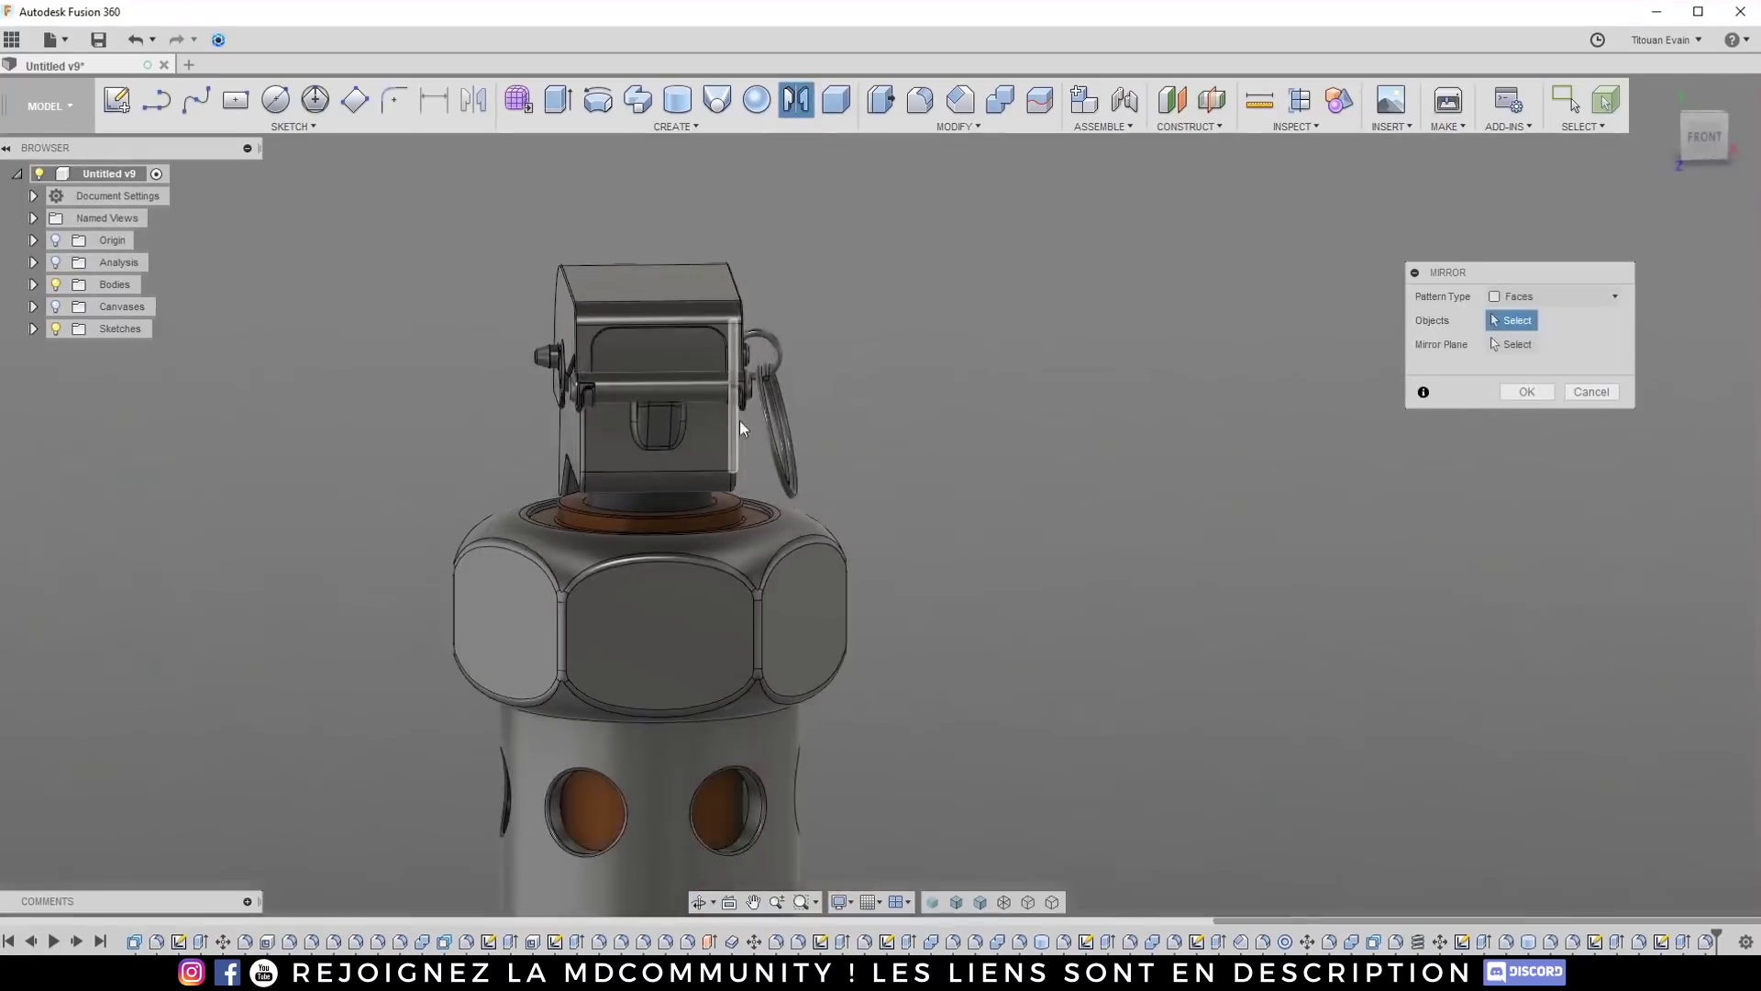
pyautogui.keyDown('shift'); pyautogui.moveTo(724, 390); pyautogui.dragTo(653, 397, button='middle'); pyautogui.keyUp('shift')
pyautogui.scroll(8, 653, 398)
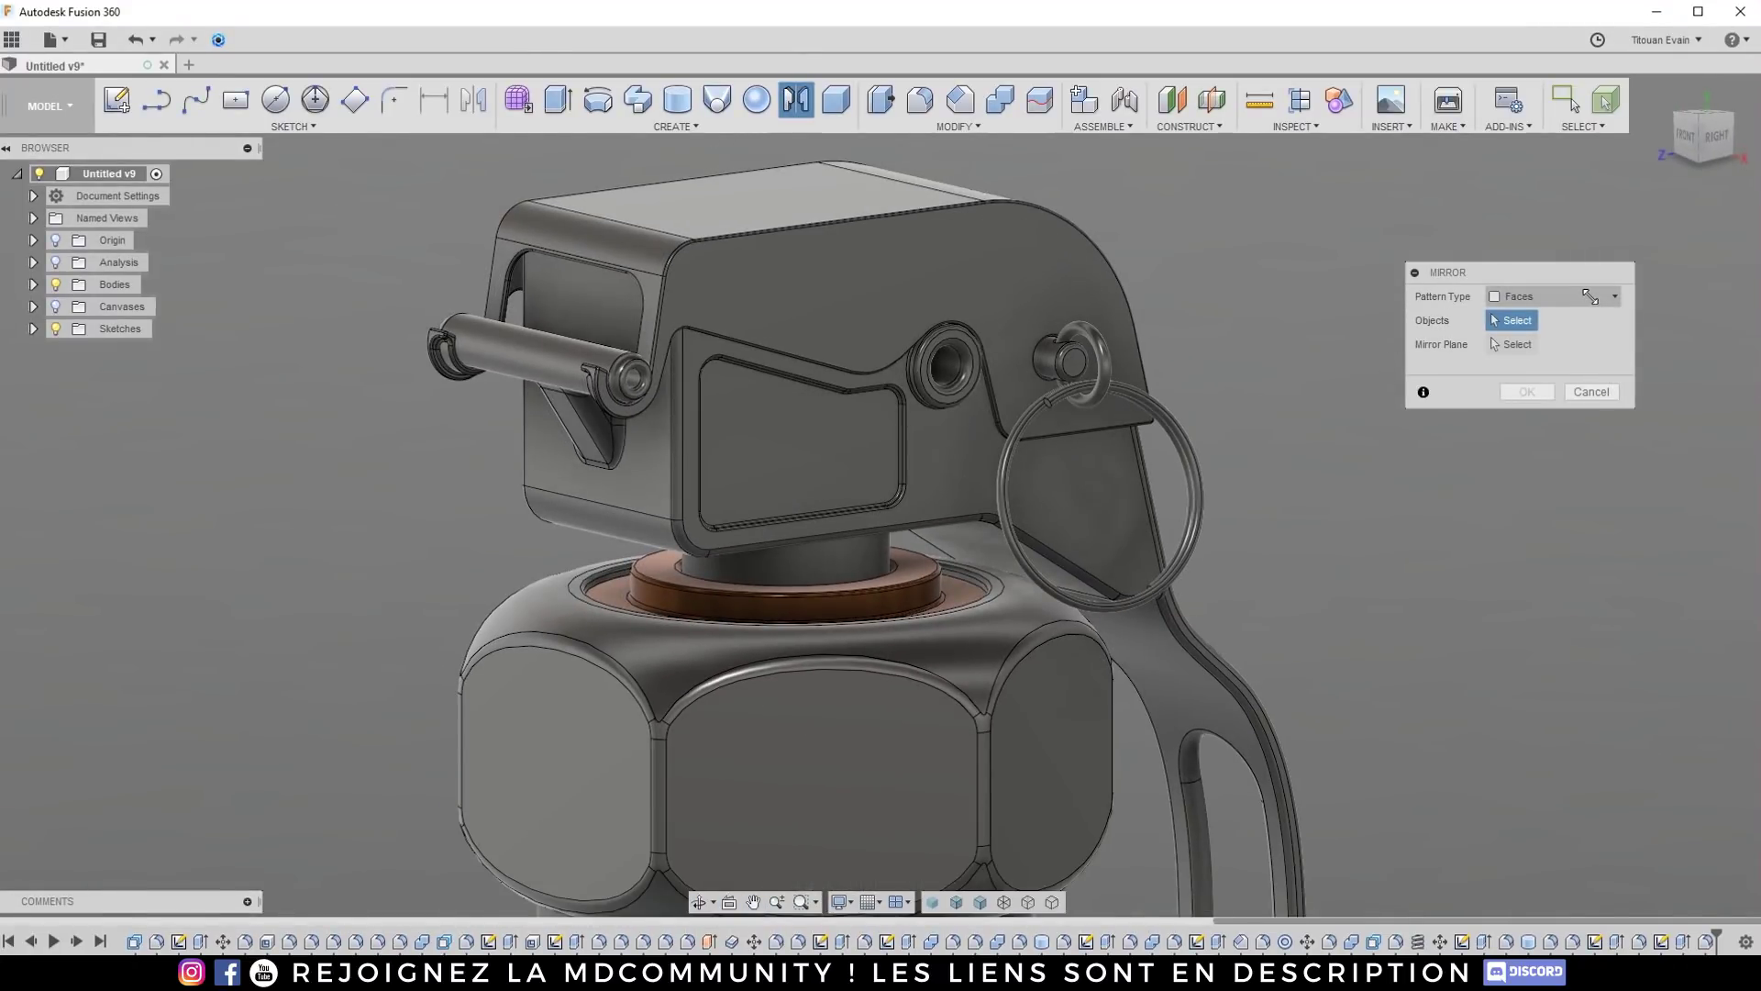
pyautogui.click(1571, 300)
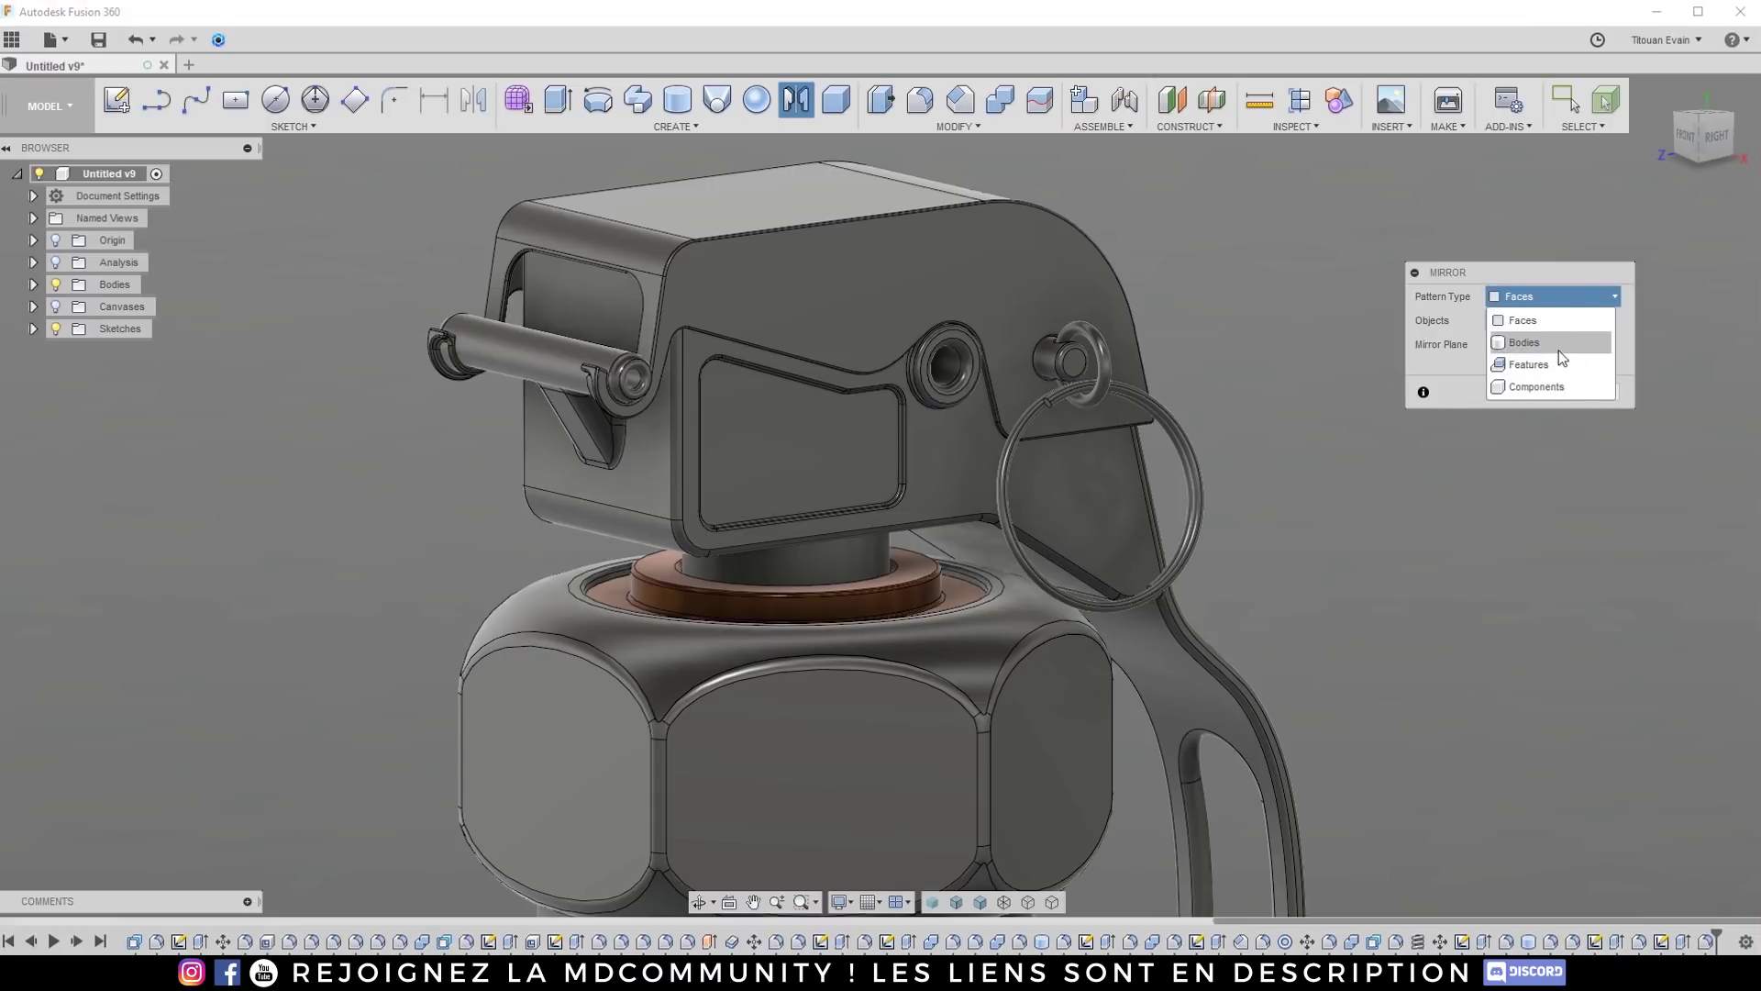
pyautogui.click(1551, 373)
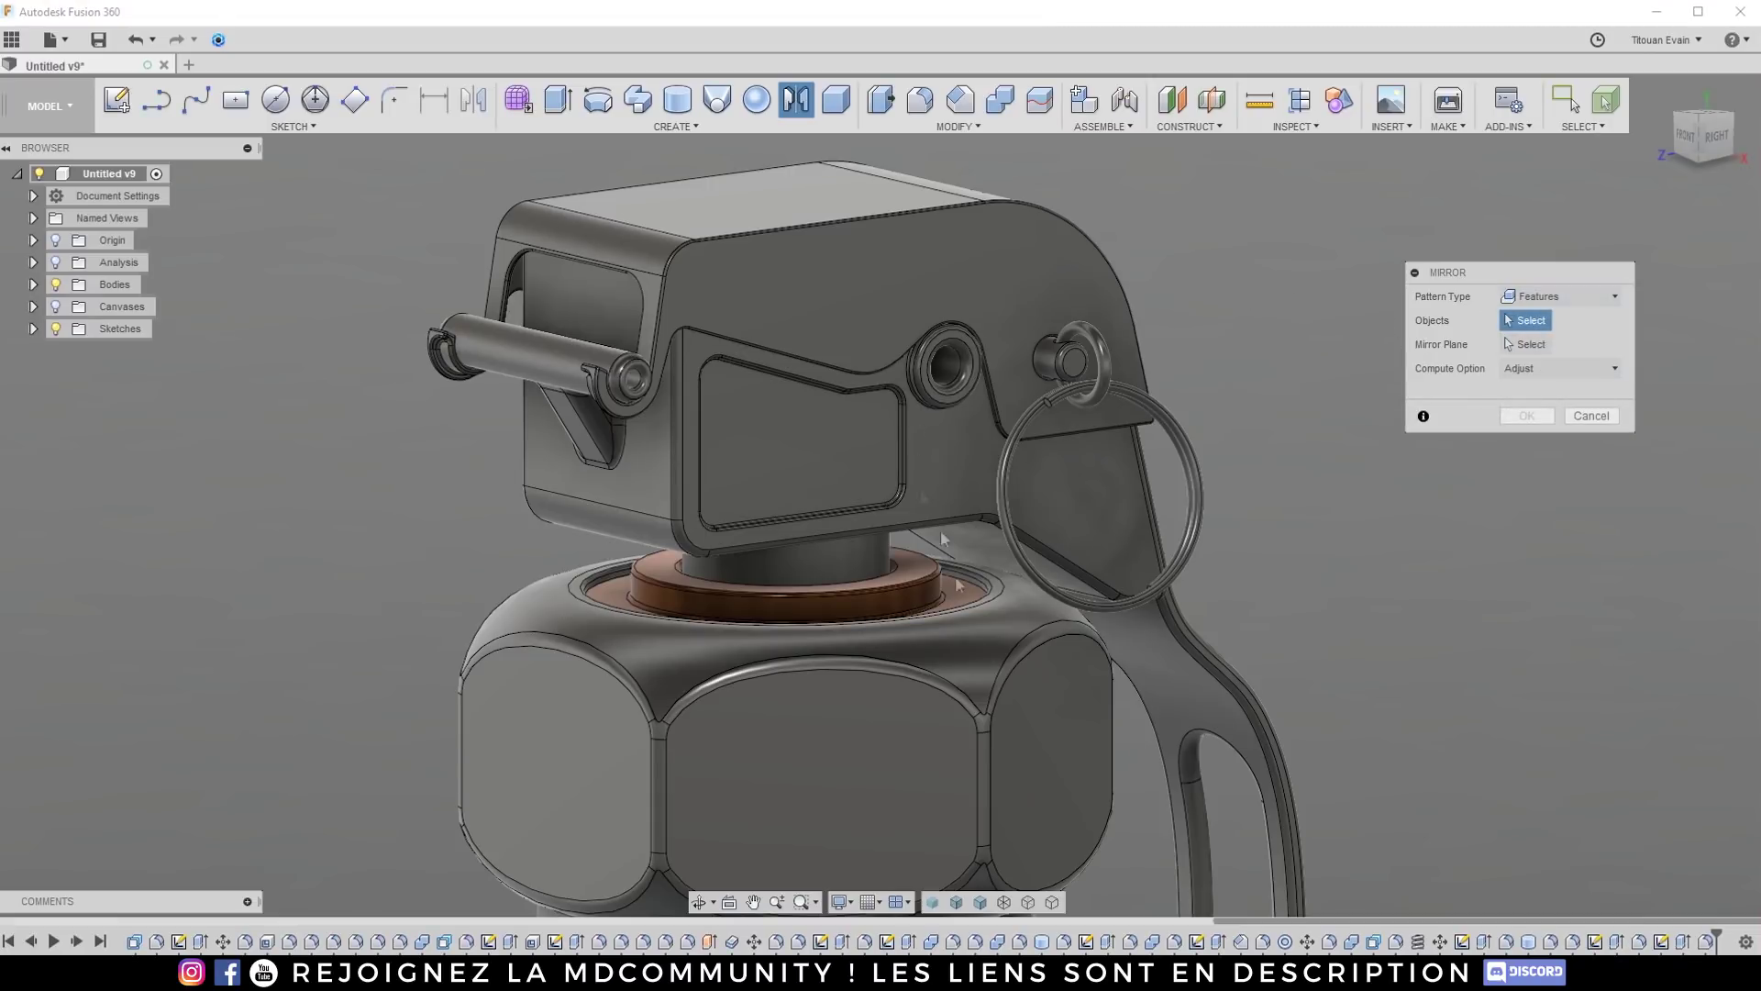
pyautogui.click(1705, 941)
pyautogui.click(1683, 941)
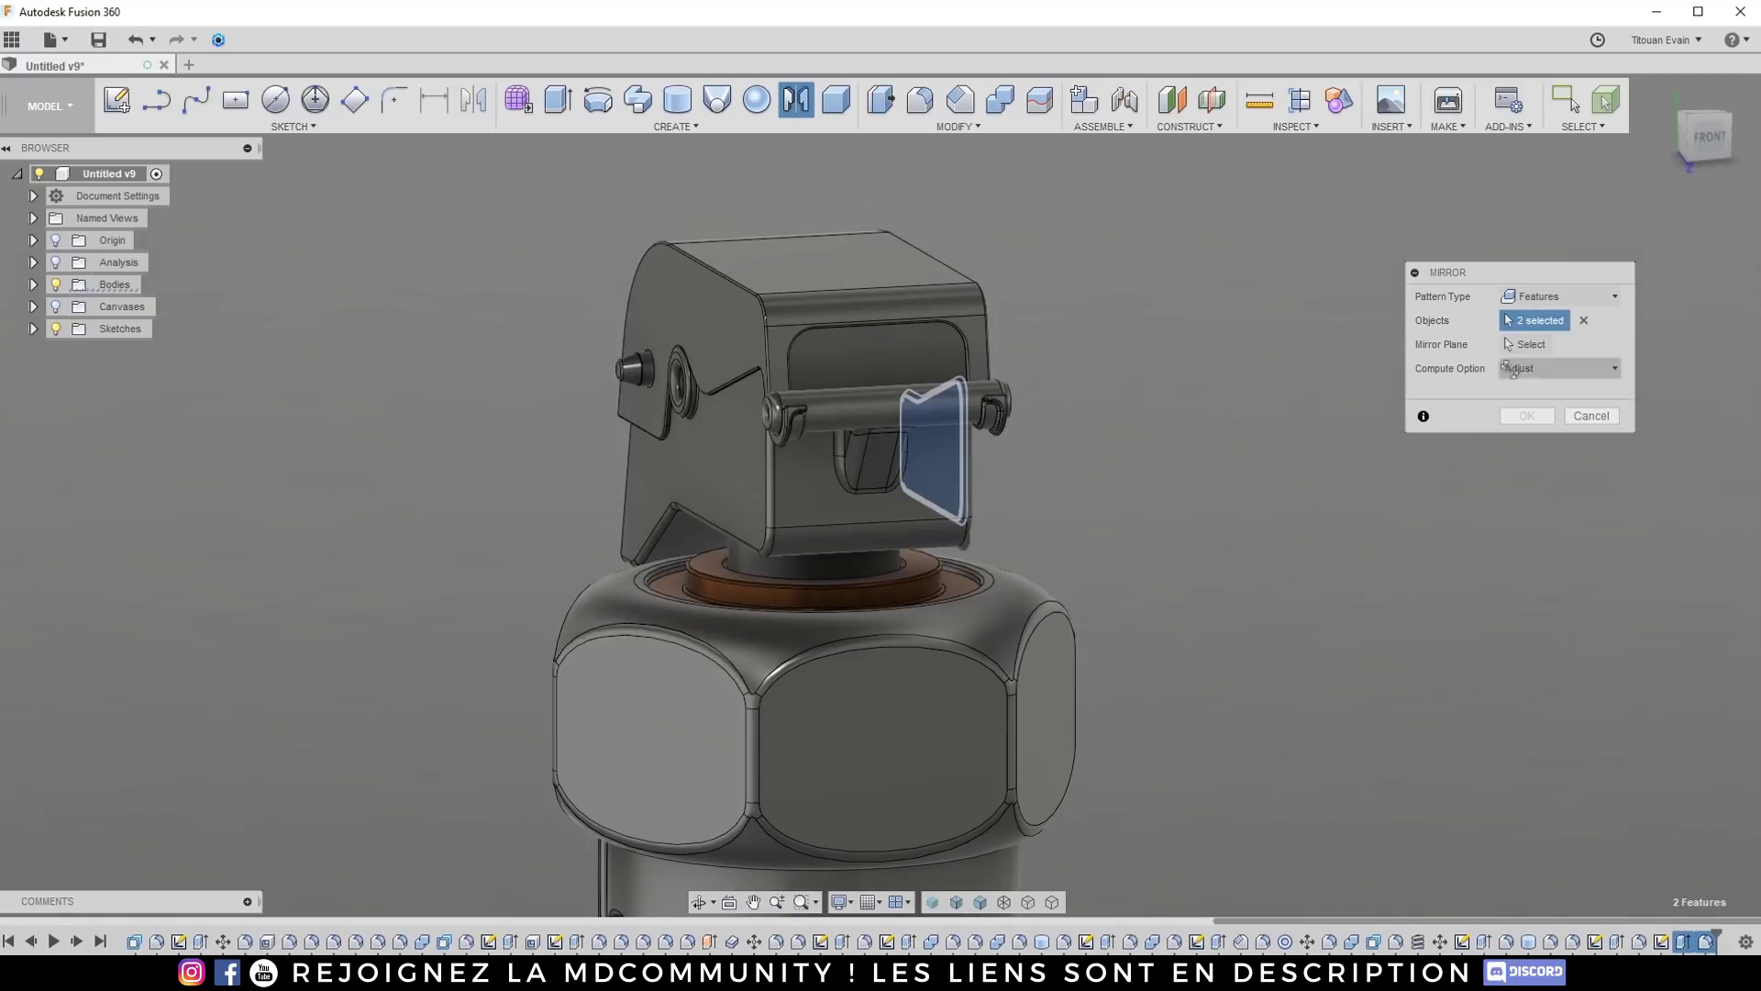
pyautogui.click(1525, 344)
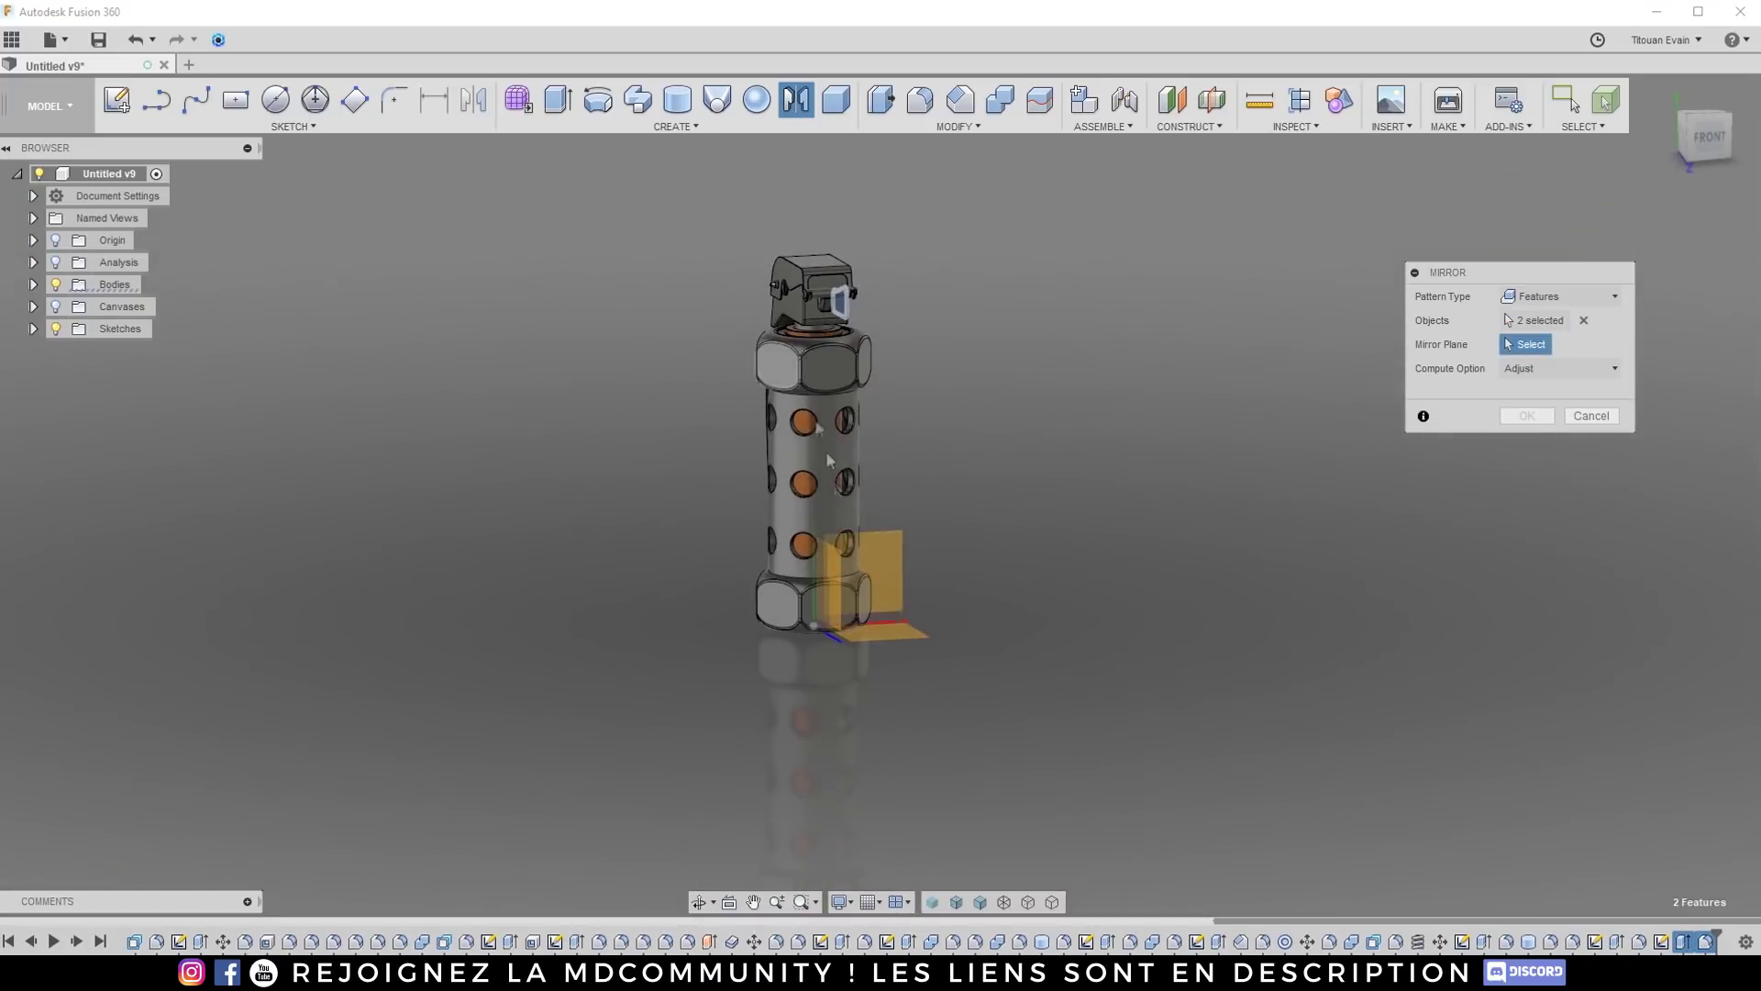
pyautogui.scroll(5, 788, 578)
pyautogui.keyDown('shift'); pyautogui.moveTo(794, 616); pyautogui.dragTo(737, 606, button='middle'); pyautogui.keyUp('shift')
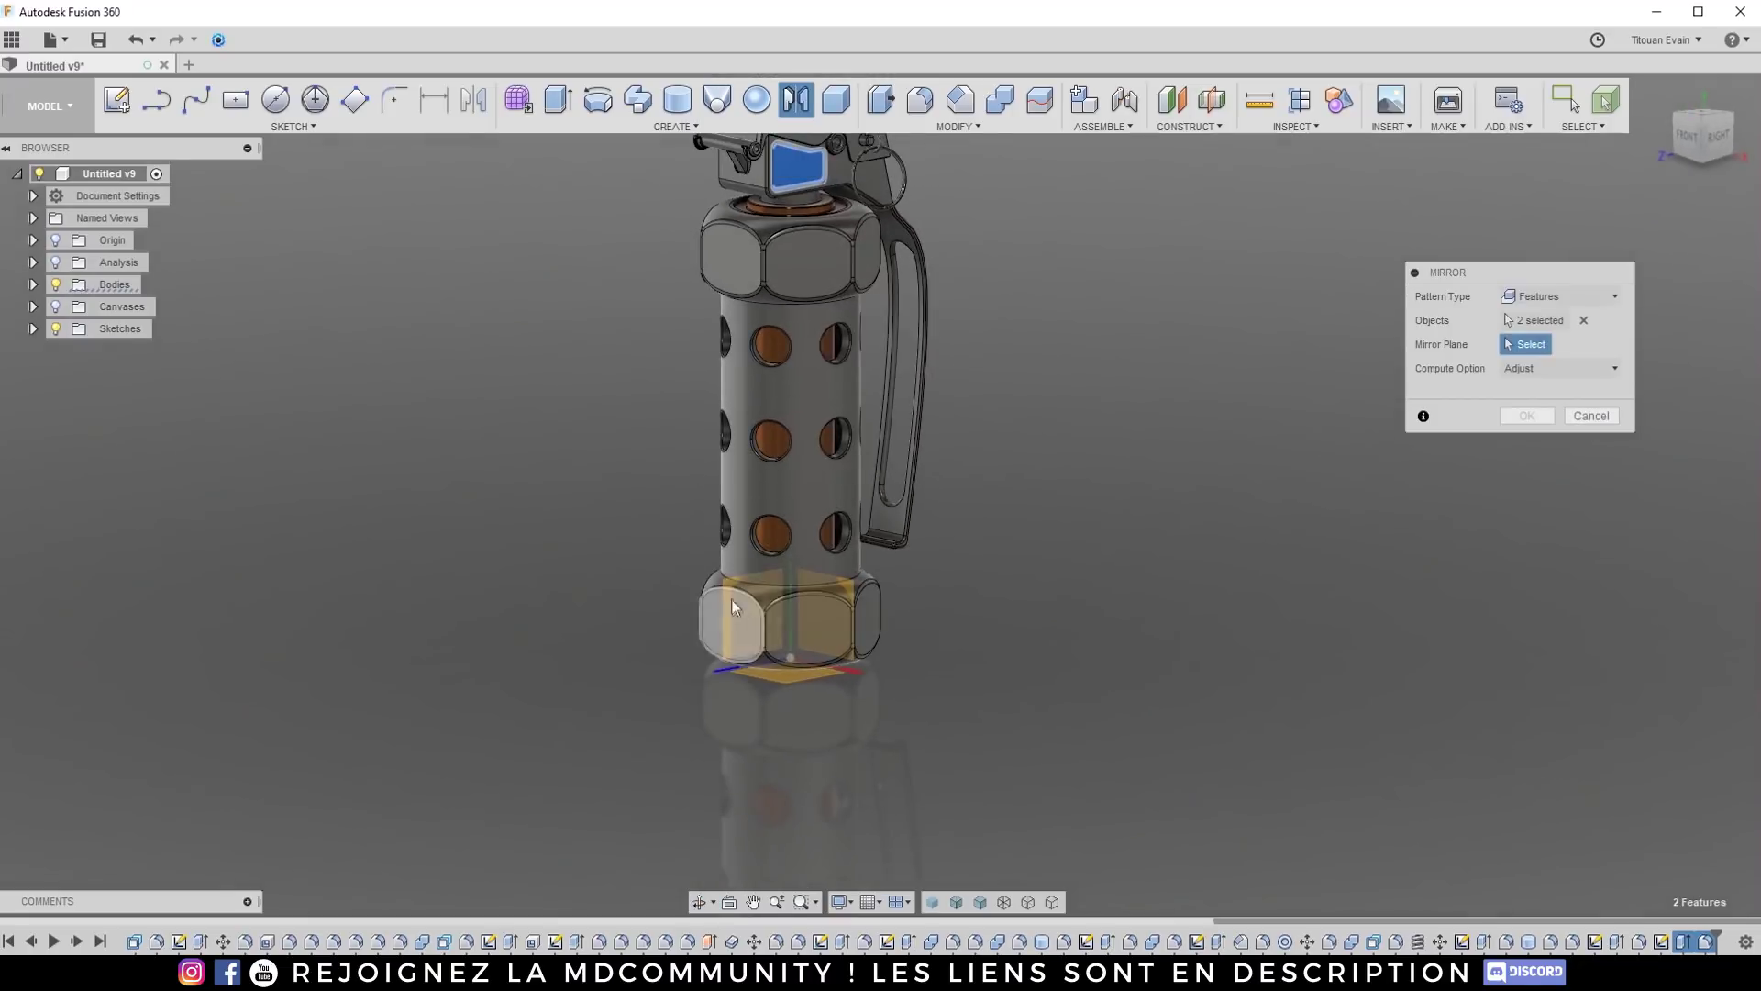
pyautogui.click(729, 596)
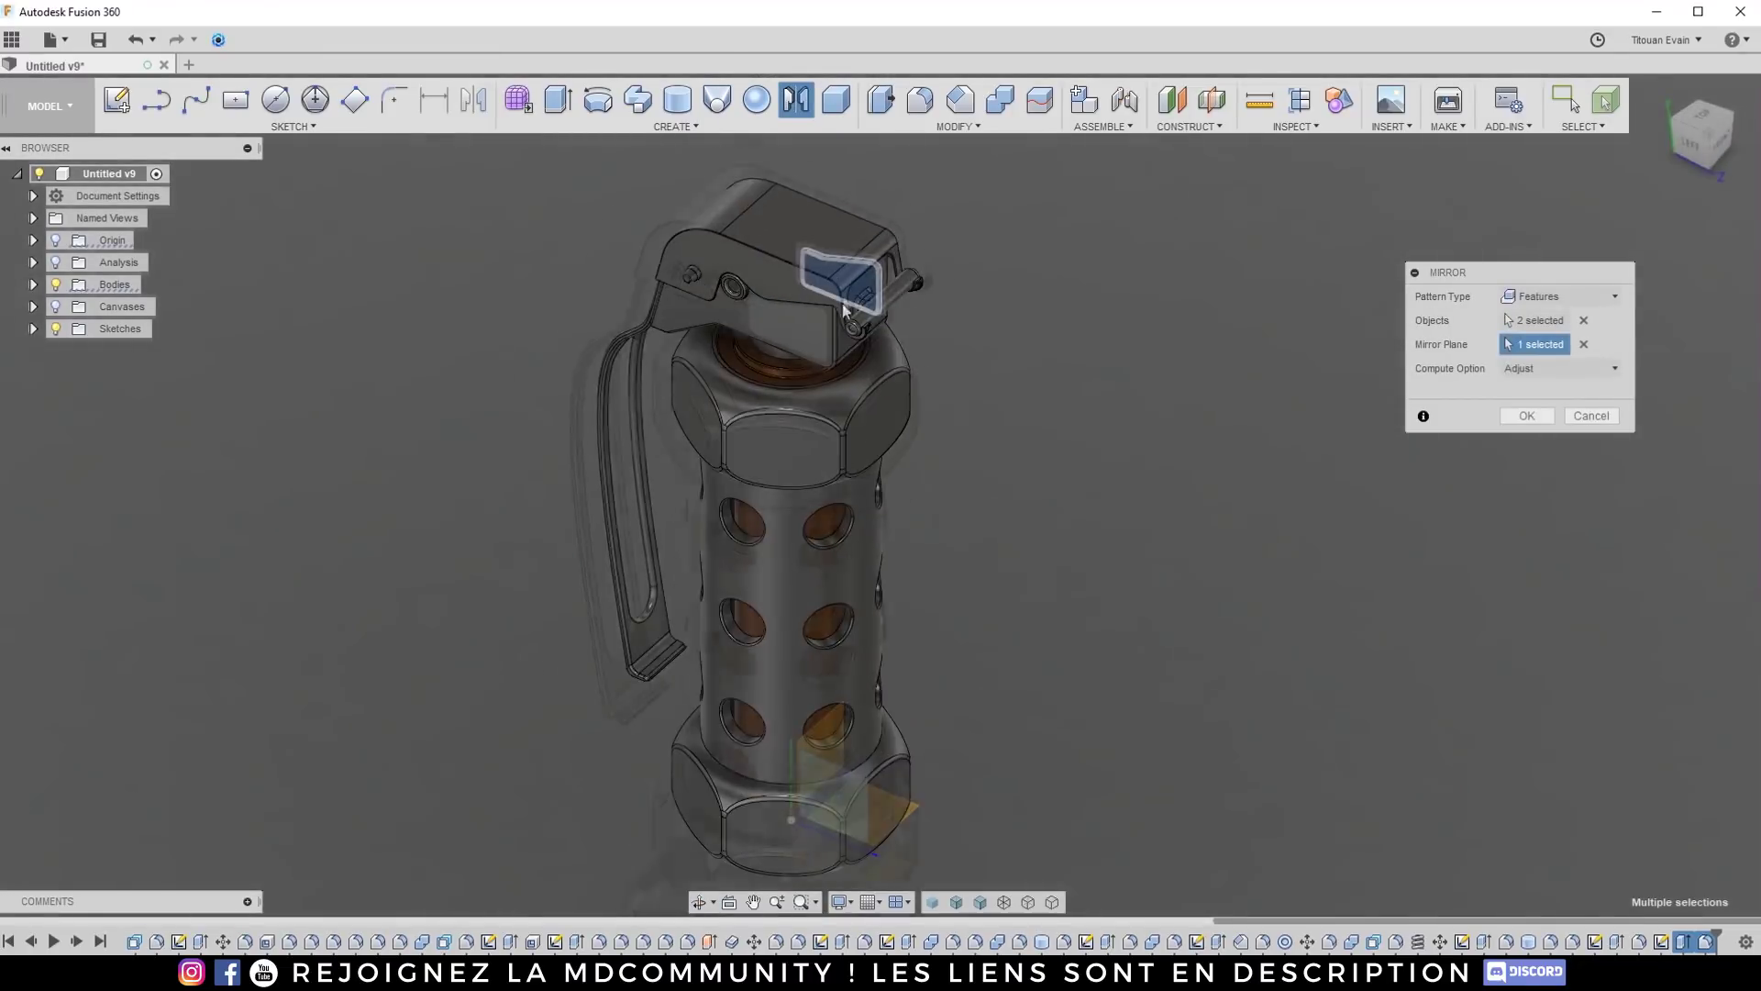
pyautogui.click(1526, 416)
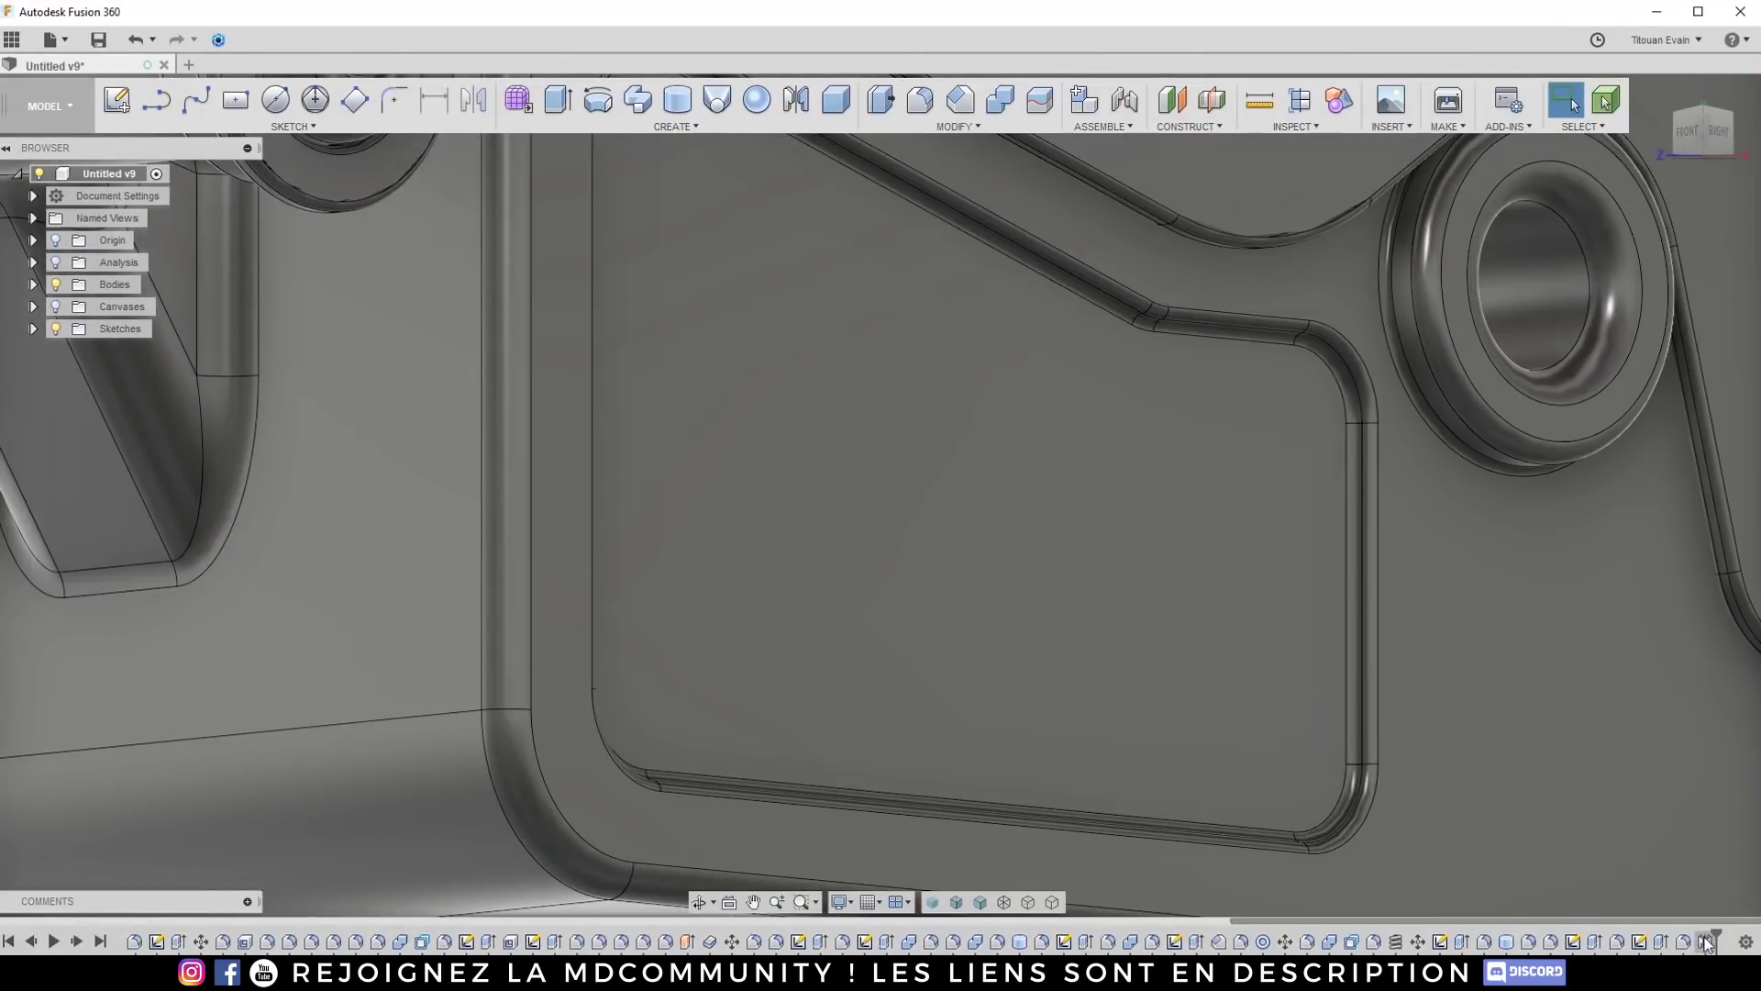
# Step: Edit the mirror feature and set its compute option to Identical
pyautogui.rightClick(1705, 942)
pyautogui.click(1648, 771)
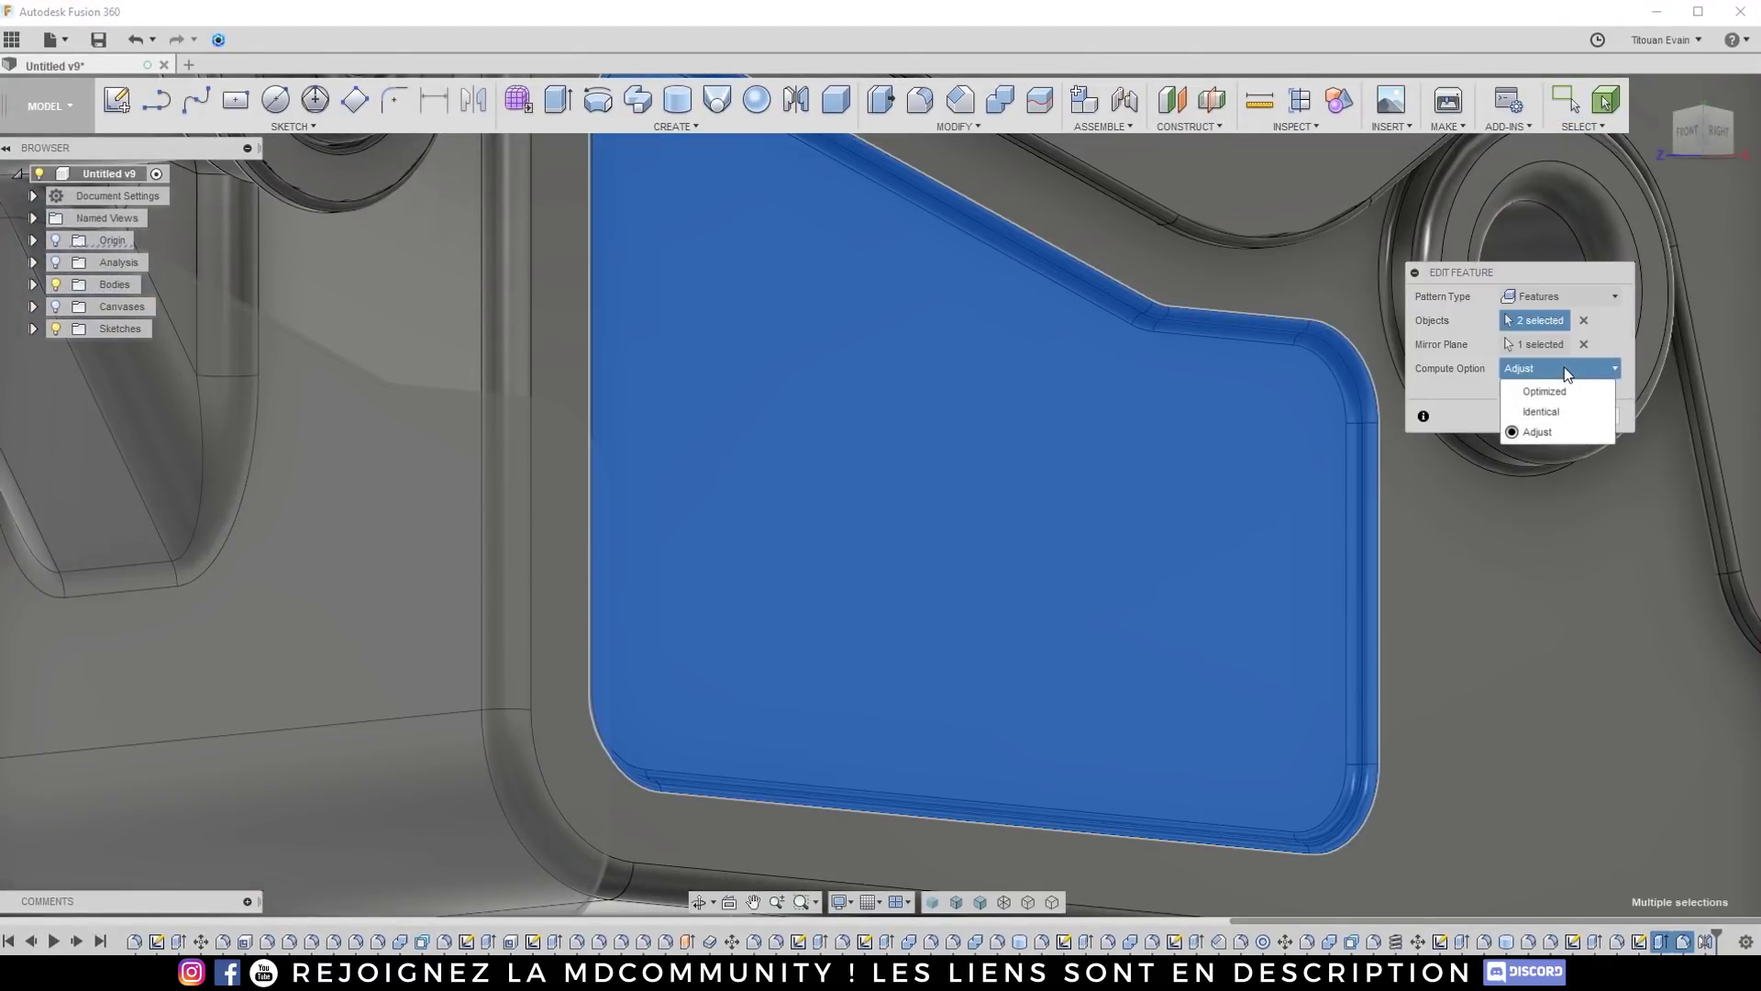
pyautogui.click(1534, 414)
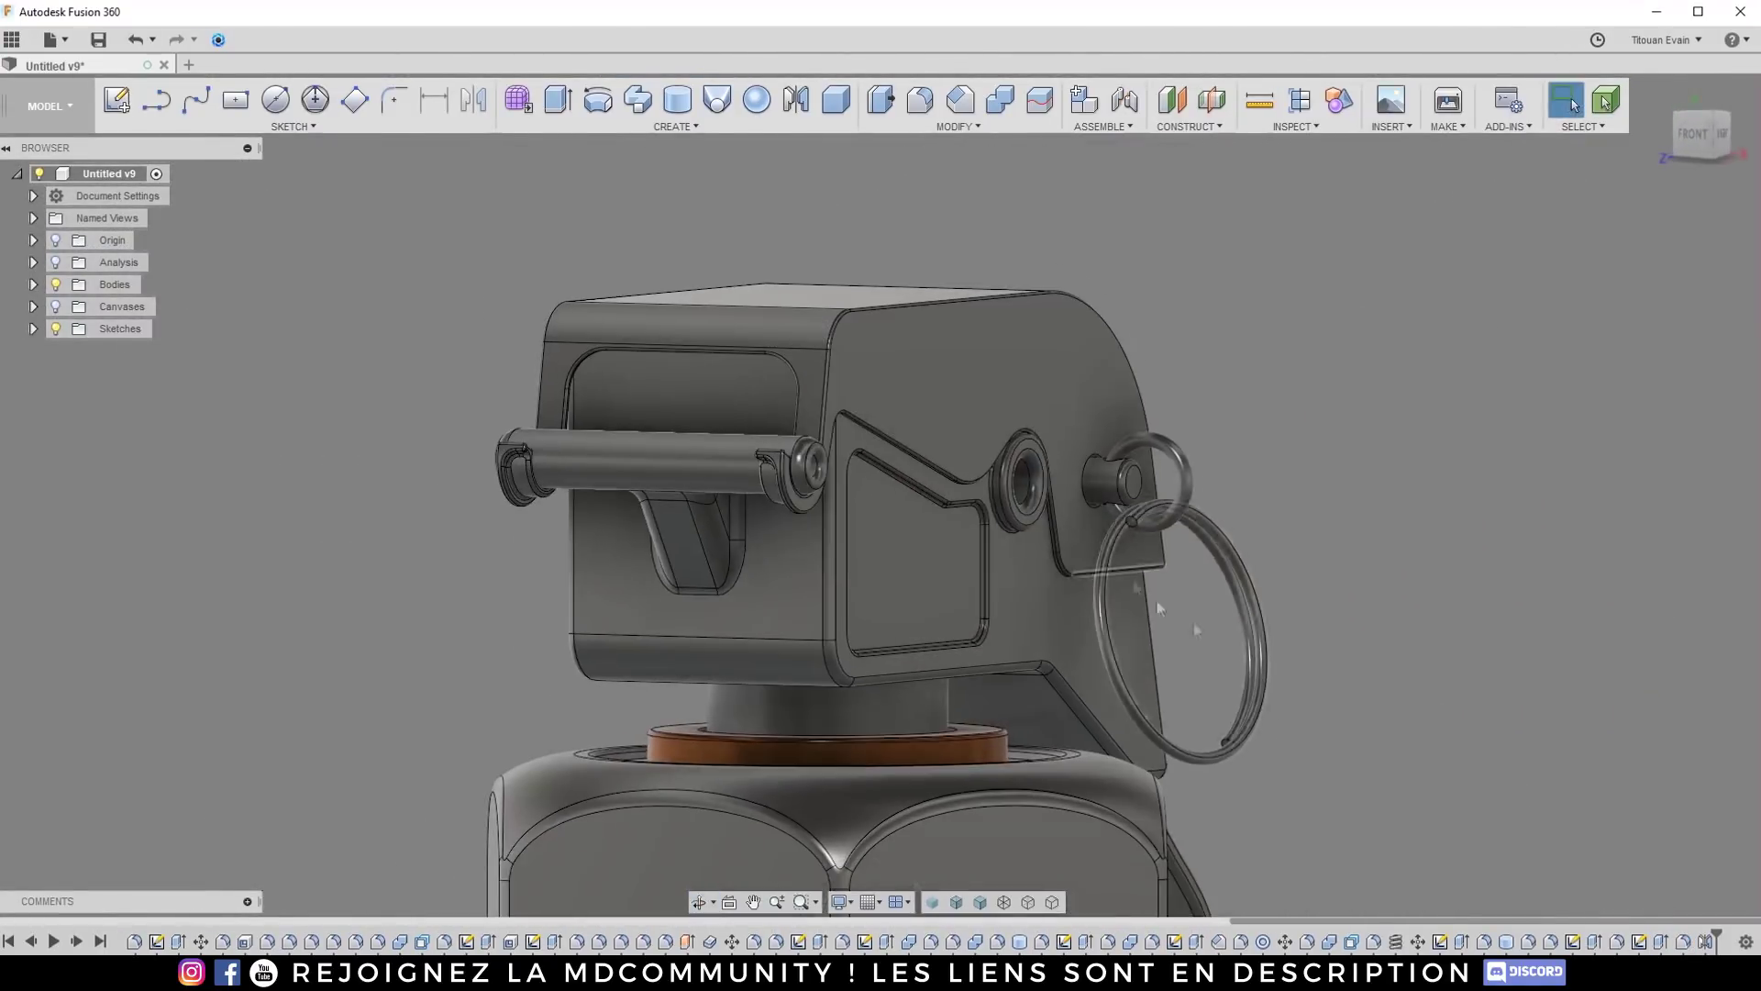
# Step: Edit the mirror feature, clearing its objects and reselecting the pocket's cut and fillet features
pyautogui.click(1642, 796)
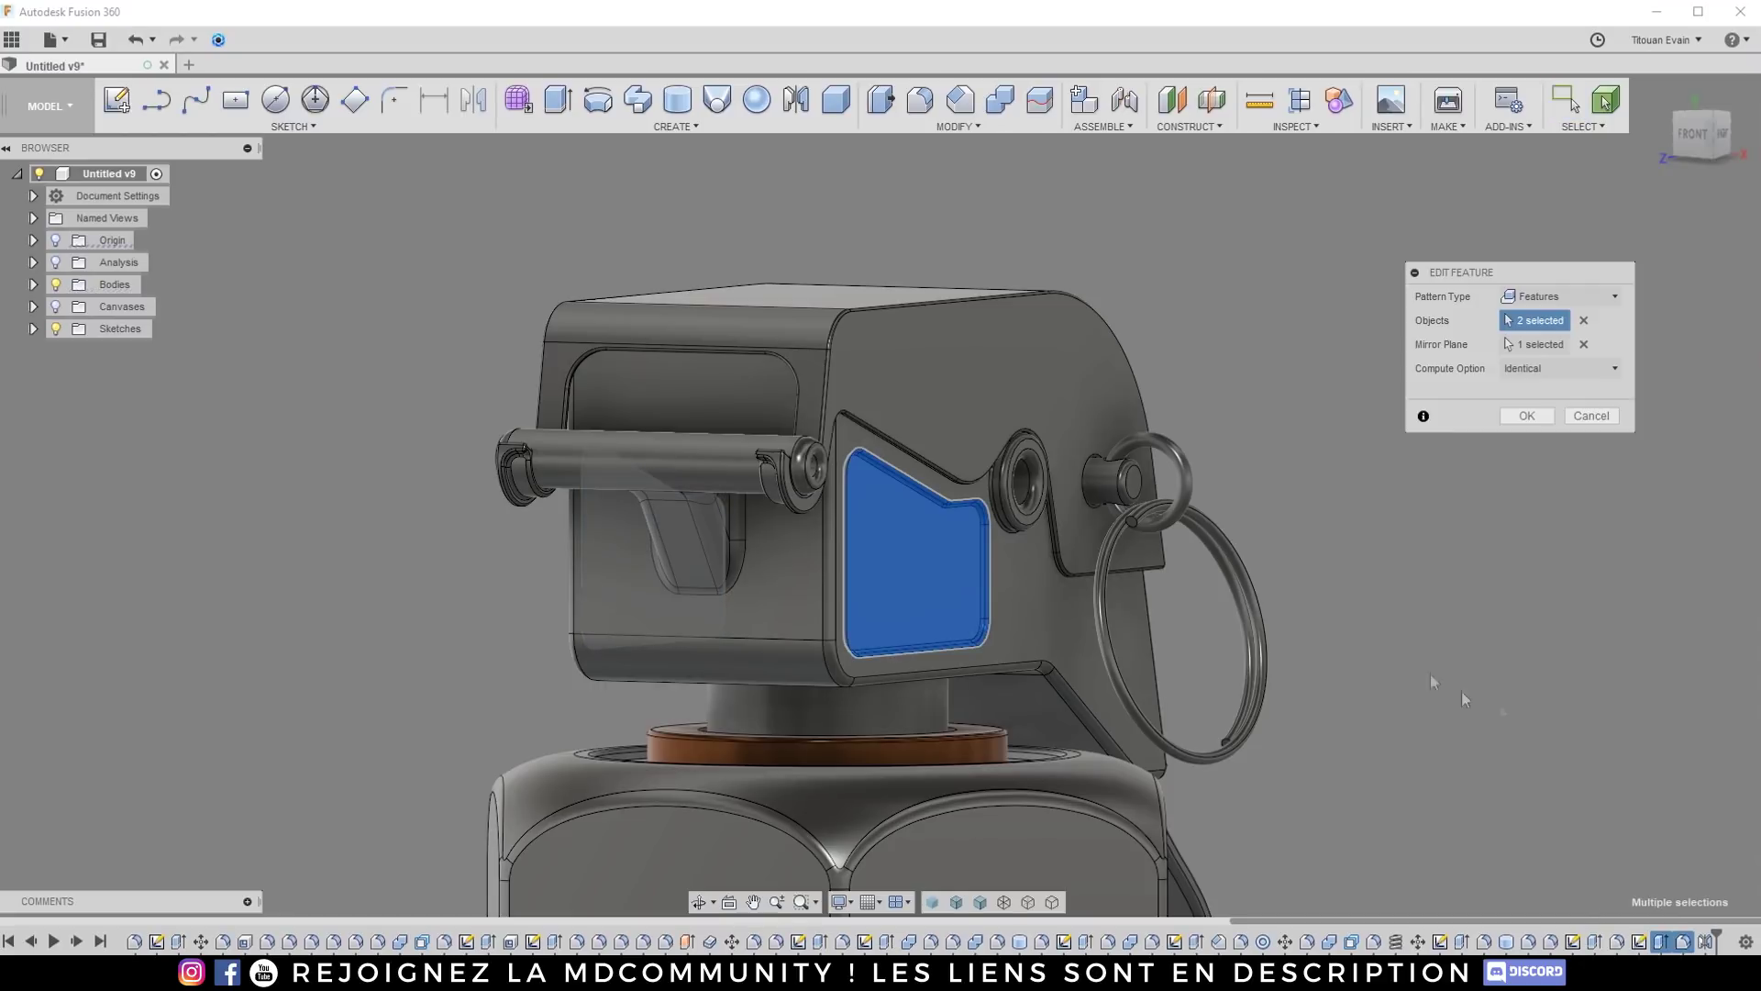
pyautogui.click(1582, 320)
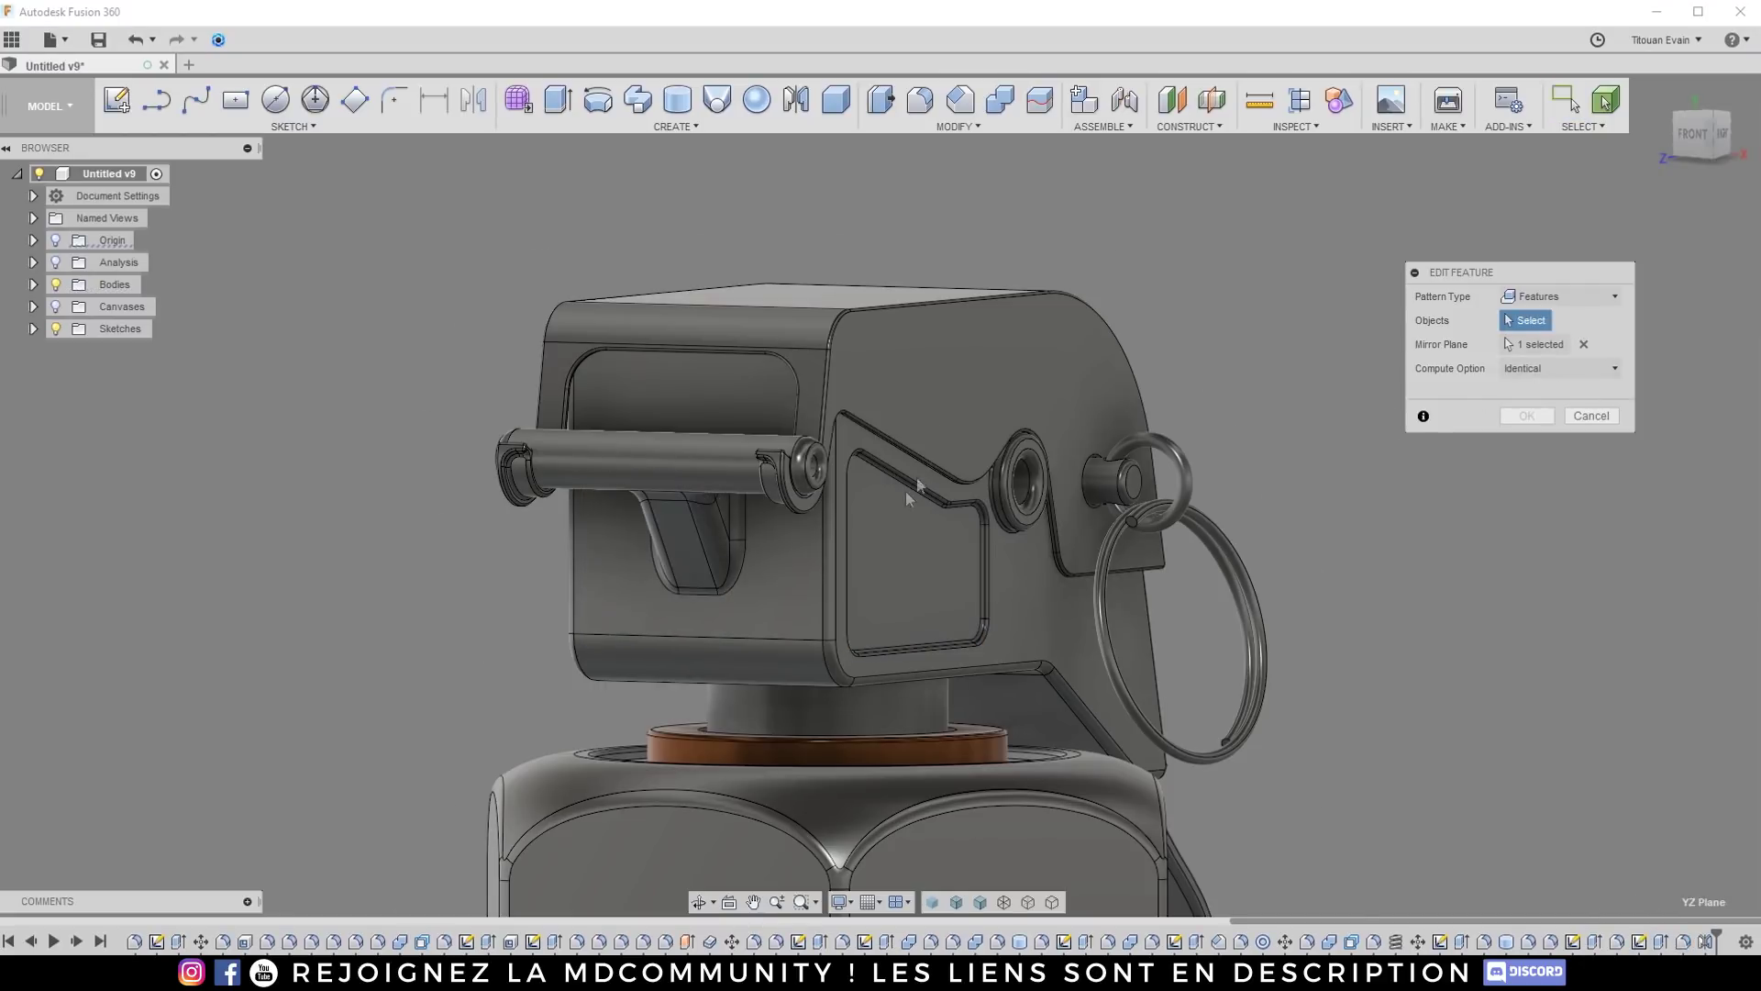
pyautogui.scroll(5, 979, 534)
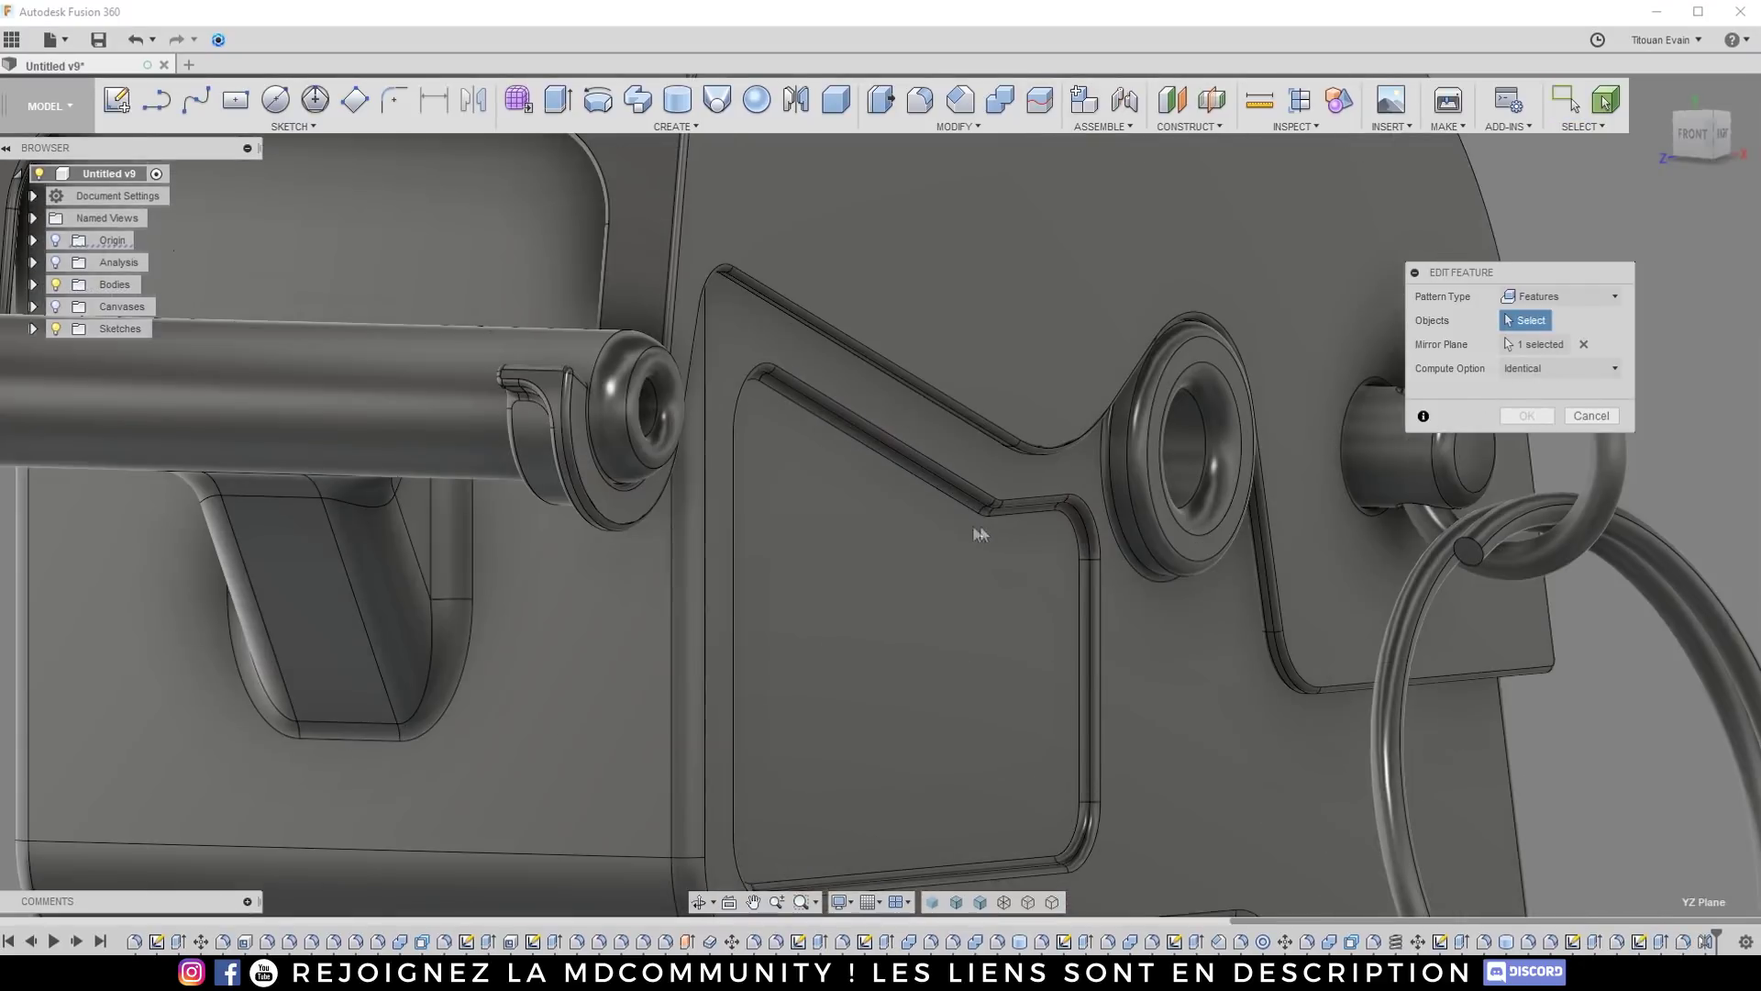
pyautogui.click(1663, 942)
pyautogui.keyDown('ctrl'); pyautogui.click(1684, 942); pyautogui.keyUp('ctrl')
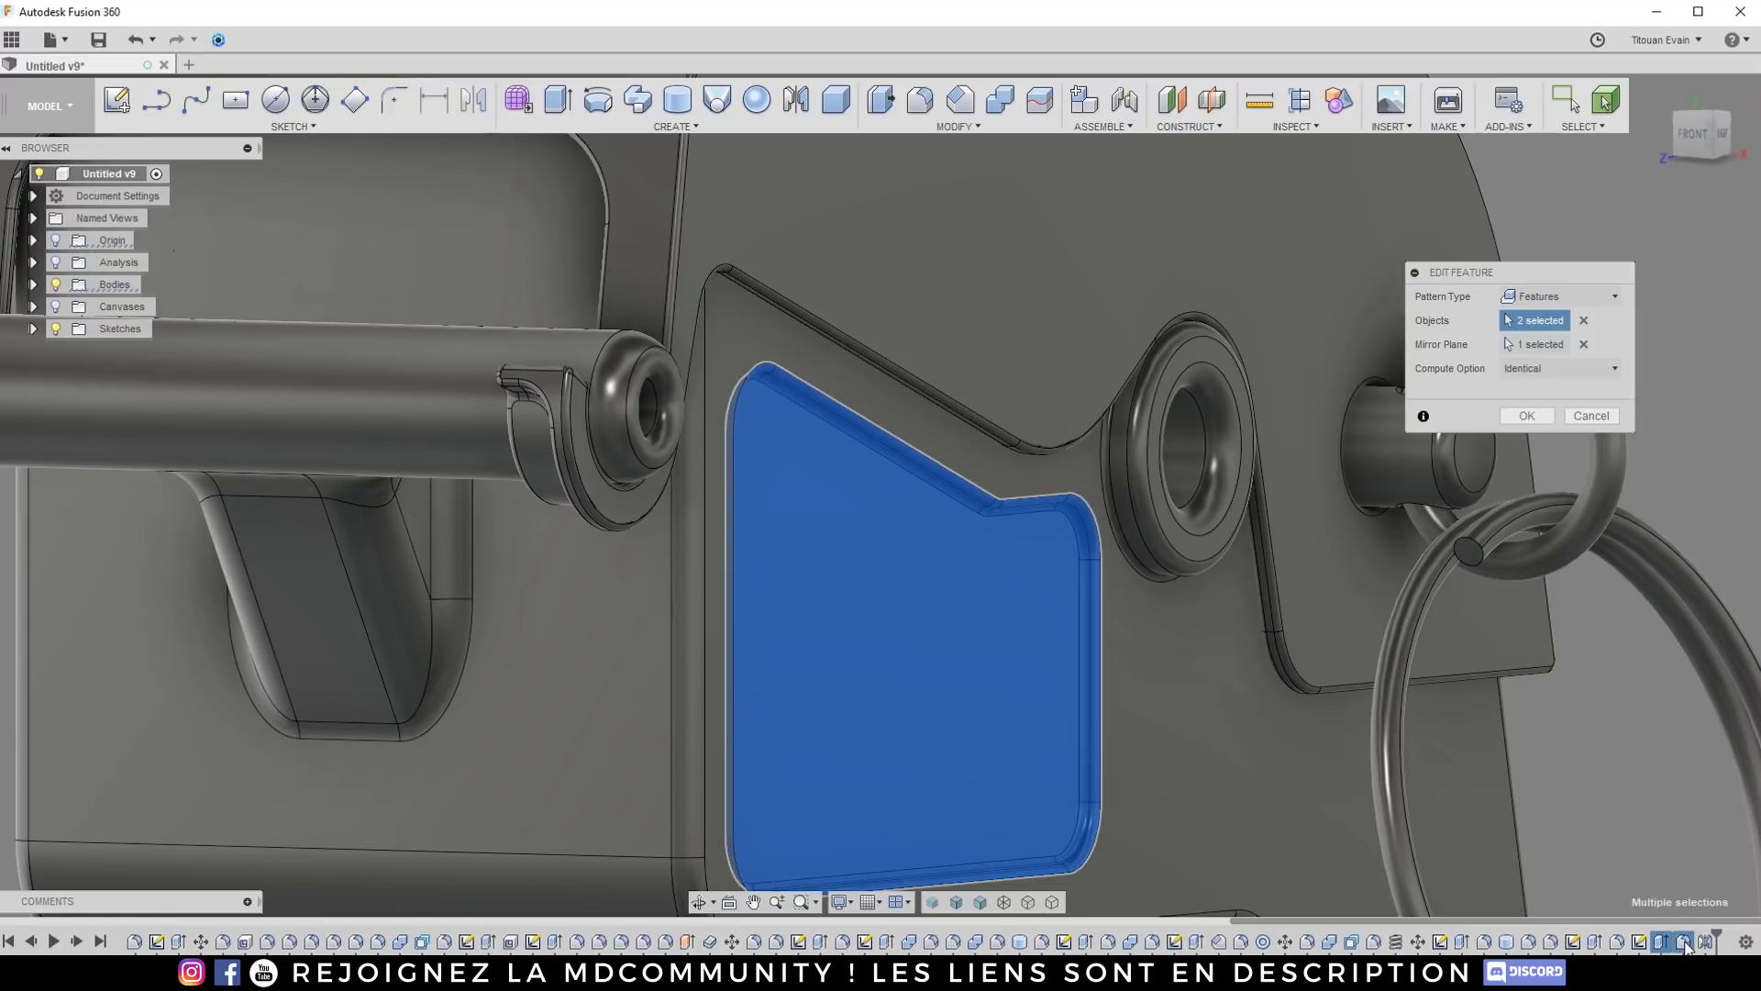
pyautogui.click(1526, 416)
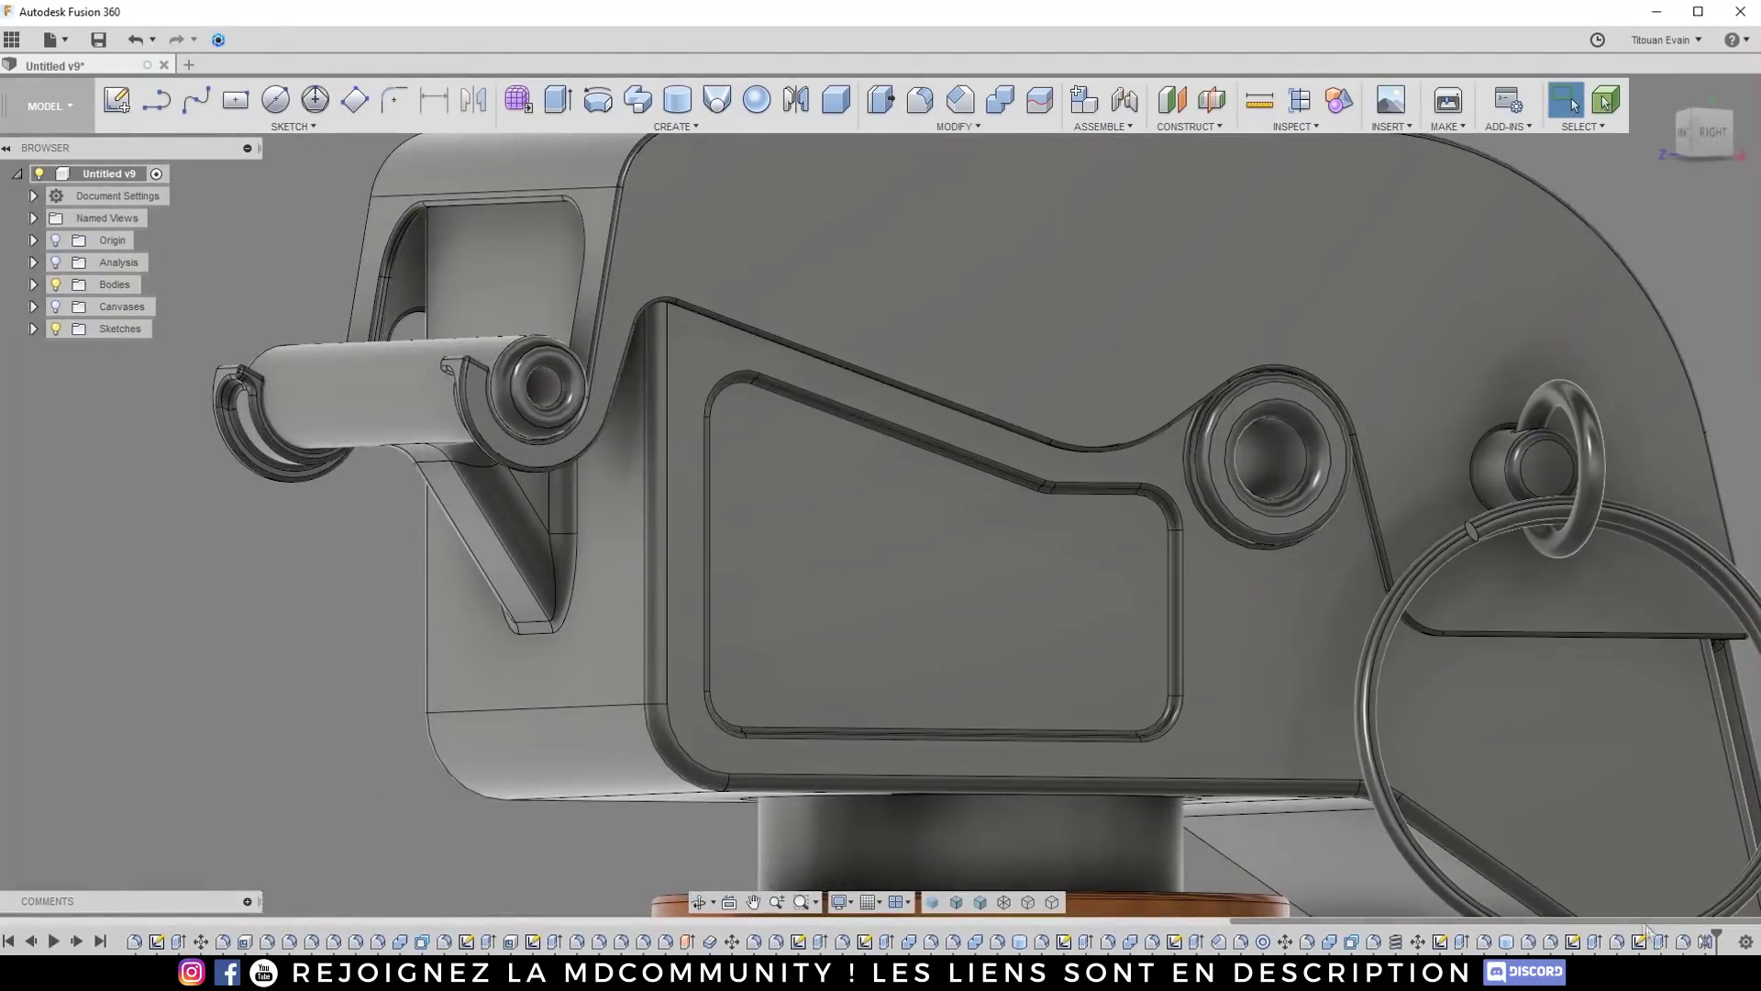
# Step: Reopen the mirror feature and check its objects, mirror plane and compute option
pyautogui.rightClick(1704, 942)
pyautogui.click(1647, 773)
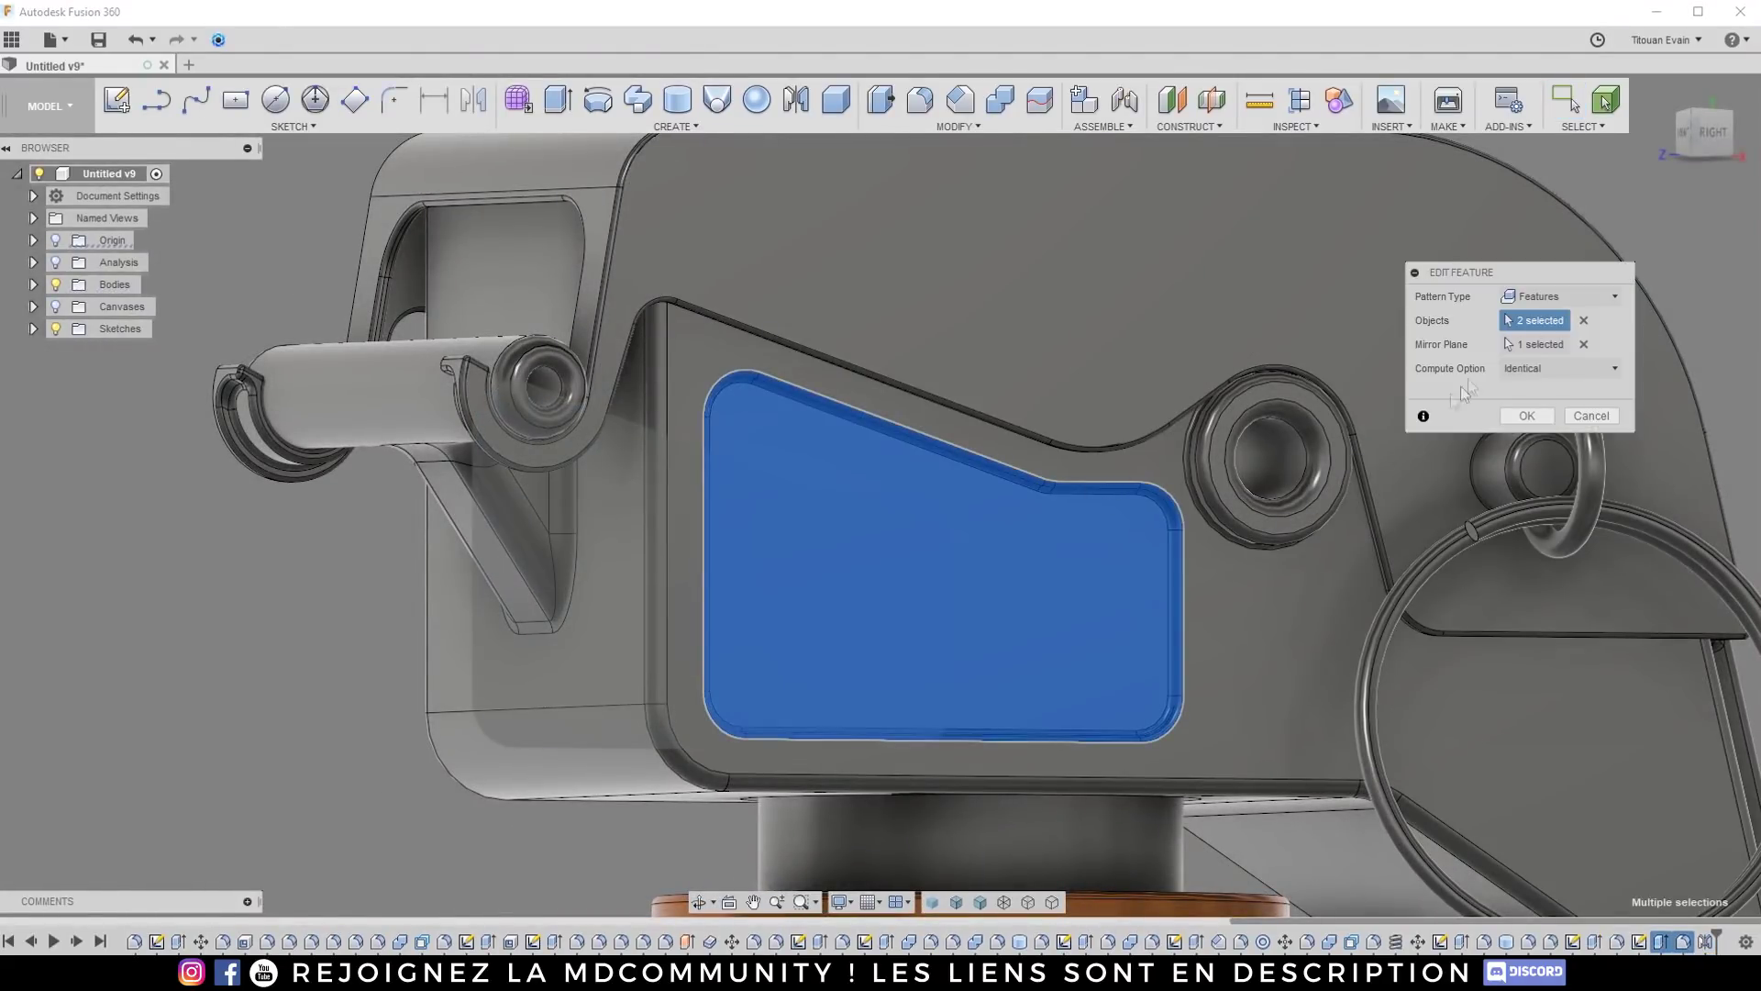
pyautogui.click(1537, 411)
pyautogui.click(1526, 416)
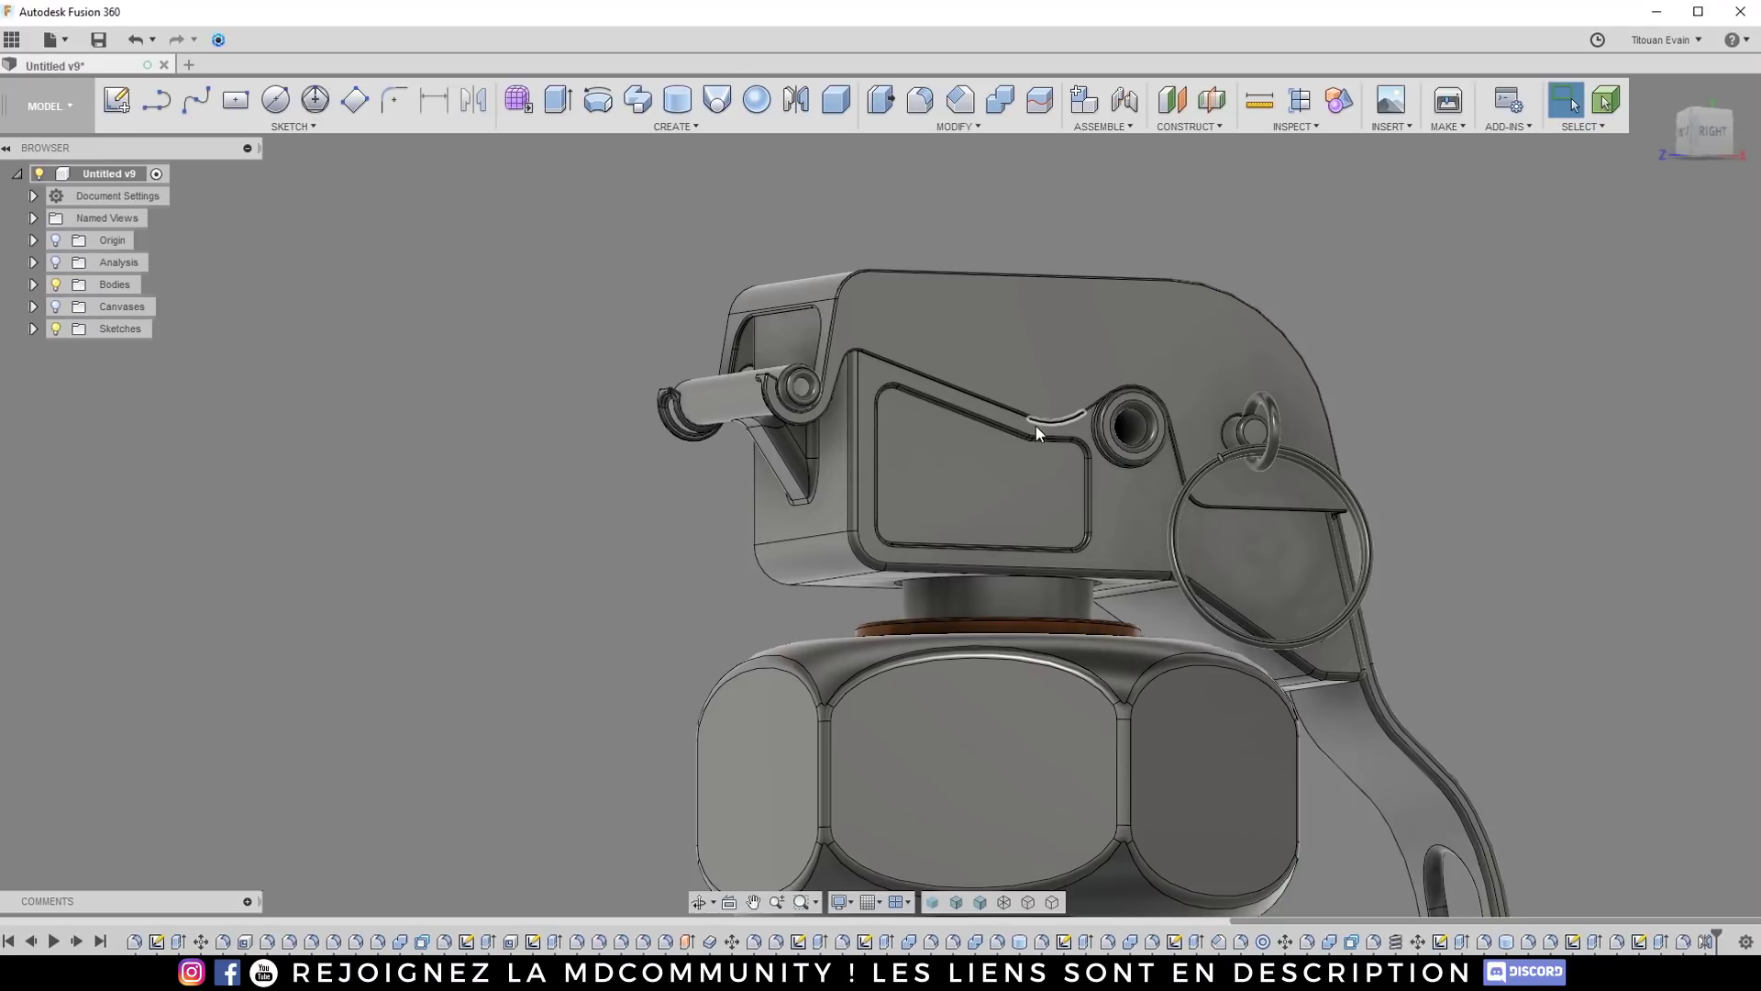
# Step: Examine the head's other side, the tapered pin tip and the head's top from behind and above
pyautogui.keyDown('shift'); pyautogui.moveTo(978, 381); pyautogui.dragTo(1262, 492, button='middle'); pyautogui.keyUp('shift')
pyautogui.scroll(-3, 1037, 464)
pyautogui.scroll(3, 1019, 377)
pyautogui.keyDown('shift'); pyautogui.moveTo(1020, 377); pyautogui.dragTo(921, 548, button='middle'); pyautogui.keyUp('shift')
pyautogui.scroll(5, 989, 536)
pyautogui.scroll(1, 921, 547)
pyautogui.click(897, 556)
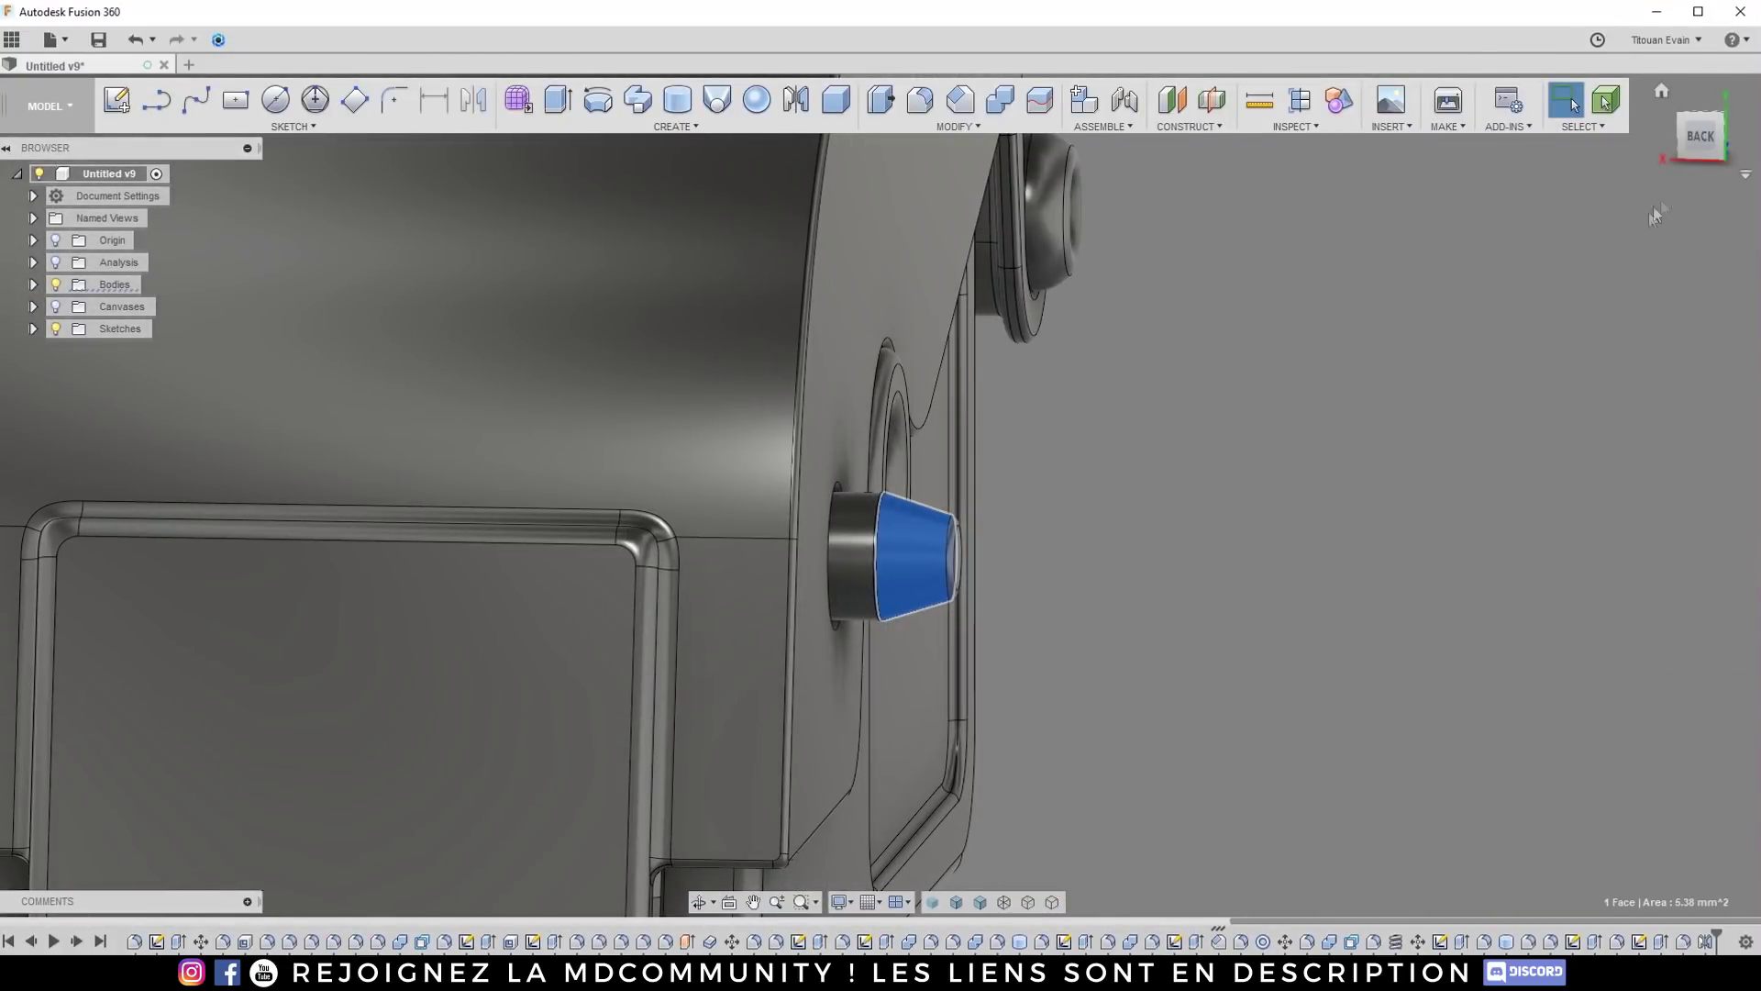
pyautogui.click(1700, 138)
pyautogui.scroll(-6, 1120, 535)
pyautogui.keyDown('shift'); pyautogui.moveTo(1106, 560); pyautogui.dragTo(1275, 366, button='middle'); pyautogui.keyUp('shift')
pyautogui.scroll(-3, 1146, 430)
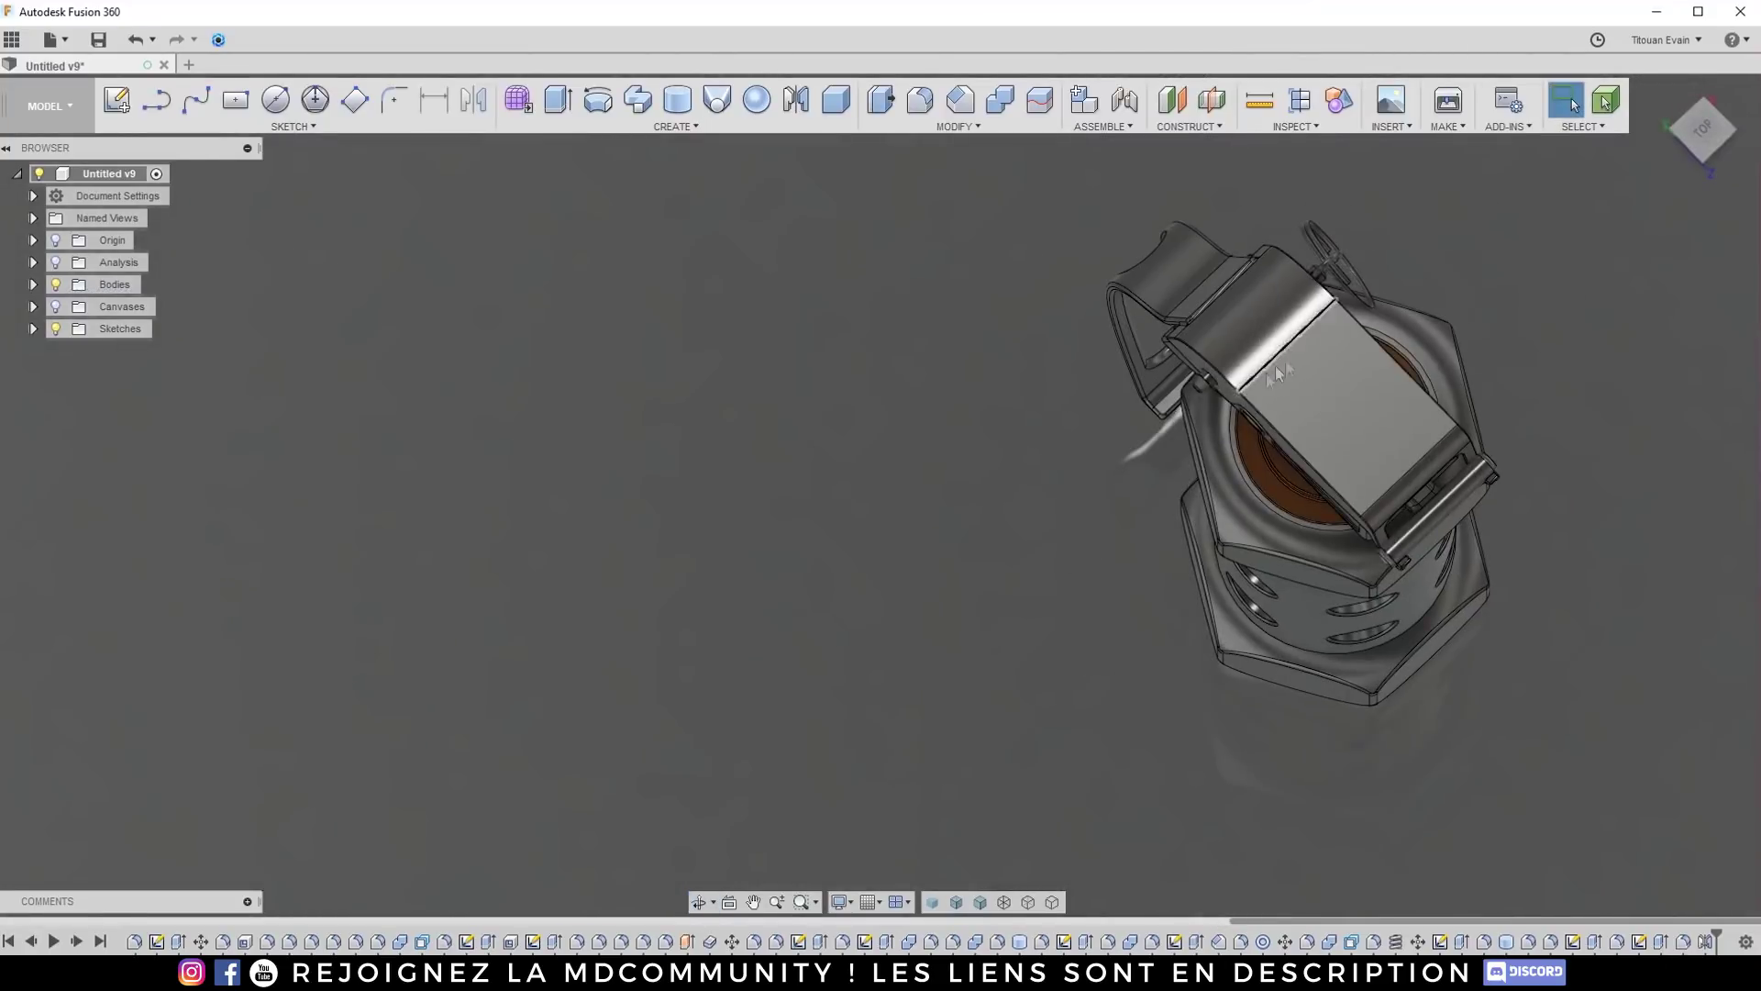
# Step: Start a sketch on the head's flat top face and draw a centre line between the origin and the rear edge's midpoint
pyautogui.click(1332, 388)
pyautogui.click(115, 95)
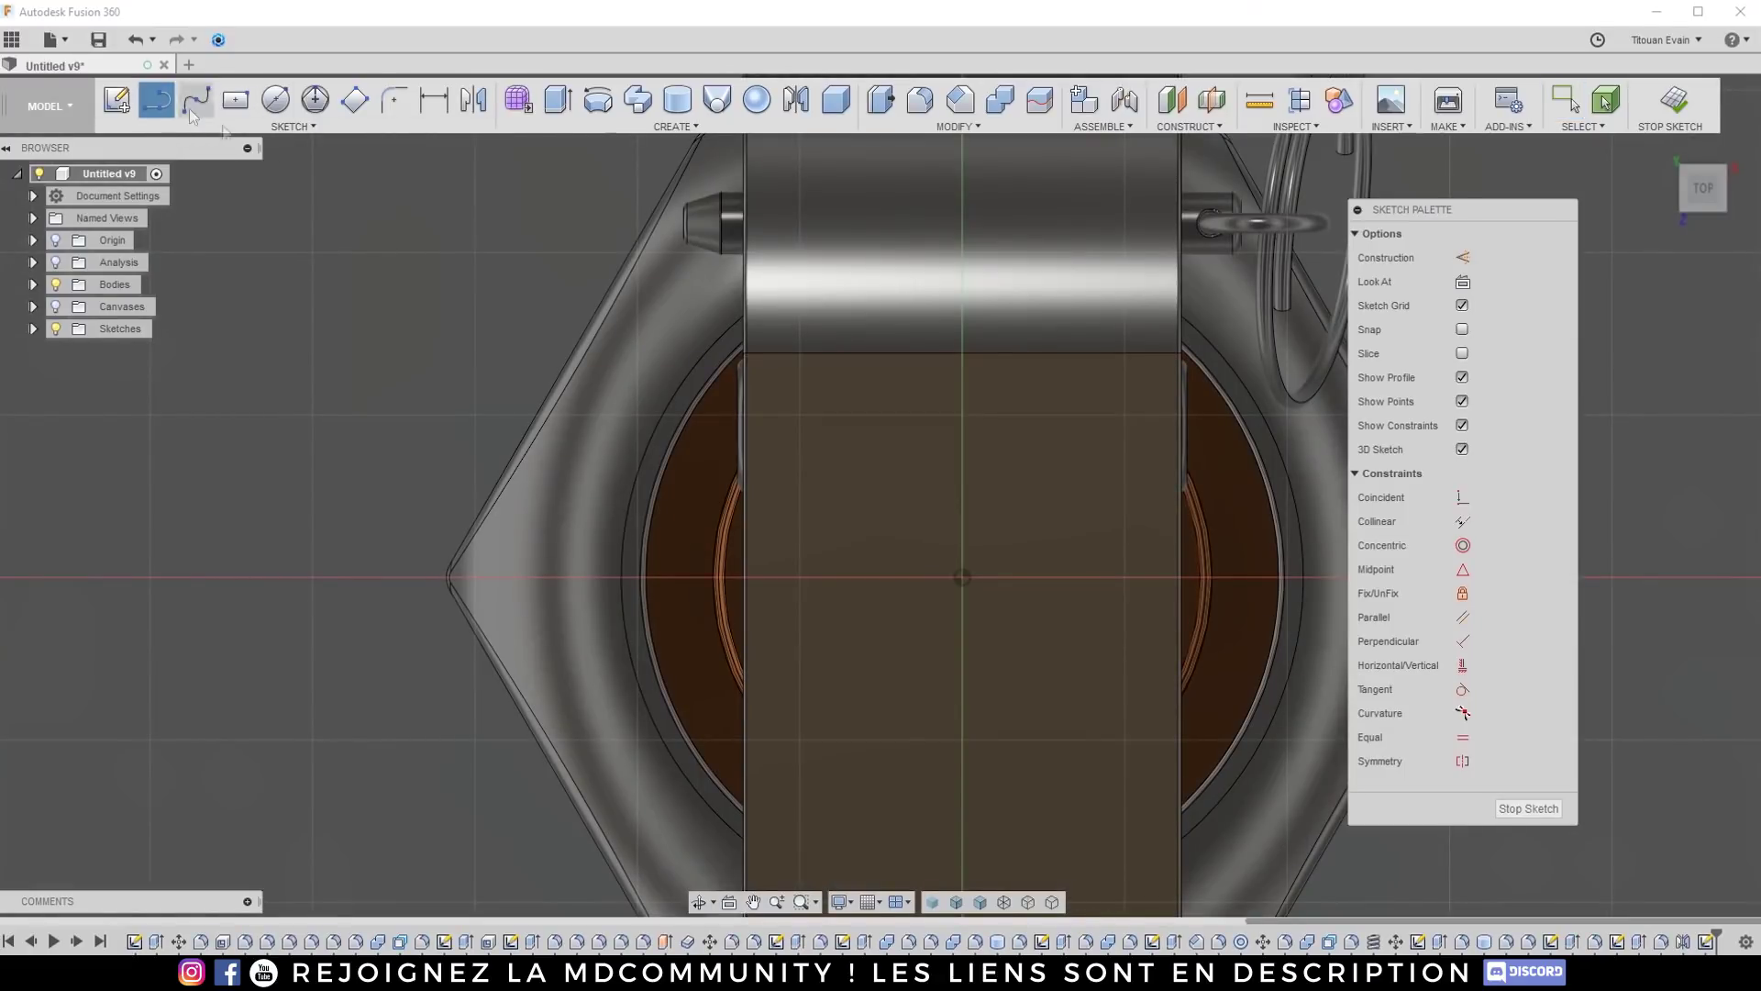
pyautogui.click(960, 577)
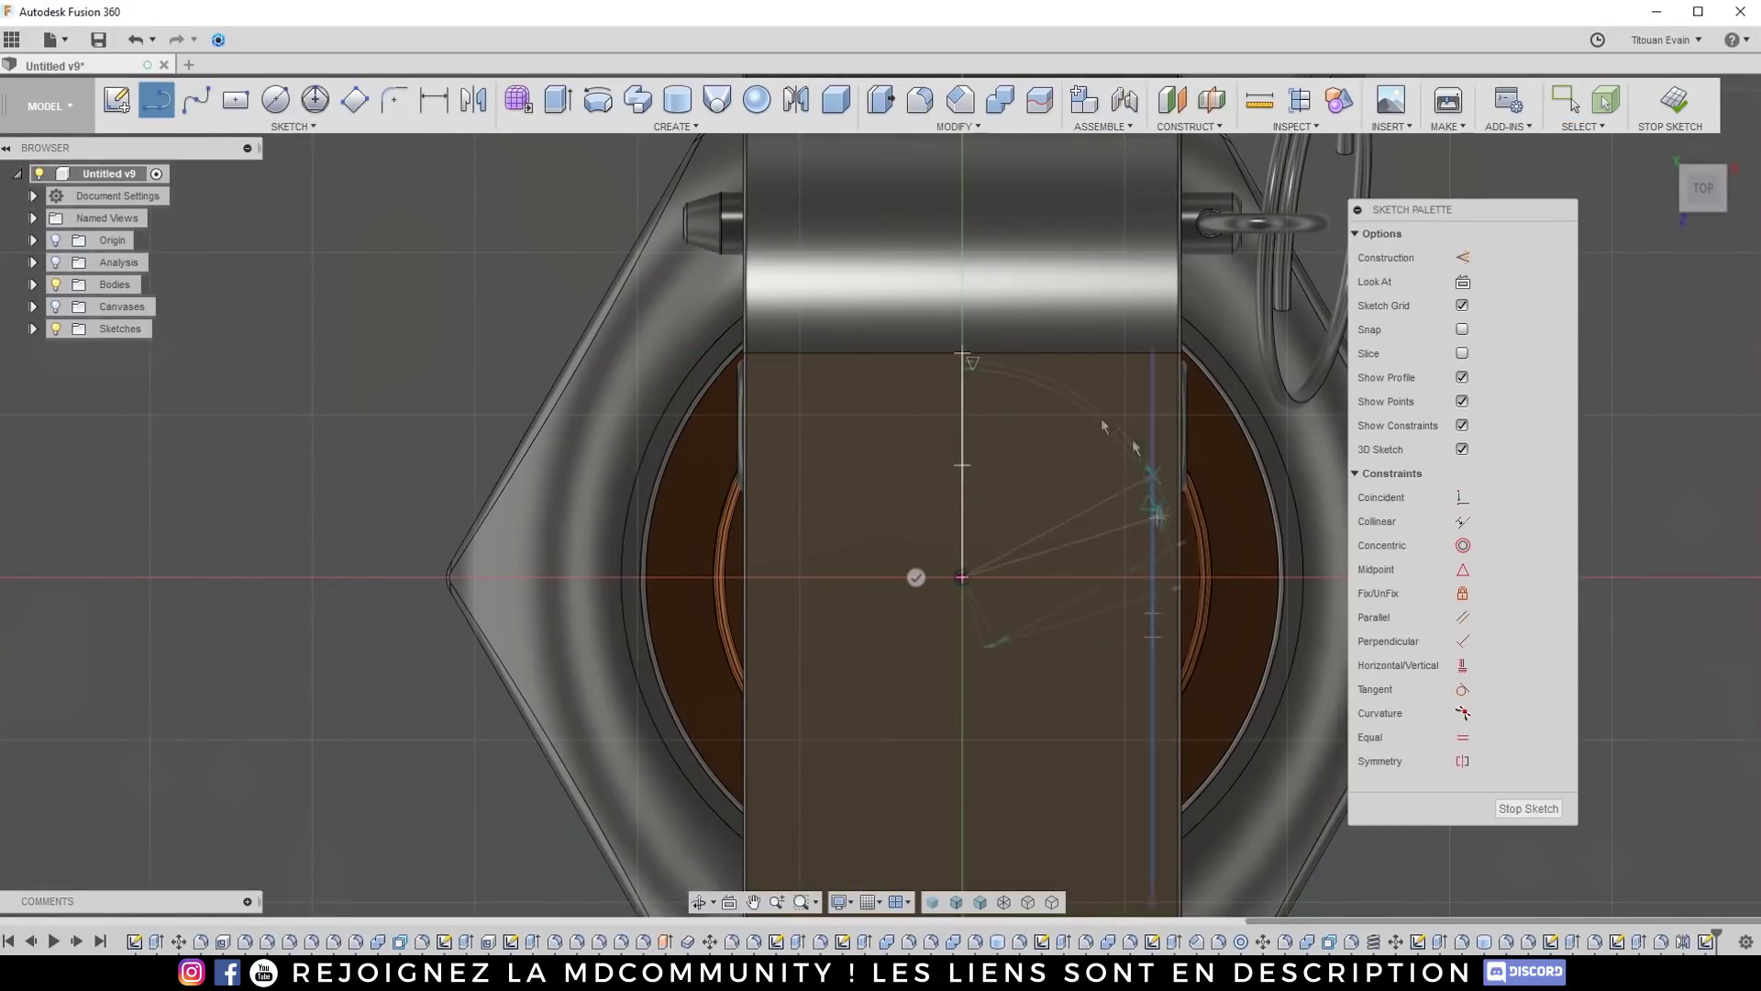
pyautogui.press('Escape')
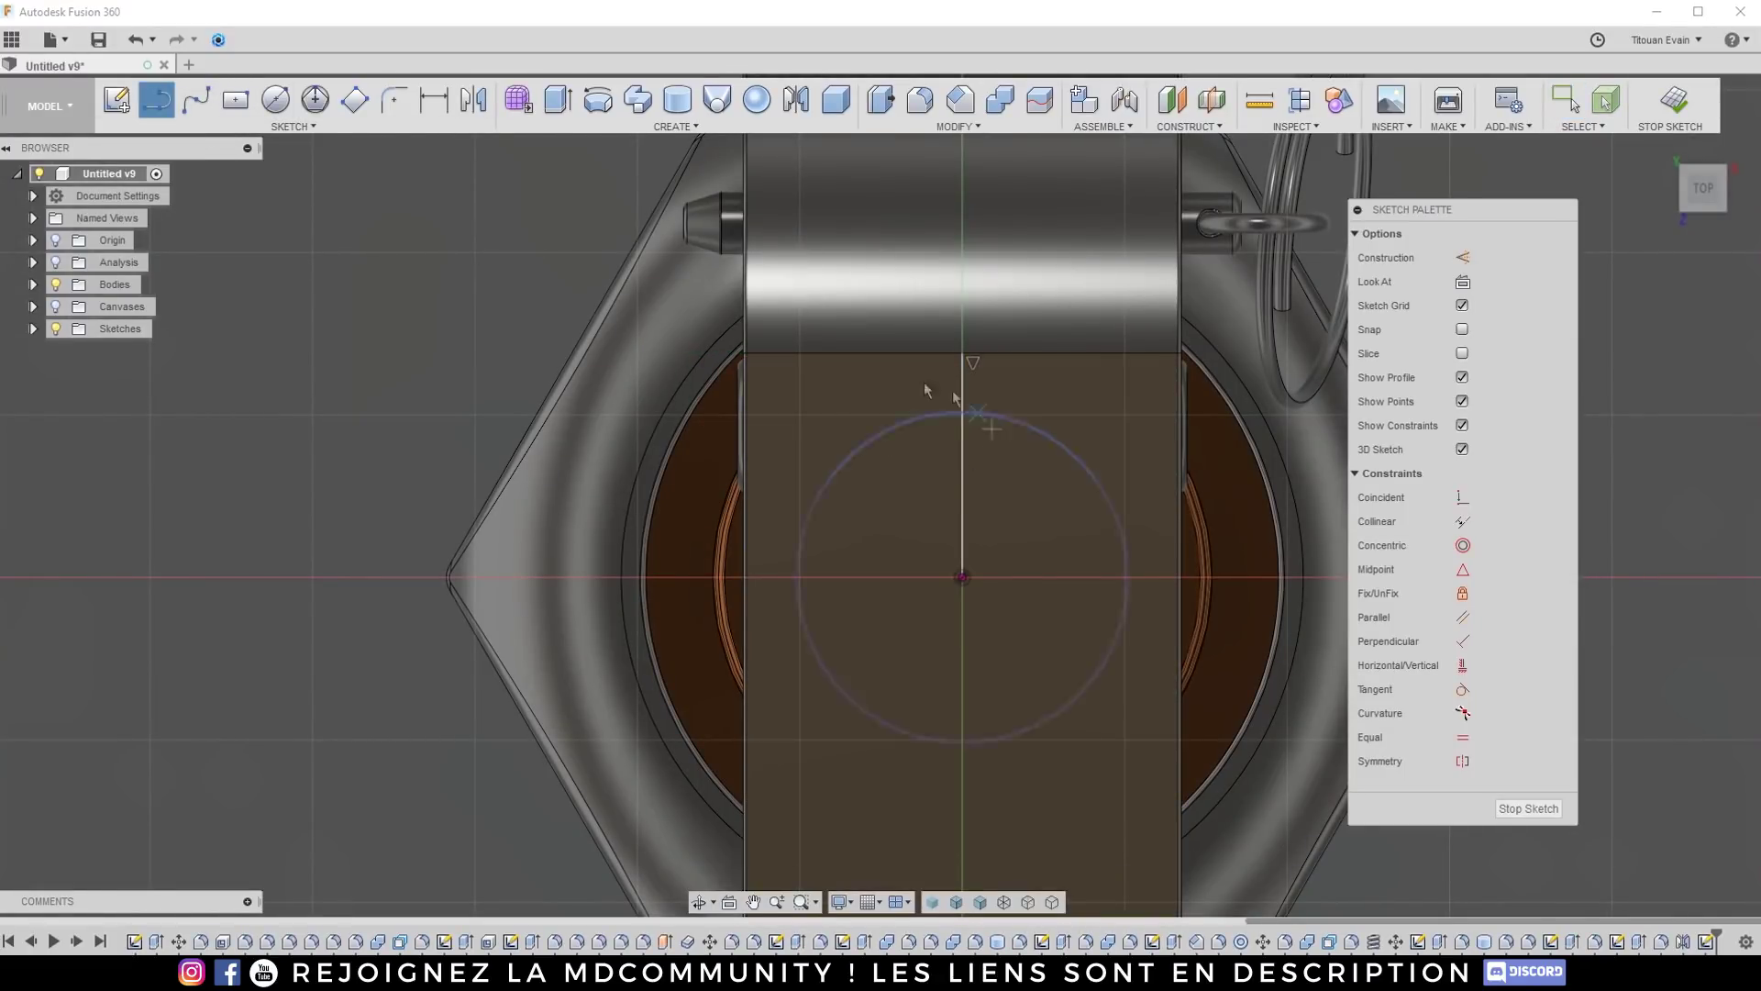
pyautogui.click(195, 99)
pyautogui.scroll(3, 917, 445)
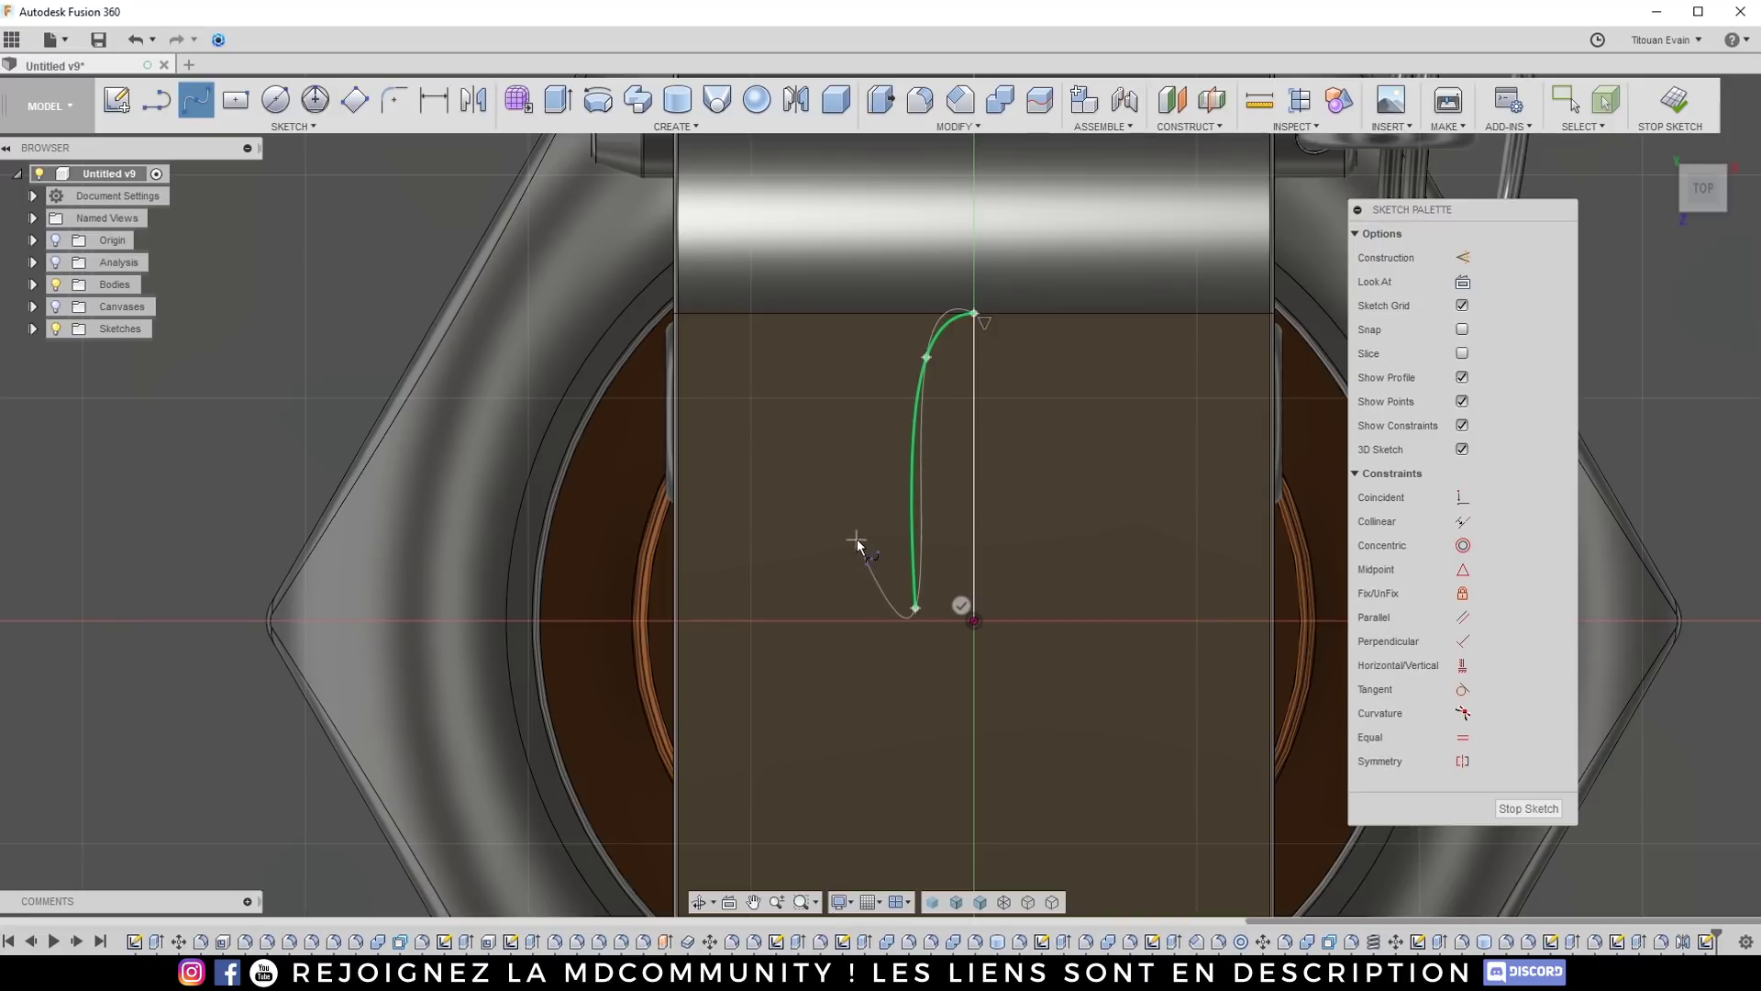
pyautogui.press('Escape')
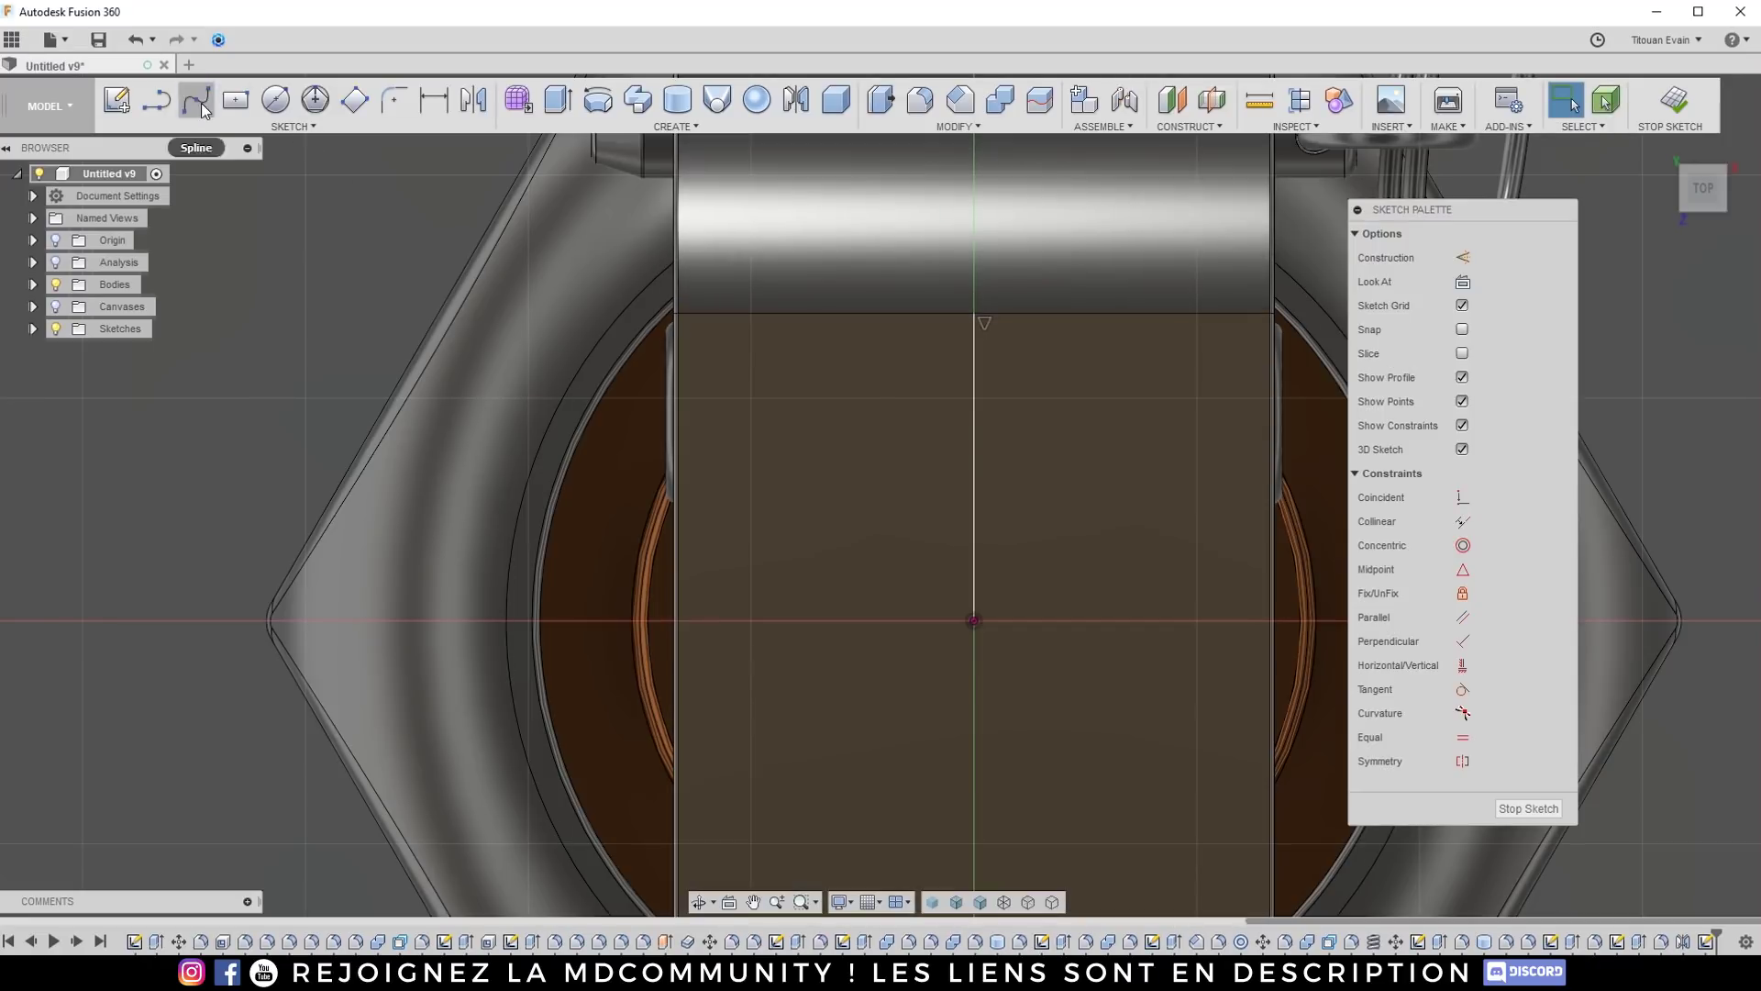
# Step: Draw a four-point spline from the centre line's rear end, running down beside it and hooking outward near the origin
pyautogui.click(196, 101)
pyautogui.click(974, 314)
pyautogui.click(929, 385)
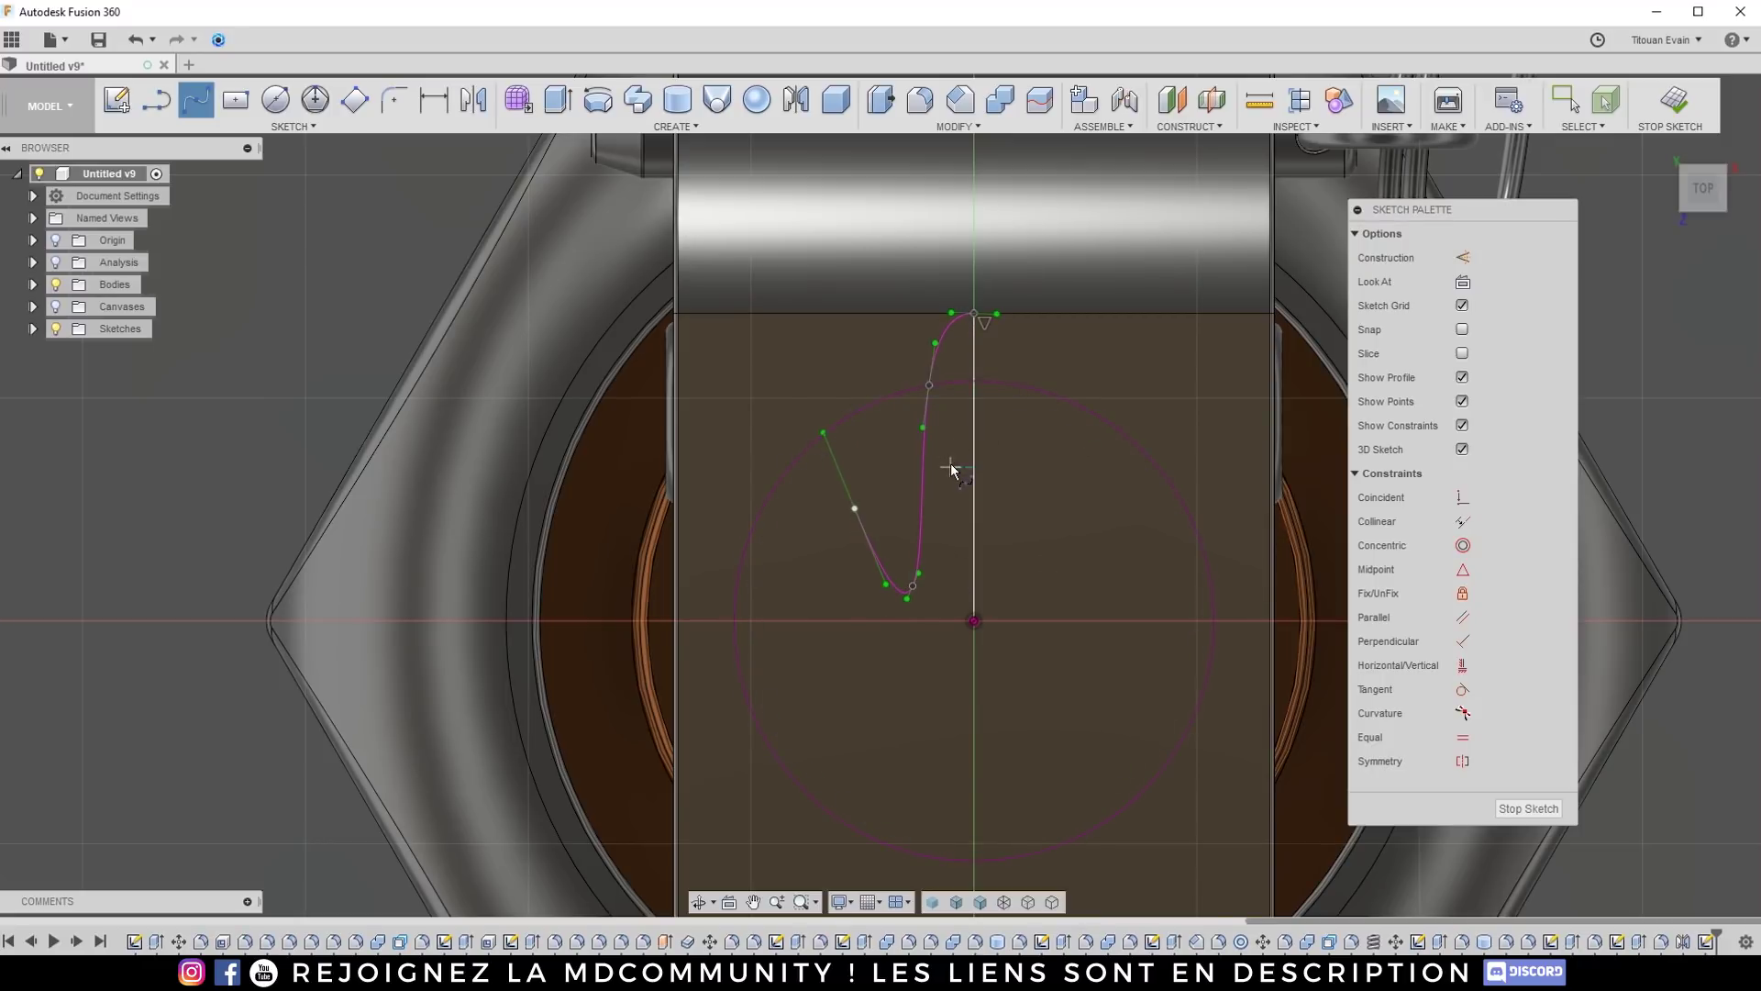
pyautogui.press('Escape')
# Step: Reshape the spline's lower hook by adjusting its tangent handle and moving the free end closer to the centre line
pyautogui.scroll(3, 926, 532)
pyautogui.click(882, 600)
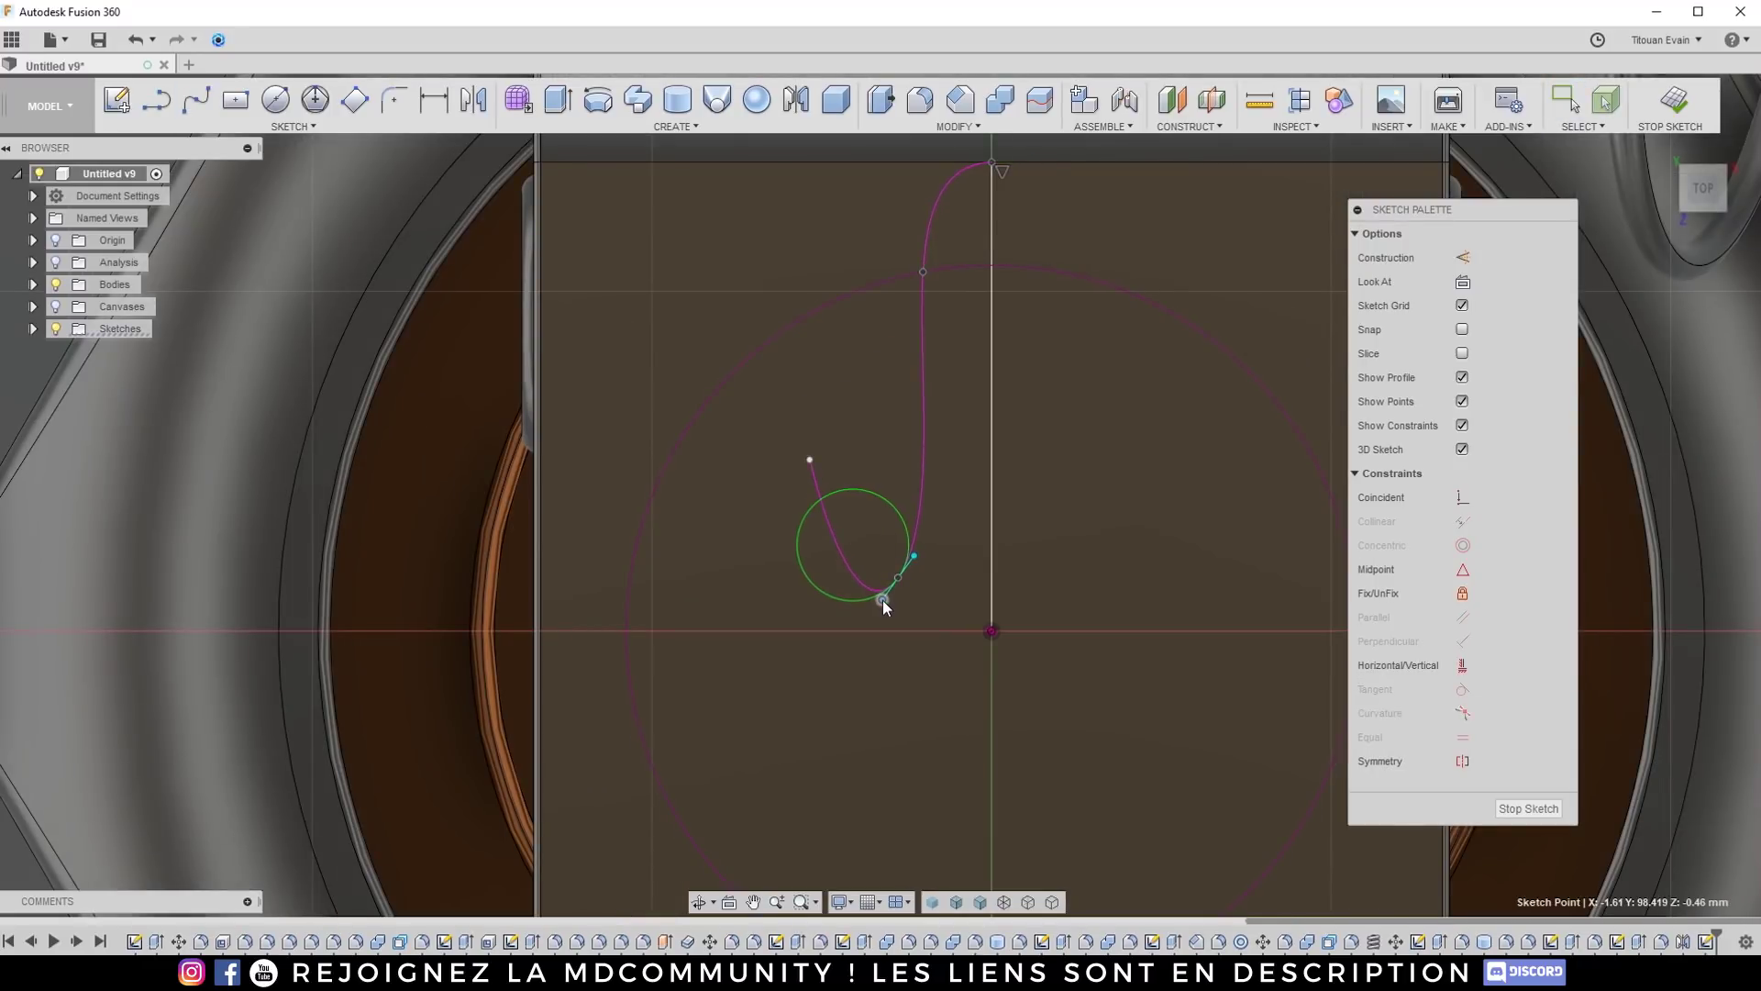
pyautogui.moveTo(882, 600); pyautogui.dragTo(888, 597)
pyautogui.moveTo(819, 464)
pyautogui.mouseDown()
pyautogui.moveTo(840, 498)
pyautogui.moveTo(841, 449)
pyautogui.mouseUp()
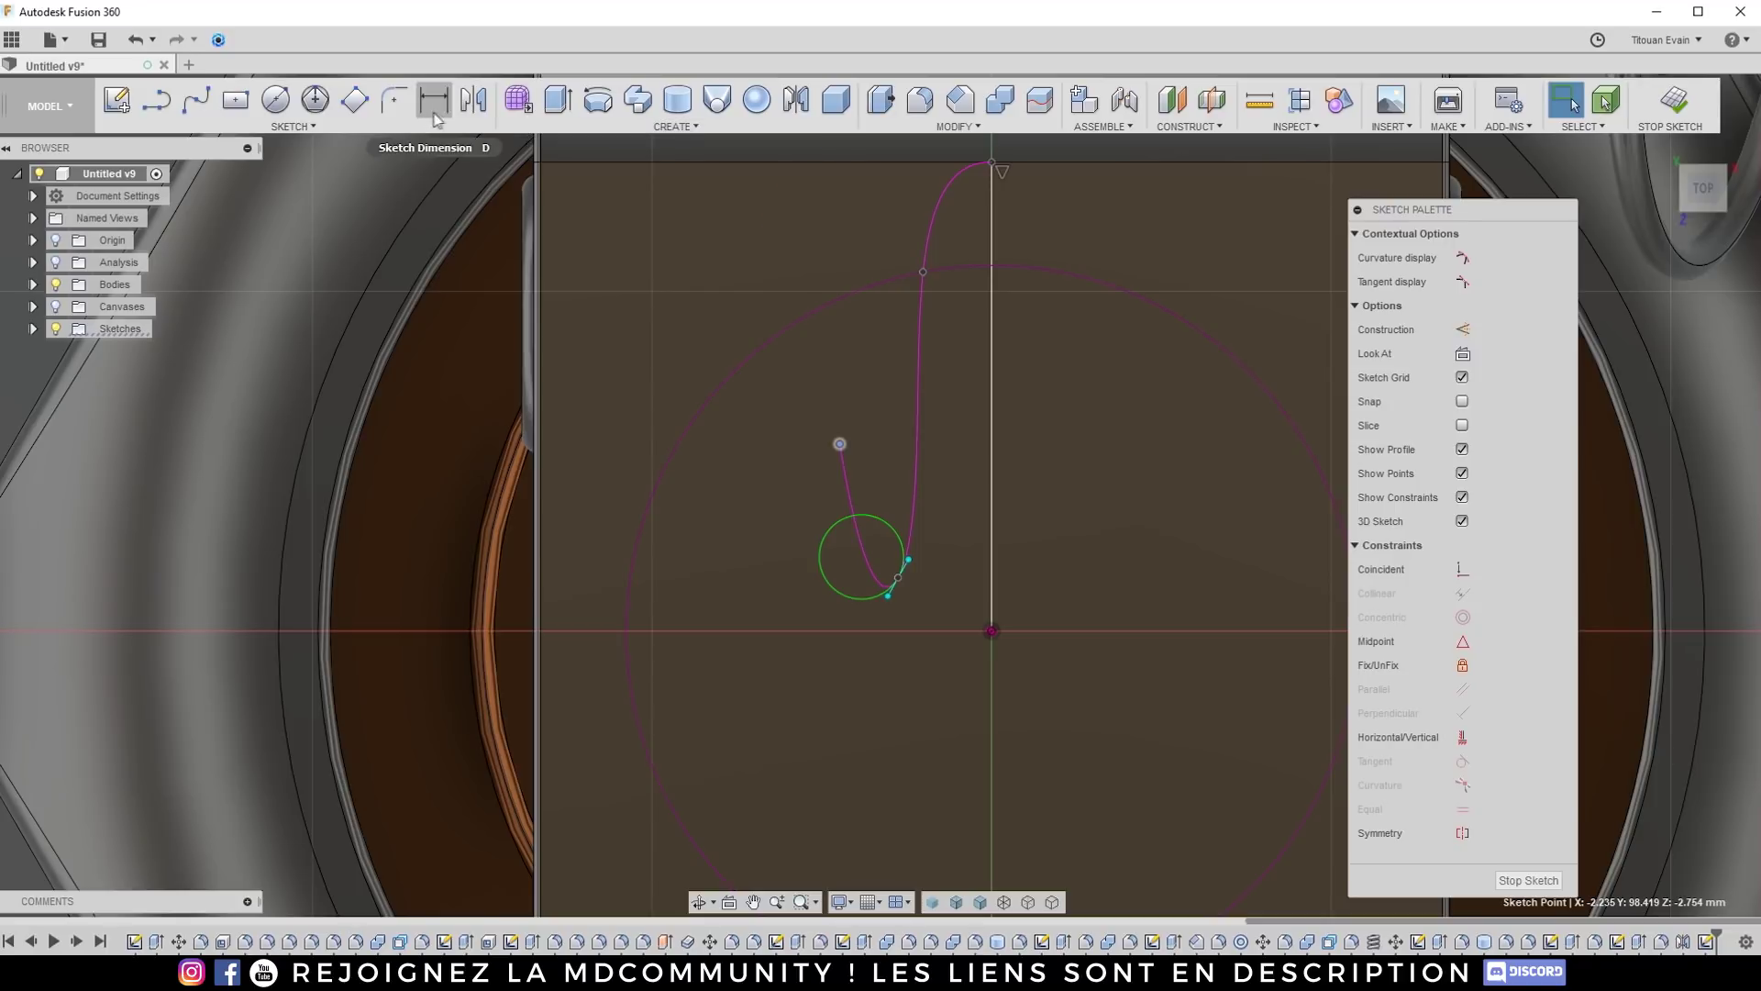
# Step: Mirror the spline across the centre line within the sketch
pyautogui.click(466, 103)
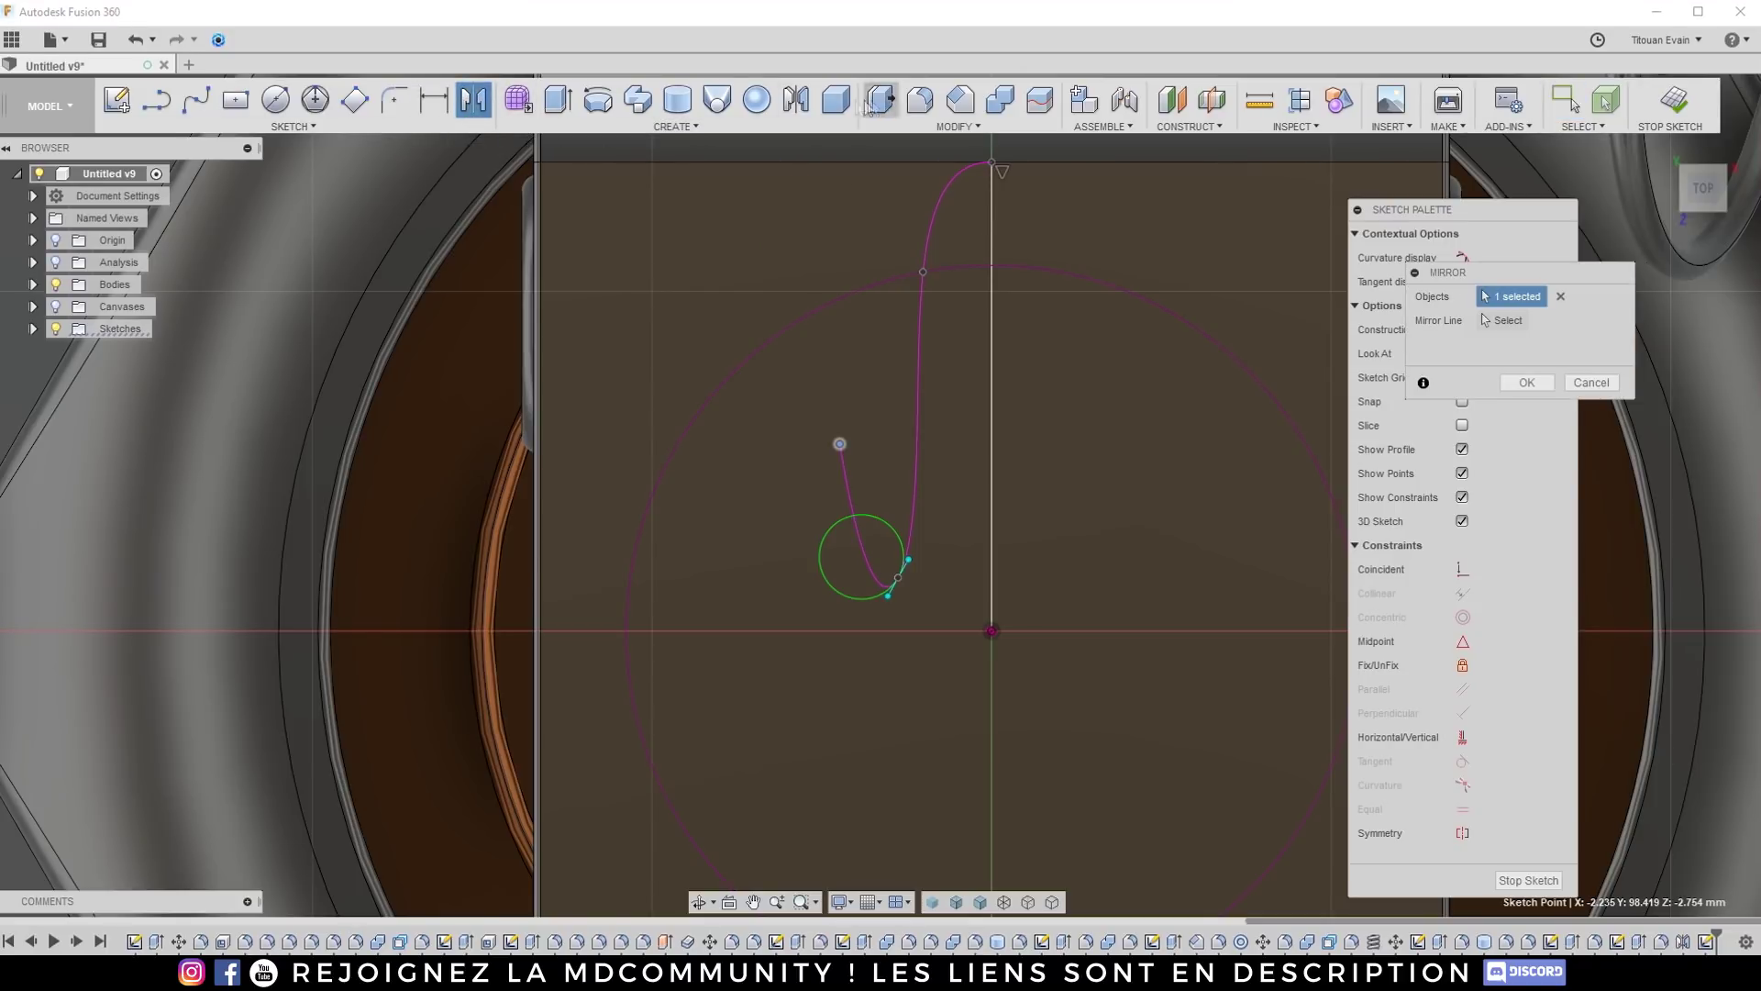
pyautogui.click(946, 204)
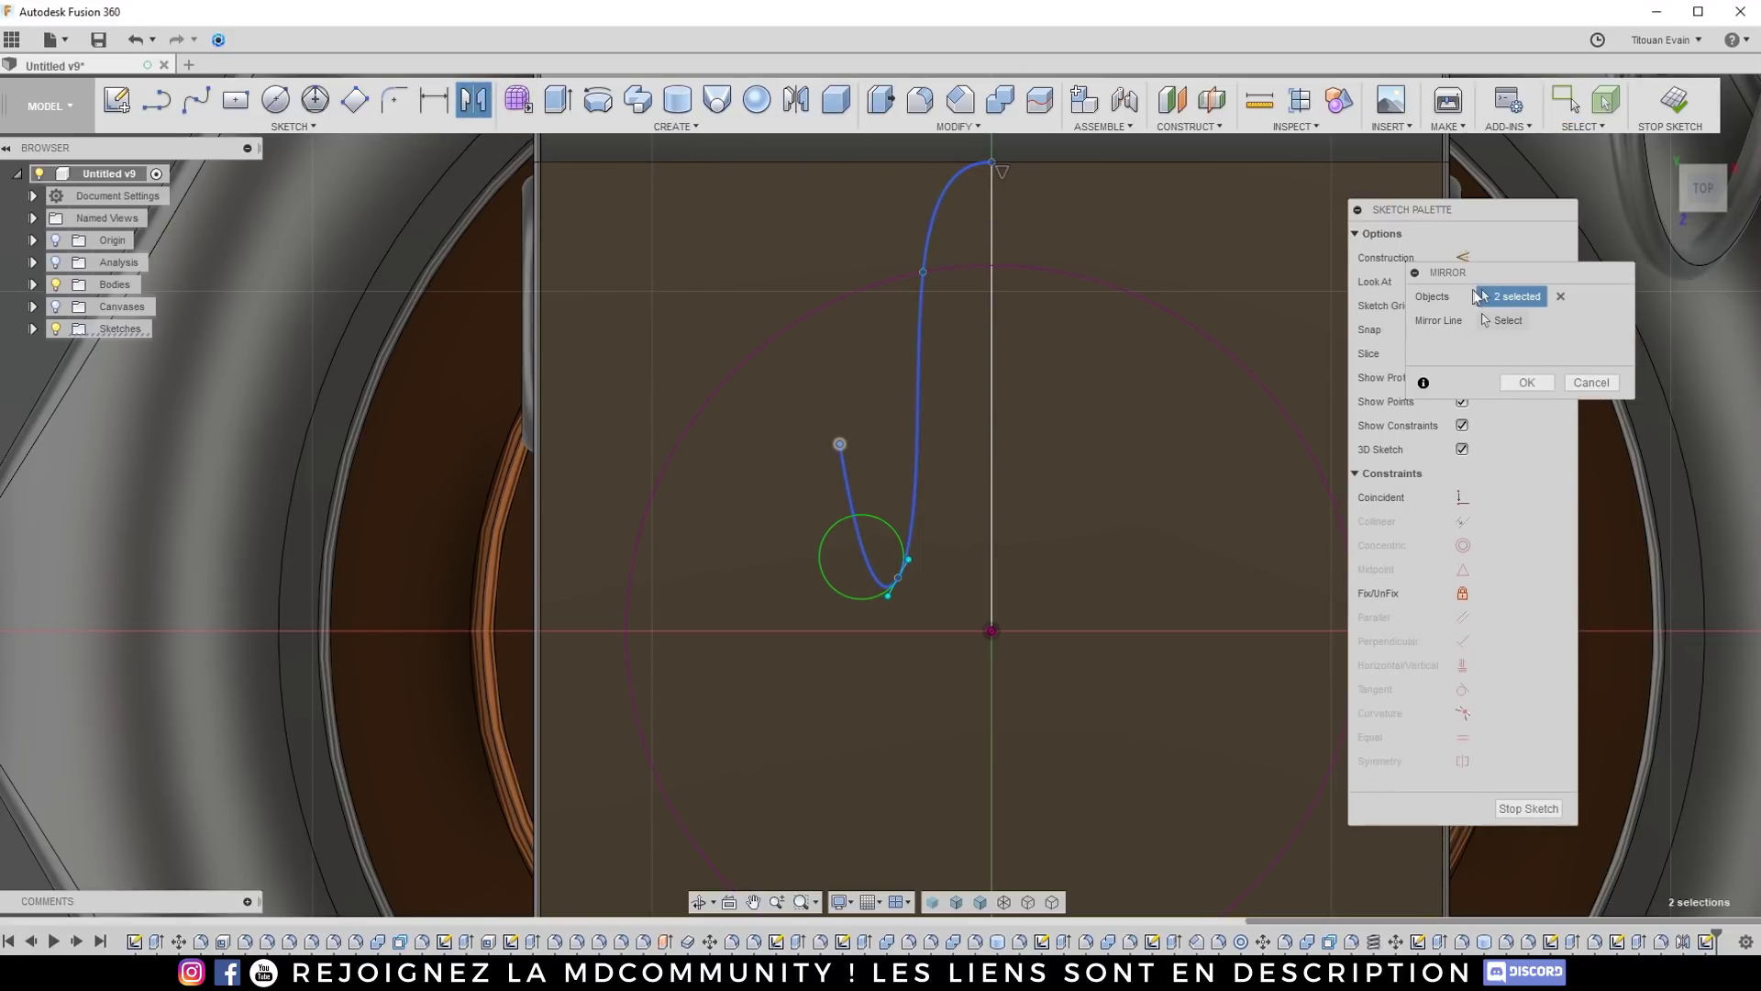
pyautogui.click(1525, 383)
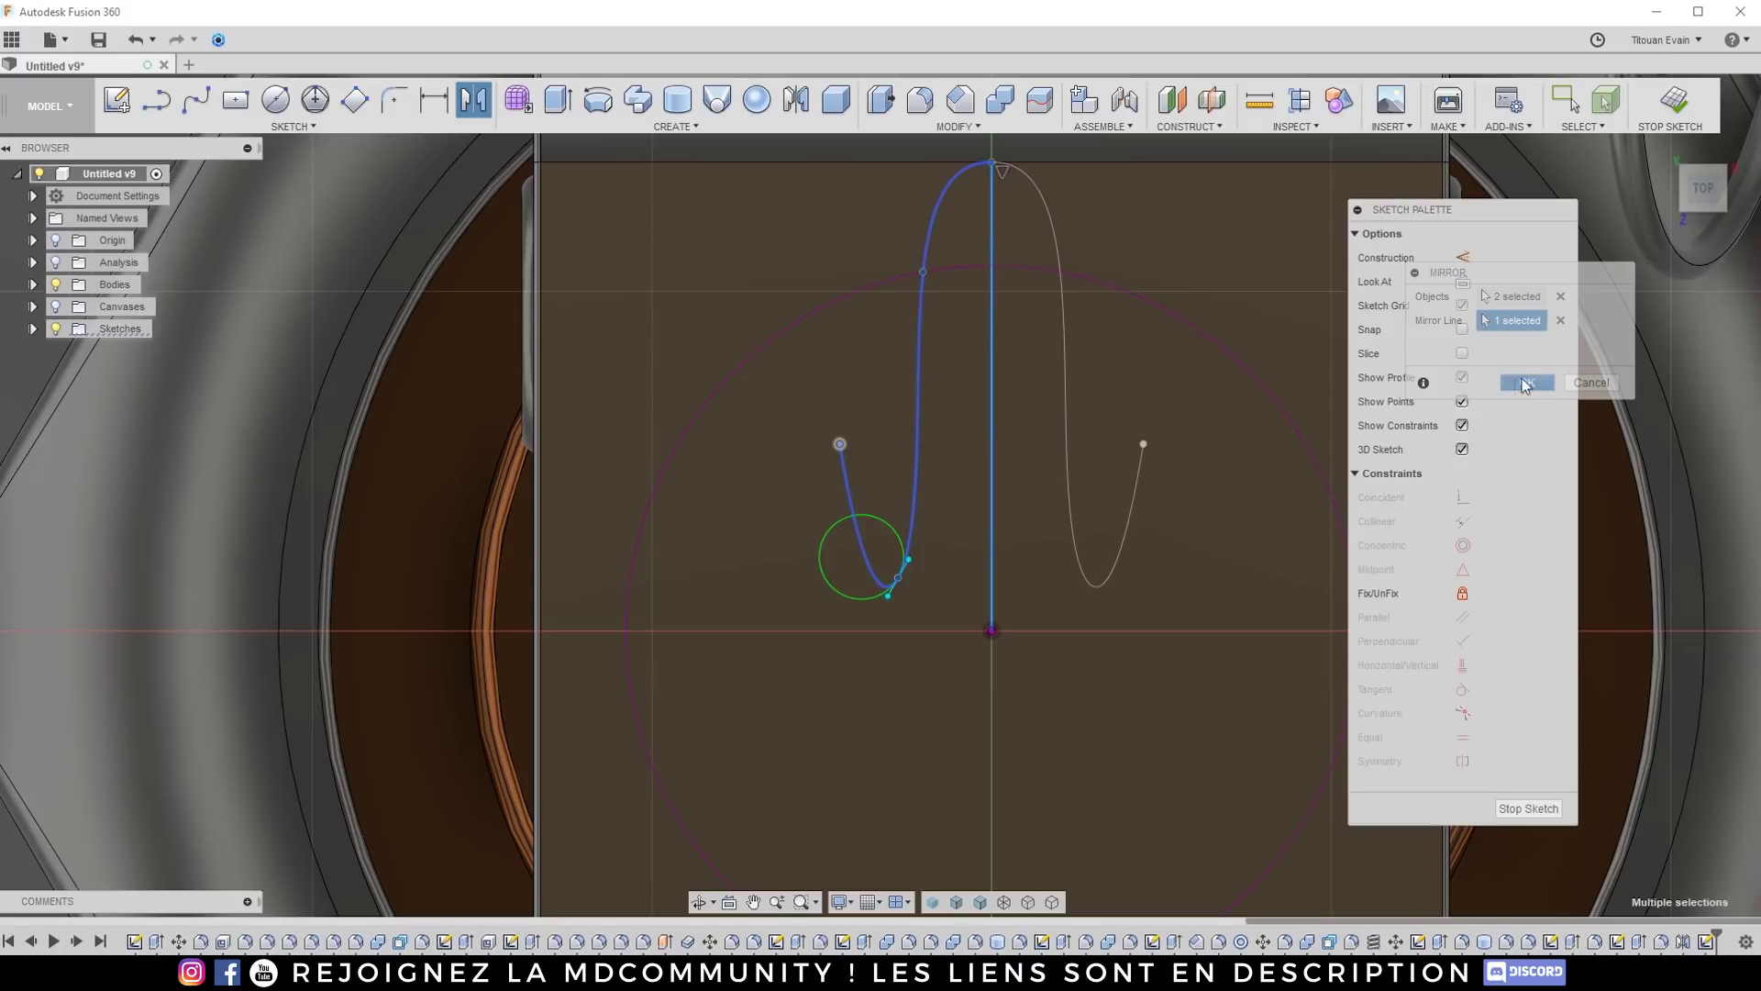
# Step: Round out the hooks of both mirrored splines by rotating a tangent handle at the bend, and finish the sketch
pyautogui.moveTo(1025, 340)
pyautogui.keyDown('shift'); pyautogui.mouseDown(button='middle')
pyautogui.moveTo(917, 322)
pyautogui.moveTo(943, 404)
pyautogui.moveTo(928, 416)
pyautogui.mouseUp(button='middle'); pyautogui.keyUp('shift')
pyautogui.moveTo(928, 416)
pyautogui.mouseDown()
pyautogui.moveTo(839, 427)
pyautogui.moveTo(851, 442)
pyautogui.mouseUp()
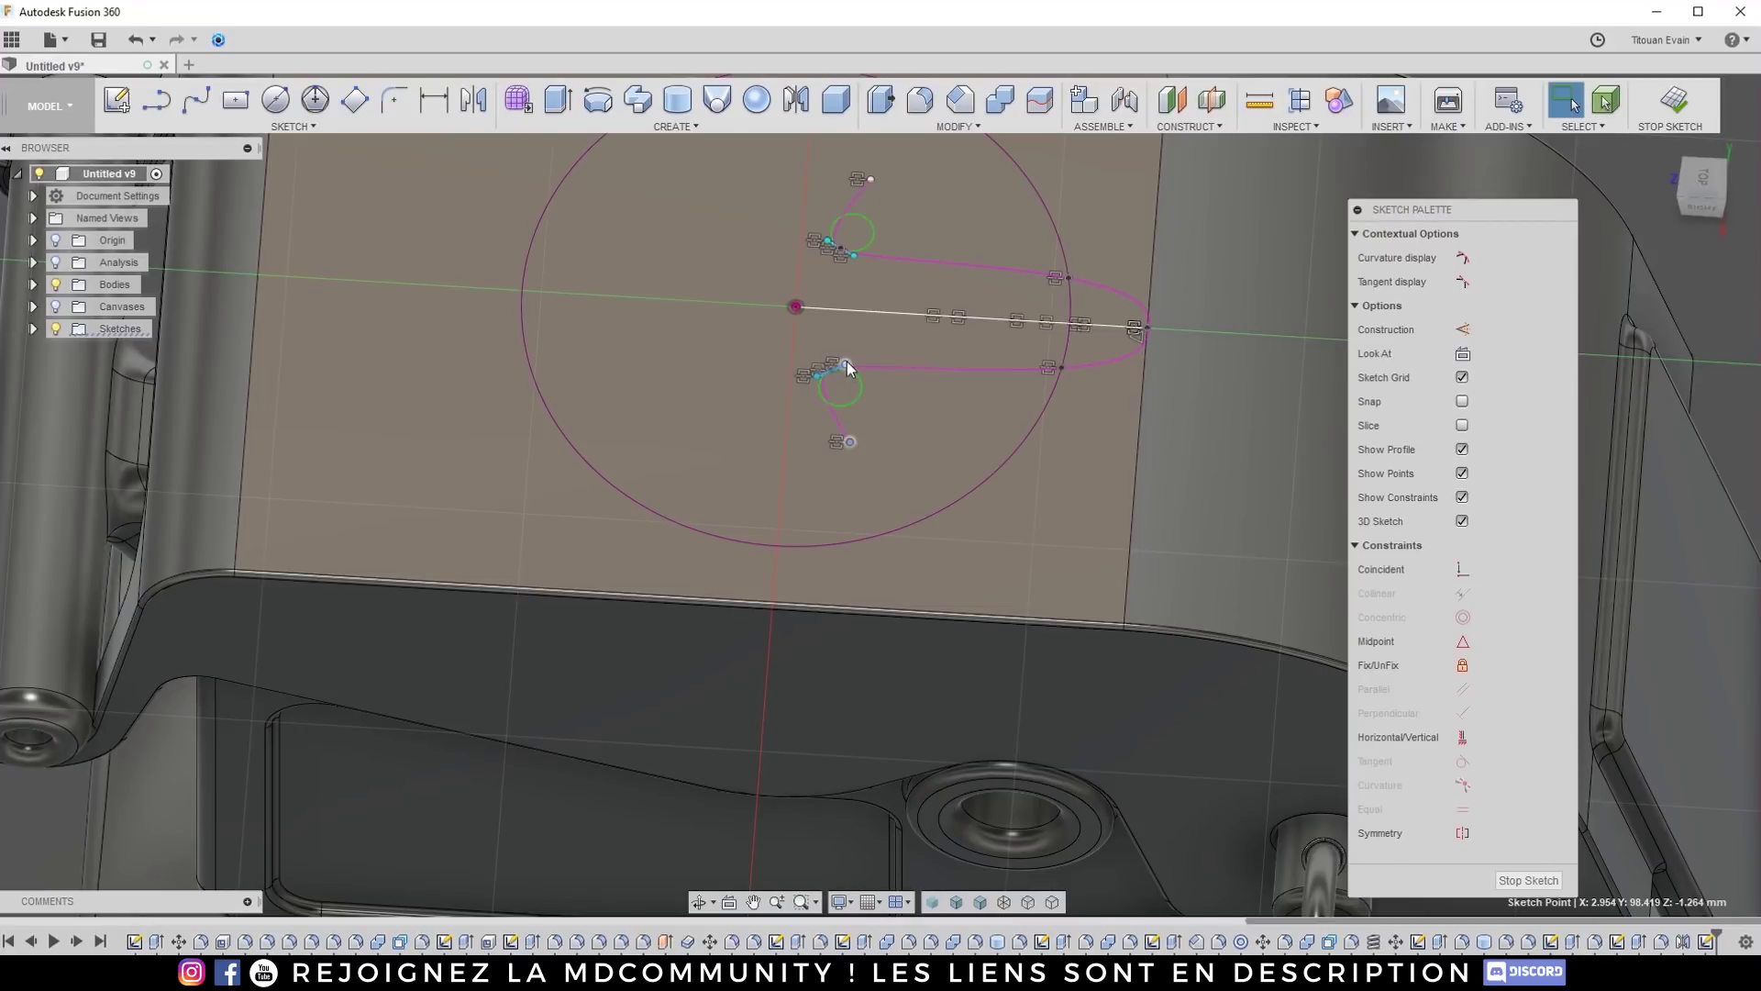
pyautogui.moveTo(852, 354); pyautogui.dragTo(852, 354)
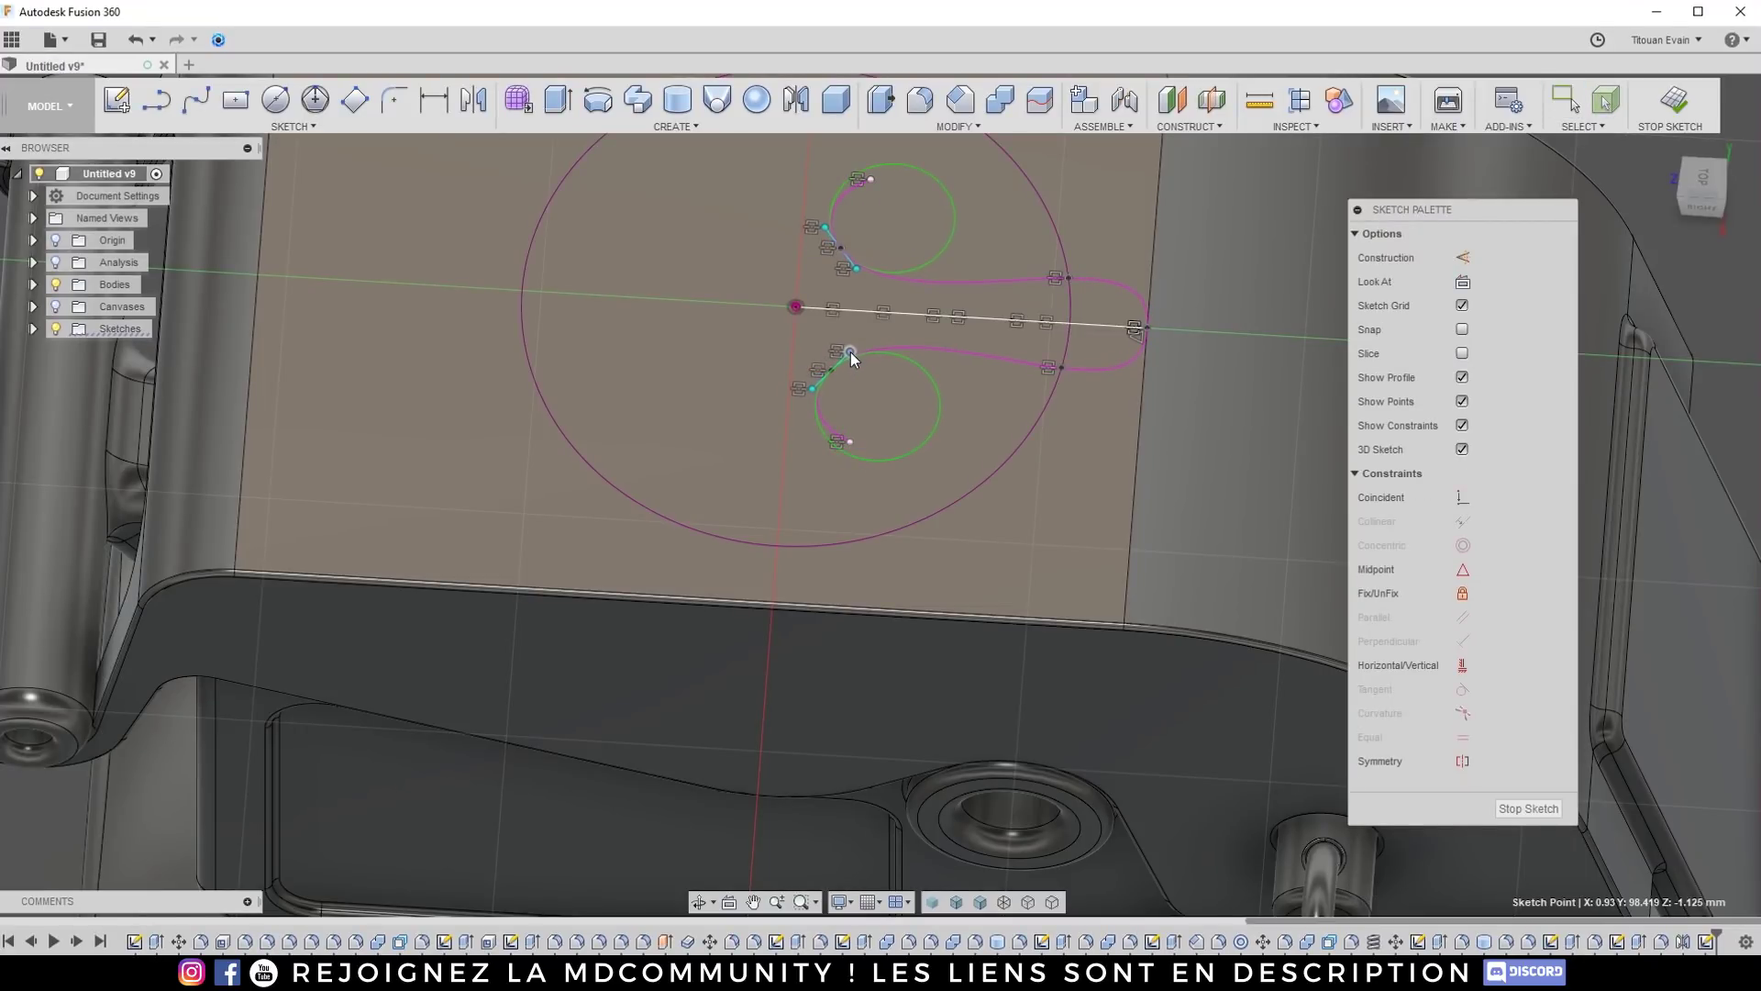
pyautogui.keyDown('shift'); pyautogui.moveTo(850, 353); pyautogui.dragTo(972, 477, button='middle'); pyautogui.keyUp('shift')
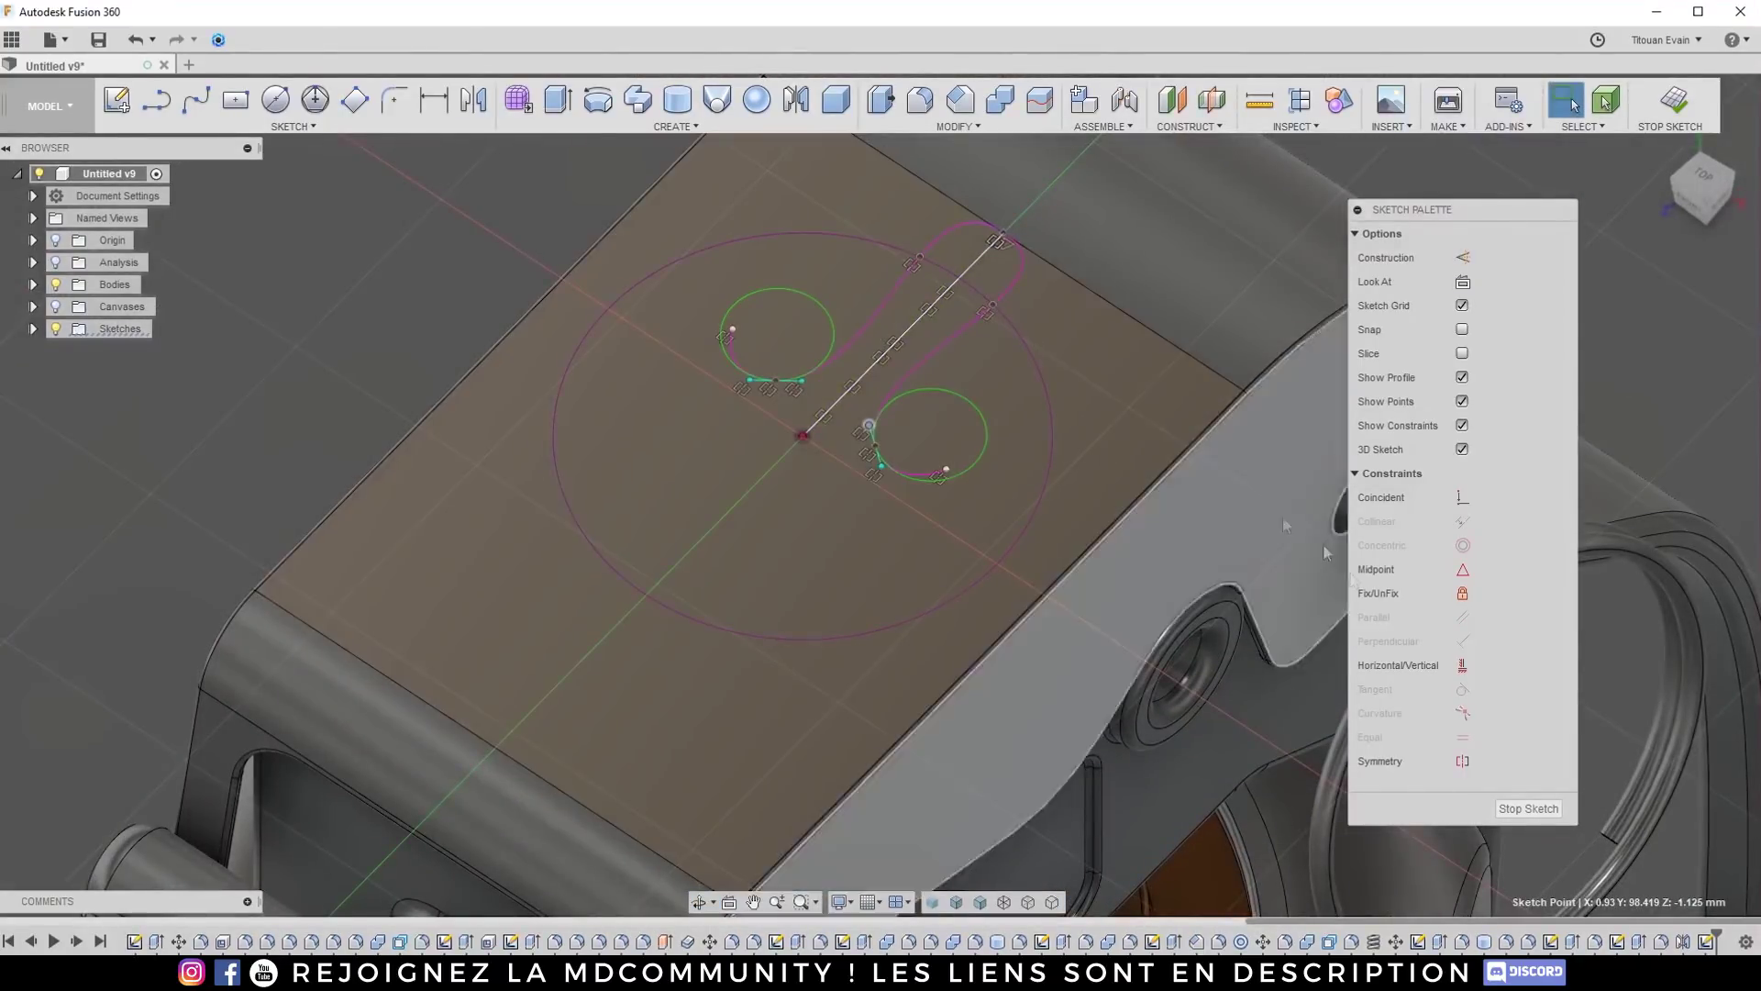
pyautogui.click(1528, 808)
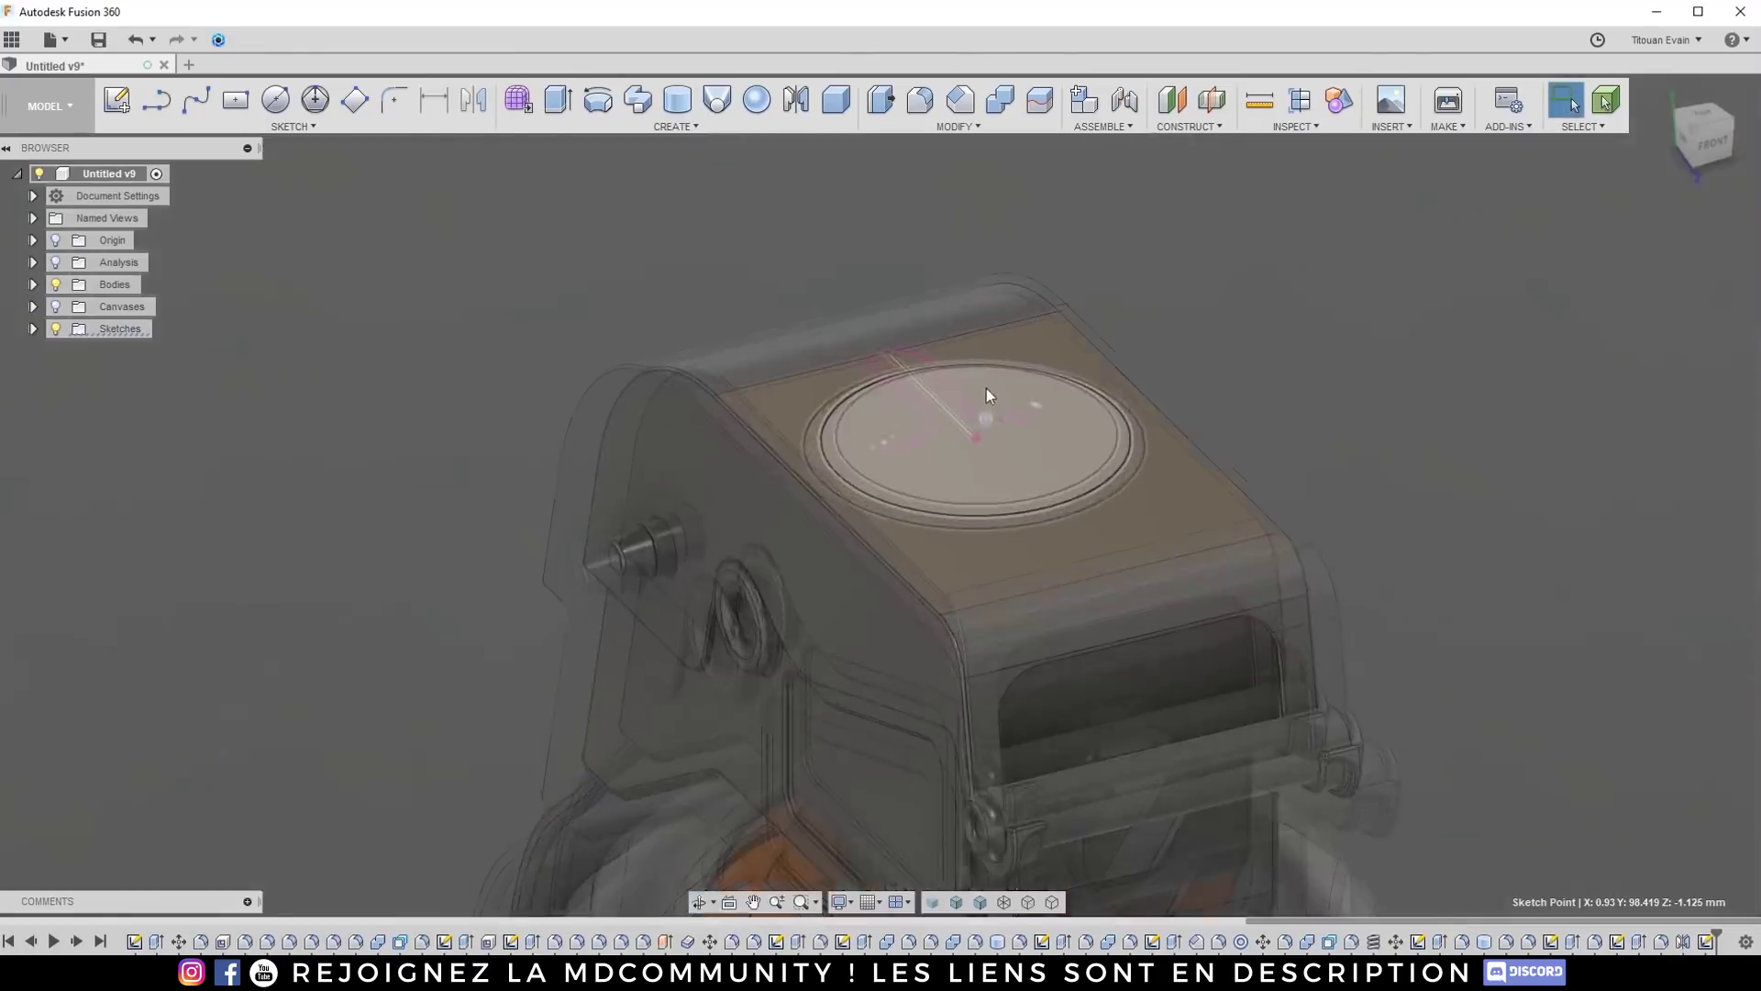
pyautogui.moveTo(917, 312)
pyautogui.keyDown('shift'); pyautogui.mouseDown(button='middle')
pyautogui.moveTo(996, 403)
pyautogui.moveTo(993, 198)
pyautogui.moveTo(988, 328)
pyautogui.mouseUp(button='middle'); pyautogui.keyUp('shift')
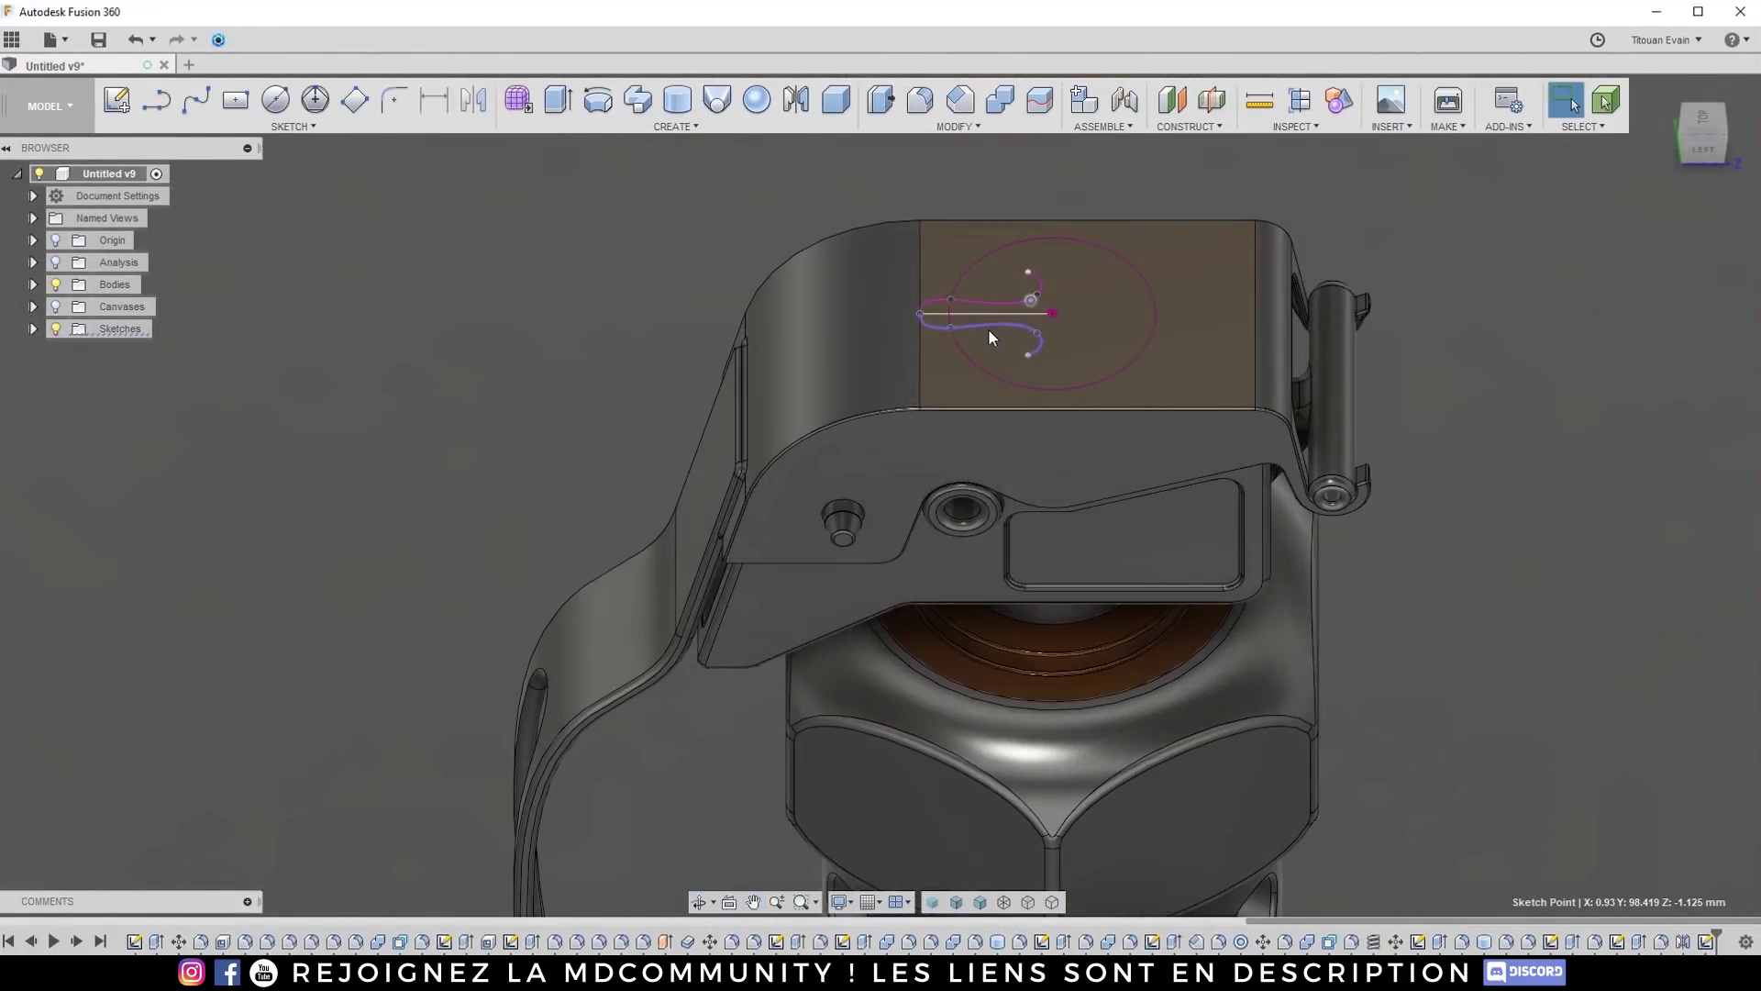
pyautogui.click(678, 125)
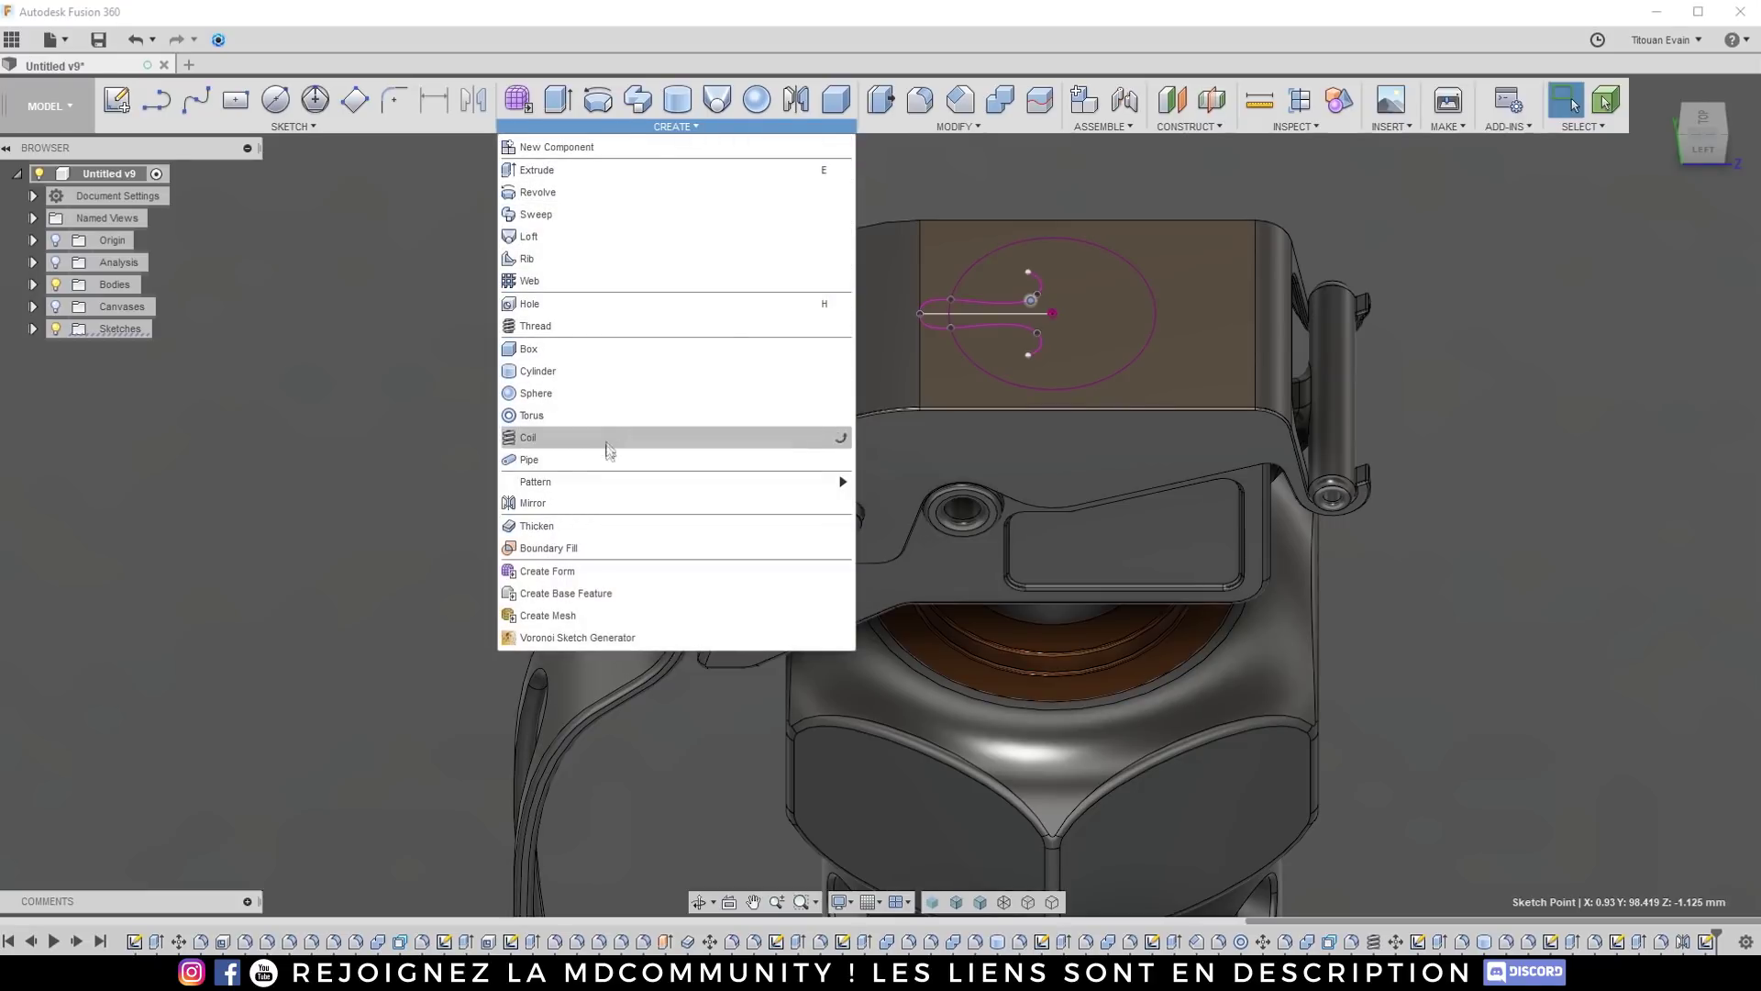
pyautogui.click(661, 434)
pyautogui.scroll(3, 1013, 354)
pyautogui.click(997, 310)
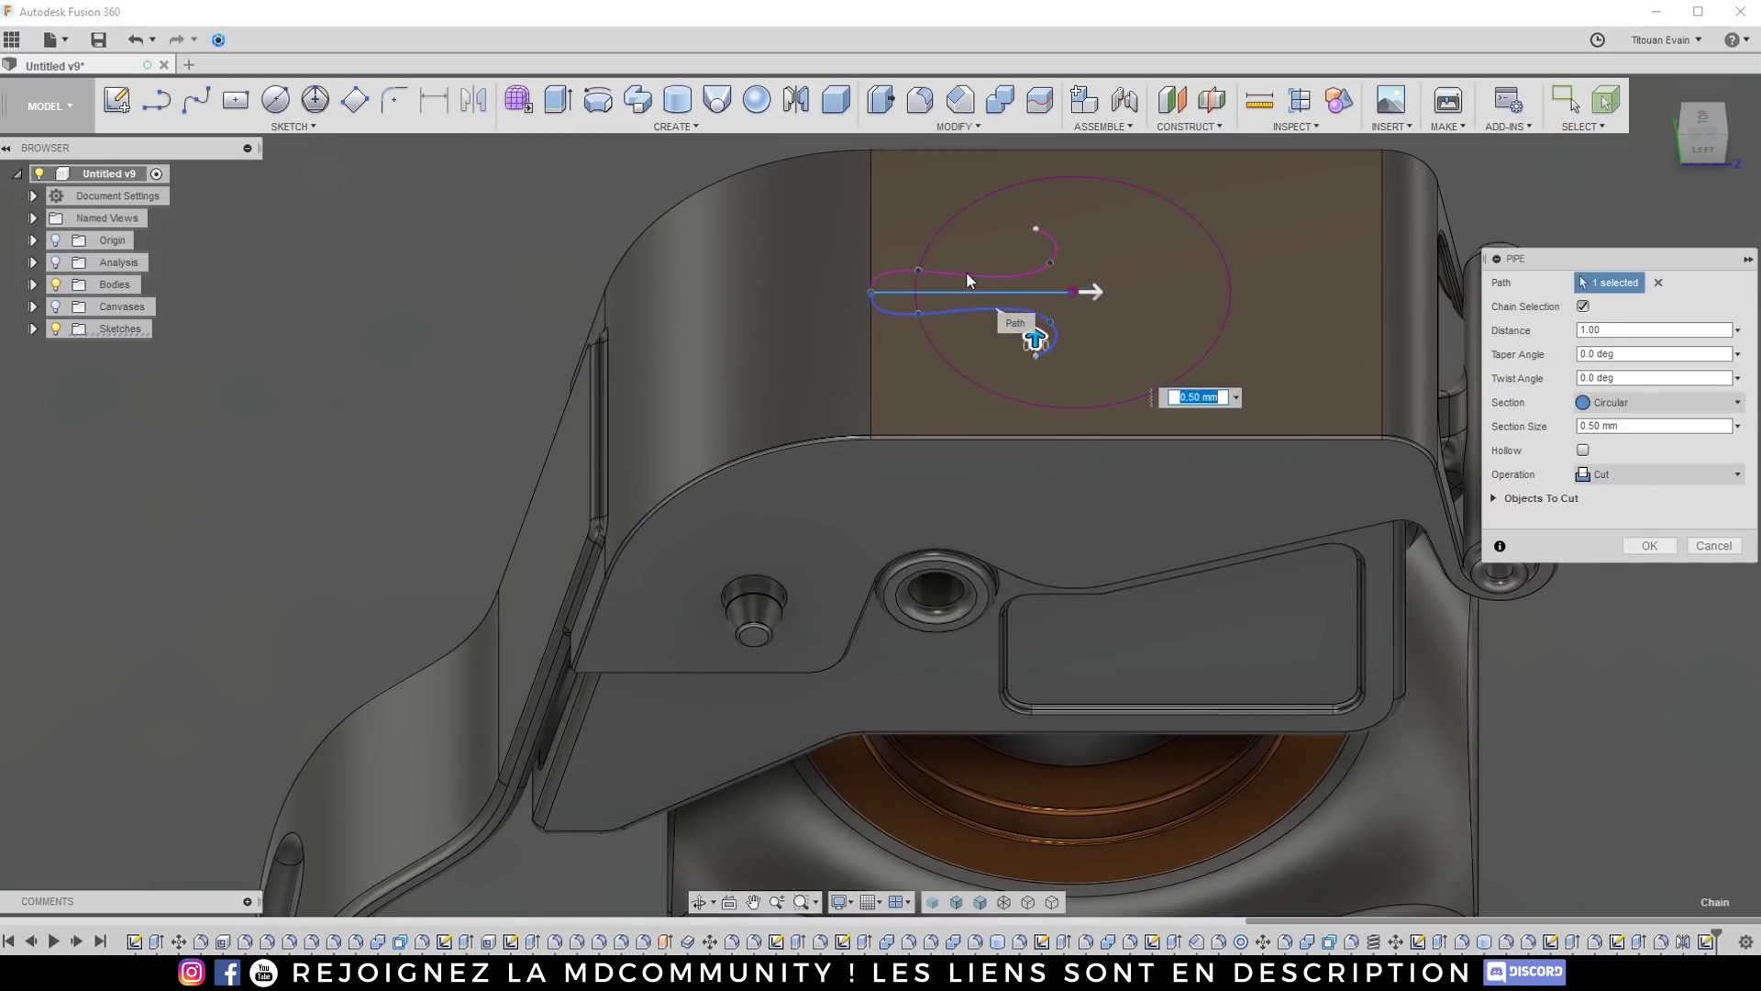
pyautogui.scroll(3, 981, 284)
pyautogui.click(955, 277)
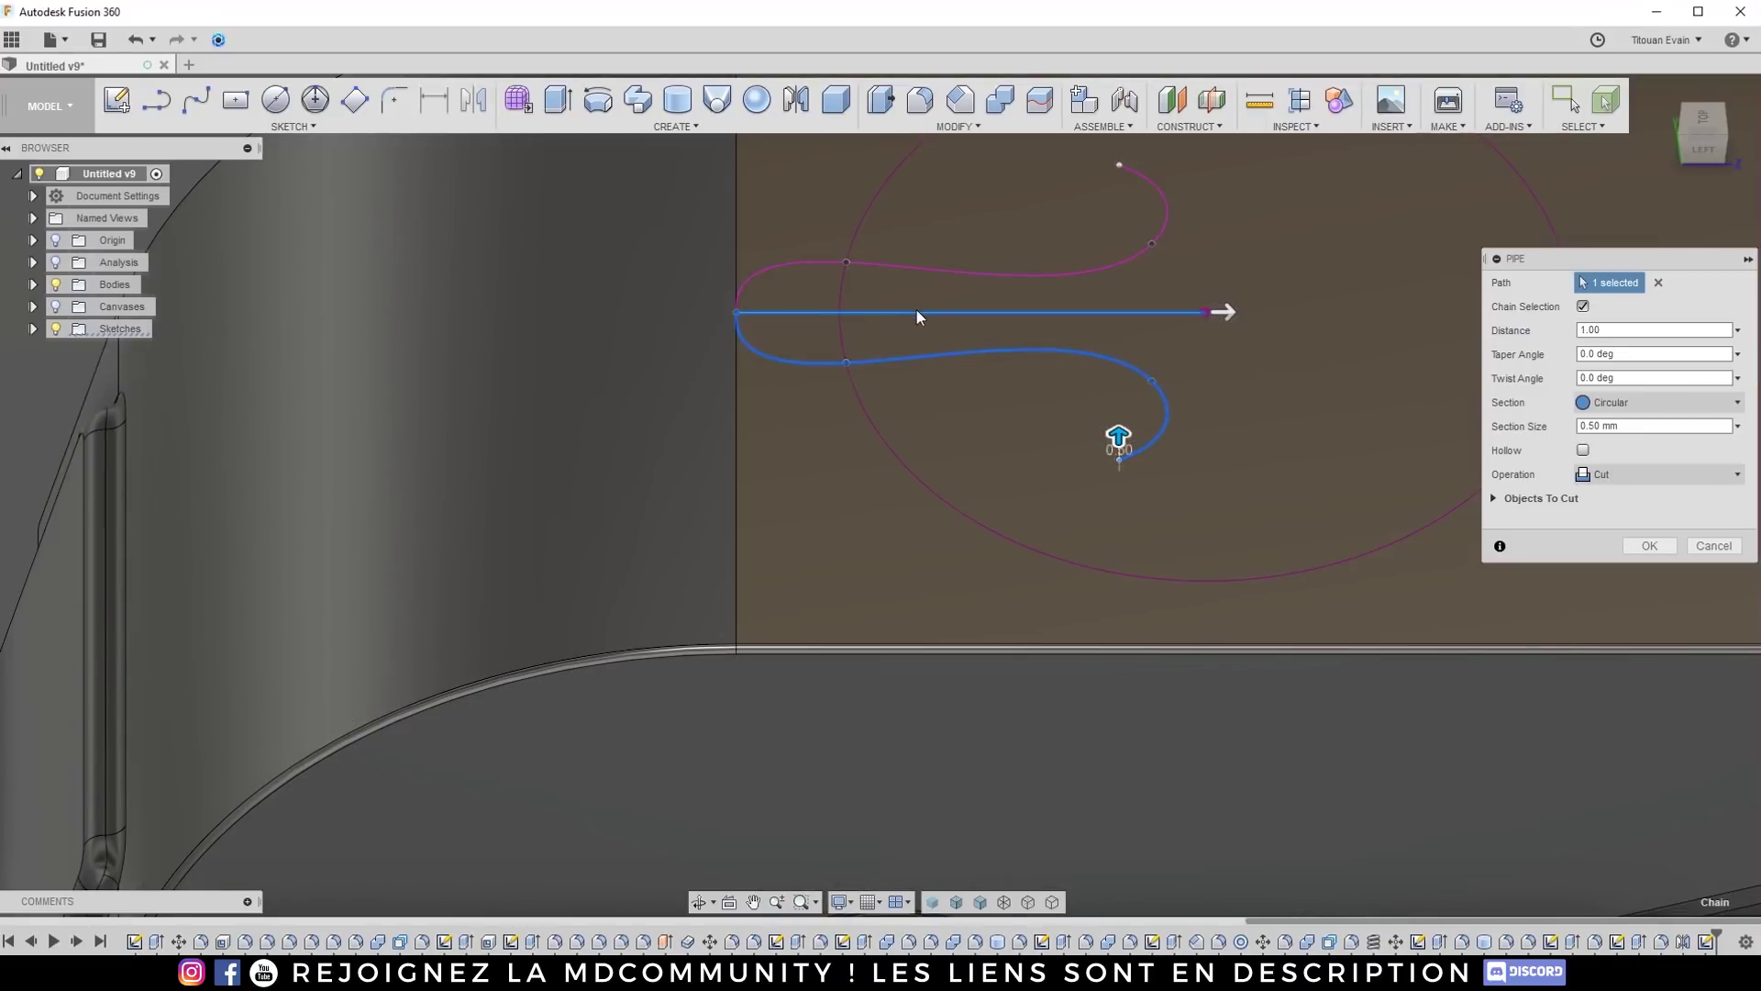
pyautogui.click(944, 271)
pyautogui.scroll(-3, 908, 361)
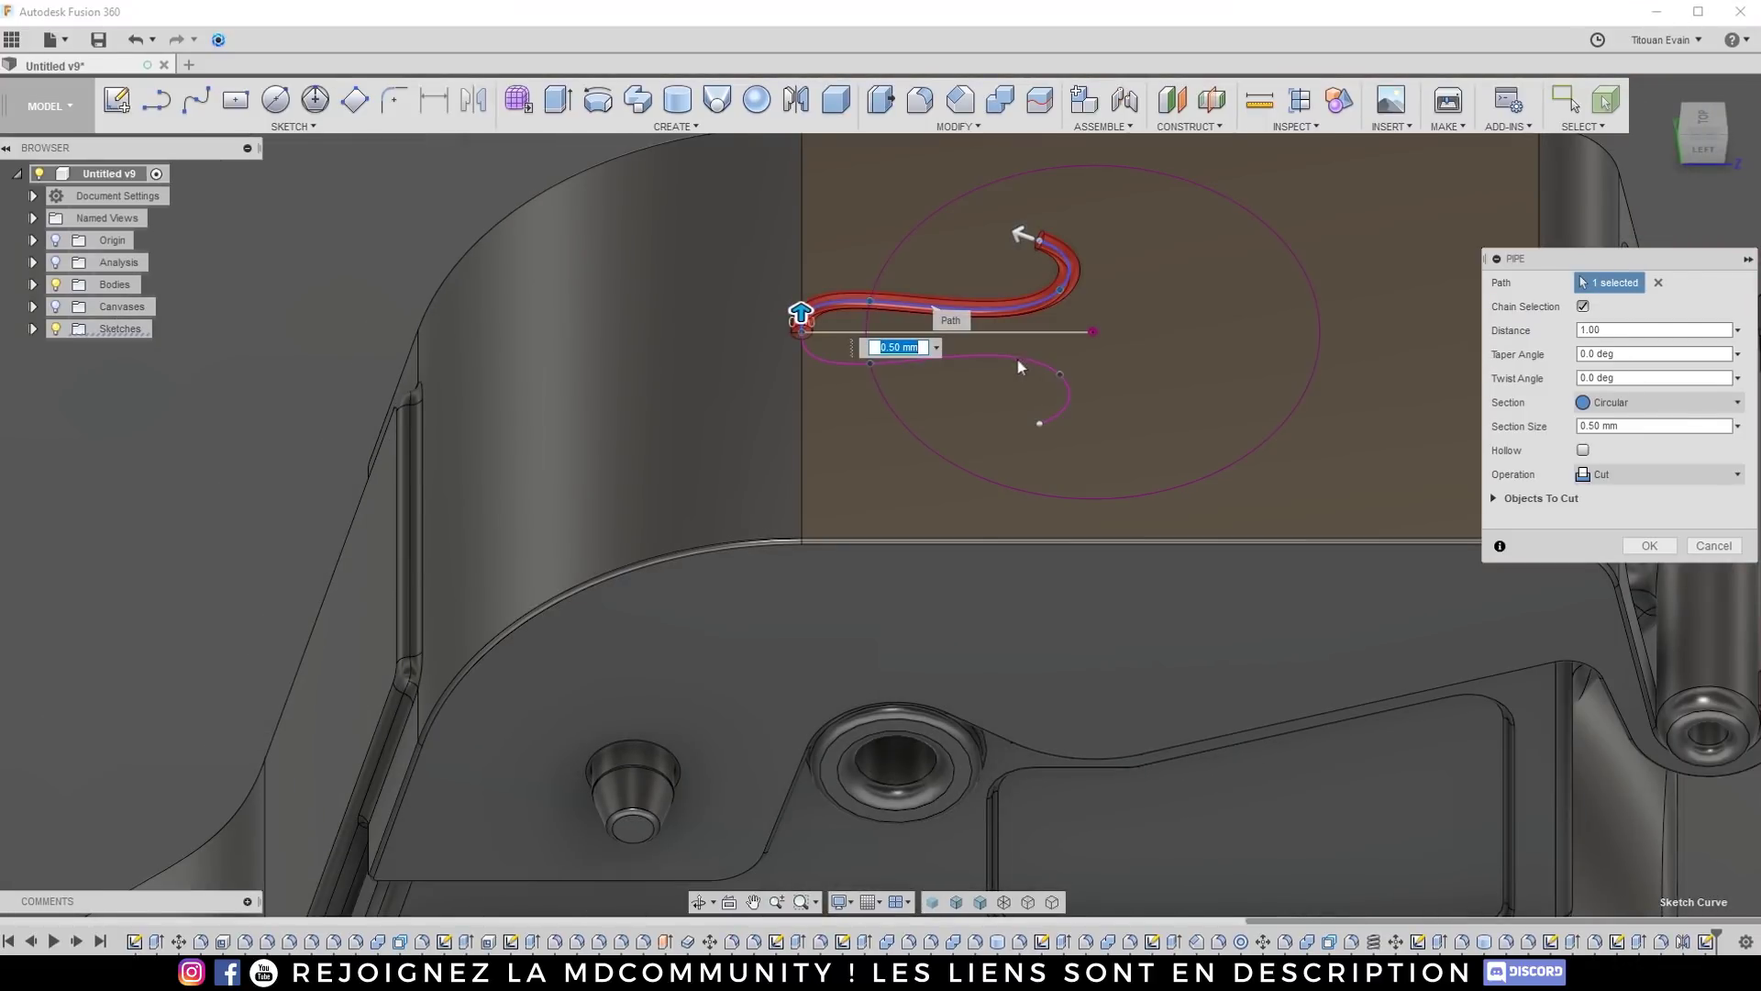
pyautogui.keyDown('shift'); pyautogui.moveTo(944, 319); pyautogui.dragTo(807, 287, button='middle'); pyautogui.keyUp('shift')
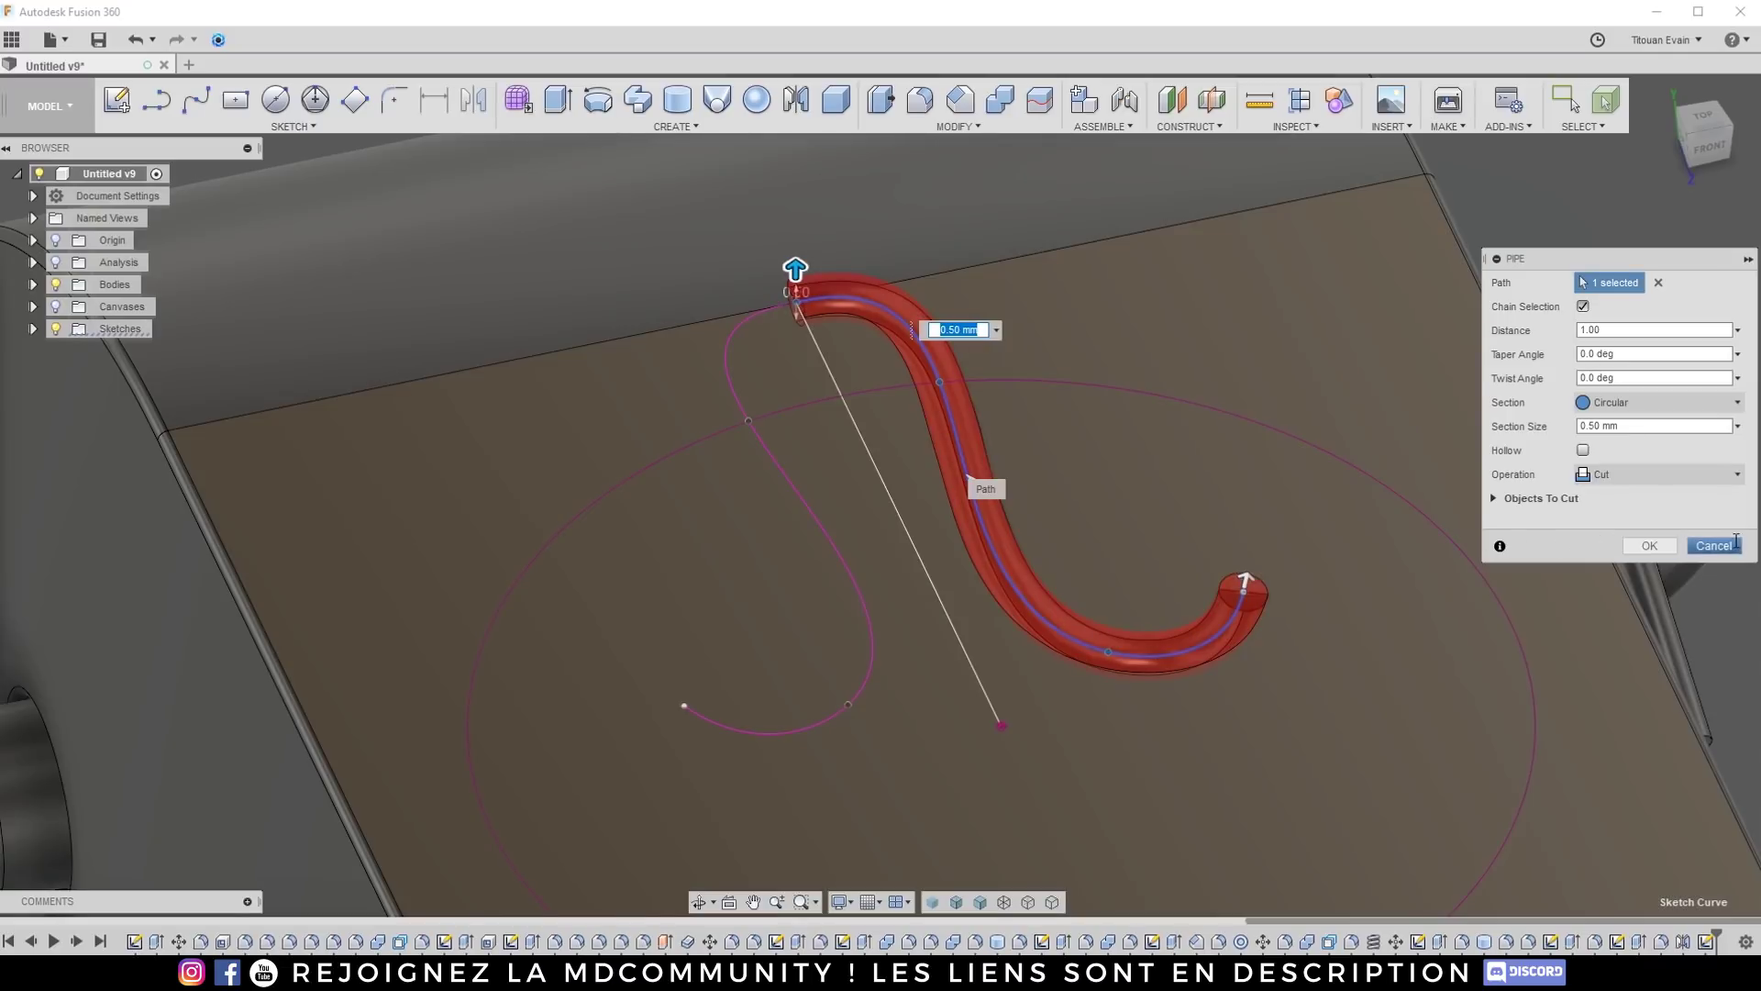
pyautogui.click(1713, 545)
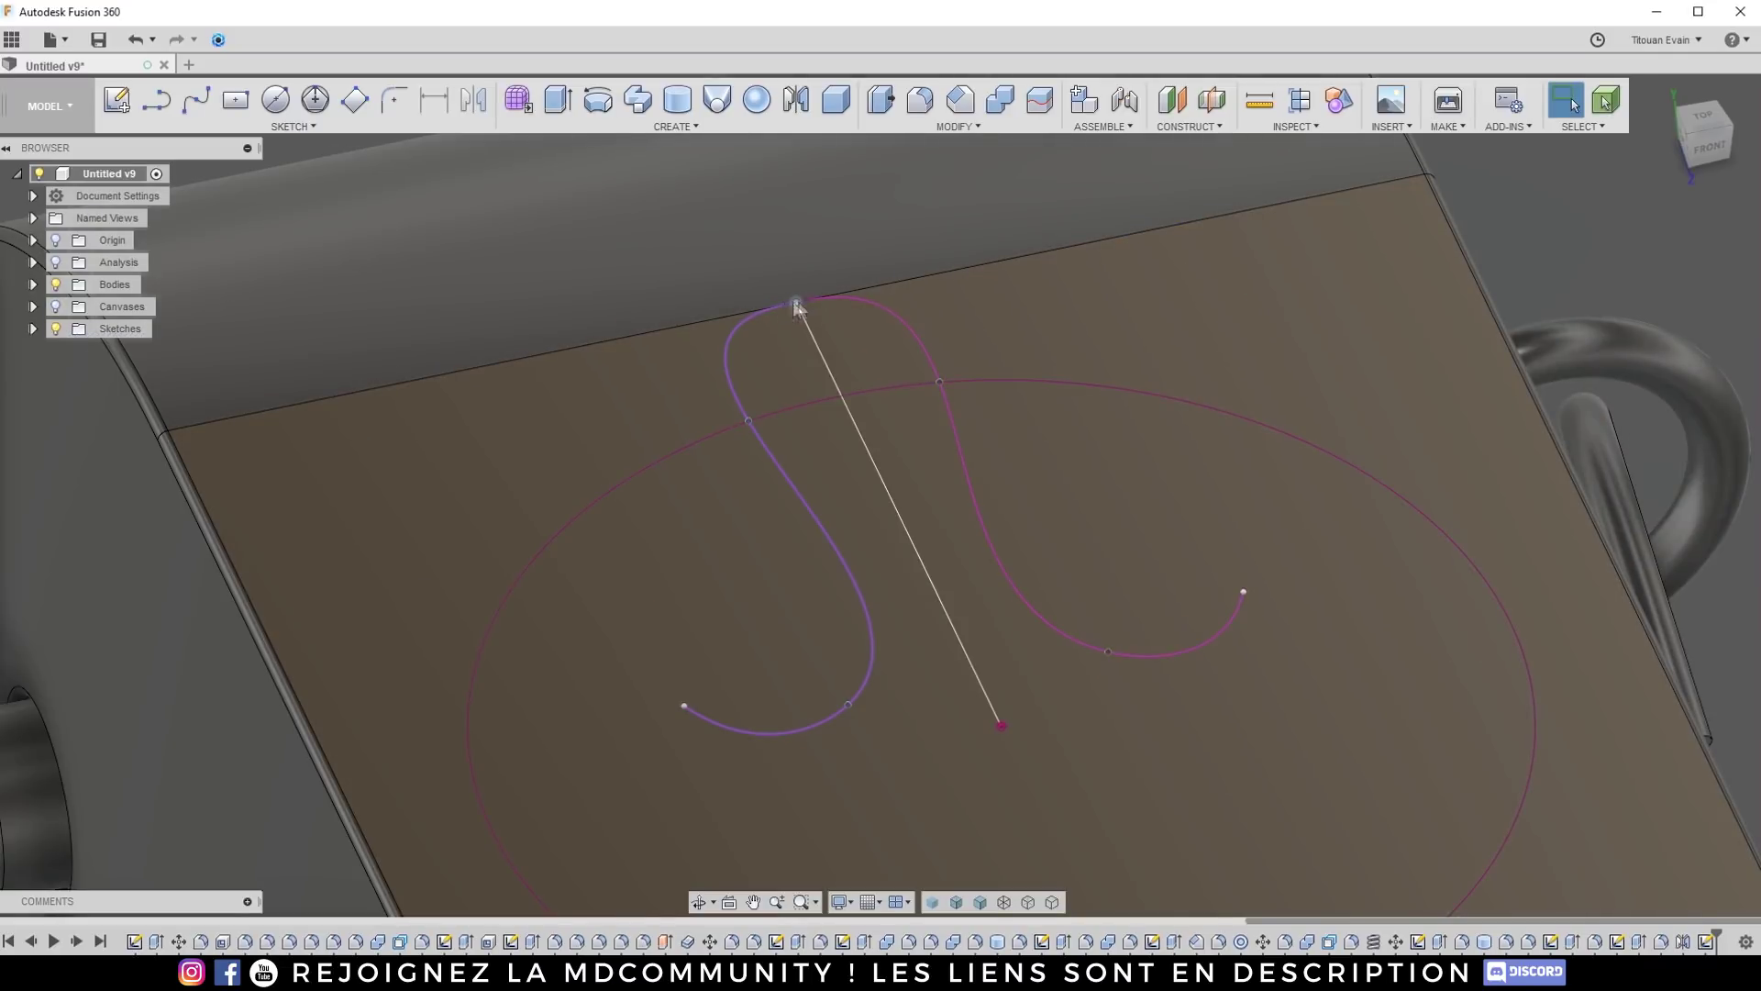
# Step: Reopen the sketch containing the two mirrored splines for editing
pyautogui.scroll(5, 796, 305)
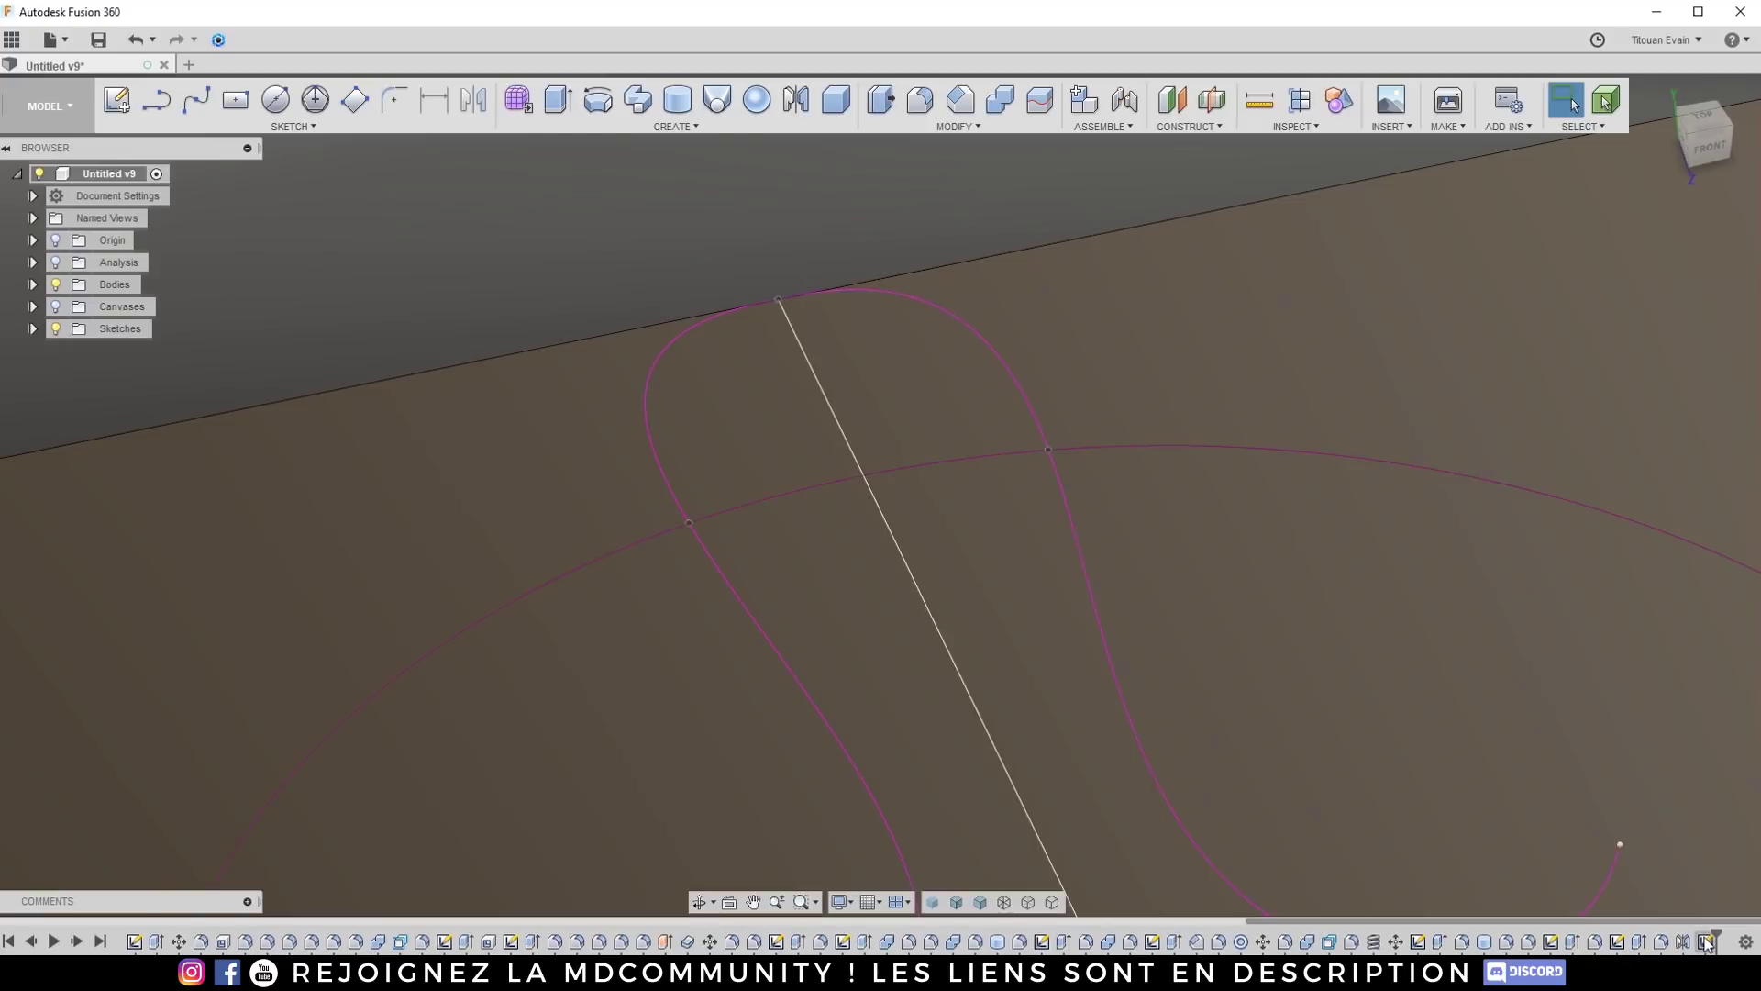
pyautogui.rightClick(1705, 941)
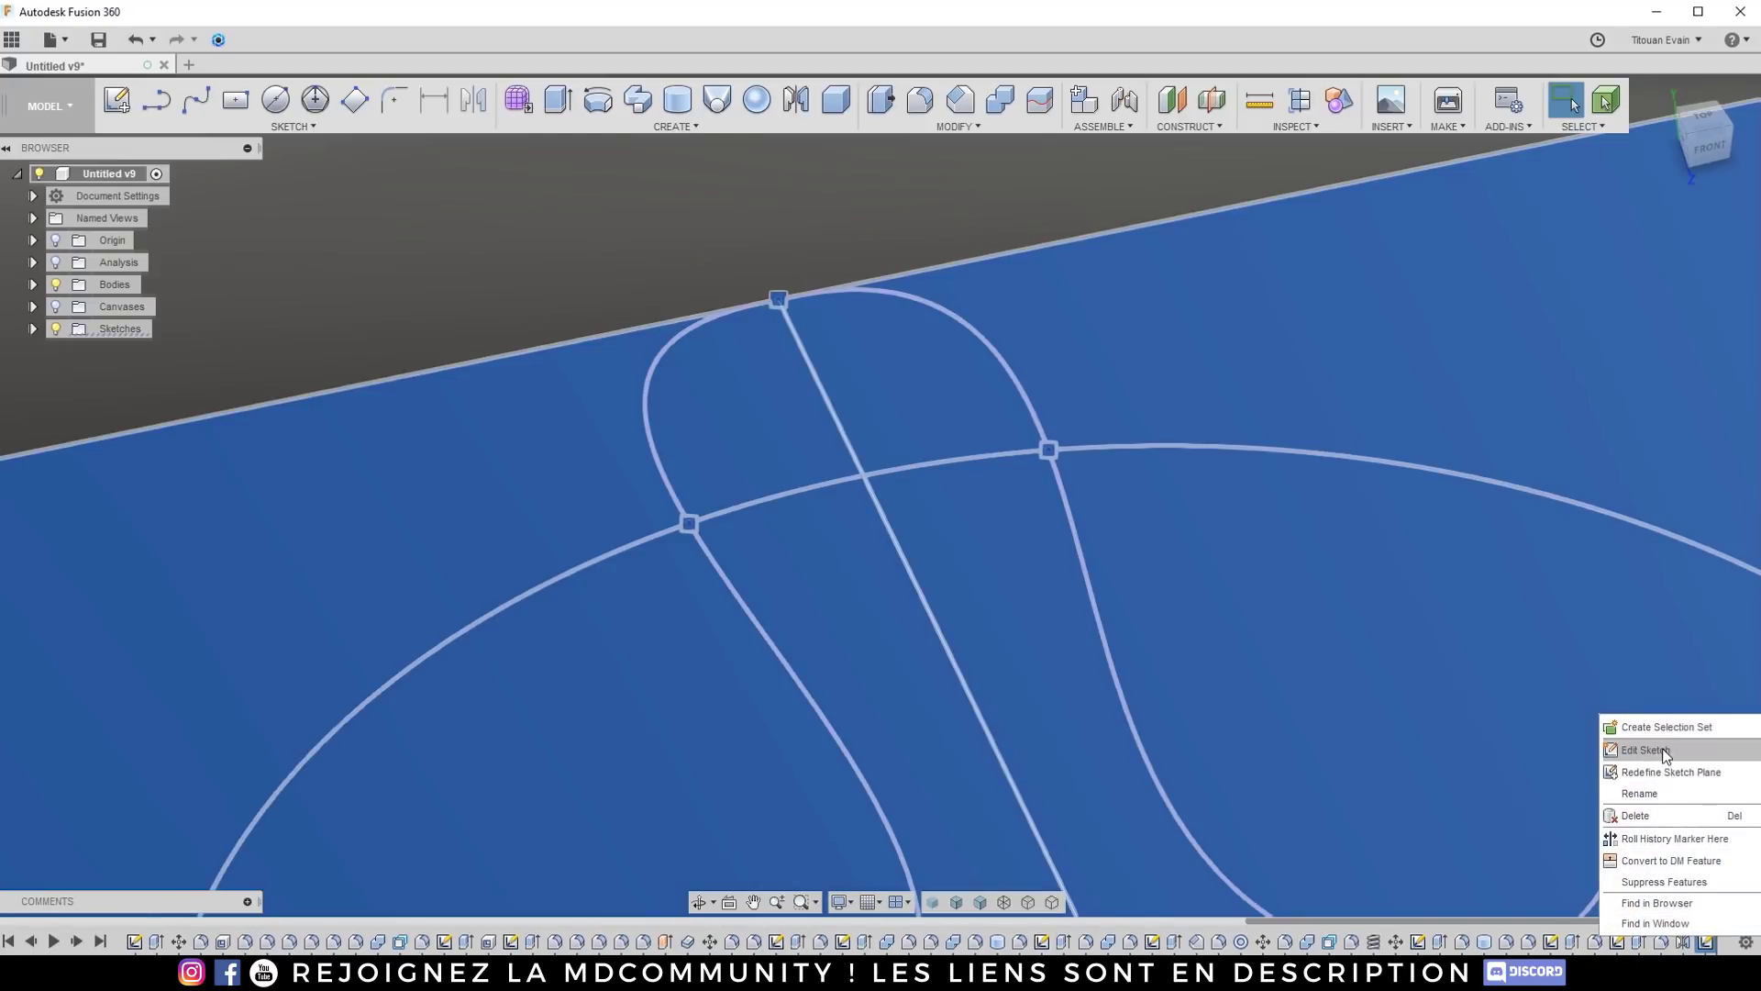
pyautogui.click(1662, 749)
pyautogui.scroll(-5, 1186, 404)
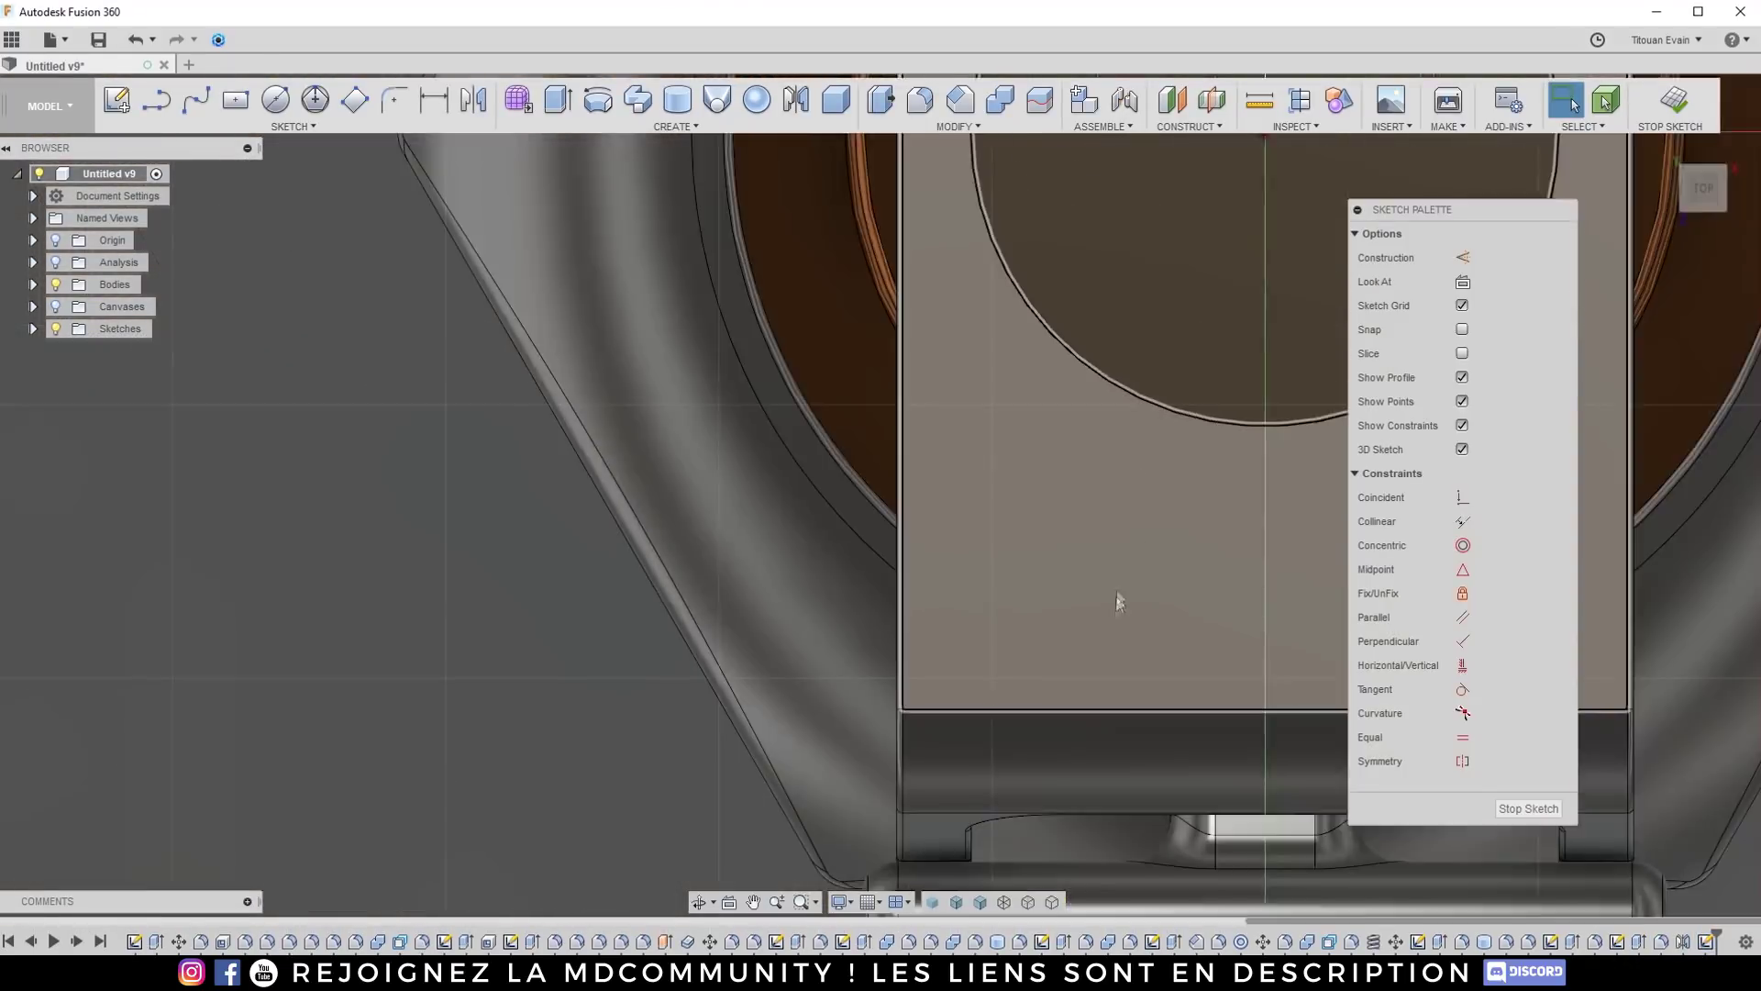
pyautogui.scroll(6, 1122, 598)
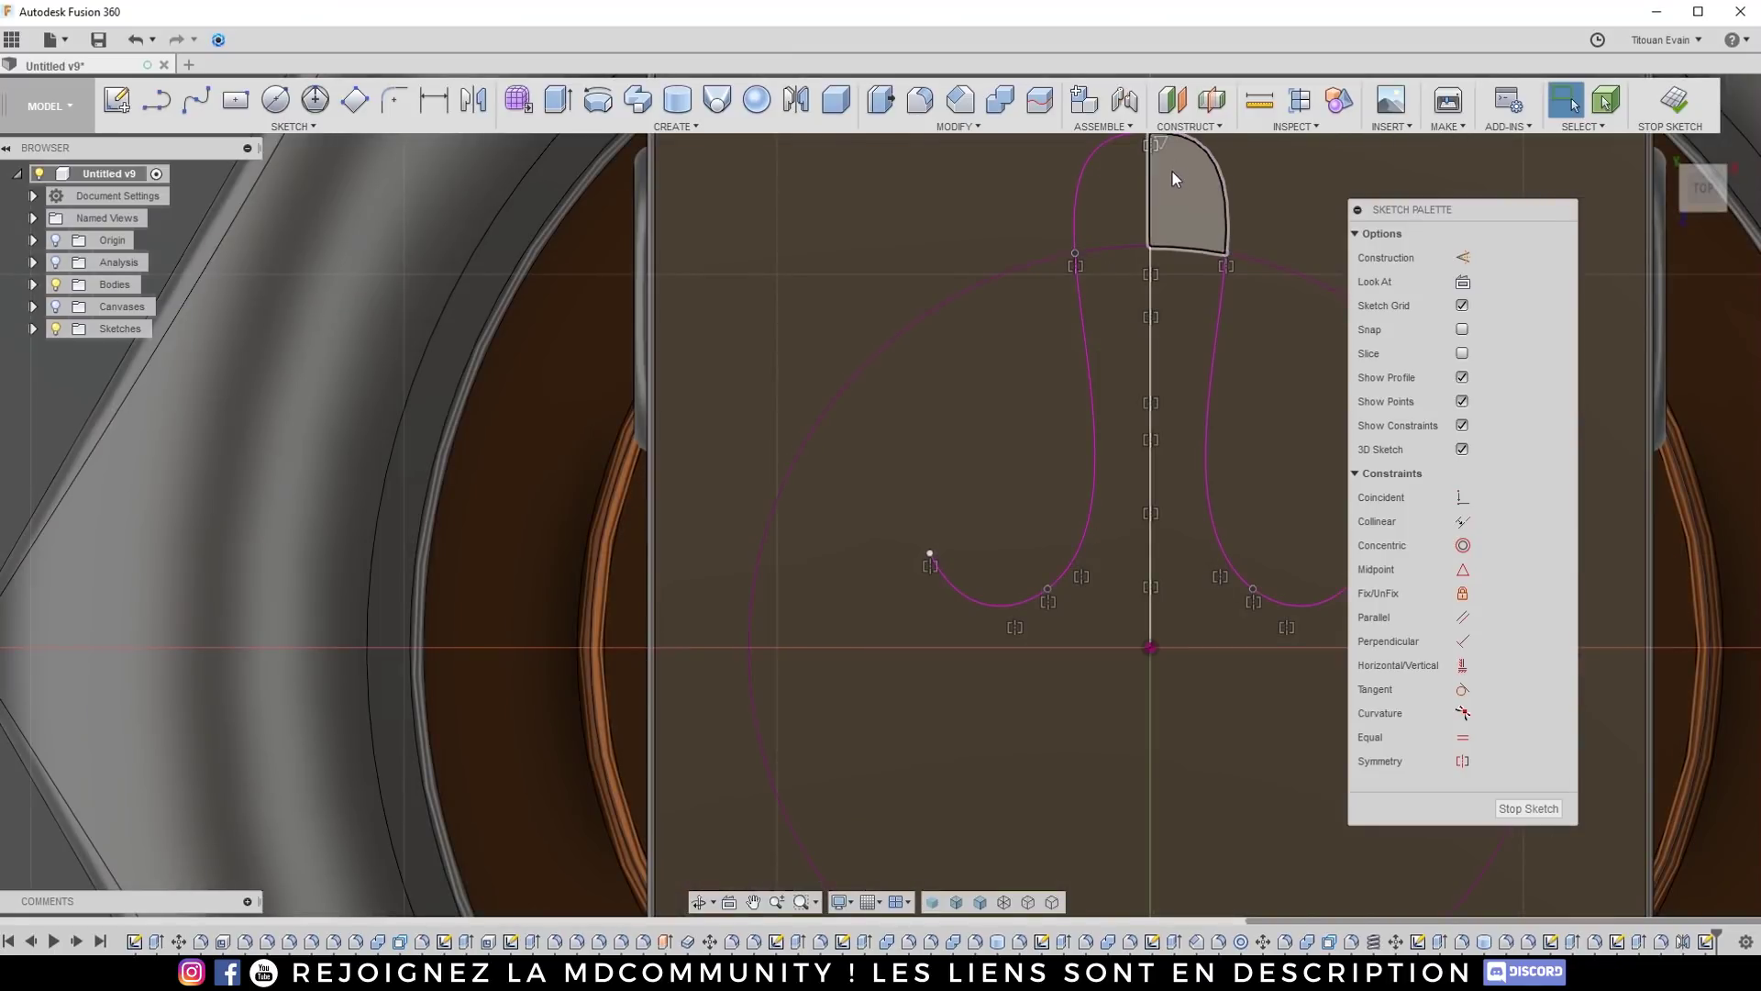
# Step: Try to make a spline's tangent handle perpendicular to the centre line at their shared end, and undo the constraint
pyautogui.moveTo(1172, 172); pyautogui.dragTo(948, 443, button='middle')
pyautogui.scroll(5, 948, 442)
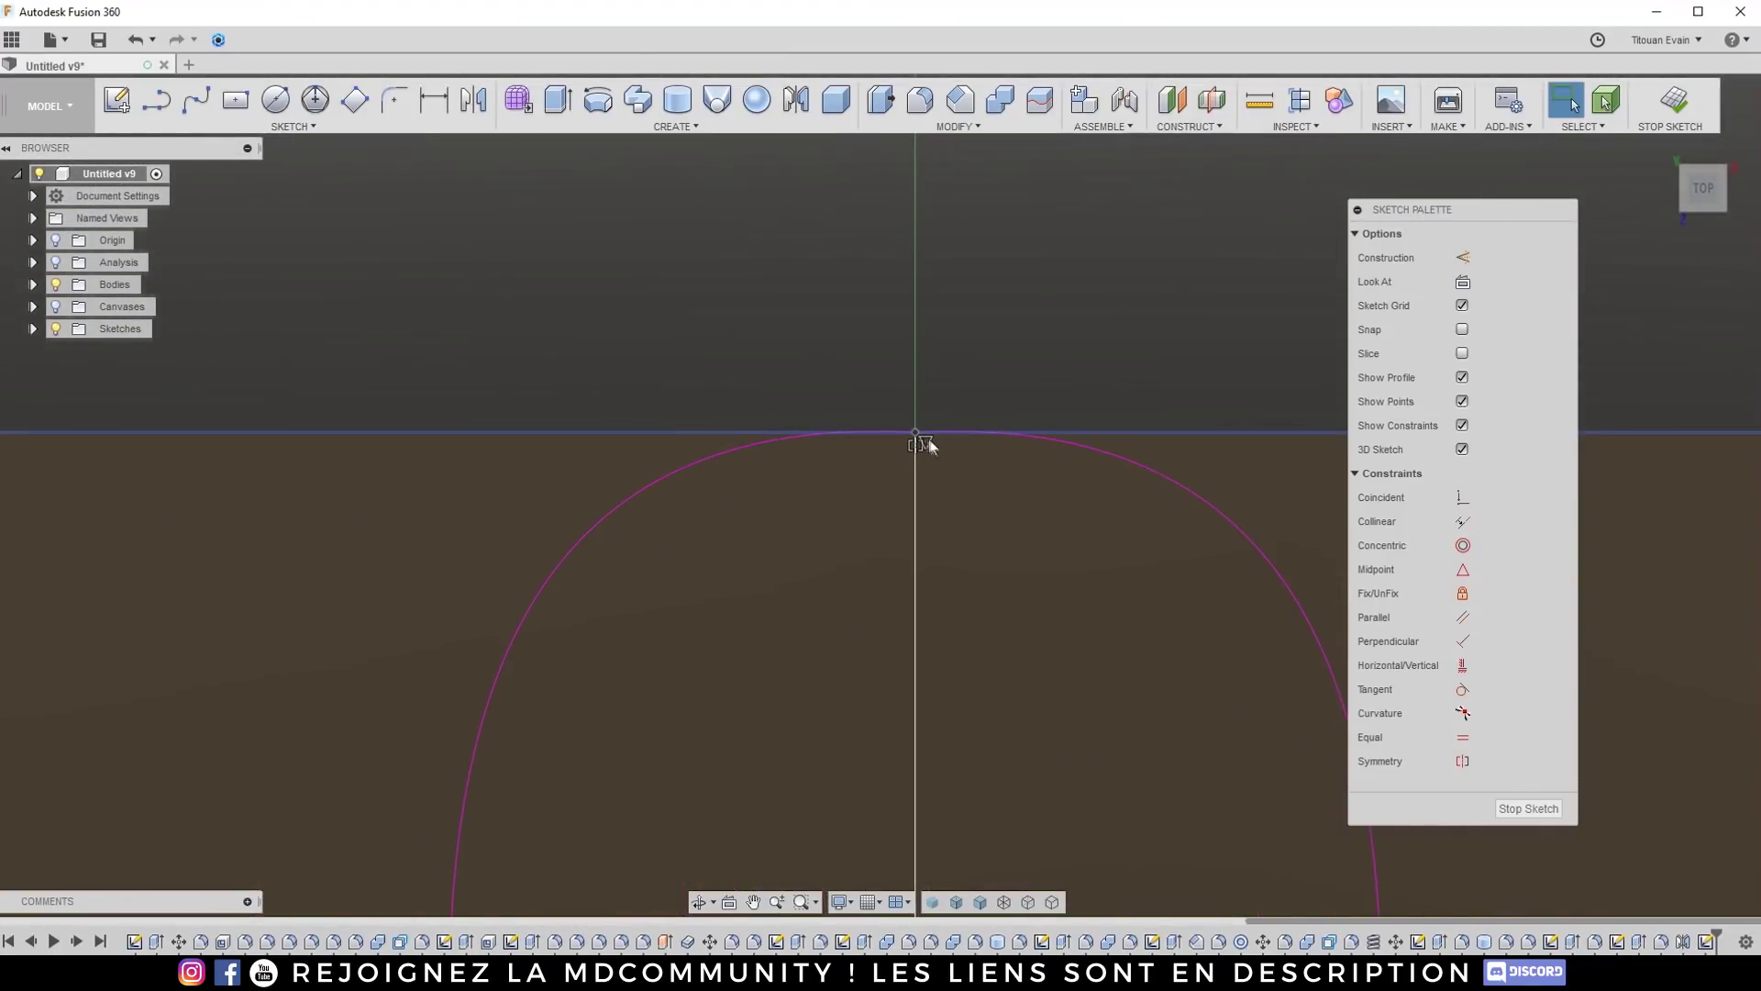
pyautogui.scroll(2, 922, 440)
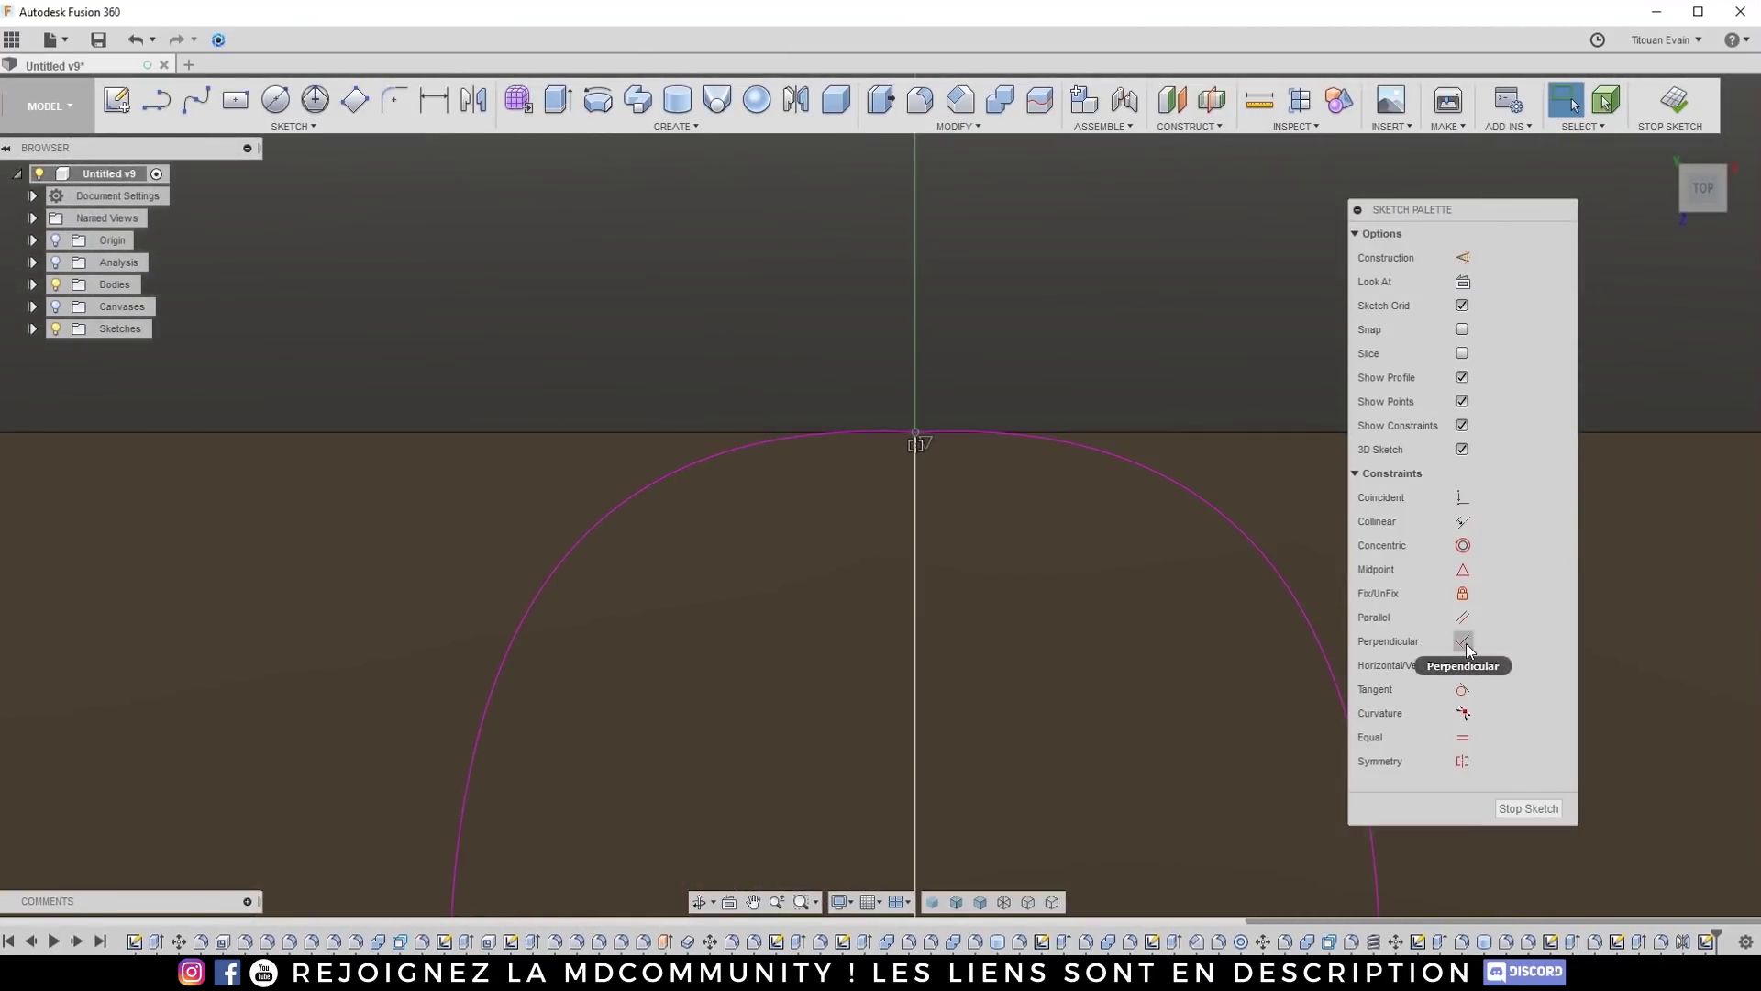
pyautogui.click(1463, 641)
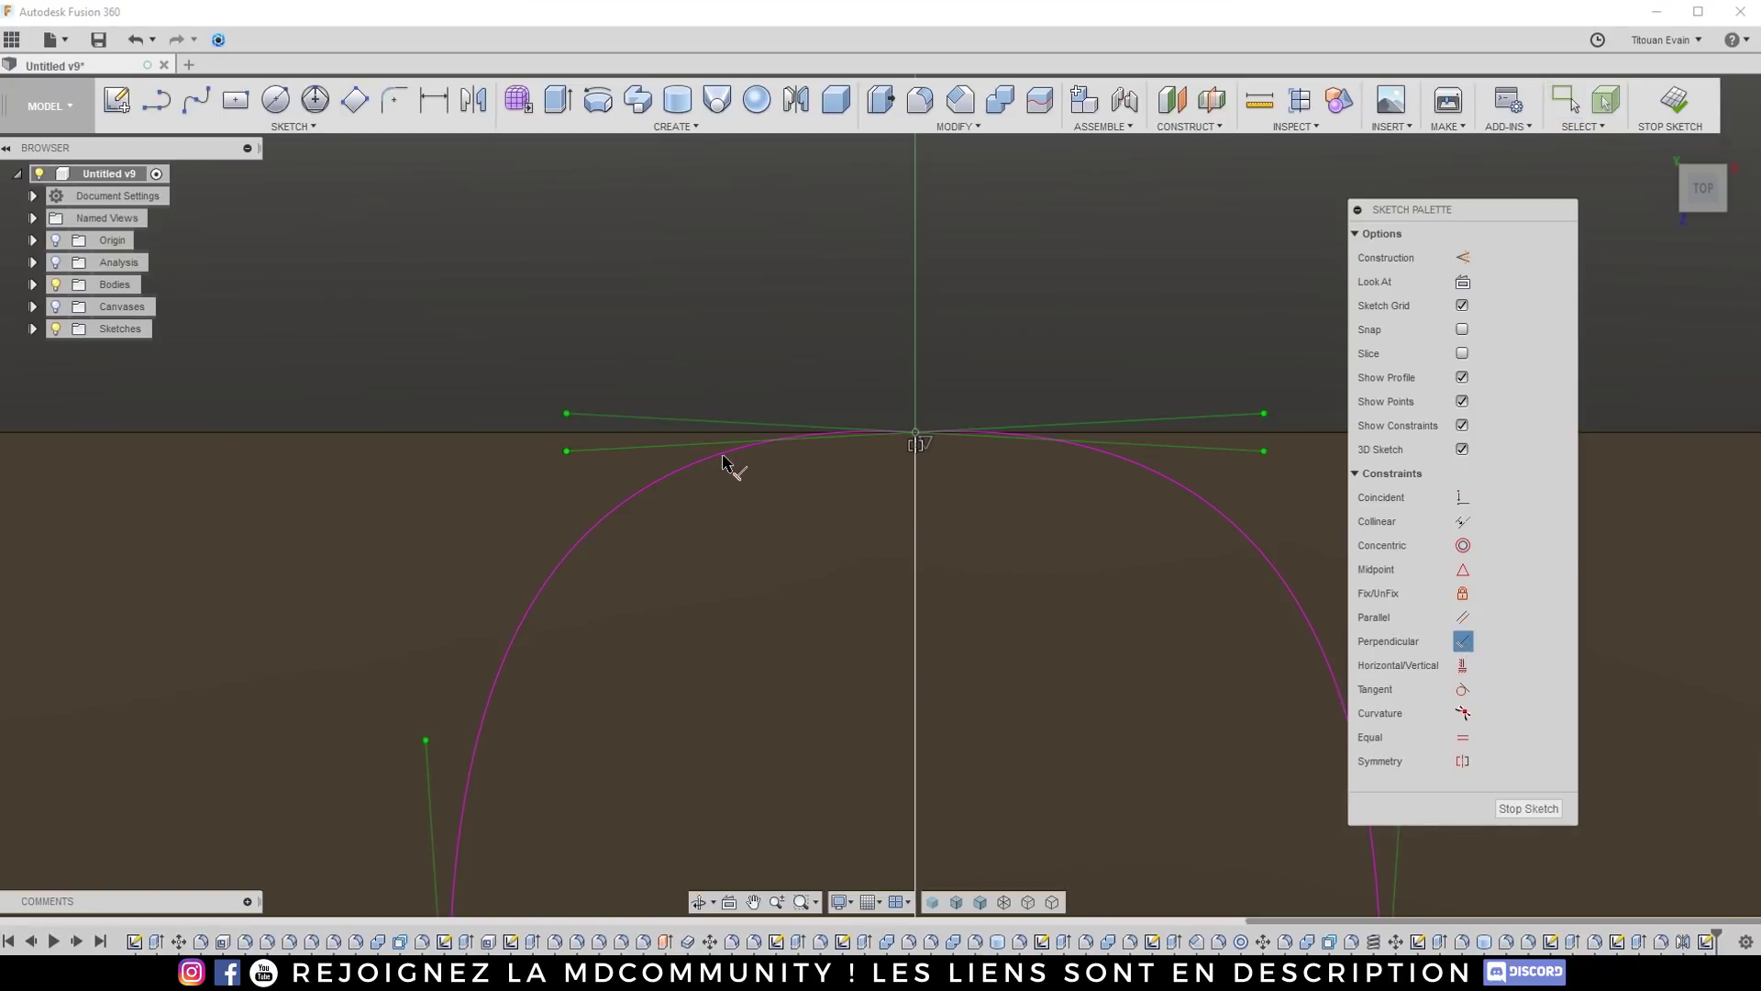
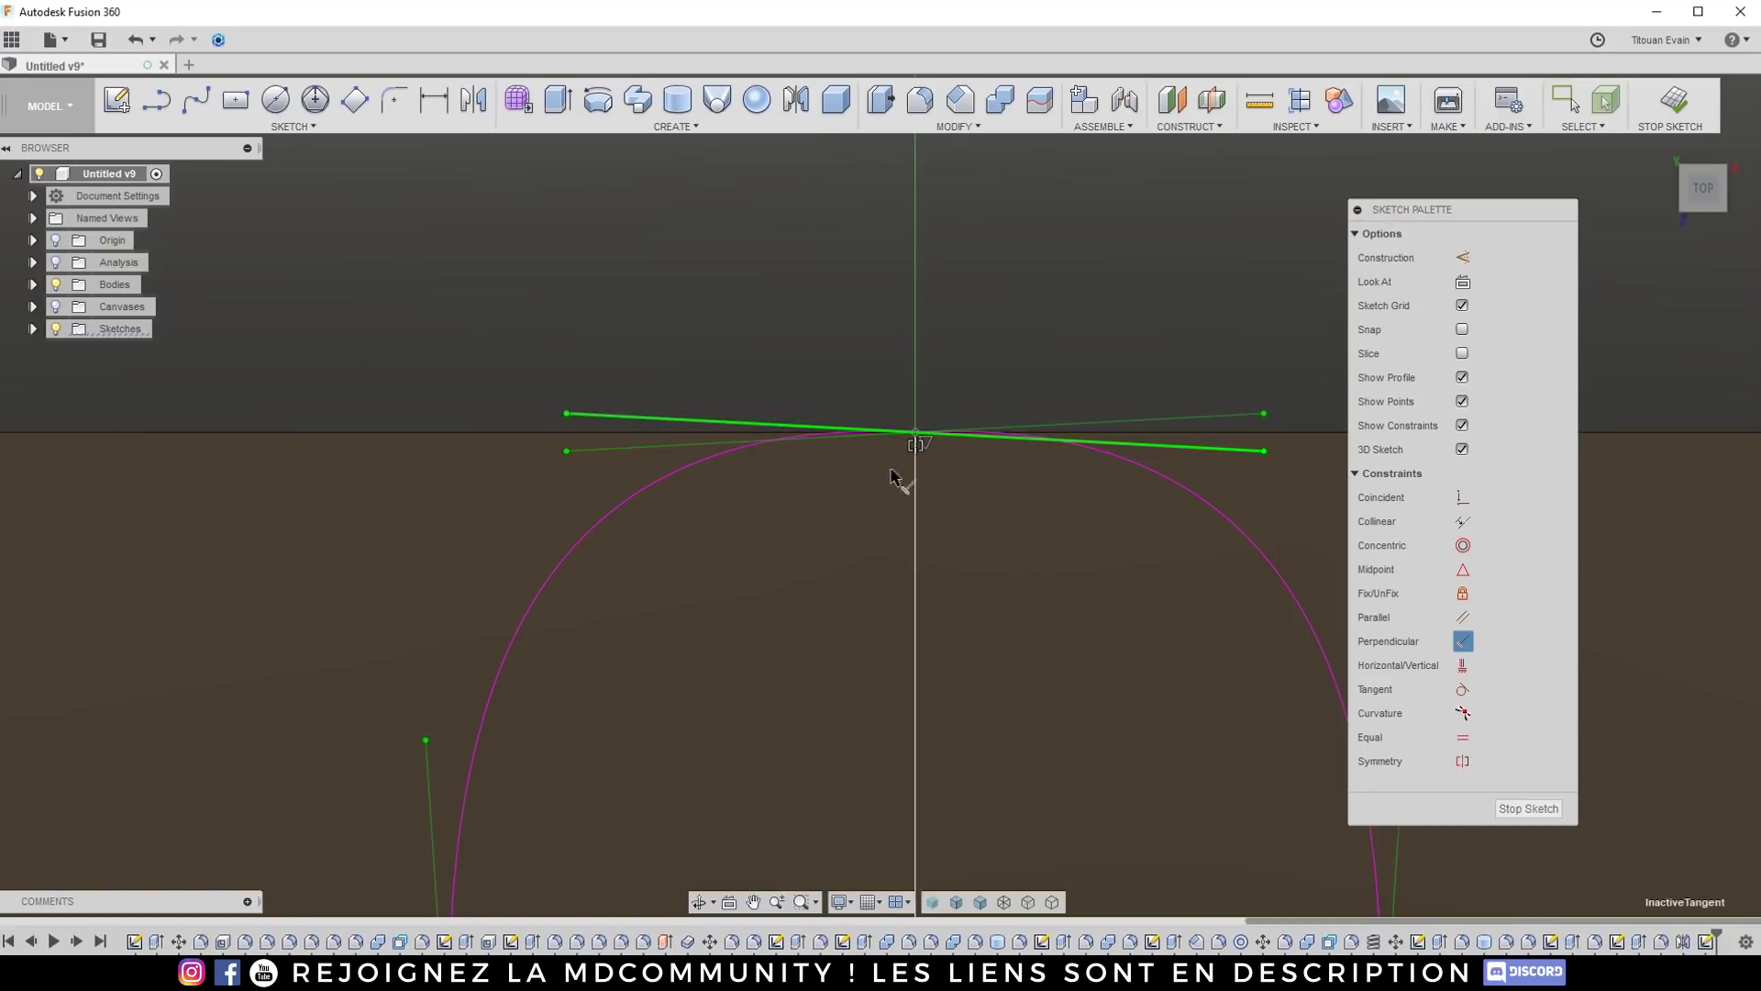
pyautogui.click(917, 473)
pyautogui.scroll(-5, 916, 444)
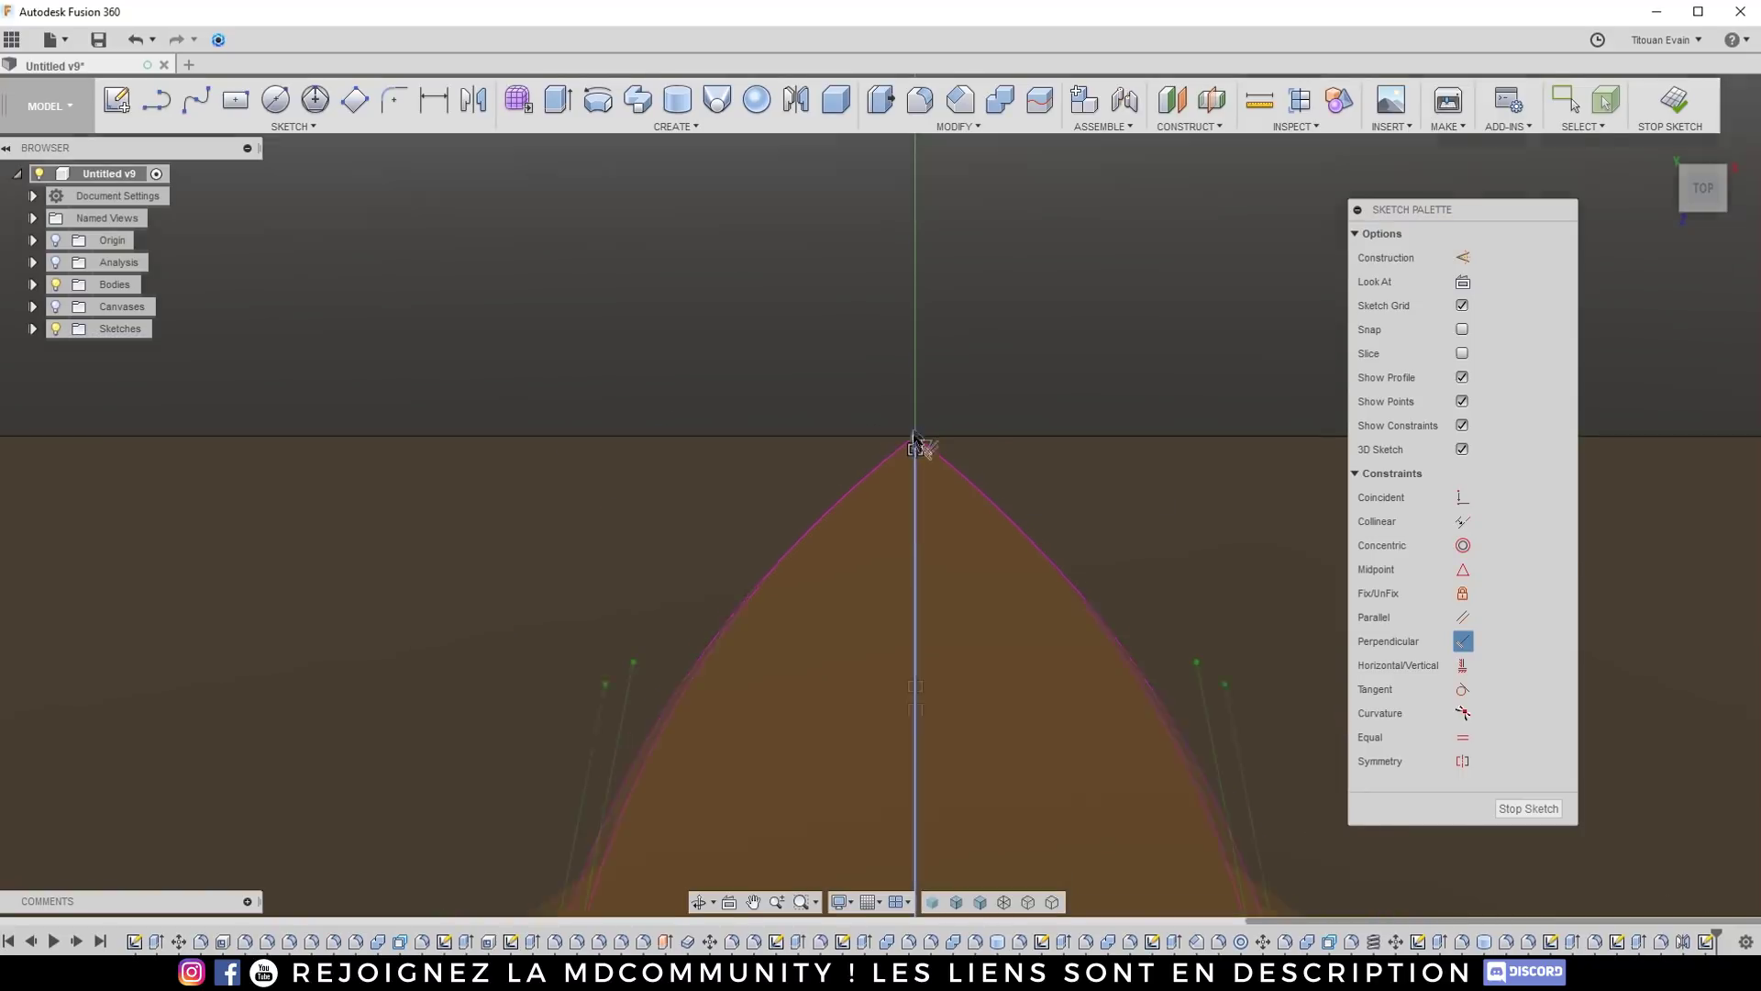
pyautogui.scroll(-5, 906, 386)
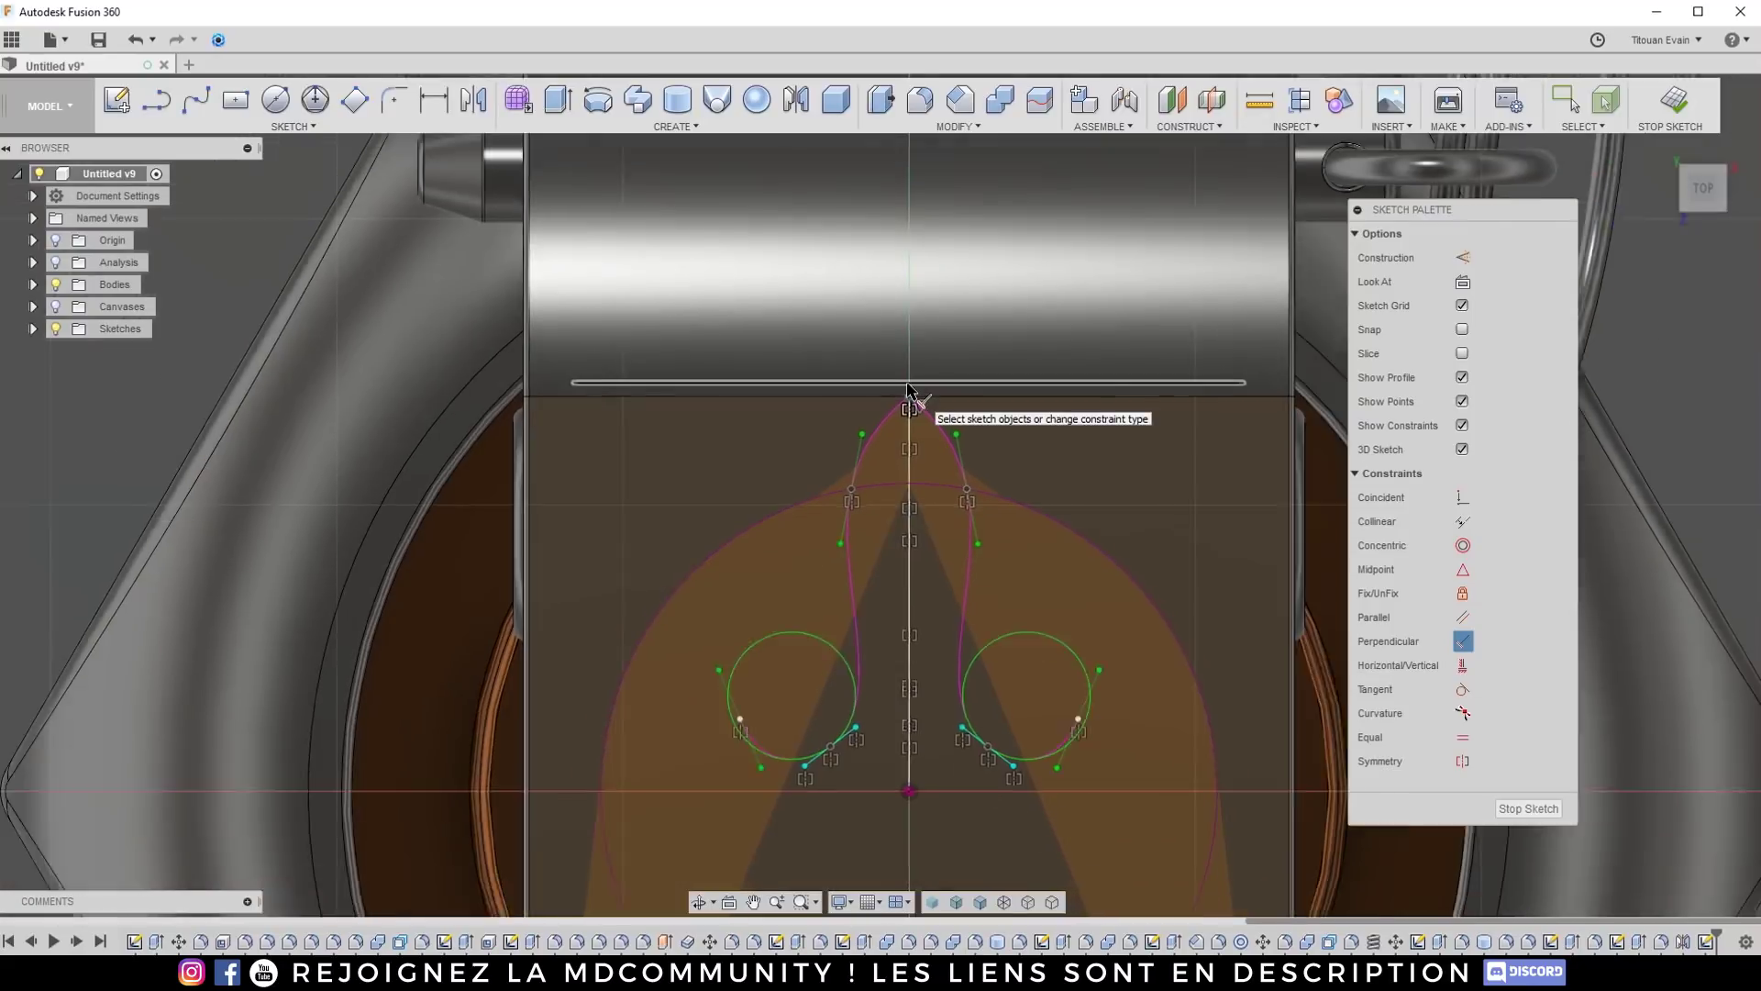
pyautogui.press('Escape')
pyautogui.hotkey('ctrl', 'z')
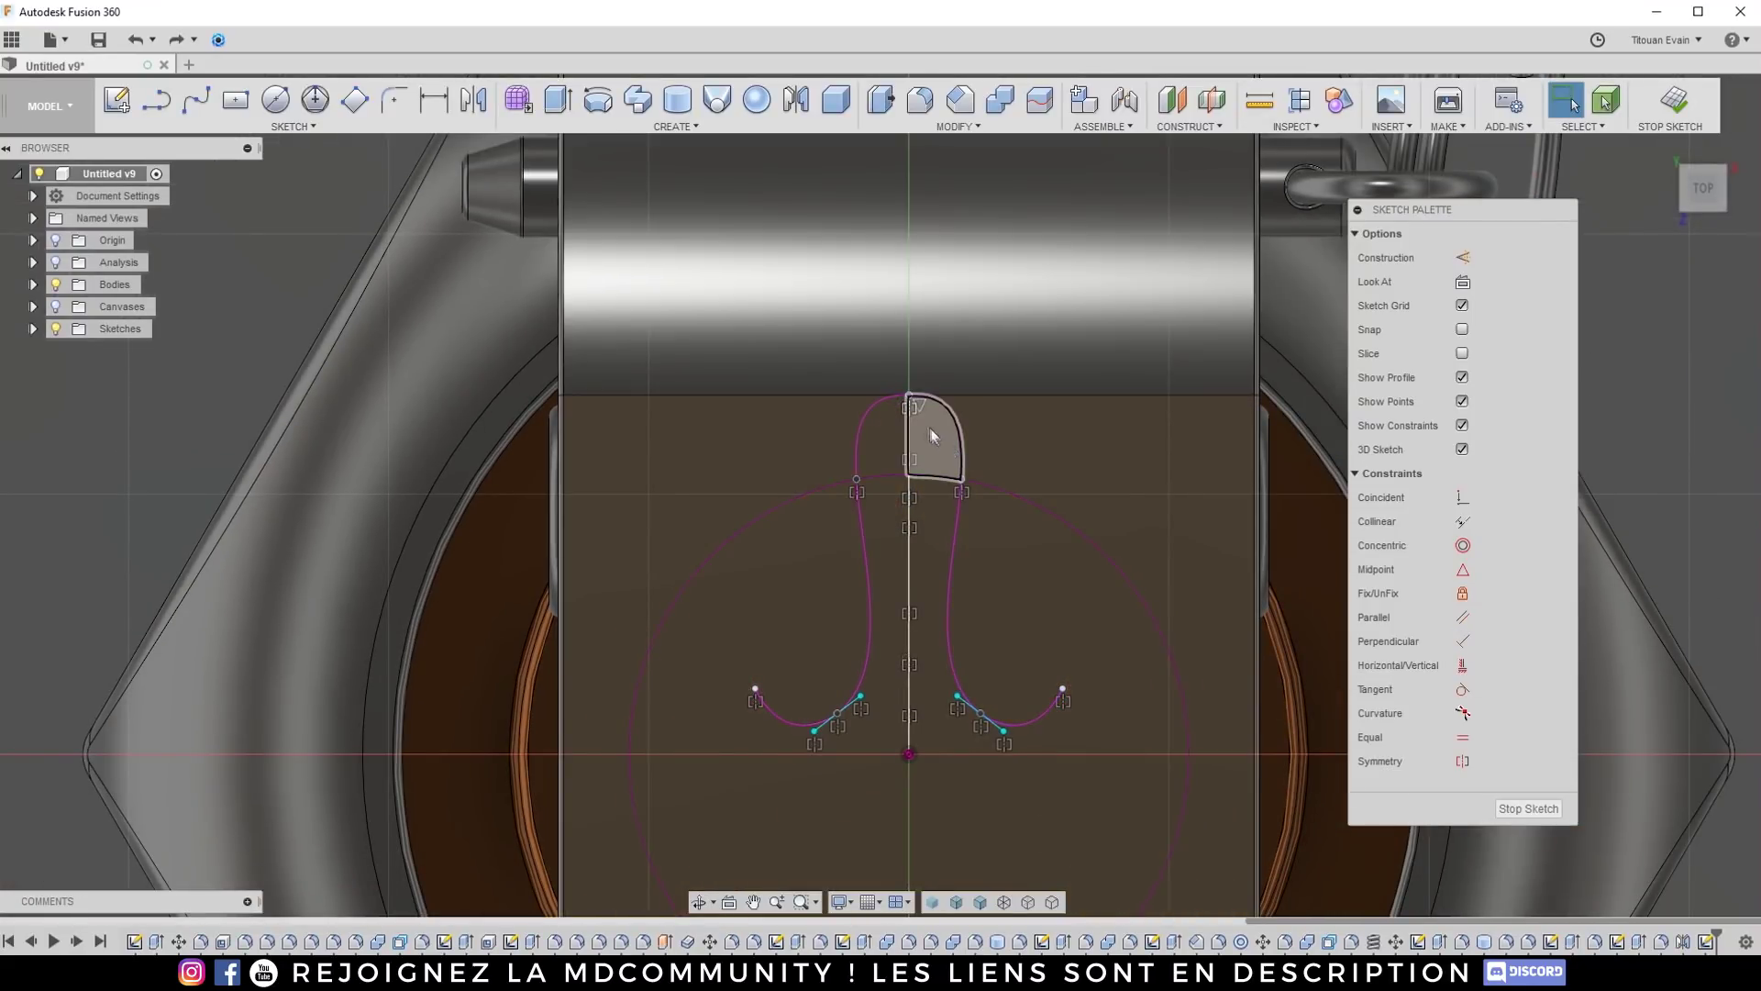
# Step: Delete the mirrored copy of the spline, keeping only the original on one side of the centre line
pyautogui.scroll(5, 903, 385)
pyautogui.click(884, 385)
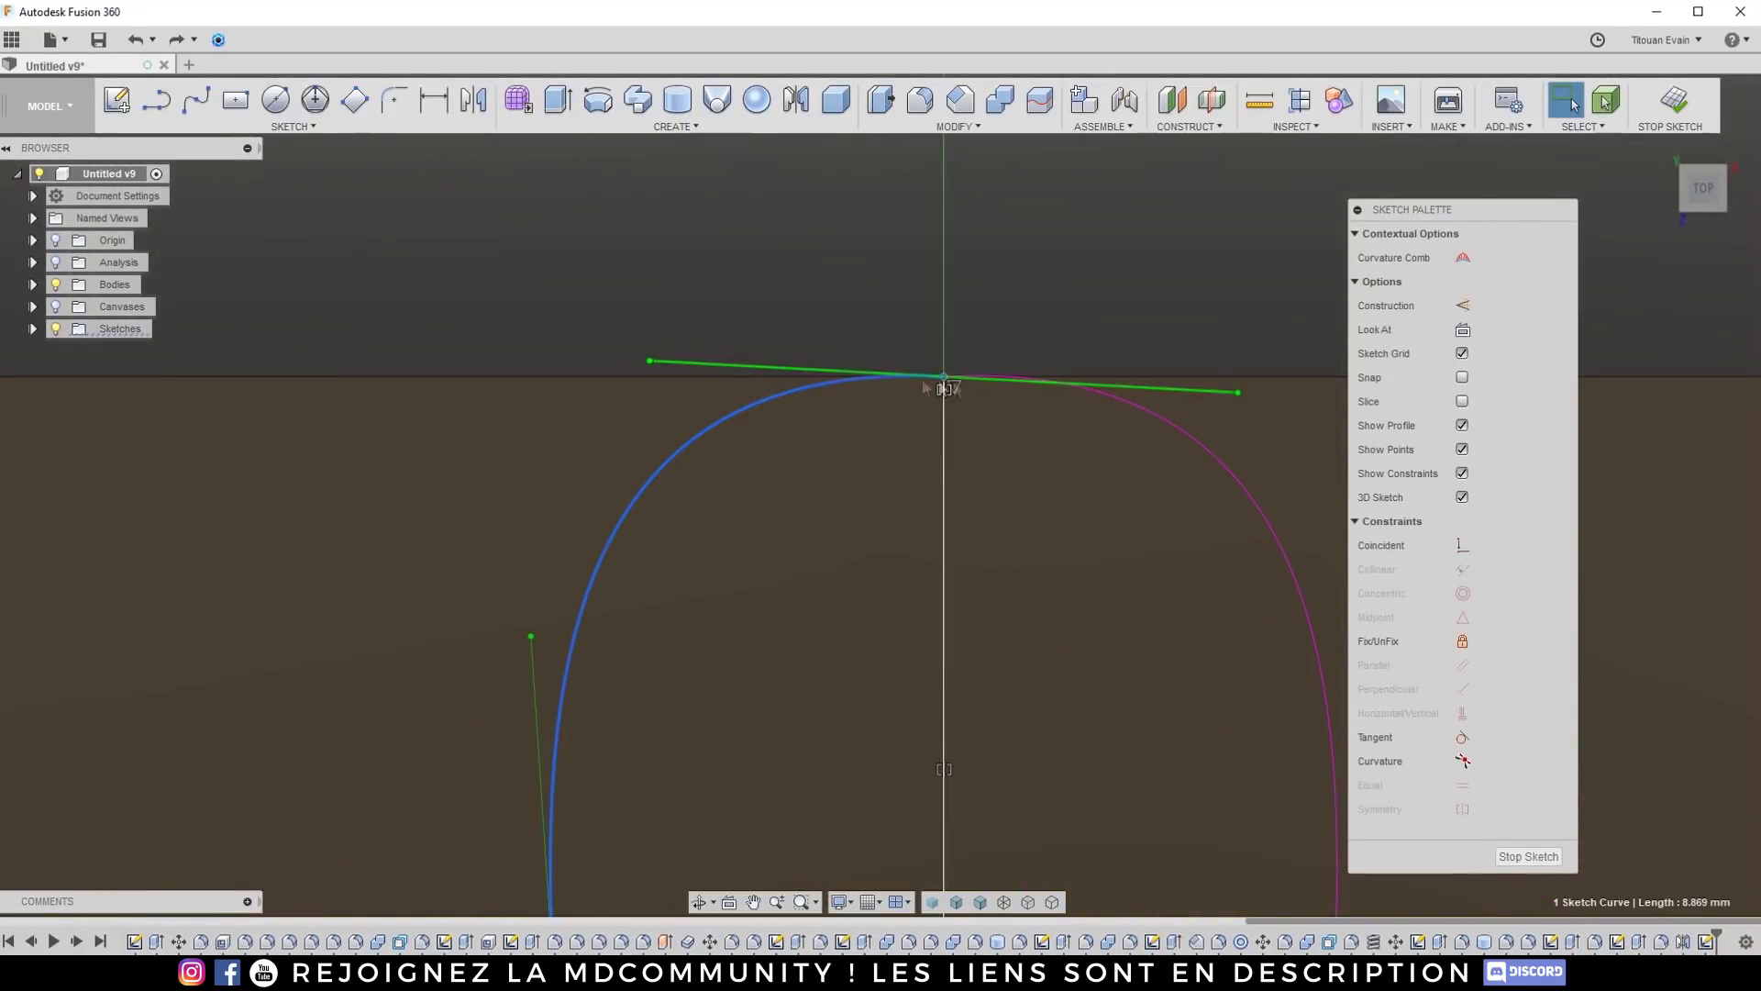
pyautogui.click(1131, 400)
pyautogui.scroll(3, 1118, 410)
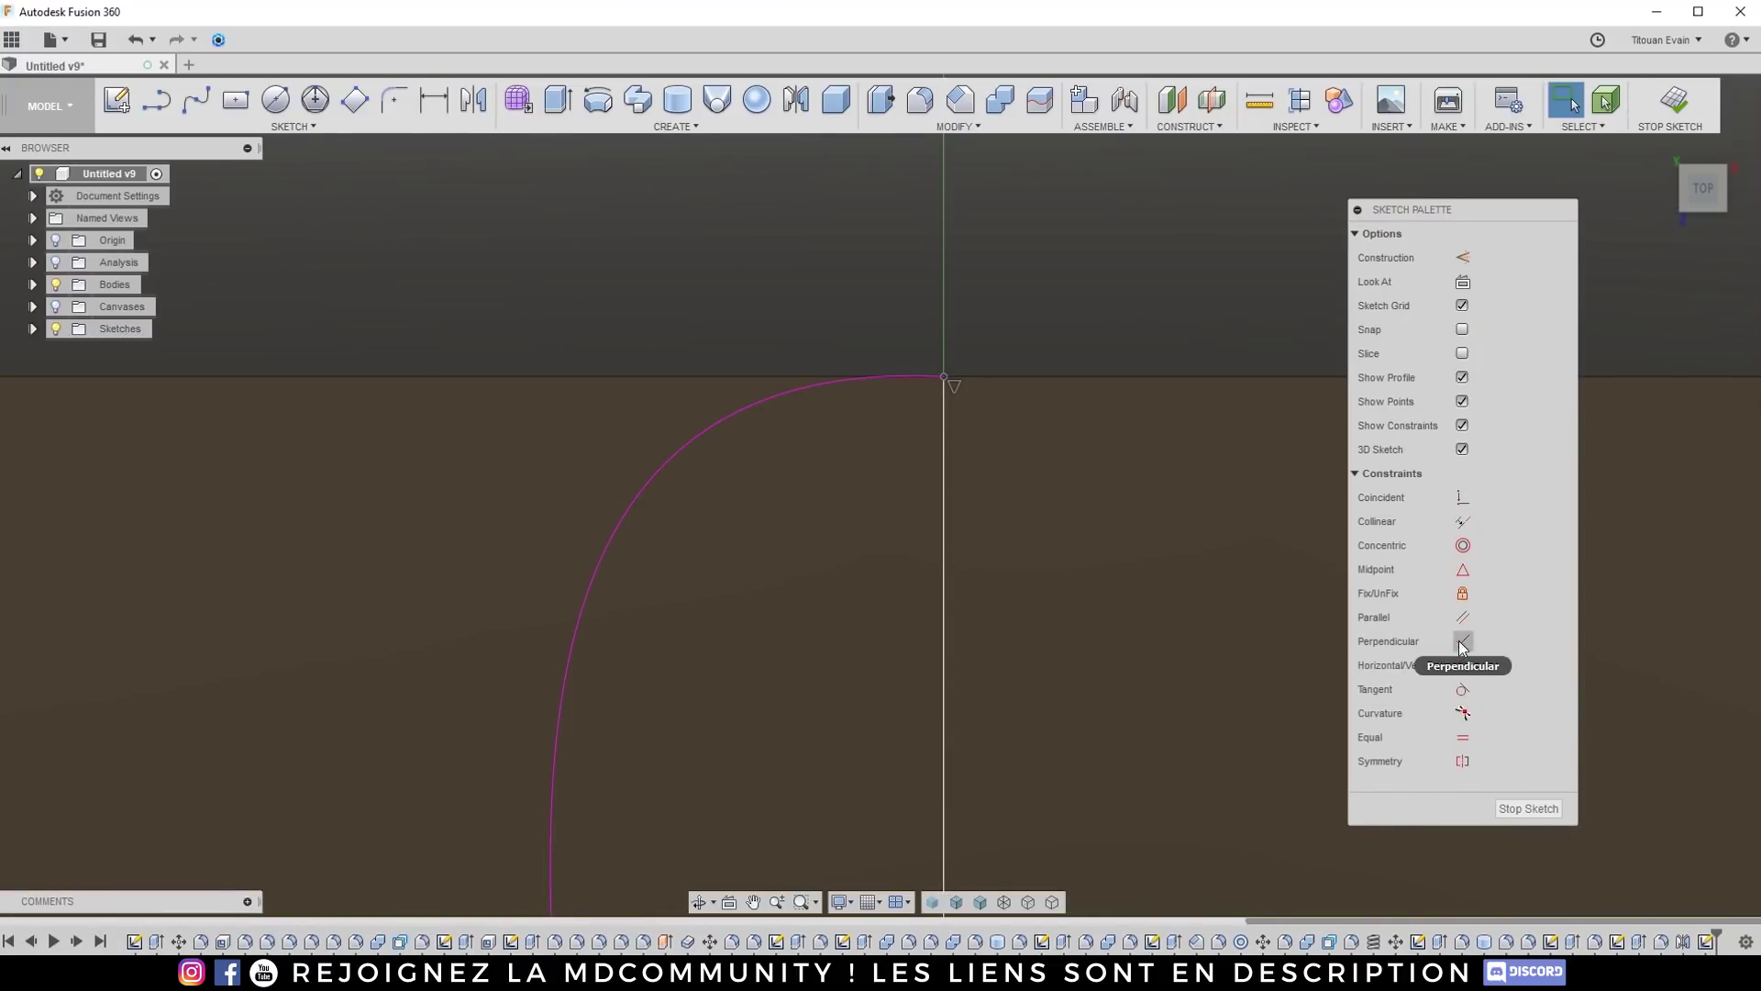
# Step: Constrain the remaining spline's end tangent handle perpendicular to the centre line
pyautogui.click(1462, 642)
pyautogui.click(946, 426)
pyautogui.scroll(3, 899, 415)
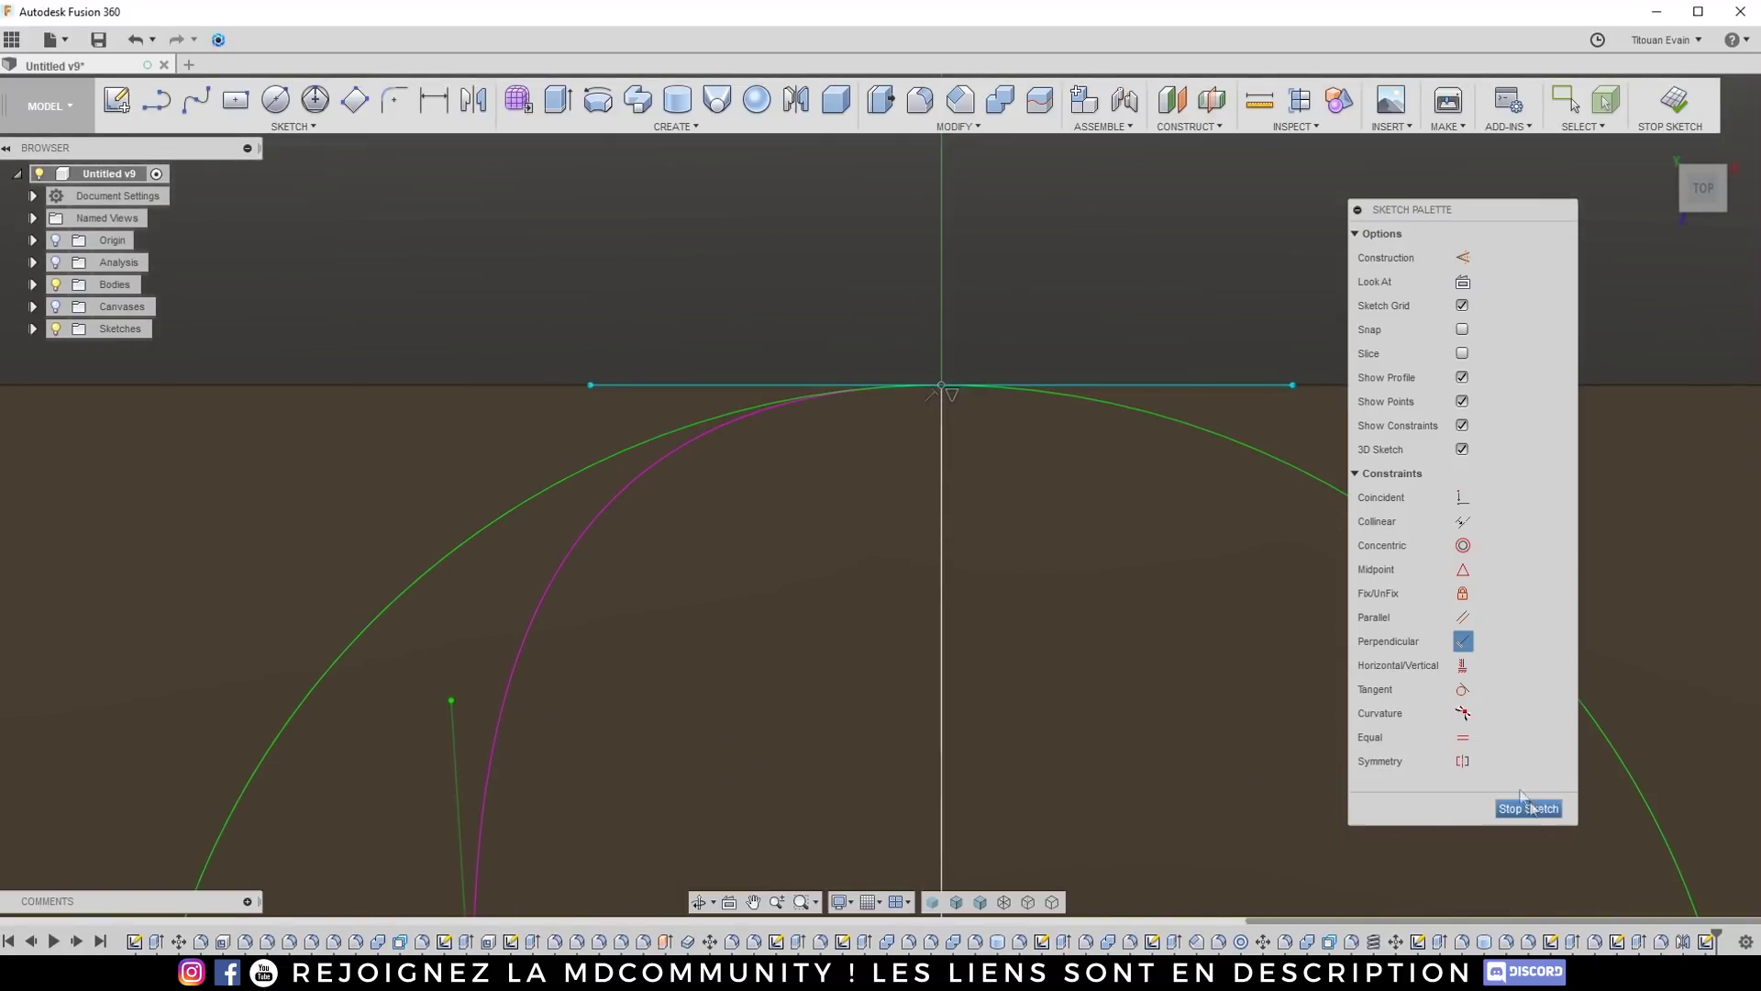
# Step: Mirror the constrained spline across the centre line and finish the sketch
pyautogui.click(474, 101)
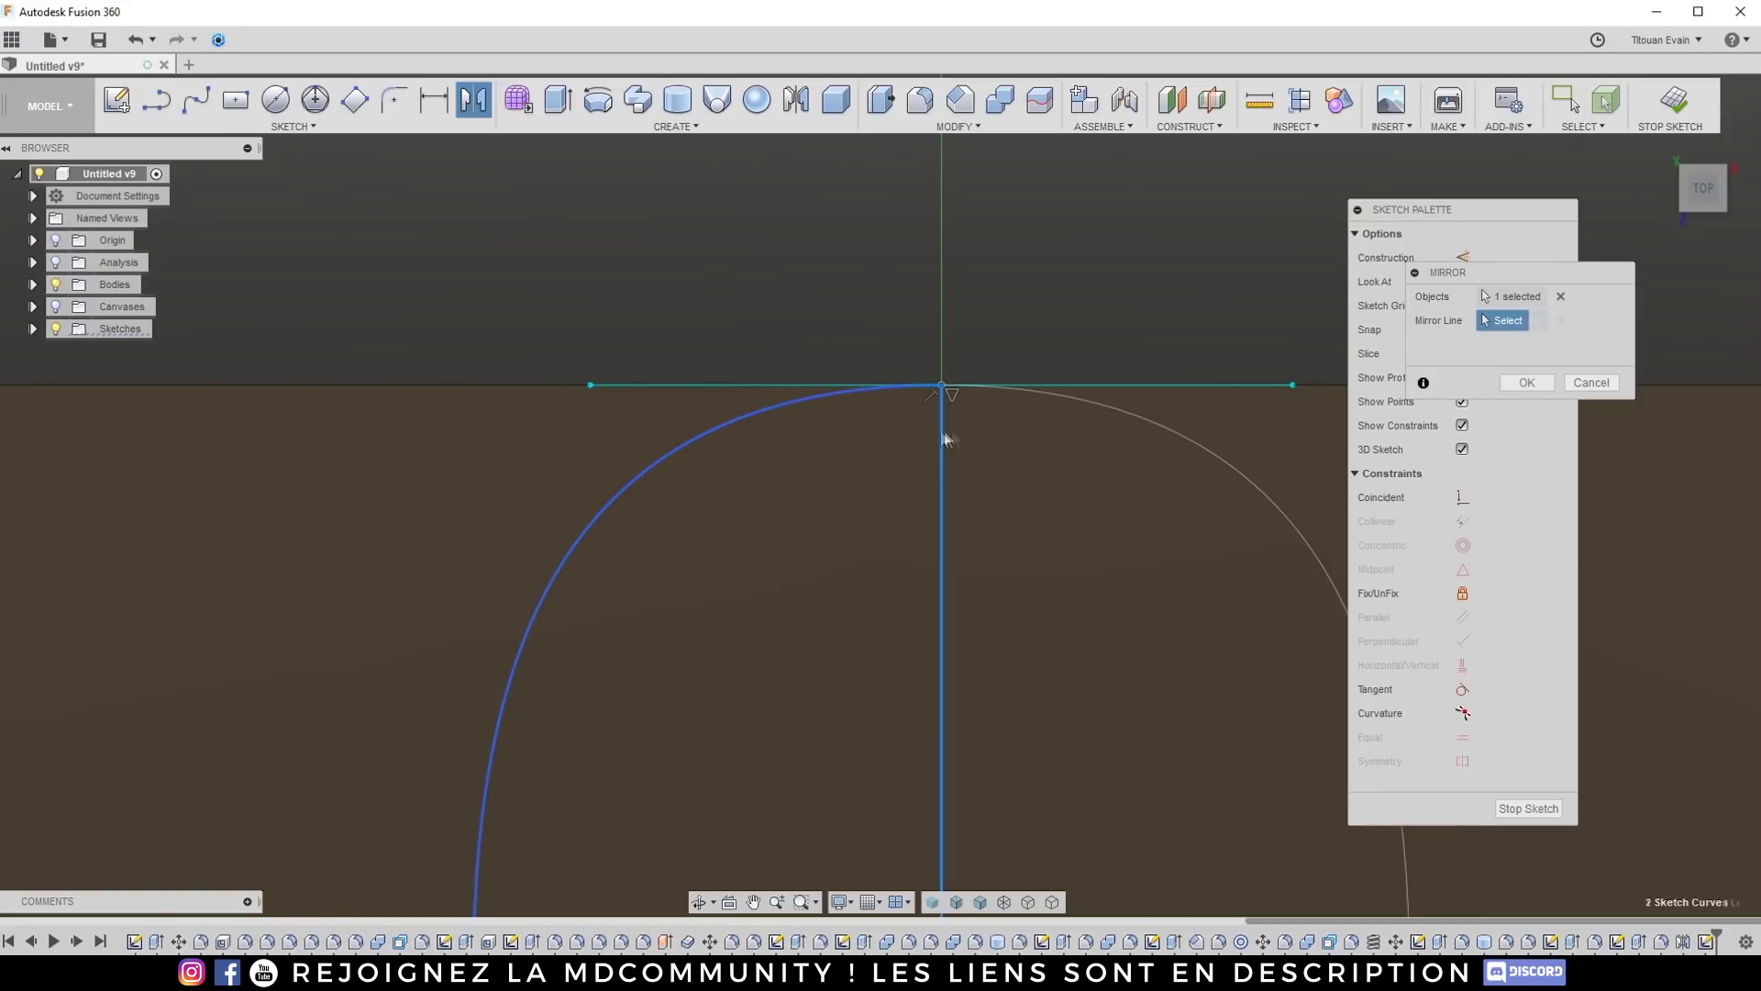
pyautogui.press('Return')
pyautogui.click(1528, 809)
# Step: Set up a Pipe with both mirrored splines as its path and Chain Selection turned off
pyautogui.keyDown('shift'); pyautogui.moveTo(1407, 730); pyautogui.dragTo(775, 172, button='middle'); pyautogui.keyUp('shift')
pyautogui.click(676, 125)
pyautogui.click(734, 463)
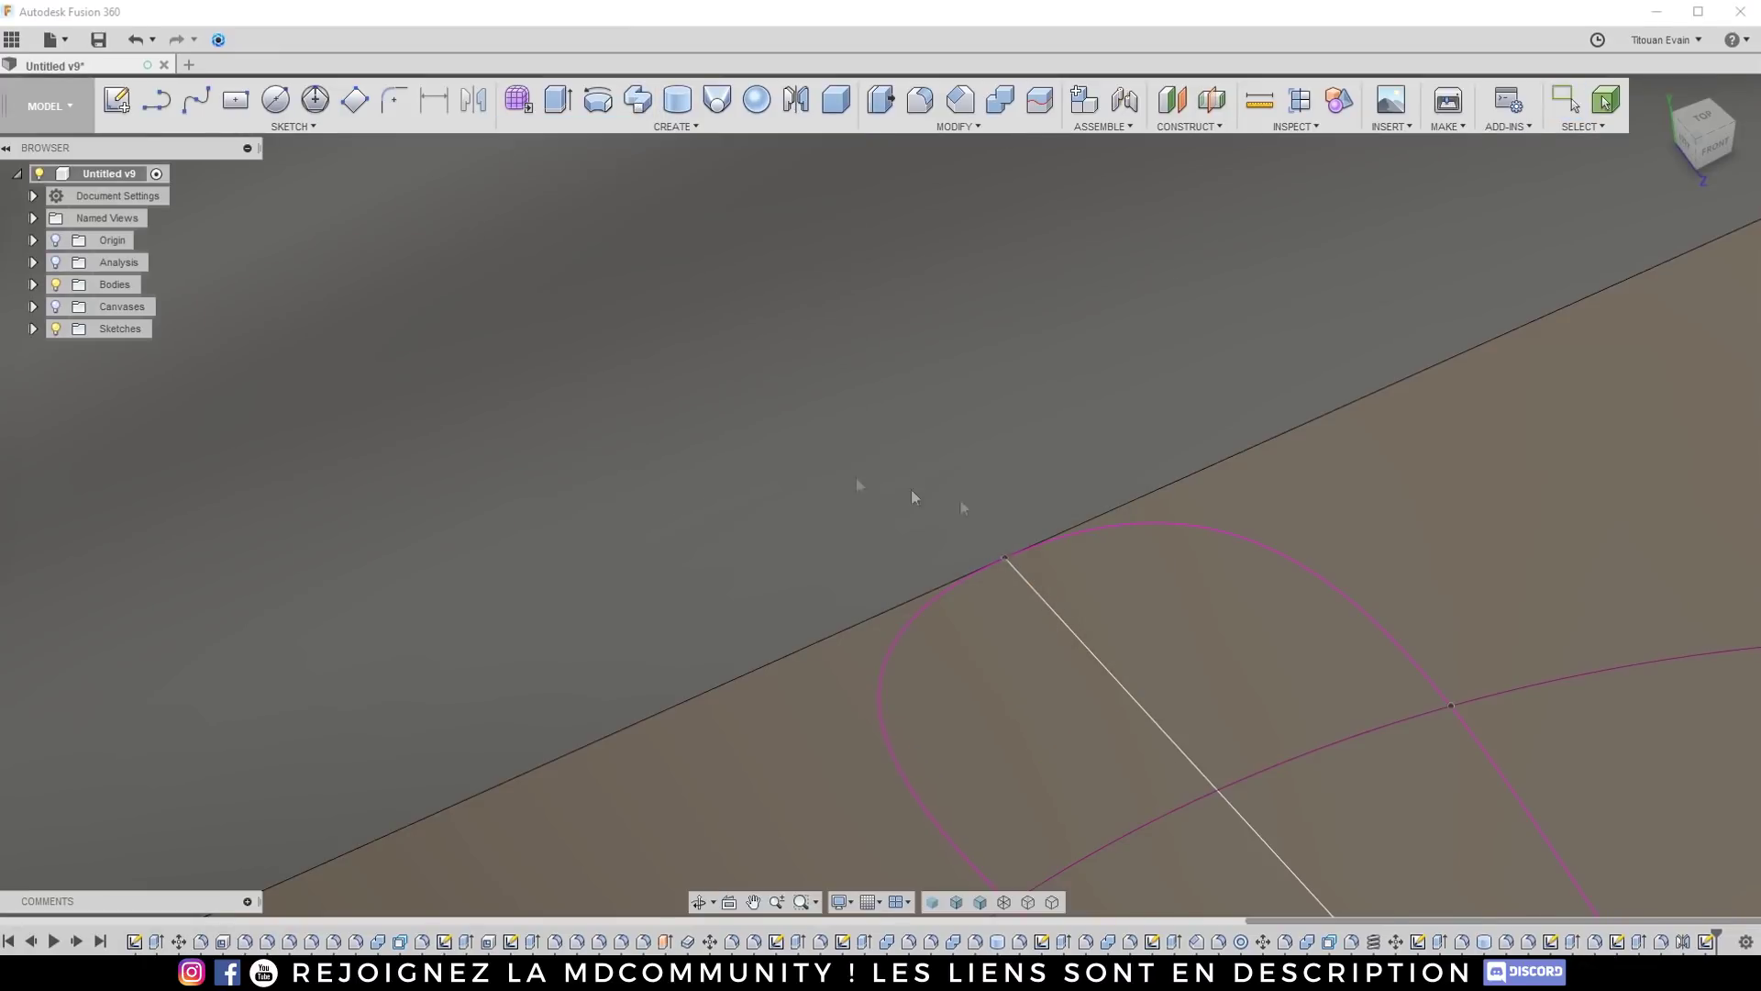
pyautogui.click(1093, 530)
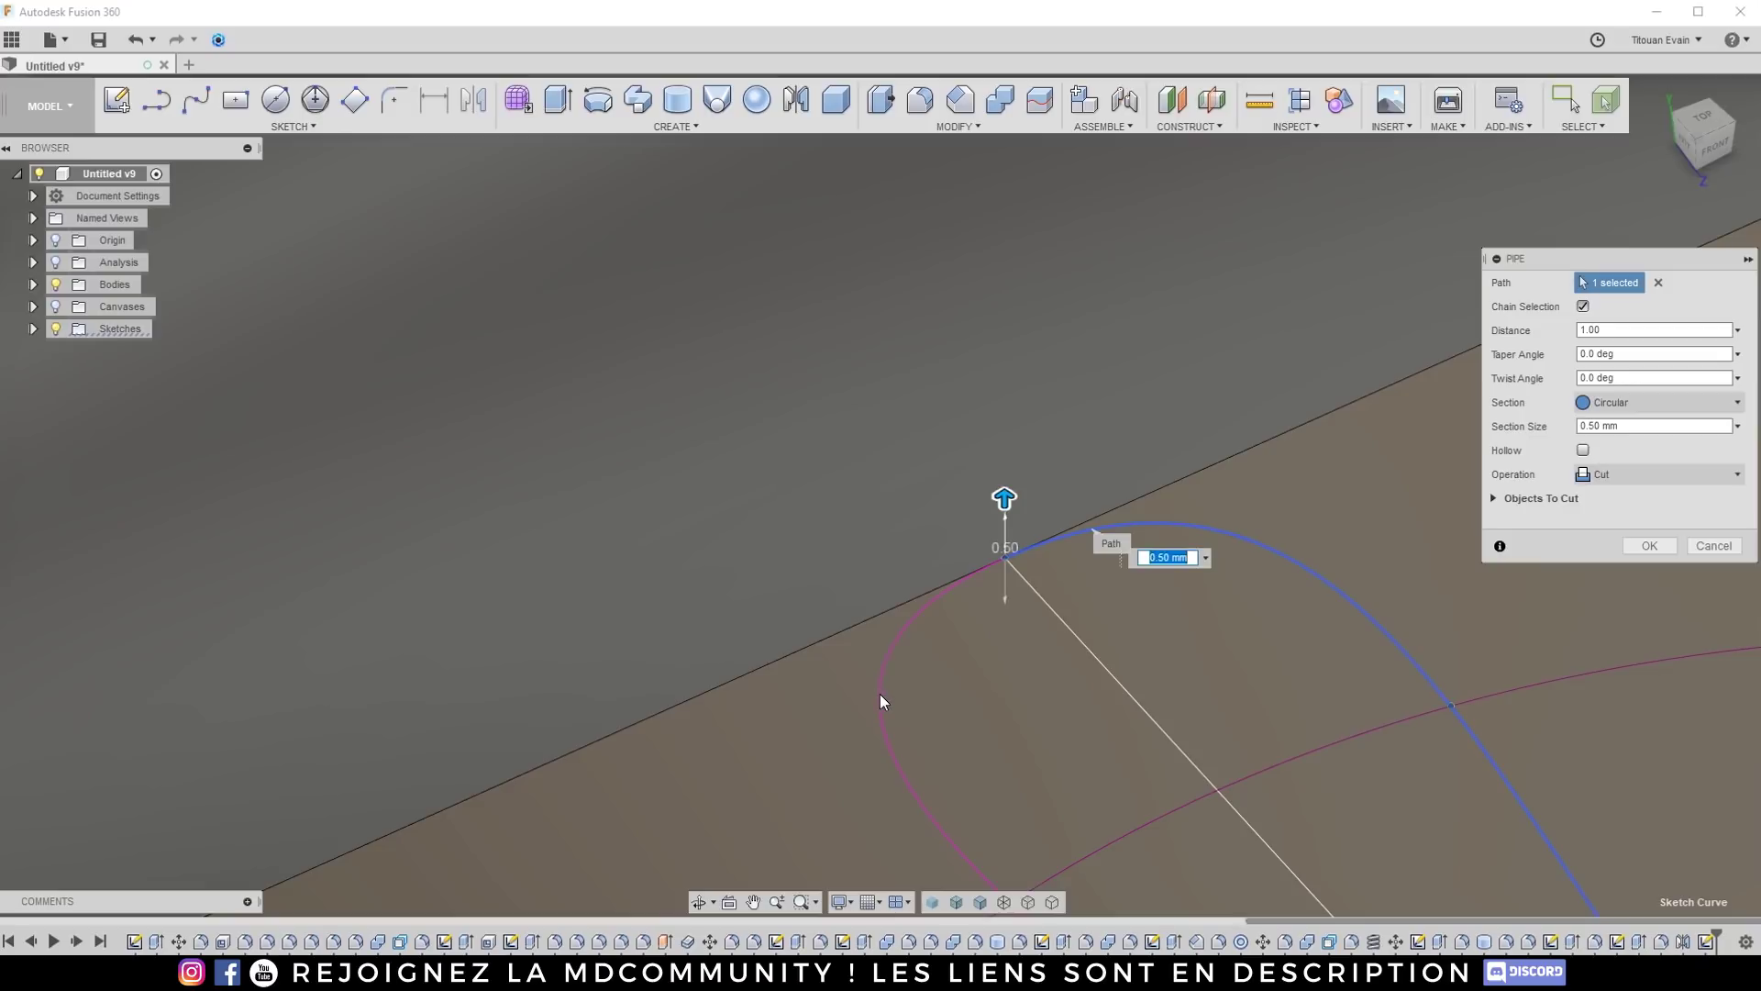
pyautogui.scroll(-5, 944, 539)
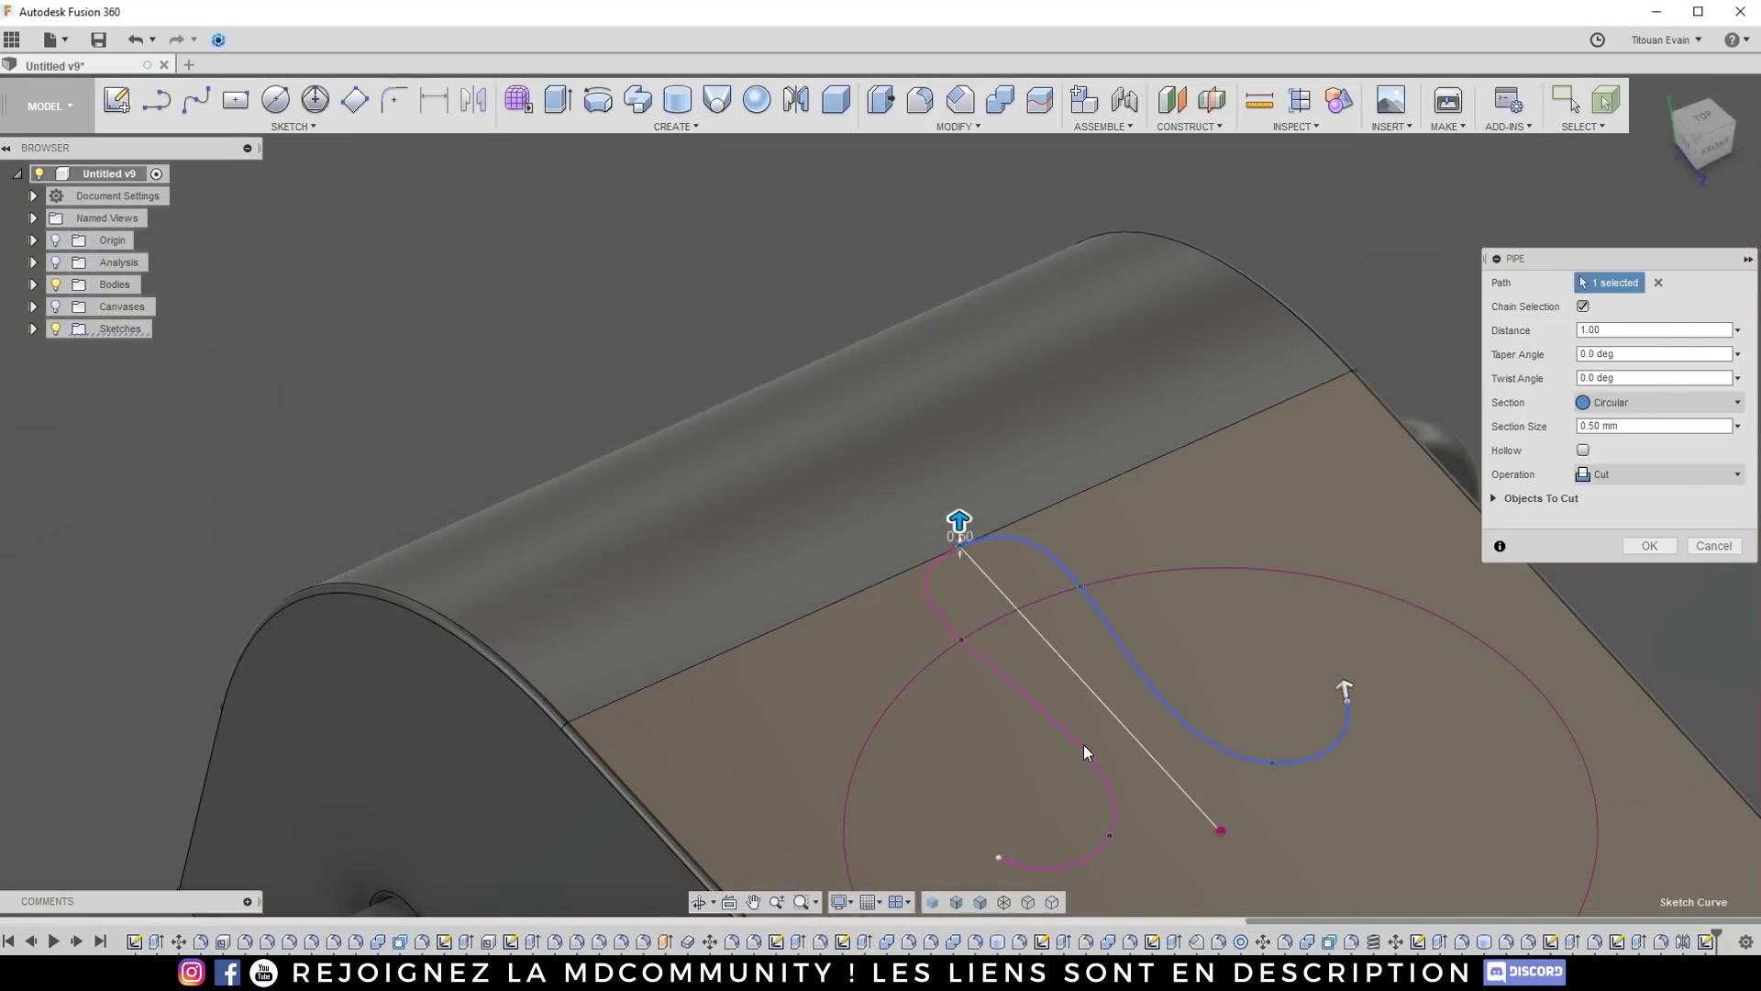
pyautogui.keyDown('shift'); pyautogui.moveTo(1083, 751); pyautogui.dragTo(1391, 492, button='middle'); pyautogui.keyUp('shift')
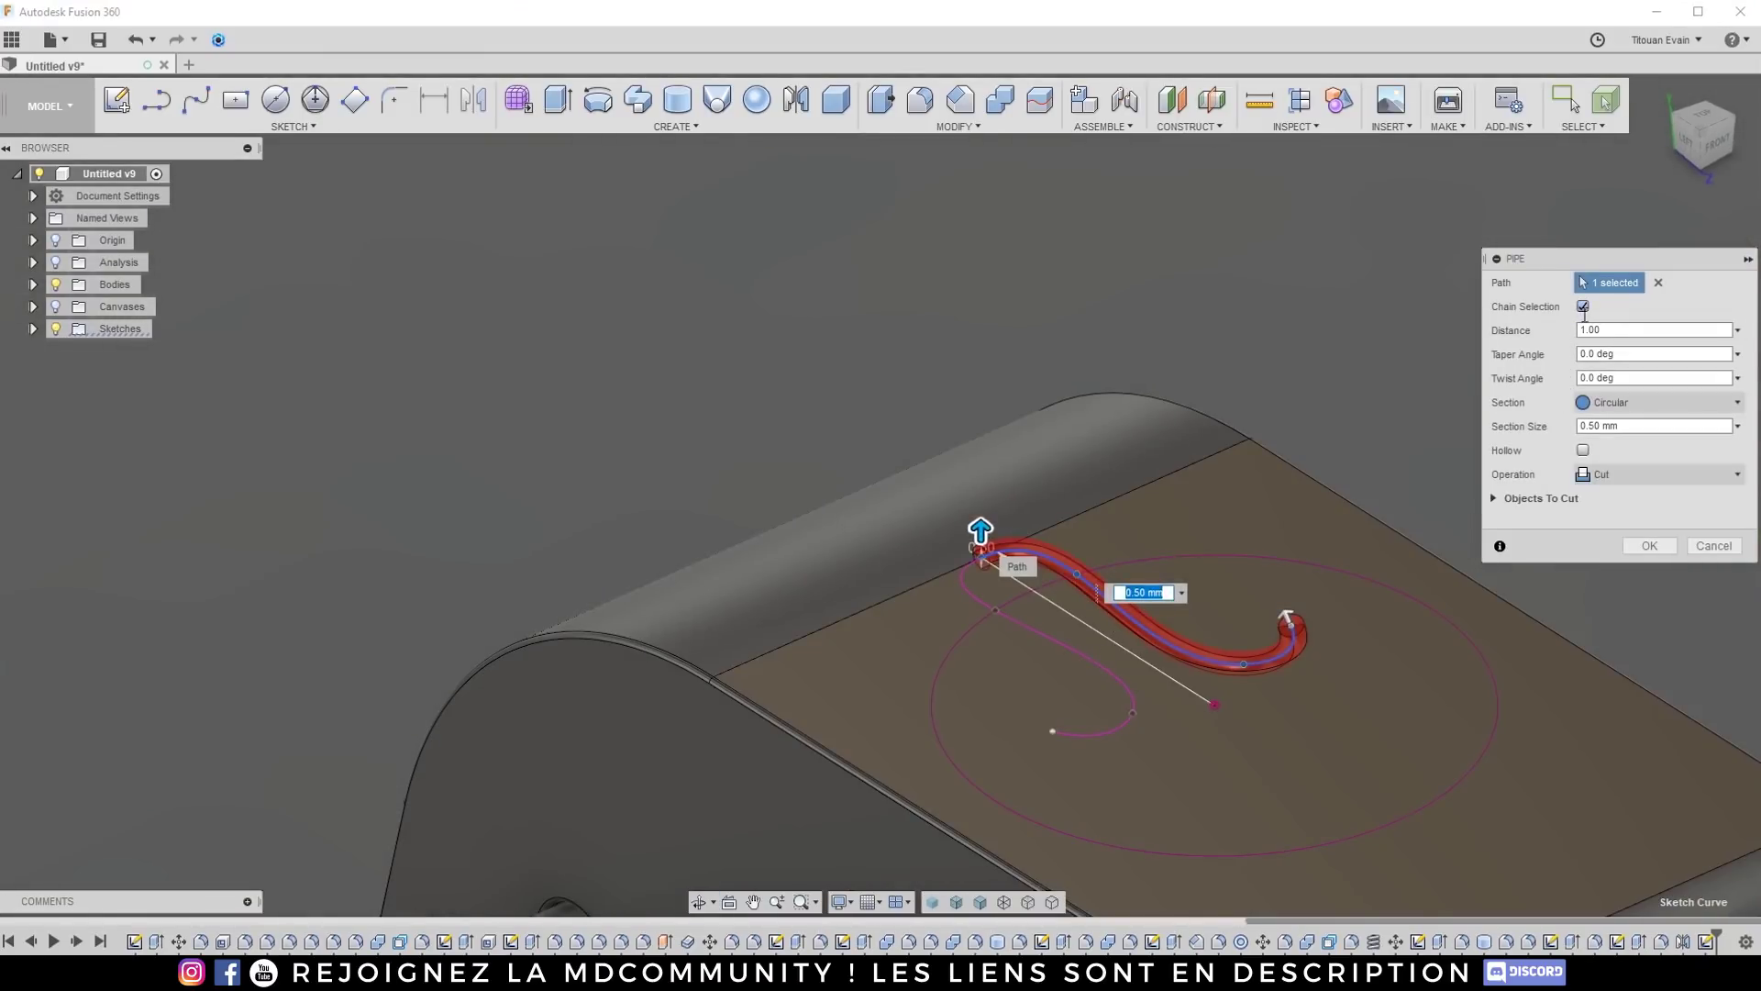
pyautogui.click(1038, 645)
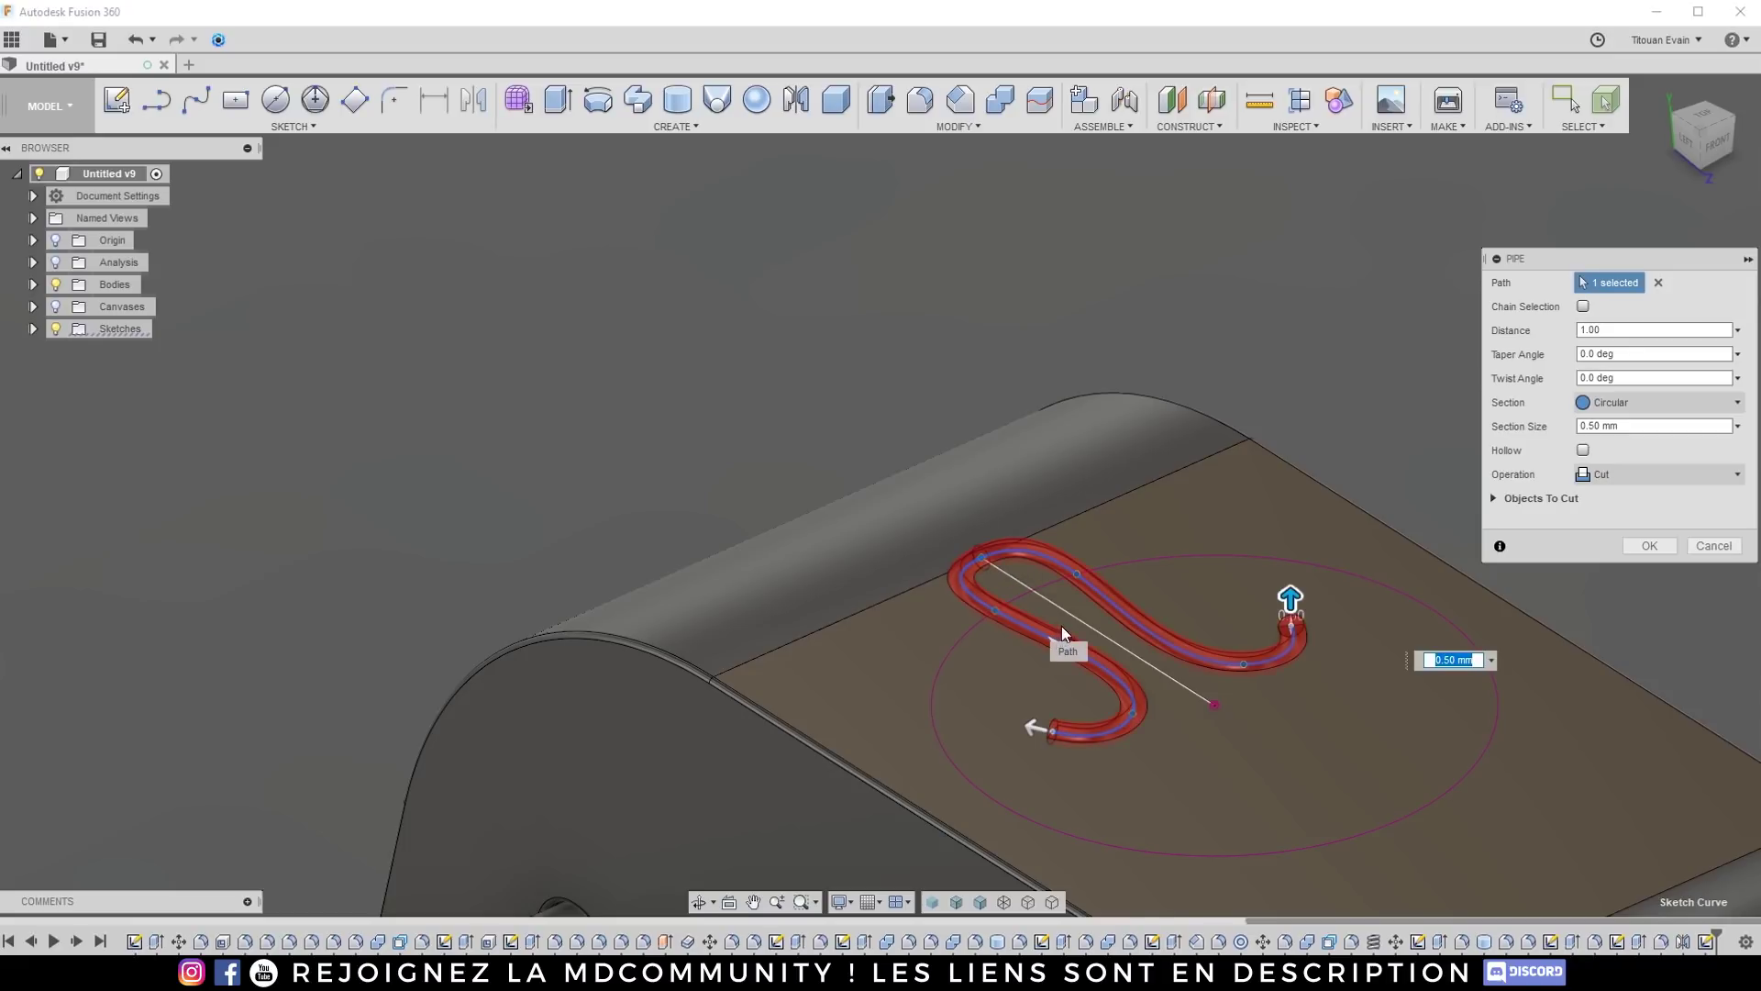
# Step: Set the pipe's circular section size to 0.25 mm and create it with the Cut operation
pyautogui.scroll(3, 1101, 610)
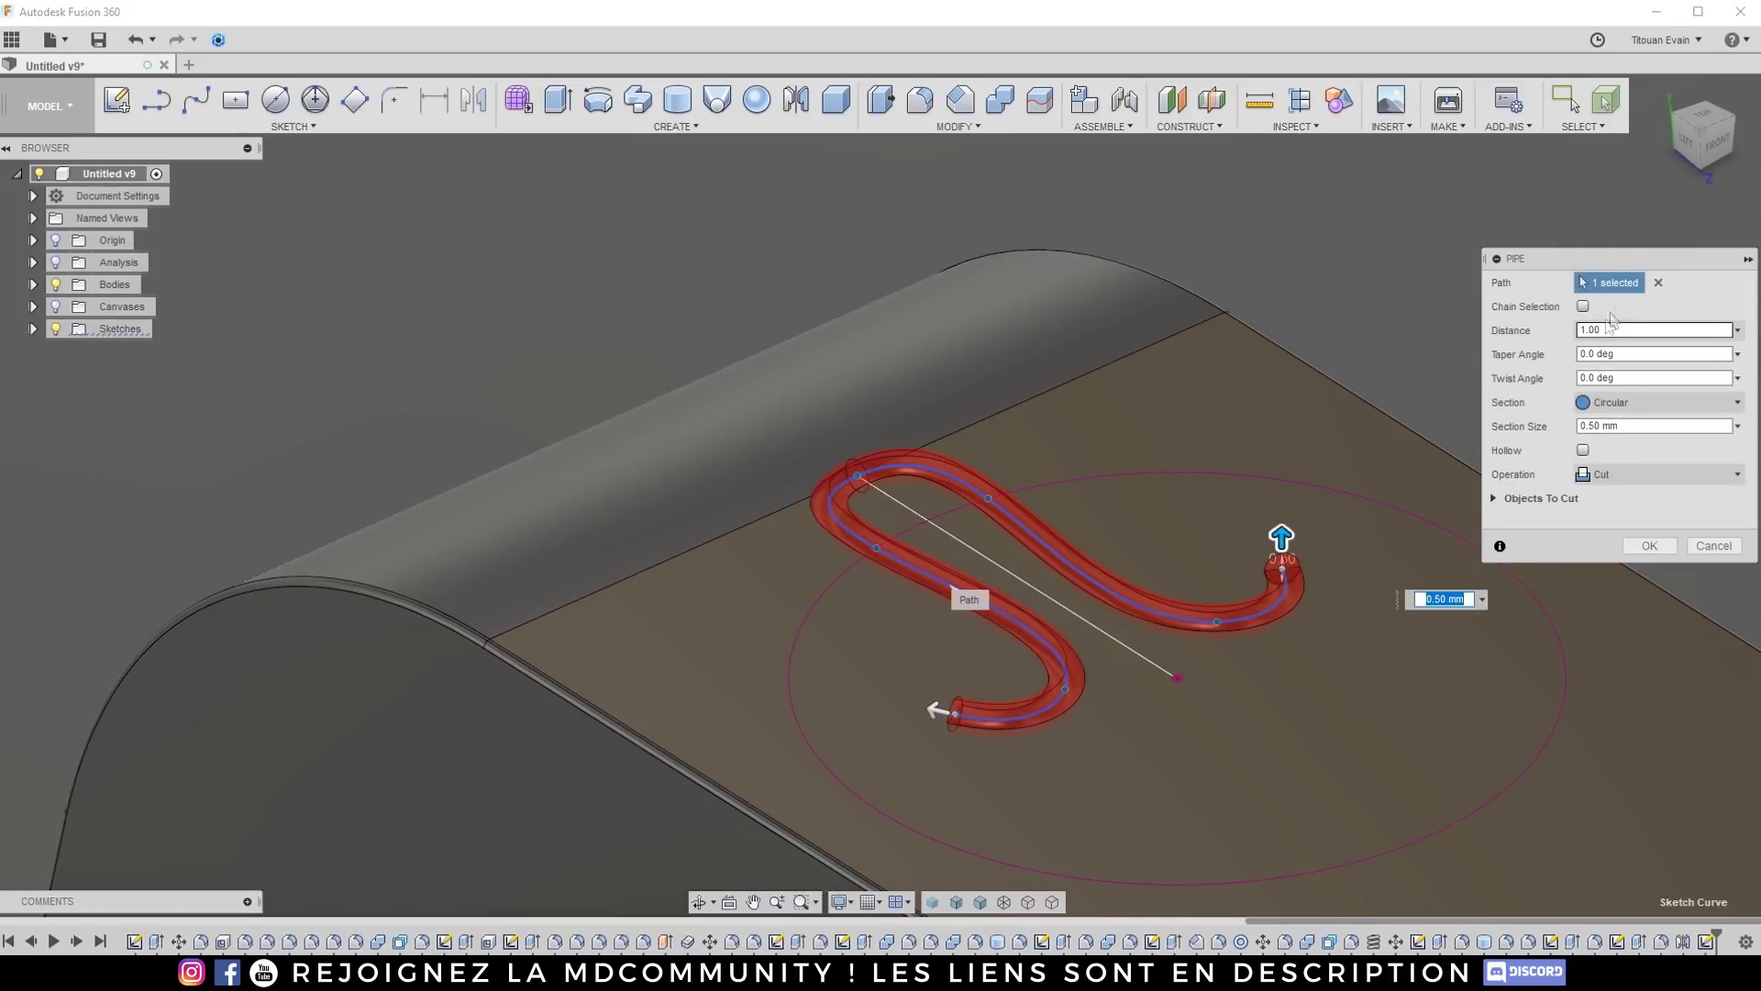
pyautogui.keyDown('shift'); pyautogui.moveTo(1214, 519); pyautogui.dragTo(1103, 511, button='middle'); pyautogui.keyUp('shift')
pyautogui.scroll(-5, 998, 481)
pyautogui.scroll(3, 1082, 477)
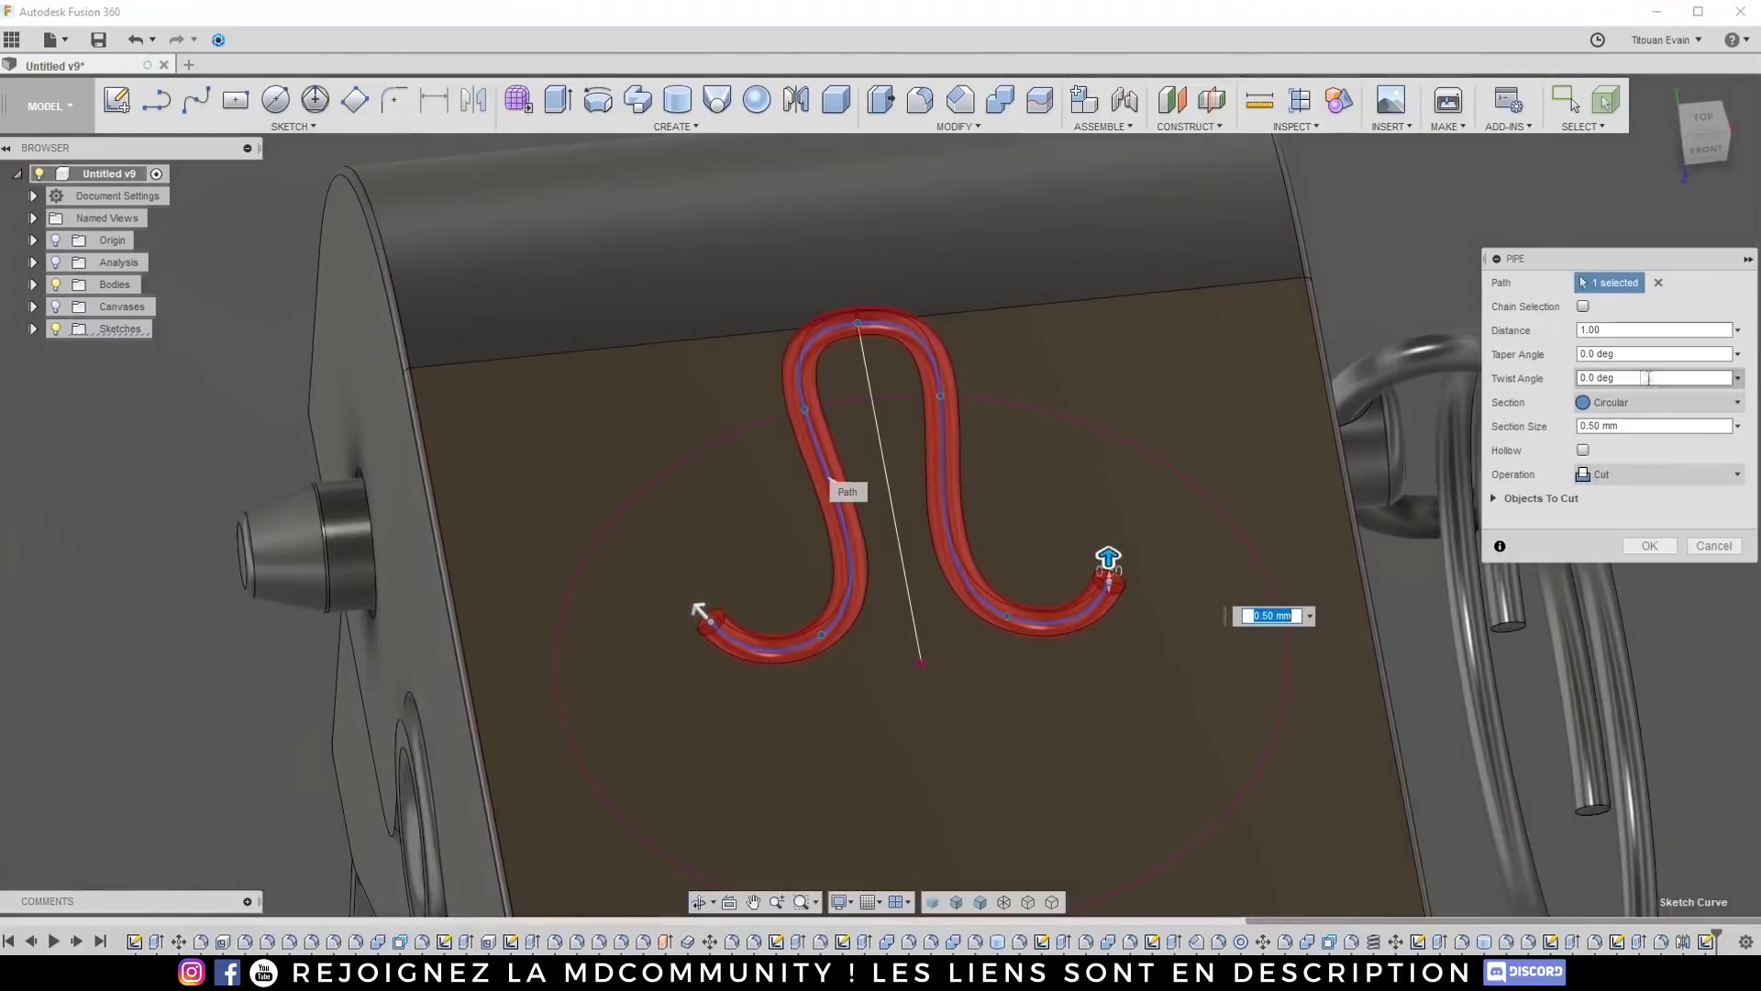
pyautogui.scroll(2, 1152, 495)
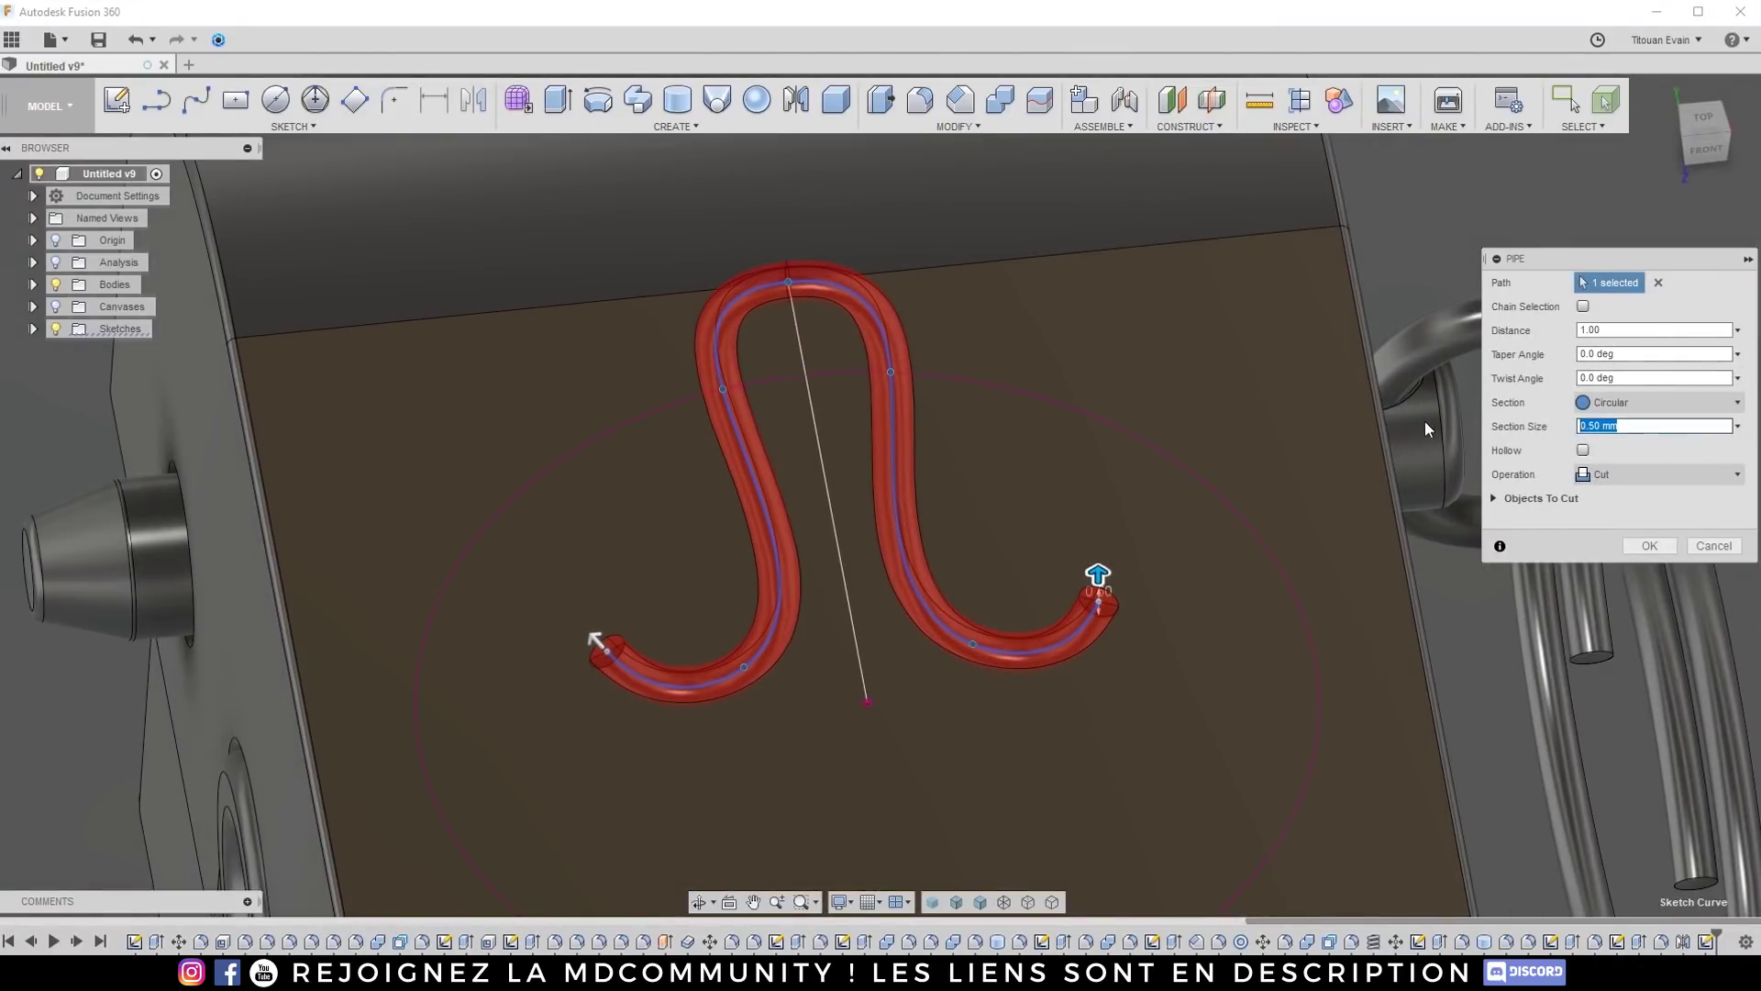
pyautogui.write('0.2')
pyautogui.press('Return')
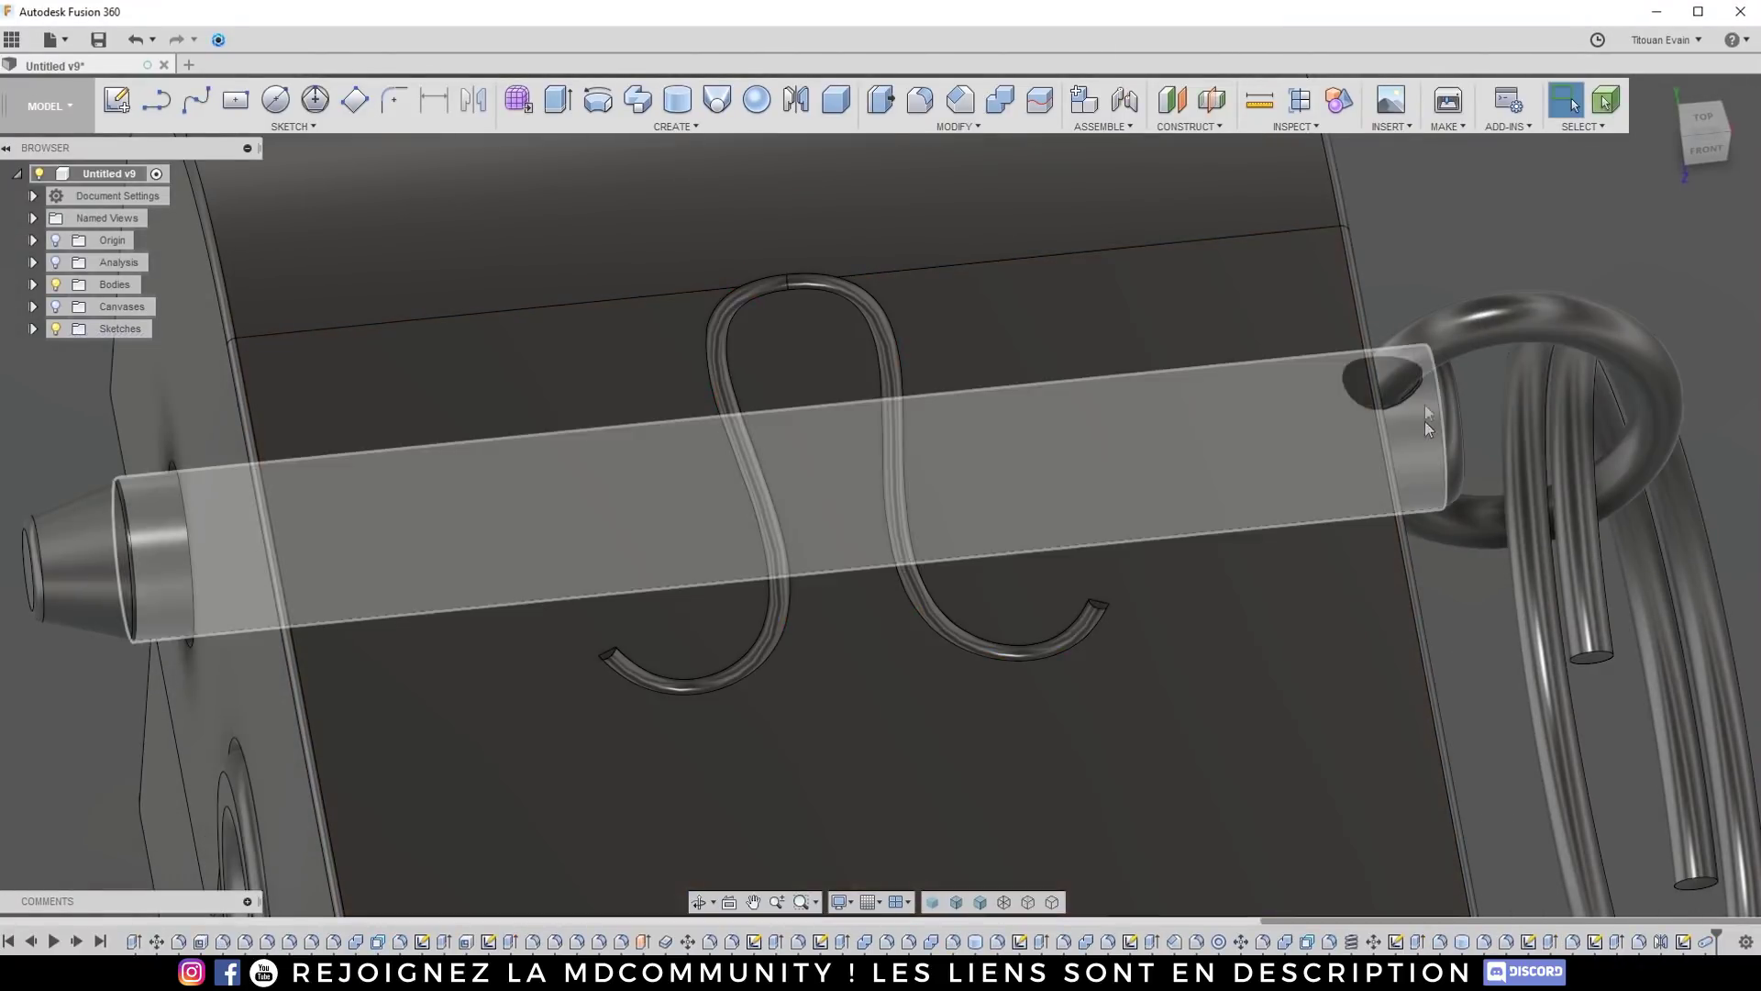
# Step: Edit the pipe feature on the head's top face and change its operation to New Body
pyautogui.scroll(-5, 1193, 404)
pyautogui.keyDown('shift'); pyautogui.moveTo(995, 391); pyautogui.dragTo(961, 432, button='middle'); pyautogui.keyUp('shift')
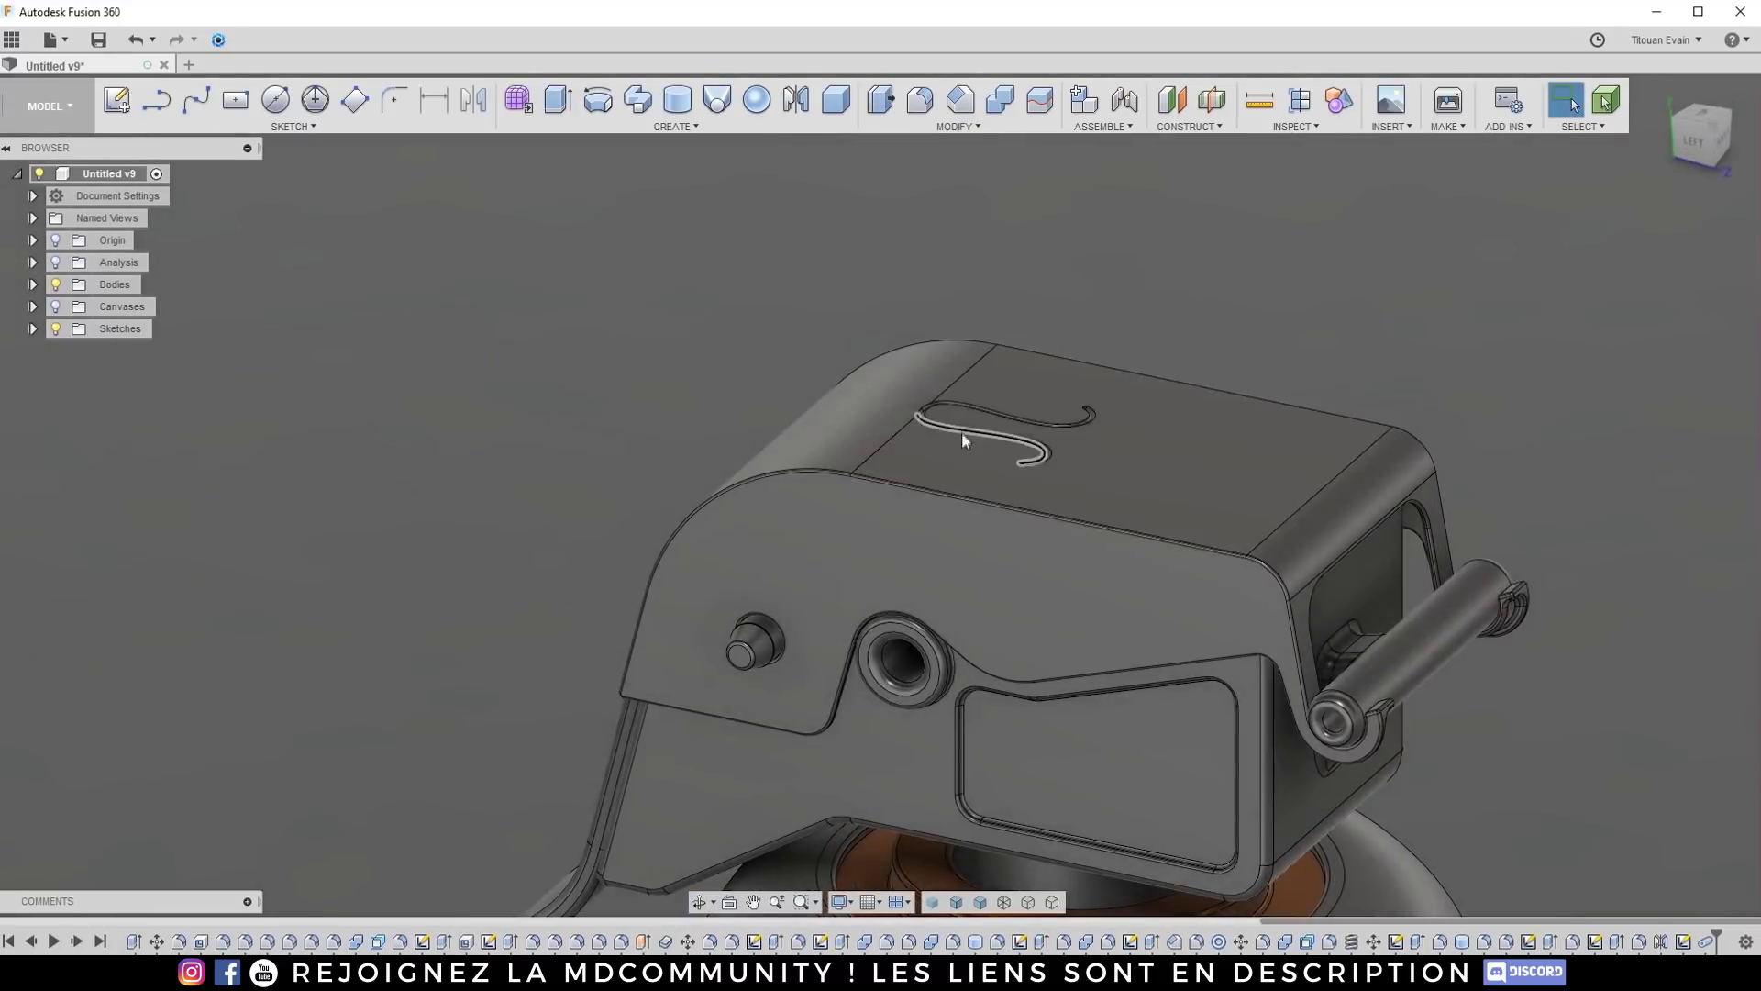
pyautogui.scroll(5, 961, 432)
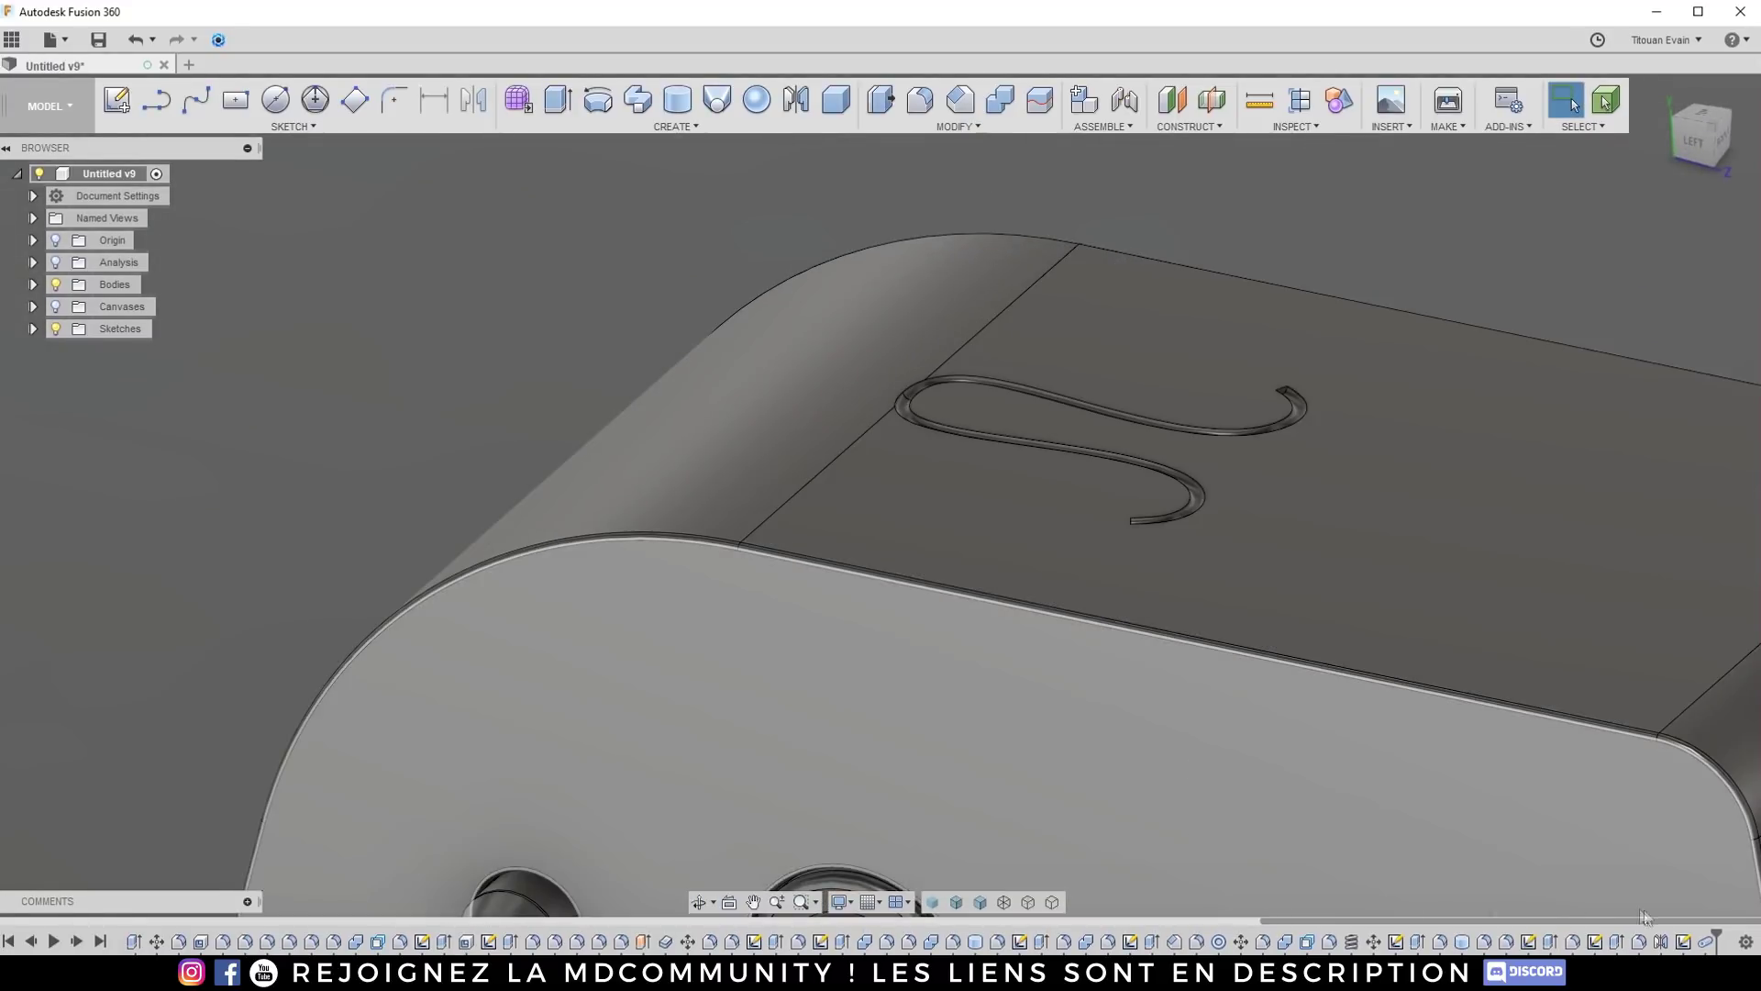
pyautogui.rightClick(1706, 941)
pyautogui.click(1651, 774)
pyautogui.click(1650, 477)
pyautogui.click(1632, 542)
pyautogui.click(1710, 546)
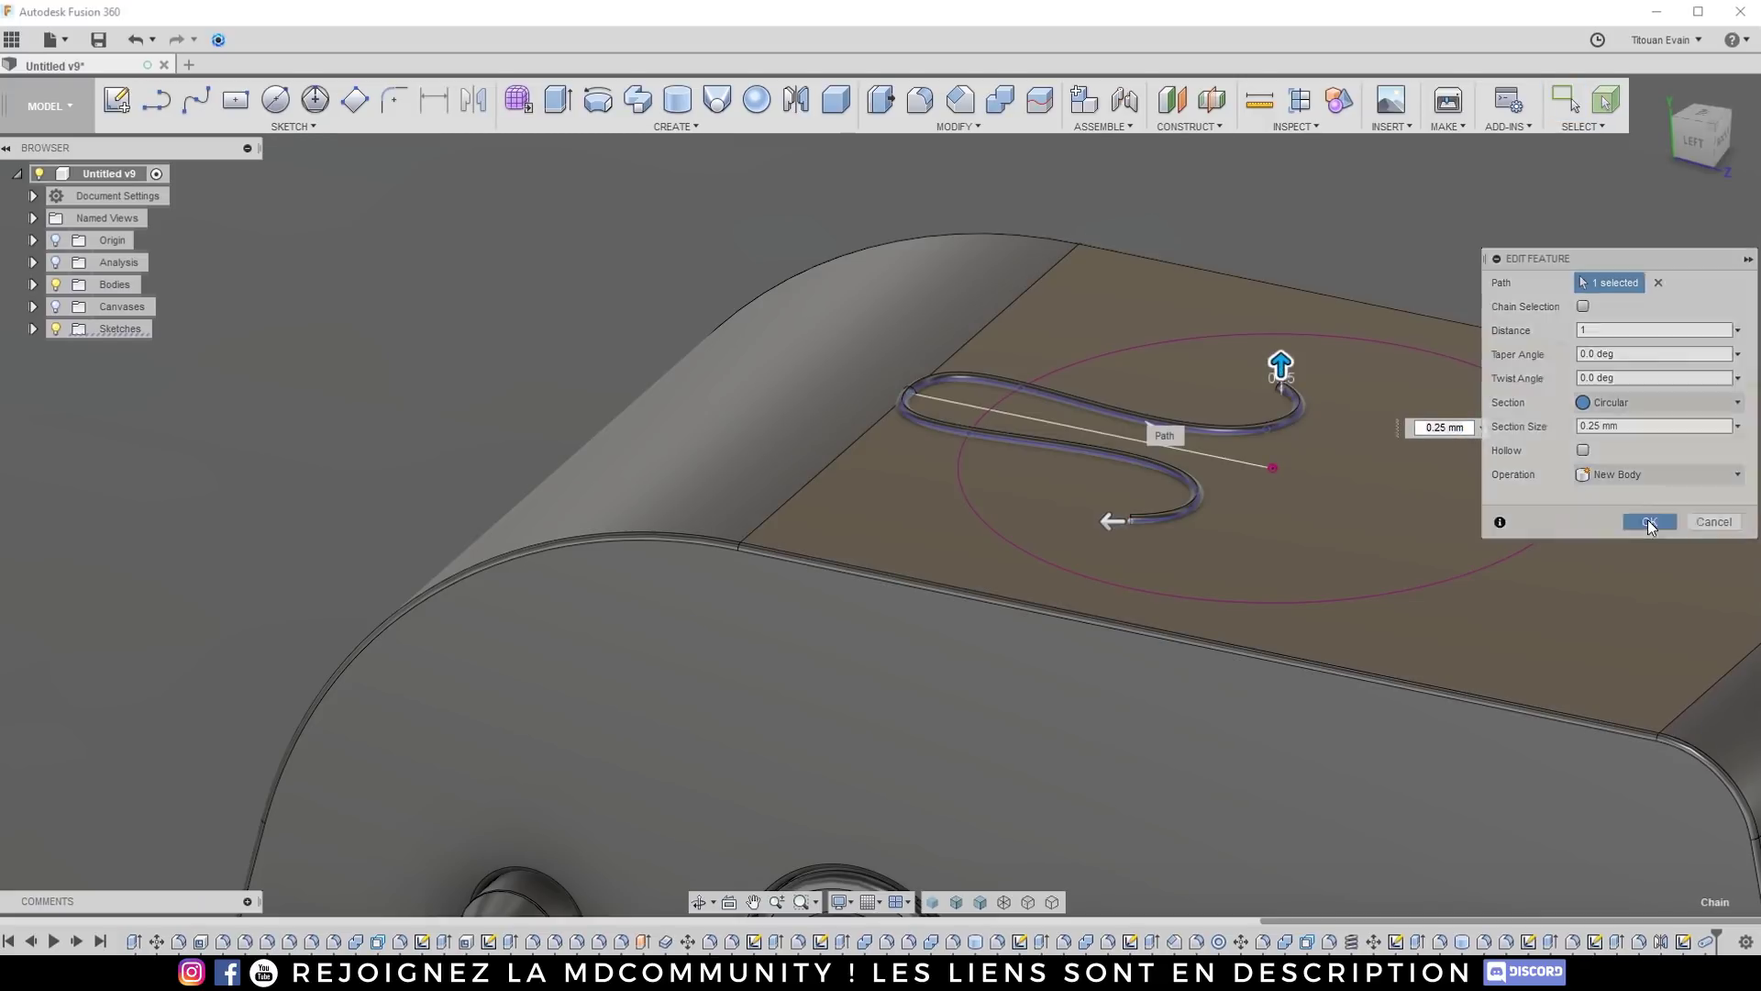
# Step: Move the new pipe body off the top face by about -6.99 mm in X and -4.95 mm in Z, beyond the head's side
pyautogui.scroll(-5, 1180, 514)
pyautogui.scroll(6, 1176, 494)
pyautogui.click(1189, 460)
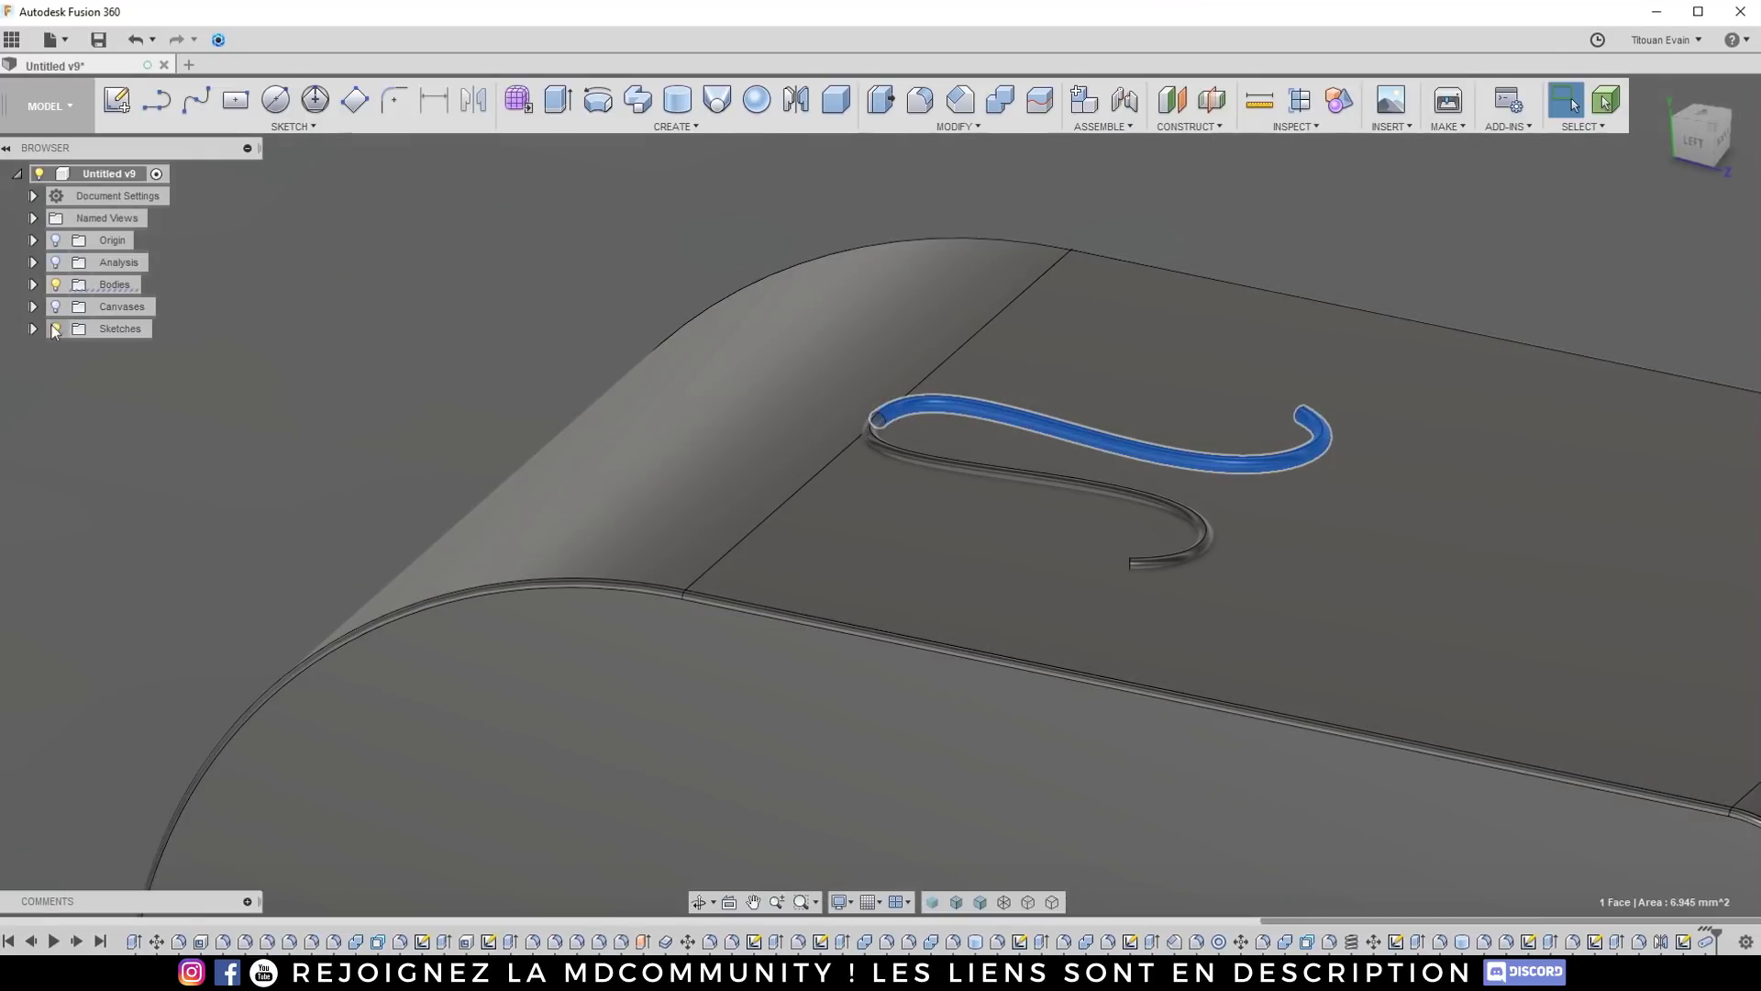
pyautogui.click(33, 284)
pyautogui.click(103, 504)
pyautogui.scroll(-5, 734, 330)
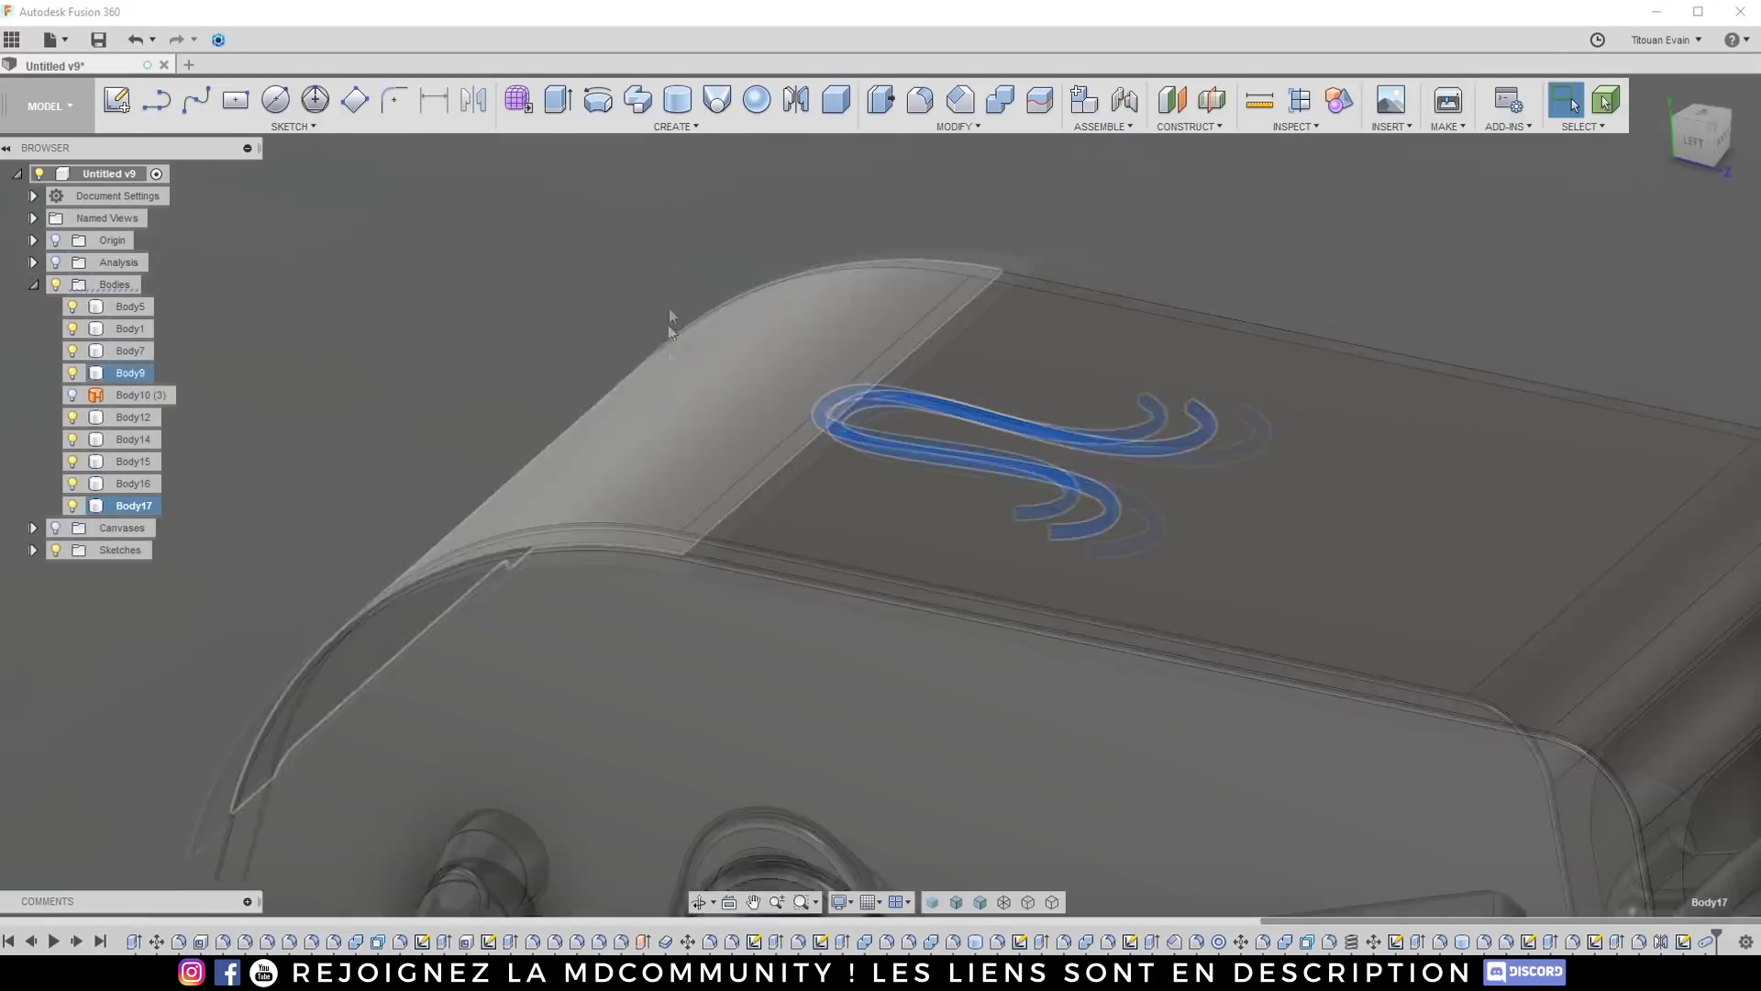
pyautogui.press('m')
pyautogui.scroll(-5, 783, 321)
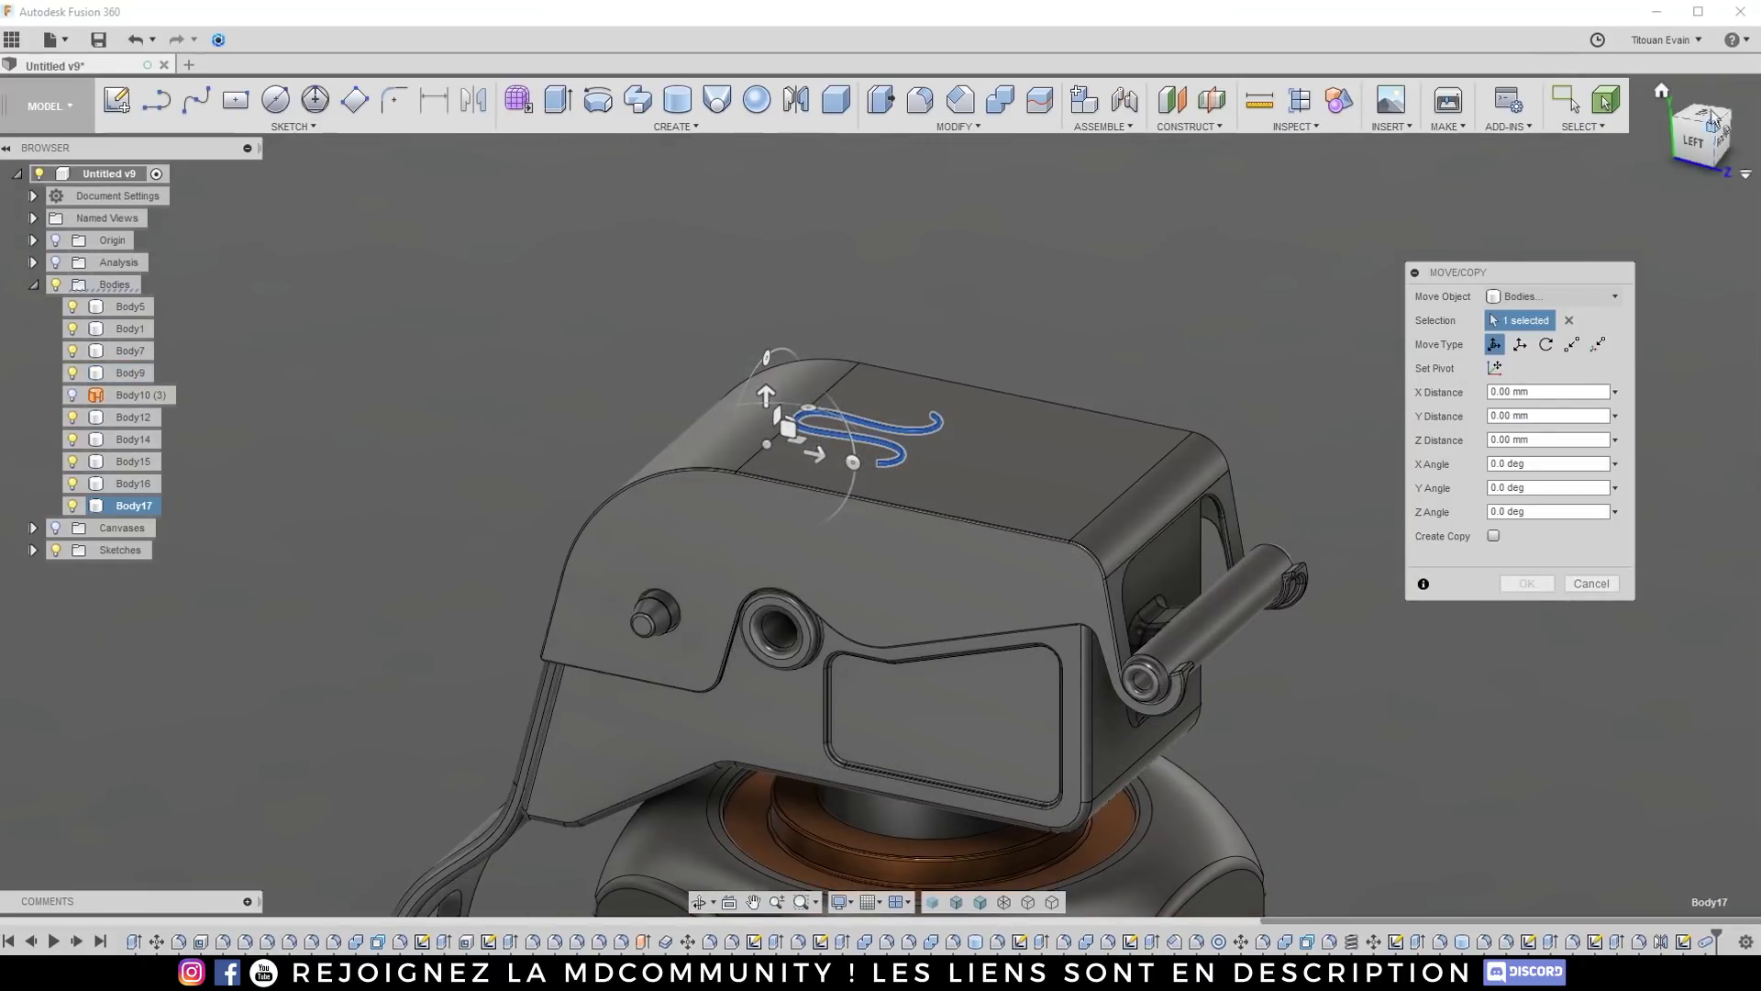
pyautogui.click(1711, 115)
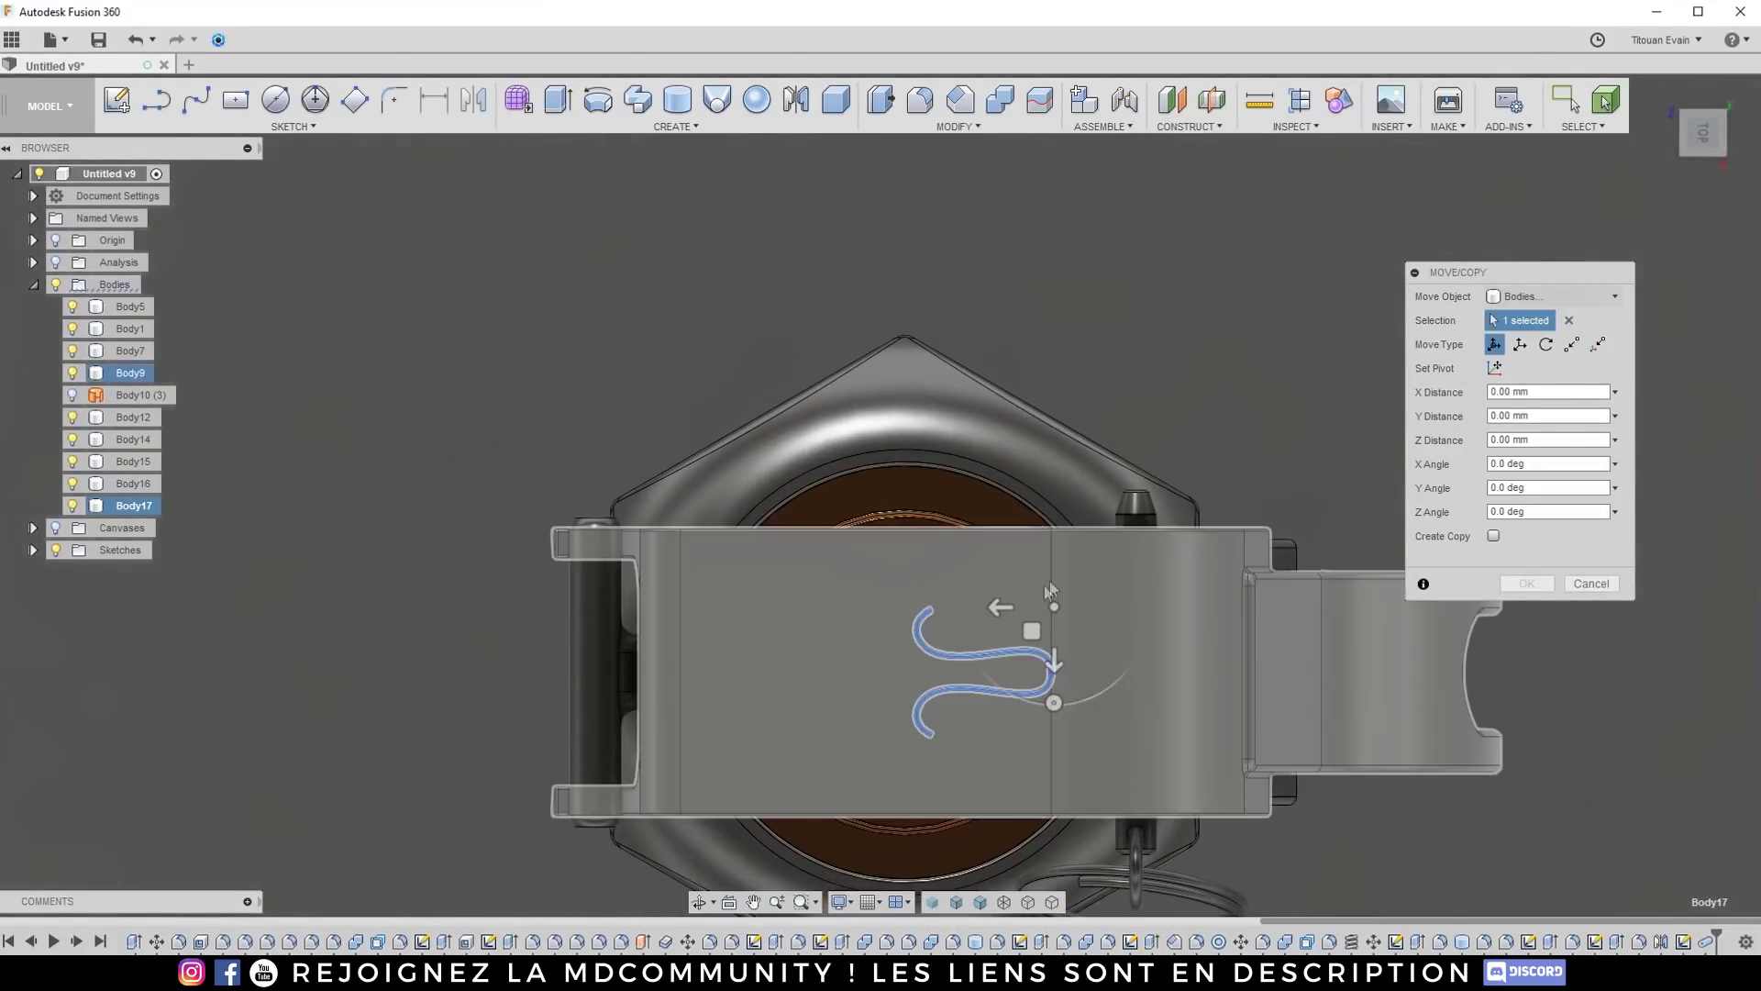
pyautogui.moveTo(1054, 662); pyautogui.dragTo(1178, 498)
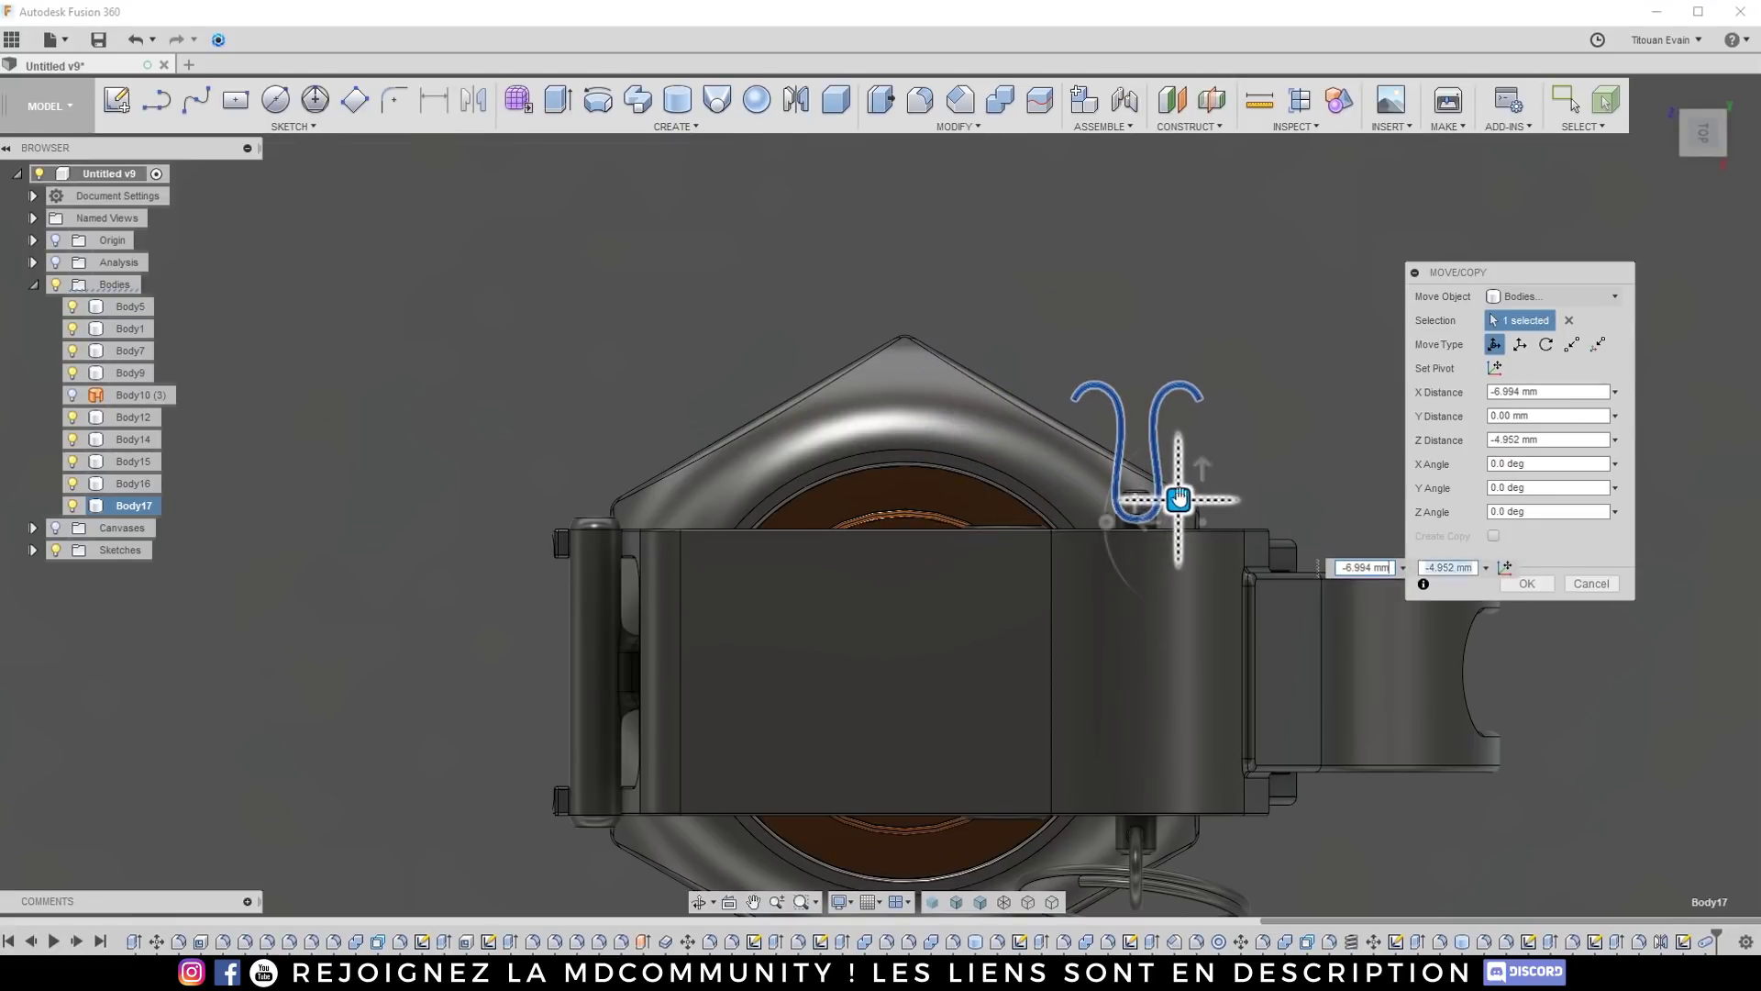
# Step: Lower the pipe body by about -8.02 mm in Y so it lines up with the side pin's centre
pyautogui.keyDown('shift'); pyautogui.moveTo(1144, 557); pyautogui.dragTo(1358, 541, button='middle'); pyautogui.keyUp('shift')
pyautogui.keyDown('shift'); pyautogui.moveTo(926, 207); pyautogui.dragTo(948, 417, button='middle'); pyautogui.keyUp('shift')
pyautogui.scroll(4, 936, 508)
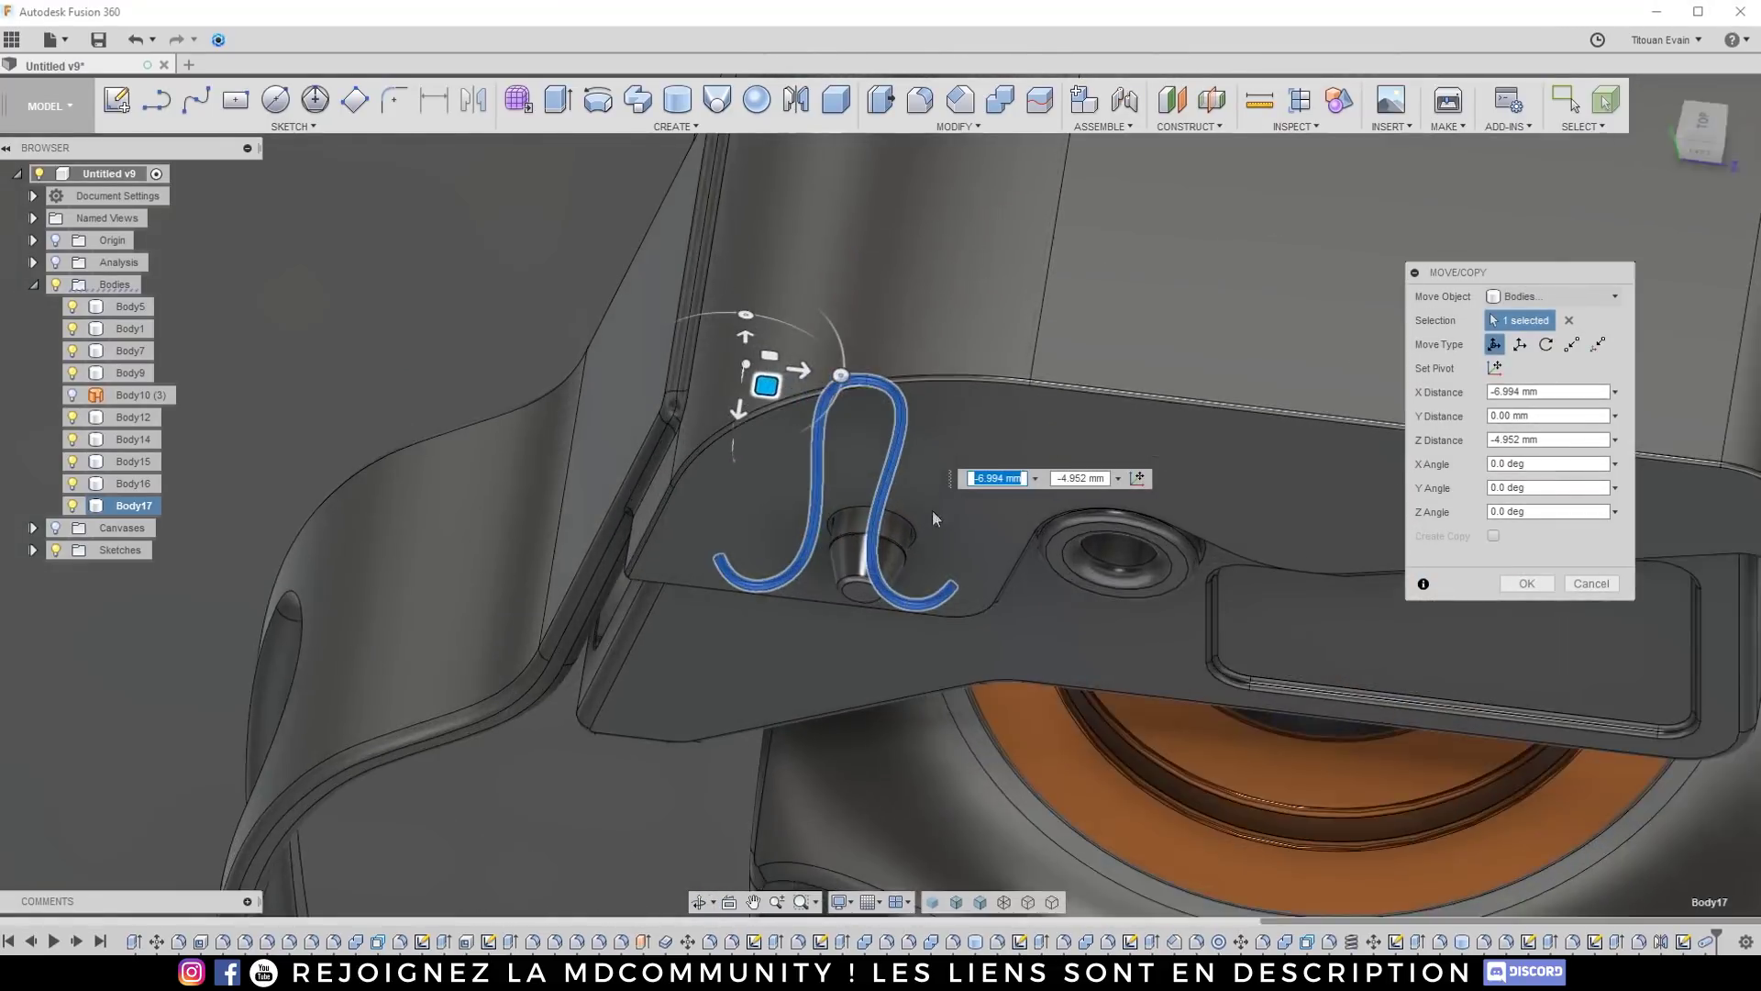
pyautogui.keyDown('shift'); pyautogui.moveTo(932, 510); pyautogui.dragTo(1013, 396, button='middle'); pyautogui.keyUp('shift')
pyautogui.click(1706, 139)
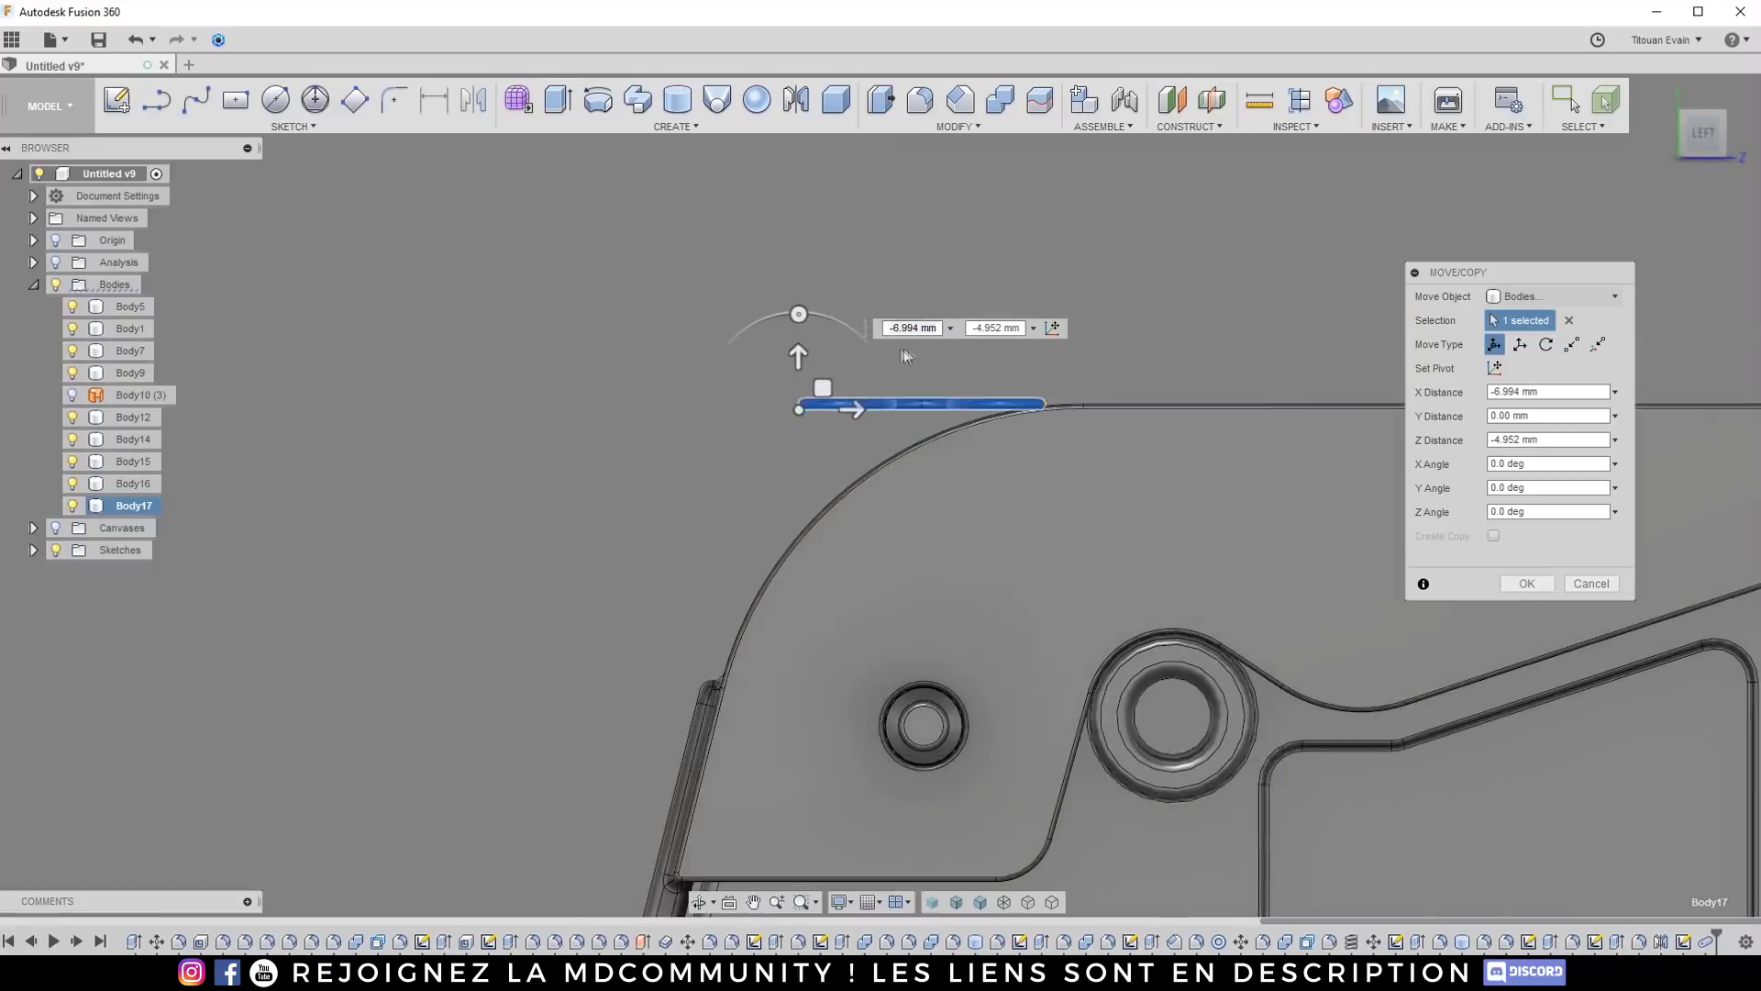
pyautogui.moveTo(822, 341); pyautogui.dragTo(822, 577)
pyautogui.scroll(5, 939, 635)
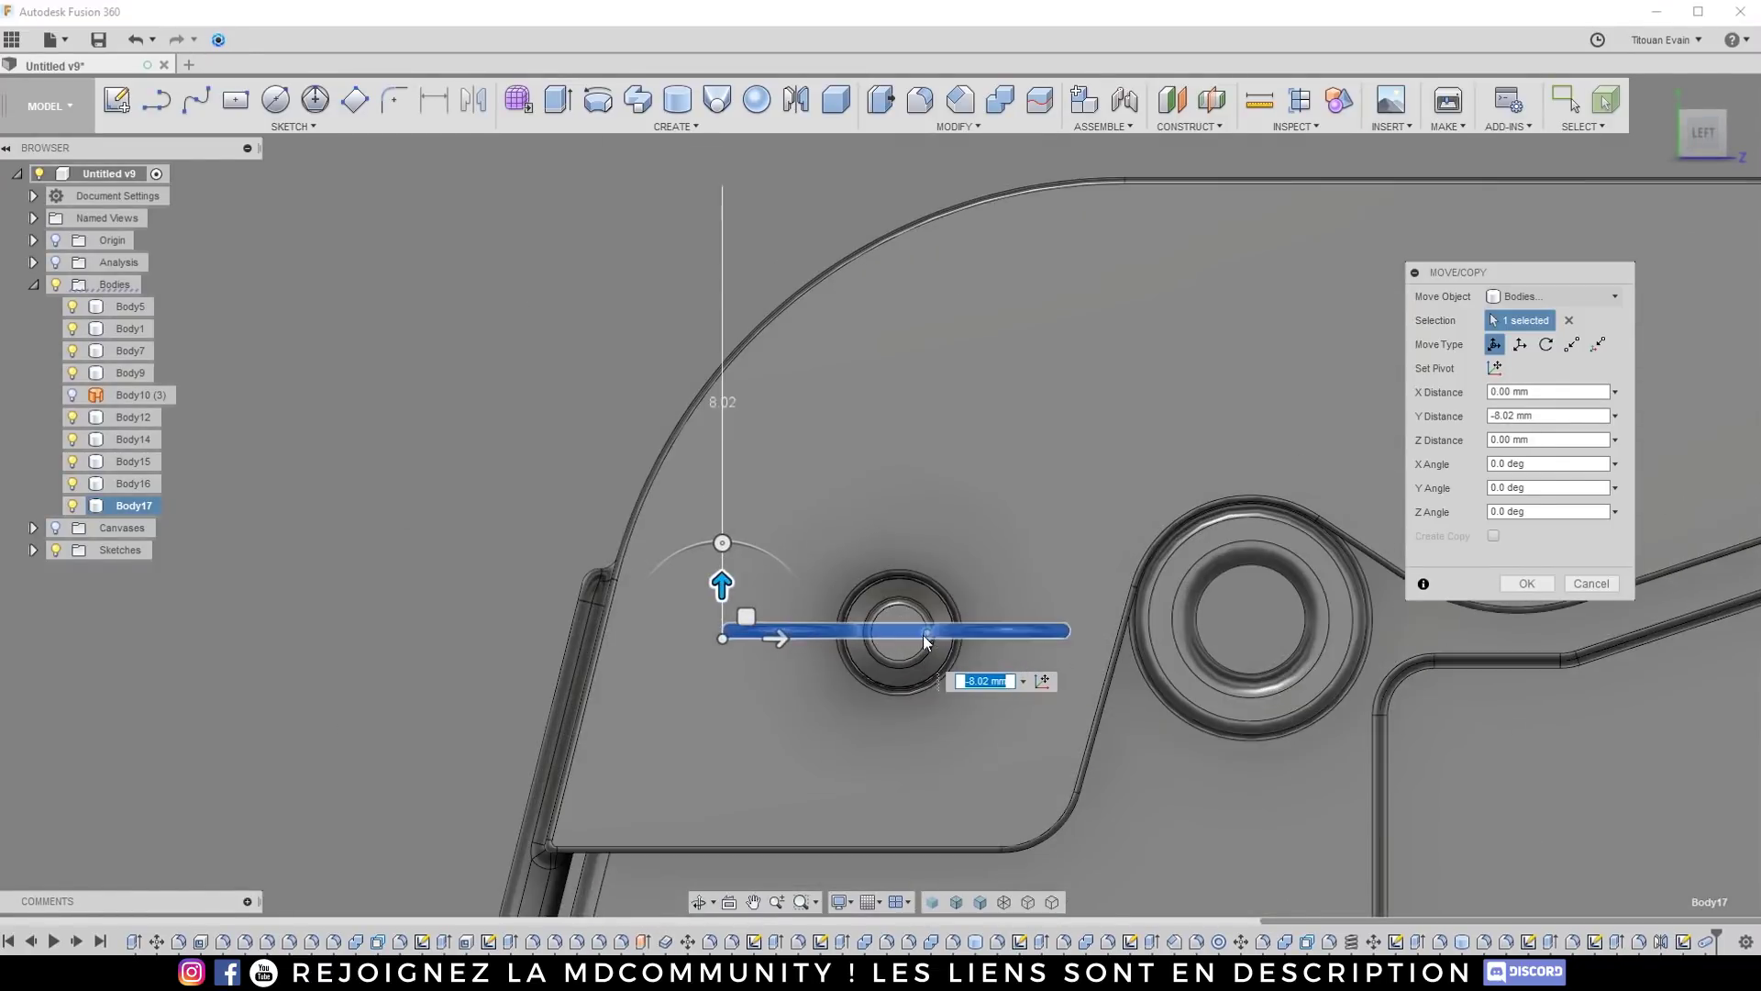
# Step: Set the move pivot at the side pin's centre, rotate the pipe body -60 degrees about Z and apply the move
pyautogui.click(1495, 368)
pyautogui.click(834, 630)
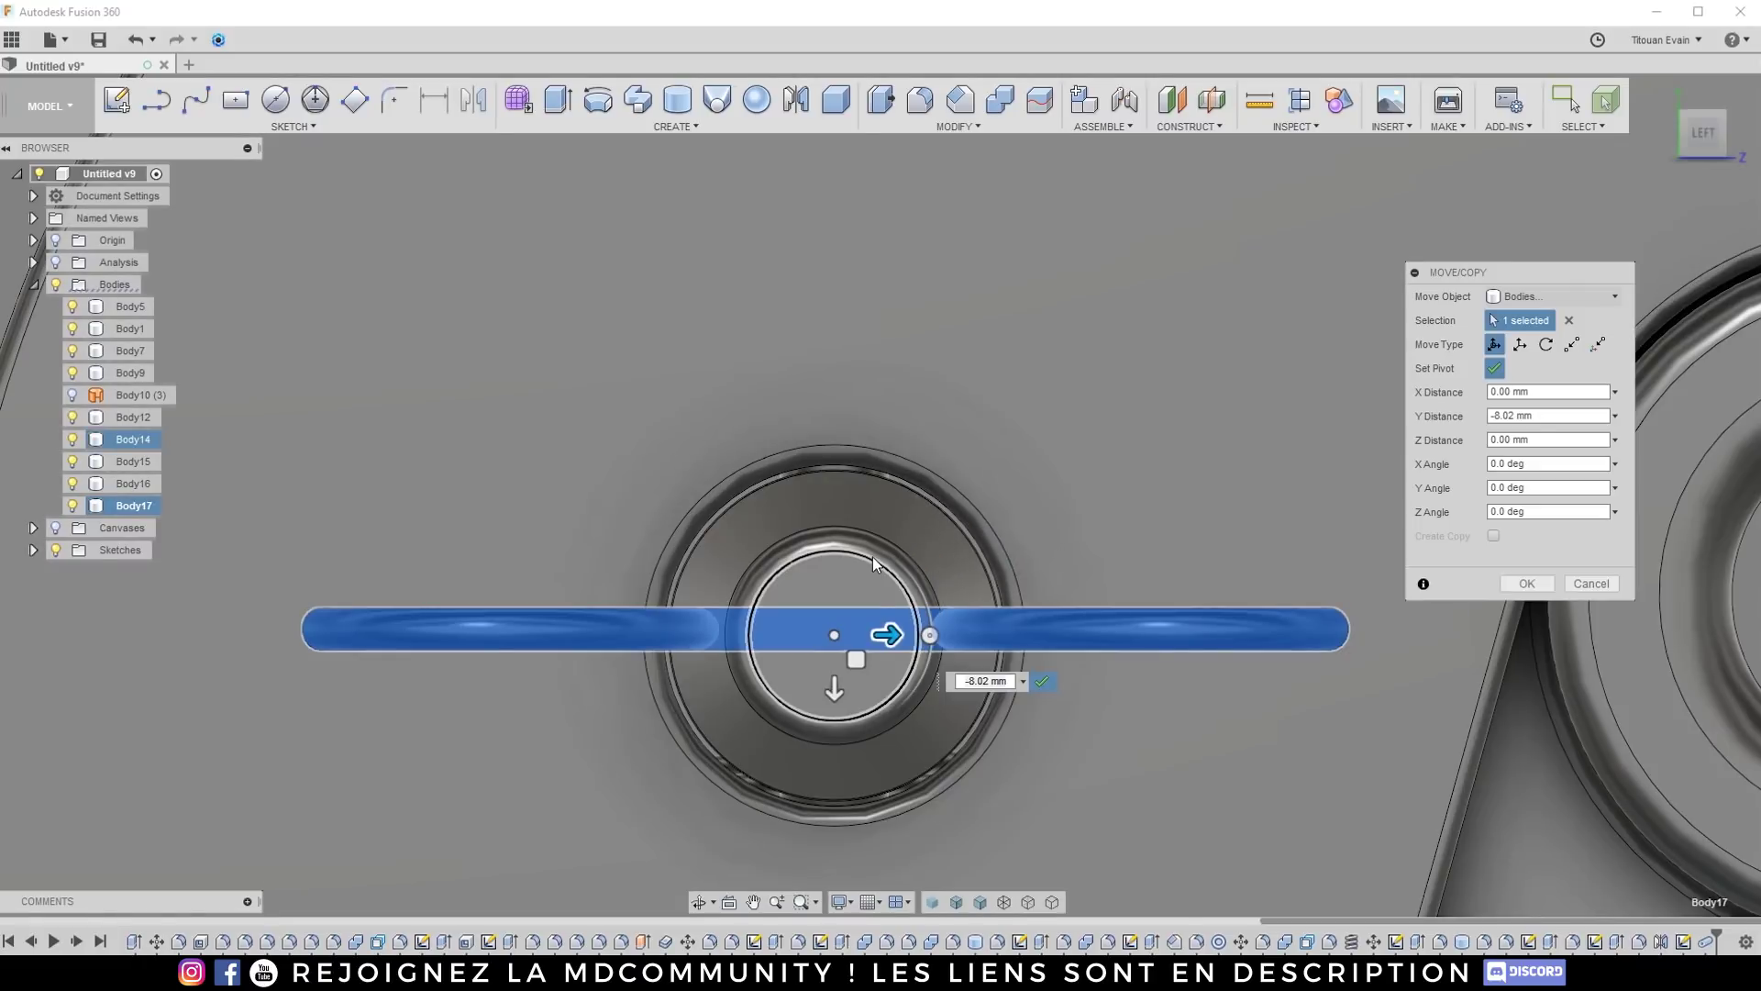
pyautogui.scroll(-5, 866, 568)
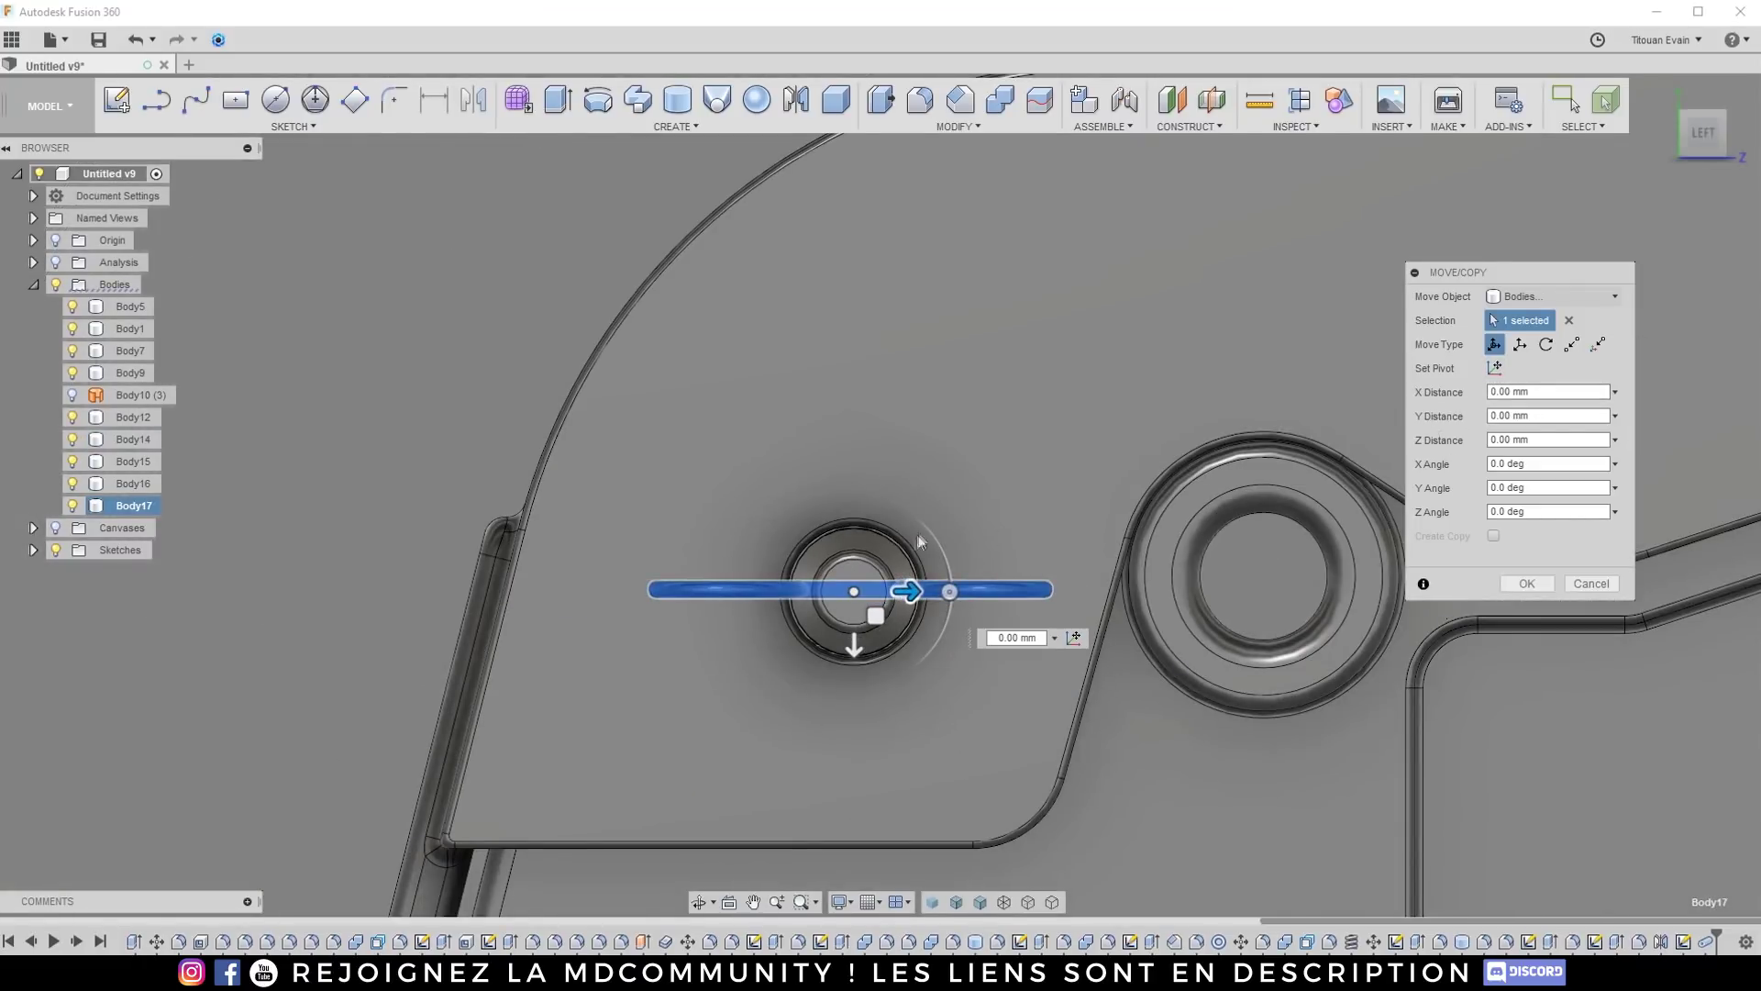
pyautogui.moveTo(961, 604); pyautogui.dragTo(899, 672)
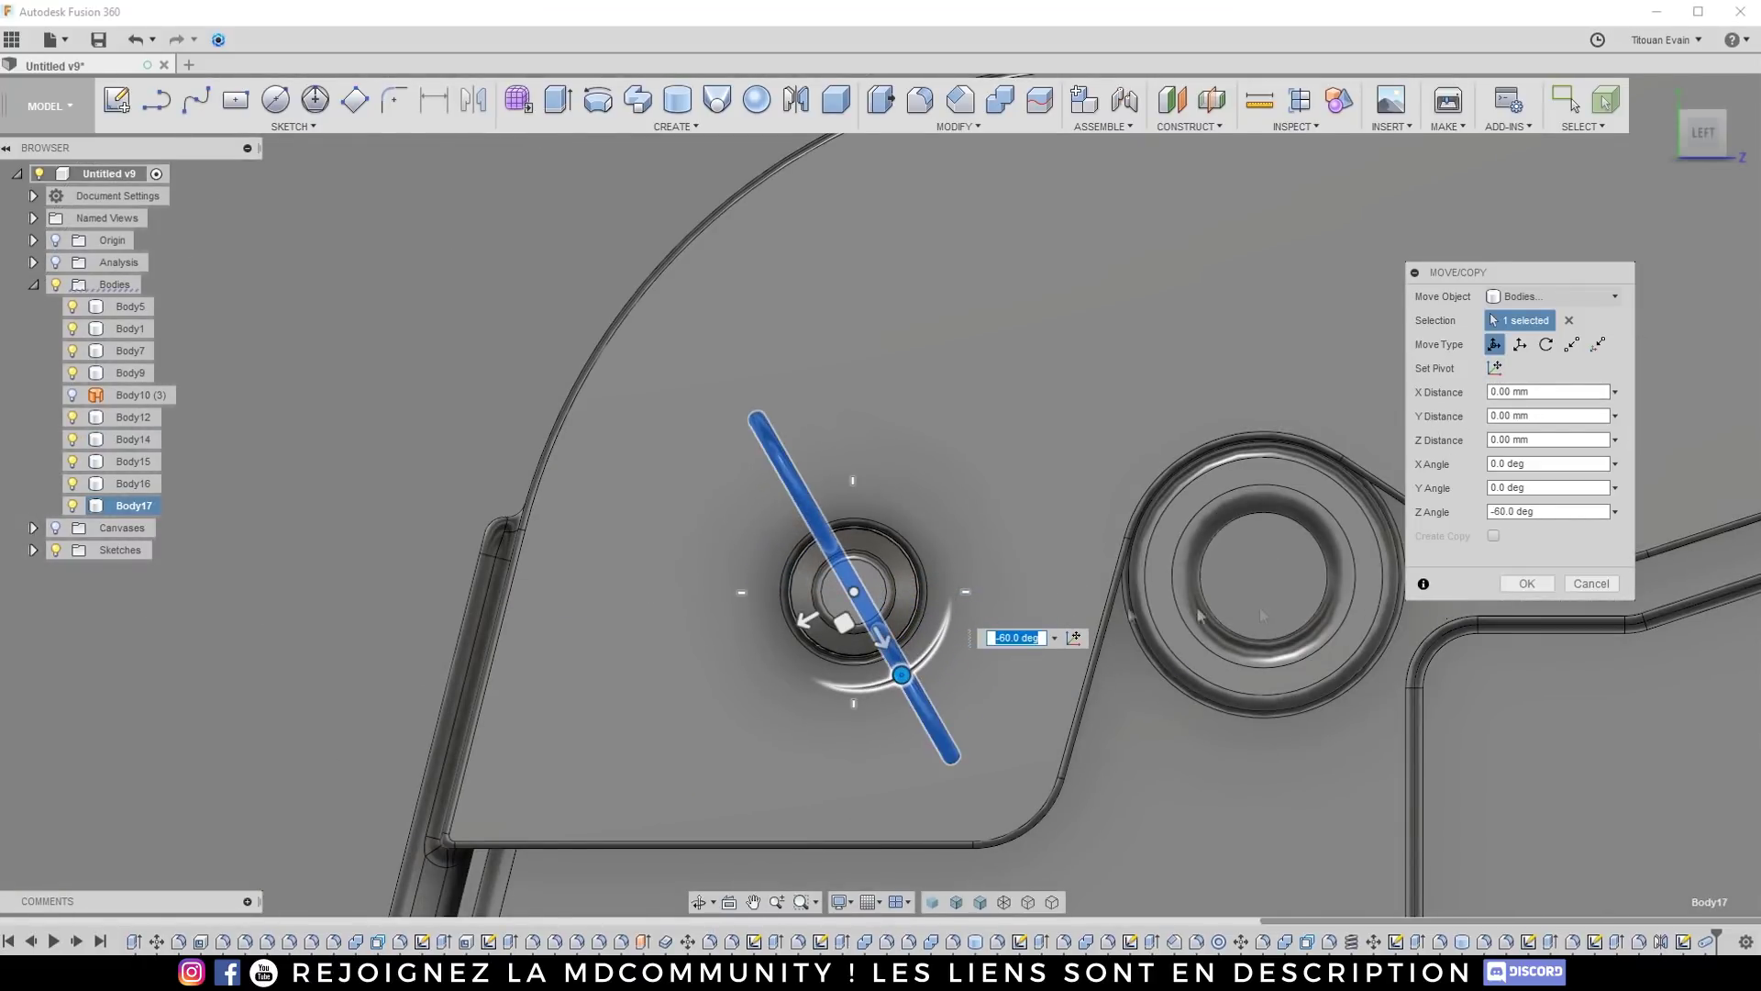
pyautogui.click(1525, 584)
# Step: Edit the pipe's path sketch, raising the mirrored splines' lower and end points and shortening the upper tangent handle
pyautogui.keyDown('shift'); pyautogui.moveTo(1009, 596); pyautogui.dragTo(903, 515, button='middle'); pyautogui.keyUp('shift')
pyautogui.scroll(-4, 1002, 503)
pyautogui.scroll(6, 1081, 540)
pyautogui.keyDown('shift'); pyautogui.moveTo(1080, 540); pyautogui.dragTo(926, 635, button='middle'); pyautogui.keyUp('shift')
pyautogui.rightClick(1661, 942)
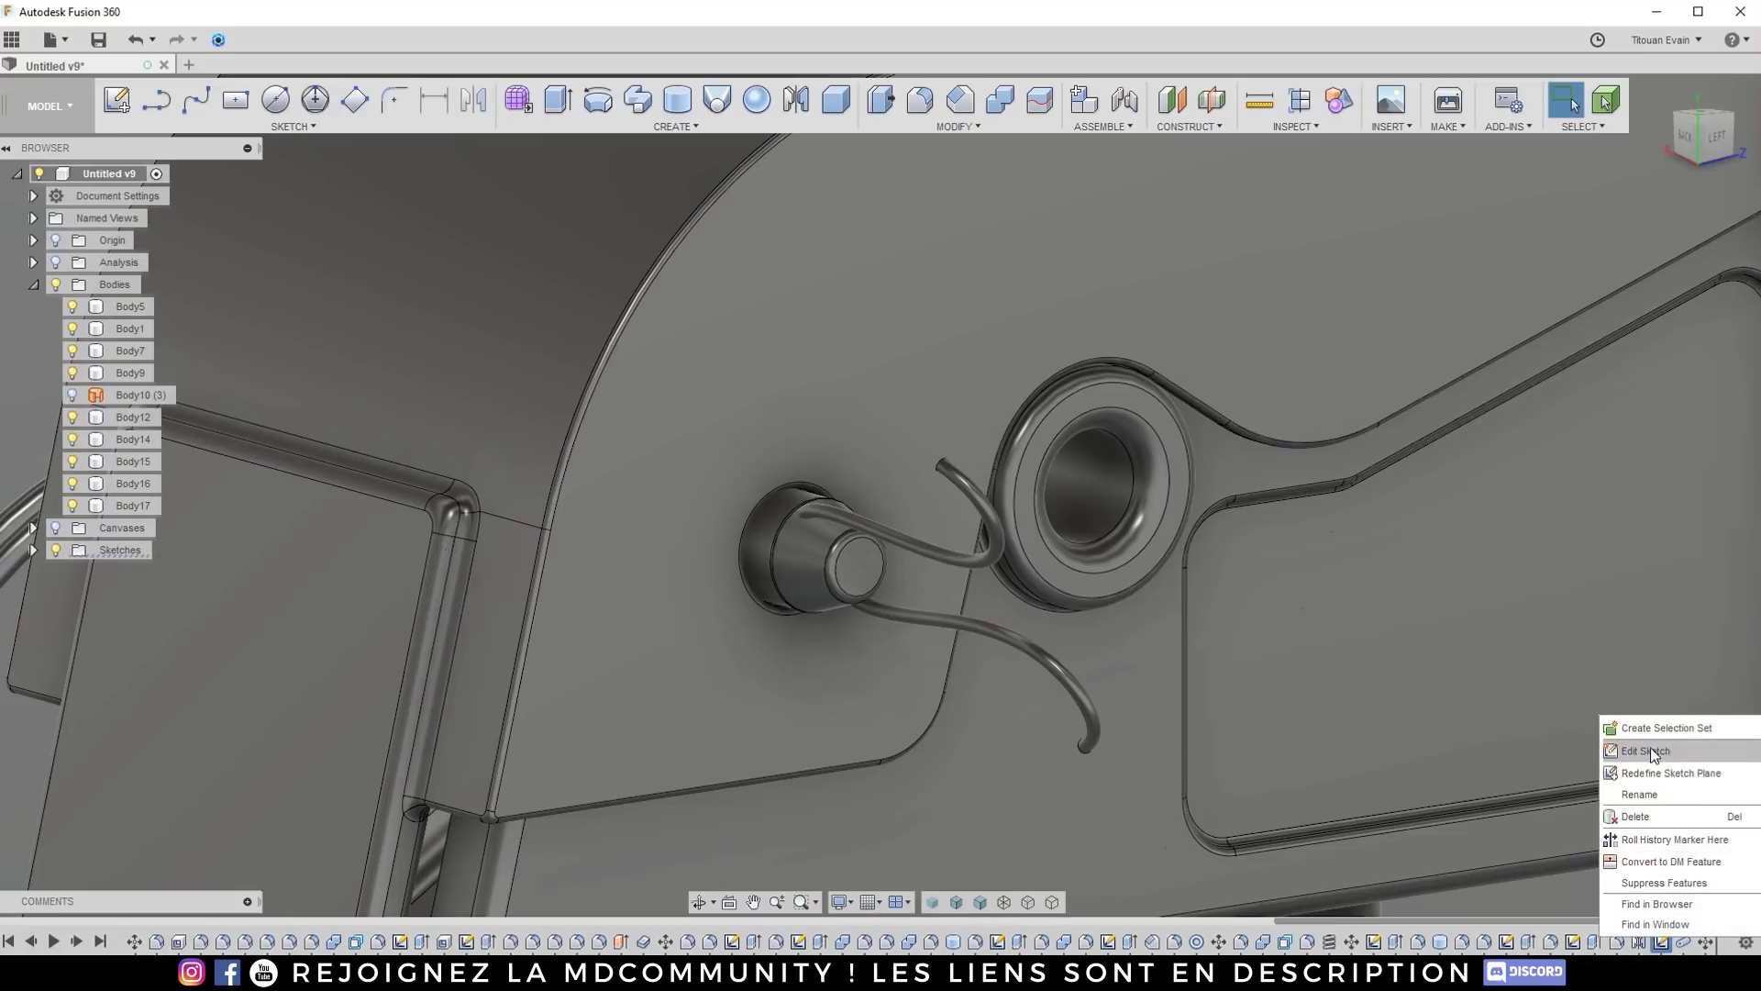
pyautogui.click(1649, 748)
pyautogui.scroll(3, 1035, 695)
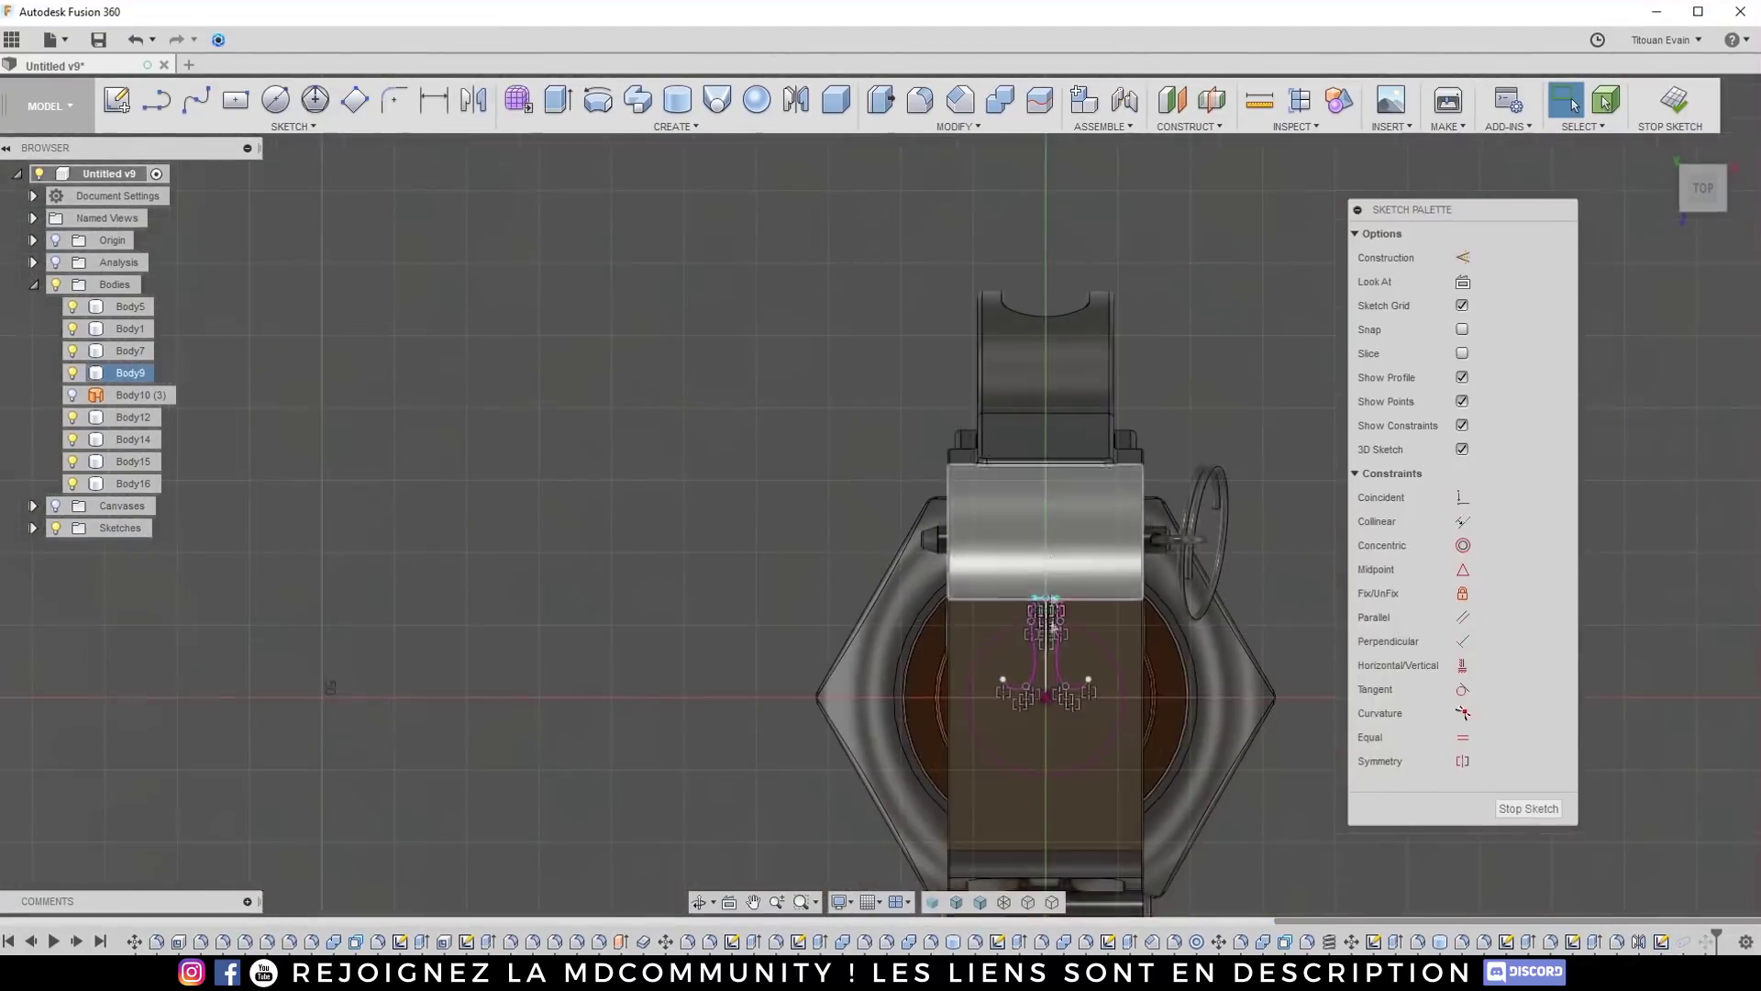
pyautogui.scroll(2, 1018, 698)
pyautogui.moveTo(963, 751); pyautogui.dragTo(962, 649)
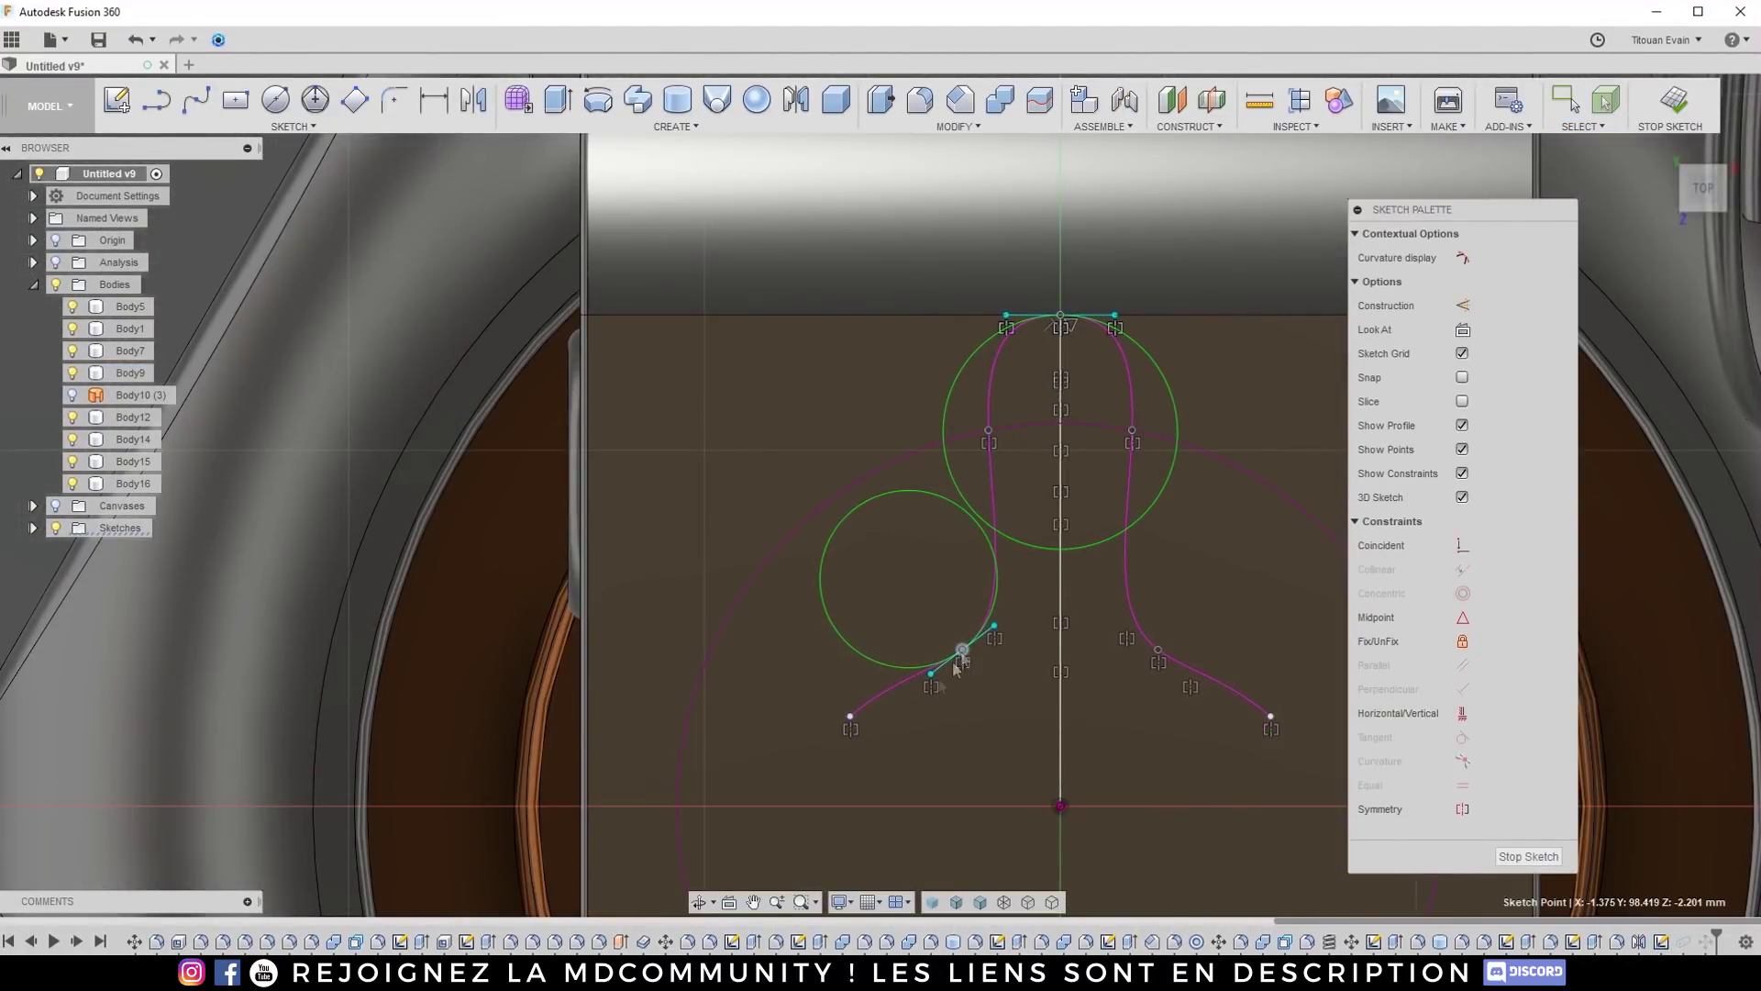
pyautogui.moveTo(851, 716); pyautogui.dragTo(856, 576)
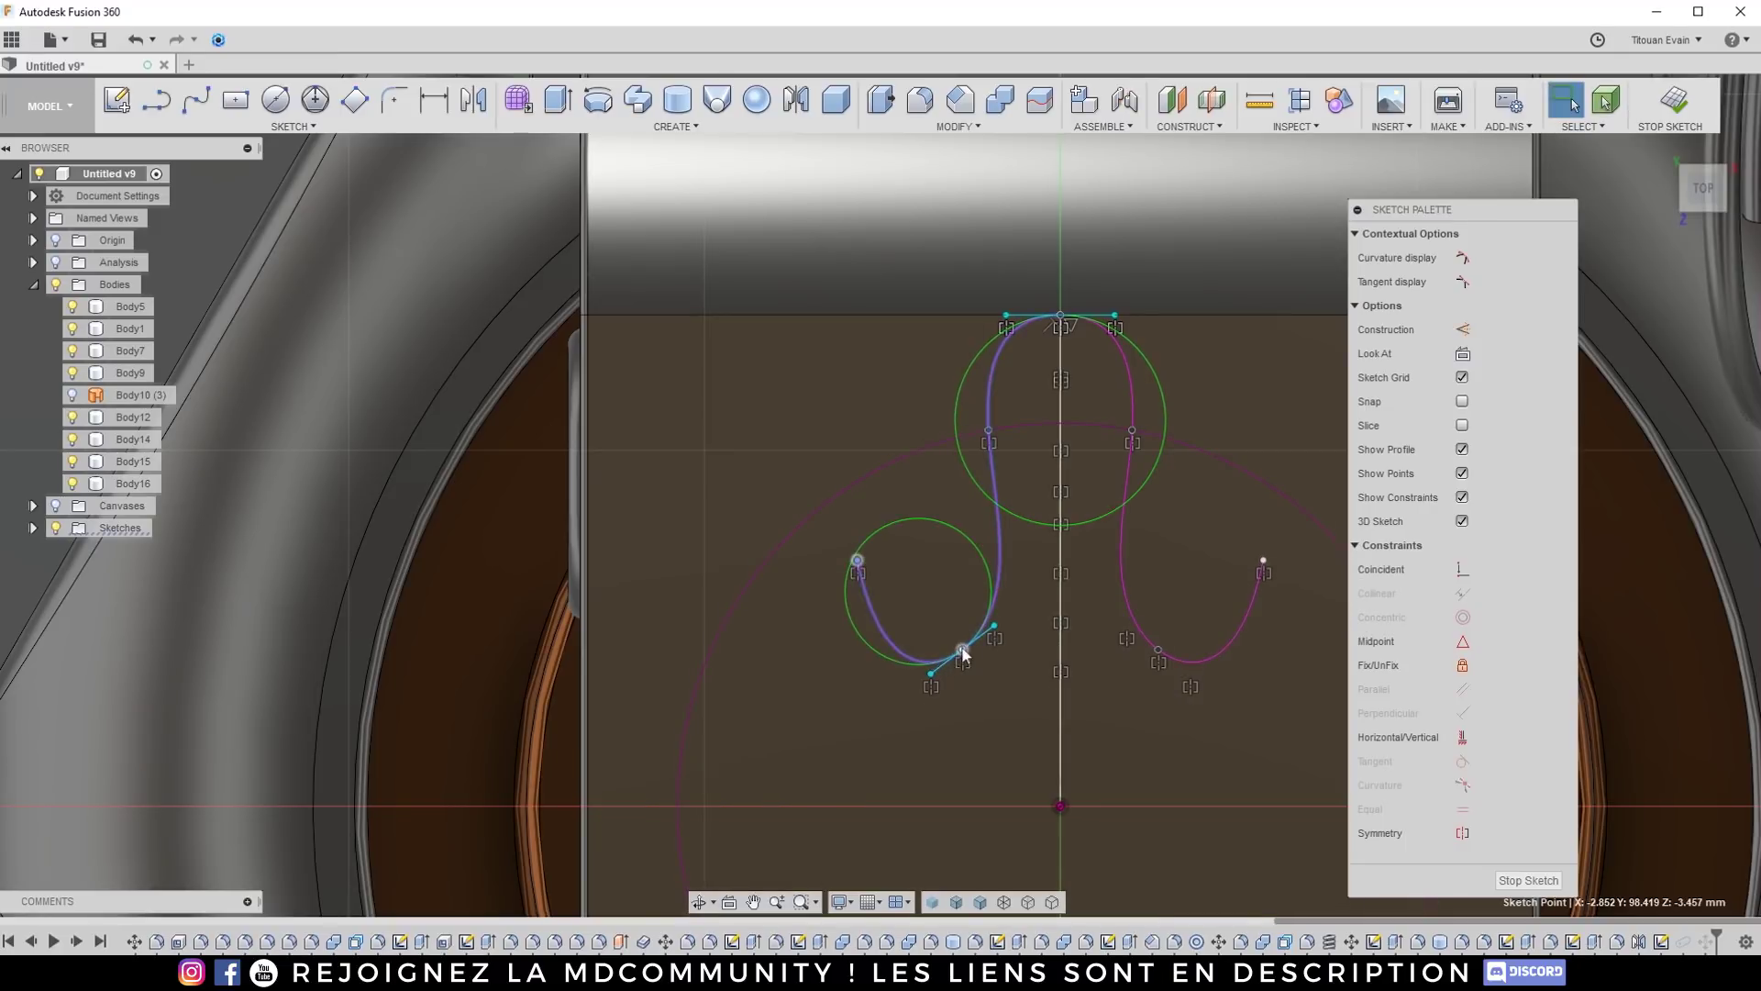
pyautogui.moveTo(962, 653); pyautogui.dragTo(993, 611)
pyautogui.moveTo(1008, 316); pyautogui.dragTo(1030, 318)
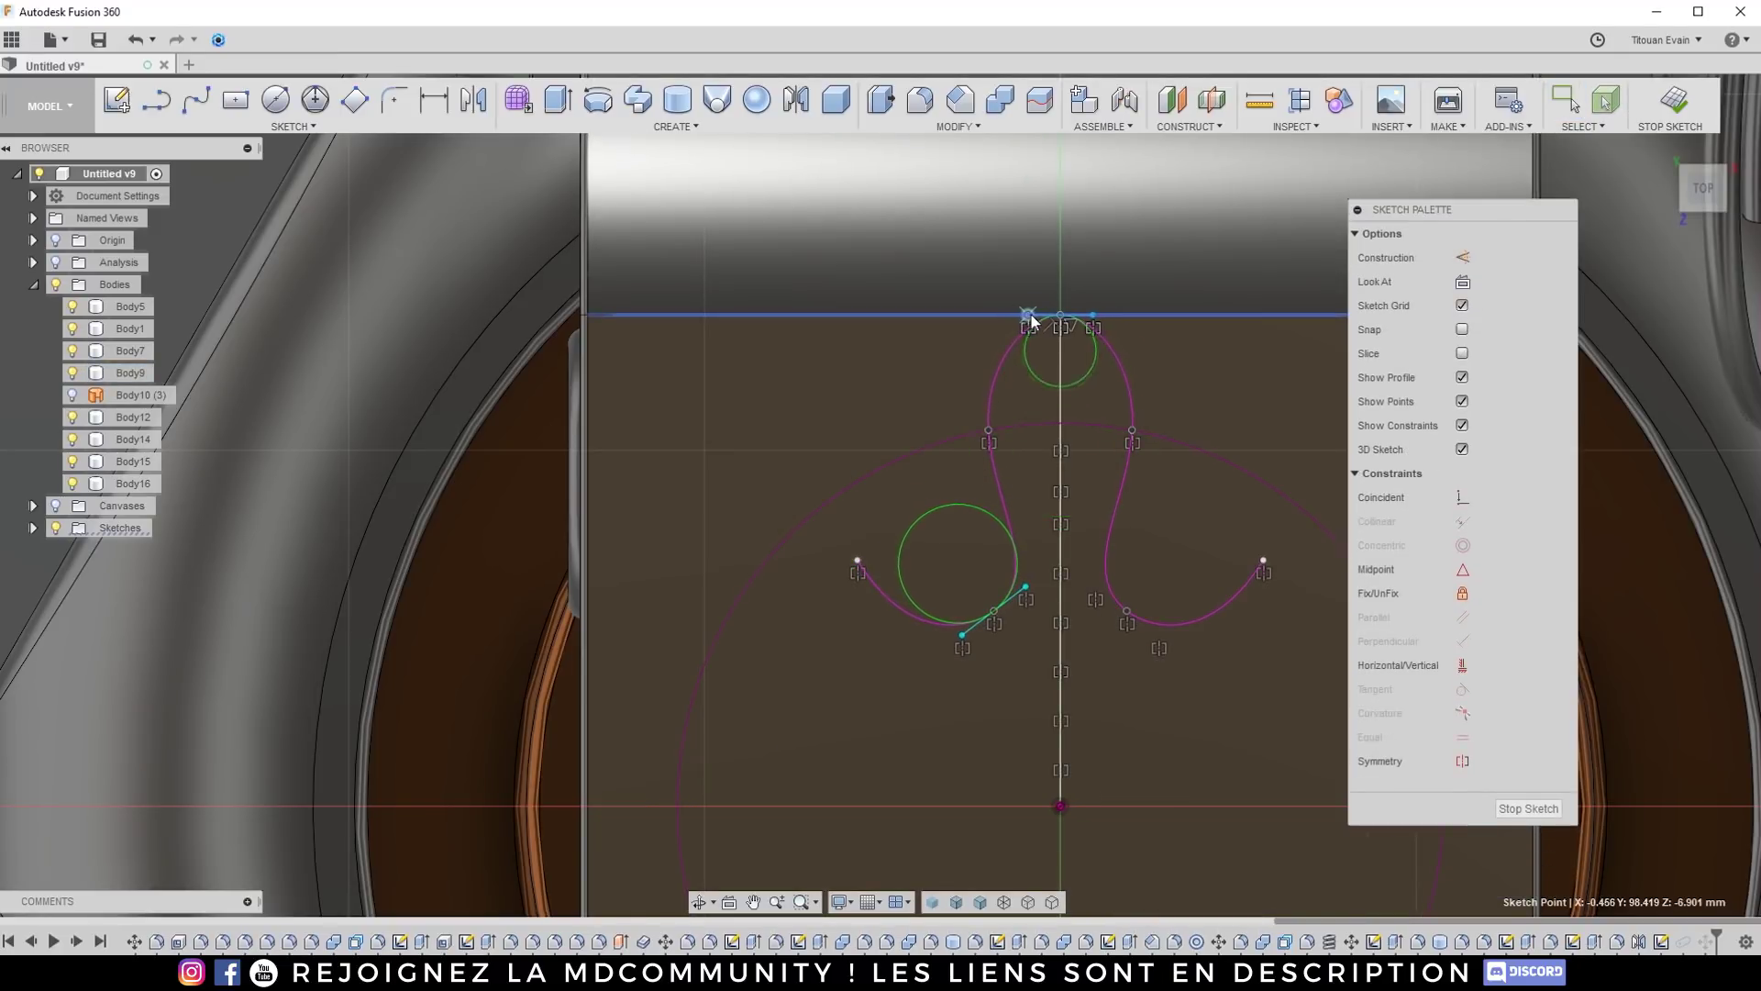
# Step: Pull the spline's neck, lower and end points inward and upward into a narrow, compact loop, and finish the sketch
pyautogui.moveTo(988, 431); pyautogui.dragTo(1025, 427)
pyautogui.moveTo(857, 561); pyautogui.dragTo(977, 487)
pyautogui.moveTo(993, 610); pyautogui.dragTo(999, 526)
pyautogui.moveTo(1023, 425); pyautogui.dragTo(1046, 424)
pyautogui.moveTo(1000, 519); pyautogui.dragTo(999, 420)
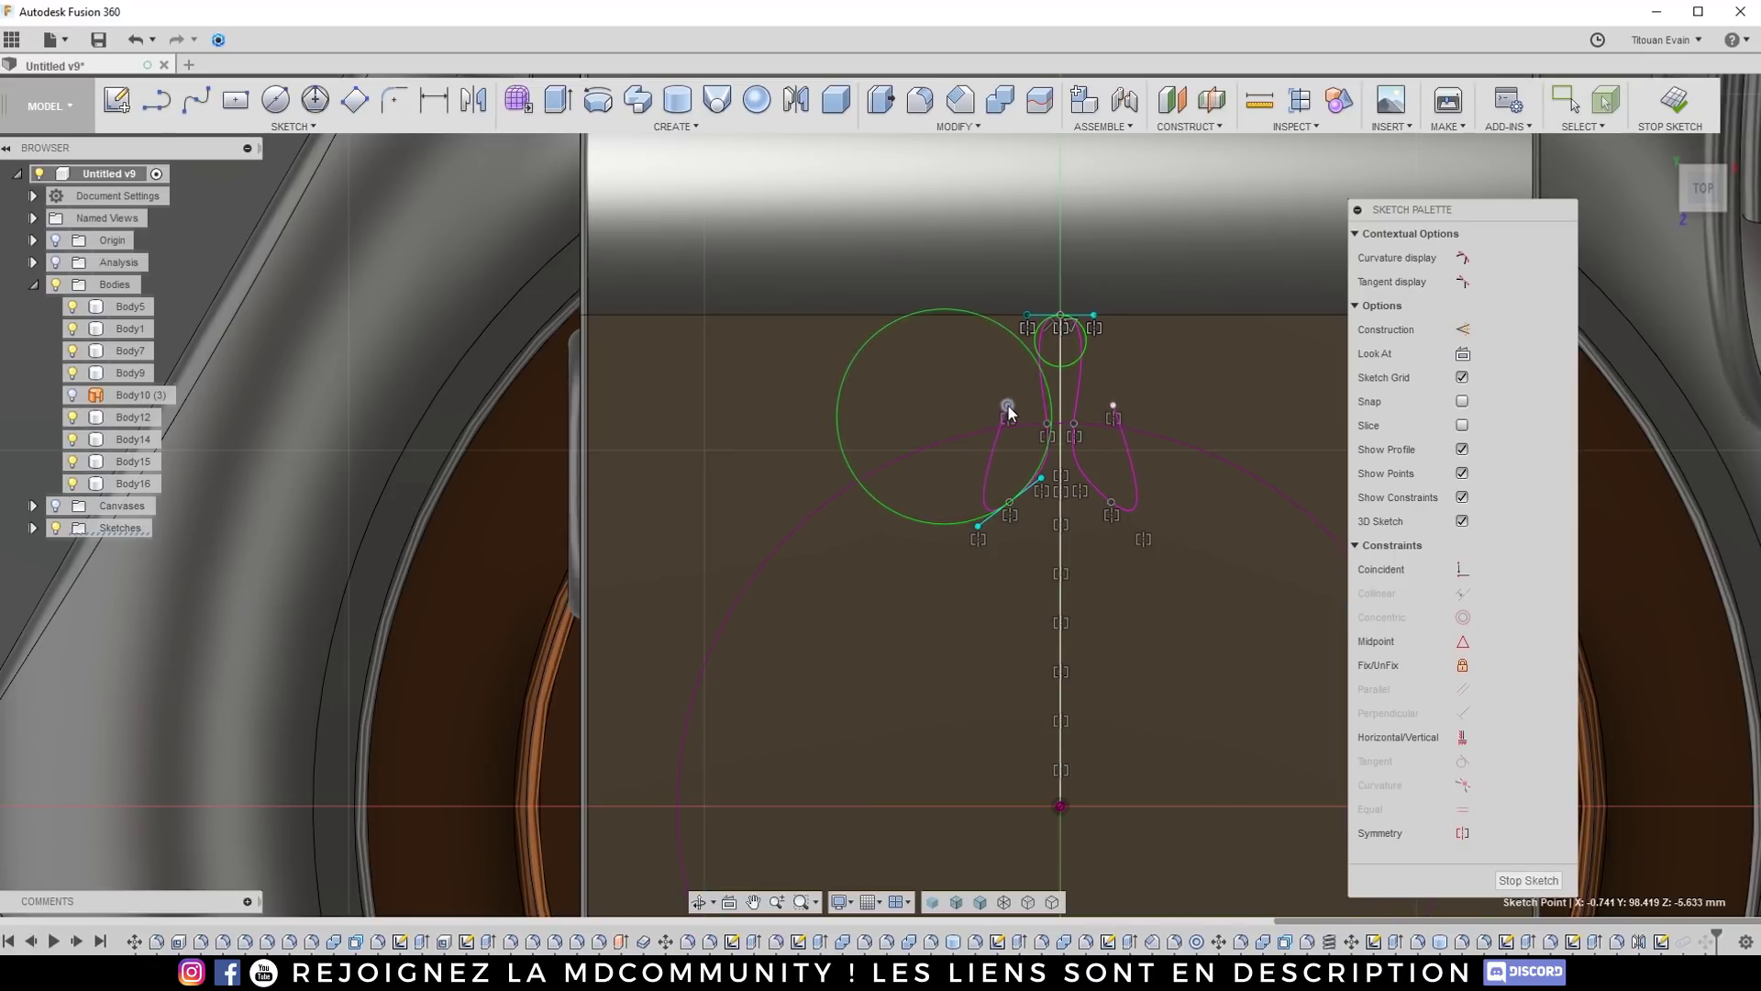
pyautogui.click(1529, 880)
# Step: Try to repair the pipe feature by reselecting its spline path and reducing the section size to about 0.059 mm
pyautogui.moveTo(1241, 591)
pyautogui.keyDown('shift'); pyautogui.mouseDown(button='middle')
pyautogui.moveTo(1050, 507)
pyautogui.moveTo(1037, 433)
pyautogui.mouseUp(button='middle'); pyautogui.keyUp('shift')
pyautogui.scroll(-3, 1036, 432)
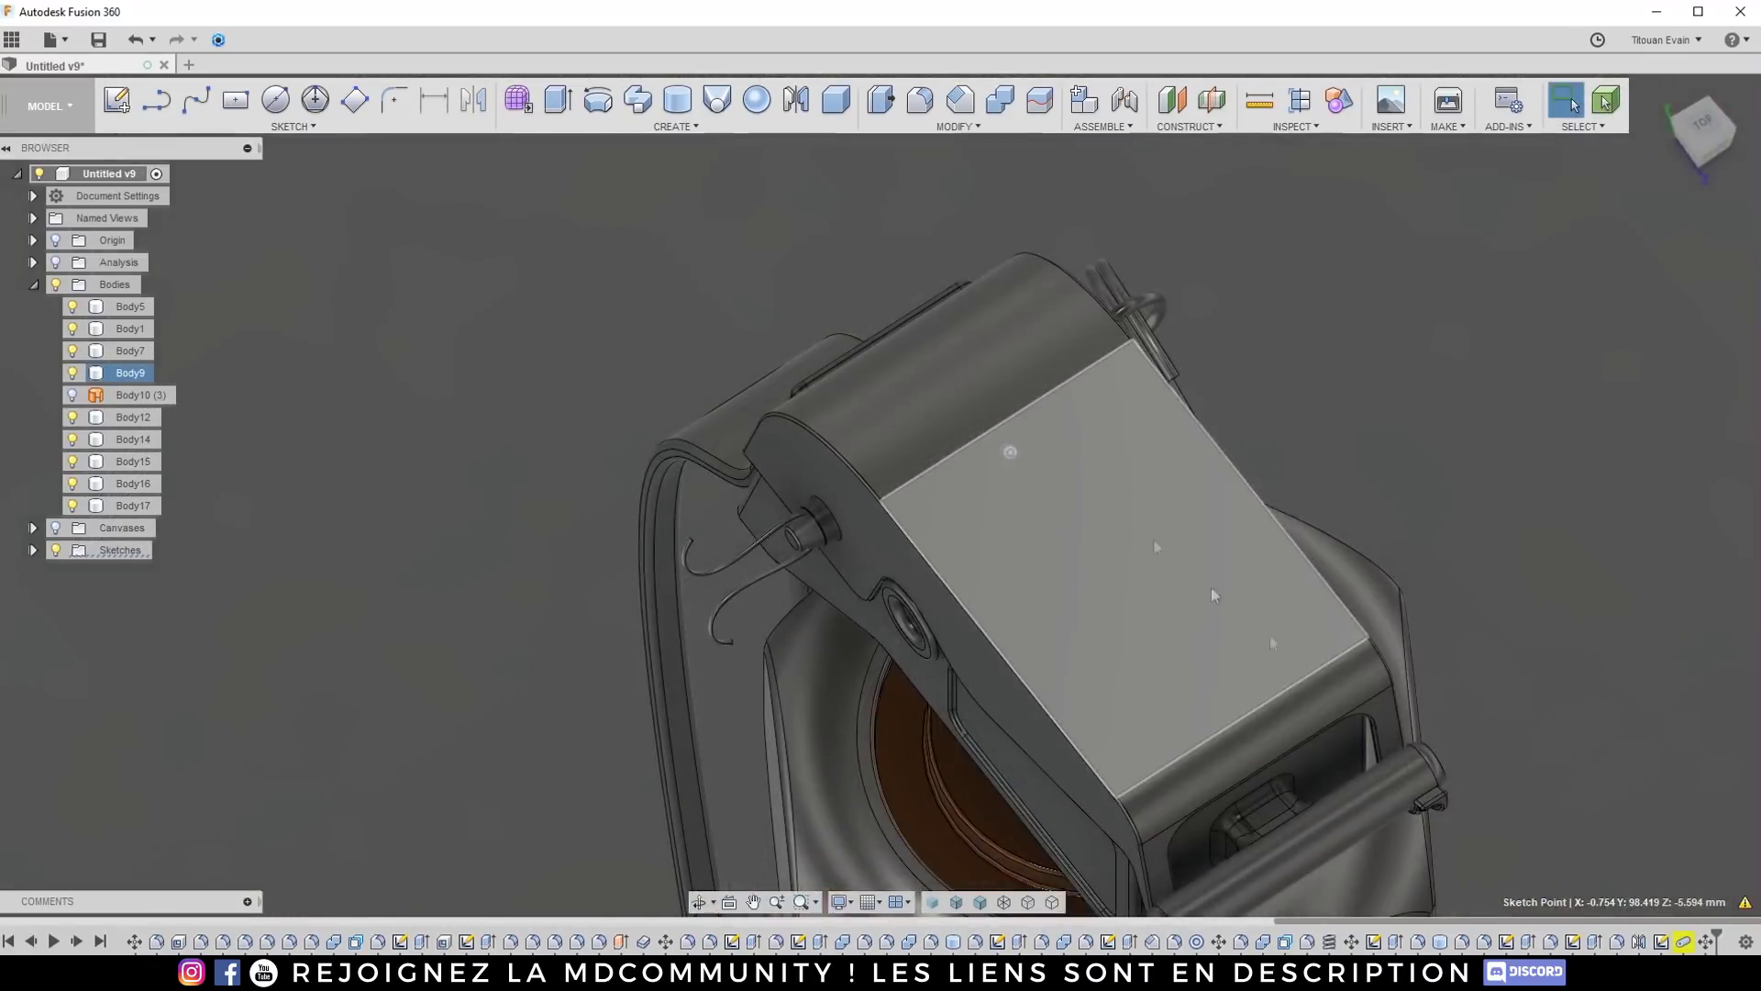
pyautogui.rightClick(1684, 939)
pyautogui.click(1646, 751)
pyautogui.scroll(8, 1015, 440)
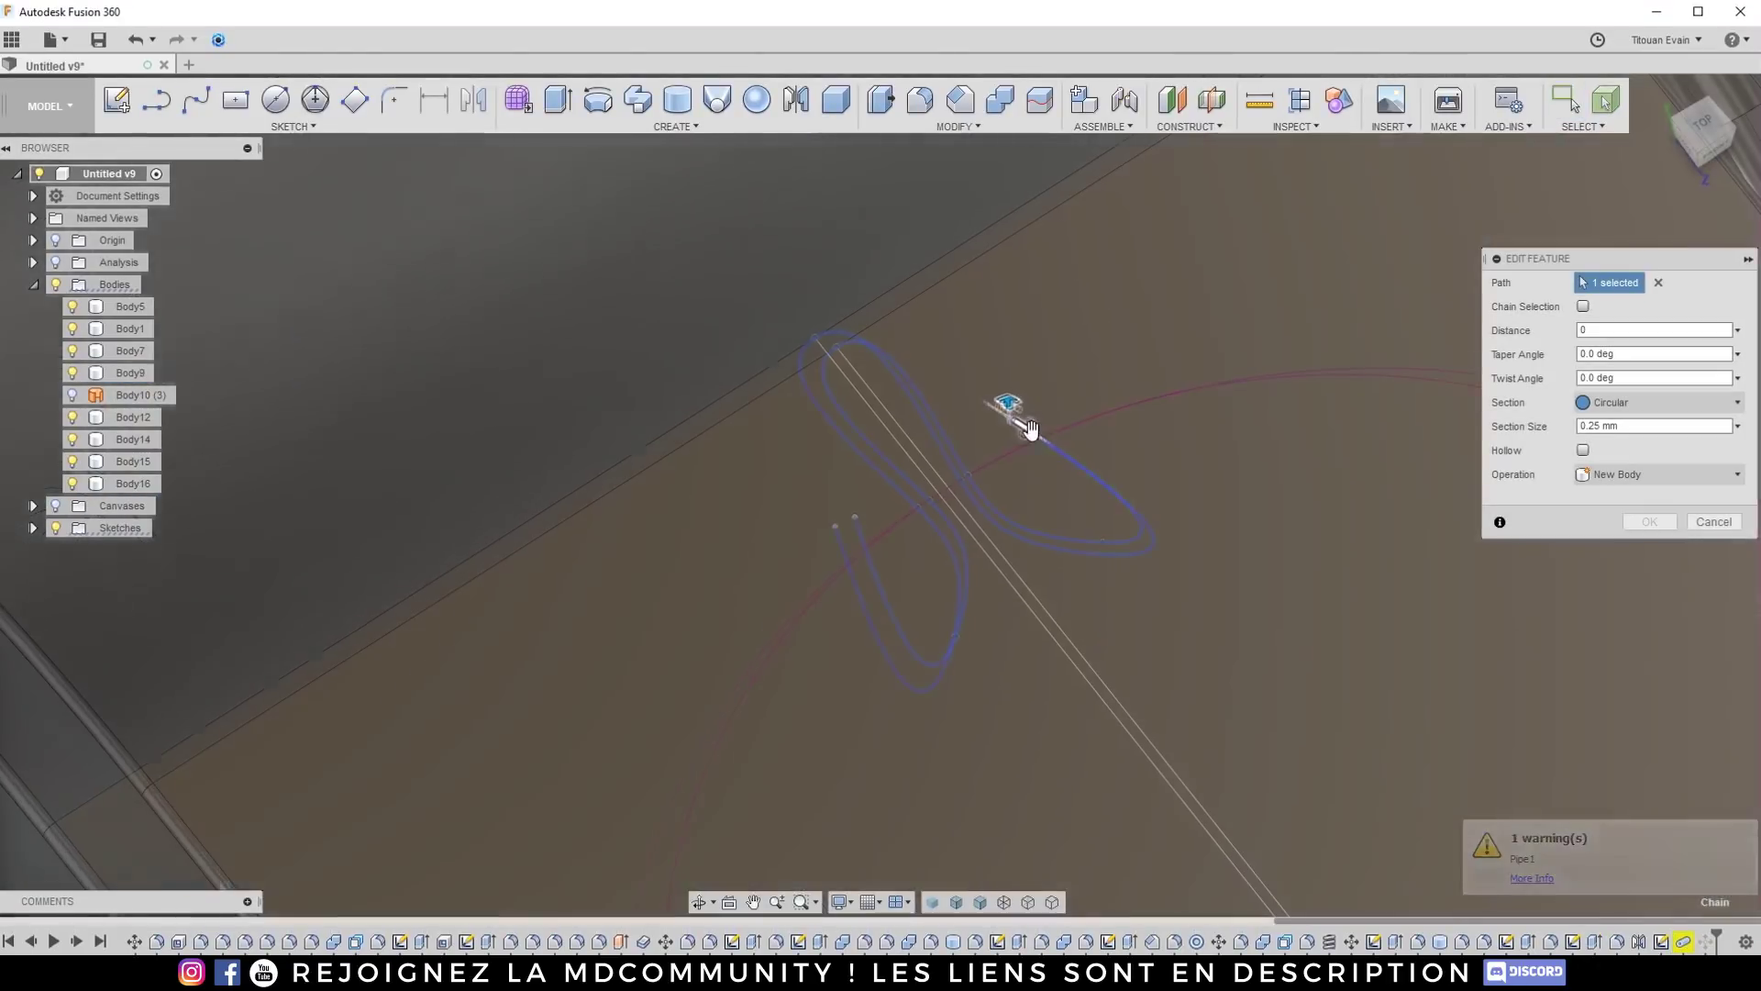
pyautogui.moveTo(1029, 428)
pyautogui.keyDown('shift'); pyautogui.mouseDown(button='middle')
pyautogui.moveTo(1092, 374)
pyautogui.moveTo(1045, 425)
pyautogui.mouseUp(button='middle'); pyautogui.keyUp('shift')
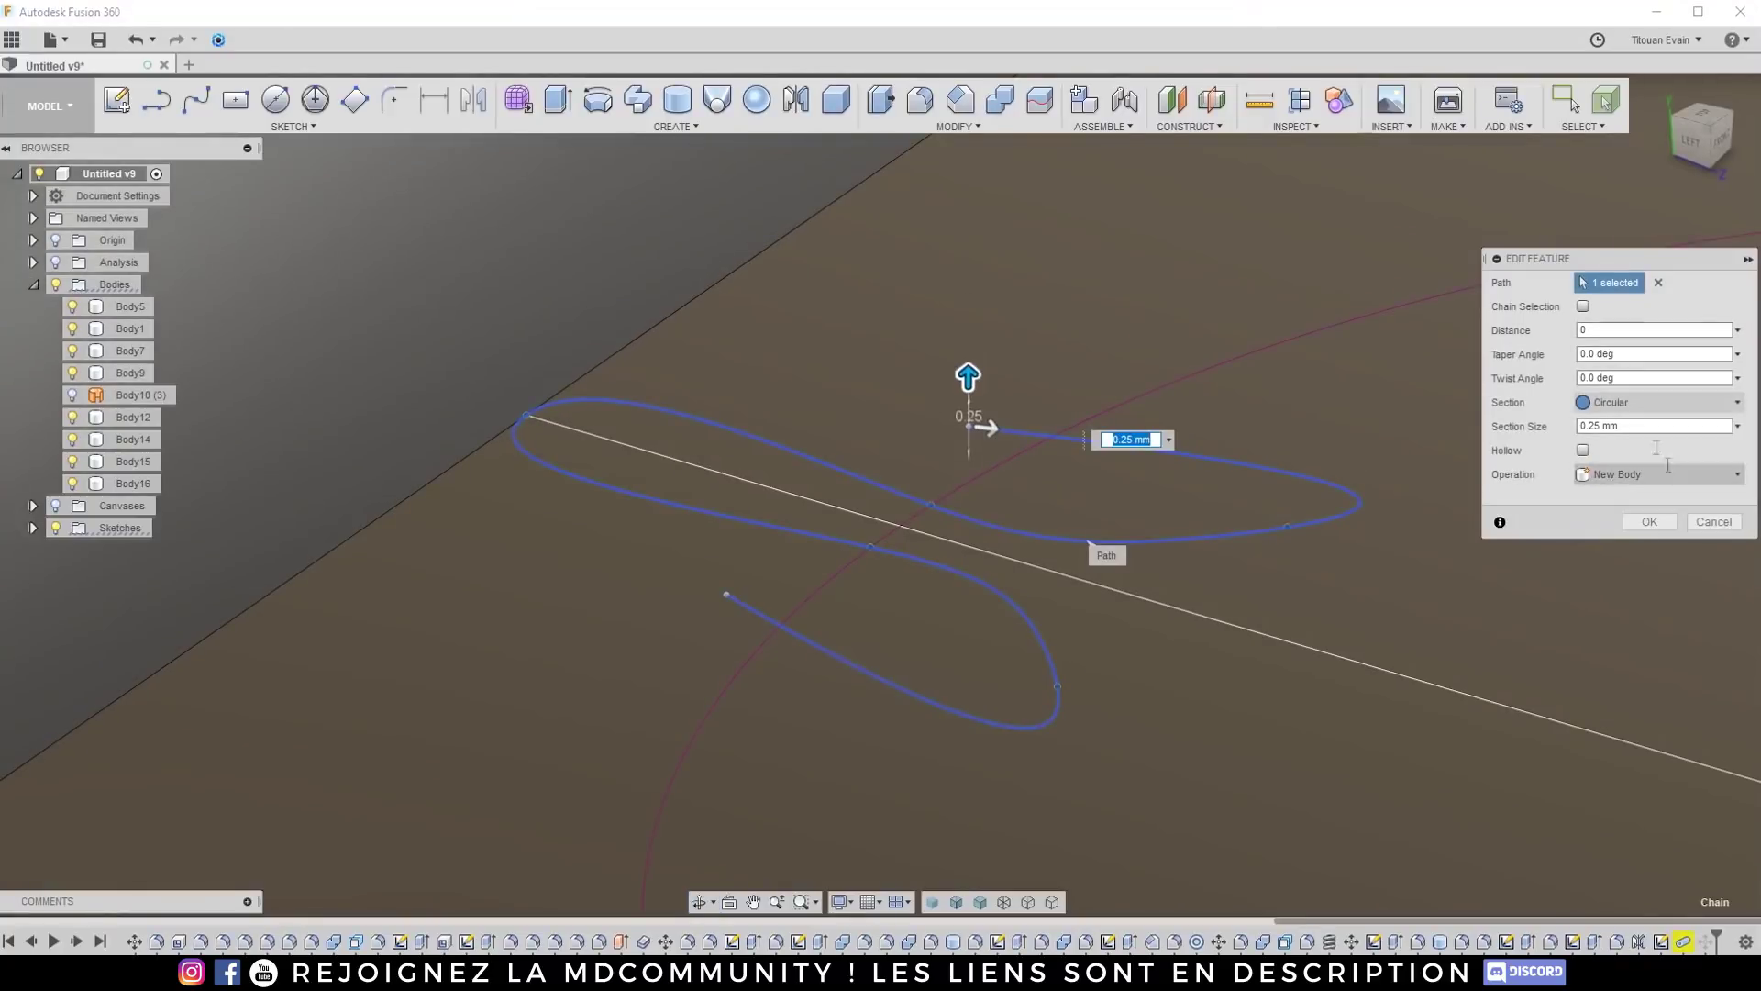
pyautogui.click(1657, 283)
pyautogui.click(878, 489)
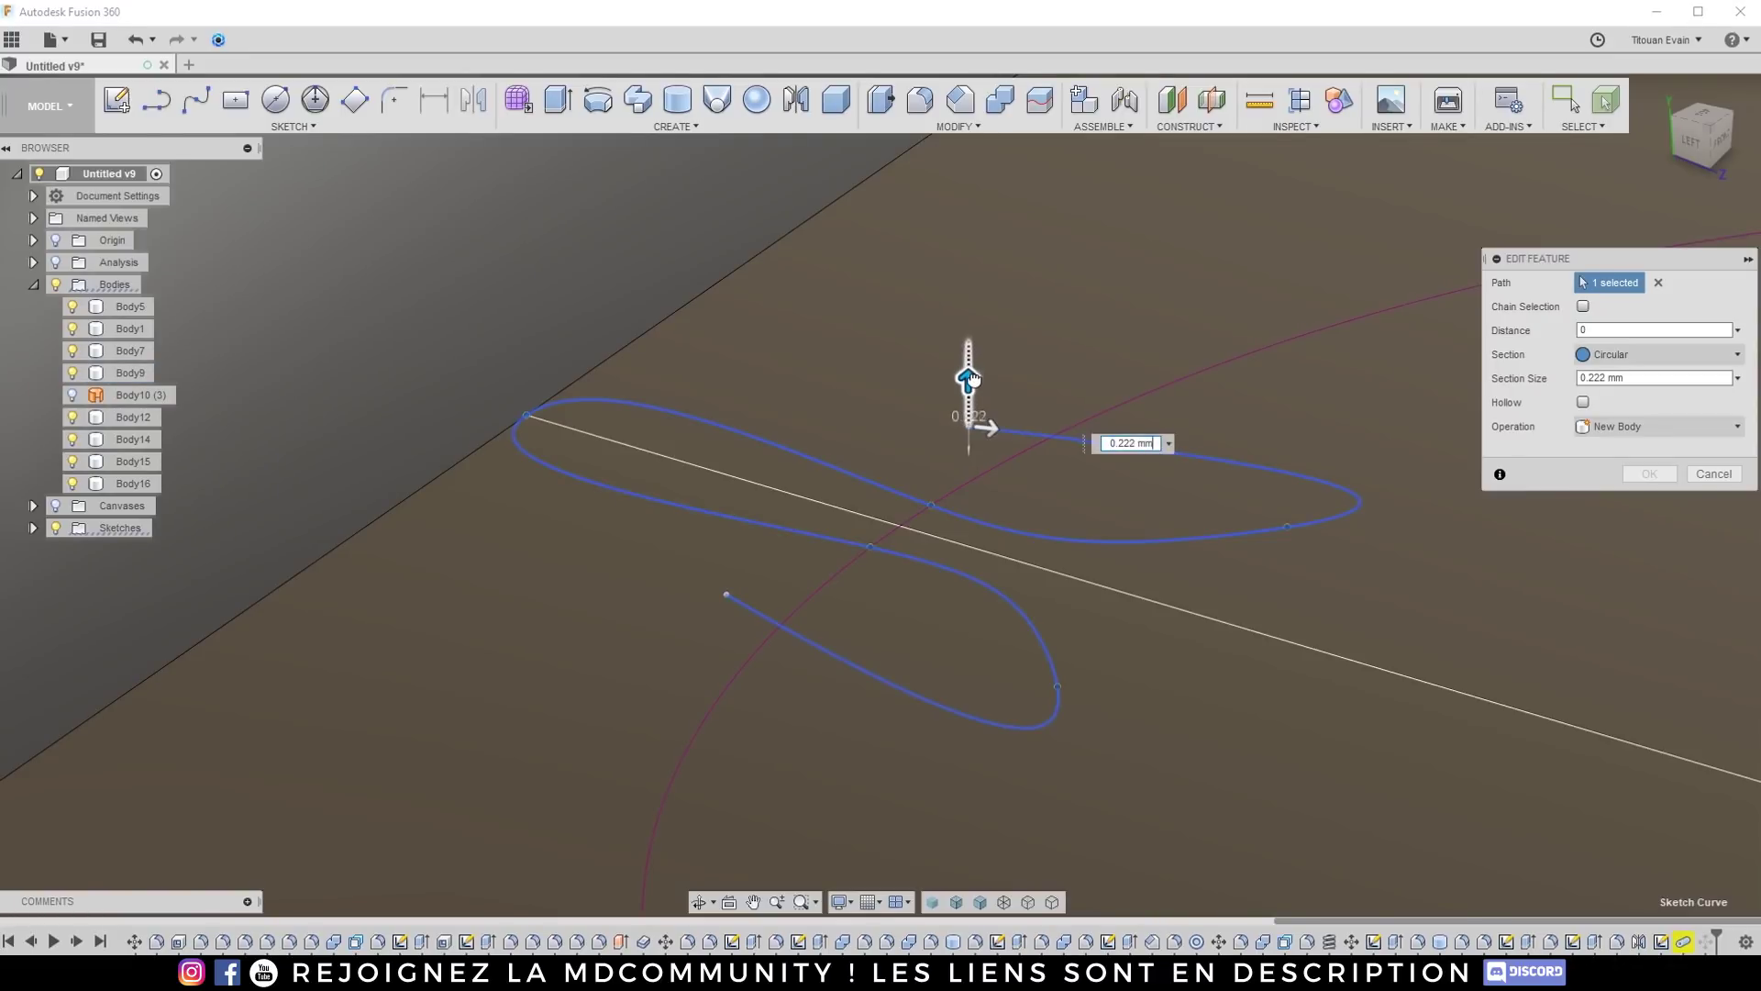
pyautogui.moveTo(975, 349); pyautogui.dragTo(974, 388)
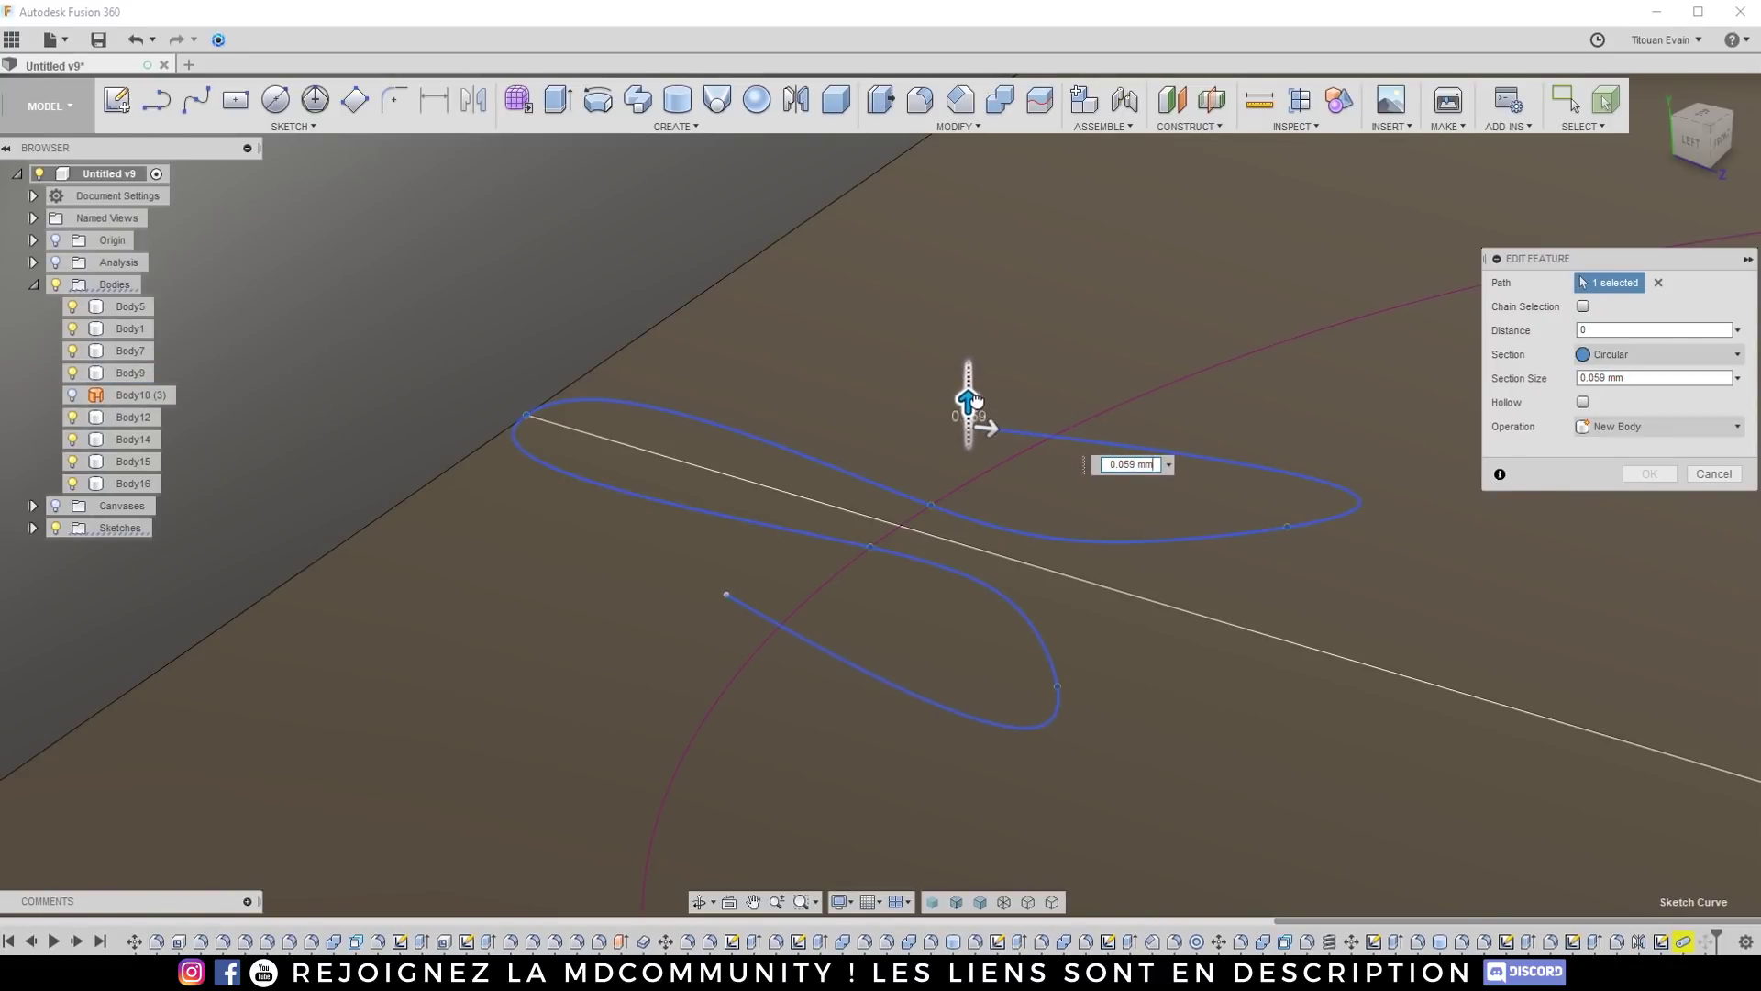
pyautogui.click(1715, 473)
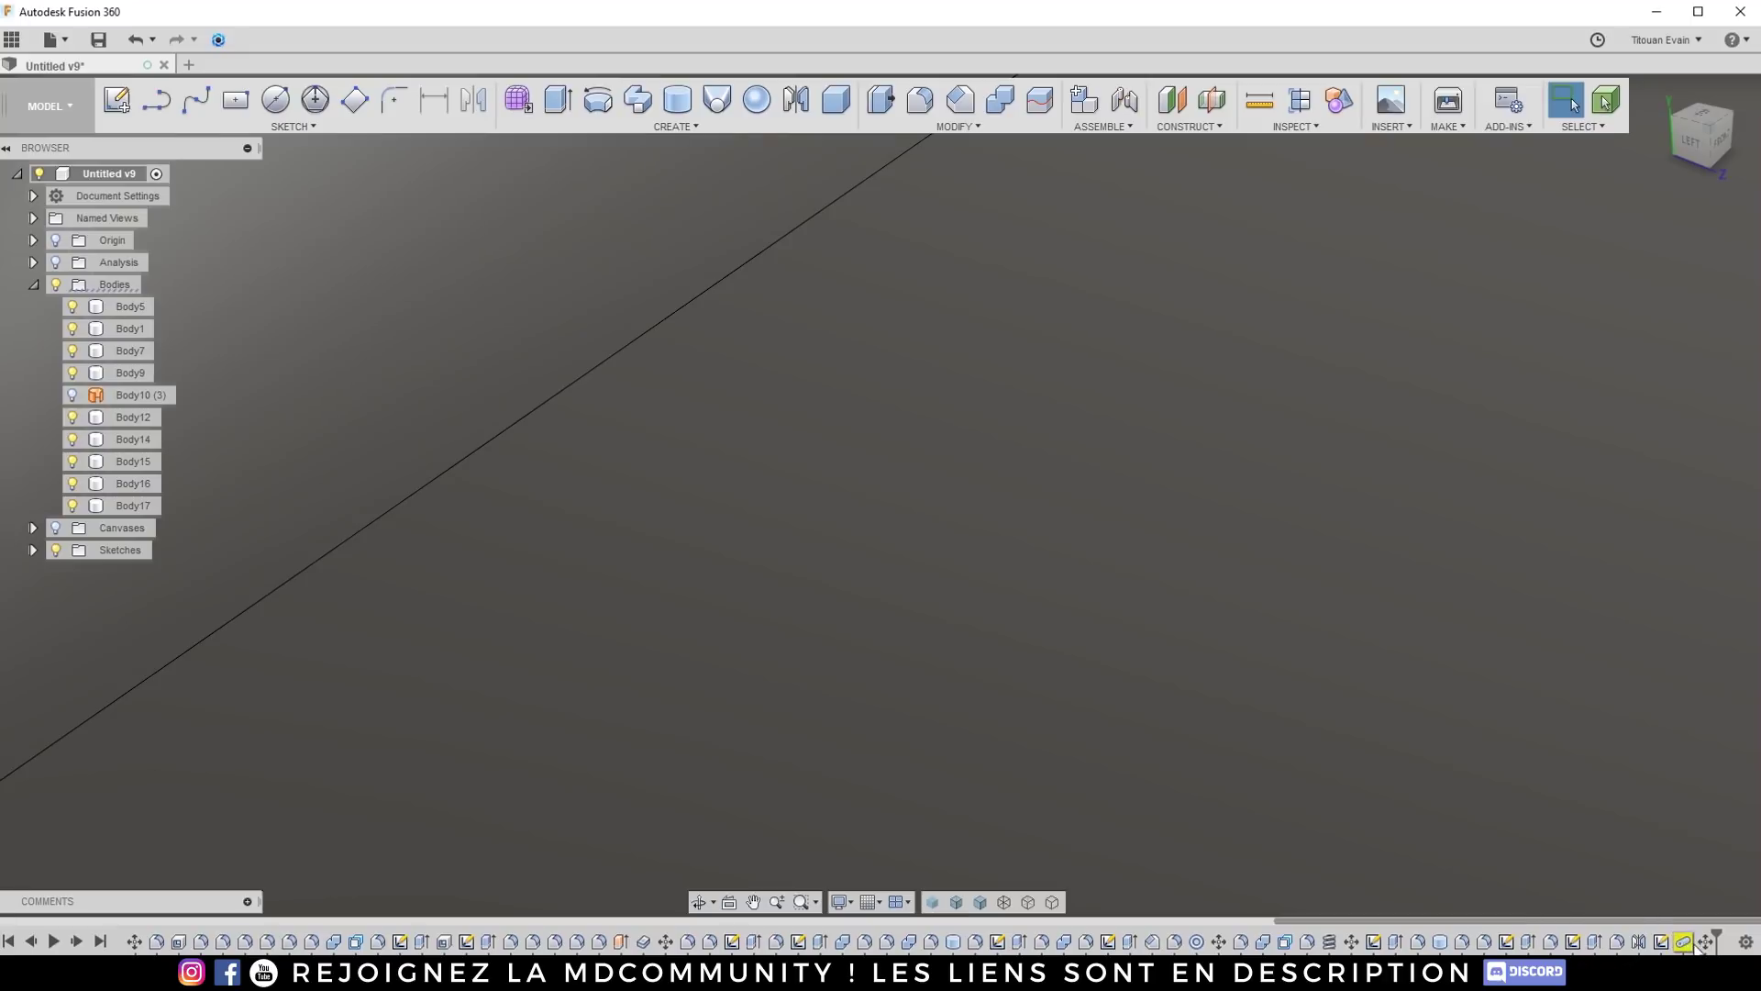
# Step: Delete the pipe body's move feature and the pipe feature itself from the design history
pyautogui.rightClick(1683, 941)
pyautogui.rightClick(1706, 943)
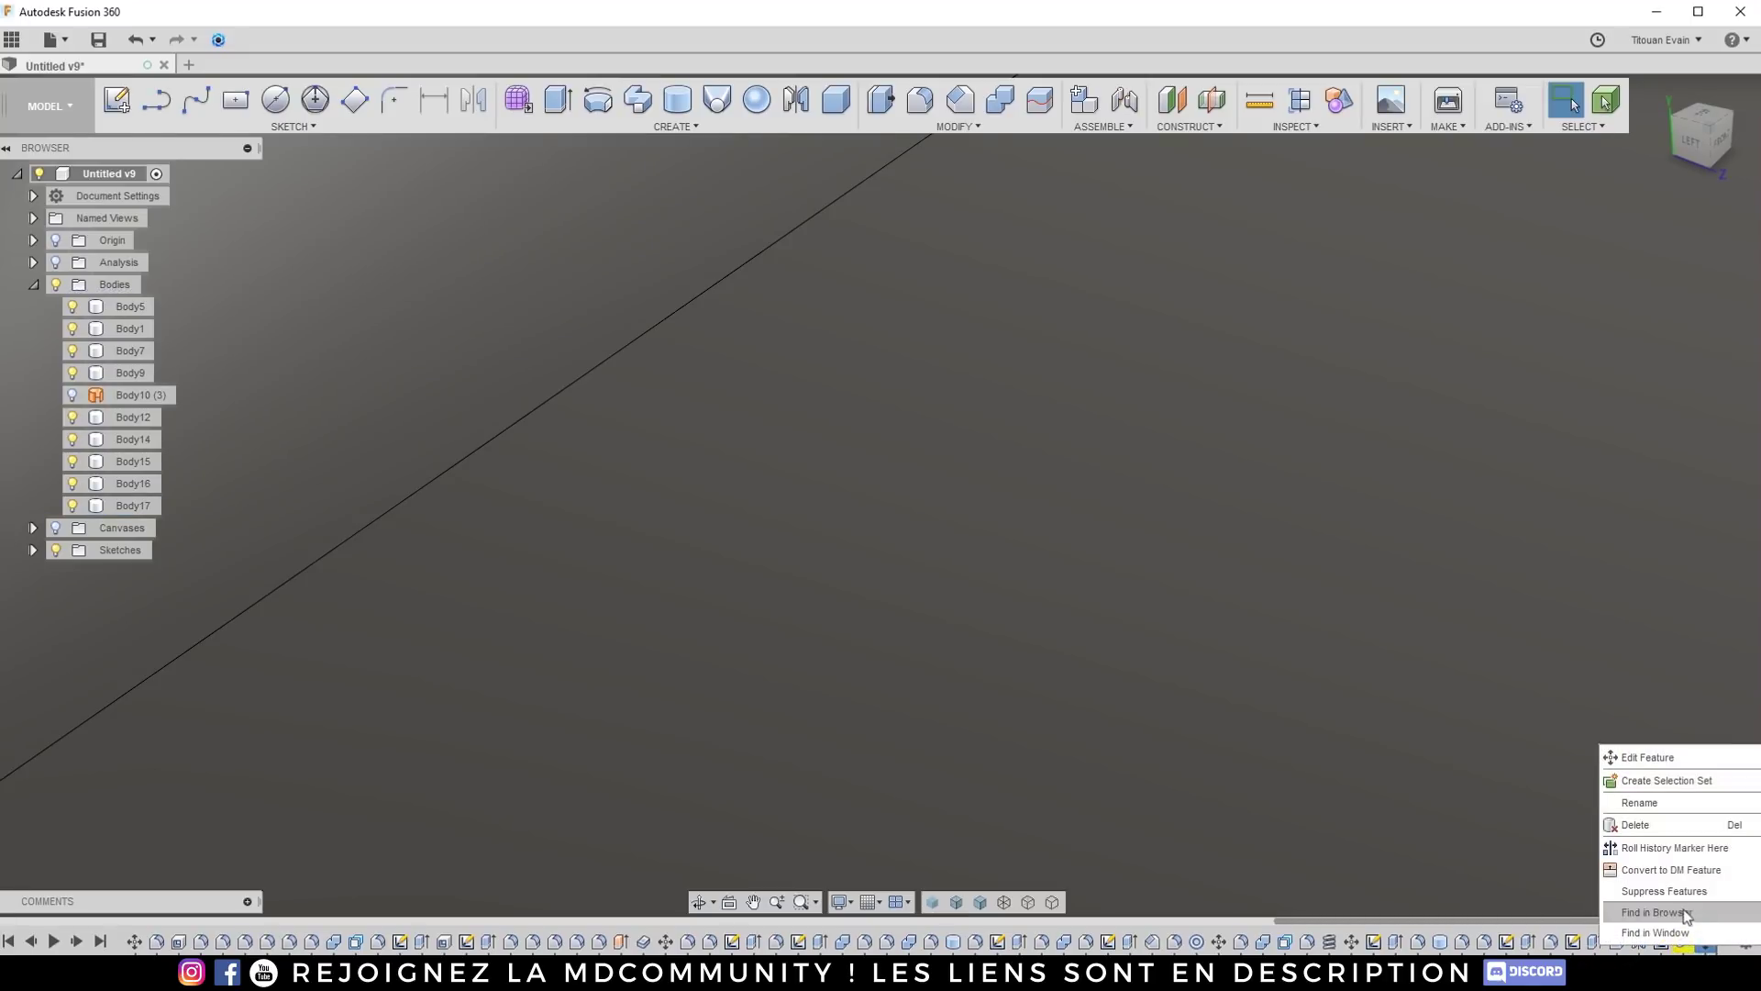
pyautogui.click(1665, 823)
pyautogui.rightClick(1704, 942)
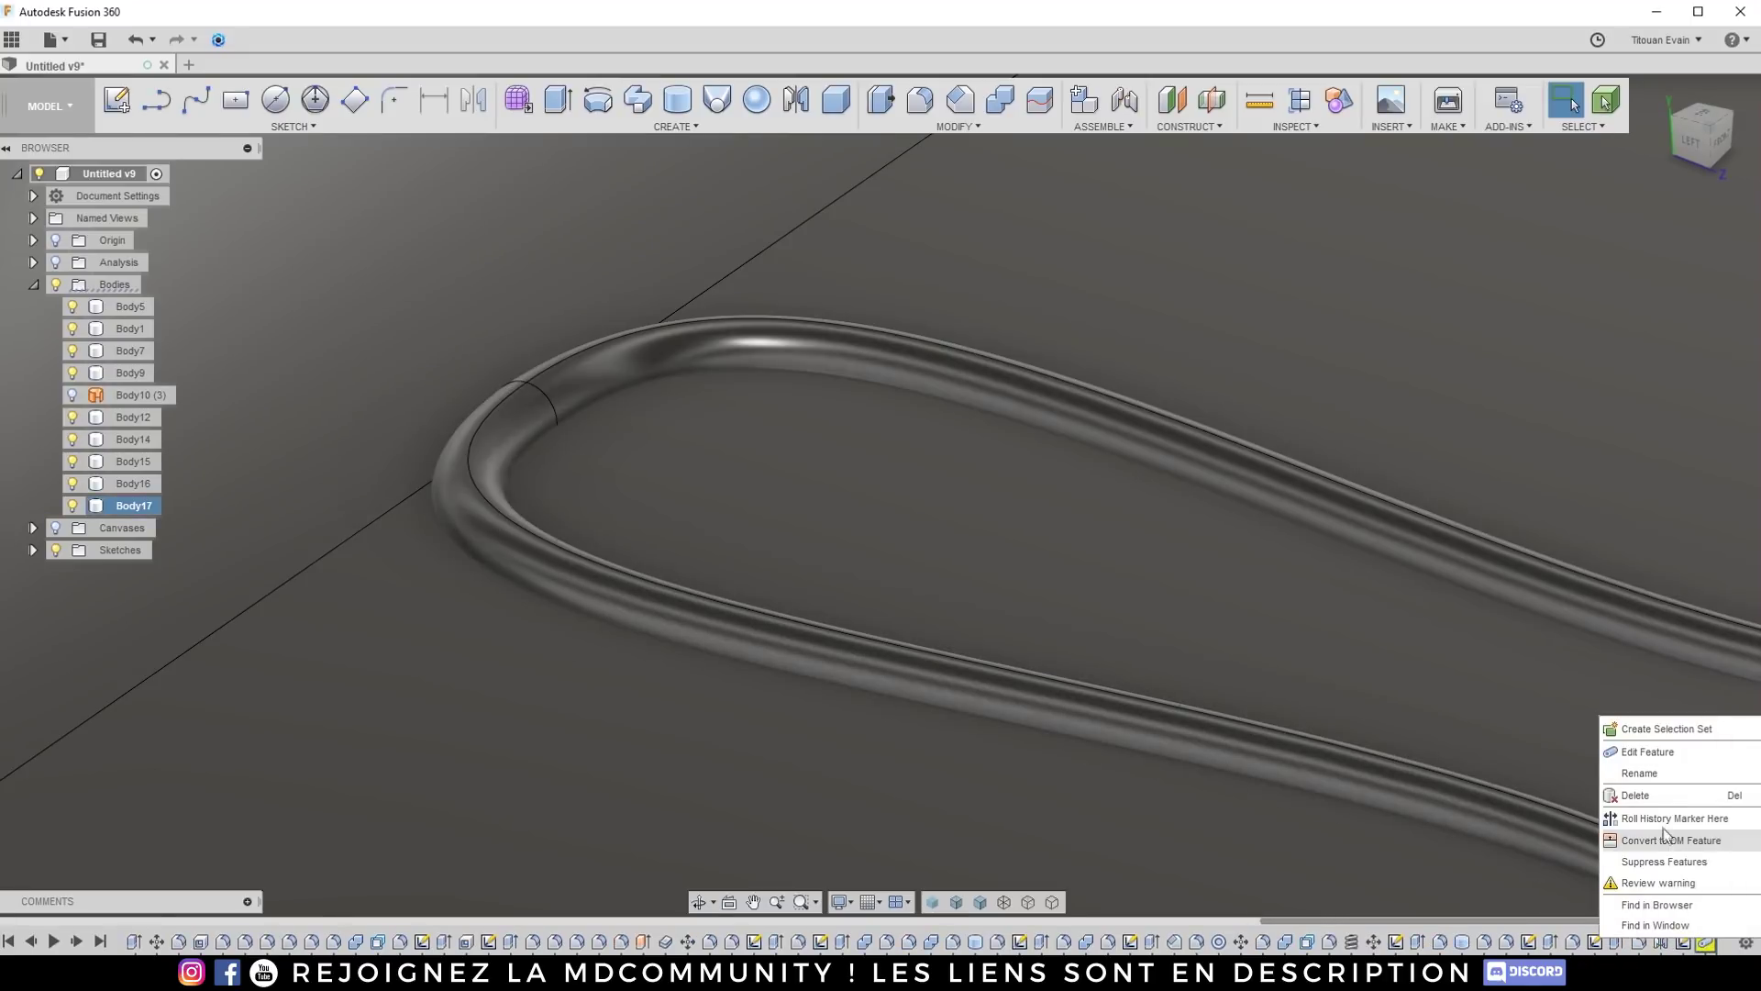
pyautogui.click(1651, 793)
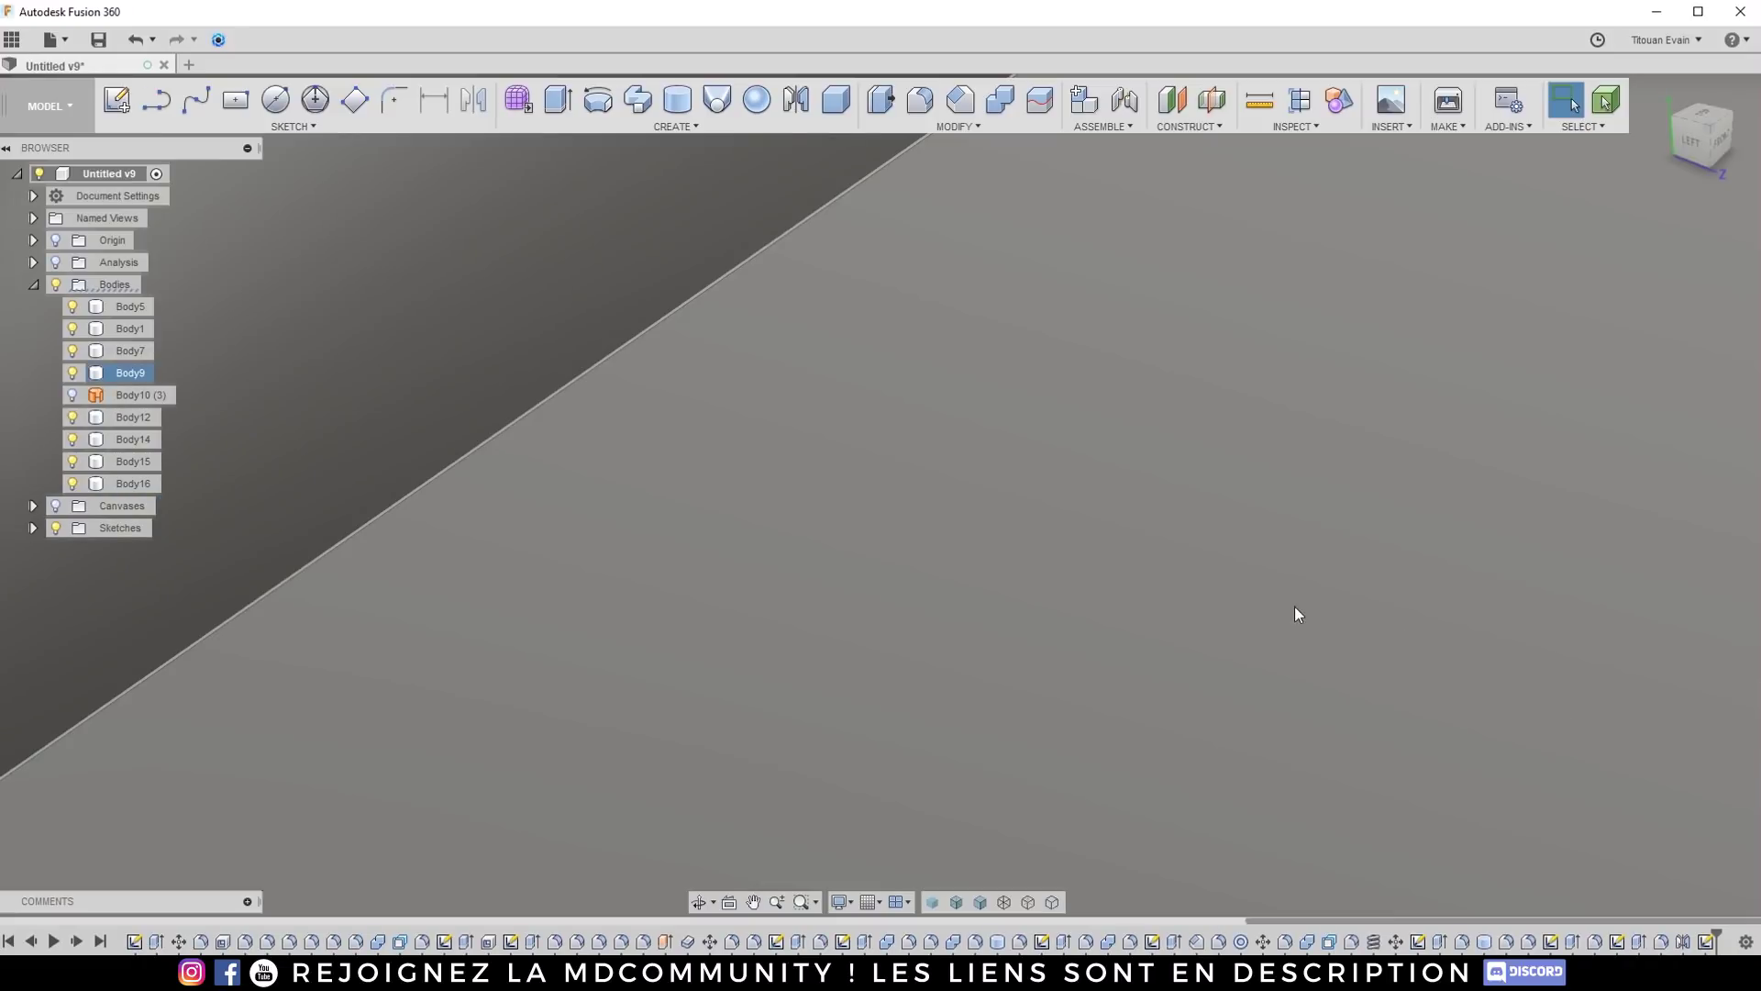
pyautogui.hotkey('ctrl', 'z')
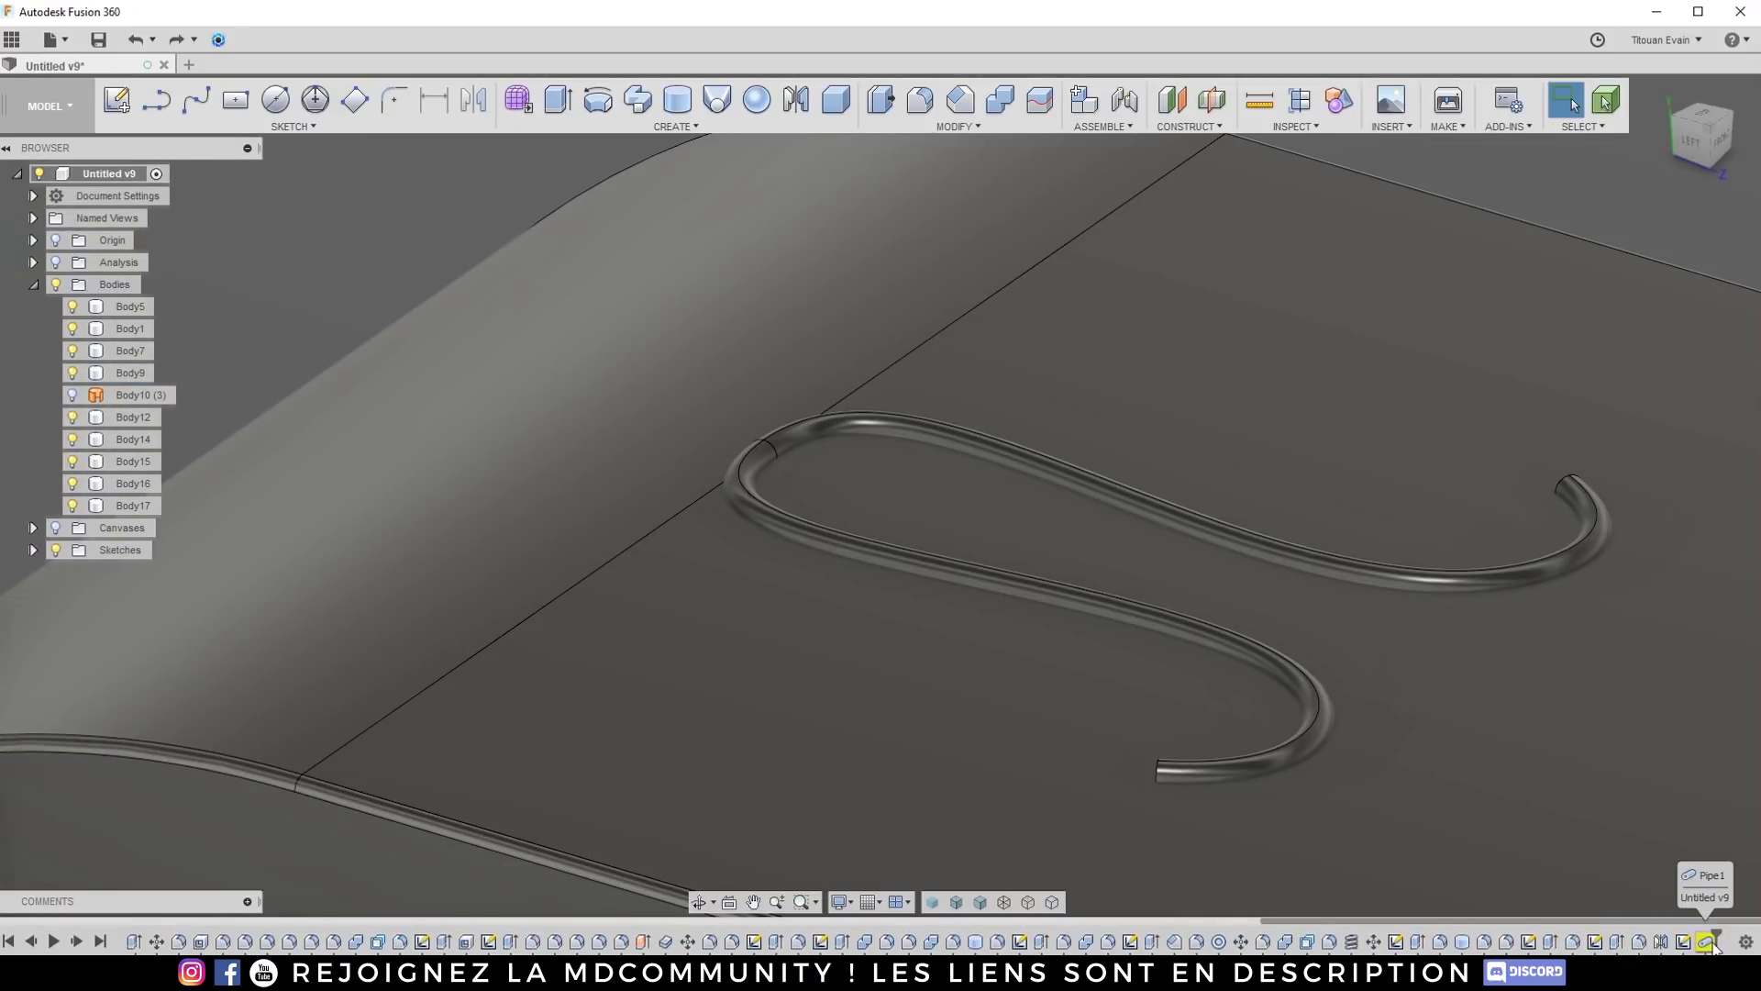
pyautogui.hotkey('ctrl', 'y')
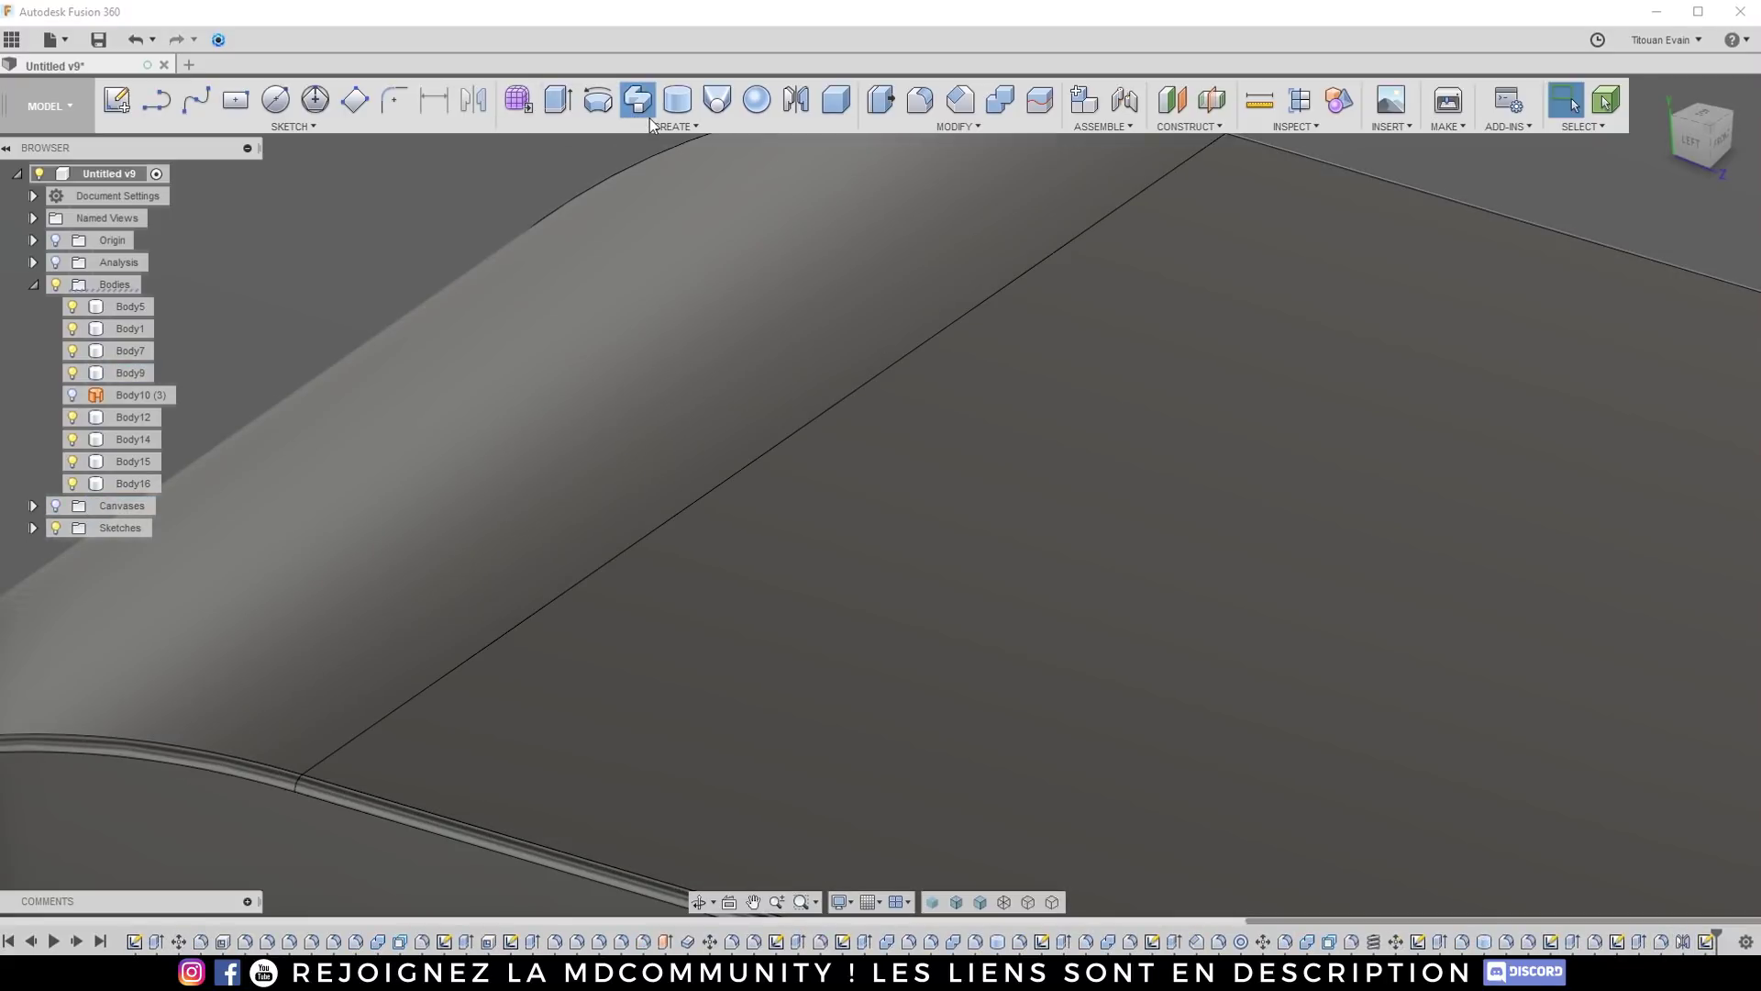
# Step: Start a new Pipe, show Sketch36 and select its reshaped spline as the path
pyautogui.click(650, 119)
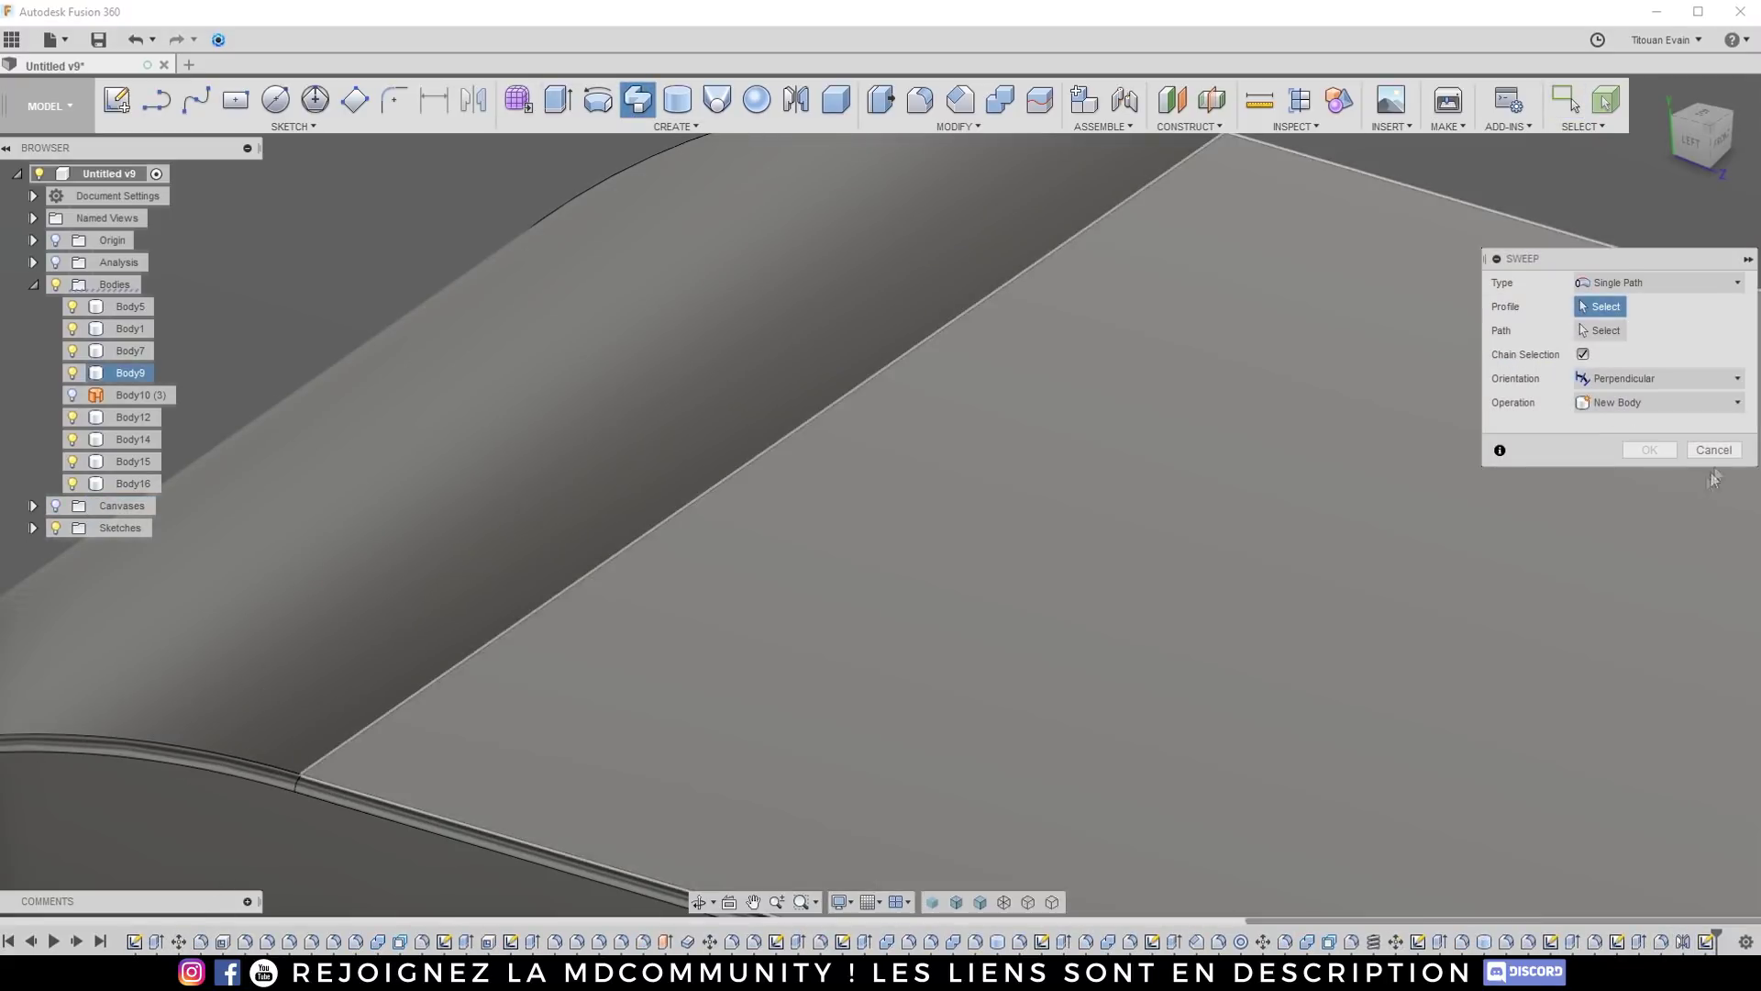
pyautogui.press('Escape')
pyautogui.click(676, 125)
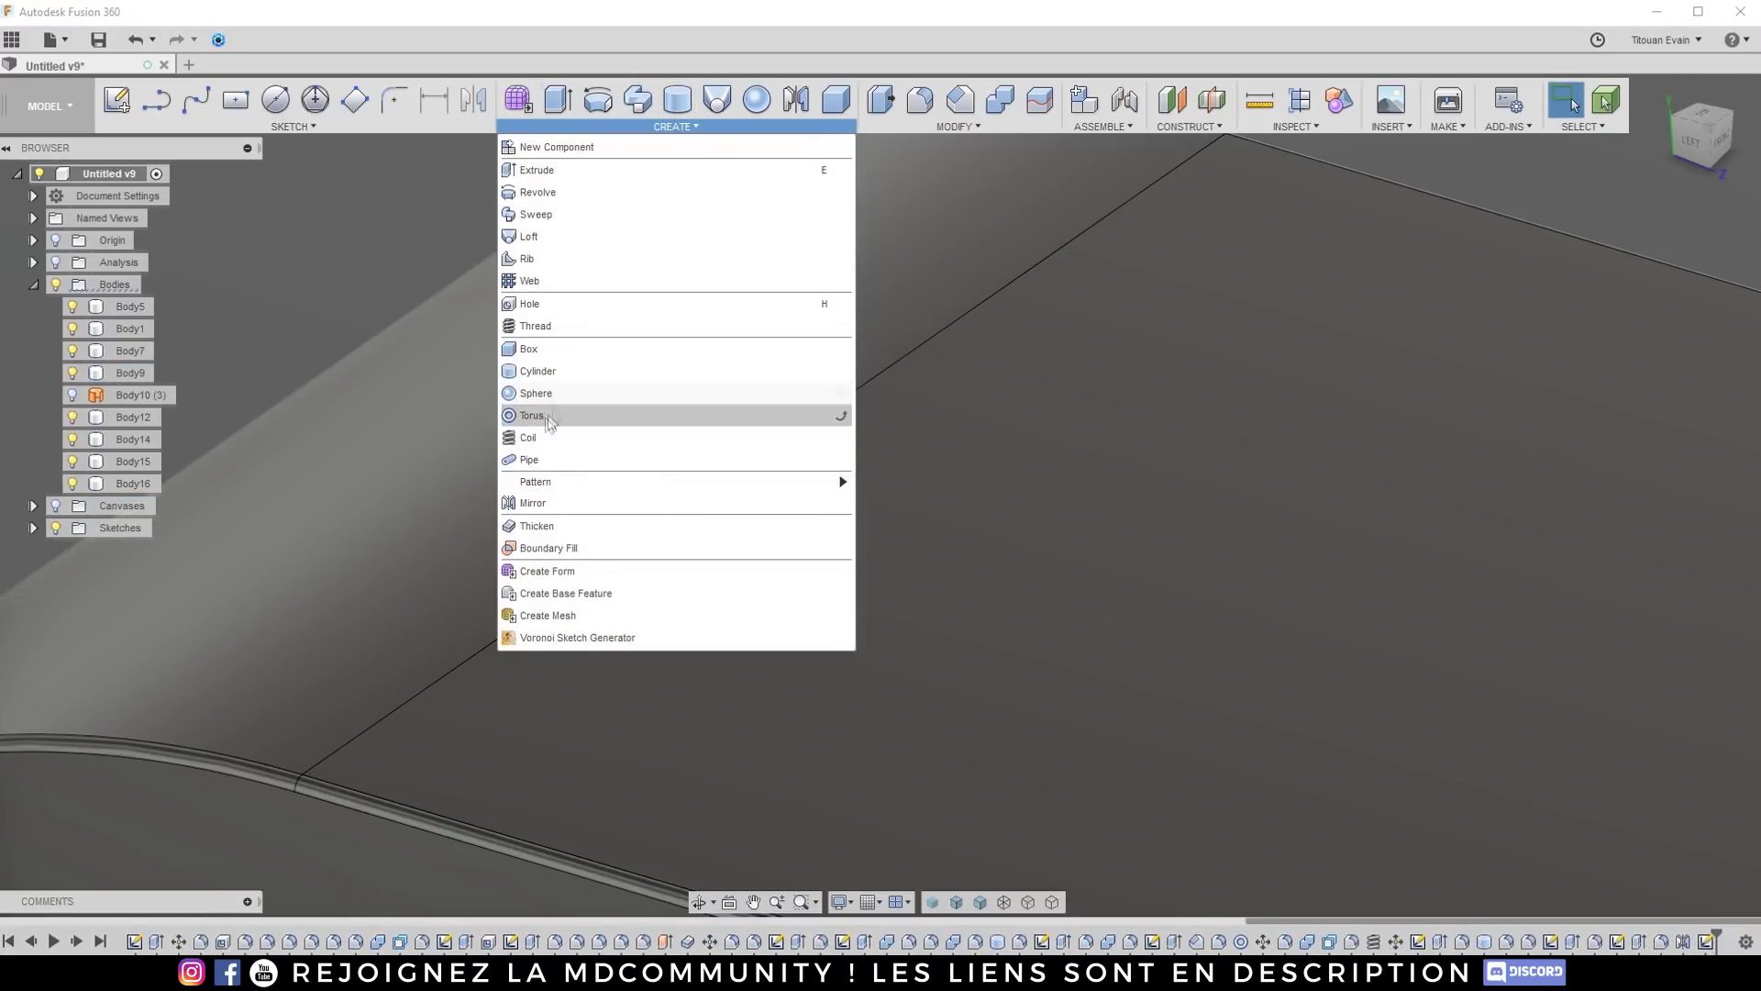
pyautogui.click(568, 461)
pyautogui.scroll(-2, 974, 473)
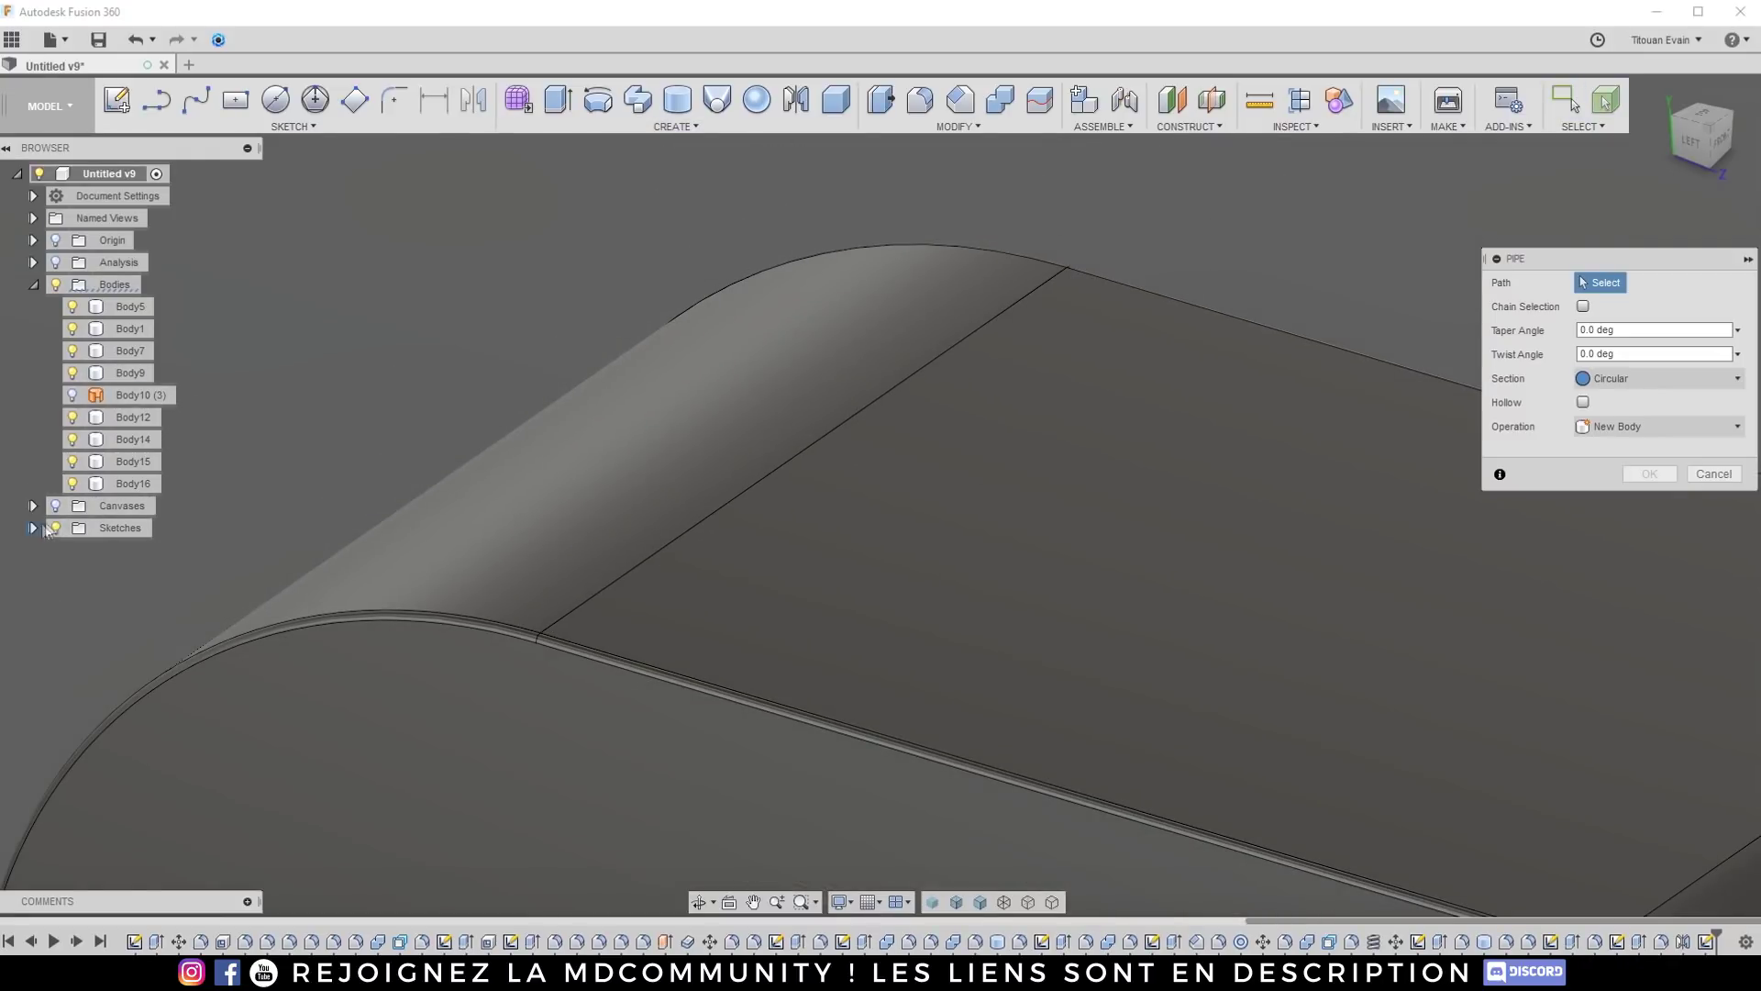
pyautogui.click(34, 529)
pyautogui.click(72, 860)
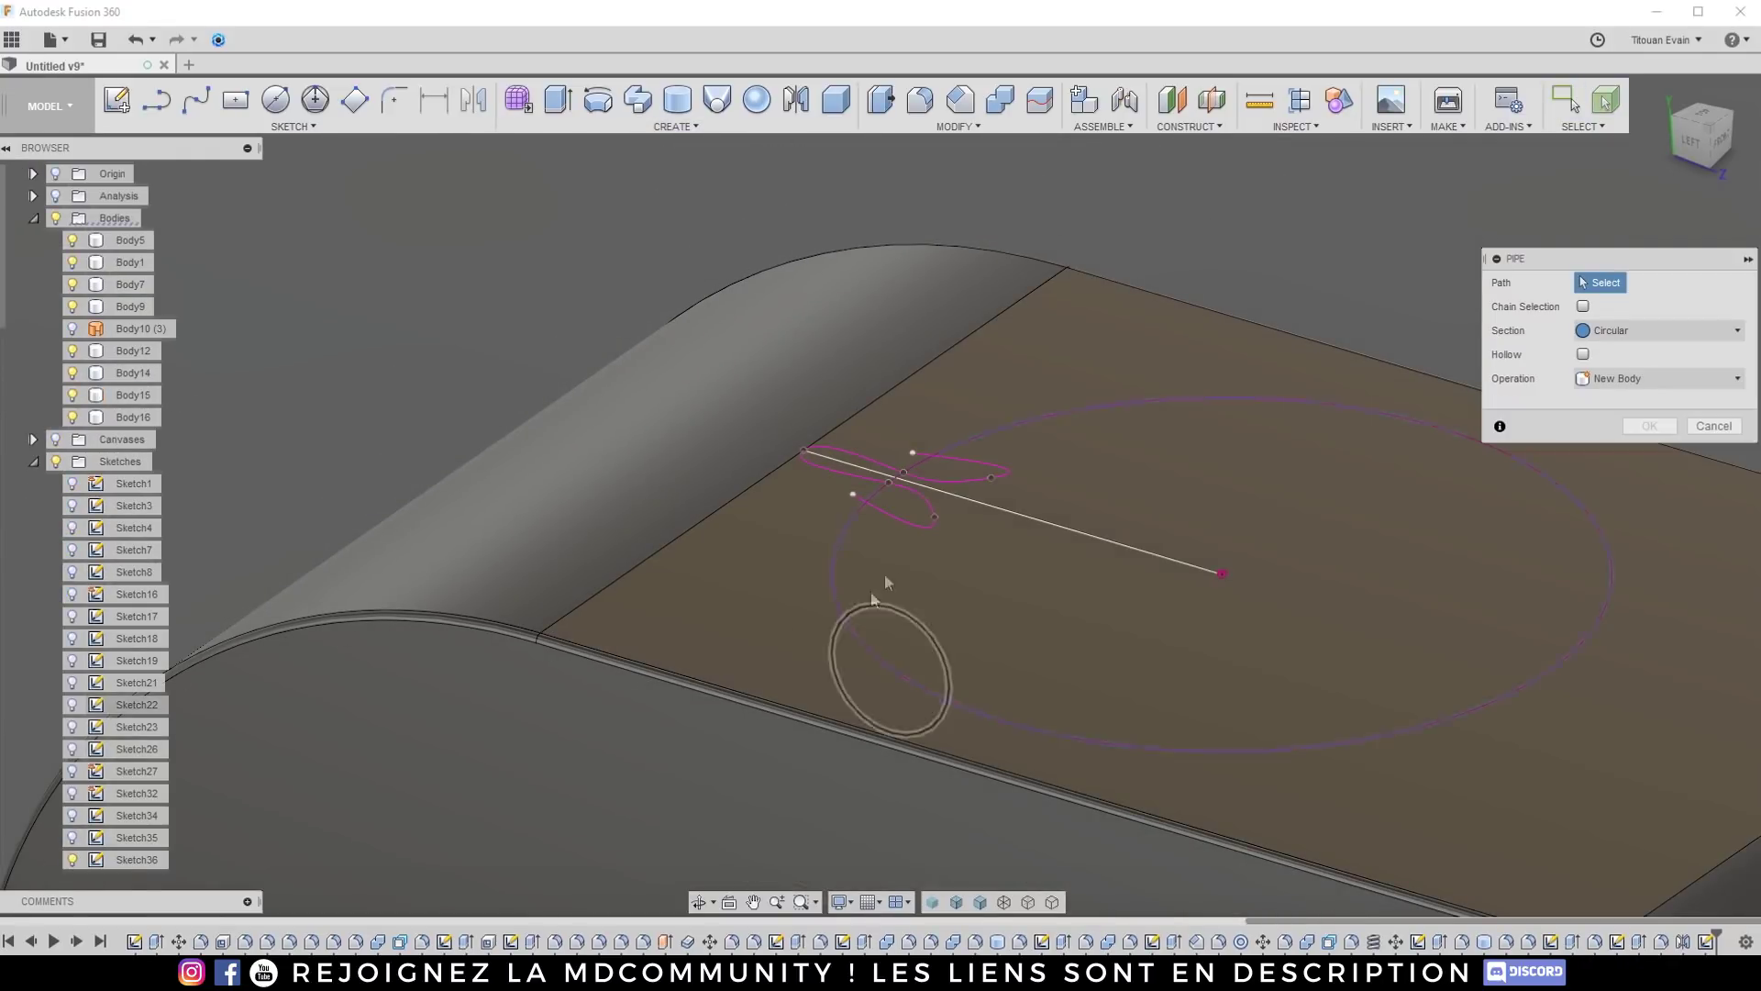
pyautogui.click(916, 490)
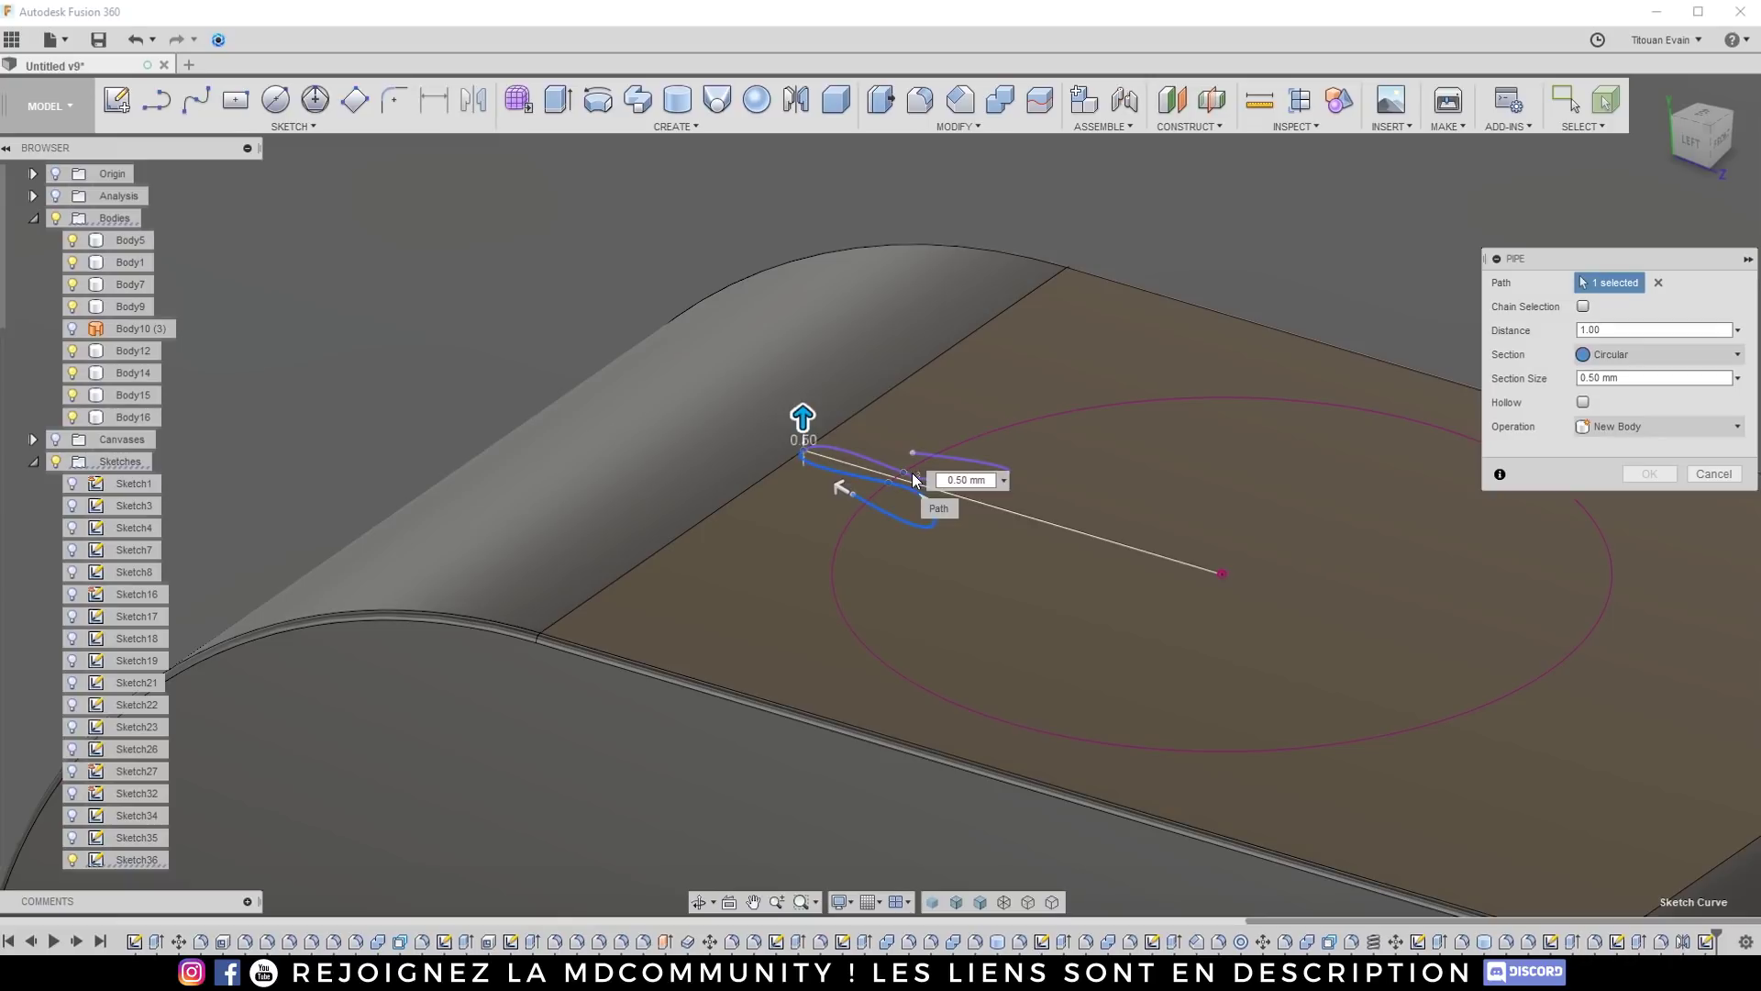
# Step: Shrink the pipe's circular section around the spline path, trying several sizes and settling on 0.15 mm
pyautogui.scroll(8, 844, 454)
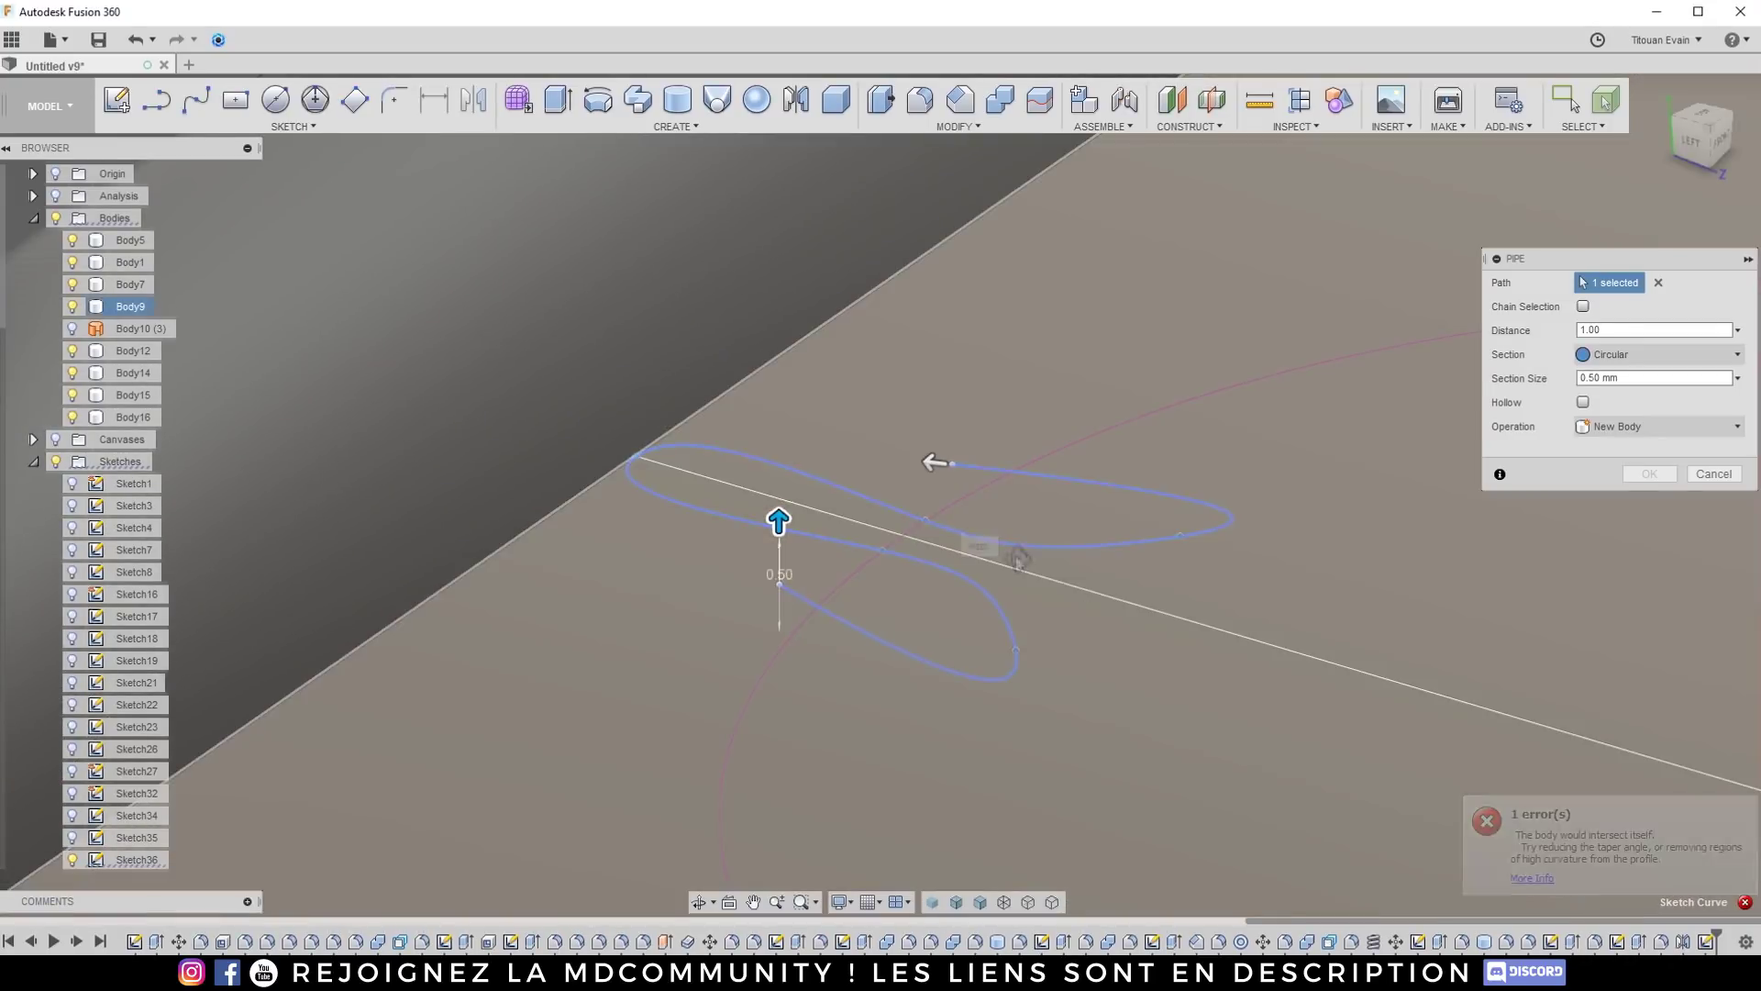
pyautogui.keyDown('shift'); pyautogui.moveTo(982, 550); pyautogui.dragTo(934, 492, button='middle'); pyautogui.keyUp('shift')
pyautogui.scroll(3, 898, 493)
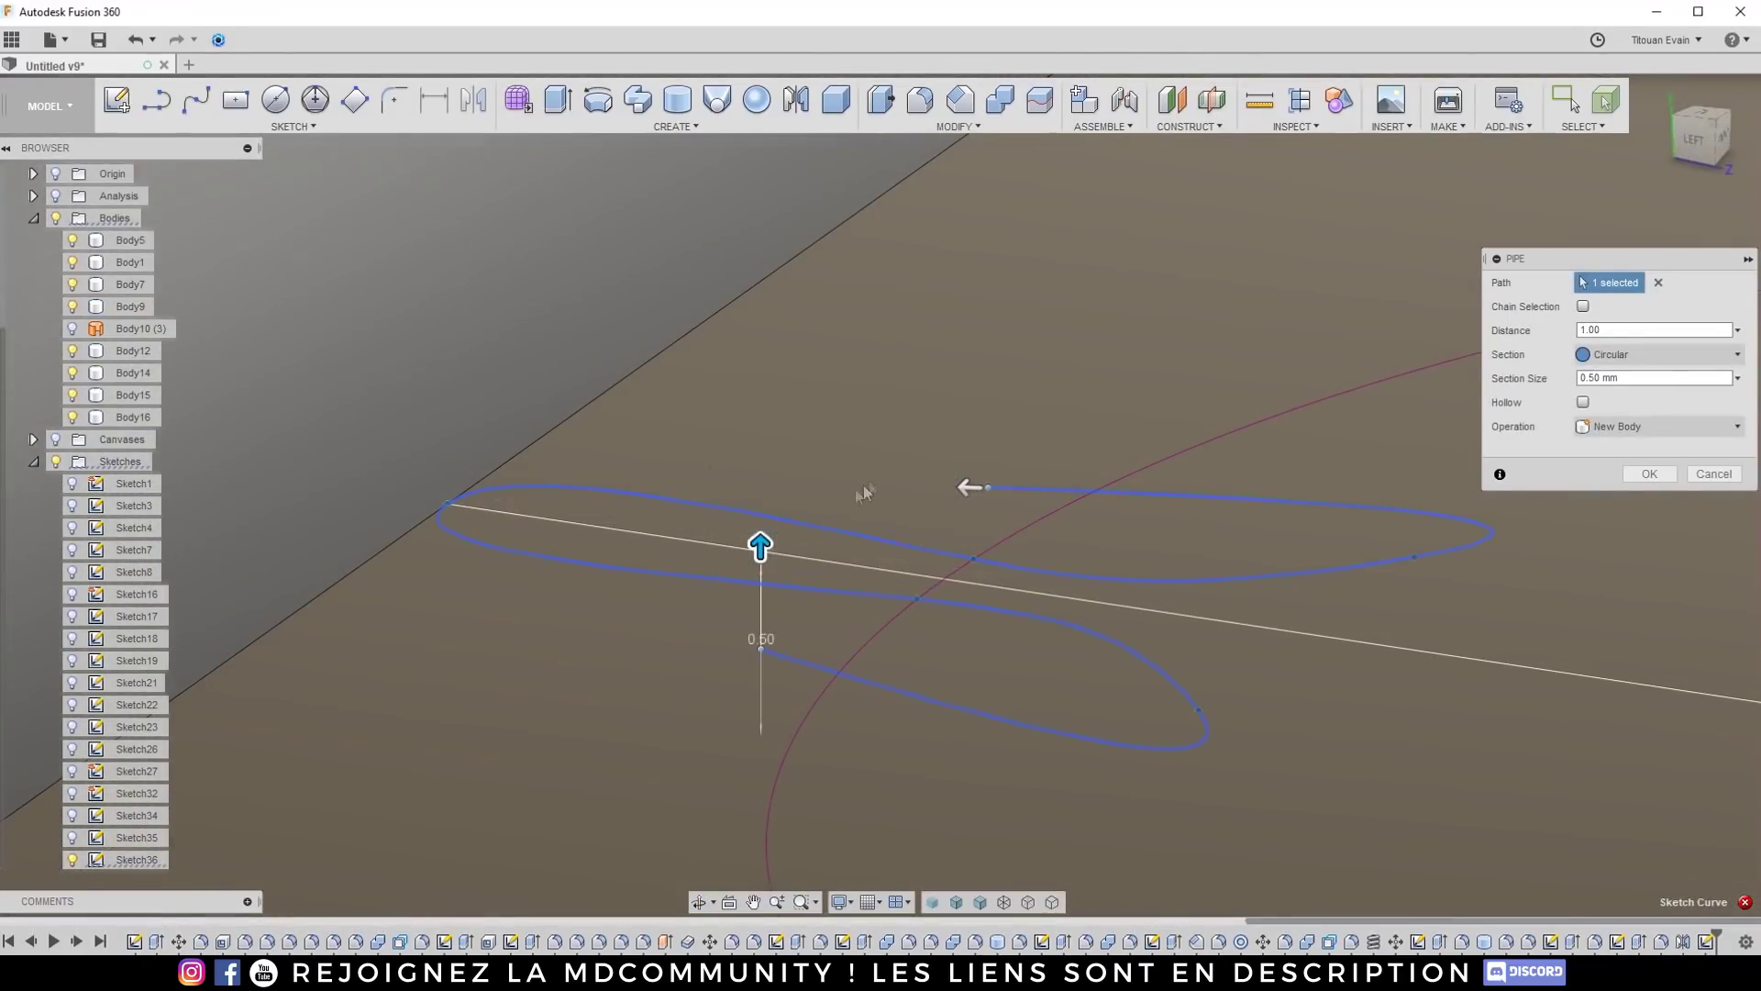
pyautogui.moveTo(760, 543); pyautogui.dragTo(760, 616)
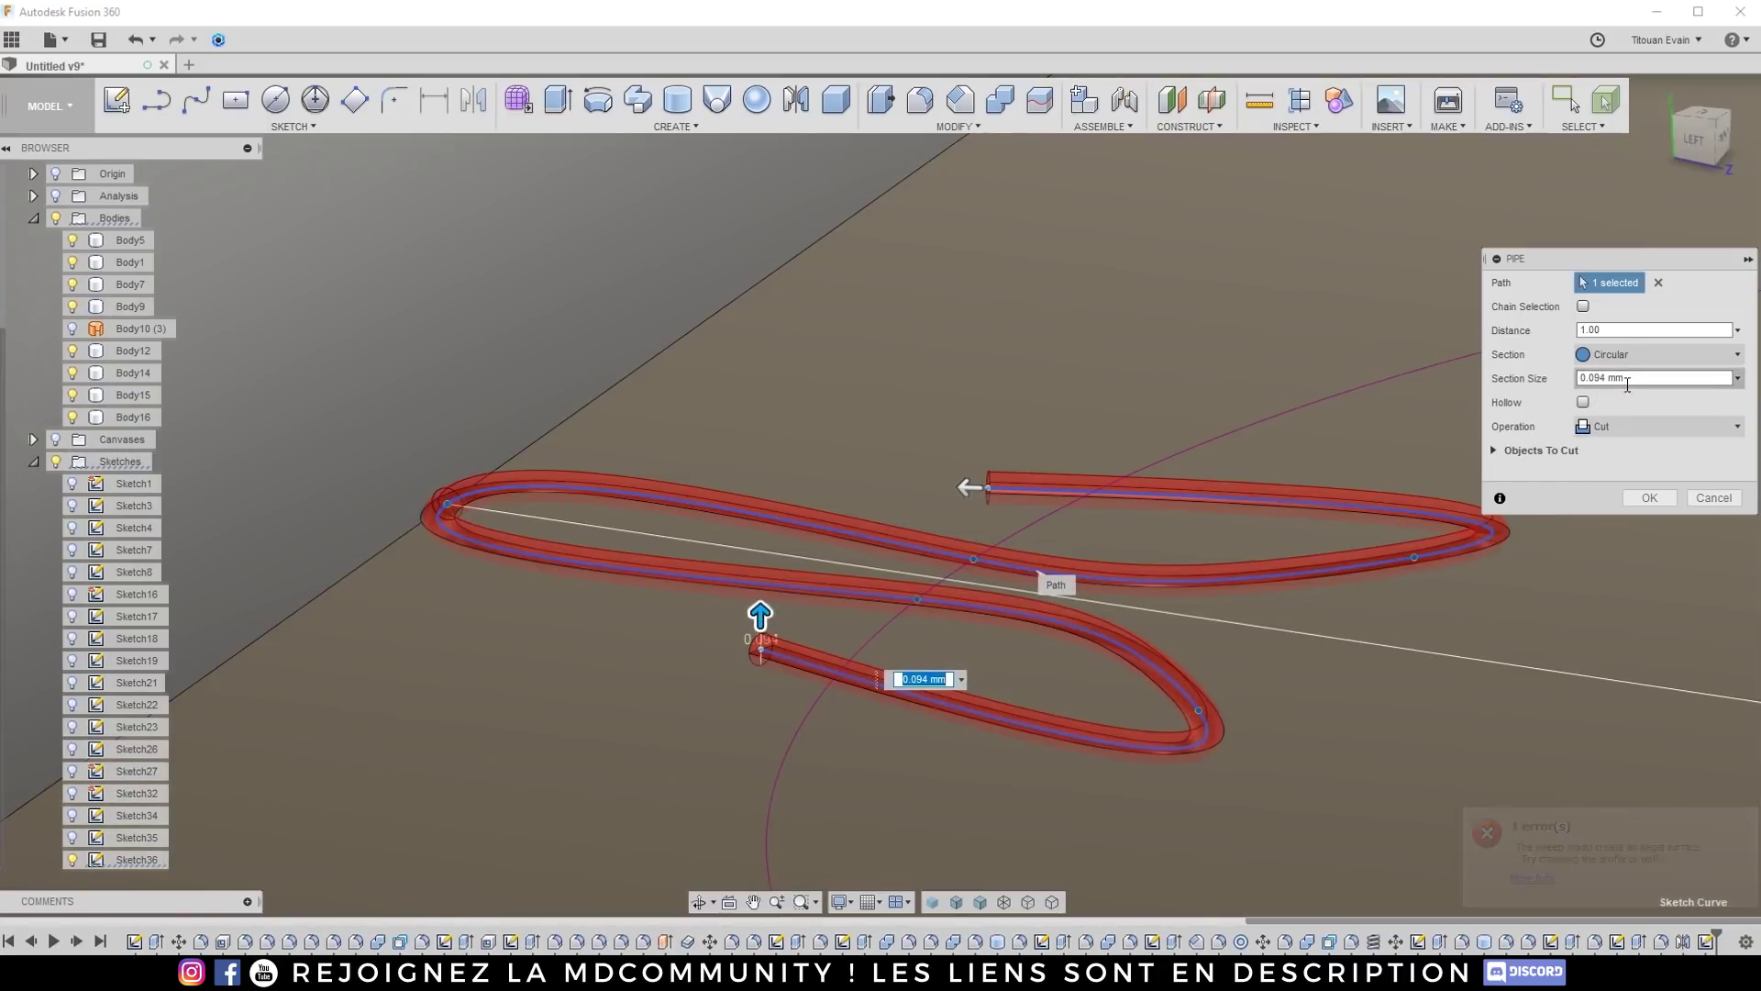
pyautogui.moveTo(1625, 378); pyautogui.dragTo(1598, 380)
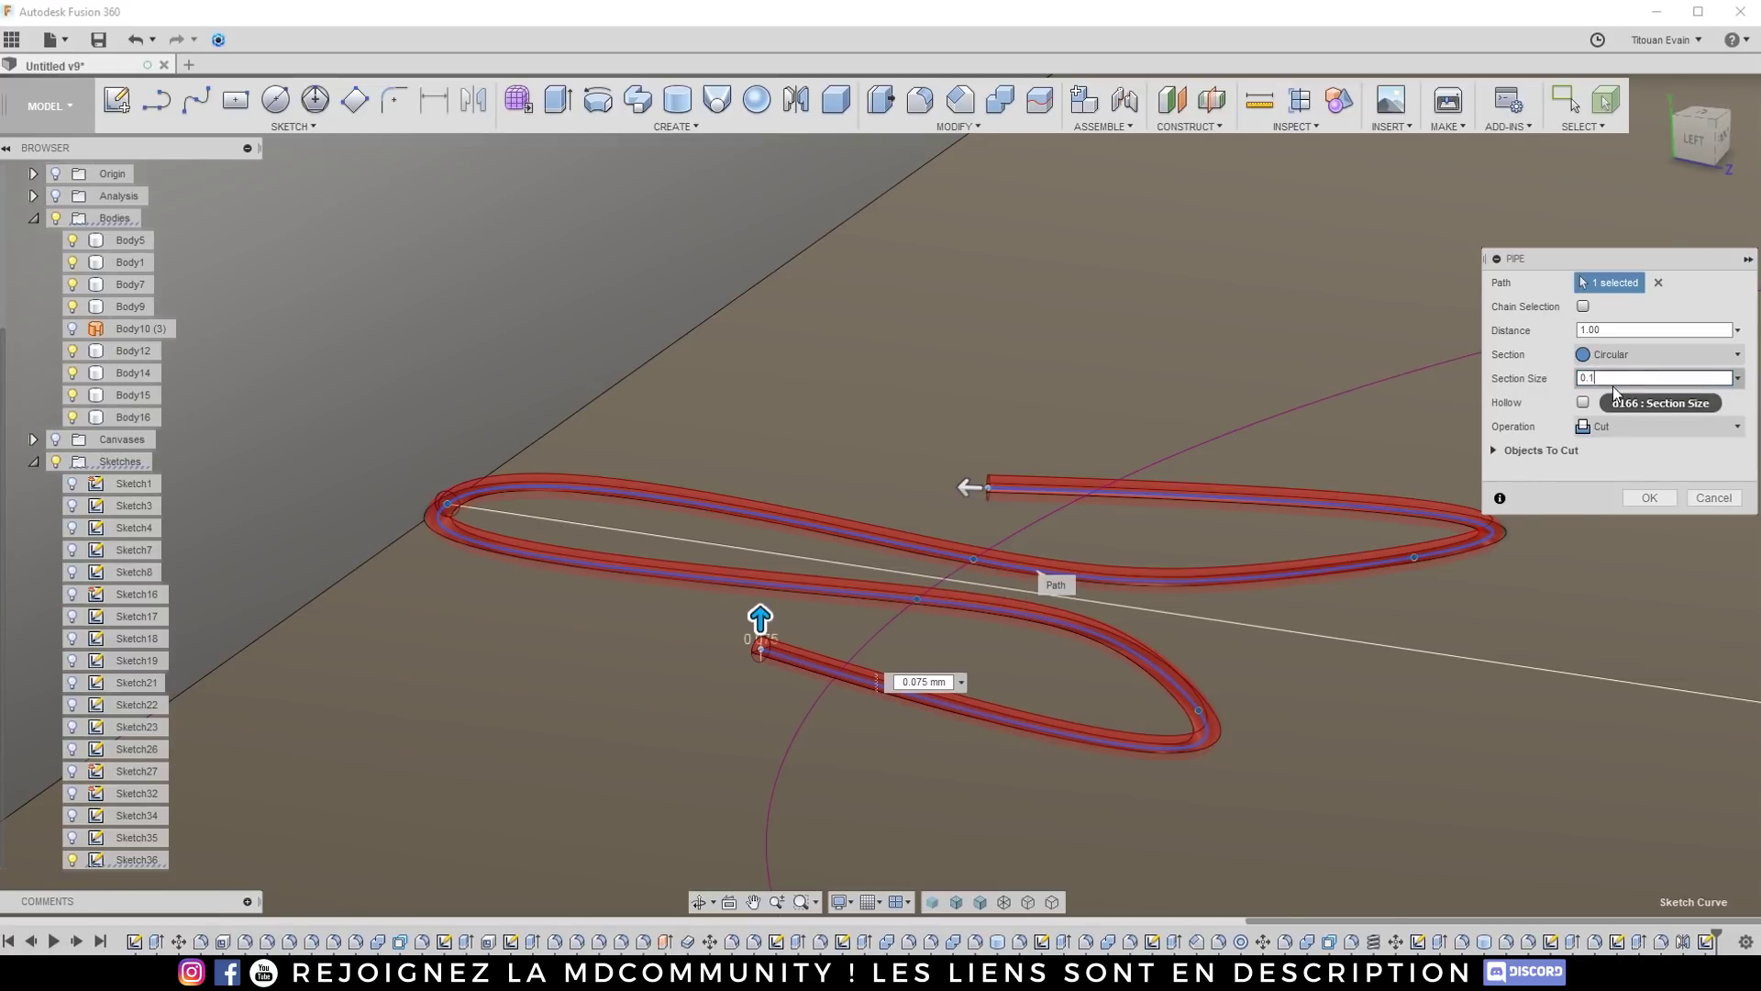
pyautogui.doubleClick(1594, 377)
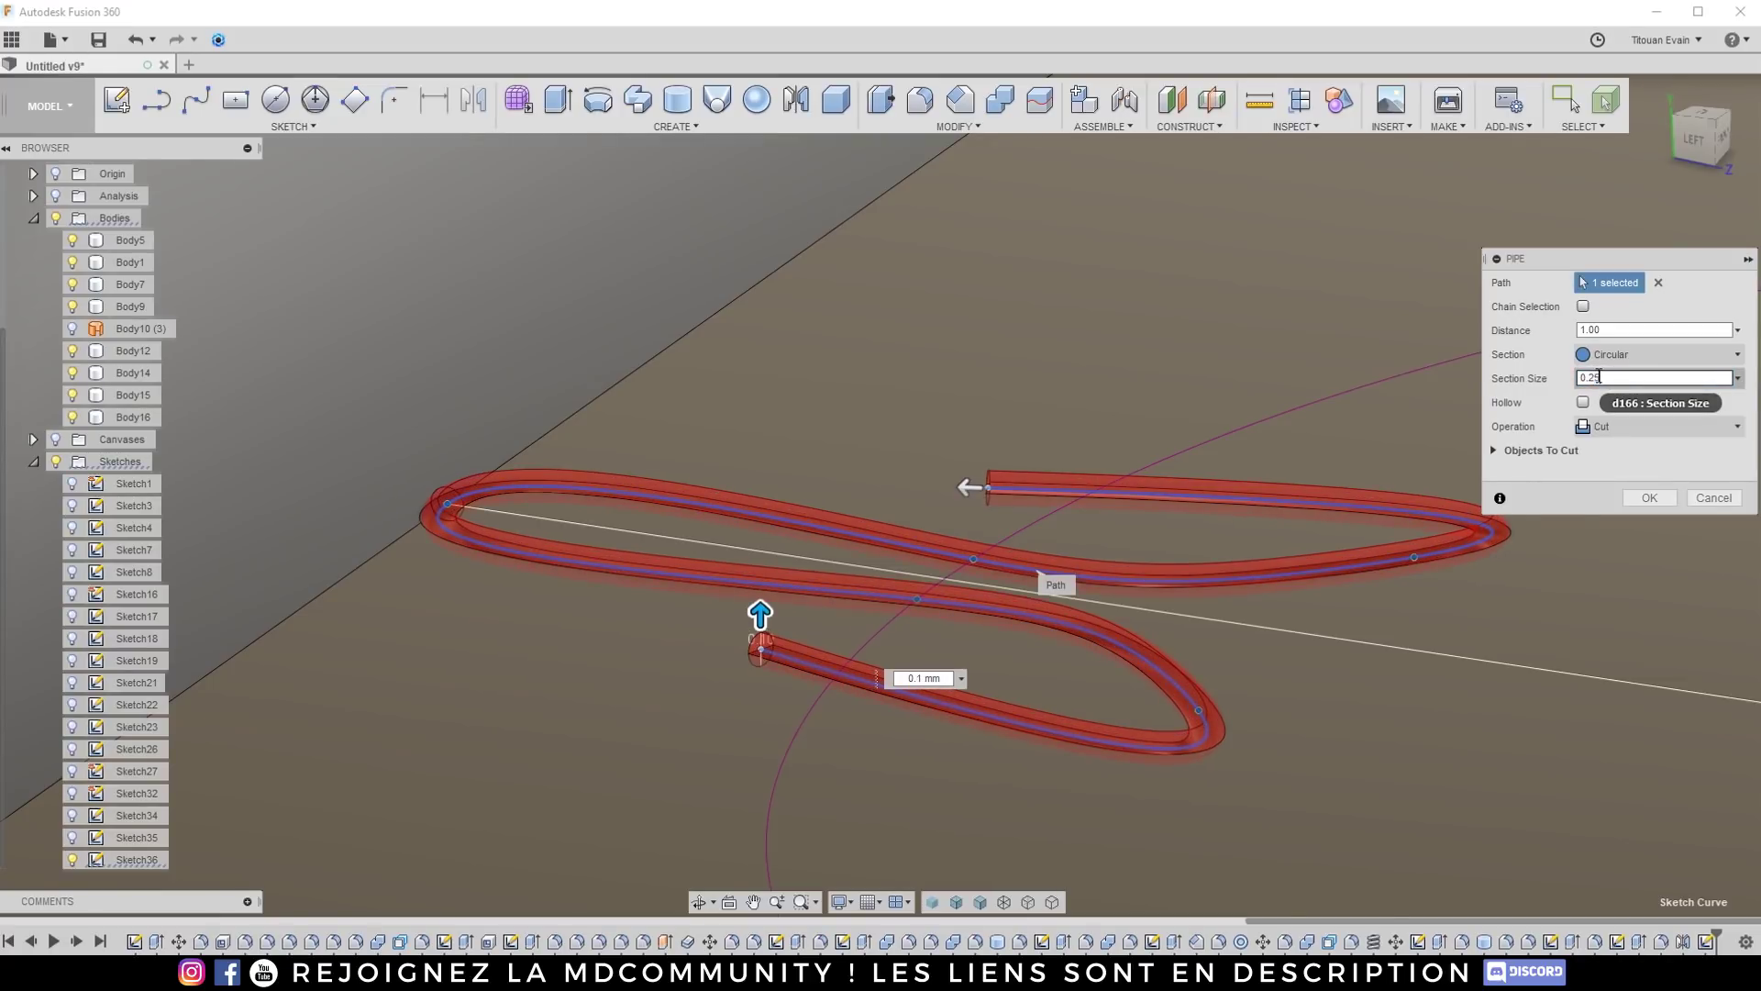
pyautogui.write('25')
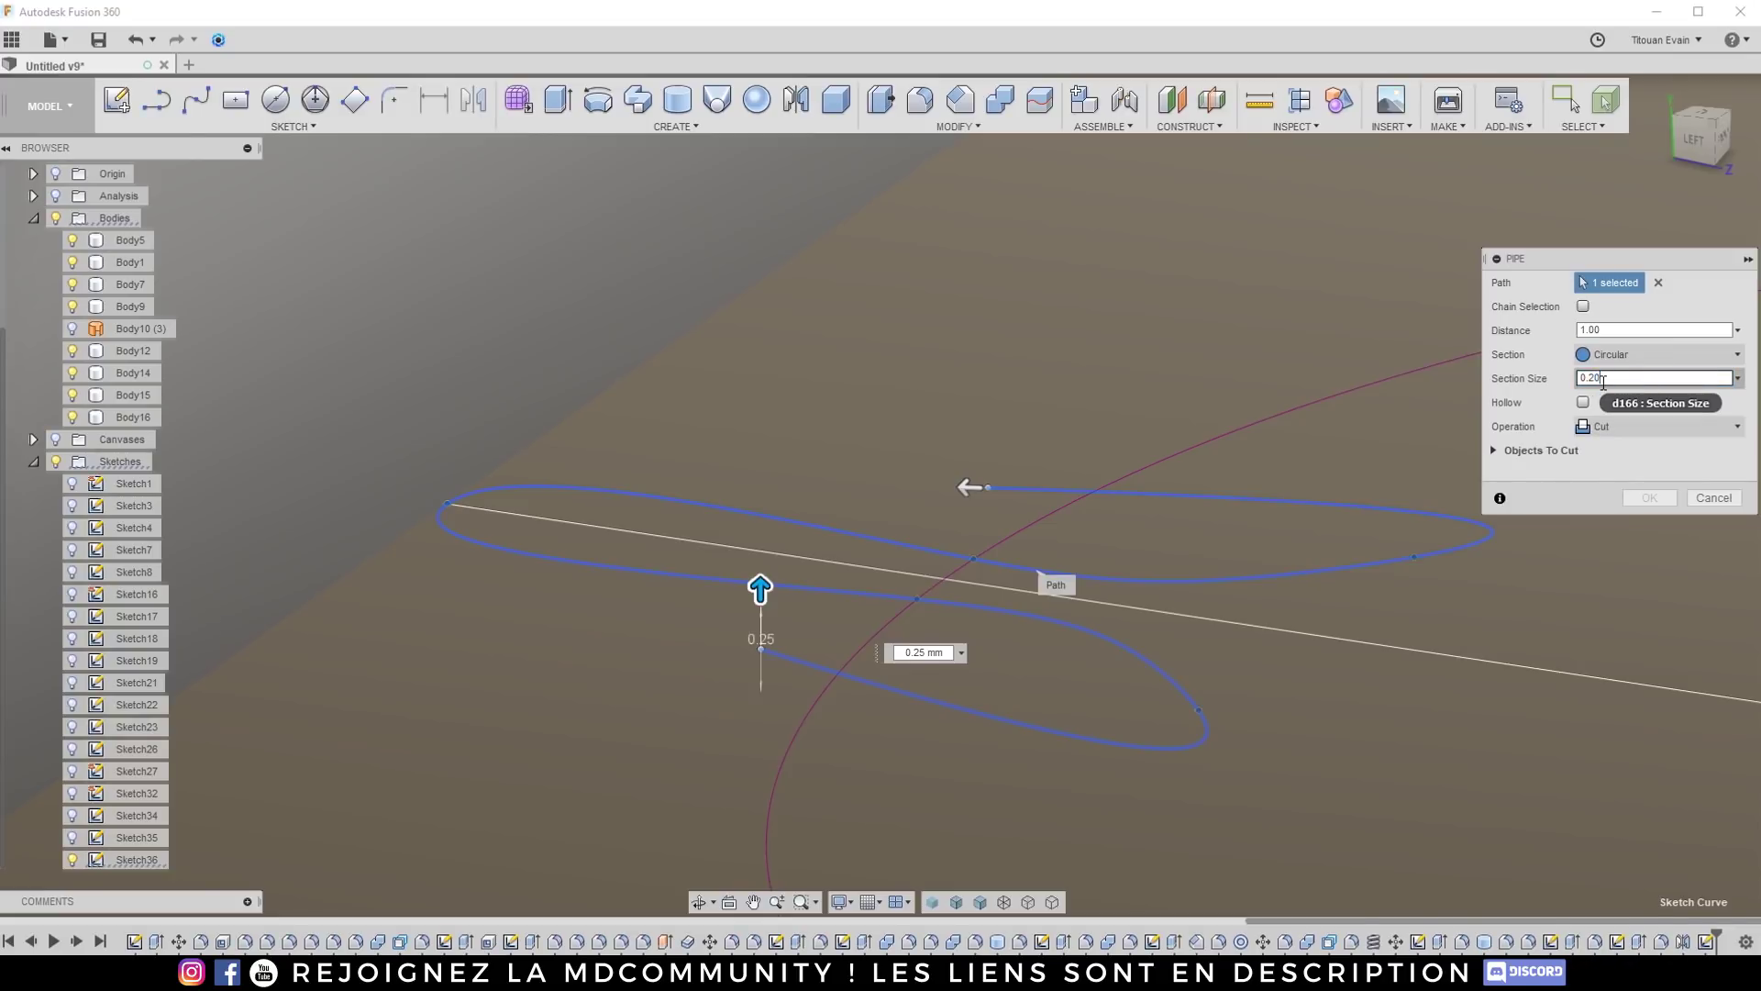
pyautogui.moveTo(1604, 382); pyautogui.dragTo(1594, 377)
pyautogui.write('17')
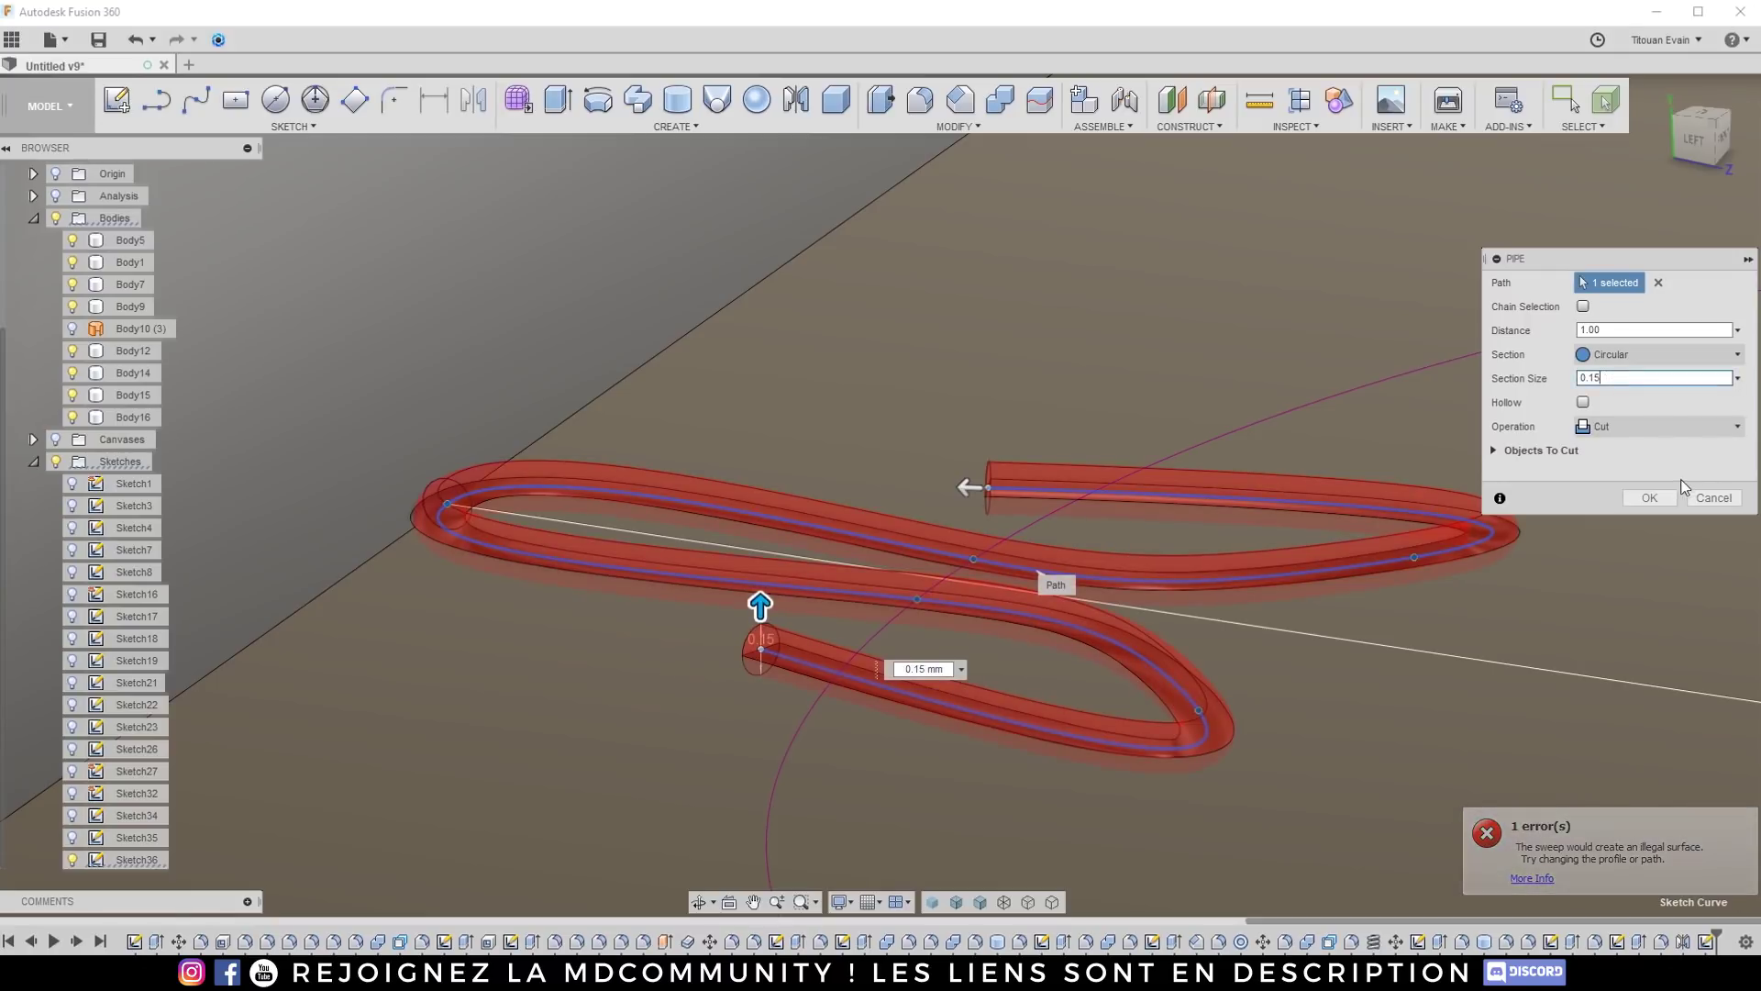
# Step: Set the pipe's operation to New Body, create it, and check its clip shape from several angles
pyautogui.click(1660, 427)
pyautogui.click(1615, 510)
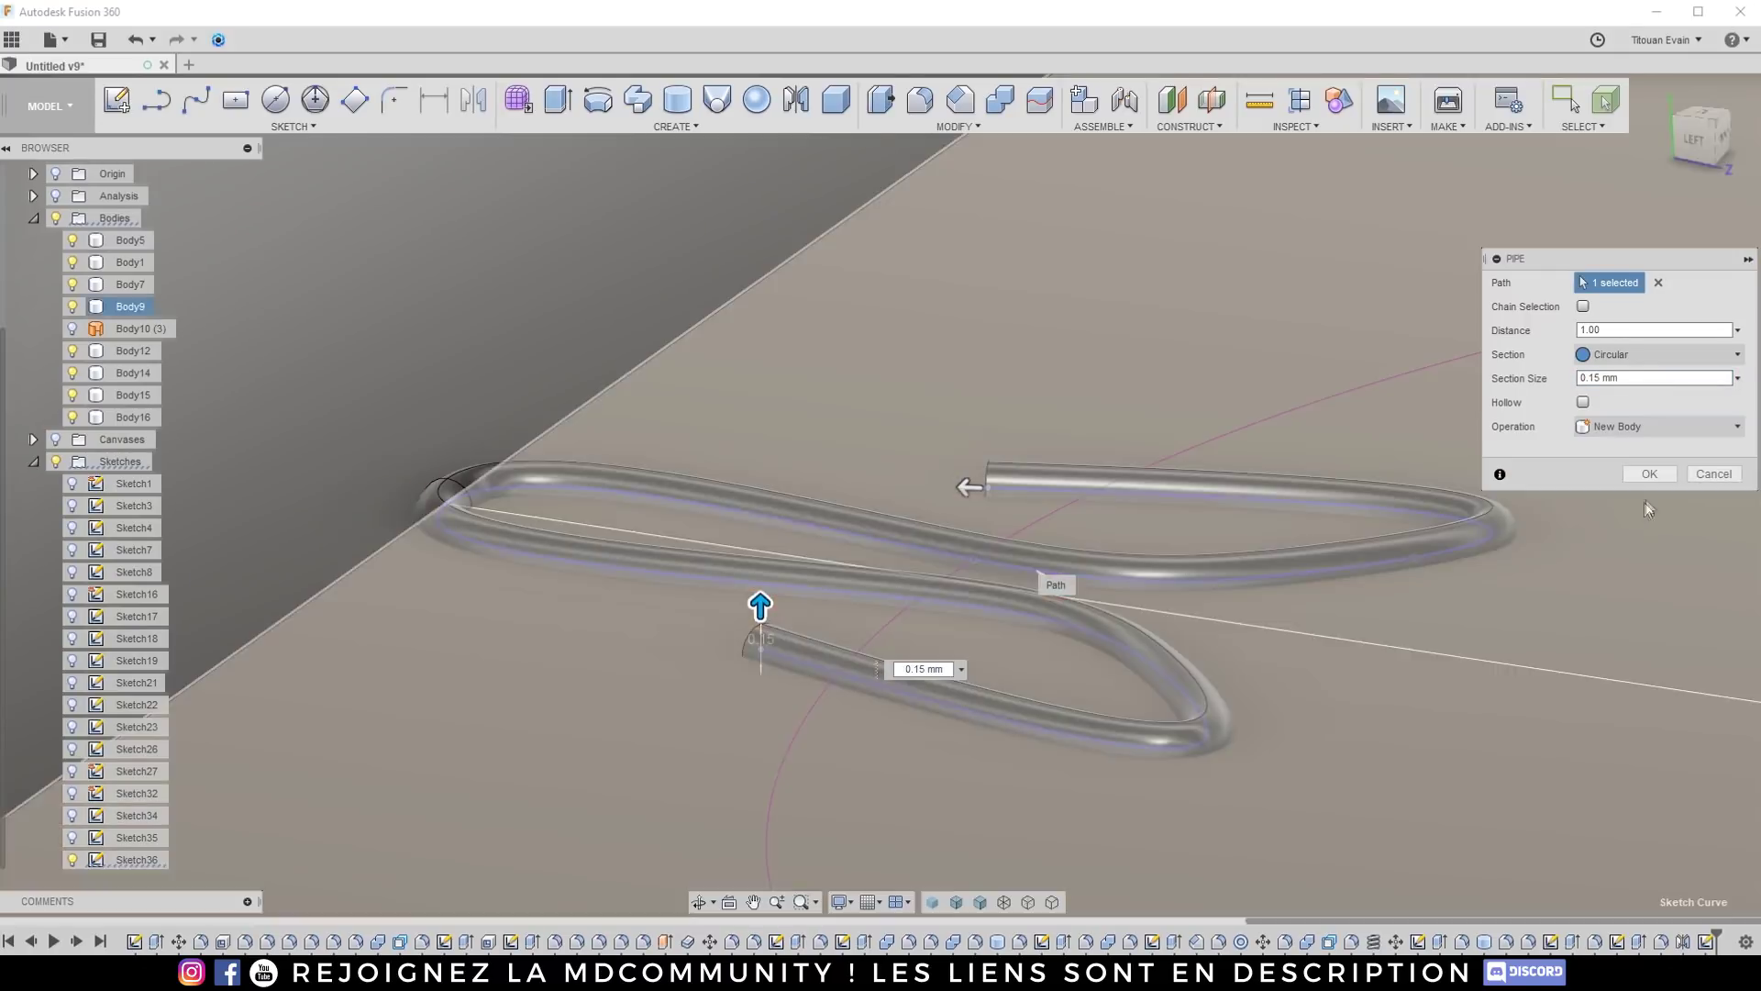
pyautogui.click(1649, 497)
pyautogui.keyDown('shift'); pyautogui.moveTo(1140, 485); pyautogui.dragTo(913, 580, button='middle'); pyautogui.keyUp('shift')
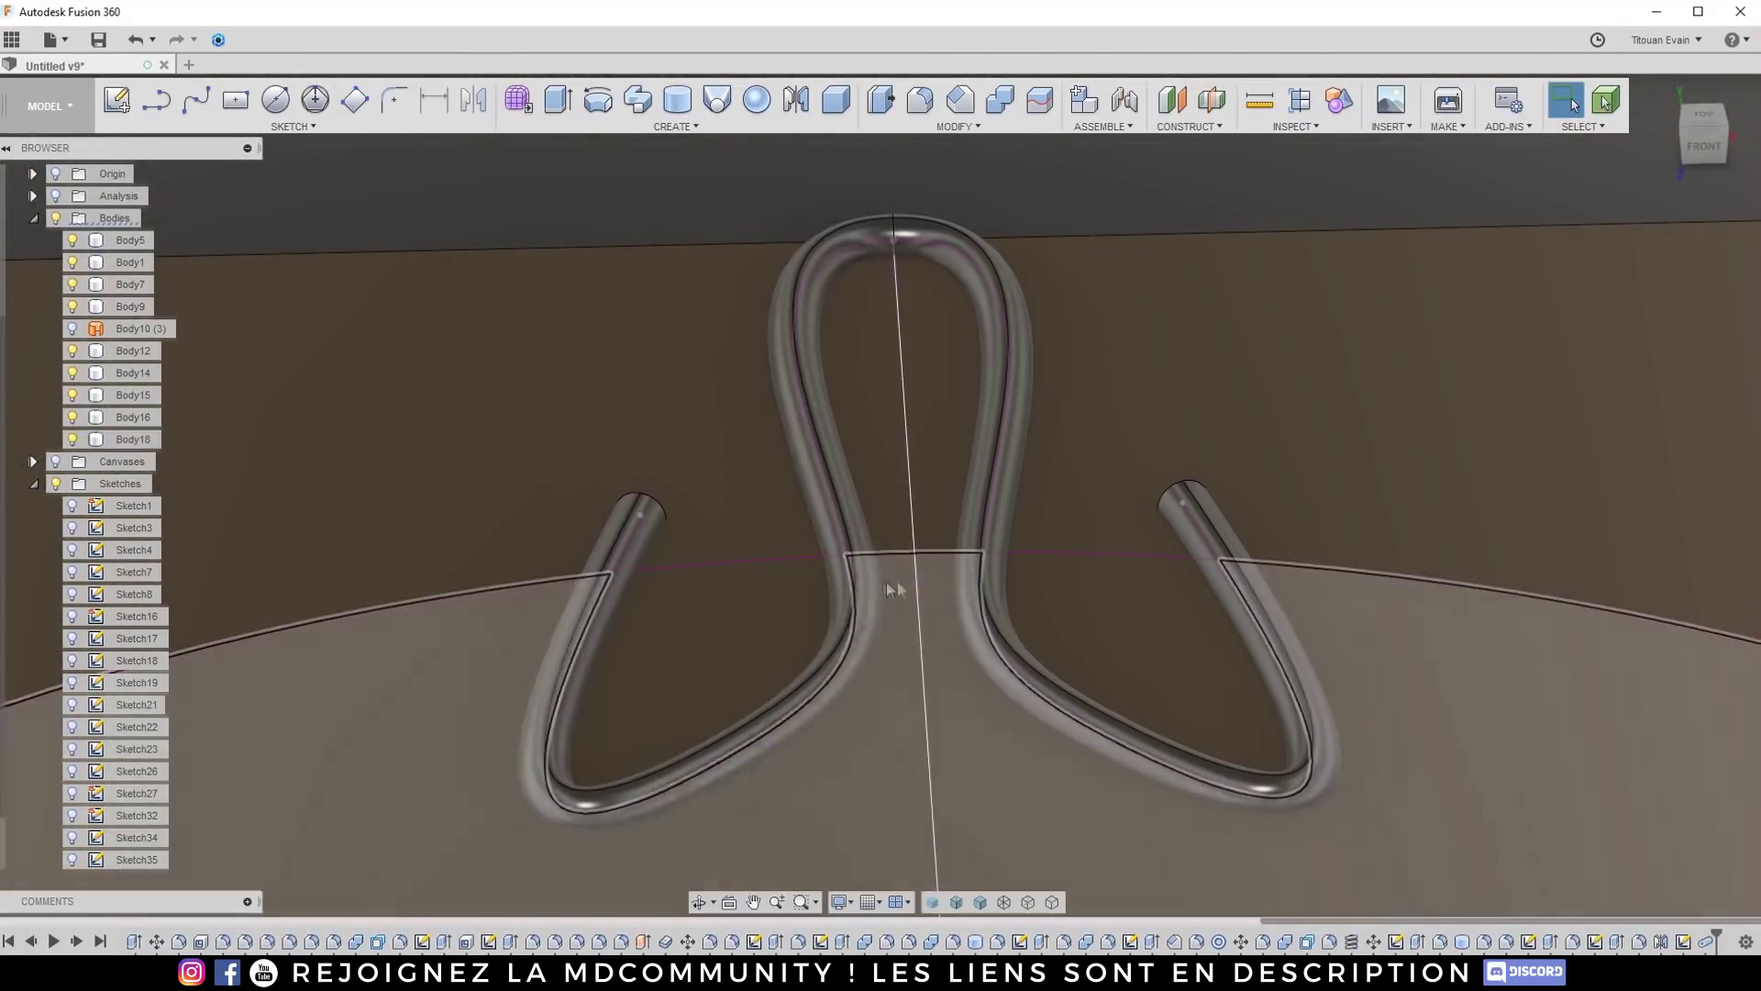
pyautogui.scroll(-4, 906, 585)
pyautogui.keyDown('shift'); pyautogui.moveTo(944, 565); pyautogui.dragTo(843, 640, button='middle'); pyautogui.keyUp('shift')
pyautogui.scroll(-6, 1066, 530)
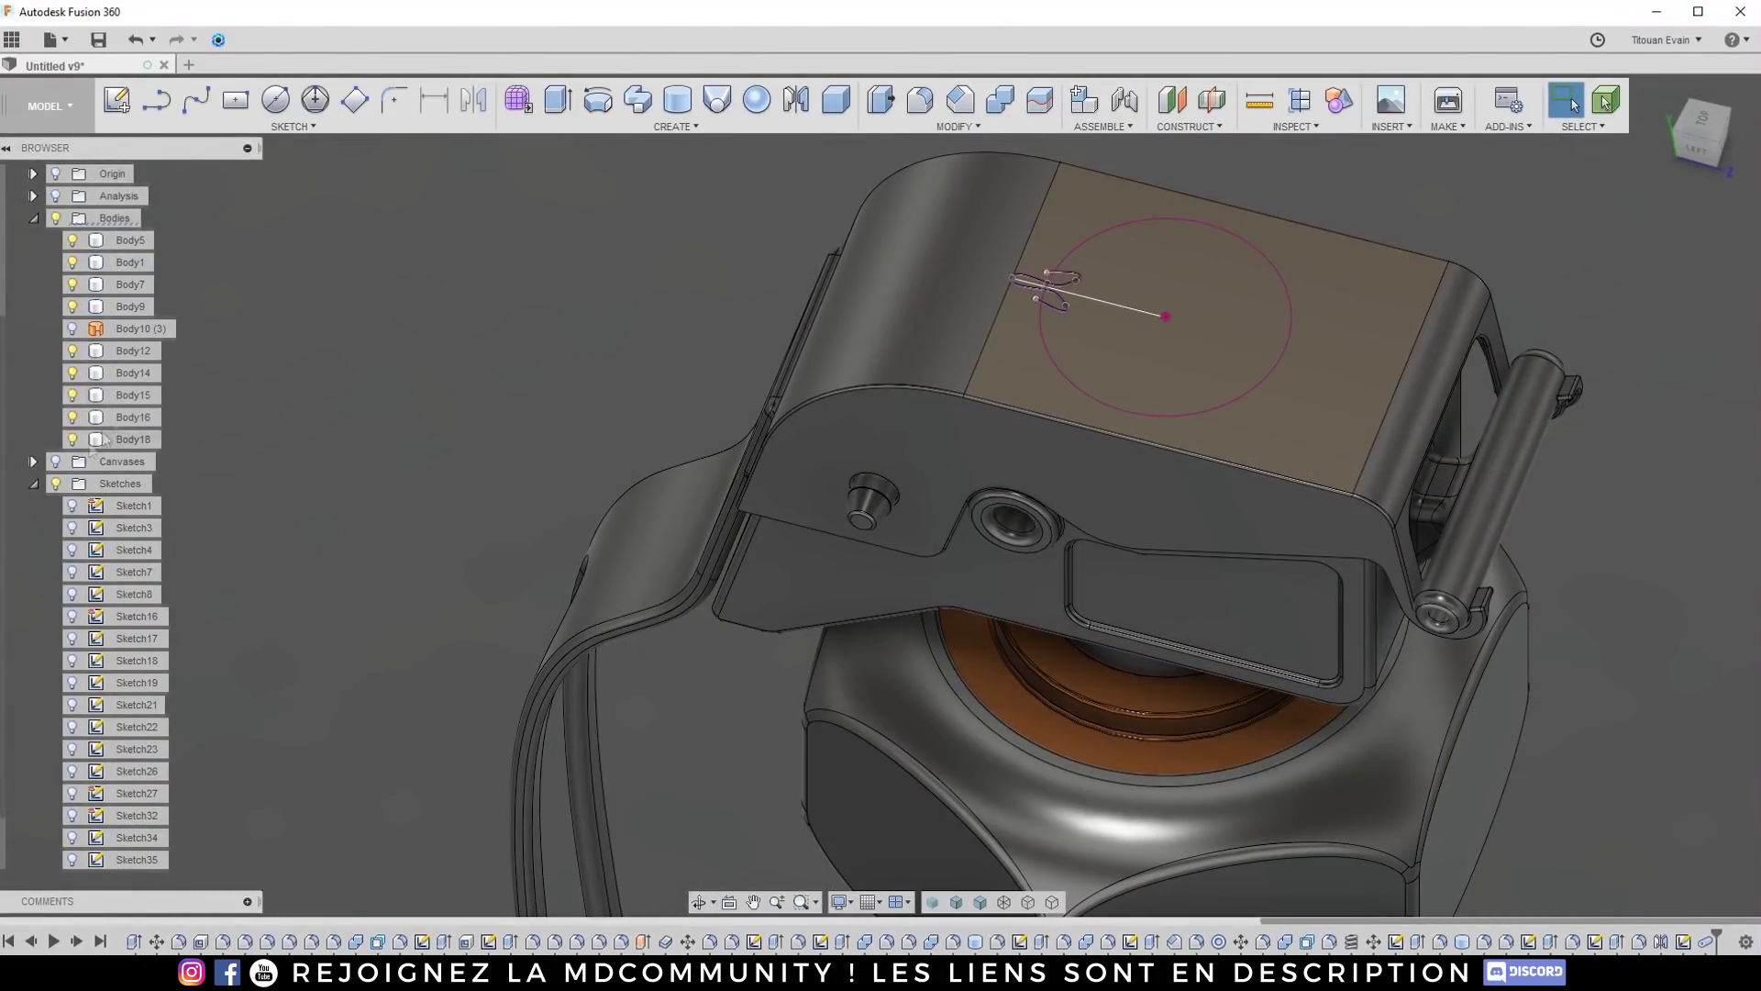
# Step: Start moving the clip body, turn it roughly a quarter turn about its Y axis and position it around the side pin
pyautogui.click(33, 461)
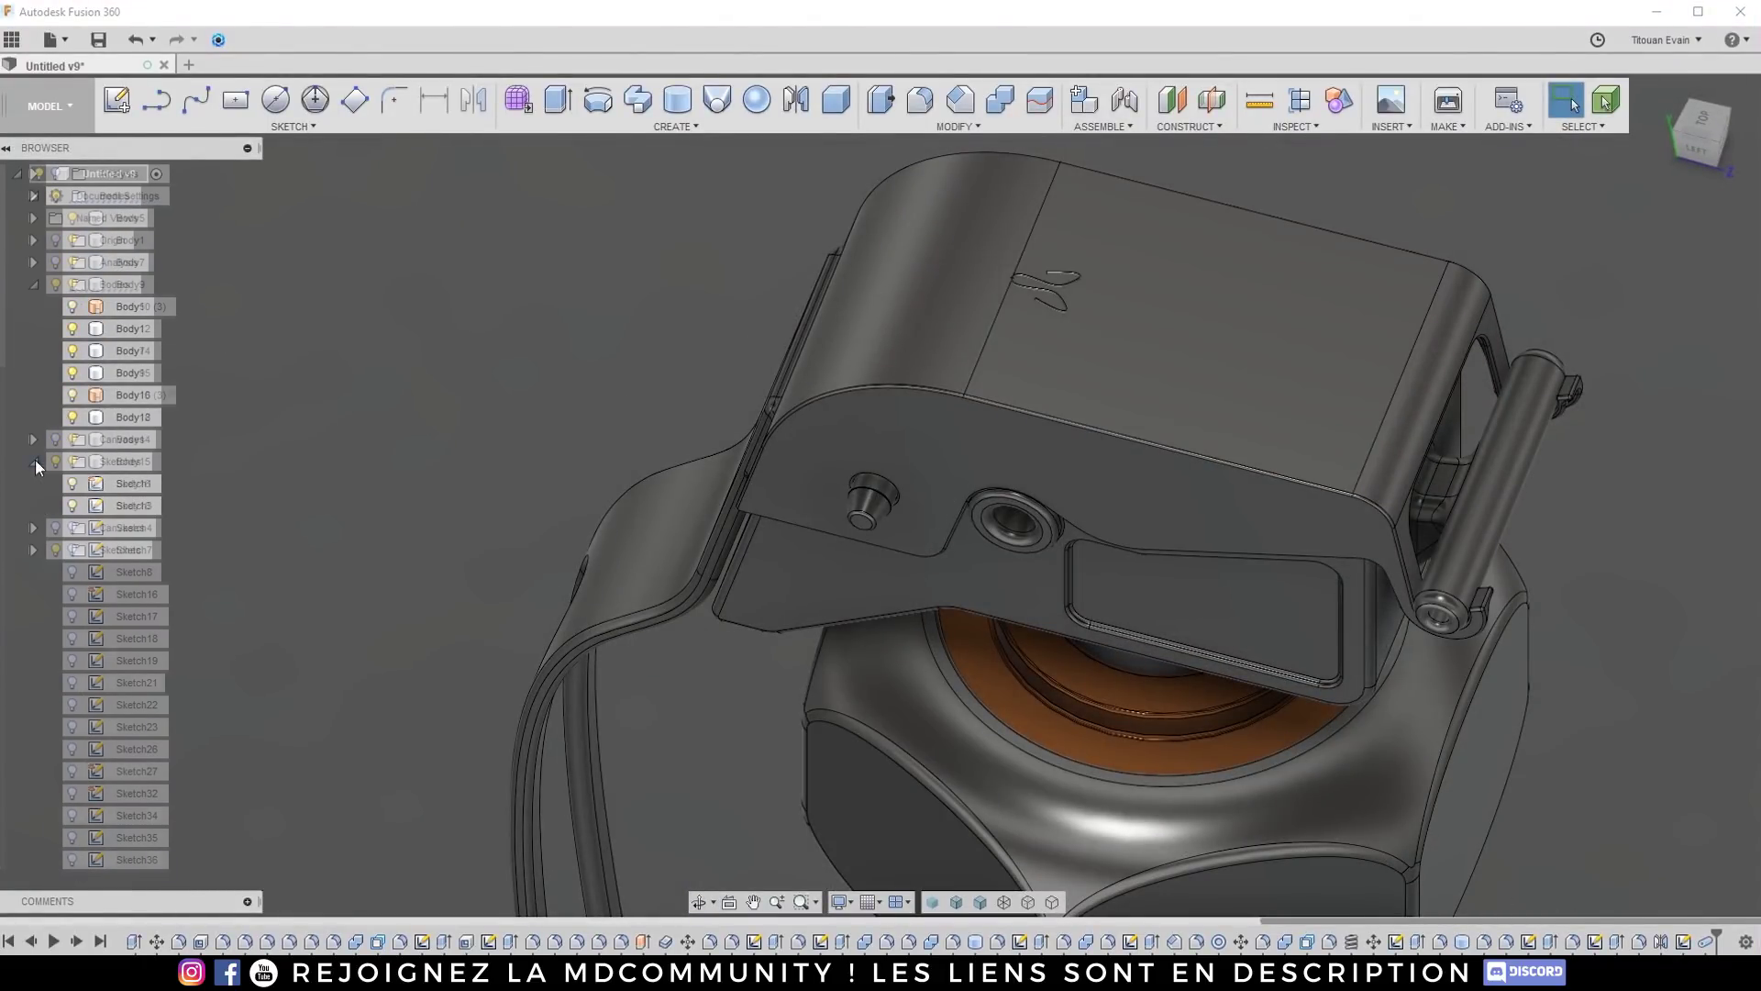
pyautogui.press('m')
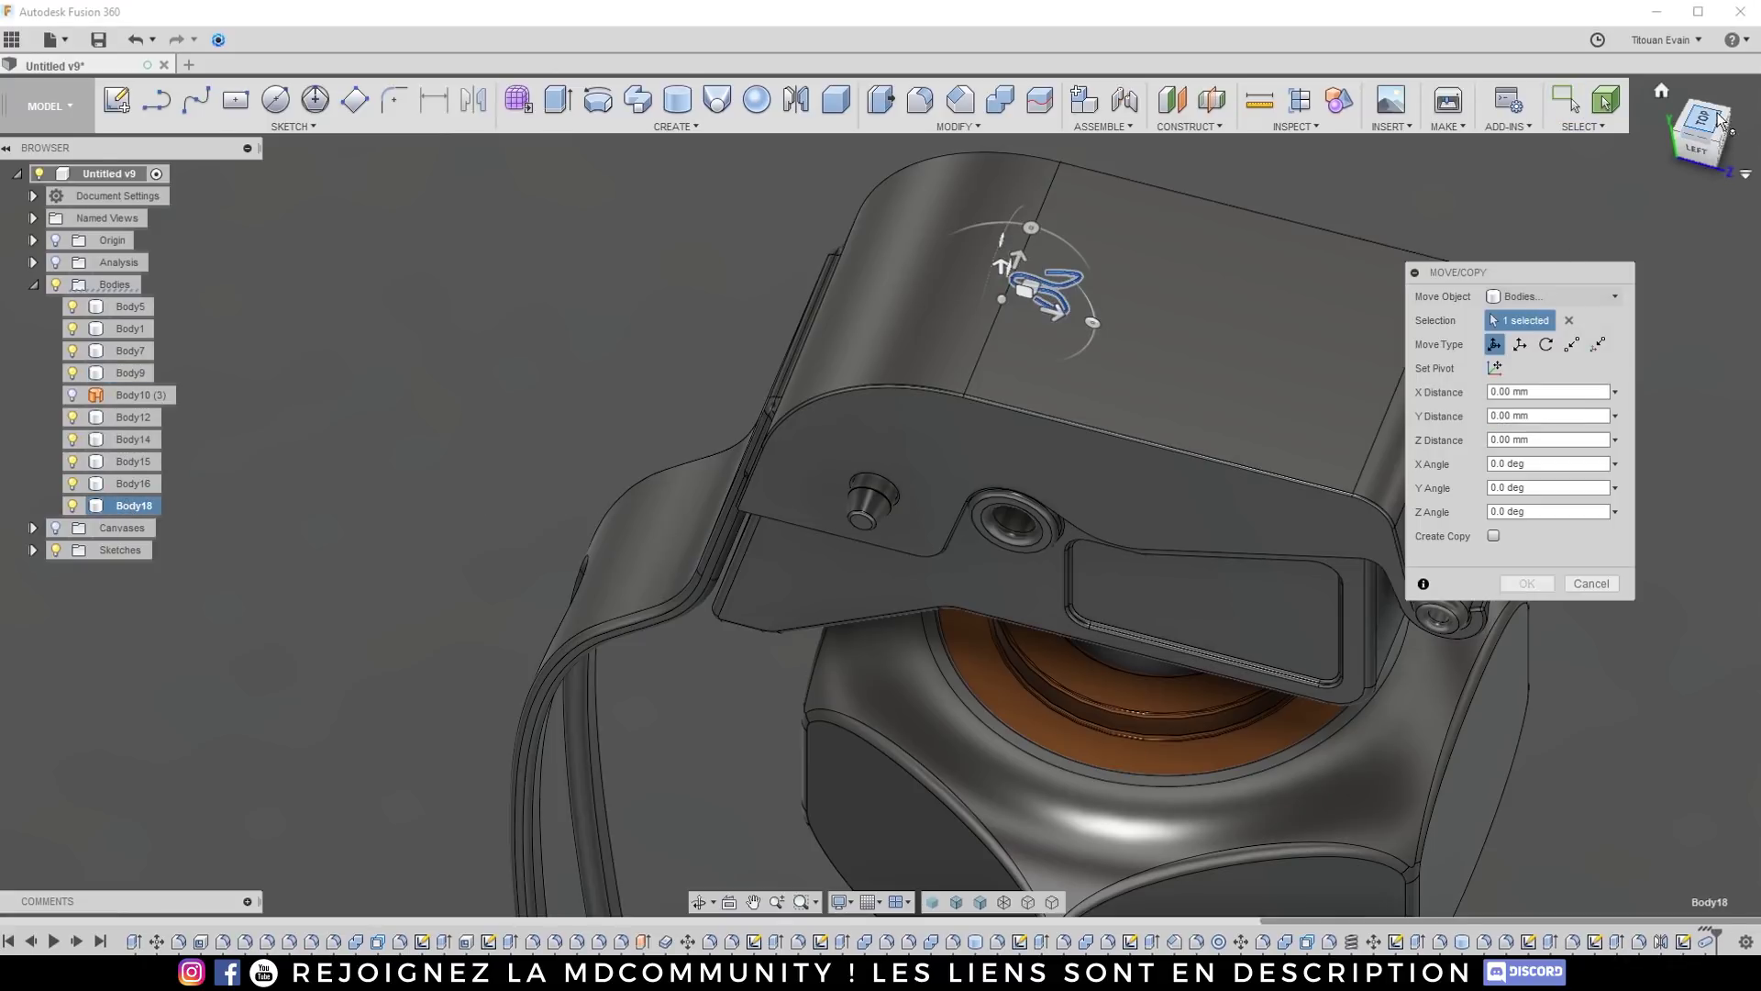
pyautogui.click(1703, 117)
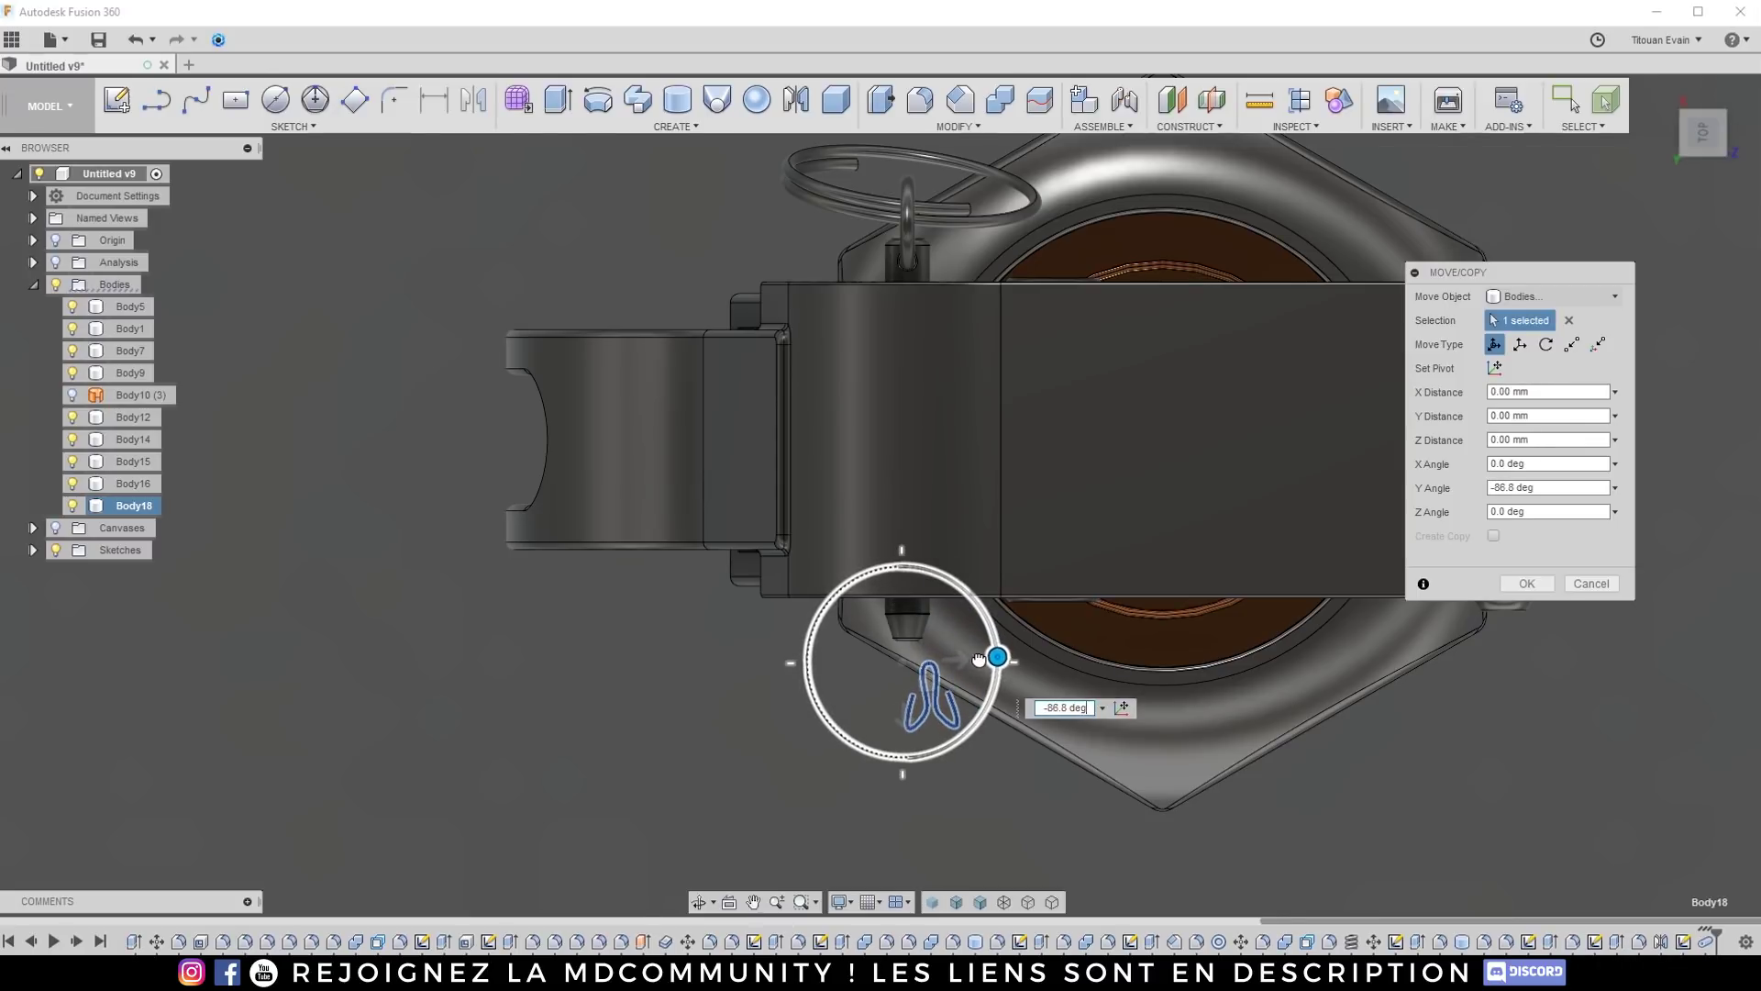
pyautogui.scroll(5, 947, 654)
pyautogui.moveTo(915, 631); pyautogui.dragTo(855, 487)
pyautogui.keyDown('shift'); pyautogui.moveTo(936, 592); pyautogui.dragTo(978, 371, button='middle'); pyautogui.keyUp('shift')
# Step: Lower the clip about 8 mm to the side pin's height, rotate it -60 degrees about Z and apply the move
pyautogui.click(1697, 154)
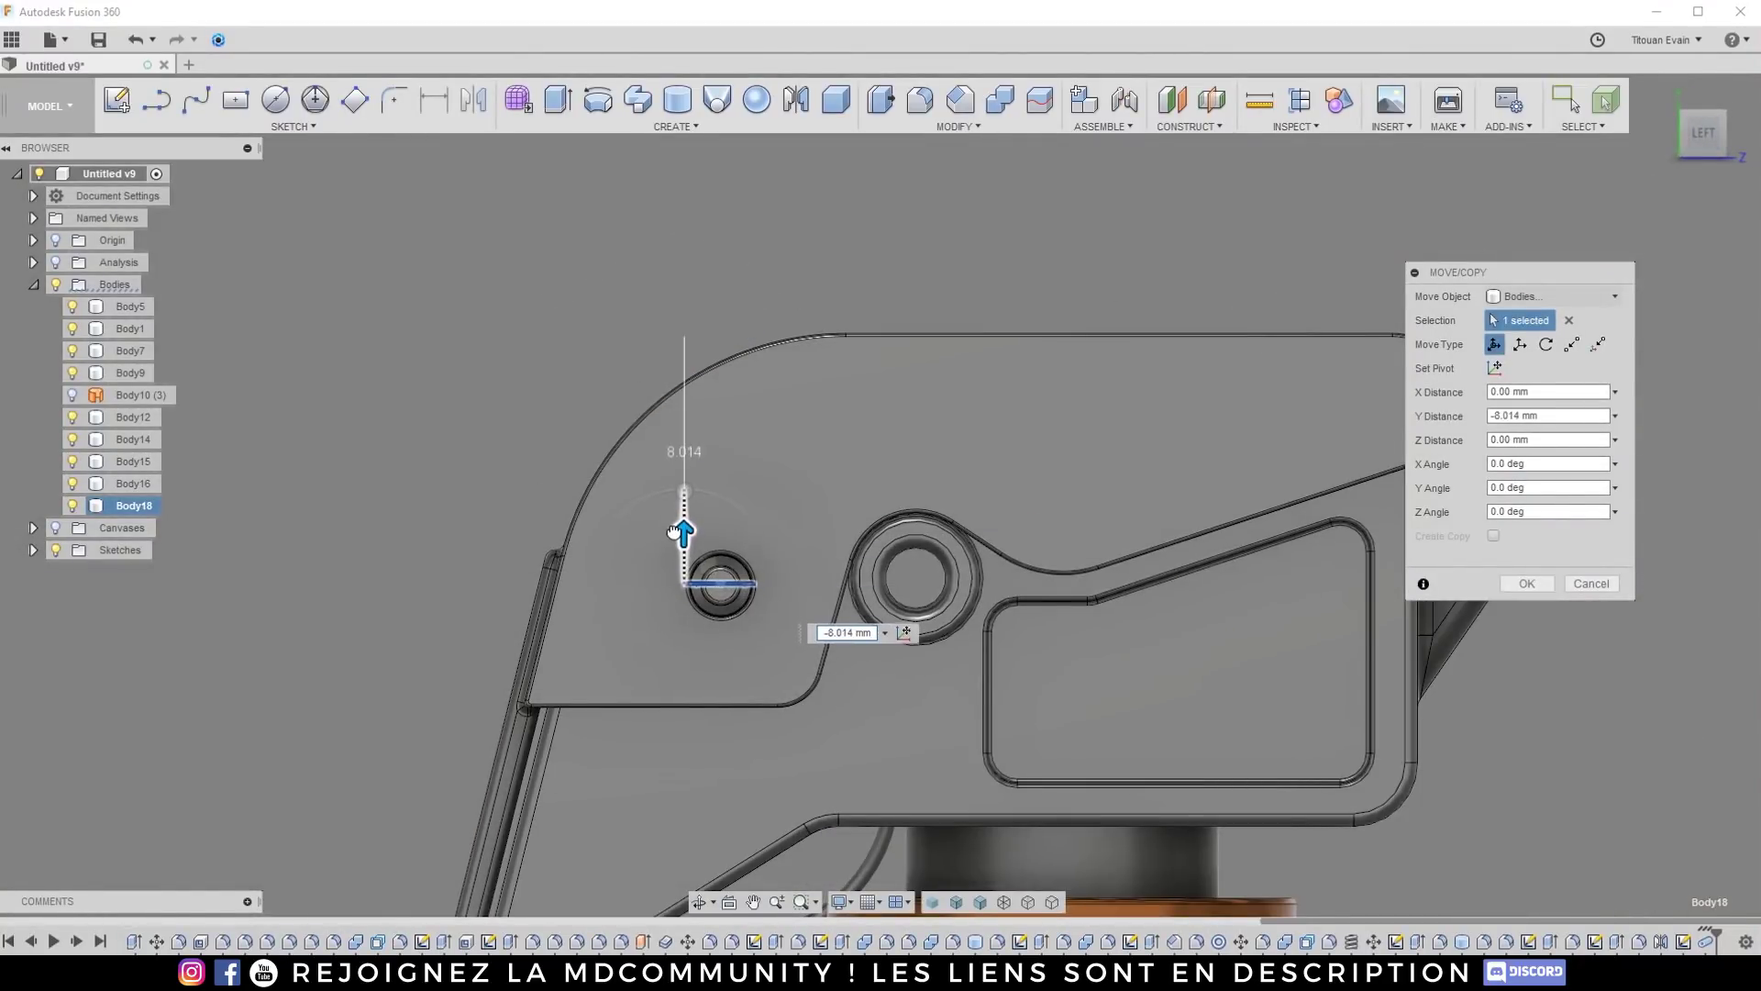
pyautogui.scroll(5, 679, 532)
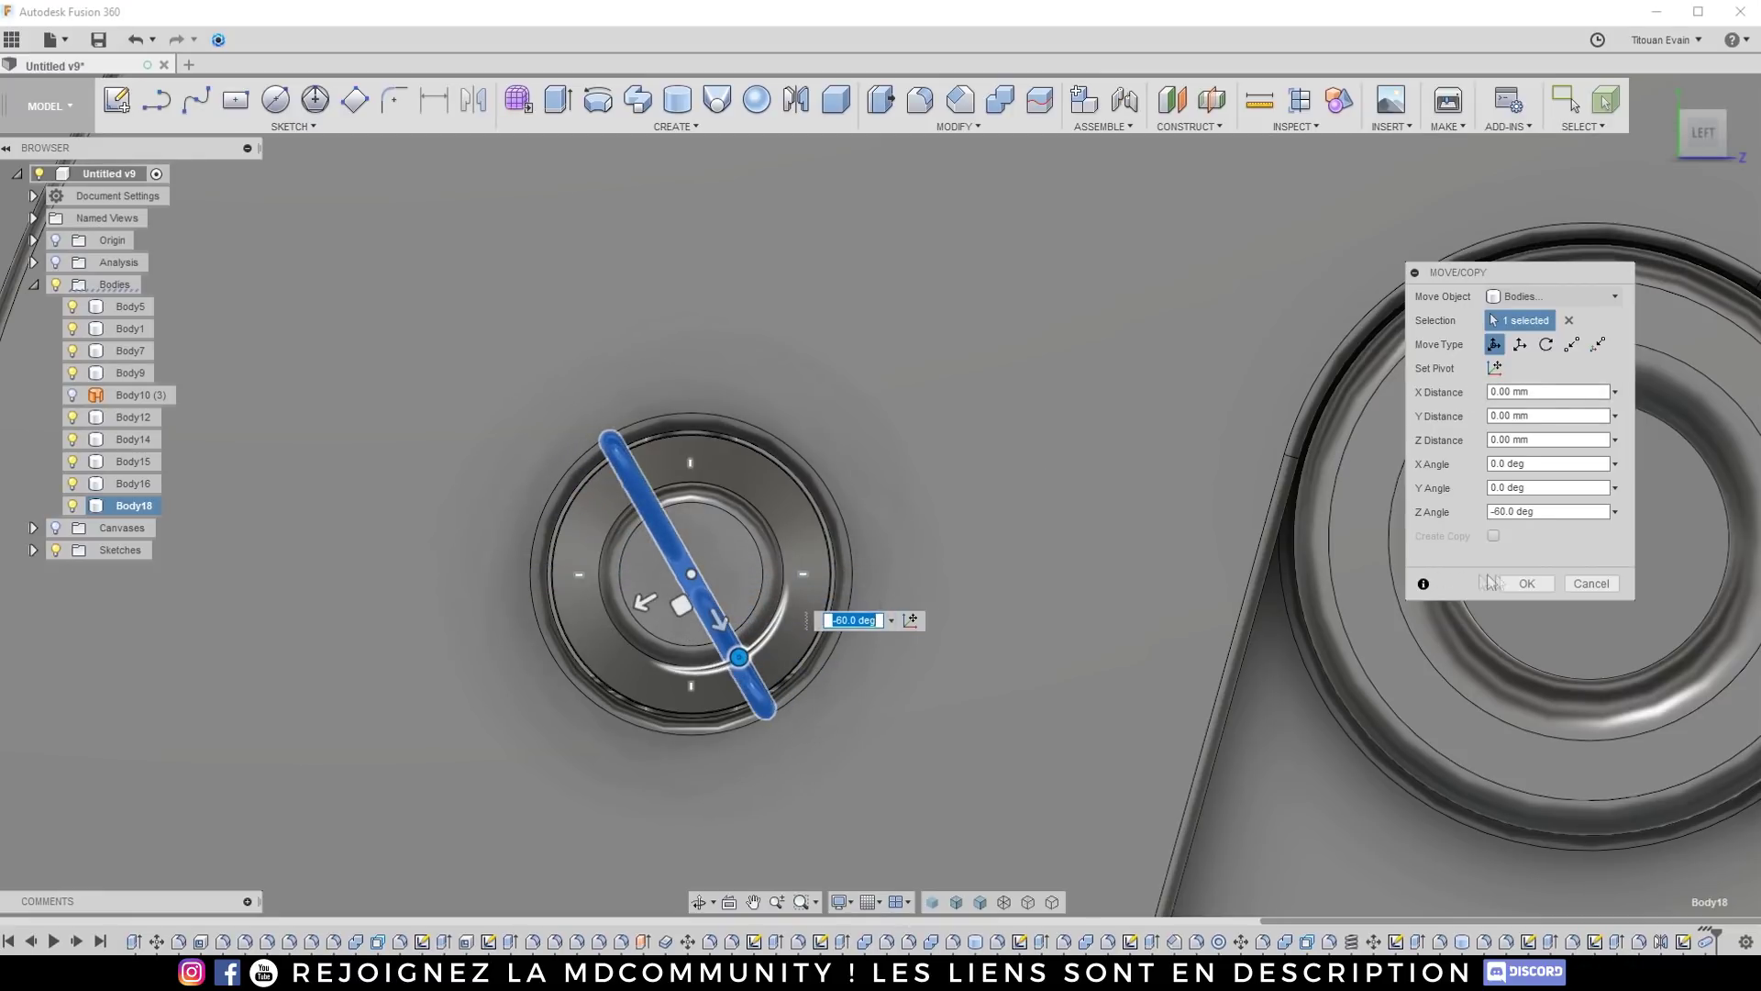
pyautogui.click(1552, 587)
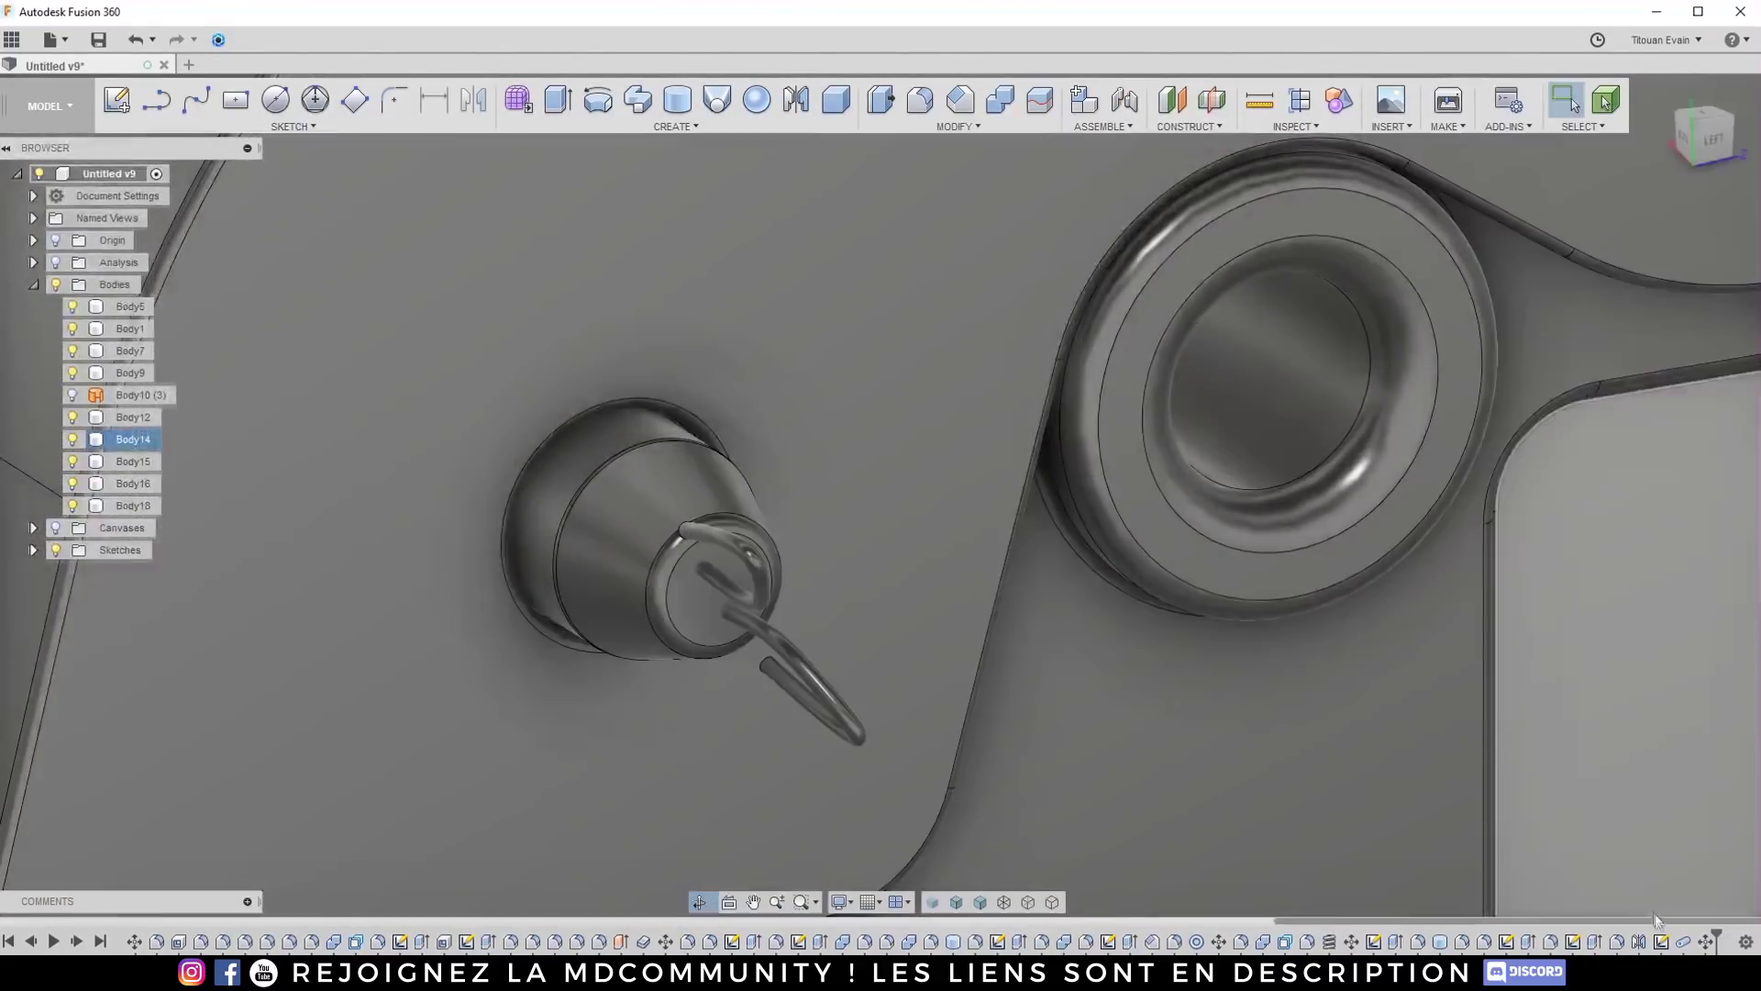
# Step: Edit the clip's spline sketch, spread its end, lower and neck points outward into a wider loop, and finish the sketch
pyautogui.rightClick(1661, 941)
pyautogui.click(1642, 767)
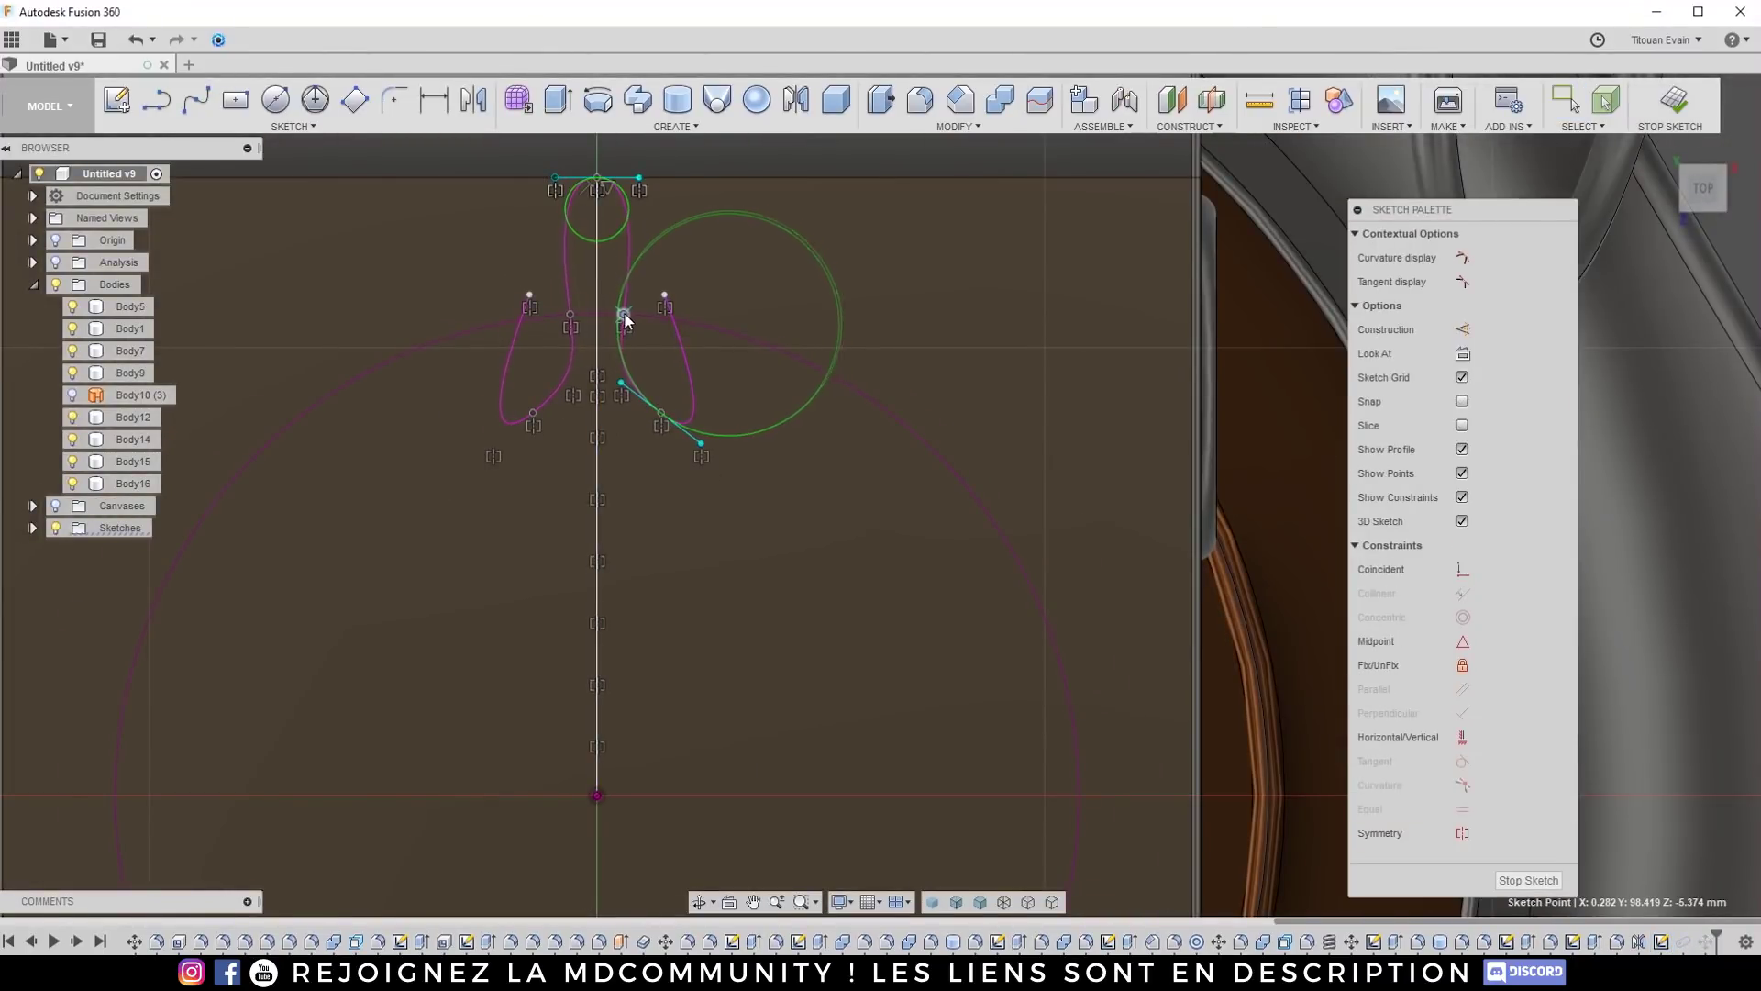
pyautogui.moveTo(668, 296); pyautogui.dragTo(694, 295)
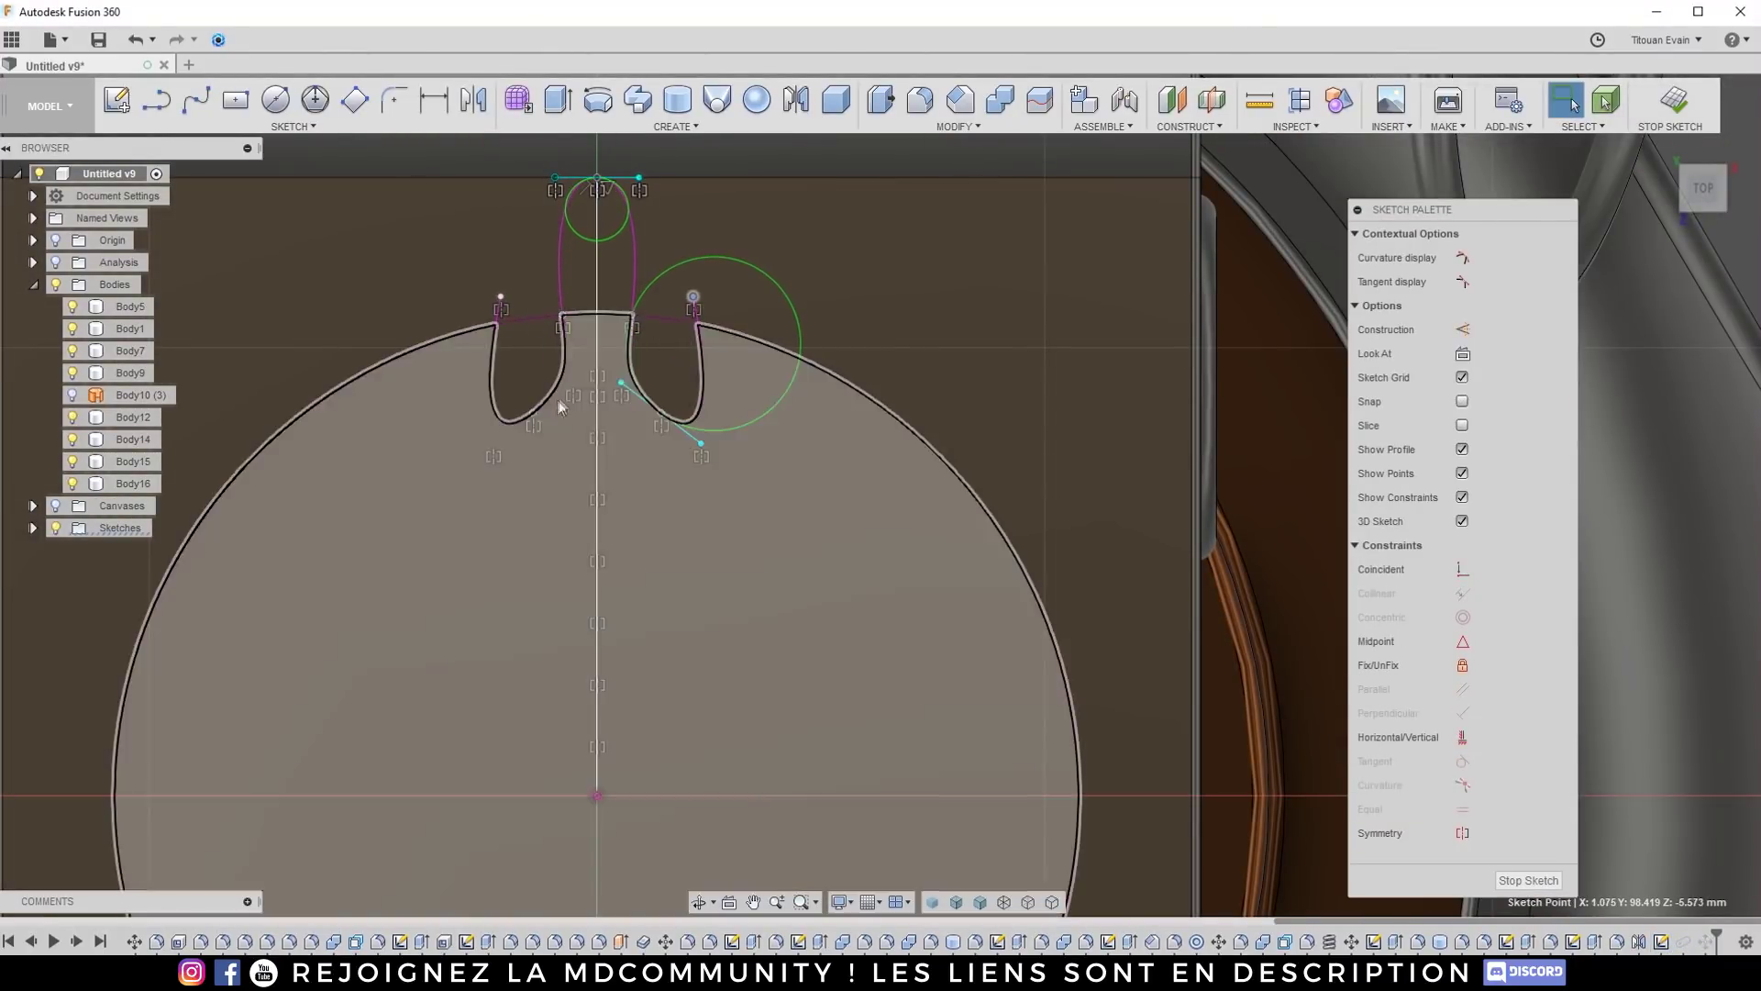
pyautogui.moveTo(533, 416); pyautogui.dragTo(509, 400)
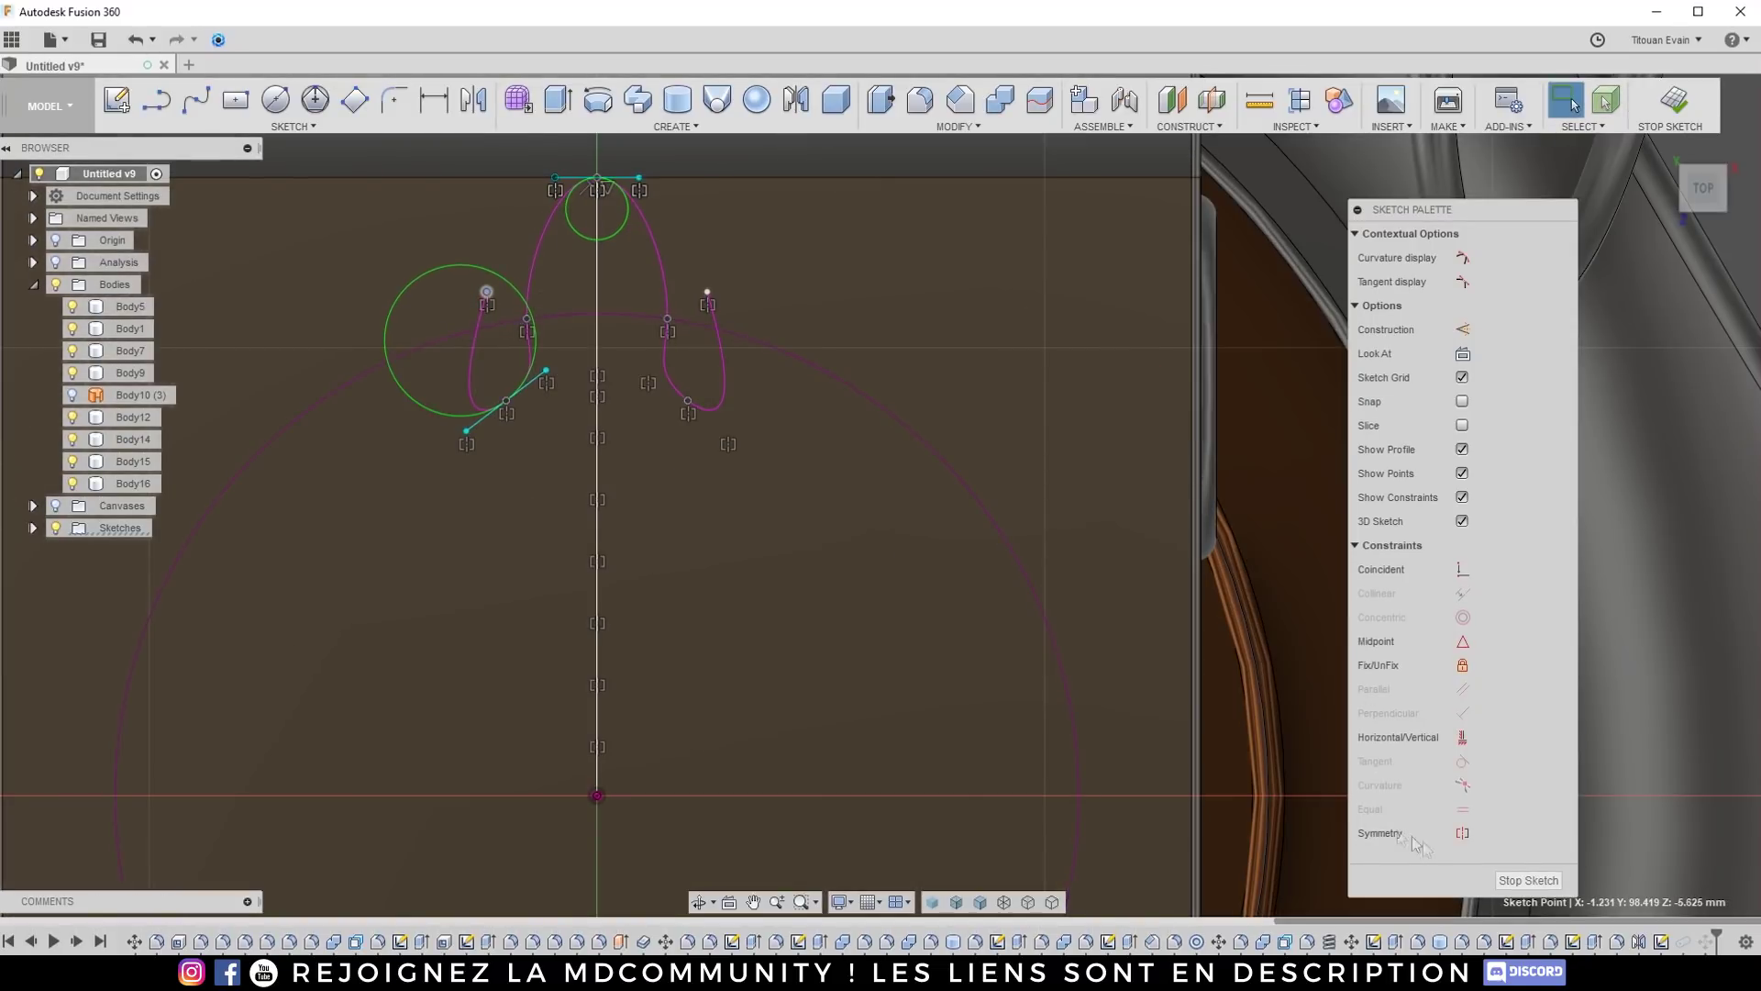
pyautogui.click(1519, 878)
pyautogui.scroll(-3, 743, 519)
pyautogui.keyDown('shift'); pyautogui.moveTo(672, 492); pyautogui.dragTo(724, 428, button='middle'); pyautogui.keyUp('shift')
pyautogui.scroll(6, 329, 649)
pyautogui.keyDown('shift'); pyautogui.moveTo(329, 650); pyautogui.dragTo(431, 486, button='middle'); pyautogui.keyUp('shift')
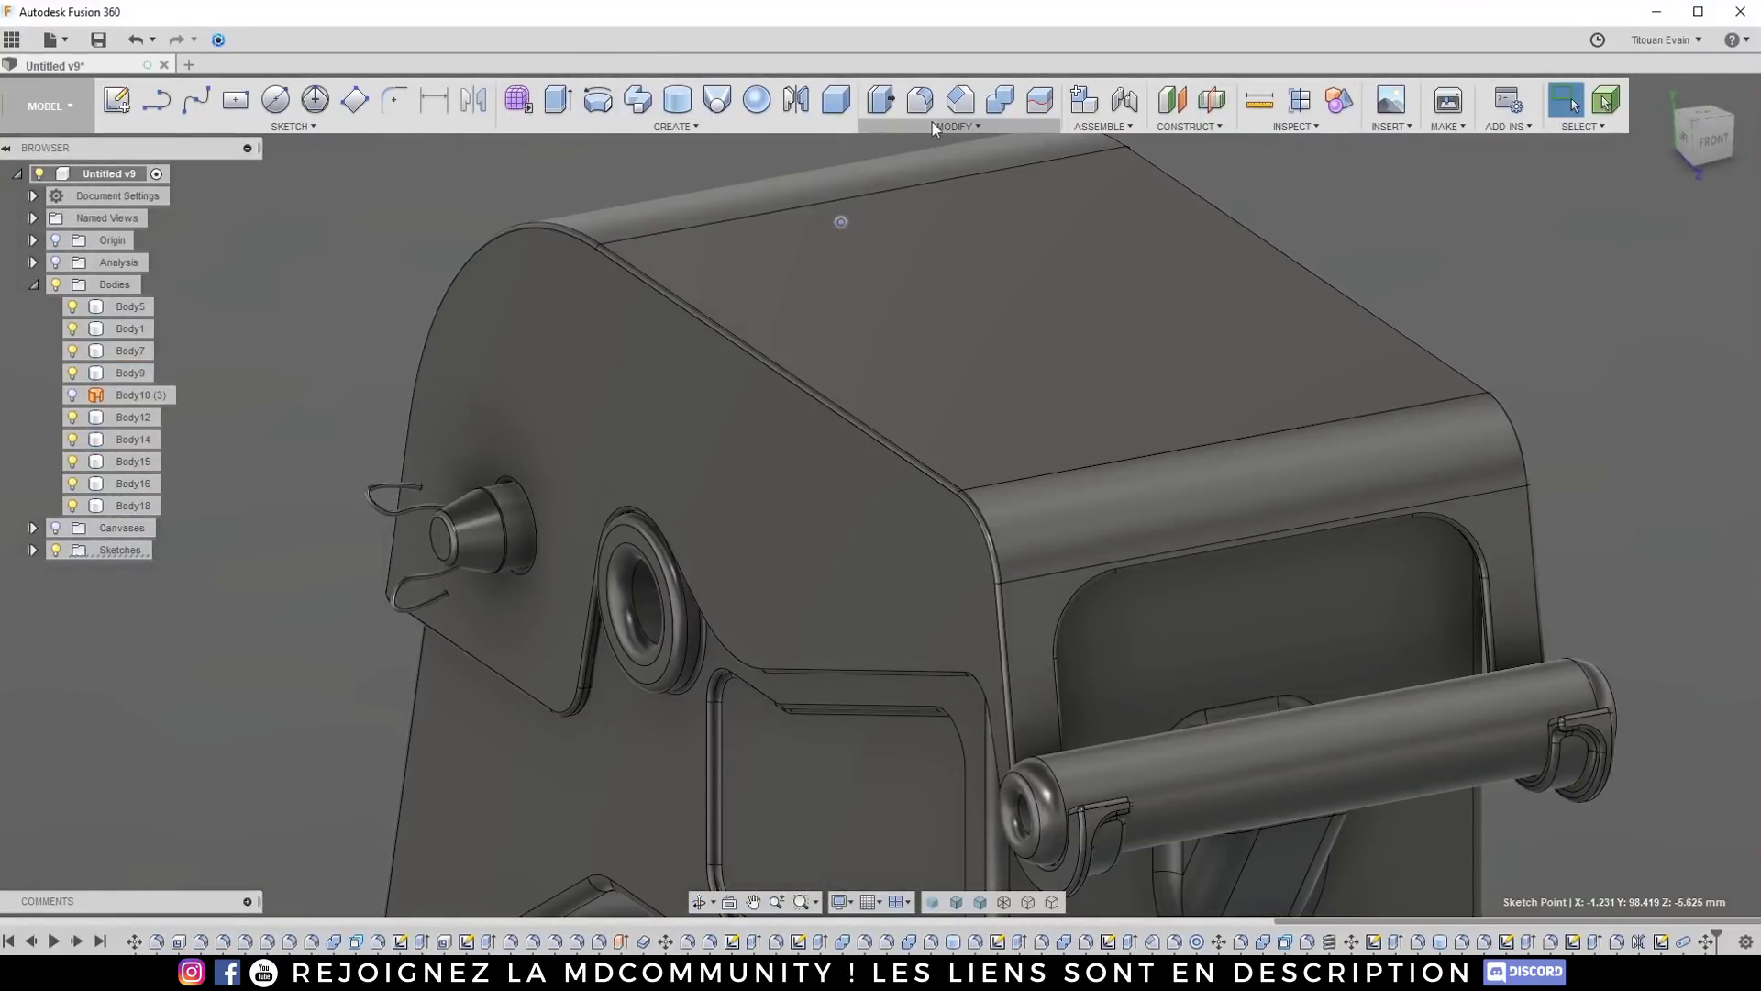
pyautogui.click(954, 126)
pyautogui.click(926, 278)
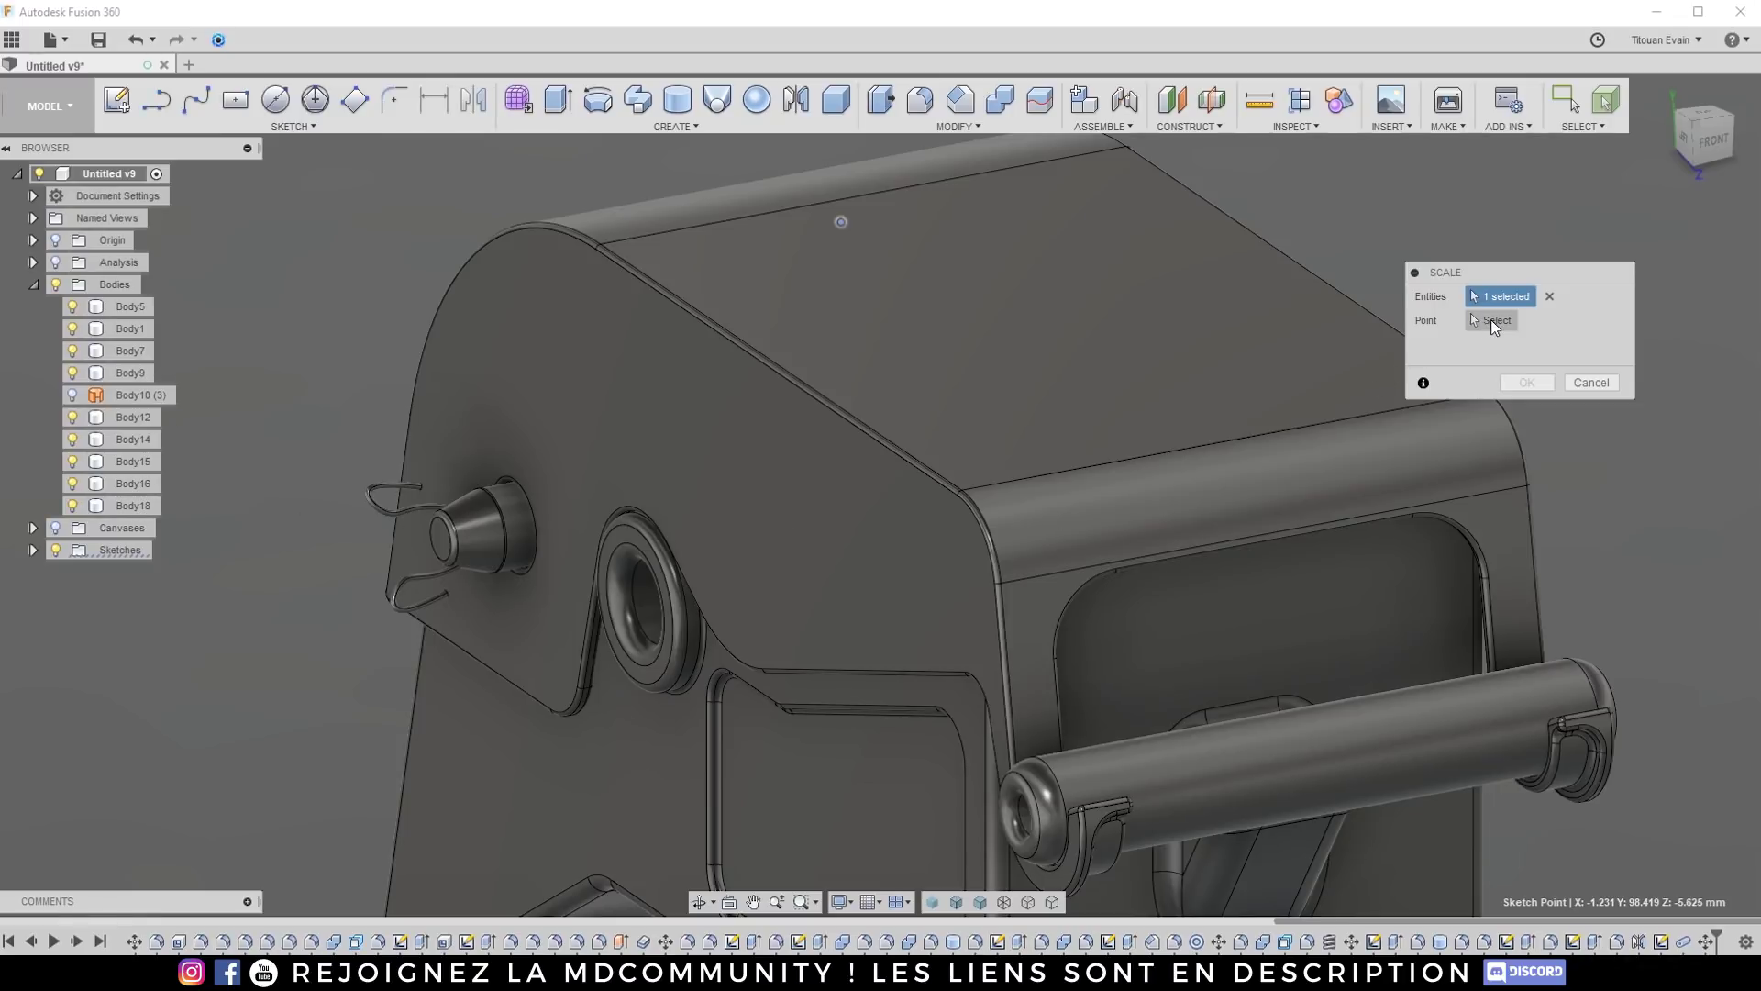
pyautogui.click(1598, 384)
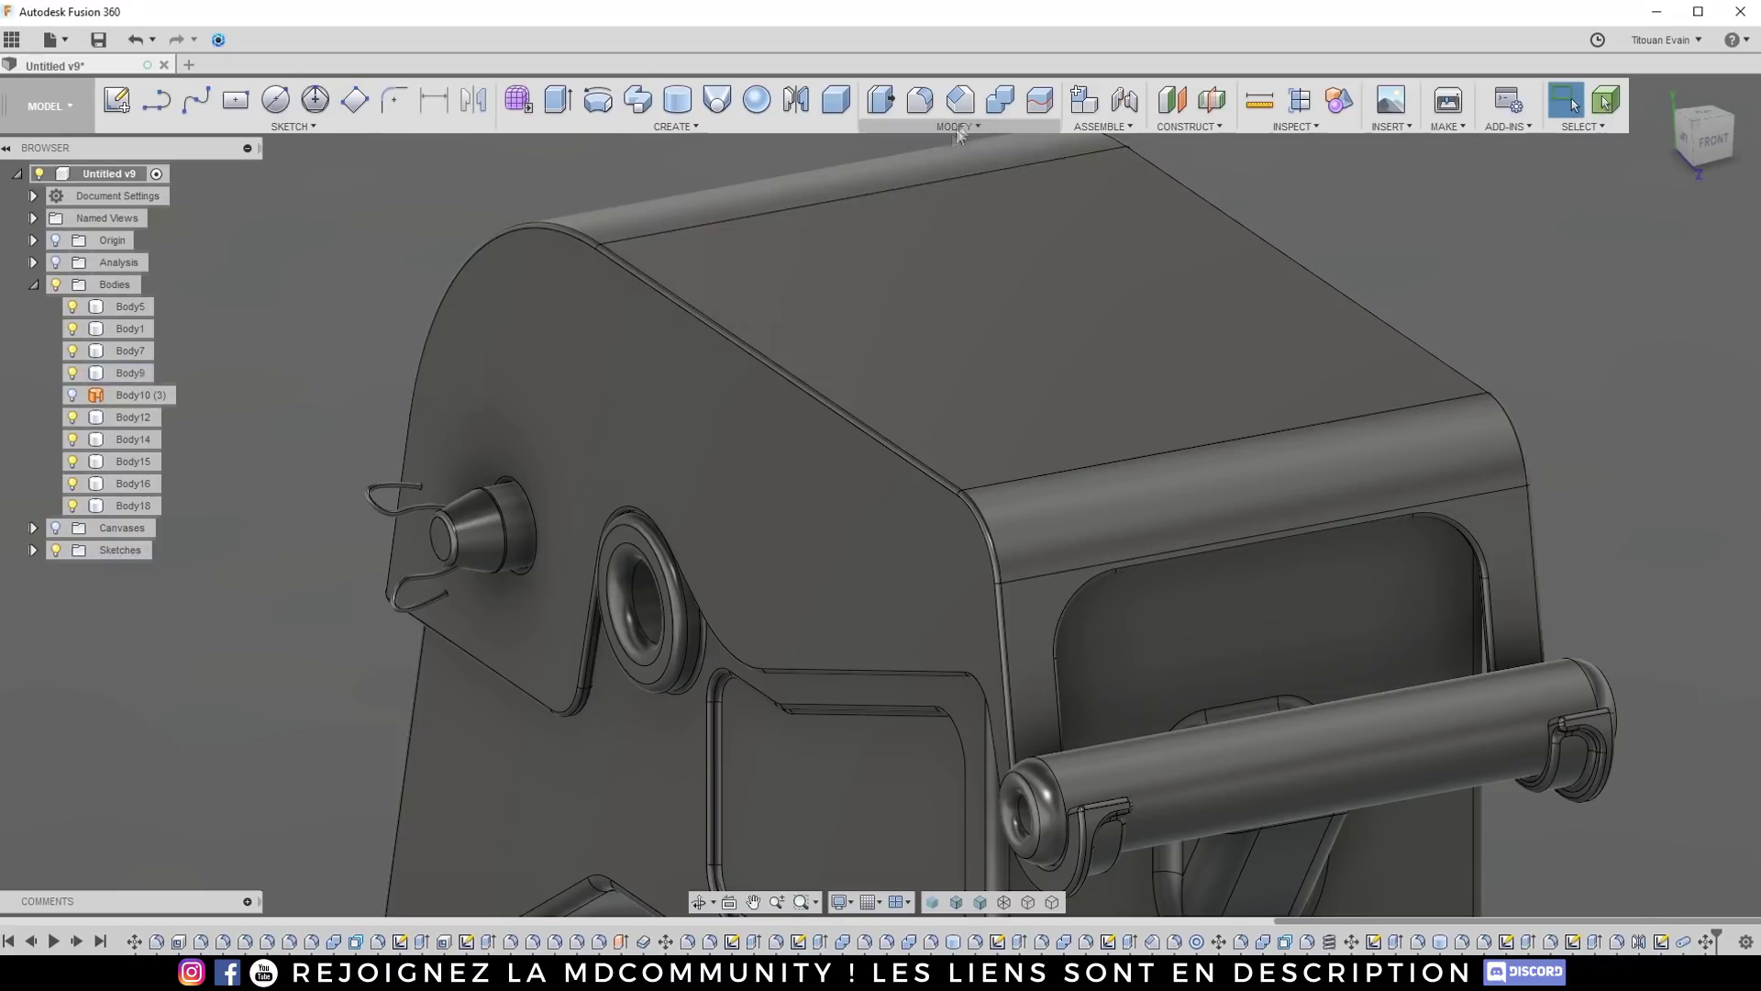
# Step: Scale the clip body uniformly by a factor of 1.266
pyautogui.click(957, 125)
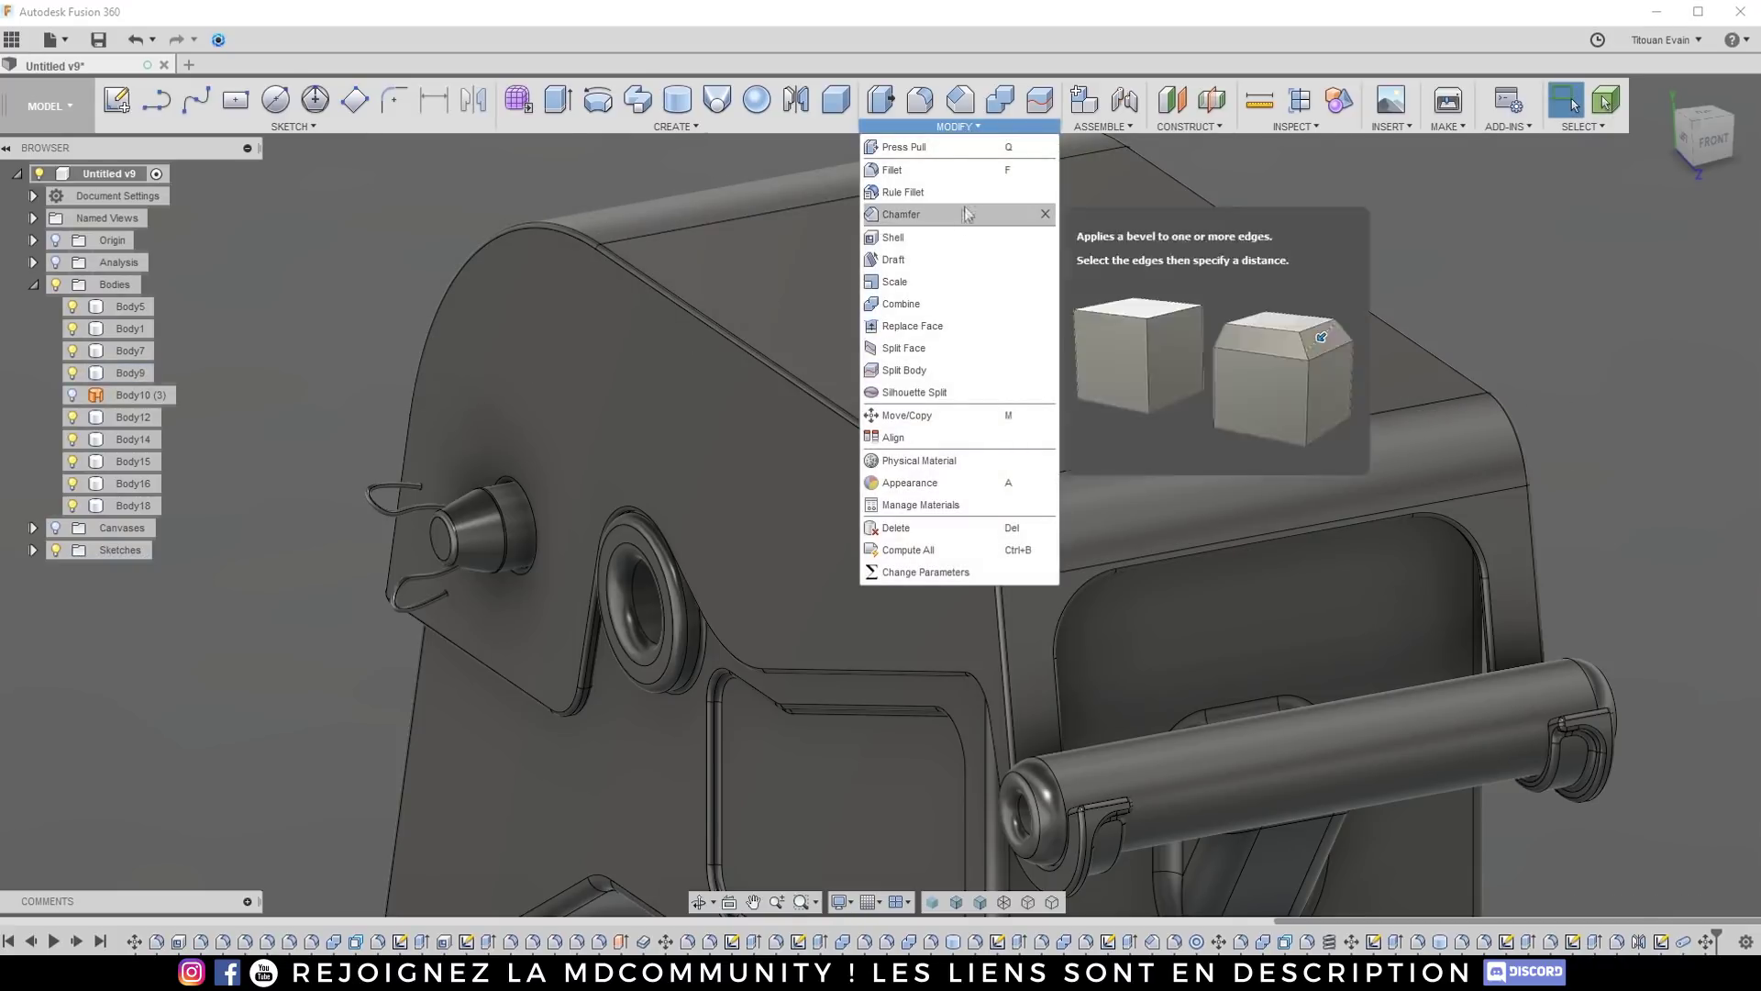
pyautogui.click(919, 278)
pyautogui.click(400, 505)
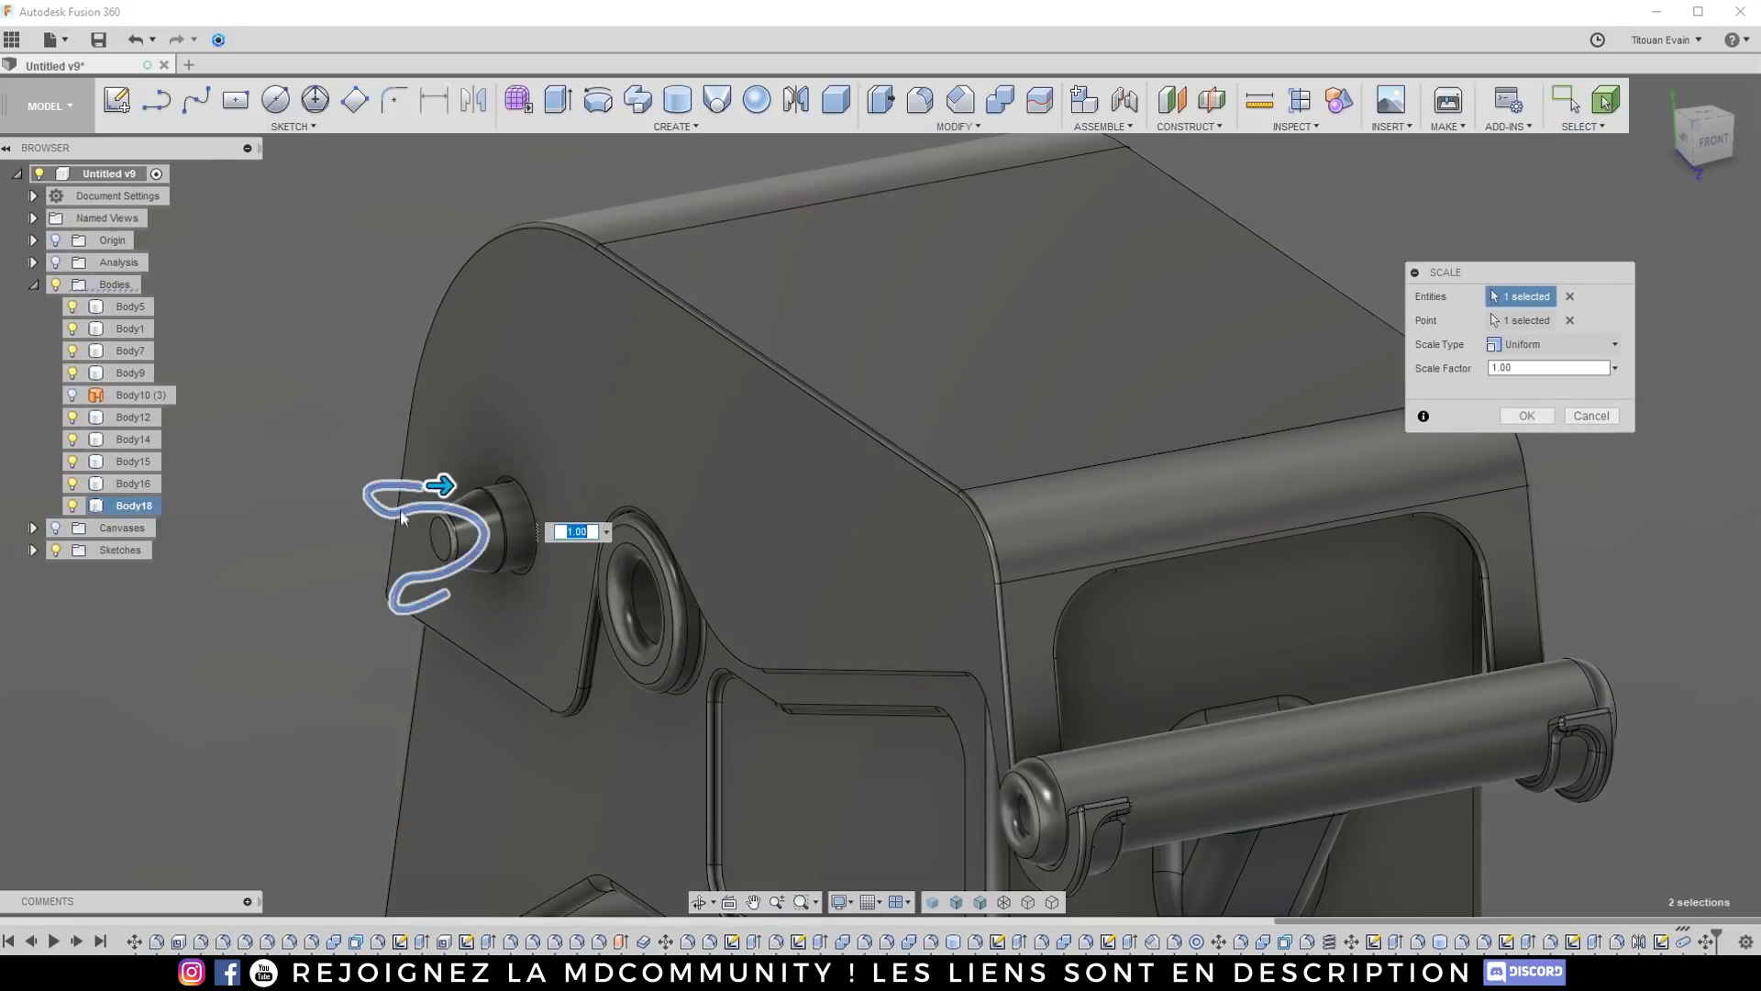
pyautogui.scroll(3, 446, 501)
pyautogui.scroll(2, 445, 502)
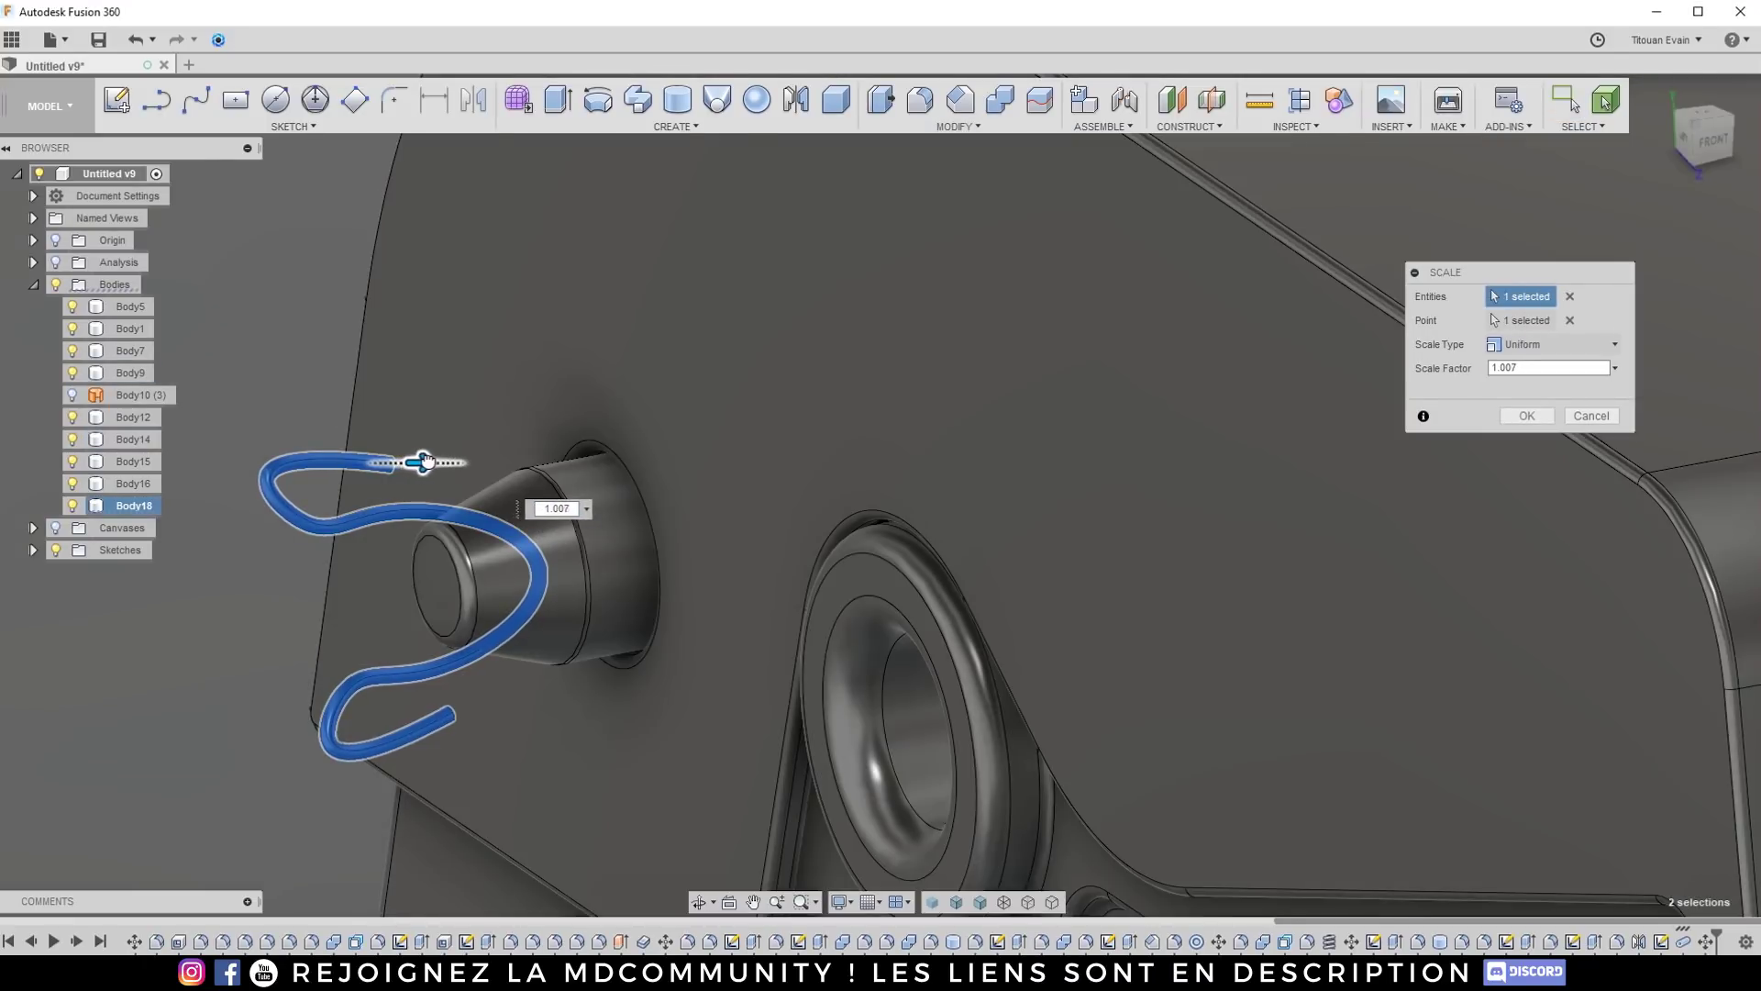
pyautogui.moveTo(532, 462); pyautogui.dragTo(691, 464)
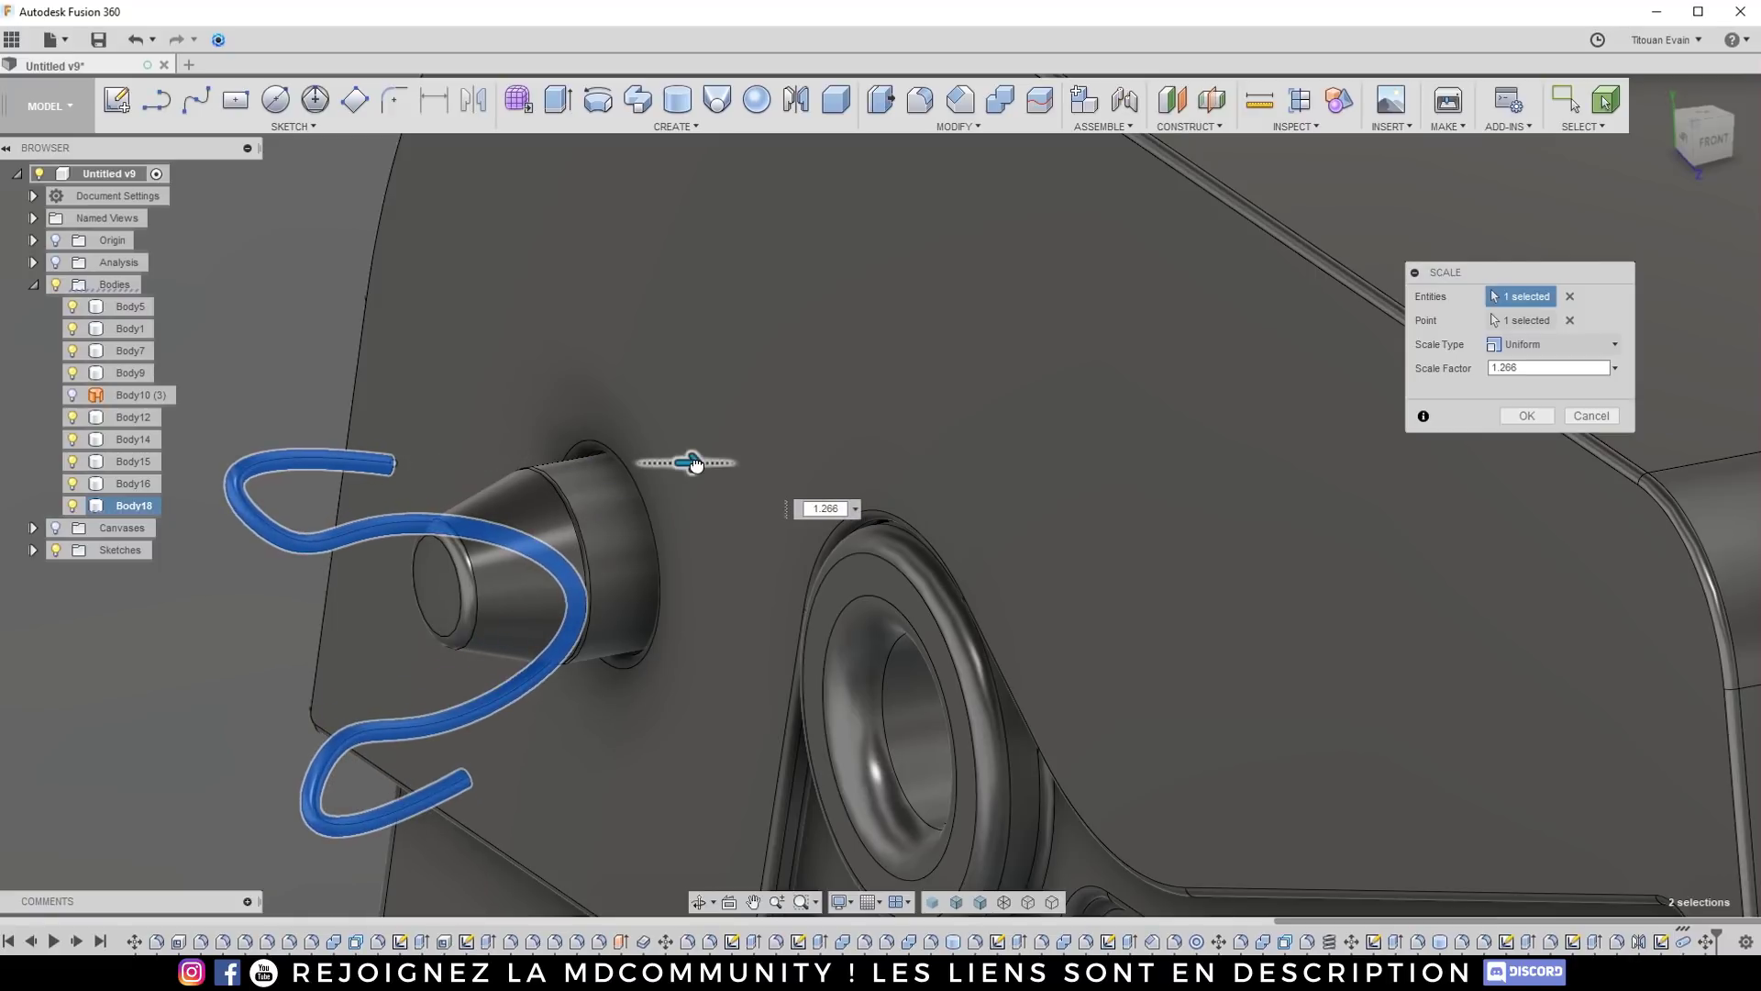
pyautogui.keyDown('shift'); pyautogui.moveTo(511, 487); pyautogui.dragTo(660, 431, button='middle'); pyautogui.keyUp('shift')
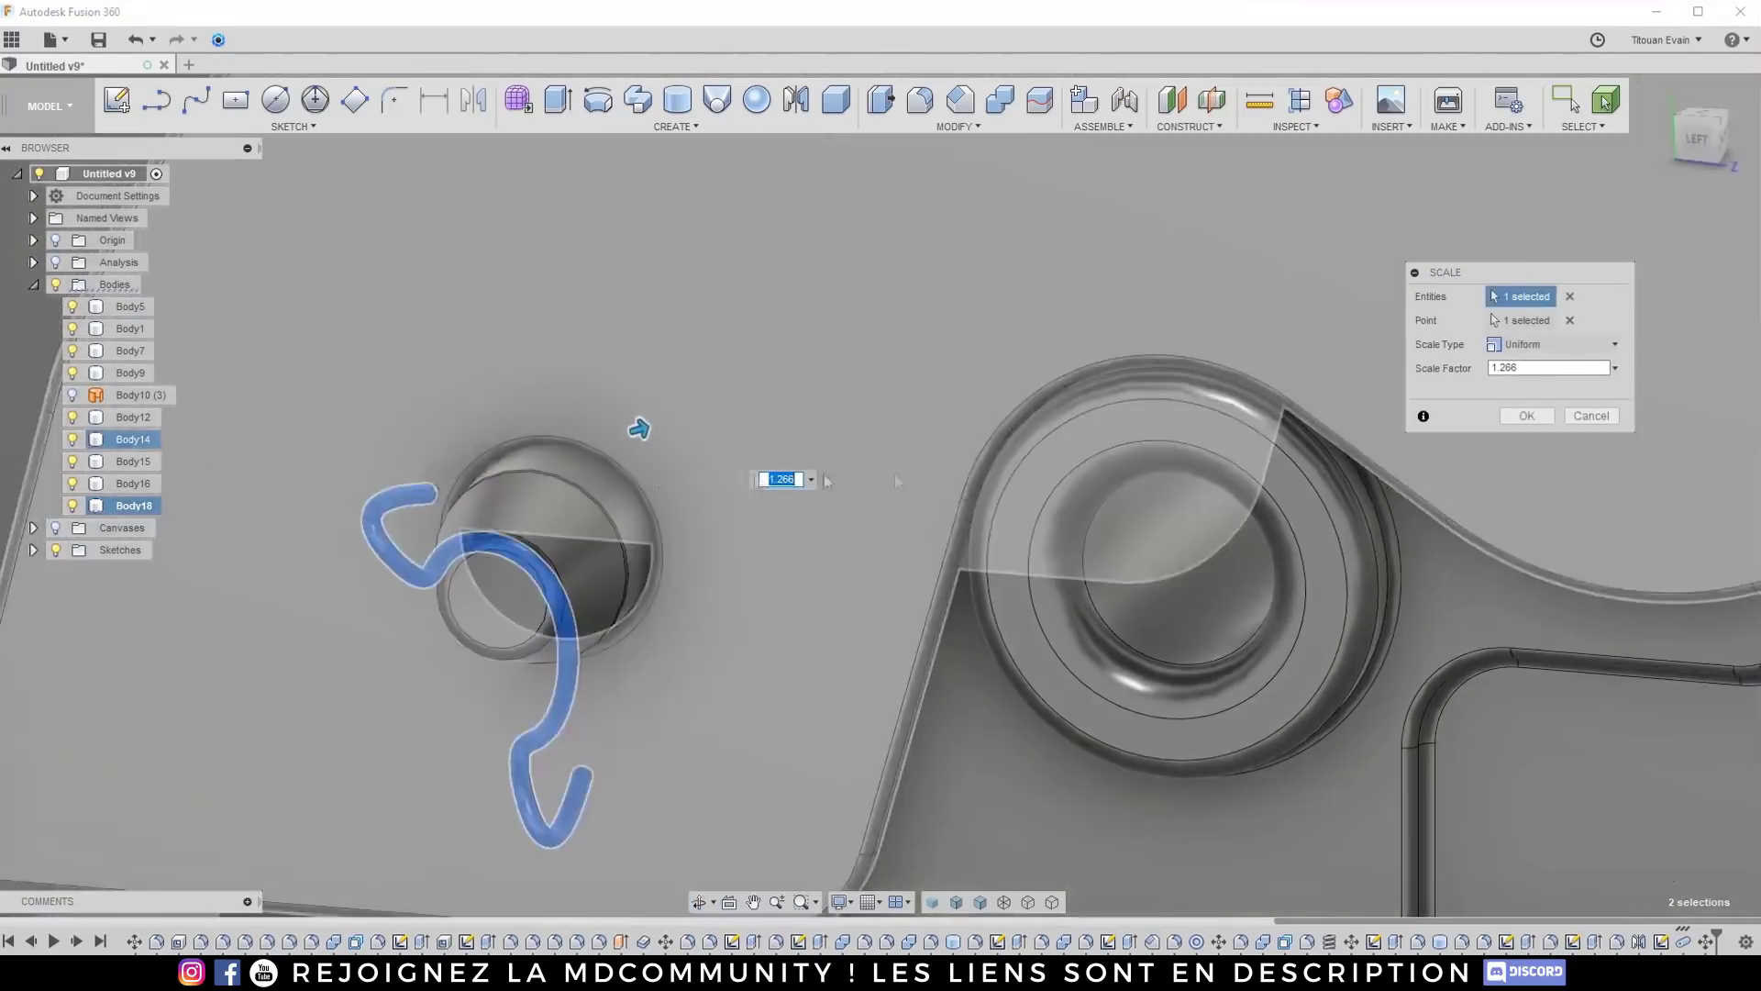
pyautogui.press('Return')
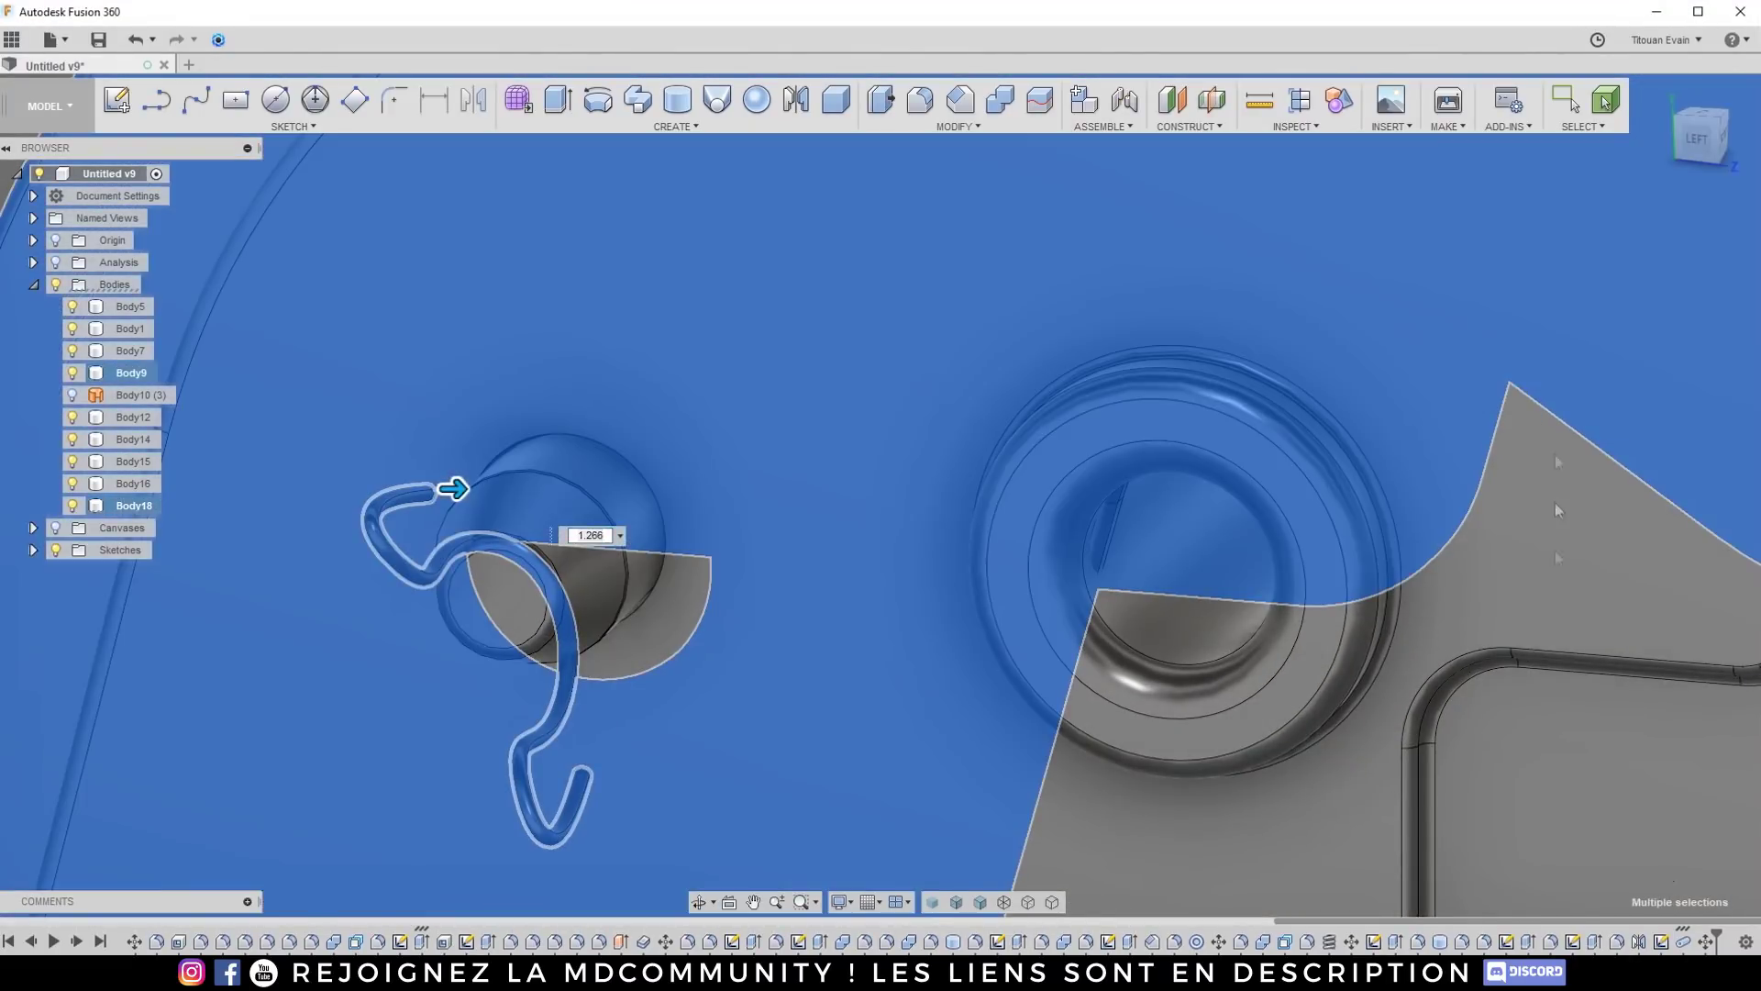
# Step: Move the enlarged clip body about 0.34 mm in Y and -0.13 mm in Z to center it on the side pin
pyautogui.scroll(-5, 982, 706)
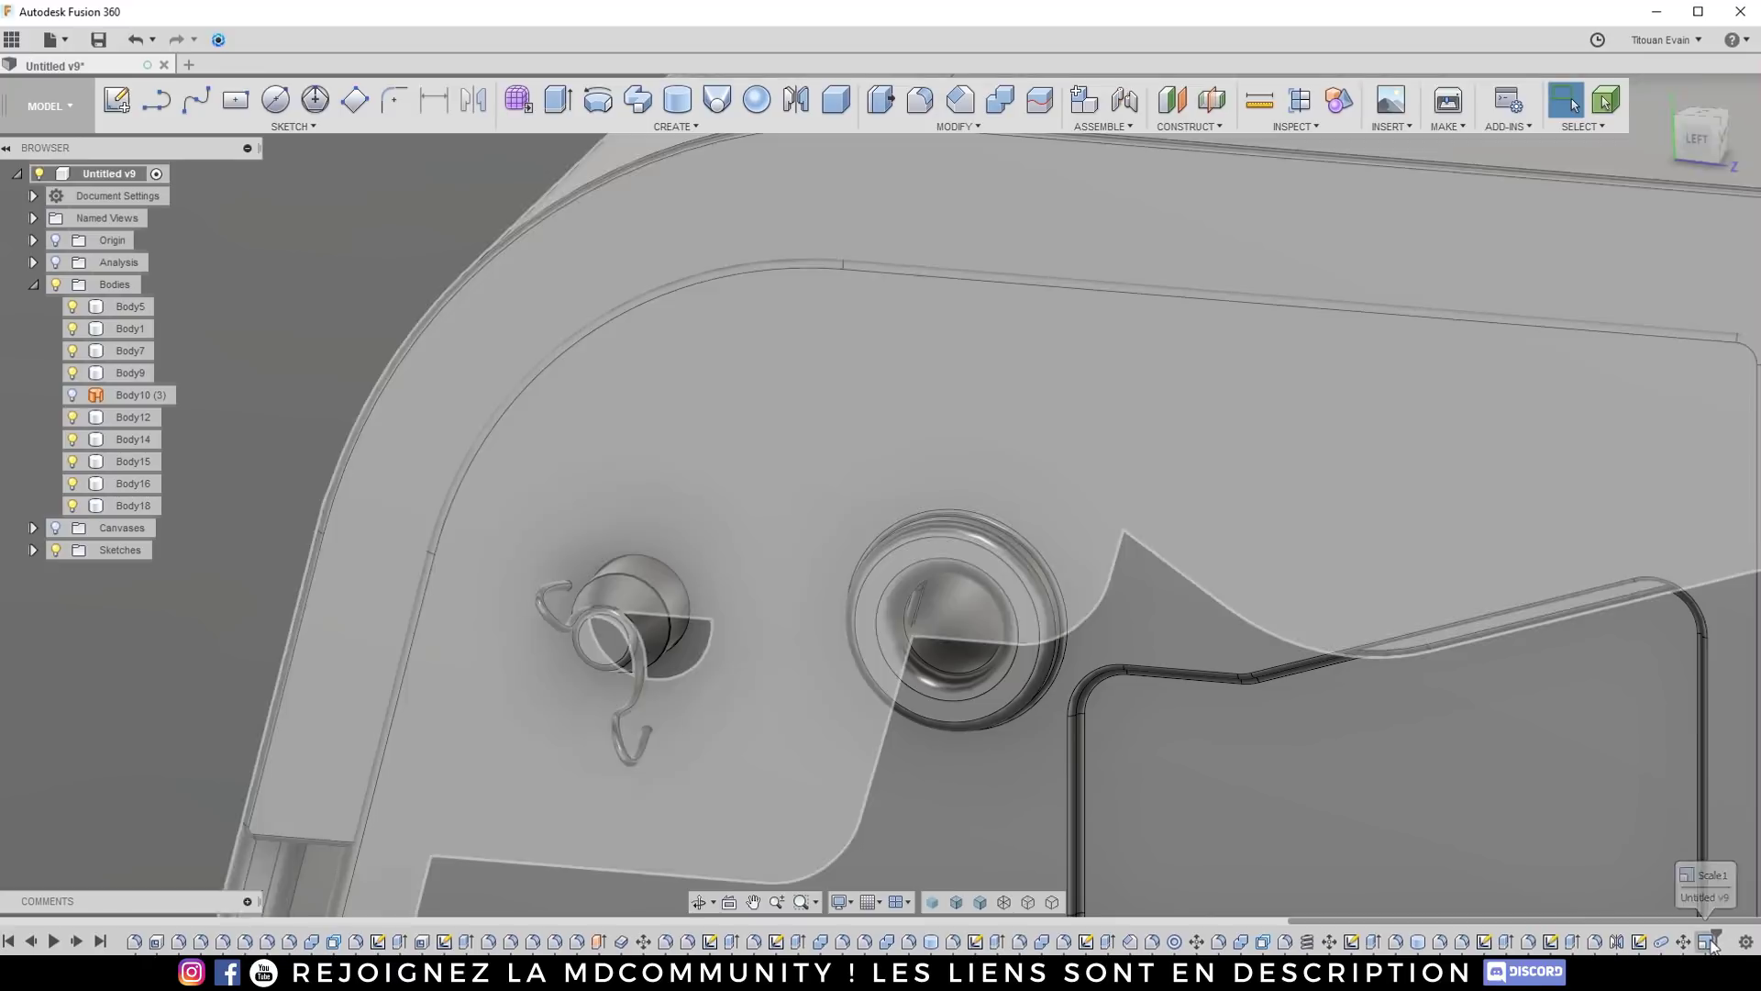
pyautogui.scroll(-4, 1105, 701)
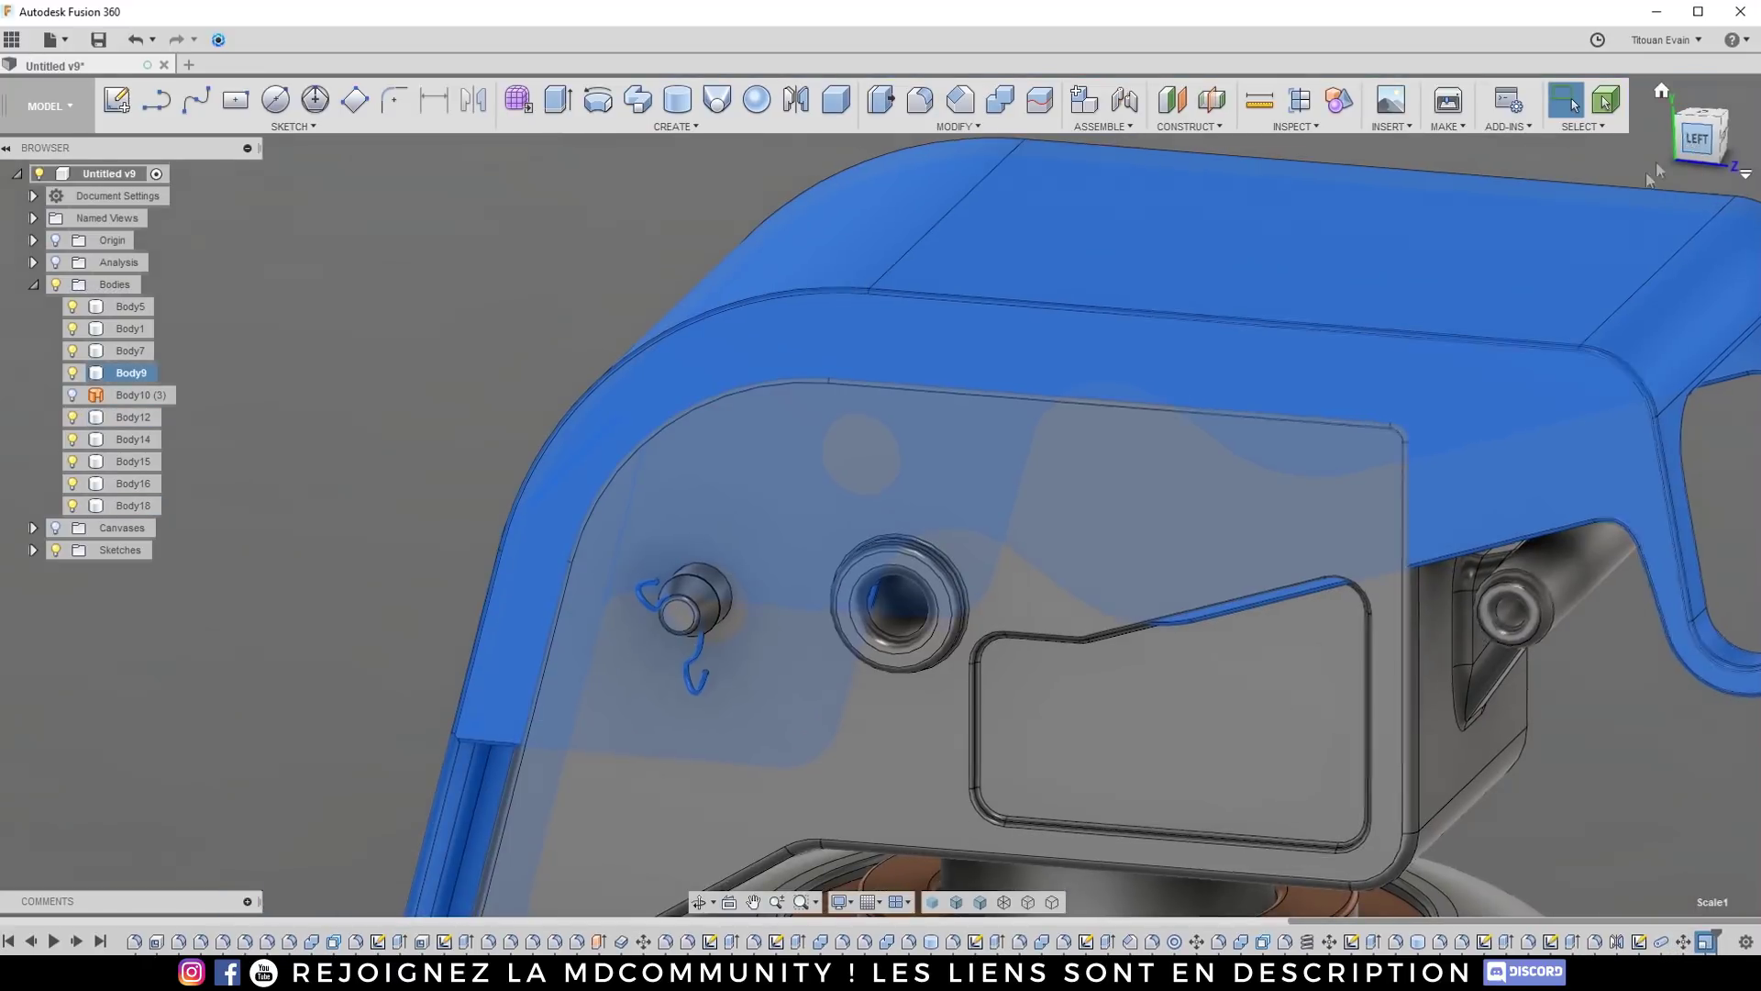
pyautogui.click(1671, 154)
pyautogui.click(143, 509)
pyautogui.press('m')
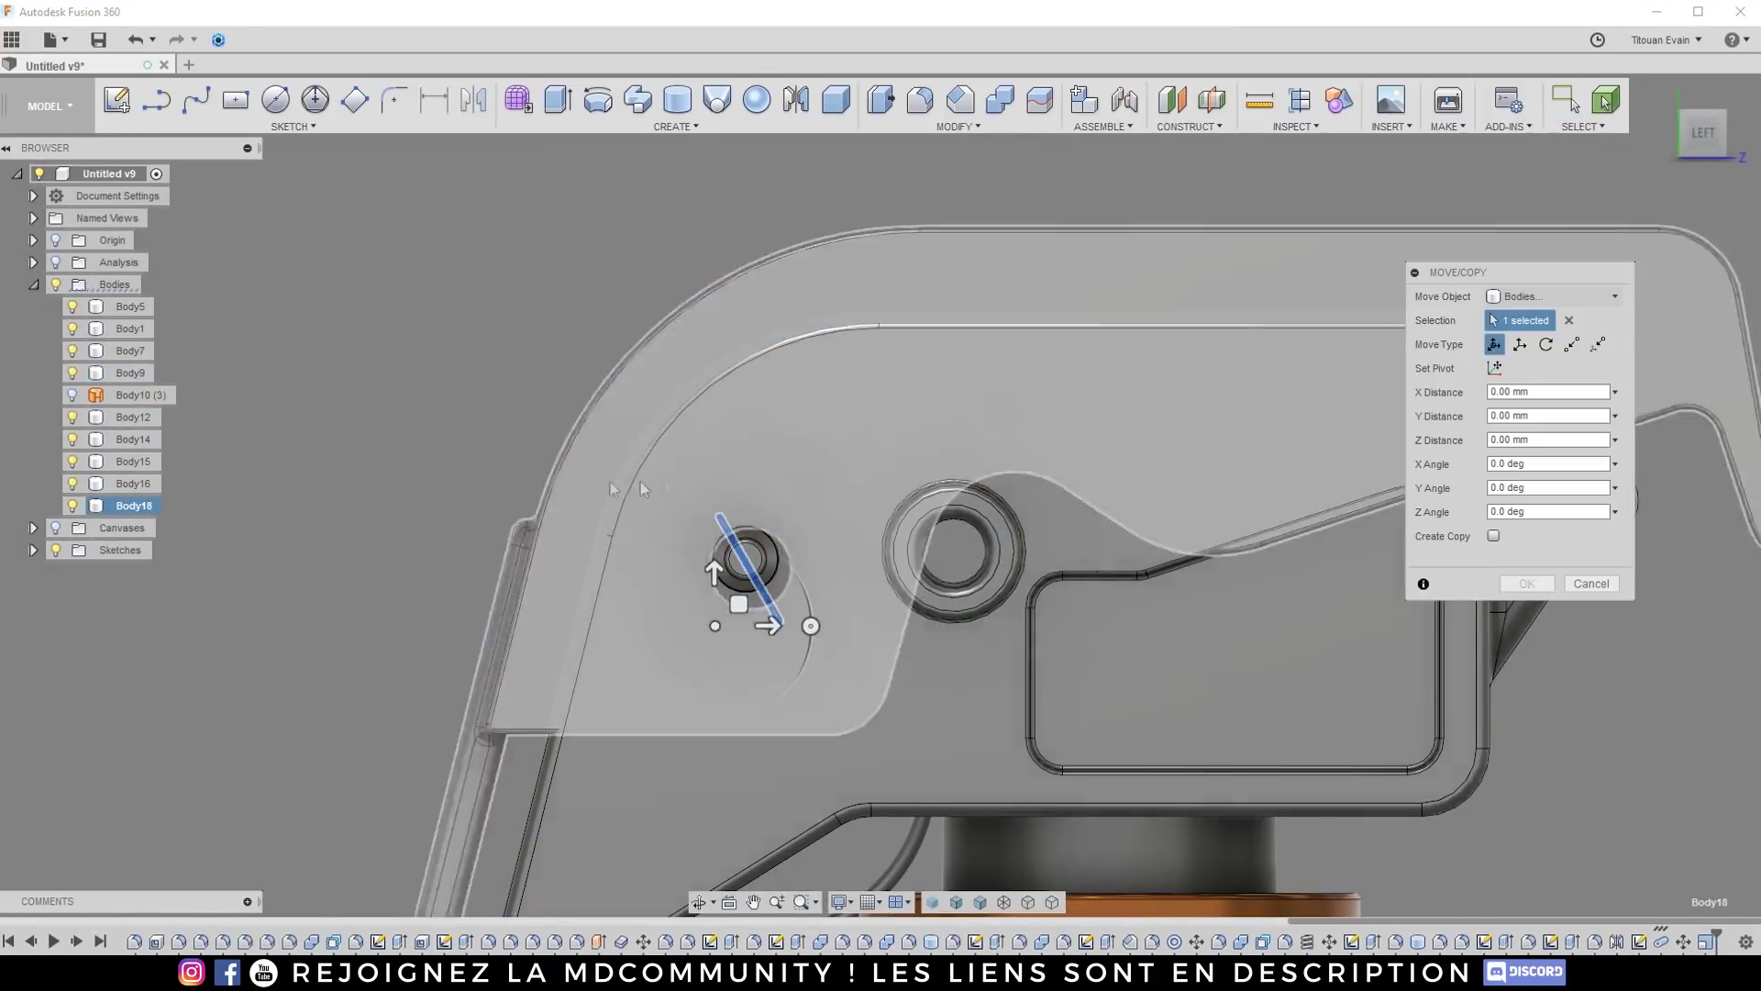
pyautogui.scroll(4, 724, 577)
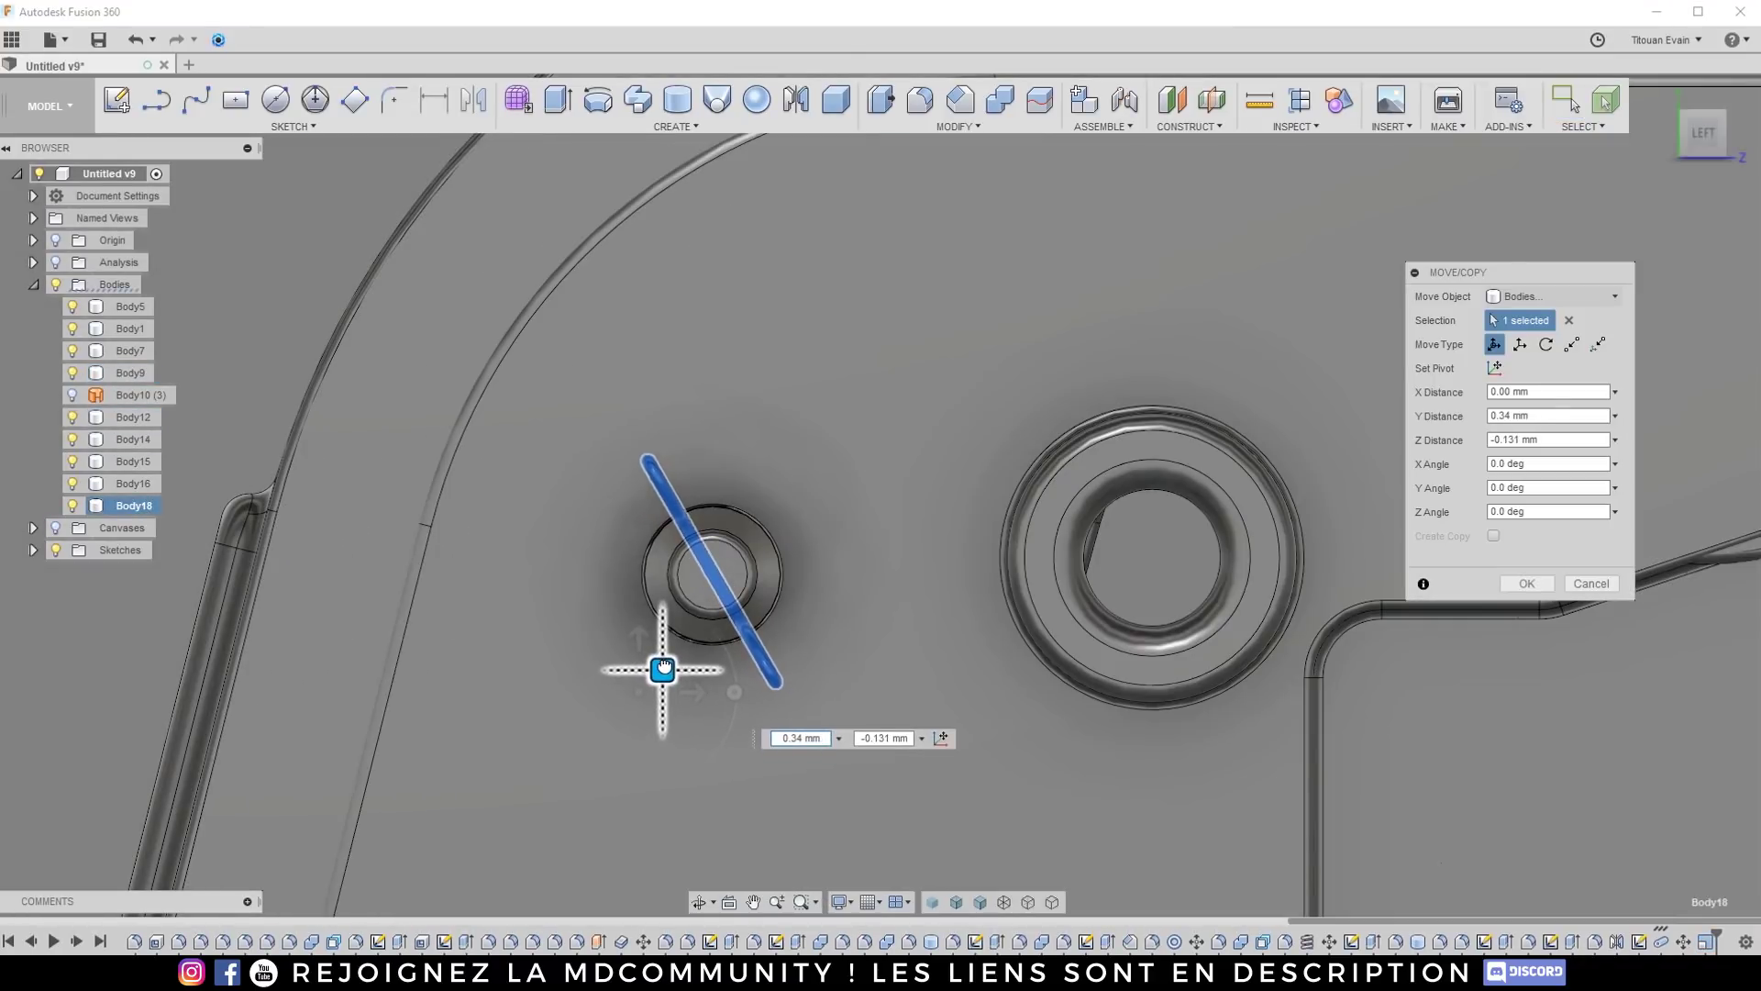
pyautogui.click(1517, 585)
# Step: Cut the clip's shape out of the side pin with Combine, using the clip as tool body and keeping the tool
pyautogui.keyDown('shift'); pyautogui.moveTo(769, 571); pyautogui.dragTo(640, 663, button='middle'); pyautogui.keyUp('shift')
pyautogui.scroll(3, 707, 574)
pyautogui.moveTo(707, 574)
pyautogui.keyDown('shift'); pyautogui.mouseDown(button='middle')
pyautogui.moveTo(691, 601)
pyautogui.moveTo(699, 588)
pyautogui.mouseUp(button='middle'); pyautogui.keyUp('shift')
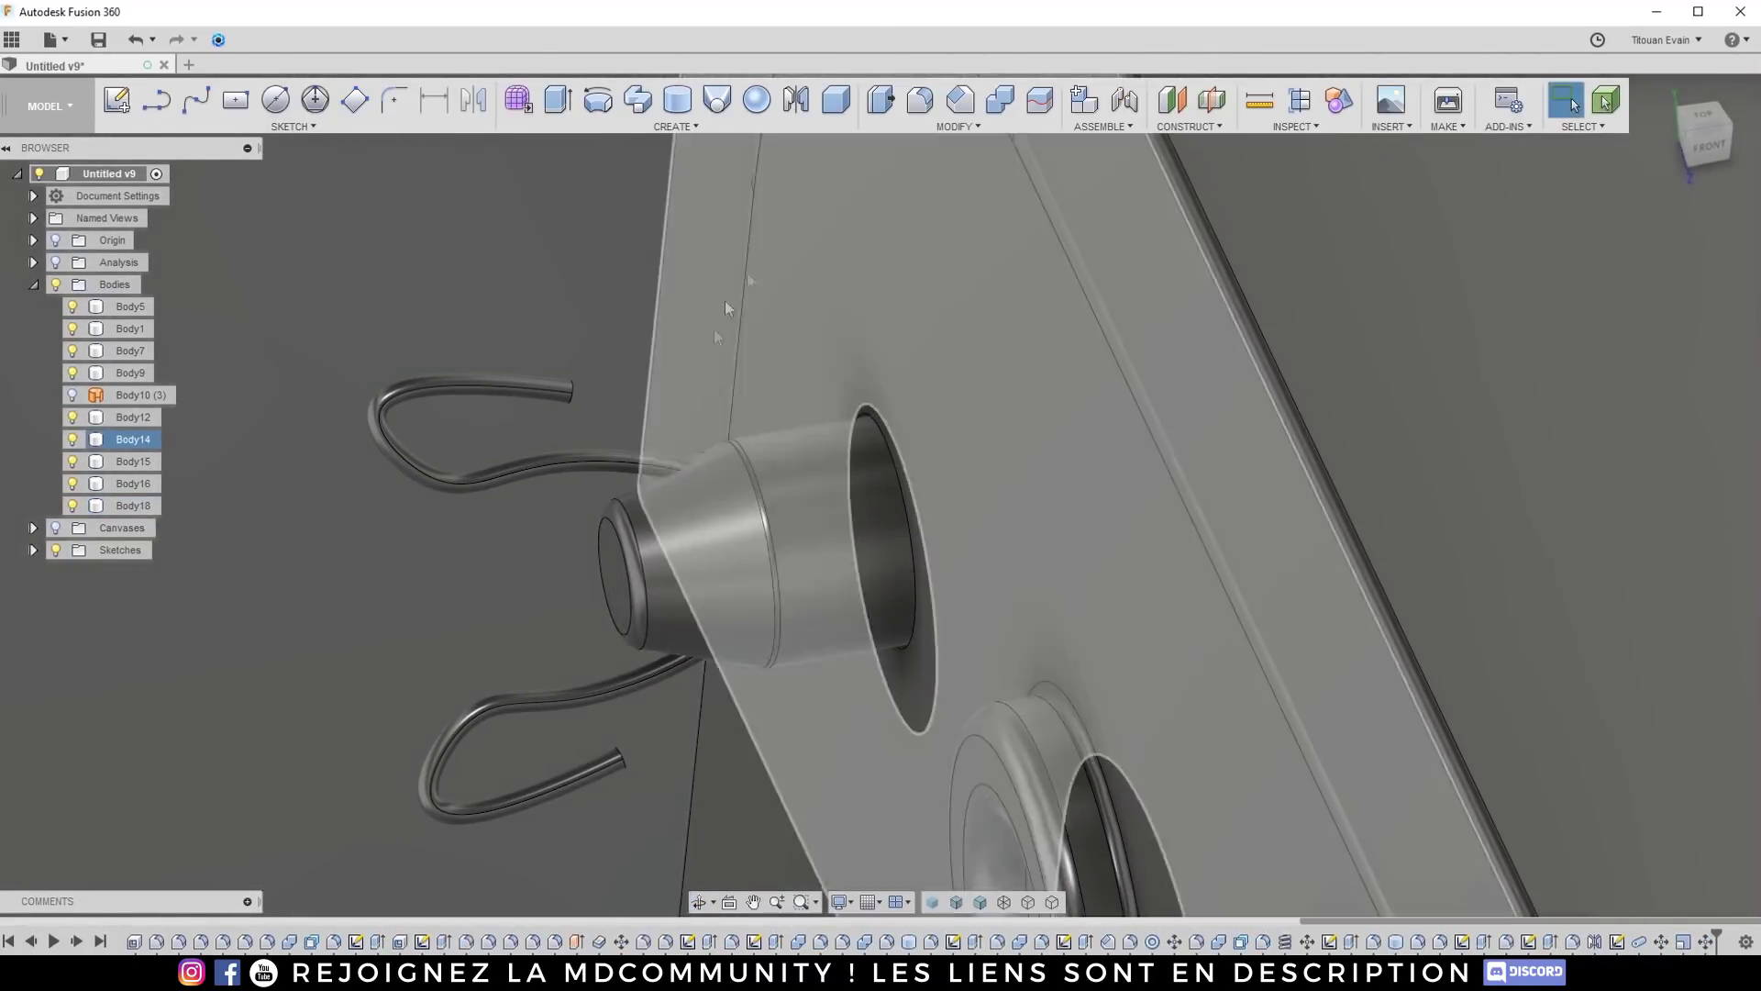
pyautogui.click(1003, 109)
pyautogui.click(722, 503)
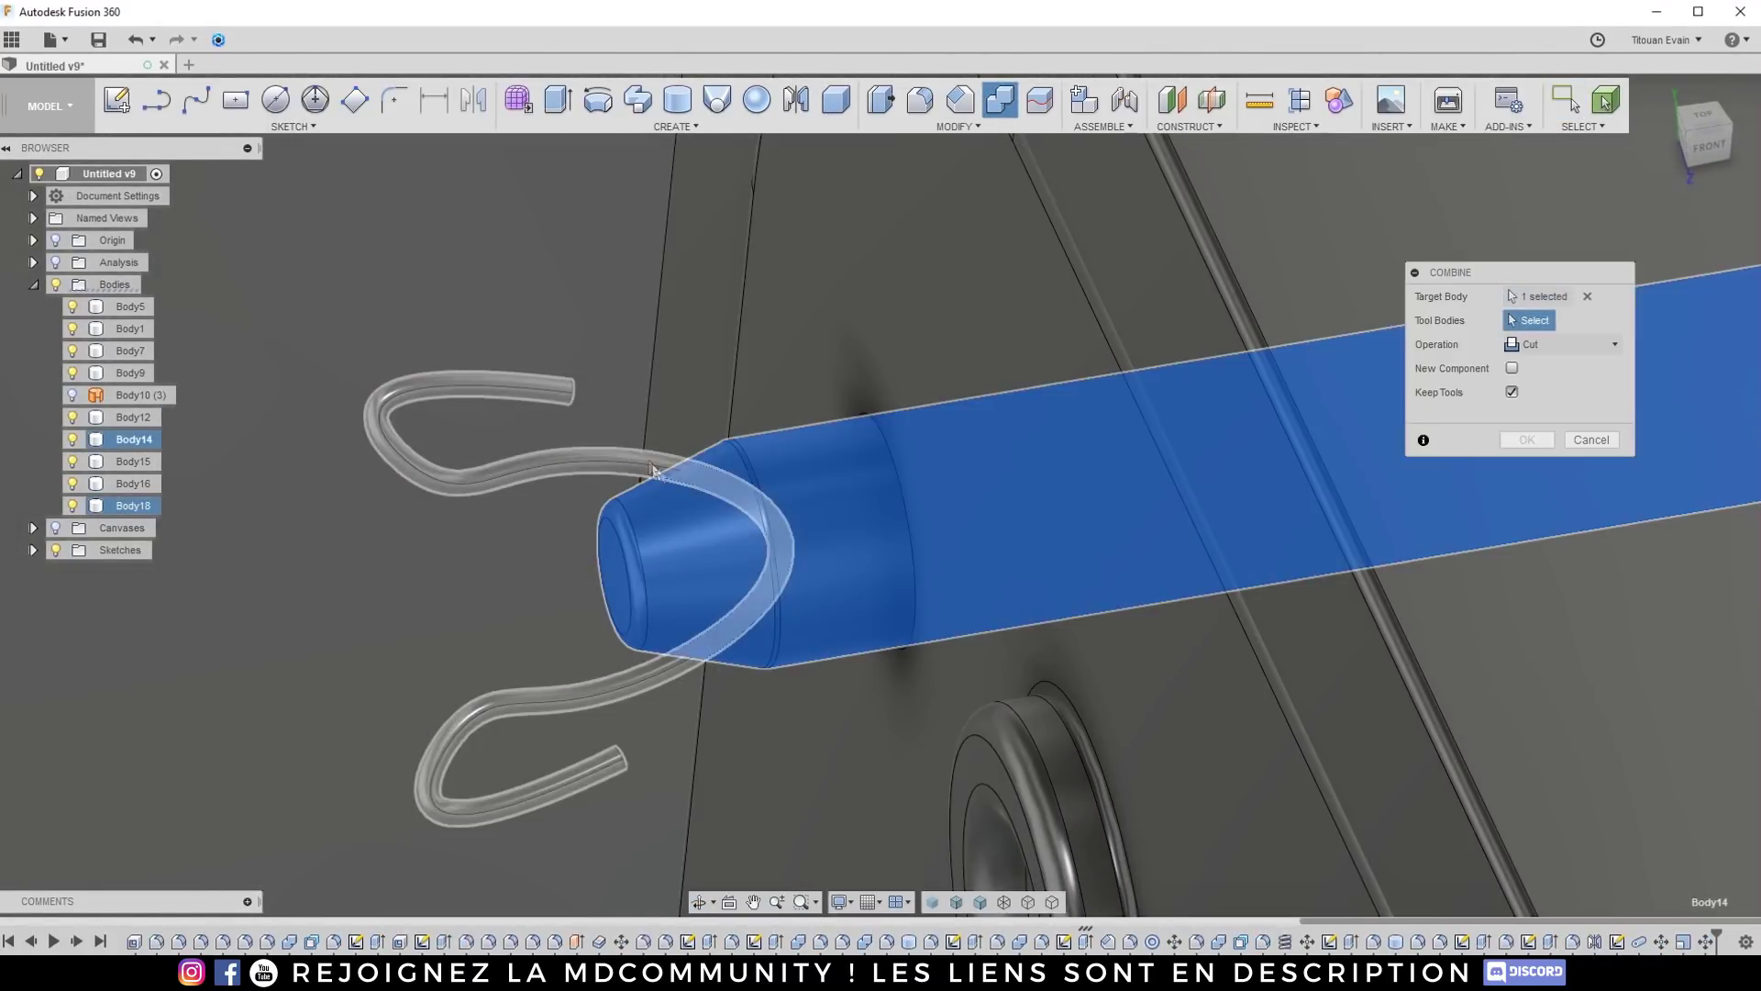
pyautogui.click(651, 466)
pyautogui.click(1526, 439)
# Step: Hide the clip body and inspect the groove cut into the side pin's cone
pyautogui.keyDown('shift'); pyautogui.moveTo(1526, 440); pyautogui.dragTo(228, 463, button='middle'); pyautogui.keyUp('shift')
pyautogui.click(72, 505)
pyautogui.scroll(5, 1249, 455)
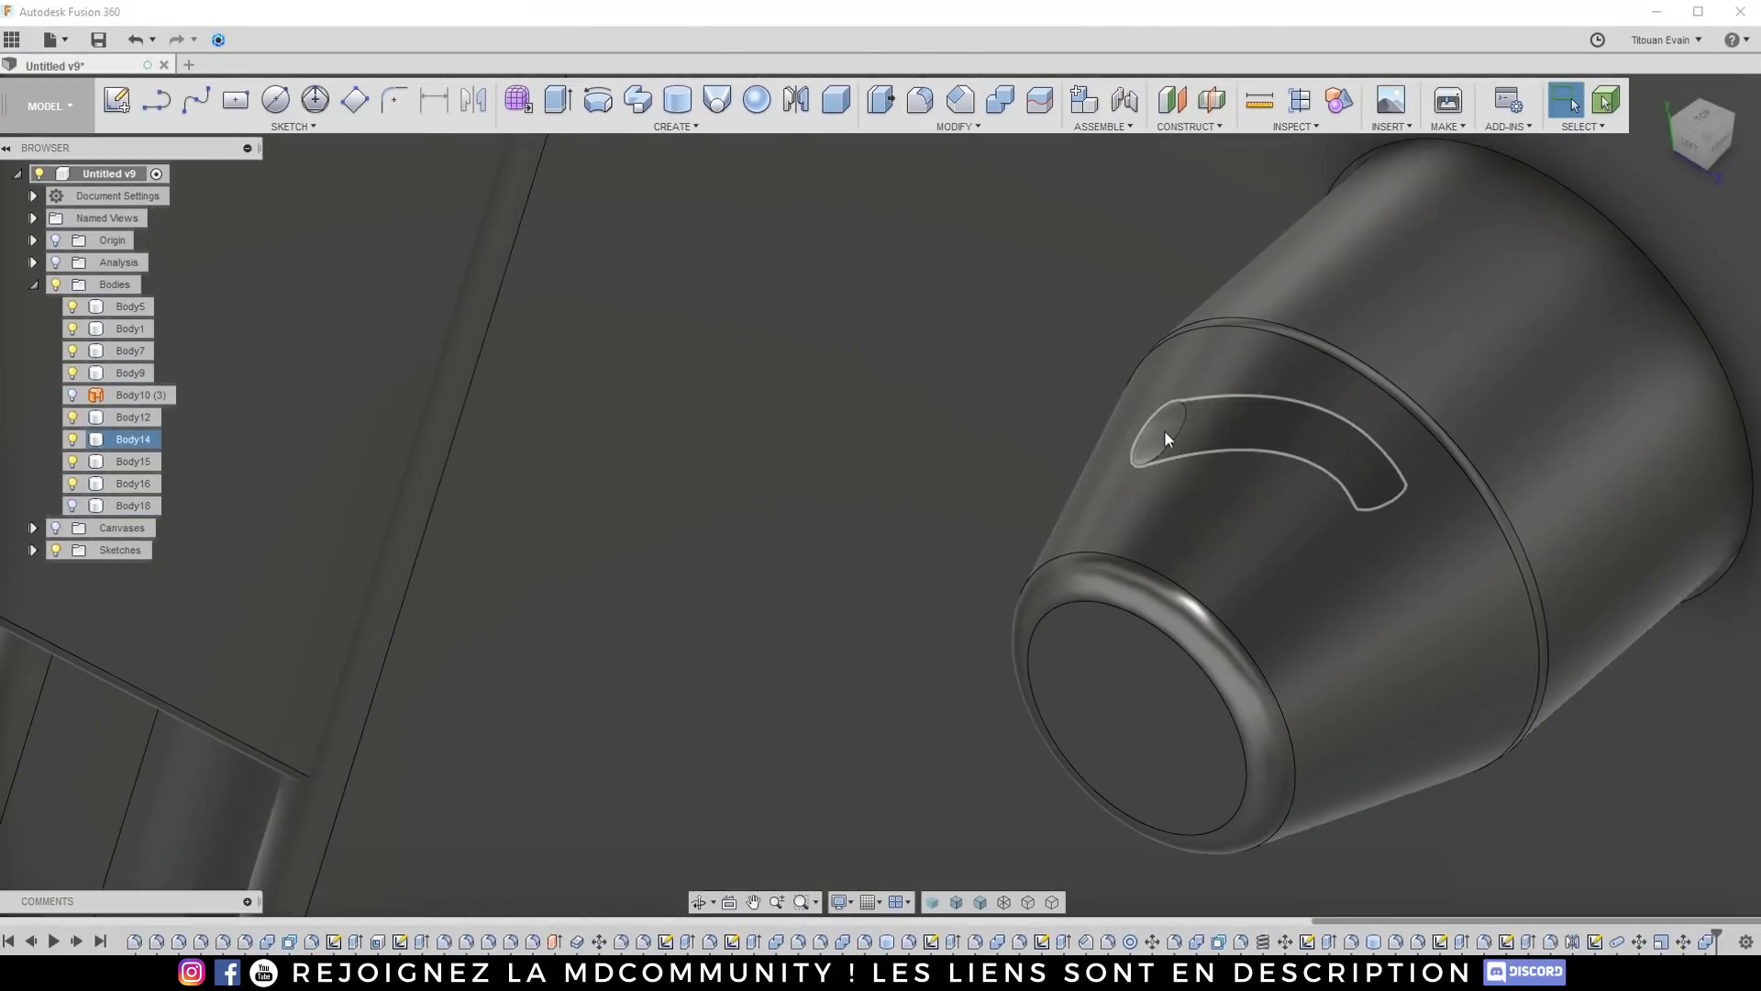
# Step: Offset the two faces of the clip groove in the side pin by -0.047 mm
pyautogui.rightClick(1164, 425)
pyautogui.press('Escape')
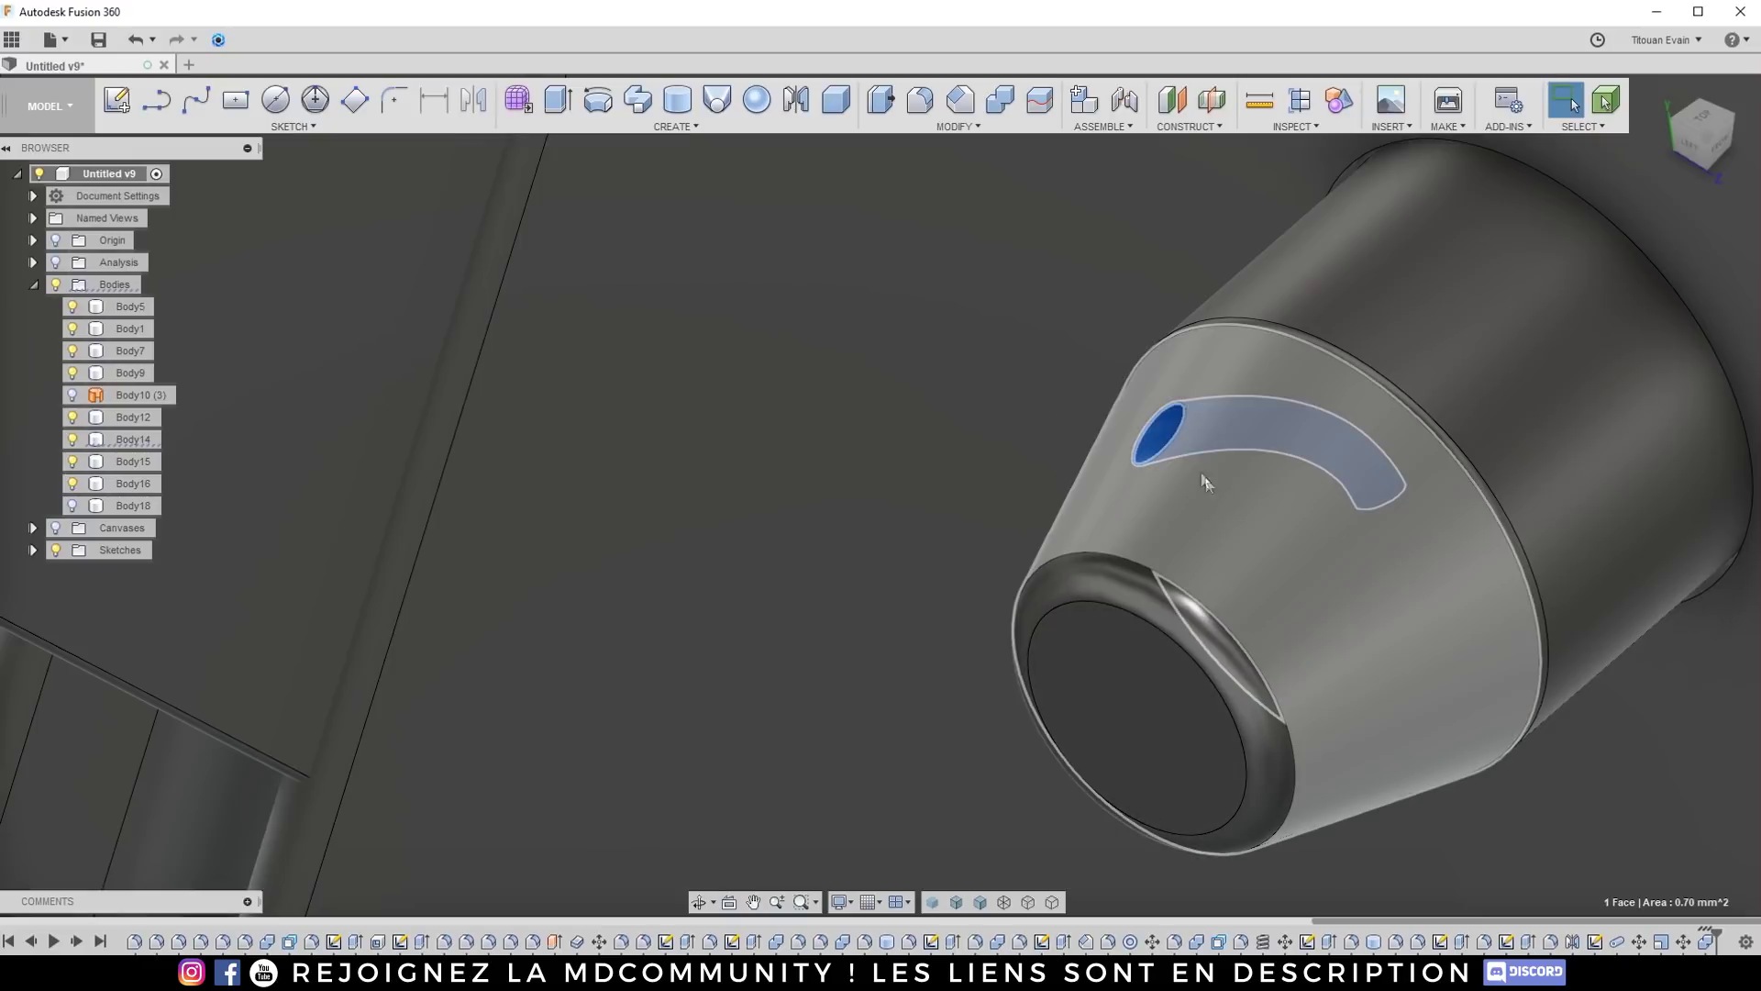
pyautogui.keyDown('shift'); pyautogui.moveTo(1275, 478); pyautogui.dragTo(1145, 459, button='middle'); pyautogui.keyUp('shift')
pyautogui.rightClick(1143, 452)
pyautogui.click(1193, 404)
pyautogui.keyDown('shift'); pyautogui.moveTo(1192, 403); pyautogui.dragTo(1319, 820, button='middle'); pyautogui.keyUp('shift')
pyautogui.click(1321, 822)
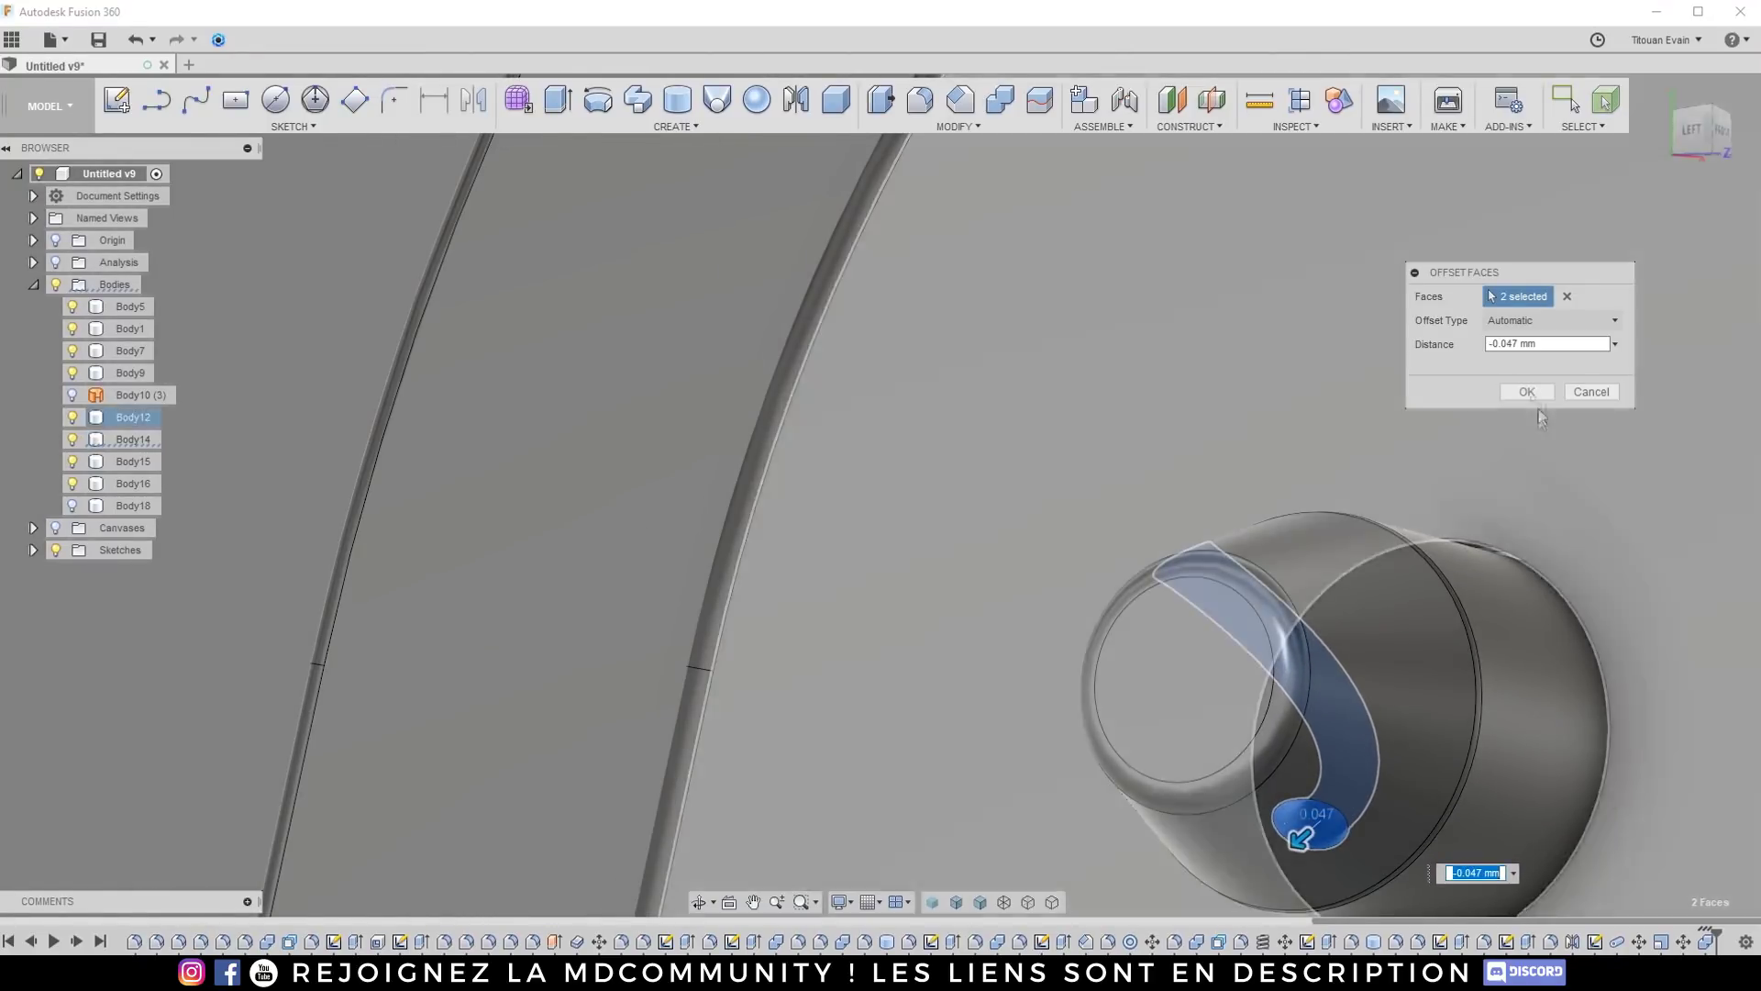
pyautogui.press('Return')
# Step: Fillet the rim edges of the clip groove on the side pin with a 0.07 mm constant radius
pyautogui.press('f')
pyautogui.click(1333, 809)
pyautogui.keyDown('shift'); pyautogui.moveTo(1333, 809); pyautogui.dragTo(1134, 505, button='middle'); pyautogui.keyUp('shift')
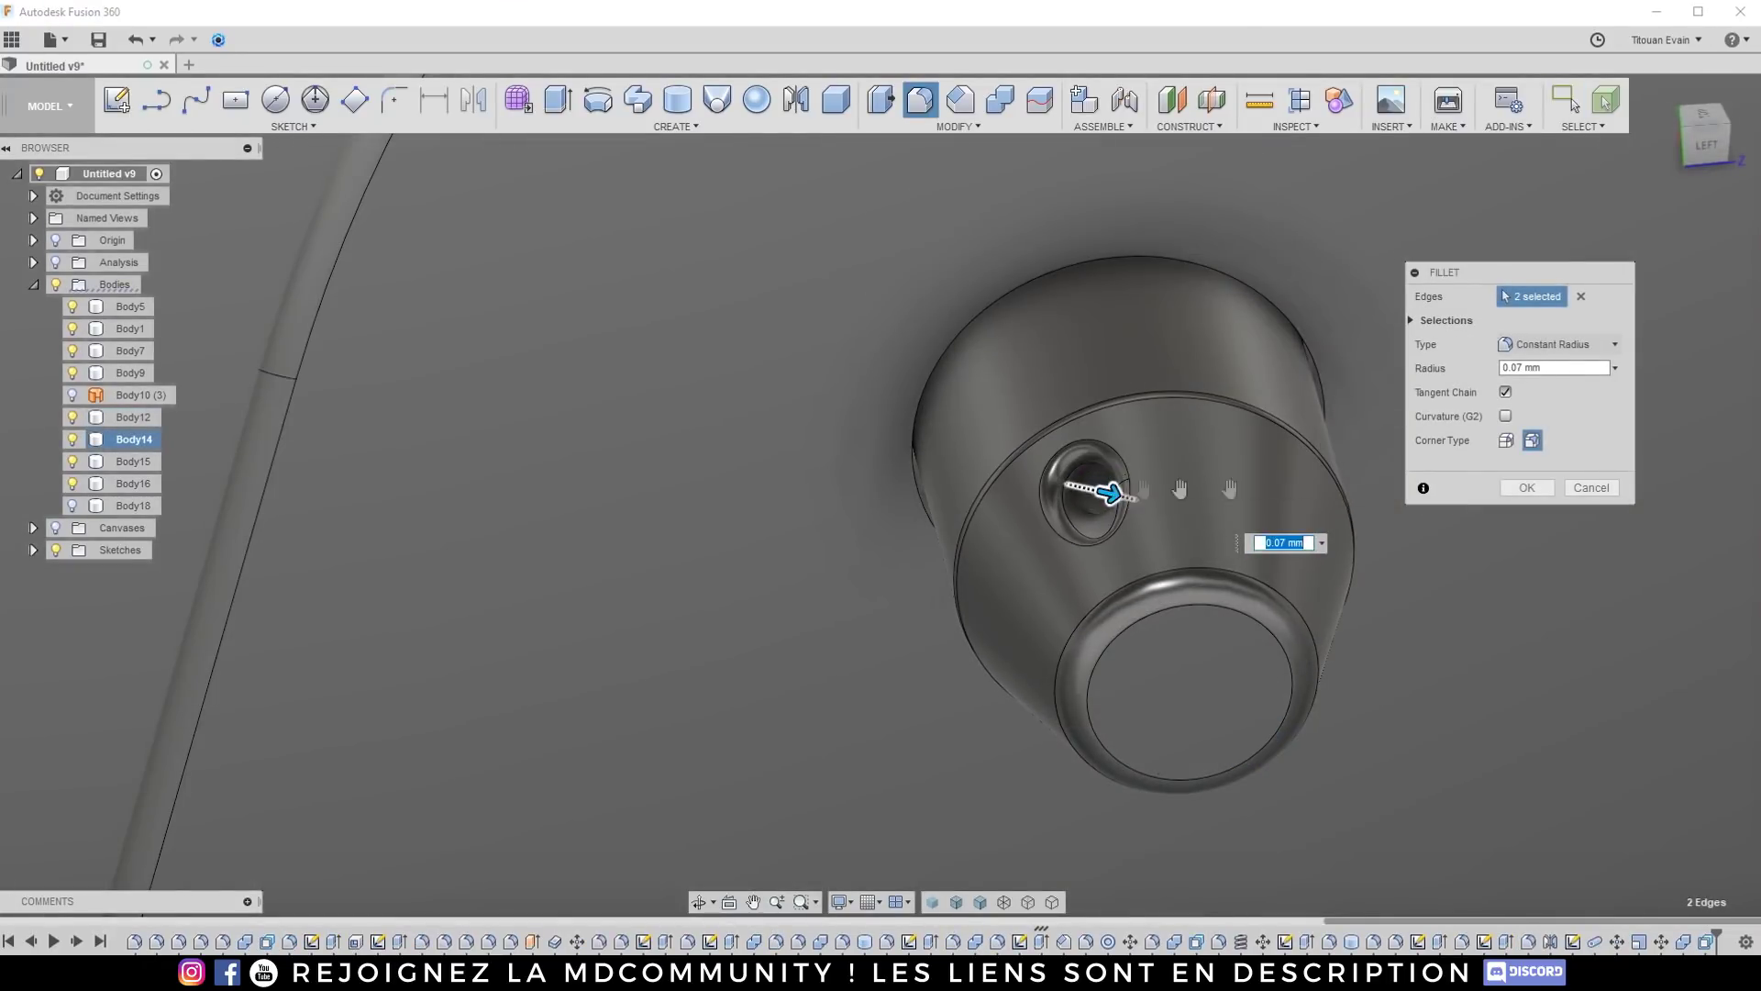
pyautogui.click(1527, 488)
# Step: Show the clip body again and check the grenade head from the back and the front
pyautogui.scroll(3, 1142, 525)
pyautogui.keyDown('shift'); pyautogui.moveTo(1193, 514); pyautogui.dragTo(1341, 459, button='middle'); pyautogui.keyUp('shift')
pyautogui.scroll(-5, 1025, 487)
pyautogui.scroll(8, 1341, 460)
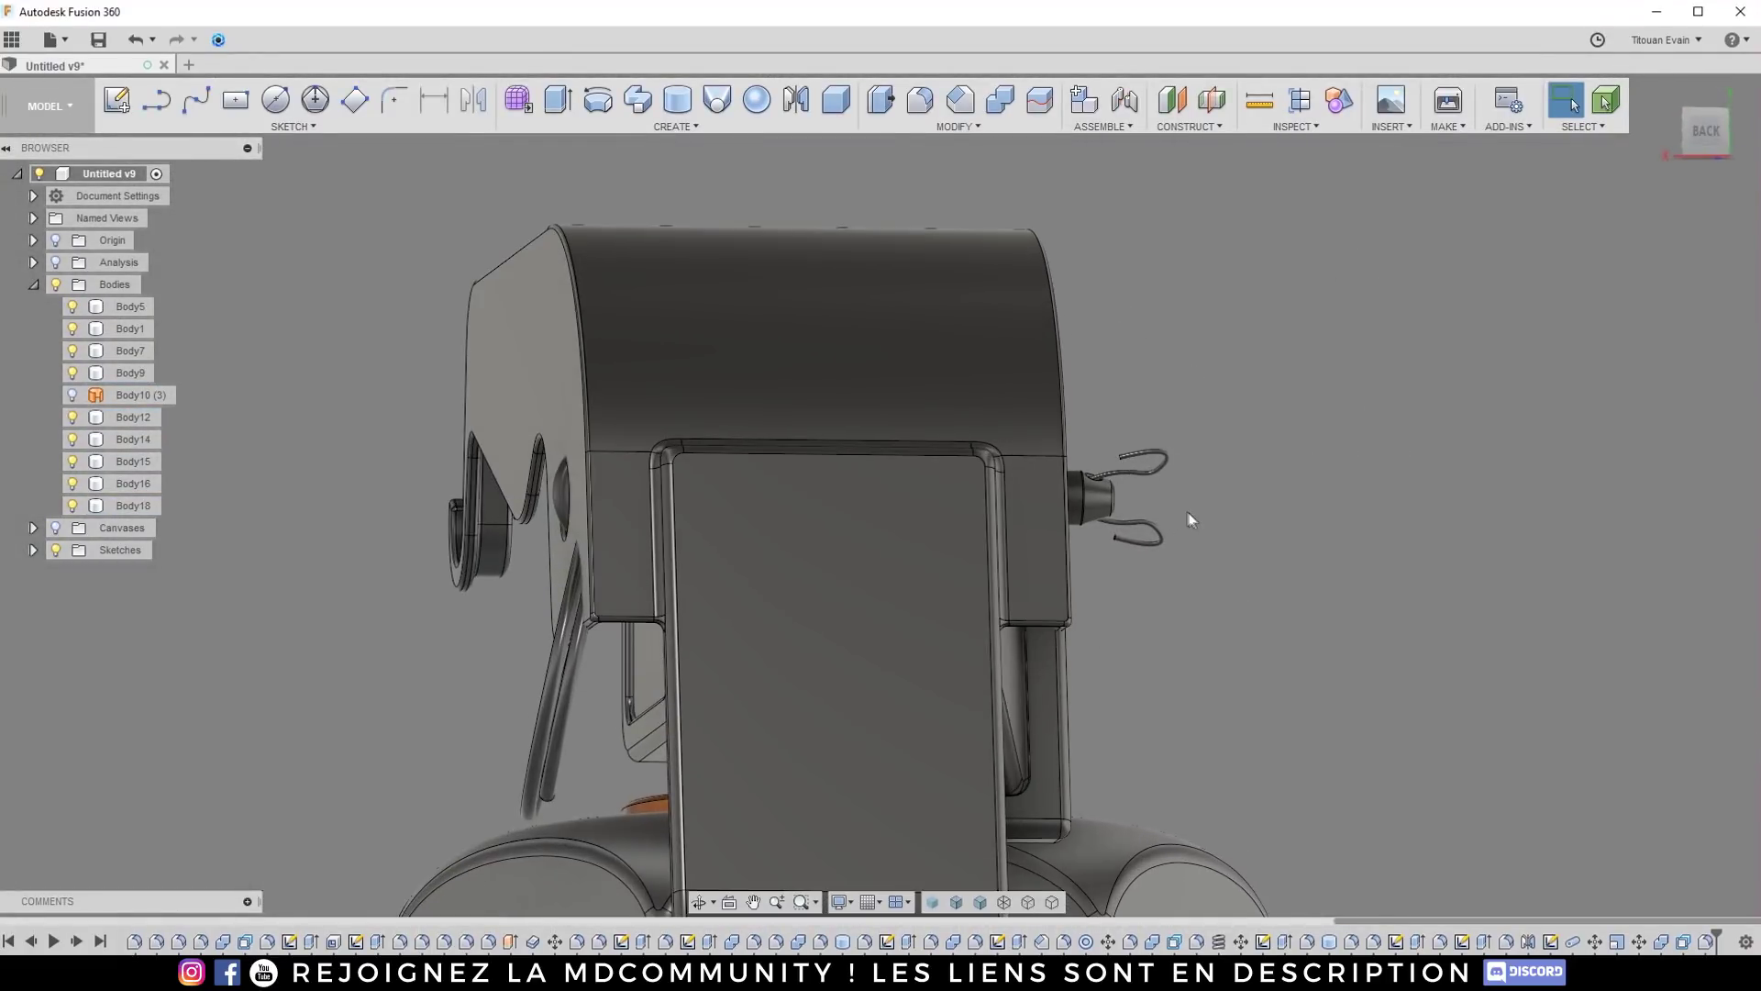
pyautogui.keyDown('shift'); pyautogui.moveTo(1192, 512); pyautogui.dragTo(873, 529, button='middle'); pyautogui.keyUp('shift')
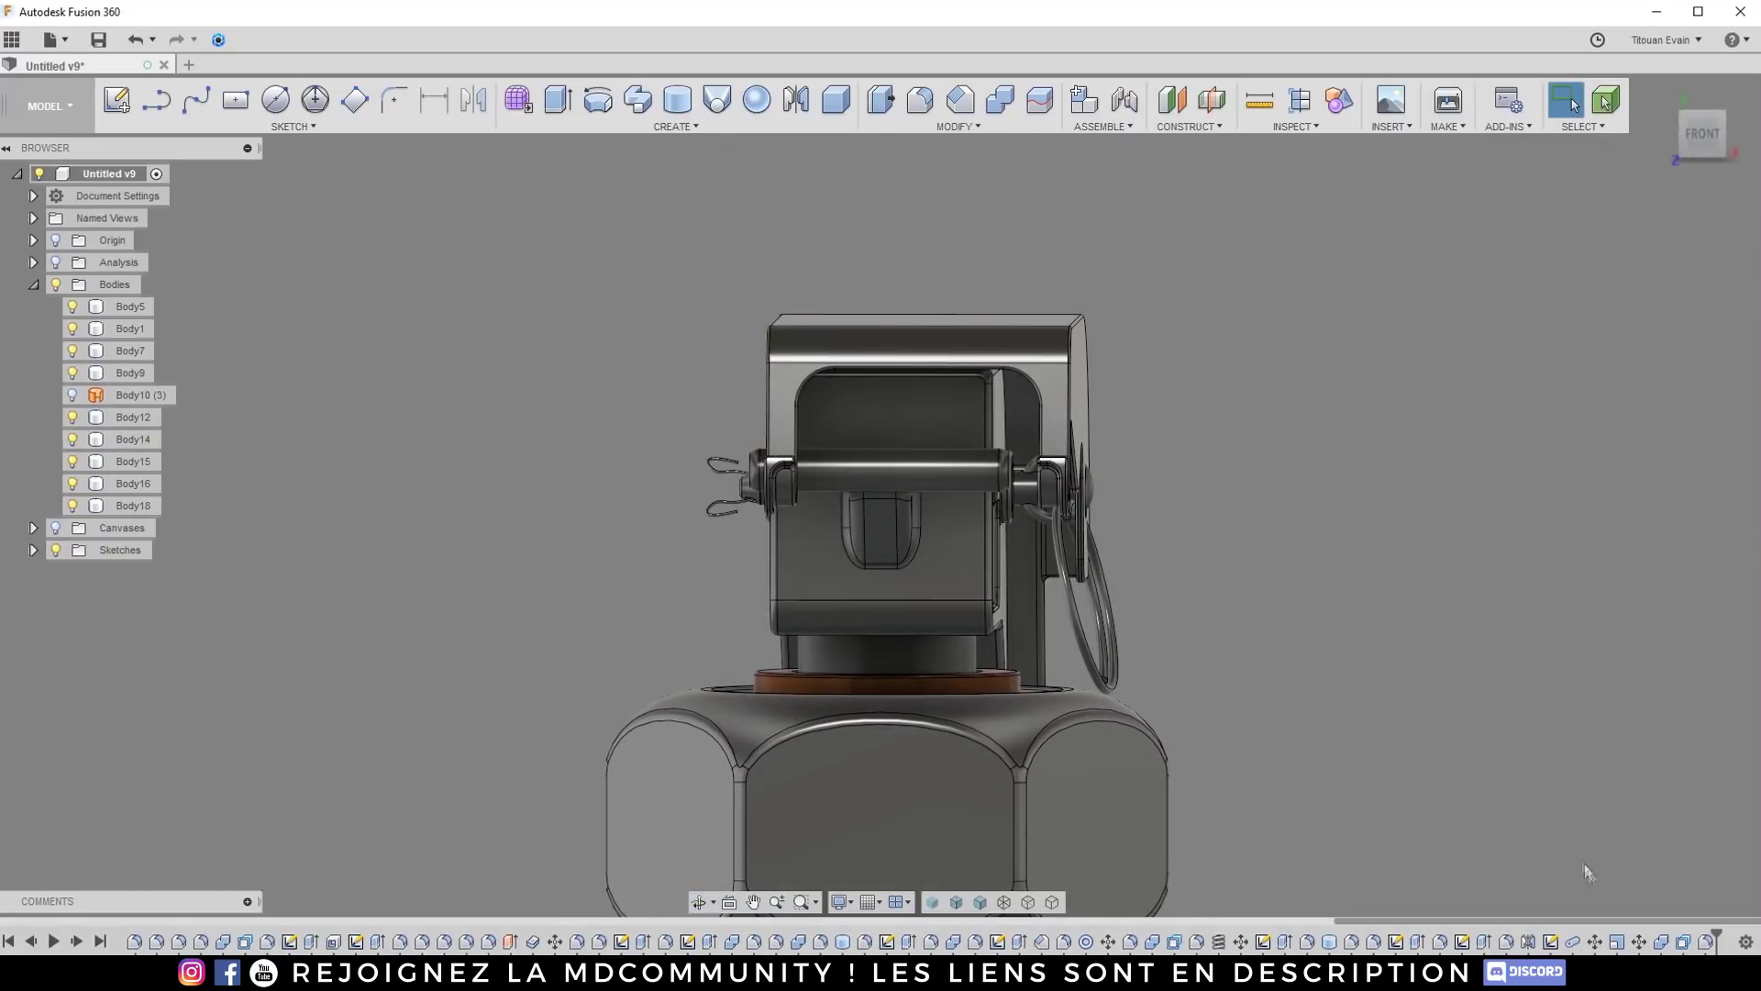
# Step: Edit the uniform Scale feature so that the clip is its only entity, keeping the 1.26628 factor
pyautogui.click(1620, 943)
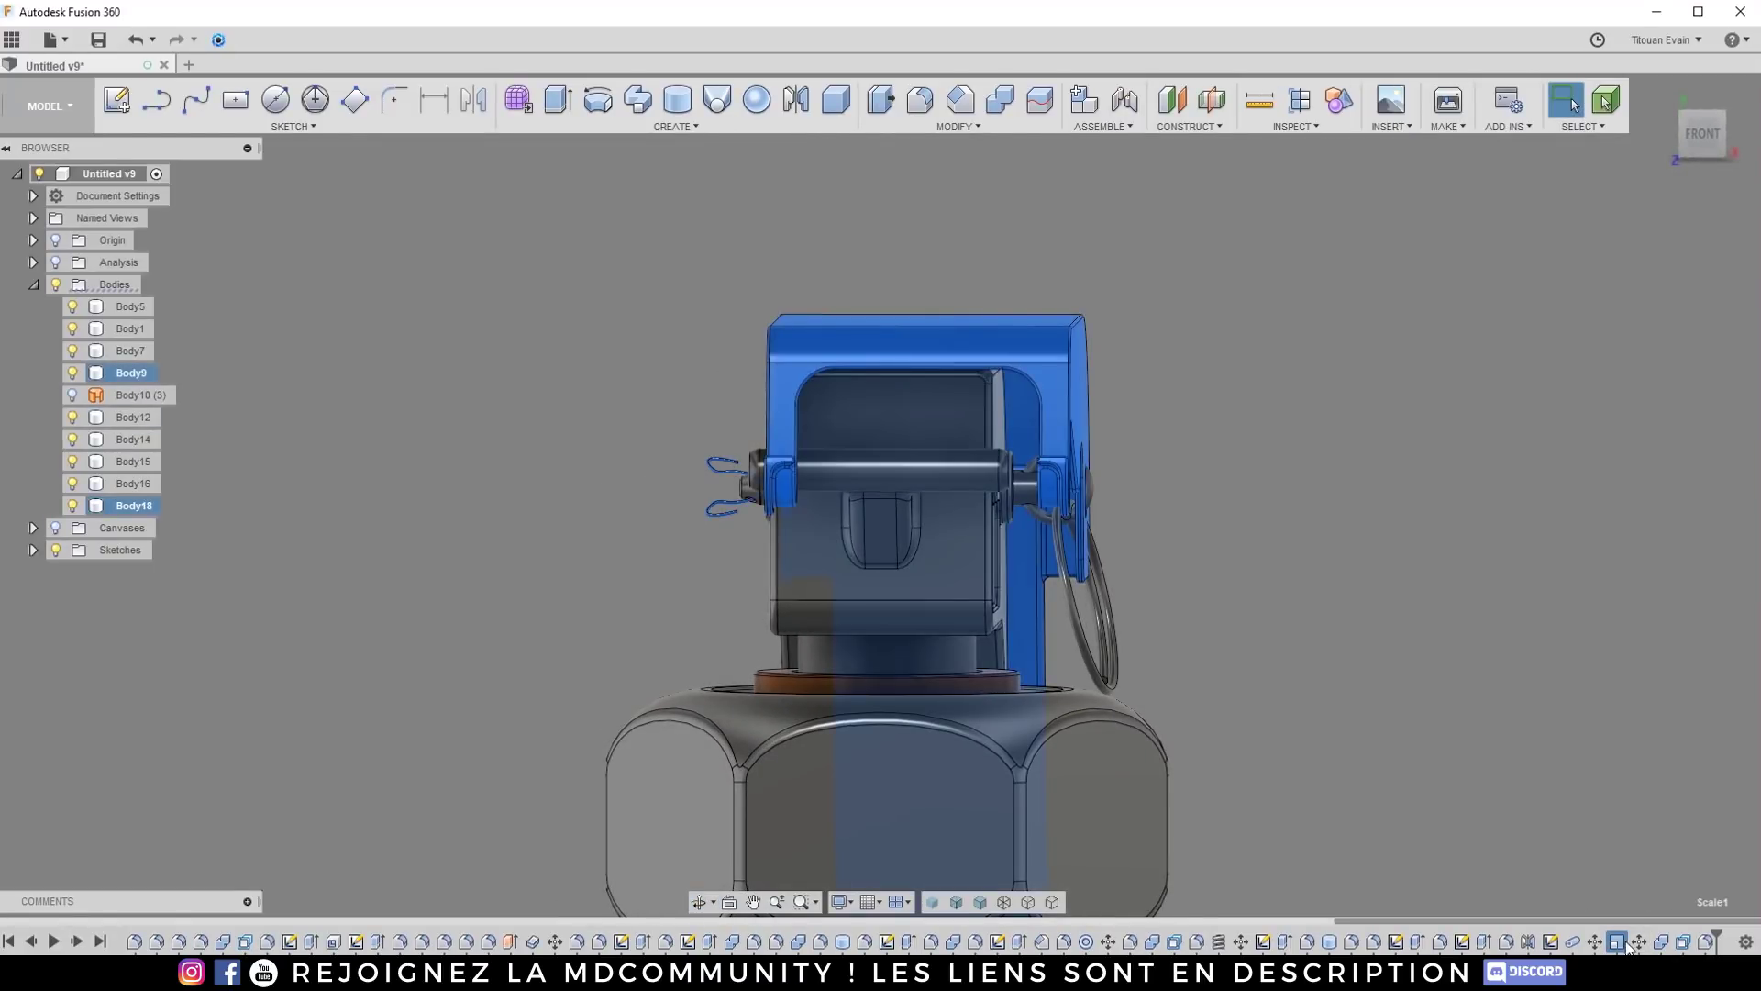
pyautogui.click(1381, 588)
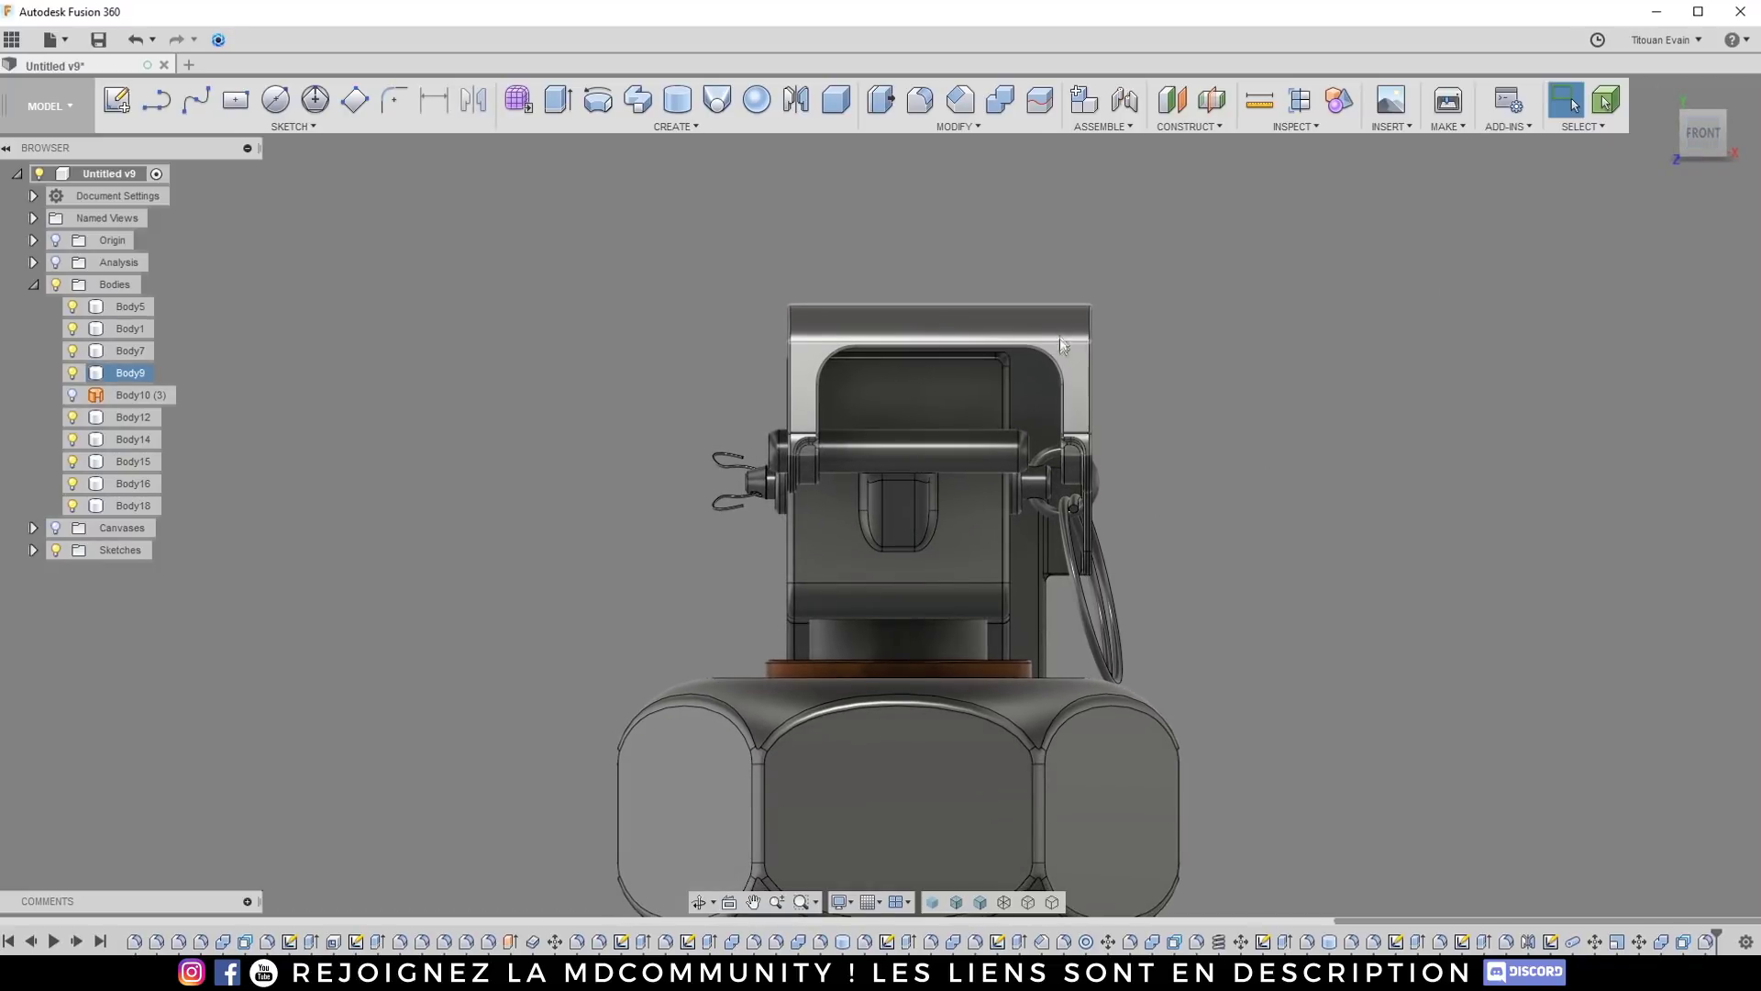
pyautogui.click(1618, 943)
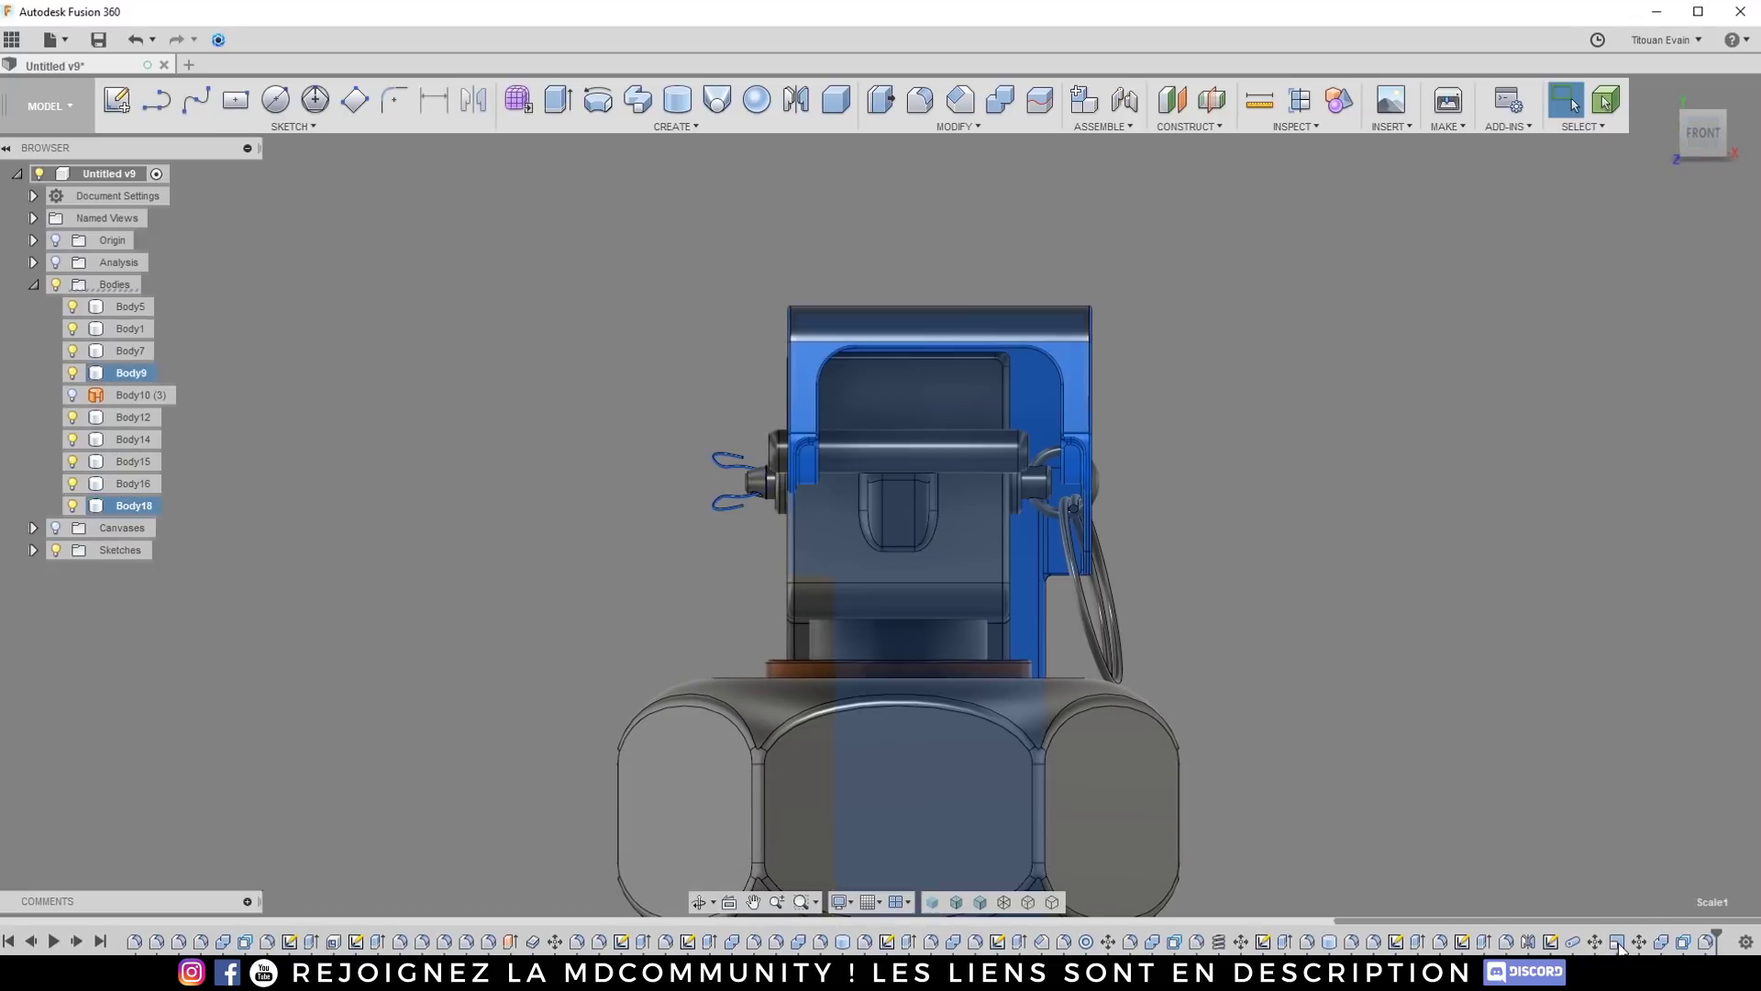
pyautogui.rightClick(1618, 943)
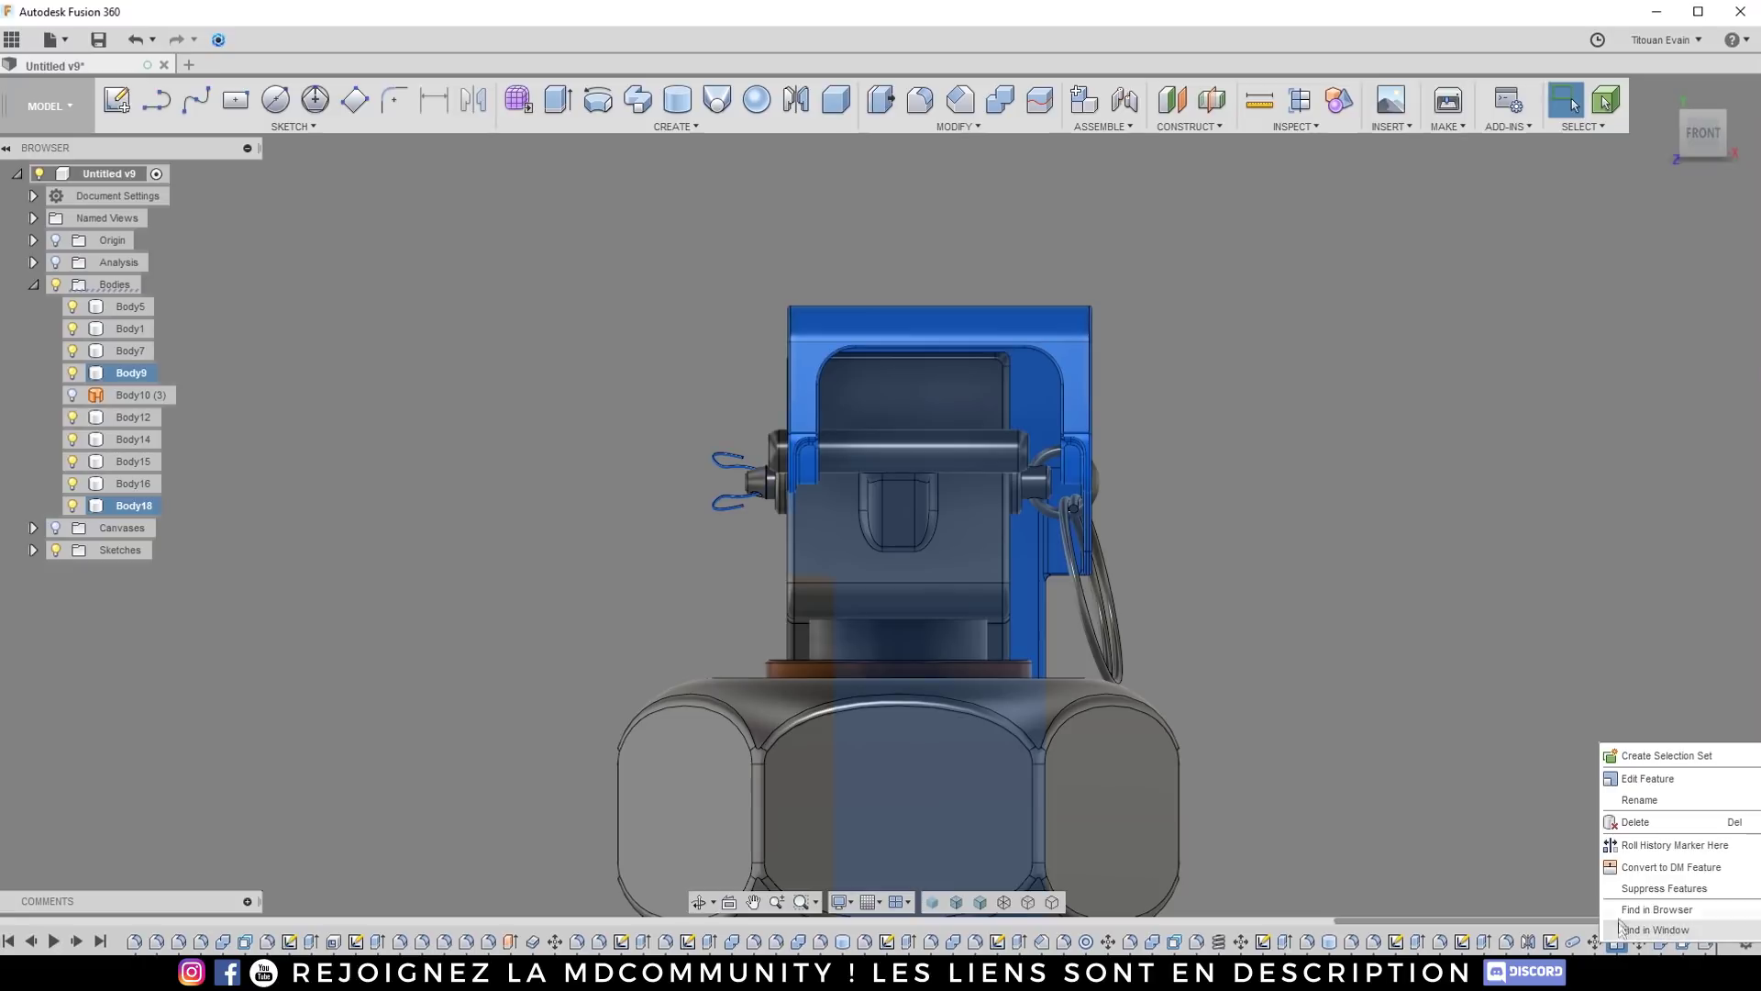
pyautogui.click(1638, 783)
pyautogui.click(1568, 297)
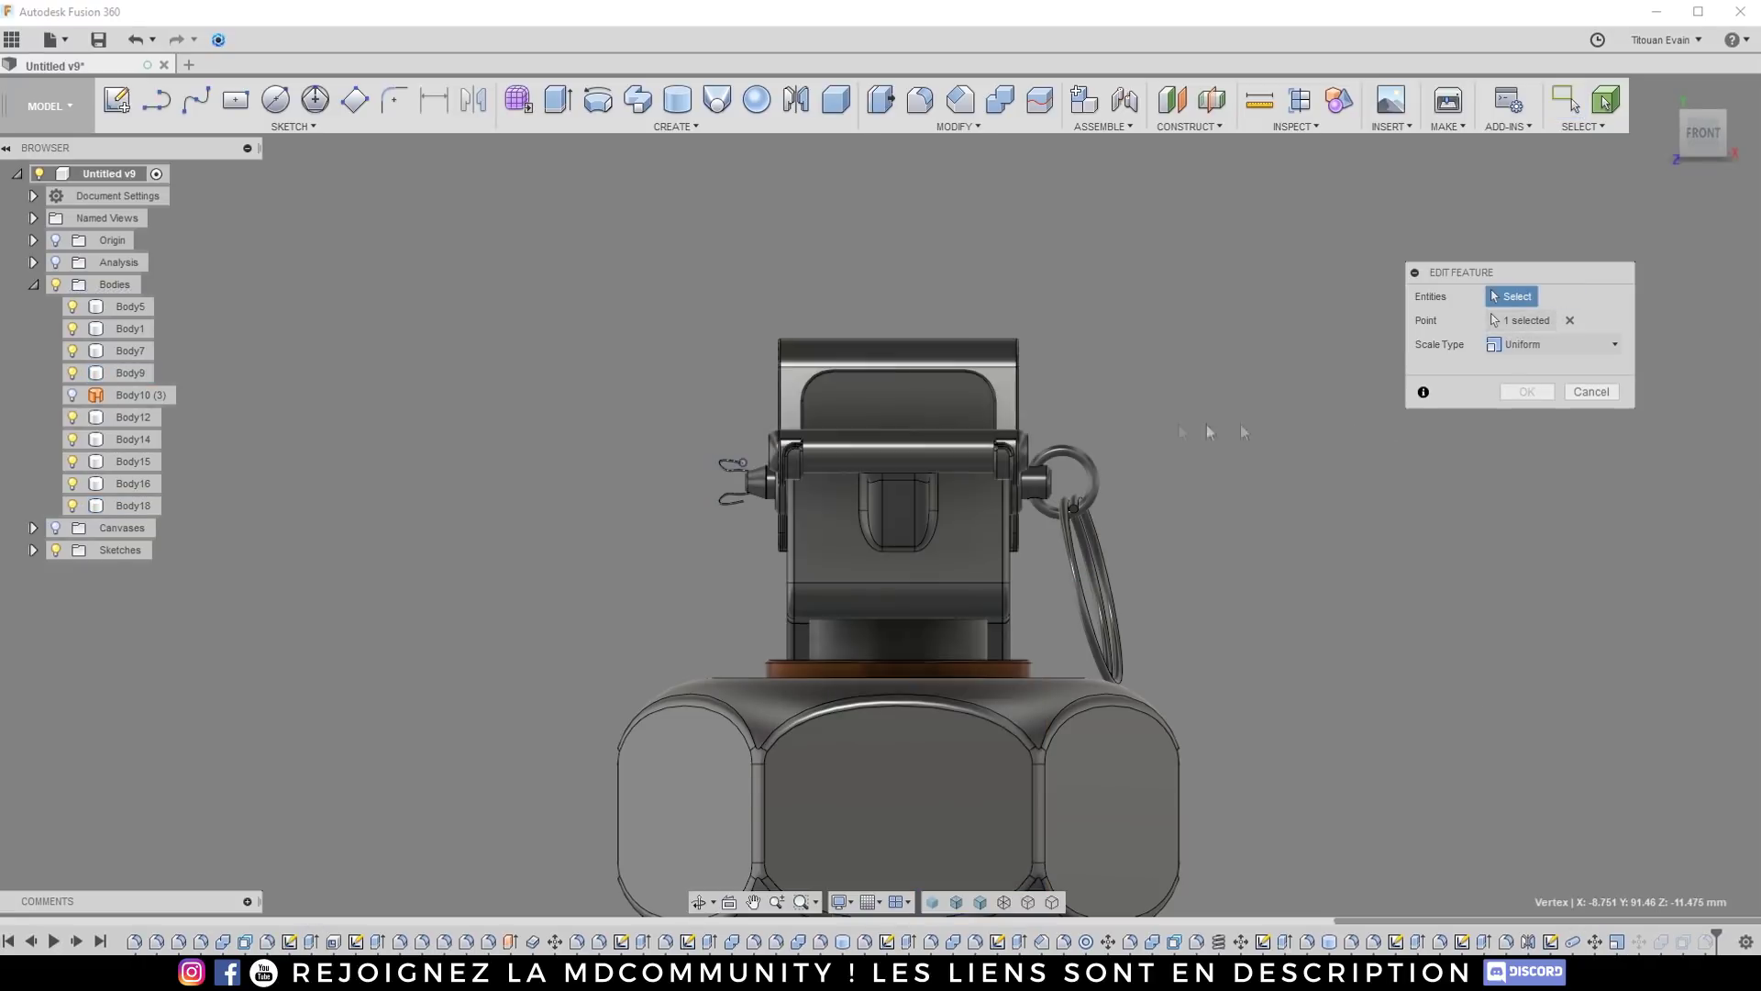
pyautogui.click(720, 477)
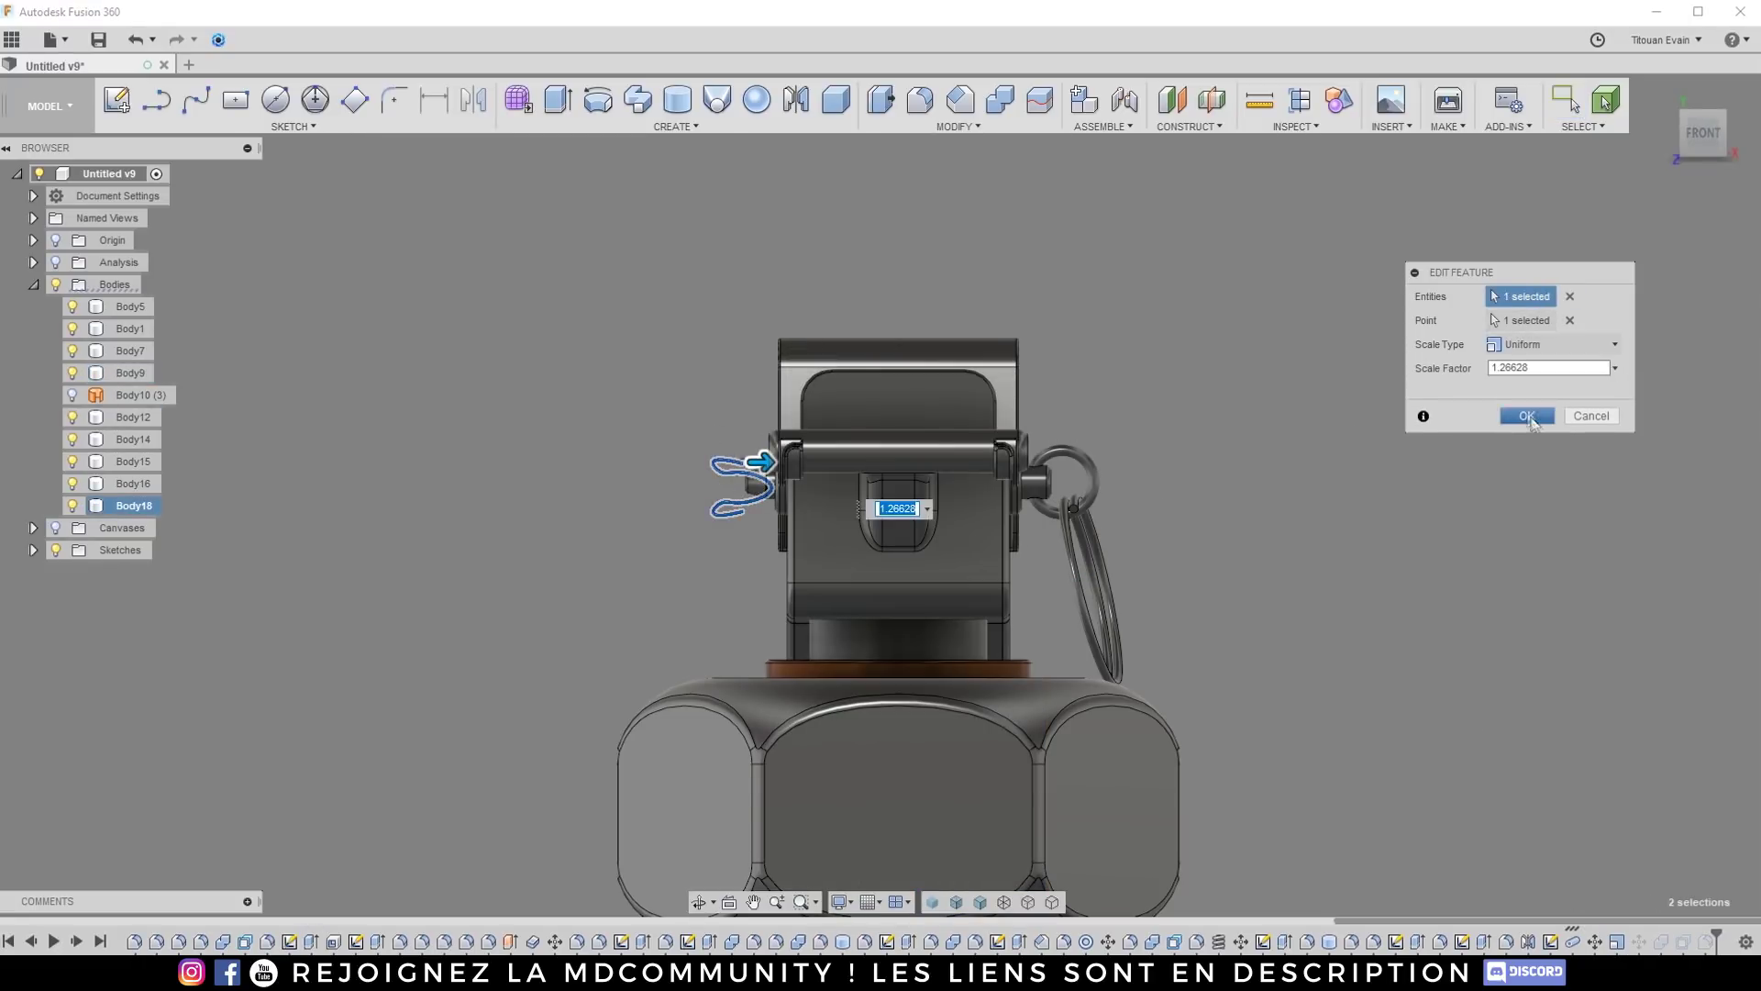
# Step: Examine the clip, the grenade head's proportions and the complete grenade from several angles
pyautogui.keyDown('shift'); pyautogui.moveTo(1042, 379); pyautogui.dragTo(652, 404, button='middle'); pyautogui.keyUp('shift')
pyautogui.scroll(3, 819, 348)
pyautogui.keyDown('shift'); pyautogui.moveTo(819, 349); pyautogui.dragTo(739, 497, button='middle'); pyautogui.keyUp('shift')
pyautogui.scroll(3, 738, 496)
pyautogui.scroll(-1, 680, 385)
pyautogui.keyDown('shift'); pyautogui.moveTo(680, 385); pyautogui.dragTo(780, 406, button='middle'); pyautogui.keyUp('shift')
pyautogui.scroll(-3, 688, 401)
pyautogui.scroll(-2, 780, 406)
pyautogui.scroll(-3, 781, 406)
pyautogui.scroll(2, 773, 516)
pyautogui.scroll(-3, 735, 519)
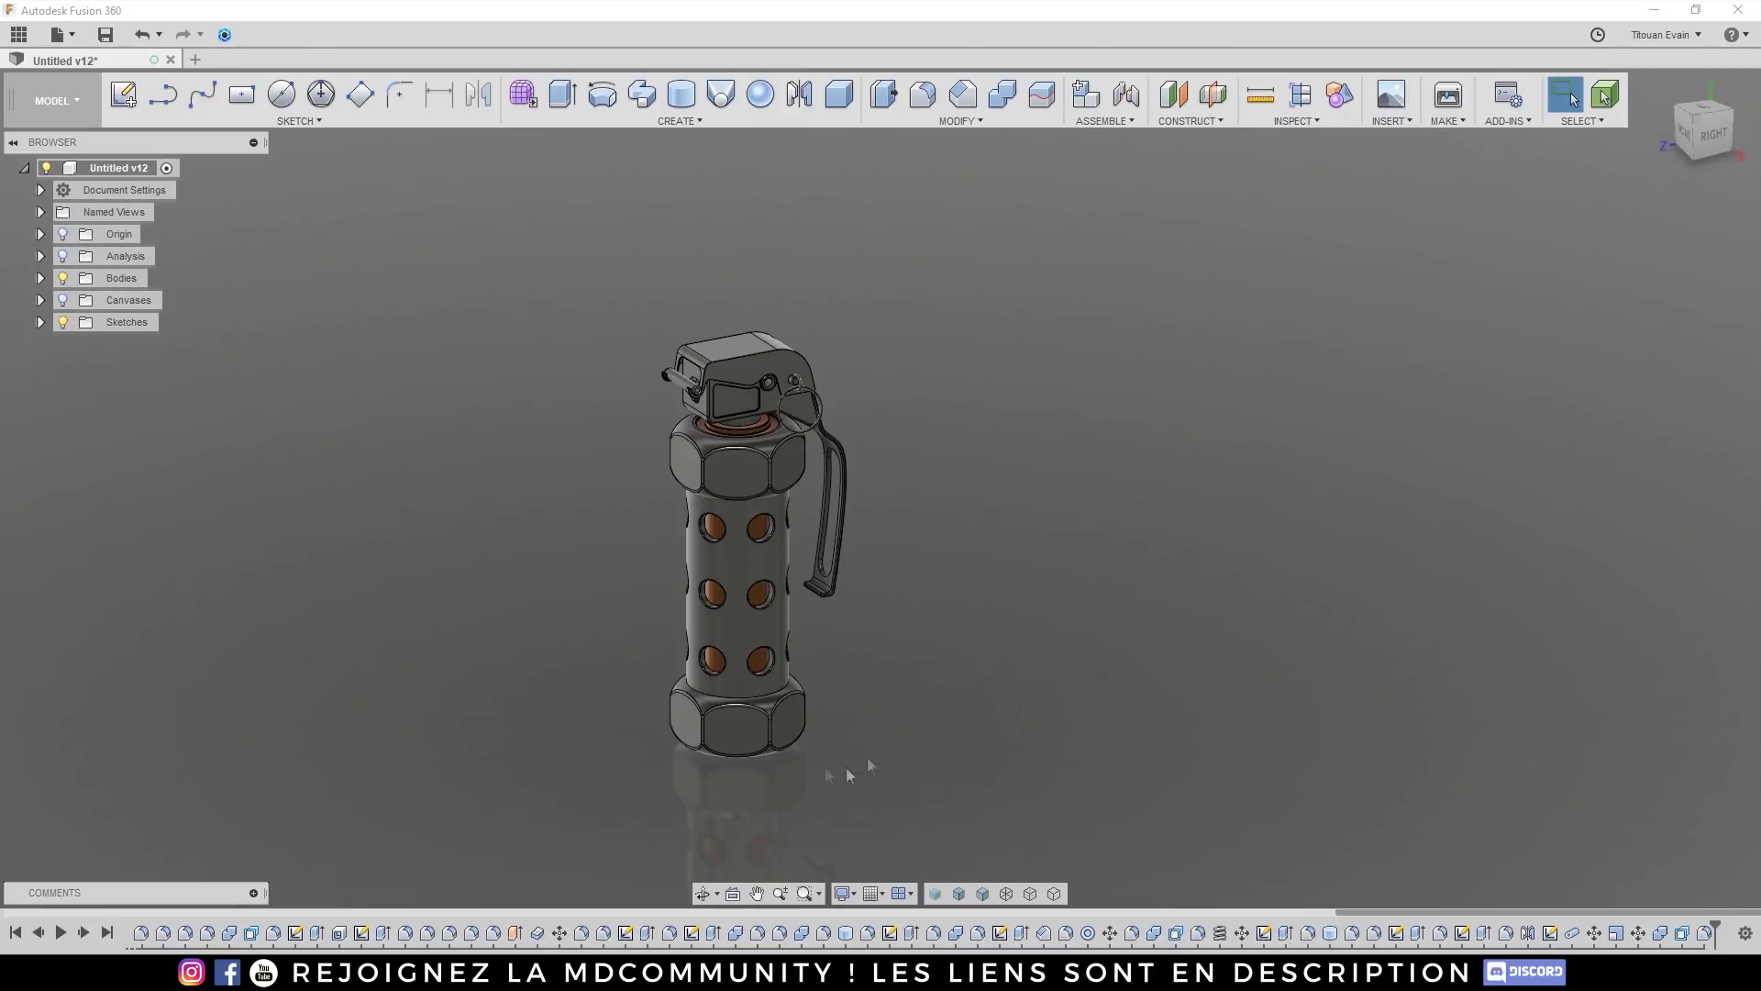
pyautogui.keyDown('shift'); pyautogui.moveTo(840, 464); pyautogui.dragTo(686, 451, button='middle'); pyautogui.keyUp('shift')
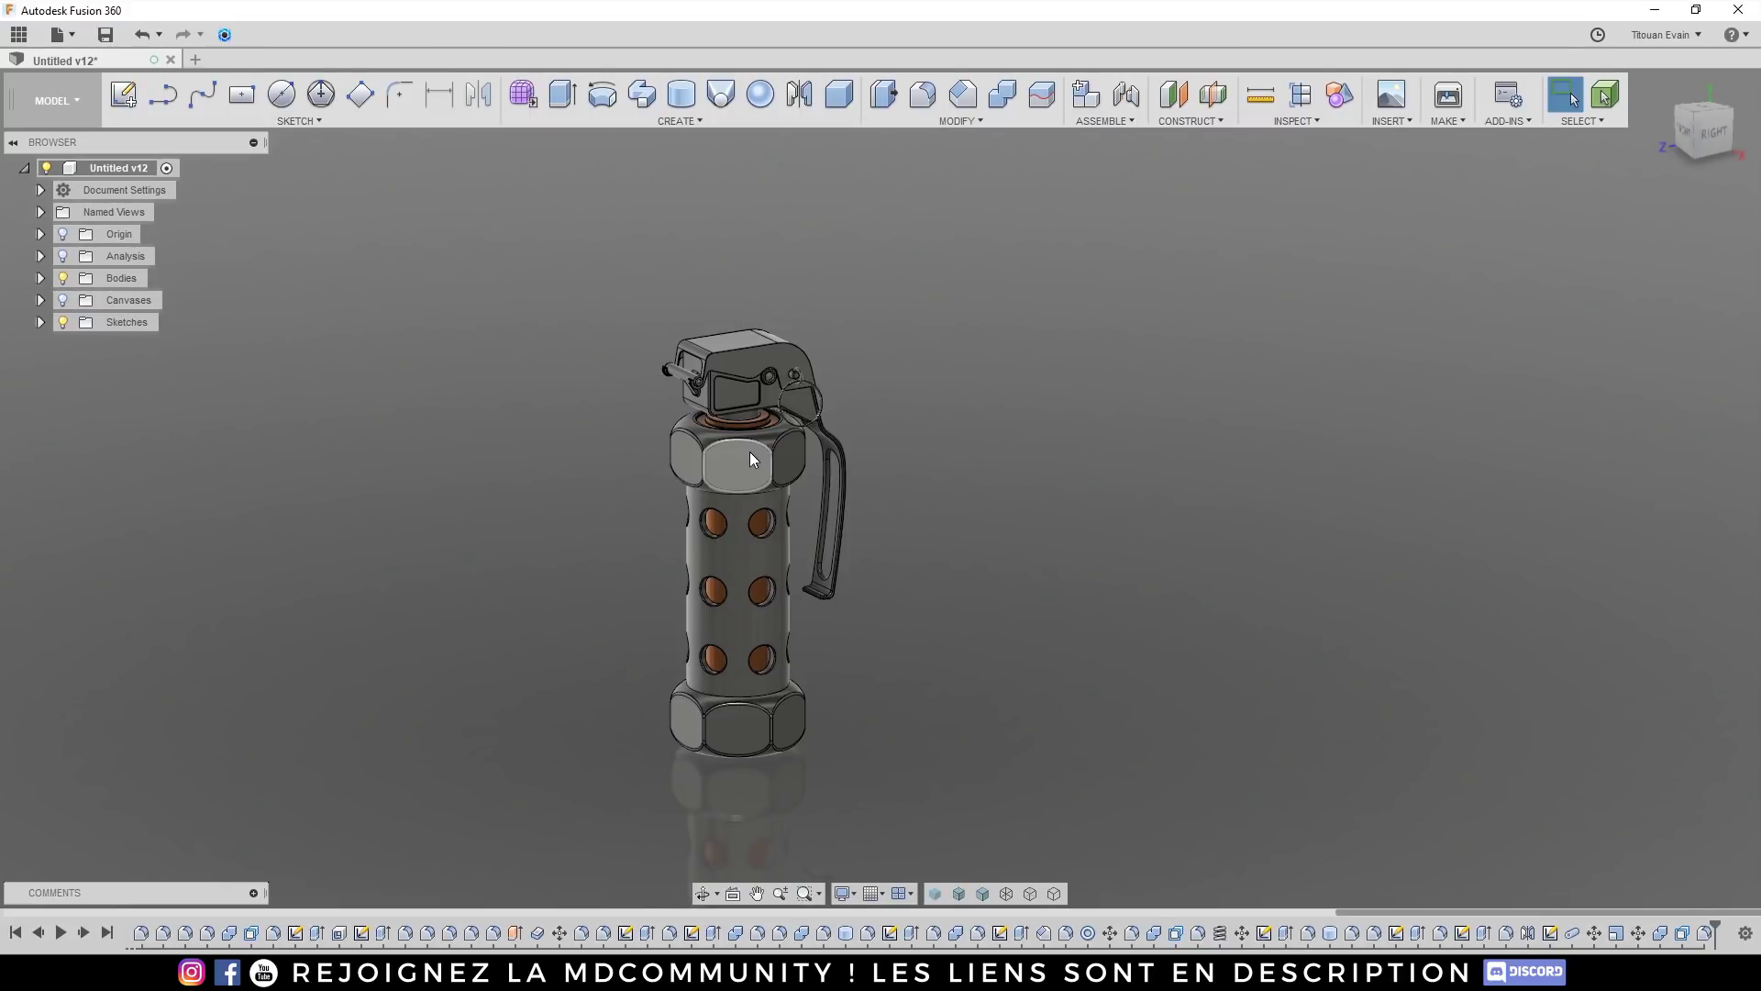
pyautogui.click(307, 126)
pyautogui.click(697, 122)
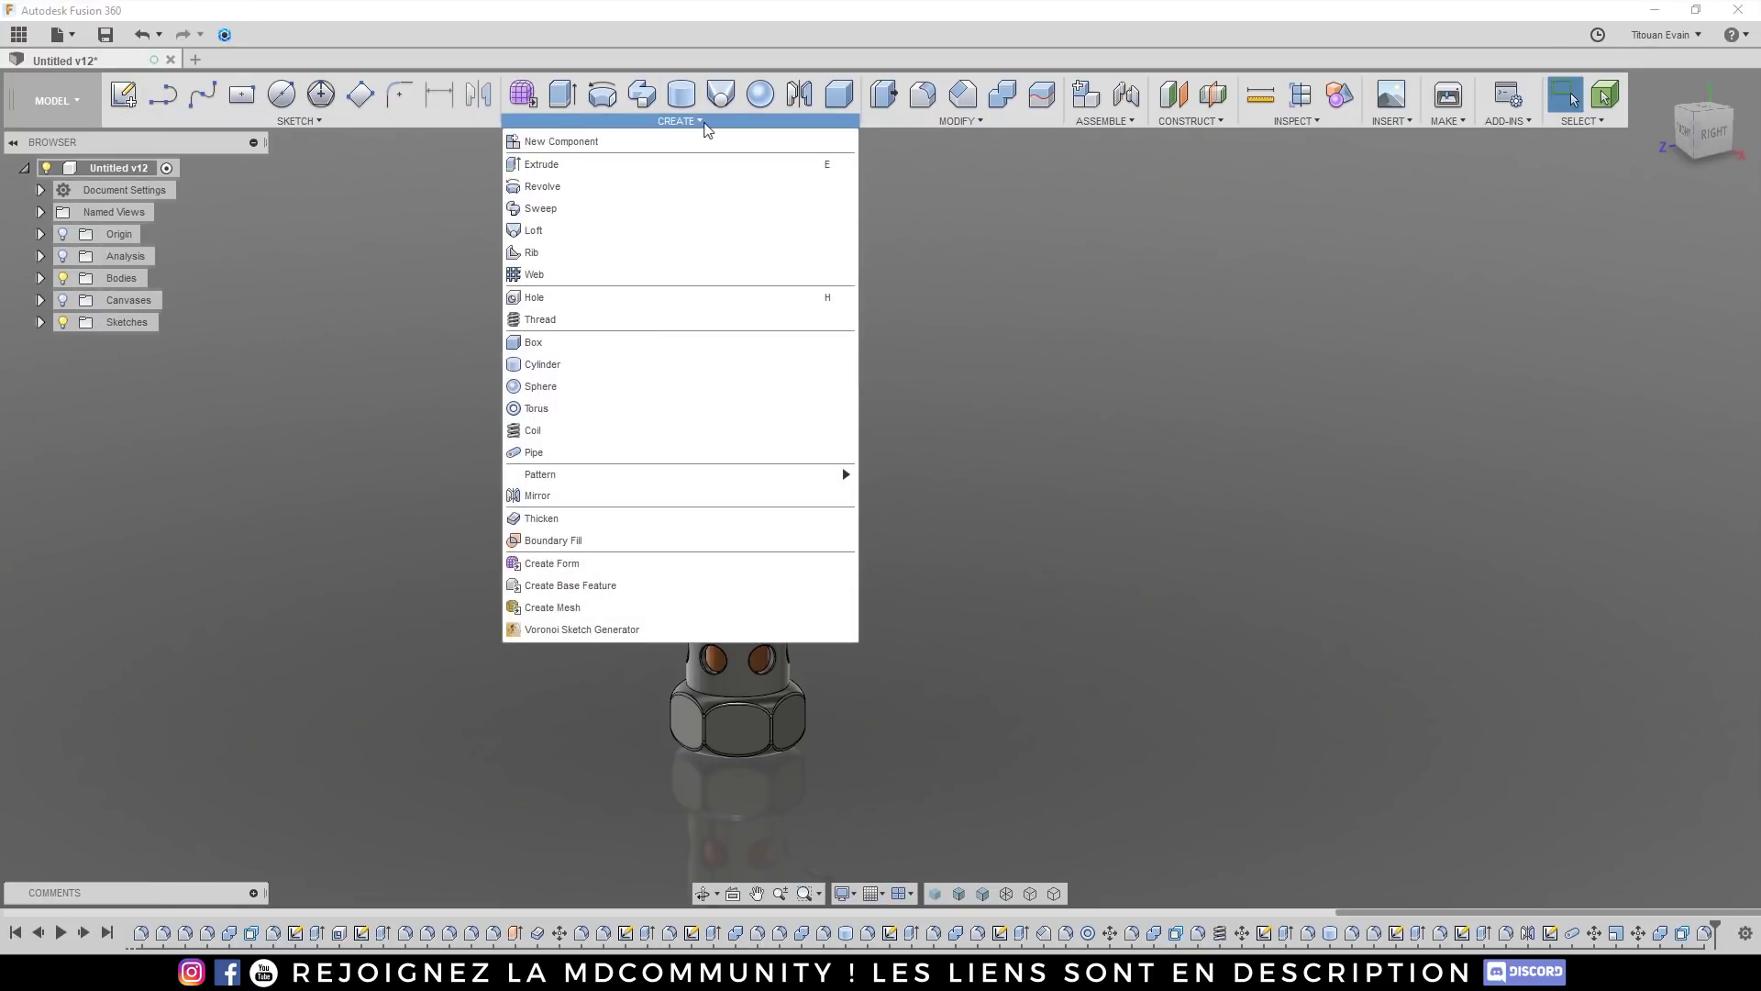
pyautogui.click(981, 120)
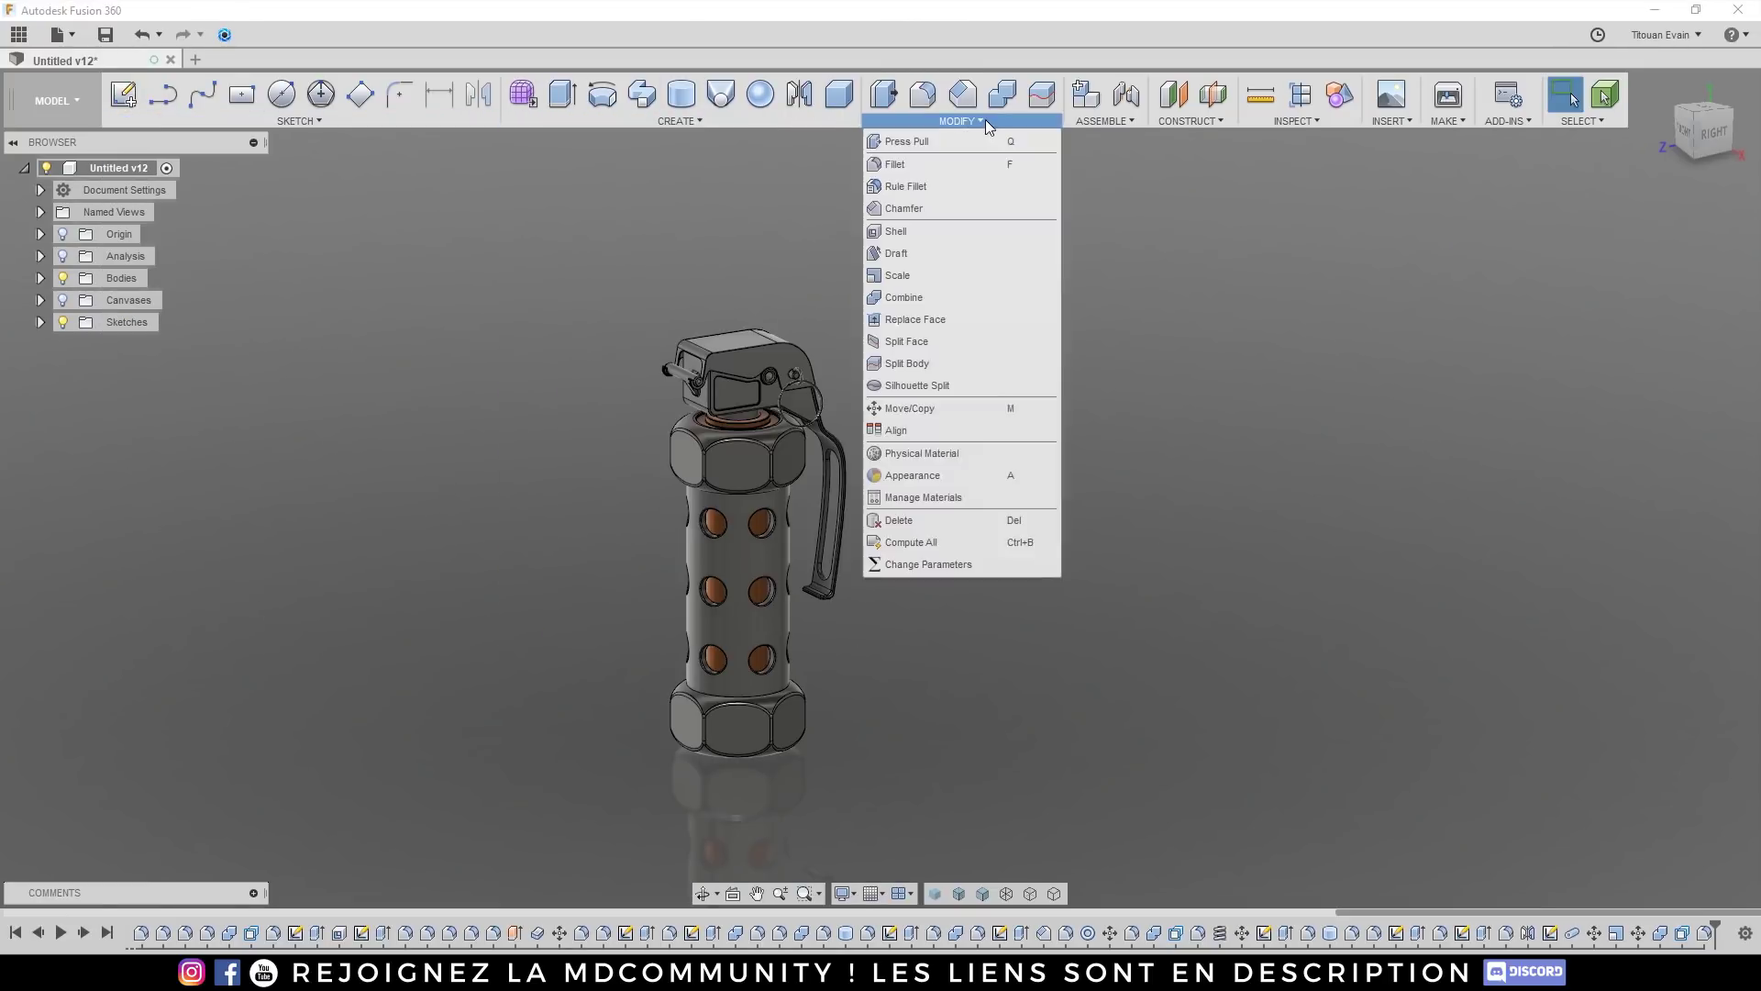
pyautogui.click(704, 267)
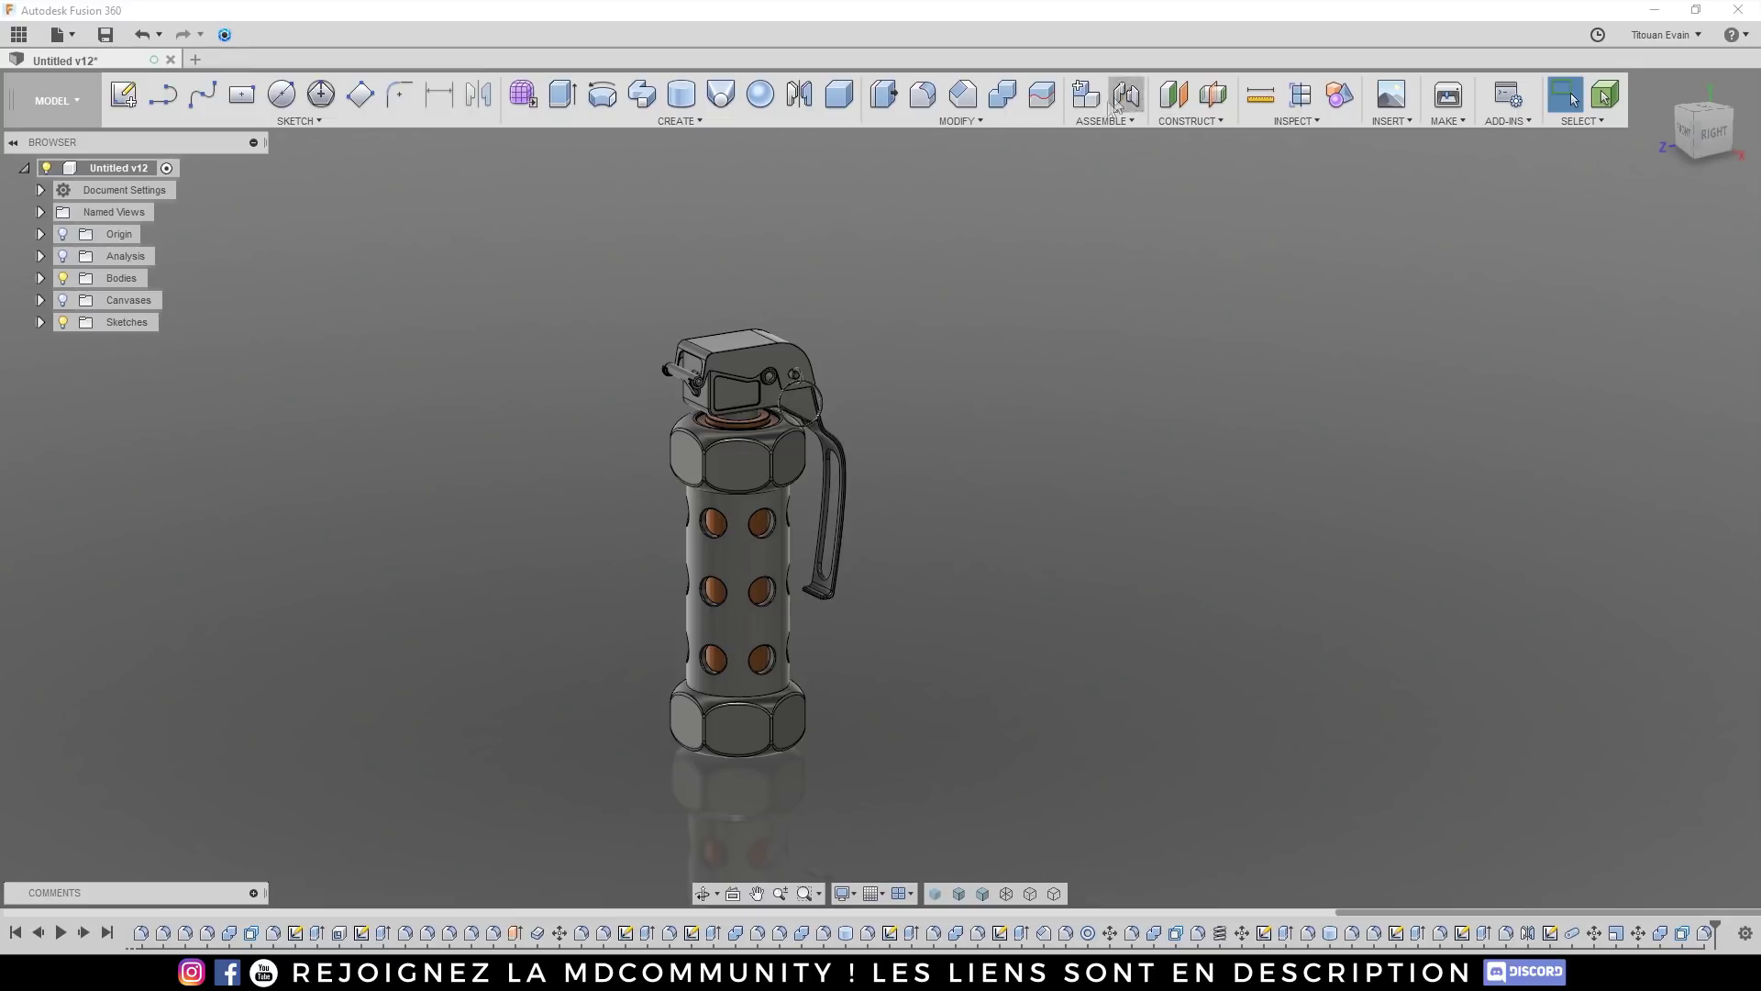
pyautogui.keyDown('shift'); pyautogui.moveTo(811, 422); pyautogui.dragTo(754, 620, button='middle'); pyautogui.keyUp('shift')
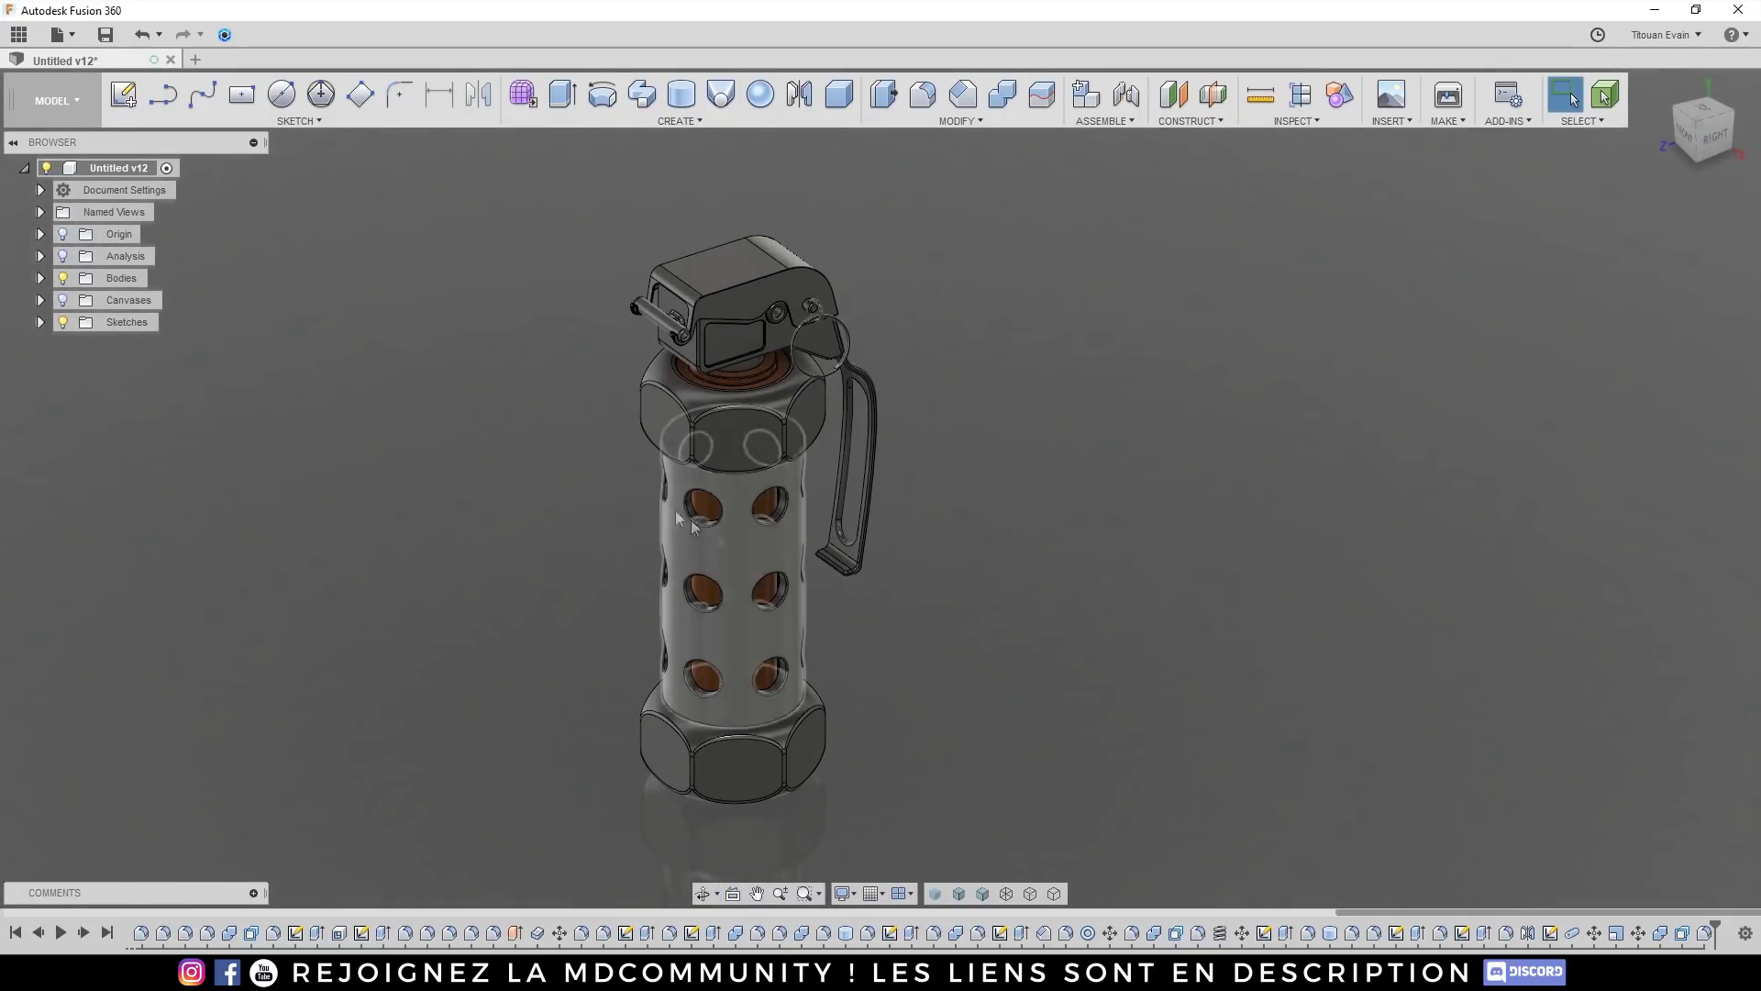
pyautogui.click(761, 303)
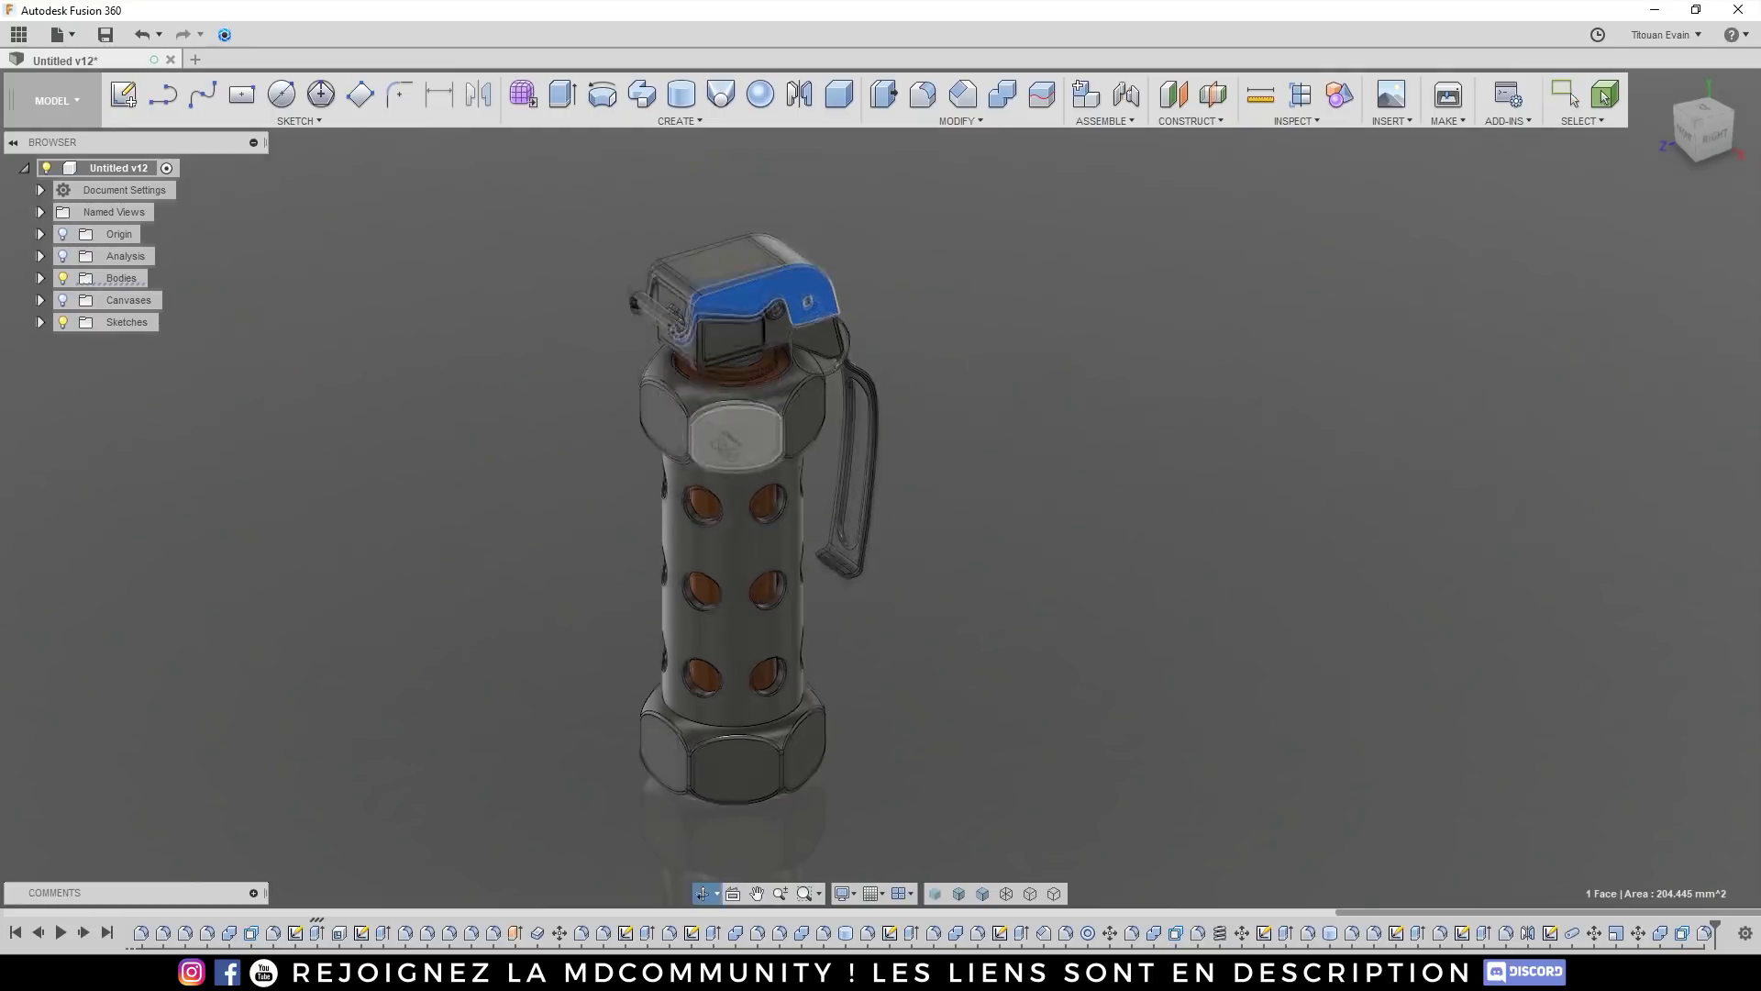
pyautogui.keyDown('shift'); pyautogui.moveTo(741, 442); pyautogui.dragTo(677, 367, button='middle'); pyautogui.keyUp('shift')
pyautogui.click(1014, 468)
pyautogui.keyDown('shift'); pyautogui.moveTo(795, 287); pyautogui.dragTo(755, 503, button='middle'); pyautogui.keyUp('shift')
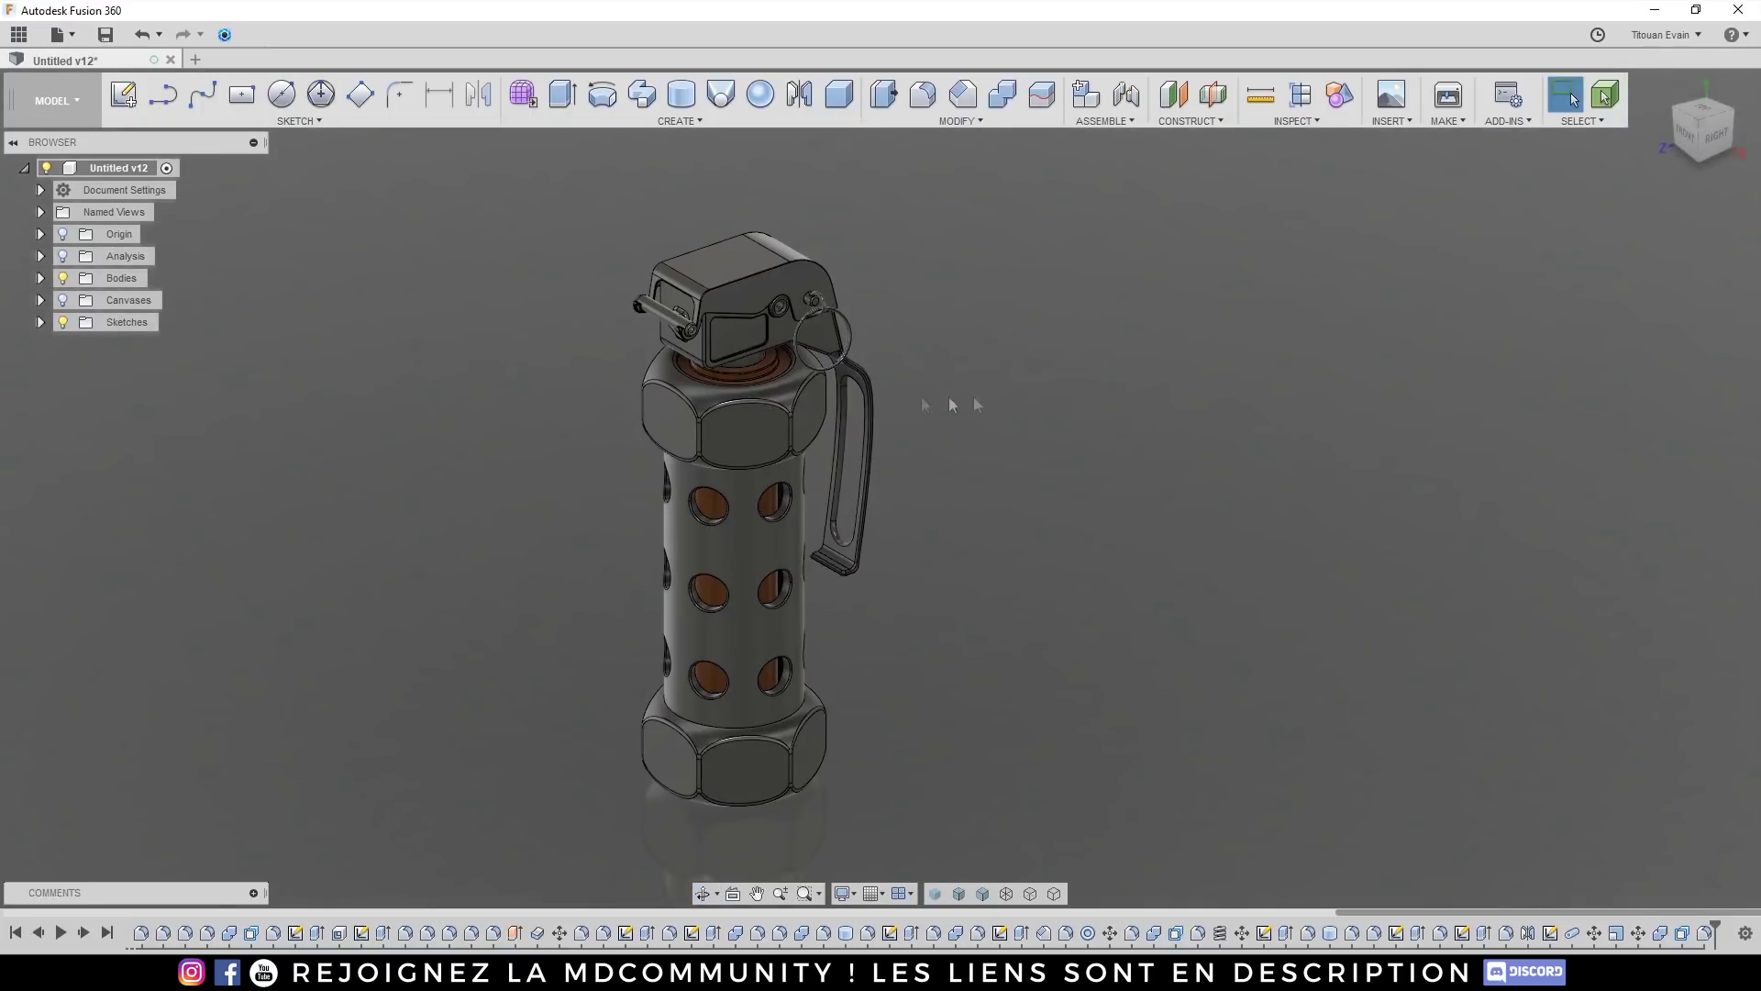
pyautogui.keyDown('shift'); pyautogui.moveTo(872, 581); pyautogui.dragTo(779, 587, button='middle'); pyautogui.keyUp('shift')
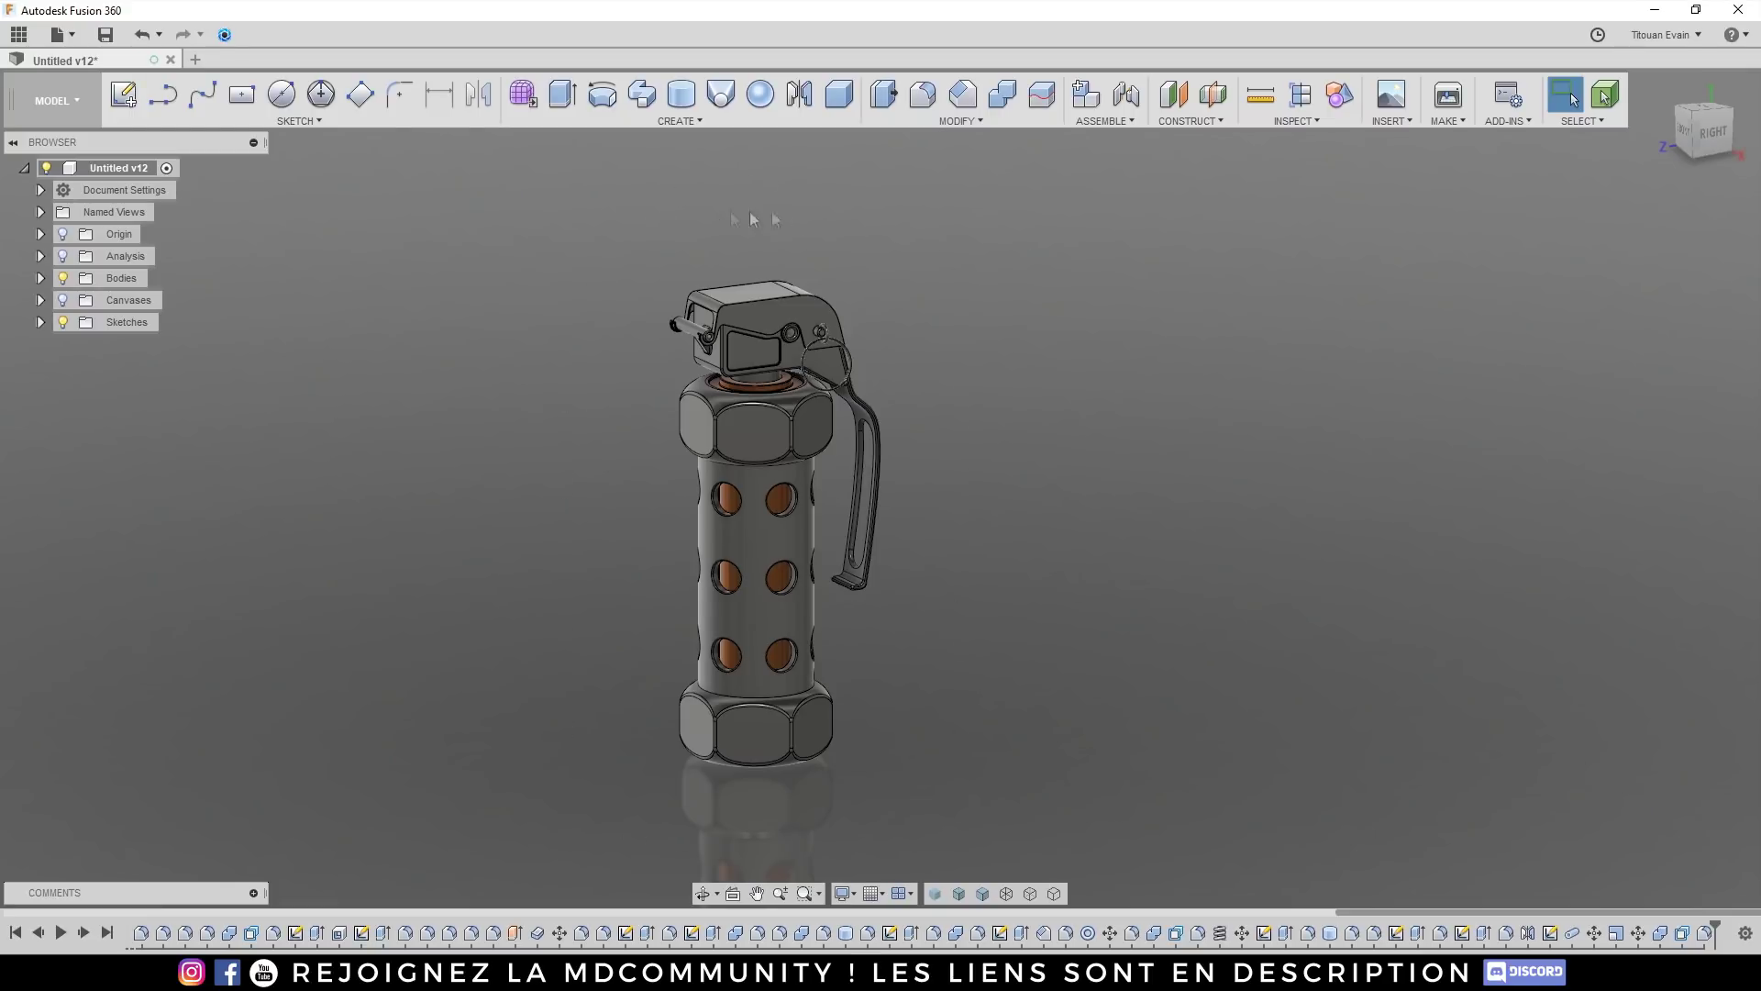
pyautogui.click(226, 35)
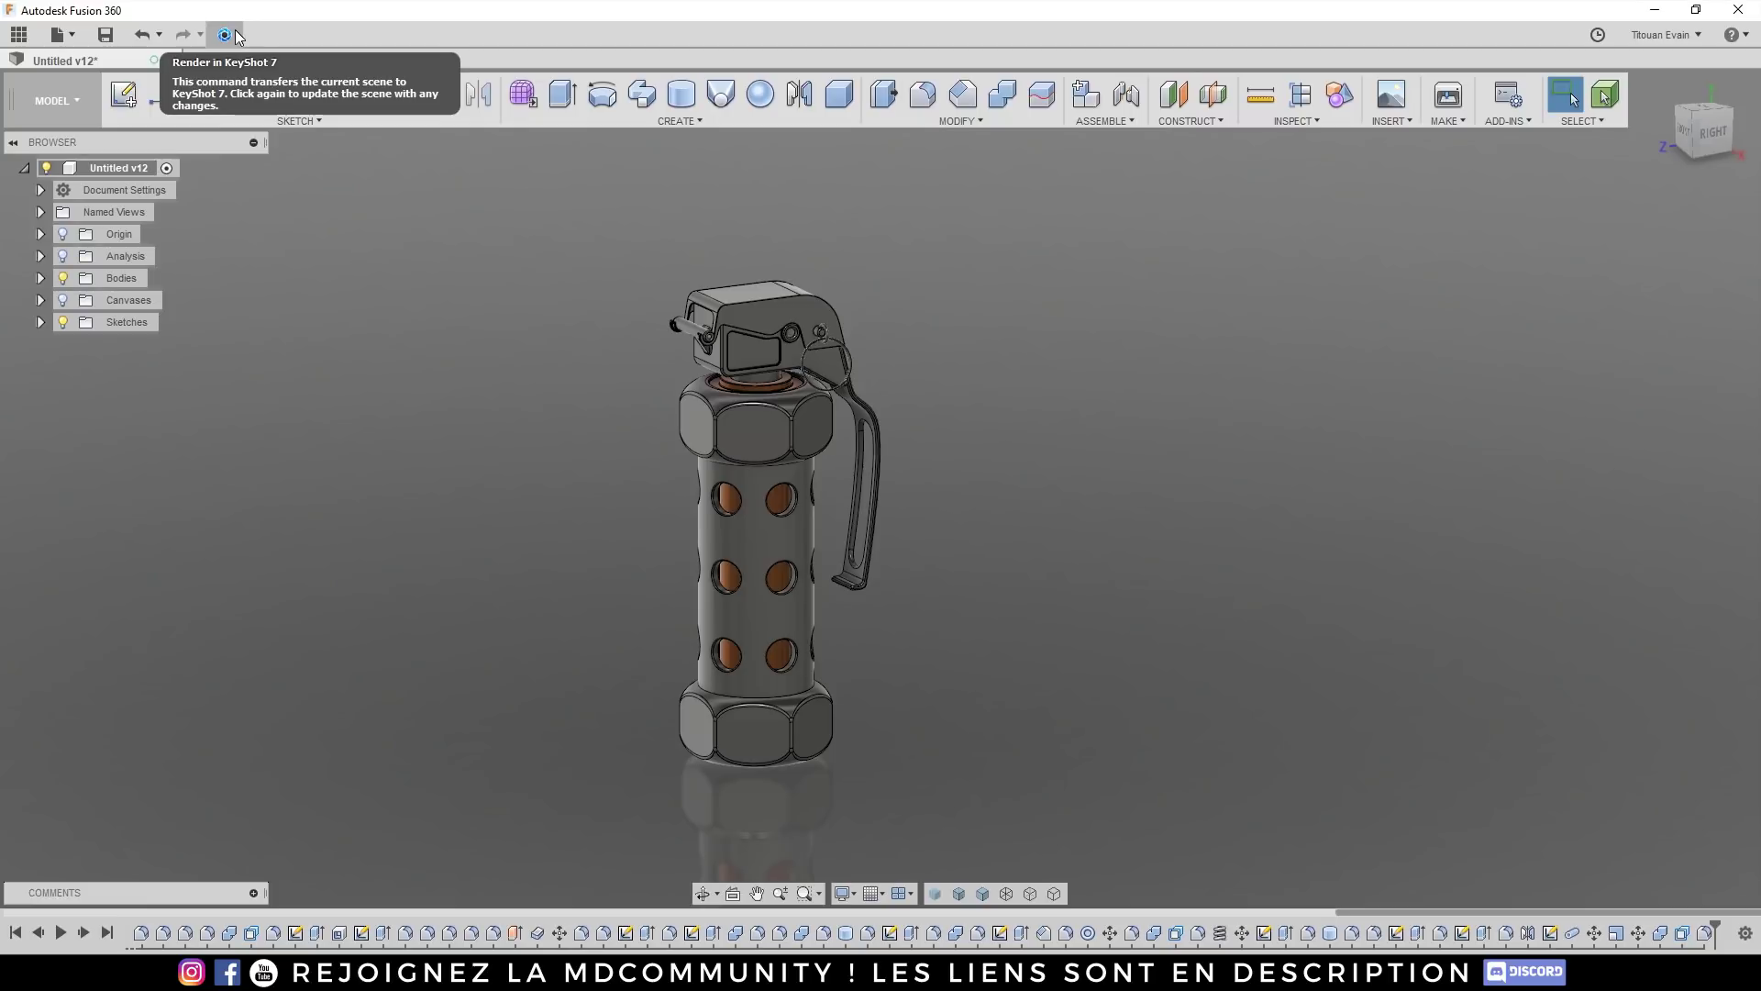
pyautogui.keyDown('shift'); pyautogui.moveTo(747, 438); pyautogui.dragTo(885, 582, button='middle'); pyautogui.keyUp('shift')
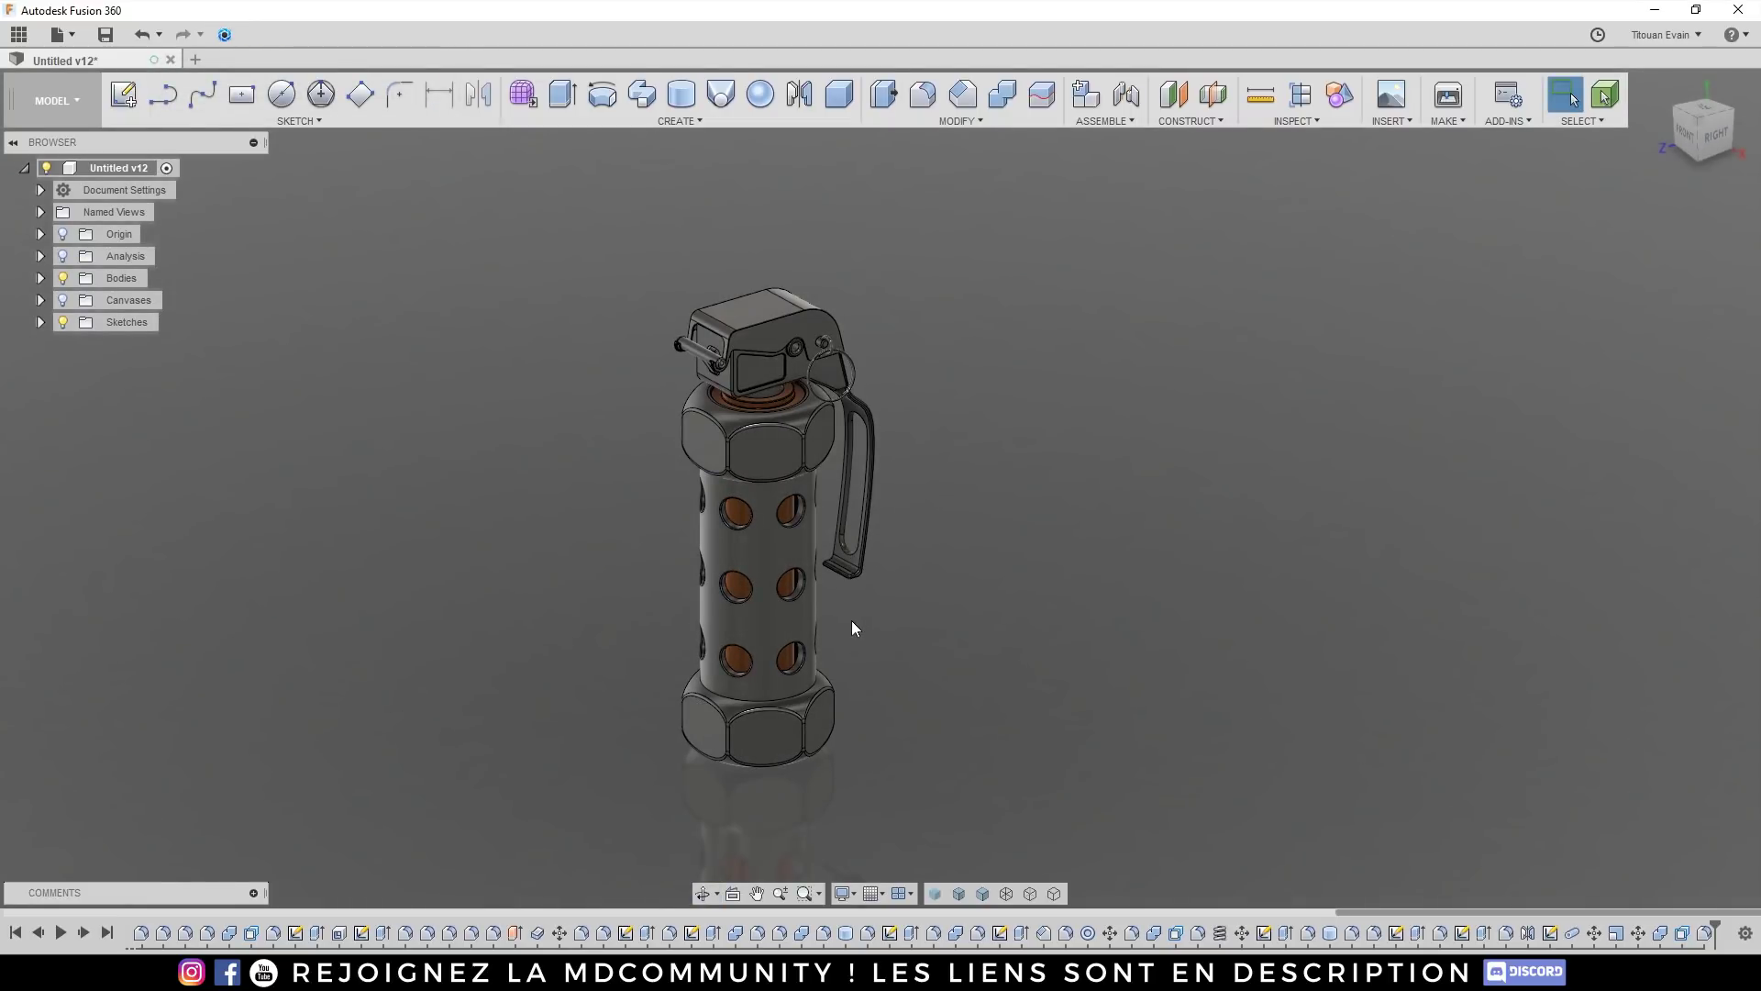
pyautogui.keyDown('shift'); pyautogui.moveTo(849, 619); pyautogui.dragTo(829, 600, button='middle'); pyautogui.keyUp('shift')
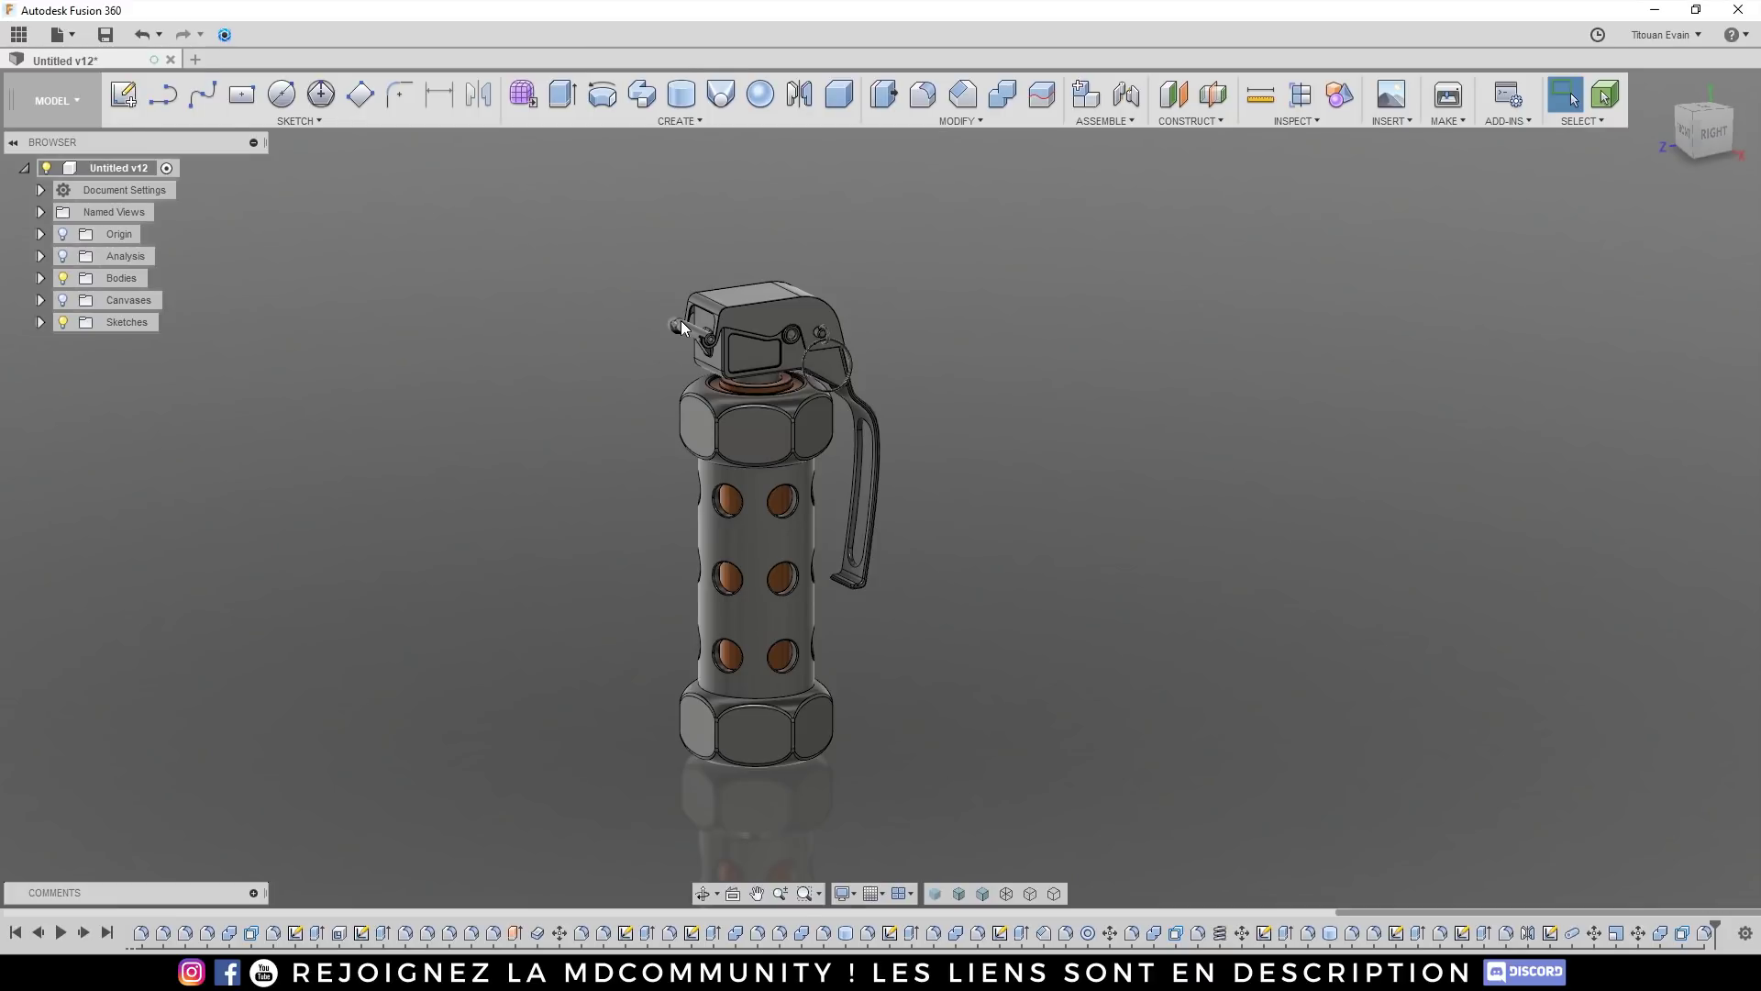
pyautogui.click(225, 34)
# Step: Review the file types available for exporting the design and leave the export without saving
pyautogui.click(63, 35)
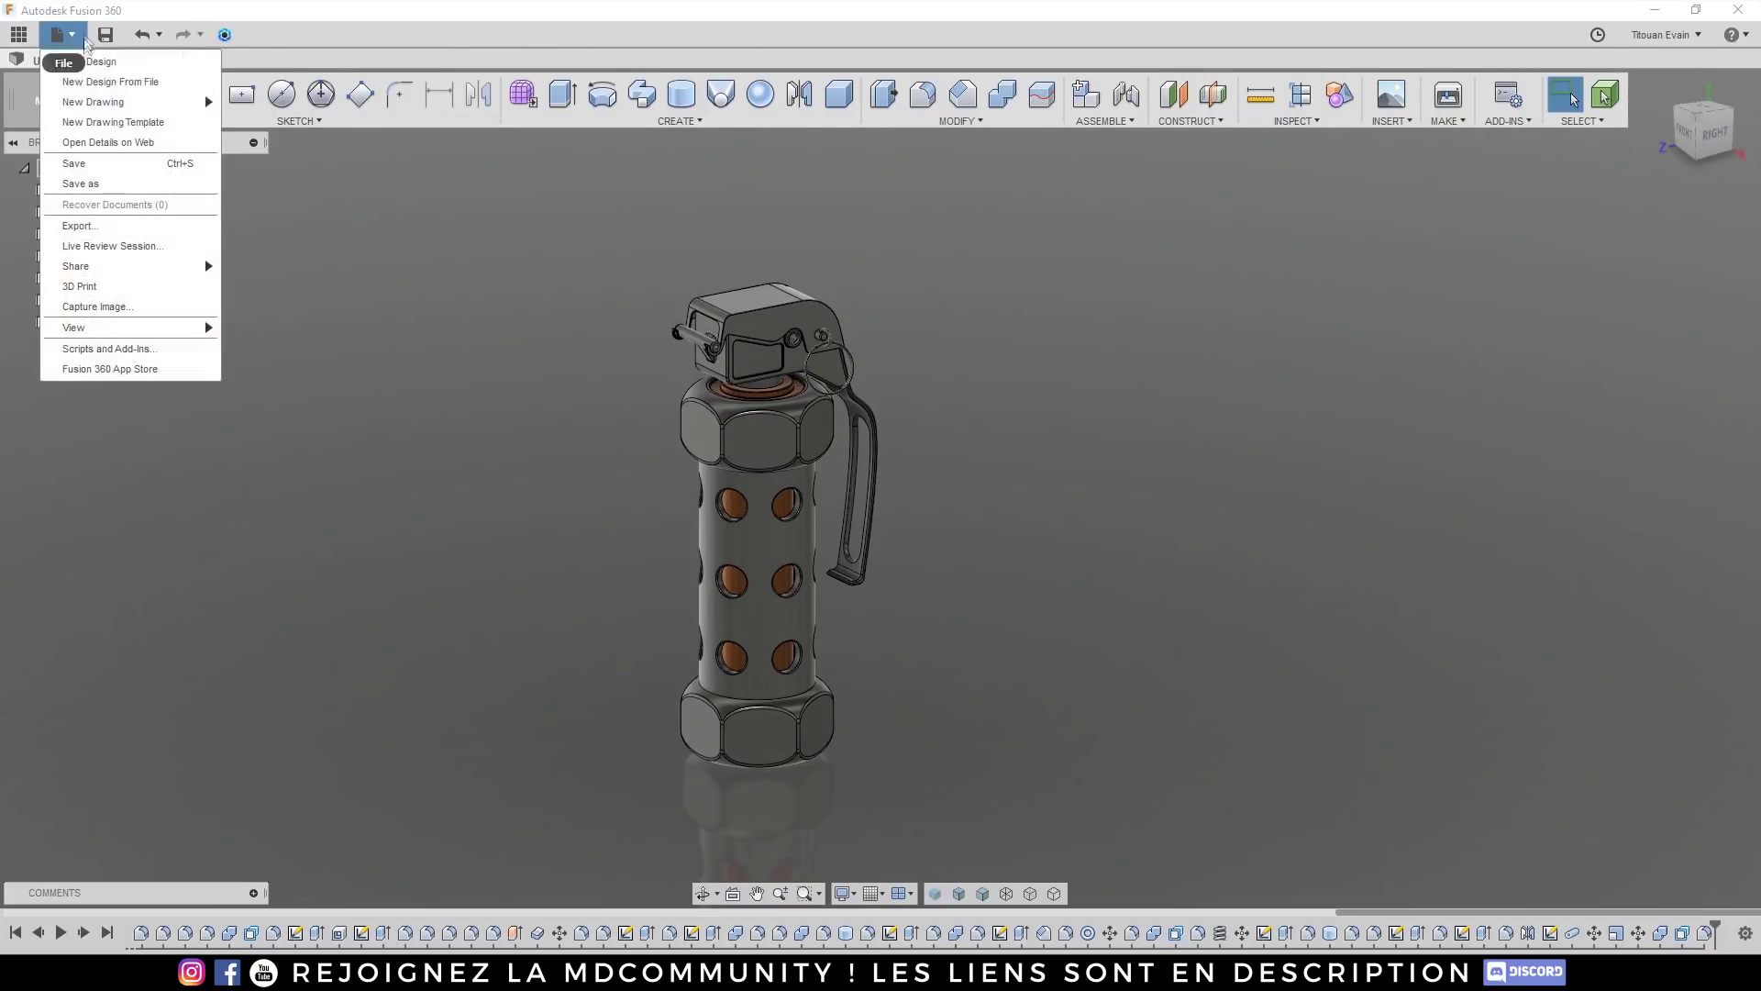
pyautogui.click(79, 226)
pyautogui.click(702, 261)
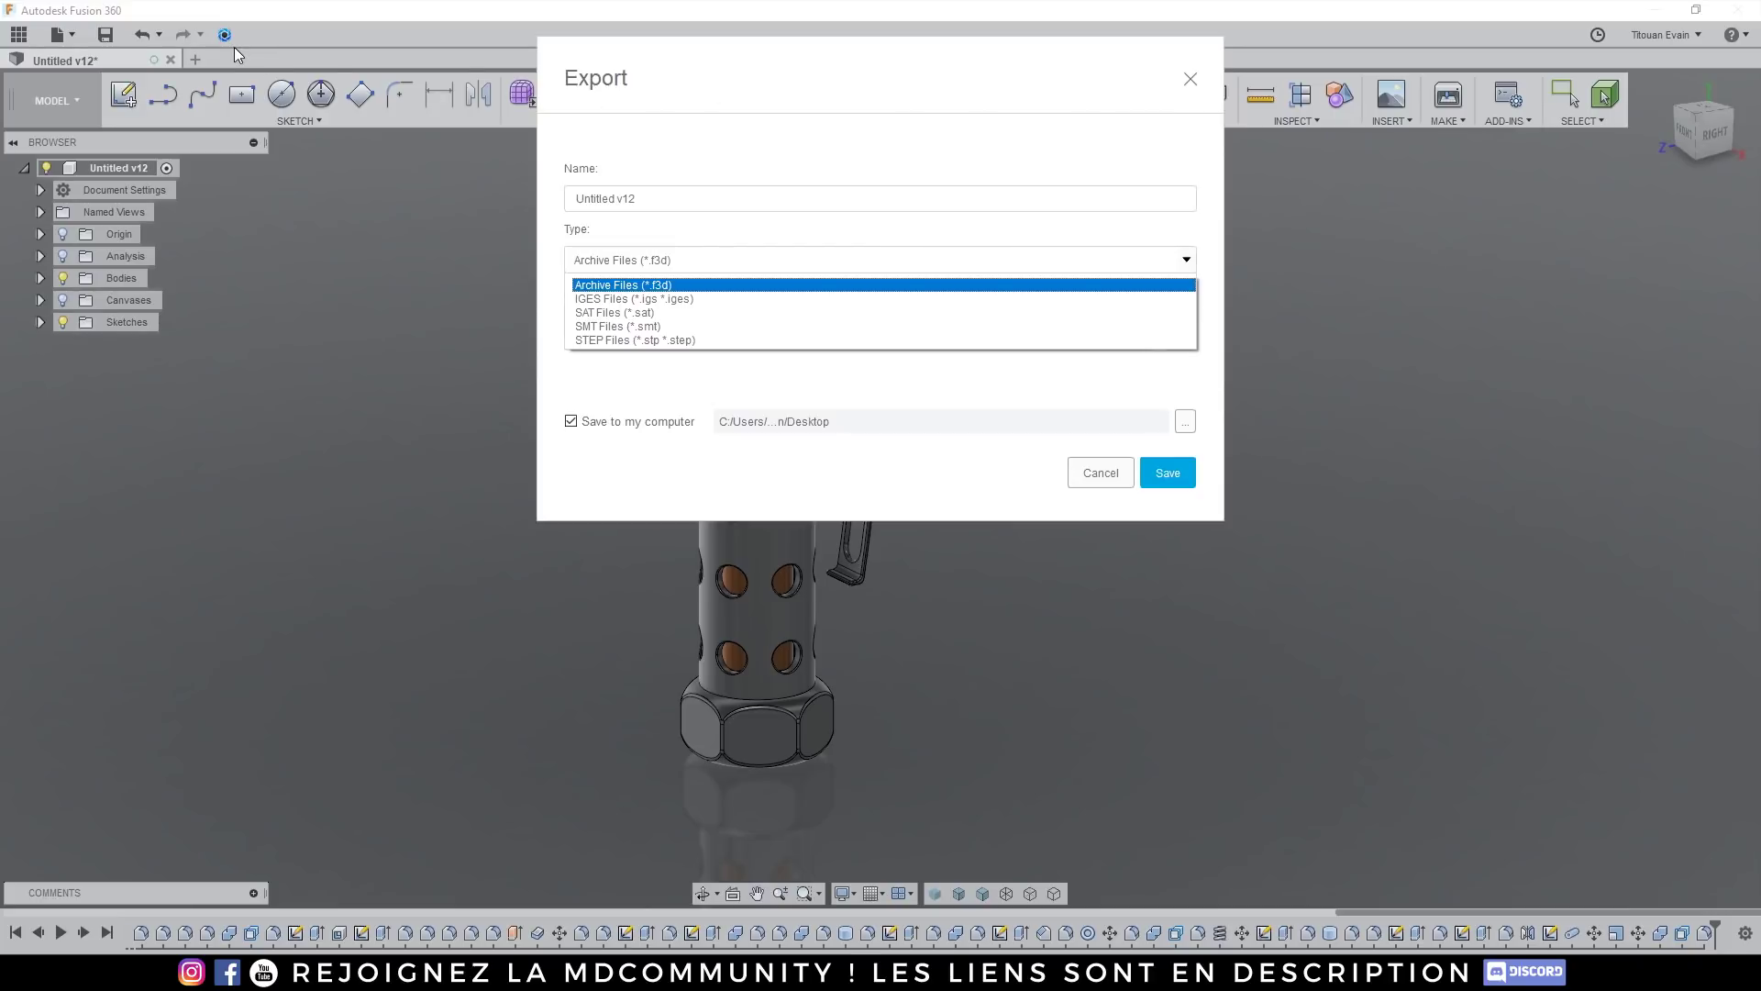
pyautogui.click(747, 68)
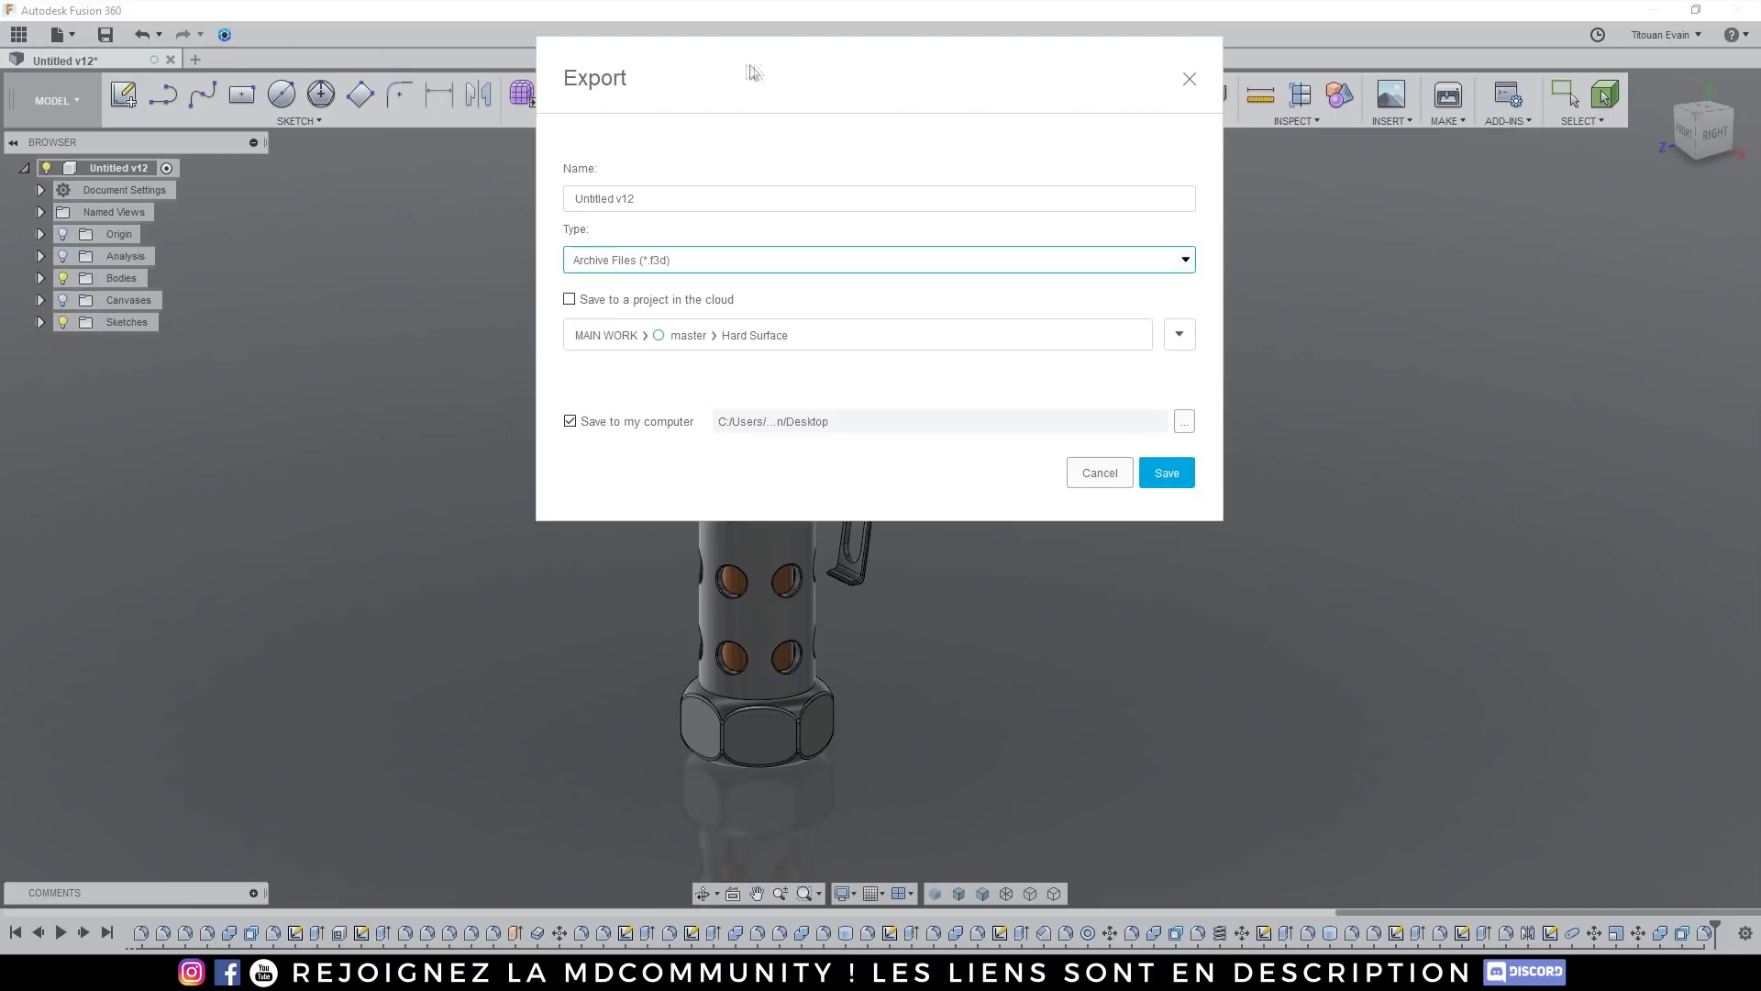
pyautogui.click(1189, 79)
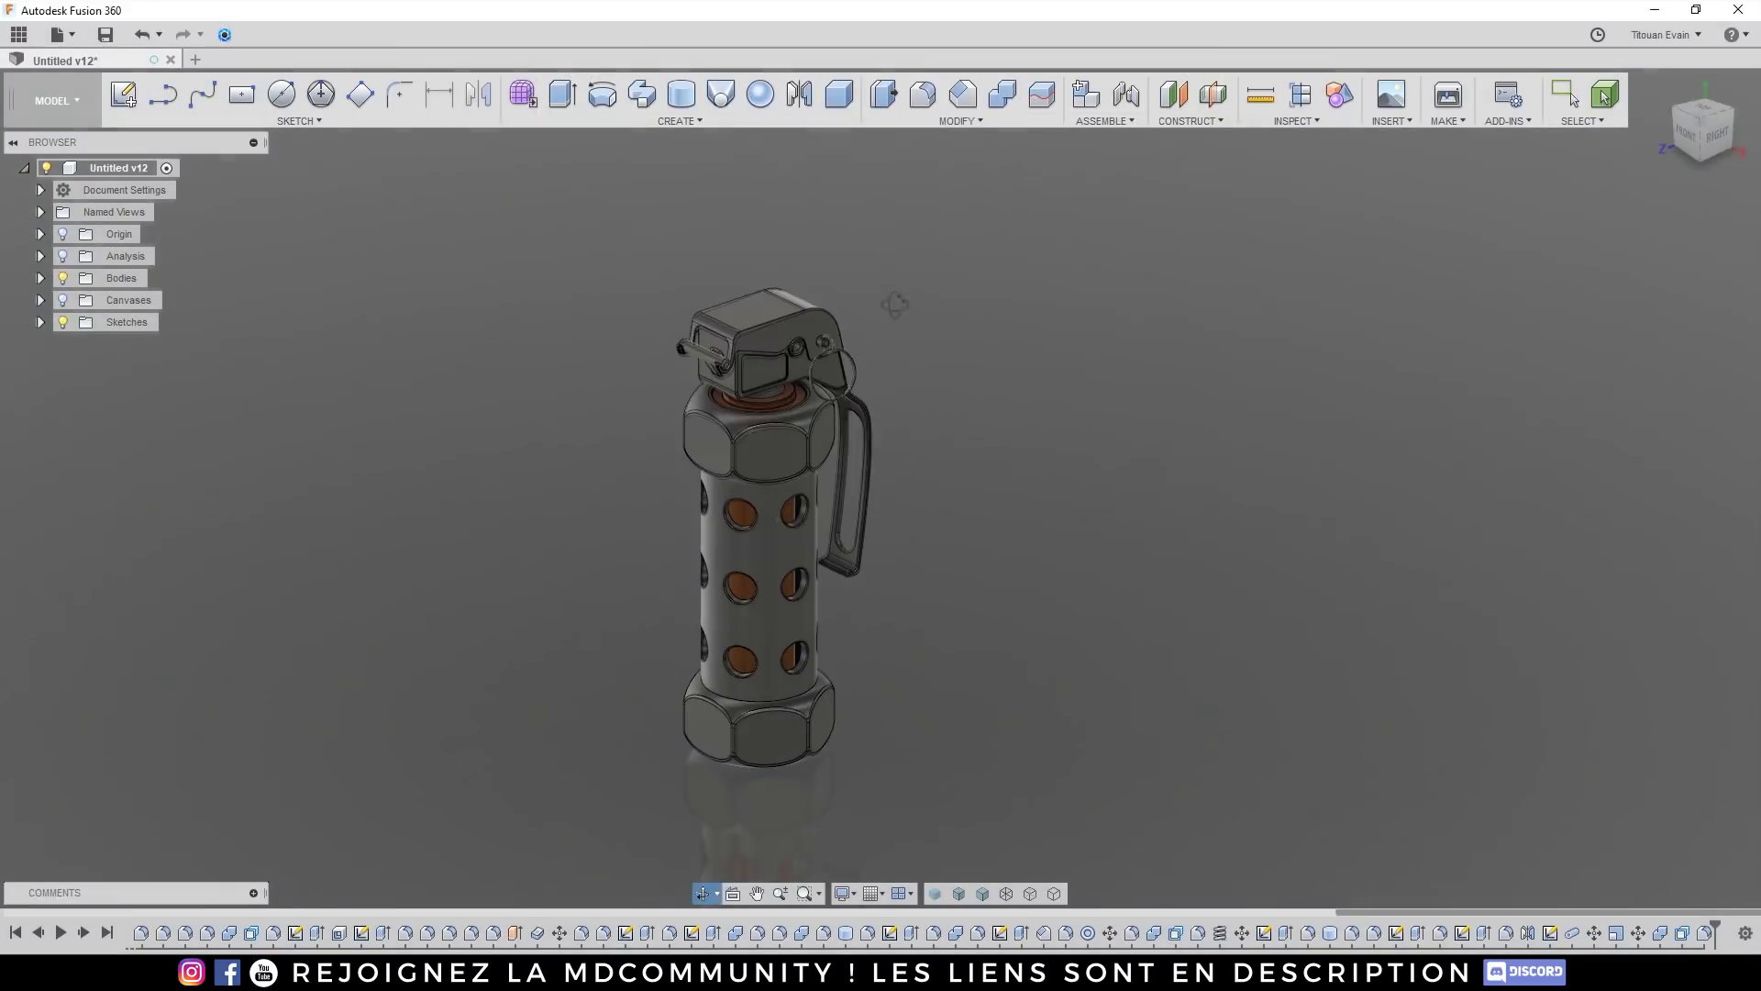
# Step: Send the grenade model to KeyShot 7 for rendering and dismiss the welcome window
pyautogui.keyDown('shift'); pyautogui.moveTo(1144, 525); pyautogui.dragTo(943, 409, button='middle'); pyautogui.keyUp('shift')
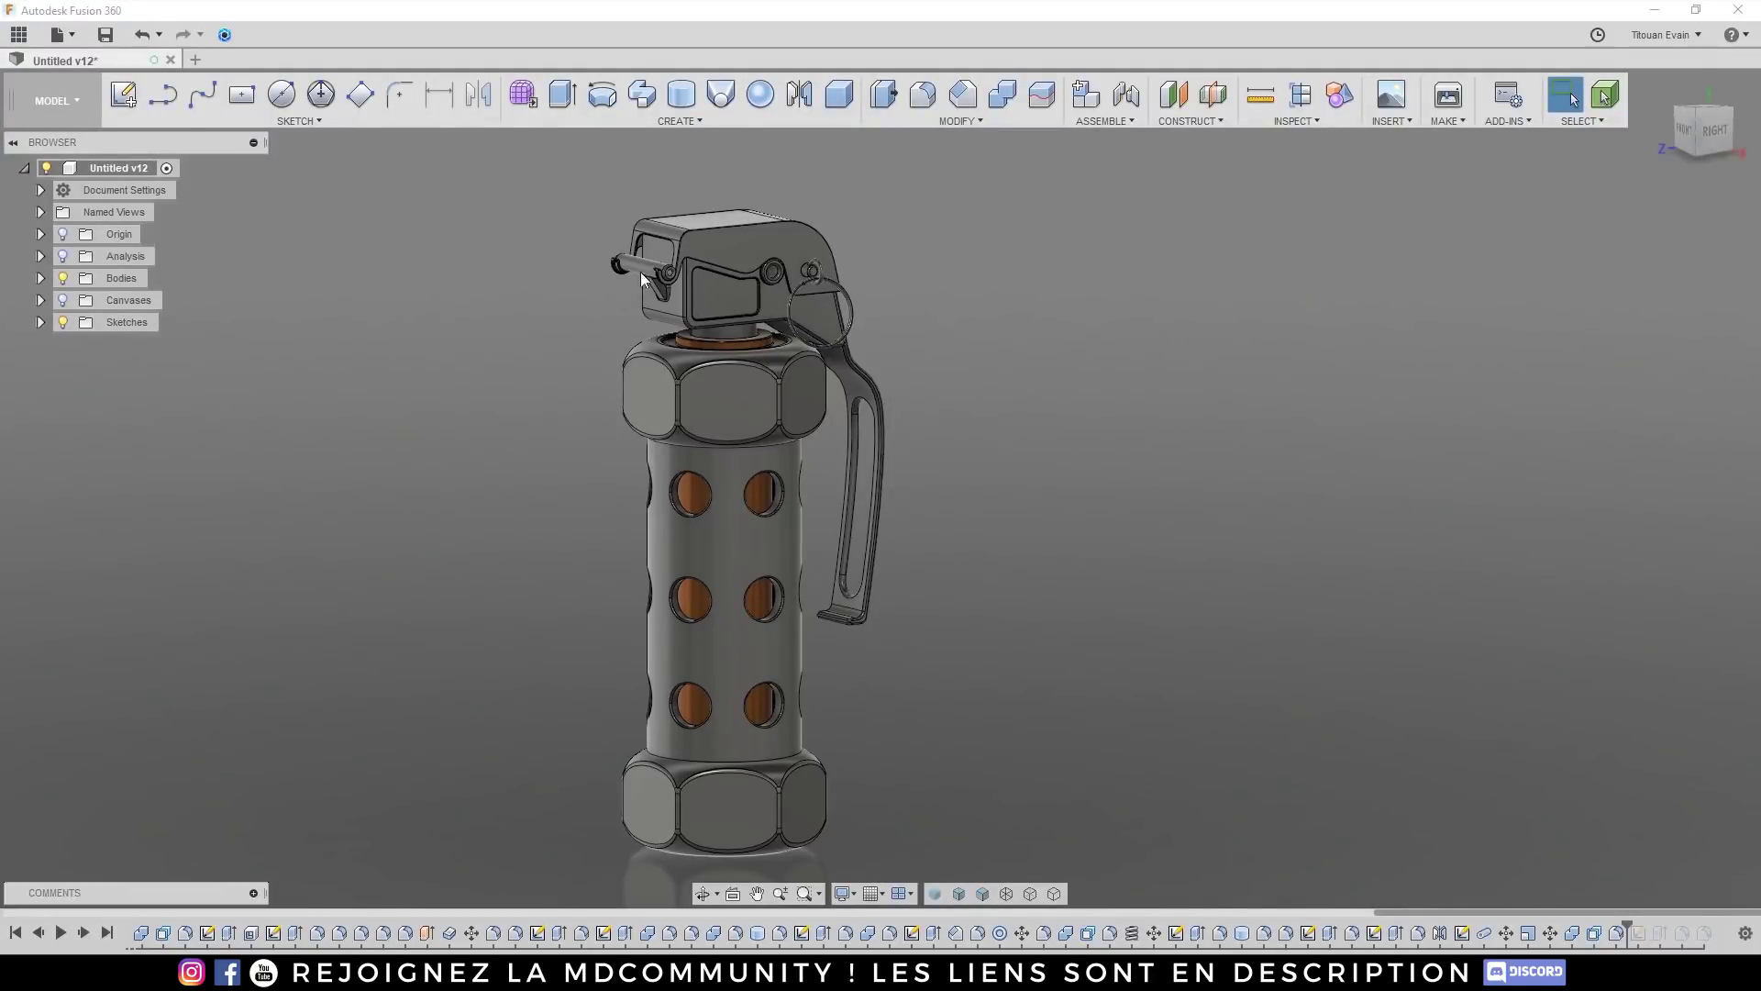
pyautogui.click(225, 38)
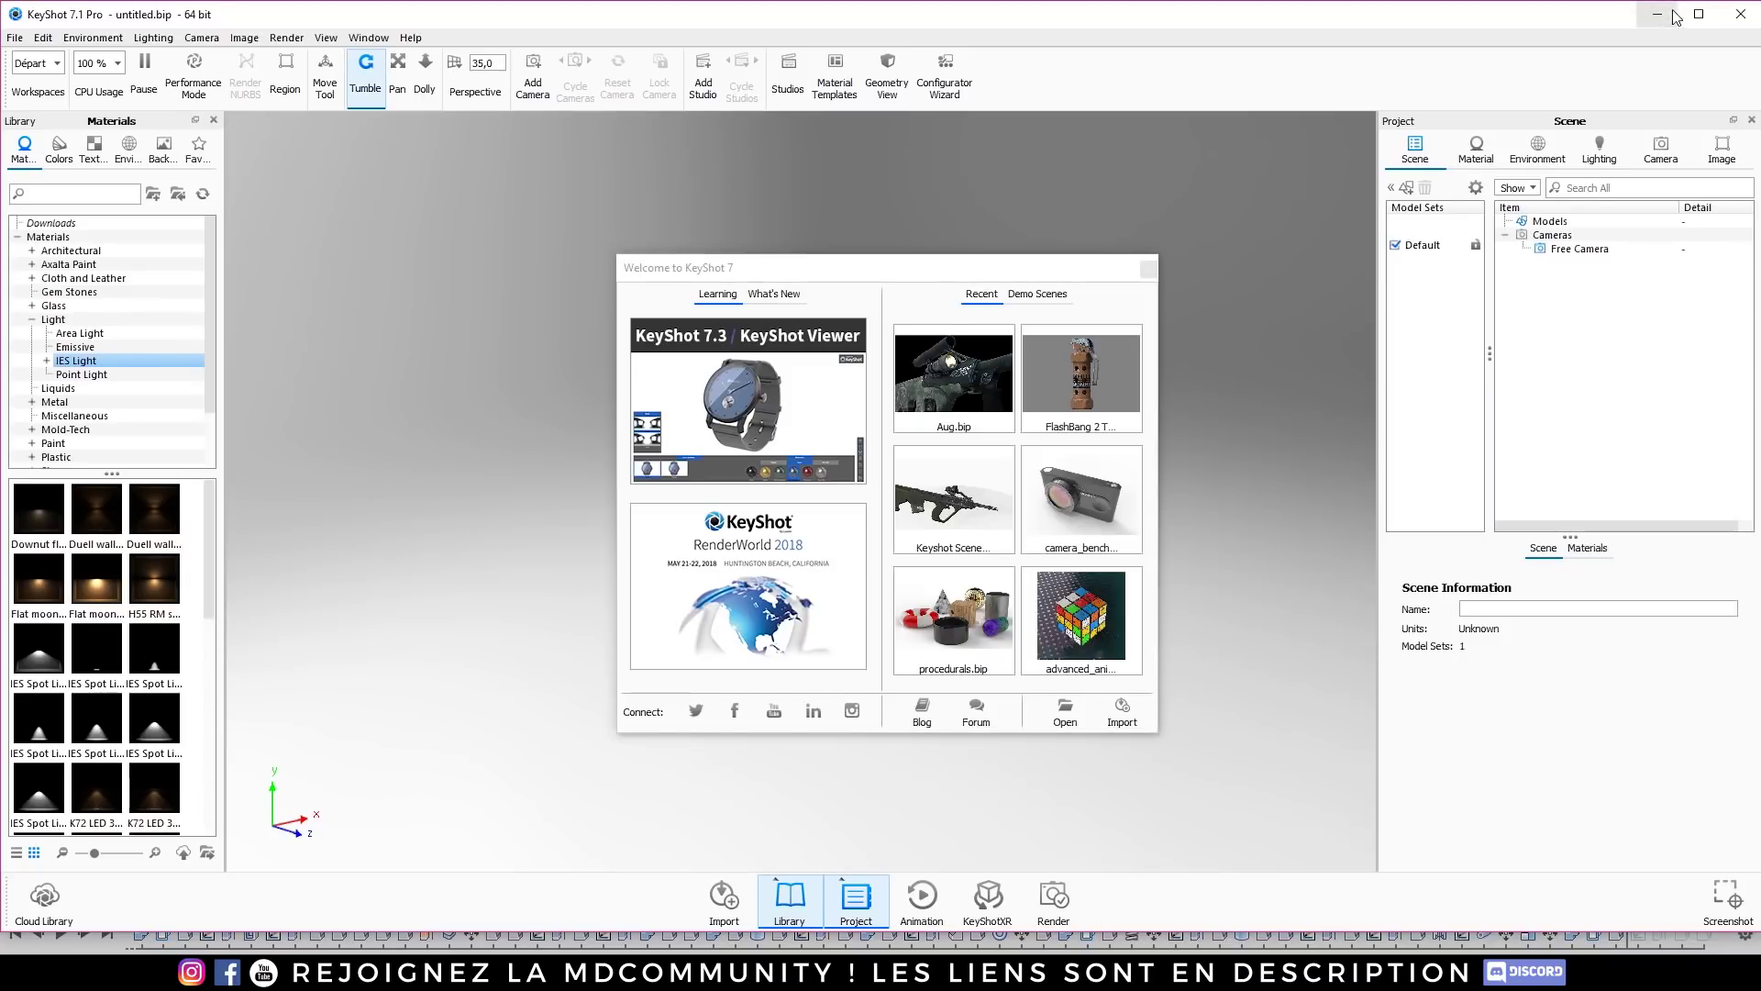
pyautogui.click(1147, 268)
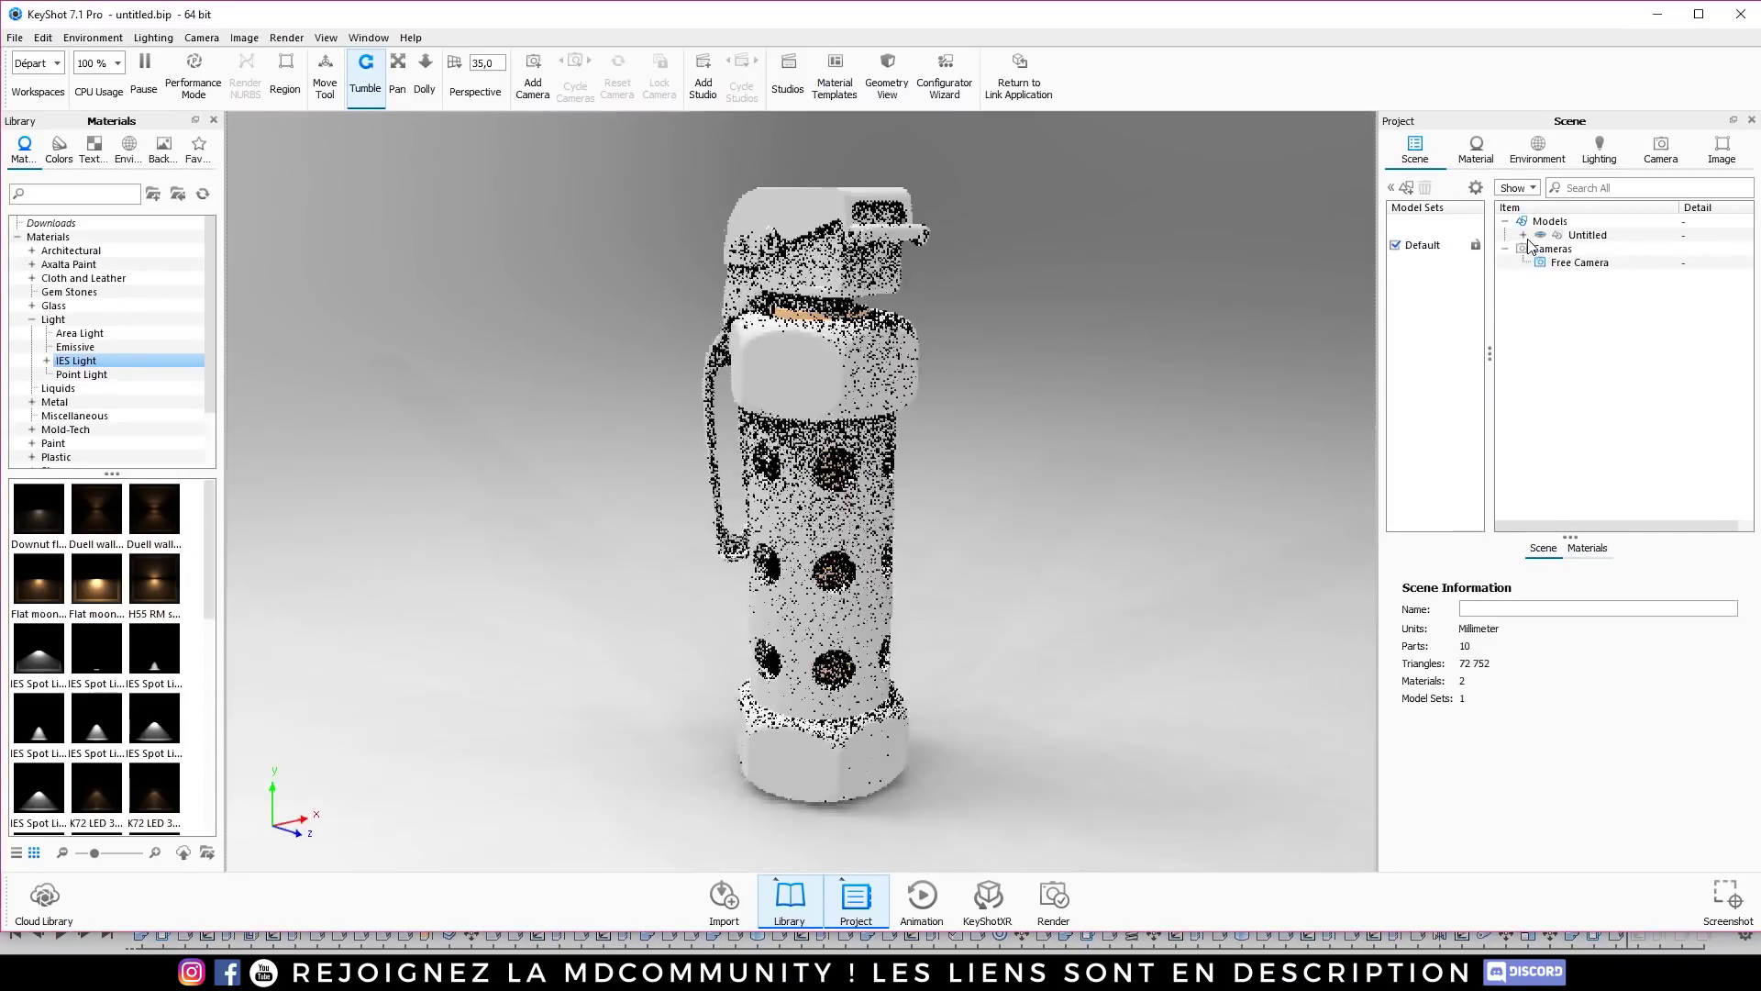
# Step: Examine the transferred grenade and its part list down to Body10, and close KeyShot, discarding the changes
pyautogui.moveTo(940, 287); pyautogui.dragTo(888, 284)
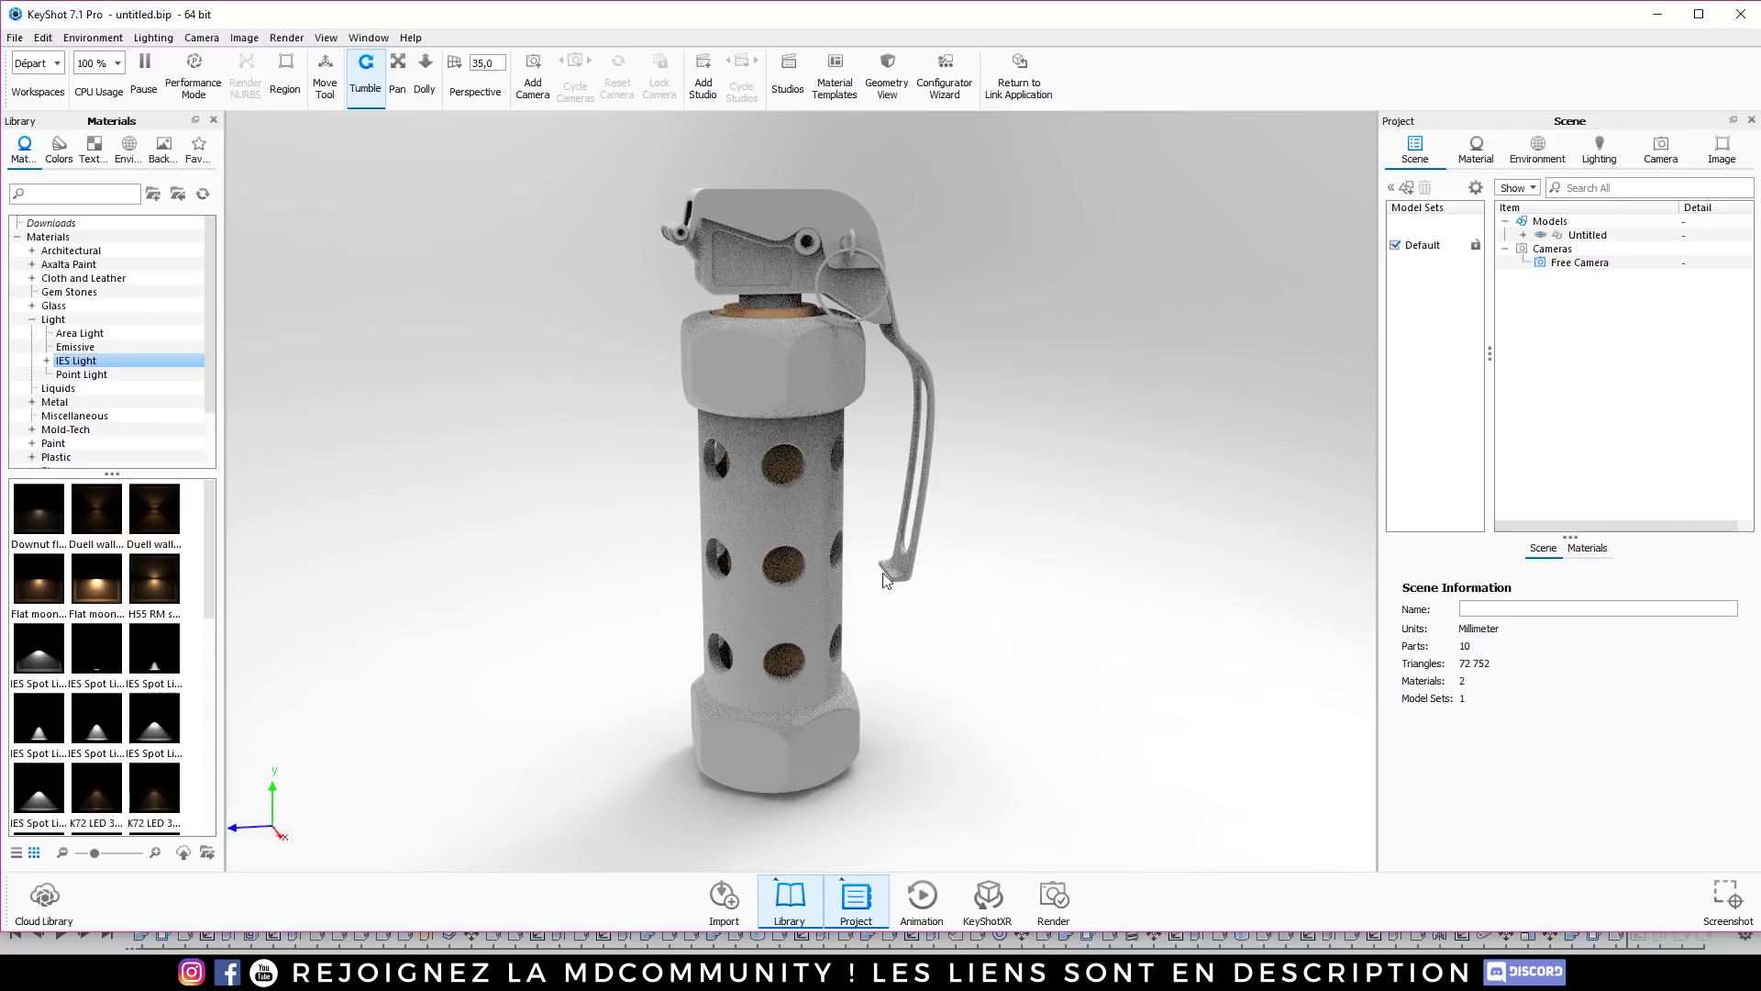
pyautogui.click(1524, 235)
pyautogui.click(1541, 251)
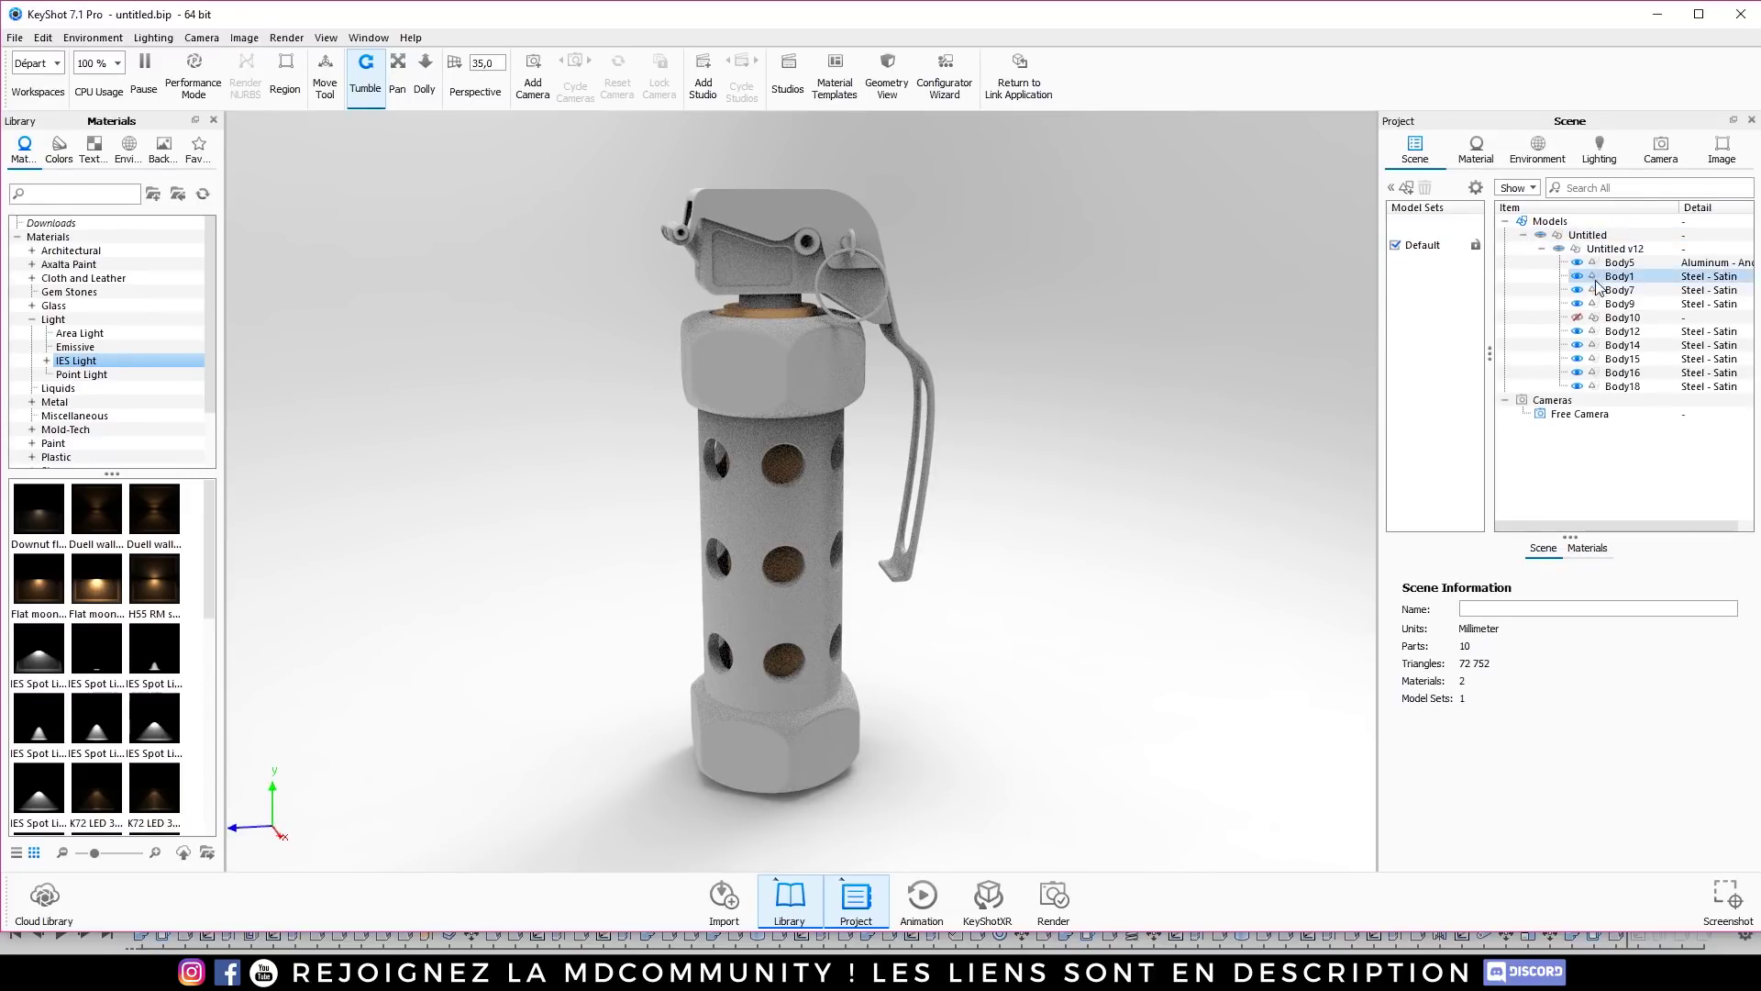
pyautogui.click(1651, 321)
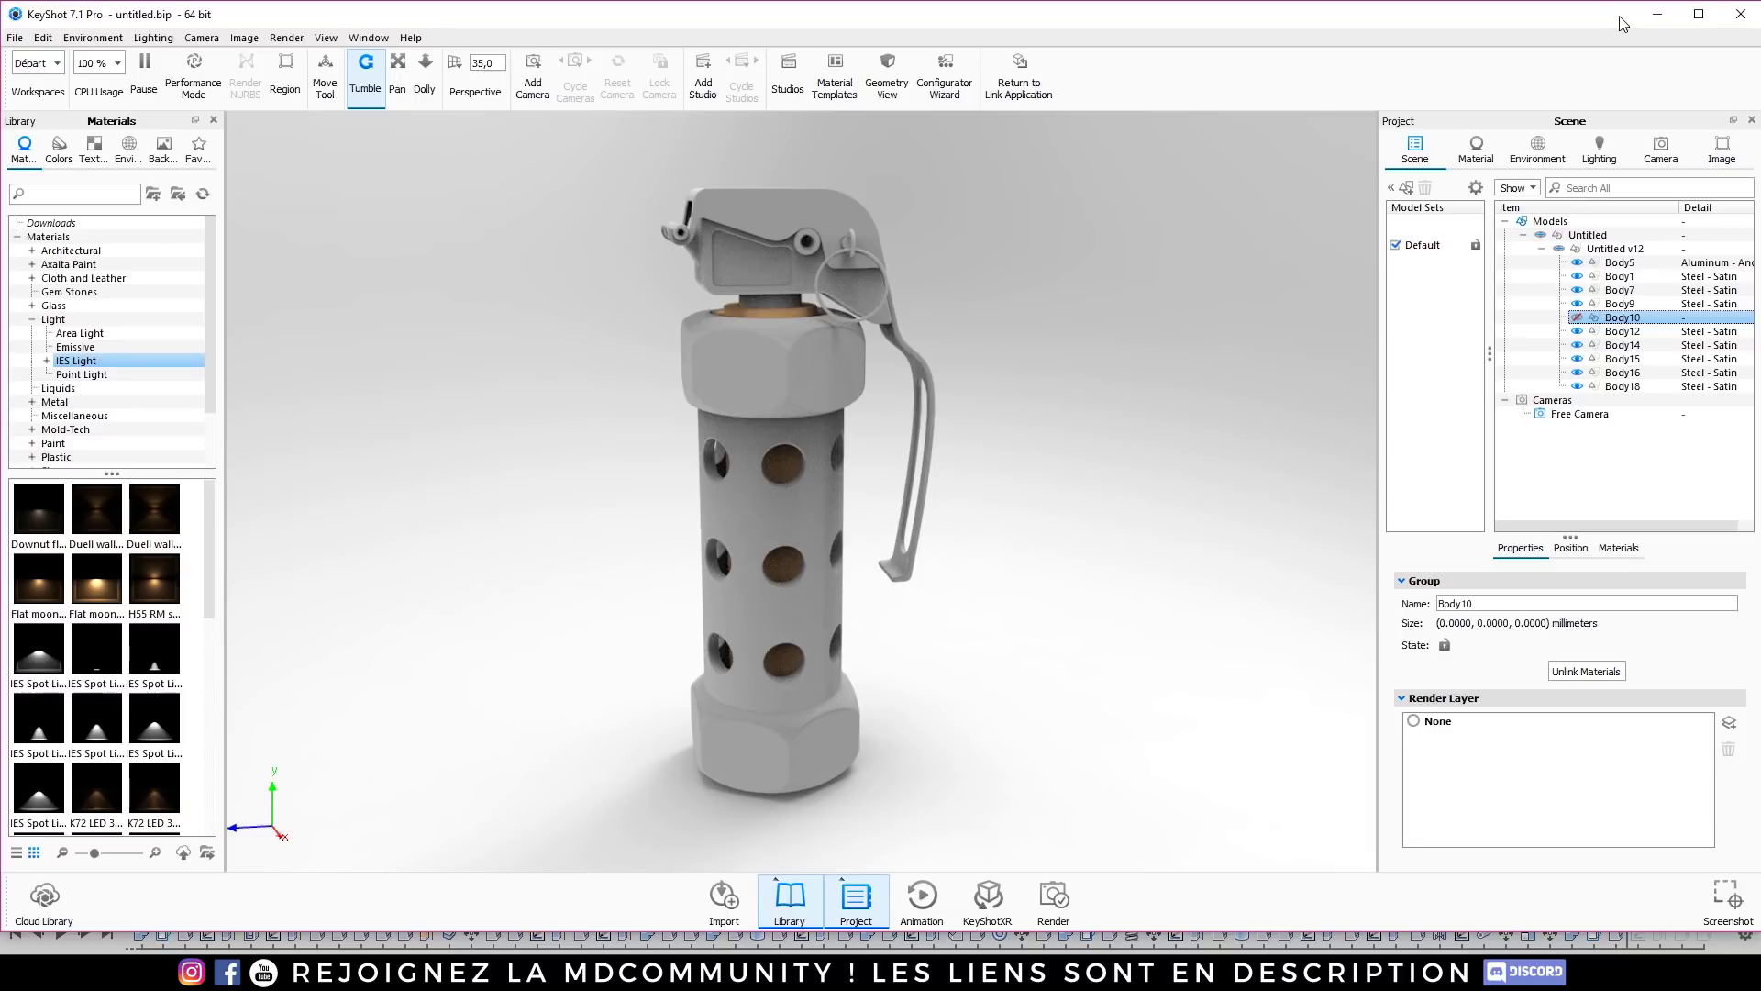
pyautogui.click(1740, 13)
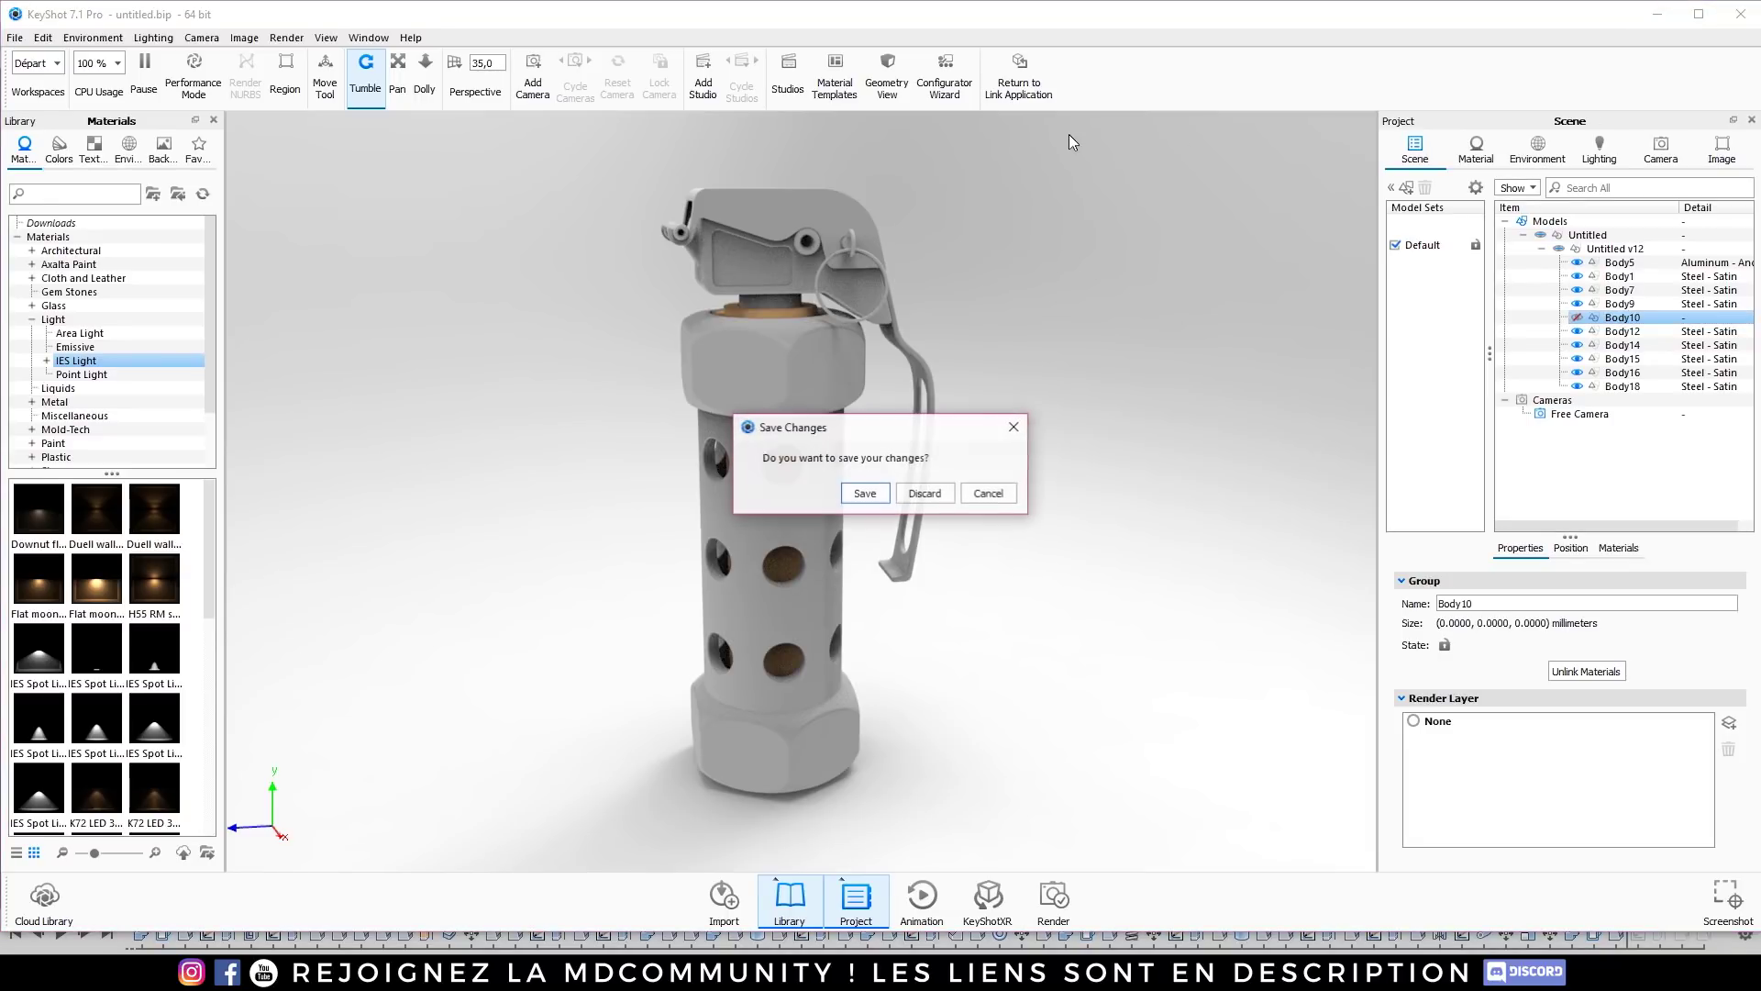
pyautogui.click(924, 493)
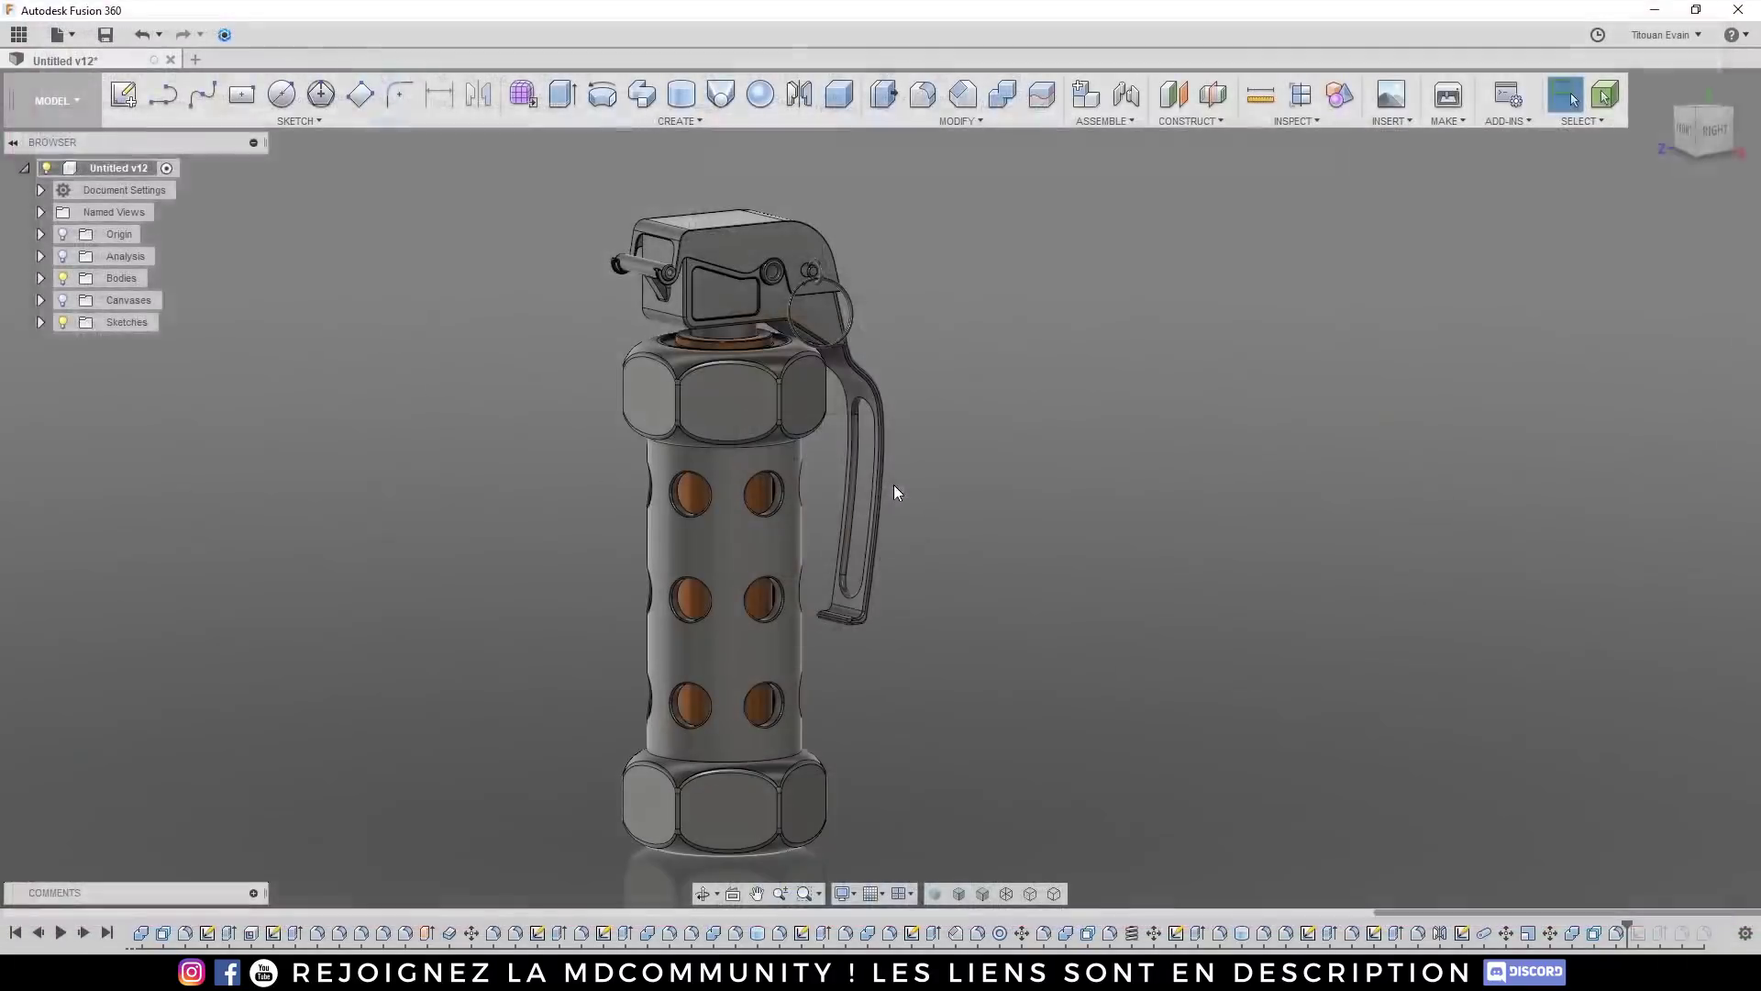
# Step: Remove the leftover hidden Body10 (3) from the design's bodies
pyautogui.click(41, 278)
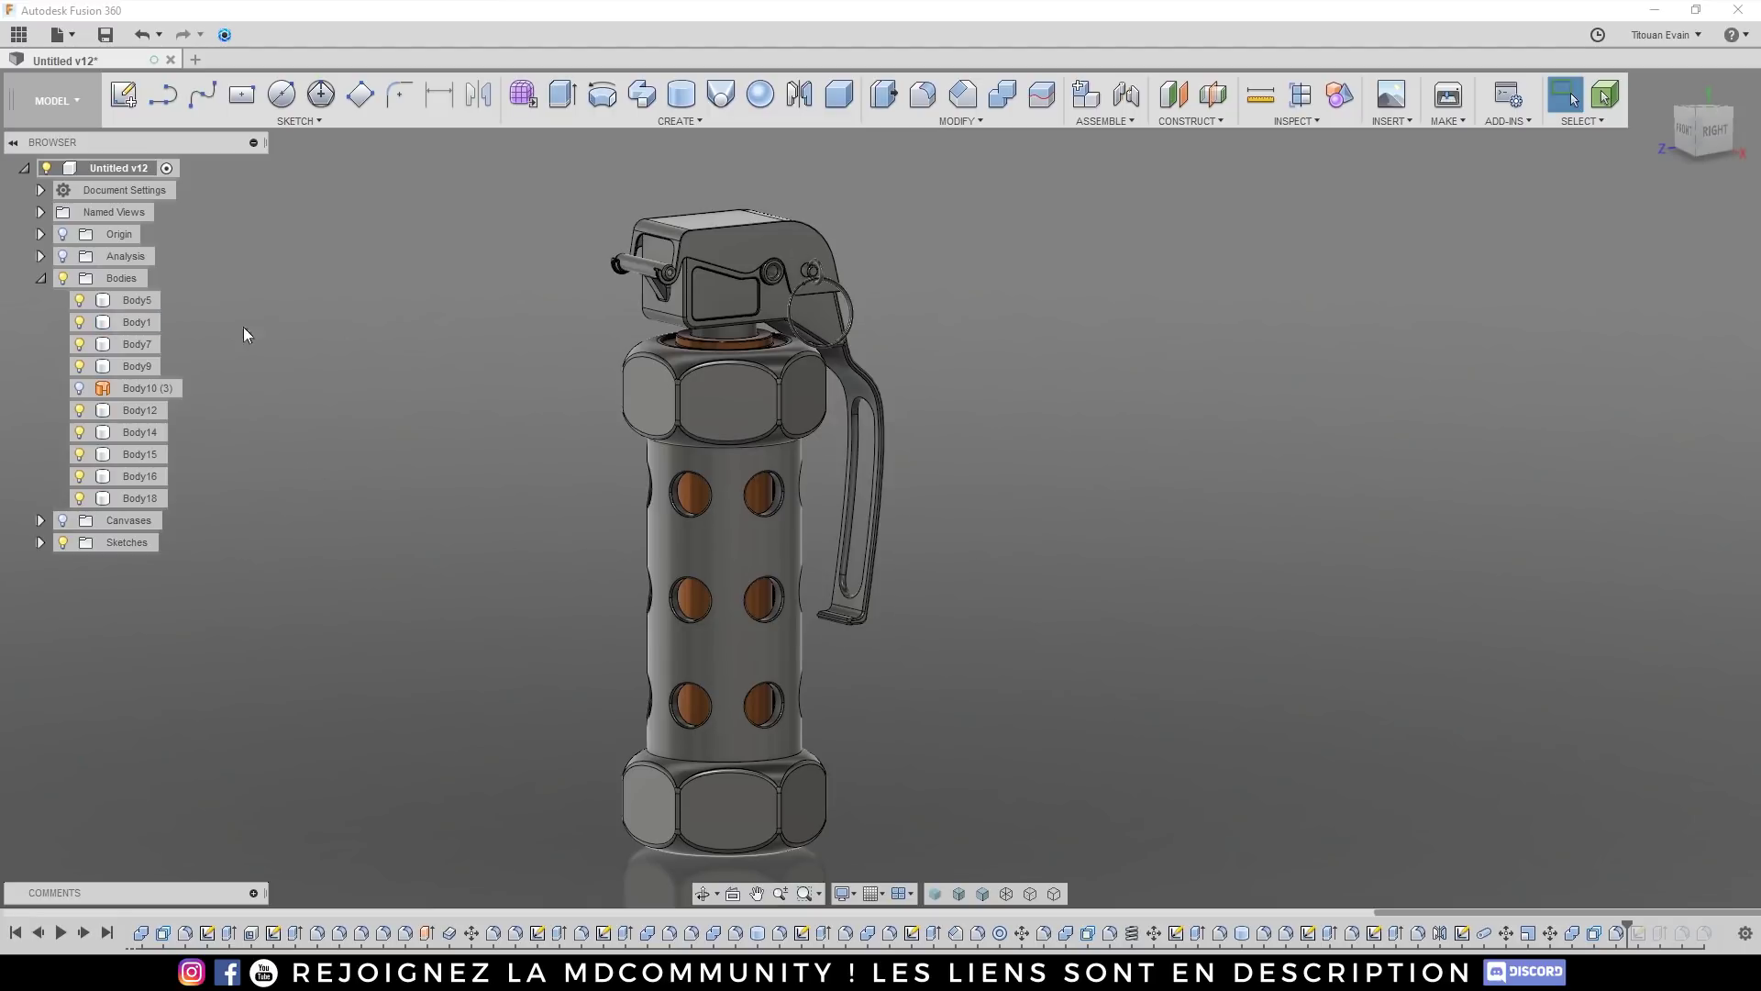
pyautogui.click(143, 388)
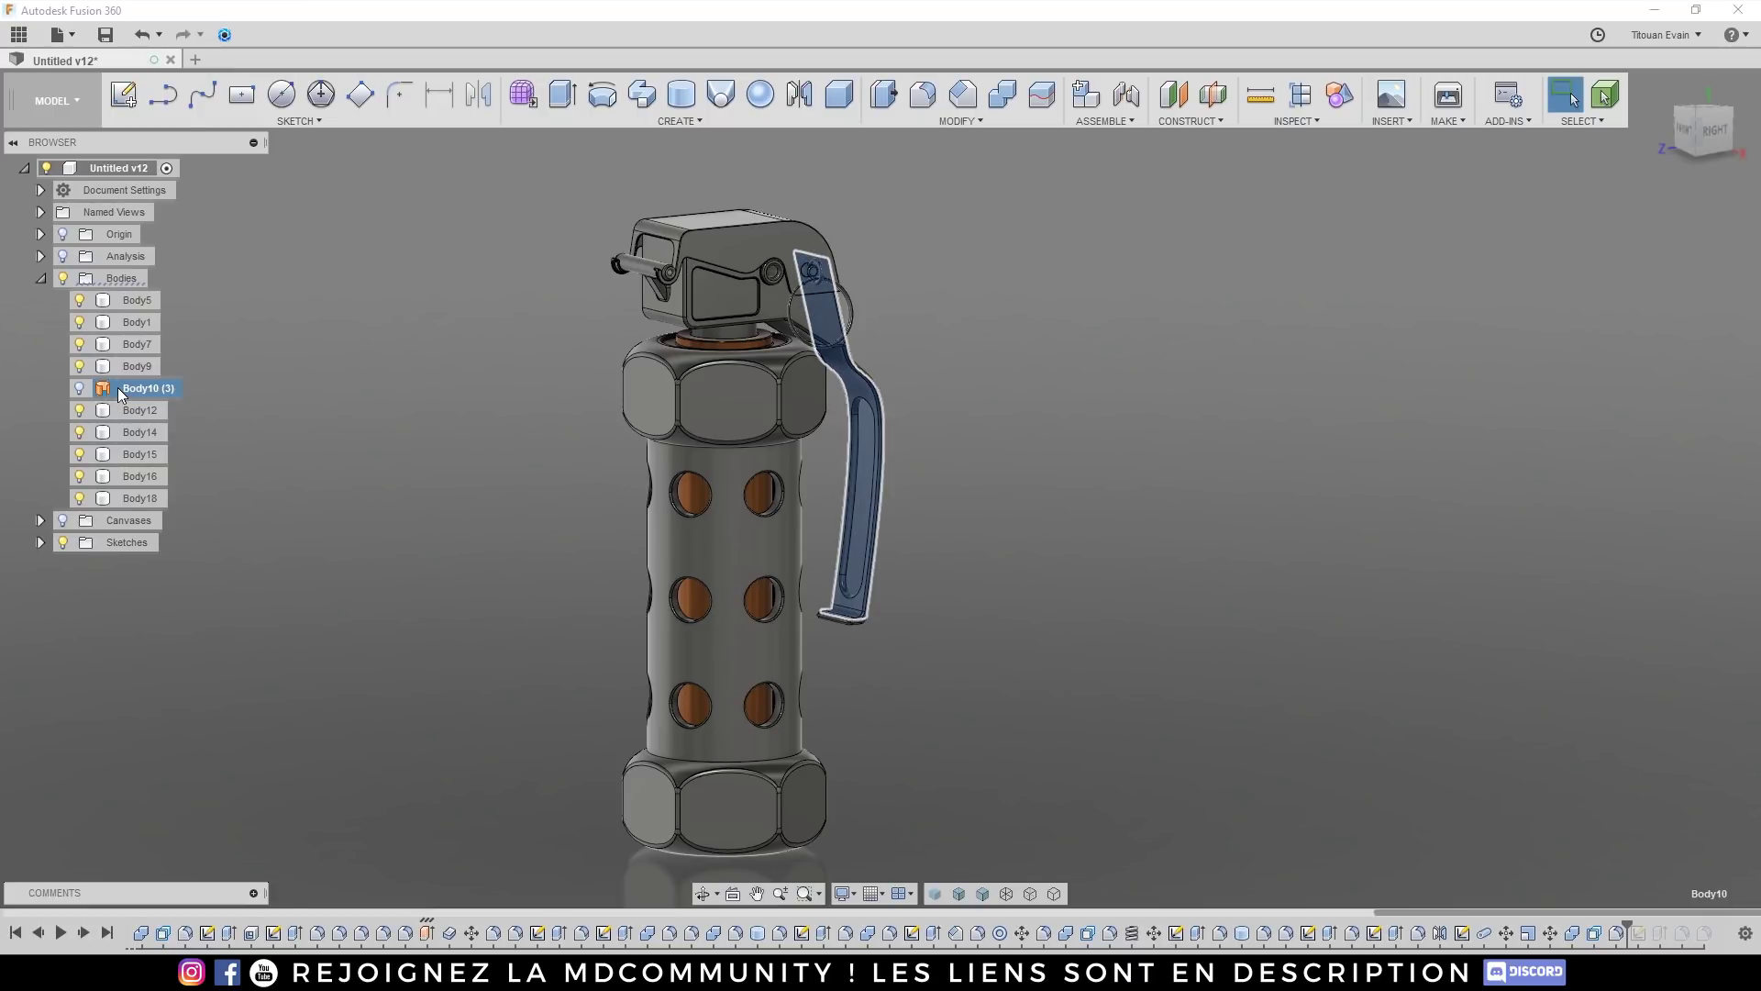
pyautogui.rightClick(119, 394)
pyautogui.click(185, 669)
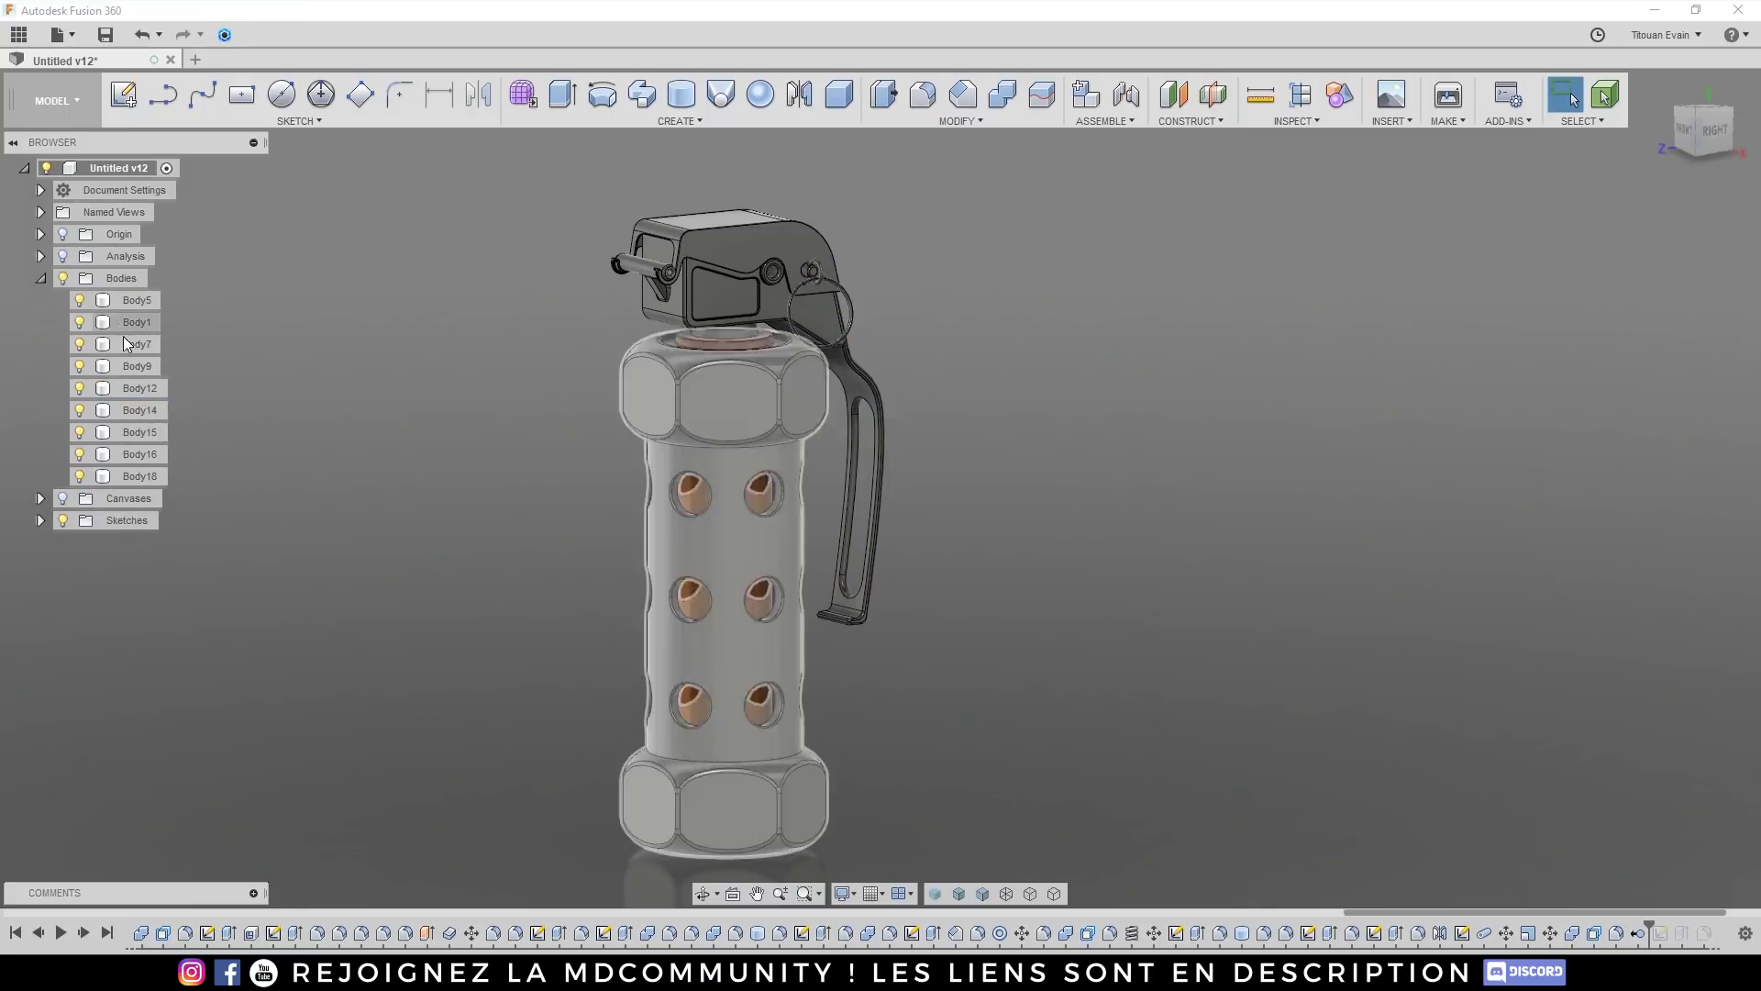
pyautogui.moveTo(1558, 912); pyautogui.dragTo(1662, 912)
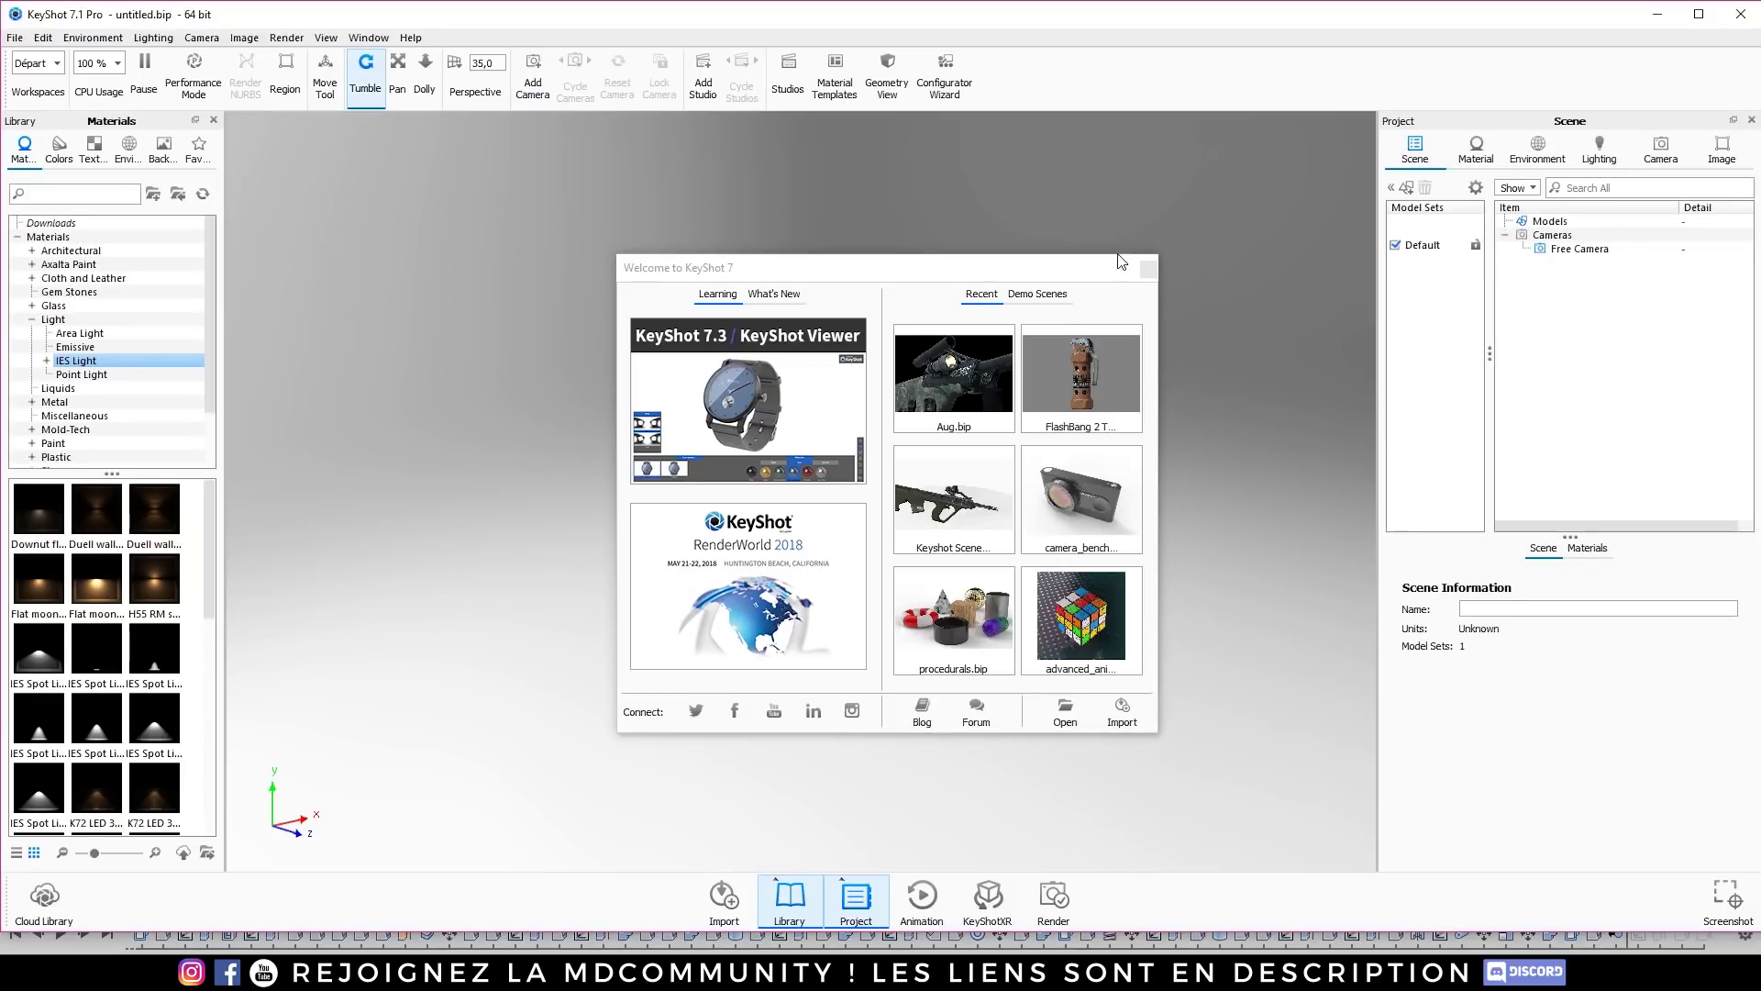
# Step: Dismiss the KeyShot 7 welcome window and expand the transferred grenade's part list down to its individual bodies
pyautogui.click(1149, 270)
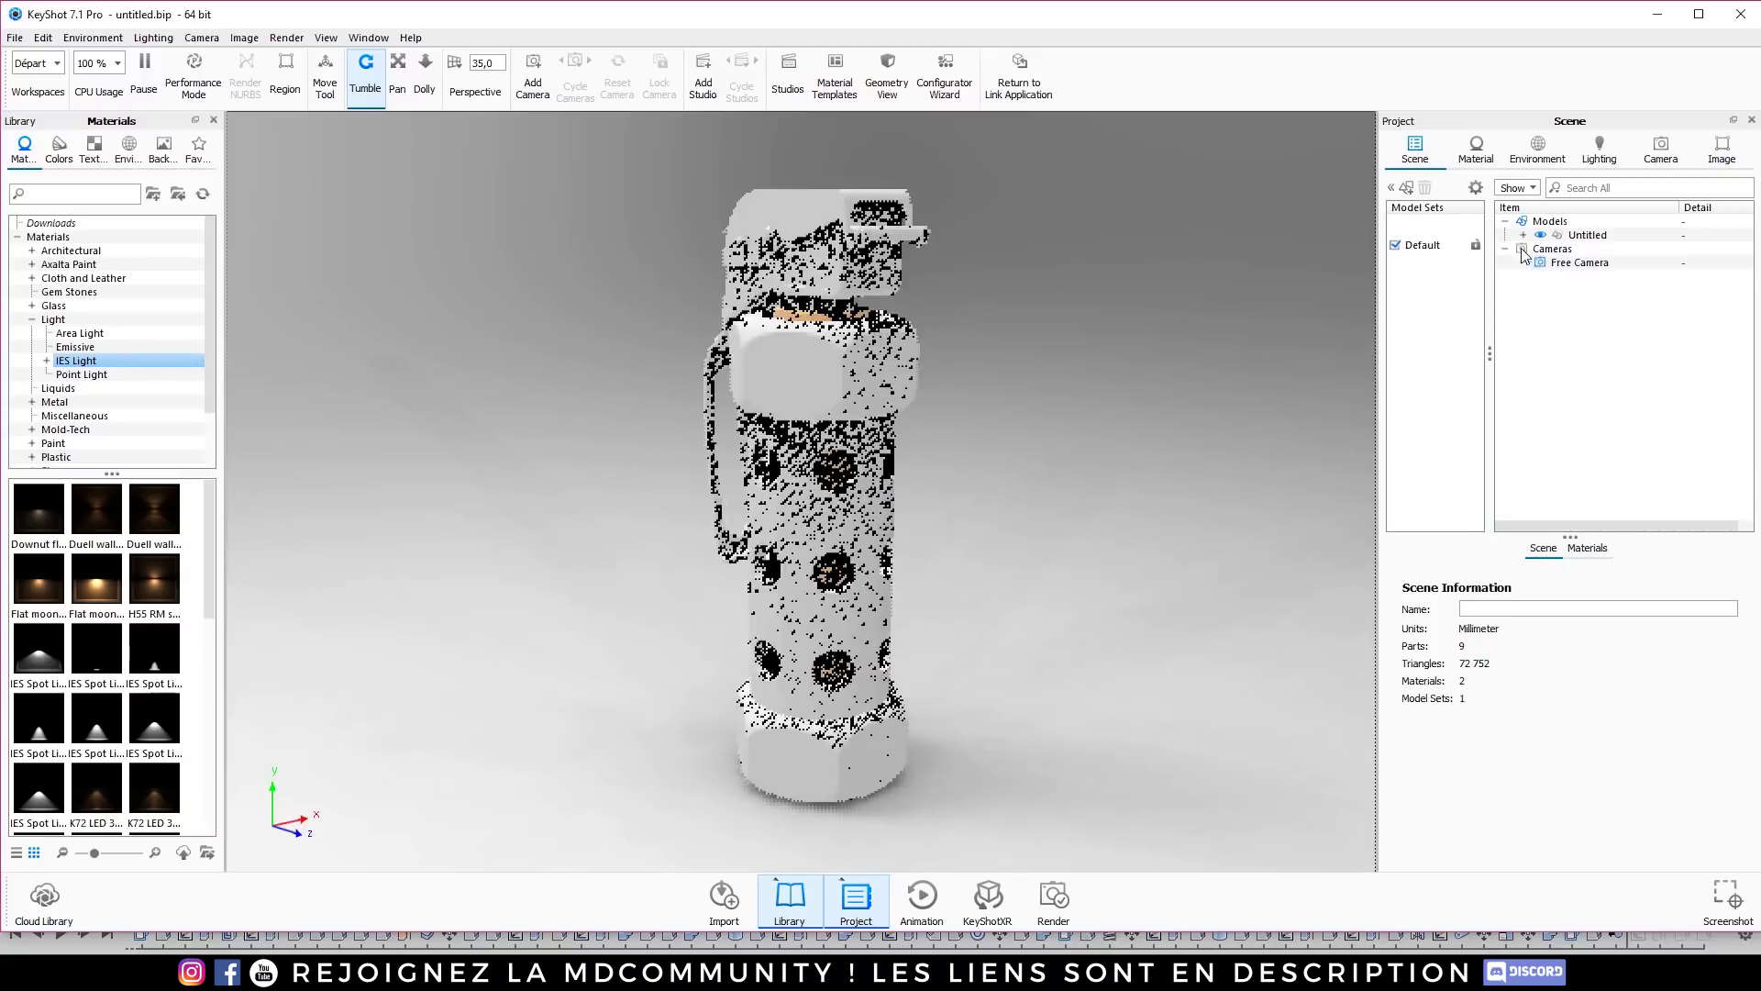
pyautogui.click(1523, 235)
pyautogui.click(1542, 248)
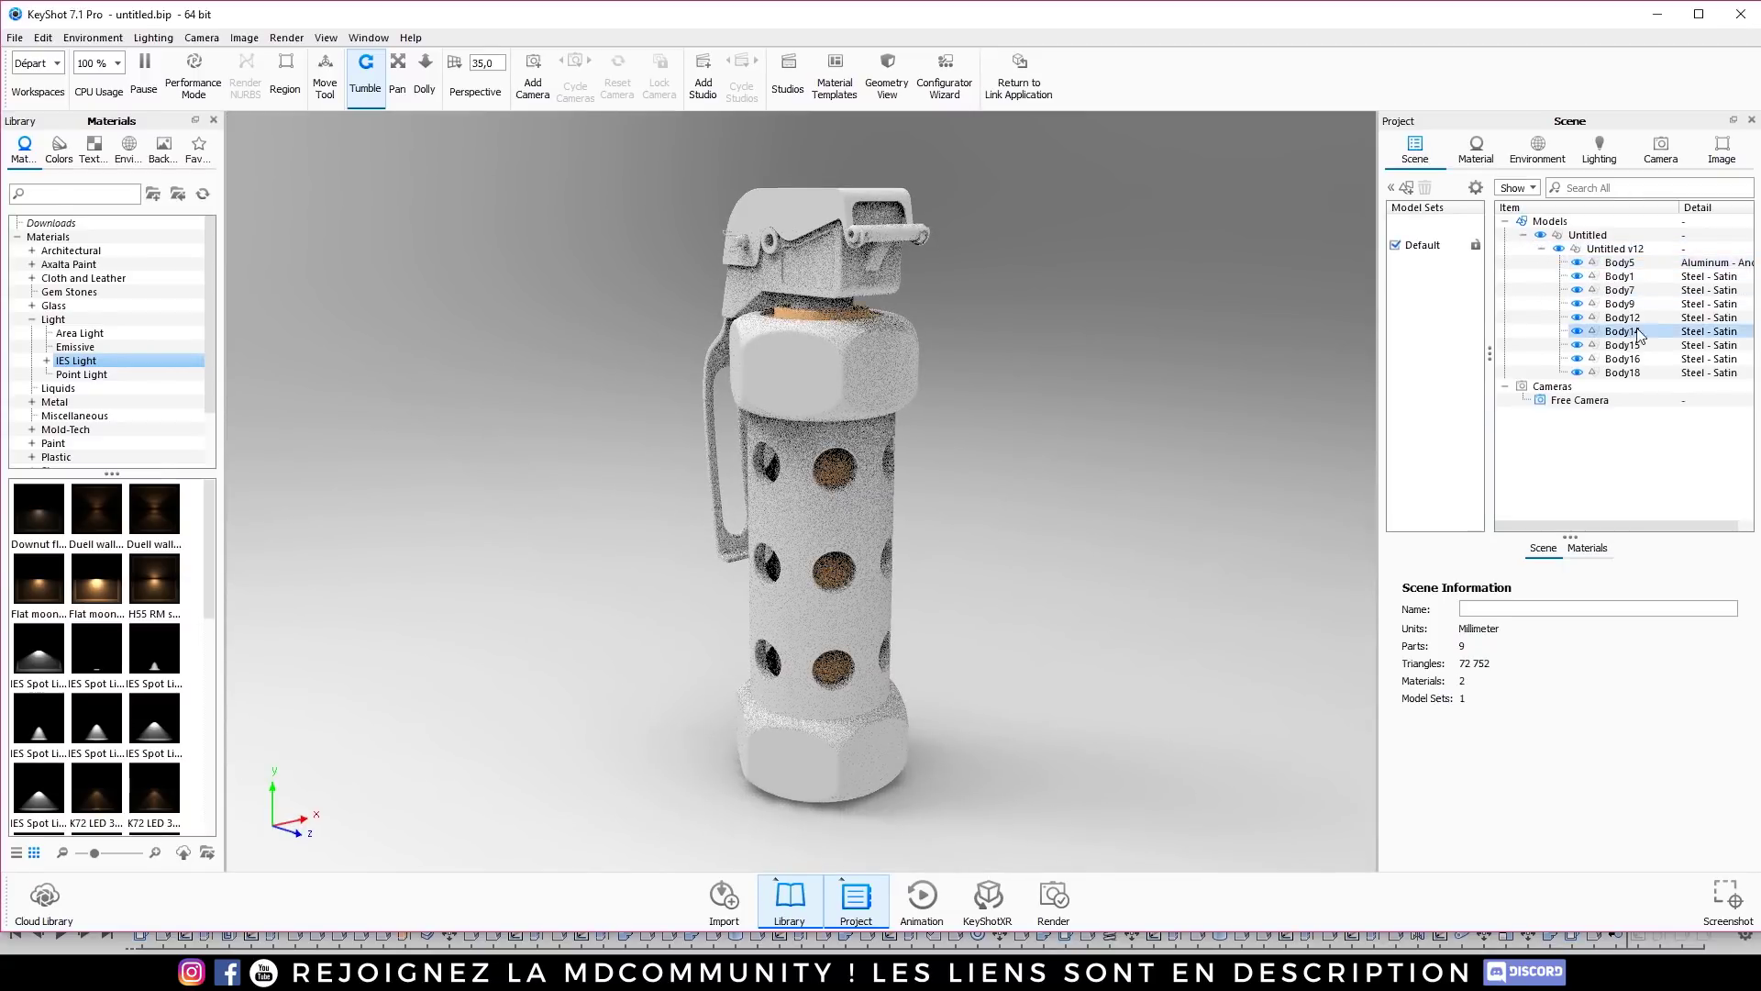
# Step: Examine the grenade from the ring and lever side, and close KeyShot, discarding the changes
pyautogui.moveTo(1309, 336); pyautogui.dragTo(923, 476)
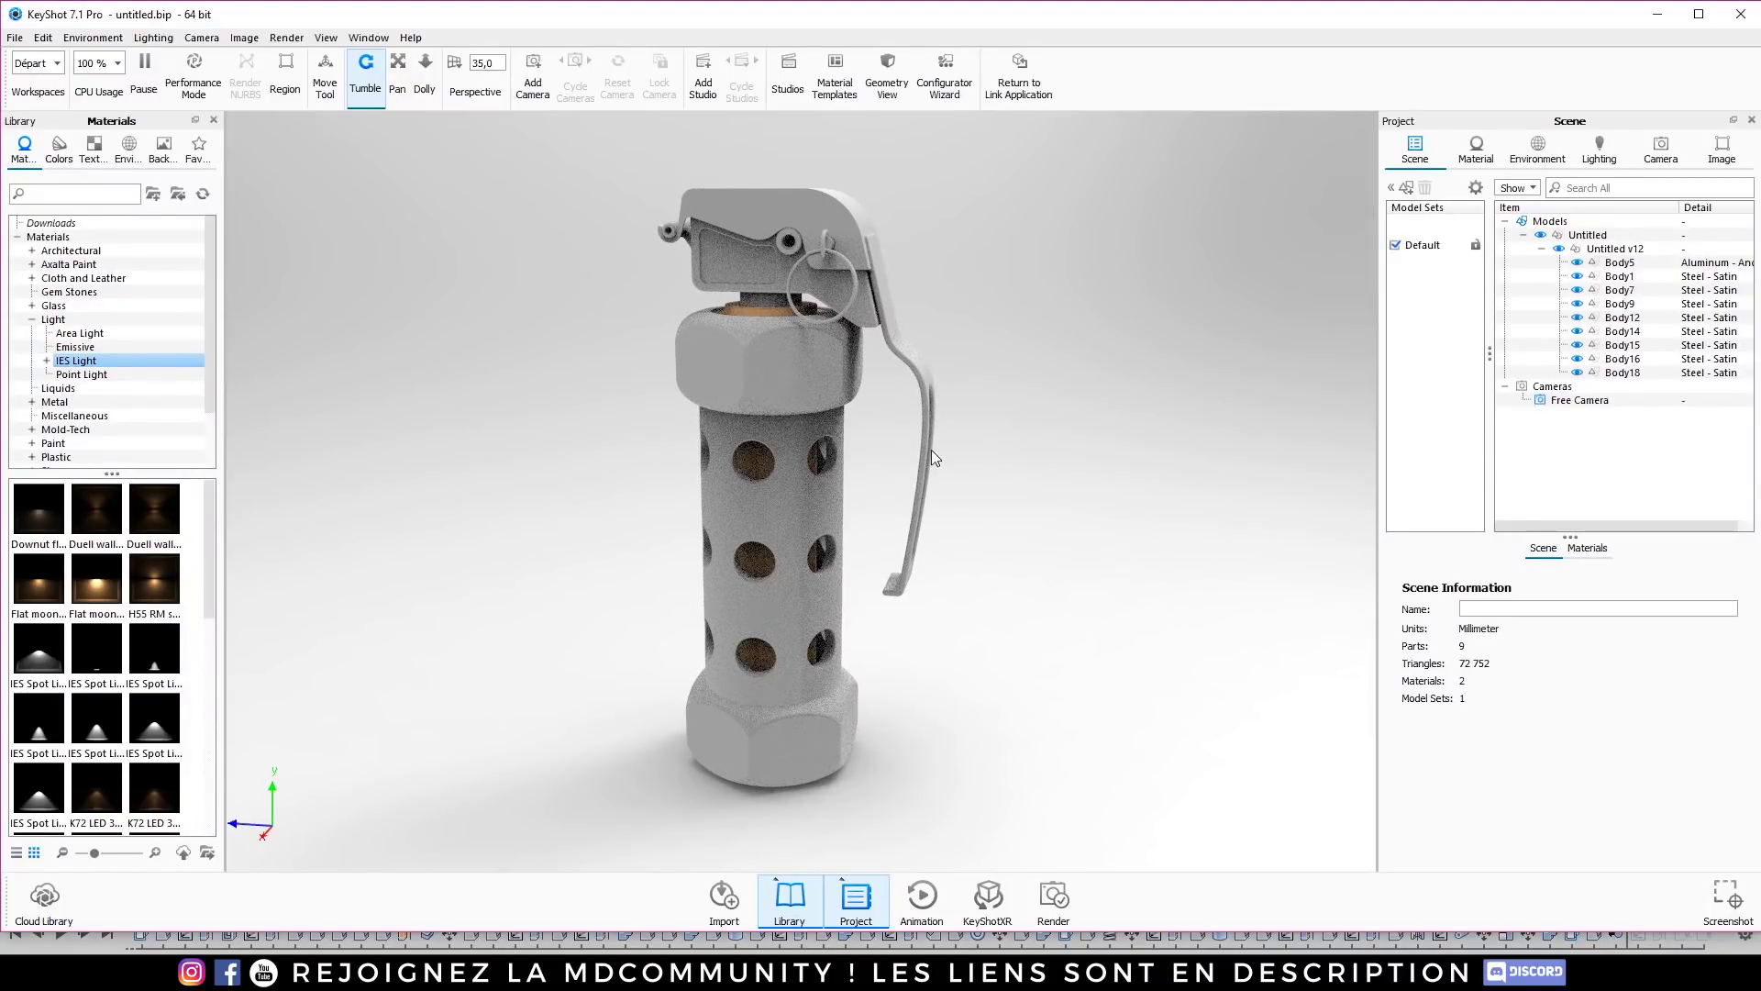
pyautogui.moveTo(930, 400); pyautogui.dragTo(688, 349)
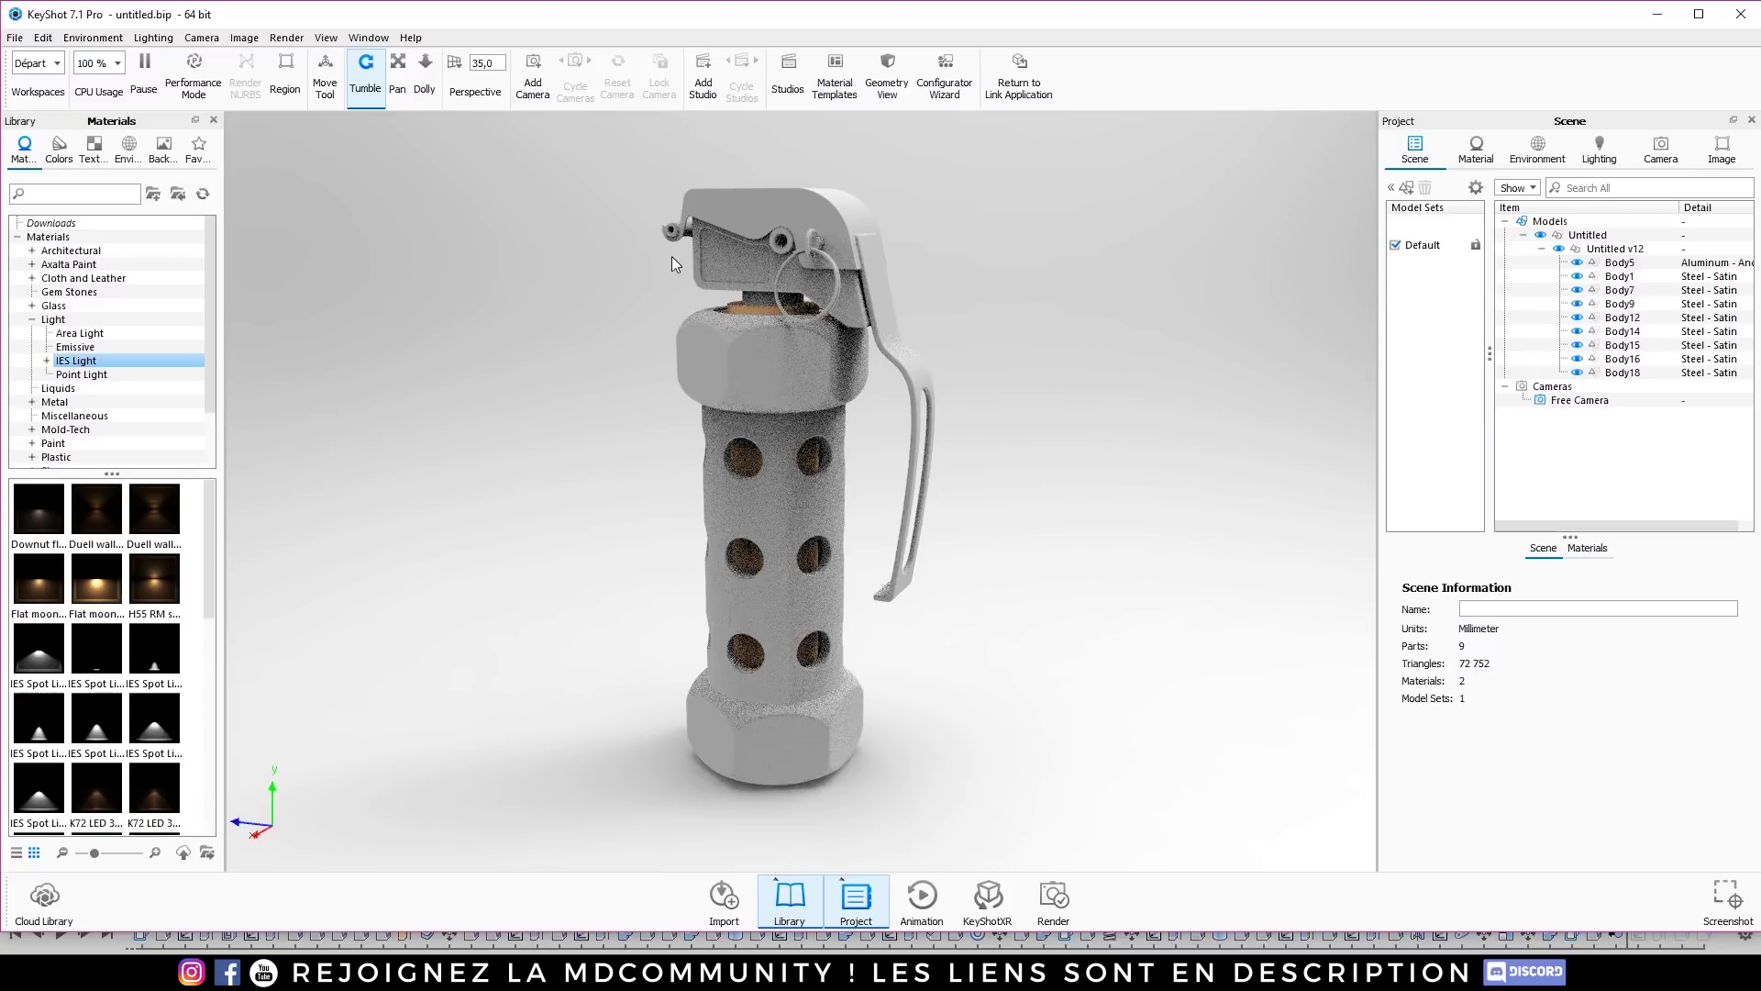
pyautogui.click(1742, 19)
pyautogui.click(928, 492)
pyautogui.click(553, 317)
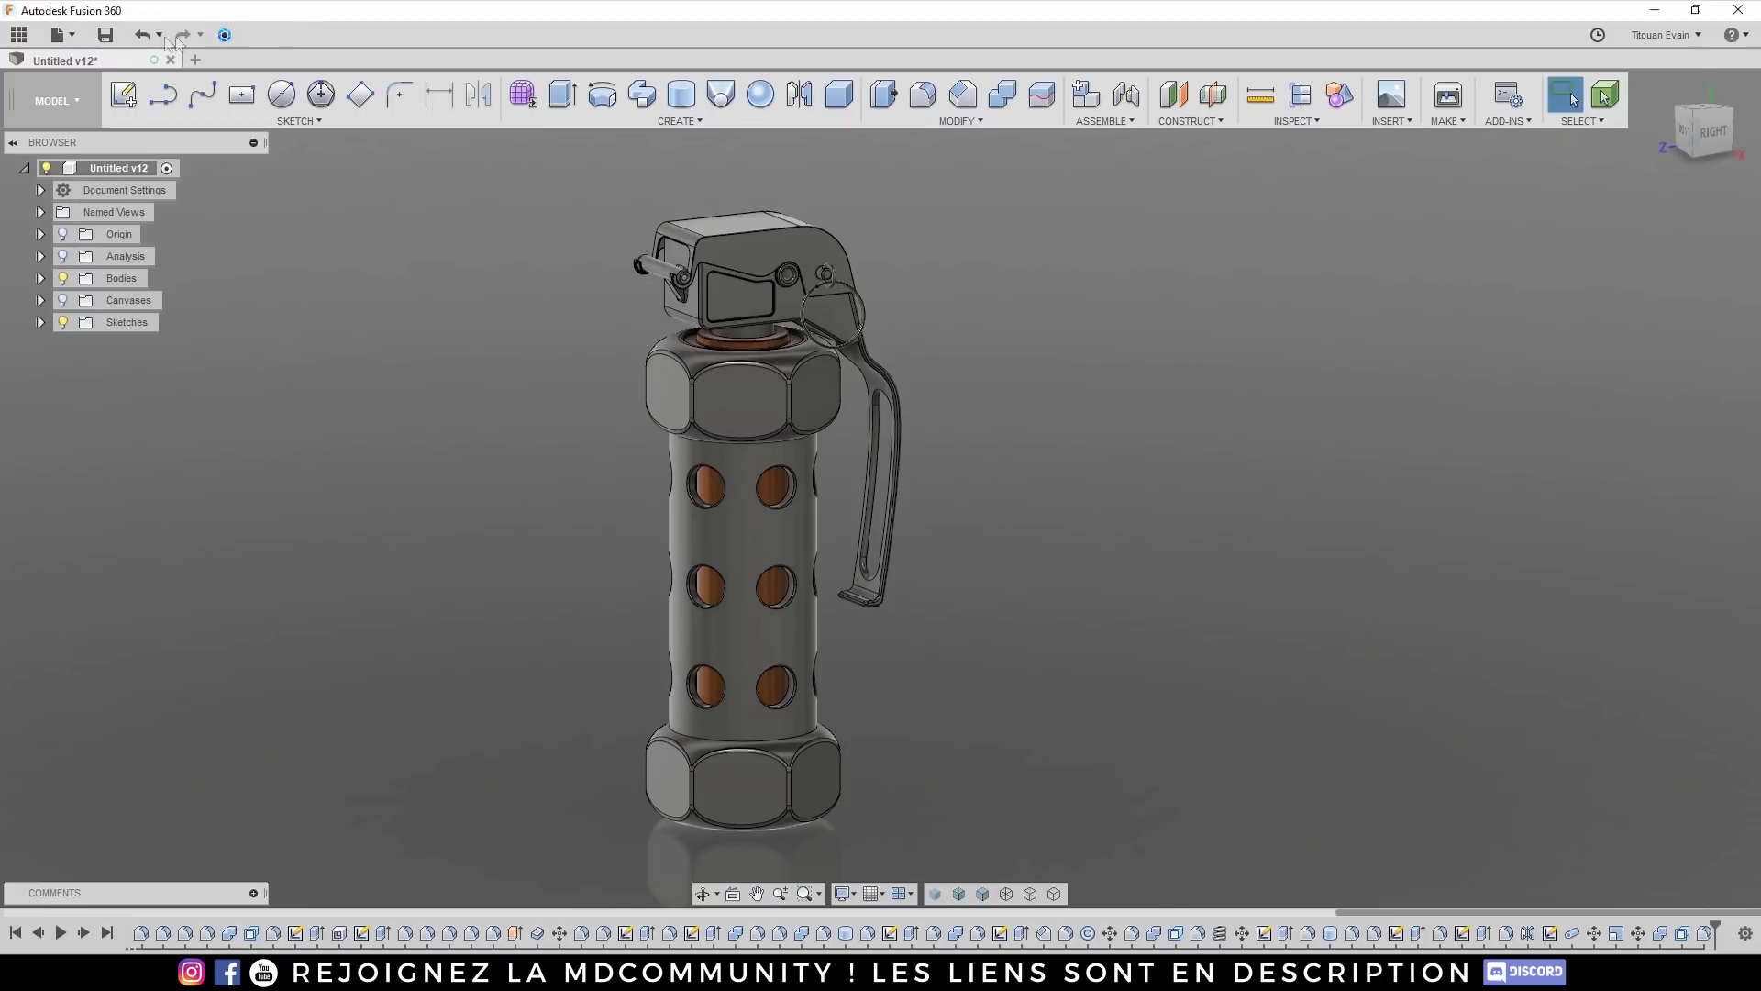
# Step: Export the design to the computer's Desktop folder as an IGES file named Untitled v12
pyautogui.click(62, 35)
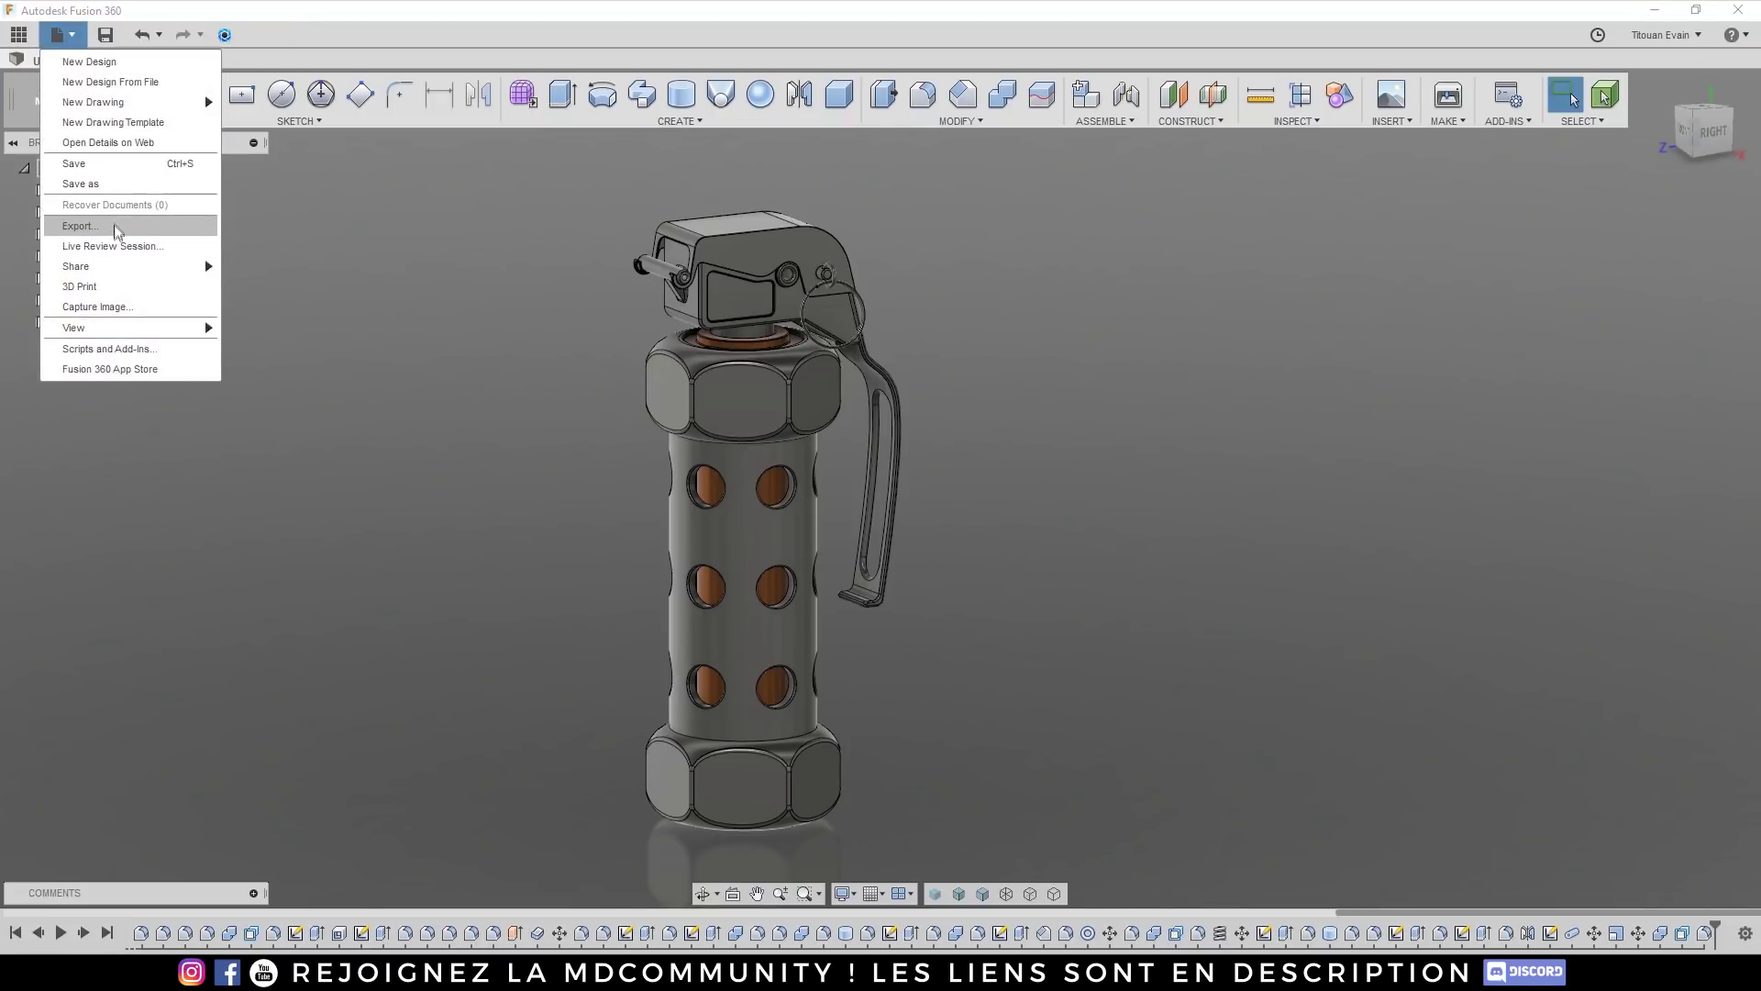
pyautogui.click(117, 231)
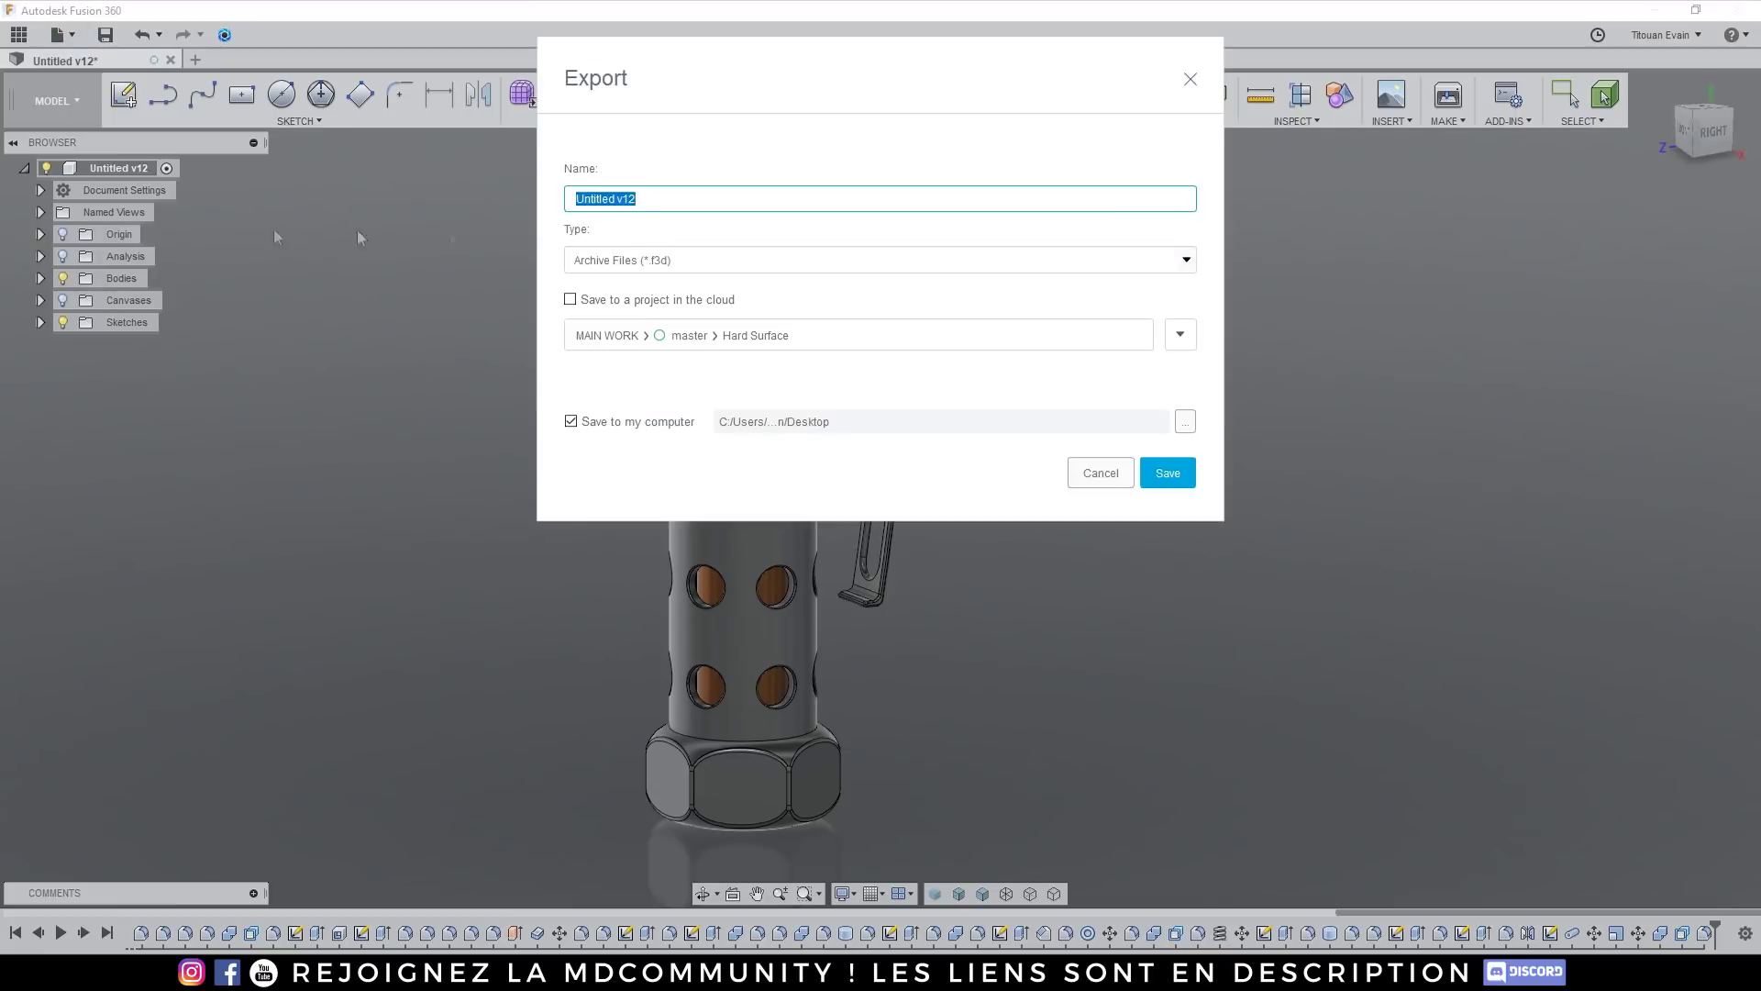
pyautogui.click(792, 263)
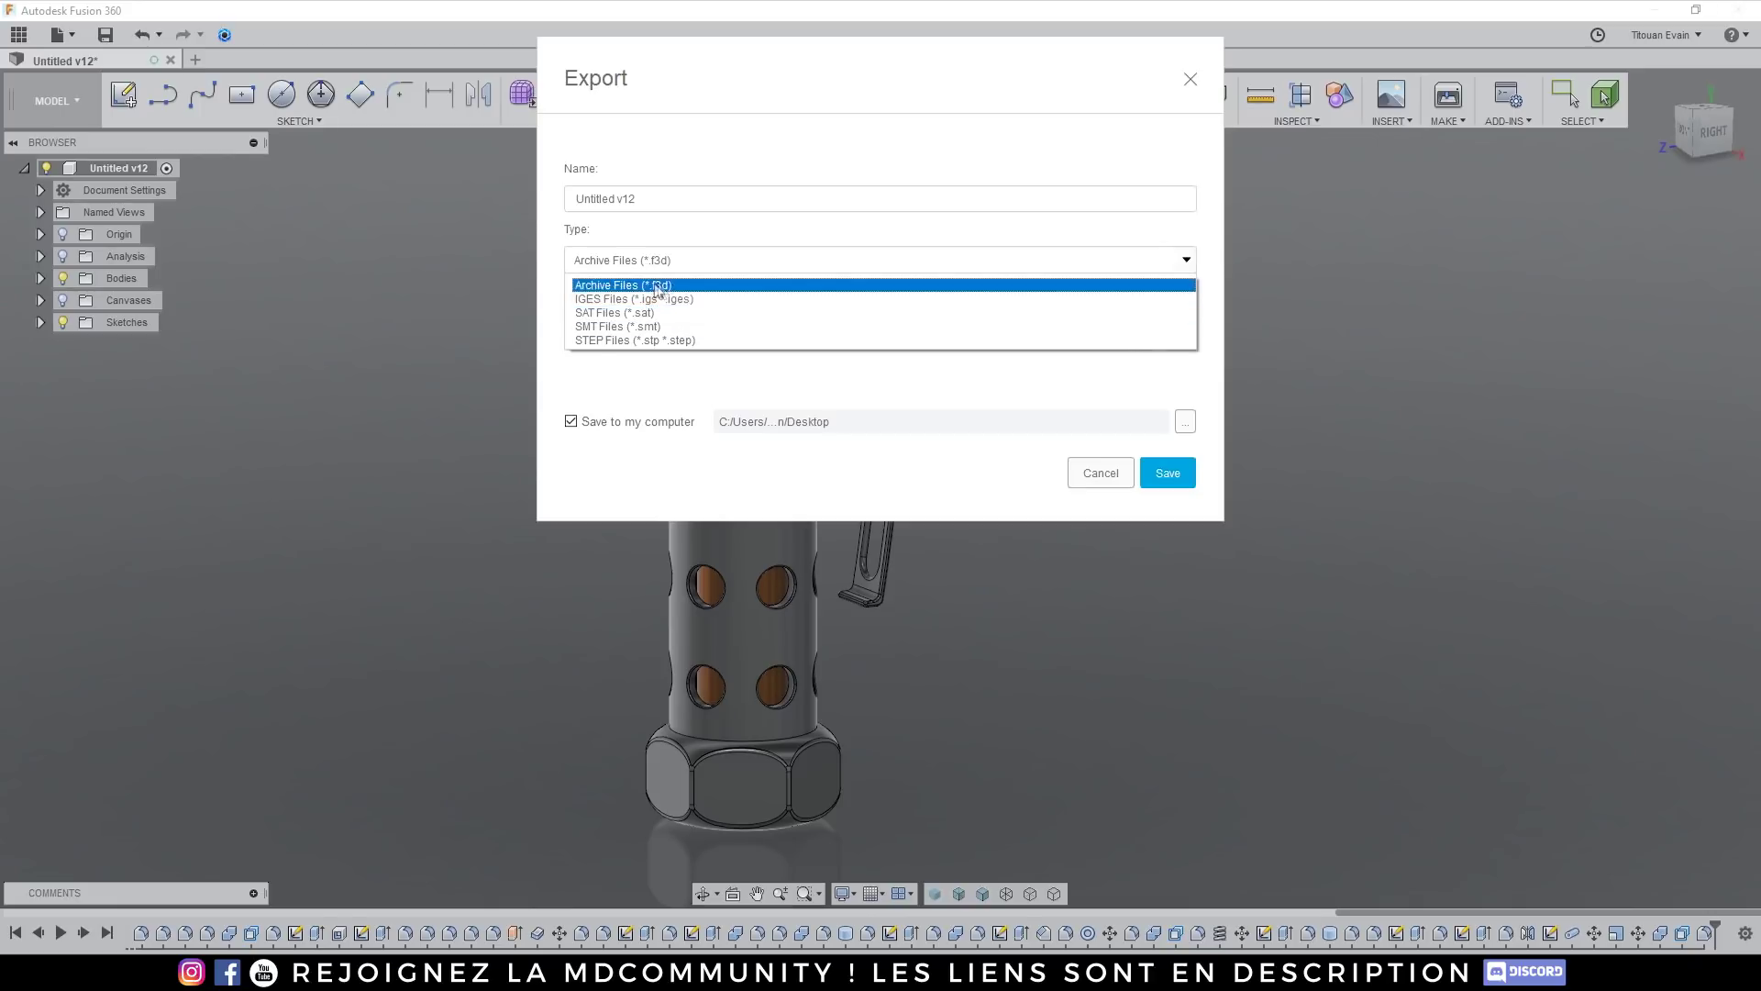
pyautogui.click(672, 298)
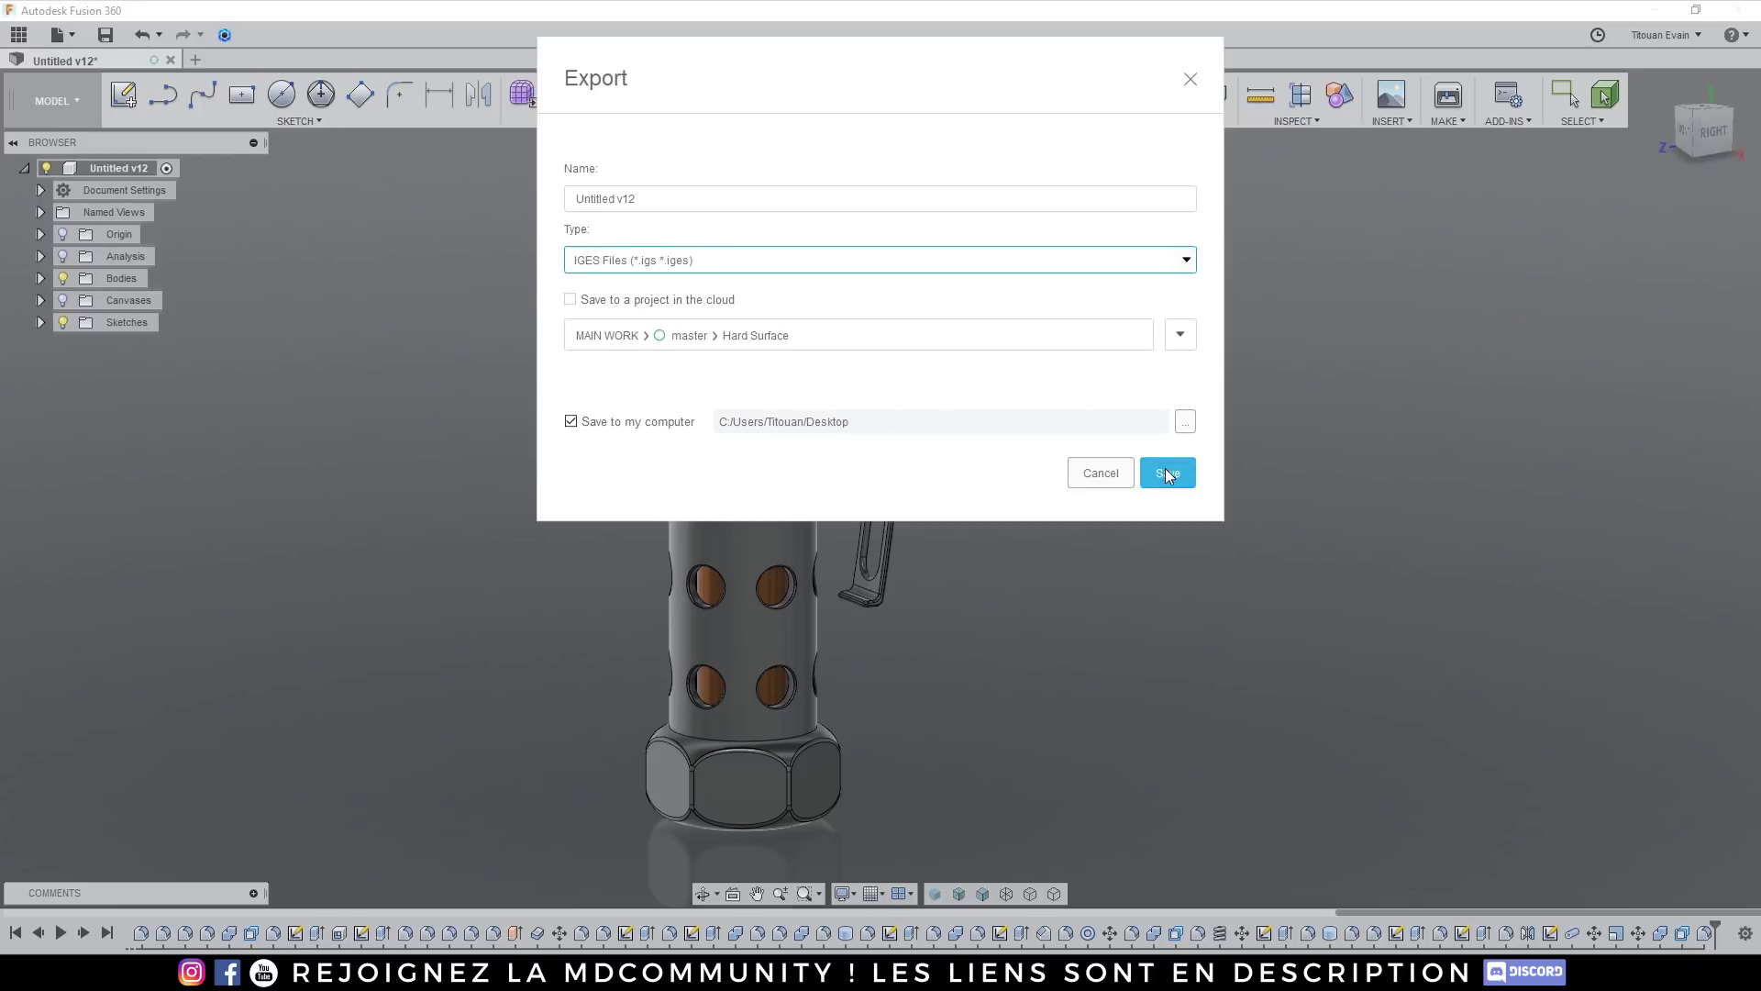
pyautogui.click(1165, 469)
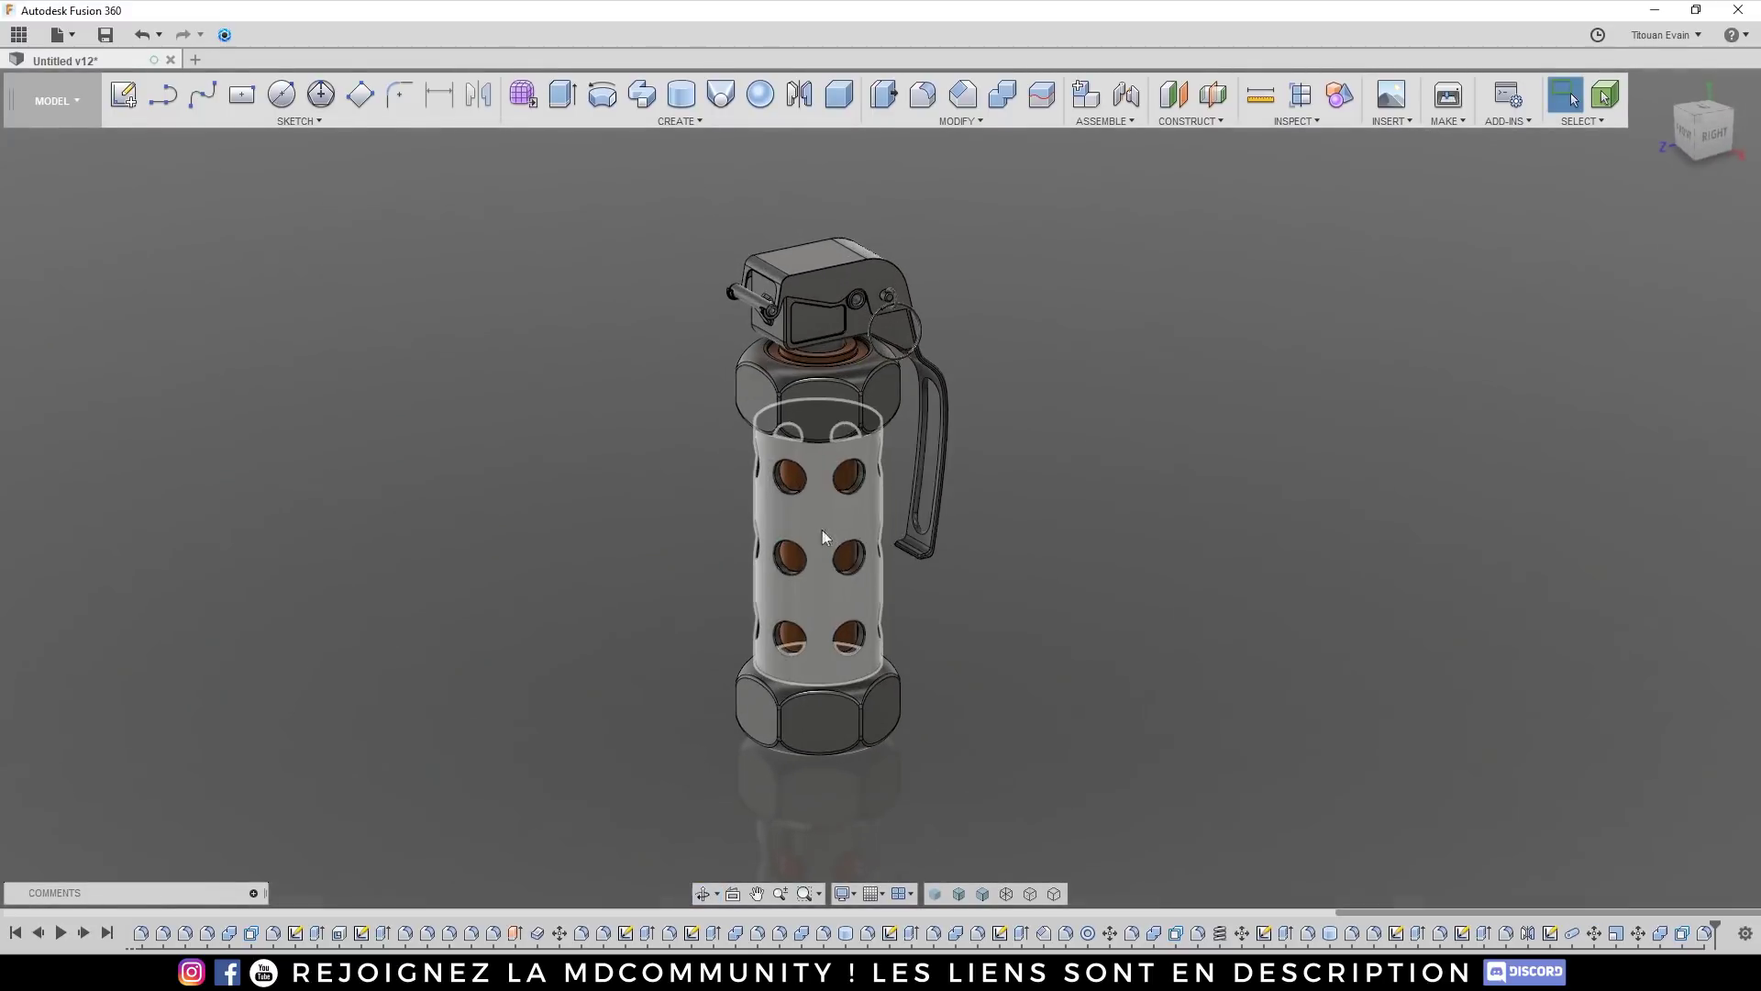
# Step: Switch to MoI and bring in the exported grenade file, listing all supported file types
pyautogui.hotkey('alt', 'Tab')
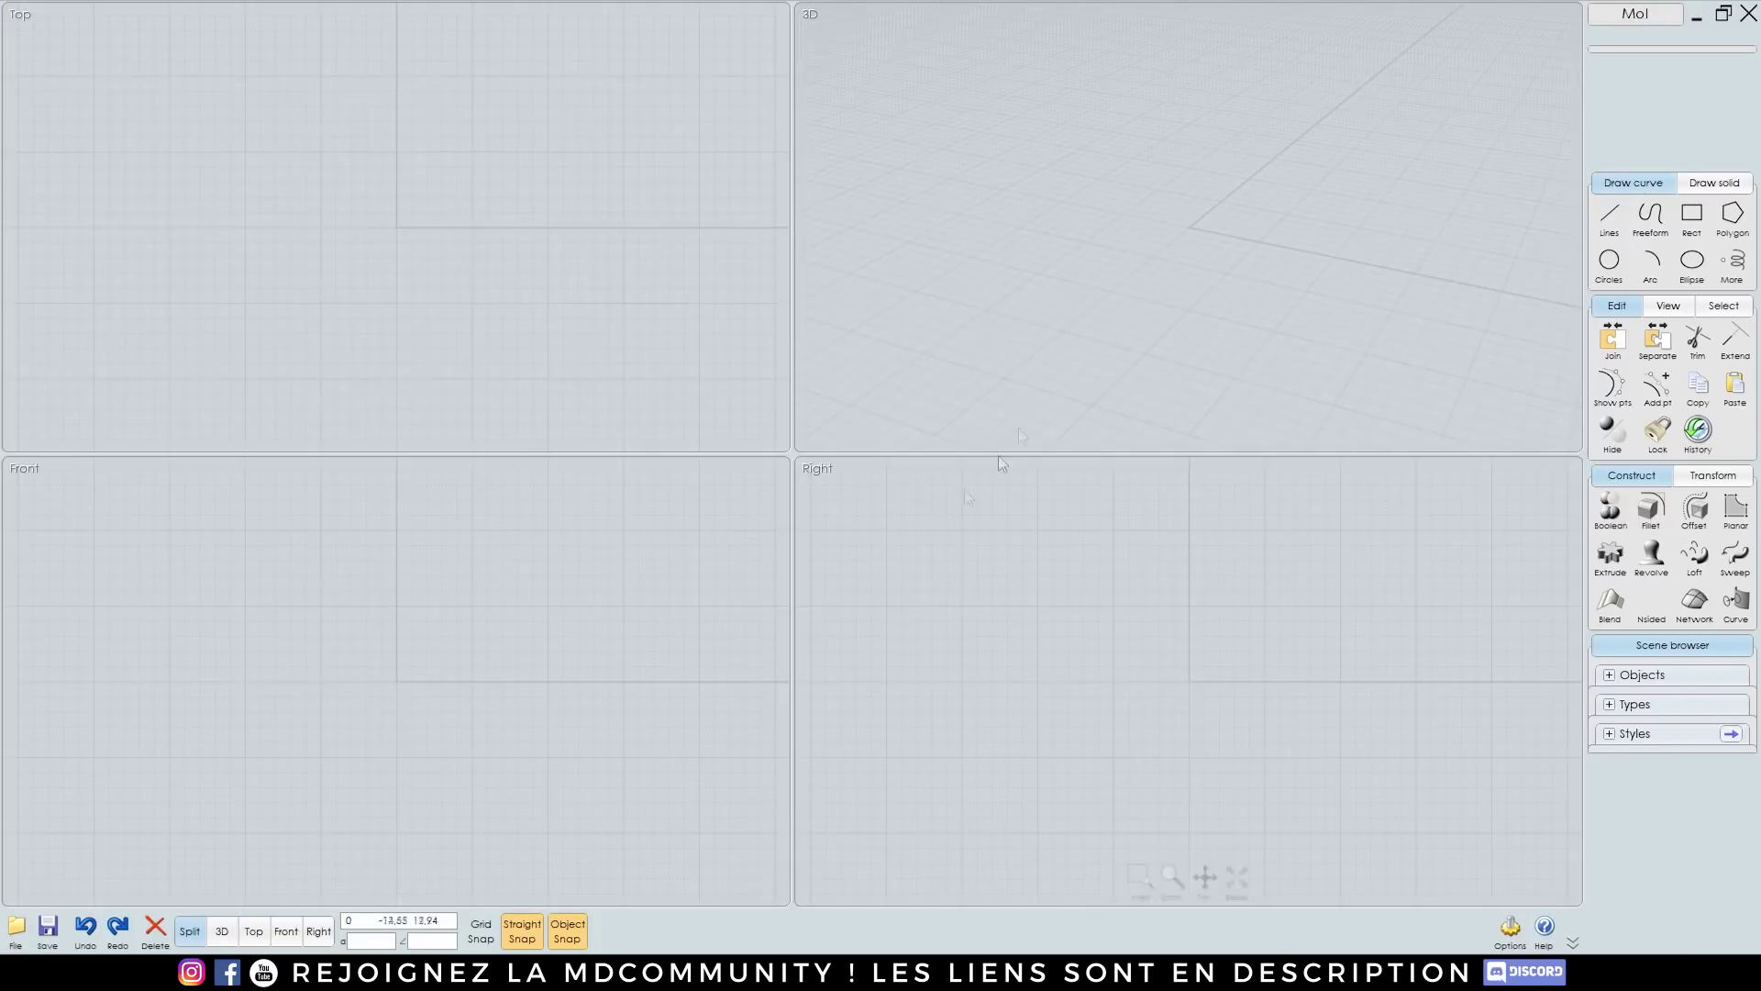
pyautogui.click(16, 928)
pyautogui.click(177, 853)
pyautogui.click(15, 928)
pyautogui.click(172, 851)
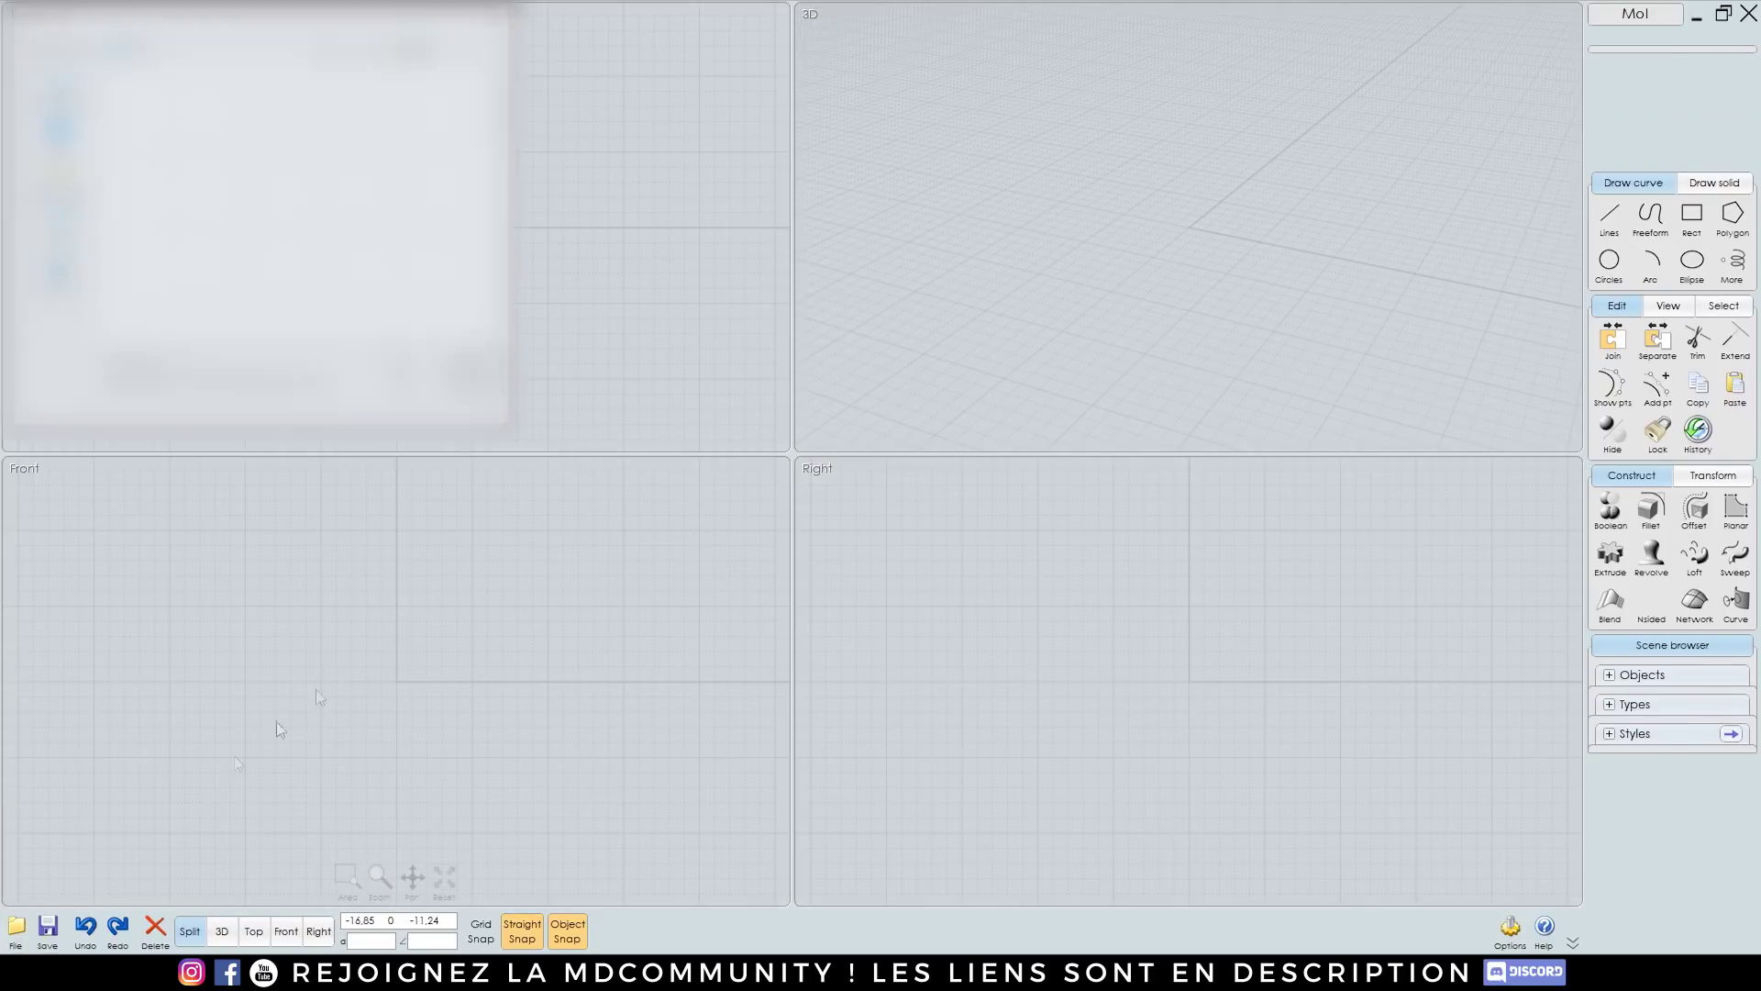
pyautogui.scroll(-4, 284, 280)
pyautogui.click(263, 390)
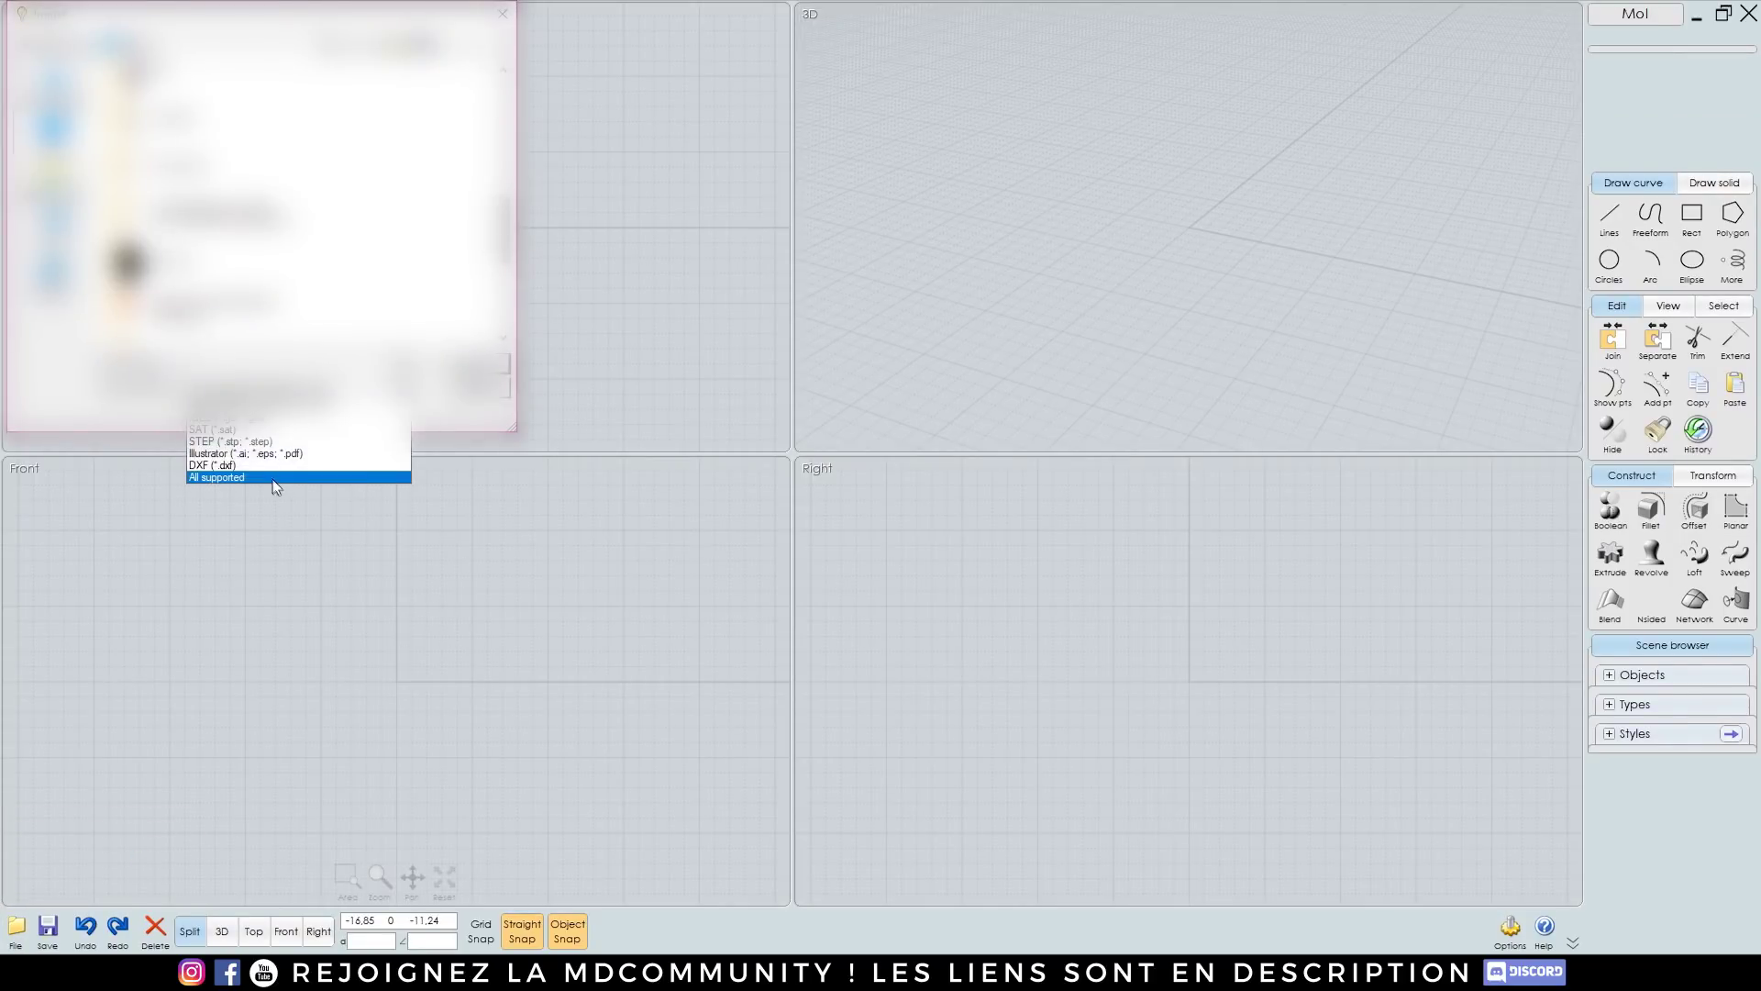
pyautogui.click(274, 478)
pyautogui.press('Return')
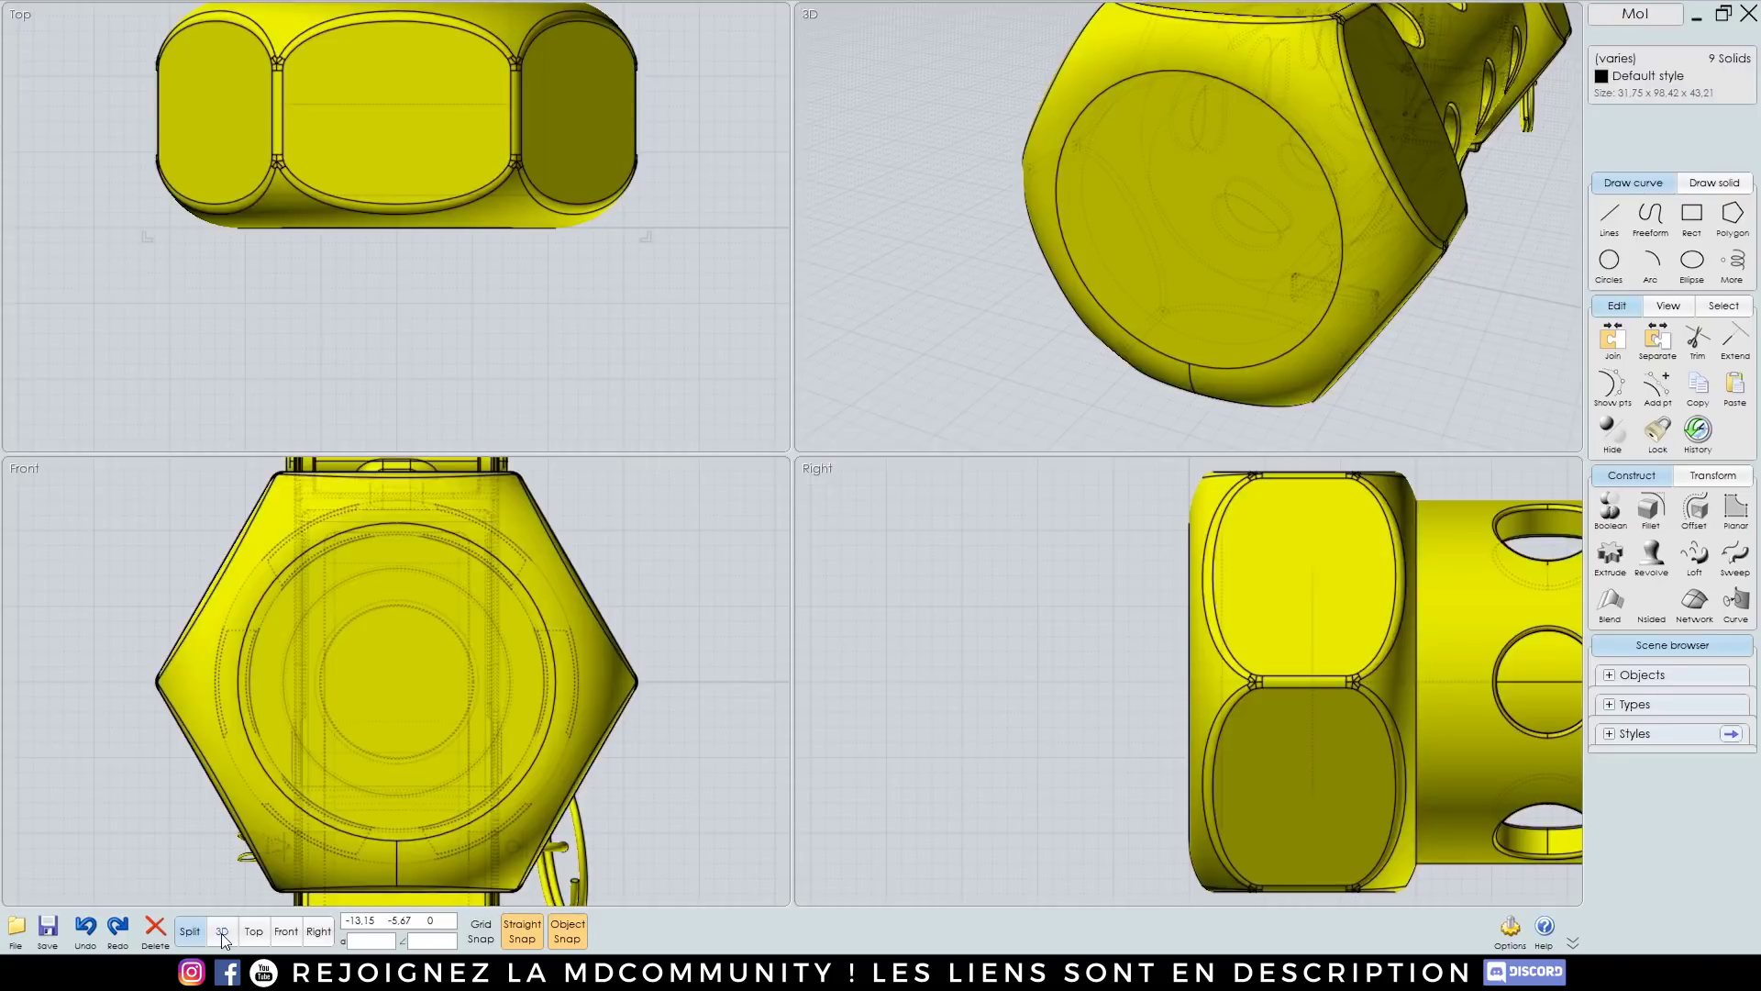
# Step: Show the grenade in a single 3D view and examine it from the base and the side
pyautogui.click(222, 932)
pyautogui.scroll(5, 901, 519)
pyautogui.scroll(-5, 879, 521)
pyautogui.scroll(-3, 880, 522)
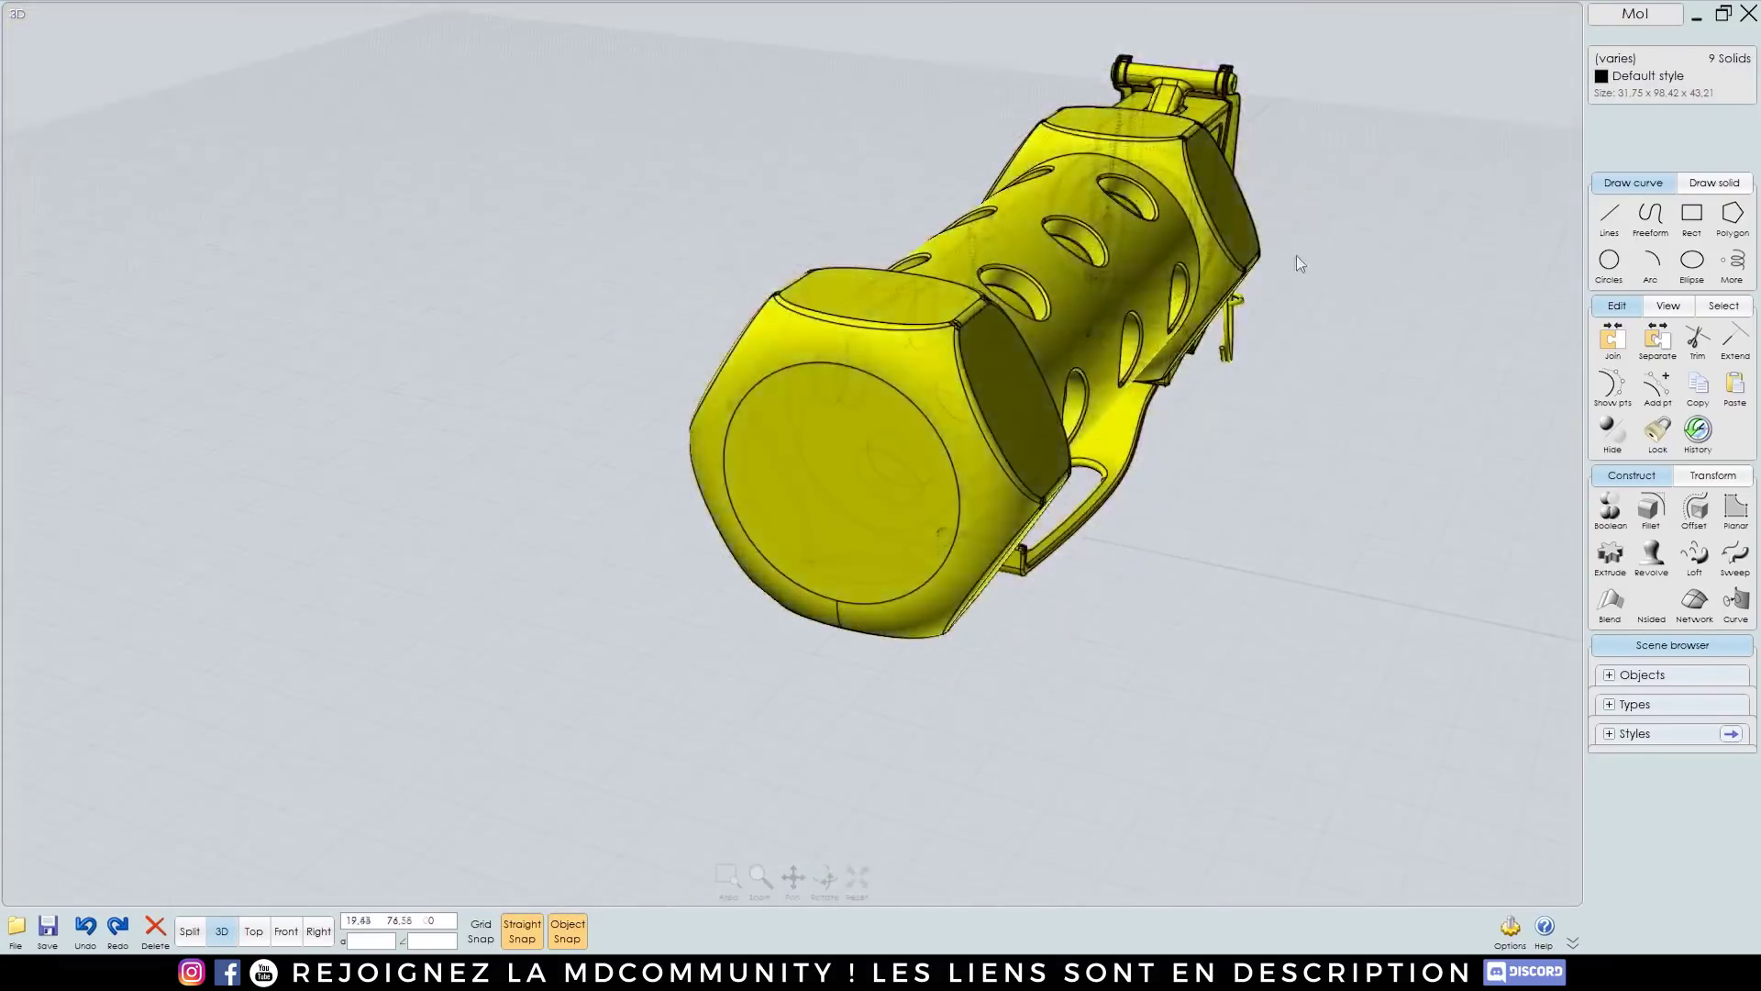
pyautogui.moveTo(1297, 263); pyautogui.dragTo(1227, 272, button='right')
pyautogui.moveTo(1227, 271); pyautogui.dragTo(459, 229, button='middle')
pyautogui.scroll(3, 897, 392)
pyautogui.scroll(-4, 897, 392)
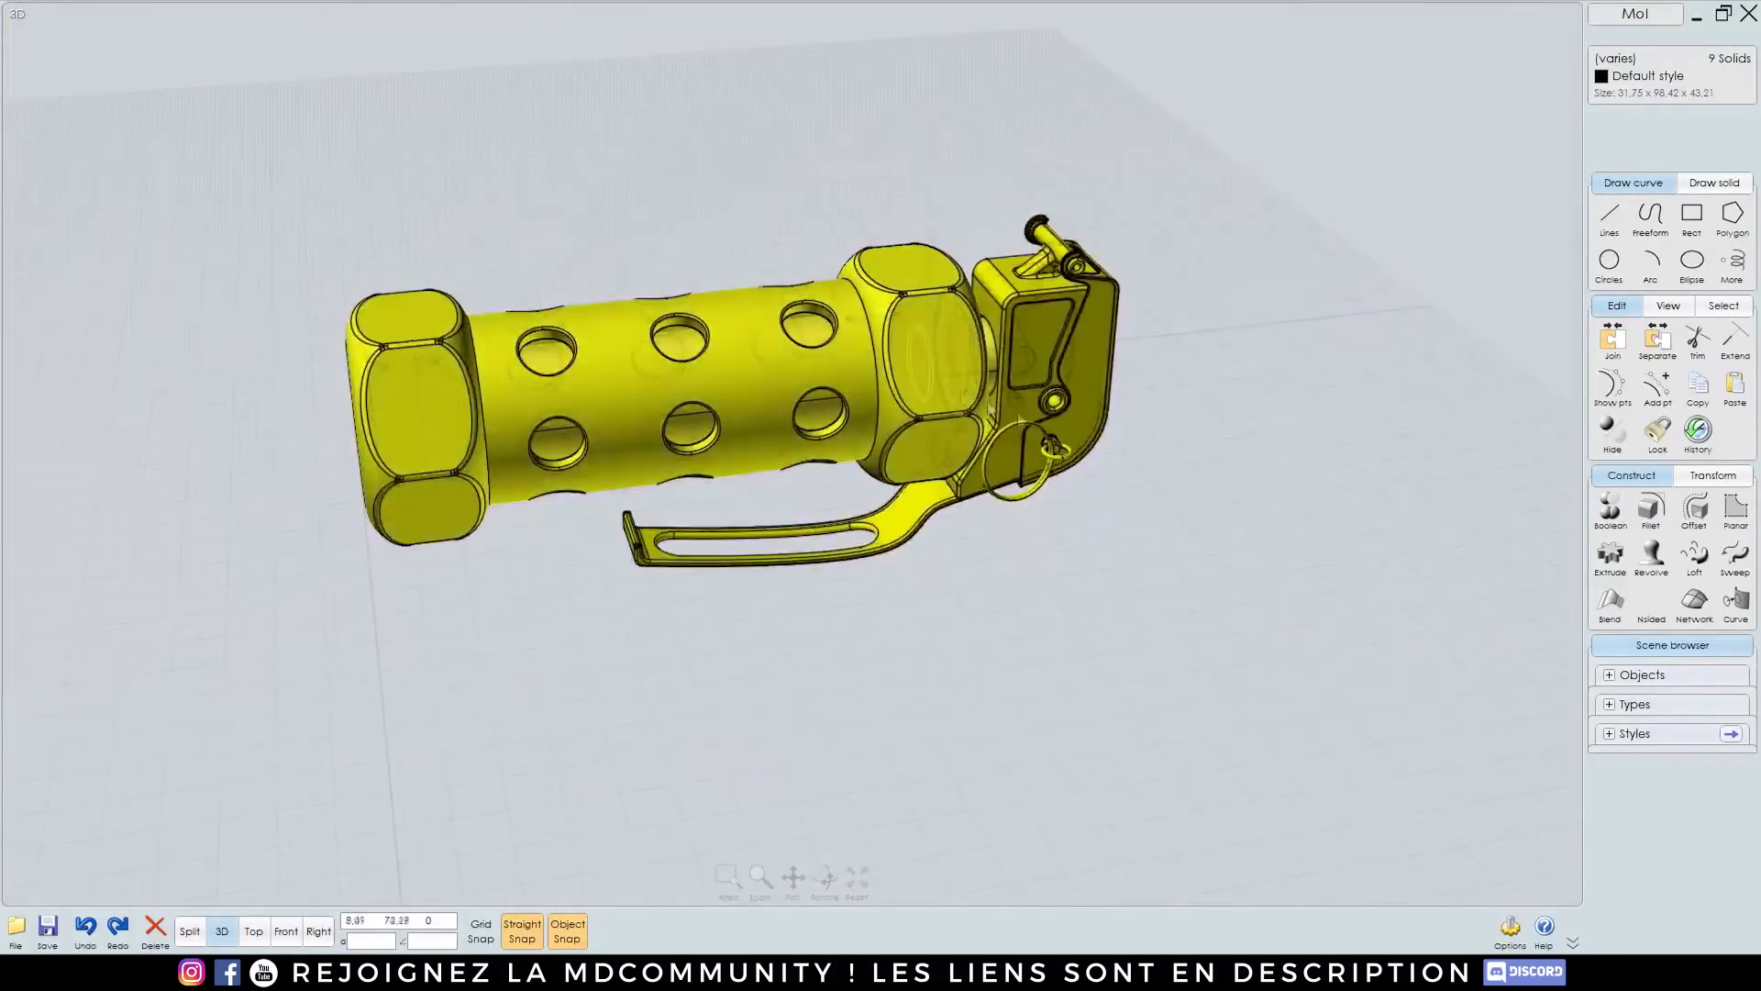
# Step: Select all the grenade's solids and start exporting them to a mesh file, reaching the meshing options
pyautogui.click(1284, 469)
pyautogui.moveTo(1394, 683); pyautogui.dragTo(225, 172)
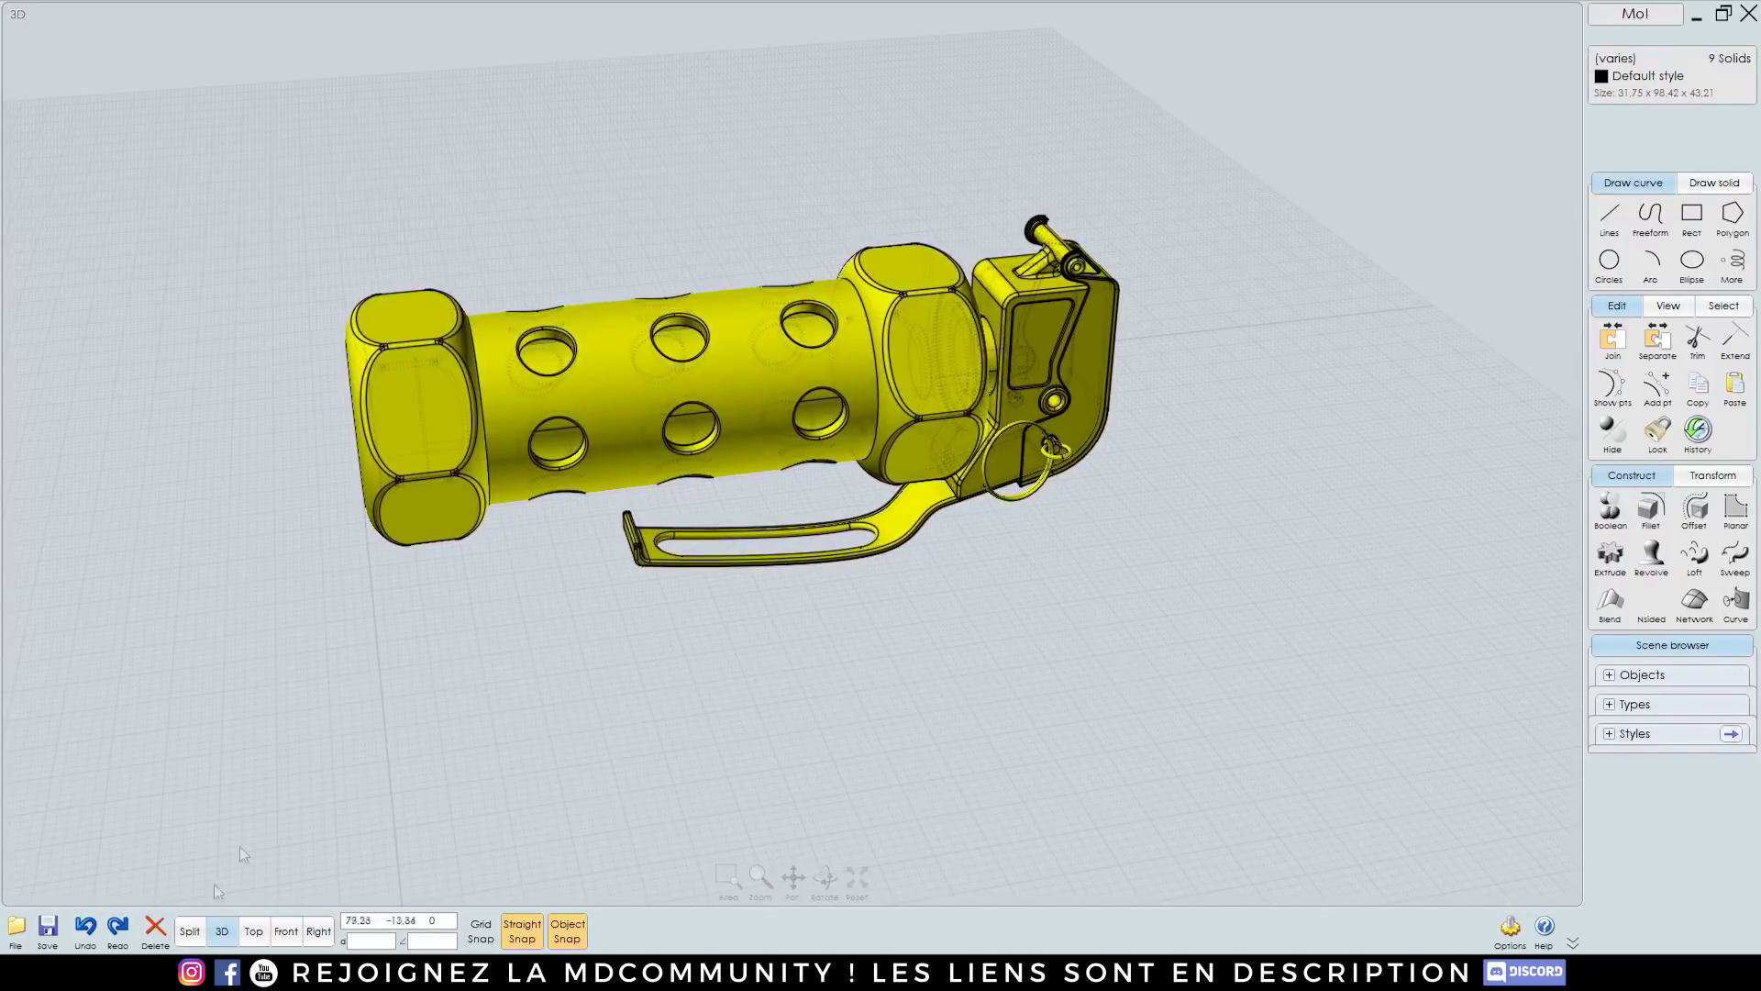
pyautogui.click(16, 926)
pyautogui.click(92, 844)
pyautogui.click(294, 388)
pyautogui.click(265, 452)
pyautogui.click(284, 364)
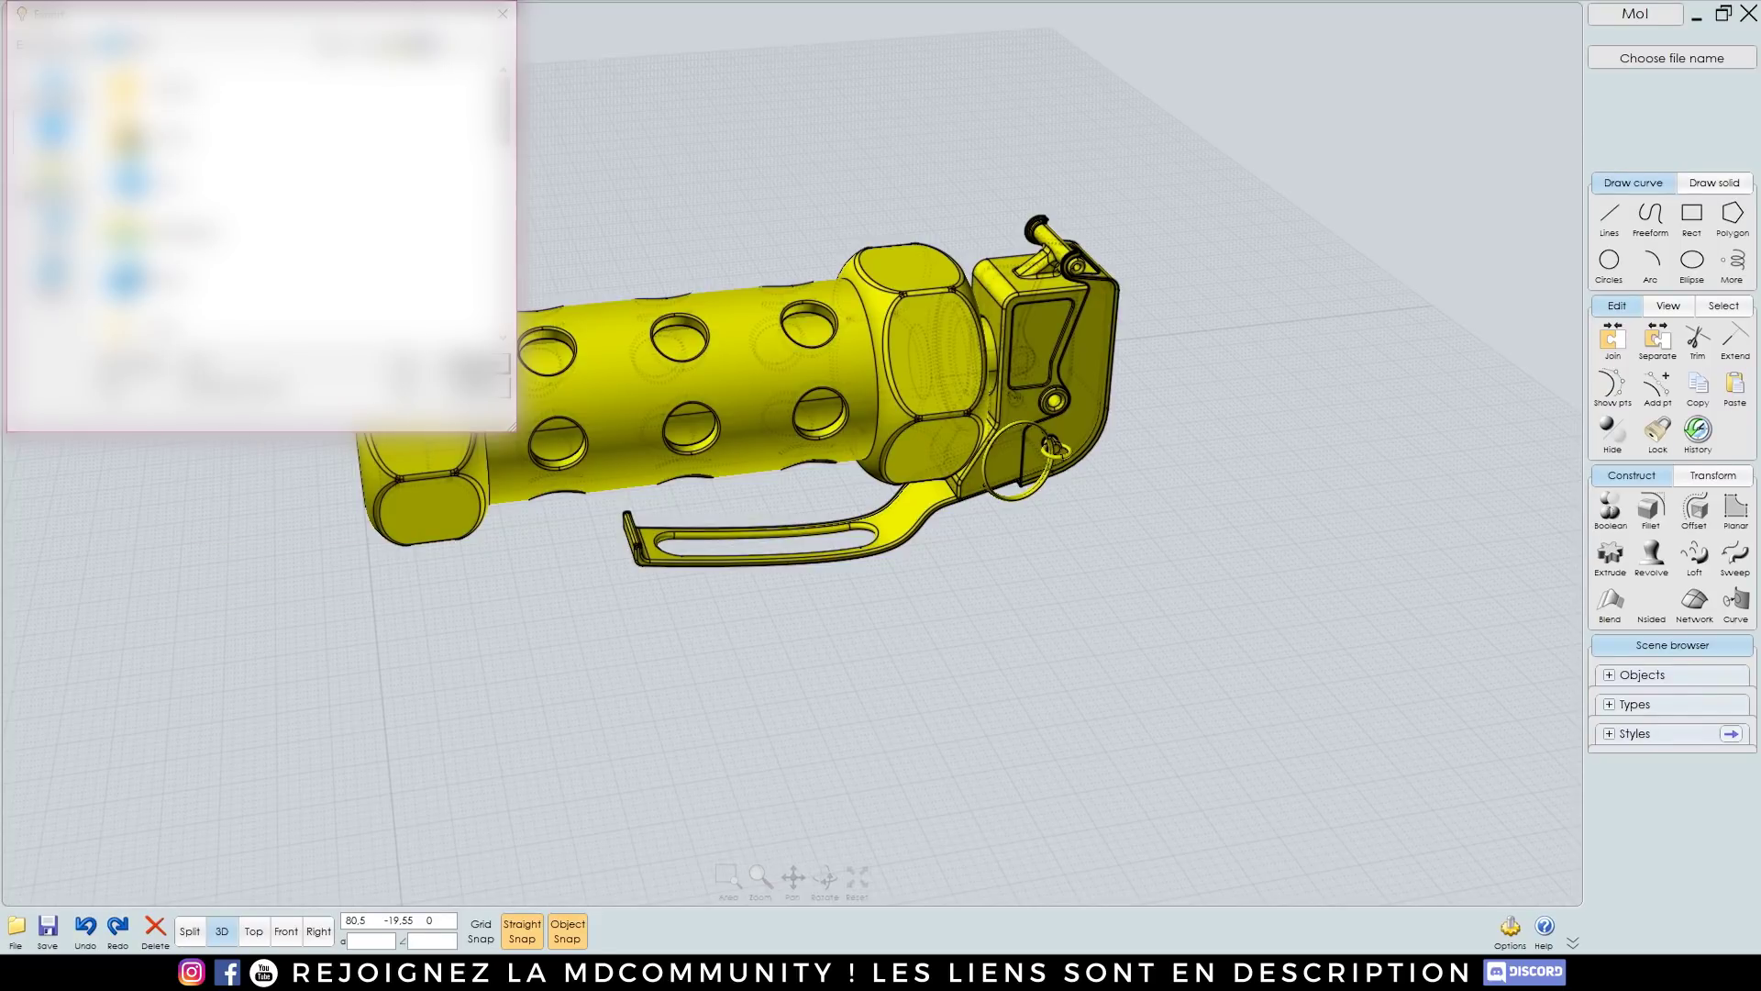
pyautogui.press('Return')
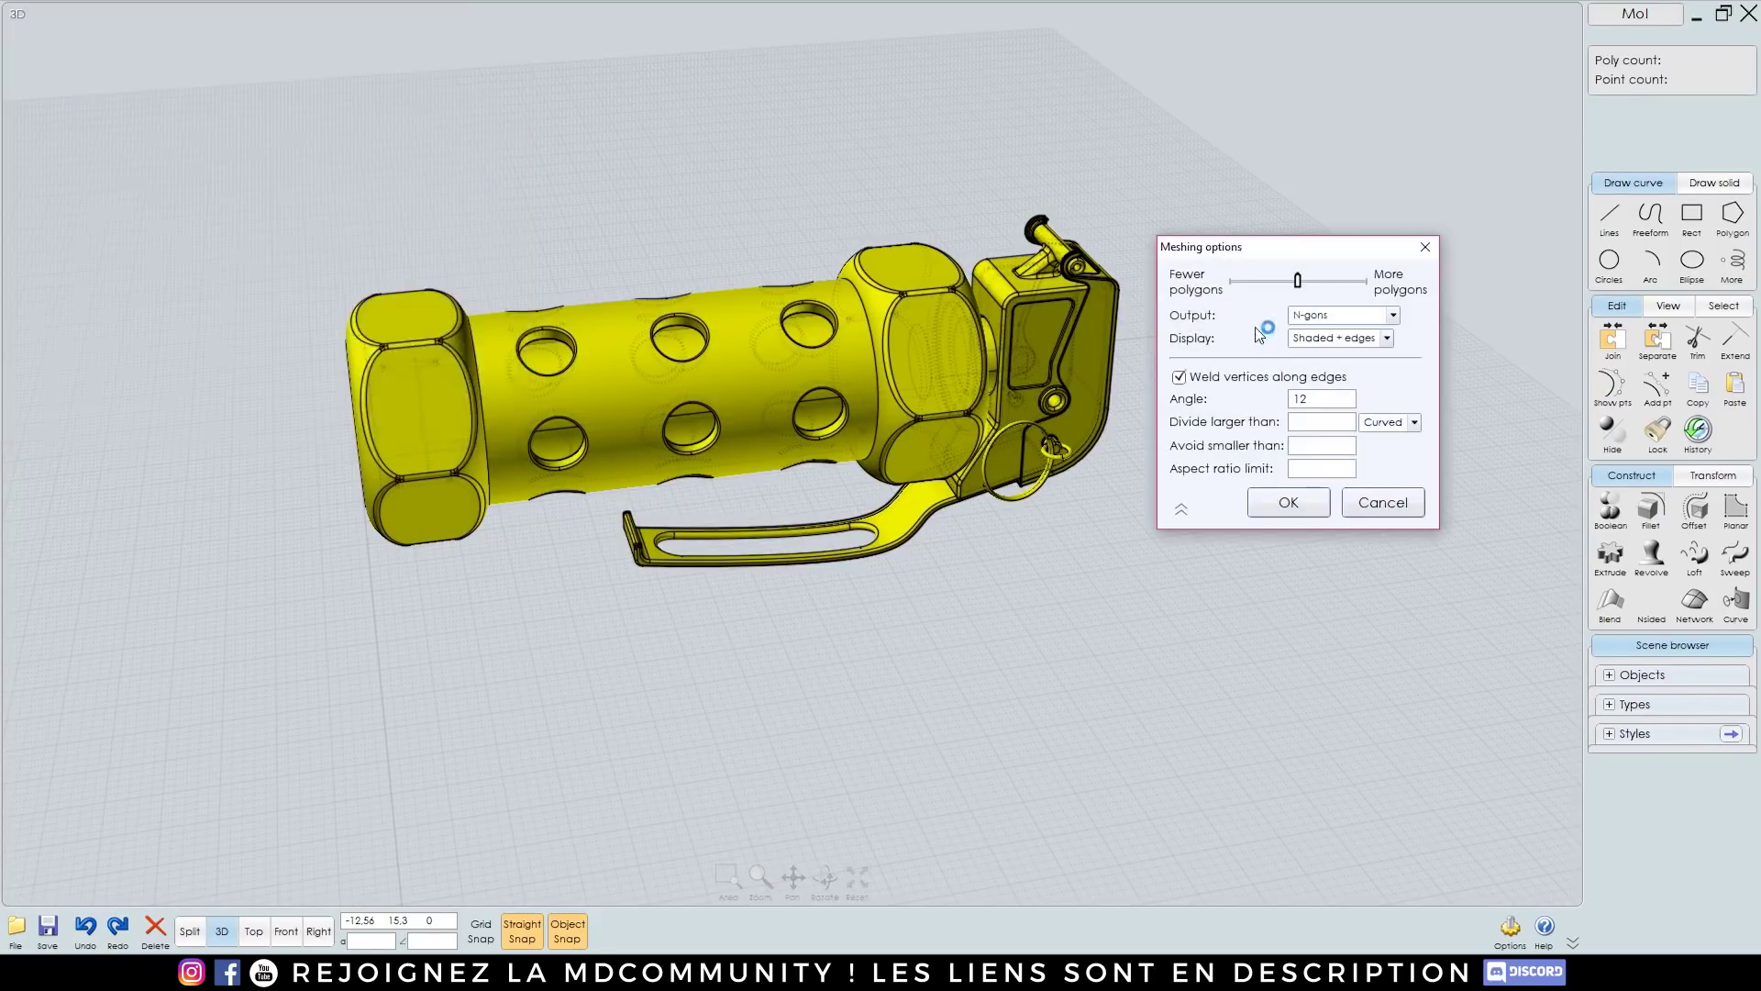
# Step: Try a coarser N-gon mesh with the angle at 35 and check the roundness of the tube's holes
pyautogui.scroll(-5, 1012, 276)
pyautogui.scroll(7, 1000, 279)
pyautogui.click(1297, 402)
pyautogui.click(1277, 395)
pyautogui.click(1329, 400)
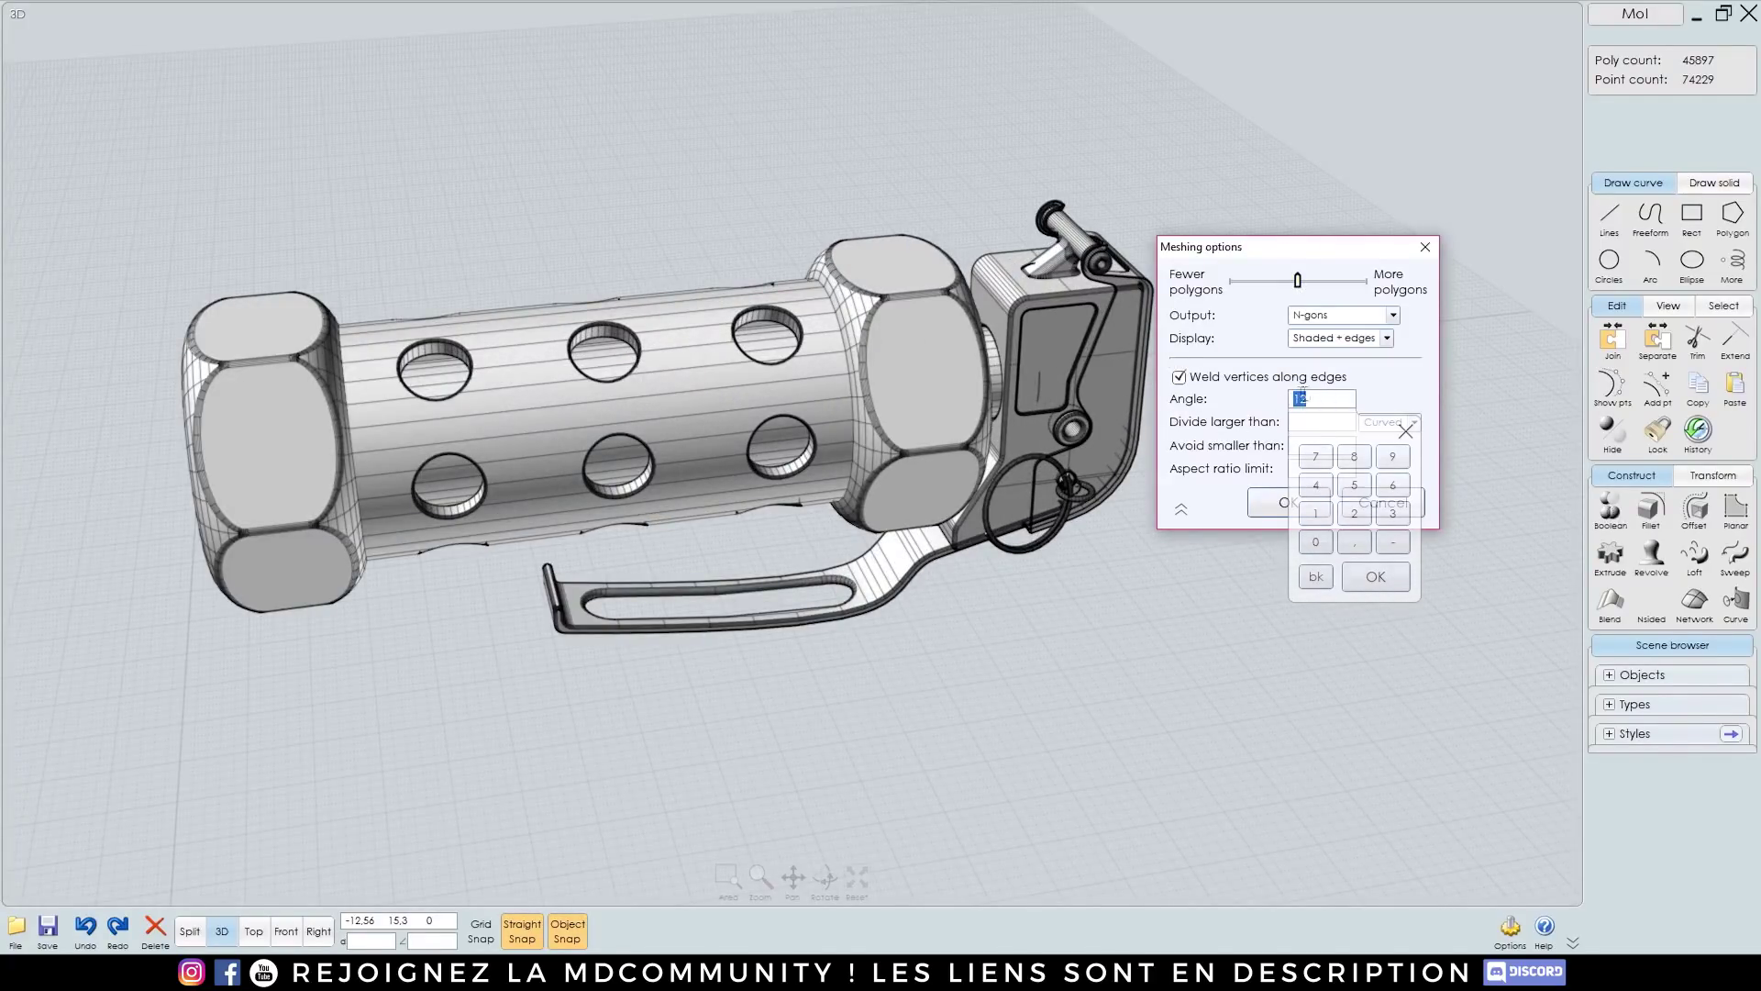
pyautogui.click(1413, 367)
pyautogui.moveTo(1300, 285); pyautogui.dragTo(1237, 283)
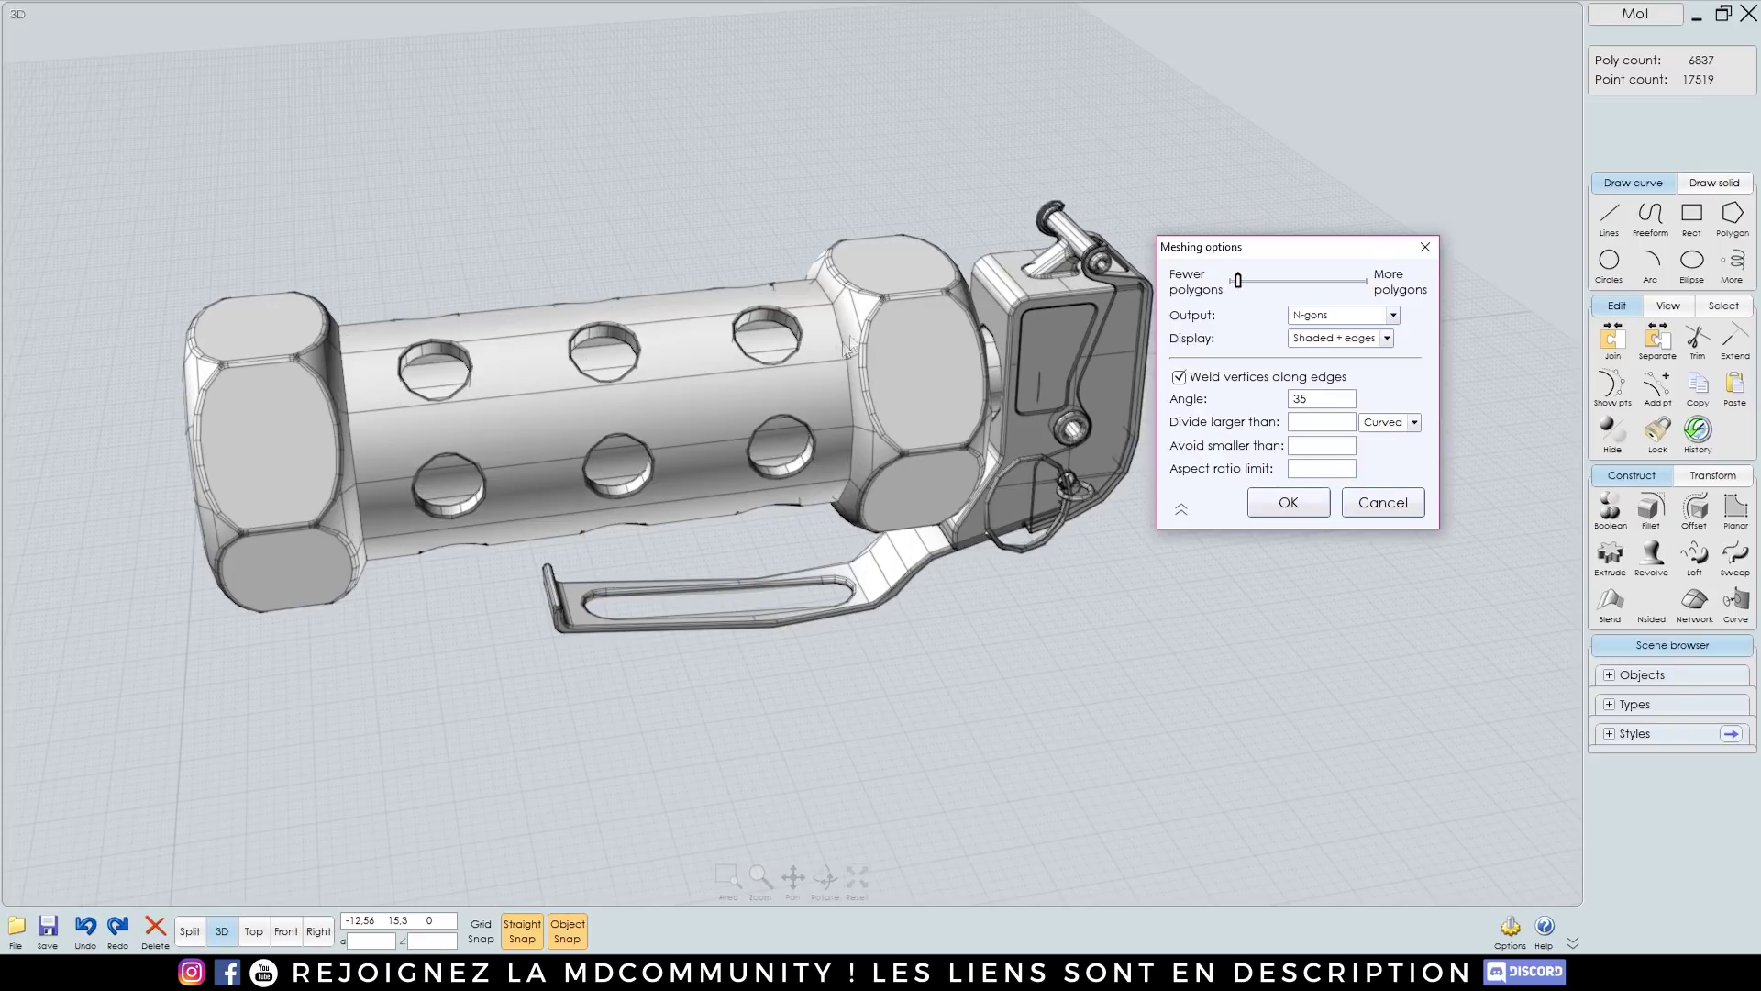
pyautogui.moveTo(817, 328); pyautogui.dragTo(642, 432, button='right')
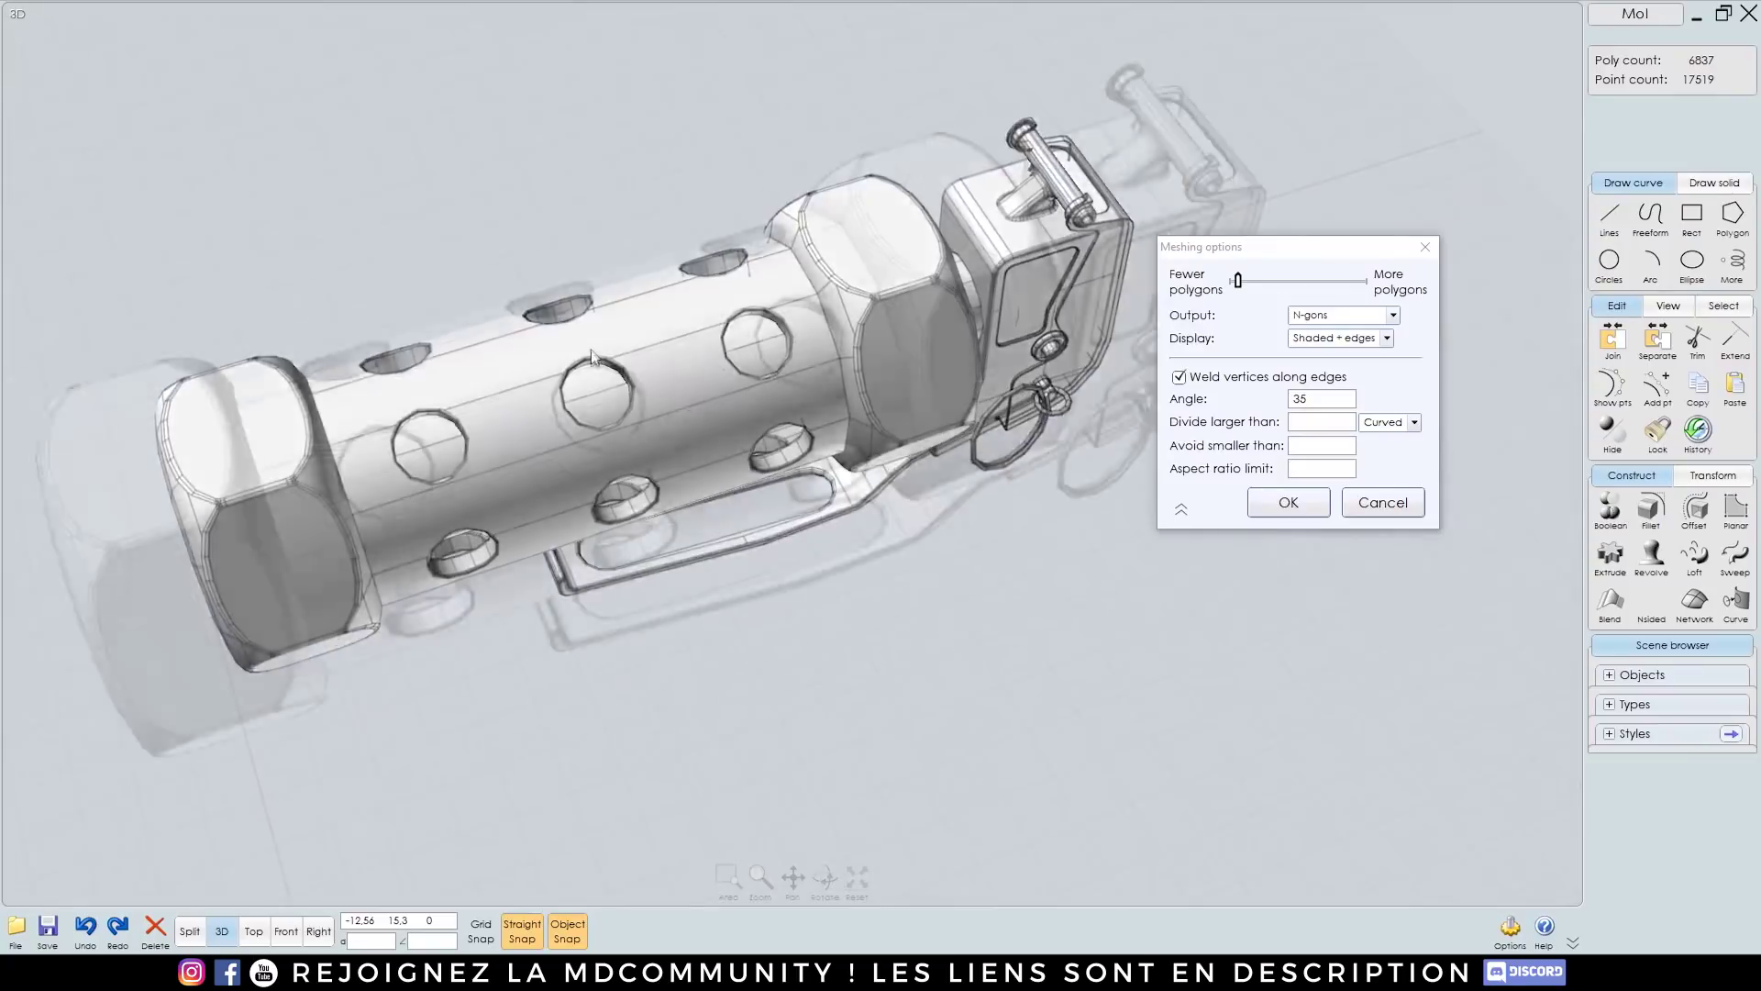
pyautogui.scroll(5, 601, 440)
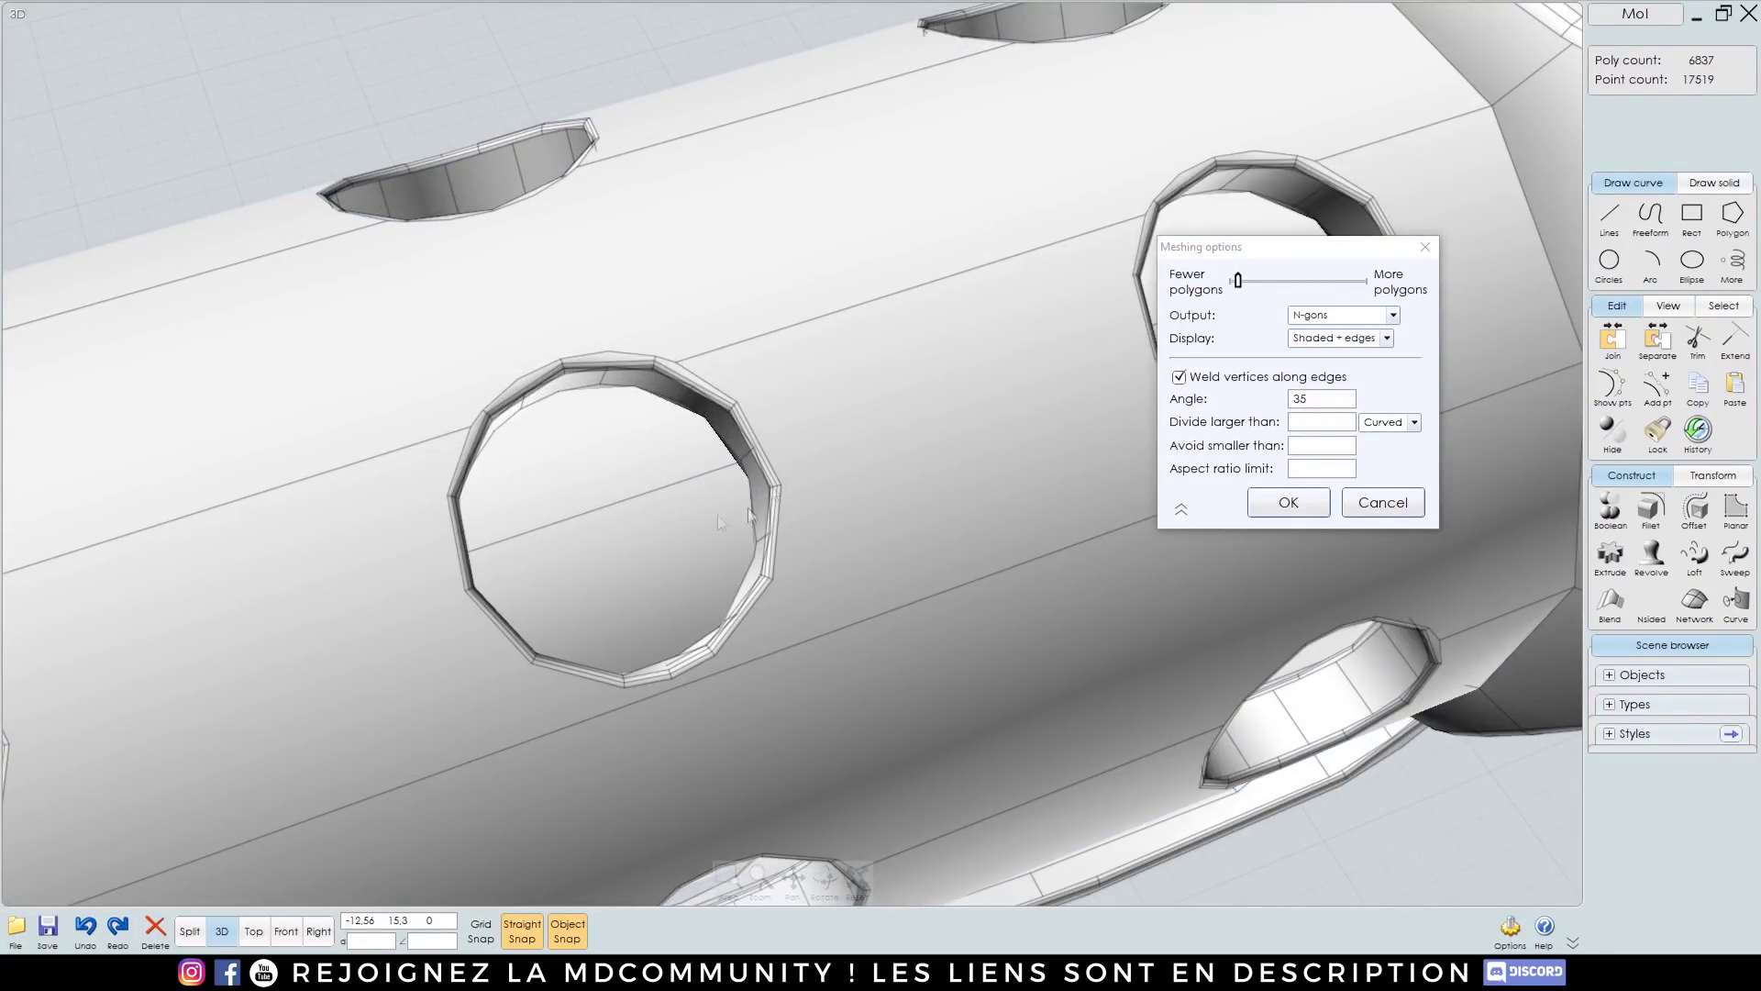
# Step: Set the meshing angle to 7 and check the polygons around the holes and the hexagonal end's rounded edges
pyautogui.click(1318, 397)
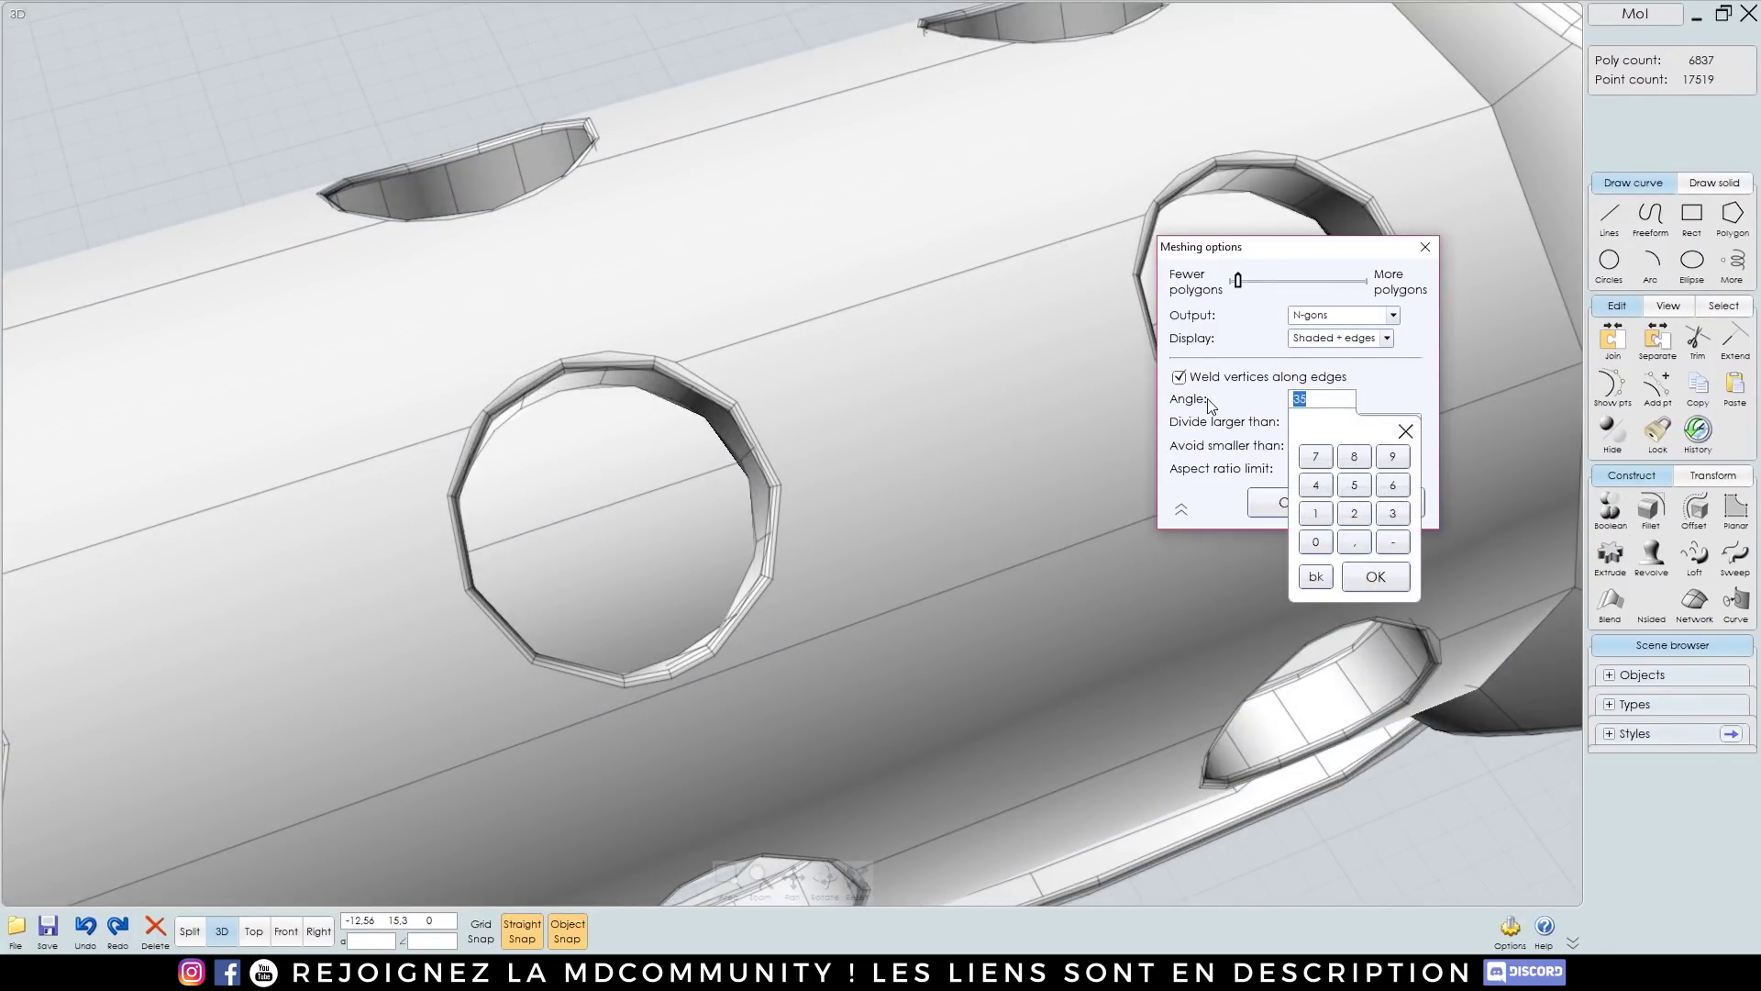
pyautogui.write('7')
pyautogui.click(1376, 576)
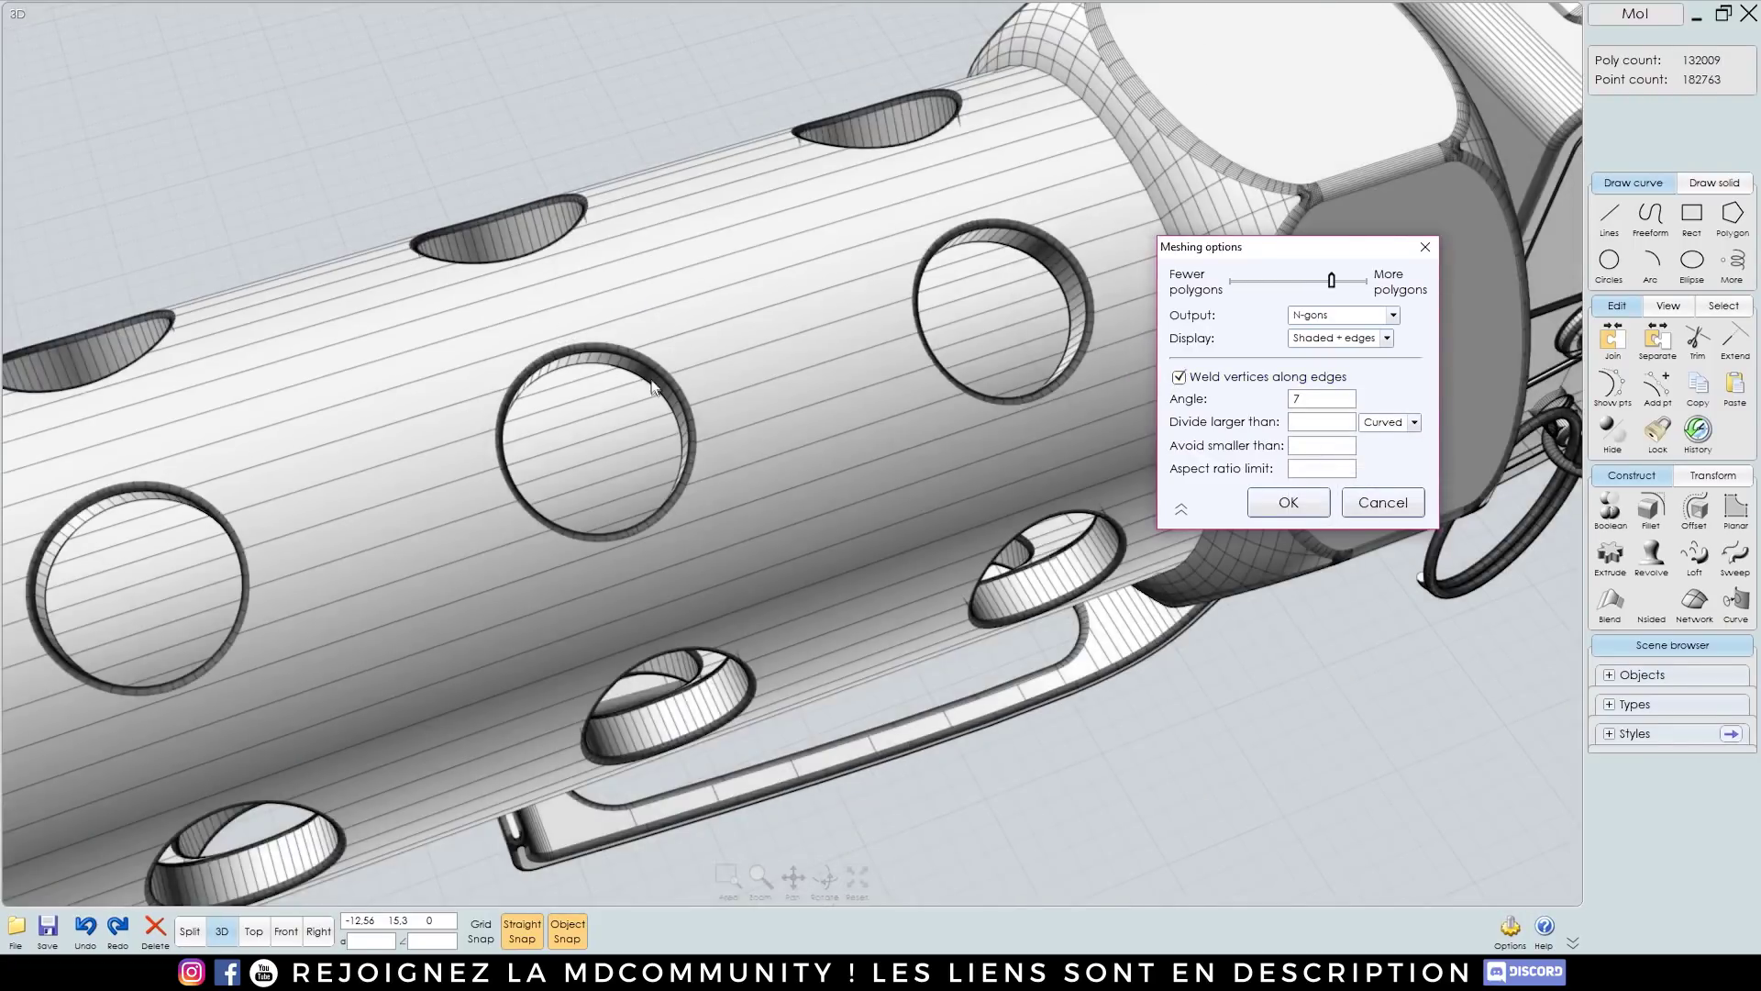
pyautogui.scroll(5, 655, 378)
pyautogui.scroll(-3, 669, 345)
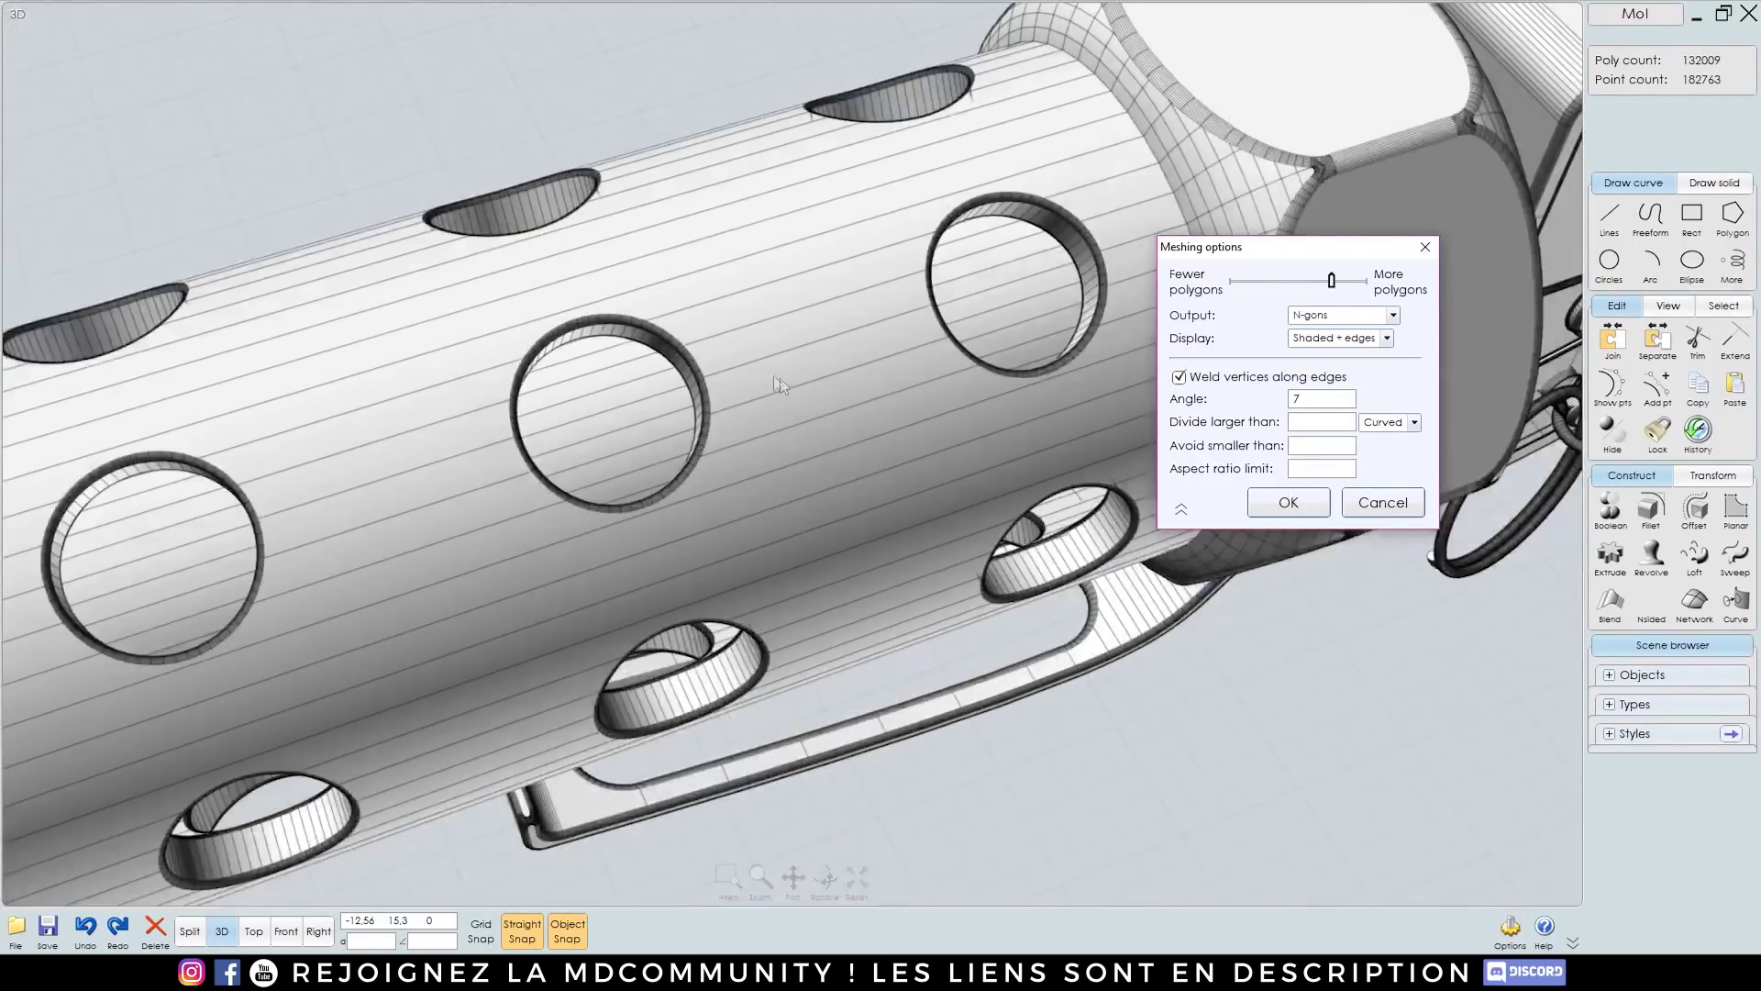
pyautogui.moveTo(1009, 303); pyautogui.dragTo(1097, 243, button='right')
pyautogui.scroll(8, 766, 359)
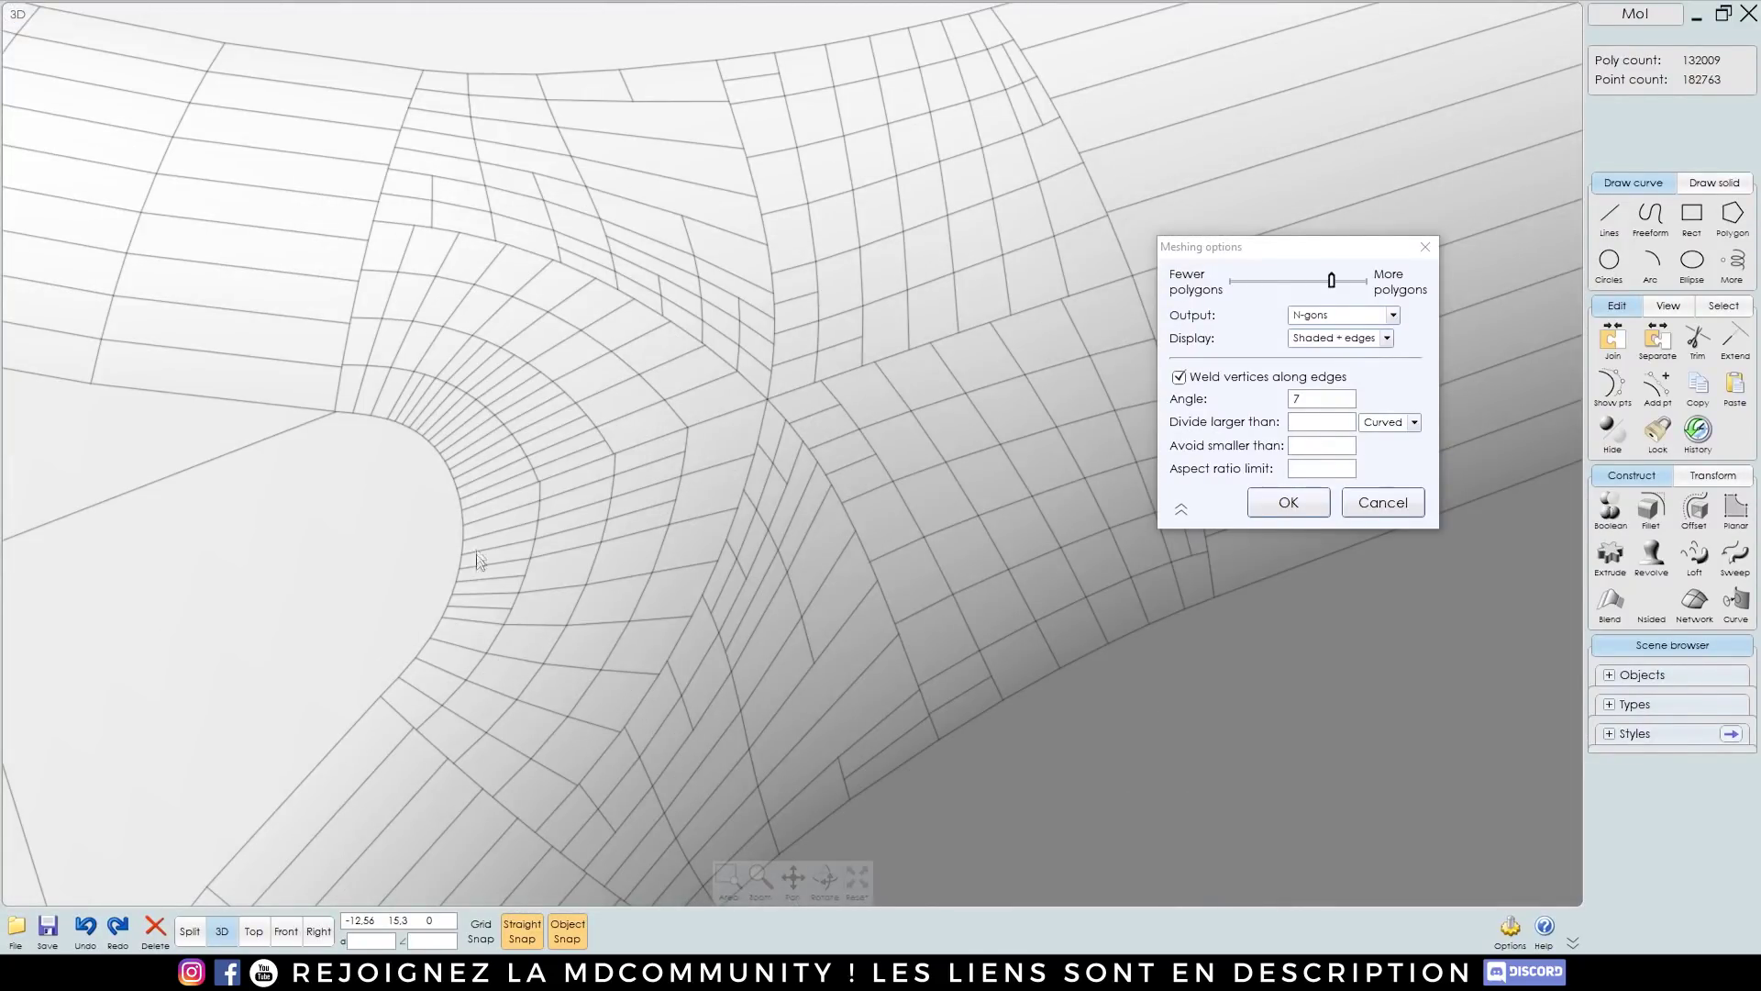
# Step: Set the mesh to avoid polygons smaller than 0.25 and check the result on the whole grenade
pyautogui.click(1321, 444)
pyautogui.click(1316, 588)
pyautogui.click(1355, 588)
pyautogui.click(1354, 563)
pyautogui.click(1354, 503)
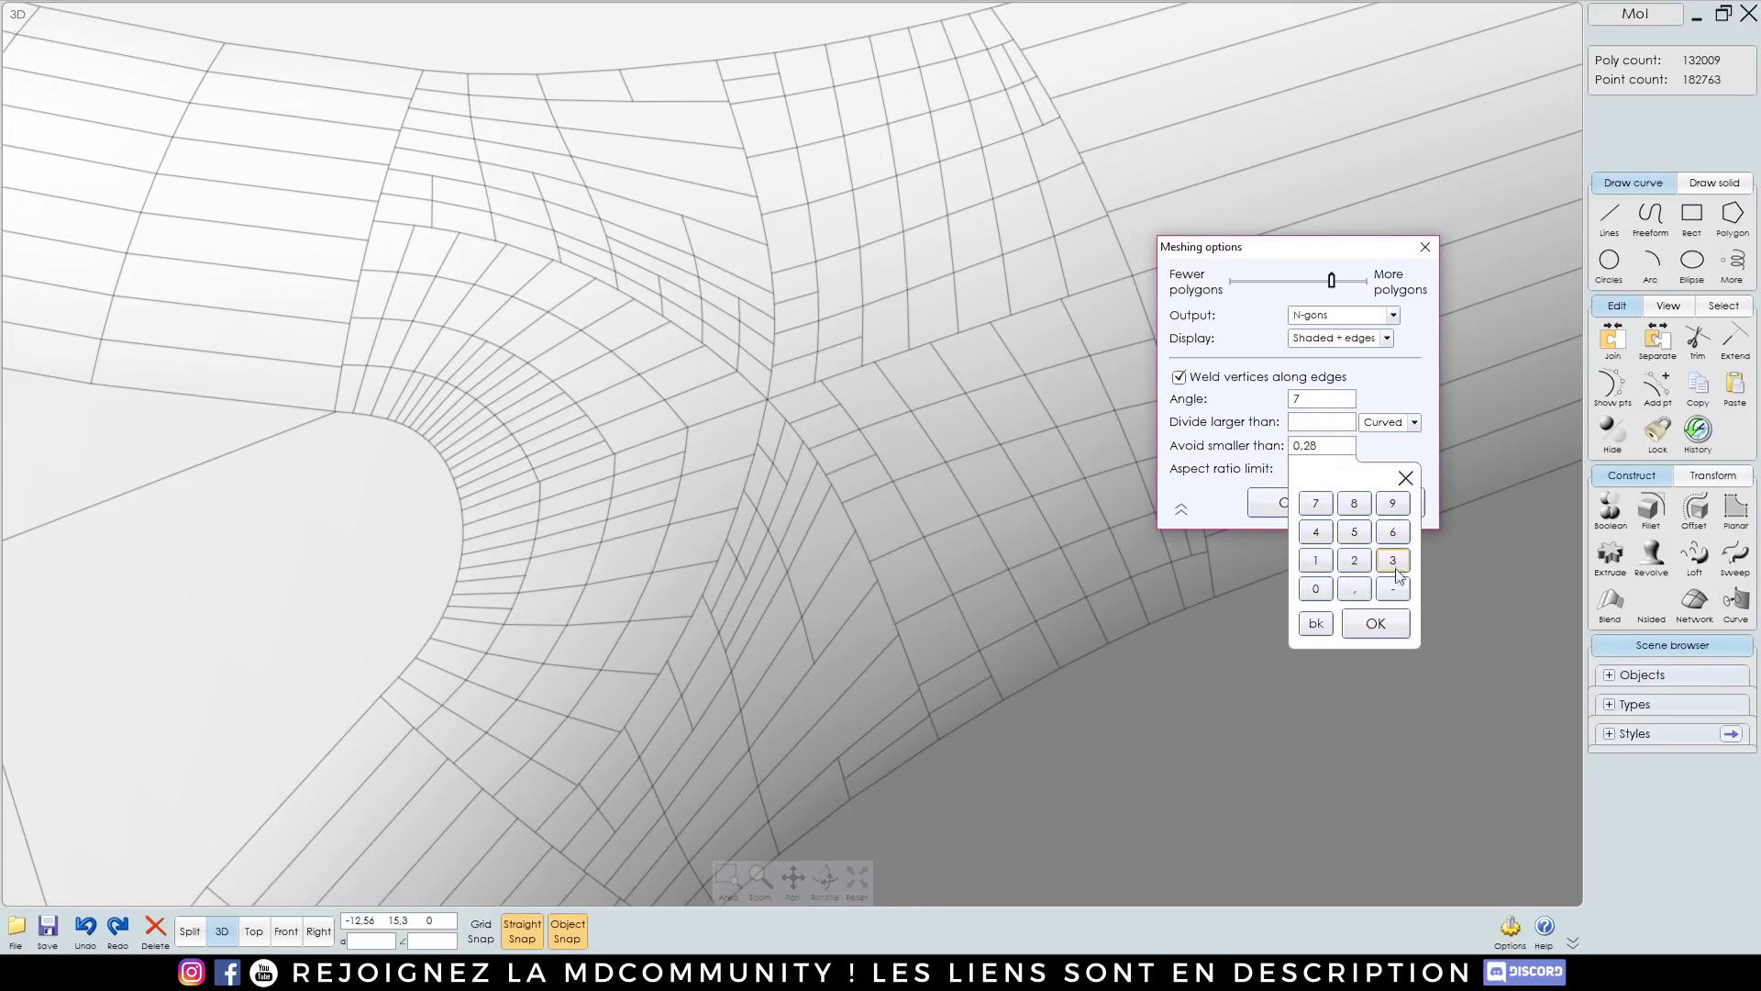
pyautogui.click(1312, 622)
pyautogui.click(1315, 622)
pyautogui.click(1354, 531)
pyautogui.click(1375, 623)
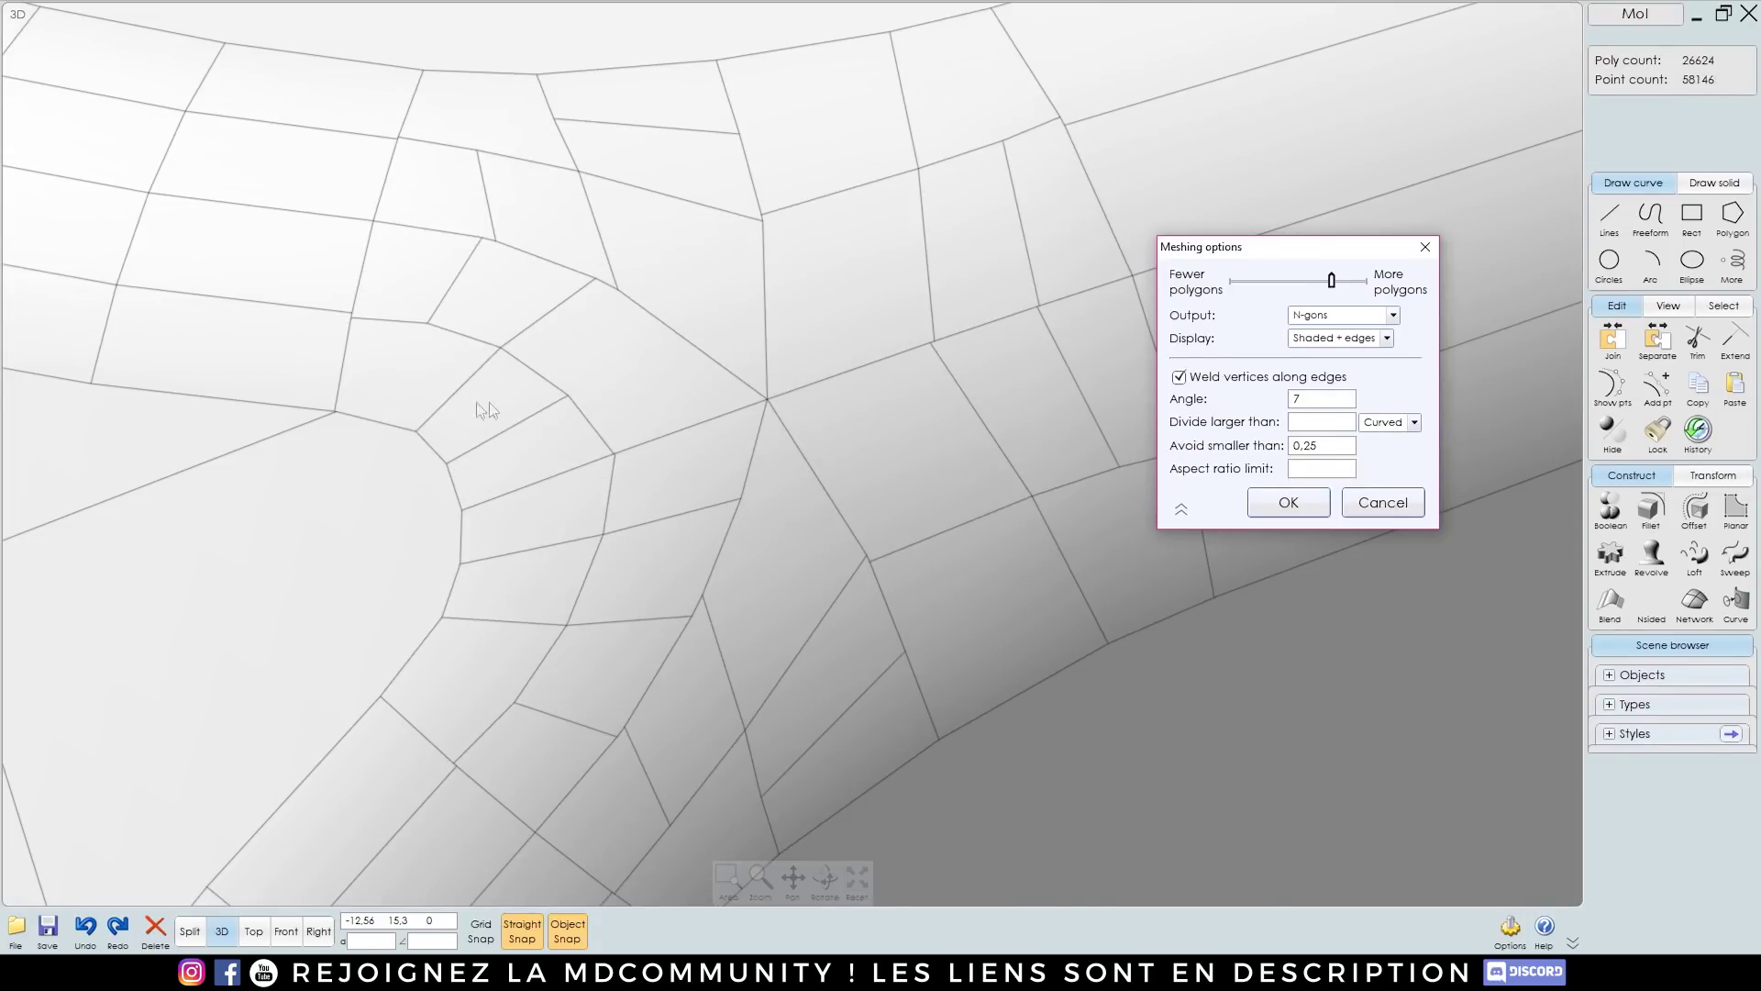
pyautogui.scroll(-10, 601, 378)
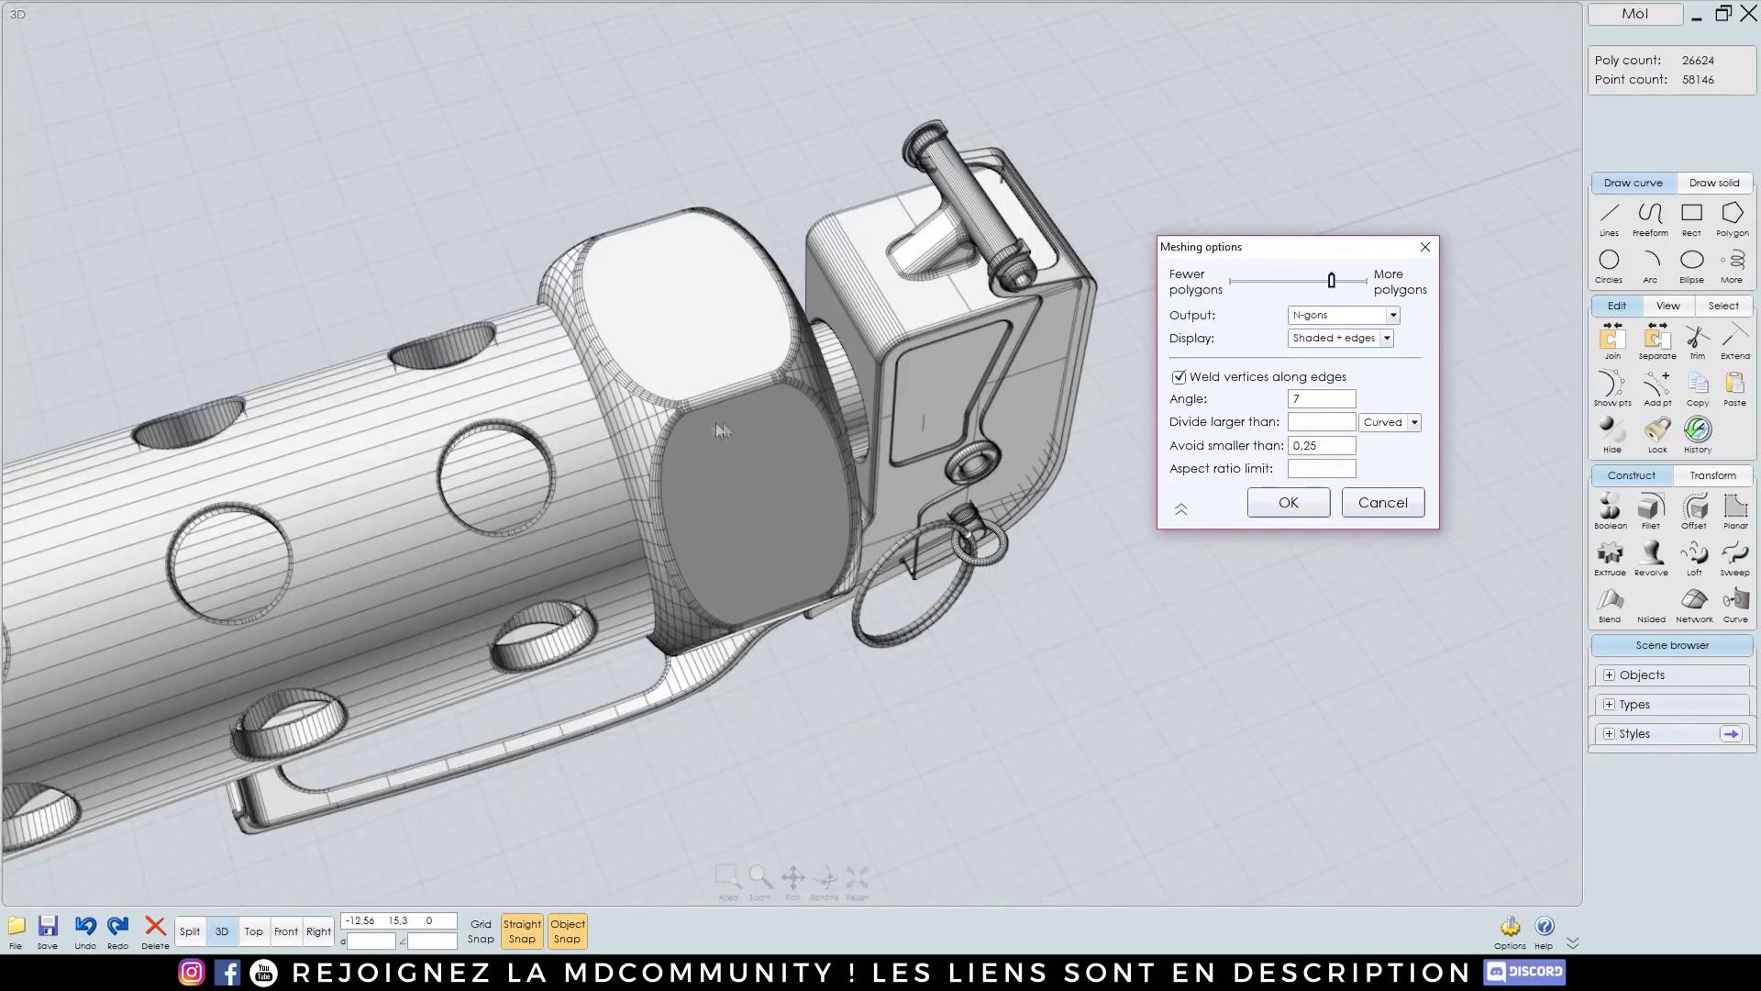
pyautogui.scroll(-6, 725, 442)
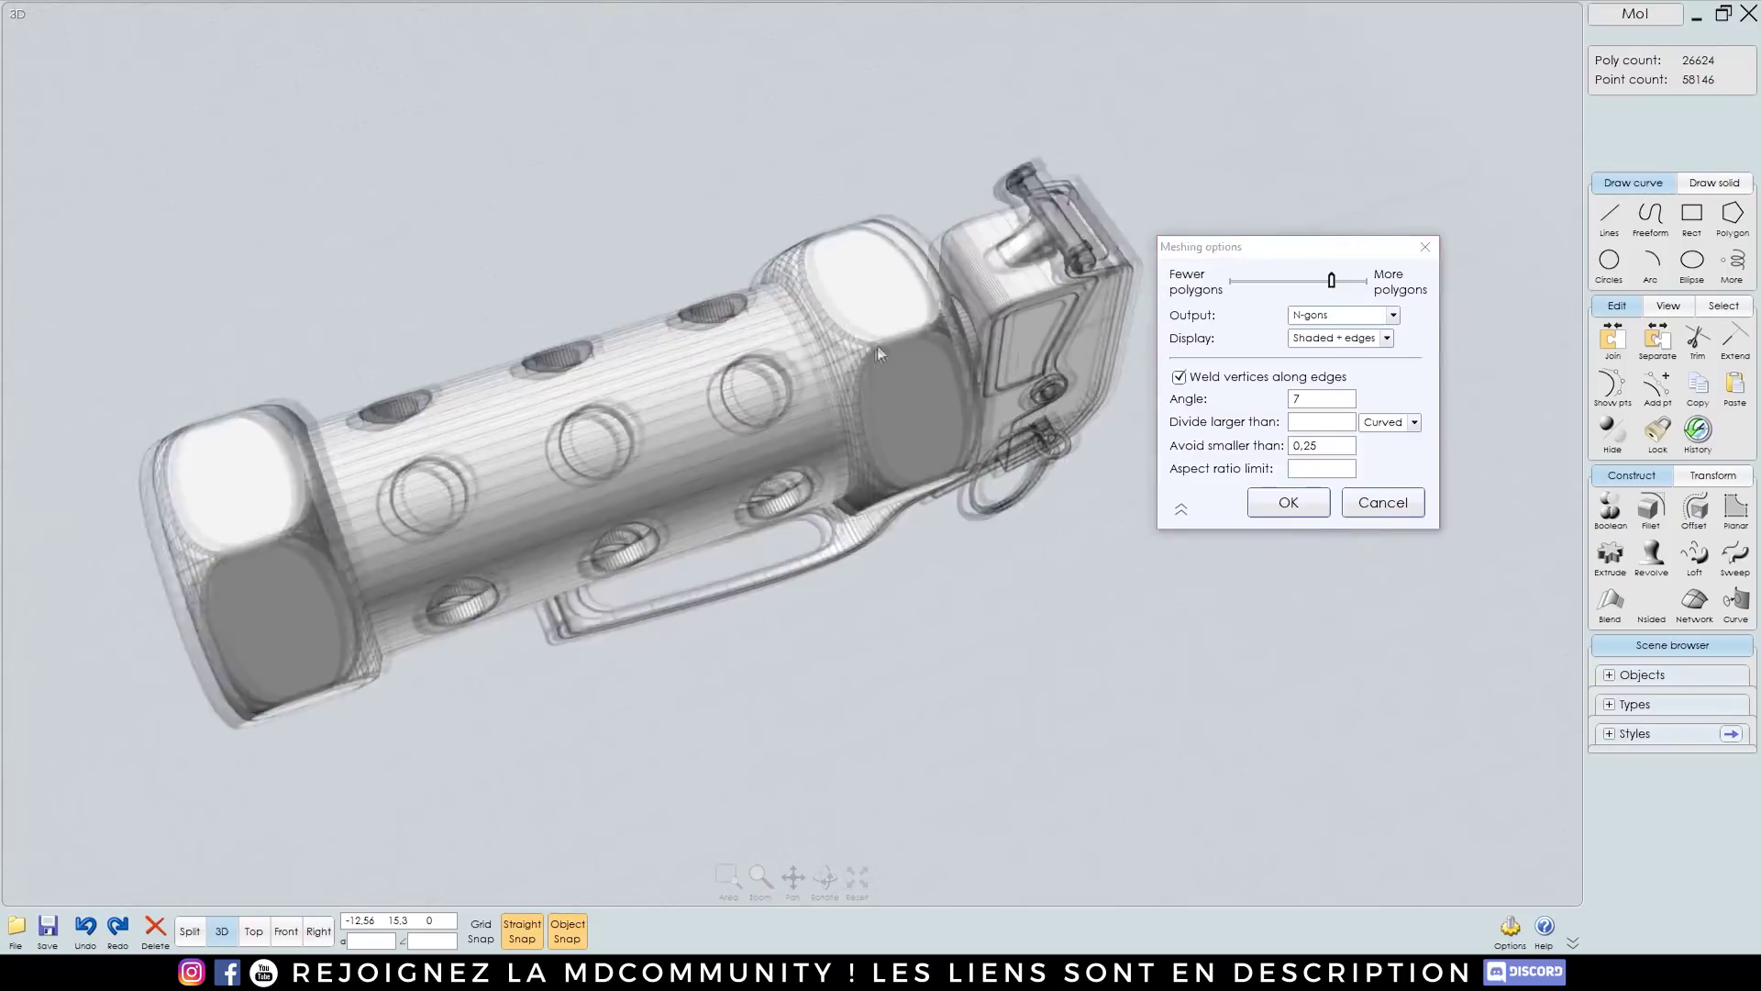
# Step: Try dividing mesh polygons larger than 7, applied to all surfaces, and check the hexagonal end's flat faces
pyautogui.click(1330, 423)
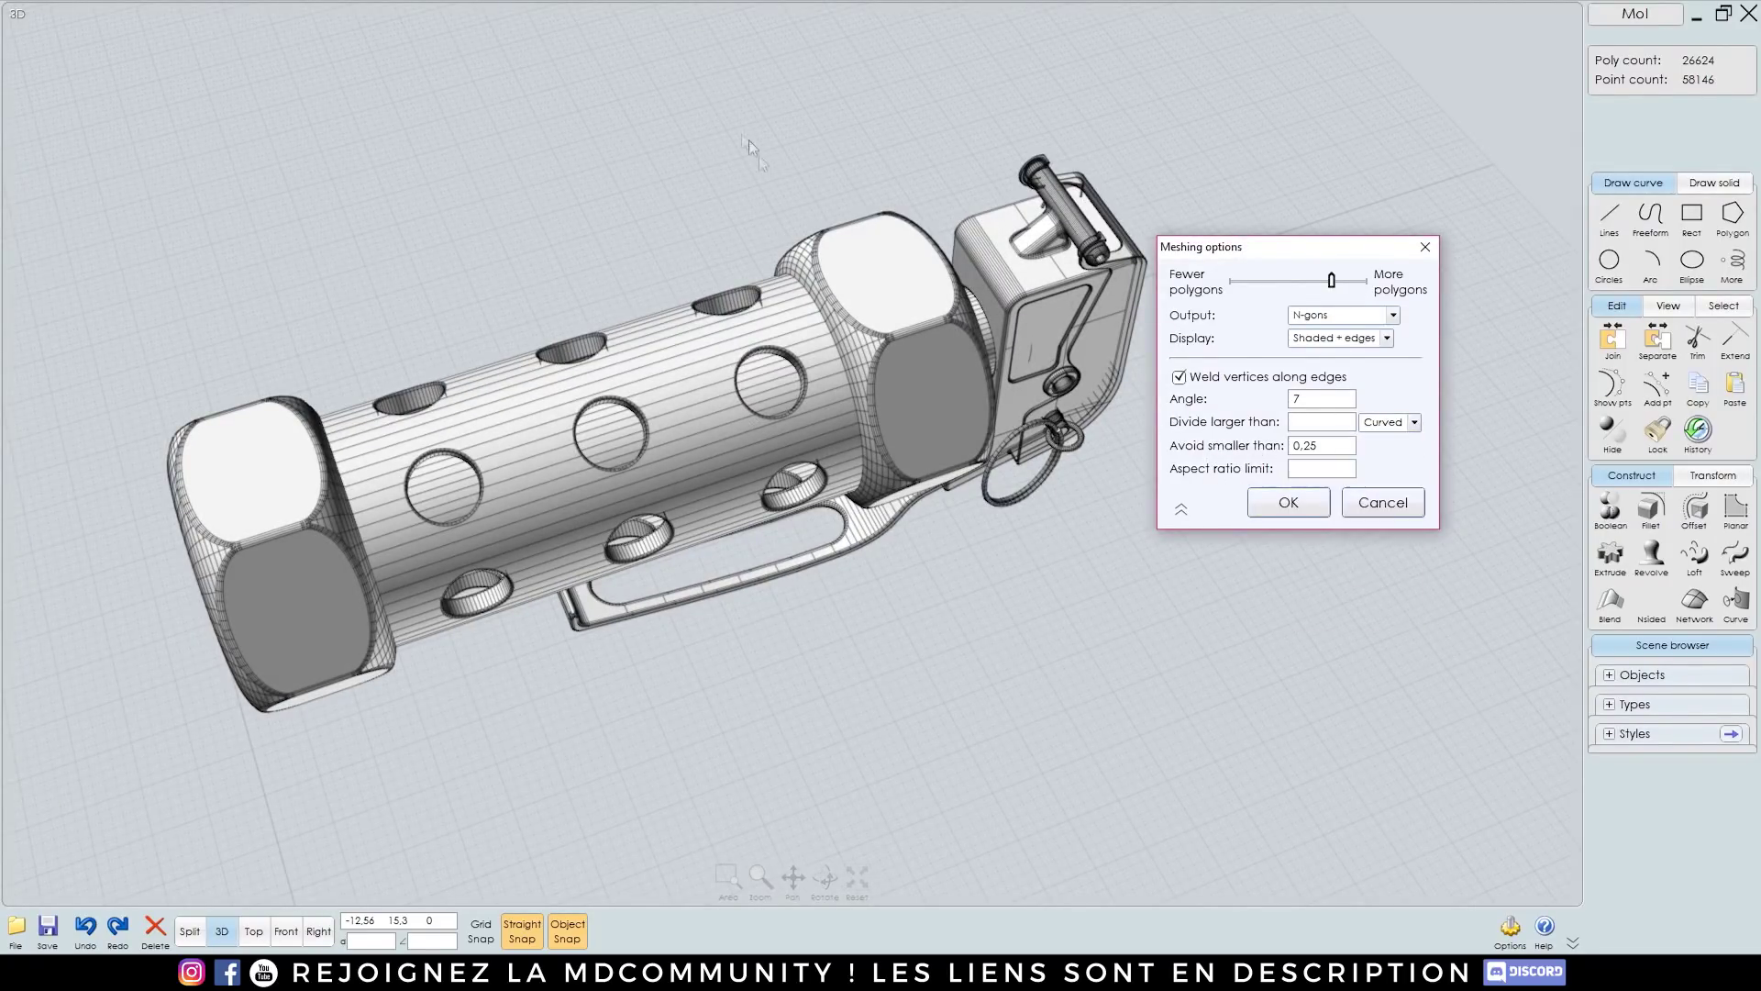
pyautogui.scroll(5, 911, 295)
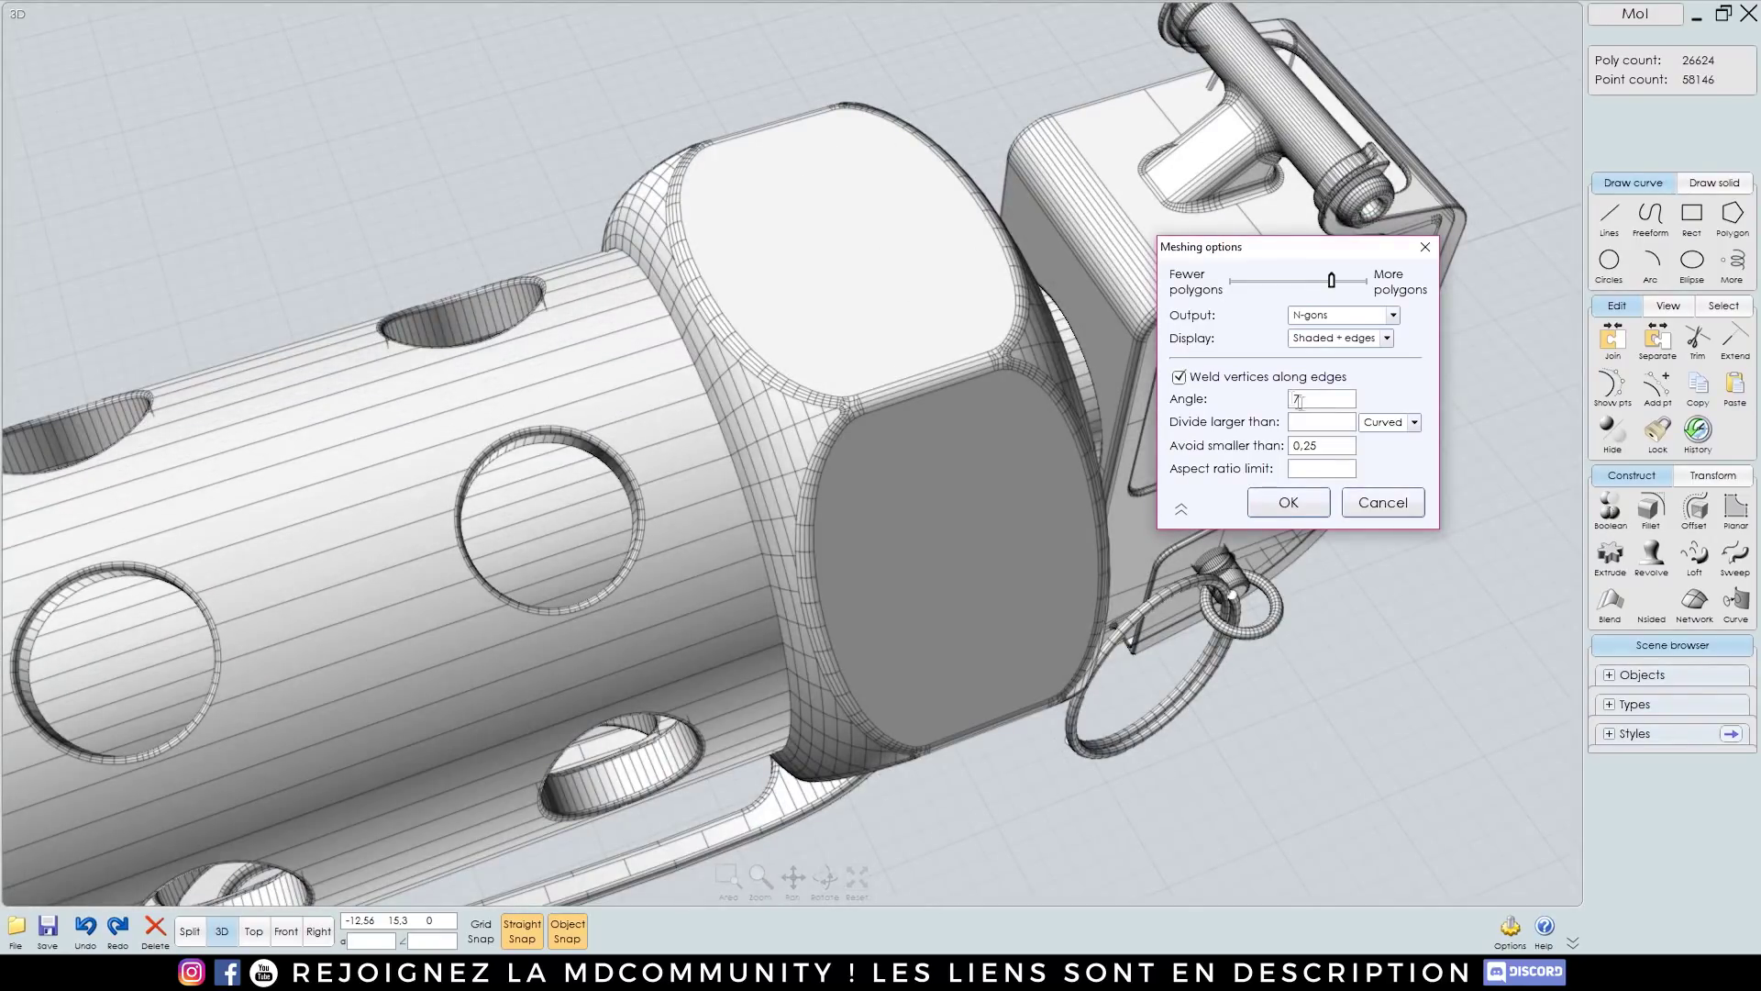
pyautogui.click(1321, 423)
pyautogui.click(1315, 479)
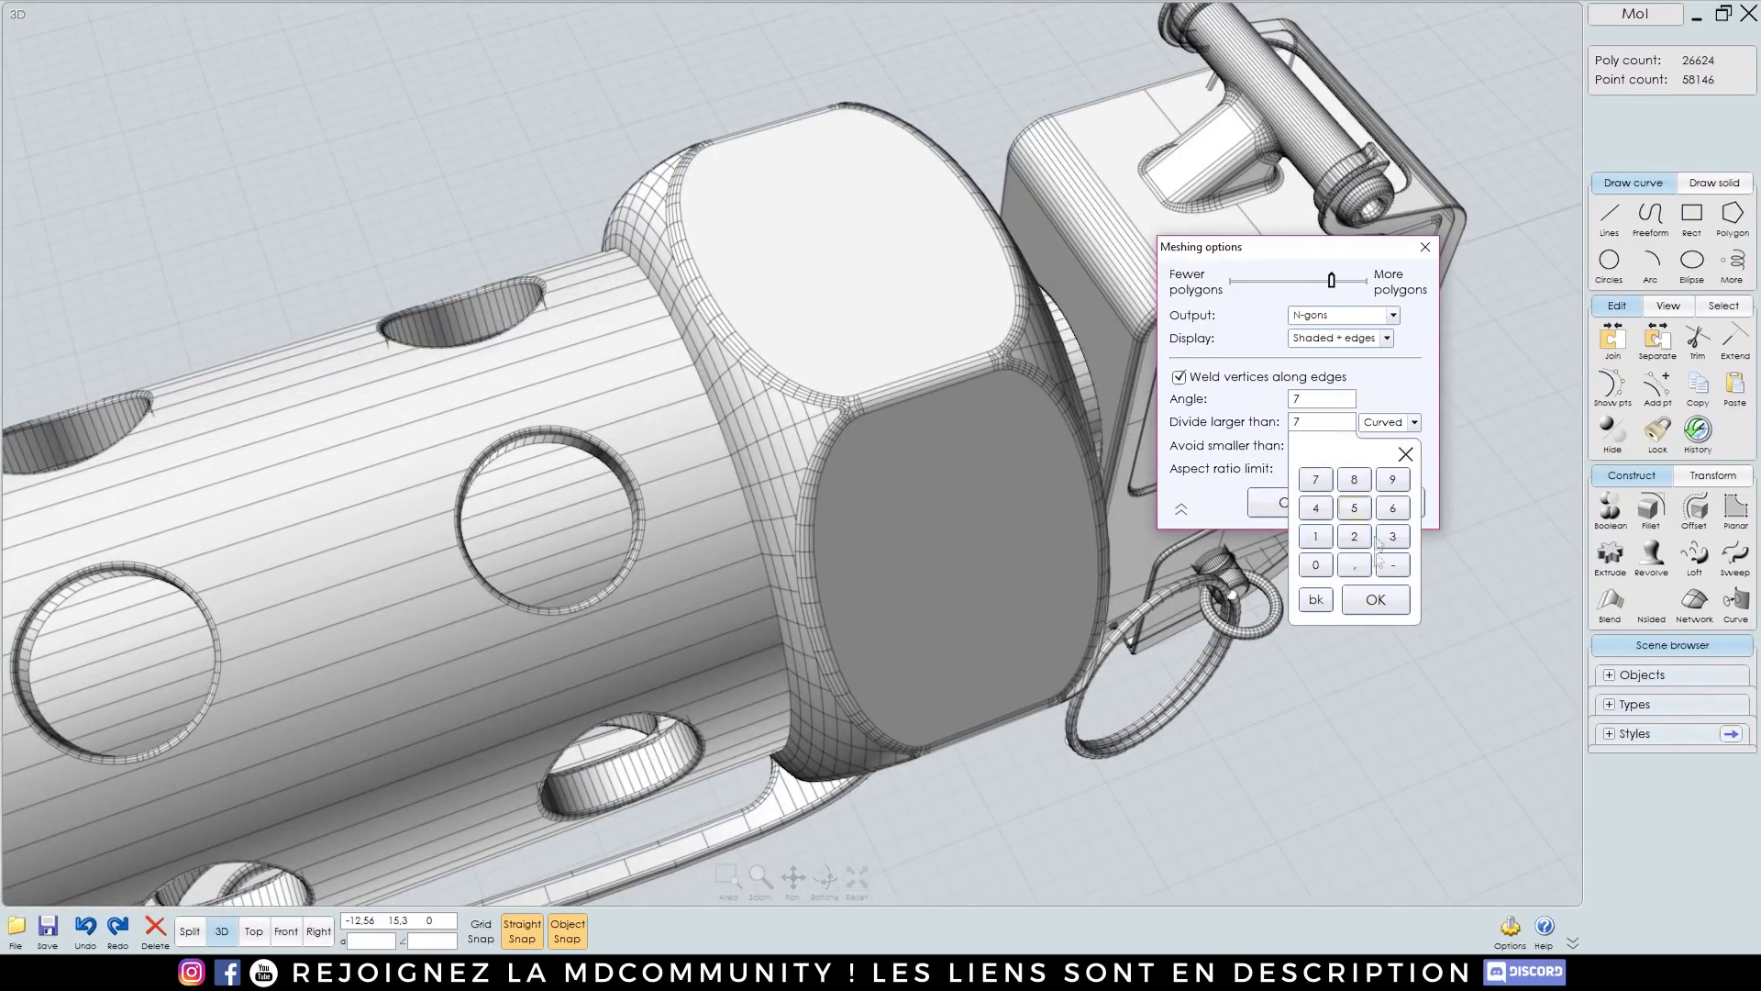
pyautogui.click(1375, 599)
pyautogui.click(1389, 422)
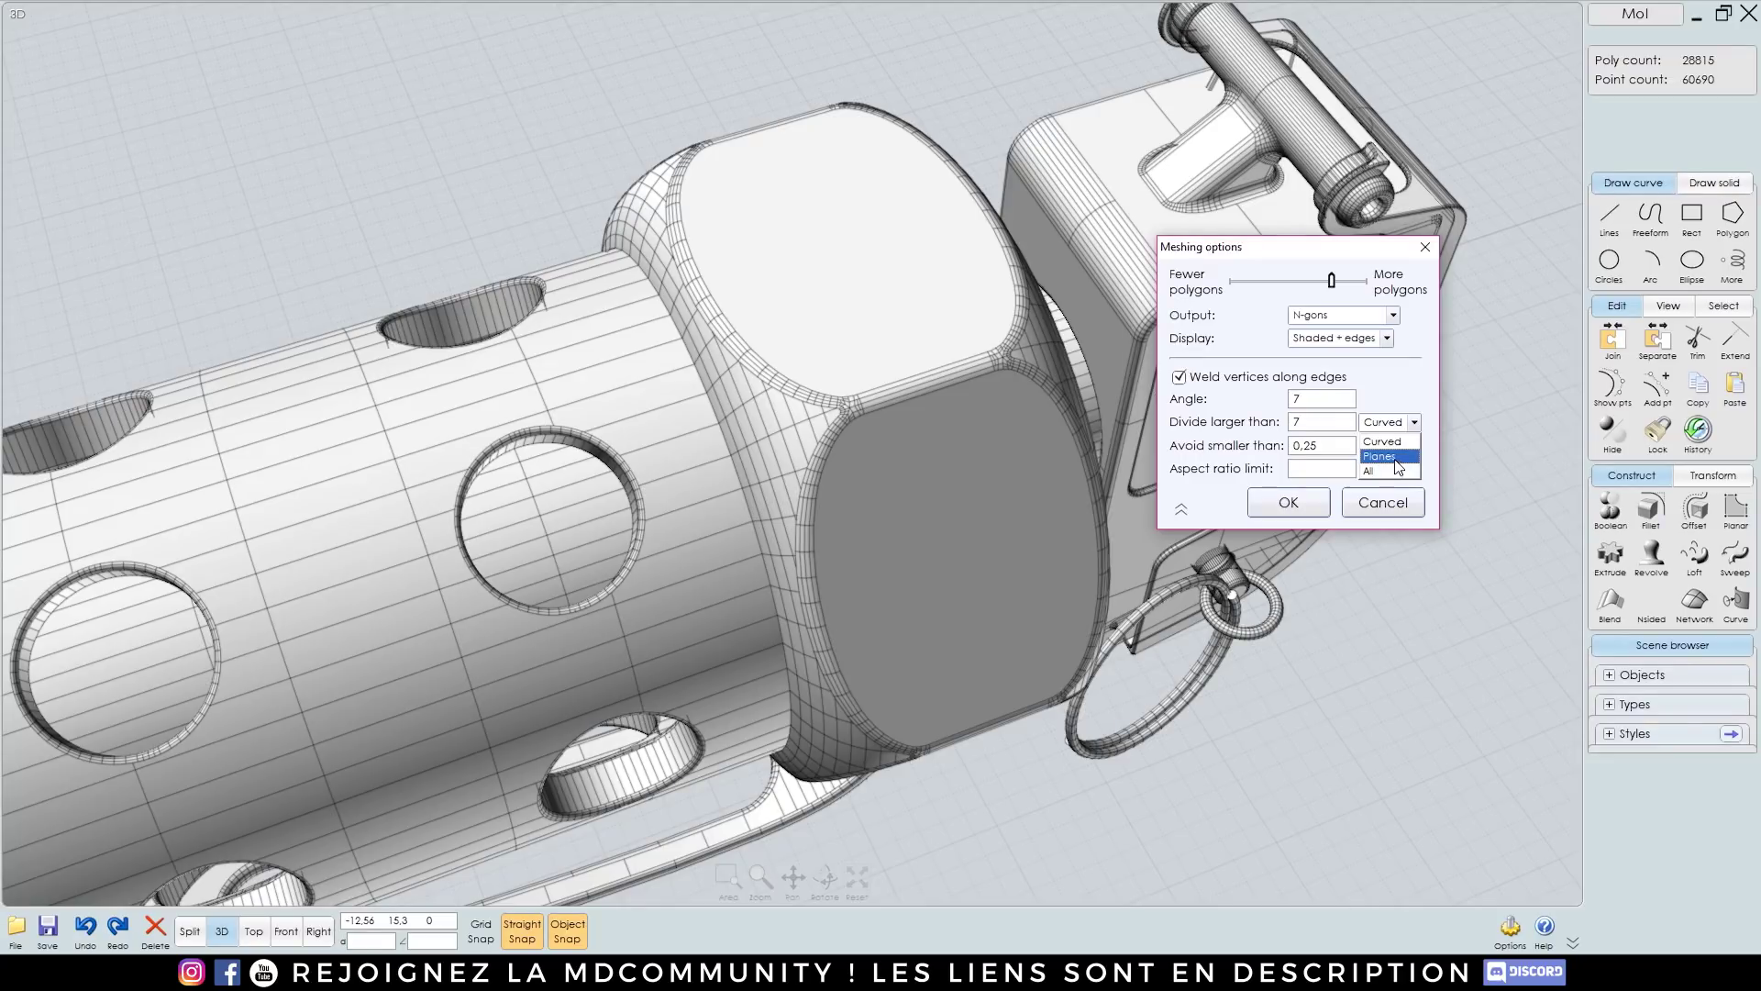
pyautogui.click(1393, 470)
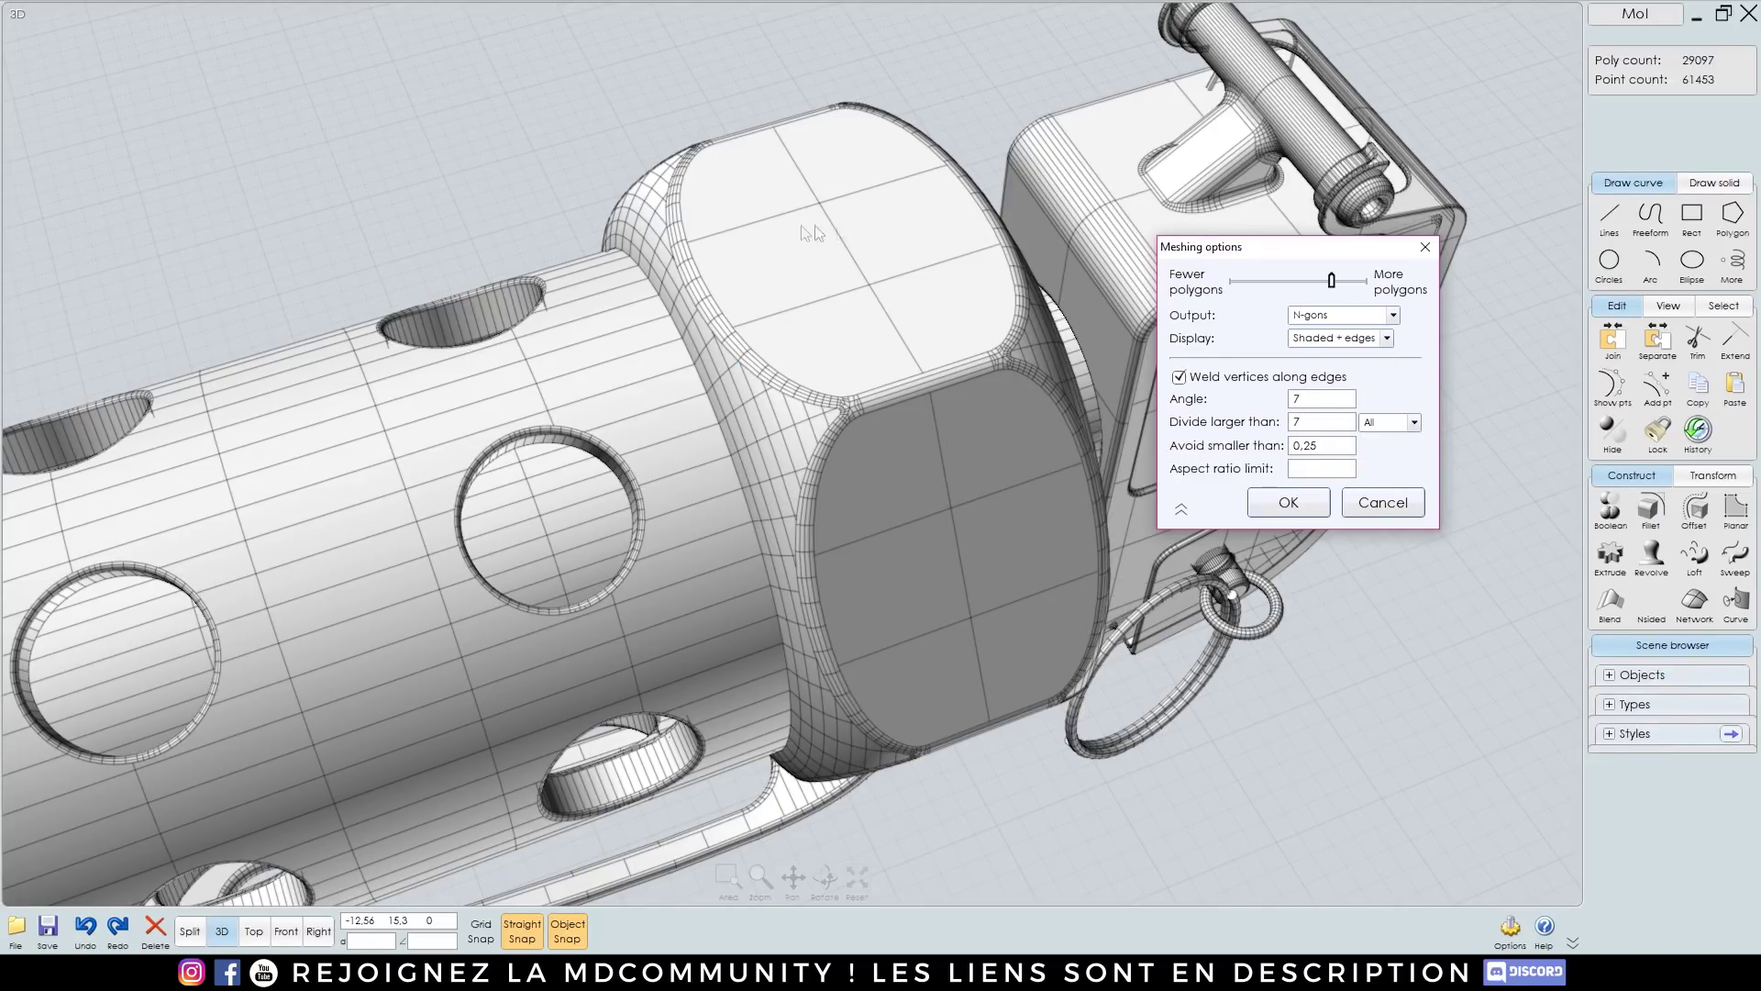
# Step: Try finer mesh division limits of 5 and 3 and check the grid on the flat faces
pyautogui.click(1321, 422)
pyautogui.click(1354, 507)
pyautogui.click(1376, 600)
pyautogui.click(1321, 422)
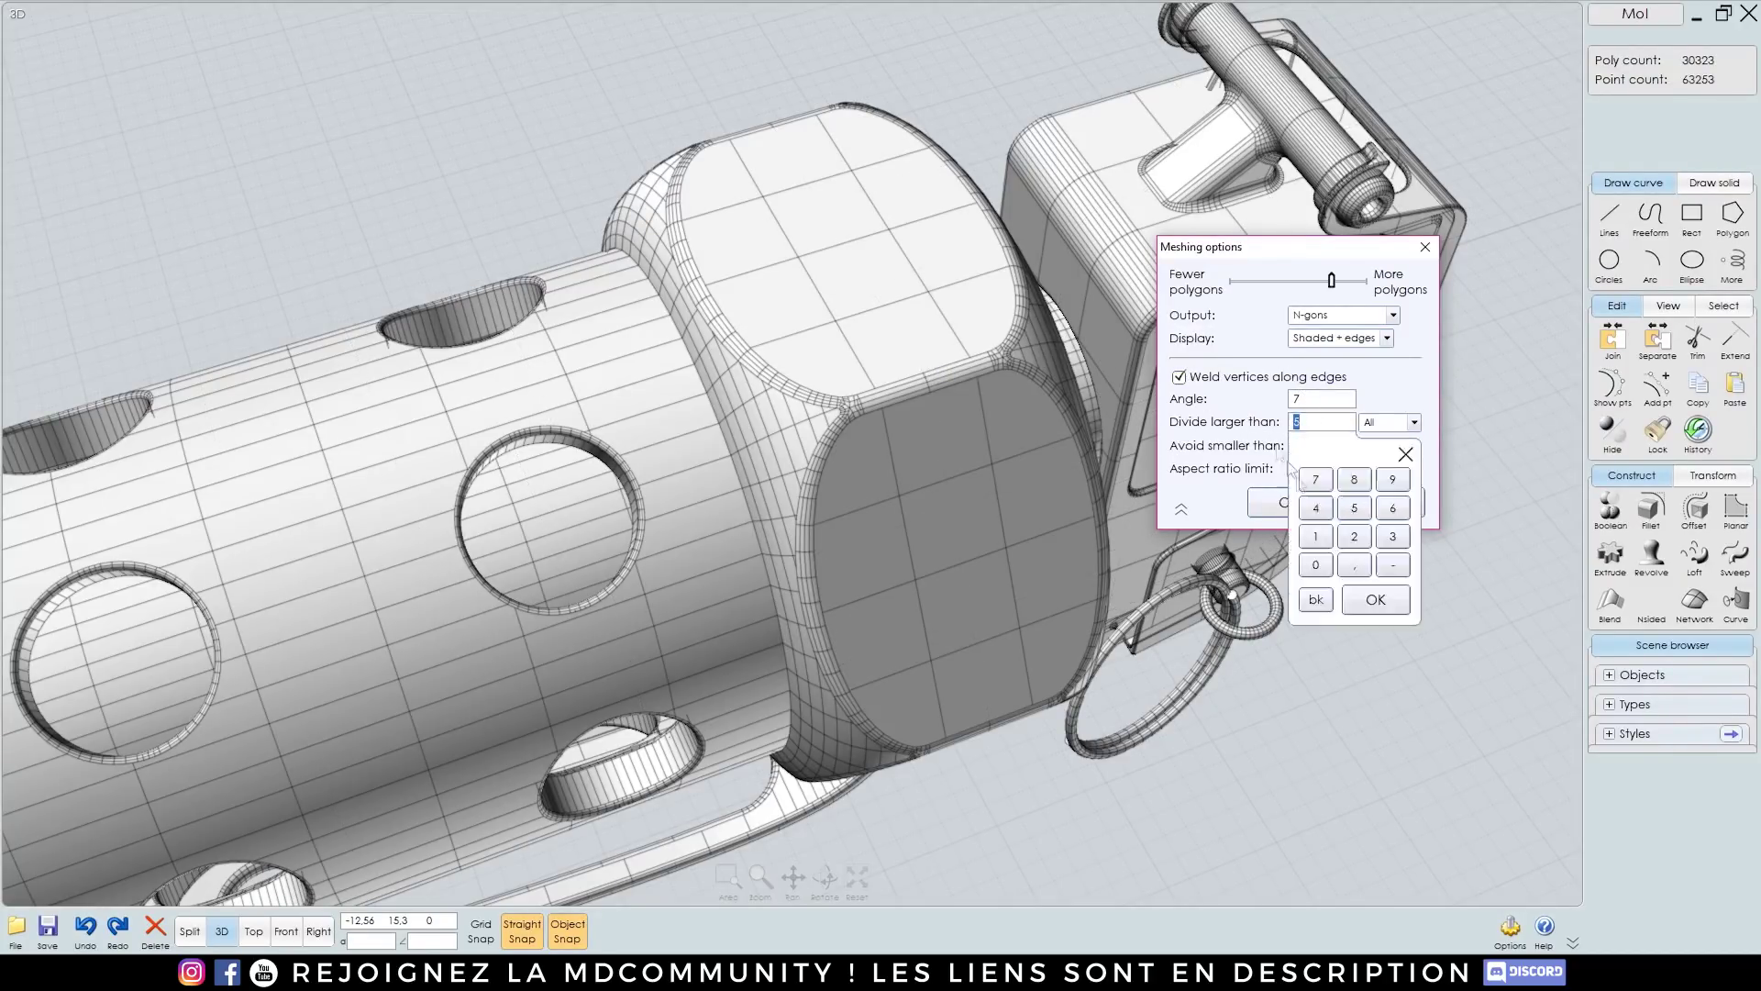
pyautogui.click(1389, 540)
pyautogui.click(1375, 600)
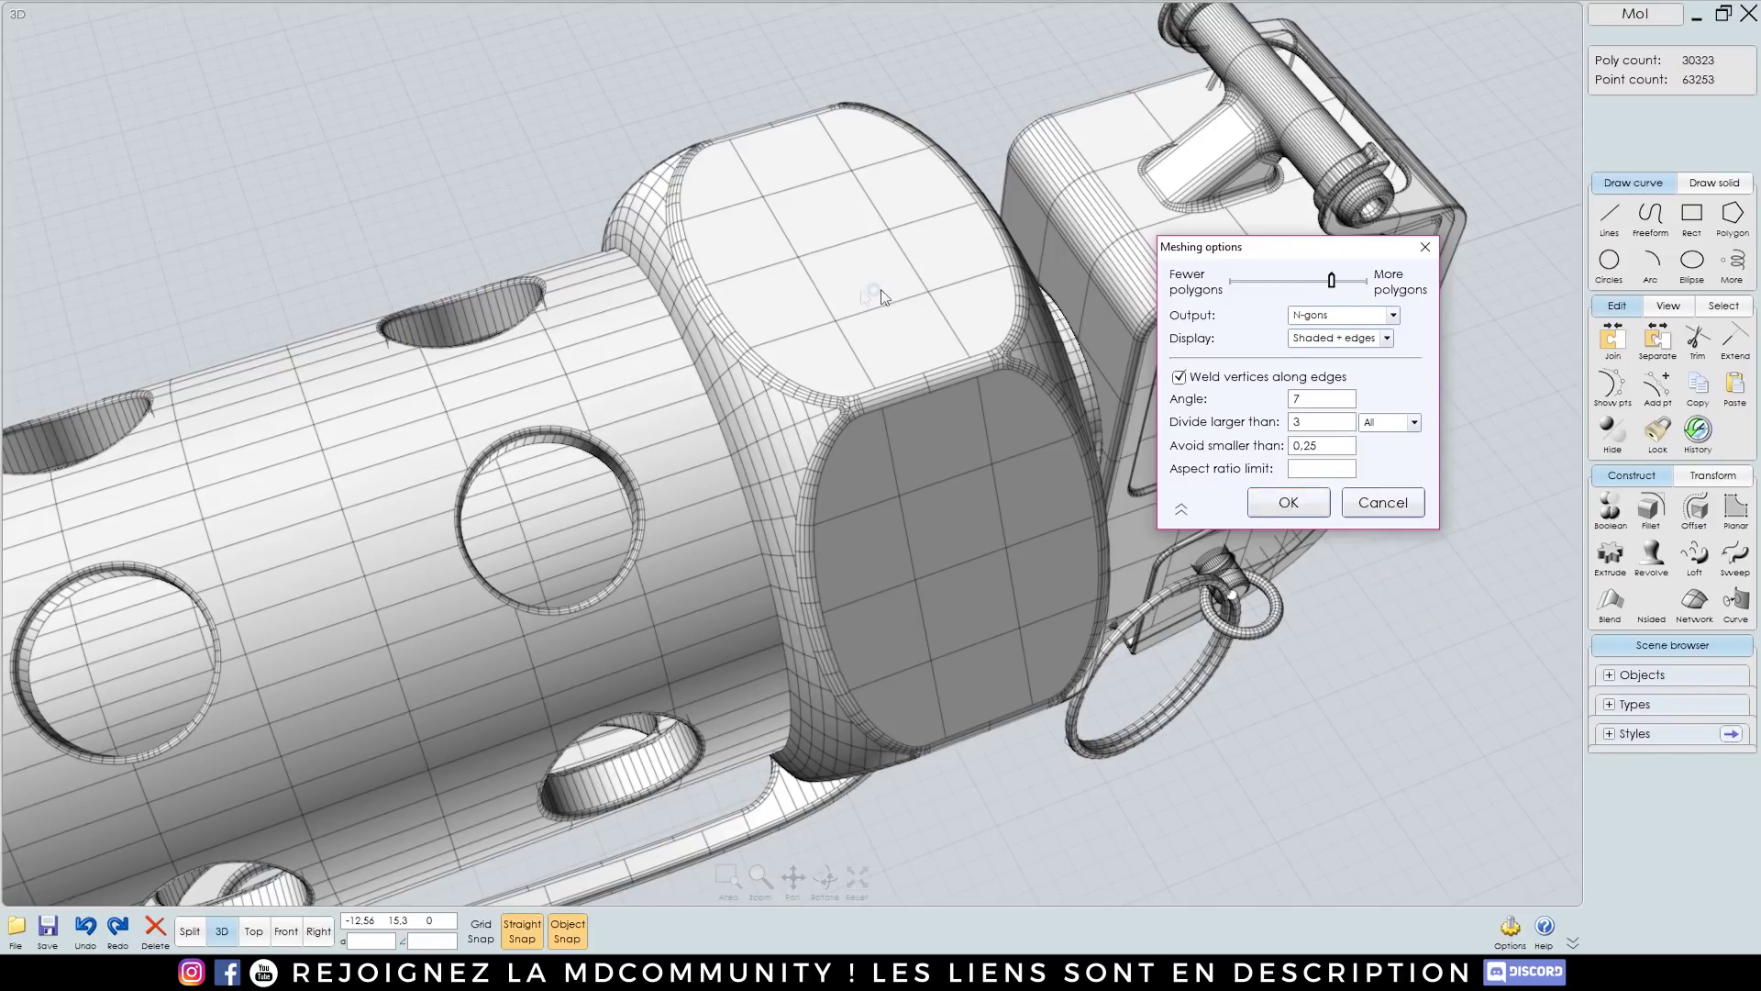
# Step: Set the mesh division limit to 0 and restrict division to curved surfaces
pyautogui.click(1321, 422)
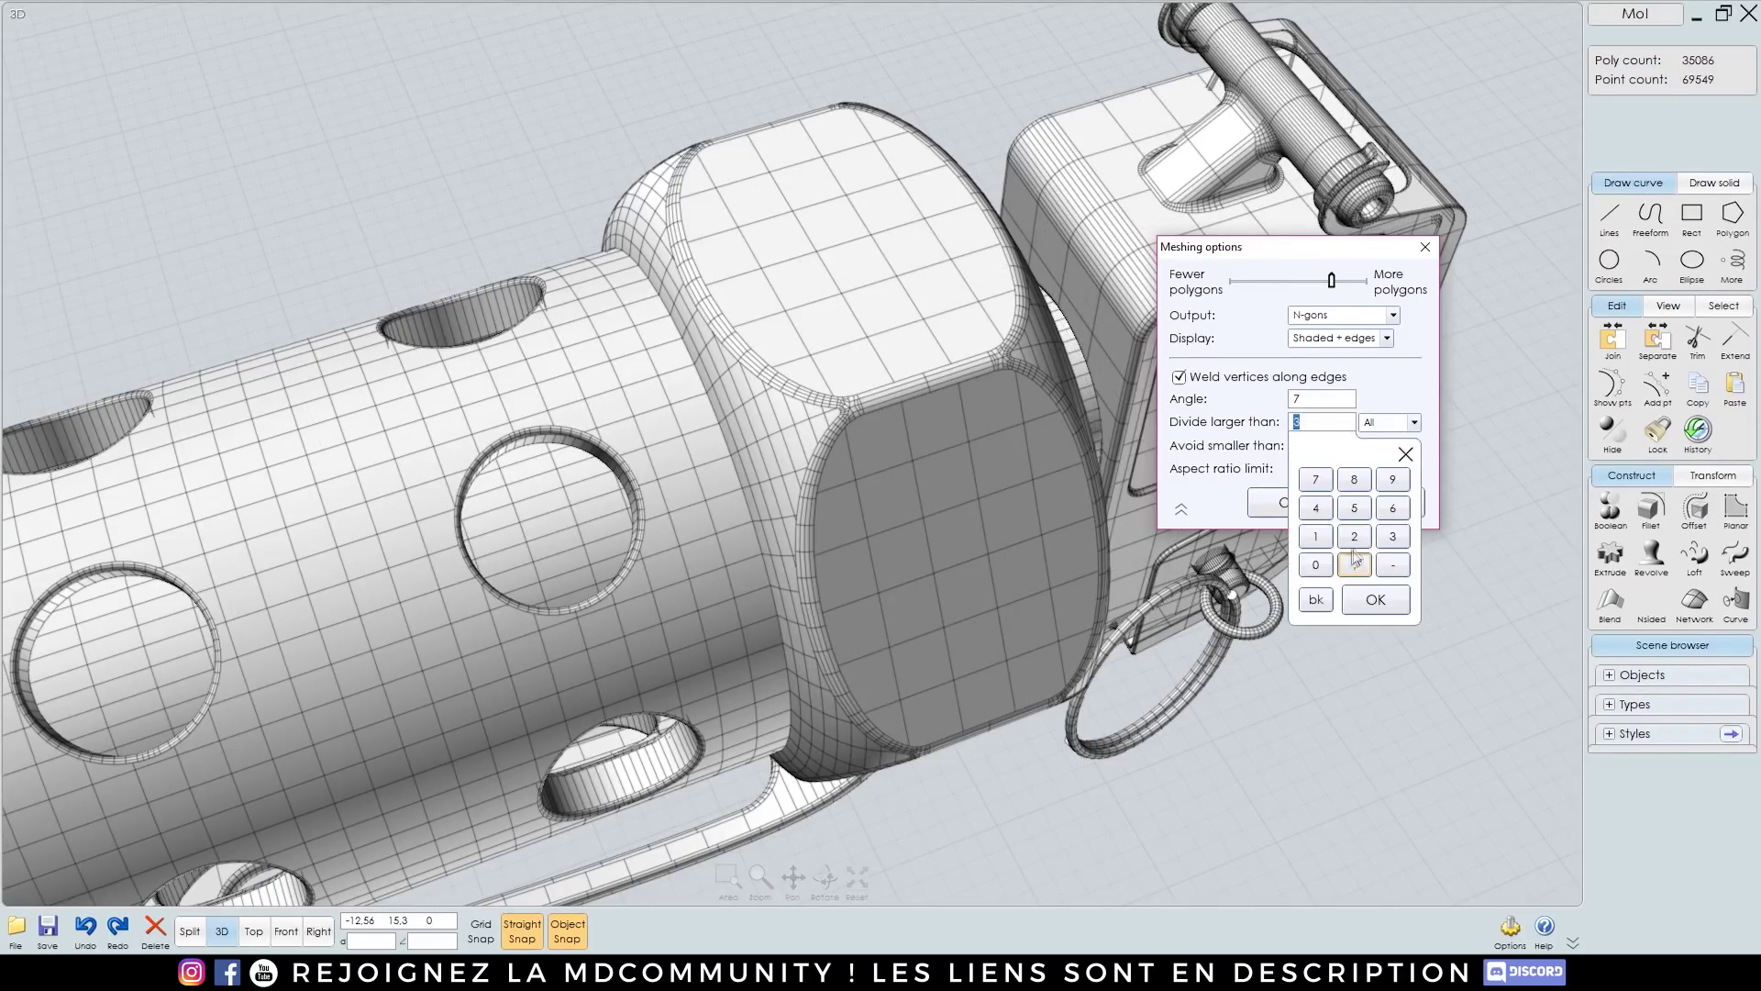
pyautogui.click(1315, 565)
pyautogui.click(1376, 600)
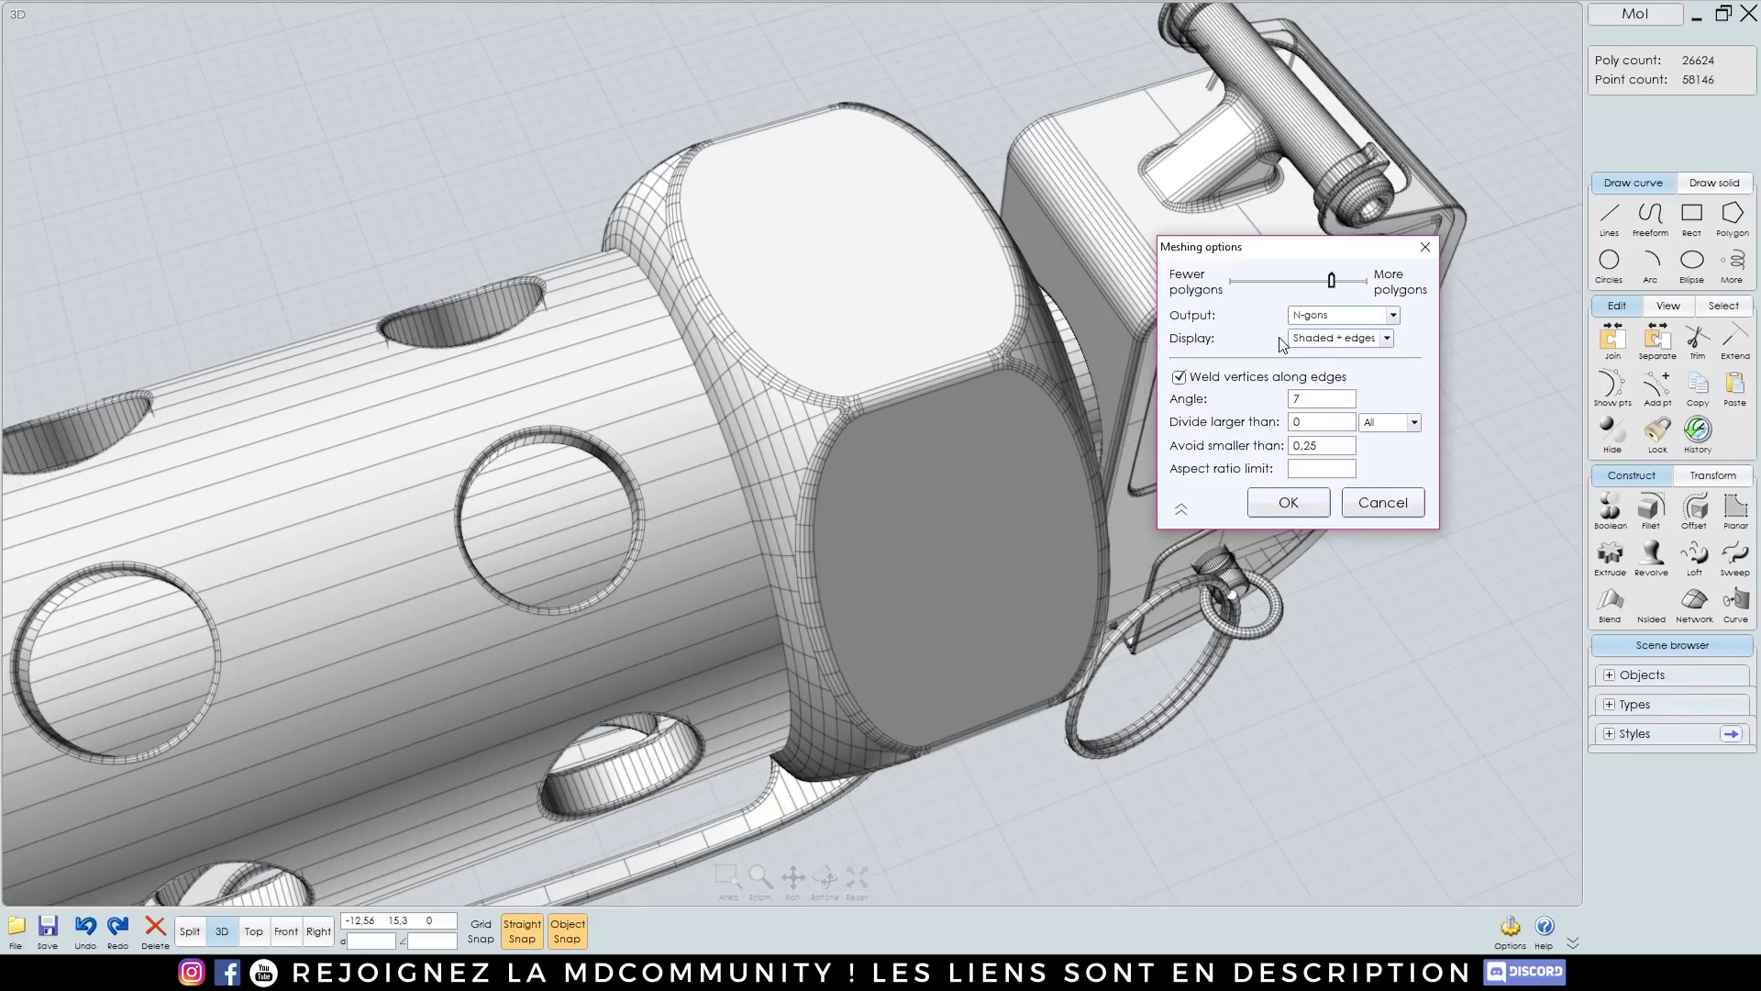
pyautogui.click(1414, 422)
pyautogui.click(1385, 455)
# Step: Try the Triangles only mesh output and inspect the triangulation on the whole grenade and its hexagonal end
pyautogui.click(1393, 316)
pyautogui.click(1355, 364)
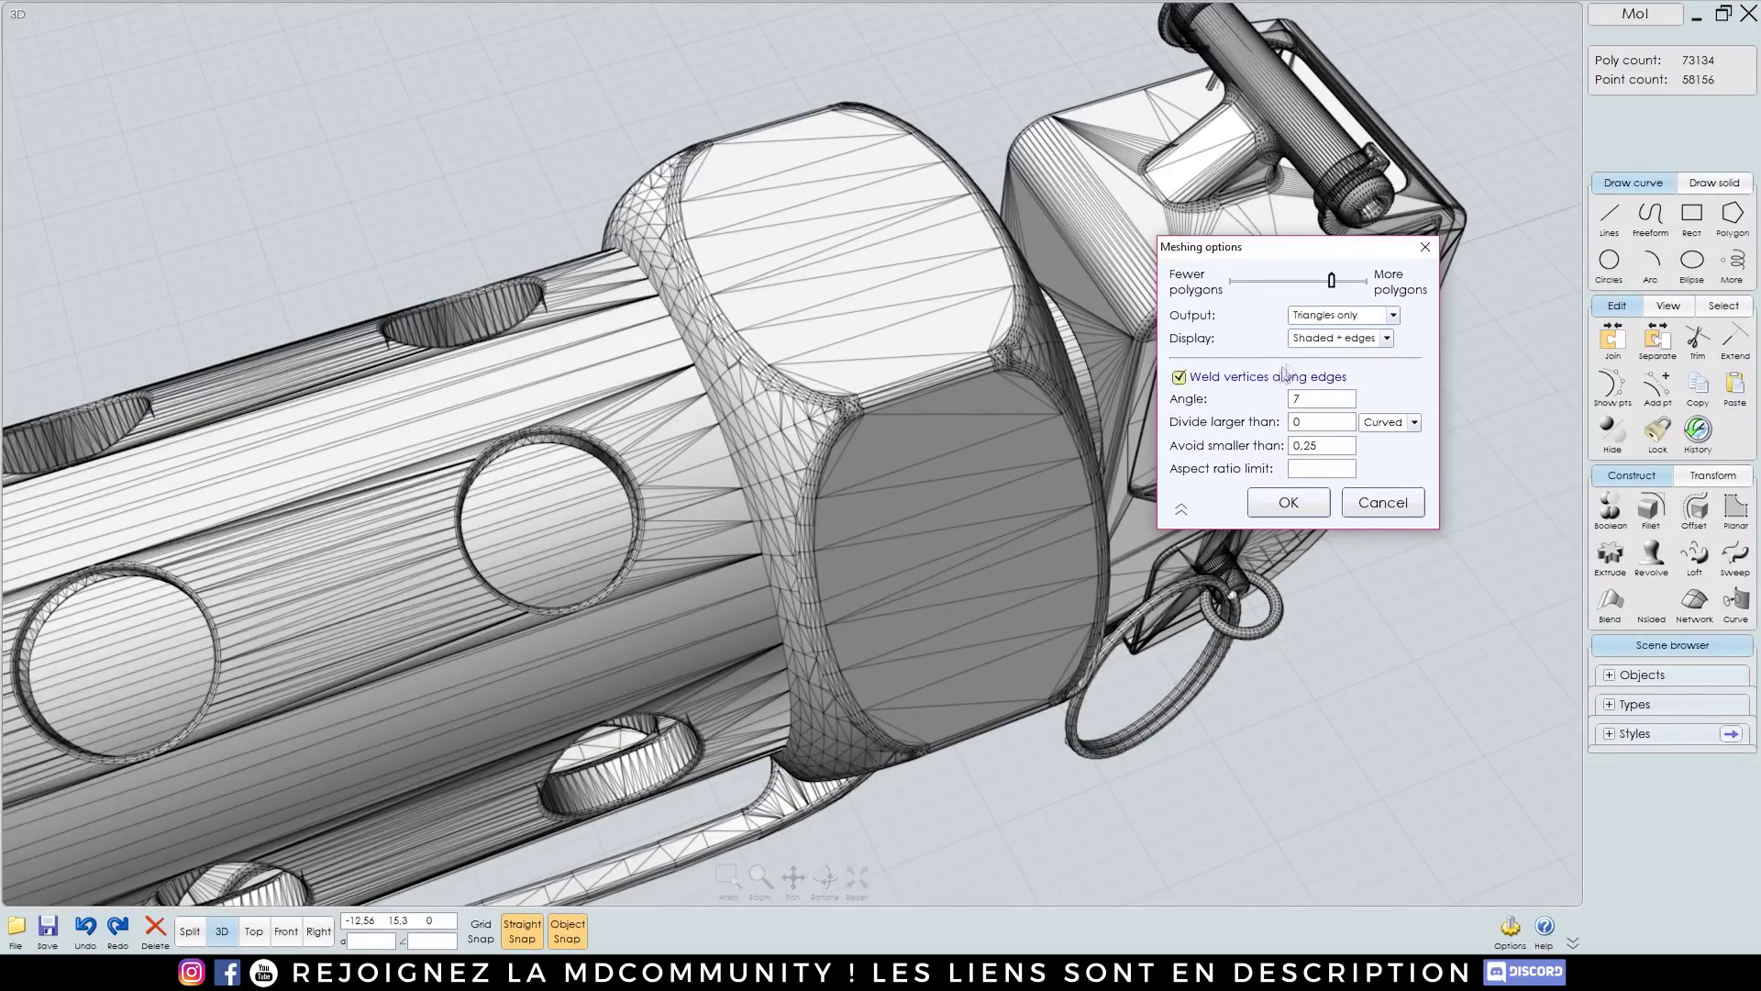
pyautogui.scroll(-5, 777, 327)
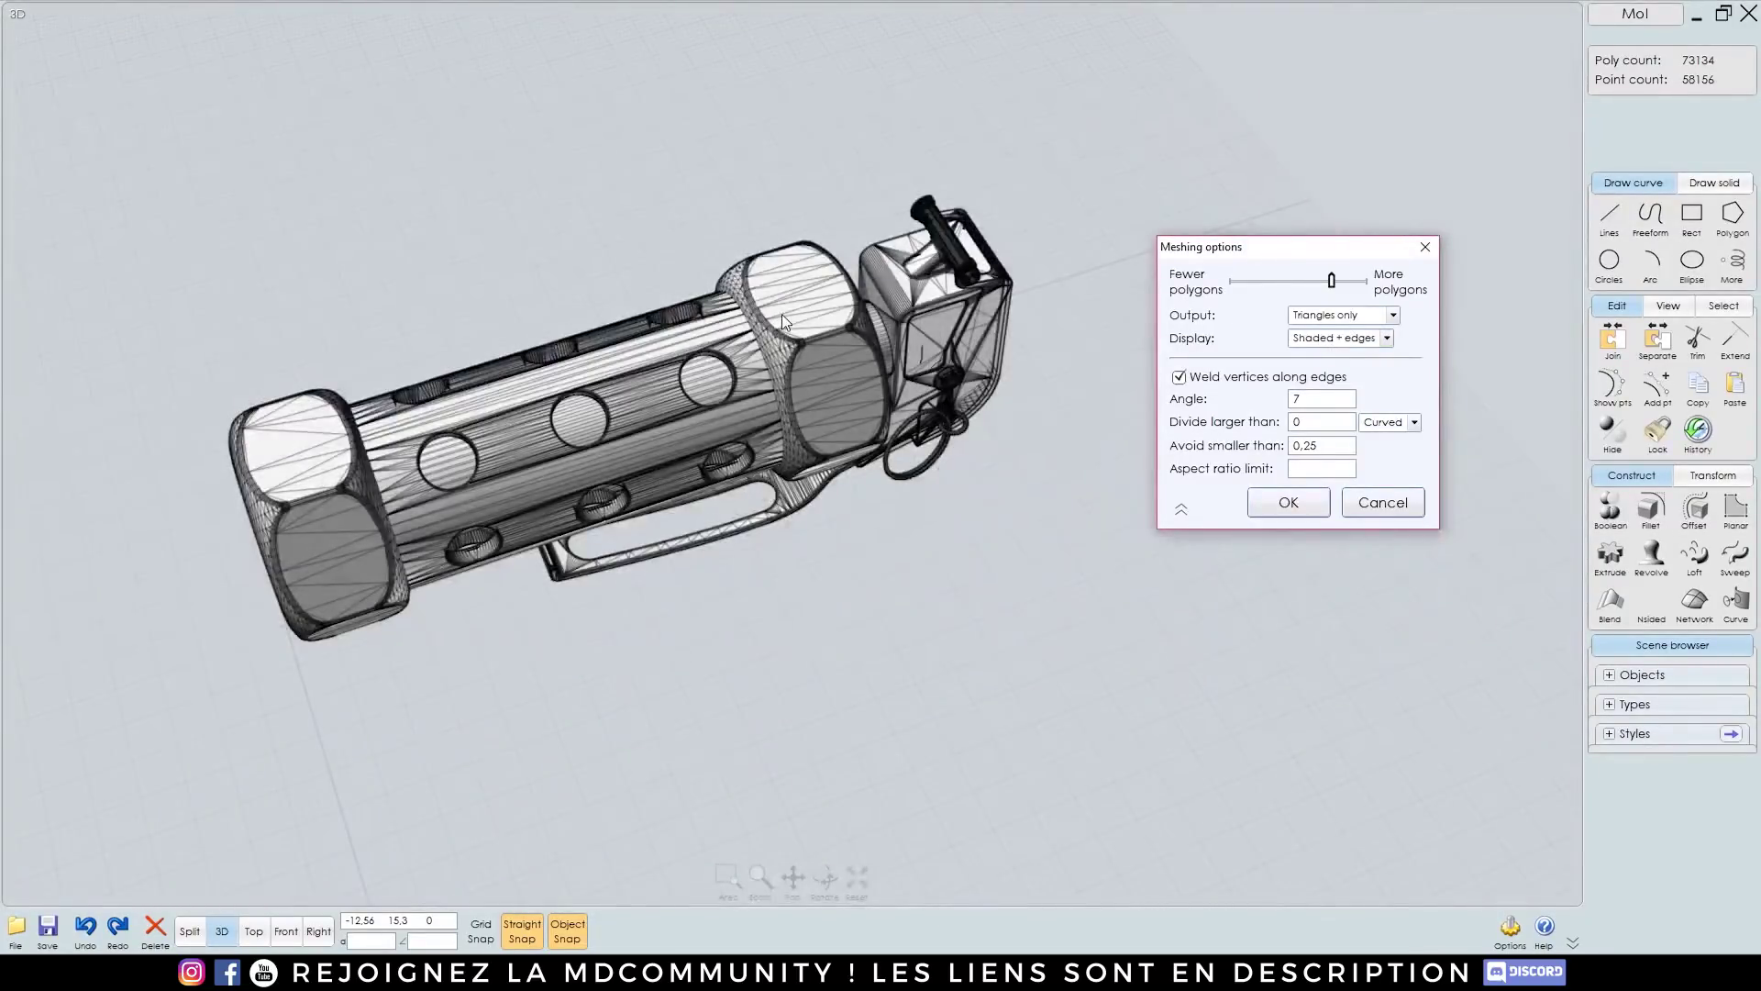
pyautogui.scroll(5, 848, 301)
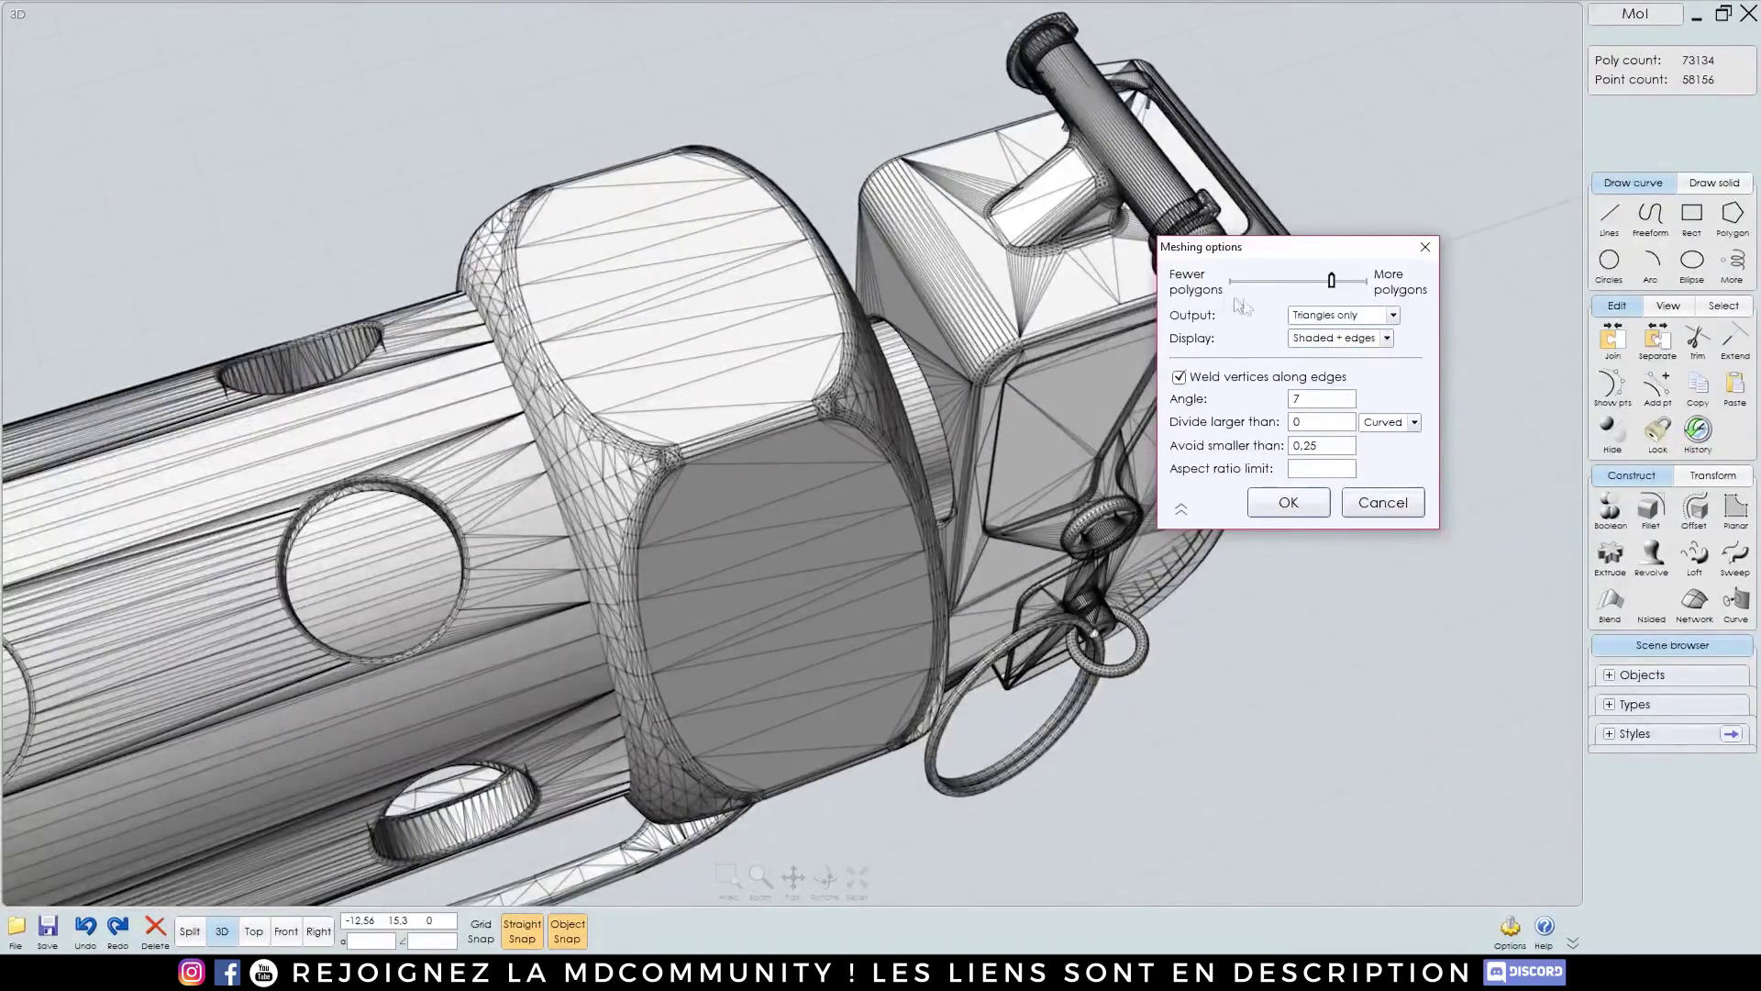
# Step: Set the mesh output to N-gons, check the grenade's polygons, and export with these meshing settings
pyautogui.click(1362, 318)
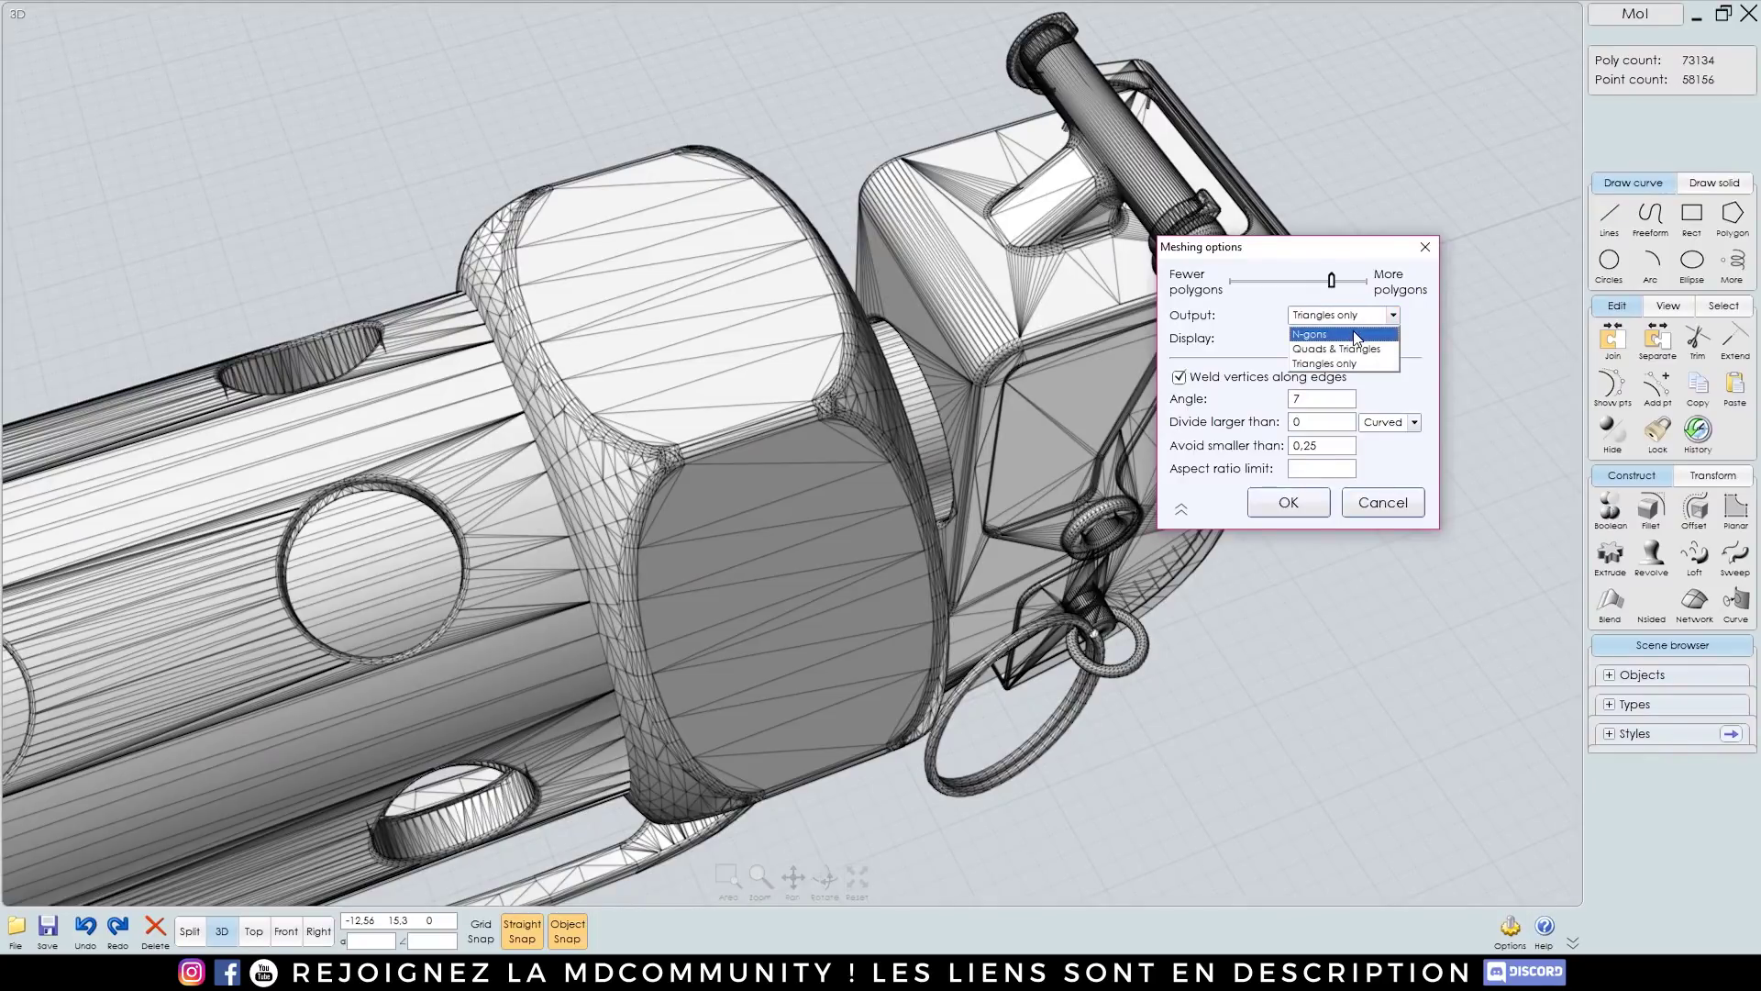
pyautogui.click(1354, 336)
pyautogui.scroll(-3, 775, 314)
pyautogui.scroll(5, 775, 315)
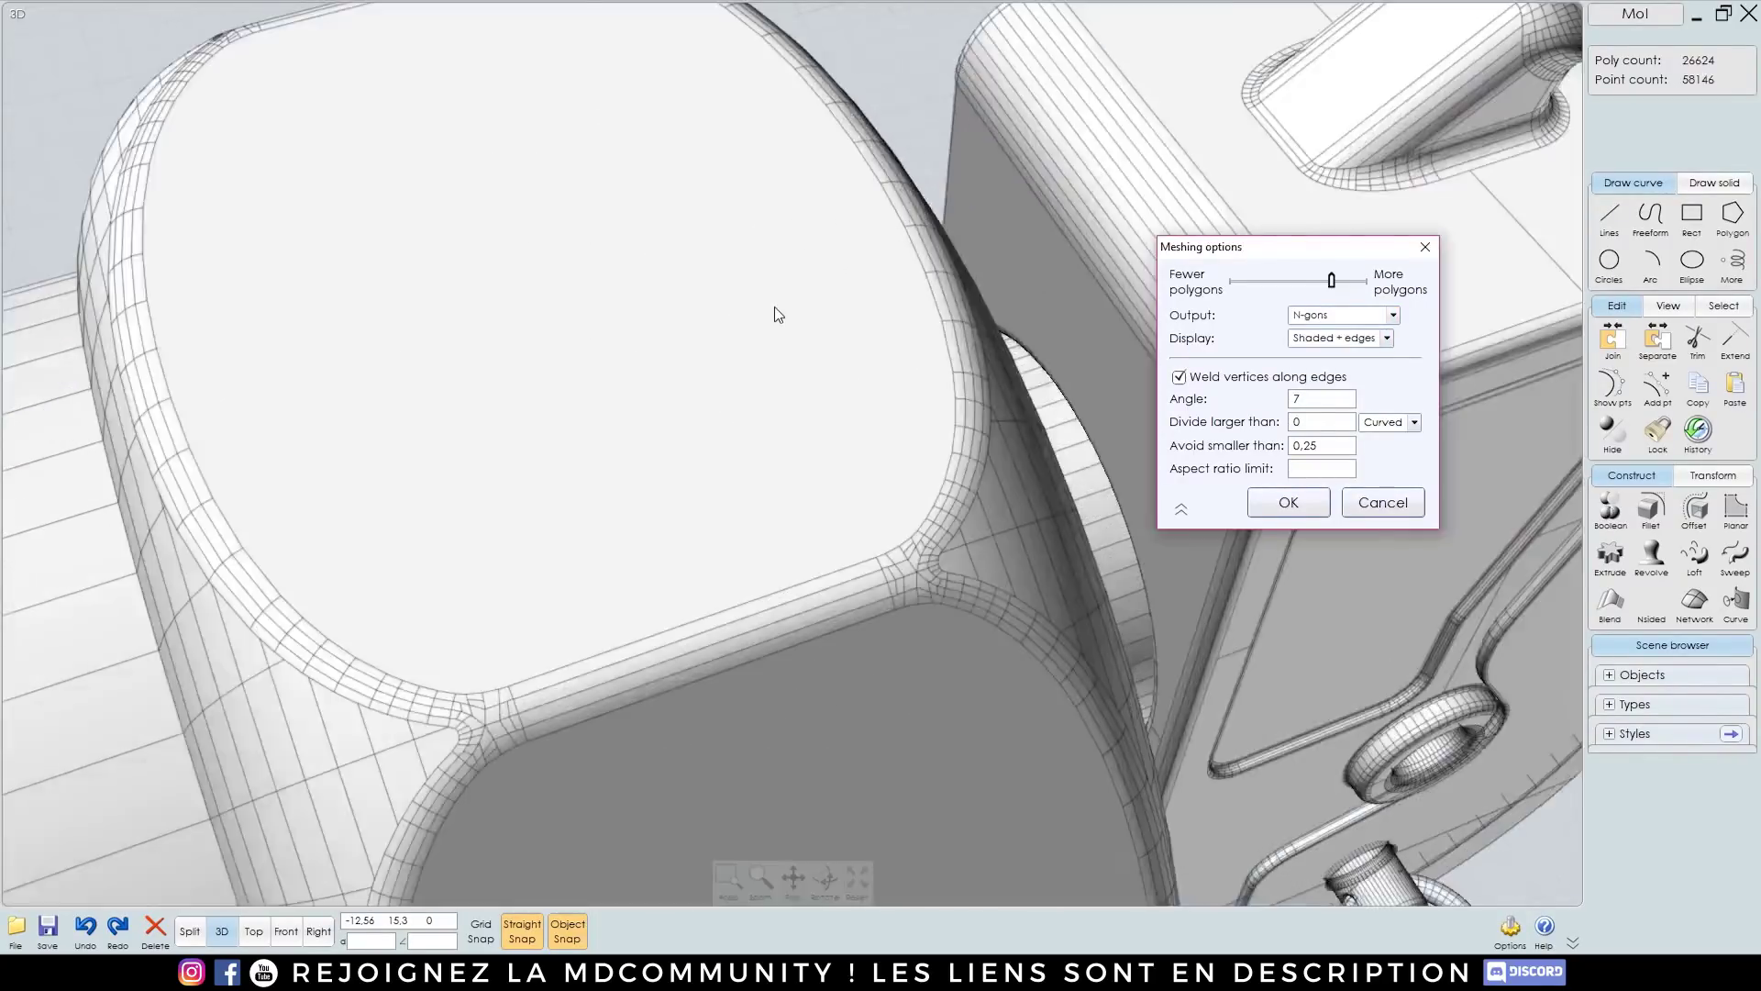
pyautogui.scroll(-5, 775, 315)
pyautogui.scroll(-5, 775, 315)
pyautogui.moveTo(757, 266); pyautogui.dragTo(954, 332, button='right')
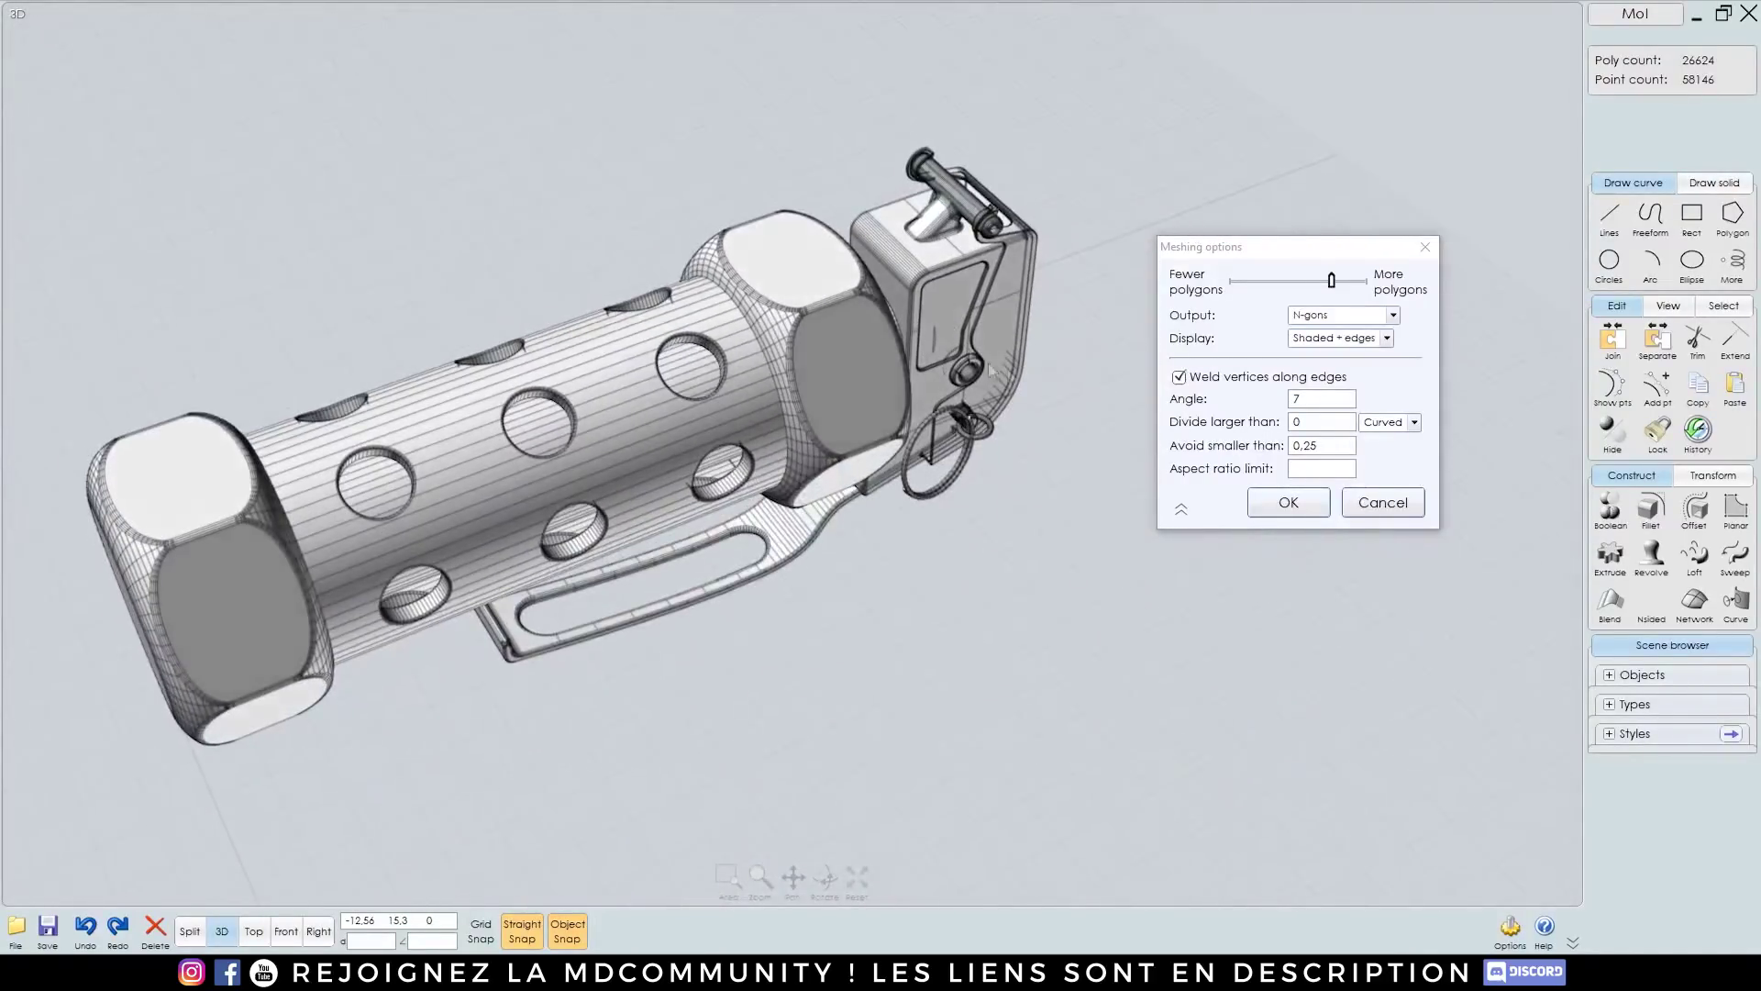
pyautogui.click(1289, 503)
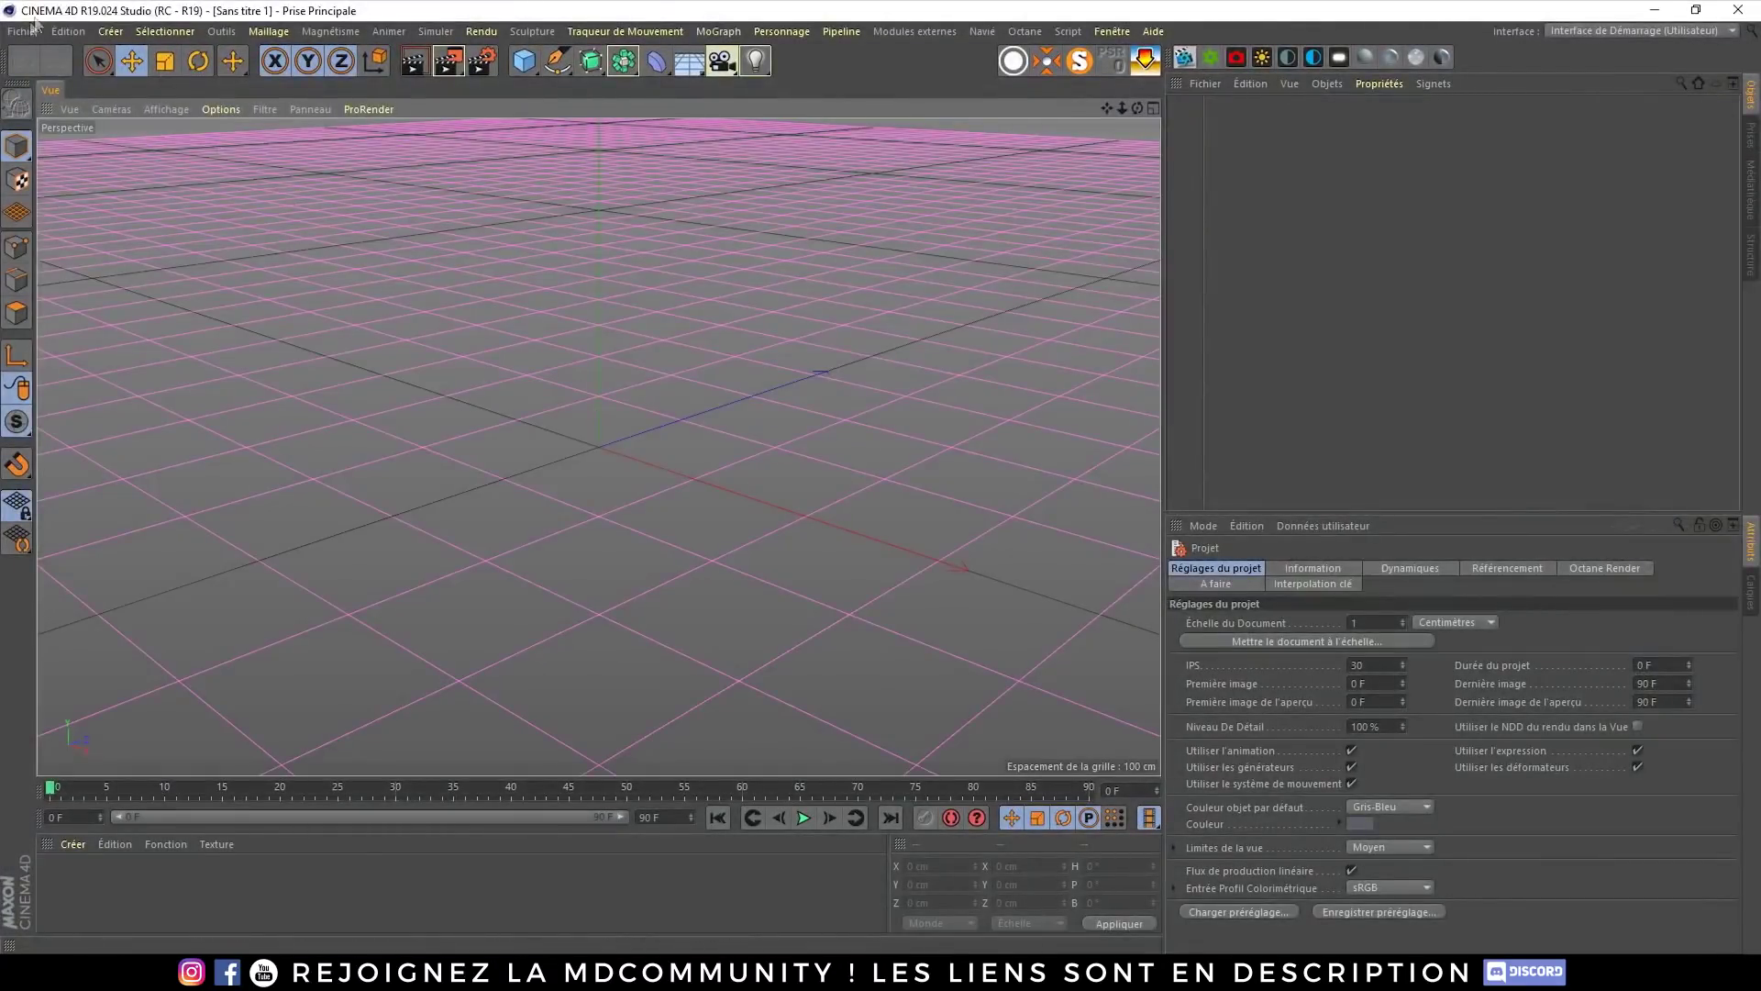
# Step: Open the exported 123.obj mesh in Cinema 4D
pyautogui.click(23, 31)
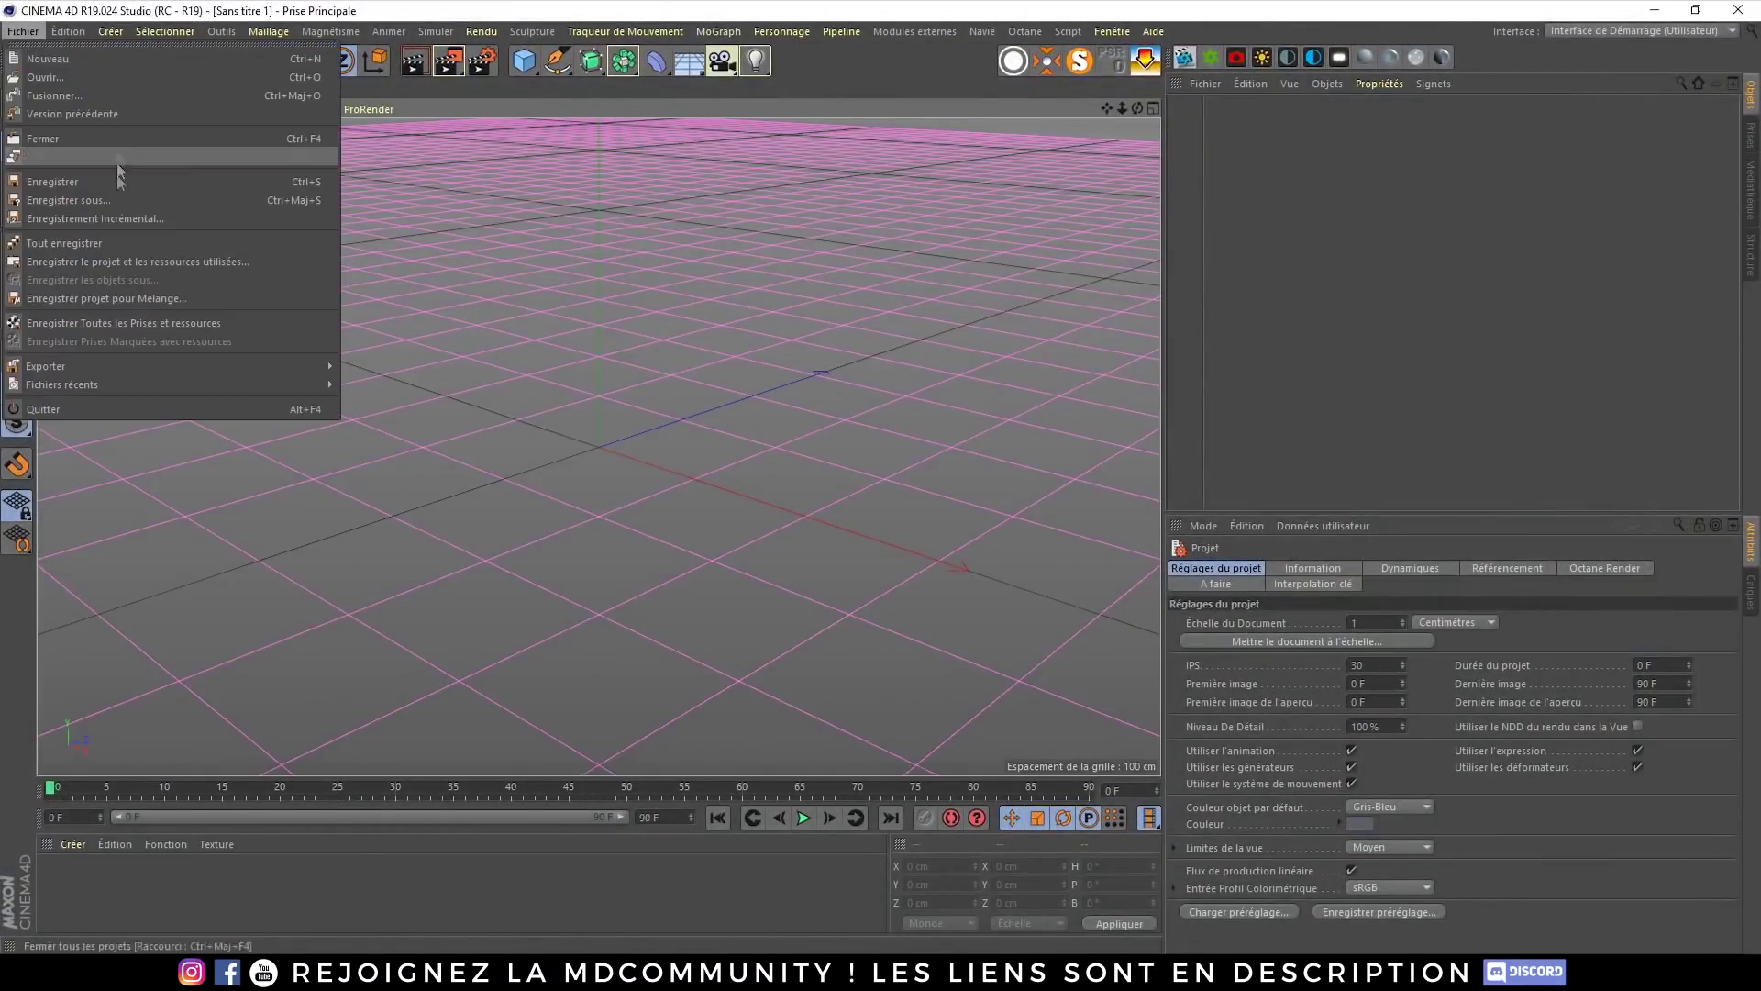
pyautogui.click(58, 78)
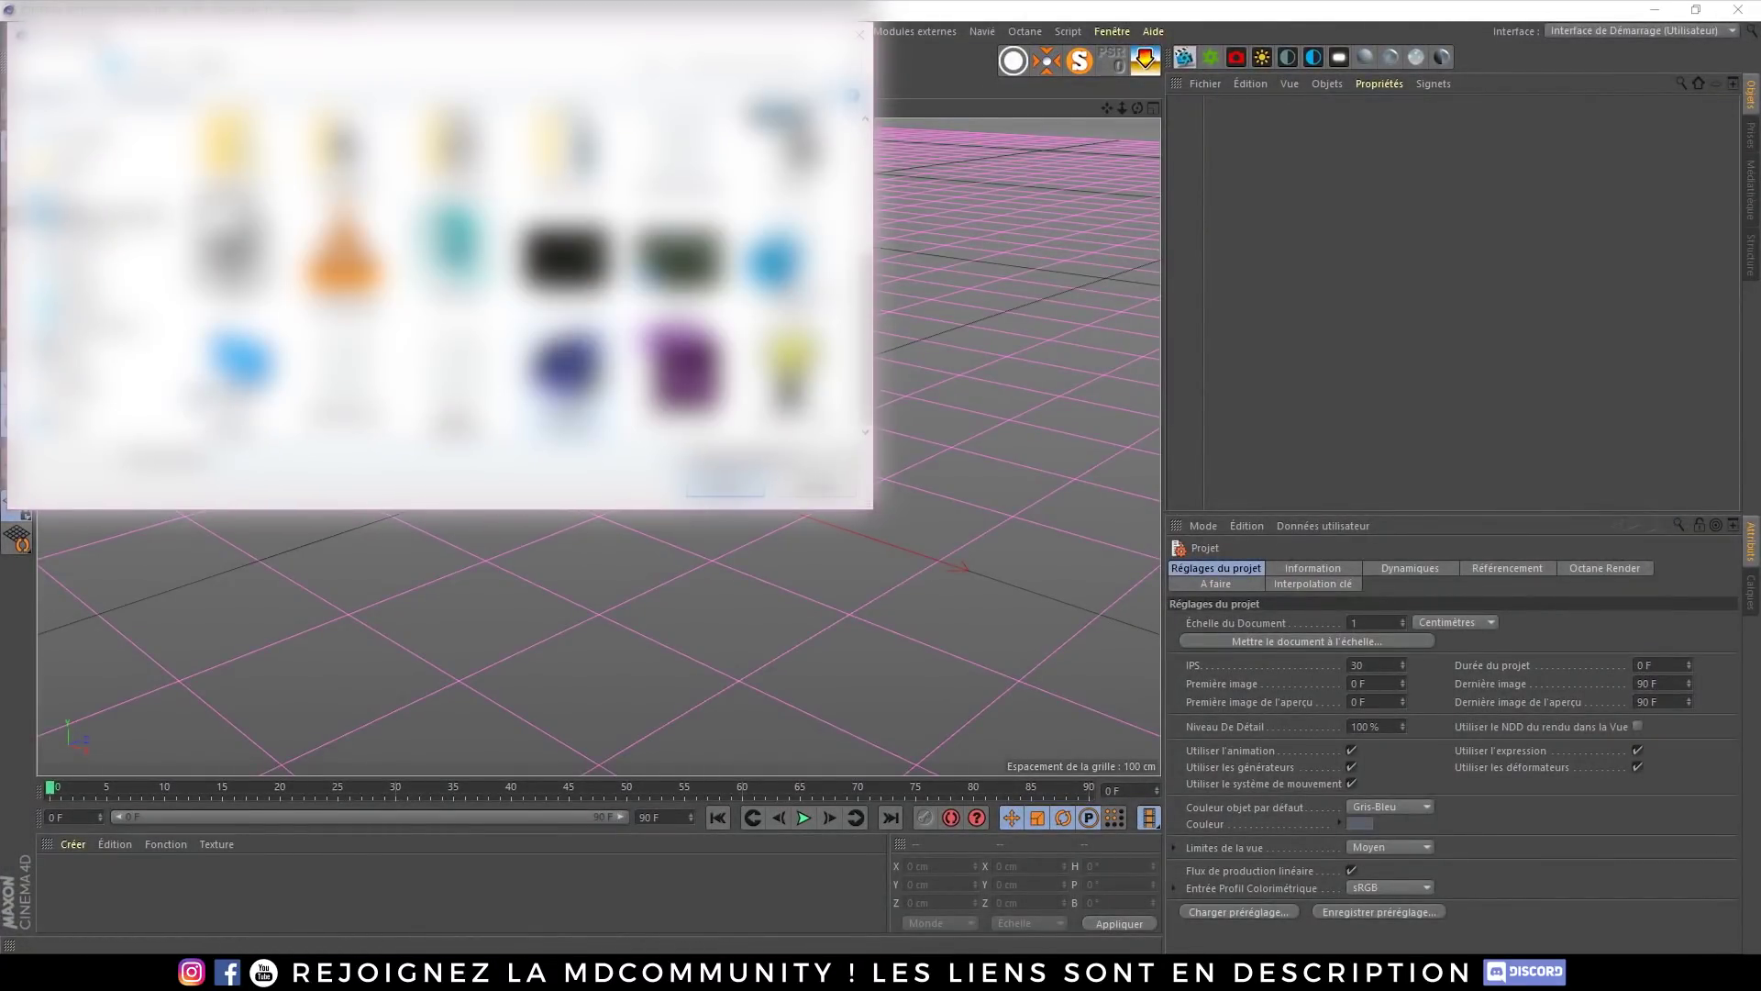
pyautogui.doubleClick(694, 366)
pyautogui.click(211, 451)
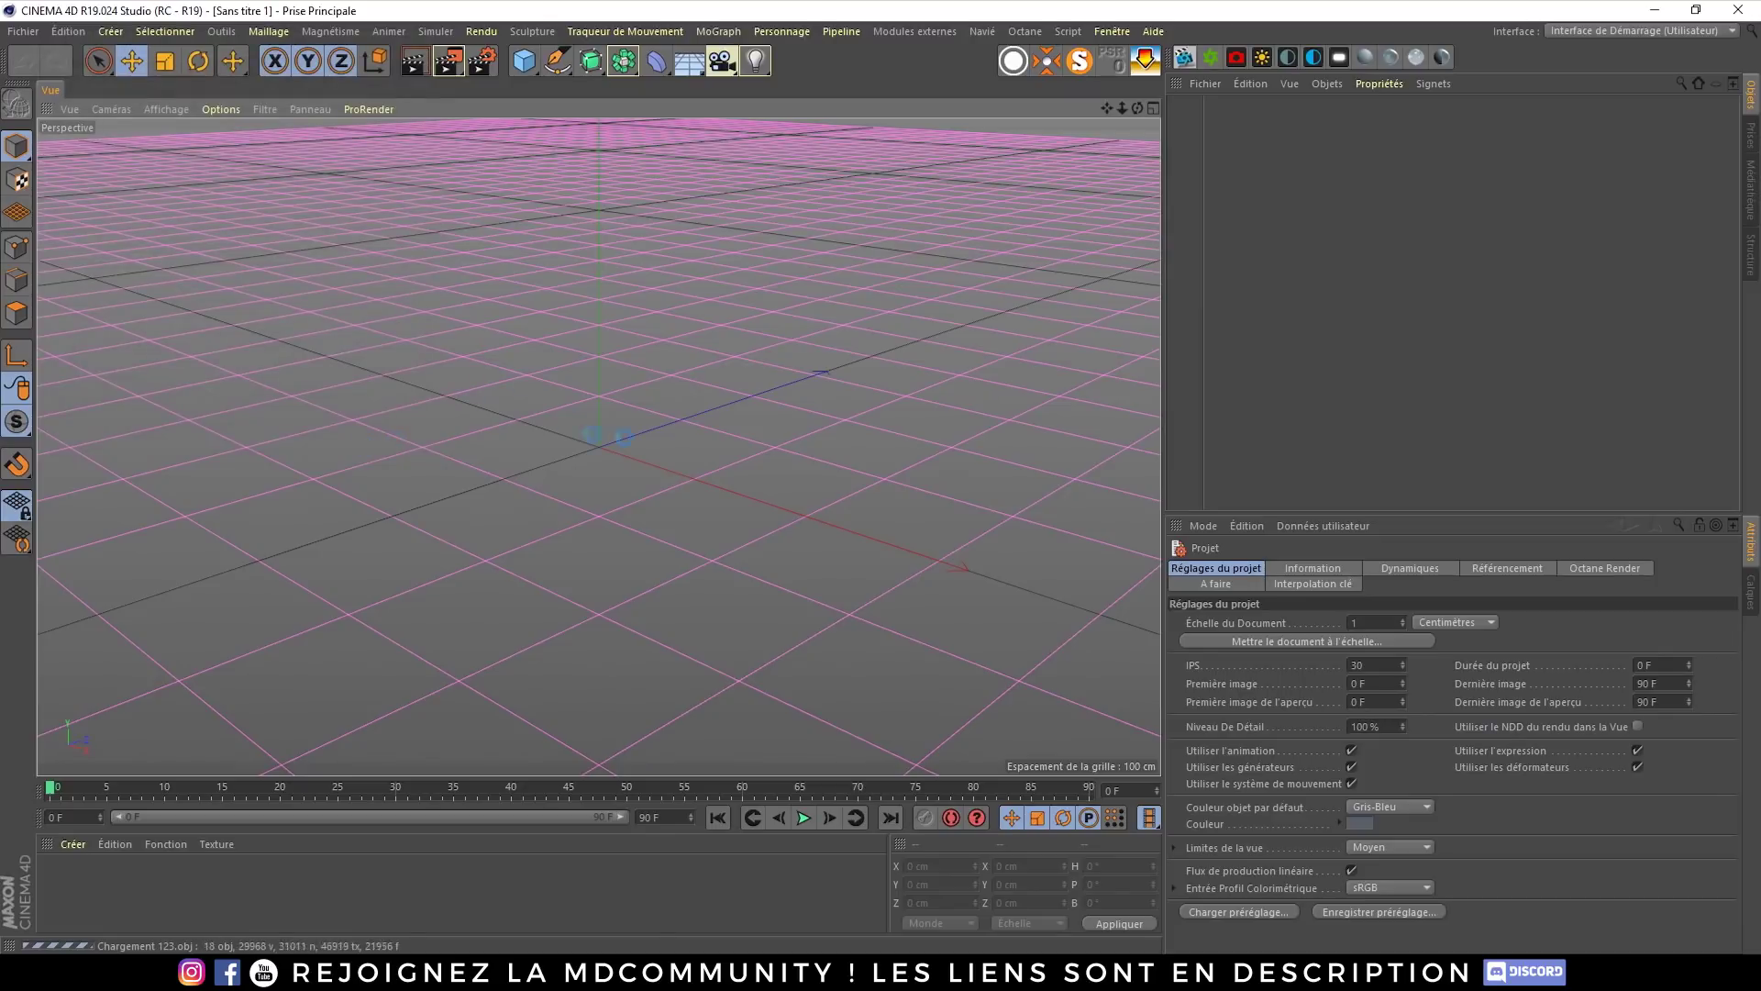
# Step: Rotate the whole imported grenade so it stands upright
pyautogui.click(1215, 105)
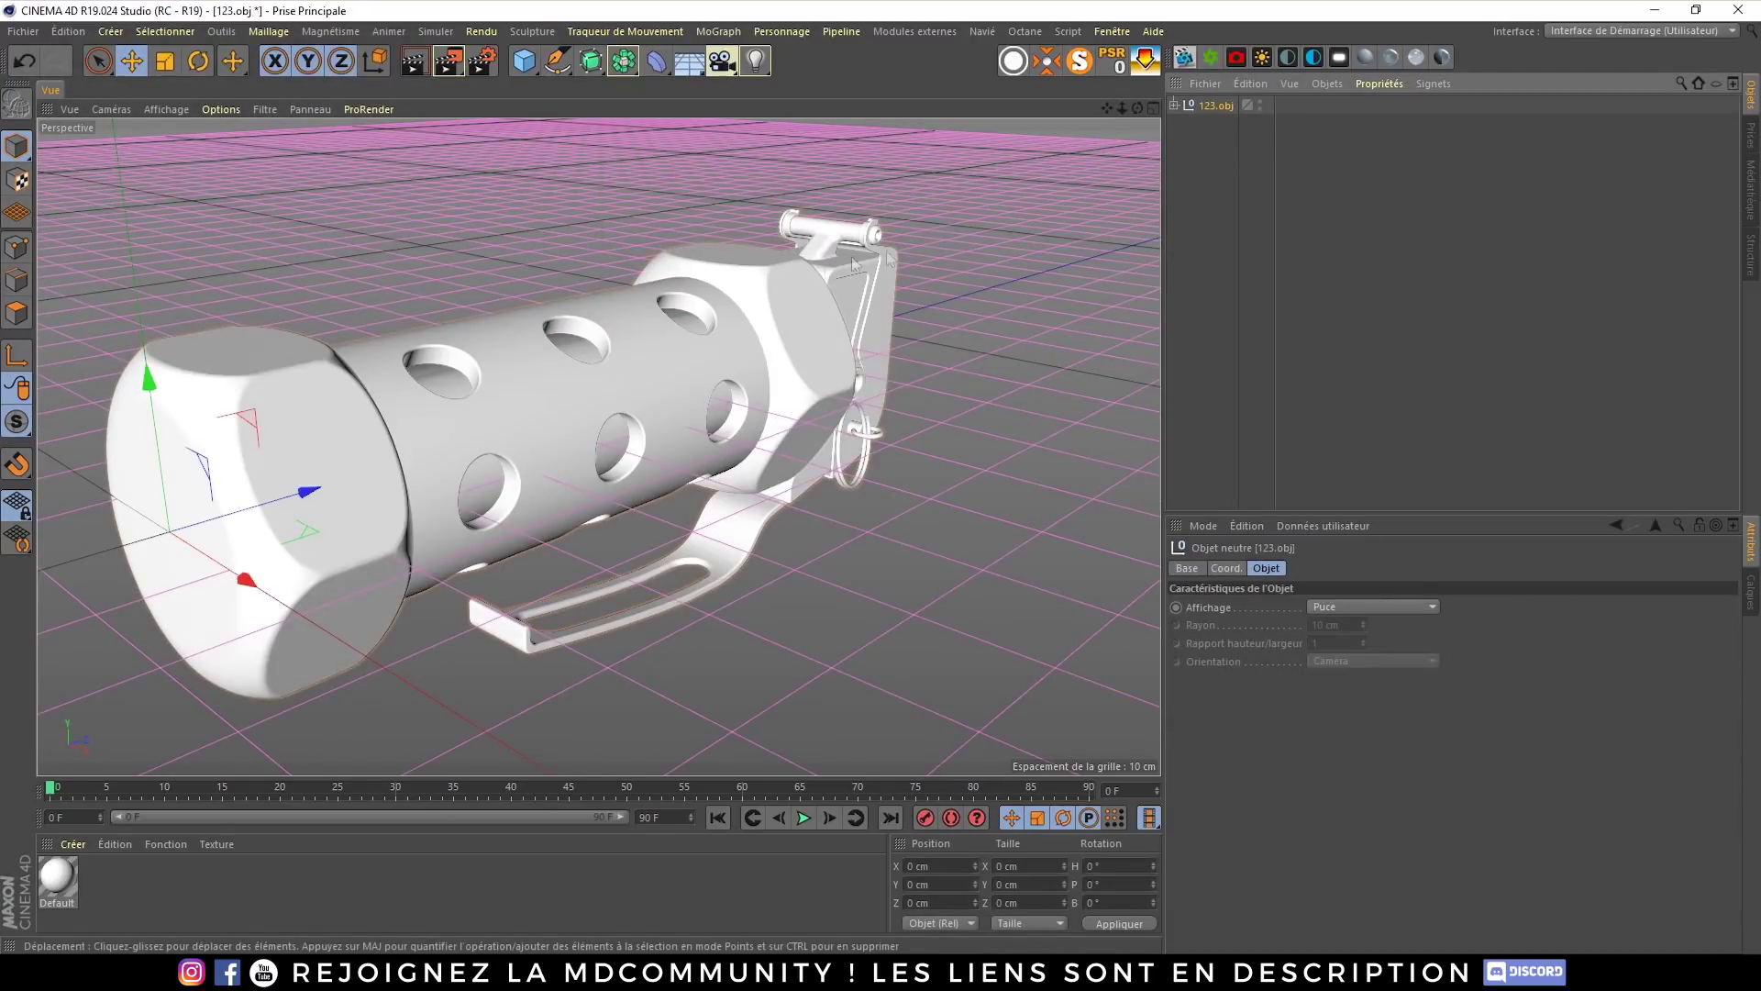
pyautogui.press('r')
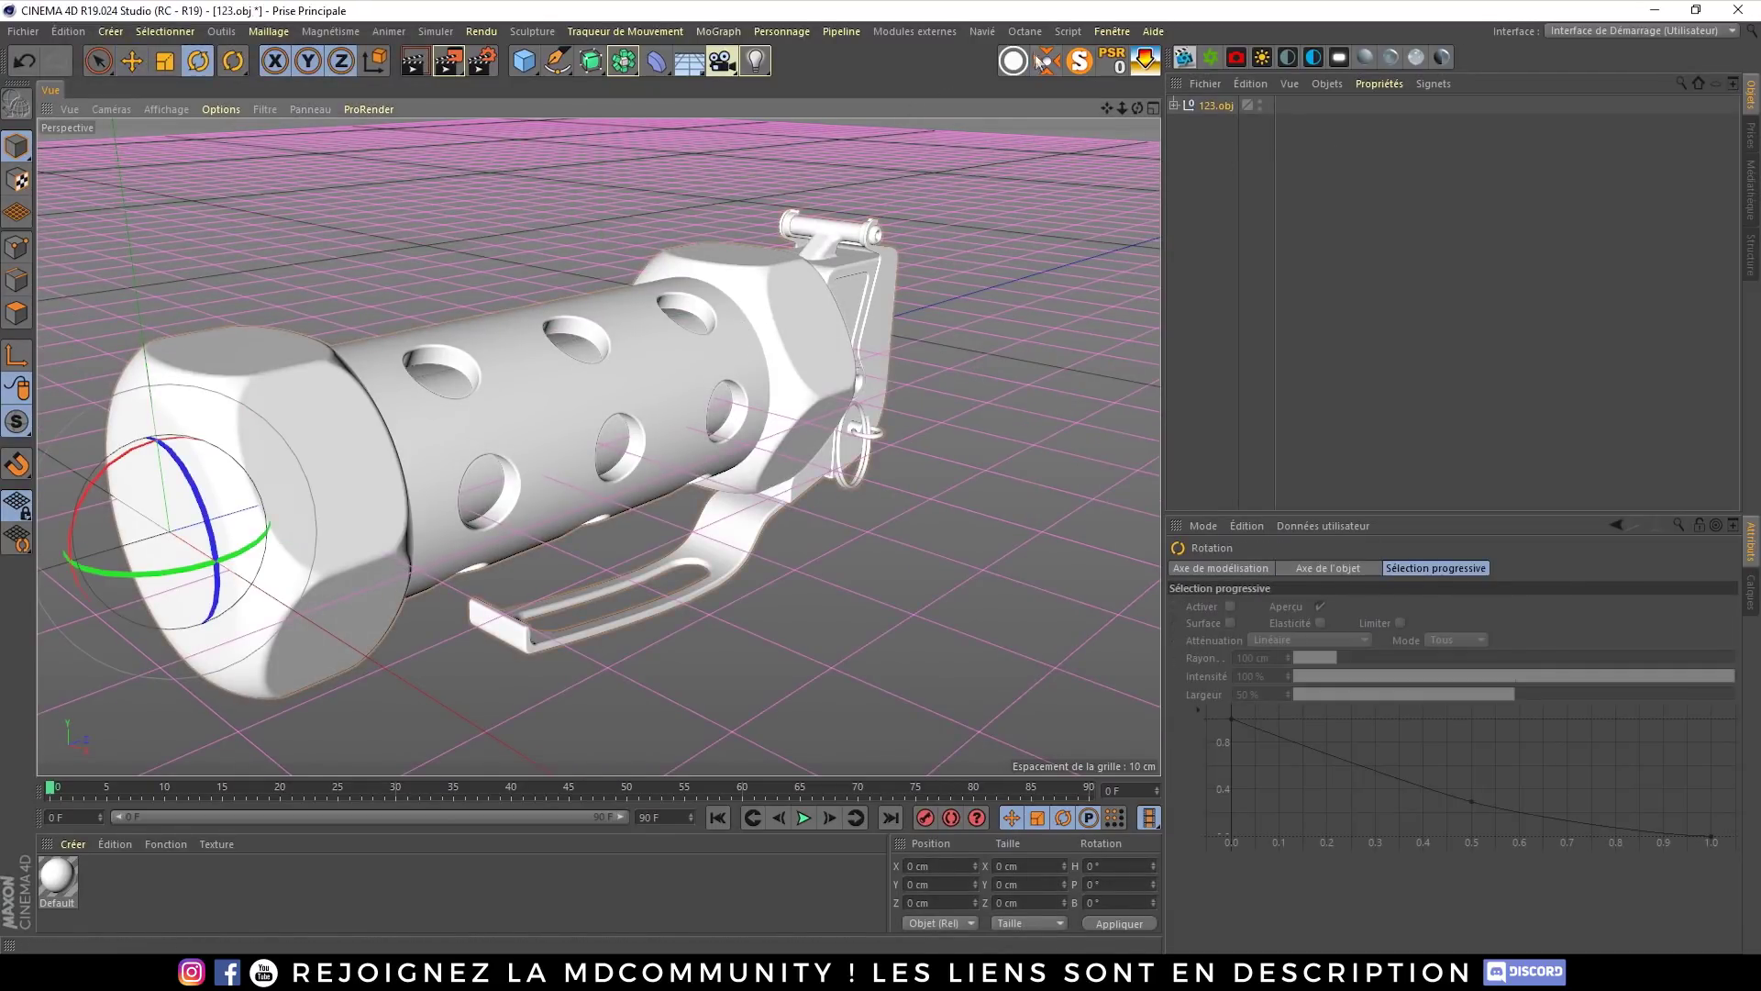
pyautogui.moveTo(699, 331); pyautogui.dragTo(632, 496)
pyautogui.click(1144, 71)
pyautogui.click(939, 272)
pyautogui.keyDown('alt'); pyautogui.moveTo(939, 273); pyautogui.dragTo(643, 477, button='right'); pyautogui.keyUp('alt')
pyautogui.keyDown('alt'); pyautogui.moveTo(642, 477); pyautogui.dragTo(538, 734, button='middle'); pyautogui.keyUp('alt')
# Step: Display the grenade with Gouraud shading and lines, and examine the polygons on the hexagonal nut, tube and ring
pyautogui.click(165, 109)
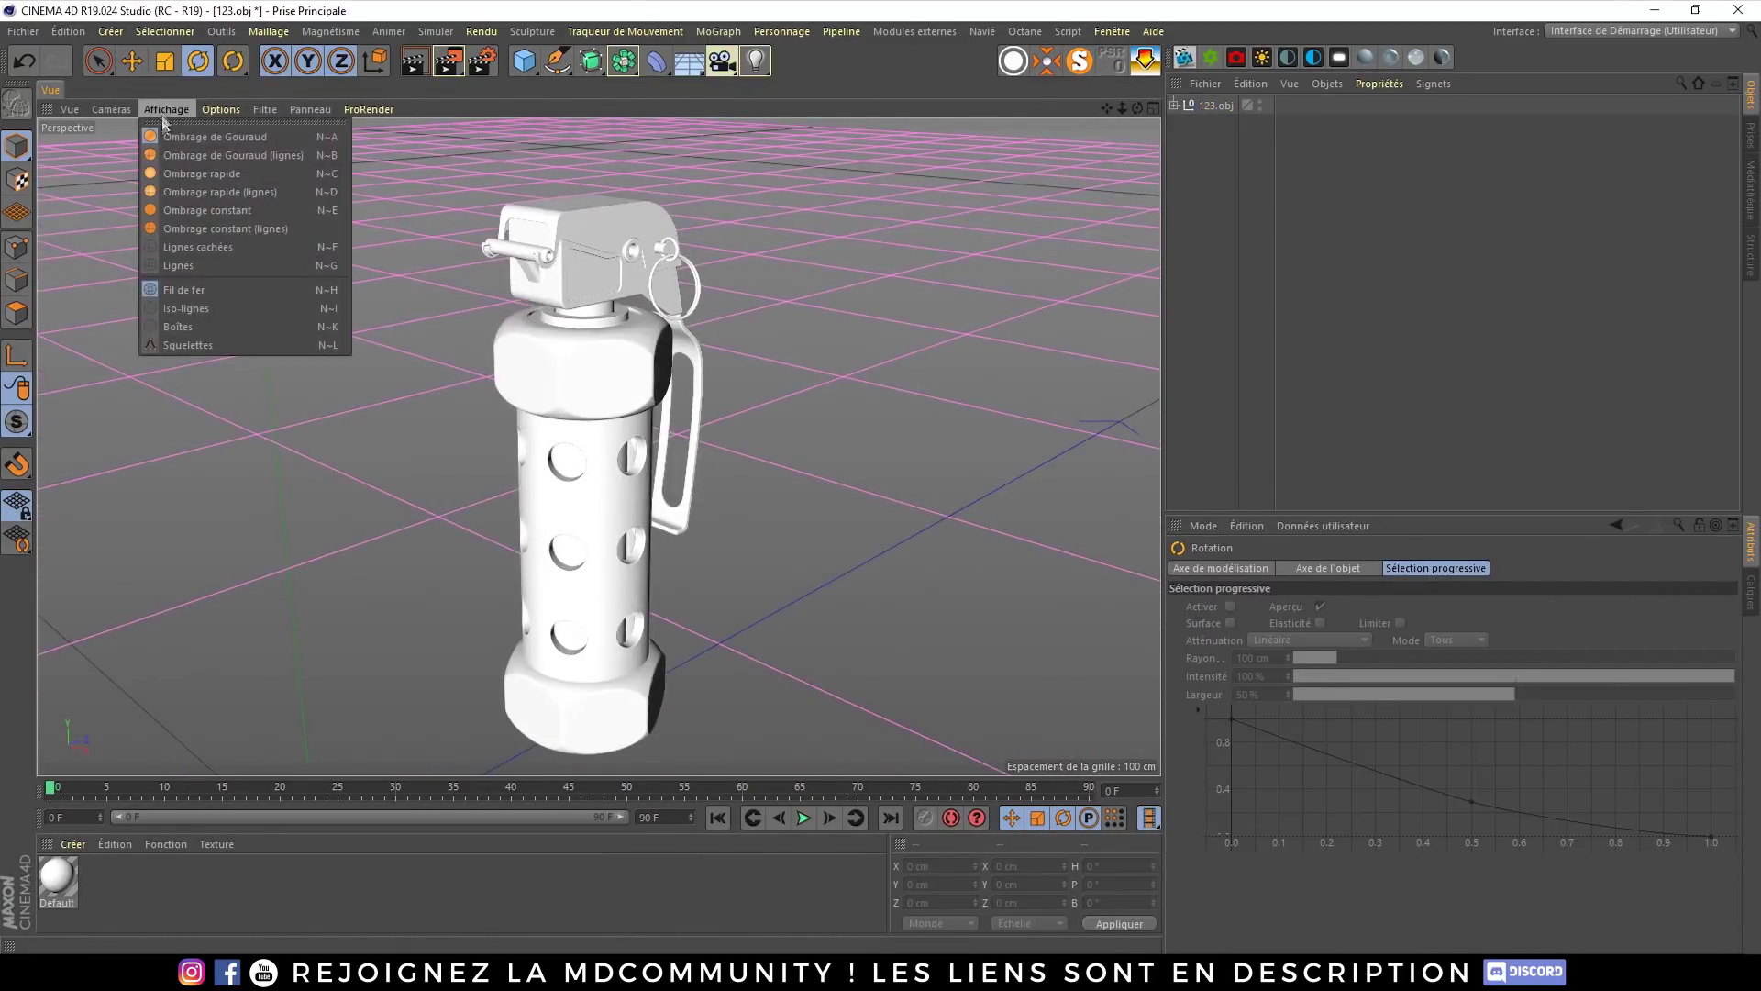
pyautogui.click(183, 145)
pyautogui.scroll(8, 882, 341)
pyautogui.scroll(-5, 882, 341)
pyautogui.keyDown('alt'); pyautogui.moveTo(882, 341); pyautogui.dragTo(719, 275); pyautogui.keyUp('alt')
pyautogui.scroll(8, 697, 311)
pyautogui.scroll(-6, 686, 341)
pyautogui.keyDown('alt'); pyautogui.moveTo(687, 341); pyautogui.dragTo(578, 368); pyautogui.keyUp('alt')
pyautogui.keyDown('alt'); pyautogui.moveTo(578, 369); pyautogui.dragTo(706, 195, button='middle'); pyautogui.keyUp('alt')
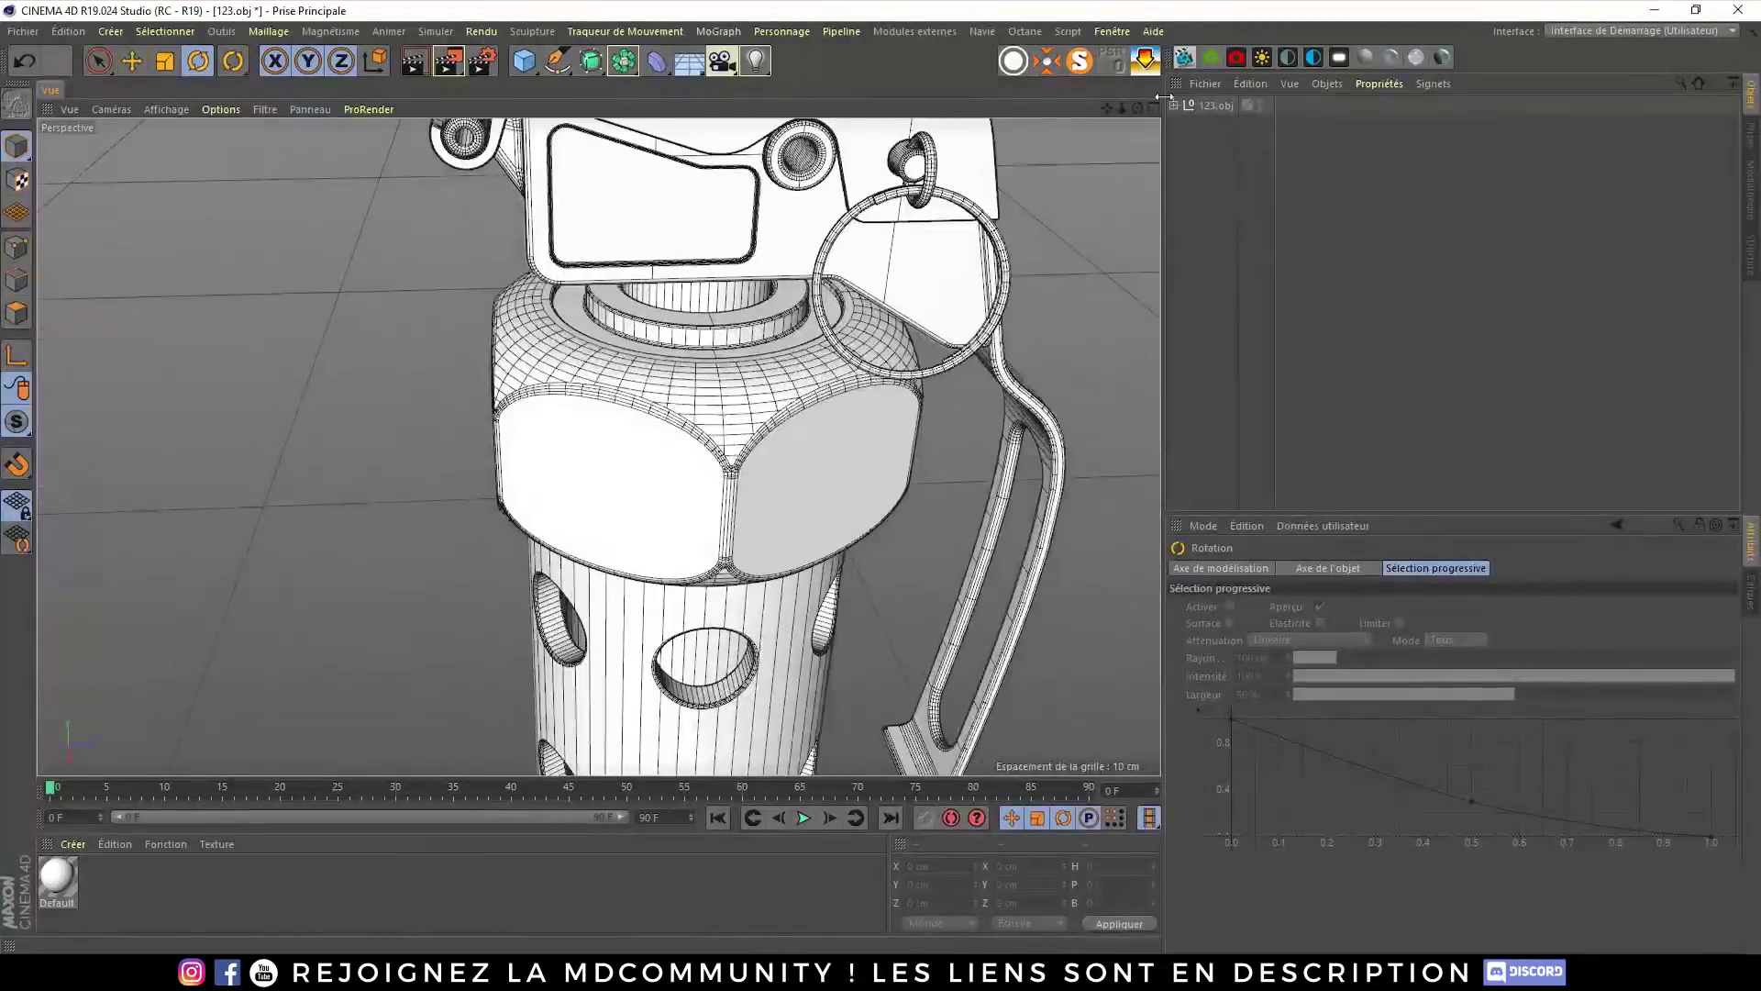
# Step: Expand the imported group and lift the safety lever about 30 cm along the grenade's axis
pyautogui.click(1175, 107)
pyautogui.click(1214, 125)
pyautogui.scroll(-5, 596, 441)
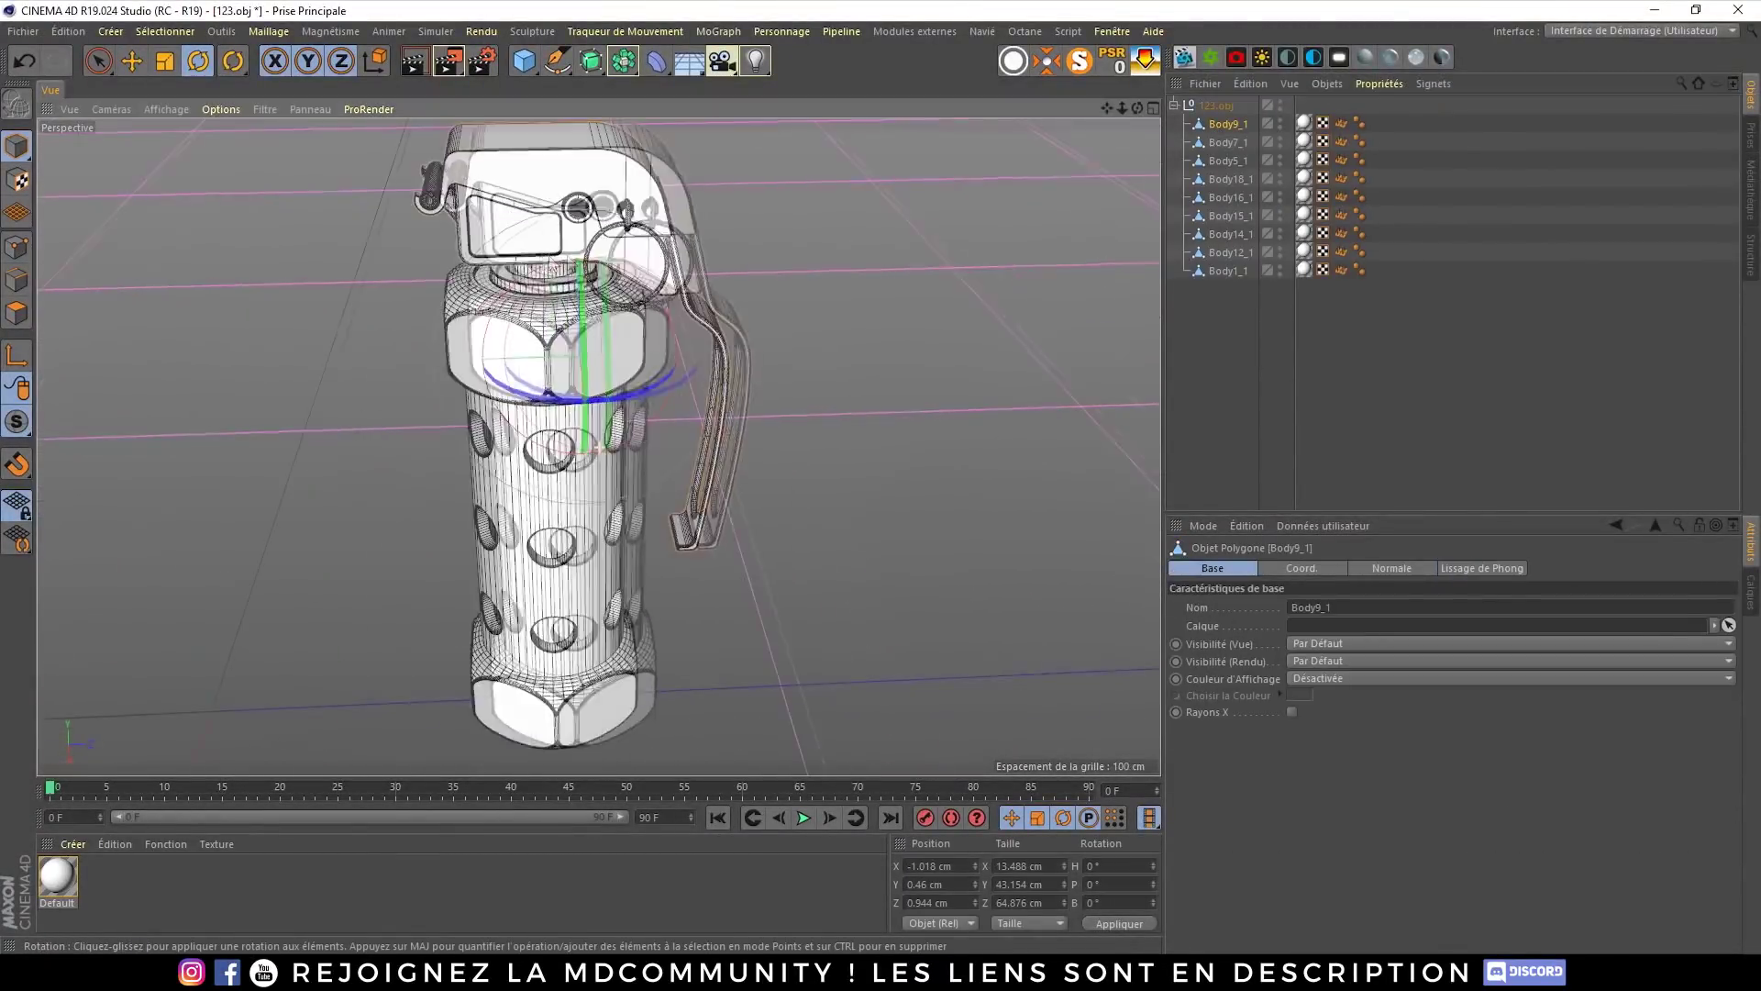
pyautogui.keyDown('alt'); pyautogui.moveTo(596, 440); pyautogui.dragTo(472, 179); pyautogui.keyUp('alt')
pyautogui.press('e')
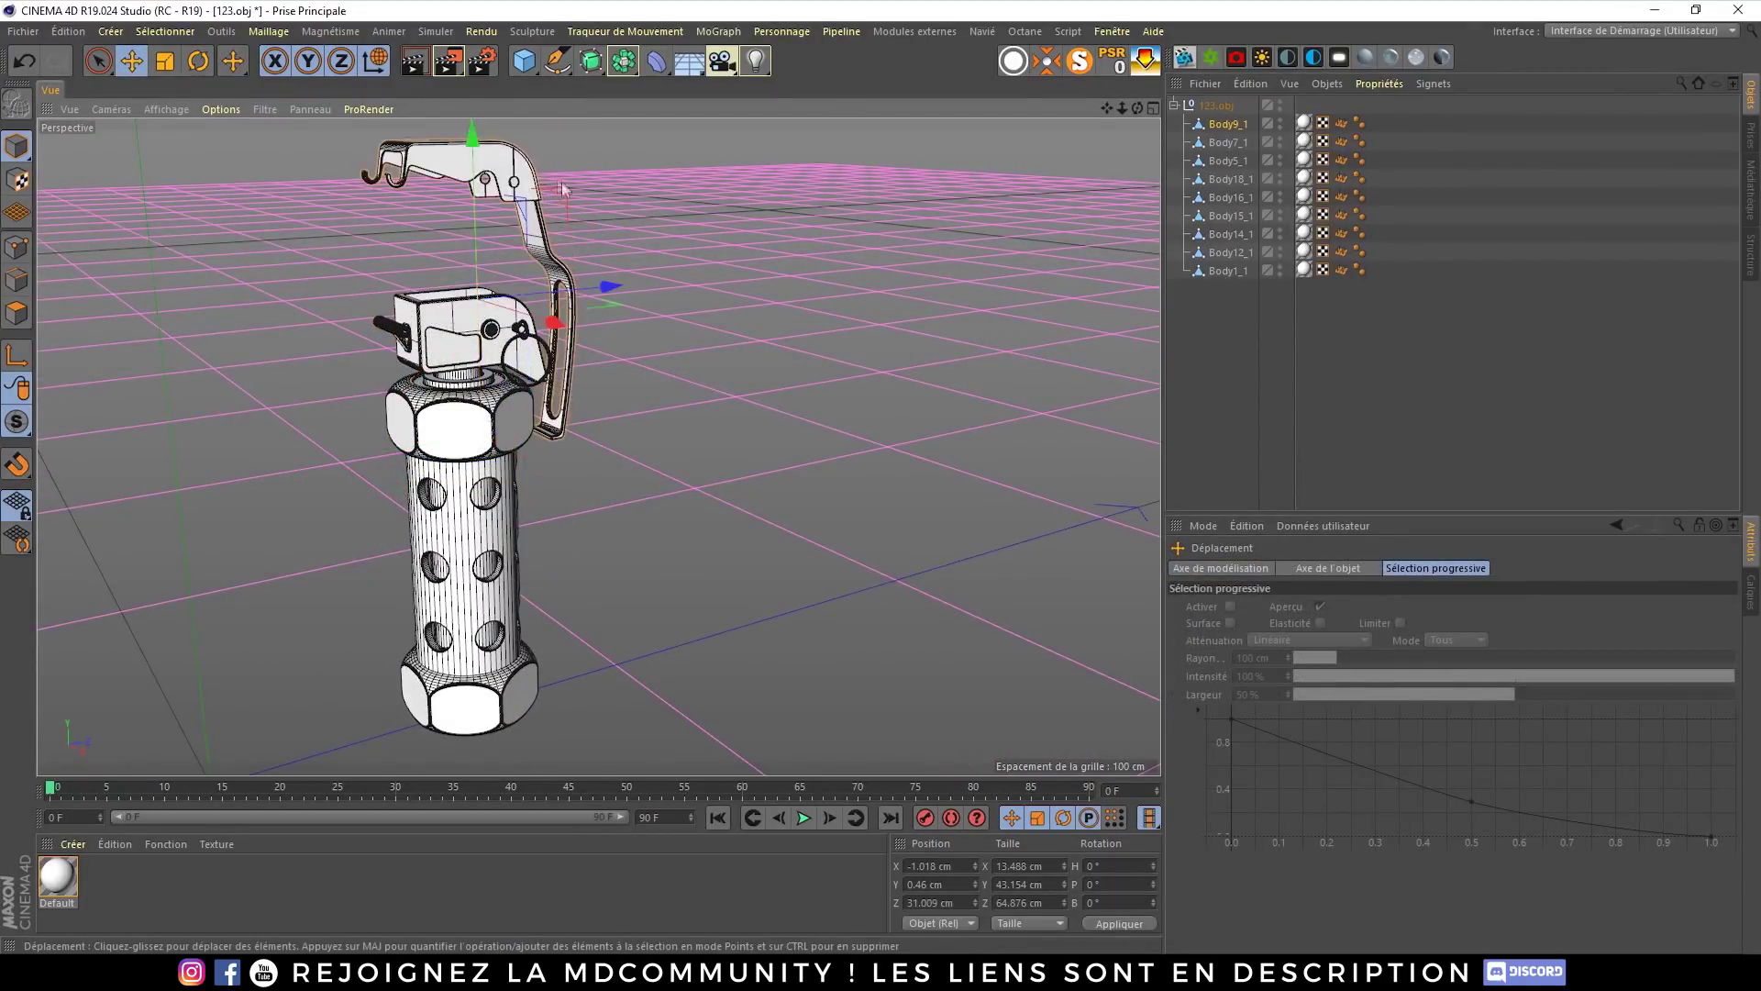
pyautogui.scroll(-3, 550, 275)
# Step: Pull the head housing, the small neck cylinder and the perforated outer body apart from the rest of the grenade
pyautogui.click(642, 284)
pyautogui.moveTo(765, 289); pyautogui.dragTo(535, 303)
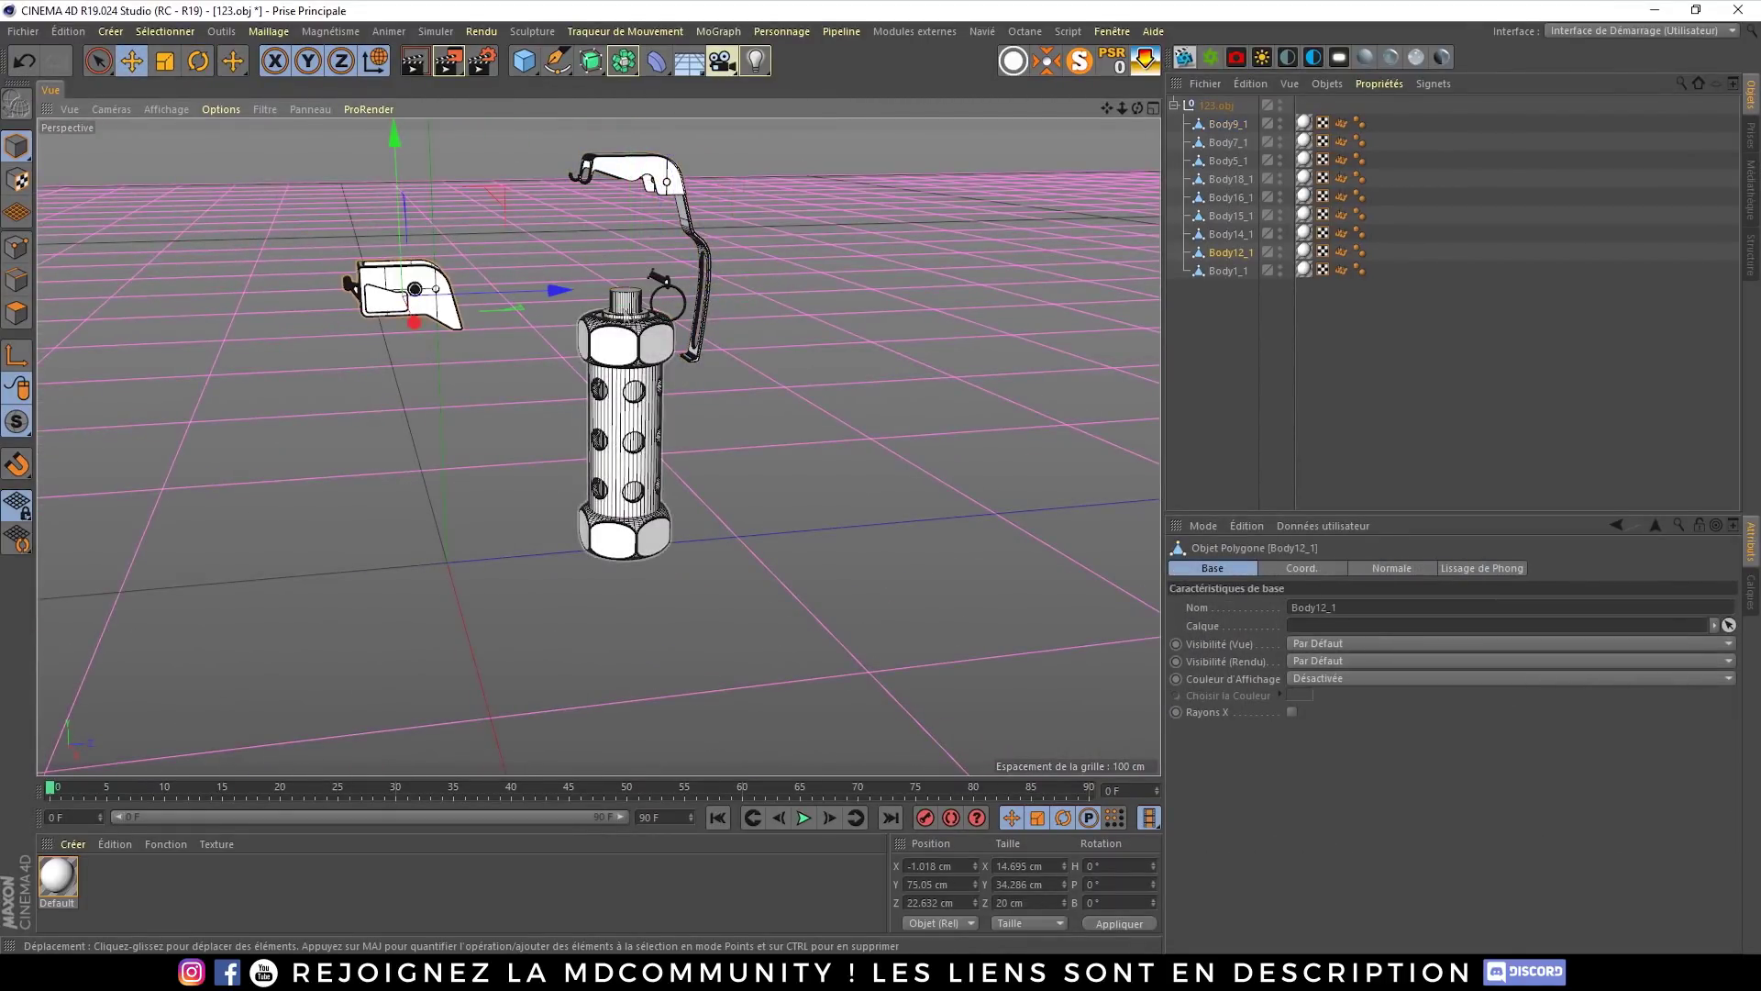
pyautogui.click(676, 315)
pyautogui.moveTo(627, 211); pyautogui.dragTo(626, 160)
pyautogui.click(642, 404)
pyautogui.moveTo(734, 392); pyautogui.dragTo(972, 389)
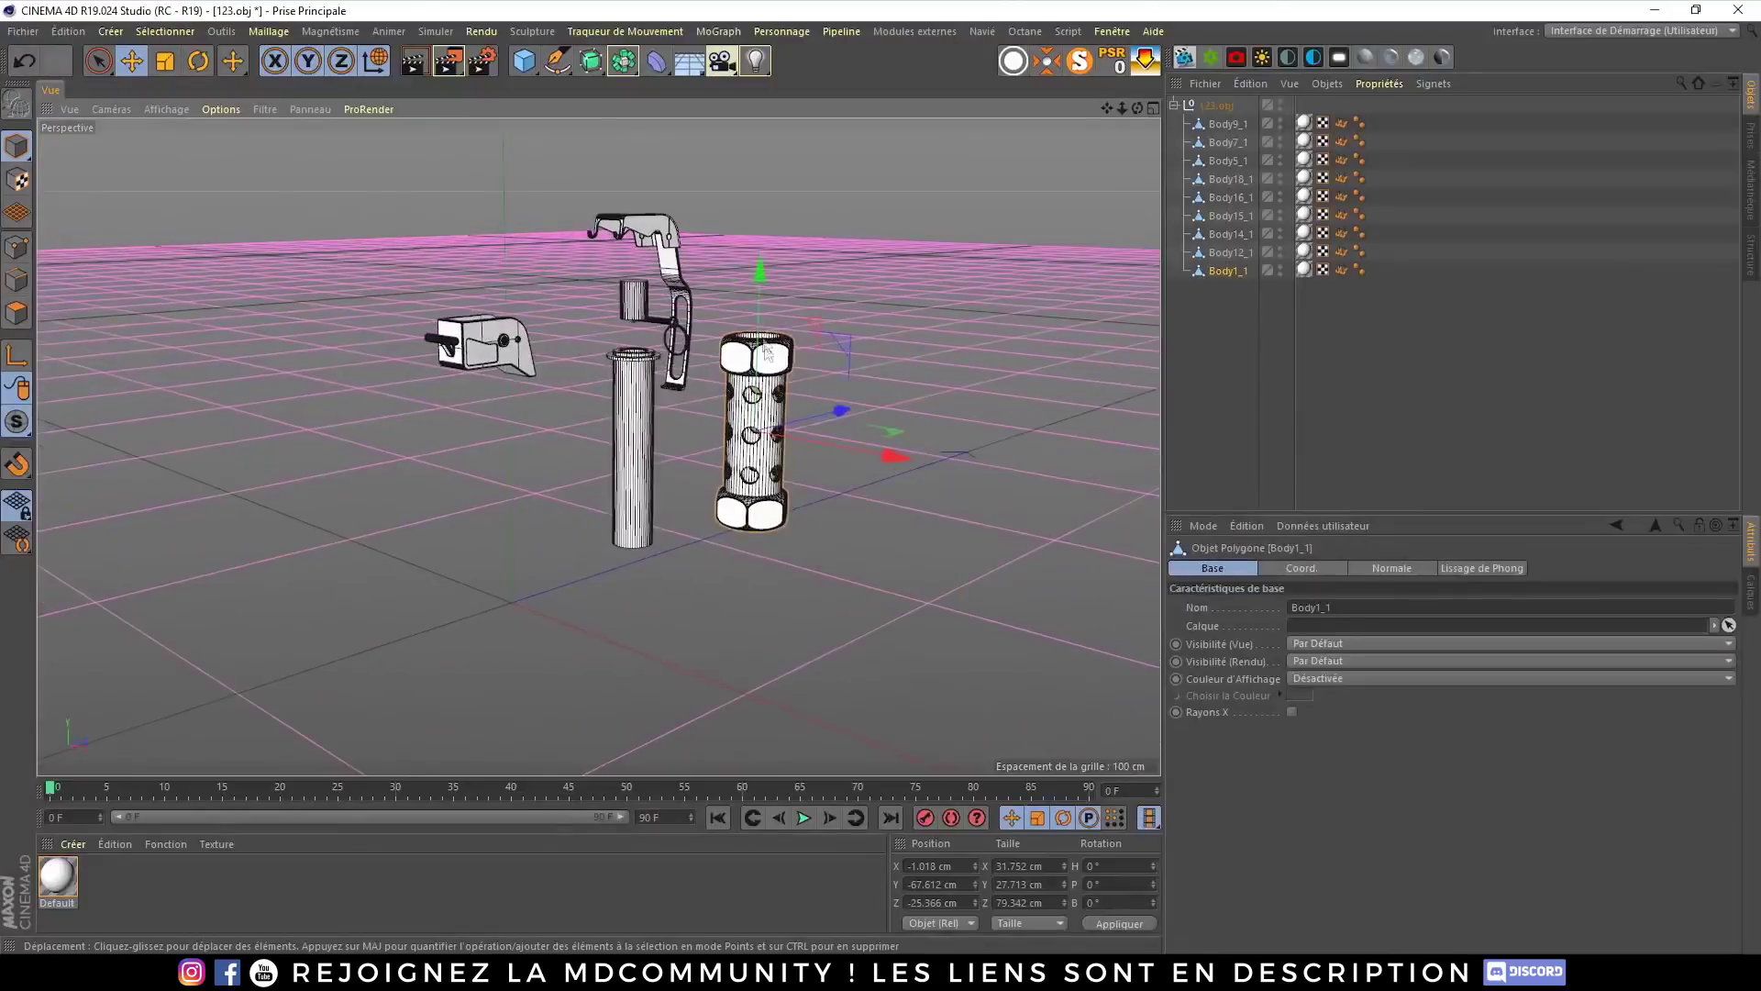
pyautogui.click(1379, 237)
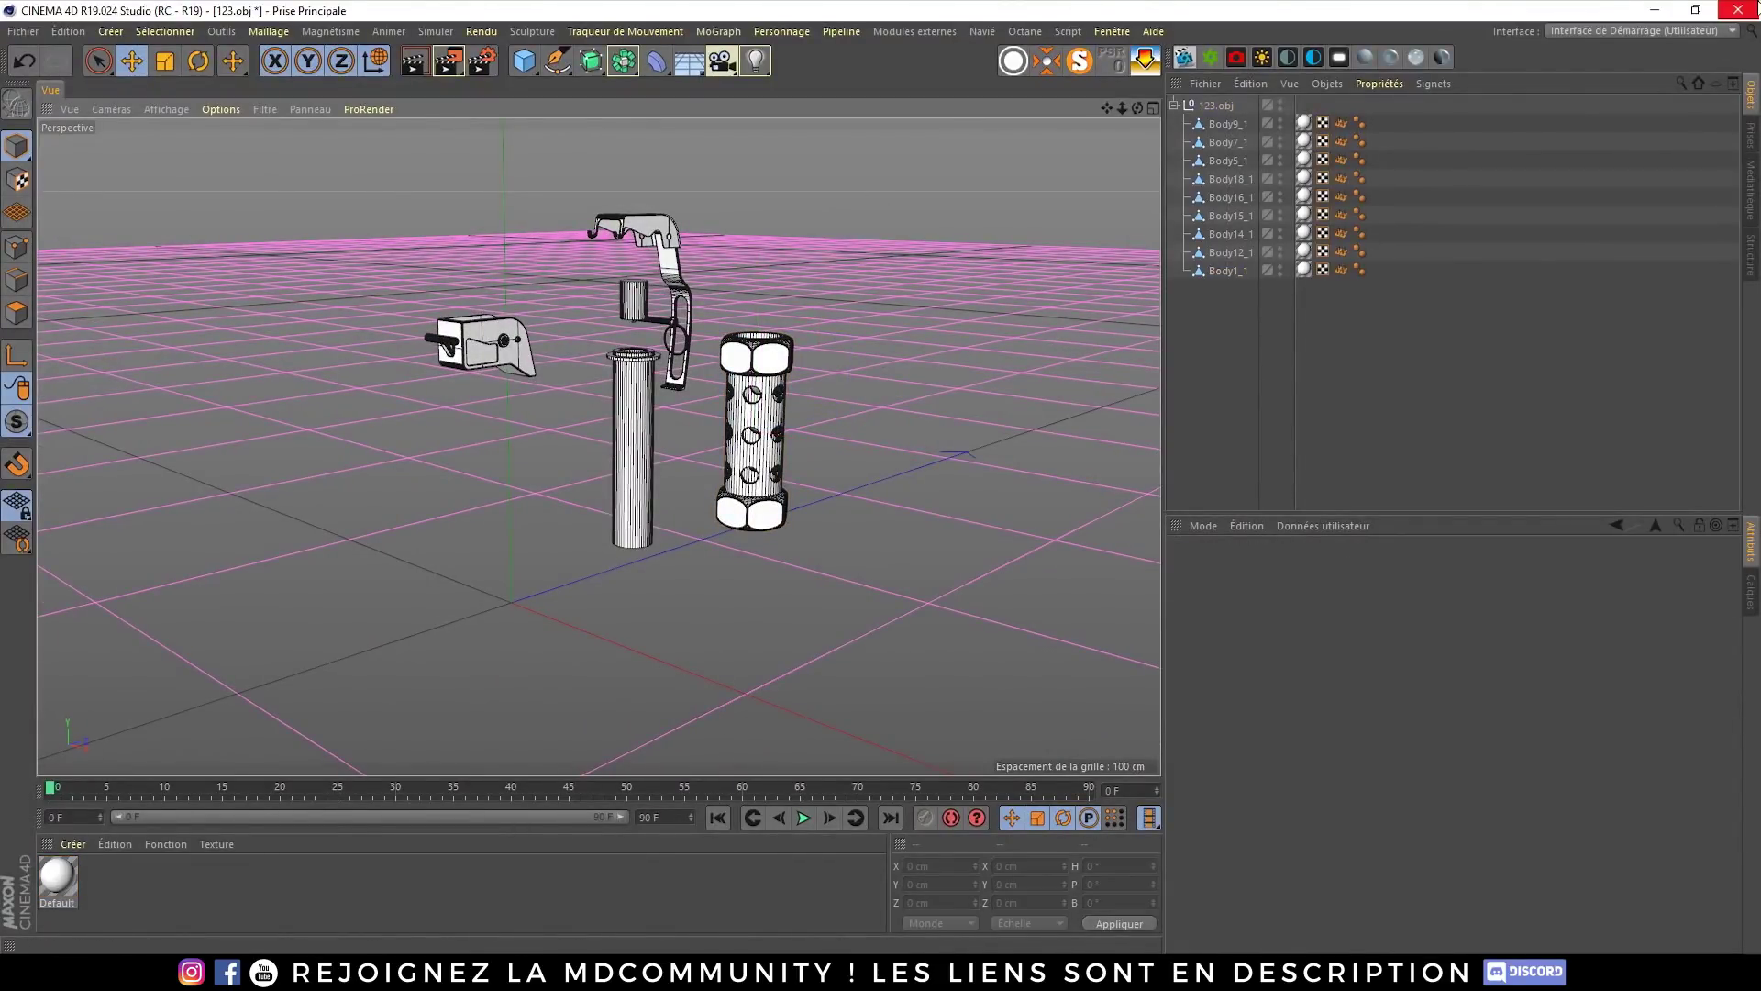
# Step: Close Cinema 4D without saving 123.obj, and return to the grenade design in Fusion 360
pyautogui.click(1738, 10)
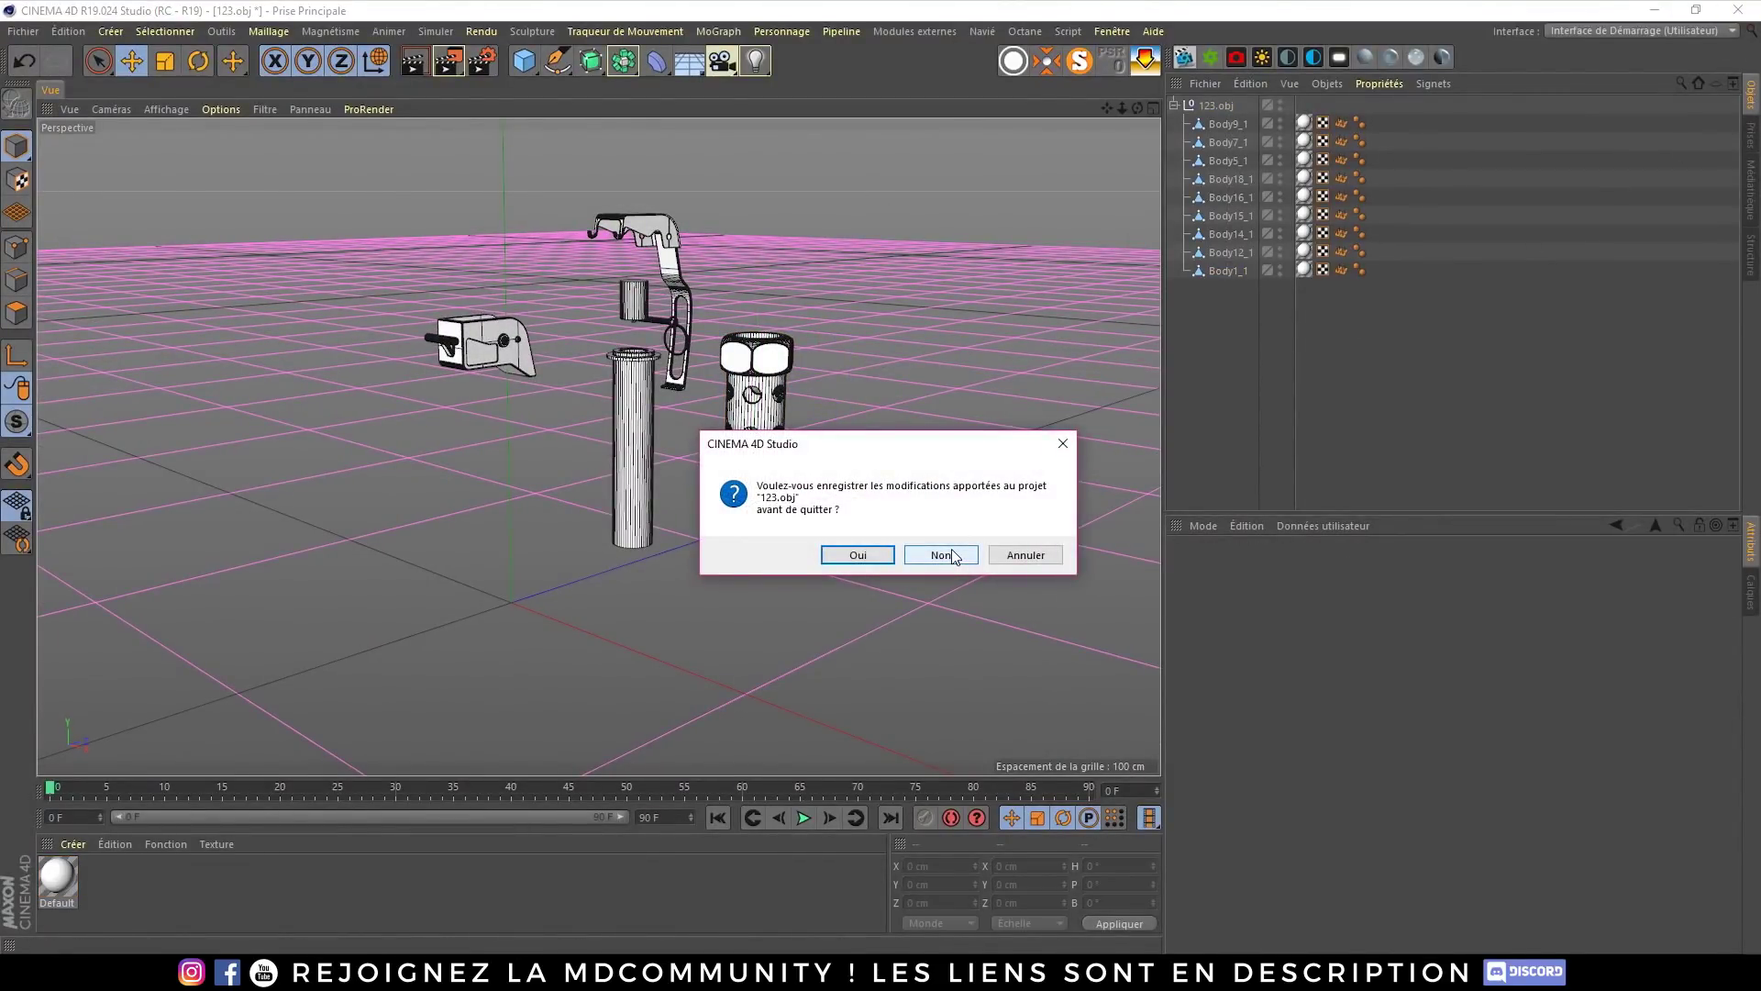
pyautogui.click(942, 555)
pyautogui.click(1186, 411)
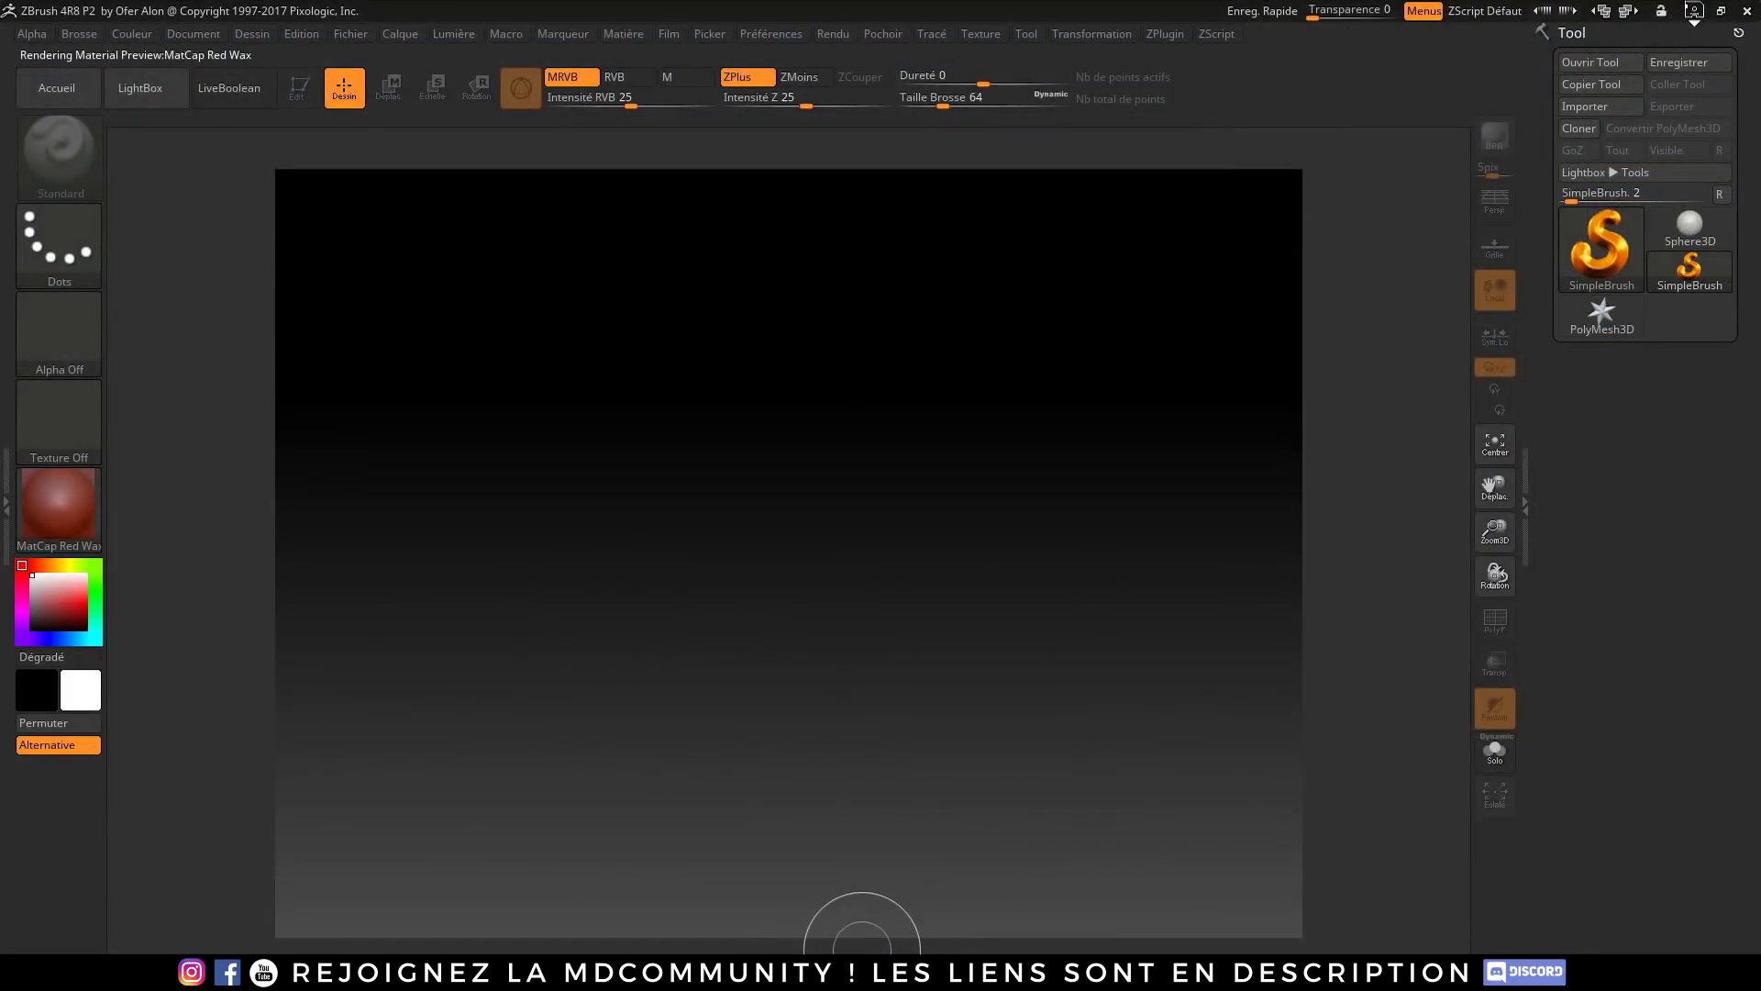
pyautogui.click(1694, 13)
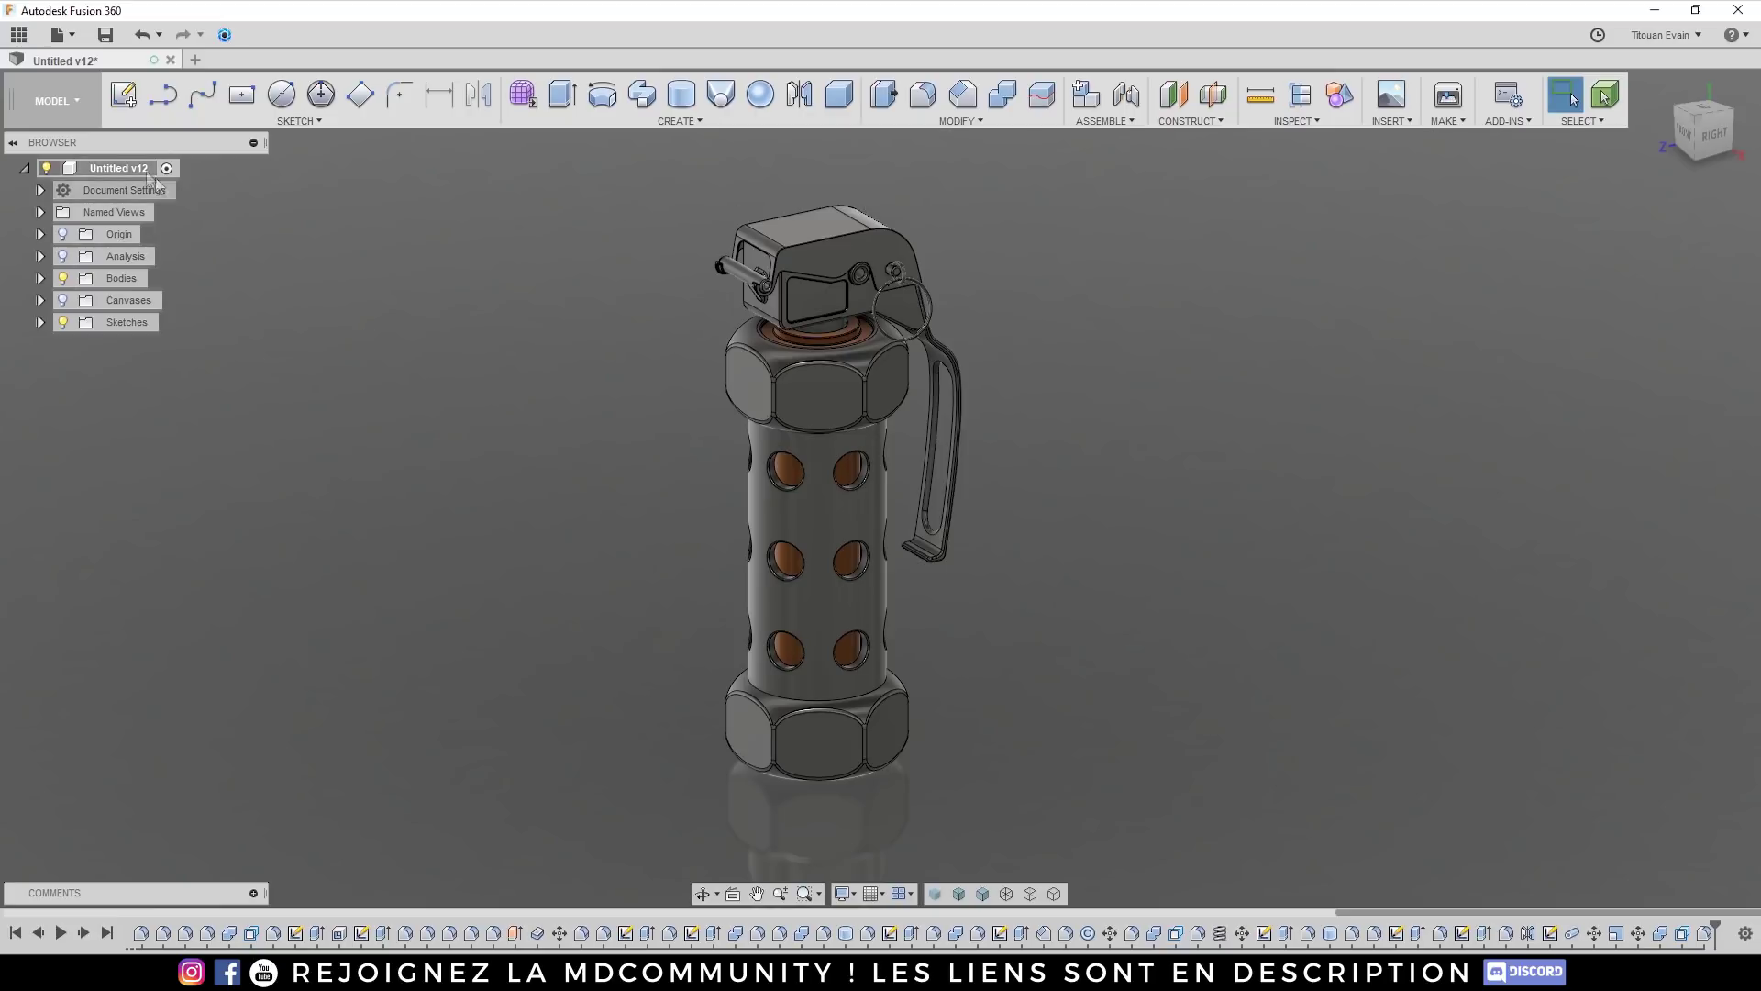
pyautogui.rightClick(118, 170)
pyautogui.press('Escape')
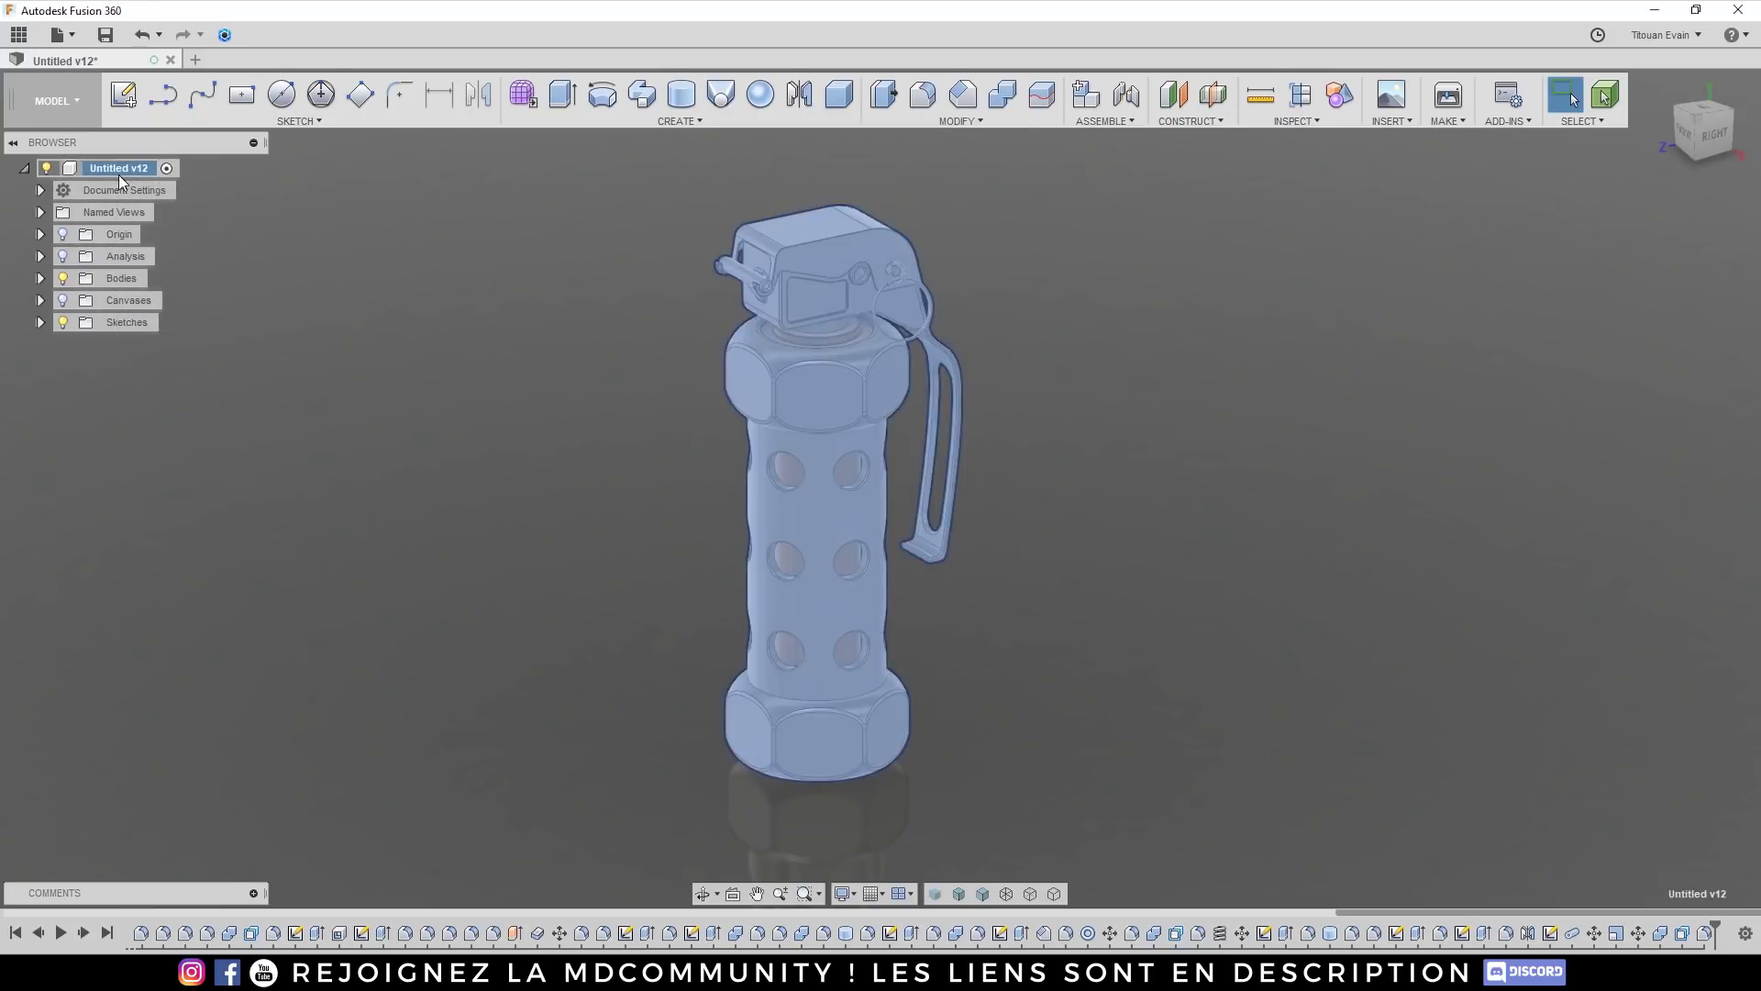
pyautogui.press('Escape')
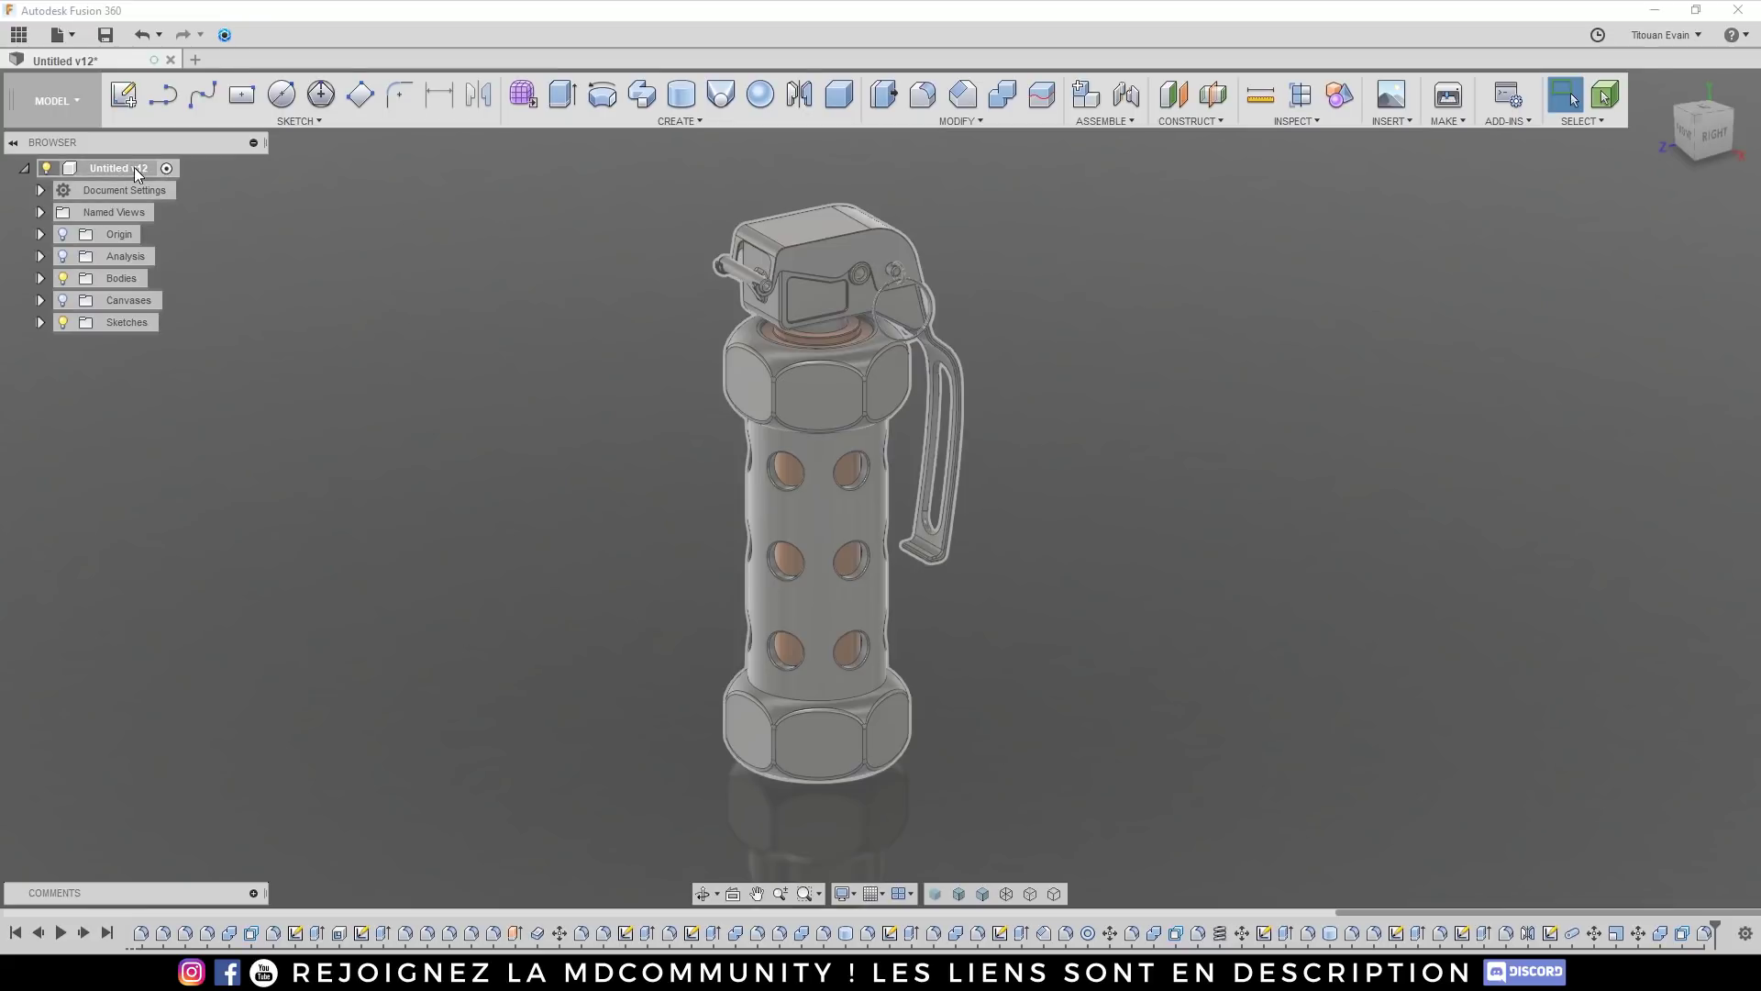
# Step: Export the whole grenade design as a single binary STL file with High refinement, with the 3D print utility left off
pyautogui.rightClick(135, 169)
pyautogui.click(196, 399)
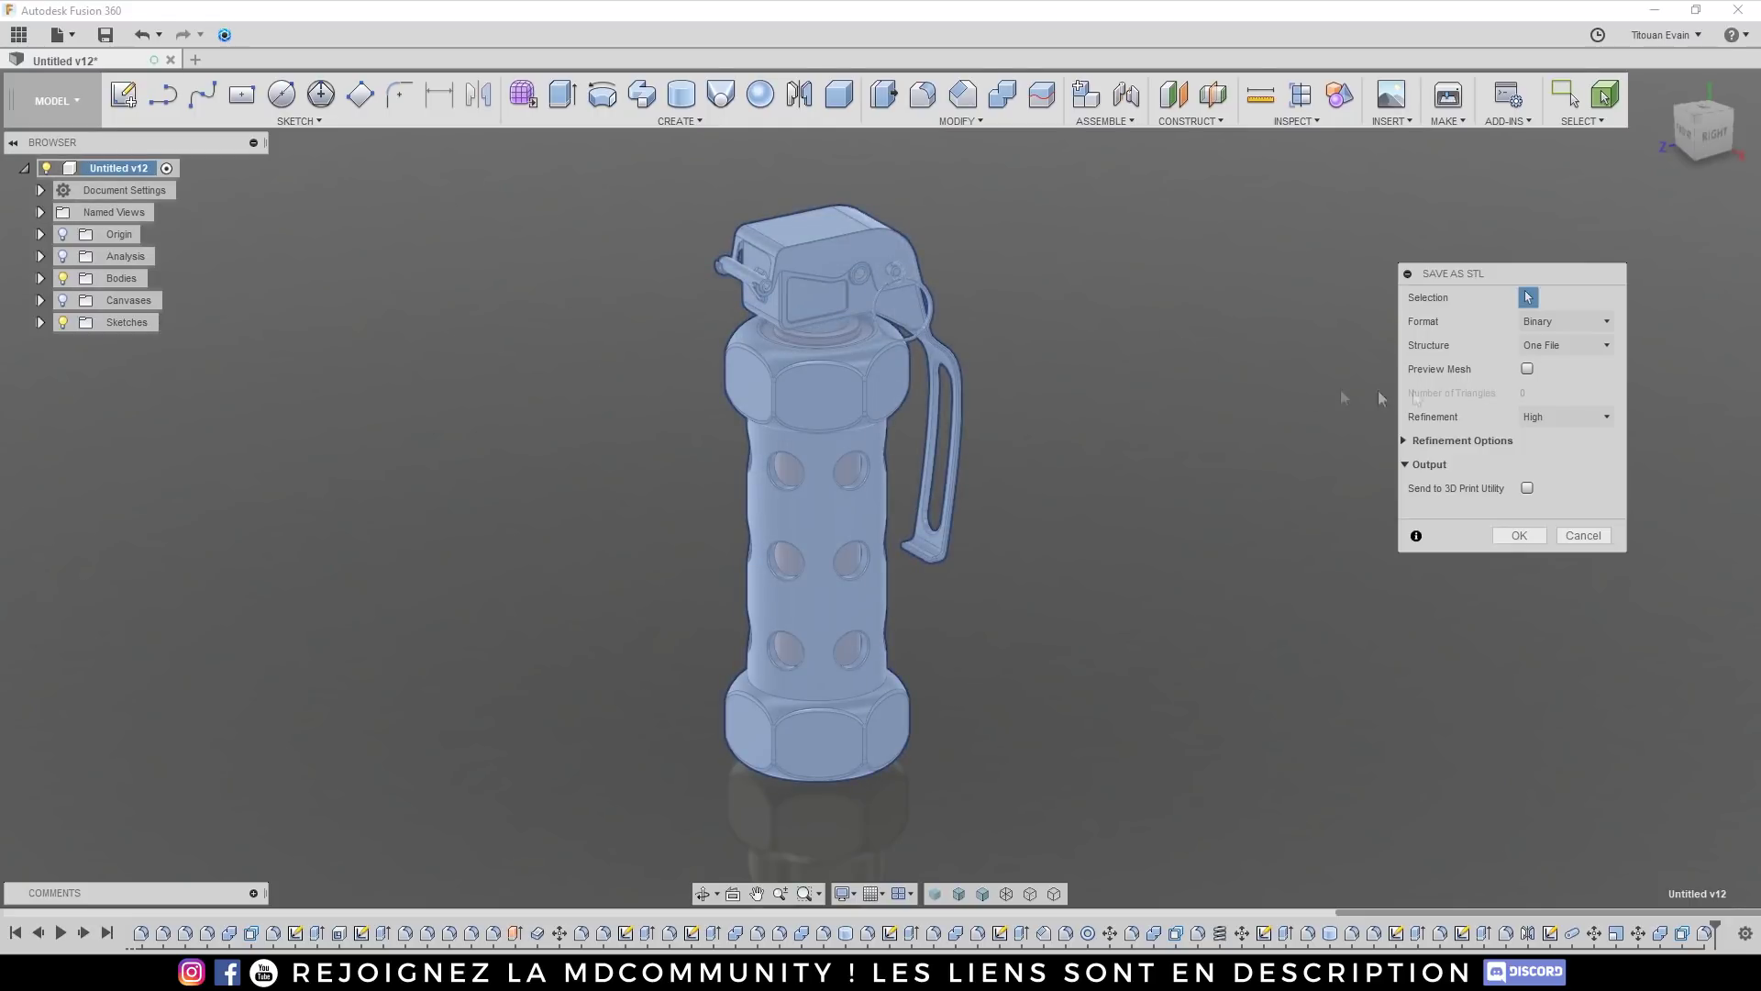
pyautogui.click(1565, 343)
pyautogui.click(1567, 417)
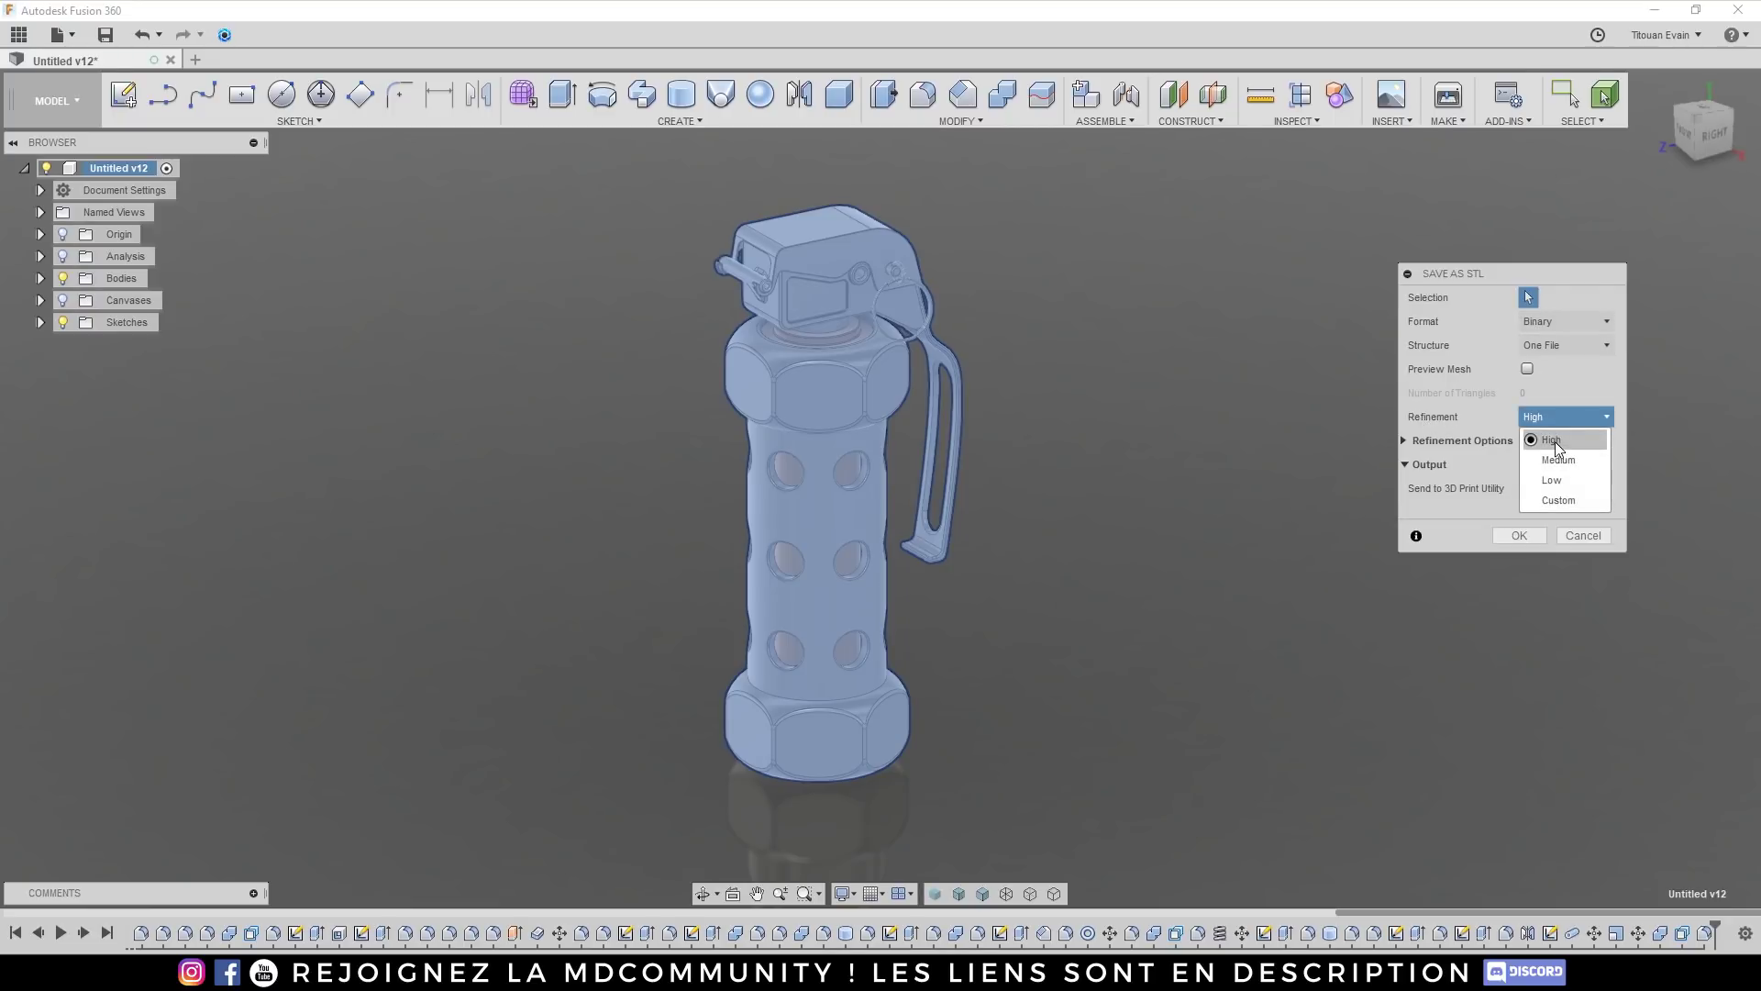
pyautogui.click(1406, 441)
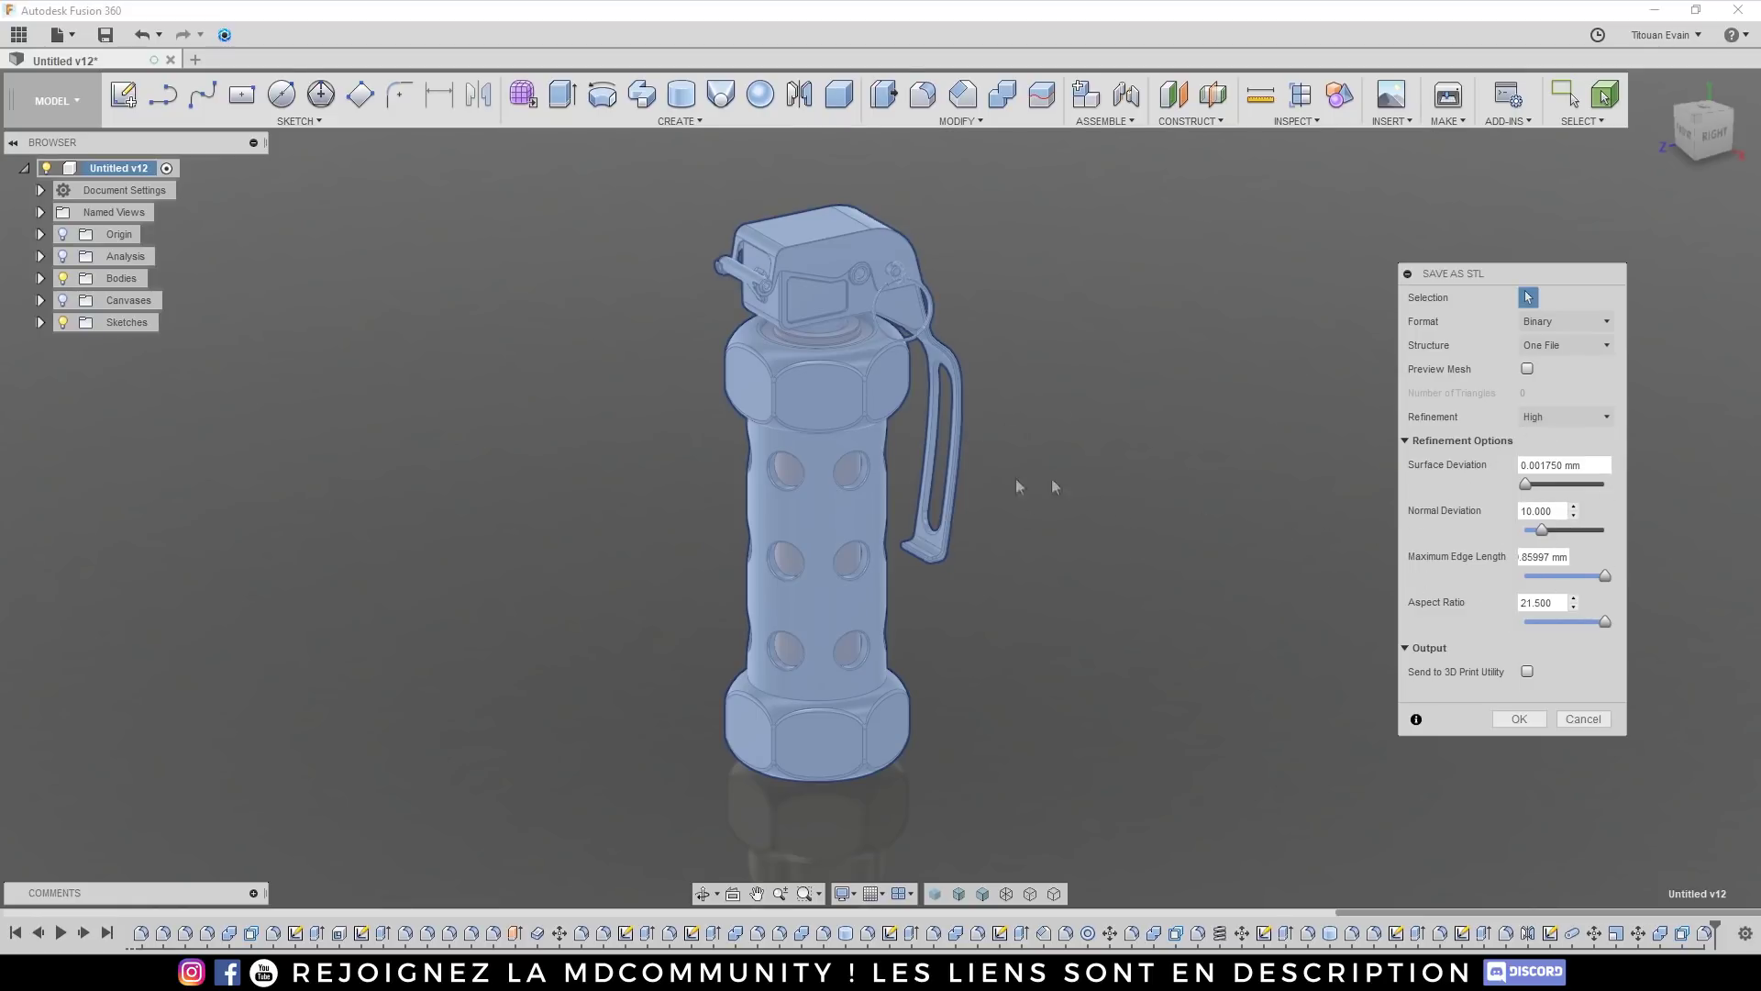
pyautogui.click(1522, 719)
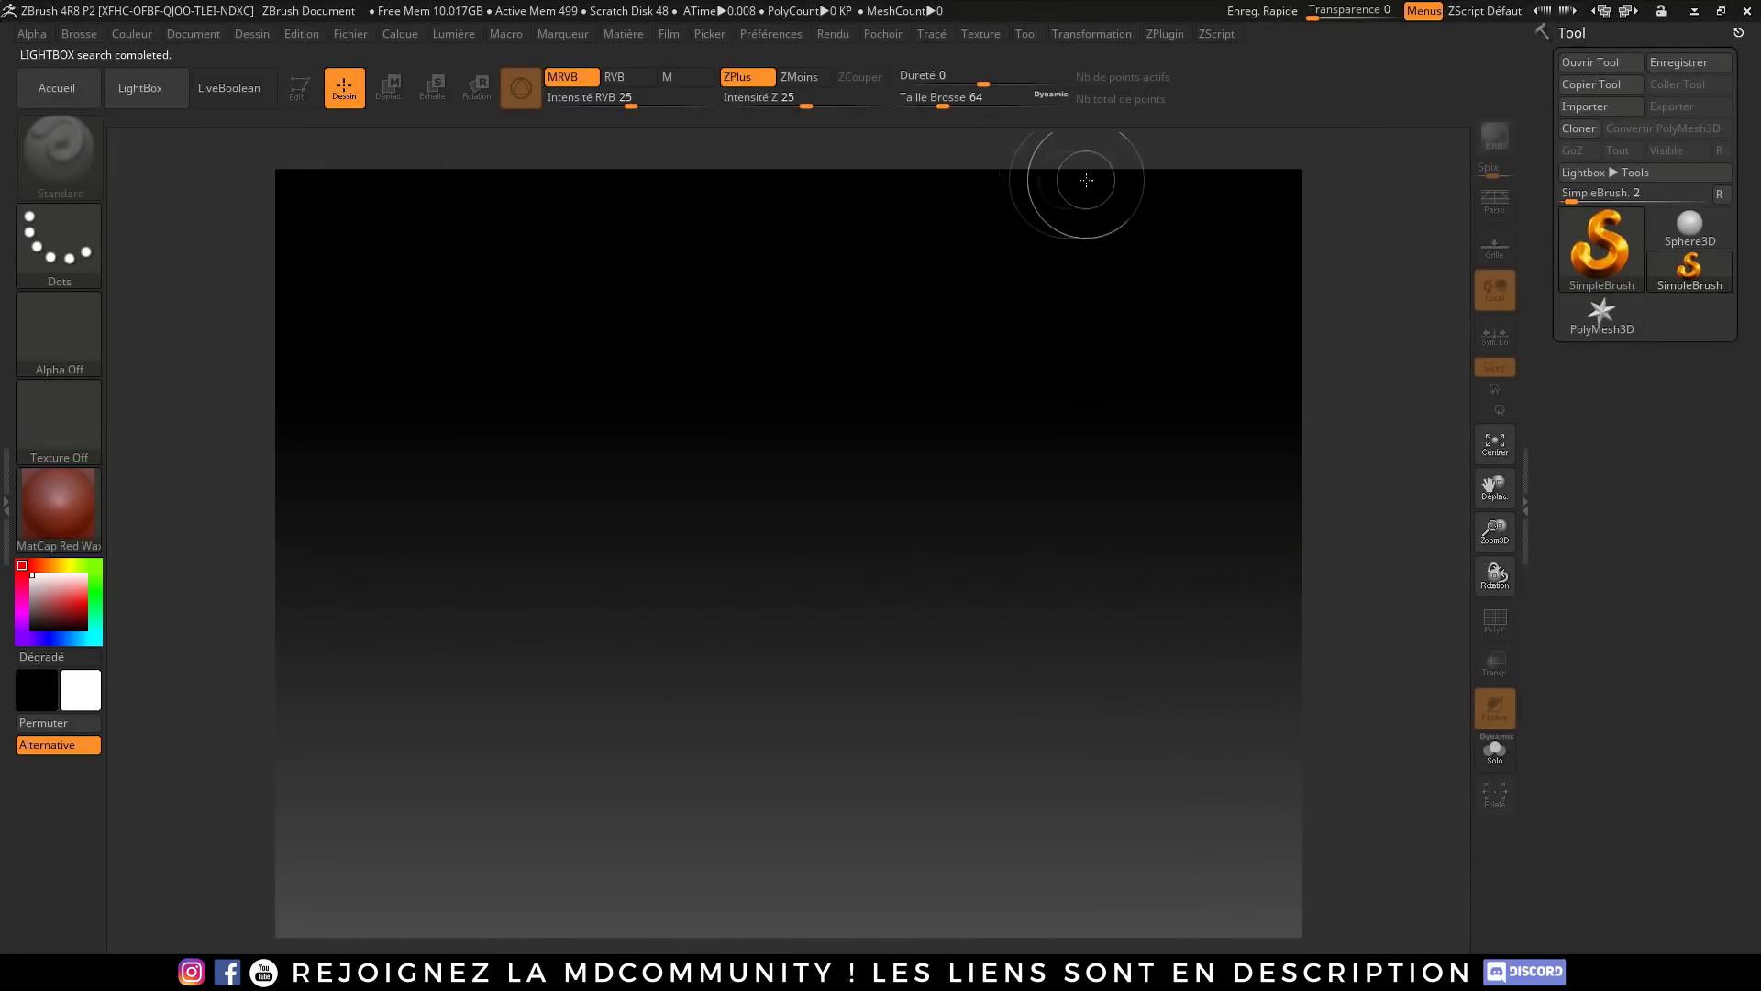
# Step: Switch to ZBrush, import the exported STL through 3D Print Hub, and place the grenade upright on the canvas in edit mode
pyautogui.click(1165, 33)
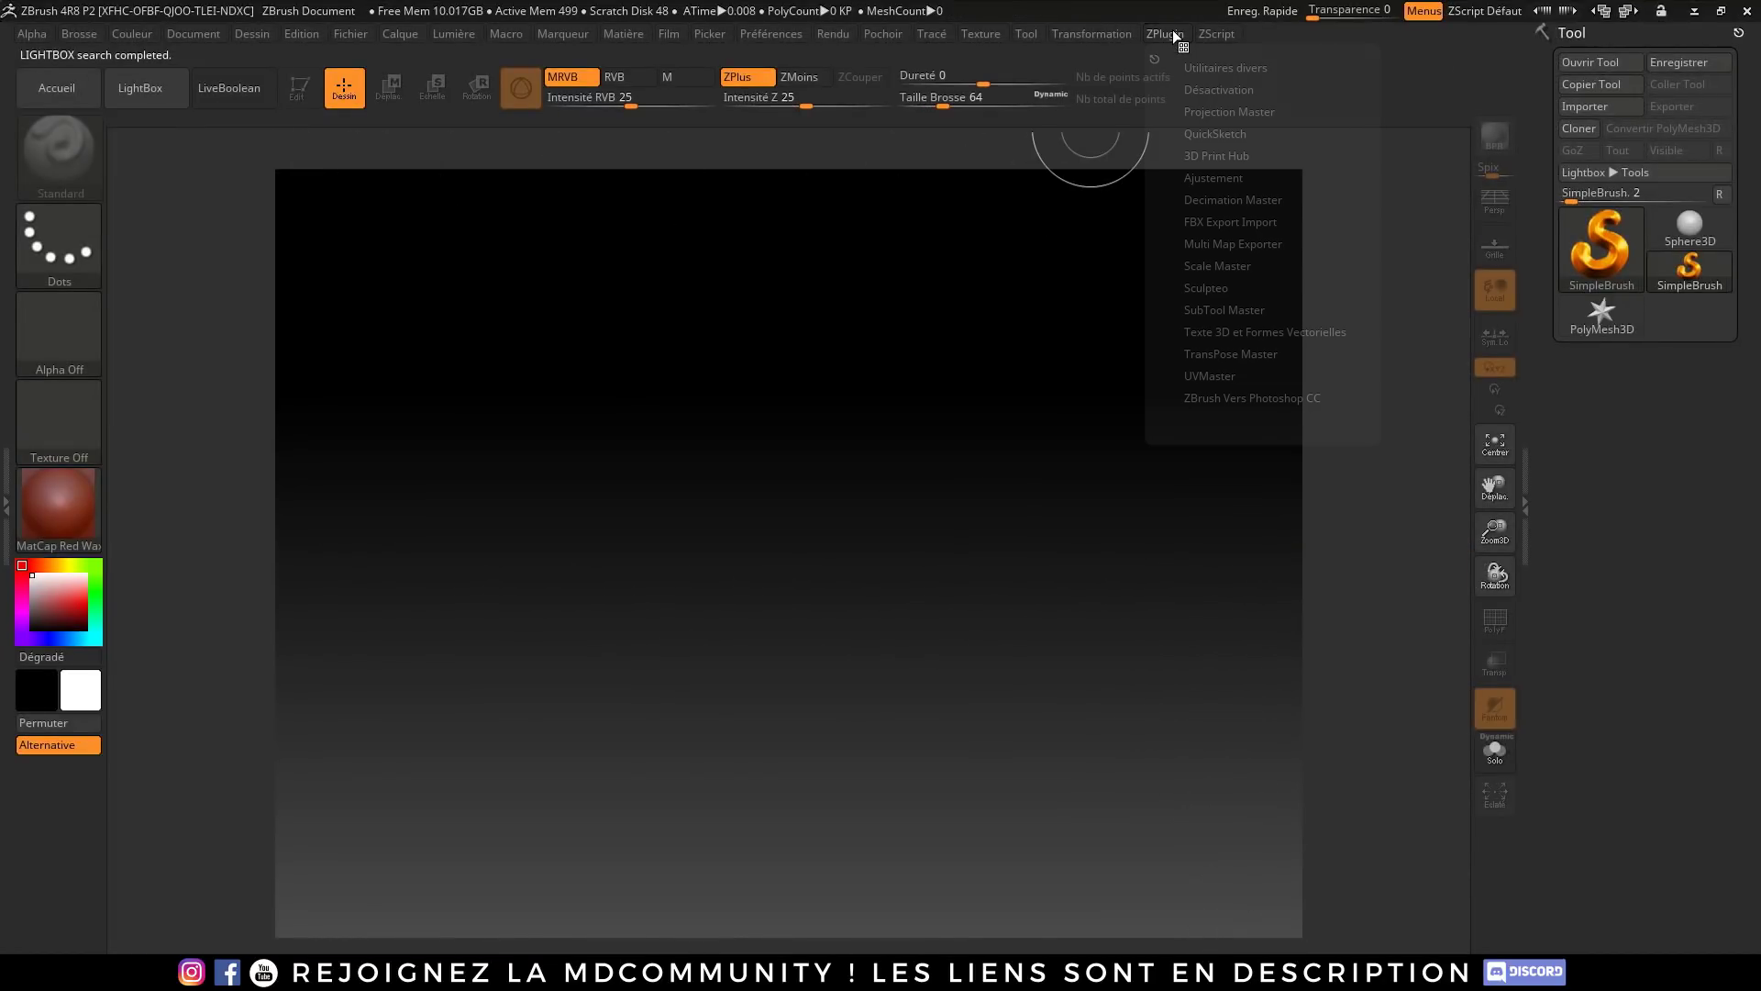
pyautogui.click(1226, 158)
pyautogui.click(1234, 258)
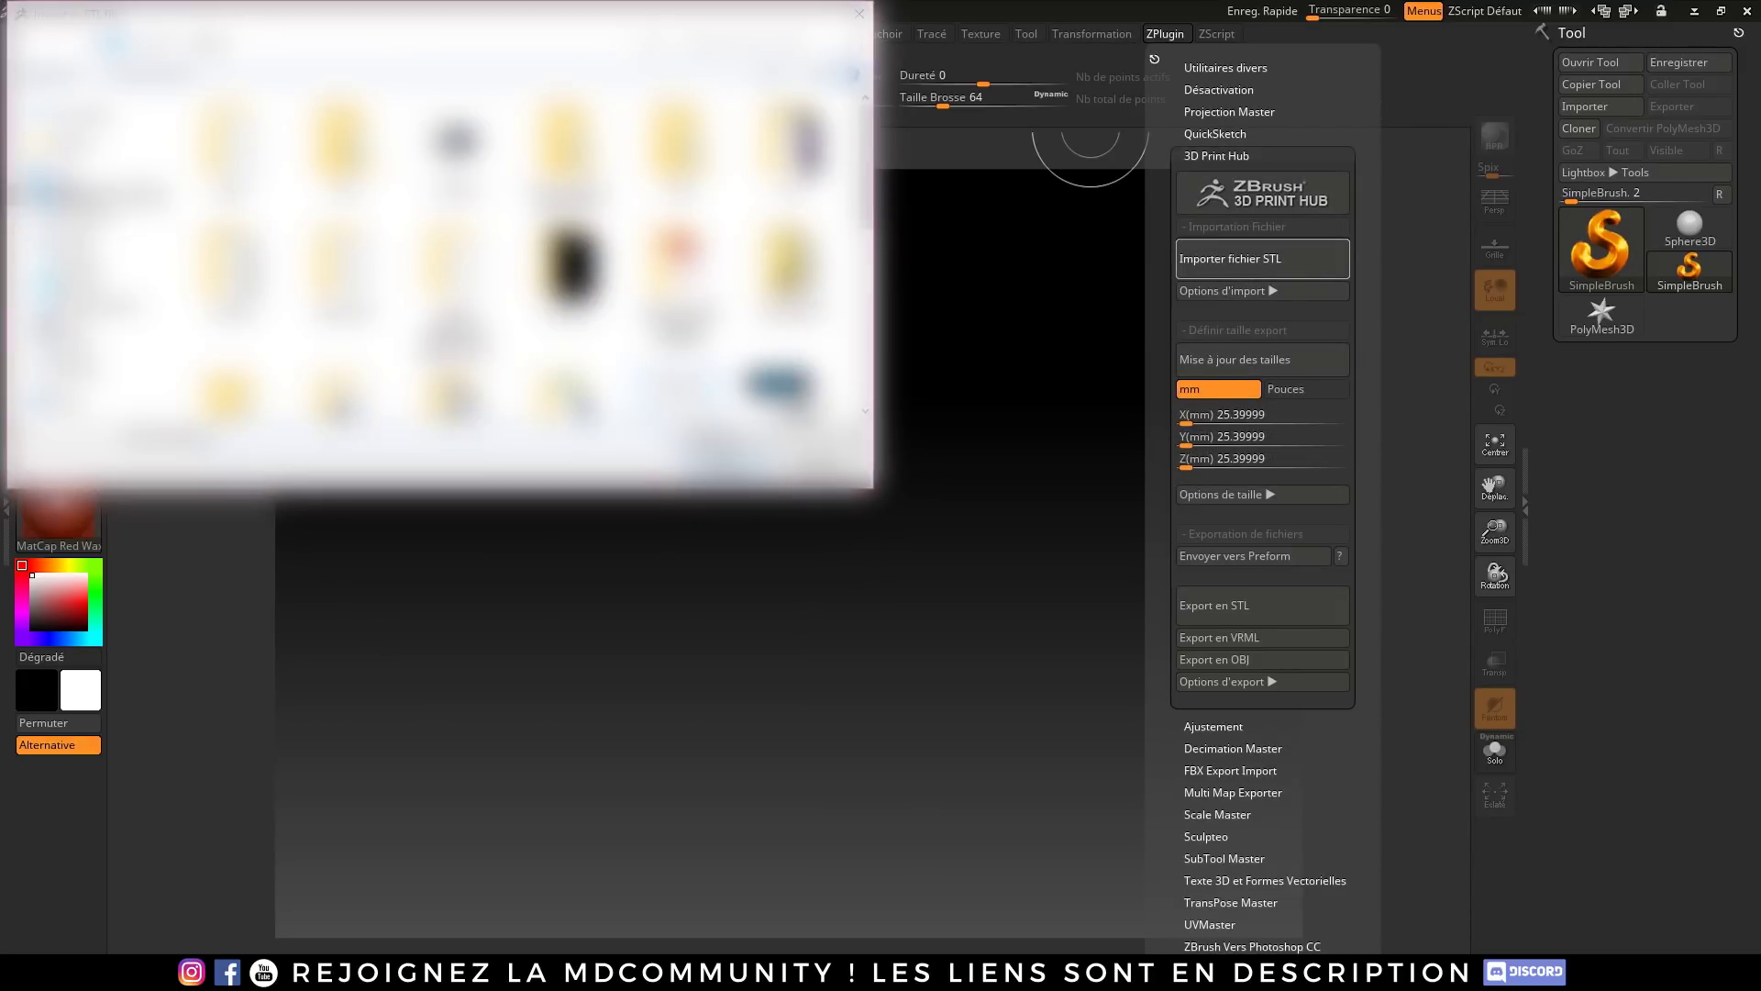
pyautogui.doubleClick(691, 347)
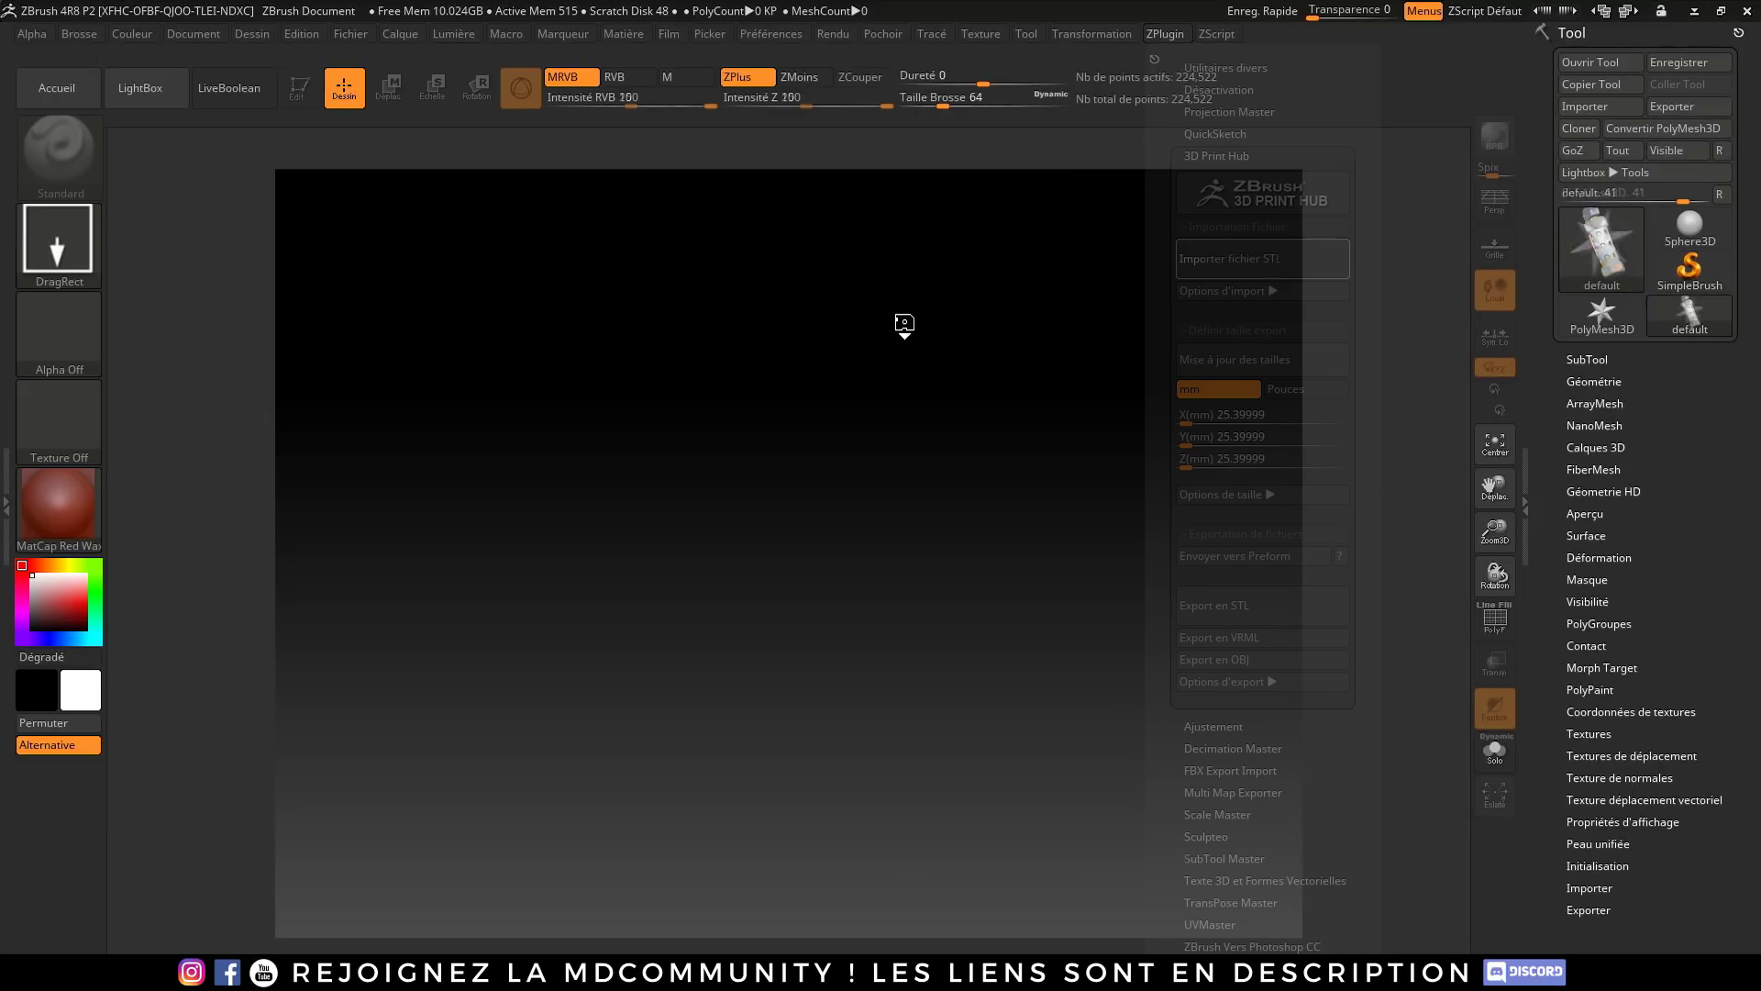
pyautogui.moveTo(657, 476); pyautogui.dragTo(1225, 477)
pyautogui.press('t')
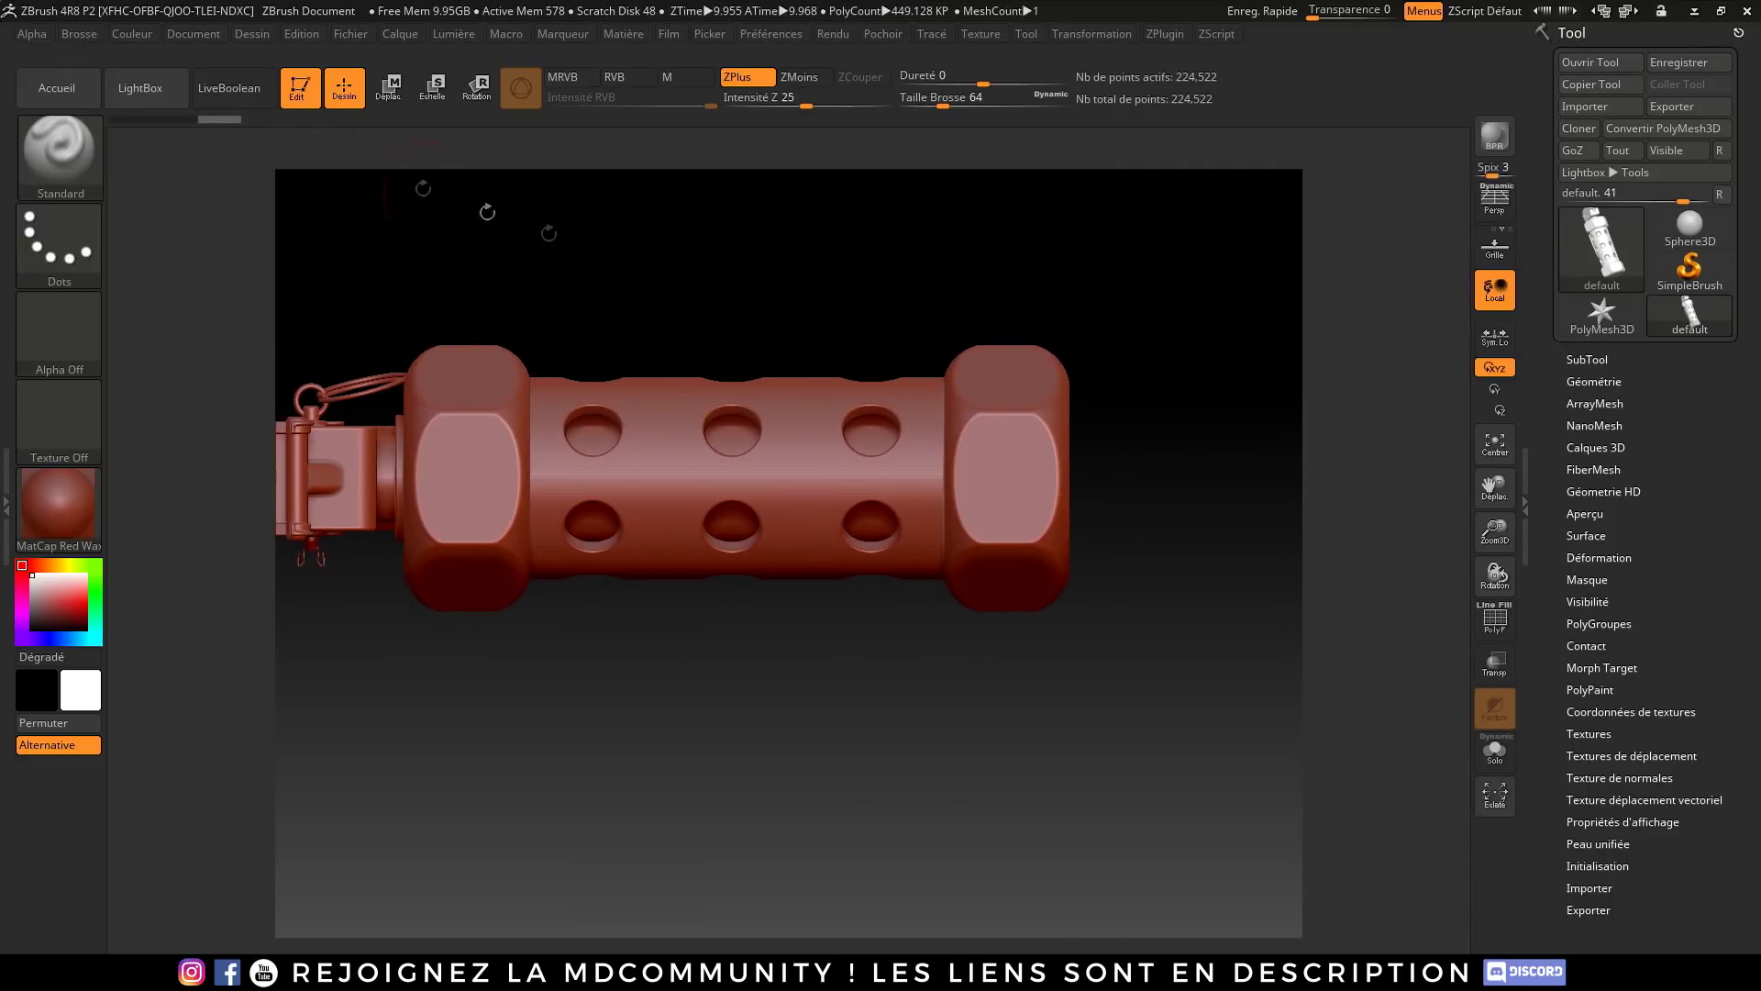
pyautogui.moveTo(944, 299)
pyautogui.mouseDown()
pyautogui.moveTo(648, 536)
pyautogui.moveTo(698, 421)
pyautogui.moveTo(752, 367)
pyautogui.moveTo(697, 395)
pyautogui.moveTo(784, 376)
pyautogui.moveTo(652, 393)
pyautogui.moveTo(697, 395)
pyautogui.mouseUp()
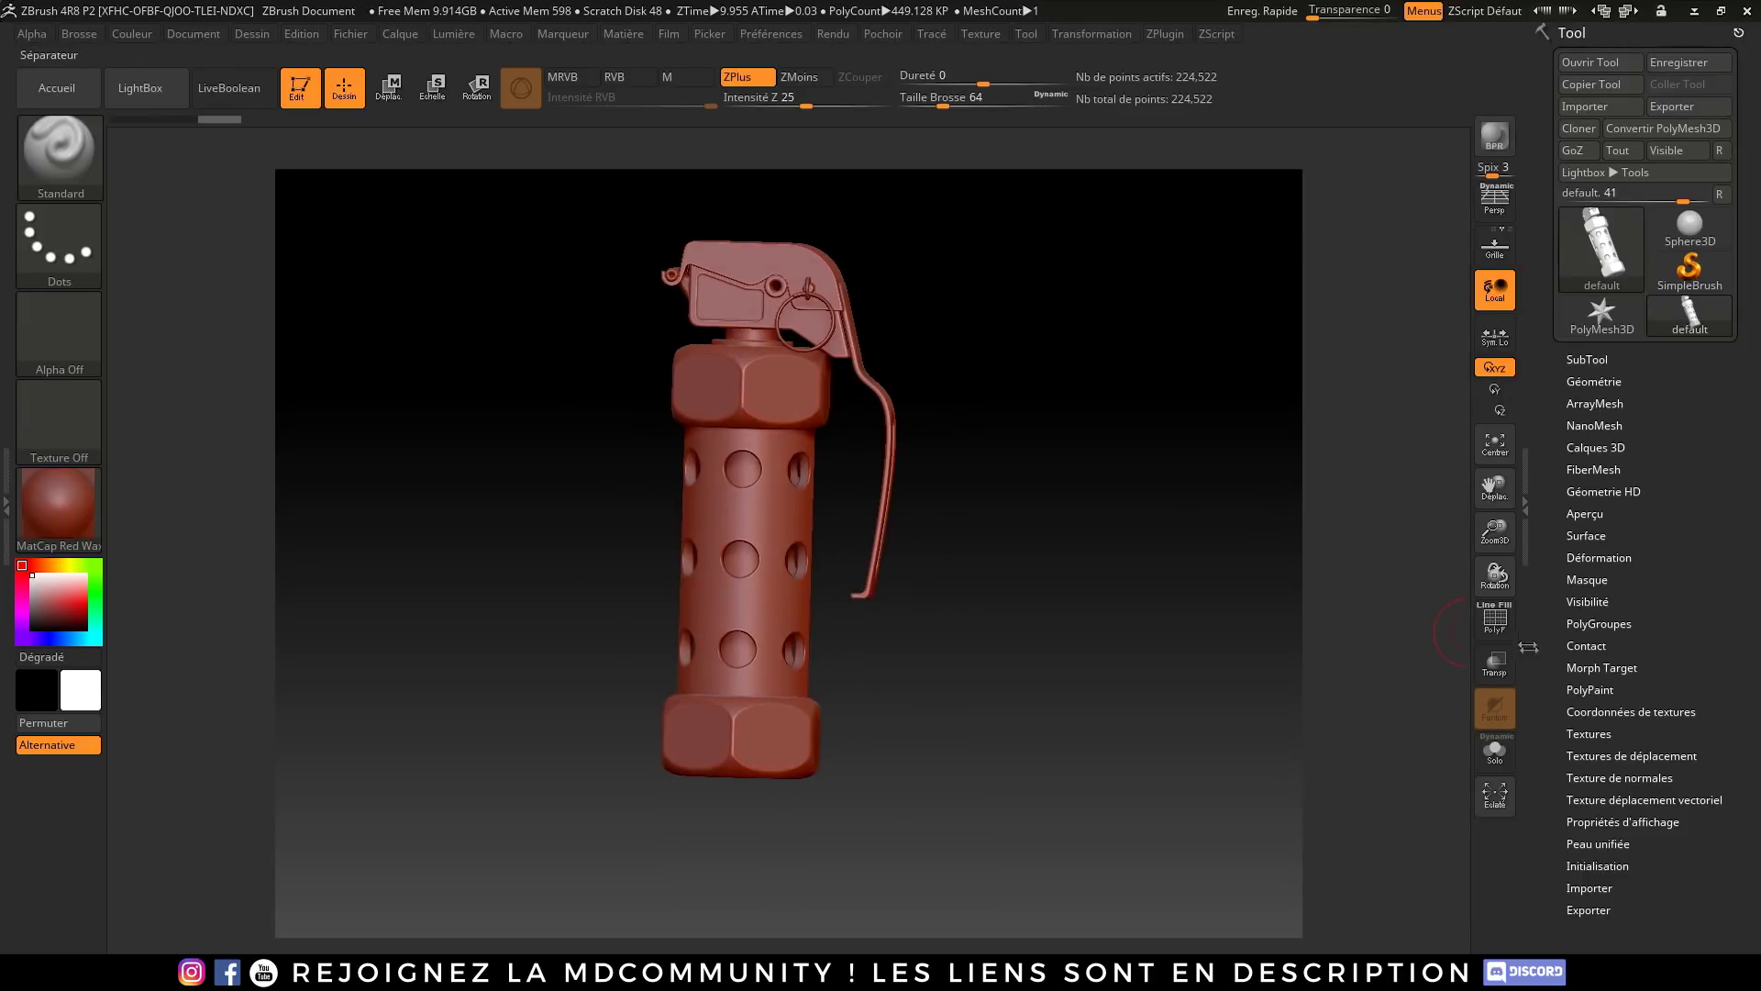
# Step: Examine the imported mesh's triangulation on the head, nuts and tube with the PolyFrame wireframe, comparing it with the plain shaded surface
pyautogui.click(1495, 621)
pyautogui.moveTo(917, 514); pyautogui.dragTo(936, 444)
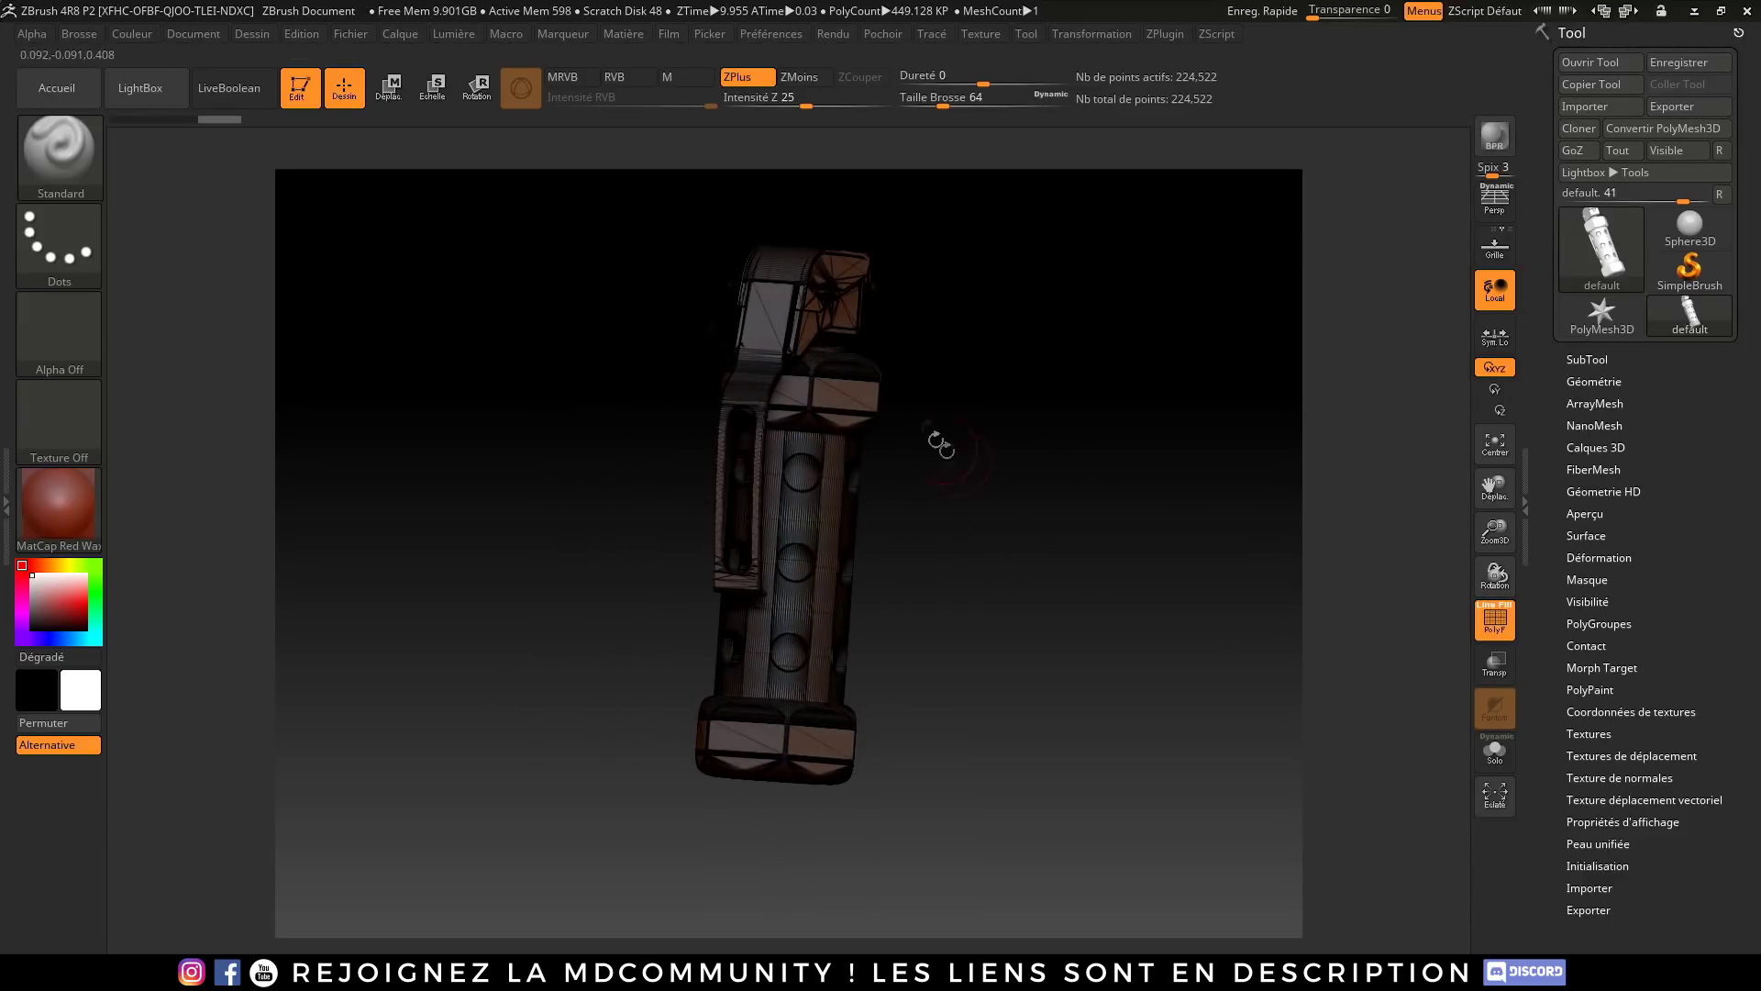
pyautogui.moveTo(823, 280); pyautogui.dragTo(764, 291)
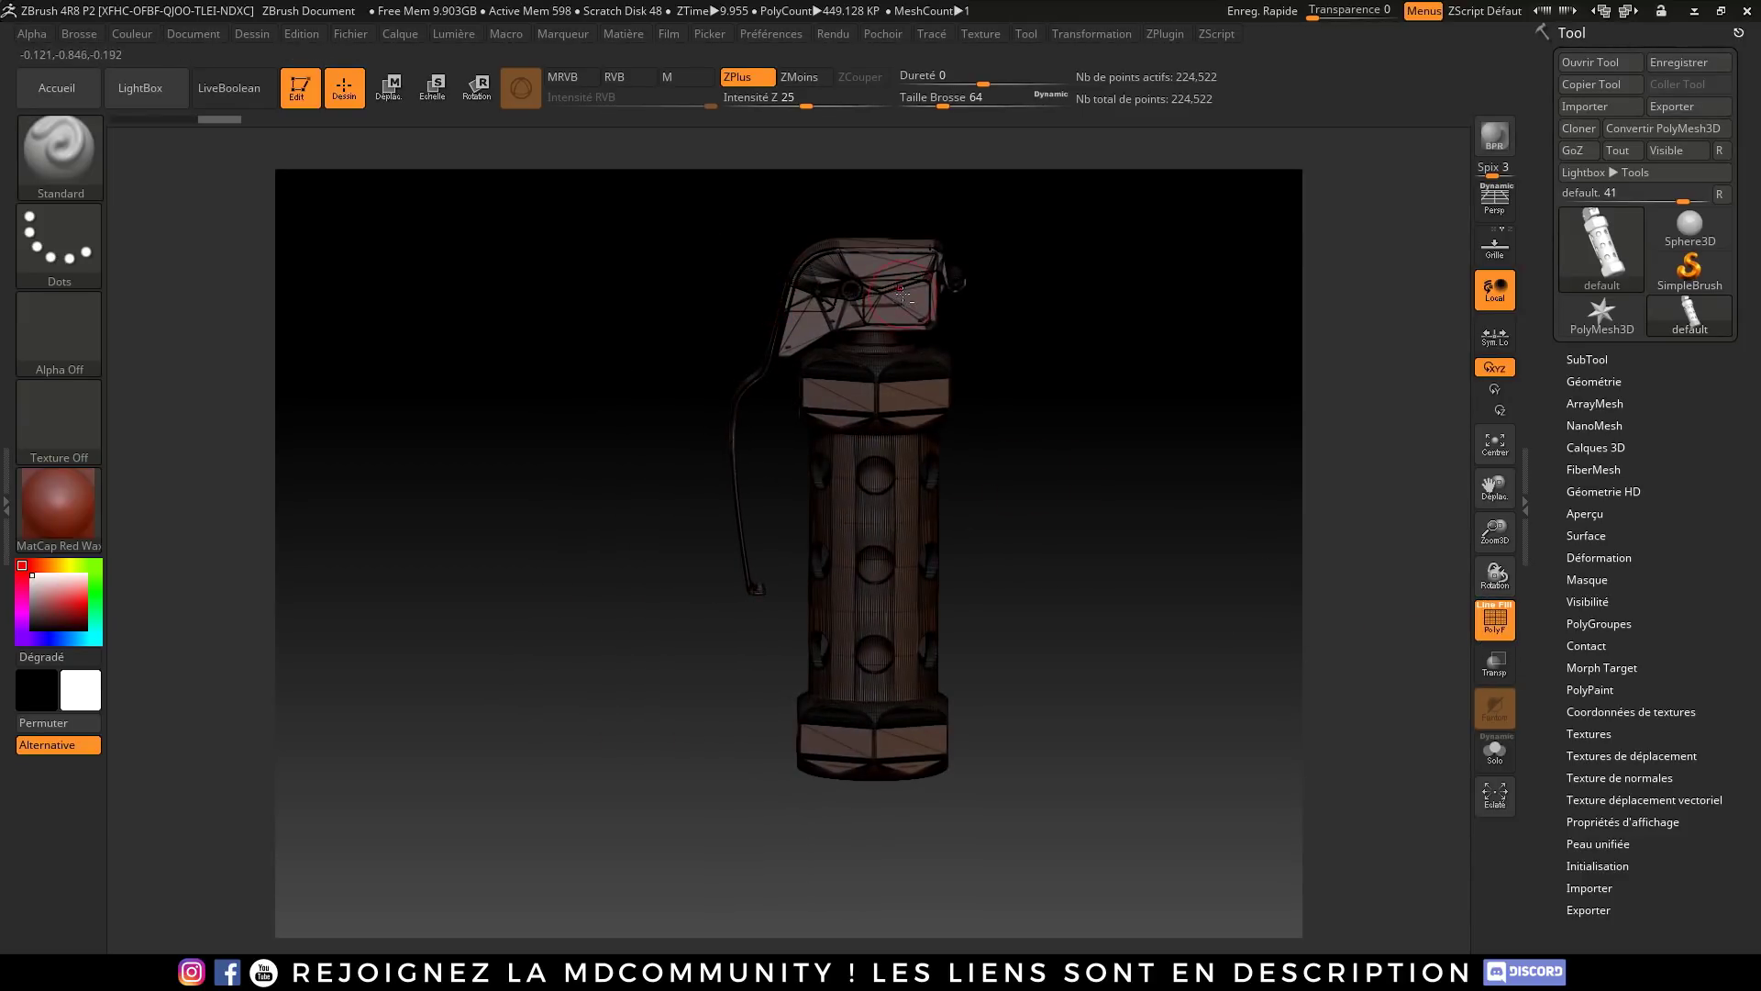
pyautogui.keyDown('ctrl'); pyautogui.moveTo(924, 319); pyautogui.dragTo(914, 395, button='right'); pyautogui.keyUp('ctrl')
pyautogui.moveTo(995, 489)
pyautogui.keyDown('ctrl'); pyautogui.mouseDown(button='right')
pyautogui.moveTo(996, 431)
pyautogui.moveTo(975, 808)
pyautogui.moveTo(968, 302)
pyautogui.moveTo(962, 357)
pyautogui.moveTo(982, 382)
pyautogui.moveTo(945, 395)
pyautogui.moveTo(934, 427)
pyautogui.moveTo(1054, 390)
pyautogui.moveTo(1135, 294)
pyautogui.moveTo(1132, 315)
pyautogui.moveTo(1043, 330)
pyautogui.moveTo(1112, 342)
pyautogui.moveTo(1038, 344)
pyautogui.moveTo(1160, 373)
pyautogui.mouseUp(button='right'); pyautogui.keyUp('ctrl')
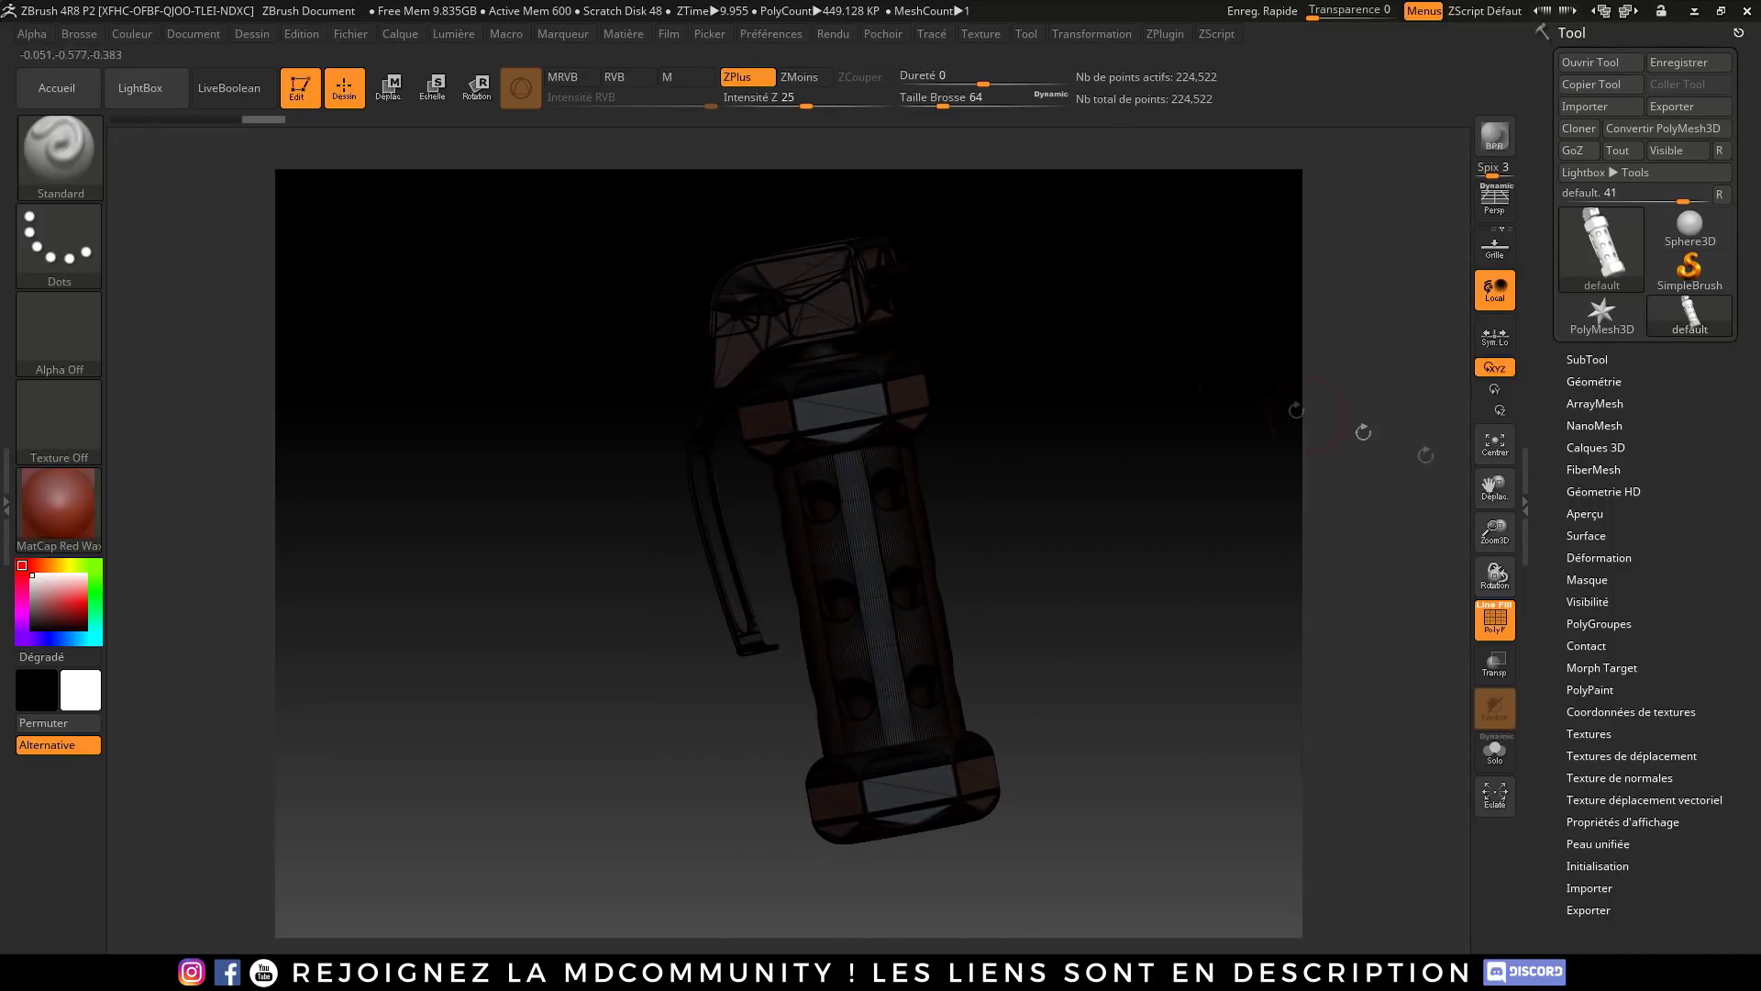
pyautogui.hotkey('shift', 'f')
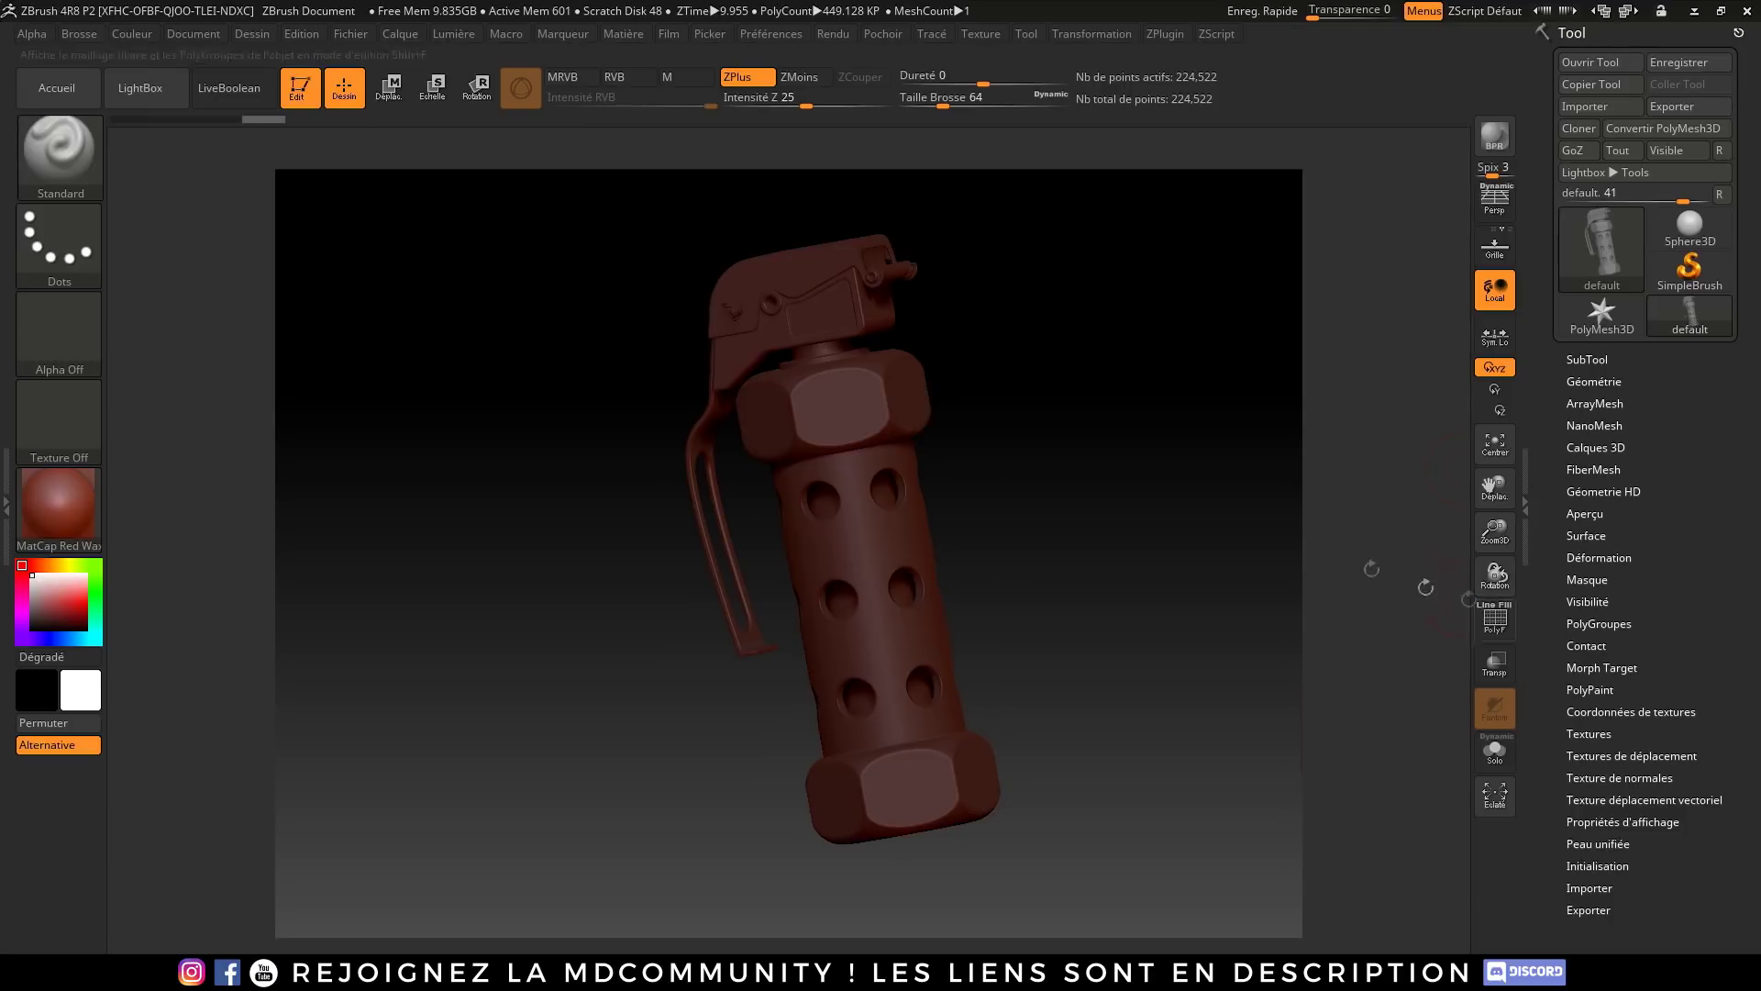
pyautogui.moveTo(963, 374); pyautogui.dragTo(1037, 367, button='right')
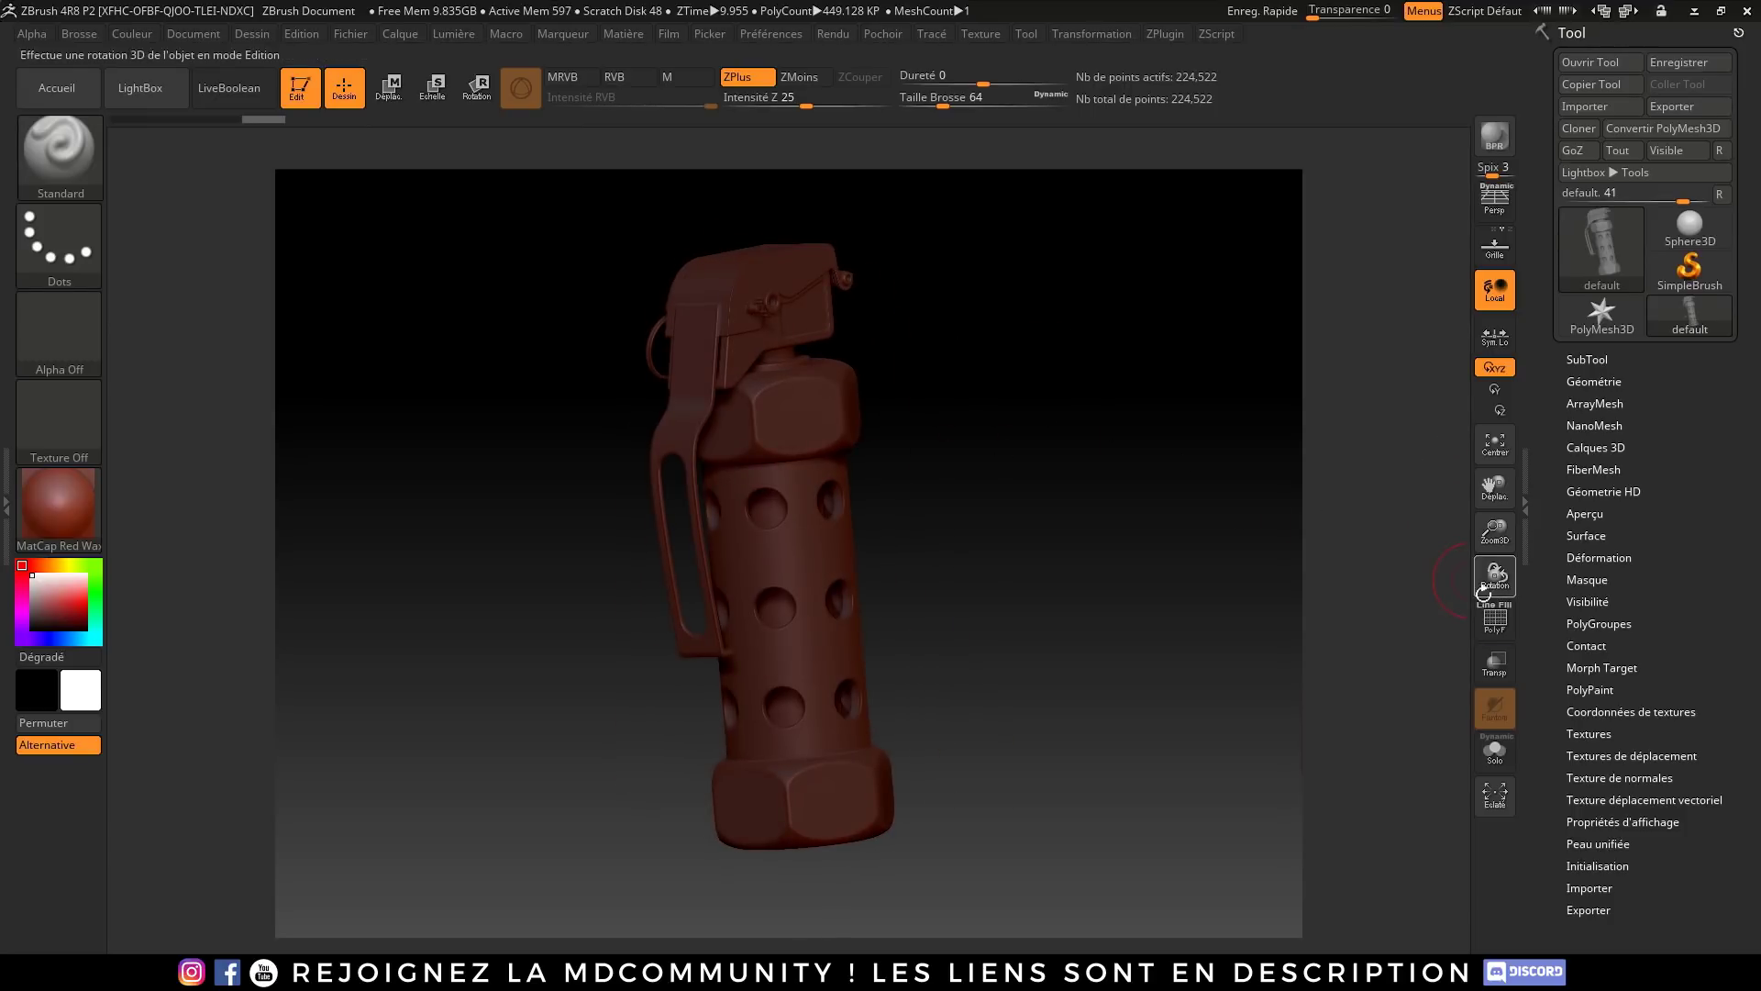
pyautogui.click(1495, 619)
pyautogui.moveTo(900, 432); pyautogui.dragTo(927, 382, button='right')
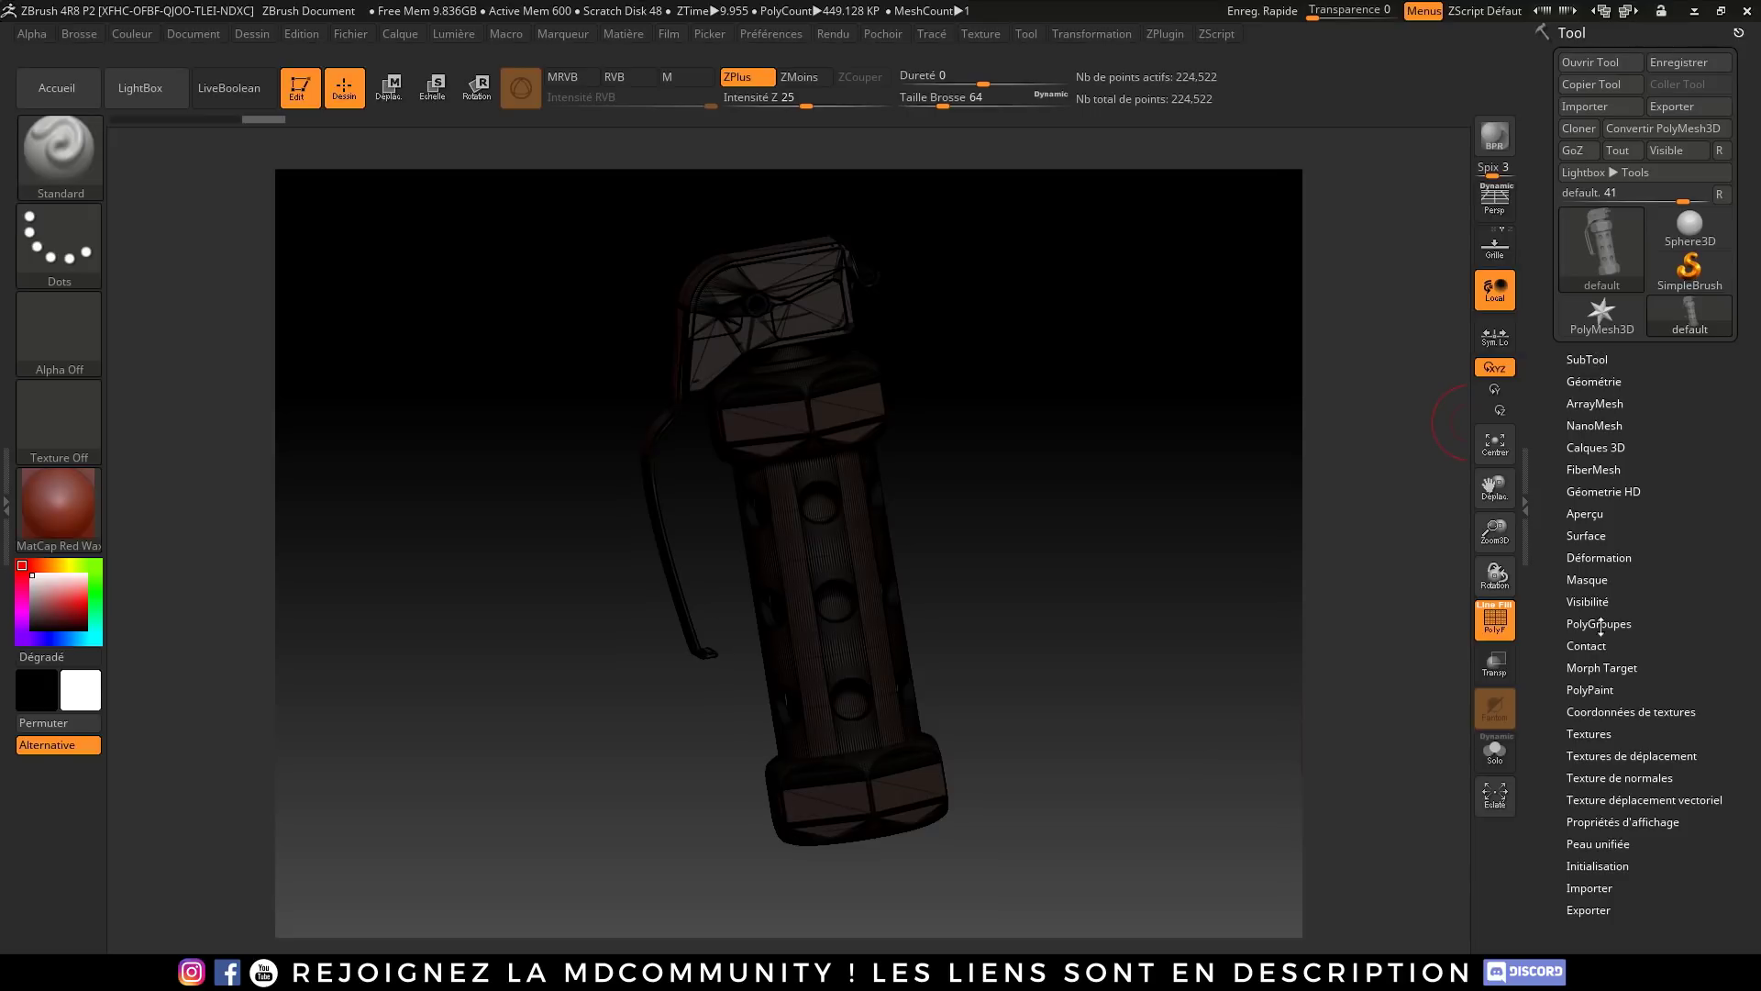
# Step: Assign automatic PolyGroups to the separate parts of the grenade mesh
pyautogui.click(1587, 359)
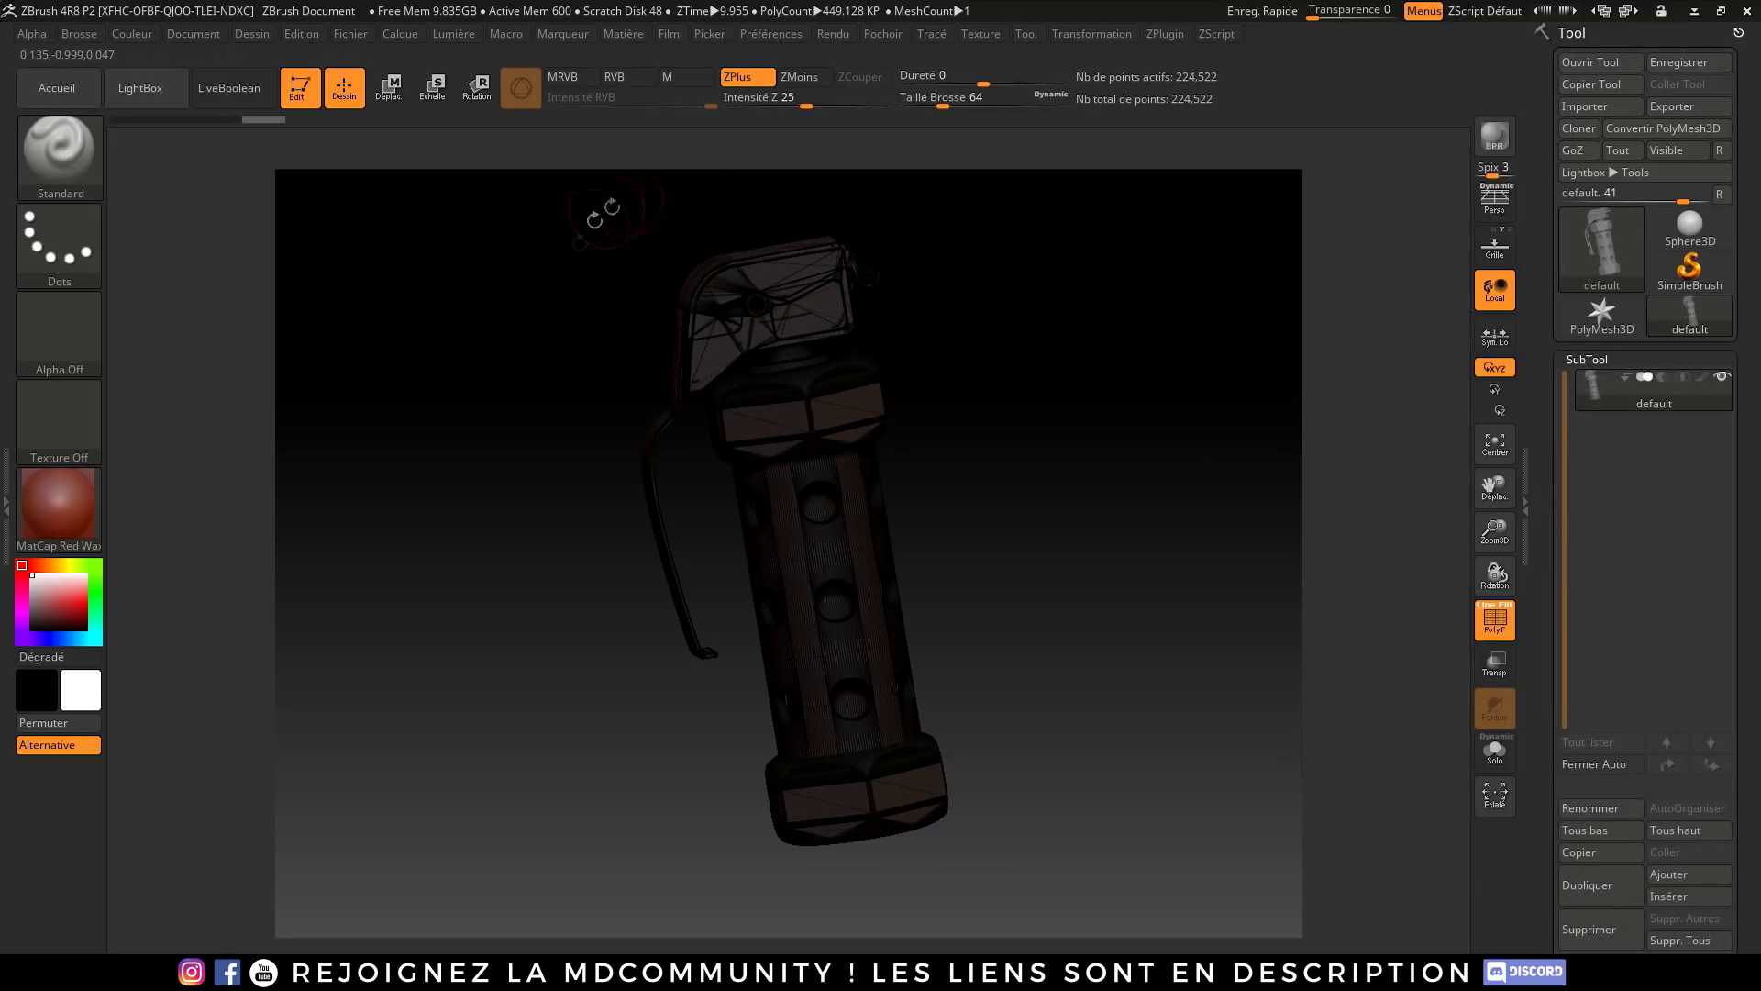
pyautogui.click(1605, 359)
pyautogui.click(1589, 626)
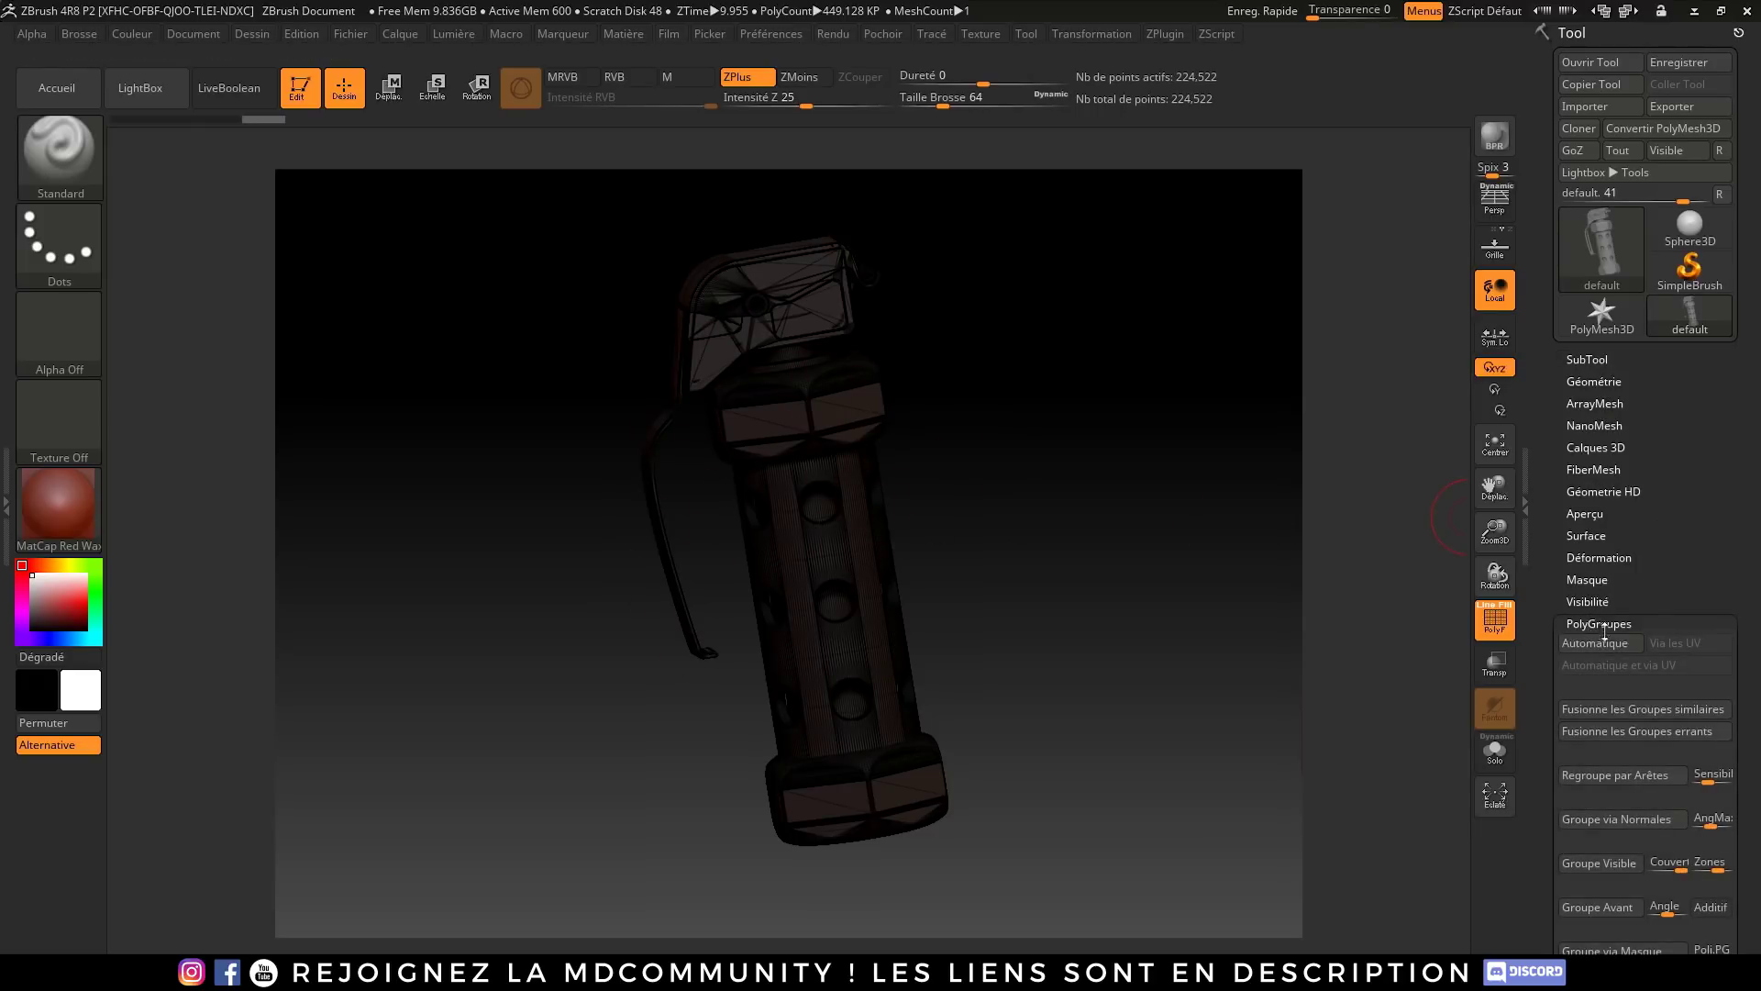
pyautogui.moveTo(832, 391); pyautogui.dragTo(712, 397)
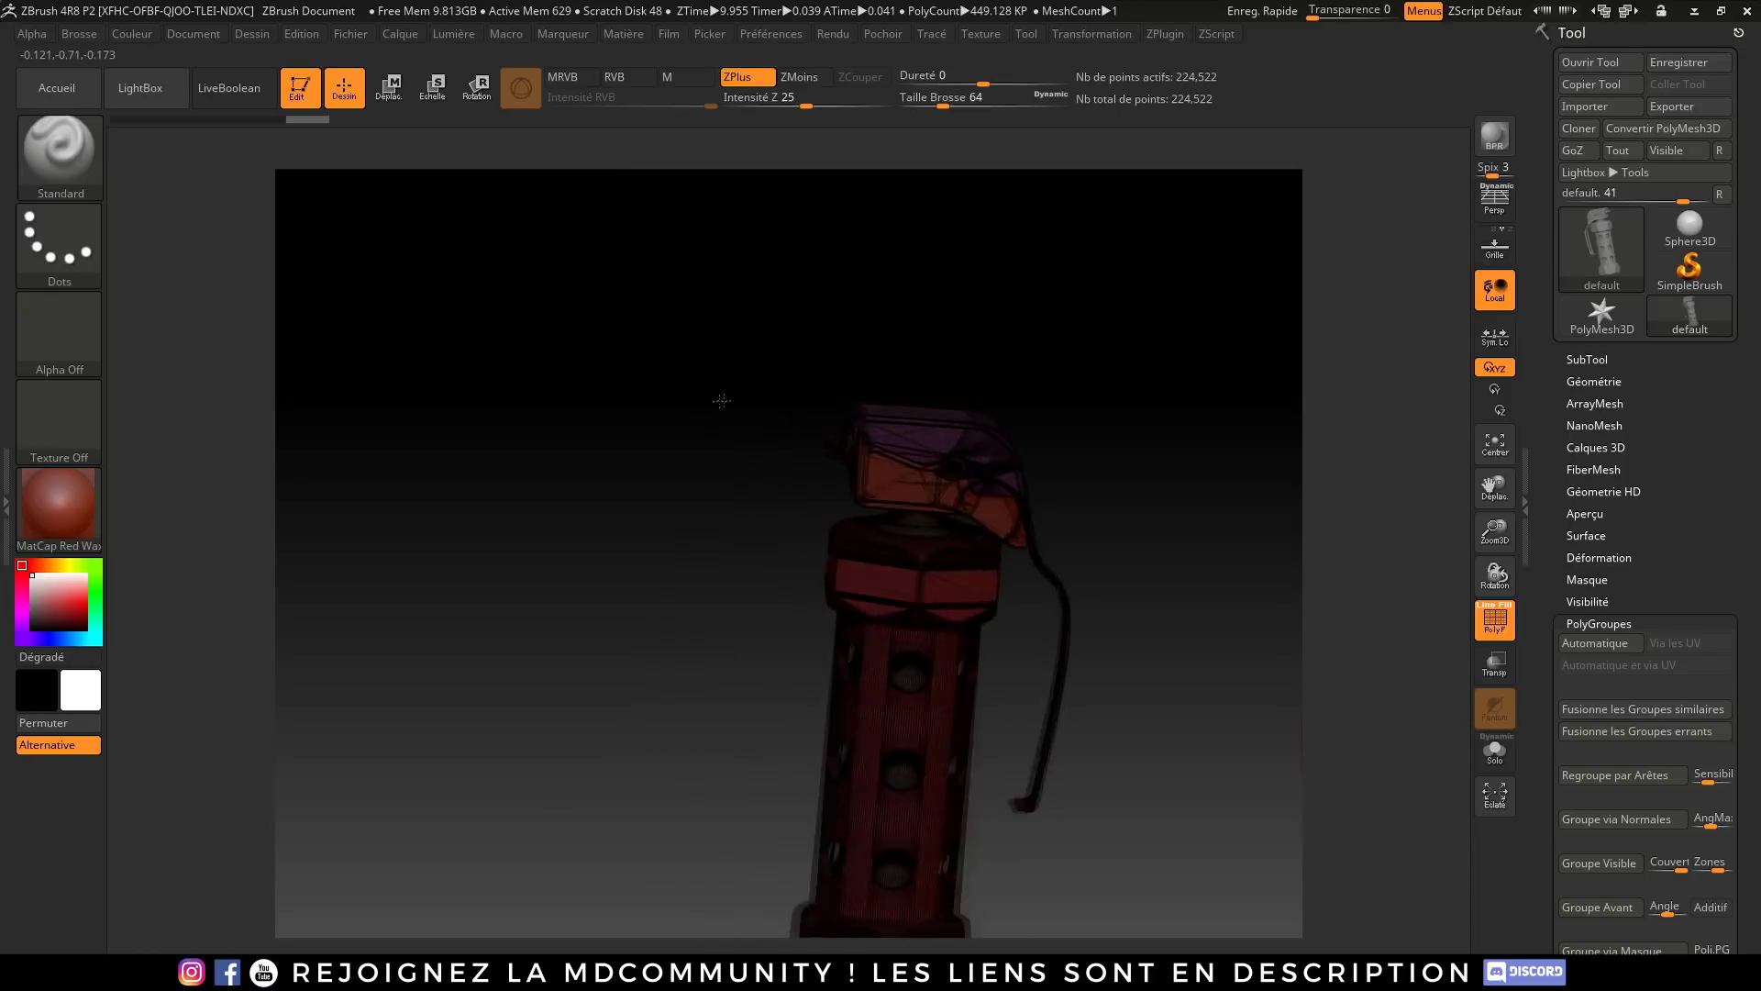
# Step: Split the grenade into SubTools by PolyGroup, accepting that the operation cannot be undone
pyautogui.click(1603, 360)
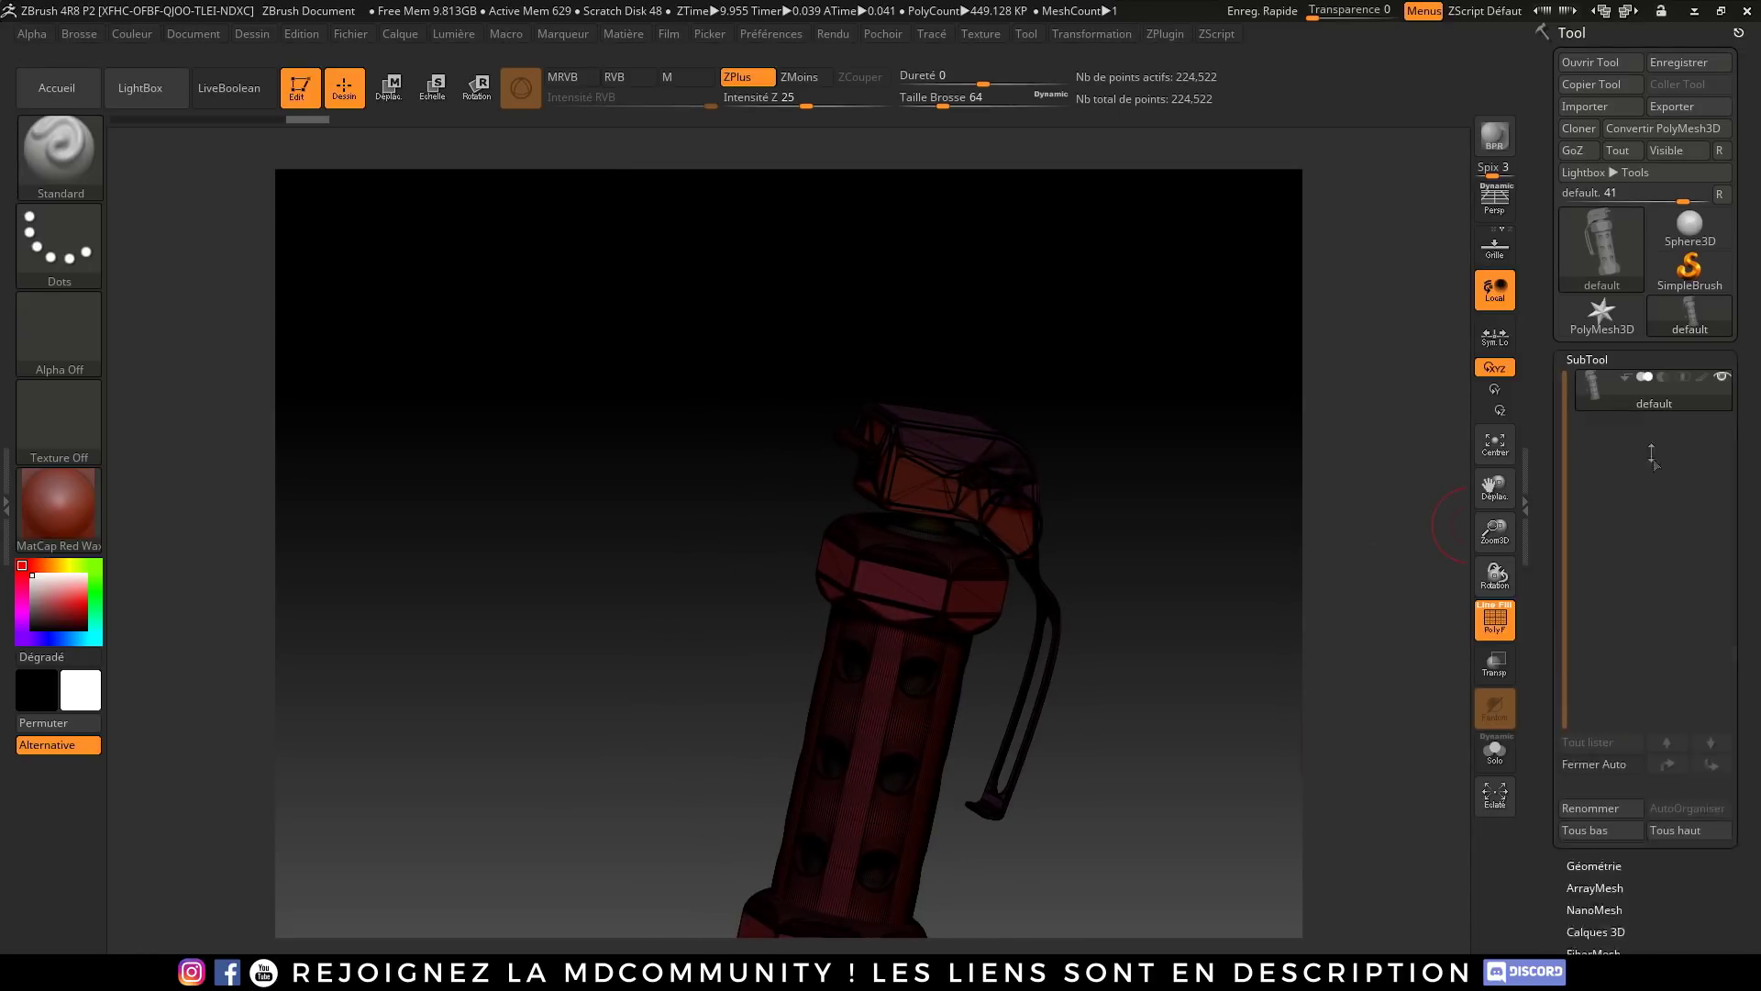
pyautogui.moveTo(1754, 678); pyautogui.dragTo(1755, 402)
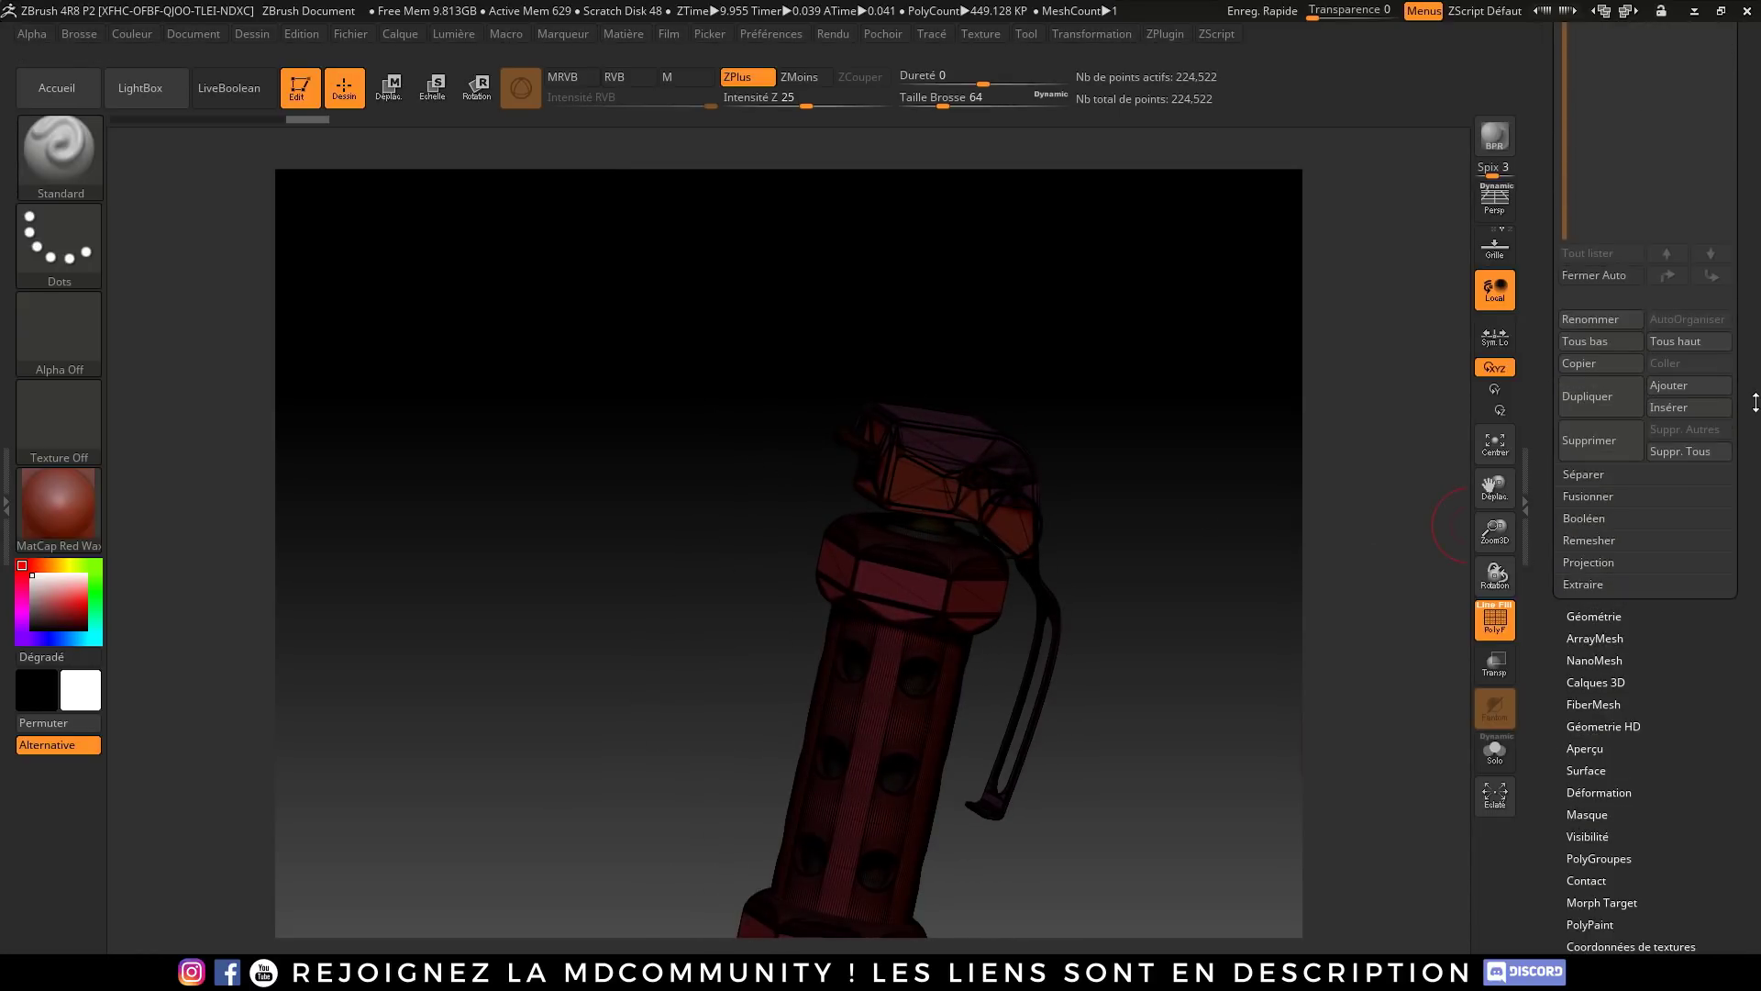
pyautogui.click(1589, 477)
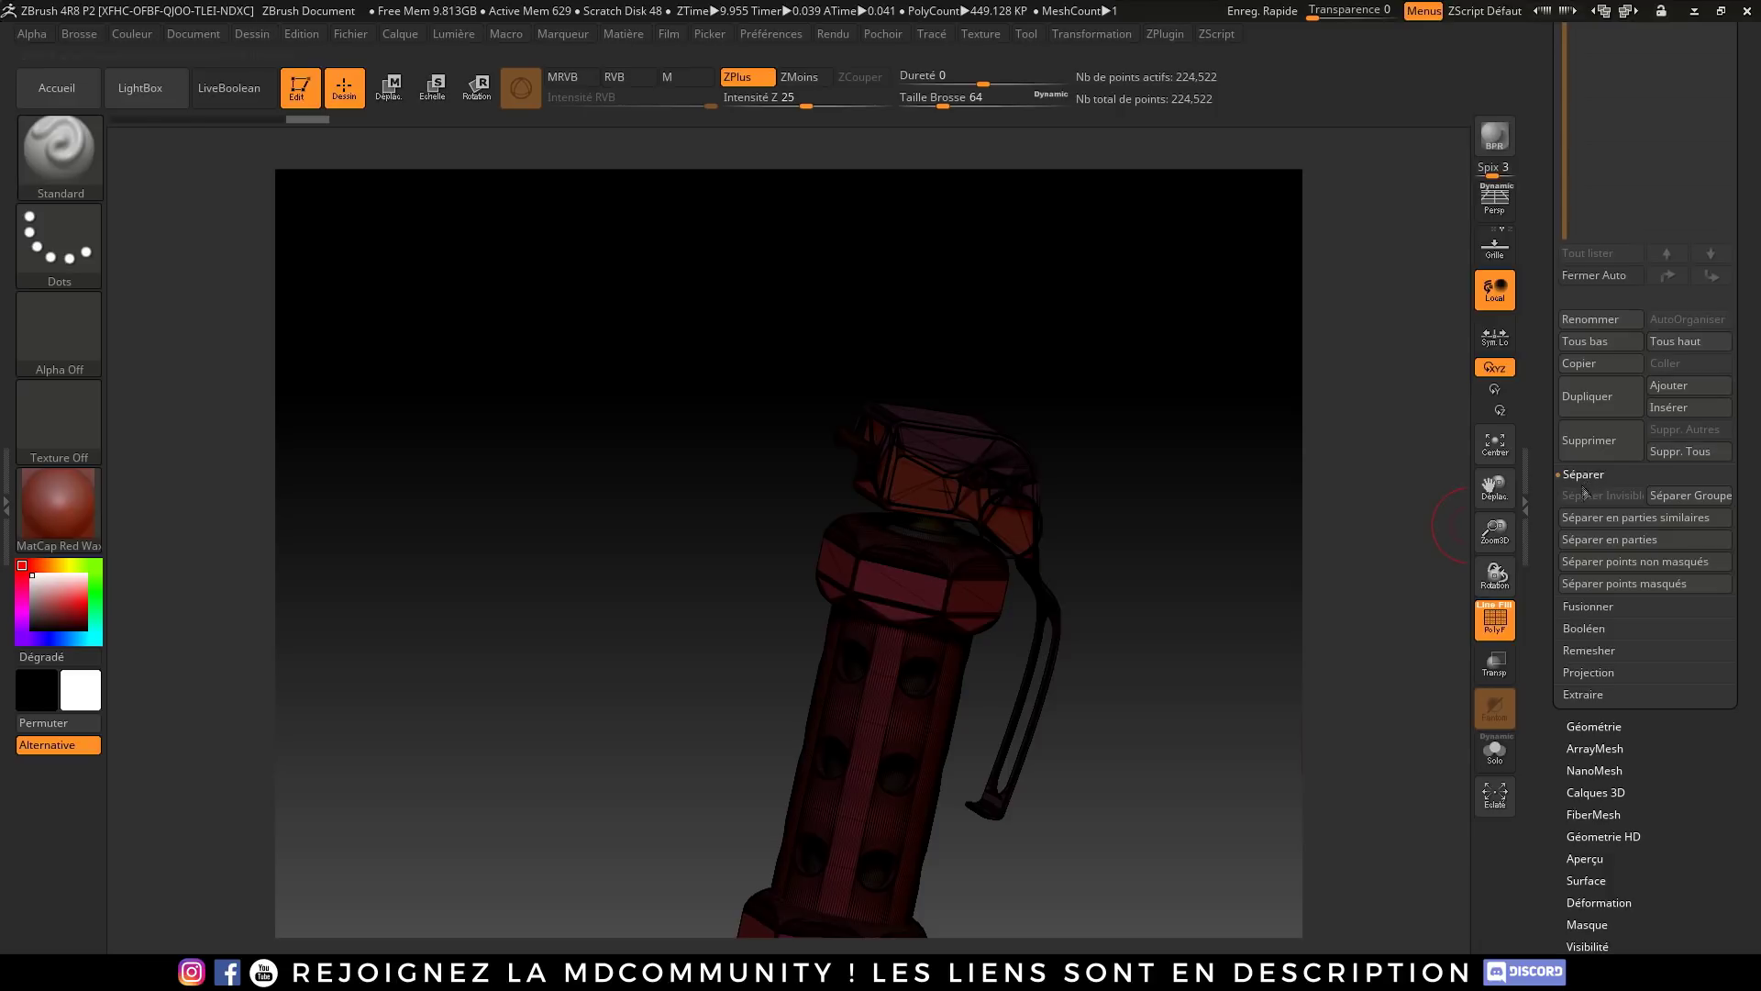
pyautogui.click(1683, 494)
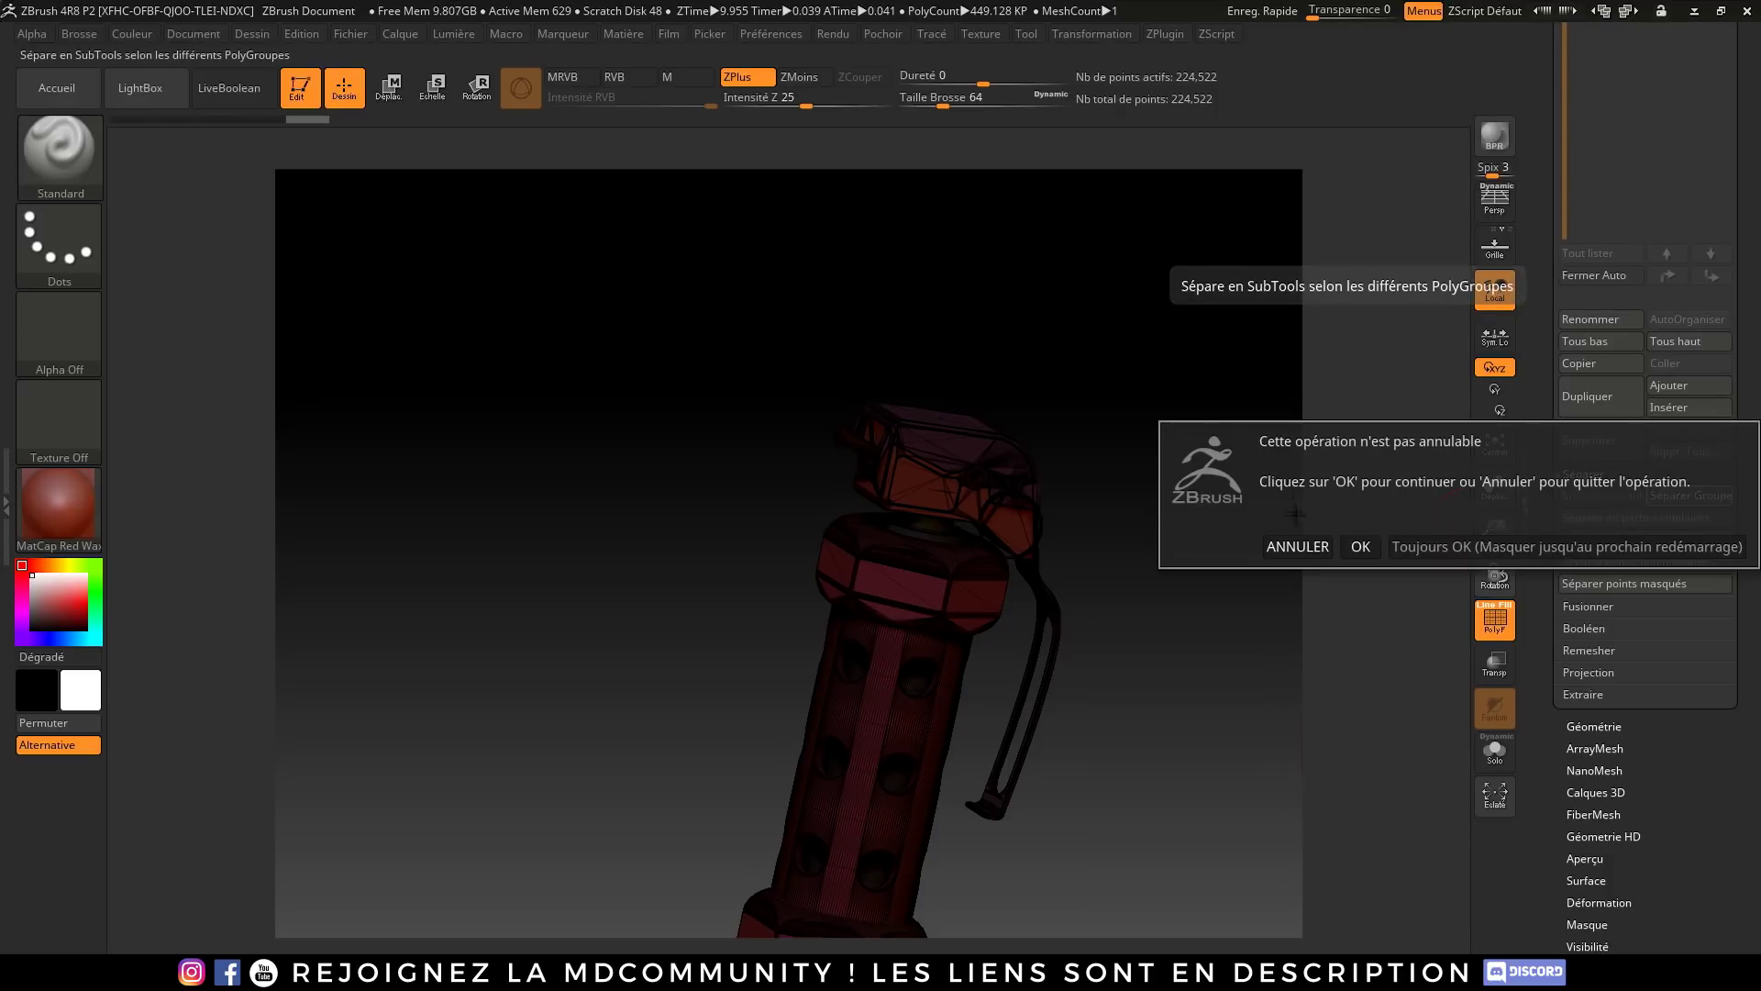
pyautogui.click(1345, 548)
pyautogui.scroll(5, 1743, 185)
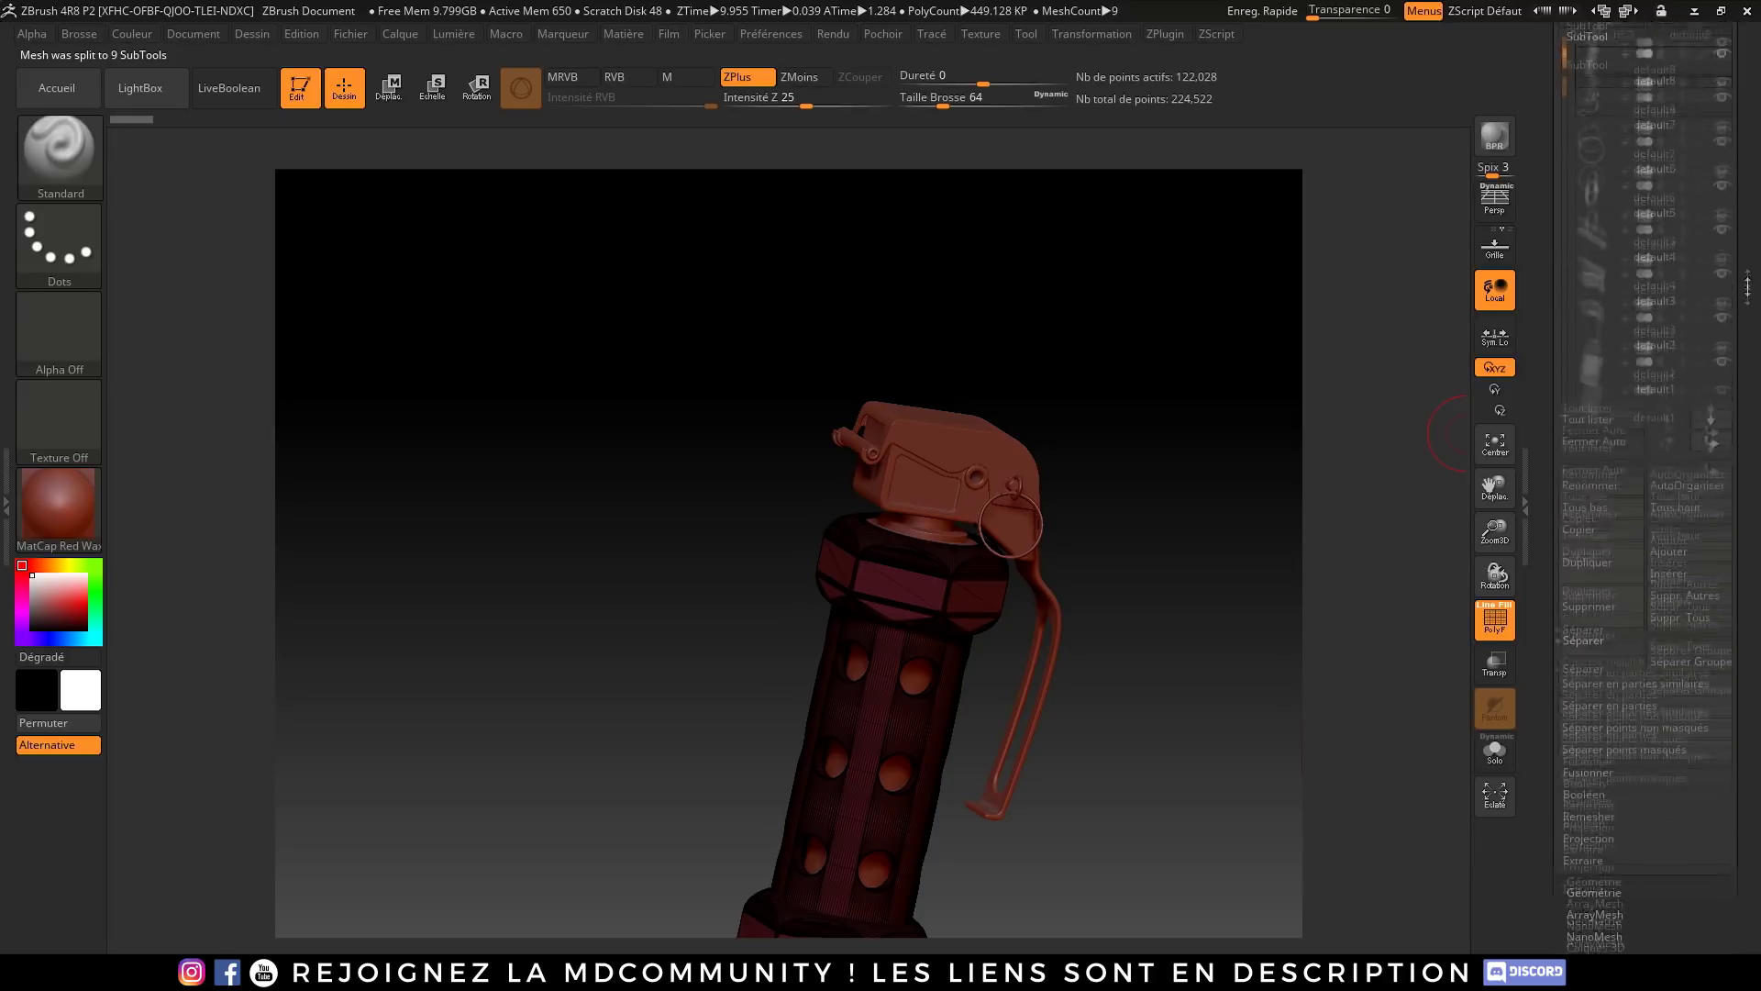
# Step: Check the perforated outer body's polygon count in the SubTool list and hide every other SubTool
pyautogui.moveTo(1565, 248)
pyautogui.mouseDown()
pyautogui.moveTo(1567, 385)
pyautogui.moveTo(1565, 250)
pyautogui.mouseUp()
pyautogui.moveTo(1616, 260)
pyautogui.moveTo(1030, 393); pyautogui.dragTo(992, 339)
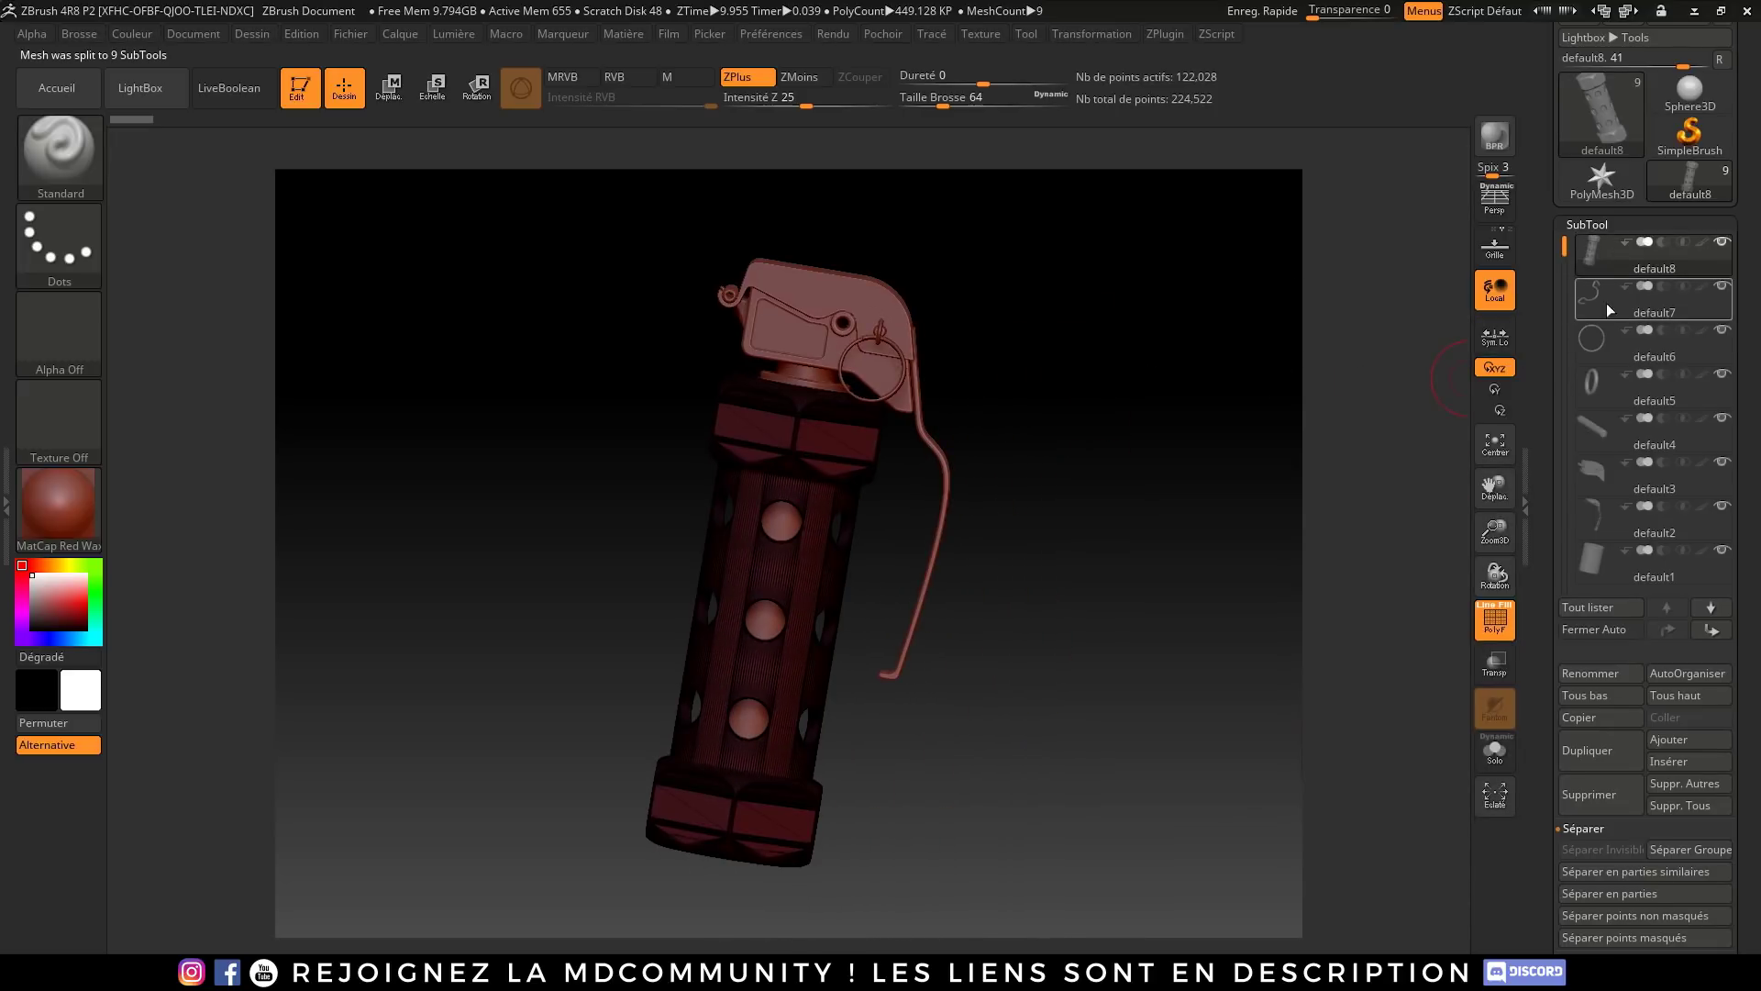
pyautogui.moveTo(1616, 256)
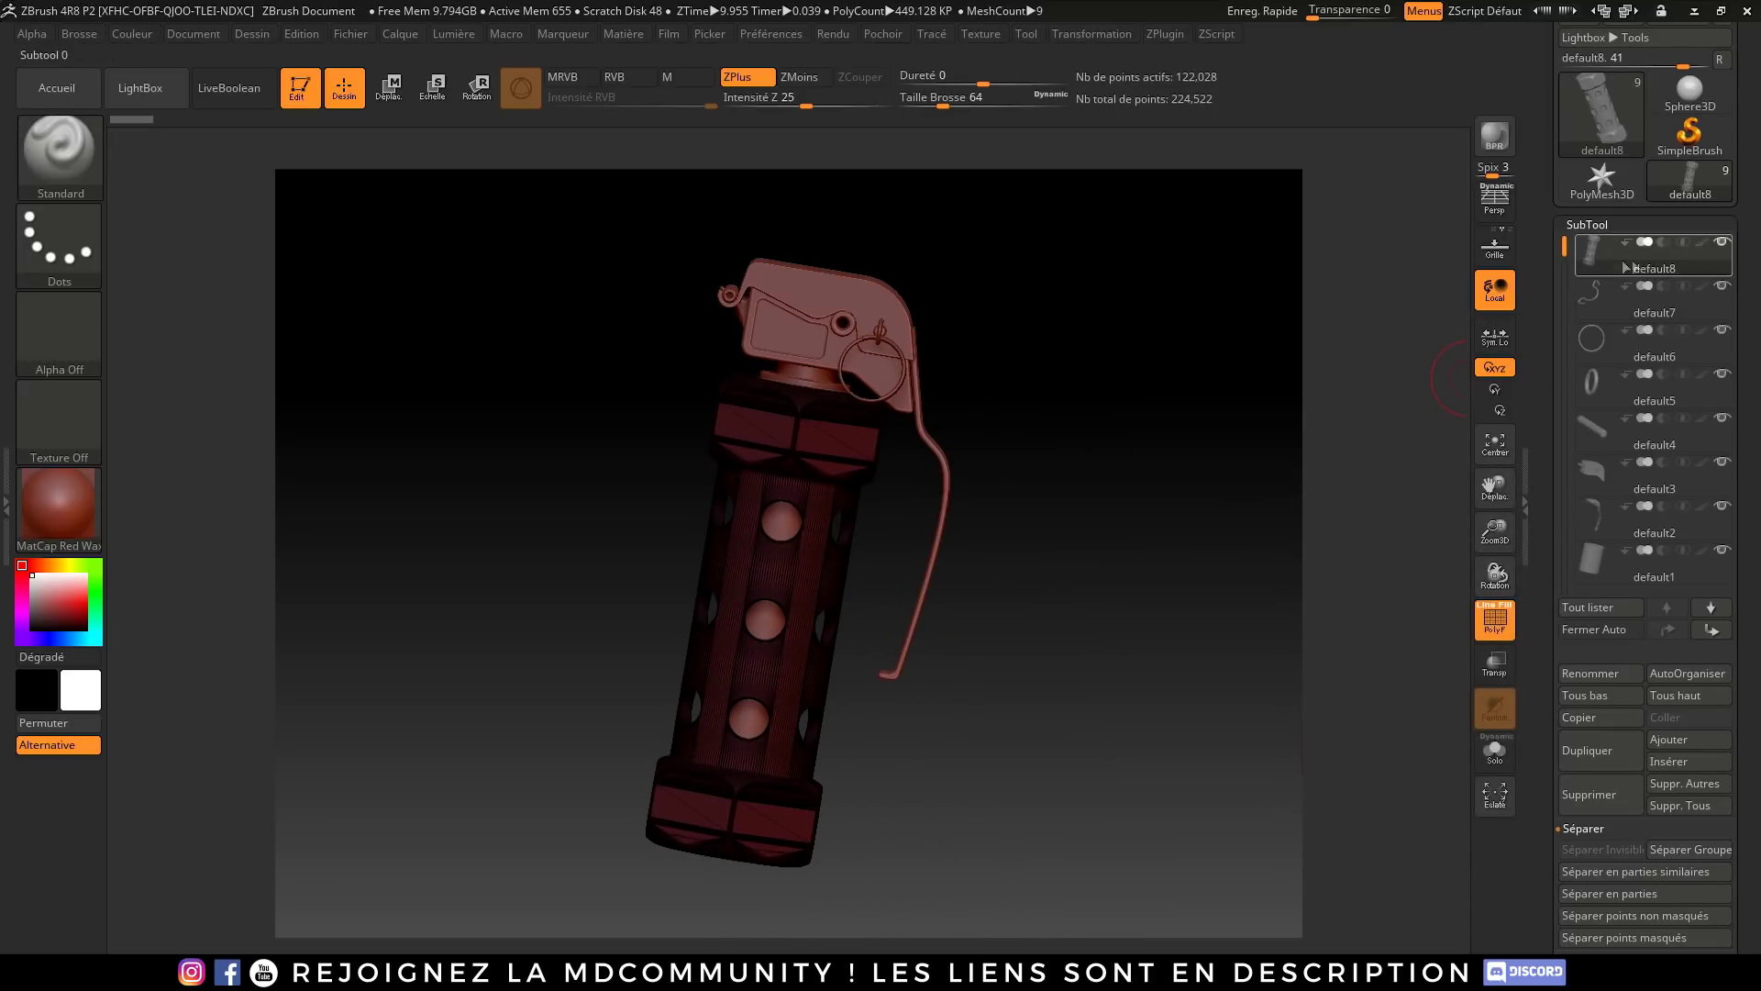
pyautogui.press('shift')
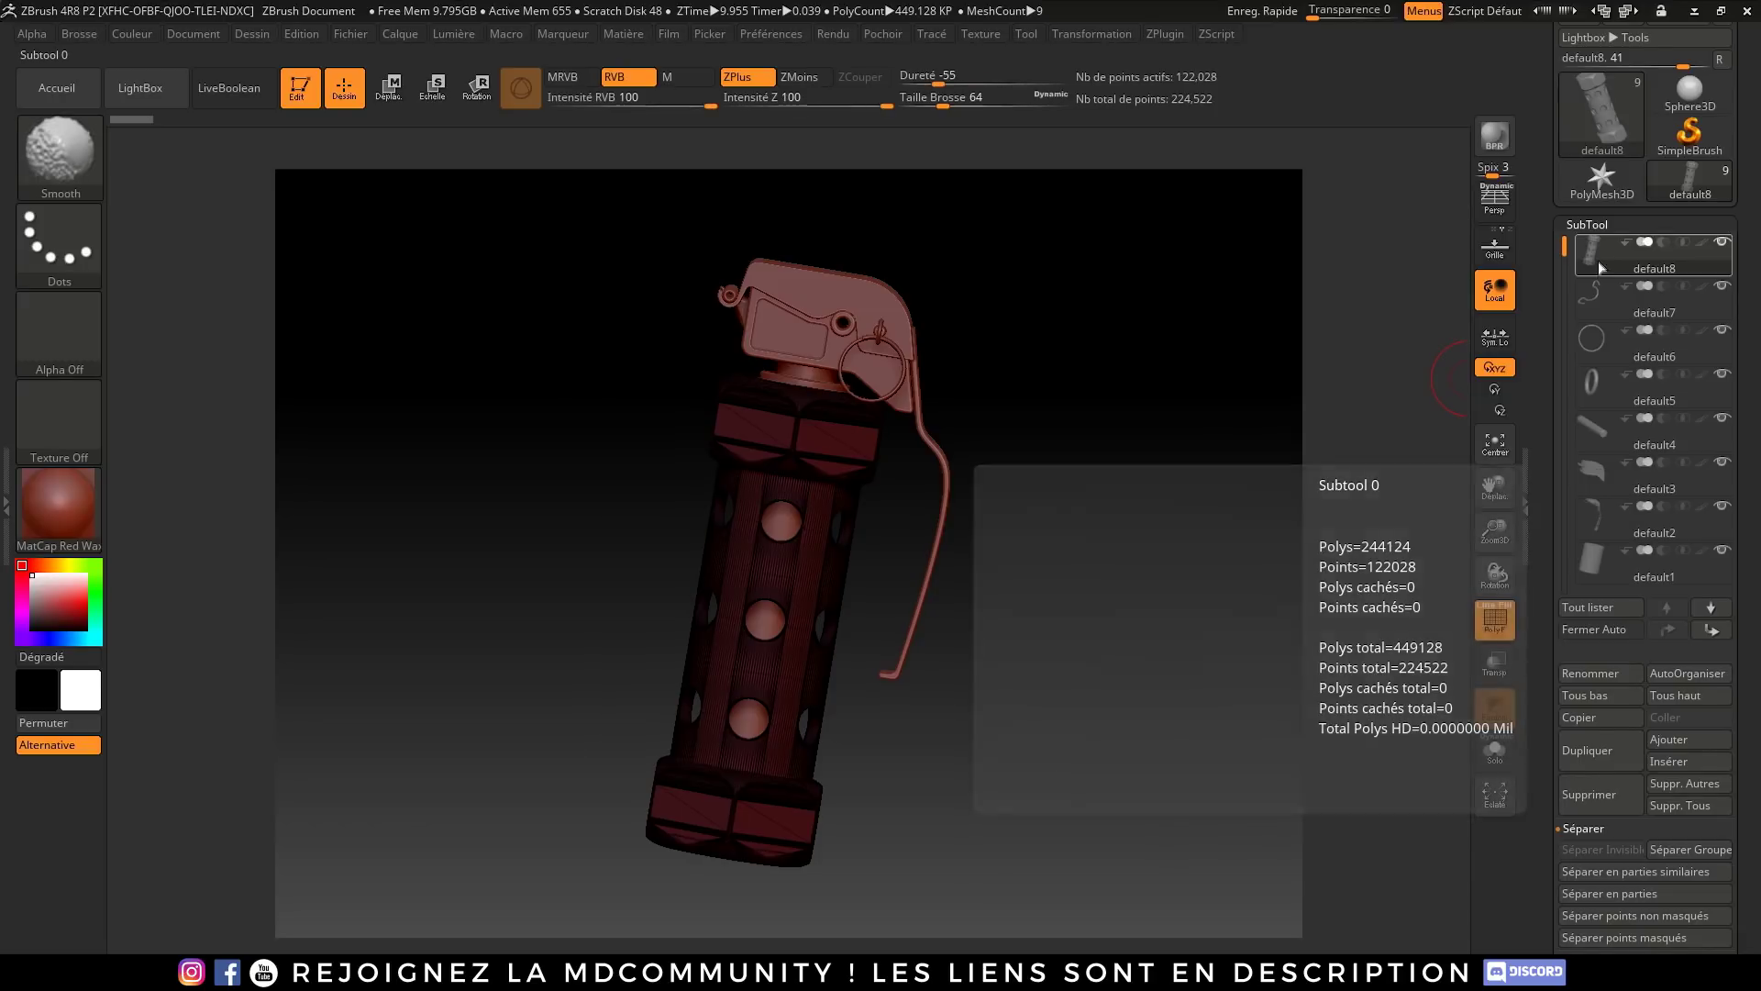
pyautogui.keyDown('shift'); pyautogui.click(1721, 242); pyautogui.keyUp('shift')
pyautogui.moveTo(813, 391)
pyautogui.mouseDown(button='right')
pyautogui.moveTo(876, 438)
pyautogui.moveTo(804, 454)
pyautogui.moveTo(1022, 366)
pyautogui.moveTo(924, 424)
pyautogui.mouseUp(button='right')
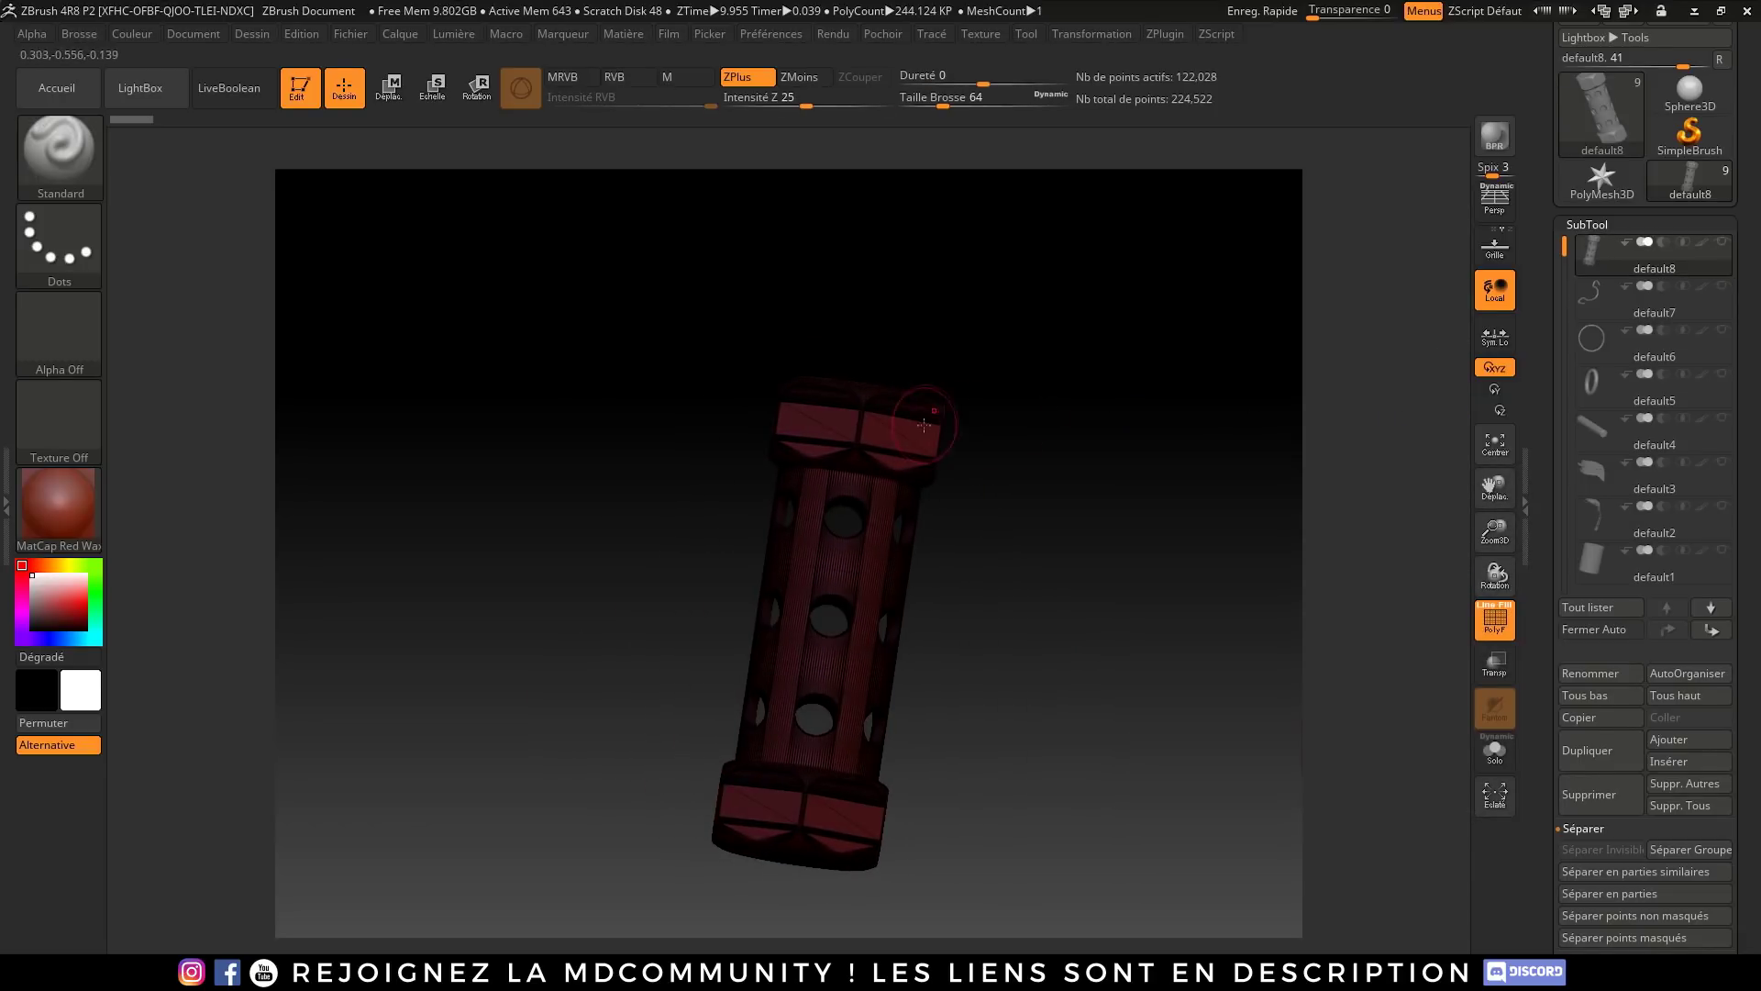
# Step: Retopologize the perforated outer body with ZRemesher, using a target polygon count of 10 and frozen borders
pyautogui.click(1582, 225)
pyautogui.click(1592, 247)
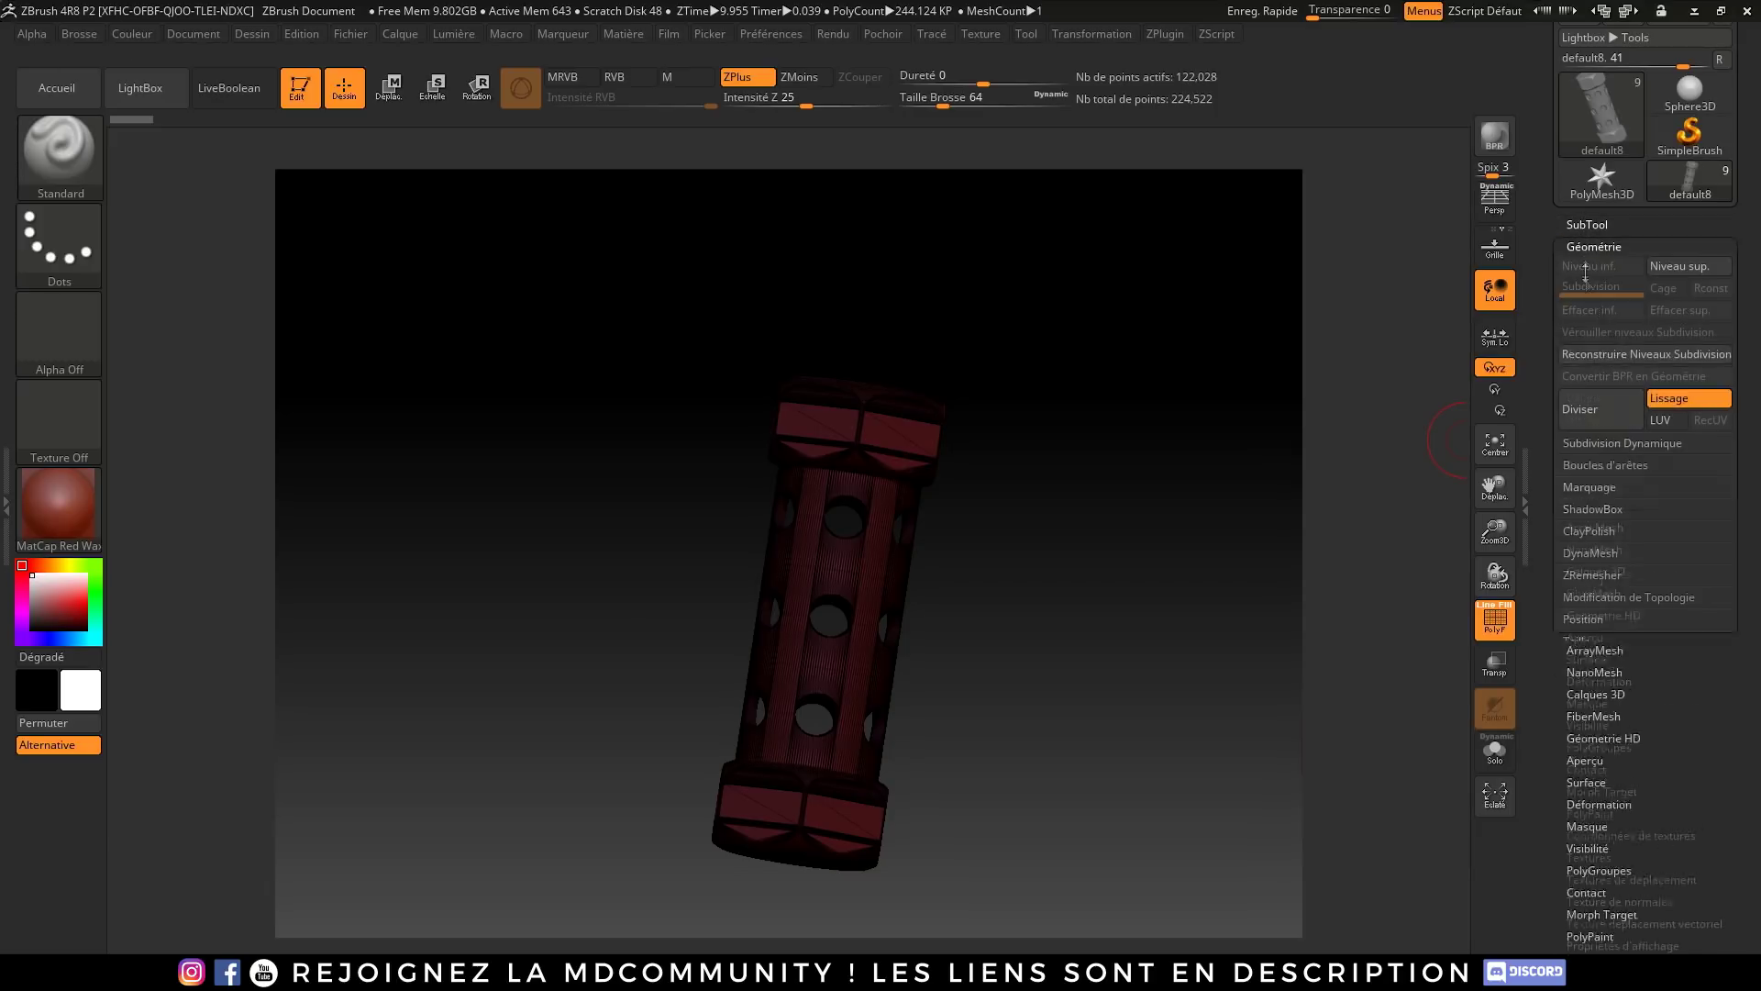
pyautogui.click(1592, 574)
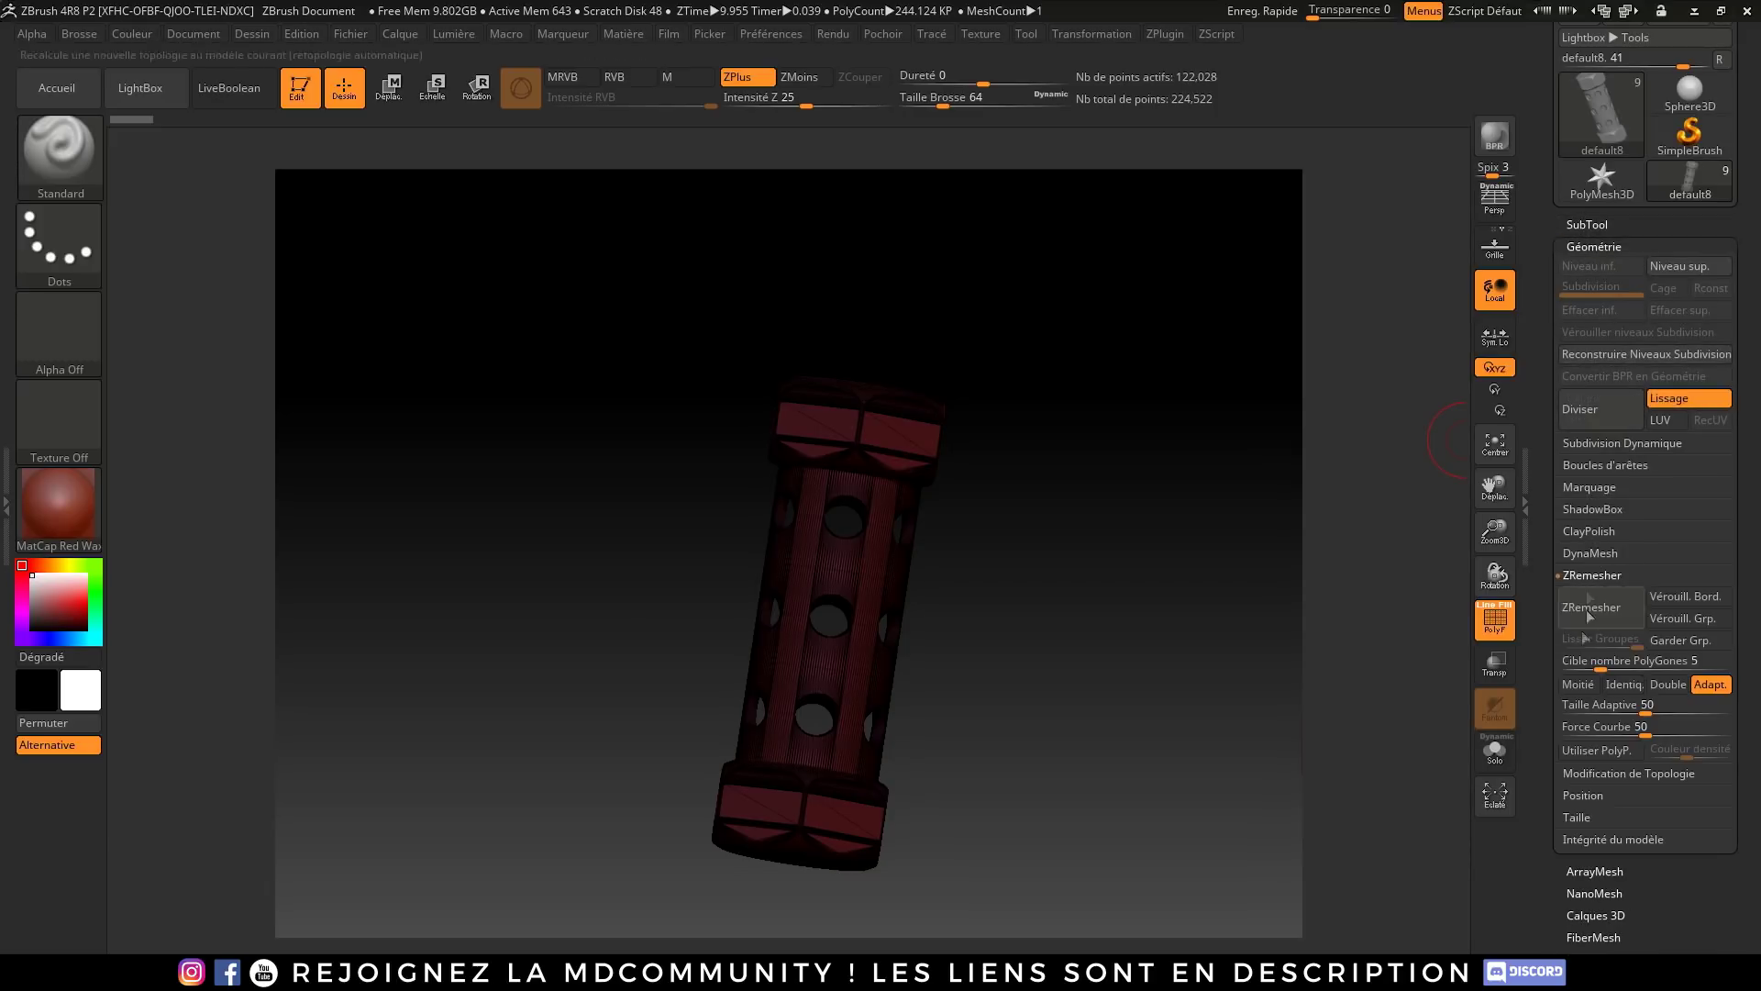
pyautogui.write('10')
pyautogui.press('Return')
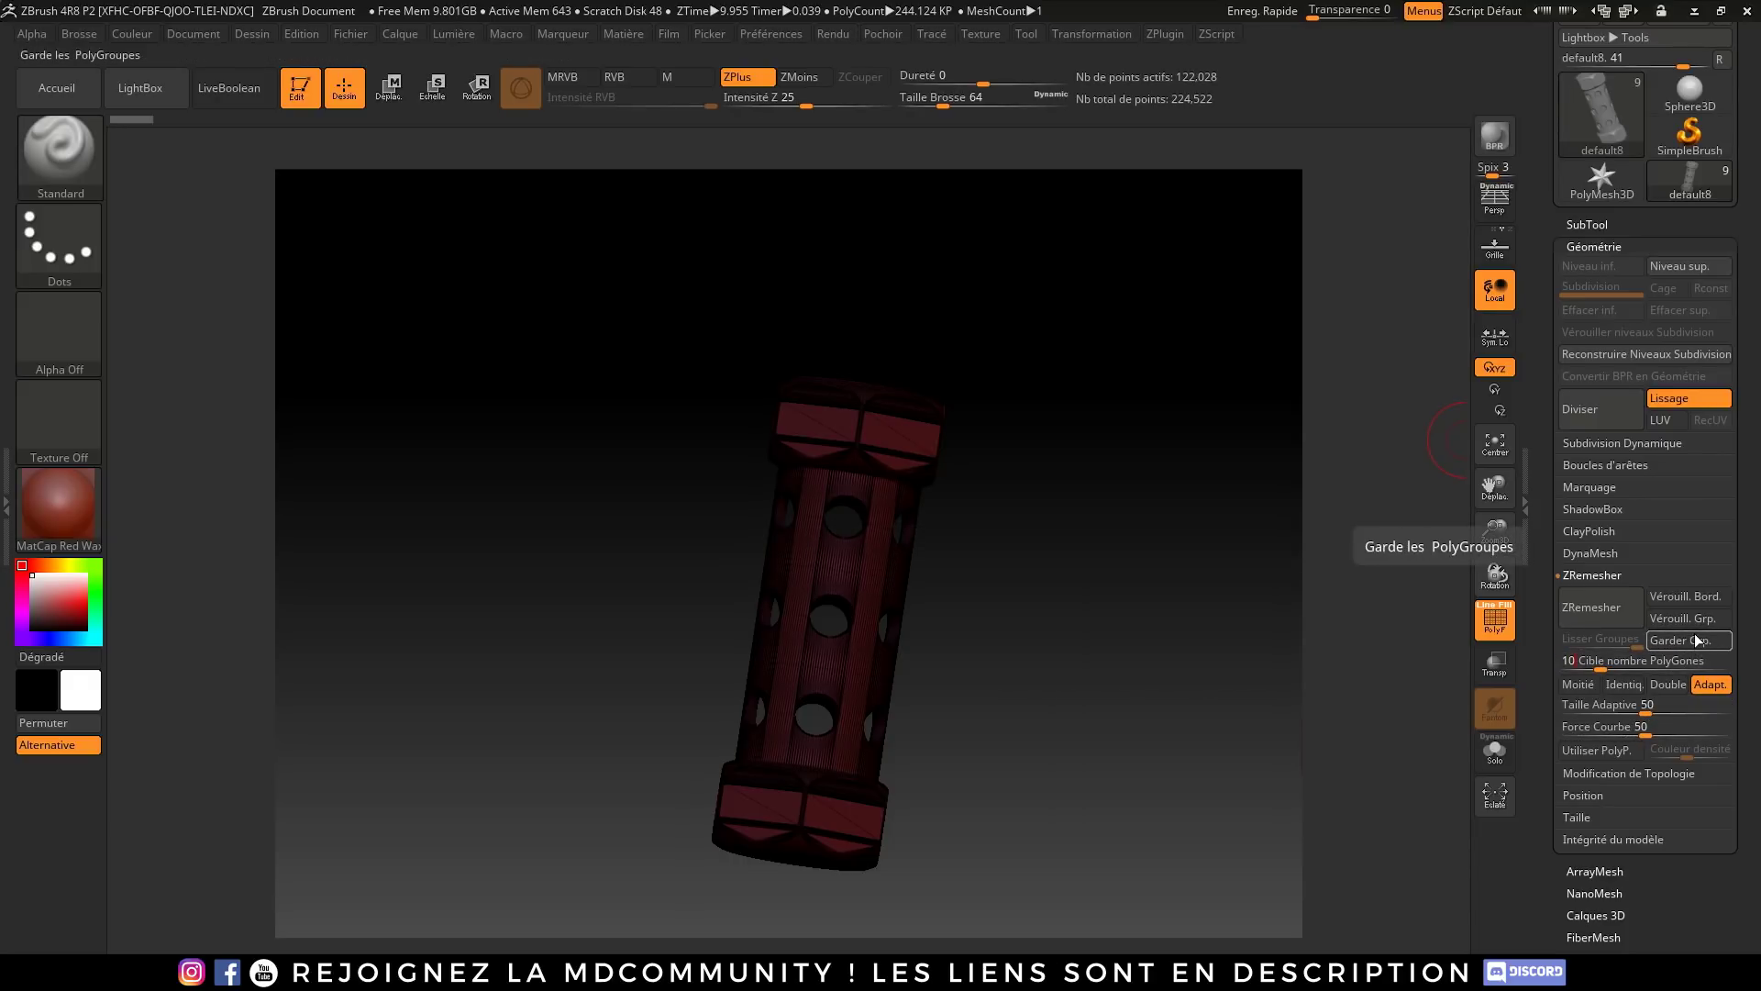
pyautogui.click(1688, 596)
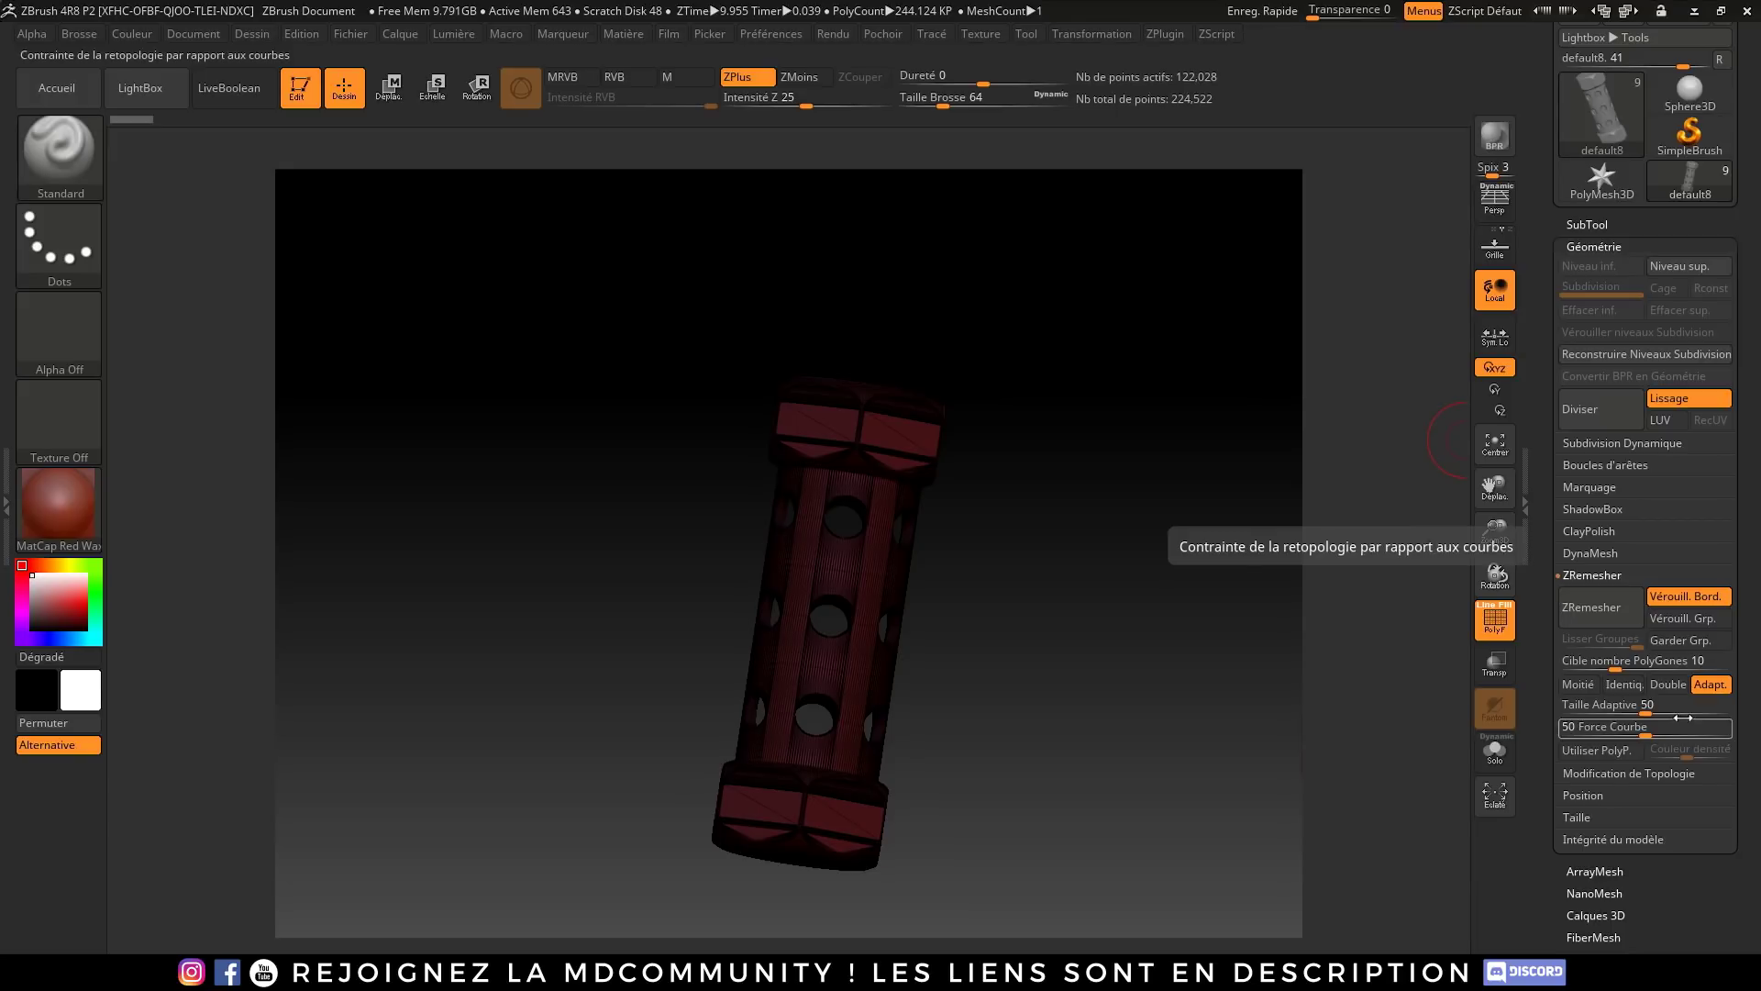
pyautogui.click(1605, 598)
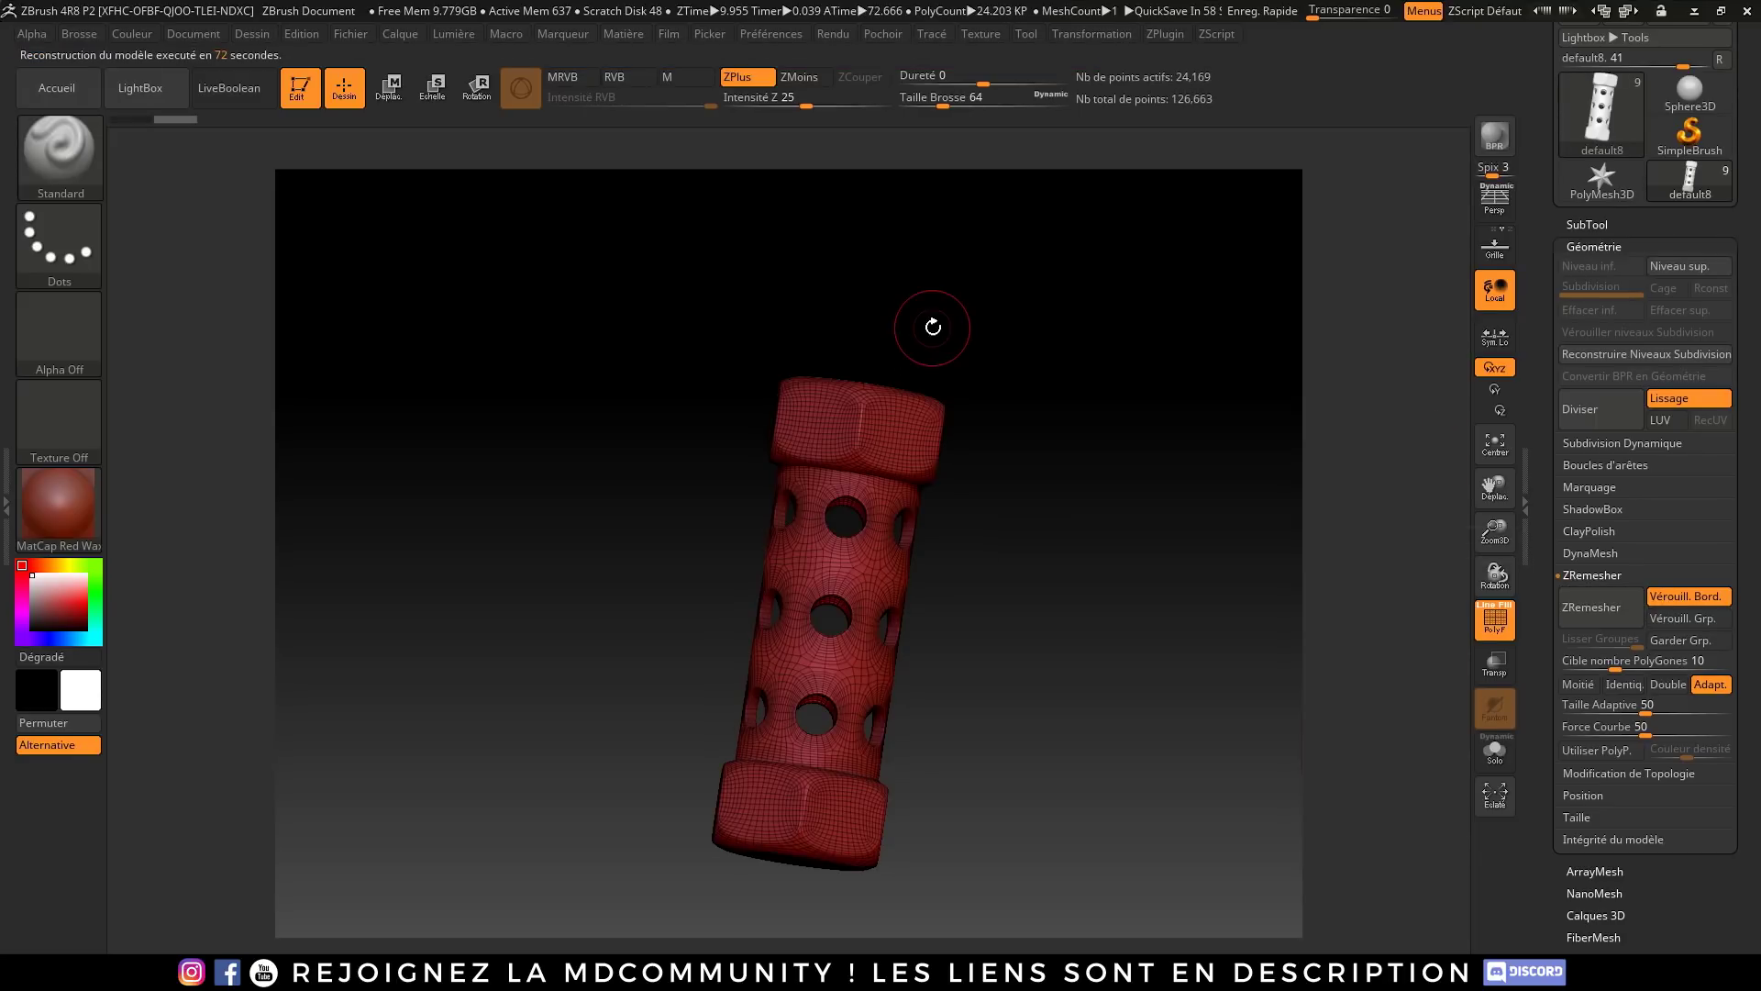
# Step: Subdivide the remeshed outer body once, hide its wireframe, and examine the surface around the holes
pyautogui.moveTo(977, 393); pyautogui.dragTo(771, 466)
pyautogui.moveTo(770, 483)
pyautogui.keyDown('ctrl'); pyautogui.mouseDown(button='right')
pyautogui.moveTo(750, 607)
pyautogui.moveTo(773, 406)
pyautogui.moveTo(743, 438)
pyautogui.moveTo(745, 615)
pyautogui.mouseUp(button='right'); pyautogui.keyUp('ctrl')
pyautogui.press('ctrl')
pyautogui.press('ctrl')
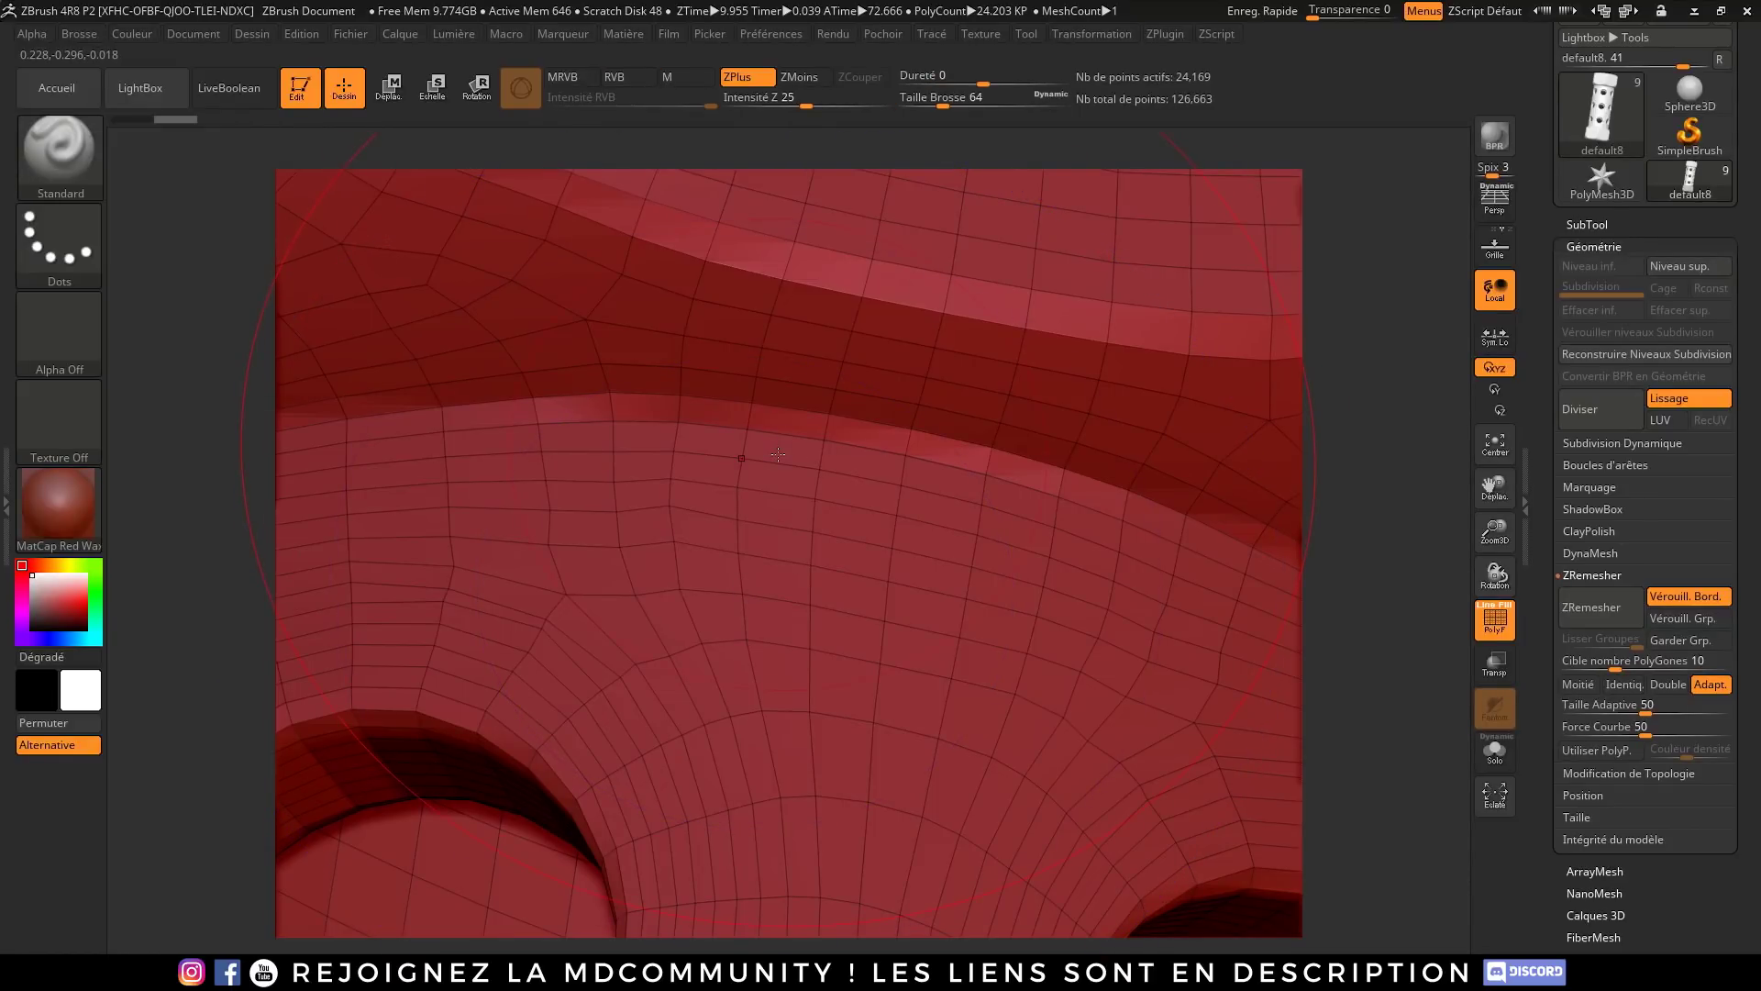
pyautogui.hotkey('ctrl', 'd')
pyautogui.moveTo(800, 495)
pyautogui.keyDown('ctrl'); pyautogui.mouseDown(button='right')
pyautogui.moveTo(800, 531)
pyautogui.moveTo(792, 412)
pyautogui.moveTo(811, 541)
pyautogui.moveTo(828, 514)
pyautogui.moveTo(1395, 641)
pyautogui.mouseUp(button='right'); pyautogui.keyUp('ctrl')
pyautogui.click(1494, 619)
pyautogui.moveTo(920, 455)
pyautogui.keyDown('ctrl'); pyautogui.mouseDown(button='right')
pyautogui.moveTo(936, 299)
pyautogui.moveTo(825, 425)
pyautogui.mouseUp(button='right'); pyautogui.keyUp('ctrl')
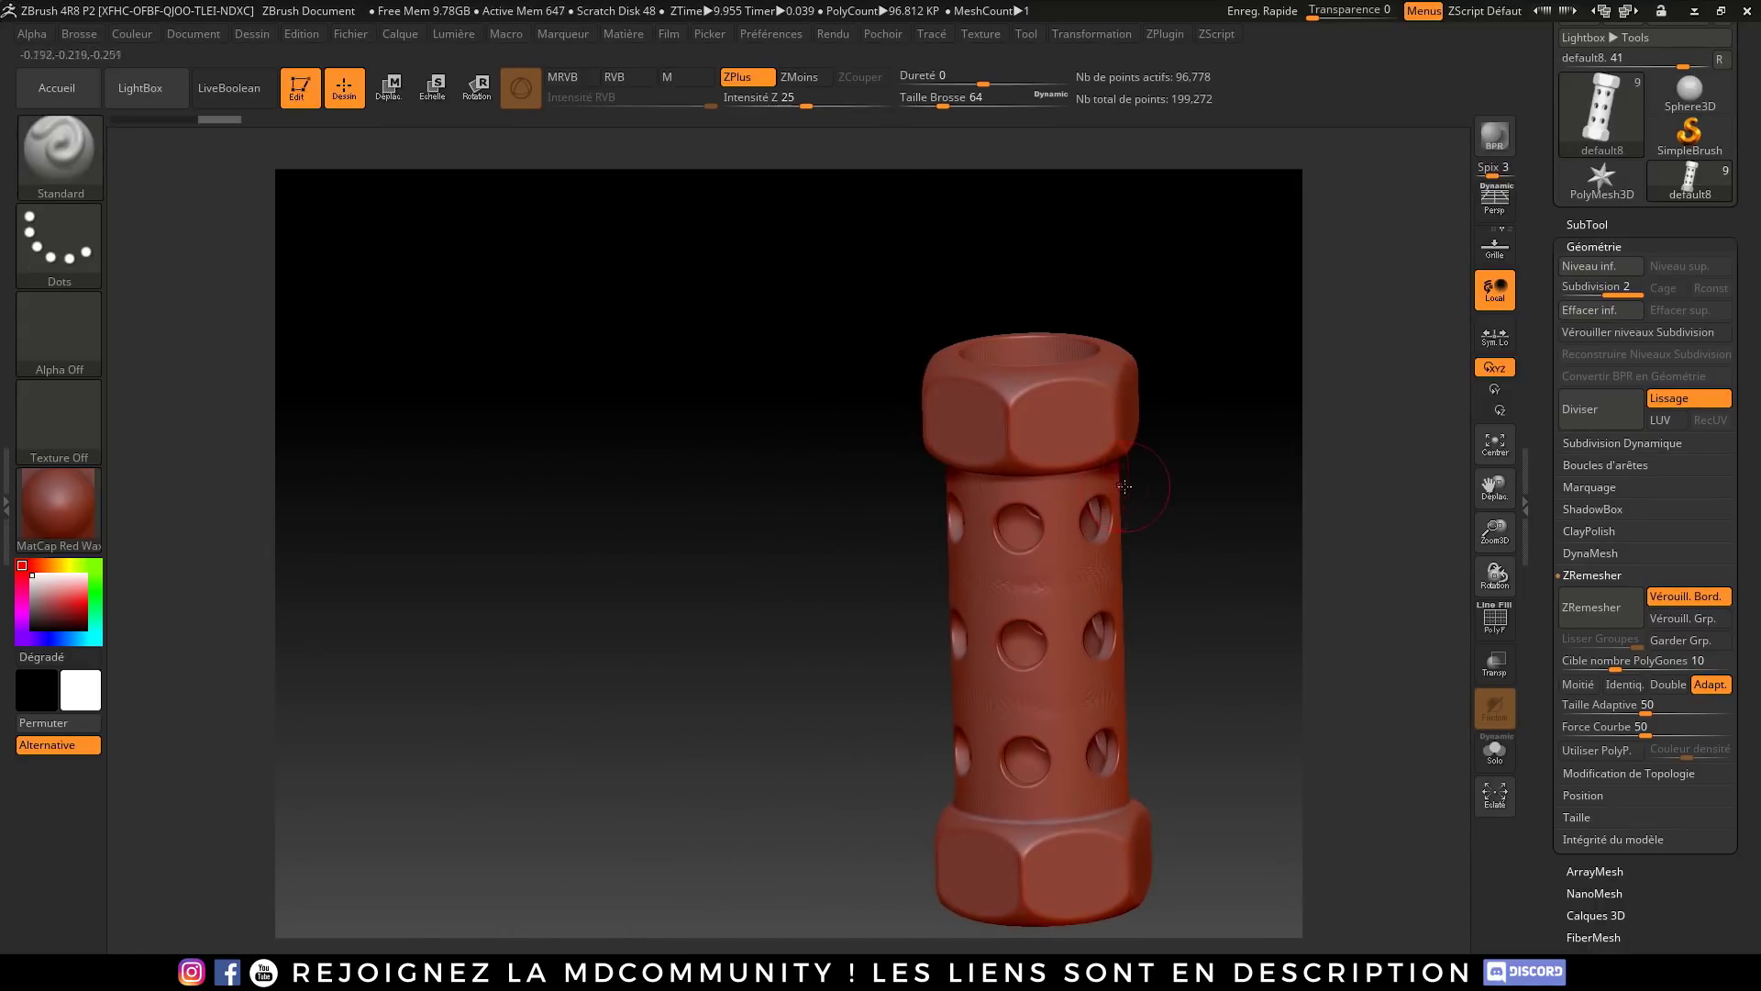
pyautogui.moveTo(1145, 533); pyautogui.dragTo(656, 553, button='right')
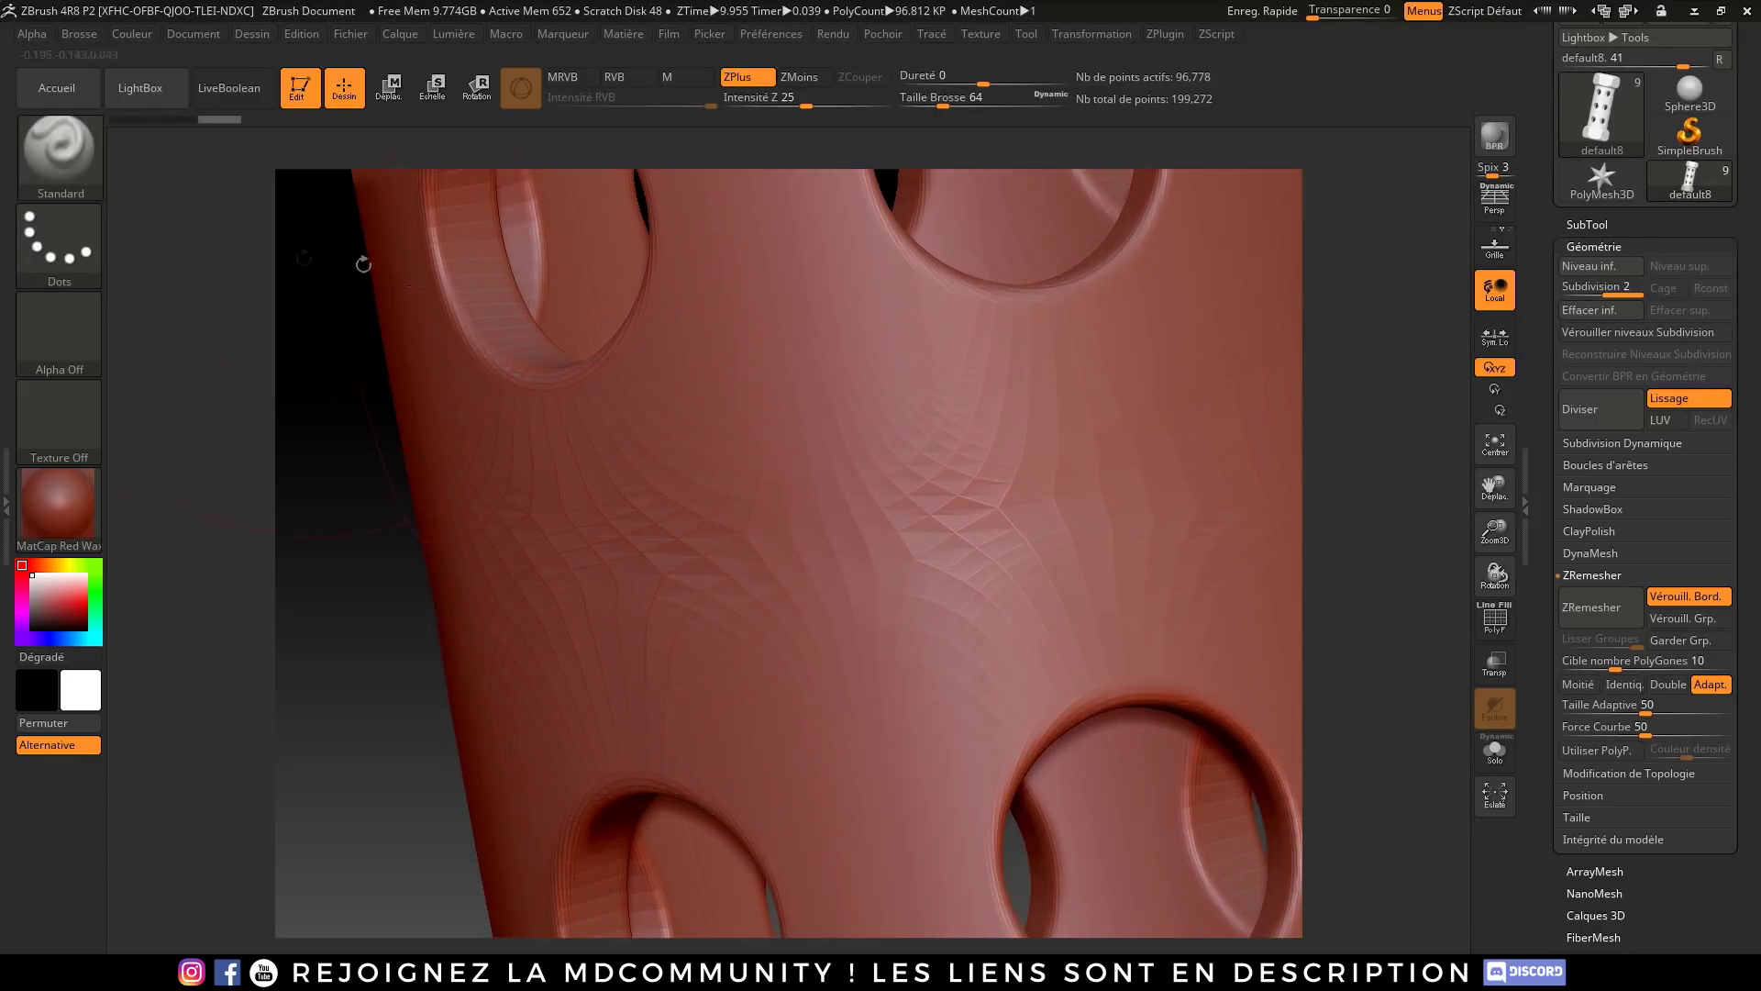
# Step: Show the wireframe over the subdivided outer body and examine its topology from the lower nut to the upper nut
pyautogui.moveTo(742, 474)
pyautogui.keyDown('ctrl'); pyautogui.mouseDown(button='right')
pyautogui.moveTo(755, 696)
pyautogui.moveTo(761, 468)
pyautogui.moveTo(715, 446)
pyautogui.moveTo(1092, 487)
pyautogui.moveTo(969, 489)
pyautogui.moveTo(947, 452)
pyautogui.mouseUp(button='right'); pyautogui.keyUp('ctrl')
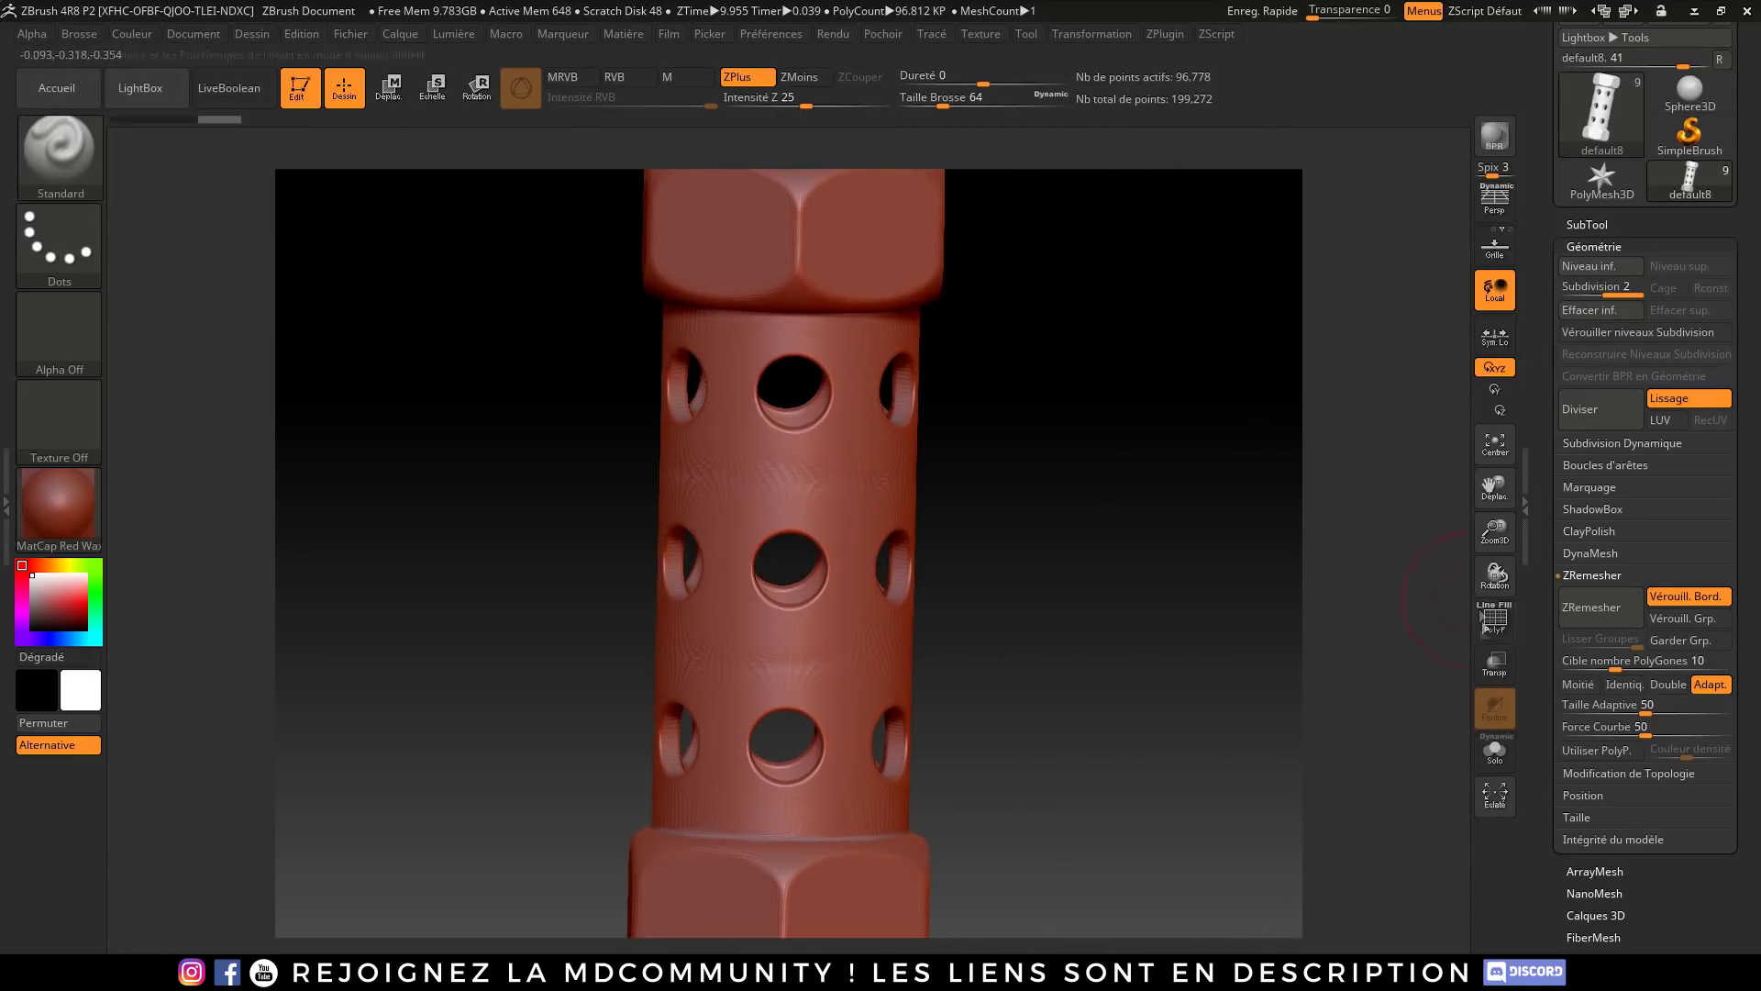
pyautogui.click(1494, 619)
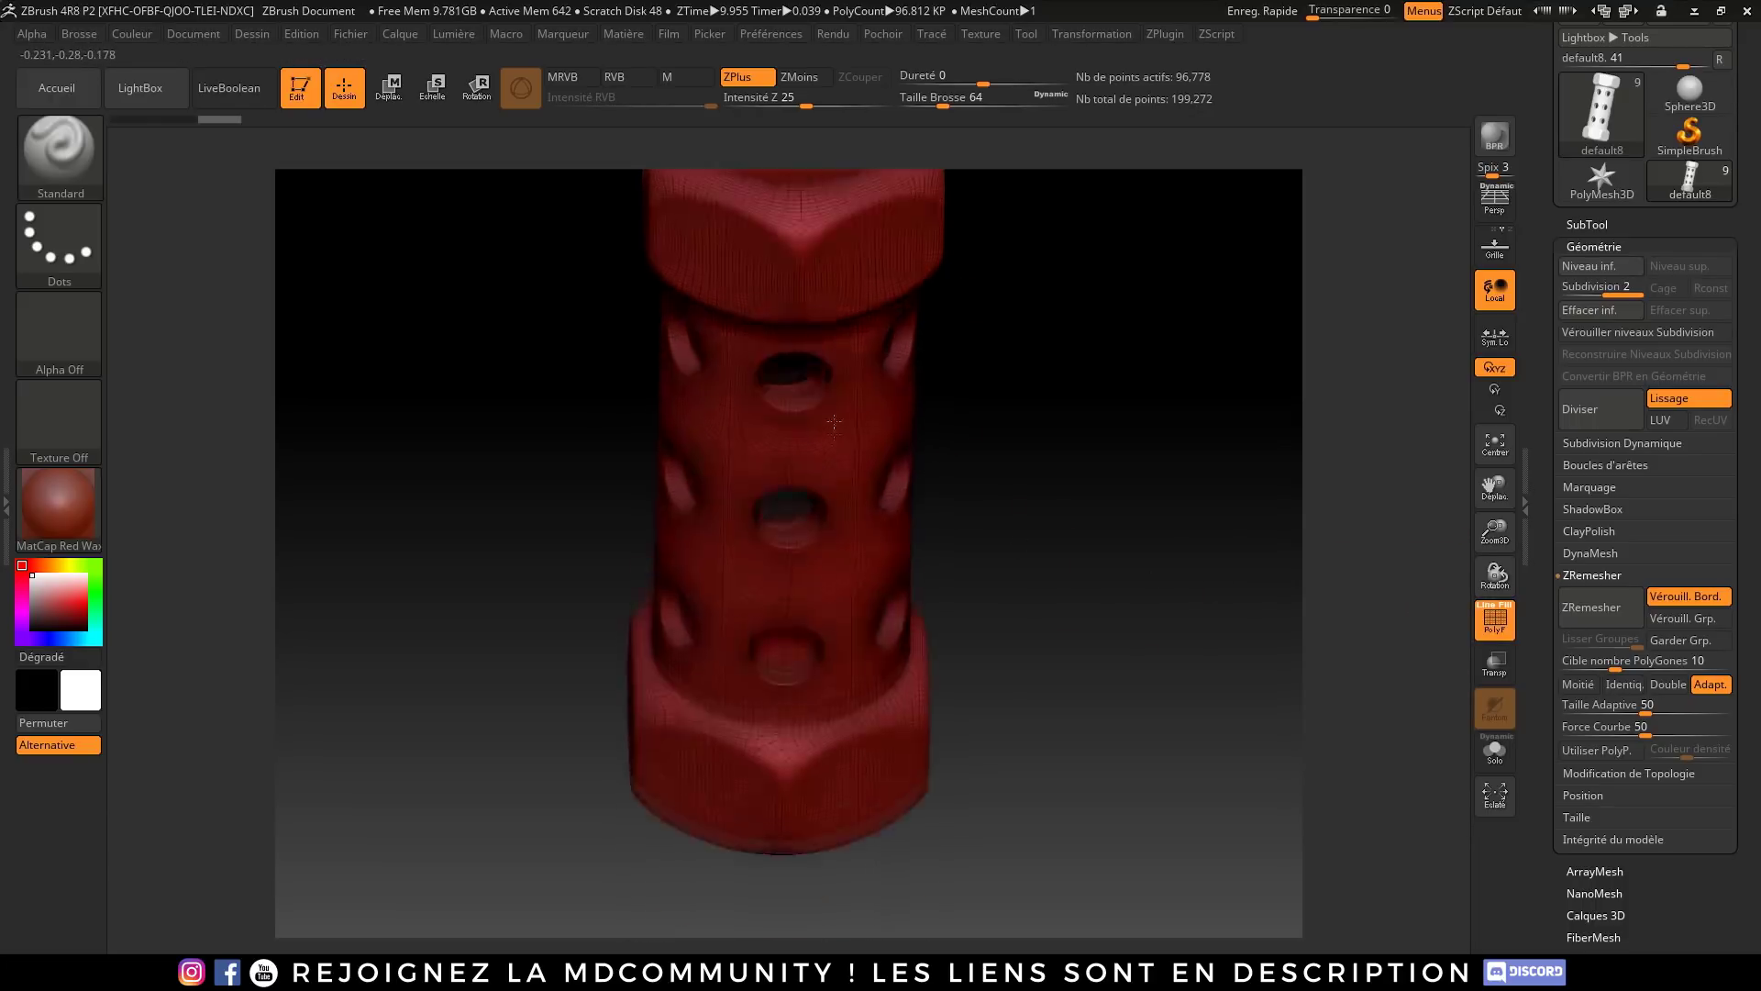
pyautogui.press('ctrl')
pyautogui.moveTo(1055, 275)
pyautogui.mouseDown()
pyautogui.moveTo(1009, 330)
pyautogui.moveTo(1037, 275)
pyautogui.mouseUp()
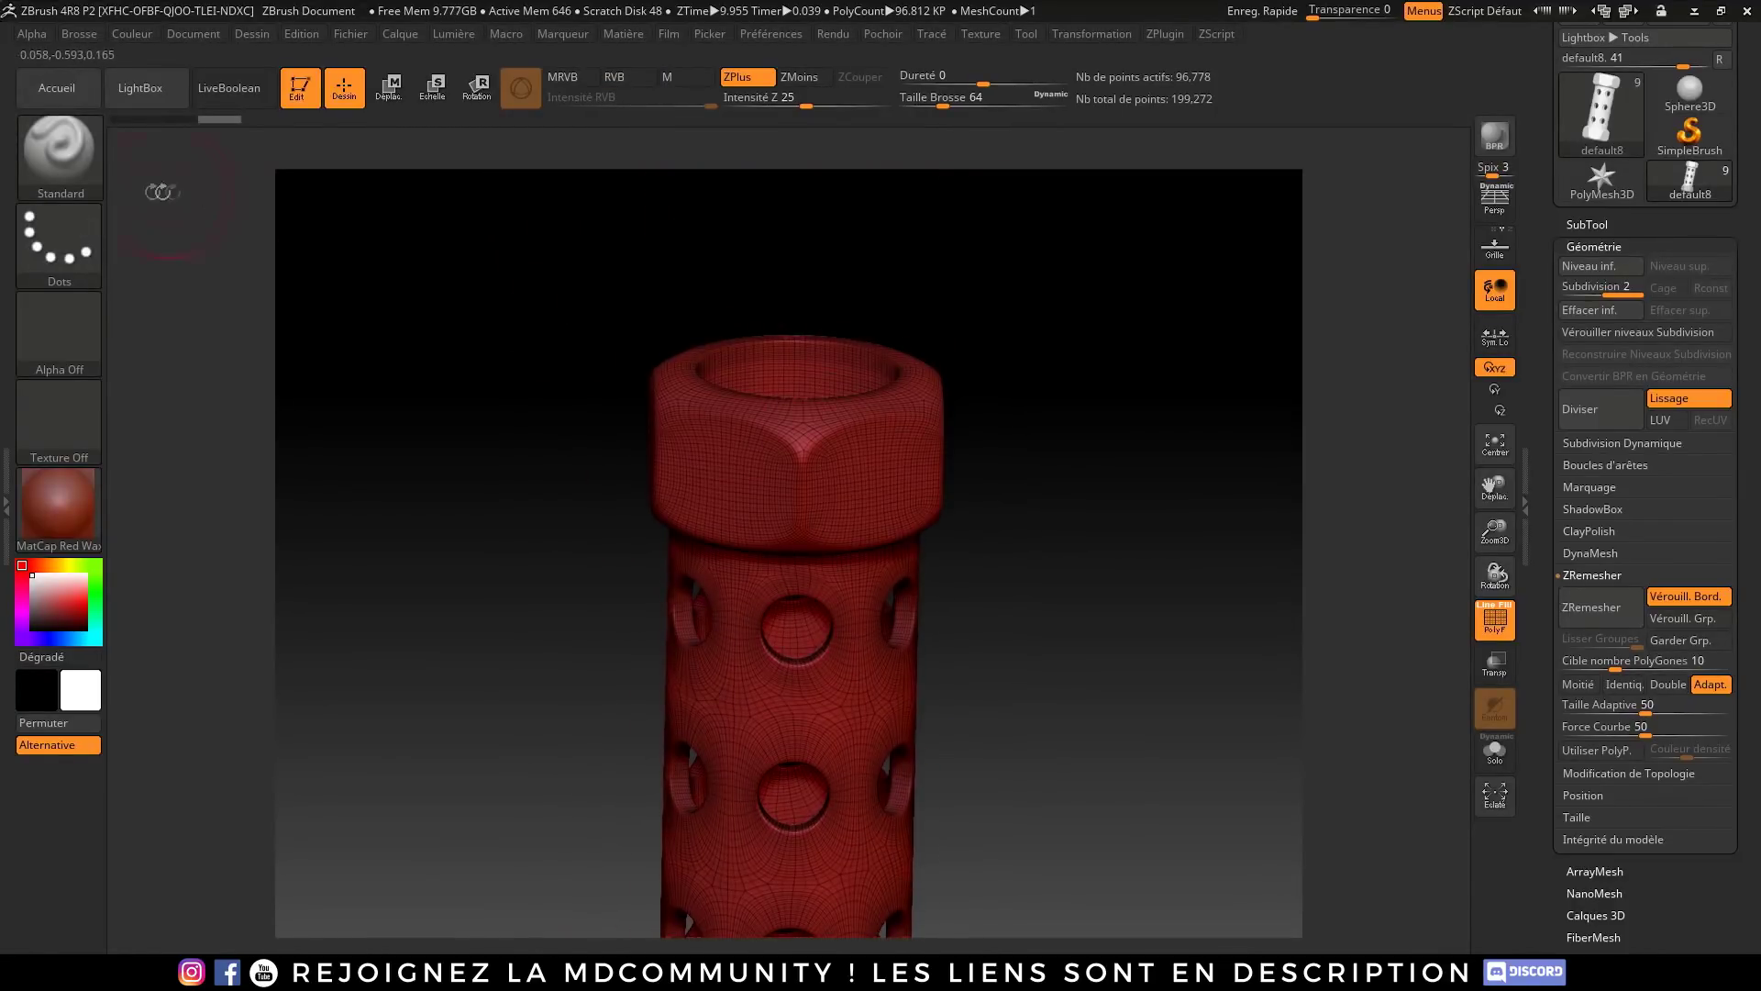
# Step: Try the Pen Shadow brush on the upper hex nut with the wireframe hidden, and undo the strokes
pyautogui.click(60, 148)
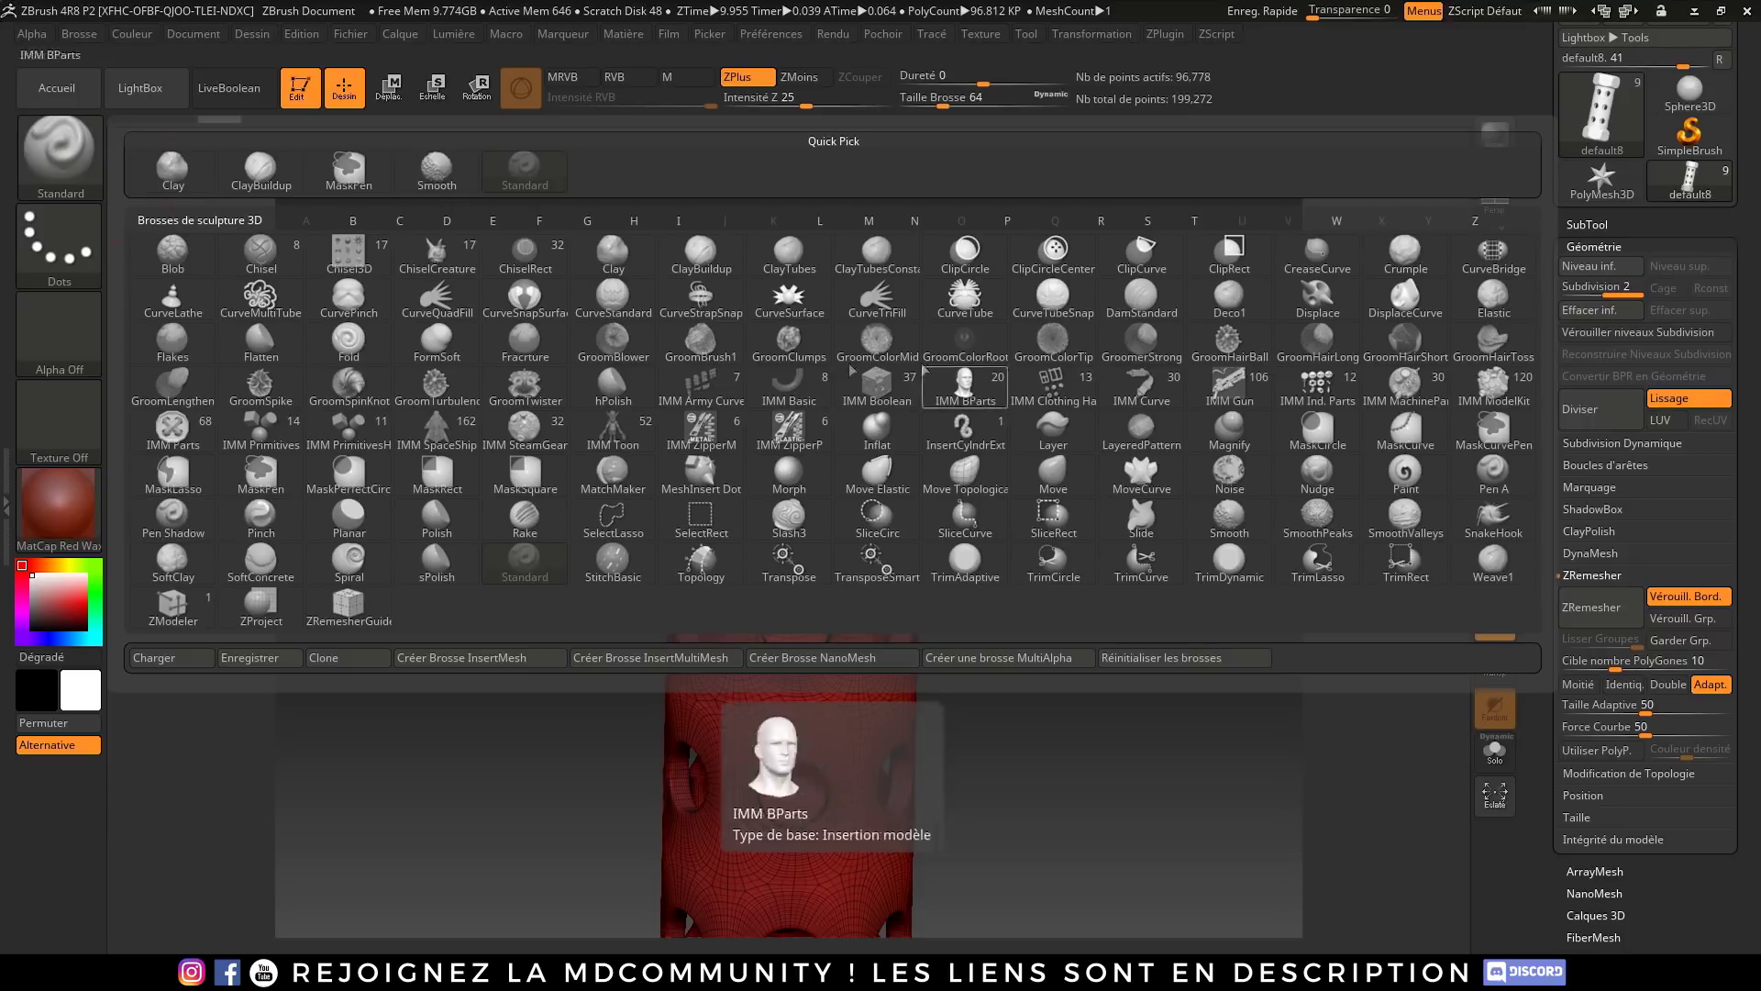
pyautogui.click(172, 518)
pyautogui.moveTo(780, 422)
pyautogui.mouseDown()
pyautogui.moveTo(720, 527)
pyautogui.moveTo(918, 431)
pyautogui.moveTo(881, 514)
pyautogui.moveTo(734, 513)
pyautogui.mouseUp()
pyautogui.click(1493, 633)
pyautogui.hotkey('ctrl', 'z')
pyautogui.hotkey('ctrl', 'z')
pyautogui.hotkey('ctrl', 'z')
pyautogui.hotkey('ctrl', 'z')
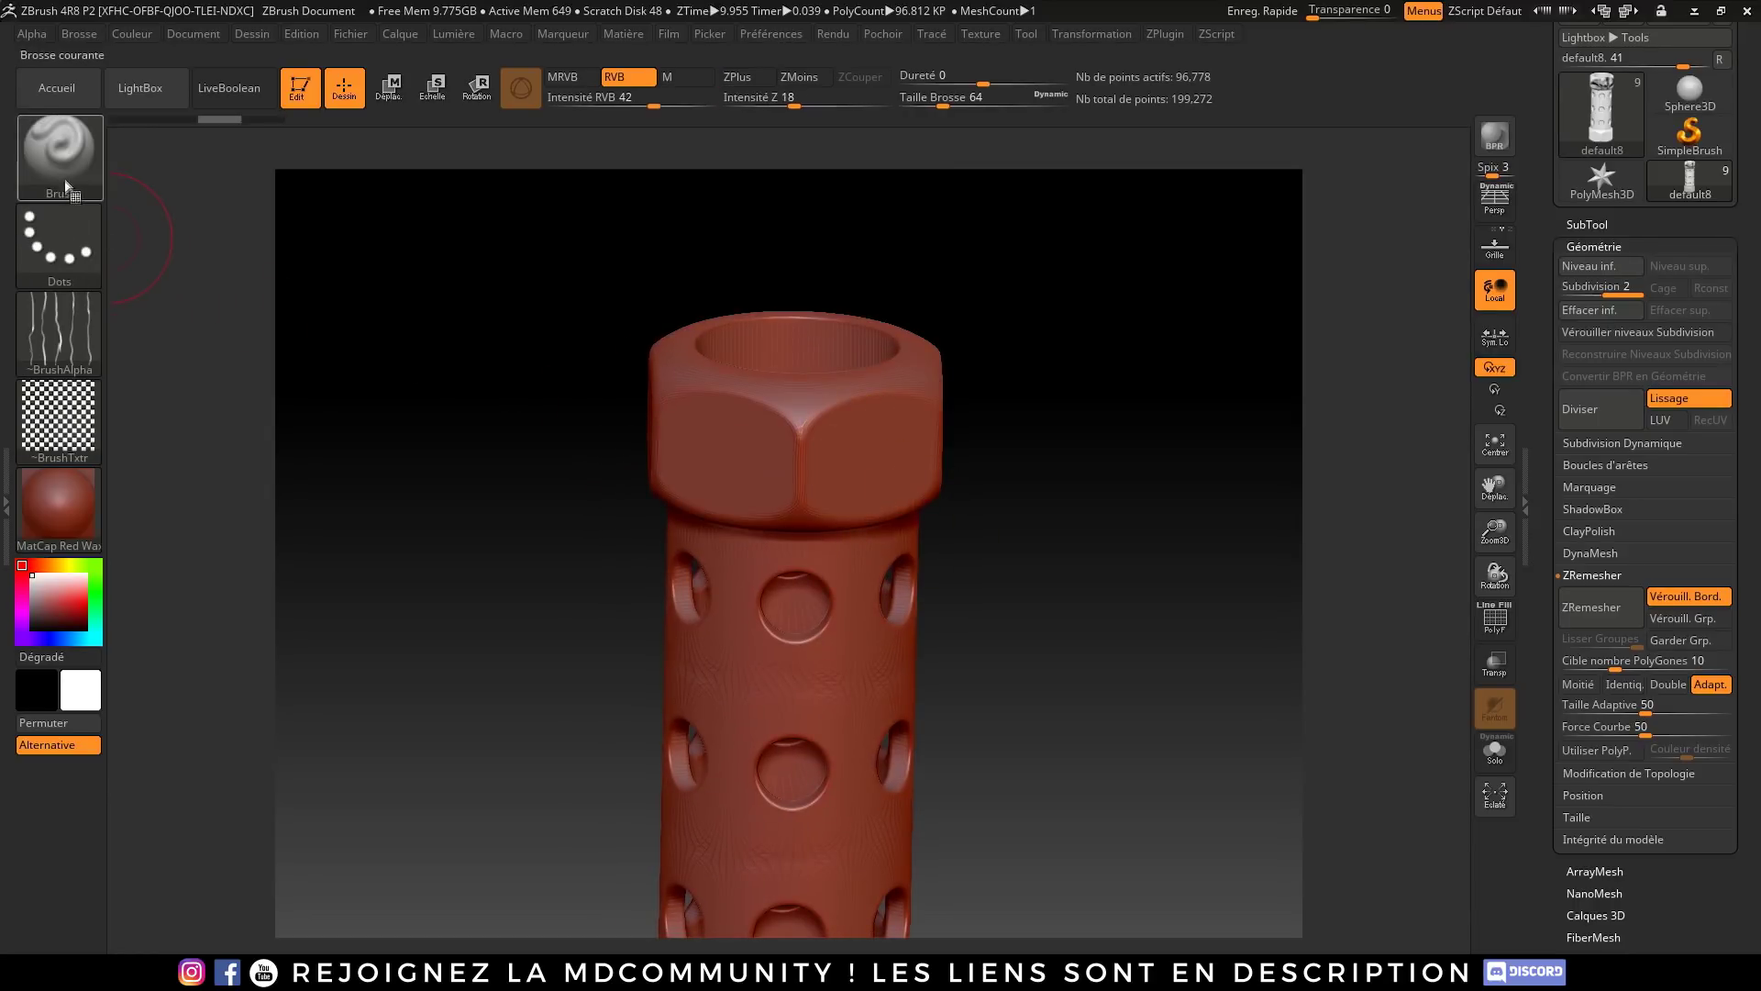
# Step: Sculpt test bulges across the upper nut and perforated body with the Standard brush, and undo them
pyautogui.click(64, 164)
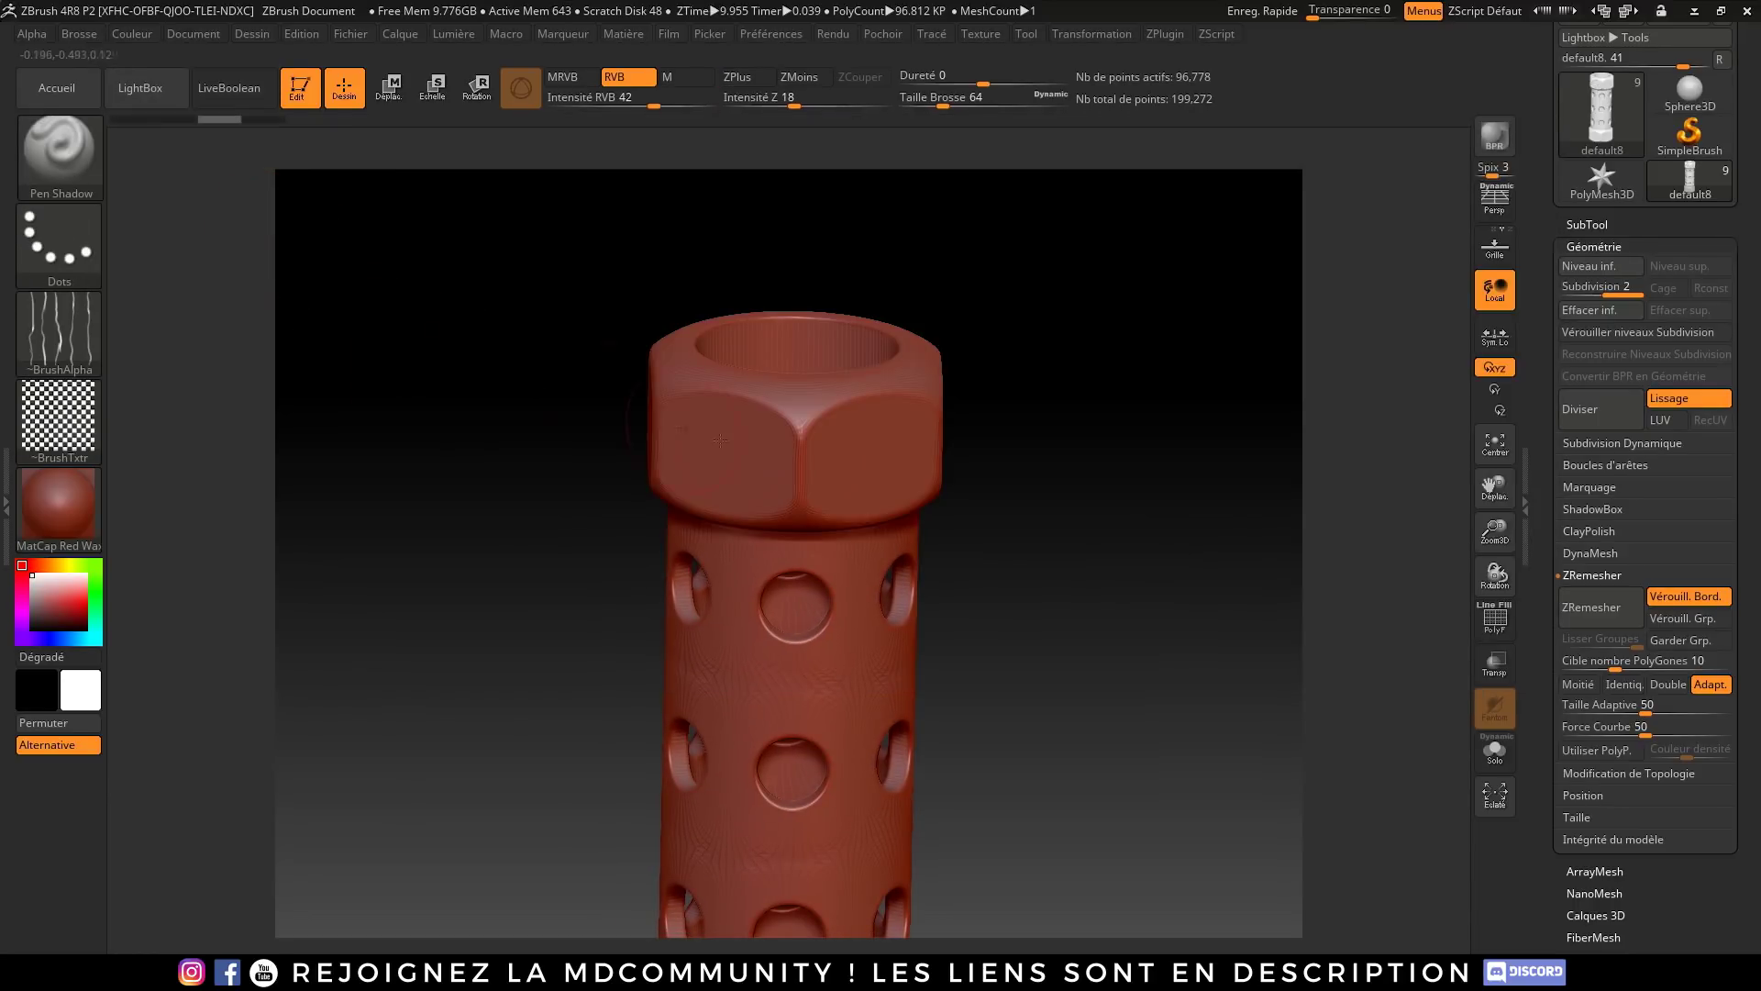
pyautogui.click(97, 184)
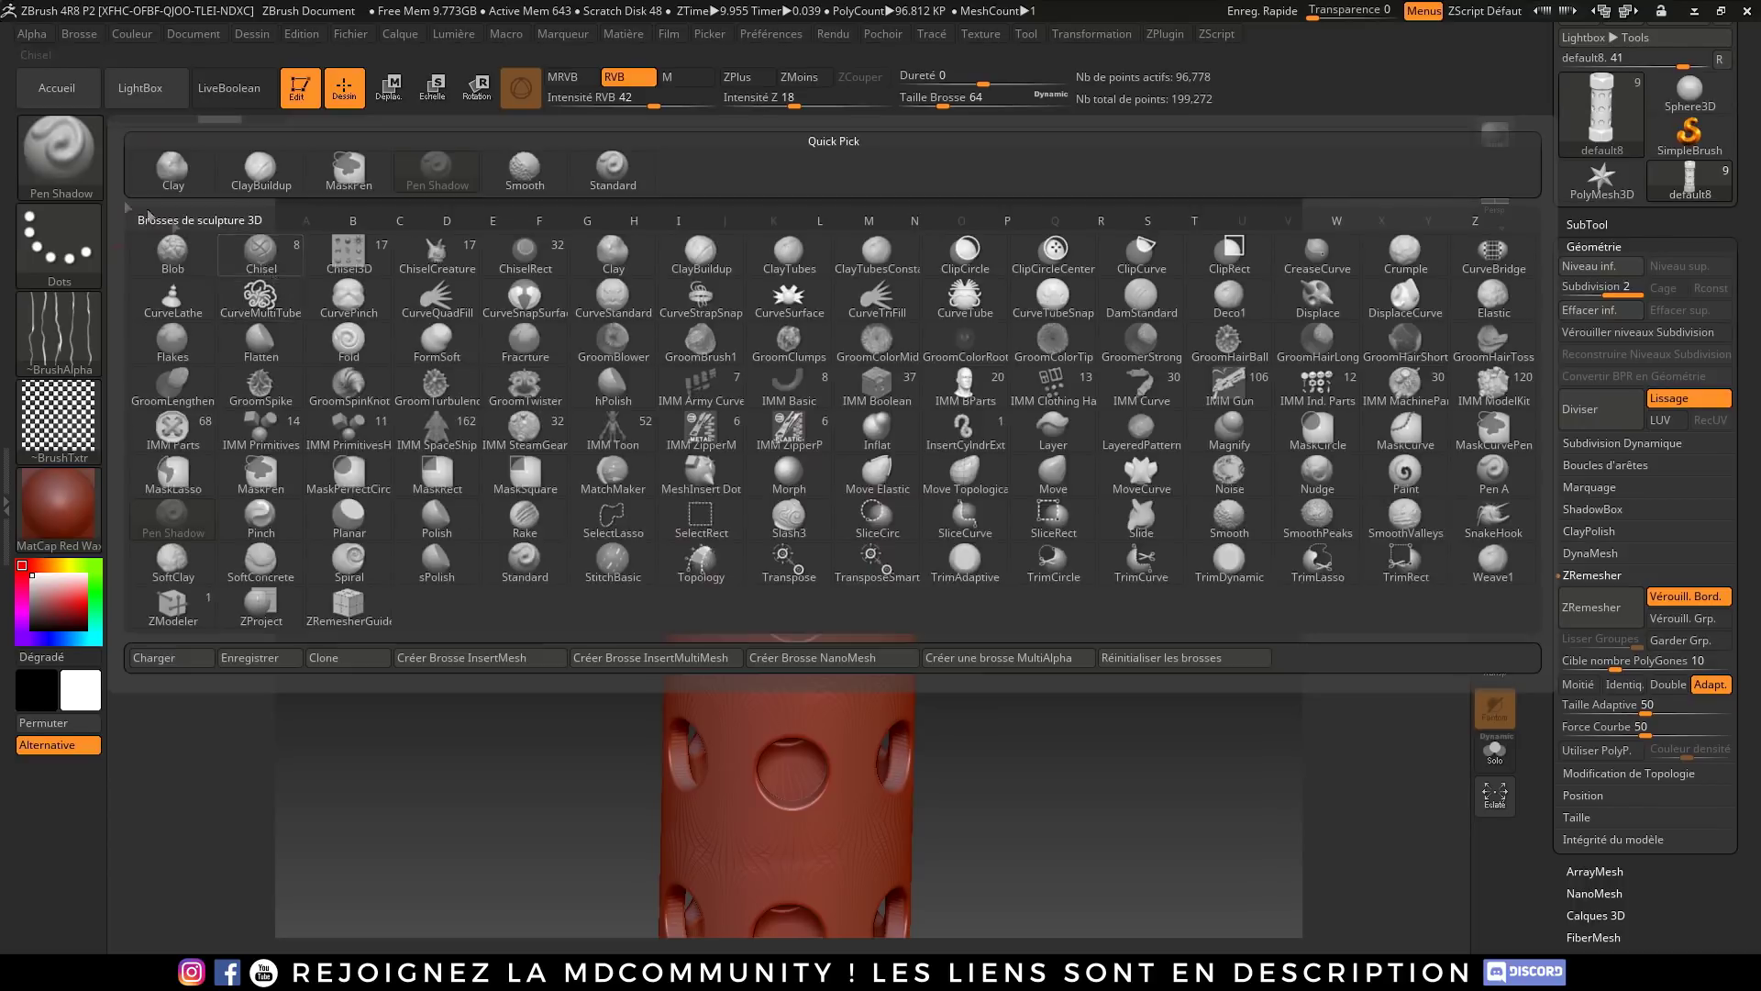
pyautogui.keyDown('ctrl'); pyautogui.click(66, 152); pyautogui.keyUp('ctrl')
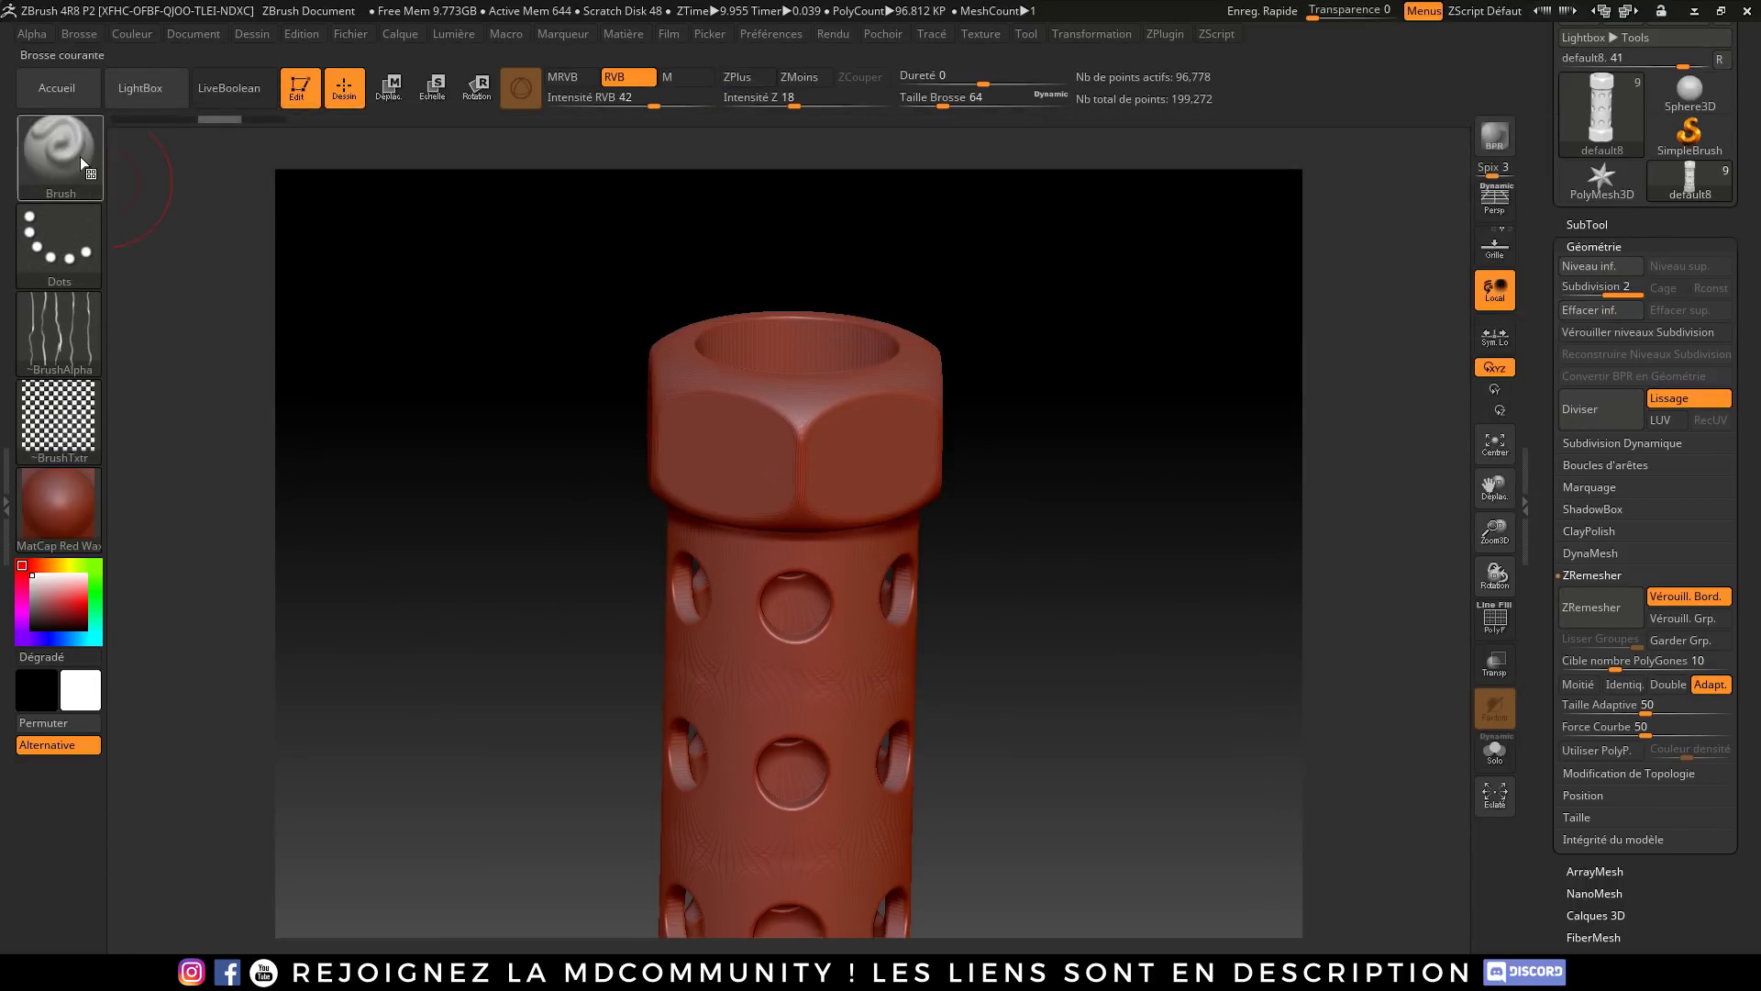
pyautogui.click(80, 156)
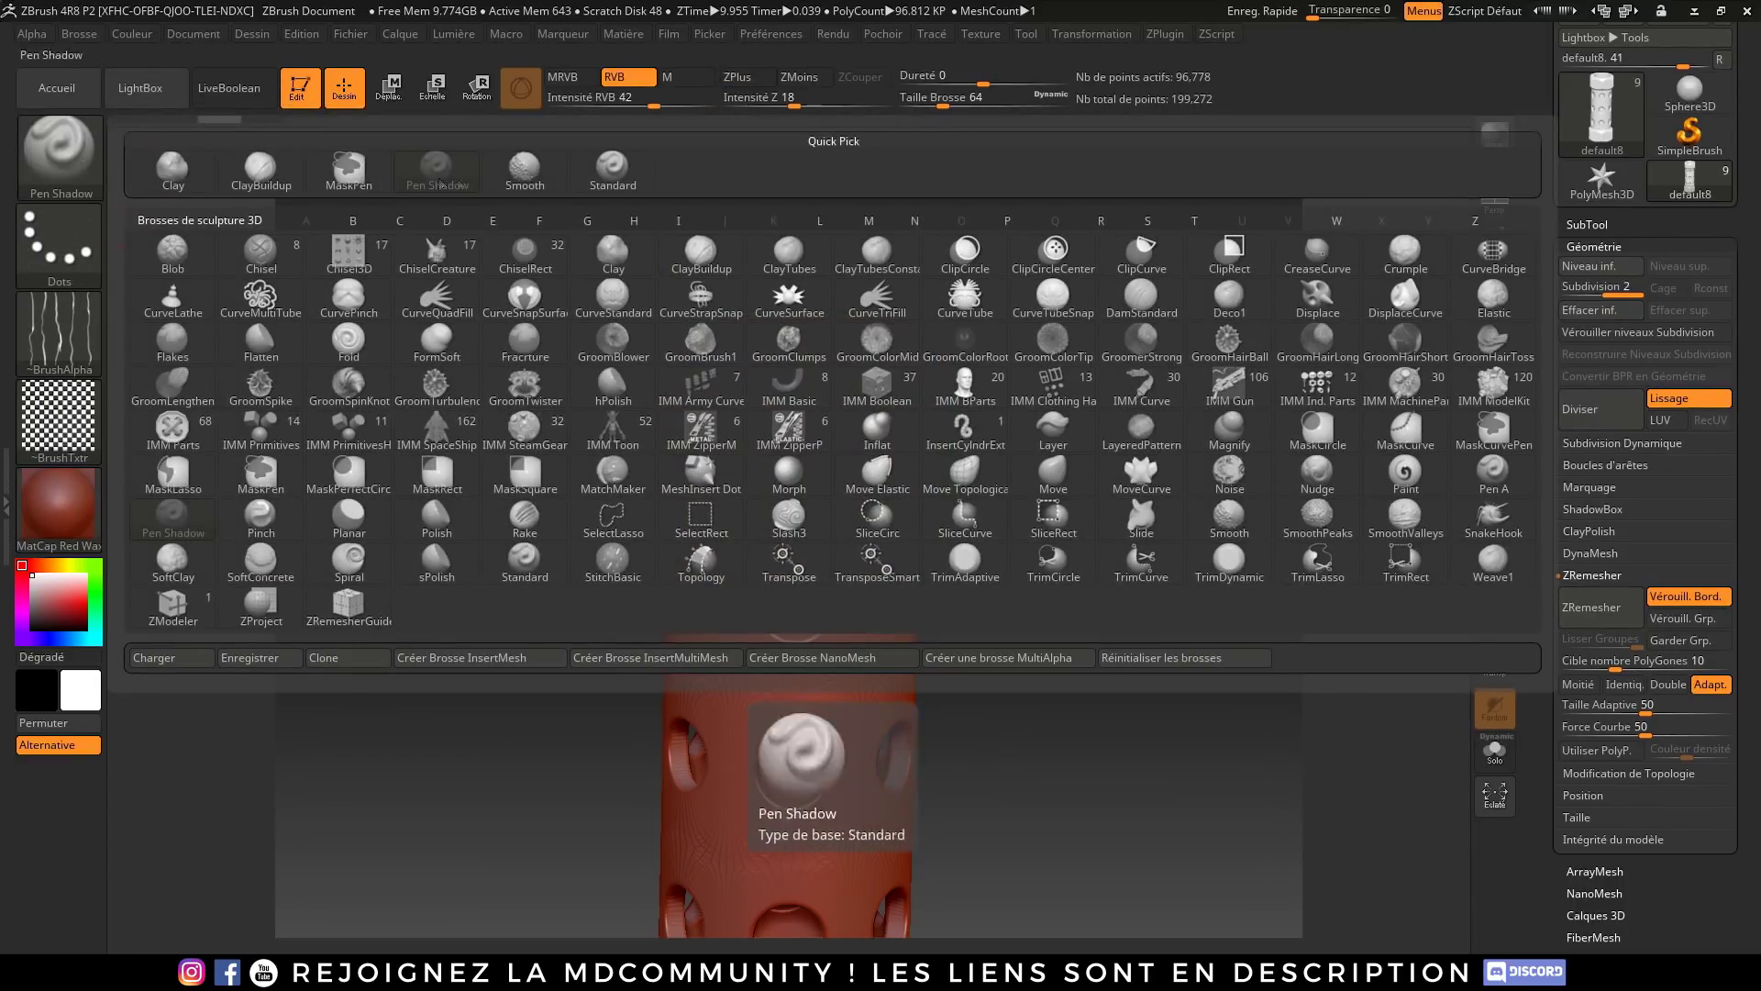
pyautogui.click(612, 167)
pyautogui.moveTo(754, 450)
pyautogui.mouseDown()
pyautogui.moveTo(871, 427)
pyautogui.moveTo(876, 453)
pyautogui.mouseUp()
pyautogui.moveTo(763, 557); pyautogui.dragTo(798, 825)
pyautogui.moveTo(633, 788)
pyautogui.mouseDown()
pyautogui.moveTo(782, 707)
pyautogui.moveTo(856, 626)
pyautogui.moveTo(829, 606)
pyautogui.moveTo(904, 513)
pyautogui.moveTo(944, 551)
pyautogui.moveTo(972, 697)
pyautogui.mouseUp()
pyautogui.moveTo(789, 661); pyautogui.dragTo(981, 715)
pyautogui.moveTo(1055, 597)
pyautogui.mouseDown()
pyautogui.moveTo(931, 582)
pyautogui.moveTo(900, 453)
pyautogui.moveTo(820, 517)
pyautogui.moveTo(670, 477)
pyautogui.moveTo(679, 412)
pyautogui.moveTo(722, 458)
pyautogui.mouseUp()
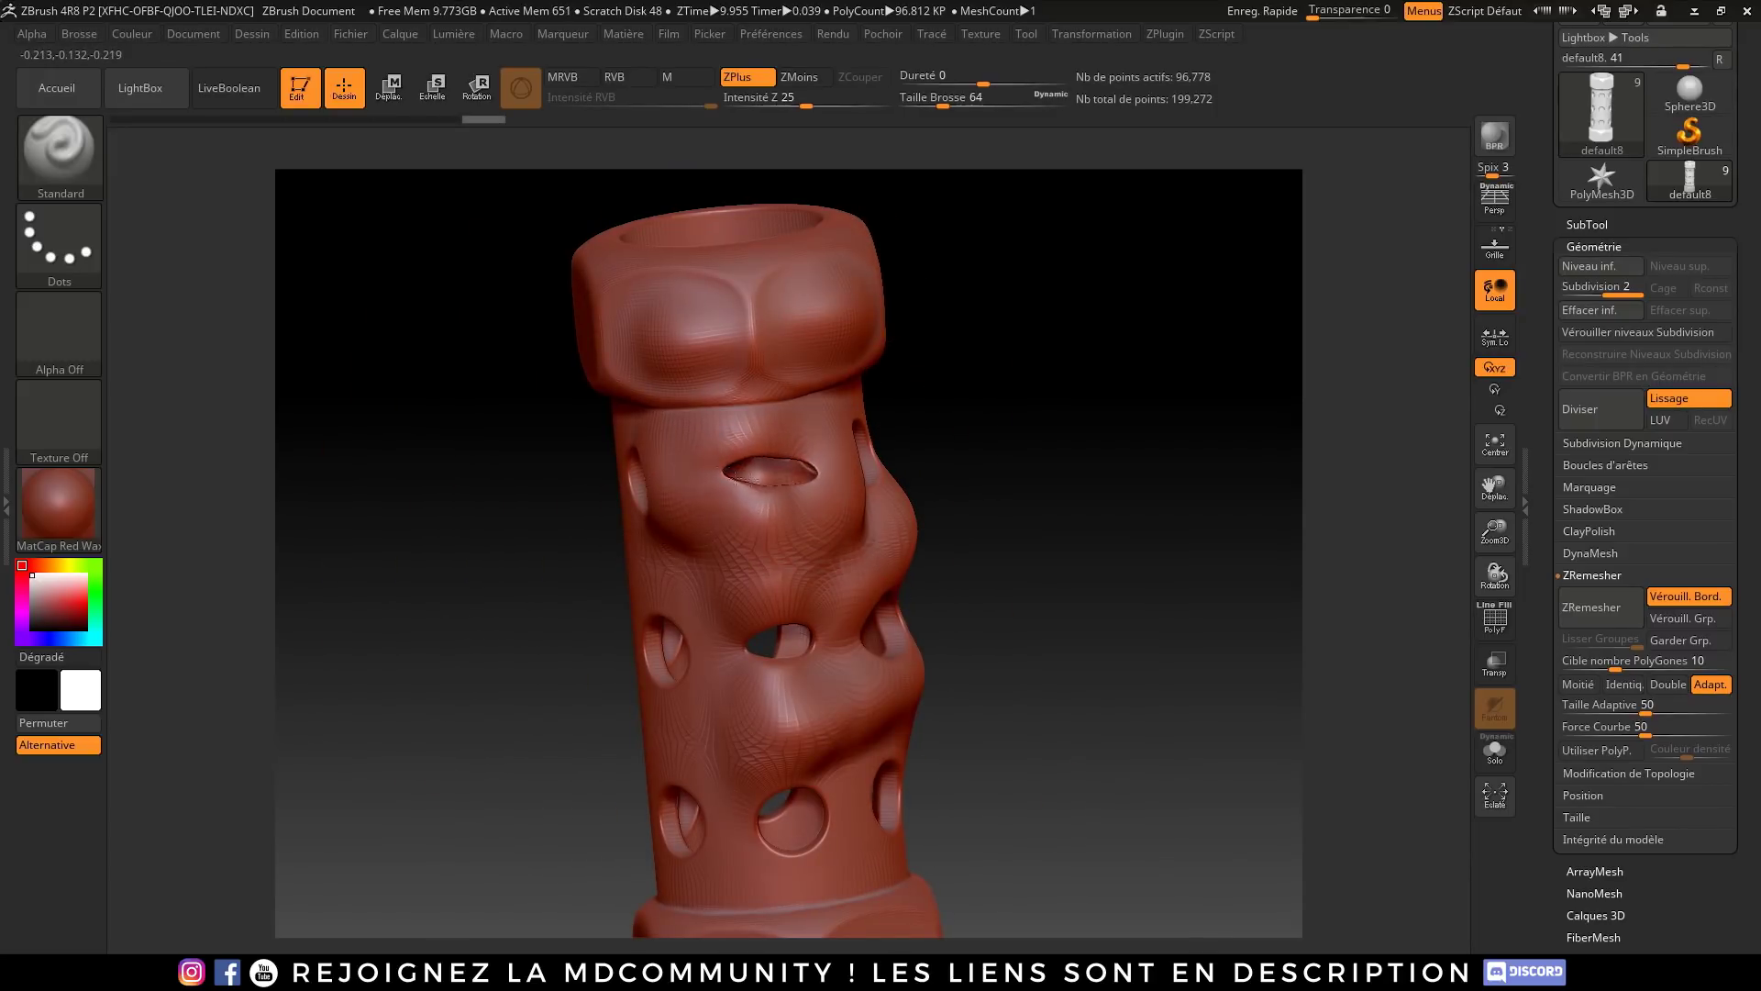
pyautogui.moveTo(792, 633); pyautogui.dragTo(802, 494)
pyautogui.moveTo(999, 441)
pyautogui.mouseDown()
pyautogui.moveTo(839, 547)
pyautogui.moveTo(872, 525)
pyautogui.moveTo(956, 605)
pyautogui.moveTo(912, 444)
pyautogui.moveTo(794, 486)
pyautogui.moveTo(1277, 241)
pyautogui.mouseUp()
pyautogui.press('ctrl')
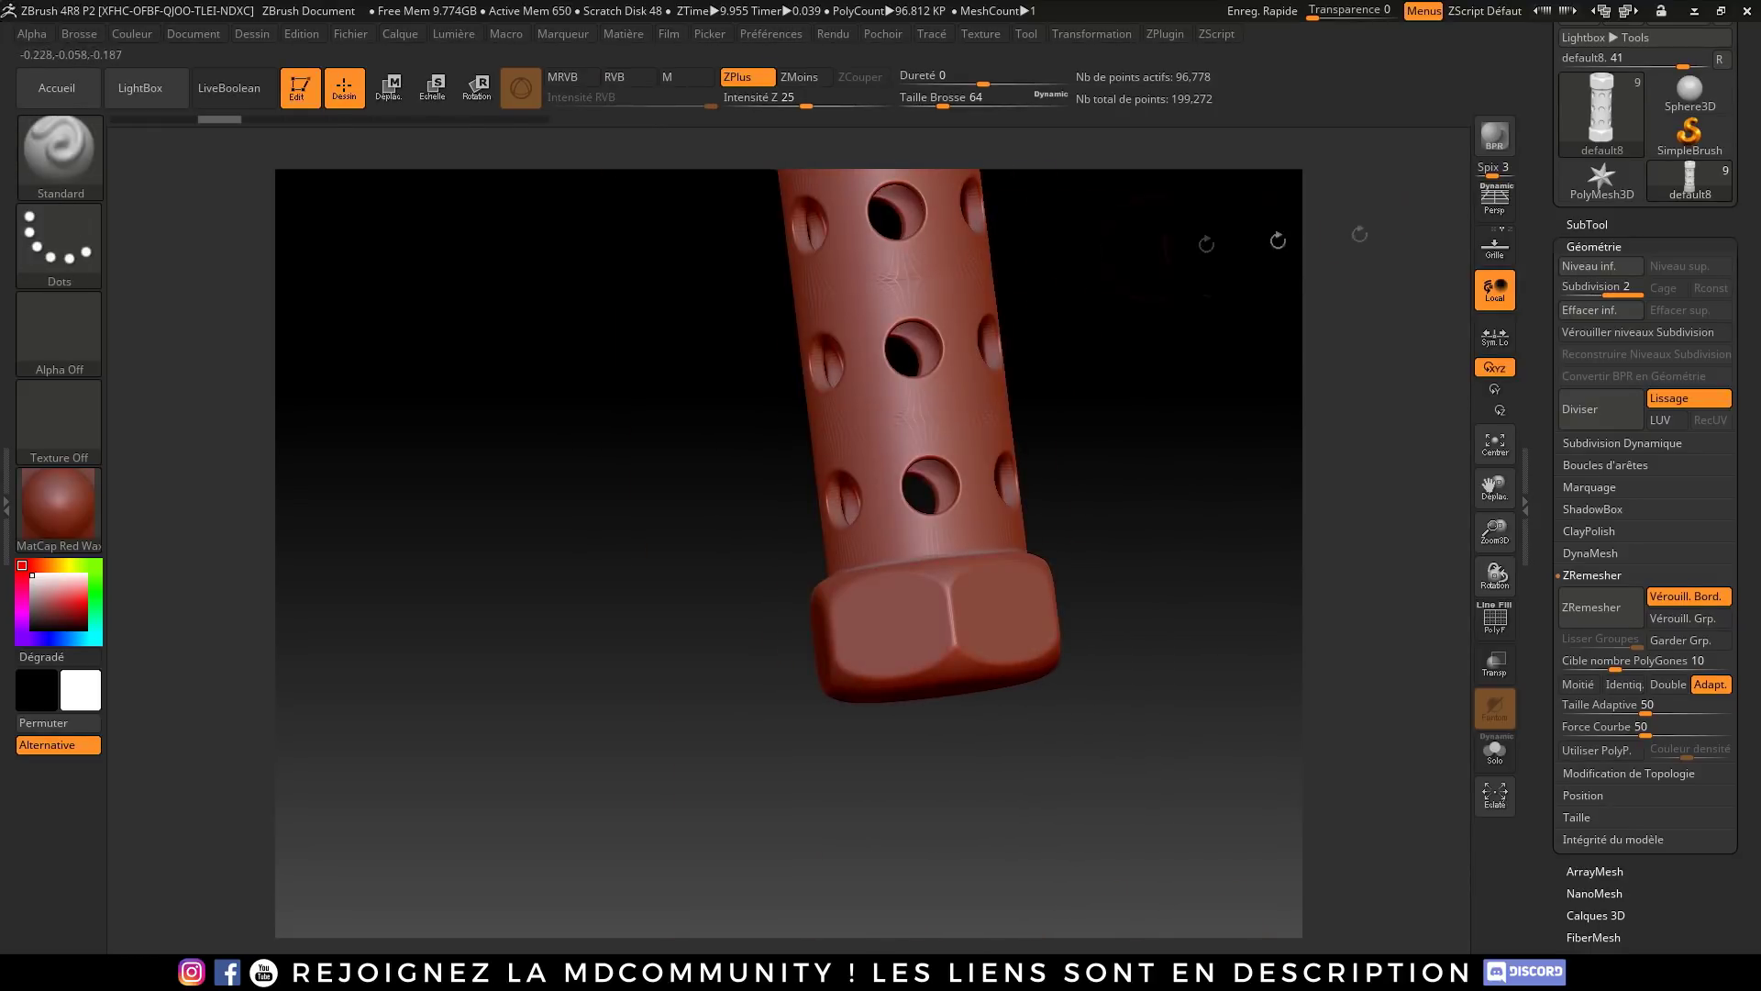
# Step: Quit ZBrush, return to the grenade in Fusion 360, and inspect it from above and in straight left and right views
pyautogui.click(1745, 10)
pyautogui.click(936, 546)
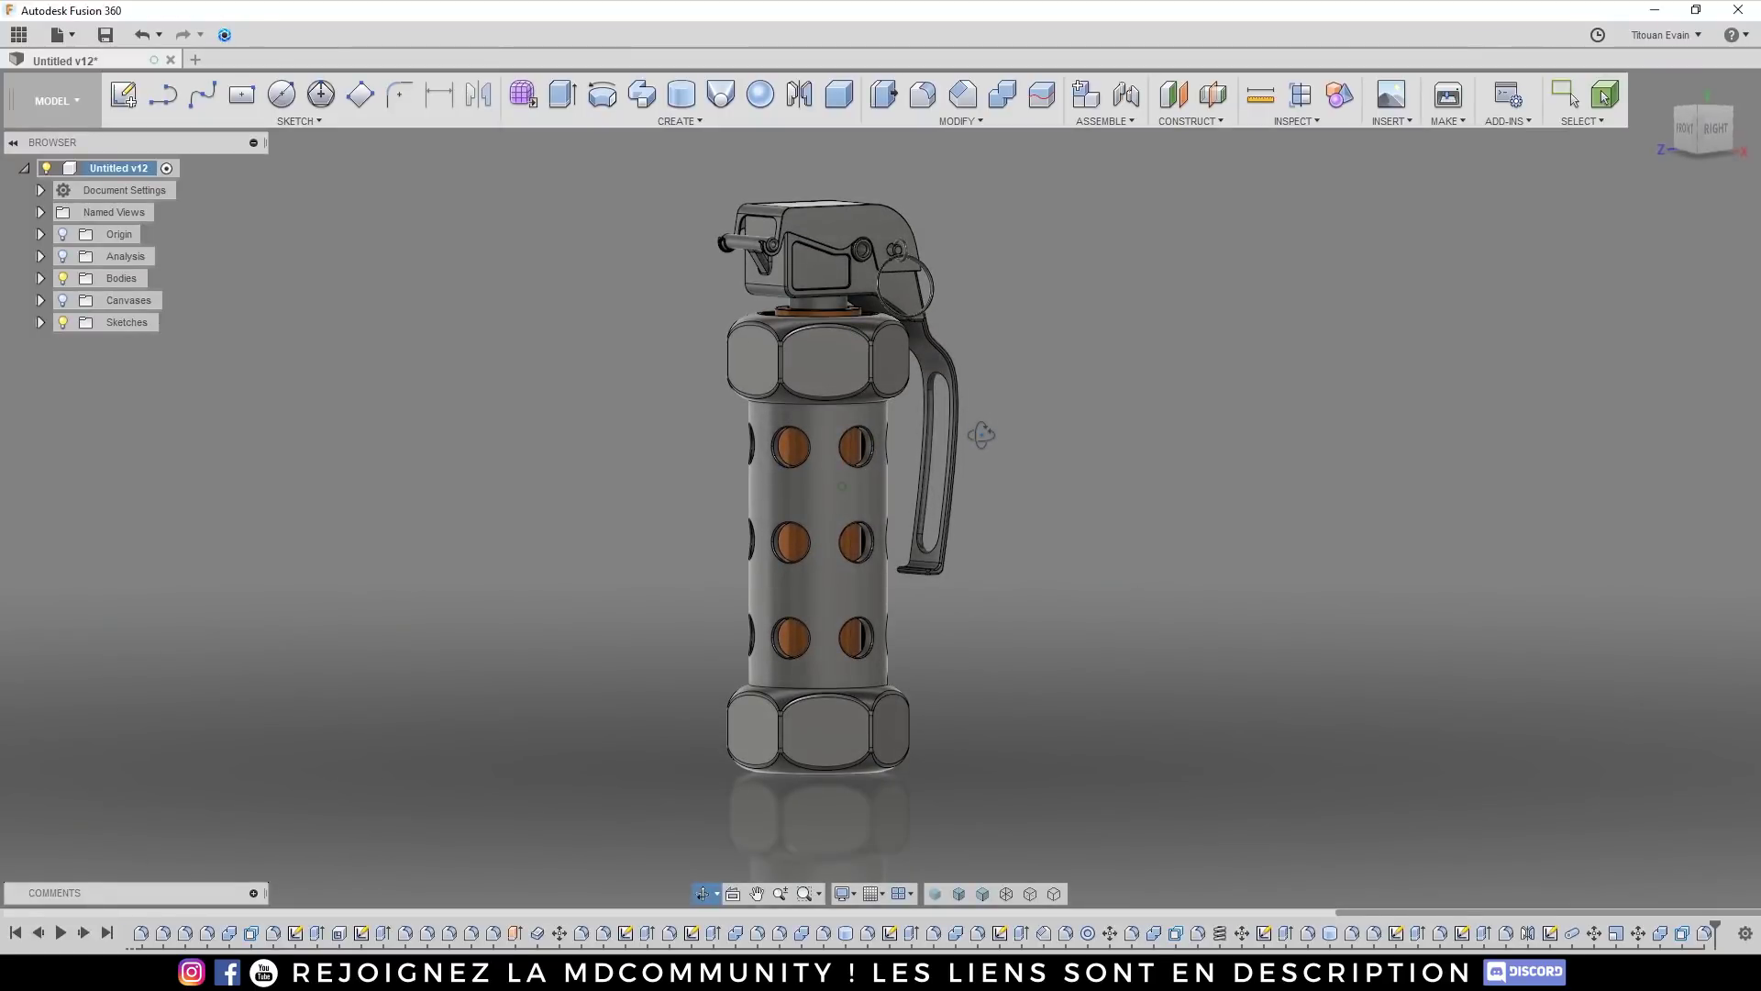
pyautogui.keyDown('shift'); pyautogui.moveTo(980, 434); pyautogui.dragTo(987, 451, button='middle'); pyautogui.keyUp('shift')
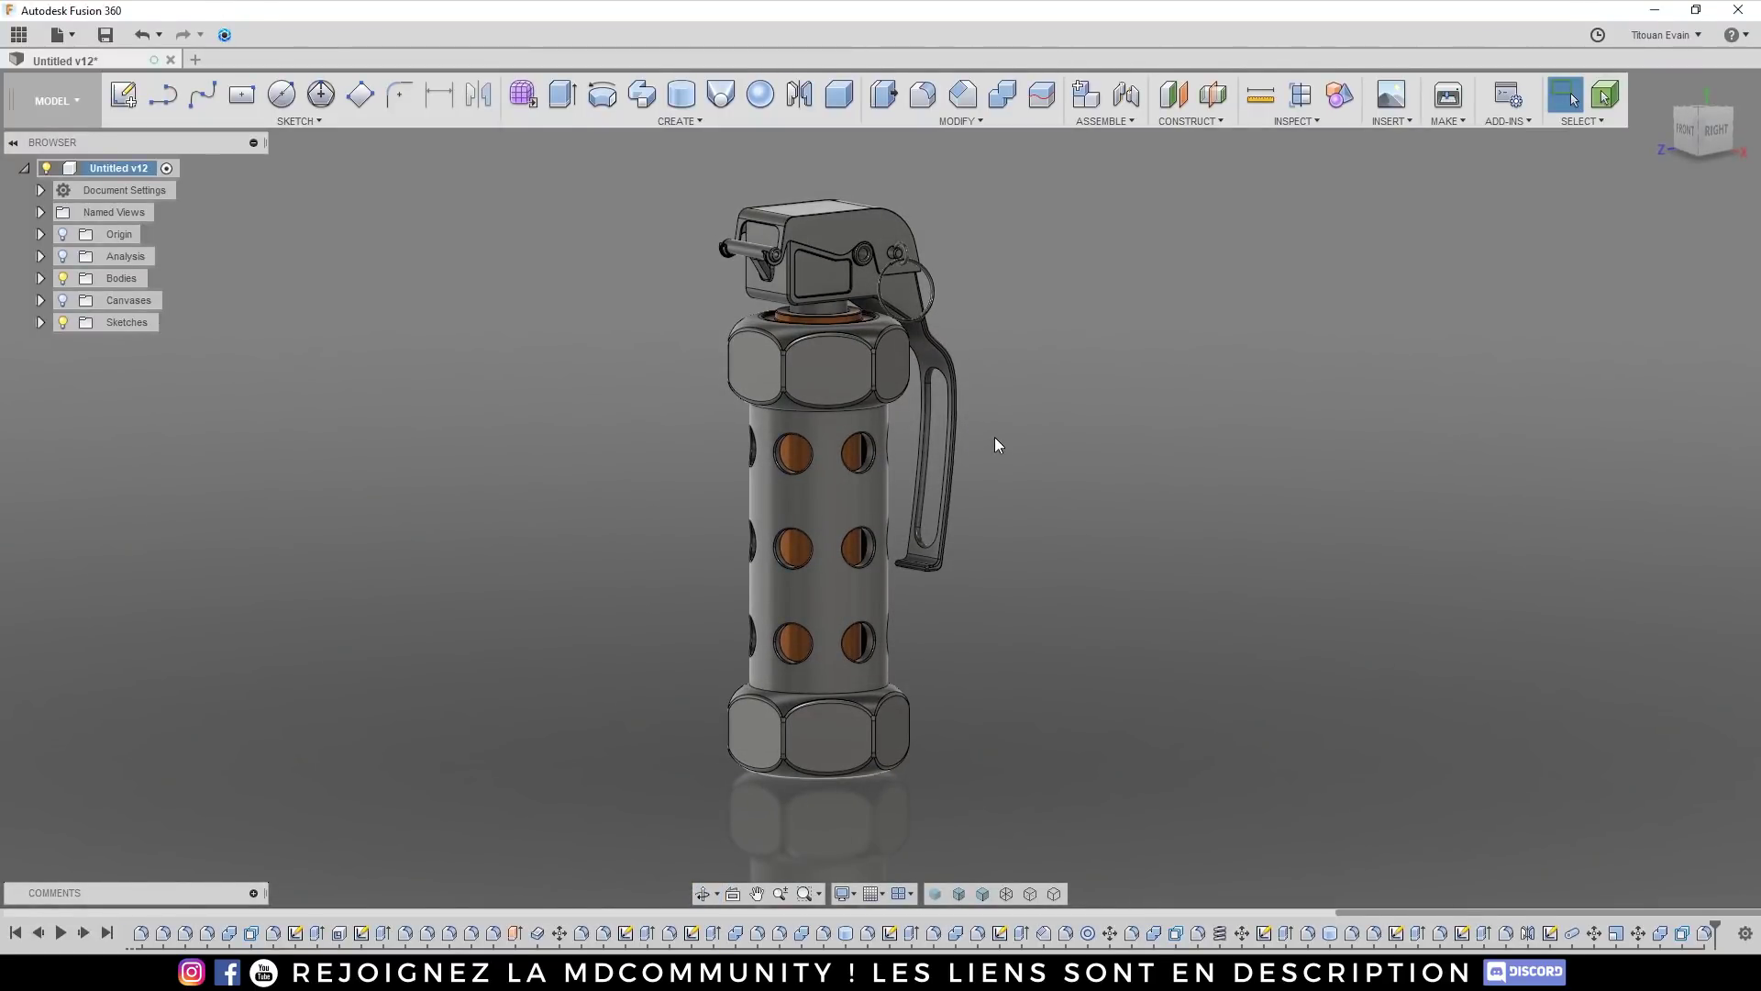
pyautogui.keyDown('shift'); pyautogui.moveTo(997, 445); pyautogui.dragTo(956, 338, button='middle'); pyautogui.keyUp('shift')
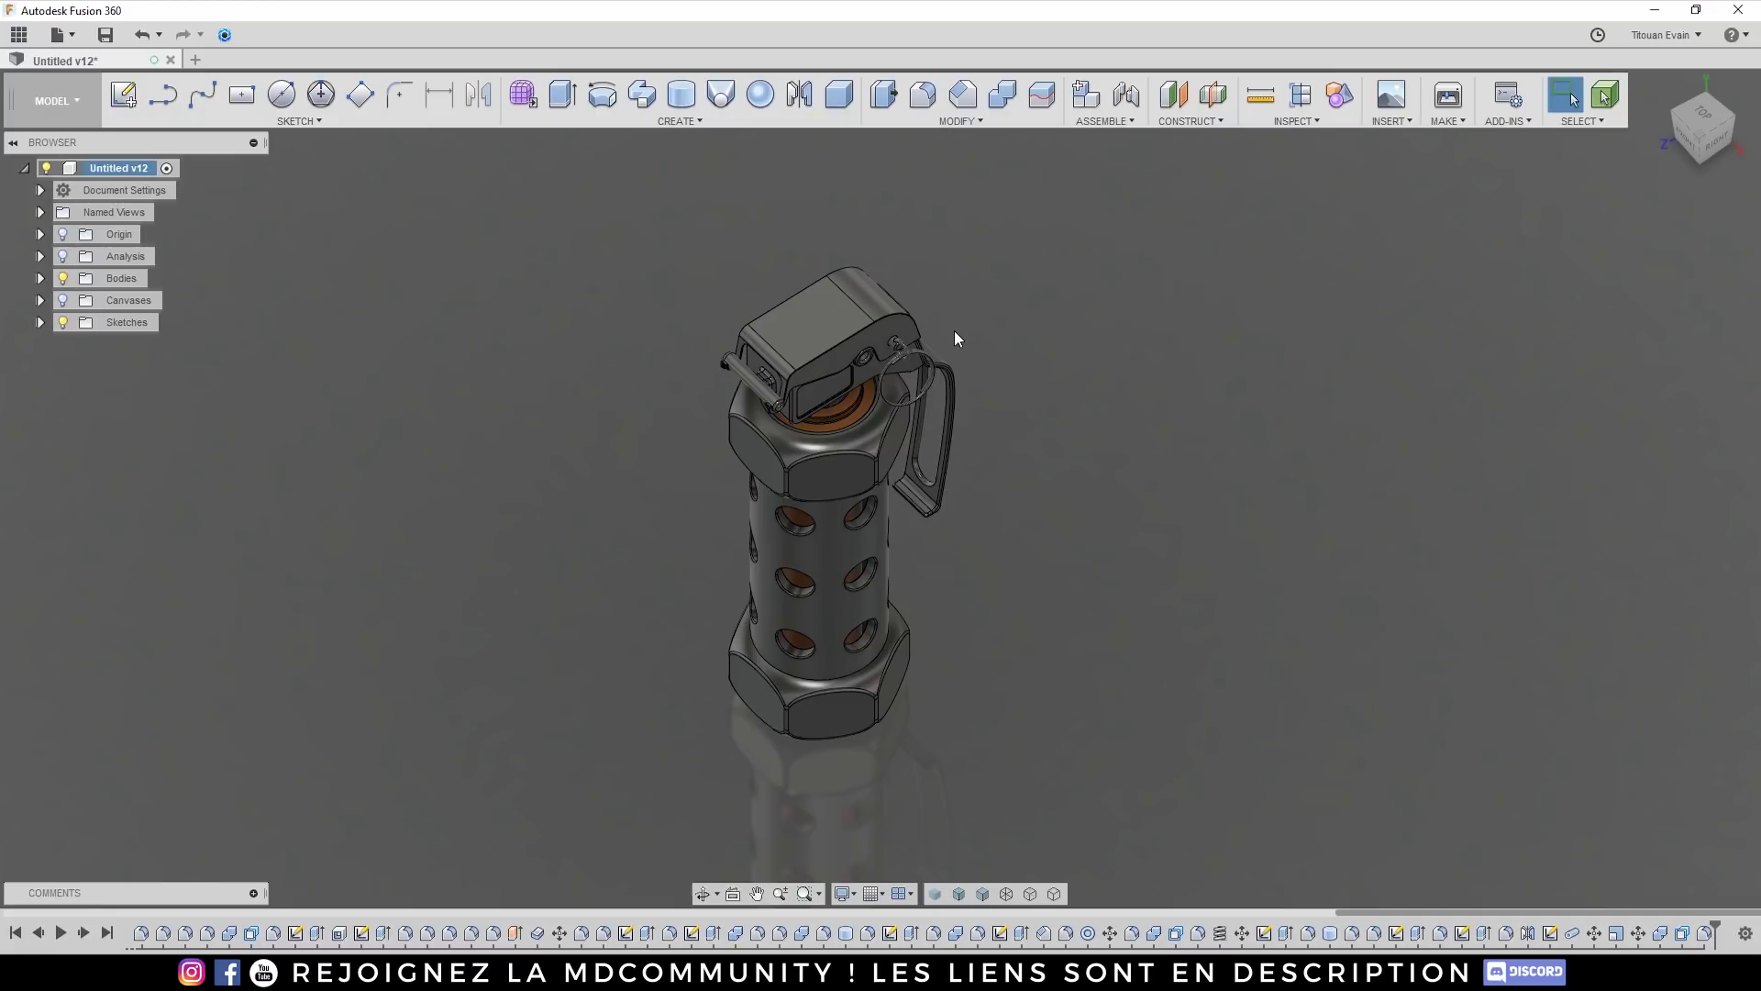
pyautogui.keyDown('shift'); pyautogui.moveTo(960, 429); pyautogui.dragTo(649, 362, button='middle'); pyautogui.keyUp('shift')
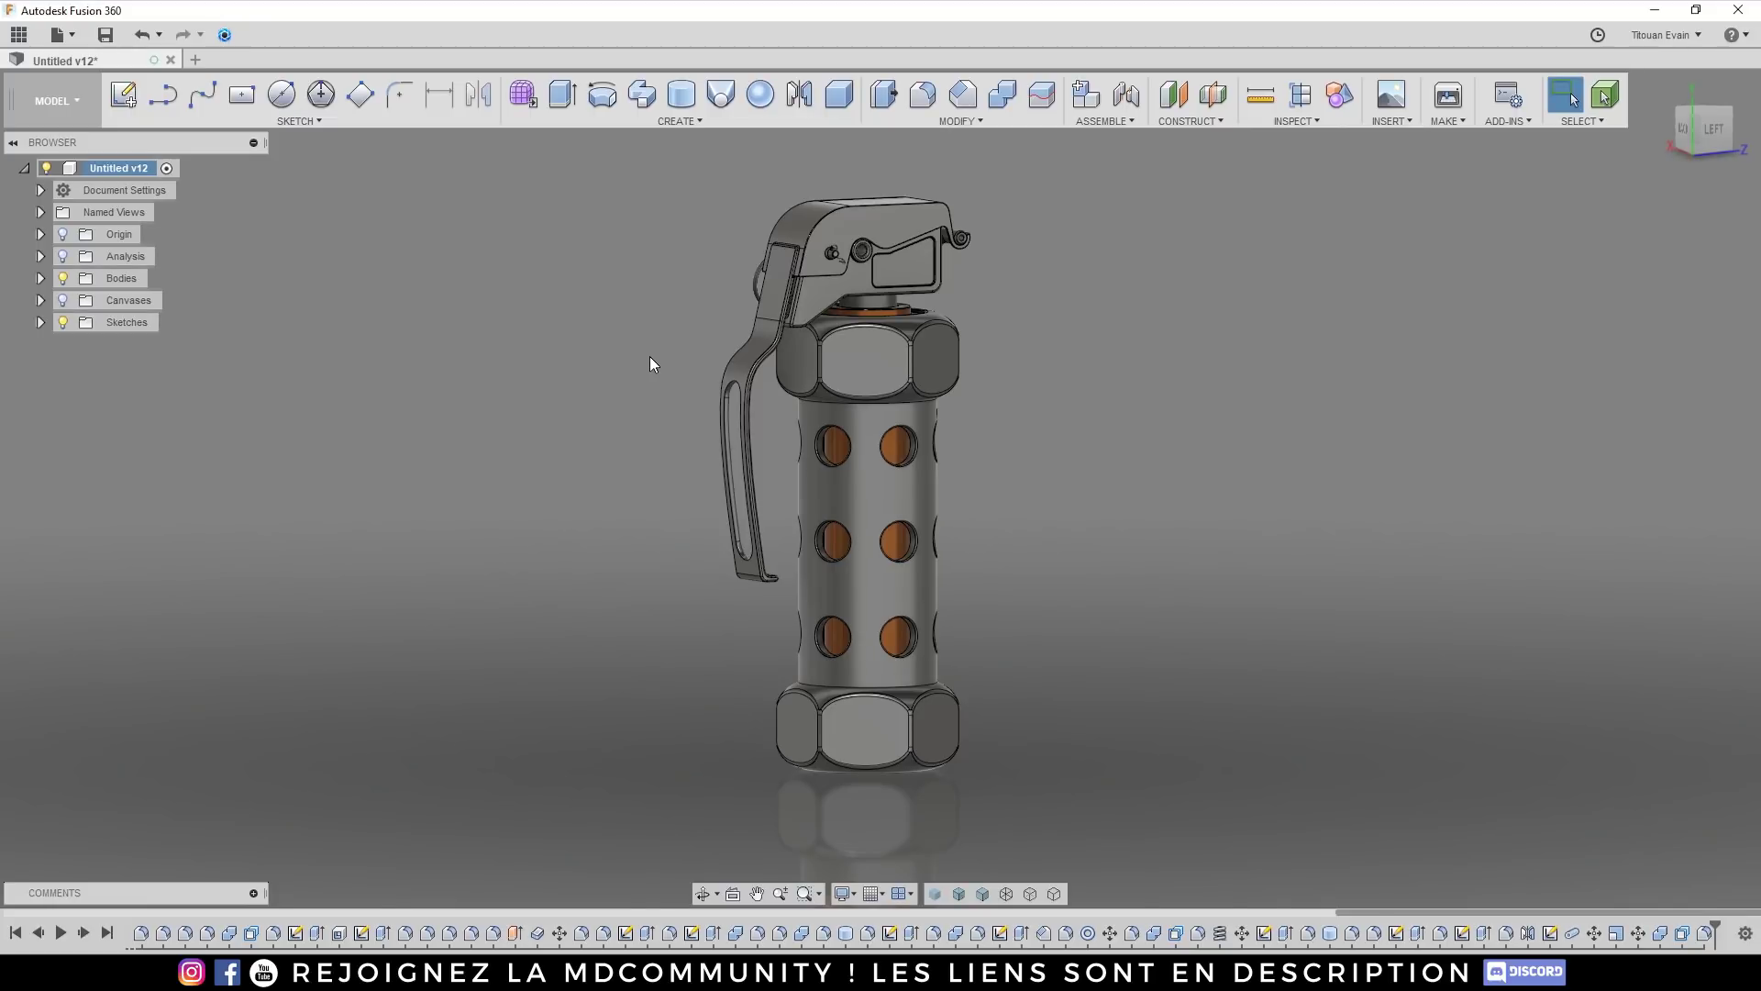
pyautogui.click(1706, 129)
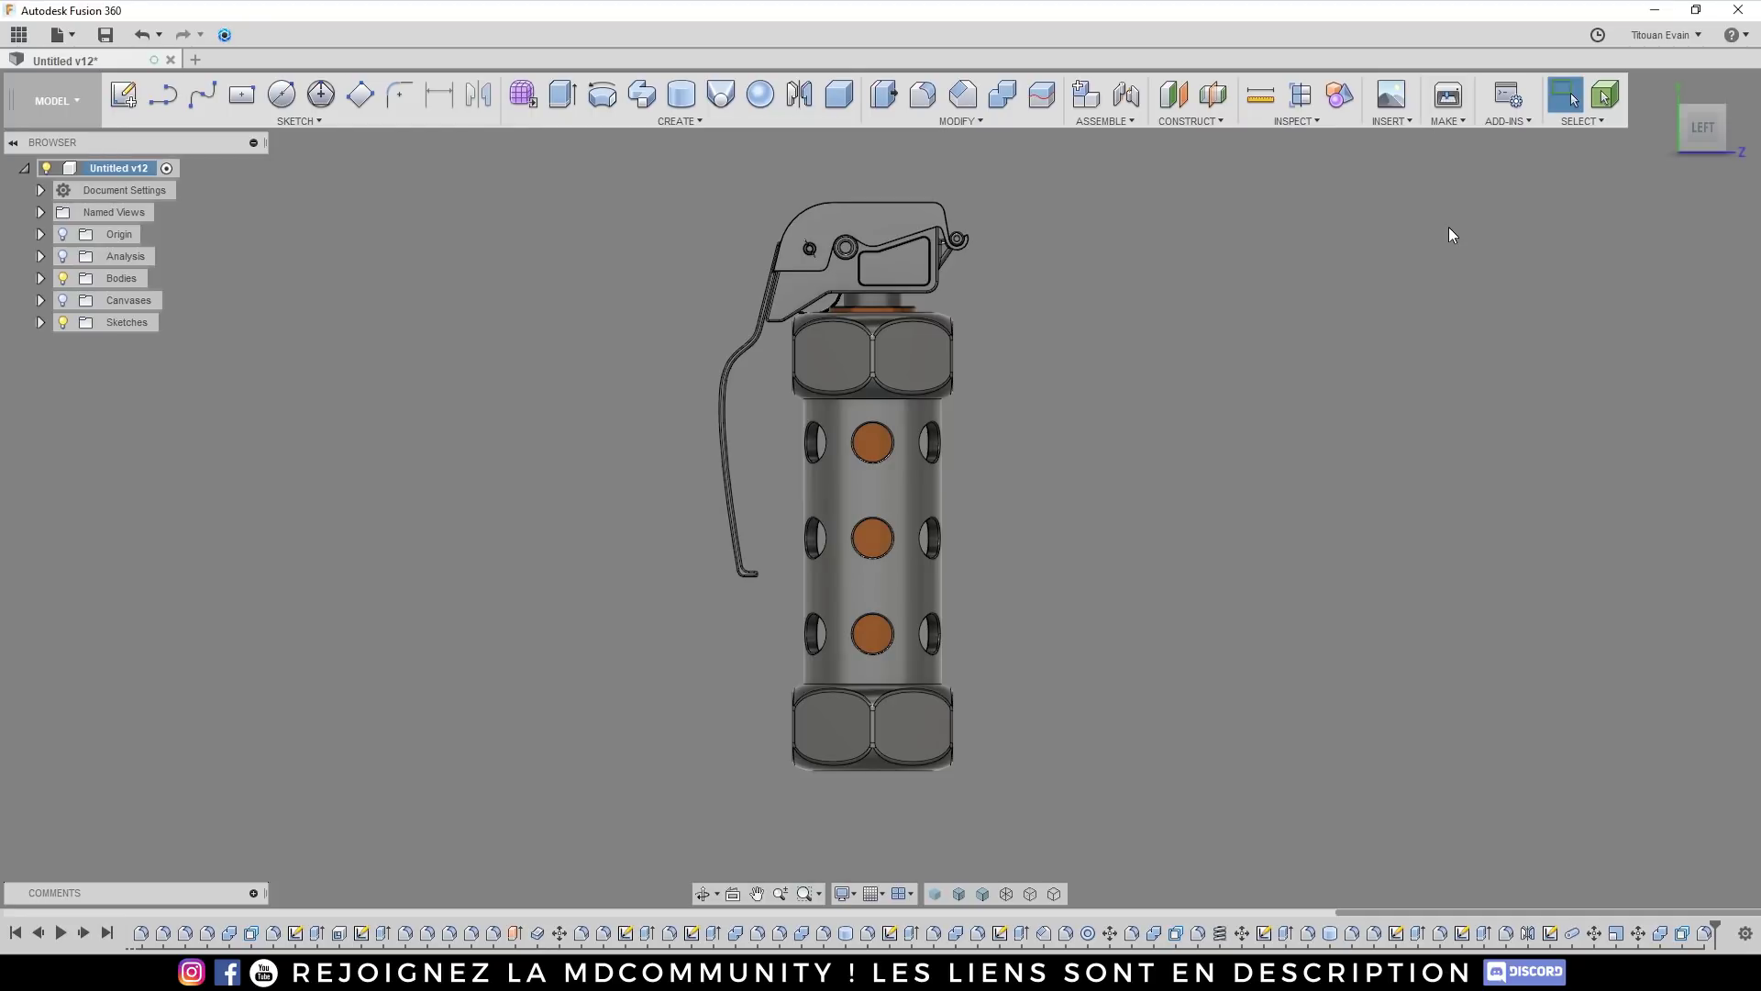
pyautogui.keyDown('shift'); pyautogui.moveTo(1053, 294); pyautogui.dragTo(767, 306, button='middle'); pyautogui.keyUp('shift')
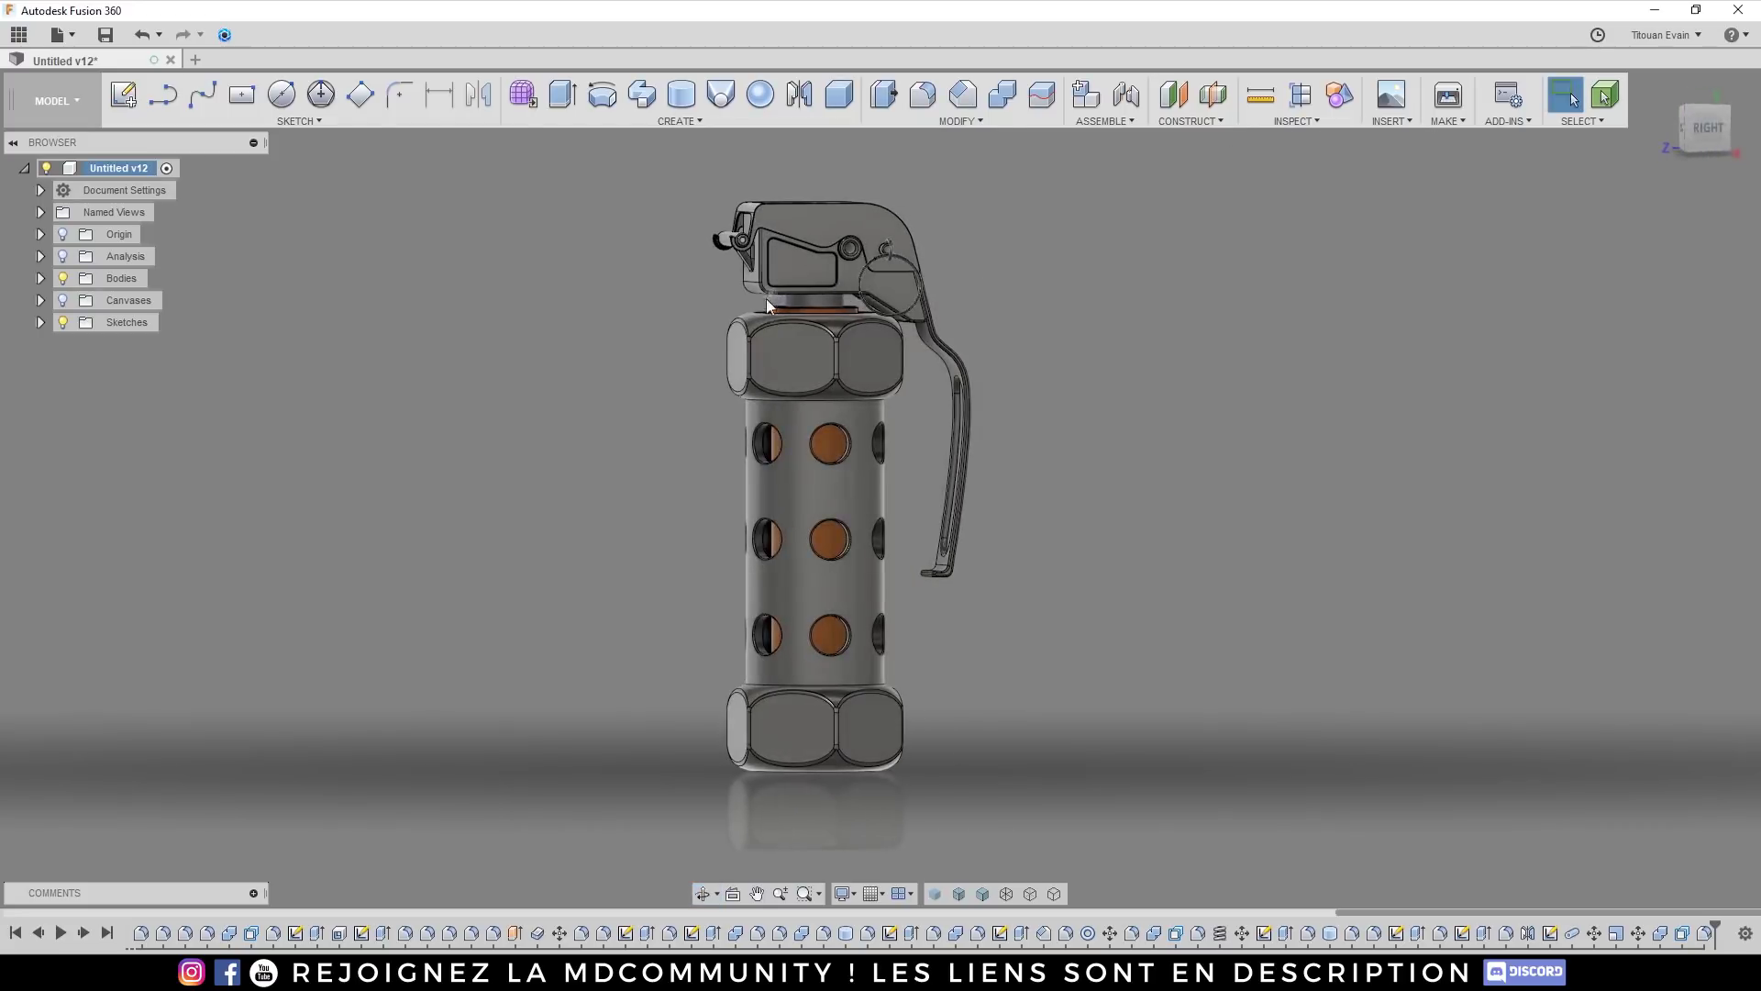
pyautogui.click(1720, 138)
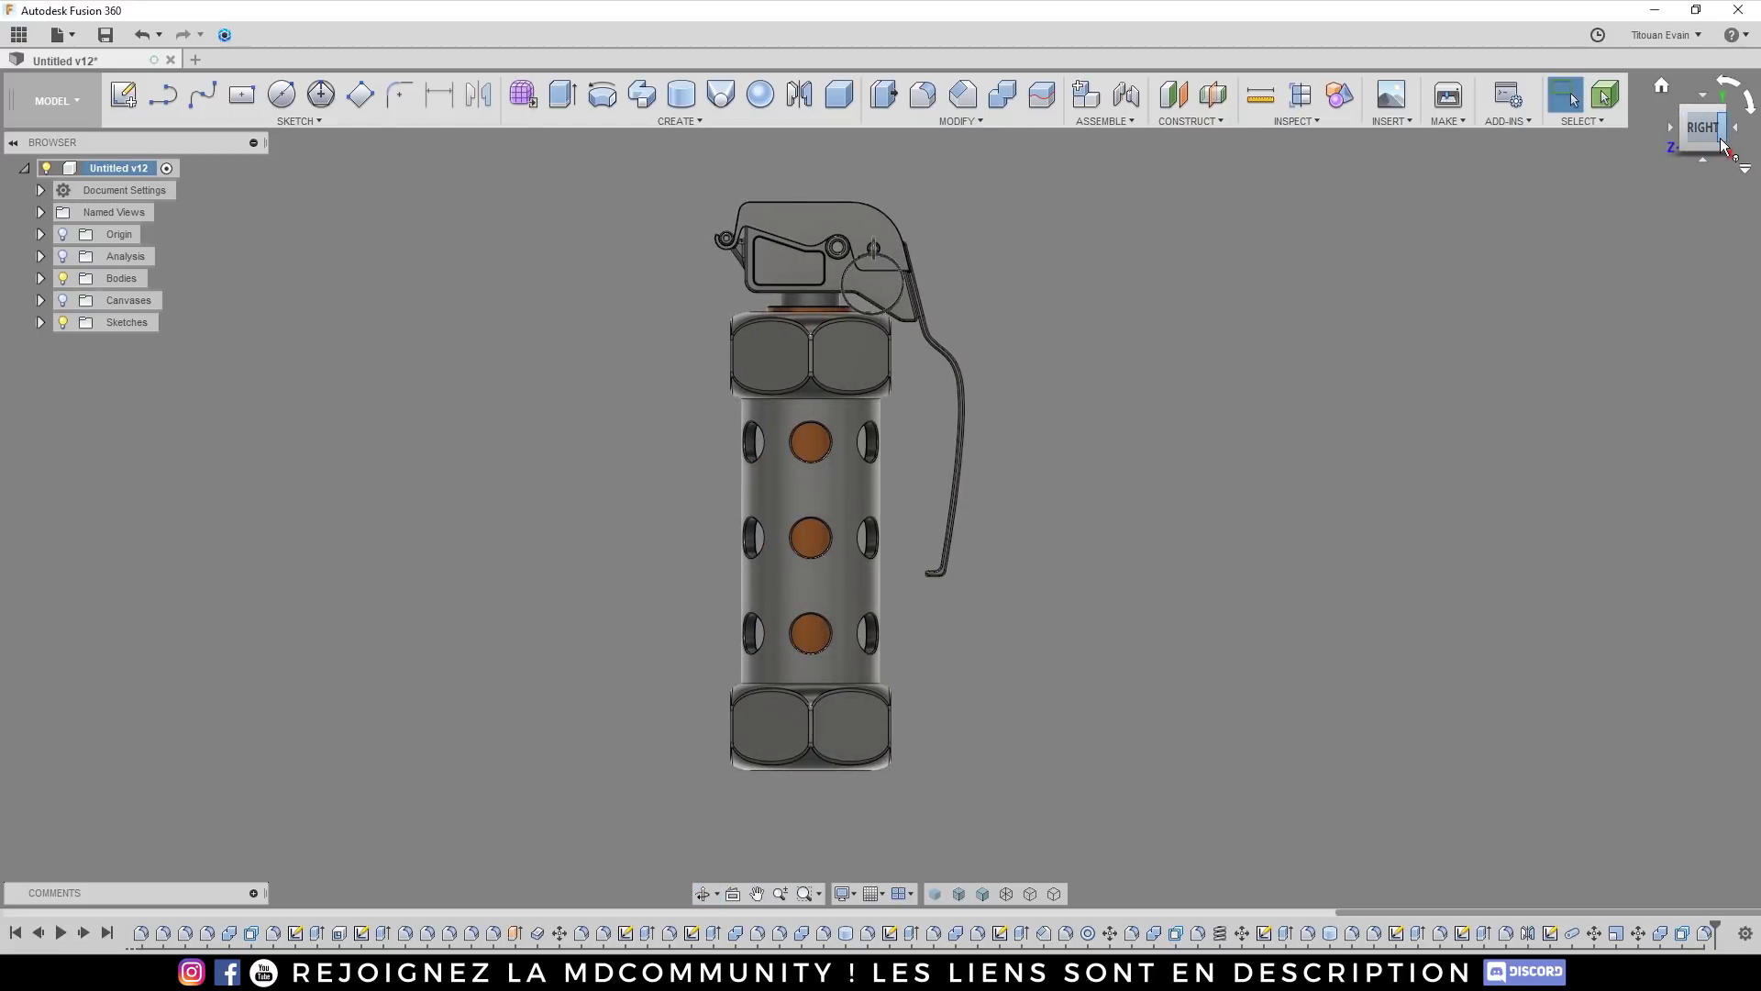